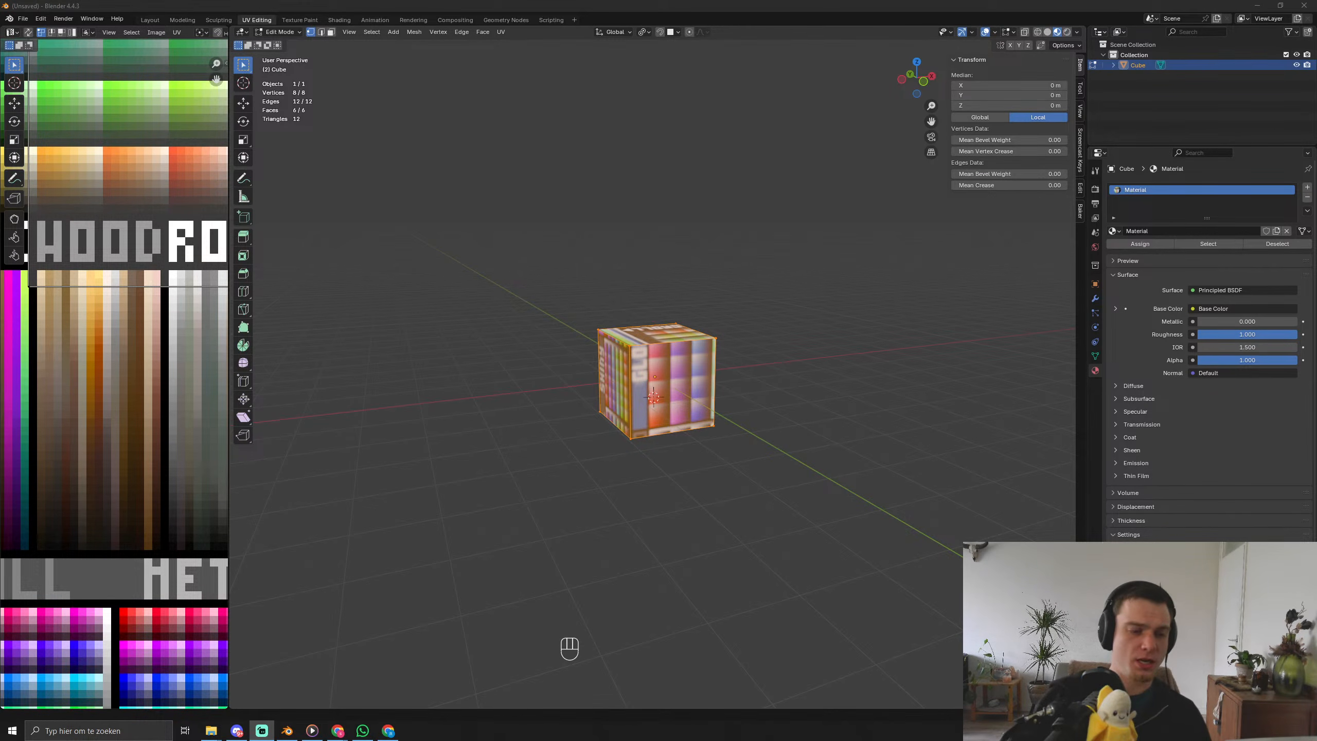
Look at the finished low-poly character in the other open Blender file as a proportion reference.
mouse_move(210, 729)
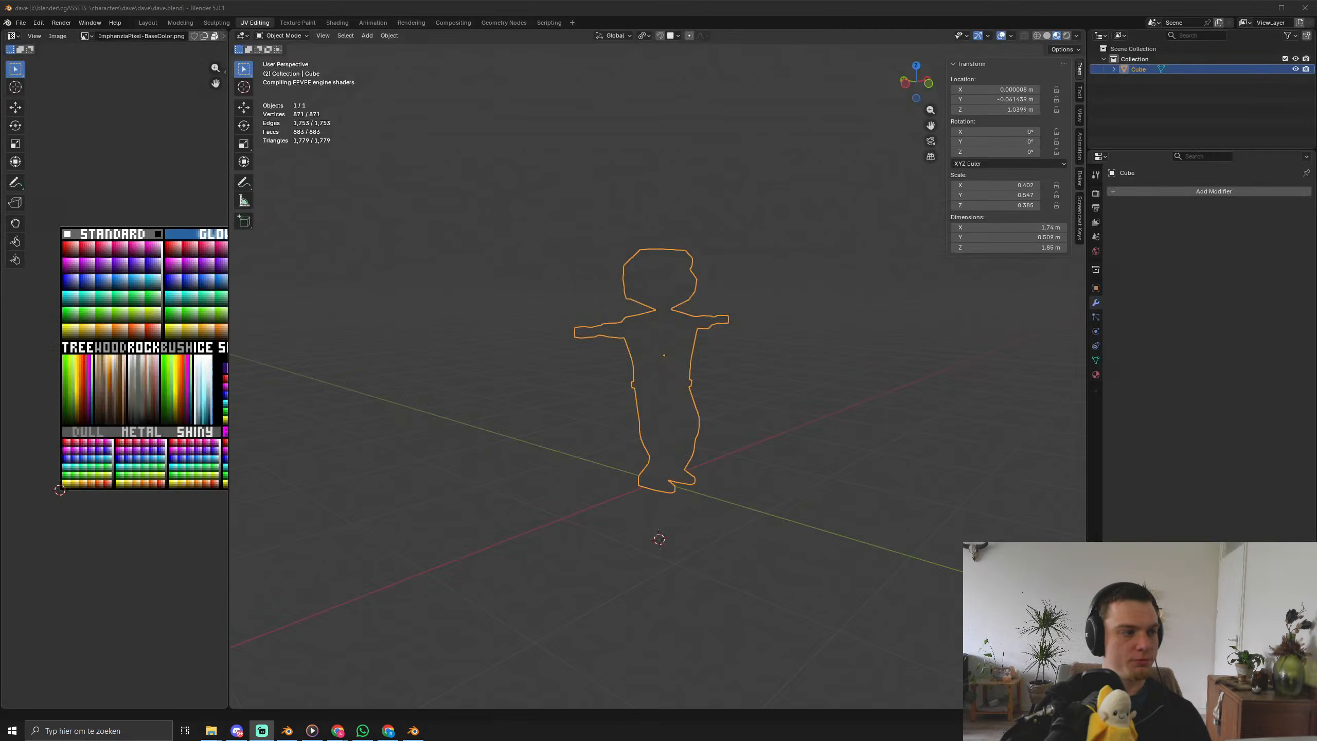
mouse_move(588, 375)
middle_mouse_down()
mouse_move(606, 443)
mouse_move(532, 455)
mouse_move(492, 388)
mouse_move(381, 438)
mouse_move(706, 464)
mouse_move(613, 427)
mouse_move(630, 417)
mouse_move(743, 442)
mouse_move(693, 472)
mouse_move(544, 435)
mouse_move(714, 370)
mouse_move(655, 335)
mouse_move(759, 389)
middle_mouse_up()
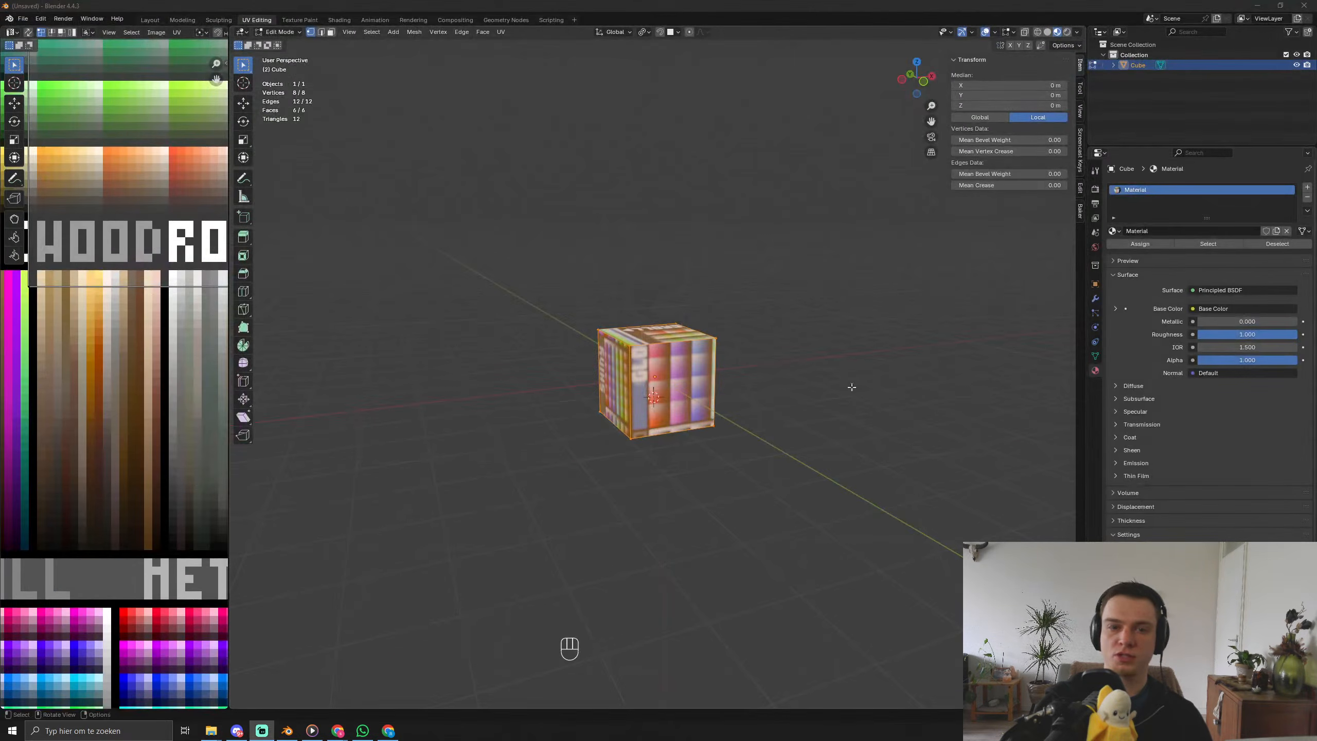
middle_click_drag(852, 387, 629, 367)
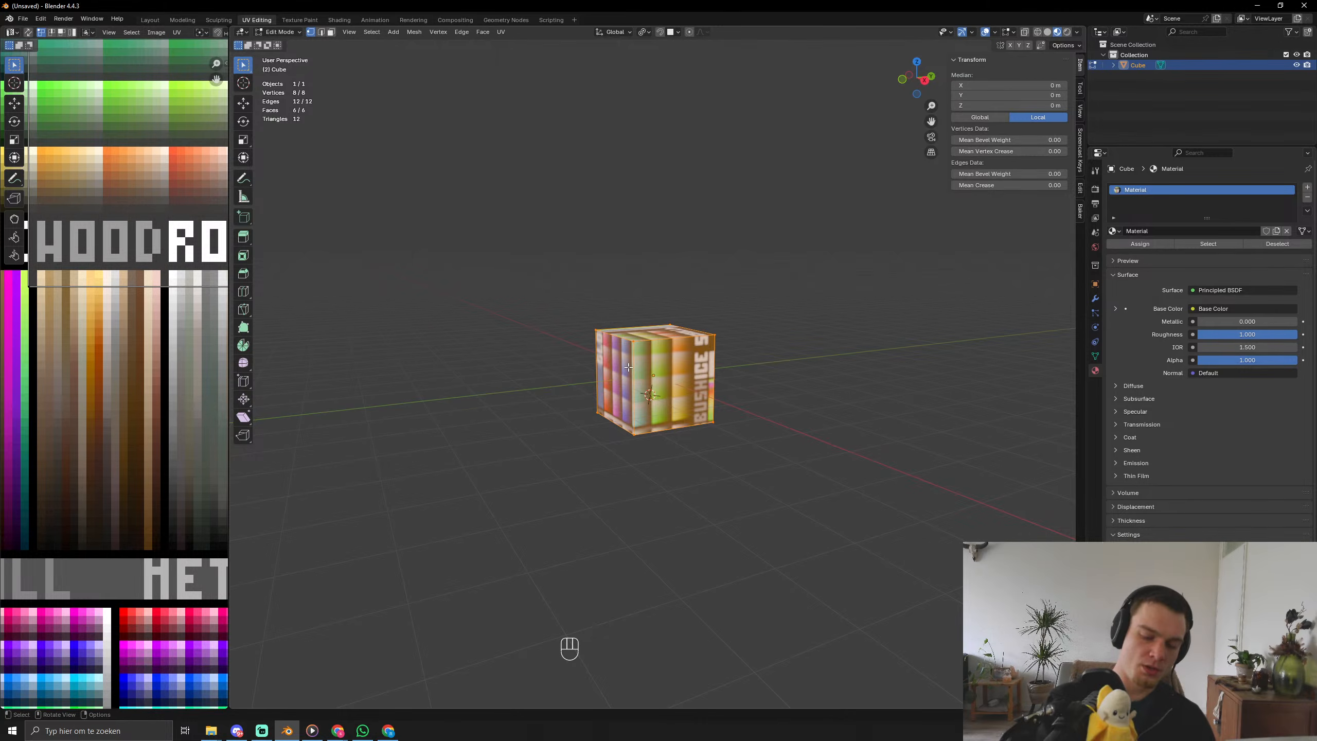
Move the whole cube mesh up about 4.69 m along the Z axis.
key("KP_1")
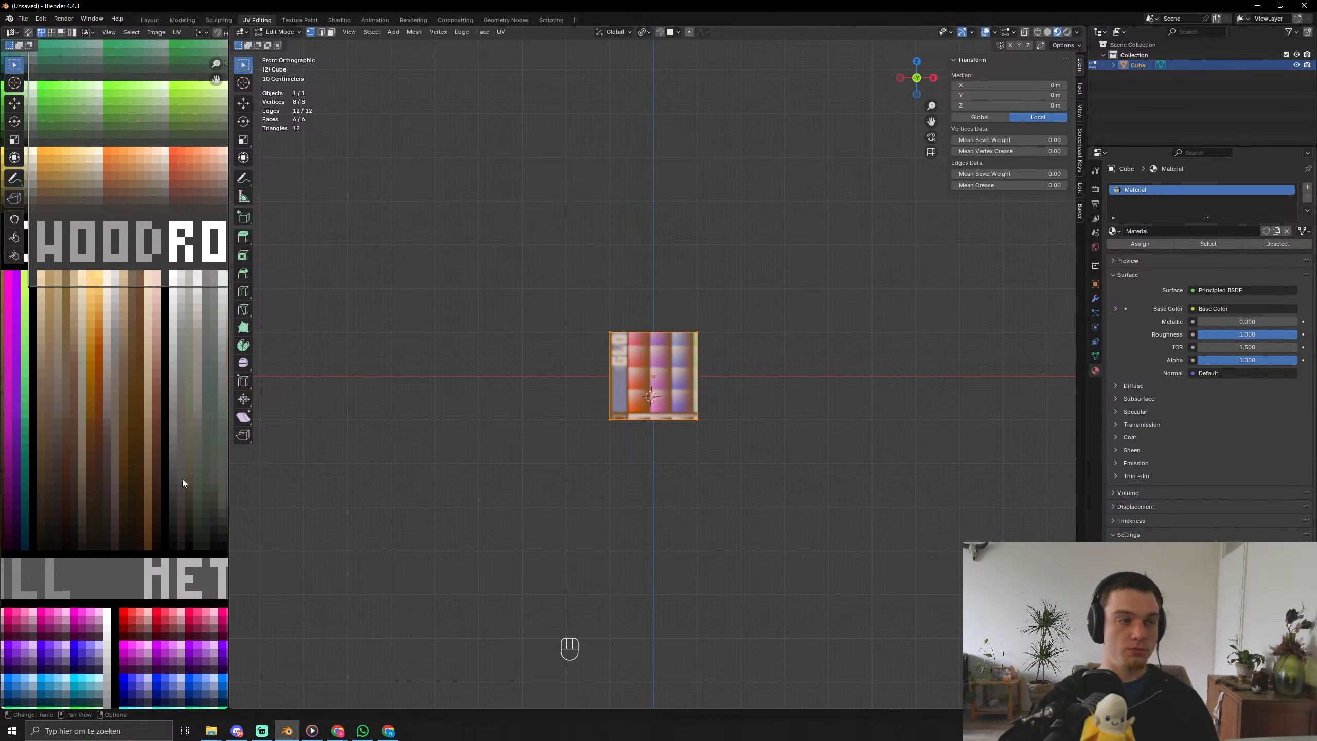
middle_click_drag(570, 485, 595, 483)
key("KP_1")
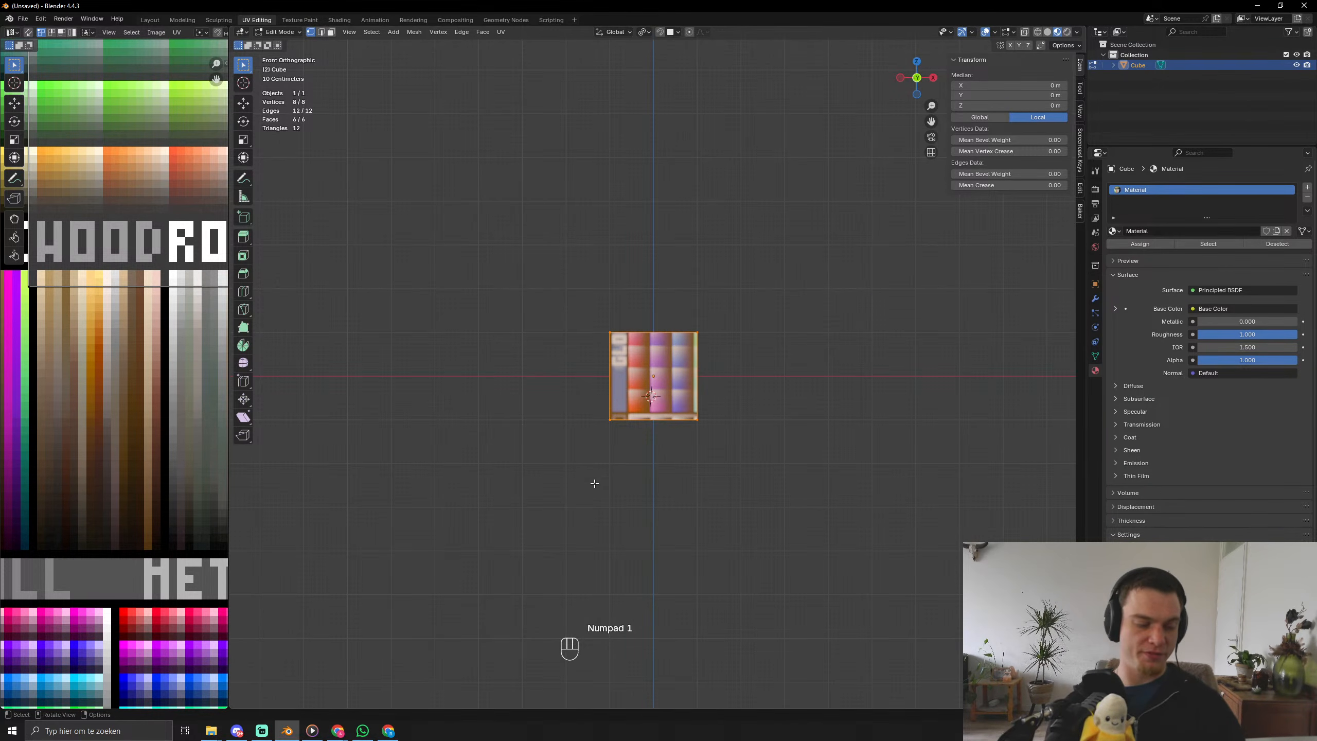
key("g")
key("z")
left_click(831, 270)
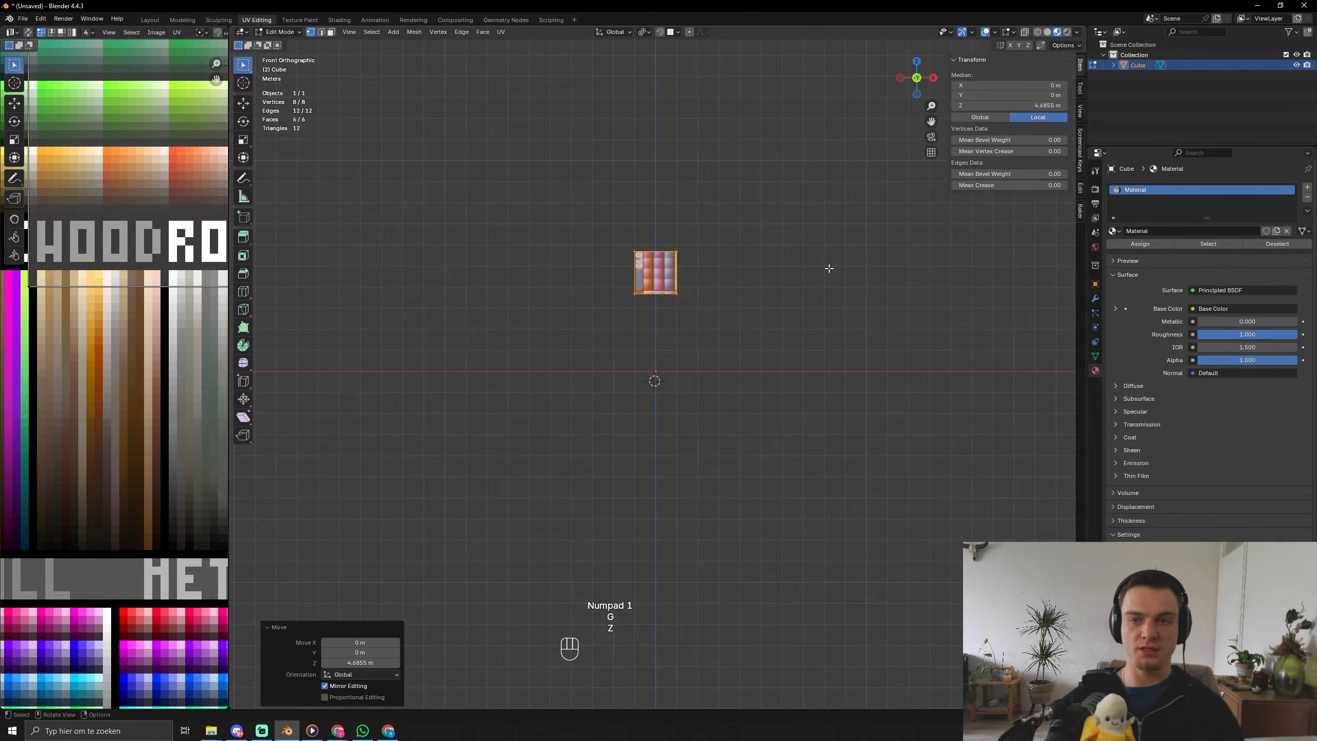
Flatten the cube by scaling it to about 0.242 along Z and 0.457 along X.
key("s")
key("z")
left_click(695, 263)
key("s")
key("x")
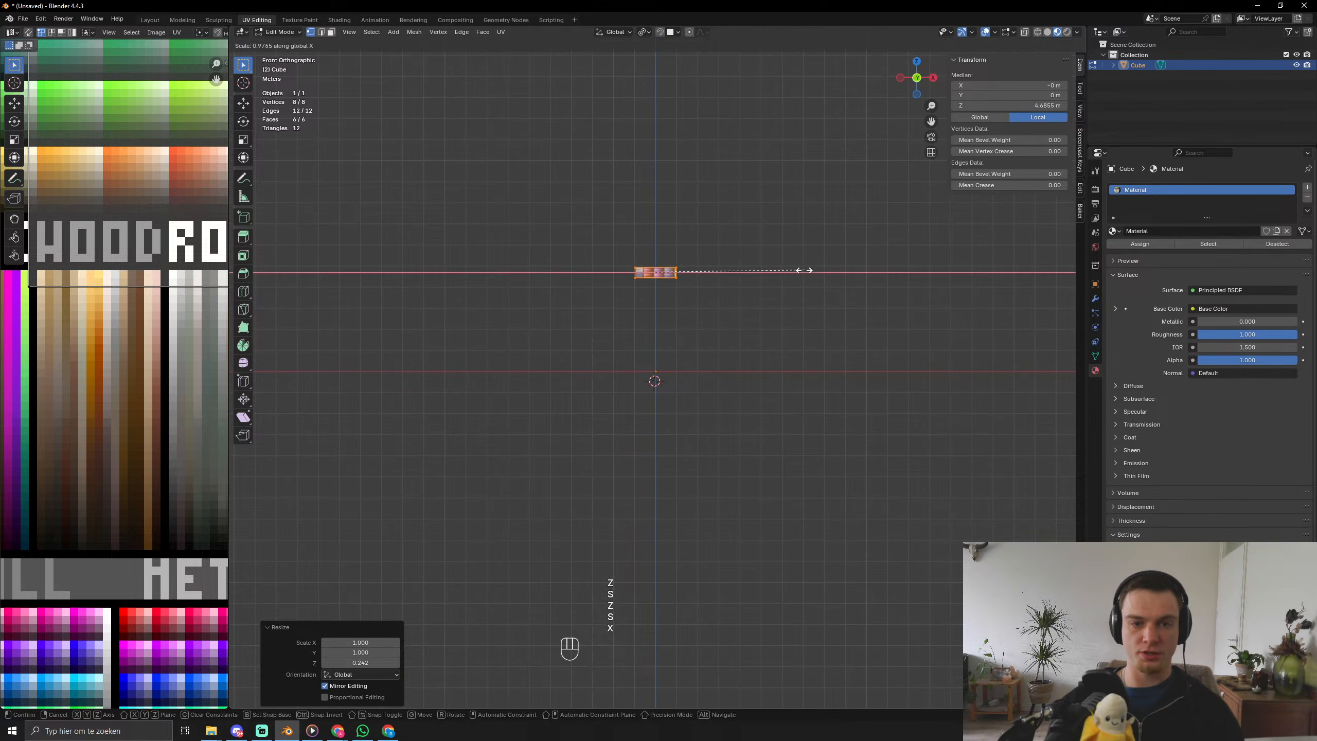
left_click(726, 257)
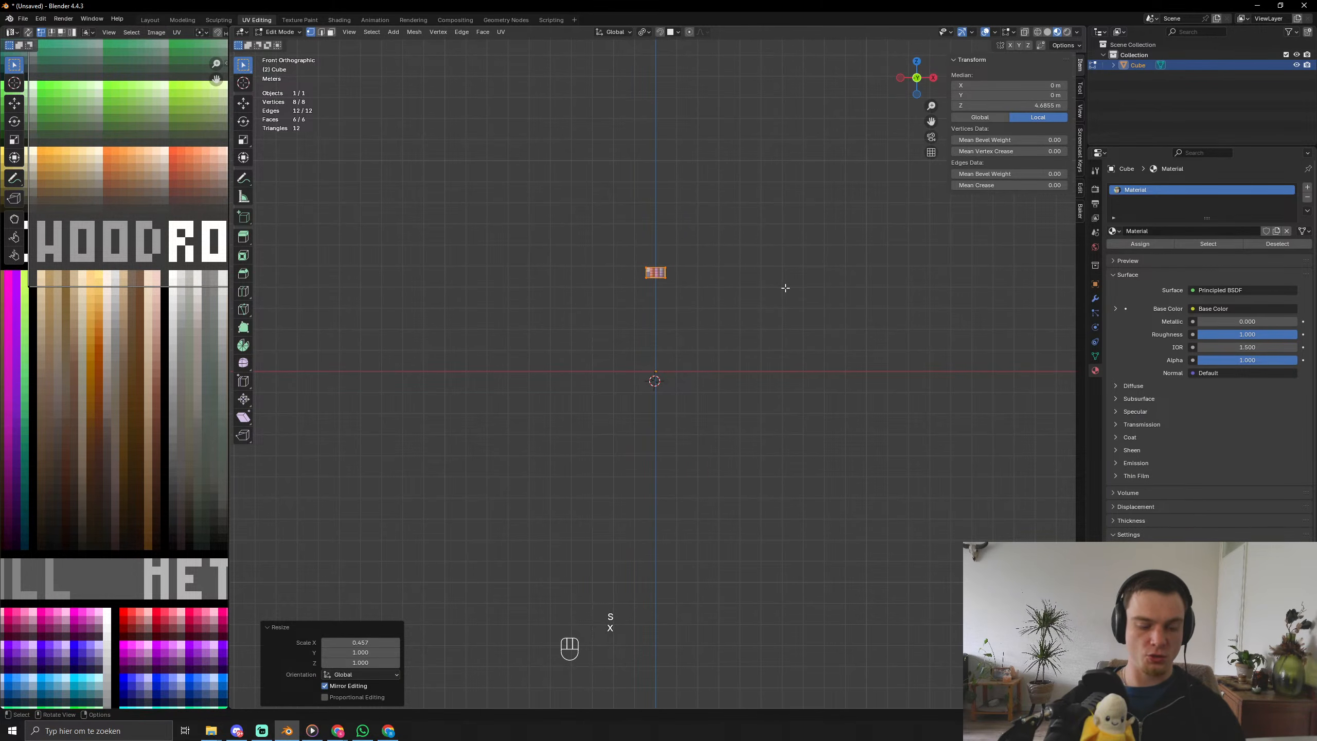
Reduce the box's depth by scaling it to about 0.297 along Y.
middle_click_drag(785, 286, 735, 328)
scroll(735, 328, "up", 5)
middle_click_drag(787, 273, 763, 328)
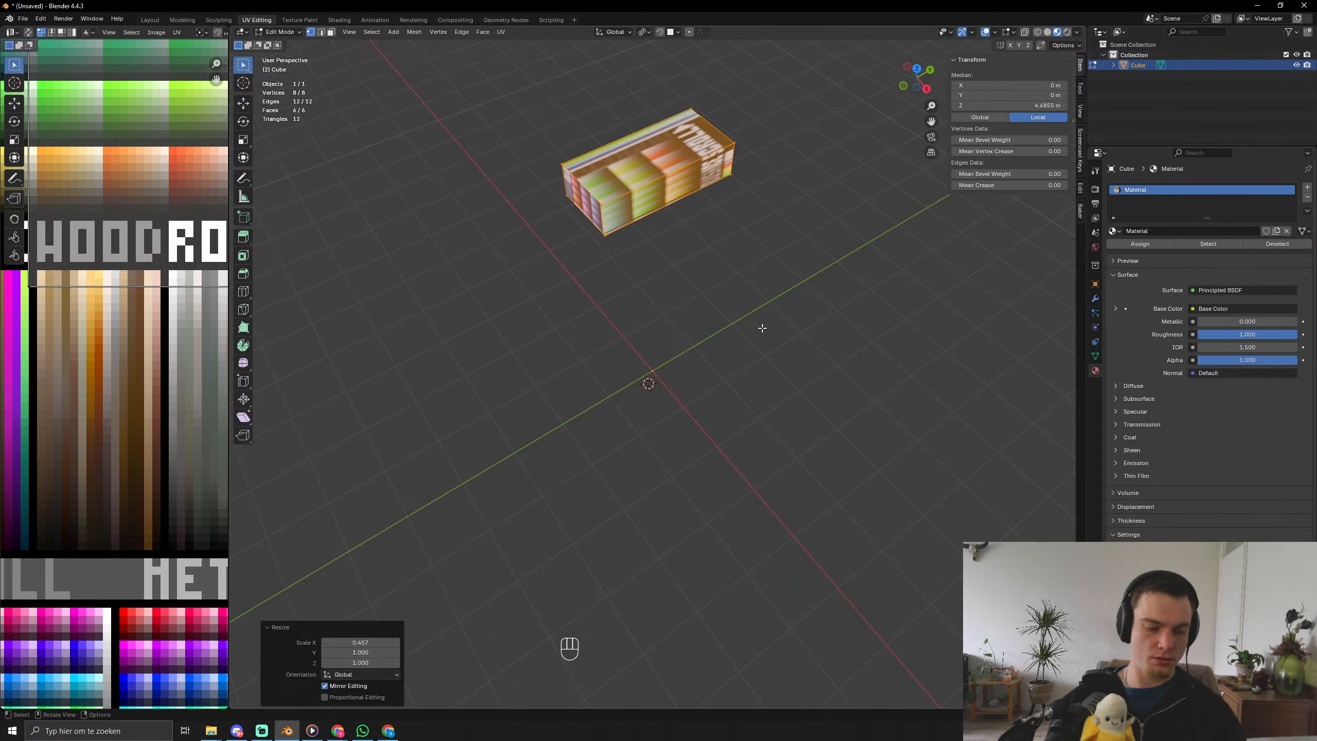
key("KP_1")
mouse_move(669, 394)
middle_mouse_down()
mouse_move(682, 371)
mouse_move(663, 388)
middle_mouse_up()
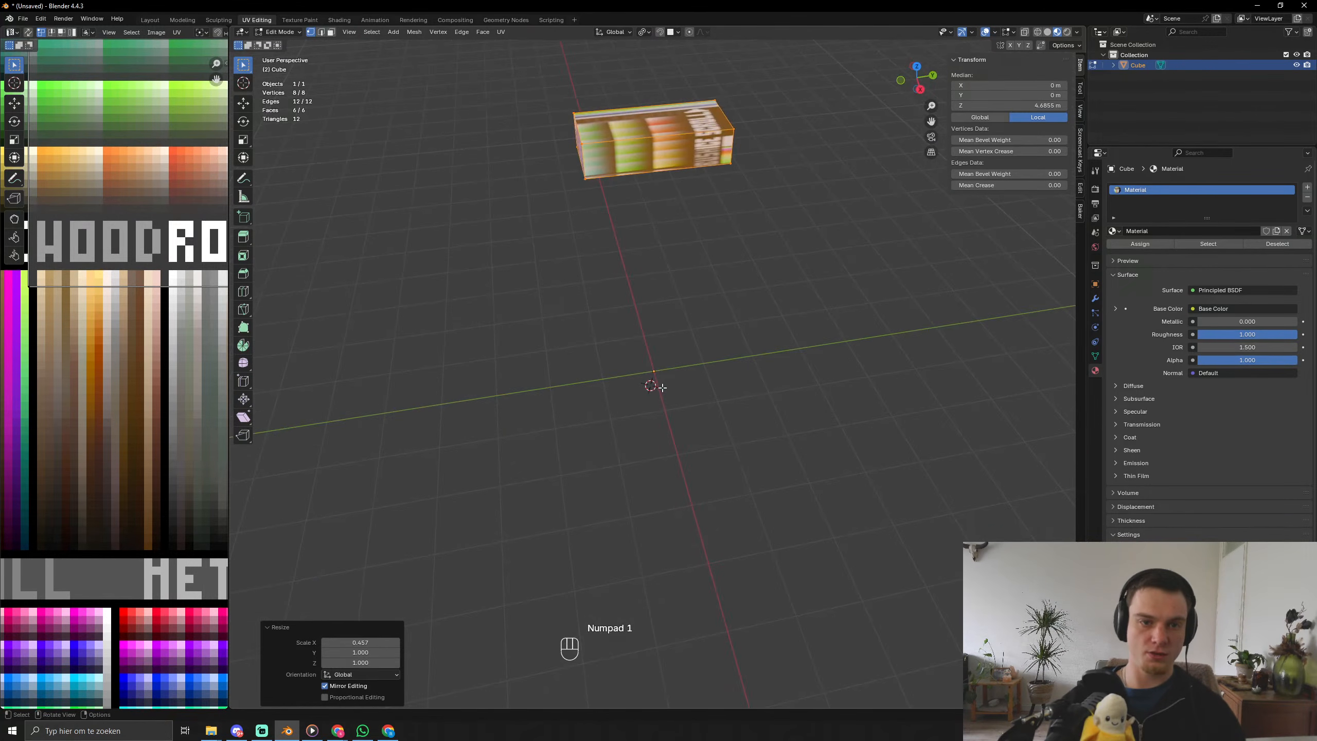
key("s")
key("y")
left_click(652, 217)
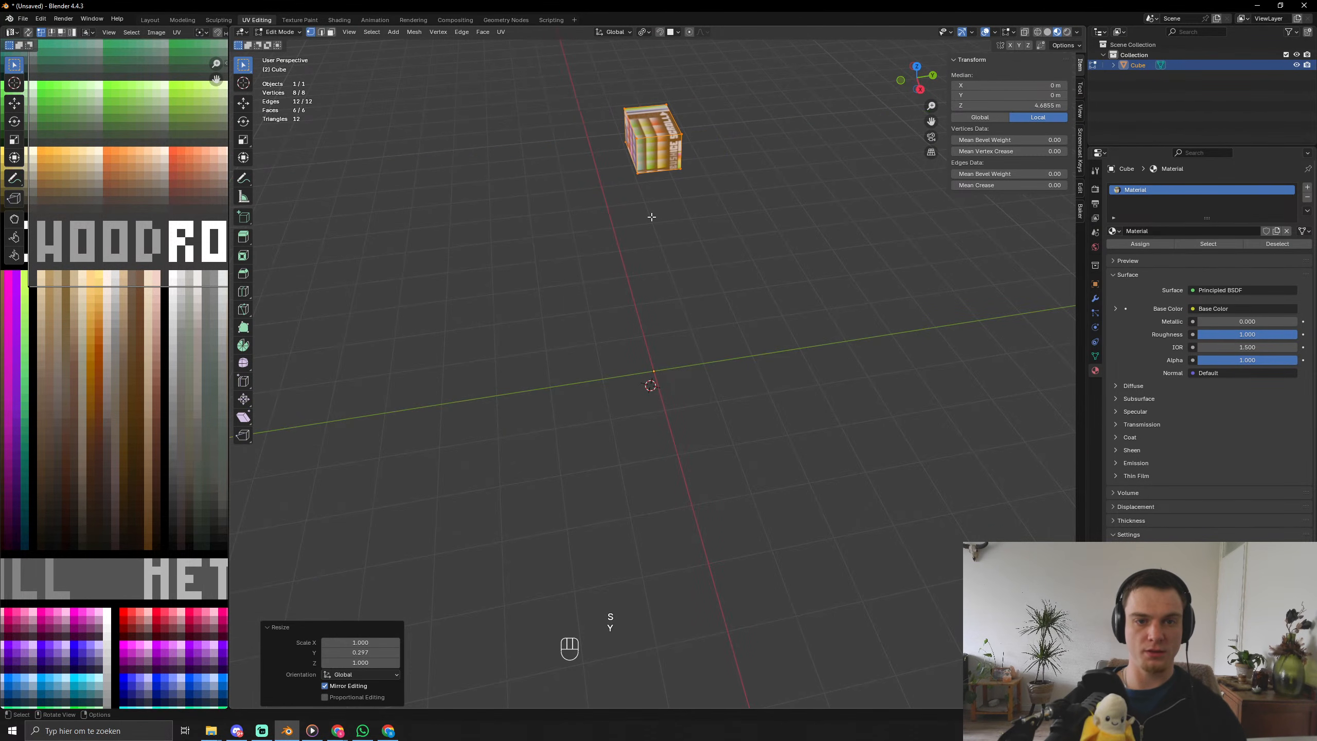
Lower the box about 3.09 m along Z and widen it by a factor of about 1.27 along X.
key("KP_1")
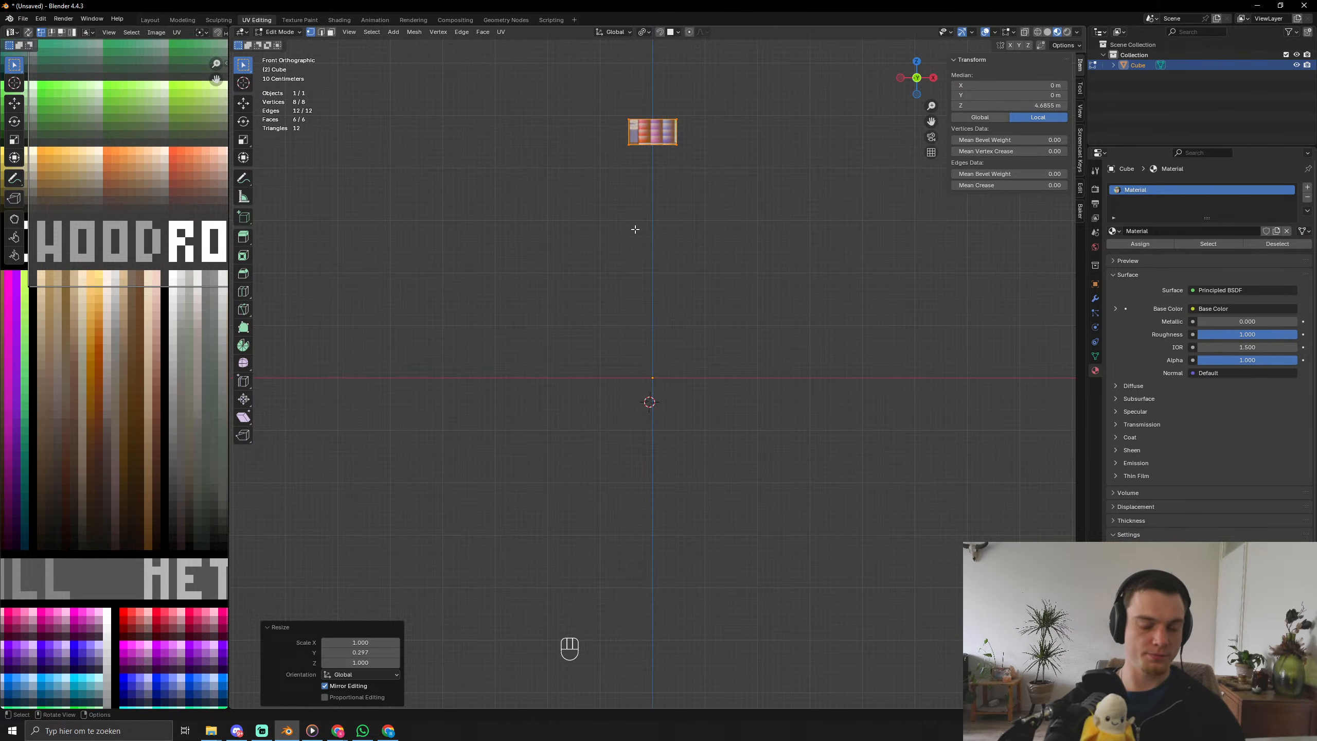
key("g")
key("z")
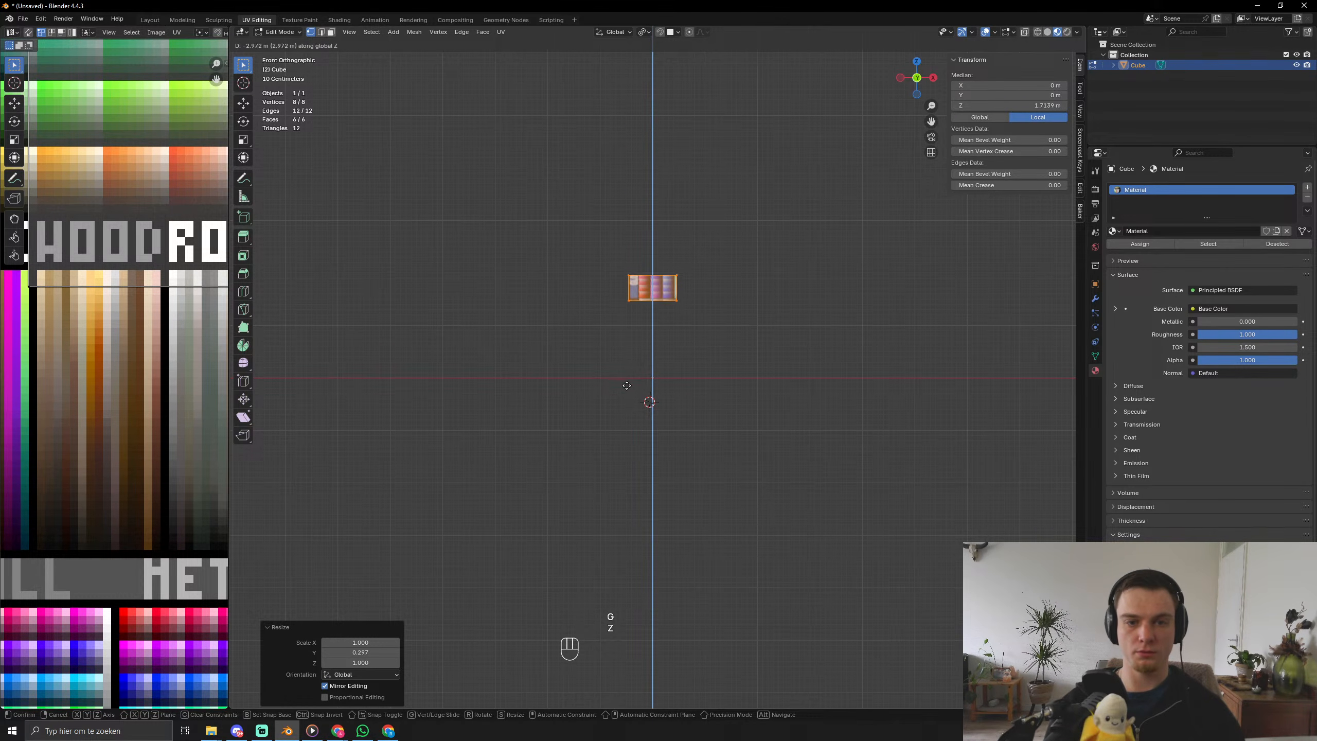
left_click(627, 391)
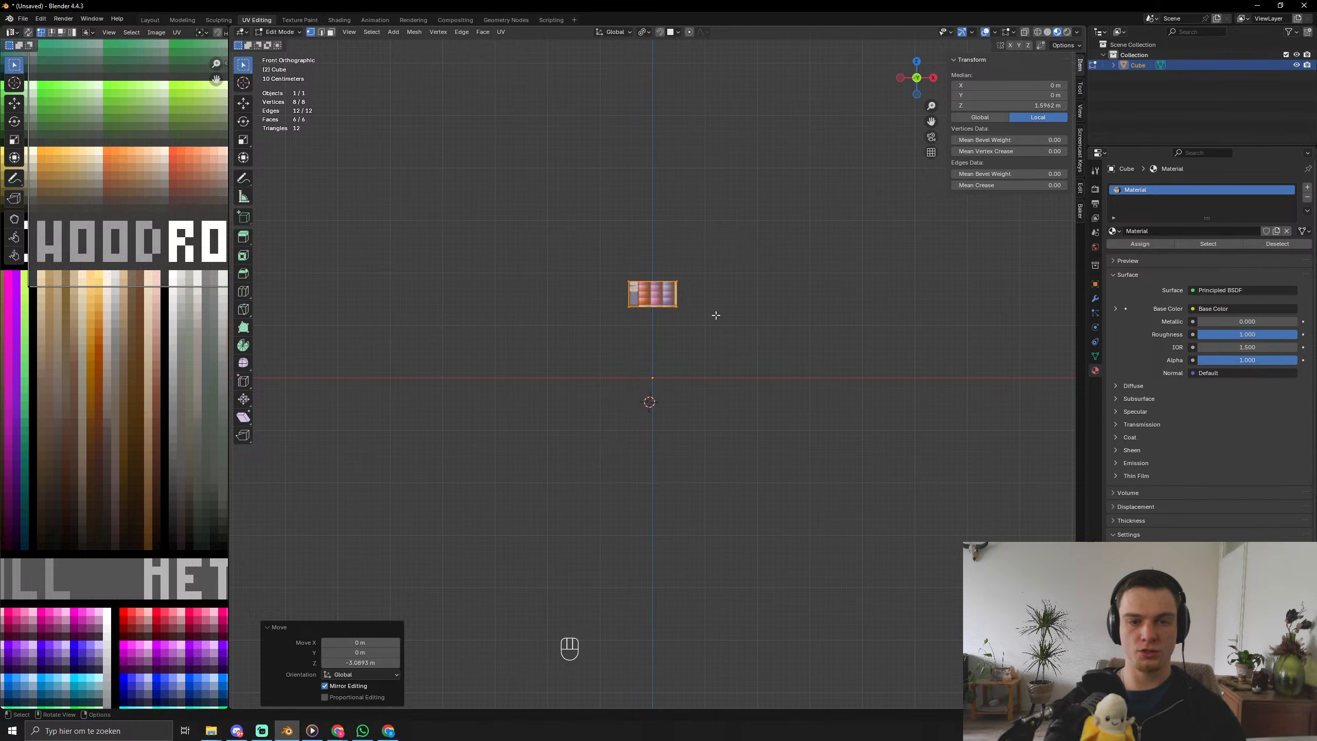
key("s")
key("x")
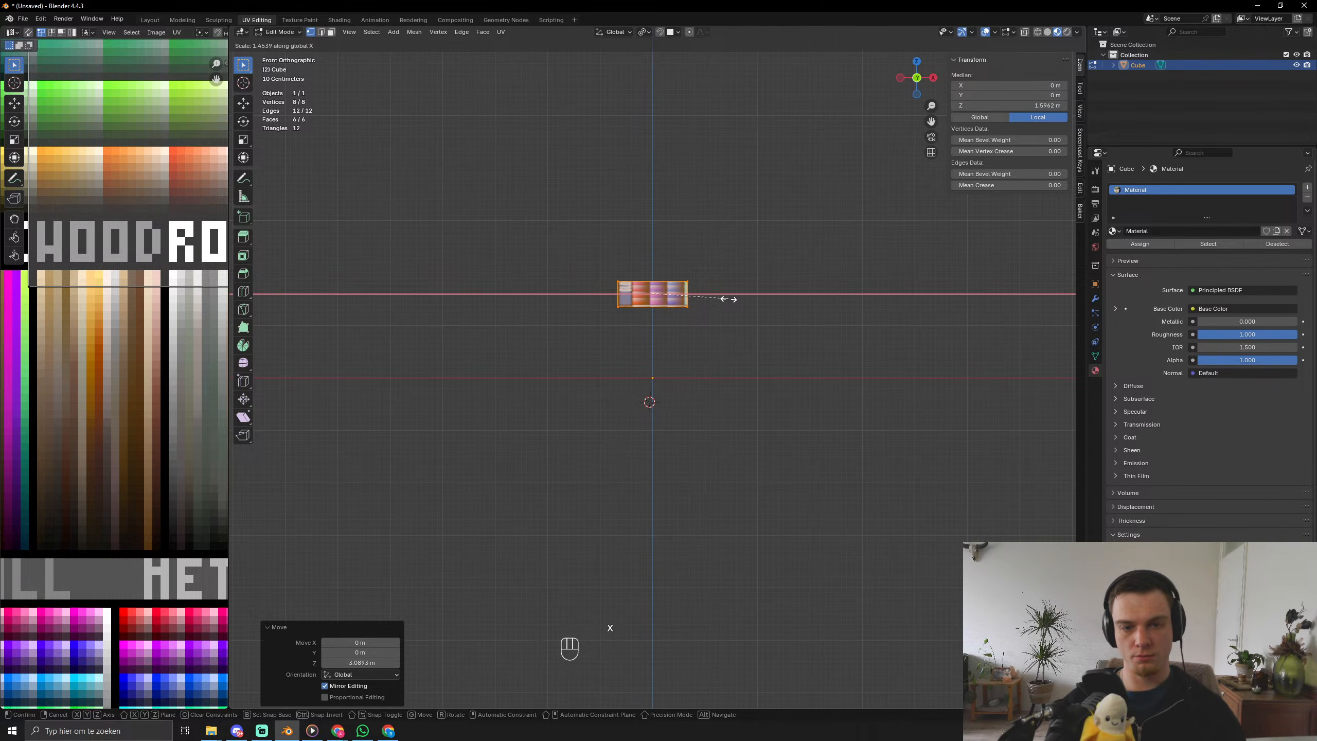
left_click(720, 296)
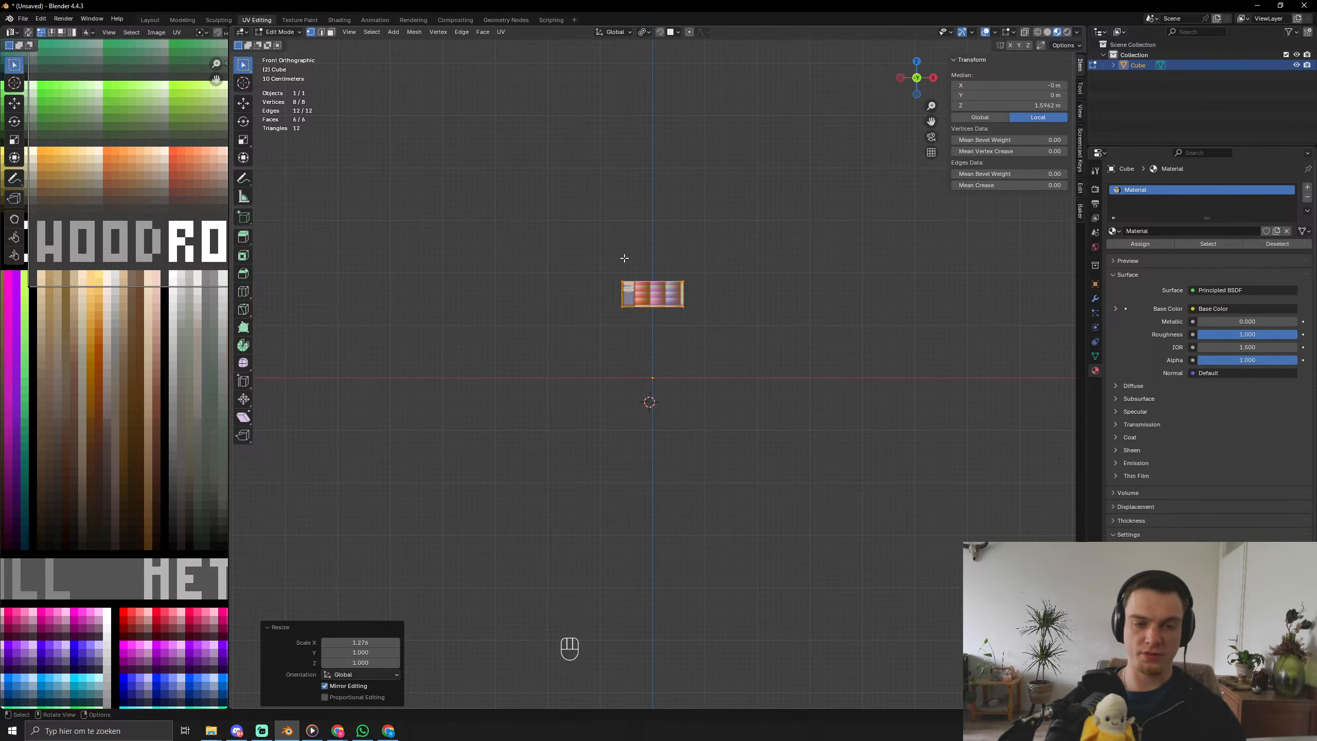
Add a centred vertical loop cut to the box and delete all faces of the half on the negative X side.
key("ctrl+r")
left_click(649, 256)
right_click(649, 256)
key("3")
scroll(649, 259, "up", 4)
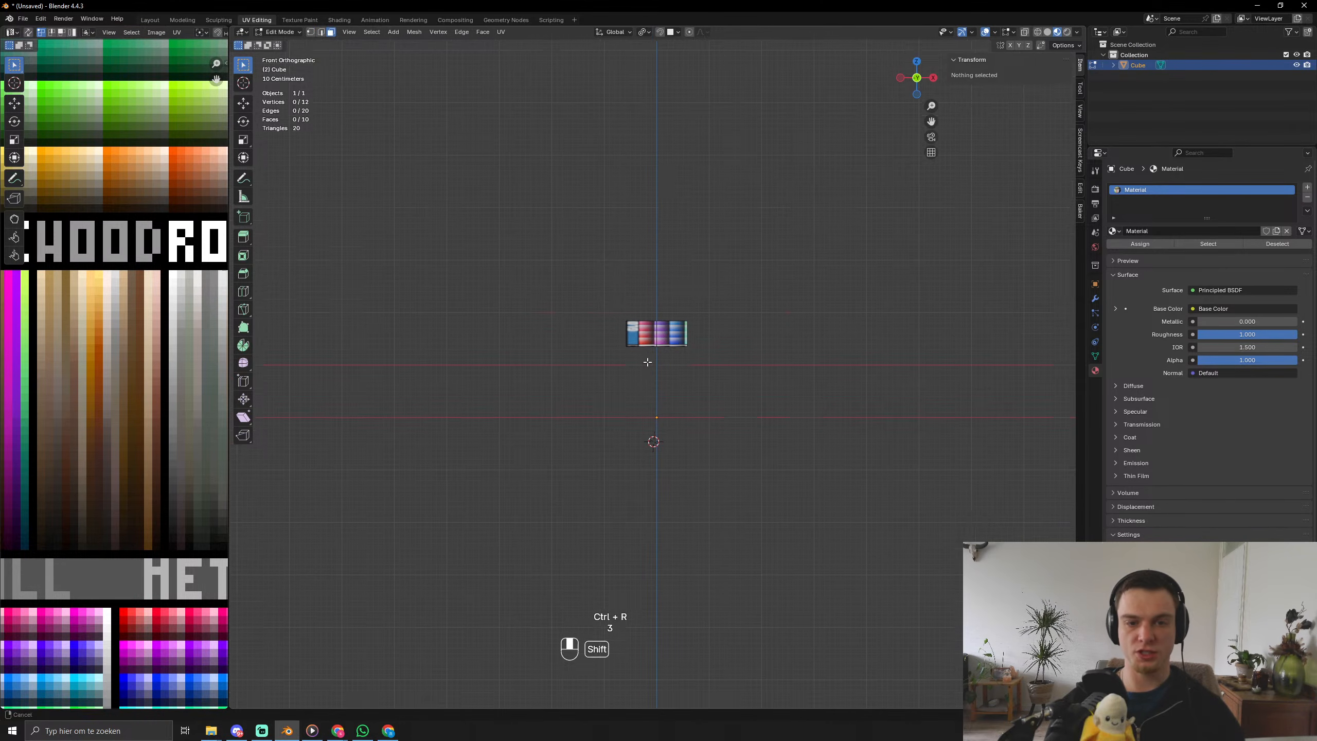
left_click(614, 319, "alt")
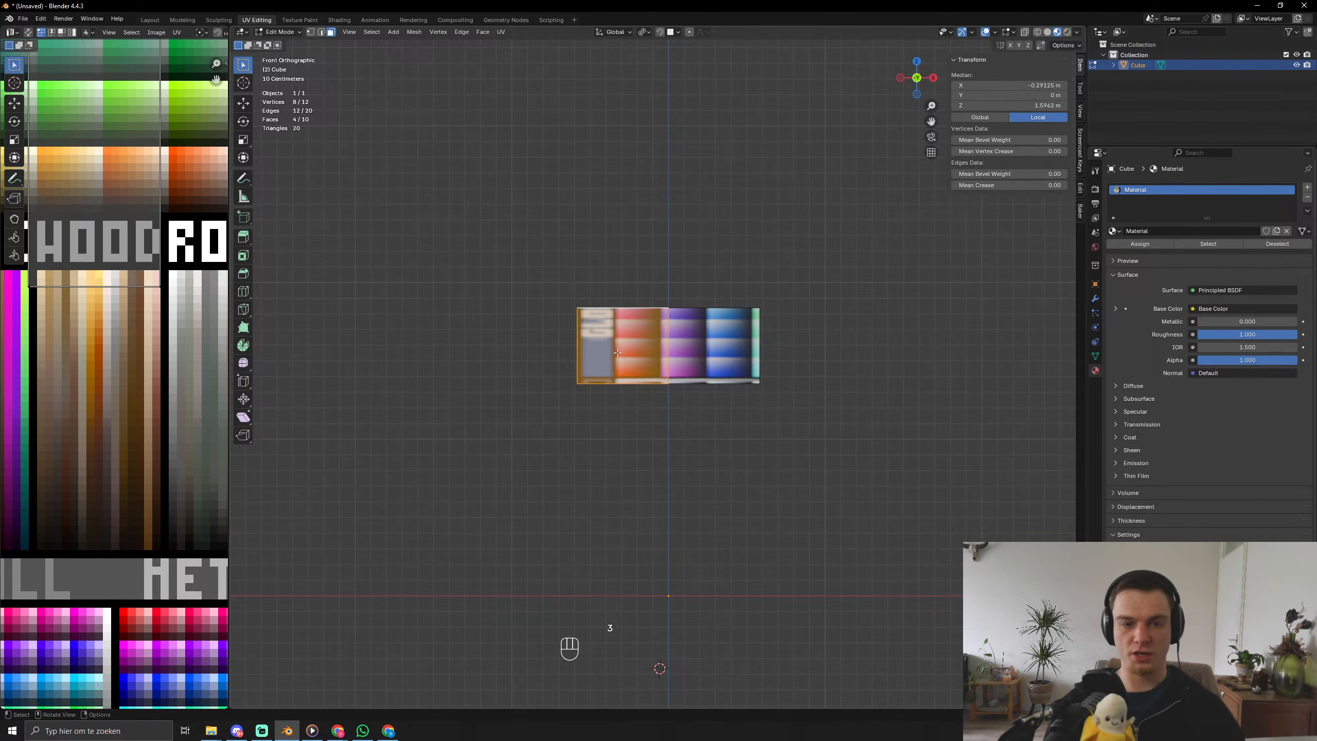
middle_click_drag(615, 319, 584, 367)
left_click(582, 342, "shift")
key("x")
left_click(582, 342)
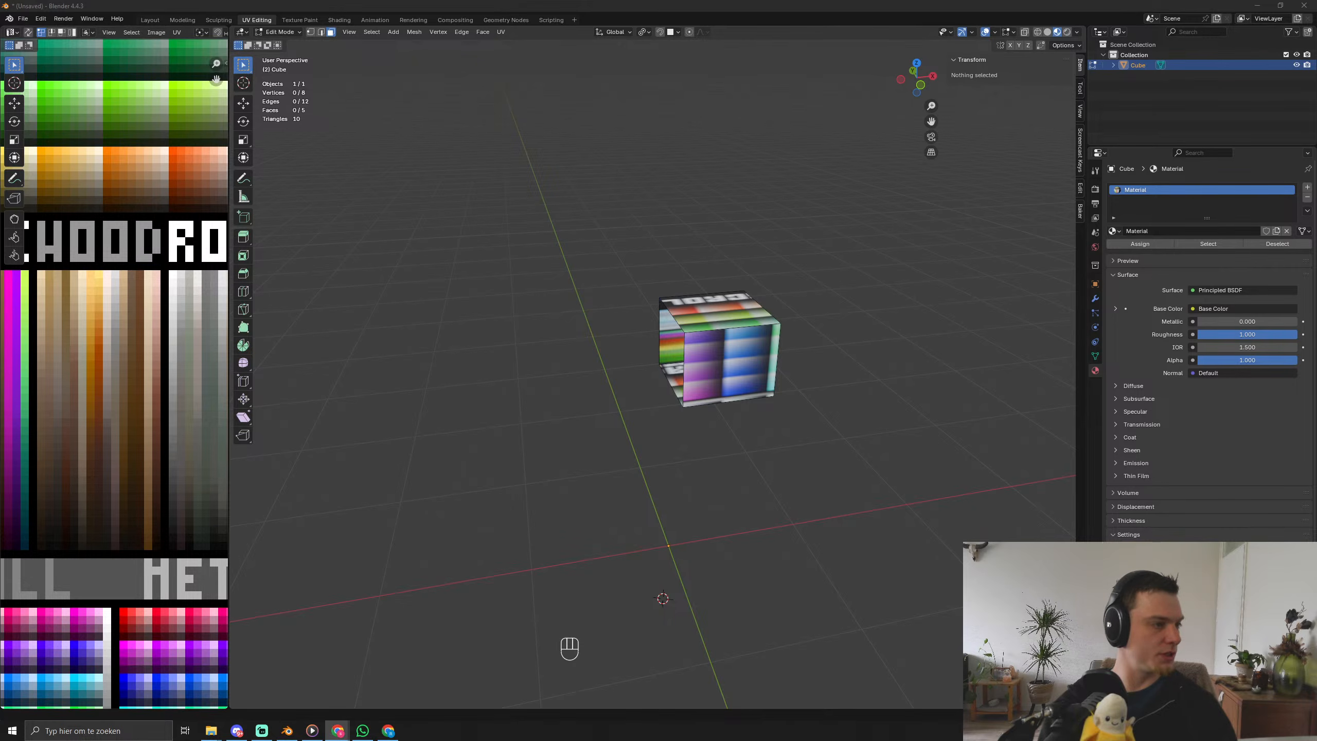
Collapse the UVs of all remaining faces to one point with scale 0 and move it onto a grey in the ROCK palette.
middle_click_drag(819, 359, 779, 325)
key("Tab")
key("Tab")
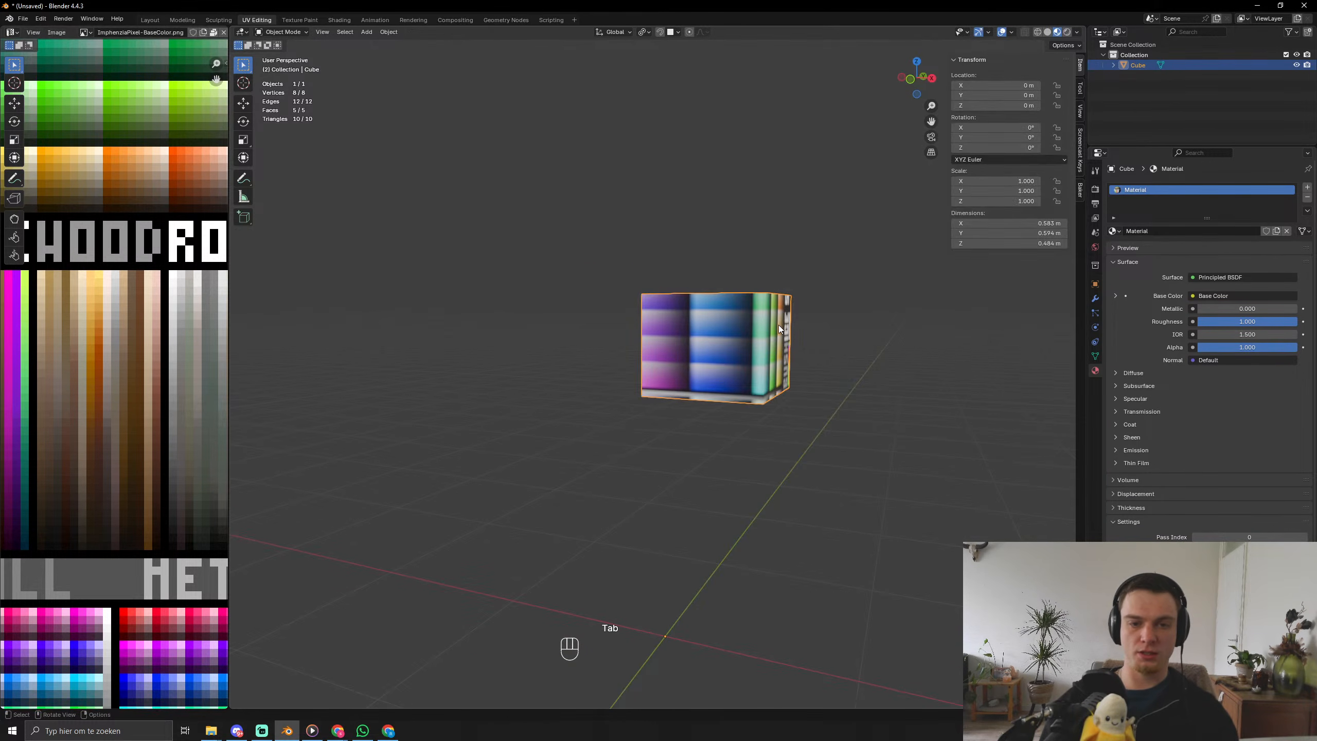
key("a")
key("a")
key("s")
key("KP_0")
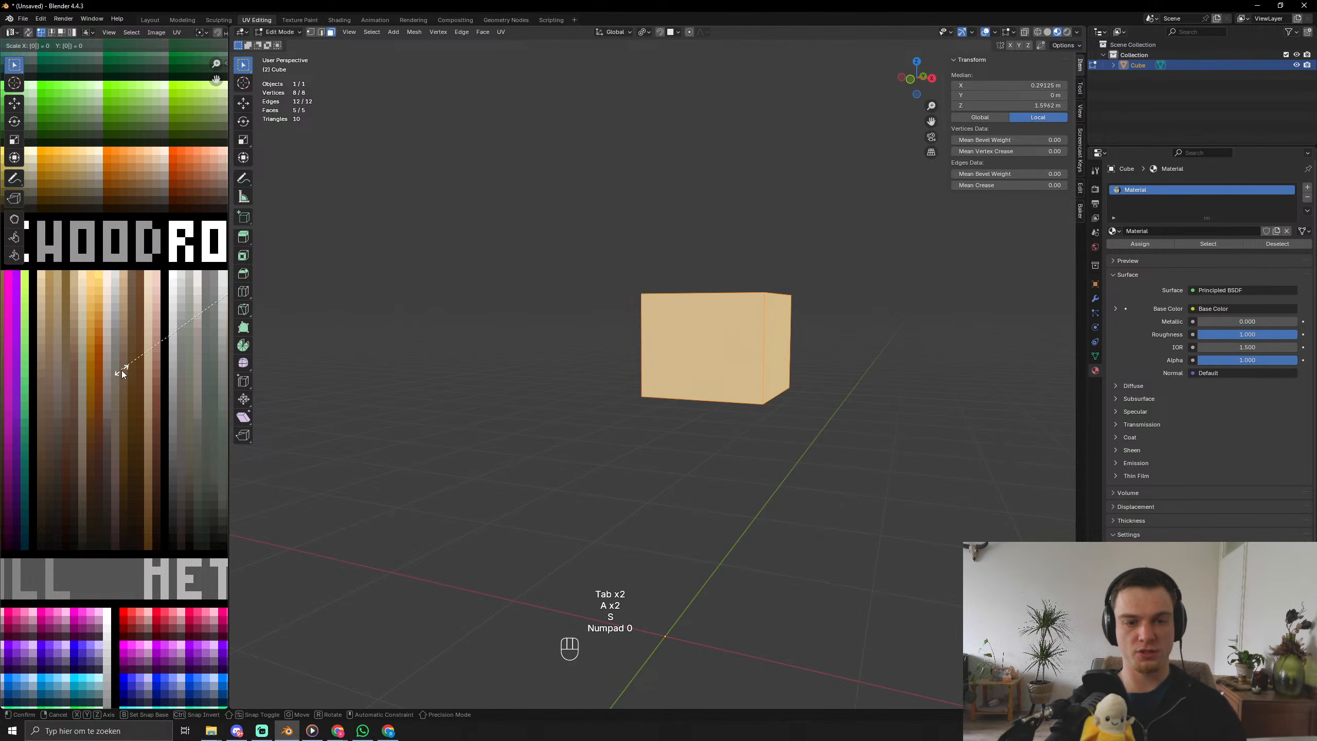
key("KP_Enter")
scroll(121, 370, "down", 4)
key("g")
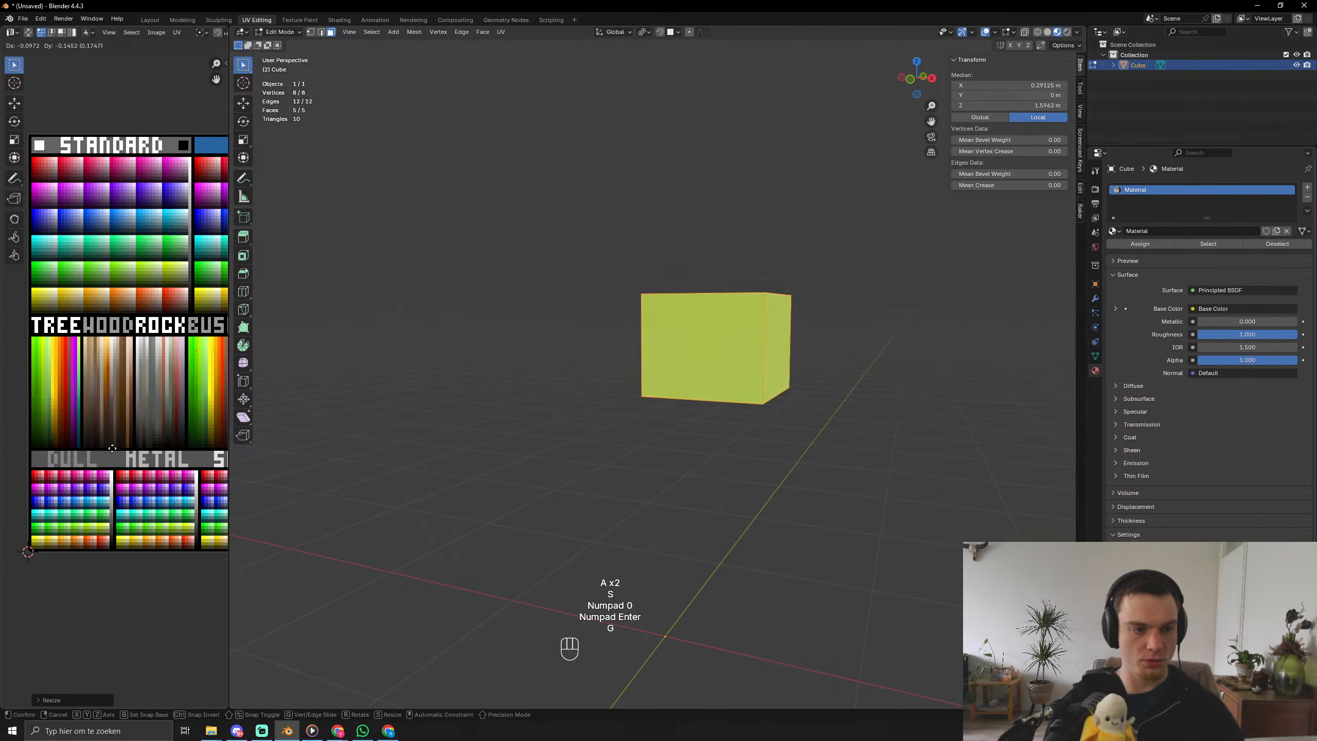
left_click(64, 484)
key("Tab")
Add a Mirror modifier on the X axis to the half box and enable Clipping.
middle_click_drag(813, 391, 794, 394)
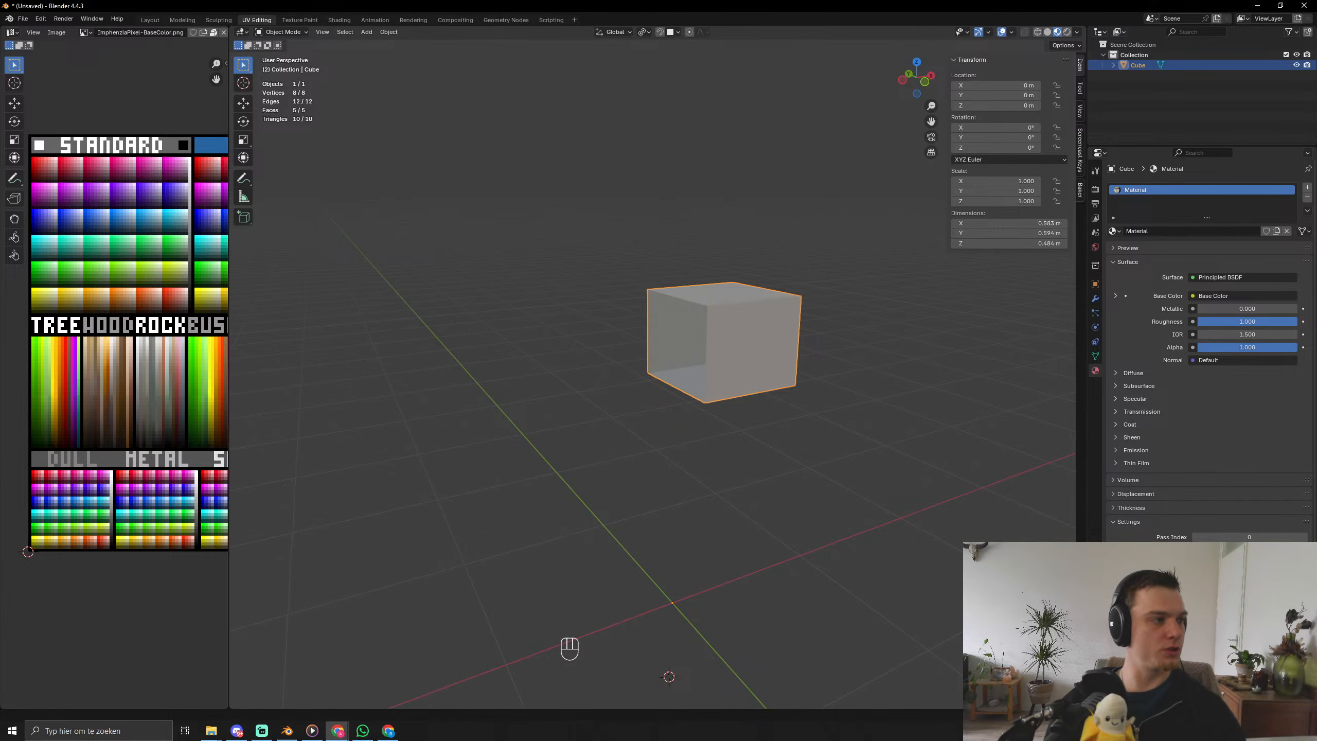
middle_click_drag(779, 285, 794, 349)
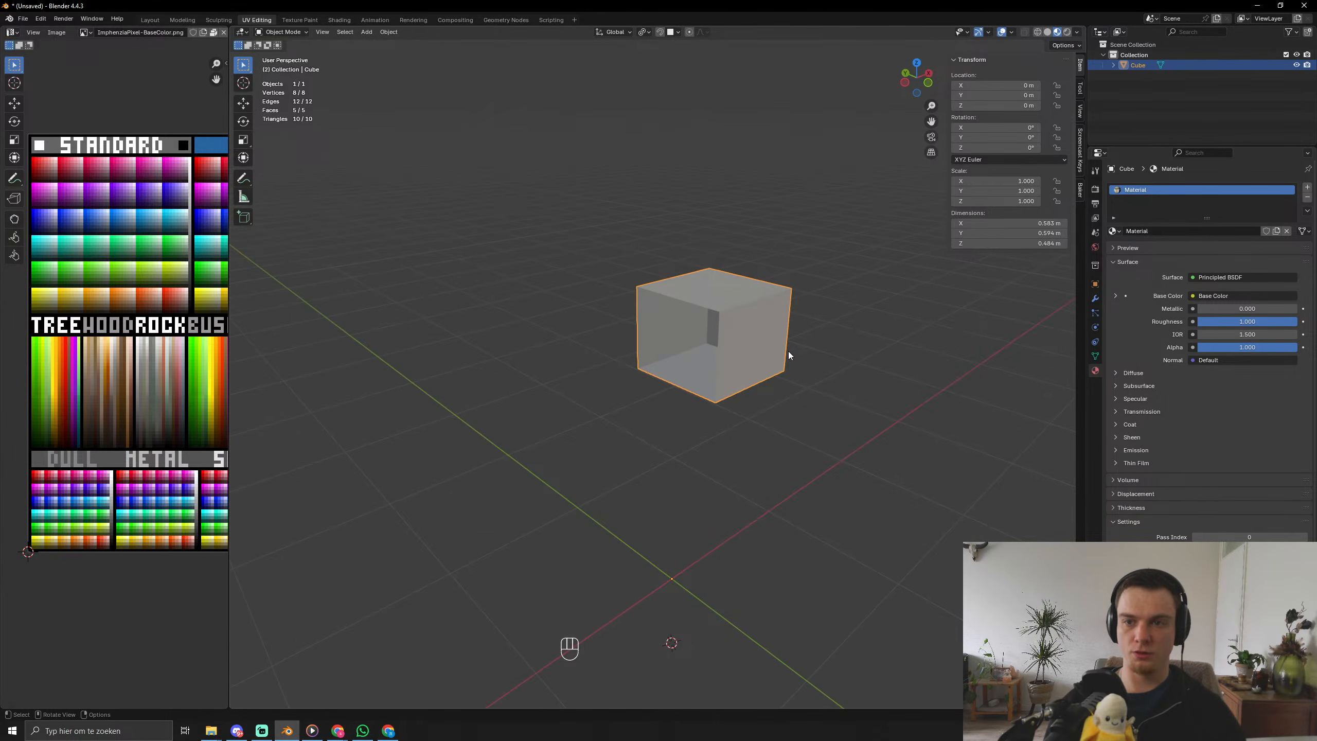
middle_click_drag(603, 395, 574, 385)
key("KP_1")
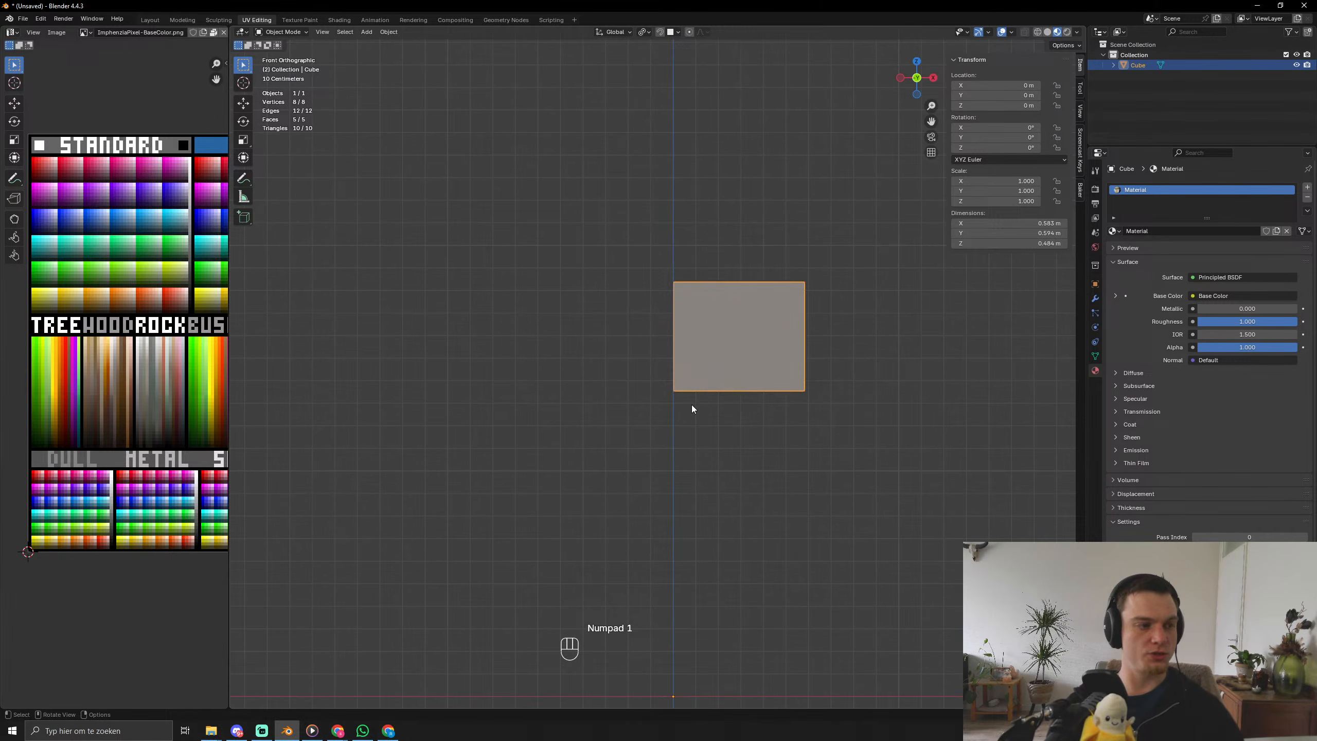
left_click(1095, 299)
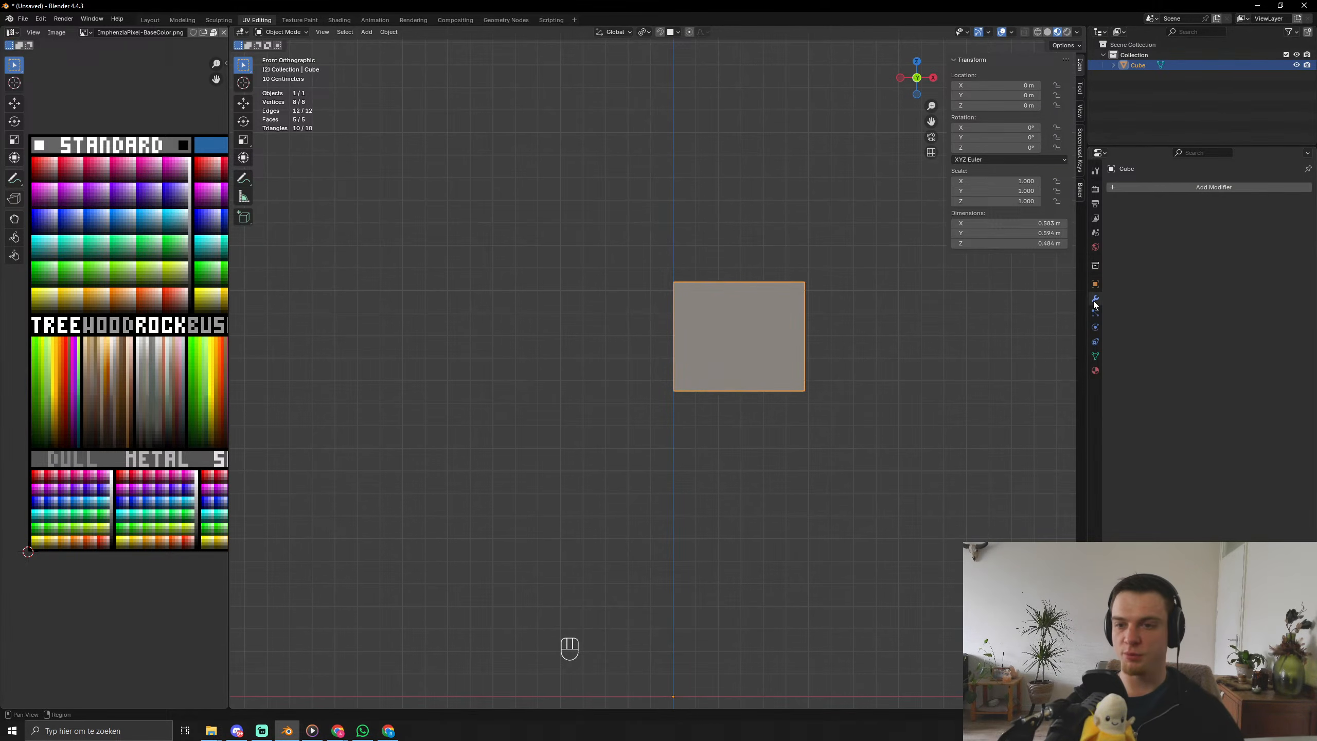
left_click(1177, 190)
left_click(1166, 196)
left_click(1159, 205)
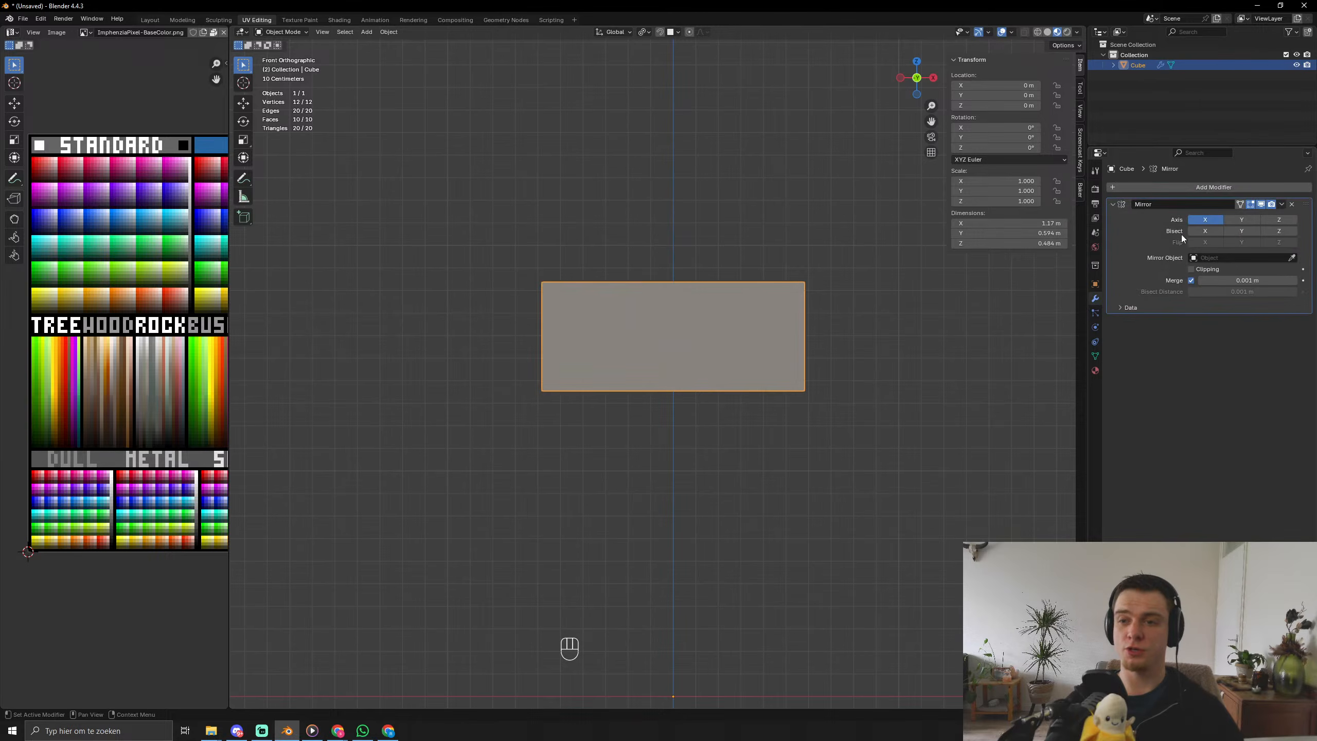
left_click(1201, 269)
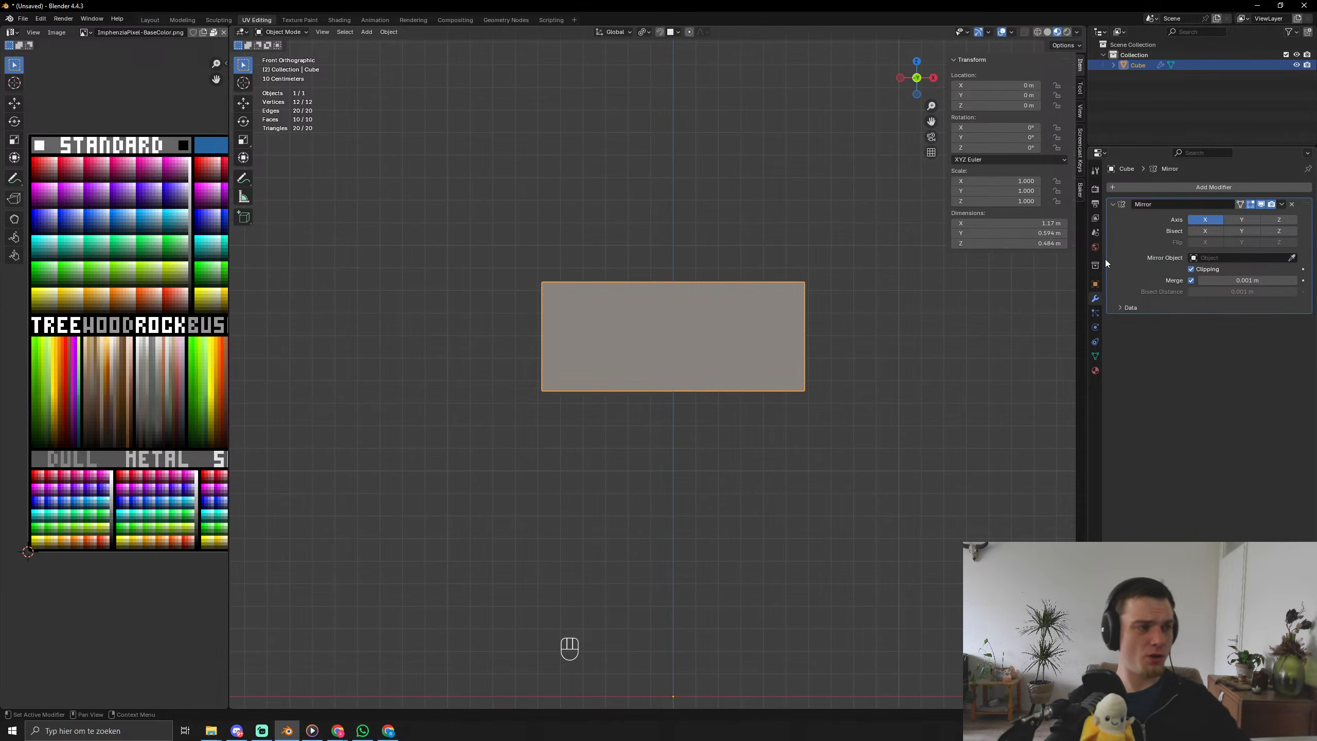
Raise the lower outer edge of the mirrored box about 0.26 m along Z to slope the underside.
middle_click_drag(641, 252, 679, 307)
key("Tab")
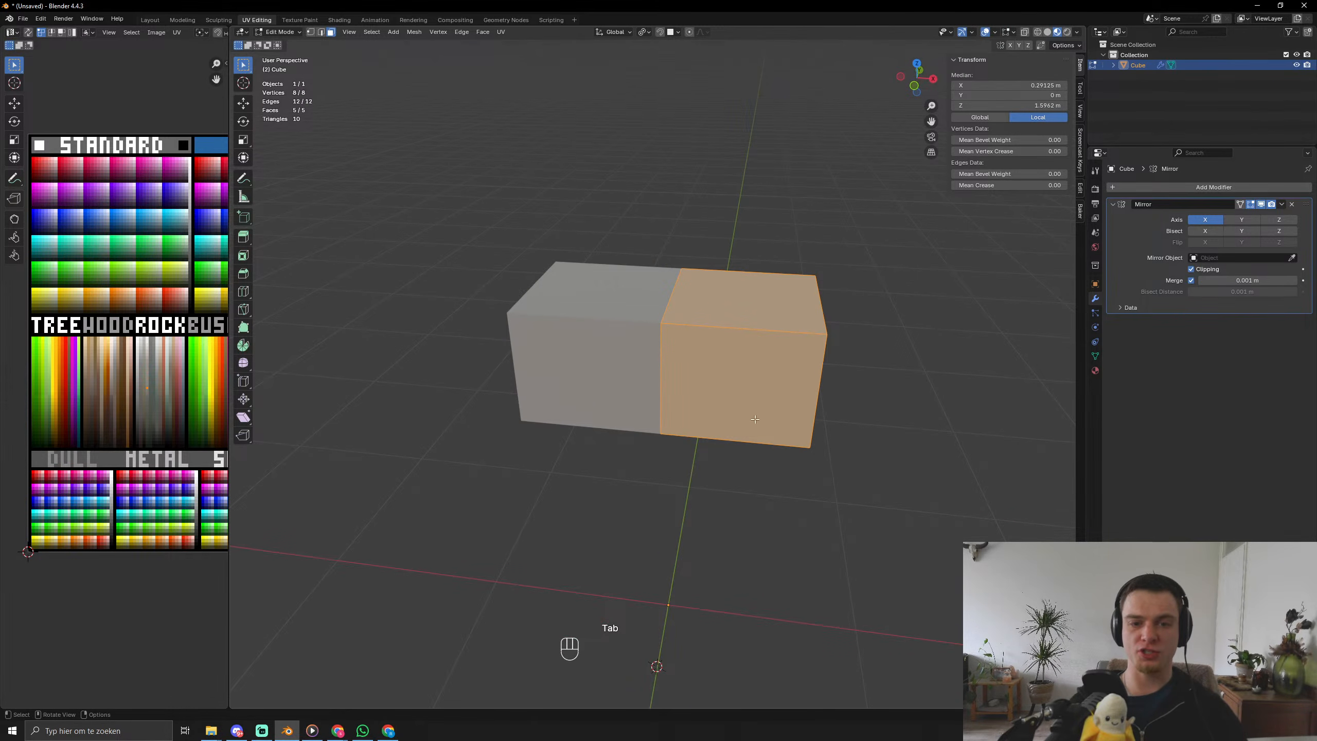
left_click(728, 278)
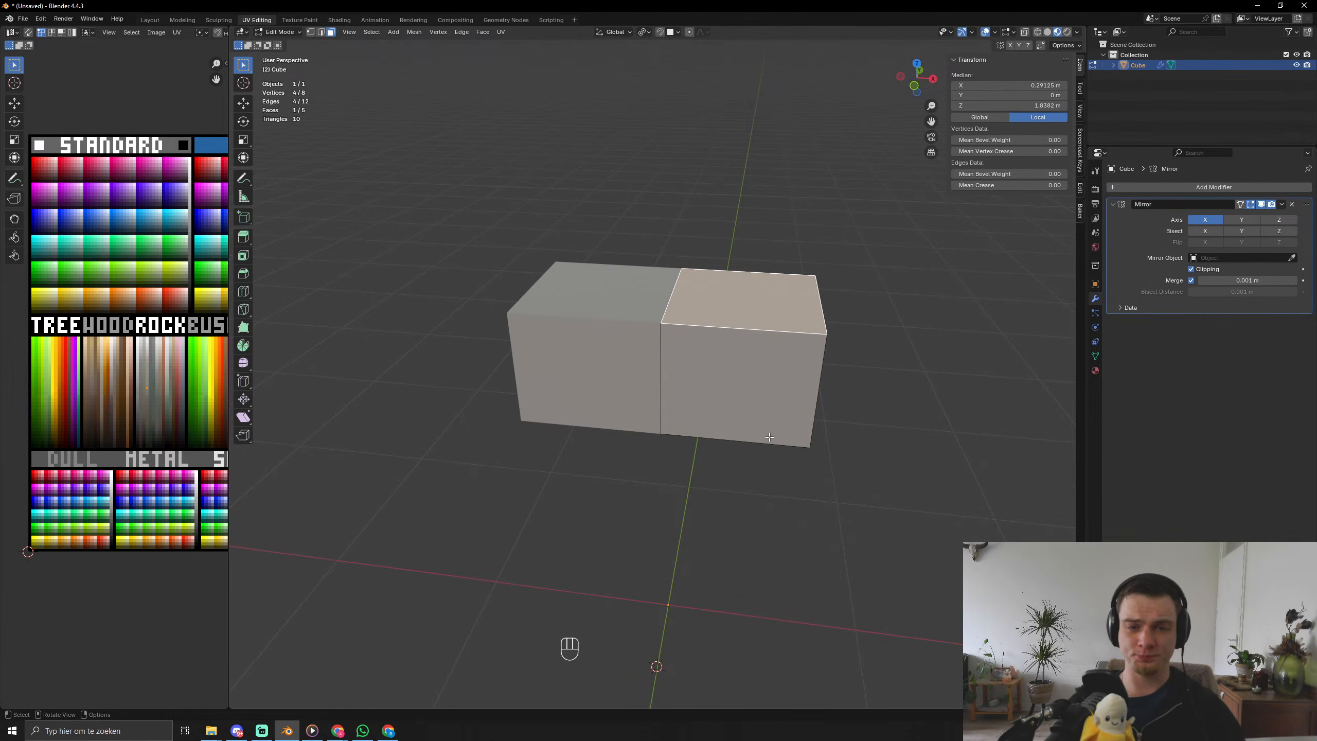
middle_click_drag(728, 280, 789, 385)
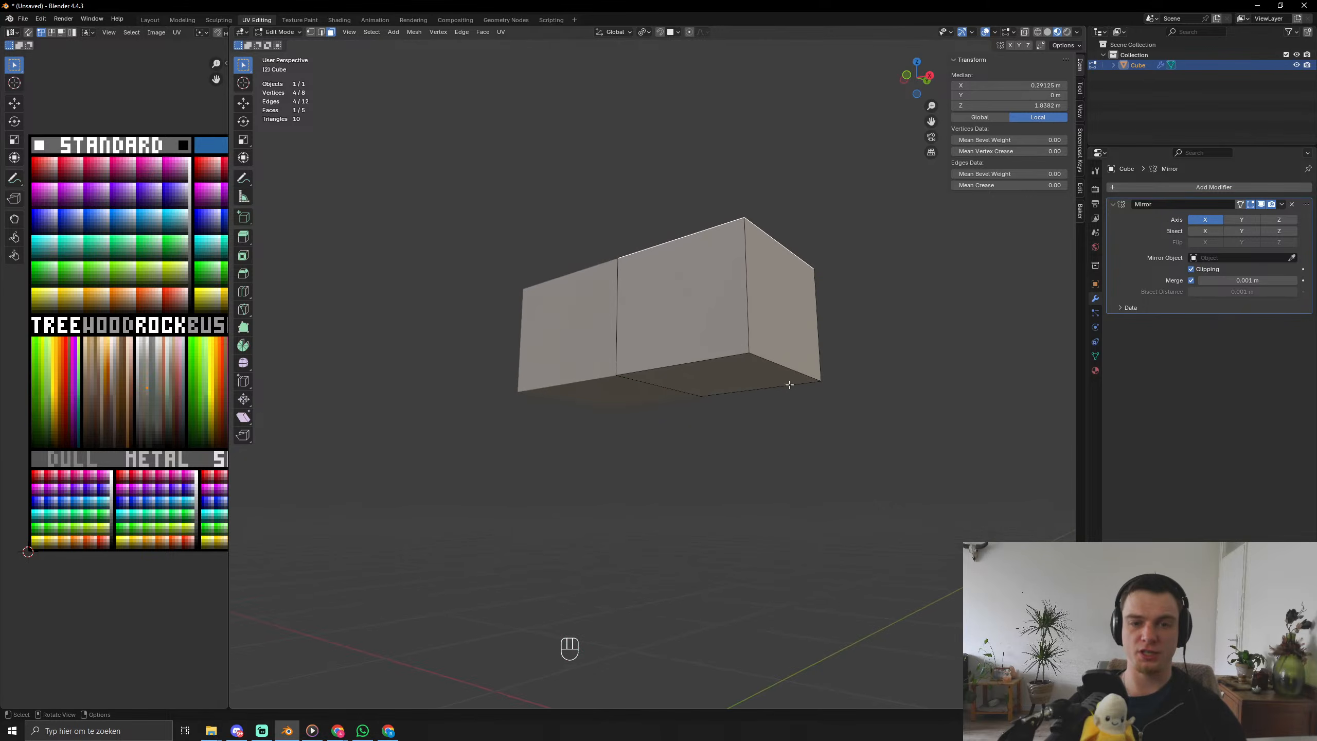
left_click(783, 368)
key("1")
key("2")
left_click(794, 375)
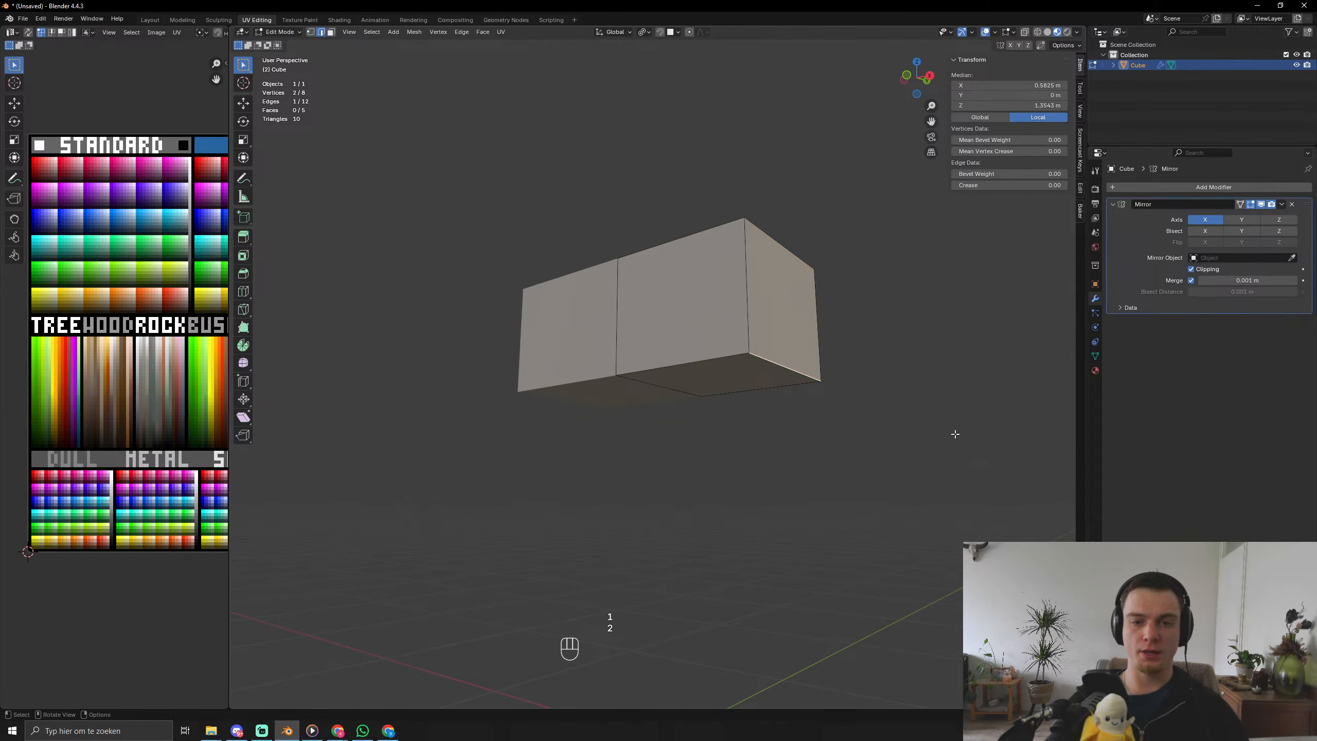
key("g")
key("z")
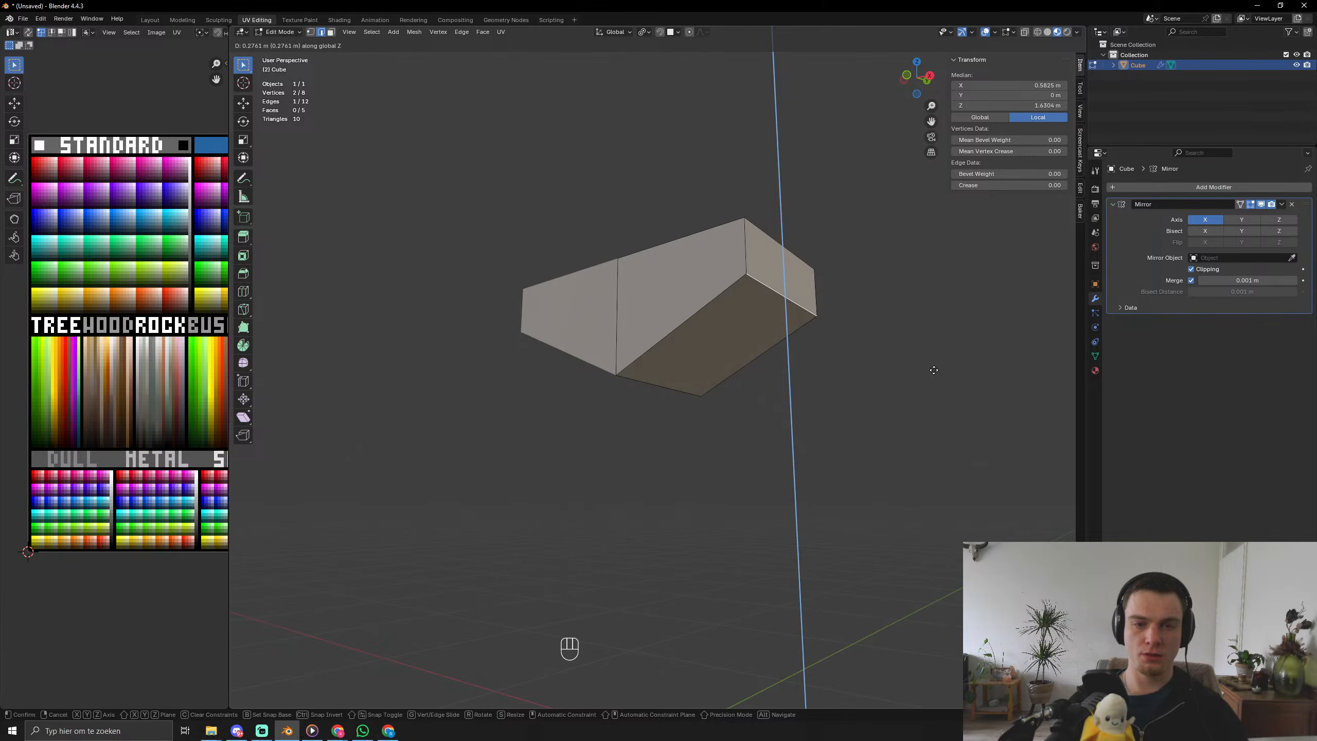
left_click(932, 374)
Extrude the sloped underside face of the half box about 0.06 m and try scaling it down.
middle_click_drag(873, 391, 920, 404)
scroll(918, 406, "up", 3)
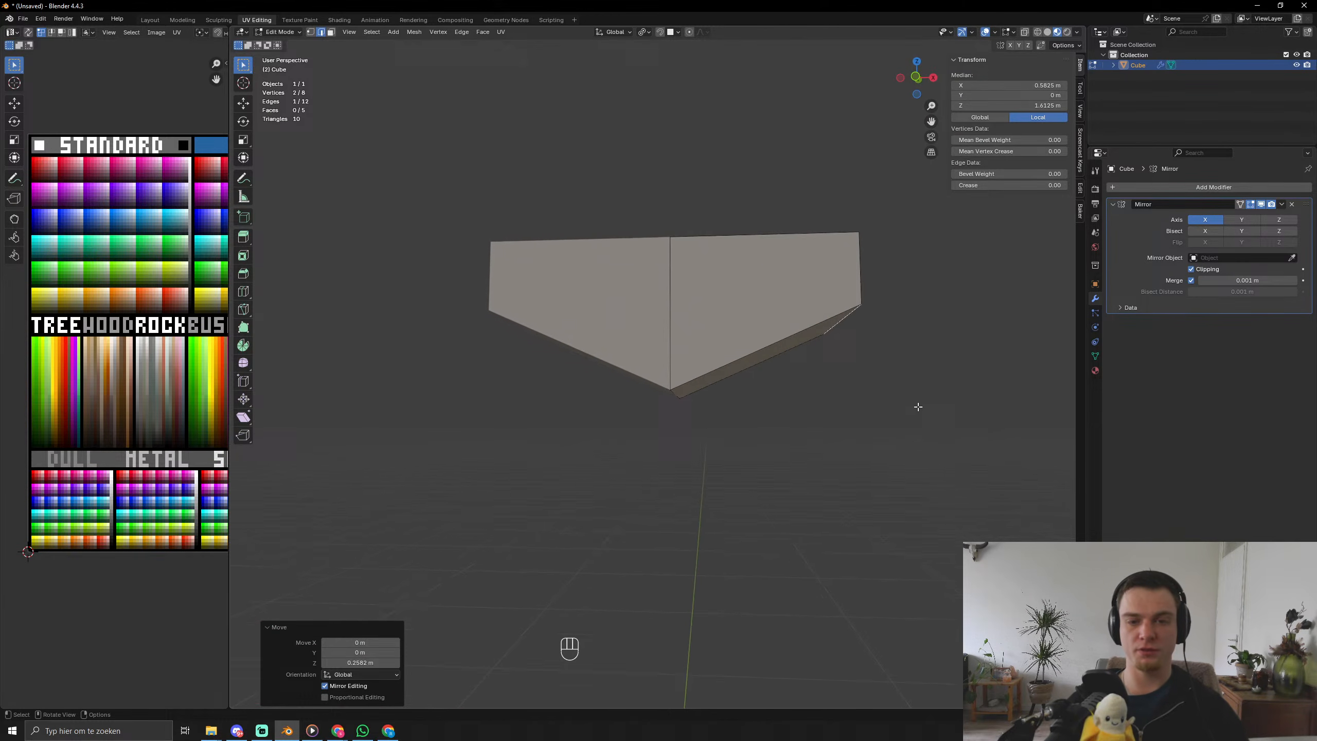
middle_click_drag(745, 389, 690, 394)
key("3")
left_click(759, 324)
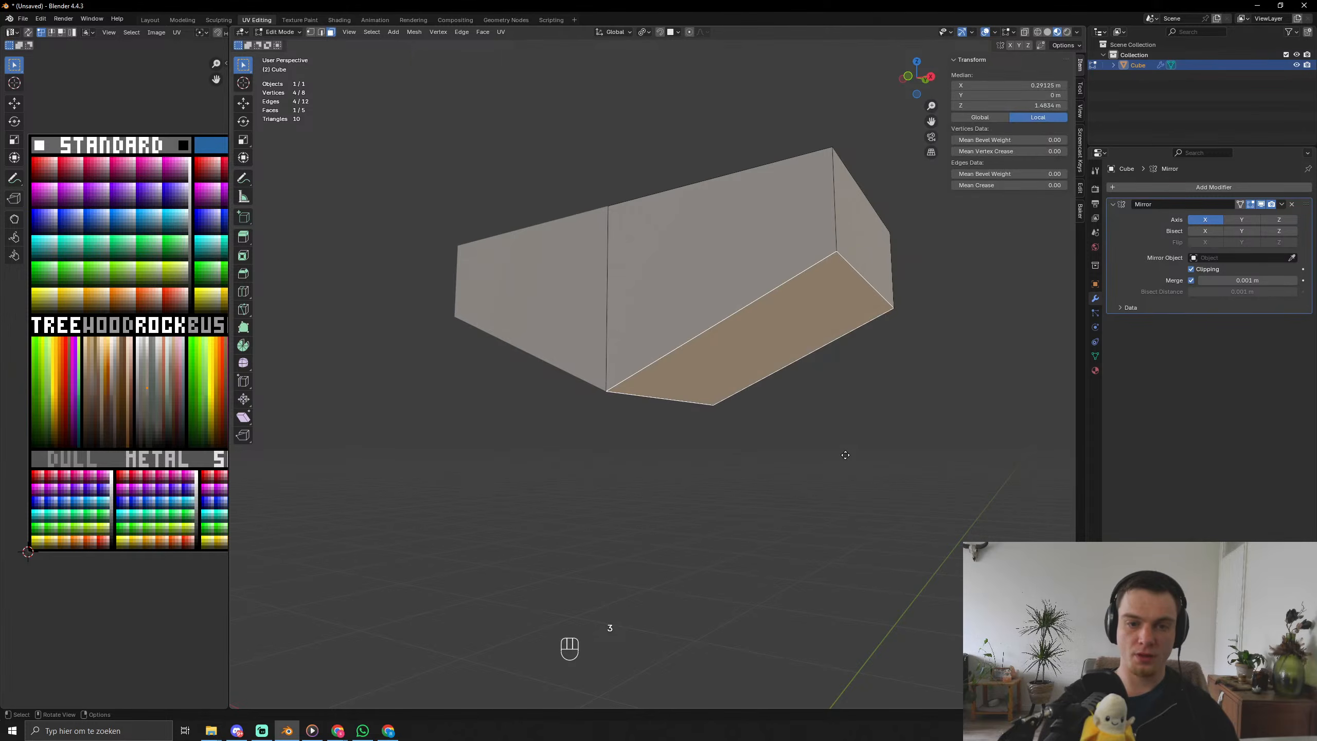
key("e")
left_click(832, 477)
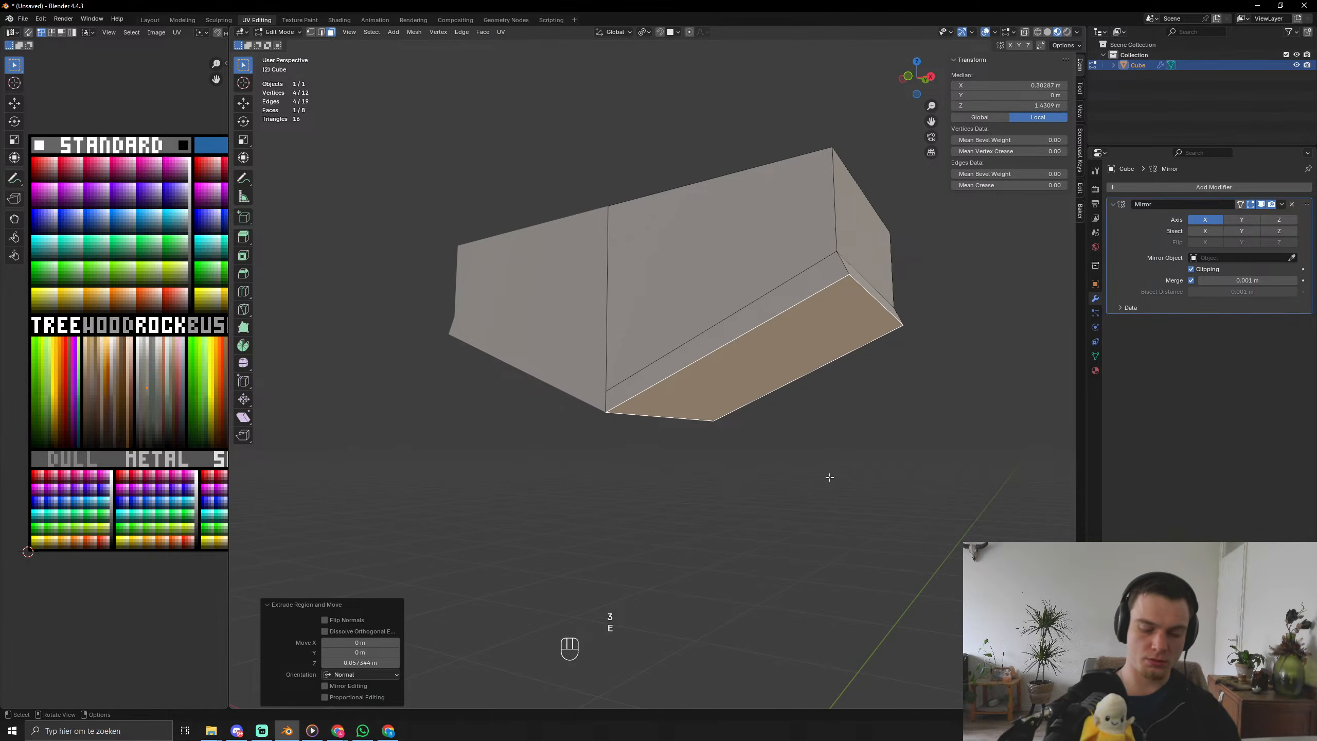
key("KP_1")
key("s")
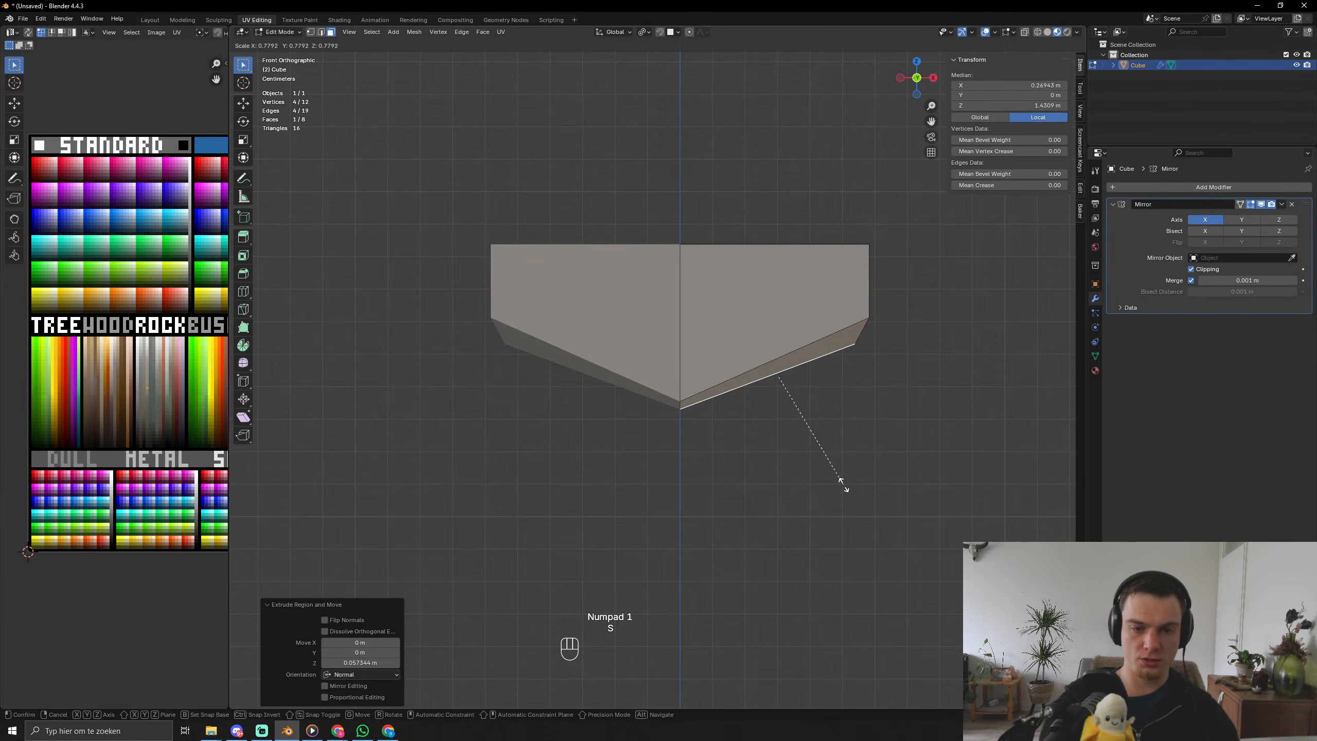
right_click(860, 504)
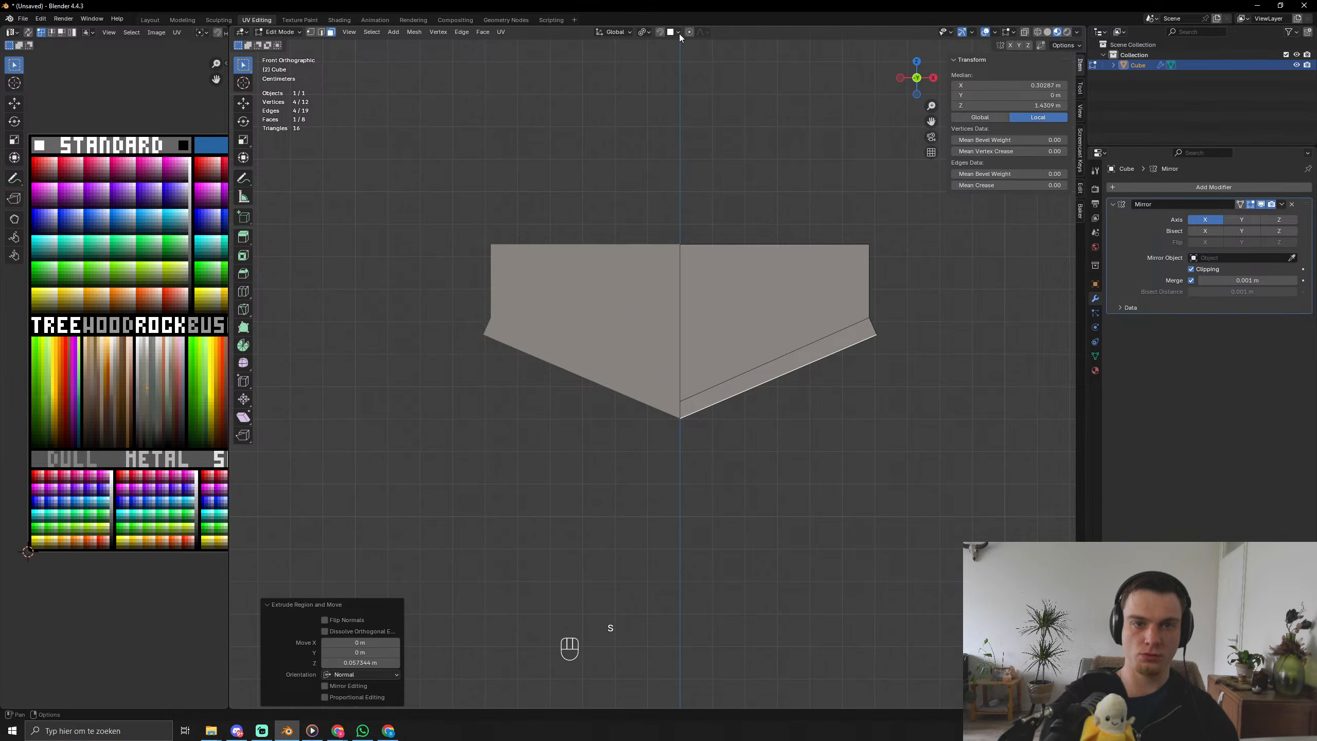
Extrude the same underside face about 0.22 m further and try shifting it along X.
key("e")
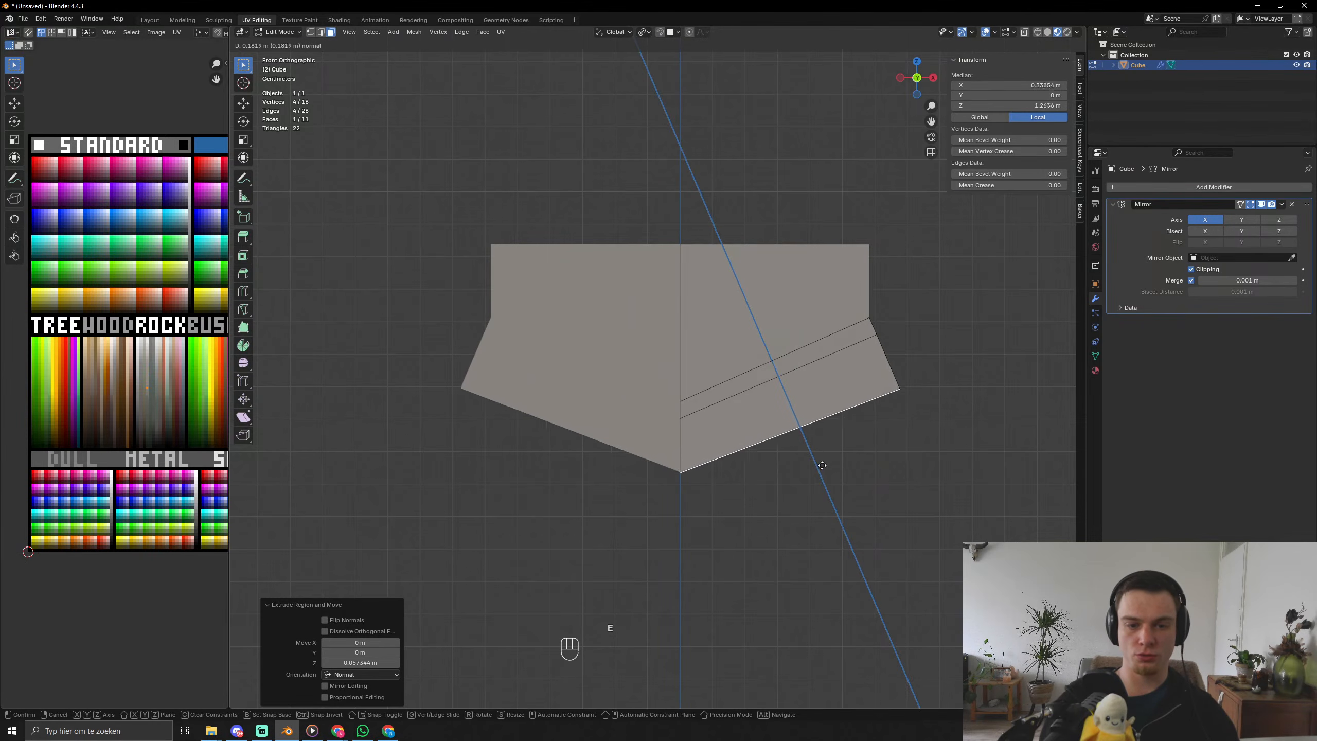
left_click(825, 477)
key("g")
key("x")
right_click(883, 468)
Try scaling down the end face of the longer extrusion.
middle_click_drag(883, 468, 824, 440)
key("s")
right_click(817, 421)
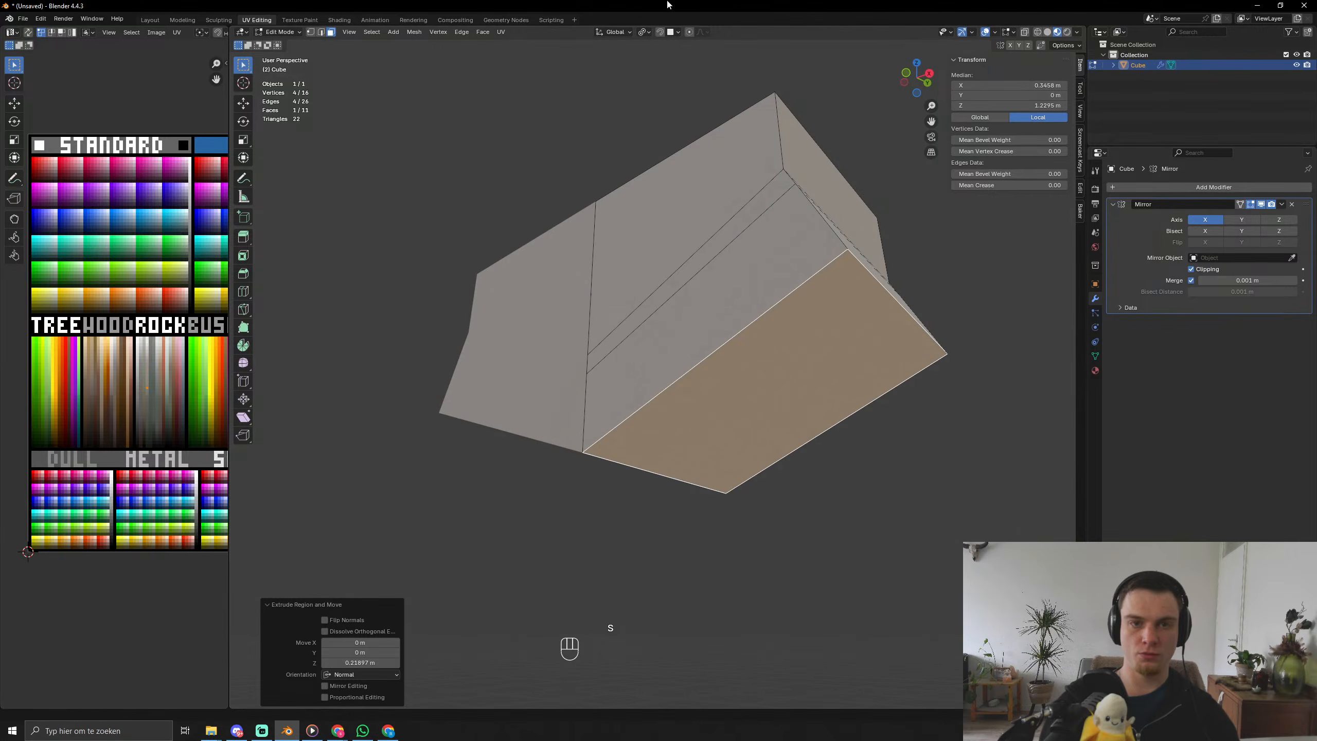
key("s")
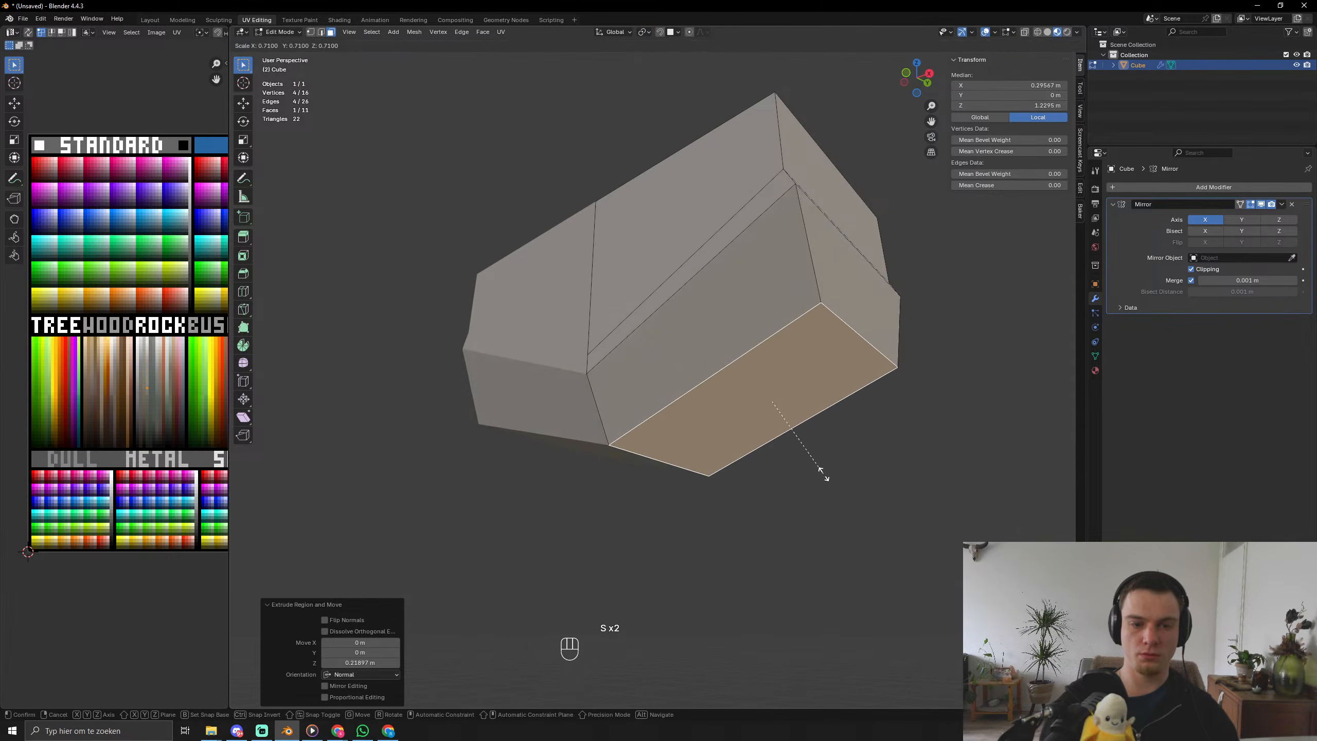
right_click(1020, 480)
Try scaling the end face with the Mirror modifier's Merge turned off, and again with Clipping off too.
scroll(856, 450, "down", 4)
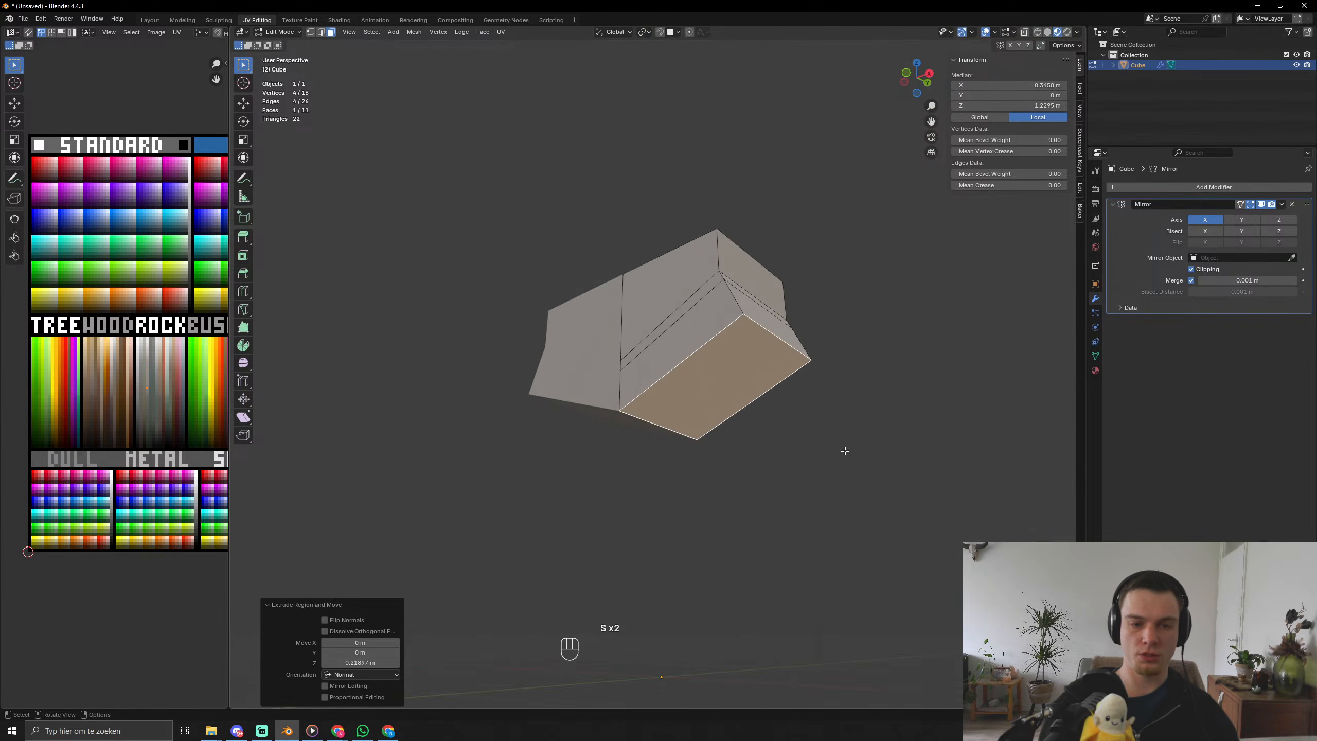
middle_click_drag(843, 449, 903, 436)
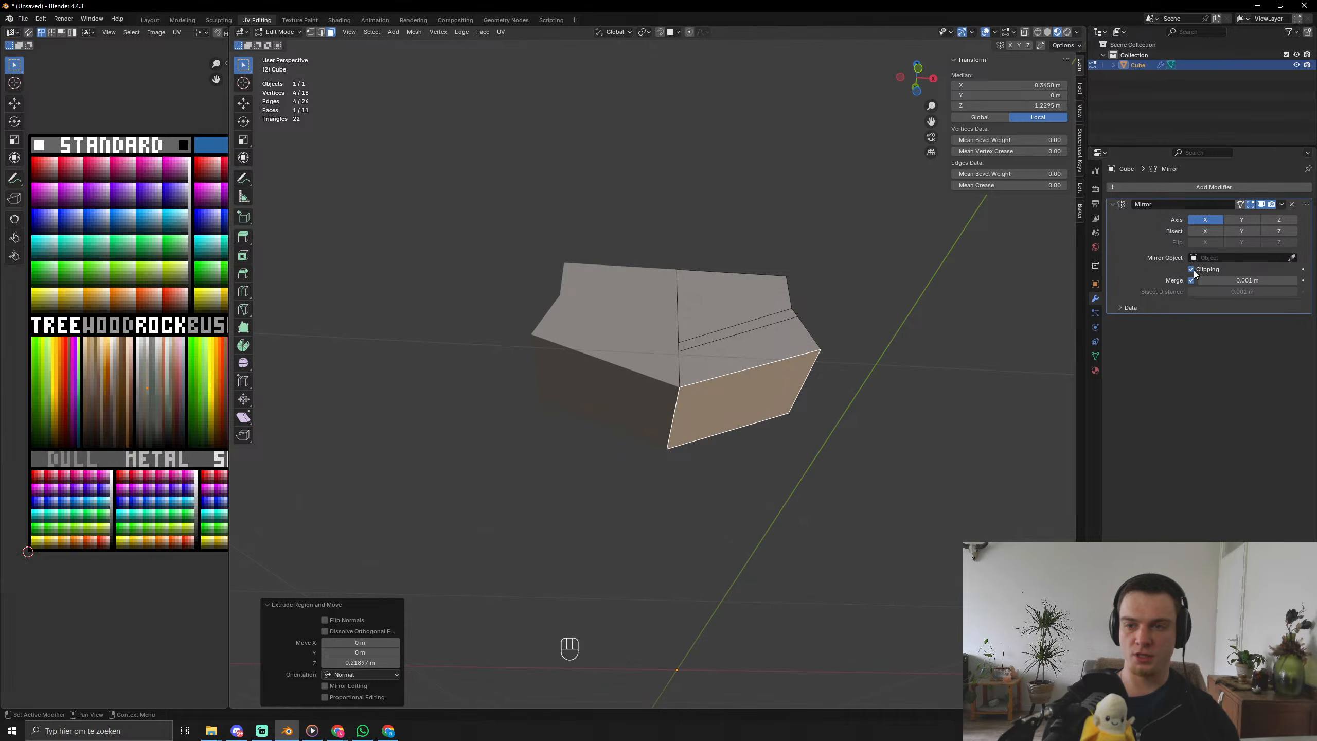
key("s")
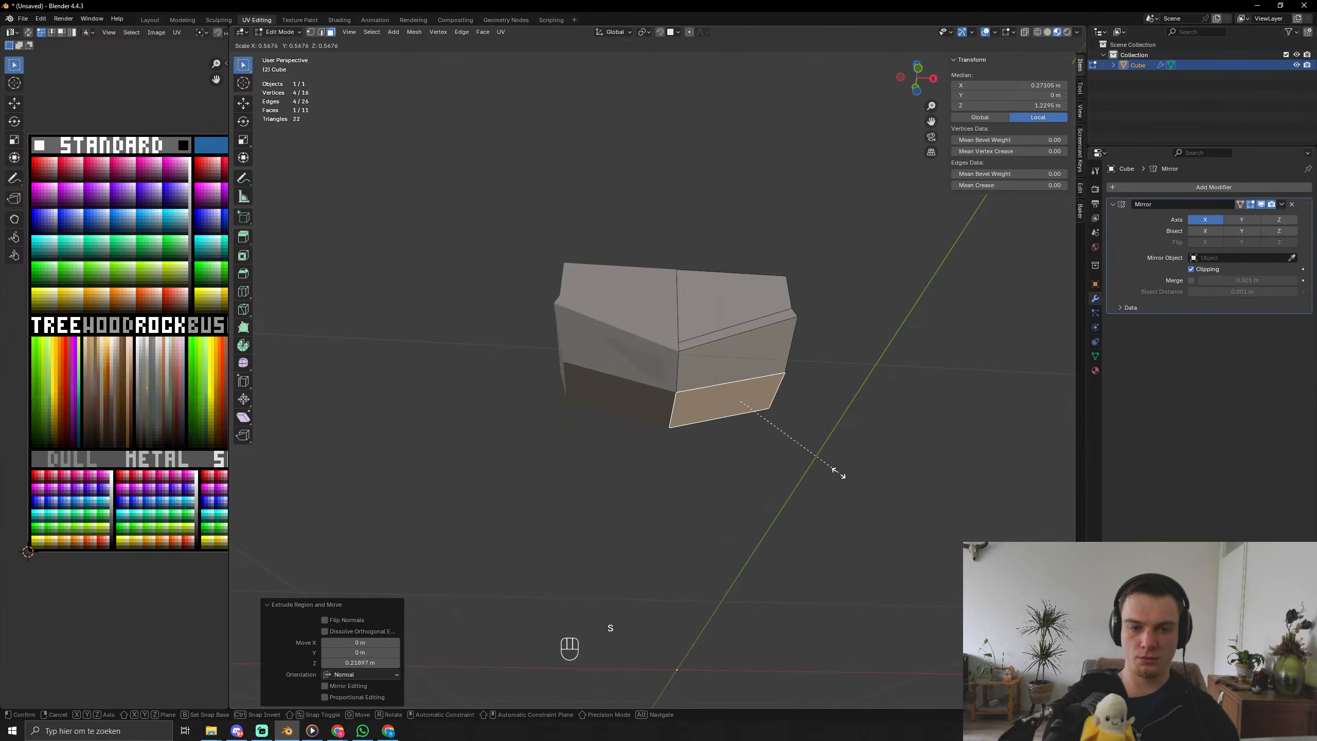
right_click(840, 469)
left_click(1191, 269)
key("s")
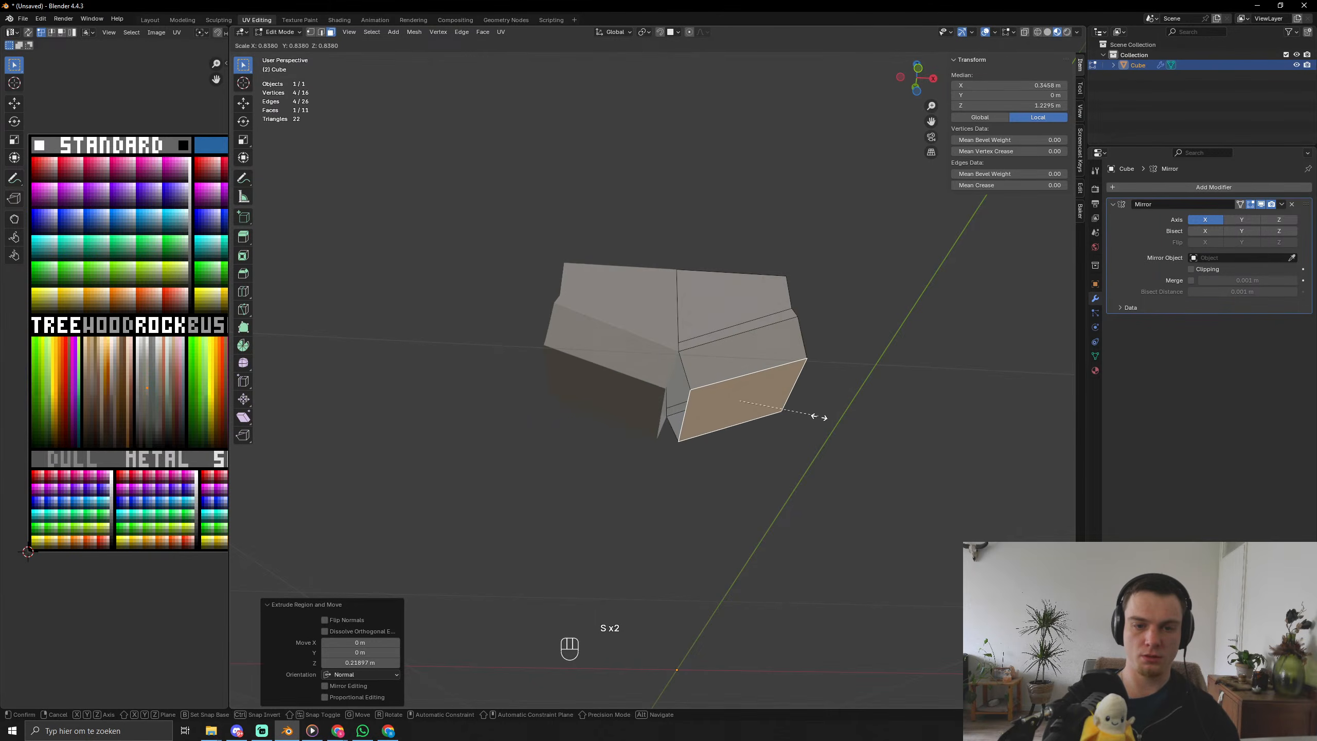
right_click(805, 431)
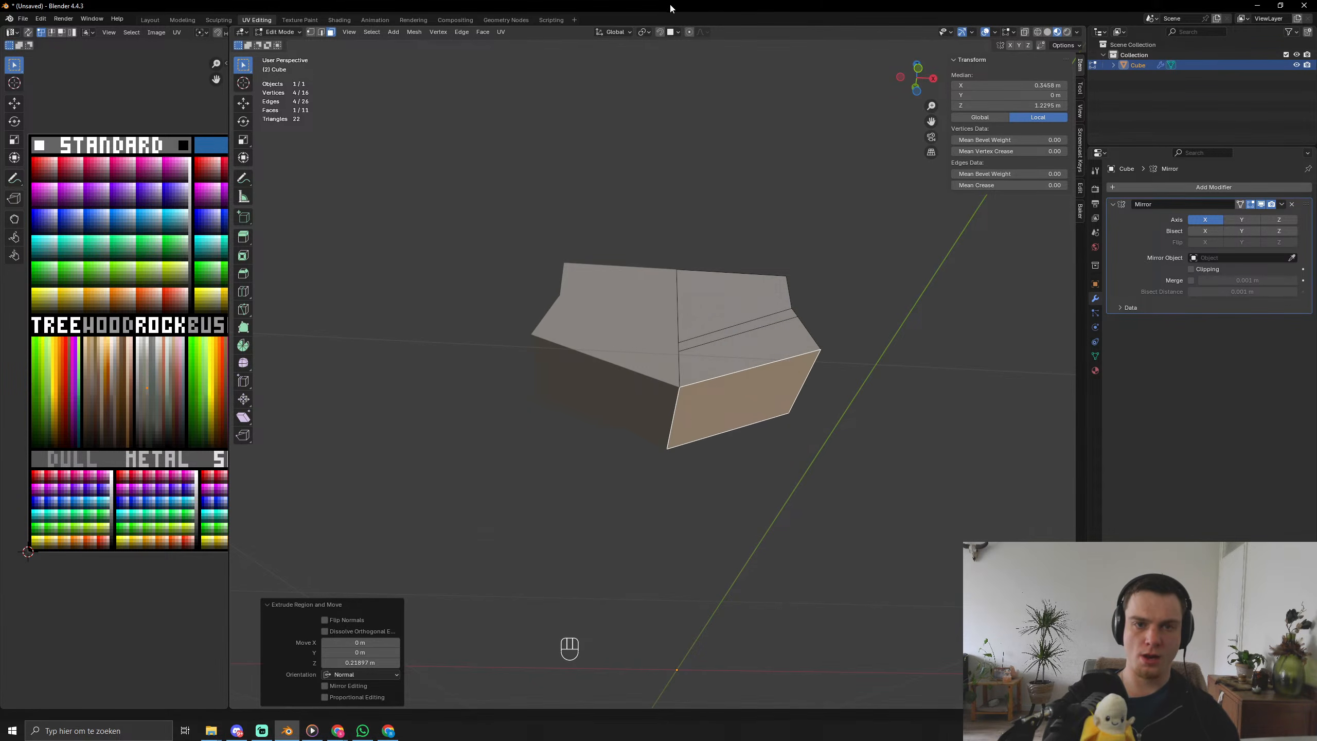
Choose a transform pivot point and try scaling the end face about it.
left_click(644, 32)
left_click(664, 86)
key("s")
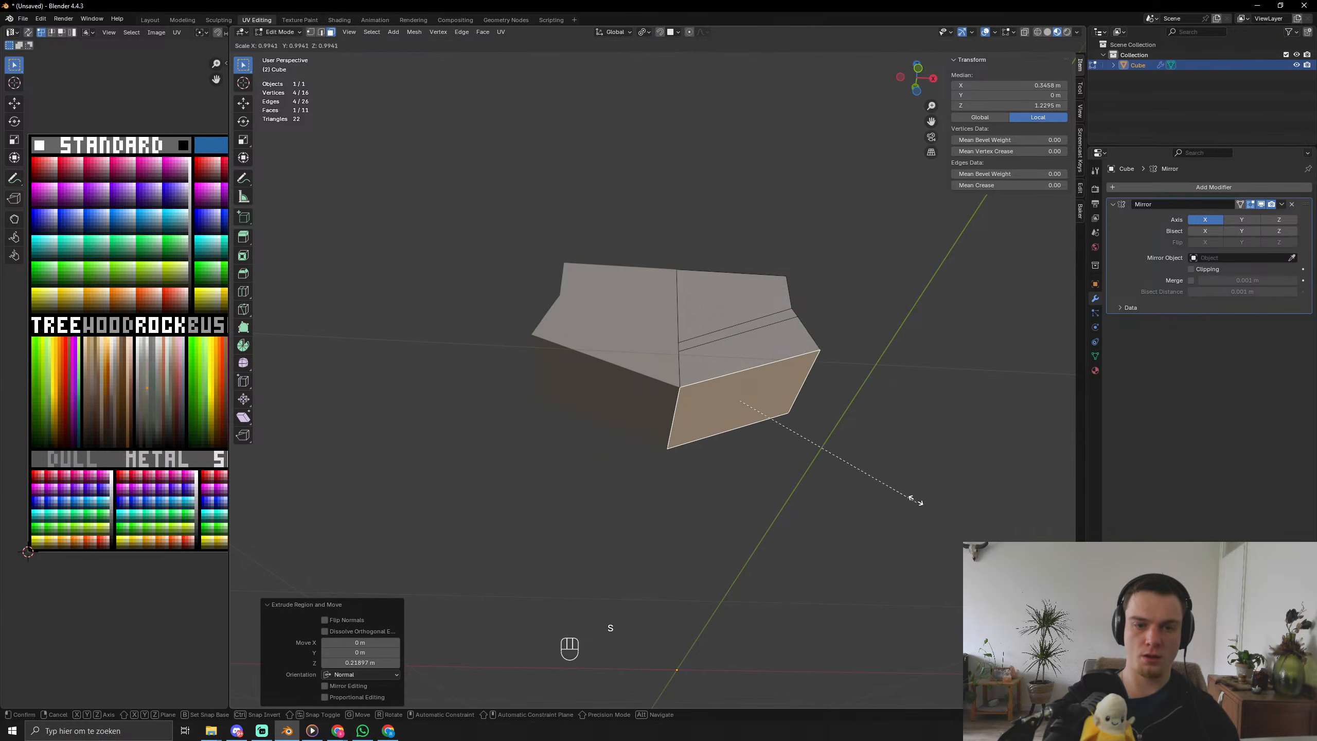
right_click(880, 483)
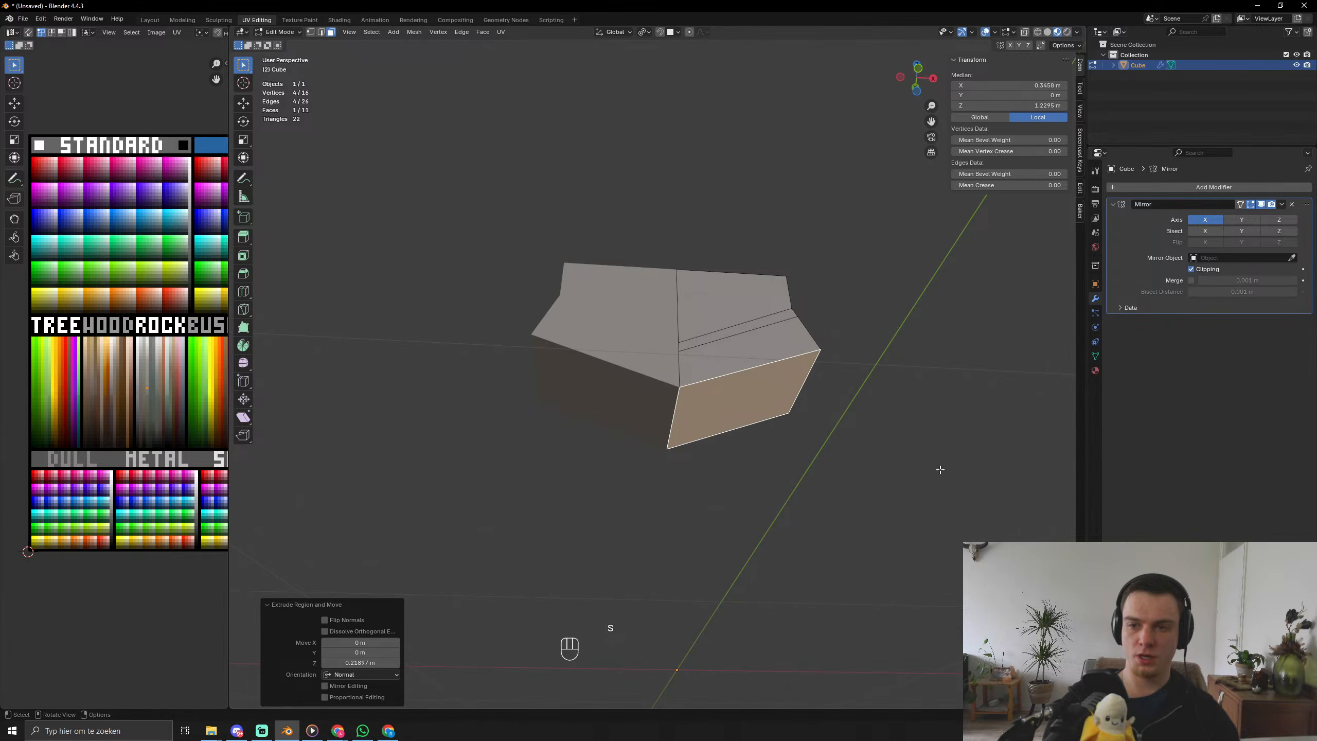
key("s")
right_click(794, 448)
Inset the selected end face and extrude the inset face outward.
middle_click_drag(794, 447, 740, 476)
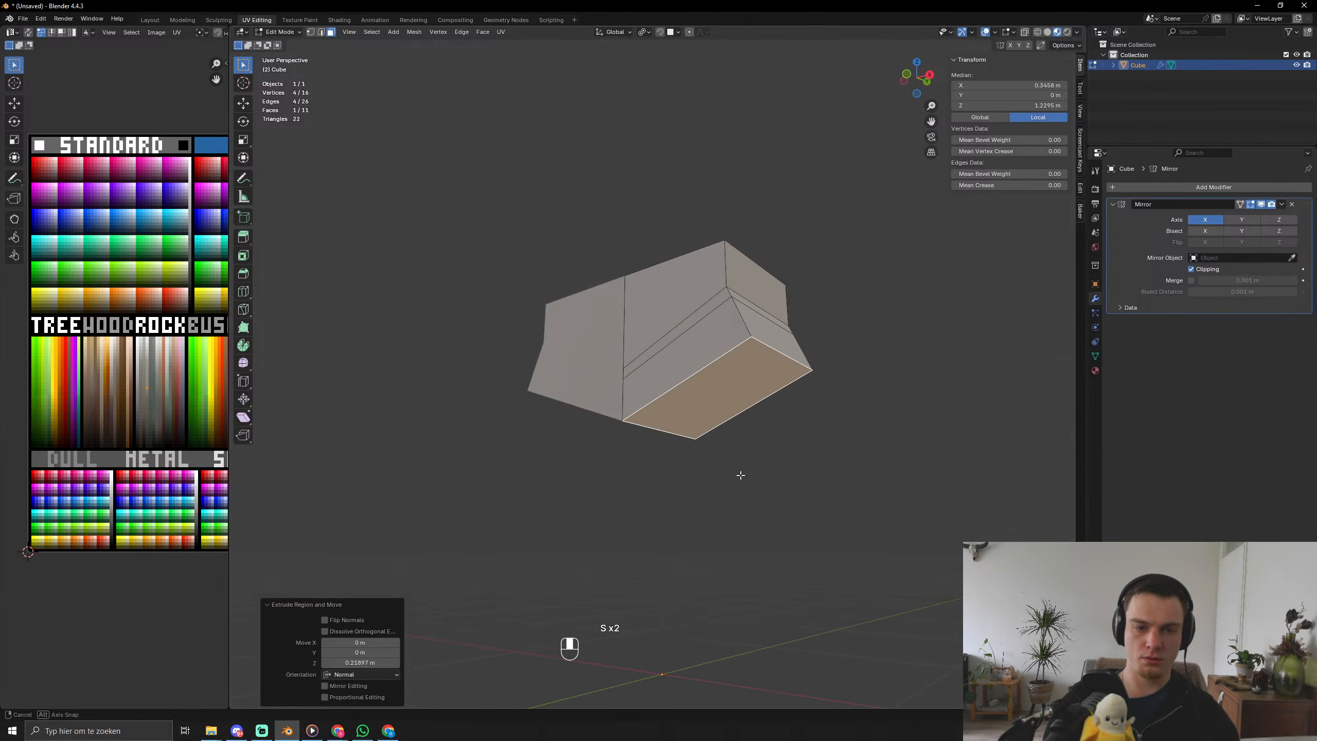
key("i")
left_click(866, 475)
key("e")
left_click(867, 497)
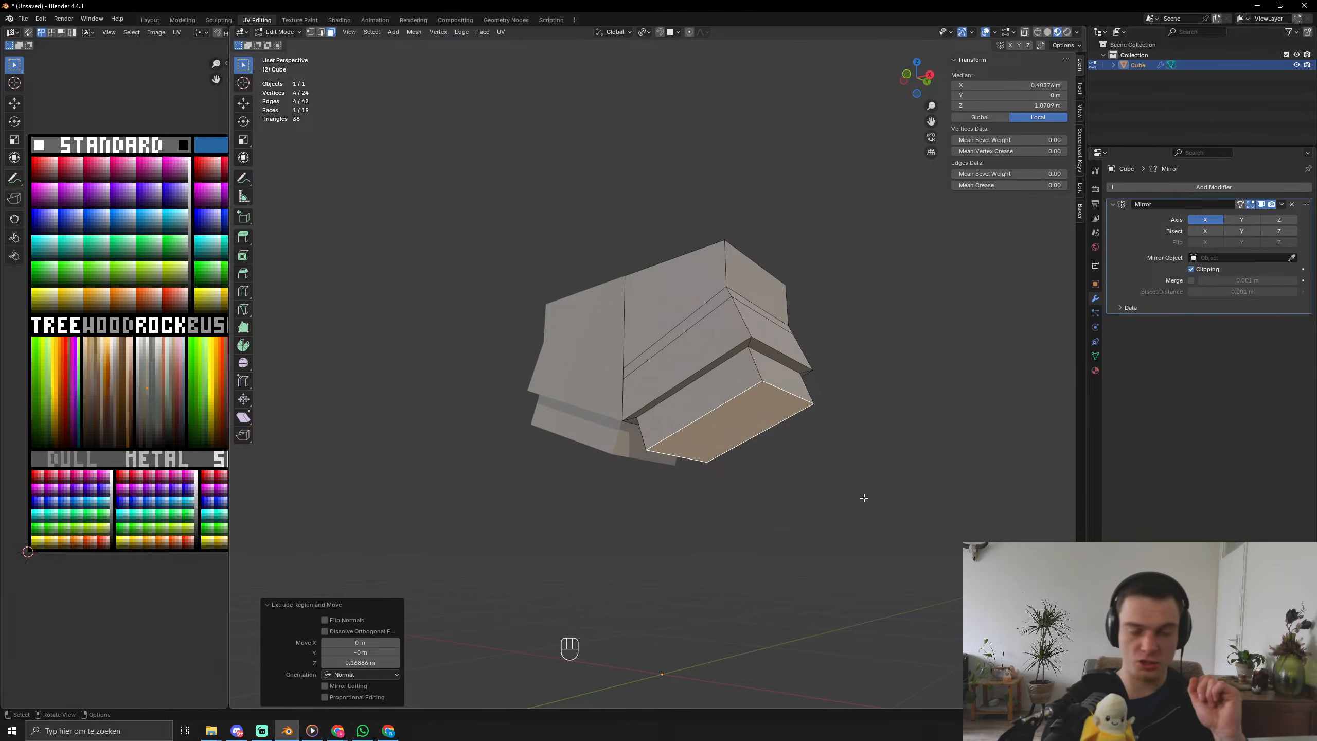
Undo the inset and the extrusion of the end face.
middle_click_drag(861, 497, 802, 501)
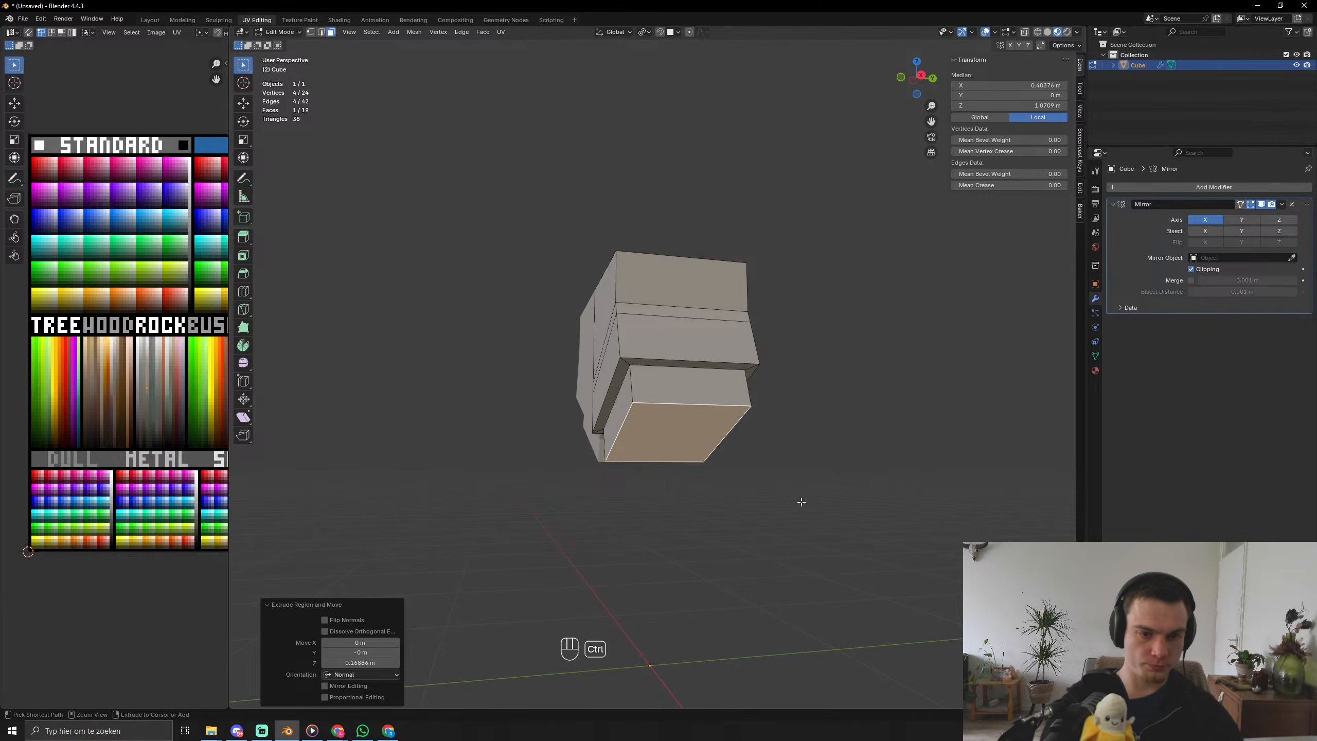
key("ctrl+z")
key("ctrl+z")
Extrude the end face along its normals by 0.124 m, try scaling it, and undo the extrusion.
key("alt+e")
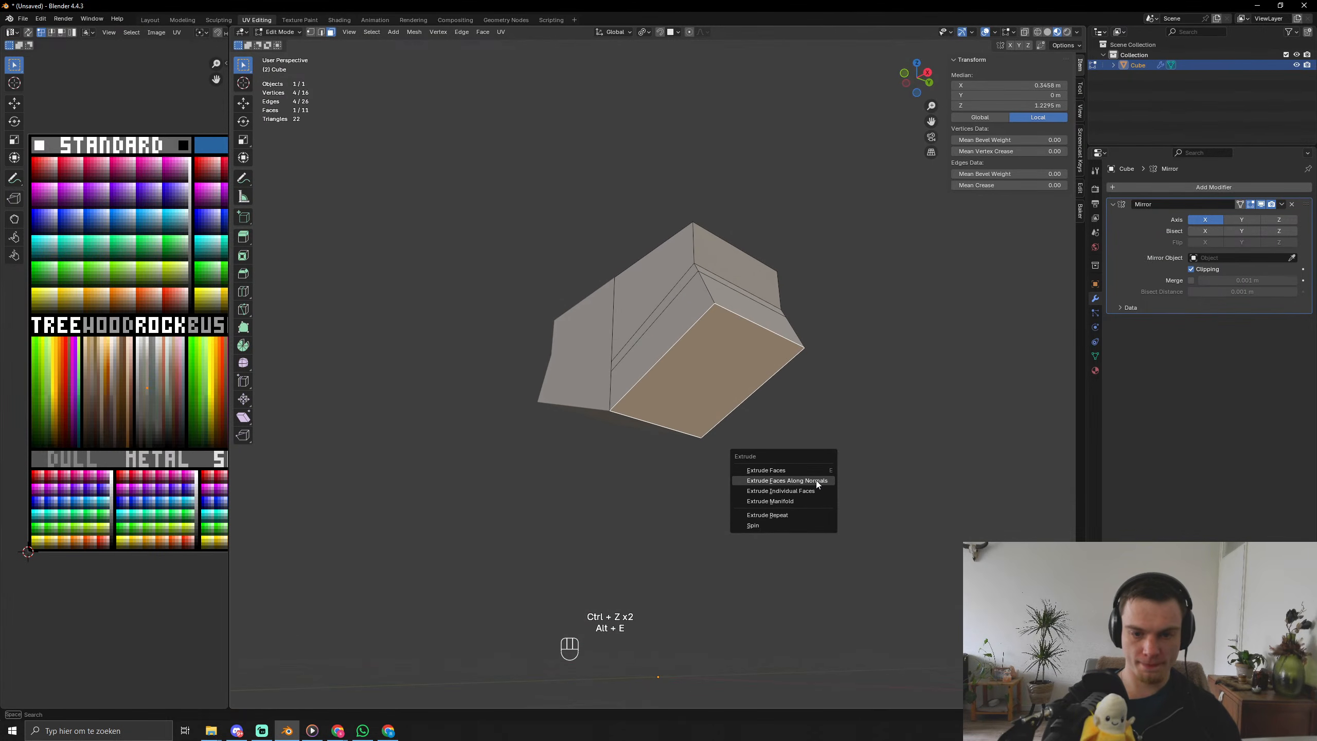
left_click(816, 480)
left_click(841, 462)
key("s")
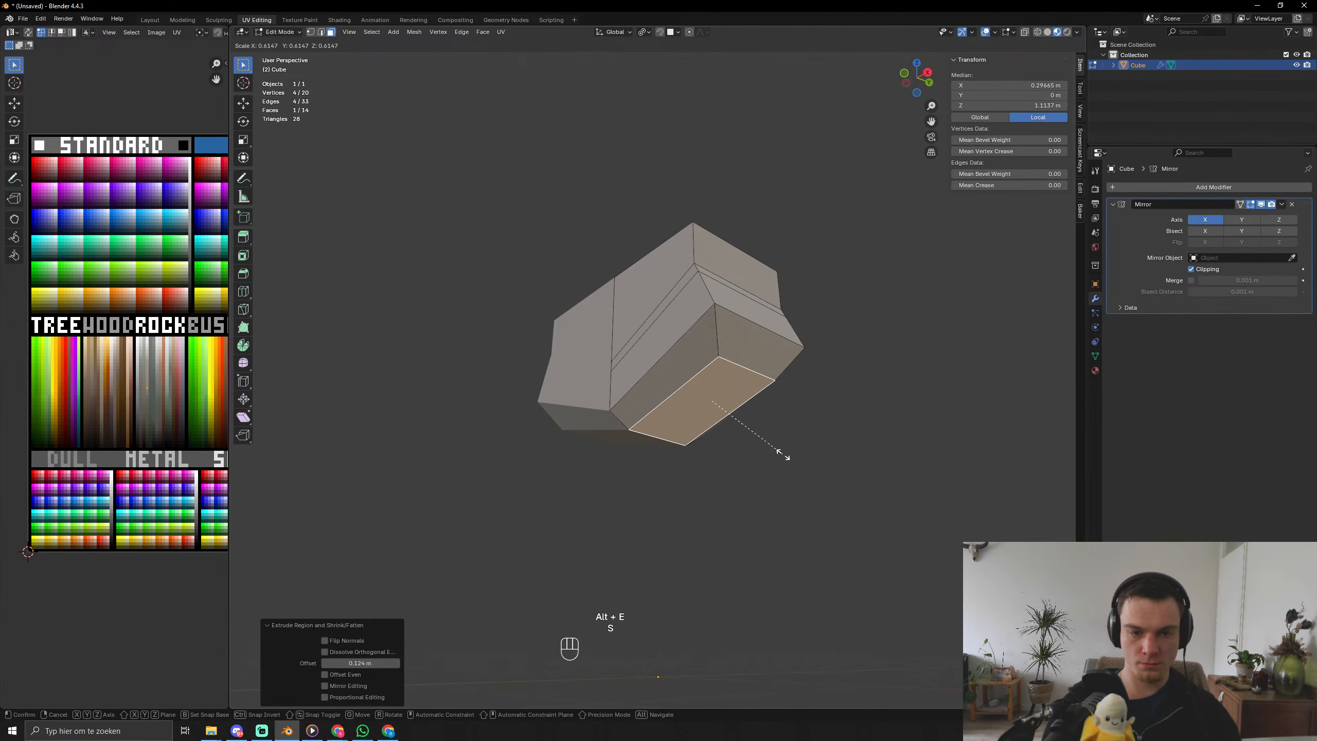
right_click(783, 453)
key("ctrl+z")
Undo both earlier extrusions of the sloped underside face.
middle_click_drag(782, 450, 803, 464)
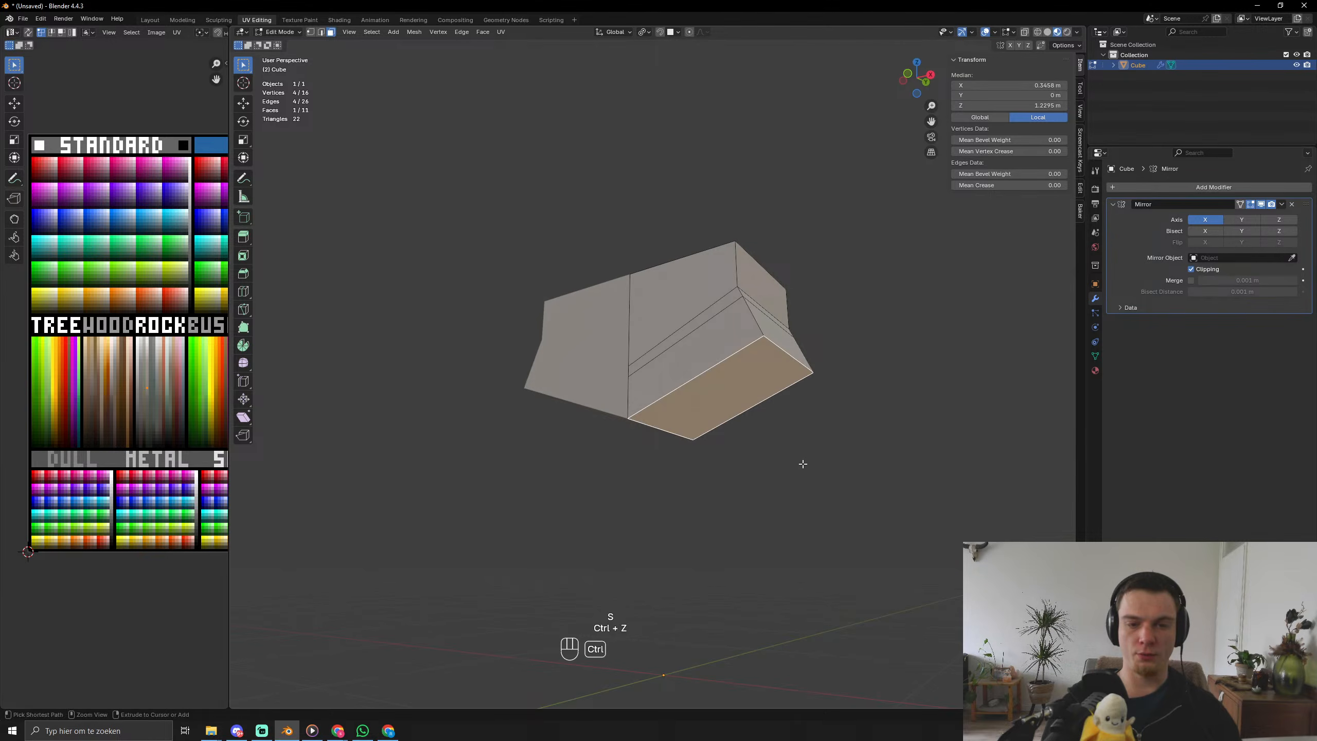
key("ctrl+z")
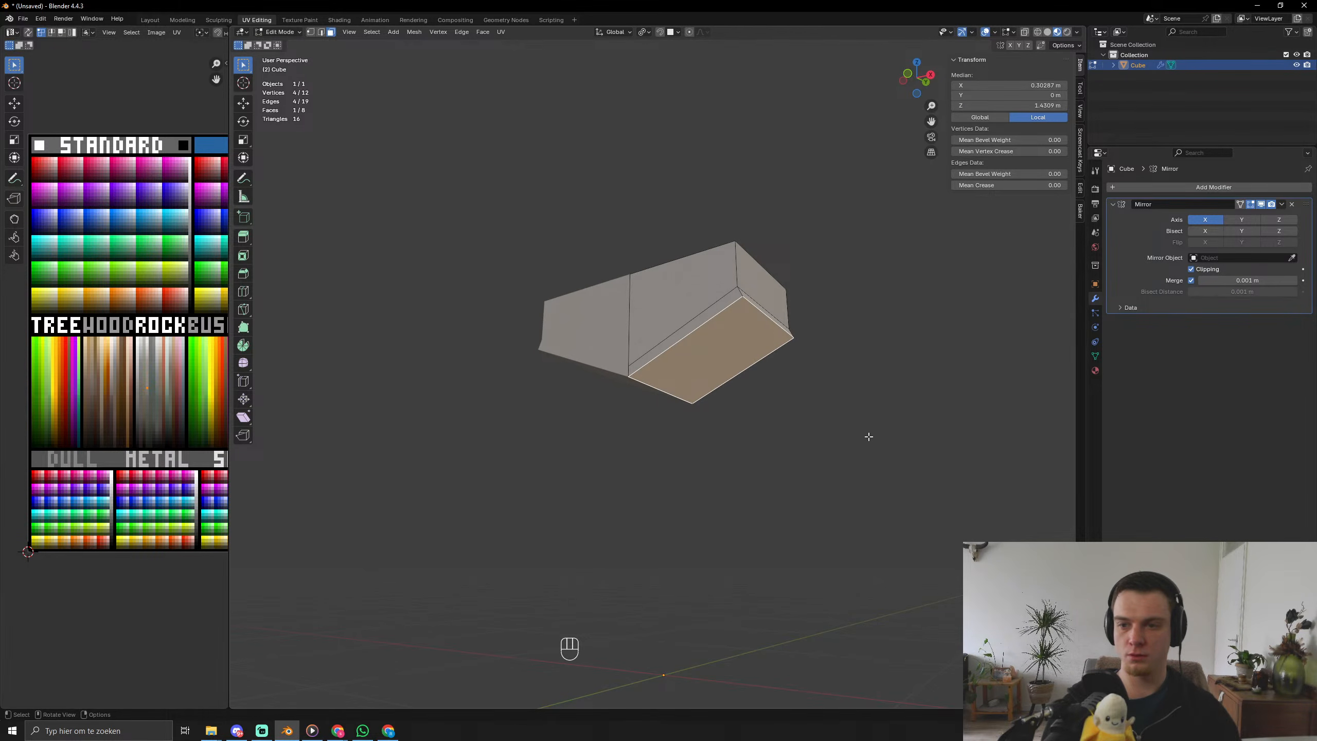
key("ctrl+z")
Extrude the sloped underside face about 0.13 m and try scaling it.
key("e")
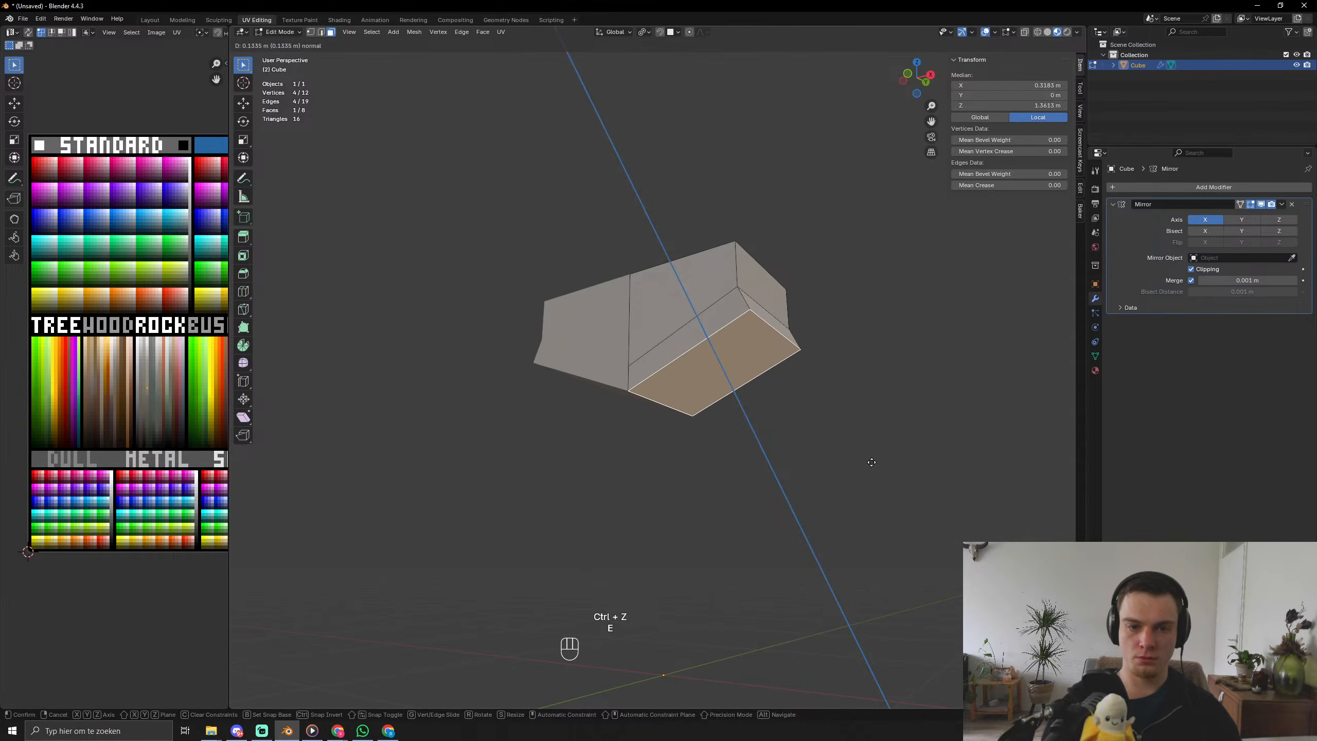
left_click(869, 447)
key("s")
key("a")
left_click(749, 397)
Try shifting the extruded face along X and undo back to the plain sloped underside.
key("g")
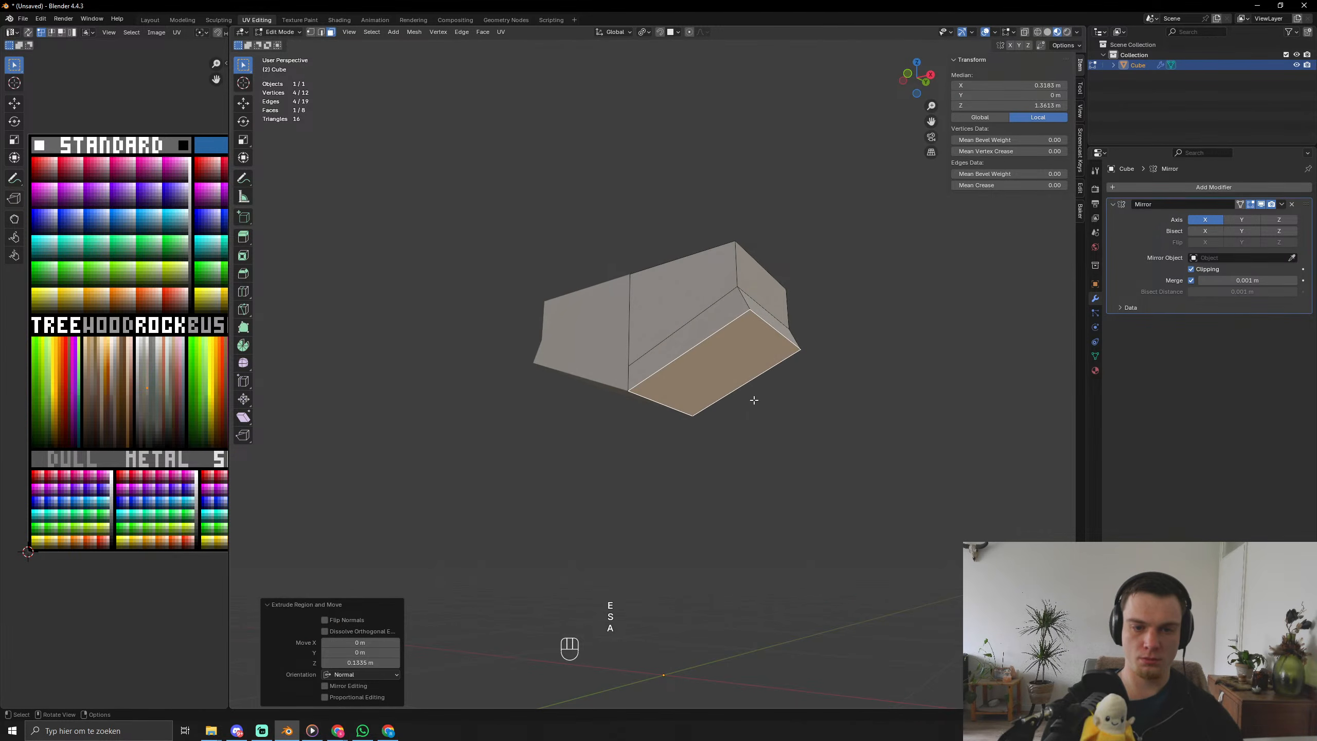
key("x")
left_click(814, 360)
middle_click_drag(814, 360, 791, 396)
key("ctrl+z")
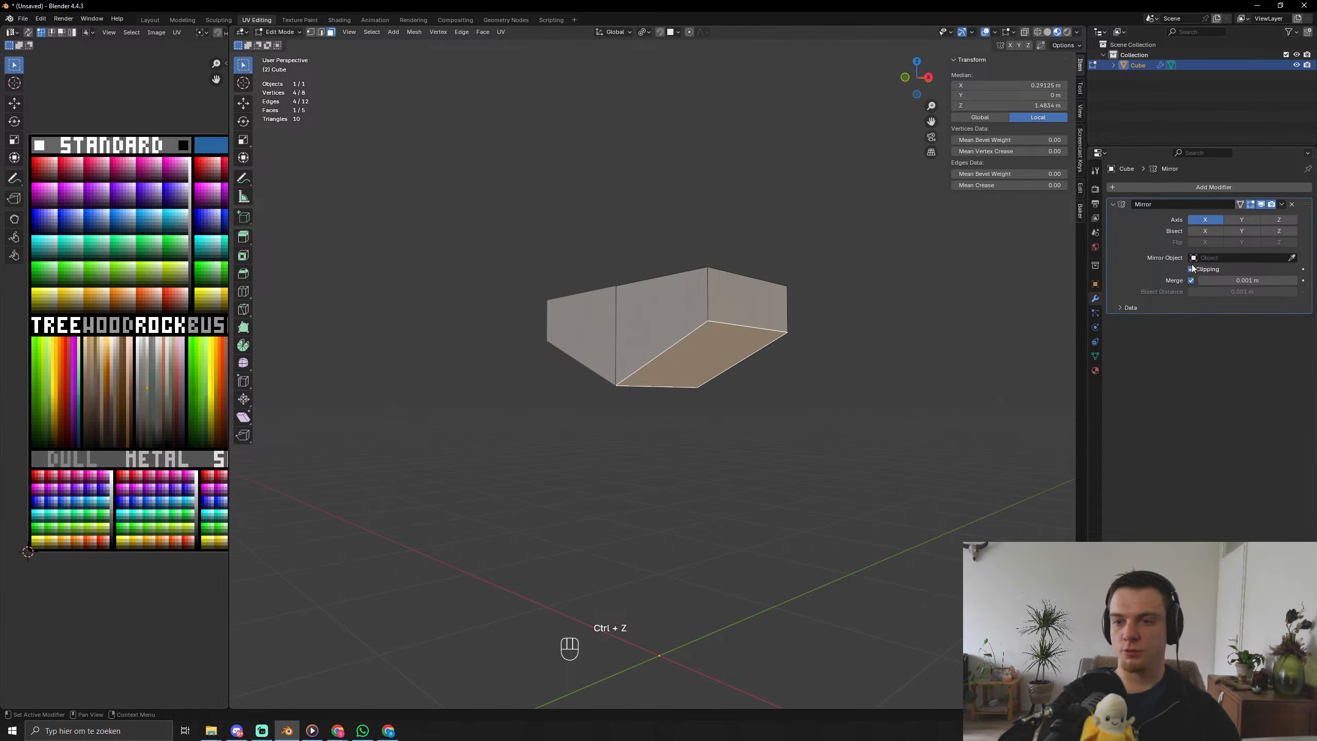
With Mirror Clipping disabled, extrude the sloped underside face about 0.21 m and scale it to about 0.5.
key("e")
left_click(817, 412)
middle_click_drag(817, 412, 865, 415)
key("s")
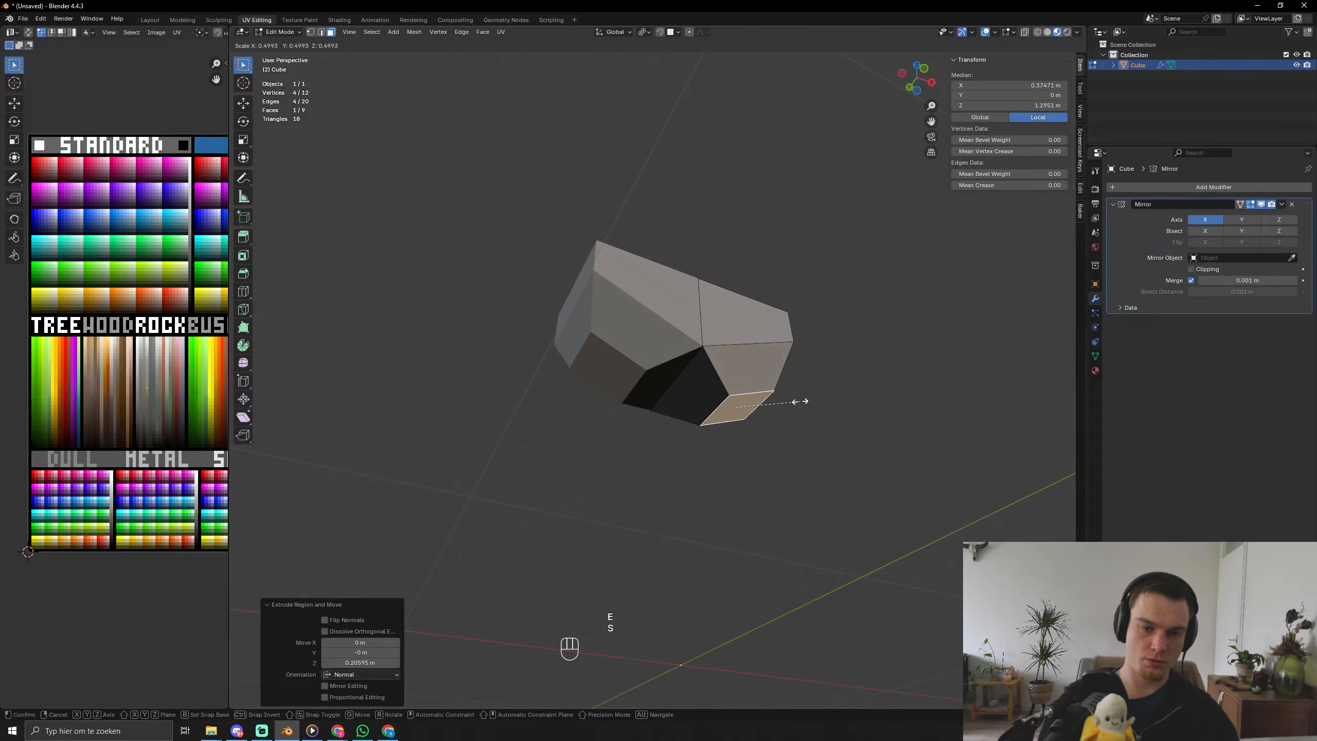
left_click(800, 402)
Move the scaled-down underside face about 0.08 m inward along X in the front view.
middle_click_drag(802, 404, 789, 462)
left_click(673, 382)
left_click(758, 390)
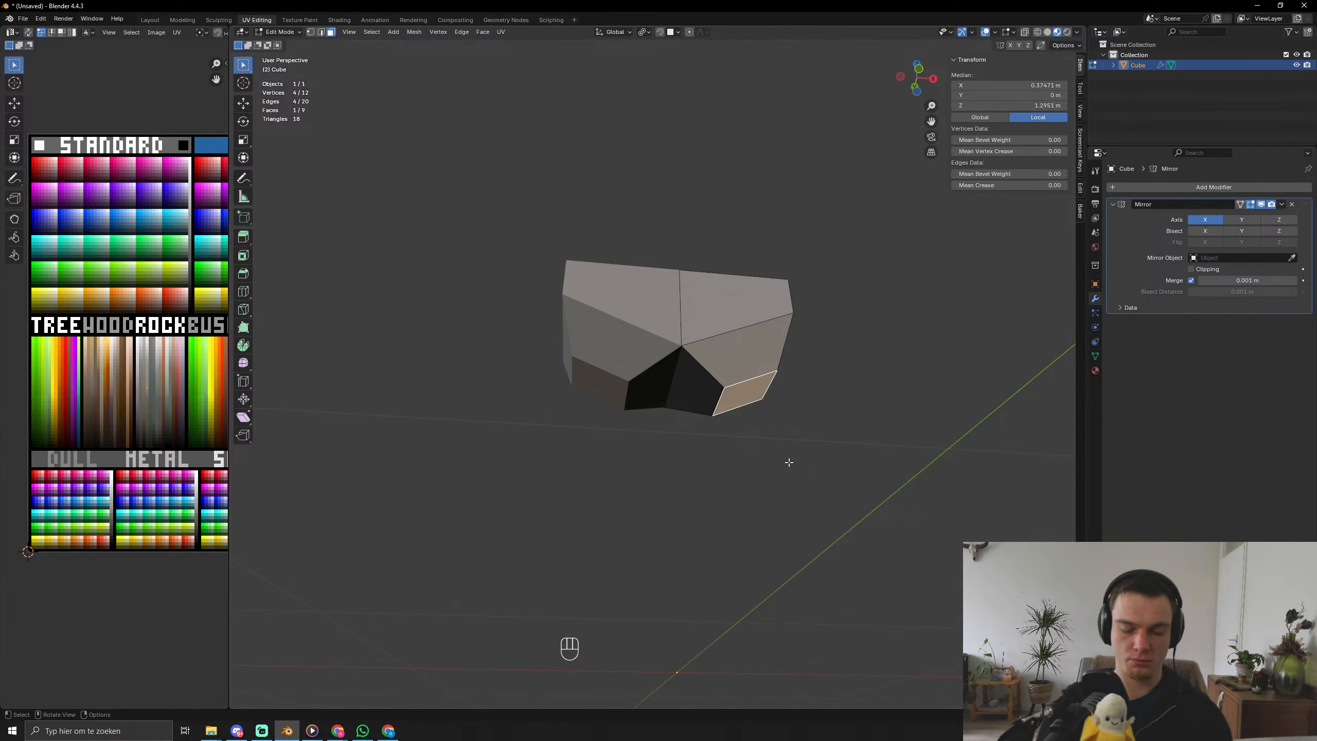
key("KP_1")
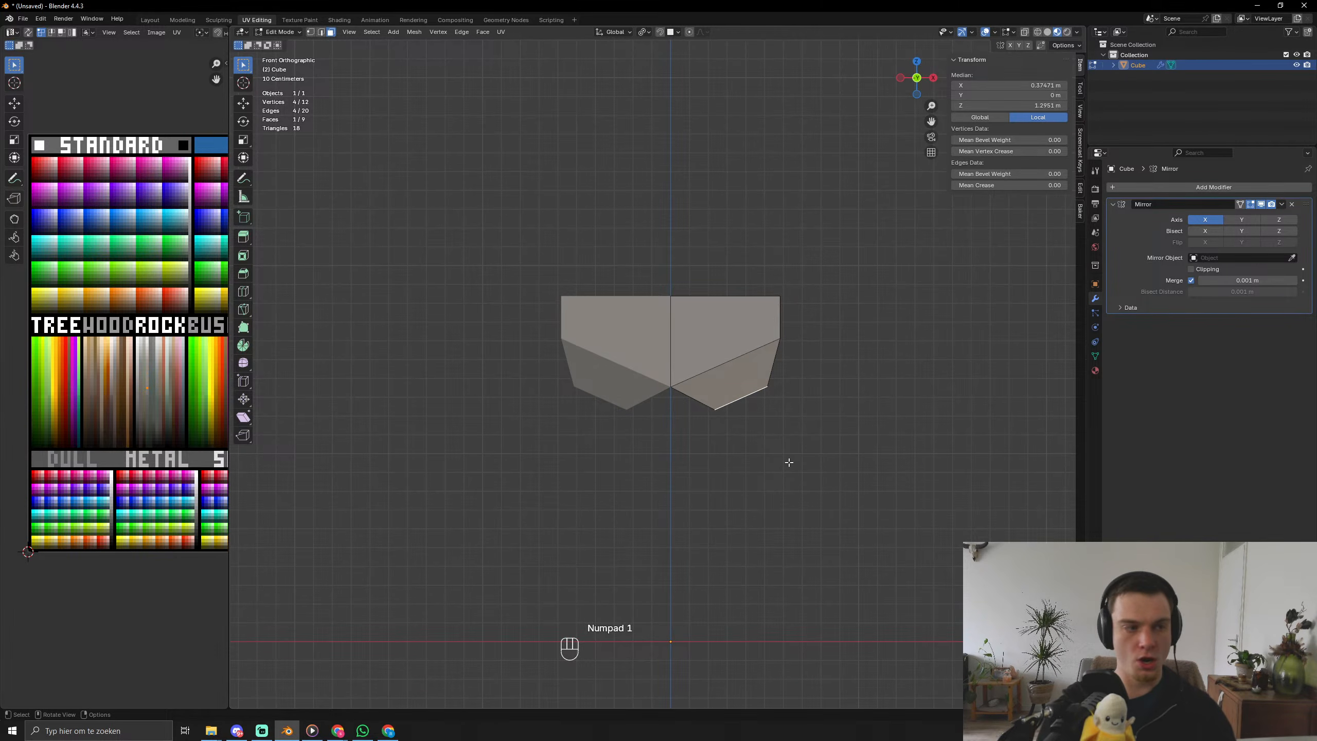
key("g")
key("x")
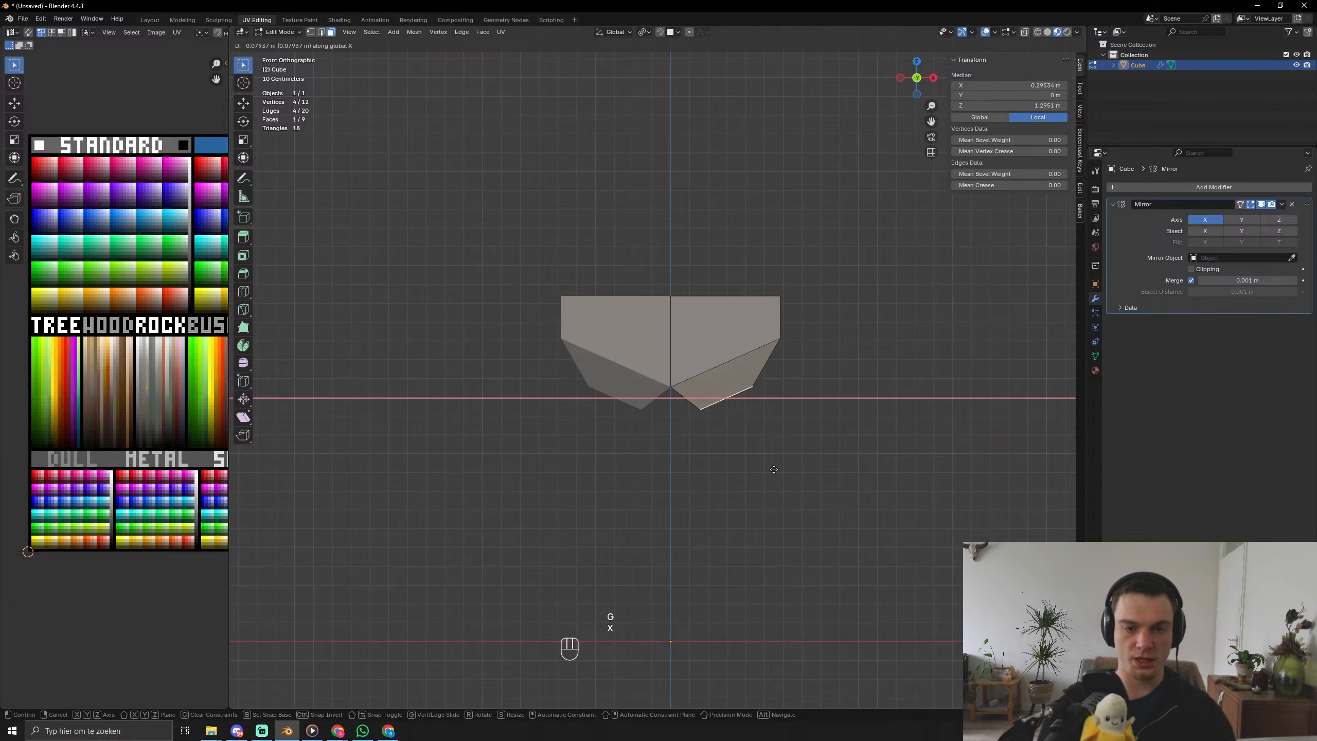
left_click(806, 473)
Rotate the small underside face about 23° in the front view to level it horizontally.
key("r")
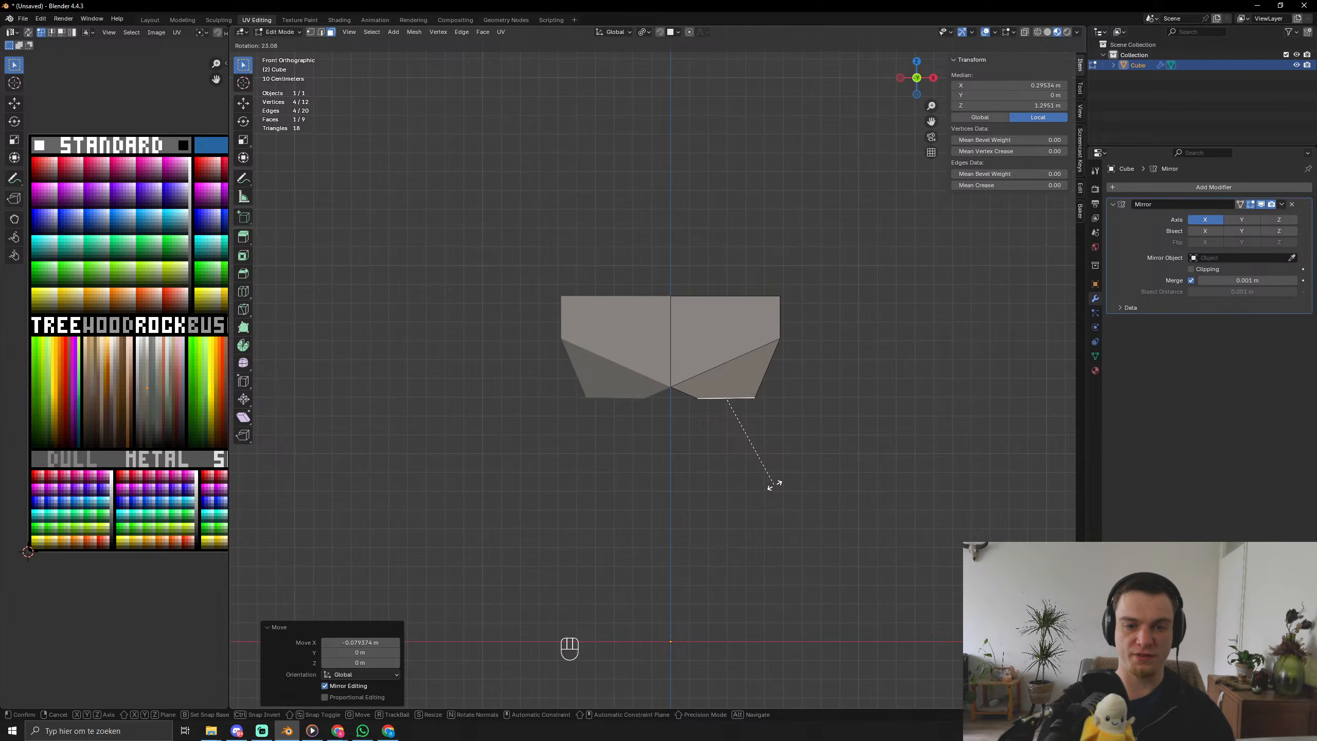
key("KP_0")
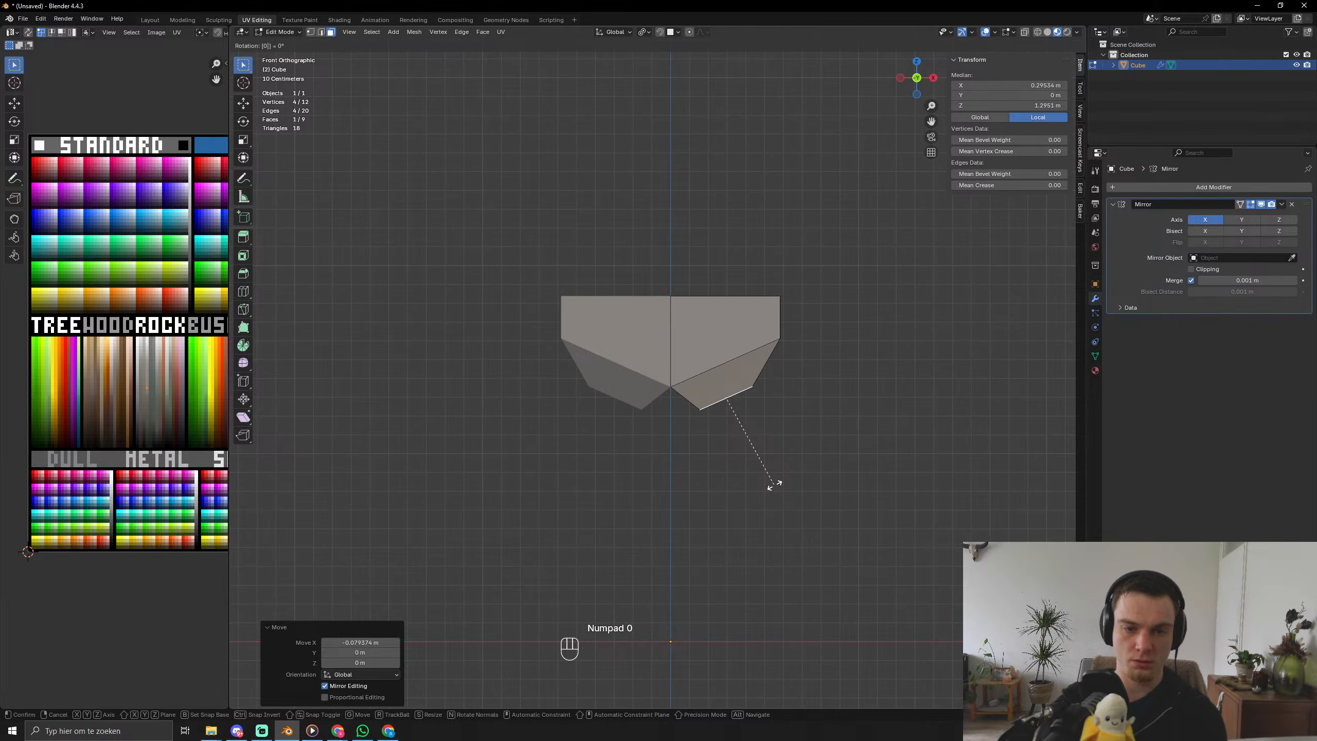
key("BackSpace")
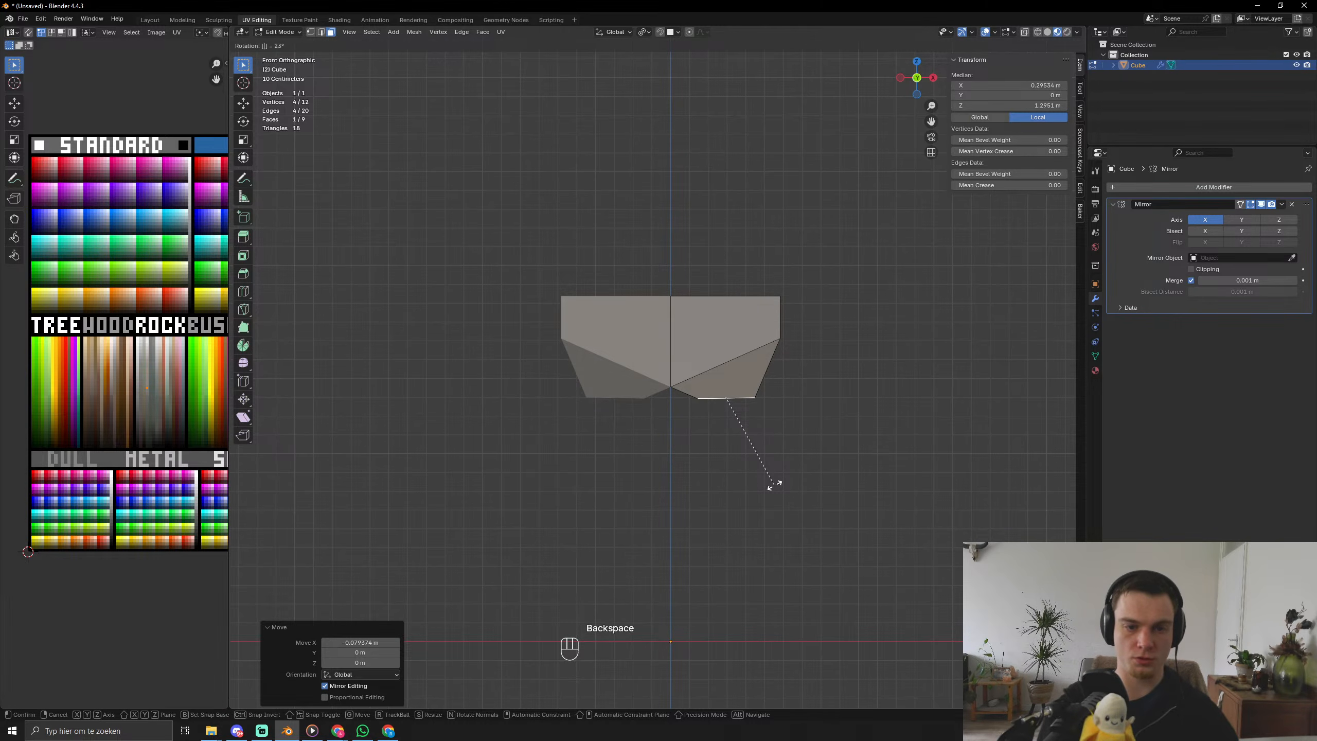
left_click(775, 485)
Extrude the levelled underside face downward about 0.49 m as the upper leg, and again about 0.12 m for the knee.
key("e")
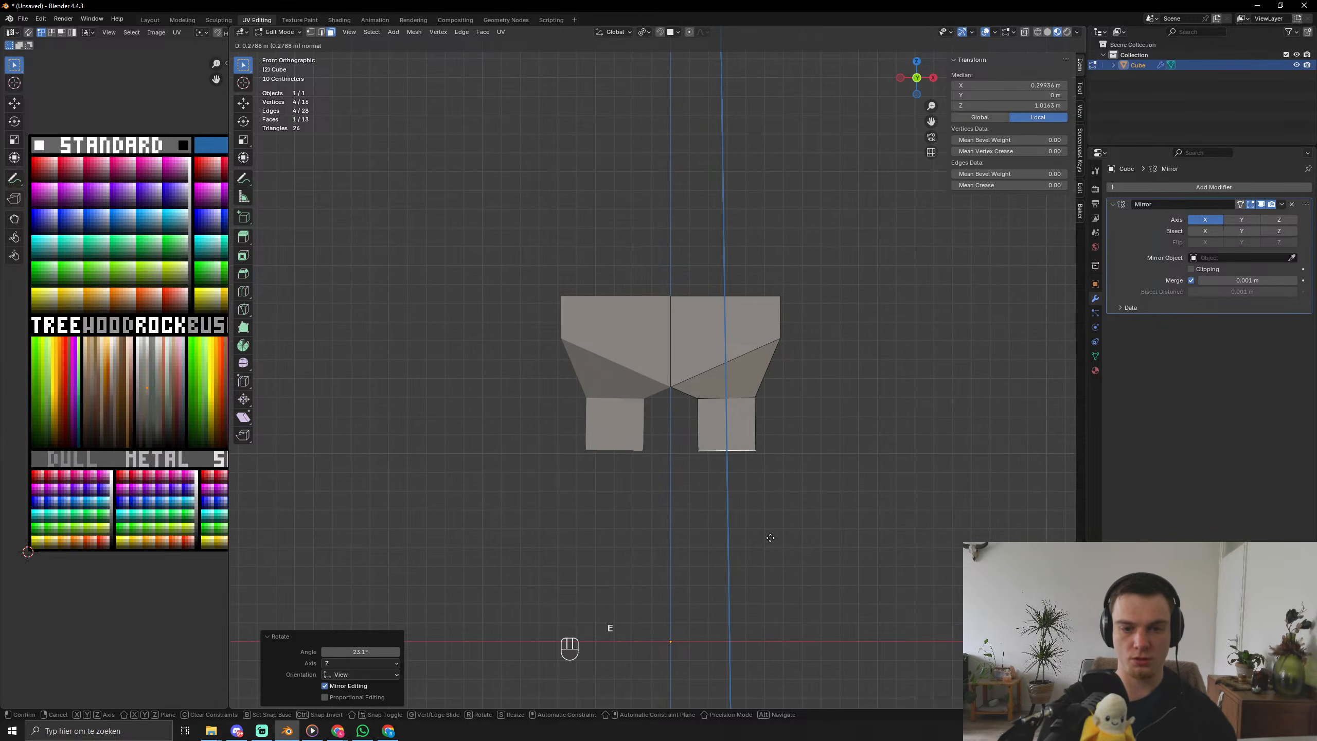
left_click(776, 578)
key("e")
left_click(774, 603)
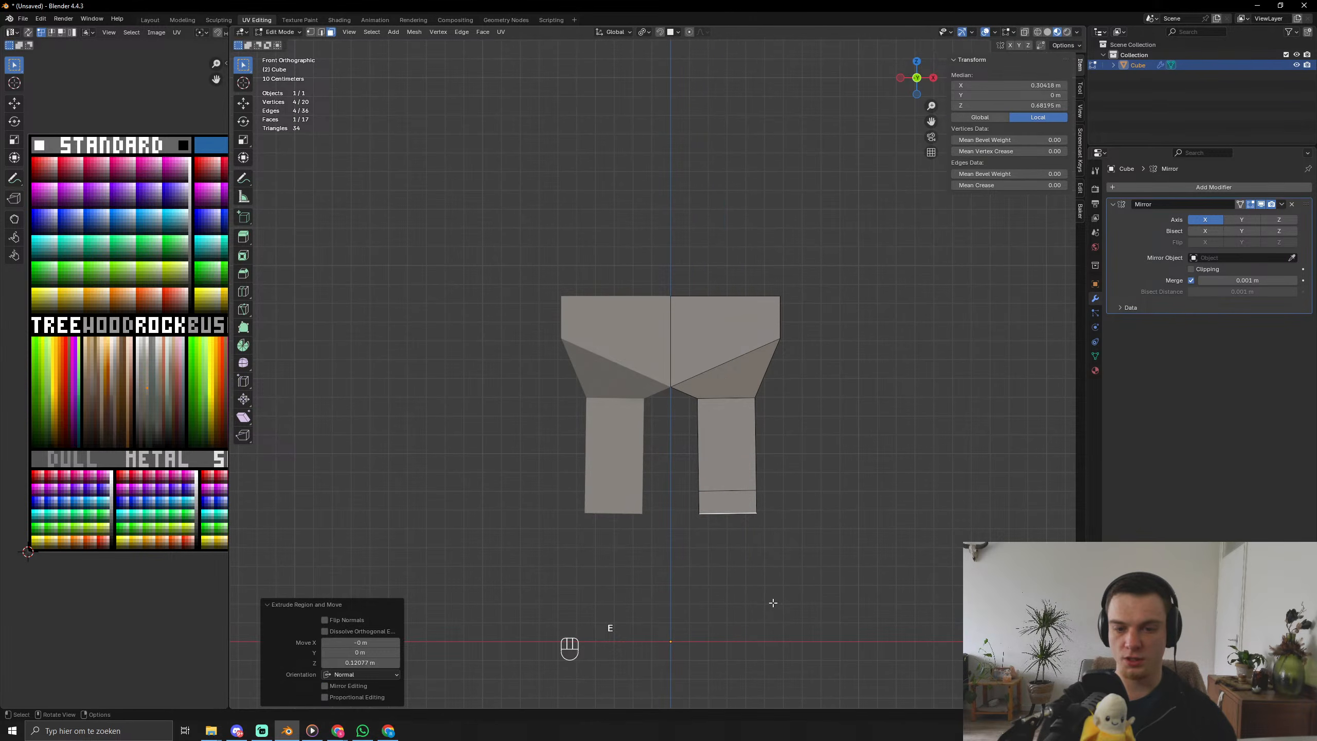
Extrude the leg's end face about 0.39 m for the shin and once more down to ground level for the ankle.
key("e")
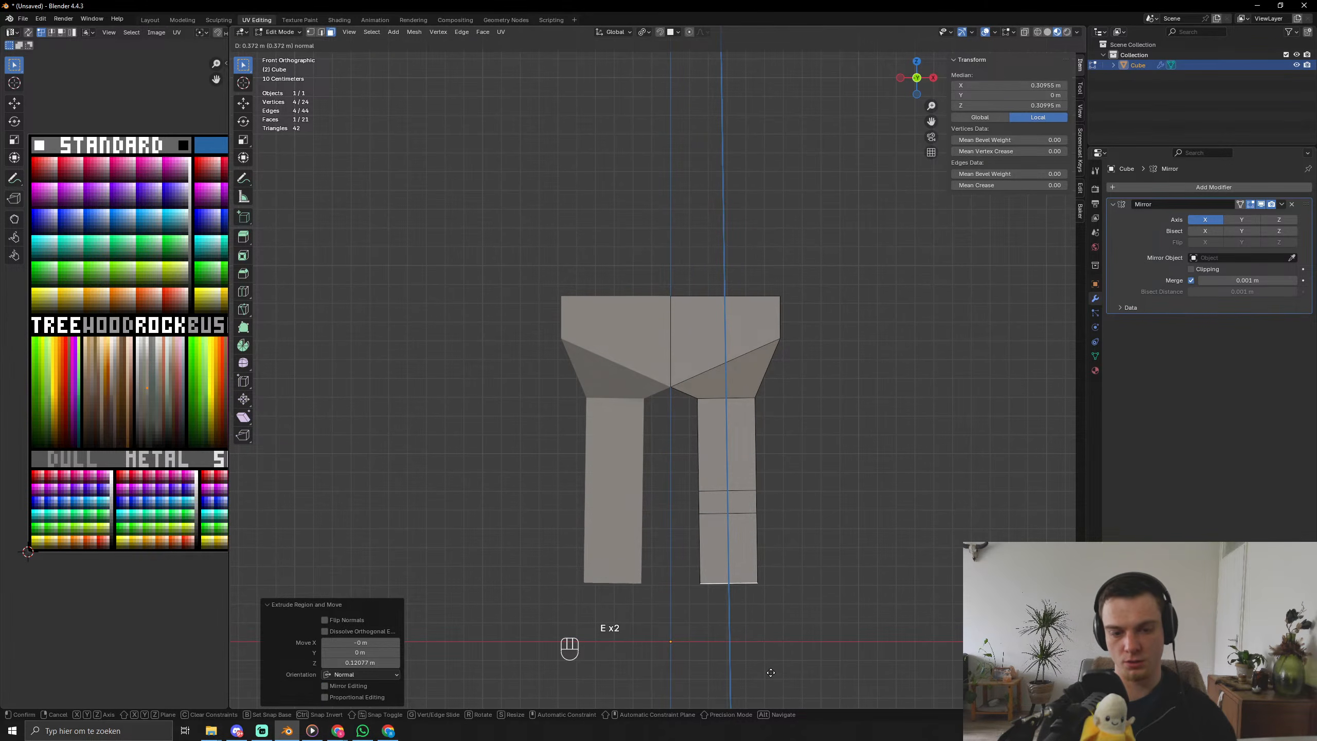
left_click(771, 675)
key("e")
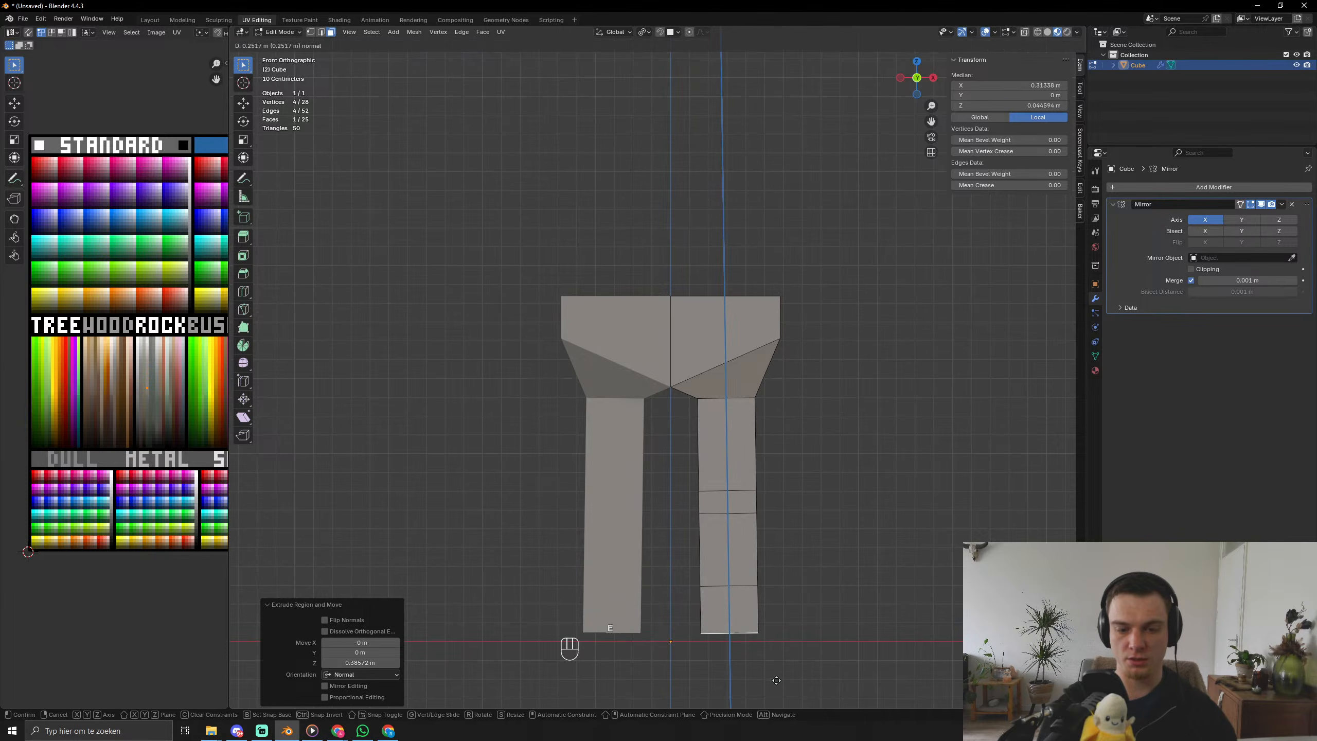
left_click(776, 693)
Extrude the front face of the lowest leg segment about 0.39 m forward to form a foot.
middle_click_drag(776, 693, 710, 706)
key("3")
key("e")
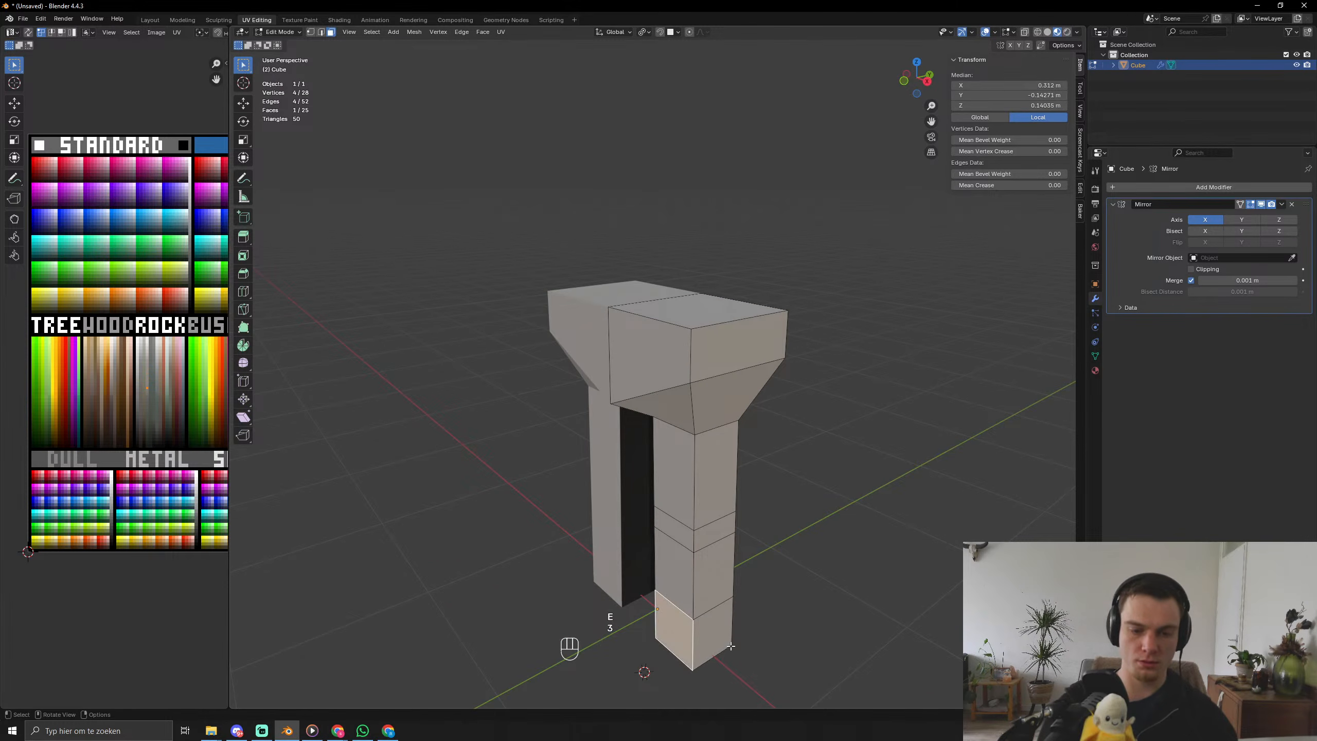
left_click(544, 597)
mouse_move(545, 597)
middle_mouse_down()
mouse_move(753, 543)
mouse_move(749, 609)
mouse_move(749, 572)
mouse_move(778, 591)
mouse_move(748, 595)
mouse_move(791, 562)
mouse_move(773, 555)
mouse_move(726, 599)
middle_mouse_up()
key("shift+z")
key("shift+z")
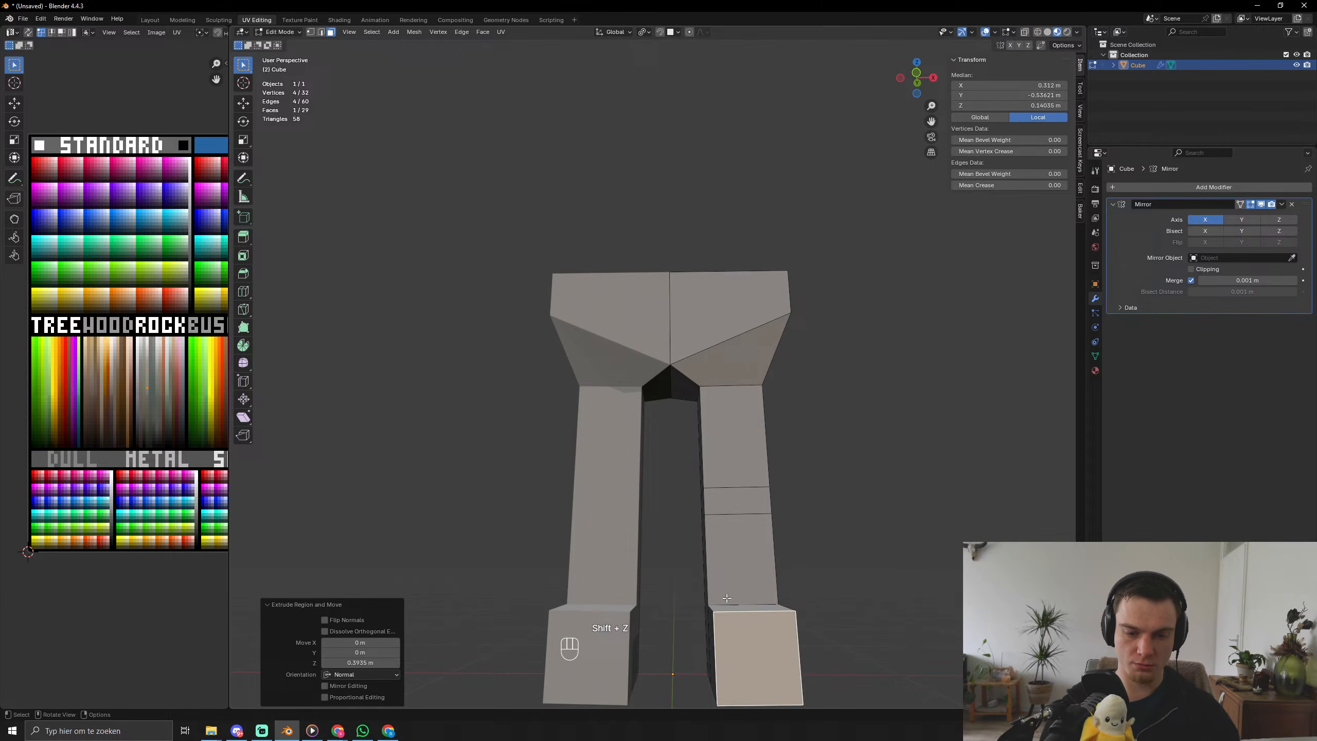
Lower the foot's upper front edge about 0.21 m along Z to slope the top of the foot.
key("2")
left_click(771, 617)
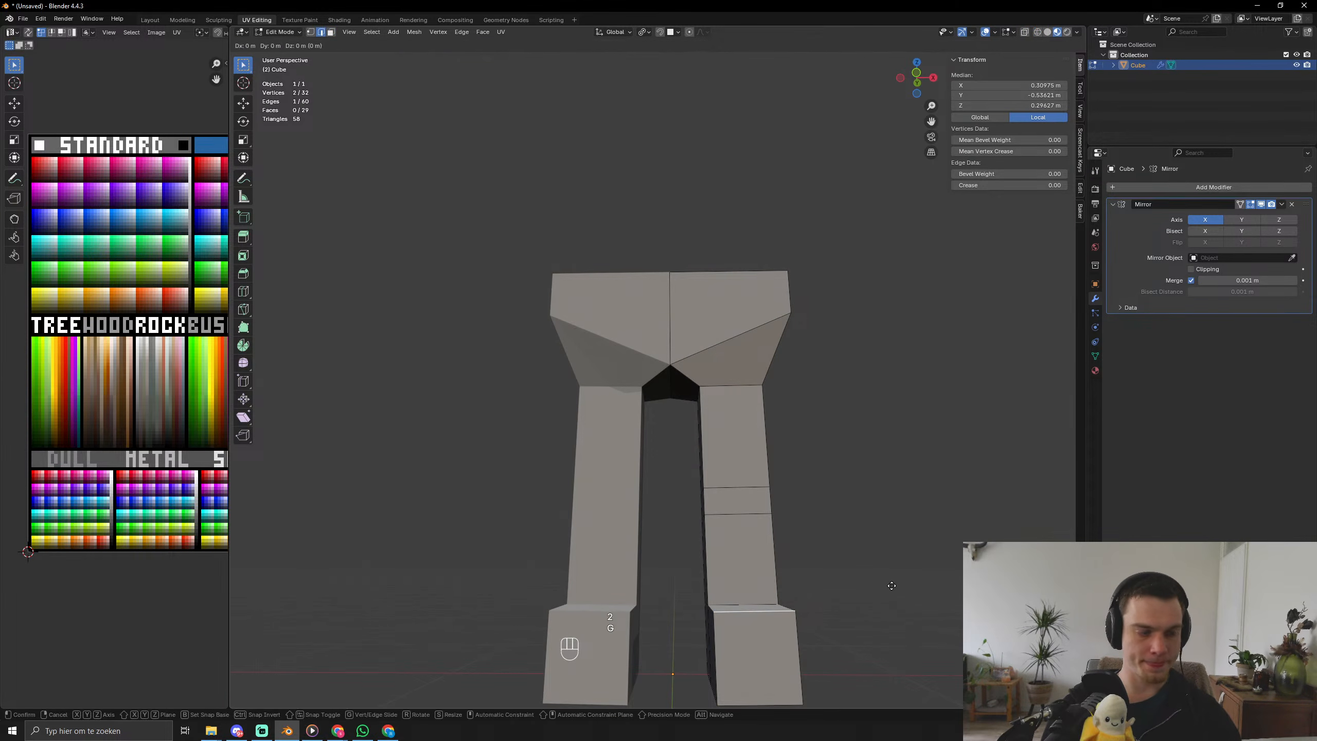
key("g")
key("z")
left_click(855, 631)
Examine the legs and feet from several angles in Object Mode and return to Edit Mode.
middle_click_drag(855, 631, 792, 643)
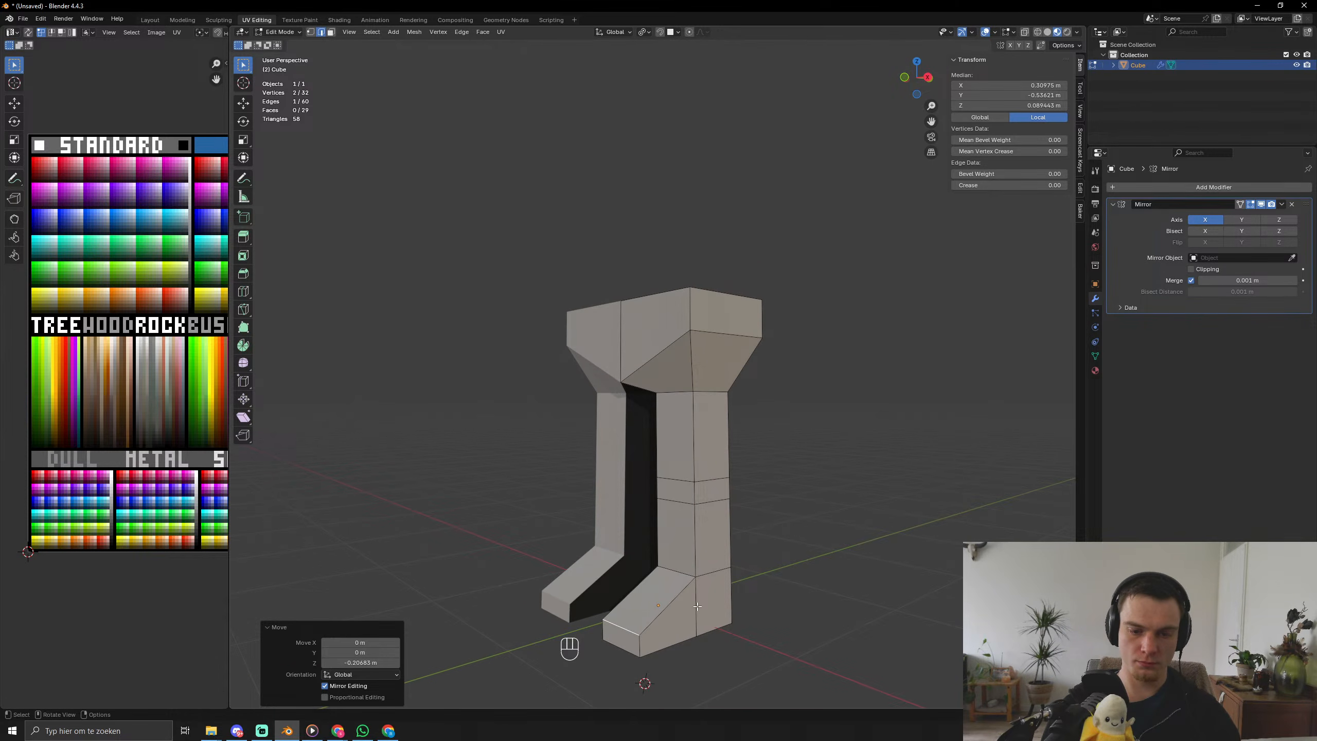
middle_click_drag(698, 606, 607, 537)
key("Tab")
scroll(769, 587, "down", 4)
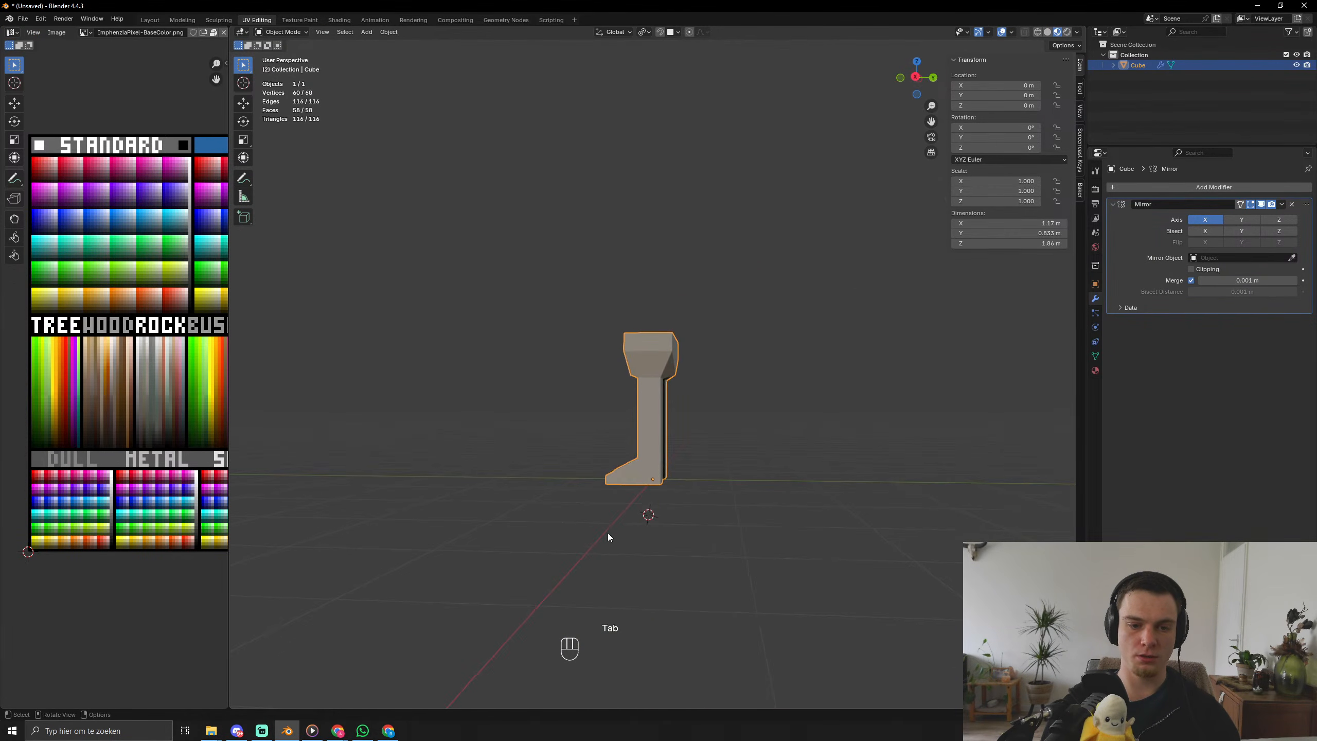
scroll(682, 381, "up", 5)
key("Tab")
middle_click_drag(682, 381, 963, 224)
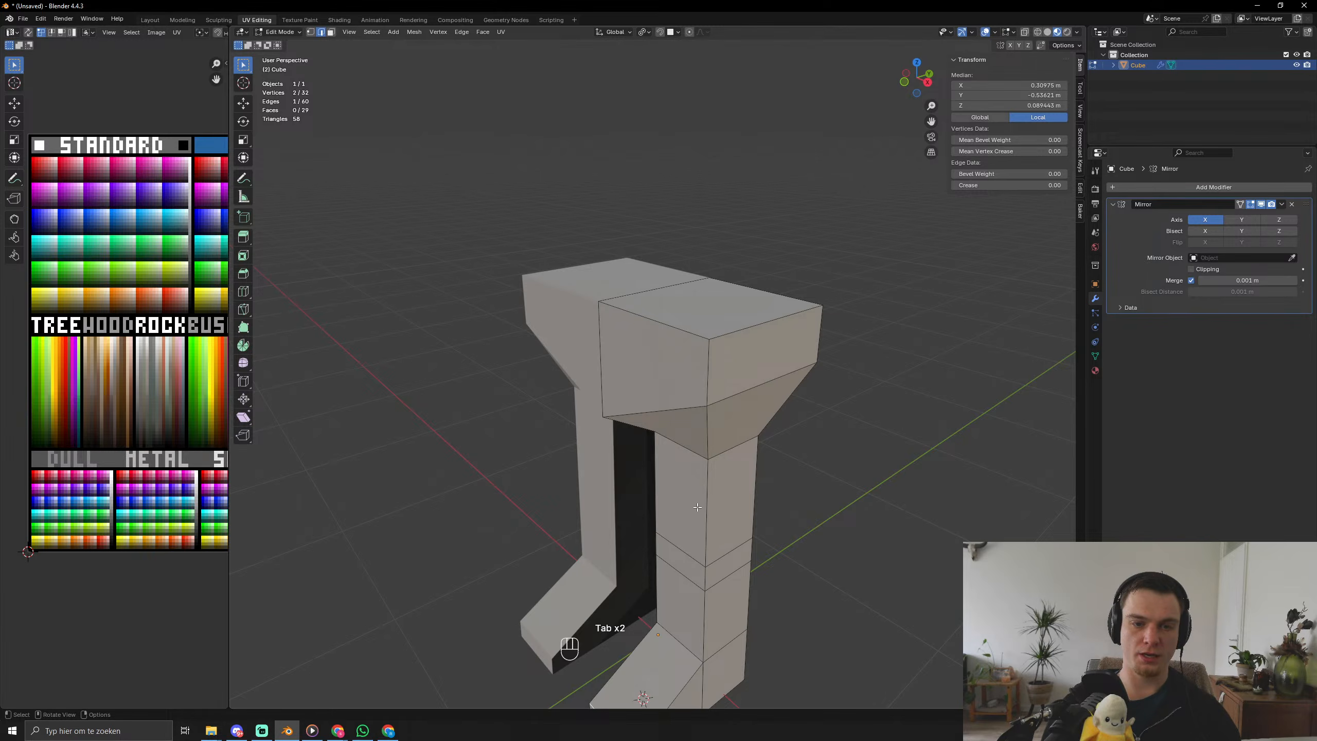
Extrude the top face of the hips about 0.87 m upward to start the torso.
middle_click_drag(697, 506, 693, 373)
key("3")
left_click(714, 325)
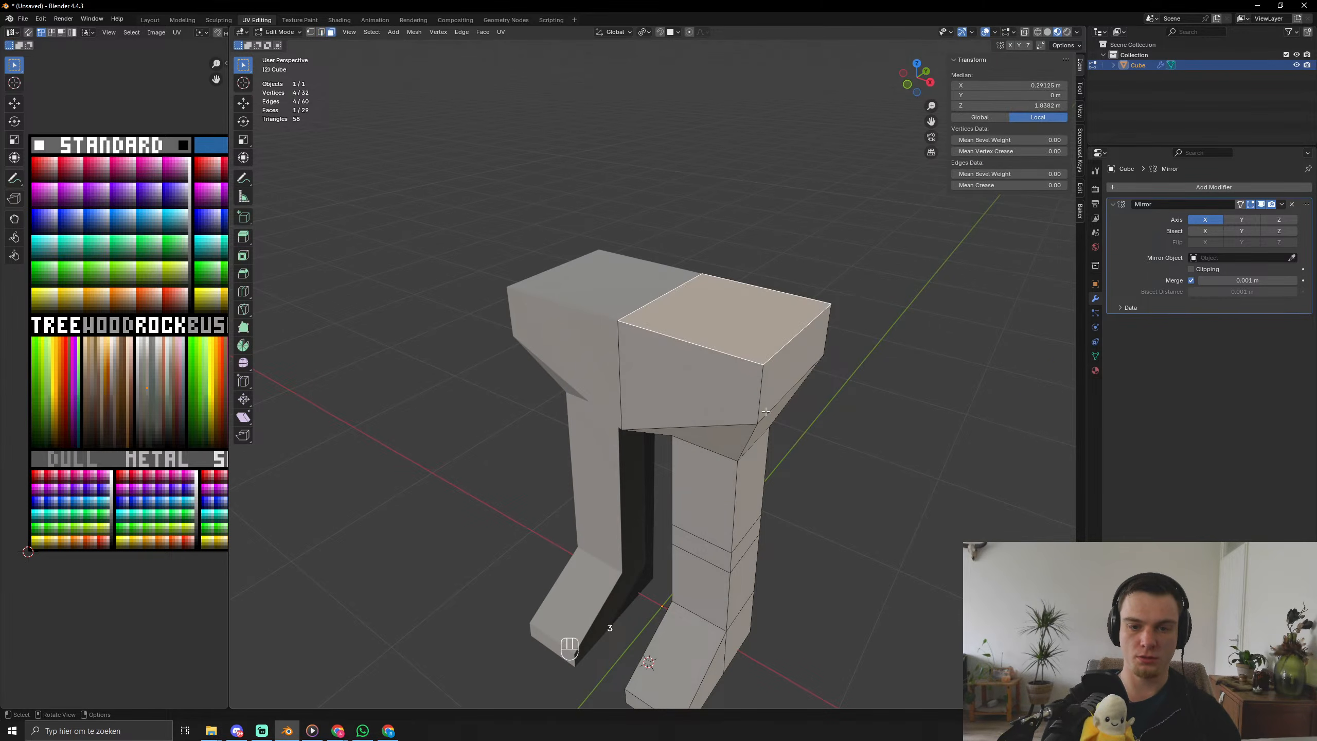
key("e")
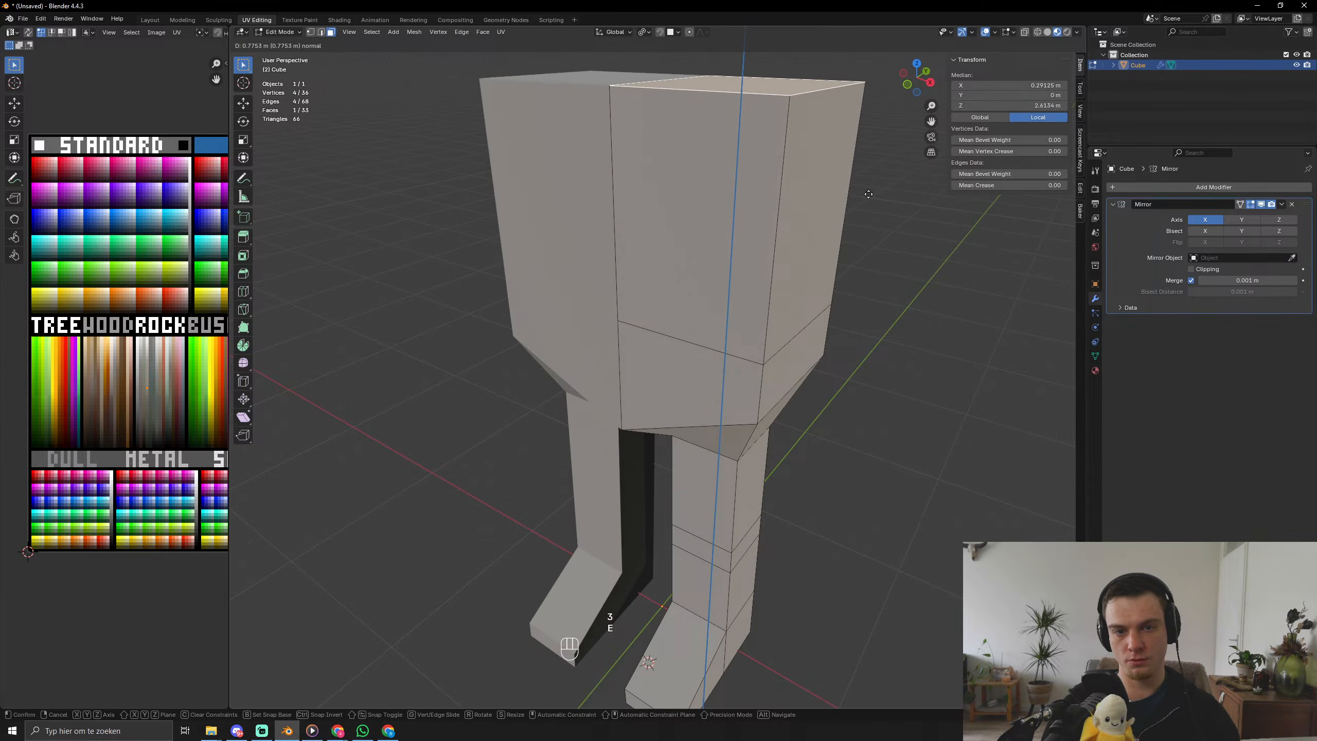
left_click(875, 161)
In the front view, extrude the torso's top face upward by about 0.36 m and again by about 0.45 m.
key("KP_1")
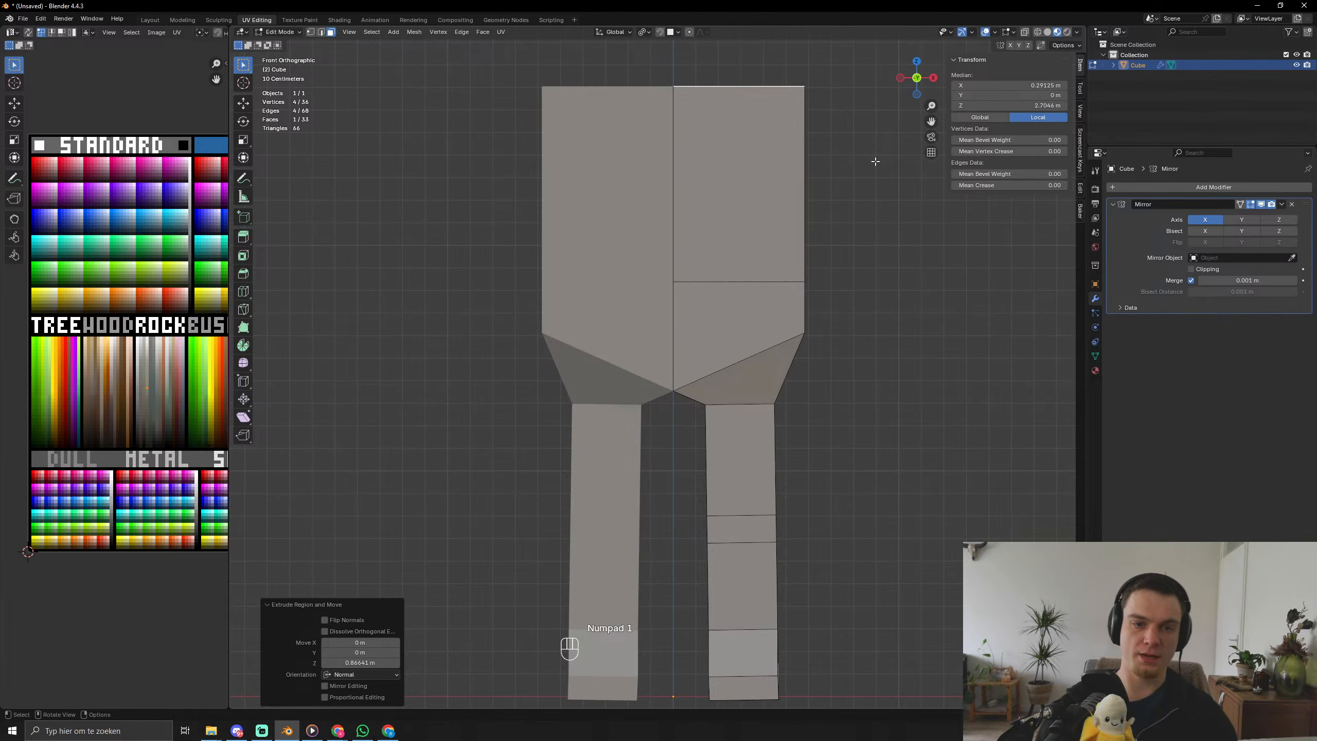
middle_click_drag(875, 162, 867, 315, "shift")
key("e")
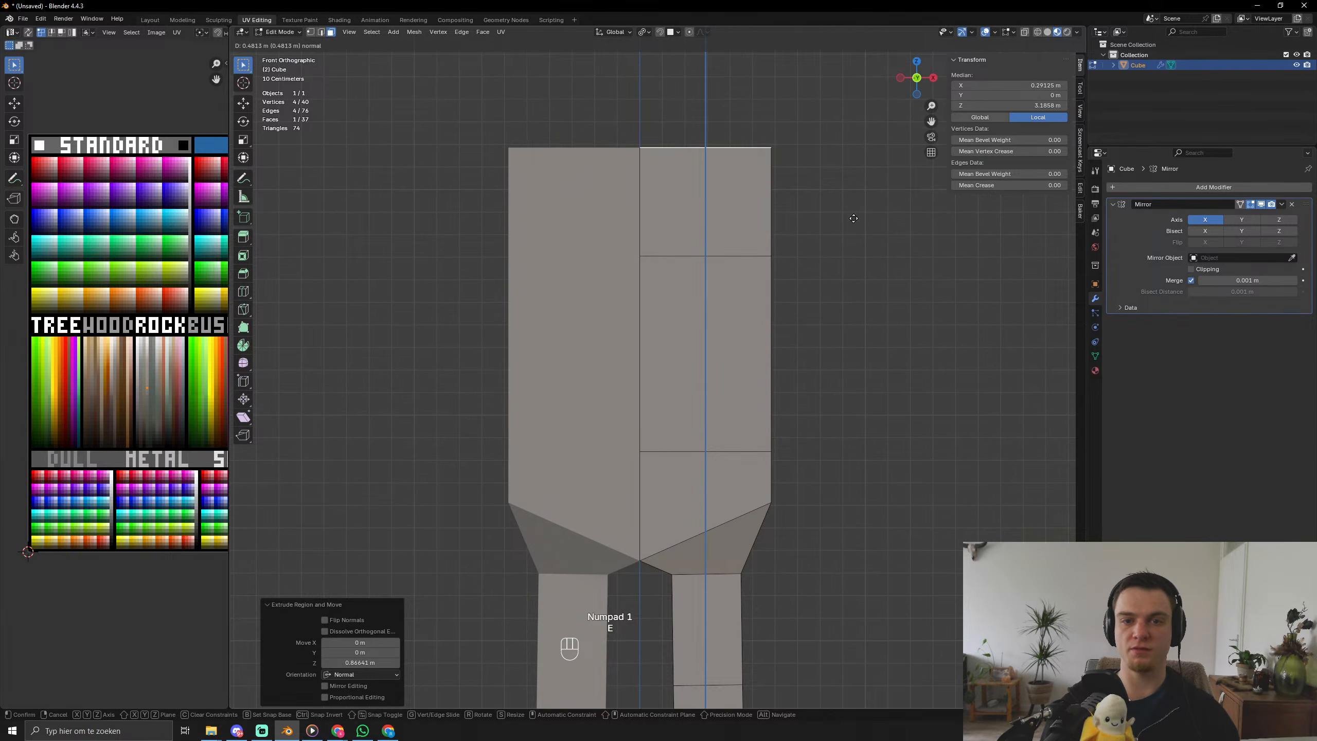
left_click(855, 245)
middle_click_drag(855, 246, 835, 356, "shift")
key("e")
left_click(839, 245)
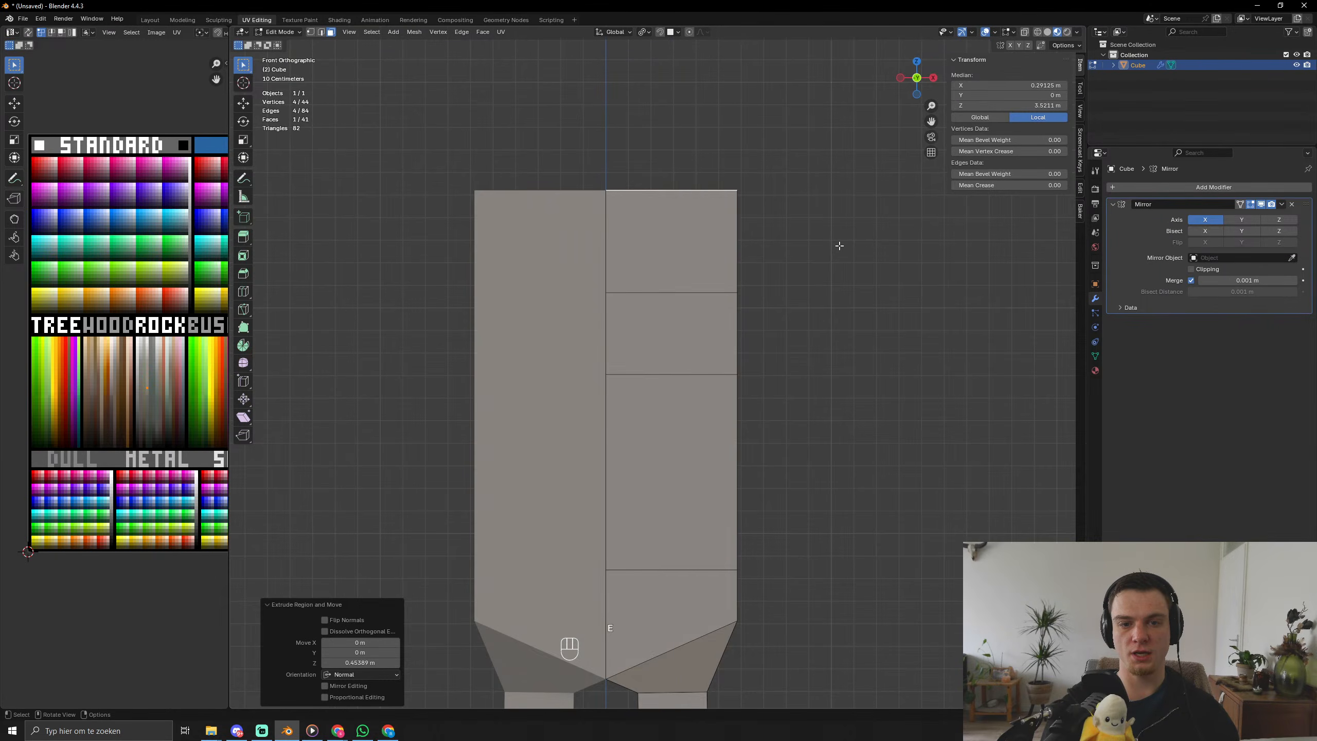
Extrude the outer side face of the uppermost torso segment about 0.4 m into a shoulder and scale its end face smaller.
middle_click_drag(838, 244, 773, 284)
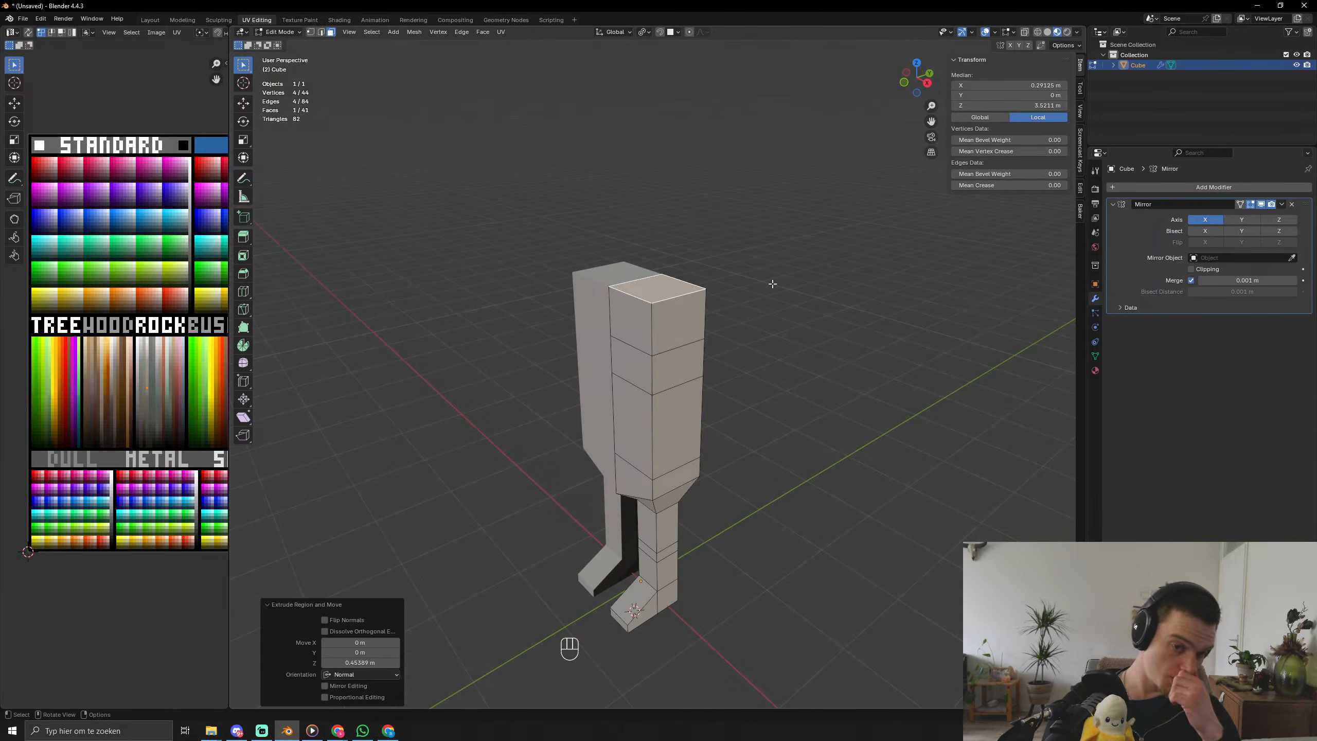
left_click(679, 332)
key("e")
left_click(715, 344)
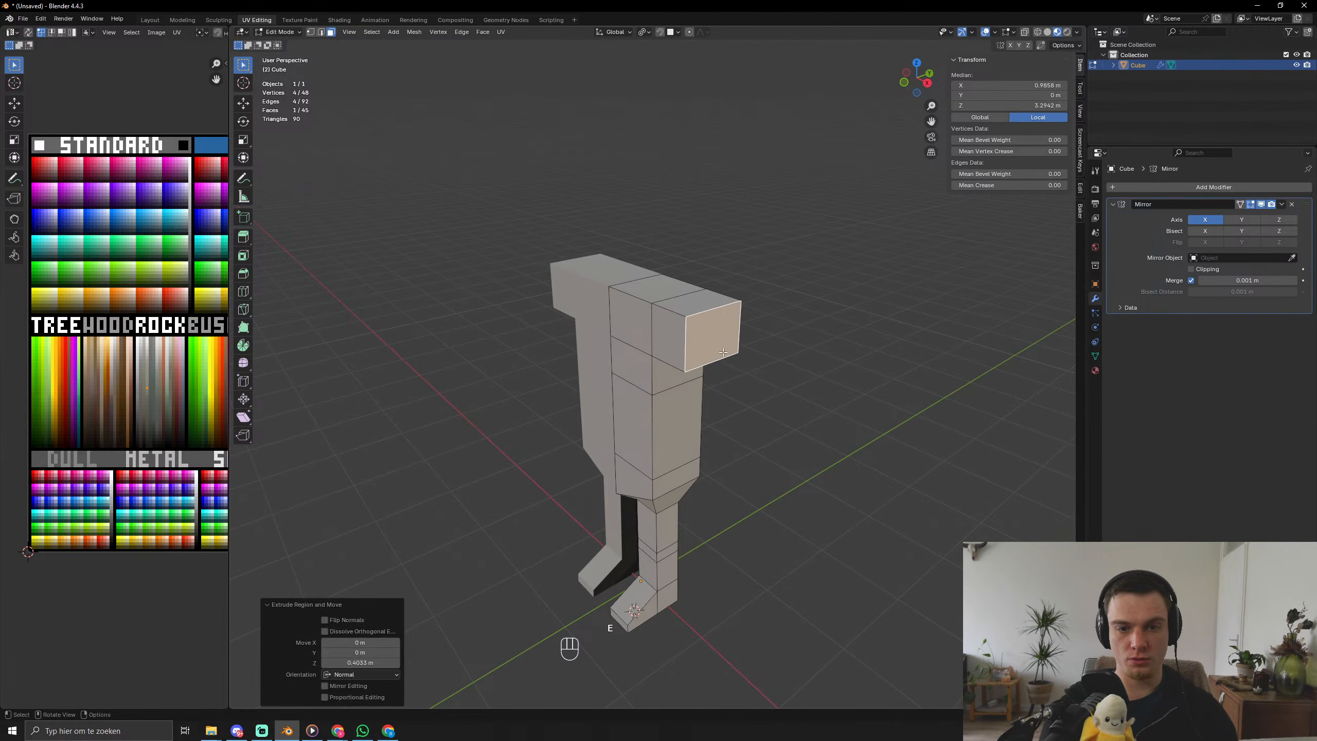
key("s")
left_click(796, 345)
middle_click_drag(796, 345, 685, 306)
left_click(679, 301)
key("e")
right_click(687, 292)
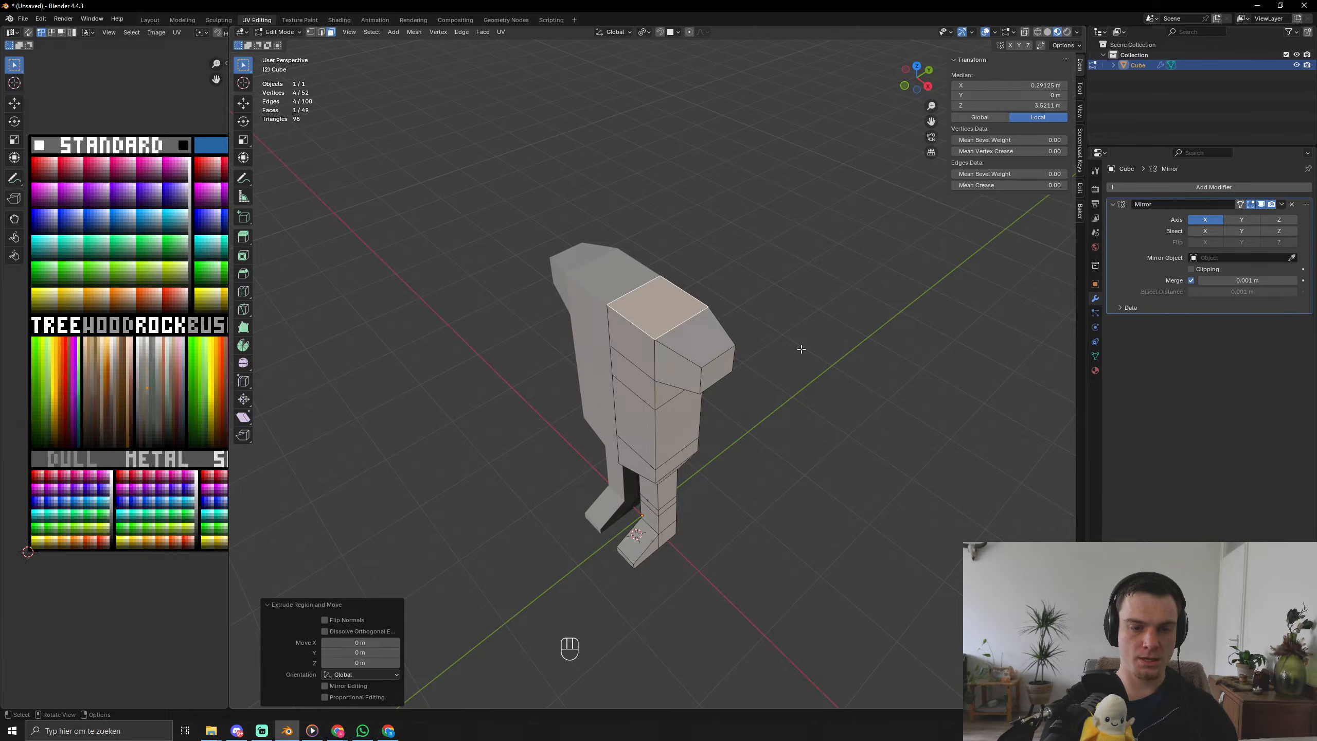
key("i")
right_click(874, 321)
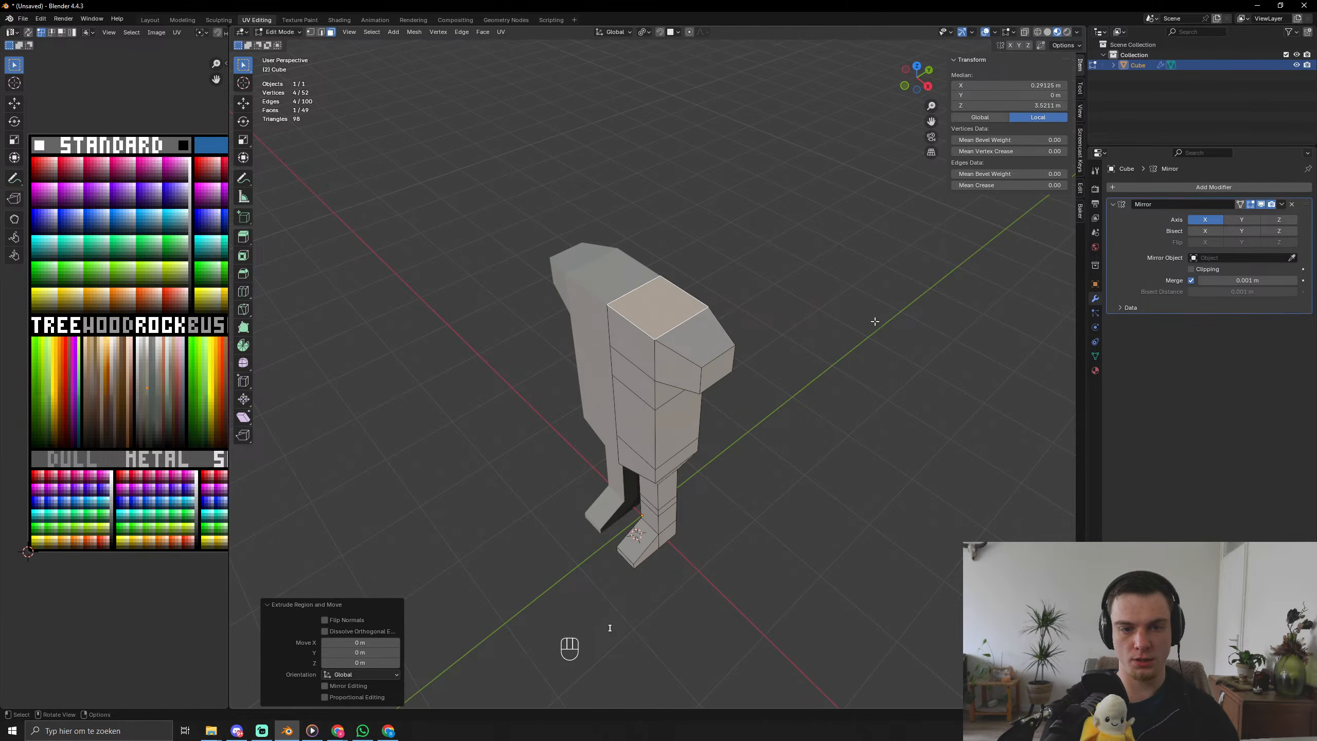
Extrude the torso's top face upward by about 0.036 m.
middle_click_drag(653, 340, 716, 306)
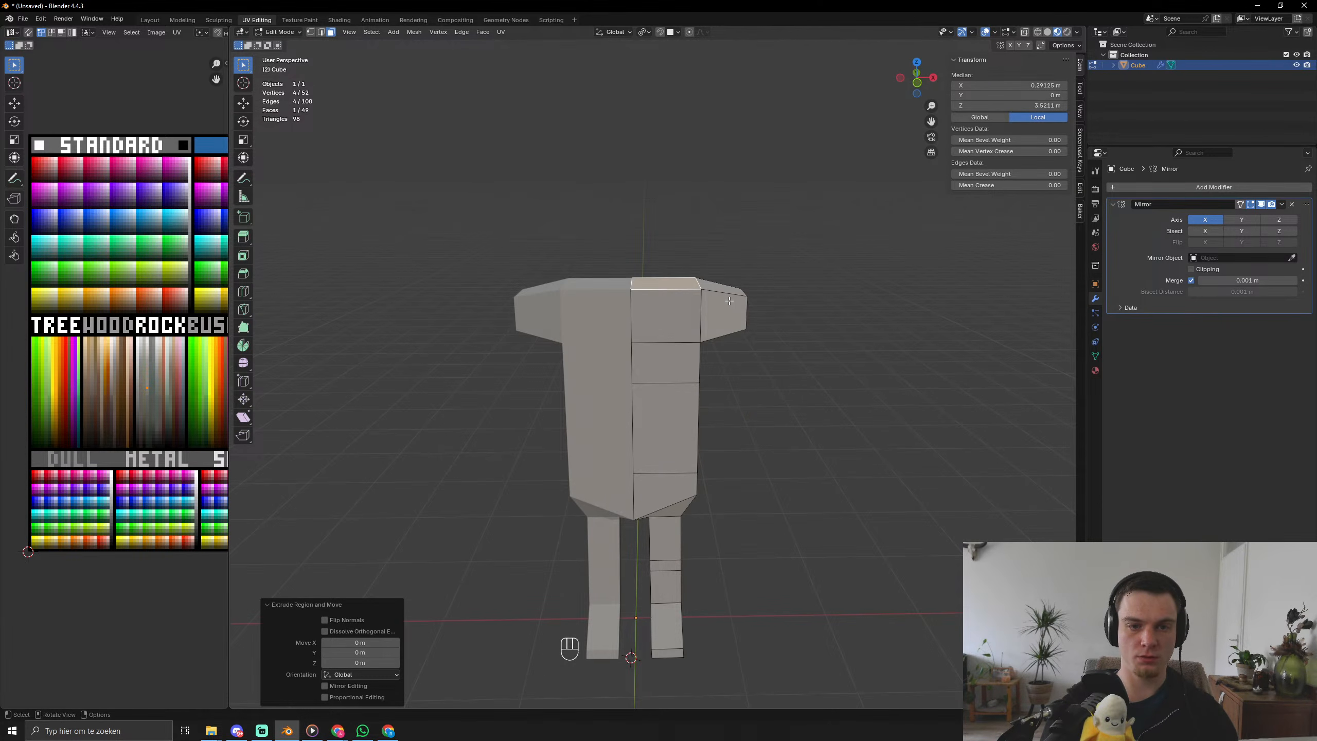
key("e")
left_click(718, 294)
key("s")
right_click(711, 289)
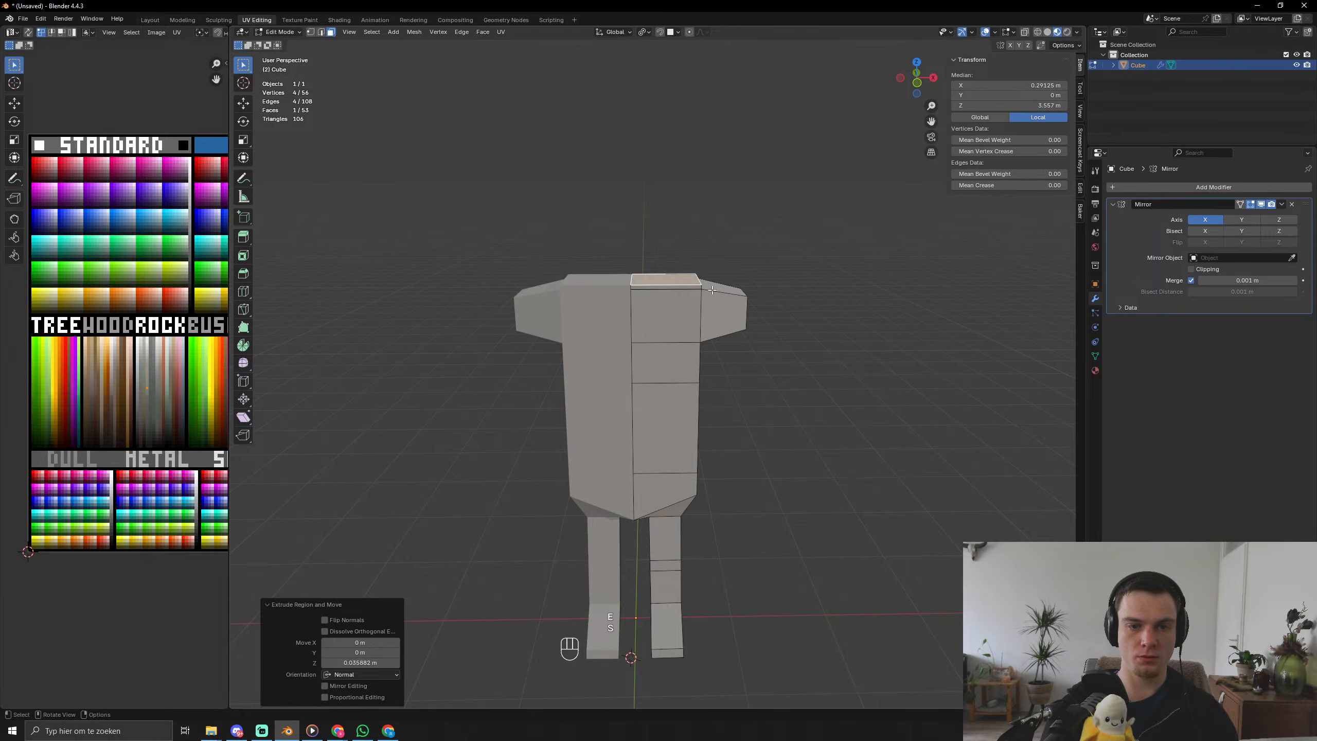
key("s")
key("g")
key("x")
right_click(744, 279)
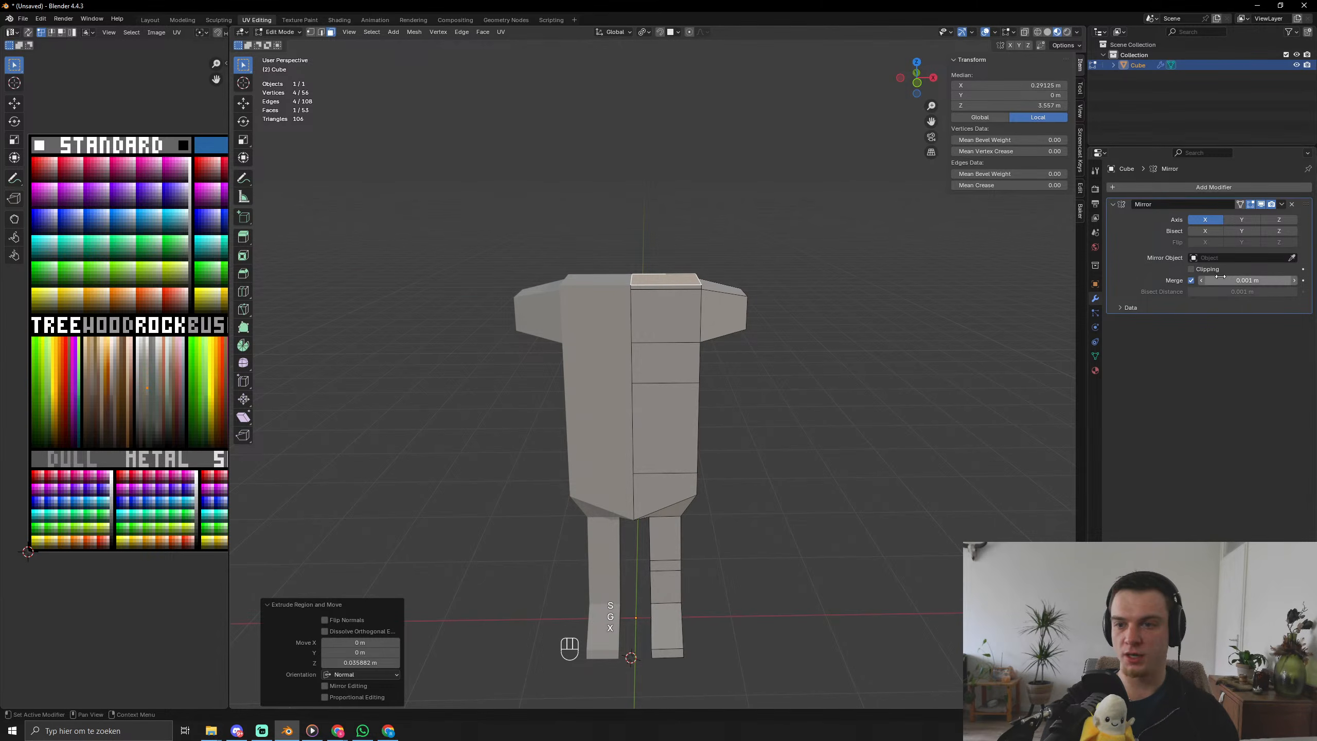
Enable Clipping on the Mirror modifier and move the extruded top face about 0.39 m along X toward the centre.
left_click(1203, 269)
key("g")
key("x")
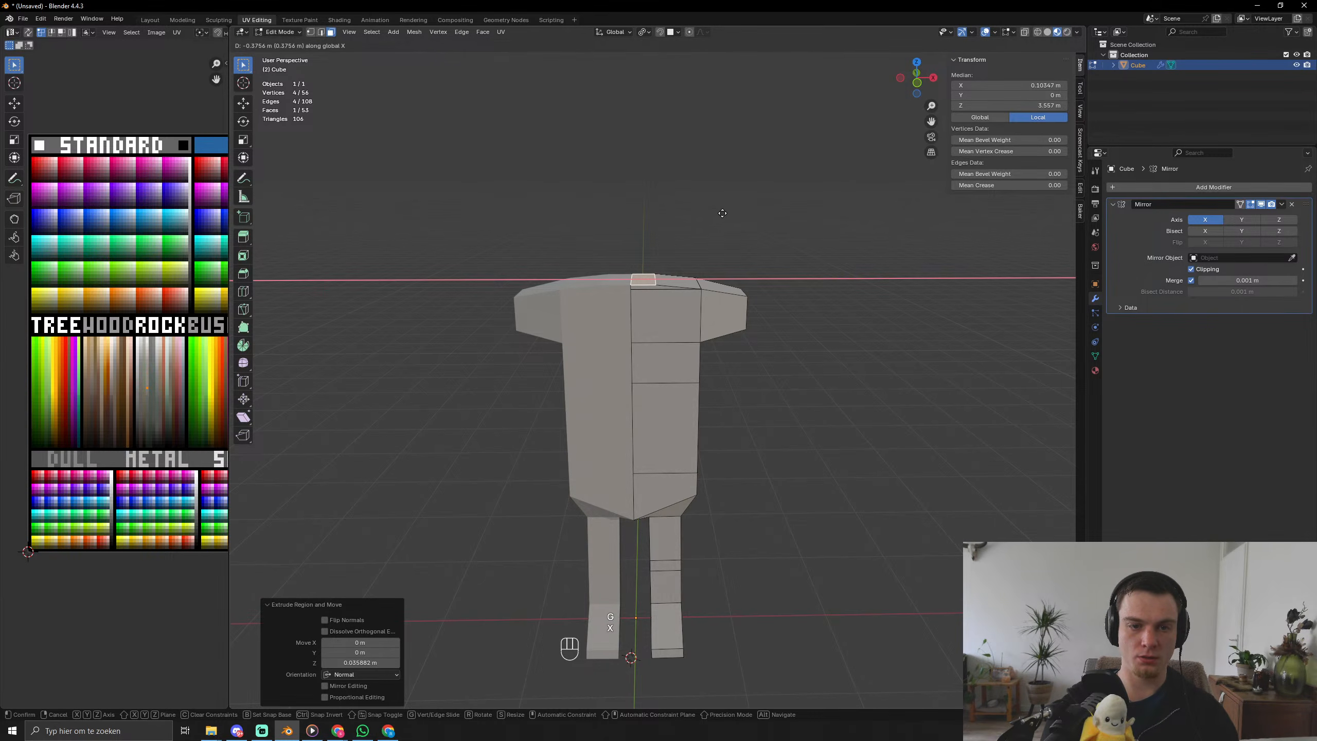
left_click(721, 212)
Scale the narrow top face to about 0.52 along Y and extrude it about 0.1 m upward as a neck.
middle_click_drag(721, 212, 725, 253)
key("s")
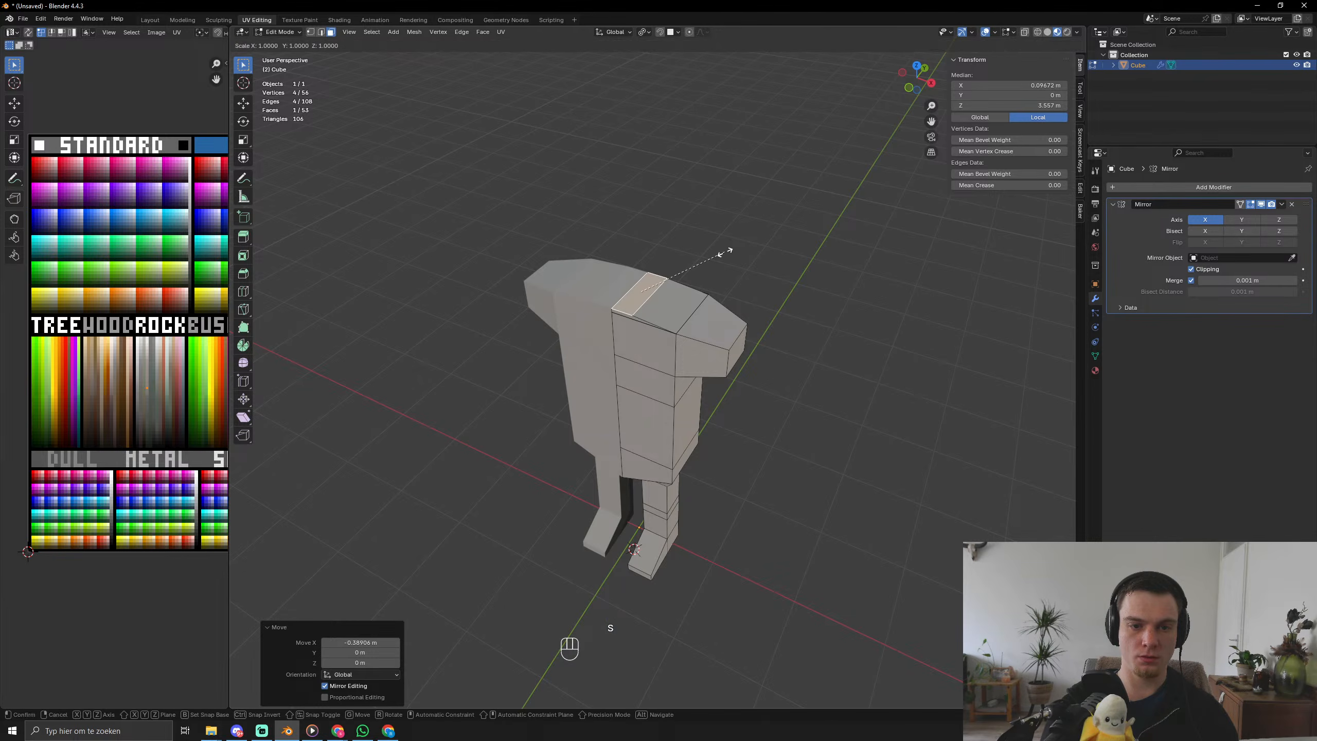
key("y")
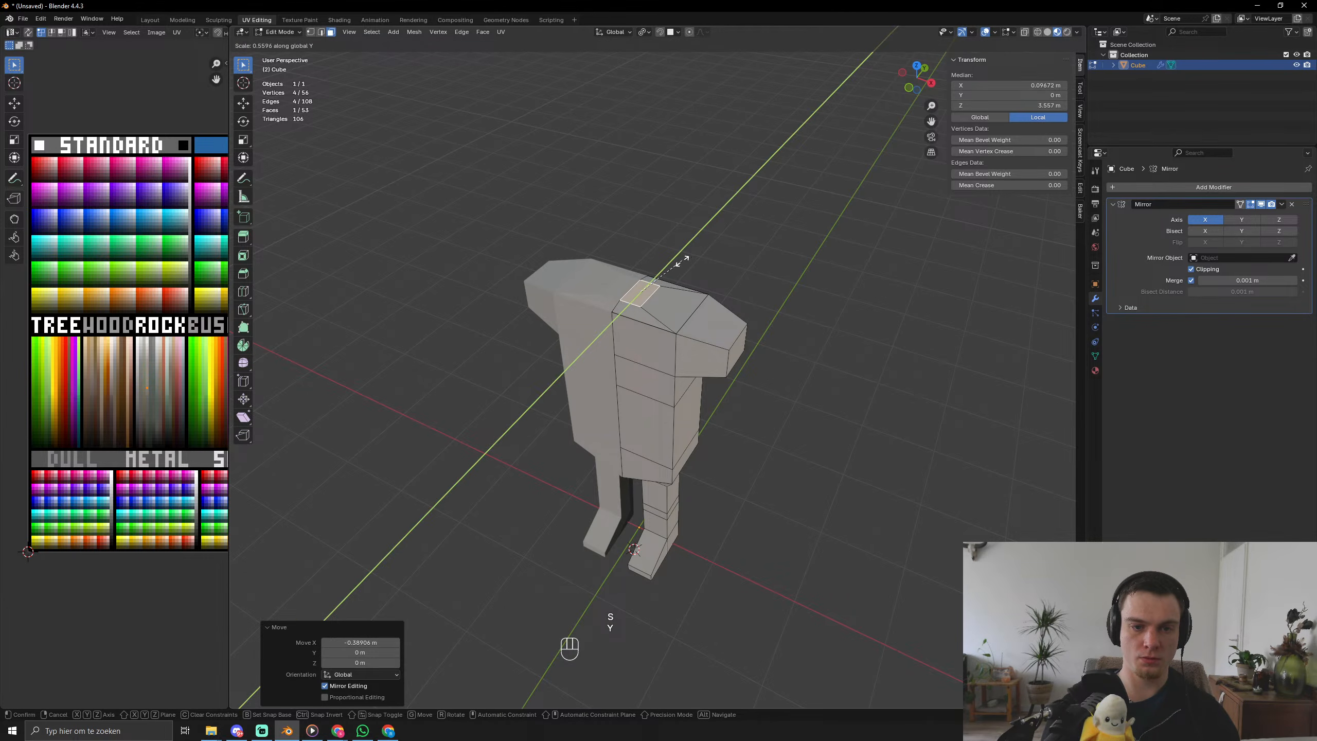
left_click(679, 263)
key("e")
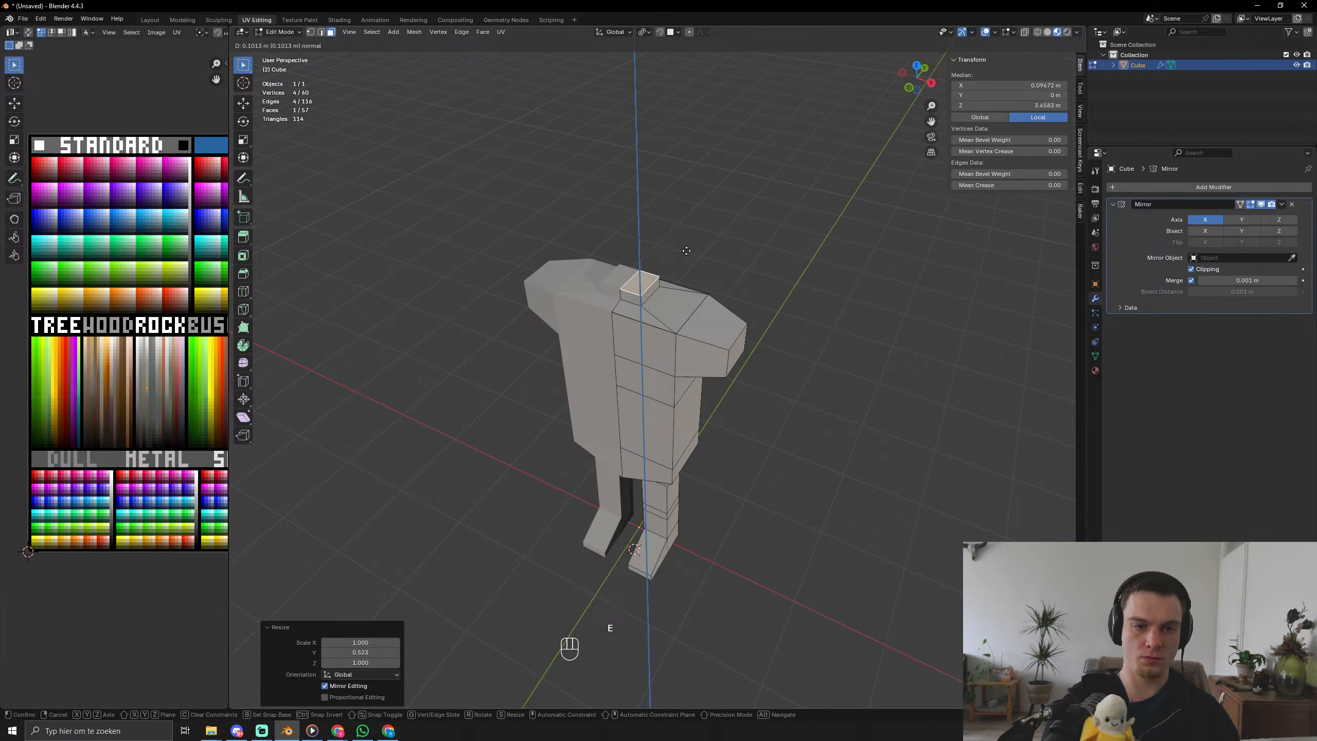
left_click(686, 253)
Extrude the shoulder's end face about 0.325 m along its normals to begin the arm.
middle_click_drag(686, 253, 665, 304)
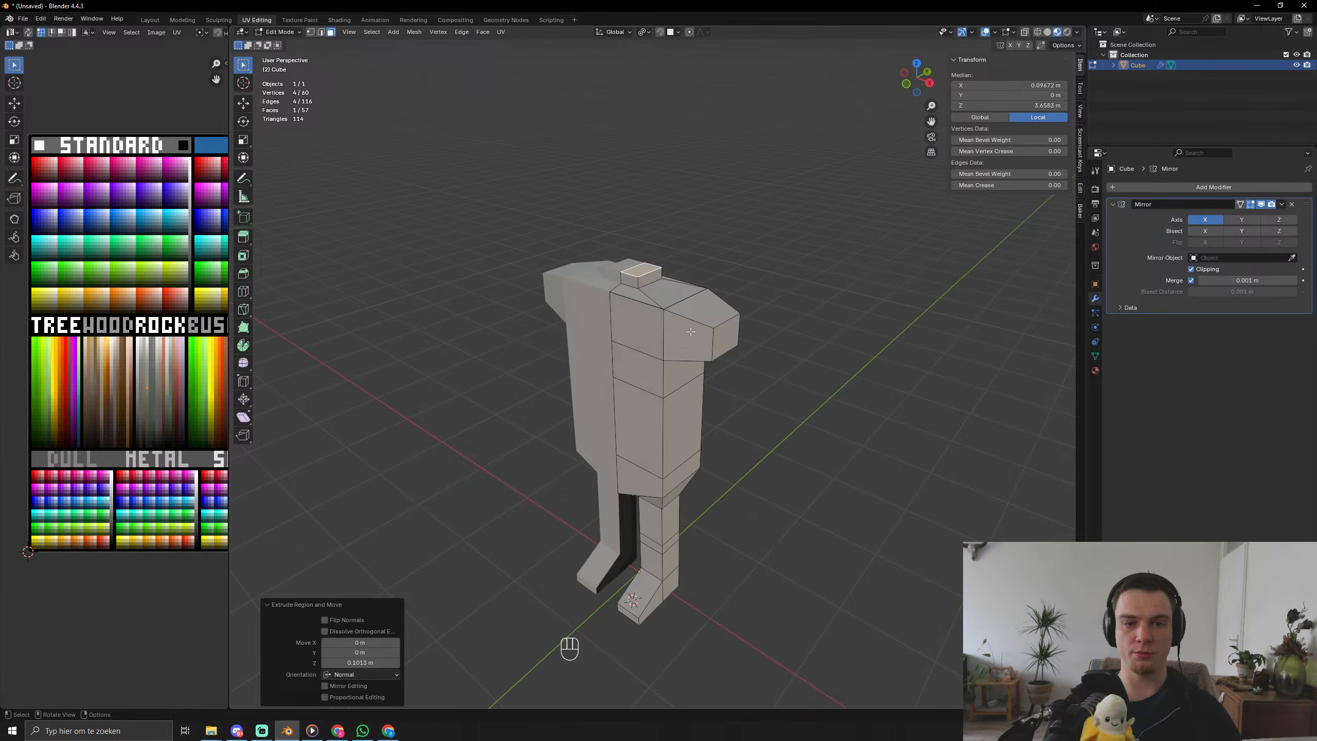
scroll(681, 343, "up", 4)
left_click(814, 285)
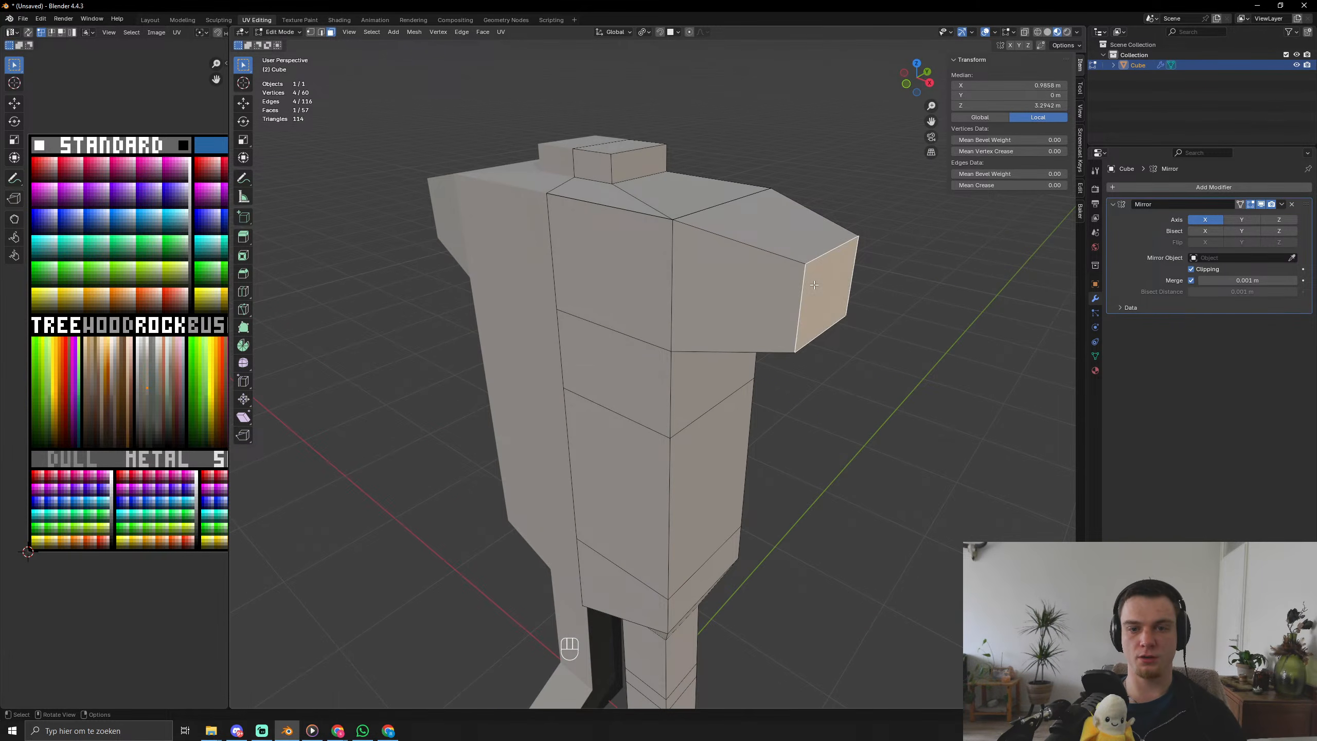
scroll(951, 371, "down", 3)
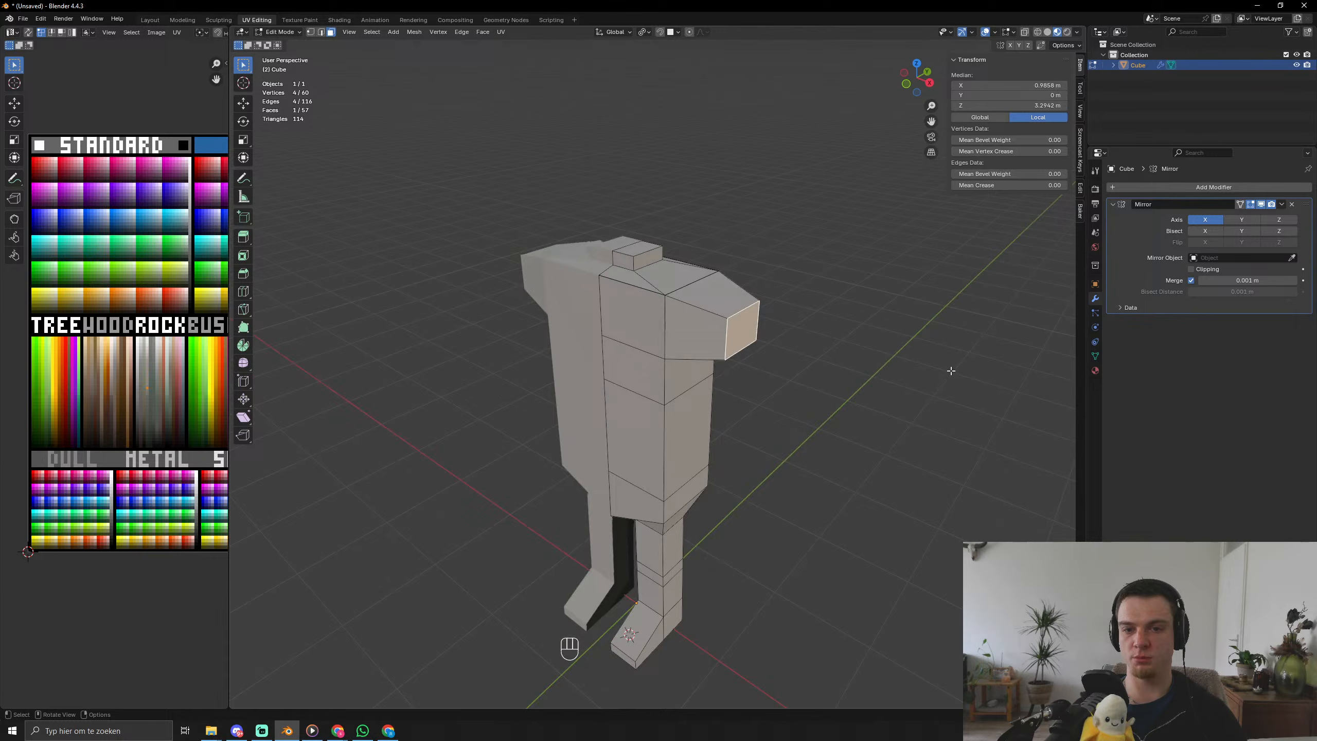
key("alt+e")
left_click(776, 344)
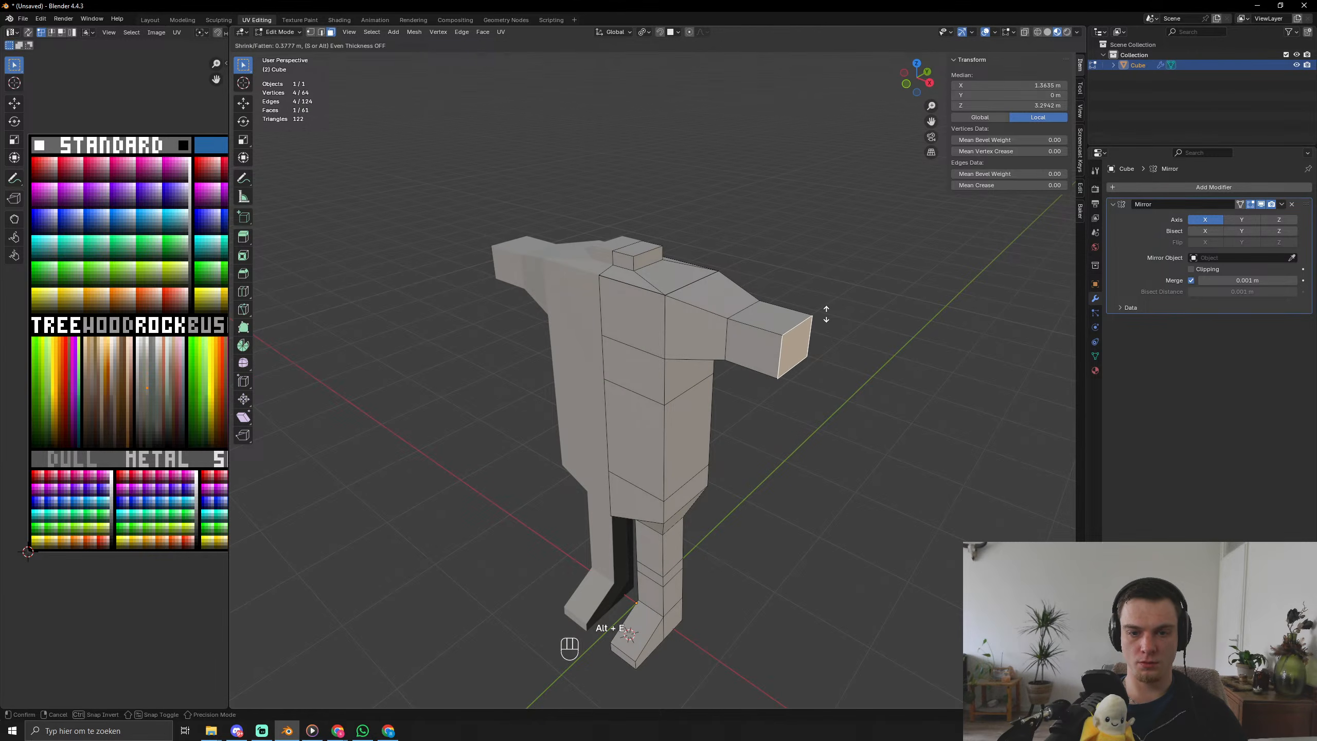
left_click(821, 315)
In the front view, scale the arm's end face by about 0.574 and rescale it by about 1.157.
key("KP_1")
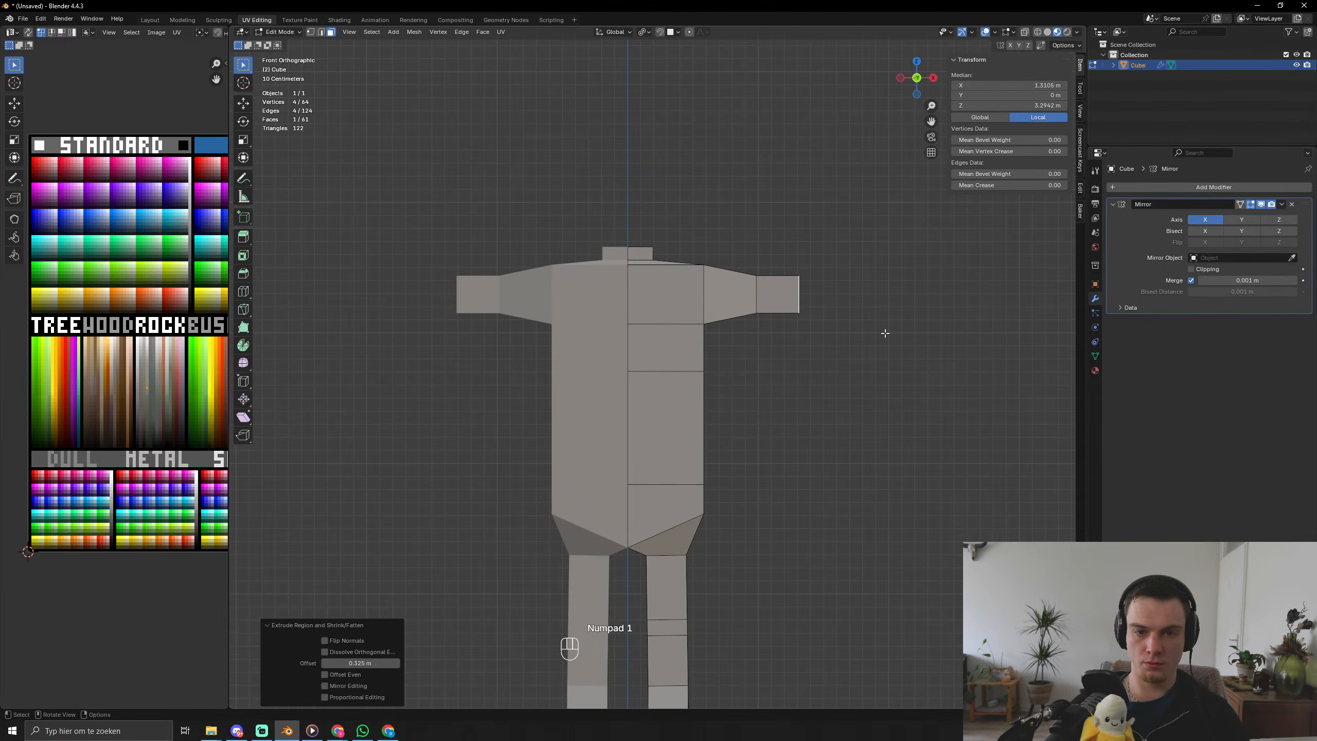
key("s")
left_click(855, 297)
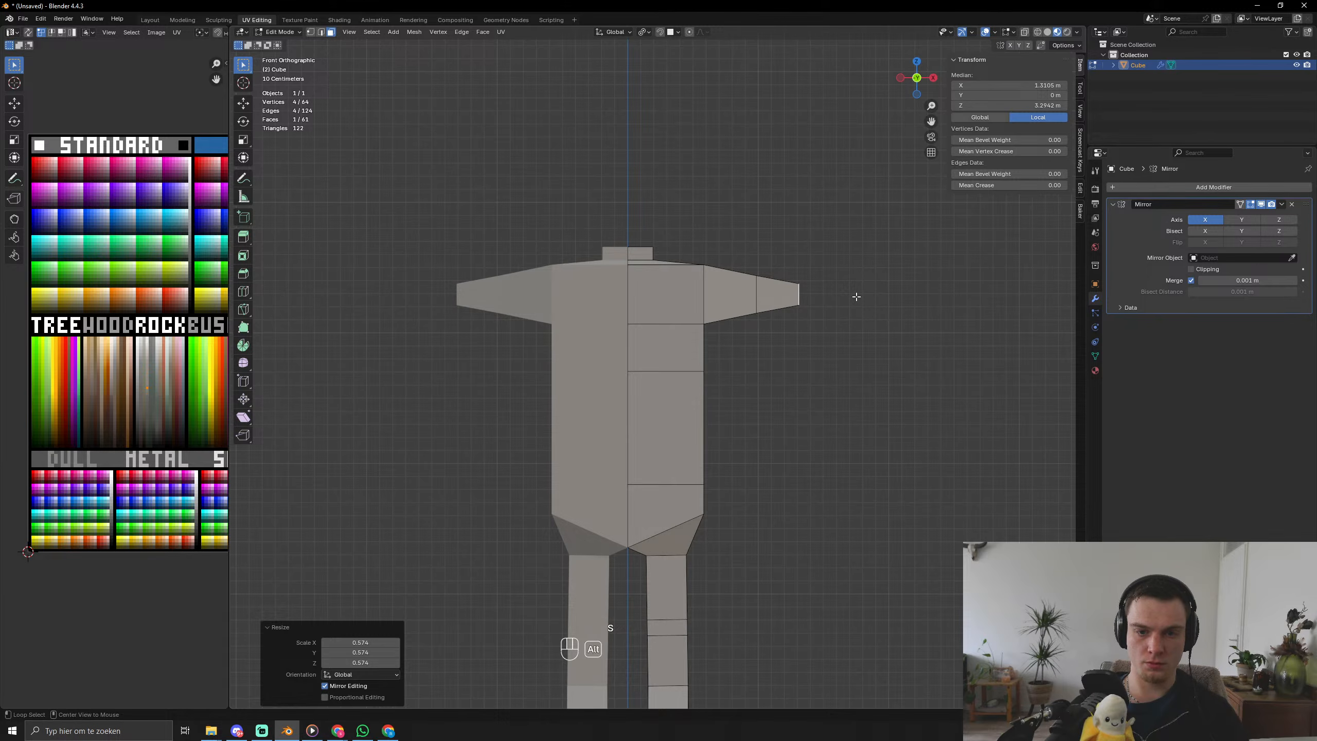
key("s")
key("z")
key("s")
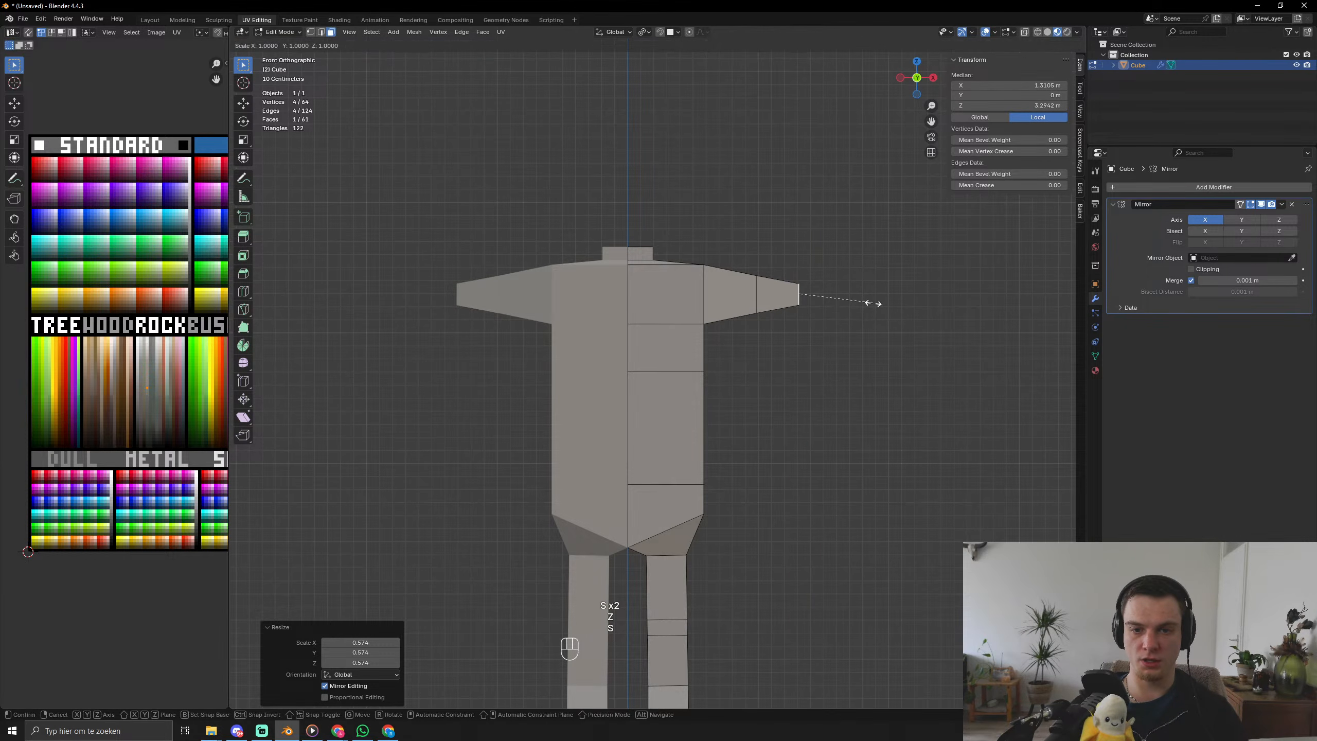
left_click(881, 311)
Extrude the arm's end face about 0.648 m along its normals and scale the new end by about 0.626.
middle_click_drag(838, 323, 820, 329)
key("alt+e")
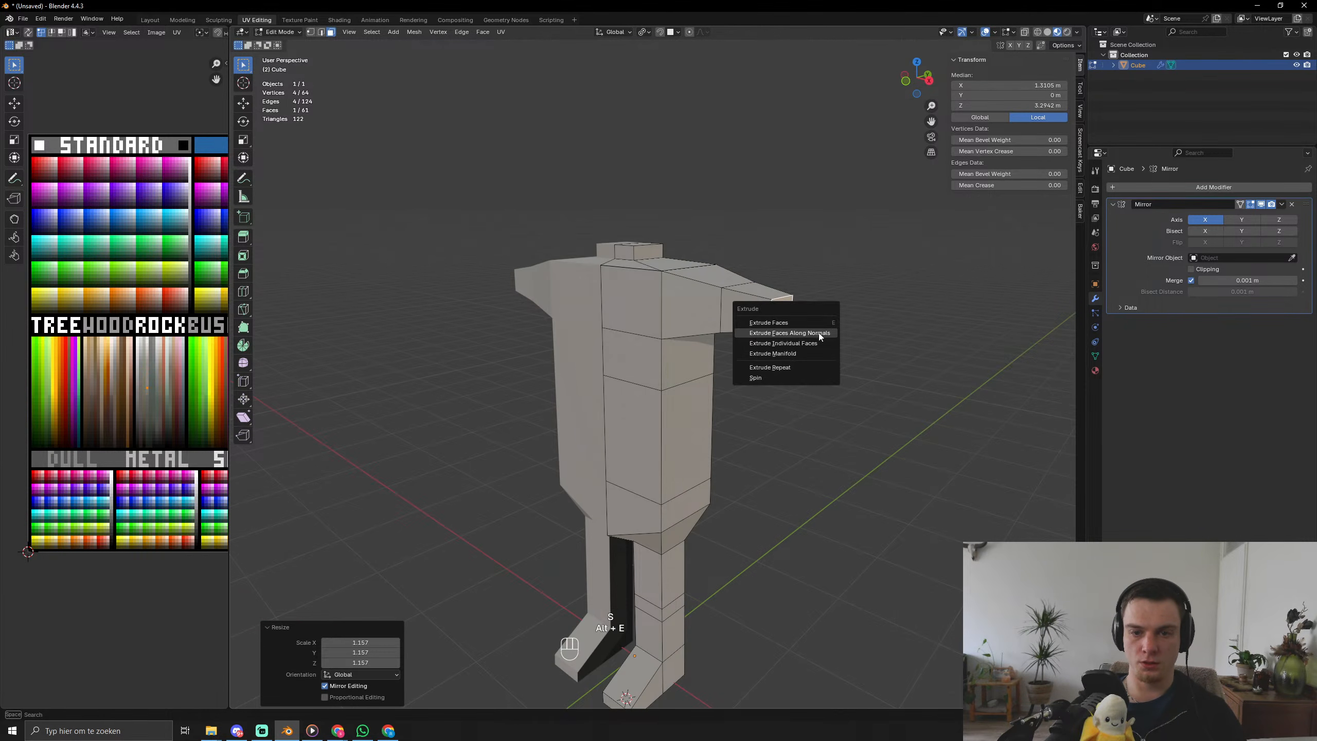
left_click(763, 332)
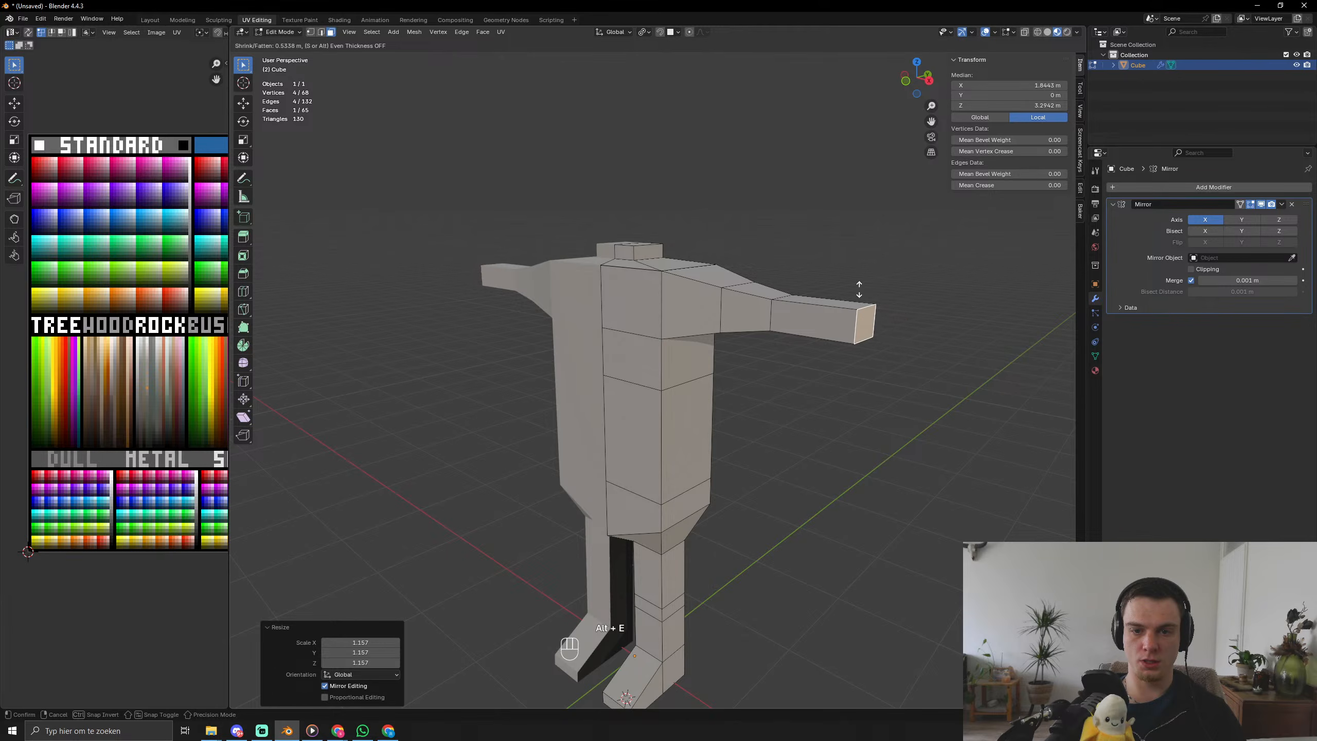
left_click(863, 281)
middle_click_drag(864, 280, 820, 396)
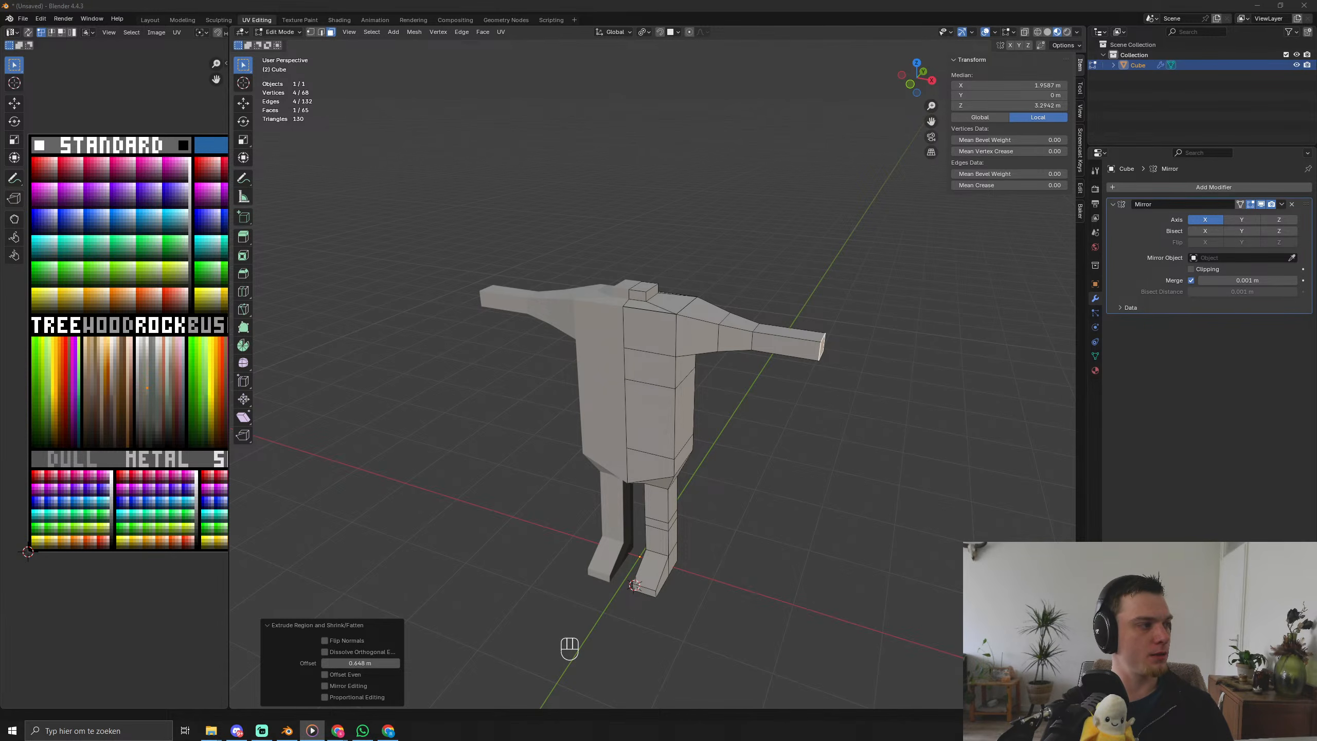
middle_click_drag(728, 388, 875, 454)
key("s")
left_click(861, 441)
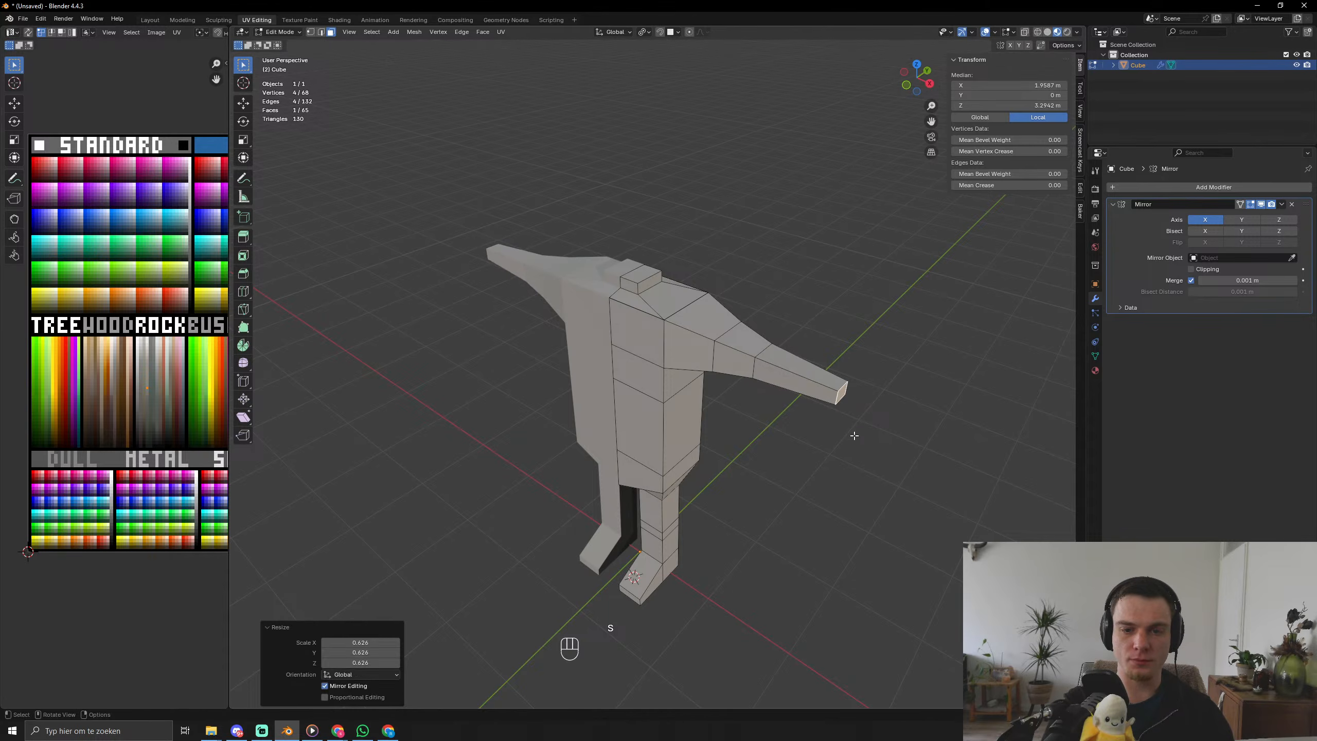
Add a centred loop cut to the outer arm segment and scale the loop up to thicken the wrist area.
key("ctrl+r")
left_click(831, 448)
right_click(831, 448)
key("s")
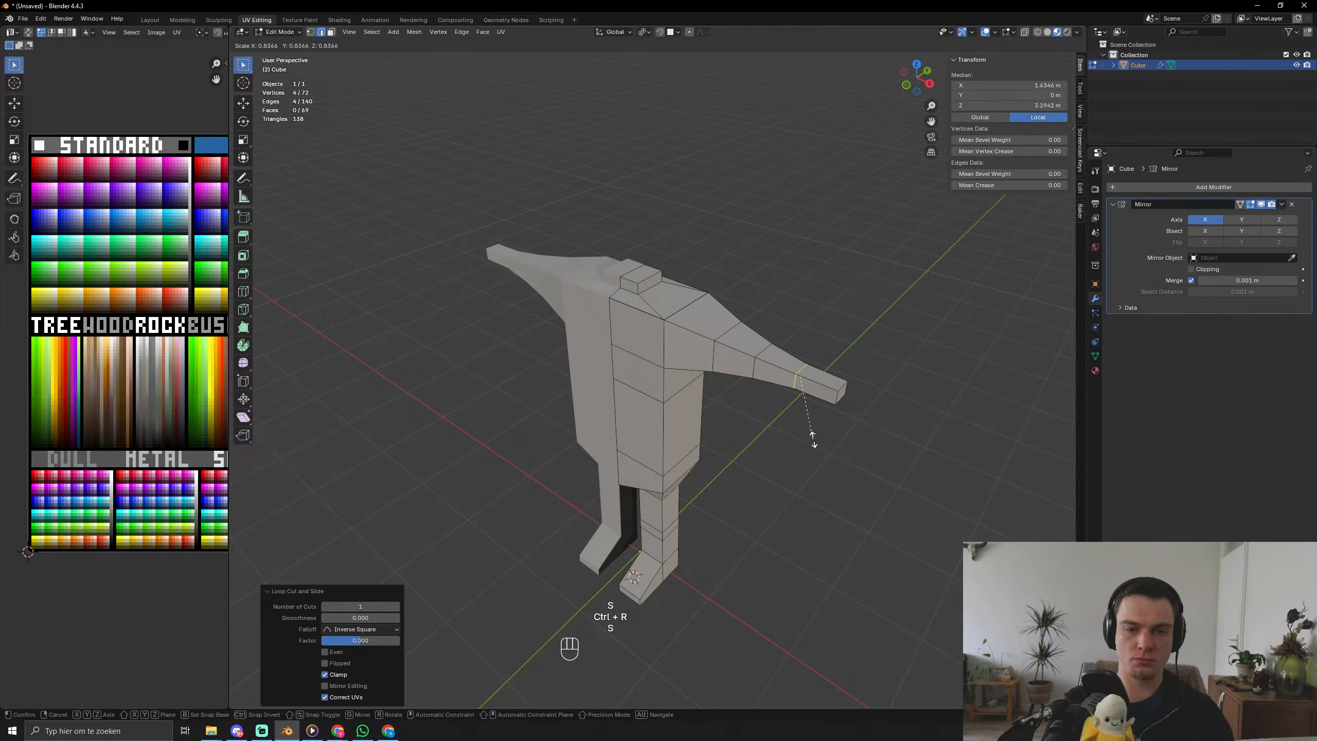
left_click(805, 460)
middle_click_drag(805, 459, 793, 364)
key("Tab")
key("Tab")
Highlight the arm's face loops from shoulder to hand and the leg's face loops above the foot to review the limb segments.
key("3")
left_click(698, 239, "alt")
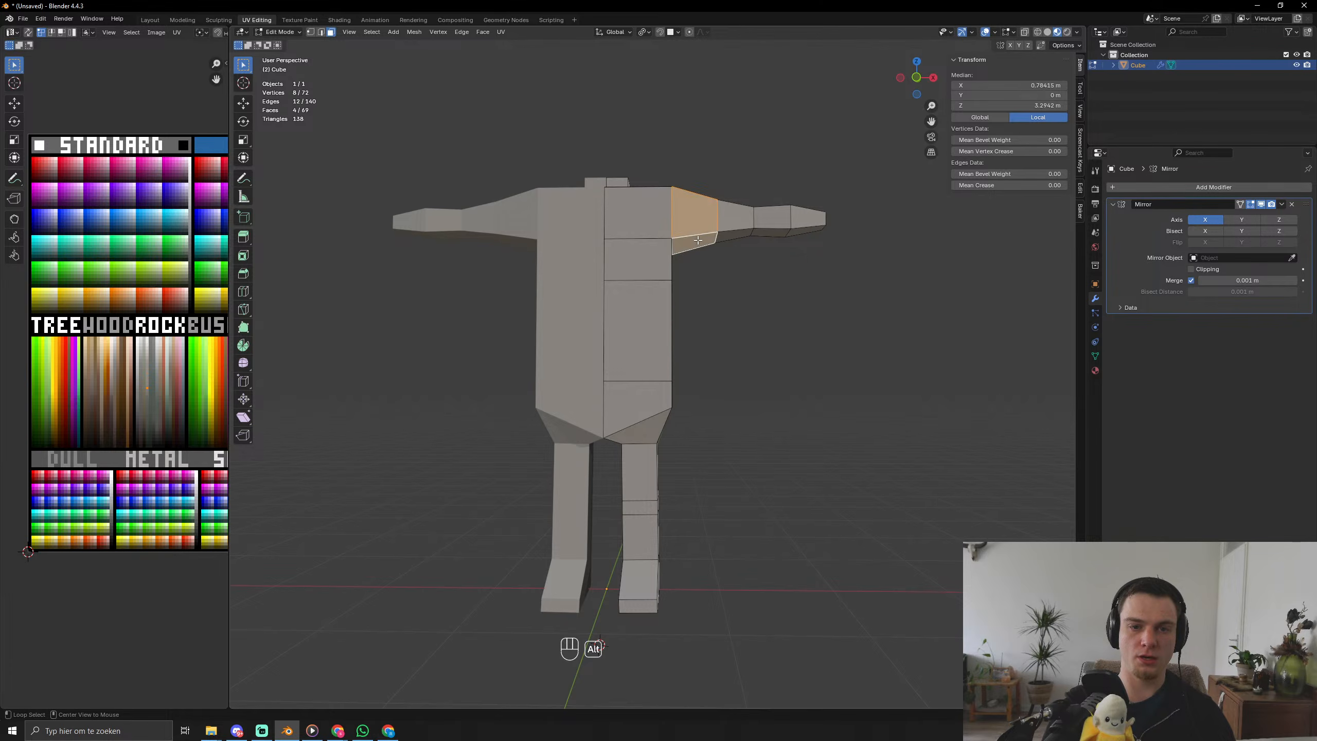
left_click(734, 231, "alt+shift")
left_click(772, 232, "alt+shift")
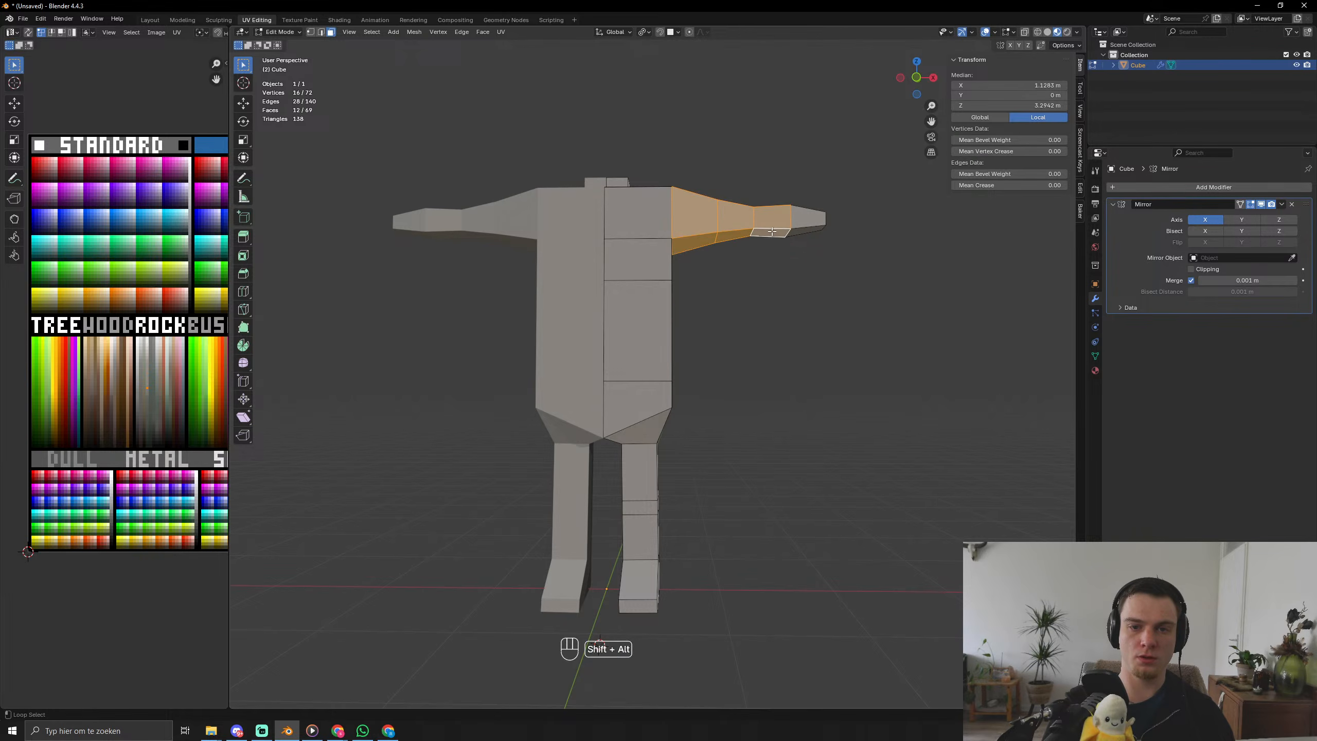
left_click(801, 228, "alt+shift")
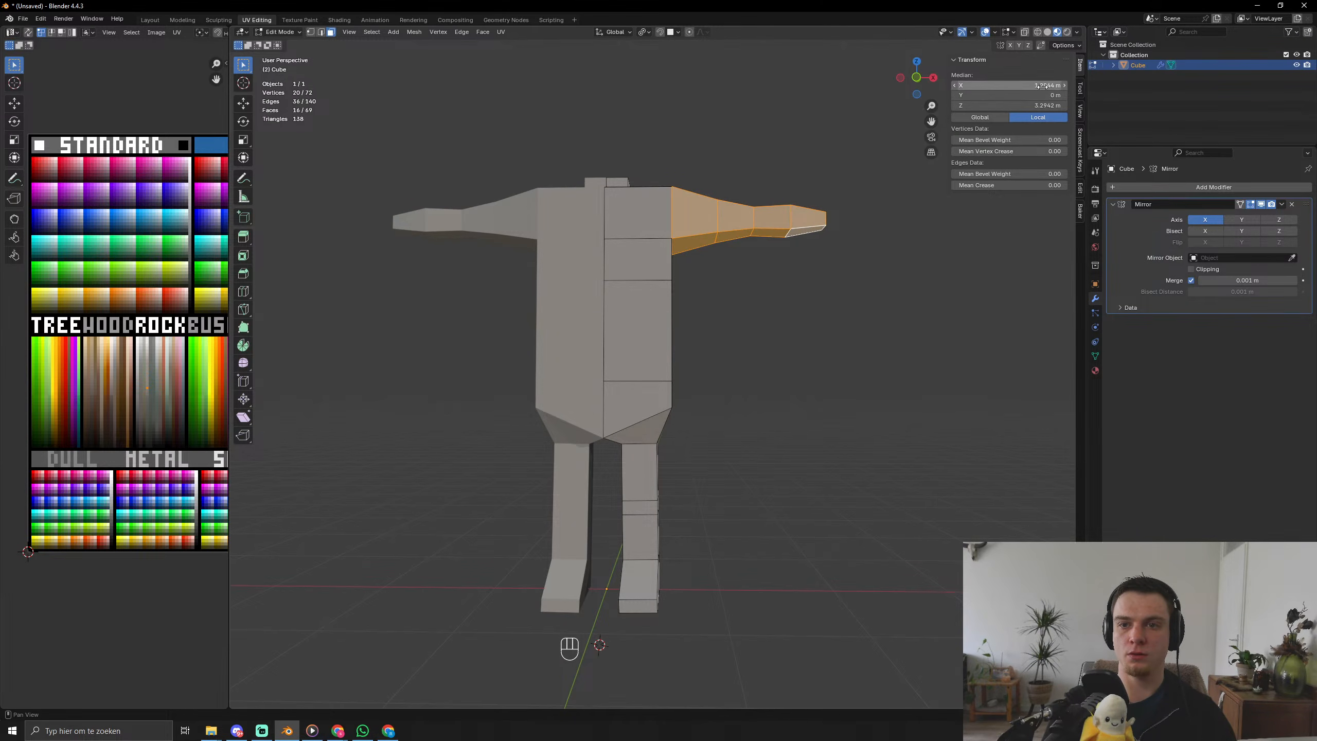
left_click(648, 476, "alt")
left_click(657, 516, "alt+shift")
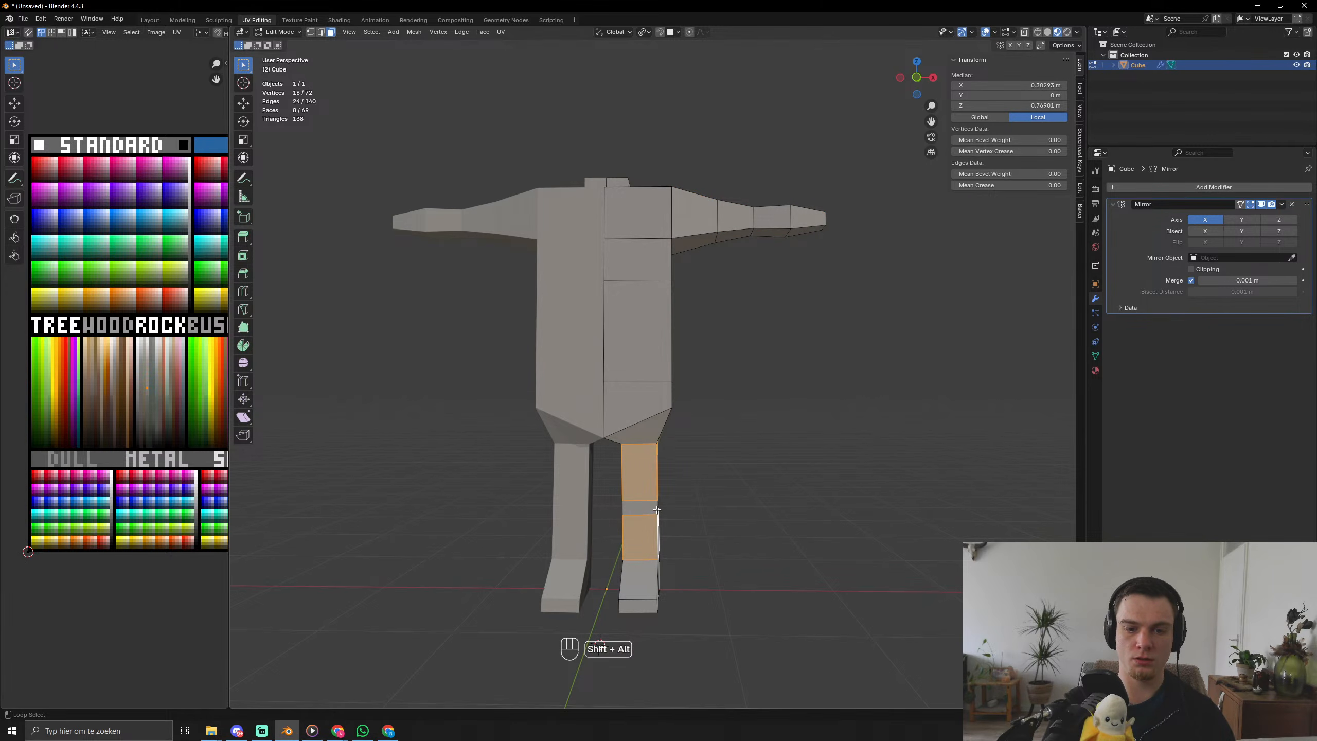
middle_click_drag(661, 565, 687, 546)
middle_click_drag(664, 488, 750, 518)
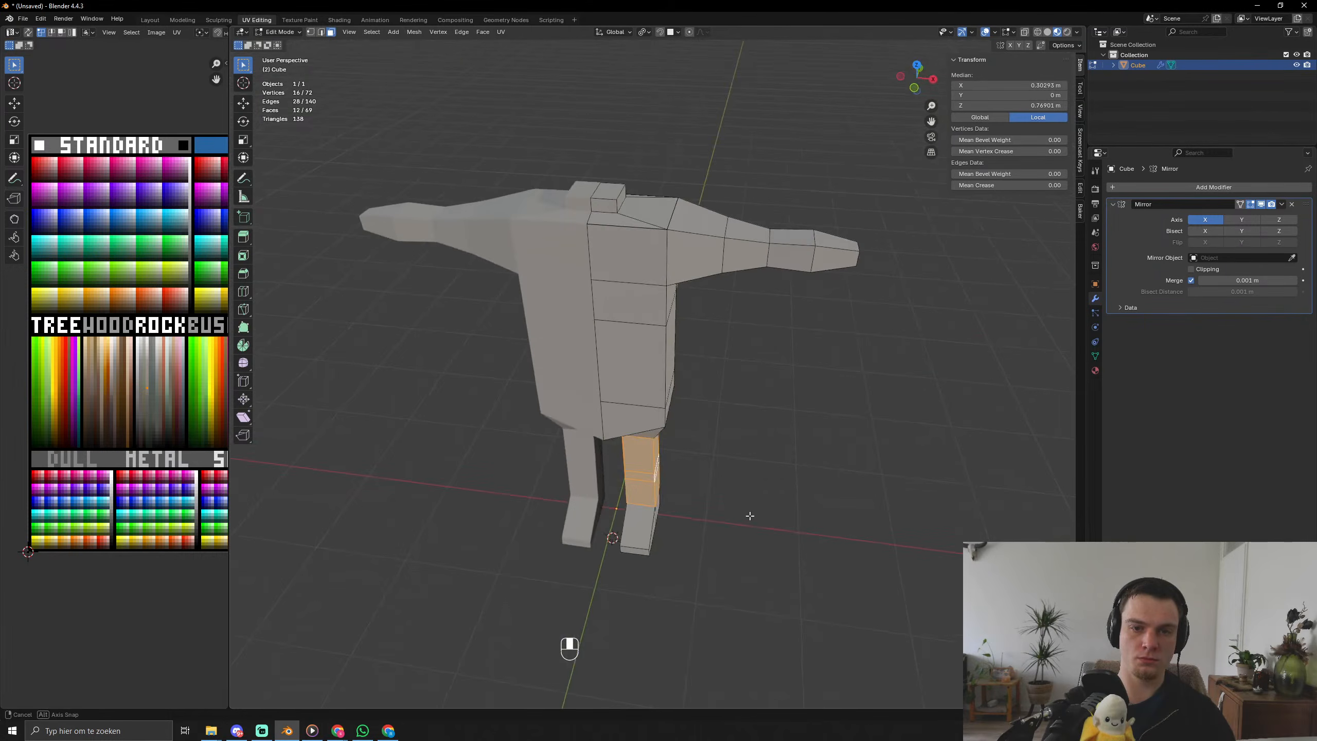
left_click(796, 476)
Add a loop cut across the hand segment and slide it close to the wrist loop.
middle_click_drag(796, 476, 811, 352)
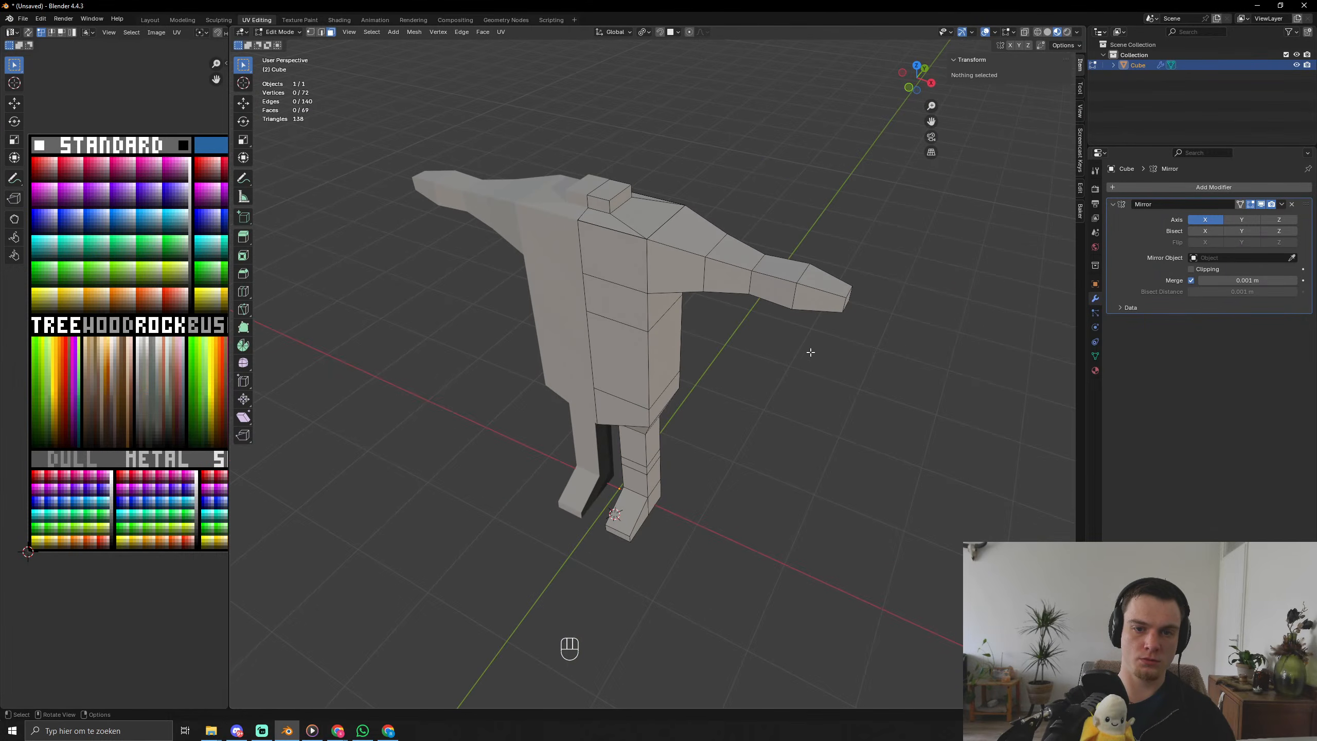
key("ctrl+r")
left_click(811, 292)
left_click(803, 275)
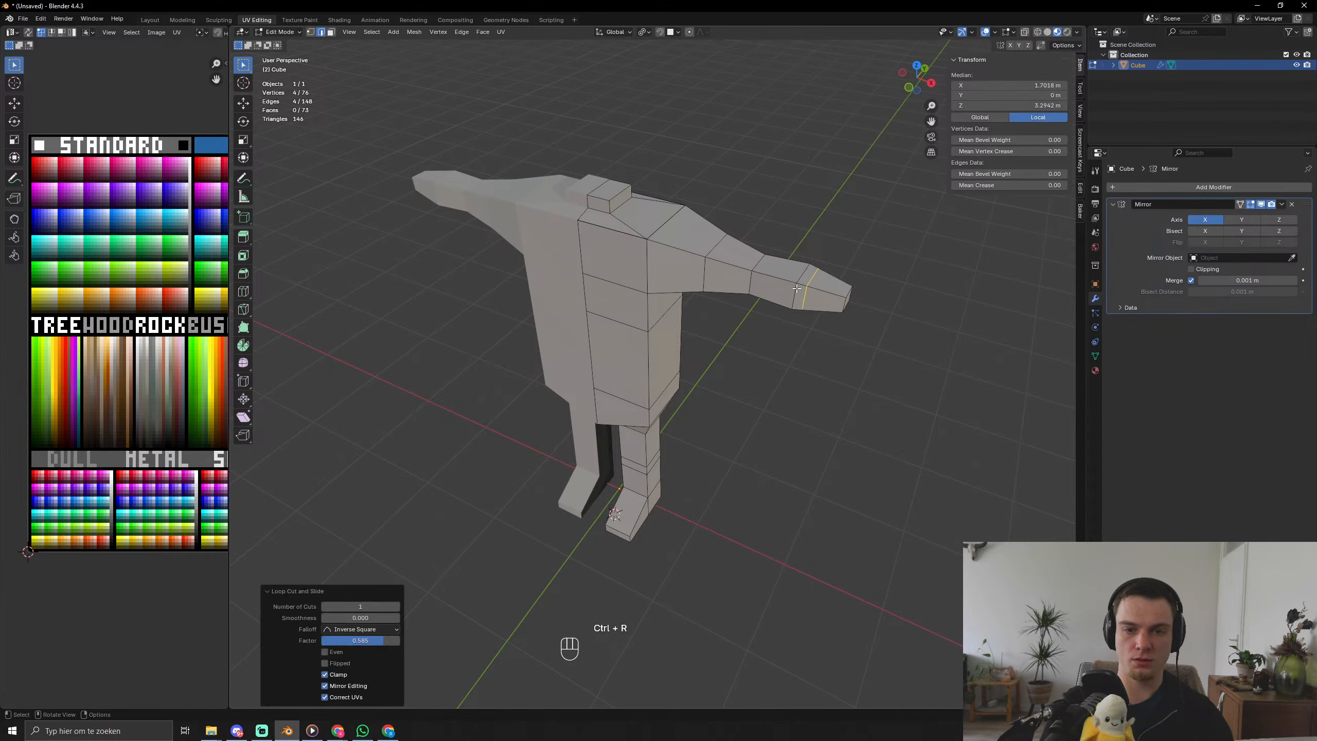
Extrude the narrow front face at the wrist about 0.156 m as a thumb and scale its end to about half.
key("3")
left_click(799, 290)
key("e")
left_click(850, 334)
key("s")
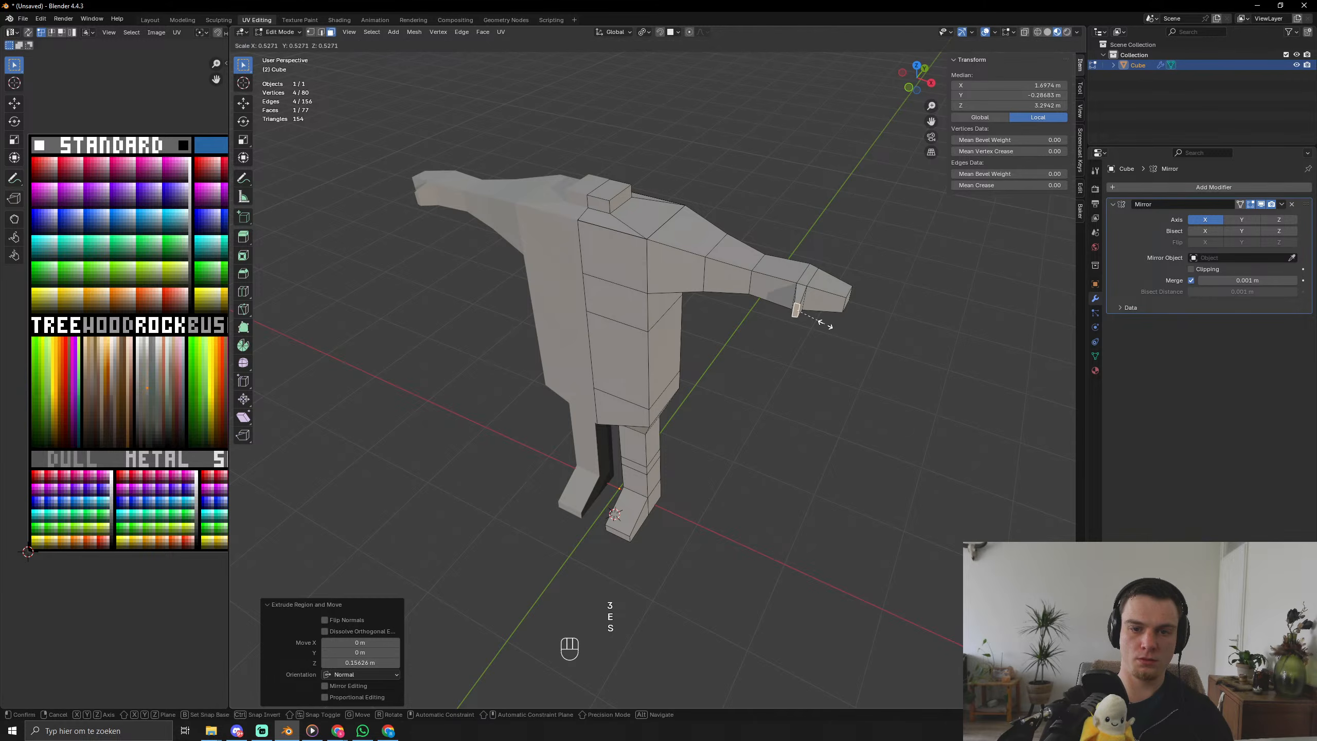
left_click(822, 326)
Move the thumb's end face about 0.05 m along Y back toward the hand.
middle_click_drag(822, 327, 700, 336)
key("g")
key("y")
left_click(791, 349)
key("Tab")
key("Tab")
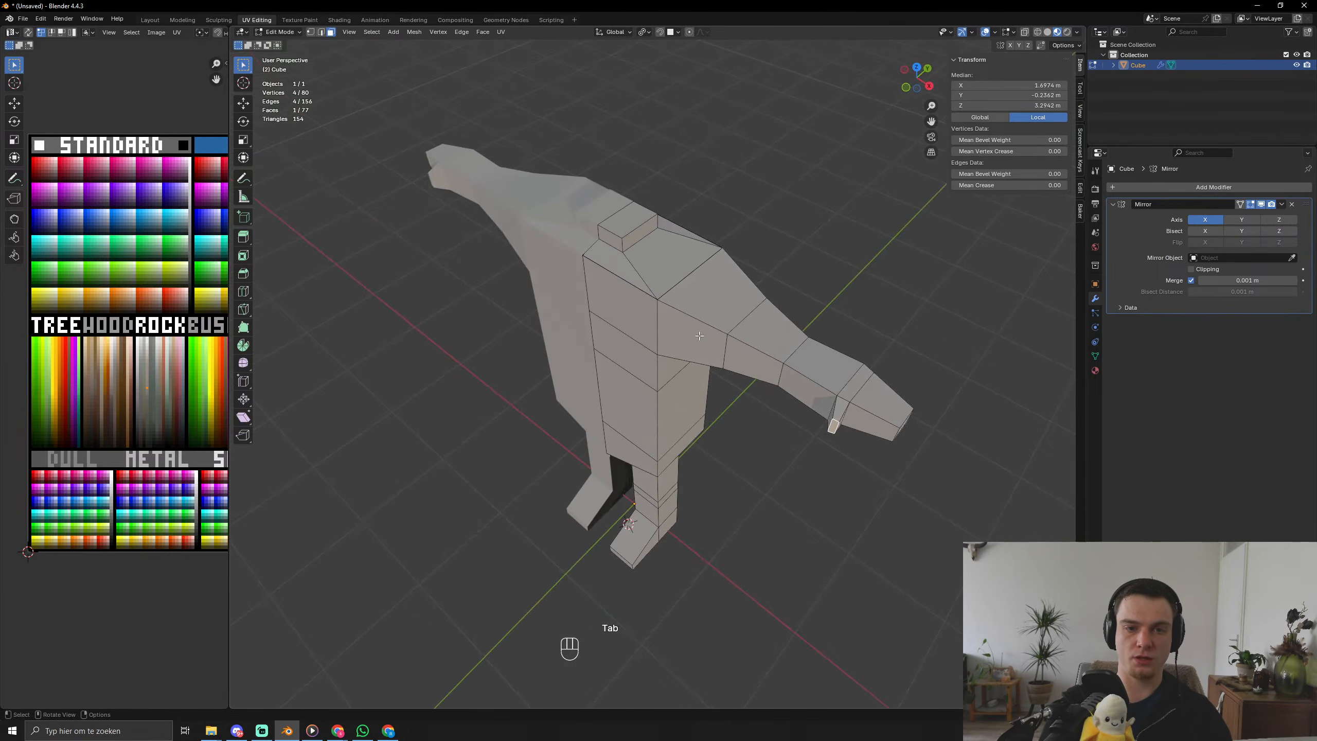
Extrude the neck's top face about 0.101 m upward.
left_click(638, 219)
key("e")
left_click(638, 215)
key("s")
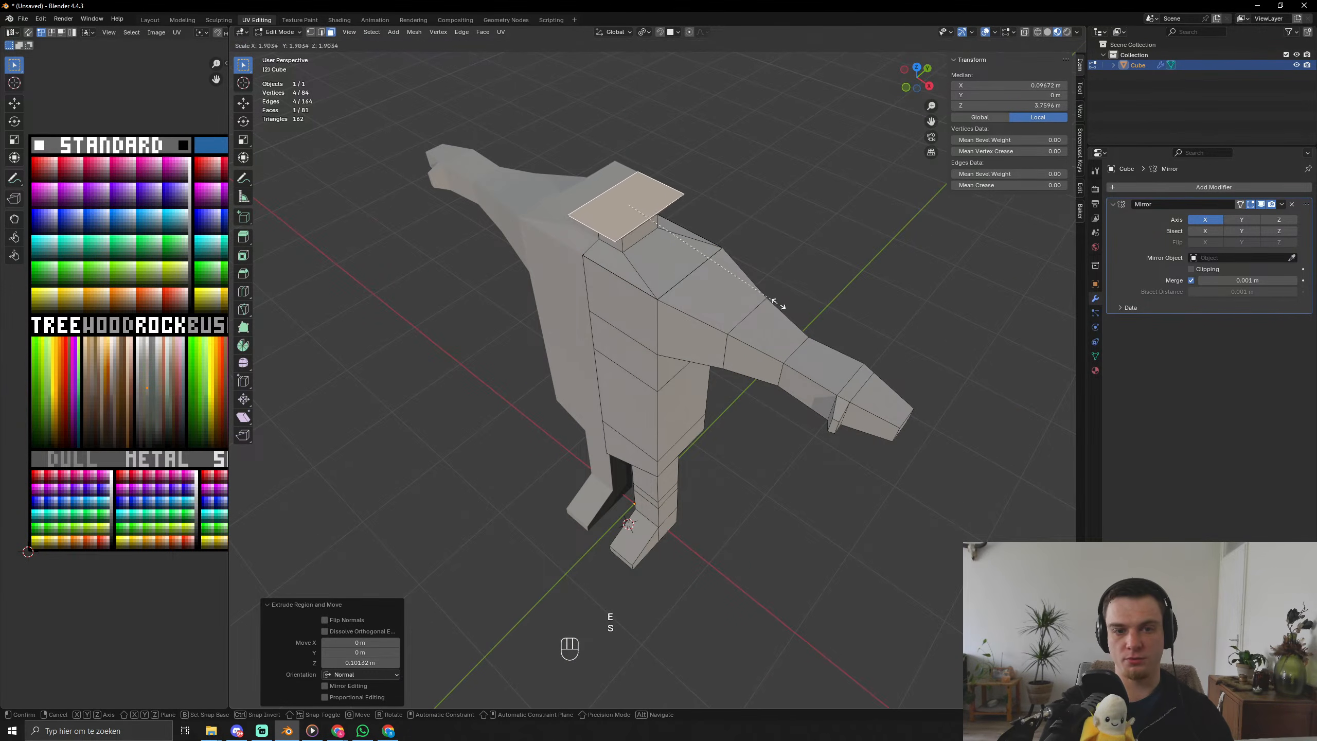
right_click(865, 398)
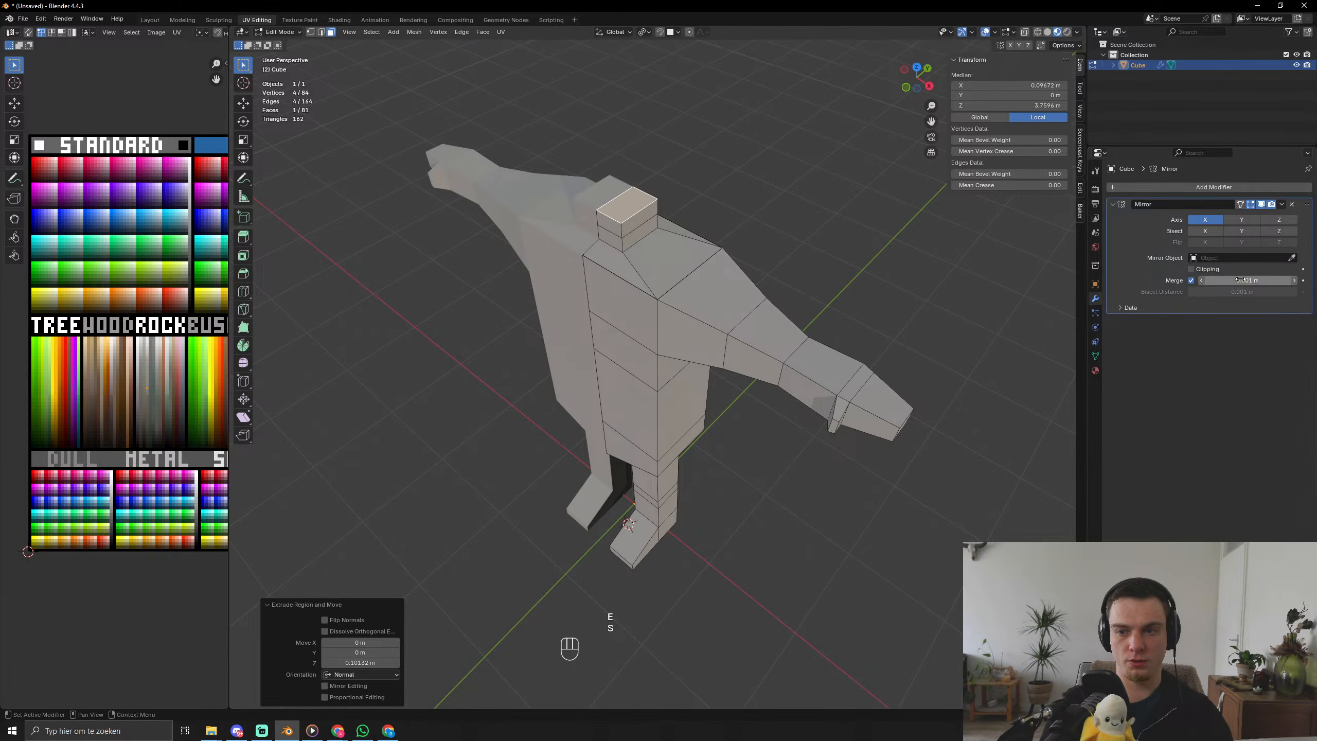
Enable Clipping on the Mirror modifier and scale the neck's top face by about 3.25 to form the head's base.
left_click(1191, 269)
key("s")
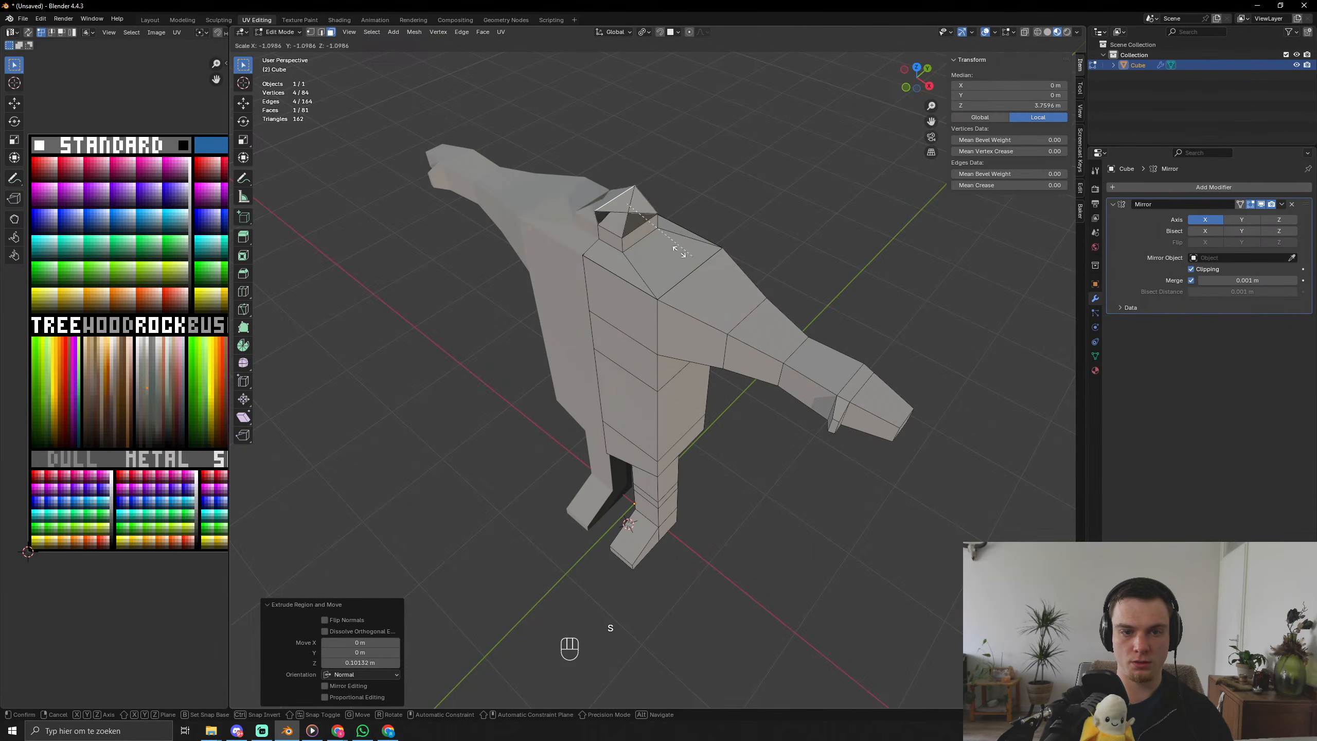
left_click(567, 256)
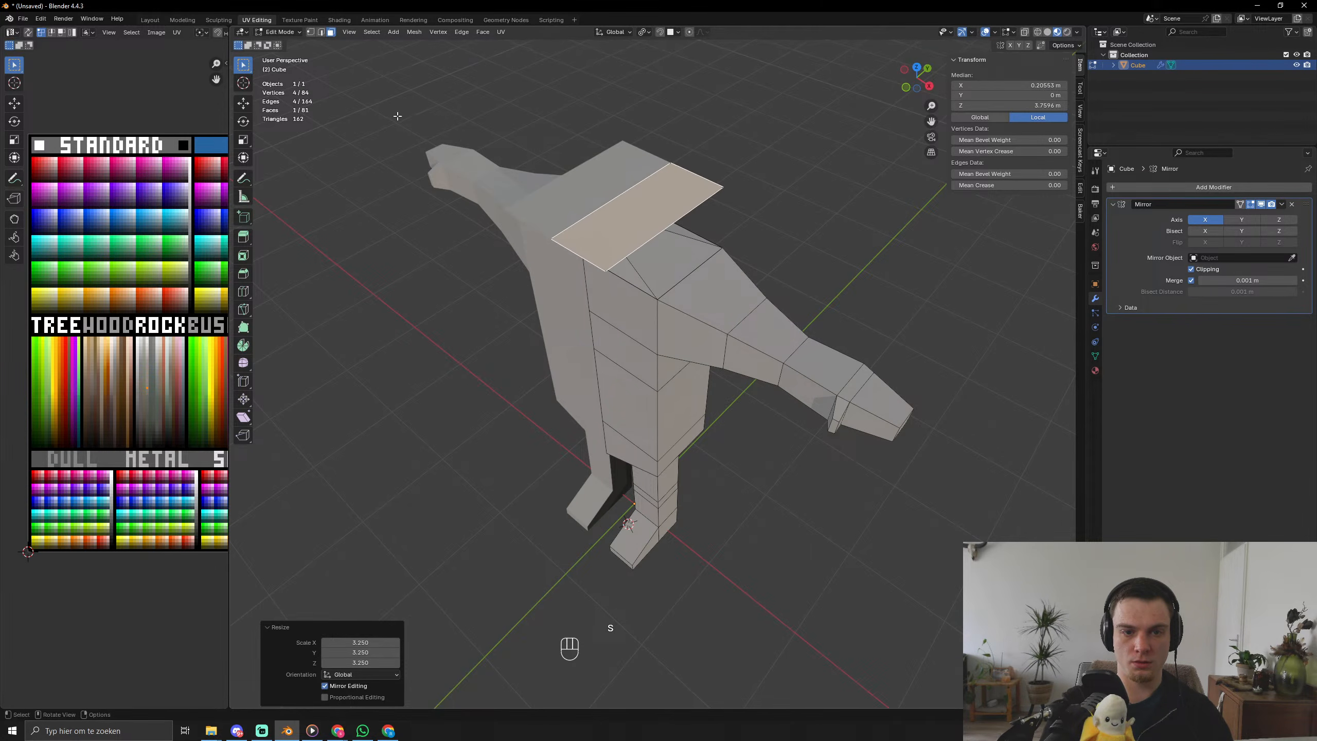
Scale the head's base face by about 0.995 along X.
middle_click_drag(567, 257, 617, 252)
key("s")
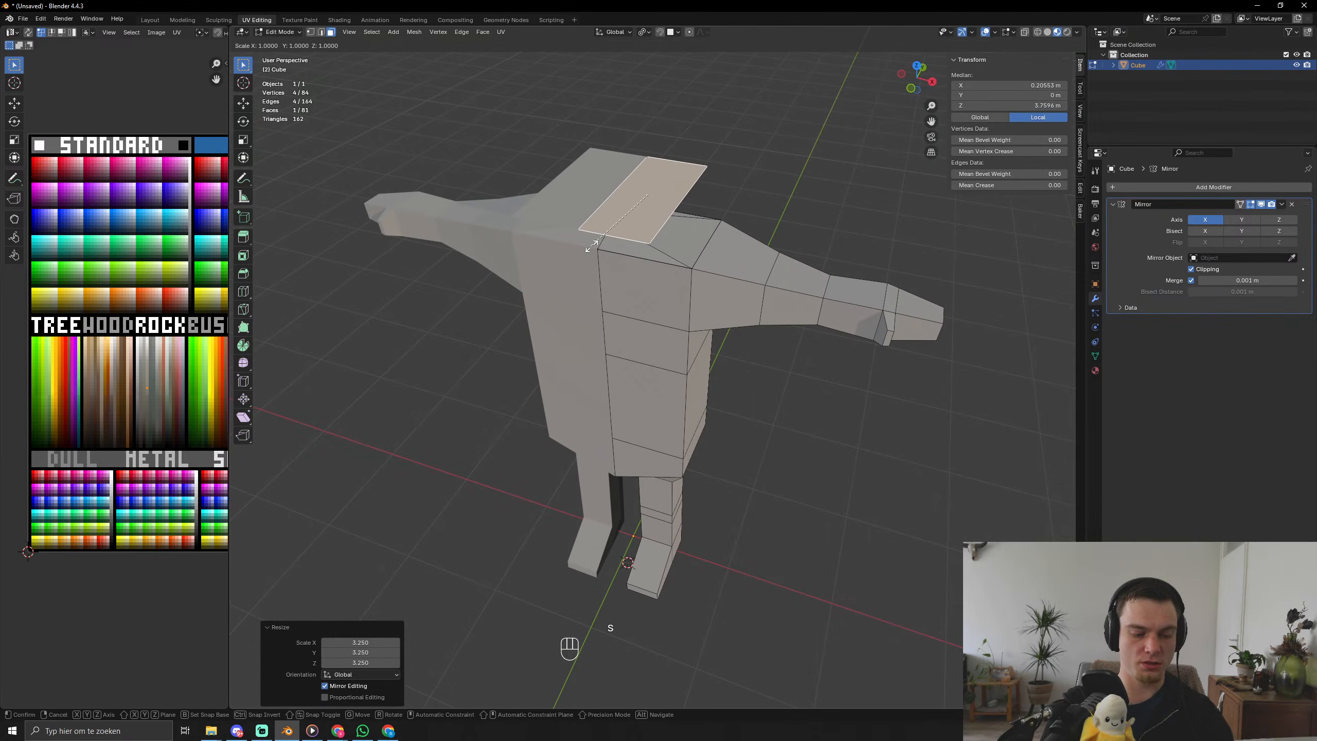
key("y")
key("x")
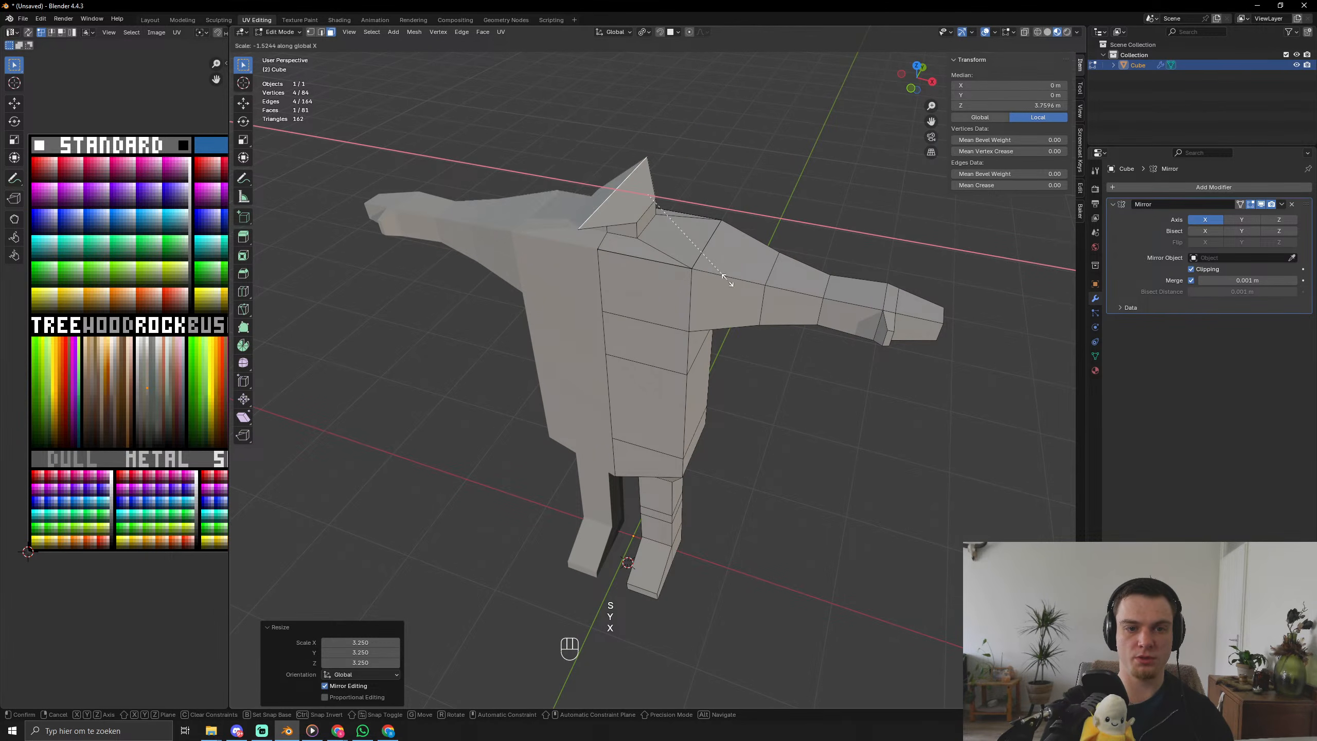
left_click(695, 254)
Extrude the head's base face upward in two sections of about 0.14 m each.
key("e")
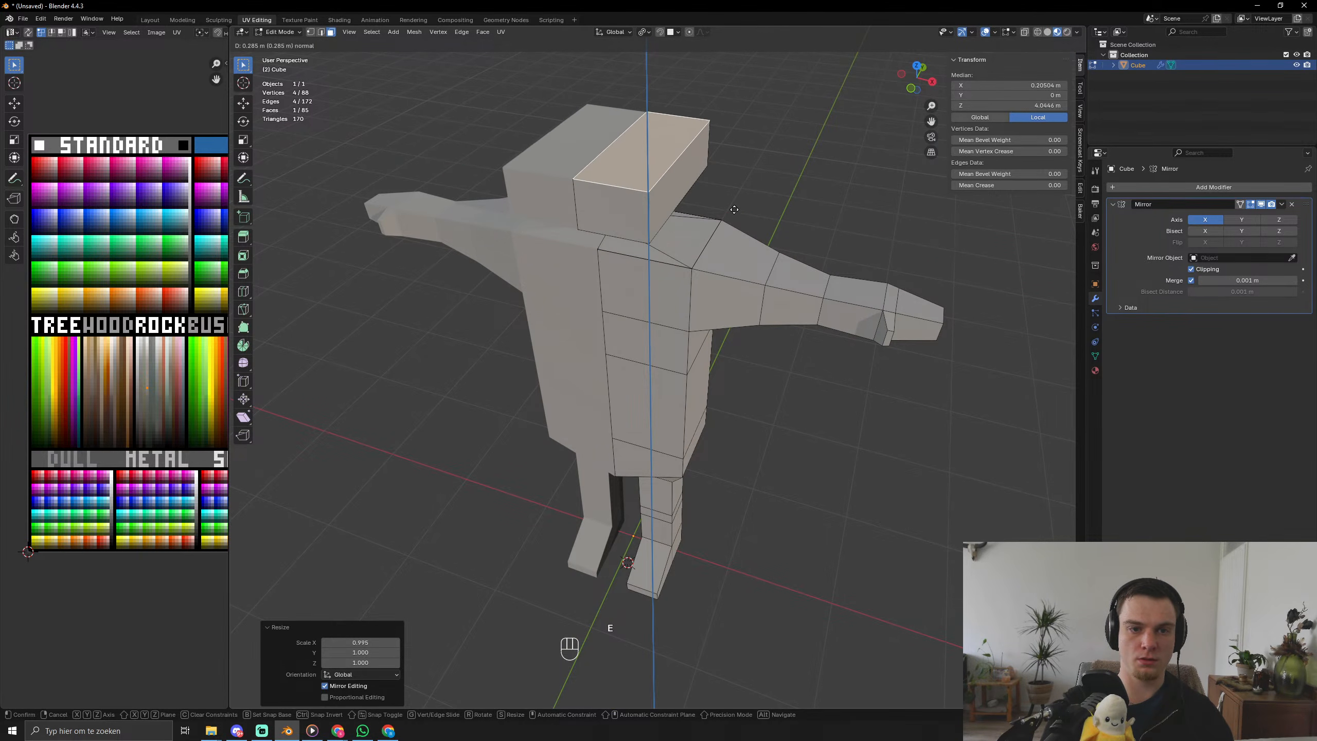
left_click(722, 236)
middle_click_drag(726, 219, 685, 196)
key("e")
left_click(695, 169)
Extrude the head's top face upward by about 0.26 m and again by about 0.229 m.
key("e")
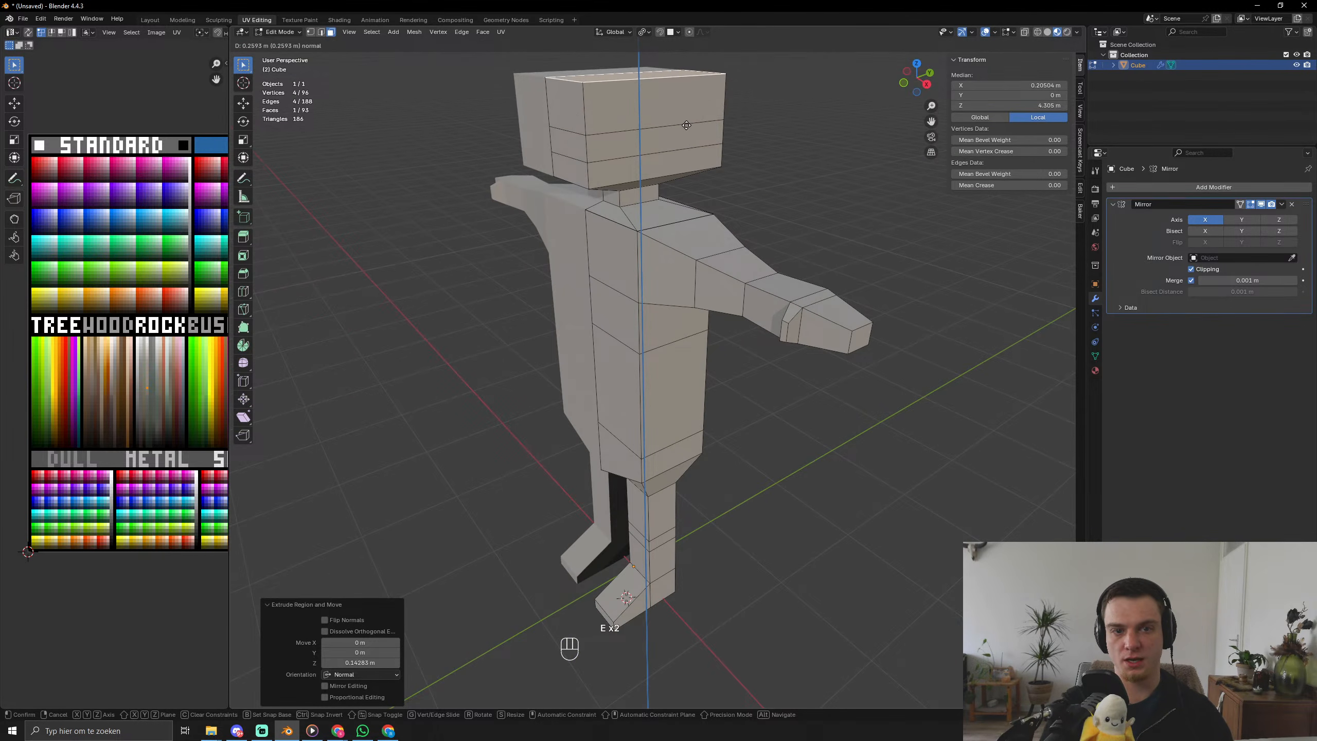
left_click(687, 123)
key("e")
left_click(693, 78)
Scale the head's top face by about 0.561 to taper the crown.
middle_click_drag(693, 78, 817, 206)
key("s")
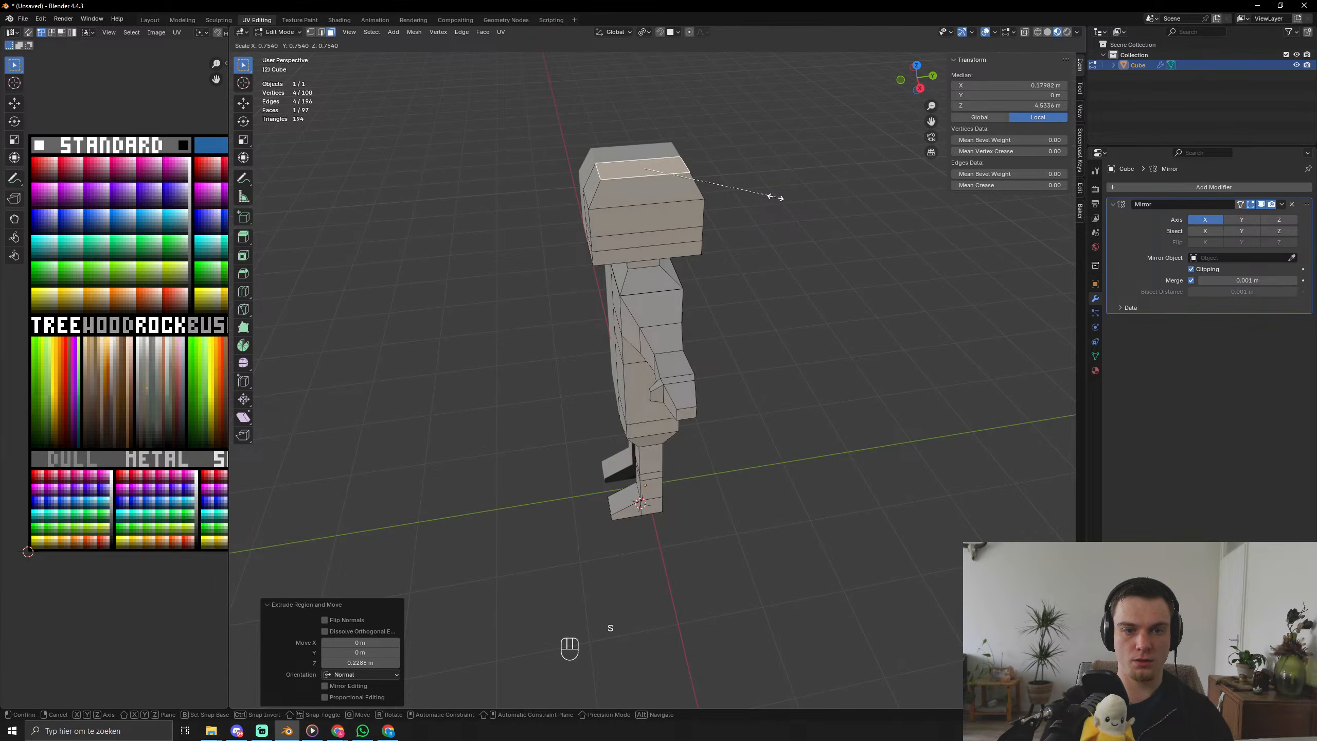
left_click(734, 199)
middle_click_drag(734, 199, 705, 218)
scroll(704, 250, "up", 6)
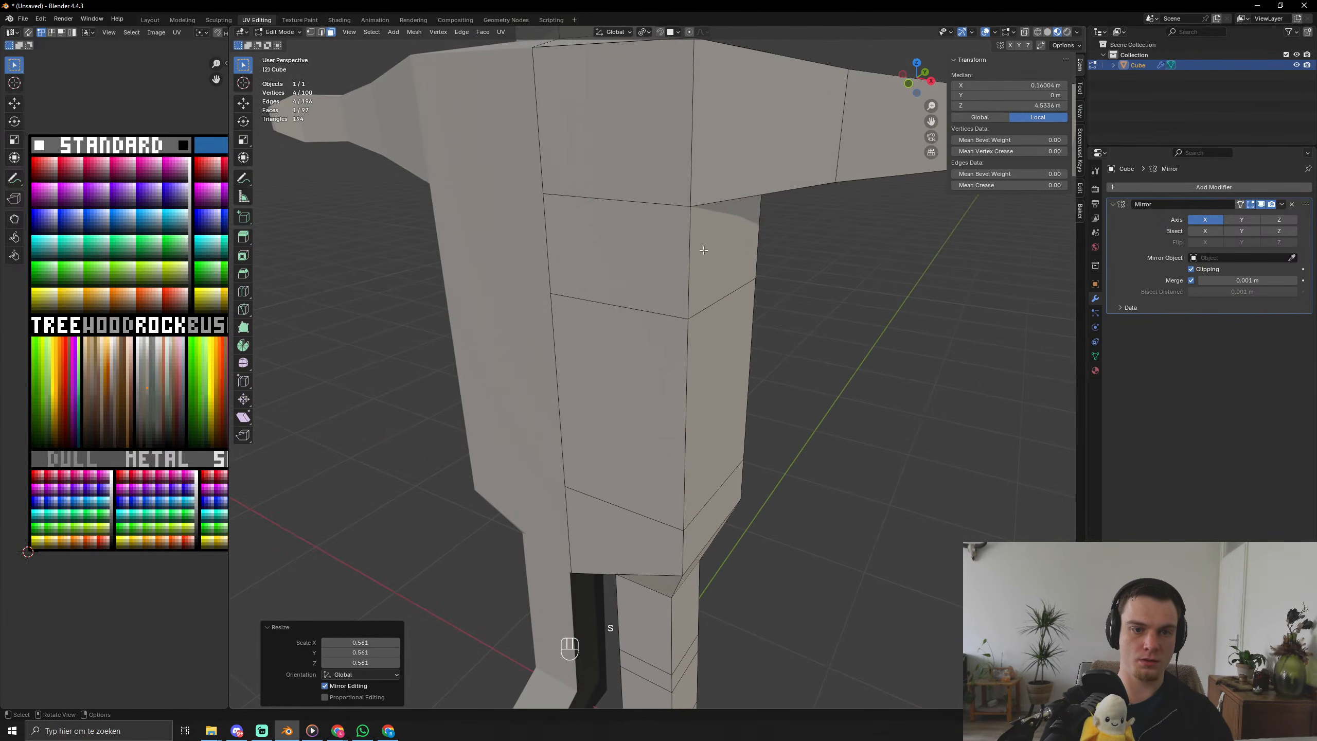
scroll(666, 229, "down", 6)
key("Tab")
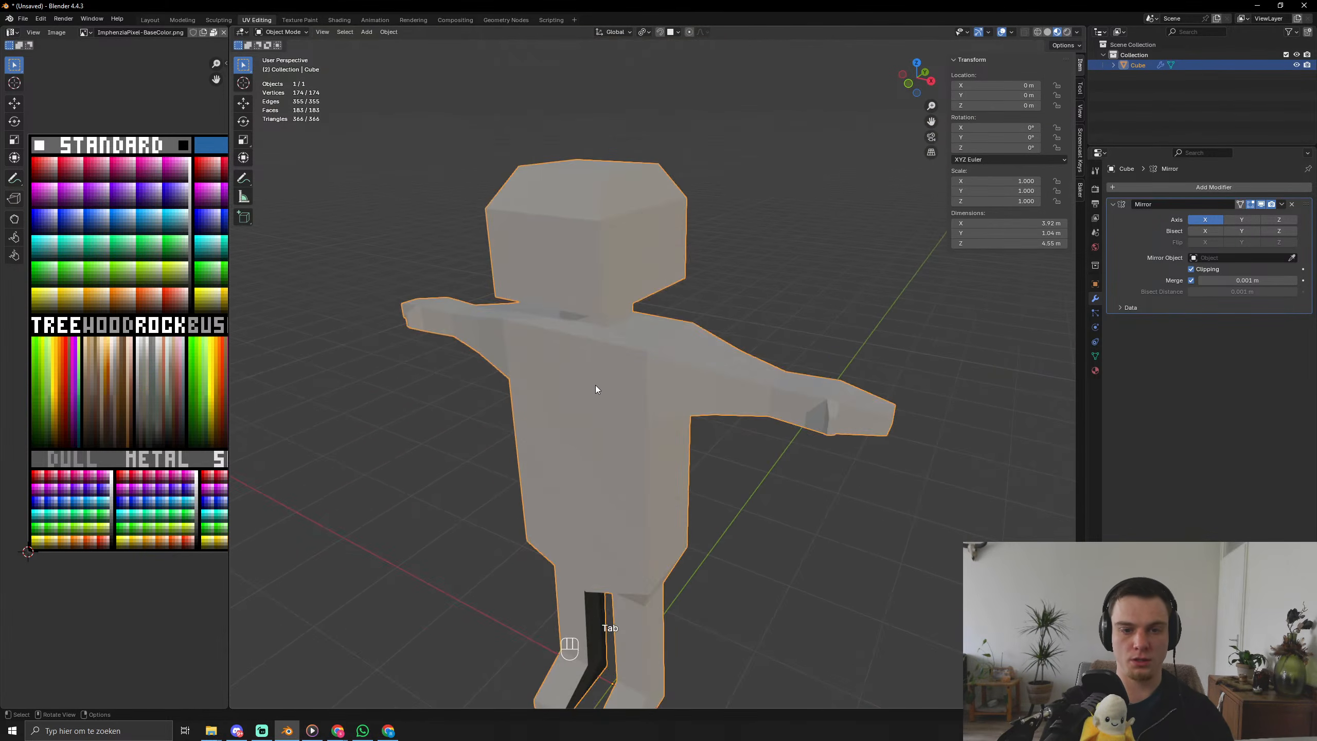
key("Tab")
Try moving the head's lower front corner vertex freely, about 0.108 m inward on X, and undo the move.
key("1")
left_click(739, 259)
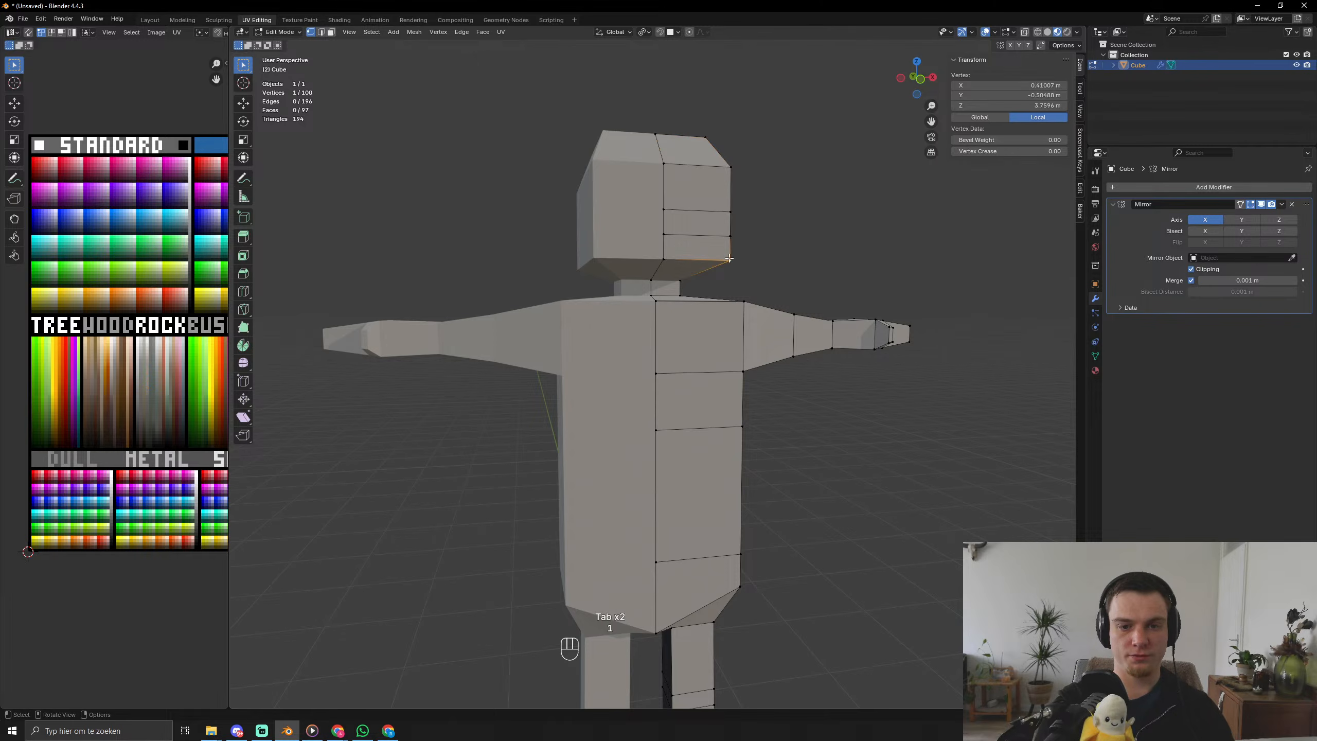
key("g")
left_click(748, 253)
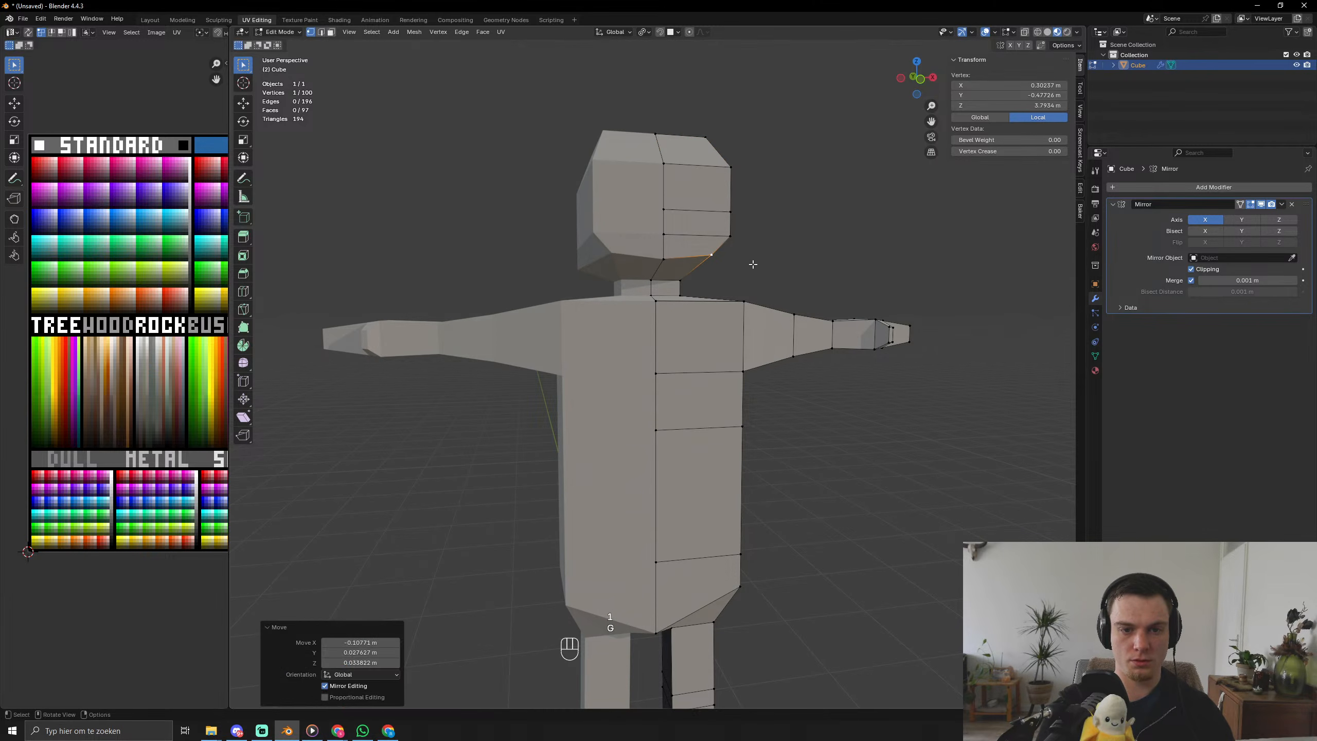
middle_click_drag(748, 254, 726, 293)
key("ctrl+z")
Try moving the lower front corner vertex about 0.18 m inward along X only, and undo the move.
key("g")
key("x")
left_click(705, 290)
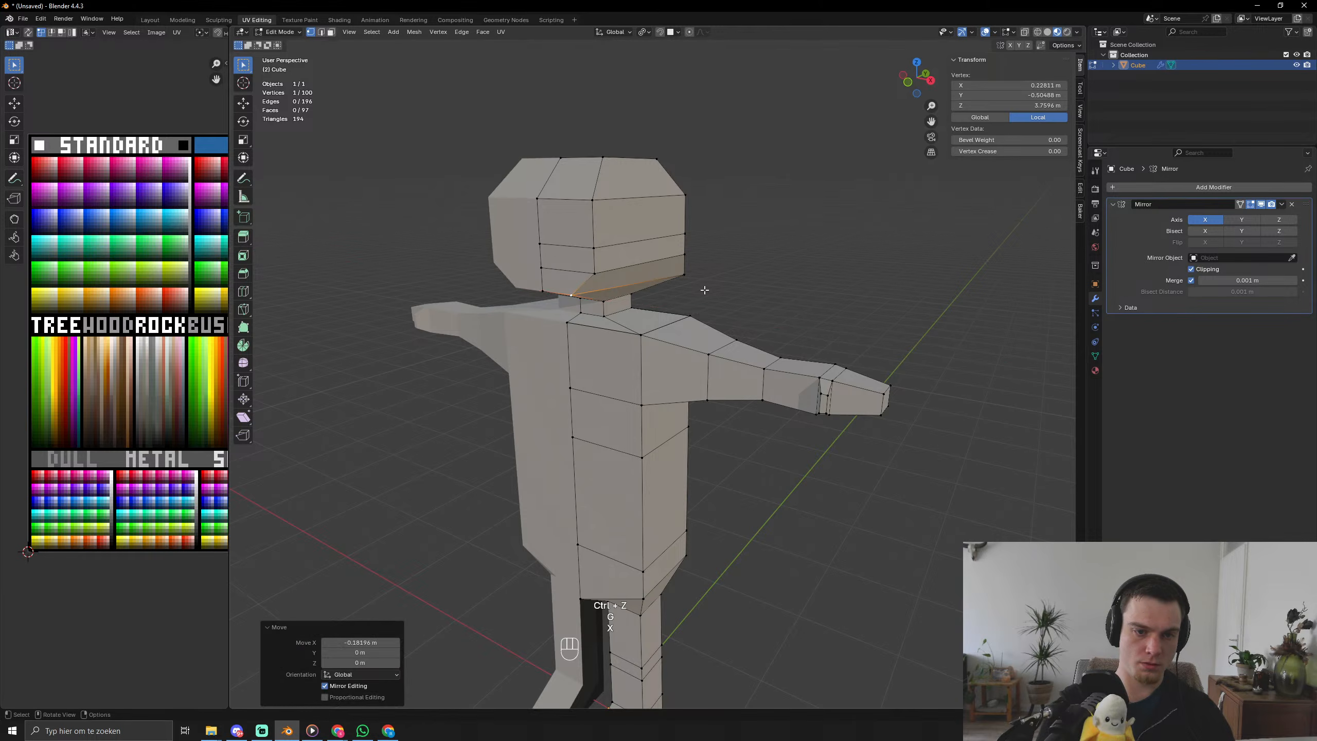
key("ctrl+z")
Move the head's lower front corner vertex back along Y to shape the jaw.
key("g")
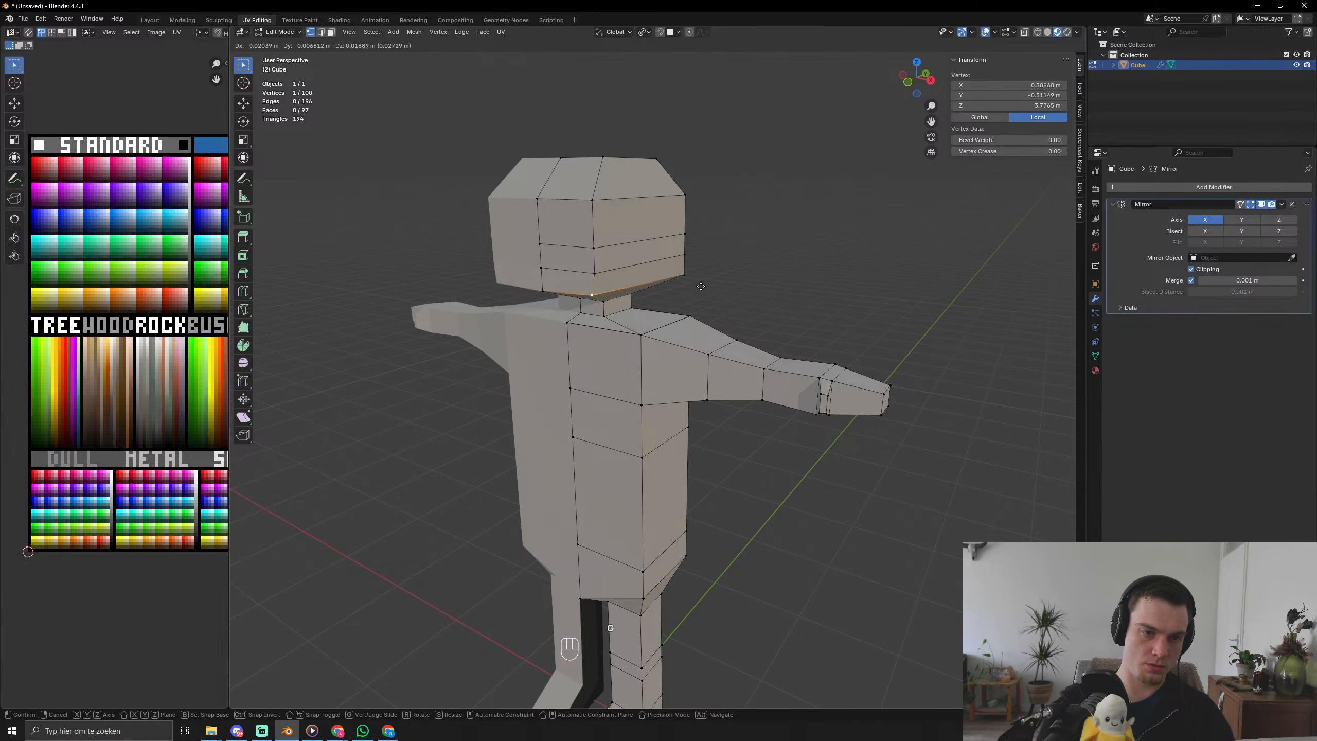
left_click(694, 285)
middle_click_drag(695, 285, 627, 278)
key("g")
key("y")
left_click(673, 273)
Raise the head's lower back corner vertex about 0.1 m along Z and lift the lower back centre vertex to match.
key("g")
key("z")
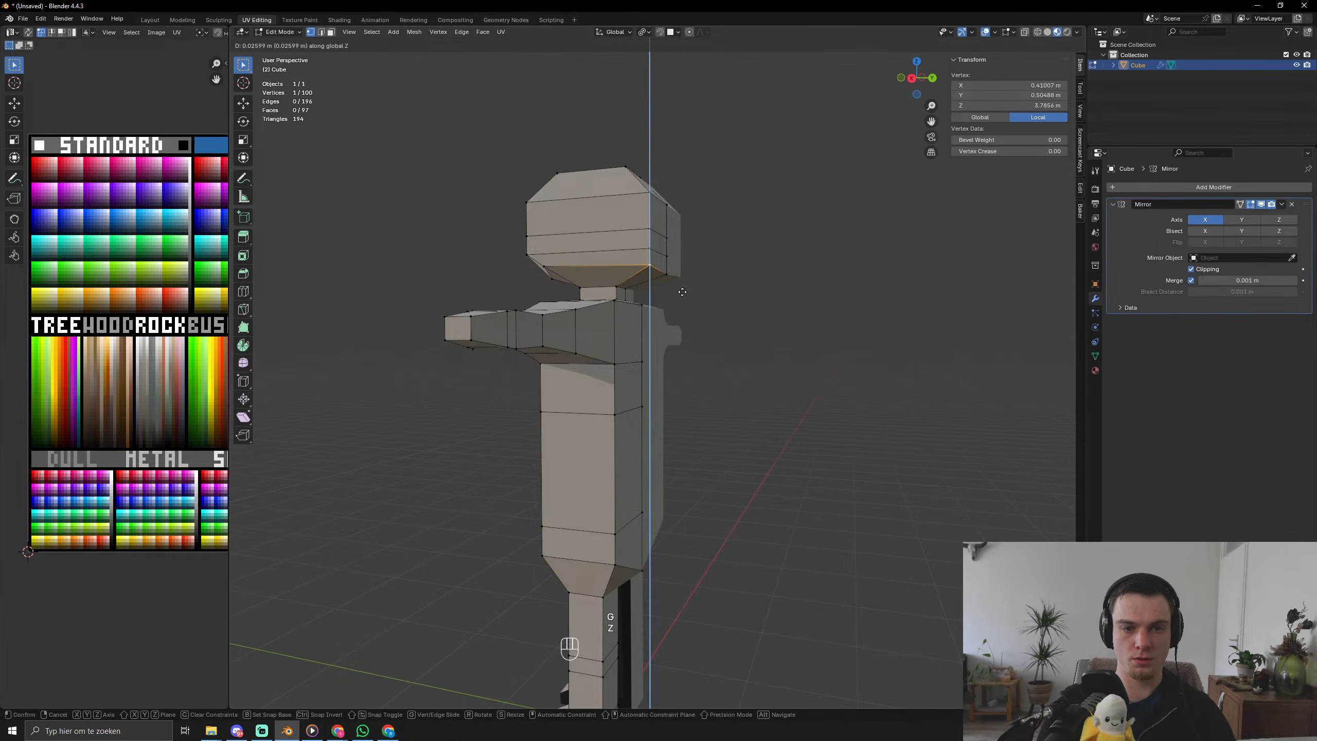
left_click(681, 284)
left_click(674, 281)
key("g")
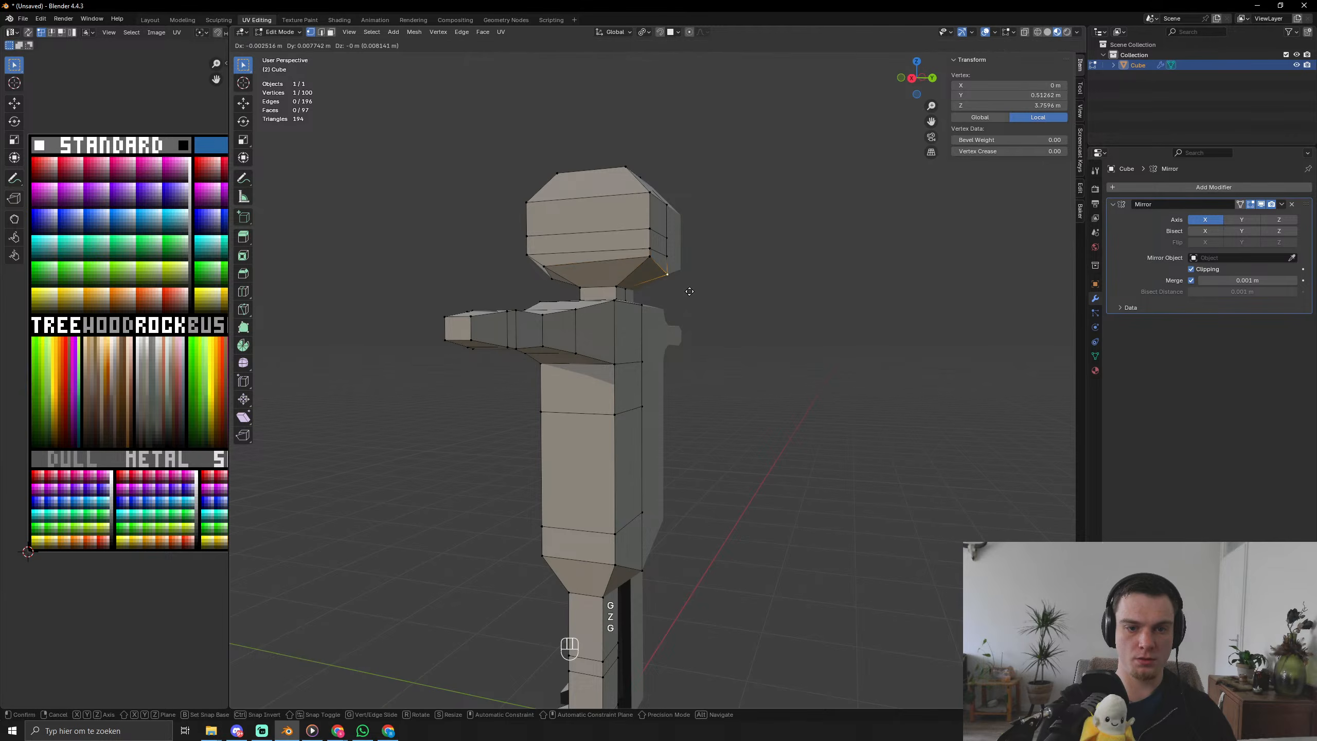
key("z")
left_click(682, 279)
Move the back corner vertex of the head's next loop about 0.044 m up along Z and 0.054 m forward along Y.
left_click(652, 251)
key("g")
key("z")
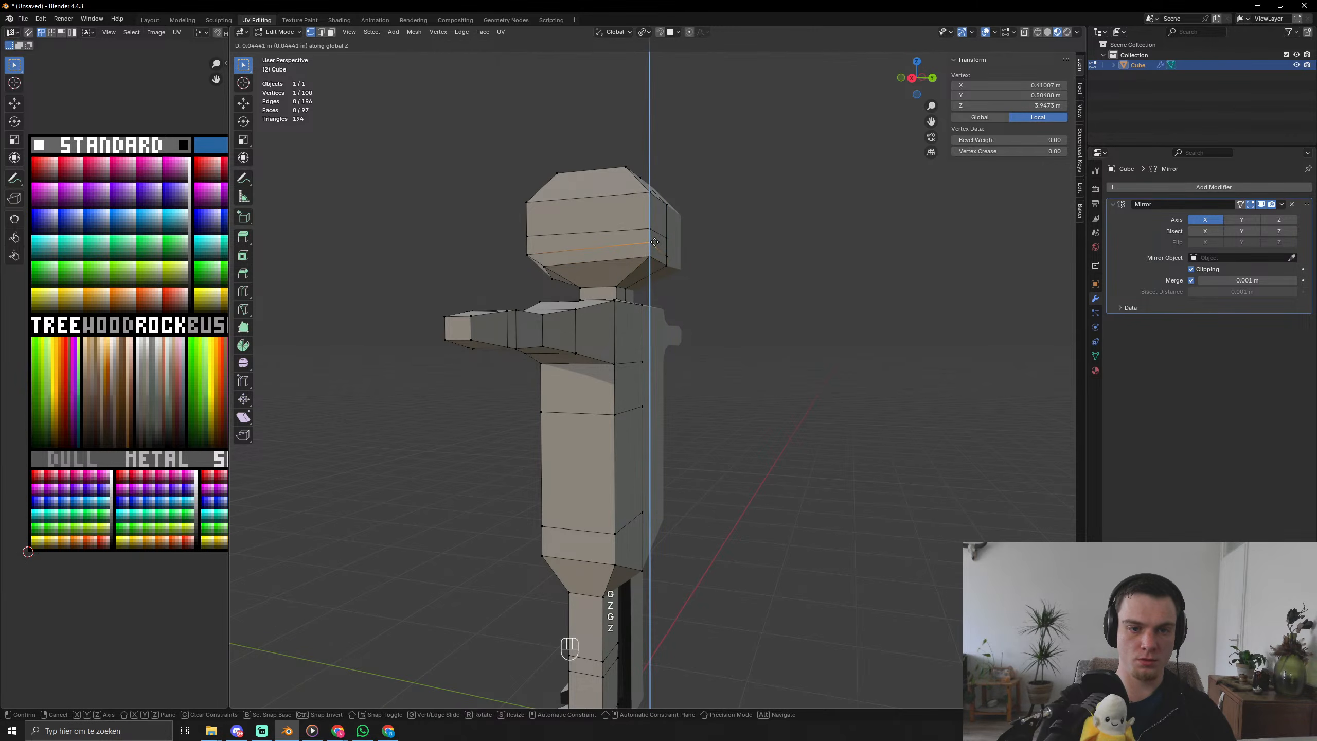
left_click(654, 243)
middle_click_drag(654, 243, 739, 281)
key("g")
key("x")
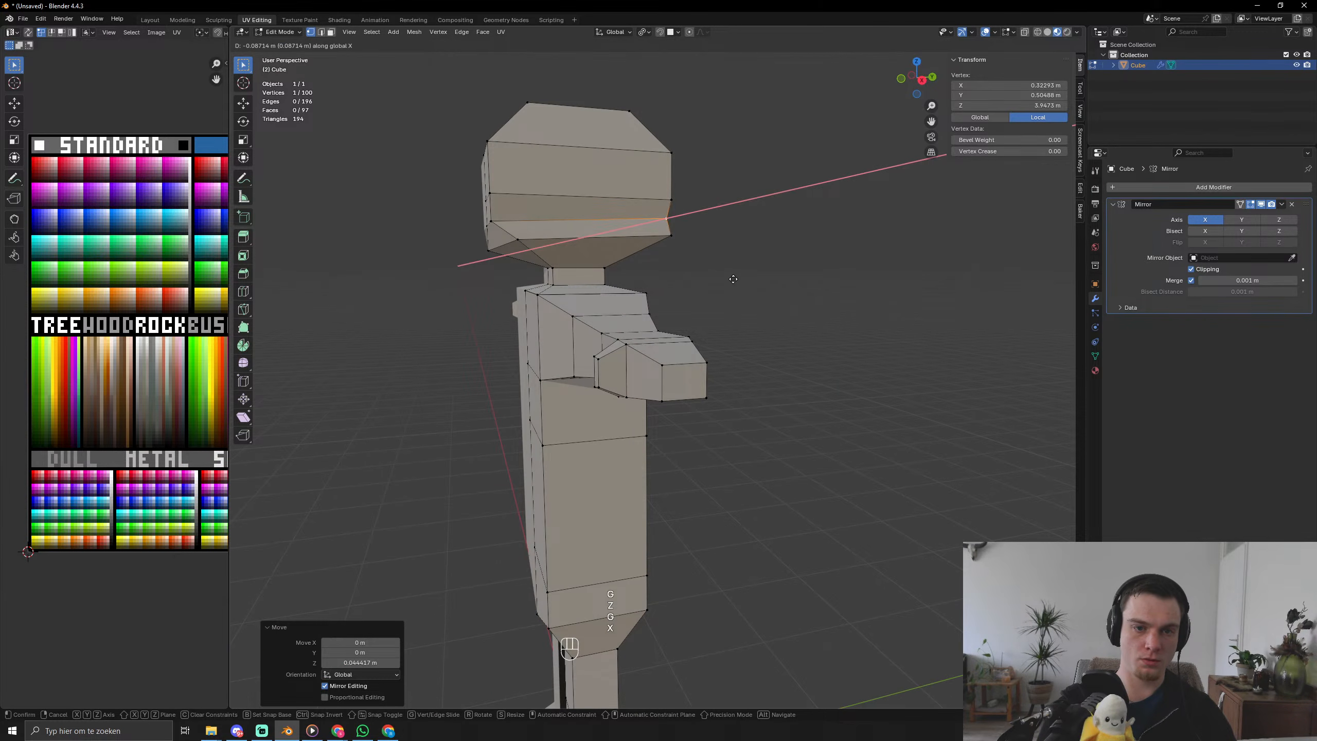
key("y")
left_click(731, 280)
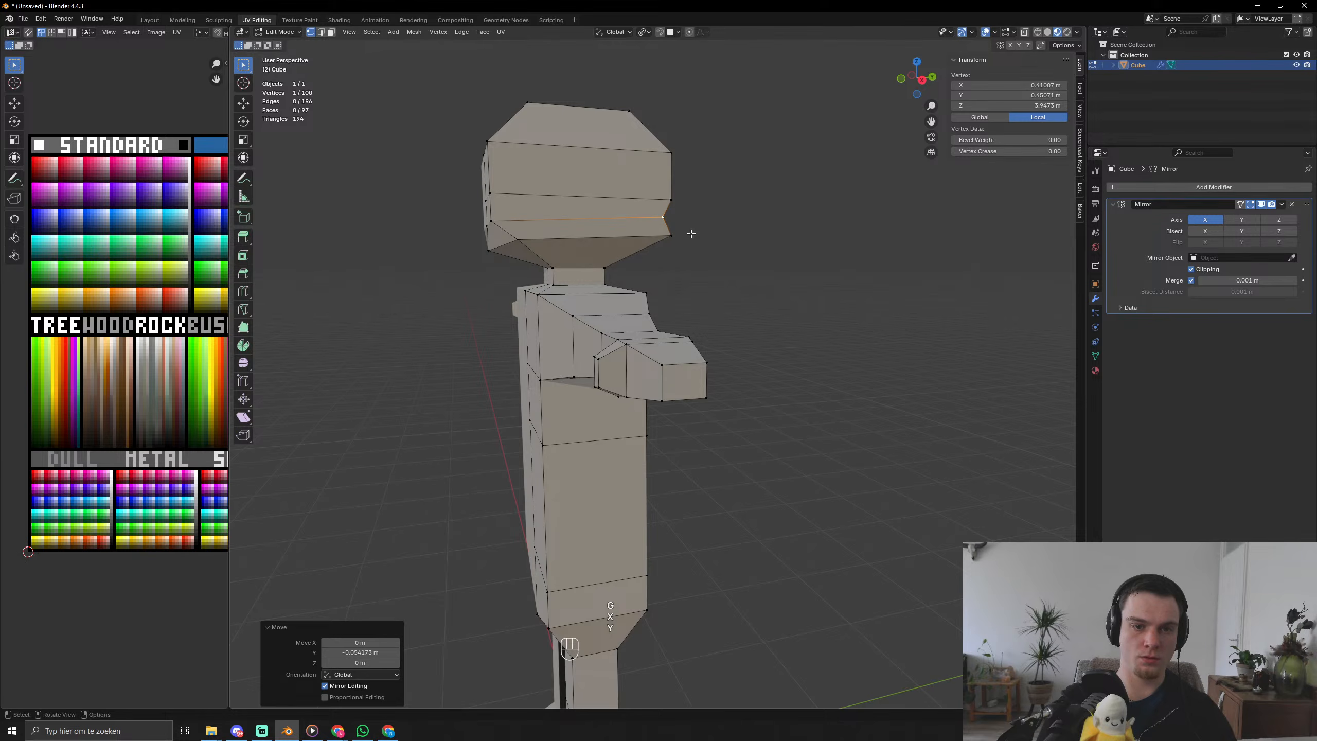
Move the head's lower back corner vertex about 0.1 m forward along Y, and the adjoining back centre vertex about 0.09 m forward and slightly up.
left_click(671, 236)
key("g")
key("y")
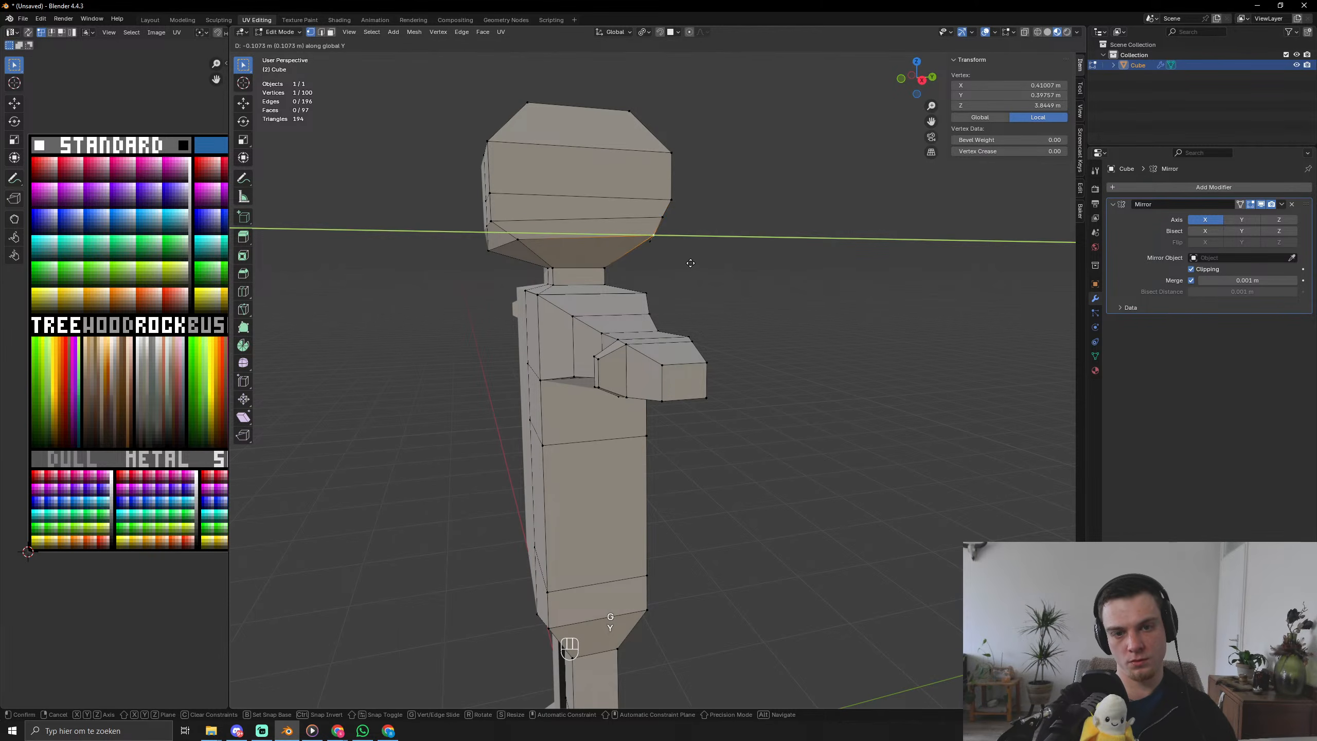
left_click(683, 264)
middle_click_drag(683, 264, 718, 322)
key("g")
left_click(680, 282)
scroll(716, 259, "up", 2)
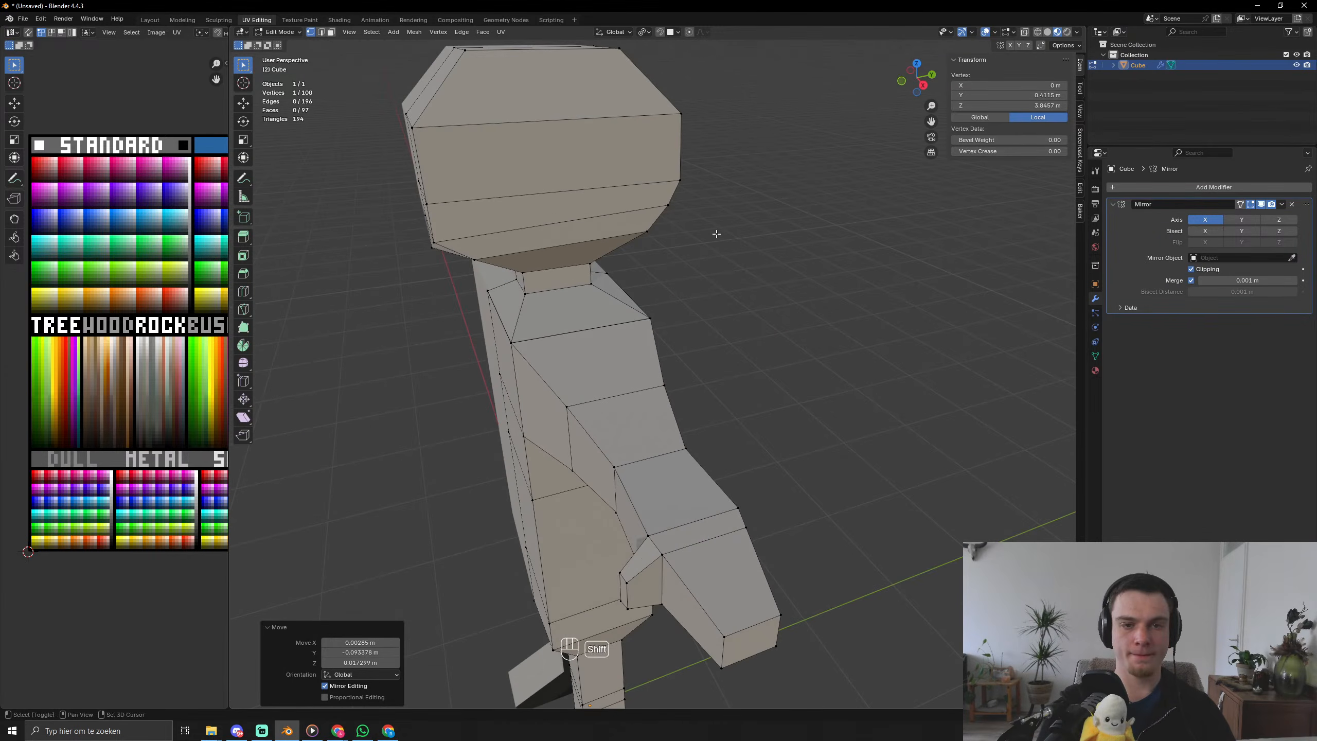
Pull the front centre vertex of the head's mid-height loop forward along Y.
middle_click_drag(715, 232, 492, 343, "shift")
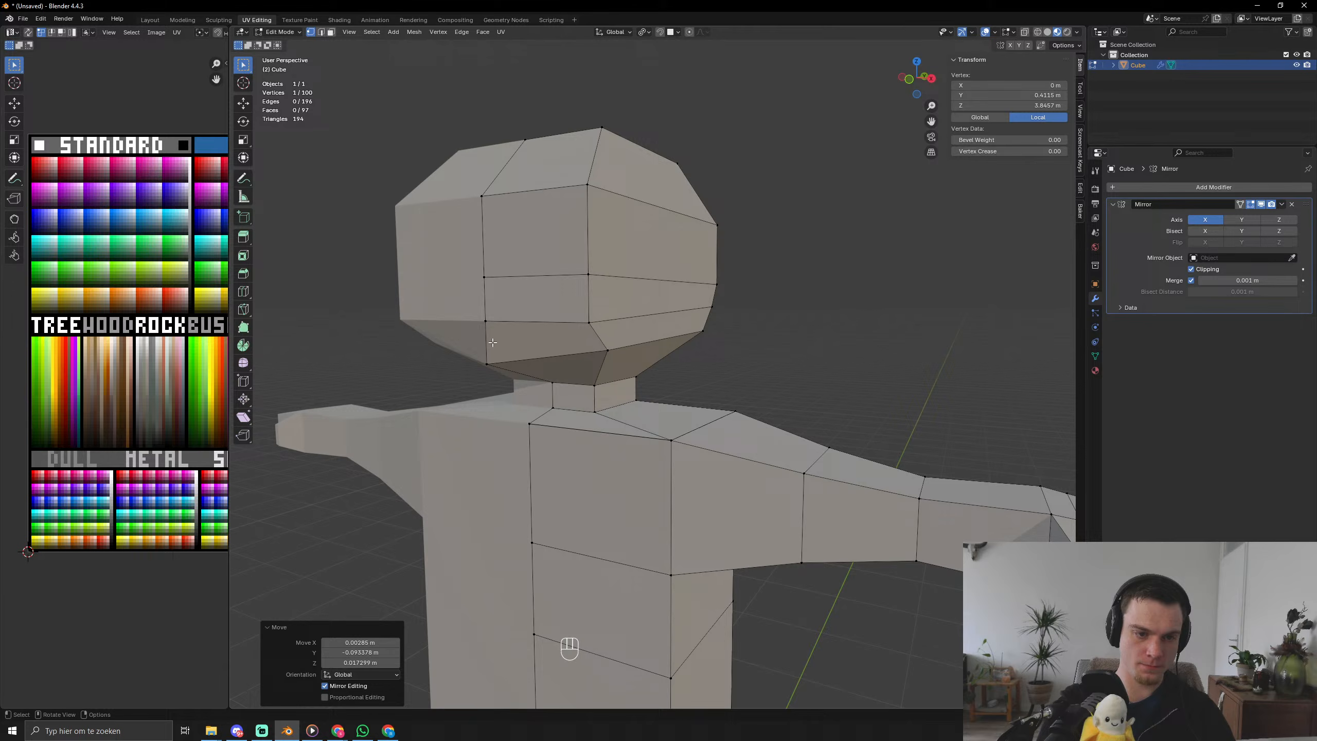
left_click(472, 279)
middle_click_drag(472, 280, 495, 304)
key("g")
key("y")
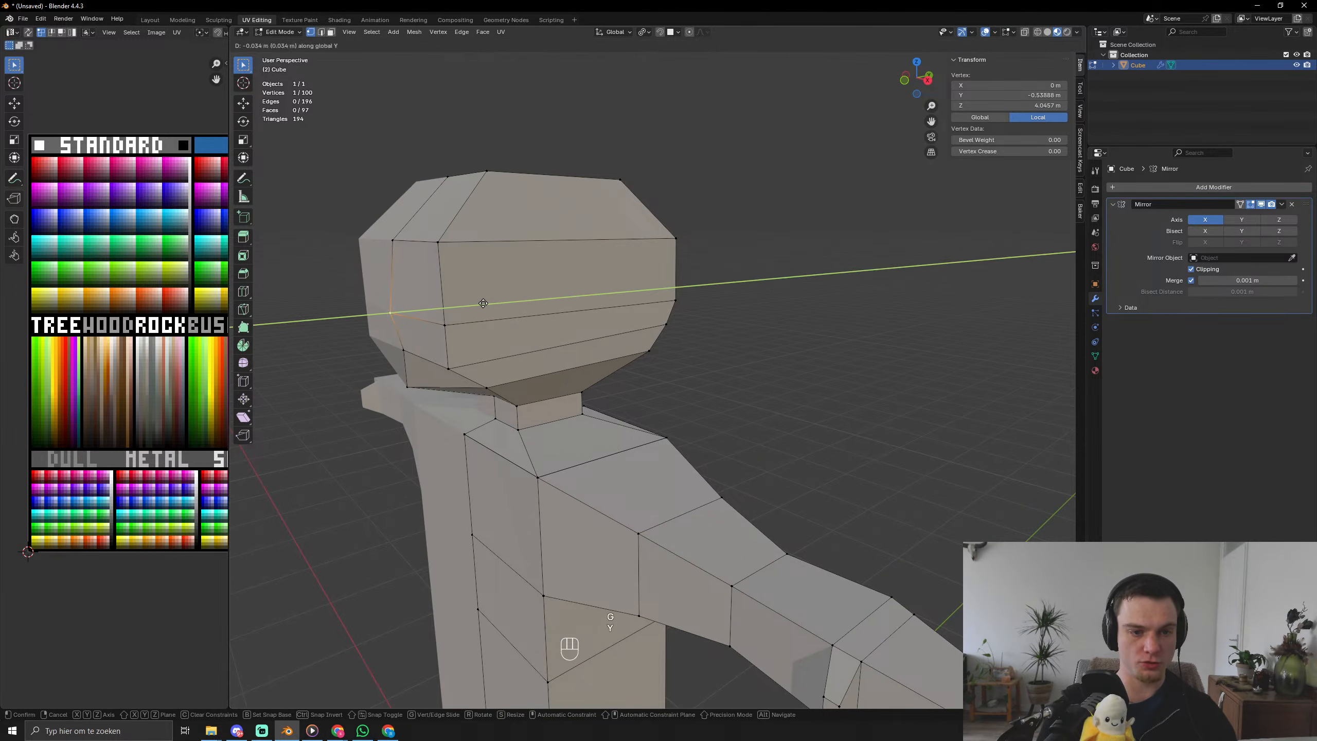
left_click(463, 306)
Move the front centre vertex of the head's next loop down slightly back along Y.
middle_click_drag(463, 305, 439, 332)
left_click(456, 328)
key("g")
key("y")
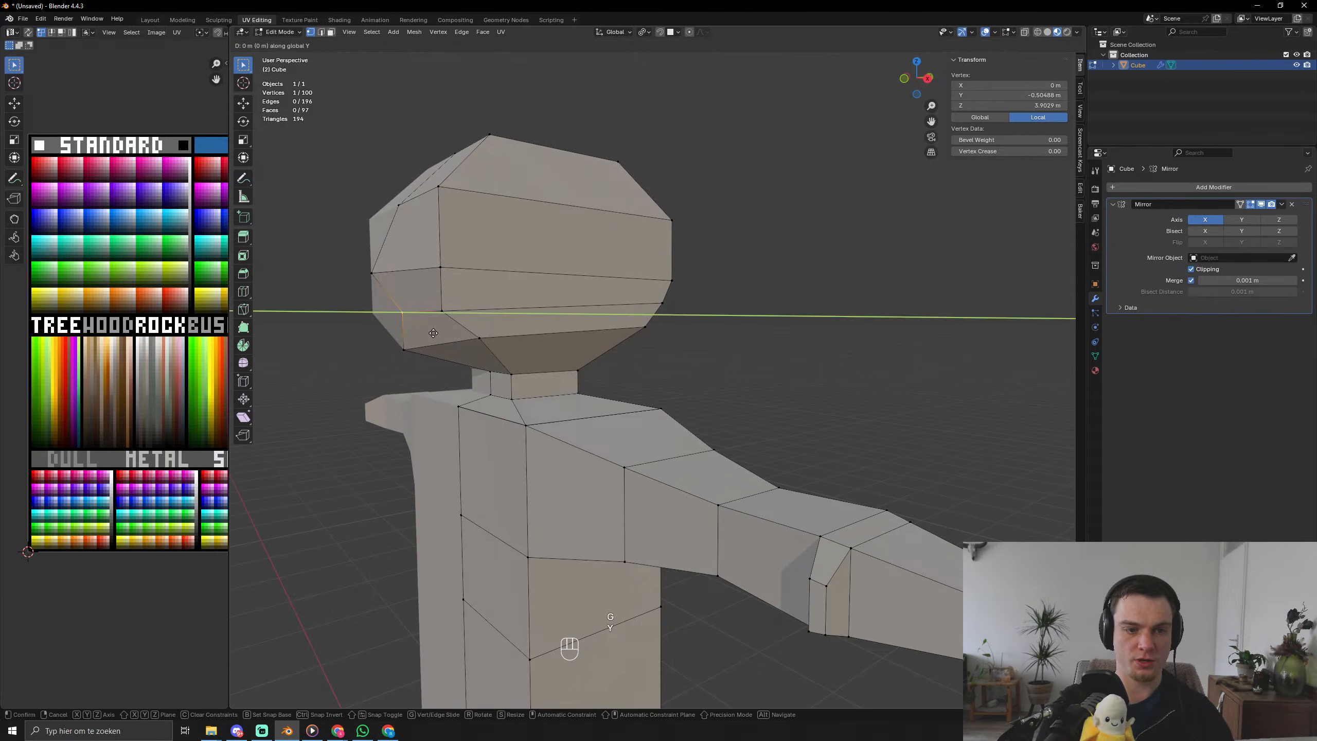
key("x")
key("y")
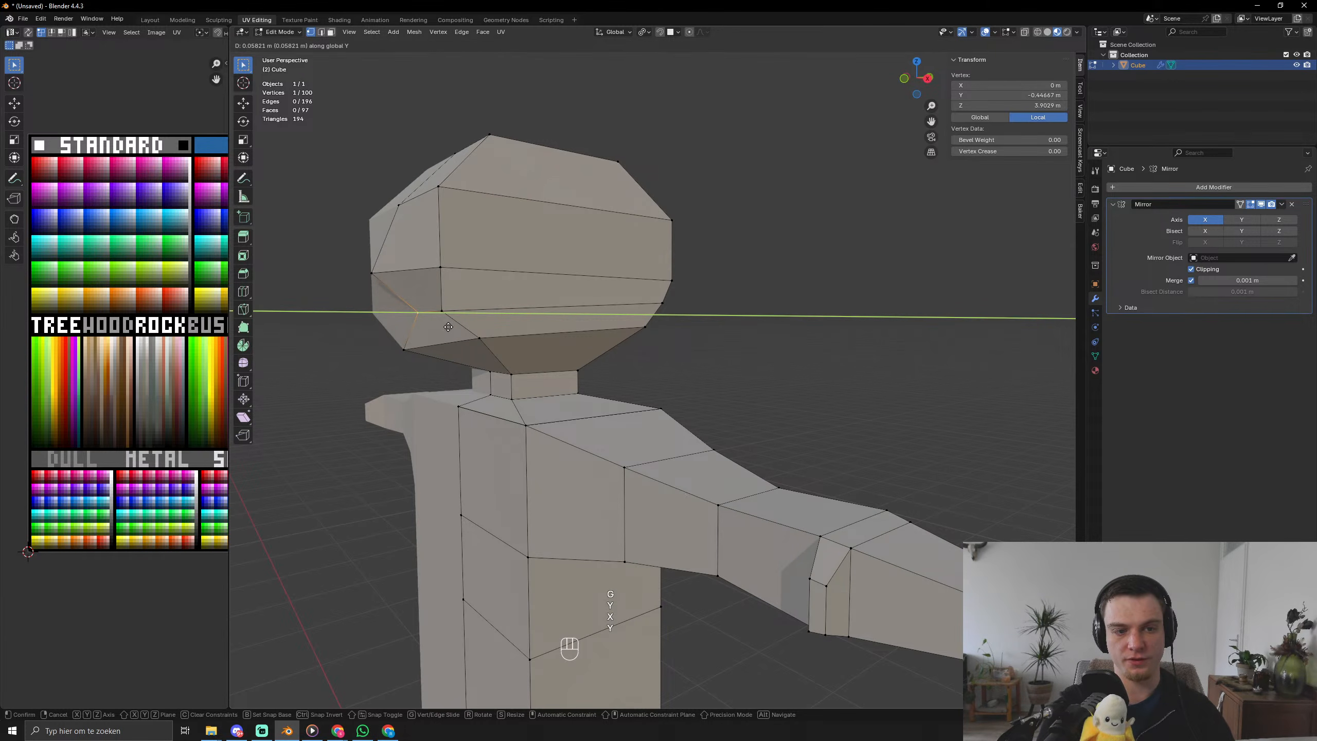
left_click(440, 330)
Move the head's lowest front centre vertex about 0.04 m forward along Y to form the chin.
middle_click_drag(446, 332, 800, 328)
left_click(994, 315)
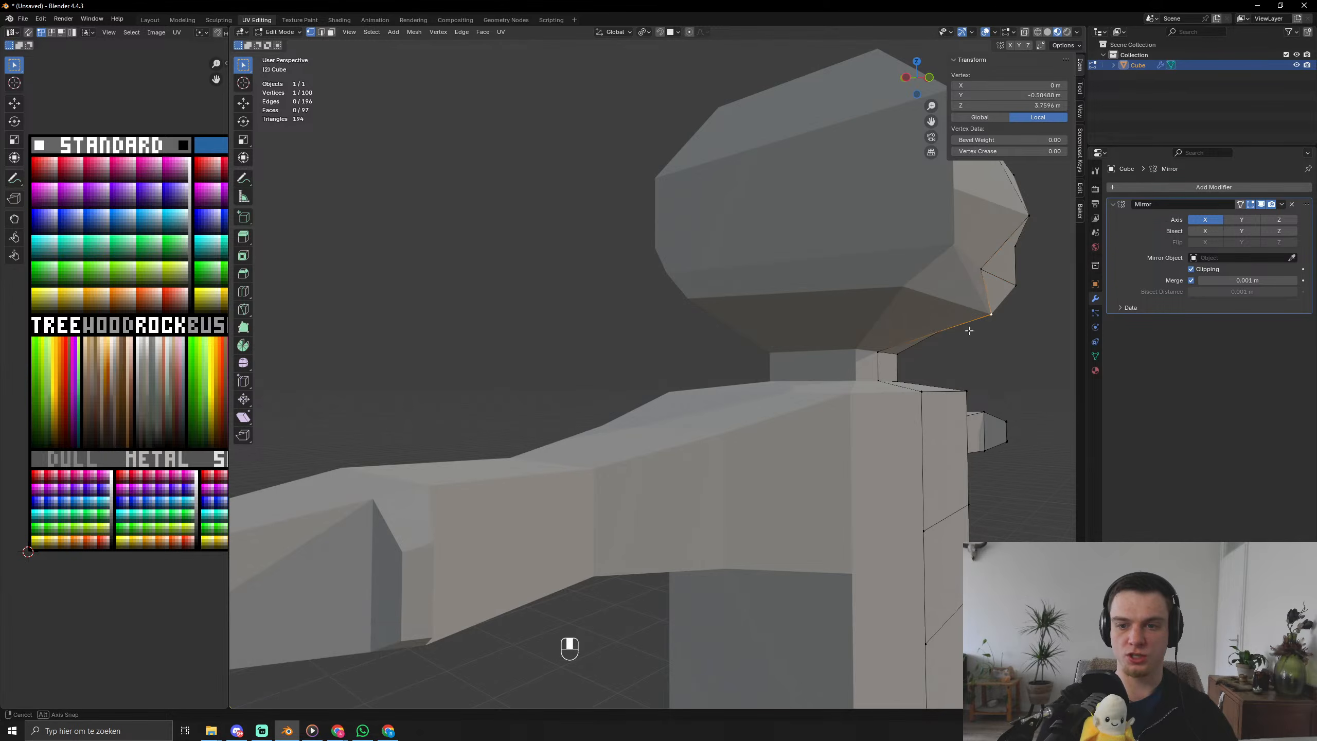
middle_click_drag(968, 329, 849, 354)
middle_click_drag(654, 394, 690, 373, "shift")
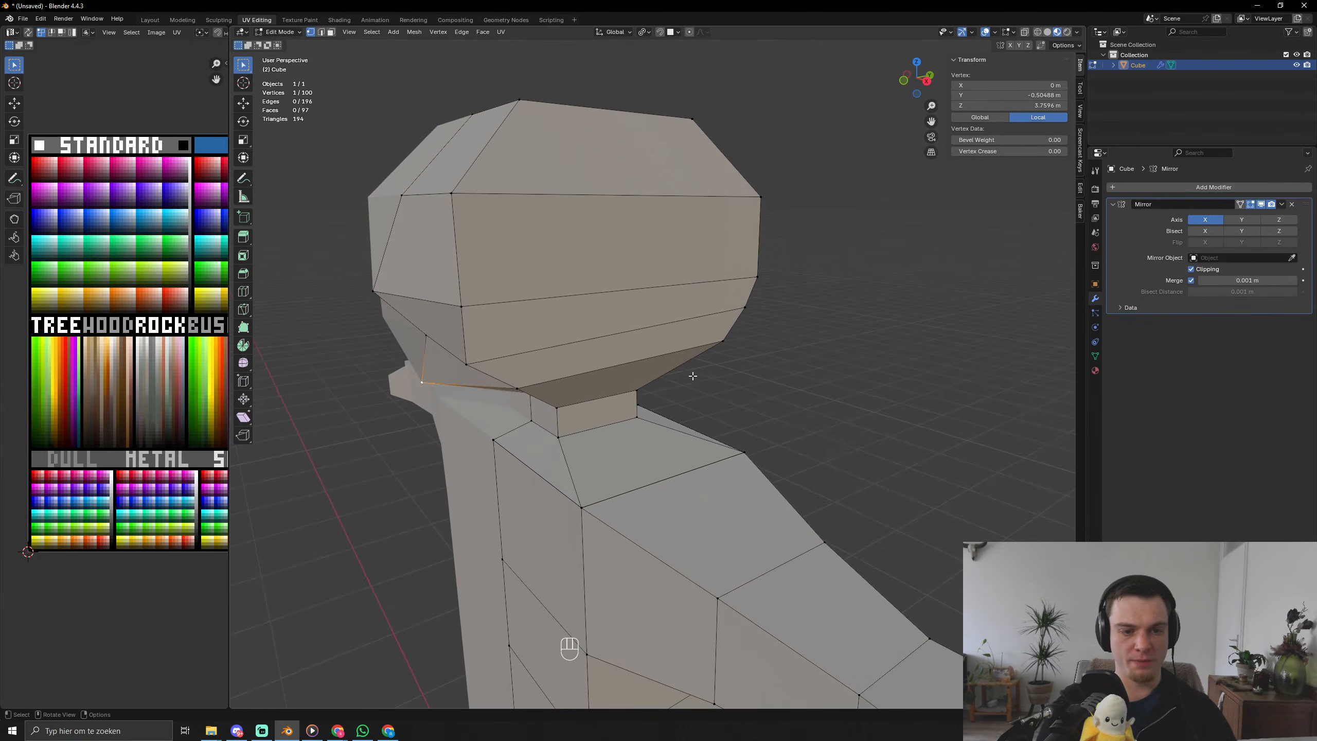
key("g")
key("y")
key("x")
key("y")
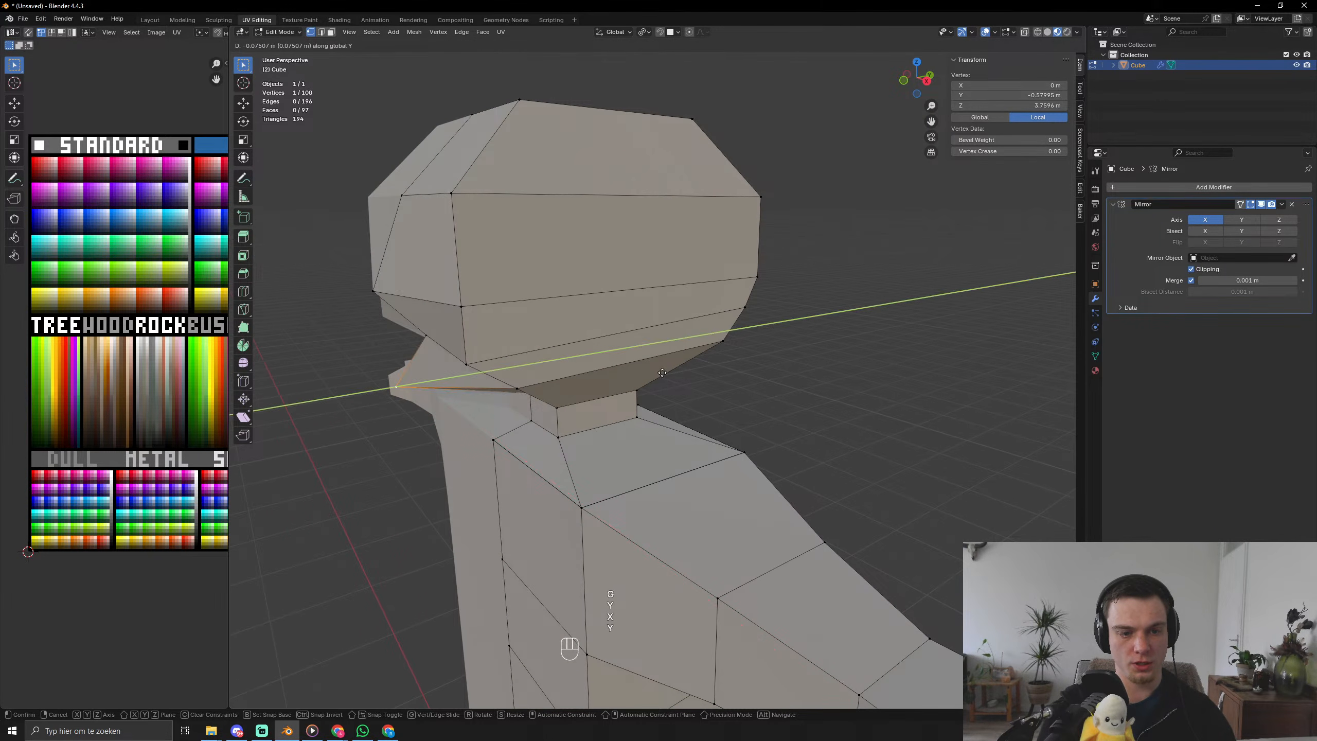
left_click(670, 383)
Move the front corner vertex of the head's loop just above the chin about 0.007 m inward along X.
middle_click_drag(673, 385, 684, 301)
scroll(680, 374, "down", 6)
key("Tab")
key("Tab")
scroll(689, 288, "up", 1)
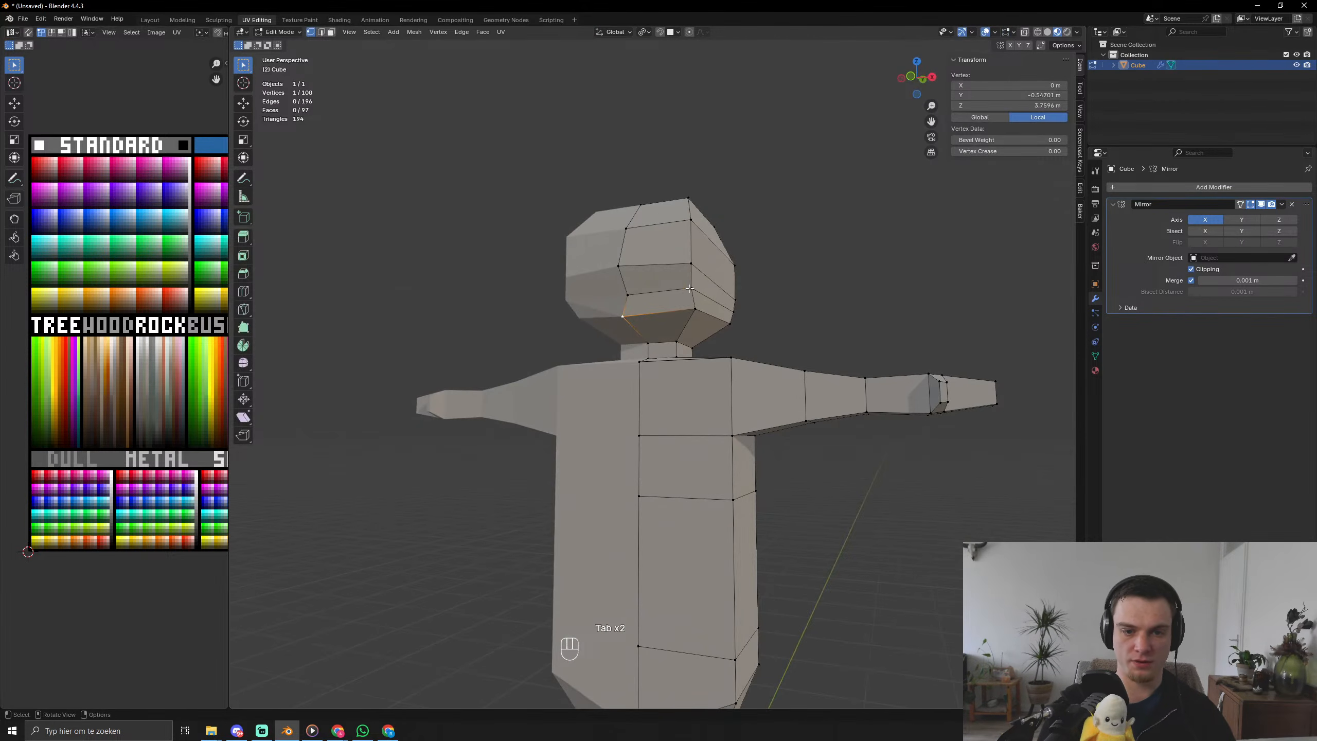
key("g")
key("x")
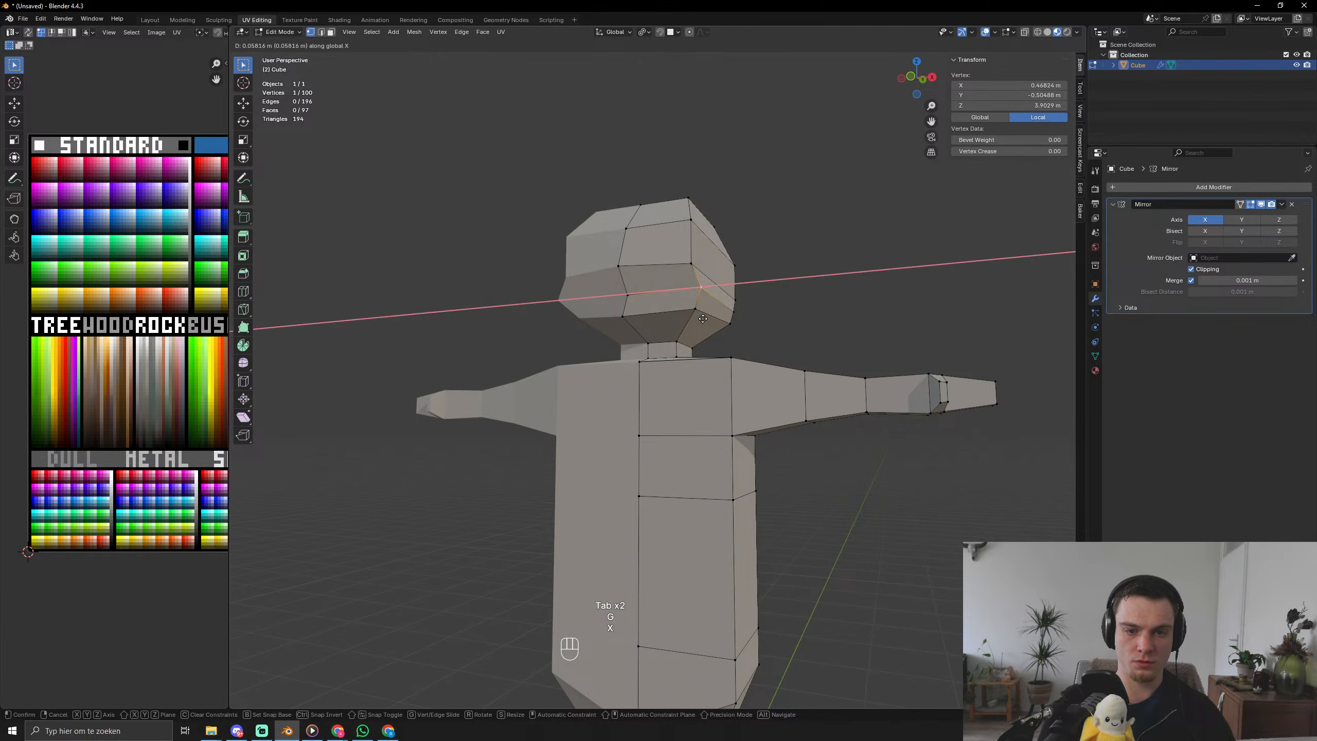
left_click(691, 316)
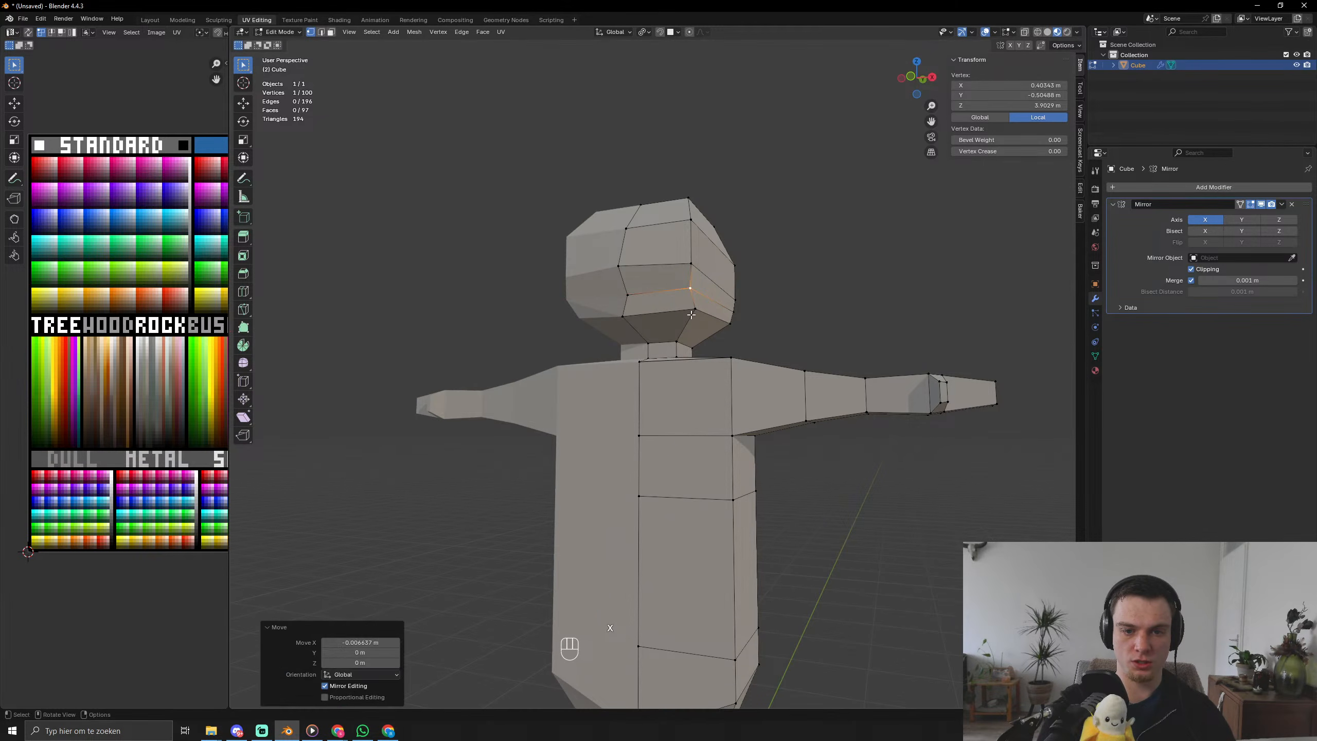
Move the head's lowest front corner vertex about 0.08 m inward along X to narrow the chin.
left_click(693, 314)
key("g")
key("x")
left_click(722, 338)
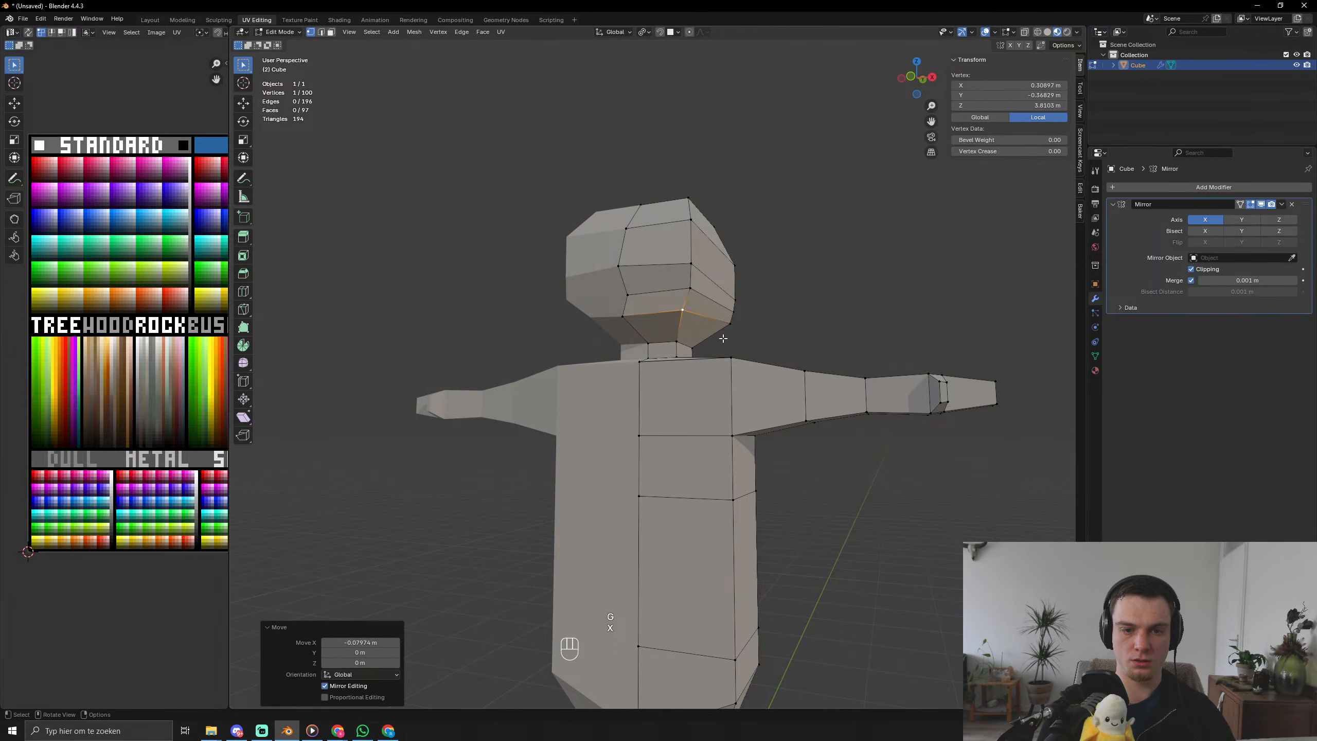
Move the head's mid-height front corner vertex about 0.048 m inward along X, and then about 0.081 m outward.
middle_click_drag(723, 338, 742, 379)
middle_click_drag(775, 361, 661, 381)
scroll(660, 365, "up", 4)
middle_click_drag(661, 381, 780, 438, "shift")
key("KP_1")
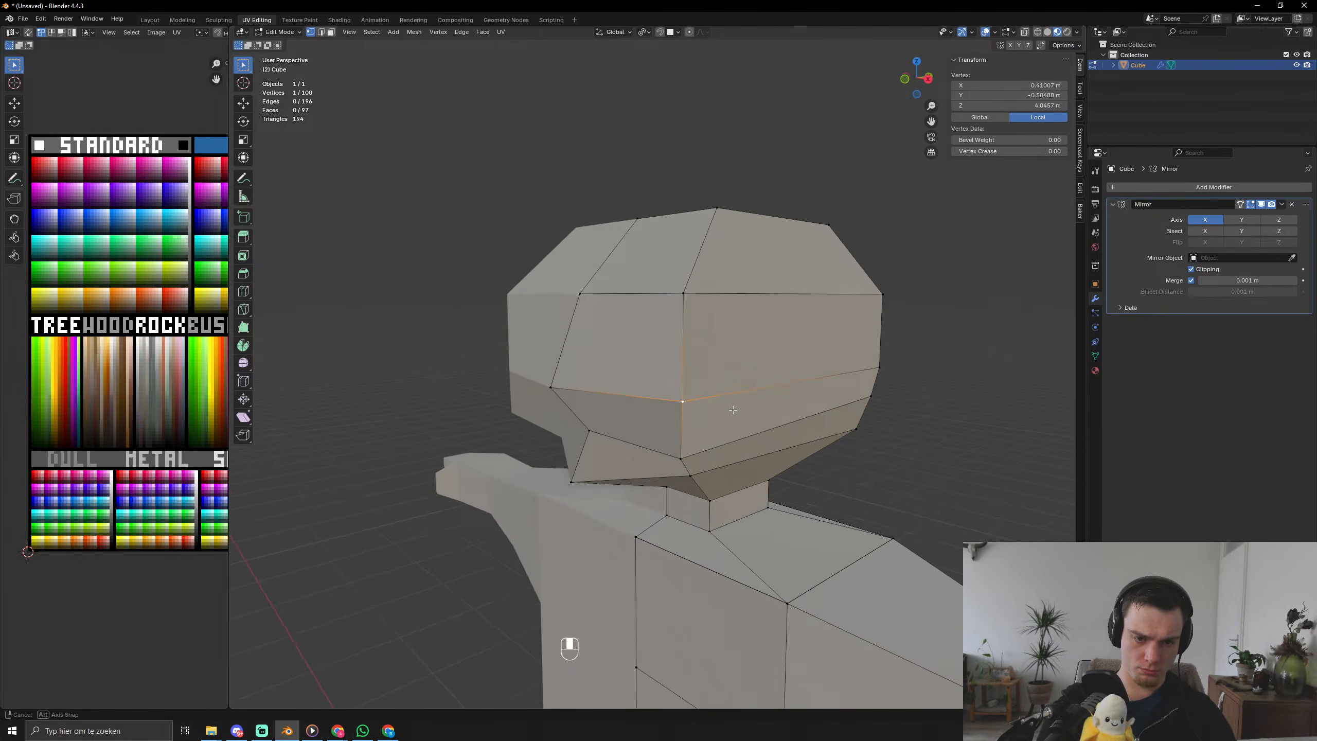
key("g")
key("x")
left_click(755, 397)
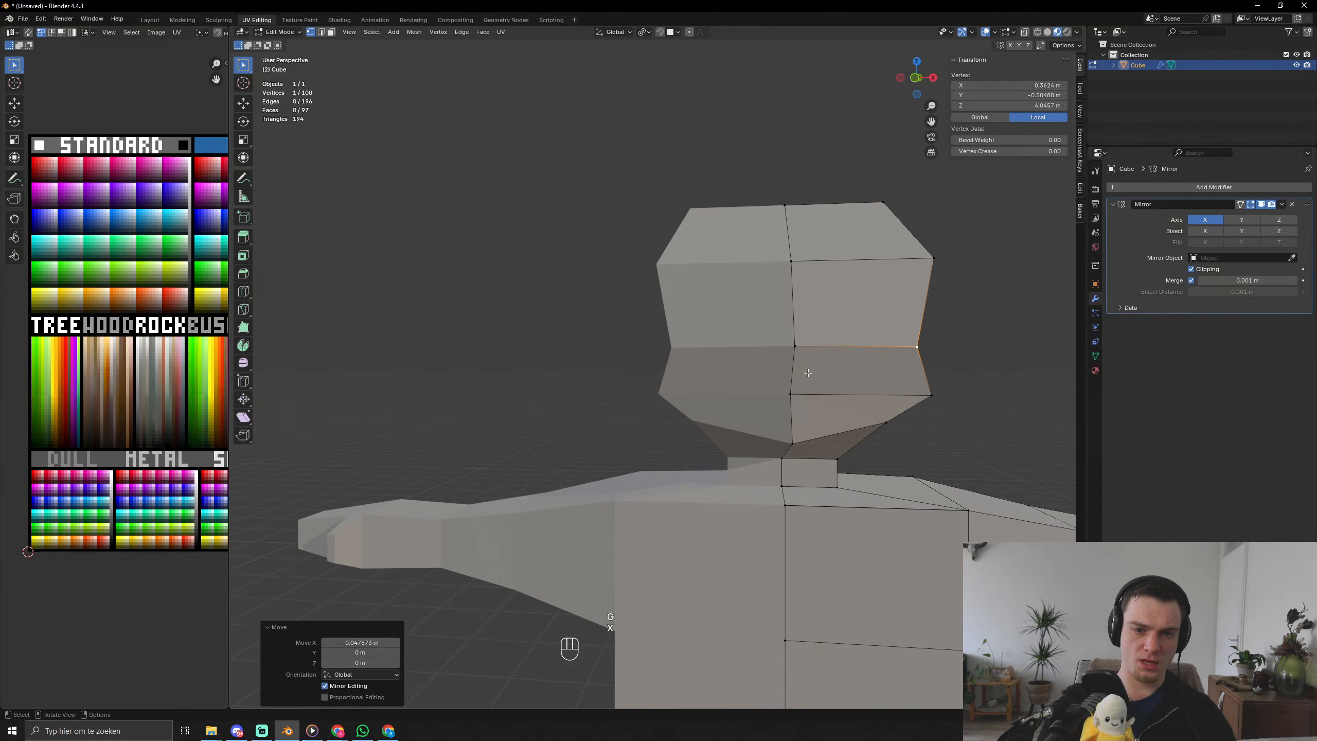
key("g")
key("x")
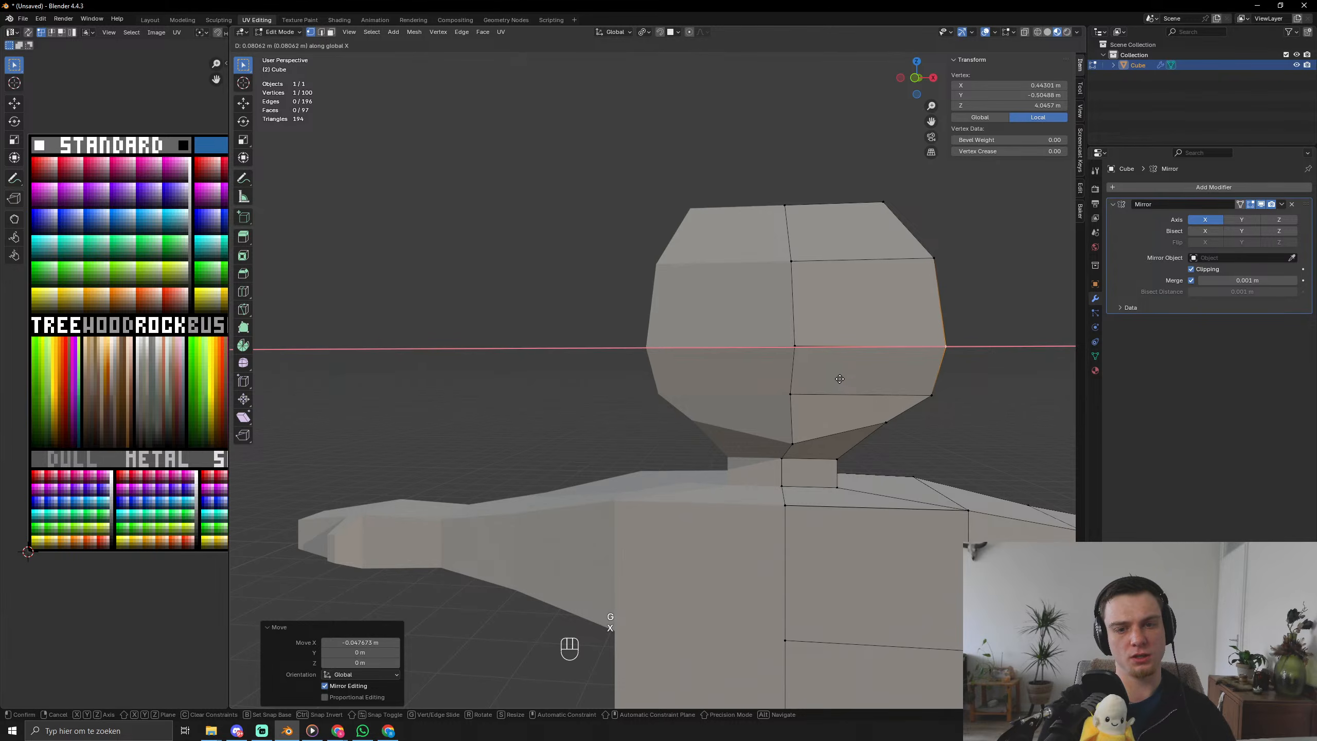
left_click(842, 380)
Add a centred loop cut around the sloped upper part of the head and scale it up slightly.
middle_click_drag(835, 378, 723, 376)
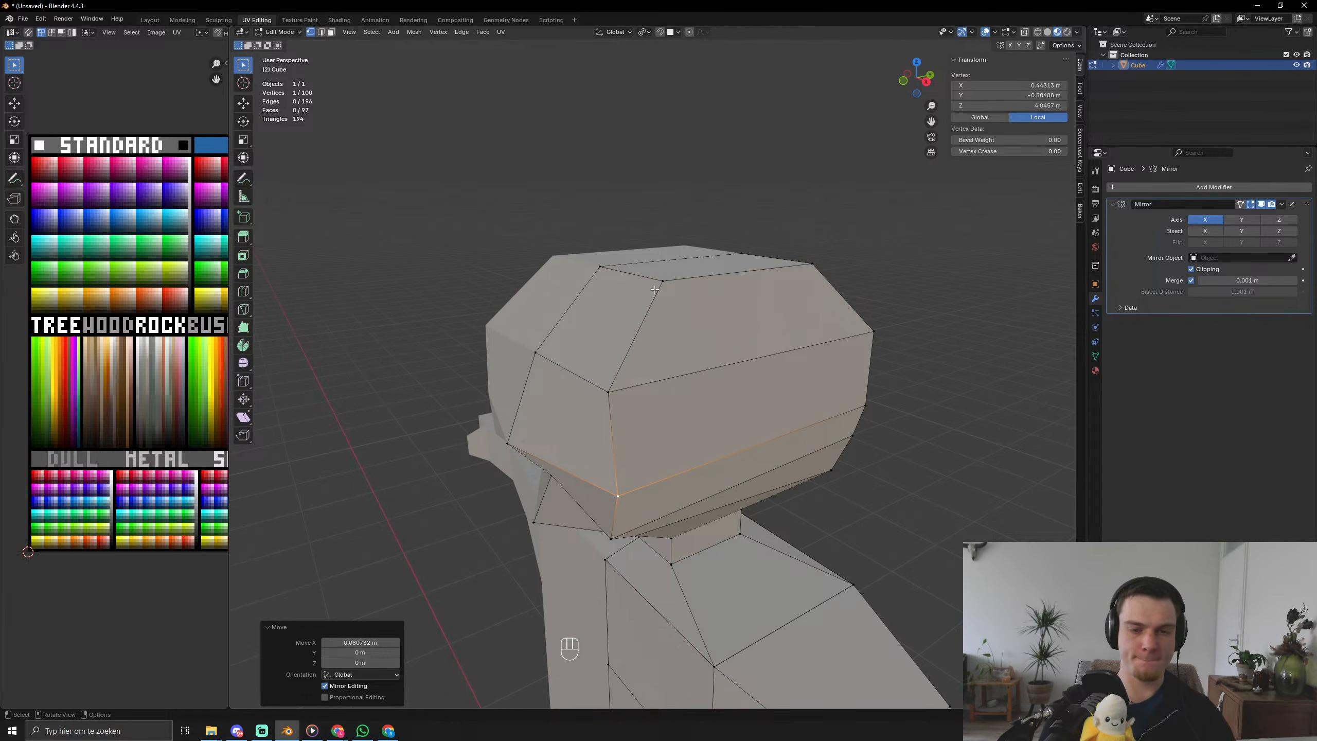
key("ctrl+r")
left_click(641, 344)
key("s")
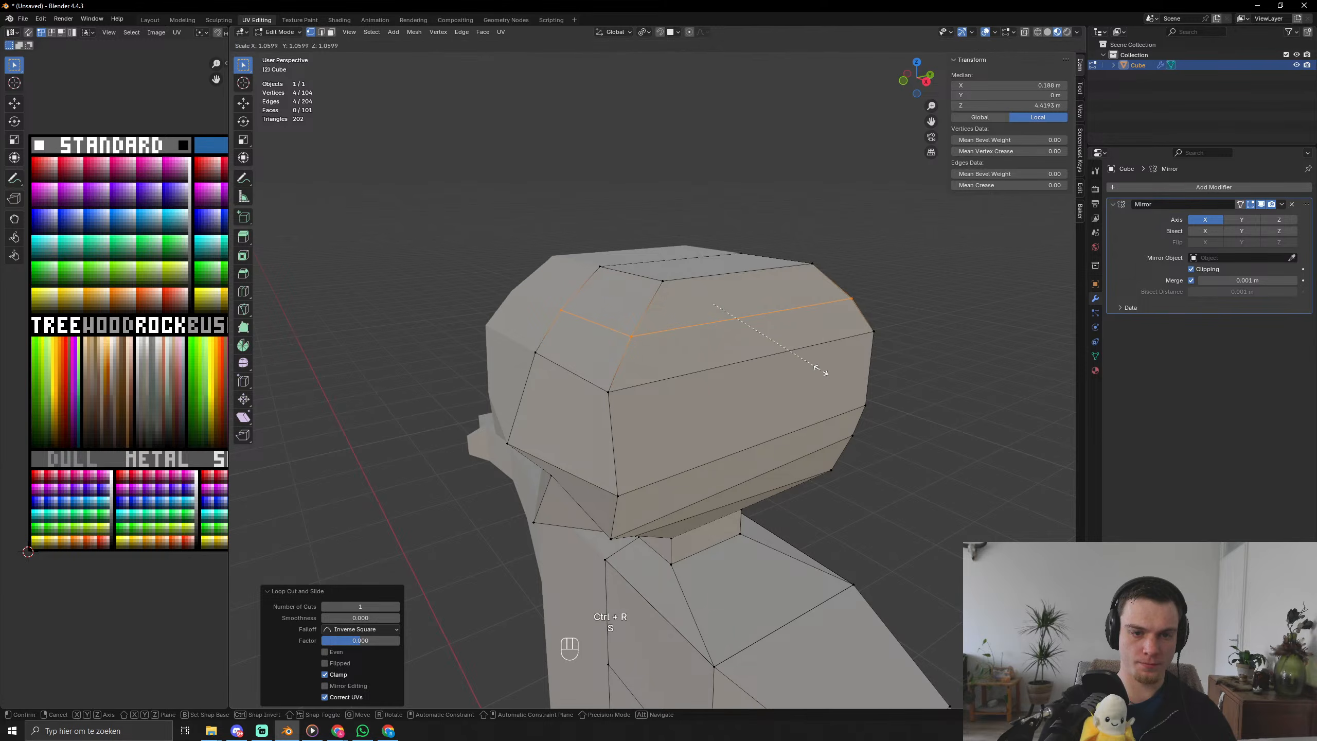
left_click(832, 372)
scroll(803, 395, "down", 6)
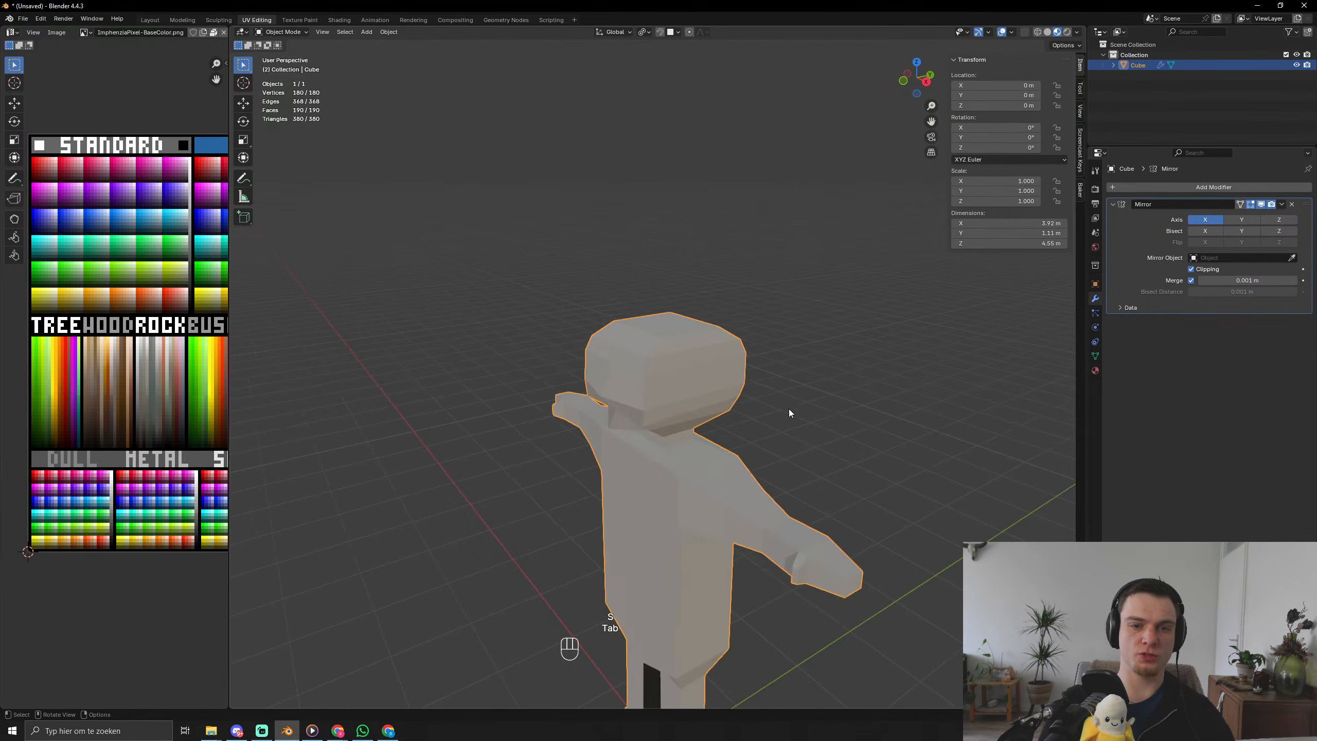
key("Tab")
Add a centred loop cut around the arm beside the shoulder and scale the loop.
middle_click_drag(788, 409, 628, 433)
key("Tab")
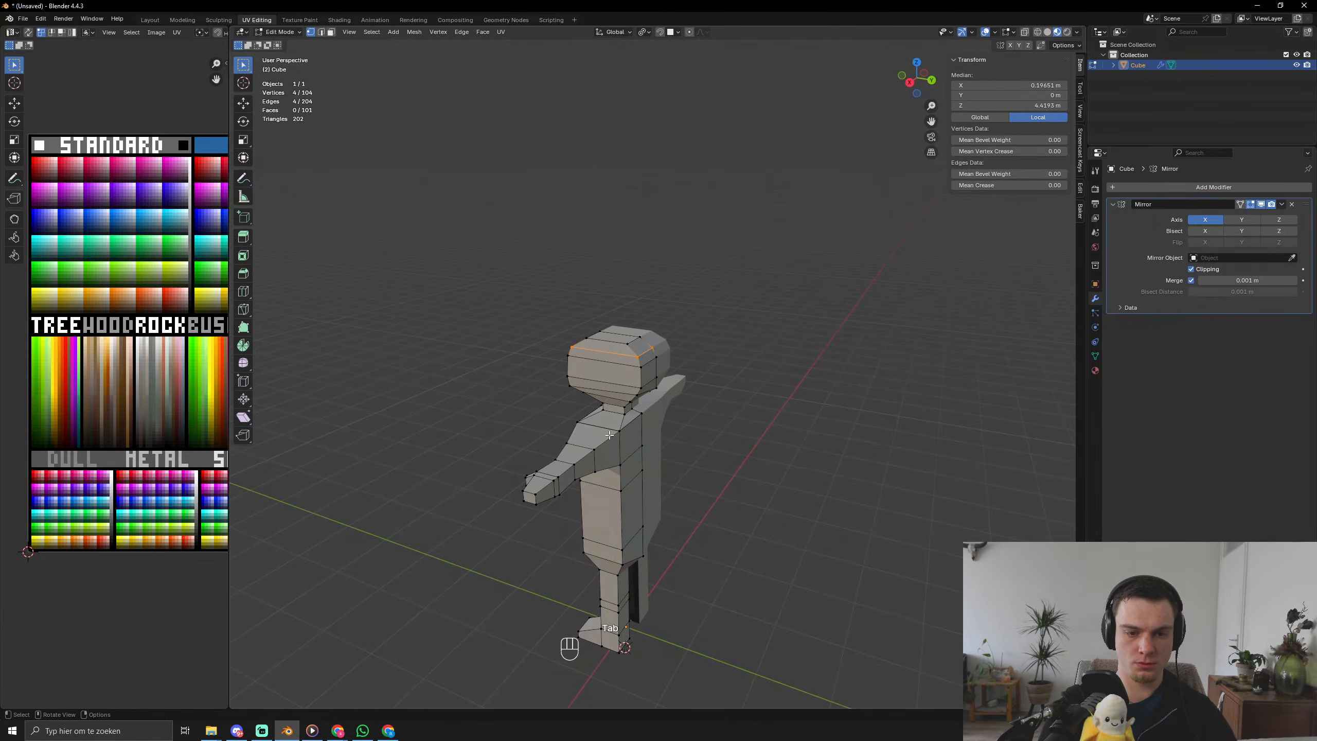
left_click(611, 437)
key("ctrl+r")
left_click(608, 445)
right_click(608, 445)
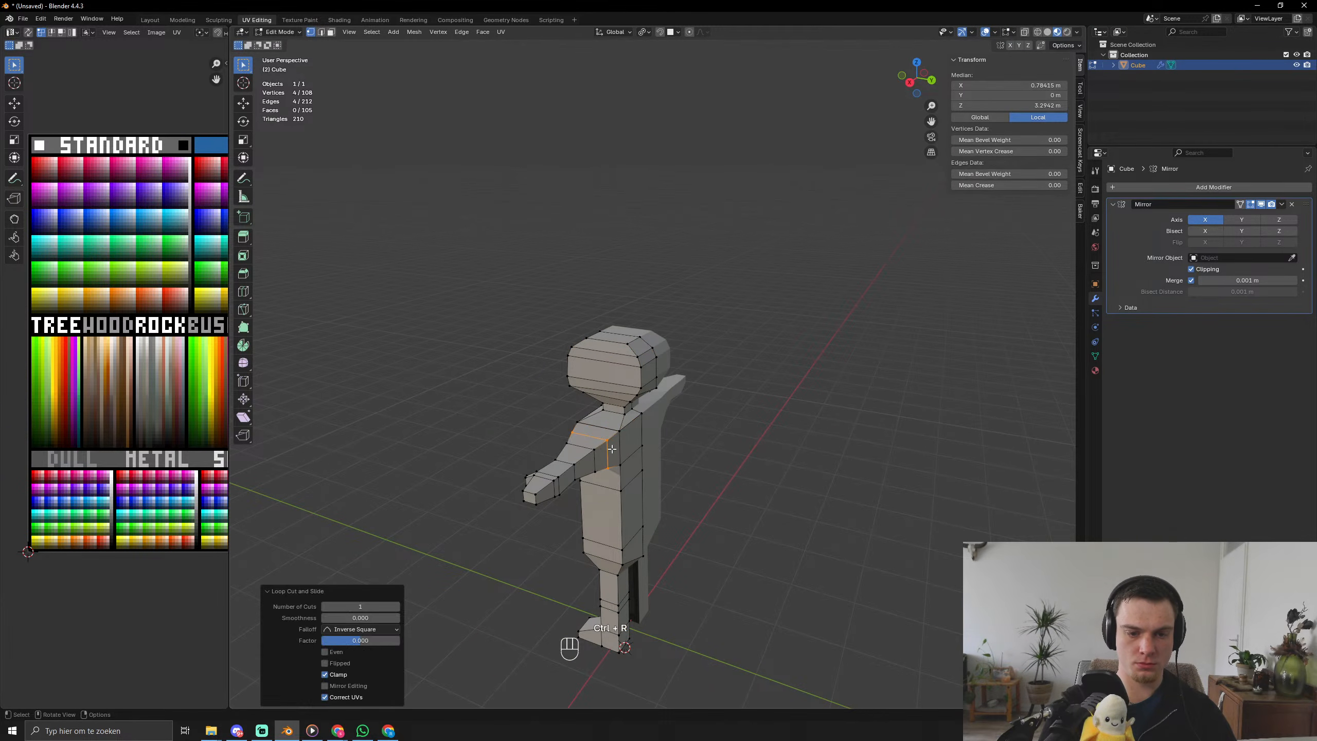
key("s")
left_click(683, 491)
key("Tab")
middle_click_drag(683, 492, 643, 498)
Add a centred horizontal loop cut around the torso at waist height and try scaling the loop slightly.
key("Tab")
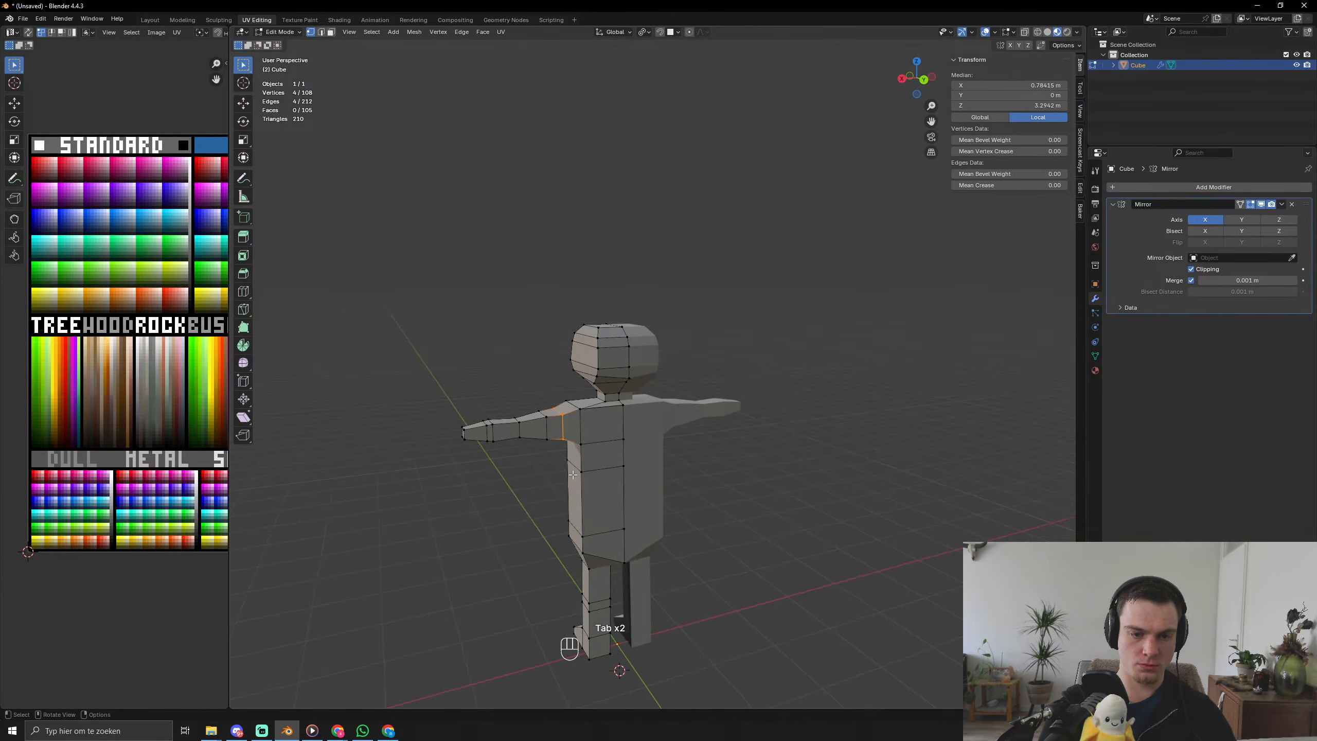
key("ctrl+r")
left_click(655, 508)
right_click(655, 508)
key("s")
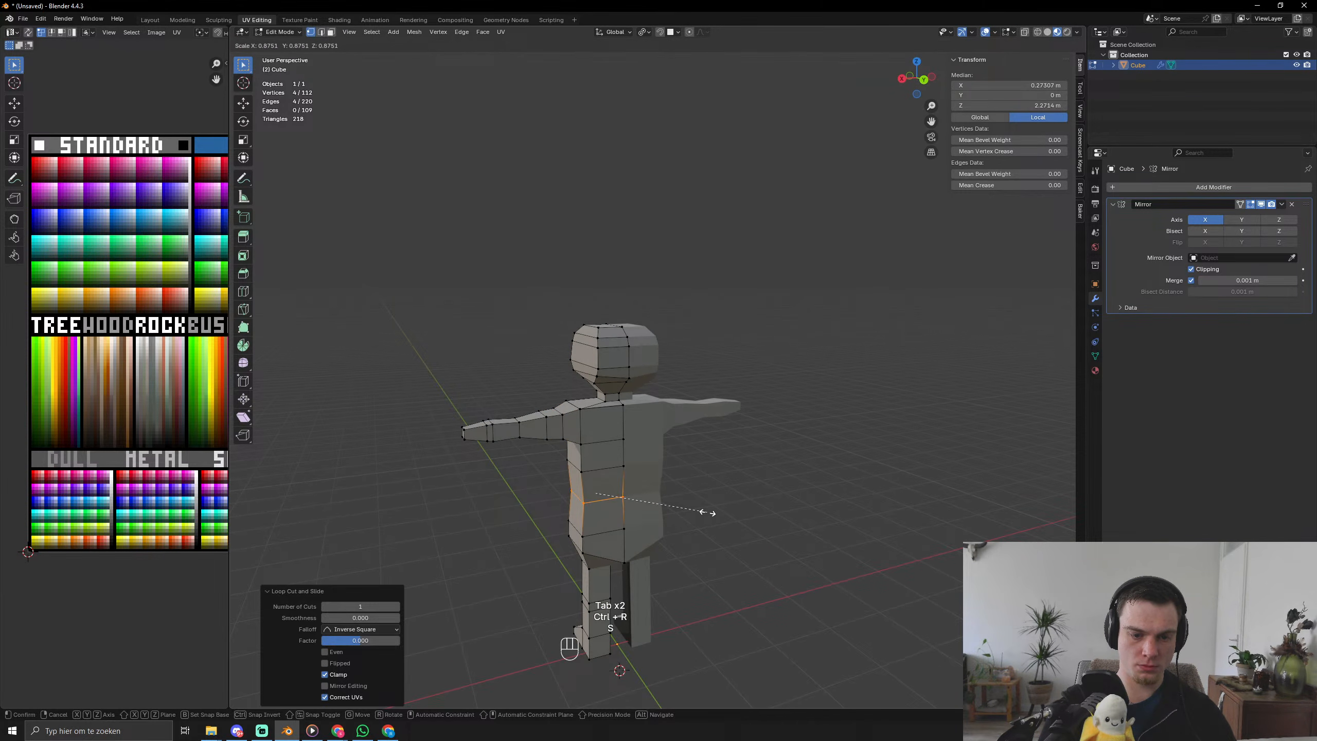
left_click(712, 515)
Move the side edge of the waist loop about 0.12 m inward along X to narrow the waist.
middle_click_drag(712, 515, 780, 515)
key("2")
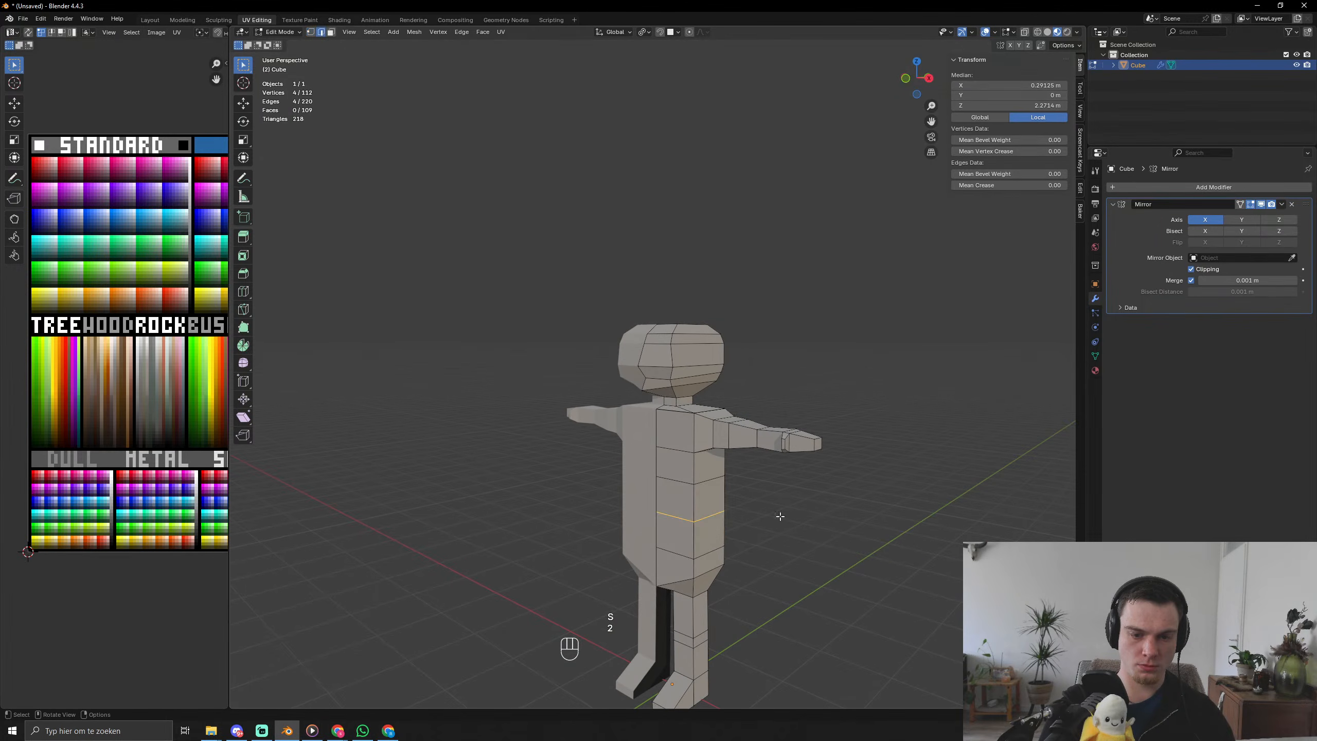
key("g")
key("x")
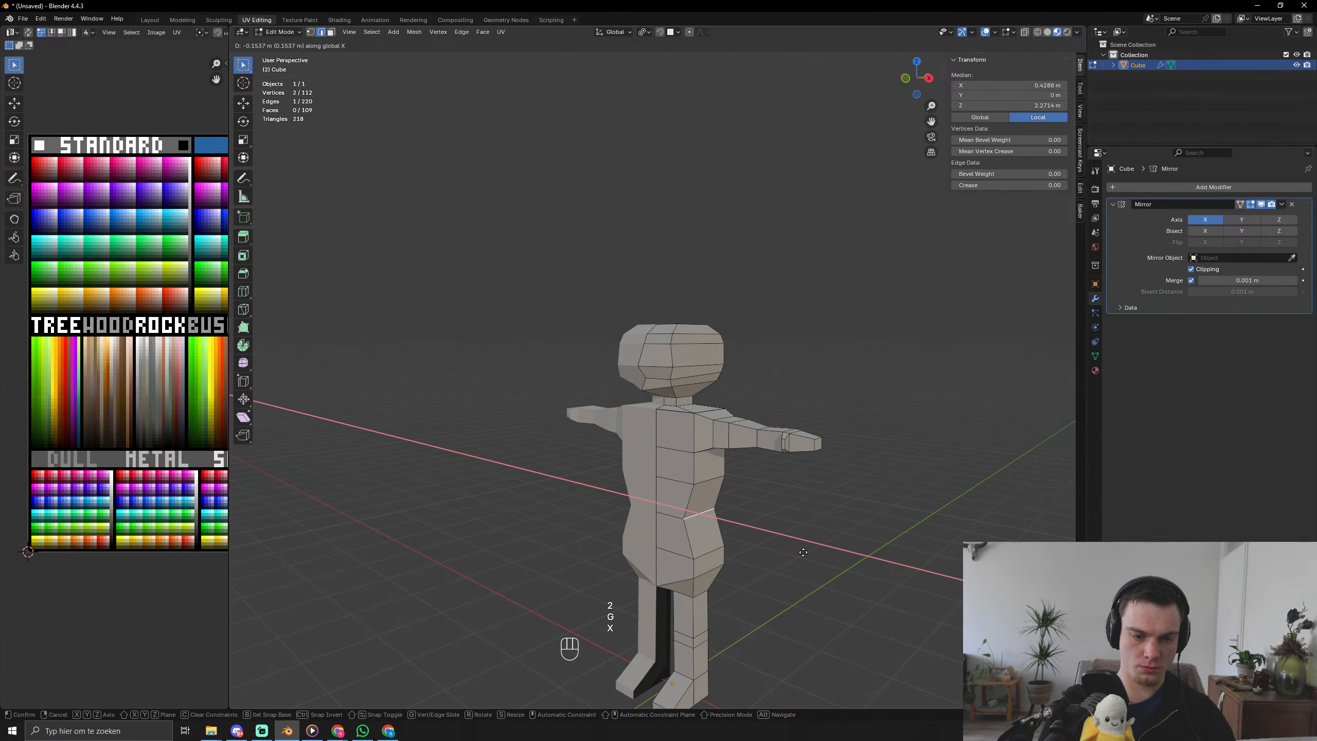
left_click(771, 556)
Add a loop cut midway between the waist and hip loops, and another midway between it and the waist loop.
middle_click_drag(771, 557, 787, 530)
key("ctrl+r")
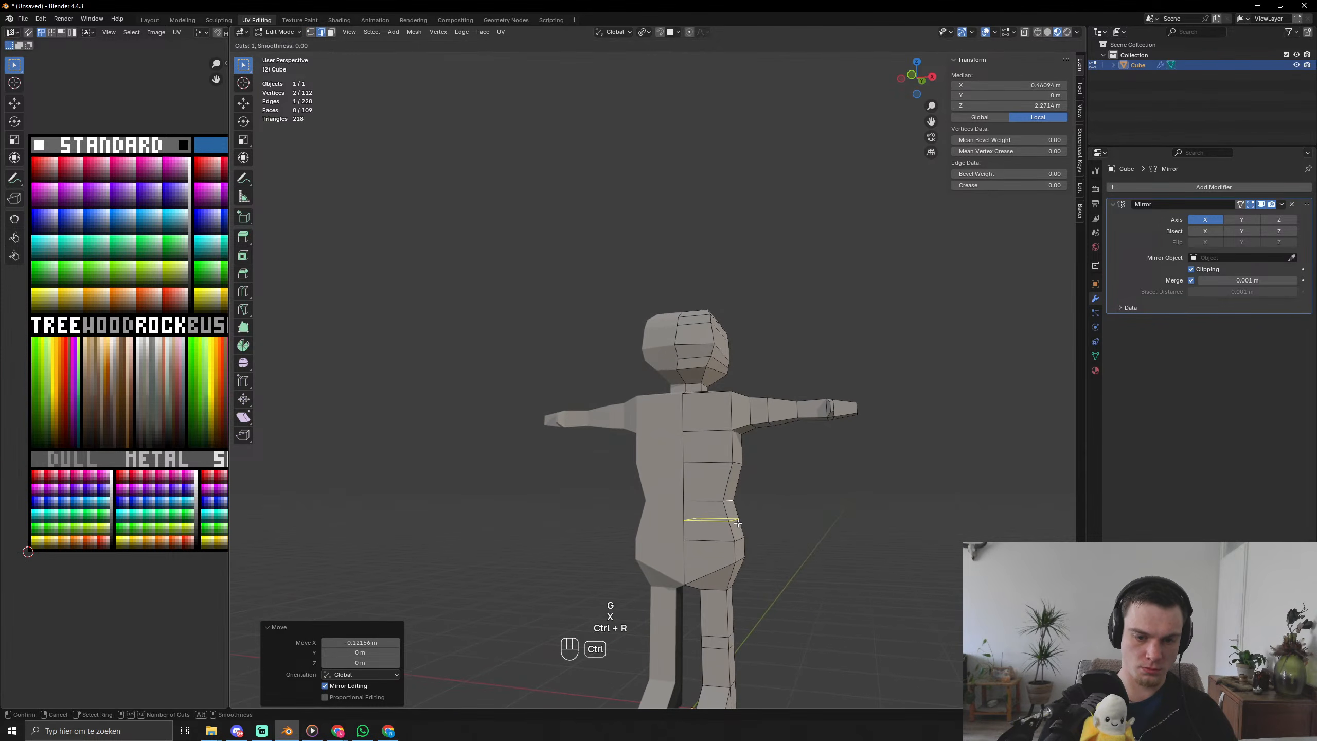
double_click(734, 522)
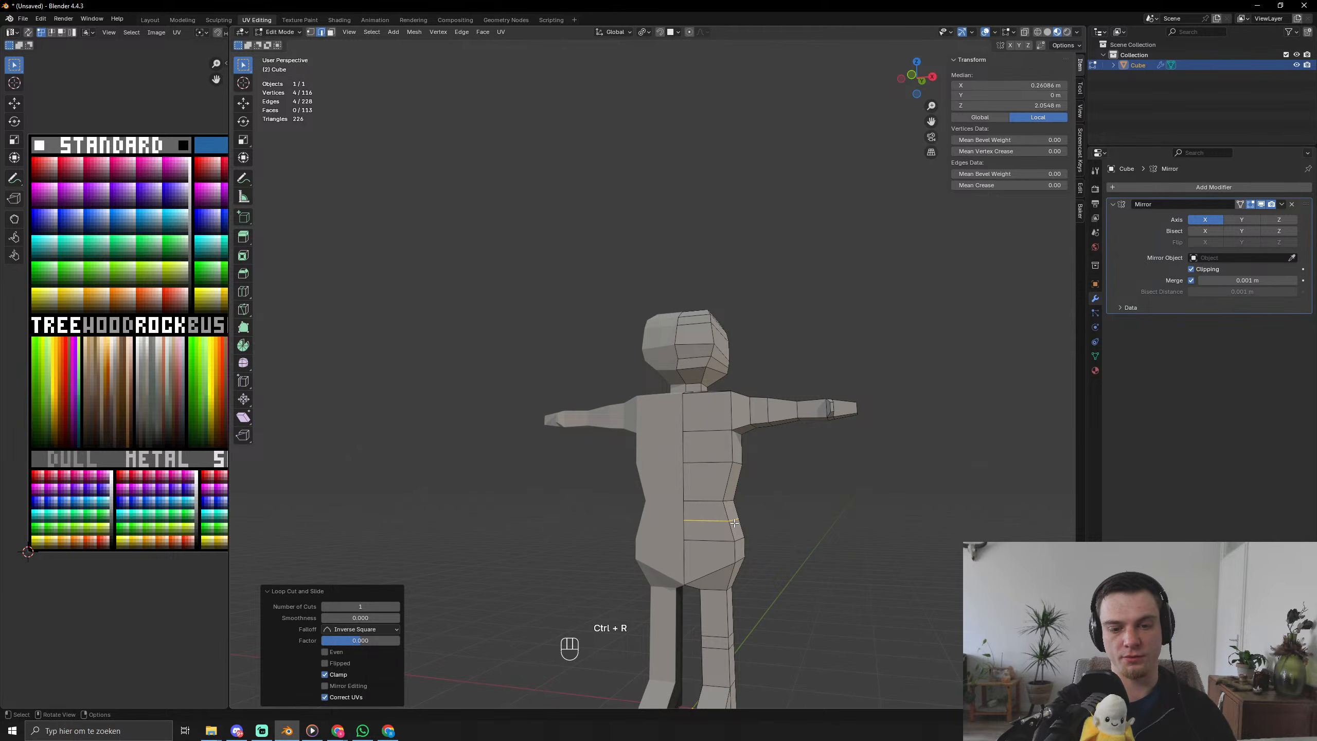
key("ctrl+r")
double_click(726, 514)
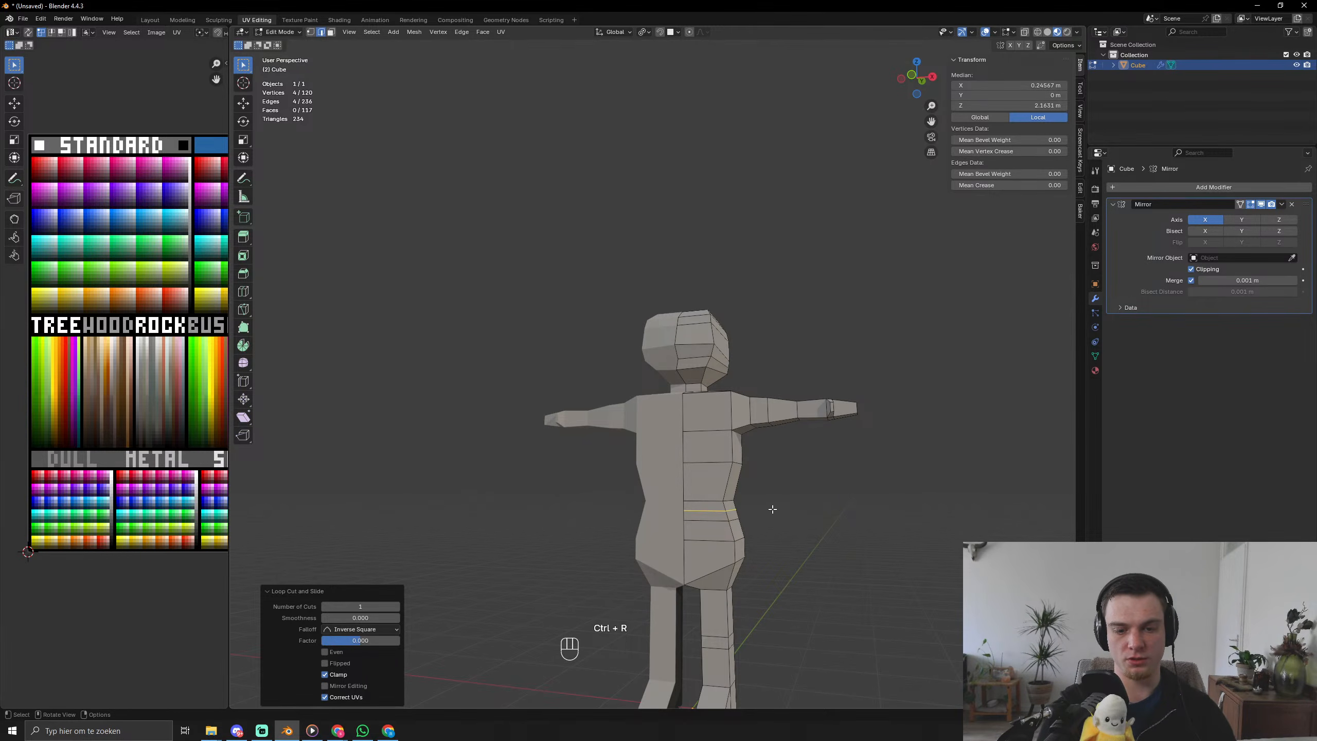
key("3")
left_click(729, 515, "alt")
key("g")
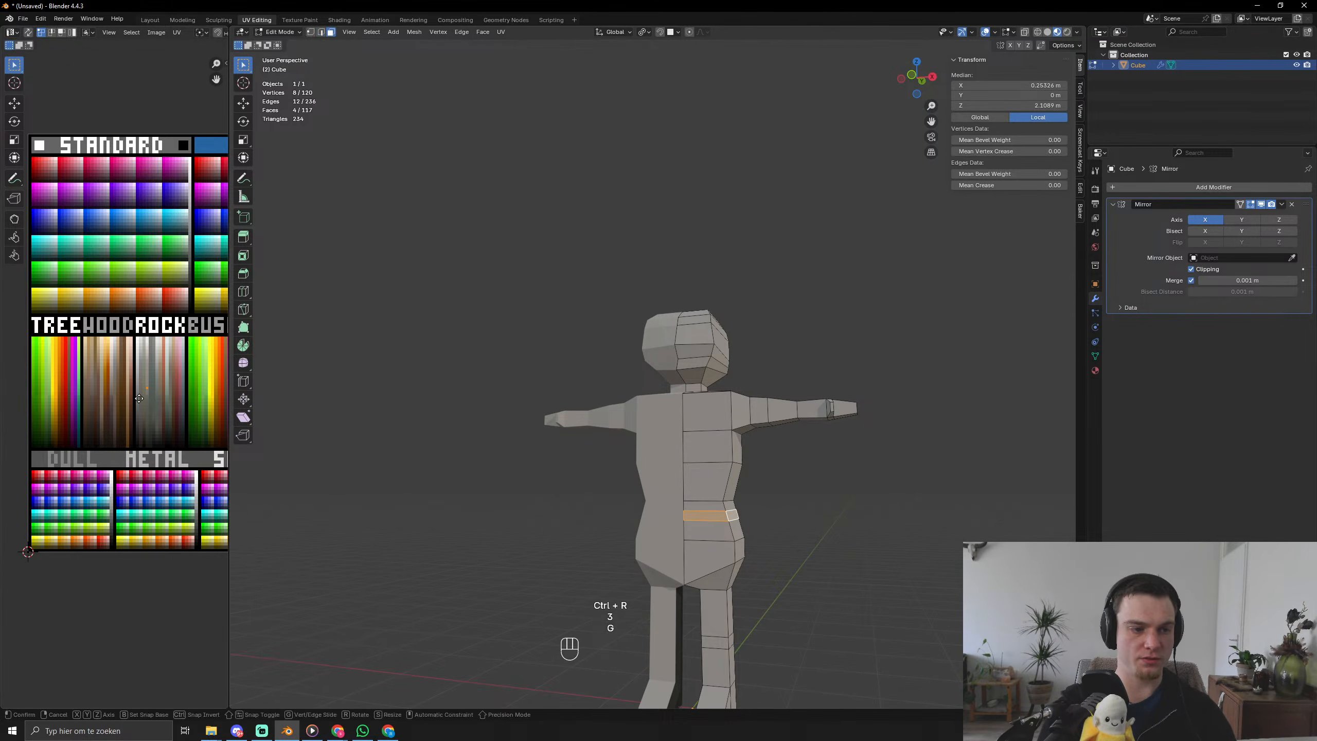
right_click(802, 450)
Collapse all the character's UVs to a single point with scale 0 and move them onto a beige skin tone in the WOOD palette.
key("a")
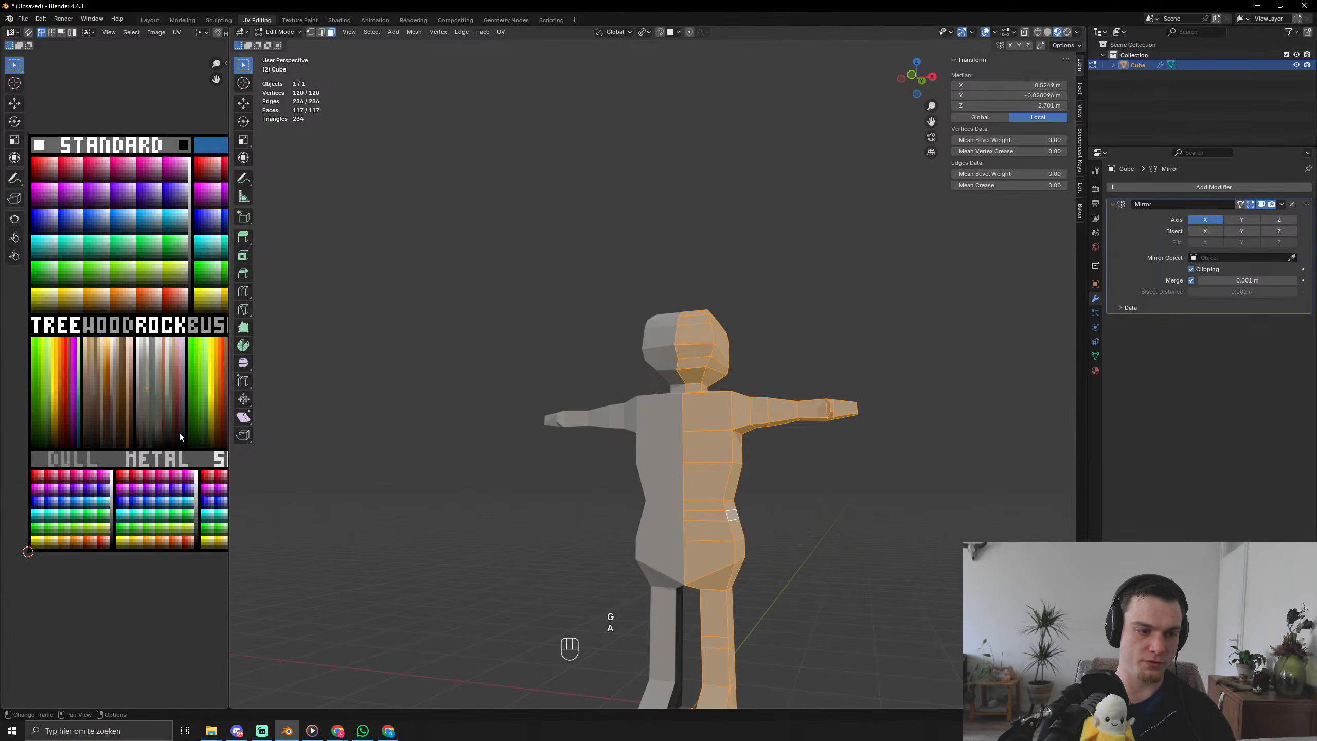
key("a")
key("s")
key("KP_0")
key("KP_Enter")
key("g")
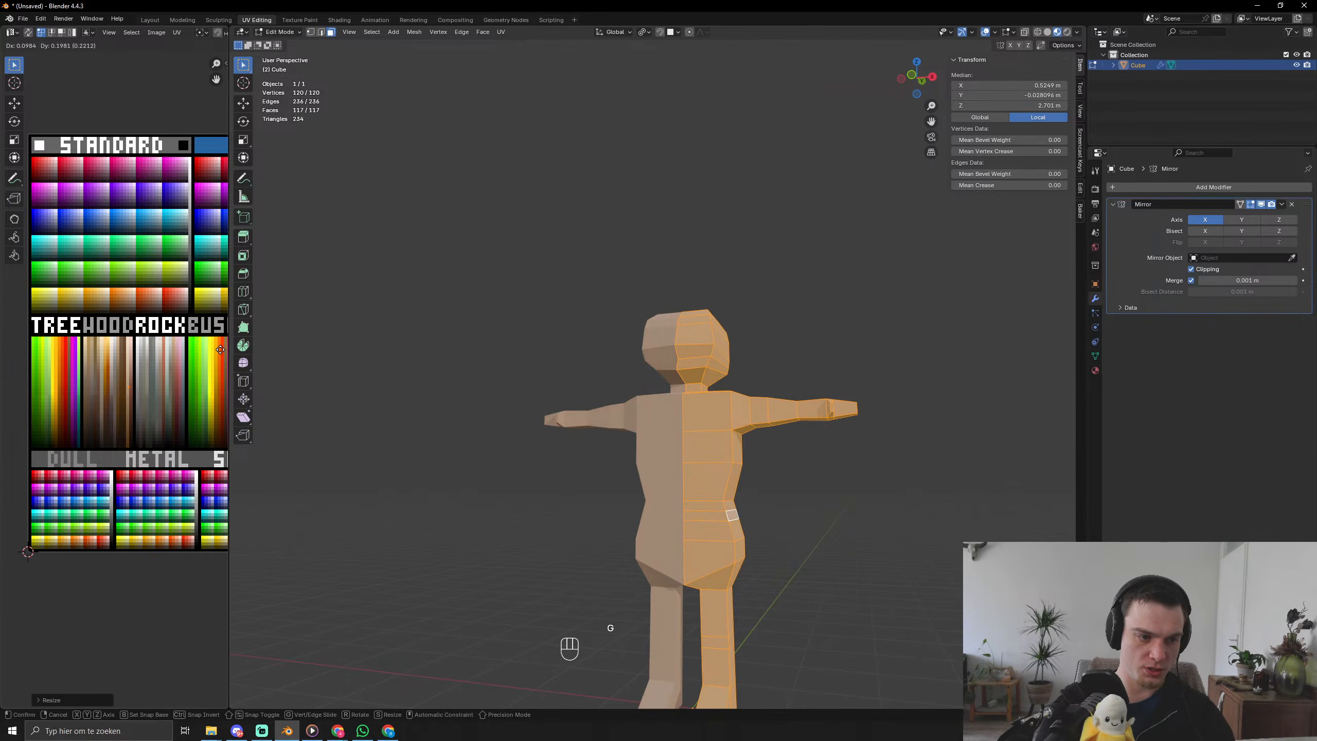
left_click(221, 350)
Fine-tune the character's base colour by shifting the collapsed UVs among the light skin-tone shades of the WOOD palette.
key("Tab")
middle_click_drag(829, 430, 859, 461)
key("Tab")
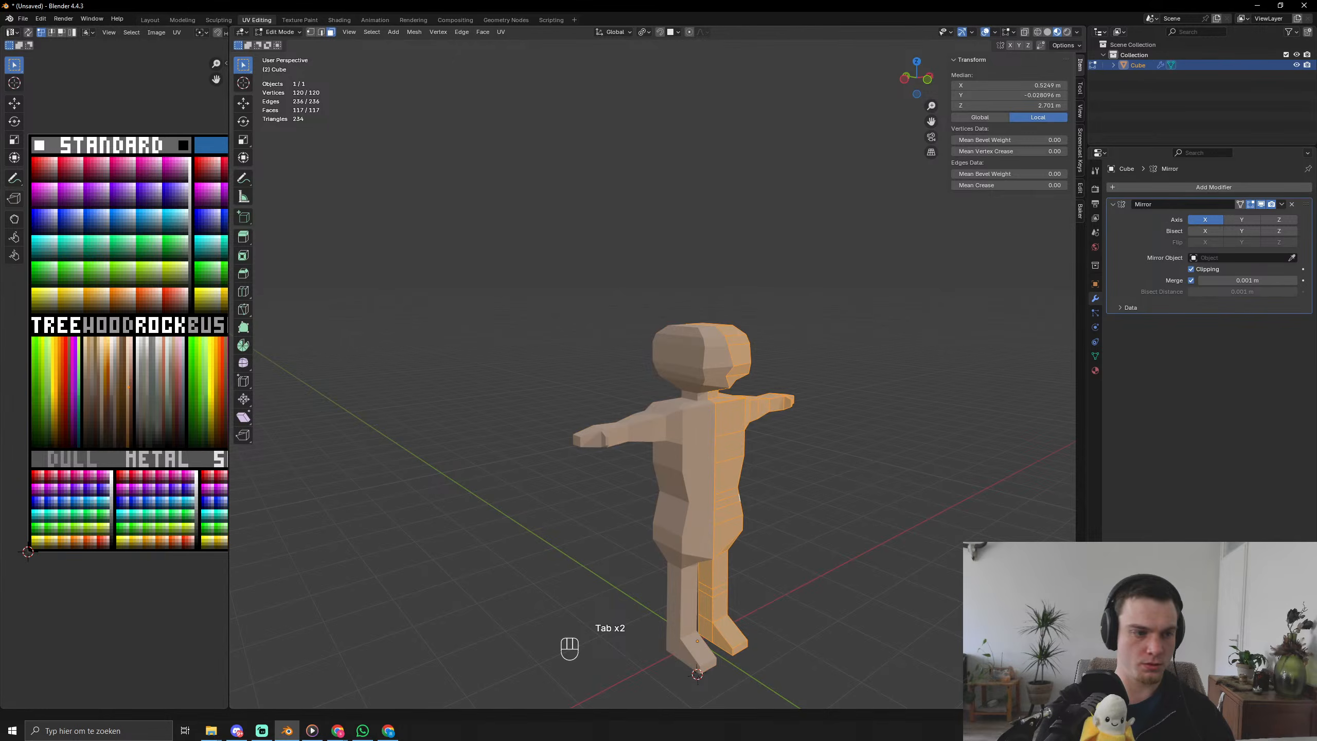
scroll(155, 426, "up", 6)
key("g")
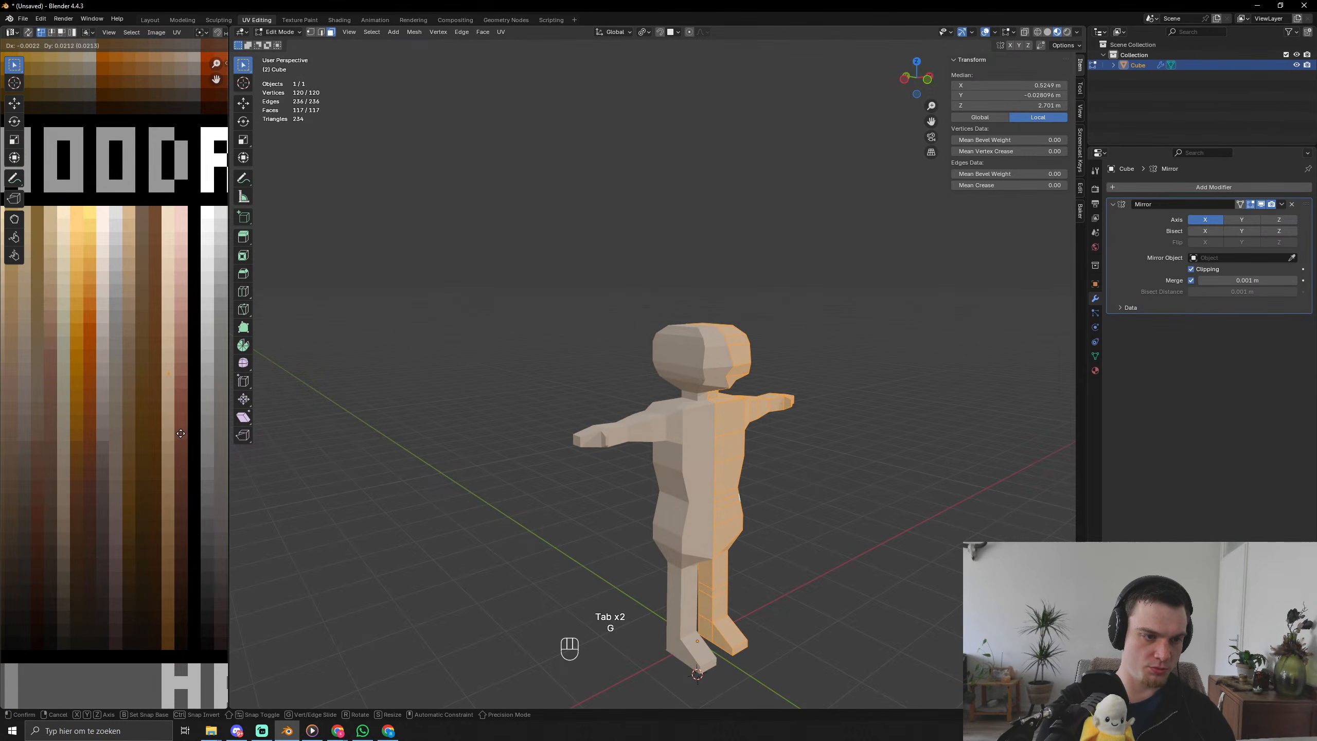
left_click(181, 433)
key("Tab")
middle_click_drag(662, 488, 611, 506)
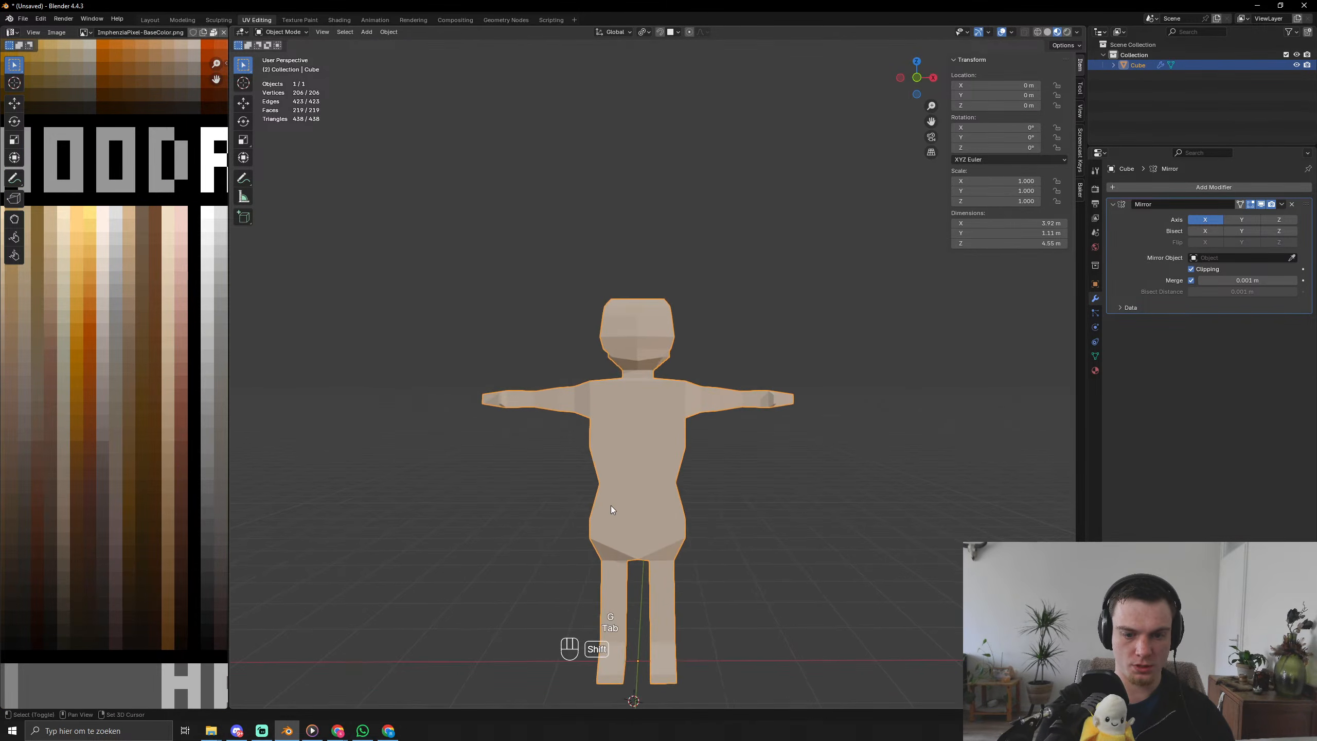
key("Tab")
key("g")
left_click(155, 457)
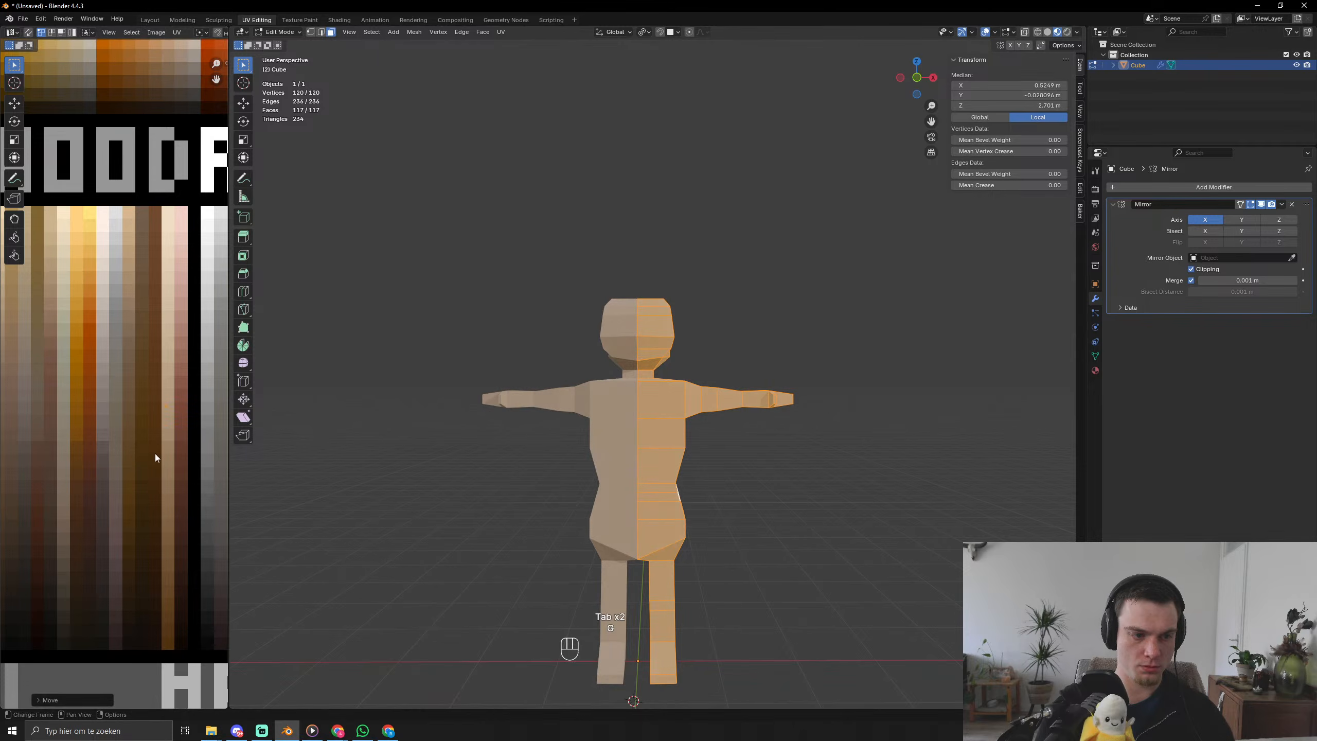
Select the face loop at the waist and move its UVs onto a very dark brown in the WOOD palette as a belt.
middle_click_drag(570, 480, 636, 488)
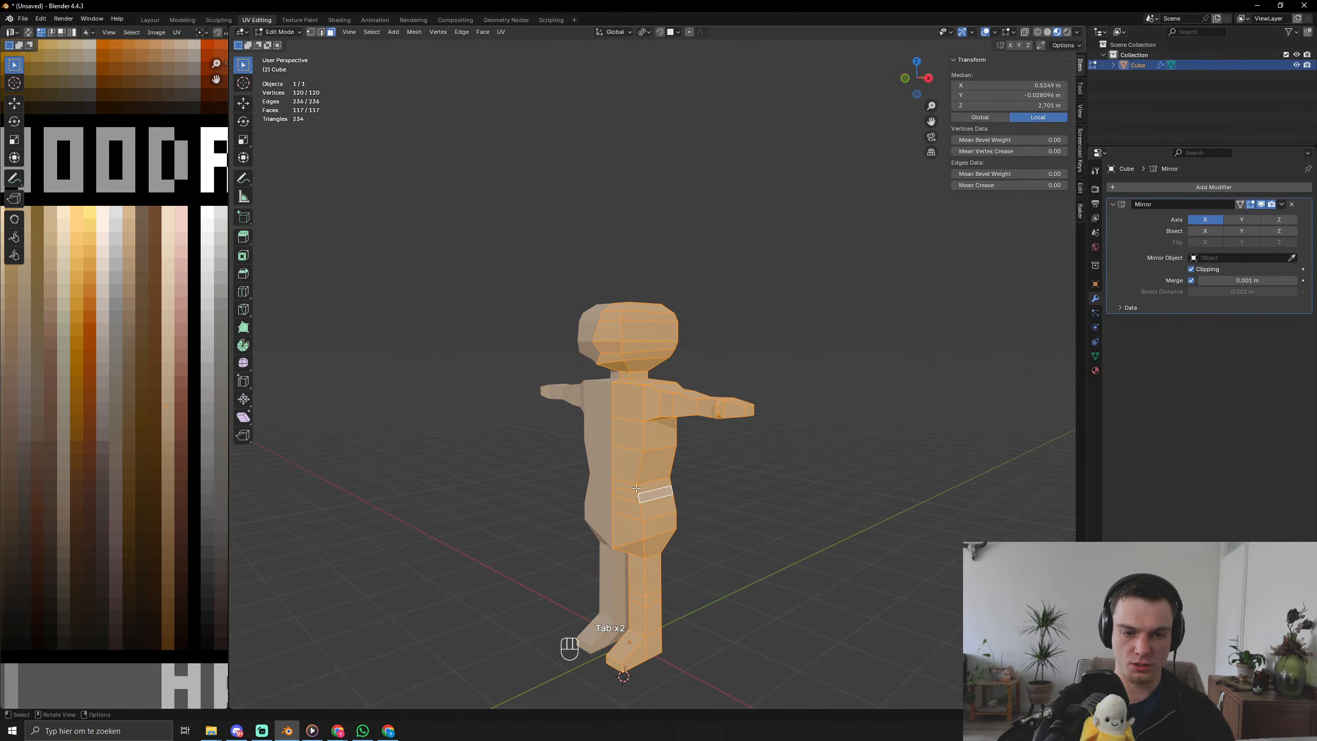
left_click(635, 497, "alt")
left_click(638, 497, "alt")
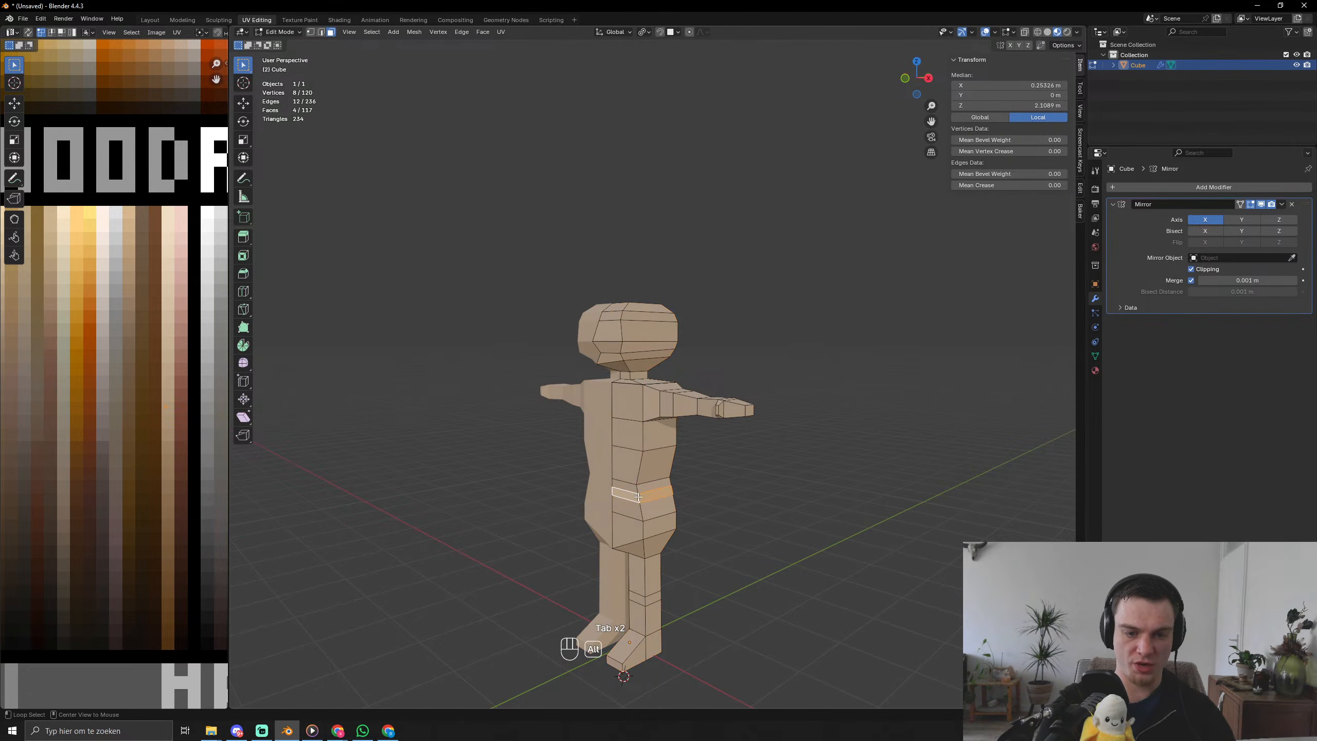
scroll(95, 389, "down", 4)
key("a")
key("g")
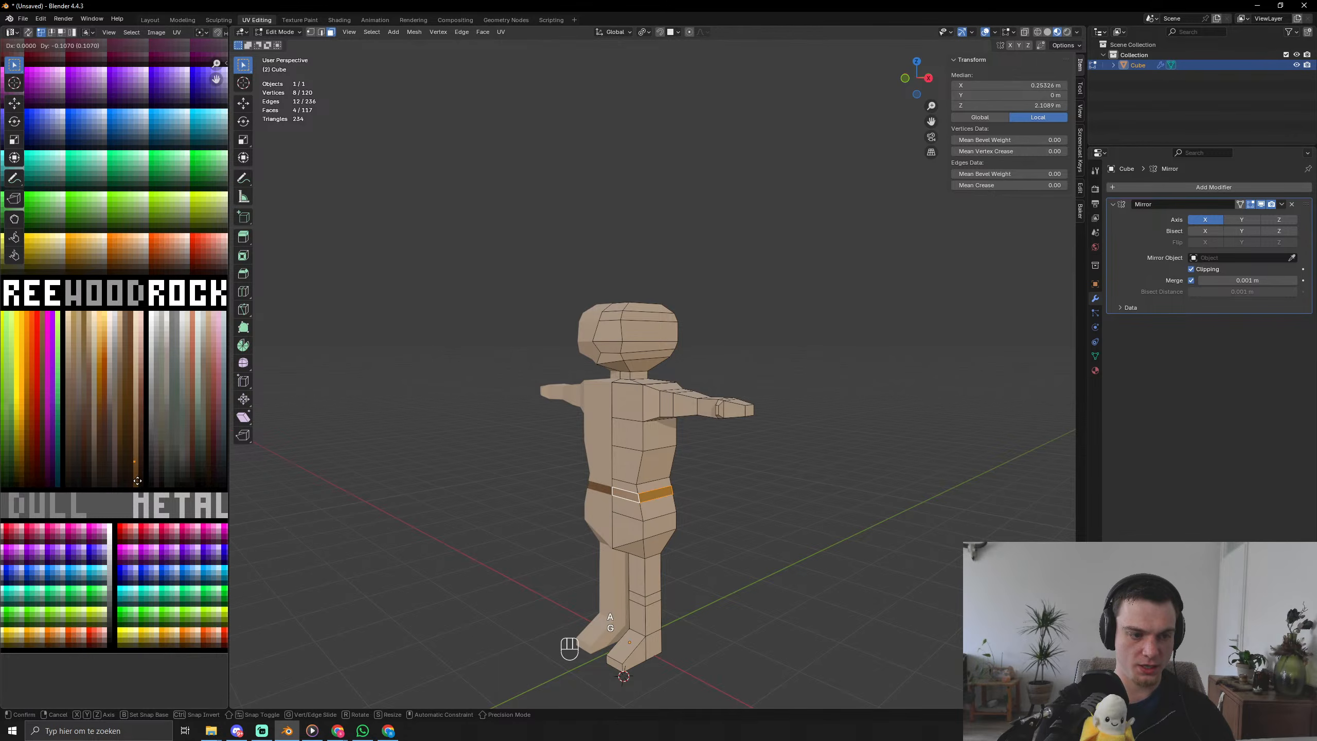
left_click(132, 484)
key("Tab")
Select the hip and leg face loops from below the belt to the ankle and move their UVs onto a dark purplish-brown in the WOOD palette.
middle_click_drag(712, 504, 552, 604)
key("Tab")
scroll(644, 416, "up", 4)
left_click(548, 612, "alt")
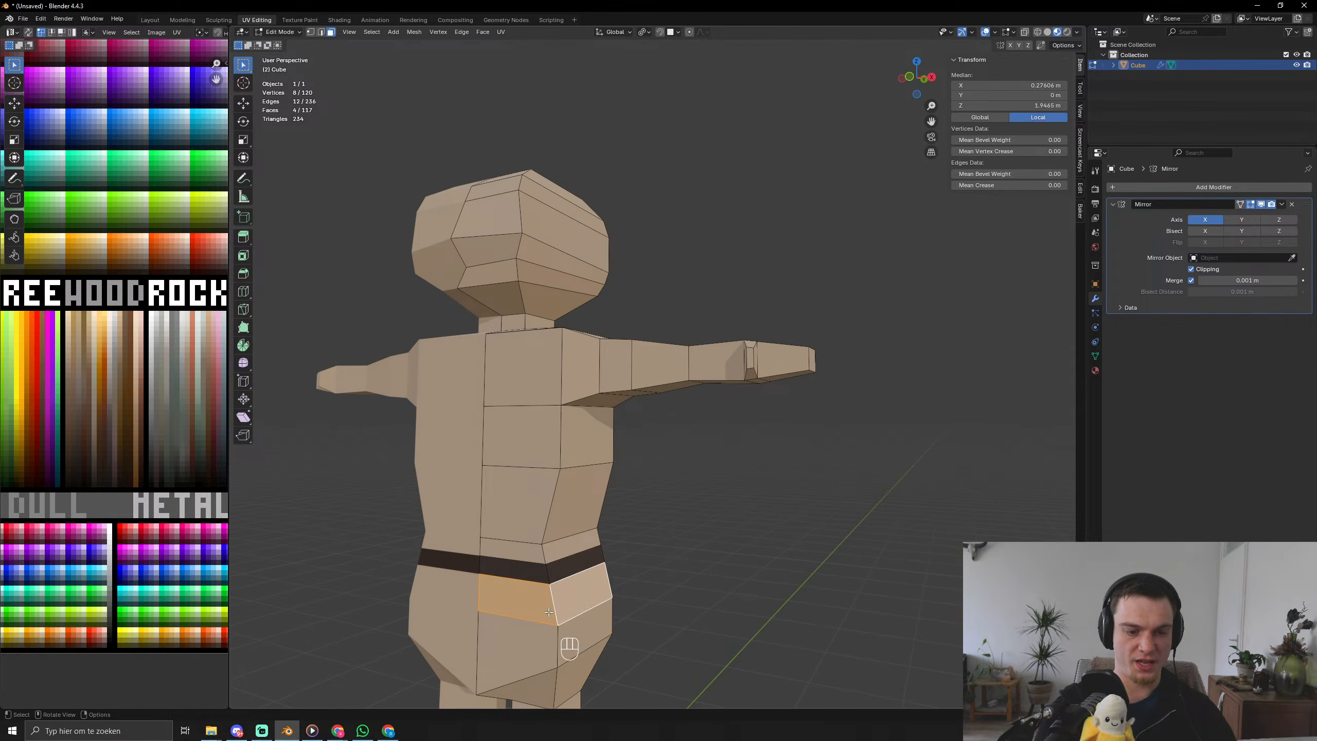
left_click(553, 645, "alt+shift")
left_click(556, 684, "alt+shift")
middle_click_drag(561, 685, 605, 481)
left_click(518, 474, "alt+shift")
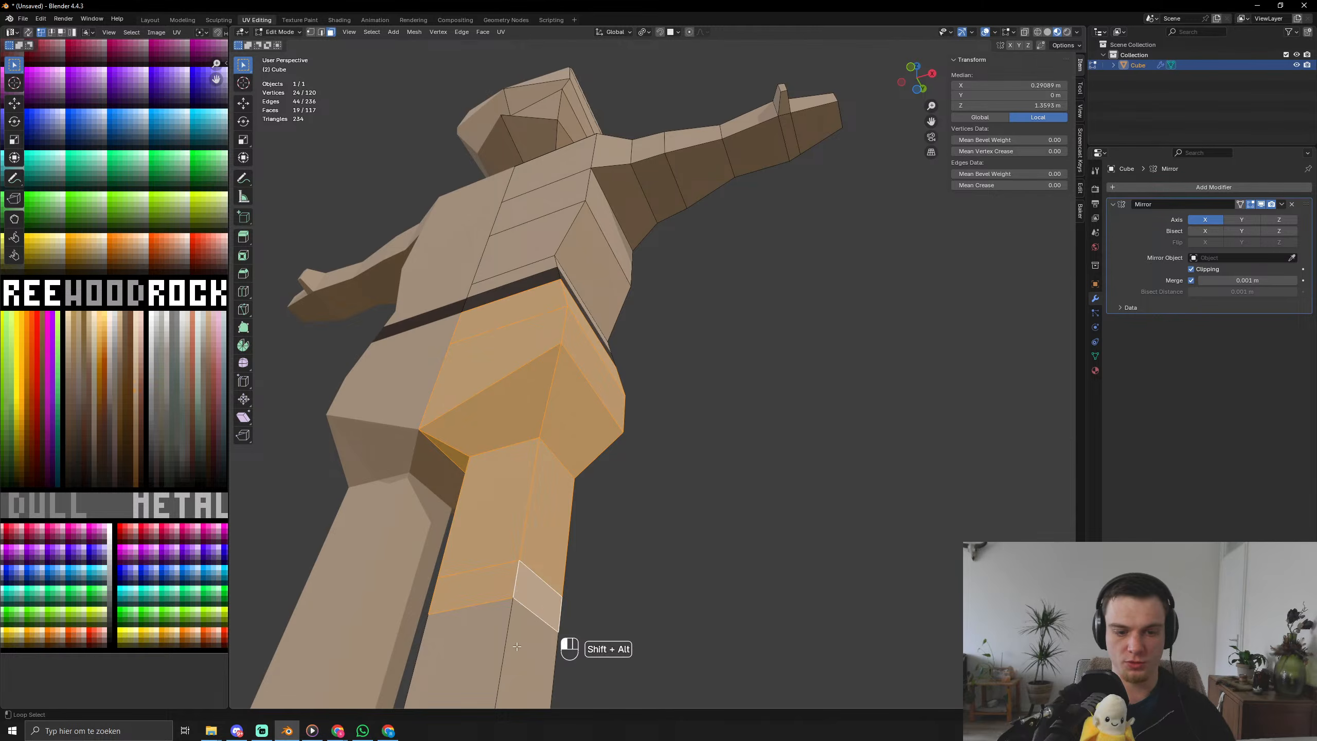
scroll(518, 519, "down", 5)
middle_click_drag(550, 519, 594, 543)
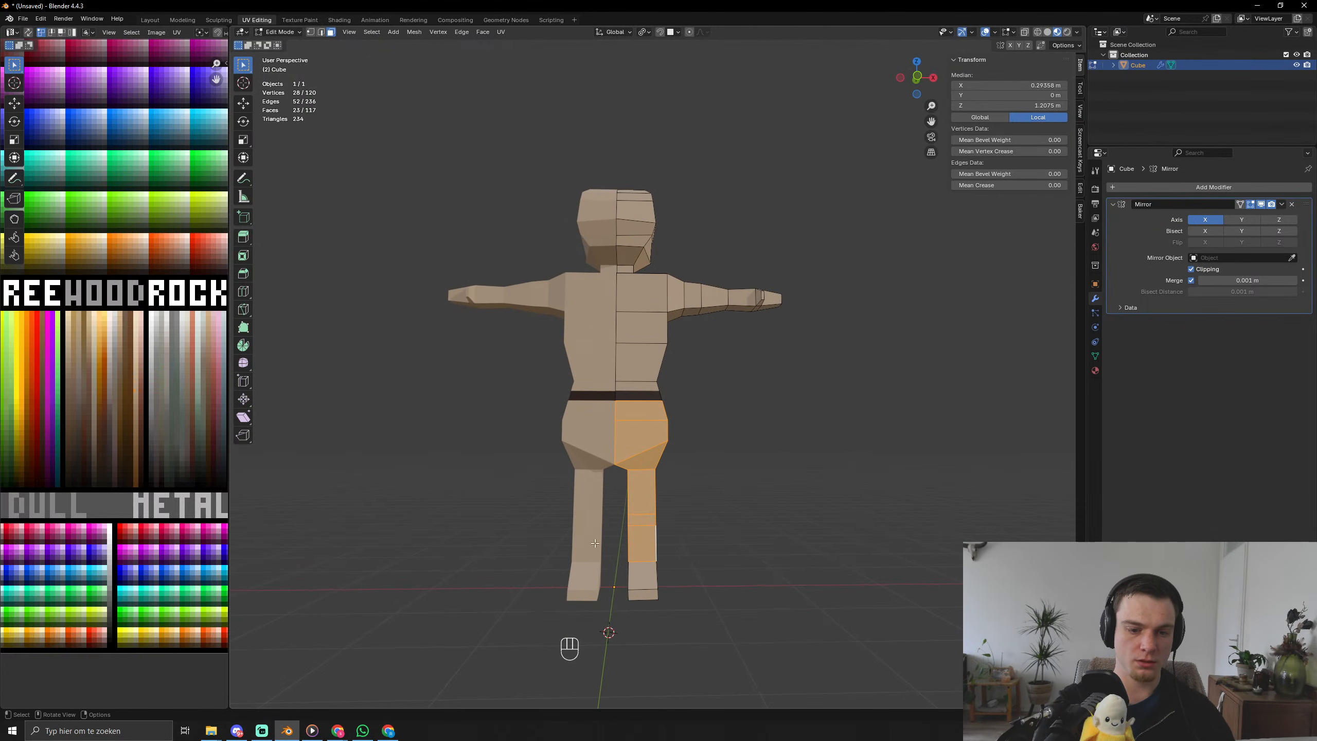
key("a")
key("g")
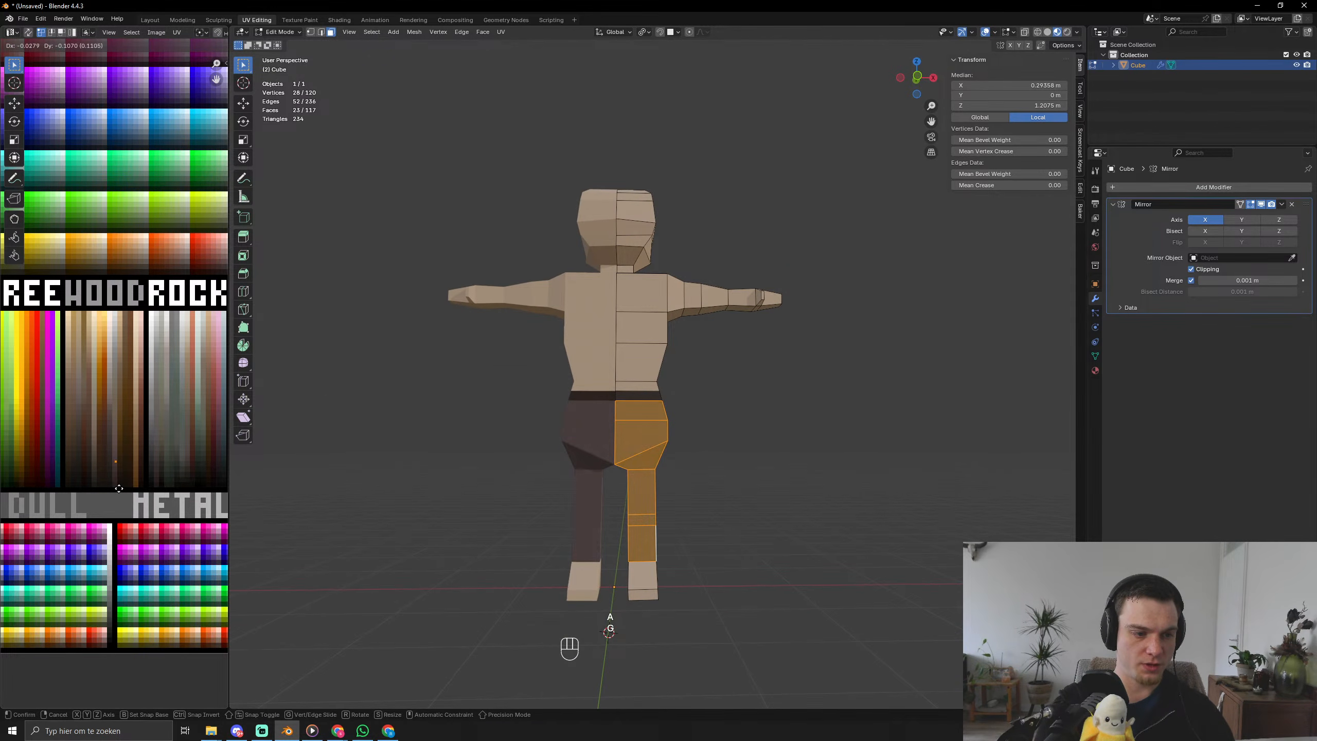
left_click(118, 489)
key("Tab")
Select the torso face loops above the belt together with the shoulder and arm loops up to the wrist.
middle_click_drag(808, 445, 712, 502)
key("Tab")
scroll(714, 415, "up", 3)
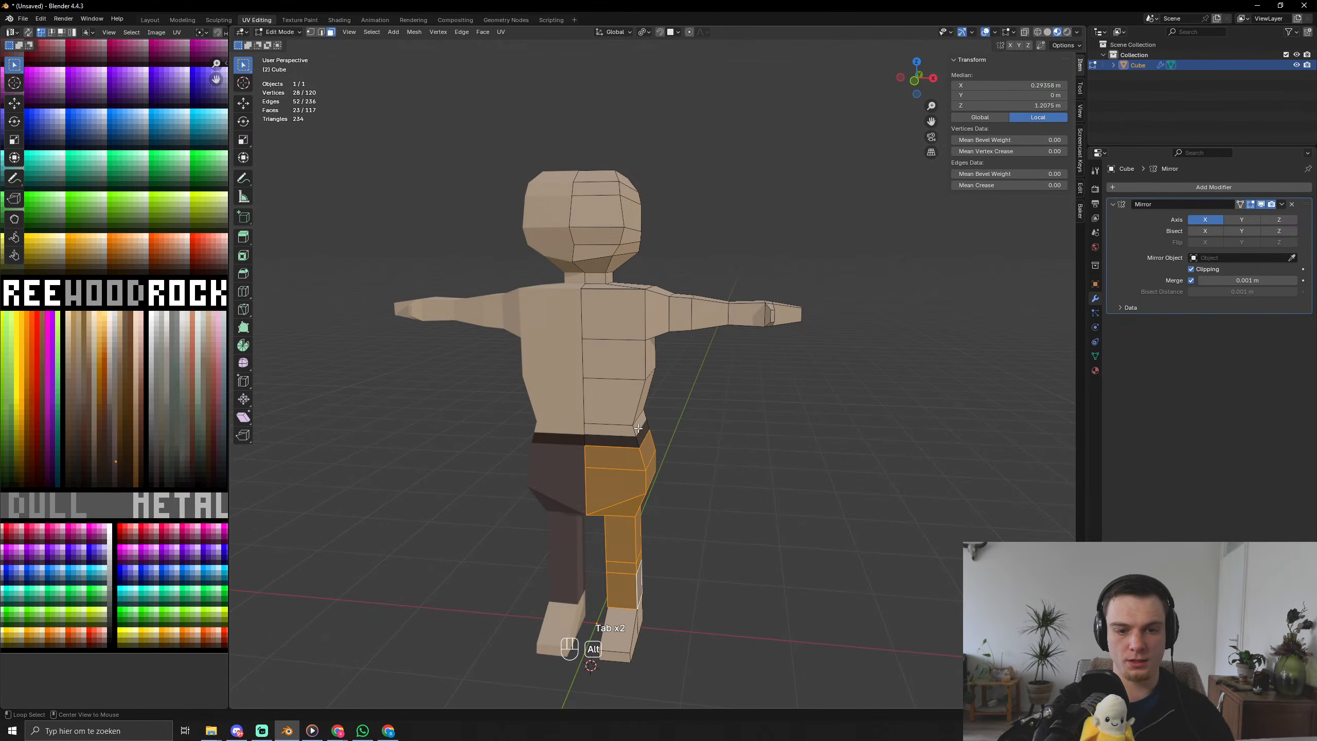
left_click(638, 415, "alt")
left_click(634, 427, "alt")
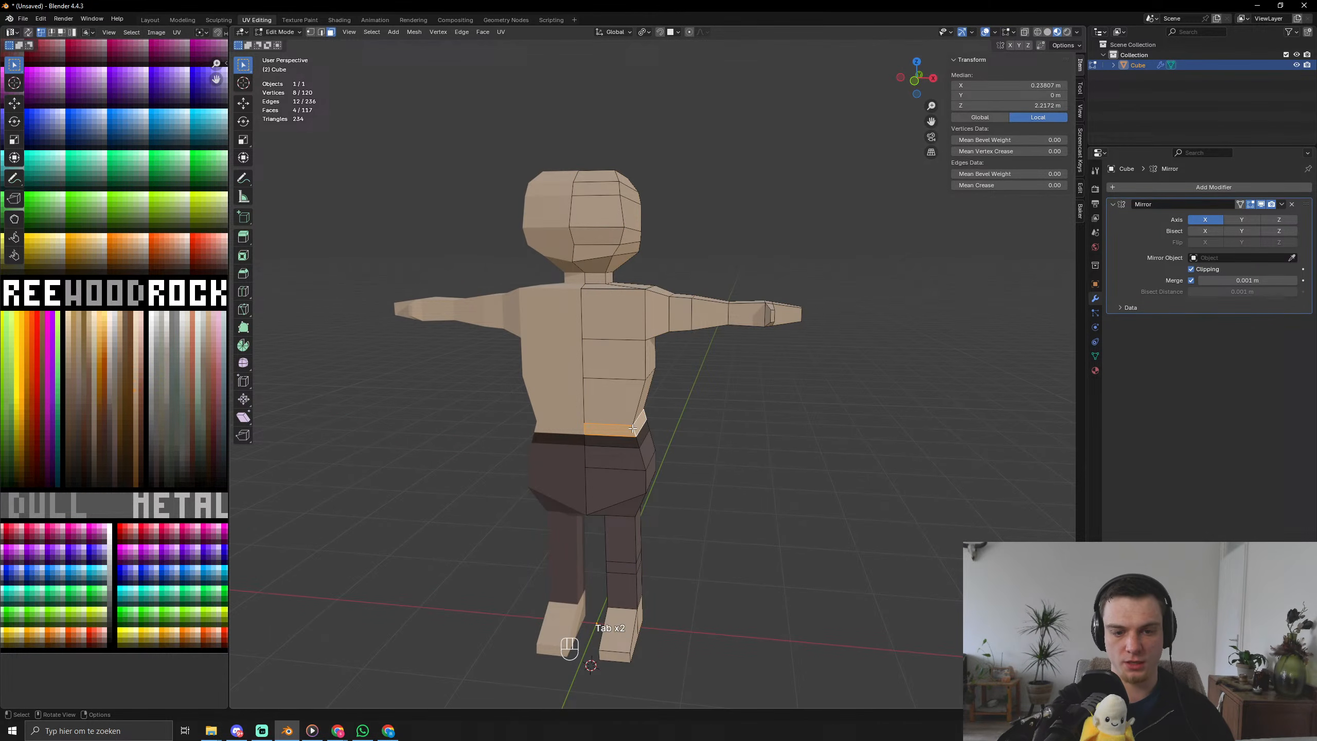
left_click(637, 396, "alt+shift")
left_click(647, 363, "alt+shift")
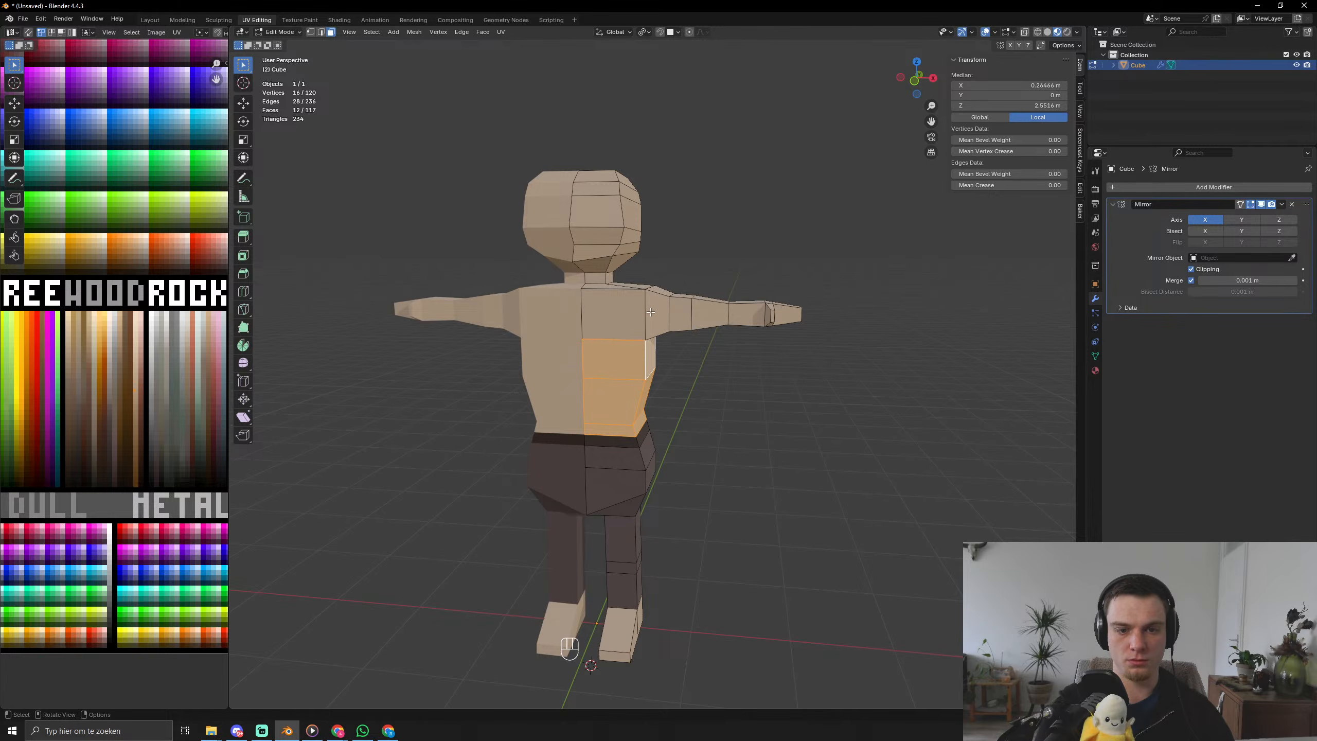
key("ctrl+KP_Add")
key("ctrl+z")
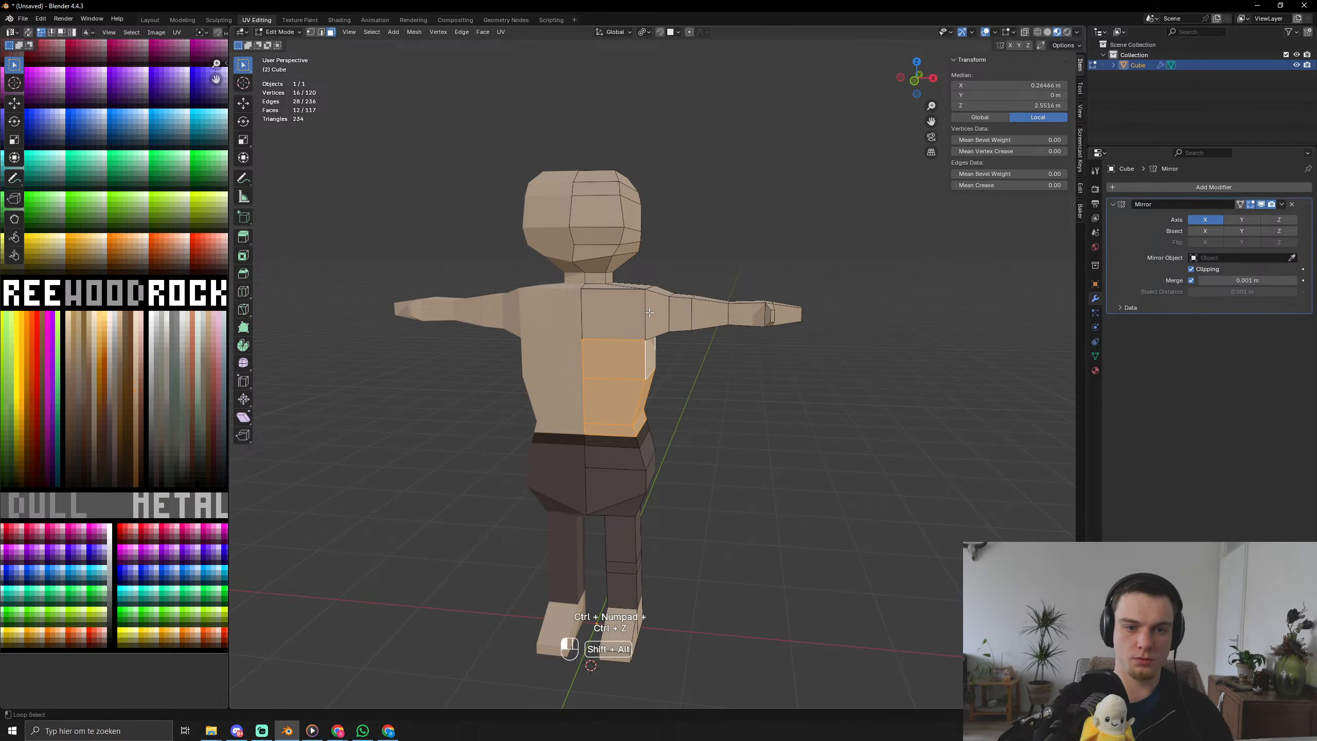
left_click(650, 312, "alt+shift")
key("ctrl+z")
left_click(665, 297, "alt+shift")
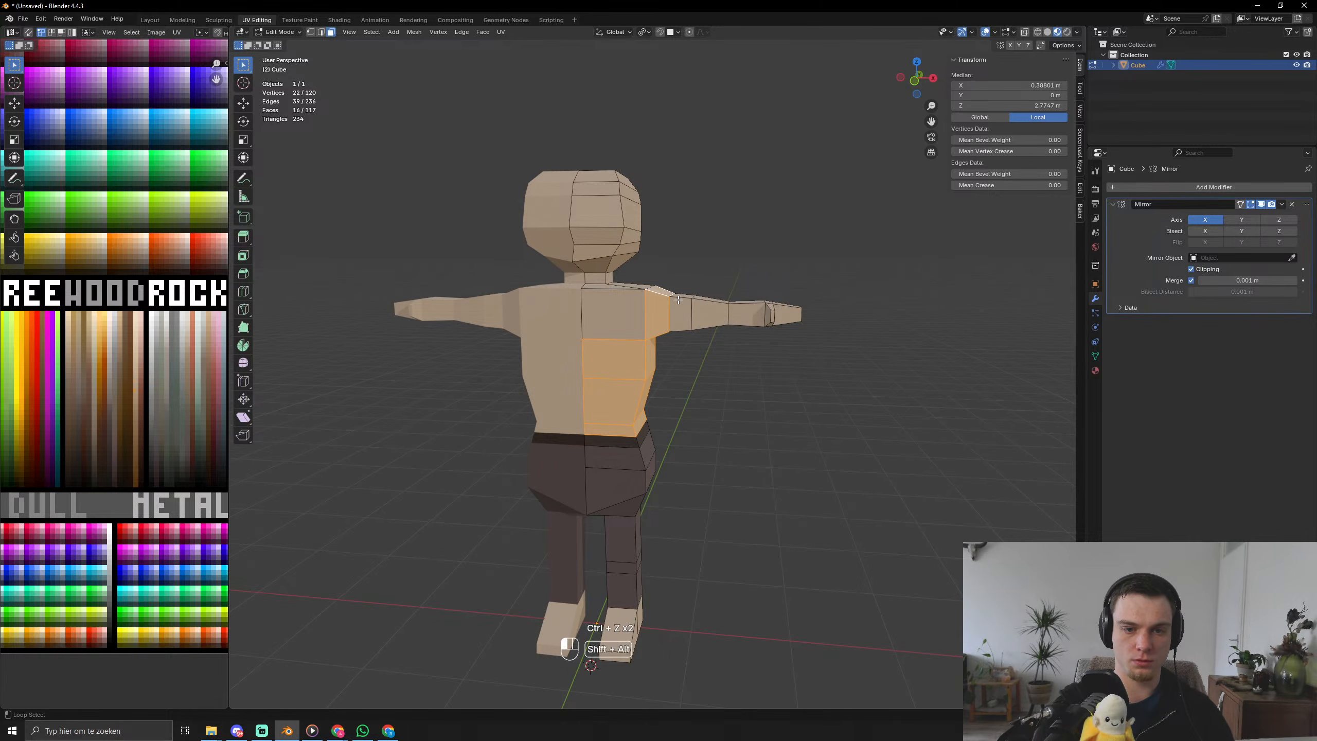
left_click(682, 298, "alt+shift")
left_click(715, 301, "alt+shift")
middle_click_drag(720, 303, 704, 381)
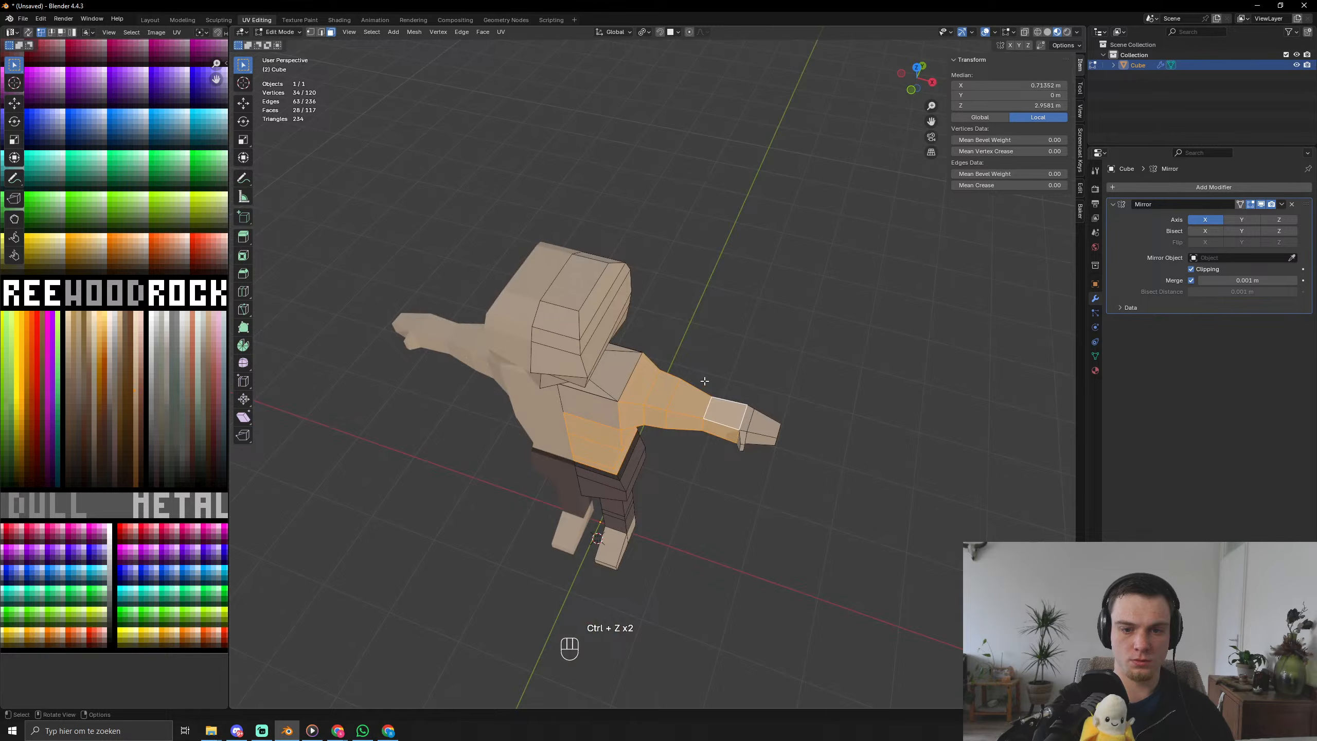
Add the remaining upper chest, shoulder and back faces to the selection and move the shirt's UVs onto a medium brown in the WOOD palette.
left_click(595, 398, "shift")
left_click(600, 387, "alt+shift")
middle_click_drag(600, 388, 402, 335)
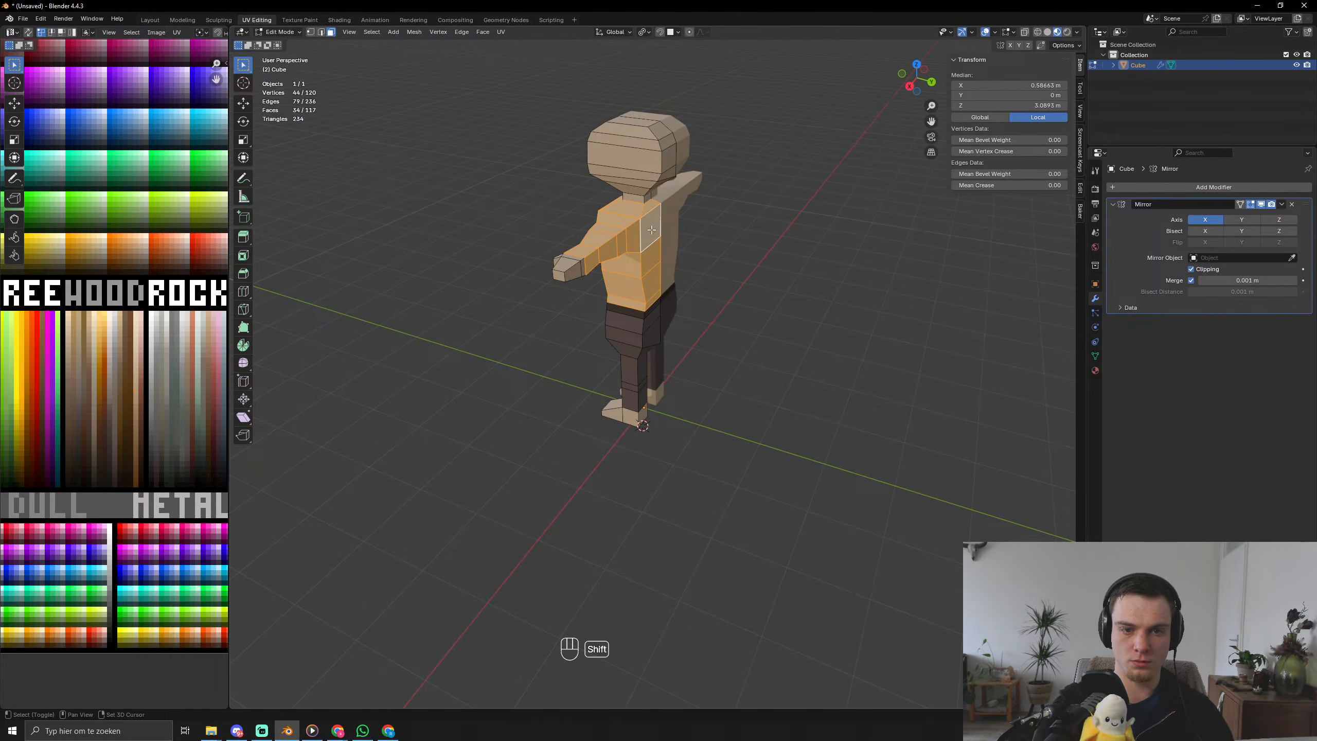
middle_click_drag(652, 230, 268, 398)
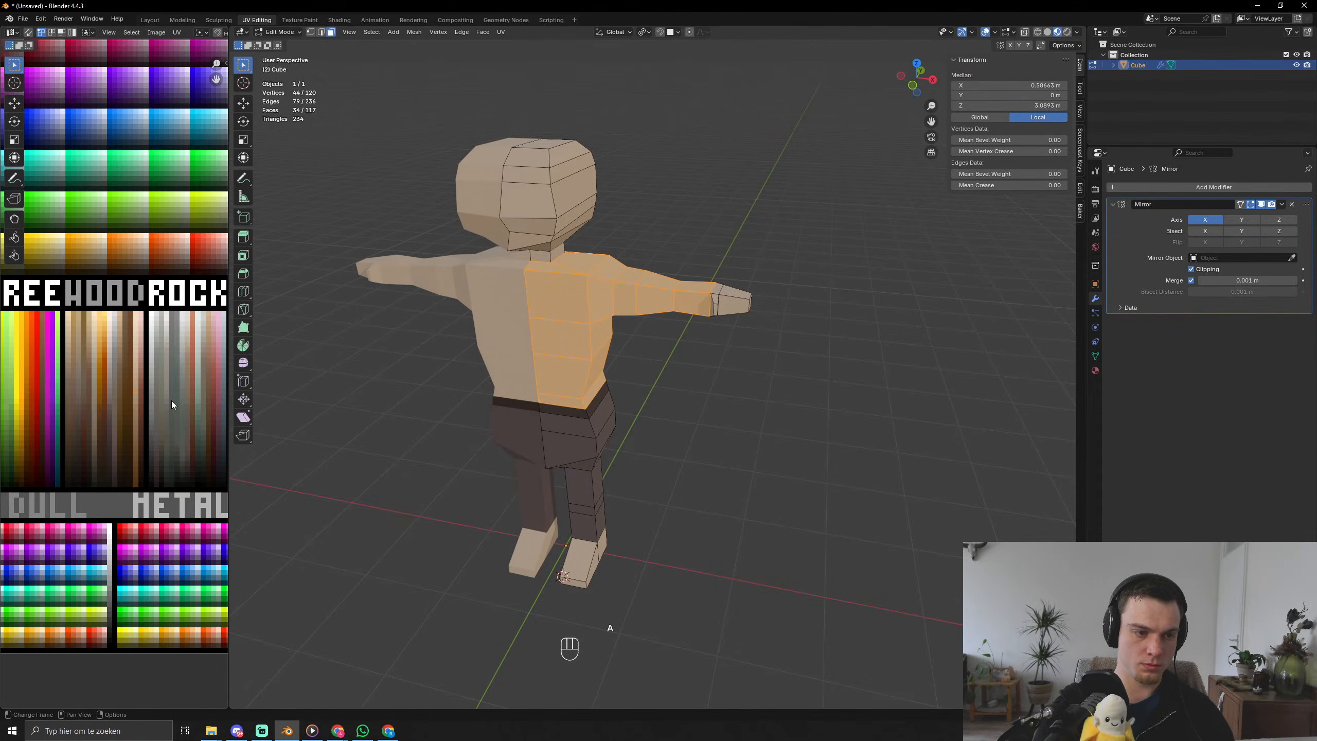
key("g")
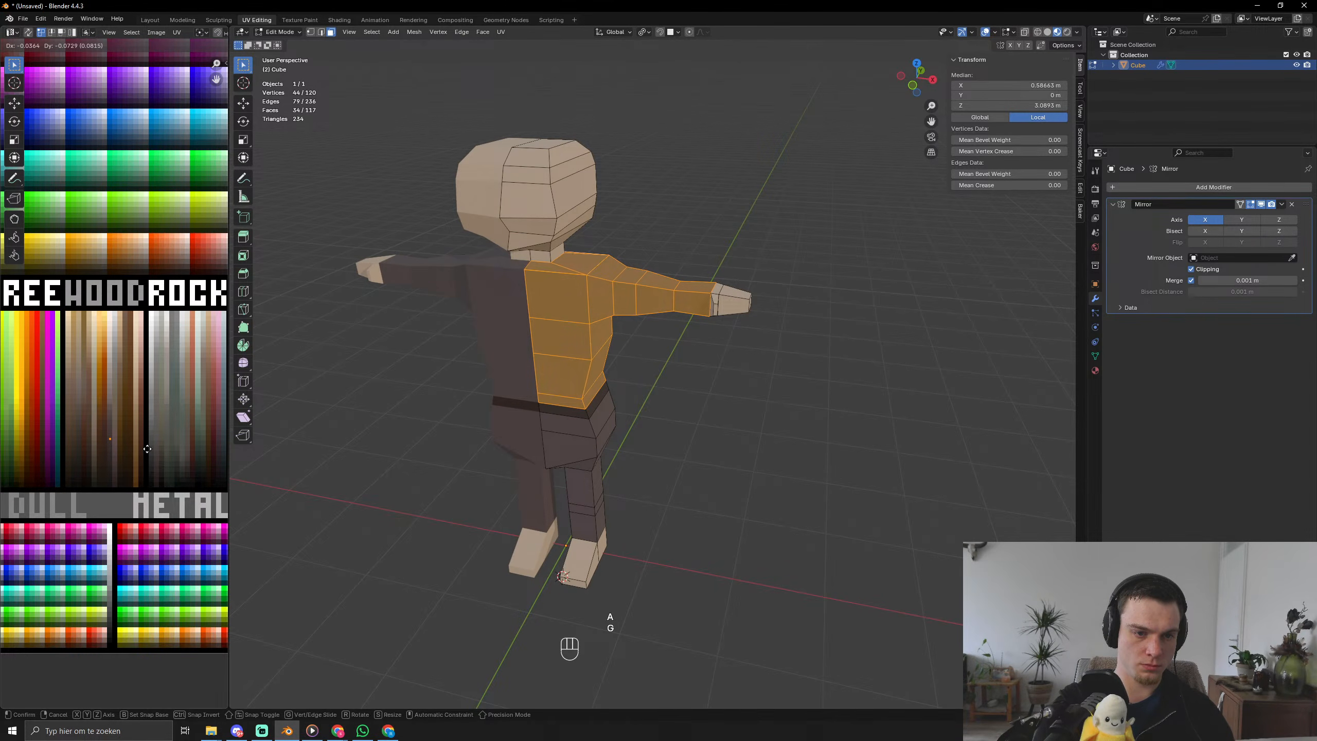
left_click(105, 440)
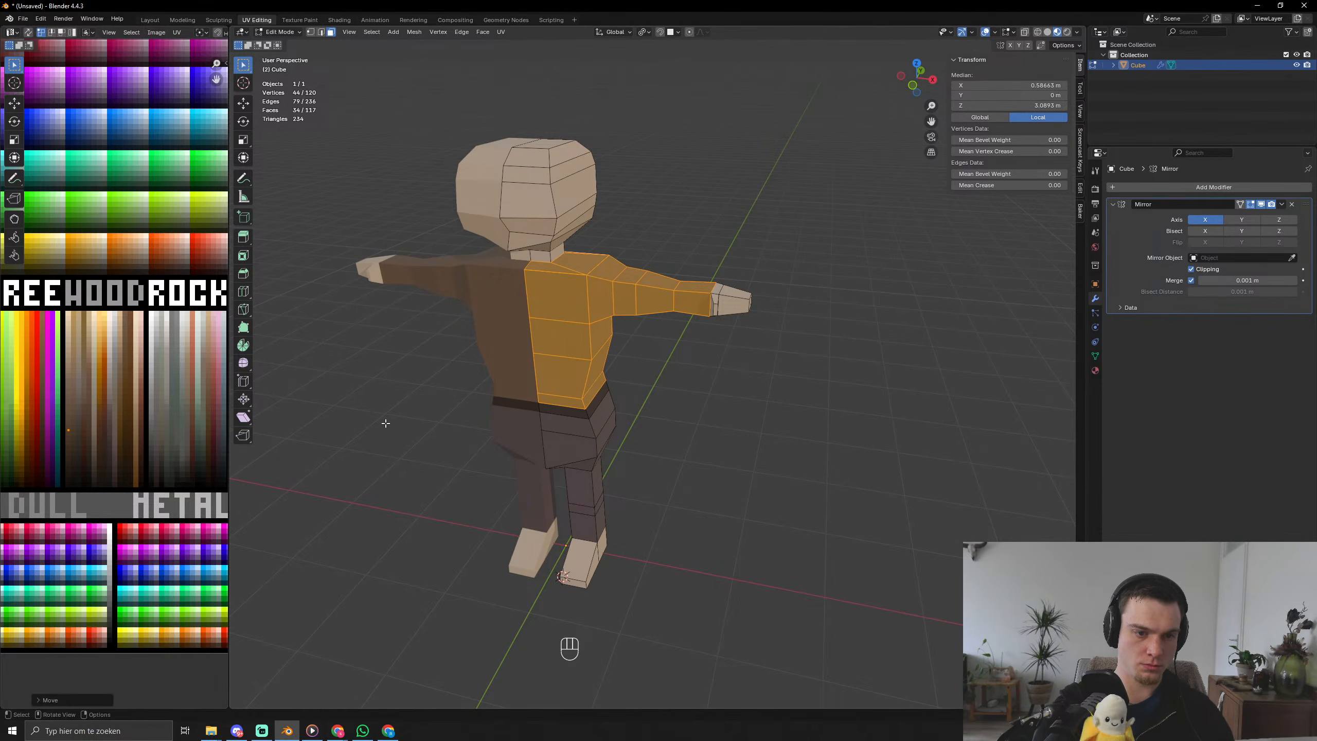
key("Tab")
Move the side edge at the lower hip about 0.13 m inward along X to narrow the upper thigh.
scroll(469, 428, "down", 4)
middle_click_drag(472, 429, 513, 407)
scroll(602, 474, "up", 5)
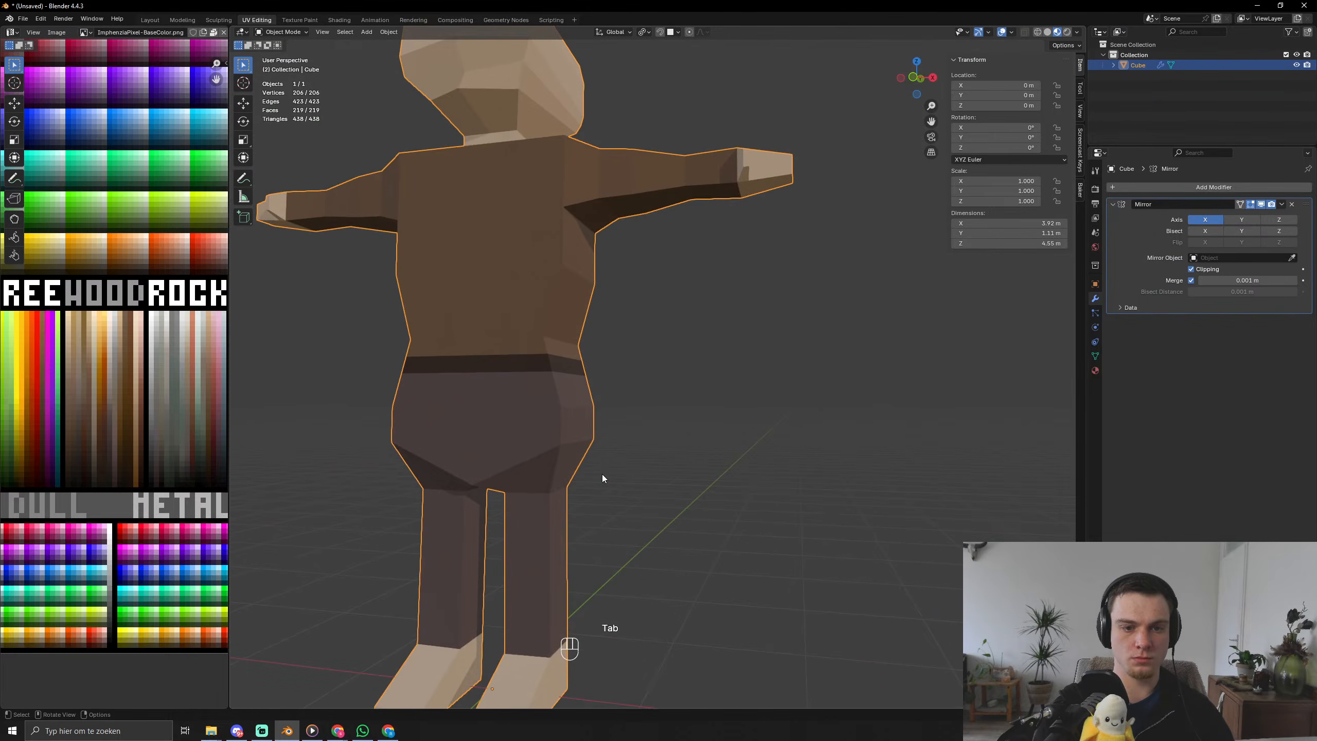
key("Tab")
middle_click_drag(552, 452, 500, 435)
left_click(552, 439)
key("2")
left_click(555, 436)
key("g")
key("x")
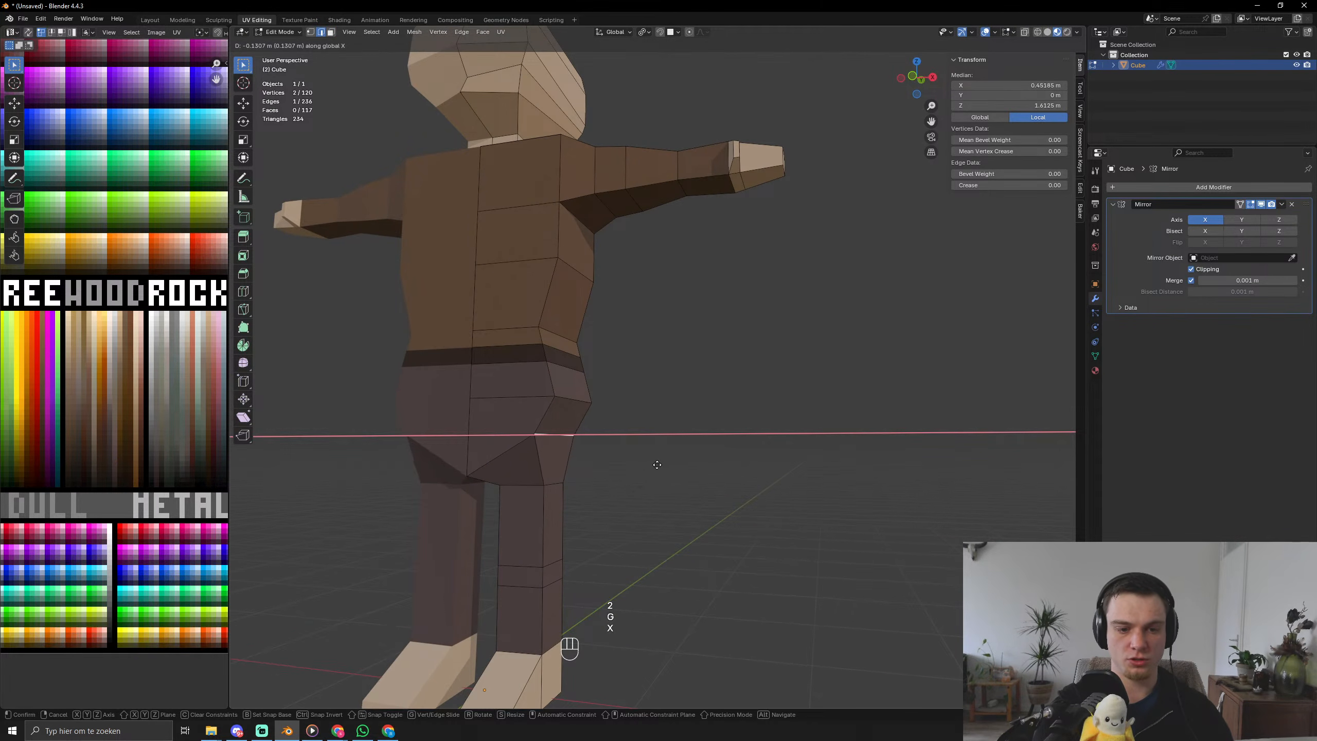
left_click(657, 465)
scroll(653, 465, "down", 5)
key("Tab")
middle_click_drag(649, 466, 617, 476)
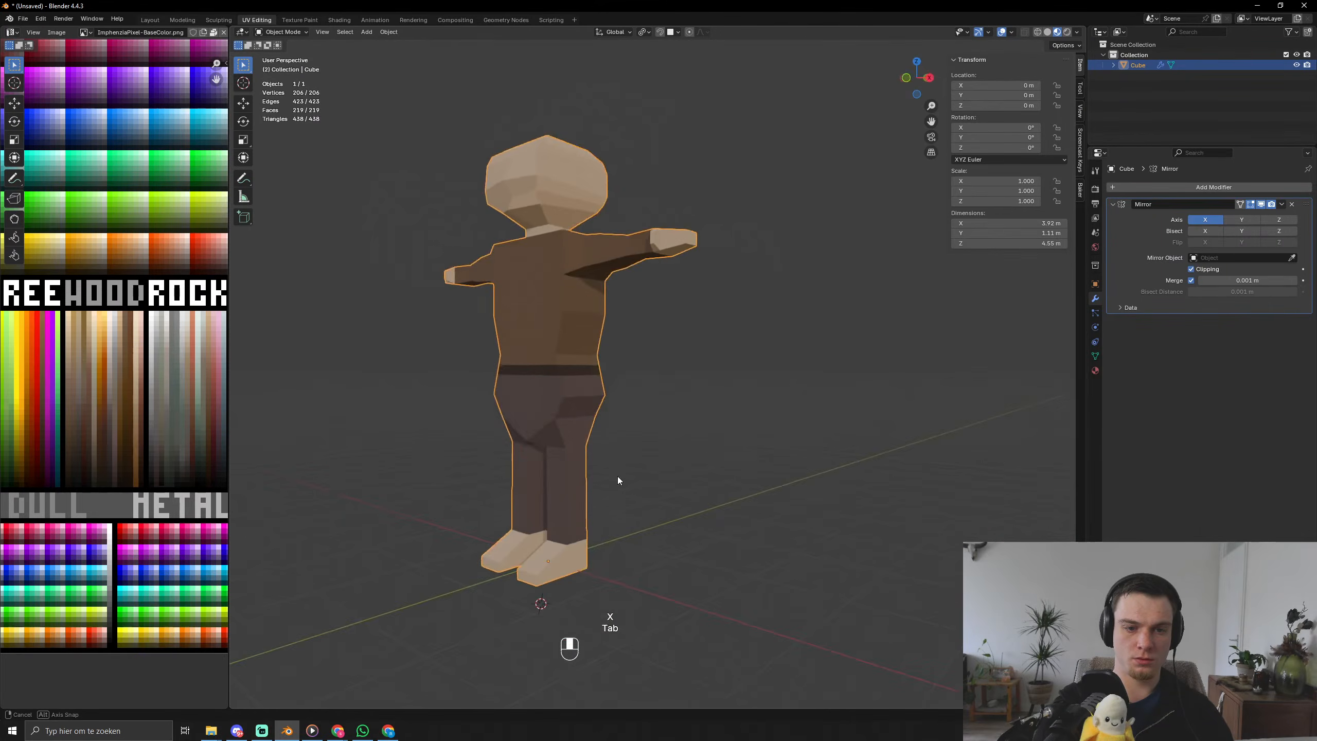
Fine-tune the same lower hip side edge with another small move along X.
key("Tab")
middle_click_drag(580, 393, 748, 460)
key("g")
key("x")
left_click(772, 439)
key("Tab")
Raise the front centre vertex of the crotch along Z.
scroll(680, 444, "down", 4)
scroll(746, 461, "up", 6)
key("Tab")
key("1")
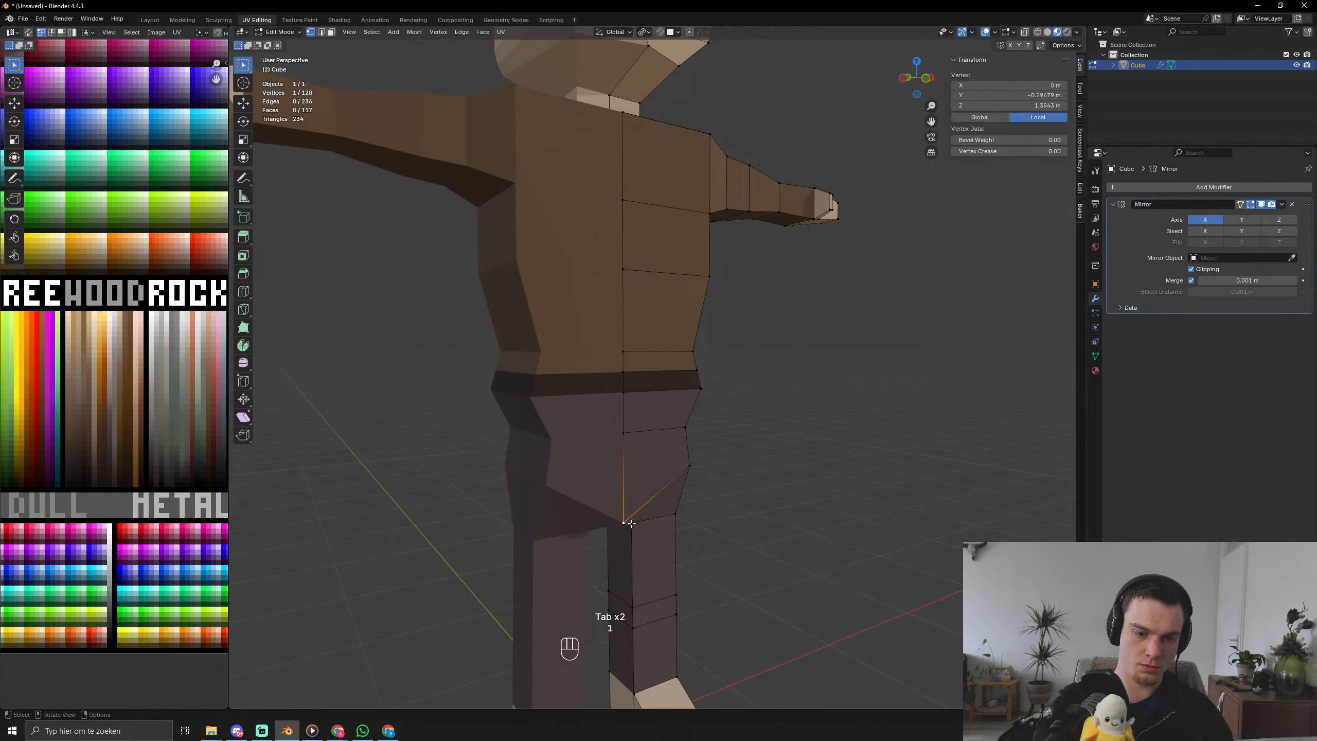
key("g")
key("z")
left_click(763, 517)
scroll(761, 523, "down", 5)
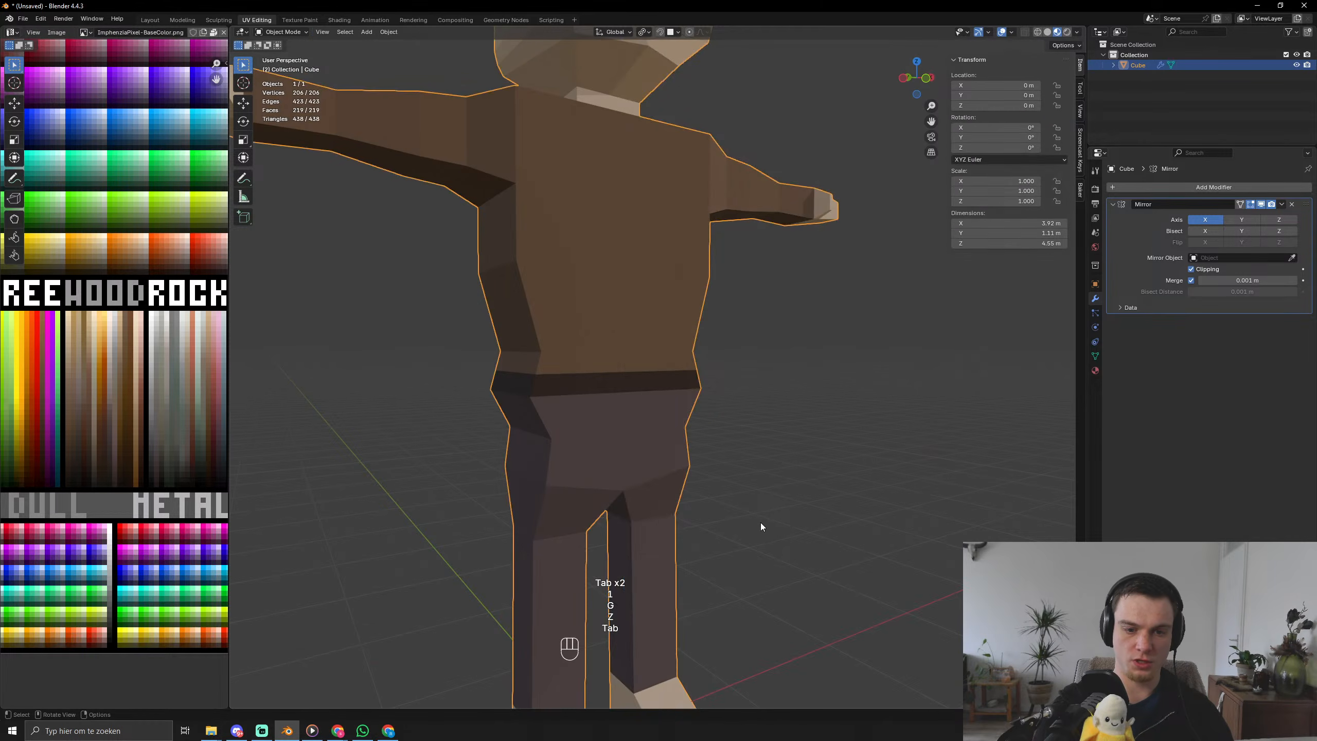
key("Tab")
Raise the rear centre vertex of the crotch about 0.14 m along Z.
middle_click_drag(701, 507, 505, 465)
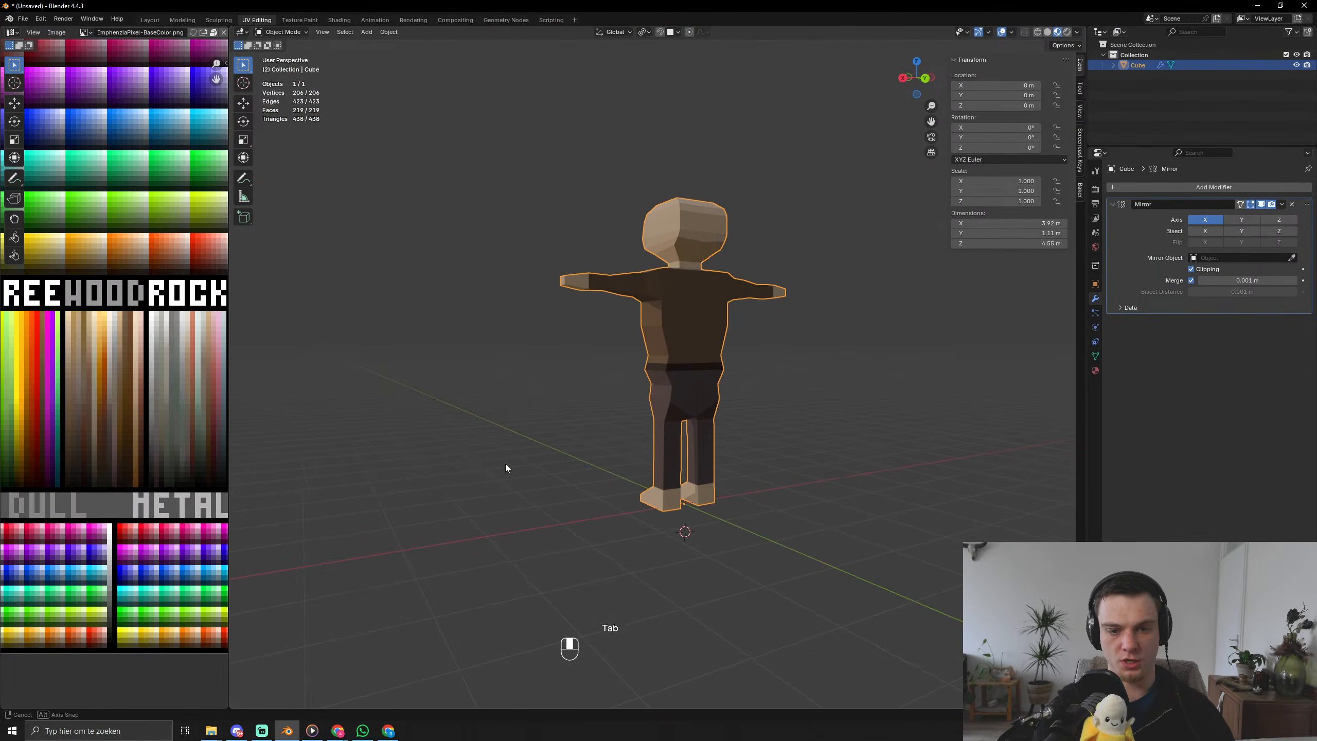
scroll(648, 470, "up", 5)
key("Tab")
key("g")
key("z")
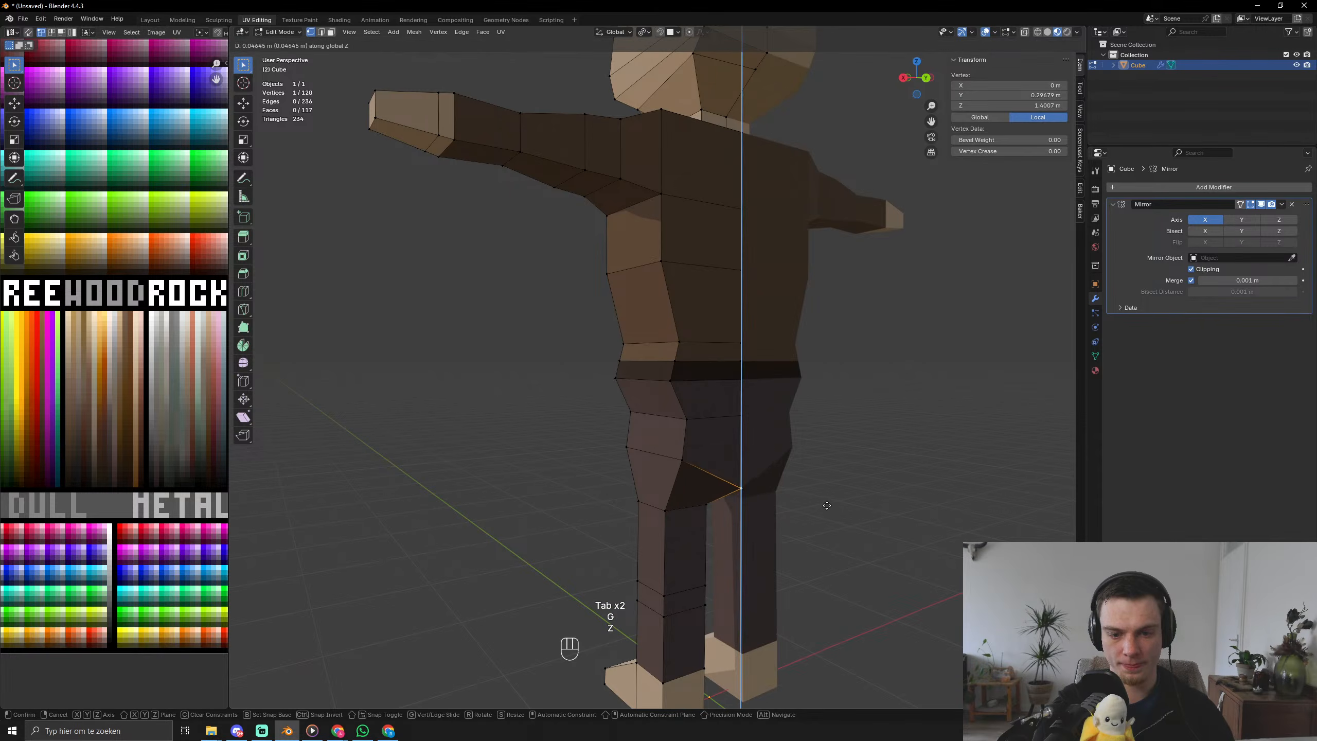
left_click(811, 488)
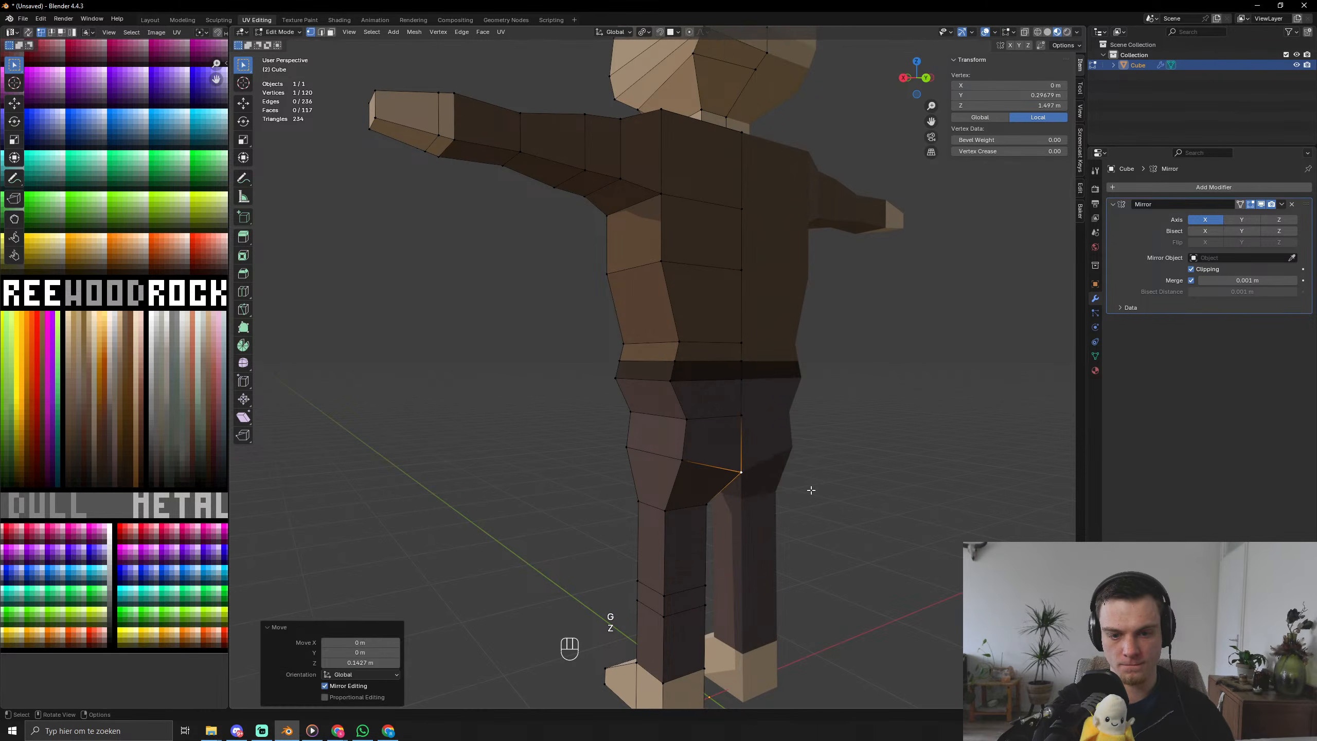
middle_click_drag(810, 489, 846, 486)
key("Tab")
Select the rear hip face and move it backward about 0.1 m to shape the buttocks.
key("Tab")
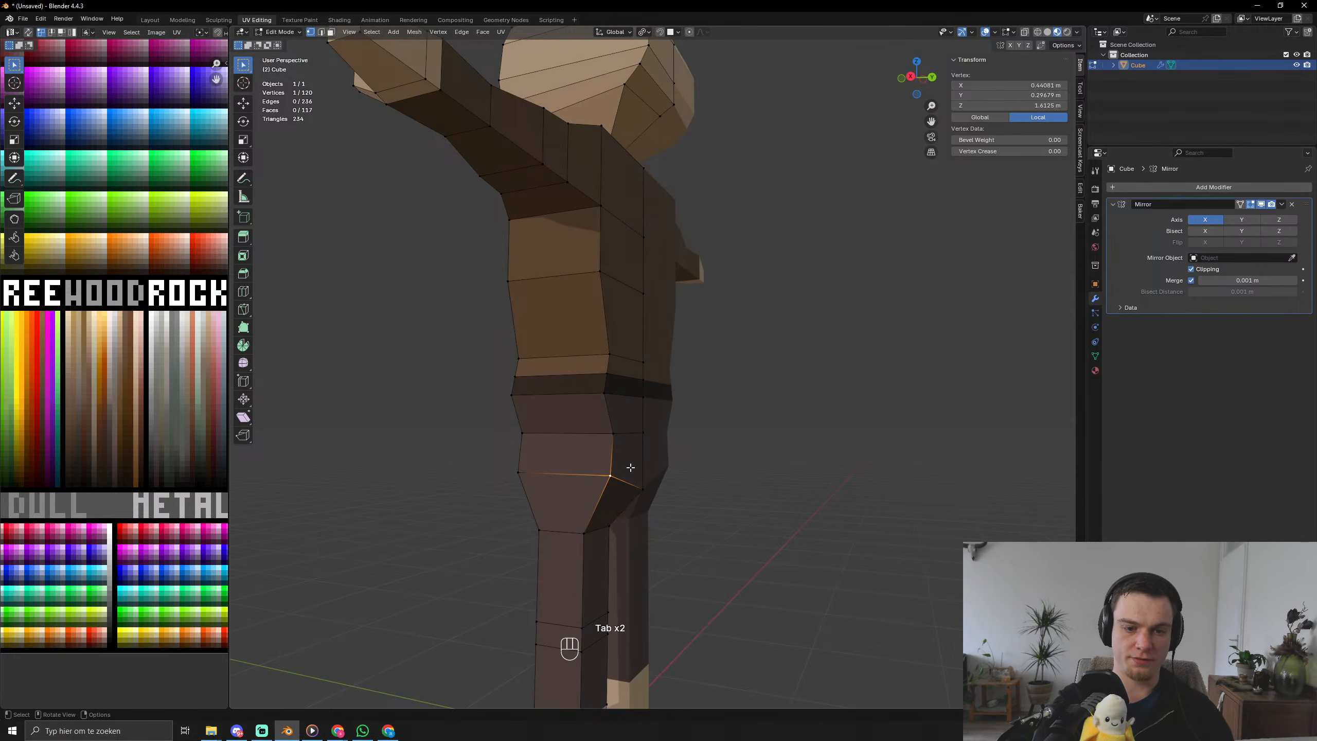
key("3")
left_click(637, 461)
key("g")
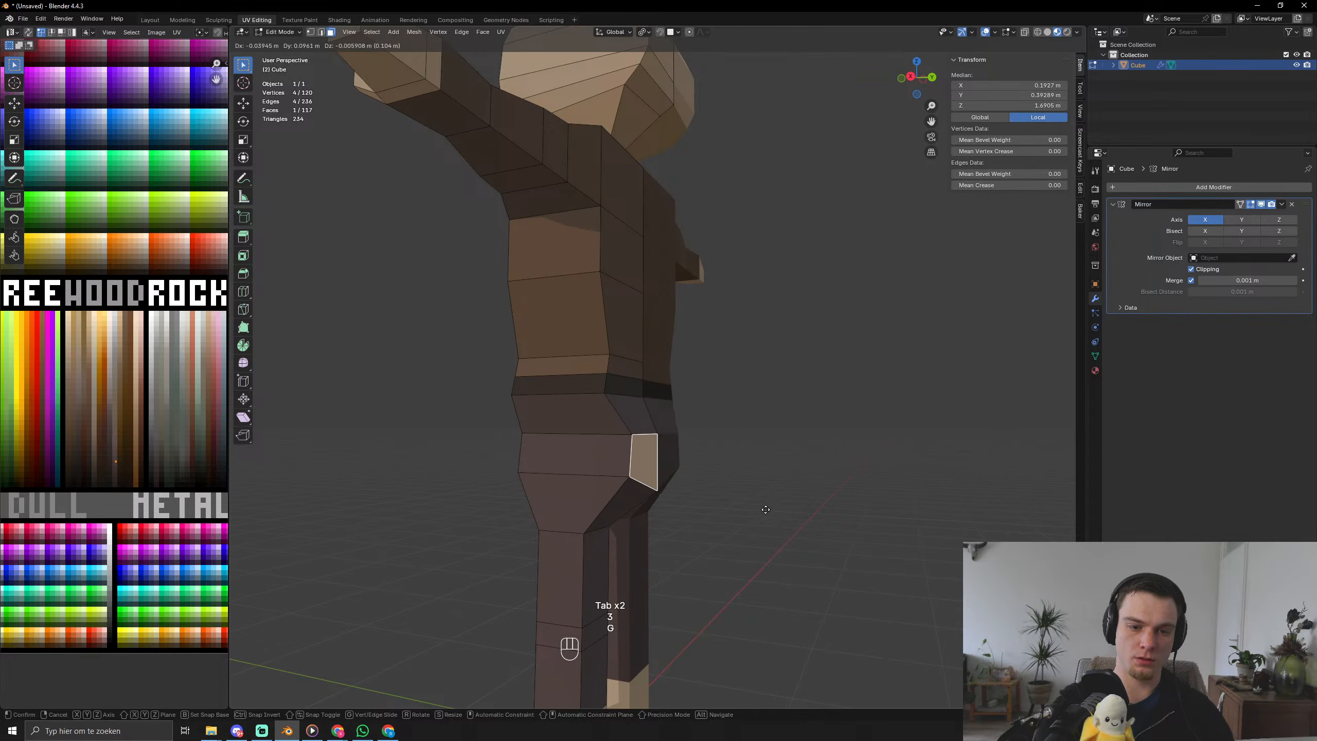
left_click(765, 509)
key("Tab")
mouse_move(765, 508)
middle_mouse_down()
mouse_move(658, 496)
mouse_move(700, 524)
mouse_move(767, 522)
middle_mouse_up()
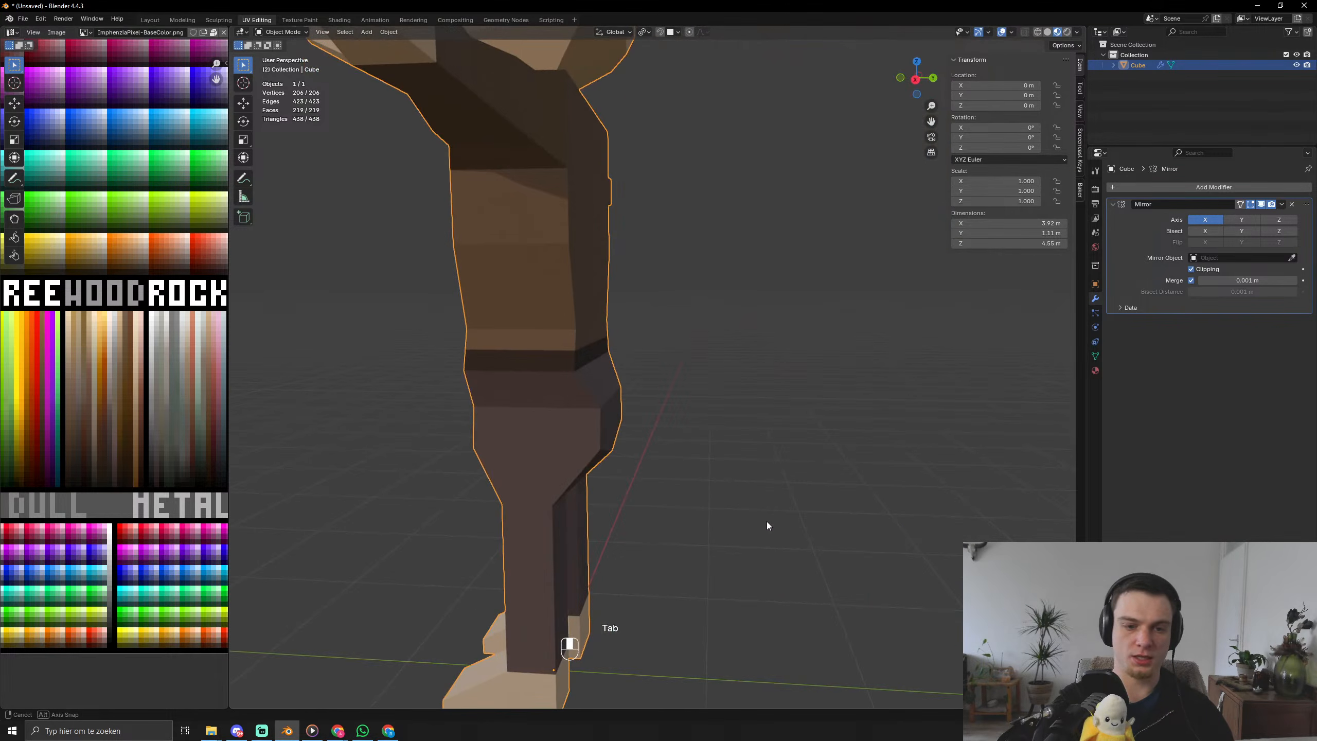
Scale the rear hip face up by a factor of about 1.13.
key("Tab")
key("s")
left_click(797, 517)
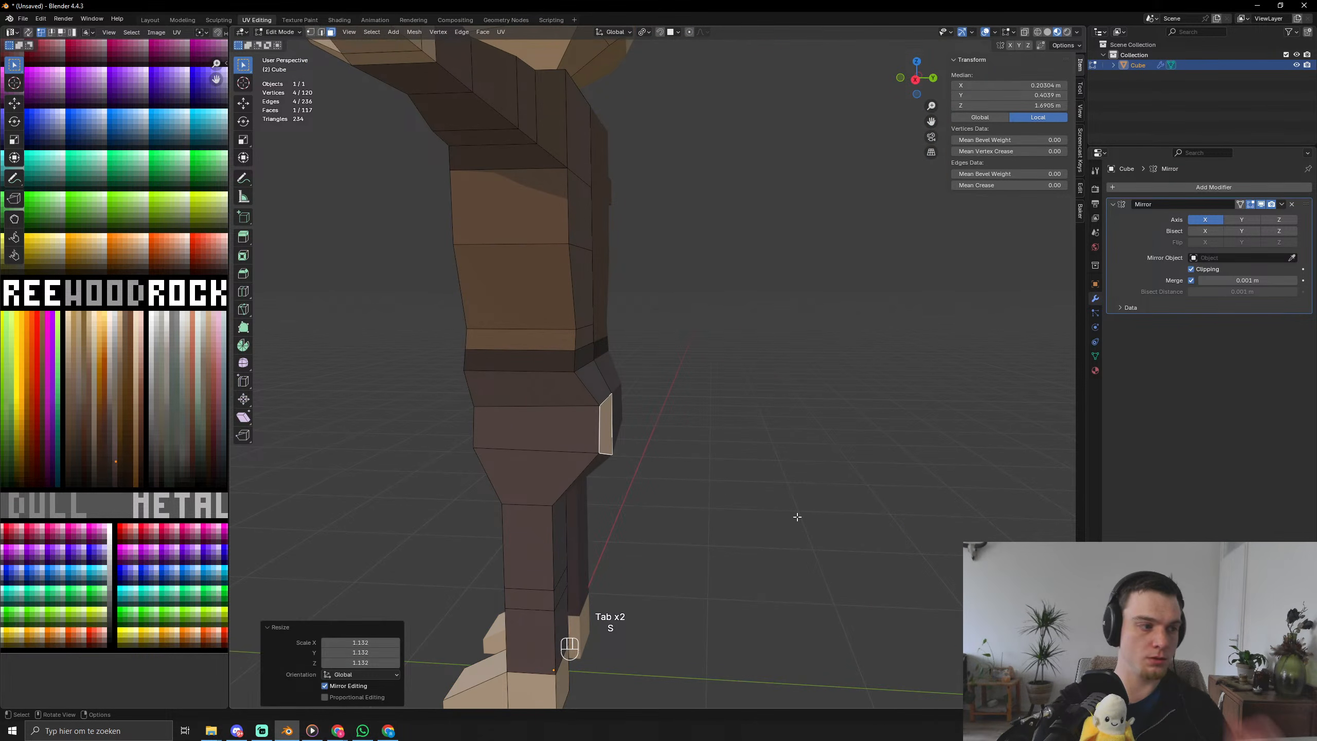
middle_click_drag(790, 515, 683, 459)
middle_click_drag(858, 498, 771, 493)
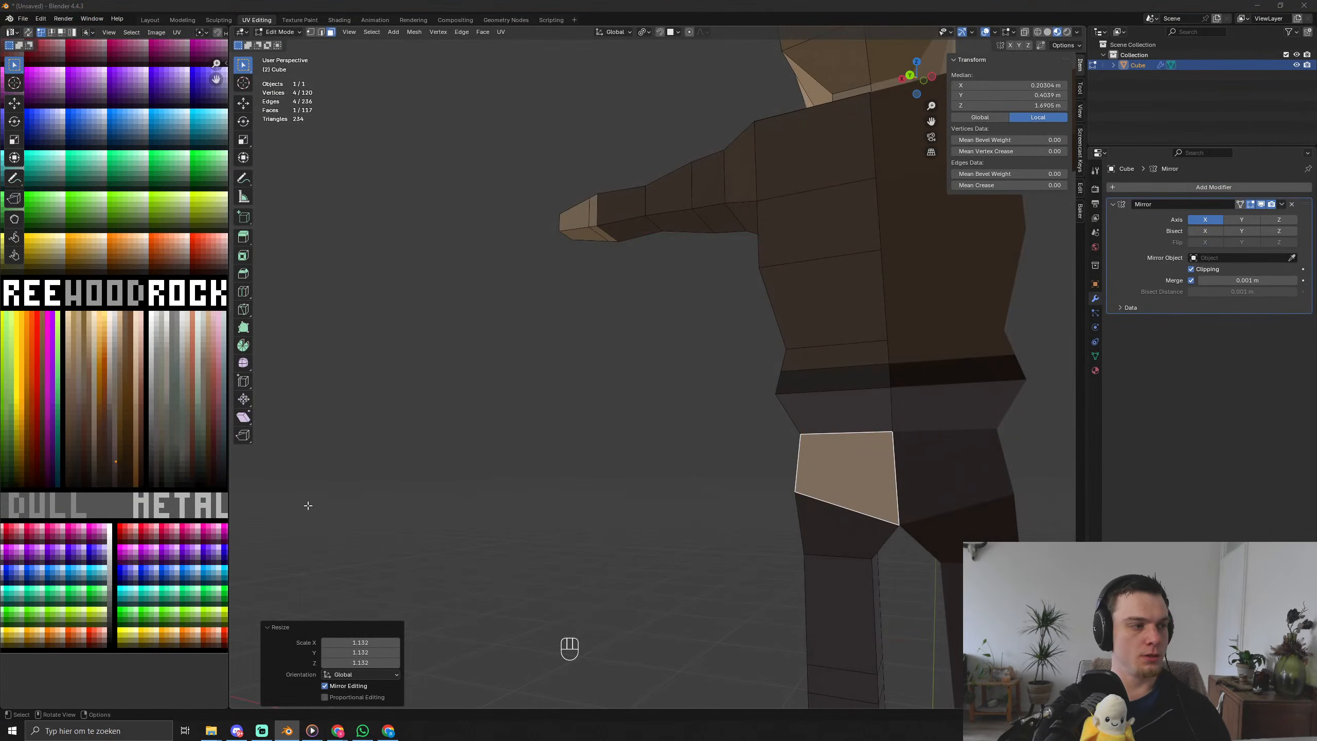
Try a freehand forward move of the face loop at the knee, and undo it.
middle_click_drag(702, 391, 726, 543)
left_click(805, 497)
scroll(659, 485, "up", 3)
left_click(594, 512, "alt")
key("g")
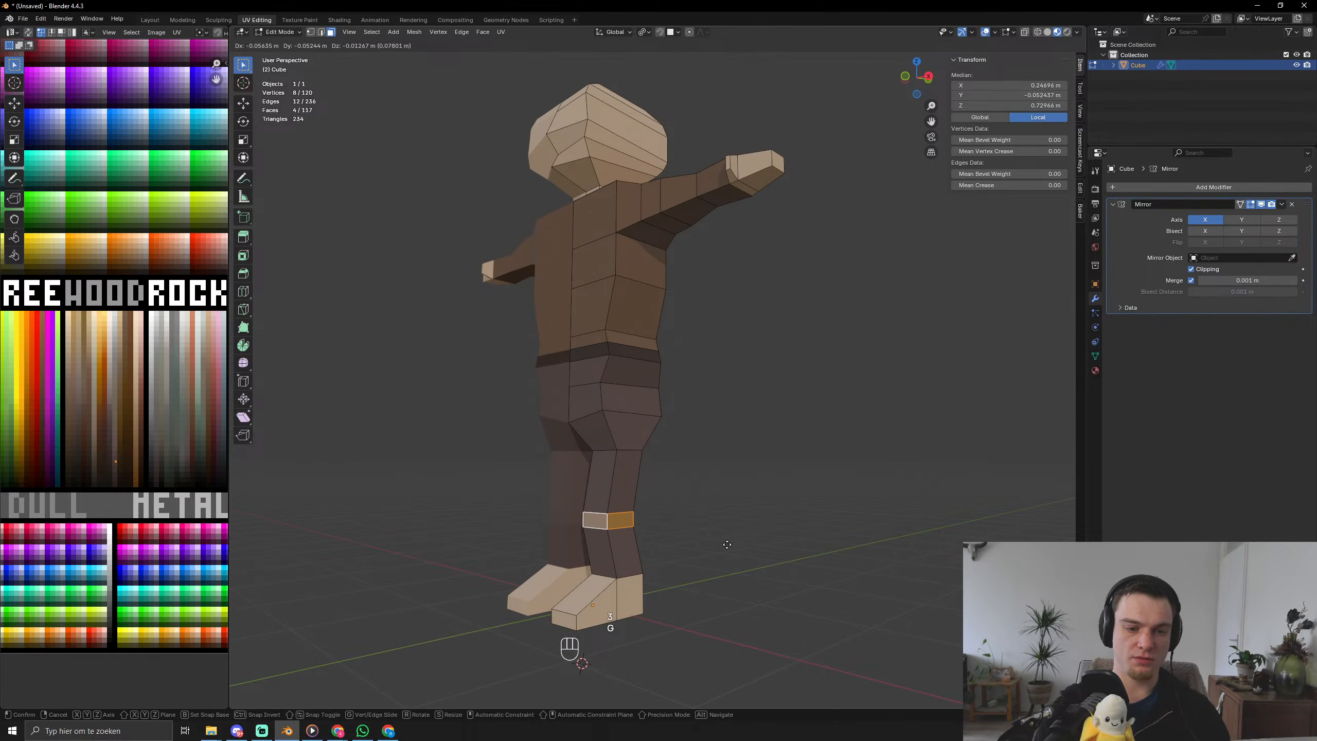
left_click(727, 544)
key("Tab")
middle_click_drag(723, 561, 822, 541)
key("ctrl+z")
key("ctrl+z")
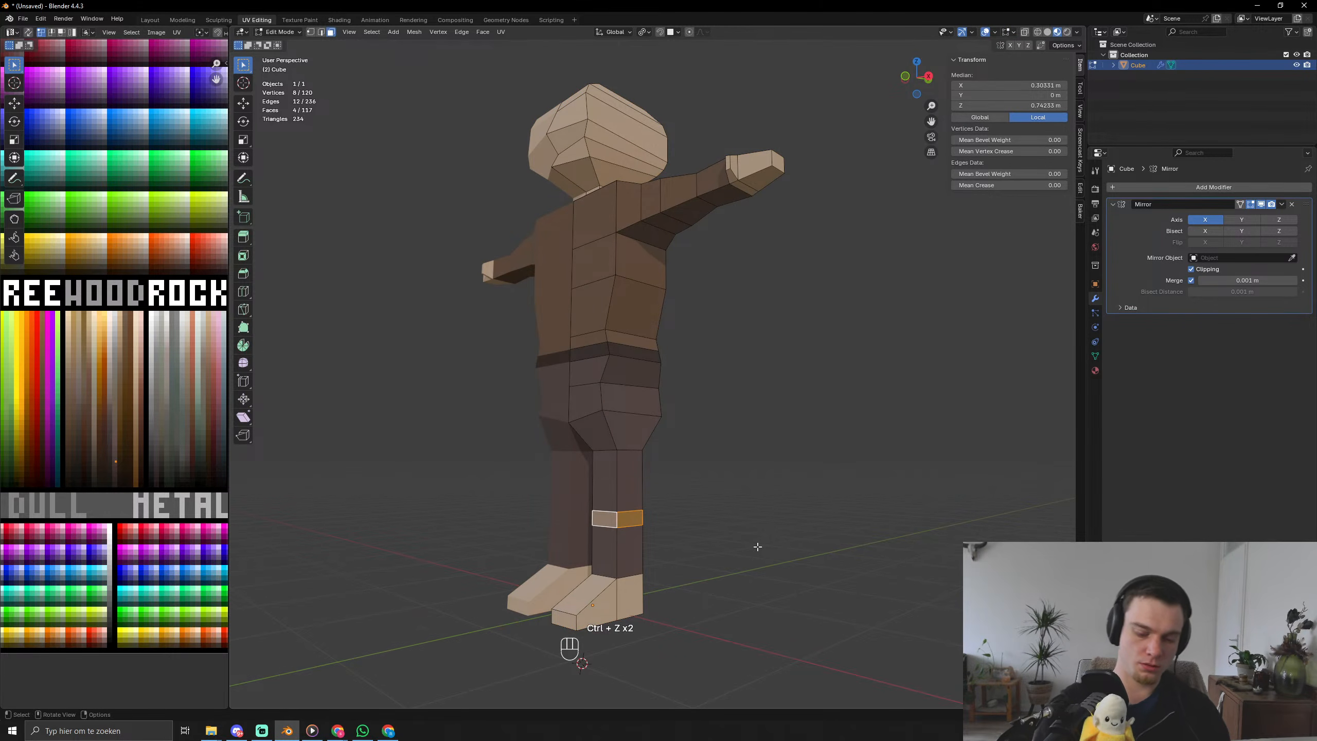
key("KP_3")
key("g")
key("x")
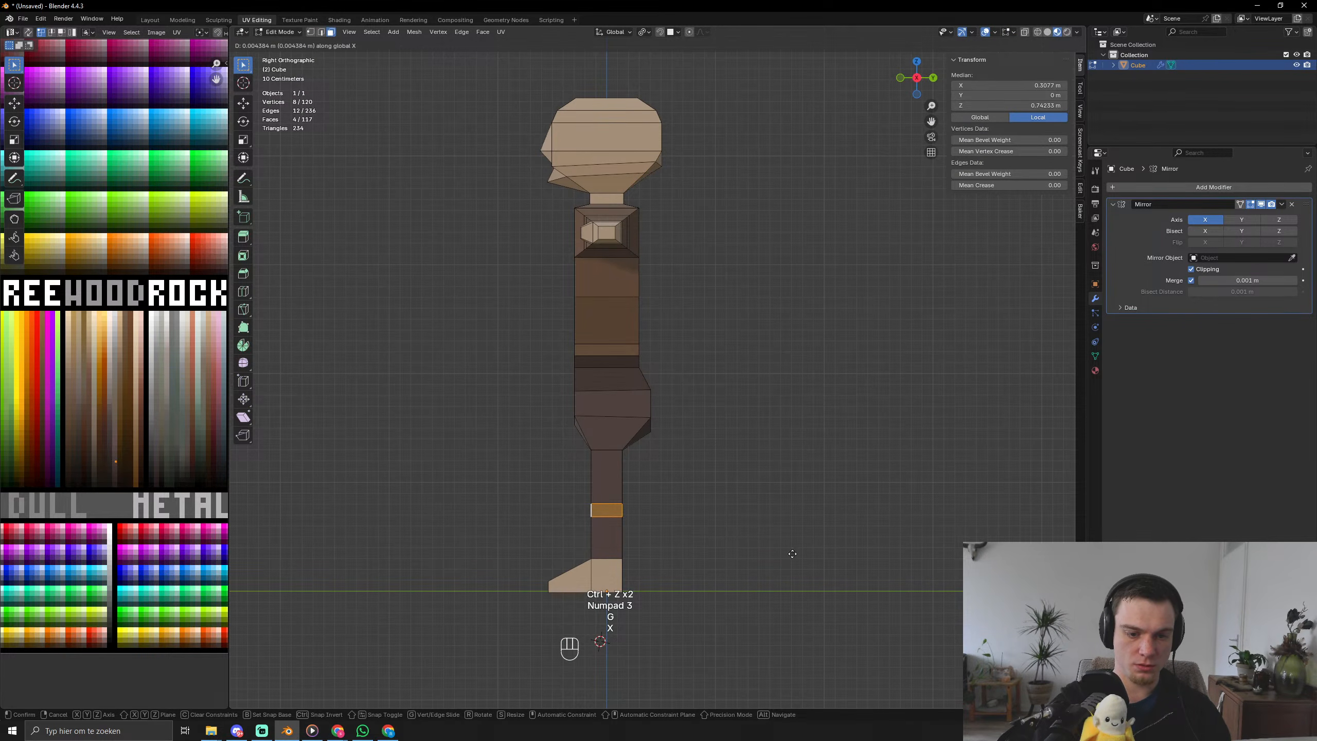
key("g")
right_click(804, 550)
key("ctrl+z")
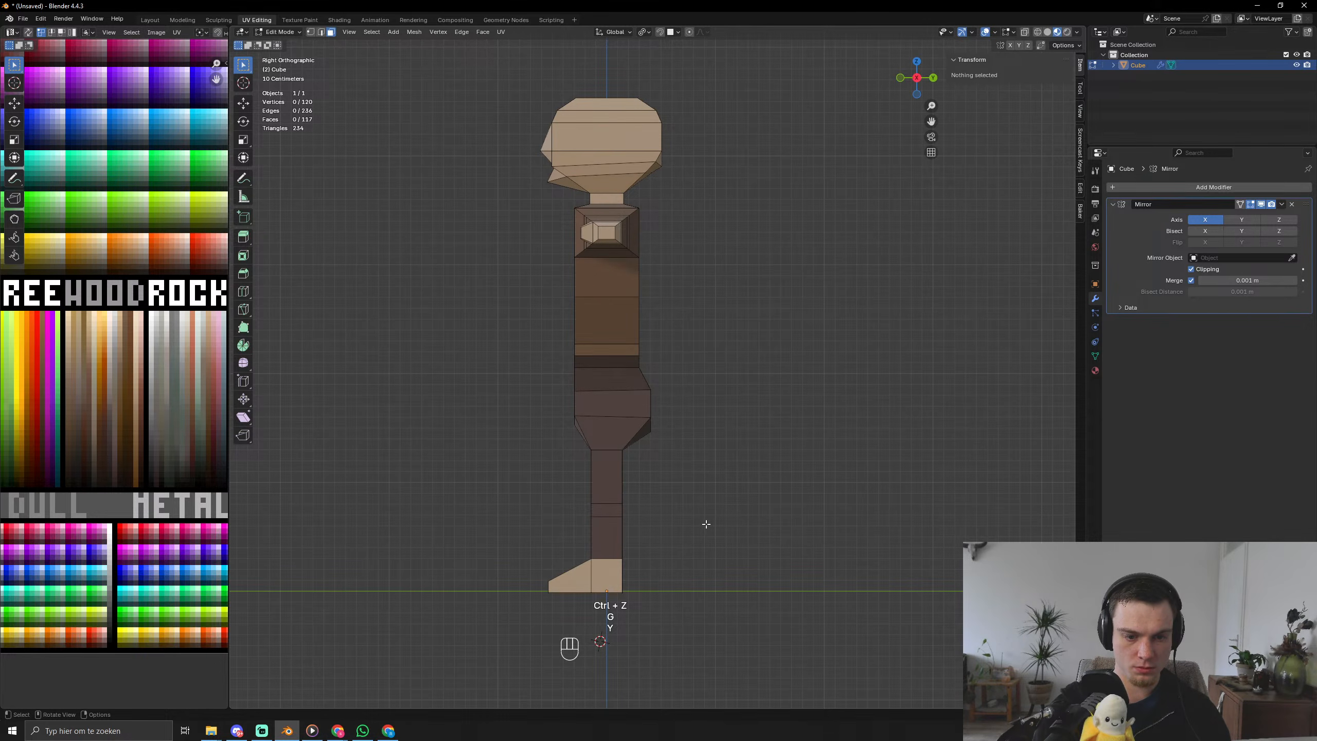
Move the face loop at the knee about 0.033 m forward and 0.014 m up.
left_click(624, 506, "alt")
key("g")
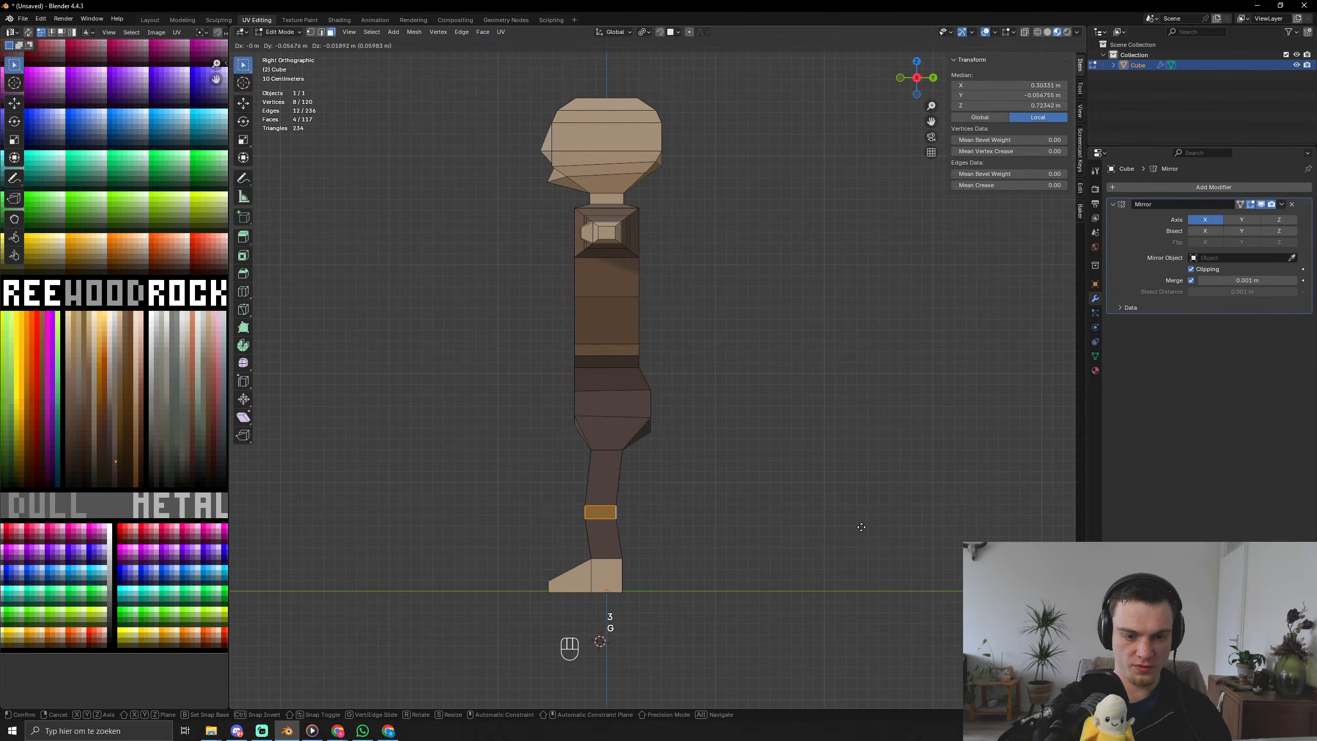
left_click(864, 523)
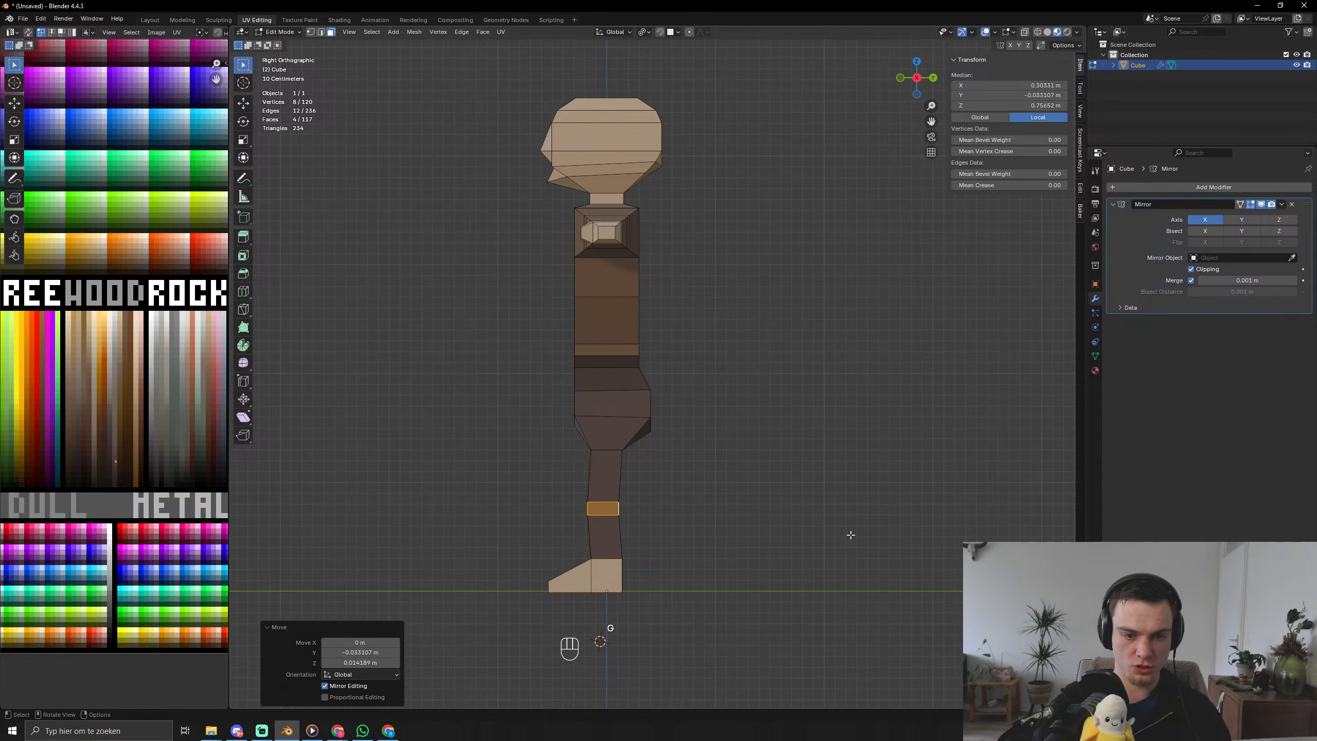
key("Tab")
middle_click_drag(864, 523, 601, 520)
Extrude the front knee face about 0.05 m outward and scale it down slightly to form a kneecap.
key("Tab")
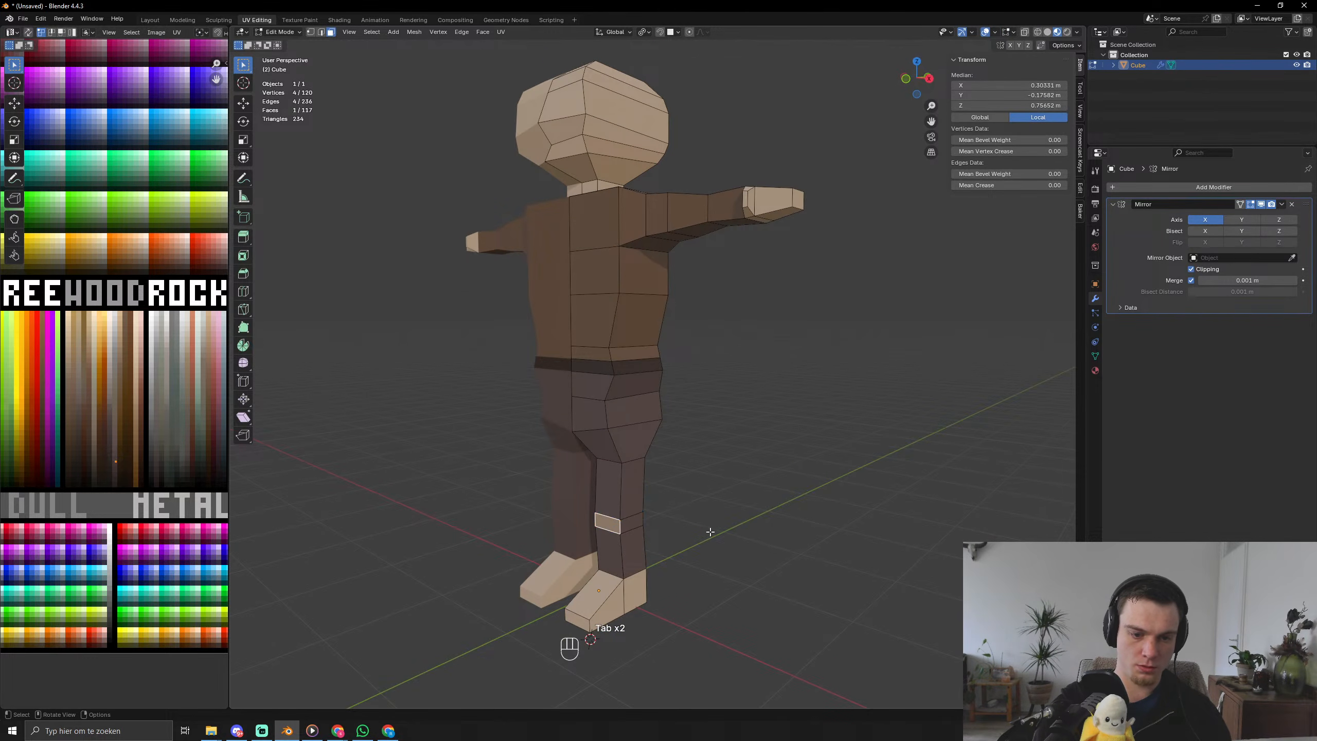
key("e")
left_click(725, 535)
key("s")
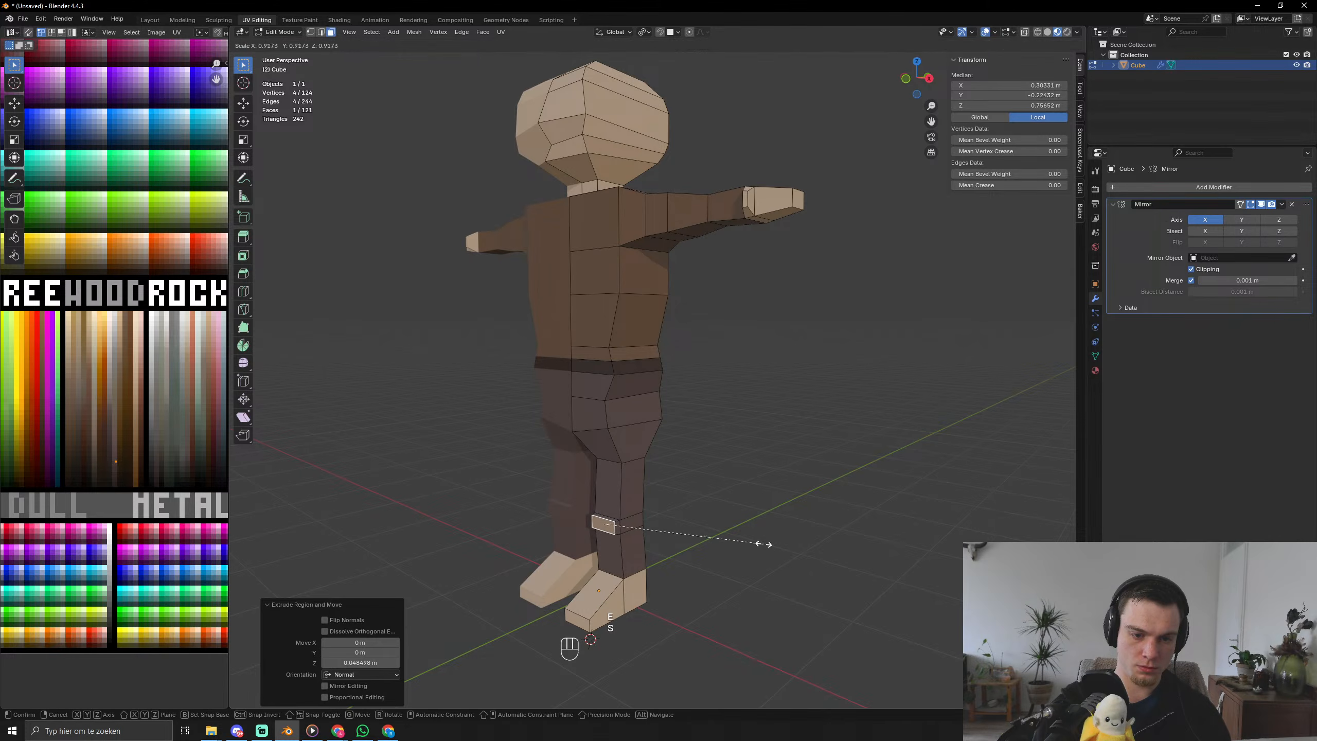
left_click(744, 535)
key("Tab")
Select all the foot faces, including the sloped upper face, and shift their UVs to a dark brown palette colour for the shoe.
middle_click_drag(723, 556, 668, 584)
key("Tab")
left_click(639, 580, "alt")
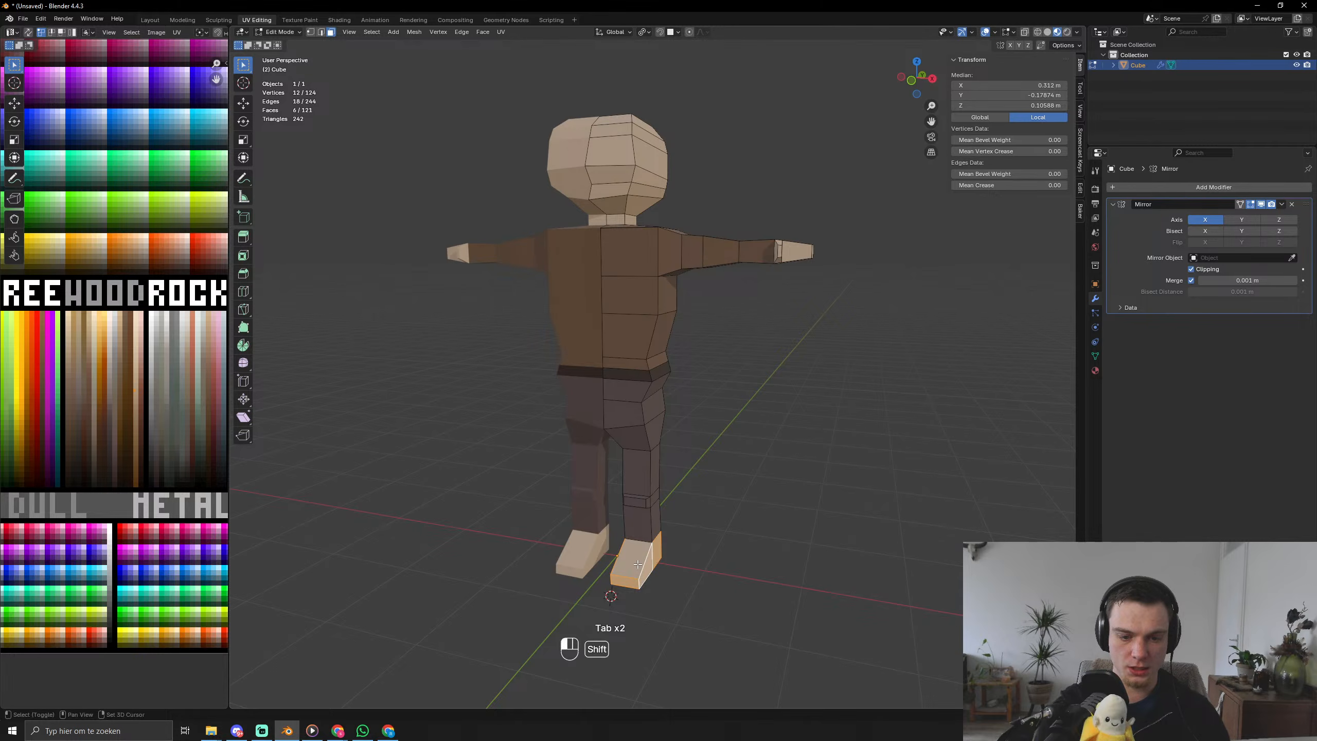
left_click(638, 564, "shift")
middle_click_drag(643, 480, 216, 455)
key("g")
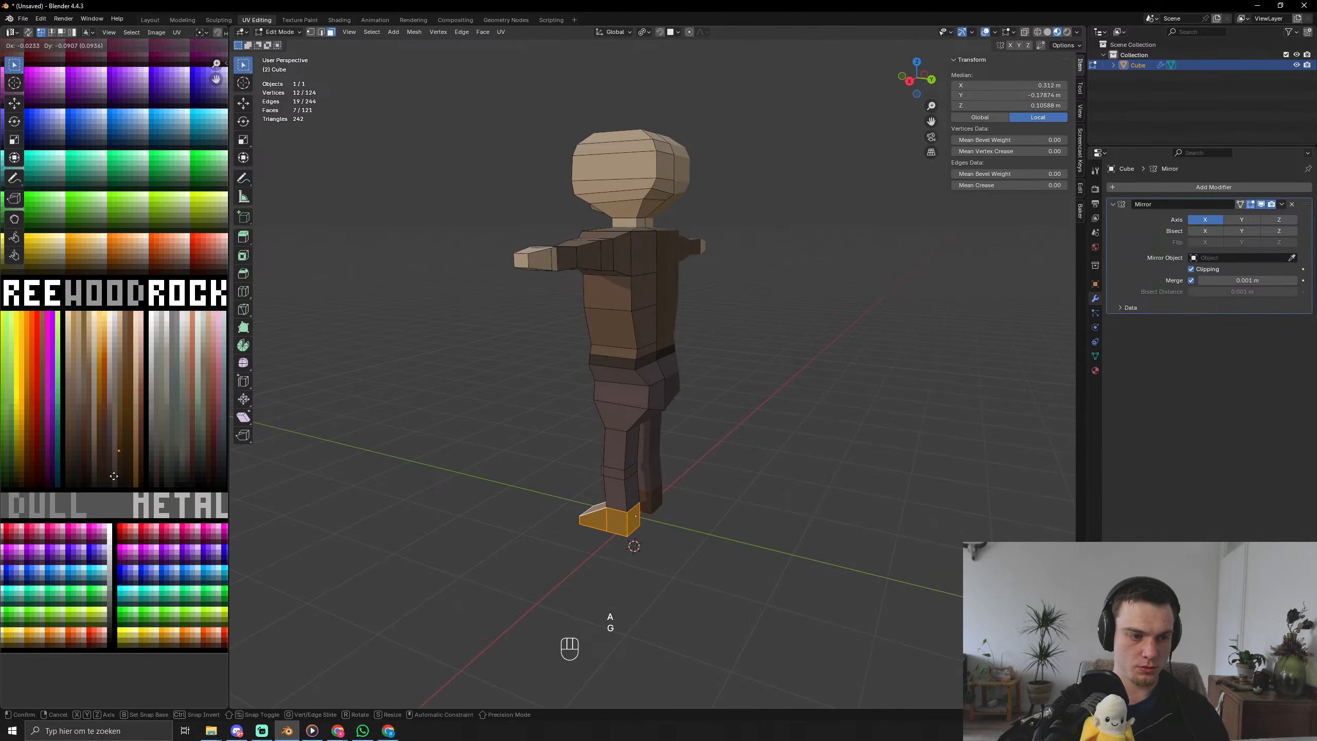
left_click(115, 483)
key("Tab")
middle_click_drag(663, 500, 737, 491)
scroll(661, 546, "up", 3)
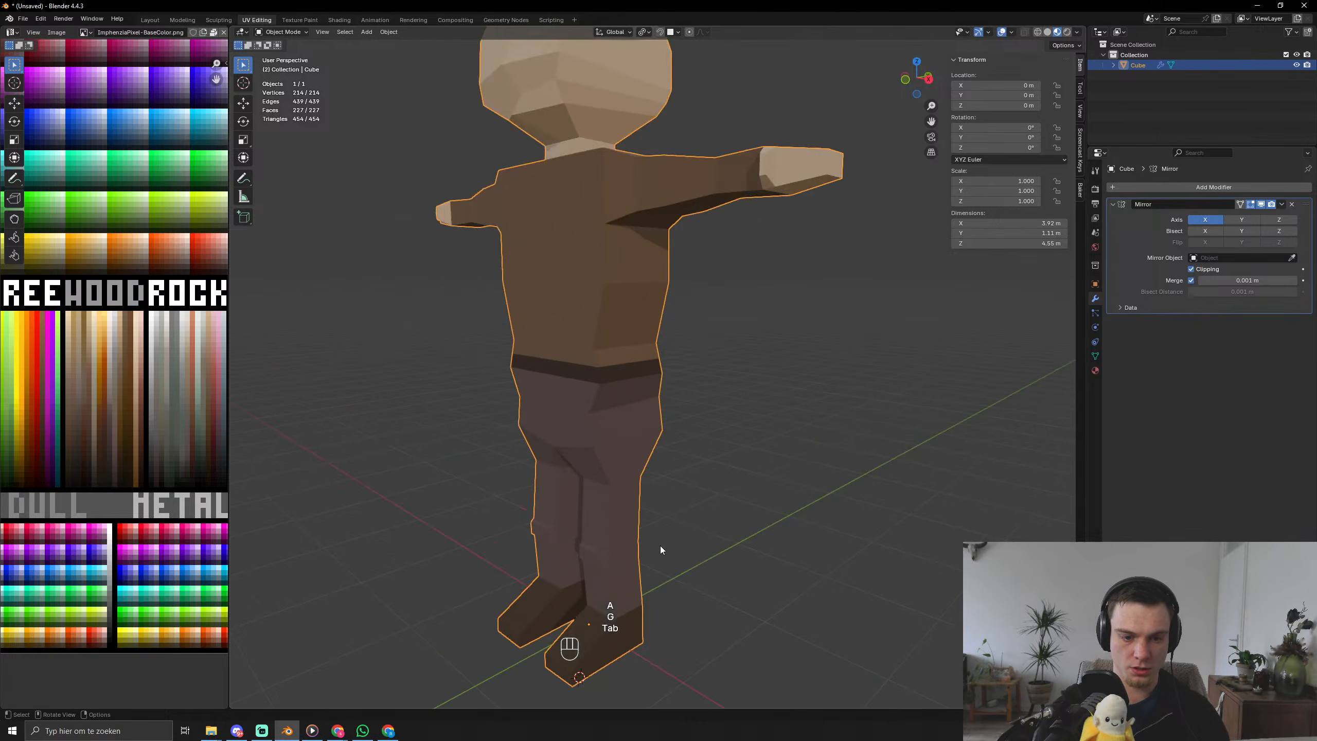
Inset the sloped upper face of the shoe about 0.108 m and recolour the inner face light grey.
middle_click_drag(666, 524, 769, 290, "shift")
key("Tab")
middle_click_drag(654, 493, 696, 500)
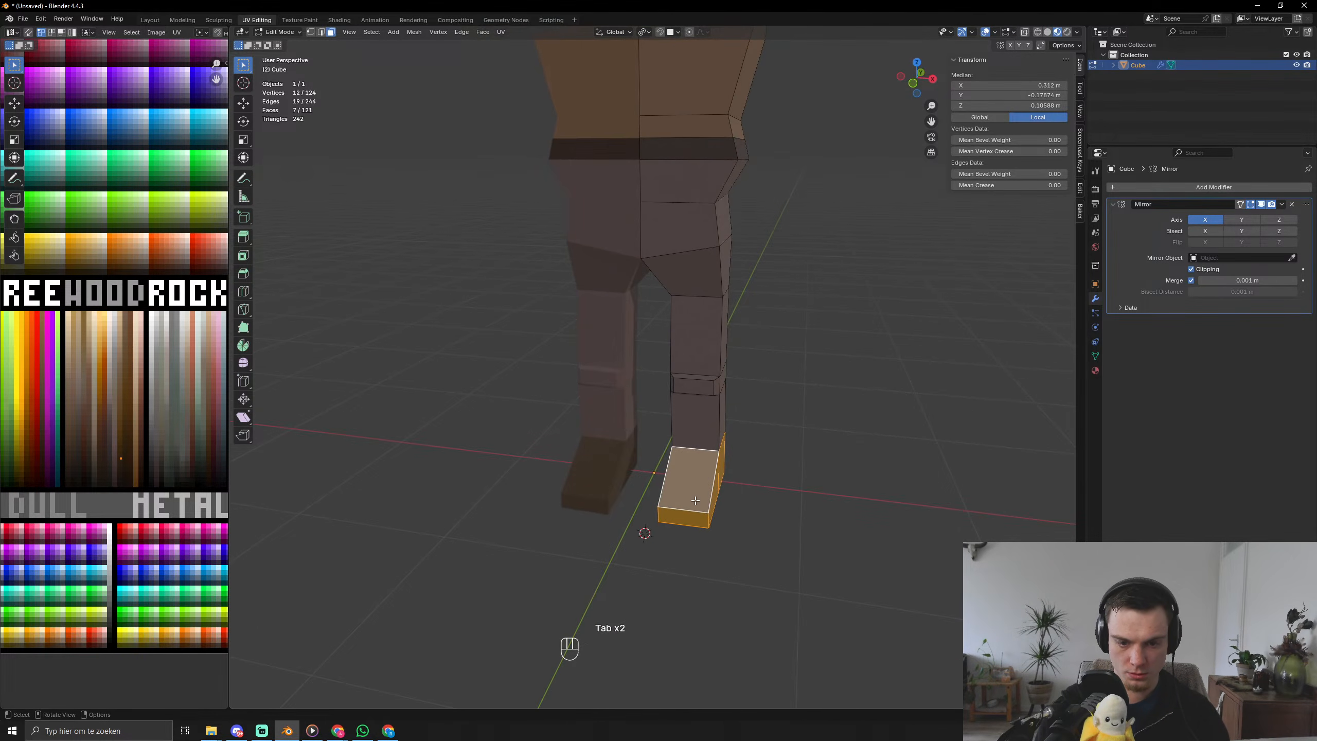
left_click(697, 488)
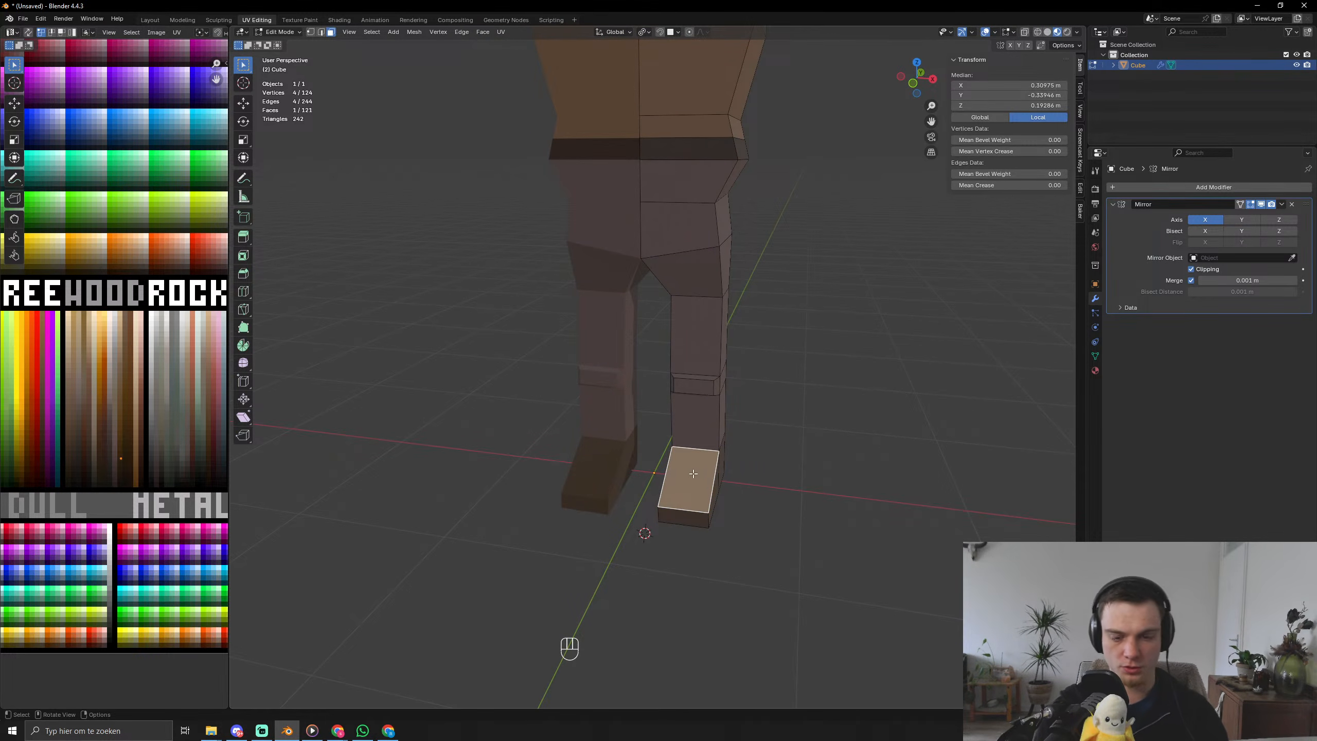
key("i")
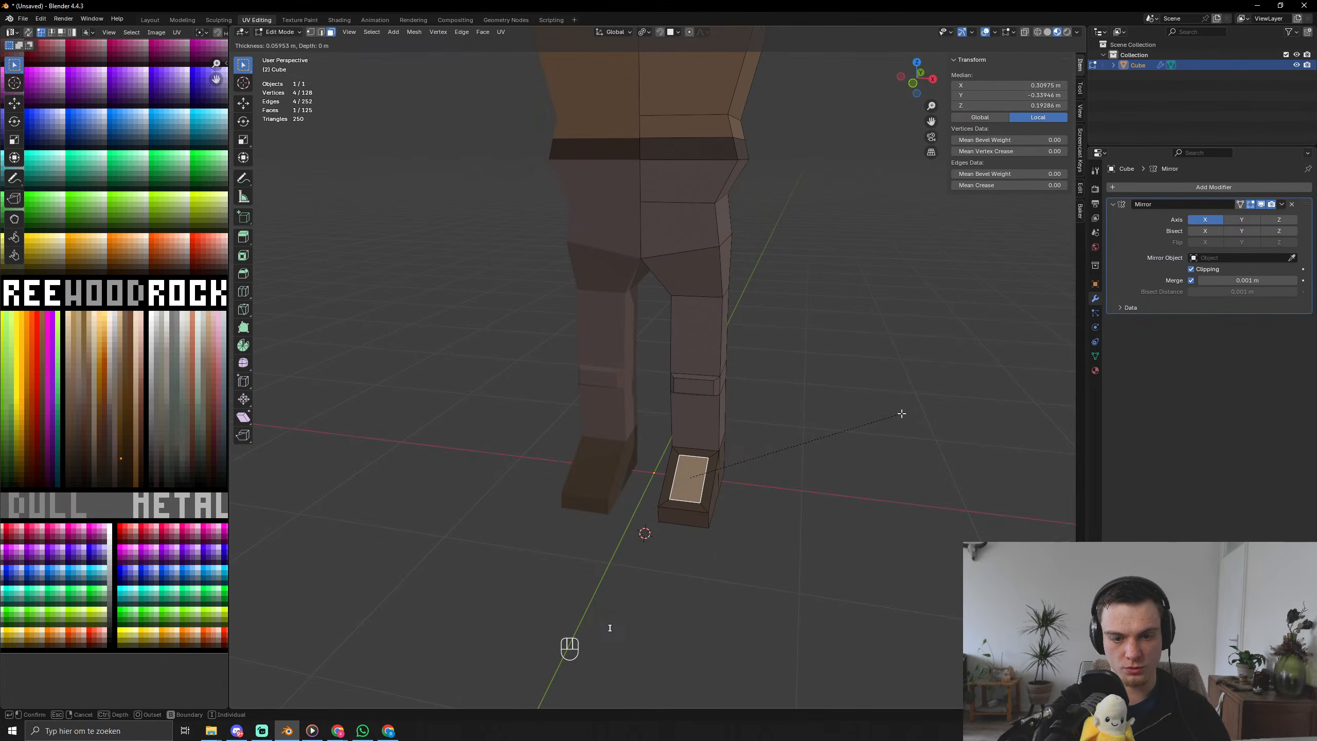
left_click(894, 413)
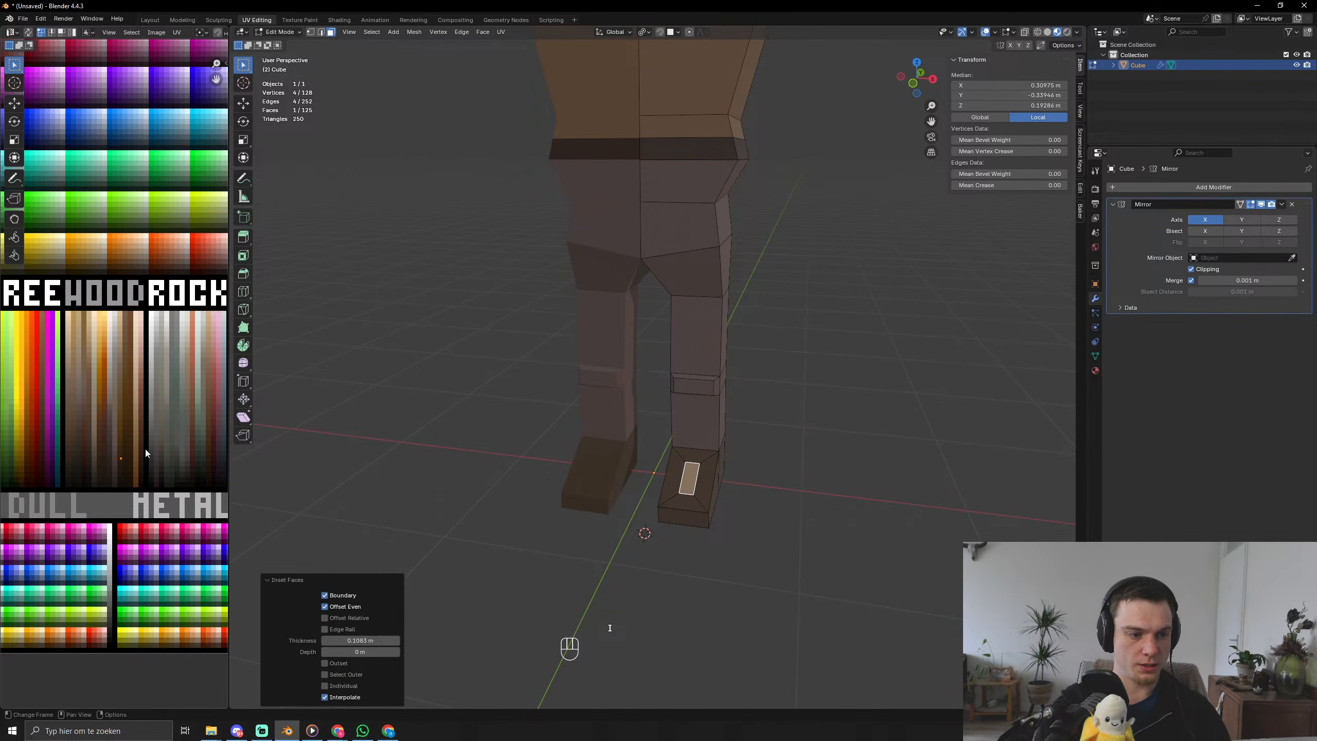
key("g")
left_click(137, 376)
key("Tab")
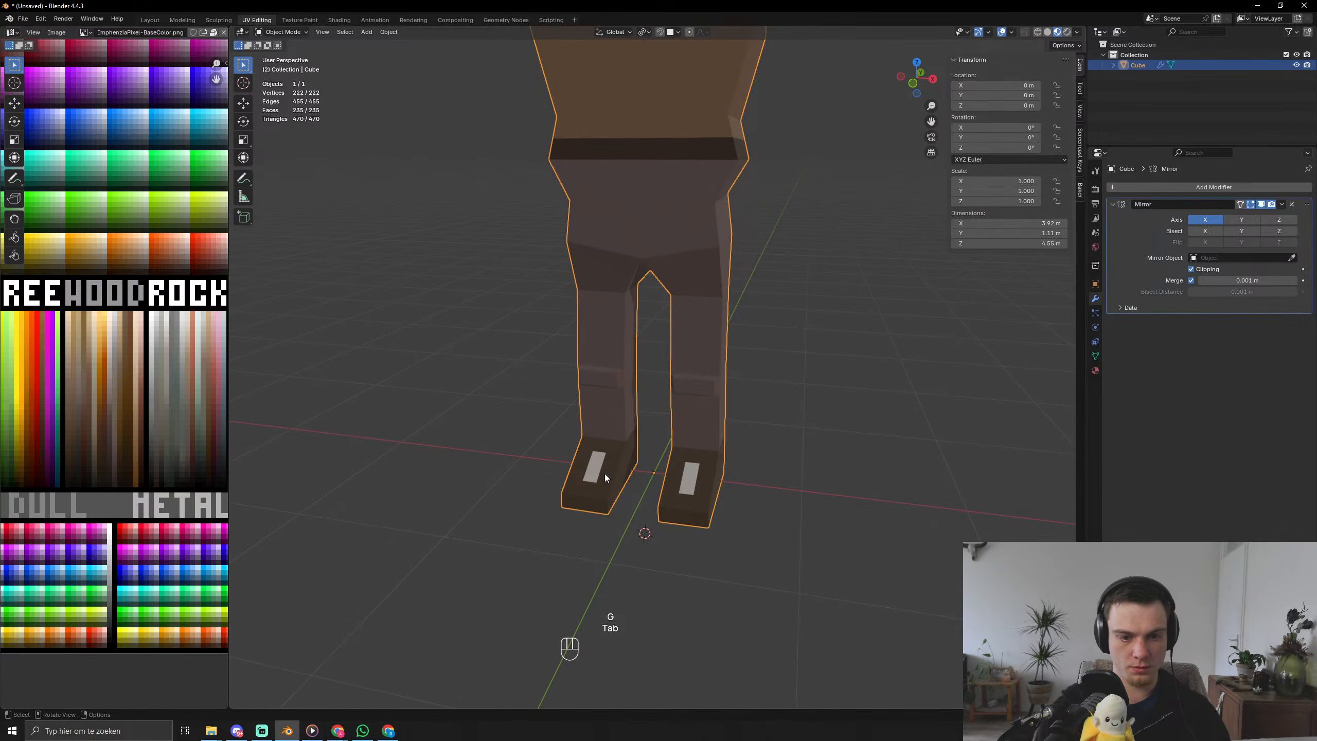
Add a centred horizontal loop cut around the shoe to separate a sole.
scroll(604, 474, "down", 4)
middle_click_drag(608, 490, 526, 505)
scroll(529, 511, "up", 6)
scroll(551, 564, "up", 2)
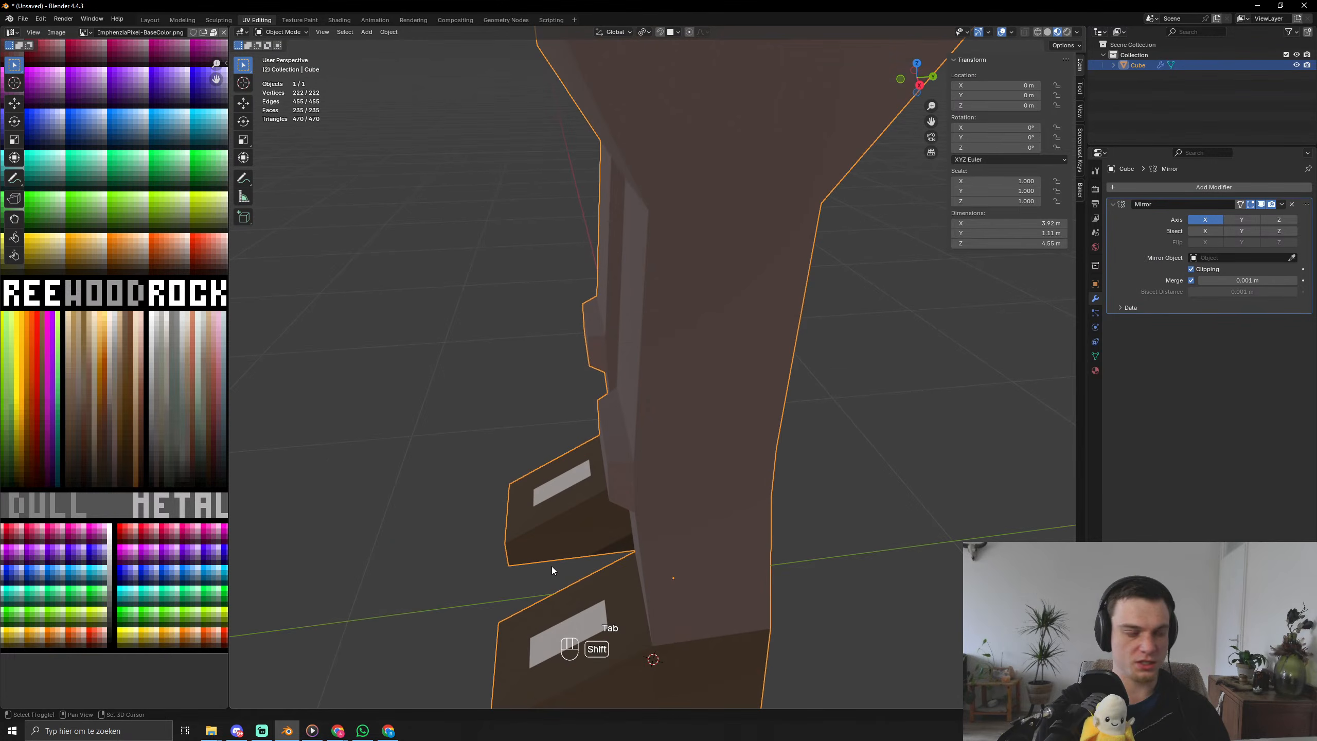
middle_click_drag(552, 566, 570, 355, "shift")
key("Tab")
double_click(528, 535)
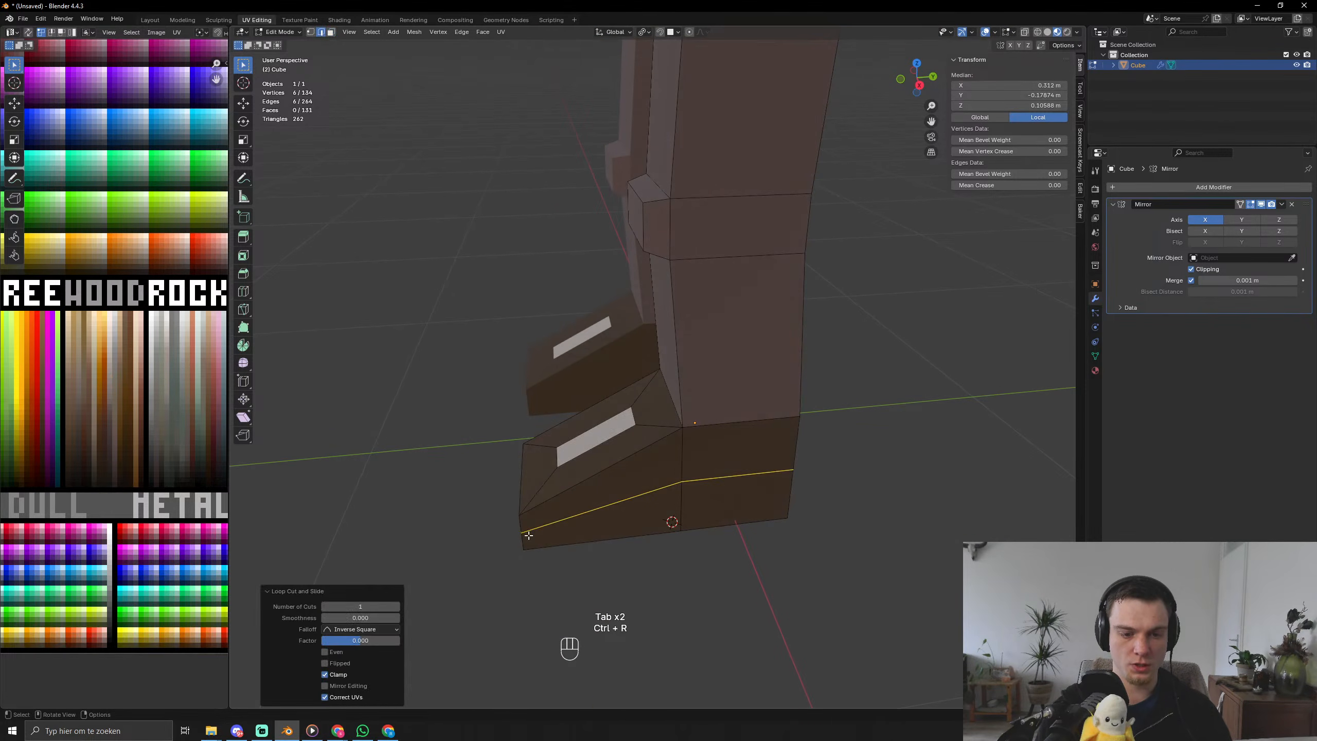
Select the lower face loop of the shoe and shift its UVs to a darker brown for the sole.
key("3")
left_click(525, 537, "alt")
key("g")
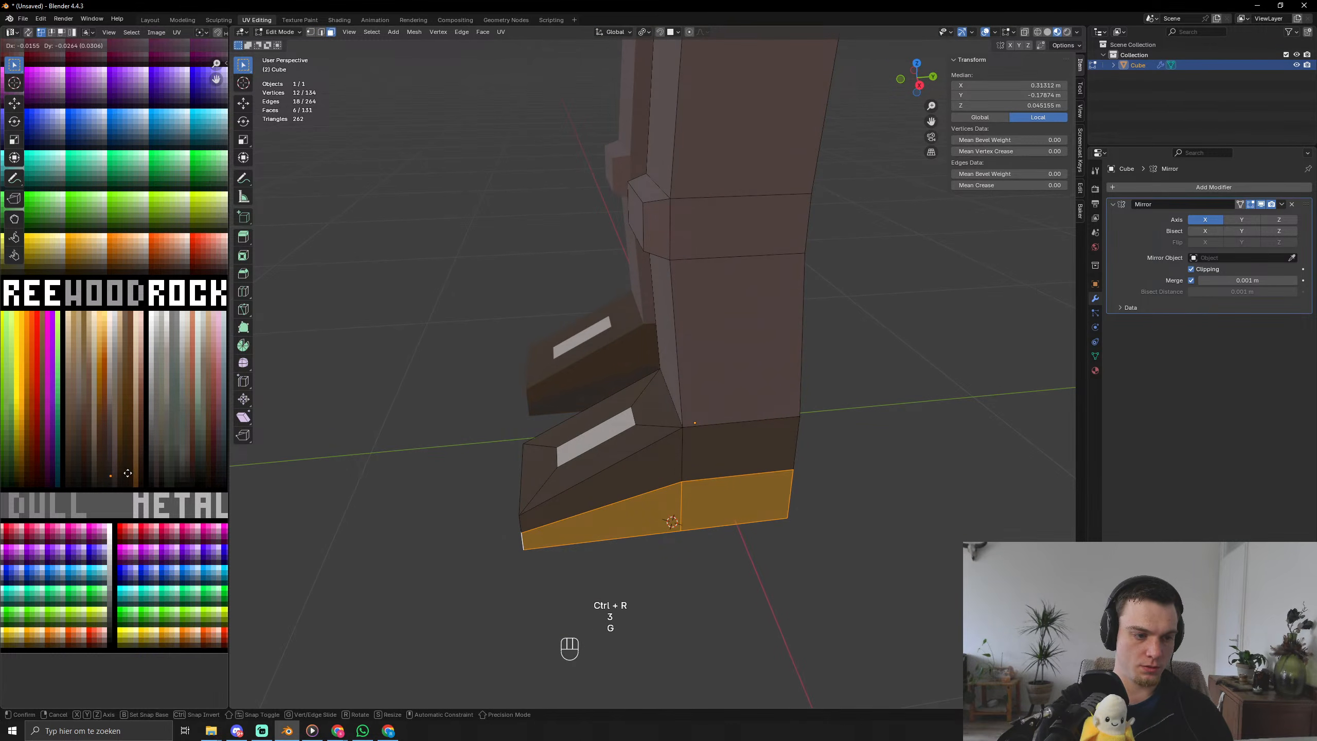
left_click(127, 475)
key("Tab")
scroll(537, 472, "down", 3)
middle_click_drag(541, 471, 641, 436)
Start saving the file and create a folder named tony in the characters directory.
key("ctrl+s")
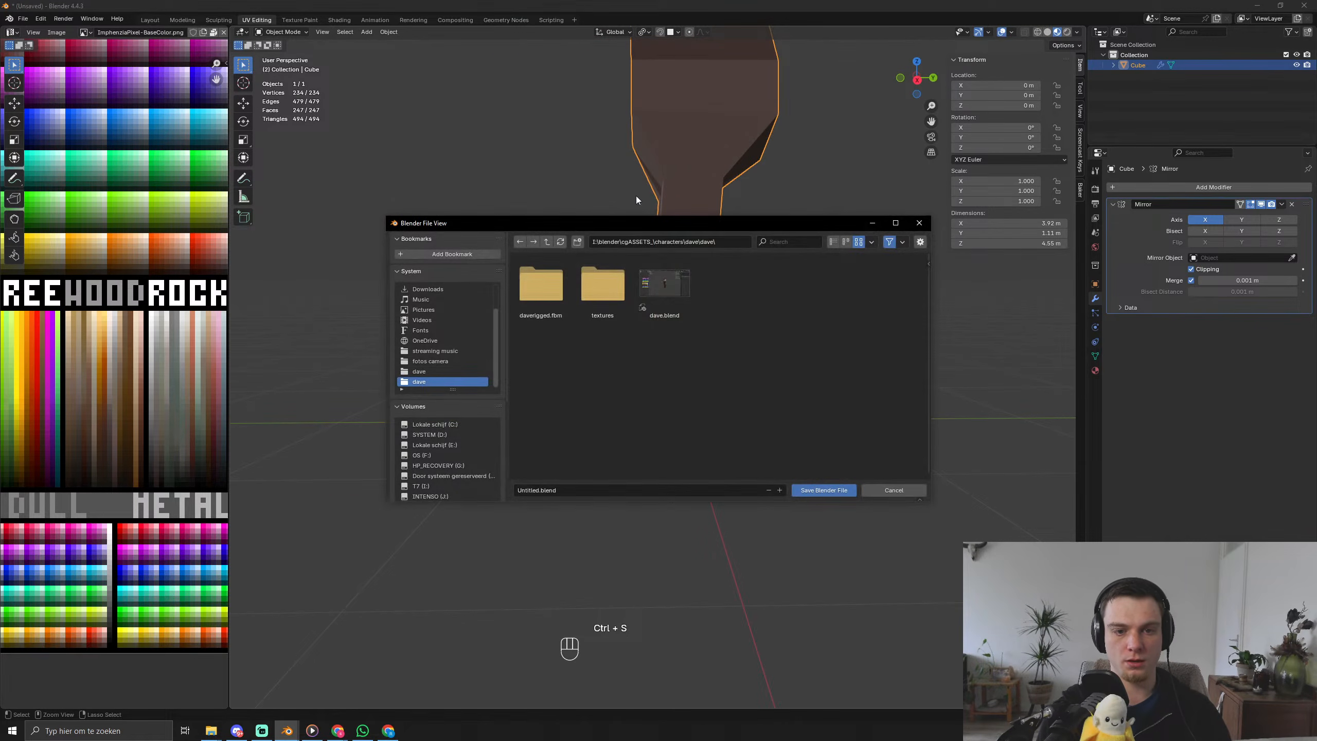
left_click(547, 242)
left_click(547, 242)
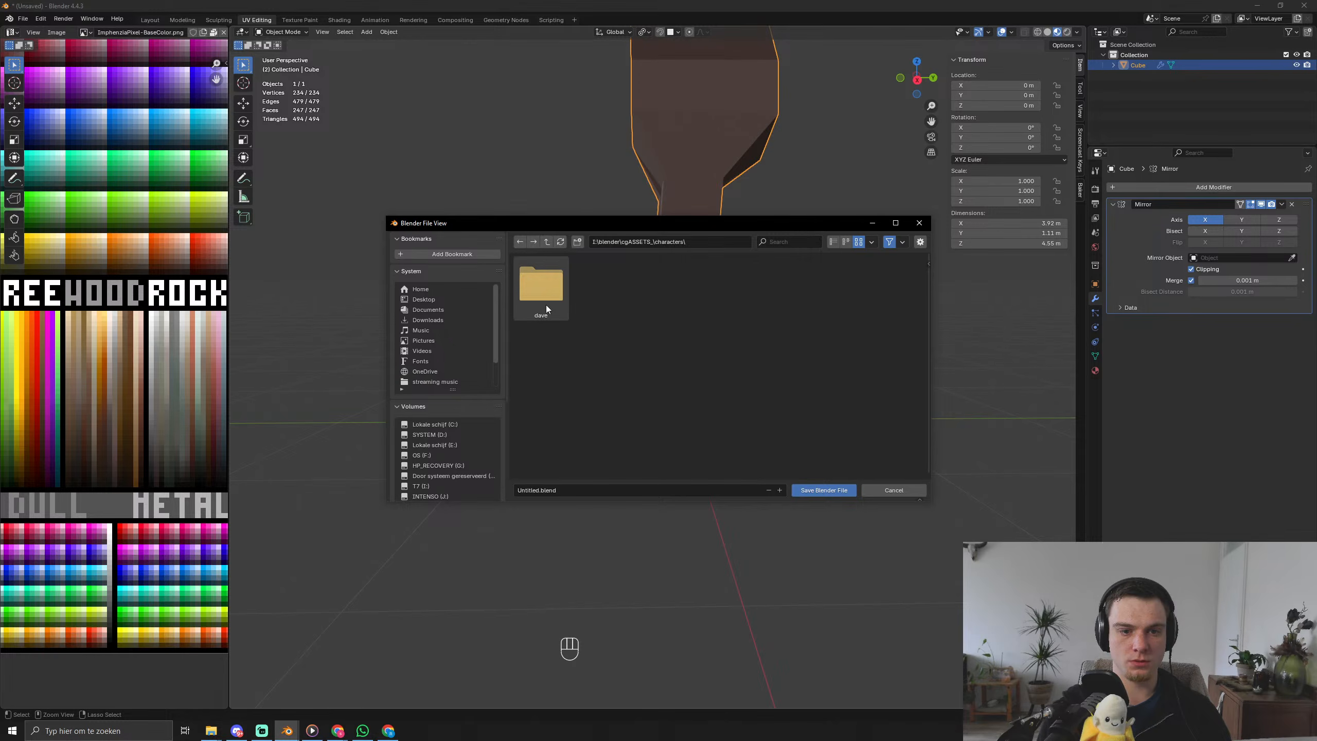
left_click(577, 242)
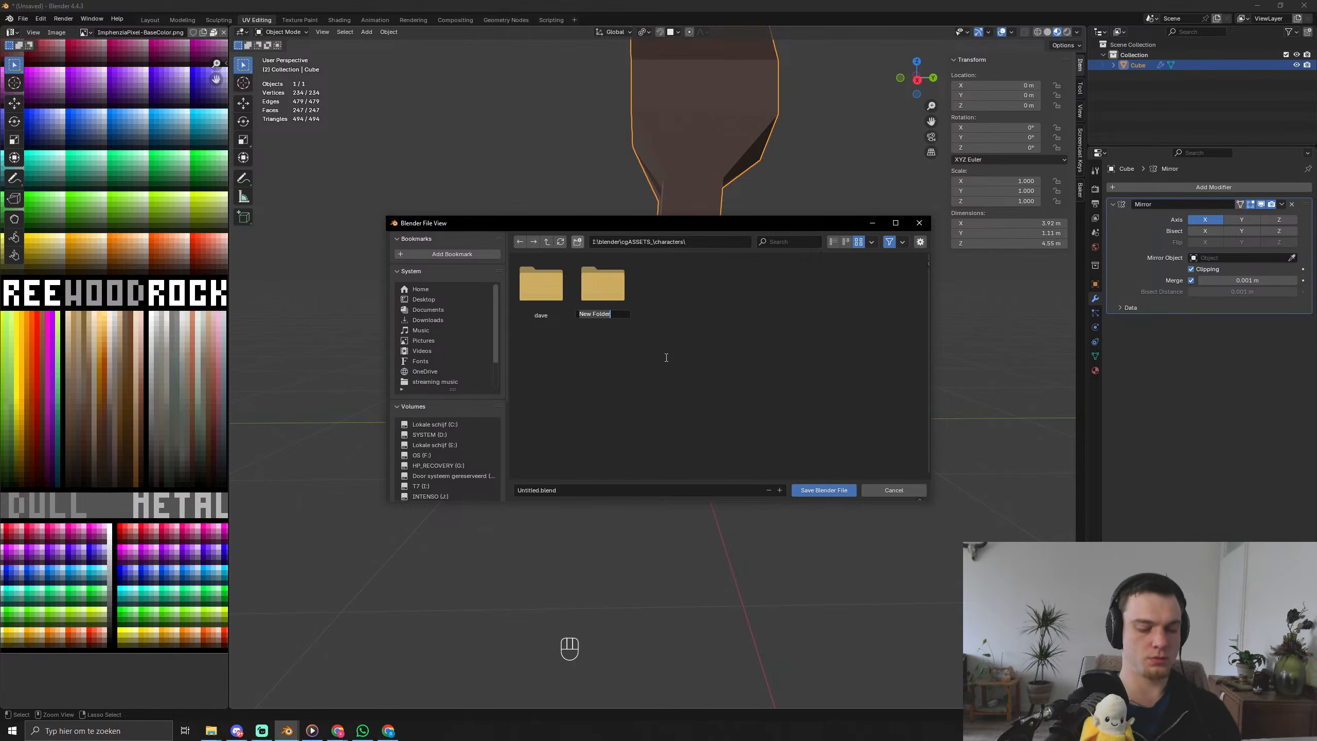
type("ton")
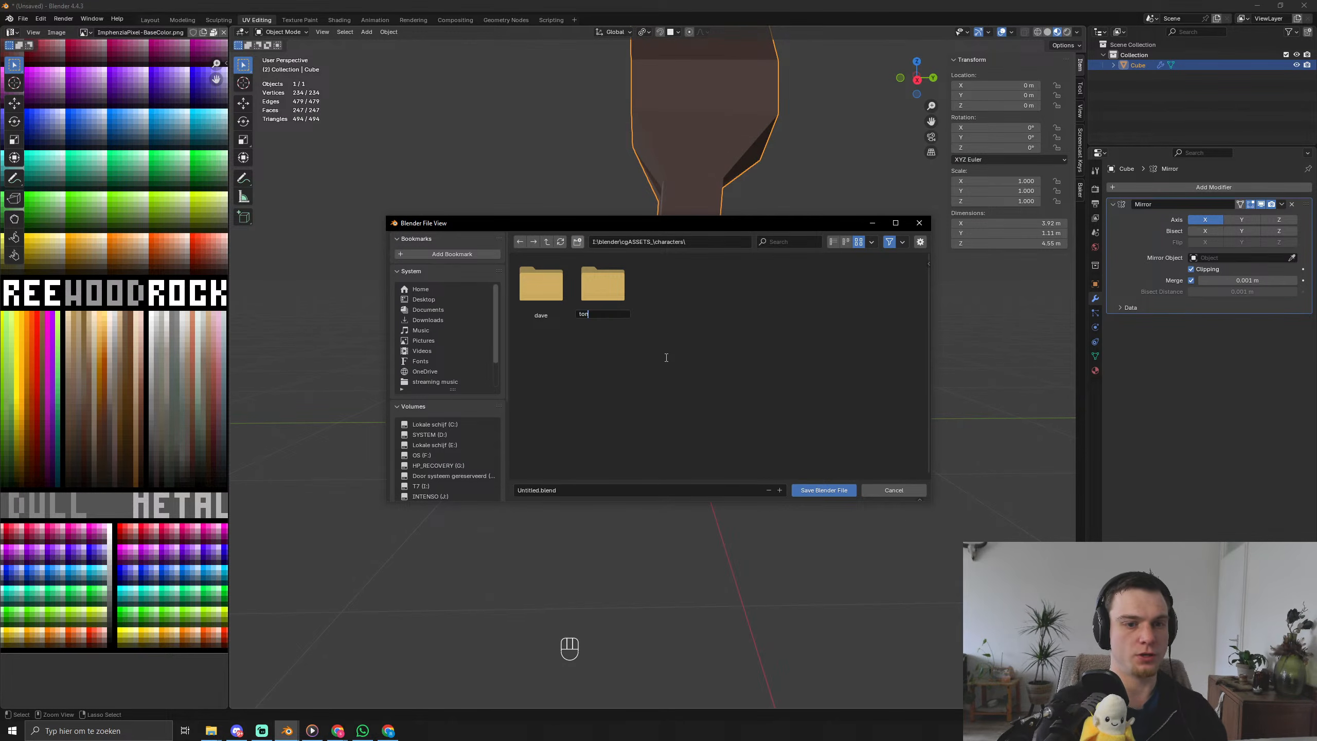
type("y")
key("Return")
Save the file as tony.blend inside the new tony folder.
double_click(611, 299)
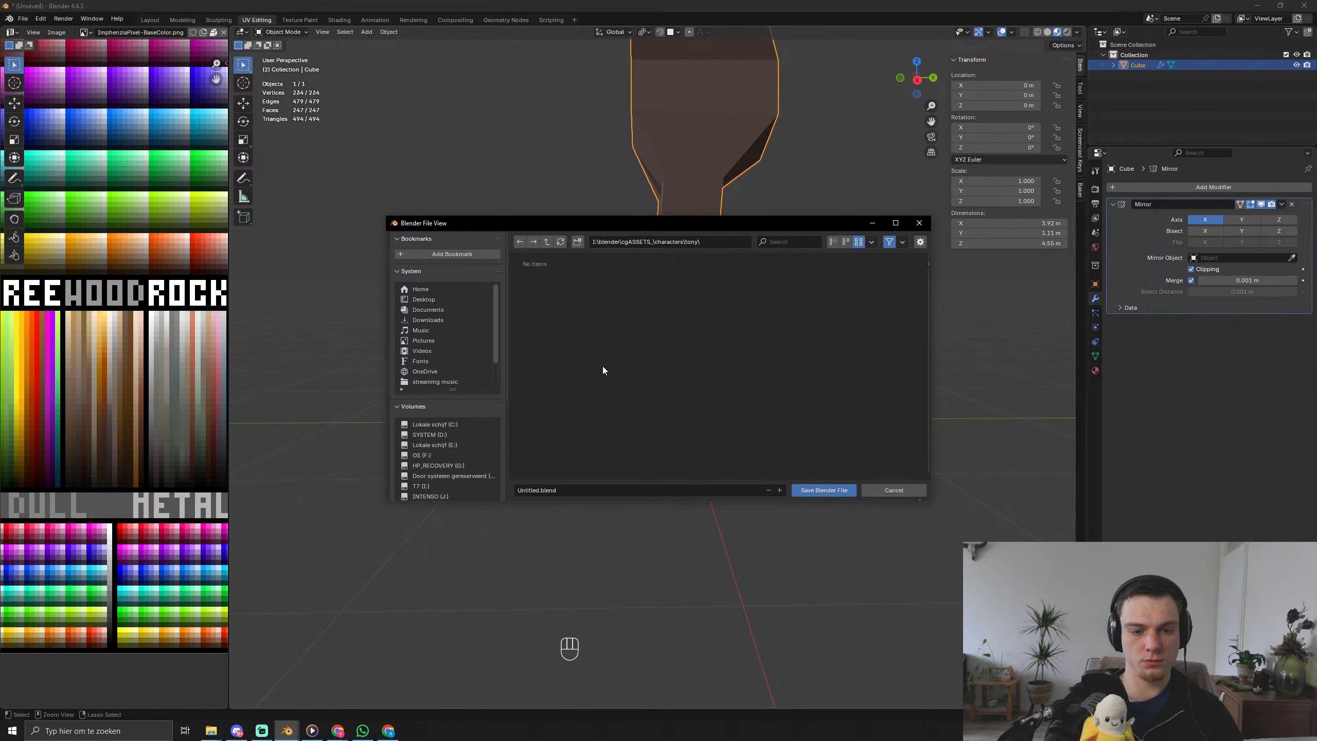
left_click(572, 490)
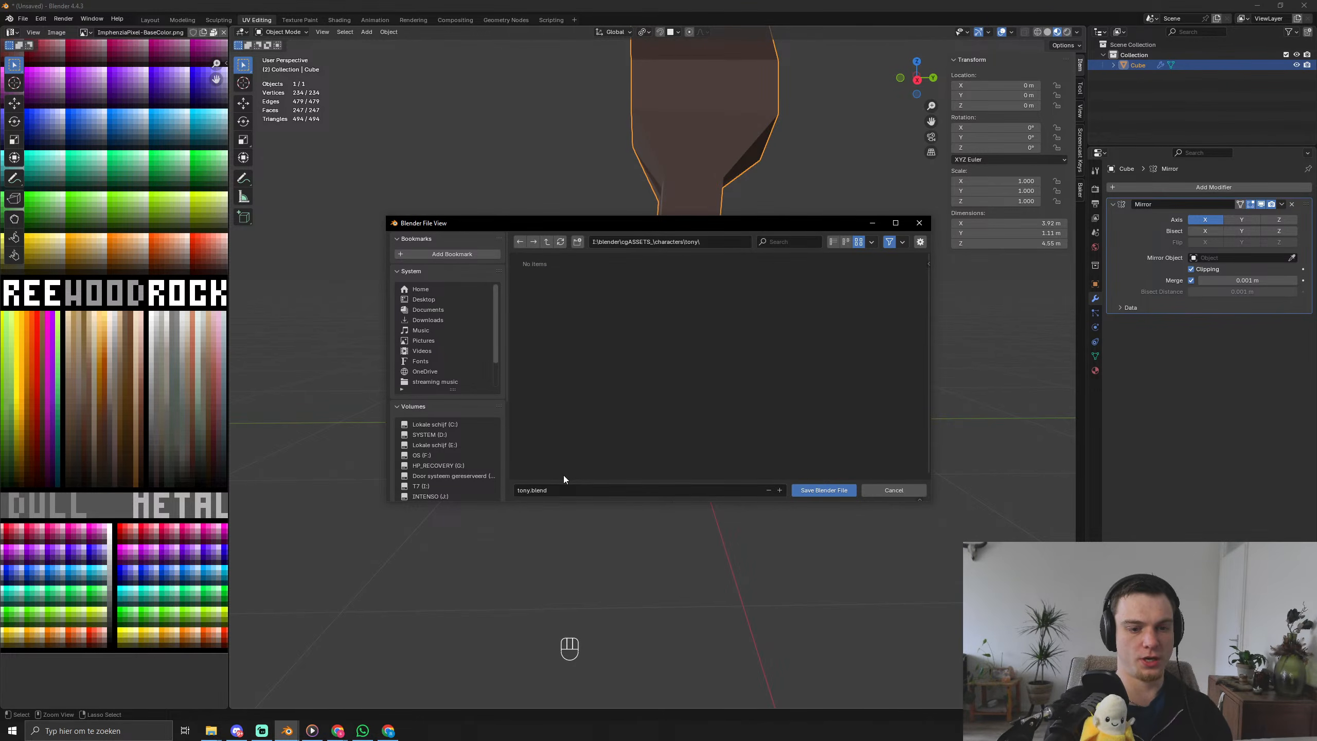
key("Return")
Add a centred vertical loop cut through the editable half of the face.
middle_click_drag(563, 476, 645, 430)
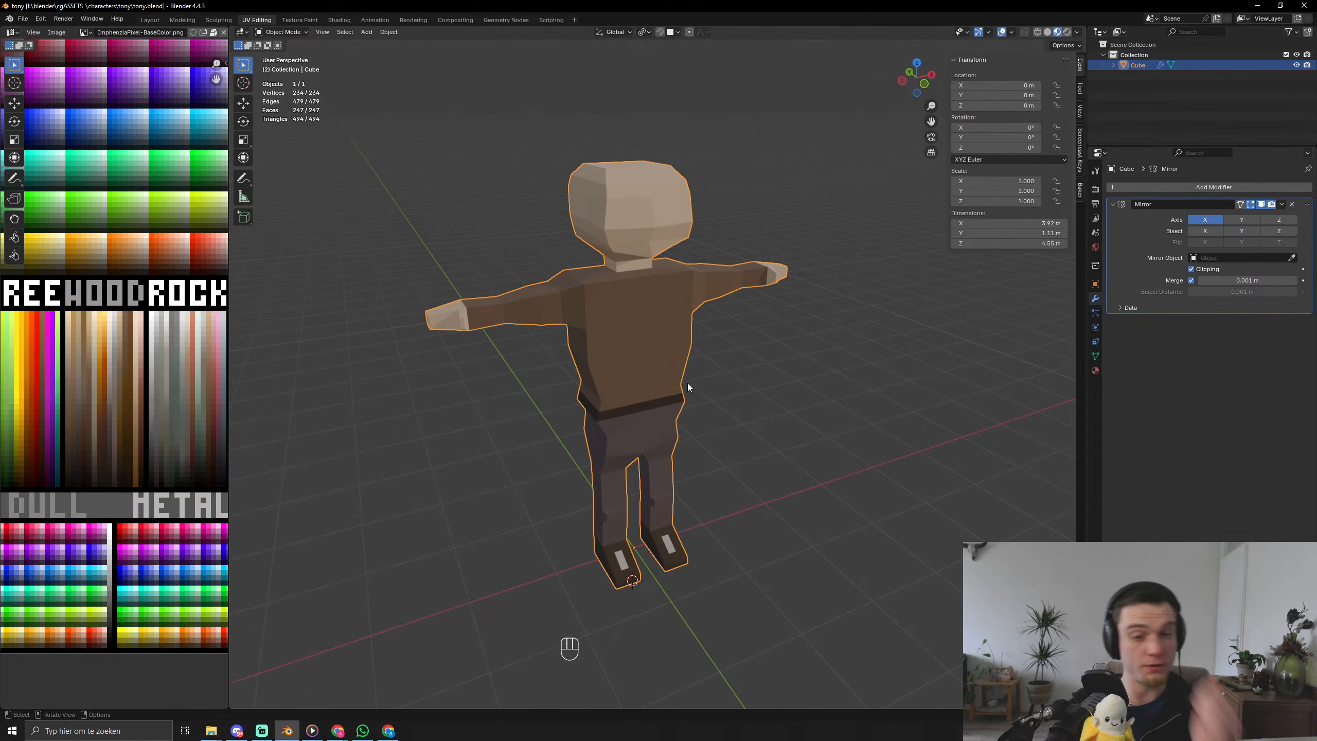
middle_click_drag(688, 383, 648, 331)
key("Tab")
scroll(648, 331, "up", 3)
key("ctrl+r")
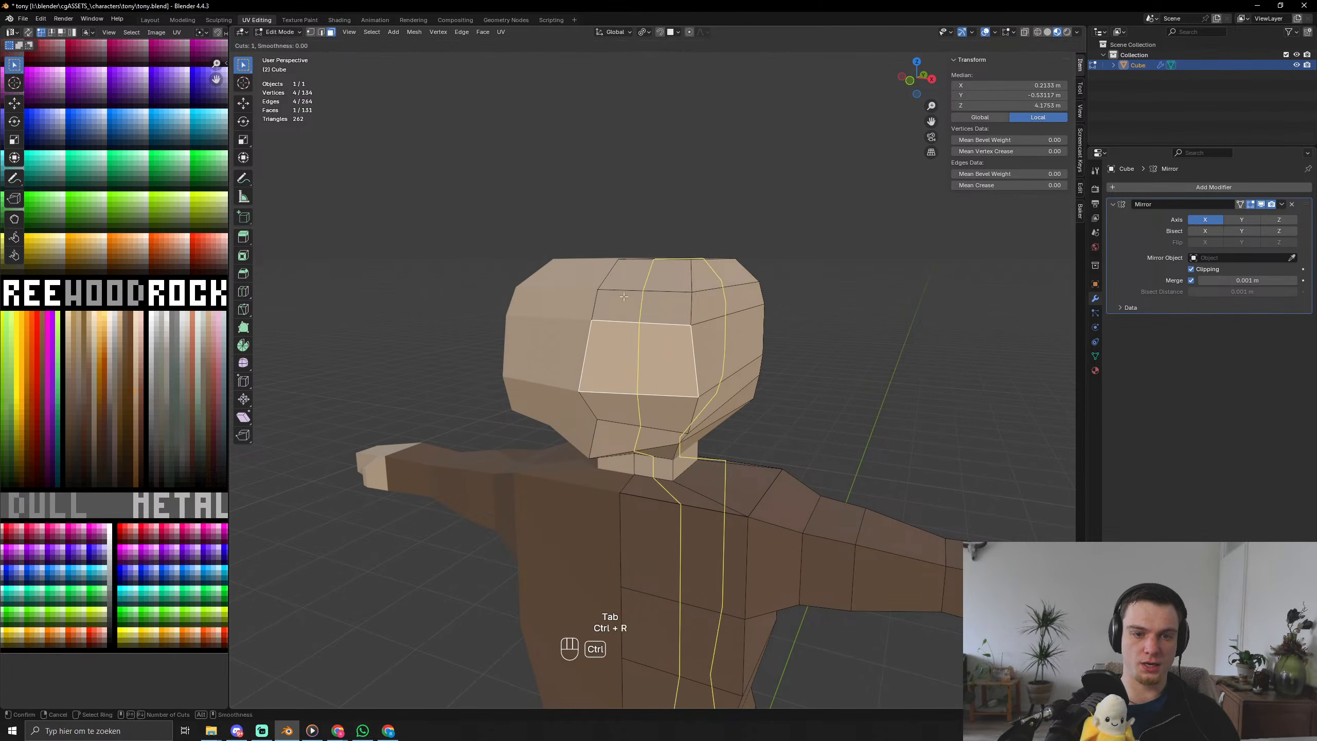
left_click(634, 300)
right_click(634, 300)
middle_click_drag(634, 300, 625, 353)
key("g")
key("x")
right_click(683, 329)
Add two more centred vertical loop cuts, one on each side of the cut through the half face.
key("ctrl+r")
left_click(680, 331)
right_click(681, 331)
key("ctrl+r")
left_click(656, 279)
right_click(656, 279)
Add a centred horizontal loop cut around the head through the tall middle row of face polygons.
key("3")
left_click(666, 299)
left_click(686, 300, "shift")
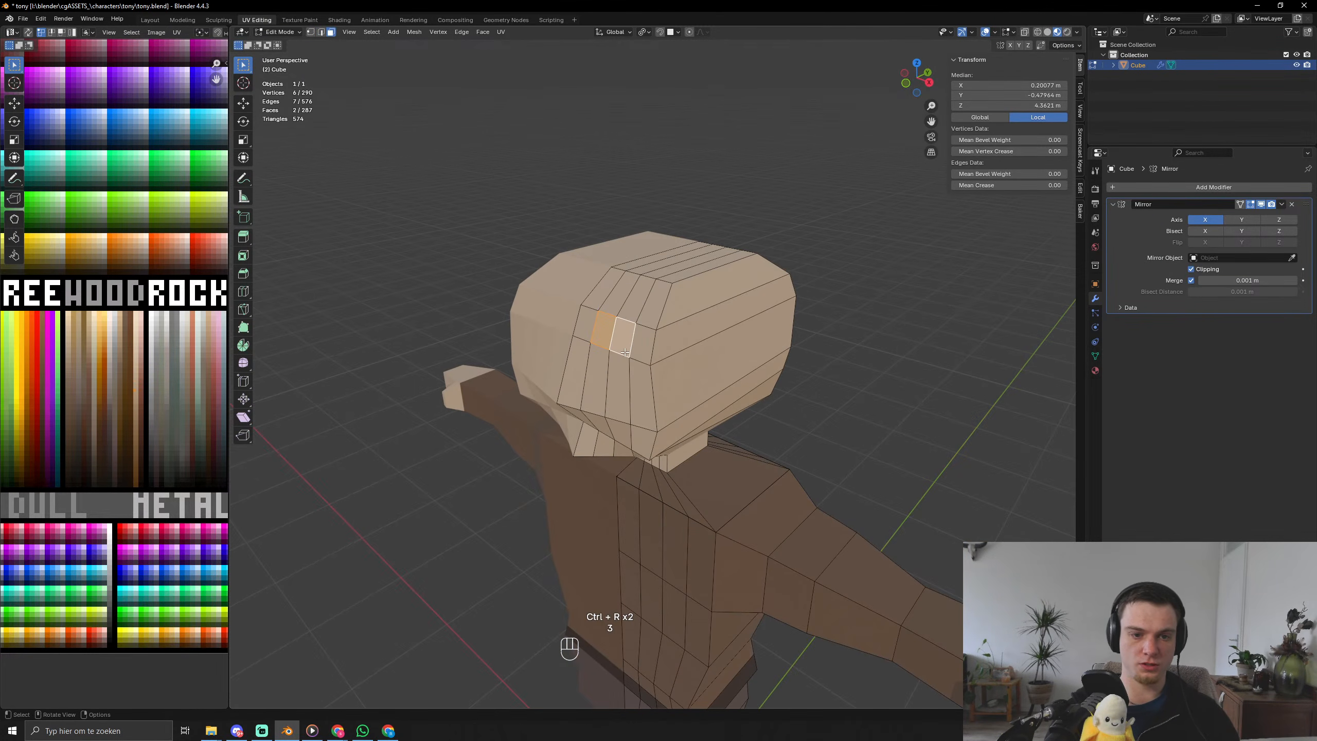
key("ctrl+r")
left_click(644, 383)
right_click(644, 383)
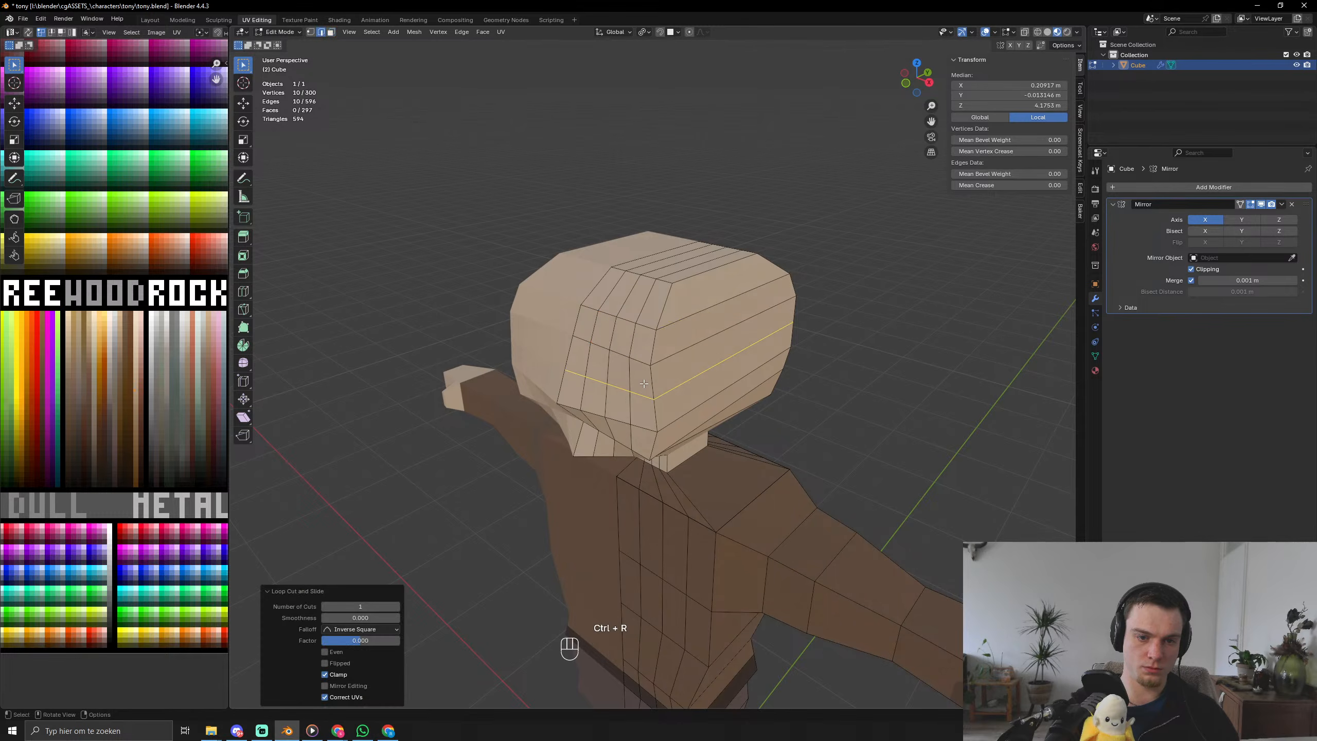
Try extruding the two middle faces of the upper eye row about 0.08 m inward along their normals, and undo it.
key("3")
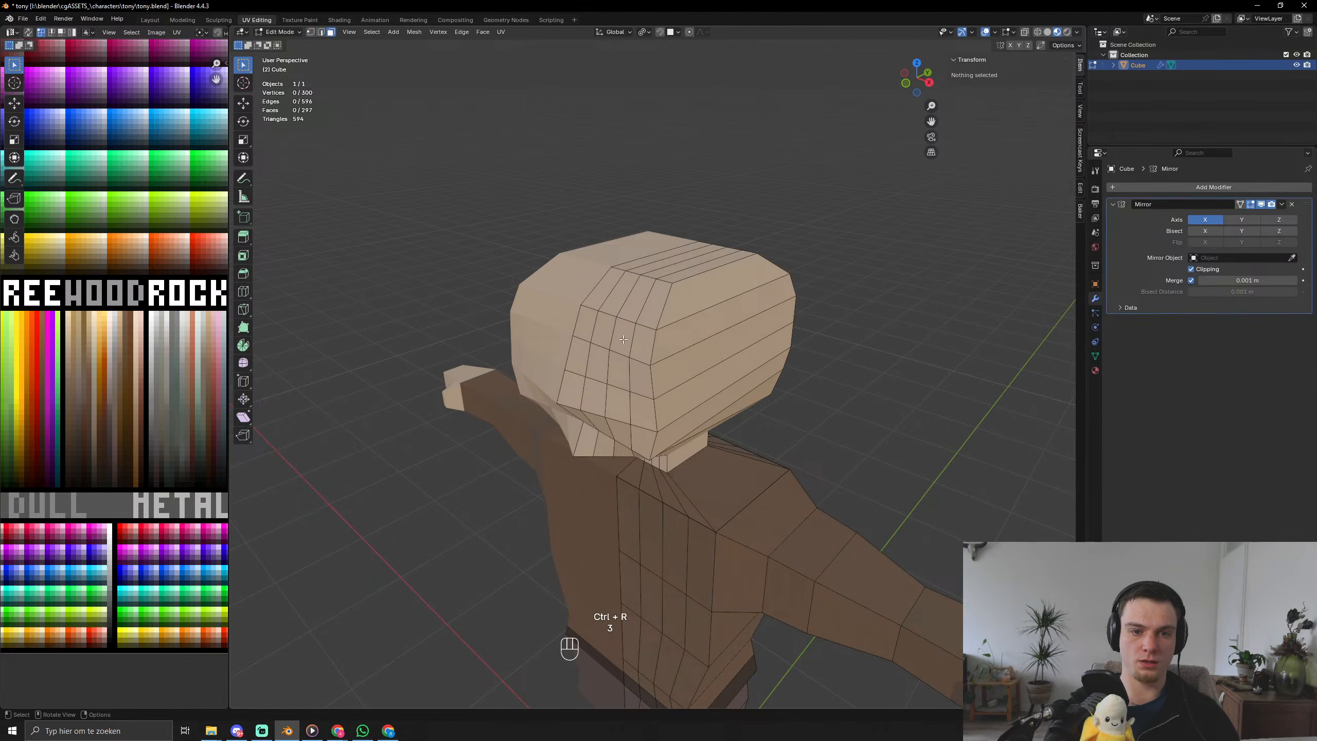
left_click(605, 336)
left_click(624, 335, "shift")
key("alt+e")
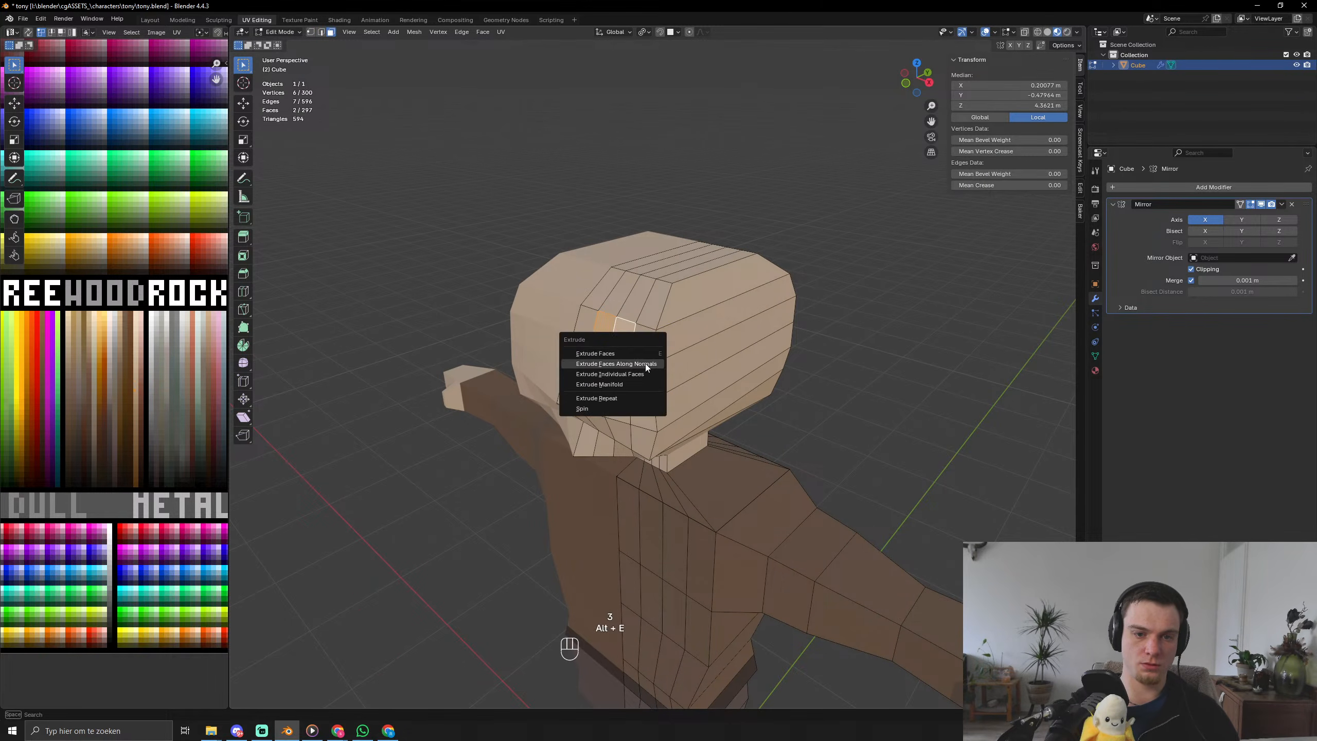
left_click(645, 363)
left_click(643, 374)
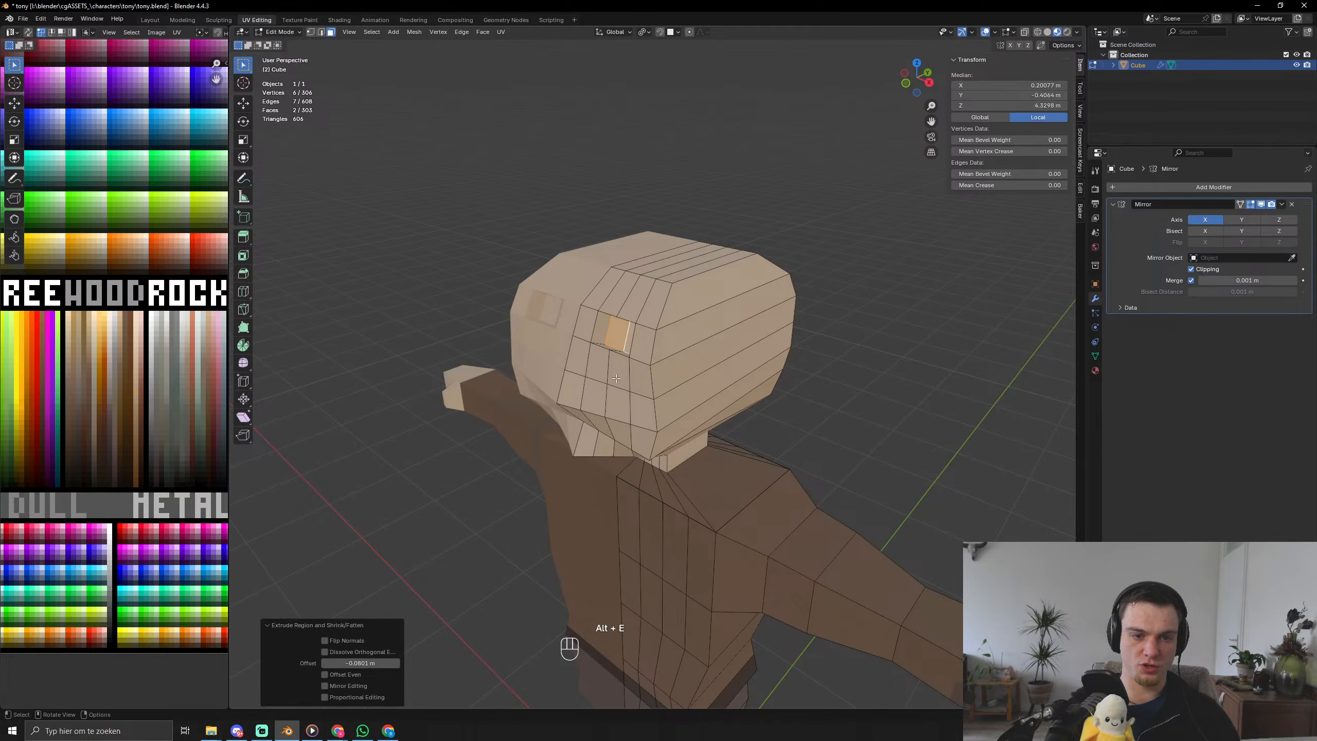
middle_click_drag(562, 377, 591, 370)
key("ctrl+z")
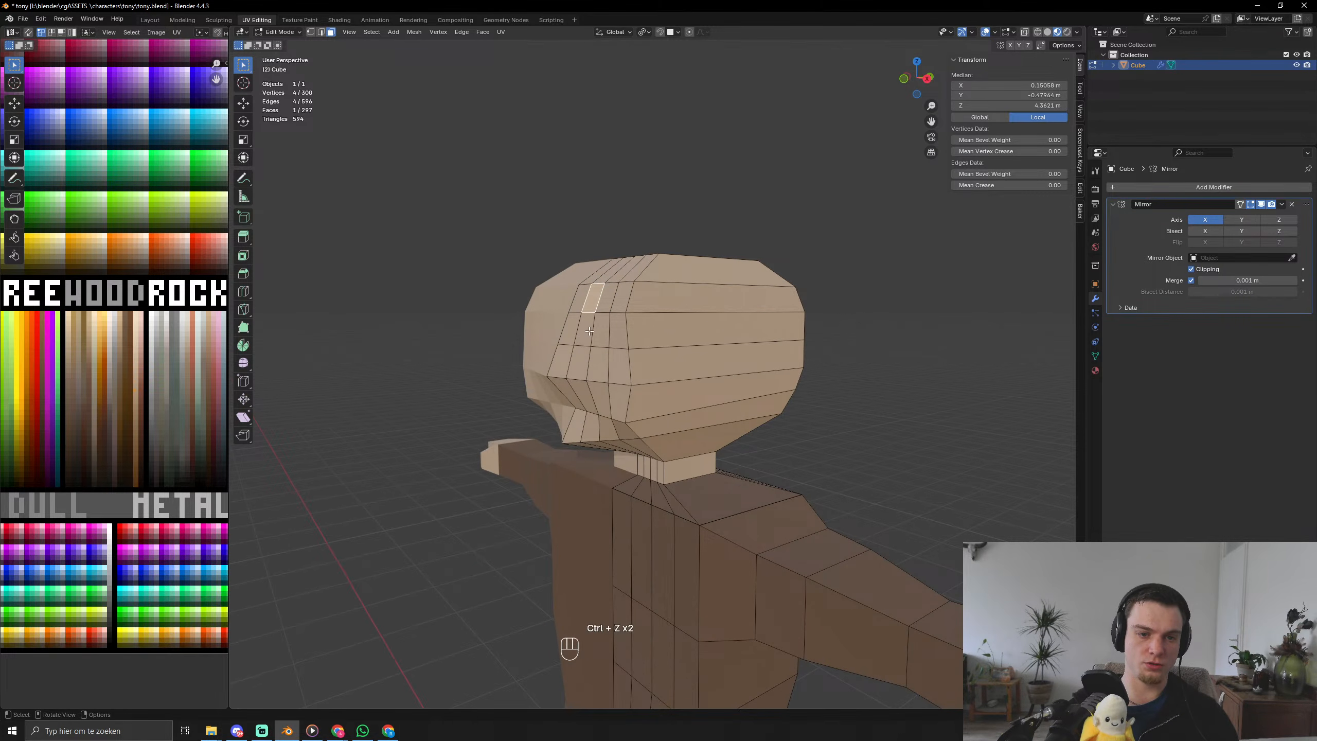
Select the two middle faces one row lower and extrude them about 0.063 m inward along their normals as an eye socket.
left_click(589, 330)
key("alt+e")
left_click(623, 389)
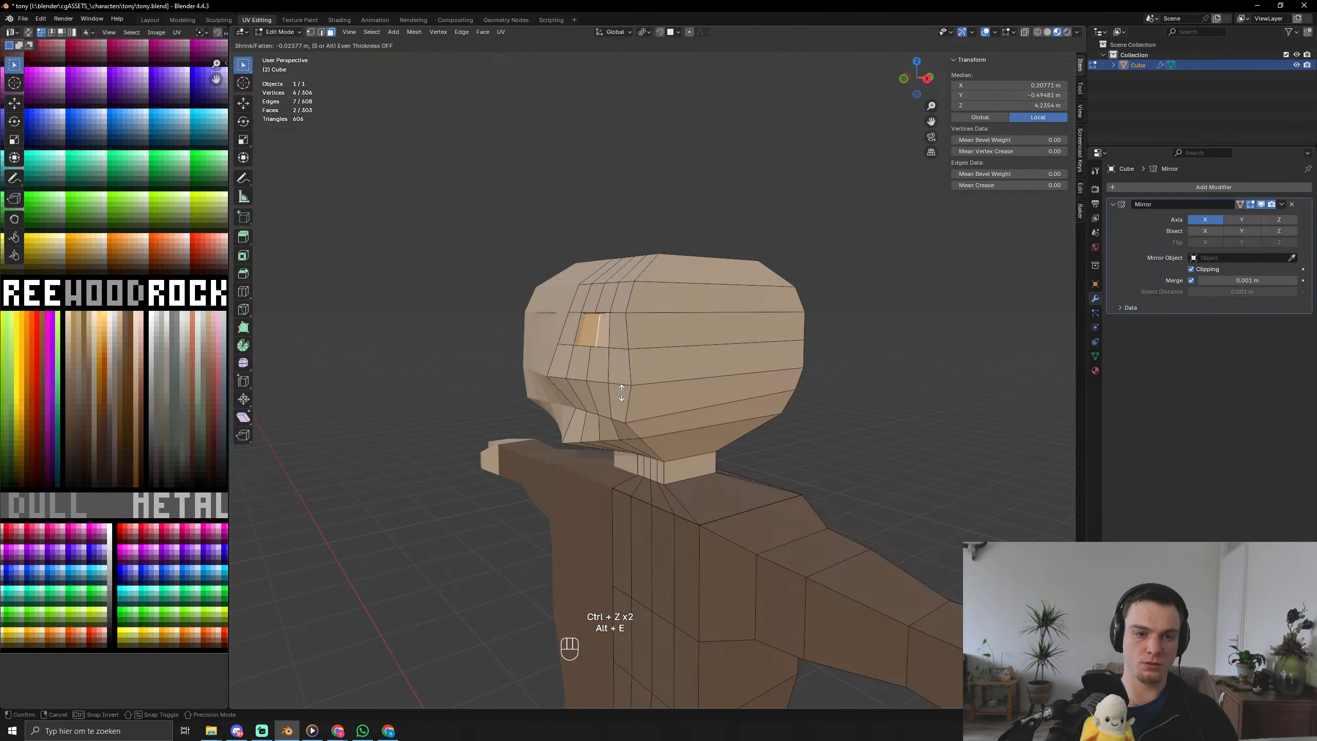
left_click(619, 397)
mouse_move(619, 397)
middle_mouse_down()
mouse_move(673, 399)
mouse_move(630, 399)
middle_mouse_up()
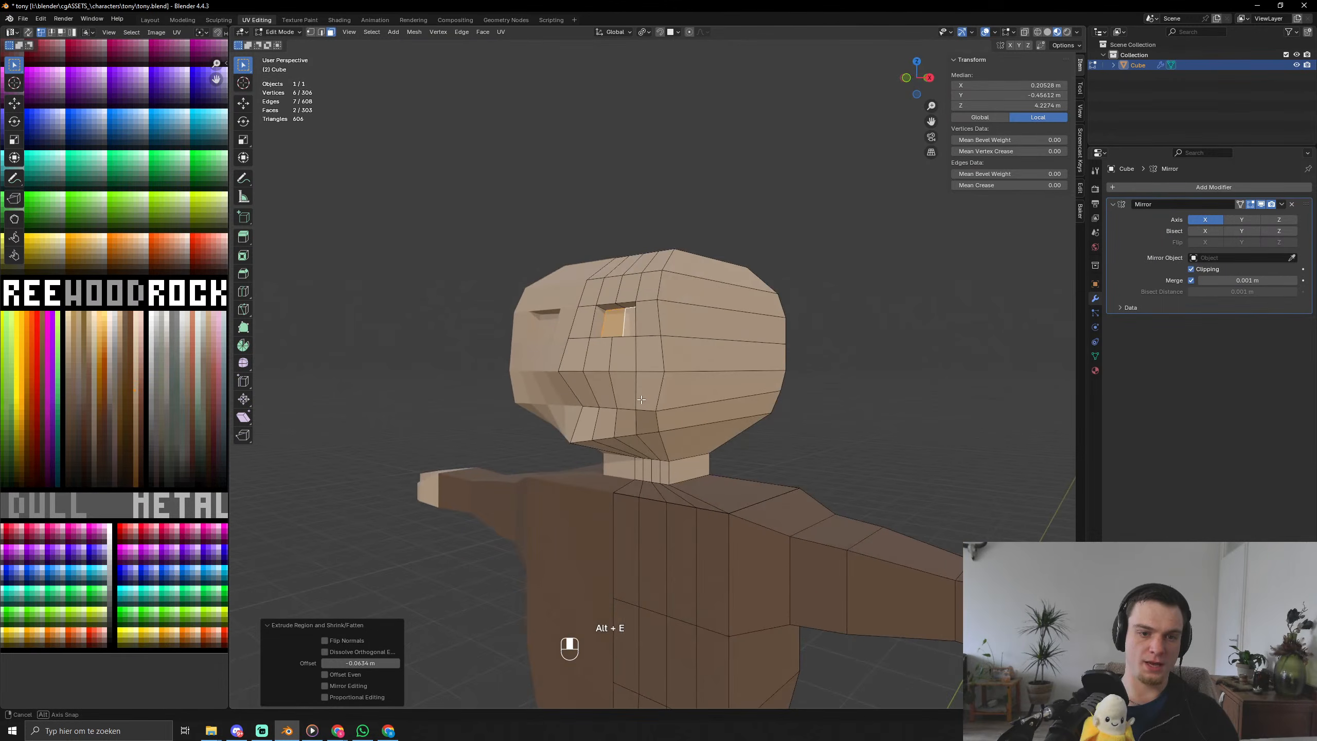
Expand the selection to the whole eye socket and shift its UVs slightly to another shade on the palette.
key("ctrl+KP_Add")
key("g")
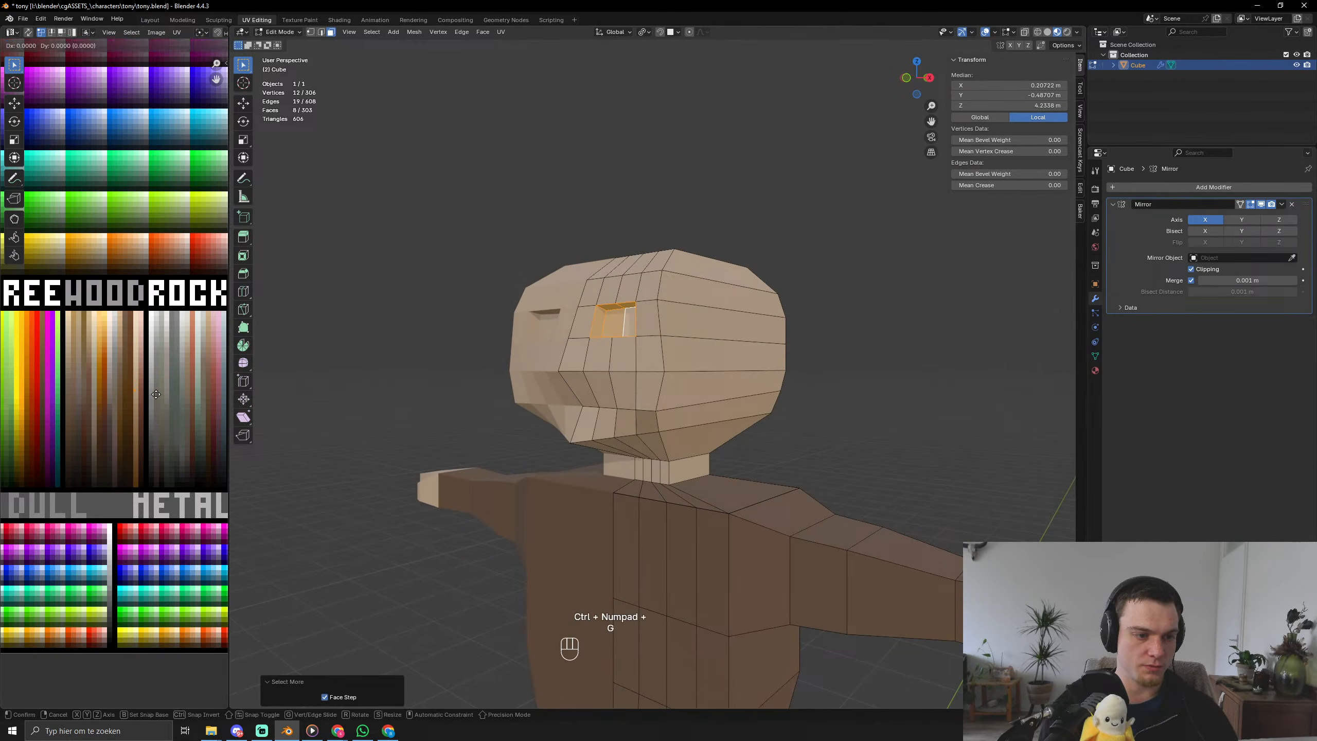
left_click(158, 389)
key("Tab")
middle_click_drag(539, 387, 577, 389)
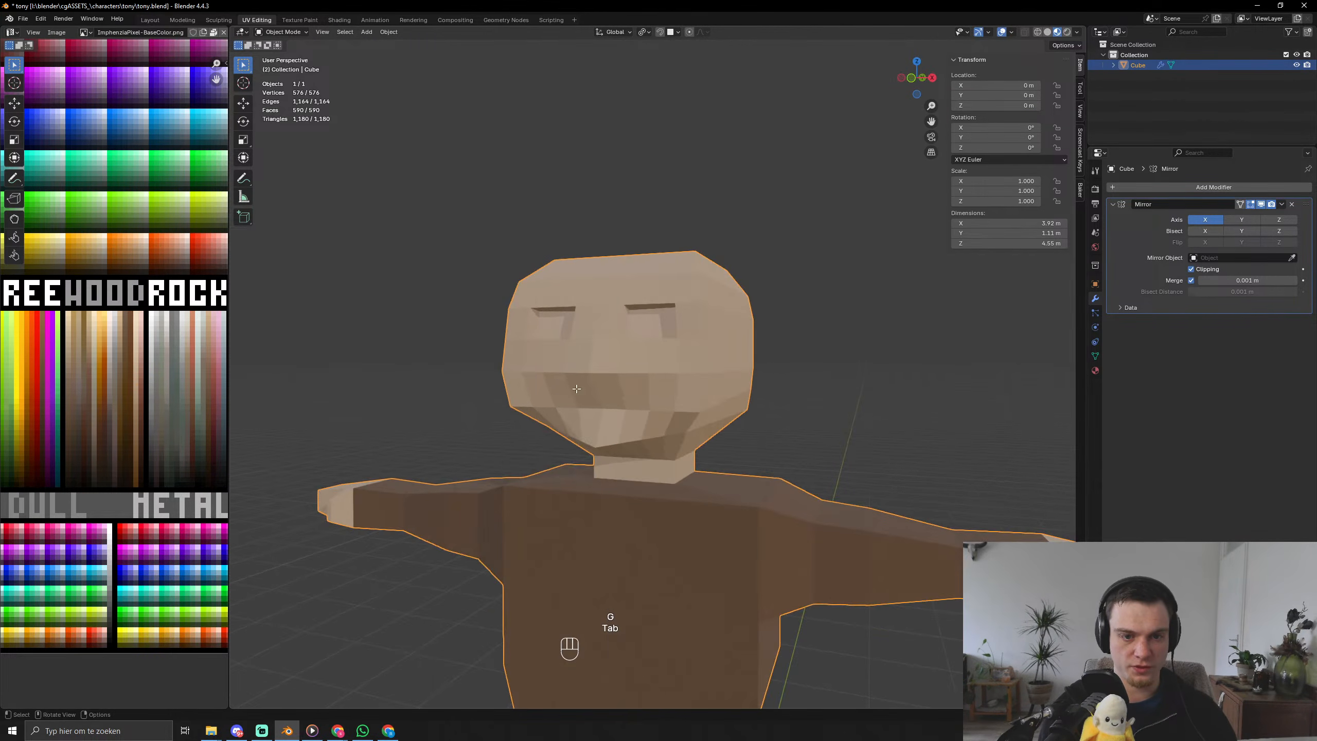
Move the eye socket's UVs again to try a different skin shade on the palette.
key("Tab")
key("g")
left_click(119, 413)
key("Tab")
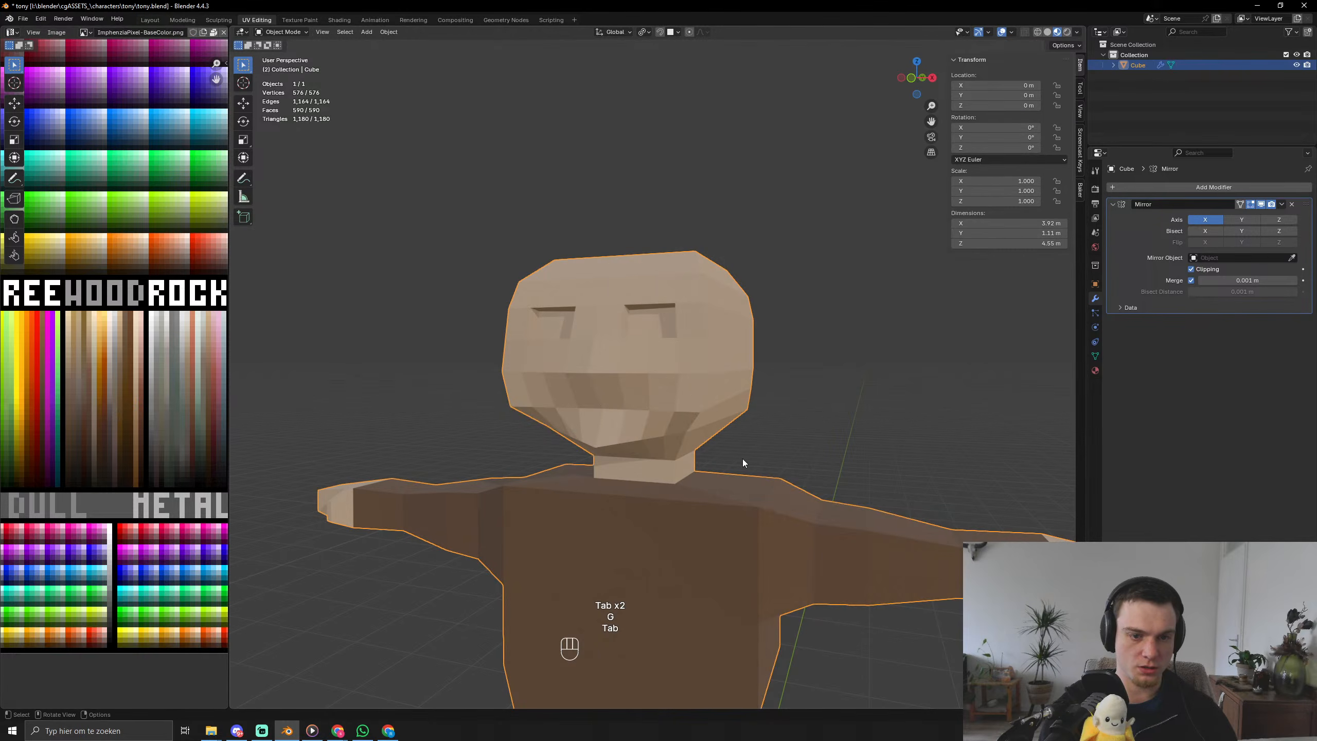
key("Tab")
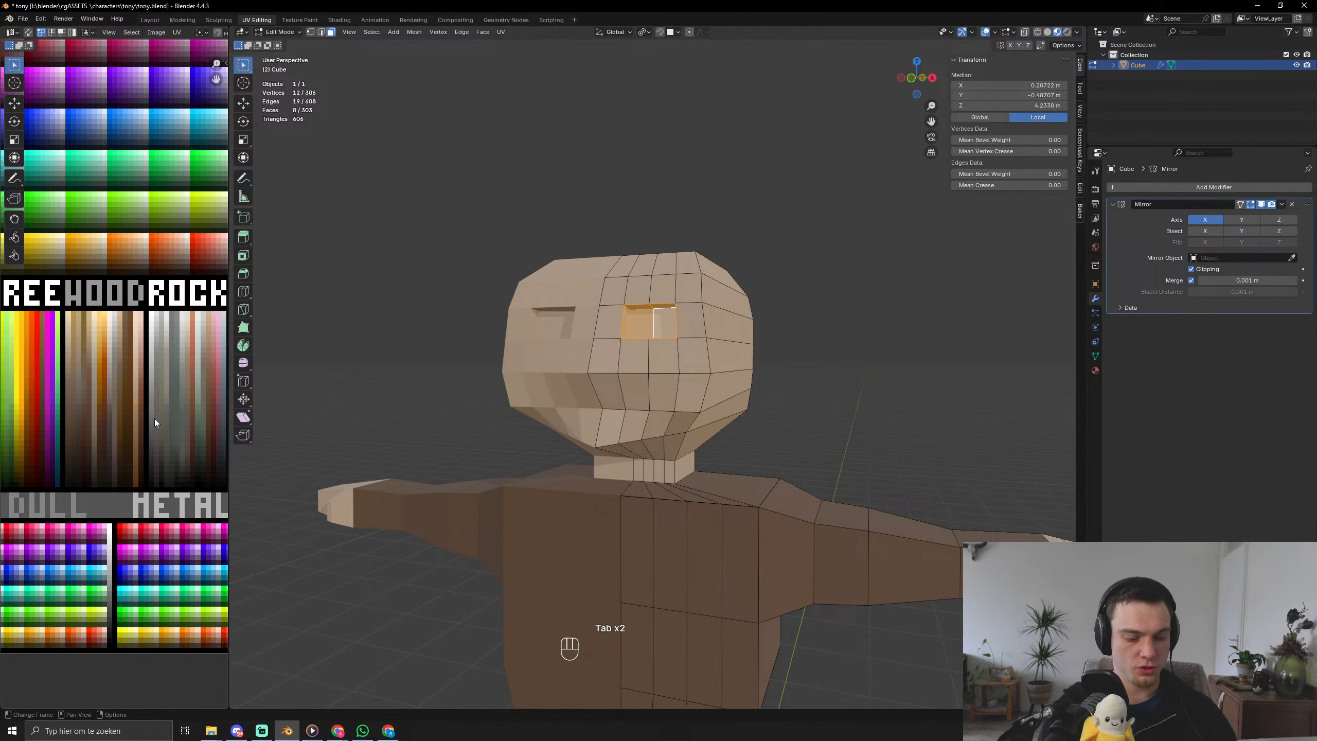
Shift the eye socket's UVs down the palette to a darker skin shade.
key("g")
left_click(156, 433)
key("Tab")
middle_click_drag(676, 450, 724, 449)
Select the two back faces of the eye socket and move their UVs to a near-white shade in the Rock palette.
key("Tab")
left_click(681, 327)
left_click(694, 329, "shift")
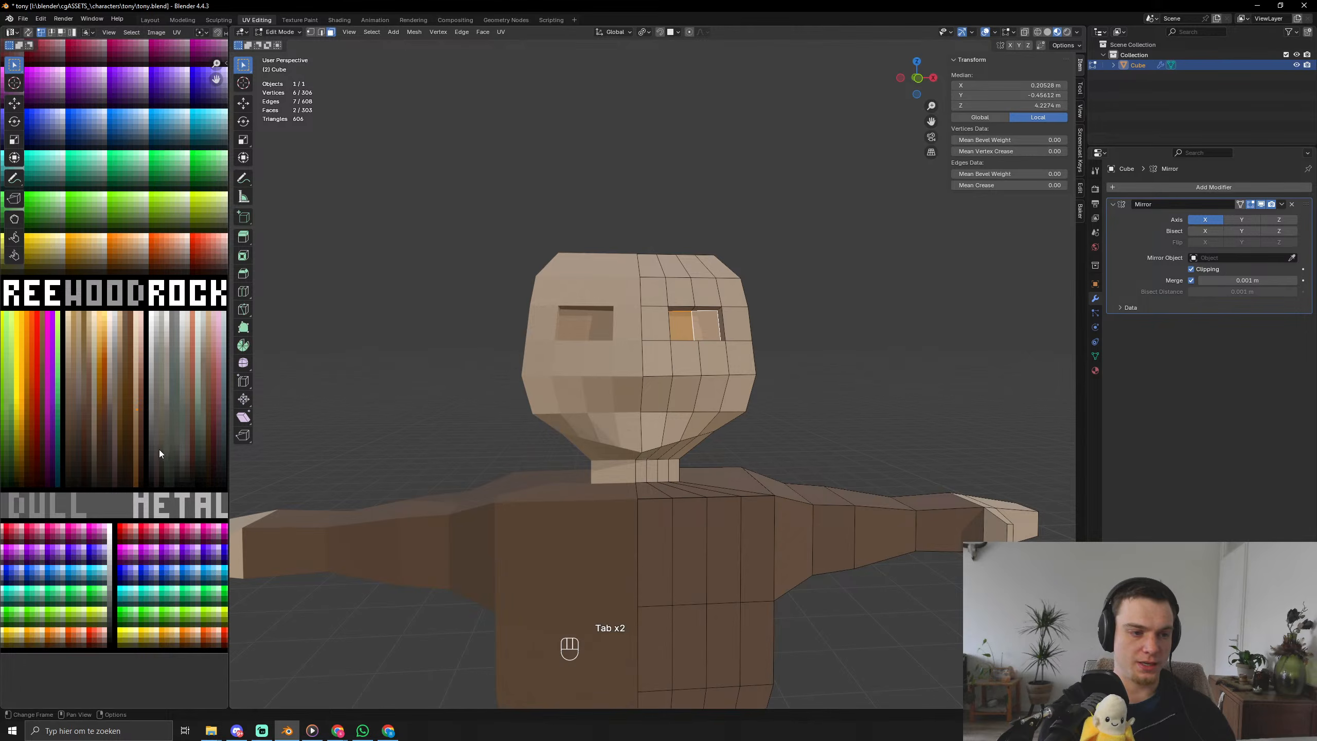
key("g")
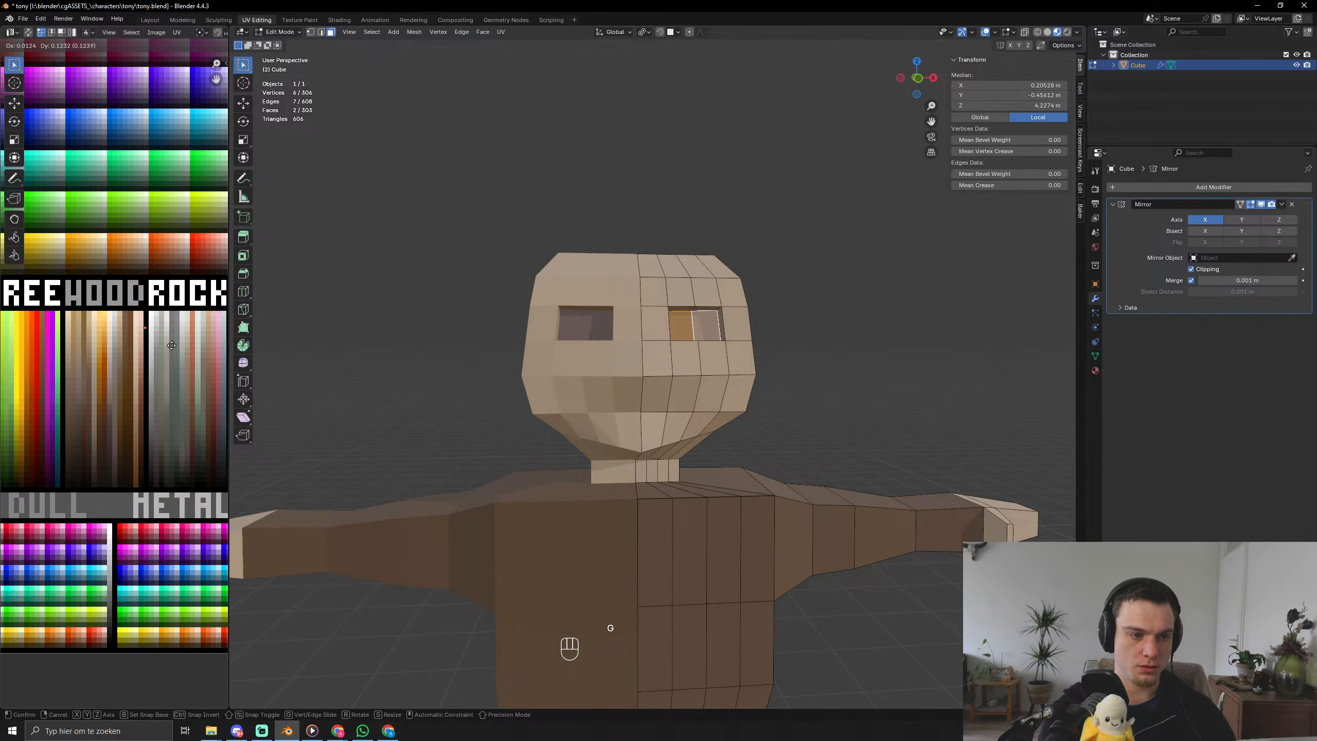
left_click(177, 343)
key("Tab")
middle_click_drag(849, 447, 815, 465)
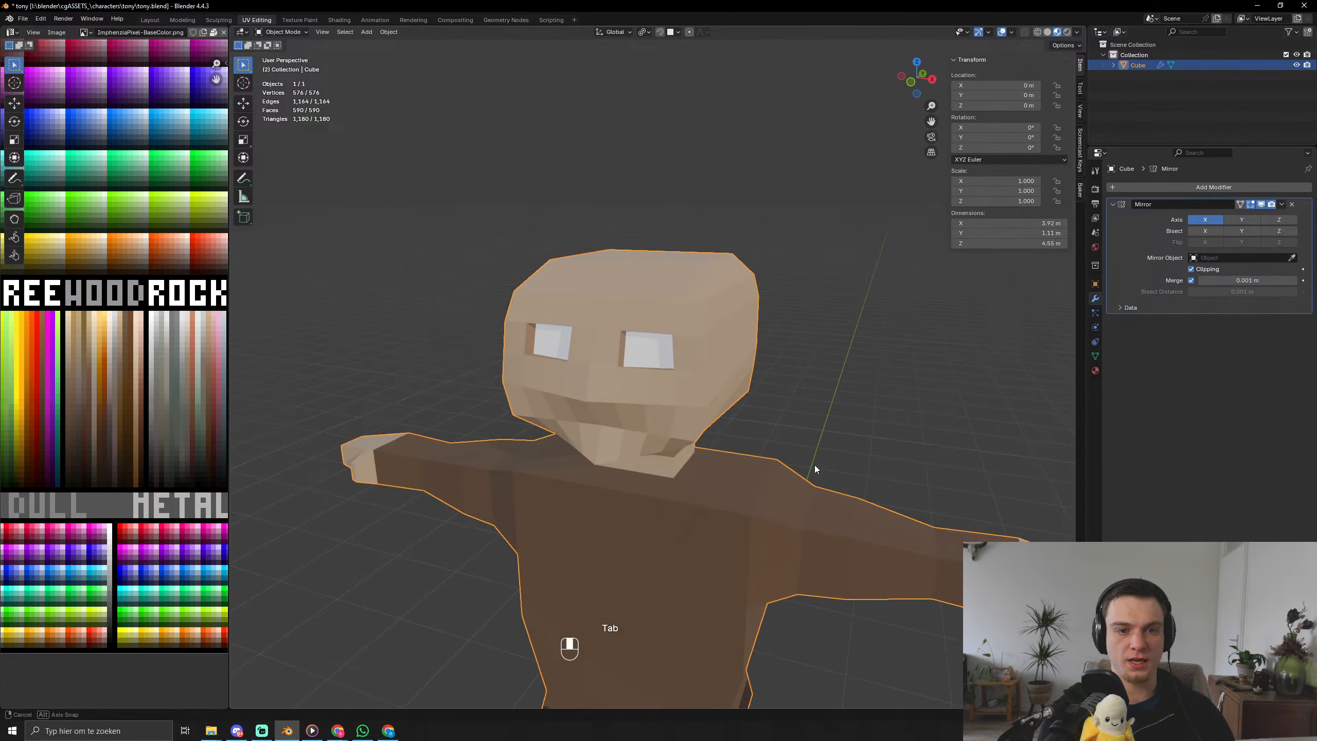
Inset the two white eye faces about 0.043 m and move the inner faces' UVs to a near-black Rock shade as a pupil.
key("Tab")
scroll(796, 473, "up", 3)
key("i")
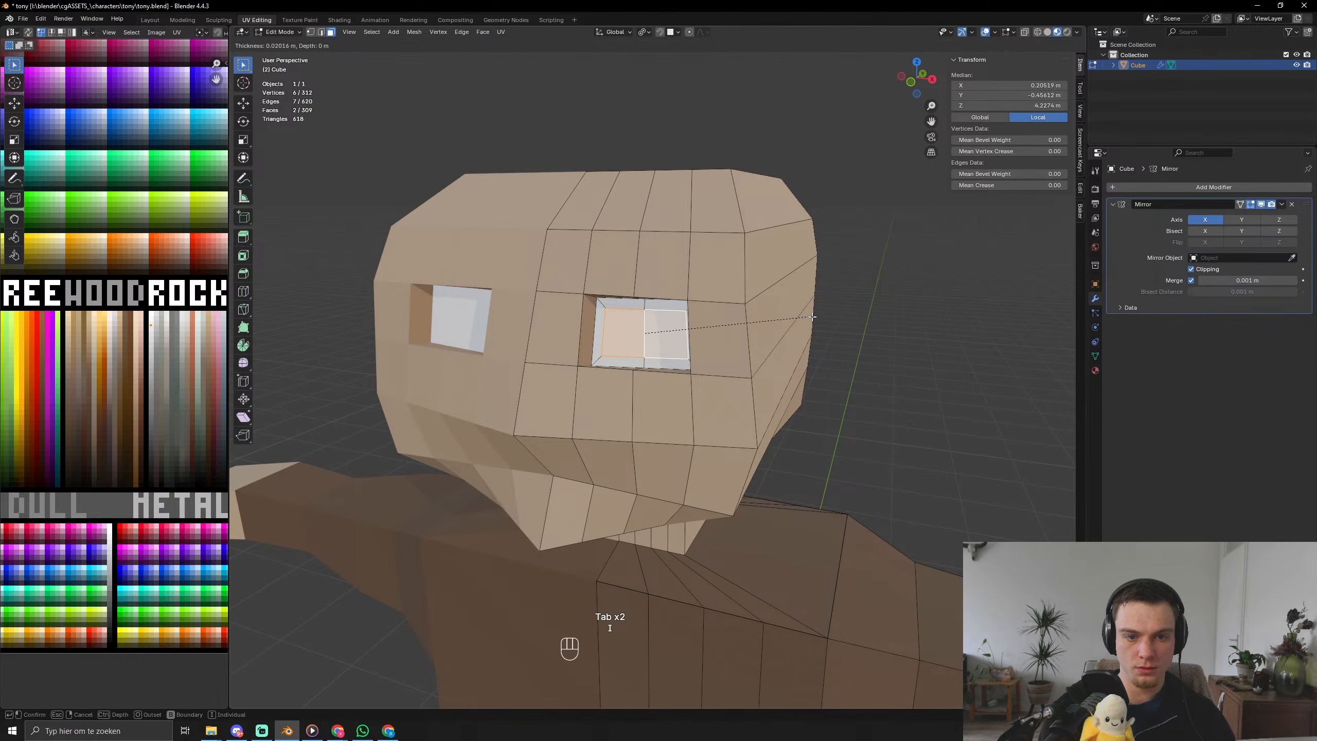
left_click(807, 317)
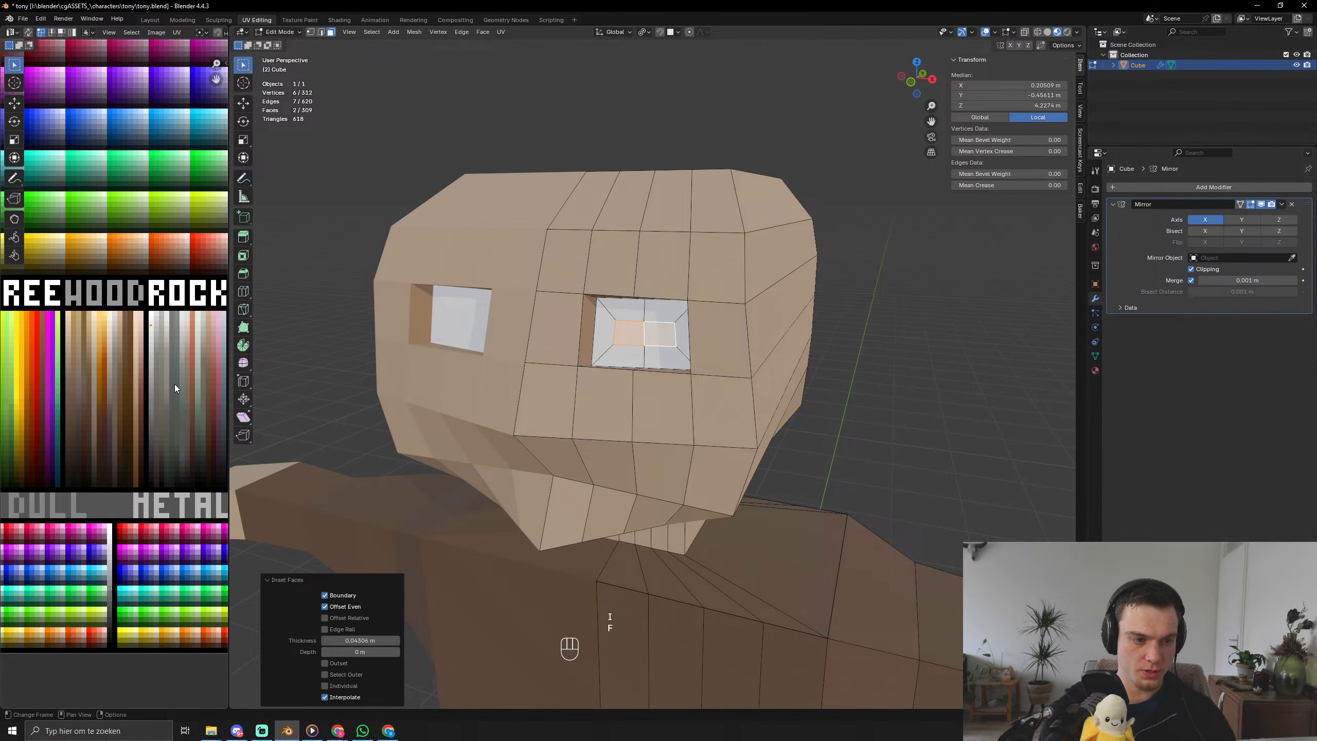
key("g")
left_click(176, 529)
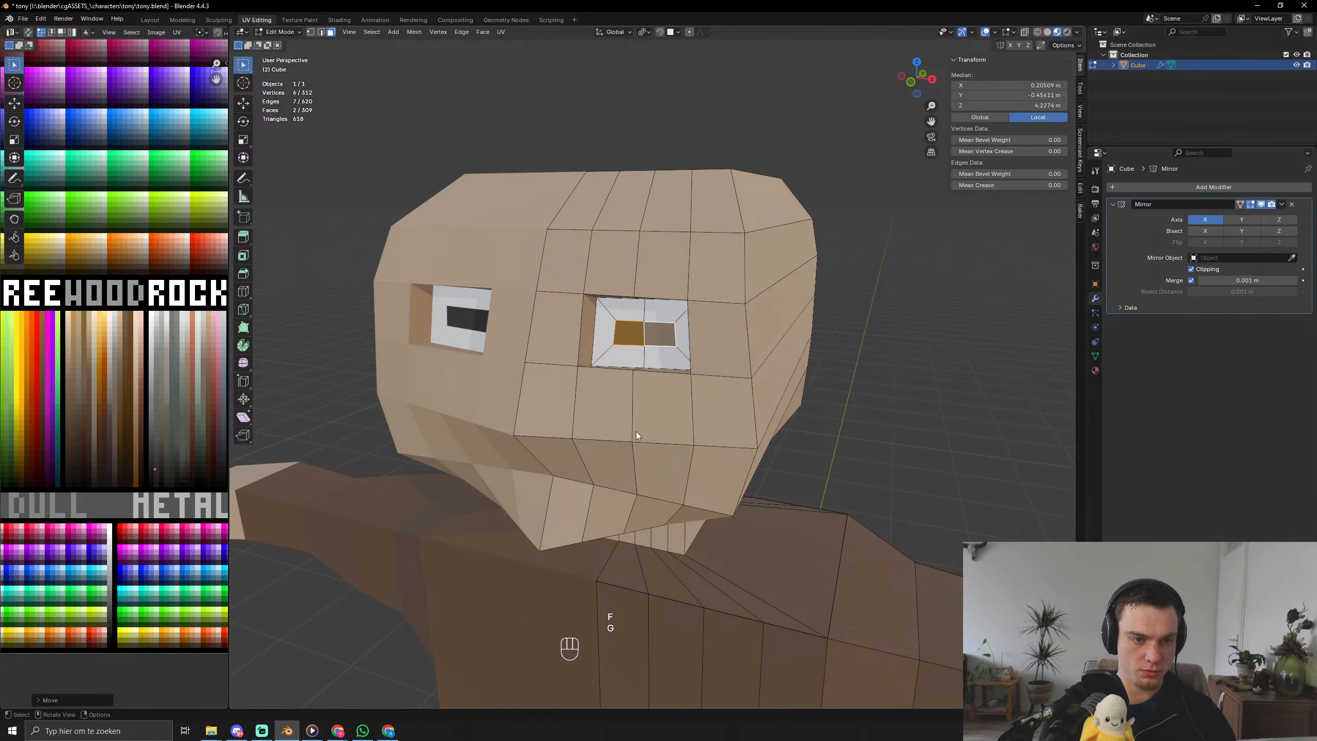
key("Tab")
scroll(774, 406, "down", 8)
middle_click_drag(773, 406, 811, 406)
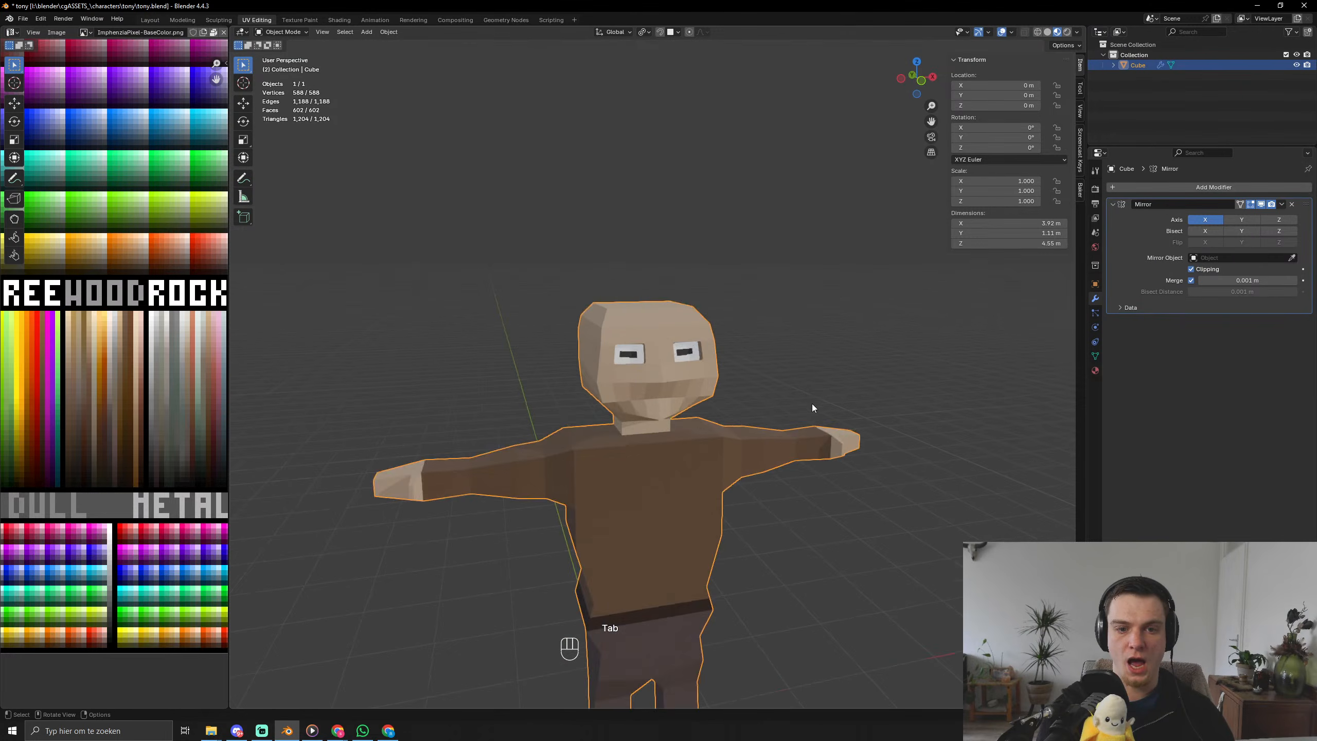
Add a centred horizontal edge loop through the row of faces just above the eyes.
scroll(765, 324, "up", 5)
key("Tab")
key("ctrl+r")
left_click(714, 299)
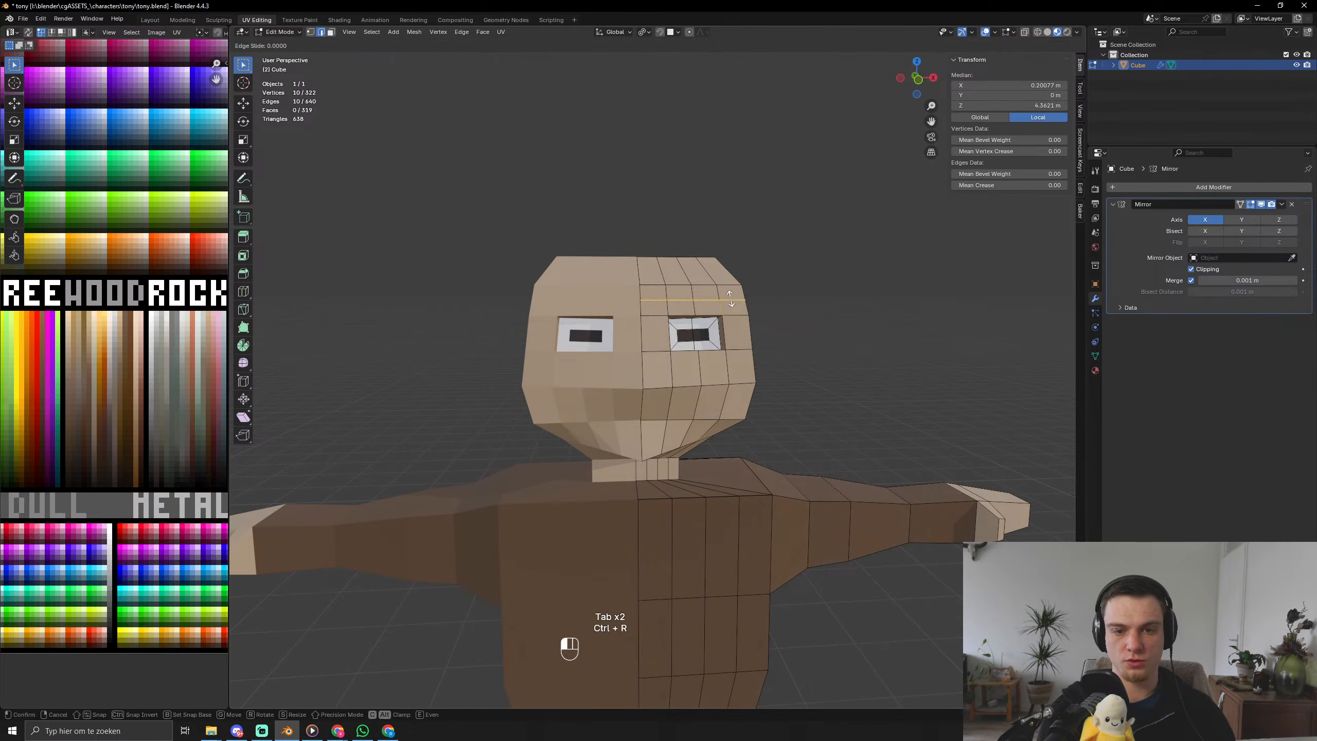
left_click(714, 298)
Select the two faces directly above the eye and move their UVs to a brown Wood shade as an eyebrow.
key("3")
left_click(690, 305)
left_click(711, 305, "shift")
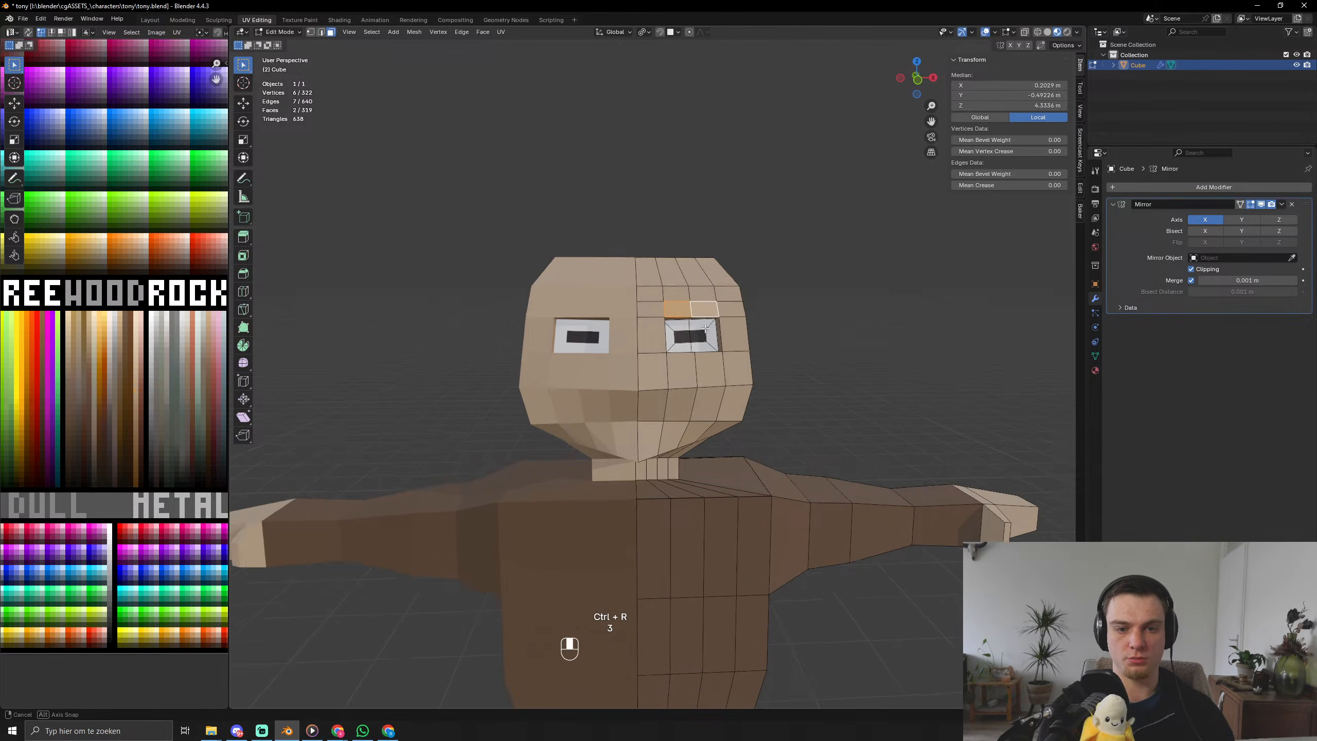
middle_click_drag(711, 305, 669, 361)
scroll(669, 361, "up", 4)
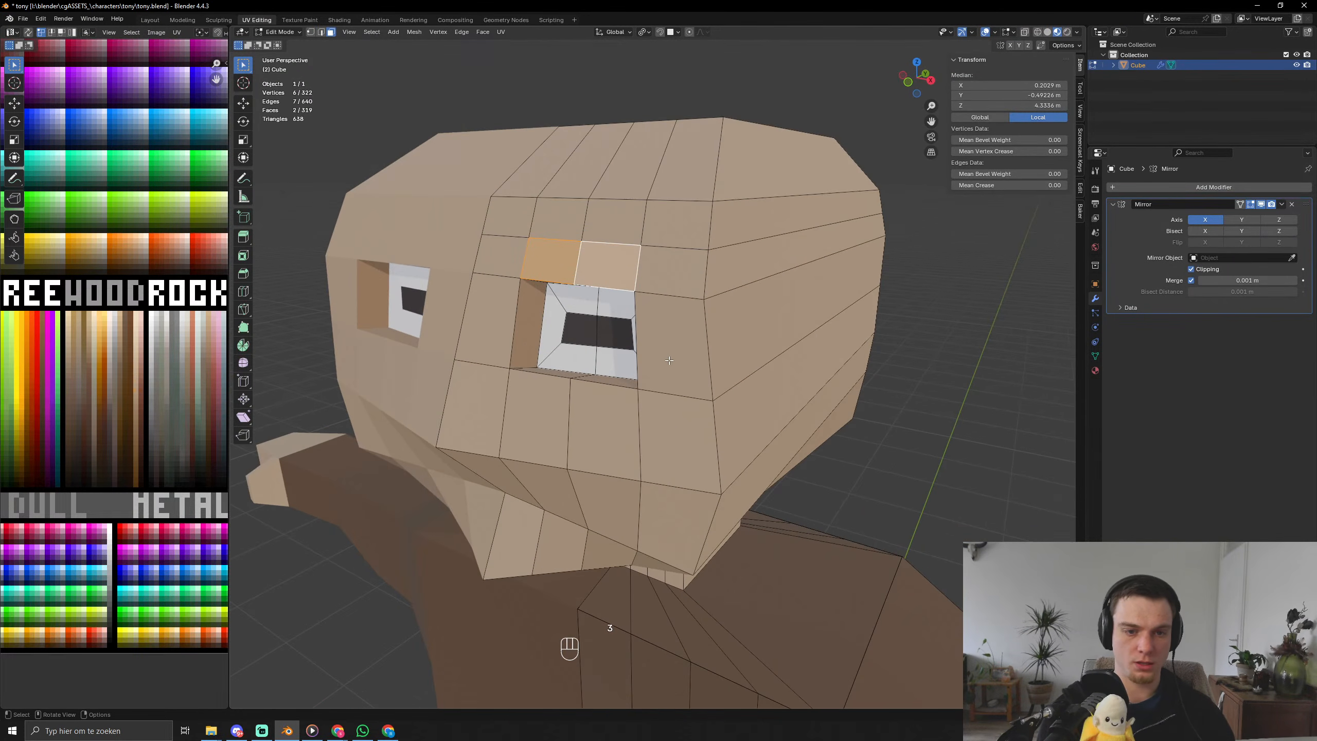
key("a")
key("g")
left_click(153, 402)
key("Tab")
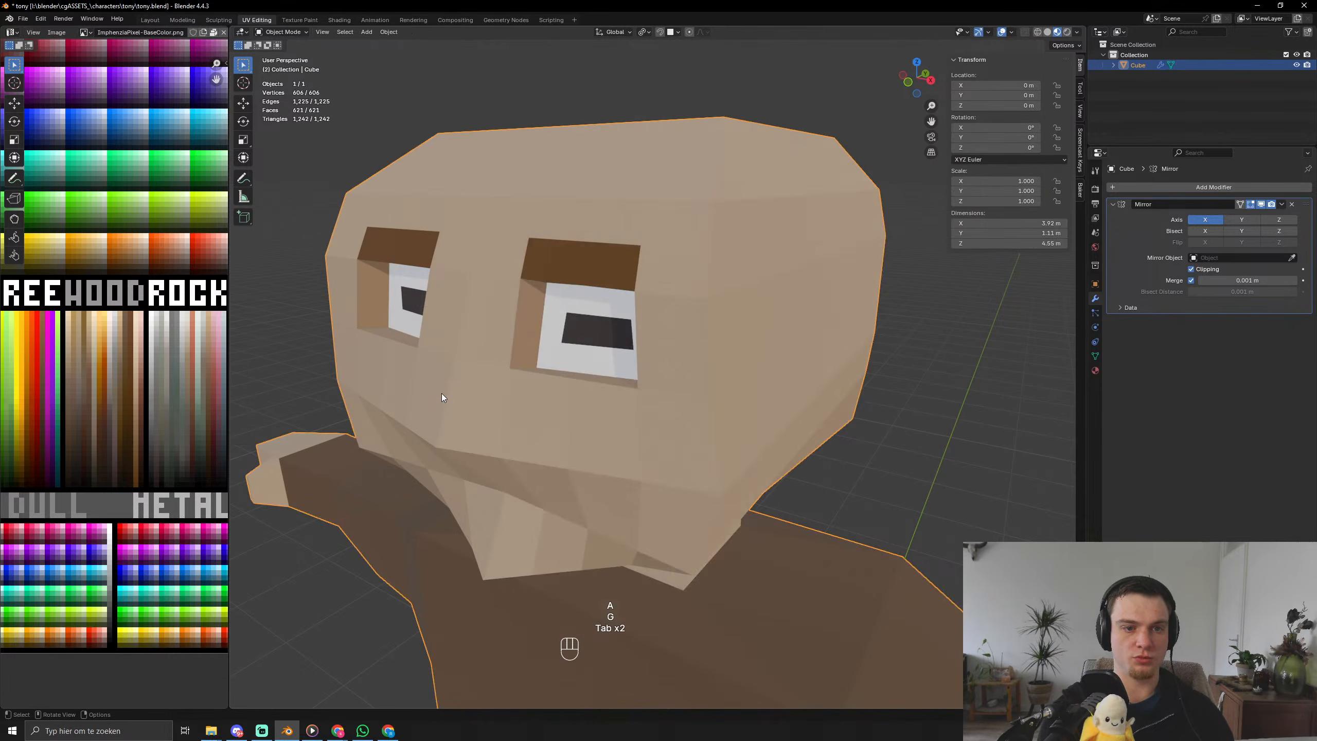
scroll(442, 393, "down", 5)
middle_click_drag(440, 393, 654, 271)
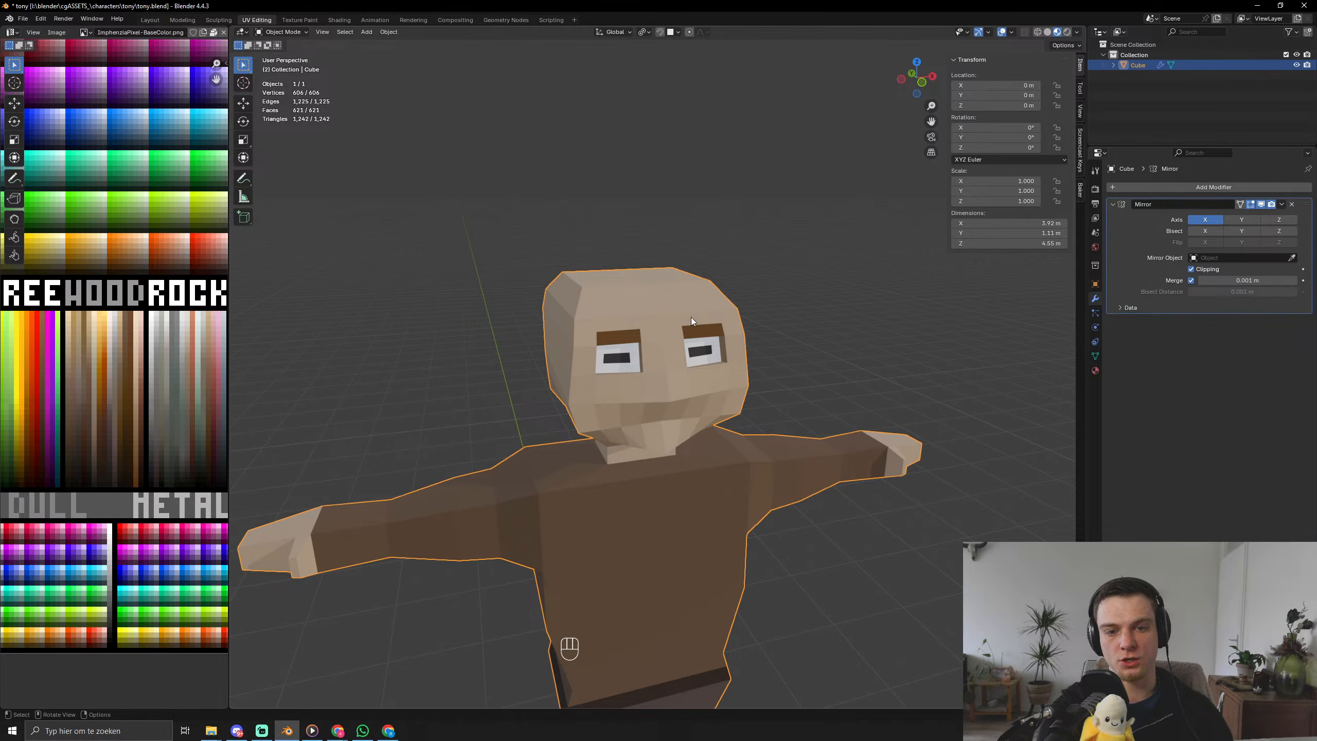
Select the back half of the head in side view and move it about 0.135 m forward and 0.027 m down with proportional editing.
scroll(674, 451, "down", 3)
scroll(662, 460, "down", 2)
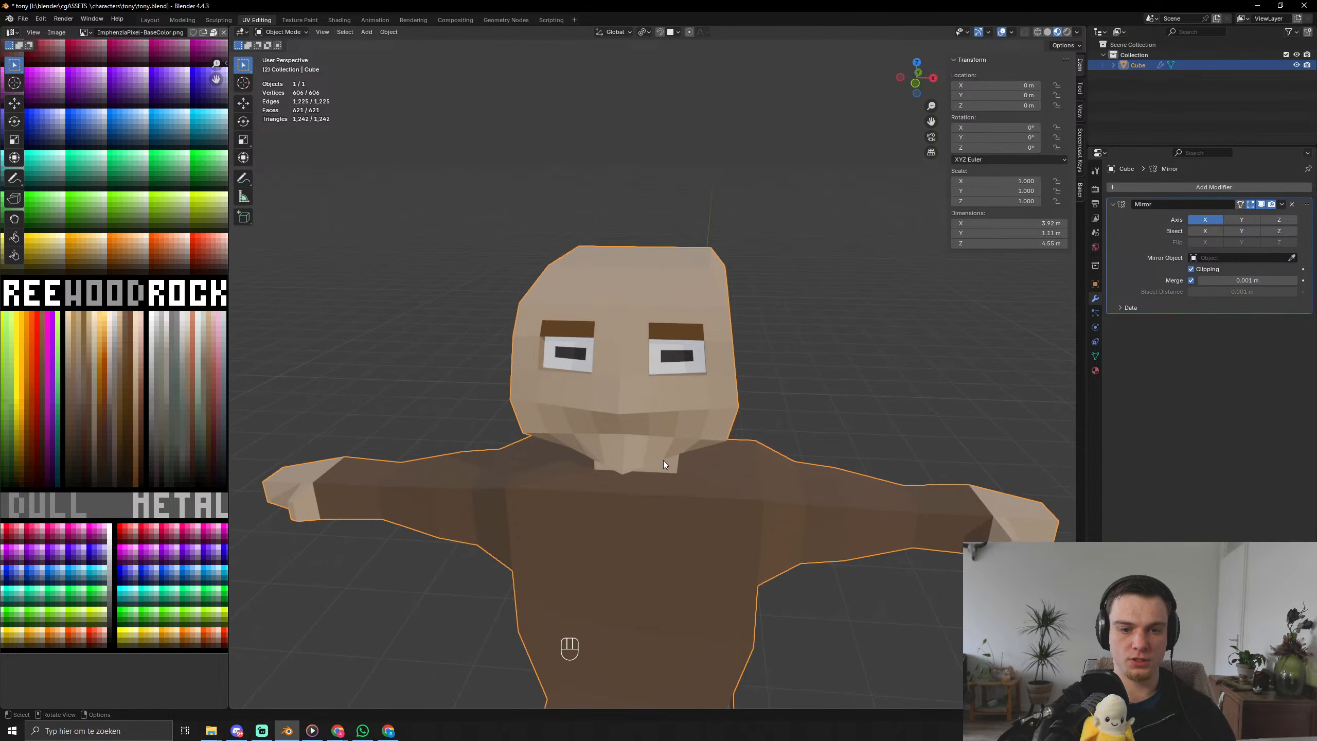
scroll(622, 518, "down", 3)
middle_click_drag(671, 504, 708, 441)
scroll(546, 500, "down", 2)
scroll(703, 477, "up", 8)
key("Tab")
key("1")
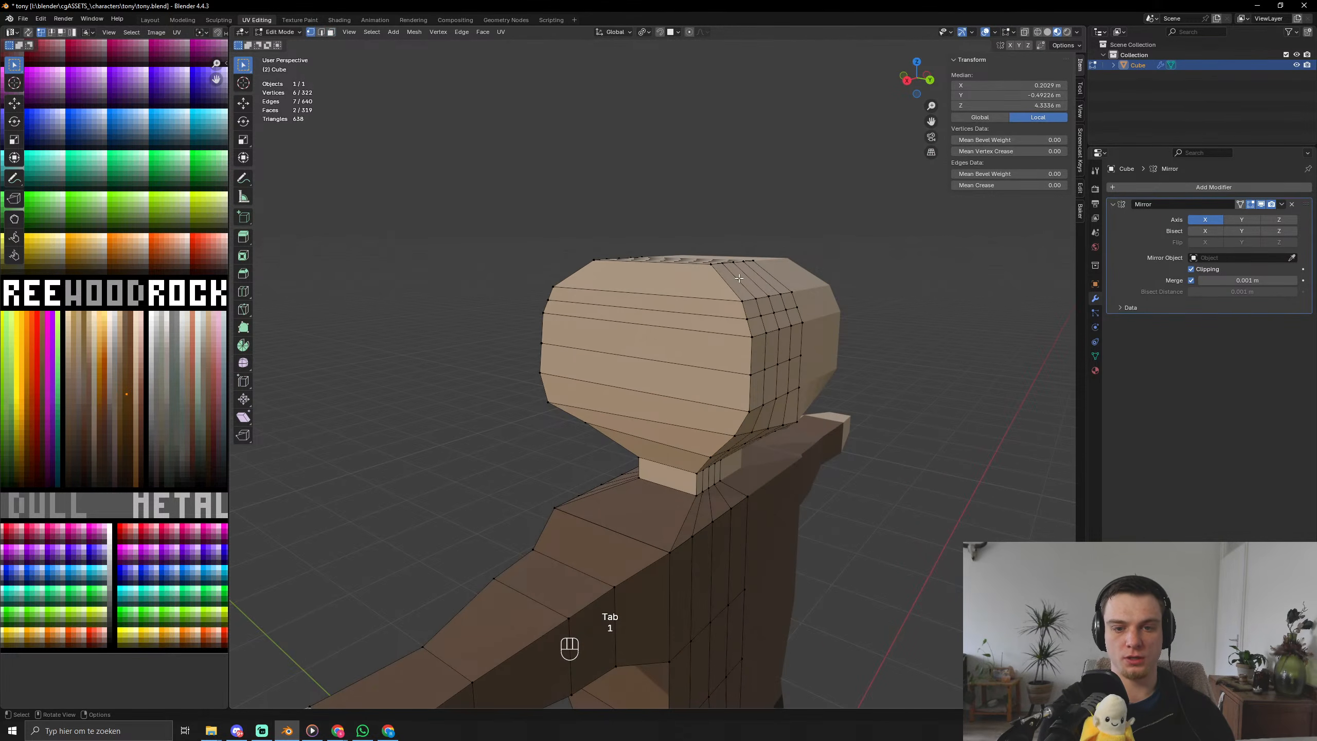
key("shift+z")
key("shift+x")
key("KP_1")
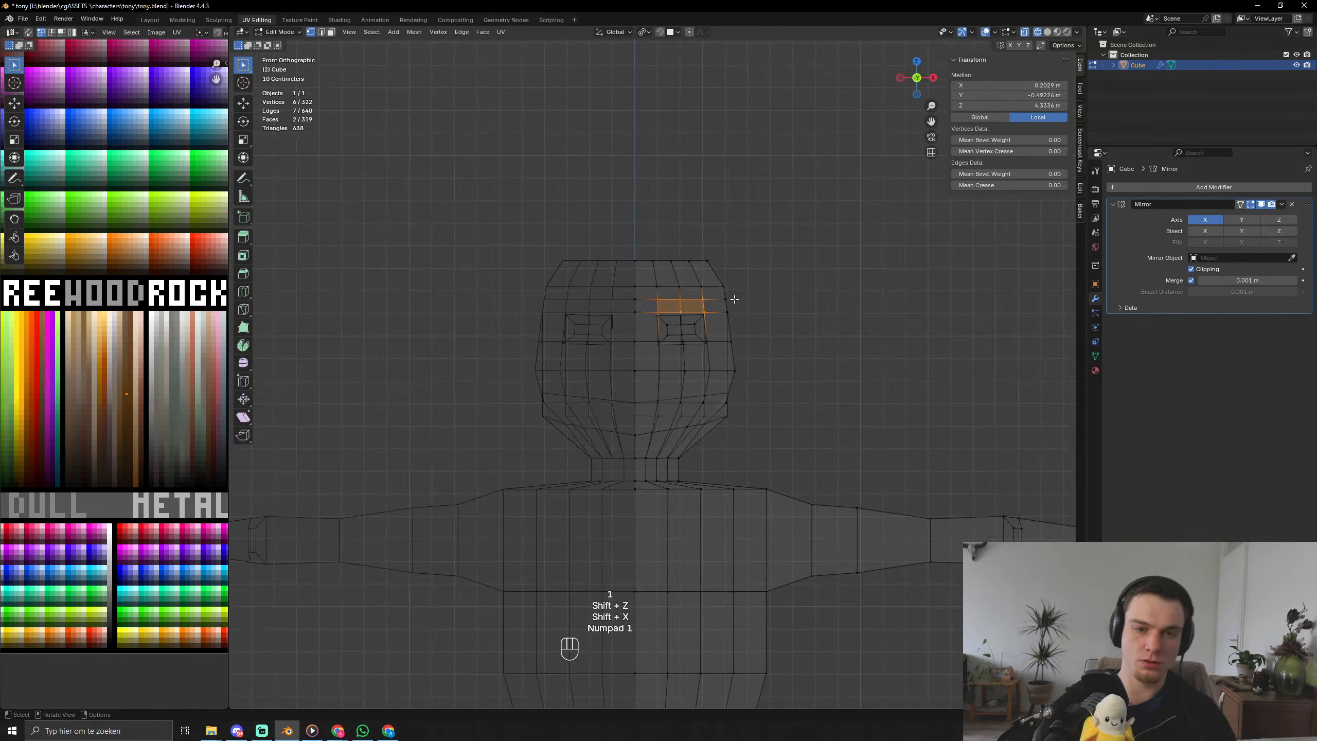
key("KP_3")
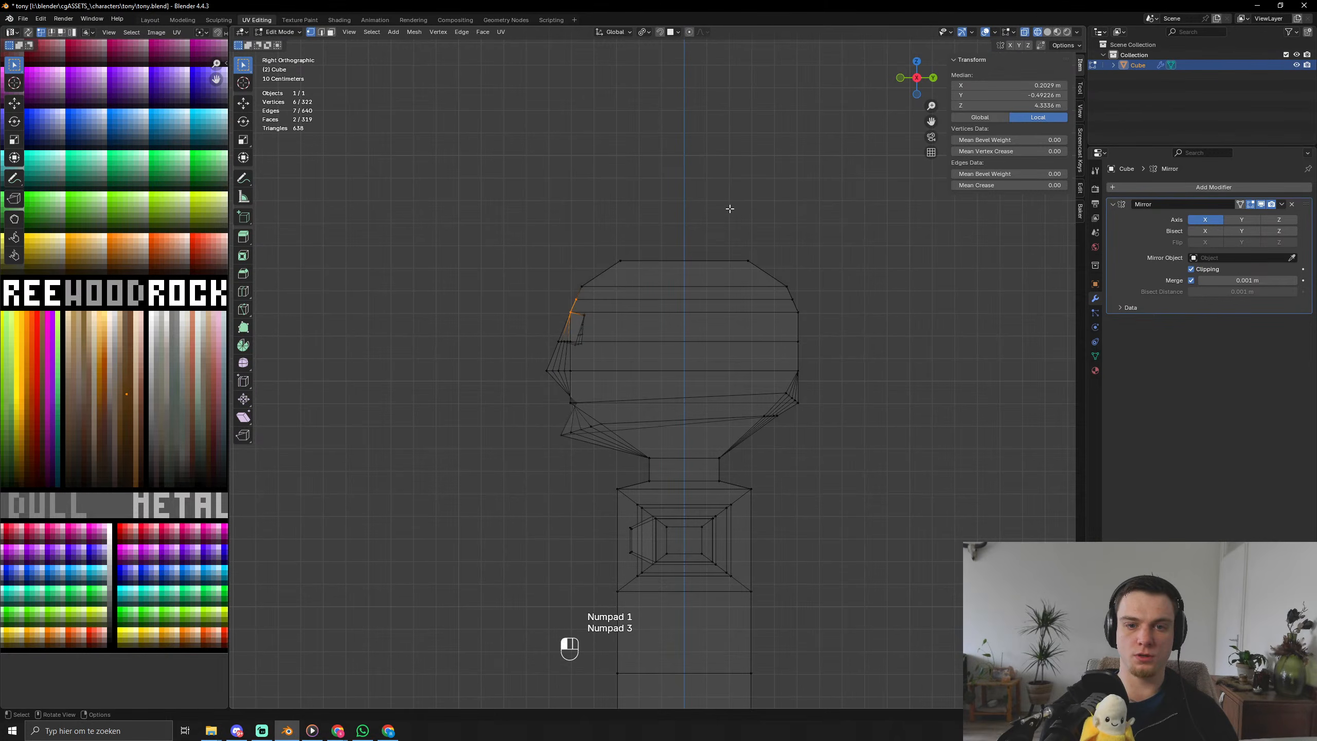
left_click_drag(729, 208, 921, 430)
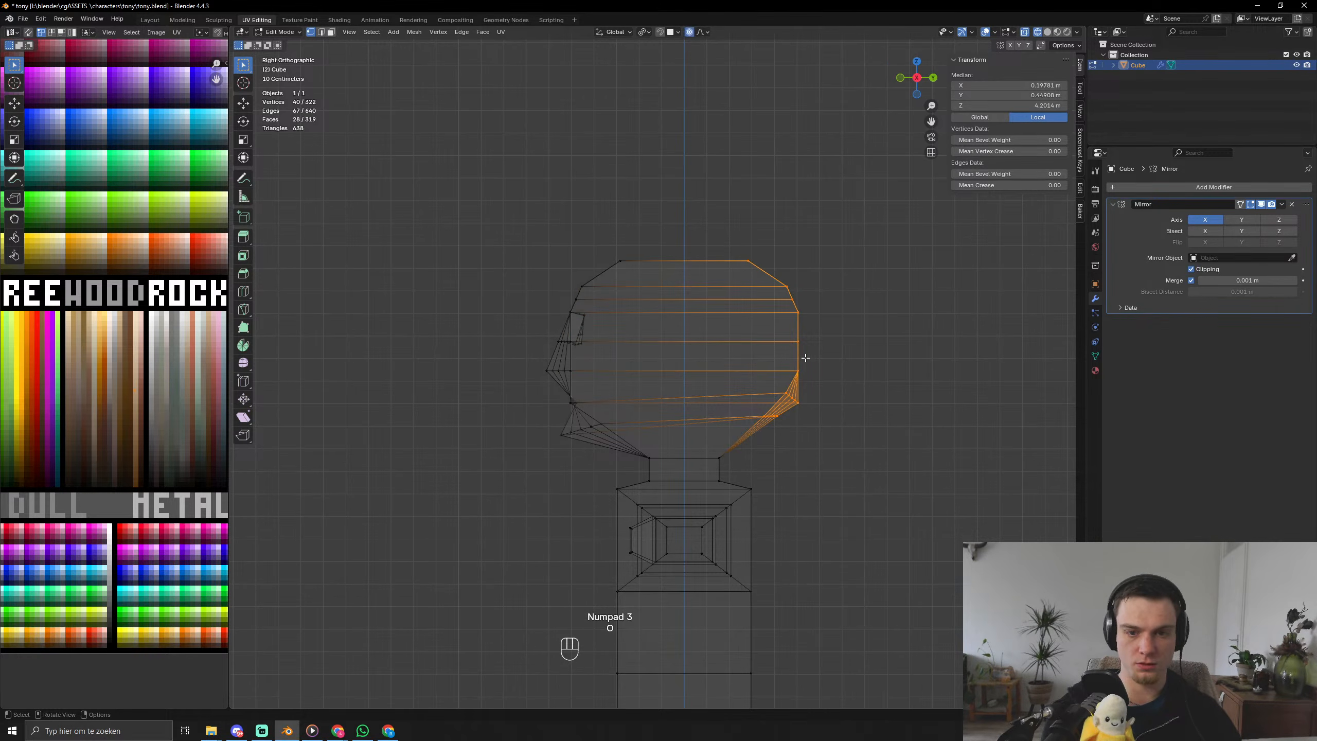
key("s")
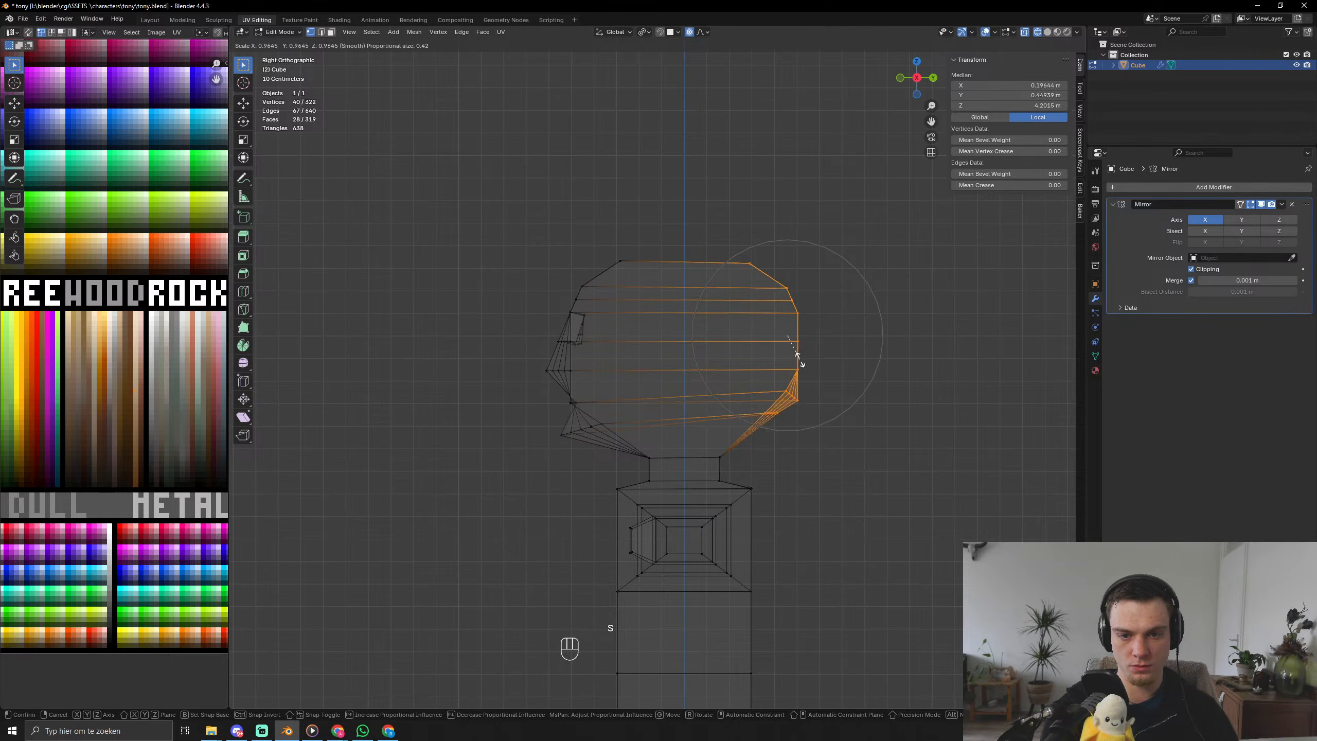
key("g")
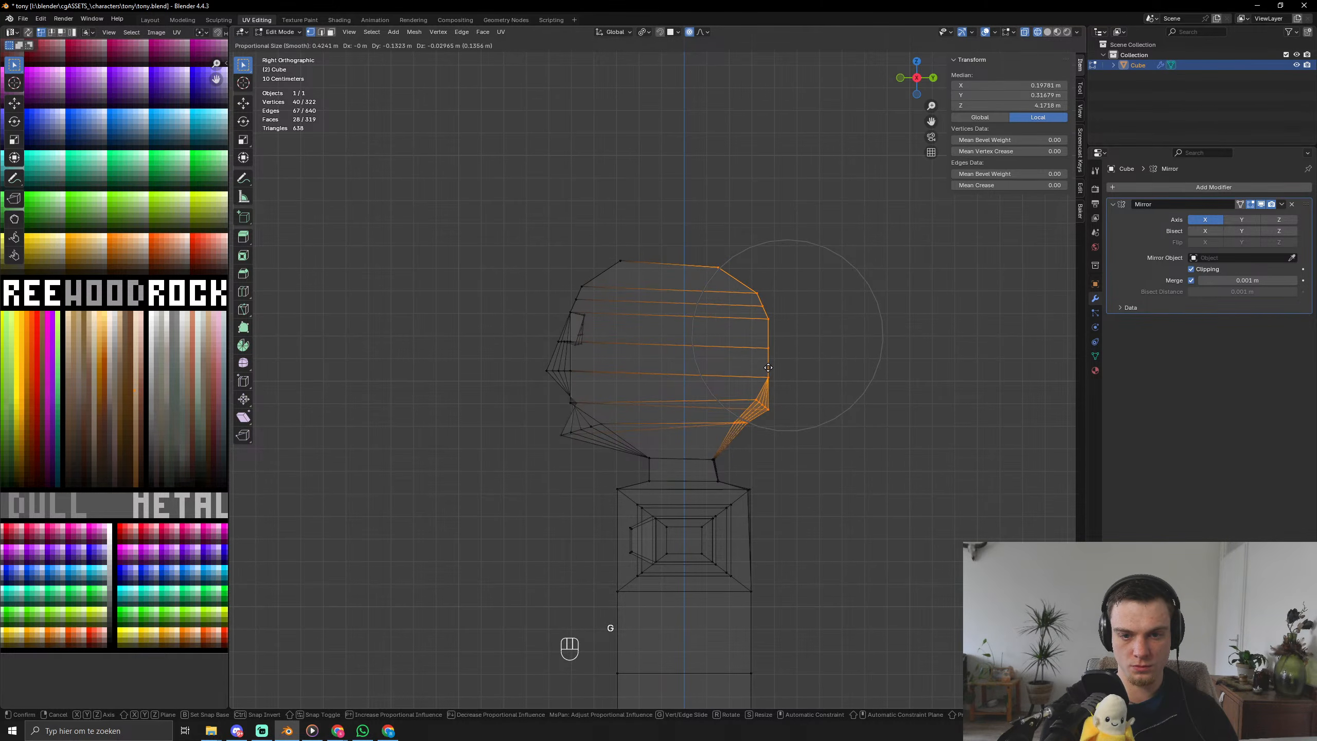
left_click(778, 368)
key("s")
key("z")
right_click(855, 390)
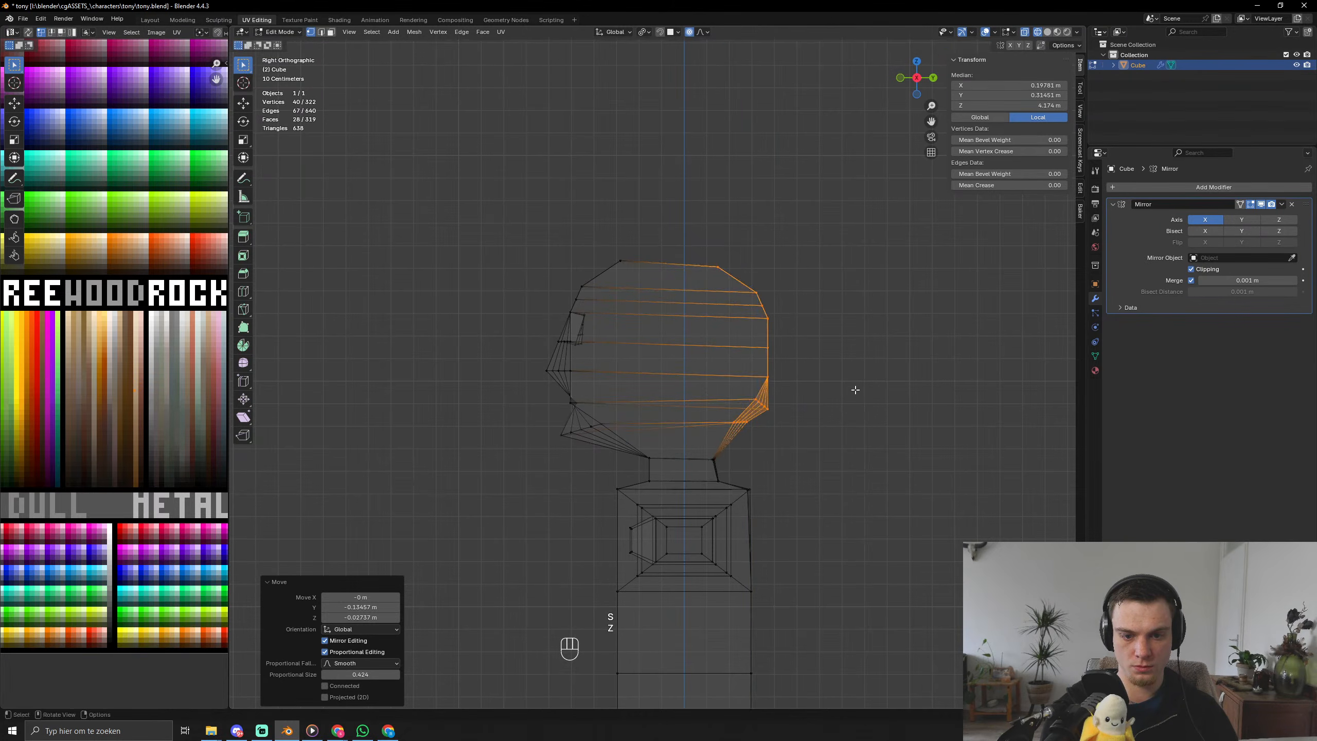
key("s")
right_click(910, 380)
Select the two mouth-line edges beside the face's centre line and bevel them about 0.04 m wide with one segment.
key("Tab")
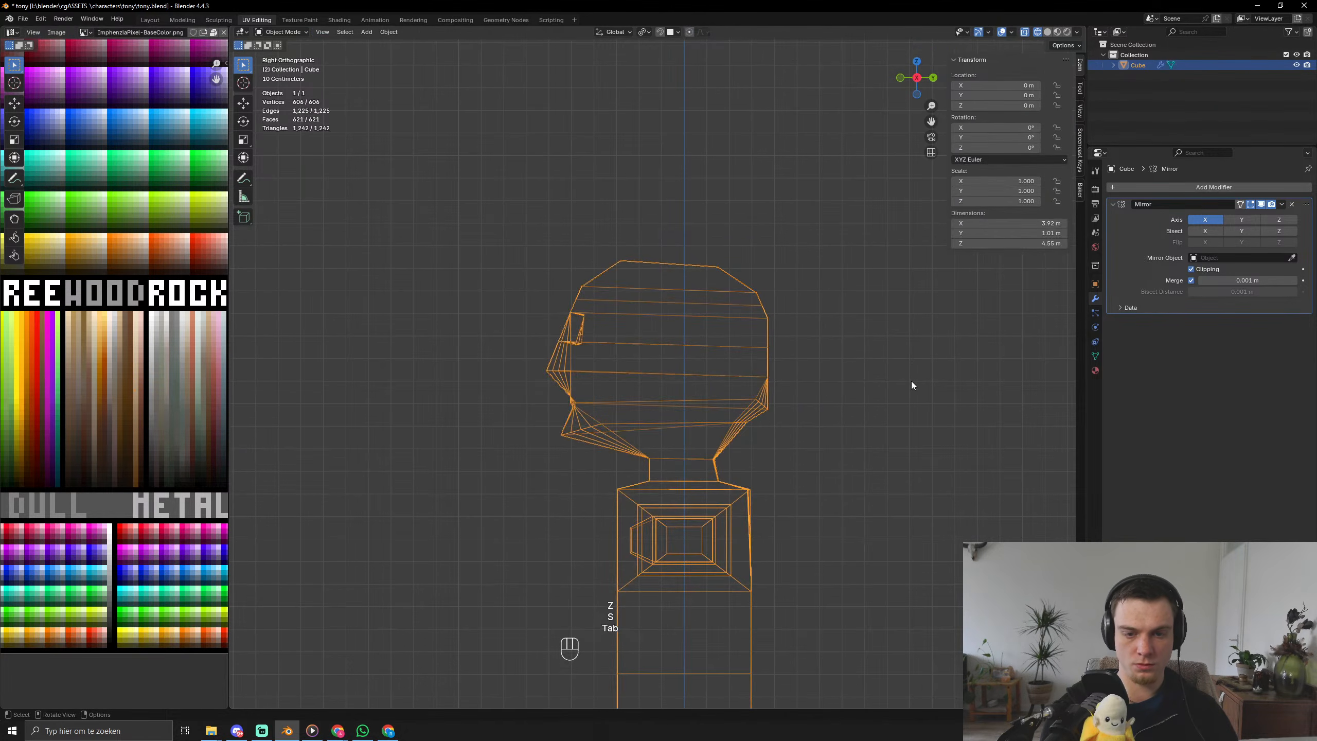
mouse_move(911, 382)
middle_mouse_down()
mouse_move(825, 423)
mouse_move(881, 363)
mouse_move(945, 400)
mouse_move(848, 390)
mouse_move(571, 410)
mouse_move(533, 374)
mouse_move(522, 404)
mouse_move(503, 374)
mouse_move(529, 400)
mouse_move(619, 403)
middle_mouse_up()
key("shift+z")
key("Tab")
scroll(633, 405, "up", 5)
left_click(631, 435)
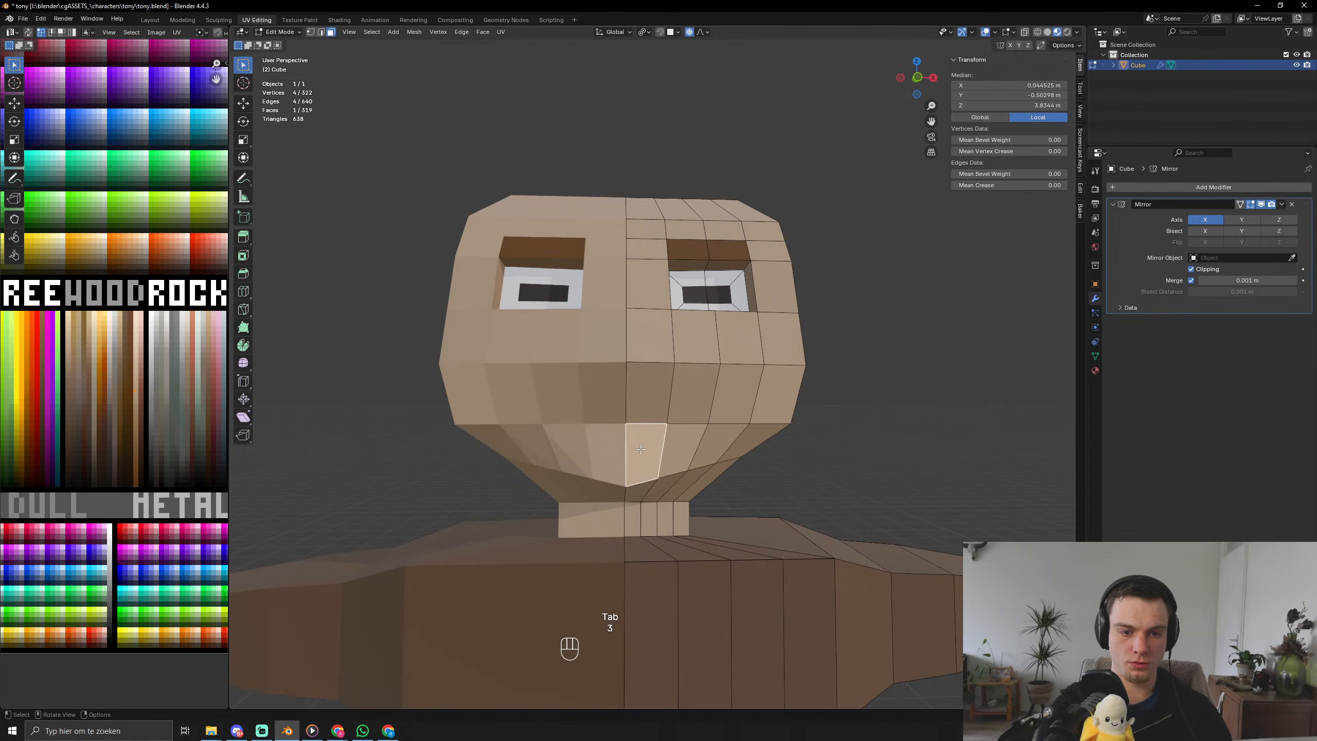
left_click(644, 418, "shift")
left_click(638, 425)
key("2")
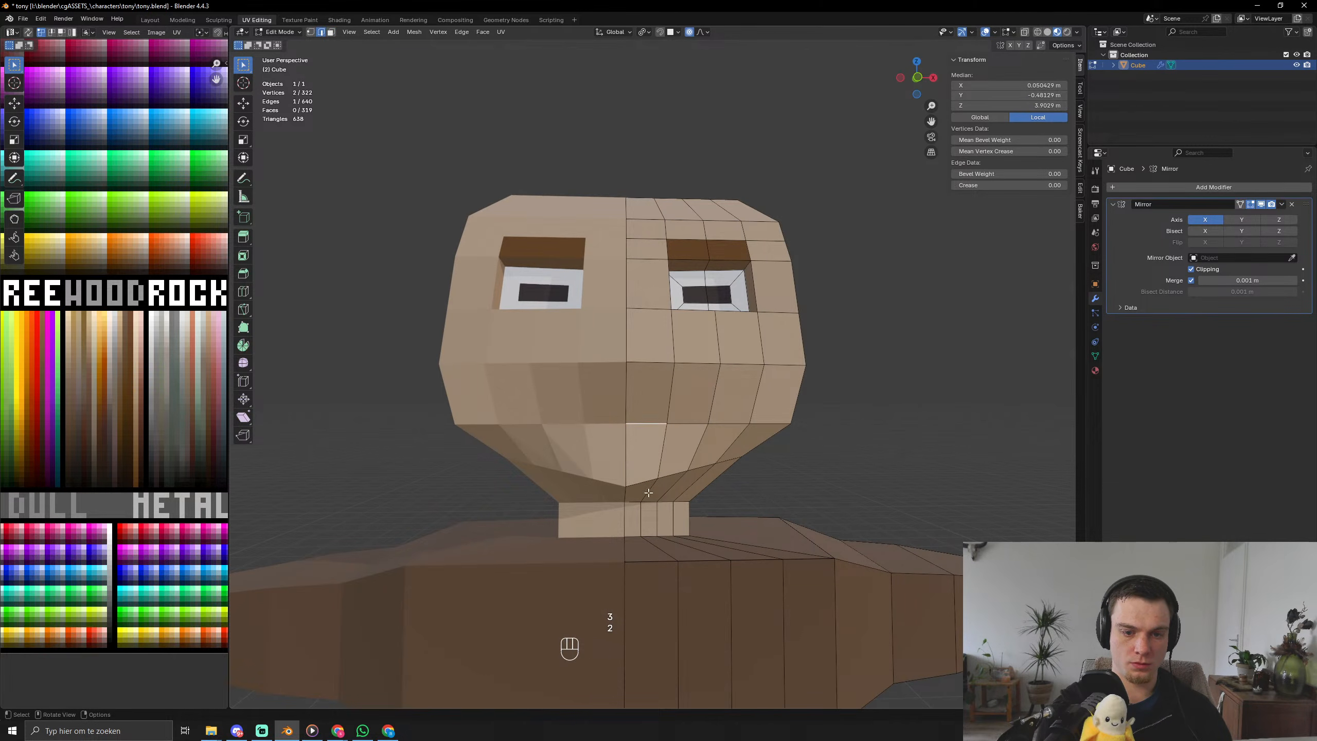
left_click(689, 423, "ctrl")
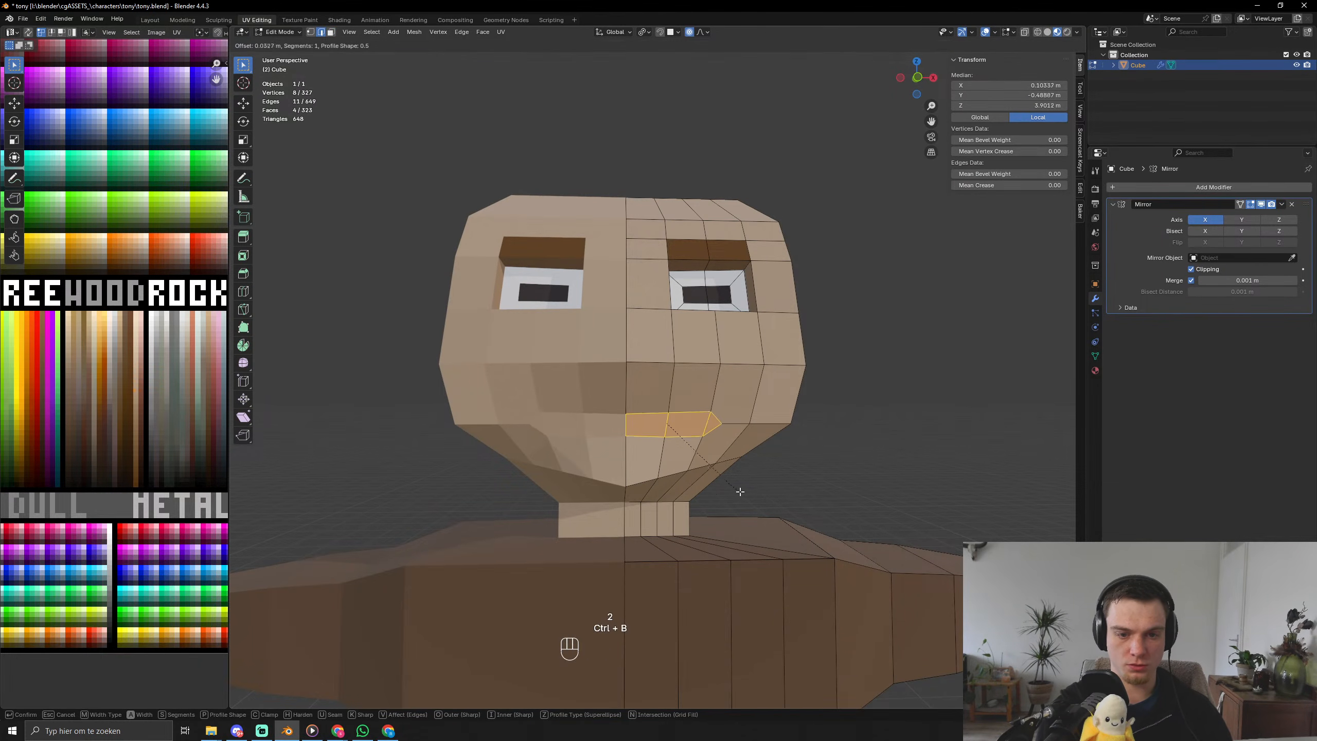
key("ctrl+b")
left_click(666, 408)
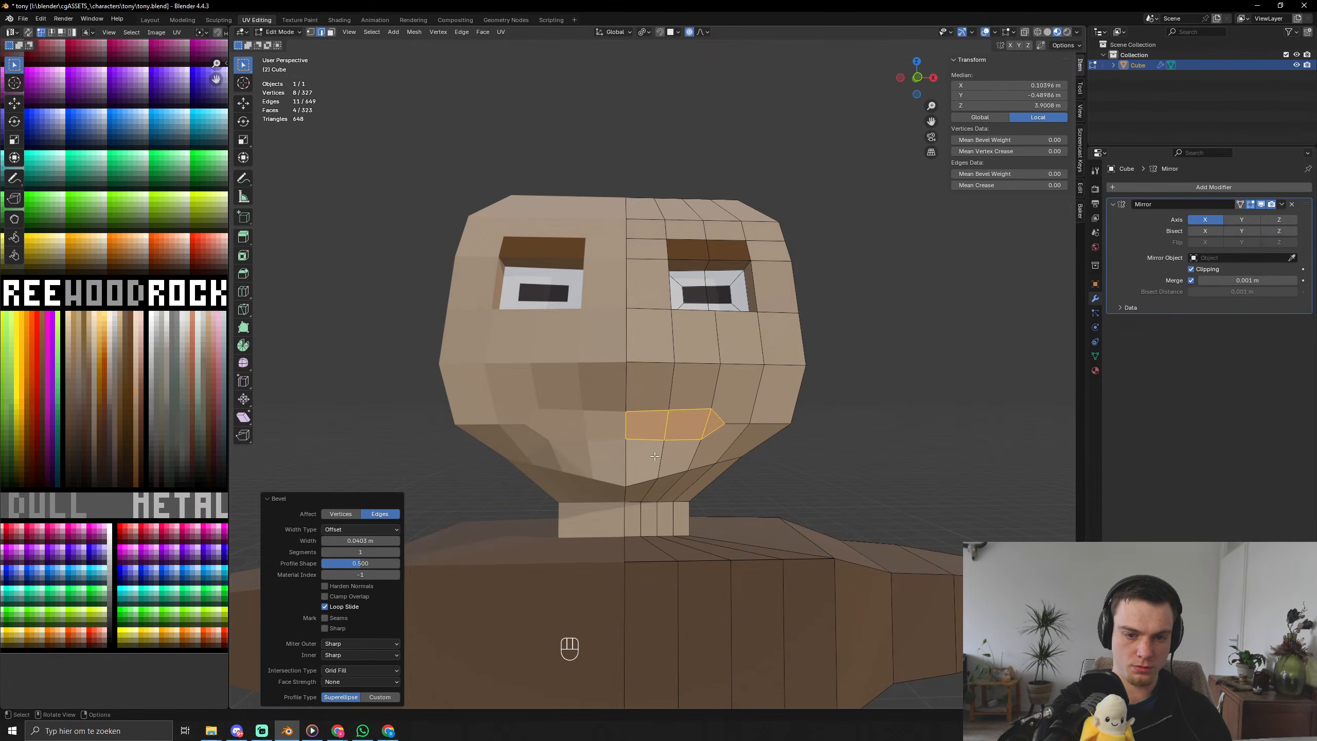
Move the mouth faces' UVs to a dark reddish-brown shade on the palette, with proportional editing turned off.
key("g")
left_click(183, 420)
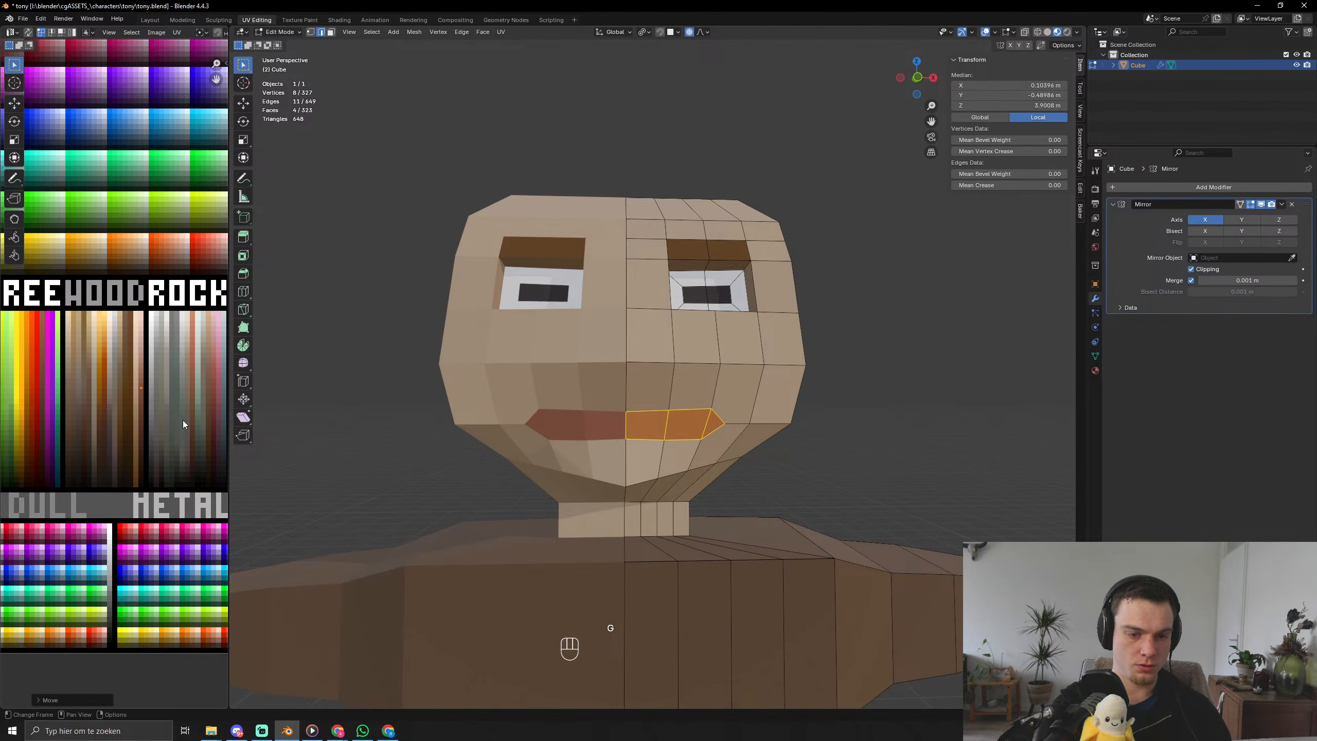
key("g")
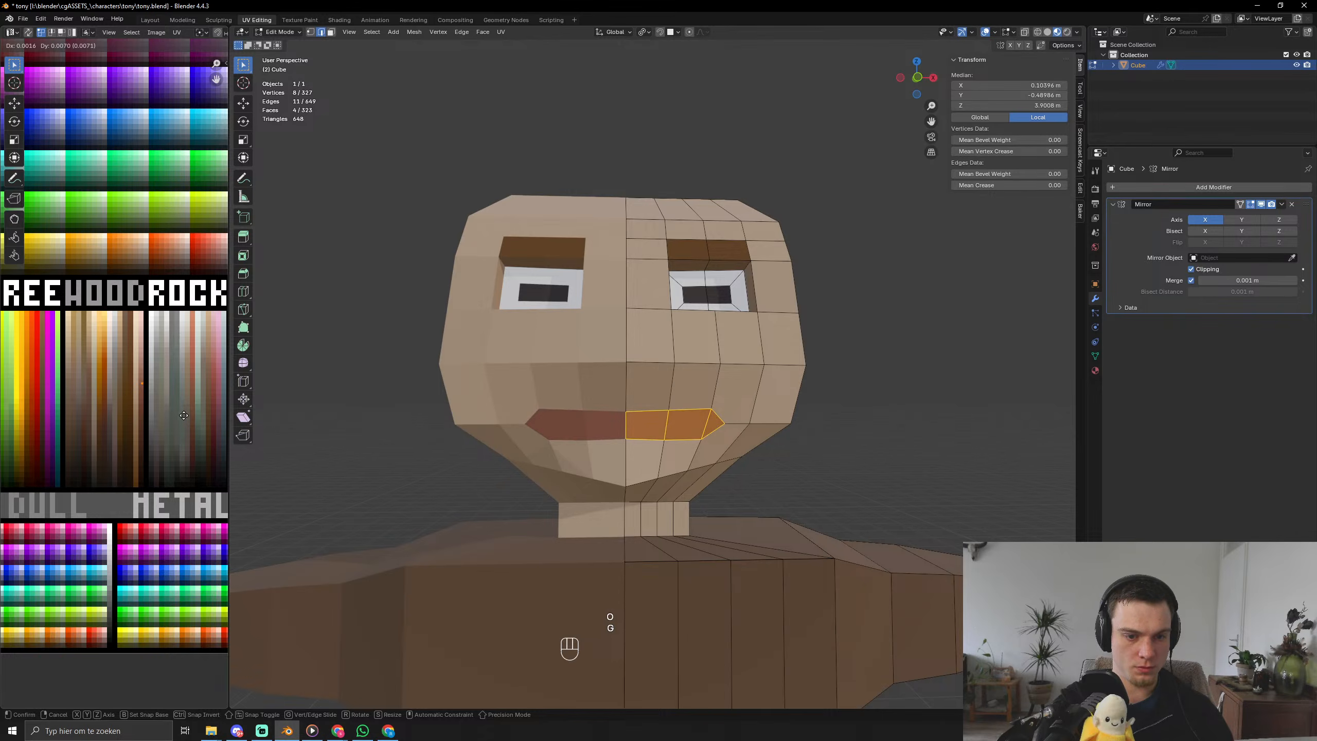
left_click(186, 408)
key("Tab")
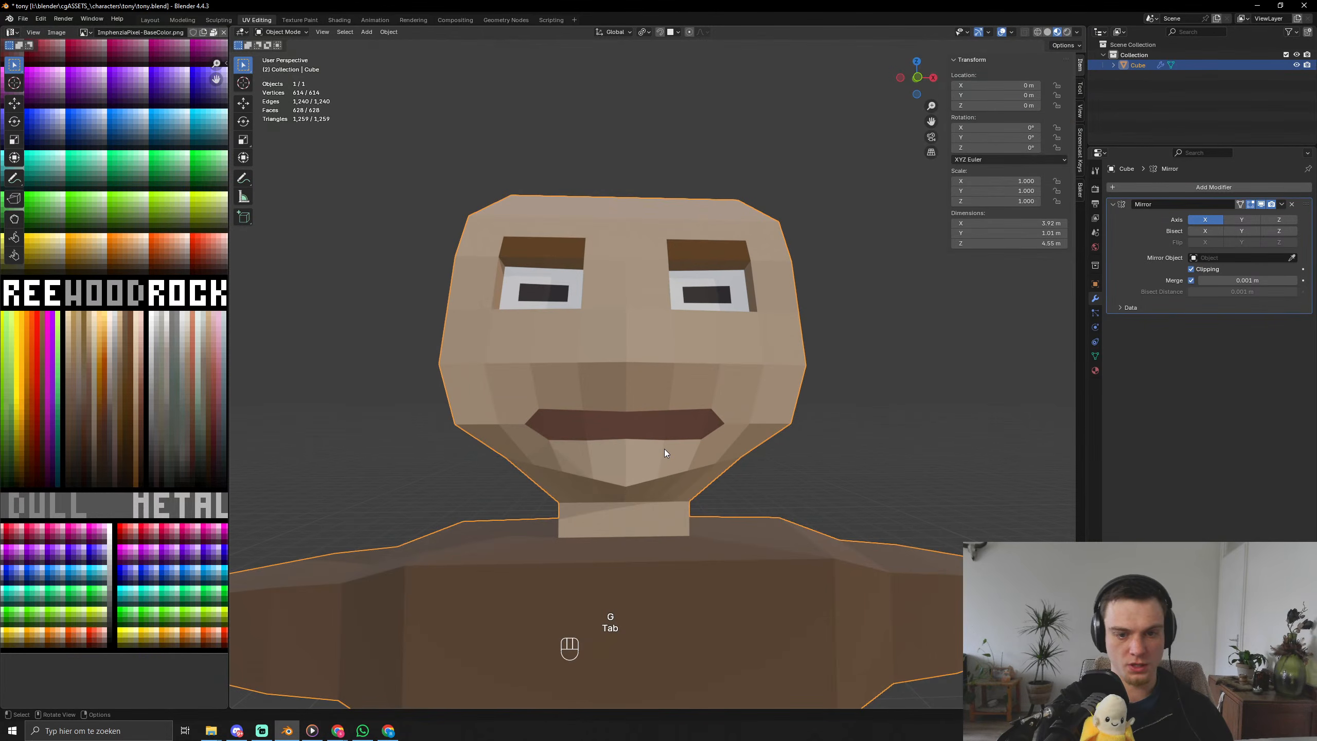
Rotate the mouth faces about 14 degrees around the global Y axis so the mouth corners turn upward.
scroll(665, 449, "down", 5)
middle_click_drag(608, 455, 627, 435)
key("Tab")
scroll(629, 440, "up", 5)
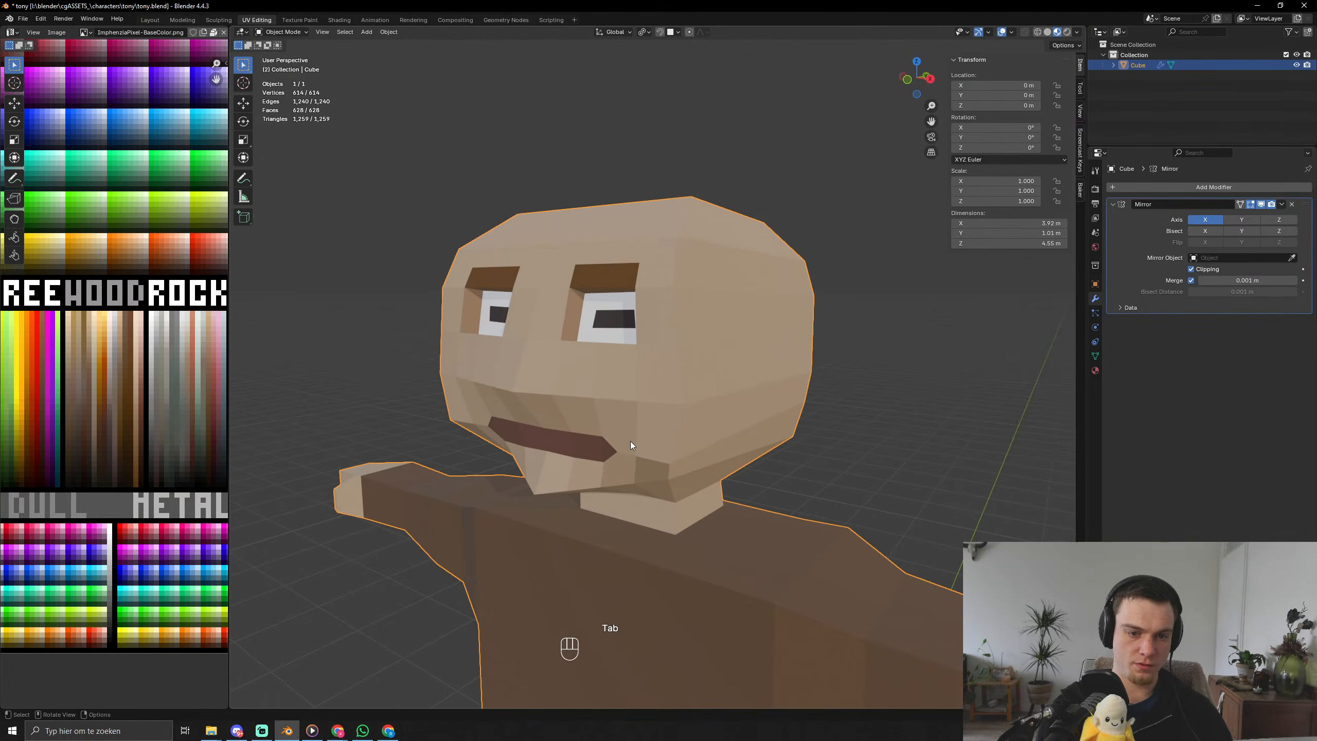
key("r")
key("z")
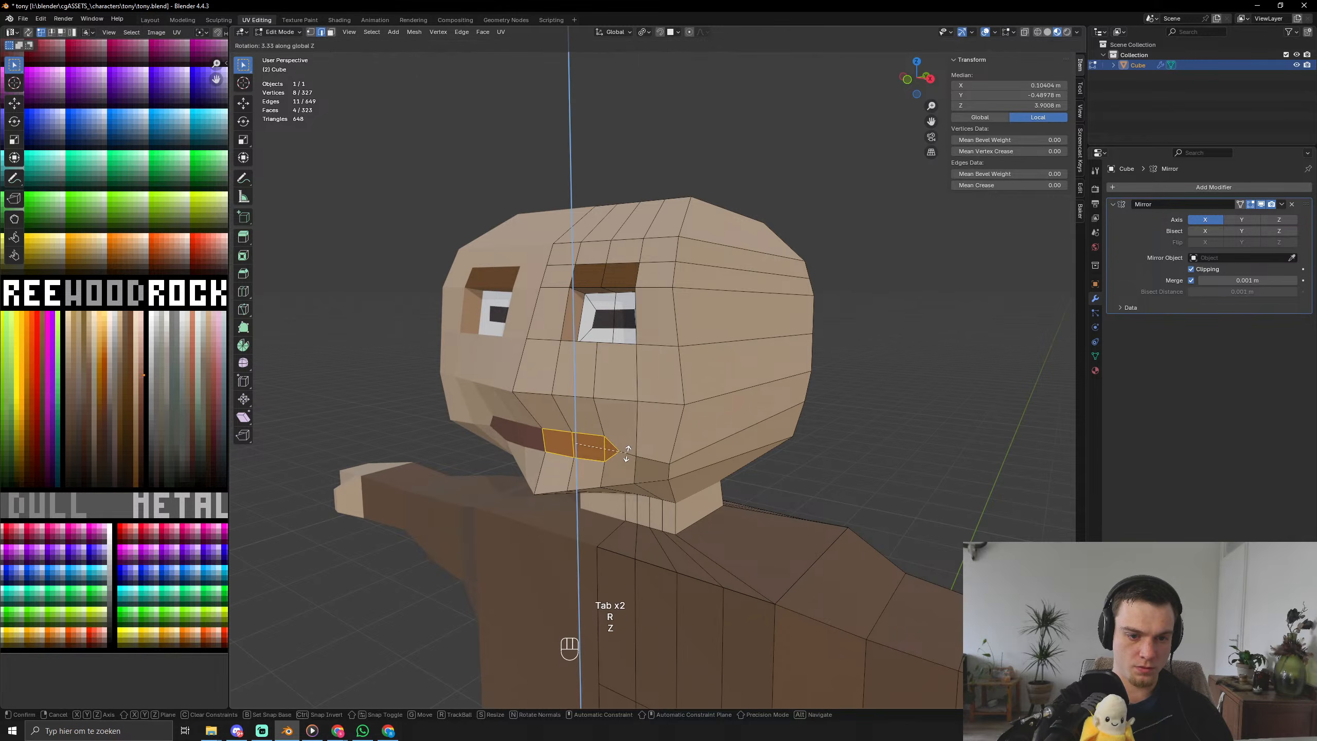
key("y")
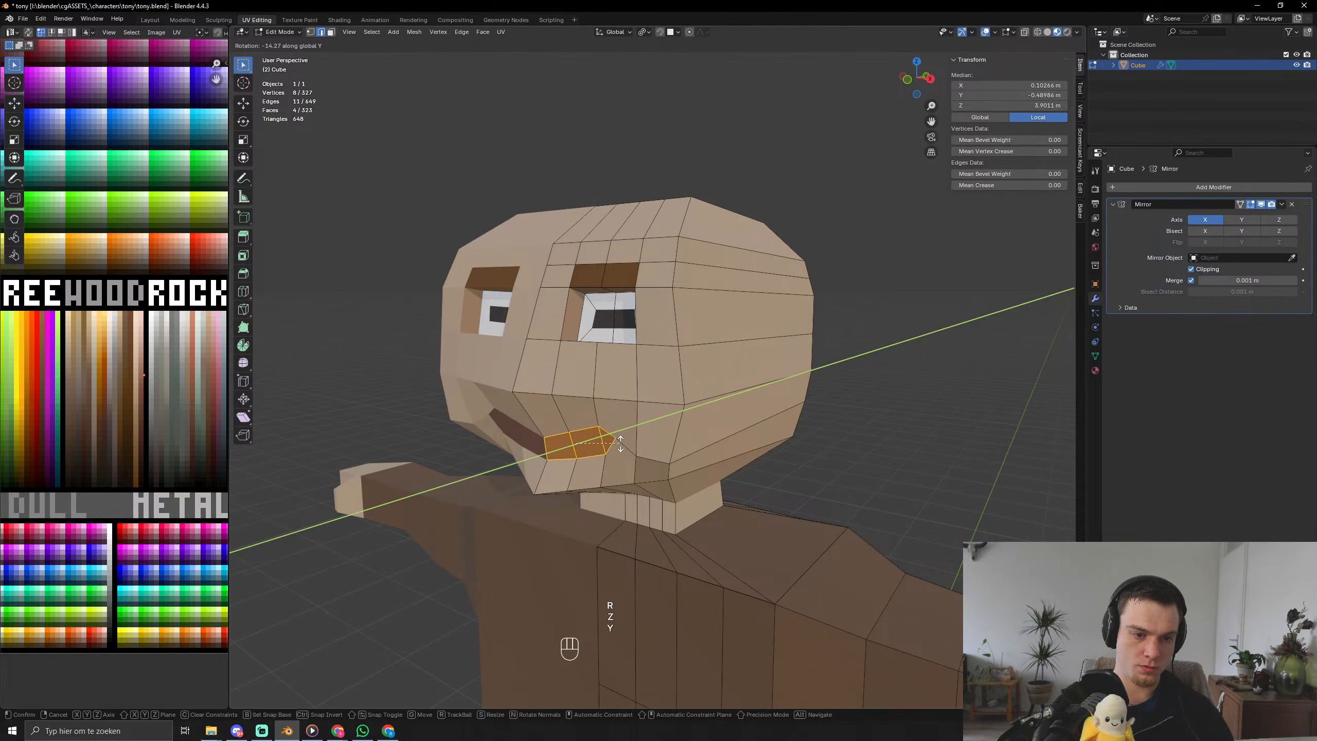
left_click(621, 444)
key("Tab")
scroll(596, 464, "down", 3)
middle_click_drag(569, 486, 602, 472)
Move the mouth faces slightly downward along the Z axis.
key("Tab")
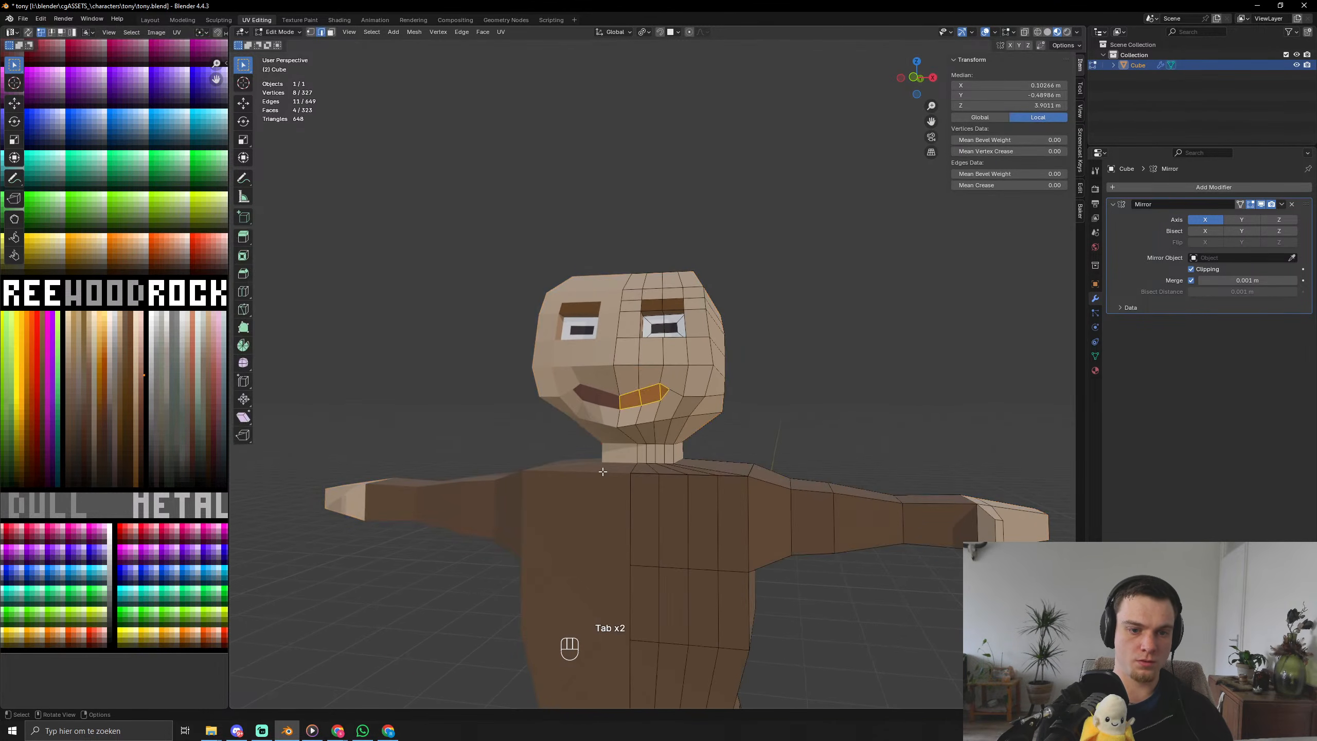
key("g")
key("z")
left_click(600, 478)
scroll(600, 478, "down", 3)
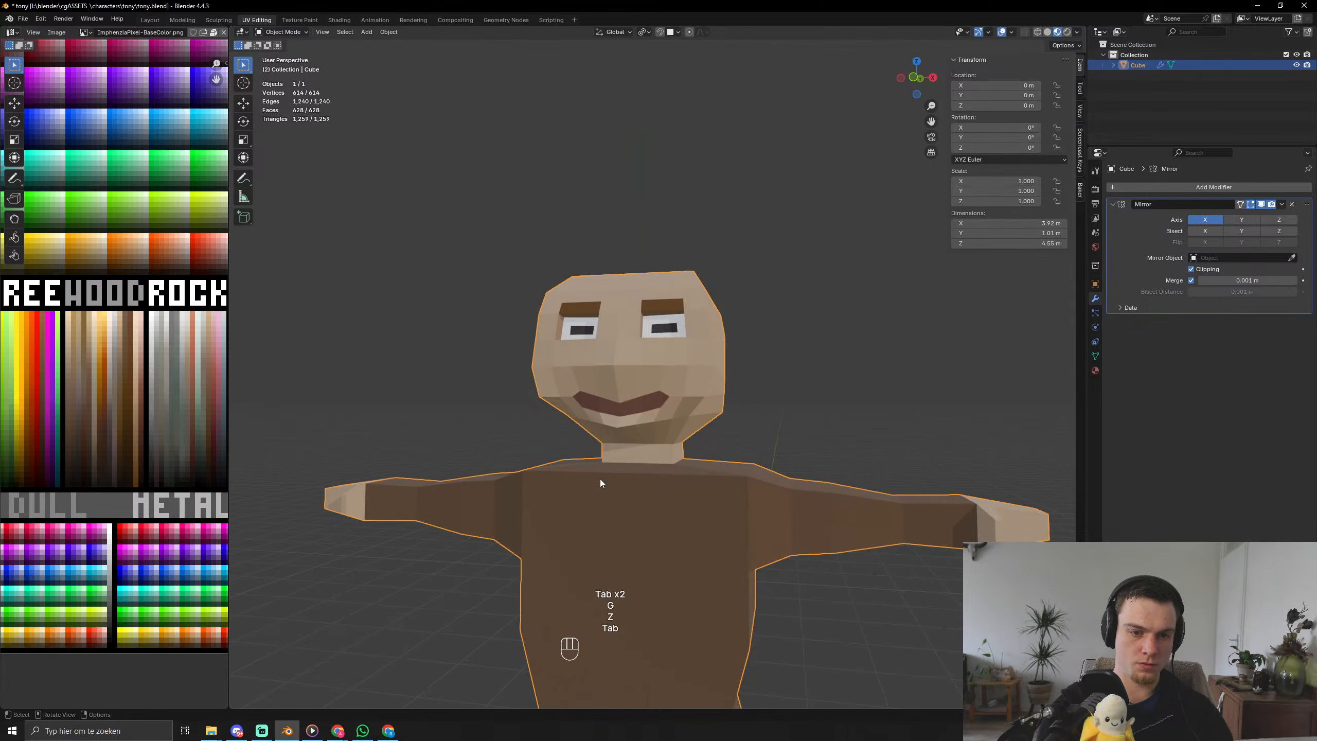
key("Tab")
Extrude the mouth faces slightly inward along their normals to recess the mouth.
middle_click_drag(600, 478, 543, 493)
scroll(531, 484, "up", 3)
scroll(598, 477, "up", 3)
scroll(598, 477, "up", 2)
key("Tab")
key("alt+e")
left_click(495, 512)
left_click(498, 510)
key("Tab")
key("Tab")
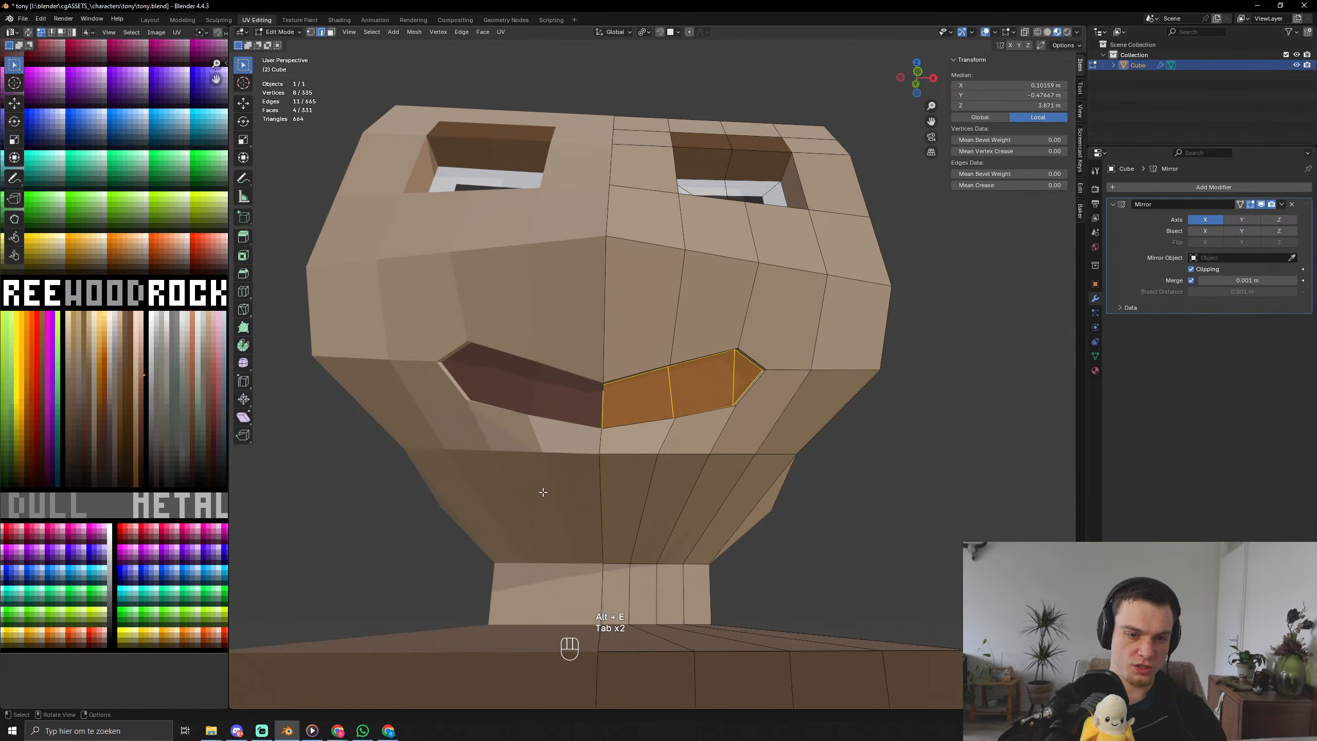
Try expanding the face selection around the mouth twice, and undo it.
key("ctrl+KP_Add")
key("ctrl+KP_Add")
key("ctrl+z")
key("ctrl+z")
key("ctrl+z")
key("ctrl+z")
key("ctrl+z")
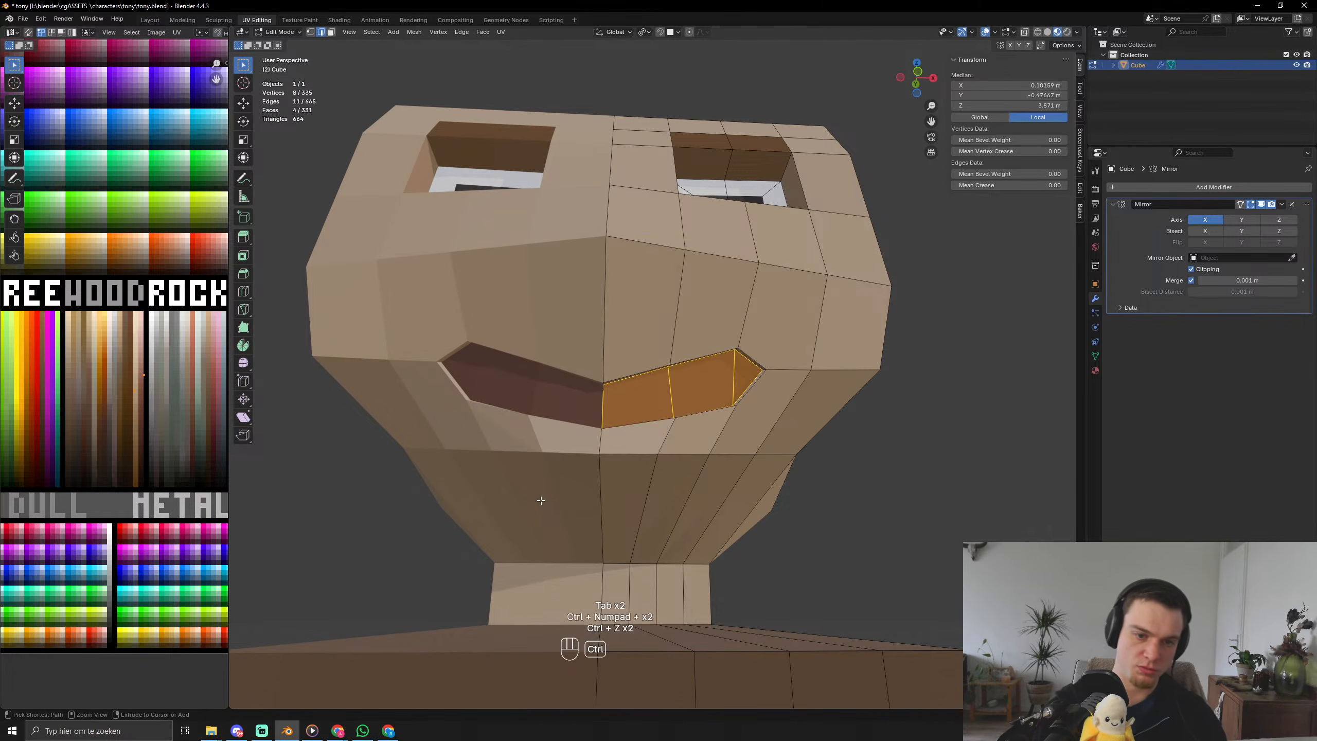
Move the mouth faces slightly back along the Y axis and about 0.02 m up along Z.
middle_click_drag(638, 431, 601, 430)
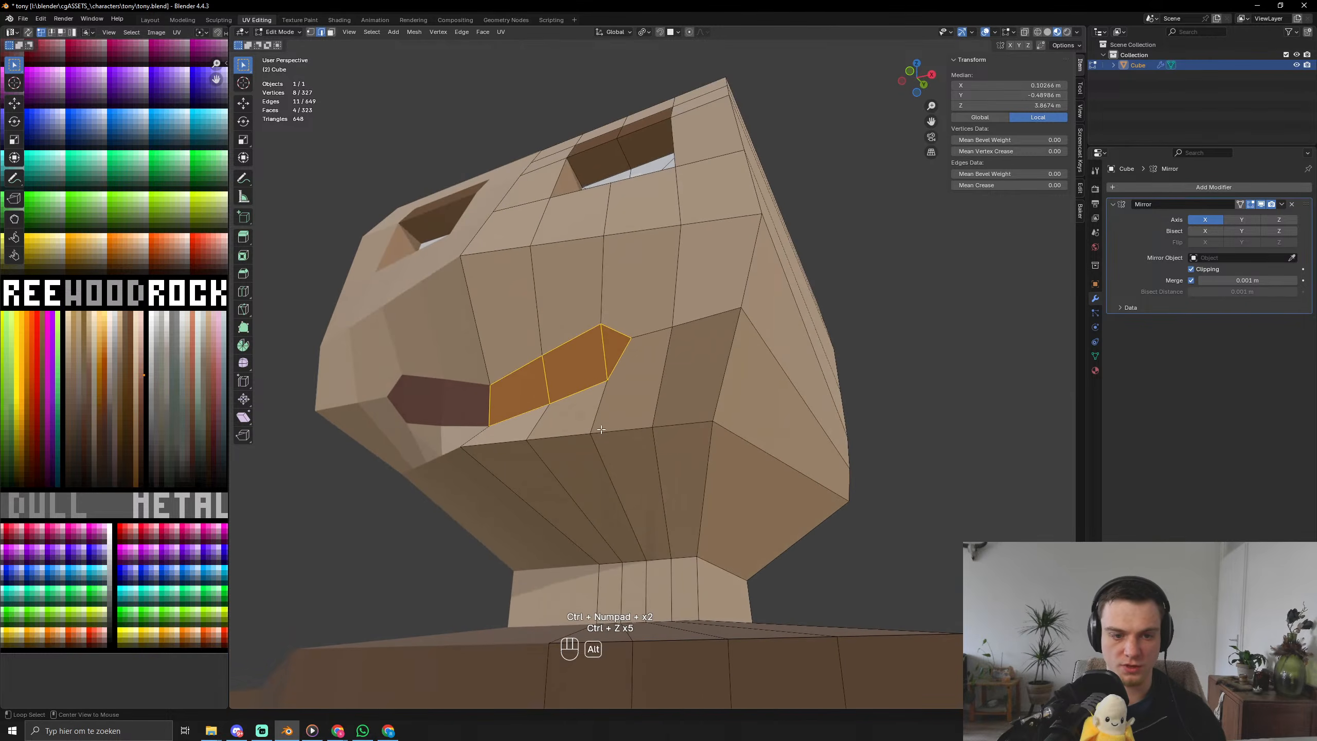
key("g")
key("x")
key("y")
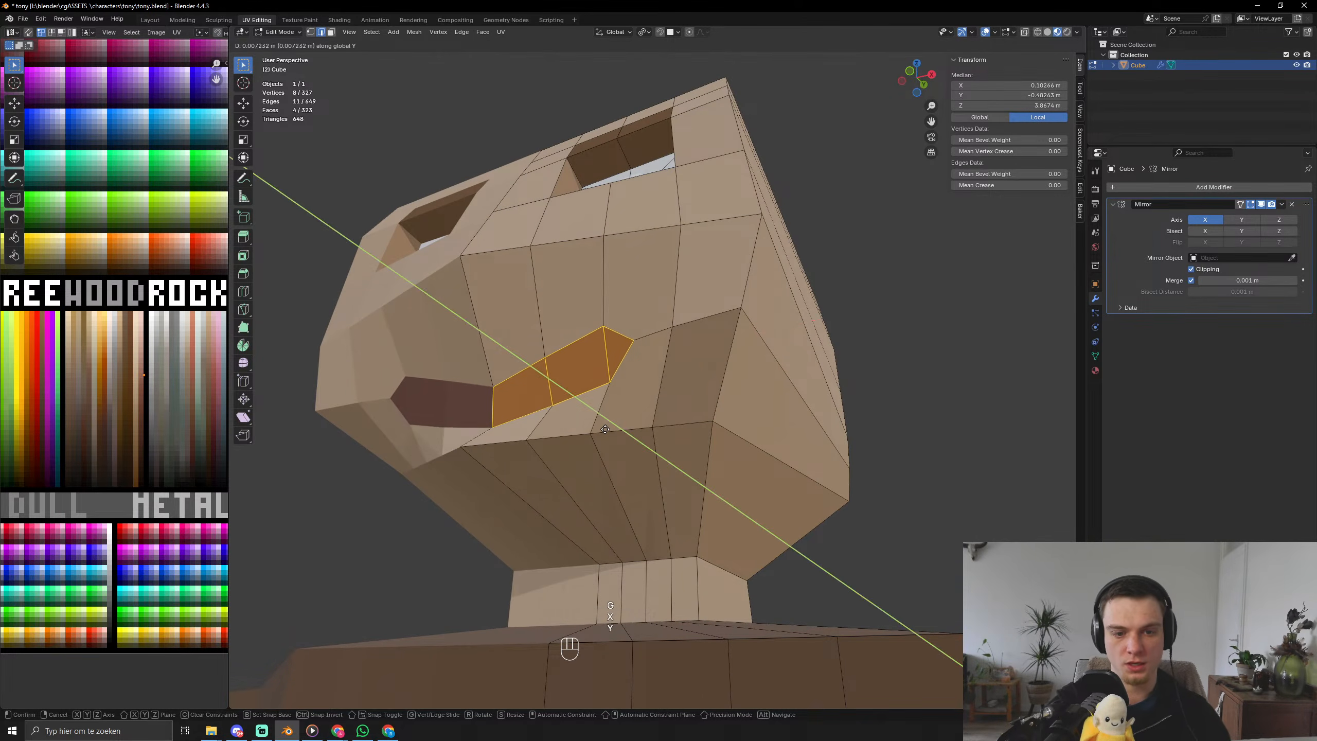
left_click(611, 427)
key("g")
key("z")
left_click(615, 416)
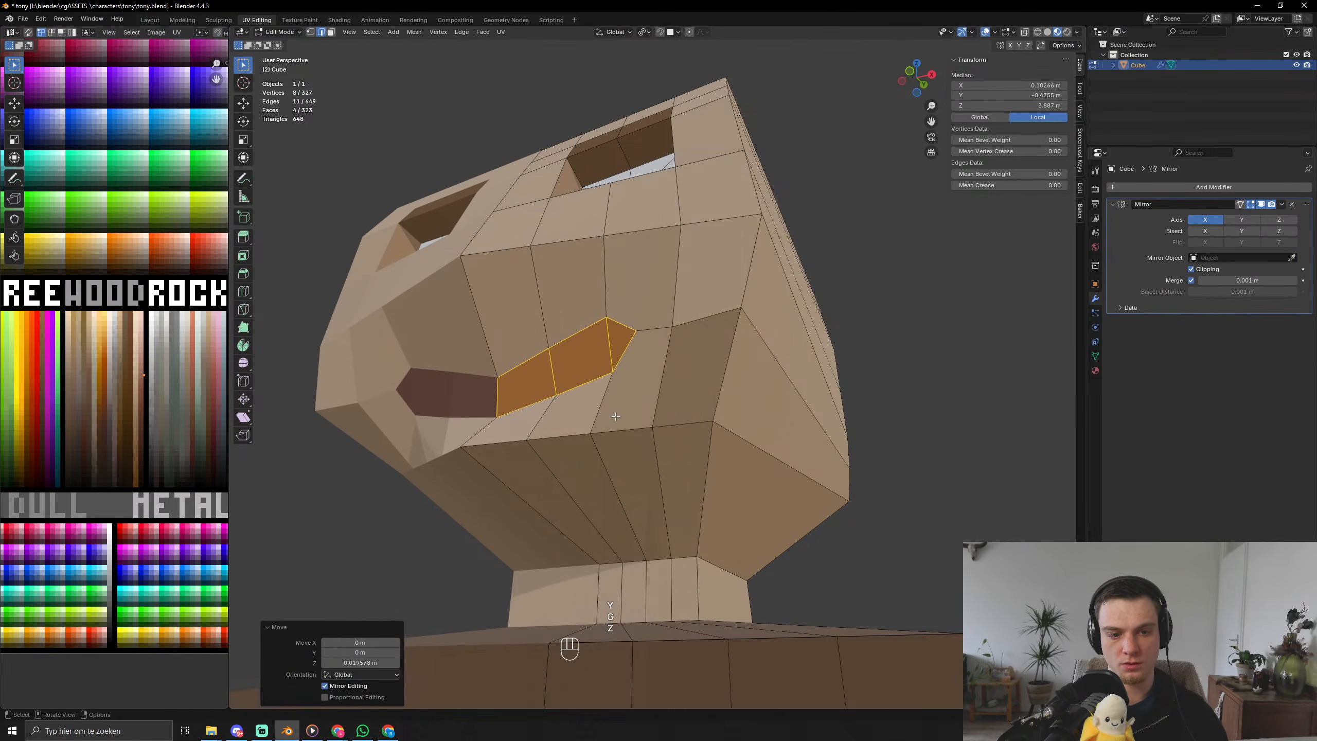
Move the chin's centre vertex about 0.04 m back toward the neck along the Y axis.
key("Tab")
scroll(609, 427, "down", 5)
middle_click_drag(607, 427, 814, 615)
scroll(688, 494, "up", 6)
key("Tab")
key("1")
middle_click_drag(918, 622, 853, 618)
left_click(791, 518)
middle_click_drag(792, 518, 907, 589)
key("g")
key("x")
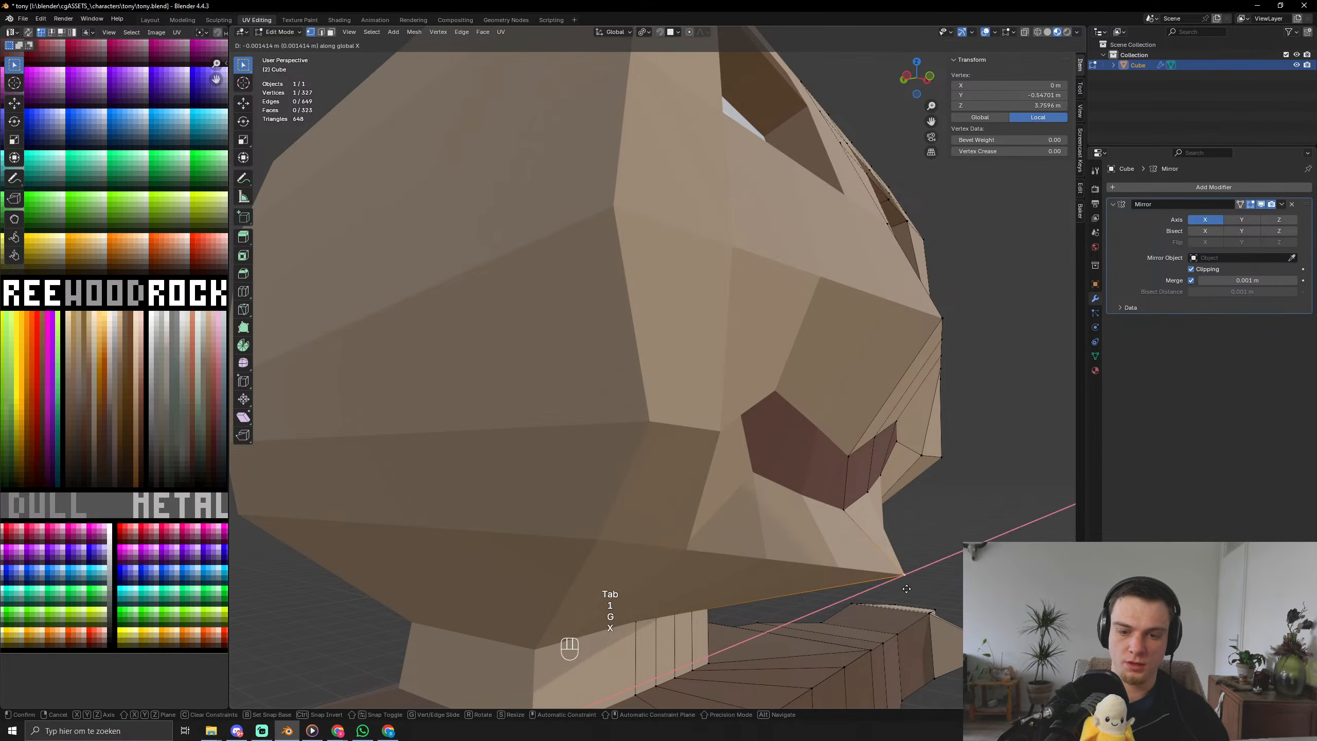
key("y")
left_click(873, 581)
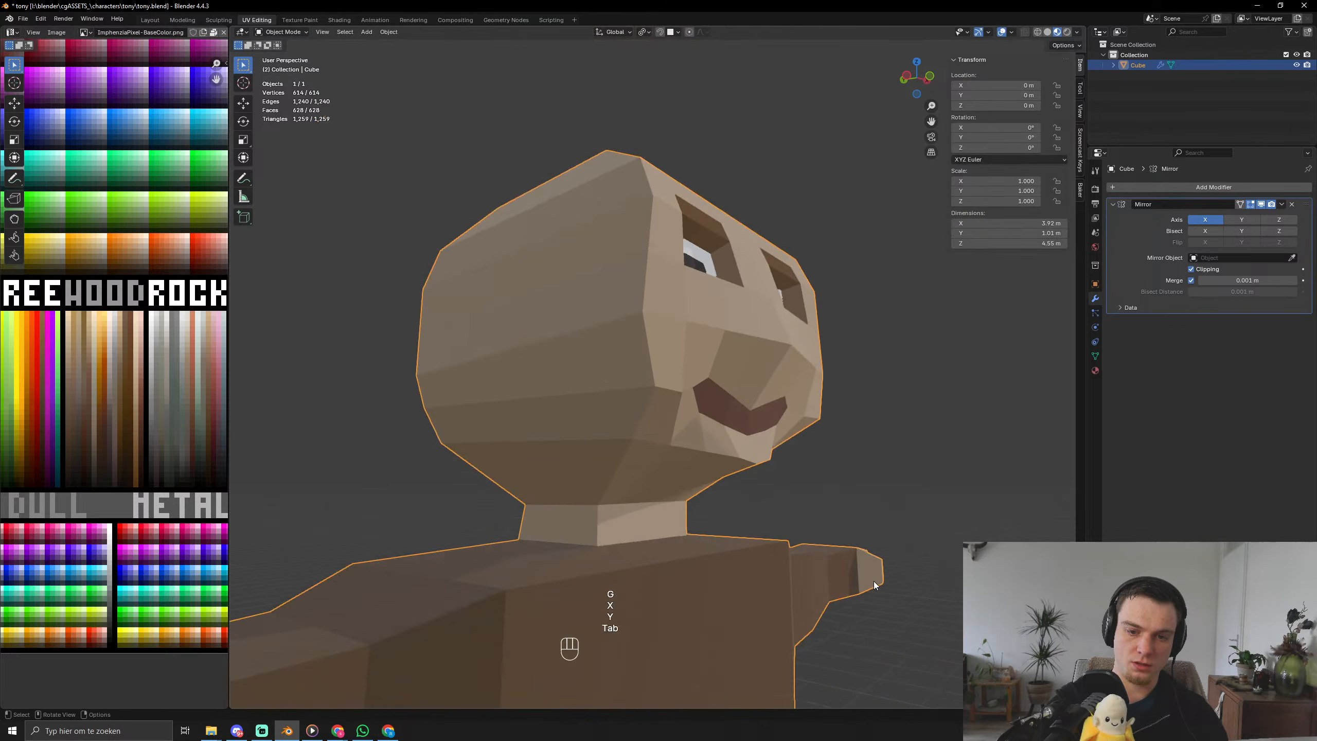
key("Tab")
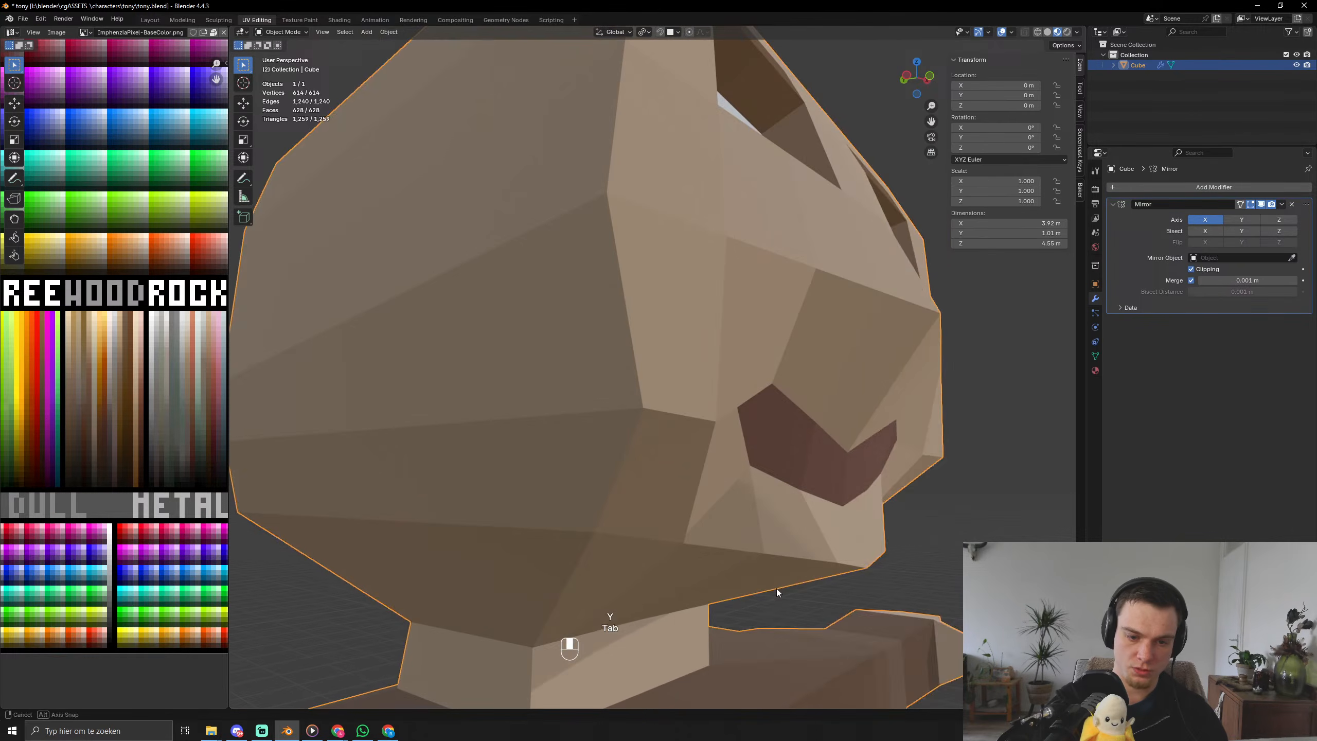
key("Tab")
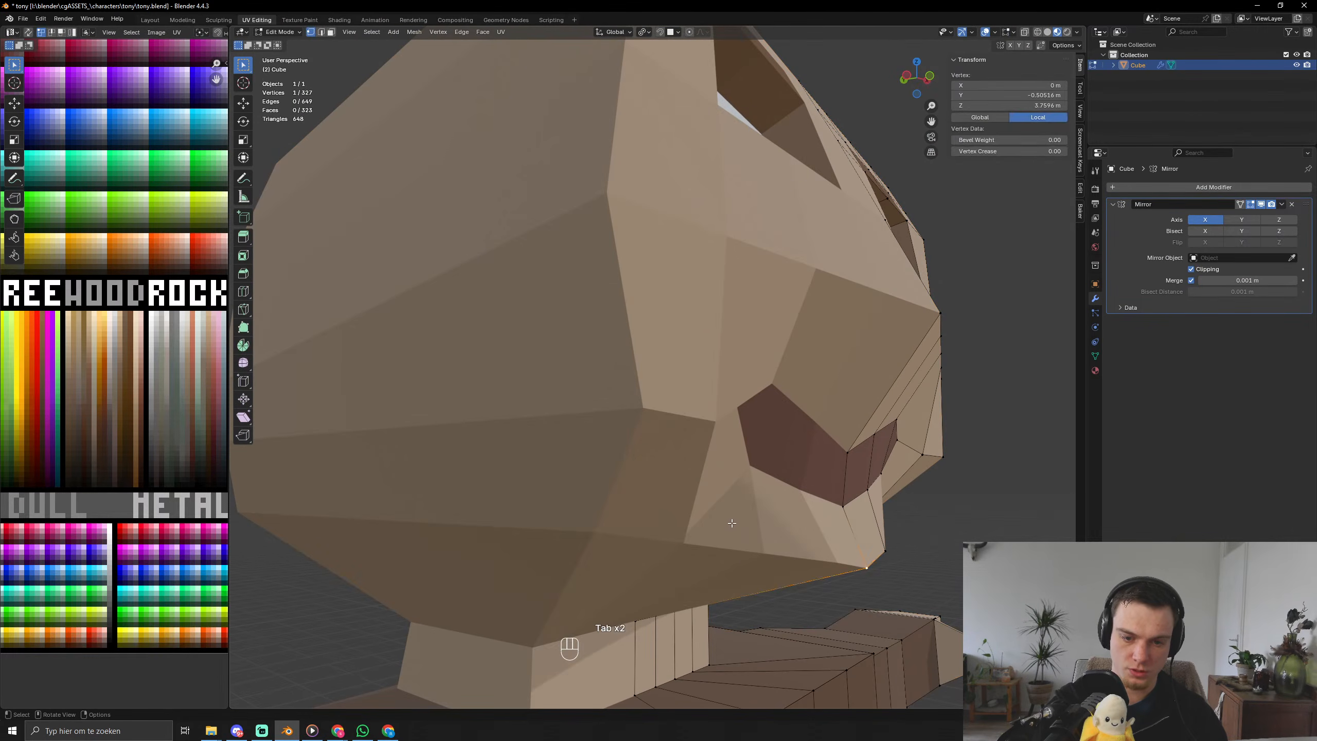
Examine the reshaped chin and mouth from the front and around the head.
left_click(731, 525)
key("3")
left_click(755, 532)
middle_click_drag(756, 533, 693, 548)
key("Tab")
scroll(756, 511, "down", 6)
scroll(693, 548, "up", 3)
scroll(693, 547, "up", 2)
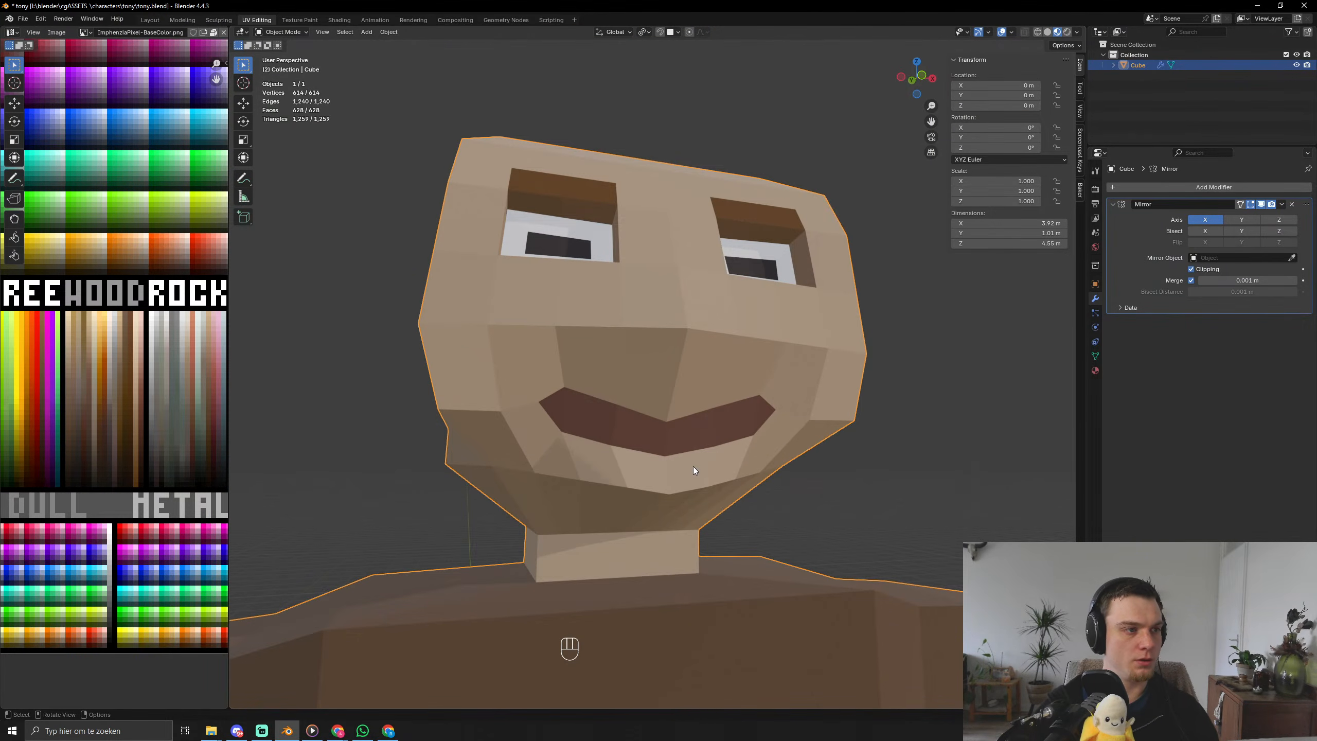
scroll(694, 470, "down", 5)
middle_click_drag(671, 470, 541, 407)
Try selecting the faces on the top and back of the head as the hair area.
key("Tab")
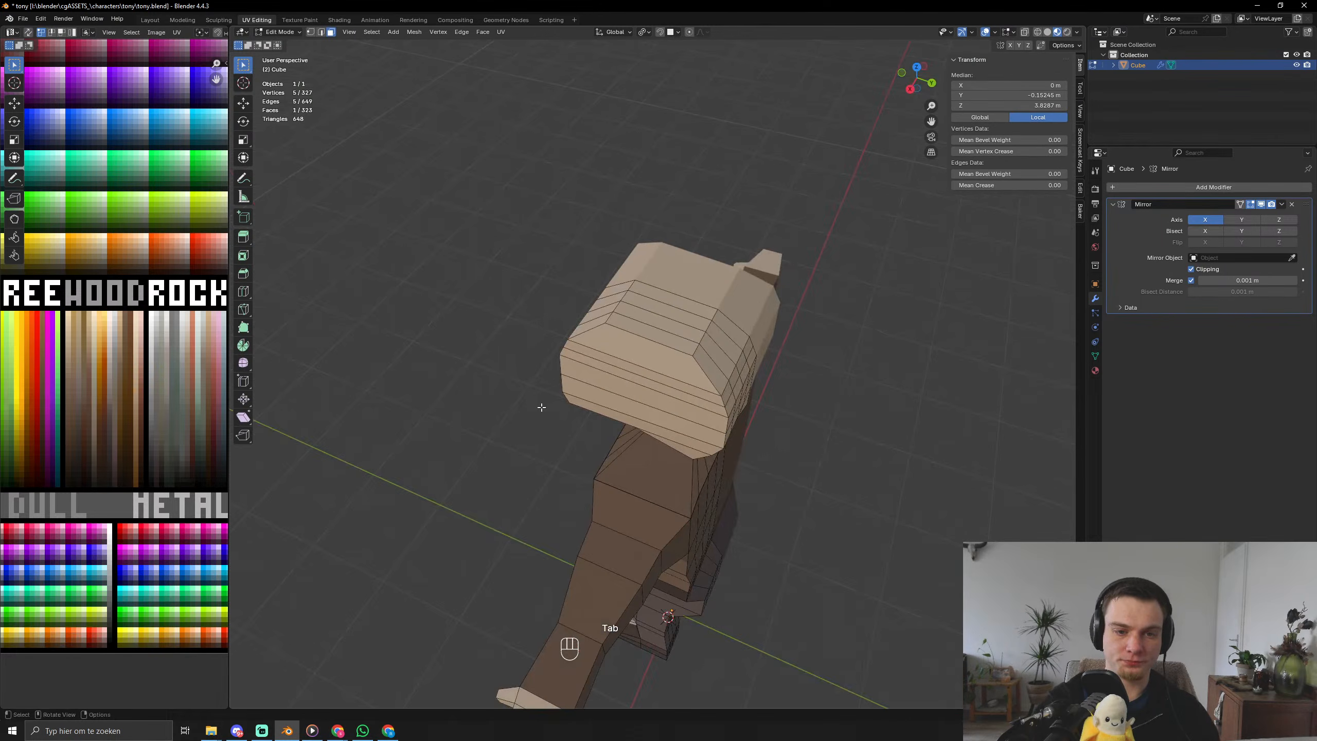
middle_click_drag(616, 334, 612, 297)
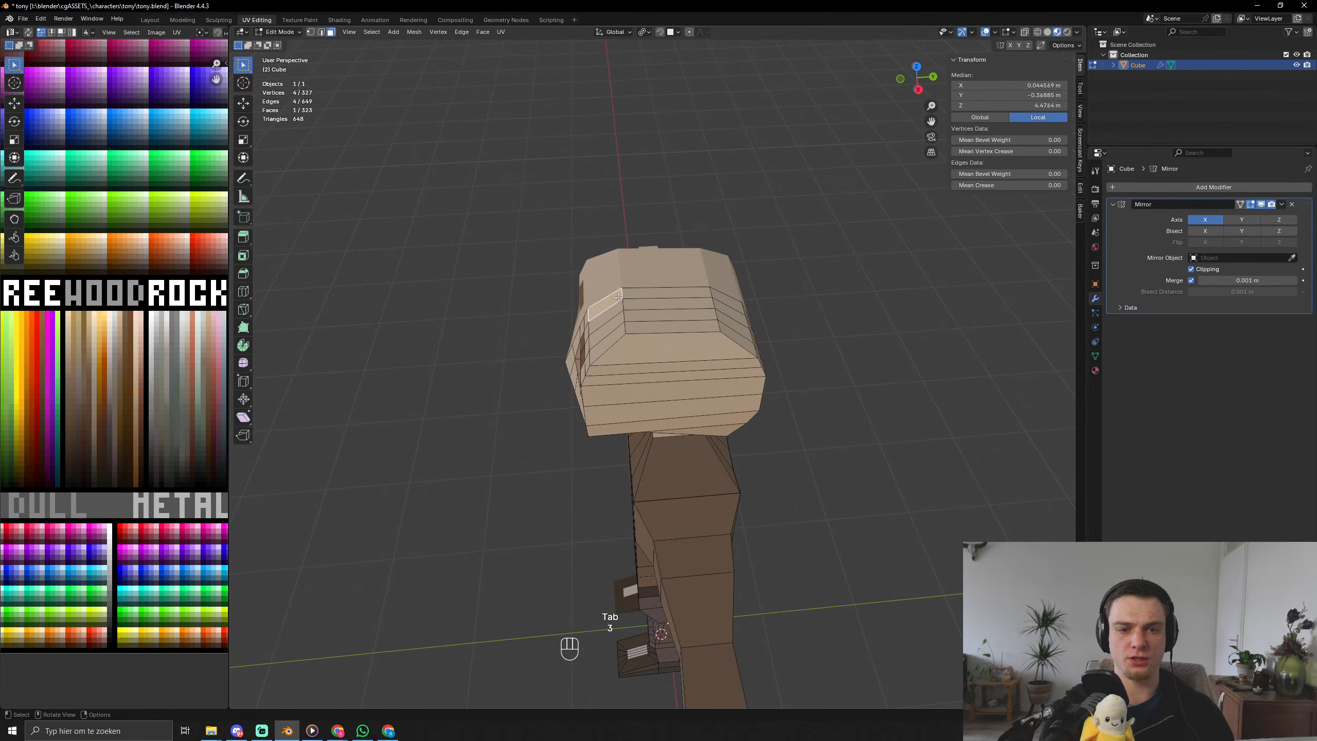
left_click(604, 334, "shift")
left_click(607, 349, "shift")
left_click_drag(647, 289, 701, 331, "shift")
middle_click_drag(701, 331, 662, 285)
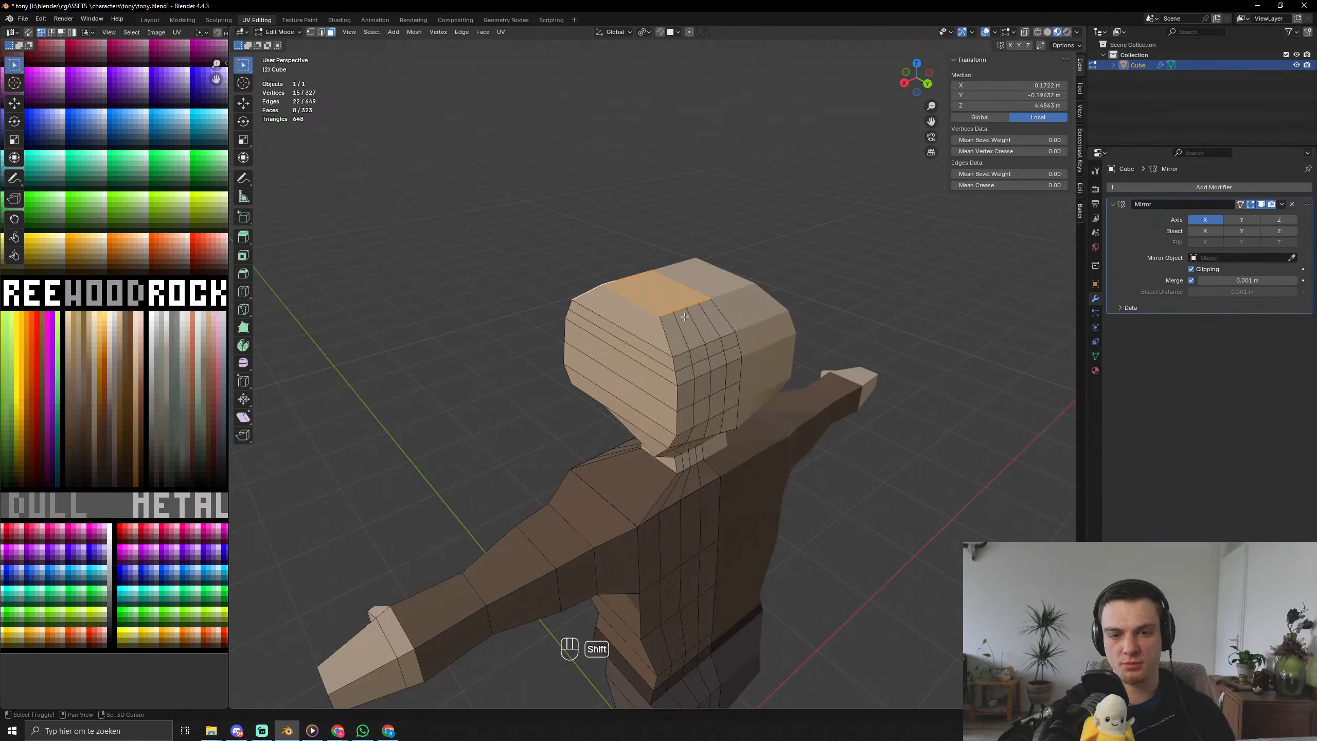
left_click_drag(677, 321, 728, 412, "shift")
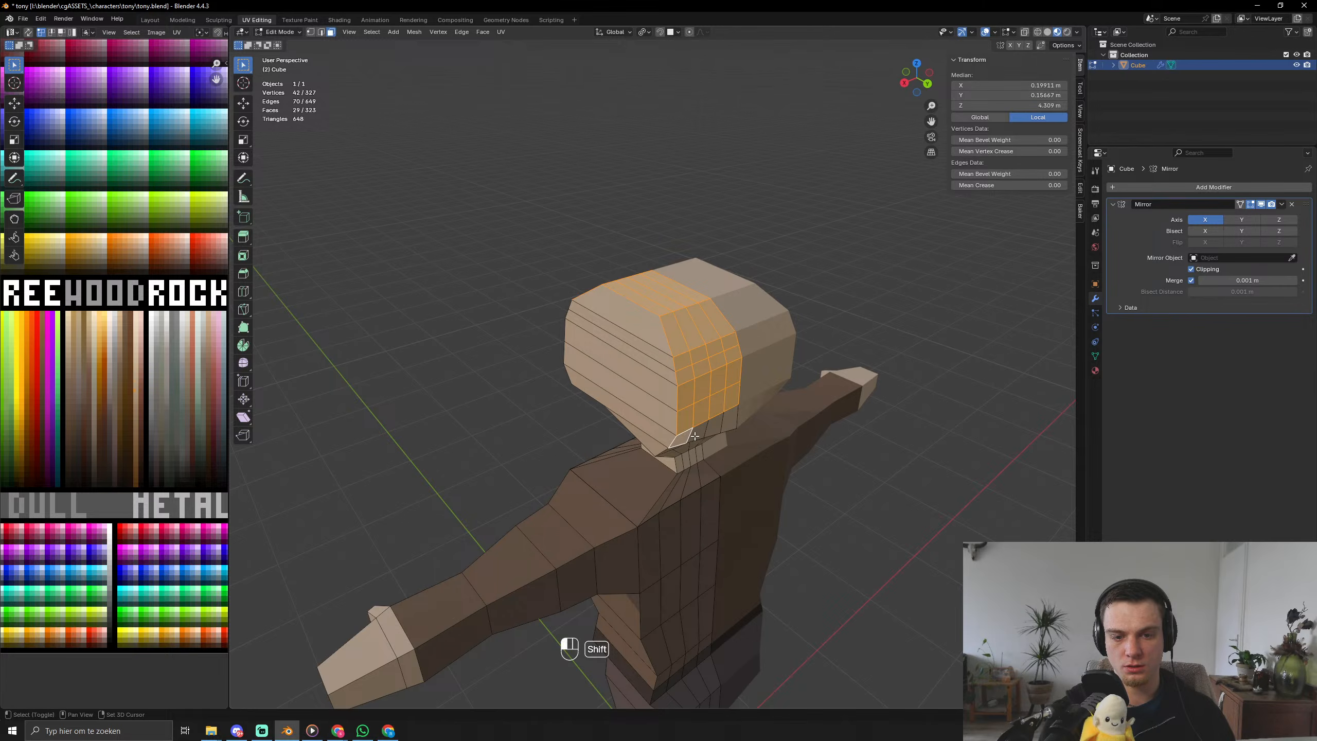
left_click(721, 426, "shift")
middle_click_drag(721, 426, 685, 376)
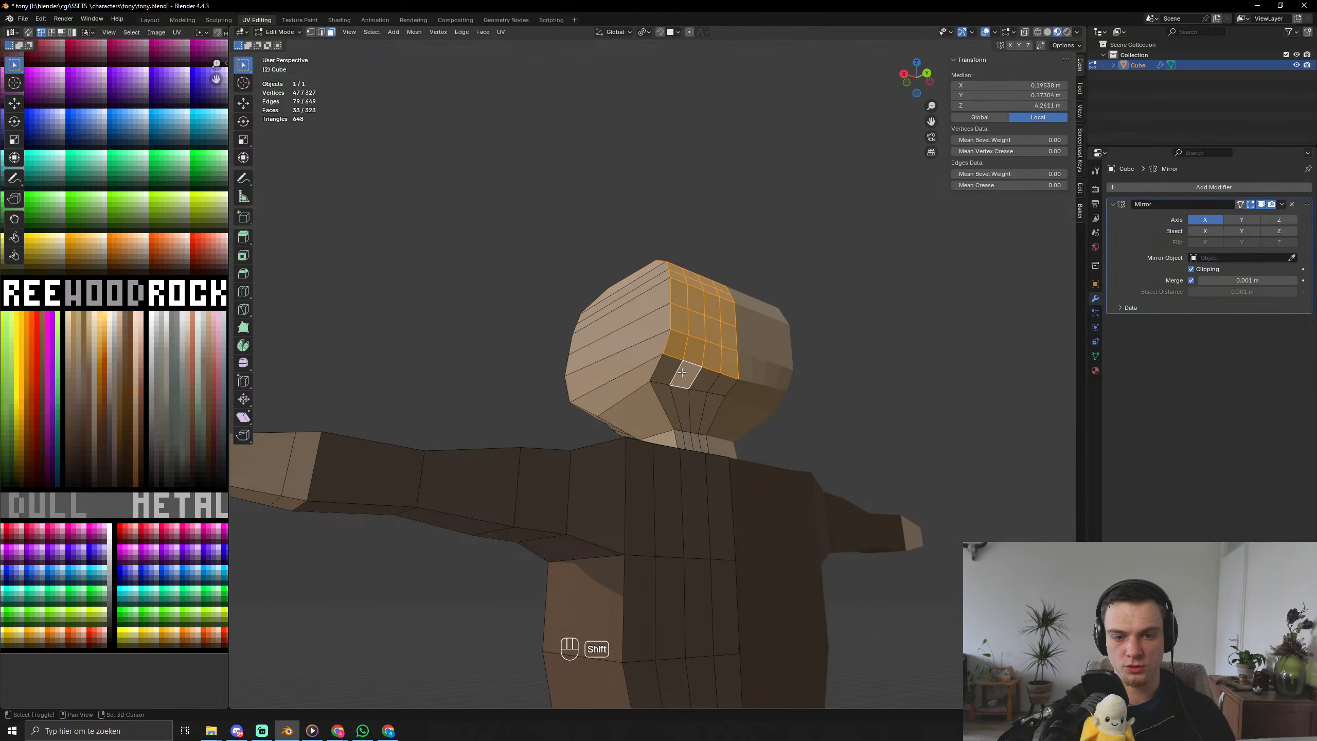
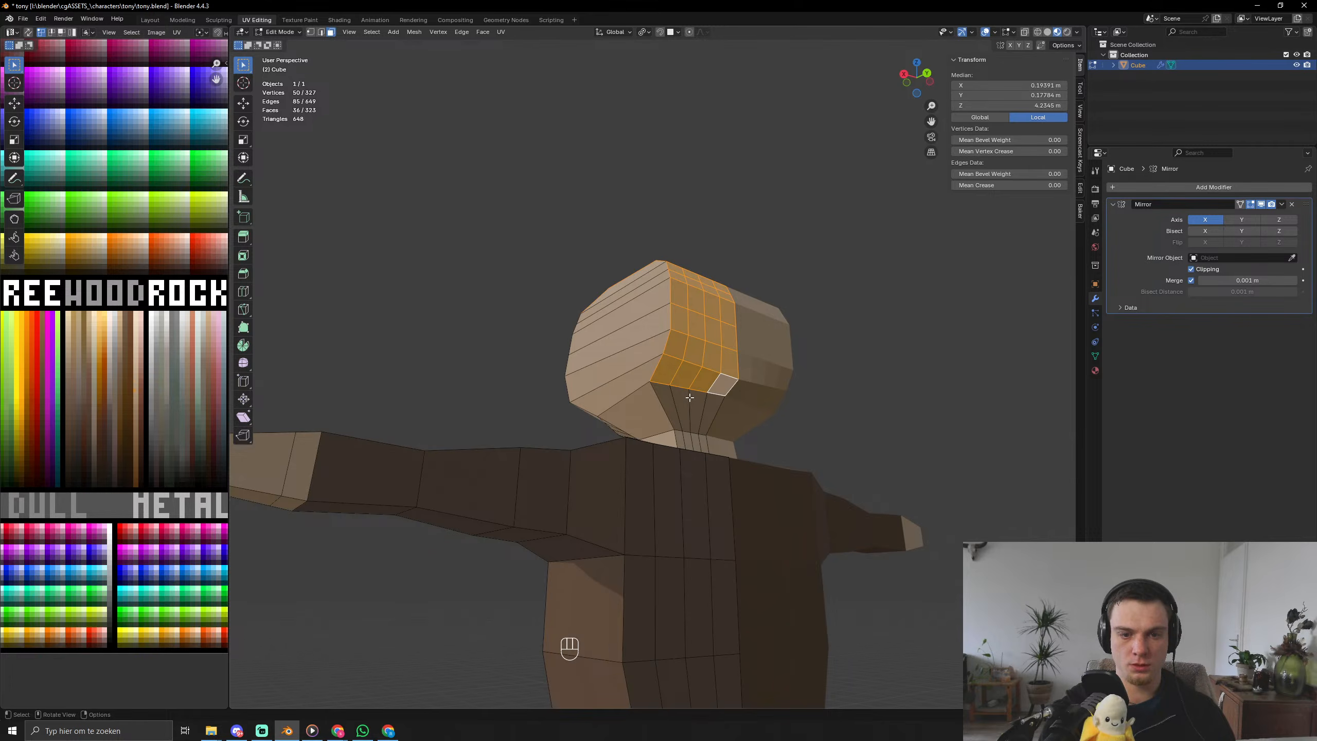
middle_click_drag(689, 397, 725, 398)
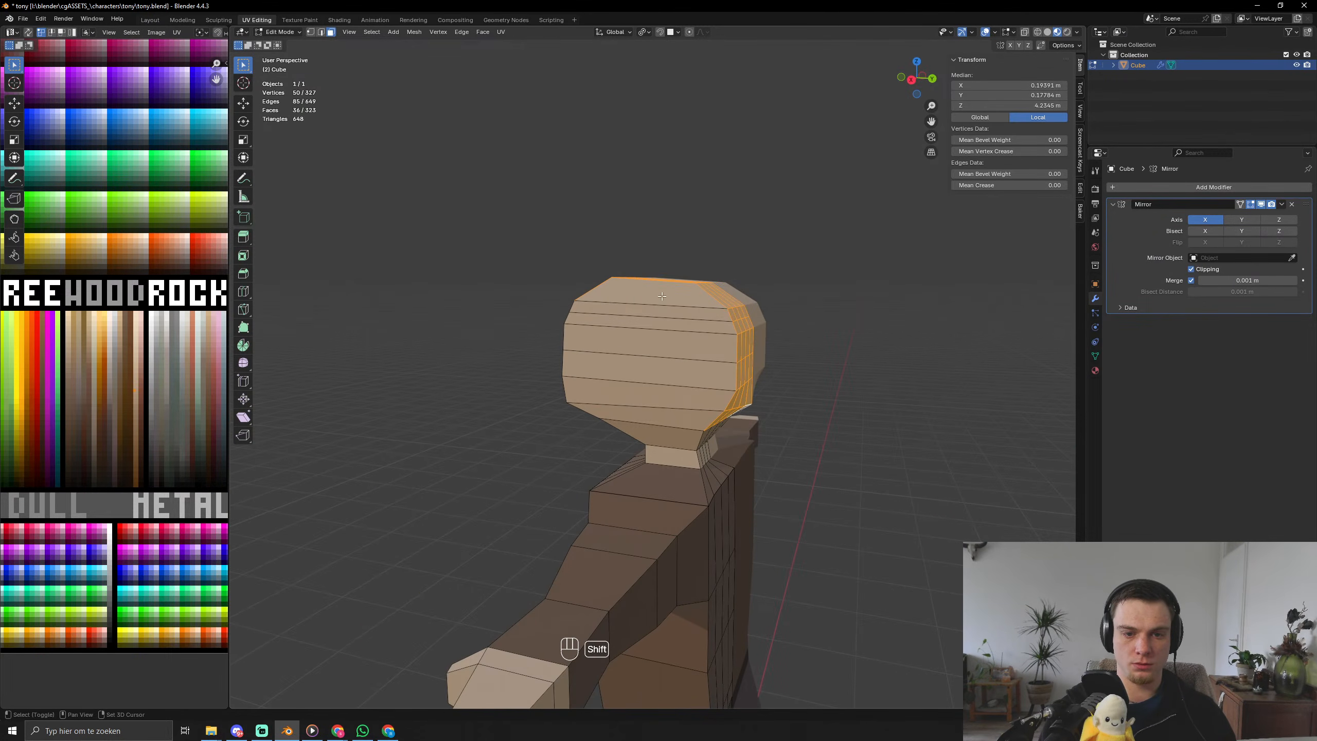
Add one vertical loop cut through the side of the head and slide it toward the face, factor about -0.659.
middle_click_drag(662, 296, 648, 313)
key("ctrl+r")
left_click(652, 318)
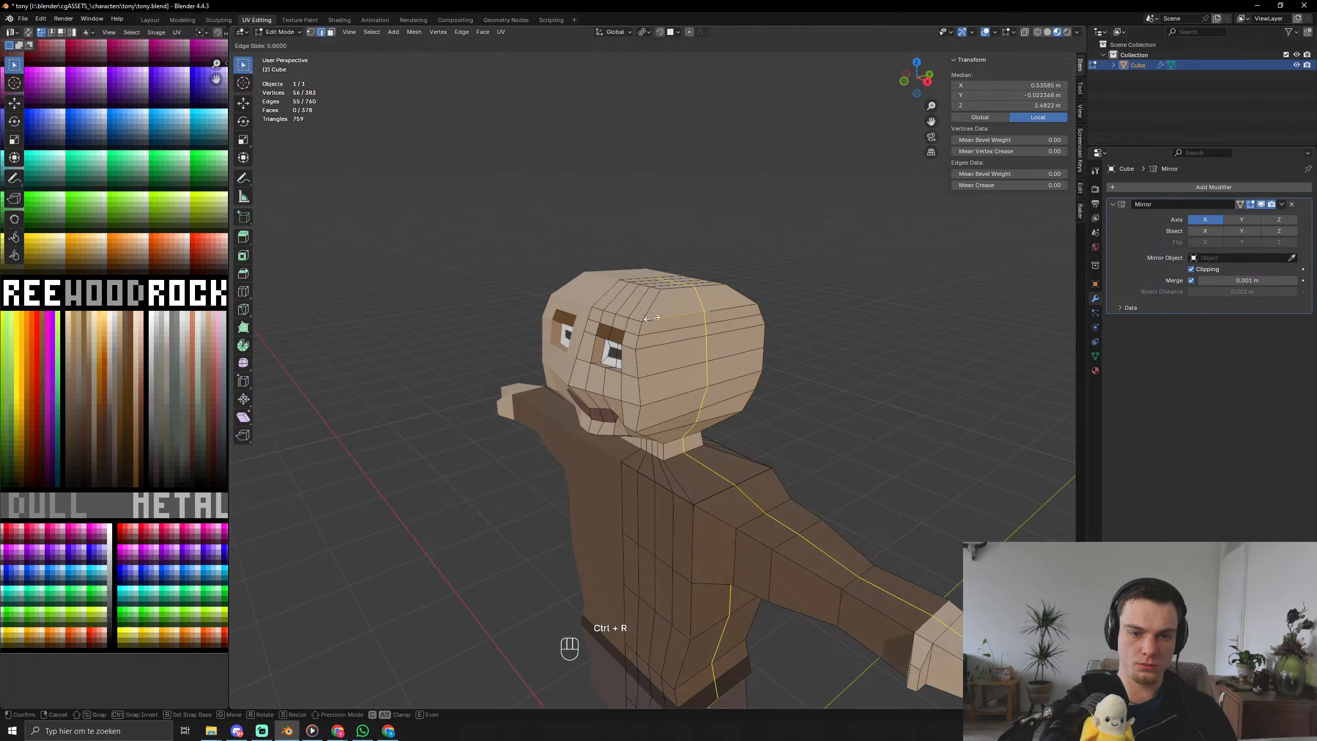
left_click(613, 332)
middle_click_drag(612, 333, 607, 358)
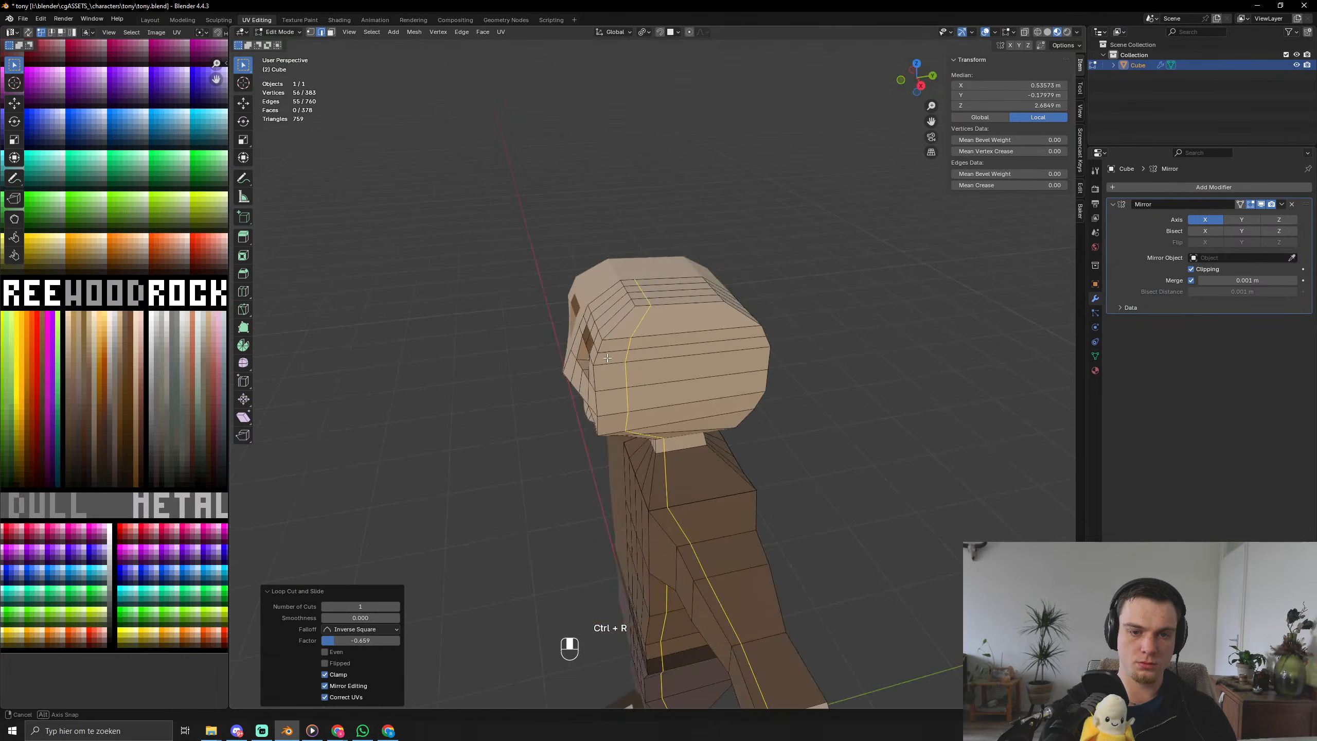
Select the hair-area faces across the top, back and side of the head, down to ear height behind the new loop.
key("3")
left_click(653, 320)
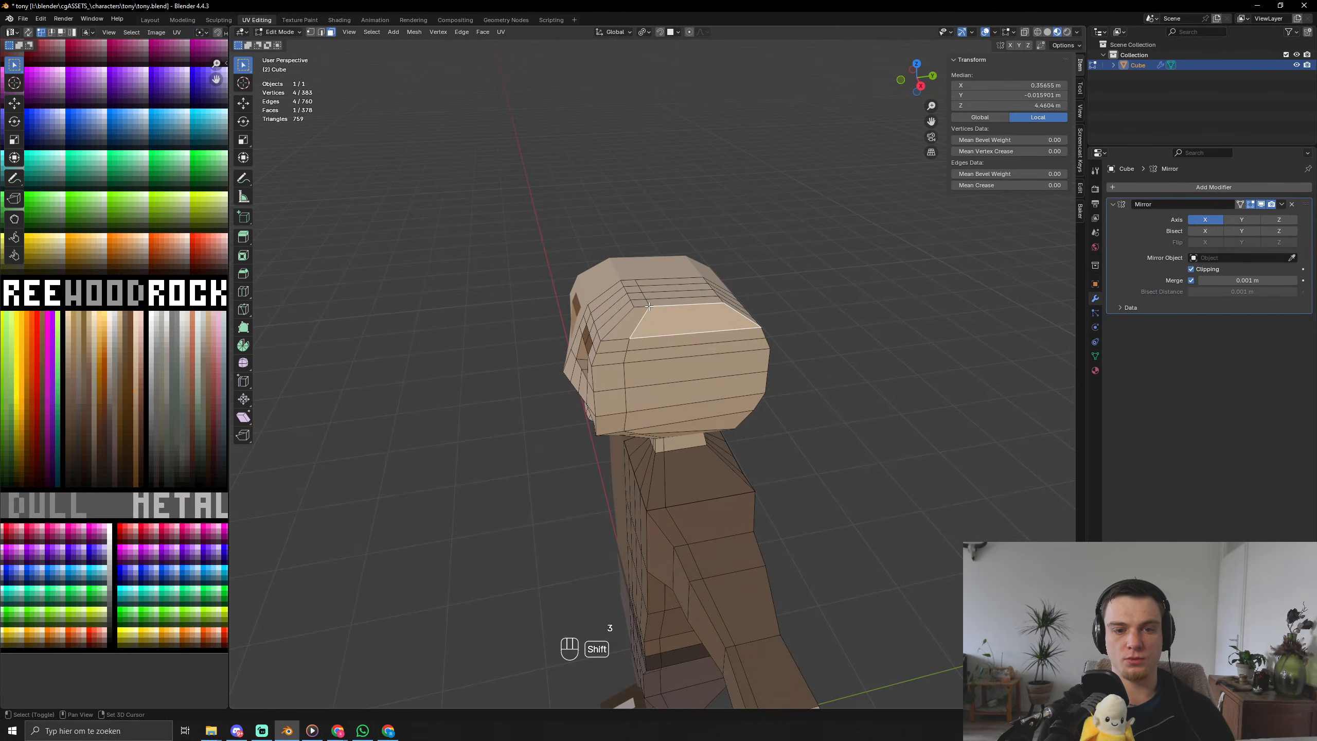
left_click(613, 321, "shift")
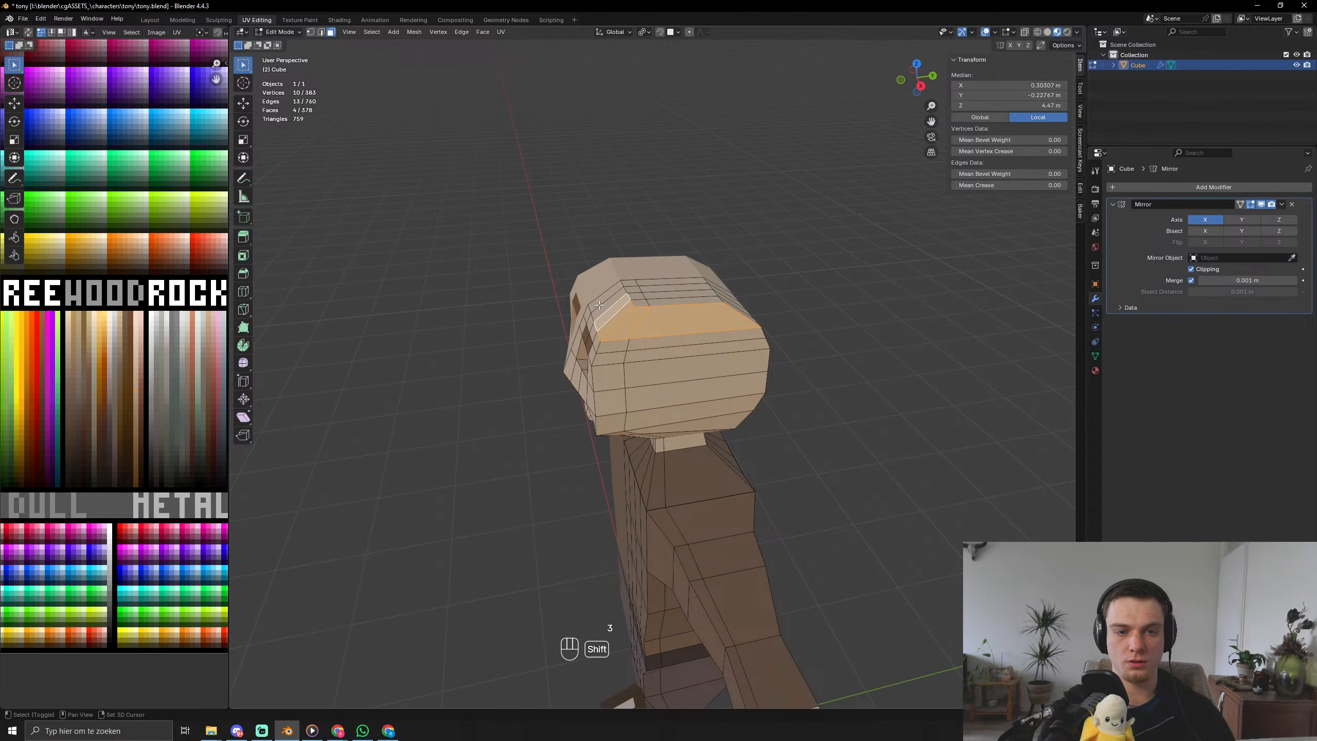
left_click_drag(644, 305, 644, 305, "shift")
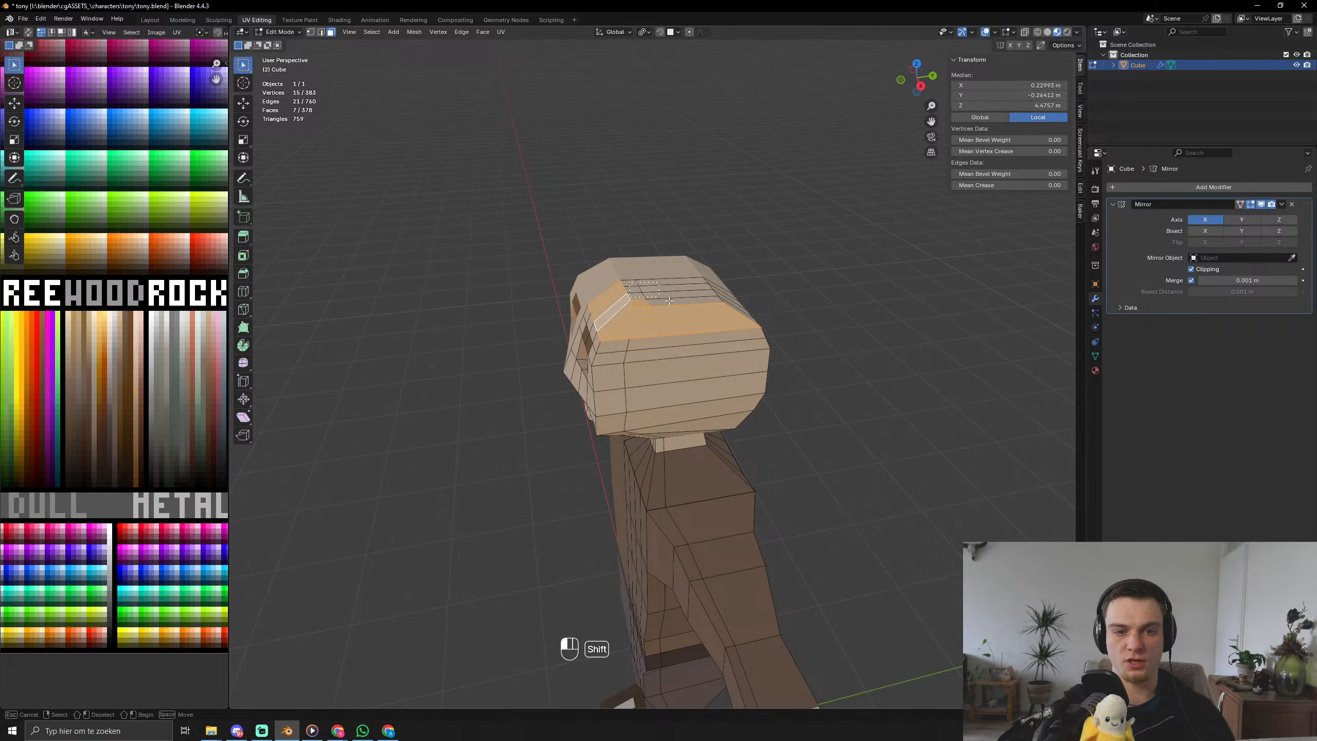
left_click_drag(742, 313, 742, 313, "shift")
middle_click_drag(743, 314, 657, 323)
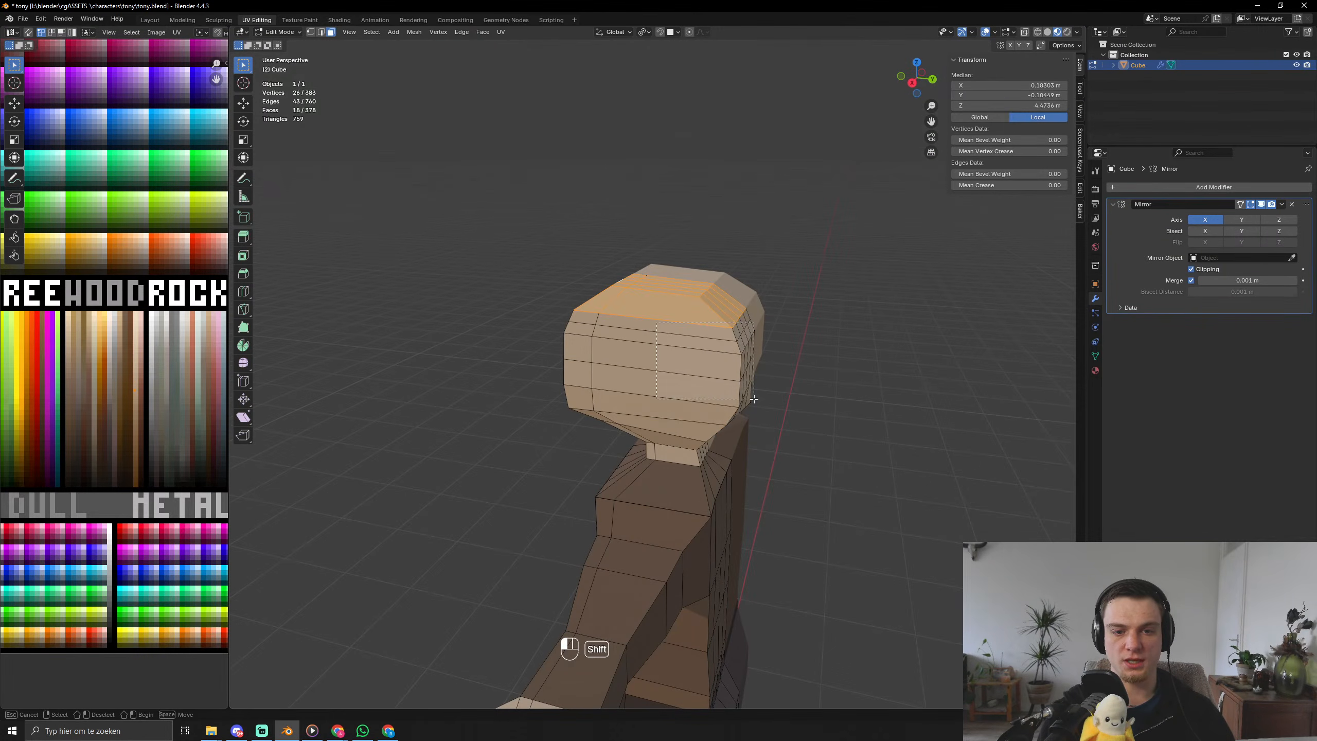
left_click_drag(753, 399, 753, 398, "shift")
middle_click_drag(753, 398, 713, 422)
left_click(644, 405, "shift")
left_click(712, 376, "shift")
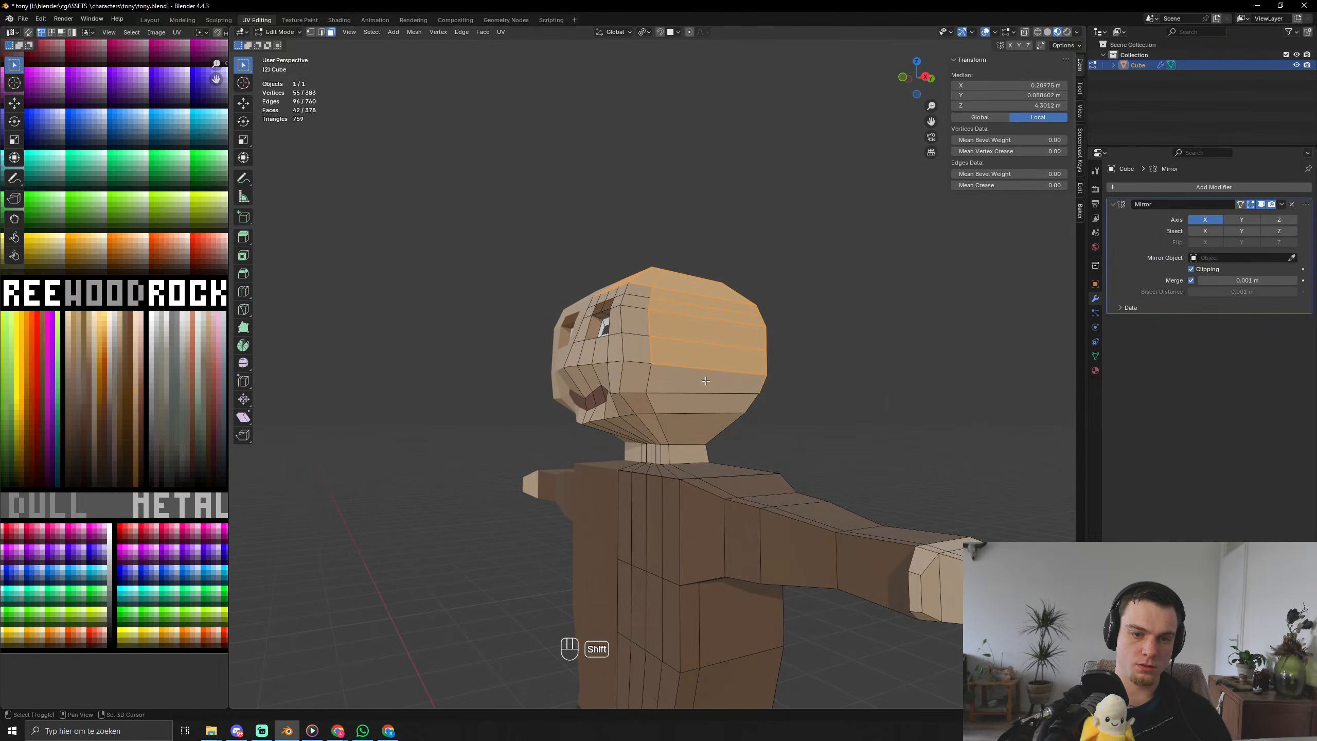
left_click(712, 364, "shift")
middle_click_drag(712, 364, 733, 382)
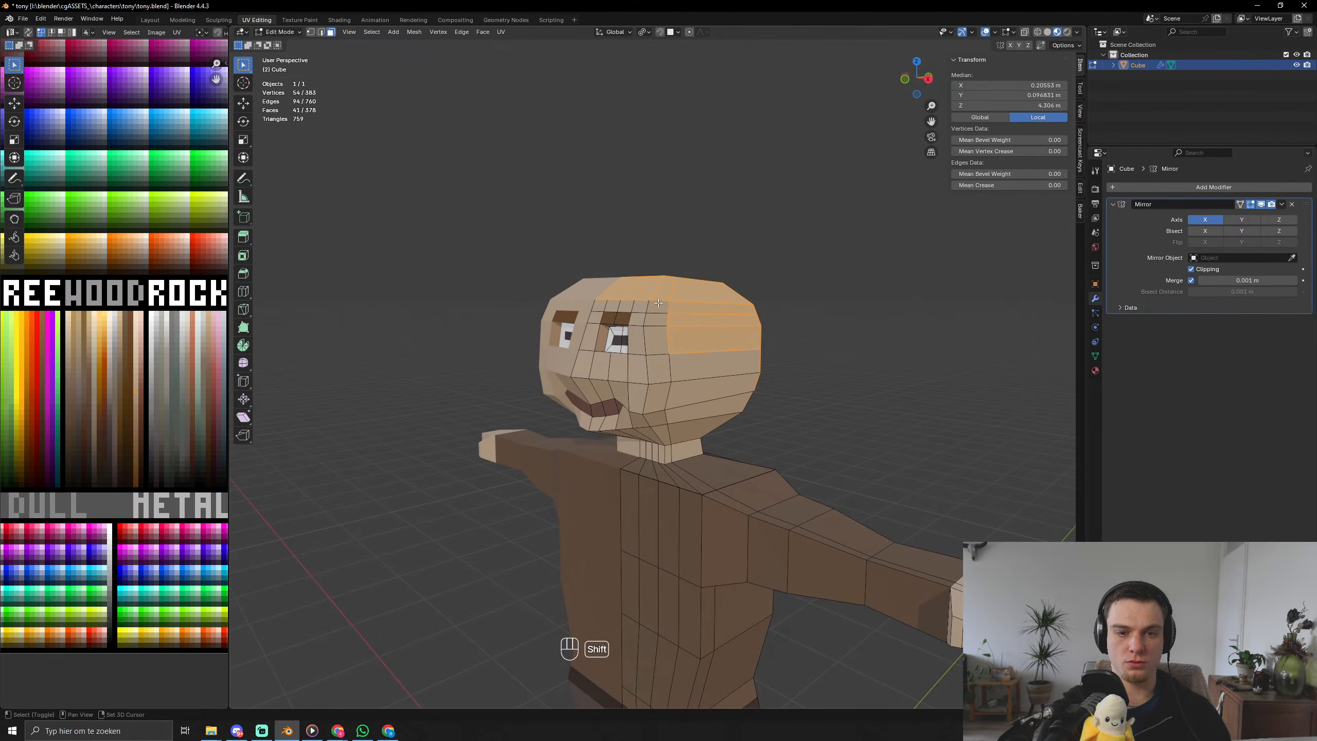
Extrude the selected hair faces slightly outward along their normals.
middle_click_drag(648, 347, 754, 441)
key("alt+e")
left_click(635, 462)
left_click(674, 460)
Grow the selection to include the hair's rim faces and move their UVs onto a dark brown wood swatch of the palette.
key("ctrl+KP_Add")
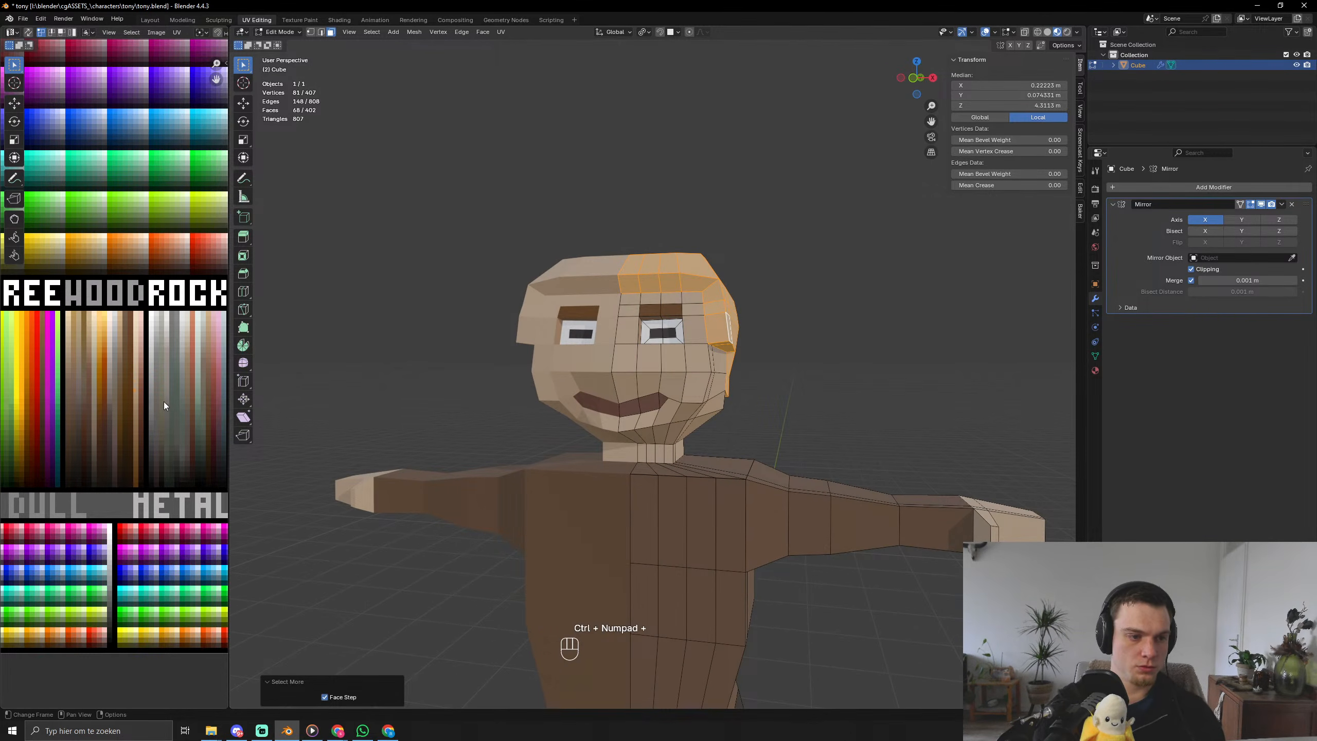
key("a")
key("g")
key("Tab")
scroll(648, 451, "down", 4)
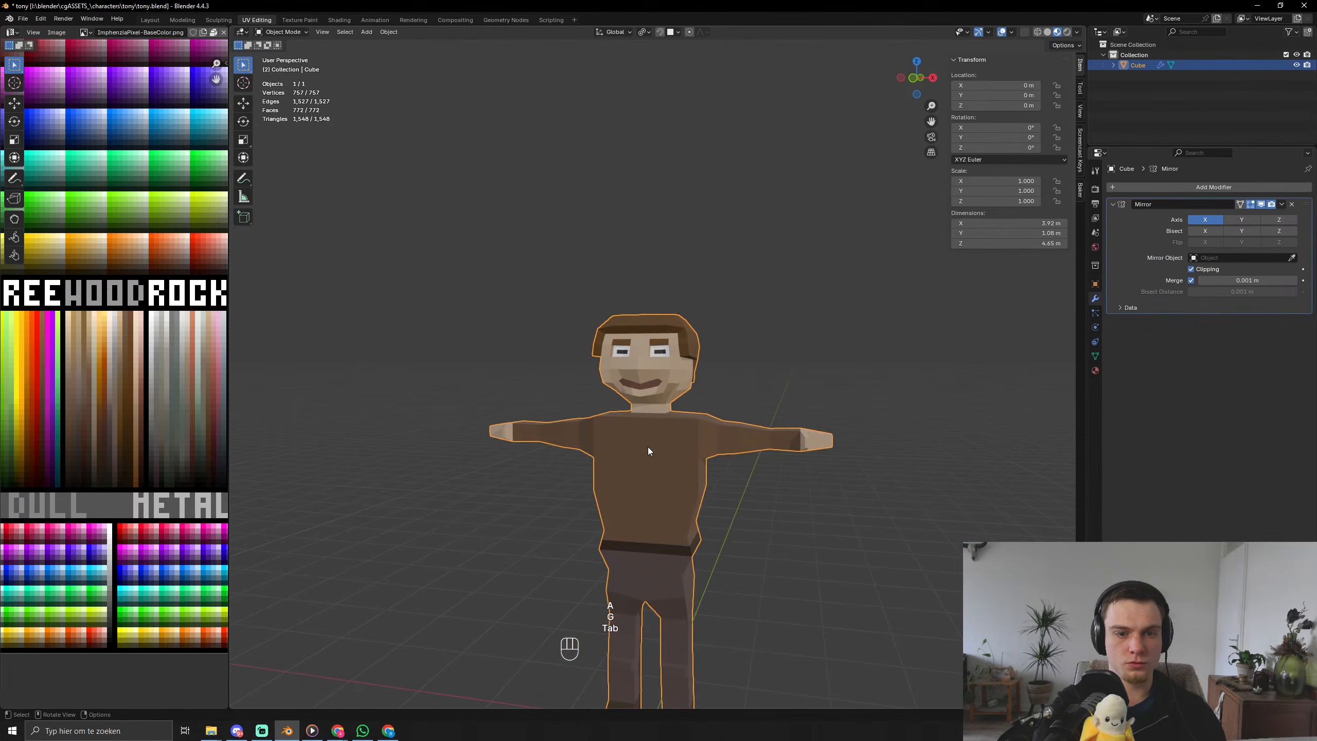
Move the middle of the hair's lower back edge down along the Z axis.
middle_click_drag(648, 451, 405, 444)
scroll(824, 424, "up", 5)
key("Tab")
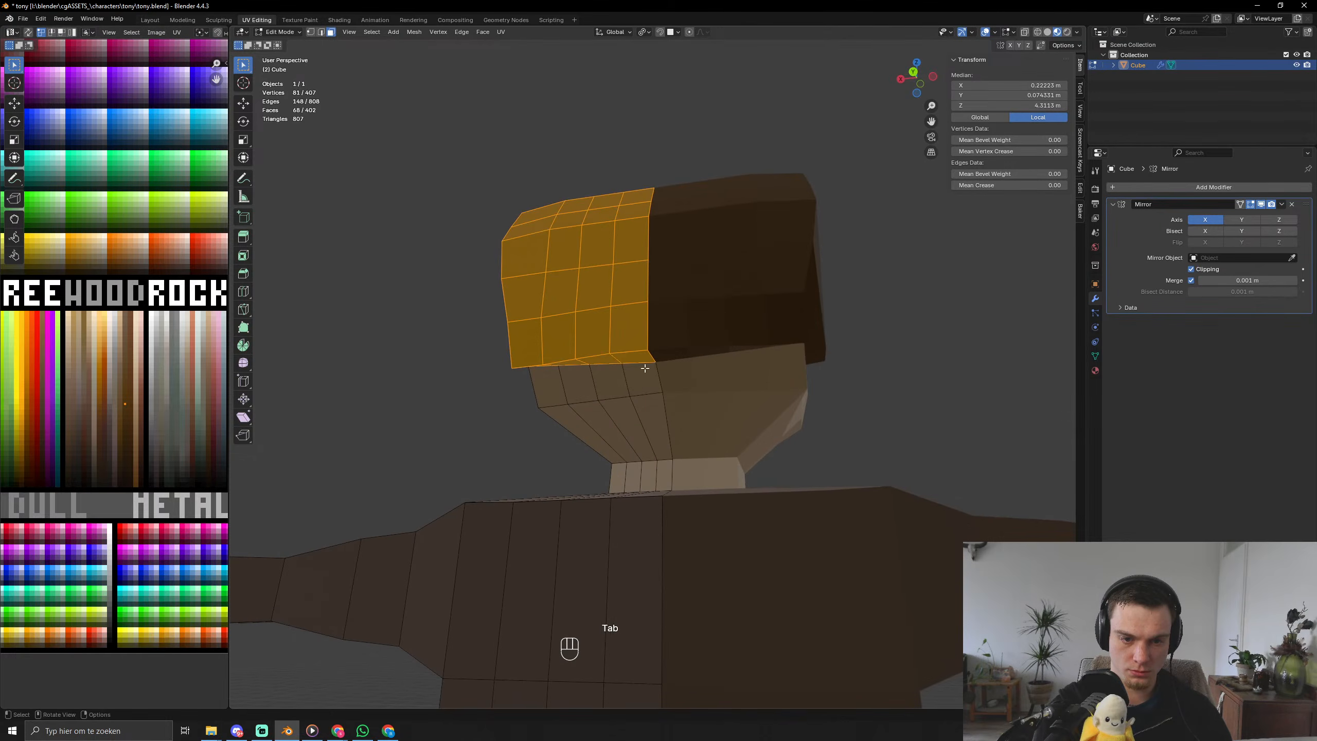
key("g")
key("z")
left_click(656, 421)
key("Tab")
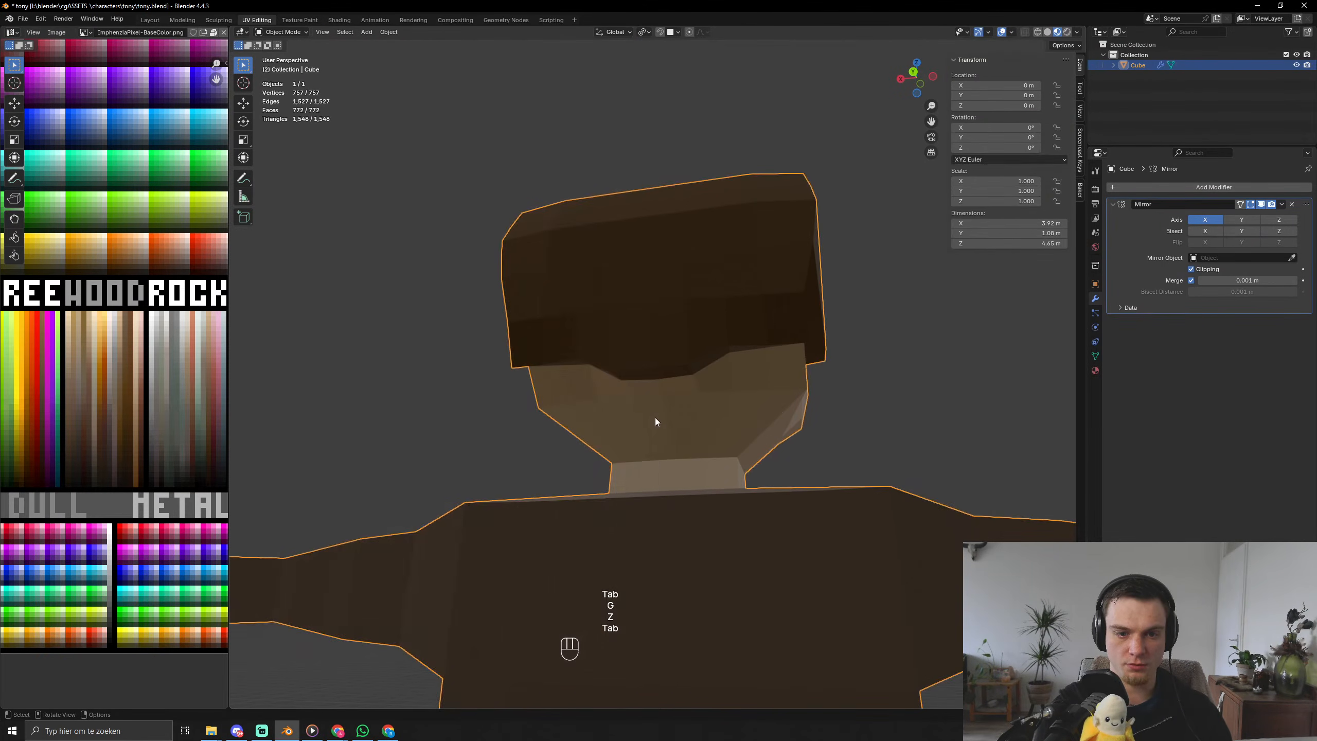
Adjust the height of the lower back hairline along the Z axis, undoing one move and repeating it.
scroll(656, 421, "down", 3)
key("Tab")
key("g")
key("z")
left_click(644, 430)
middle_click_drag(644, 431, 618, 456)
key("ctrl+z")
key("g")
key("z")
left_click(756, 425)
Delete the two thin stray faces on the mirror centre line beneath the back of the hair.
scroll(715, 338, "up", 4)
scroll(545, 441, "up", 5)
key("Tab")
key("Tab")
key("3")
left_click(656, 469)
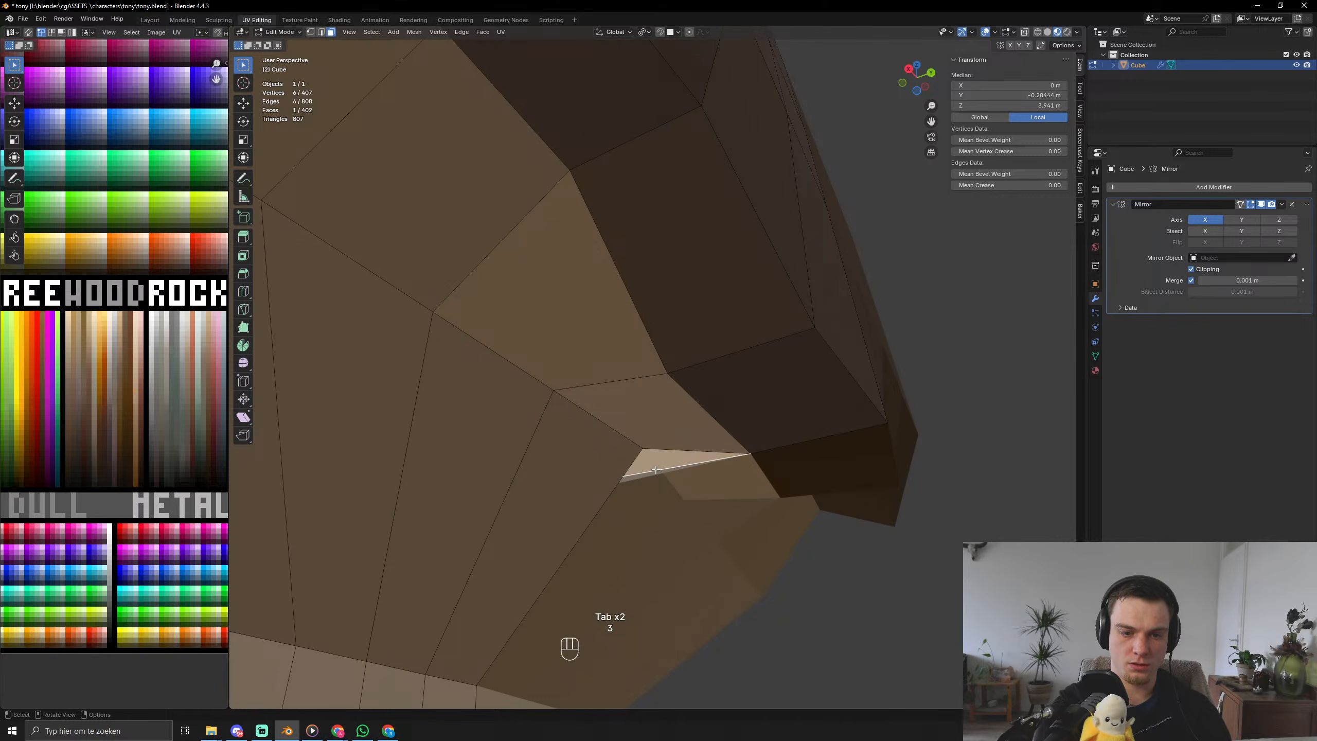
key("x")
left_click(656, 469)
key("x")
left_click(655, 470)
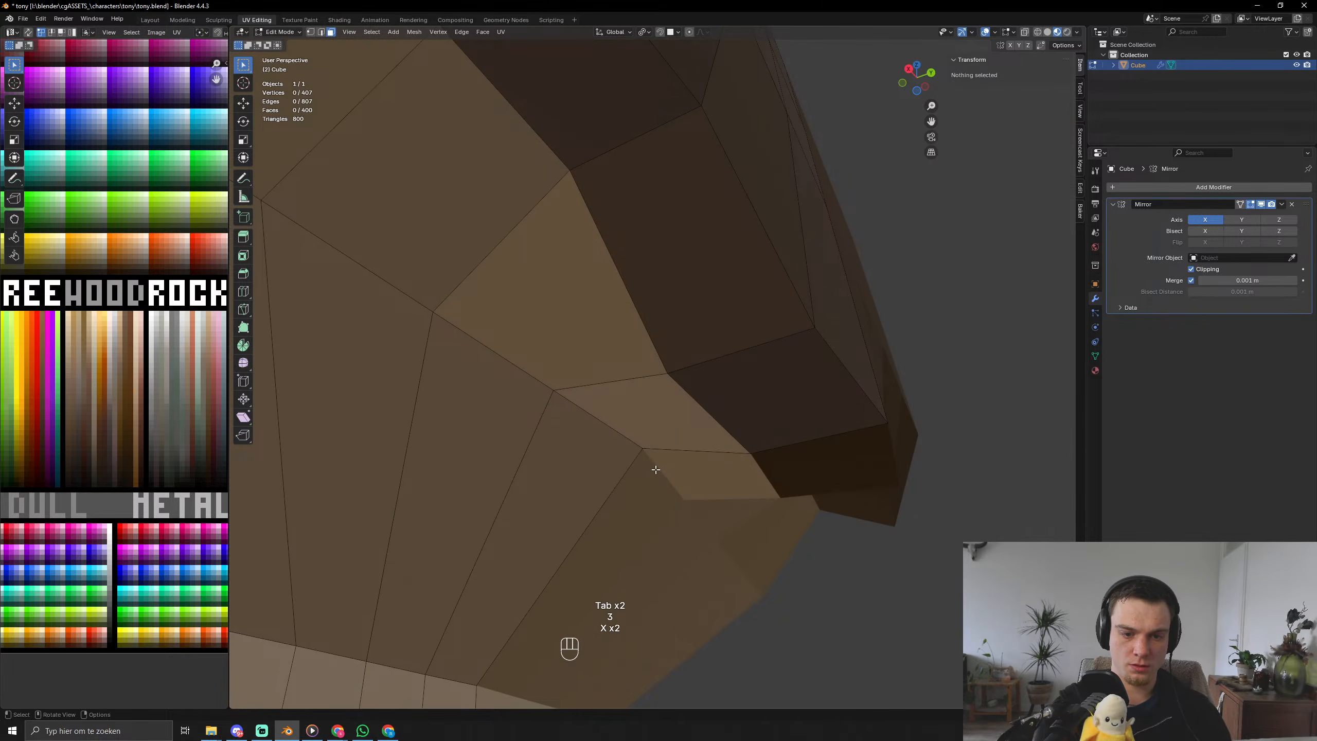
Delete two skin-coloured internal faces on the centre plane inside the head.
scroll(656, 469, "down", 6)
middle_click_drag(670, 506, 355, 264)
left_click(569, 155)
key("x")
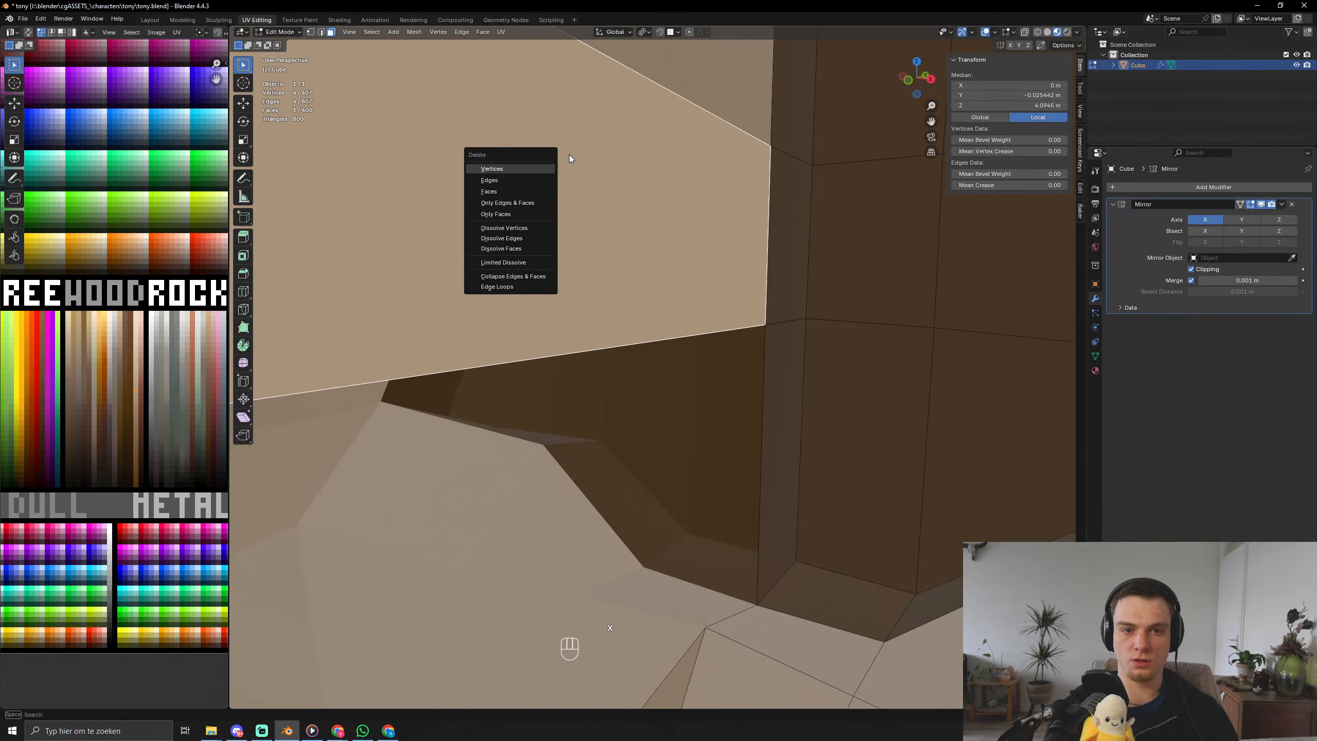
left_click(506, 191)
left_click(731, 70)
key("x")
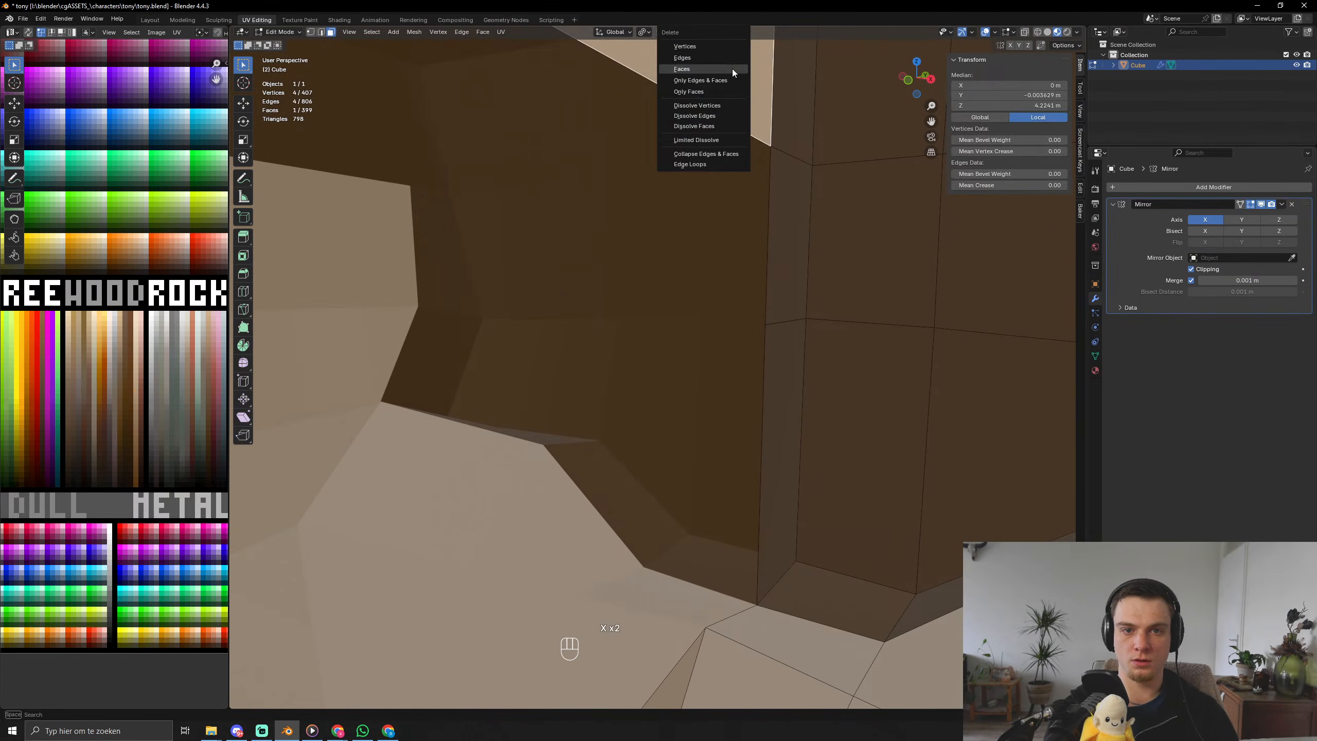
left_click(732, 70)
Select three more skin-coloured internal faces on the head's centre plane and delete them together.
scroll(731, 73, "down", 8)
middle_click_drag(636, 394, 694, 405)
scroll(694, 415, "up", 7)
left_click(616, 275)
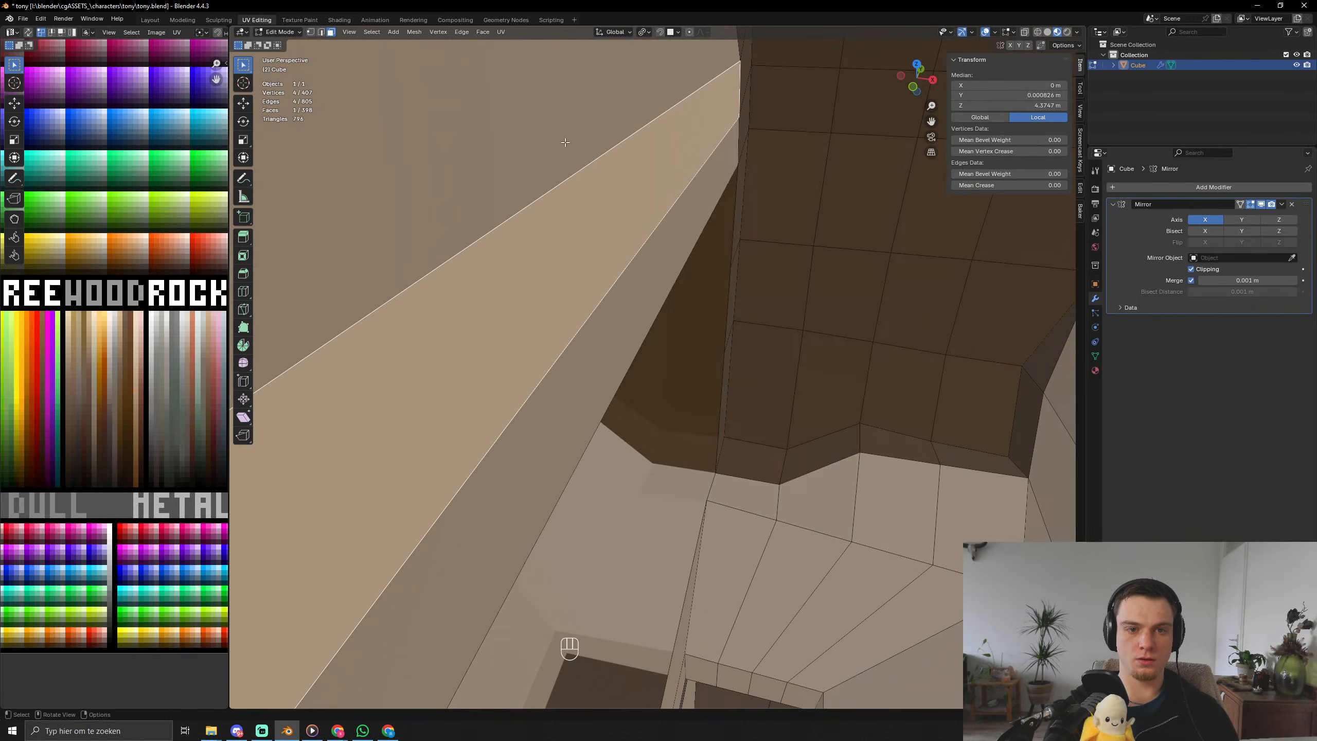
left_click(568, 140, "shift")
left_click(658, 377, "shift")
key("x")
left_click(628, 326)
scroll(628, 326, "up", 3)
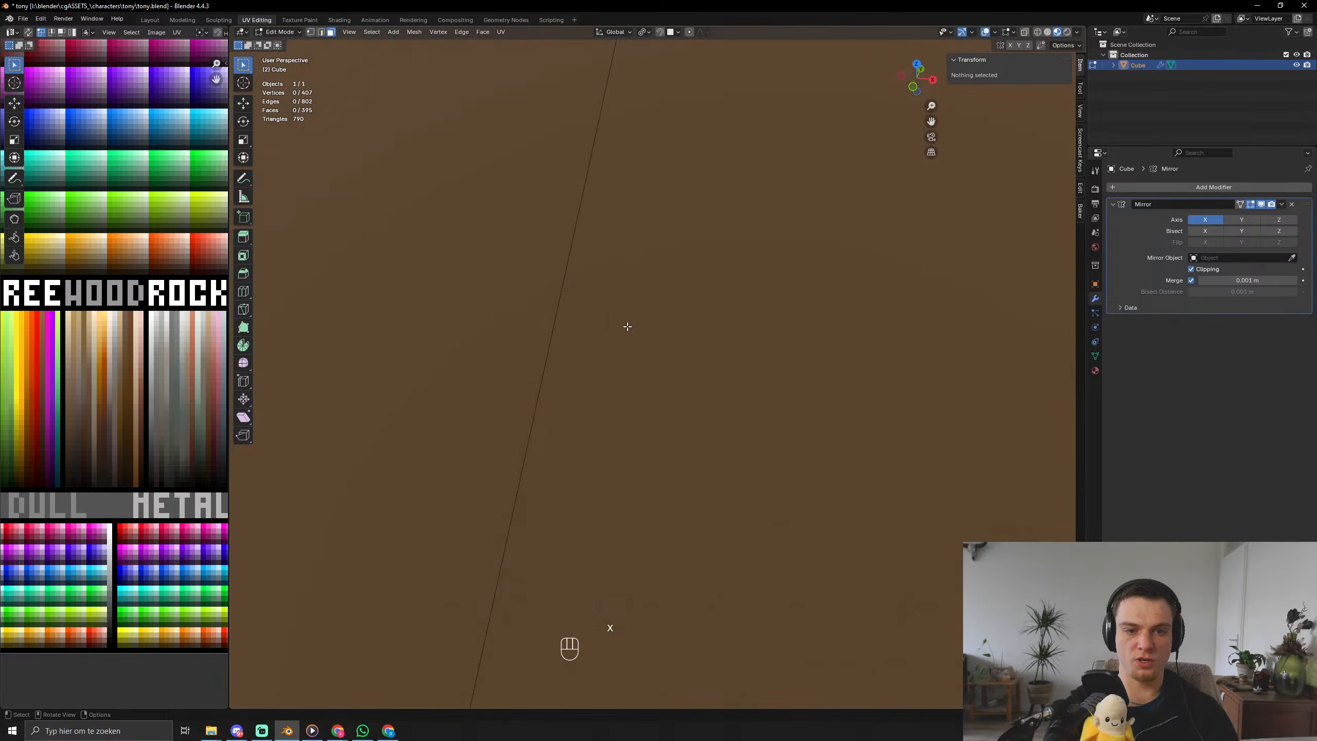
Select the strip of internal faces on the mirror centre plane behind the hair and the face, and delete them together.
scroll(626, 327, "down", 8)
scroll(626, 329, "up", 6)
mouse_move(662, 494)
middle_mouse_down()
mouse_move(630, 479)
mouse_move(626, 505)
mouse_move(649, 512)
middle_mouse_up()
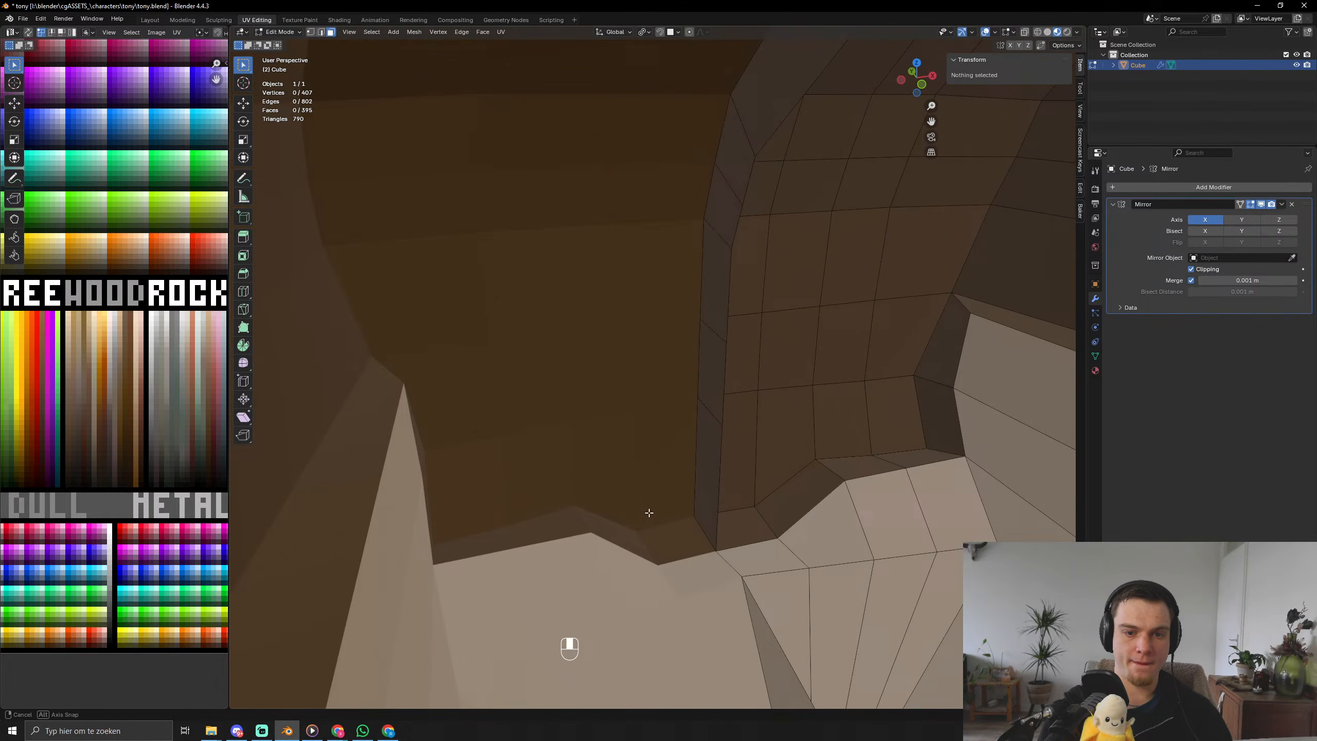
left_click(708, 448)
left_click(711, 358, "shift")
left_click(729, 248, "shift")
left_click(733, 191, "shift")
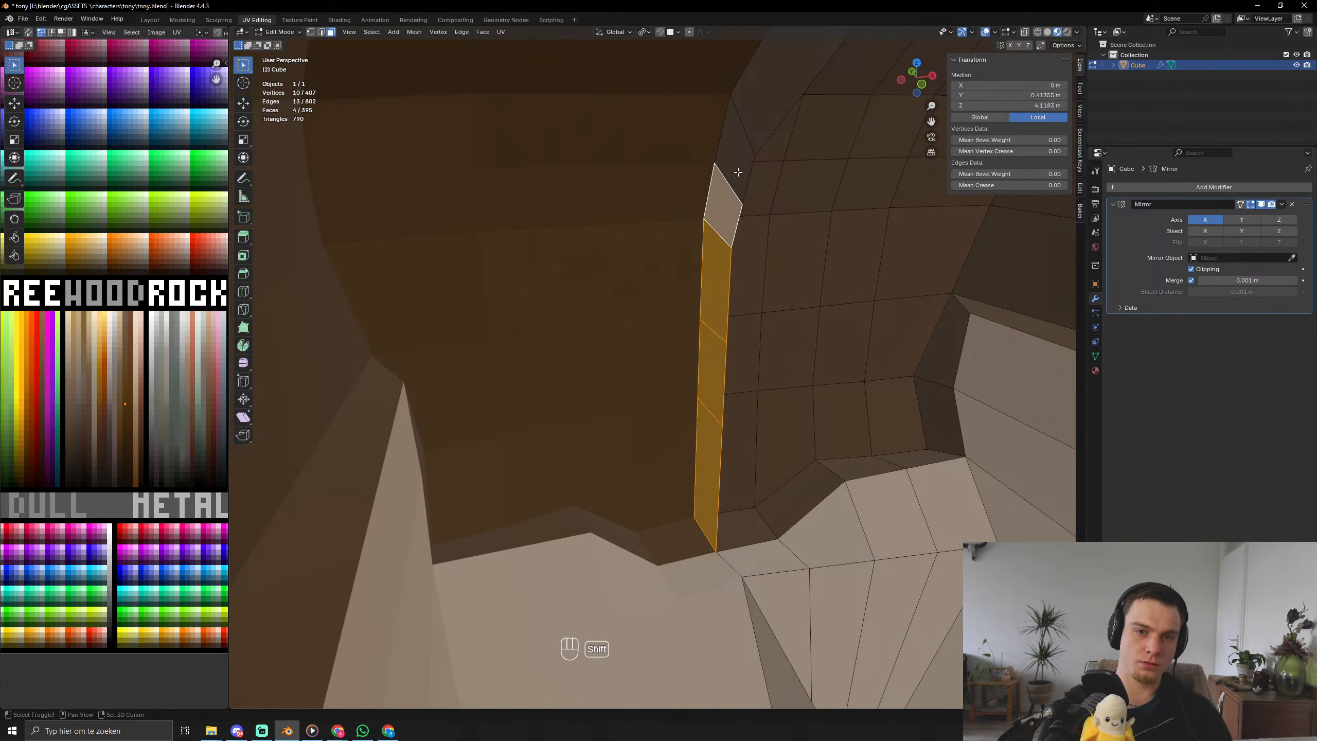
left_click(742, 142, "shift")
left_click(775, 68, "shift")
scroll(799, 130, "down", 4)
middle_click_drag(799, 138, 574, 355, "shift")
key("KP_Decimal")
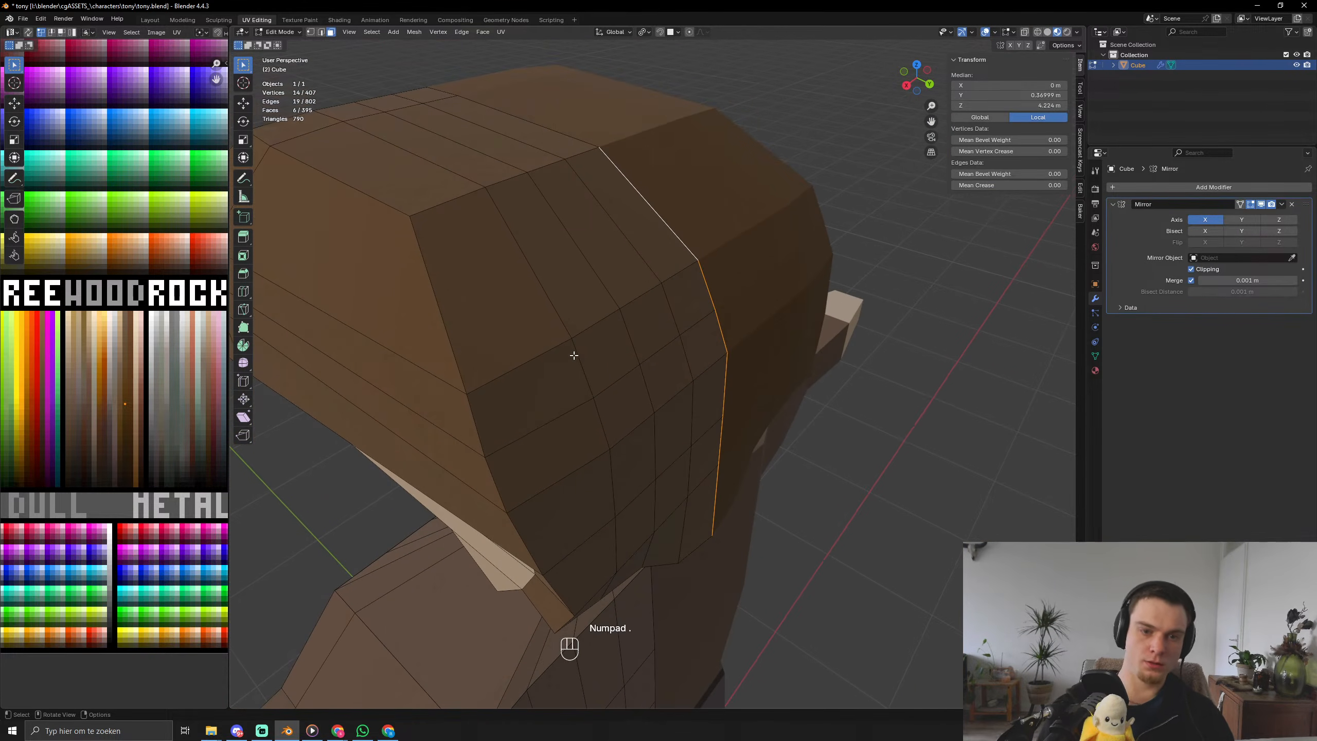
scroll(629, 359, "up", 7)
middle_click_drag(574, 303, 648, 358, "shift")
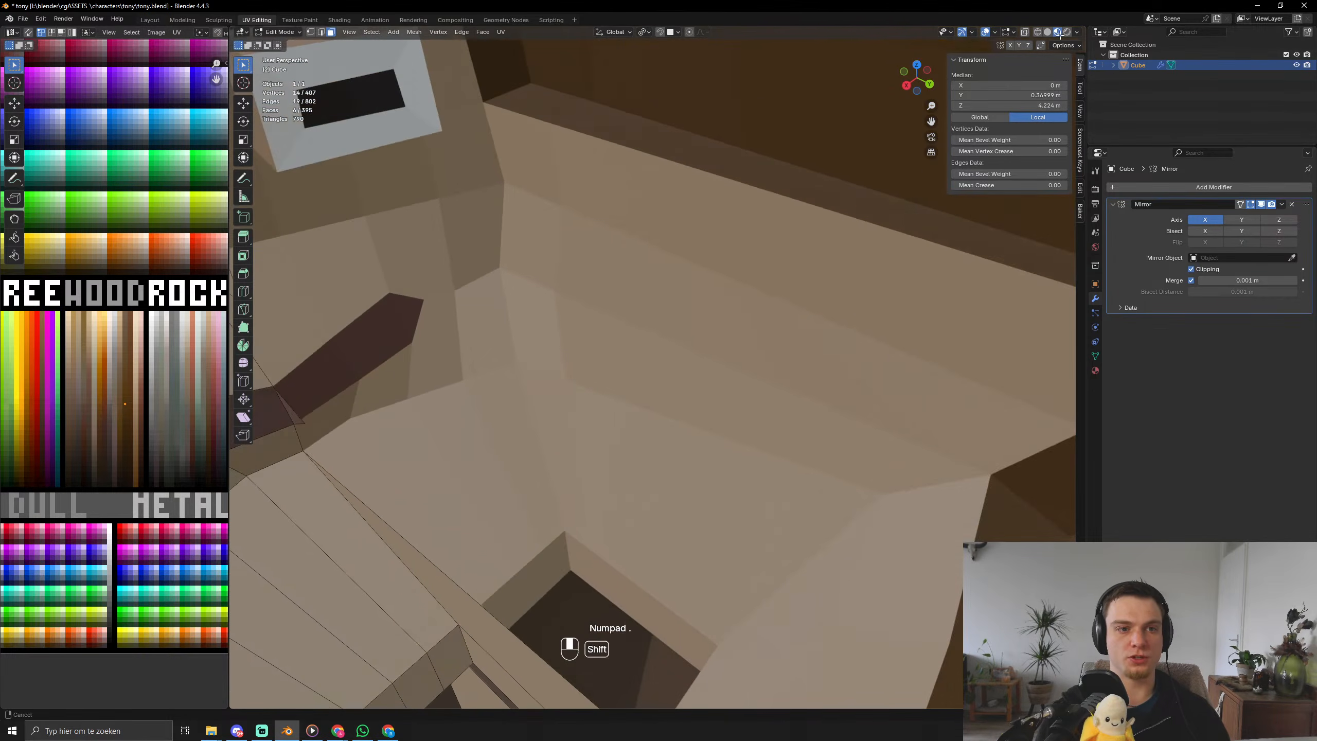
middle_click_drag(394, 275, 530, 464, "shift")
left_click(377, 104, "shift")
left_click(357, 277, "shift")
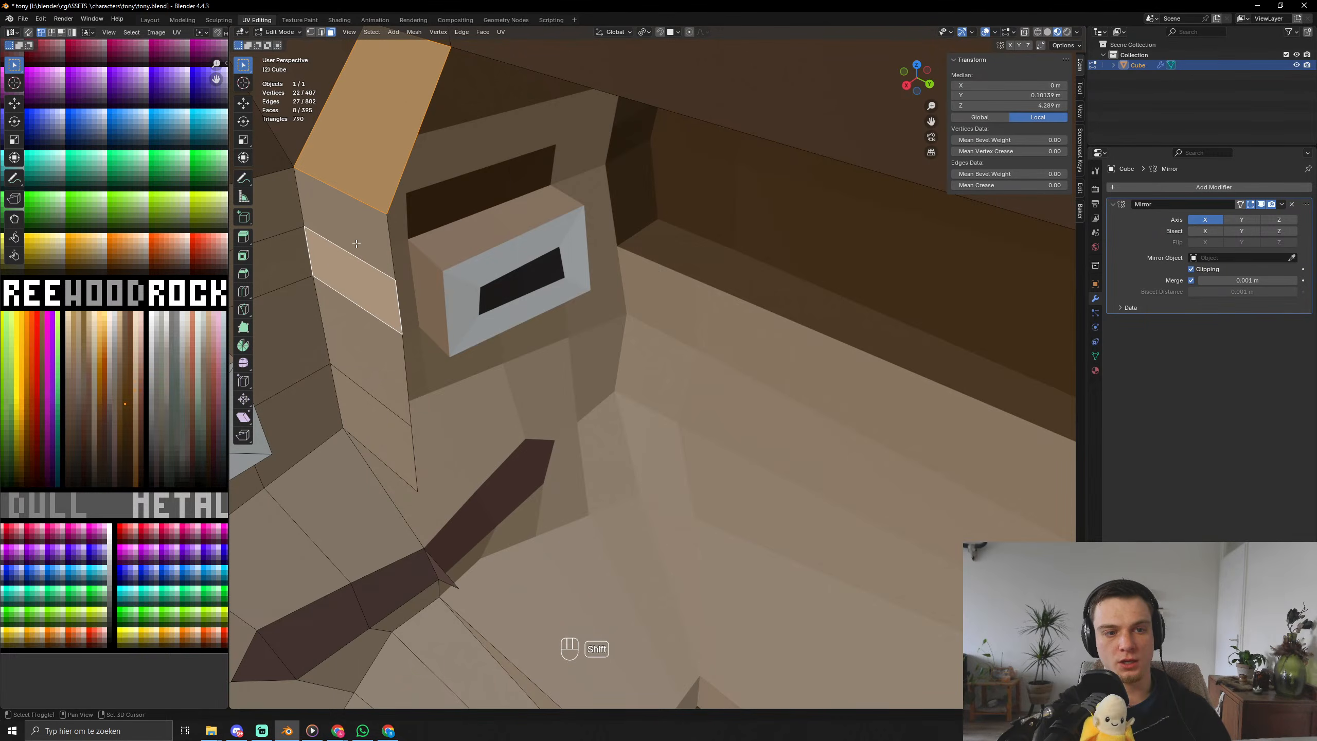
left_click(350, 226, "shift")
left_click(363, 344, "shift")
left_click(360, 391, "shift")
key("x")
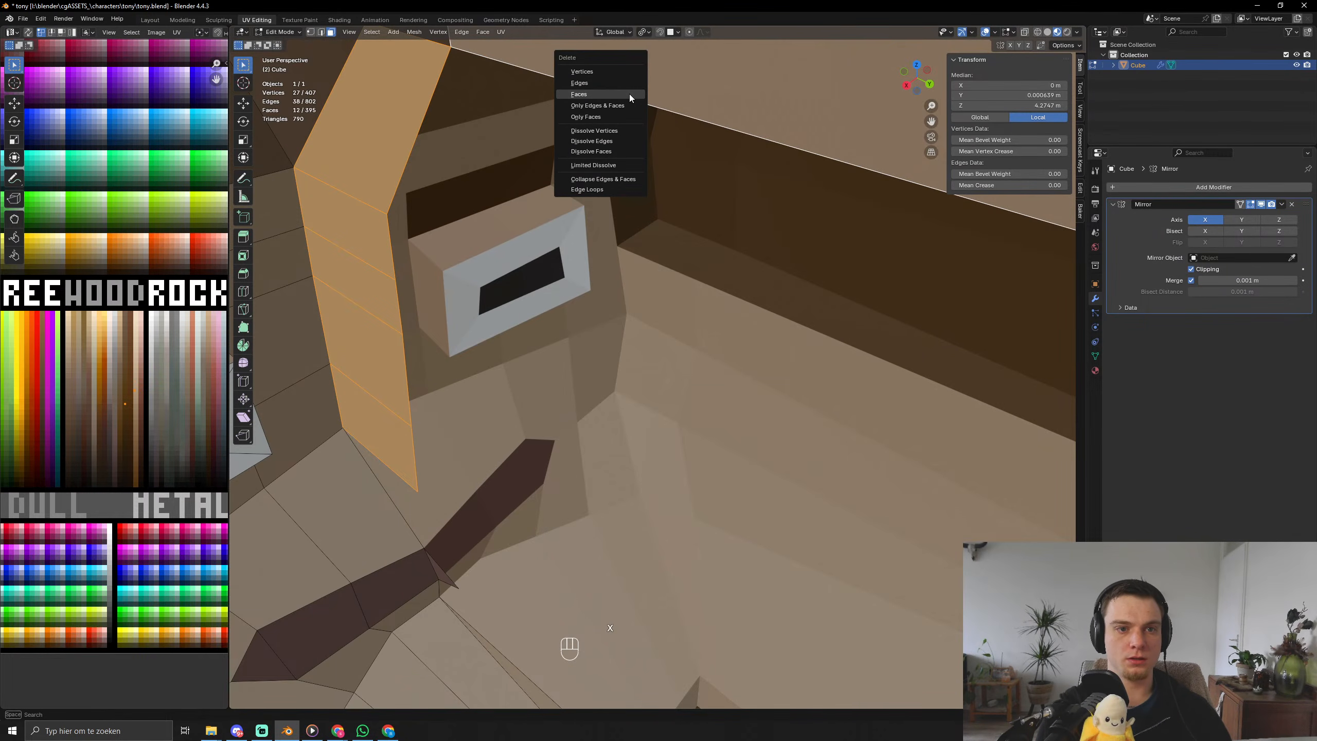
left_click(602, 94)
Delete the two remaining internal faces at the top of the head's centre plane.
middle_click_drag(435, 68, 445, 115, "shift")
left_click(420, 79, "shift")
left_click(315, 110, "shift")
key("x")
left_click(327, 128)
scroll(326, 127, "down", 6)
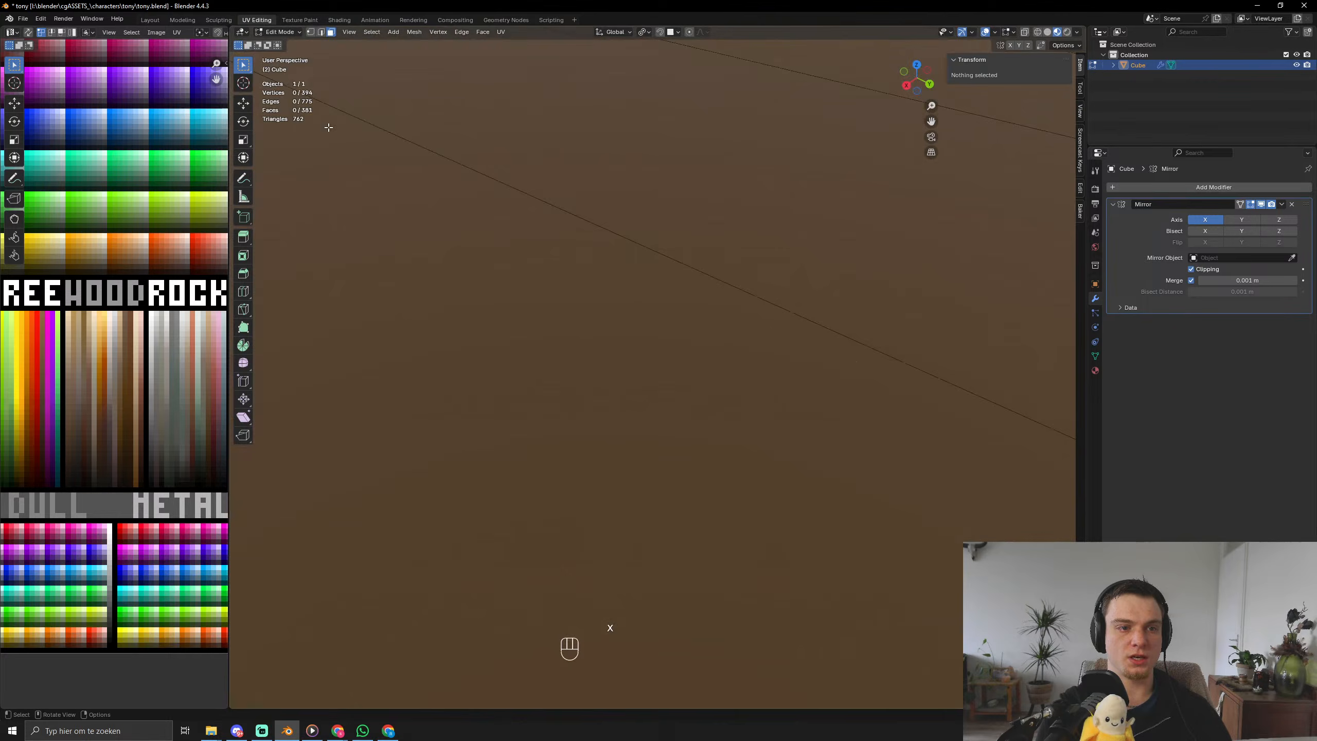
Examine the head's exterior and the whole character in Object Mode for leftover flaws.
middle_click_drag(606, 381, 588, 369)
scroll(473, 356, "down", 8)
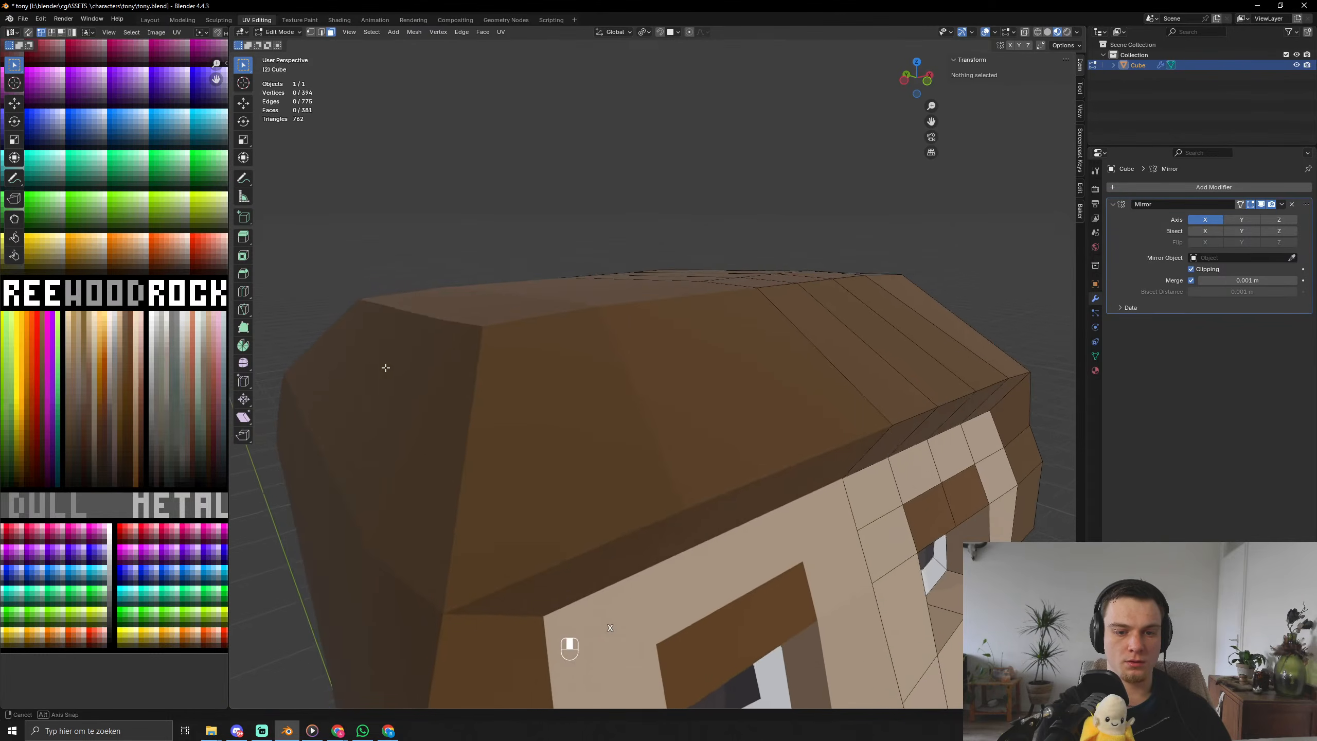
key("Tab")
scroll(571, 476, "down", 6)
middle_click_drag(571, 476, 504, 118)
scroll(523, 352, "up", 3)
scroll(552, 273, "down", 3)
mouse_move(552, 273)
middle_mouse_down()
mouse_move(433, 340)
mouse_move(566, 280)
middle_mouse_up()
Add a loop cut around the middle of the hand and scale it up by about 1.216.
key("Tab")
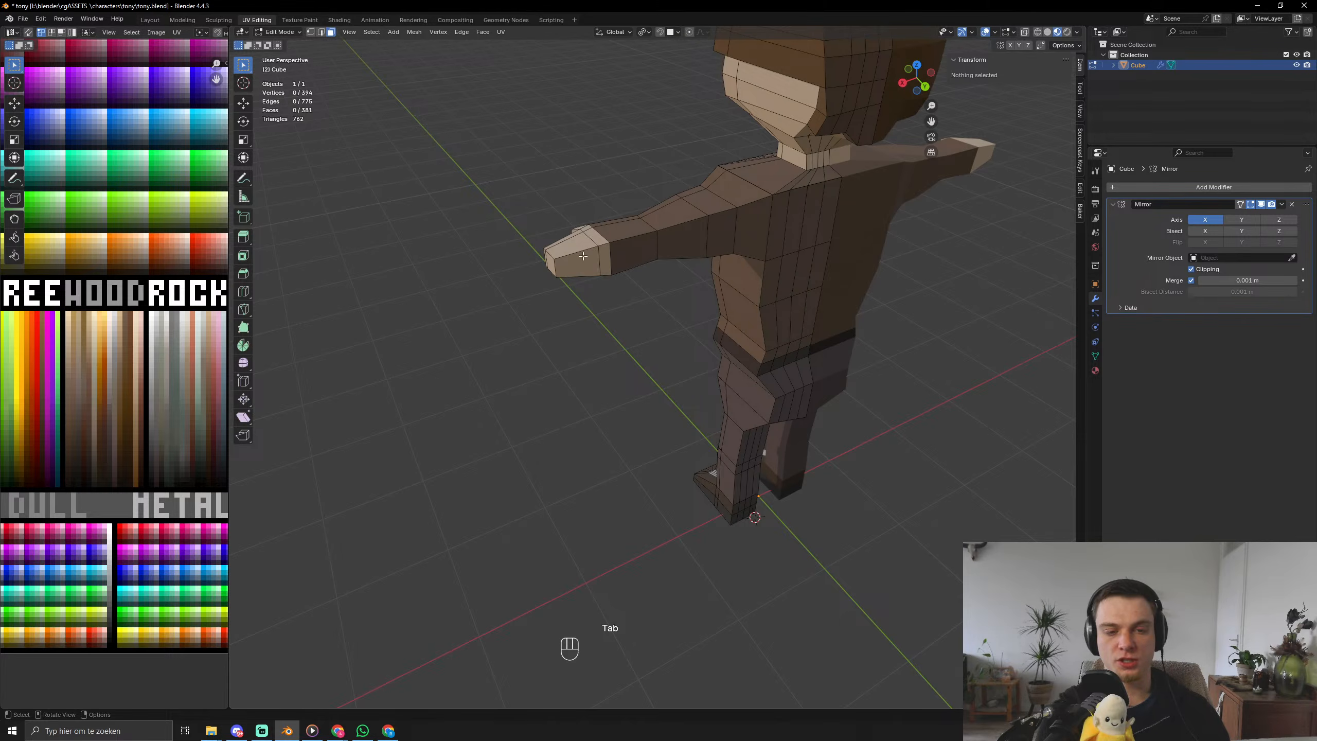
key("ctrl+r")
left_click(577, 257)
right_click(582, 256)
key("s")
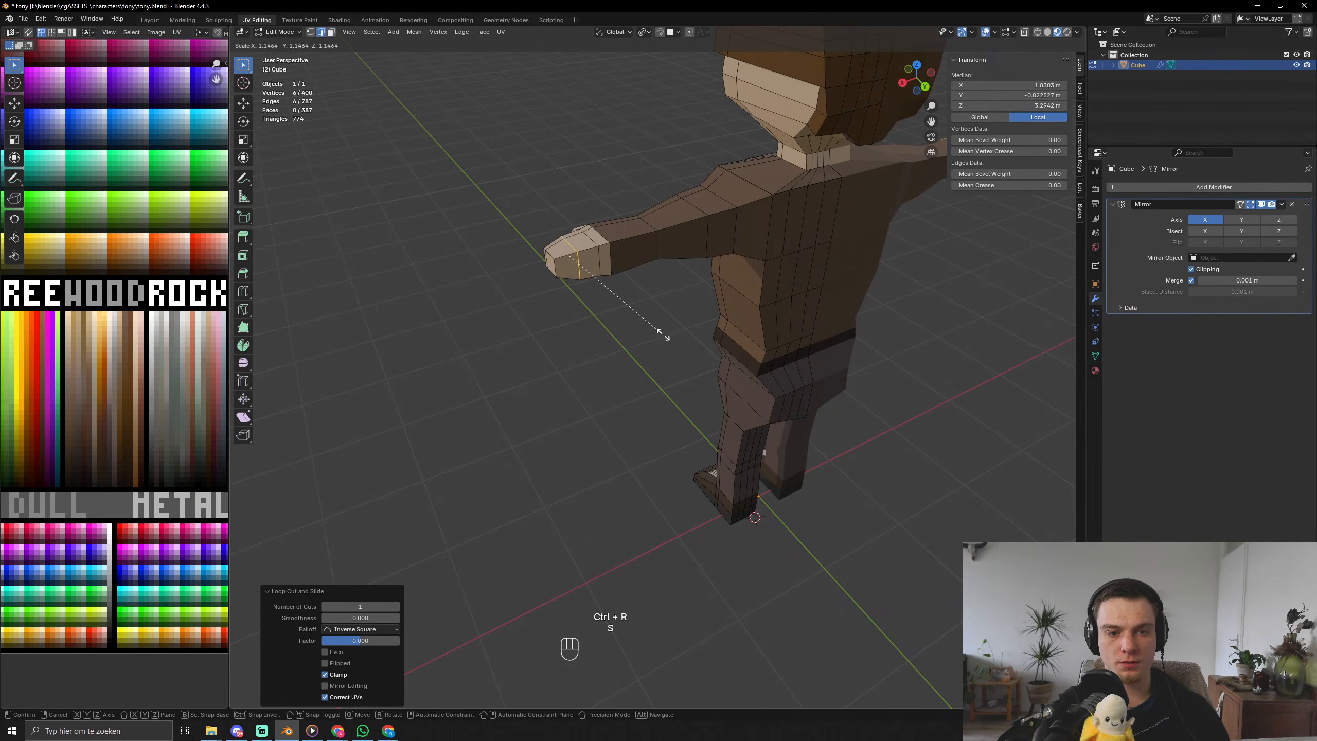
left_click(666, 341)
middle_click_drag(667, 342, 674, 340)
Scale the hand's new edge loop along Z to about 0.9.
key("s")
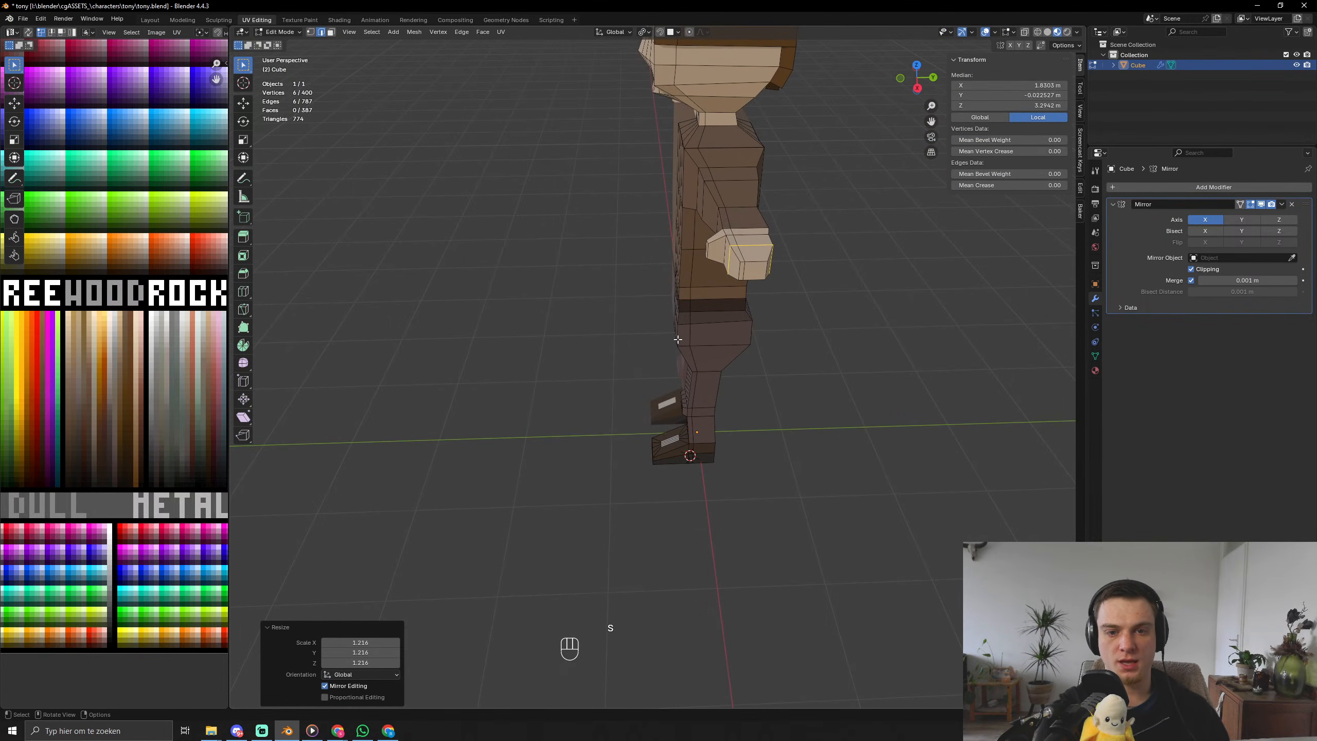
key("z")
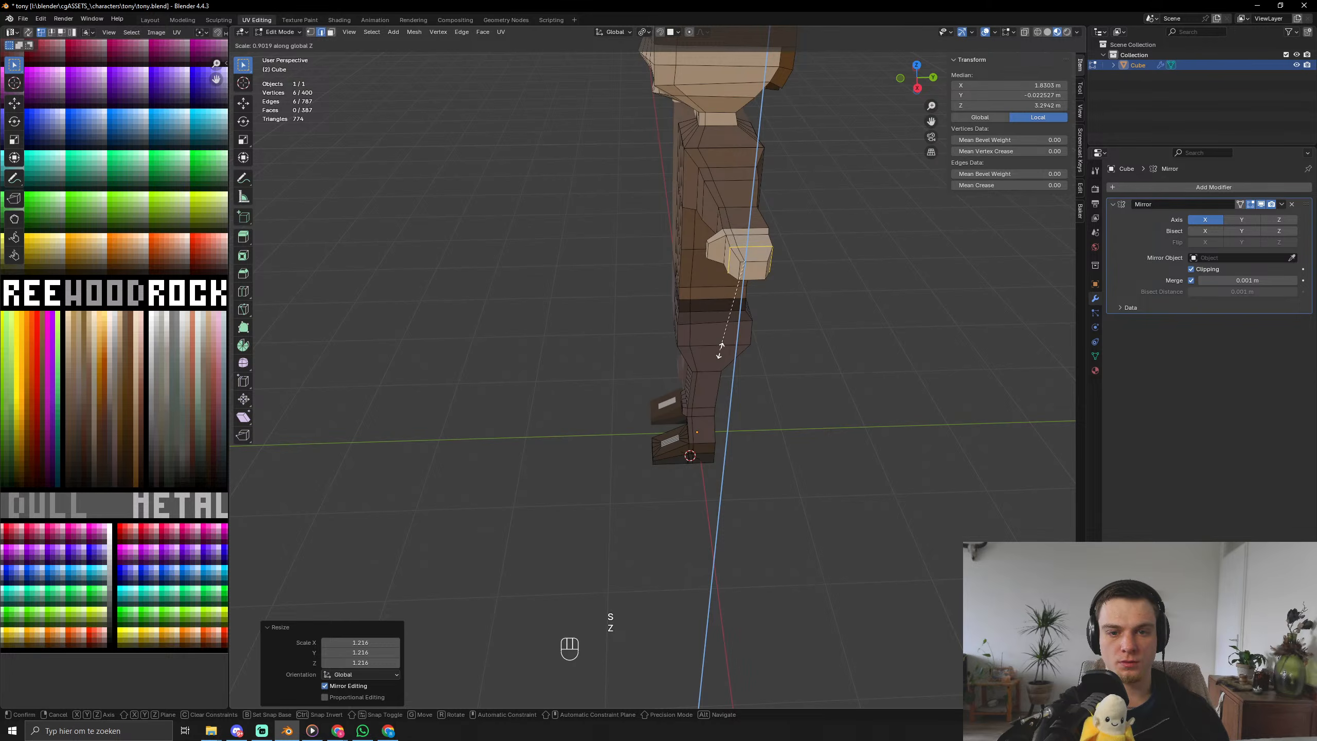
left_click(720, 350)
key("Tab")
middle_click_drag(719, 351, 771, 414)
key("Tab")
Add a centred vertical loop cut through the outer front of the torso.
scroll(689, 477, "up", 5)
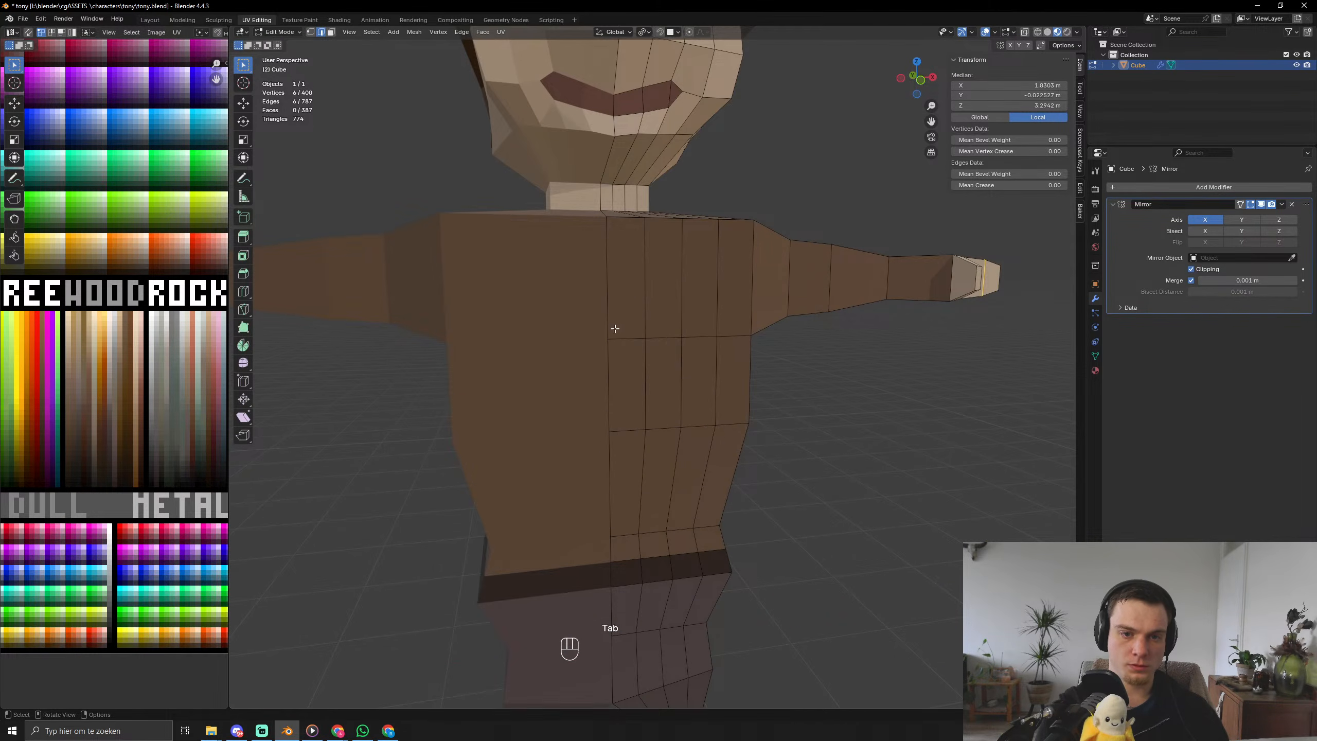
middle_click_drag(614, 328, 615, 377)
key("ctrl+r")
left_click(767, 329)
right_click(766, 329)
key("3")
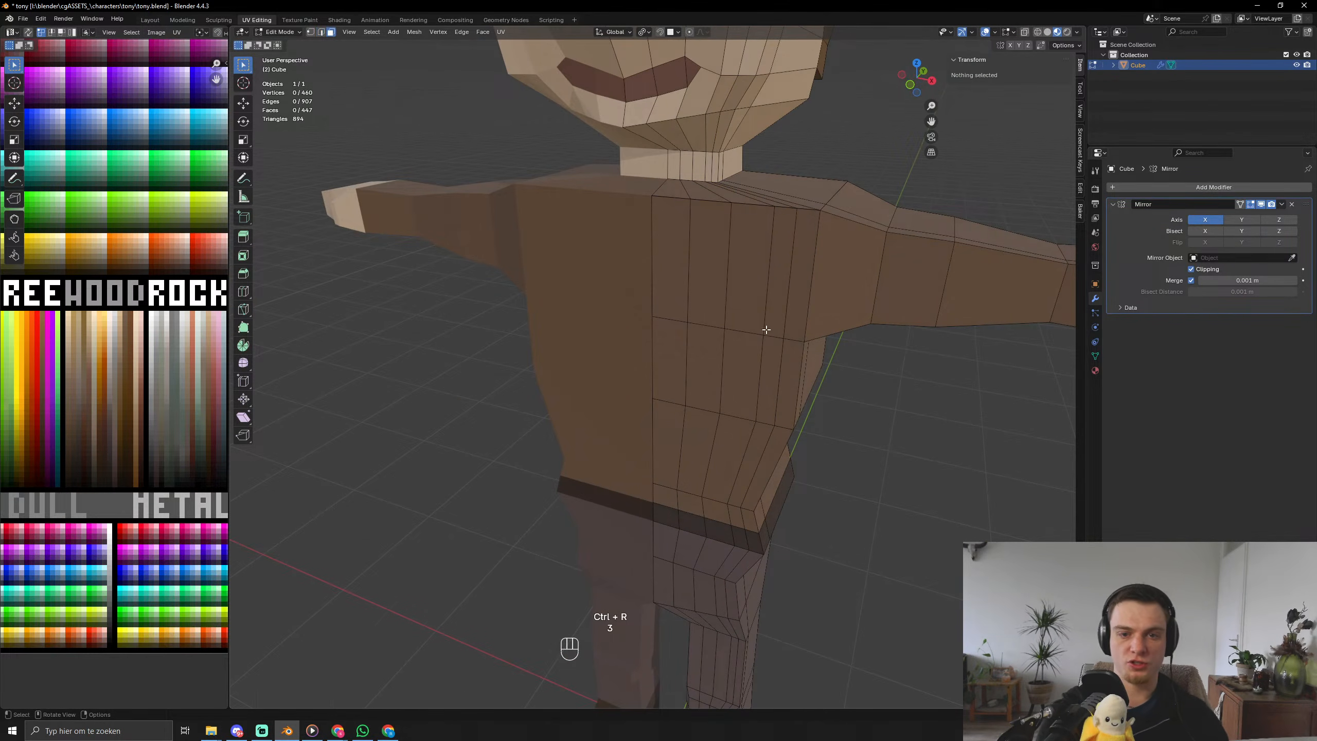
Add two centred horizontal loop cuts around the torso between the armpit and the belt.
middle_click_drag(736, 360, 650, 368)
key("ctrl+r")
left_click(813, 433)
right_click(813, 433)
key("ctrl+r")
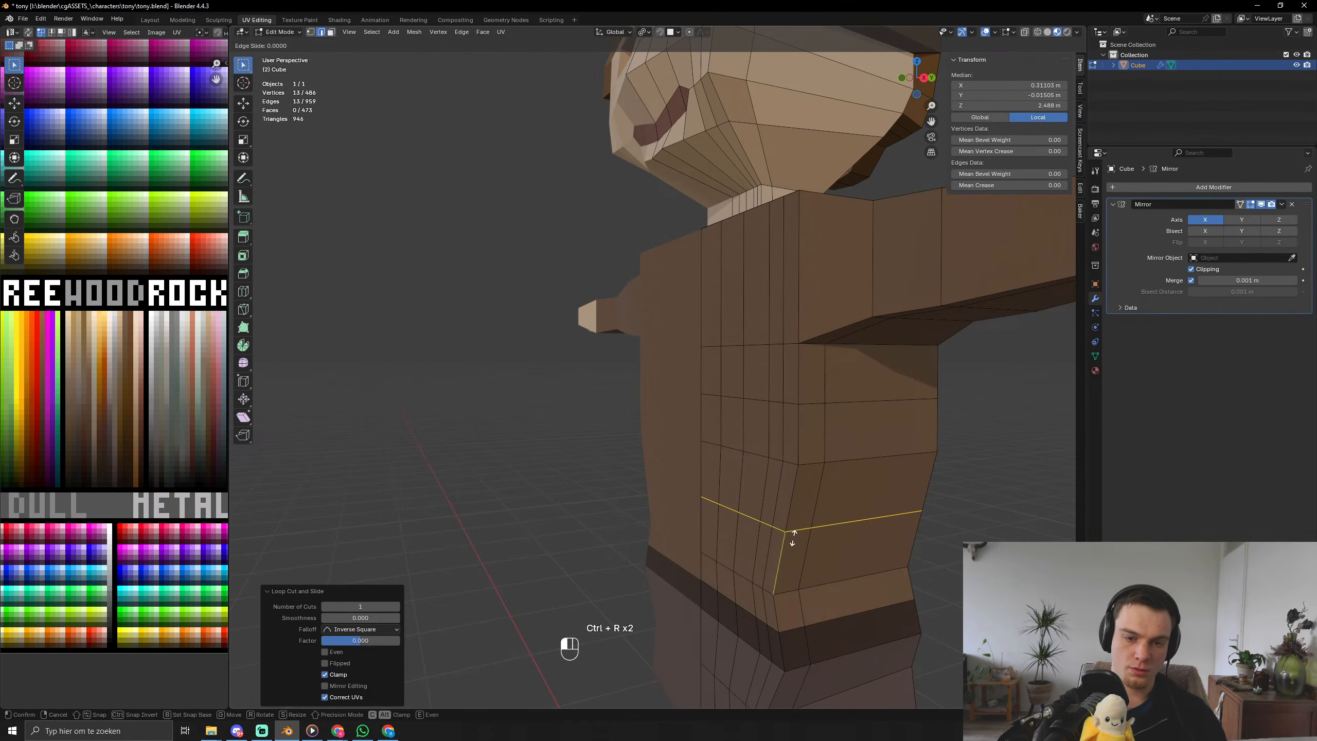
scroll(830, 530, "down", 6)
Select the whole mesh and move the hair's UVs onto a dark grey-brown swatch of the palette.
key("Tab")
middle_click_drag(800, 545, 755, 117)
key("Tab")
key("a")
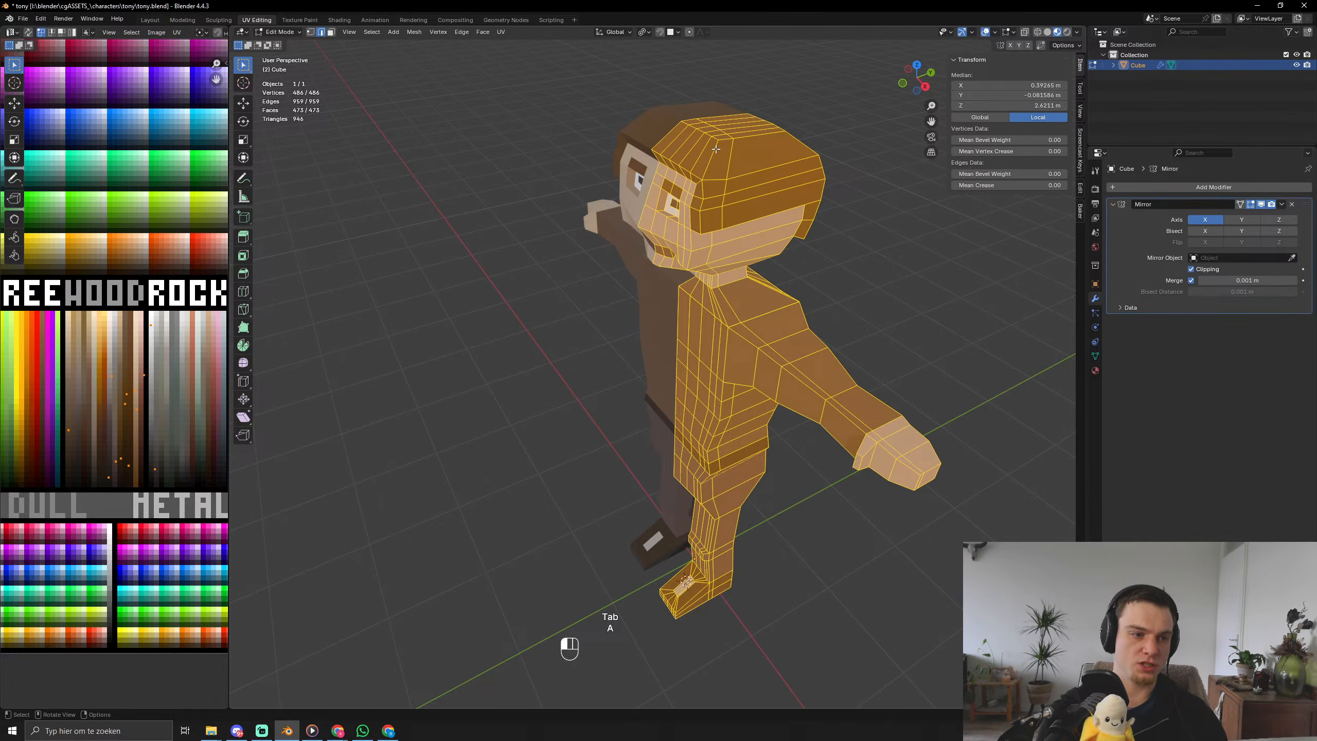
left_click(716, 149)
key("3")
left_click(725, 171)
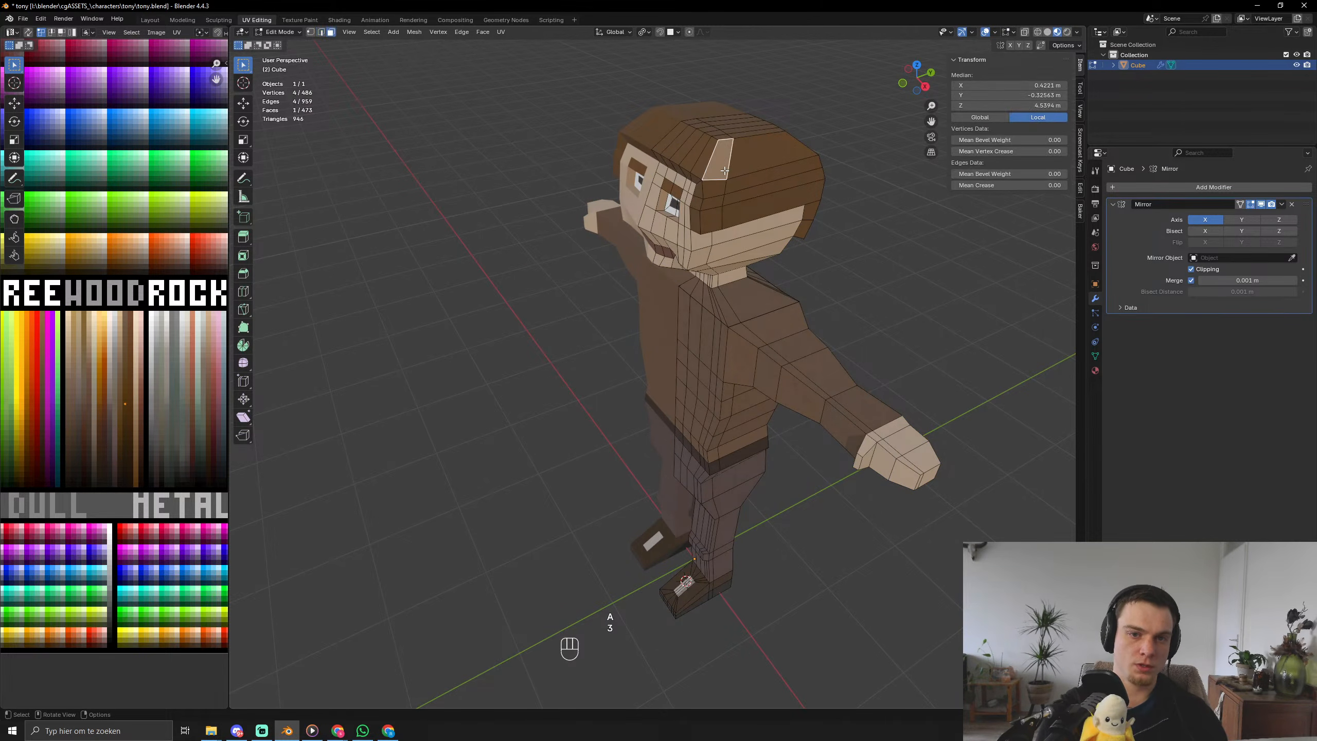
key("a")
scroll(98, 441, "up", 5)
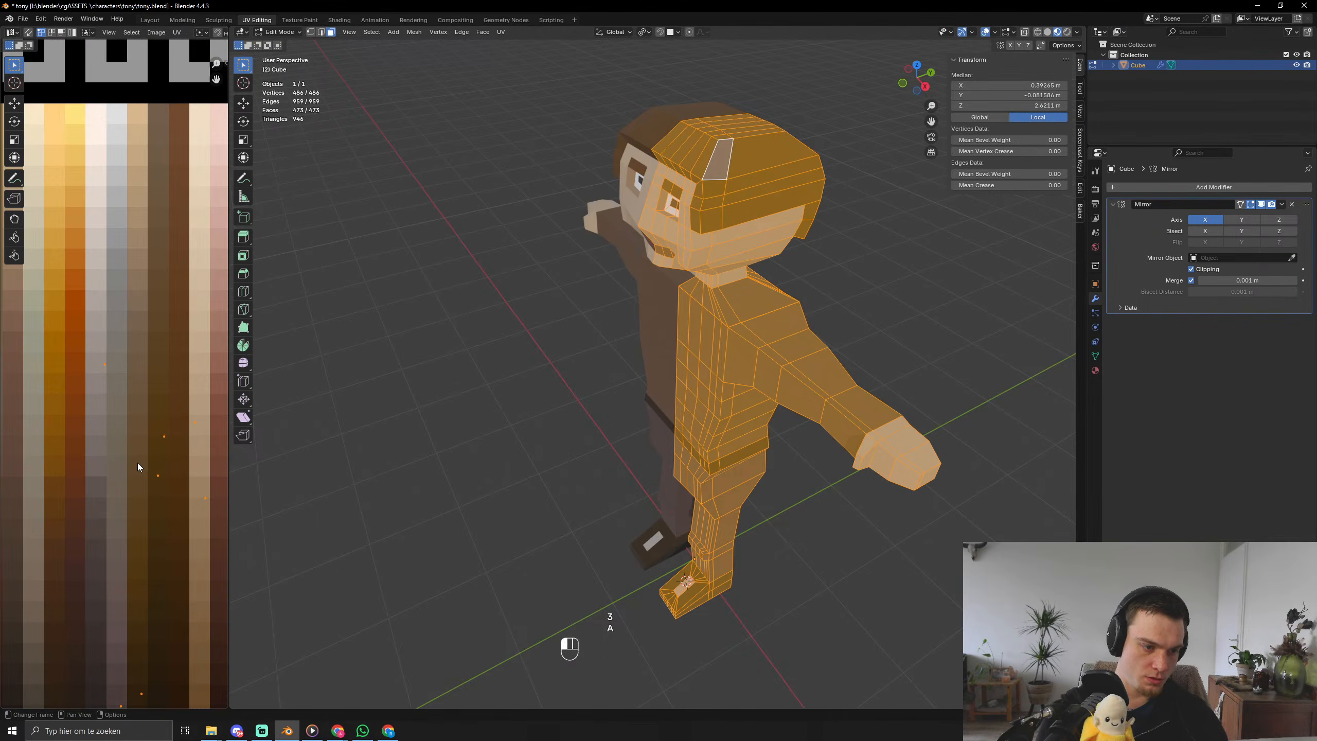
key("g")
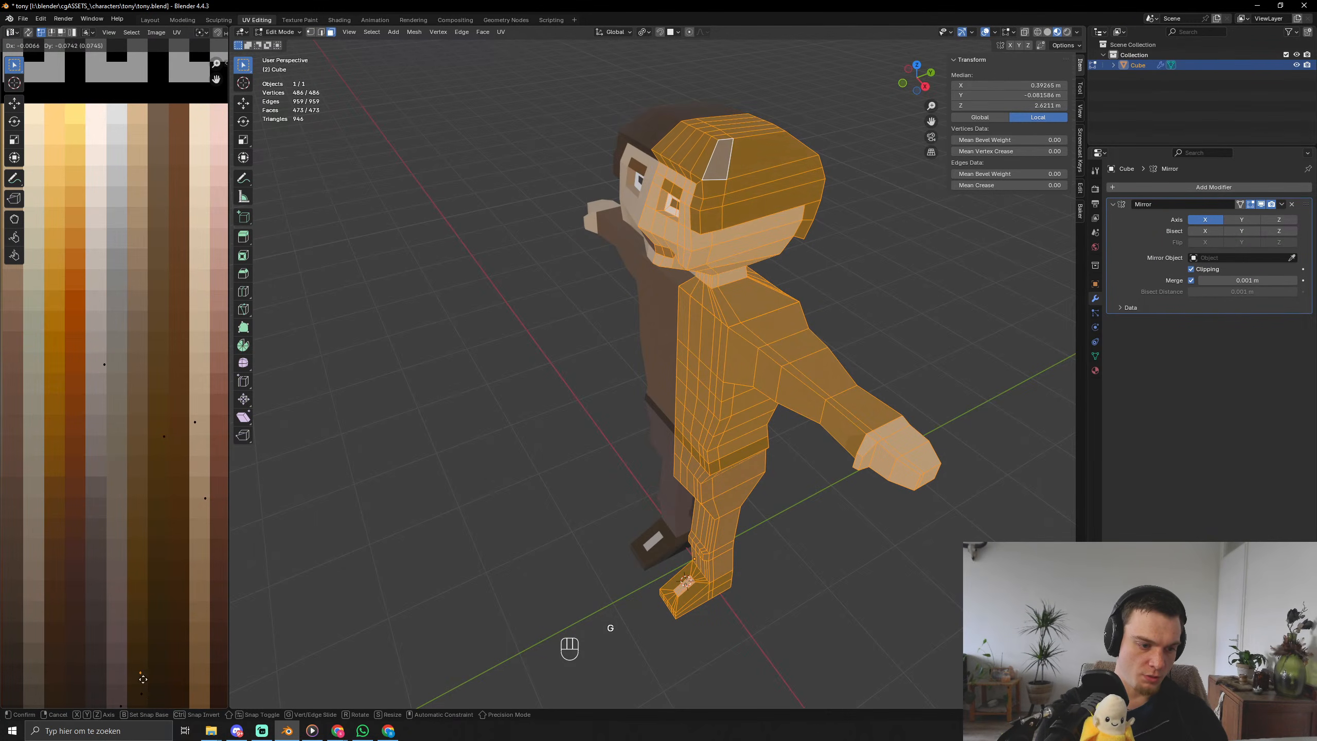
left_click(110, 670)
key("Tab")
scroll(665, 387, "down", 4)
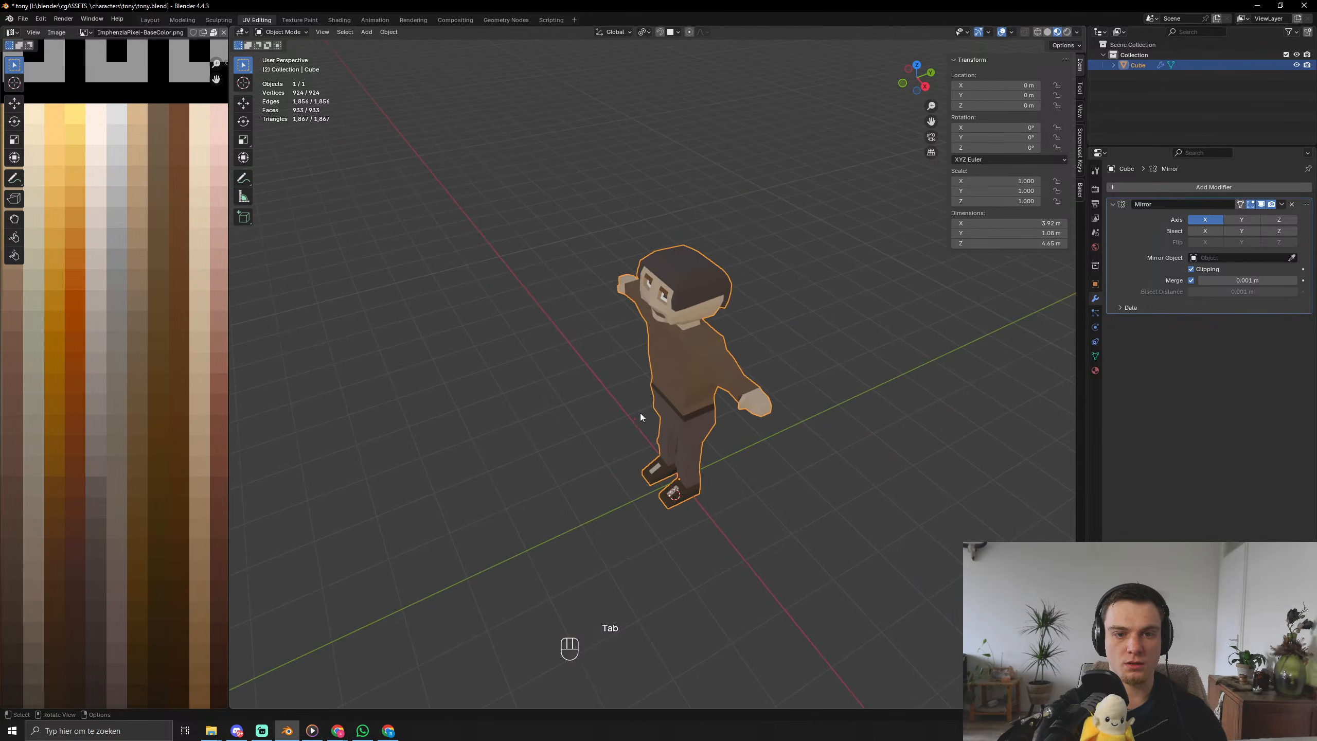
middle_click_drag(640, 413, 684, 364)
scroll(677, 433, "up", 4)
Try to enlarge the belly by scaling three stacked face loops around the torso by about 1.2, and undo it.
key("Tab")
middle_click_drag(677, 433, 683, 484)
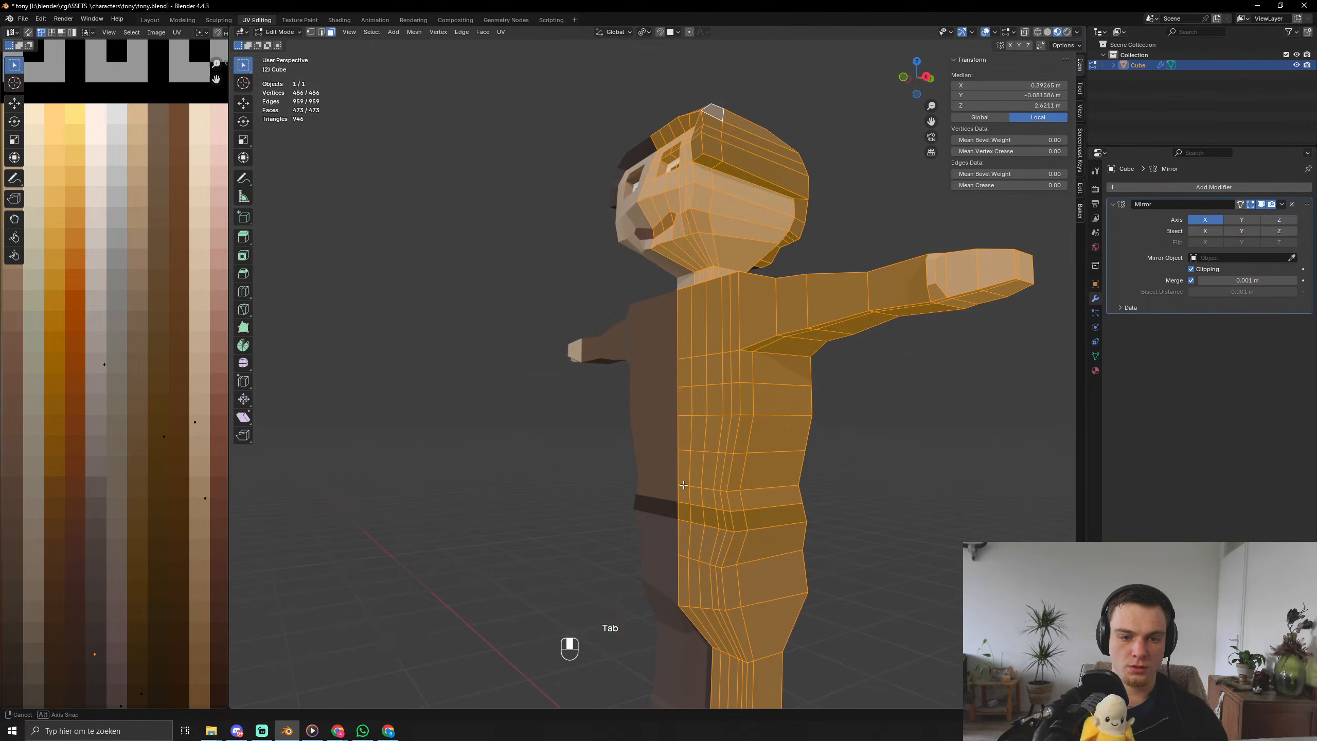
left_click(727, 468, "alt")
left_click(747, 438, "alt+shift")
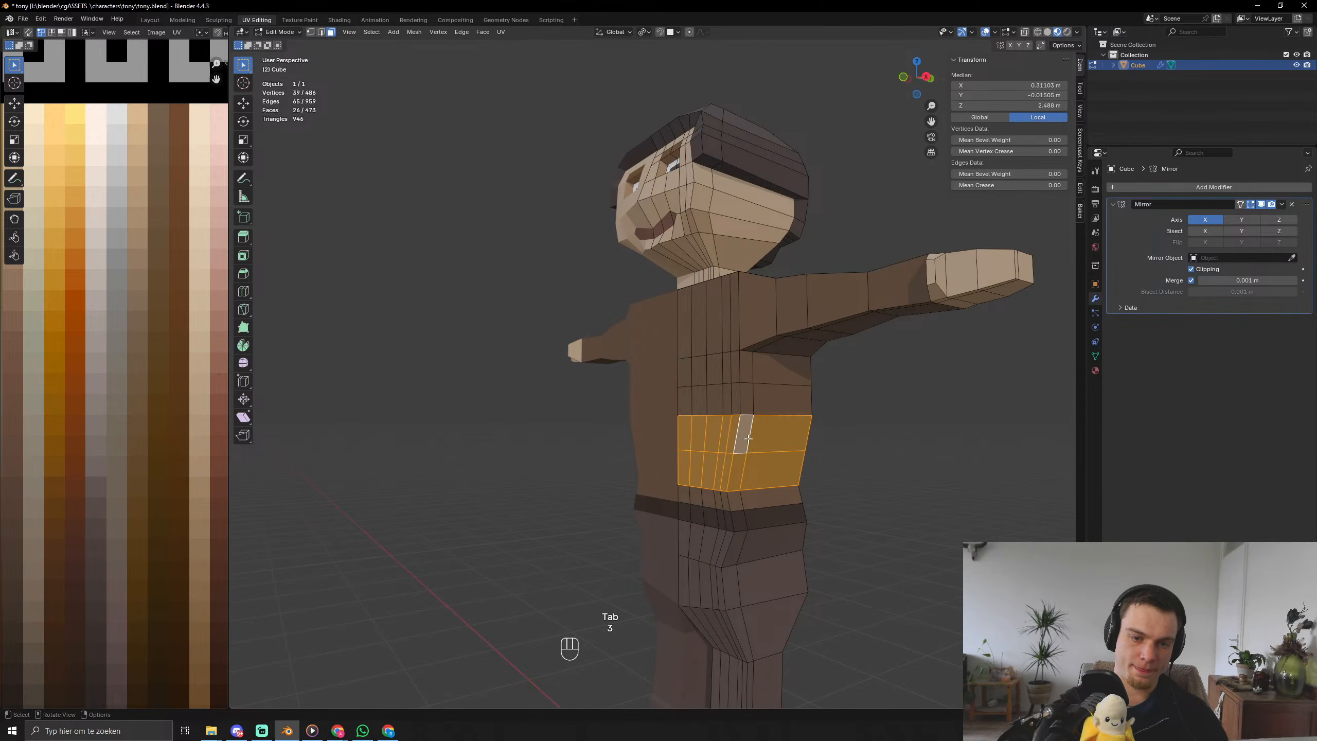
left_click(739, 398, "alt+shift")
key("s")
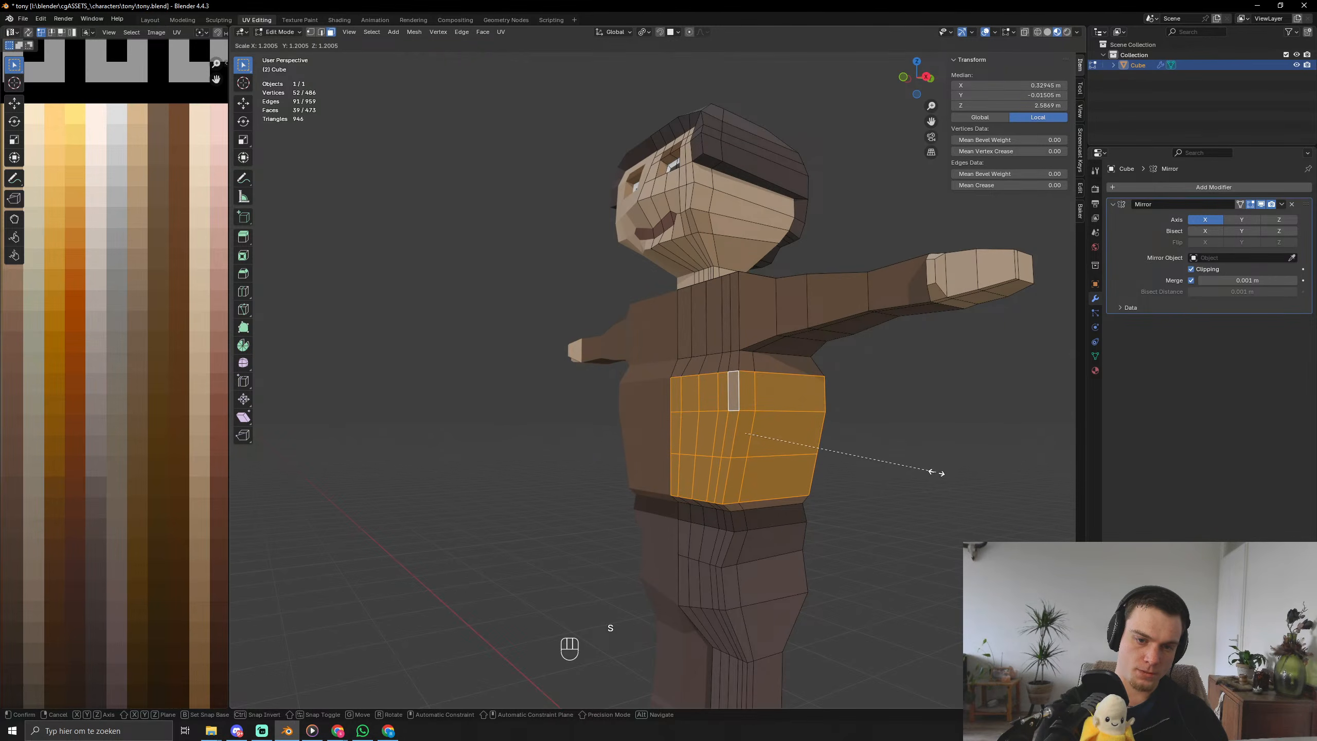
left_click(940, 473)
key("Tab")
scroll(783, 487, "down", 4)
mouse_move(784, 487)
middle_mouse_down()
mouse_move(891, 496)
mouse_move(602, 520)
mouse_move(813, 485)
mouse_move(761, 488)
middle_mouse_up()
key("ctrl+z")
key("ctrl+z")
Try to deepen the selected belly loops along Y and move them forward out of the torso.
key("s")
key("y")
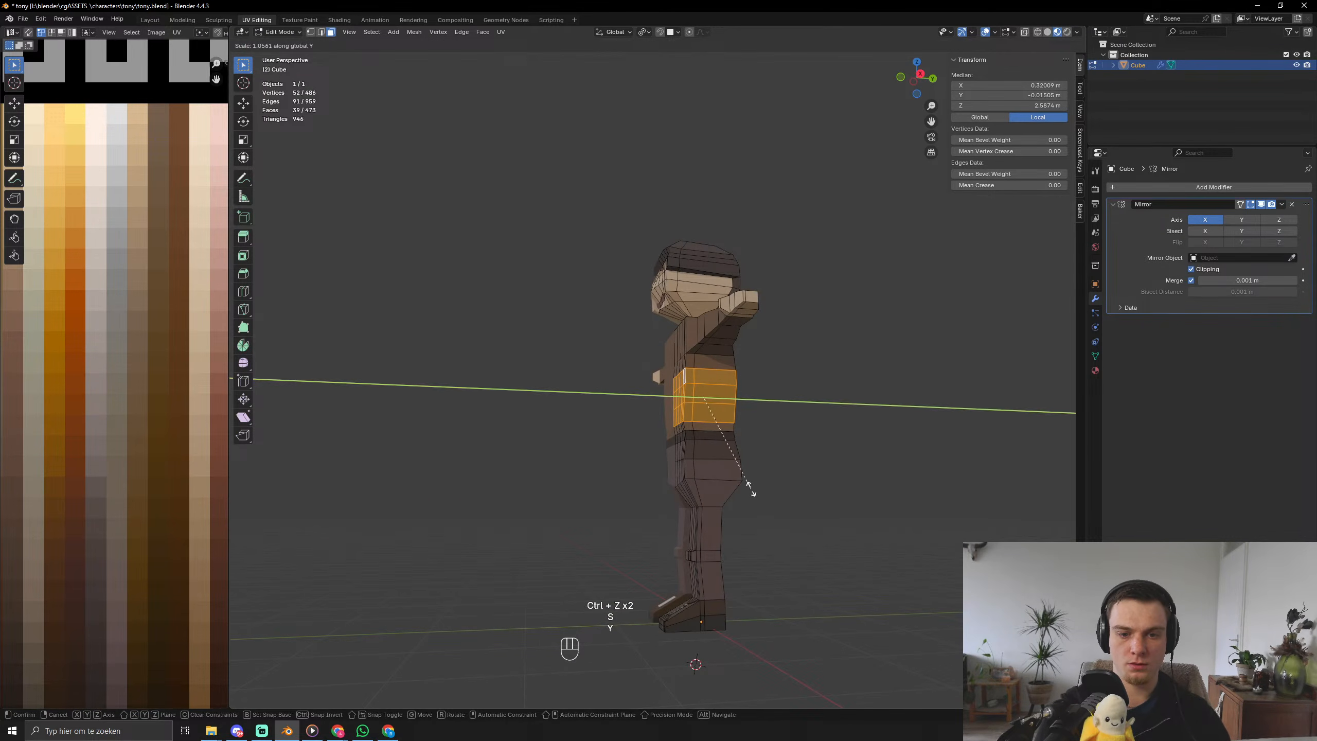
left_click(832, 480)
key("Tab")
middle_click_drag(755, 506, 726, 514)
key("Tab")
key("g")
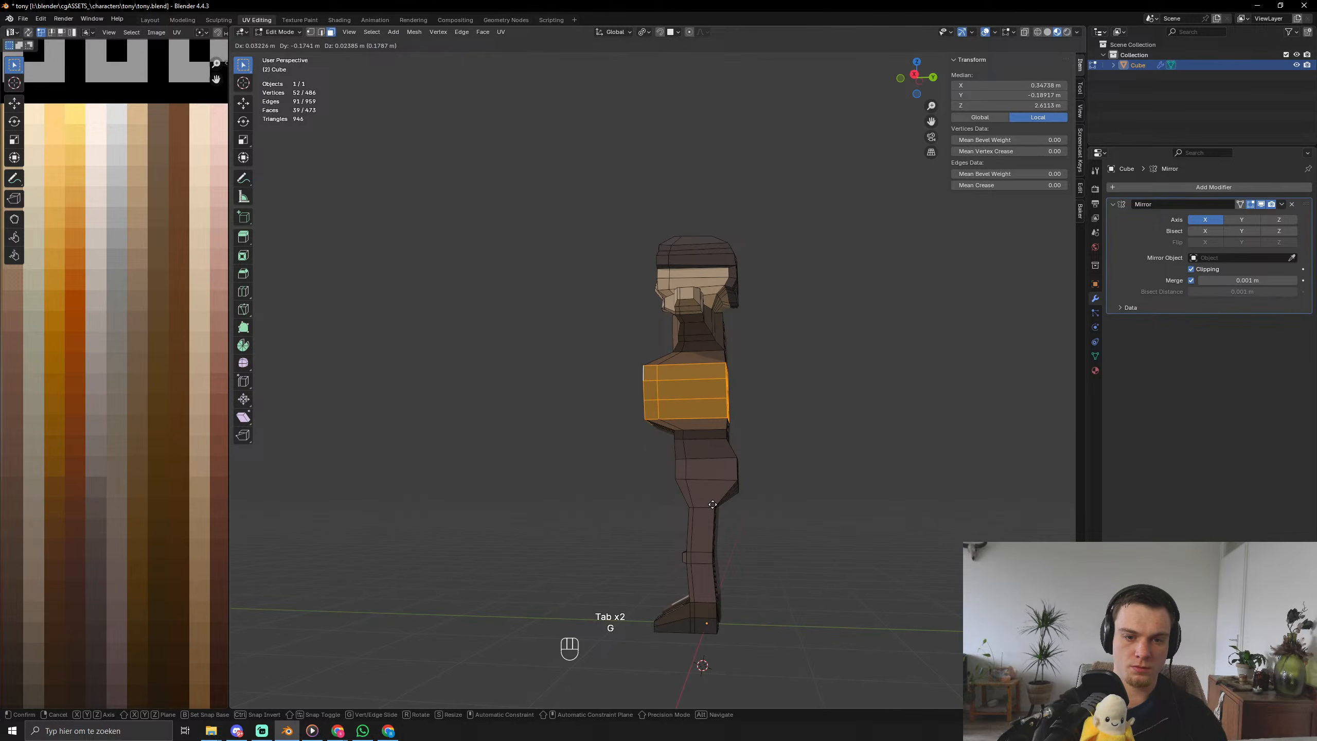
left_click(713, 504)
key("Tab")
scroll(702, 515, "down", 4)
middle_click_drag(703, 515, 762, 537)
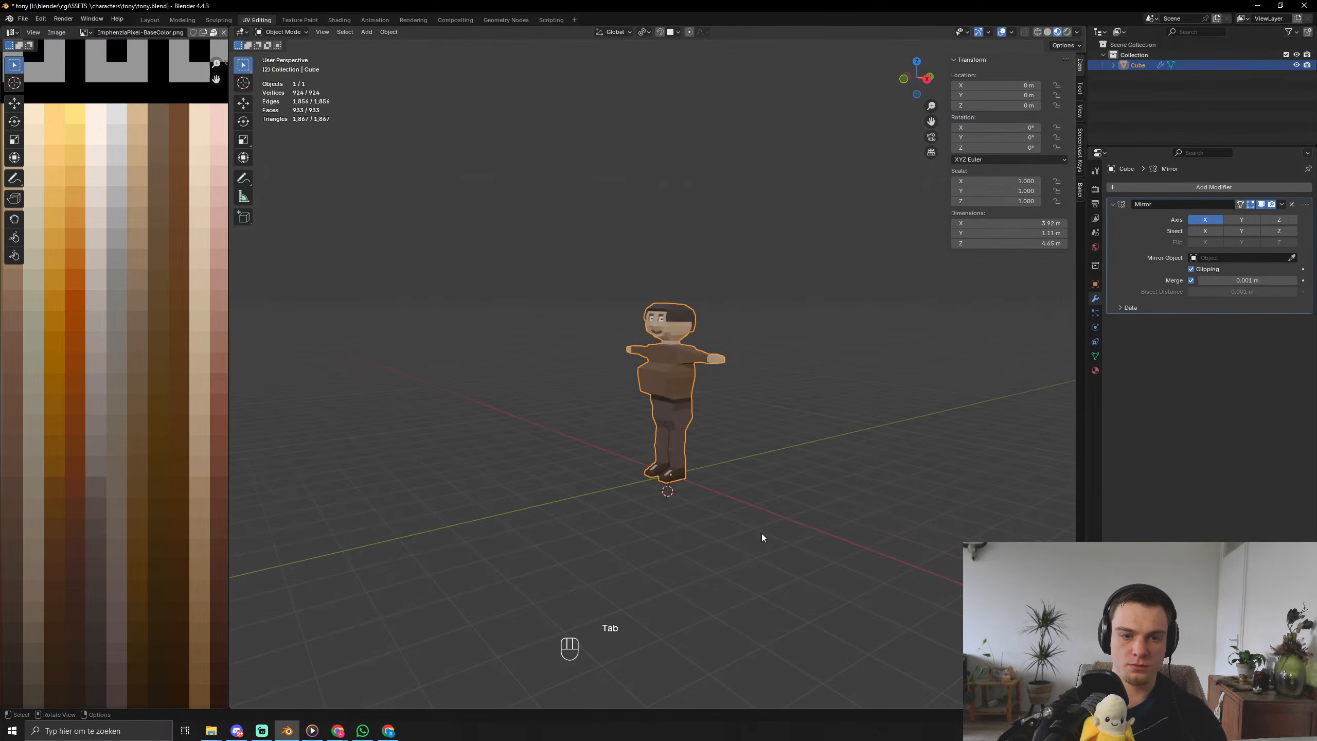
Undo the belly's forward move and its scaling along Y.
key("ctrl+z")
key("ctrl+z")
key("ctrl+z")
key("ctrl+z")
key("ctrl+z")
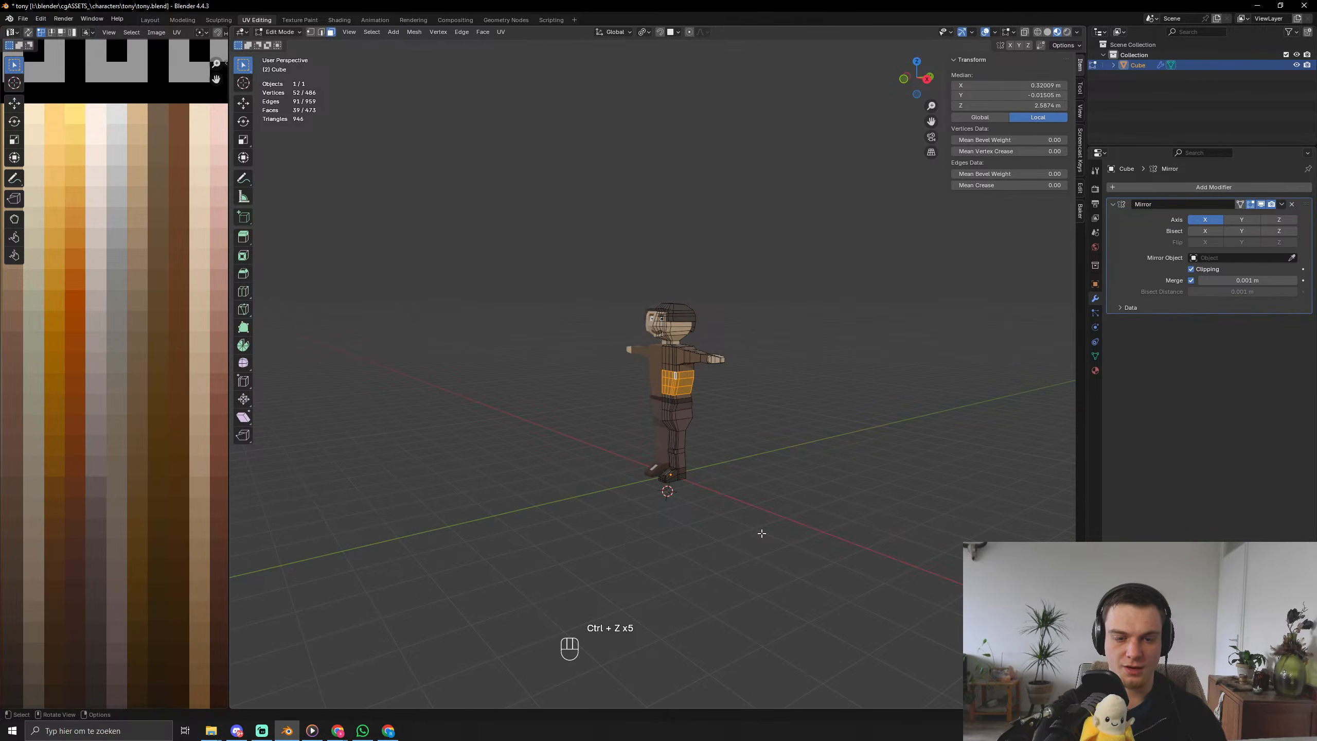
scroll(762, 533, "up", 5)
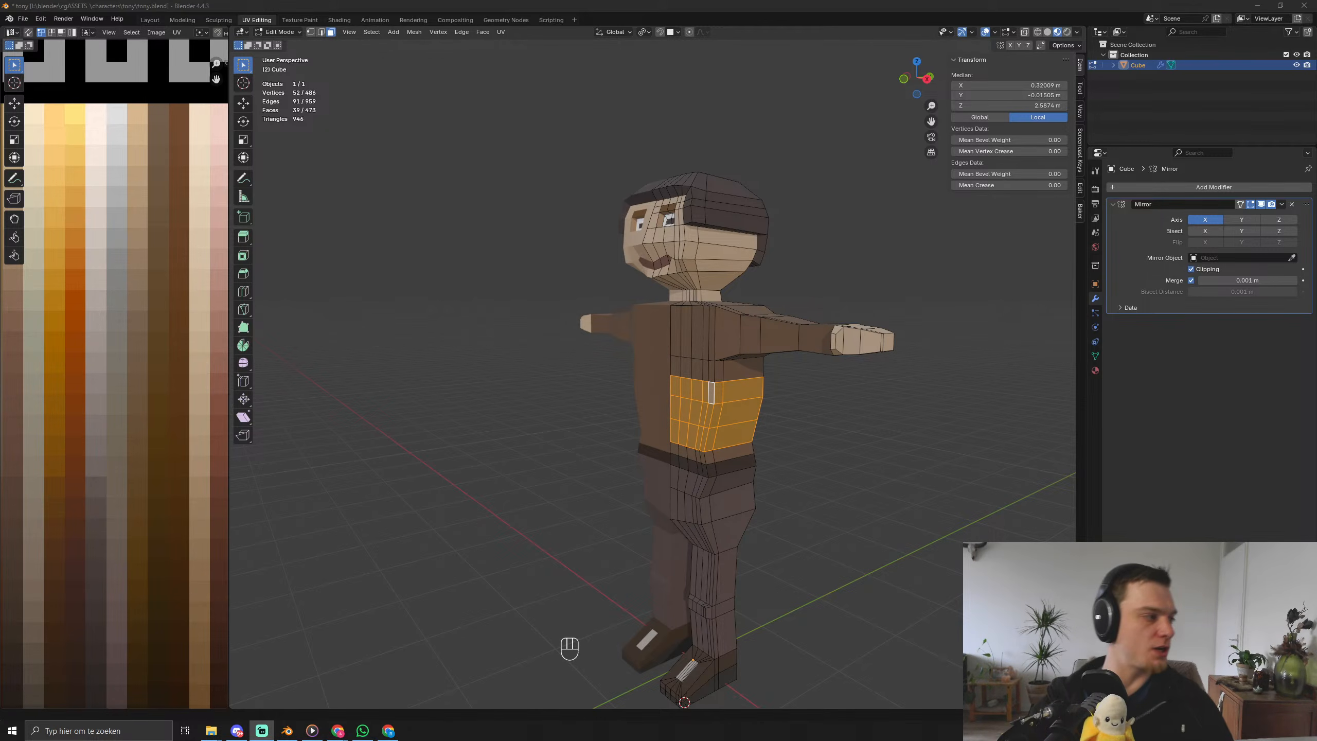
Deselect the torso faces and save the file tony.blend.
middle_click_drag(766, 432, 779, 438)
left_click(823, 424)
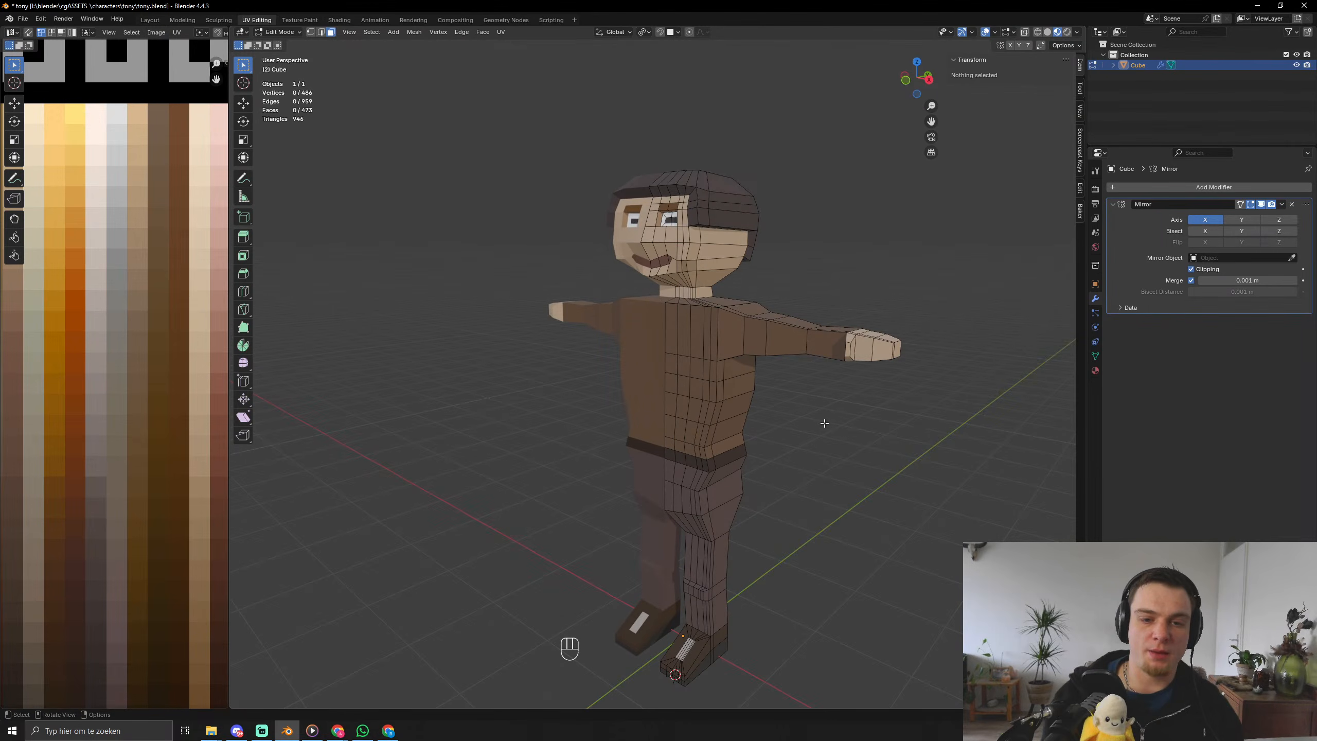
key("ctrl+s")
scroll(809, 435, "up", 4)
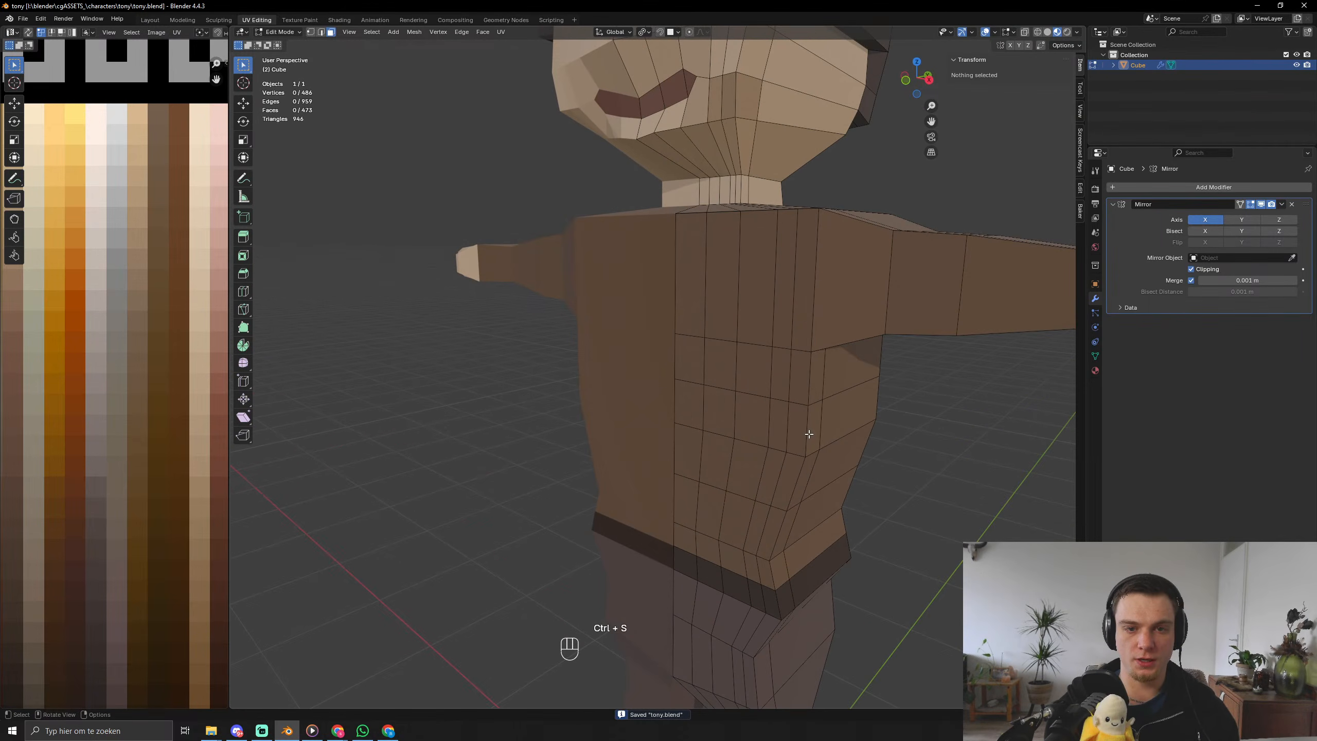
scroll(809, 434, "down", 4)
Move the vertex at the outer corner of the jaw about 0.088 m back along Y.
key("Tab")
middle_click_drag(808, 435, 663, 399)
scroll(664, 376, "up", 5)
middle_click_drag(667, 355, 775, 332, "shift")
key("Tab")
key("1")
left_click(654, 292)
key("g")
key("x")
key("y")
left_click(693, 324)
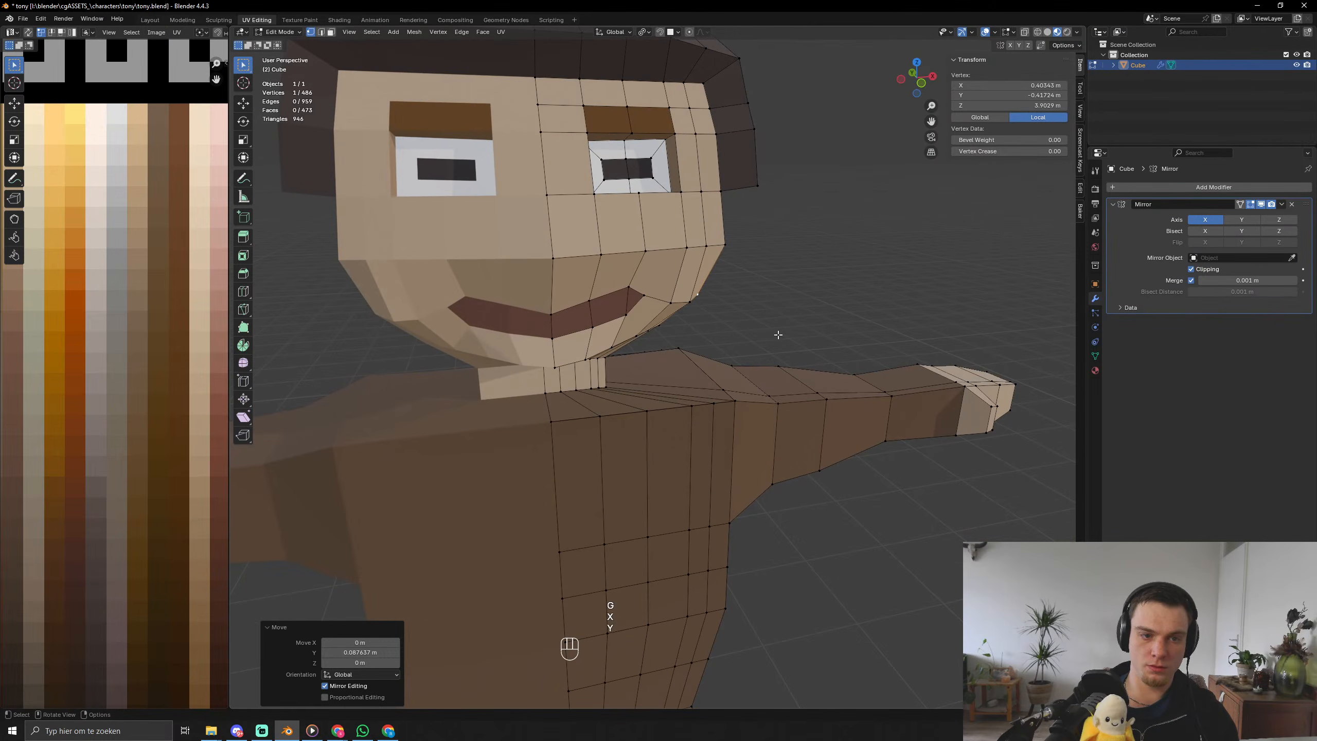
Nudge the same jaw corner vertex slightly outward with a free move.
key("g")
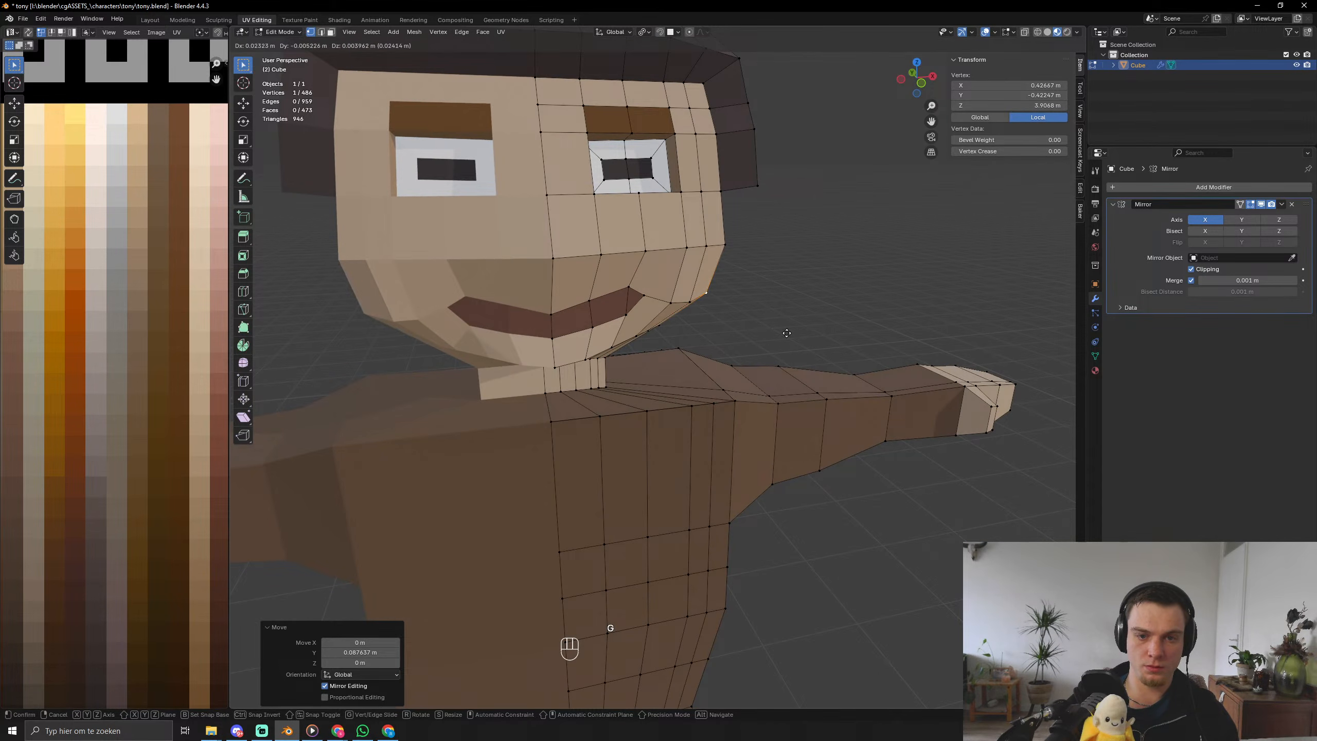
left_click(781, 329)
middle_click_drag(781, 329, 720, 471)
key("Tab")
scroll(699, 323, "down", 4)
scroll(778, 329, "down", 3)
scroll(632, 417, "up", 3)
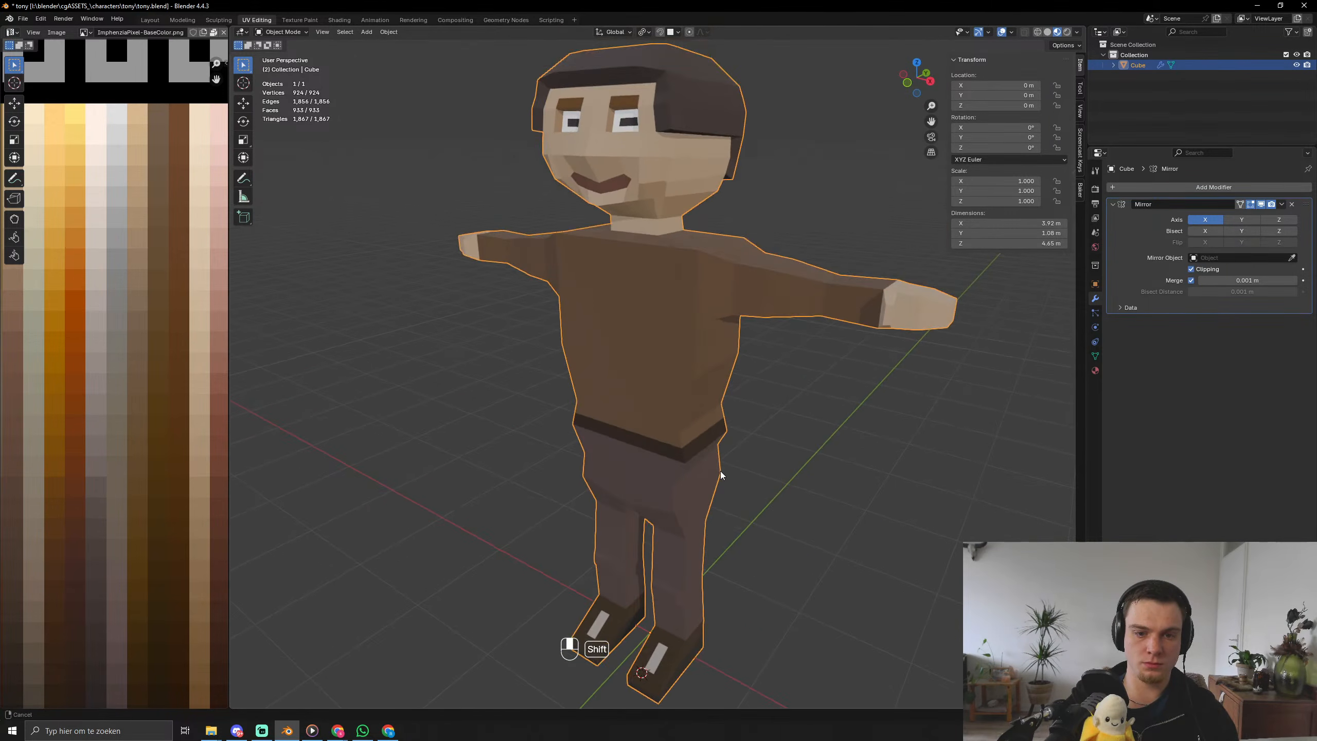
scroll(710, 456, "up", 2)
Move the two outer vertices at the character's side just above the belt about 0.039 m outward with a free move.
key("Tab")
key("3")
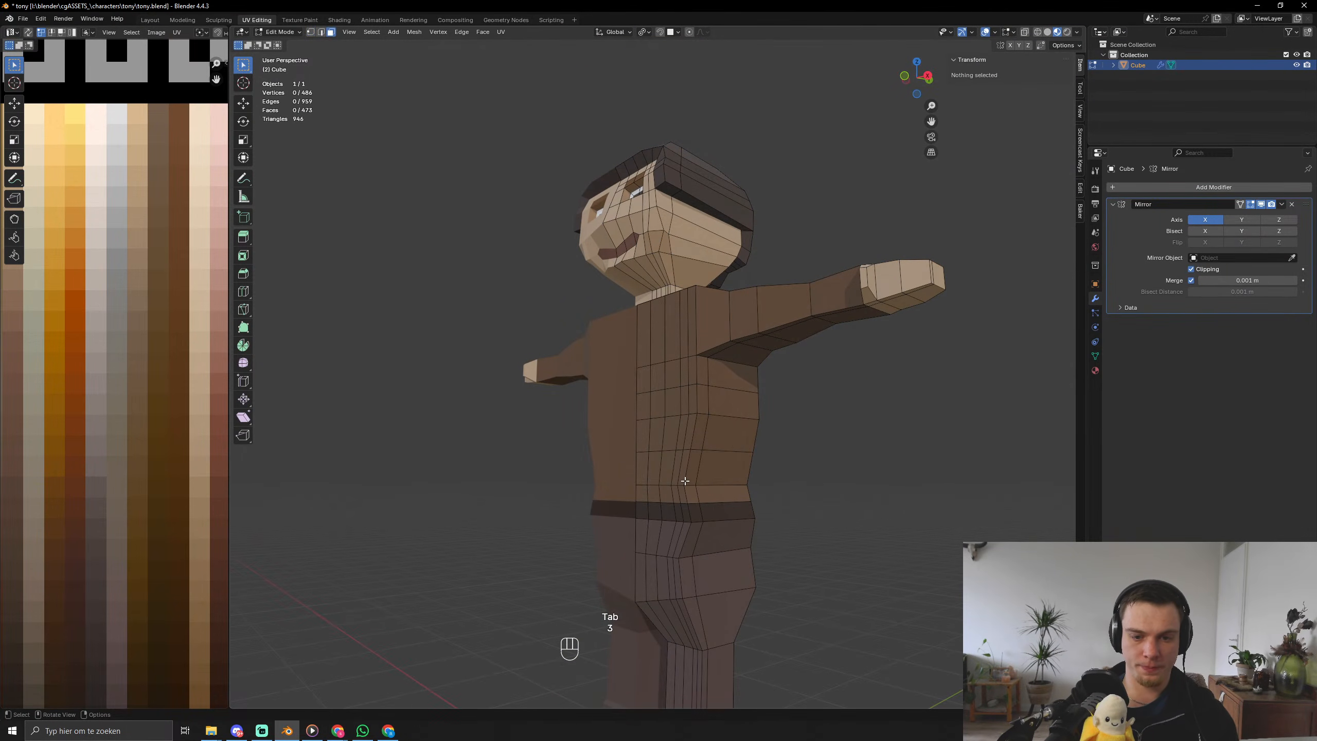
middle_click_drag(706, 496, 785, 533)
key("1")
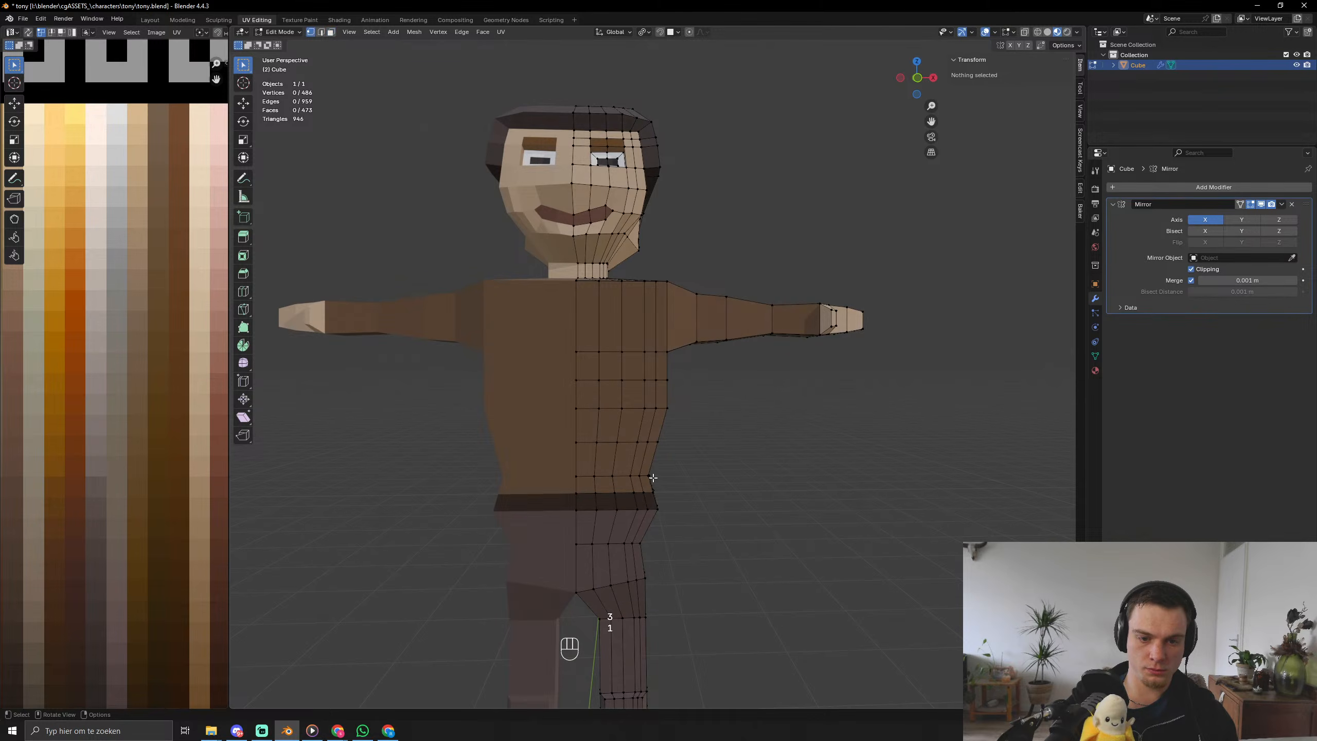
left_click(649, 476)
key("g")
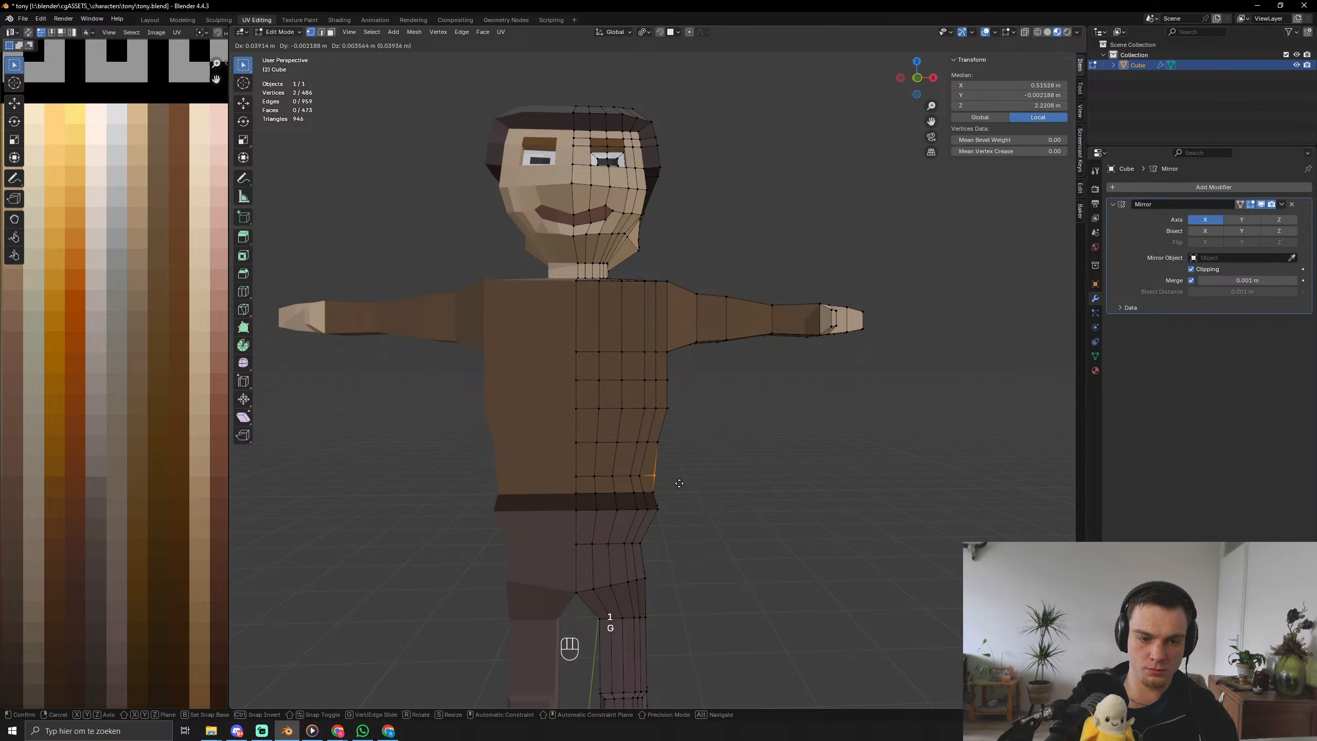
left_click(679, 483)
key("Tab")
scroll(652, 522, "up", 1)
middle_click_drag(651, 523, 607, 536)
key("Tab")
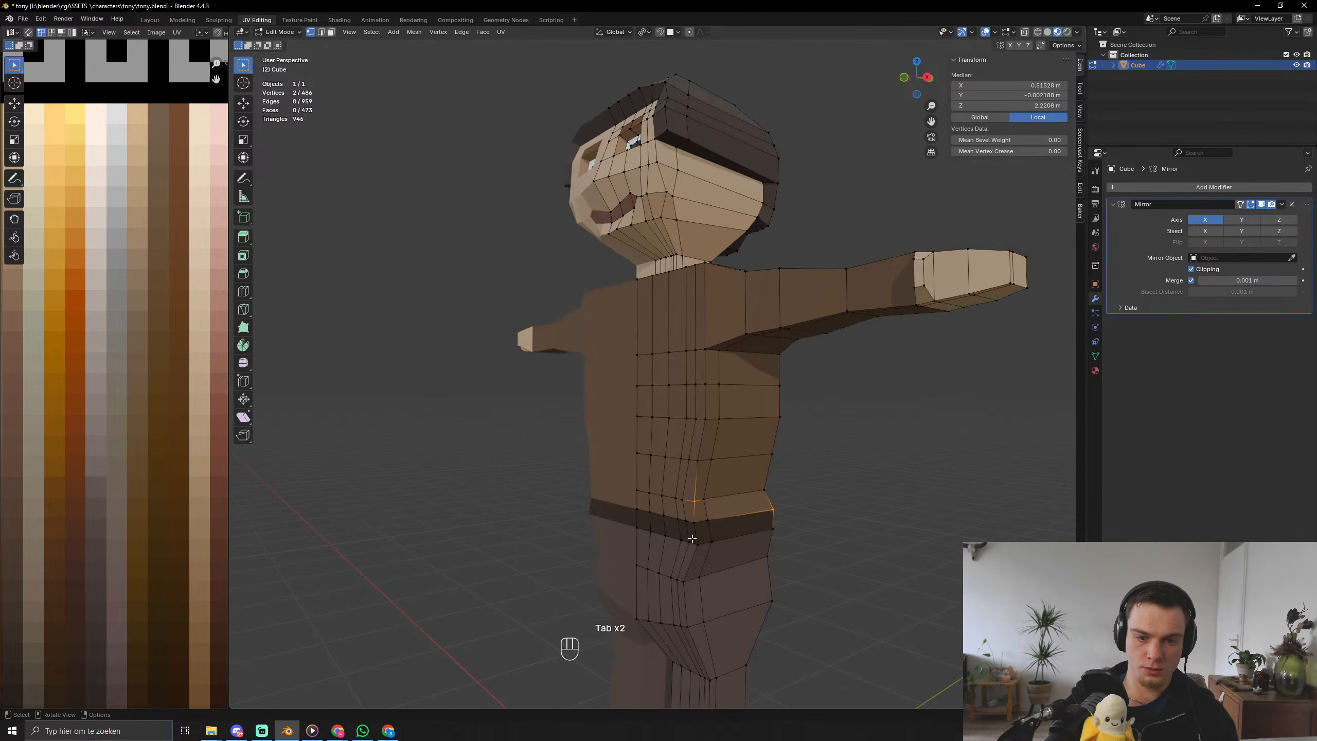
Inspect the waist from the side and undo the free outward move of the vertices above the belt.
middle_click_drag(736, 560, 701, 574)
scroll(701, 575, "up", 3)
scroll(701, 575, "up", 2)
scroll(704, 578, "down", 4)
left_click(909, 592)
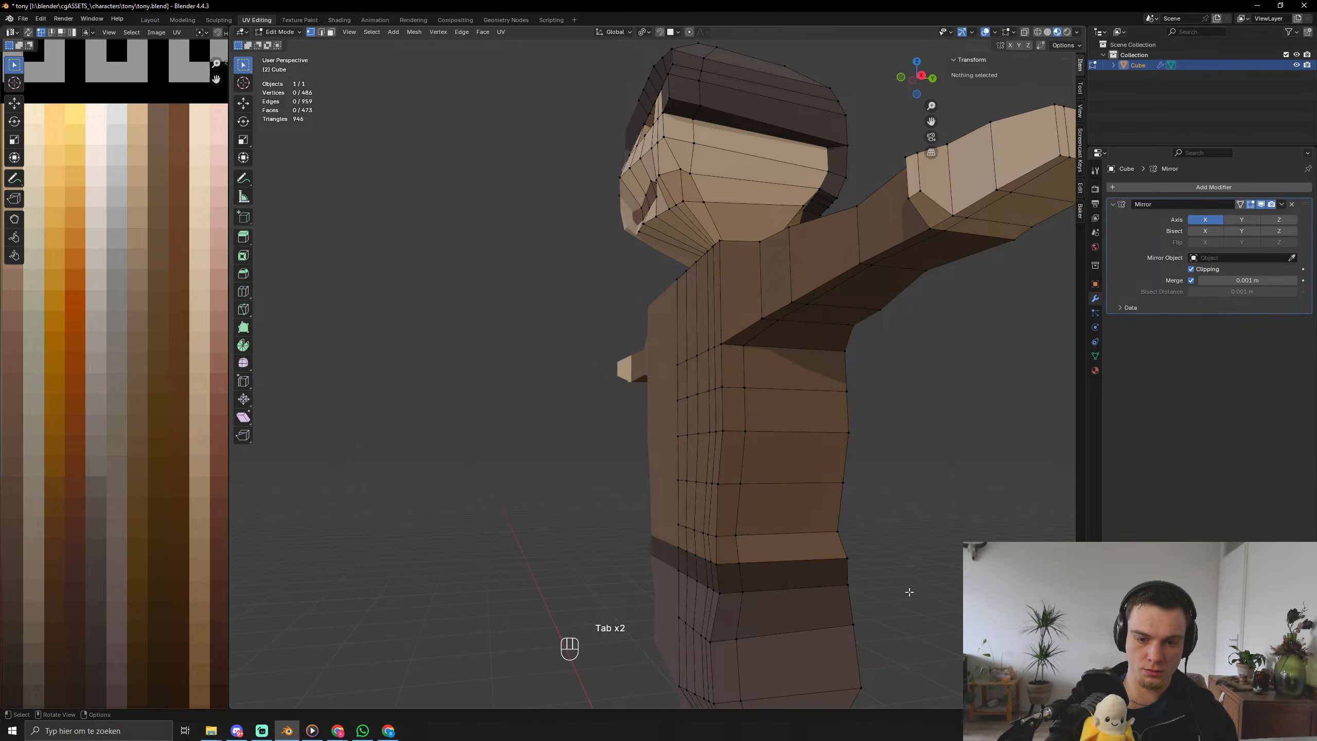
scroll(909, 591, "up", 2)
middle_click_drag(908, 592, 700, 553)
key("ctrl+z")
key("ctrl+z")
key("ctrl+z")
key("ctrl+z")
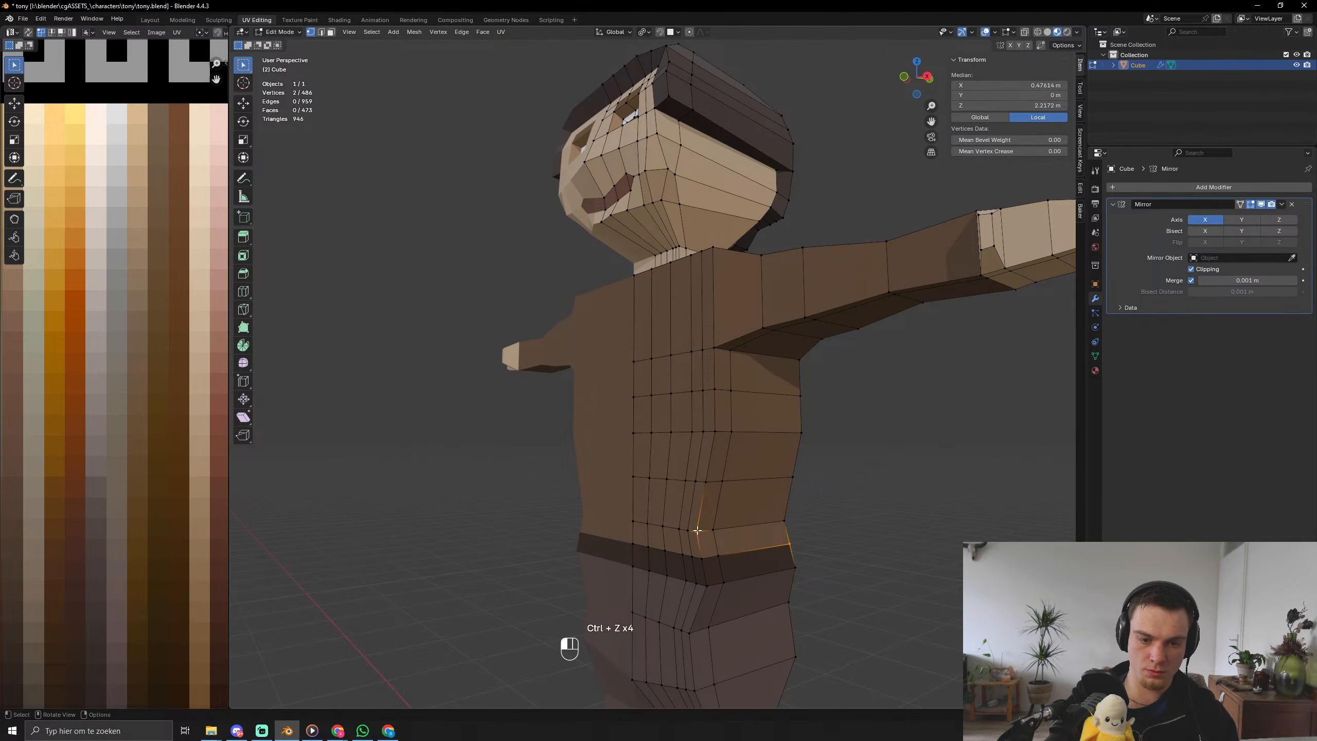
Move the front corner vertex just above the belt about 0.038 m outward along X.
left_click(697, 531)
key("g")
key("x")
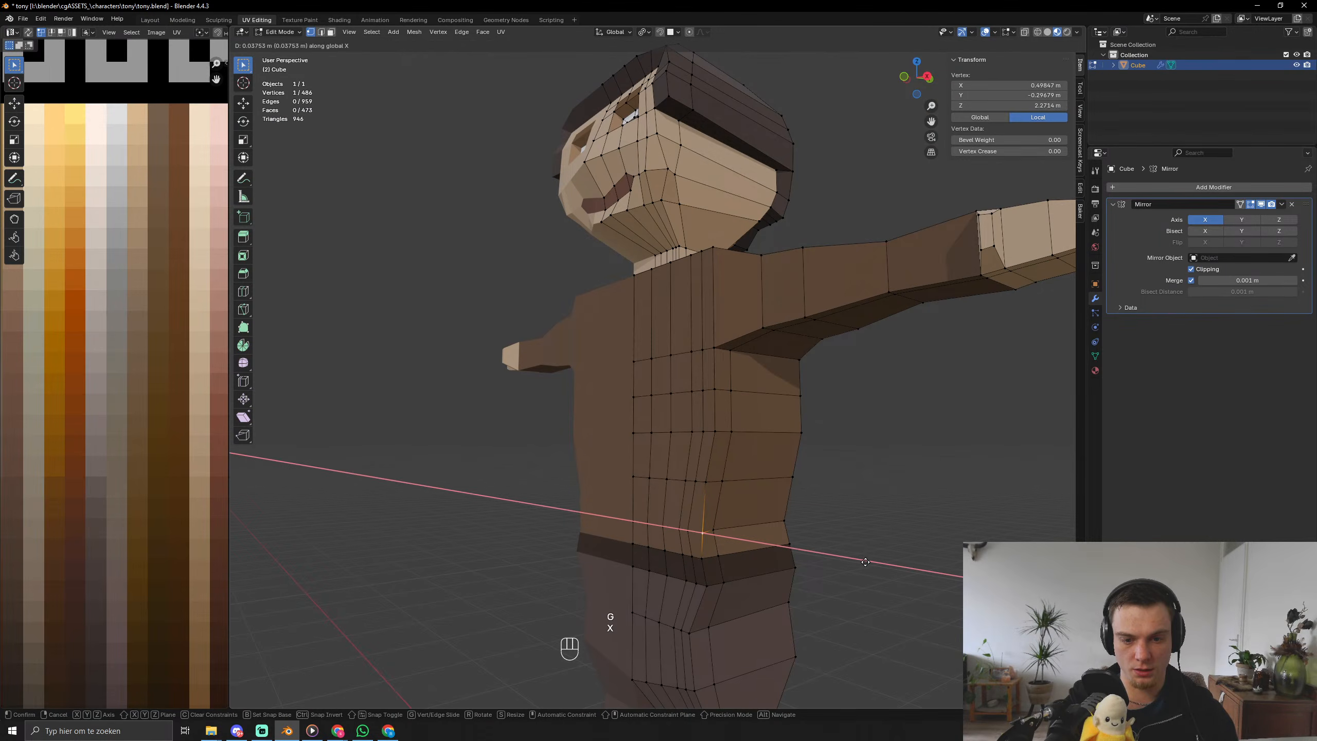
left_click(871, 567)
Move the side vertex above the belt about 0.08 m and the back corner vertex about 0.038 m outward along X.
key("Tab")
middle_click_drag(884, 573, 830, 571)
key("Tab")
key("g")
key("x")
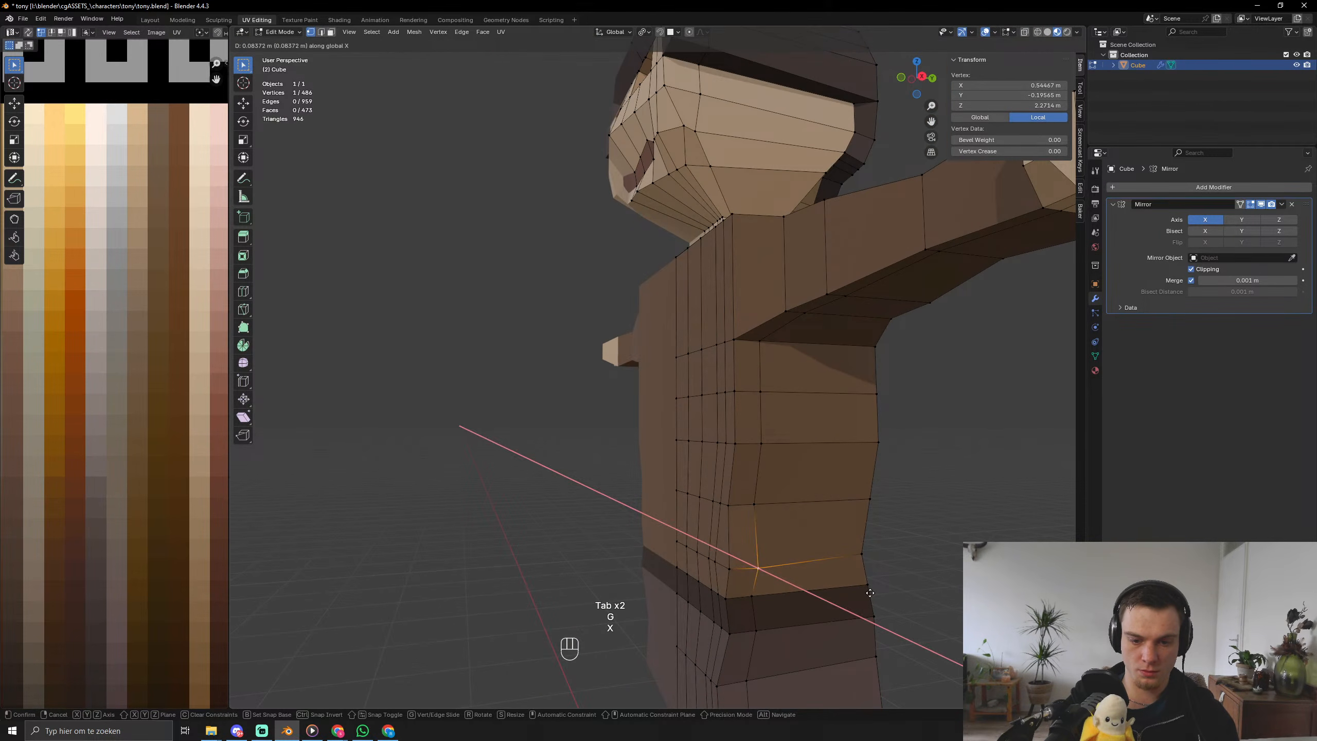
left_click(867, 589)
key("Tab")
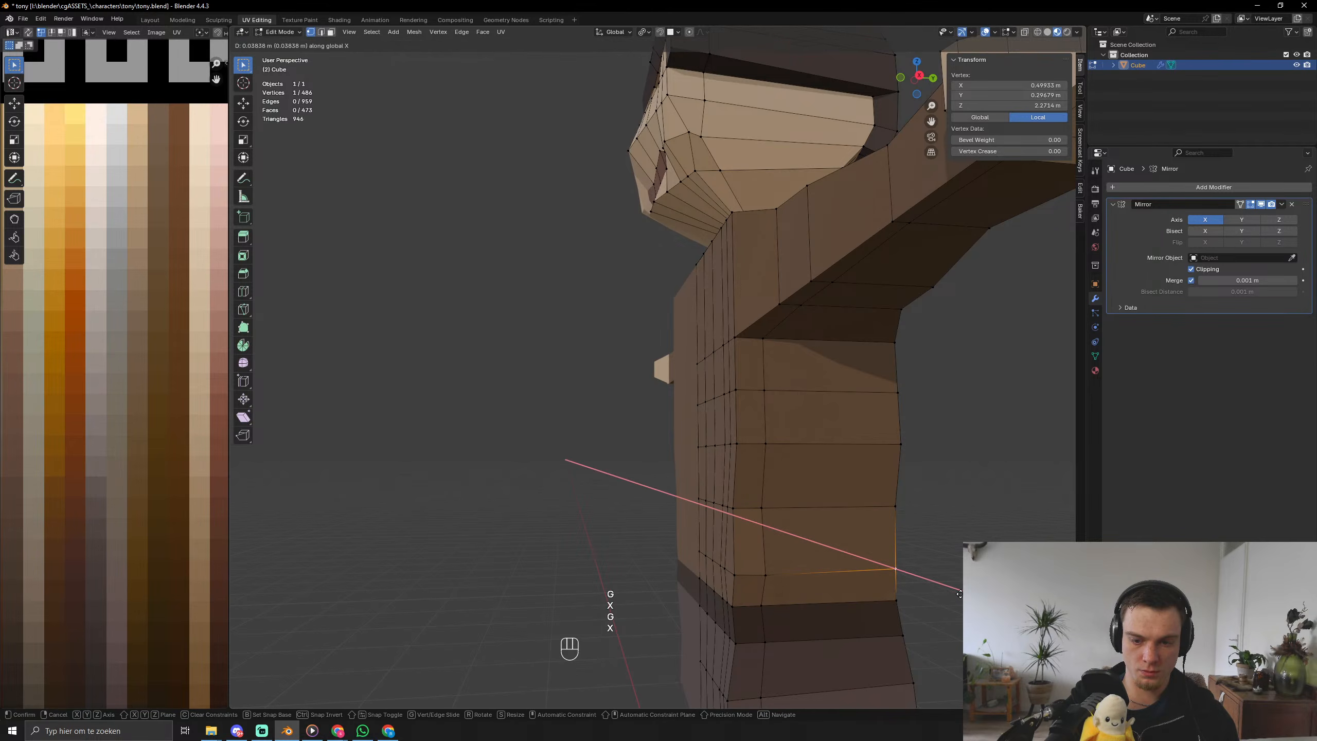
middle_click_drag(960, 596, 929, 586)
Select a face on the front of the chest, near the torso's mirror line, in face mode.
scroll(723, 513, "down", 3)
middle_click_drag(723, 512, 724, 552)
key("KP_1")
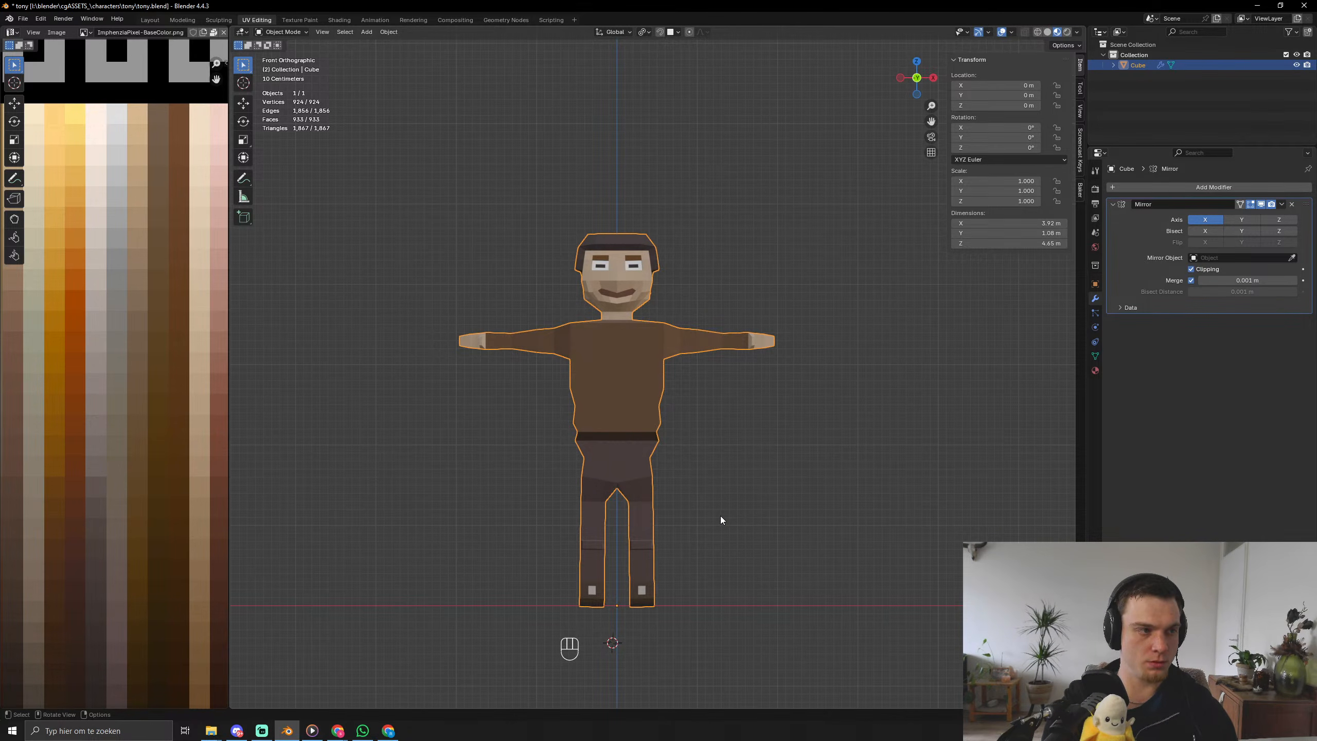
middle_click_drag(759, 388, 724, 403)
key("Tab")
scroll(683, 372, "up", 5)
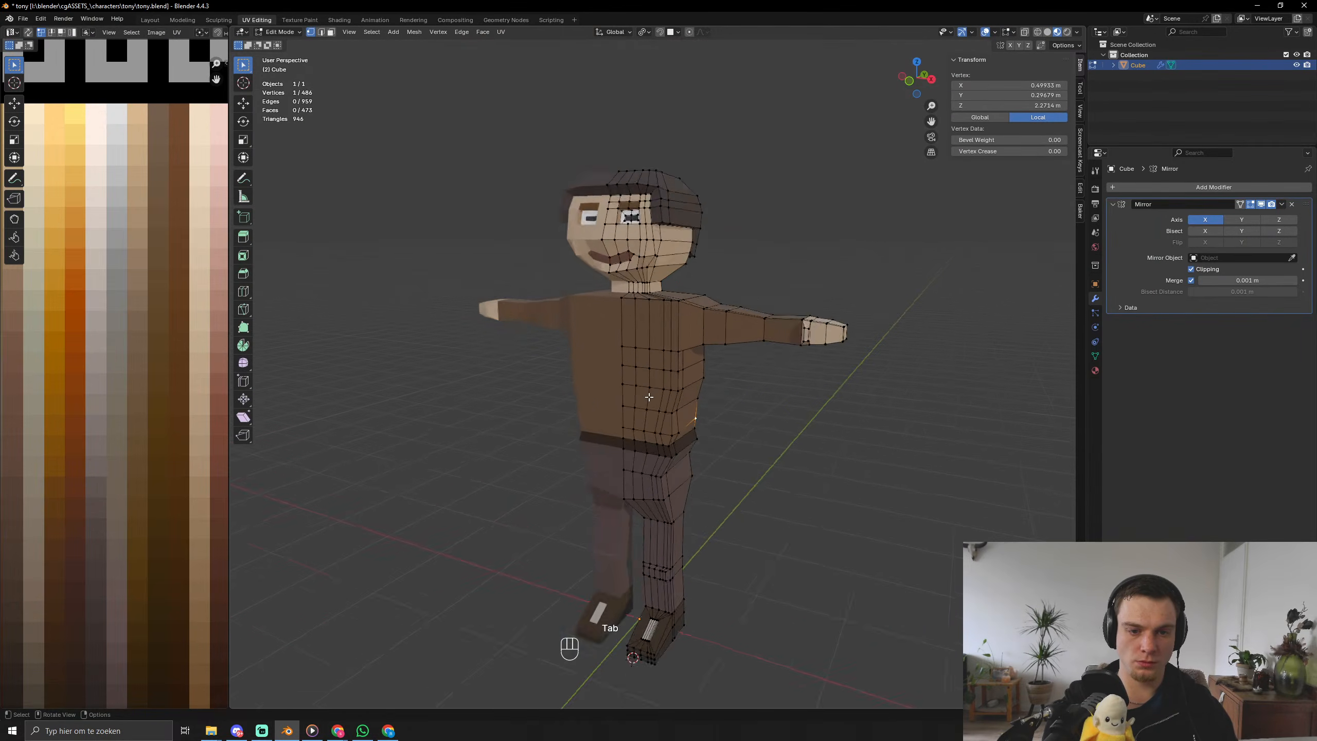
key("3")
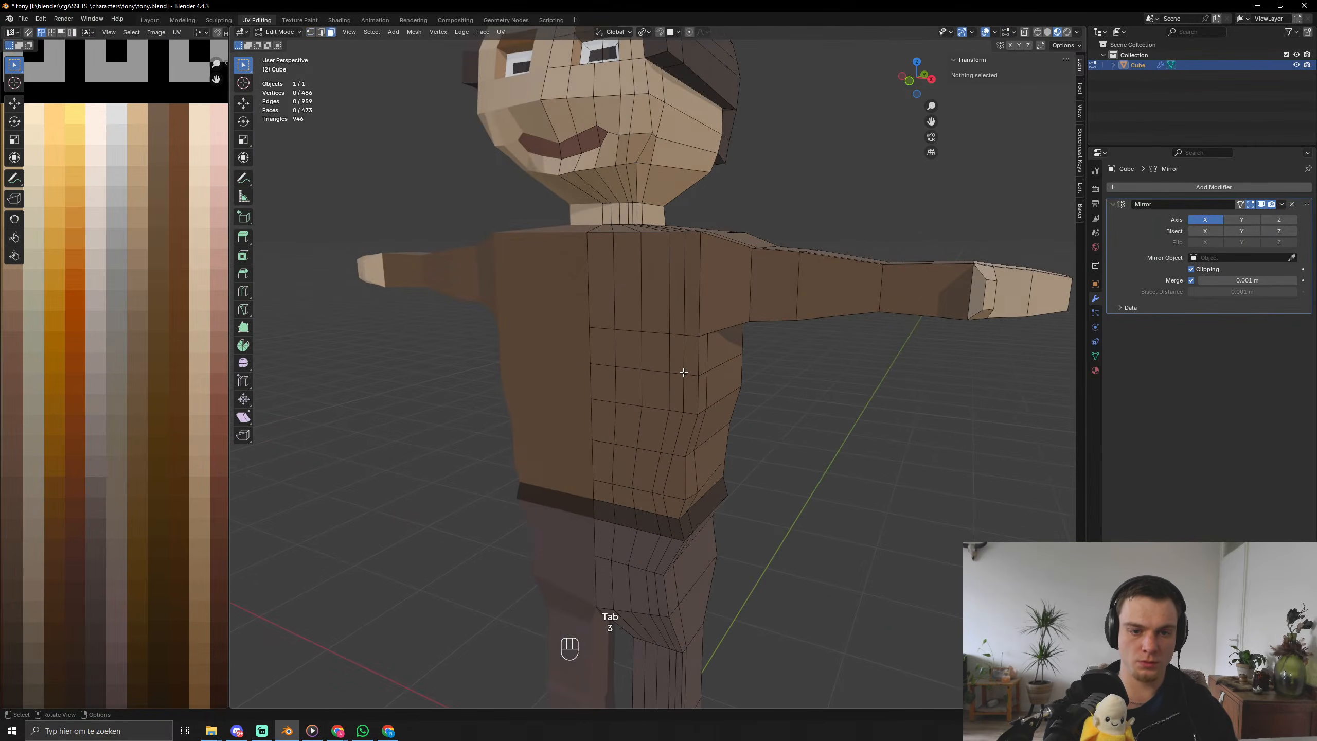
left_click(650, 345)
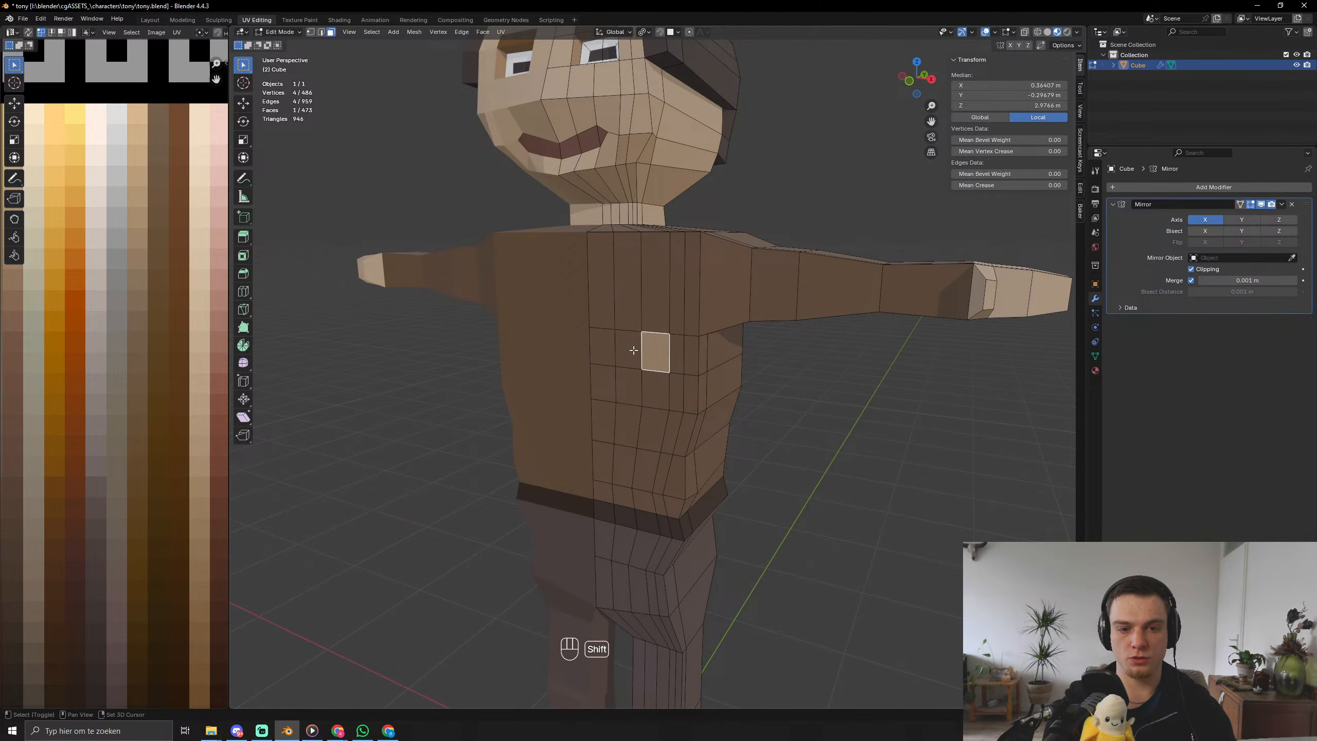
Try extruding a two-by-two block of chest faces slightly outward as mirrored breast pockets.
left_click(633, 350, "shift")
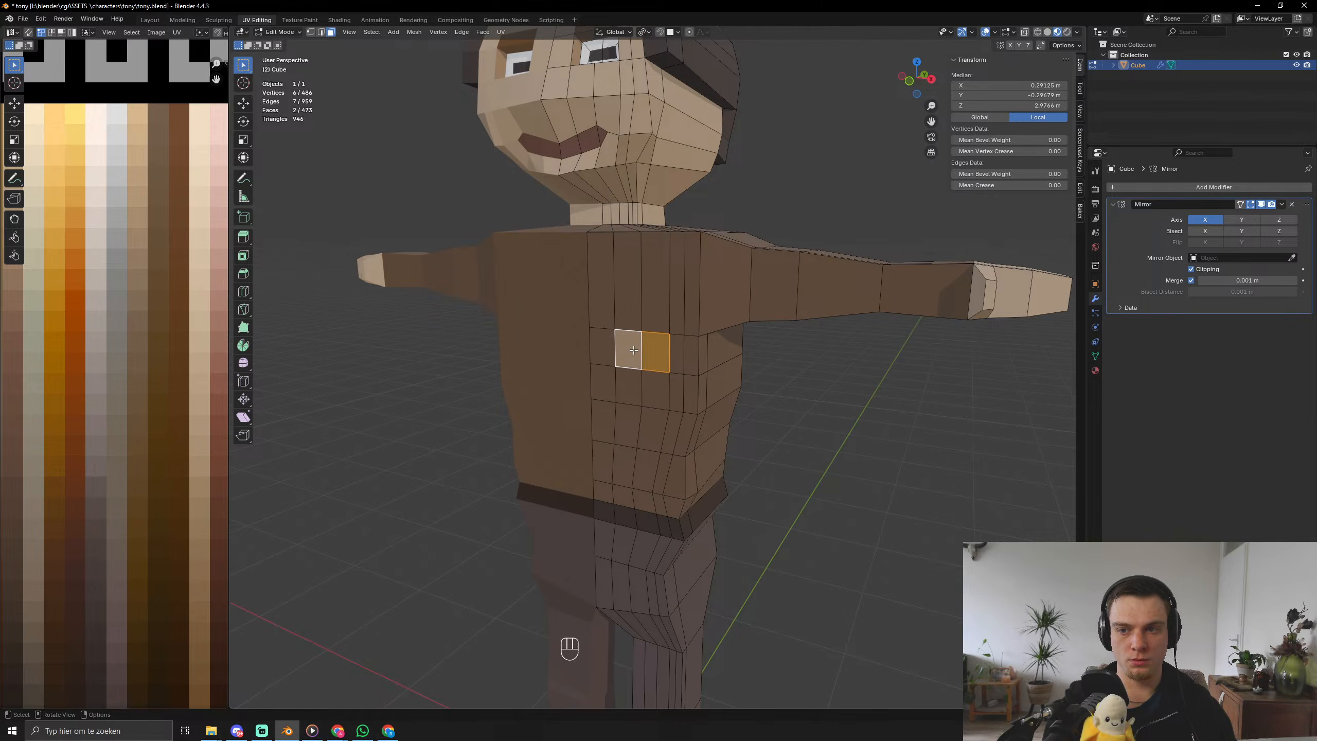
left_click(616, 394, "shift")
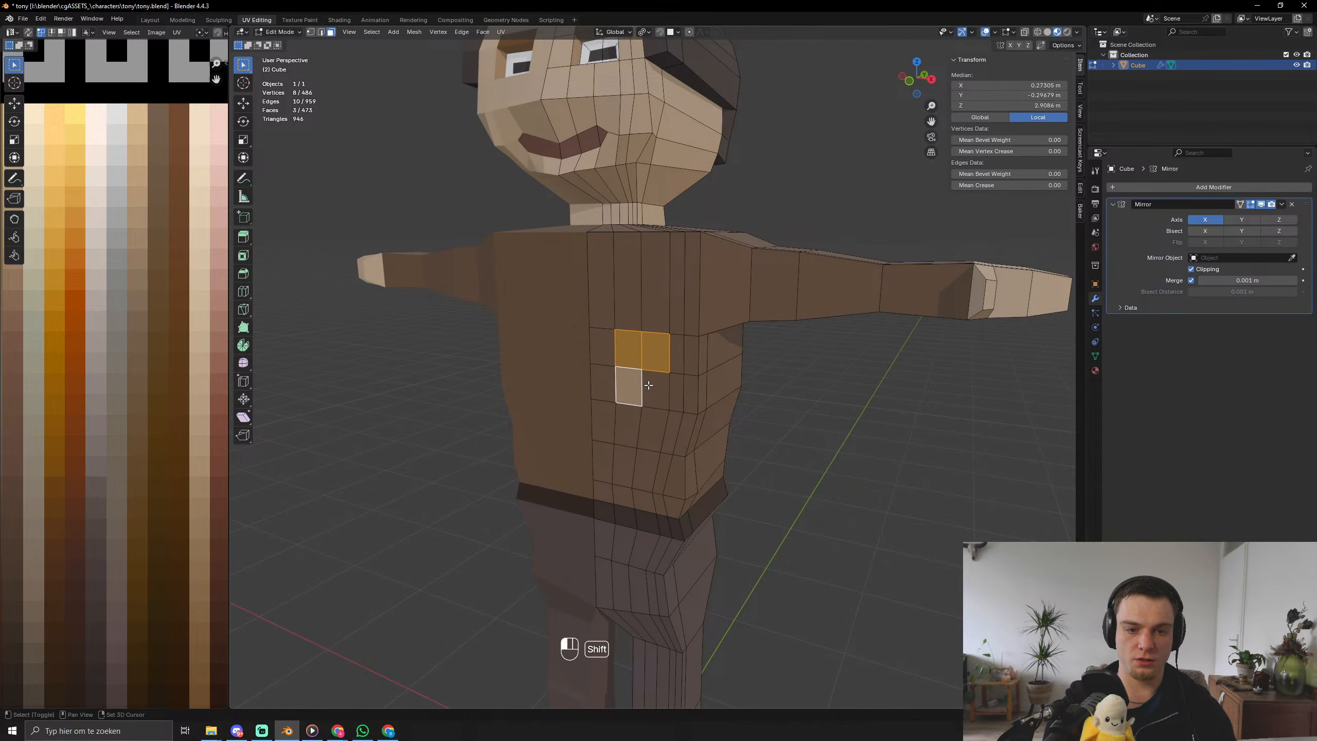
left_click(651, 392, "shift")
key("e")
left_click(720, 405)
key("Tab")
scroll(719, 405, "down", 5)
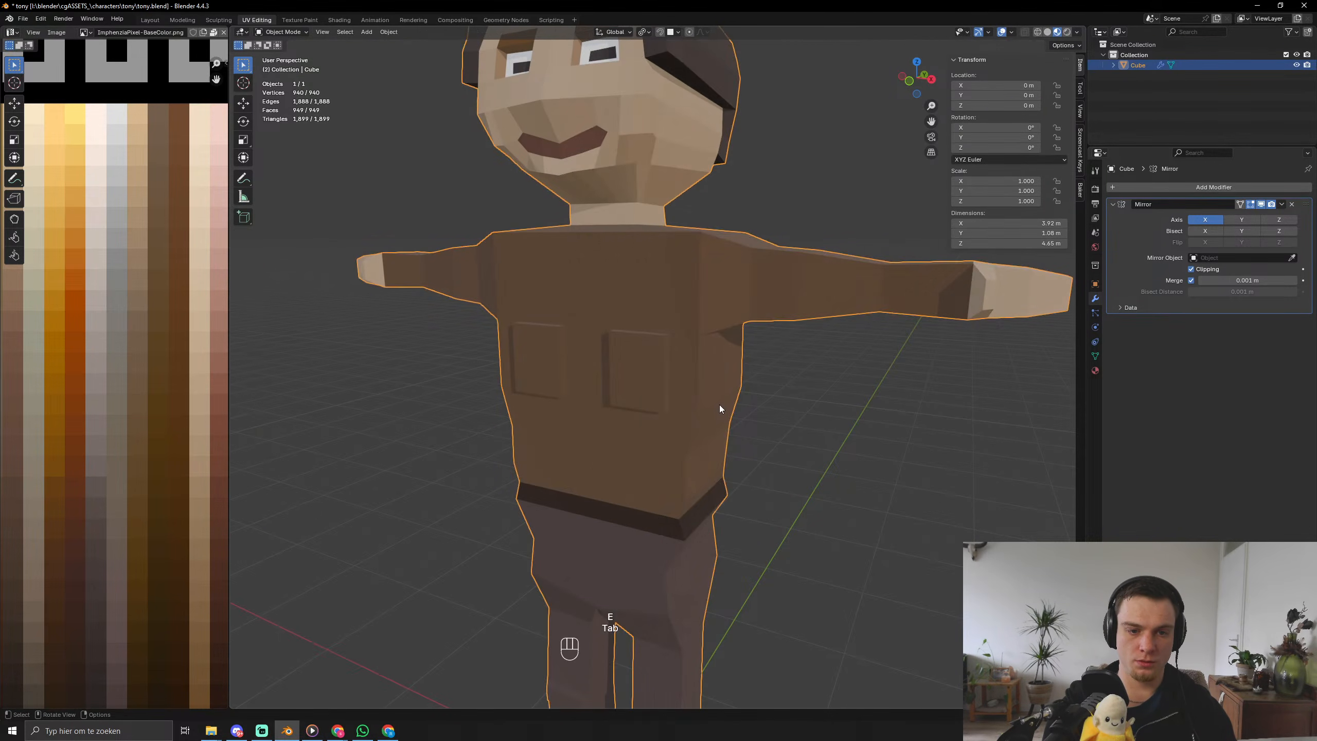
middle_click_drag(677, 397, 706, 409)
key("Tab")
key("ctrl+z")
key("ctrl+z")
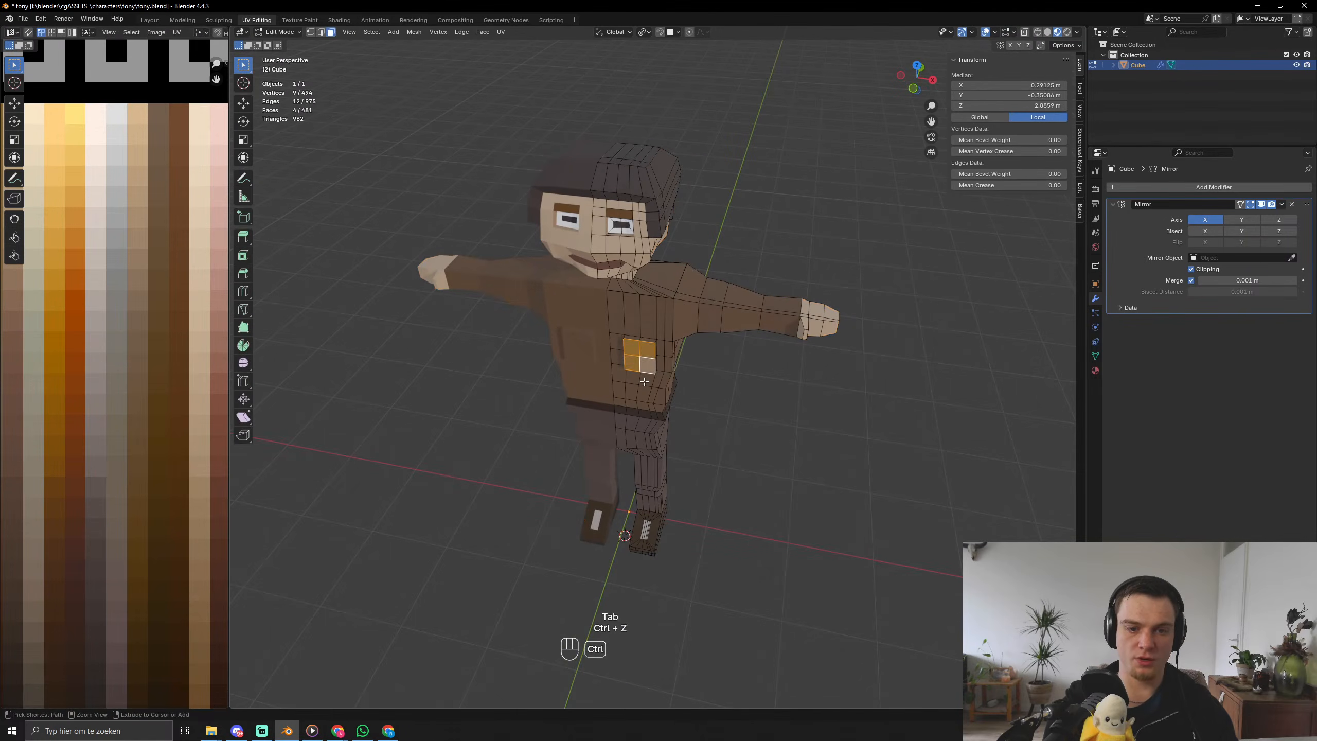
Try extruding the four selected chest faces about 0.297 m outward and scaling the extruded block.
key("e")
left_click(724, 437)
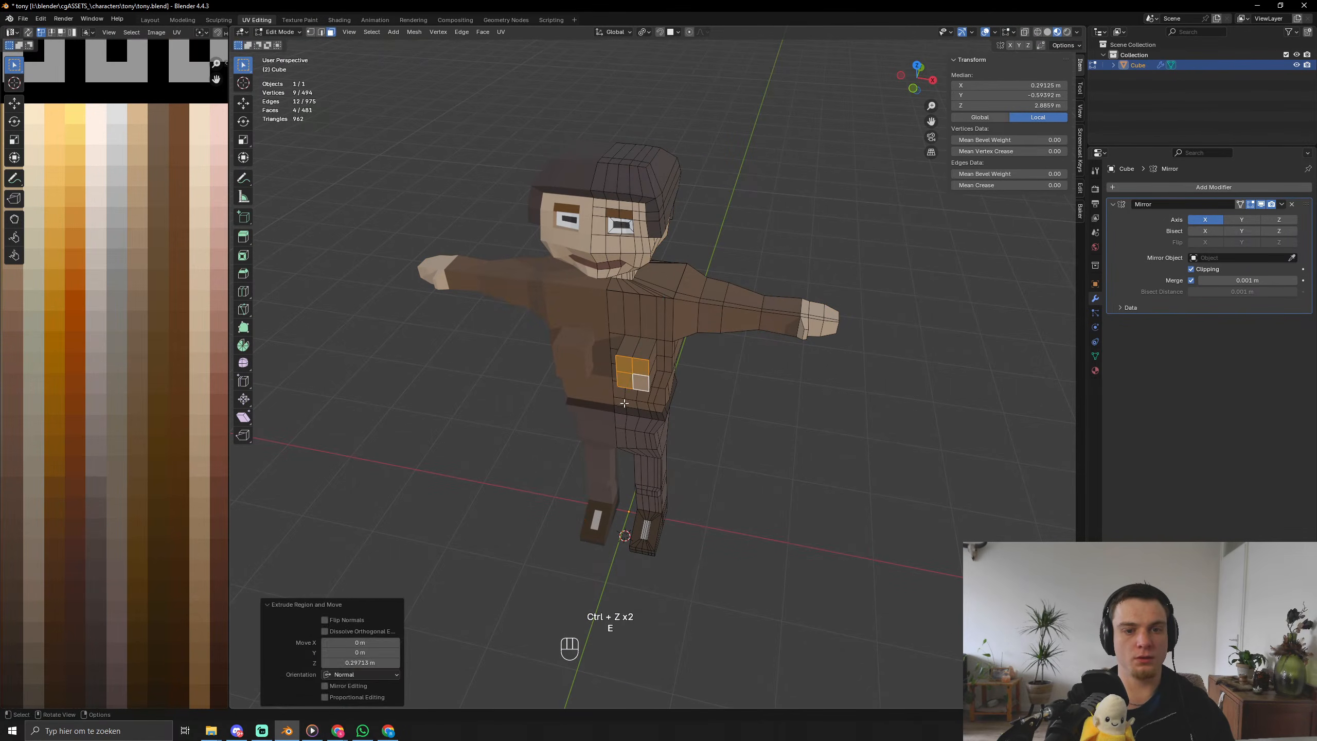
key("s")
left_click(706, 419)
key("ctrl+z")
key("ctrl+z")
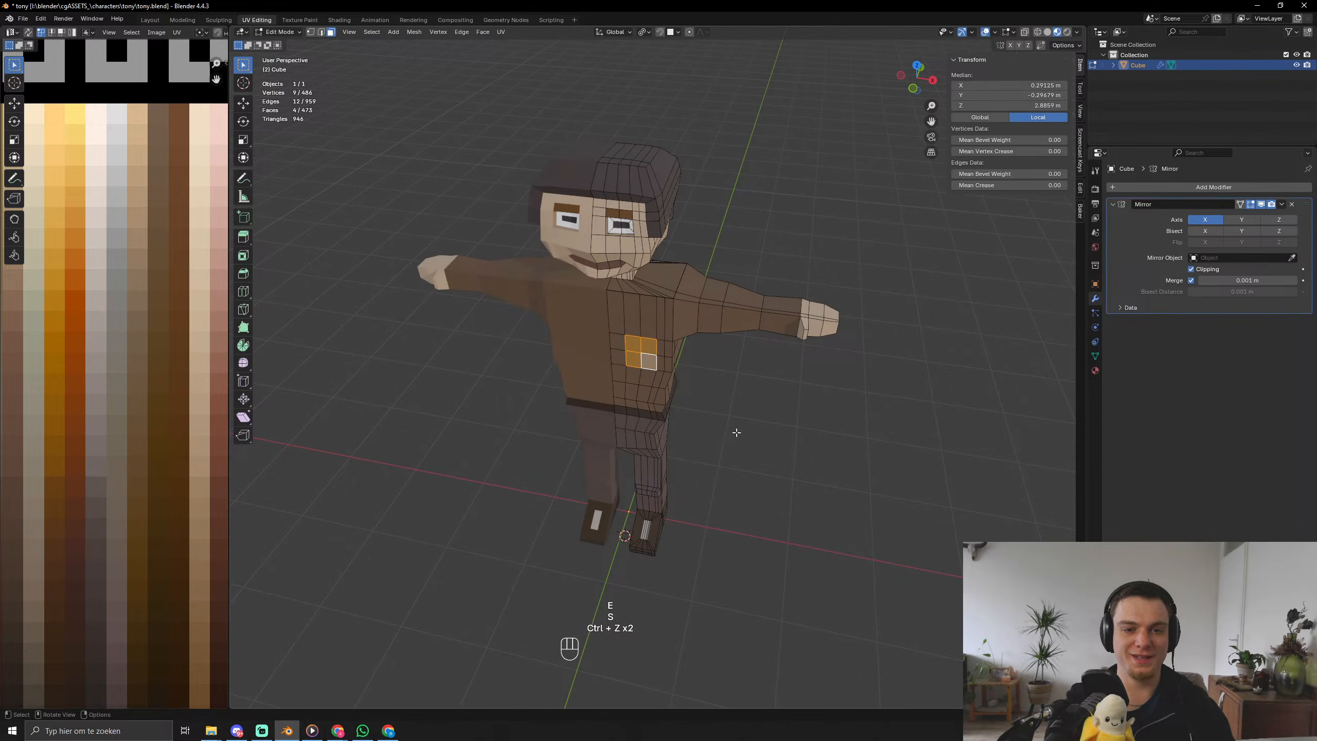
Add one centered horizontal loop cut across the upper chest and along the arm.
scroll(726, 435, "up", 5)
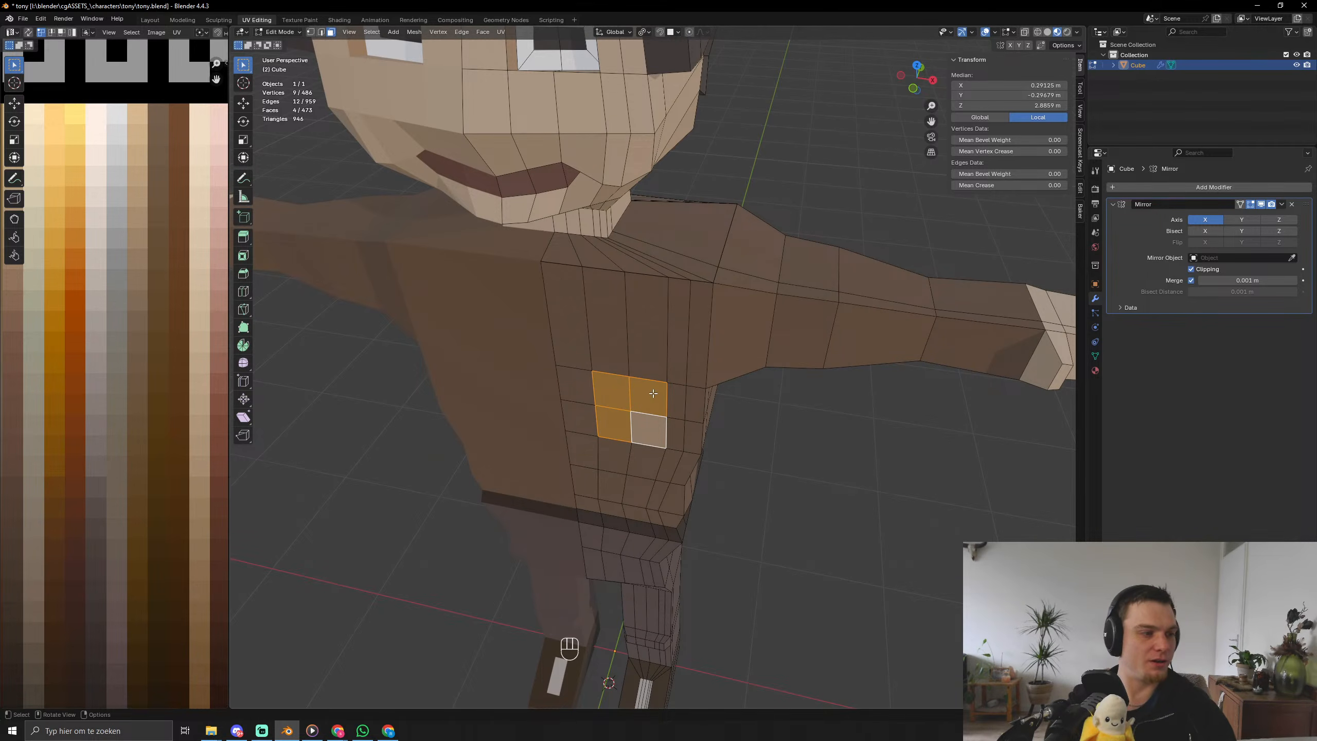
key("ctrl+r")
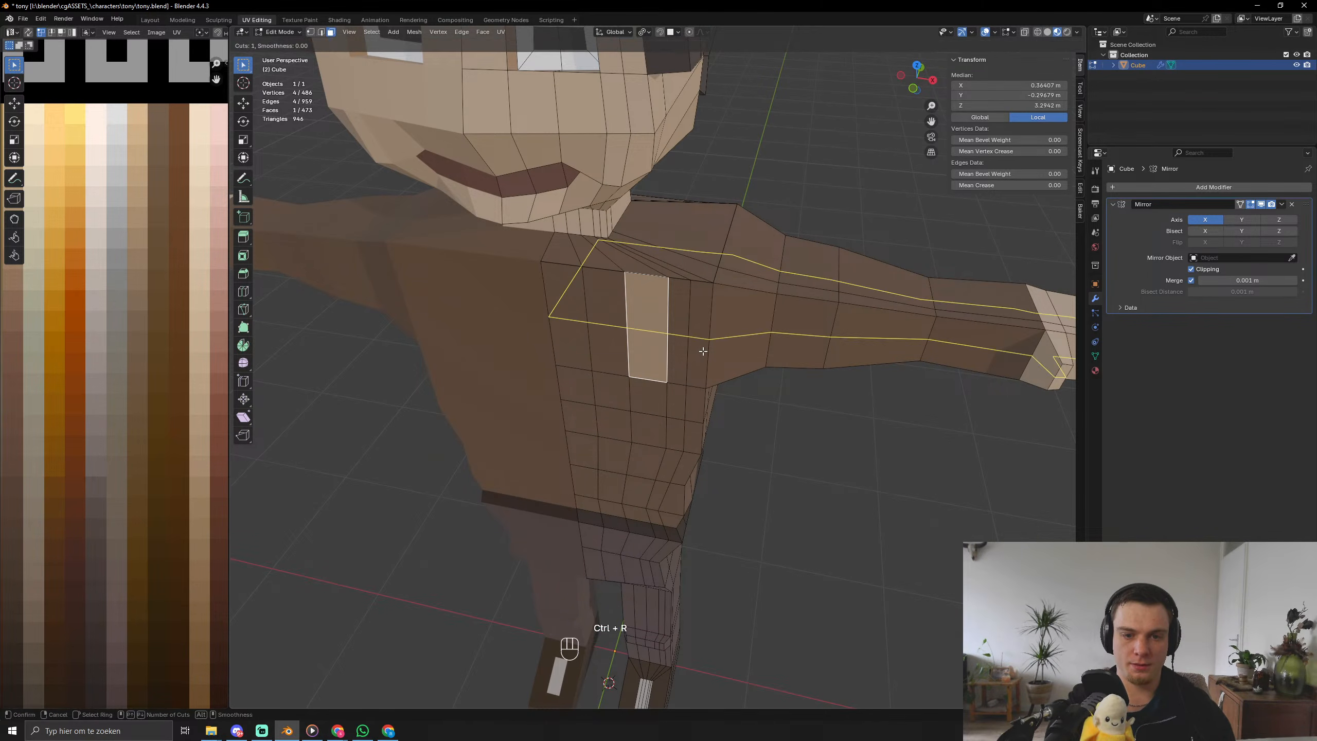
left_click(703, 351)
right_click(703, 351)
key("3")
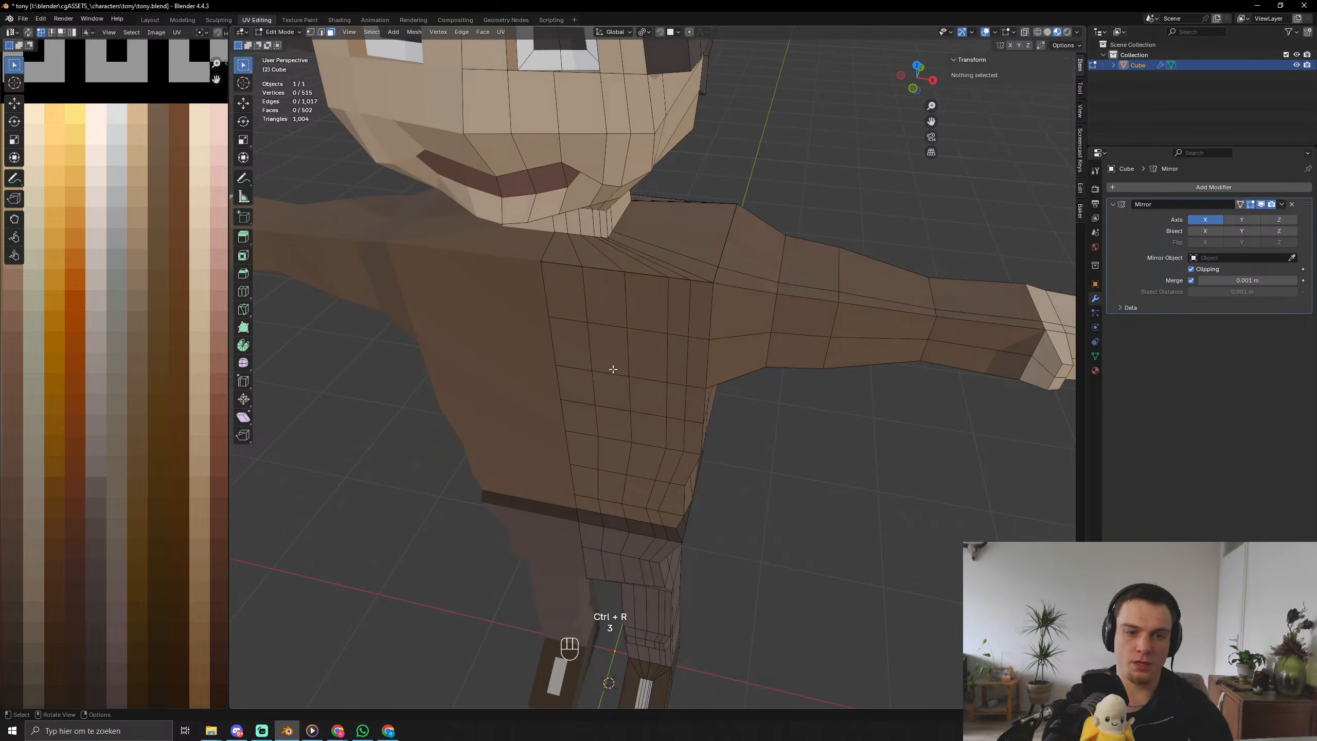
left_click(611, 363)
left_click(650, 358, "shift")
left_click(648, 397, "shift")
left_click(615, 386, "shift")
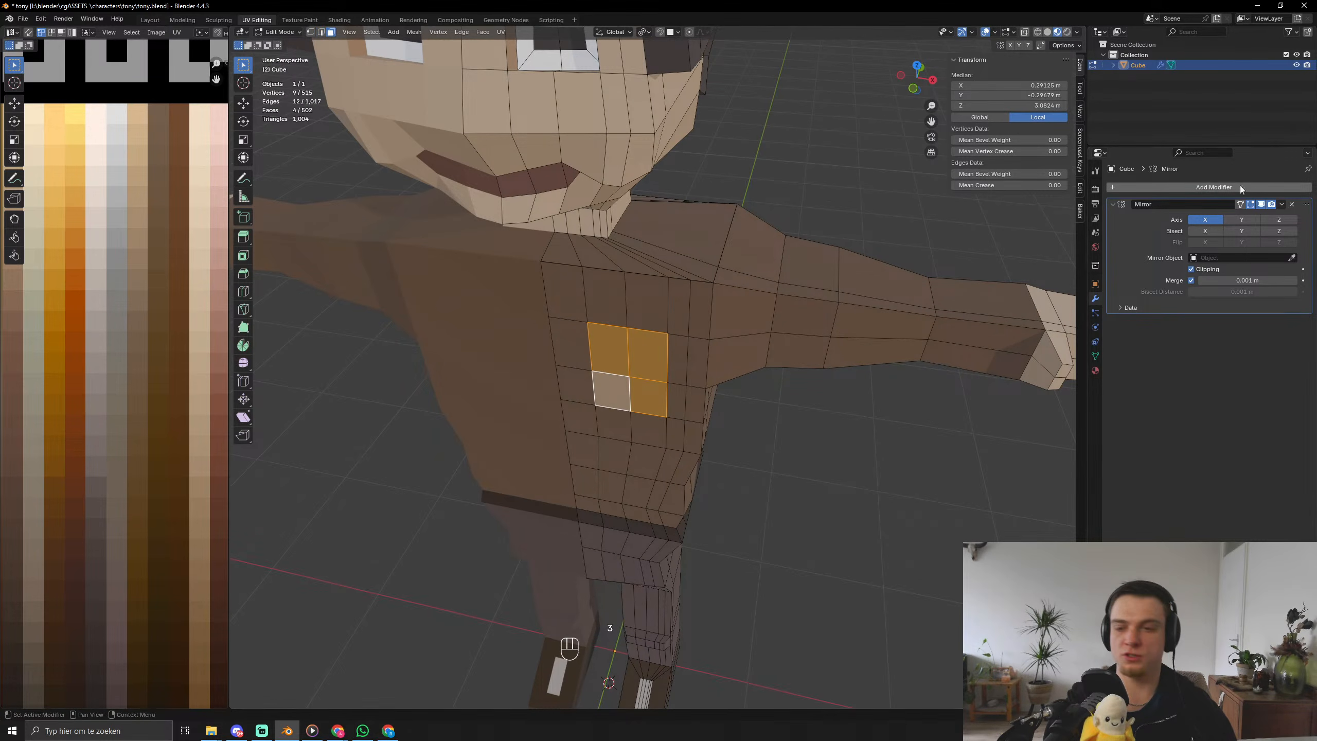
left_click(1281, 203)
scroll(532, 351, "down", 5)
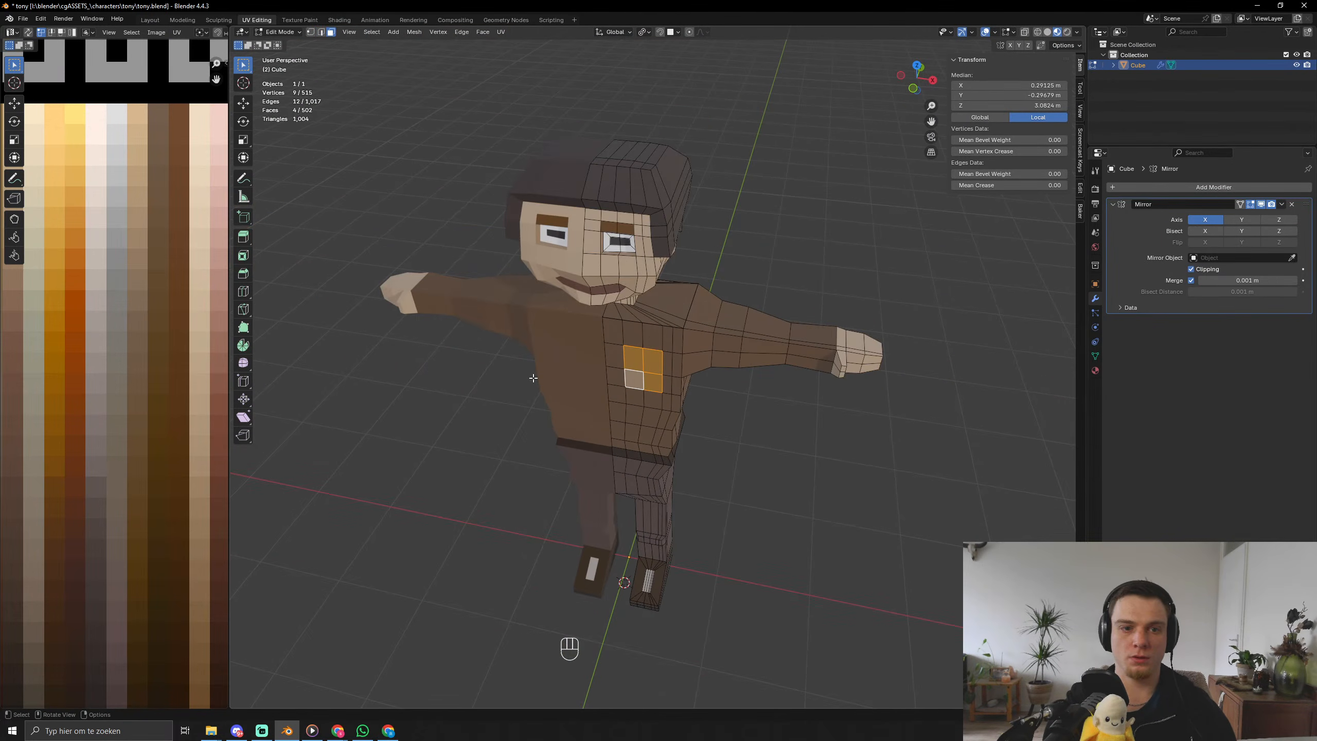
left_click(770, 502)
Add a centered loop cut around the leg above the knee and scale it by 1.176.
middle_click_drag(630, 480, 714, 348)
scroll(713, 348, "up", 3)
middle_click_drag(749, 423, 463, 203, "shift")
key("Tab")
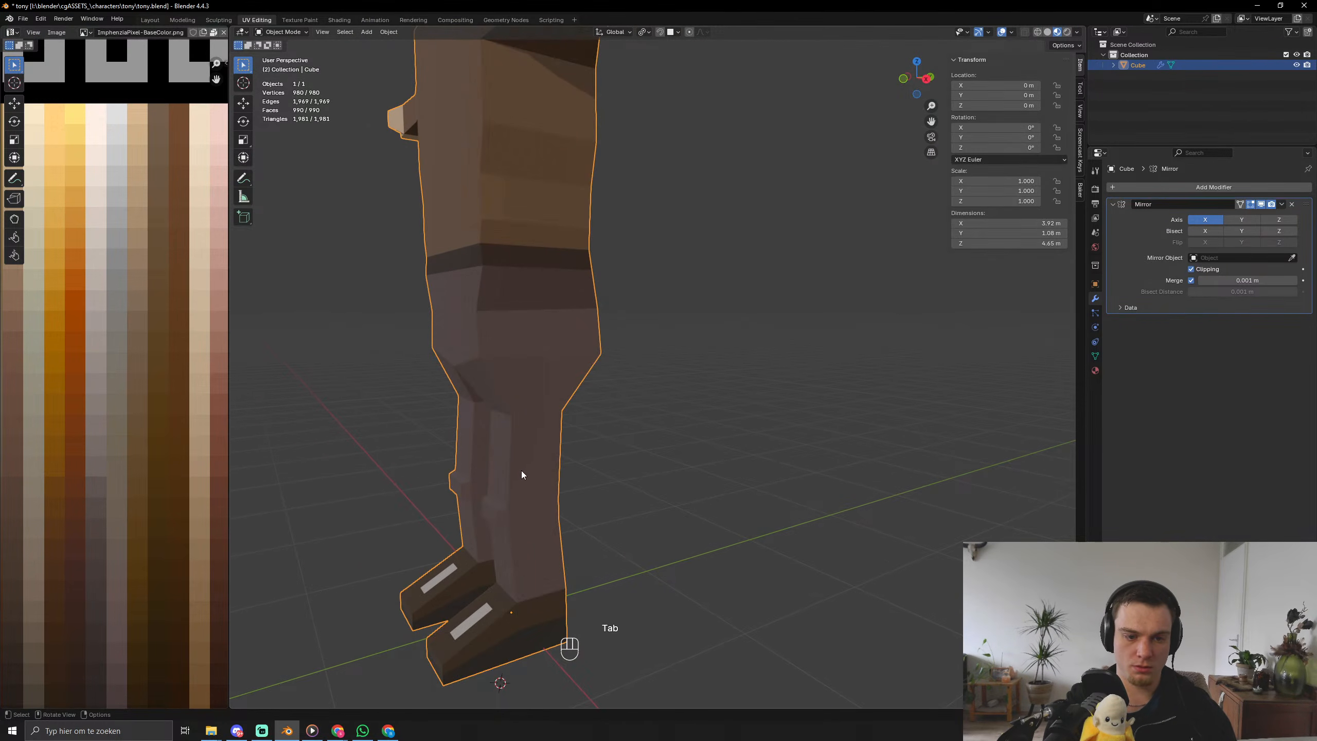
key("Tab")
key("ctrl+r")
left_click(520, 456)
right_click(520, 456)
key("s")
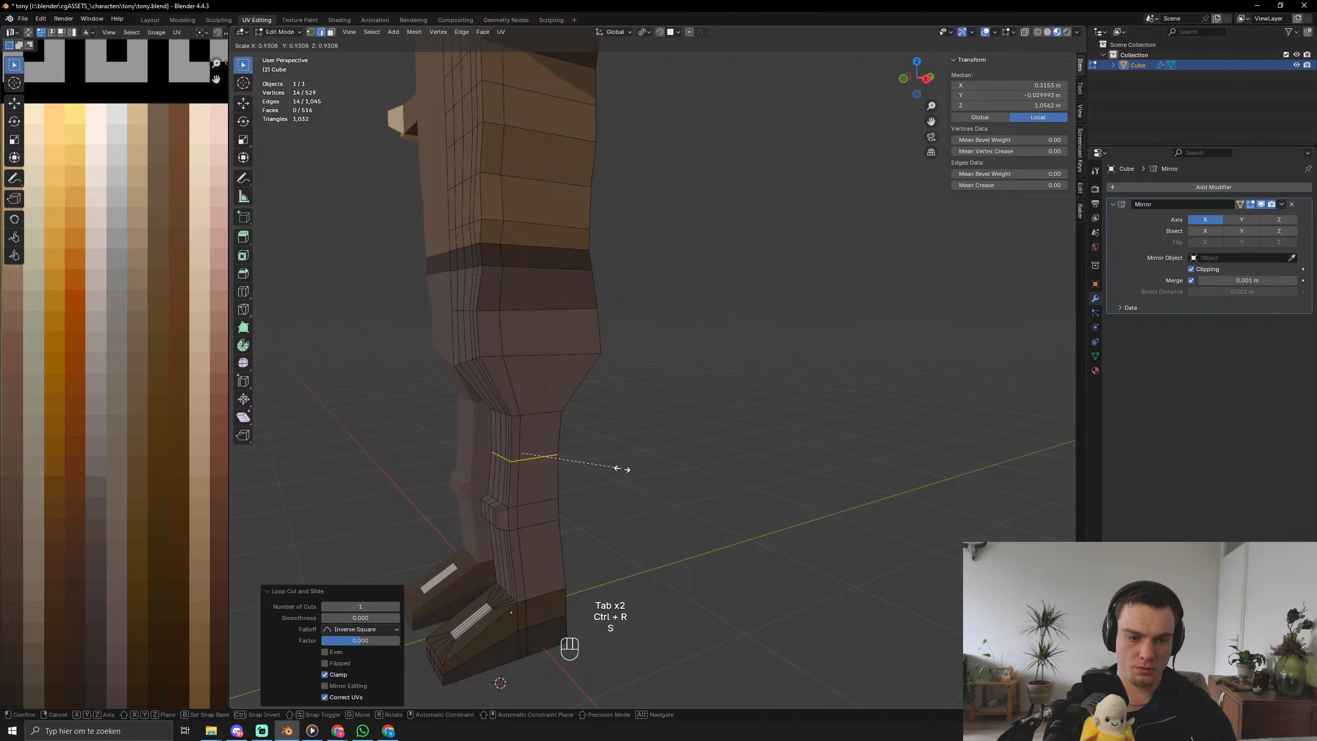
left_click(647, 478)
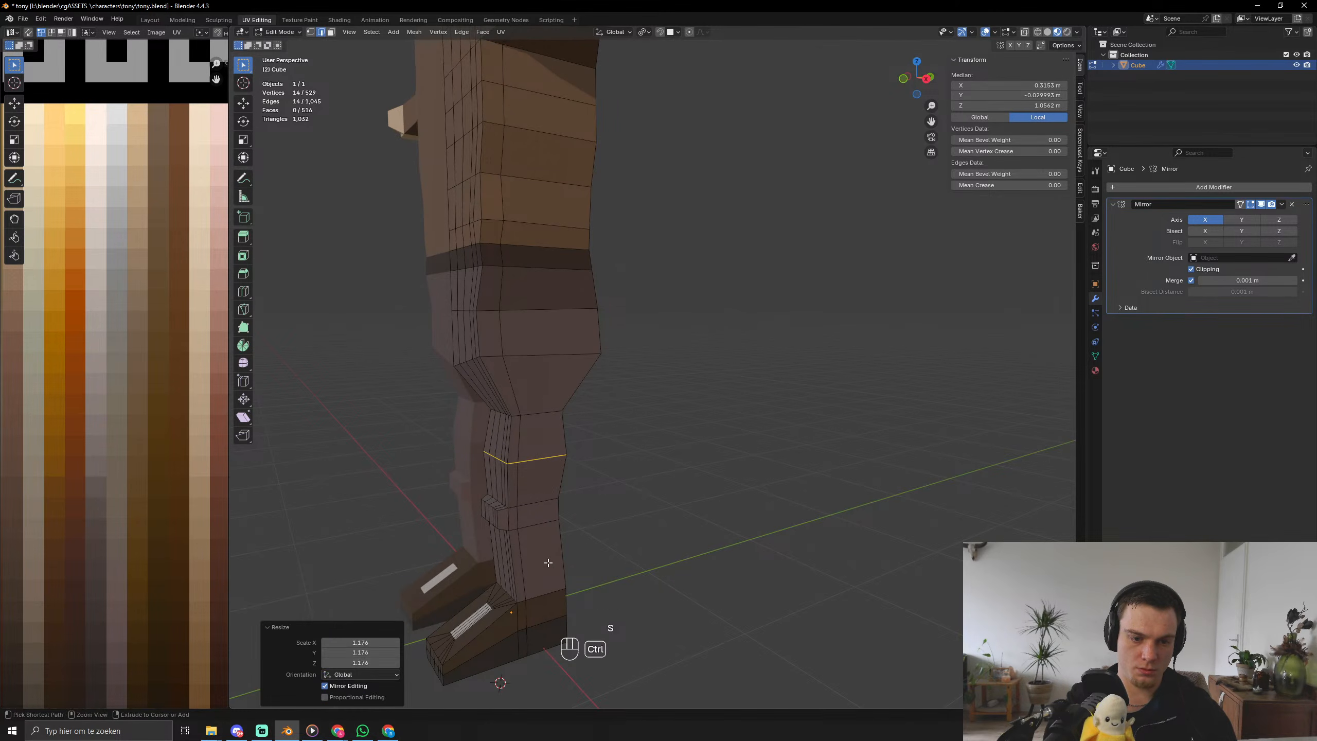
Add a centered loop cut around the lower leg between knee and shoe and scale it by 0.849.
key("ctrl+r")
left_click(540, 562)
right_click(539, 562)
key("s")
left_click(639, 578)
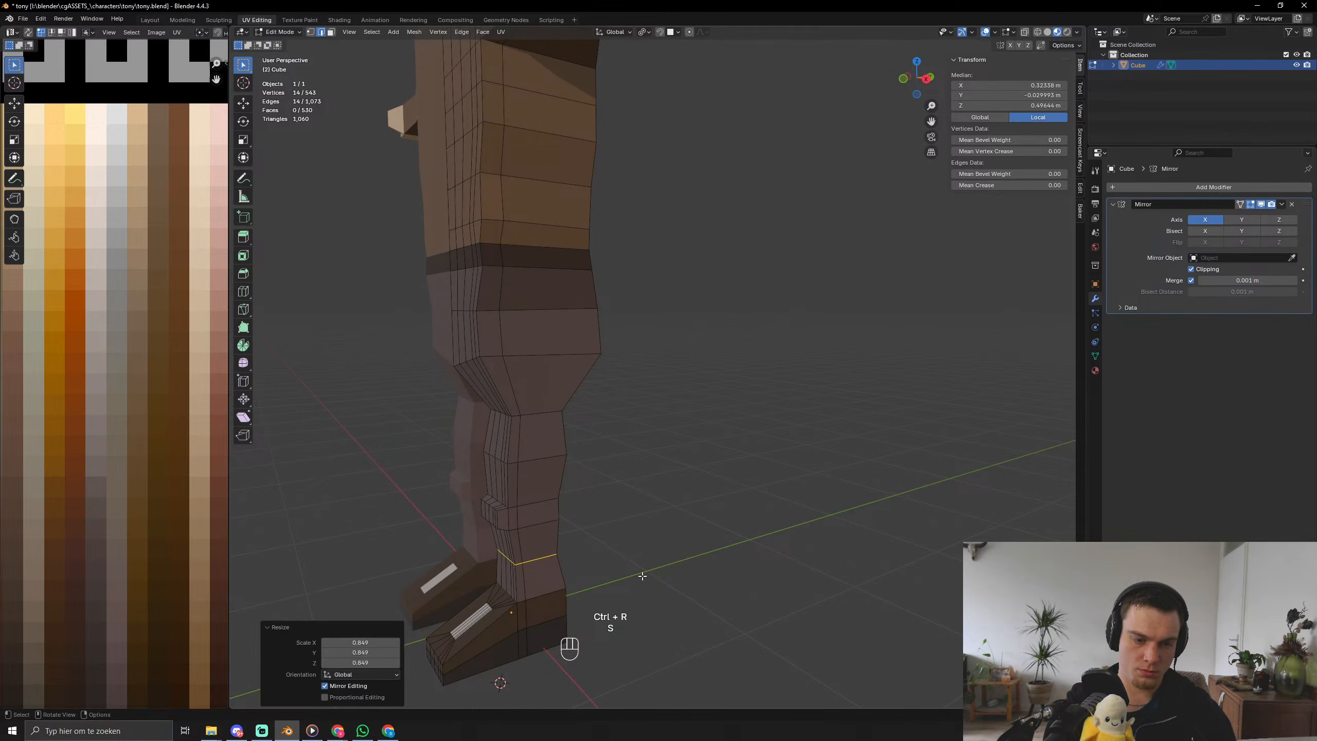
Add a centered loop cut around the middle of the arm and scale it by 0.995.
scroll(636, 568, "down", 3)
key("Tab")
middle_click_drag(621, 544, 720, 536)
middle_click_drag(653, 407, 636, 638, "shift")
middle_click_drag(651, 457, 574, 498)
scroll(581, 488, "down", 3)
key("Tab")
key("ctrl+r")
left_click(602, 329)
right_click(601, 329)
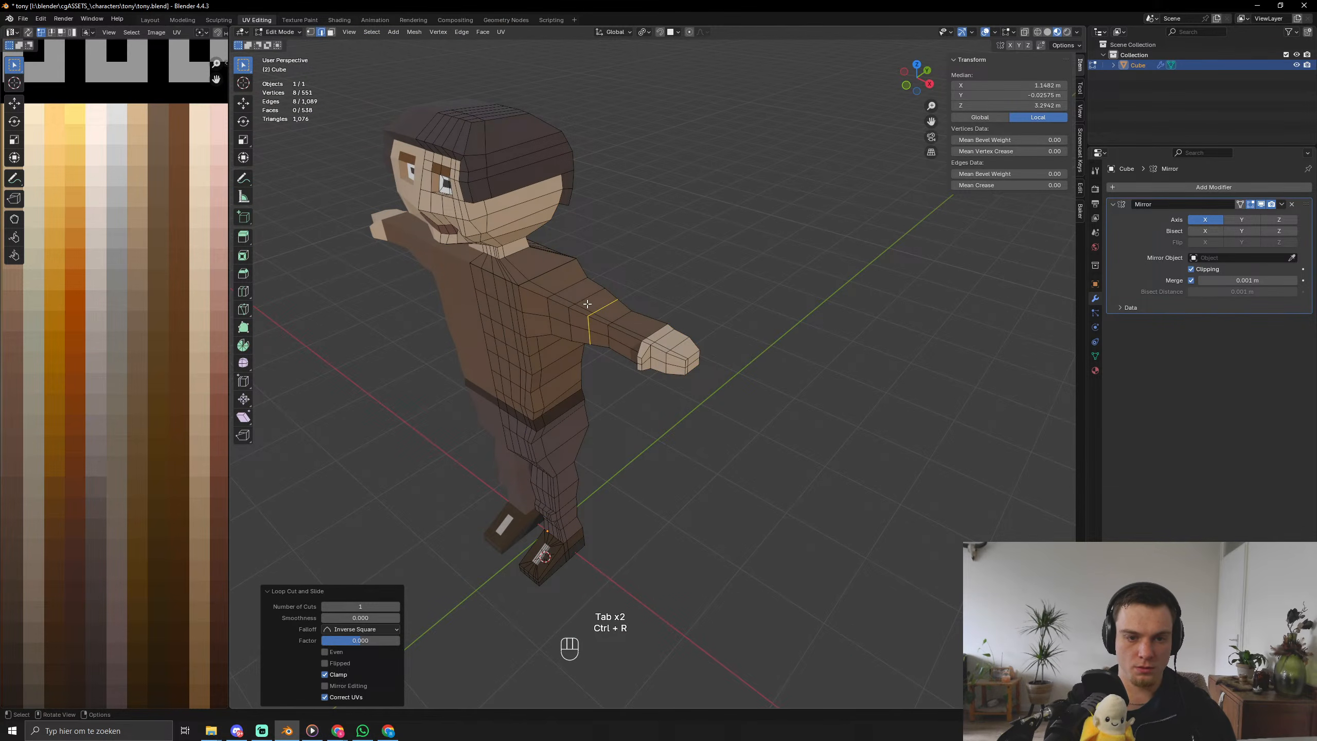
key("s")
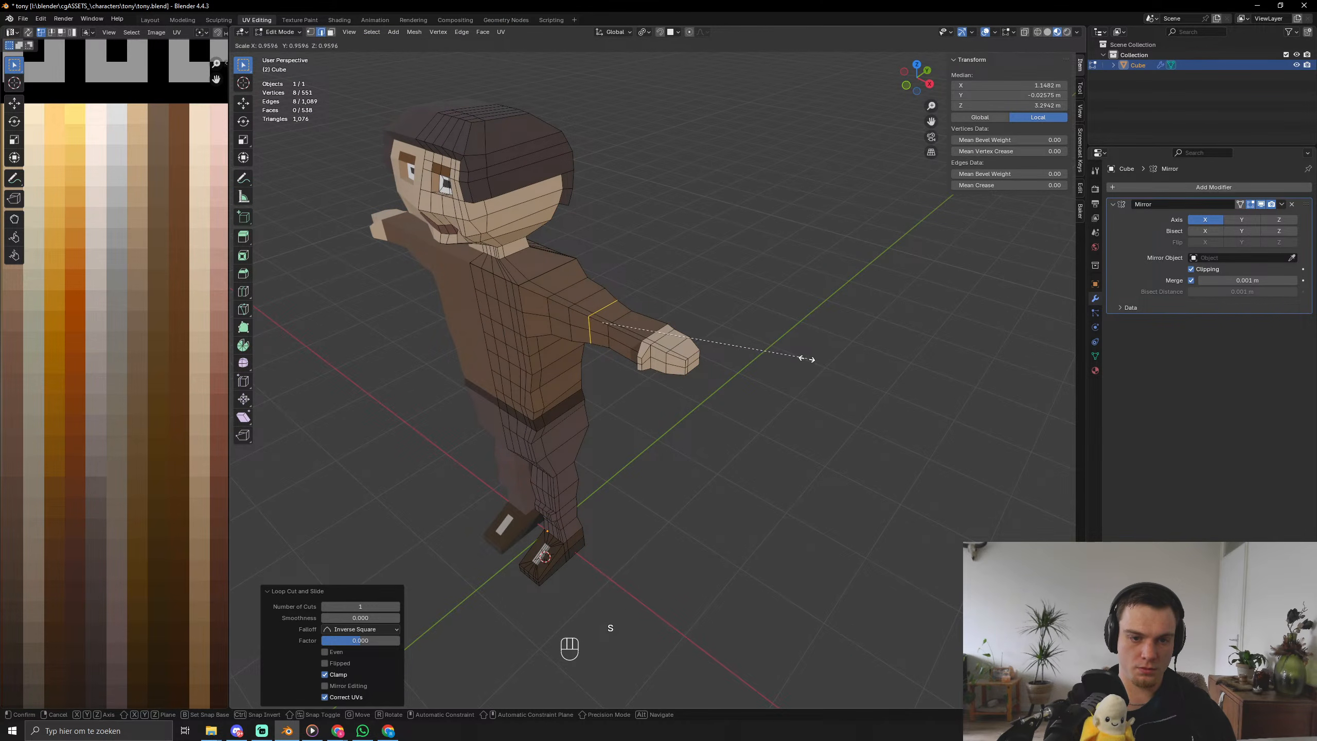
left_click(811, 357)
Add a centered loop cut around the forearm near the wrist and scale it by 0.810.
middle_click_drag(812, 357, 752, 391)
scroll(661, 352, "up", 3)
key("ctrl+r")
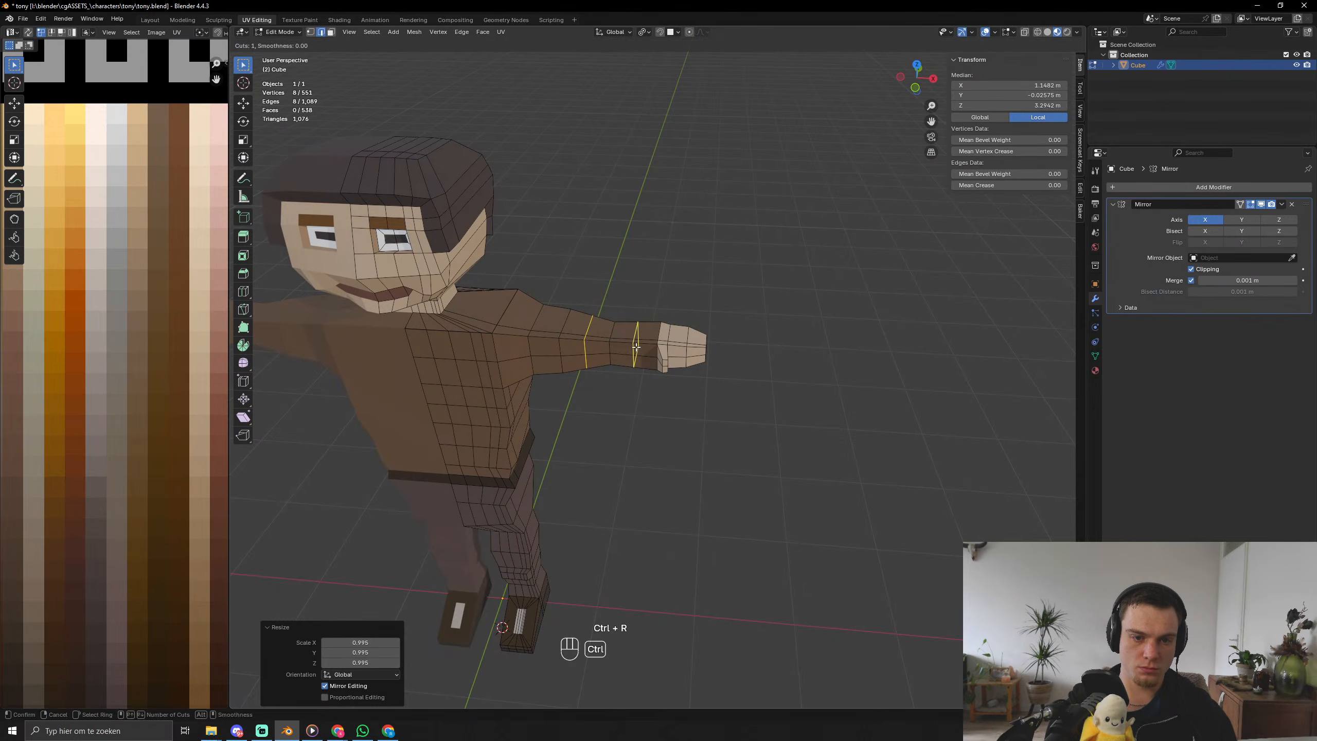
left_click(637, 346)
right_click(636, 346)
key("s")
left_click(783, 428)
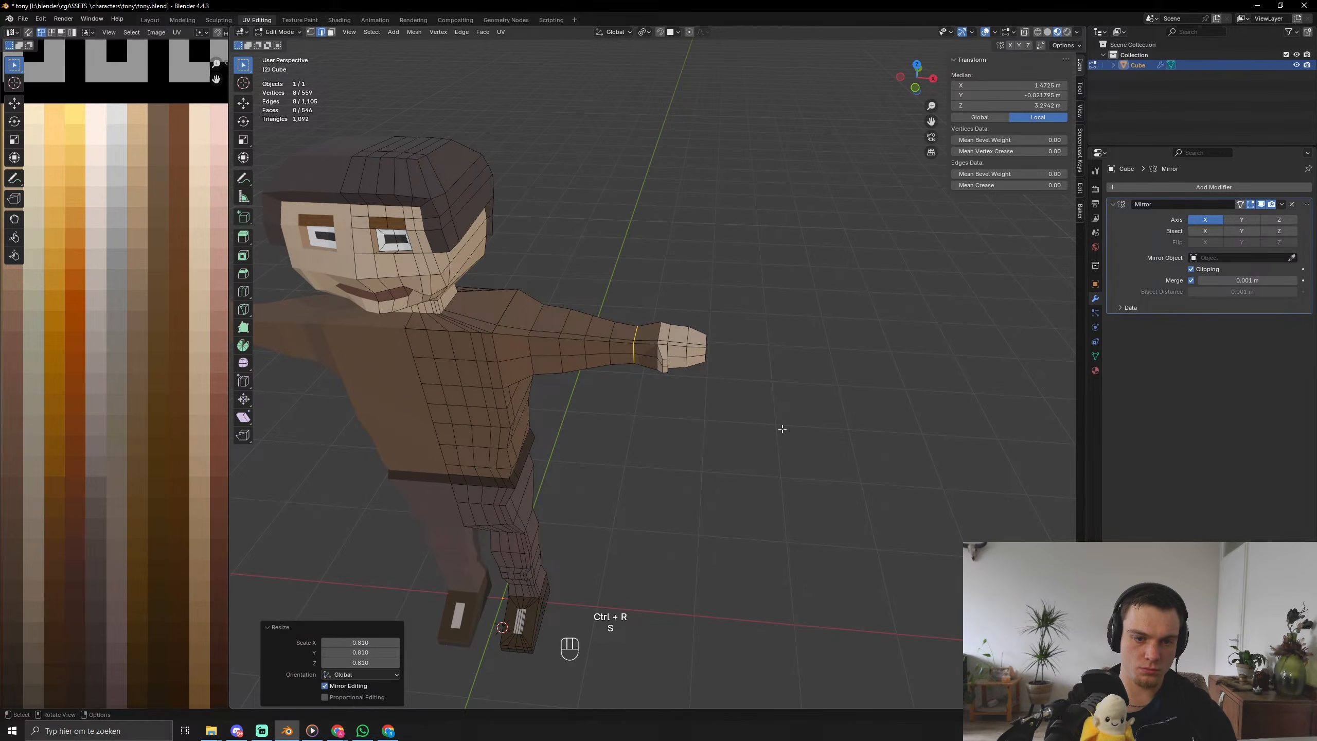
Add a centered loop cut around the upper arm near the shoulder and scale it down.
middle_click_drag(472, 450, 645, 528)
key("ctrl+r")
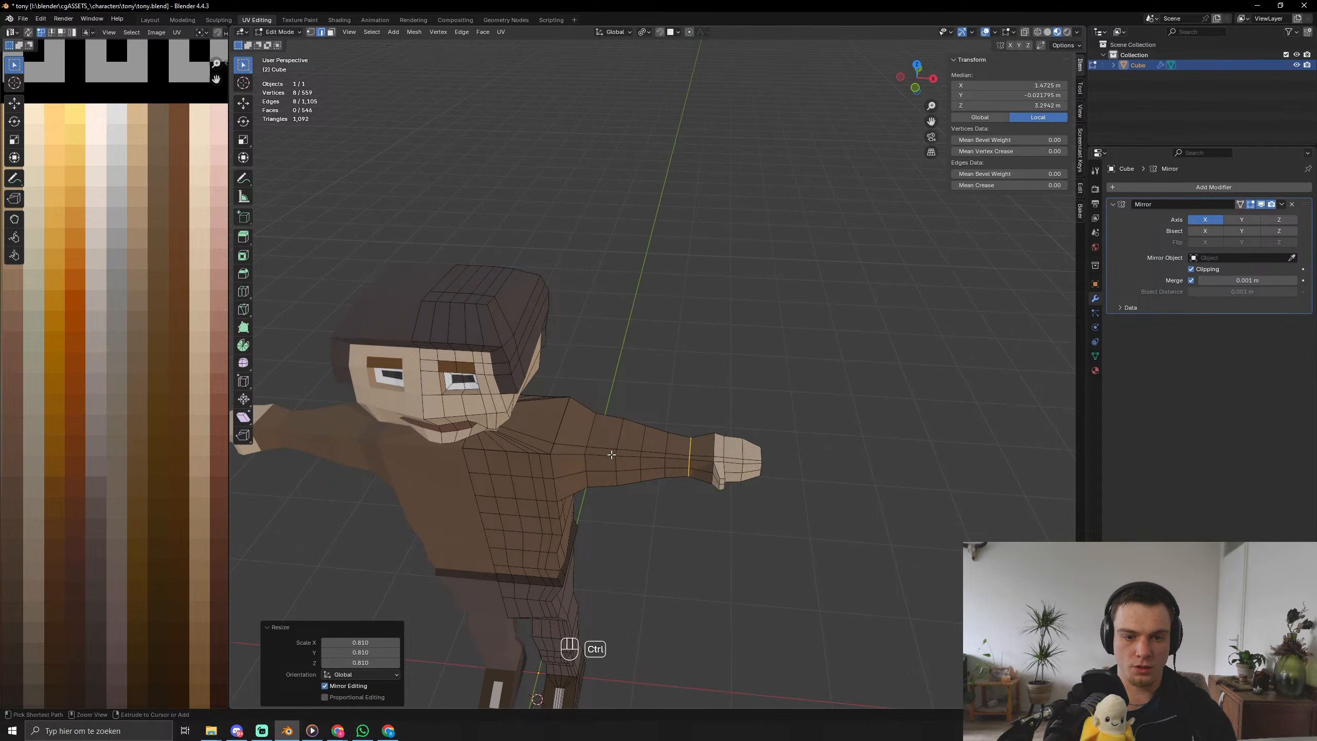
left_click(602, 451)
right_click(602, 451)
key("s")
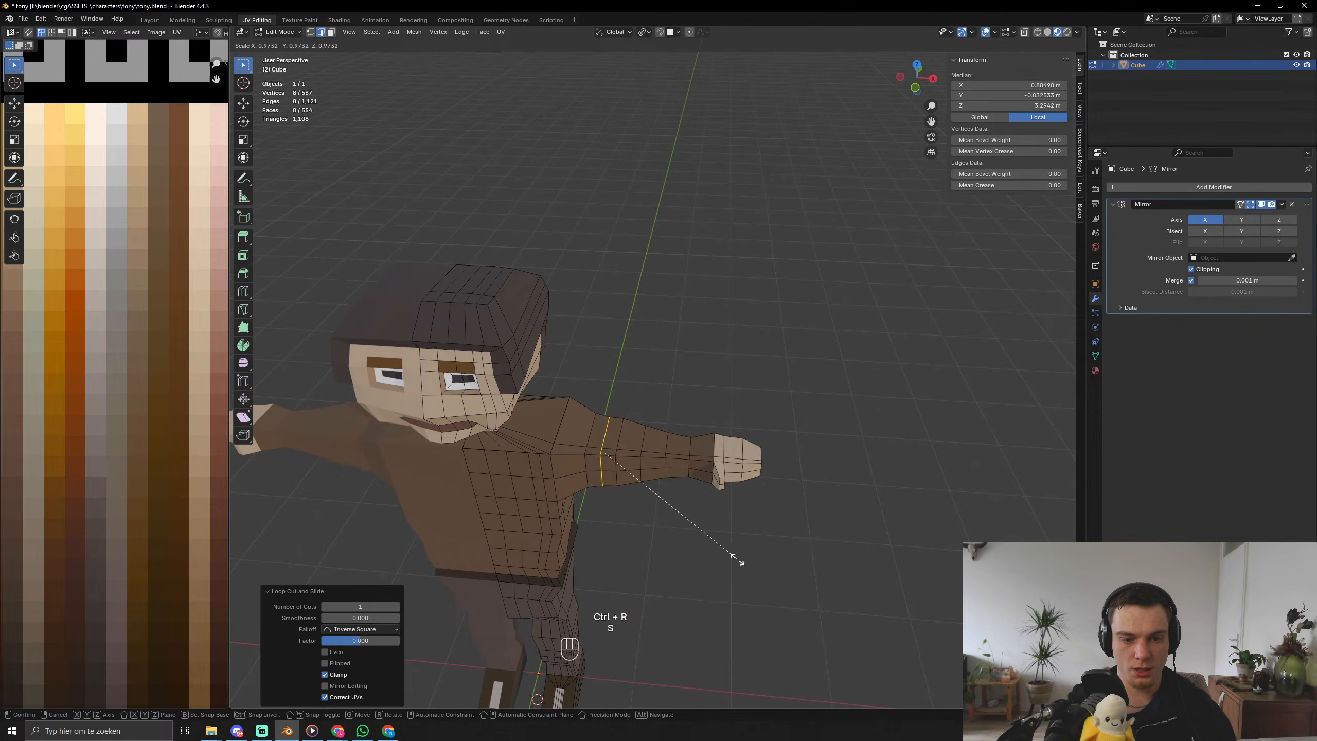
left_click(691, 557)
Return to Object Mode and save the character file tony.blend.
middle_click_drag(692, 557, 687, 589)
scroll(735, 509, "down", 2)
key("Tab")
scroll(635, 518, "down", 4)
key("ctrl+s")
key("ctrl+s")
key("ctrl+s")
key("ctrl+s")
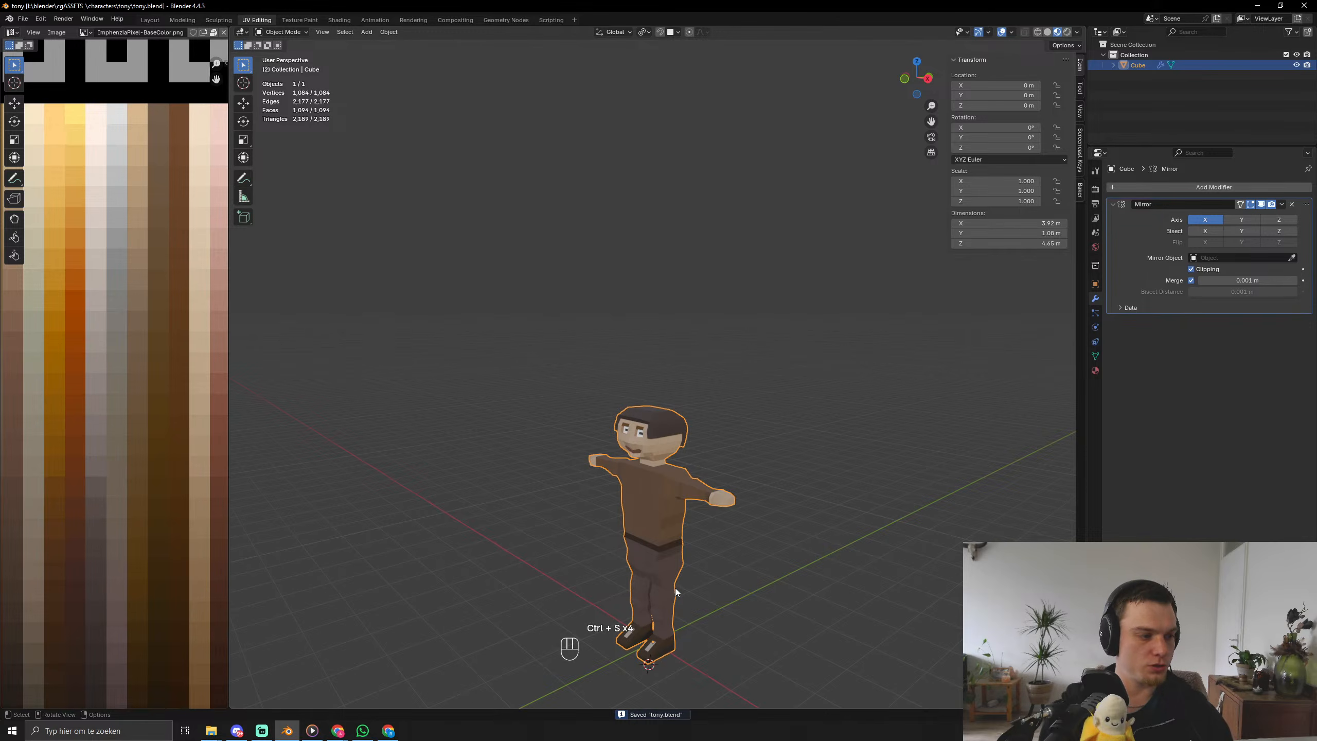
Examine the character's shape and mesh topology from the front and the back.
middle_click_drag(620, 570, 745, 425)
scroll(727, 523, "up", 4)
scroll(530, 442, "down", 3)
key("Tab")
key("Tab")
key("Tab")
key("1")
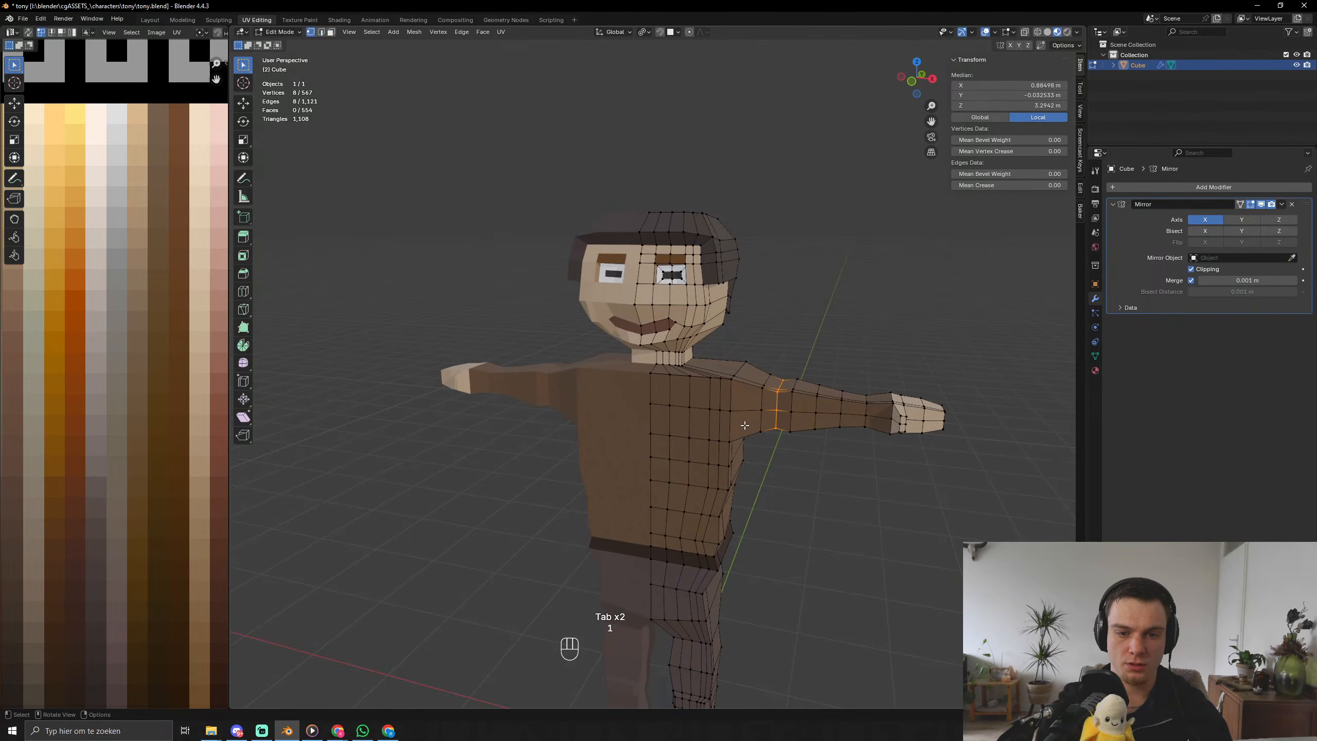
scroll(745, 425, "up", 4)
middle_click_drag(780, 514, 547, 497)
scroll(720, 531, "down", 5)
key("Tab")
scroll(720, 531, "down", 4)
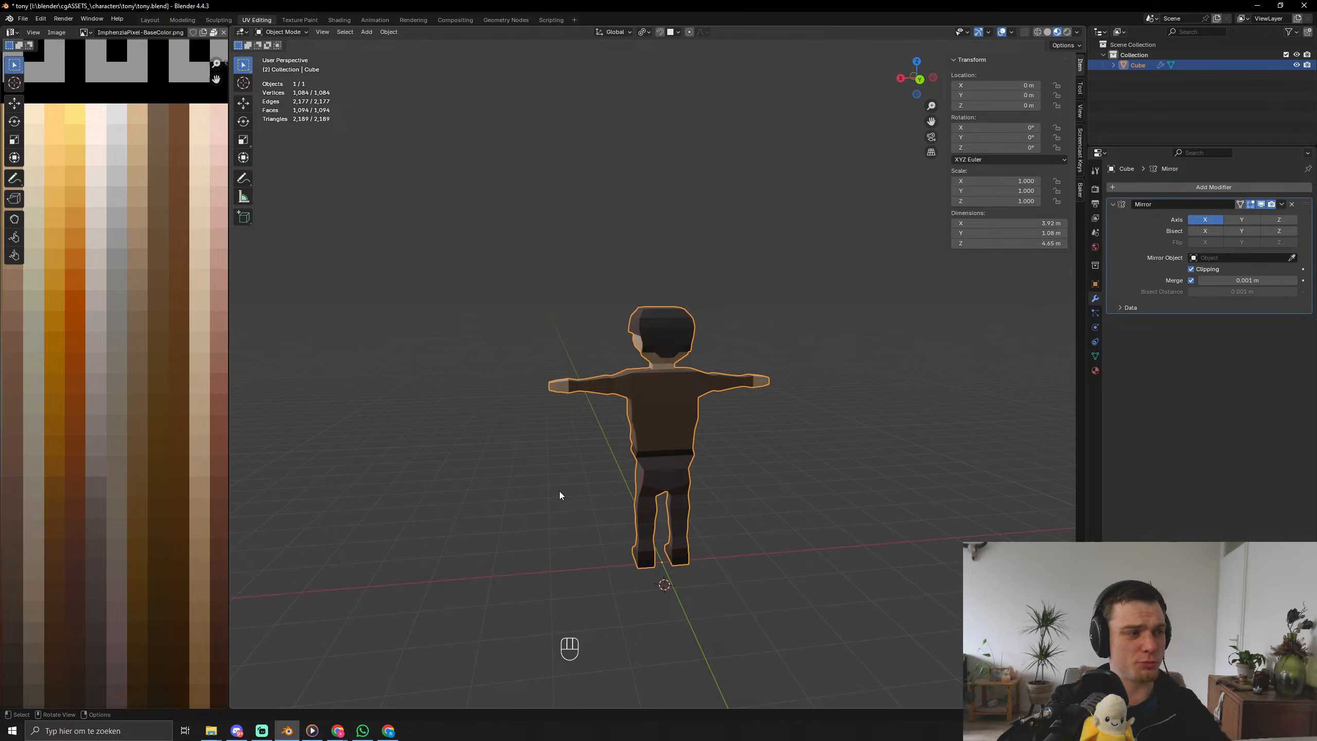
middle_click_drag(582, 478, 715, 459)
scroll(715, 457, "up", 6)
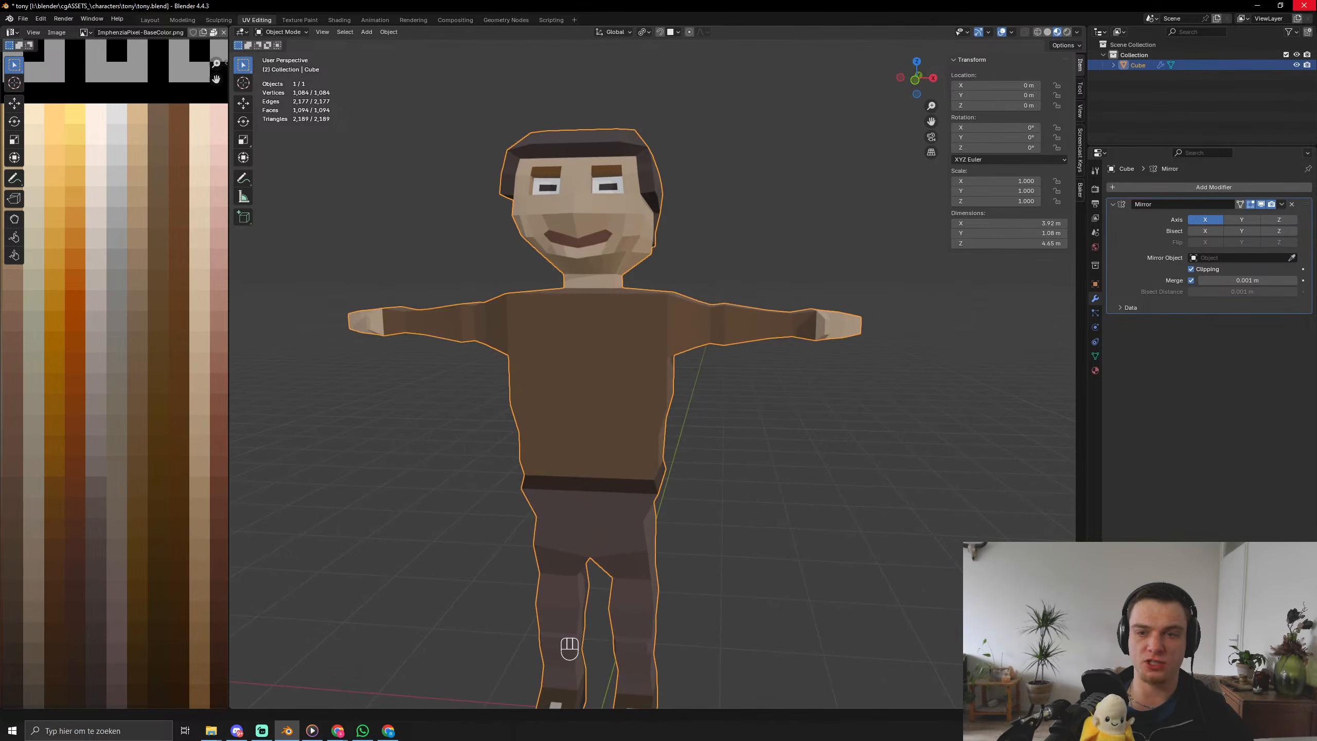
Apply the Mirror modifier to the character and enter Edit Mode on the full mesh.
left_click(1282, 204)
left_click(1244, 212)
key("Tab")
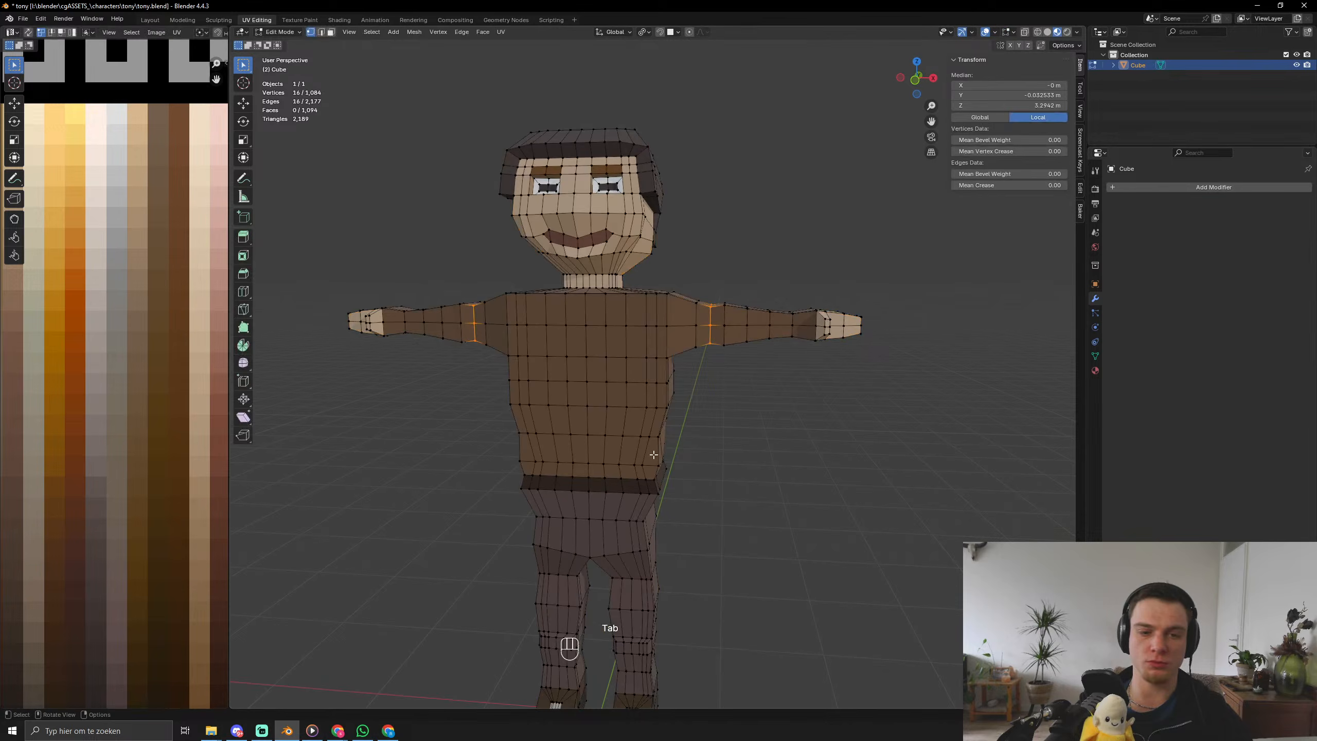
Extrude a two-by-two block of faces on the character's left chest along their normals by 0.0328 m as a pocket.
key("3")
left_click(630, 343)
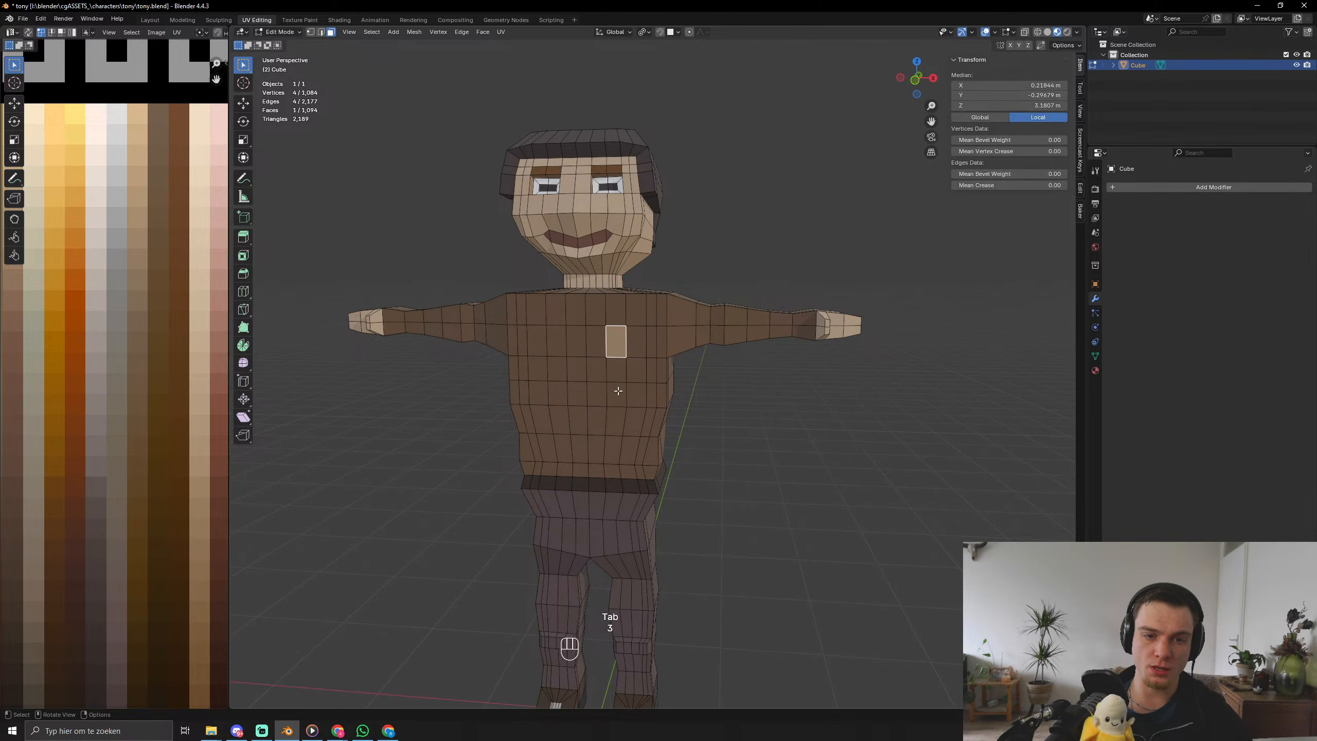
middle_click_drag(610, 339, 563, 397)
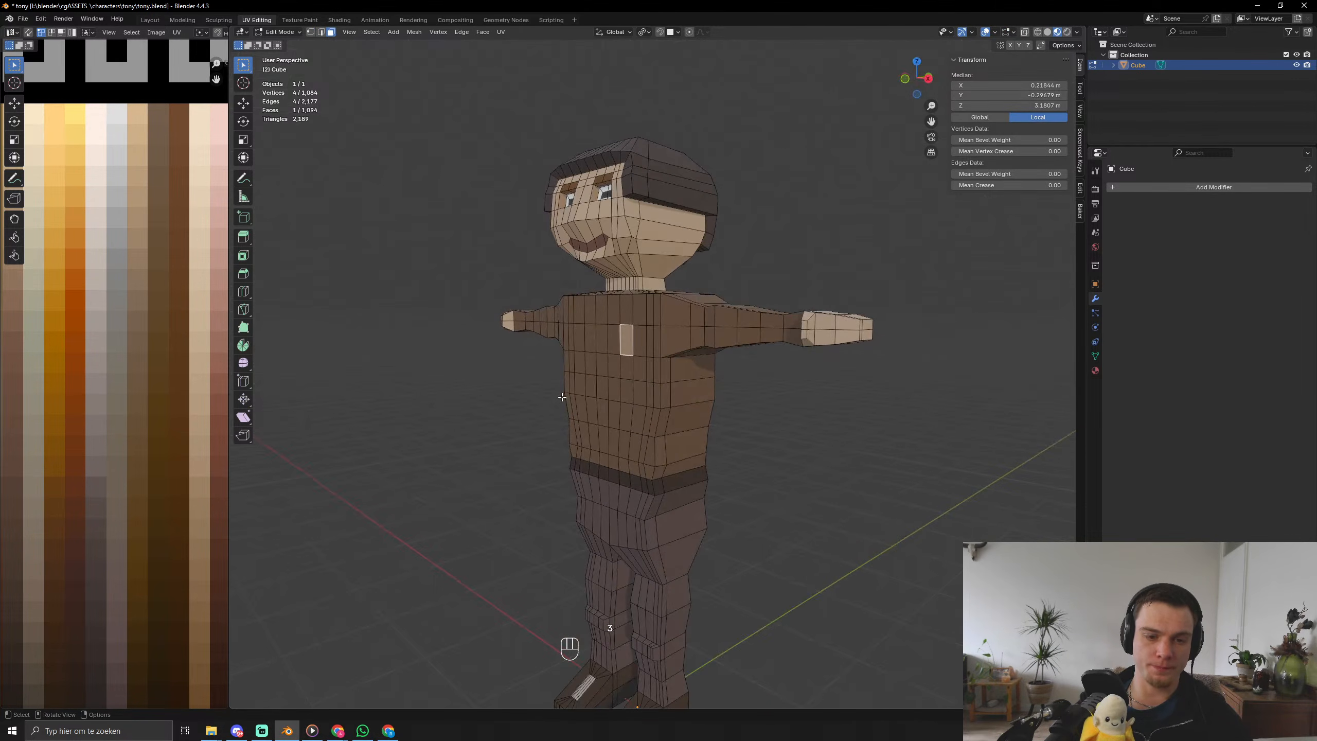
scroll(577, 432, "up", 4)
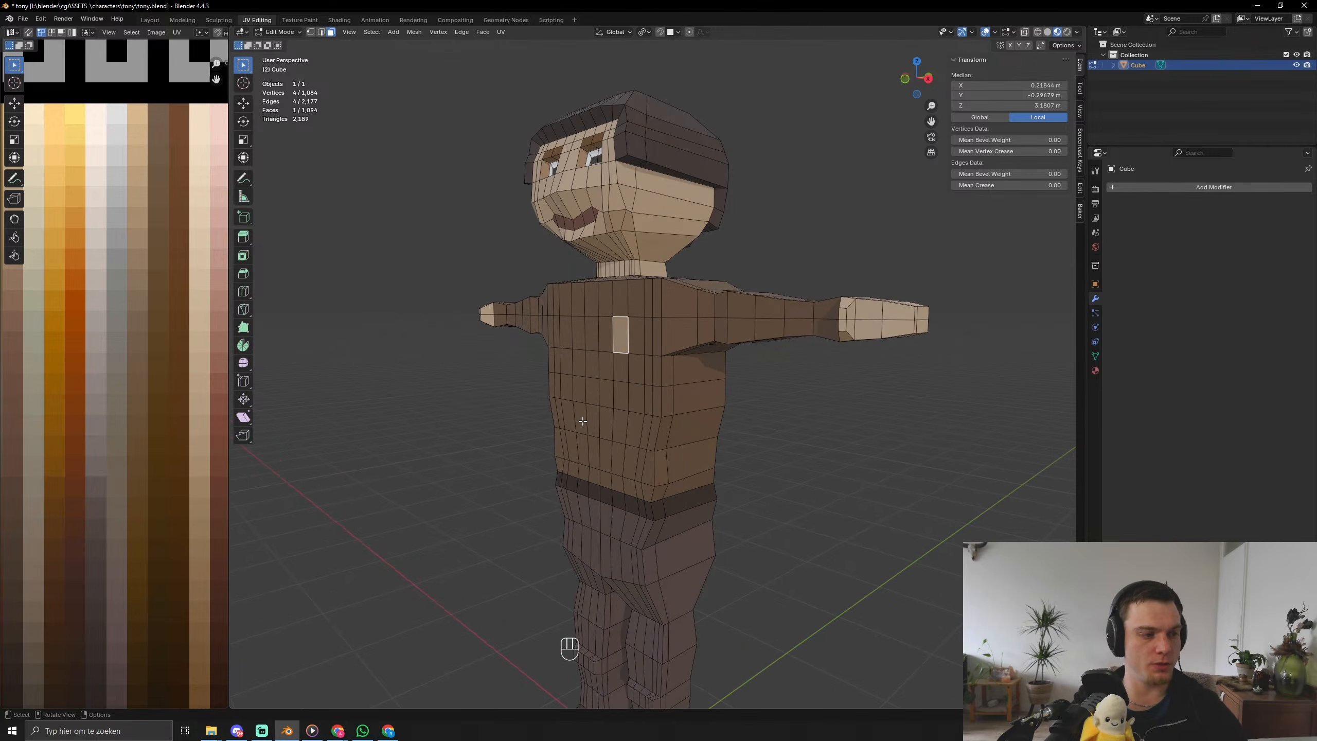
middle_click_drag(653, 401, 696, 427, "shift")
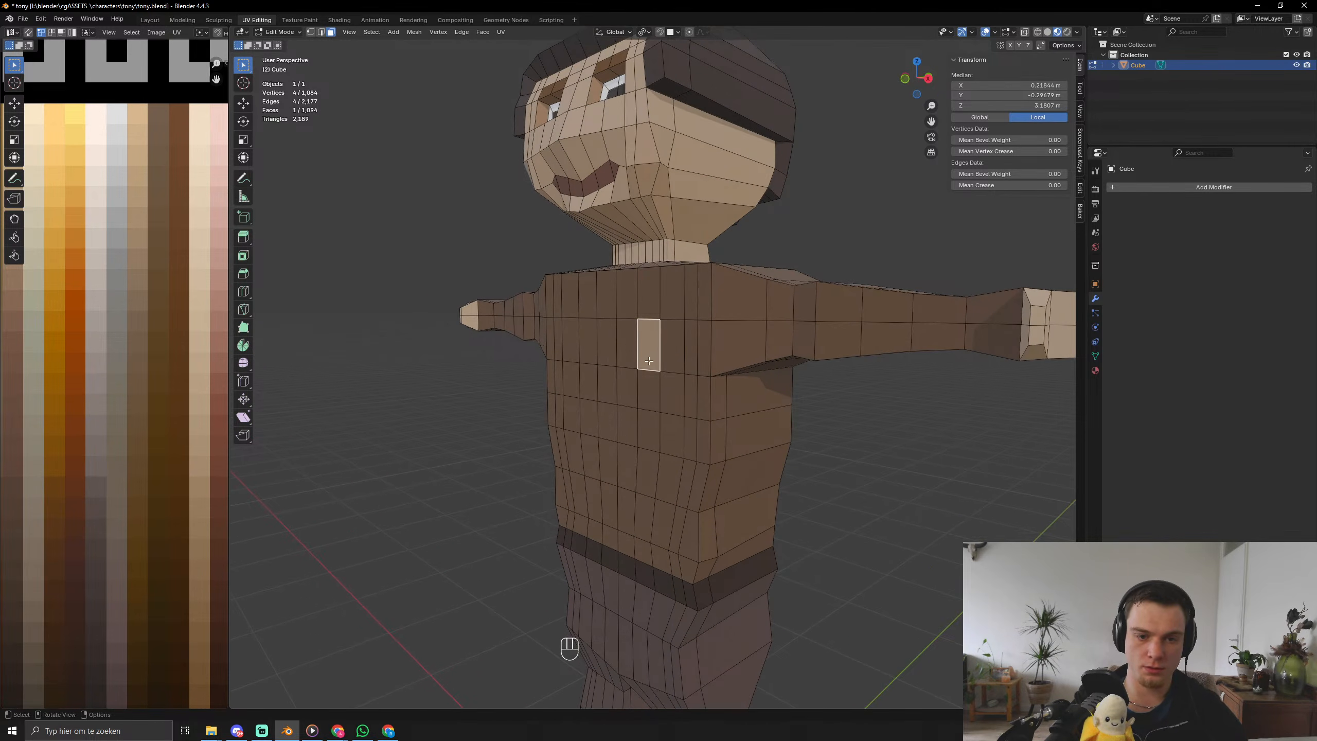
left_click(627, 346, "shift")
left_click(628, 388, "shift")
left_click(648, 387, "shift")
middle_click_drag(648, 388, 693, 420)
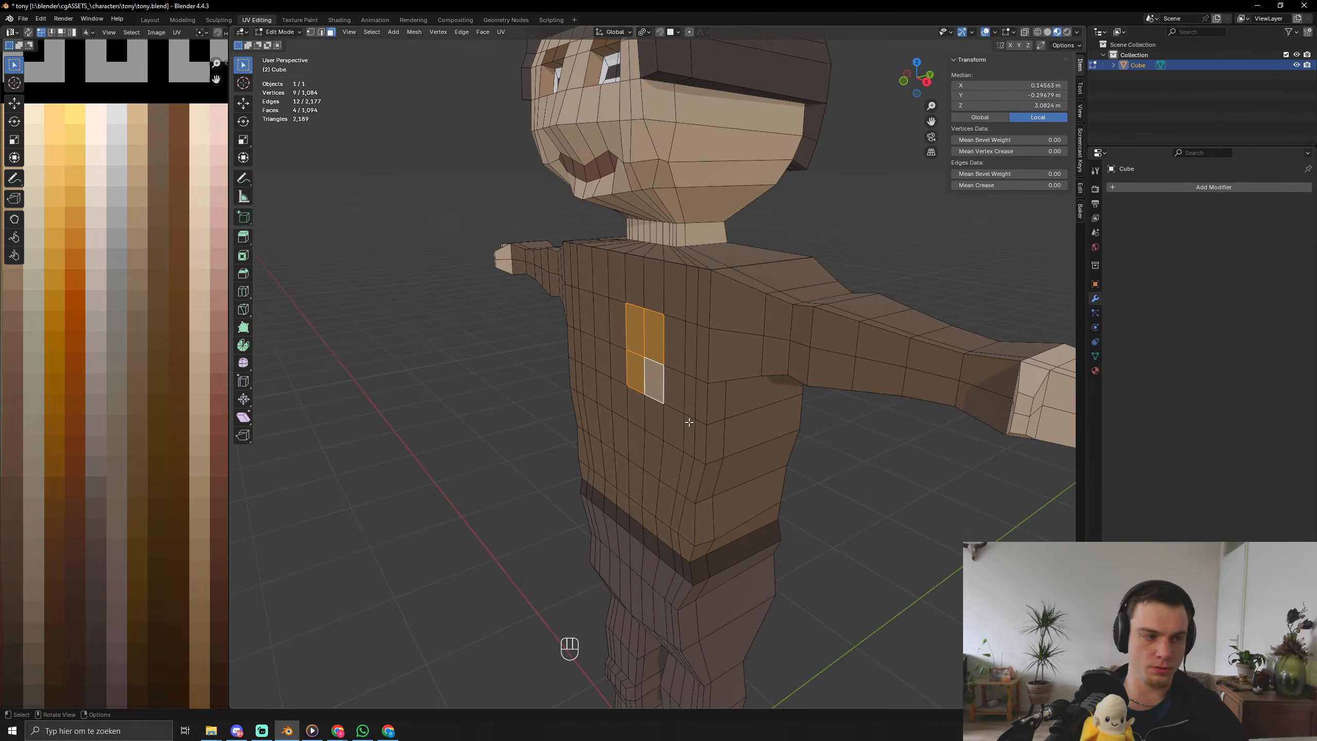
key("alt+e")
left_click(694, 420)
left_click(701, 418)
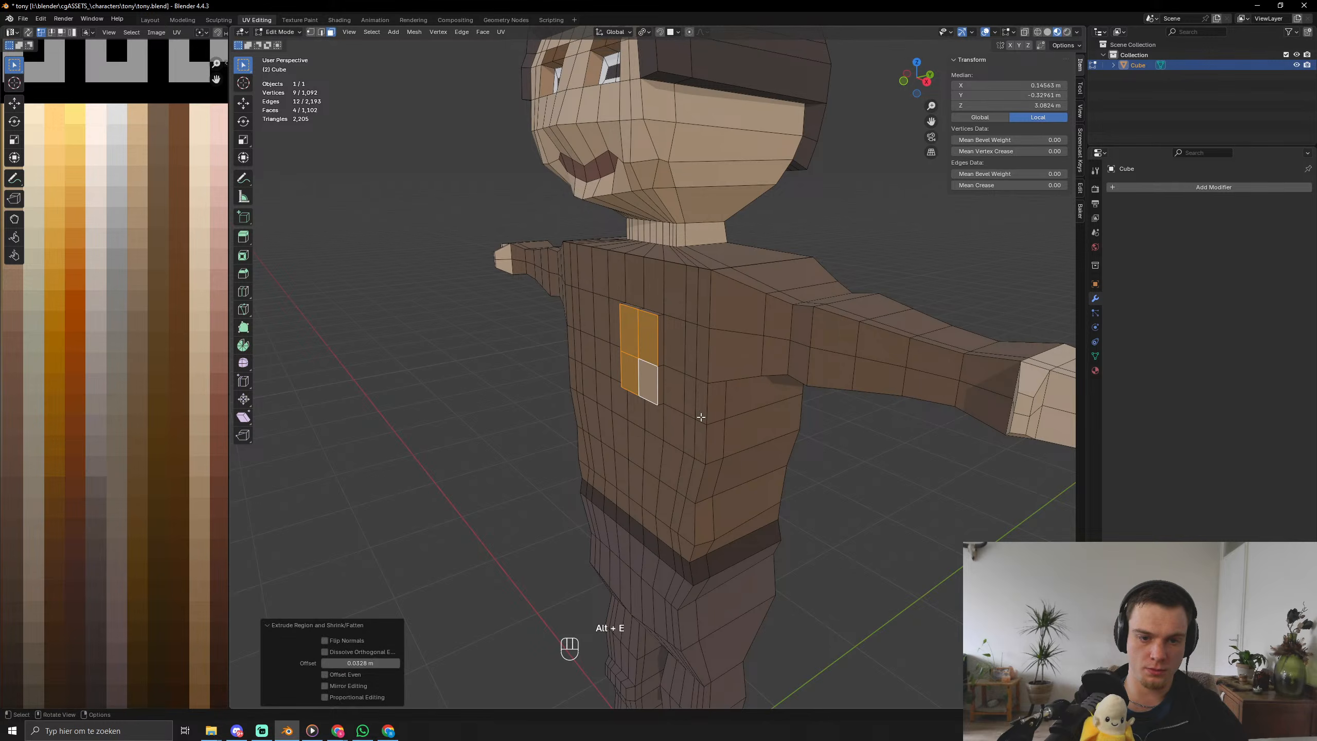
Shift the raised chest pocket faces' UVs to a slightly lighter brown on the color palette and return to Object Mode.
scroll(544, 432, "up", 5)
middle_click_drag(595, 449, 610, 510, "shift")
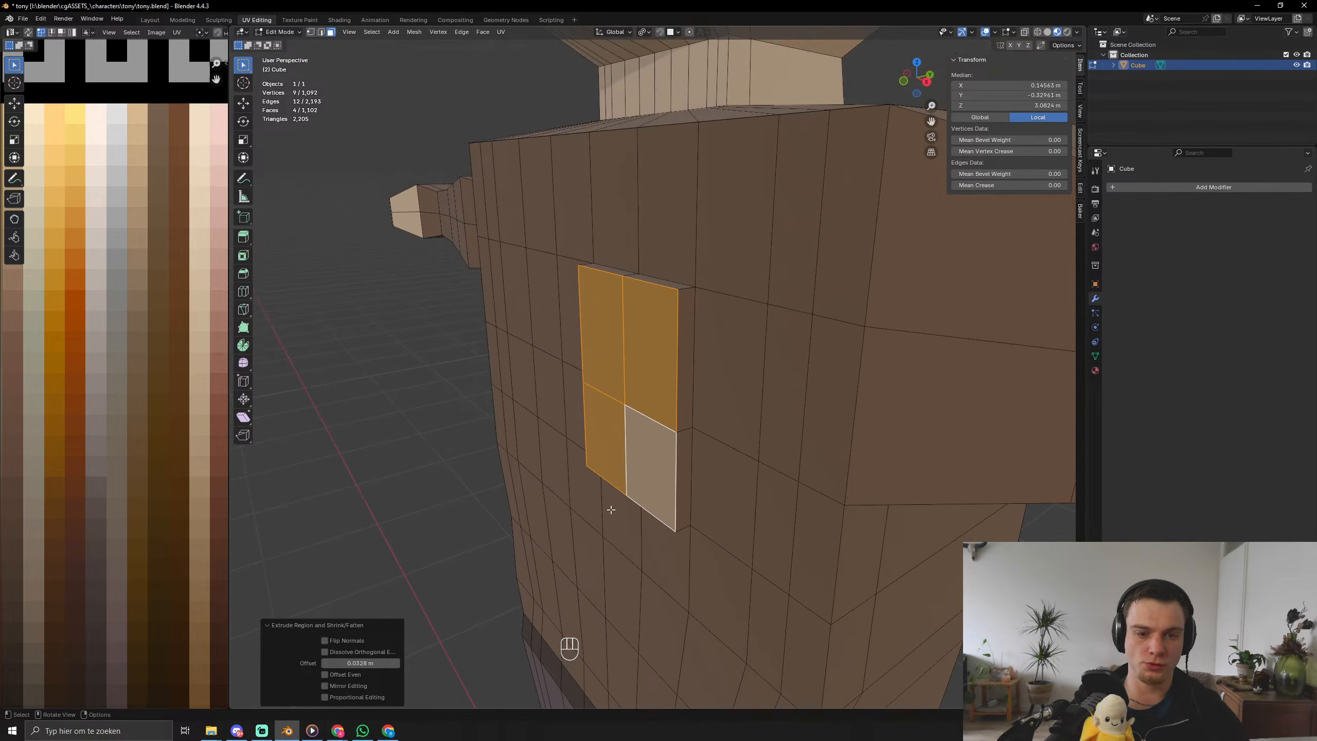
scroll(545, 394, "down", 3)
scroll(162, 454, "down", 5)
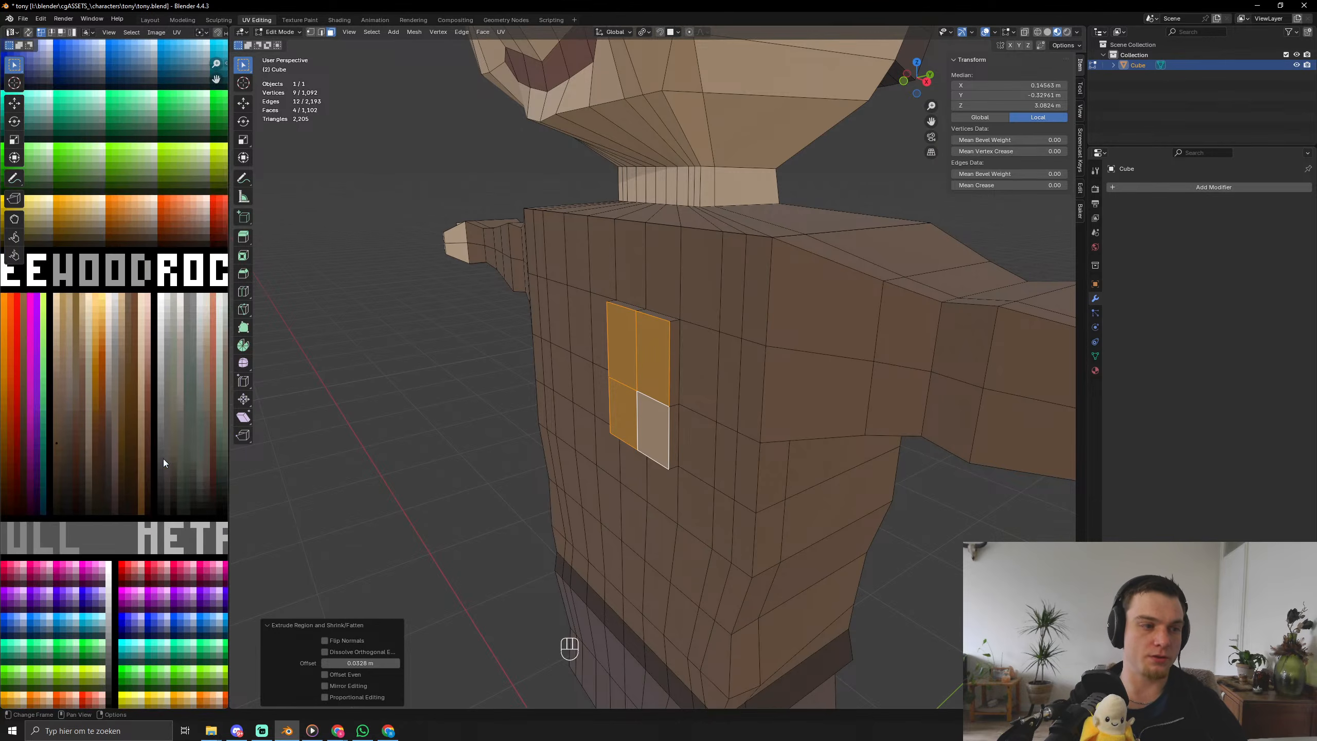
key("a")
key("g")
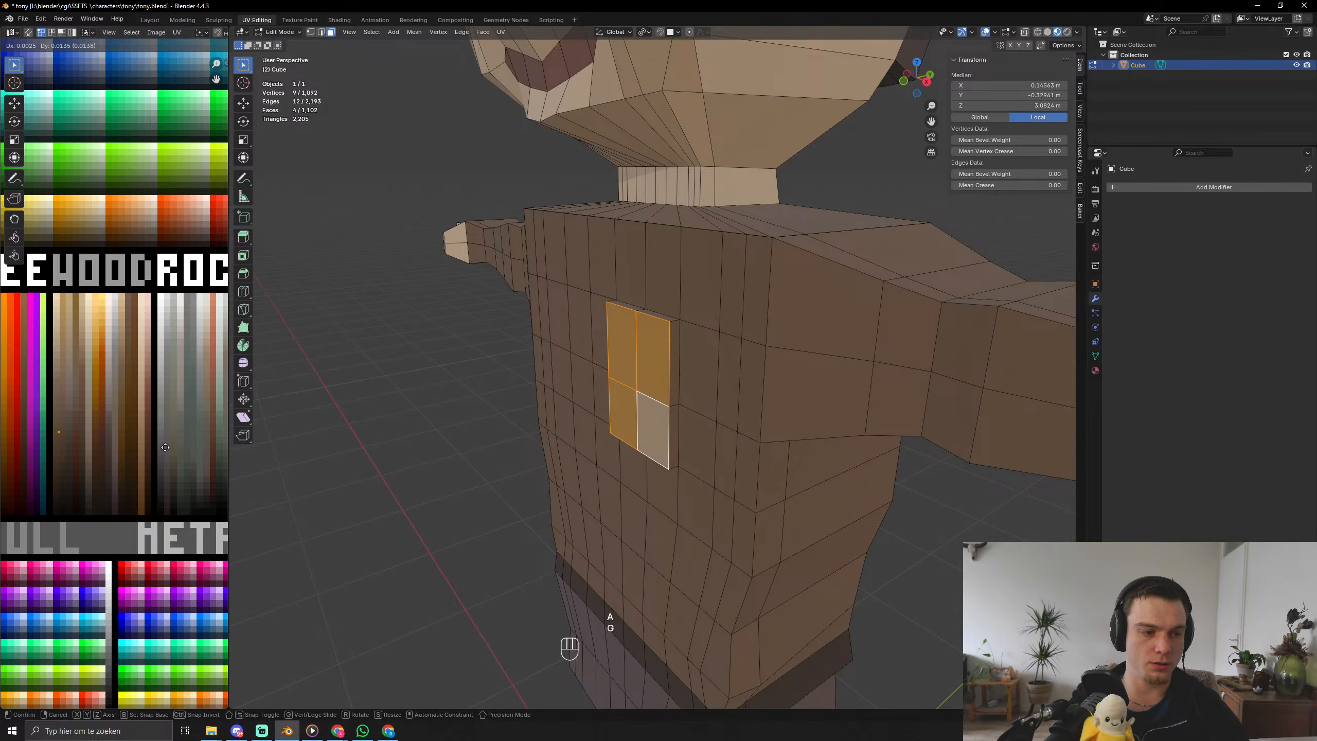
left_click(169, 442)
key("Tab")
scroll(633, 461, "down", 5)
middle_click_drag(633, 461, 640, 400)
Undo the pocket's recoloring and extrusion, back to before its faces were selected on the chest.
key("ctrl+z")
key("ctrl+z")
key("ctrl+z")
key("ctrl+z")
key("ctrl+z")
key("ctrl+z")
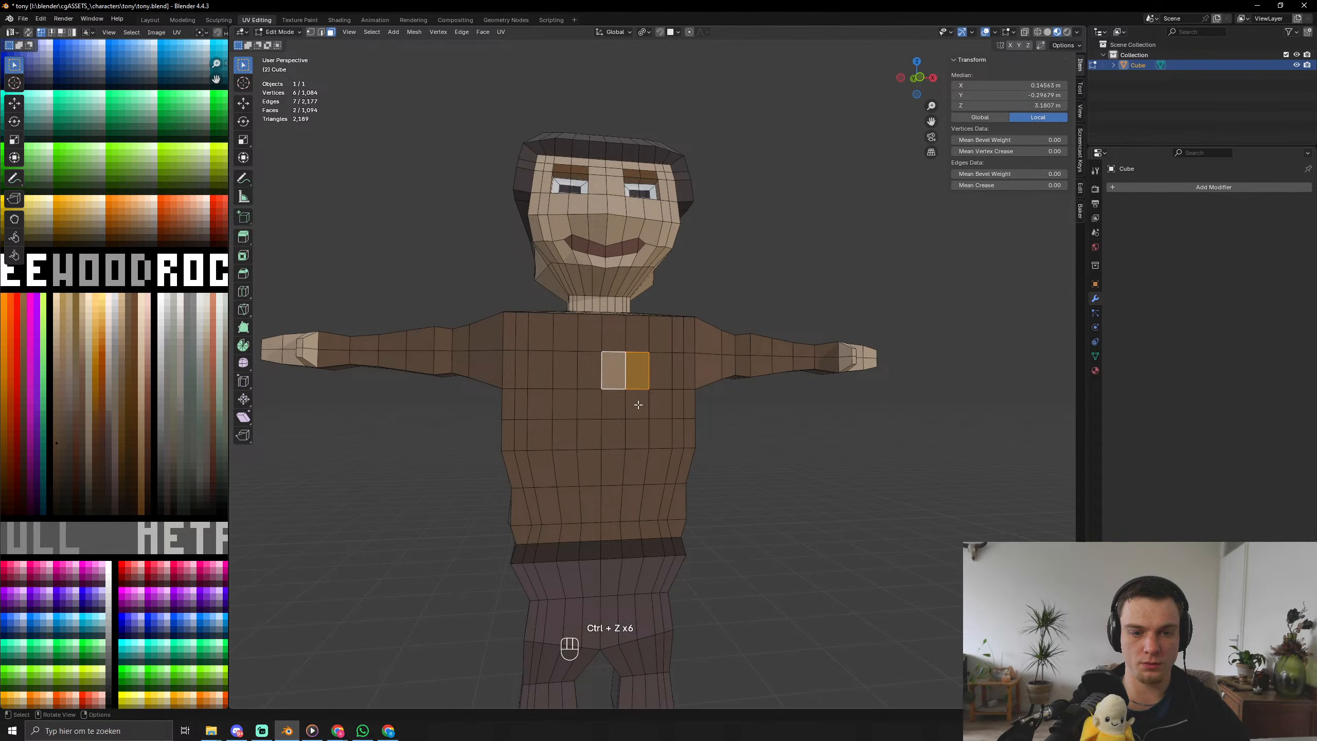
key("ctrl+z")
Extrude a two-by-two block of chest faces, one column closer to the character's left arm, outward by about 0.07 m as the pocket.
left_click(641, 404, "shift")
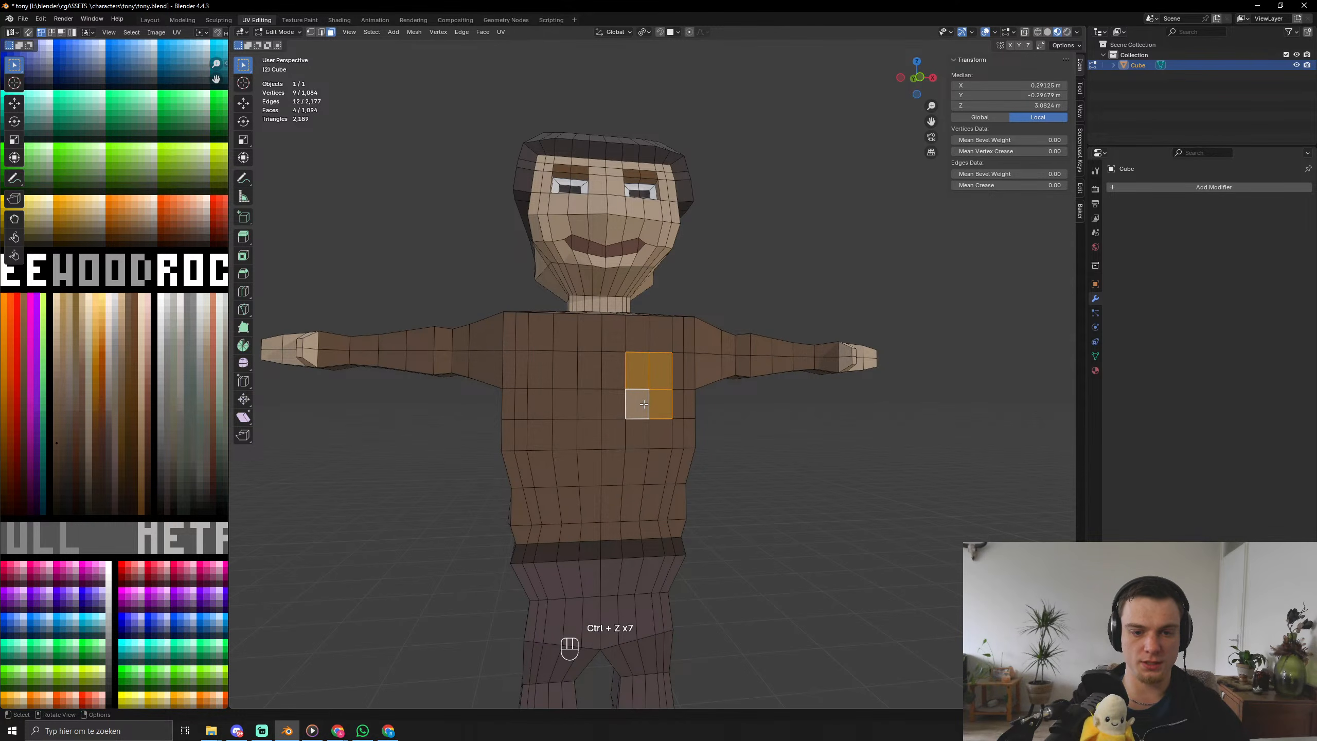
middle_click_drag(641, 403, 703, 447)
key("e")
left_click(676, 448)
Move the two bottom front edges of the pocket about 0.043 m along Y toward the chest to taper it.
key("2")
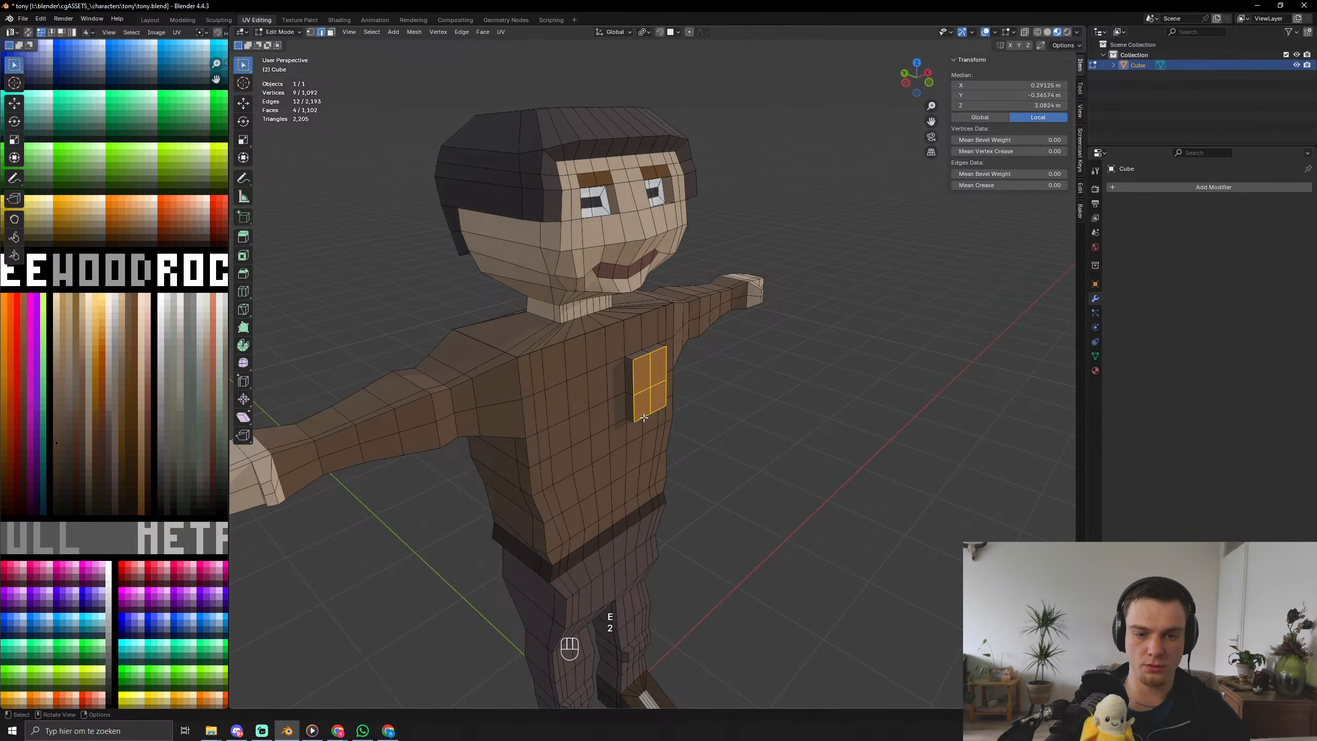
left_click(642, 418)
left_click(657, 411, "shift")
key("g")
key("x")
key("y")
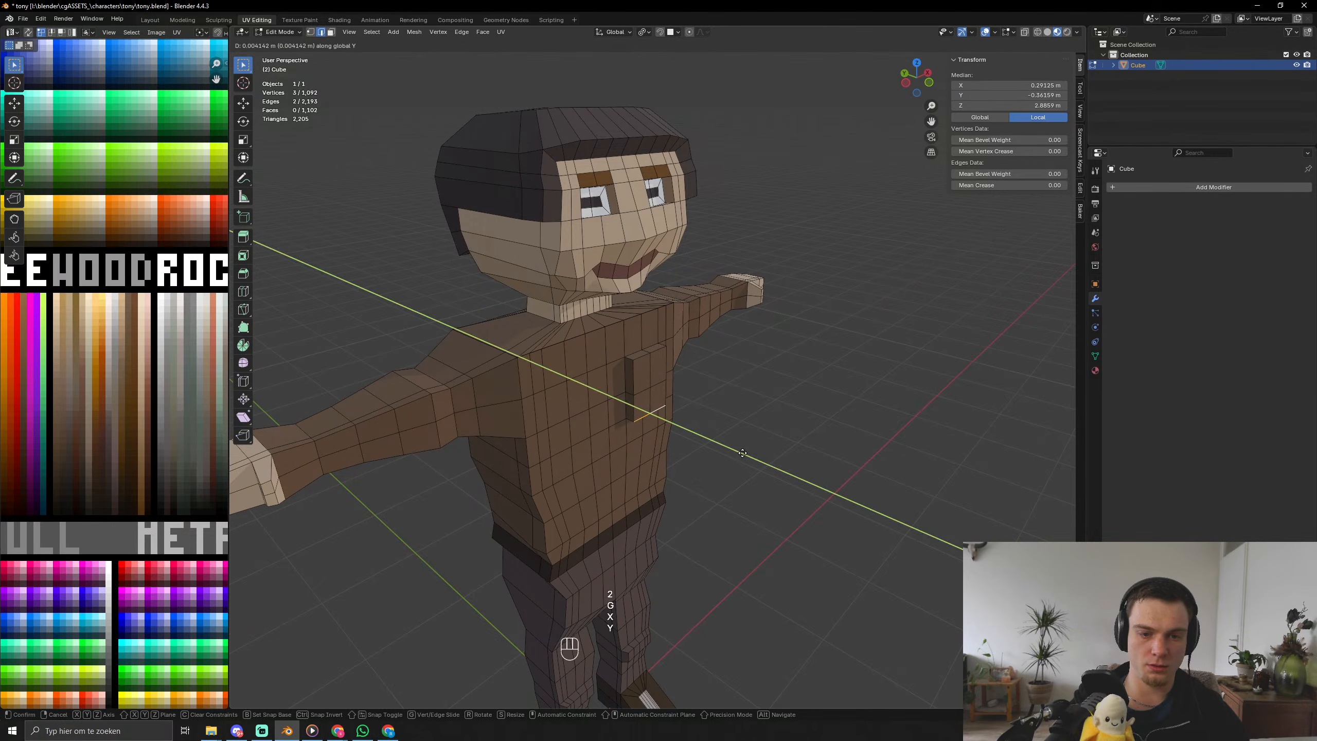
left_click(738, 450)
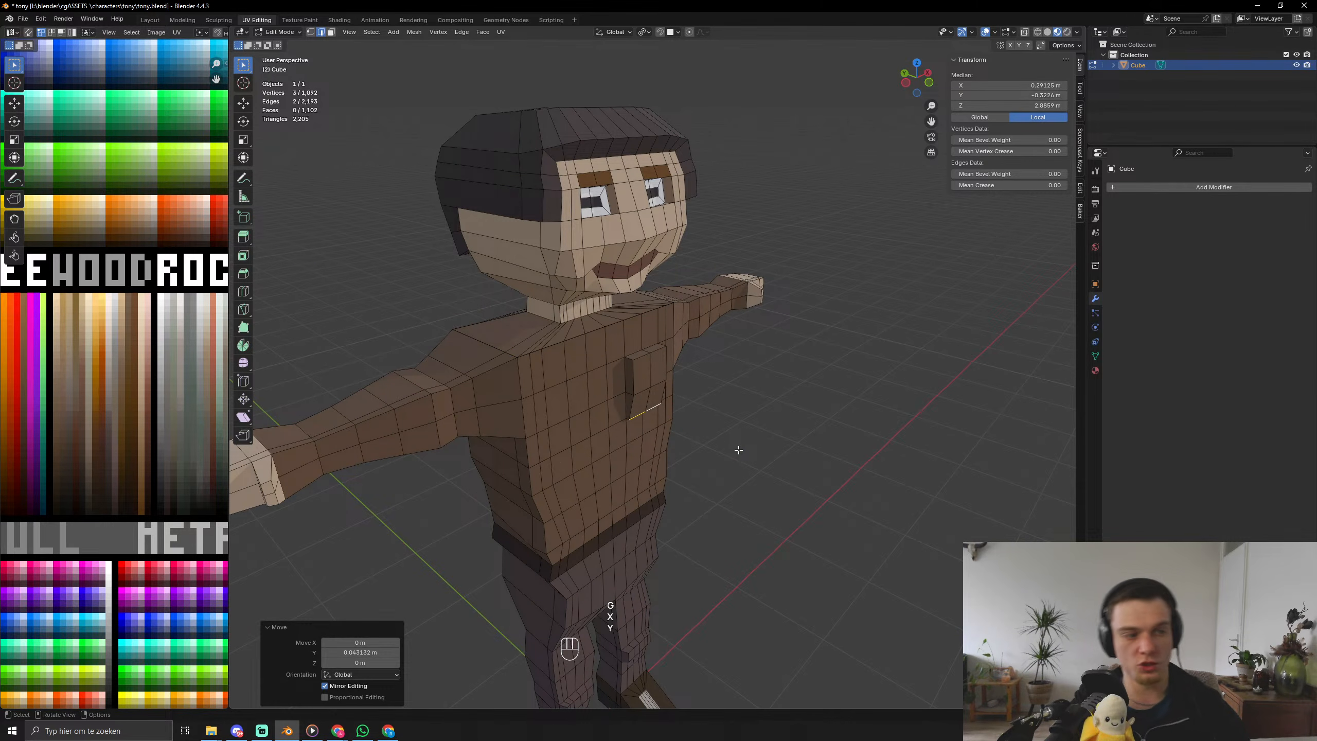
Select the pocket's front and side faces and shift their UVs to a slightly lighter brown on the palette.
key("3")
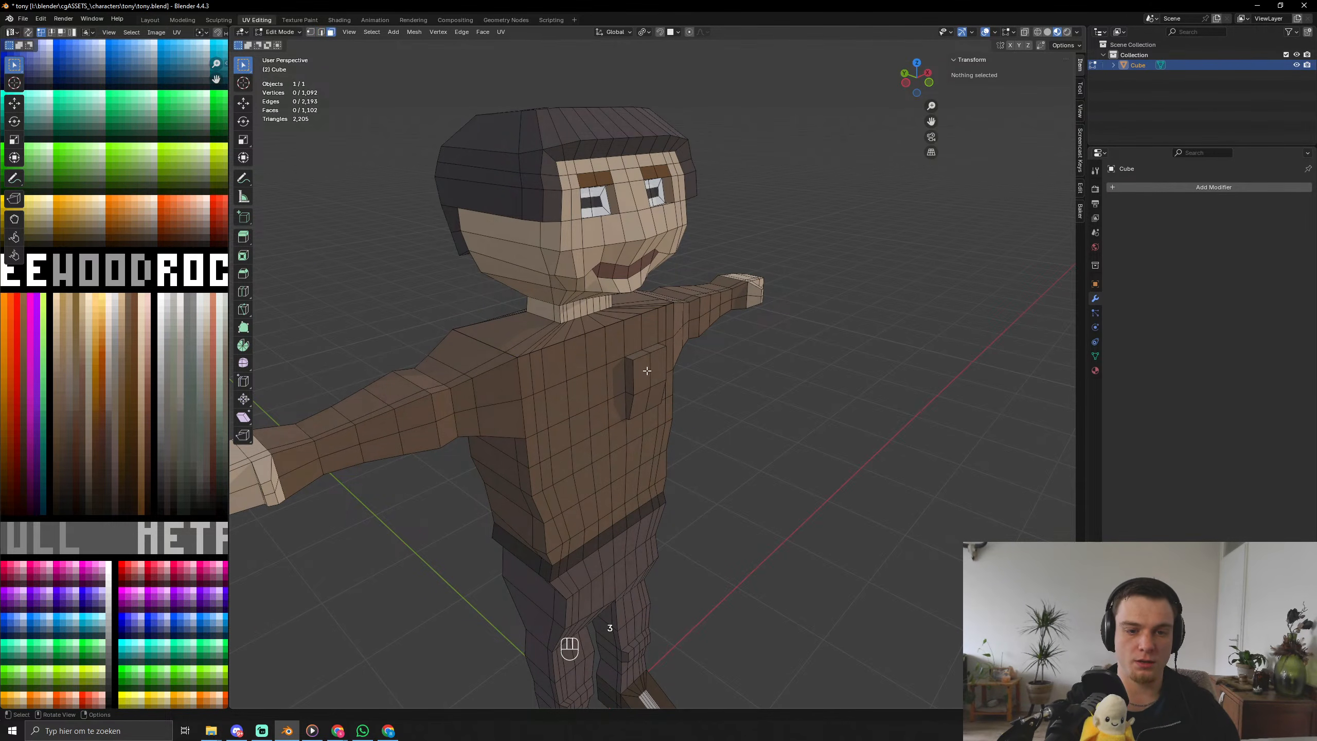
left_click(644, 373)
left_click(657, 368, "shift")
left_click(655, 395, "shift")
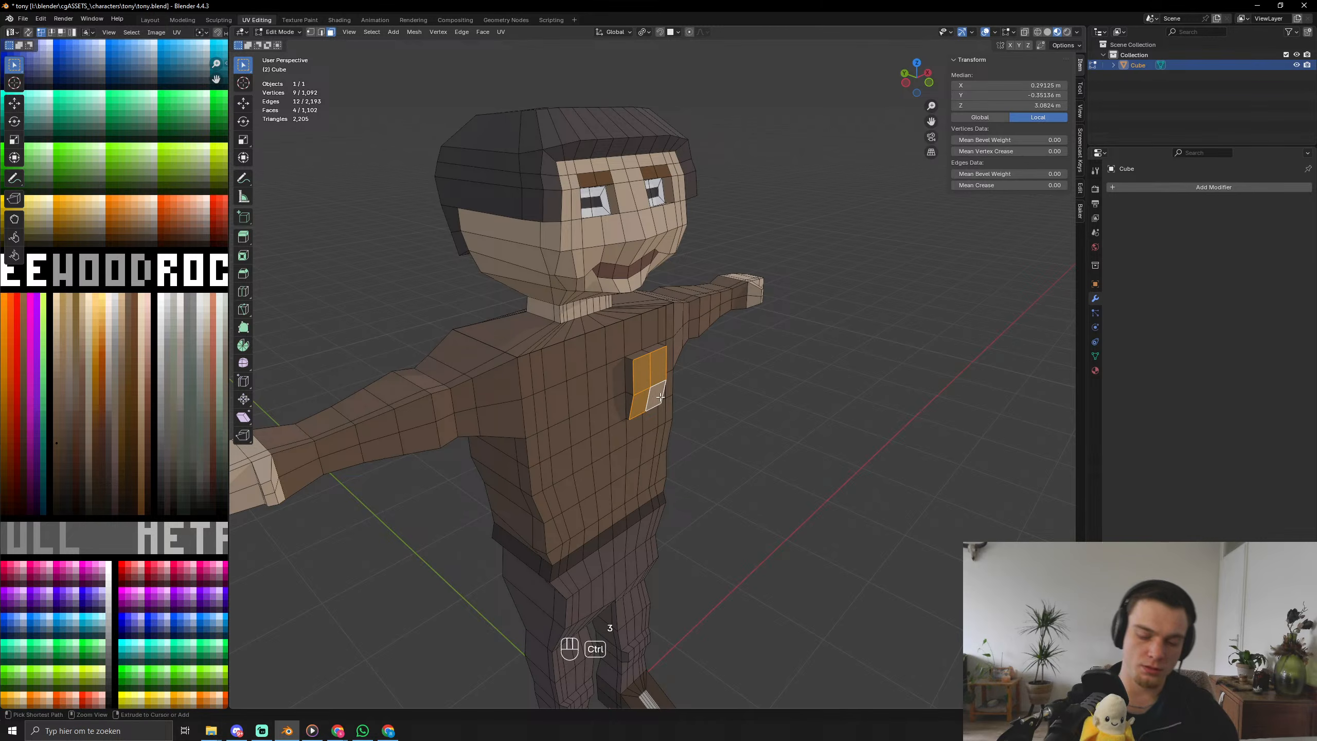
key("ctrl+KP_Add")
key("a")
key("g")
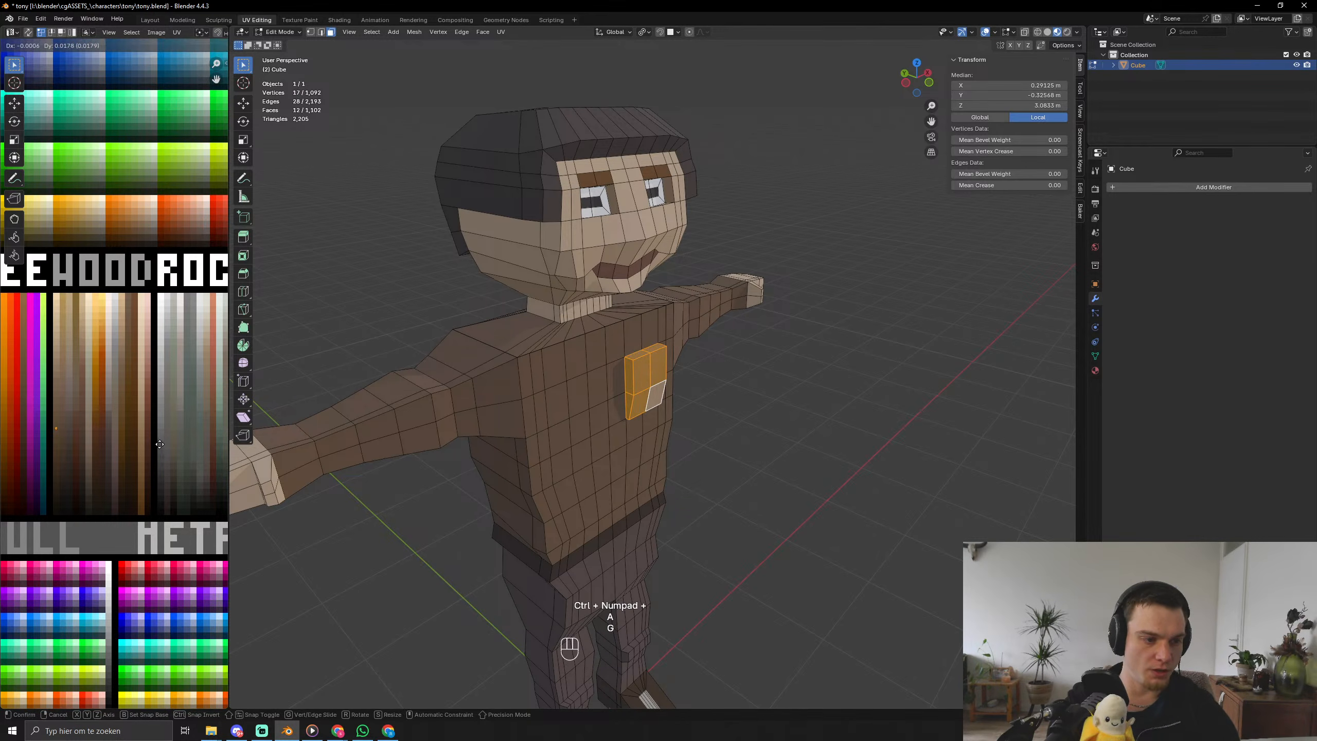
left_click(160, 442)
key("Tab")
Examine the pocket and the whole character from several angles and distances in Object Mode.
scroll(603, 396, "down", 4)
middle_click_drag(715, 484, 588, 474)
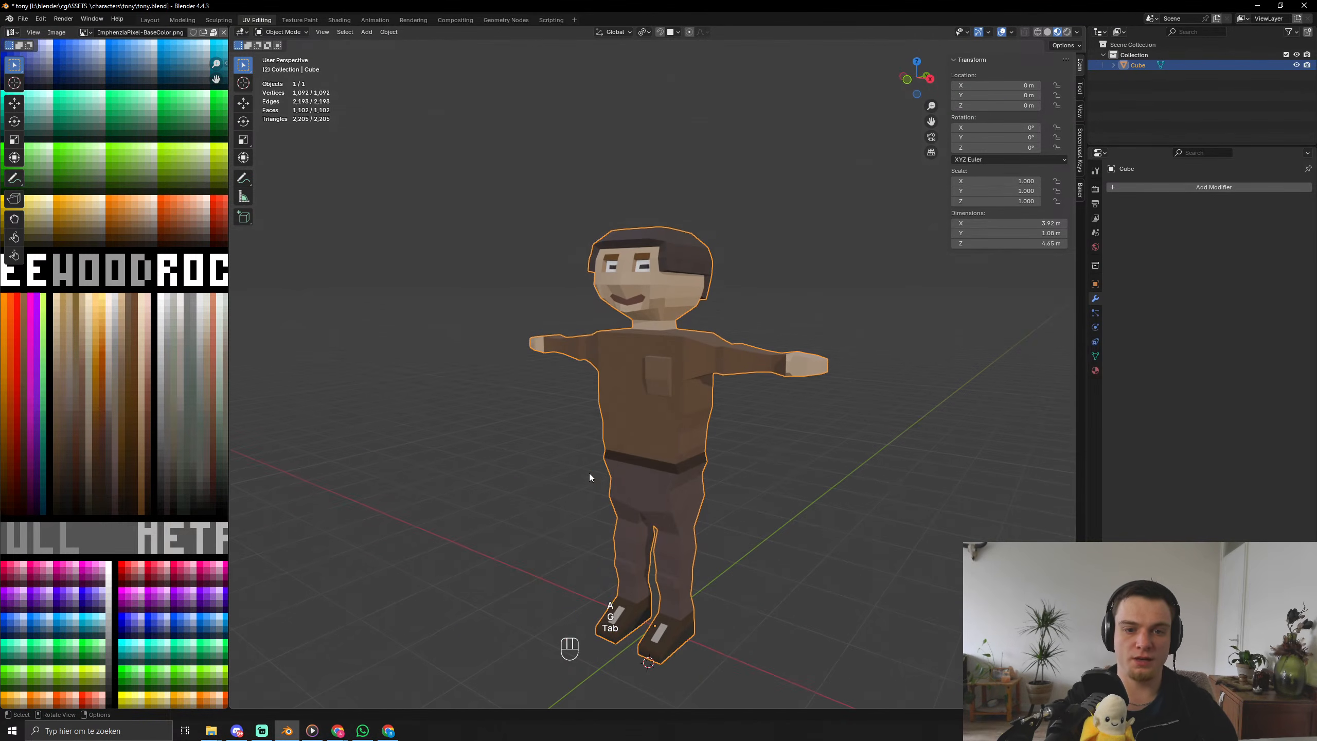
scroll(634, 444, "up", 7)
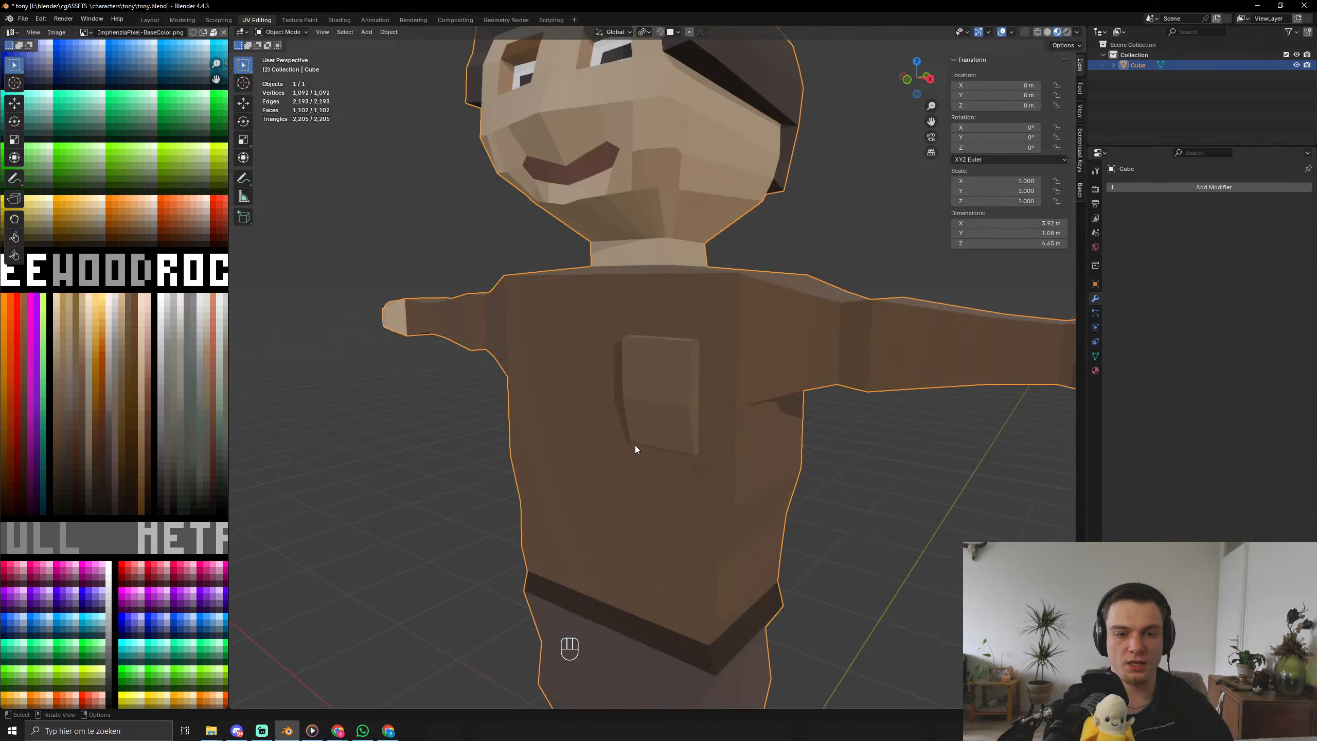
scroll(635, 446, "down", 8)
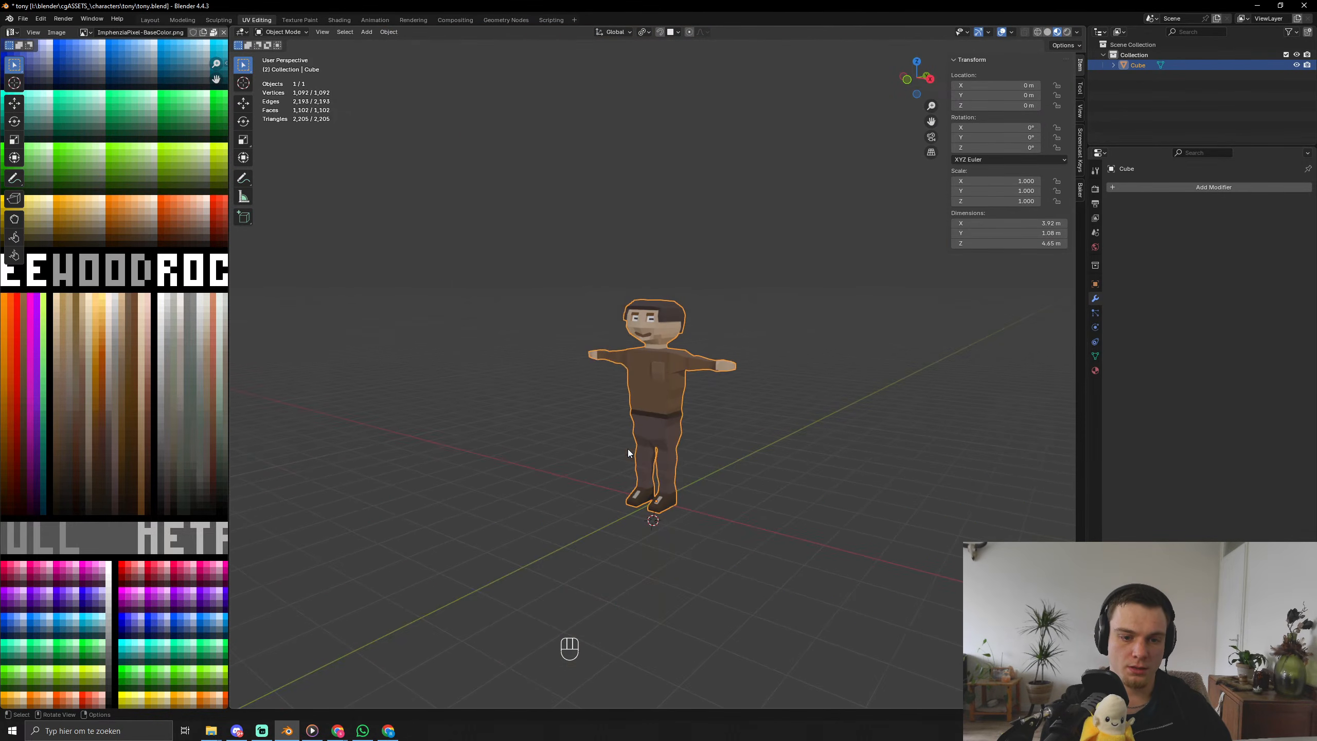
scroll(629, 453, "up", 2)
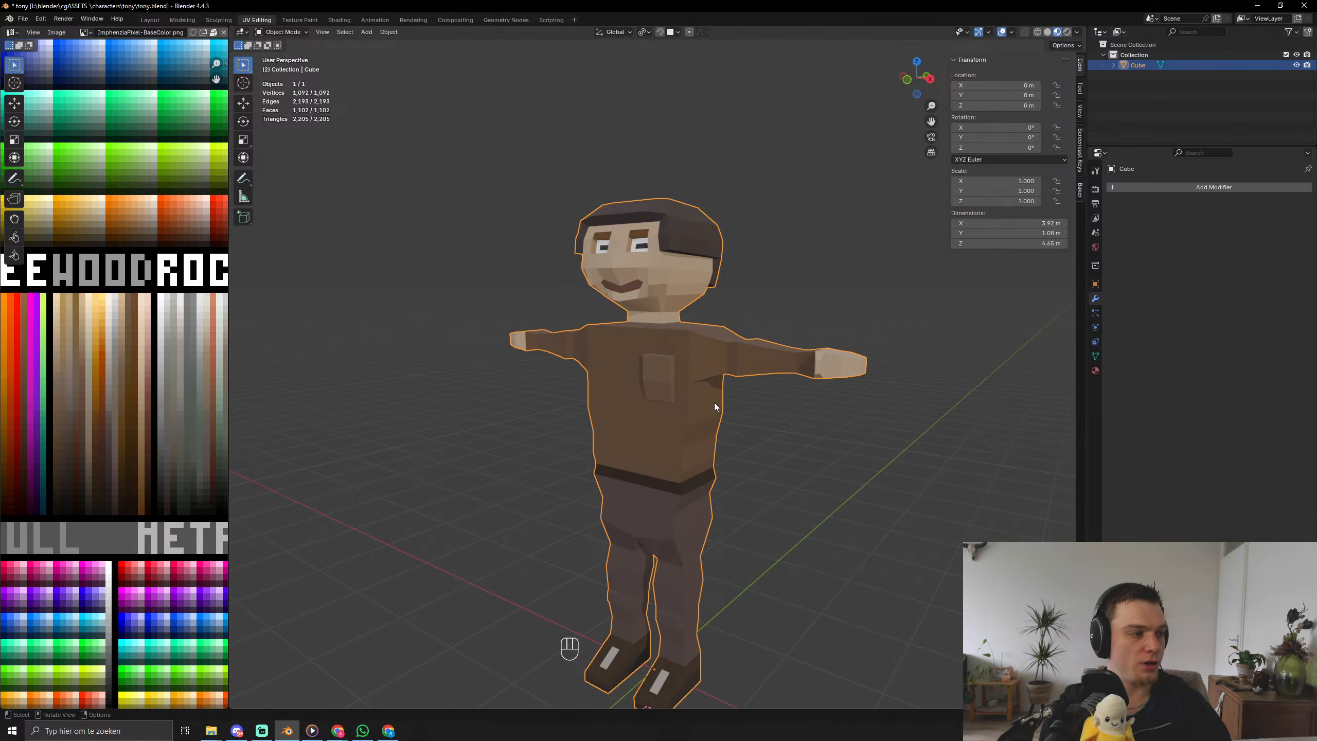
middle_click_drag(714, 403, 818, 400)
middle_click_drag(655, 369, 640, 441, "shift")
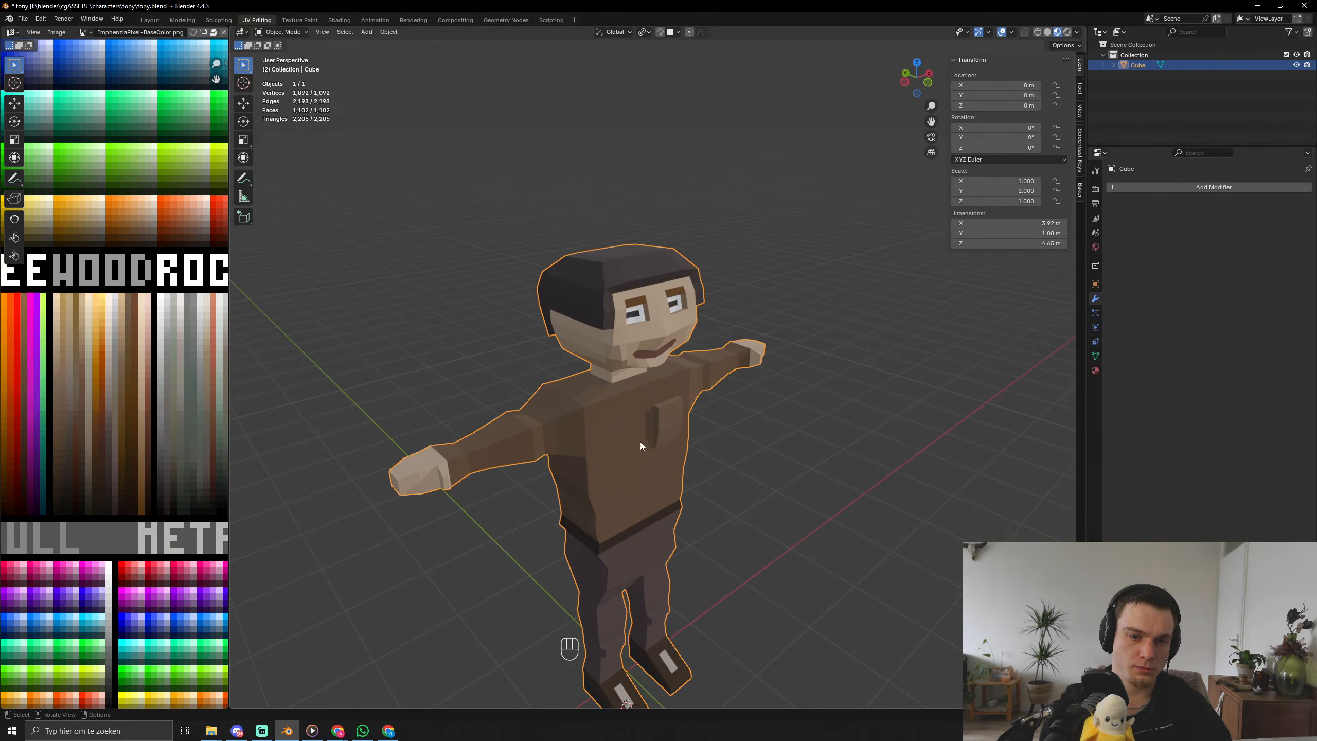
scroll(640, 441, "up", 4)
scroll(640, 441, "down", 3)
middle_click_drag(730, 483, 634, 466)
scroll(628, 488, "down", 5)
scroll(634, 466, "up", 6)
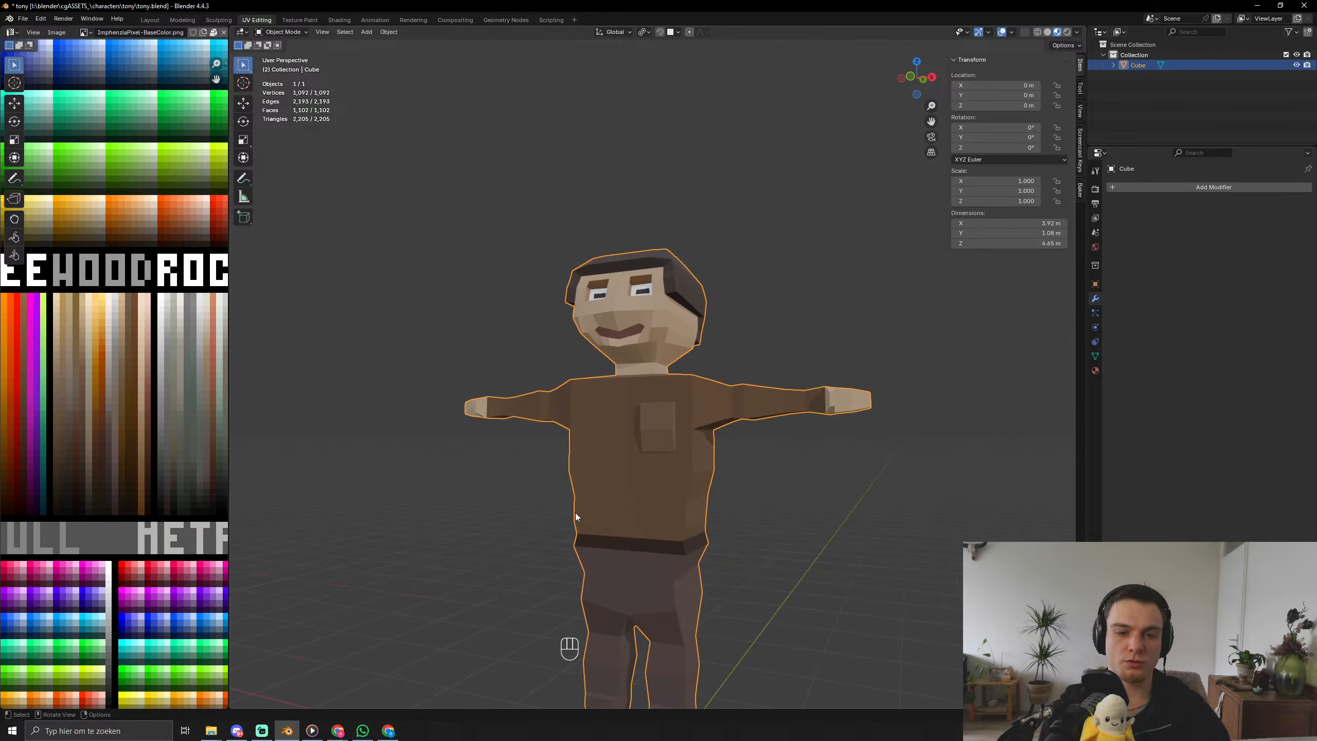
scroll(720, 471, "down", 6)
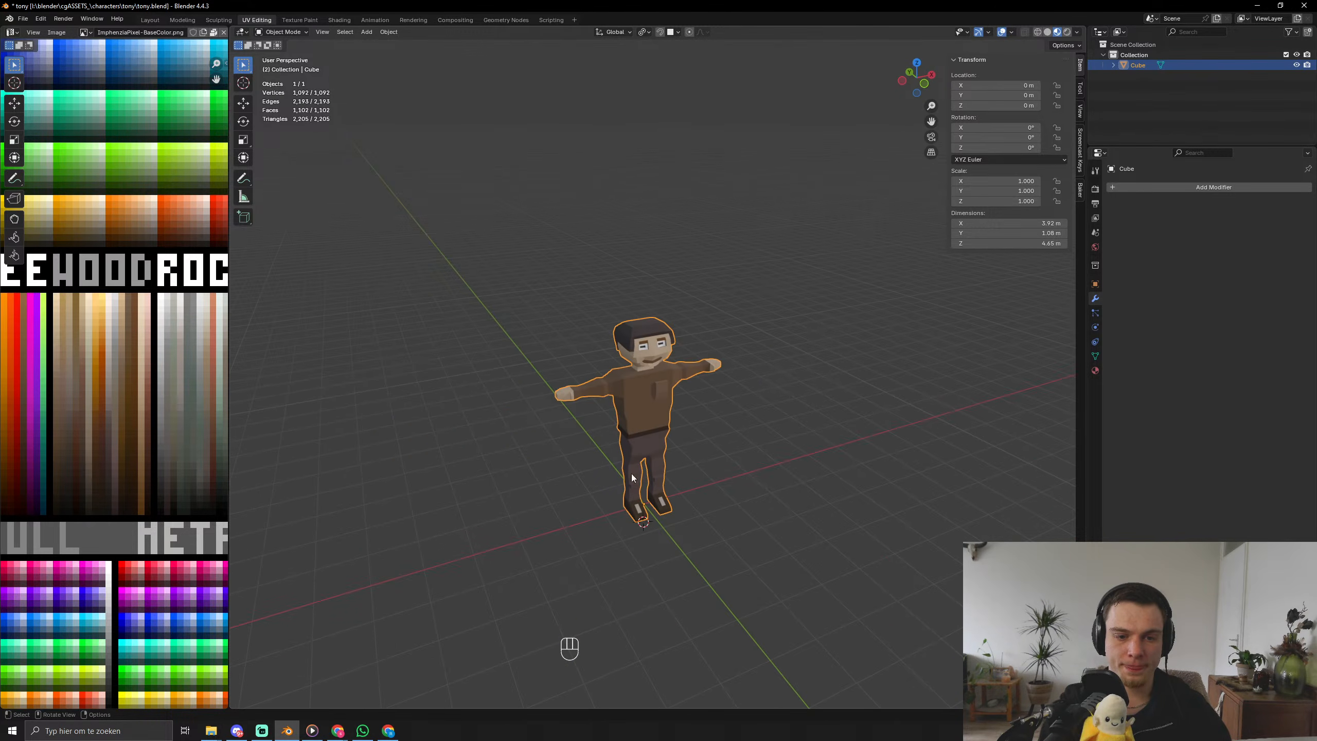
middle_click_drag(703, 470, 514, 423)
Clear the face selection in Edit Mode and save the character file tony.blend.
key("Tab")
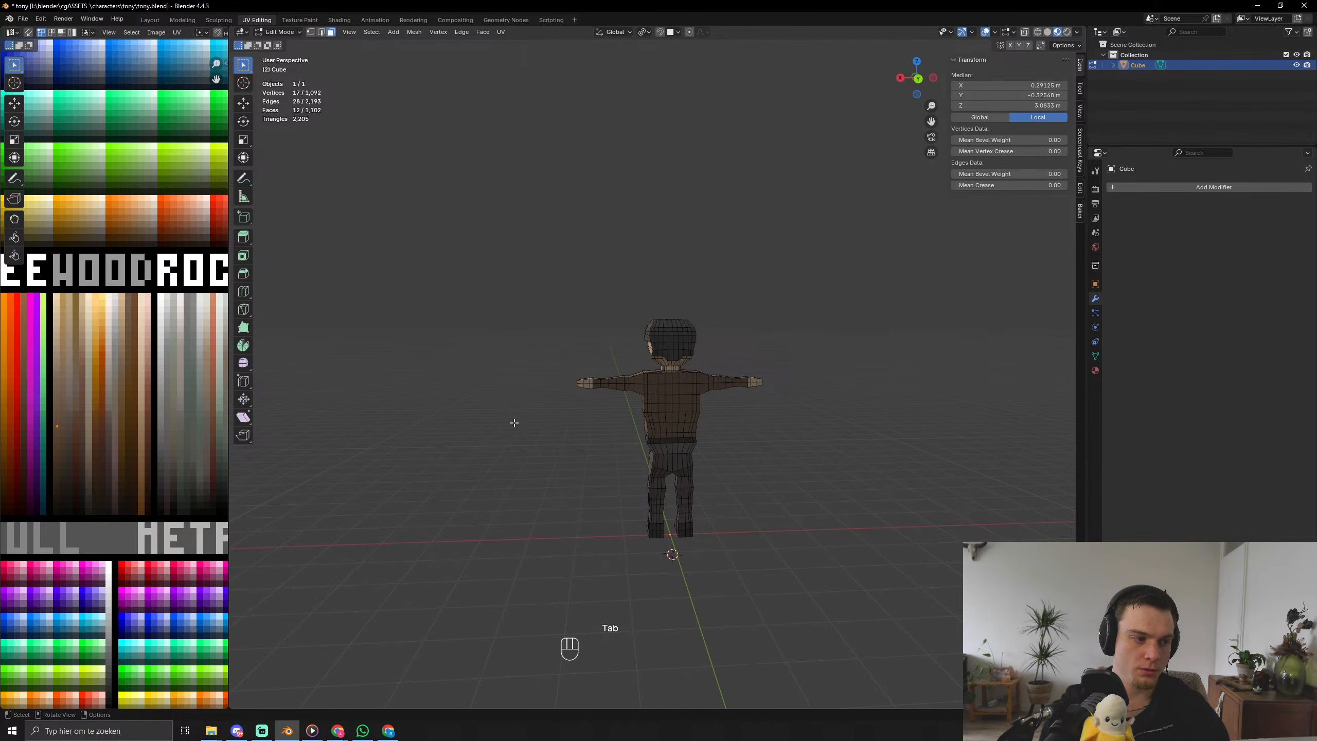
middle_click_drag(514, 423, 732, 440)
left_click(764, 417)
key("ctrl+s")
key("ctrl+s")
key("ctrl+s")
key("ctrl+s")
key("ctrl+s")
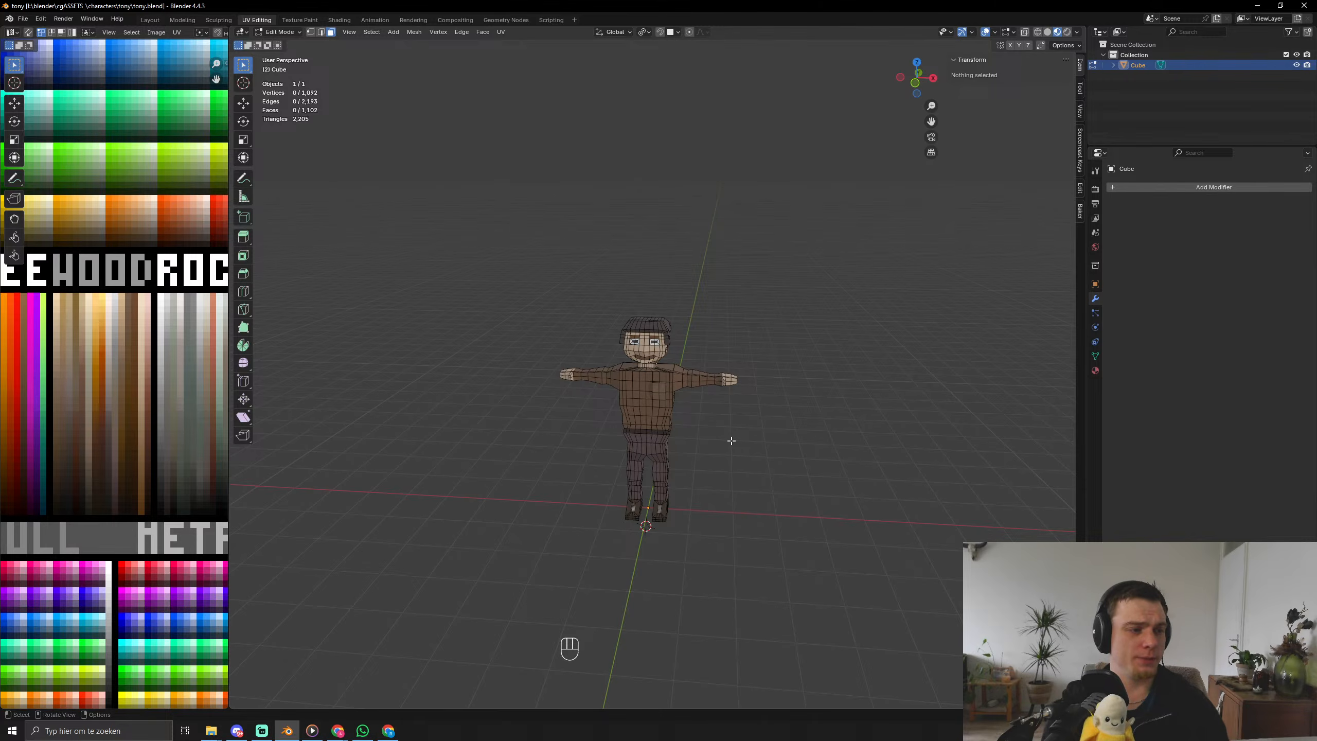
Inset the pocket's two top faces by about 0.02 m and extrude them about 0.007 m down into the pocket as an opening.
key("Tab")
key("Tab")
scroll(723, 450, "up", 8)
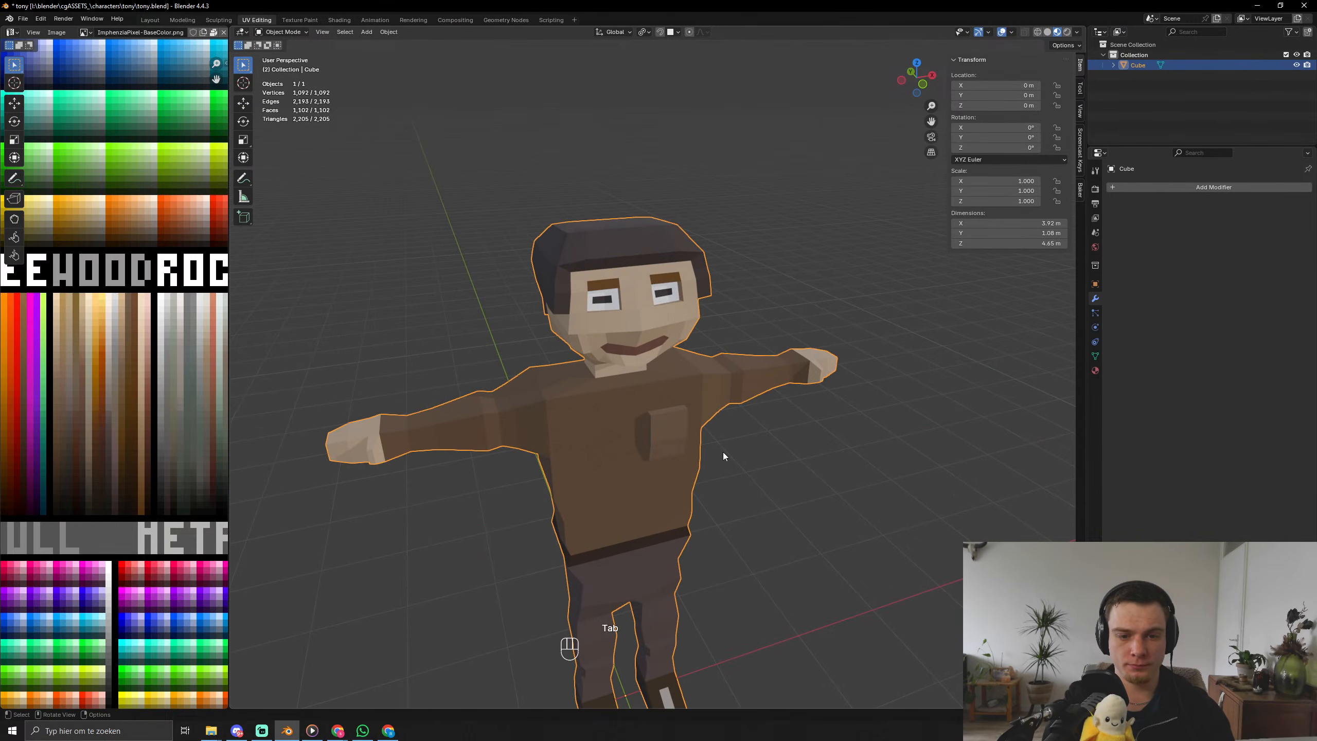
left_click(684, 455)
left_click(657, 460, "shift")
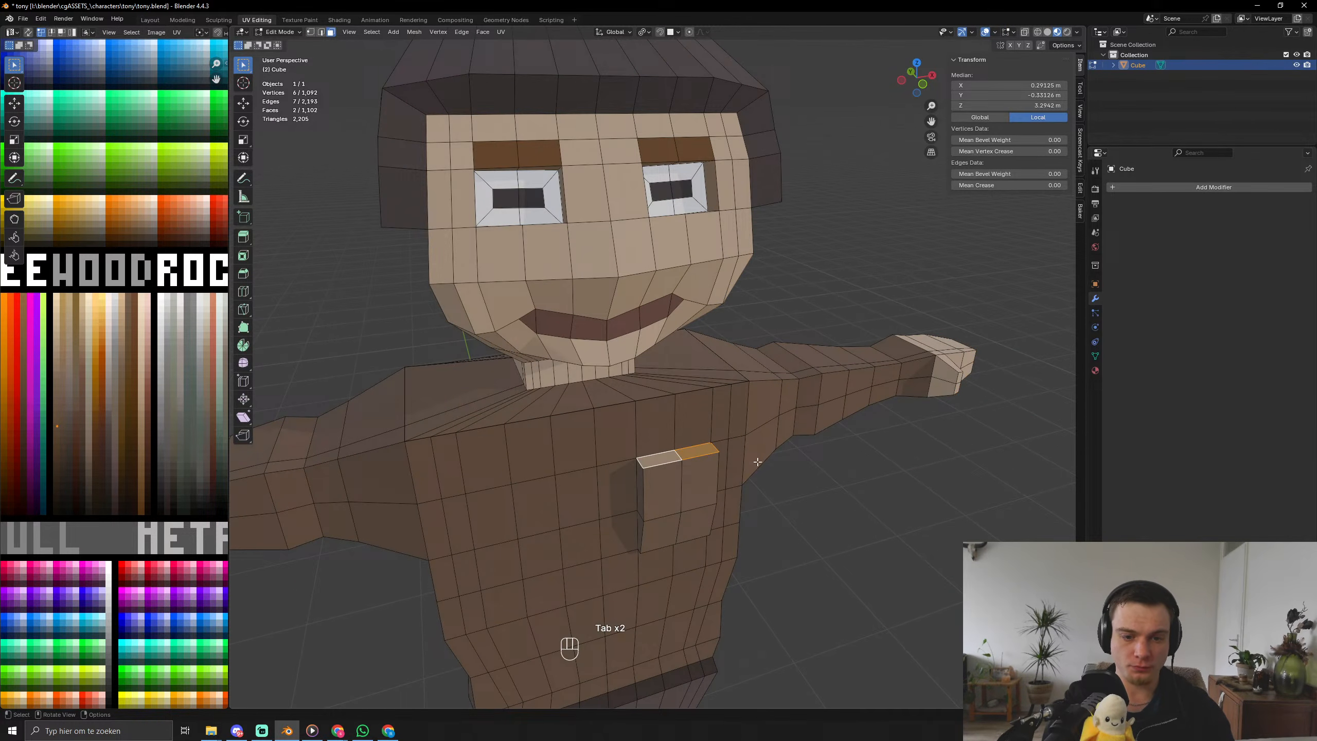
key("i")
left_click(874, 474)
key("e")
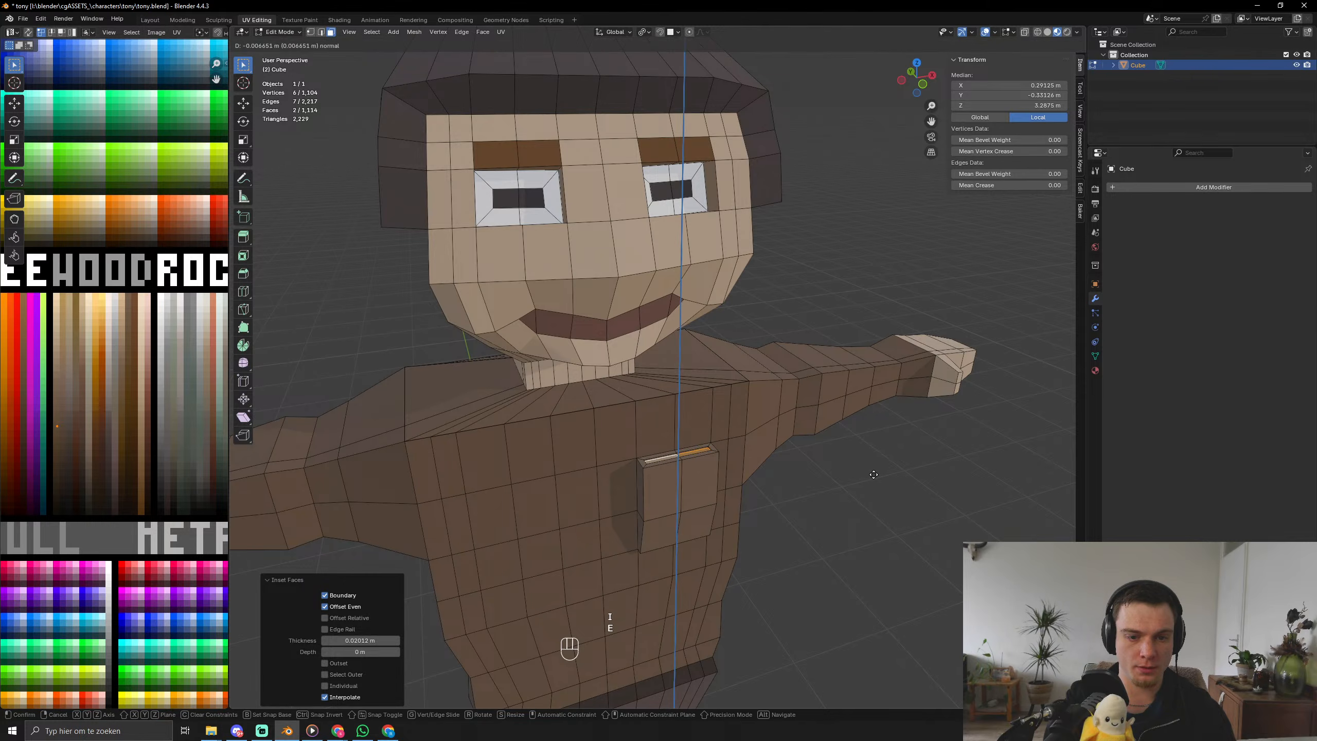
left_click(874, 474)
Expand the selection around the pocket opening, shift its UVs to a darker brown on the palette and return to Object Mode.
key("ctrl+KP_Add")
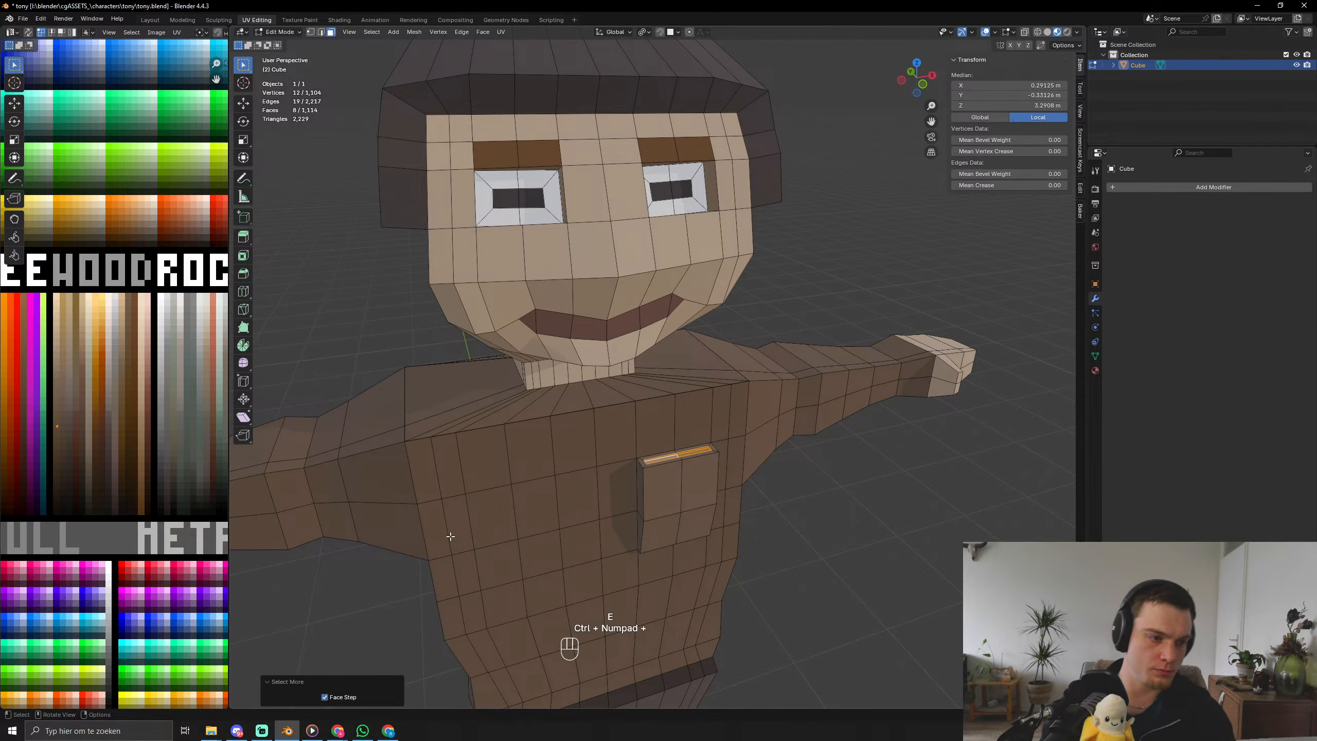
key("a")
key("g")
left_click(160, 453)
key("Tab")
Save the character file tony.blend with the recolored pocket opening.
scroll(661, 475, "down", 8)
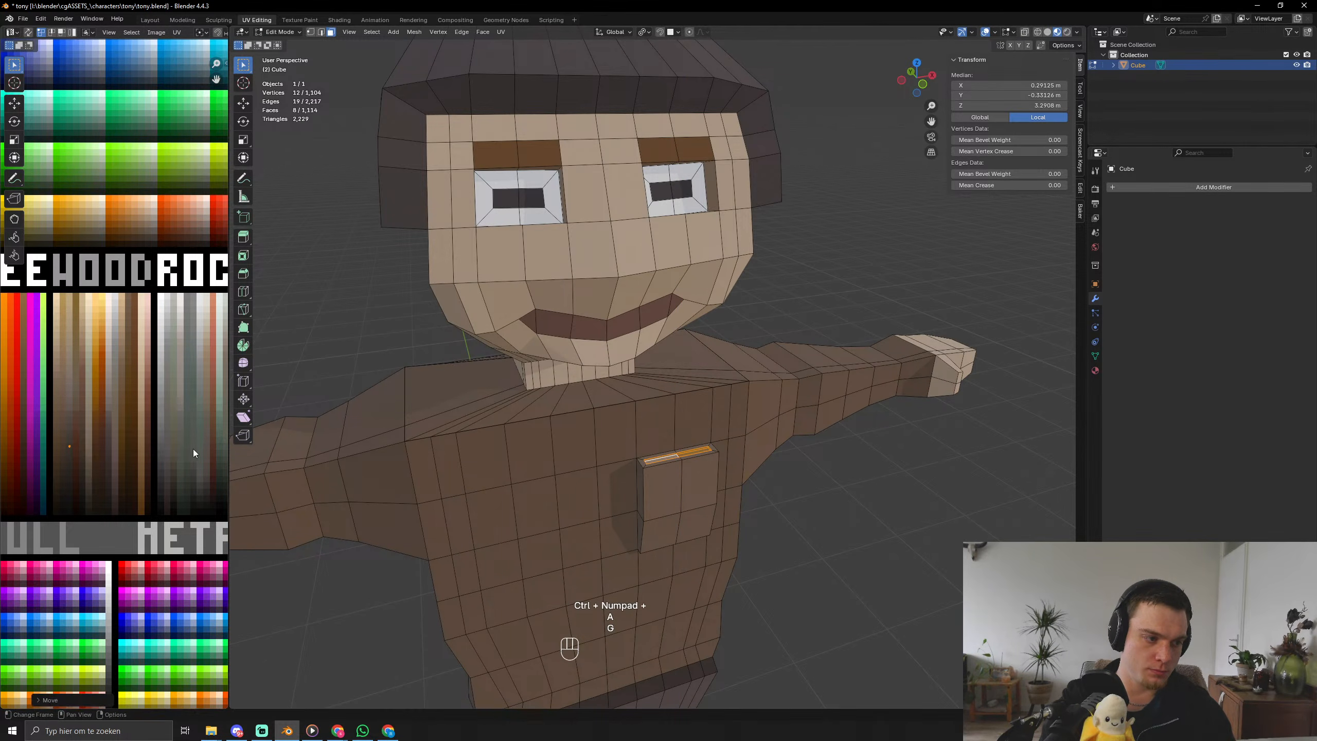
key("ctrl+s")
key("ctrl+s")
key("ctrl+s")
key("ctrl+s")
Scale the two underside faces of the chest pocket to about 0.84 along X to narrow its lower end.
scroll(664, 483, "up", 7)
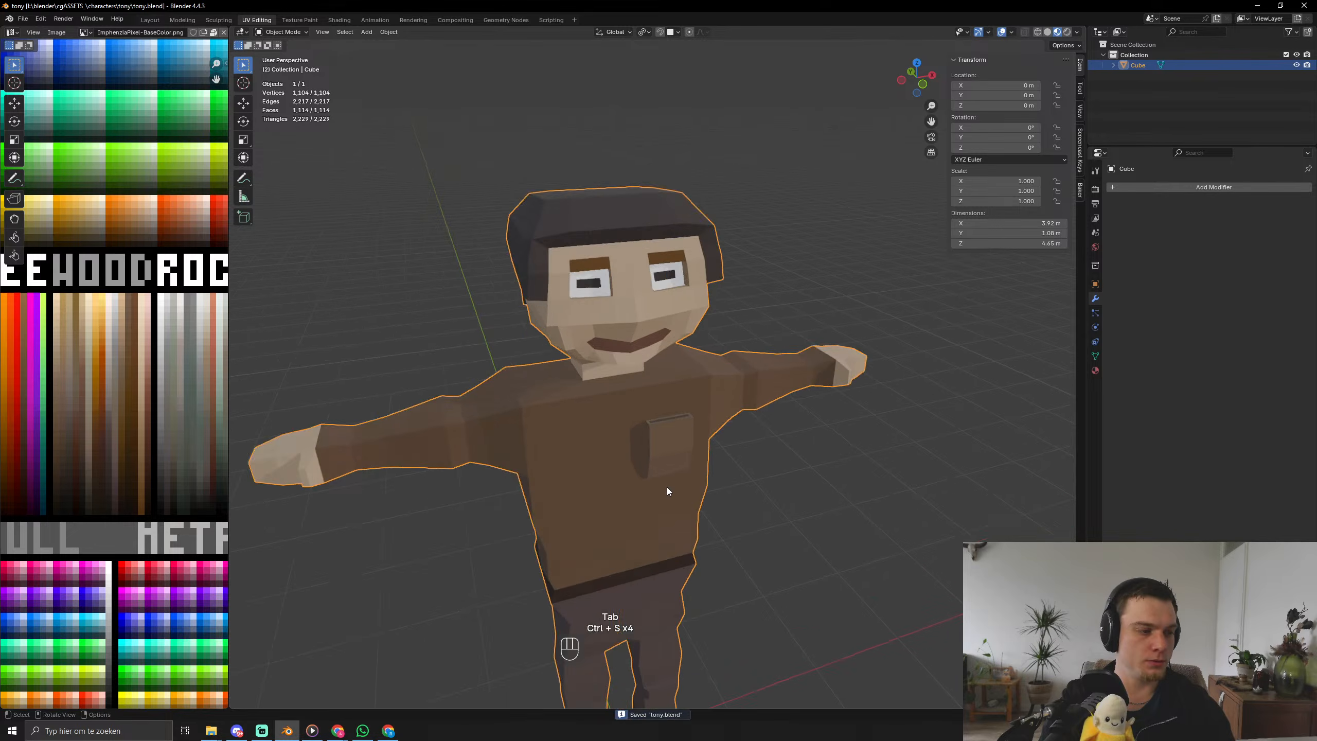
middle_click_drag(671, 505, 671, 537)
key("Tab")
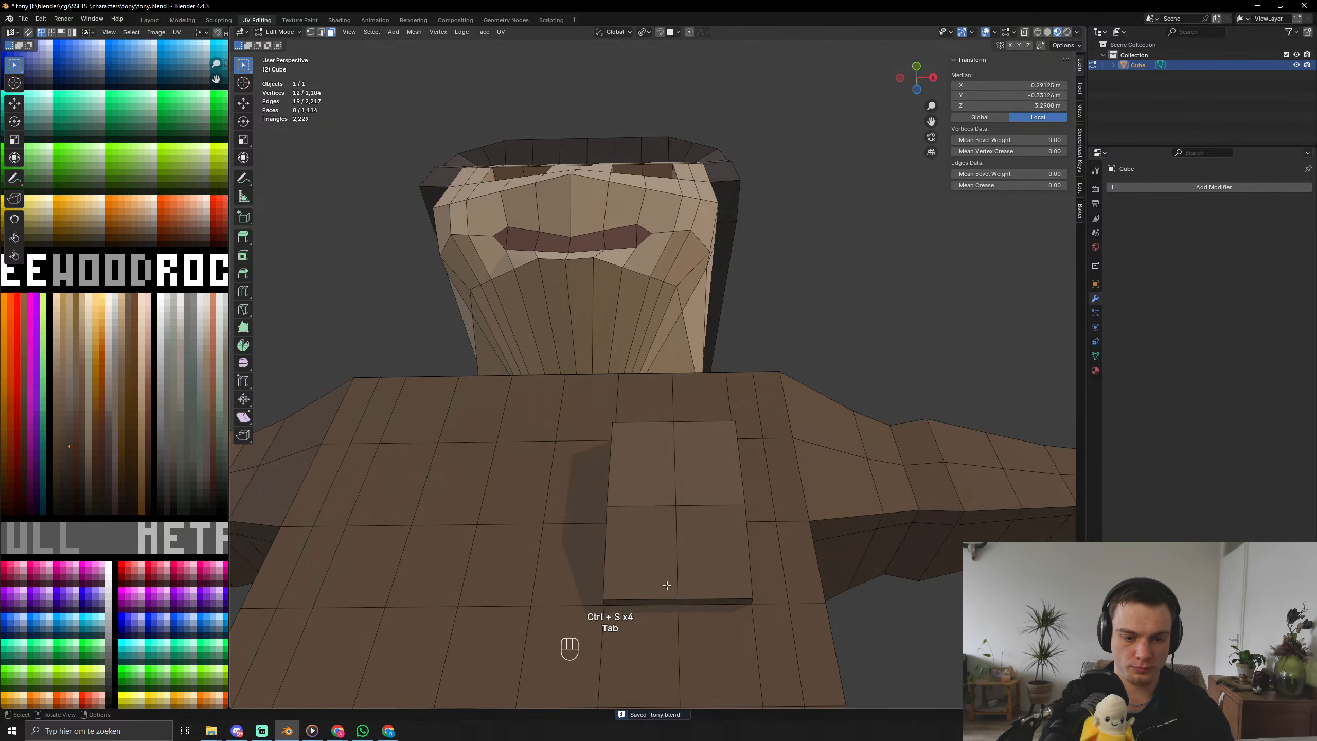
left_click(659, 602)
left_click(694, 603, "shift")
key("s")
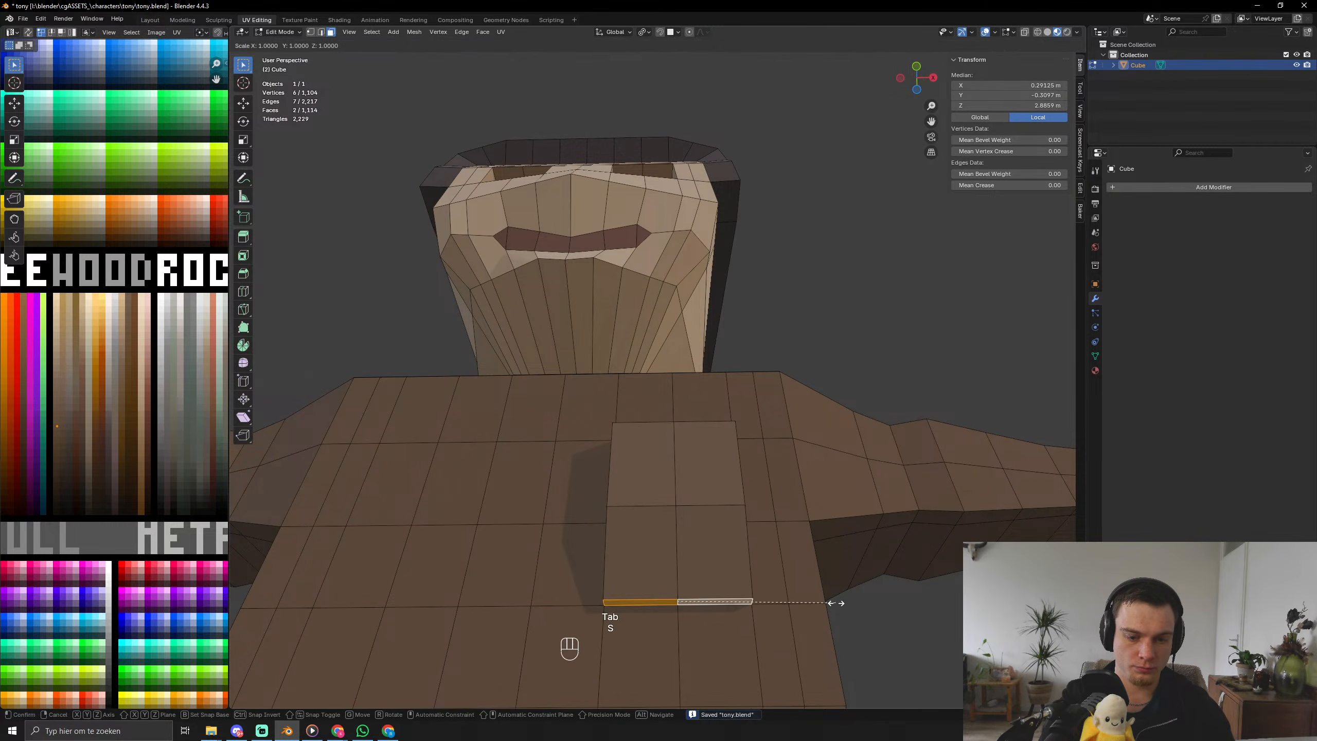
key("x")
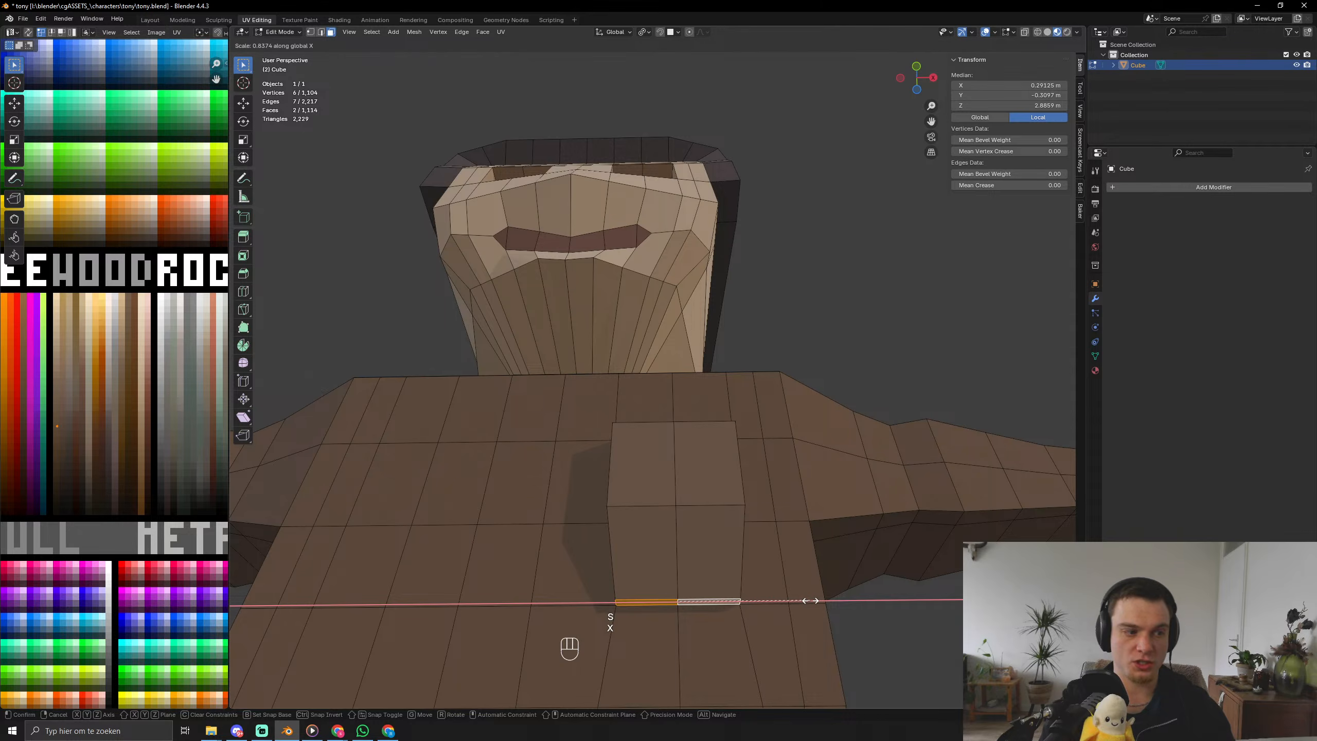
left_click(810, 600)
scroll(778, 592, "down", 6)
Return to Object Mode and save tony.blend with the narrowed pocket.
key("Tab")
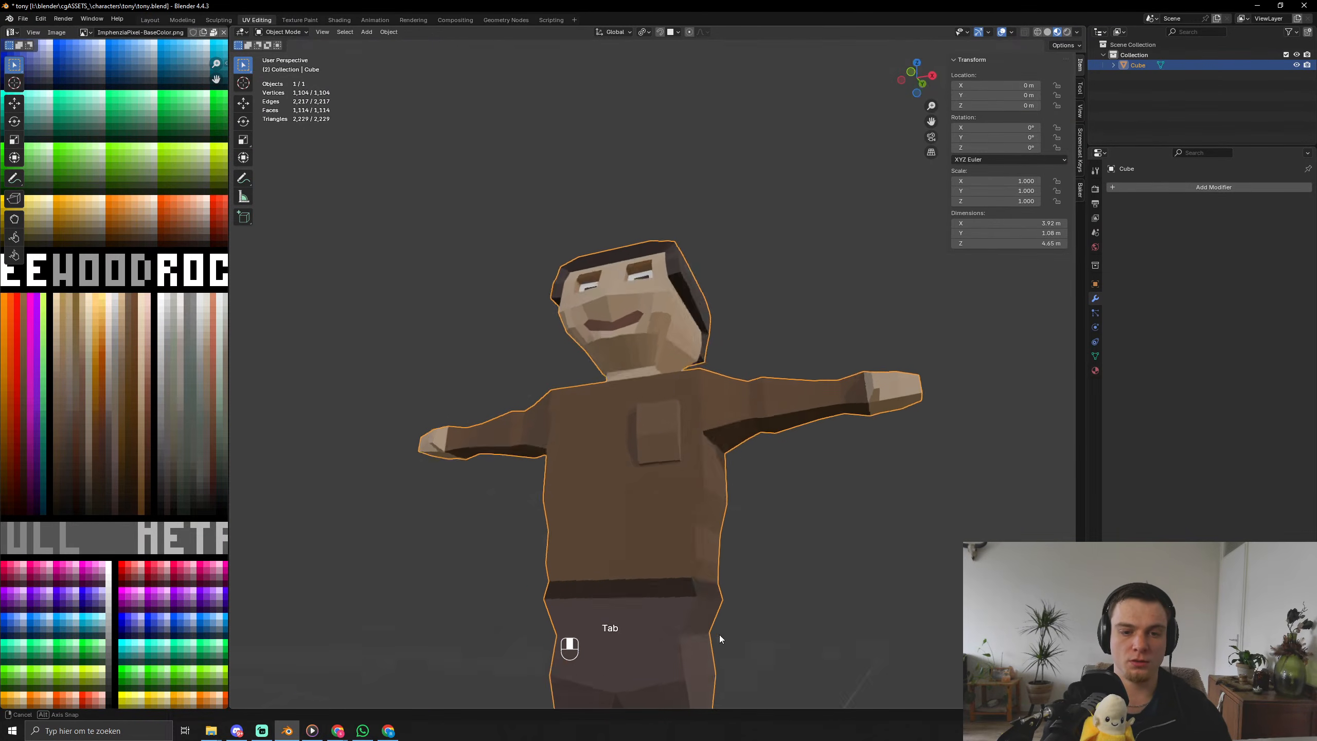
middle_click_drag(719, 634, 756, 540)
key("ctrl+s")
key("ctrl+s")
key("ctrl+s")
middle_click_drag(751, 489, 649, 496)
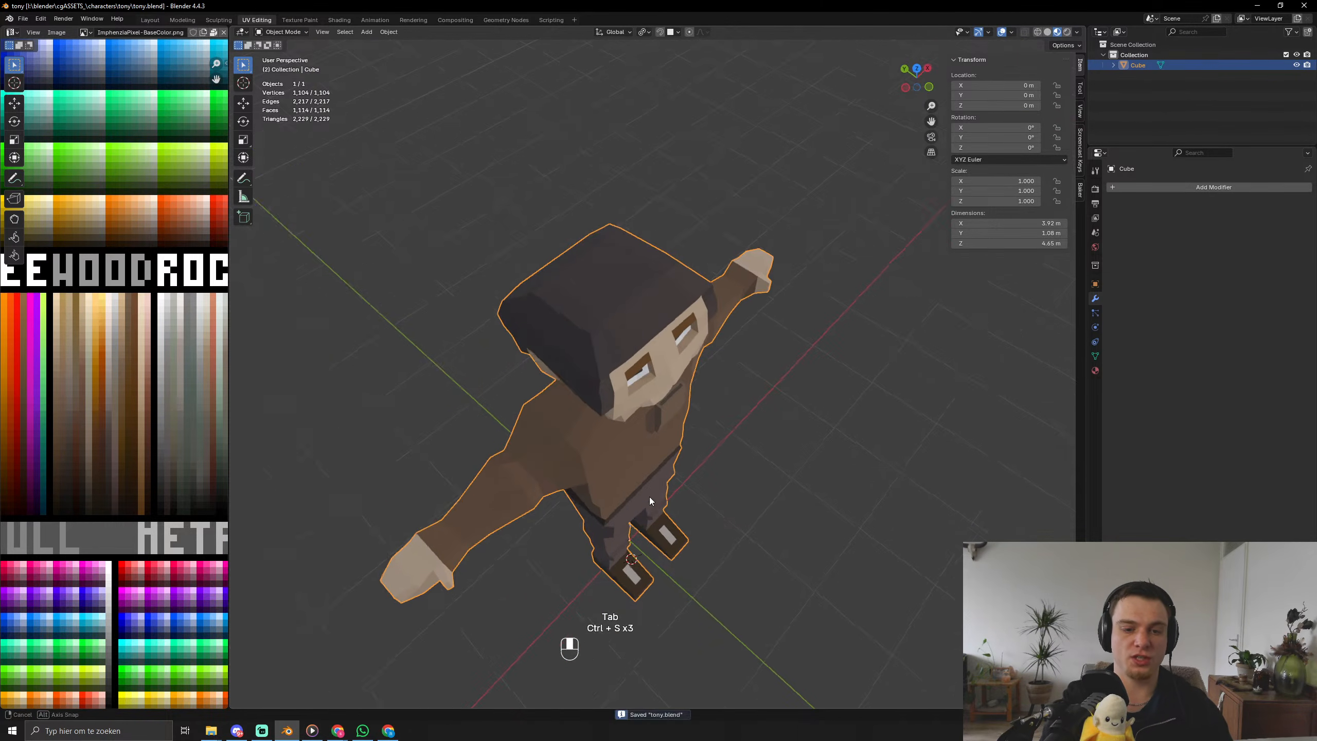
Enter face selection in Edit Mode and select the complete belt face loop around the waist, front and back.
key("3")
key("Tab")
key("4")
key("3")
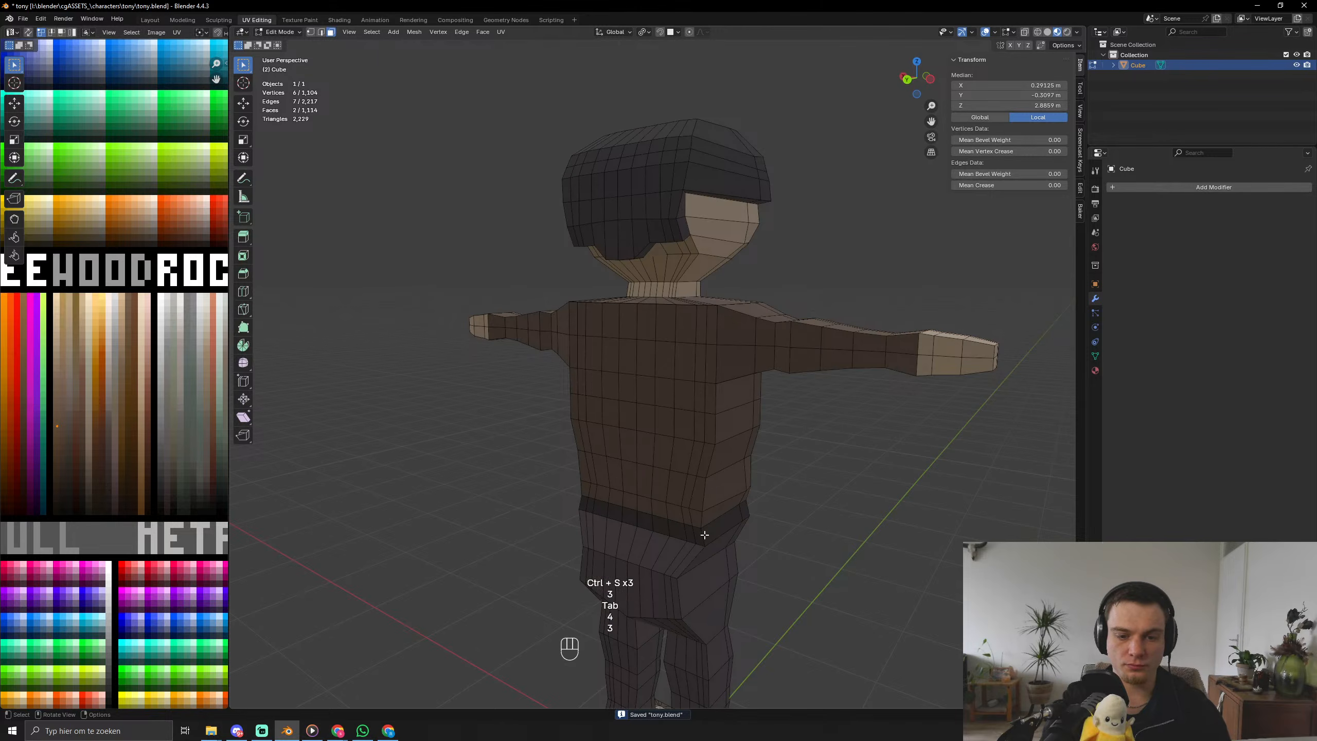
left_click(701, 535, "alt")
key("alt+e")
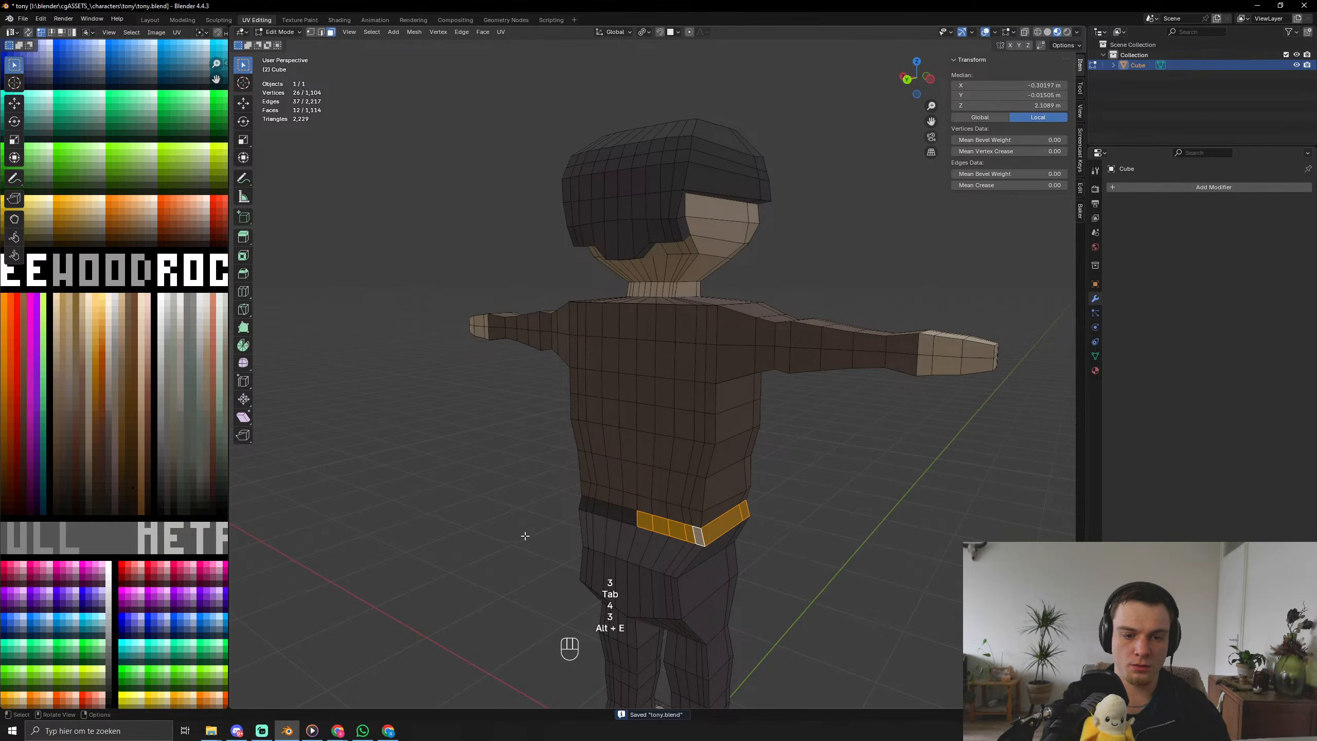
middle_click_drag(525, 536, 644, 512)
left_click(698, 506, "alt+shift")
key("alt+e")
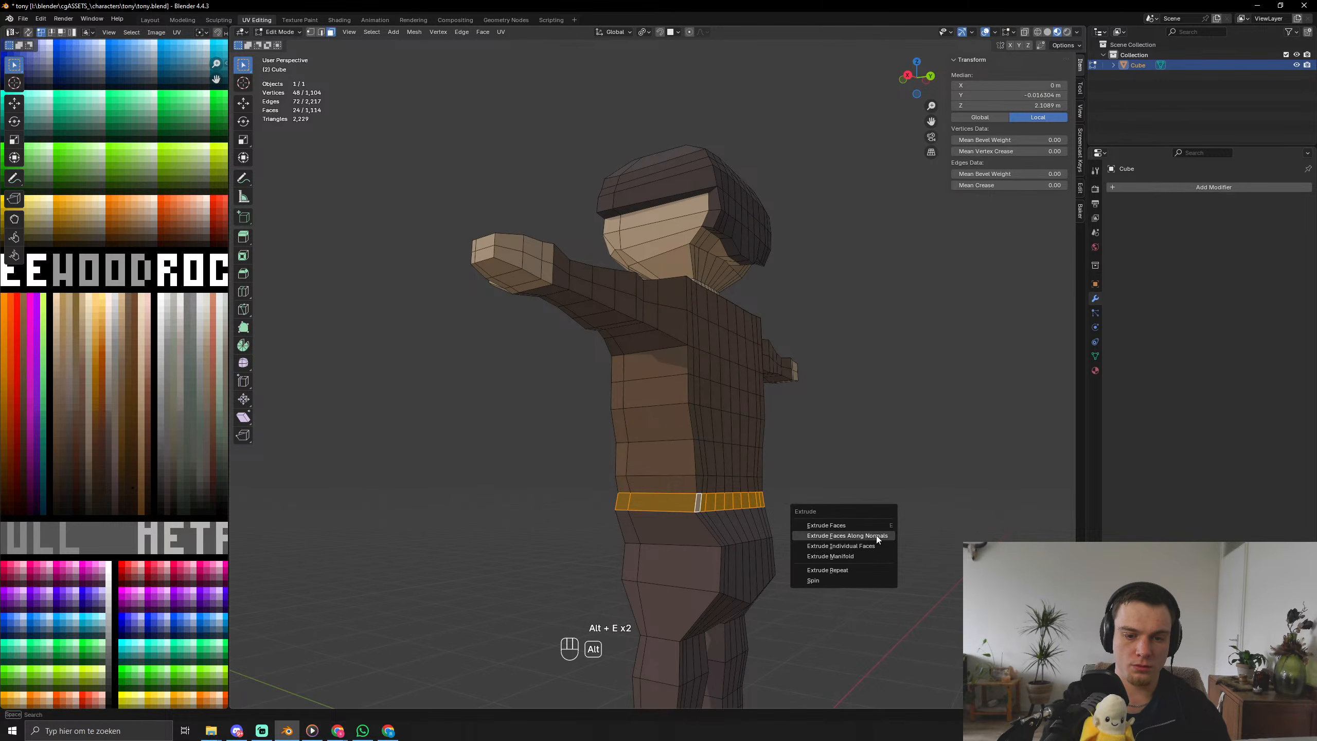
left_click(877, 535)
right_click(876, 535)
middle_click_drag(876, 535, 858, 534)
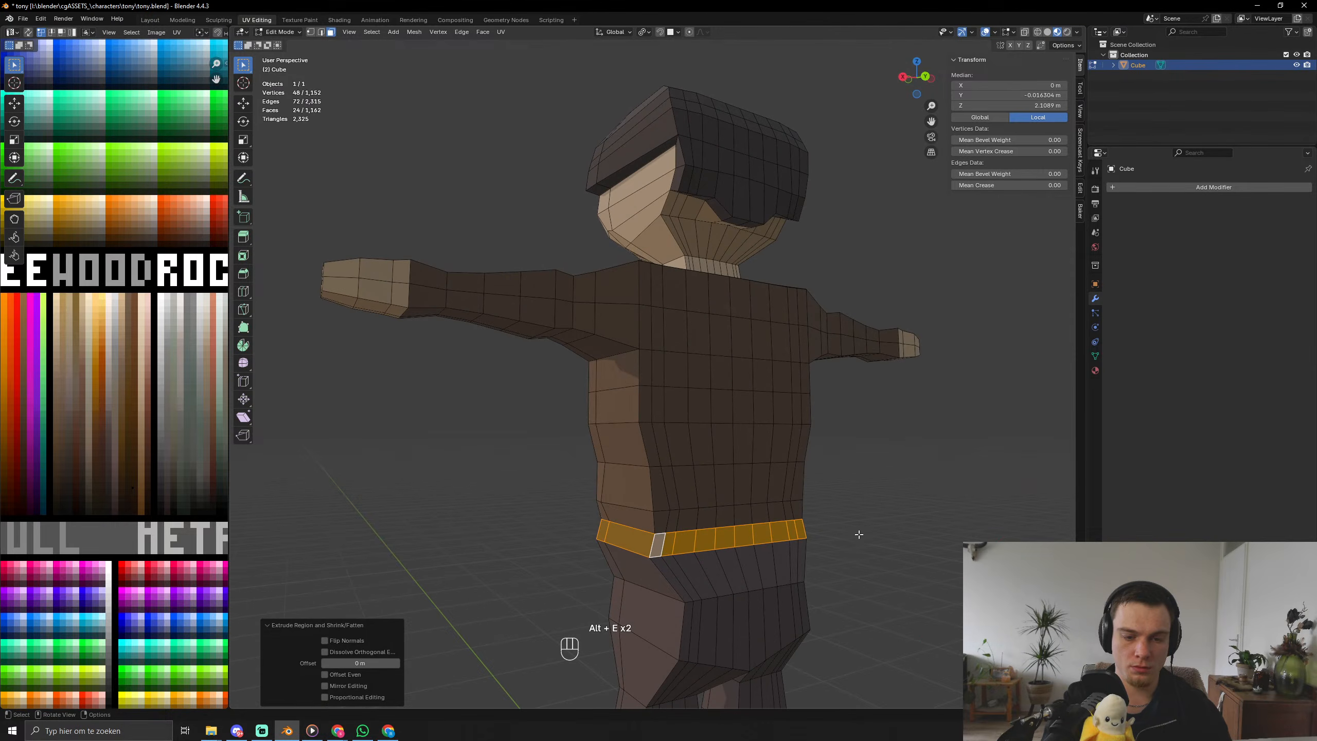
left_click(859, 534)
left_click(650, 546, "alt")
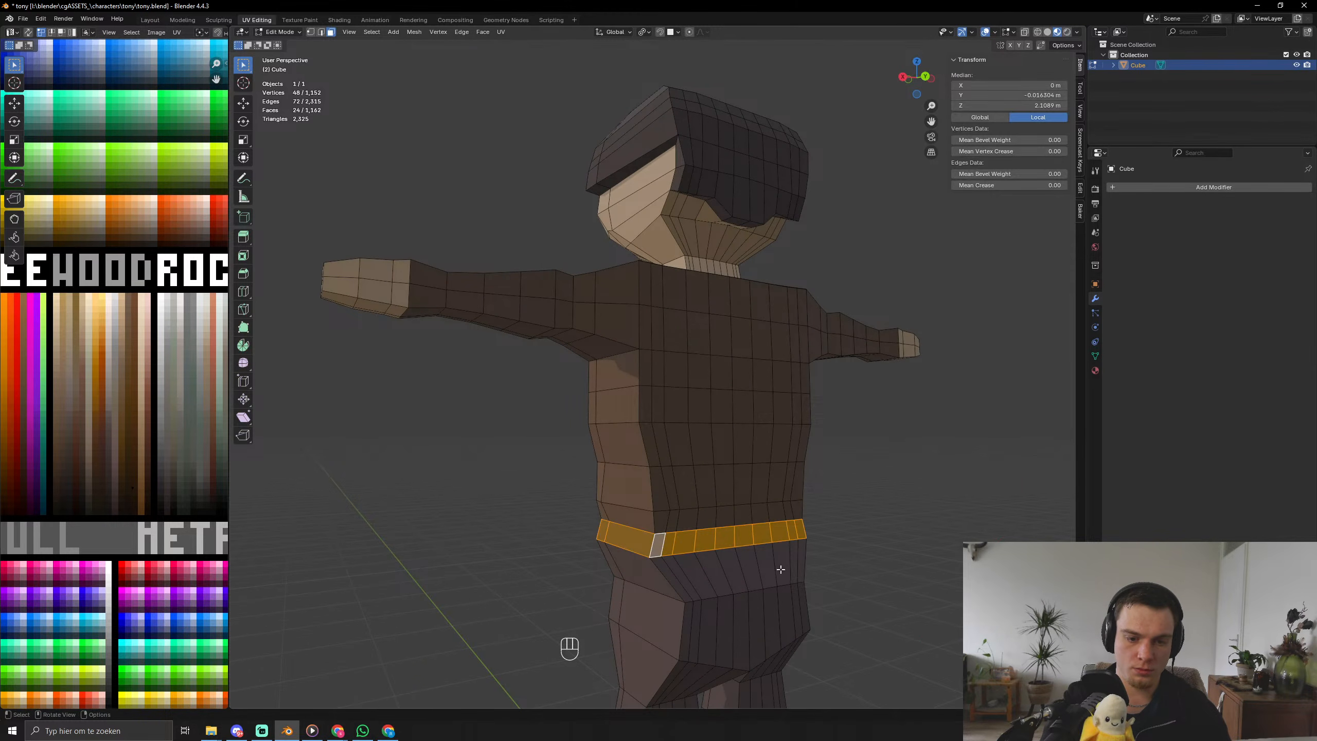
Extrude the waist face loop along its normals by about 0.06 m to give the belt thickness.
key("alt+e")
left_click(853, 566)
left_click(850, 566)
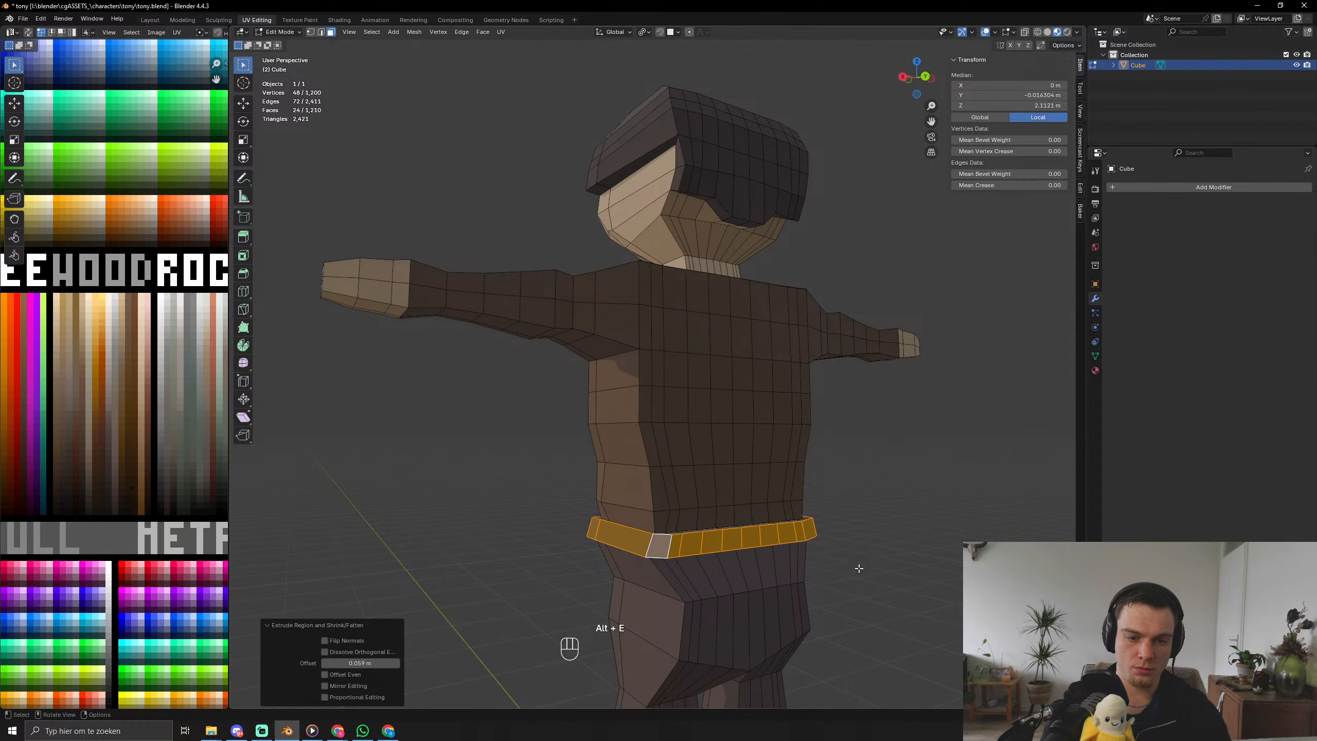
Grow the selection over the belt's rims, collapse its UVs to a point on a lighter brown palette color and return to Object Mode.
middle_click_drag(851, 567, 680, 555)
key("ctrl+KP_Add")
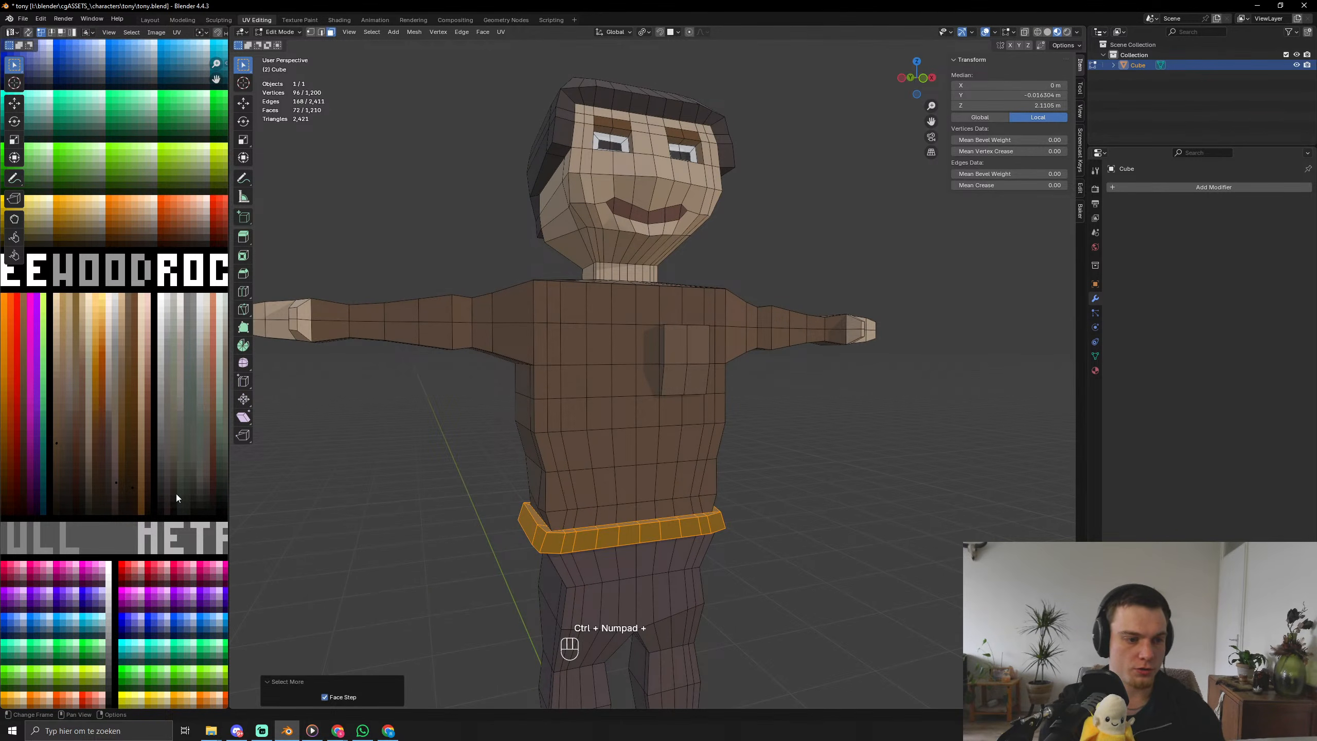
key("a")
key("s")
key("KP_0")
key("KP_Enter")
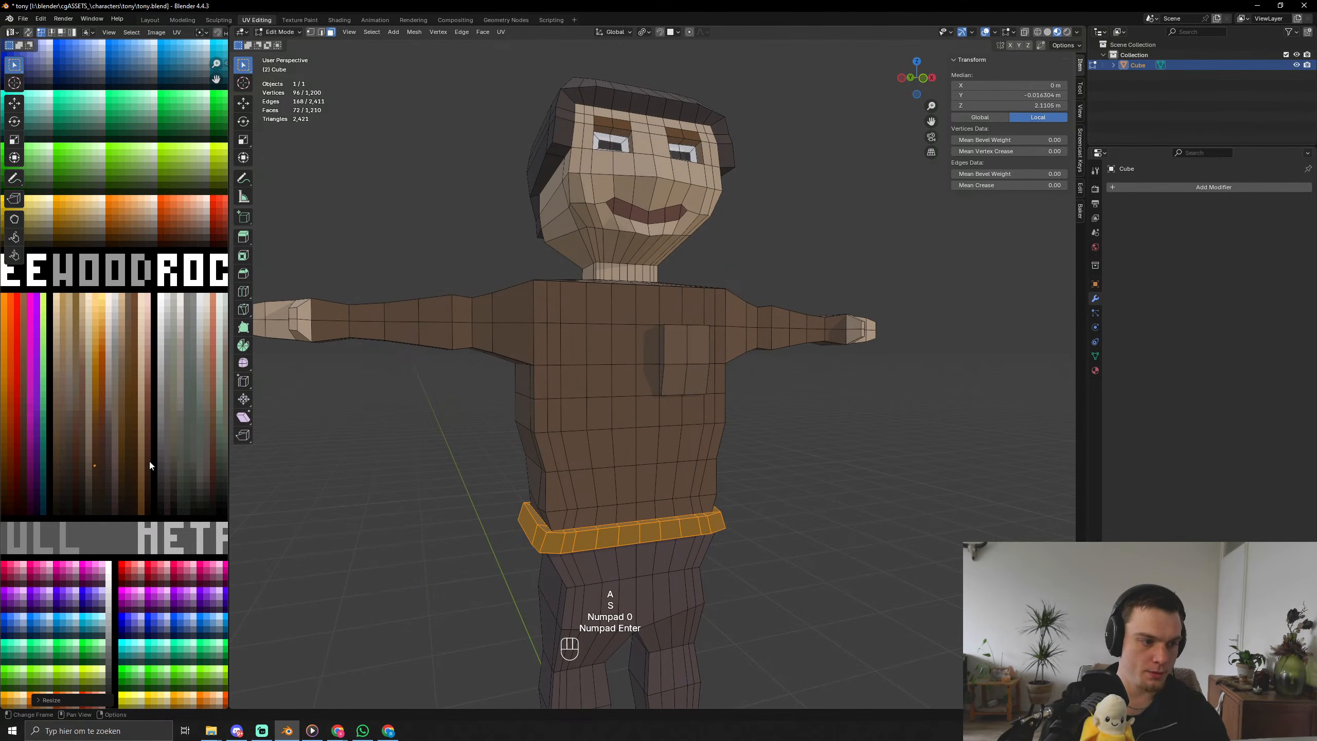
key("g")
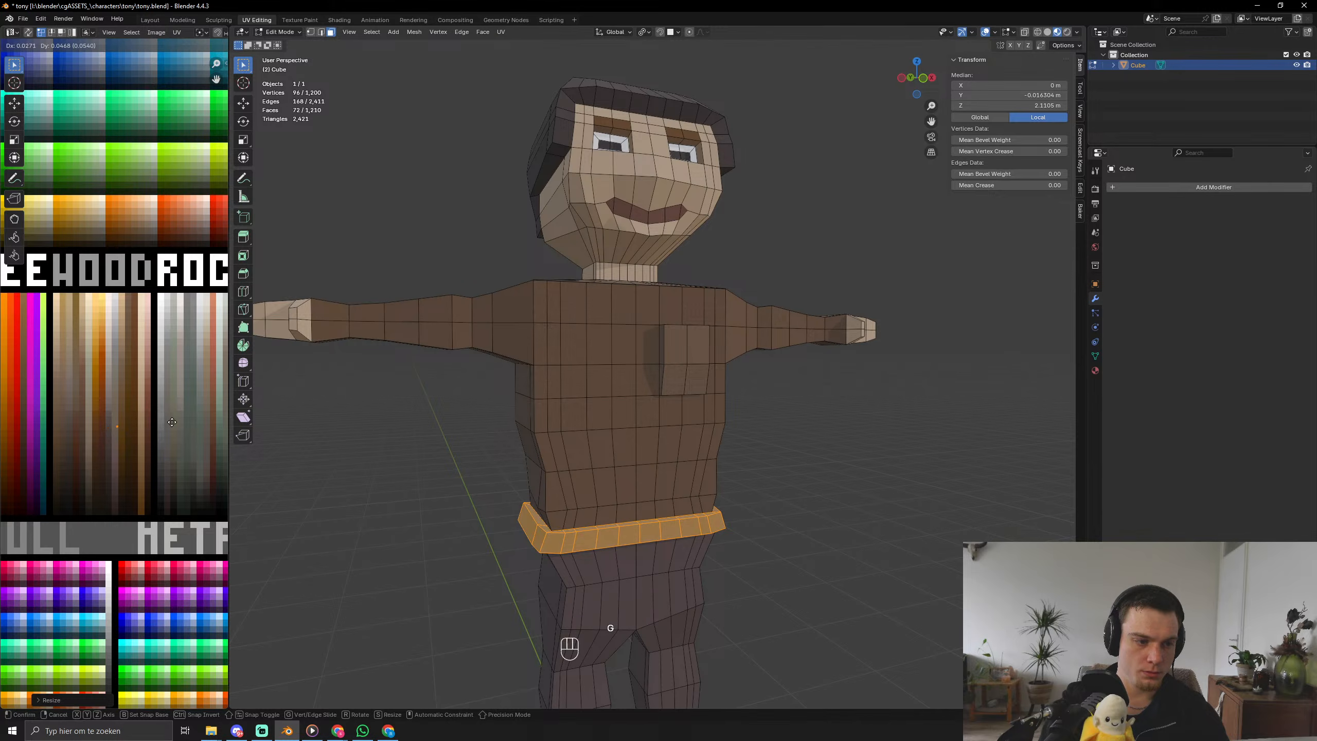
left_click(164, 423)
key("Tab")
Try adding centred loop cuts around the upper hips just below the belt, and undo them.
scroll(603, 470, "down", 5)
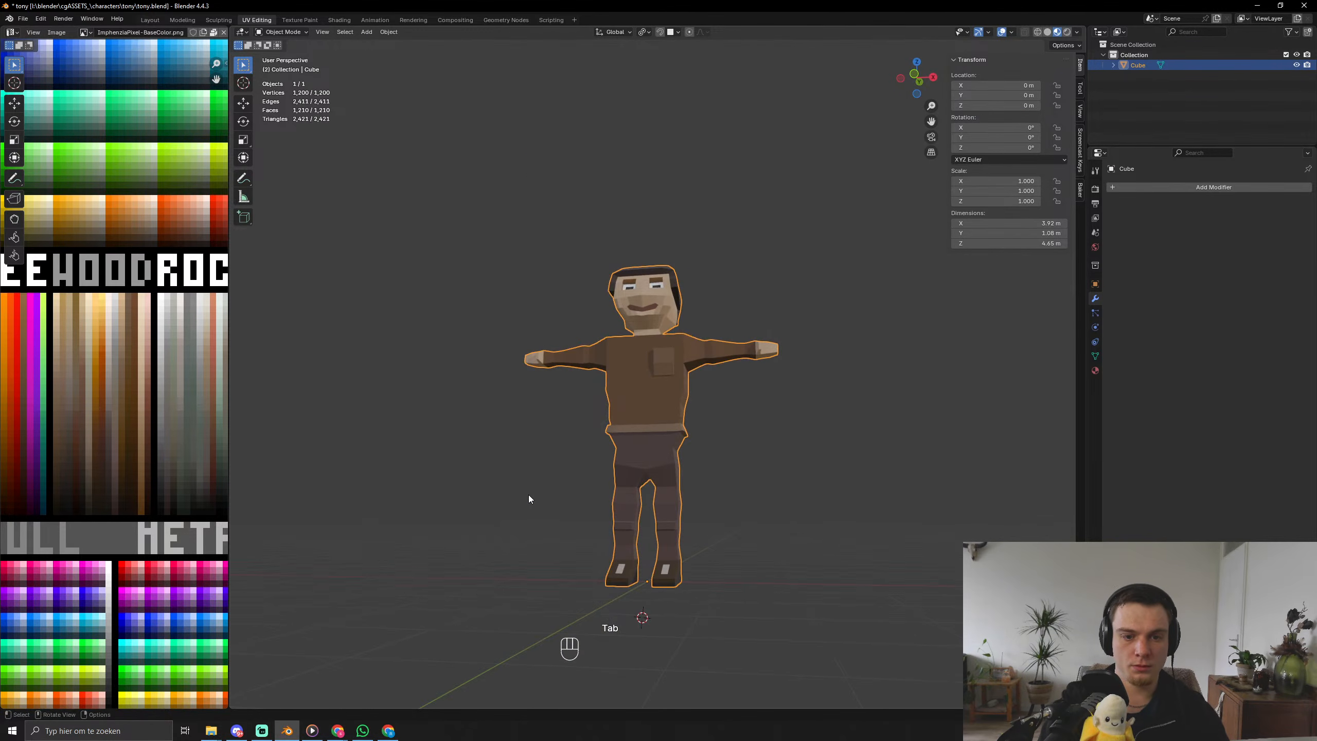
middle_click_drag(529, 496, 648, 513)
scroll(643, 521, "up", 6)
key("Tab")
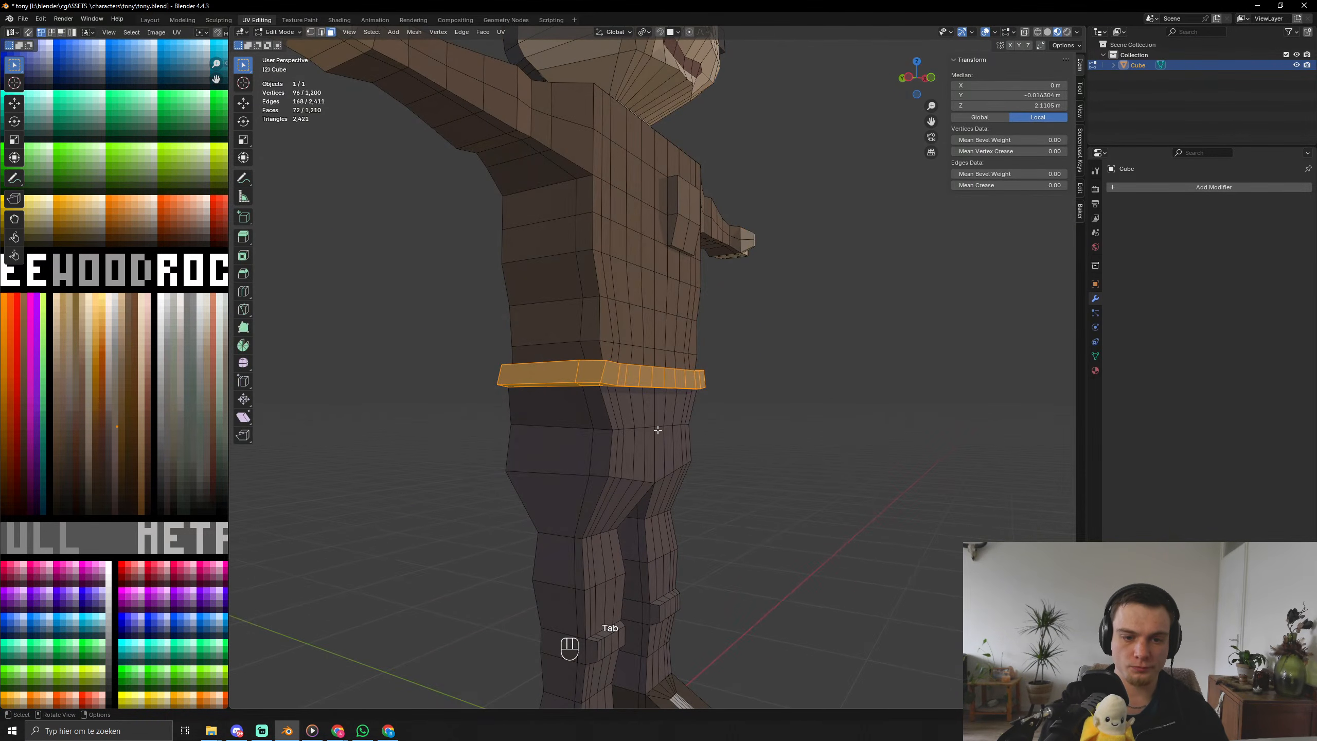
key("ctrl+r")
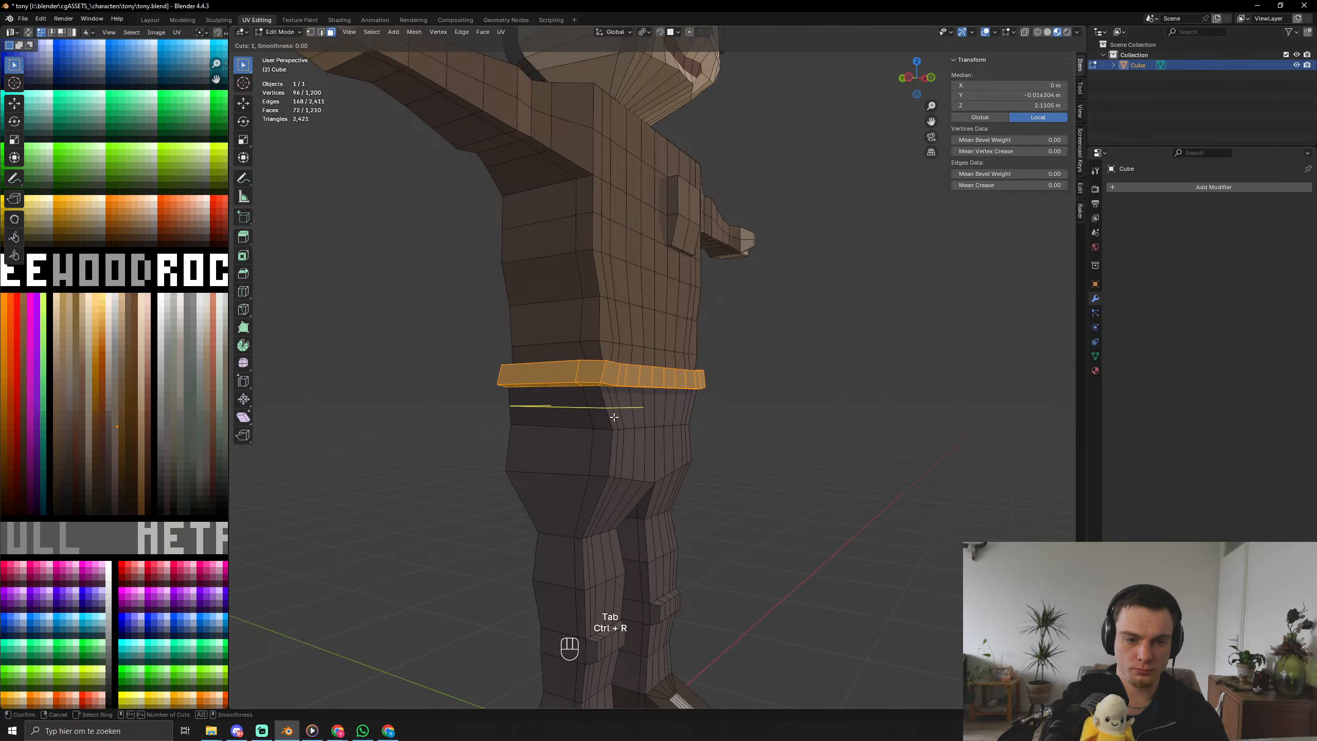
double_click(614, 418)
middle_click_drag(710, 410, 679, 417)
key("ctrl+r")
double_click(690, 411)
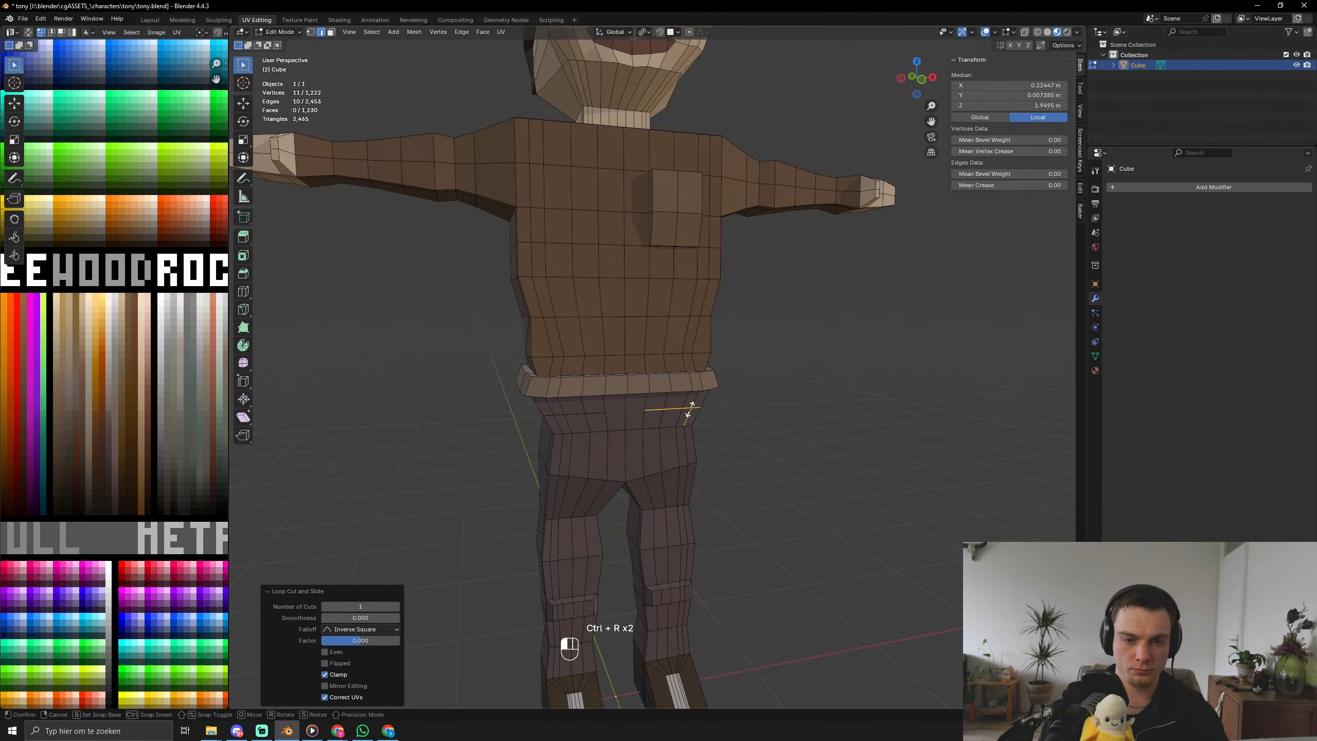
key("ctrl+z")
key("ctrl+z")
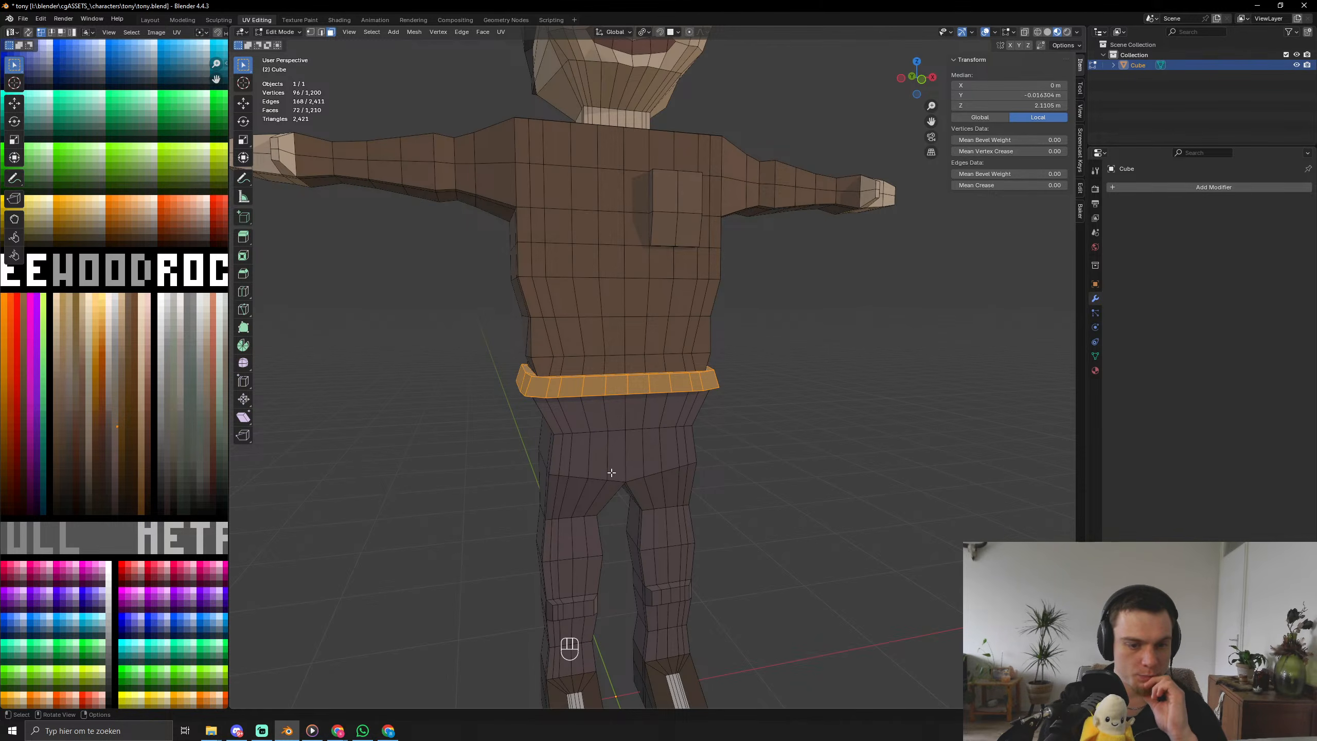
Merge all of the character's overlapping vertices by distance with a 0.0001 m threshold.
middle_click_drag(611, 472, 715, 435)
key("a")
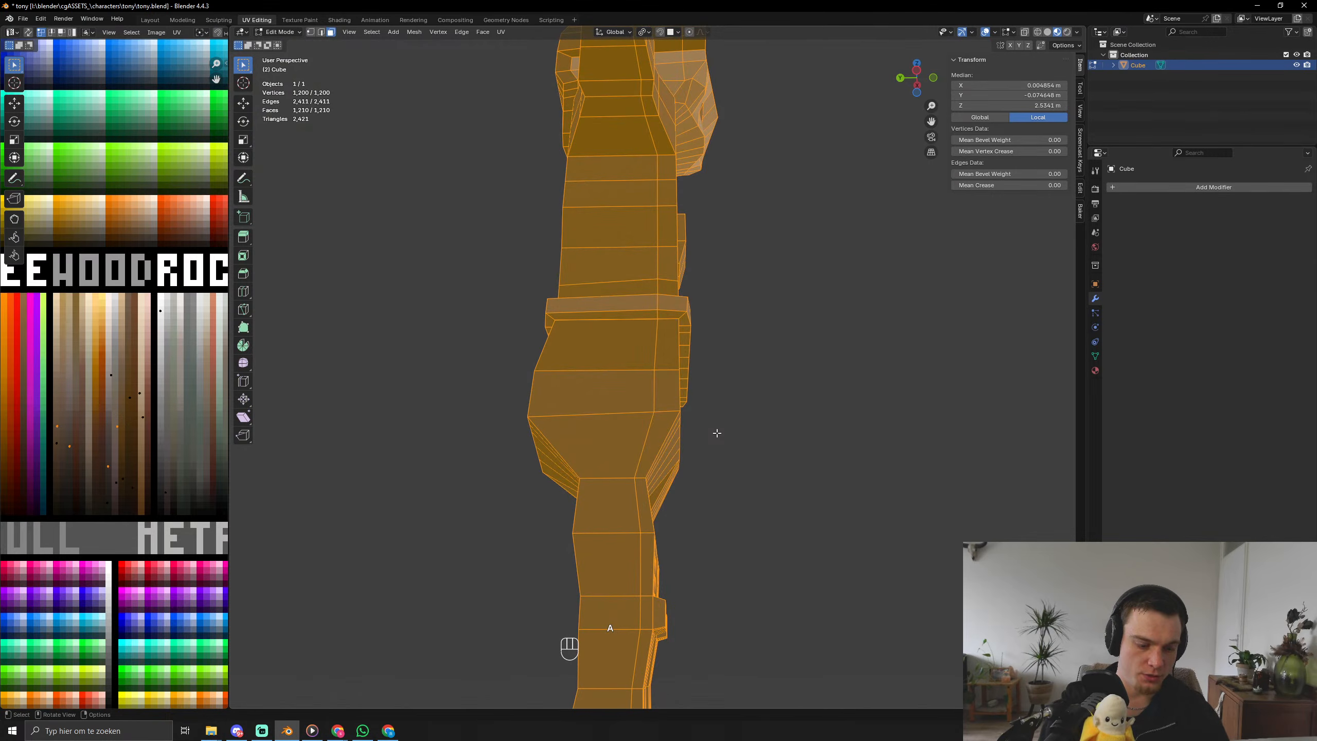
key("m")
left_click(699, 467)
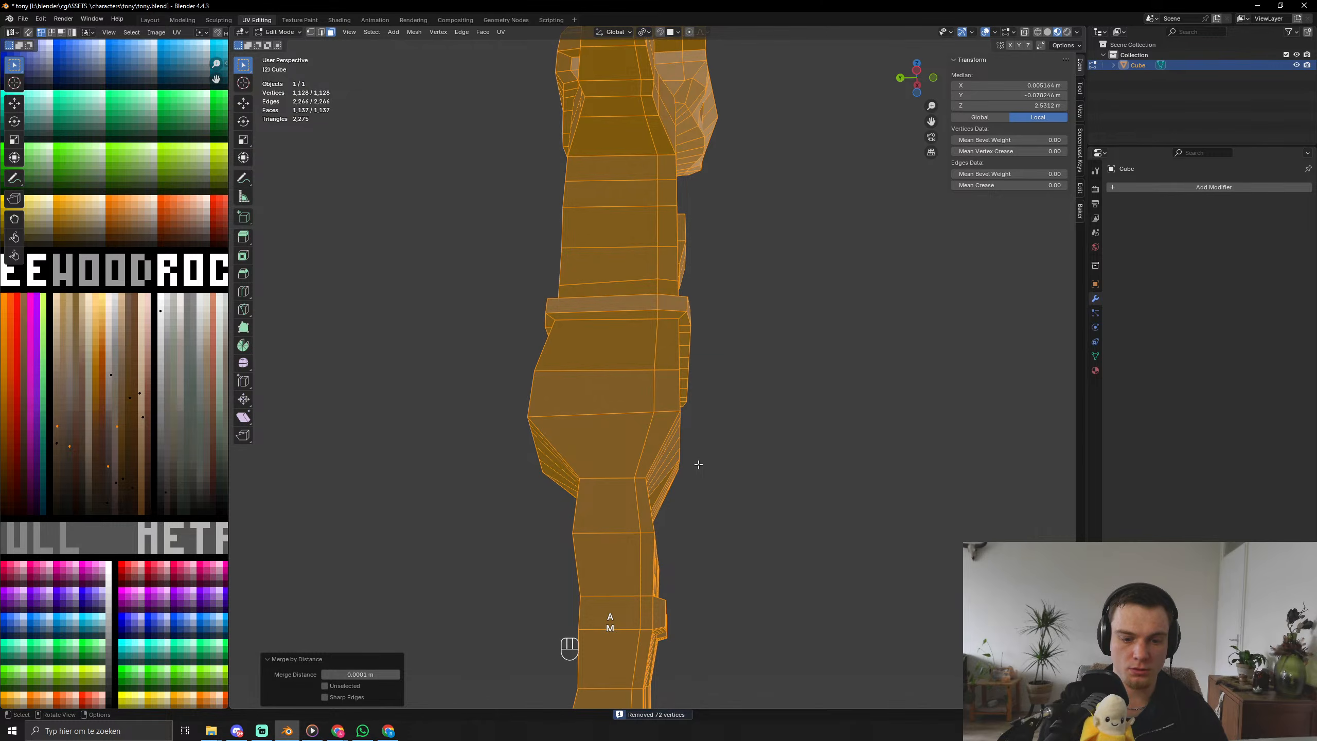
middle_click_drag(698, 464, 596, 446)
key("Tab")
key("Tab")
Try a loop cut through the hip faces below the belt, cancel it and clear the selection.
key("ctrl+r")
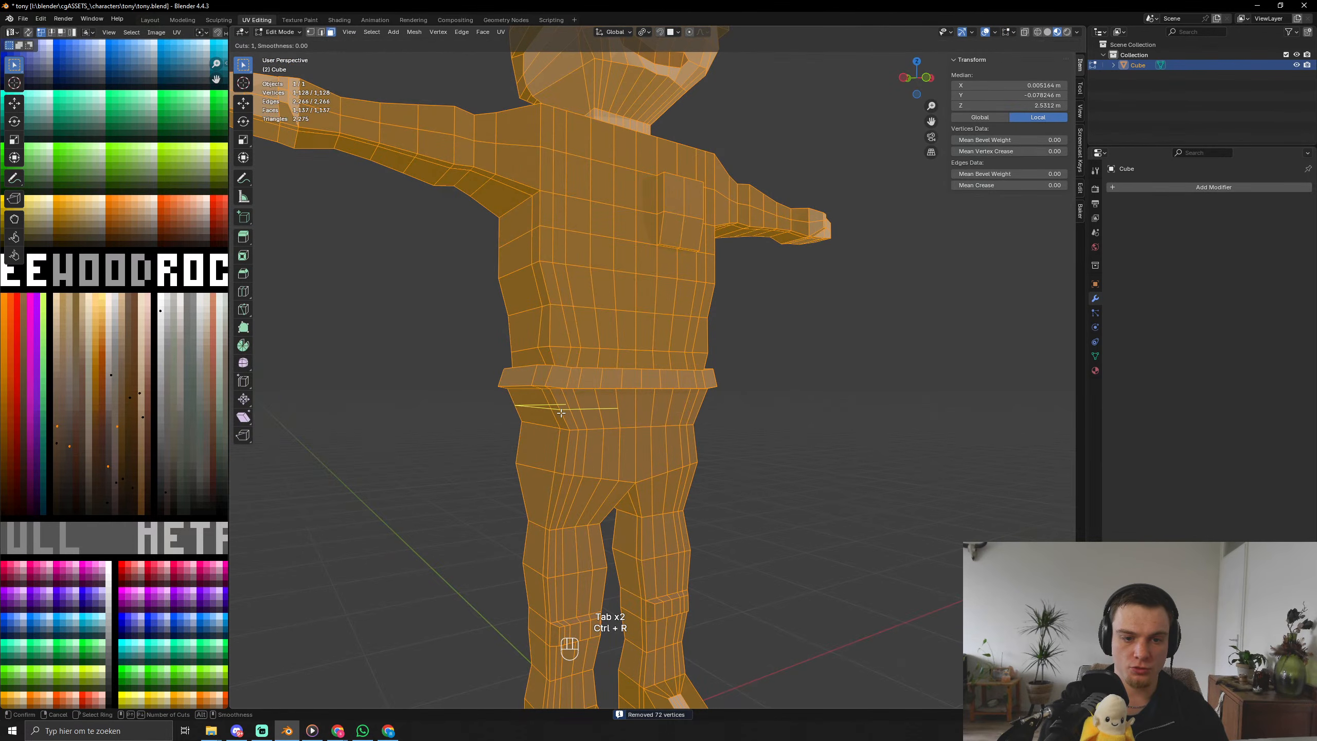
right_click(678, 414)
middle_click_drag(677, 414, 944, 436)
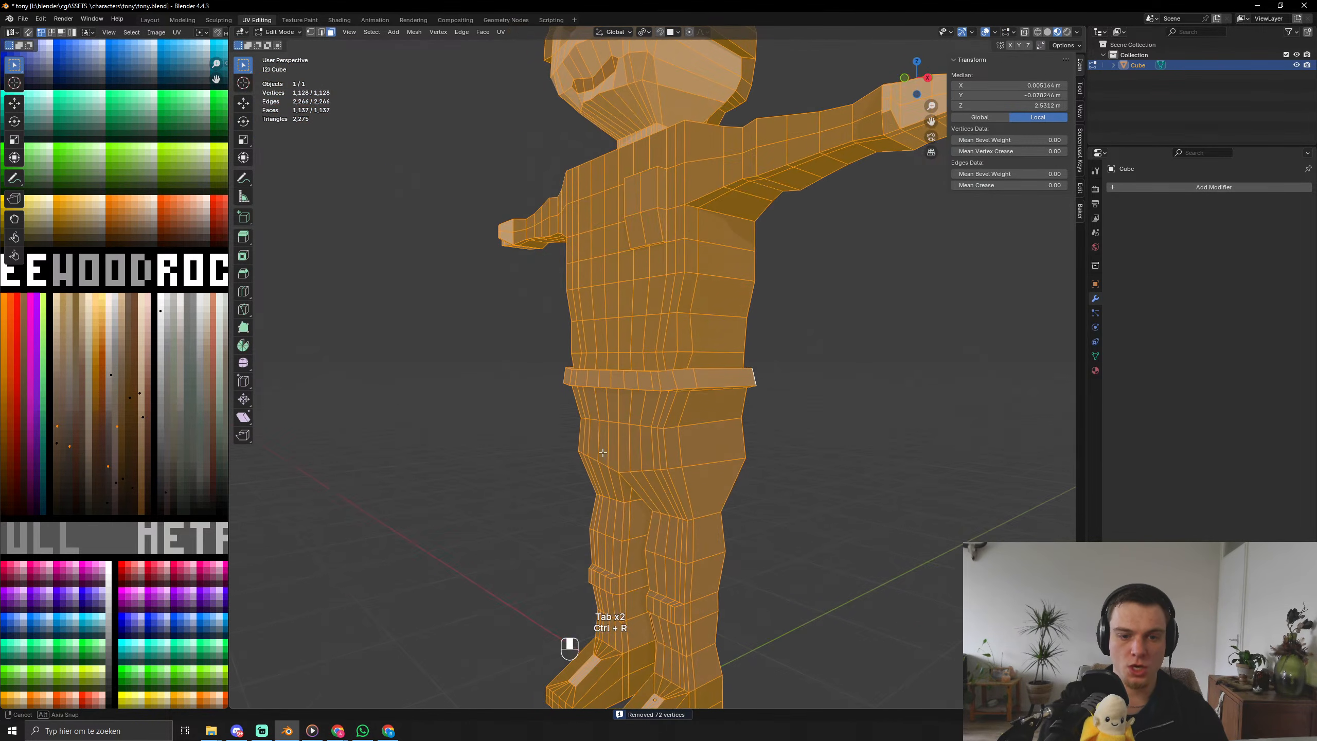
left_click(951, 439)
Examine the belt and hip silhouette up close and from the side in Object Mode.
scroll(804, 444, "up", 4)
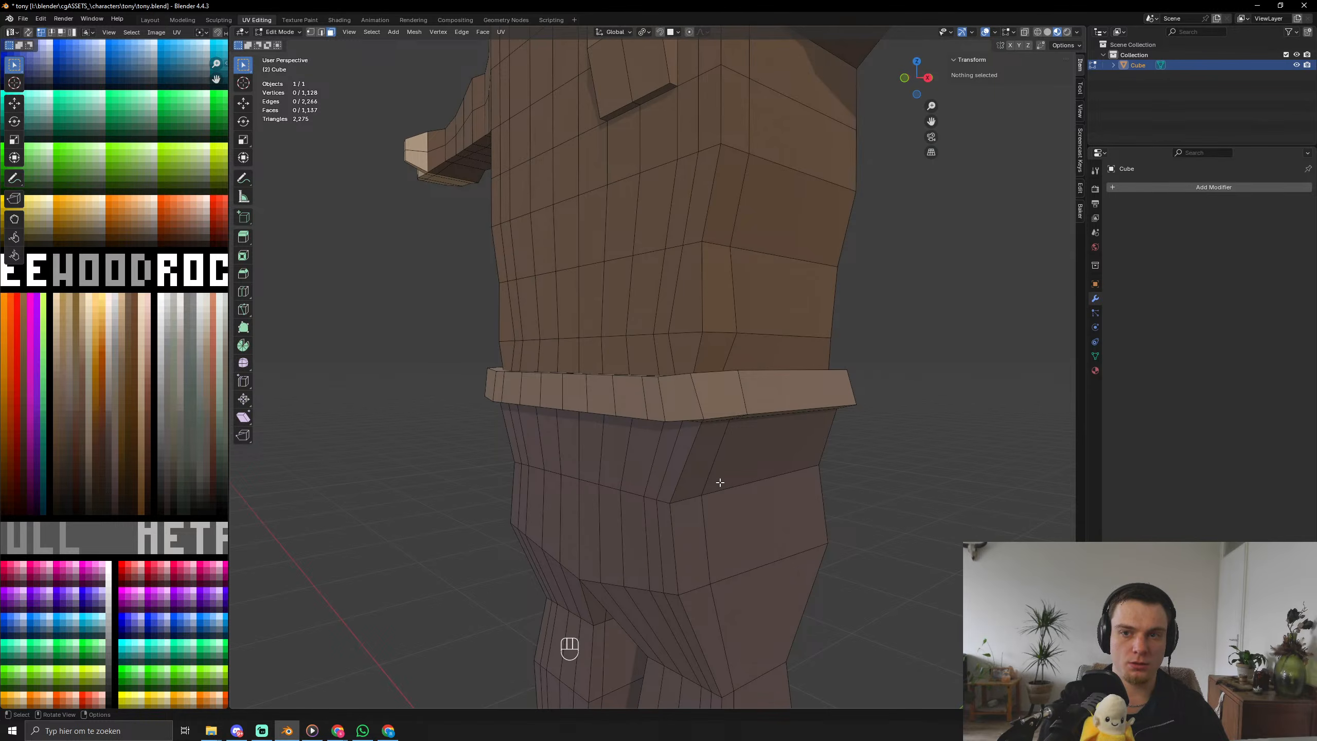
scroll(720, 483, "down", 5)
scroll(720, 483, "down", 5)
key("Tab")
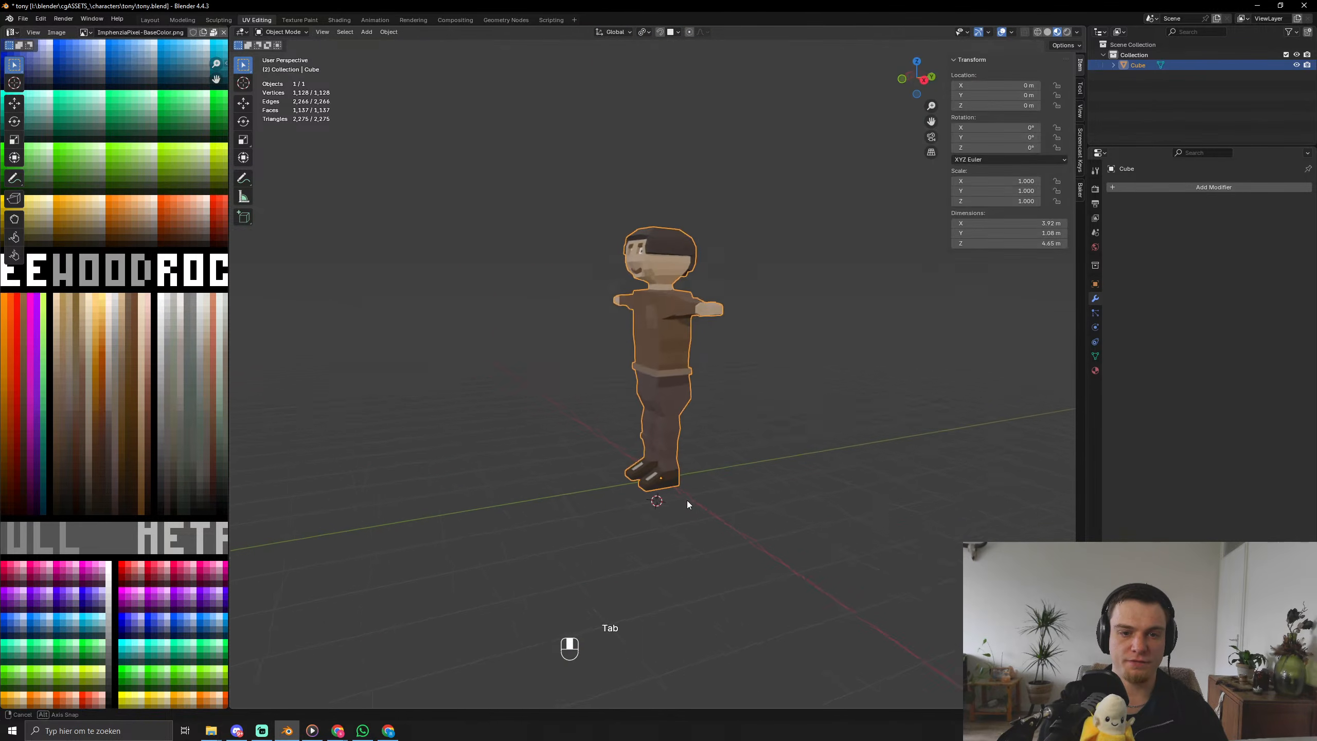
middle_click_drag(687, 500, 650, 498)
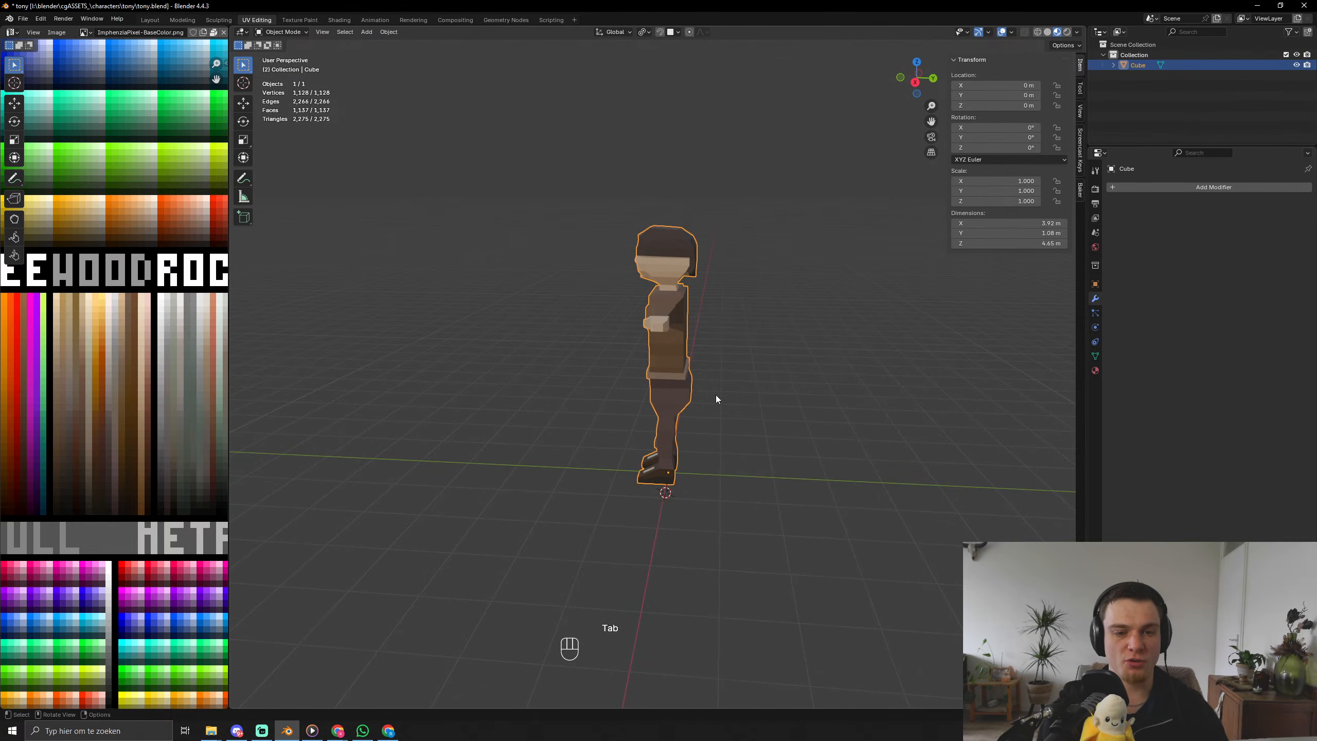
scroll(716, 395, "up", 8)
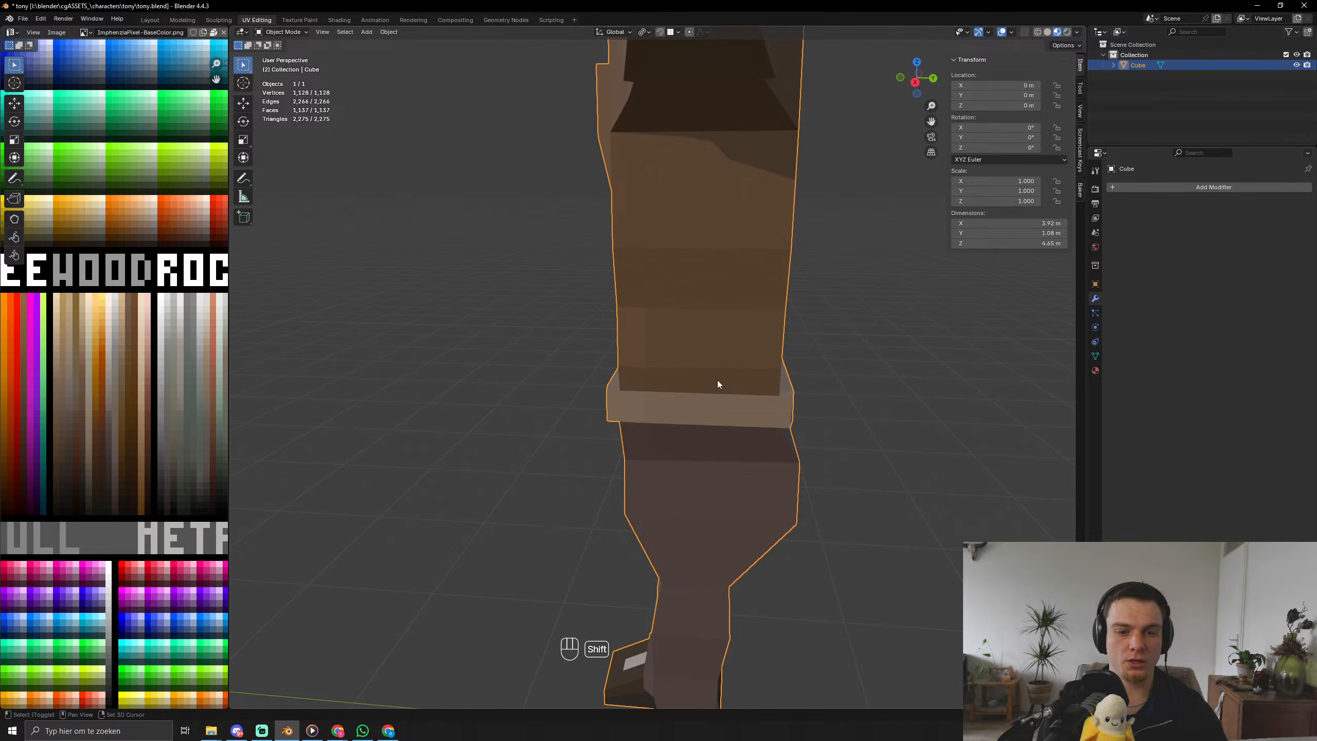
middle_click_drag(718, 383, 759, 338)
Select the three vertices at the character's left hip below the belt and move them outward along X.
key("Tab")
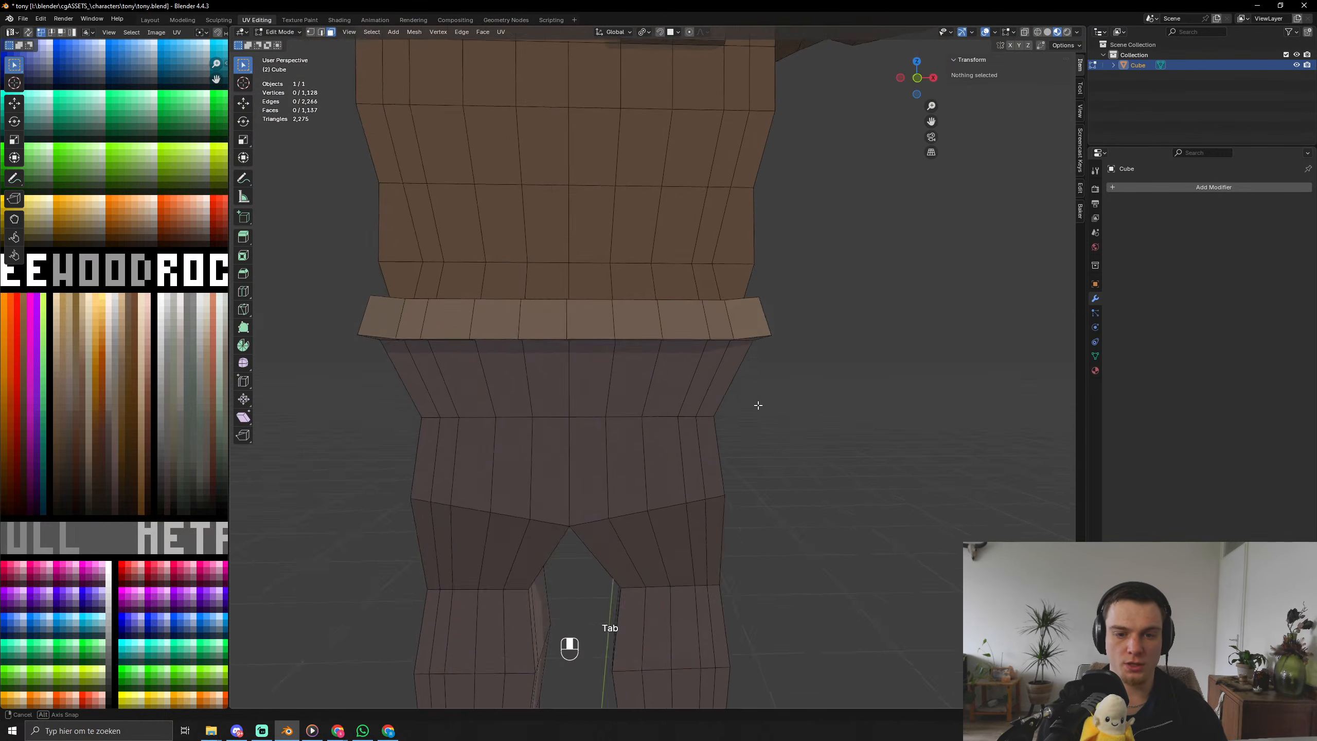
middle_click_drag(758, 406, 675, 398)
key("1")
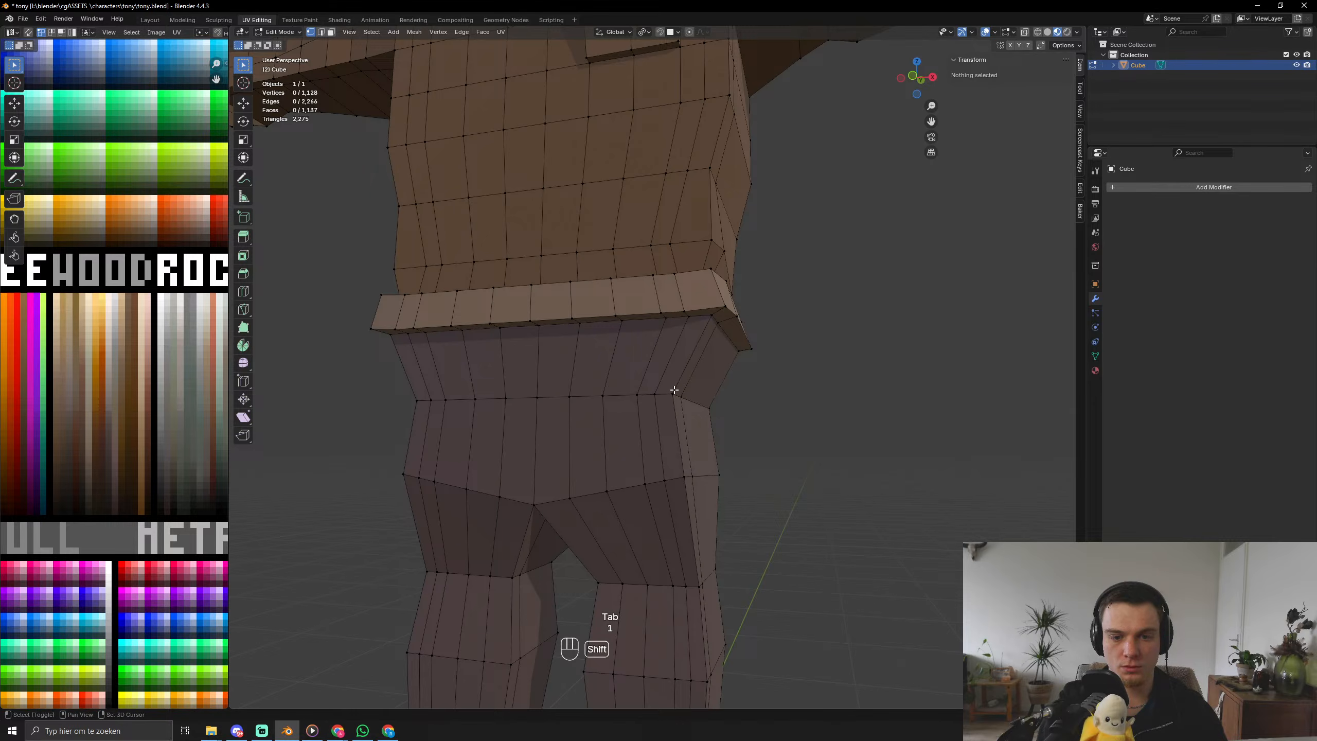
left_click(676, 394)
left_click(670, 393, "shift")
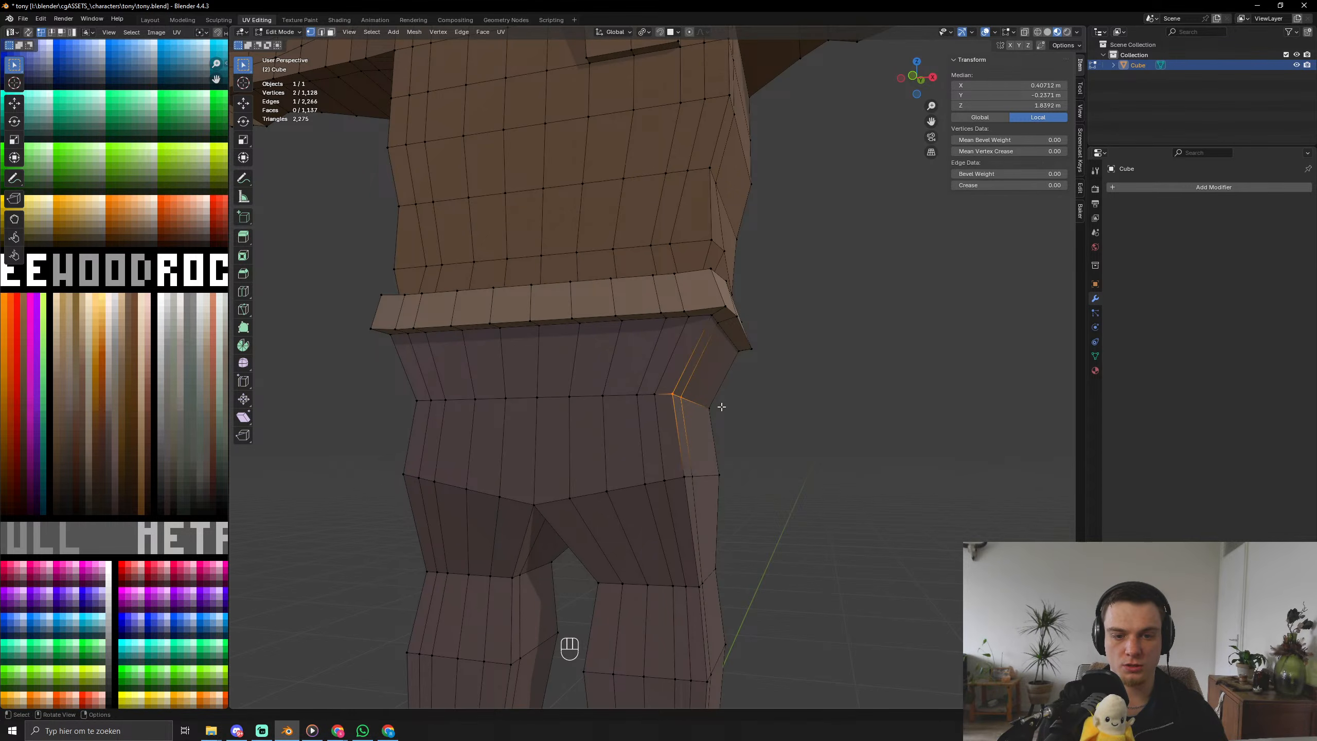
left_click(714, 408, "shift")
key("g")
key("x")
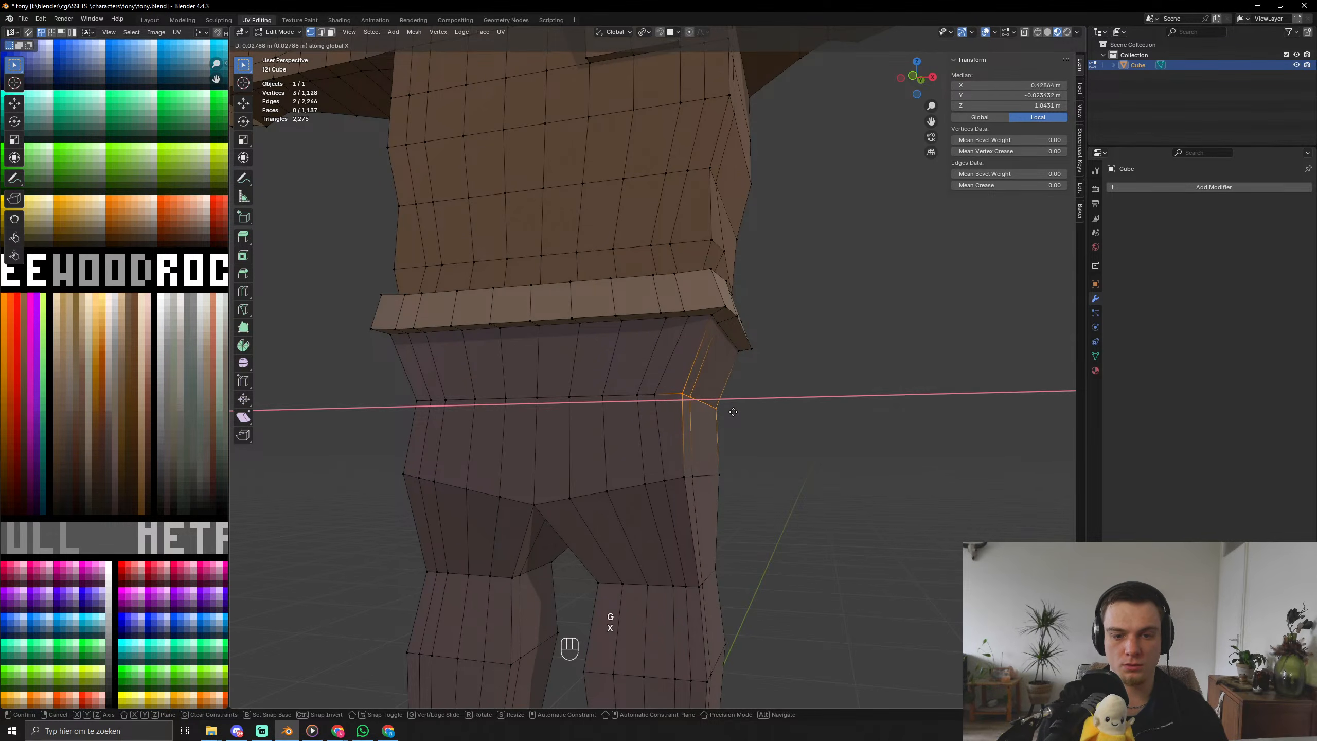
left_click(751, 422)
Move the three matching vertices at the character's right hip outward along X and return to Object Mode.
middle_click_drag(751, 422, 720, 435)
left_click(526, 458)
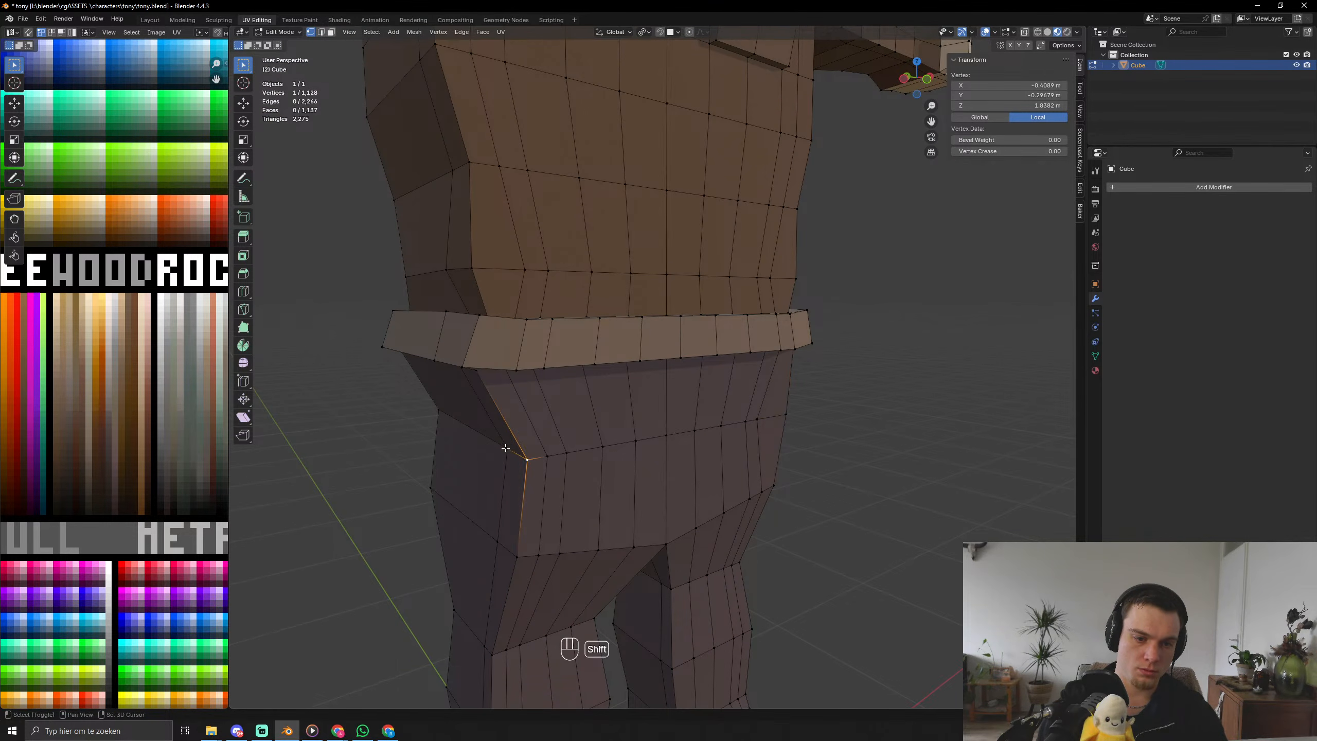
left_click(507, 447, "shift")
left_click(438, 411, "shift")
key("g")
key("x")
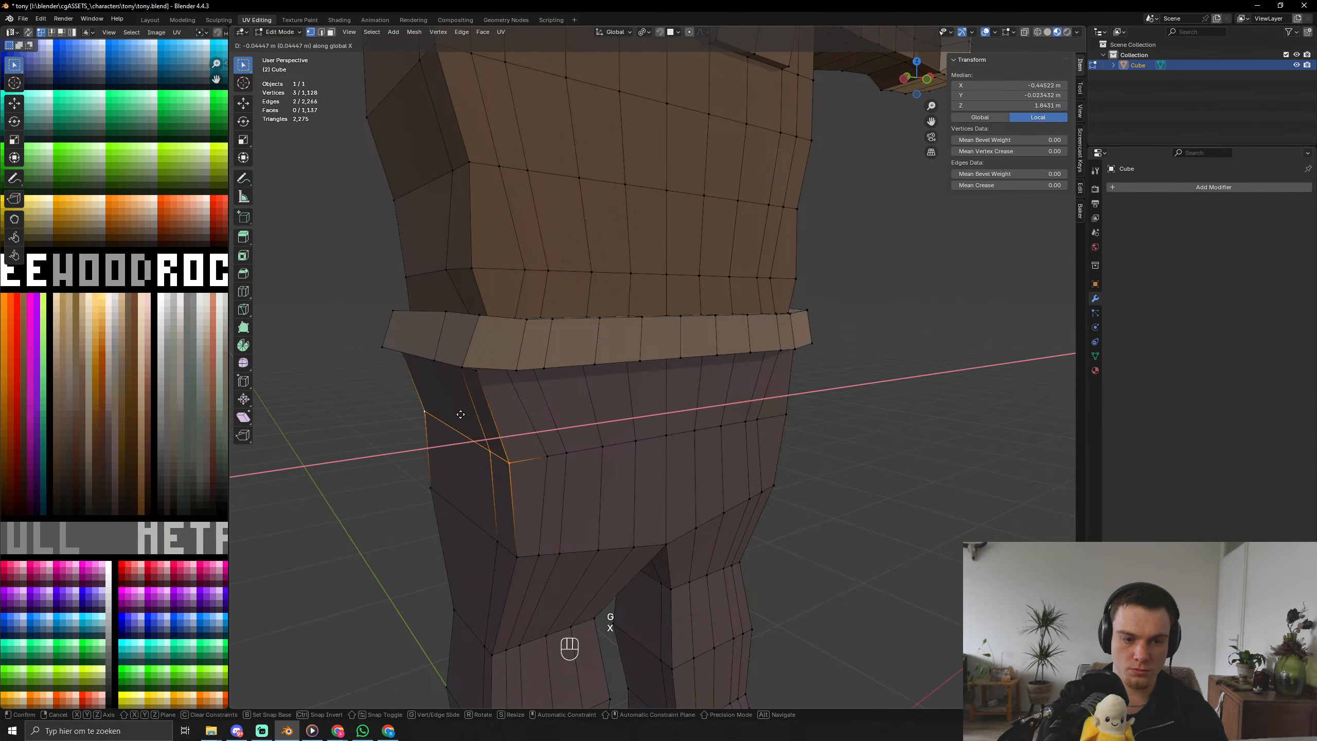
left_click(445, 421)
key("Tab")
Save tony.blend with the thickened belt and widened hips.
scroll(686, 440, "down", 4)
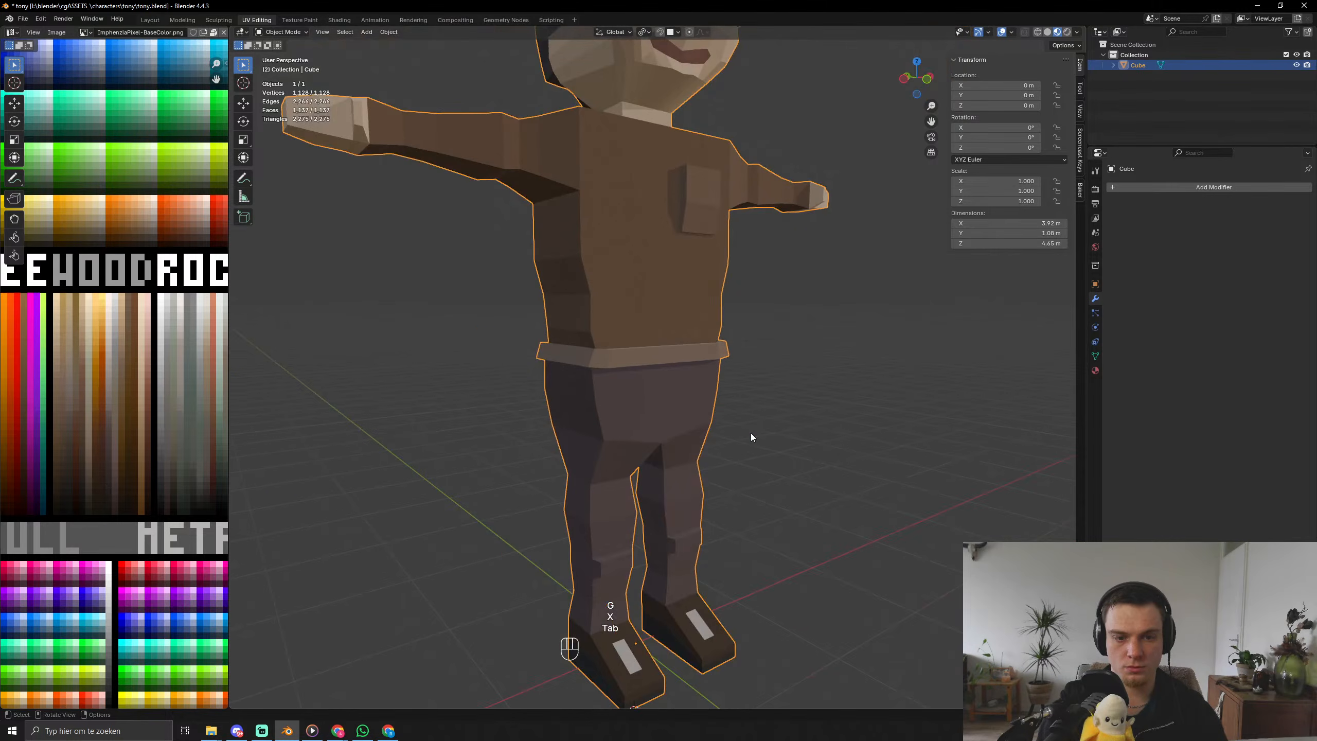
middle_click_drag(751, 432, 840, 453)
key("ctrl+s")
key("ctrl+s")
key("ctrl+s")
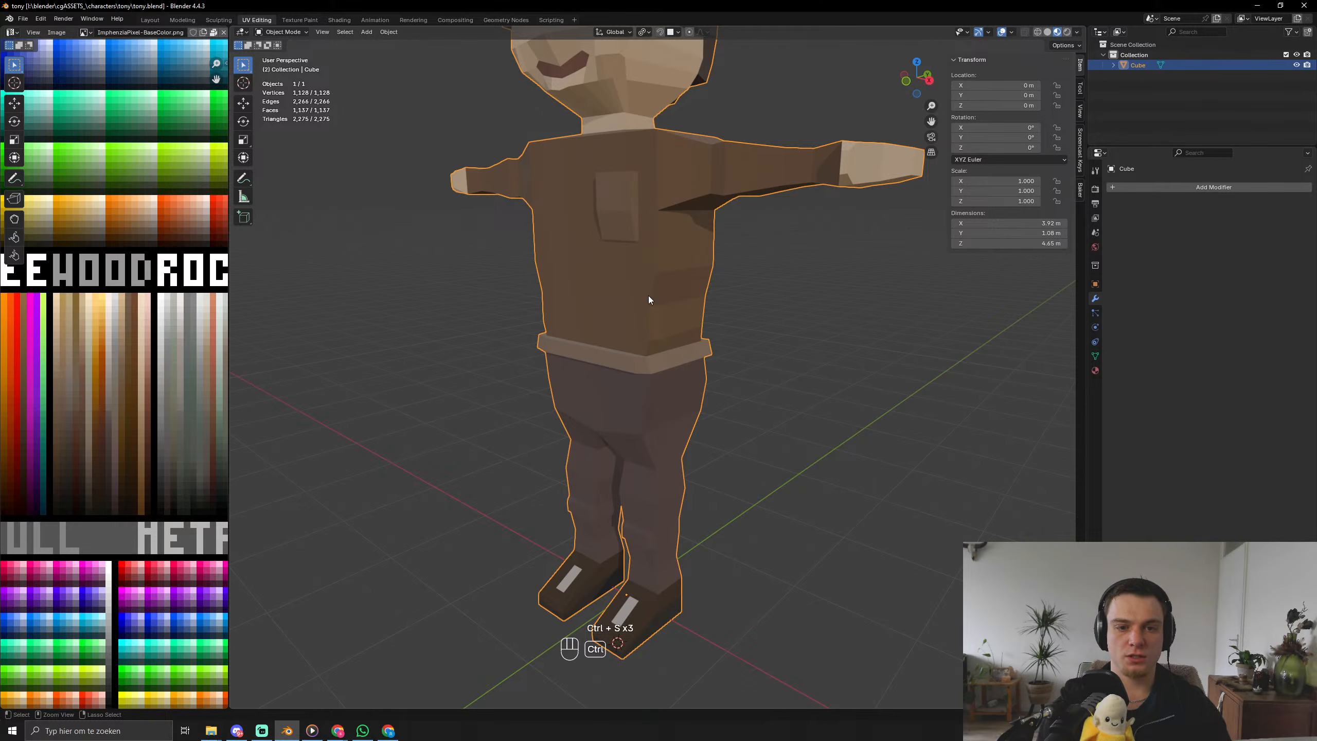
Examine the character's face, pocket, belt and hips from the front, back and side.
middle_click_drag(648, 296, 604, 375)
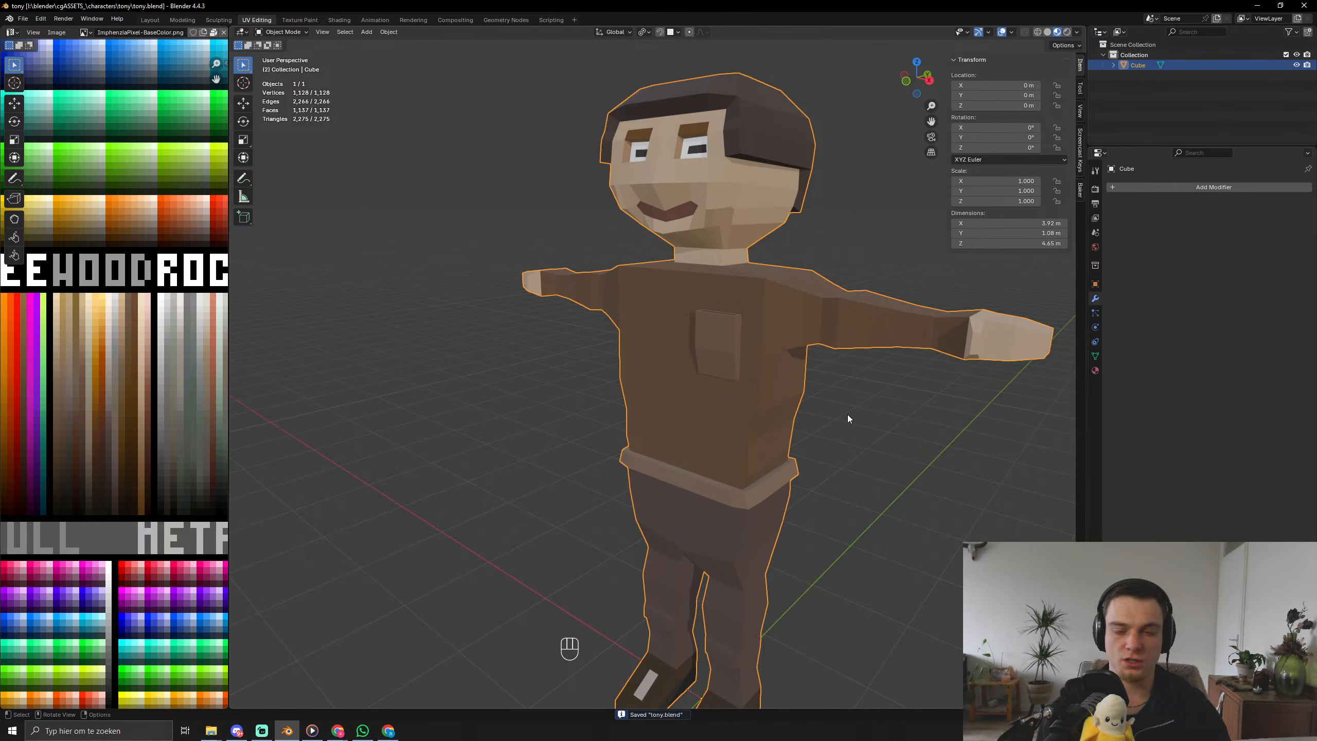
scroll(840, 420, "down", 5)
middle_click_drag(830, 424, 566, 402)
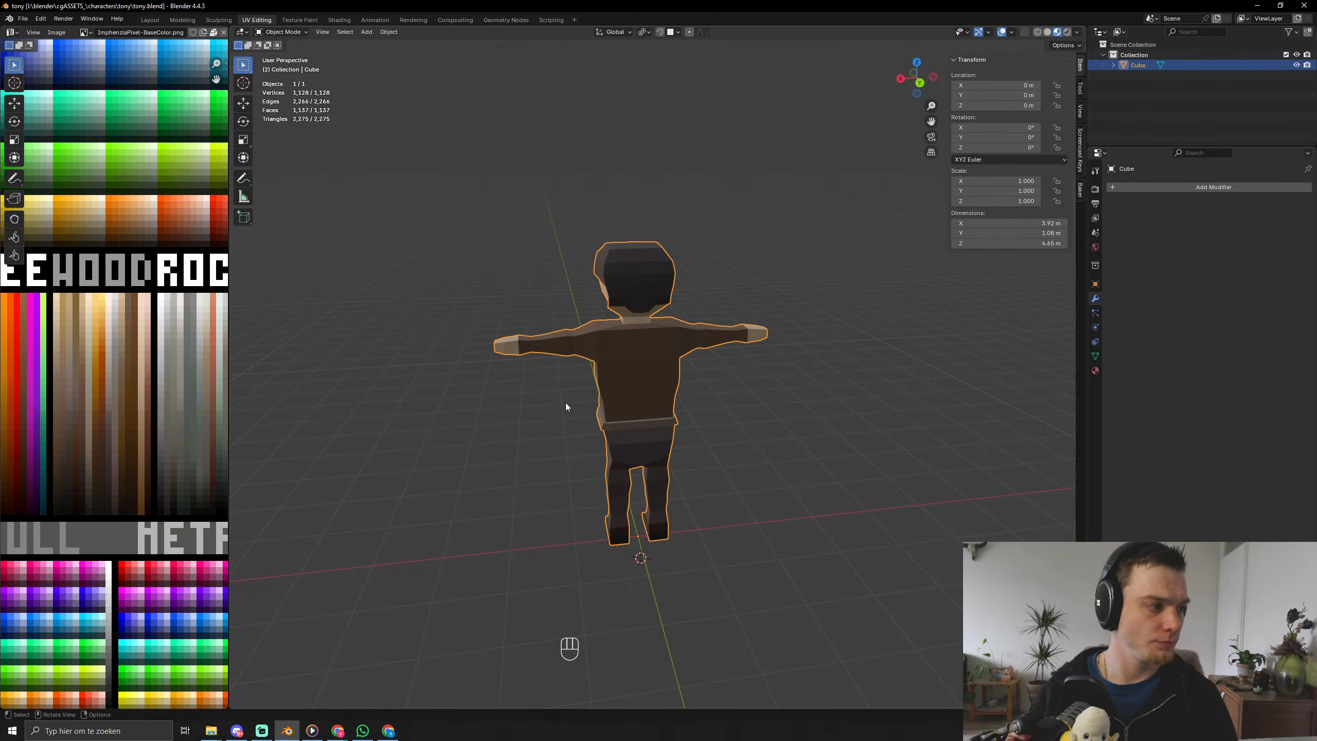
middle_click_drag(557, 406, 747, 386)
Switch to edge selection in Edit Mode and save tony.blend again.
key("Tab")
key("2")
scroll(727, 395, "up", 6)
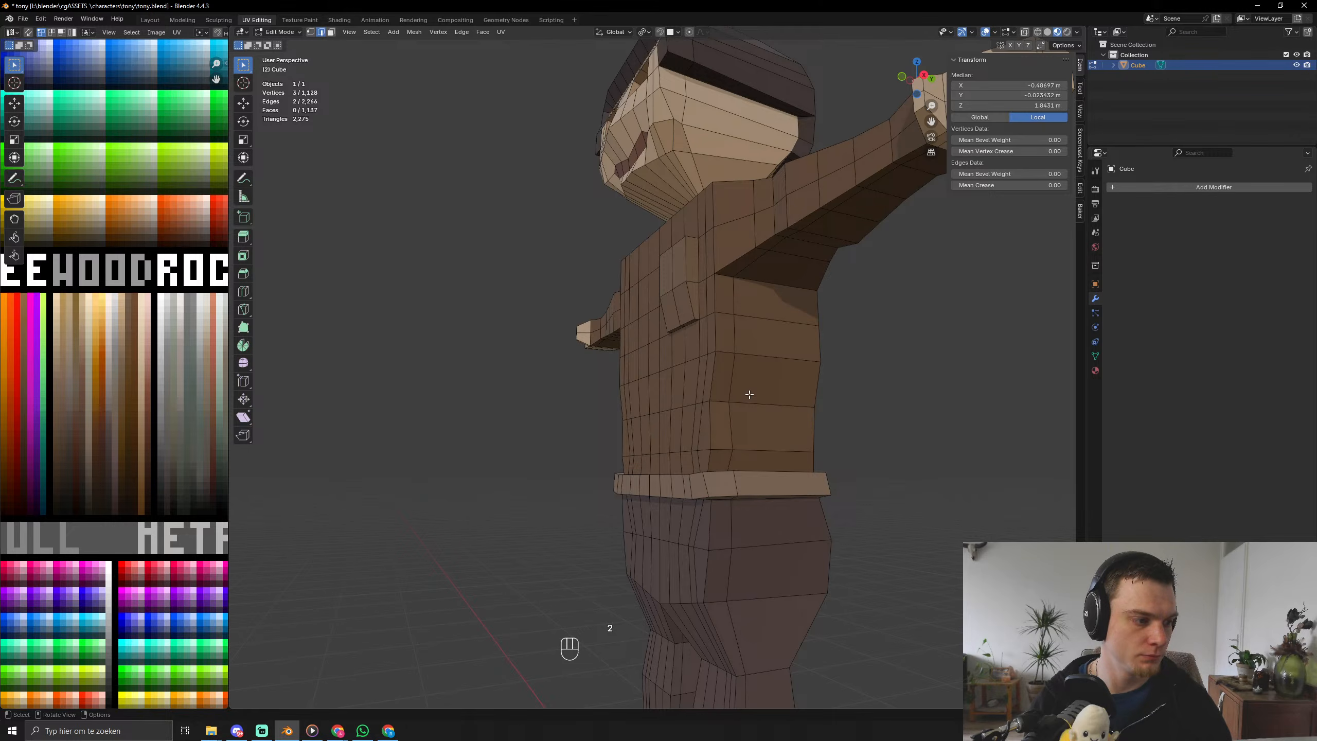
scroll(749, 394, "down", 6)
middle_click_drag(749, 394, 697, 423)
key("ctrl+s")
key("ctrl+s")
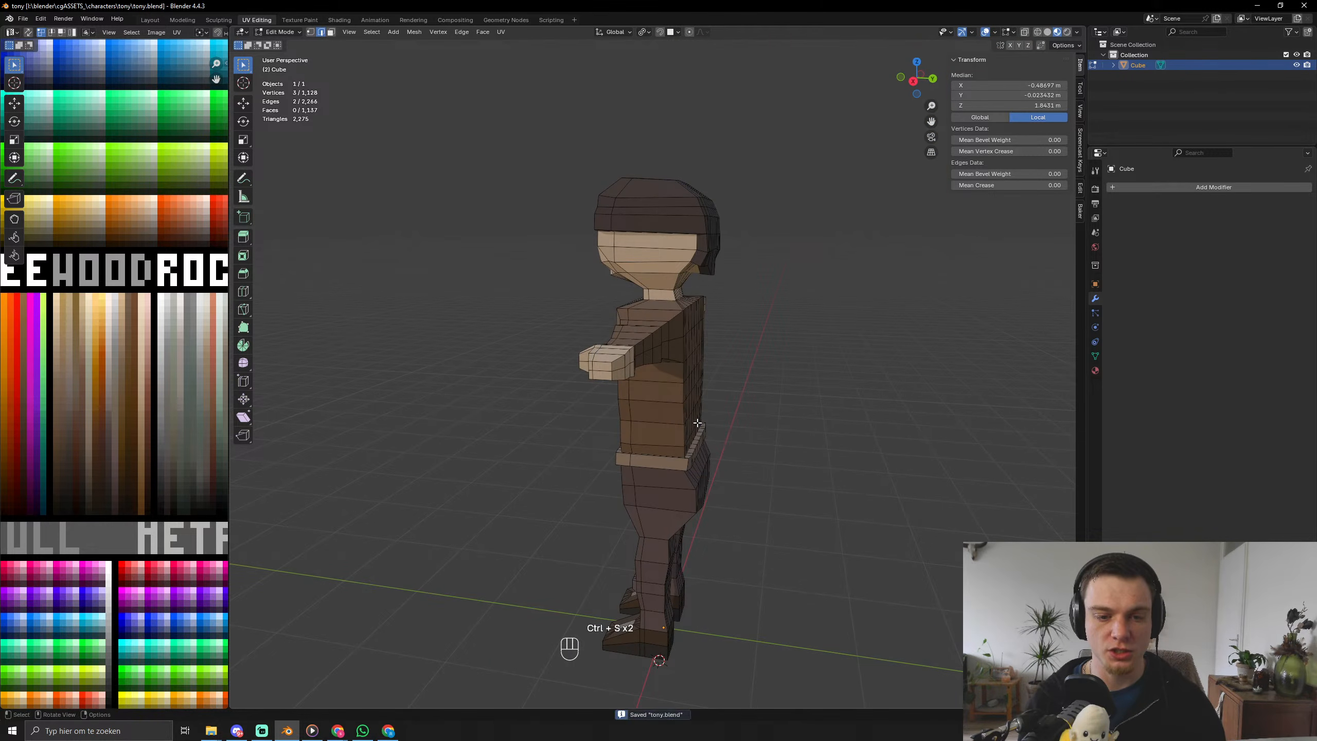
Add a single centred loop cut across the side of the torso, about halfway between armpit and belt.
key("ctrl+r")
left_click(678, 415)
right_click(678, 415)
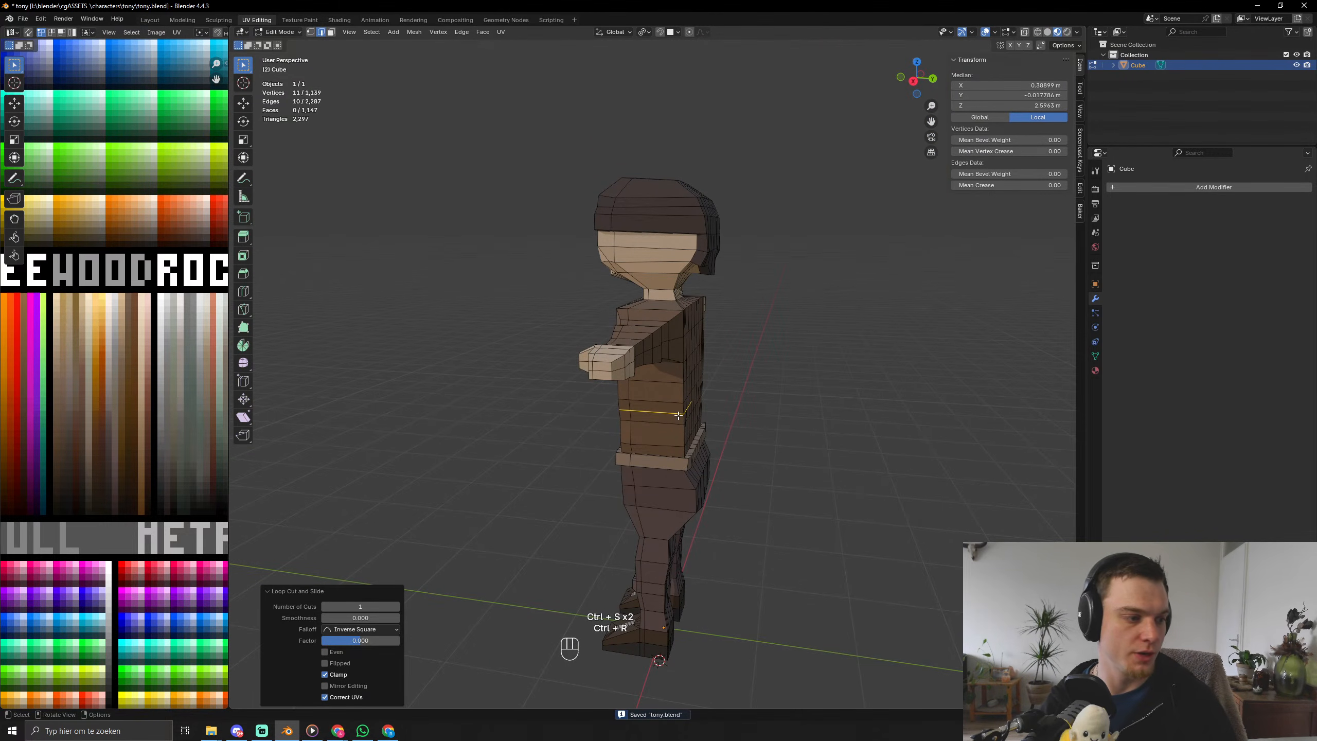
Undo the loop cut across the side of the torso, along with a second attempt at the same cut.
key("ctrl+z")
middle_click_drag(678, 415, 758, 415)
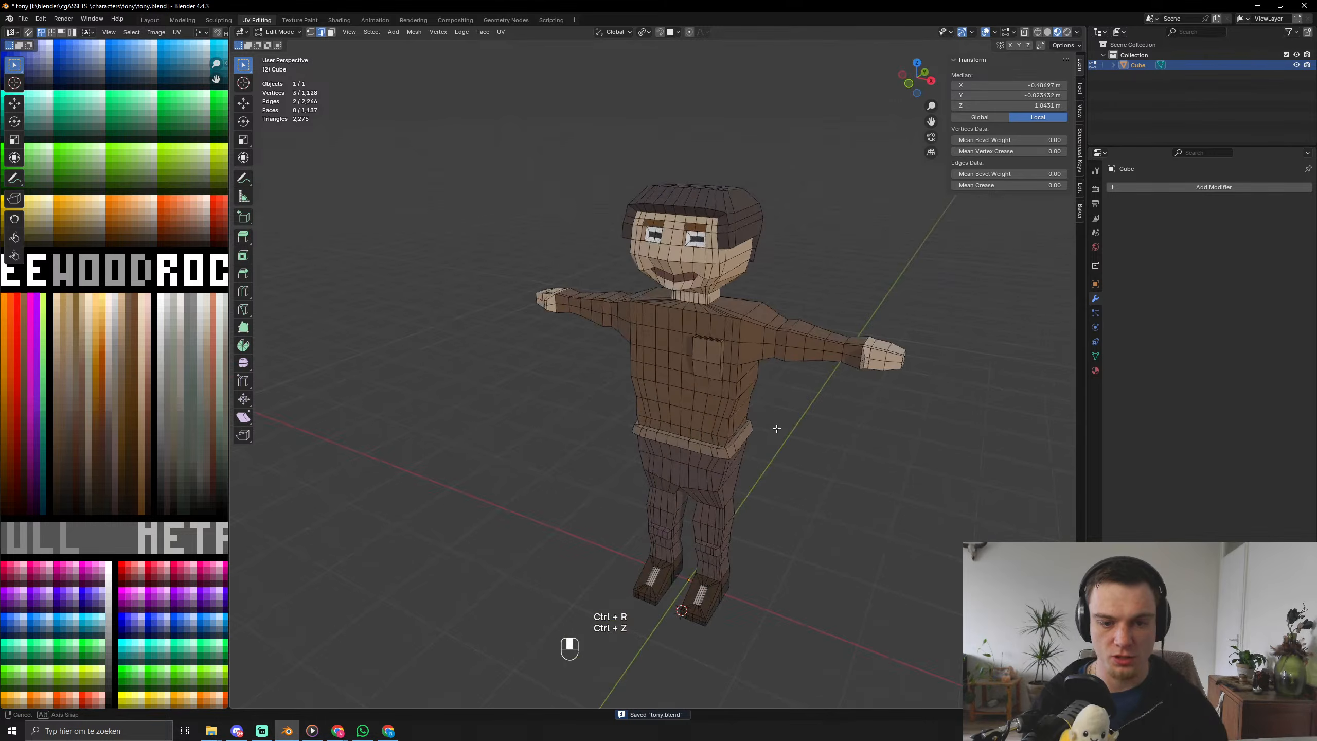
key("ctrl+r")
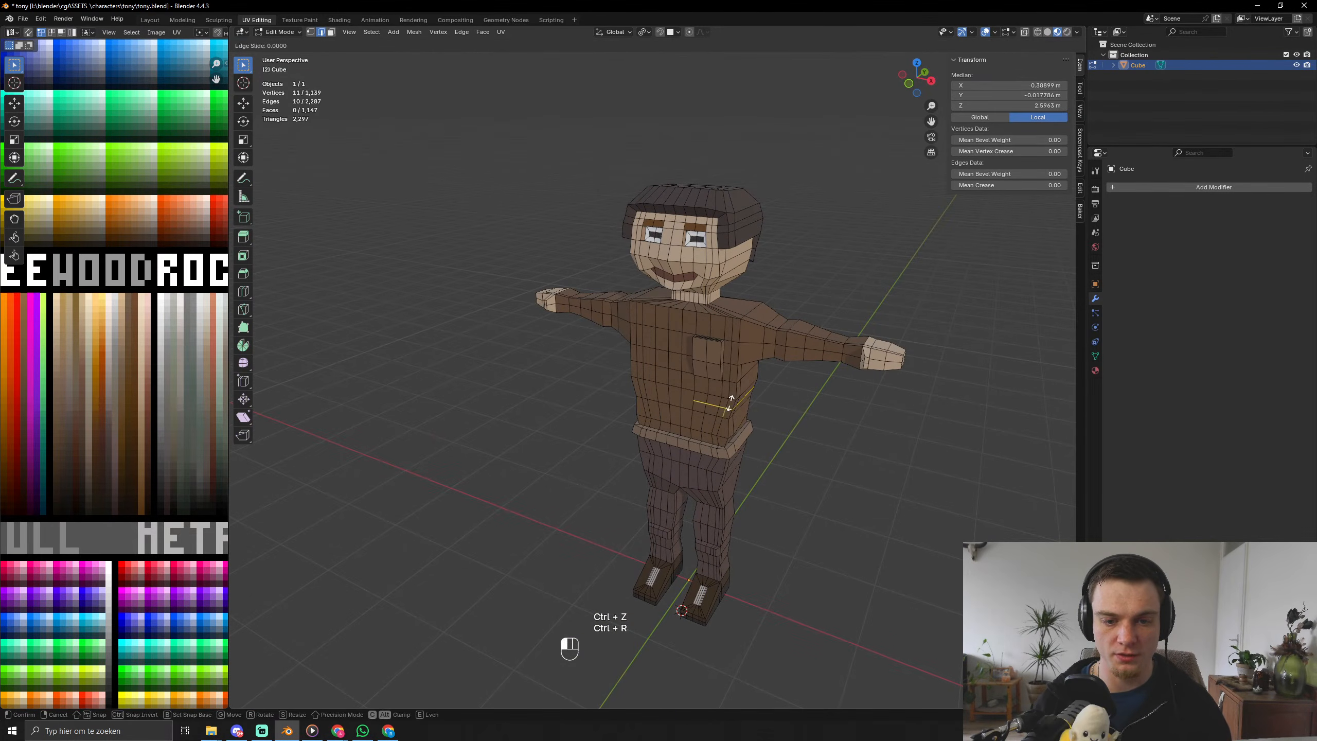
left_click(768, 399)
right_click(768, 399)
key("ctrl+z")
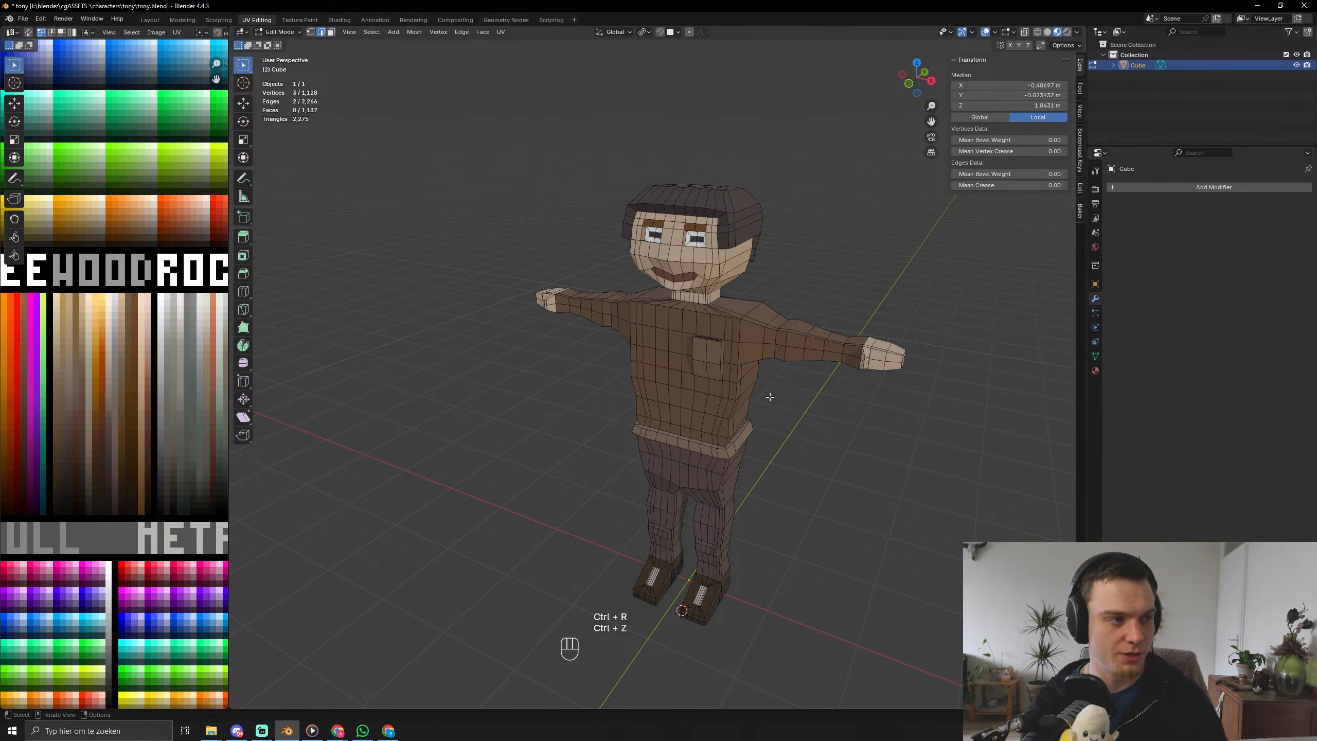
Try a single centred loop cut across the side of the torso opposite the pocket, between armpit and belt.
scroll(770, 397, "down", 2)
middle_click_drag(770, 397, 856, 400)
key("Tab")
scroll(803, 376, "up", 3)
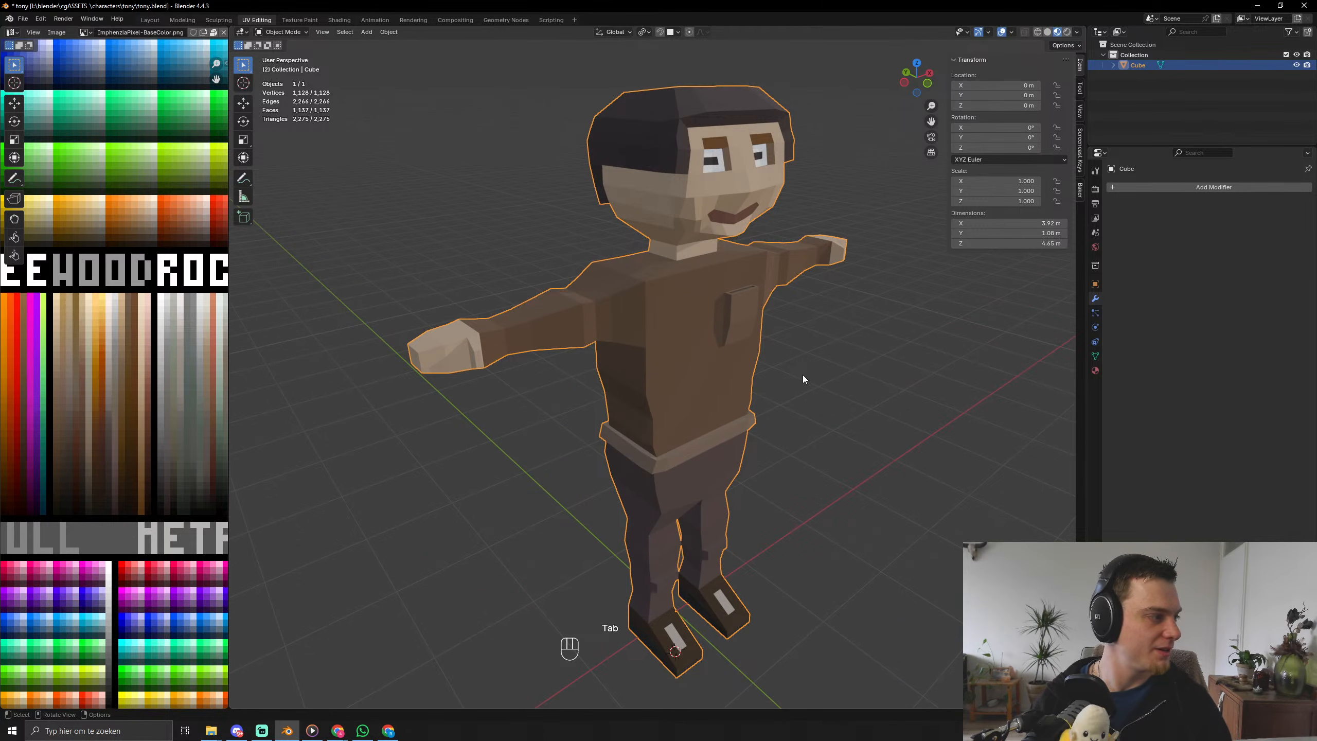
key("Tab")
left_click(657, 397)
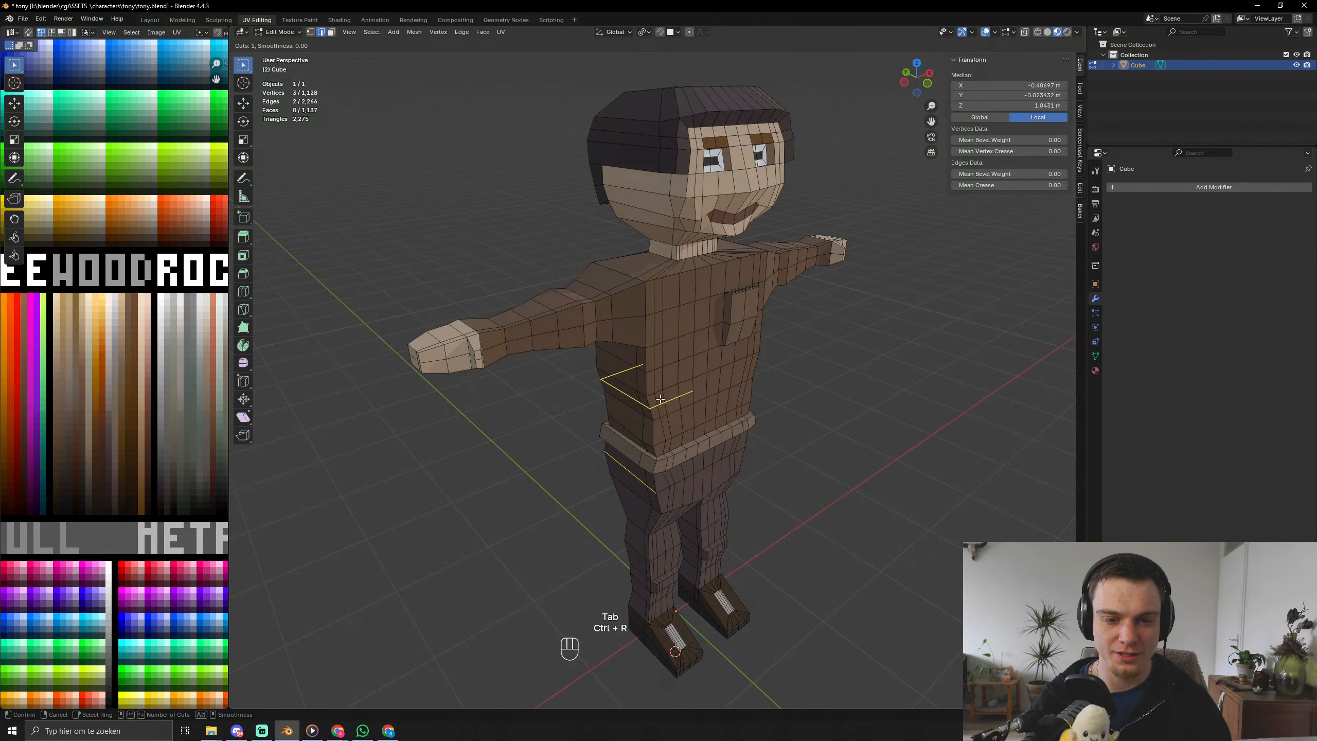
right_click(660, 398)
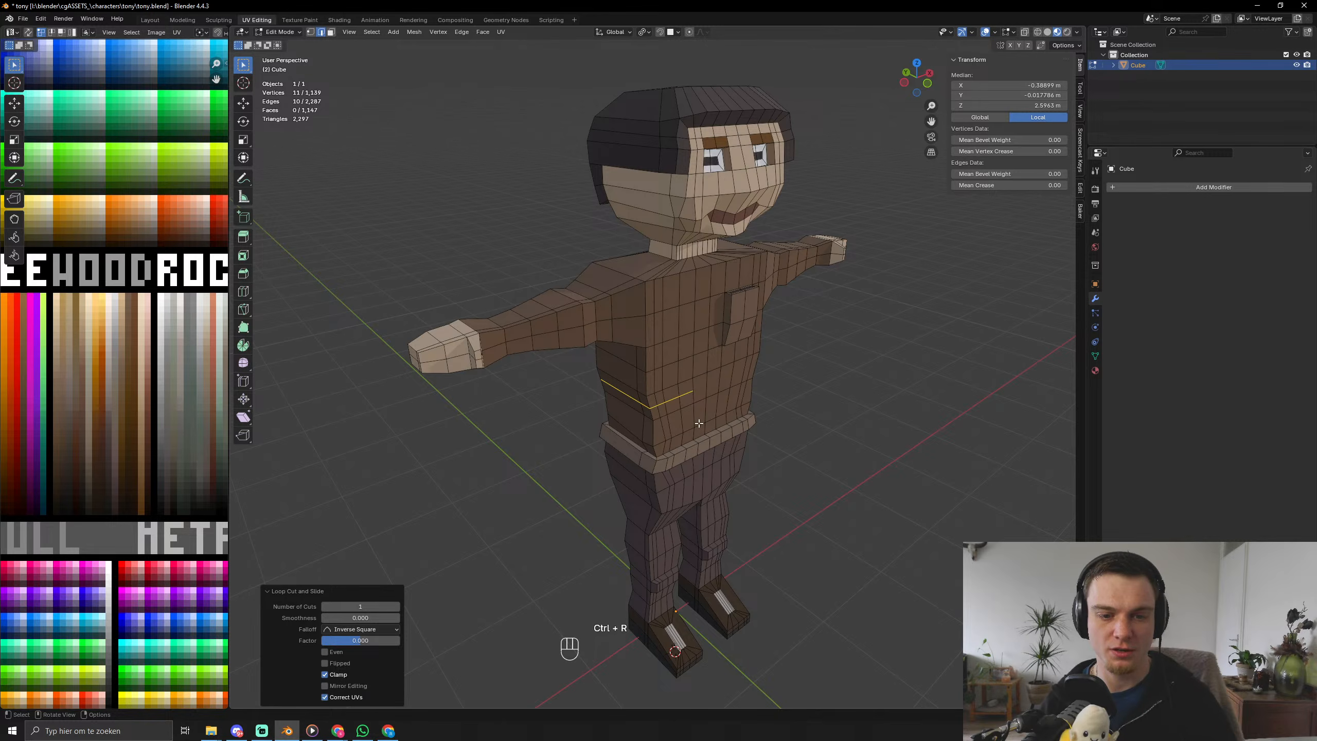
Try deleting a single hidden face inside the torso in face selection mode, and undo the deletion.
middle_click_drag(695, 421, 738, 418)
scroll(687, 450, "up", 14)
scroll(686, 455, "down", 2)
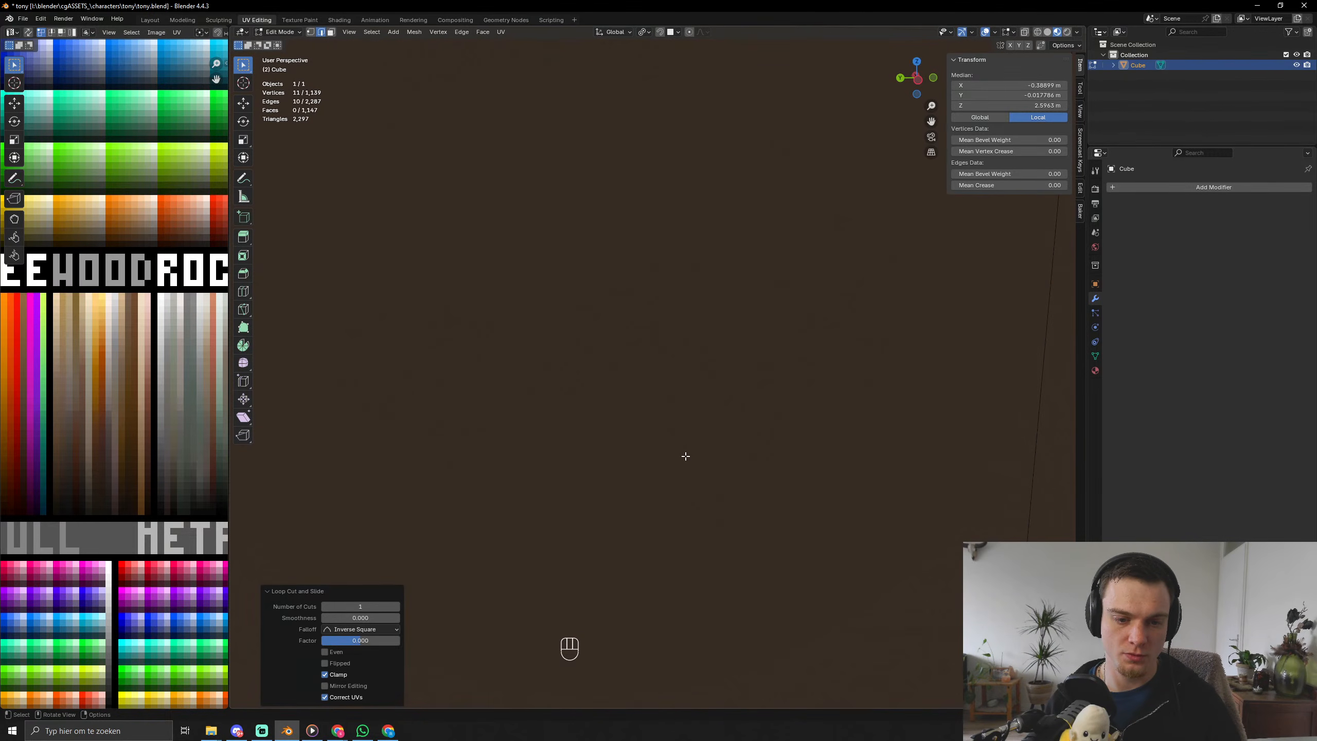
middle_click_drag(680, 461, 1051, 524, "shift")
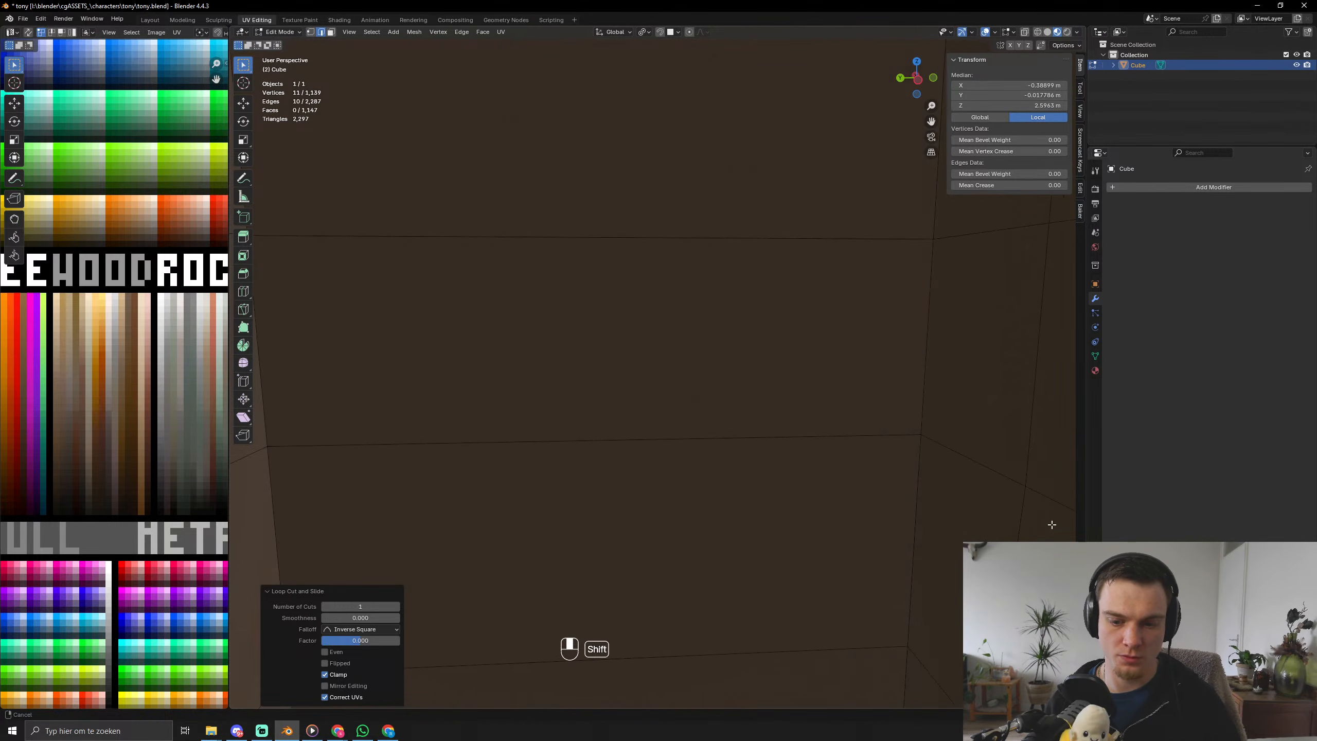
middle_click_drag(805, 482, 722, 302)
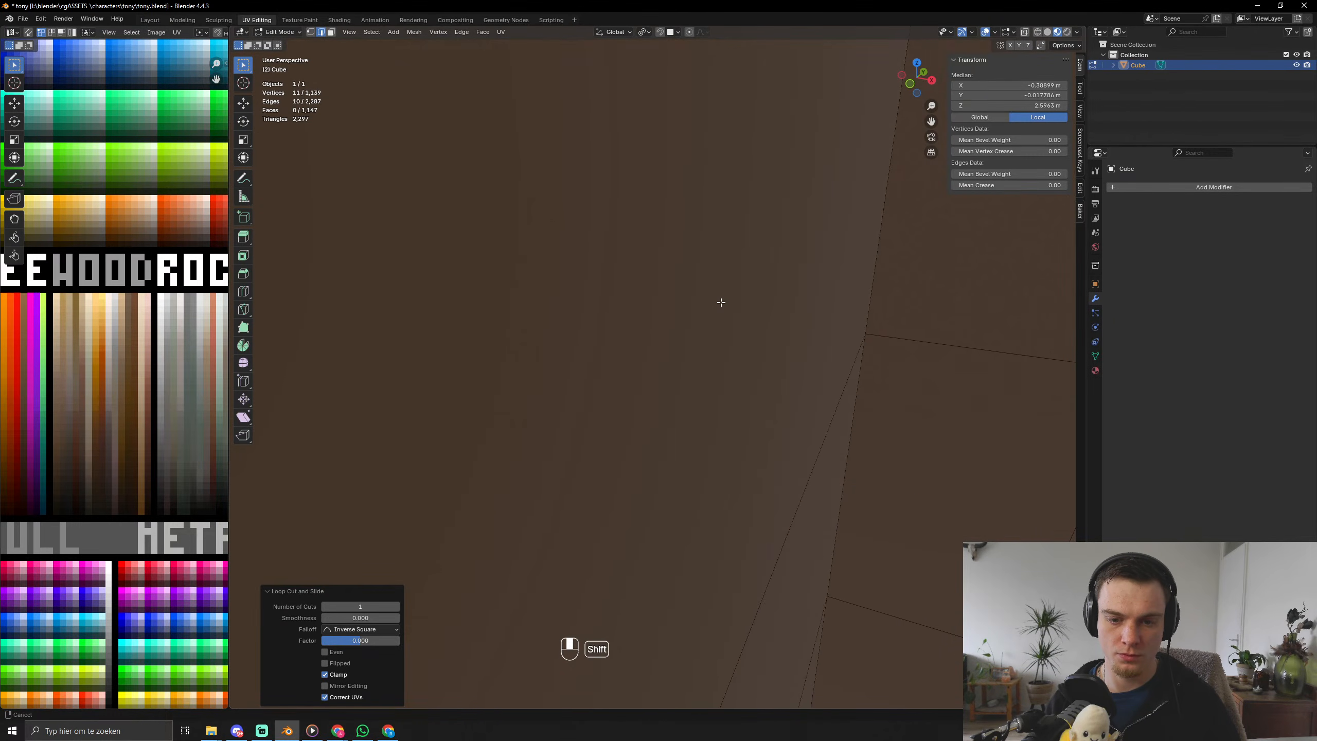
key("3")
left_click(815, 379)
key("x")
left_click(826, 490)
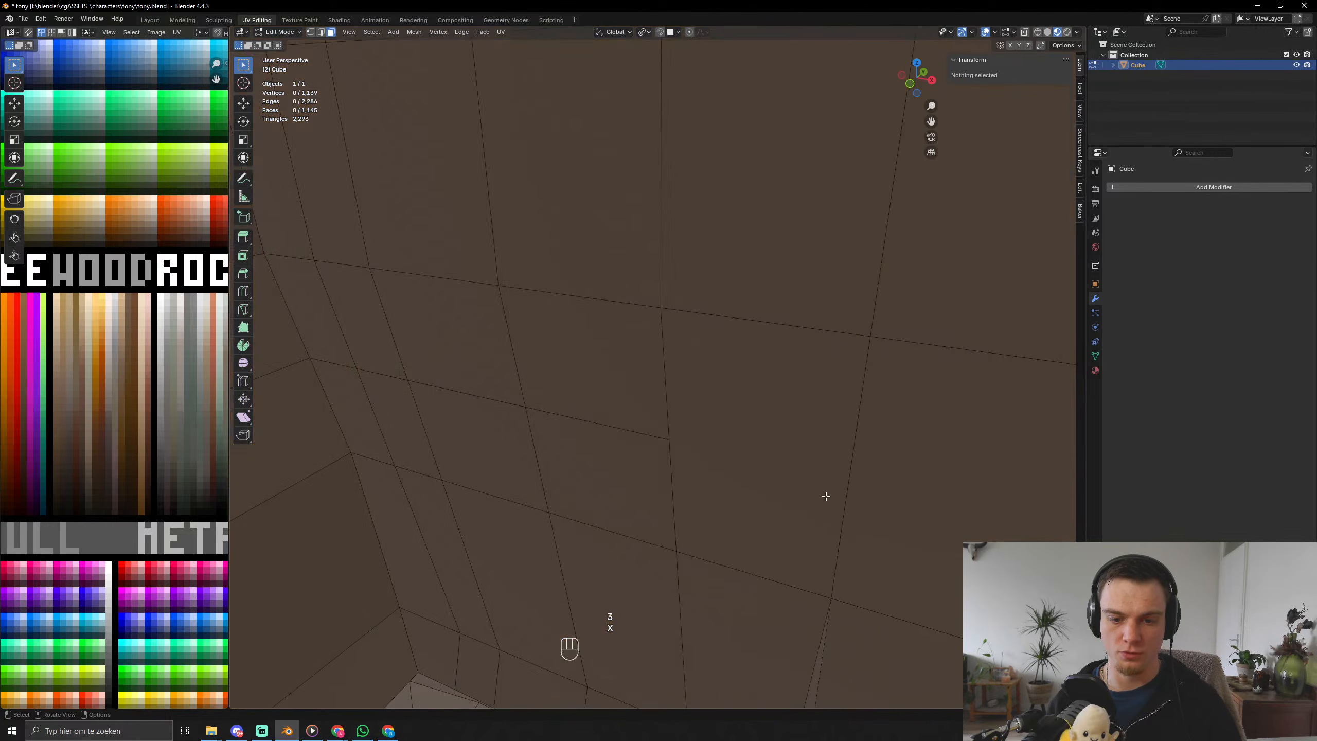
middle_click_drag(825, 491, 765, 505)
key("ctrl+z")
key("ctrl+z")
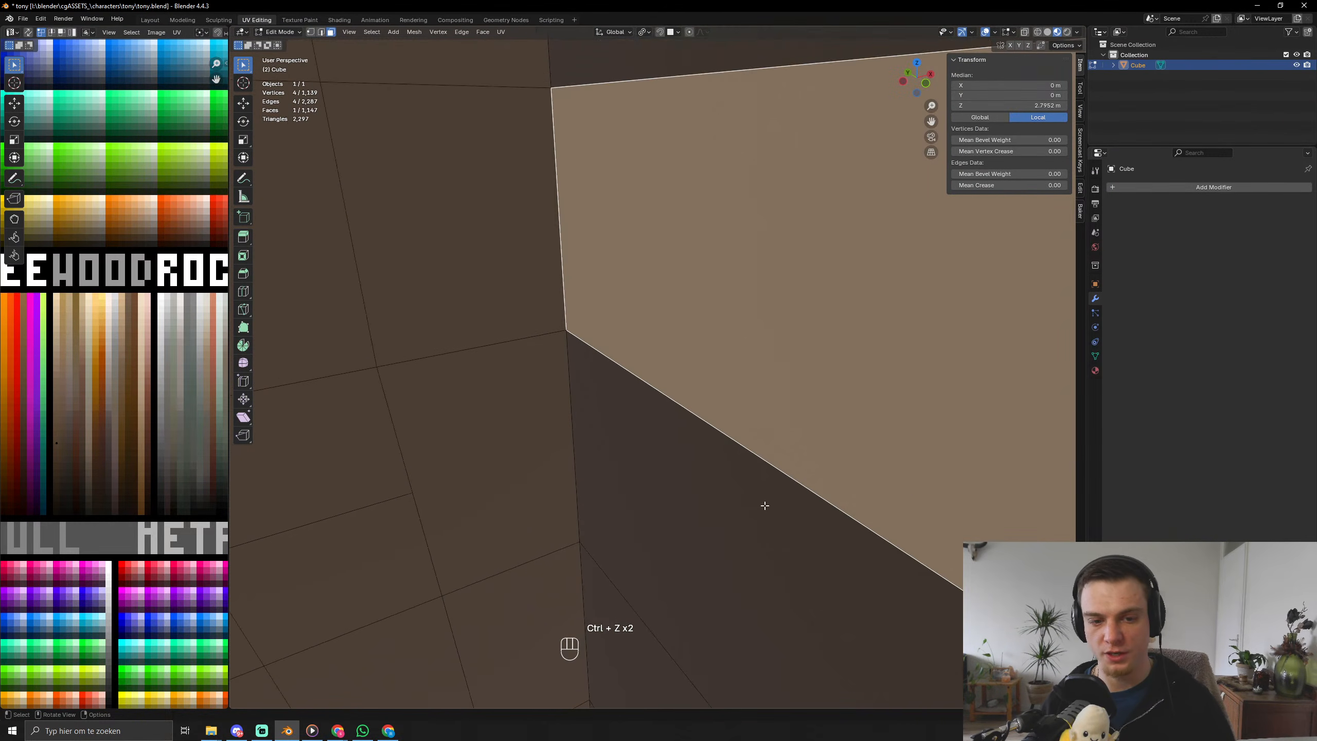
Try deleting four stacked hidden faces along the centre line inside the torso.
left_click(752, 501, "shift")
left_click(614, 640, "shift")
scroll(630, 580, "down", 2)
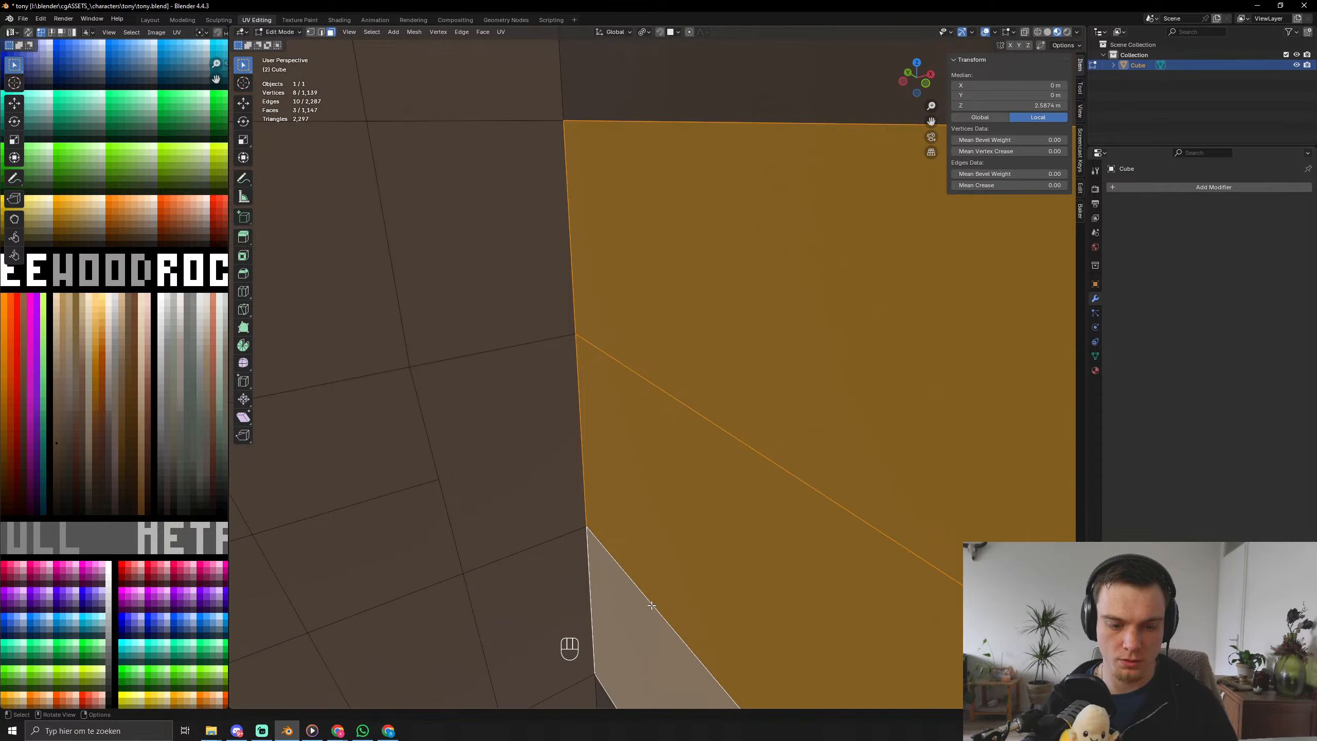
left_click(705, 91, "shift")
scroll(685, 199, "down", 8)
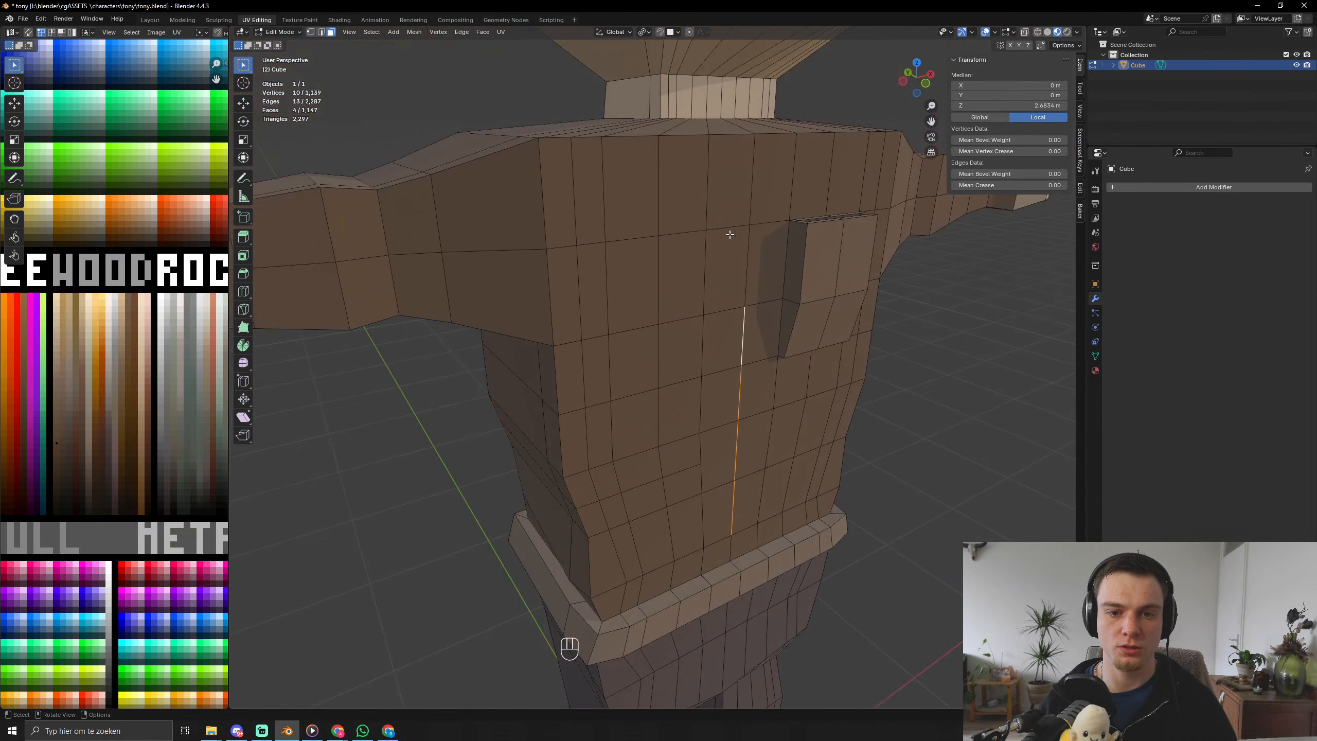
middle_click_drag(731, 280, 617, 212)
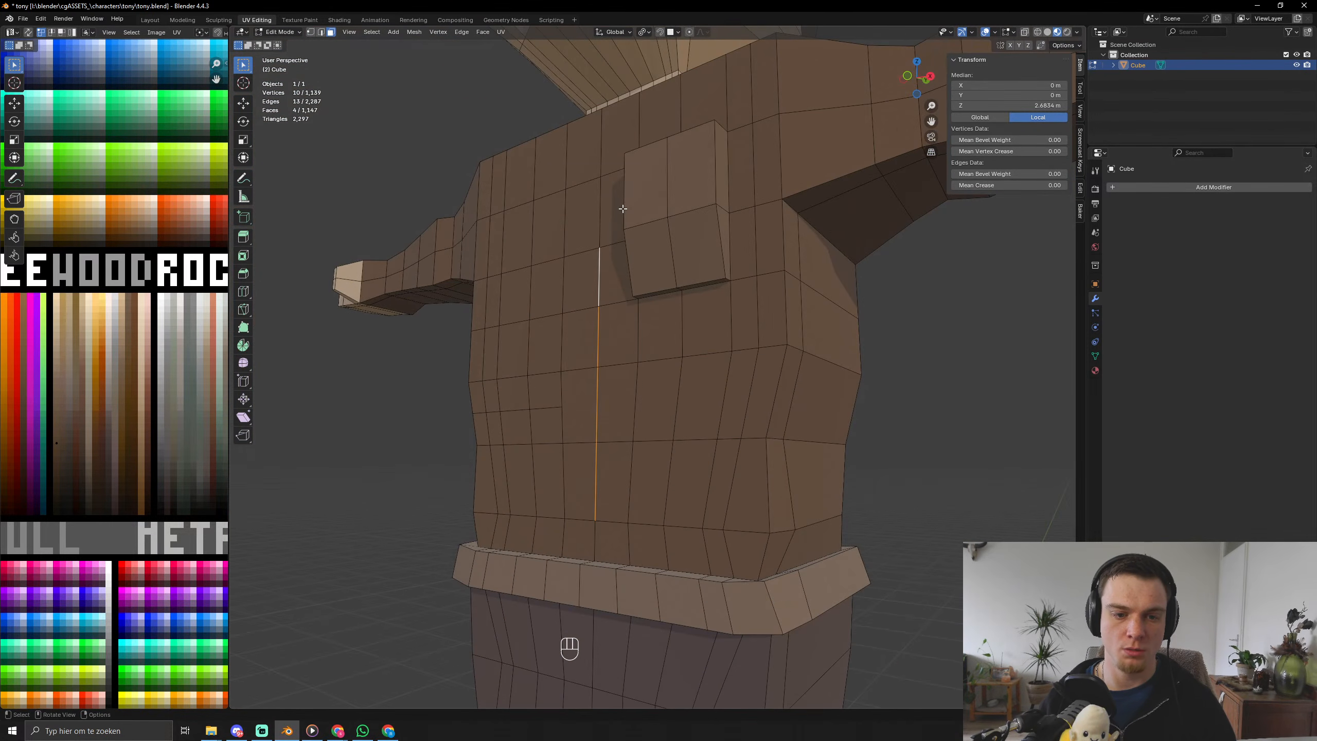
key("x")
left_click(623, 208)
Examine the torso's inside and outside for where the edge loops around the body are interrupted.
scroll(663, 384, "up", 10)
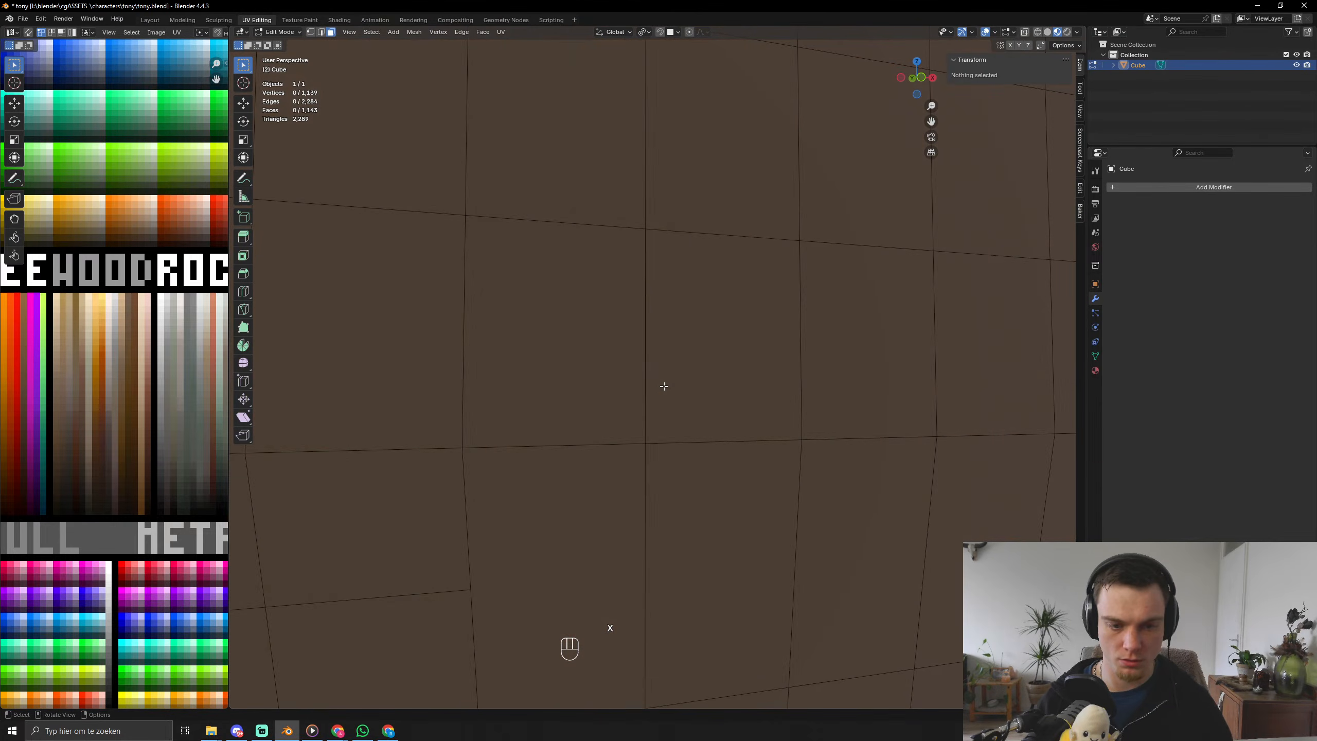
middle_click_drag(650, 385, 701, 375)
left_click(546, 232)
key("ctrl+z")
key("ctrl+z")
scroll(540, 269, "down", 7)
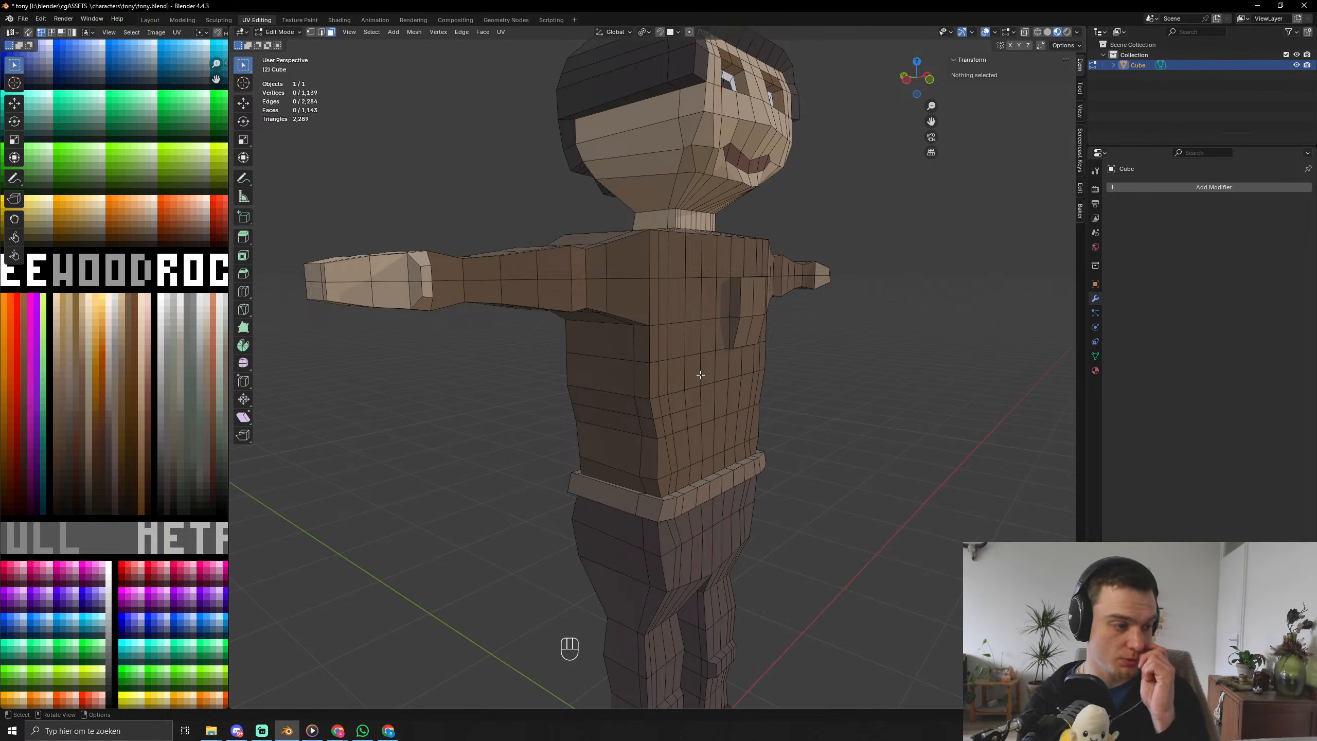
scroll(700, 374, "up", 5)
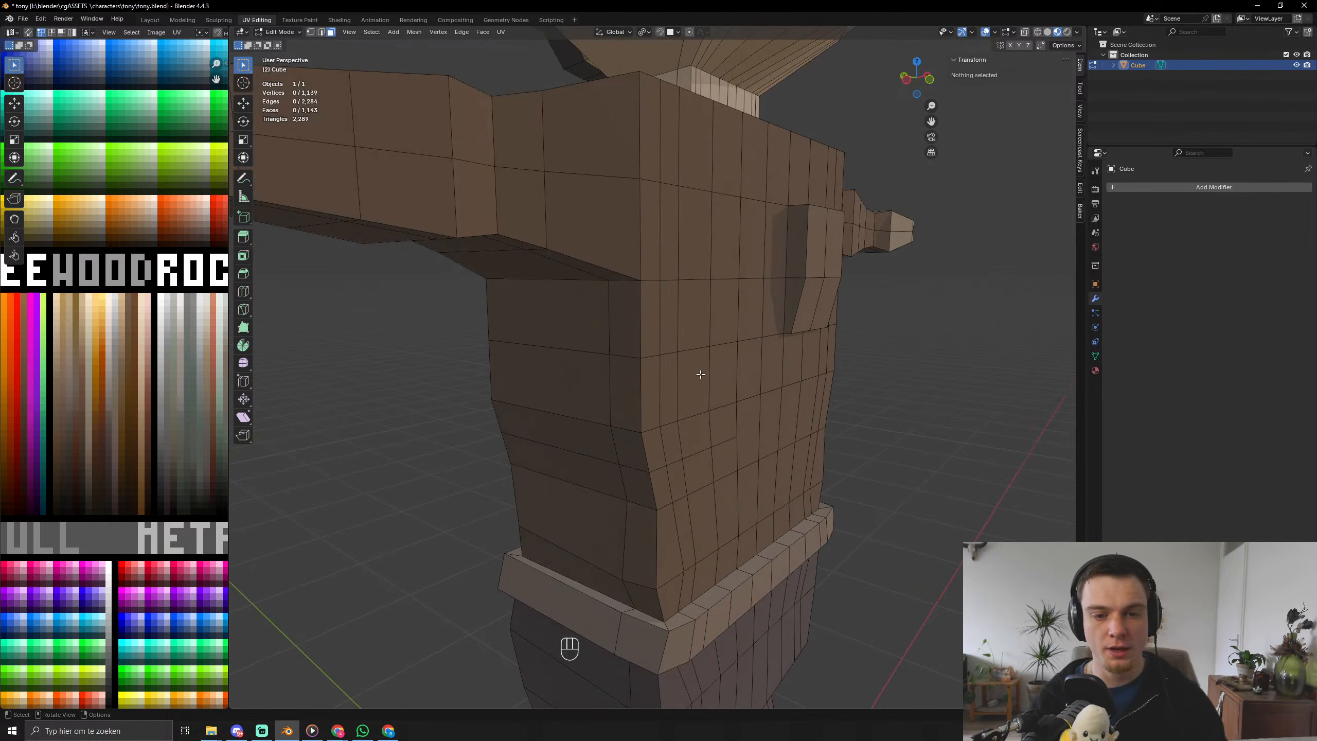
scroll(685, 378, "down", 6)
scroll(672, 382, "up", 7)
middle_click_drag(801, 415, 846, 412)
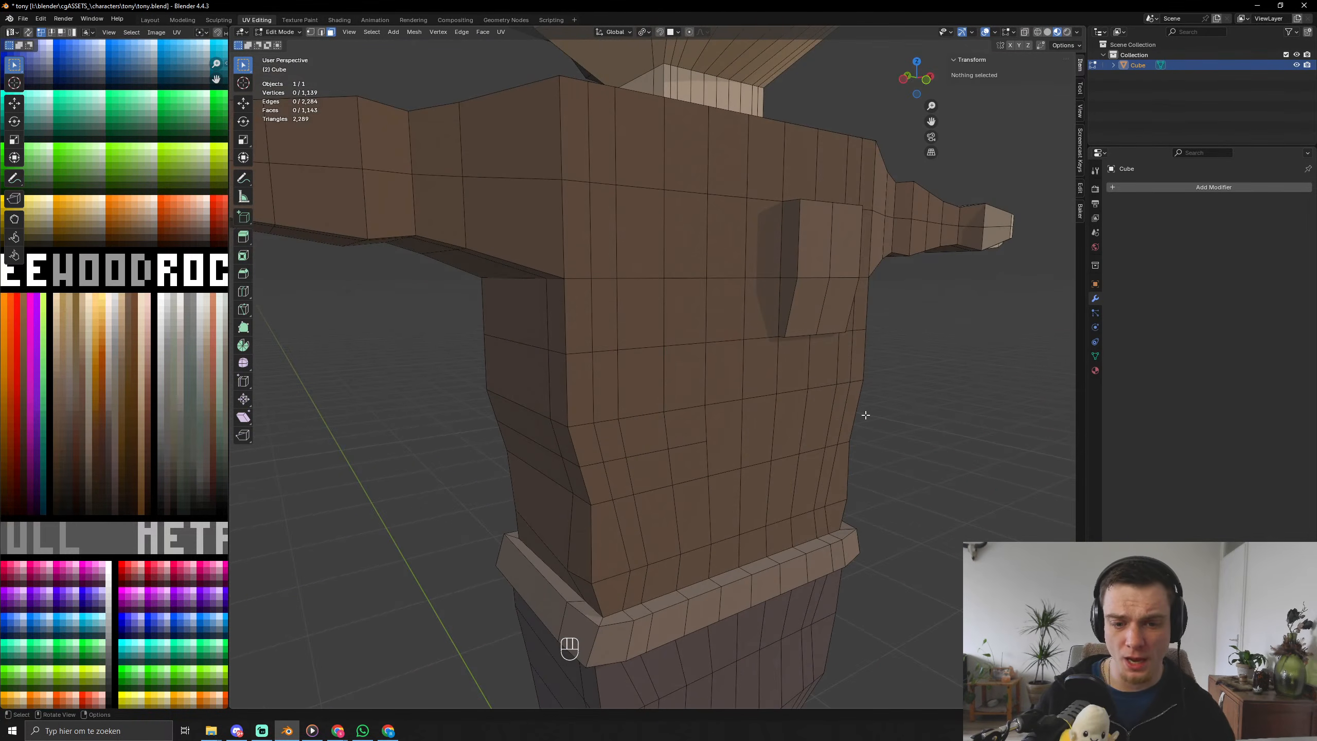
Try a single centred loop cut across the pocket side of the torso, below the chest pocket.
key("ctrl+r")
left_click(840, 412)
right_click(839, 413)
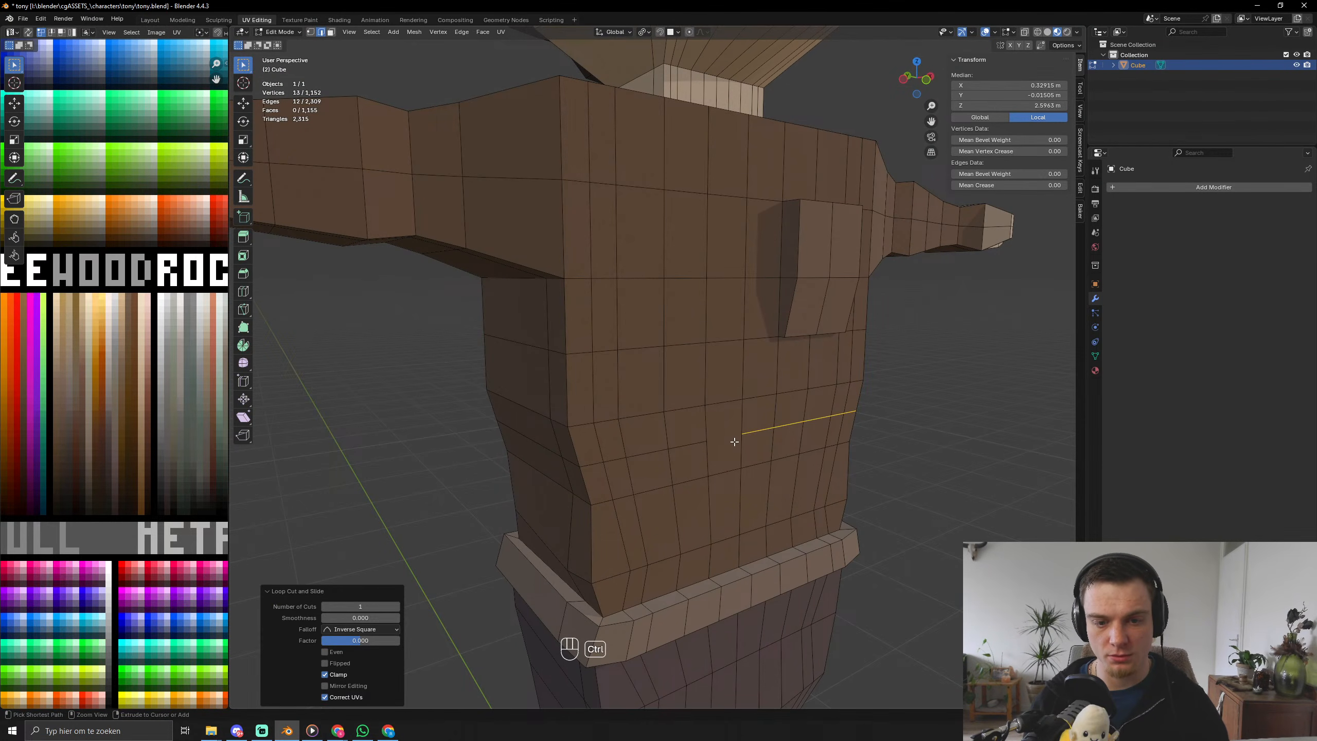
Undo the torso loop cuts and the deletion of the hidden faces inside the torso.
key("ctrl+z")
key("ctrl+z")
key("ctrl+z")
key("ctrl+z")
key("ctrl+z")
key("ctrl+z")
key("ctrl+z")
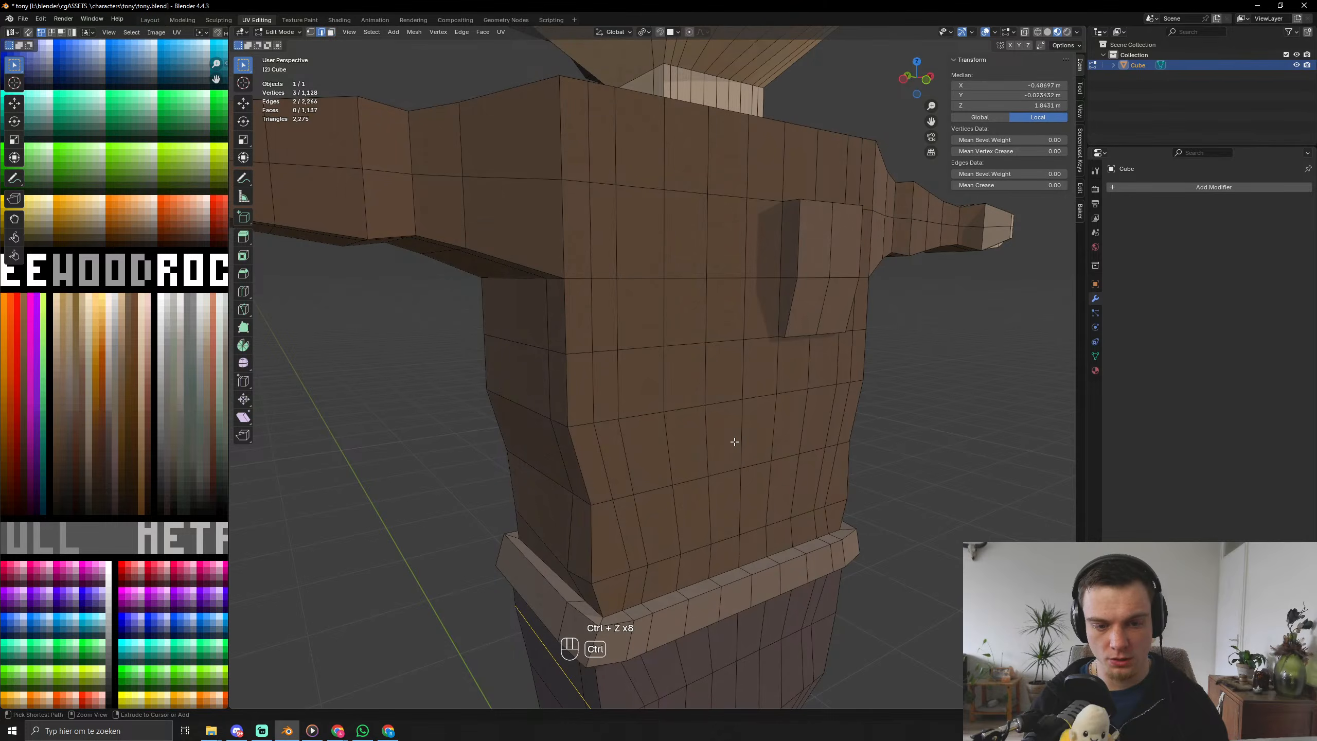
Examine the restored torso and the whole character from several angles.
key("Tab")
middle_click_drag(754, 498, 665, 467)
left_click(833, 438)
scroll(799, 450, "down", 6)
scroll(662, 465, "up", 6)
middle_click_drag(641, 422, 712, 396)
middle_click_drag(714, 308, 634, 454)
key("a")
key("ctrl+b")
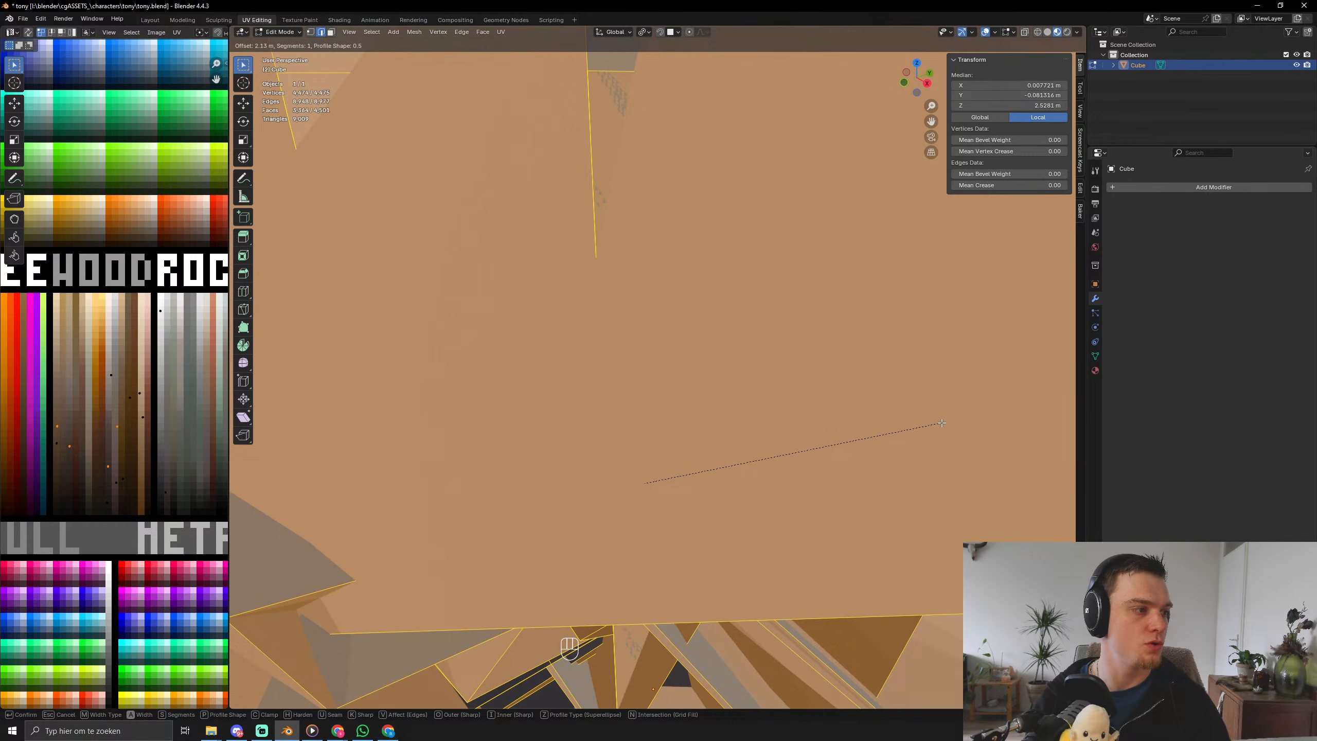
right_click(942, 423)
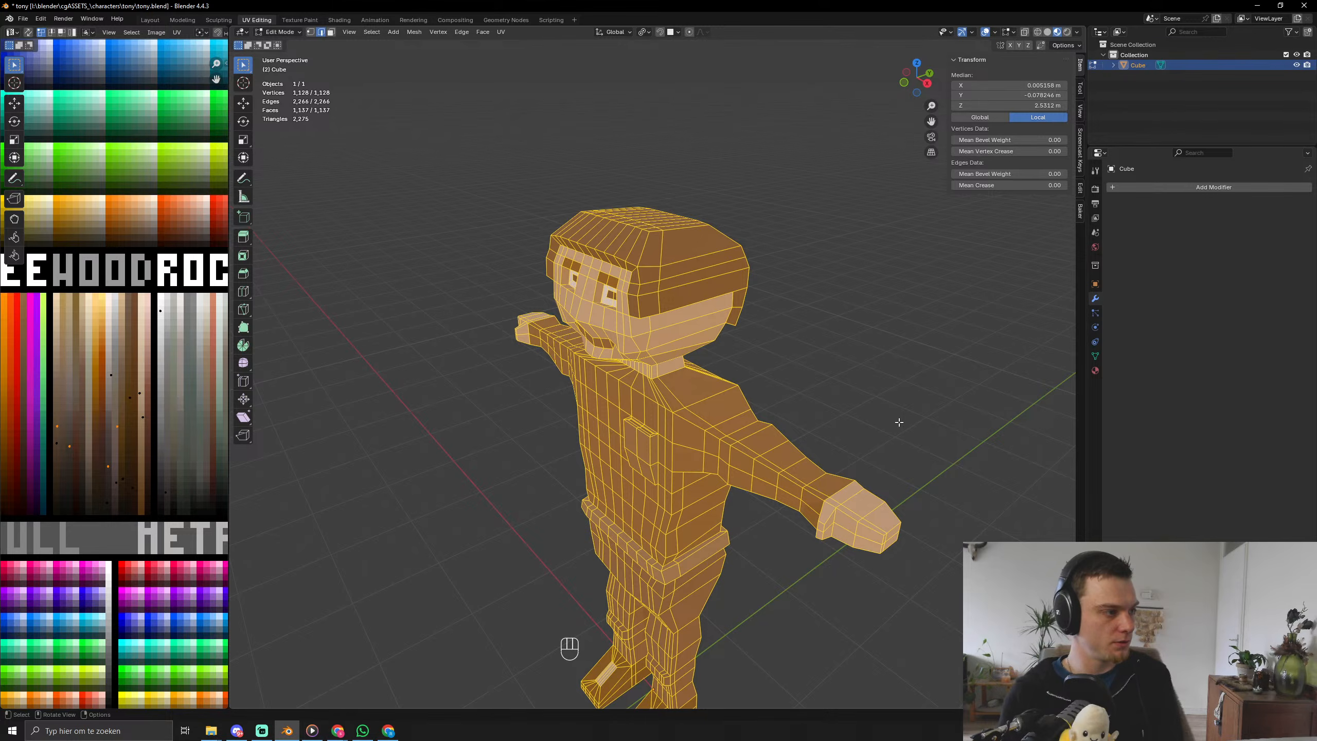
left_click(851, 406)
Return to Object Mode and examine the character's back, side and front.
middle_click_drag(851, 406, 697, 386)
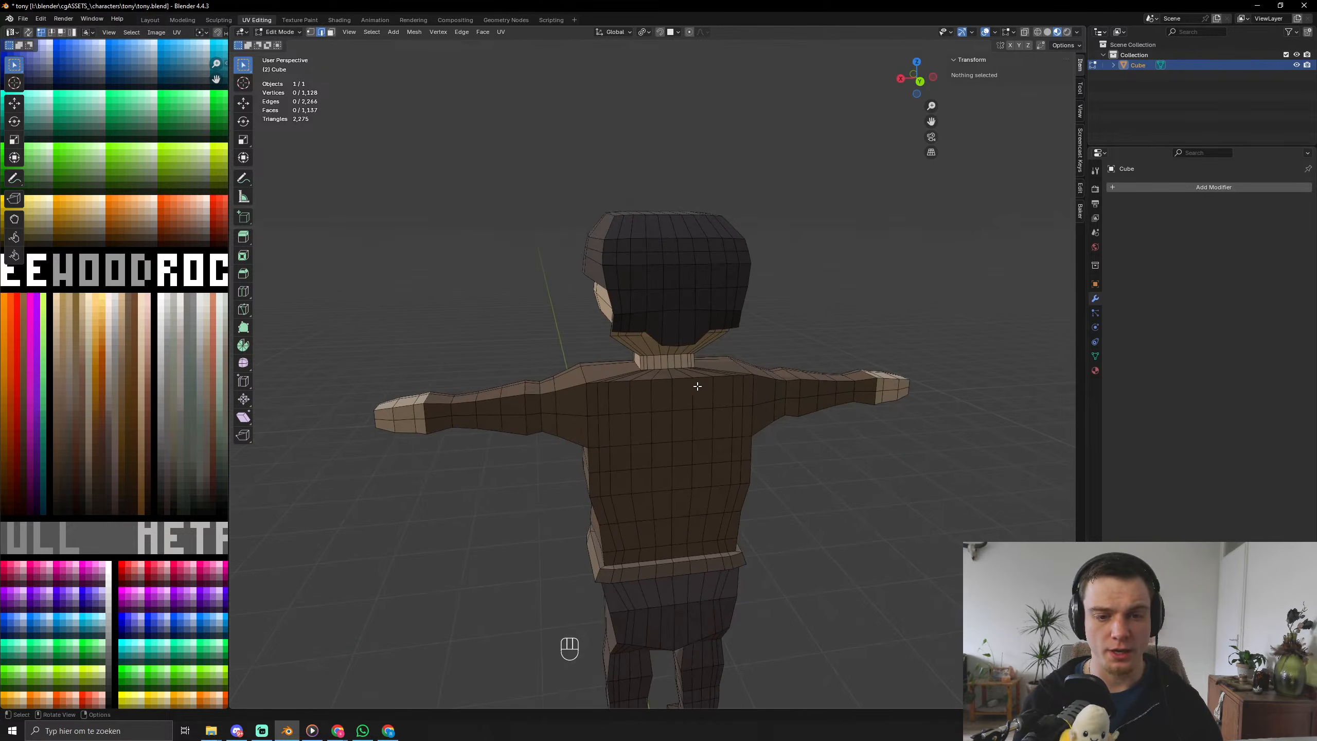
middle_click_drag(601, 358, 882, 441, "shift")
middle_click_drag(741, 549, 656, 377, "shift")
key("Tab")
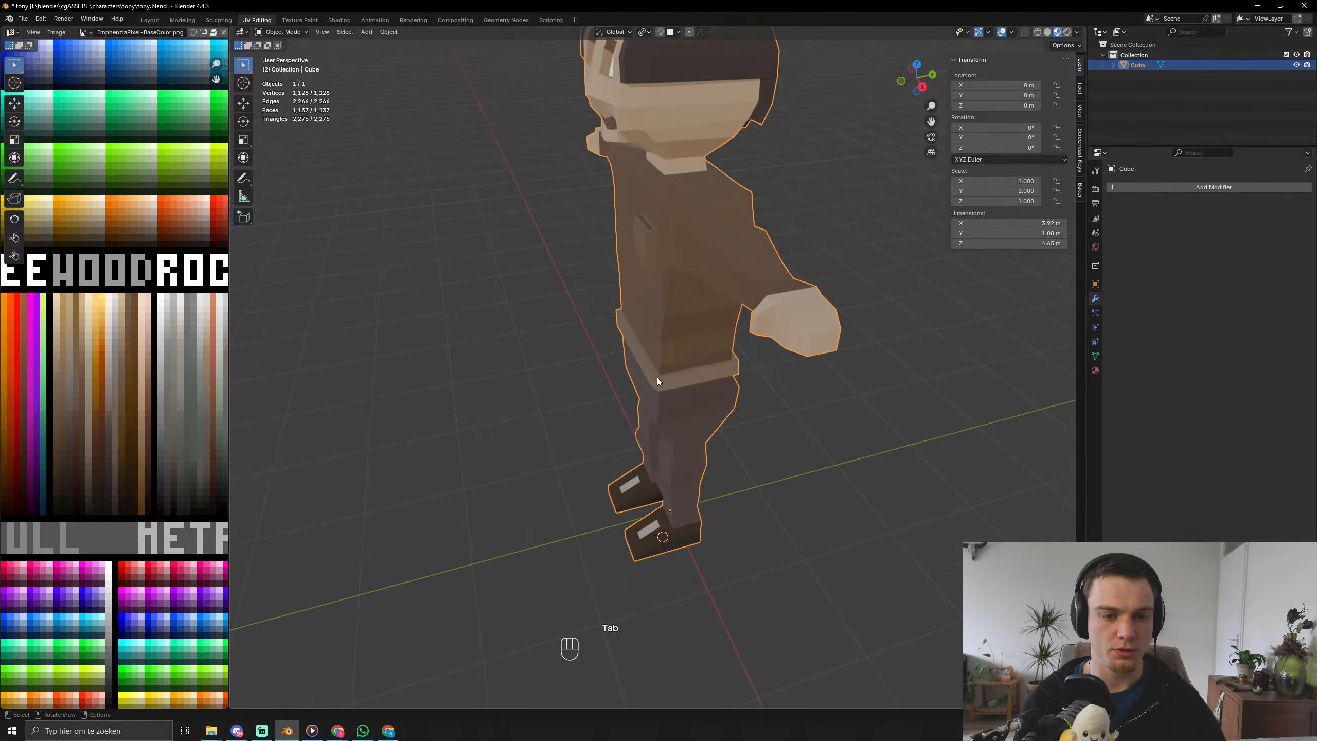
scroll(619, 368, "down", 4)
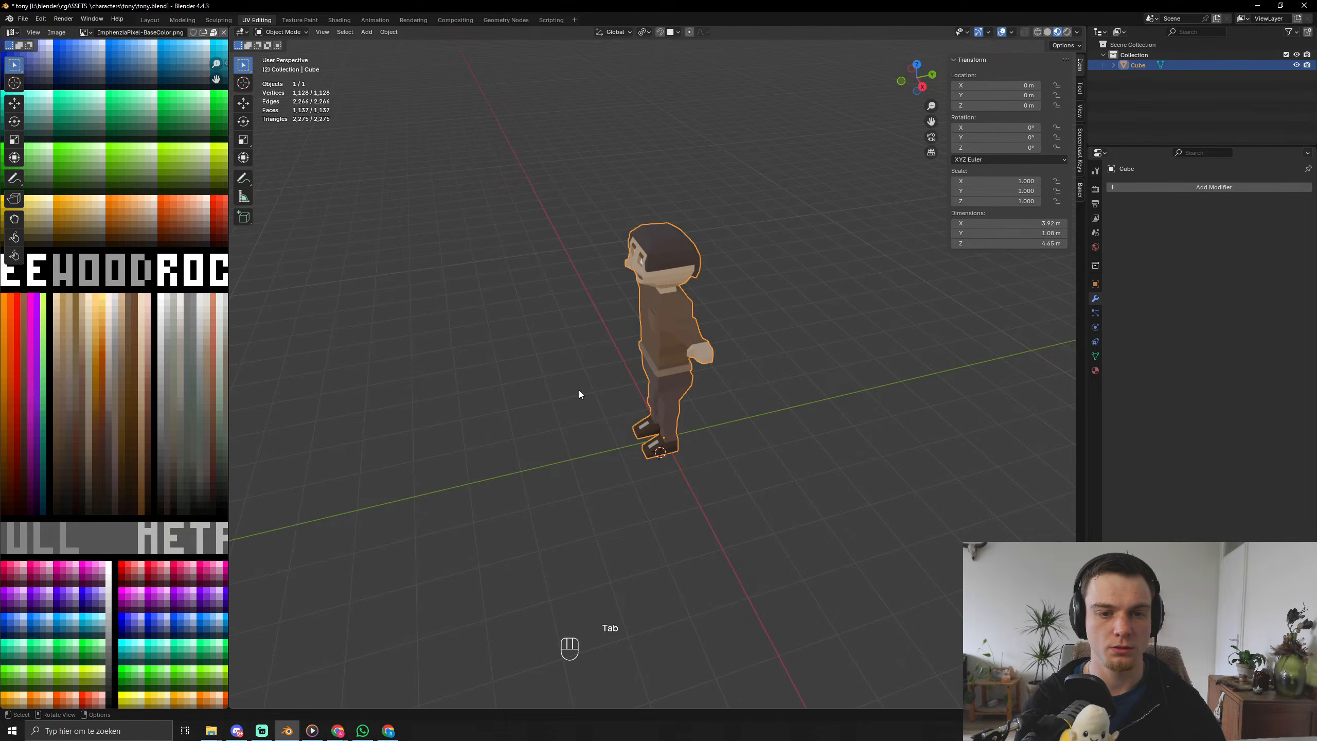
middle_click_drag(580, 394, 761, 371)
scroll(760, 366, "up", 4)
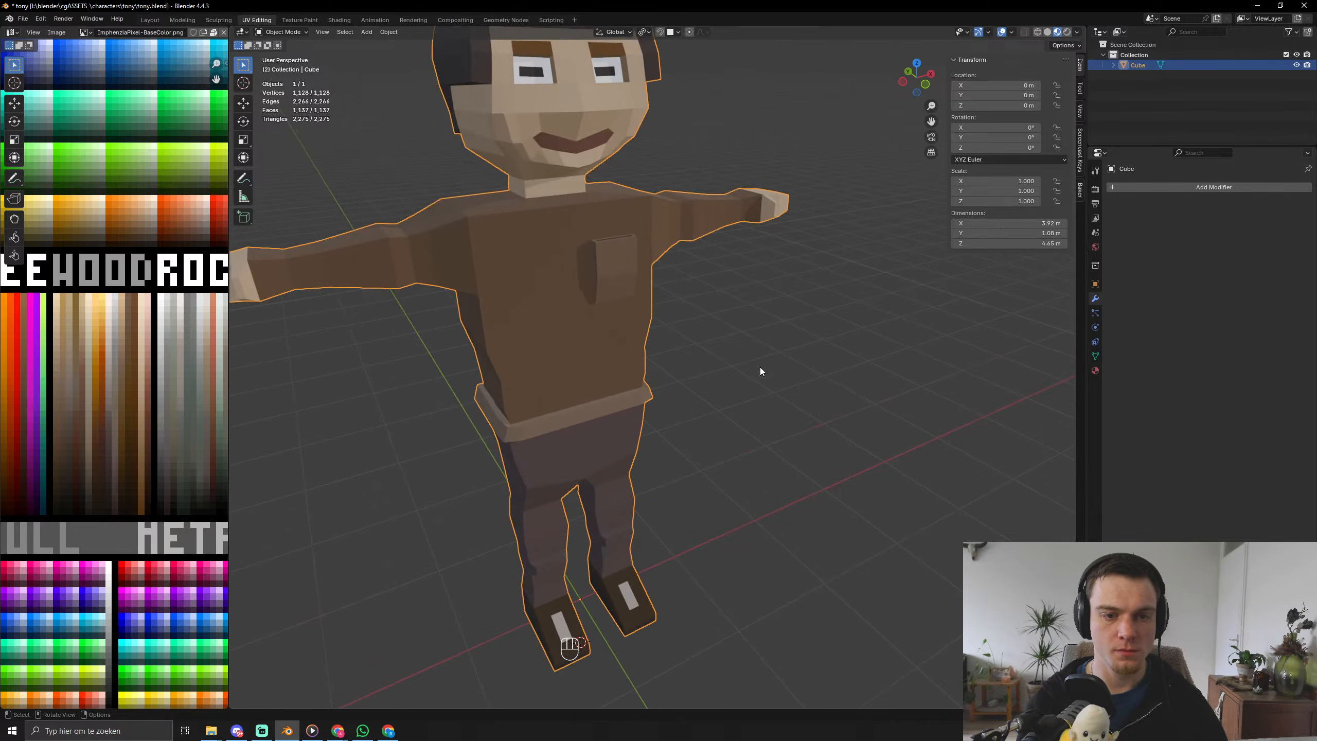
scroll(759, 367, "down", 4)
middle_click_drag(760, 366, 674, 346)
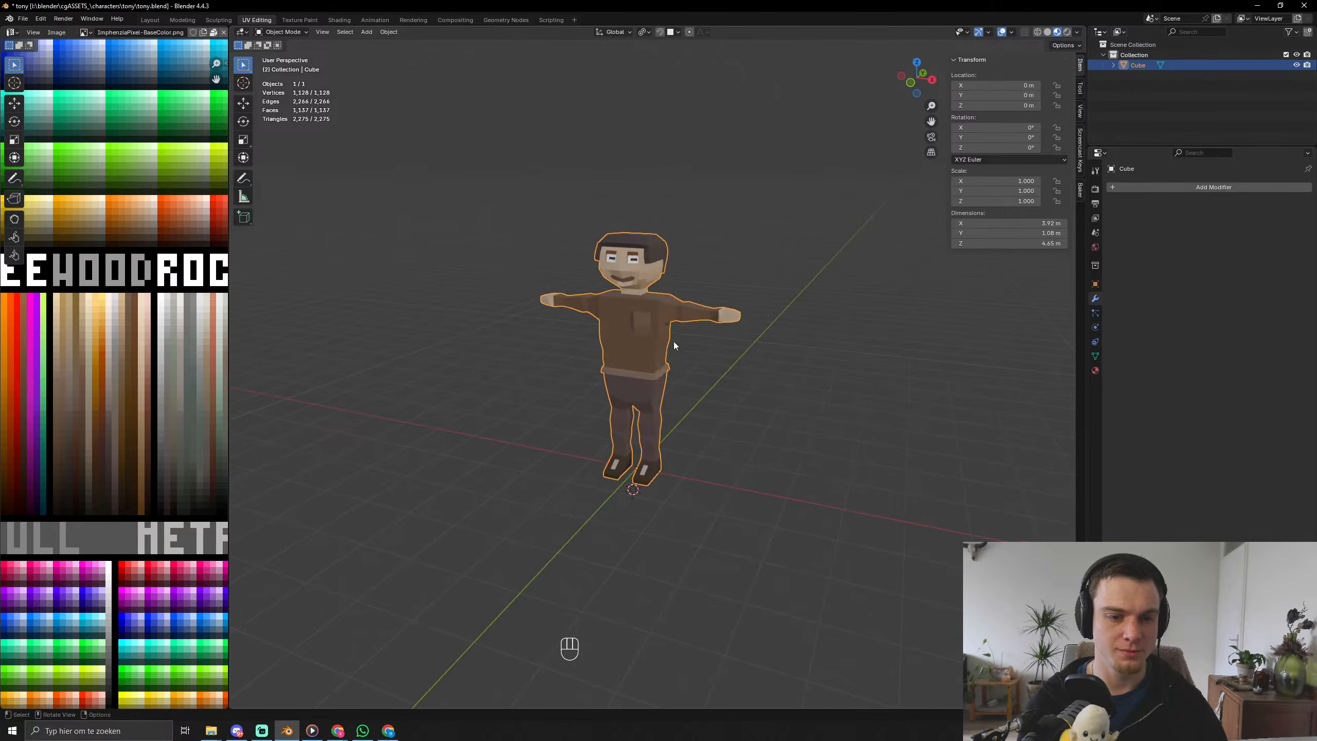
Save tony.blend and check the character's front, pocket and belt once more.
key("ctrl+s")
scroll(600, 371, "up", 5)
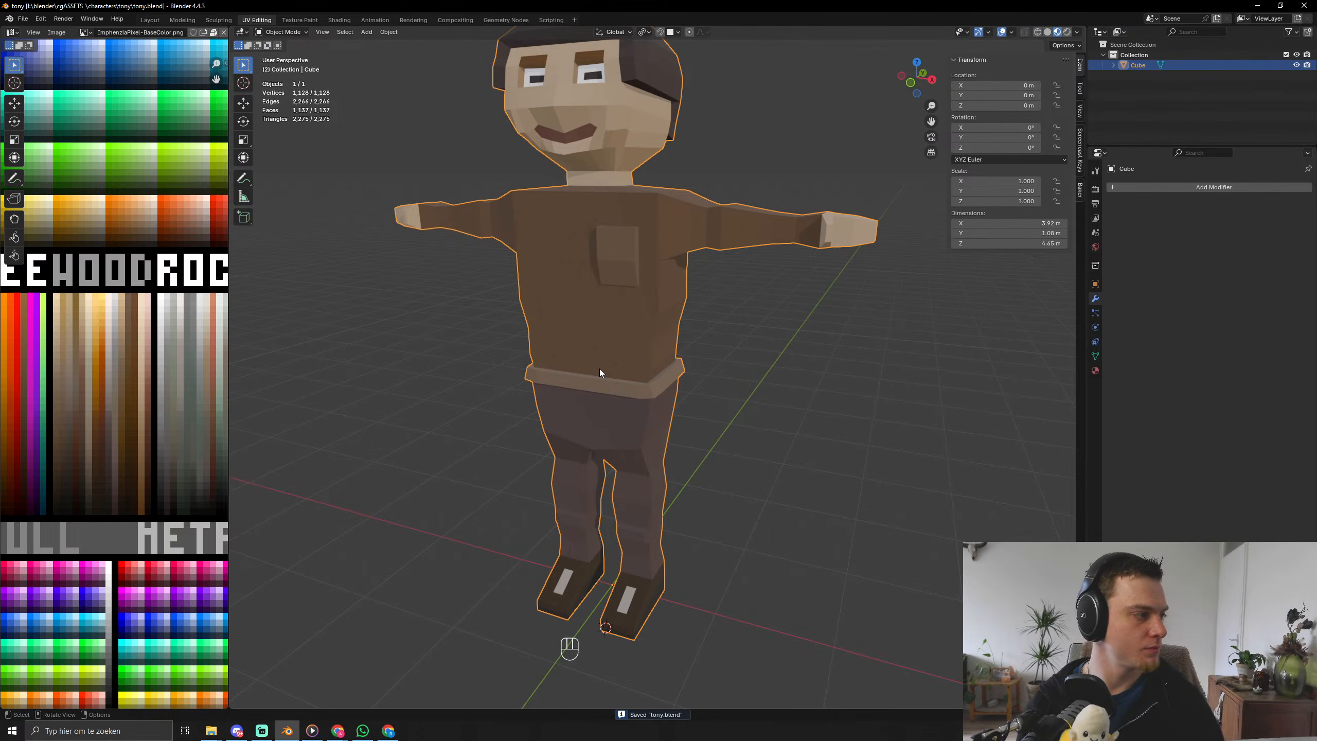
key("alt+Tab")
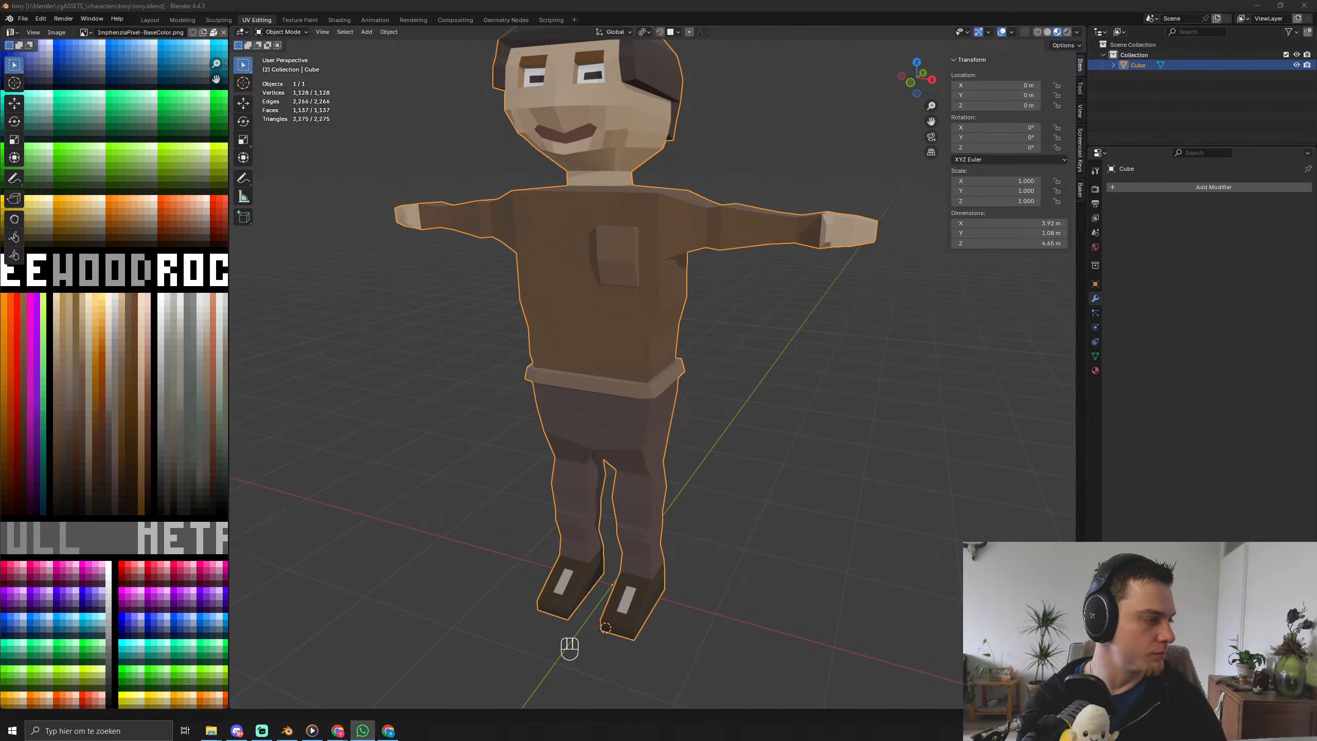
key("alt+Tab")
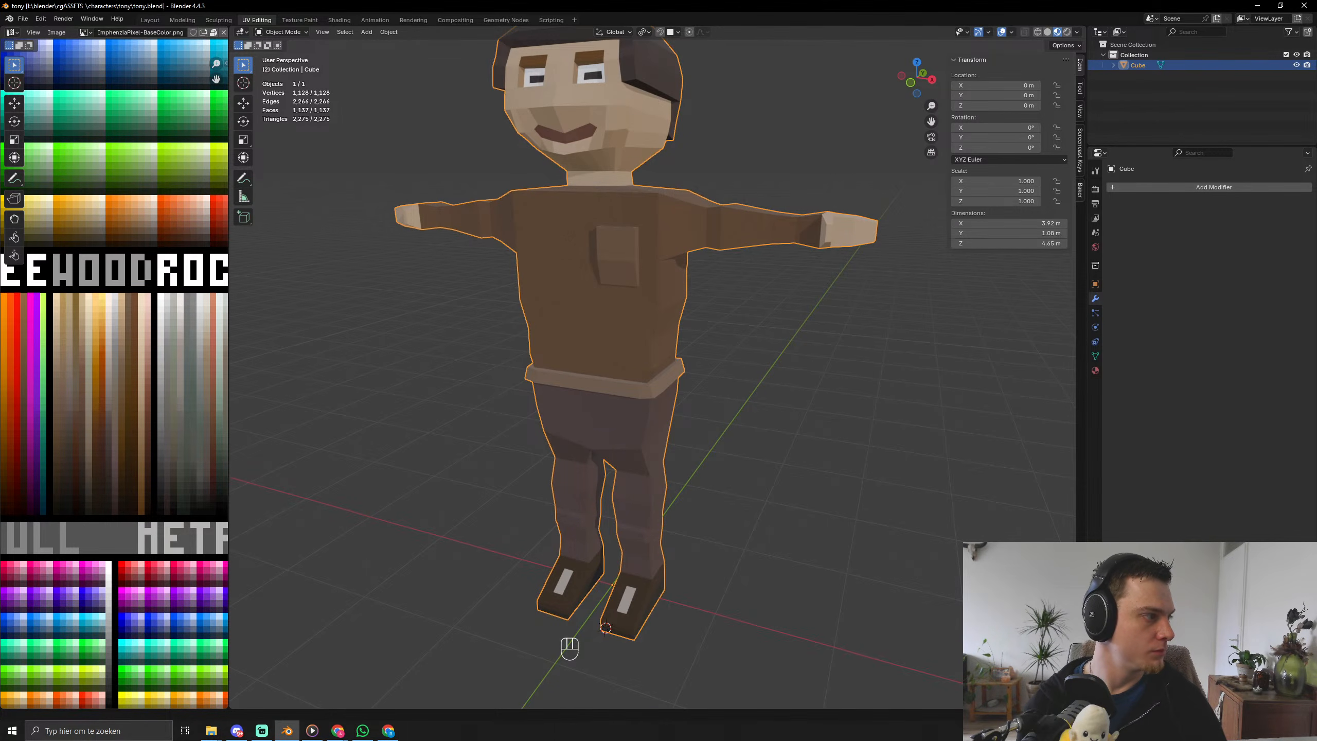
middle_click_drag(583, 333, 637, 389)
middle_click_drag(605, 298, 634, 274)
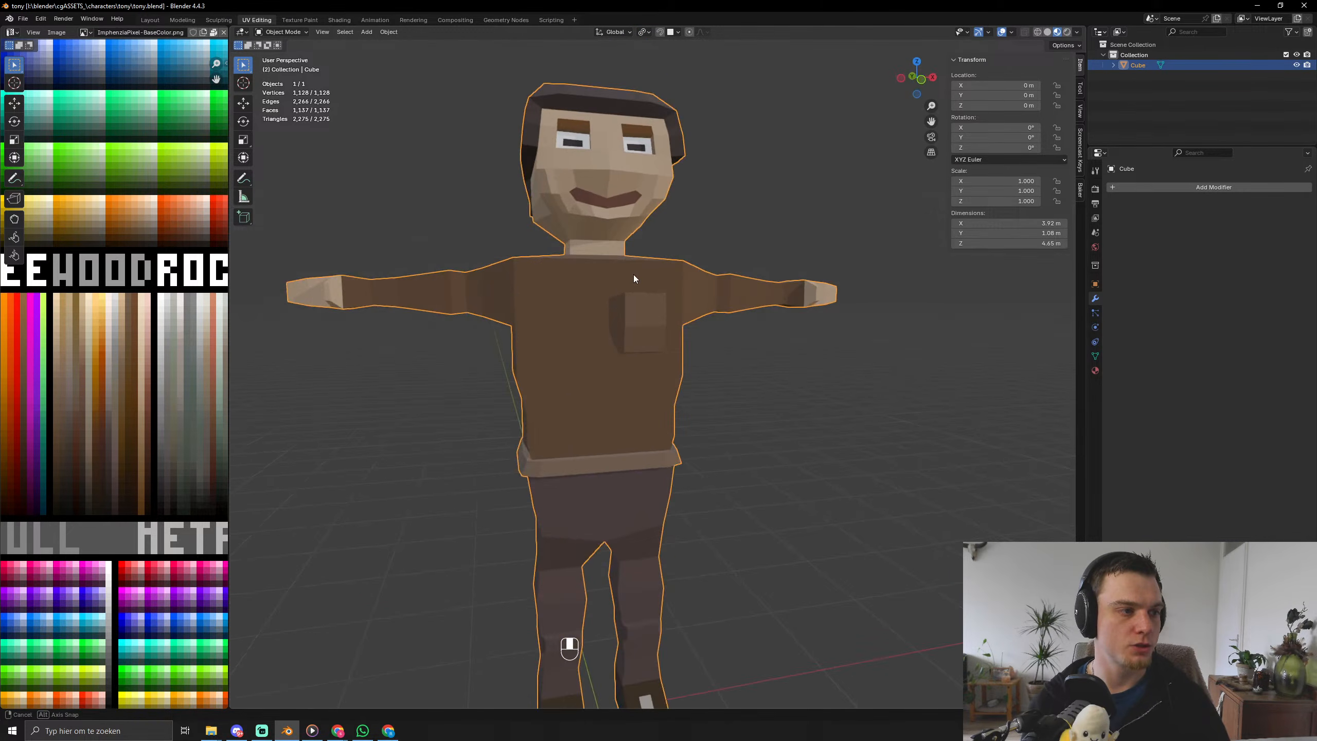
middle_click_drag(551, 403, 551, 270, "shift")
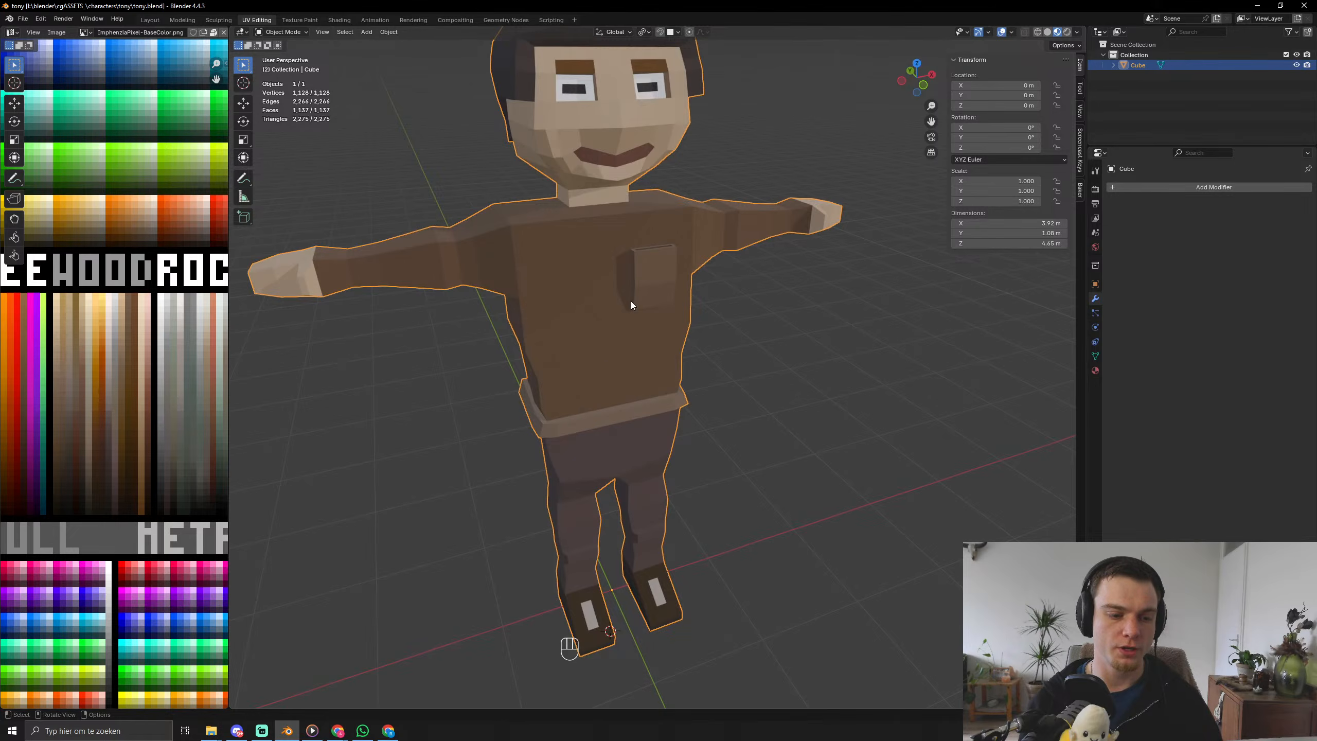
key("ctrl+s")
Rename the character's Cube object as tony and save tony.blend.
double_click(1139, 64)
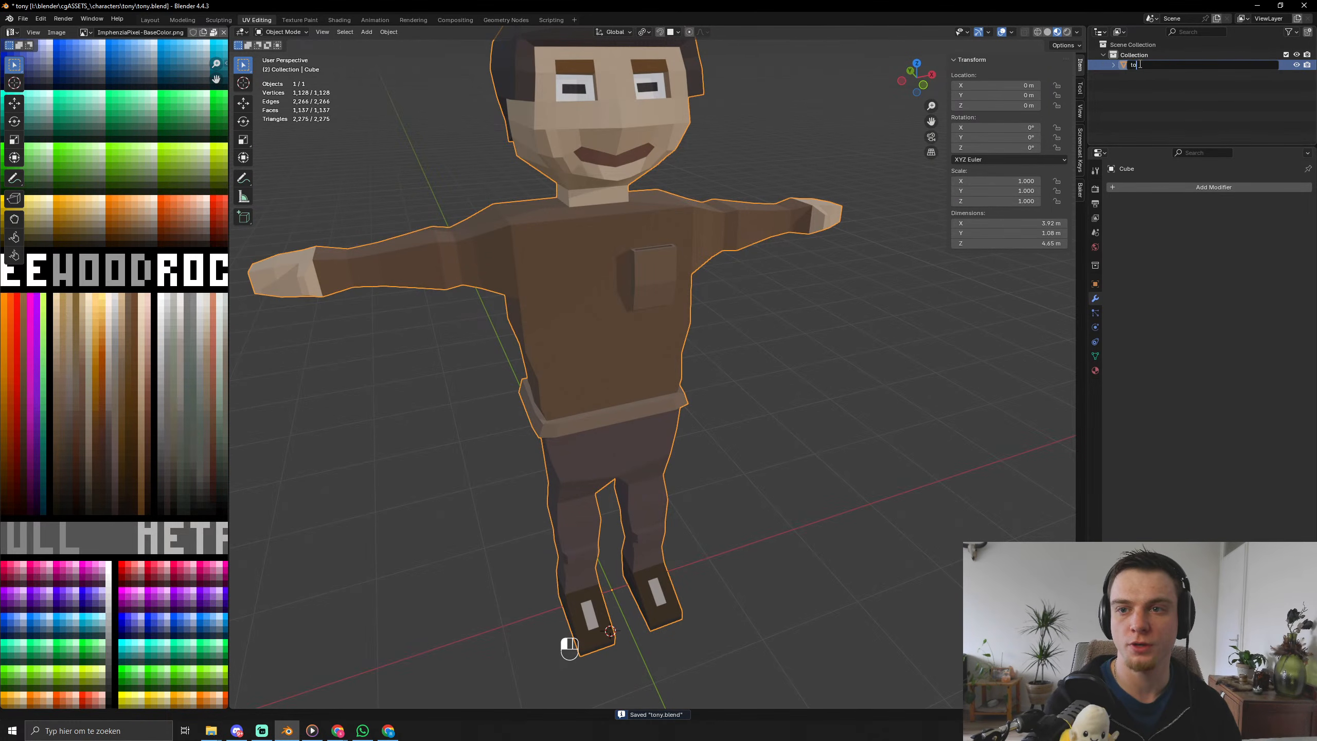
type("tony")
key("Return")
key("ctrl+s")
key("ctrl+s")
key("ctrl+s")
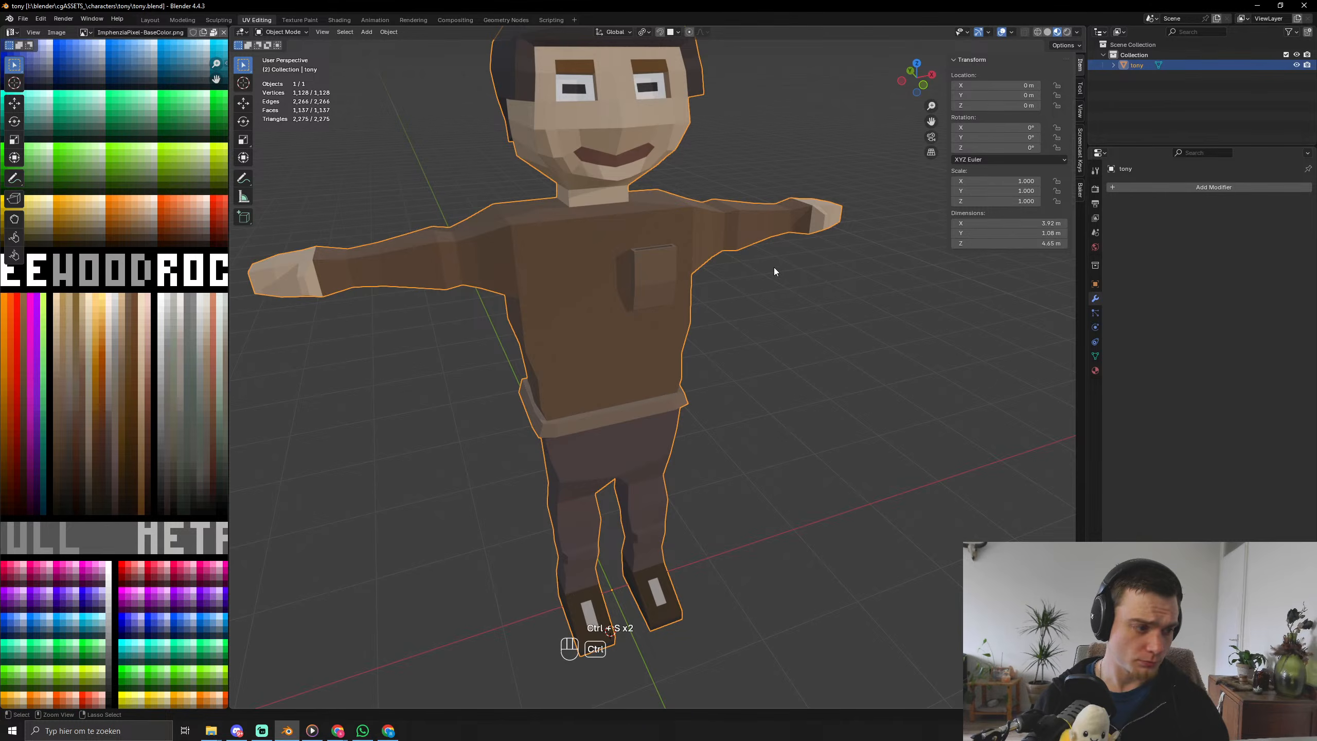
Export the character as tony.fbx into the characters\tony folder with the default FBX options.
left_click(22, 18)
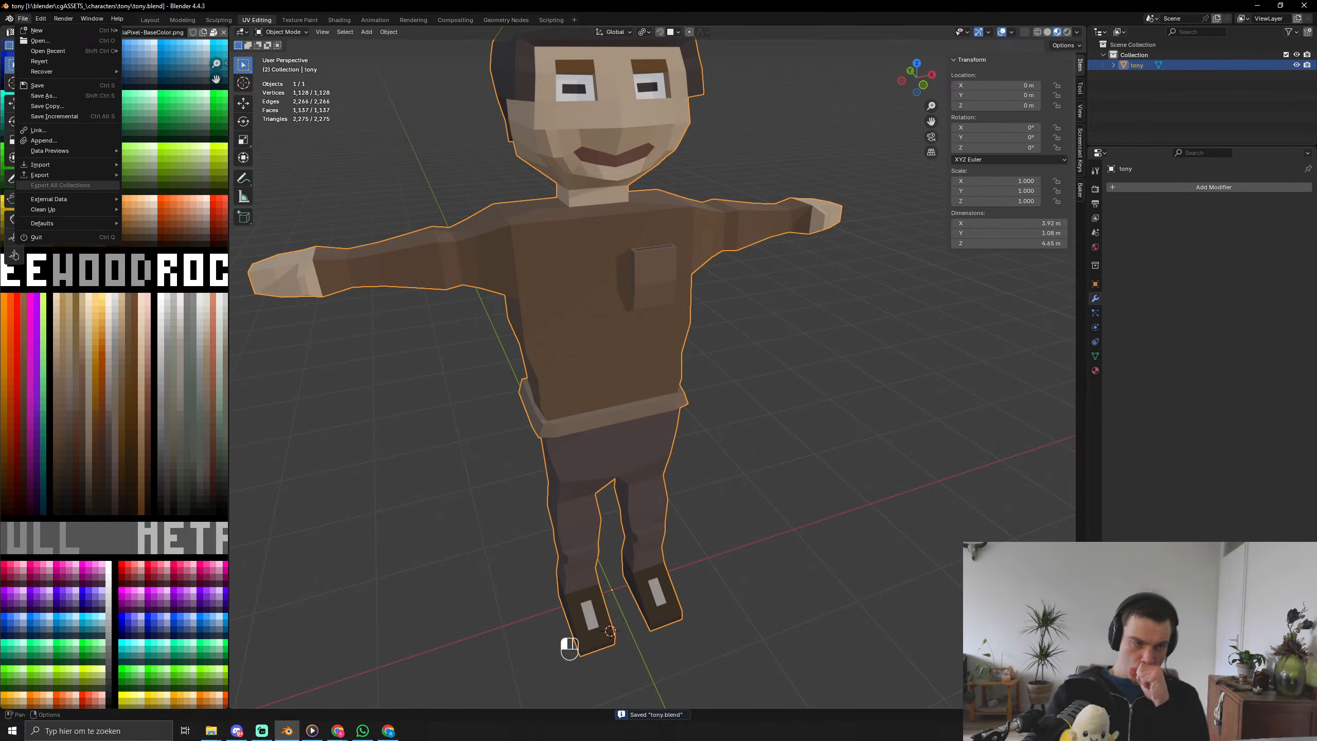
left_click(23, 18)
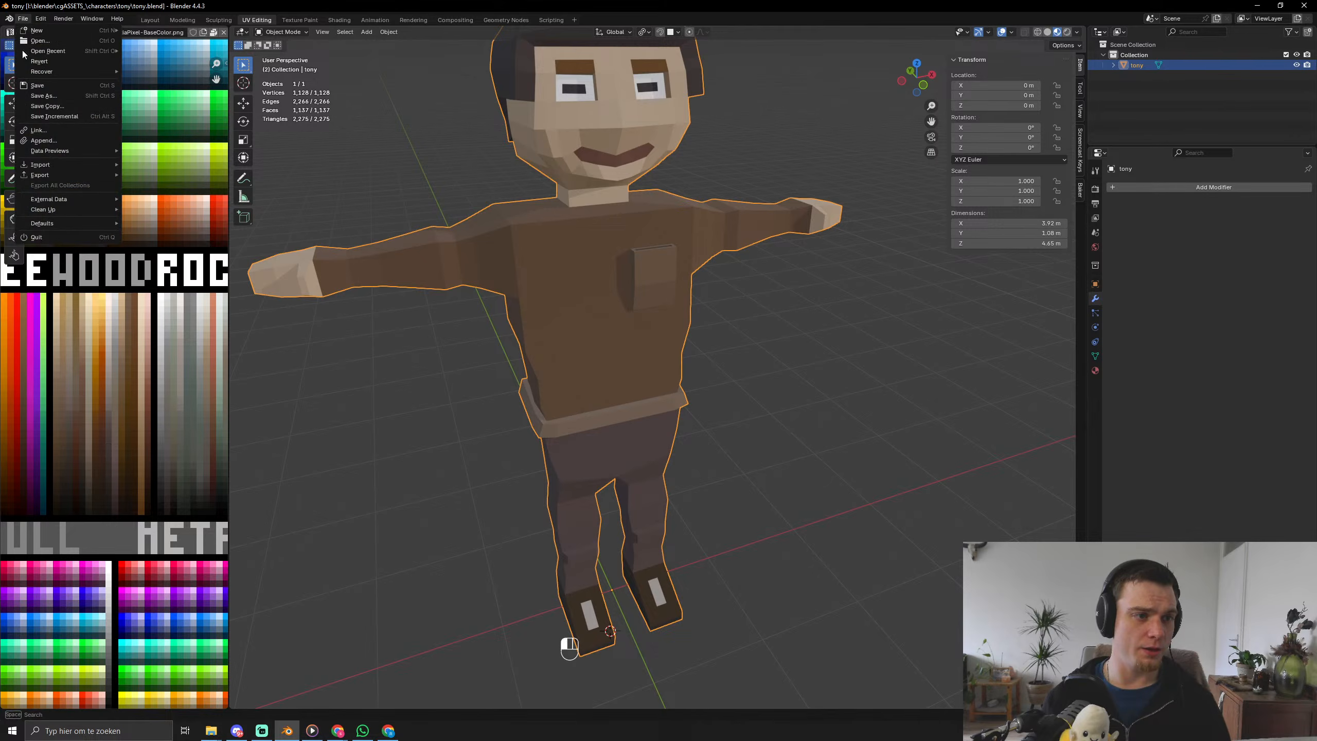
mouse_move(44, 173)
left_click(163, 266)
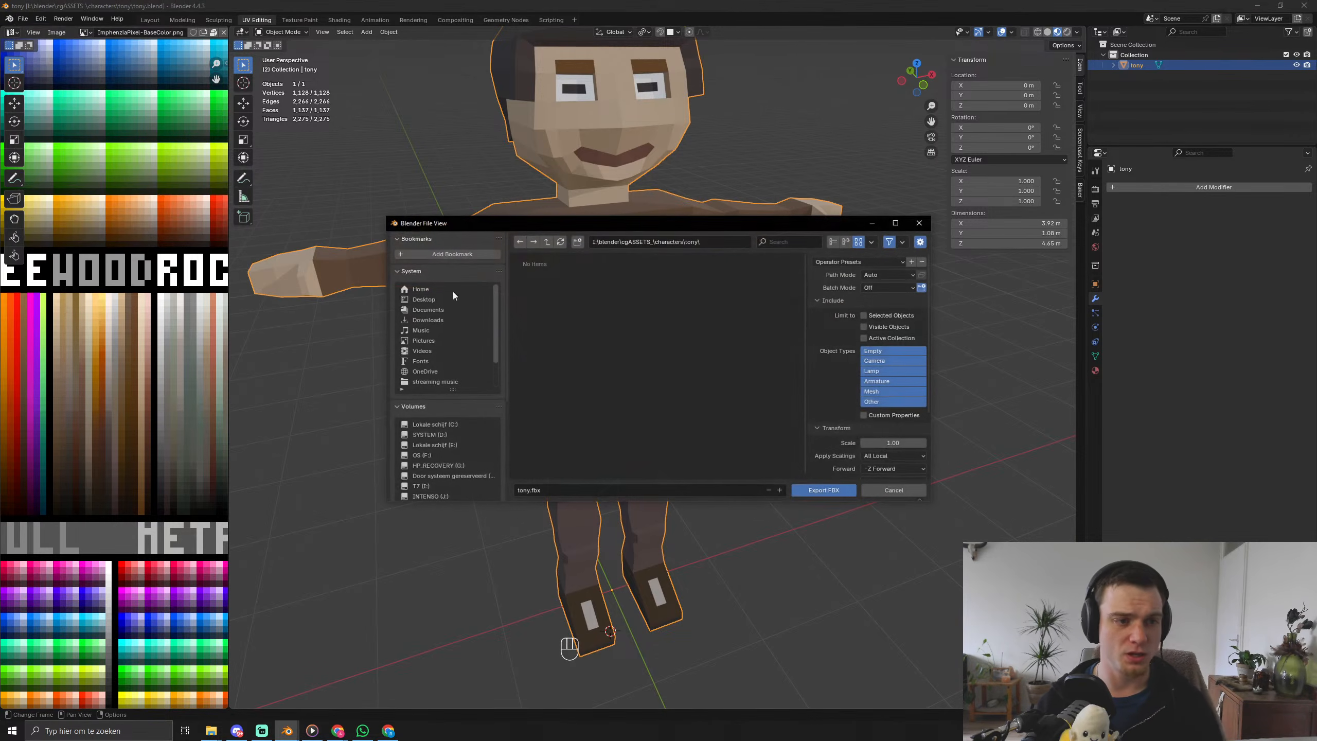
left_click(834, 487)
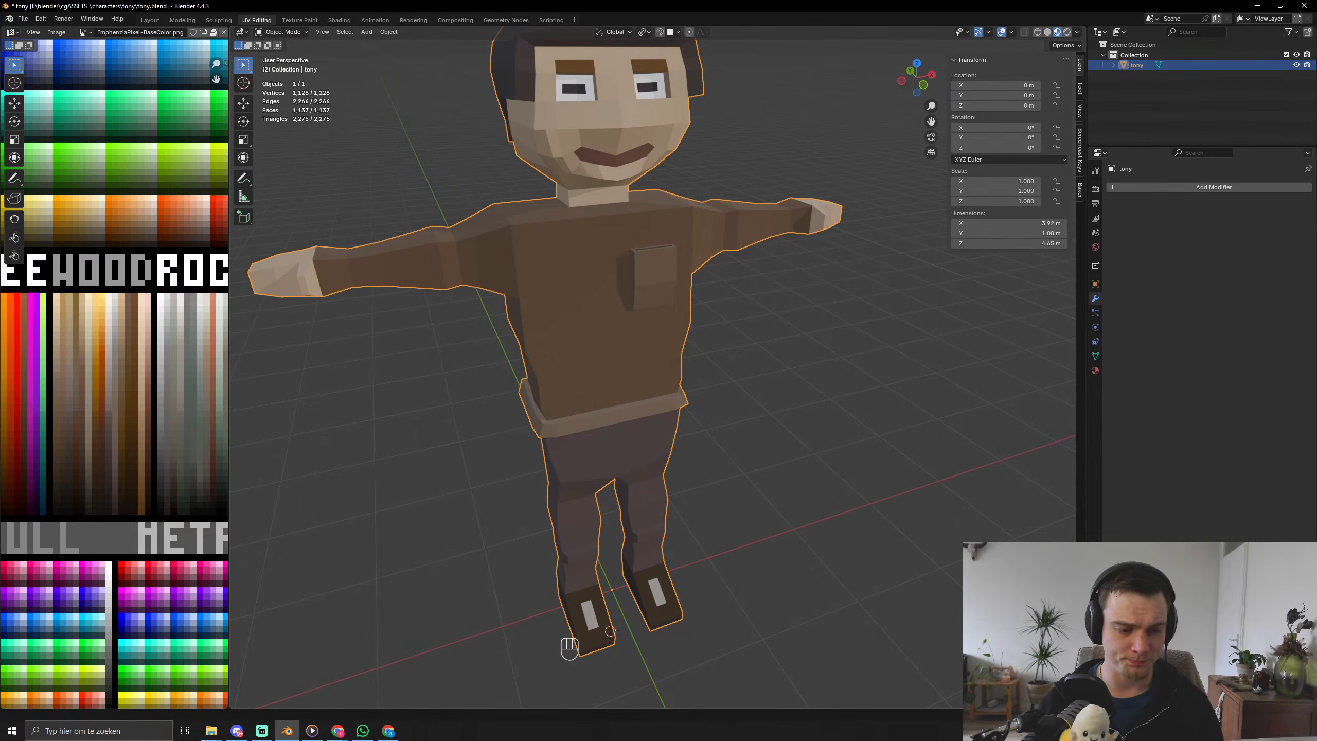
Switch to AccuRIG and load the tony model from the characters\tony folder.
left_click(1255, 6)
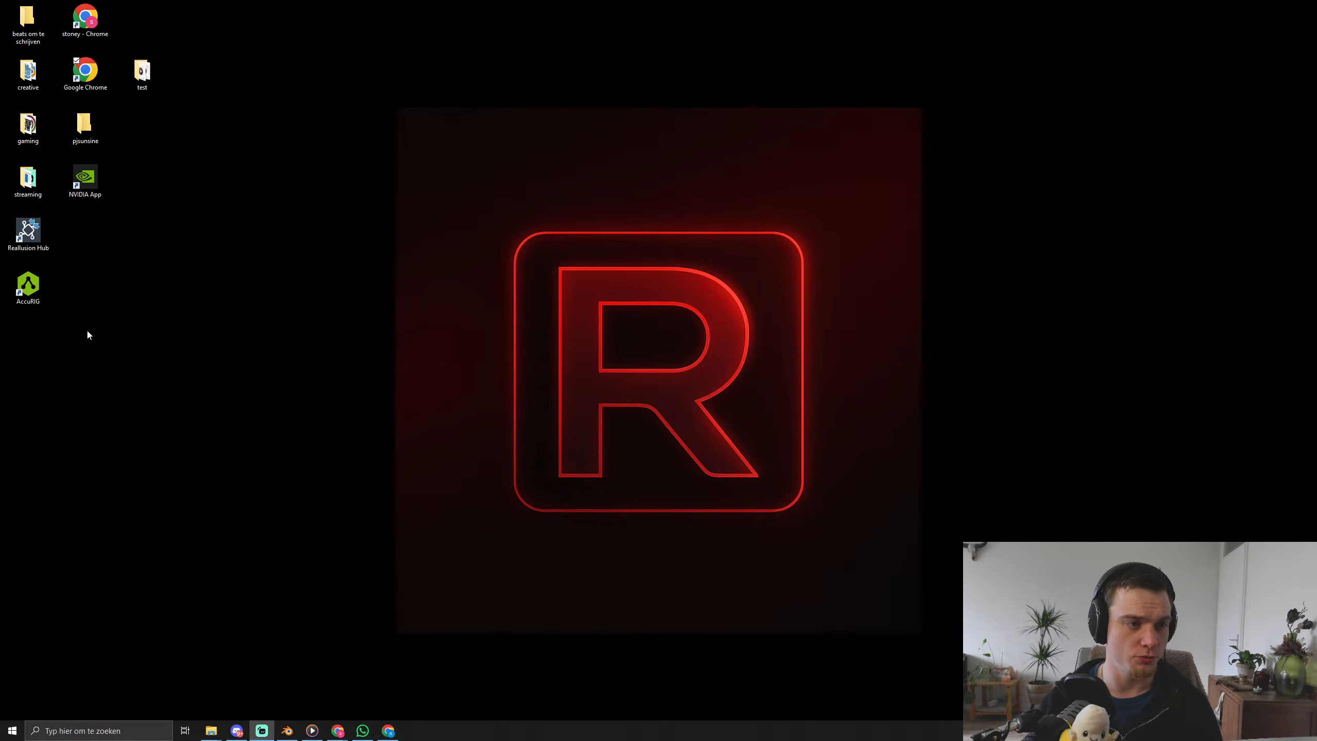
double_click(28, 285)
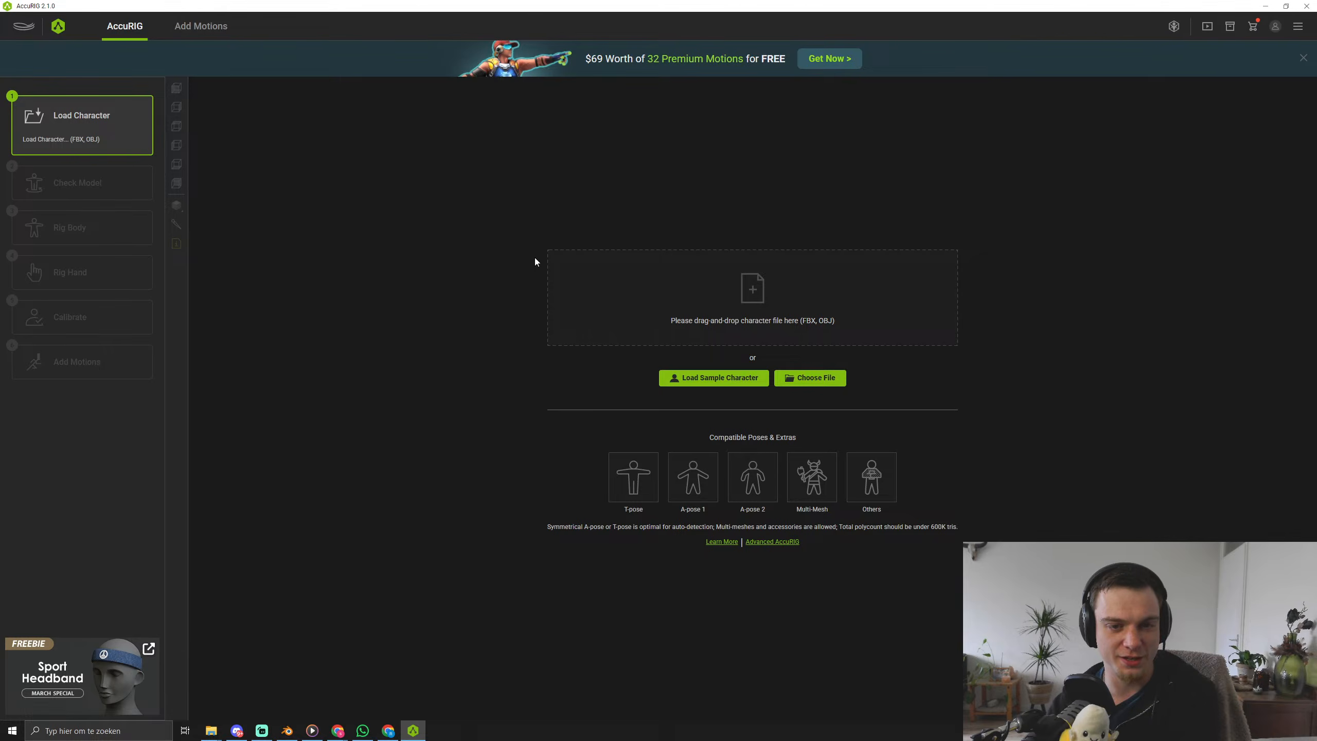
left_click(638, 285)
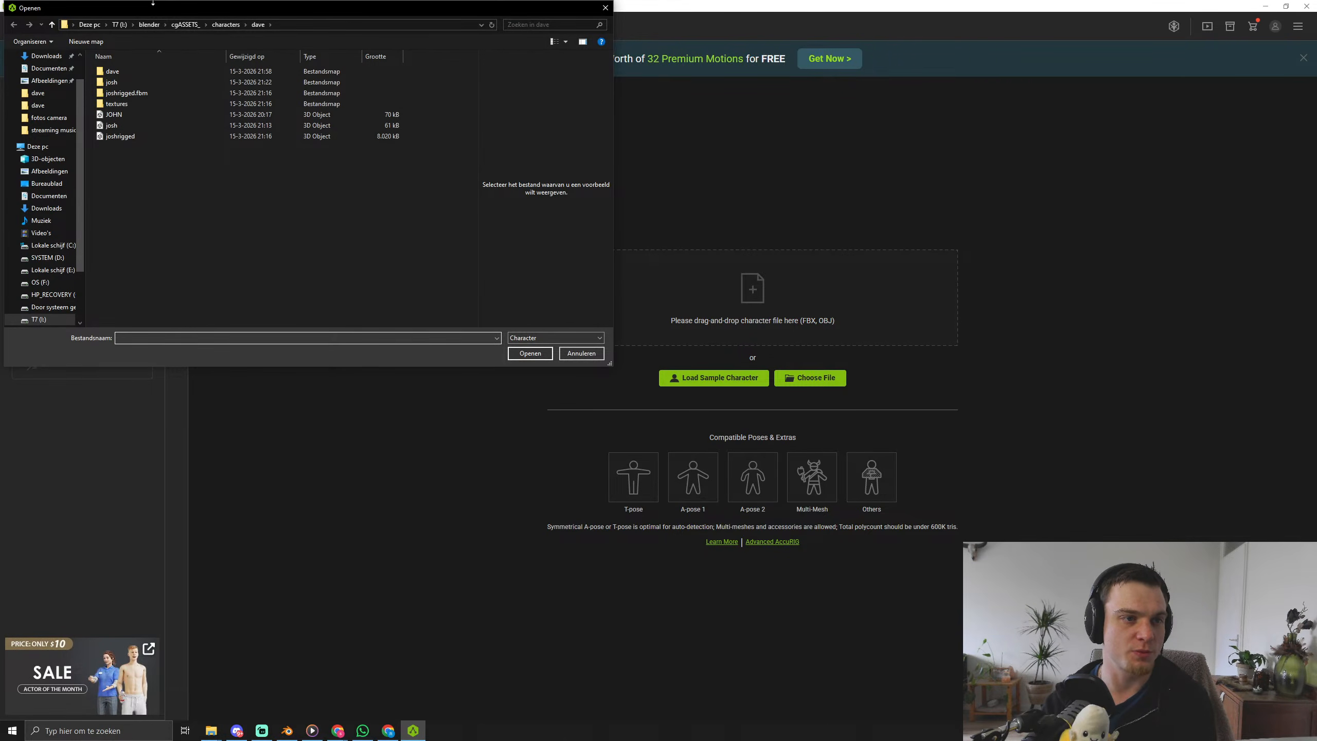
left_click(224, 25)
double_click(139, 78)
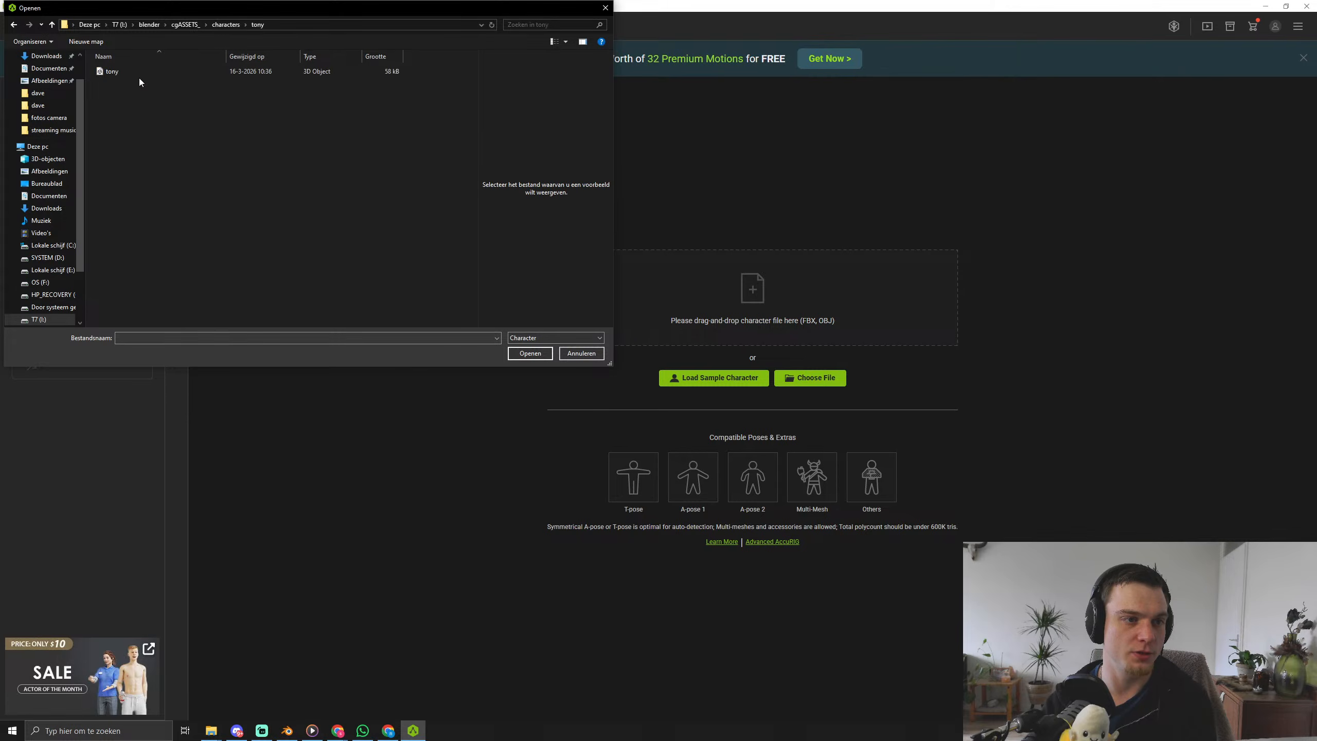
left_click(139, 75)
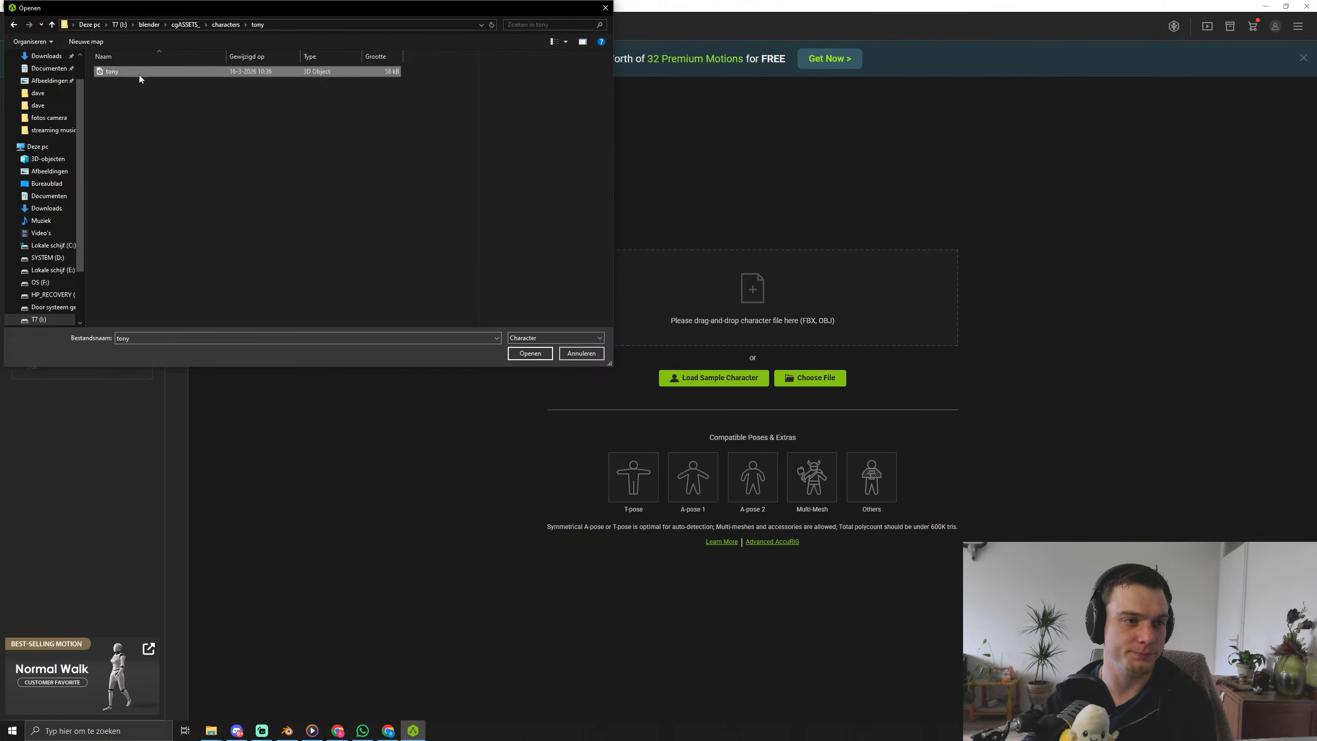
left_click(522, 357)
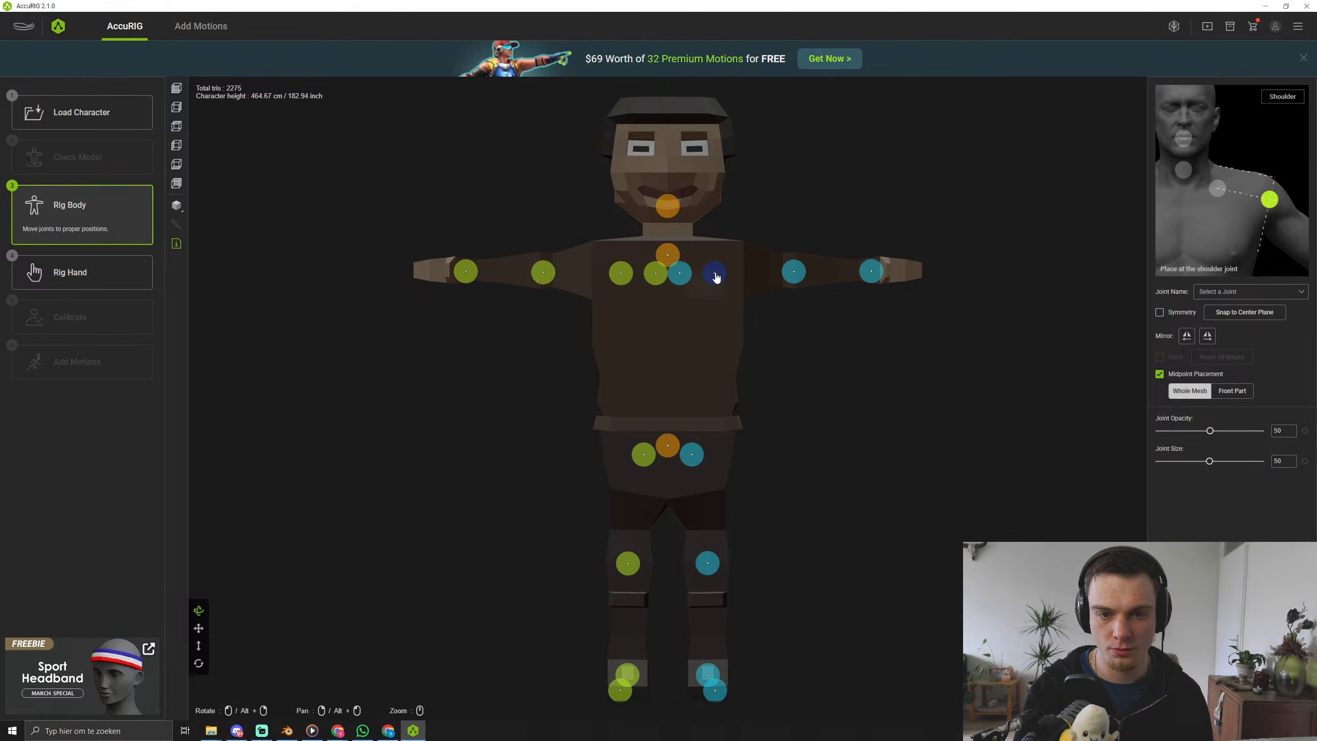
Move the shoulder joints out to the torso edges, raise the neck and head joints, and spread the clavicle joints up beside the neck base.
left_click_drag(716, 274, 744, 268)
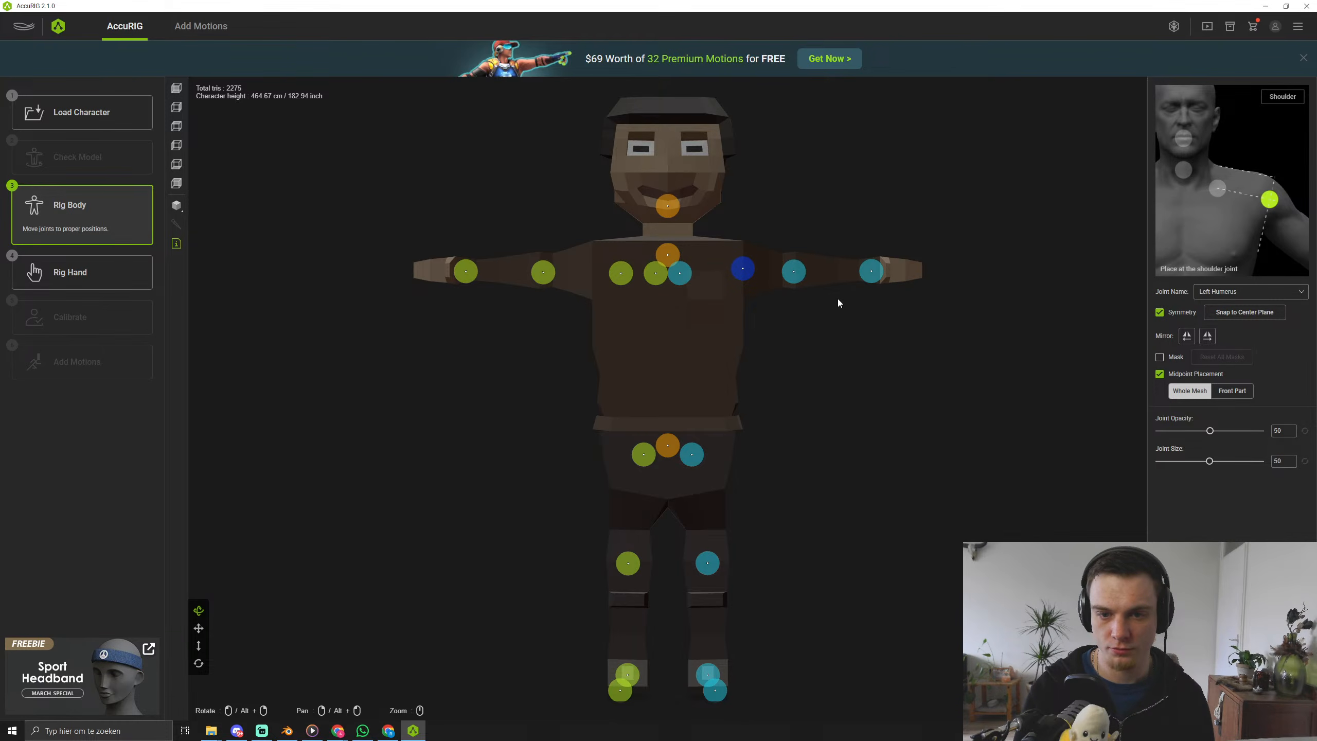
left_click(745, 269)
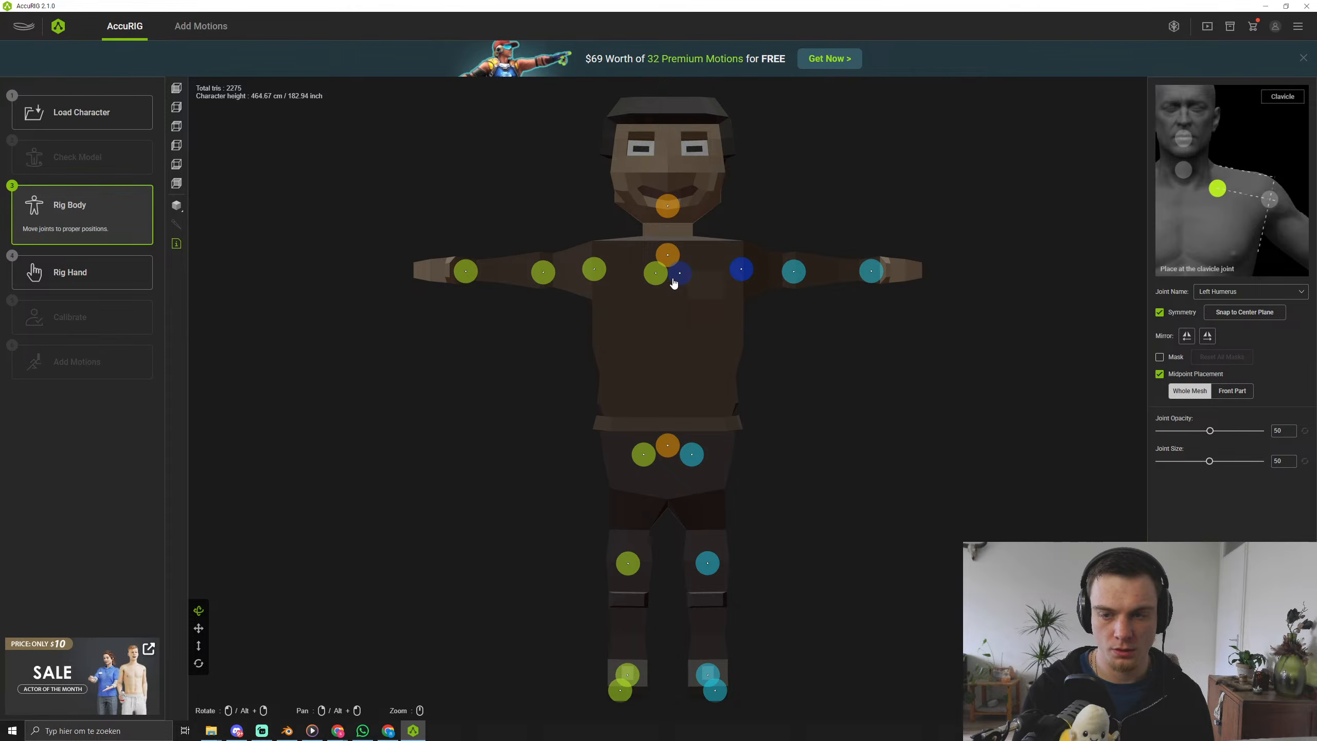
left_click(668, 249)
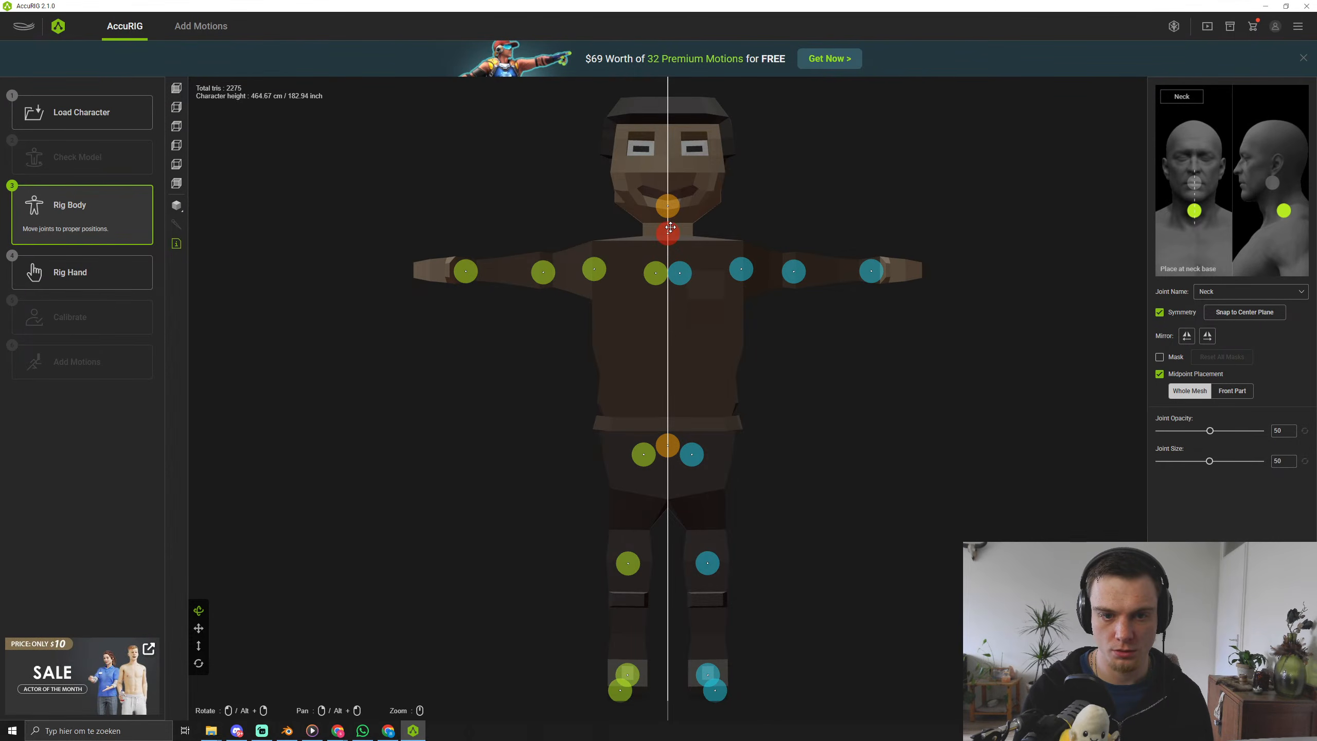
left_click_drag(669, 207, 671, 198)
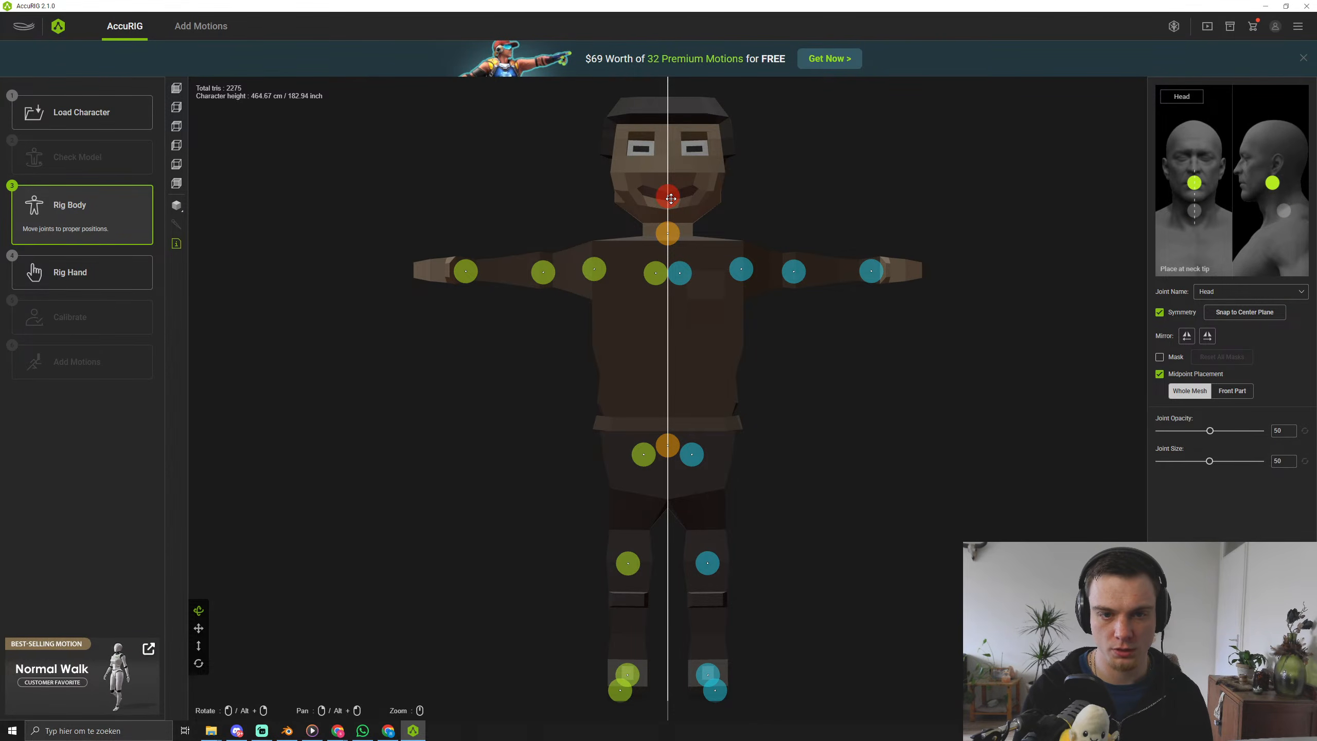
left_click_drag(654, 273, 636, 248)
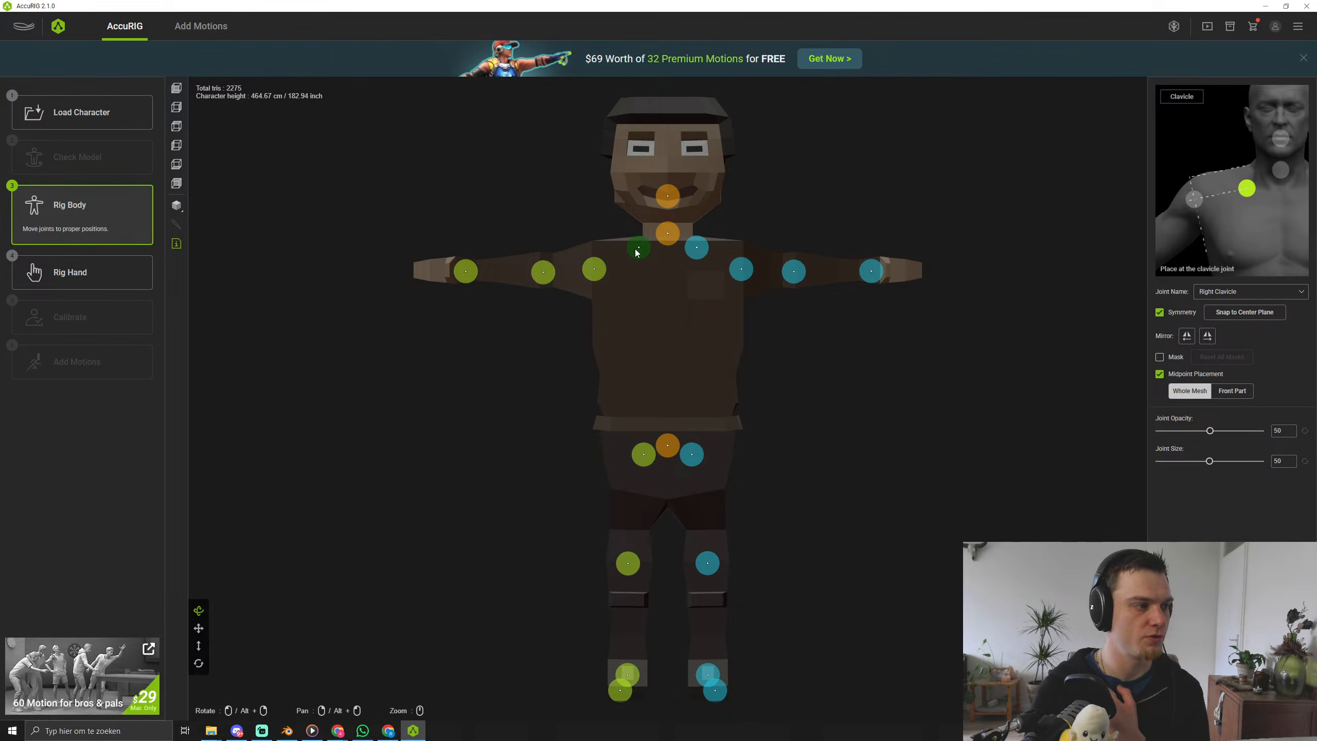
Lower the mirrored hip joints to the tops of the legs and the knee joints to the knee seams, and fine-tune the elbow joints.
left_click_drag(692, 454, 697, 486)
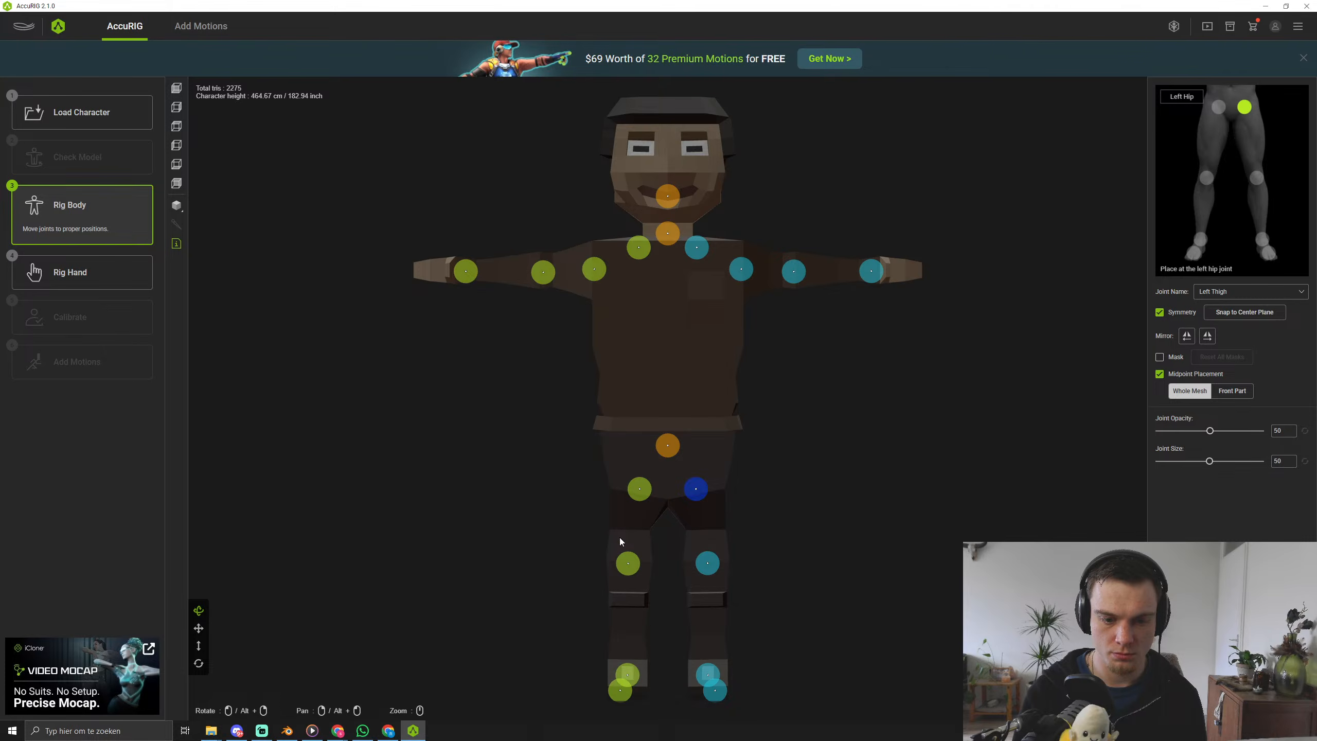
left_click_drag(708, 563, 711, 601)
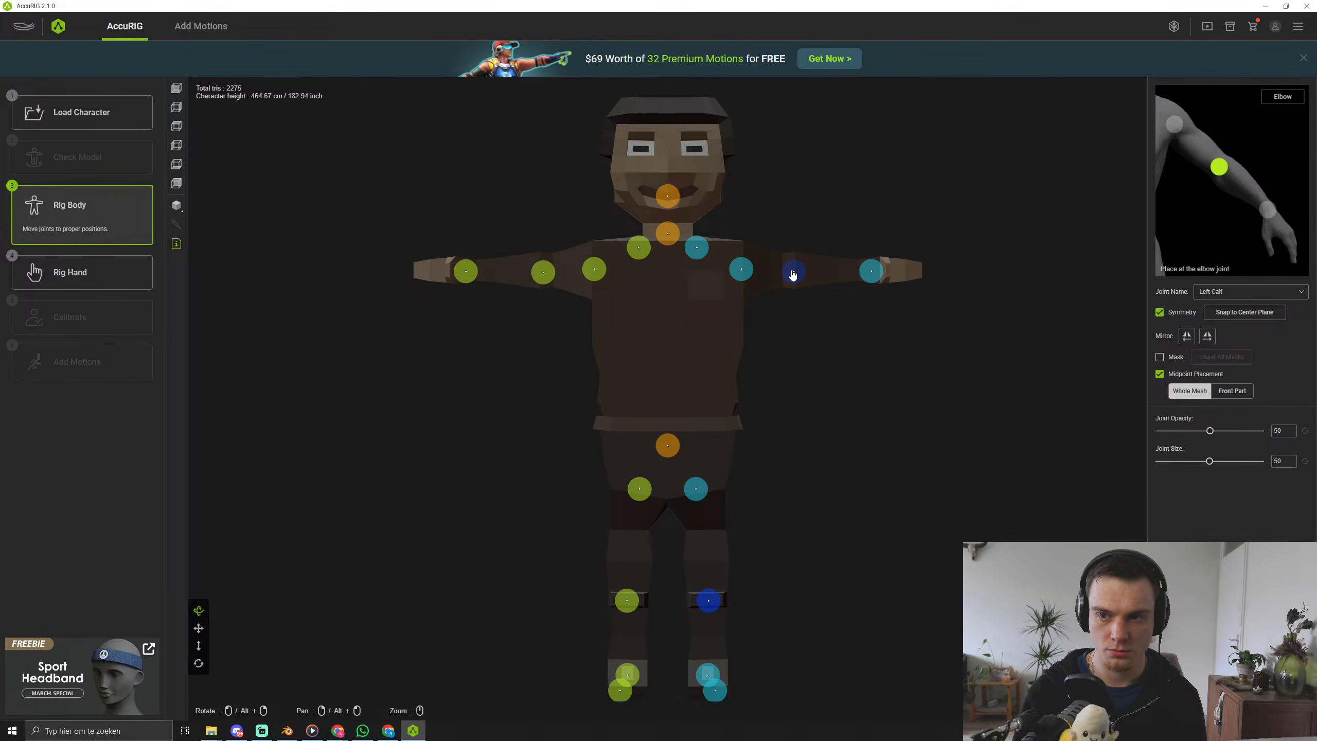
scroll(863, 358, "down", 5)
scroll(840, 370, "up", 5)
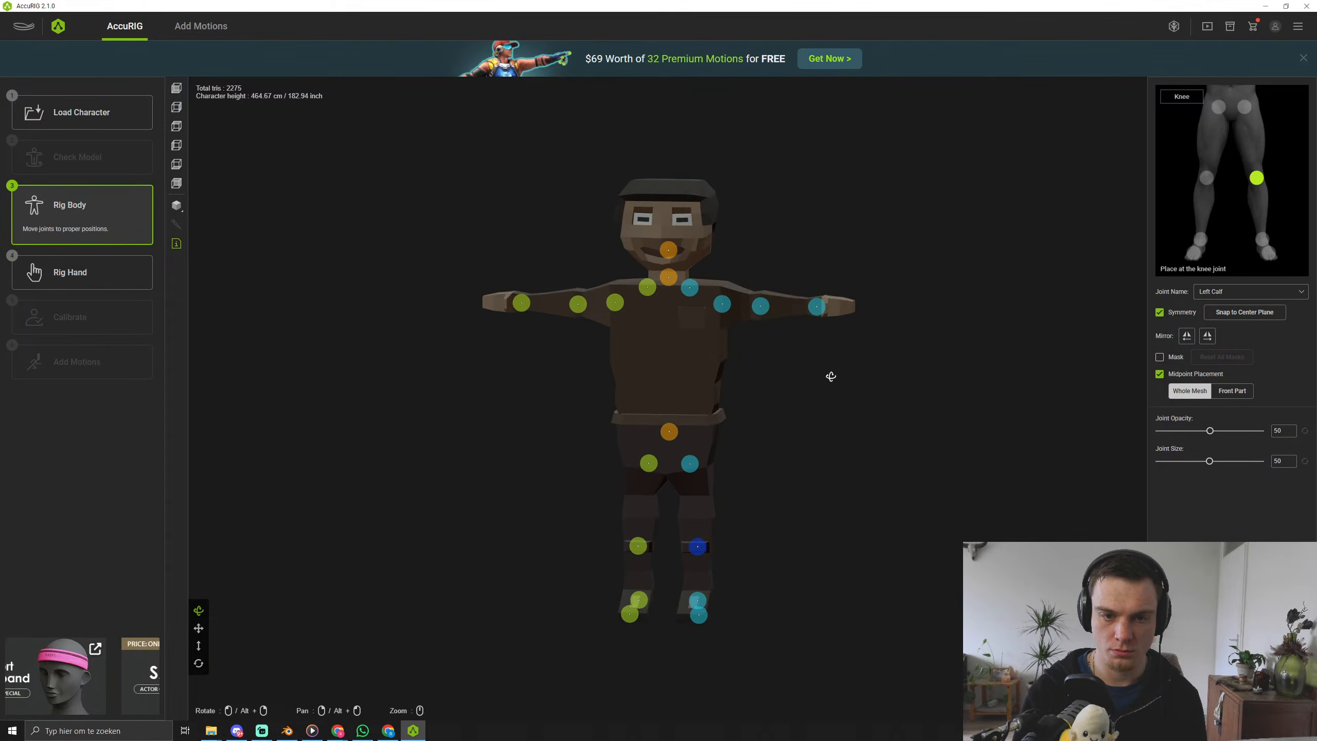
left_click_drag(830, 374, 770, 303)
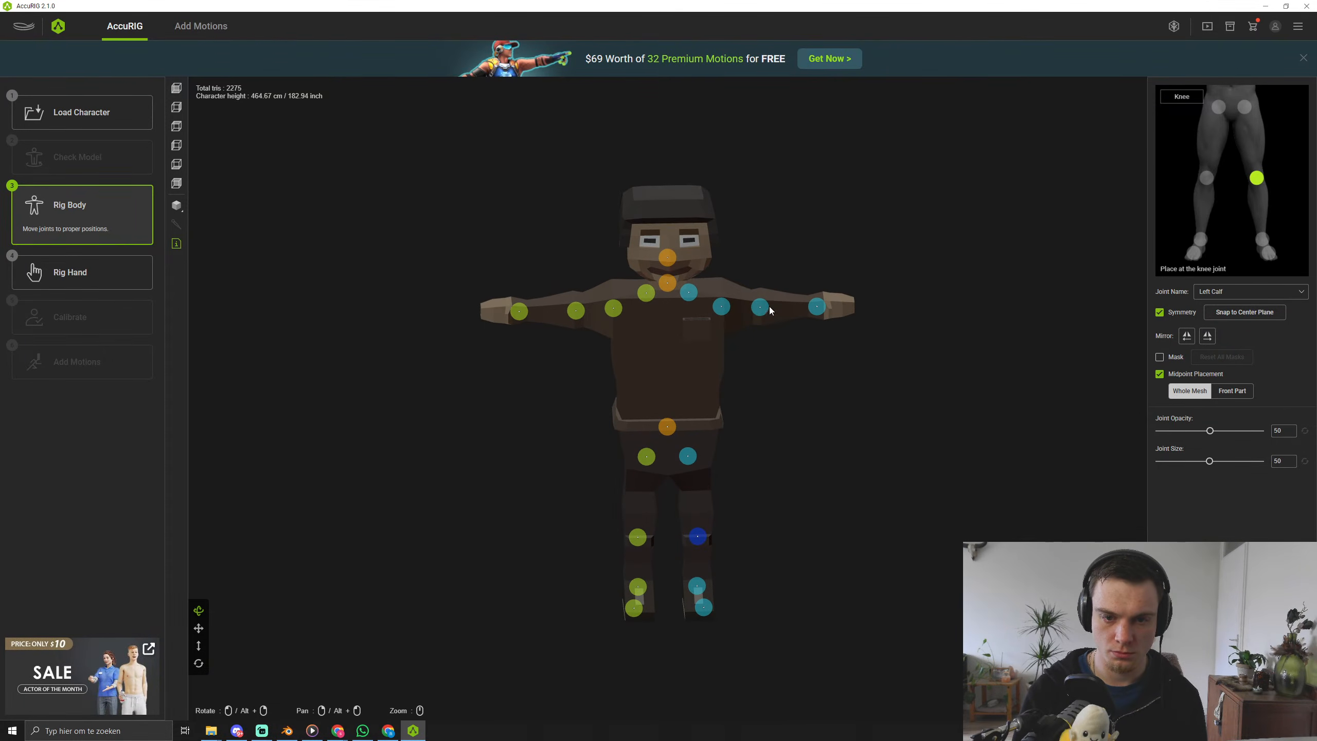
left_click(764, 309)
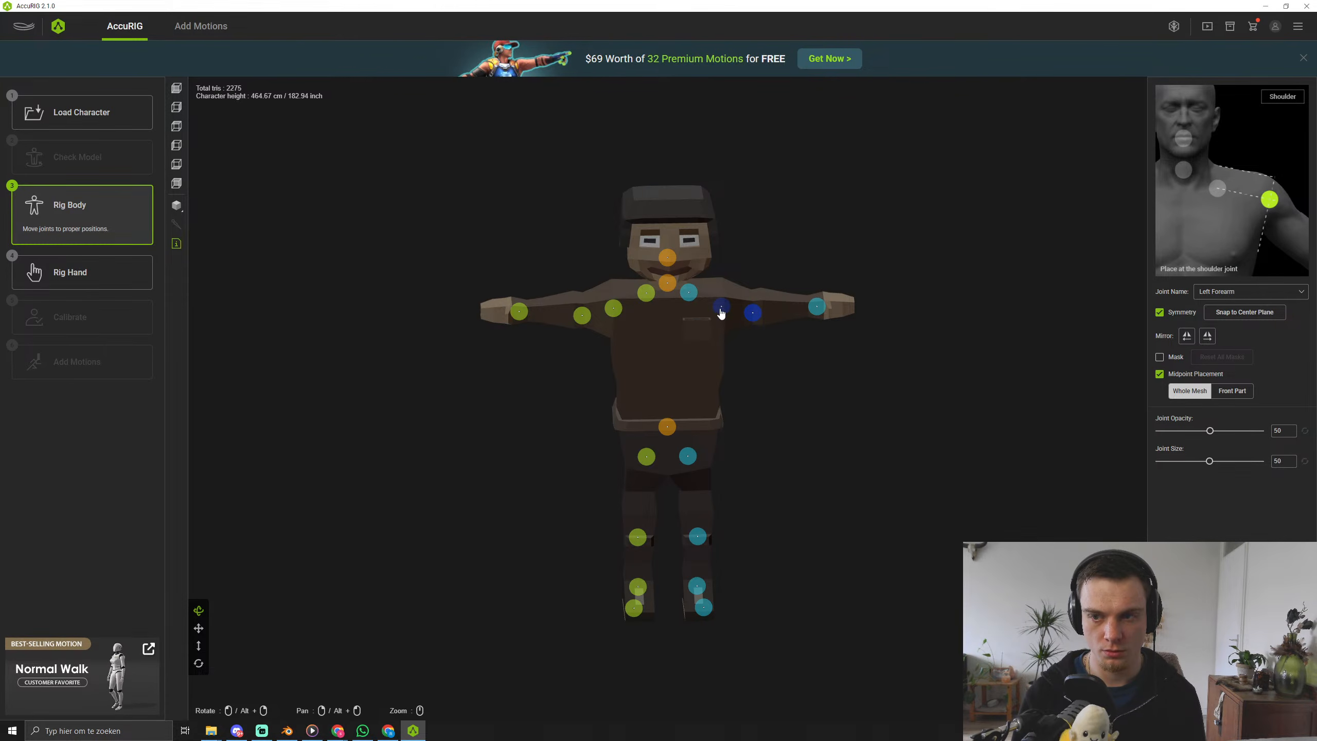
left_click_drag(719, 307, 716, 305)
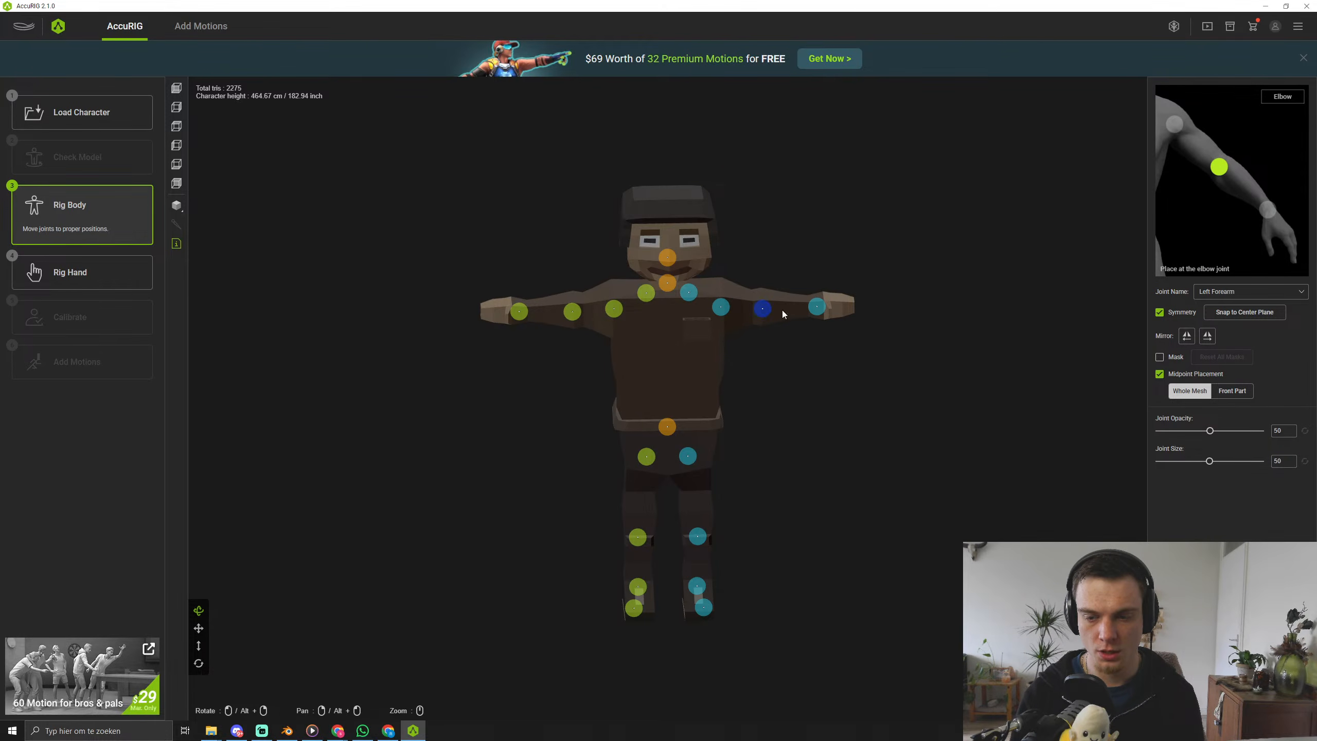
Set the number of fingers to 0 and finish the hand rig to reach the Calibrate stage.
left_click(82, 272)
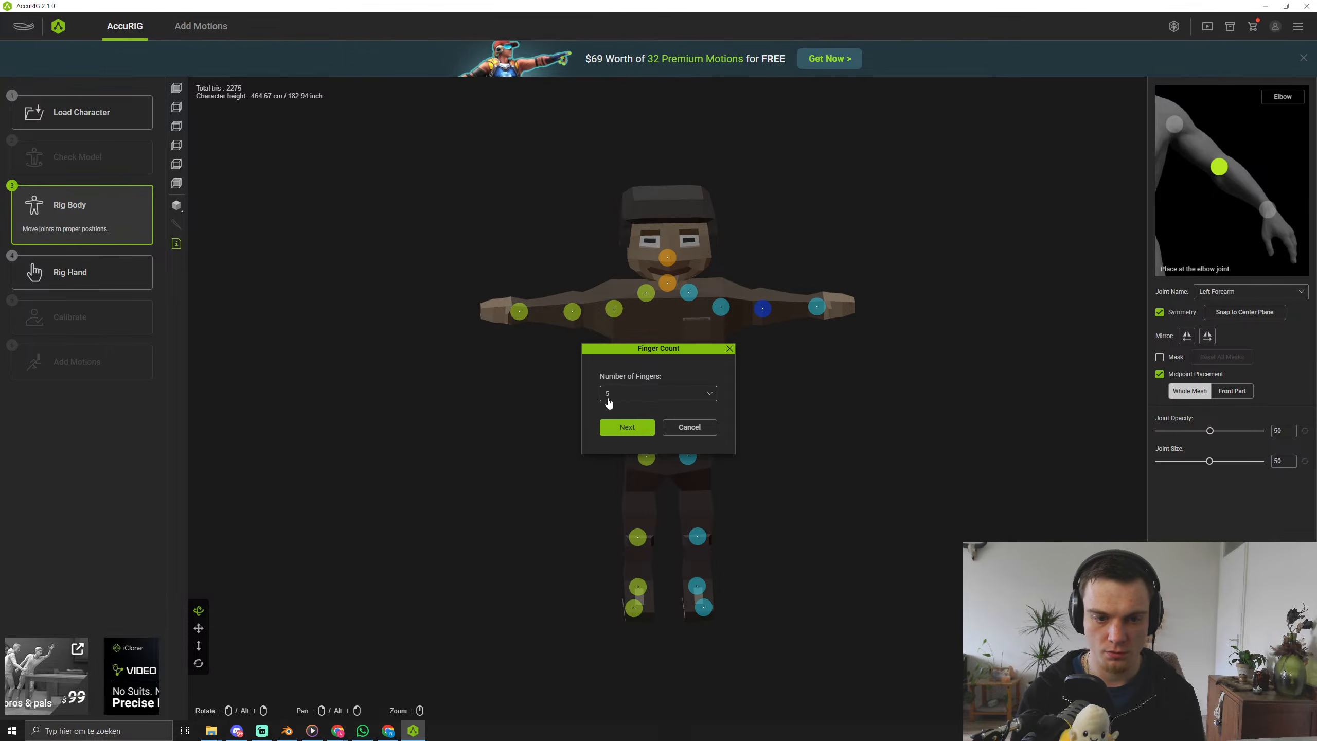
left_click(610, 397)
left_click(617, 395)
left_click(614, 400)
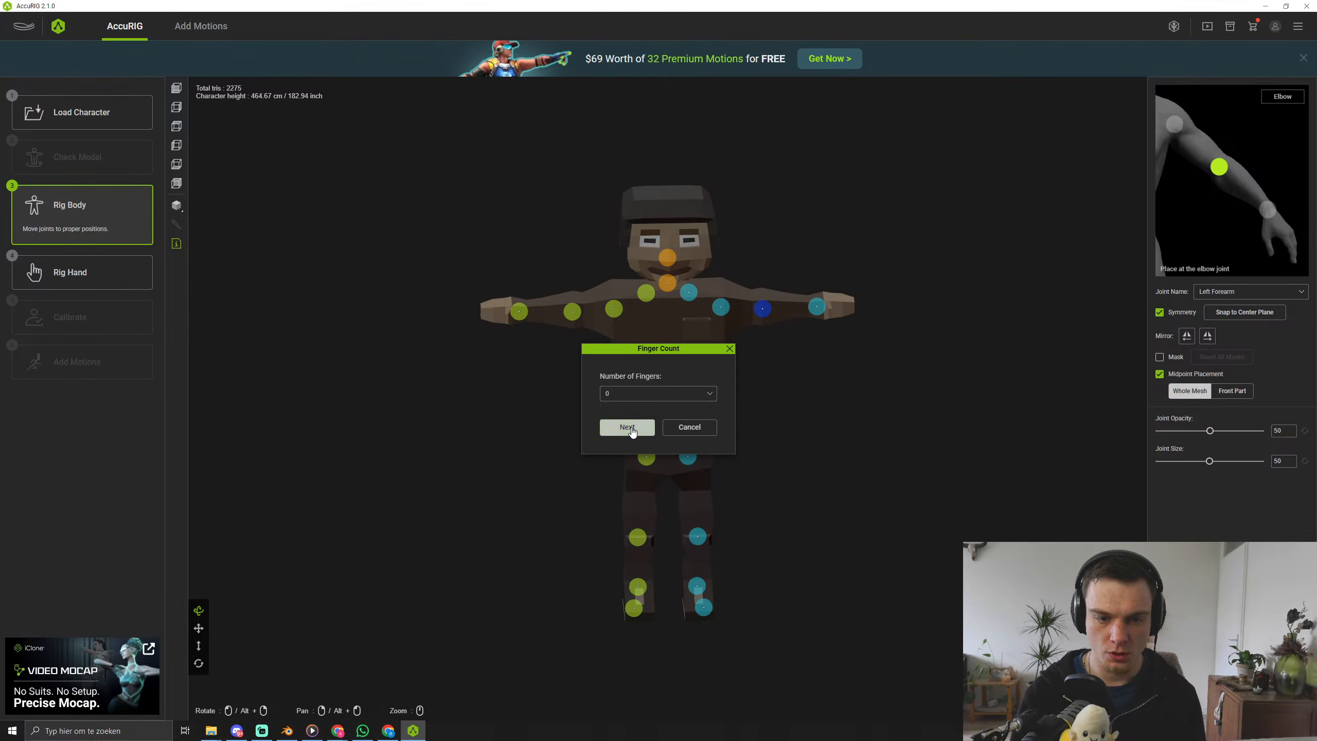
left_click(628, 427)
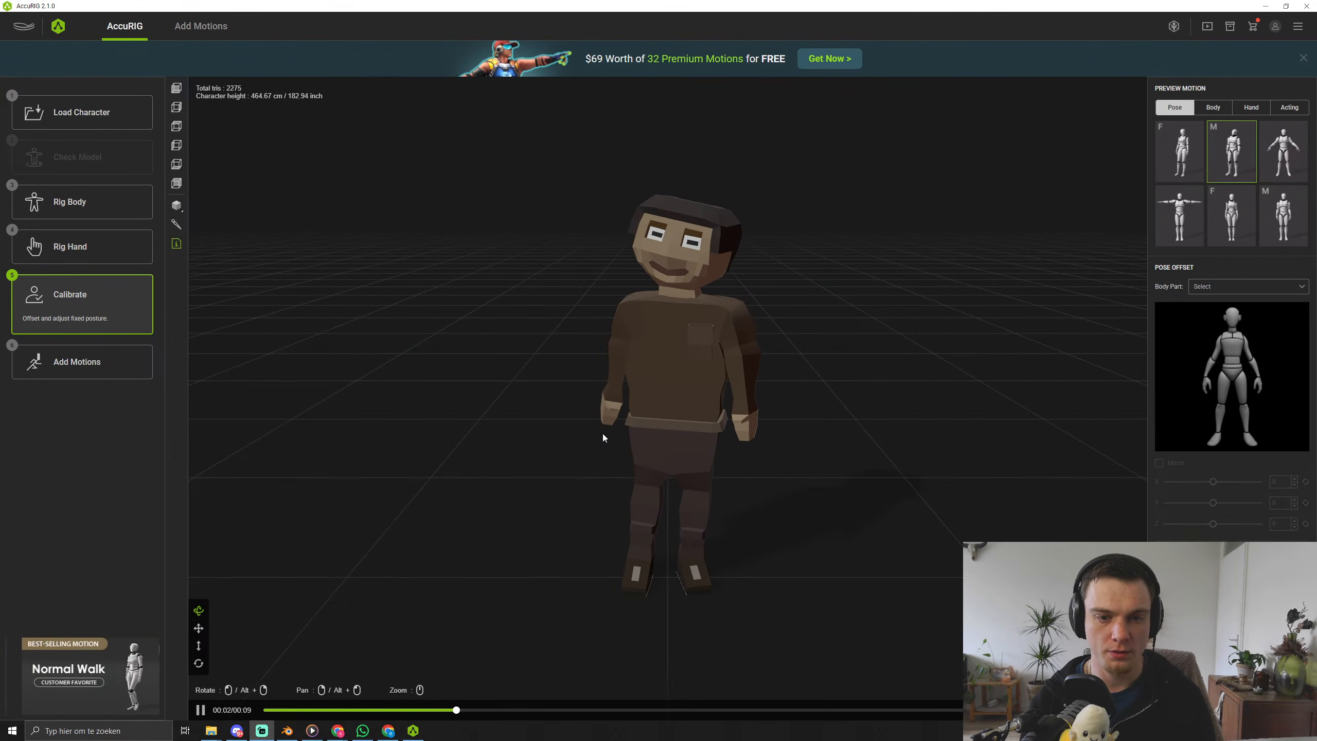
Examine the rigged character's arms, hands and waist from several angles during the pose preview motion.
left_click_drag(603, 434, 792, 381)
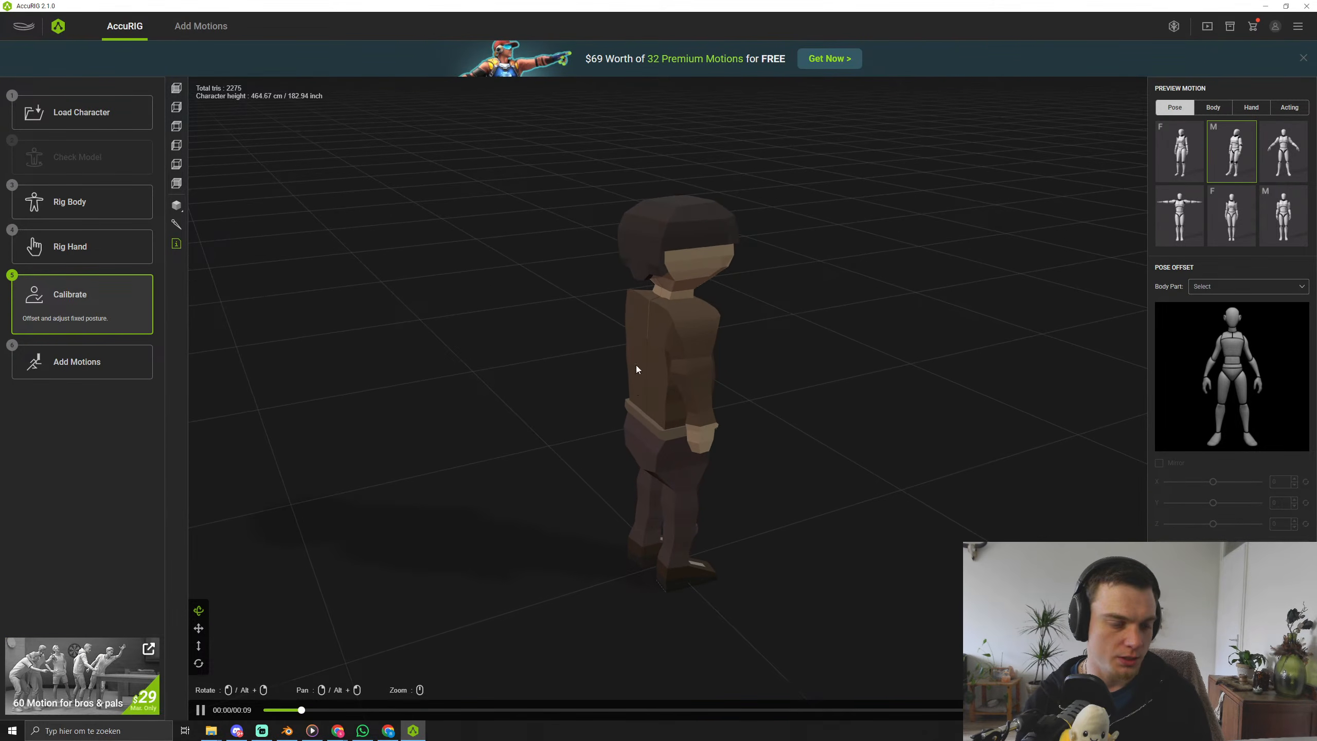
scroll(663, 355, "up", 5)
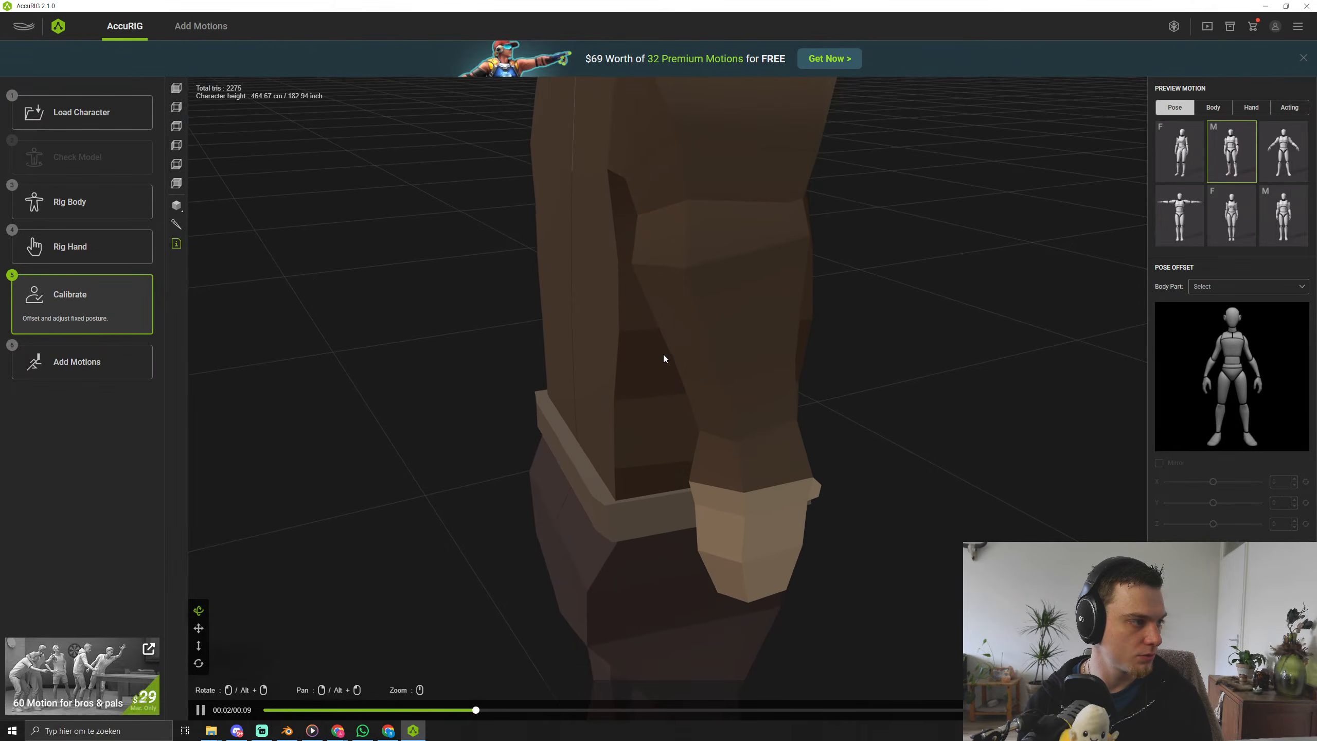
left_click_drag(663, 358, 589, 283)
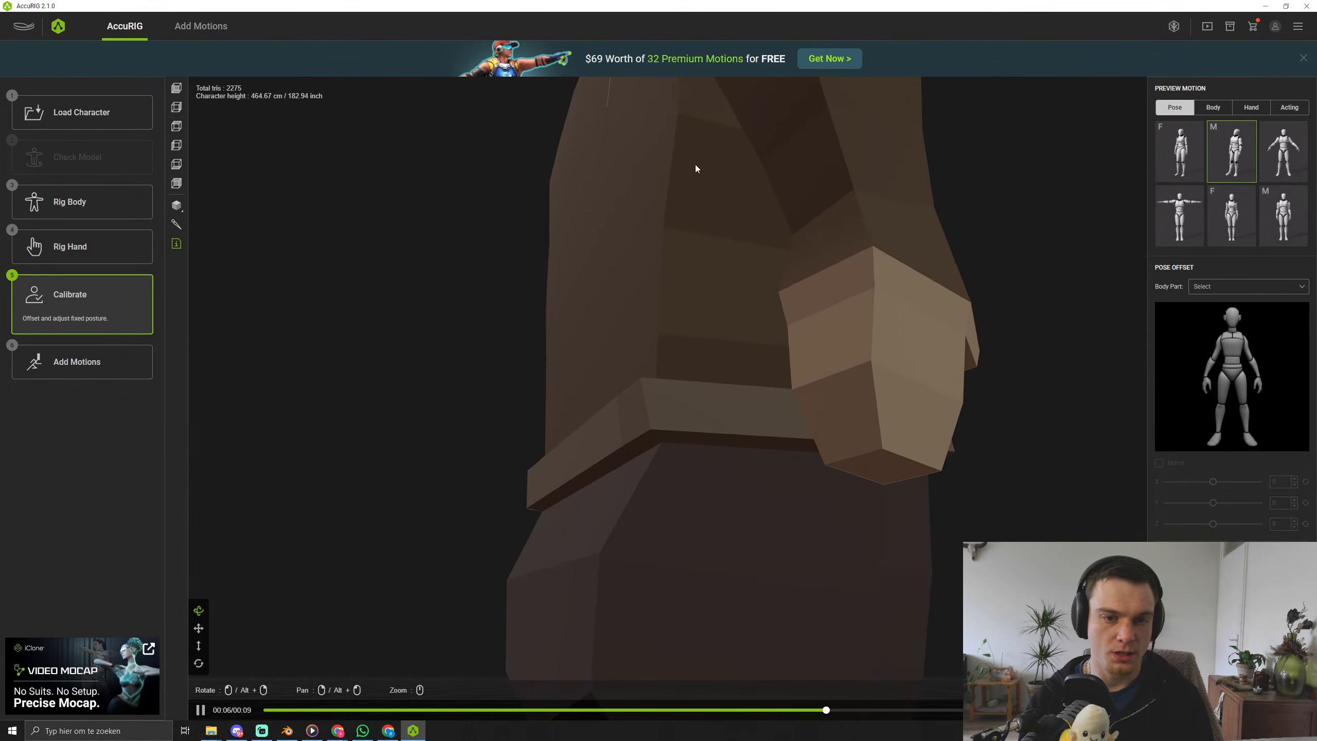
scroll(879, 354, "down", 5)
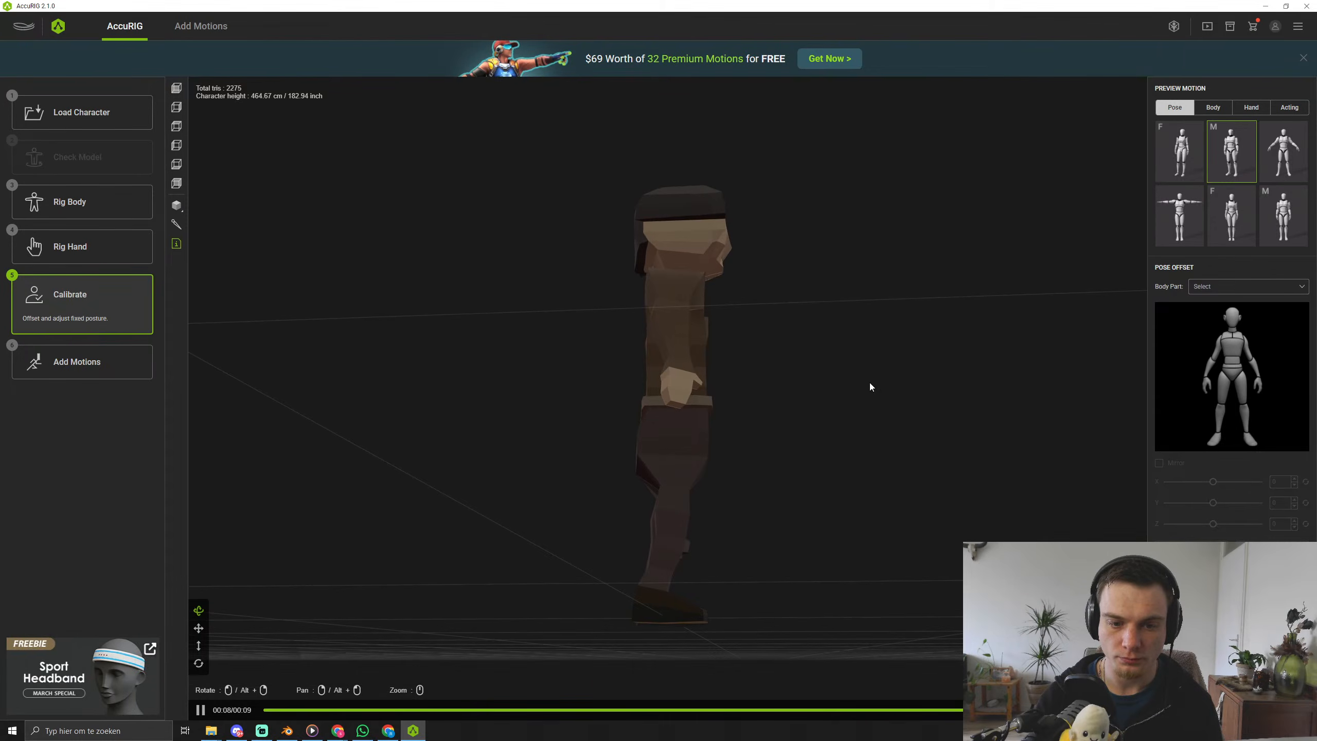
left_click_drag(870, 383, 759, 442)
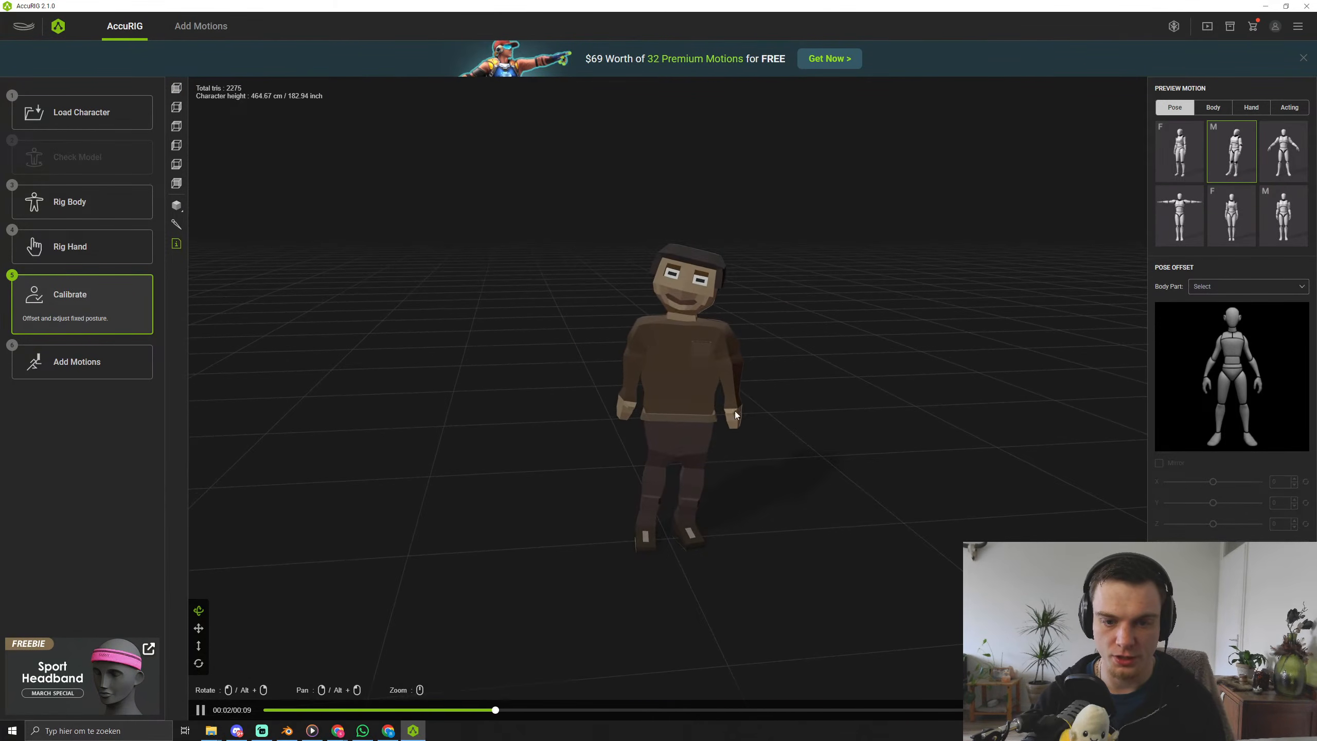
Preview the first two Acting motions on the rigged character and check the deformation from another angle.
left_click(1290, 107)
left_click(1190, 144)
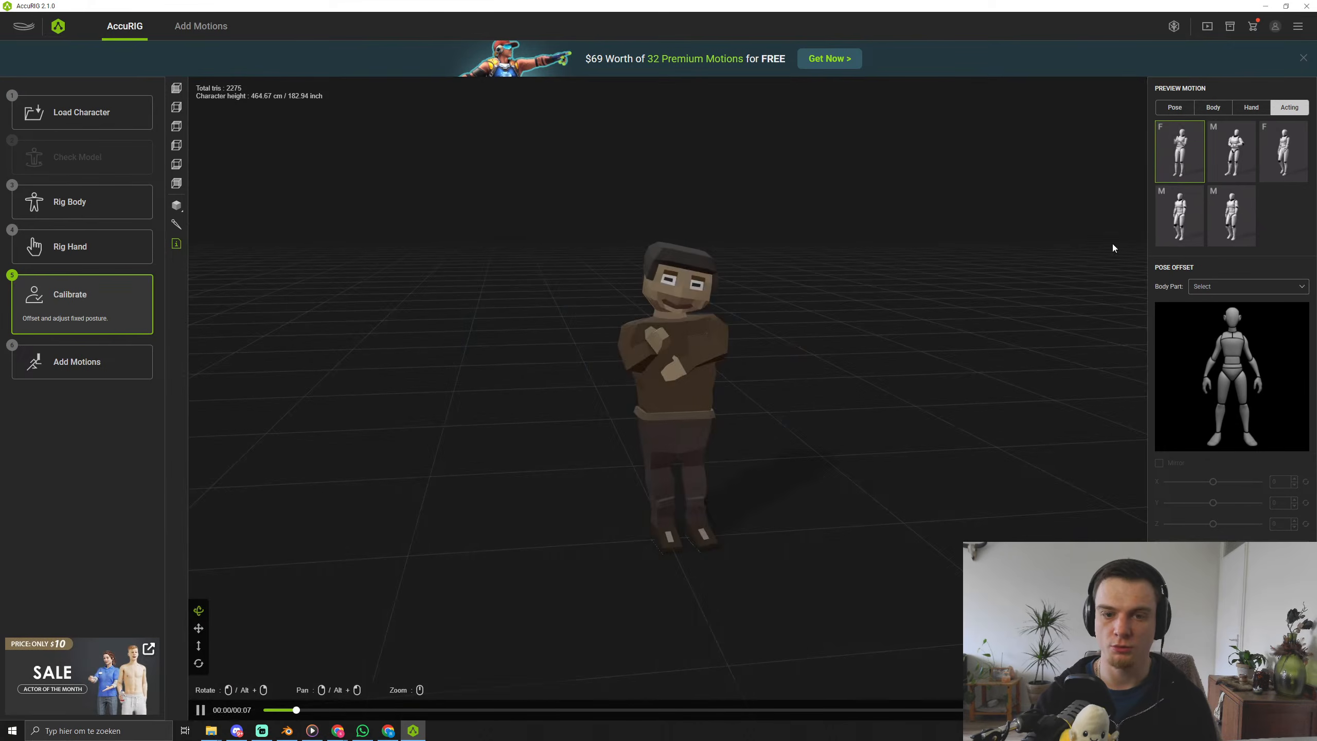
left_click(1249, 150)
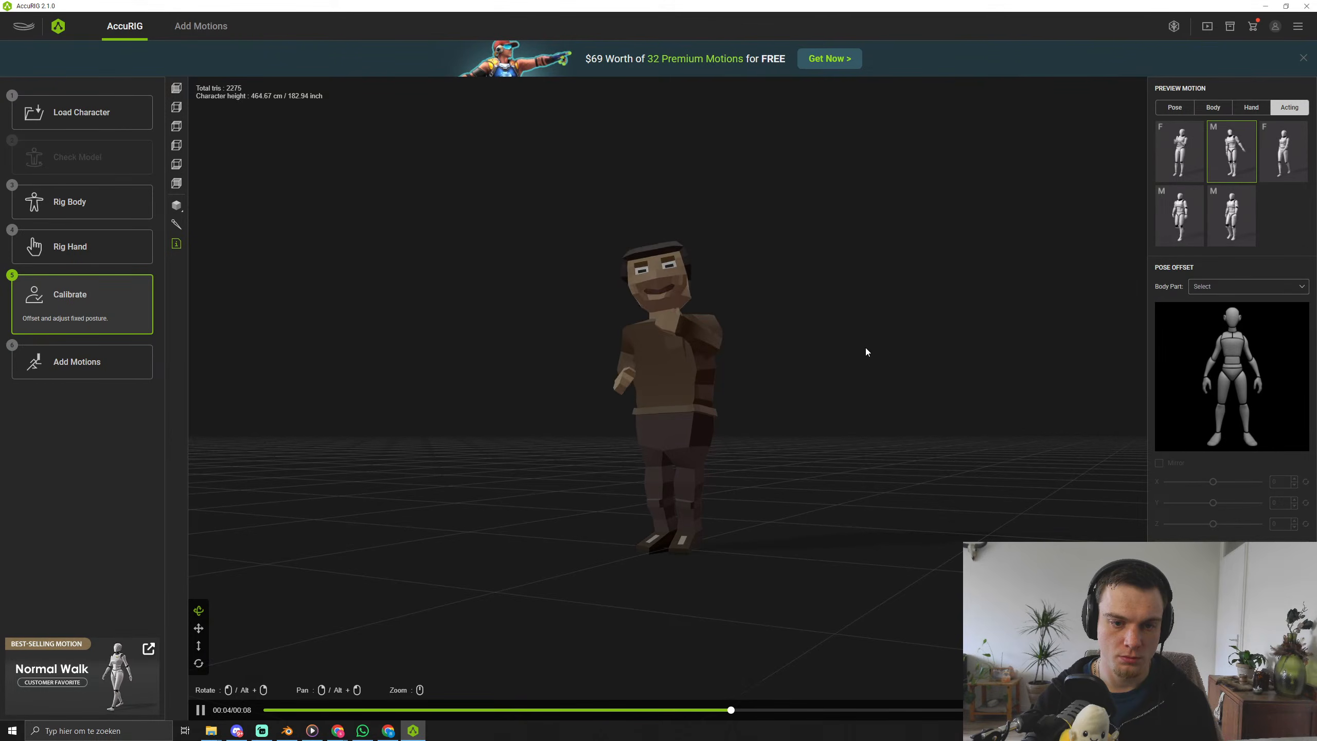
left_click_drag(865, 351, 796, 409)
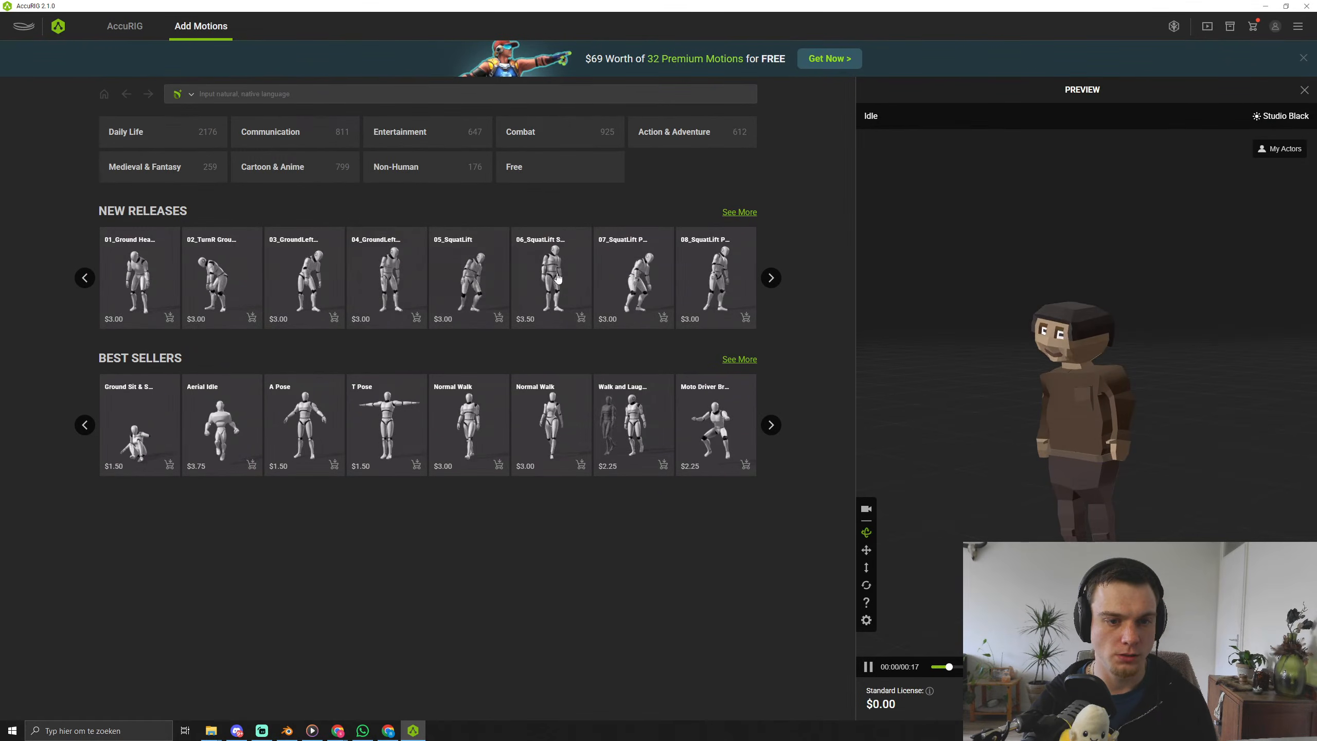
In Add Motions, preview 07_SquatLift PushToMidShelf and 08_SquatLift PushToMidShelf R on the character, and browse the Entertainment motions.
left_click(649, 289)
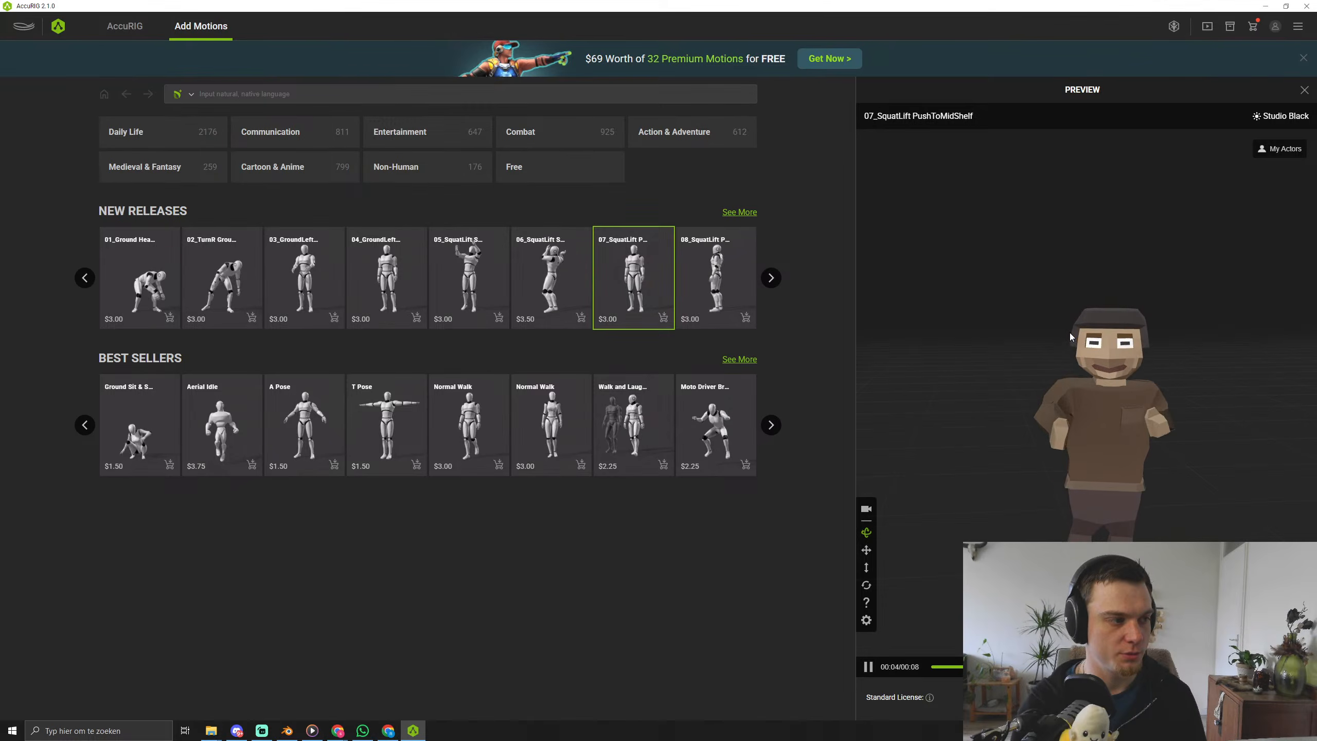
left_click(714, 279)
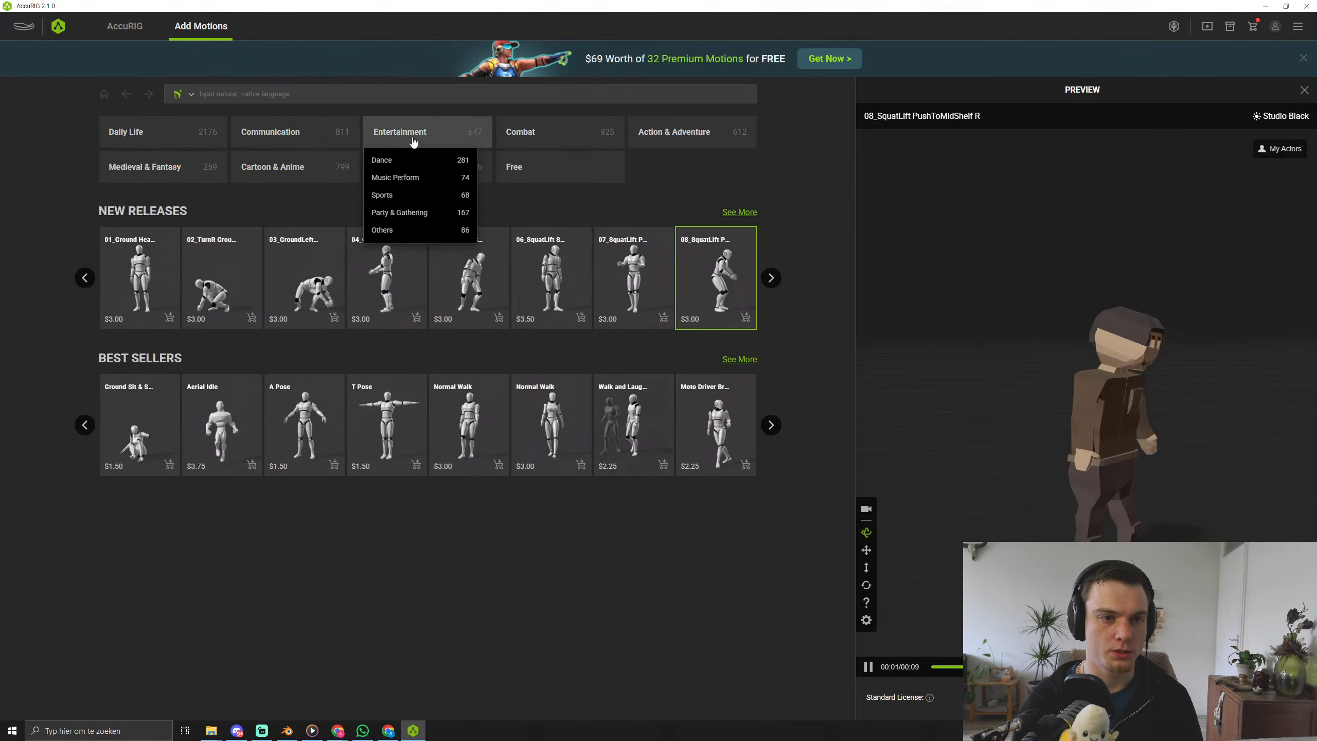
left_click(413, 135)
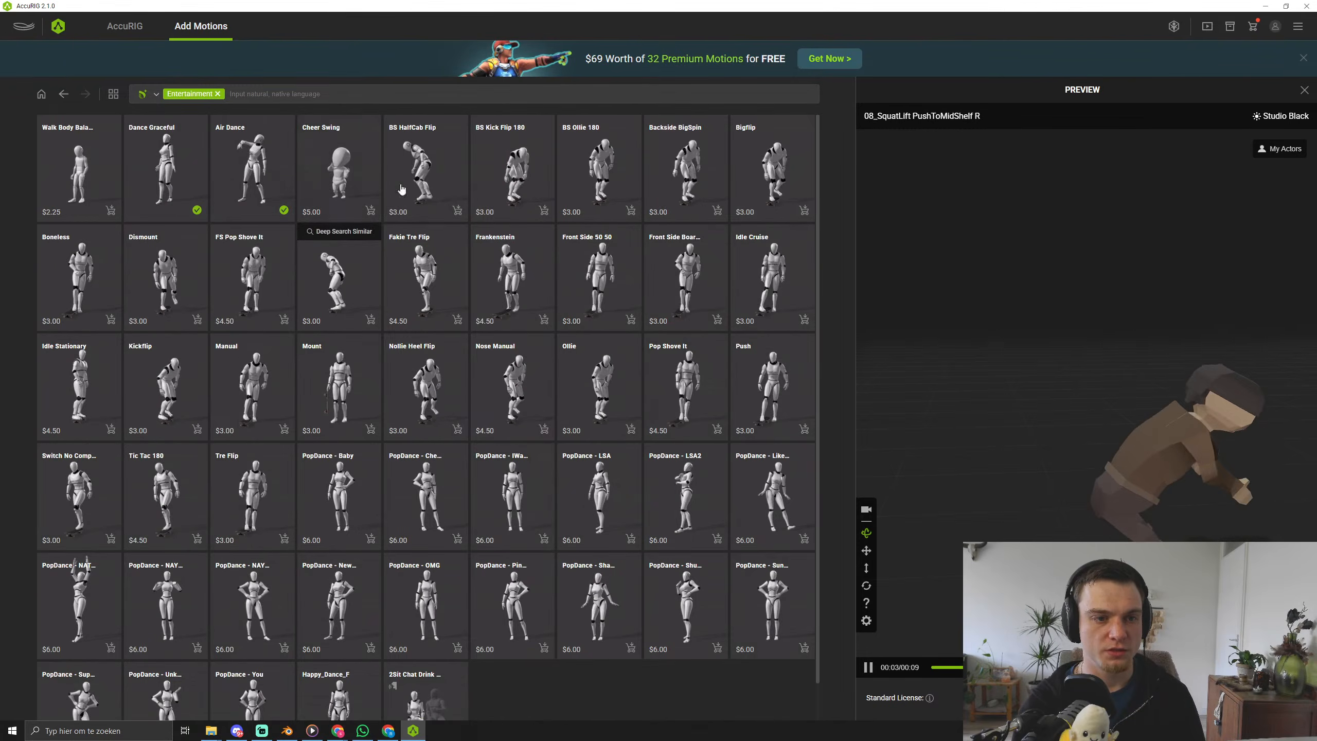
Preview the BS Kick Flip 180 and Dismount motions on the character, and clear the Entertainment filter.
left_click(511, 165)
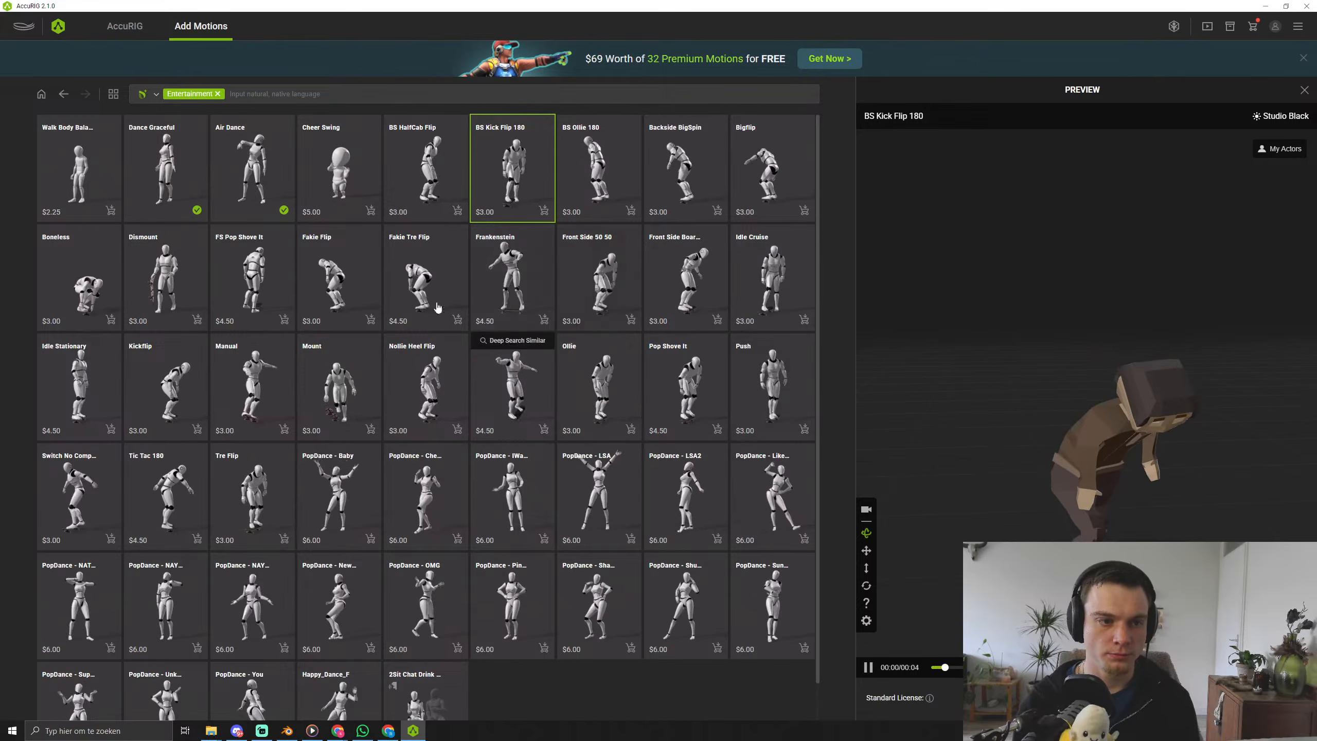
left_click(189, 295)
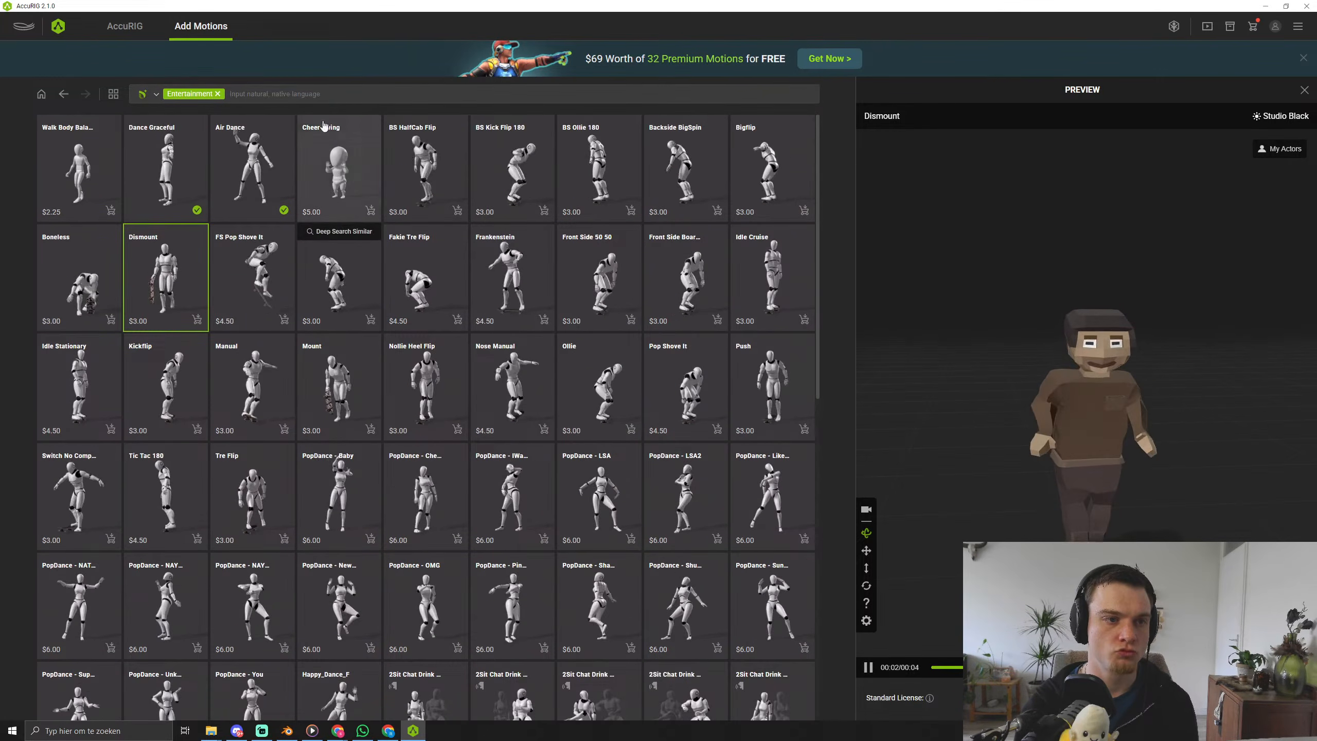
left_click(217, 95)
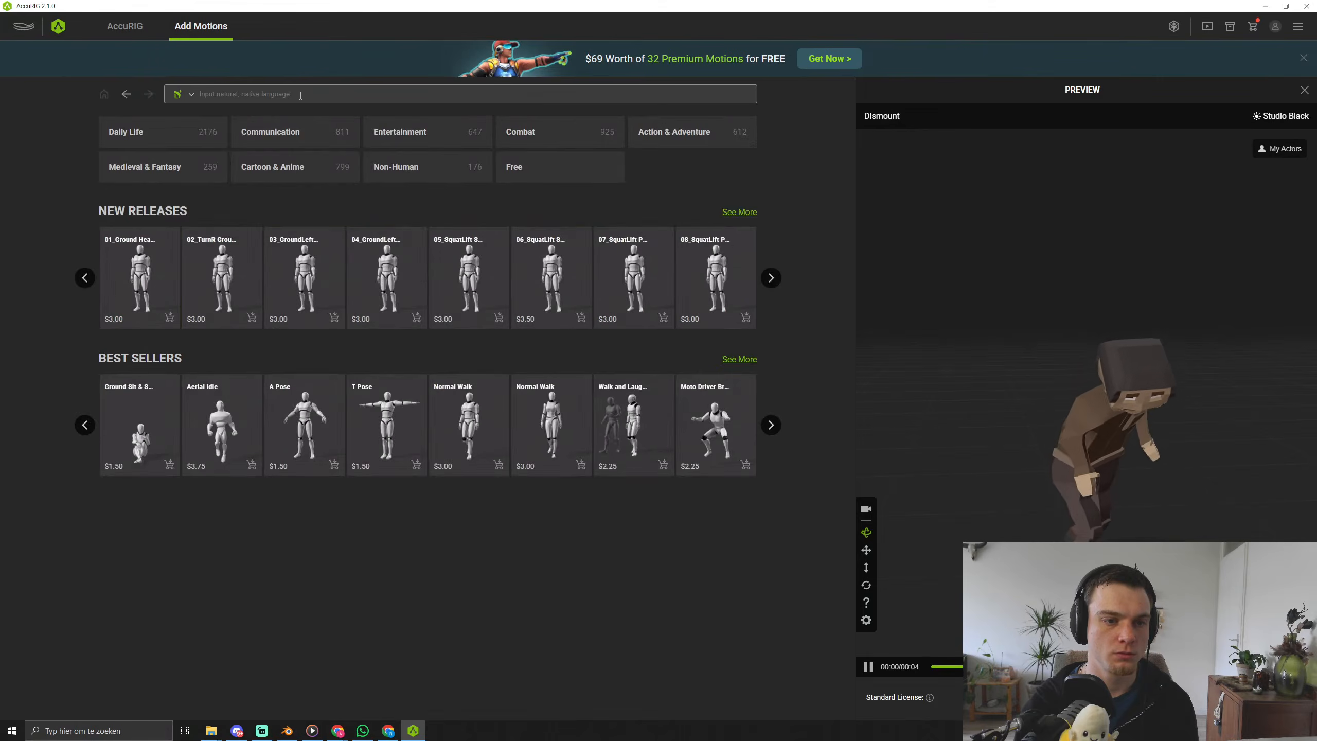
Close AccuRIG, switch to Blender and start a new file.
left_click(1309, 6)
left_click(591, 382)
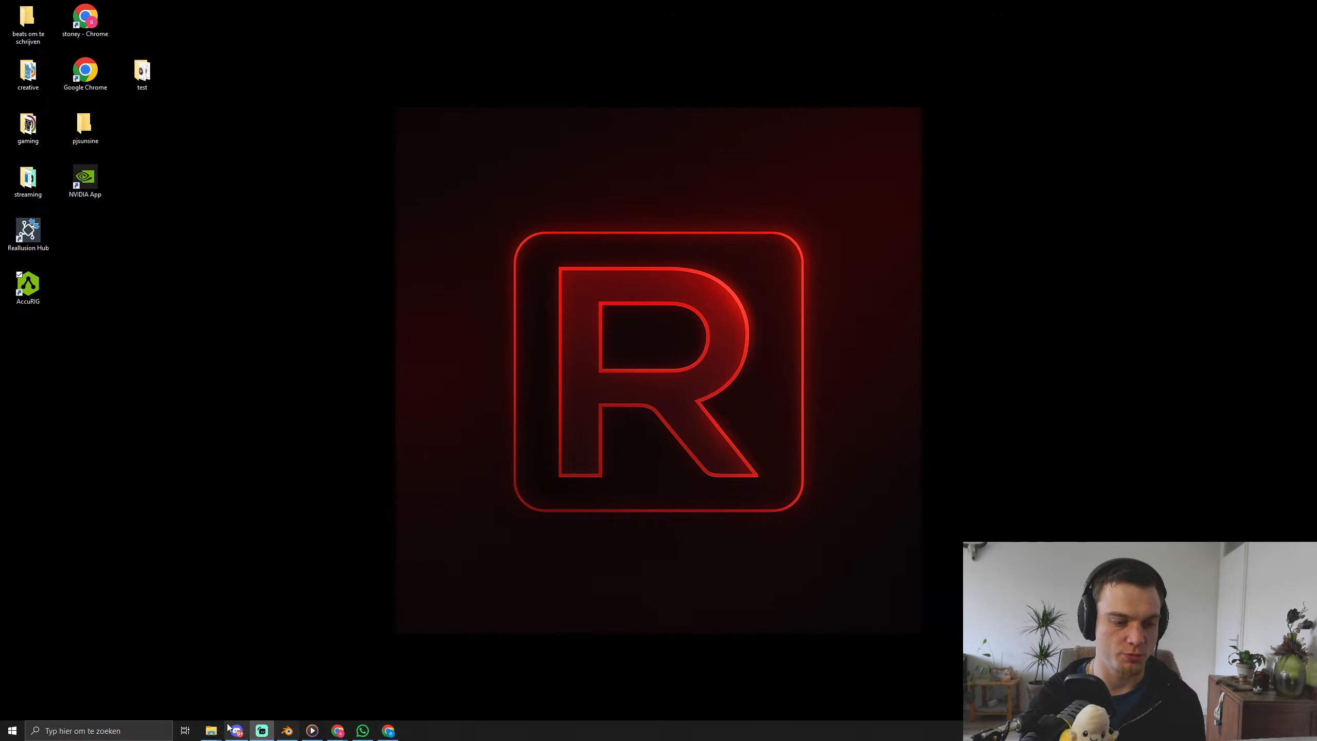
left_click(280, 733)
mouse_move(648, 412)
middle_mouse_down()
mouse_move(693, 384)
mouse_move(649, 386)
middle_mouse_up()
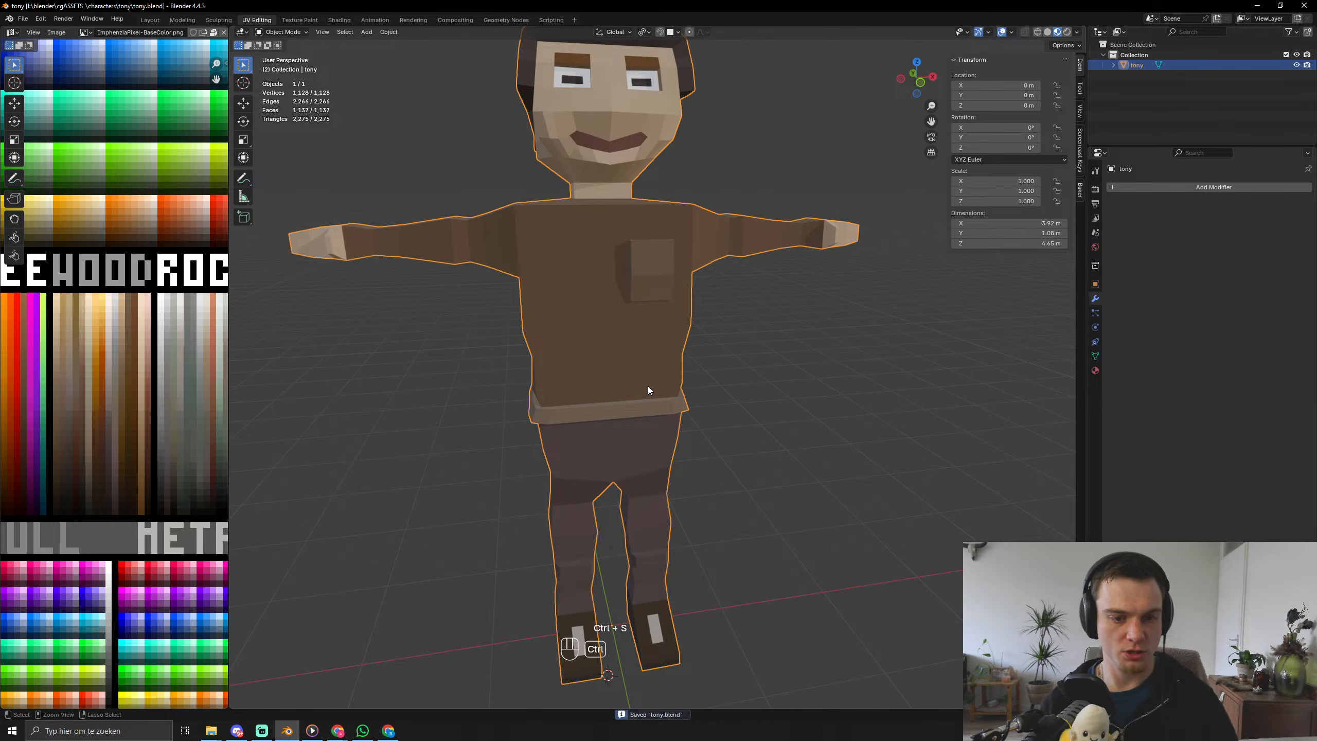
key("ctrl+n")
left_click(649, 386)
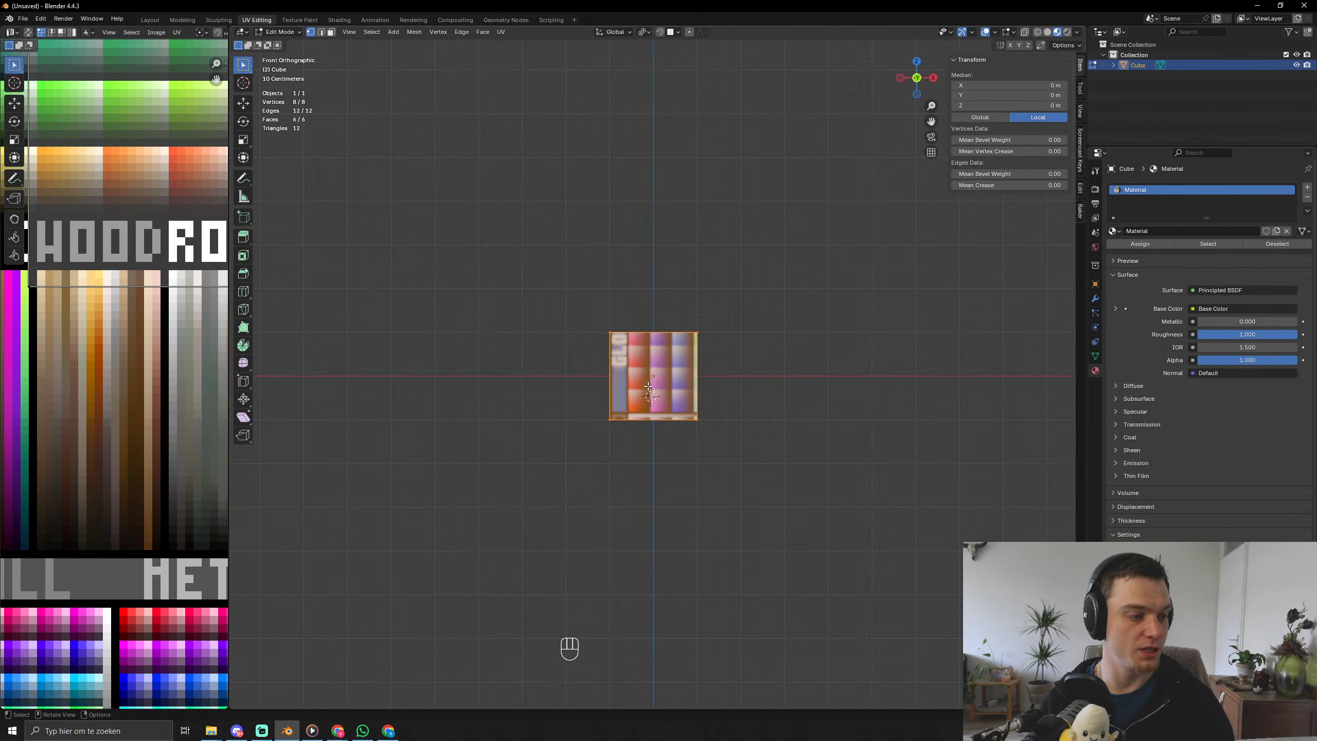
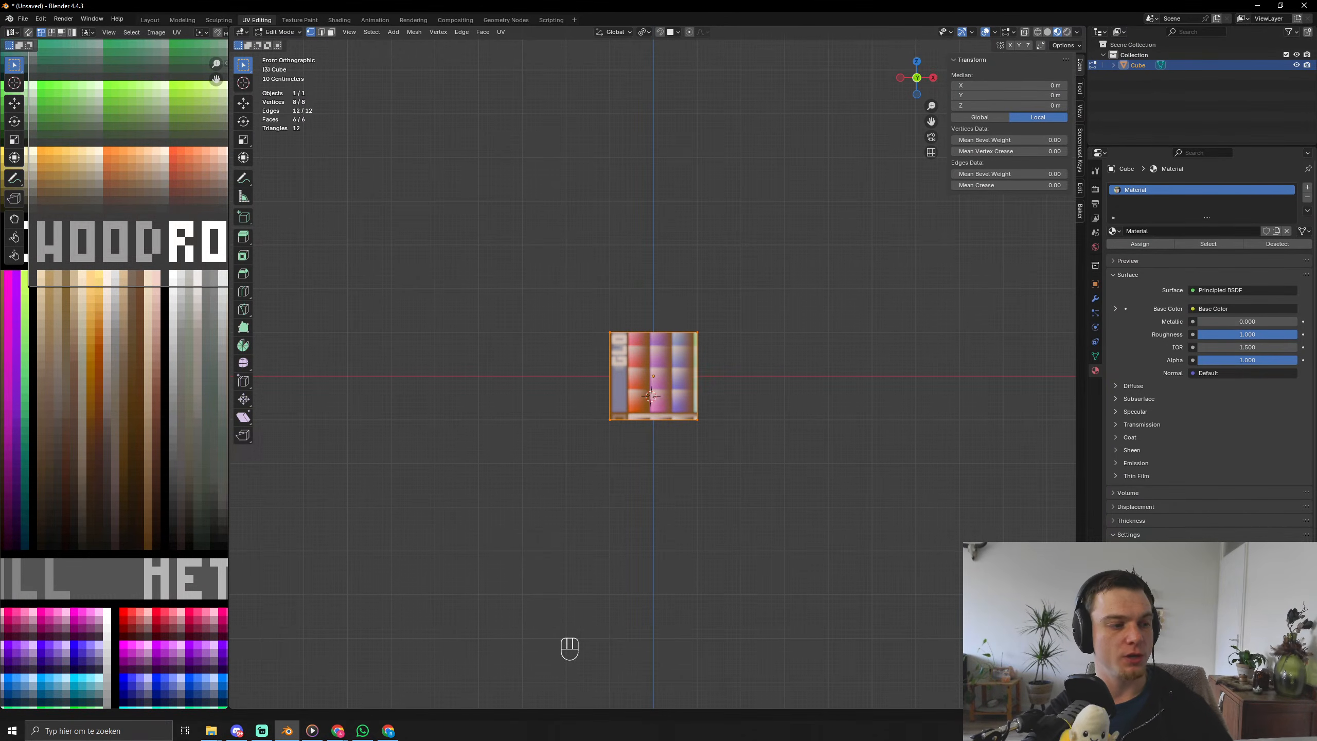
Move the cube's mesh up along Z to about 3.91 m and scale its height to about 0.32.
mouse_move(698, 432)
middle_mouse_down()
mouse_move(776, 444)
mouse_move(703, 424)
middle_mouse_up()
key("KP_1")
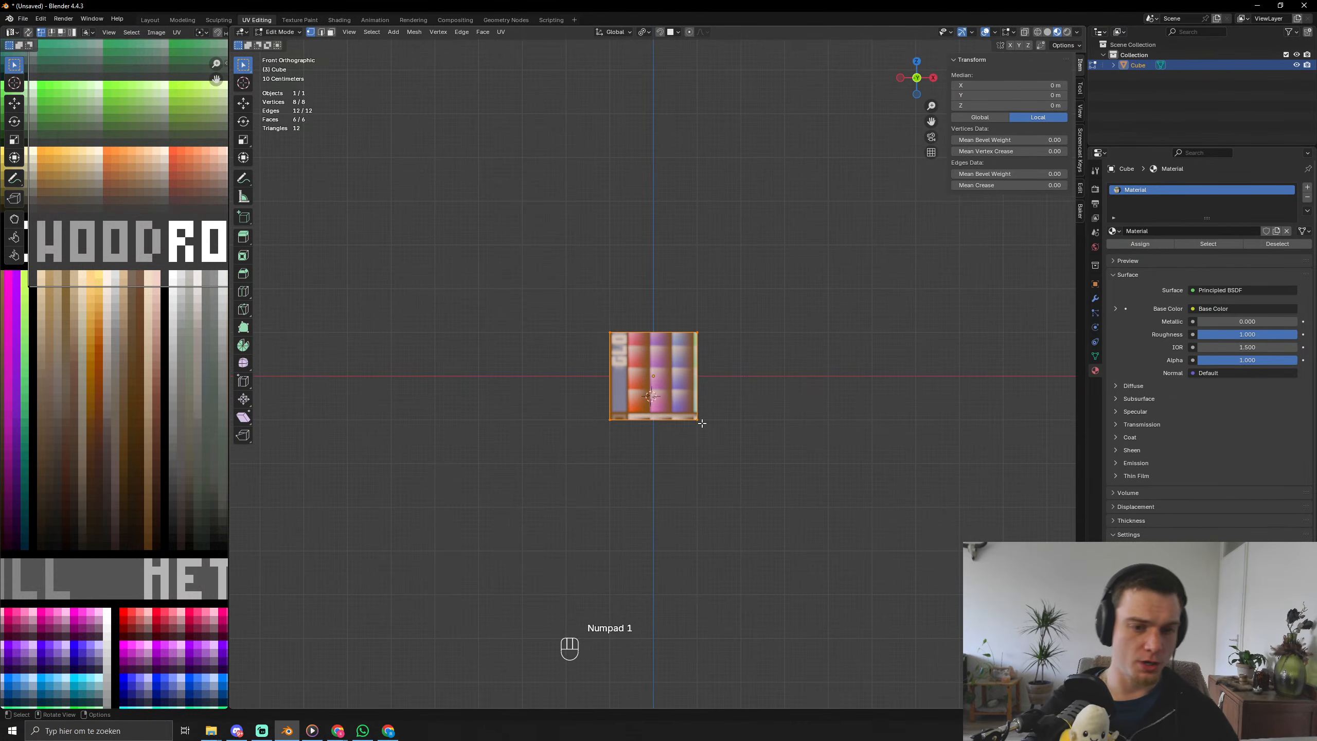
key("g")
key("z")
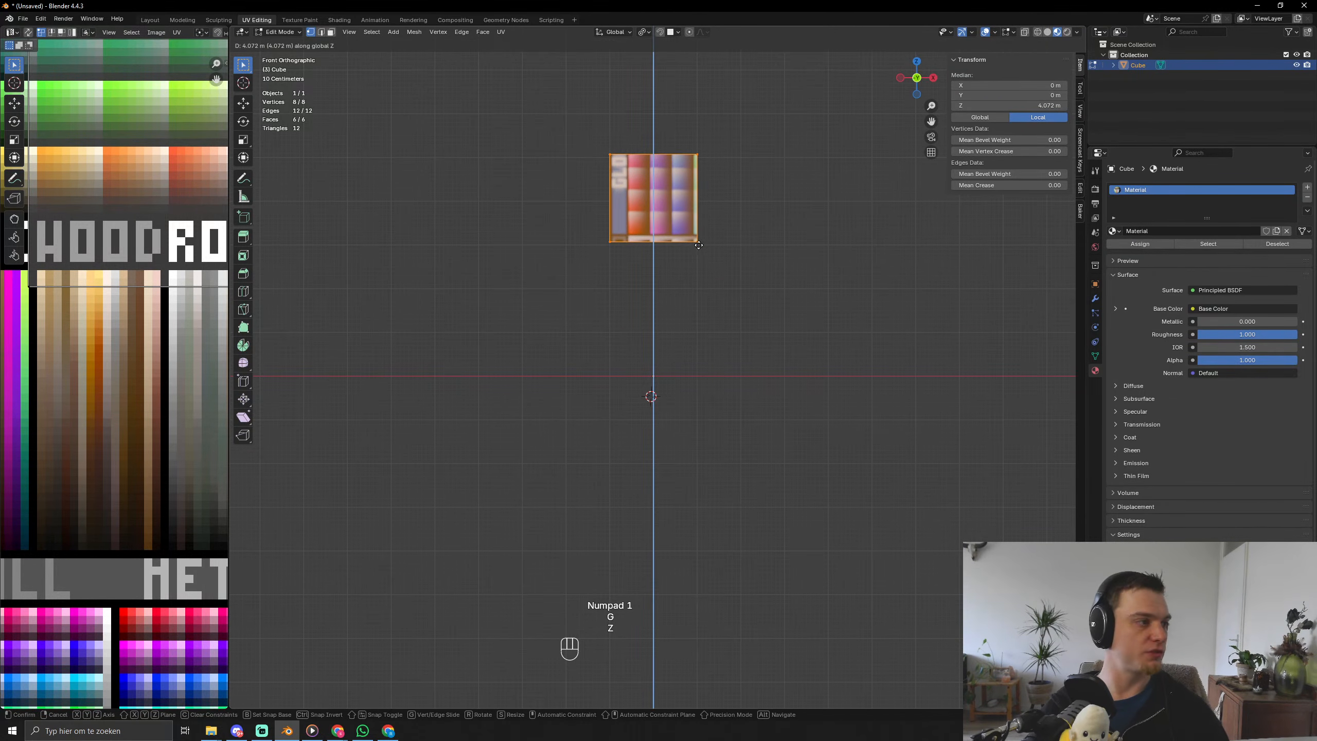
left_click(740, 265)
key("s")
key("z")
left_click(743, 228)
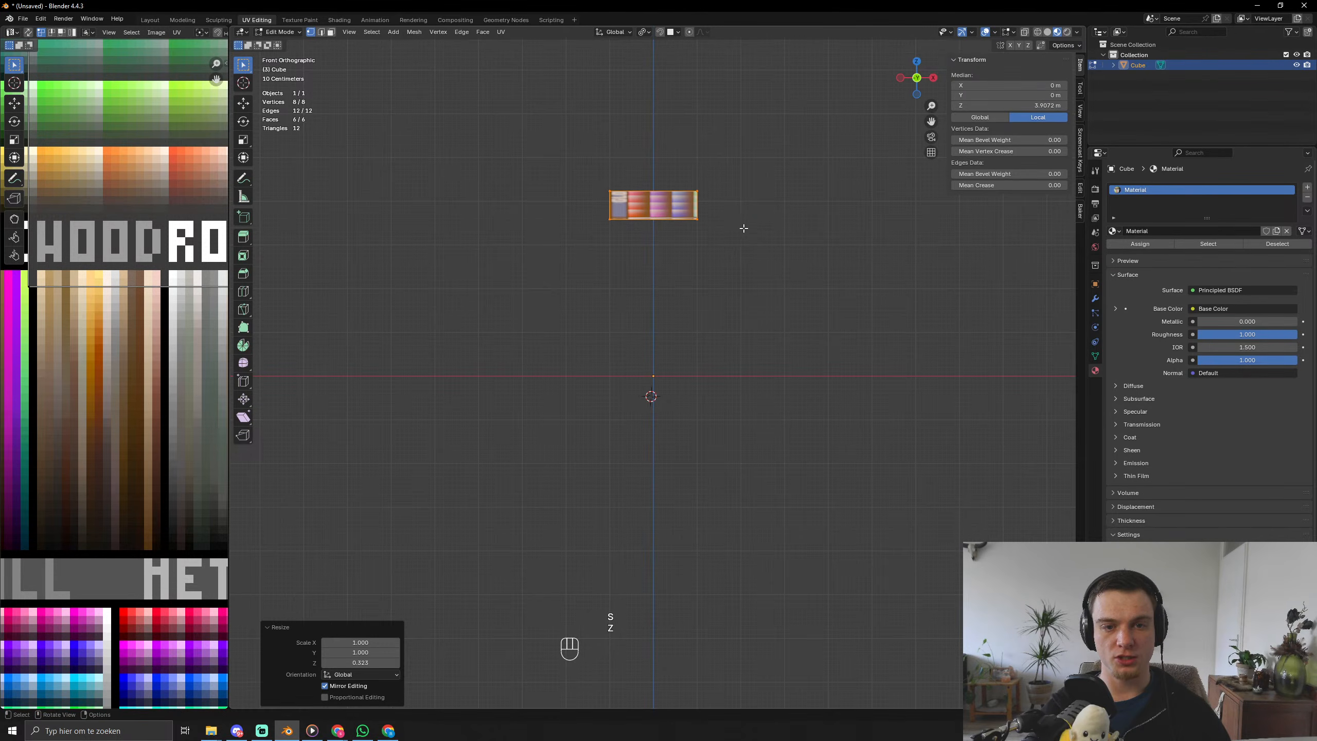
Scale the flattened block to about 0.65 along Y and about 0.69 along X.
middle_click_drag(775, 231, 814, 304)
key("s")
key("y")
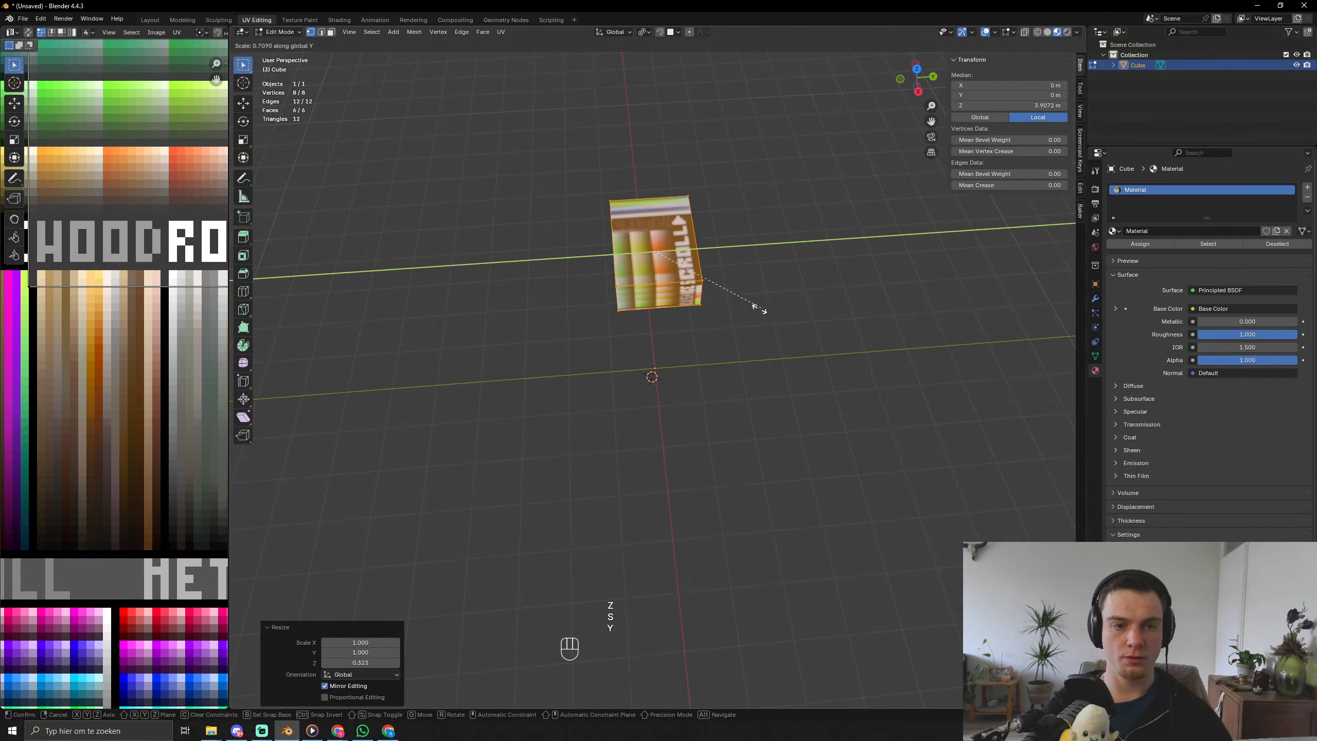
left_click(747, 312)
middle_click_drag(580, 355, 656, 340)
key("KP_1")
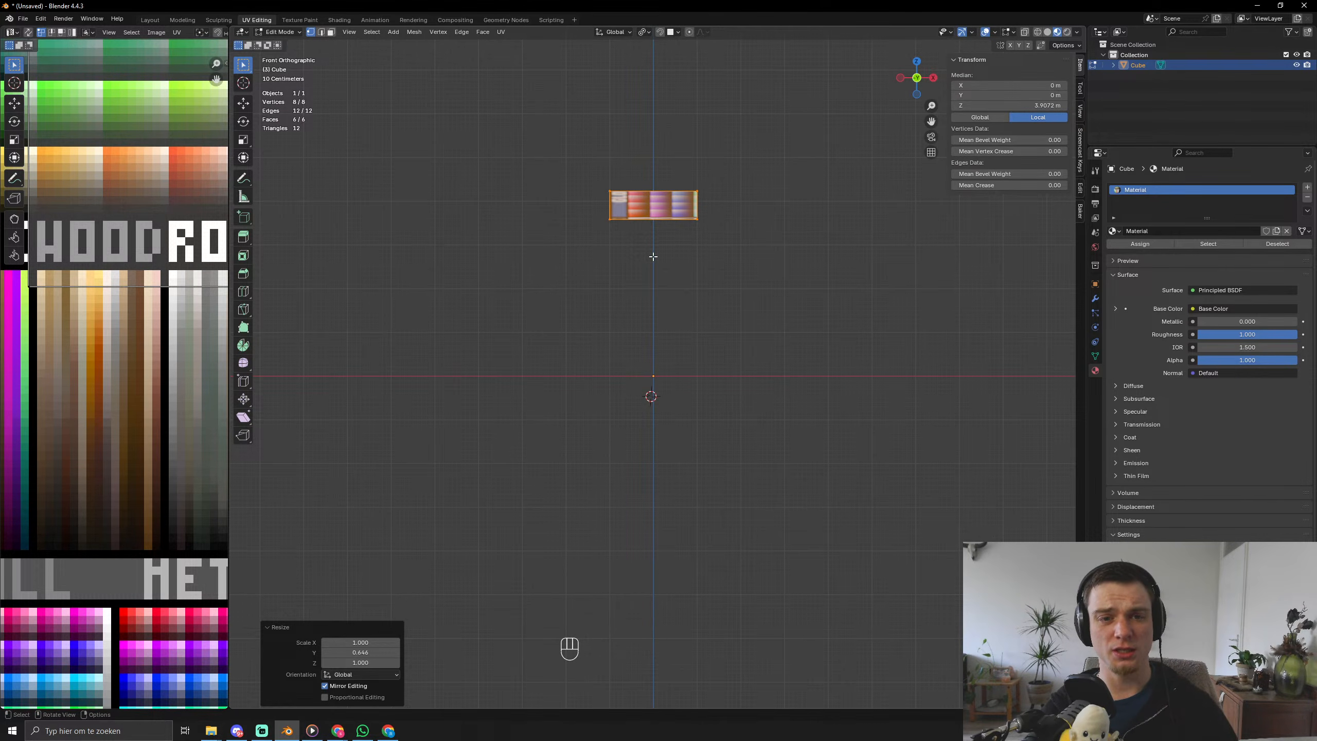
key("s")
key("x")
left_click(743, 240)
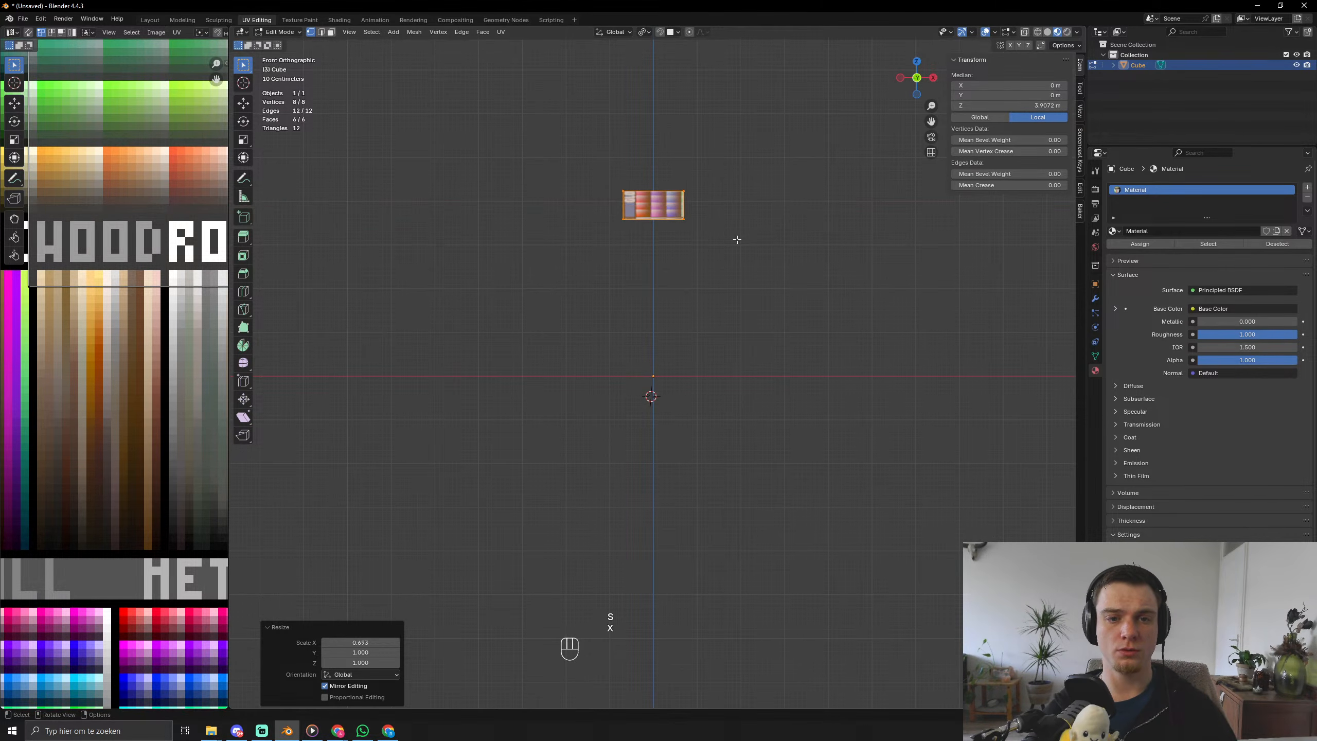
key("g")
key("z")
left_click(744, 237)
Add a centred vertical loop cut to the block and delete the half on the negative X side.
key("Tab")
key("Tab")
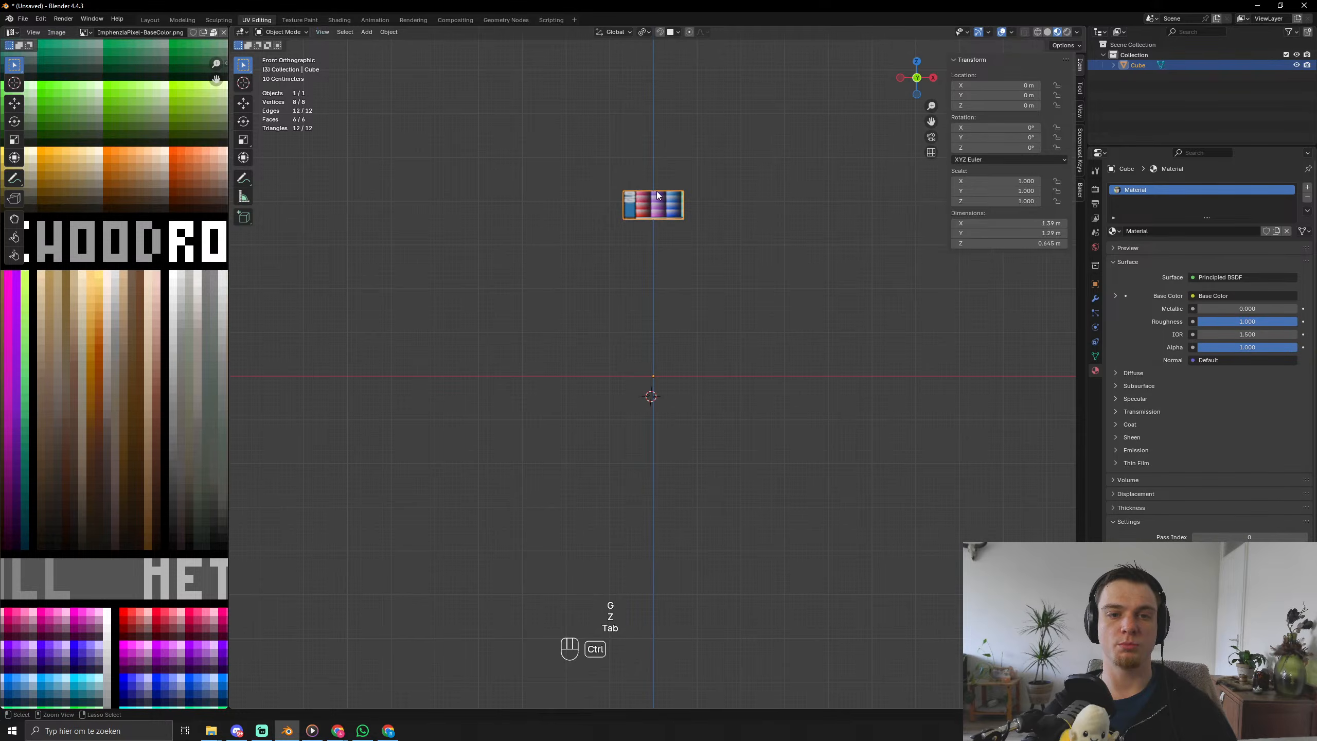
key("ctrl+r")
left_click(657, 191)
right_click(657, 191)
key("3")
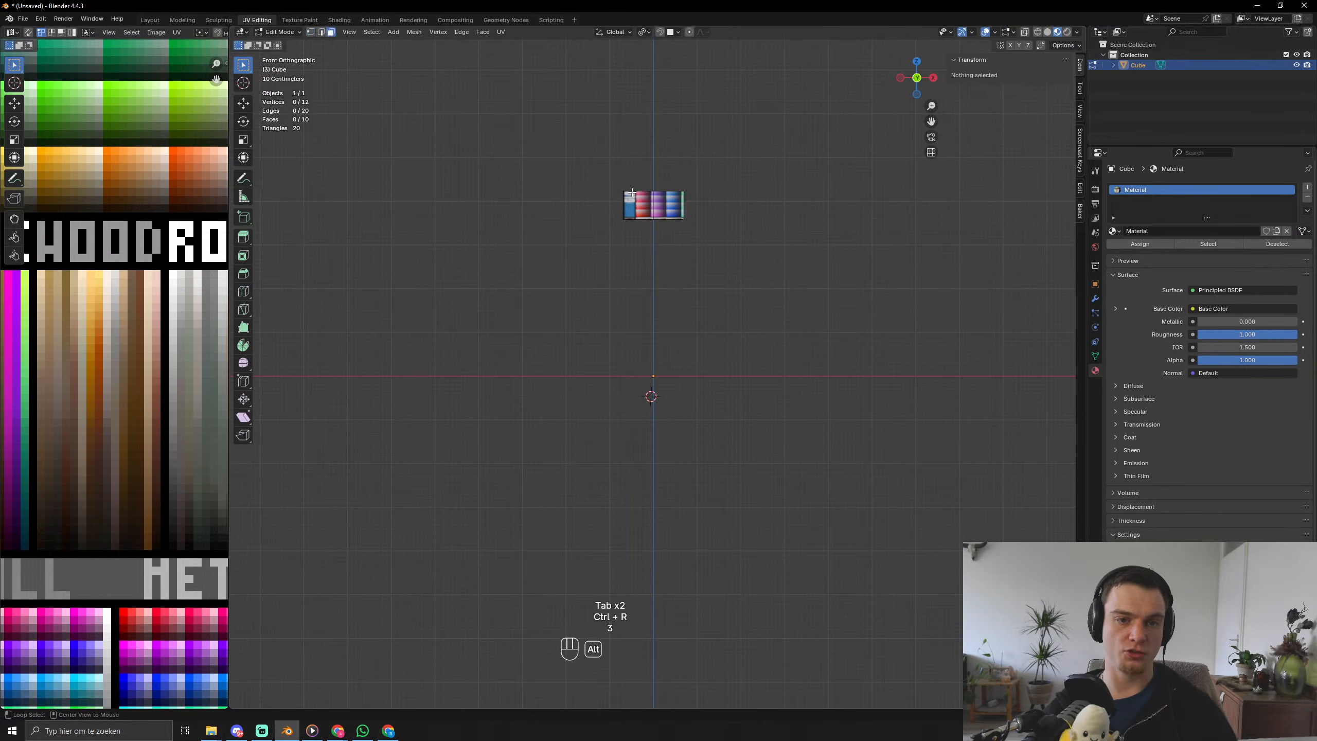
middle_click_drag(657, 191, 620, 224)
key("x")
left_click(644, 204)
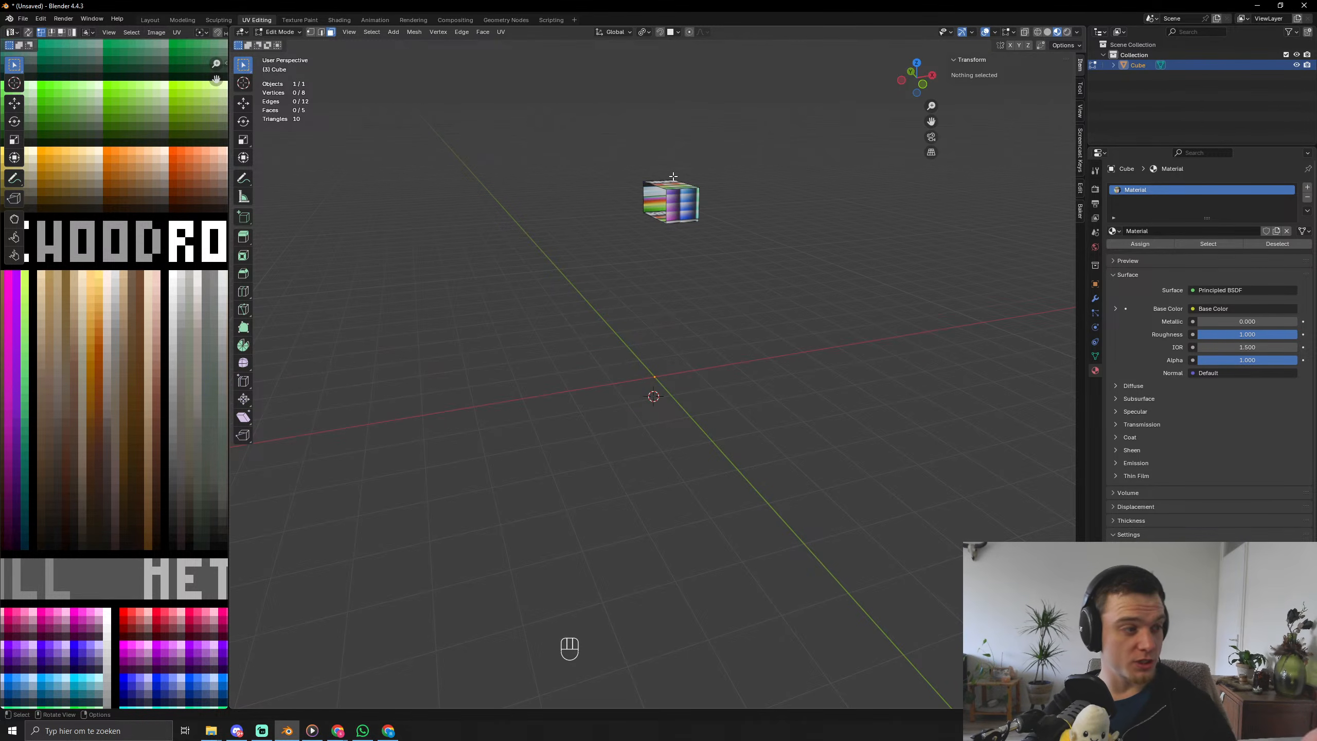
Add a Mirror modifier on the X axis to the half block.
middle_click_drag(710, 237, 694, 241)
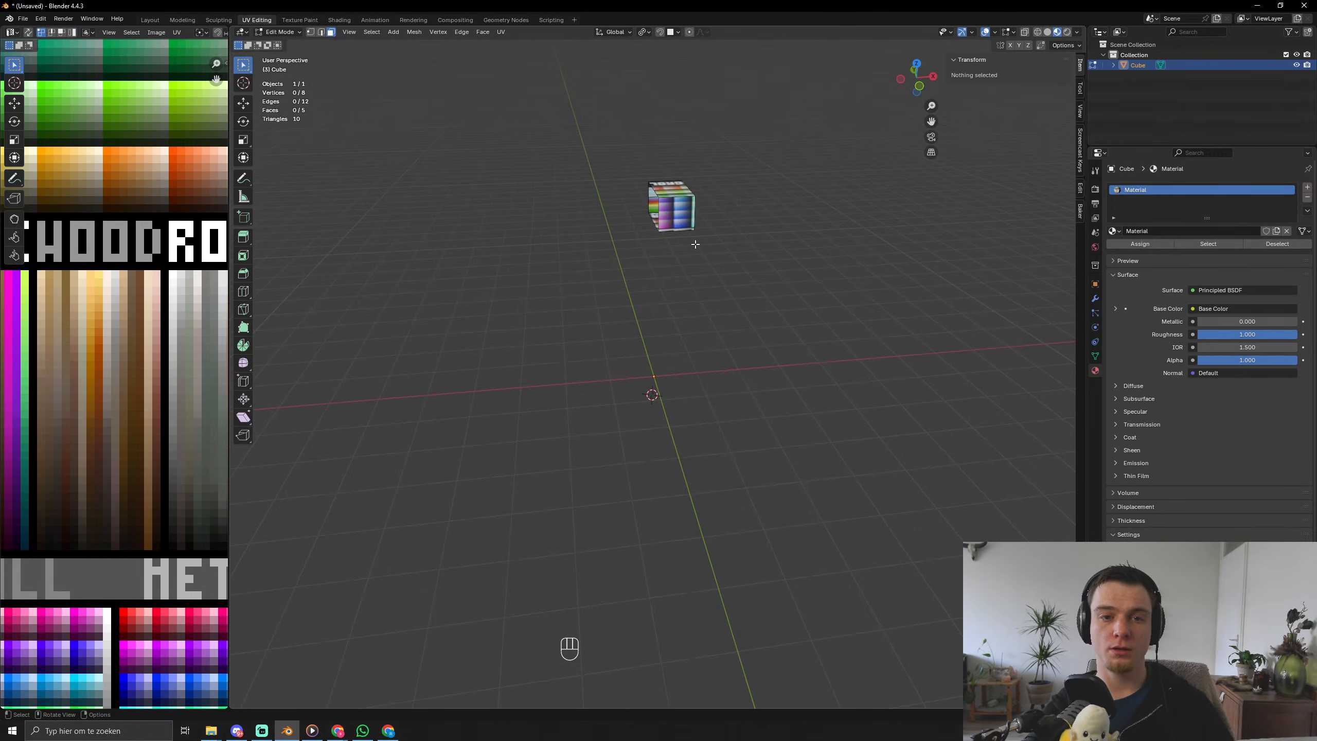
key("Tab")
left_click(1096, 299)
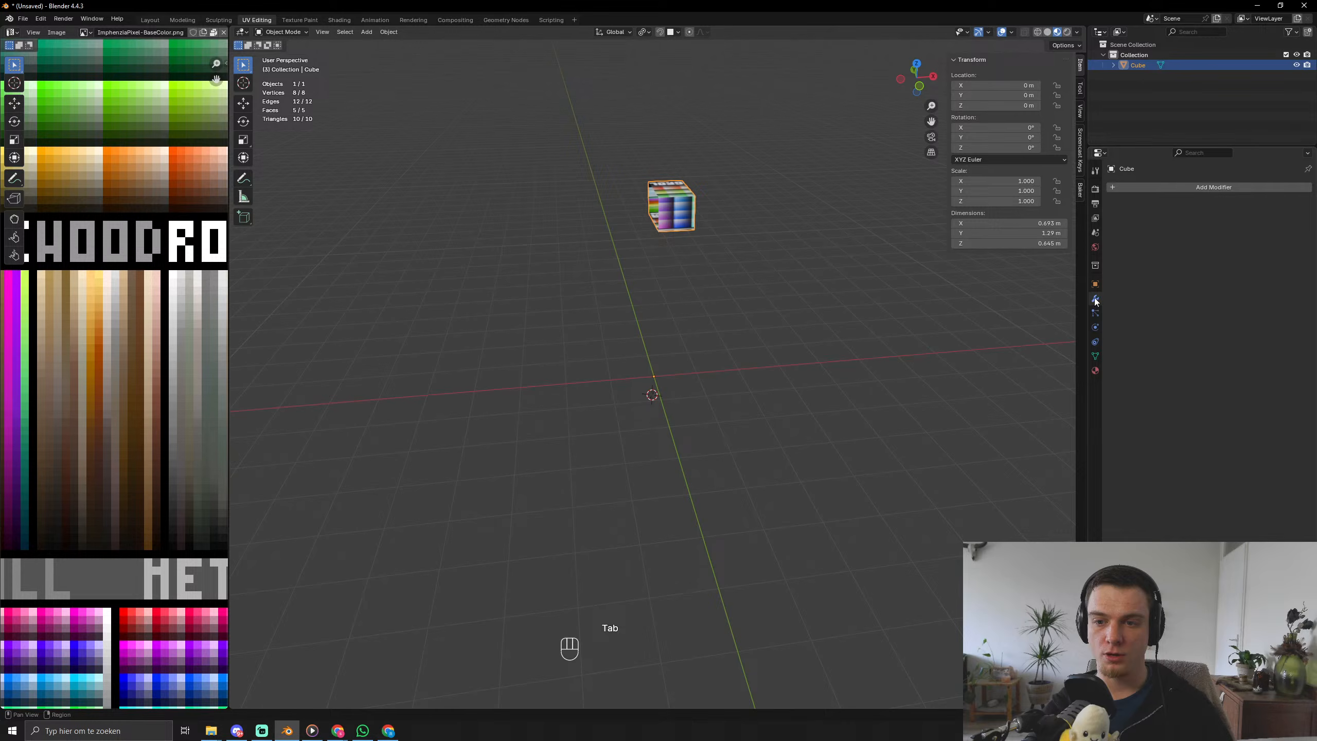
left_click(1156, 189)
left_click(1136, 209)
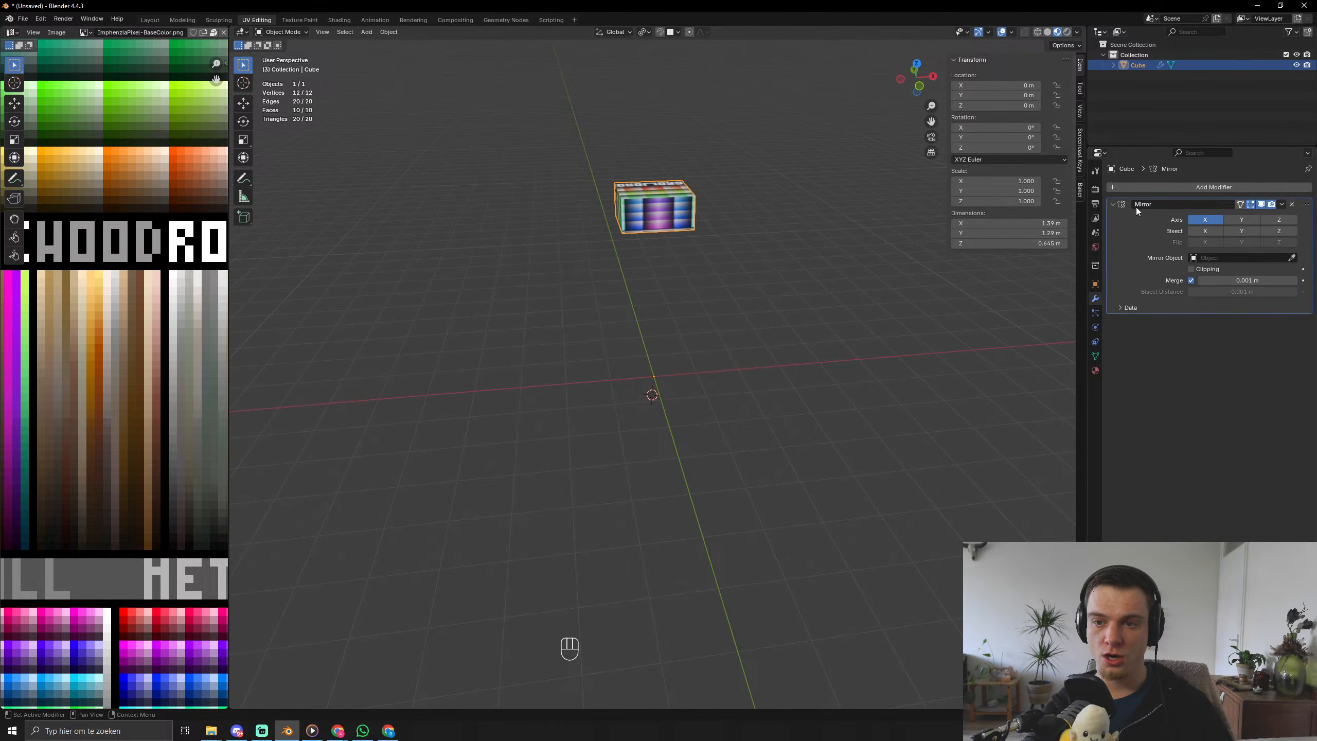
Collapse all the block's UVs to a single point and place them on a light beige-brown palette colour.
key("Tab")
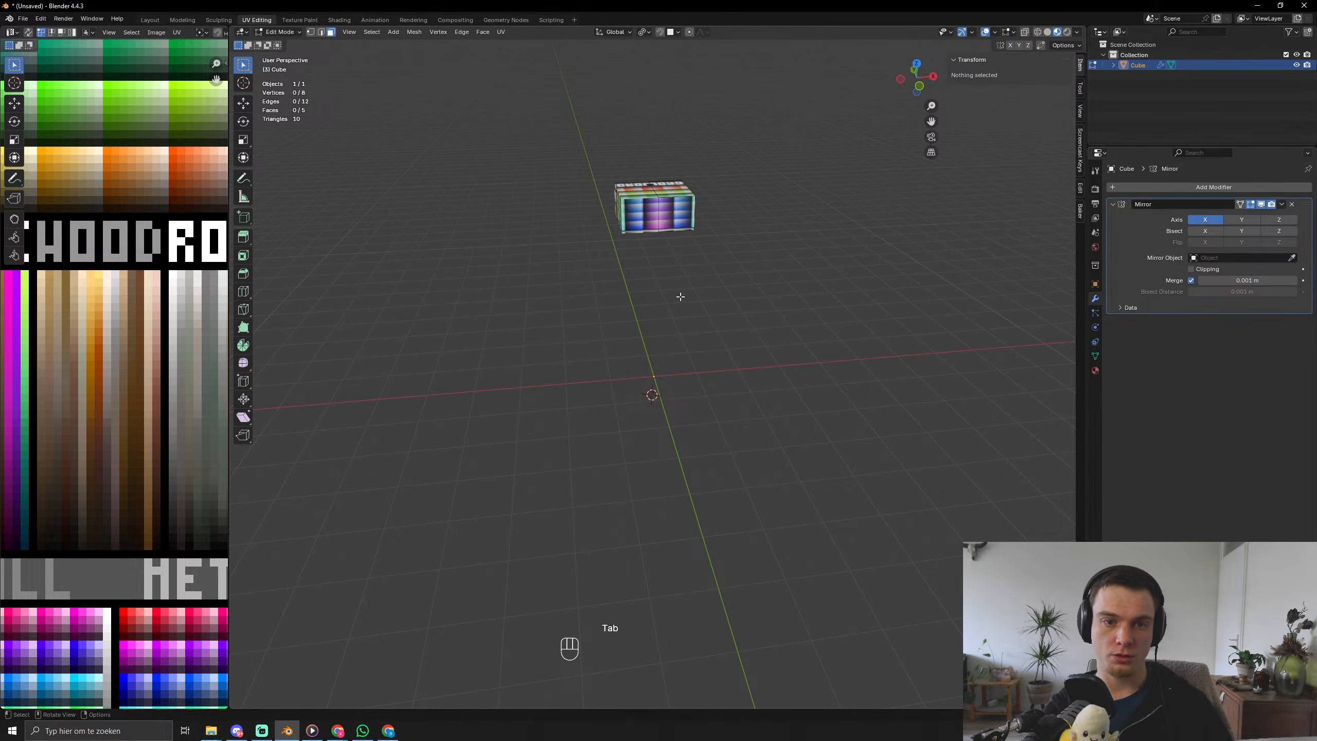
key("a")
key("a")
key("s")
key("KP_0")
key("KP_Enter")
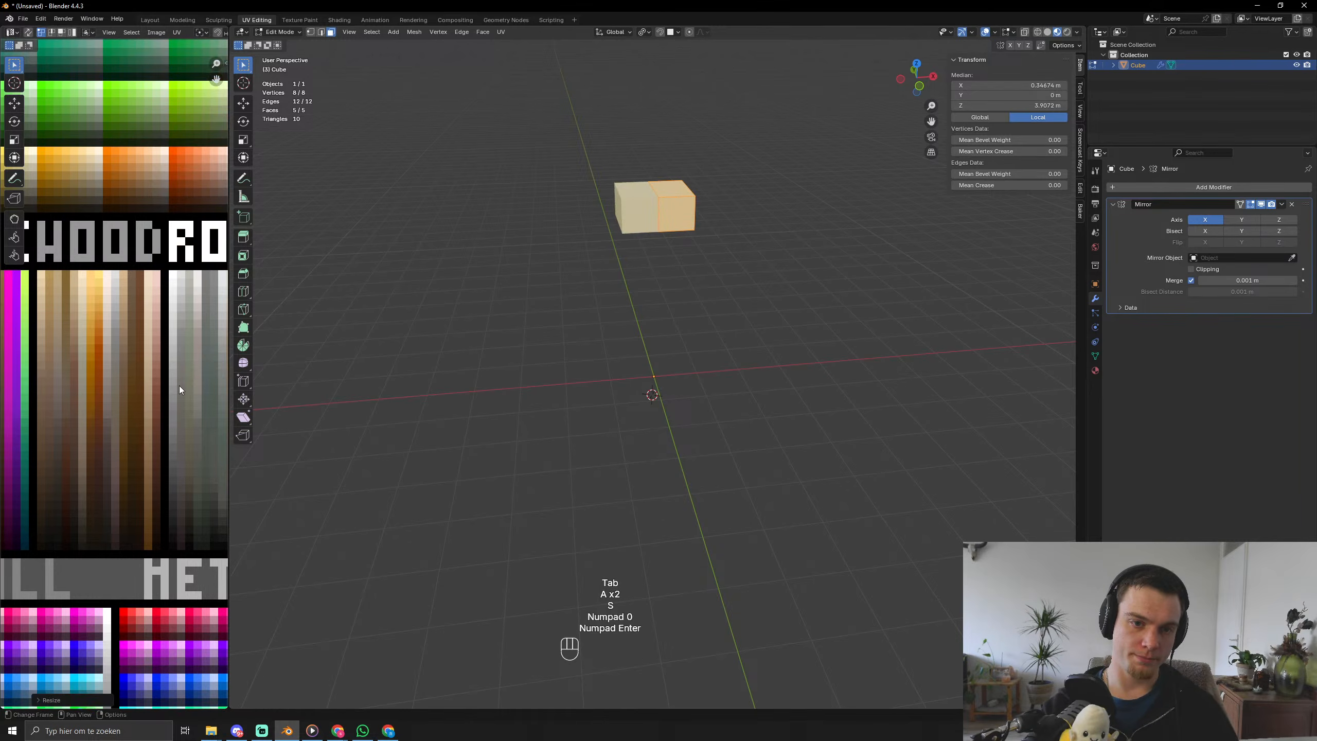
scroll(179, 389, "down", 2)
key("g")
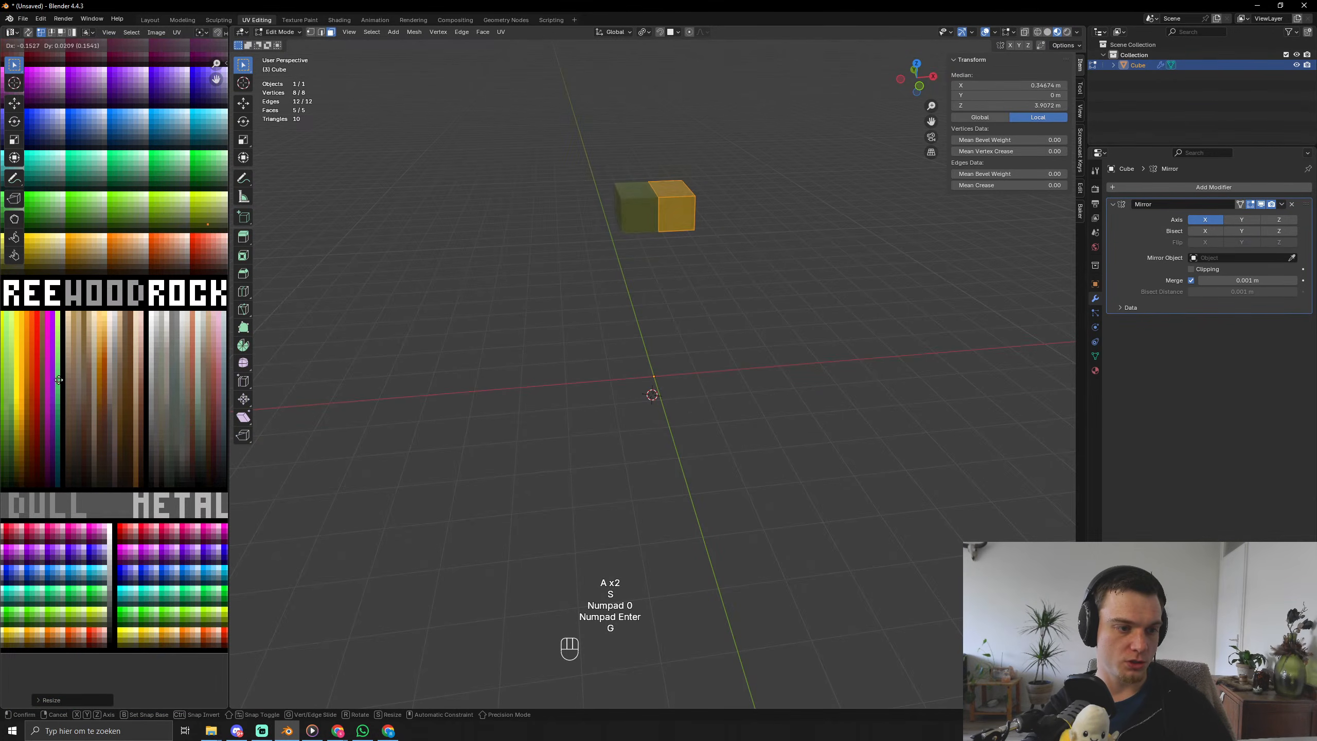
left_click(216, 522)
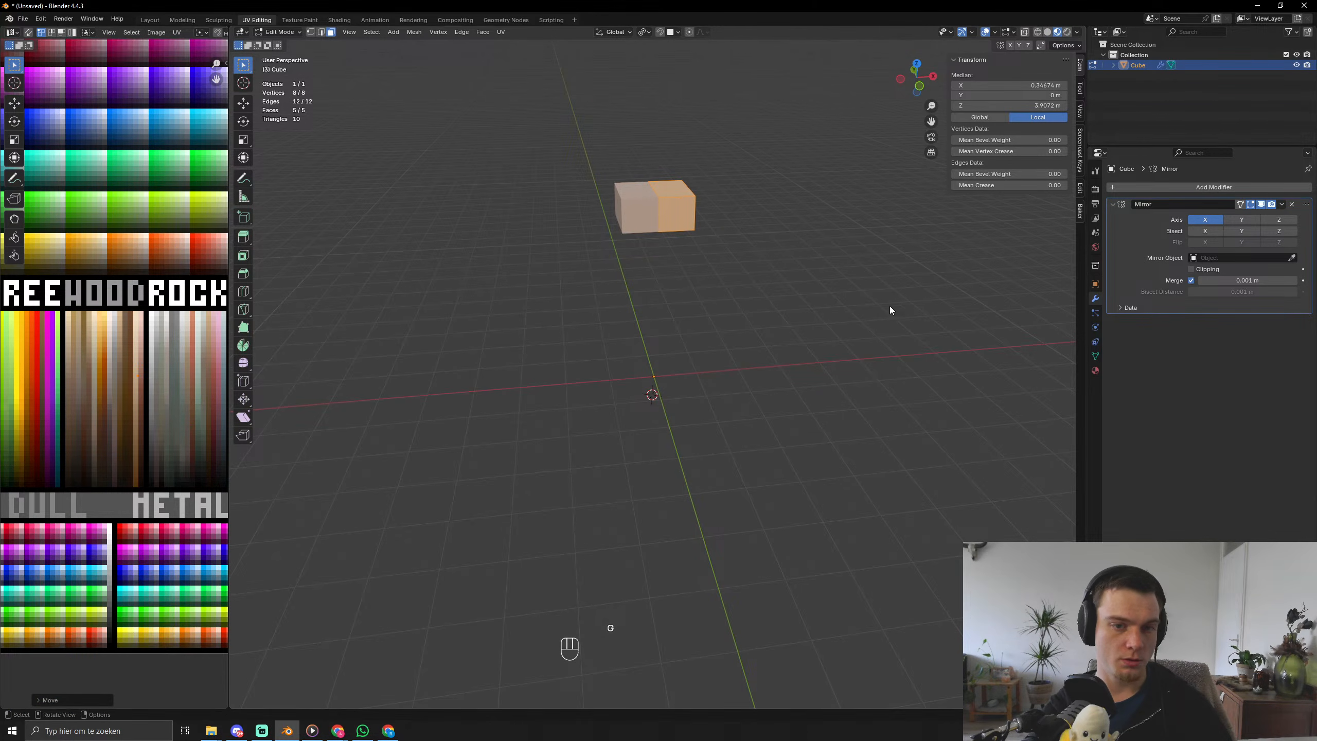
Scale the block object to about 0.81 along Y to make it shallower.
key("Tab")
middle_click_drag(671, 276, 743, 235)
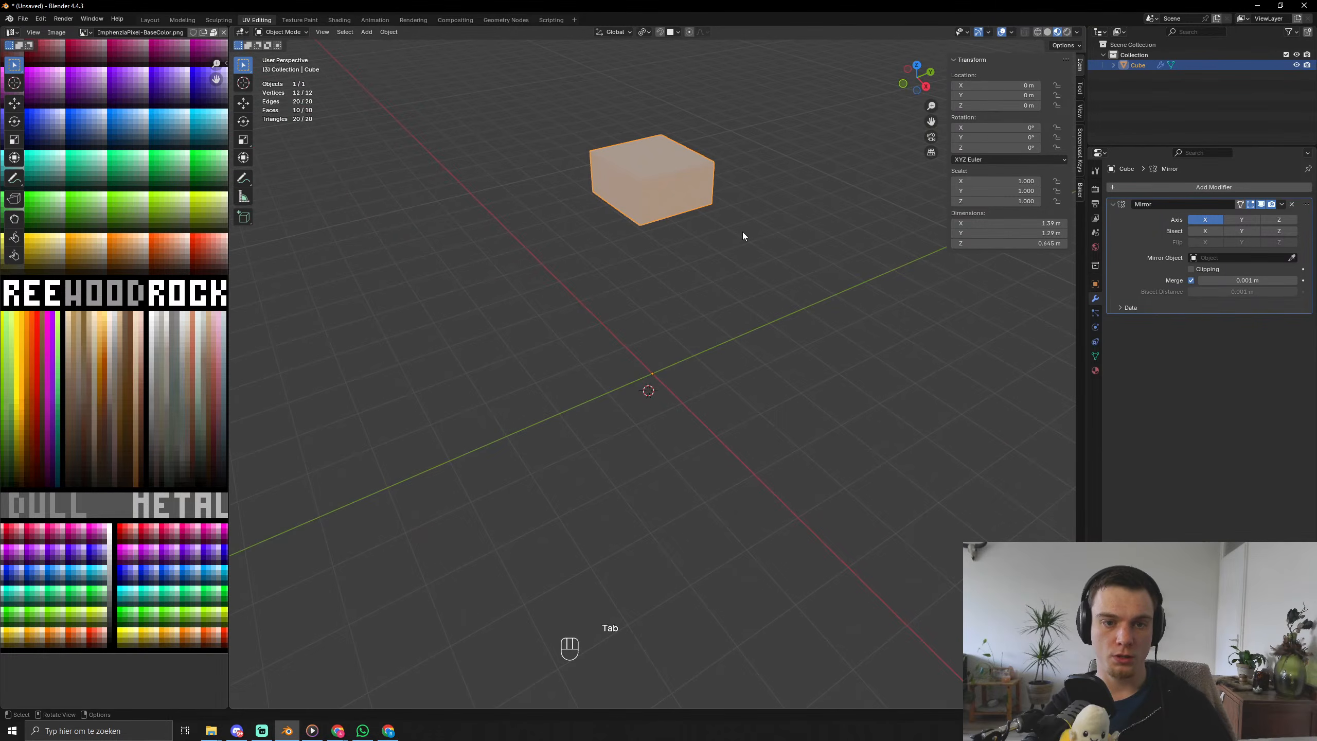
key("s")
key("x")
key("y")
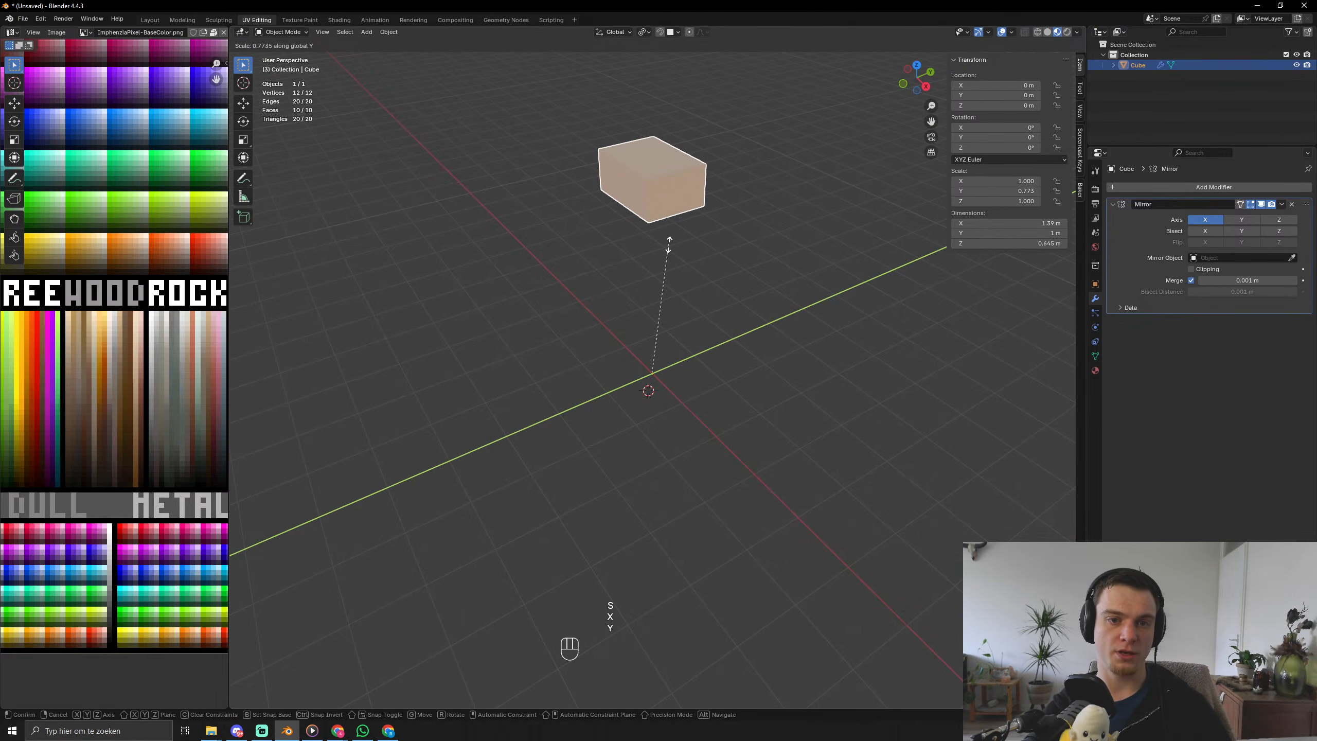
left_click(677, 243)
mouse_move(674, 217)
middle_mouse_down()
mouse_move(761, 203)
mouse_move(687, 197)
middle_mouse_up()
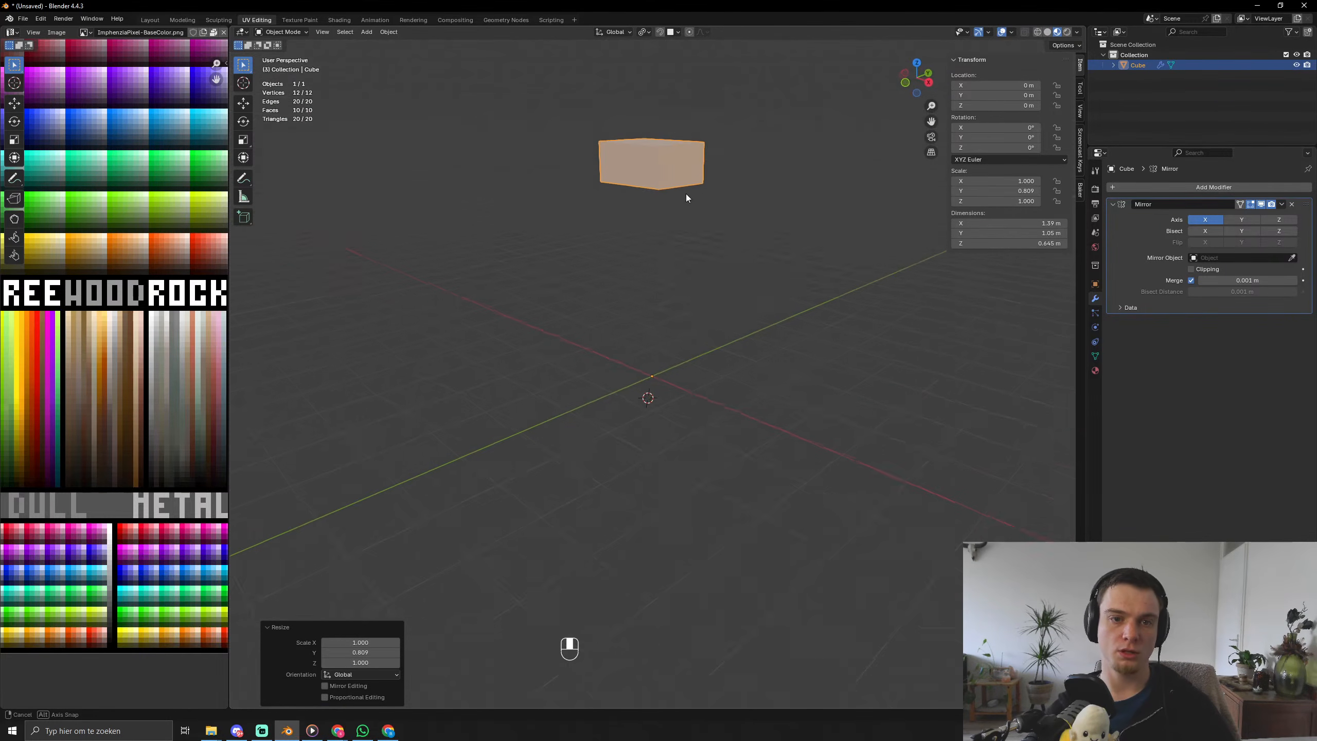
Raise the block's lower outer side edge along Z so that the underside slopes up from the middle.
middle_click_drag(763, 255, 701, 324)
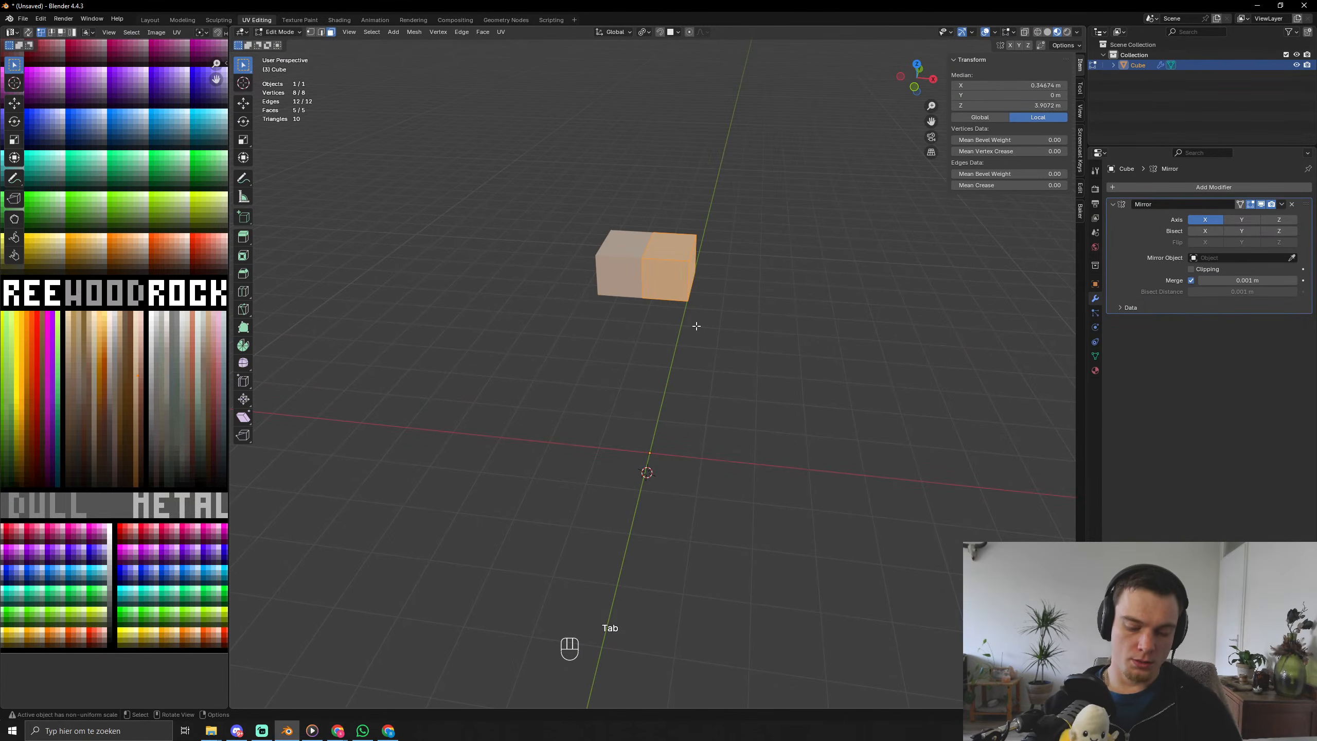
key("KP_1")
scroll(697, 325, "up", 4)
middle_click_drag(739, 222, 679, 332, "shift")
middle_click_drag(641, 303, 637, 202)
key("g")
key("z")
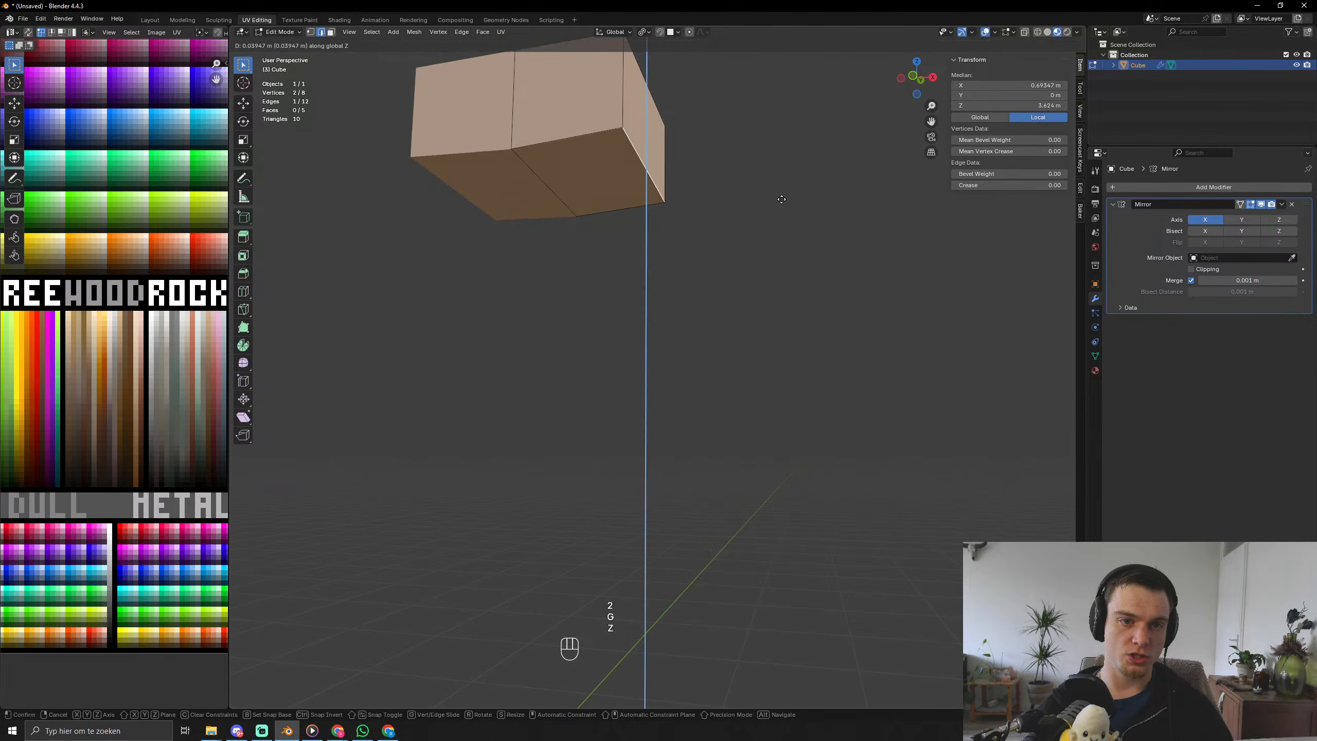
left_click(759, 152)
Extrude the block's top face upward by about 0.09 m.
middle_click_drag(703, 180, 688, 232)
key("3")
key("e")
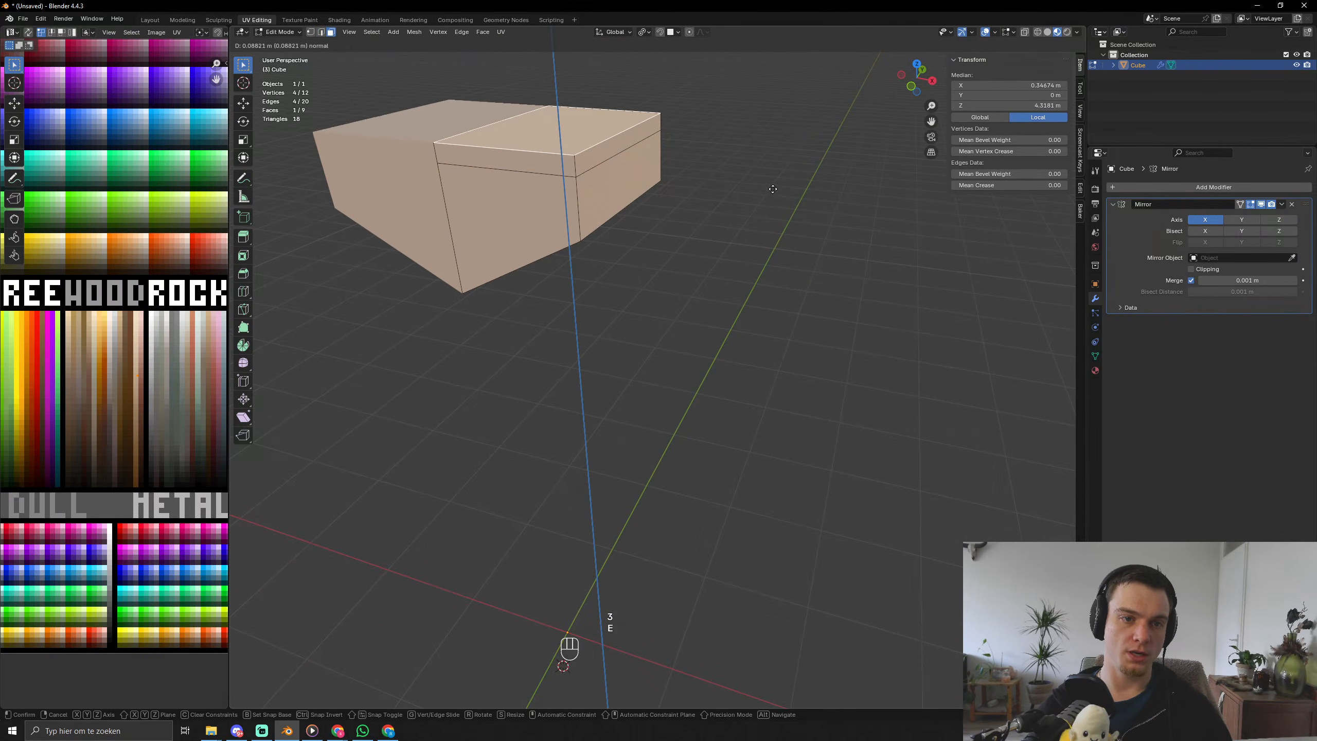
left_click(770, 188)
Extrude the sloped bottom face outward by about 0.26 m and scale the extruded face to about 0.56.
middle_click_drag(770, 188, 678, 192)
key("e")
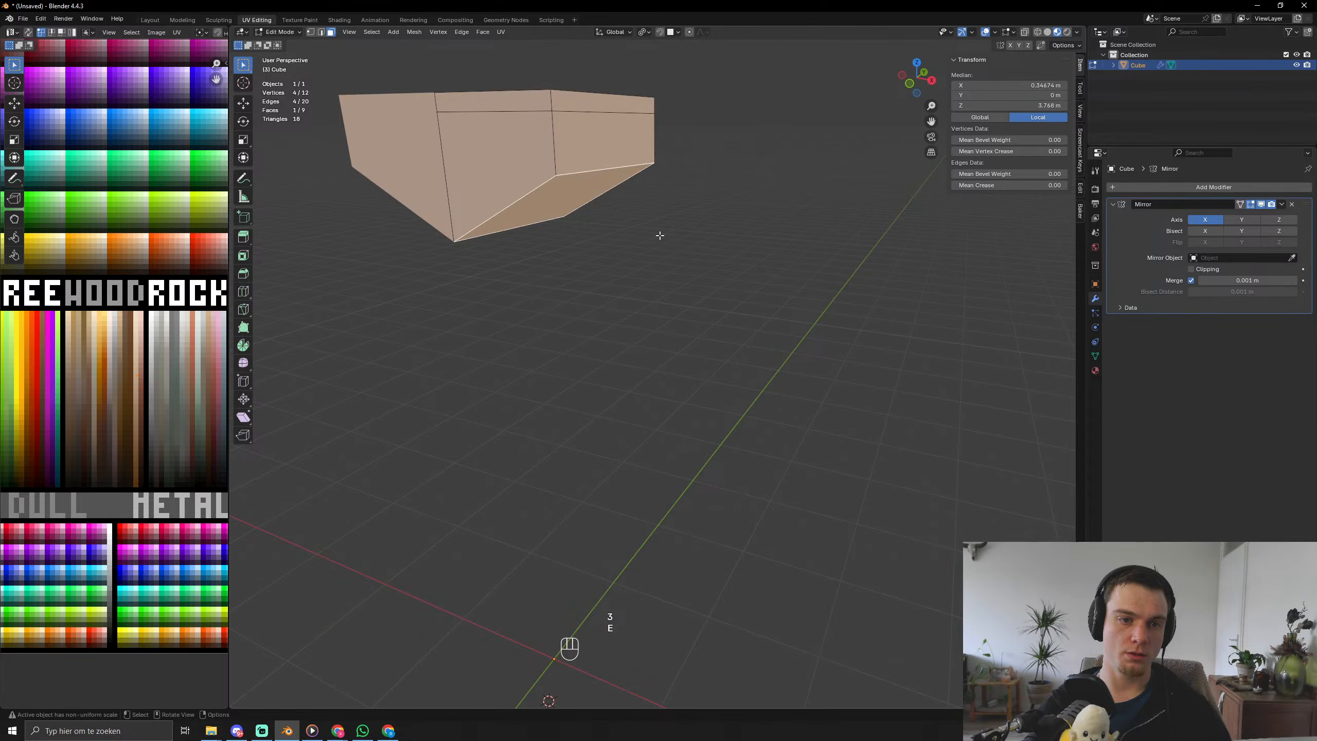
left_click(694, 270)
mouse_move(693, 271)
middle_mouse_down()
mouse_move(579, 250)
mouse_move(611, 236)
mouse_move(612, 251)
mouse_move(674, 286)
middle_mouse_up()
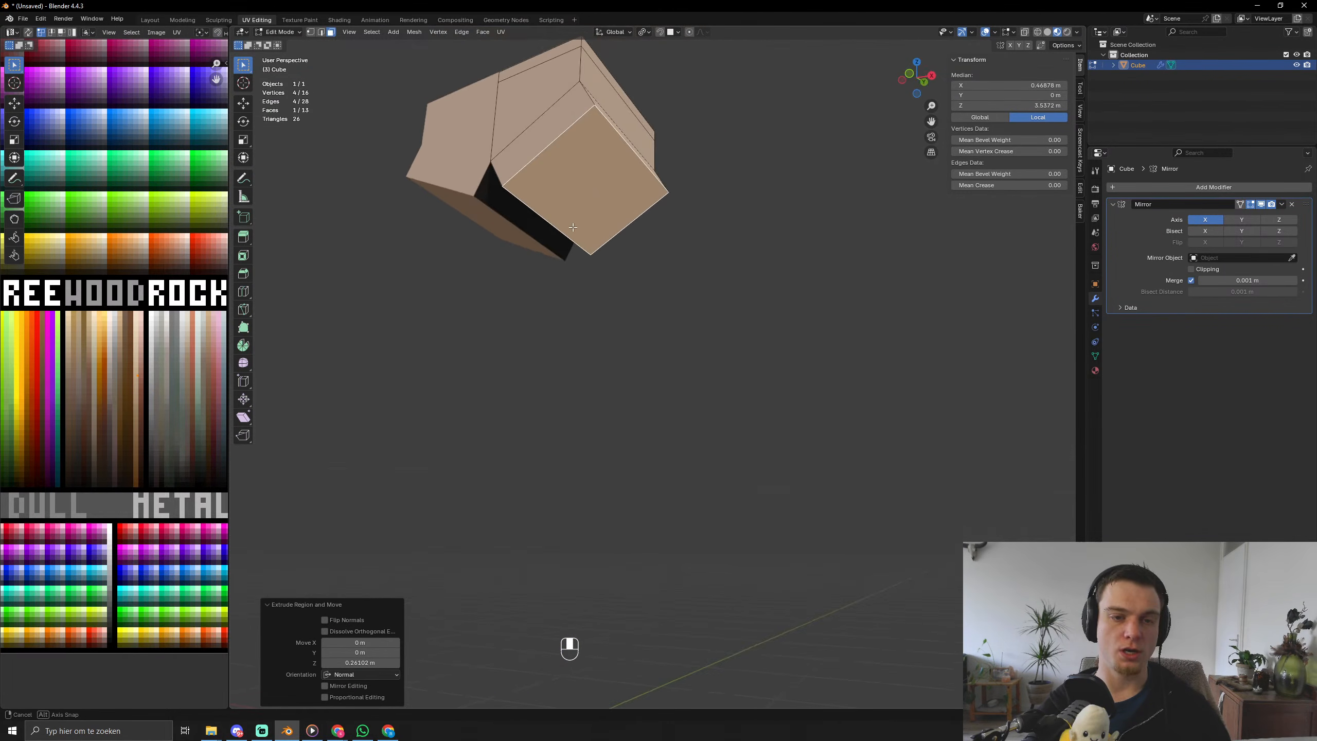
key("s")
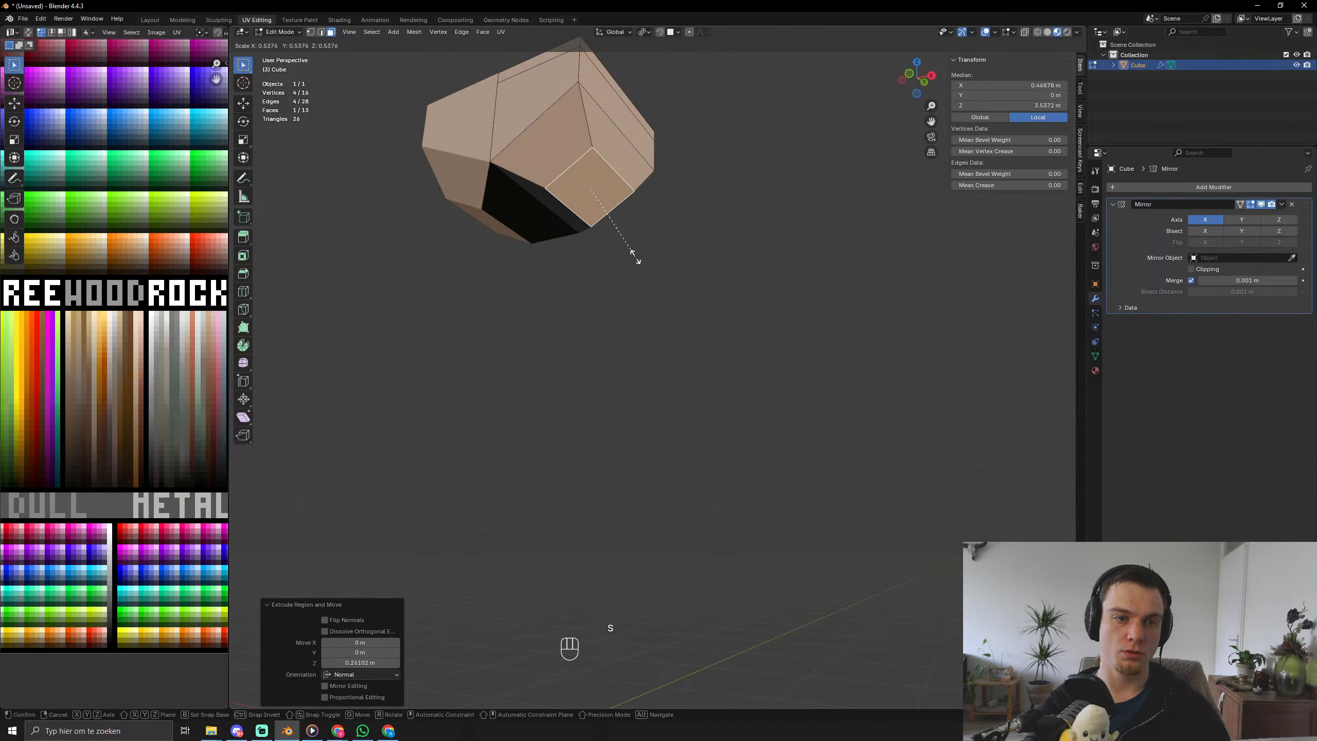
left_click(623, 261)
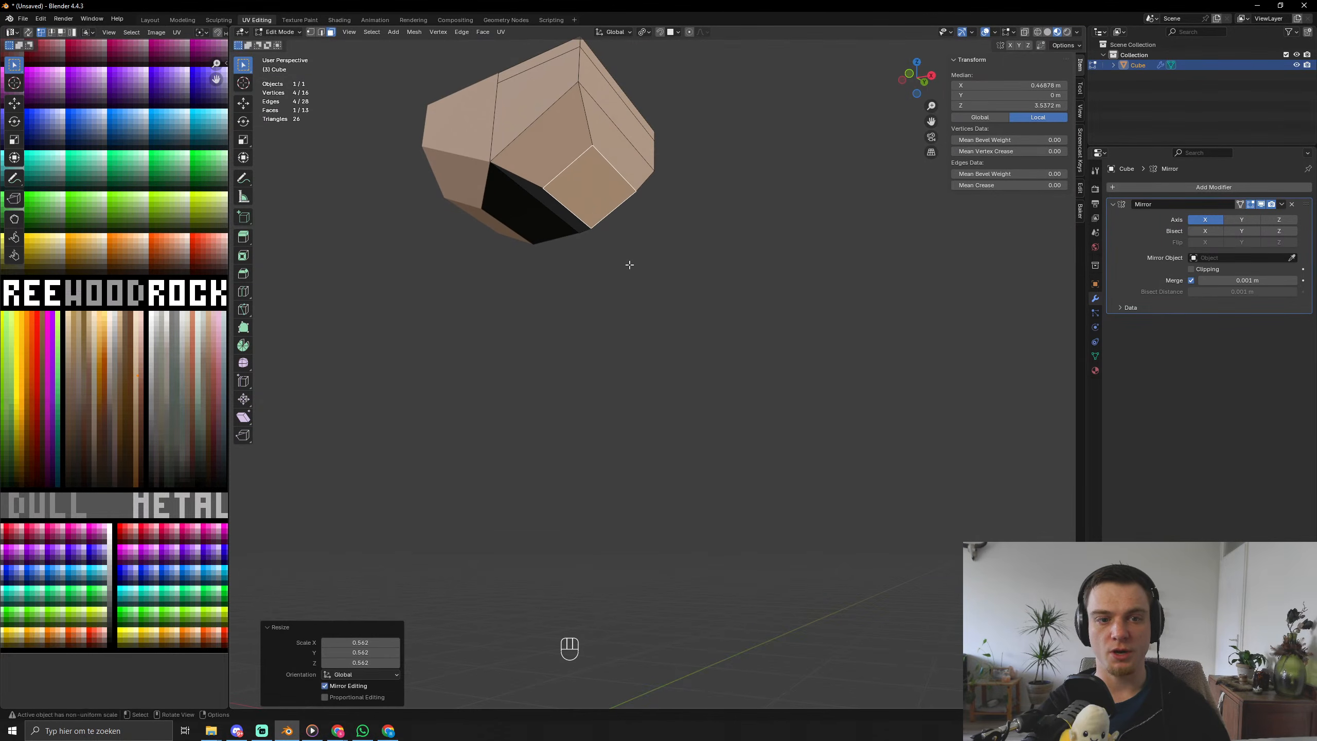
Move the extruded bottom face by about -0.05 m in X and -0.15 m in Z, and rotate it 28.1° to level it.
mouse_move(627, 265)
middle_mouse_down()
mouse_move(589, 304)
mouse_move(608, 270)
mouse_move(621, 280)
middle_mouse_up()
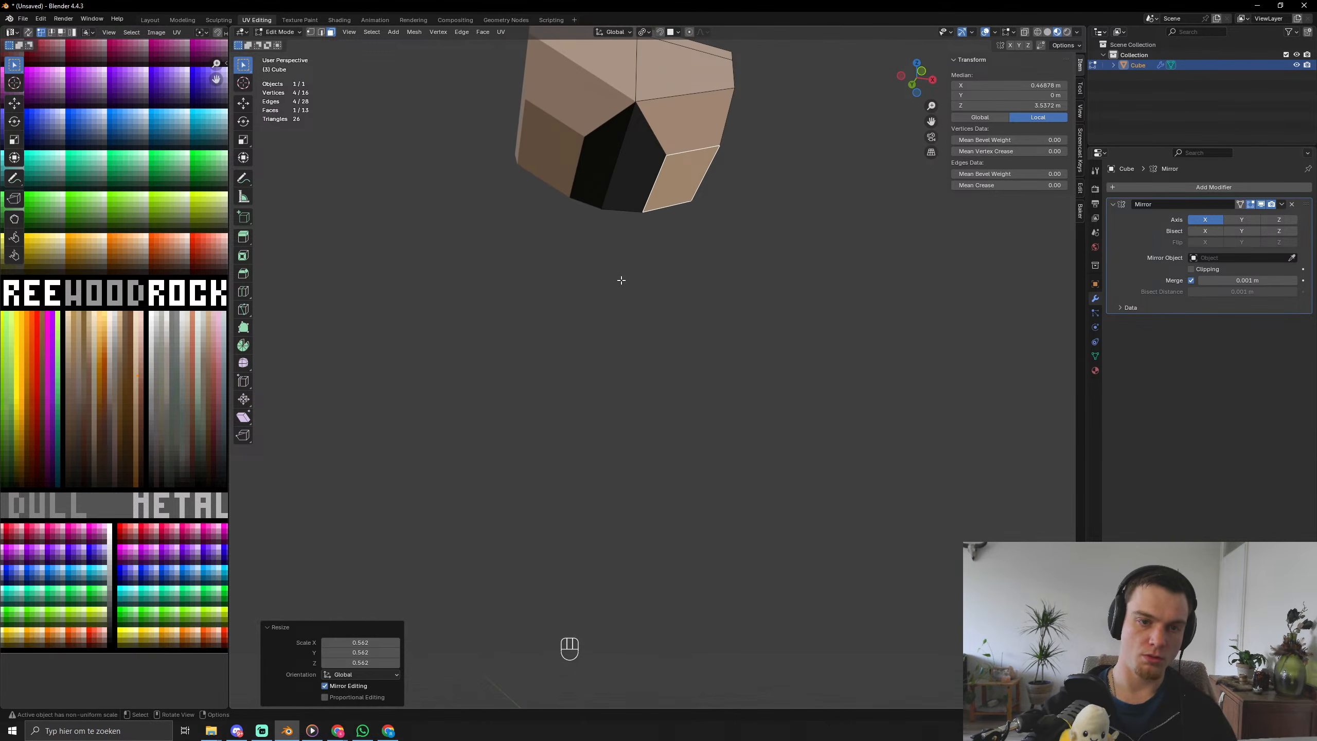
key("KP_1")
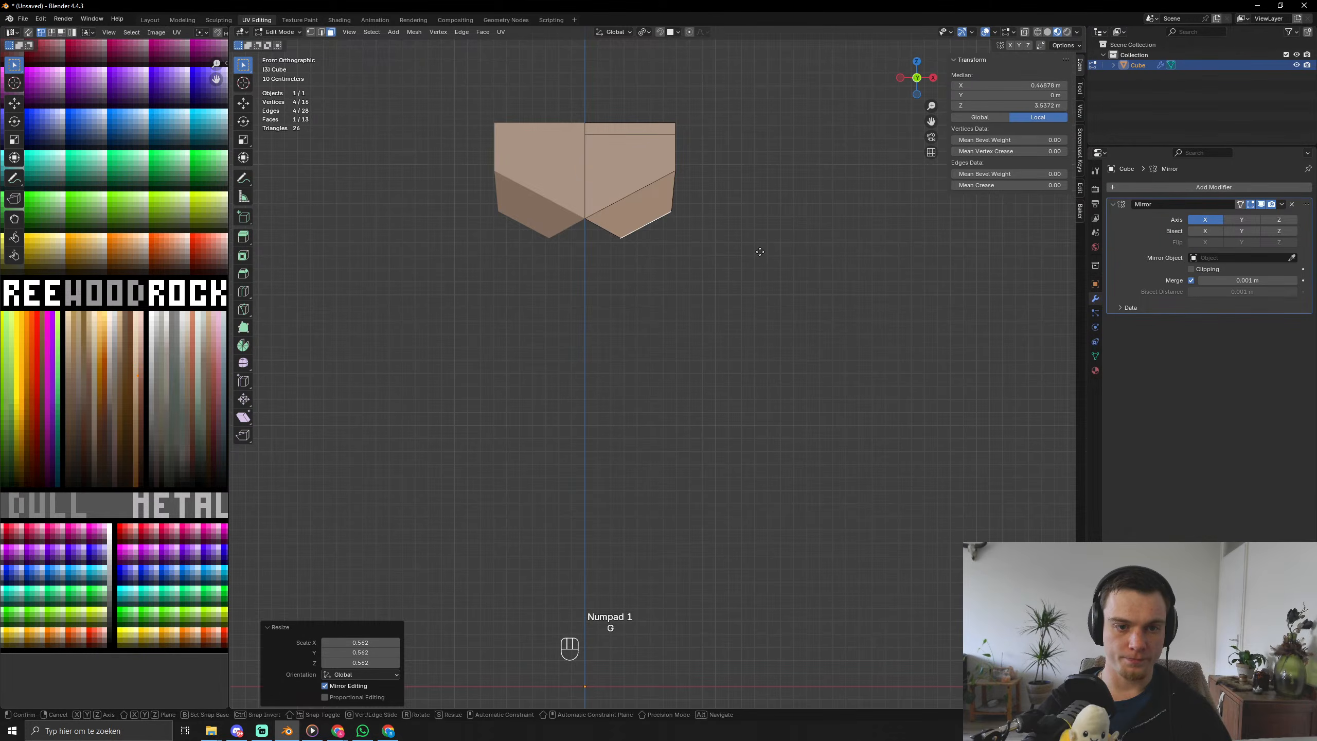
key("g")
left_click(756, 264)
key("r")
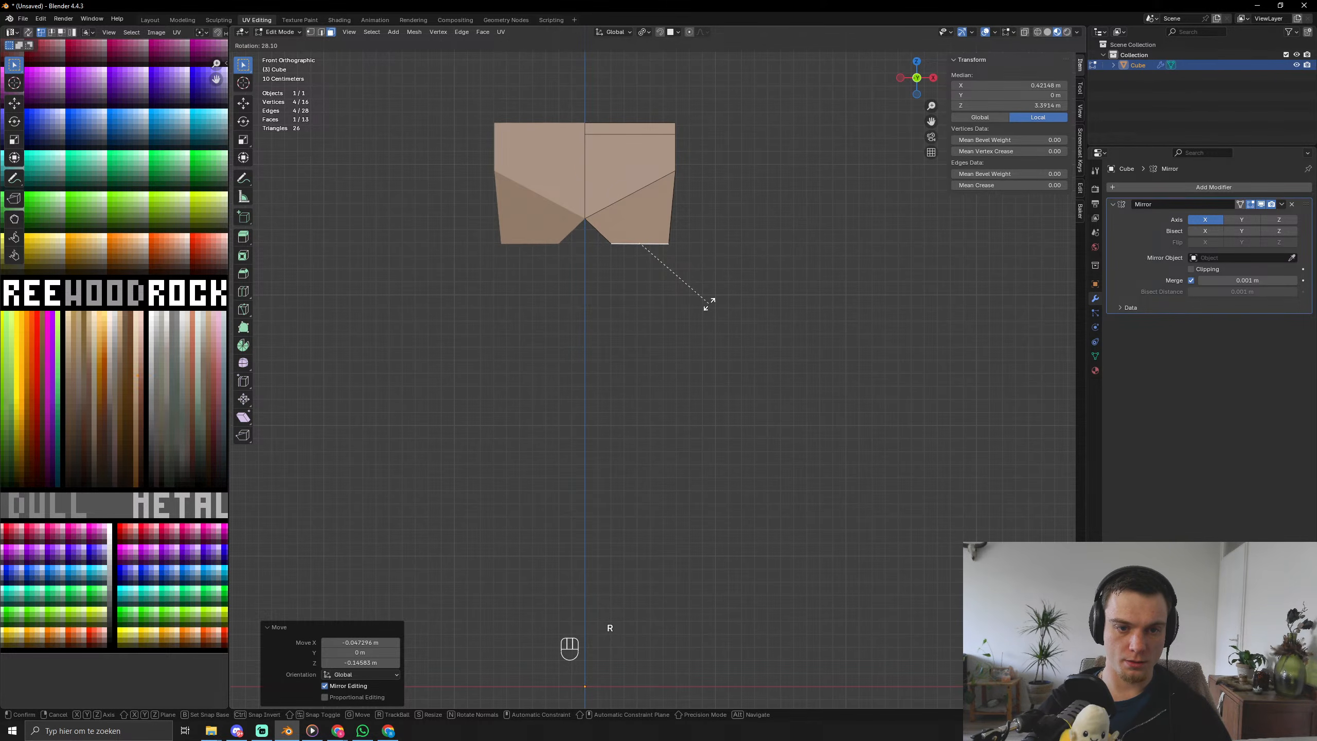
left_click(707, 303)
Extrude the leveled face downward by about 0.53 m as the upper leg and shift its end about -0.008 m along X.
key("e")
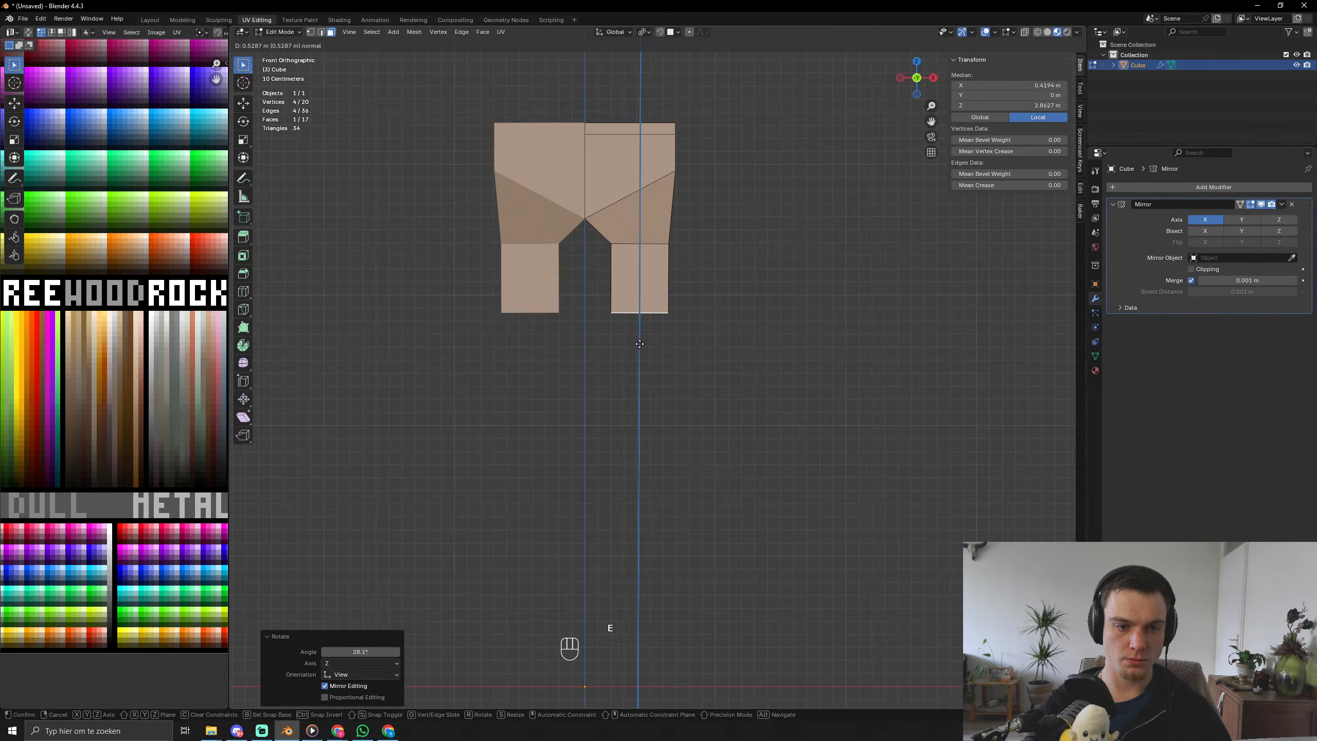
left_click(639, 344)
key("f")
key("g")
right_click(644, 344)
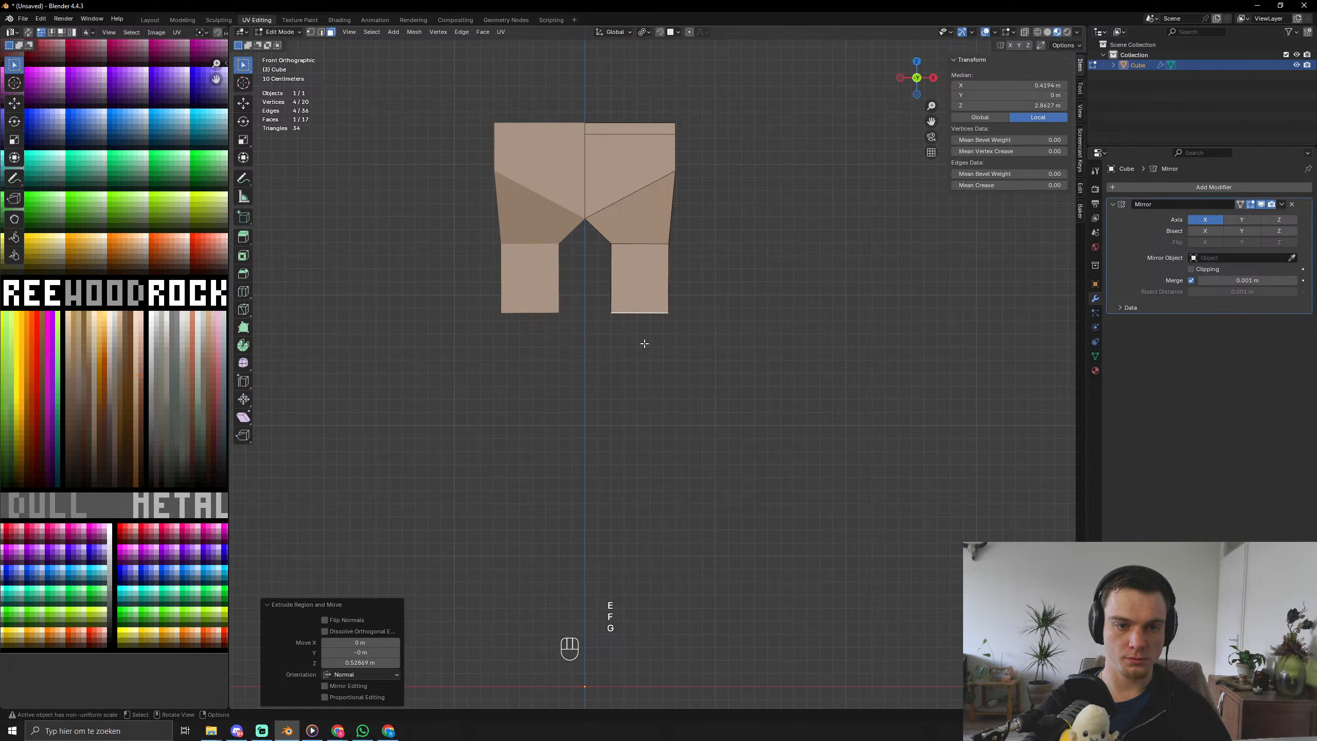
key("g")
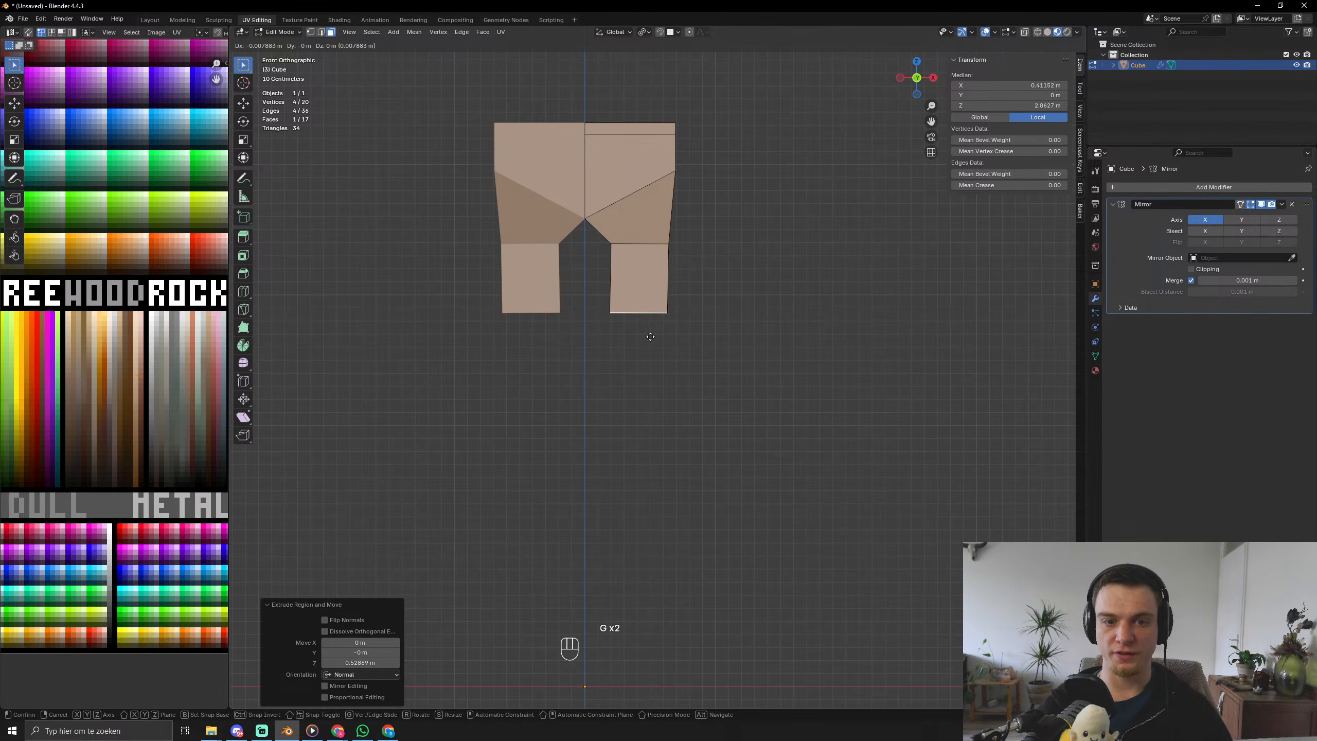
left_click(650, 336)
key("r")
right_click(650, 336)
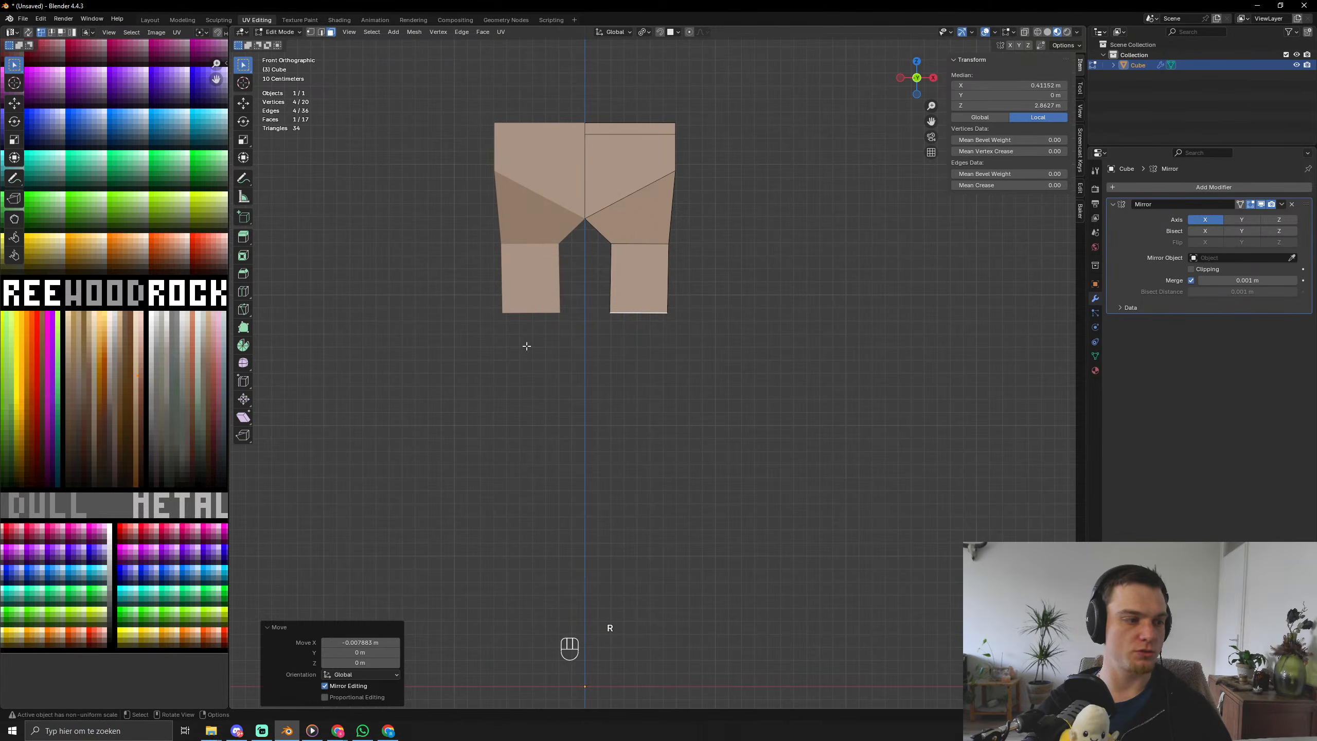
Shift the leg's end face outward by about 0.02 m and extrude it down about 0.19 m as the knee section.
scroll(668, 466, "down", 1)
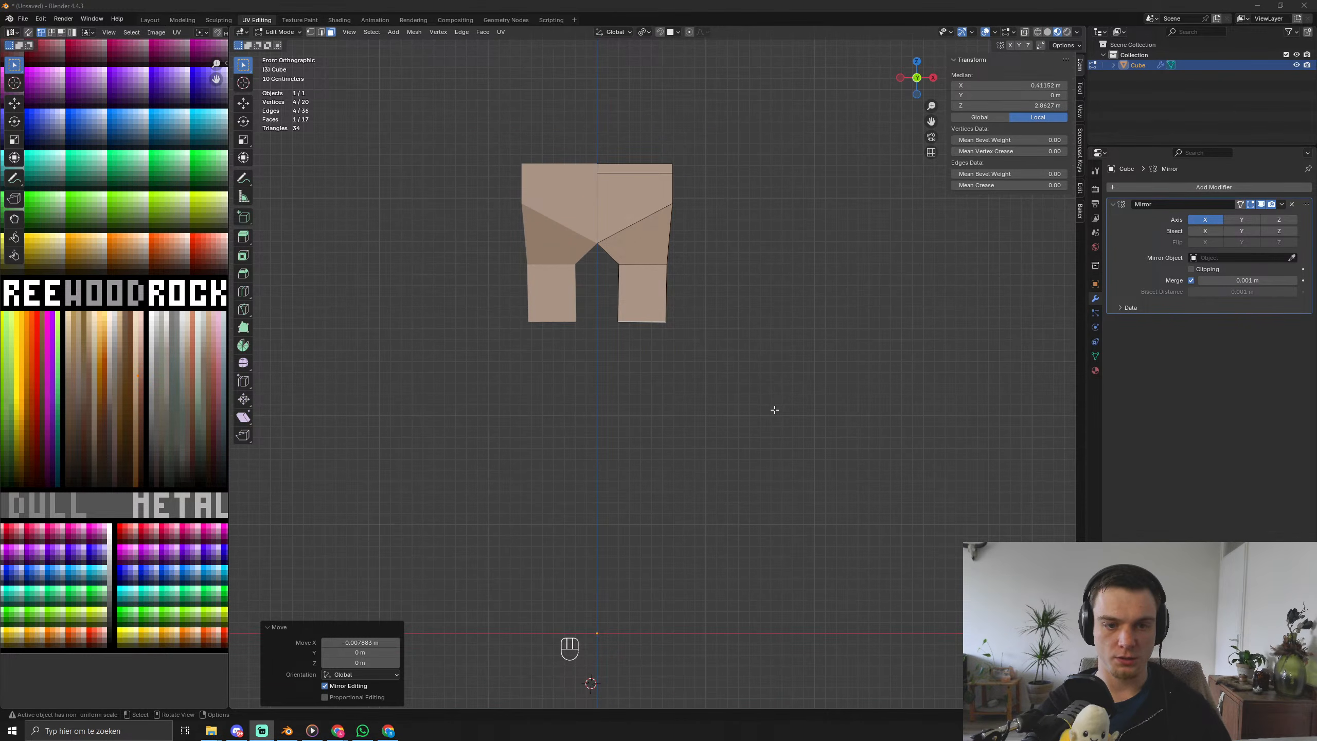
middle_click_drag(683, 368, 689, 369)
key("g")
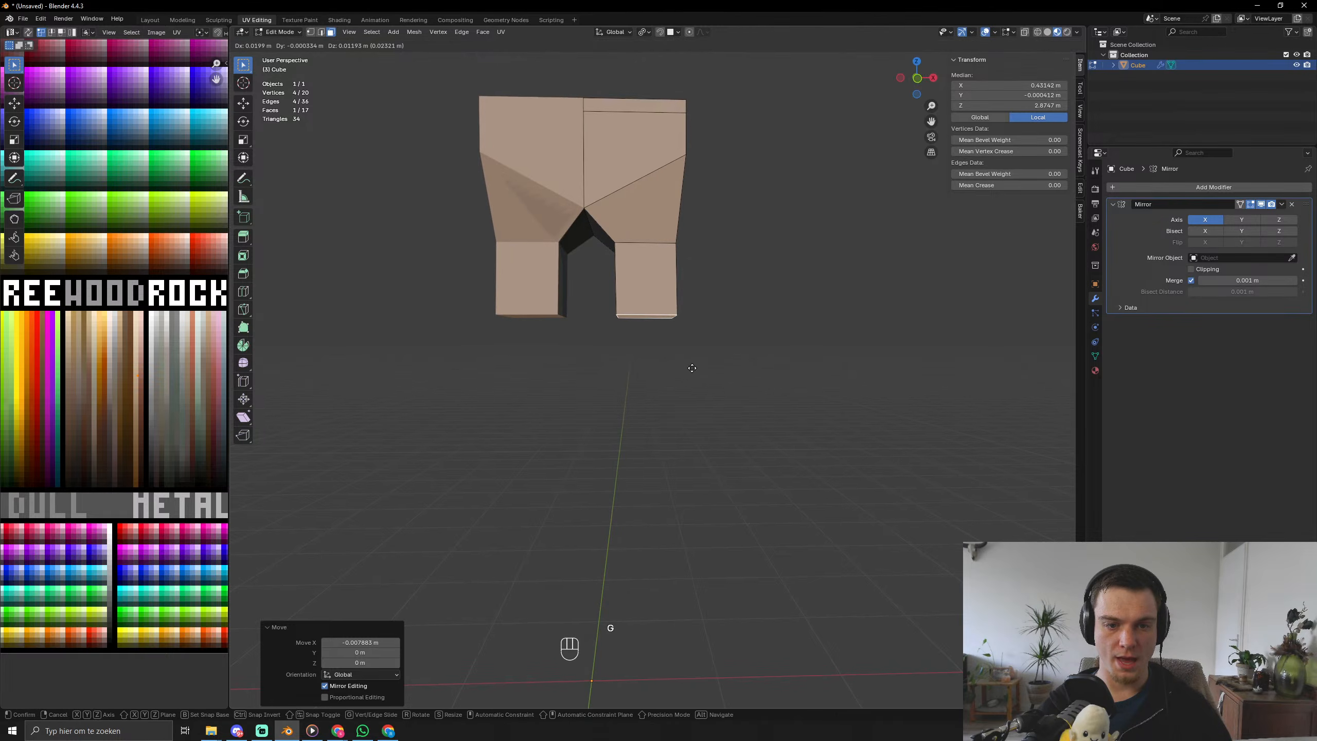
left_click(693, 367)
key("KP_1")
key("e")
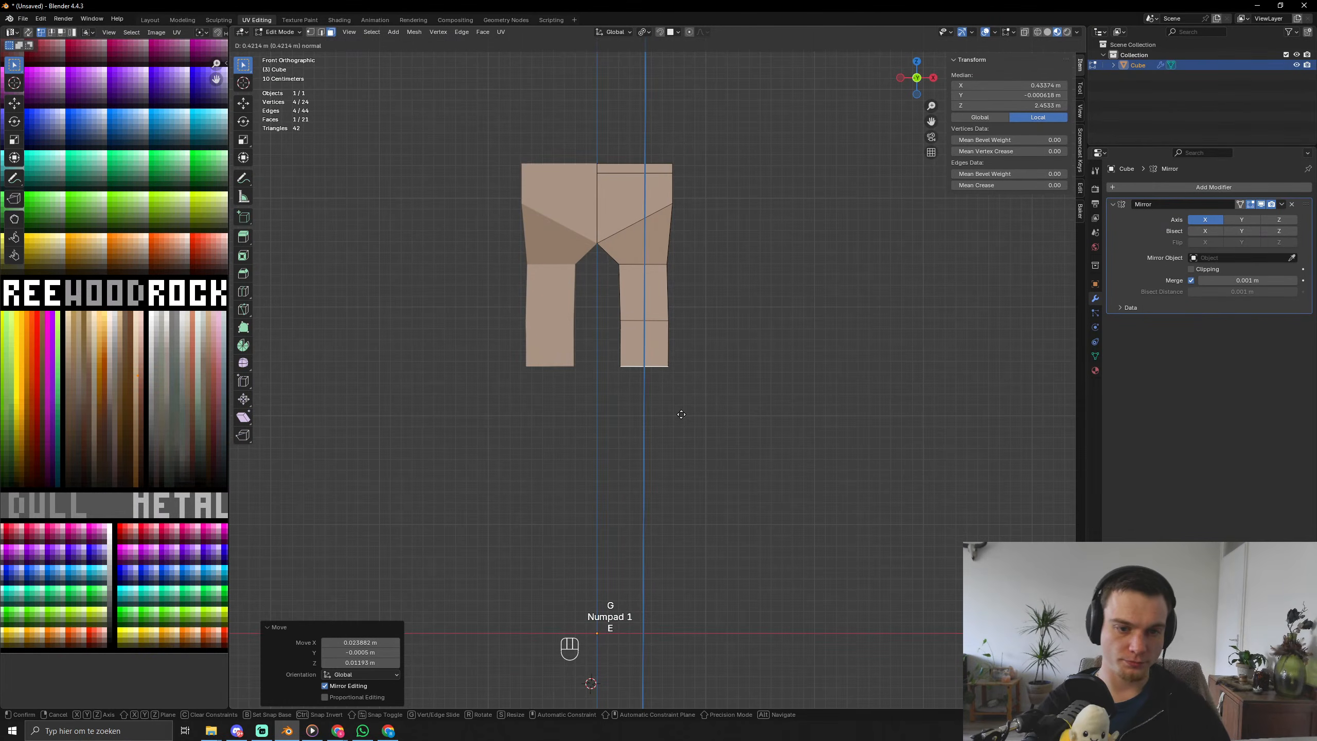
left_click(682, 385)
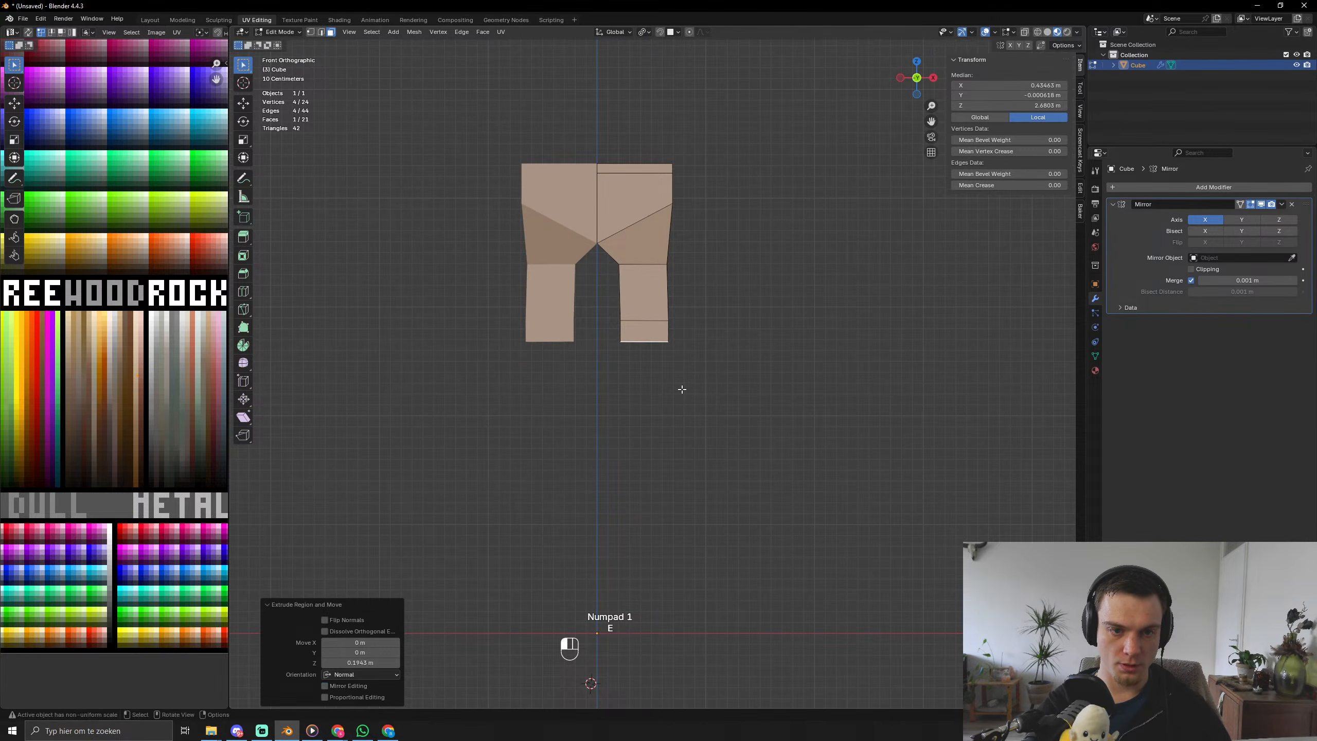
Extrude the leg's end face down by about 0.47 m for the lower leg and another 0.21 m for the ankle.
key("e")
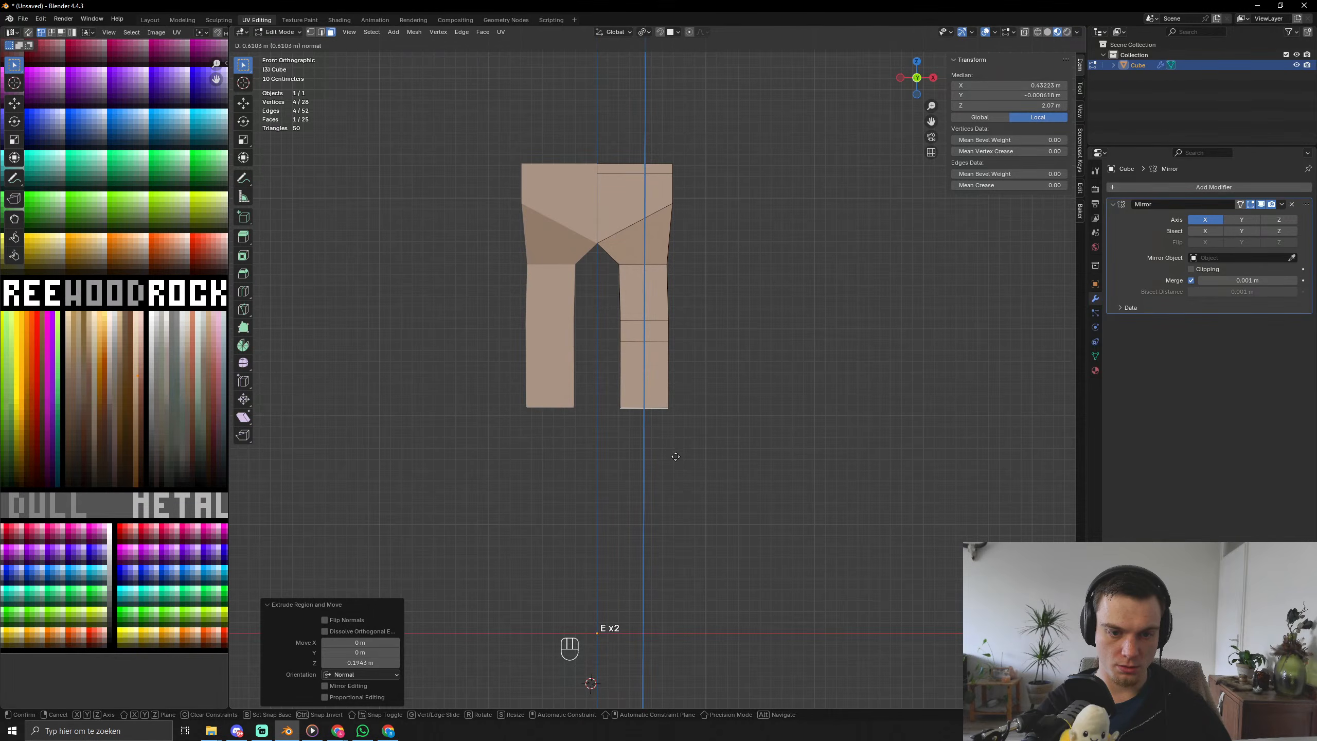
left_click(682, 440)
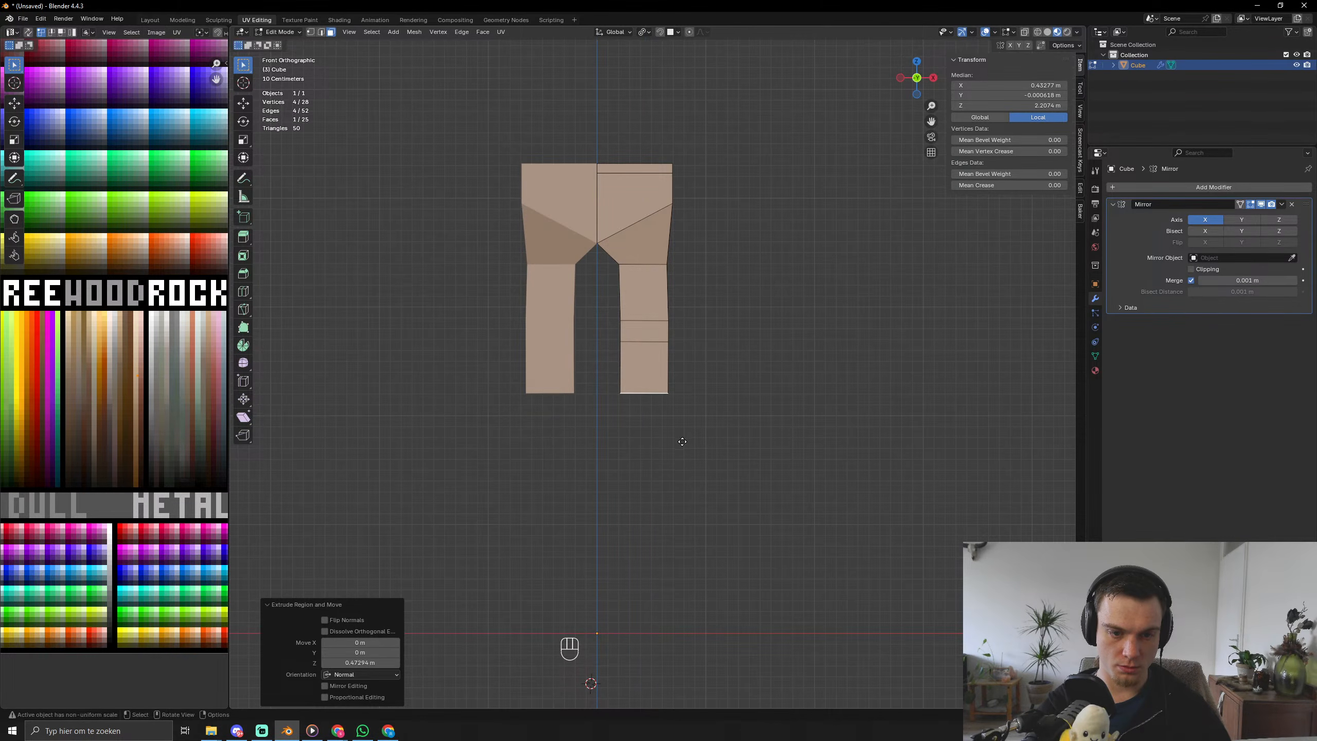
key("e")
left_click(680, 464)
middle_click_drag(703, 420, 657, 427)
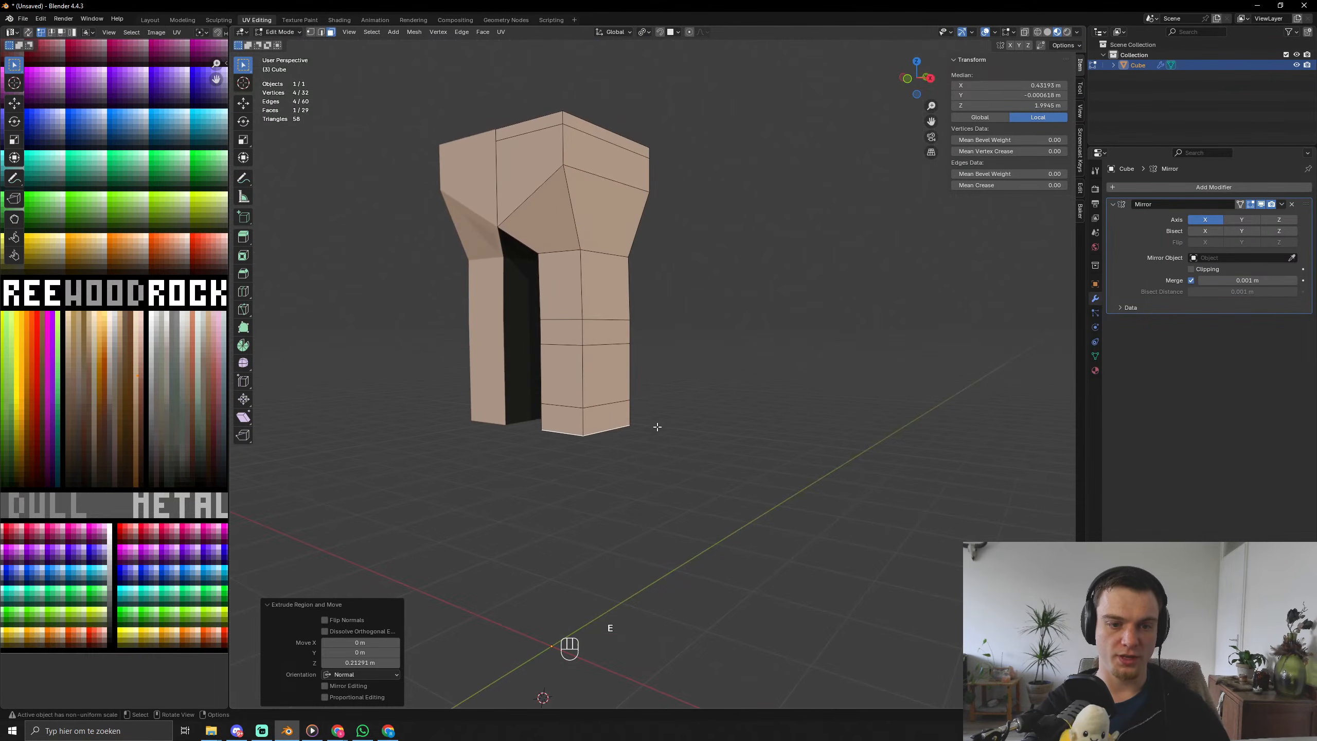
Extrude the leg's bottom face down once more and extrude that section's front face forward by about 0.5 m as a foot.
key("e")
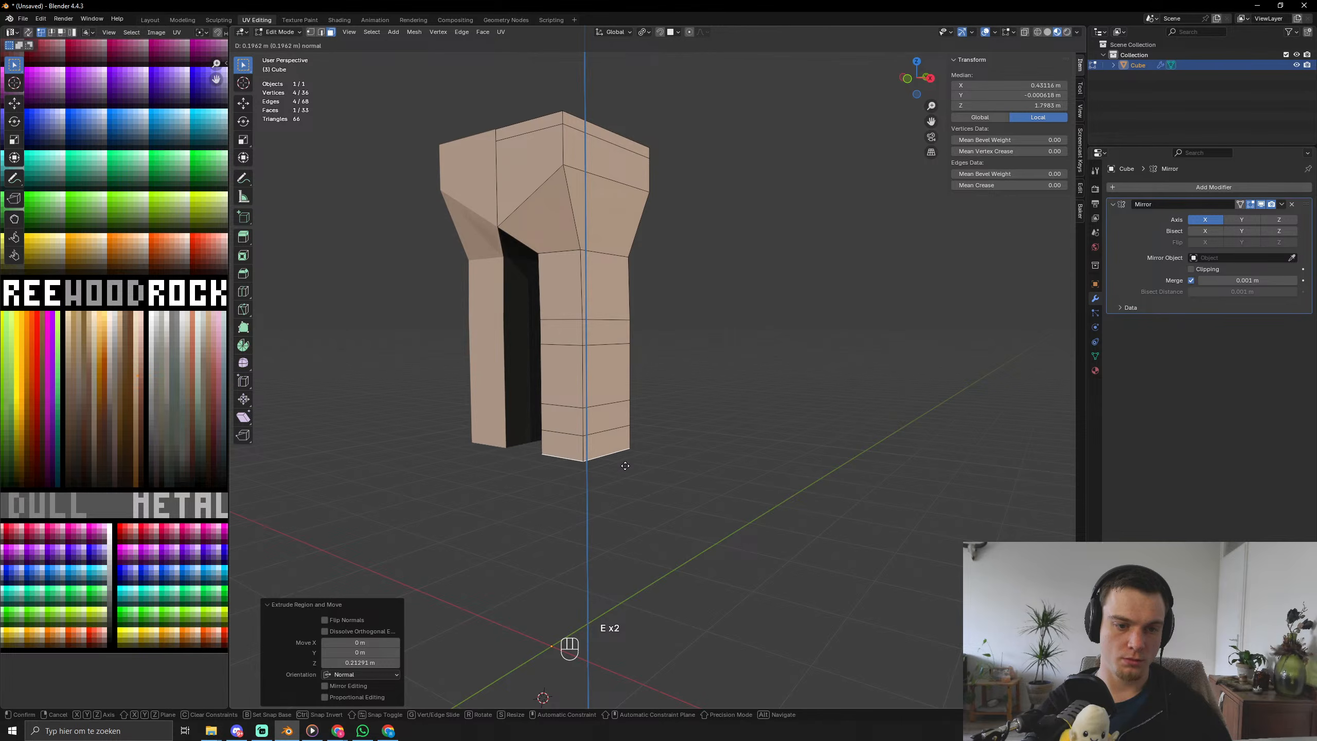
left_click(624, 468)
key("3")
left_click(575, 458)
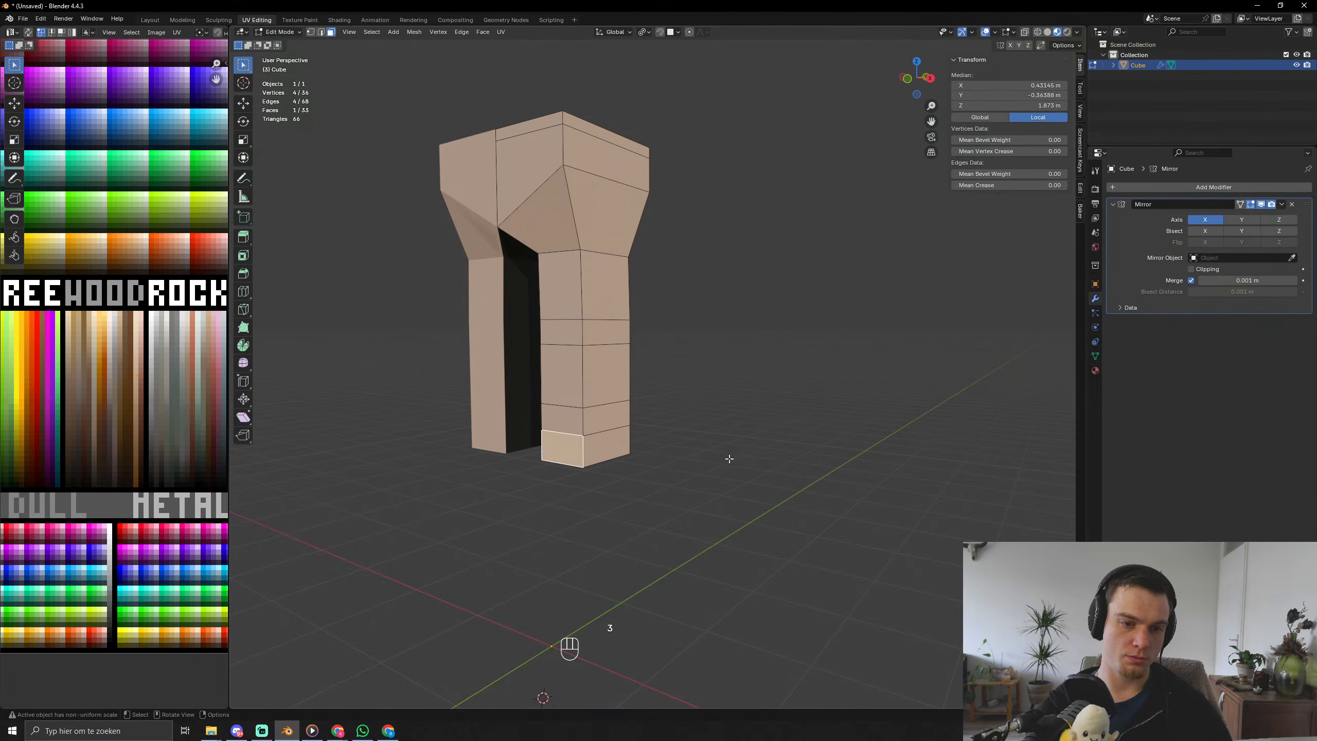
middle_click_drag(730, 459, 695, 473)
key("e")
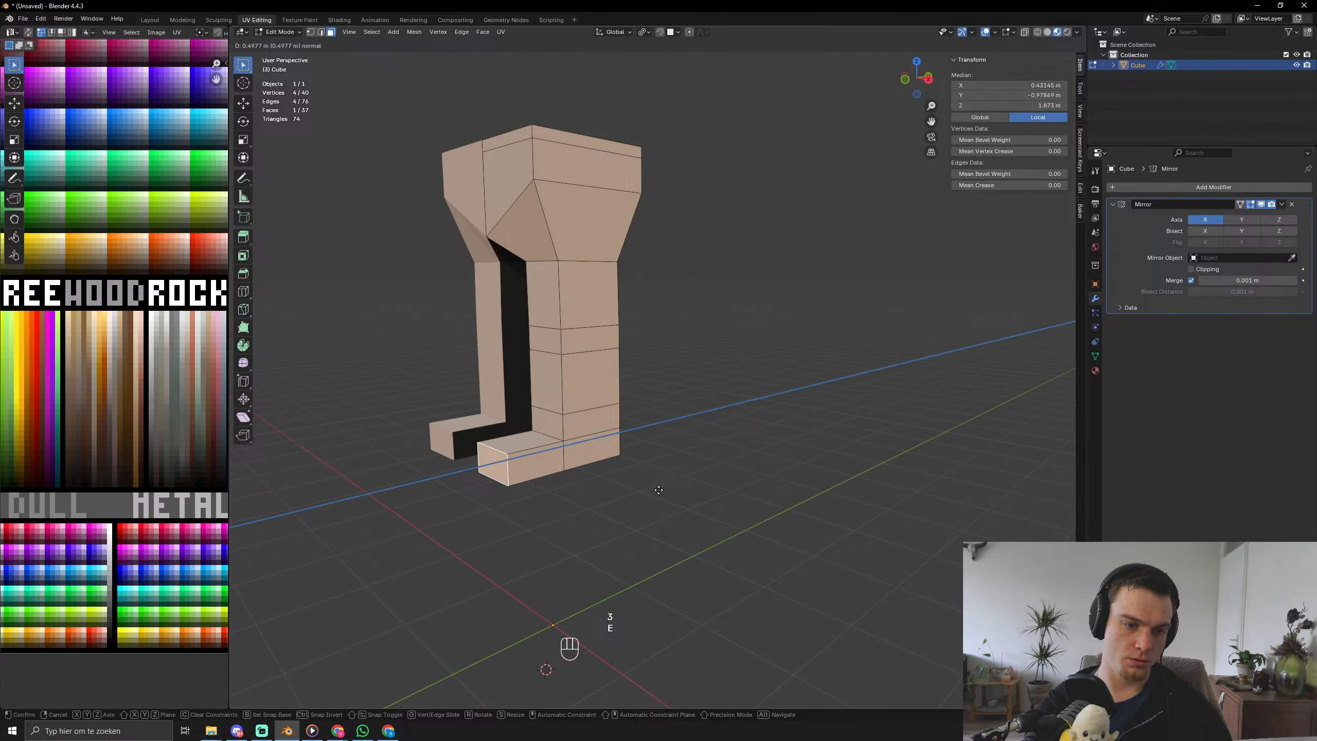
left_click(658, 490)
Lower the upper front edge of the foot along Z so that the foot slopes toward the toe.
key("2")
left_click(497, 449)
key("g")
key("z")
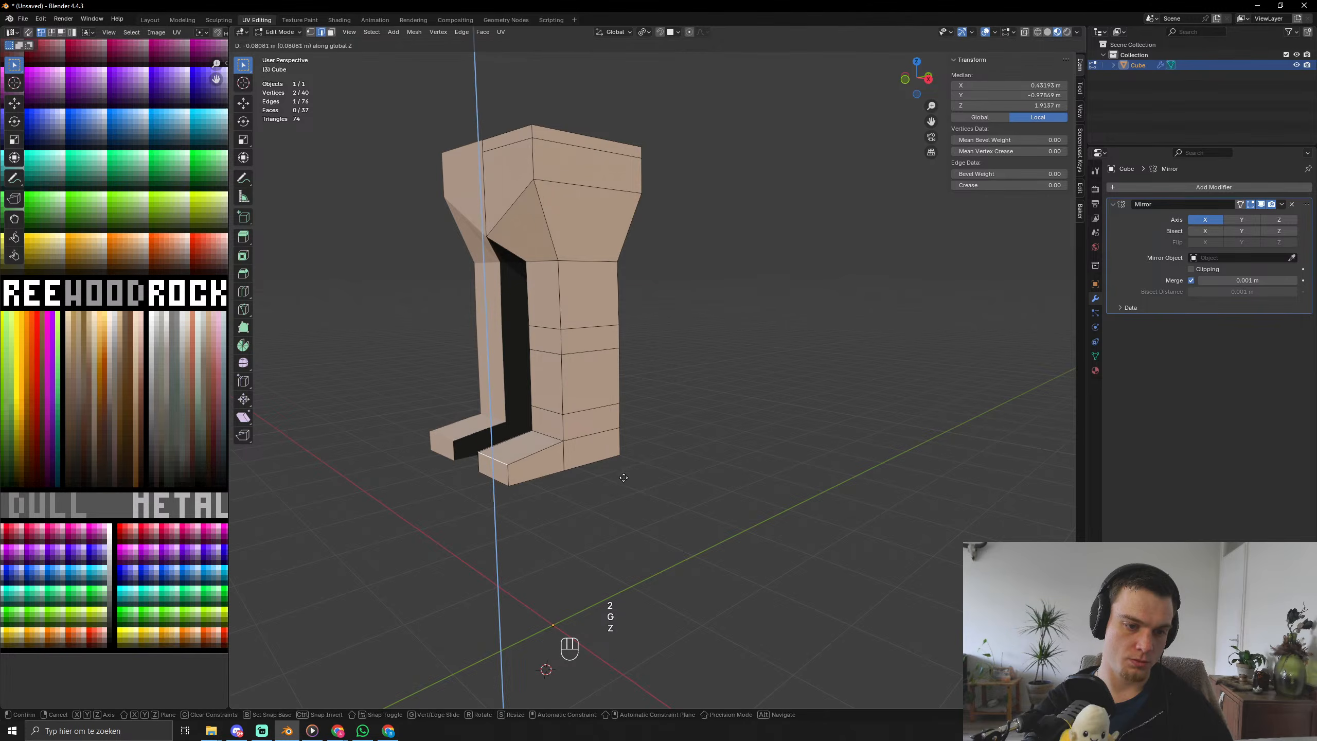
left_click(590, 466)
Move the front face of the toe along Y to adjust the foot's length.
key("3")
left_click(492, 471)
key("g")
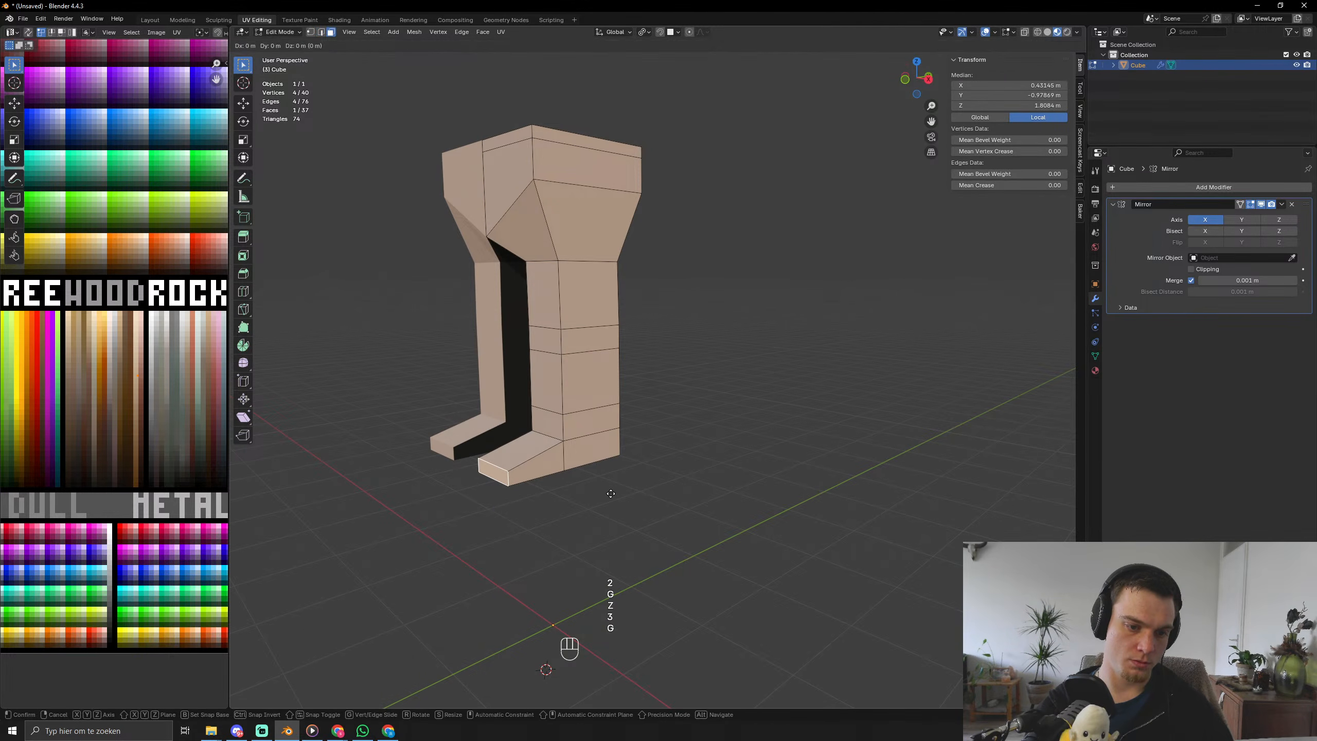
key("y")
left_click(625, 488)
key("Tab")
middle_click_drag(624, 488, 673, 462)
scroll(697, 234, "up", 6)
scroll(698, 235, "down", 6)
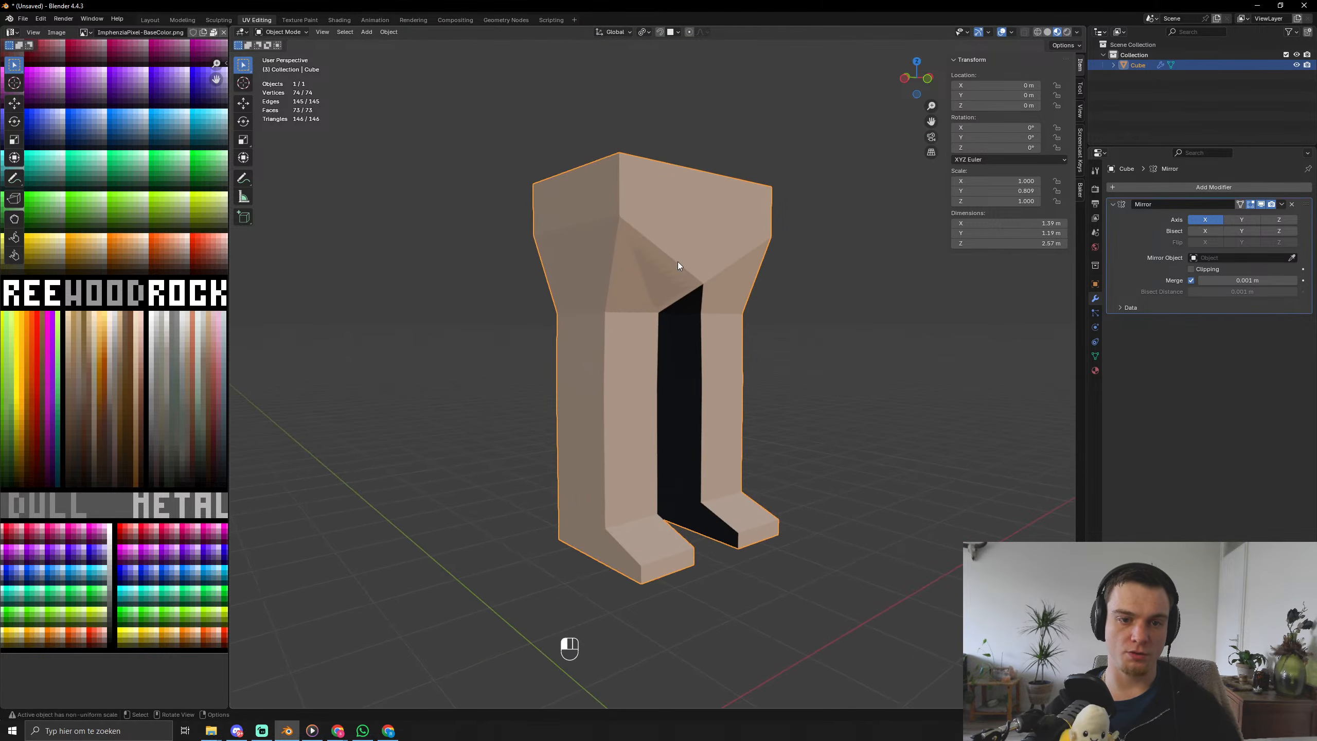
key("r")
key("z")
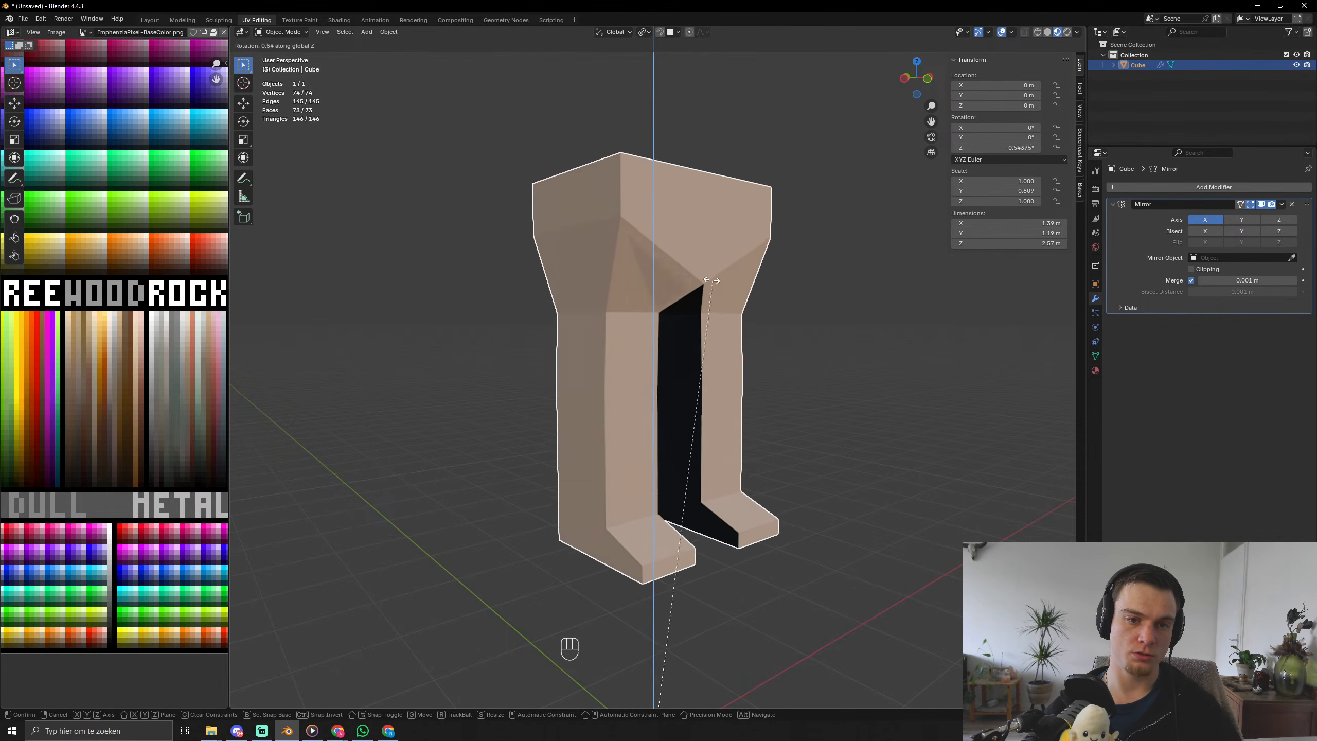
left_click(765, 285)
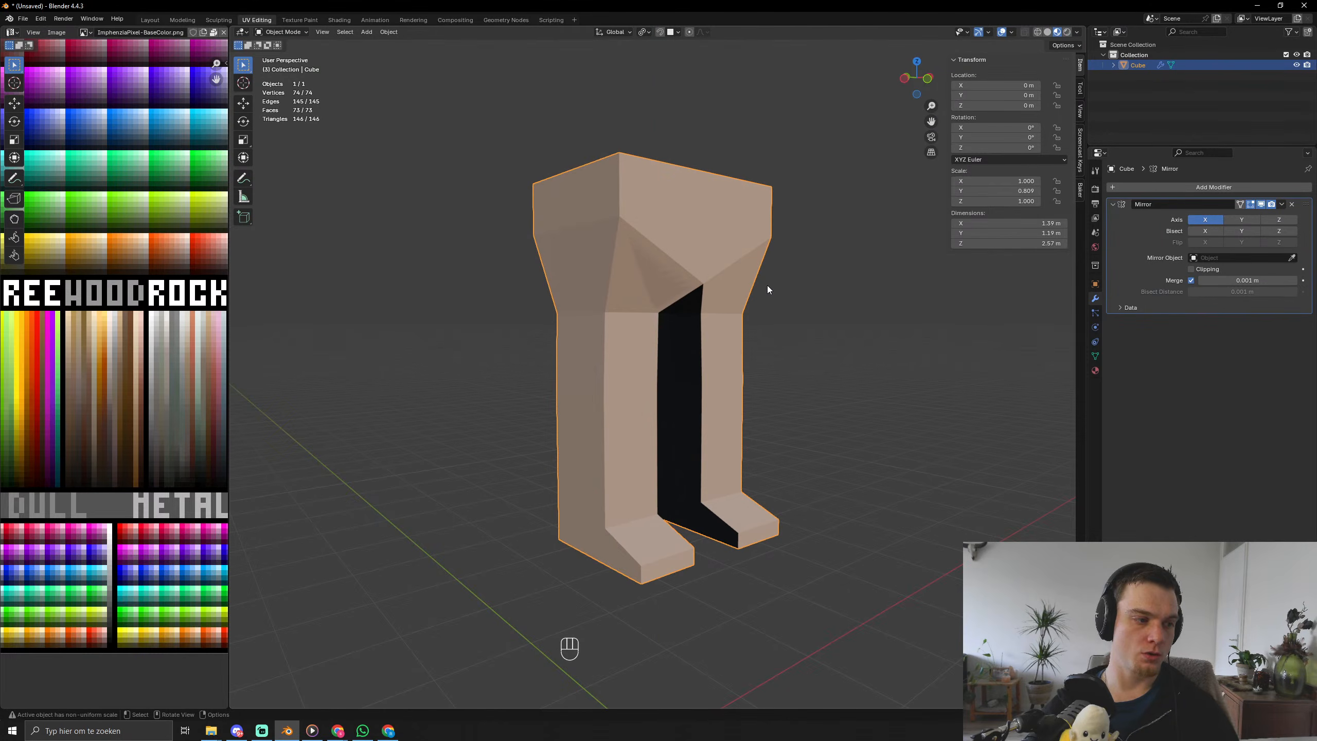
Scale the UVs of the whole mesh to 0 and place them on a brown shade in the palette's WOOD section.
key("Tab")
key("a")
key("a")
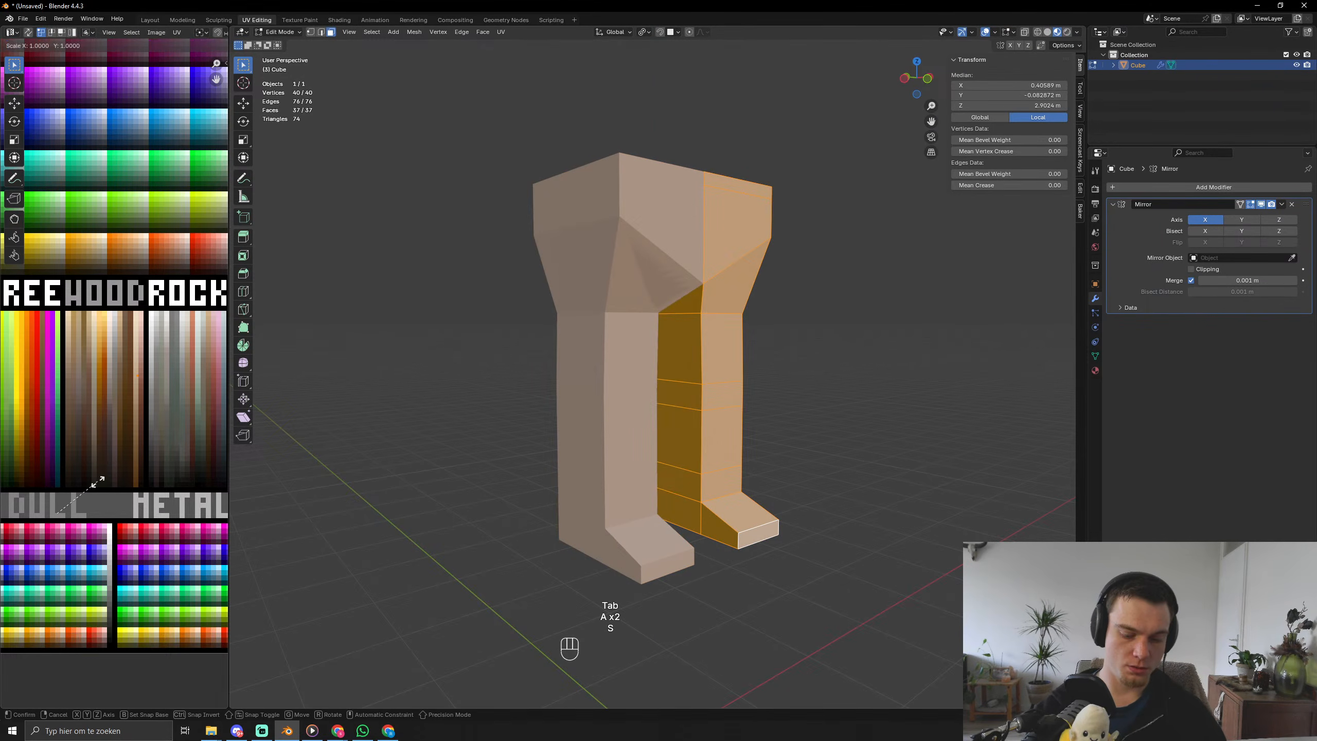
key("s")
key("KP_0")
key("KP_Enter")
scroll(97, 482, "down", 2)
key("g")
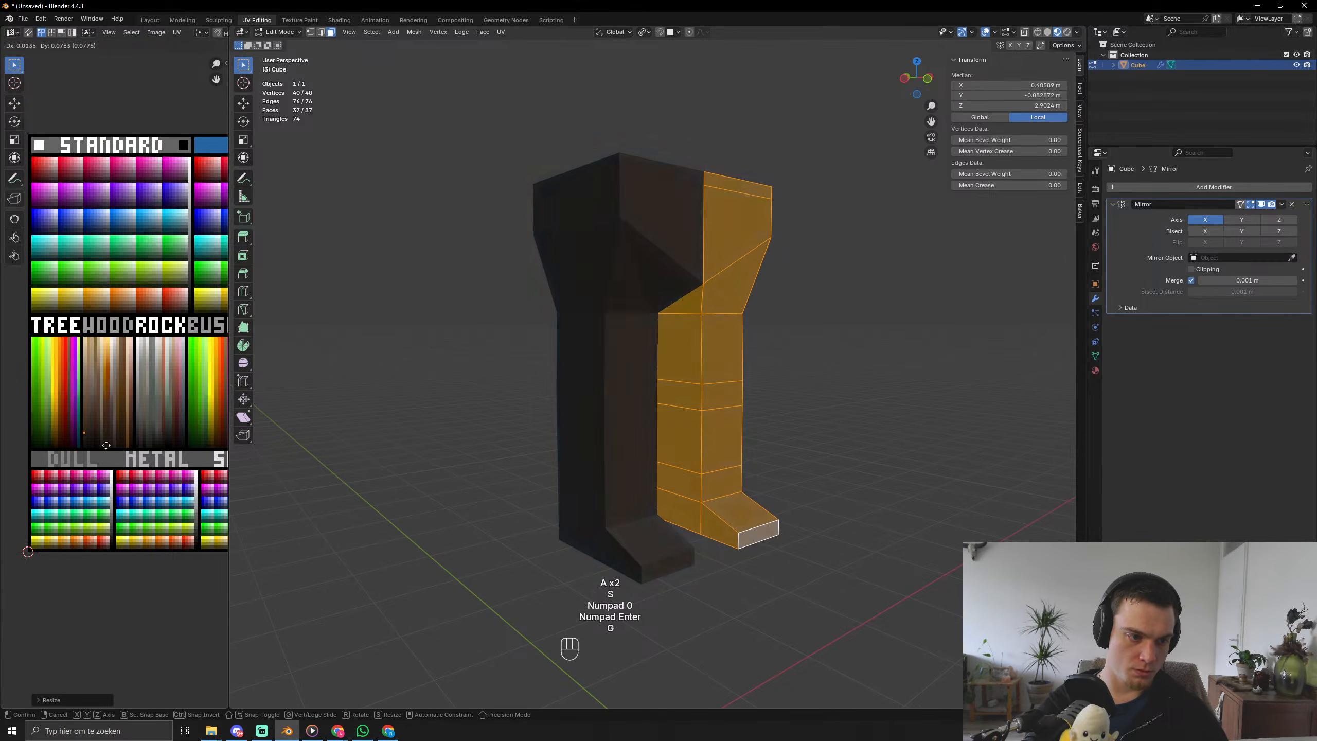
left_click(146, 407)
key("Tab")
Scale down the knee face loop and the ankle face loop to make the leg narrower at both places.
middle_click_drag(720, 444, 543, 442)
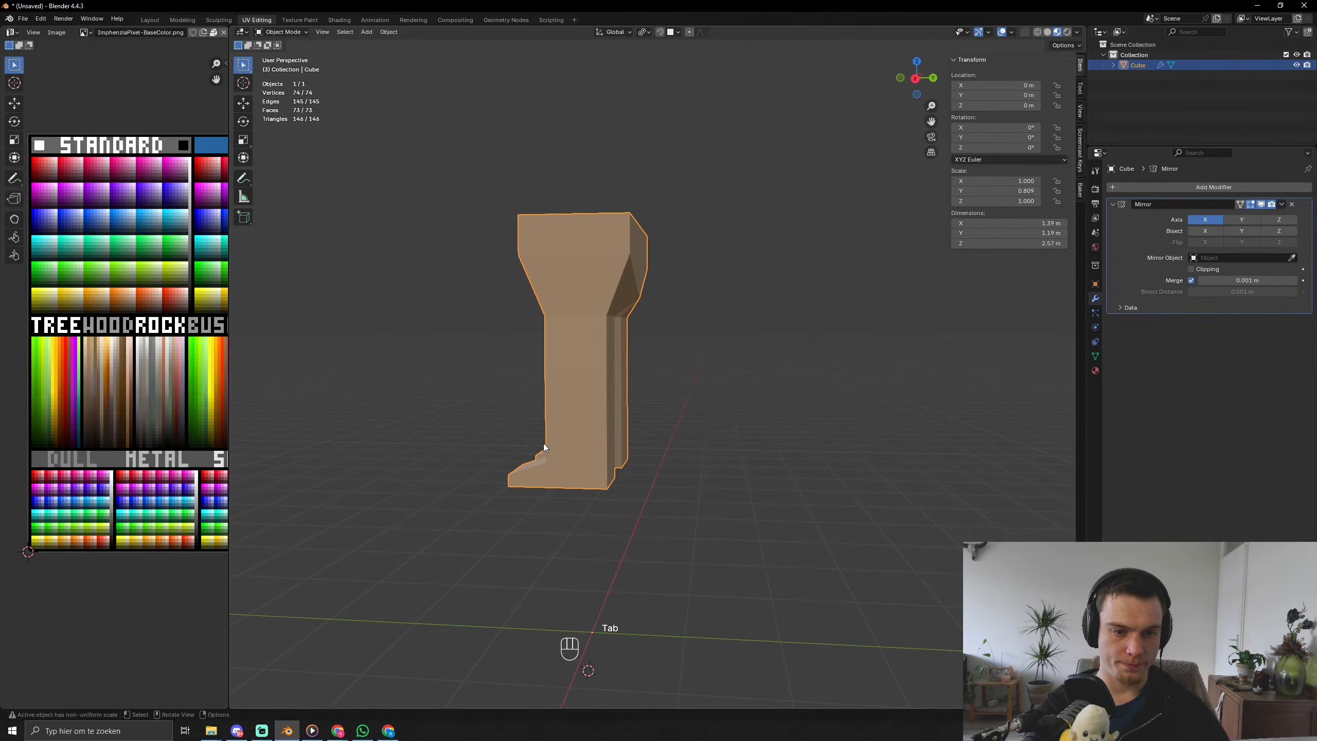
key("Tab")
left_click(606, 383, "alt")
key("s")
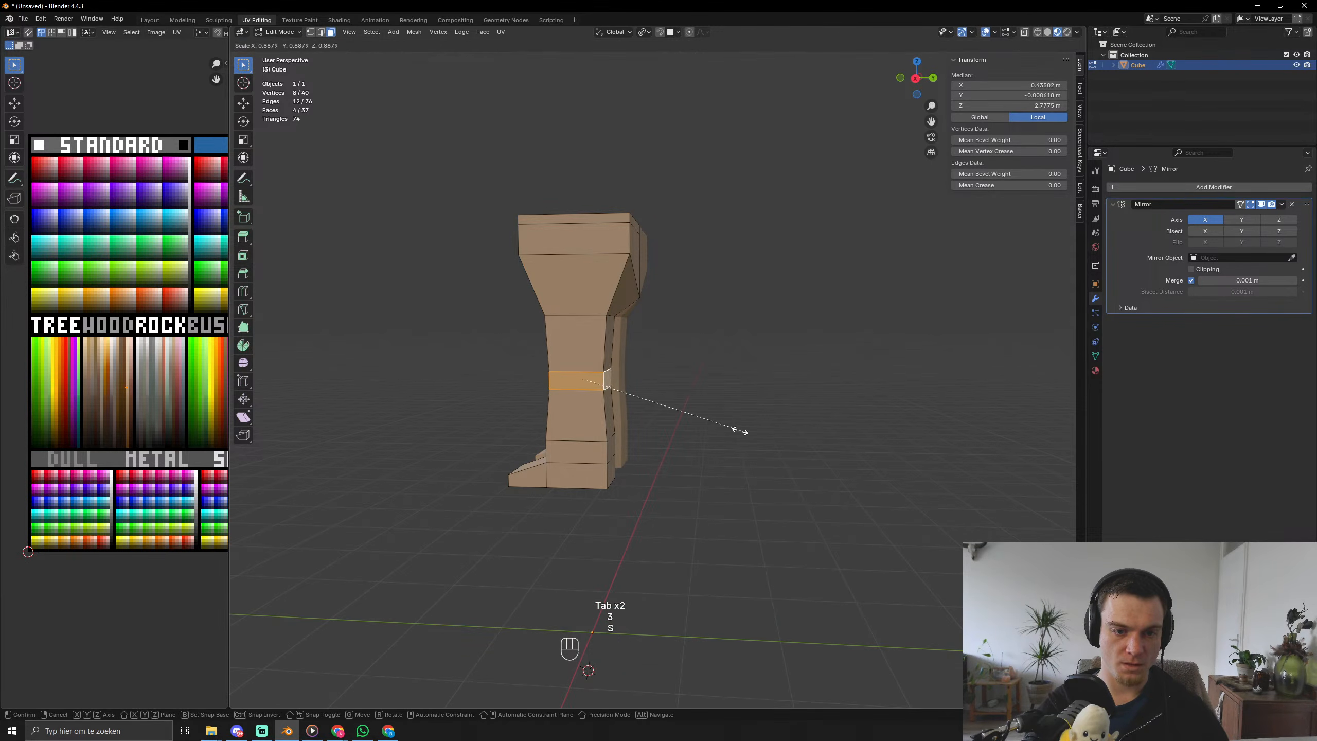
left_click(725, 425)
left_click(604, 456, "alt")
key("s")
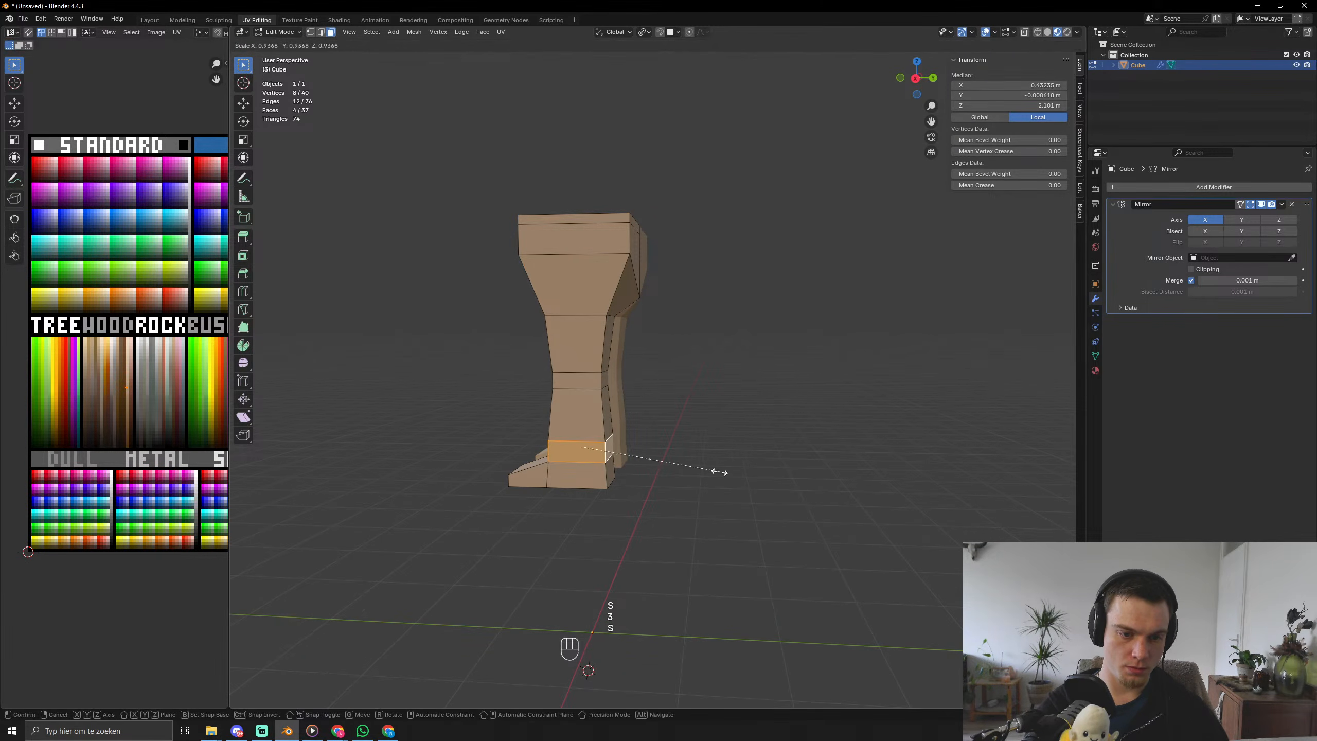
left_click(703, 470)
Examine the shape of the mirrored legs and hips in Object Mode from the front and from several angles.
middle_click_drag(703, 470, 537, 442)
key("Tab")
scroll(447, 461, "up", 3)
scroll(537, 443, "up", 2)
middle_click_drag(536, 380, 577, 441)
scroll(586, 424, "down", 2)
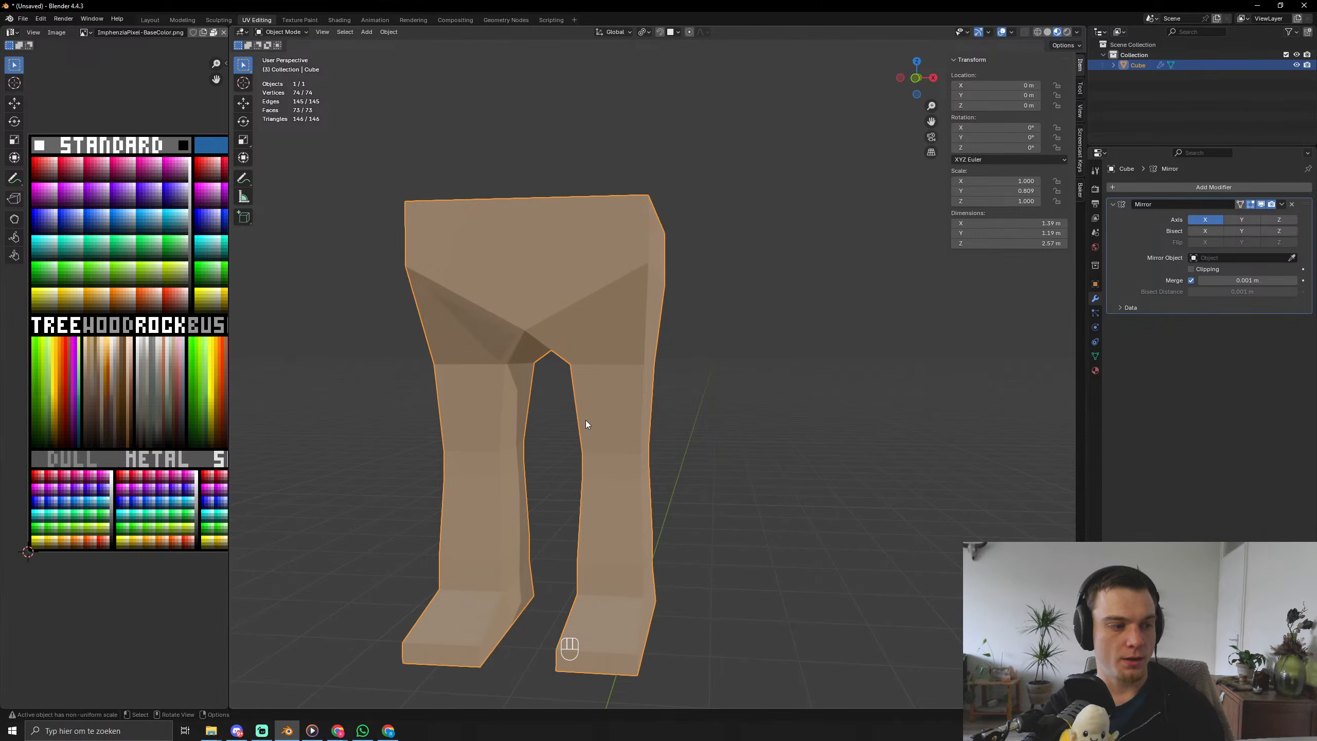
mouse_move(565, 455)
middle_mouse_down()
mouse_move(584, 461)
mouse_move(515, 458)
mouse_move(566, 467)
middle_mouse_up()
key("KP_1")
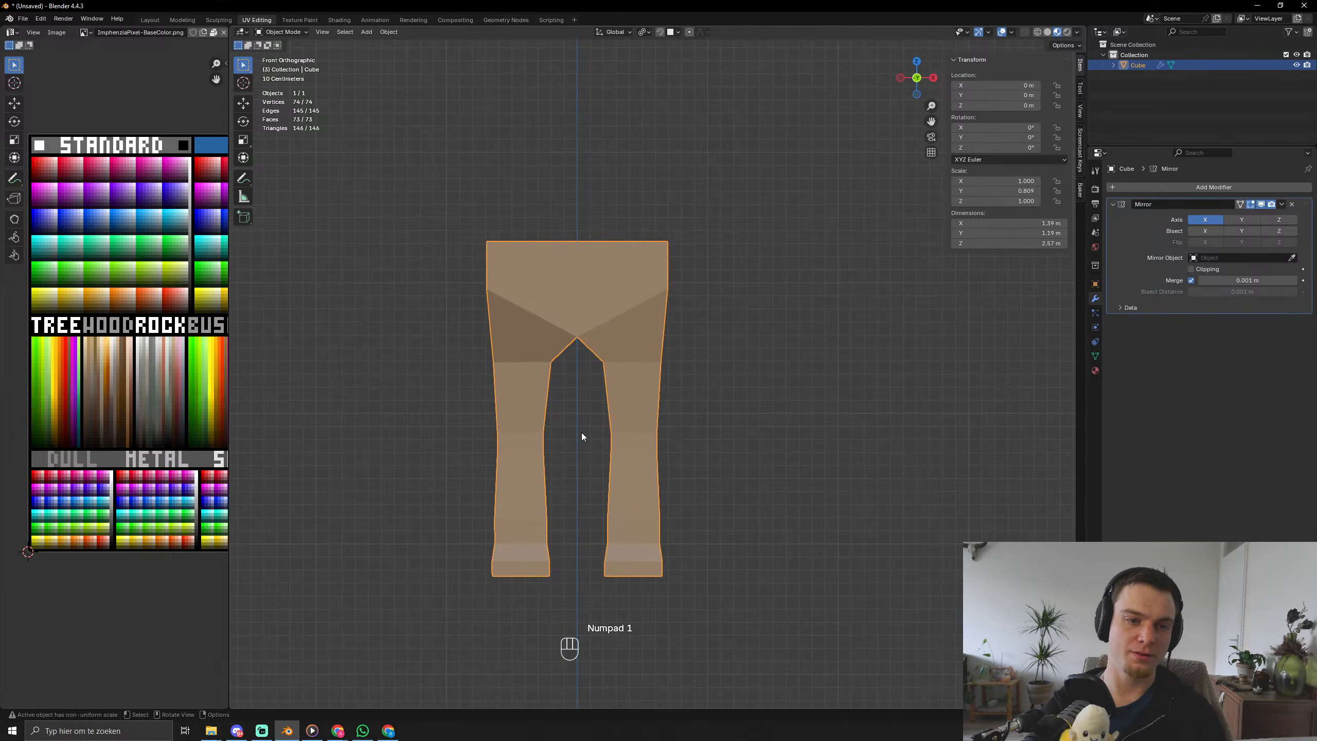
middle_click_drag(578, 412, 520, 467)
Extrude the top face of the hips upward by about 0.69 m and again by about 0.98 m to form the torso.
key("Tab")
key("3")
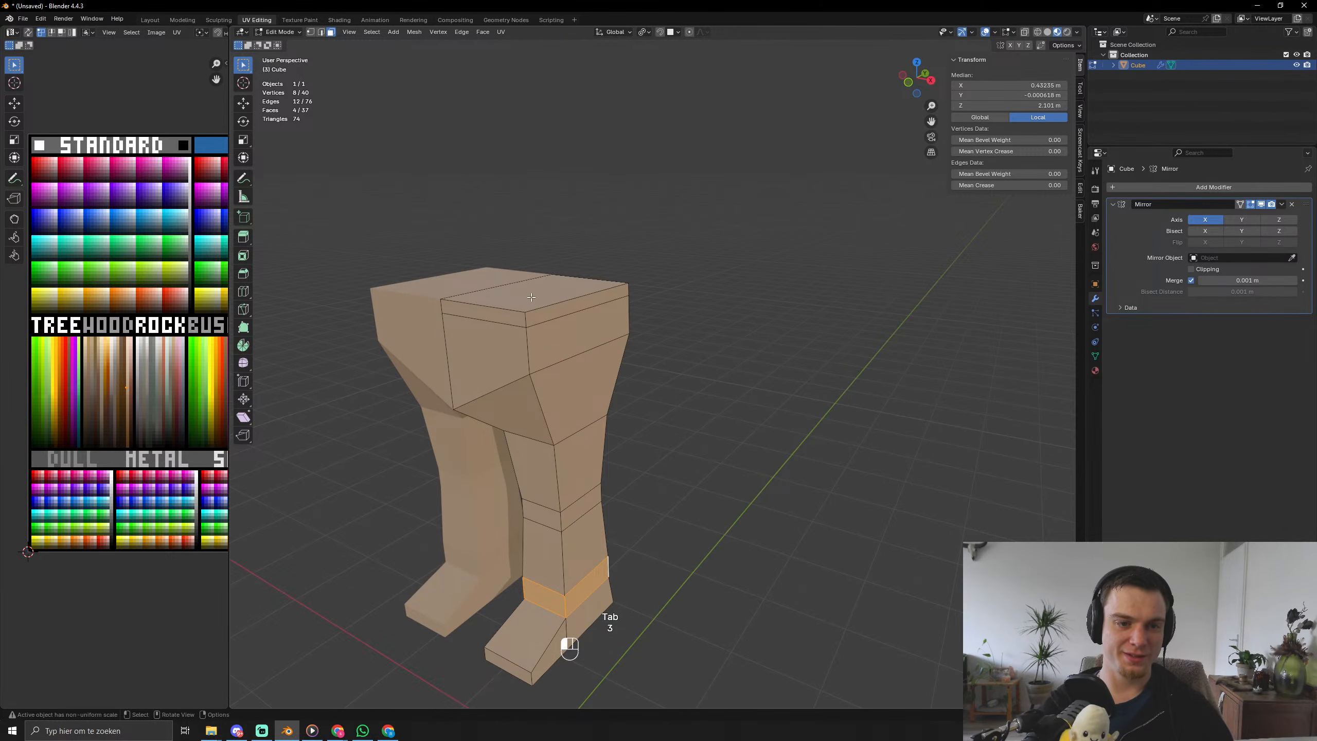
left_click(532, 297)
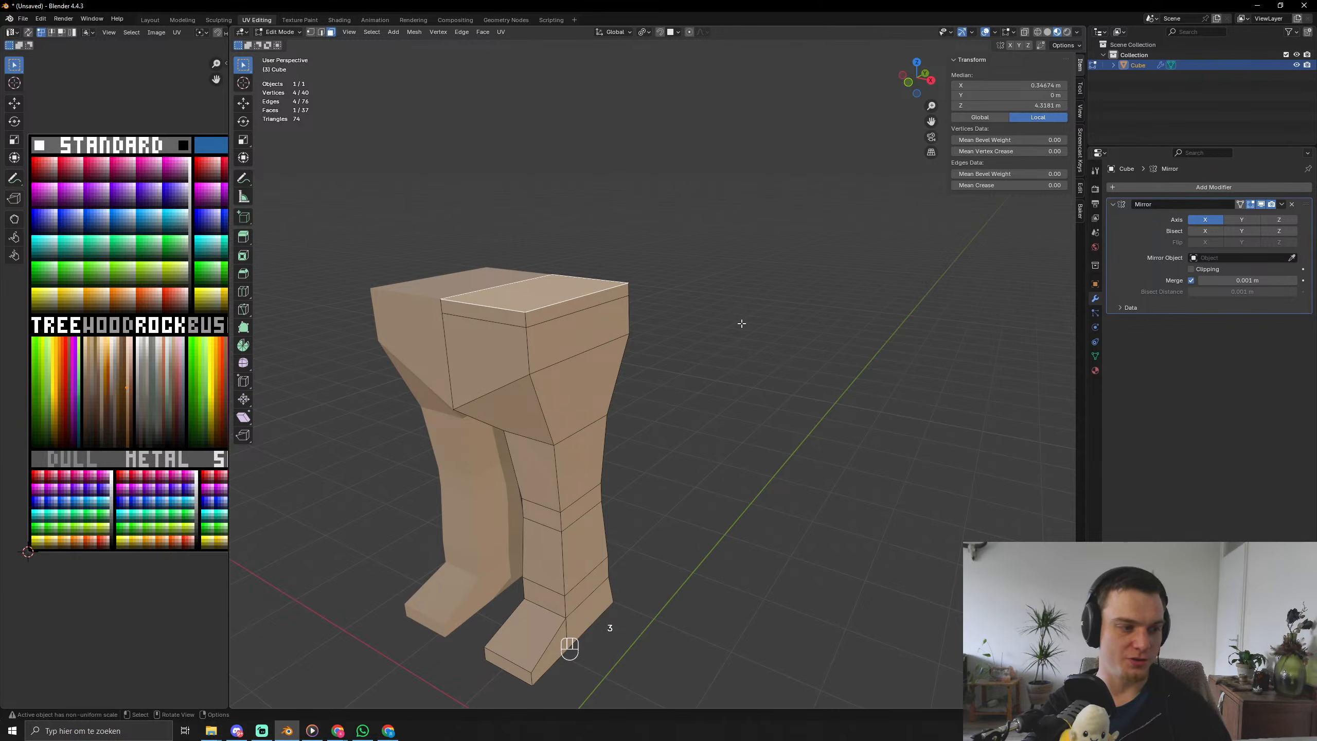
key("e")
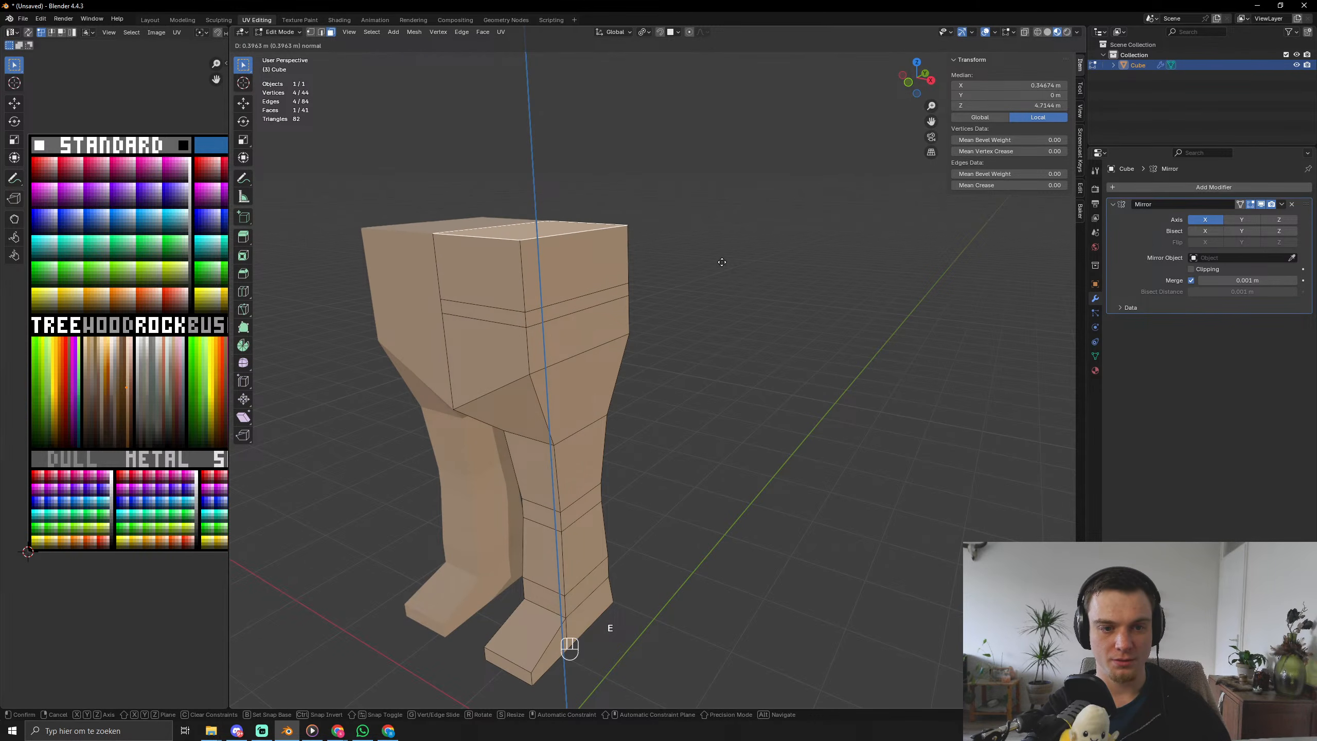
right_click(717, 246)
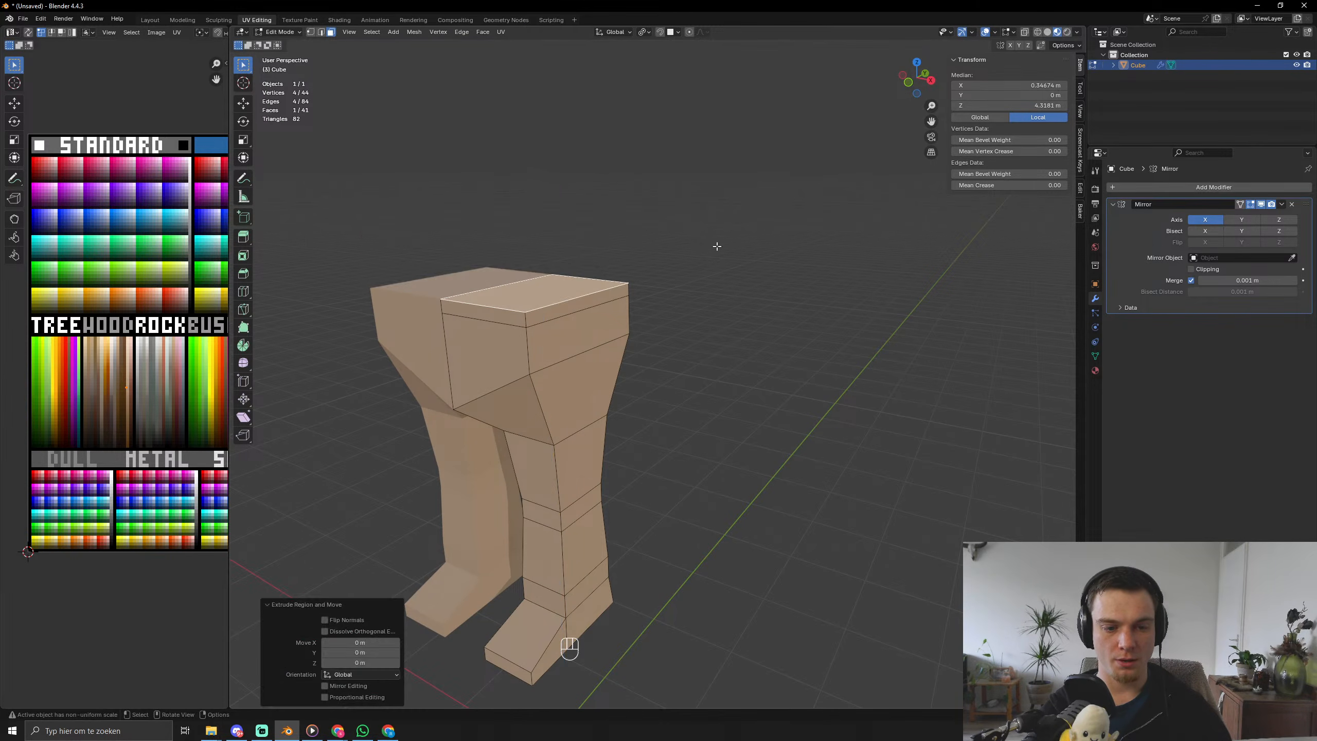
key("KP_1")
key("e")
key("e")
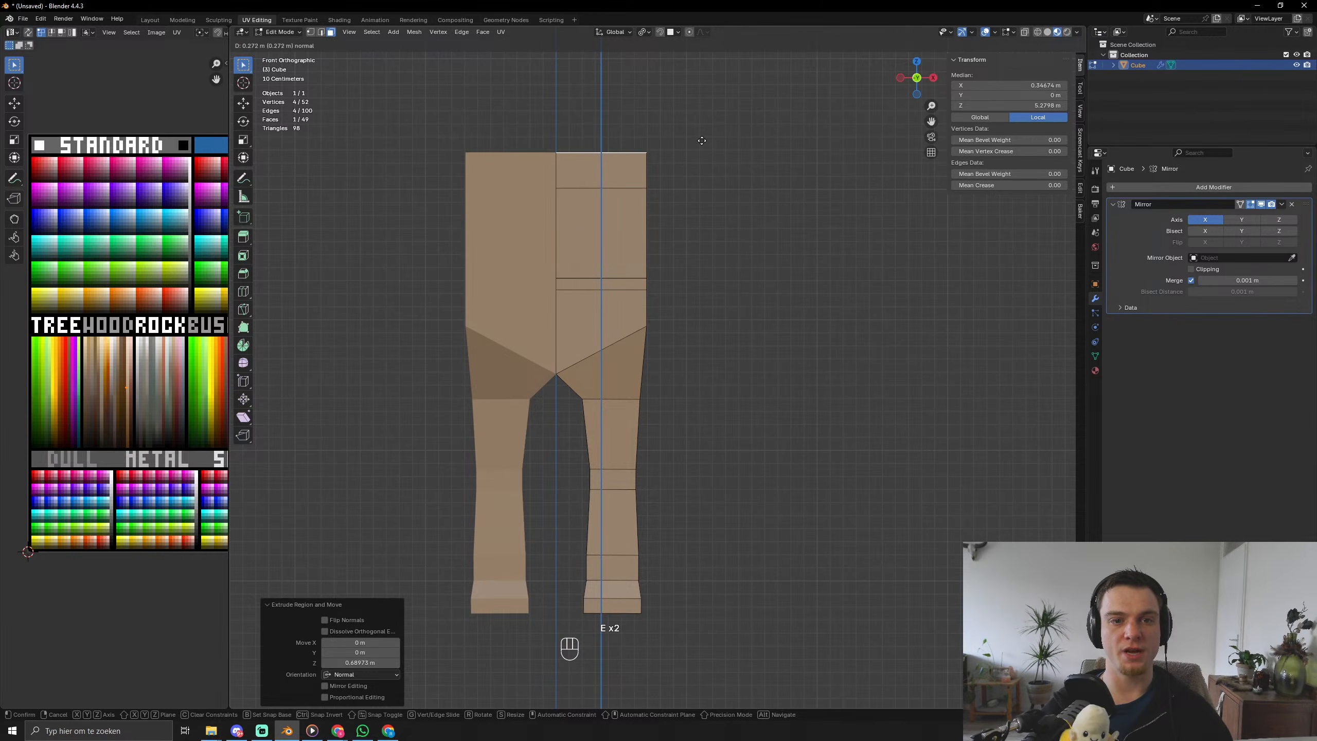
left_click(689, 50)
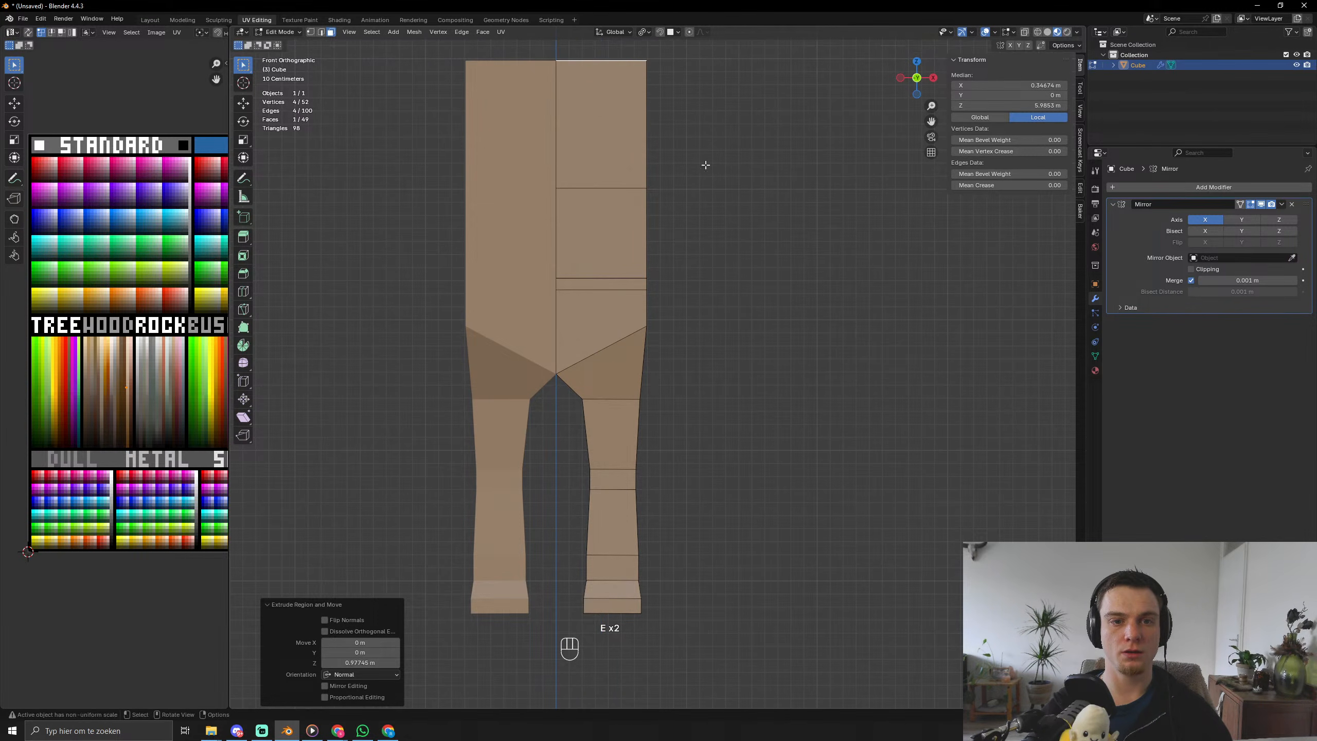
middle_click_drag(747, 211, 740, 399, "shift")
key("e")
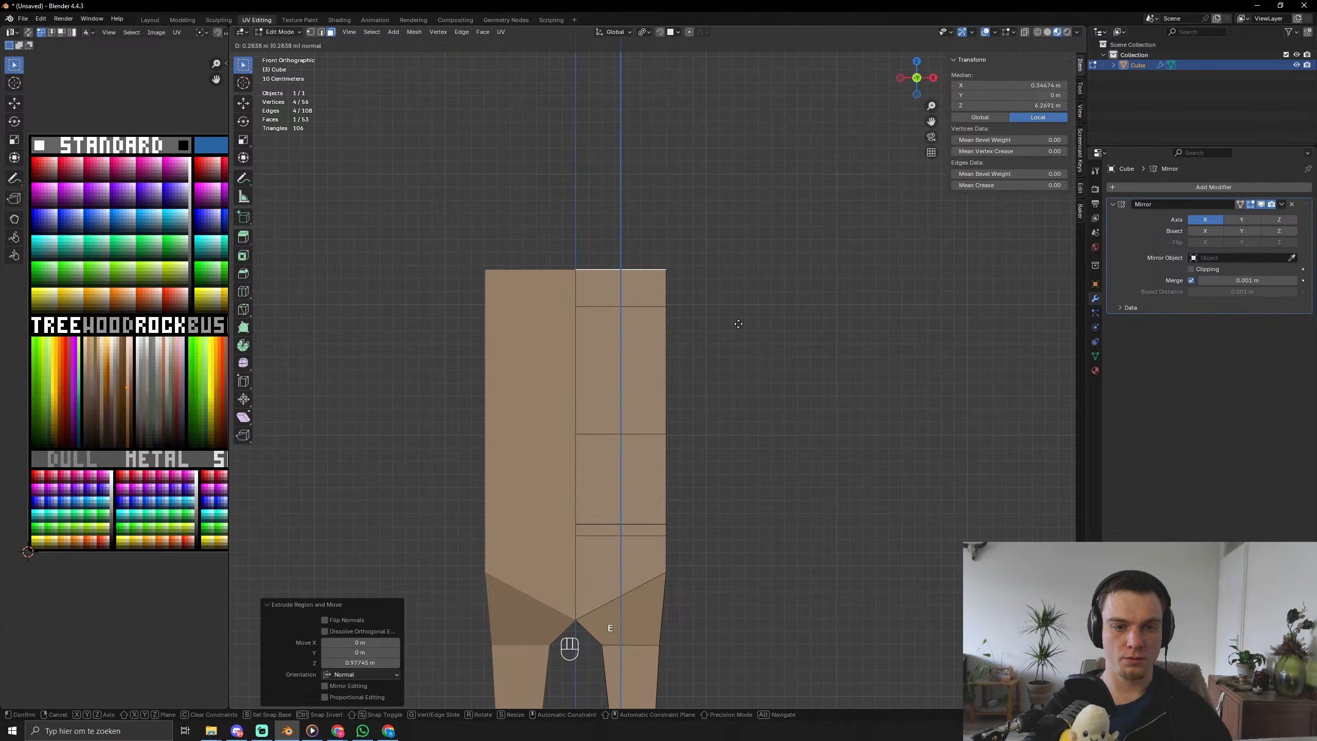
left_click(735, 323)
middle_click_drag(735, 323, 706, 340)
middle_click_drag(621, 301, 688, 333)
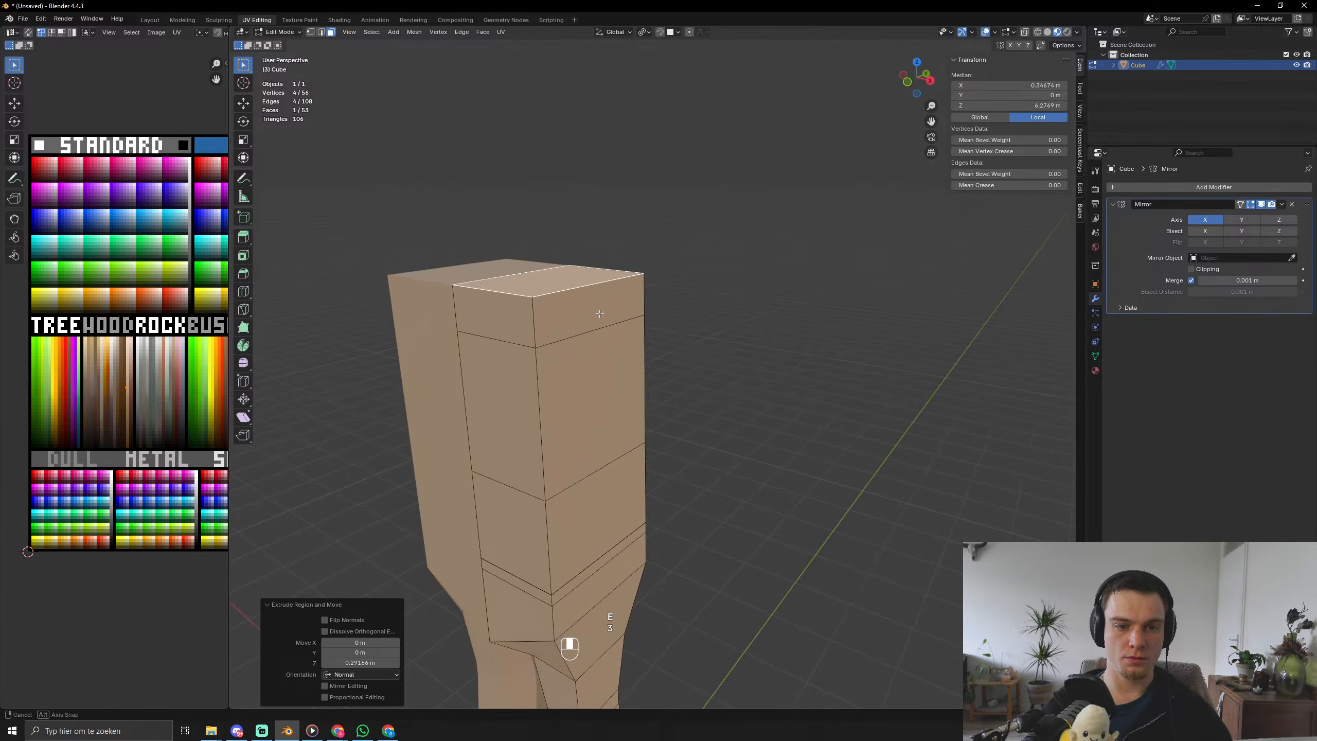
key("ctrl+z")
key("e")
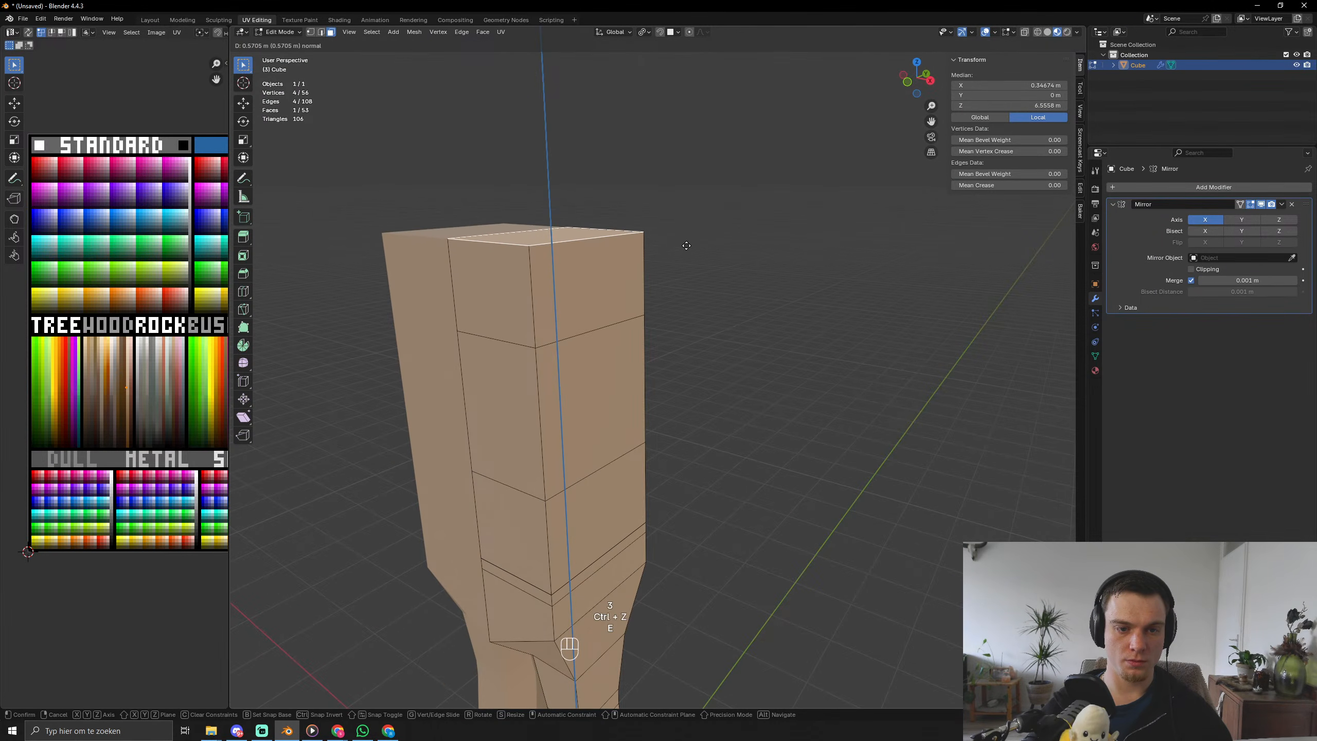
right_click(693, 241)
key("ctrl+z")
Undo the last torso extrusion and extrude the top face upward by about 0.70 m and again by about 0.59 m.
key("ctrl+z")
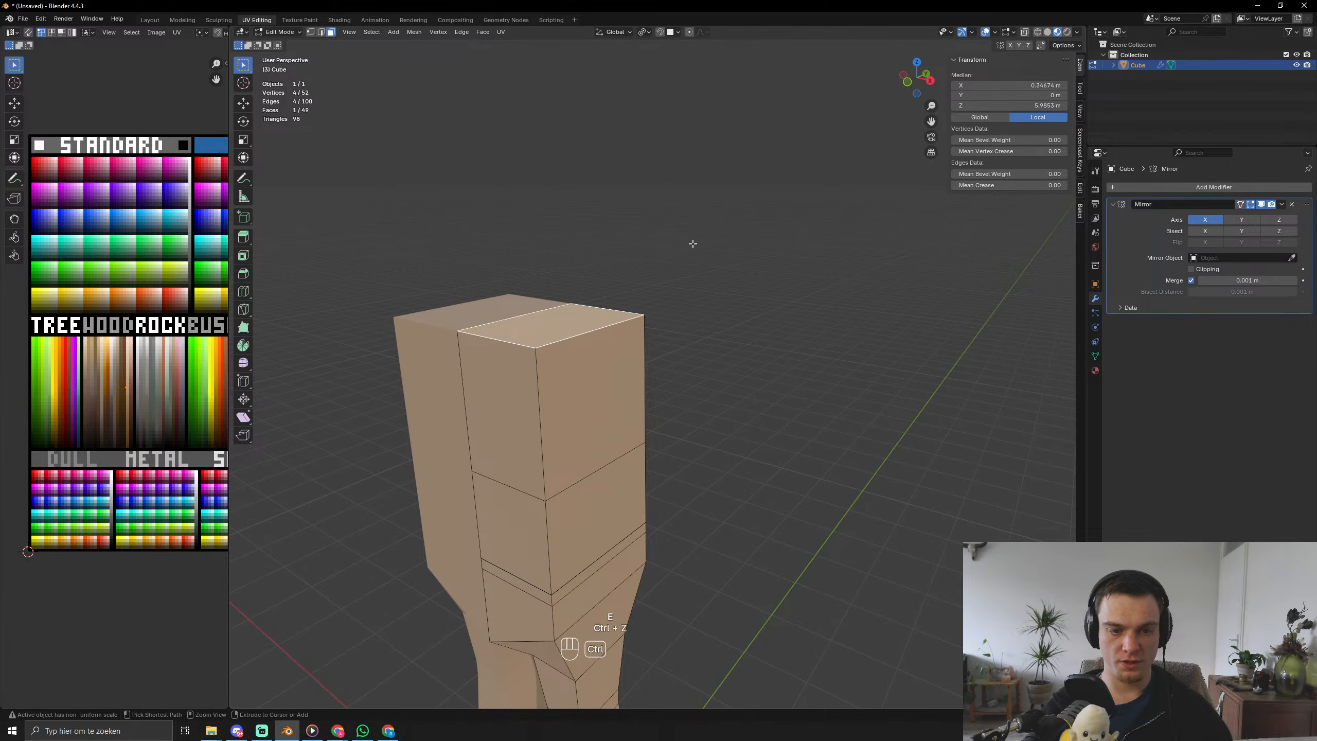
key("e")
left_click(689, 242)
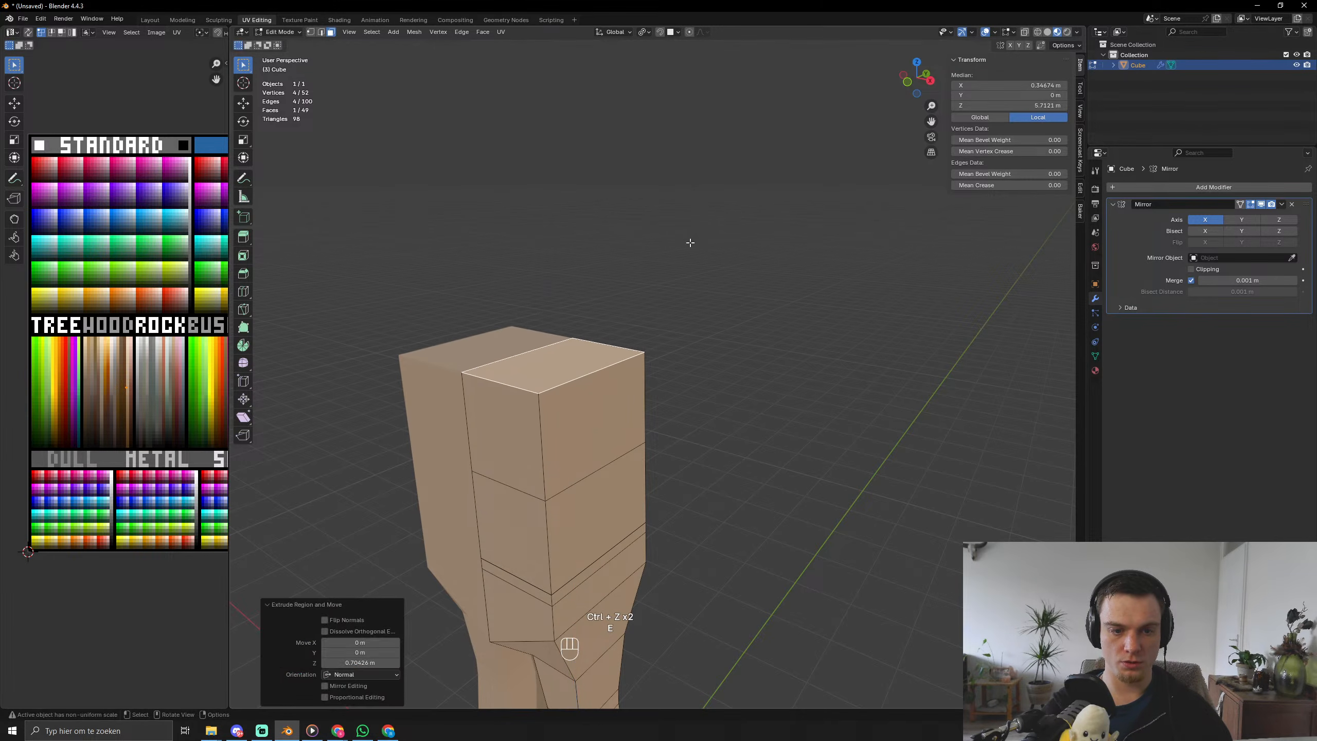
key("e")
left_click(695, 259)
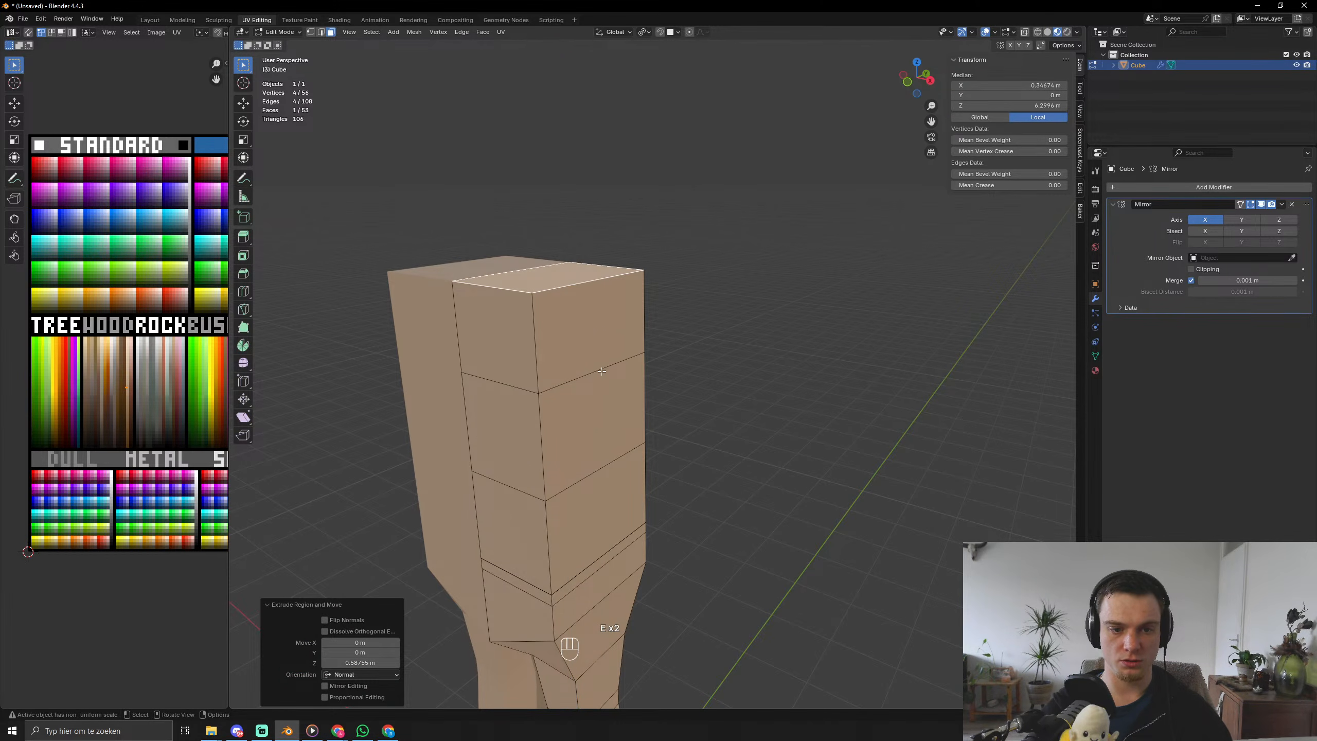
Extrude the outer side face of the upper torso outward by about 0.35 m and scale it to about 0.71 as a shoulder.
key("e")
left_click(669, 347)
key("s")
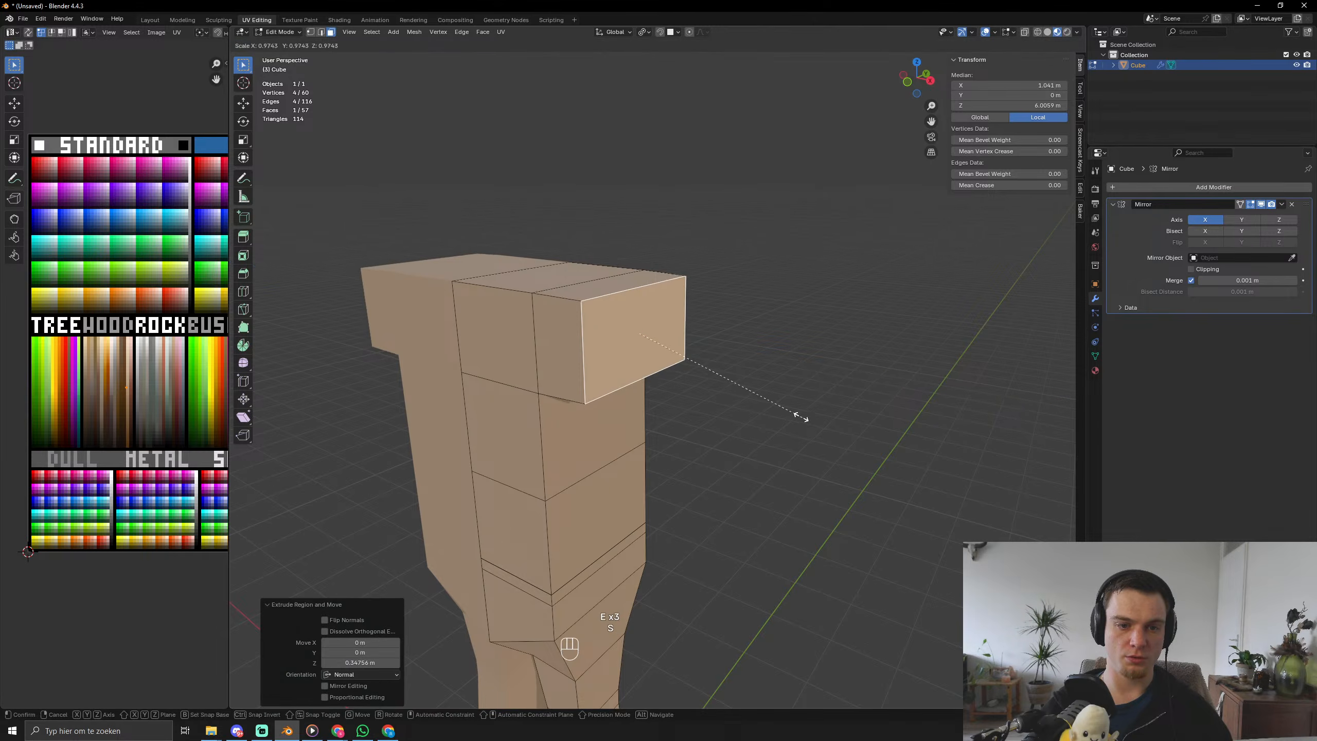
left_click(757, 397)
Extrude the shoulder face outward by about 0.56 m and 1.0 m as arm segments, pulling the end back along X by about 0.2 m.
key("KP_1")
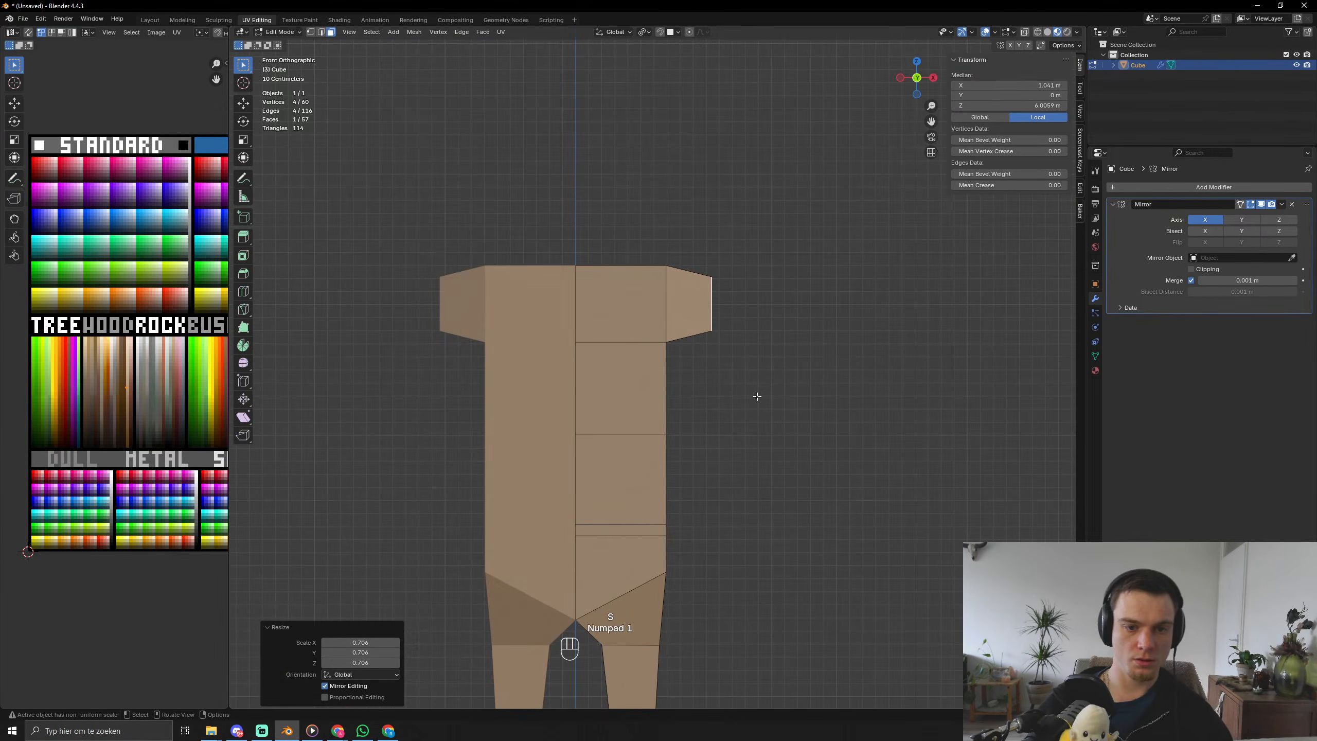
key("e")
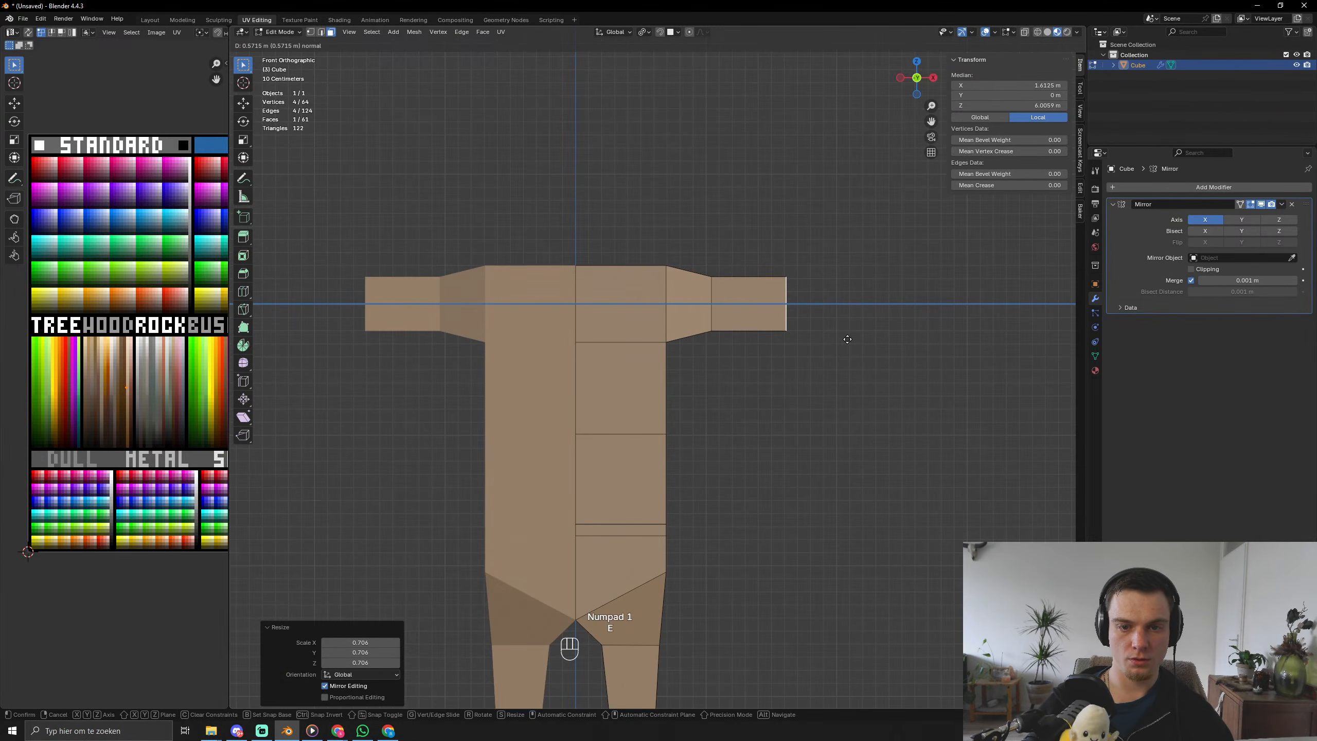
left_click(844, 340)
key("e")
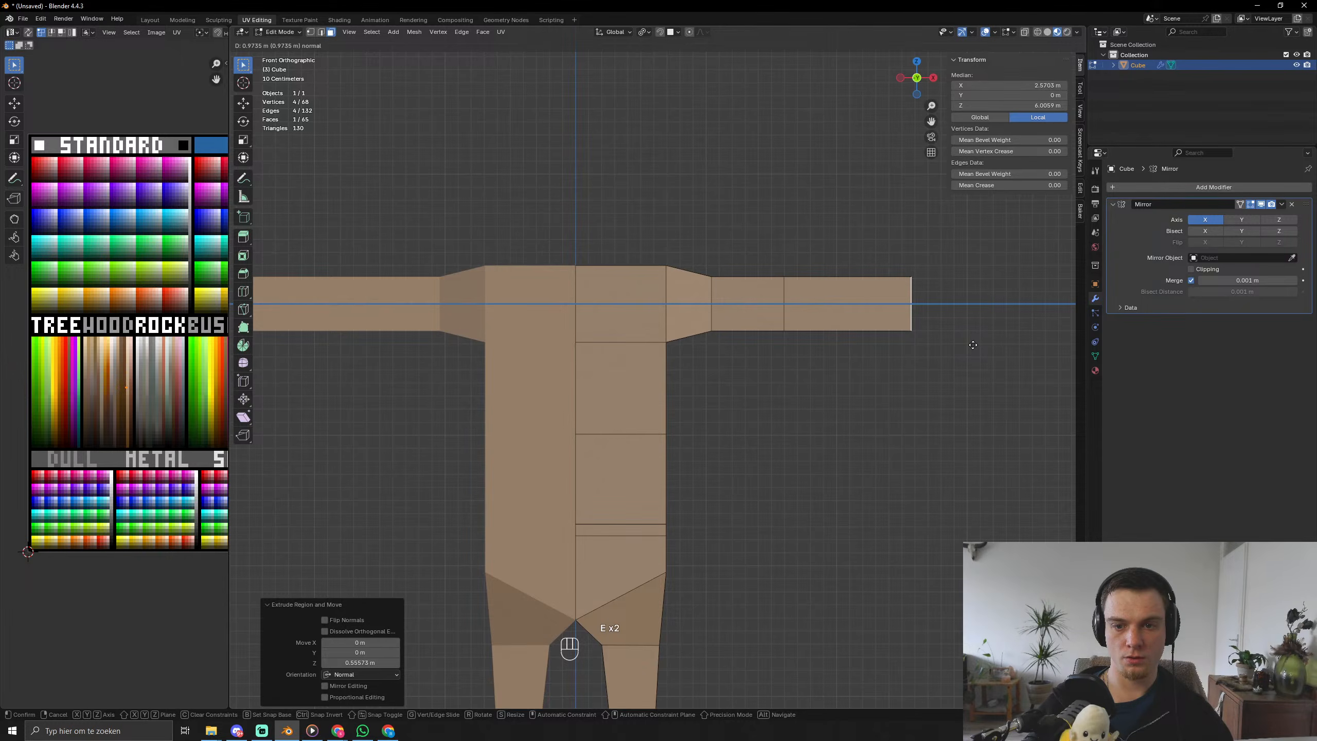
left_click(975, 343)
scroll(969, 348, "down", 3)
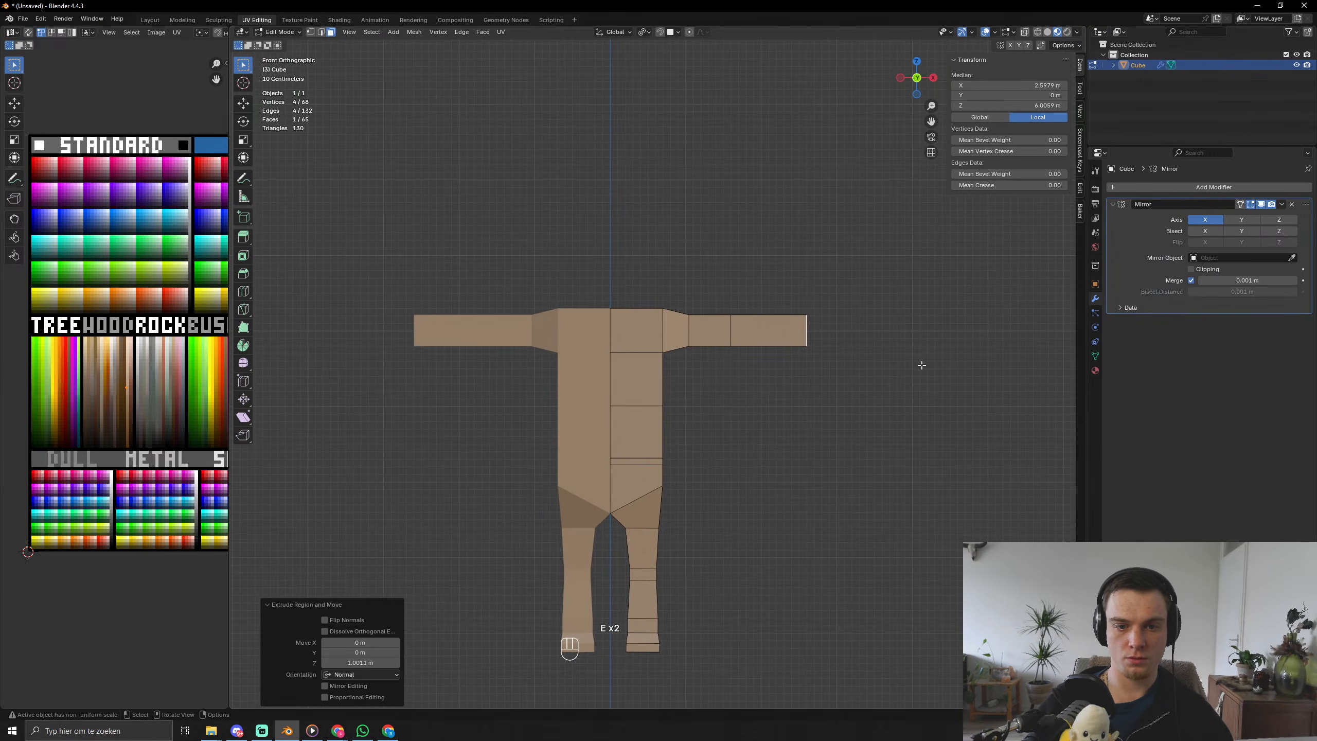
key("g")
key("x")
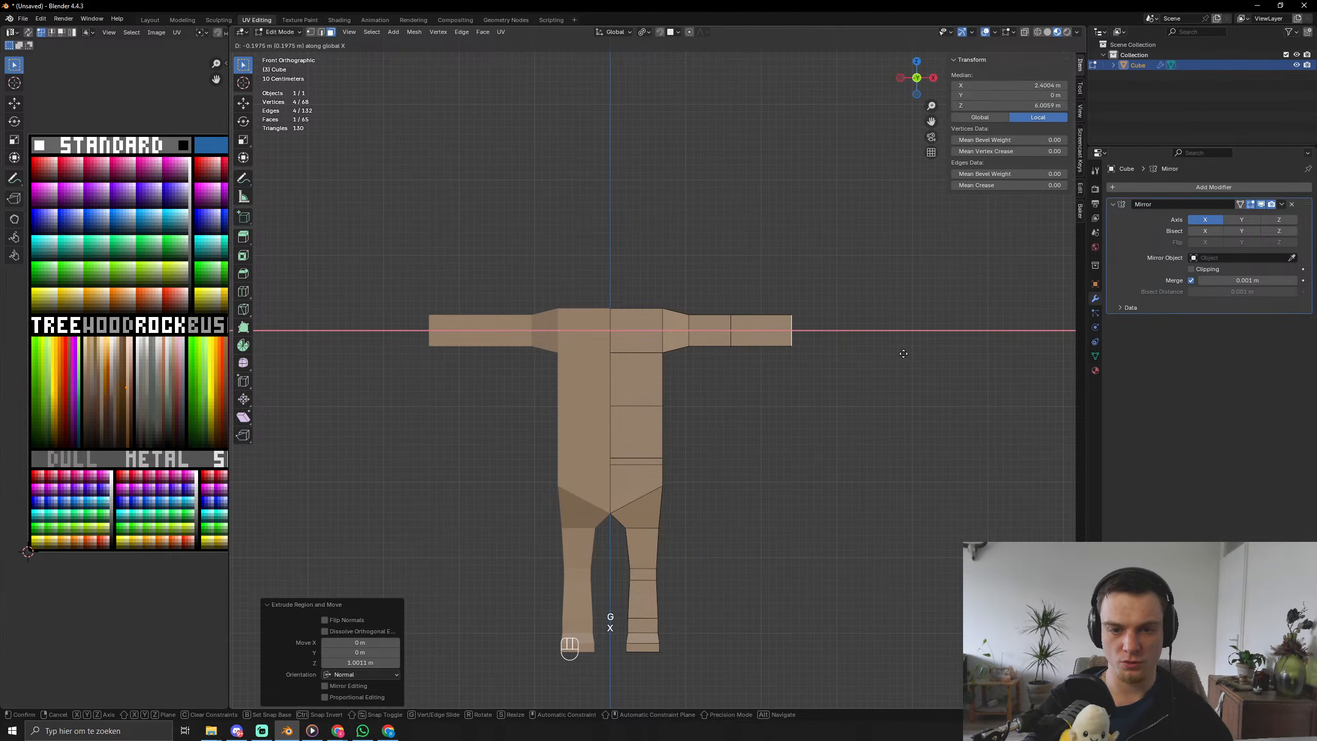
left_click(903, 353)
Extrude the arm's end face slightly, scale it to about 0.53 as a wrist, and extrude it about 0.36 m to form the hand.
key("e")
left_click(901, 346)
key("s")
left_click(858, 327)
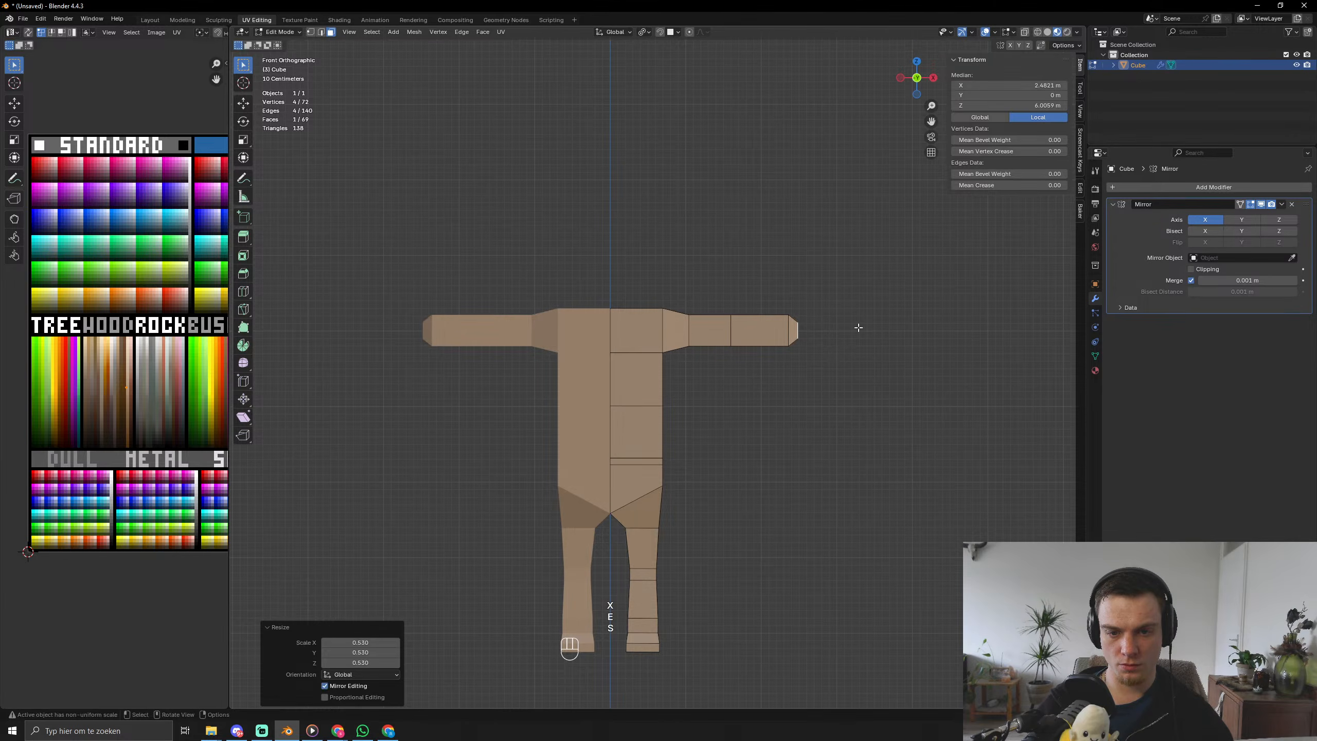
key("e")
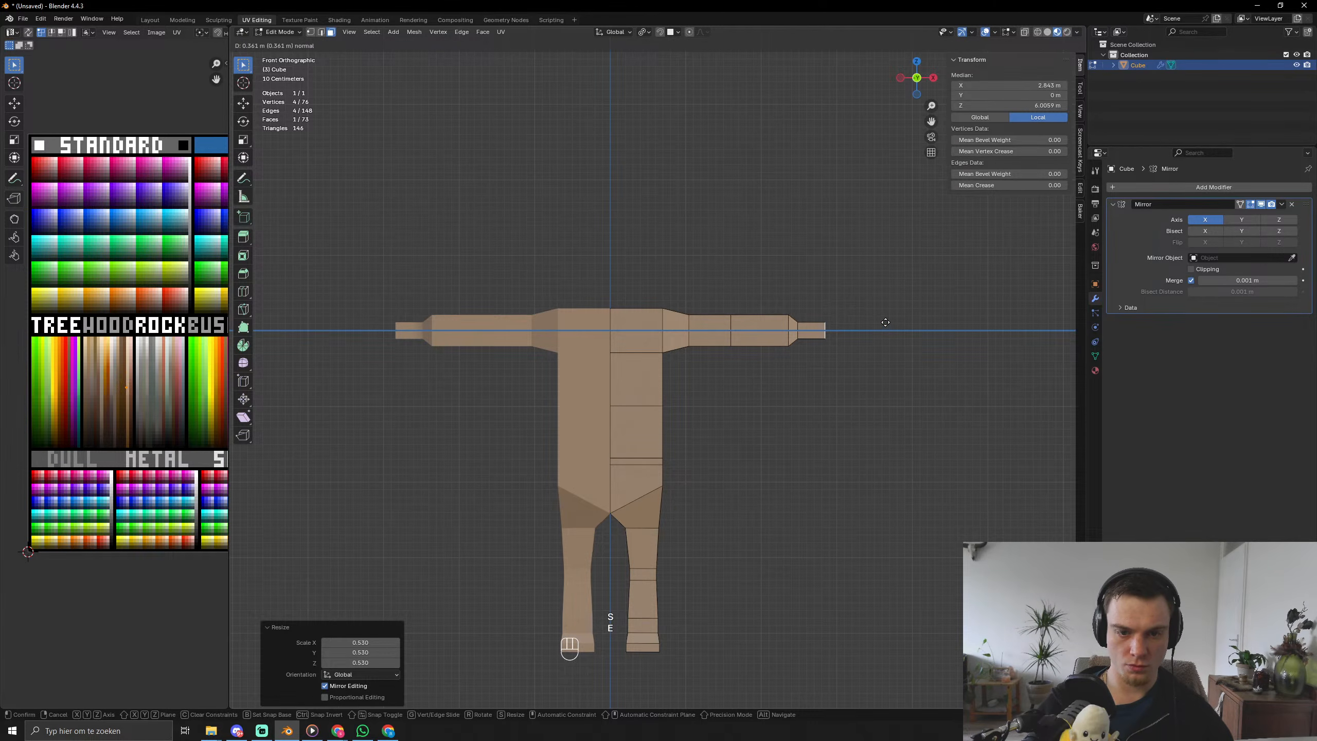
left_click(885, 322)
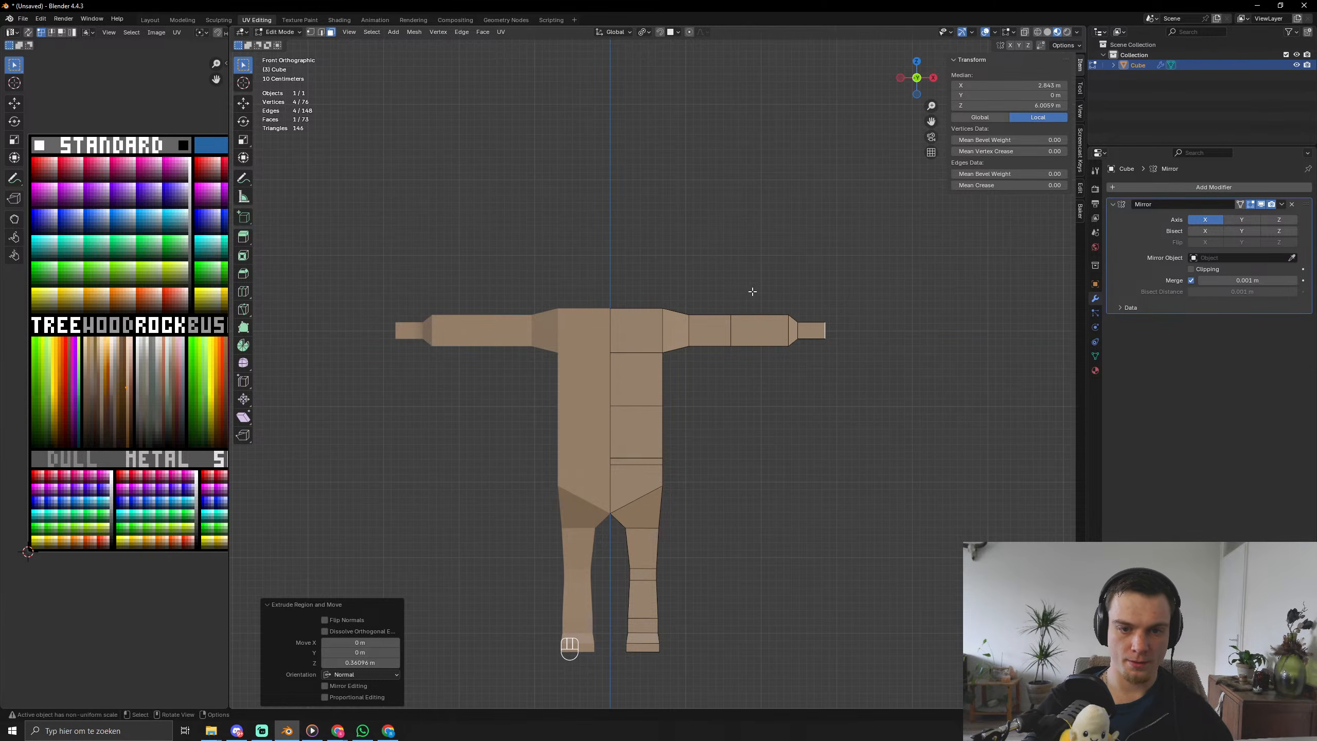
left_click_drag(719, 288, 895, 395, "shift")
key("r")
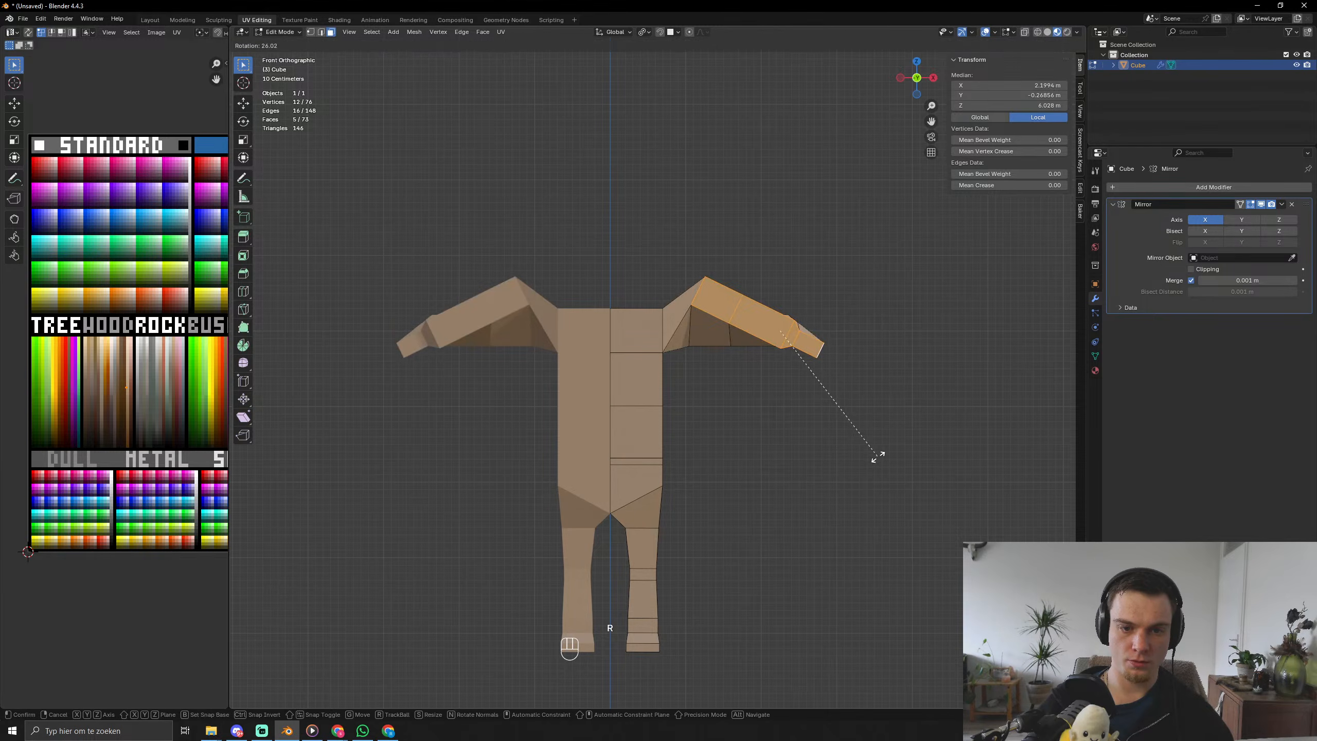
right_click(882, 441)
Select the whole arm beyond the shoulder in wireframe, rotate it down about 52° and move it down and inward towards the torso.
key("shift+z")
left_click_drag(699, 288, 929, 432)
key("g")
left_click(918, 451)
key("r")
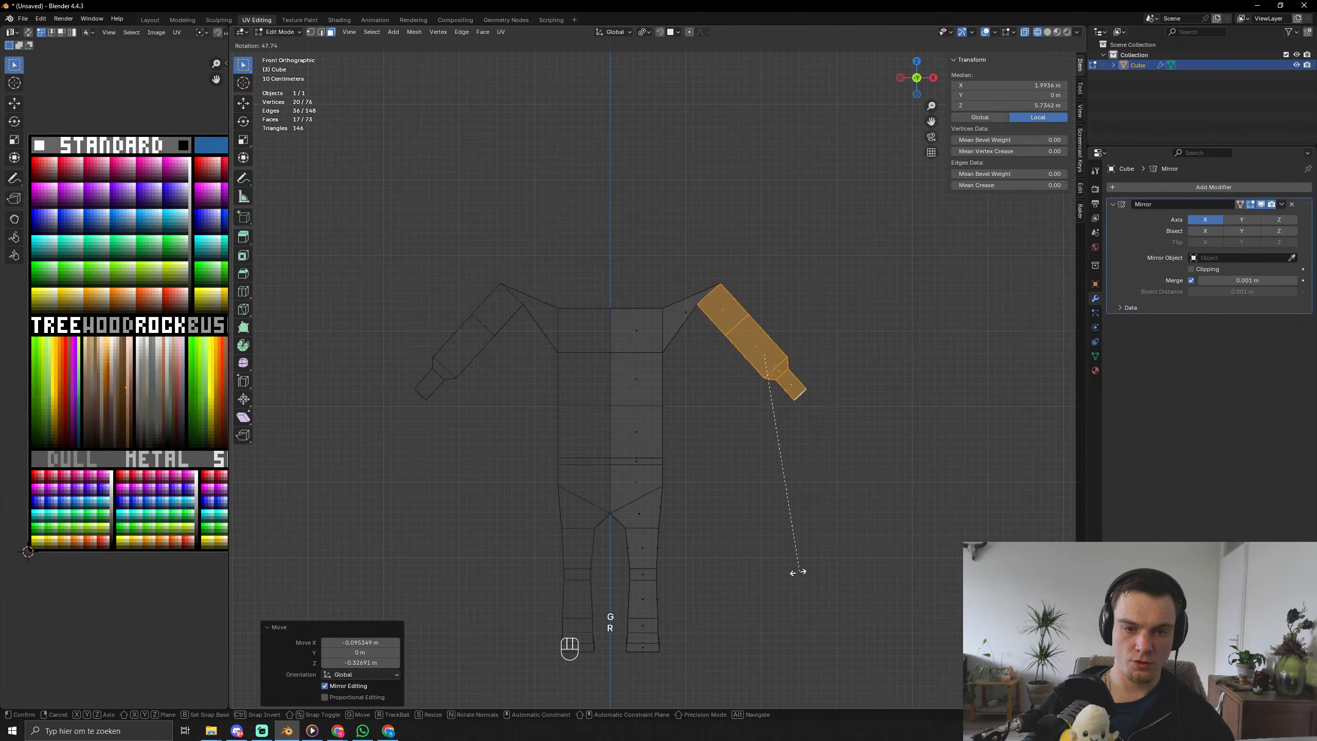
left_click(779, 573)
key("g")
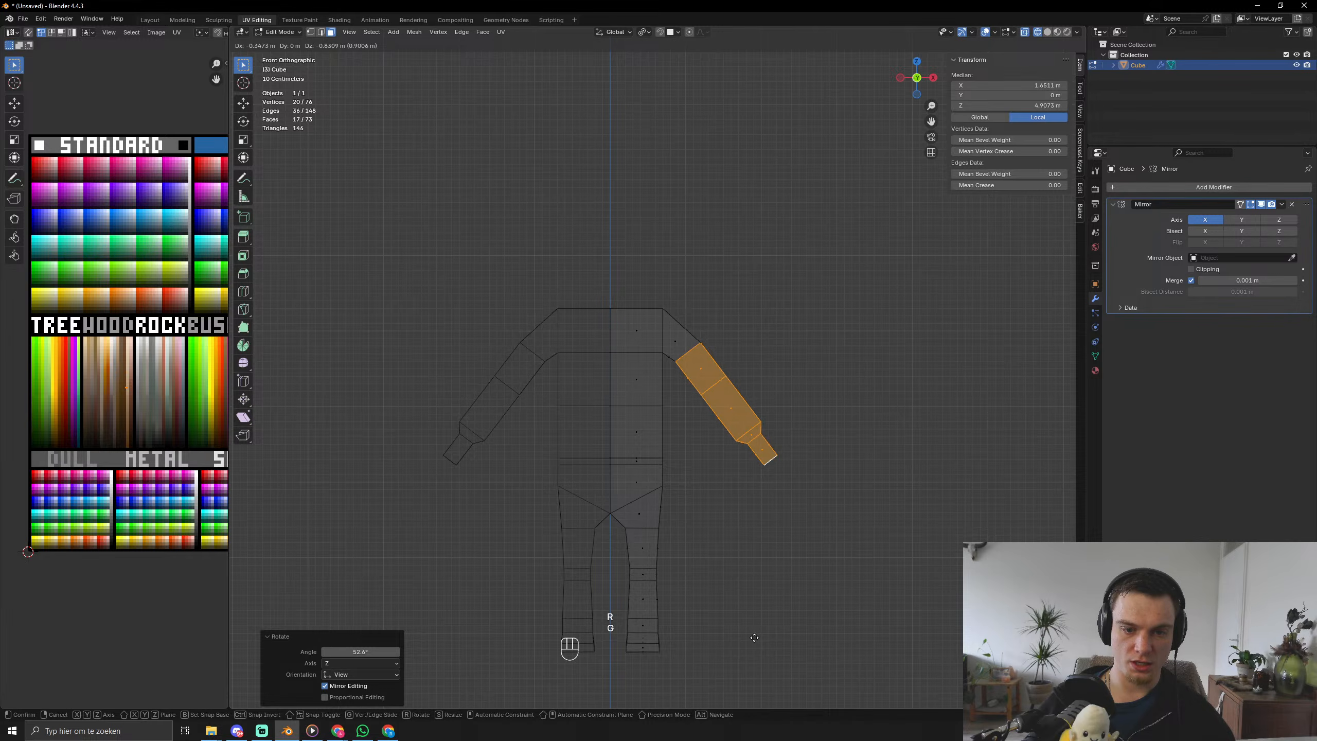
left_click(754, 639)
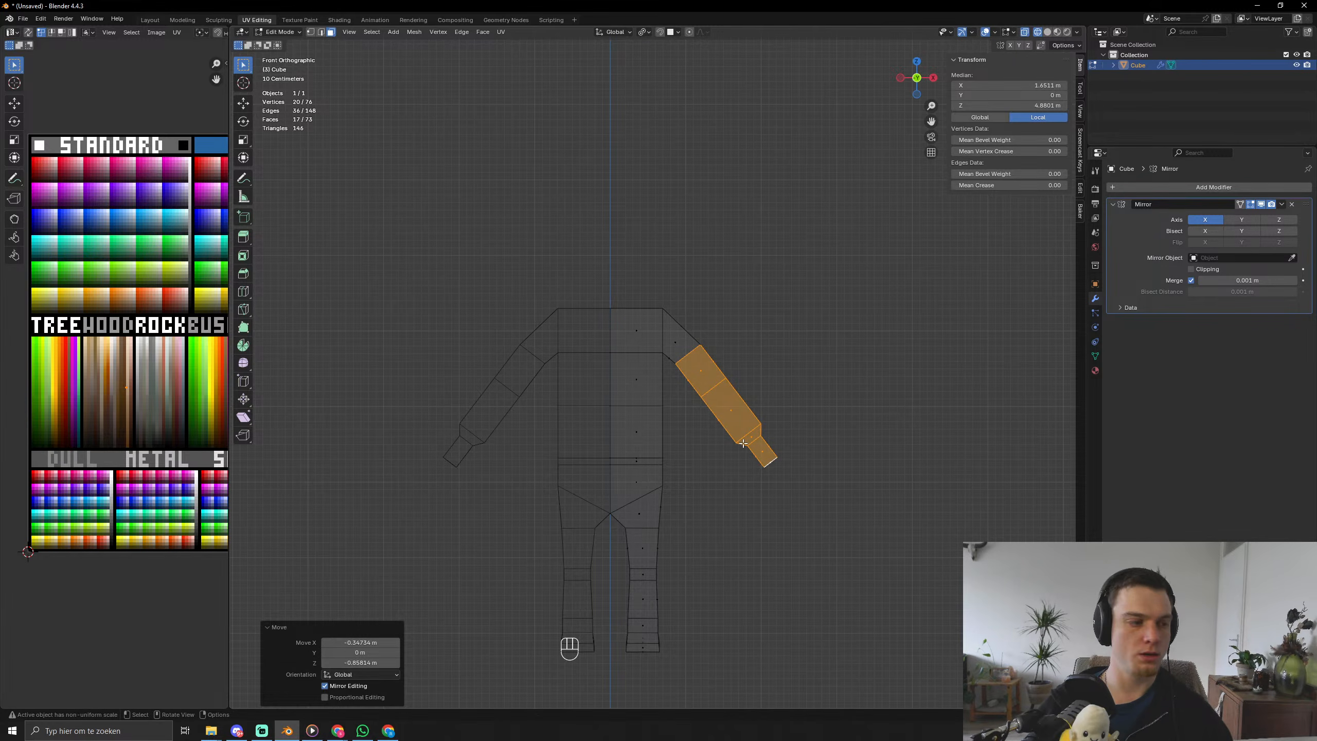
Rotate the arm about 16° further down and move it about 0.28 m inward and 0.16 m down.
key("r")
left_click(855, 523)
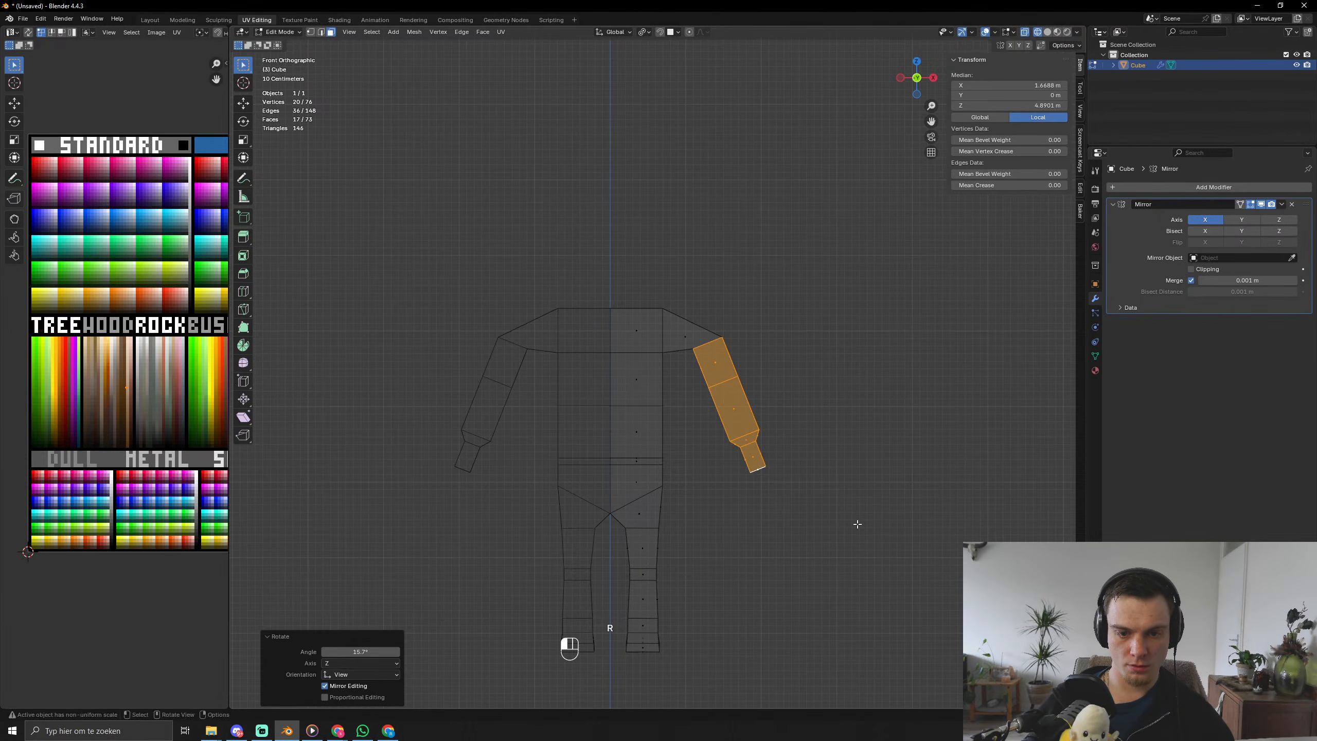
key("g")
left_click(850, 533)
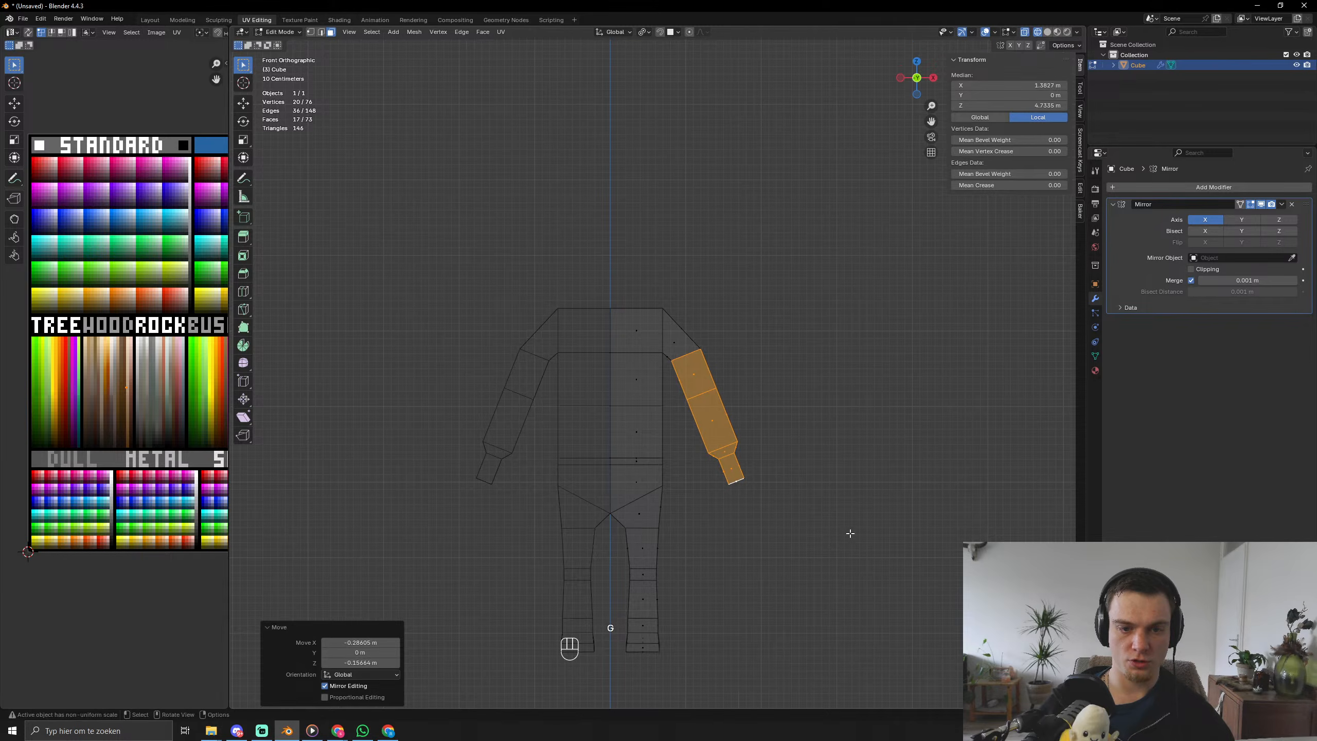
Move the selected arm down along Z by about 0.40 m and outward along X by about 0.32 m.
middle_click_drag(774, 518, 713, 510)
key("Tab")
key("Tab")
key("g")
key("z")
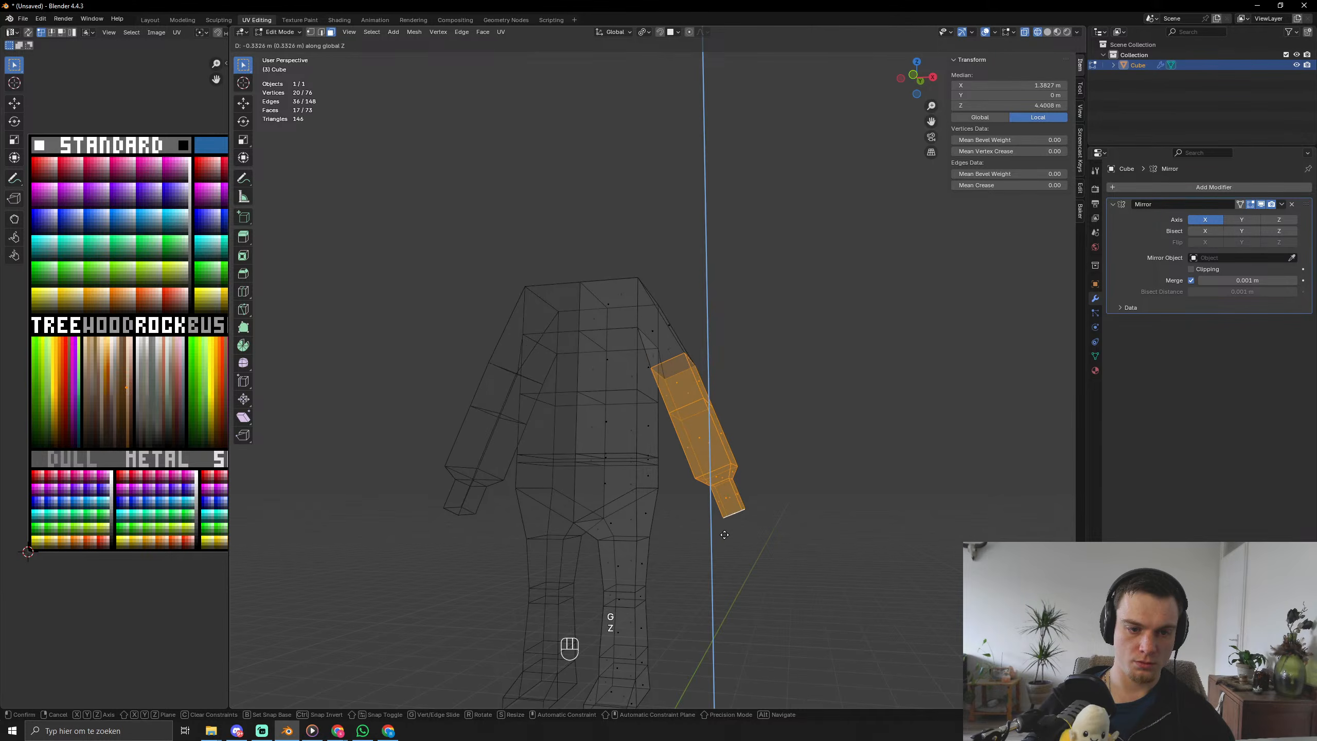
left_click(729, 540)
key("g")
key("x")
left_click(755, 528)
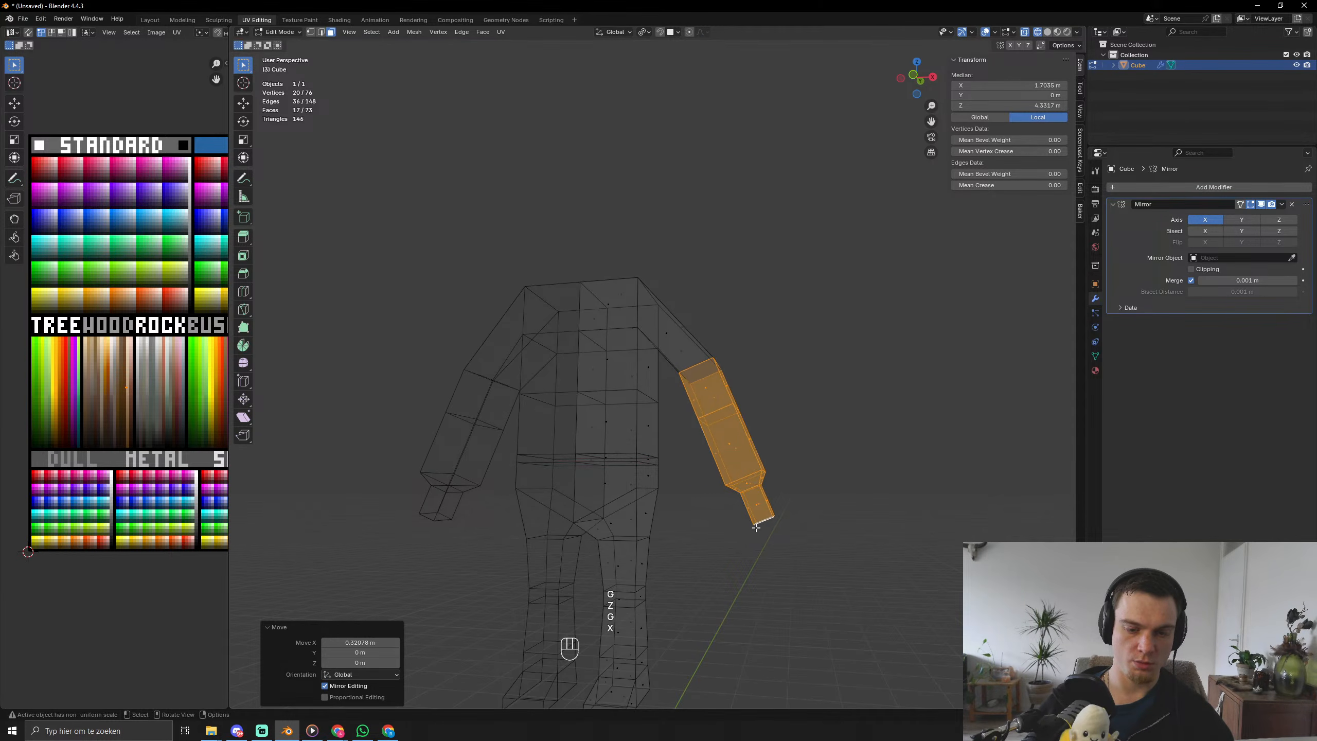
Move the arm about 0.13 m inward and 0.18 m up in the front view, checking it from several angles.
key("KP_1")
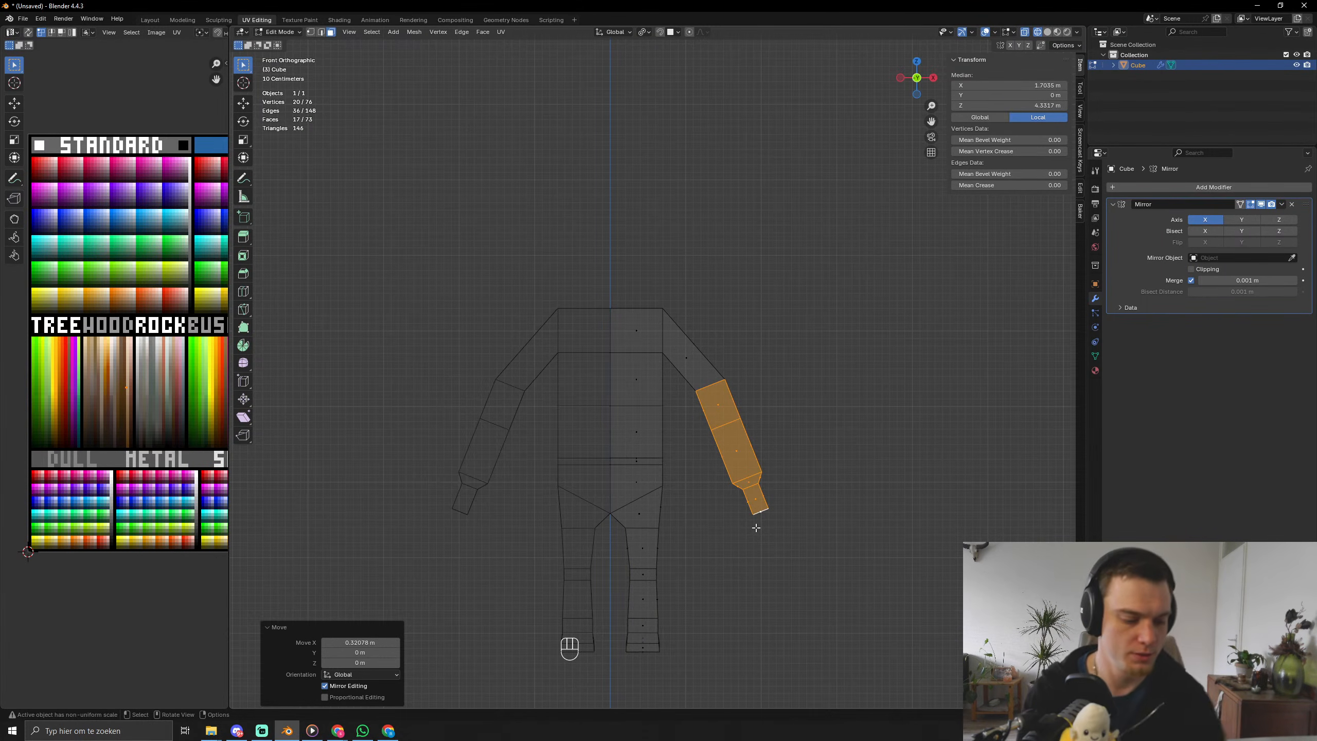
key("g")
left_click(755, 532)
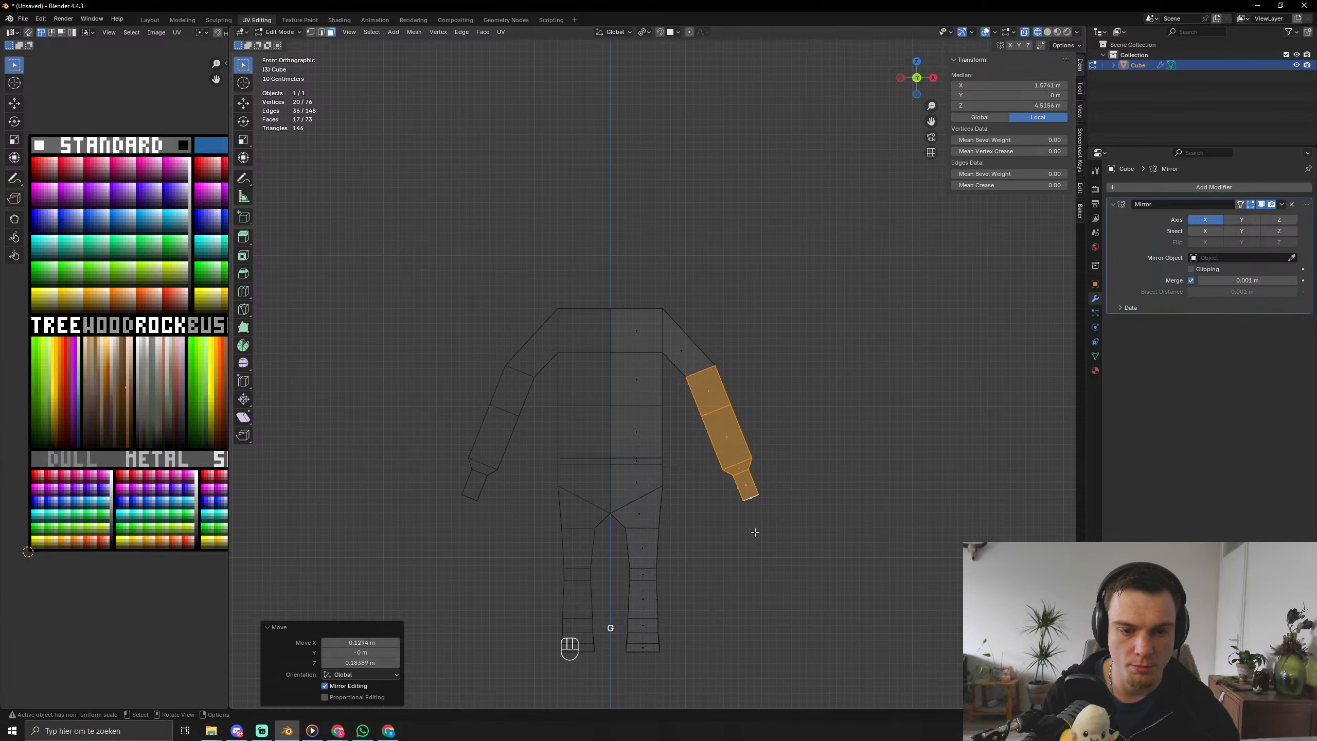
middle_click_drag(820, 511, 703, 543)
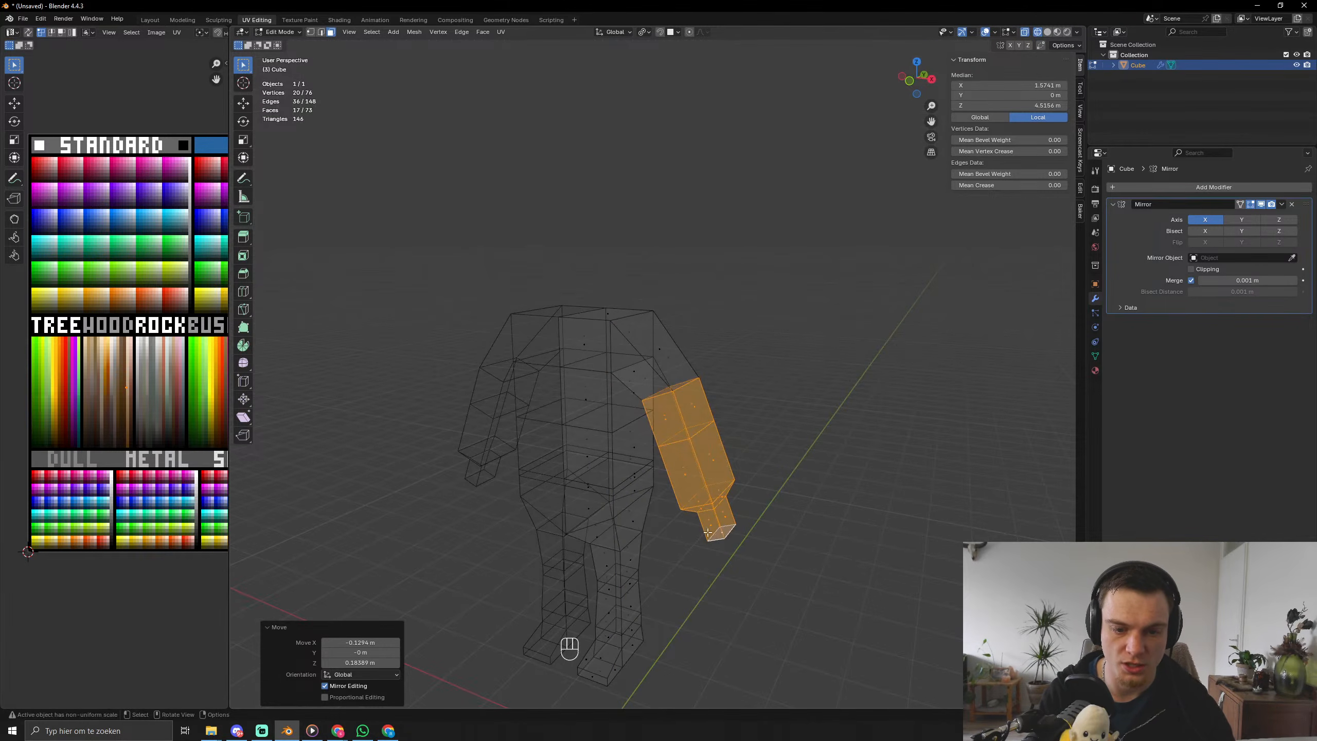
middle_click_drag(781, 501, 832, 471)
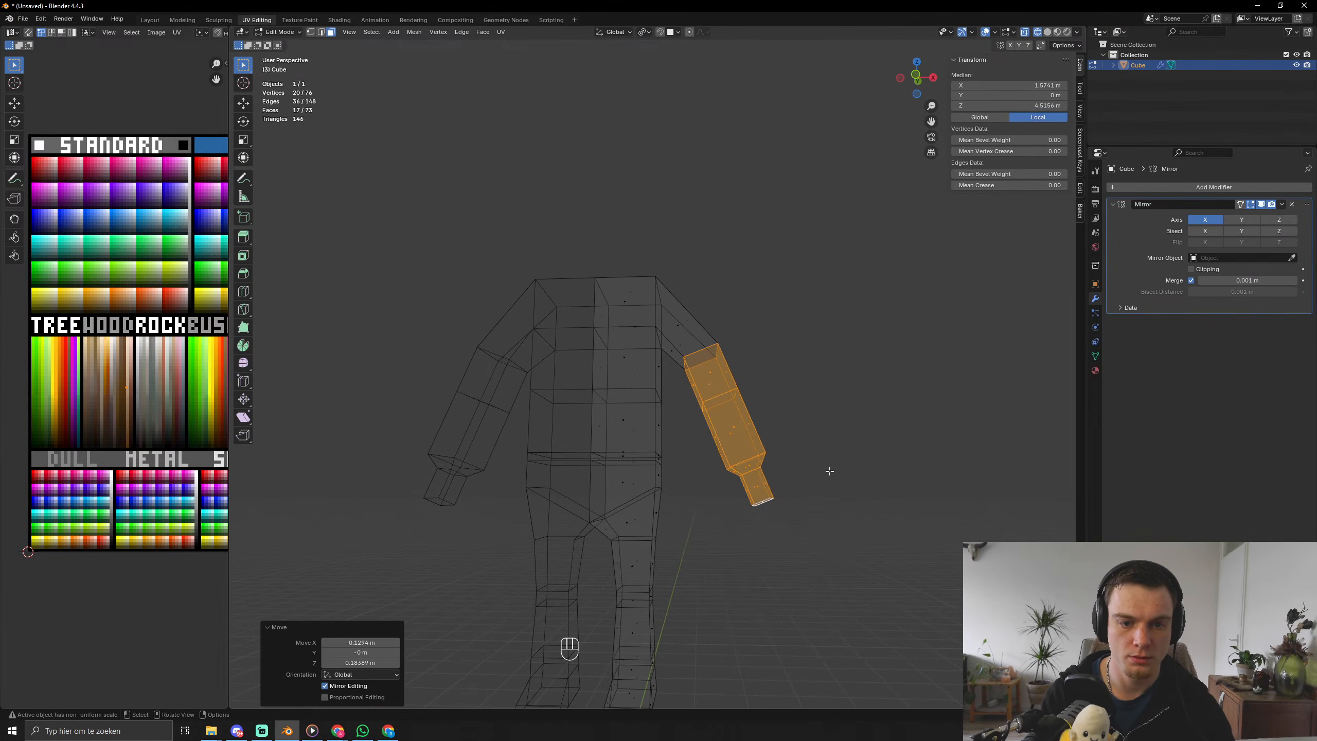
Raise the arm by about 0.14 m, rotate it slightly closer to vertical, and reposition it nearer the body.
key("g")
left_click(828, 456)
key("r")
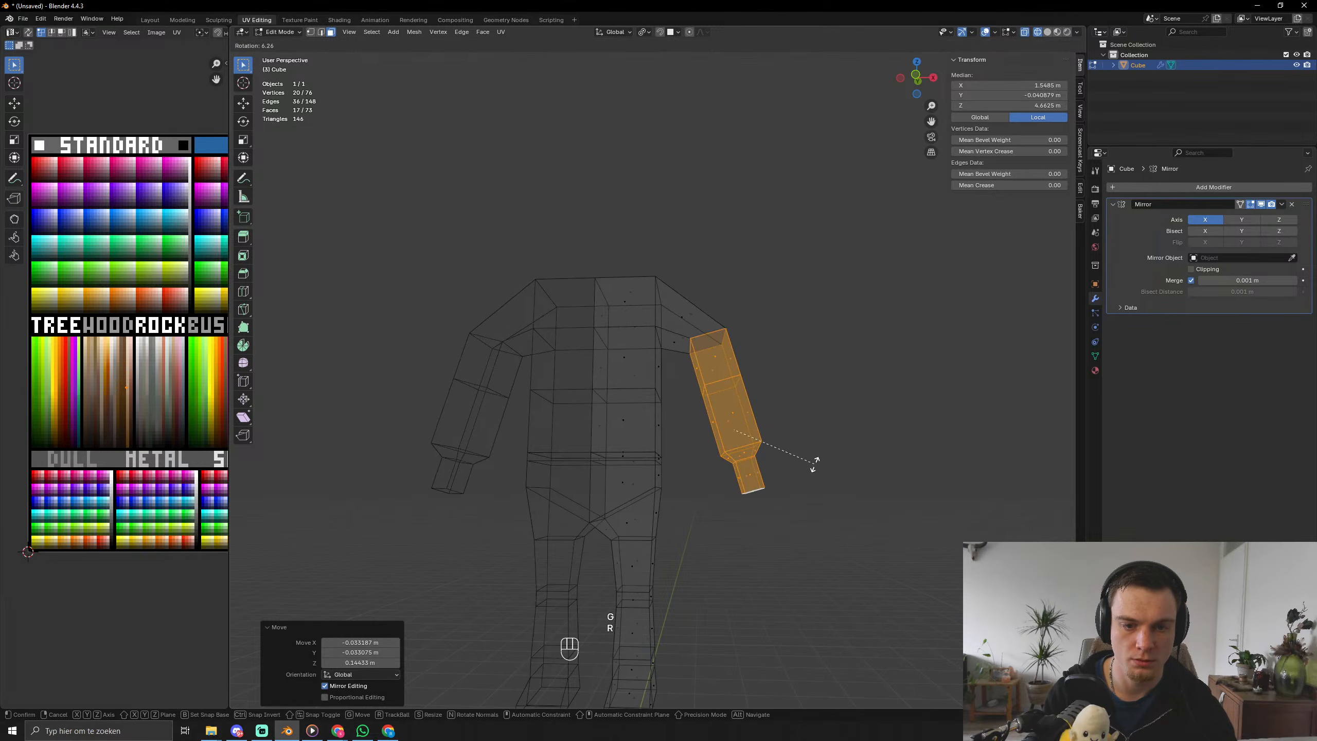
left_click(801, 466)
key("g")
left_click(799, 468)
Examine the body and the lowered arms in wireframe and textured shading, in and out of Edit Mode.
key("Tab")
middle_click_drag(798, 467, 755, 468)
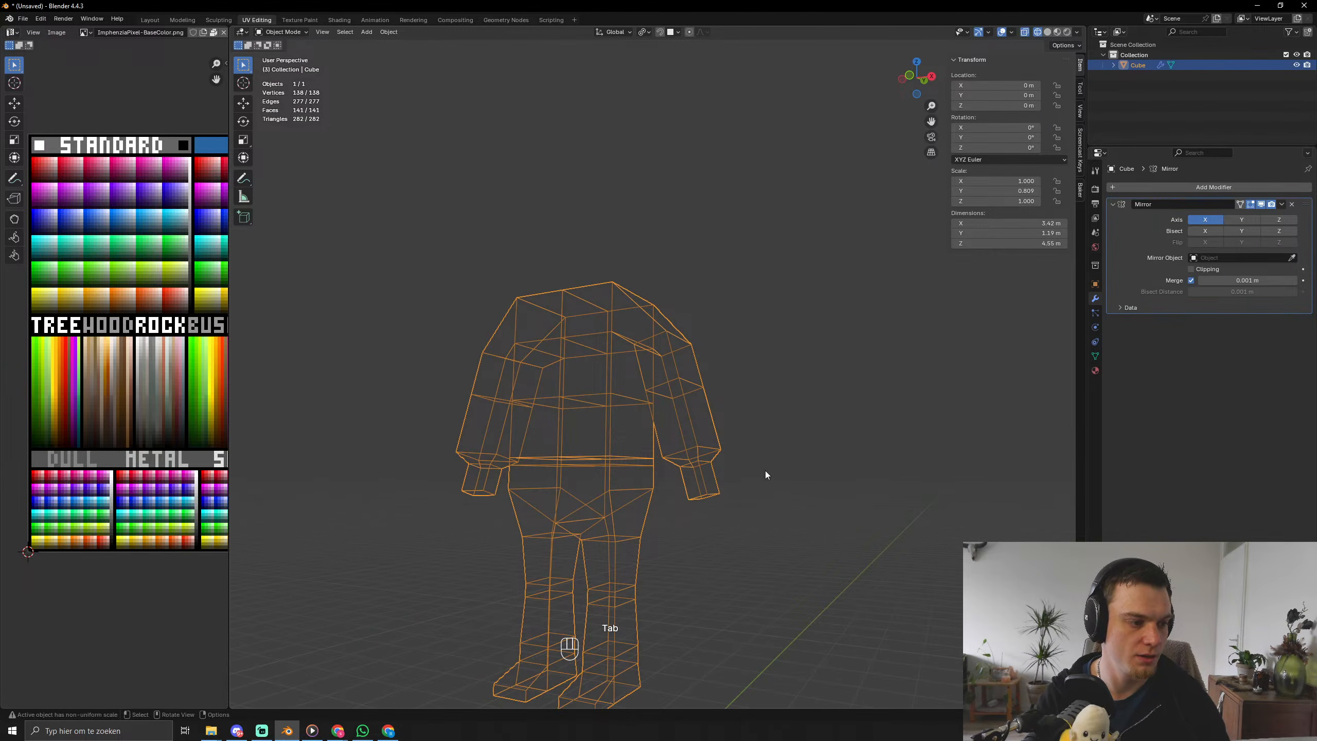
key("Tab")
key("shift+z")
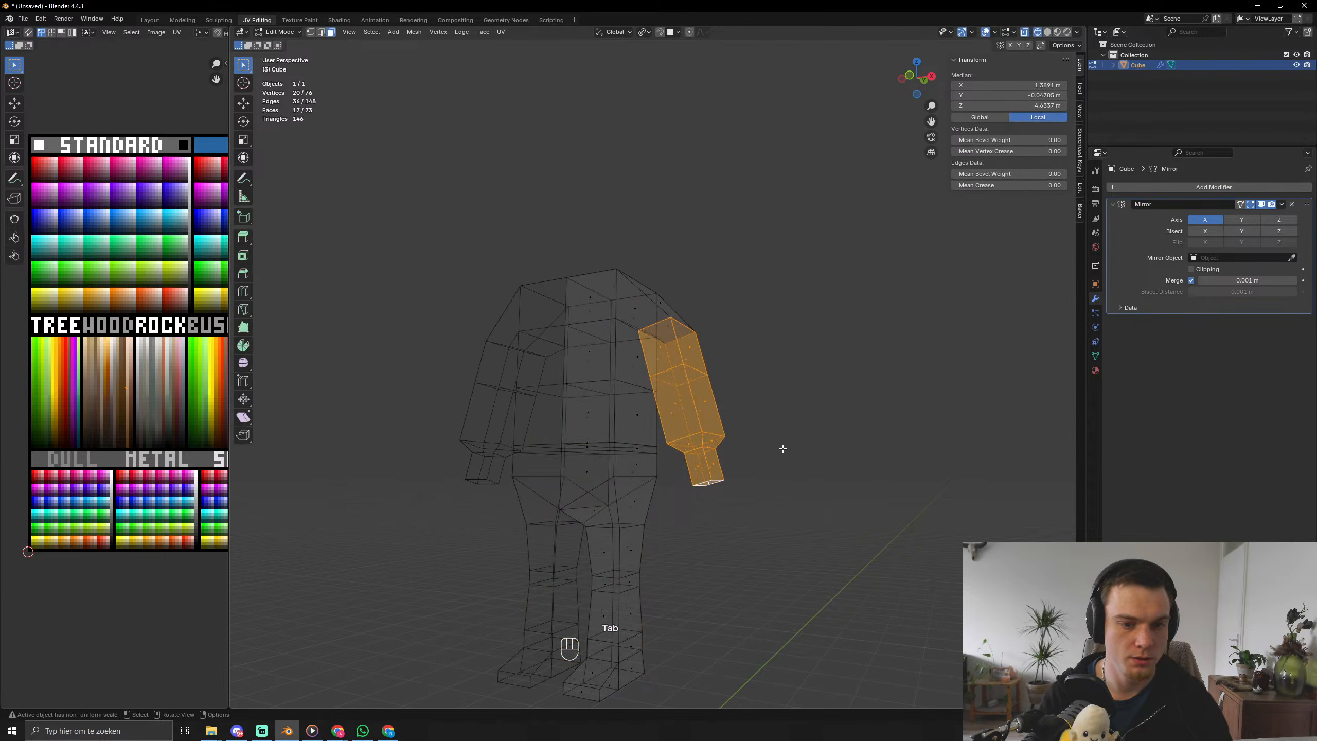
mouse_move(760, 454)
middle_mouse_down()
mouse_move(649, 451)
mouse_move(792, 440)
mouse_move(767, 453)
middle_mouse_up()
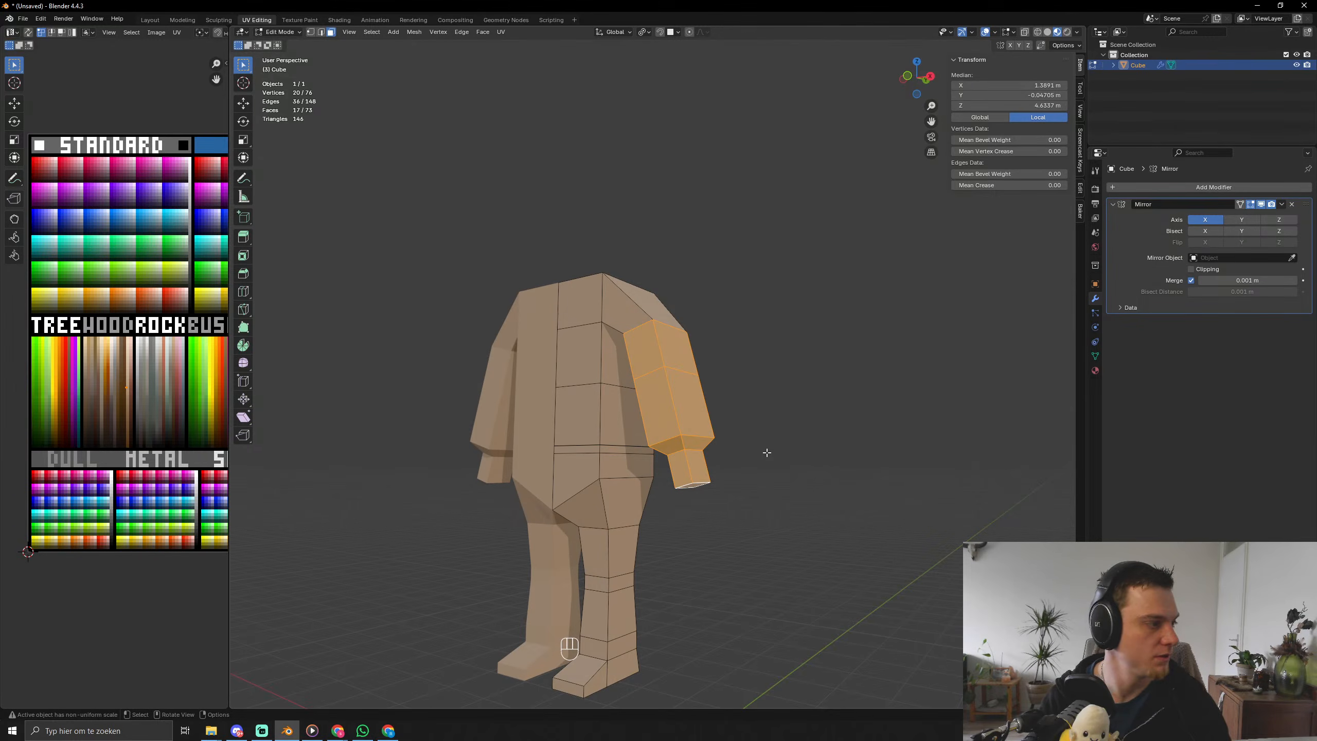
mouse_move(767, 452)
middle_mouse_down()
mouse_move(782, 441)
mouse_move(740, 449)
middle_mouse_up()
key("Tab")
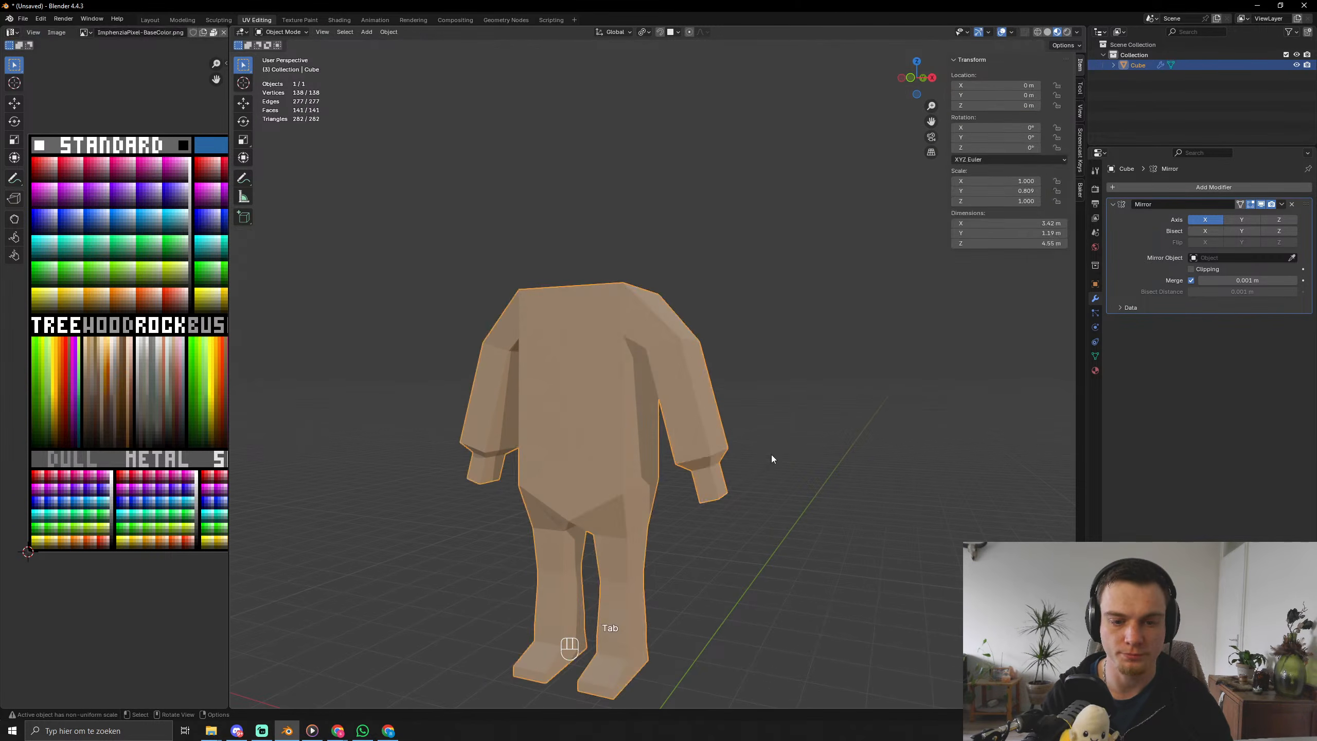
Add a centred loop cut around the hand.
key("Tab")
key("ctrl+r")
left_click(716, 480)
right_click(716, 480)
Extrude a thumb from the upper front face of the hand, scale its end to about 0.54 and reposition it.
key("3")
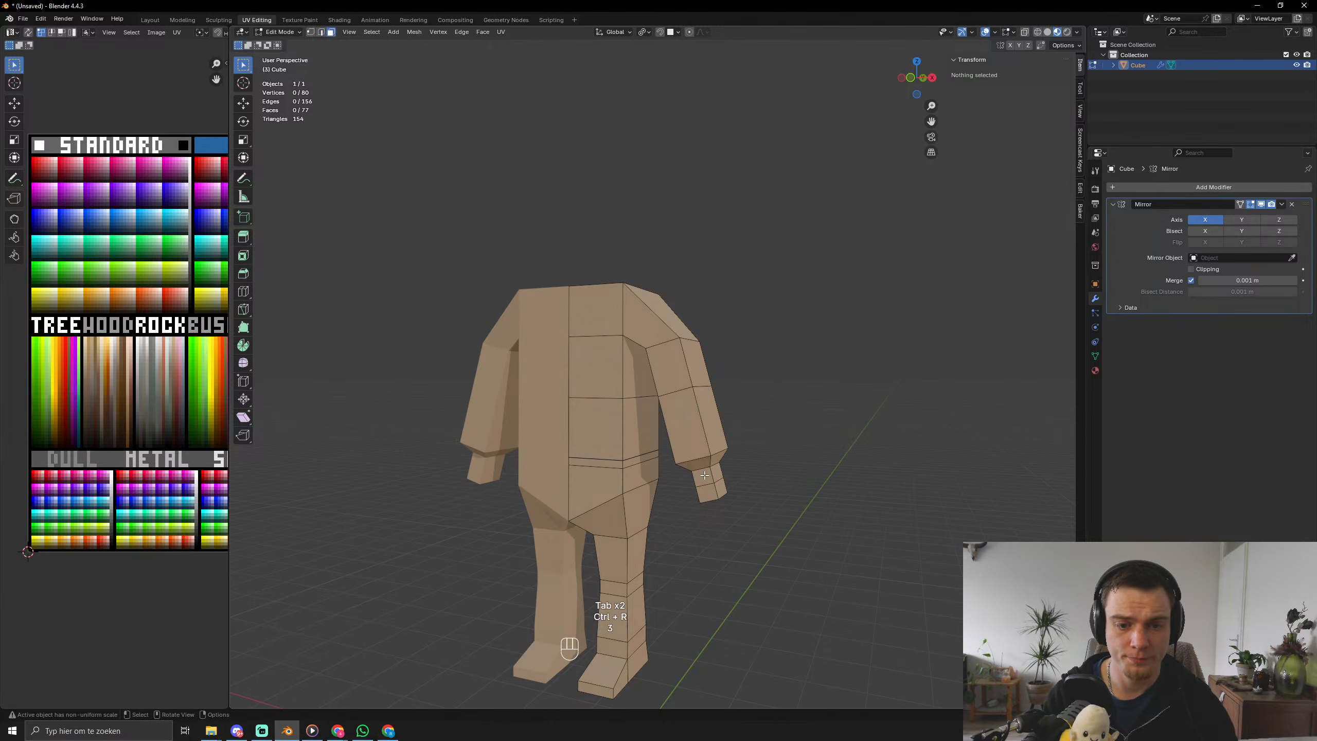
key("e")
left_click(832, 485)
key("s")
left_click(766, 459)
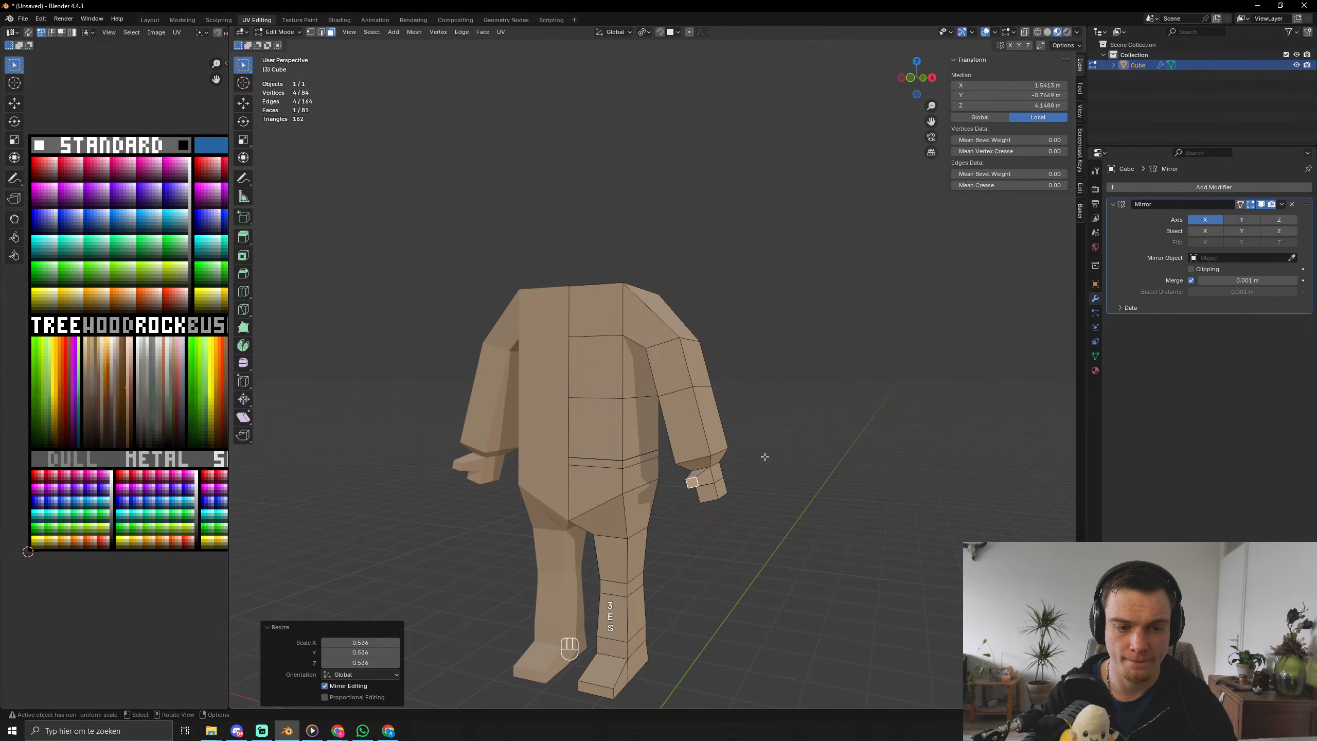
middle_click_drag(764, 456, 796, 465)
key("g")
left_click(724, 457)
key("Tab")
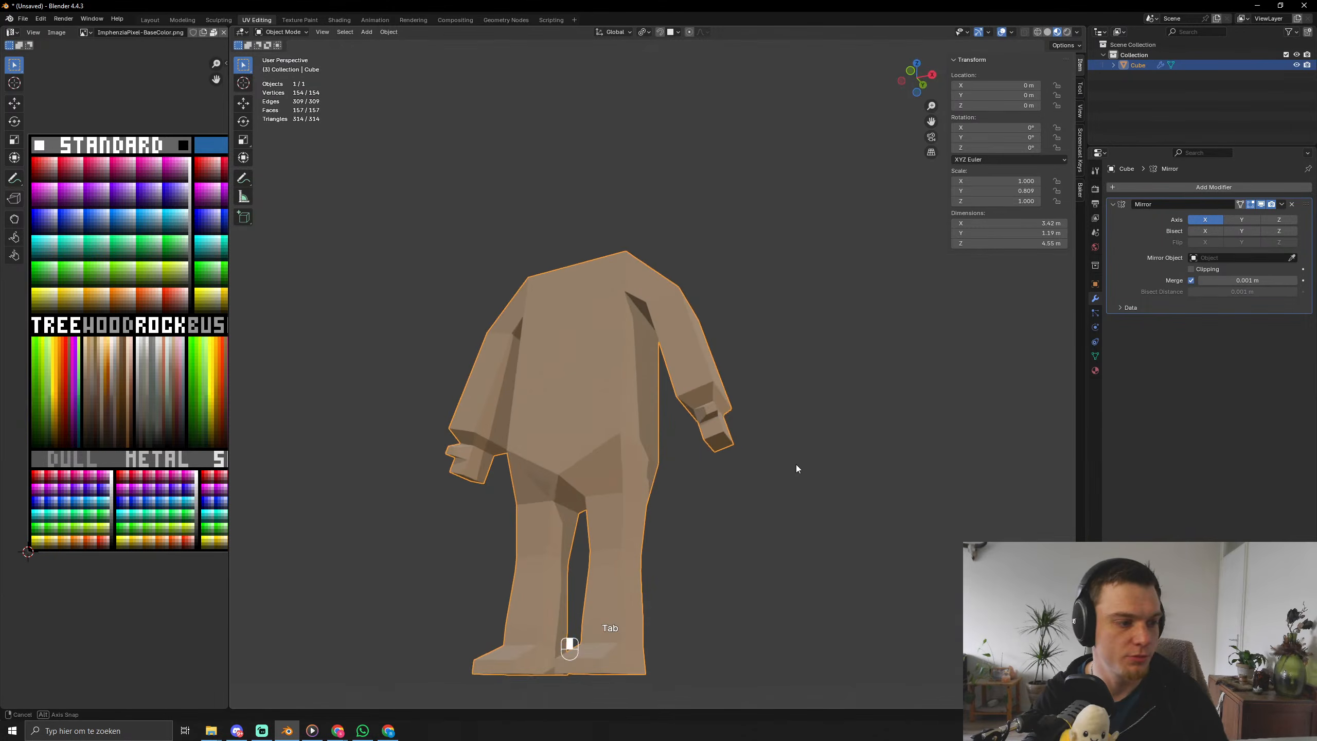
Return to Edit Mode and undo the last four edits on the thumb.
key("Tab")
key("ctrl+z")
key("ctrl+z")
key("ctrl+z")
key("ctrl+z")
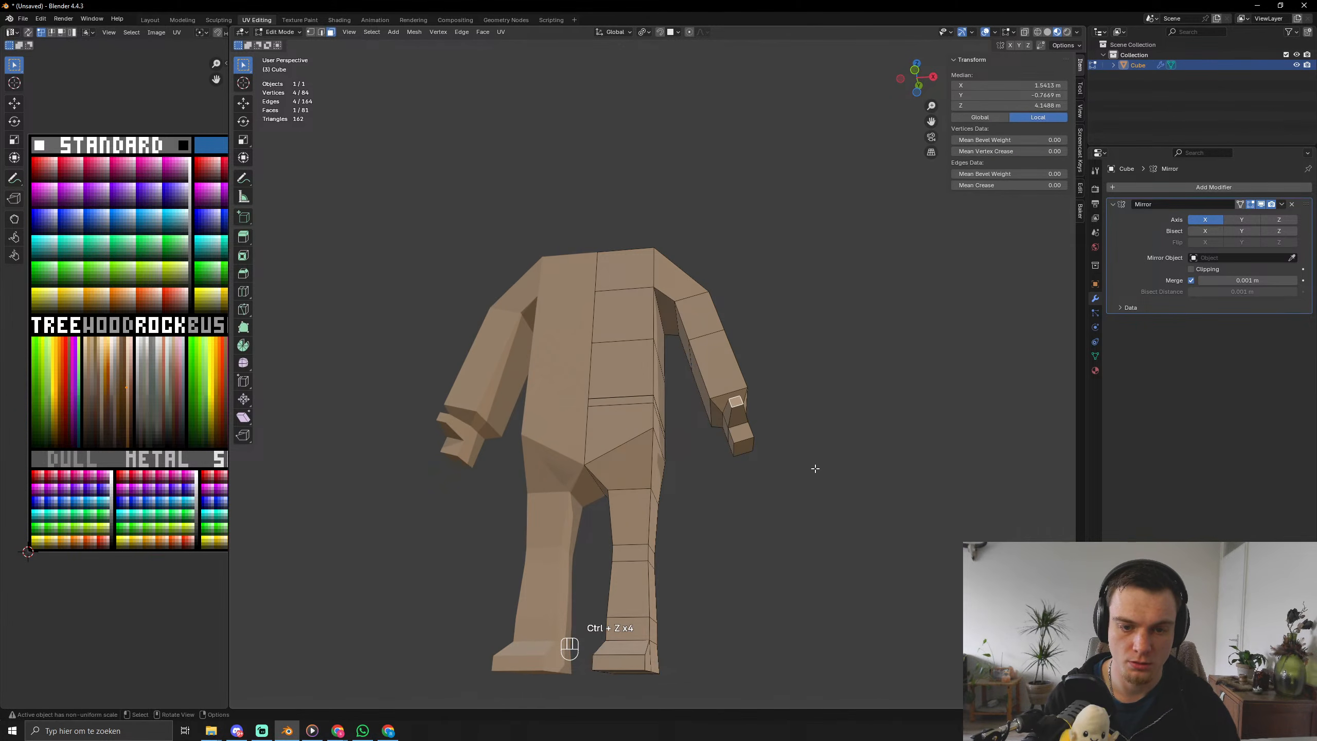
key("KP_3")
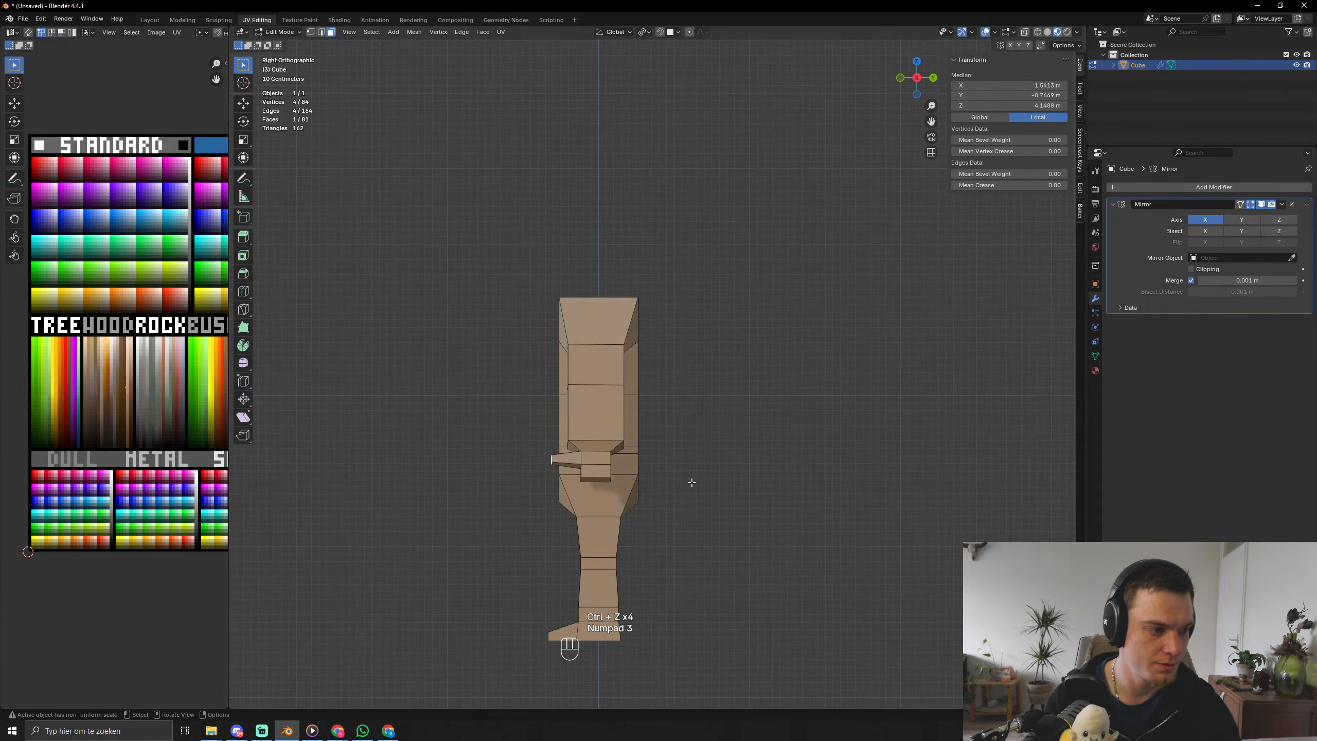
key("g")
key("x")
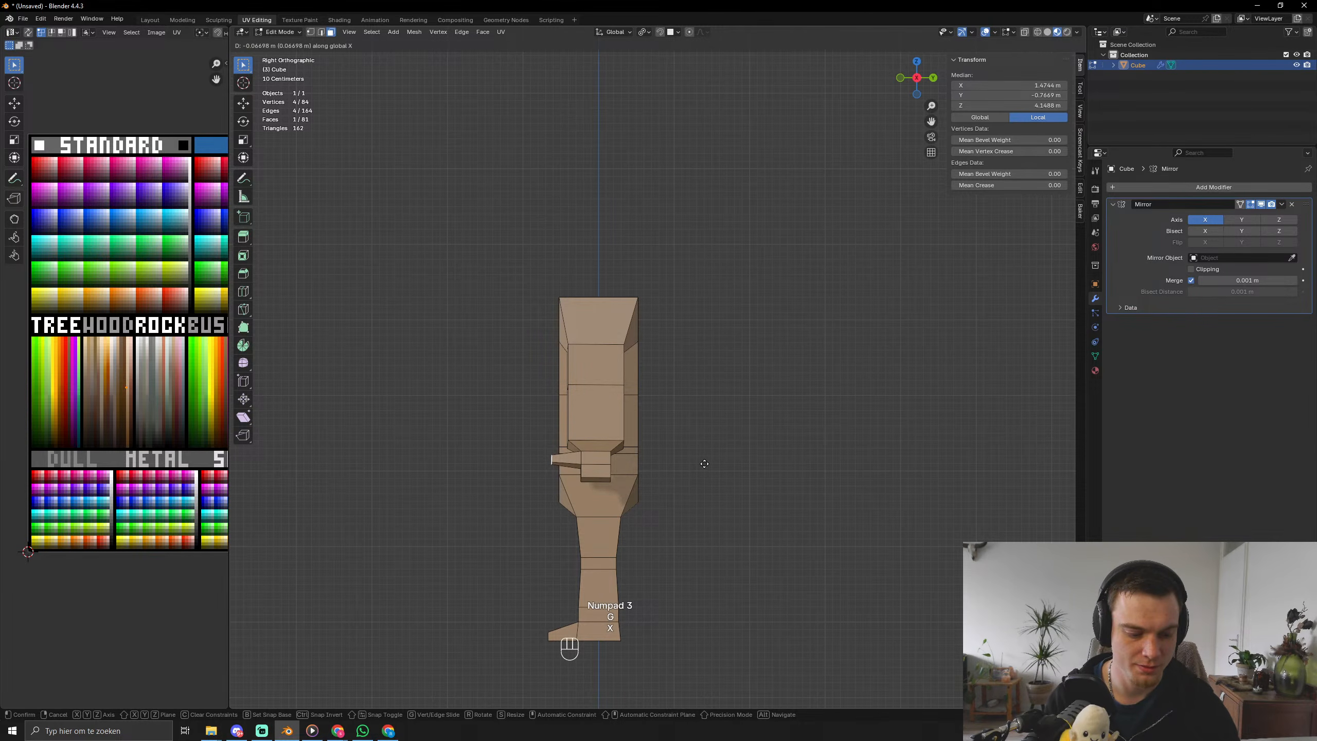
left_click(761, 442)
Shorten the thumb by moving its end face about 0.22 m along Y toward the hand.
middle_click_drag(761, 442, 622, 490)
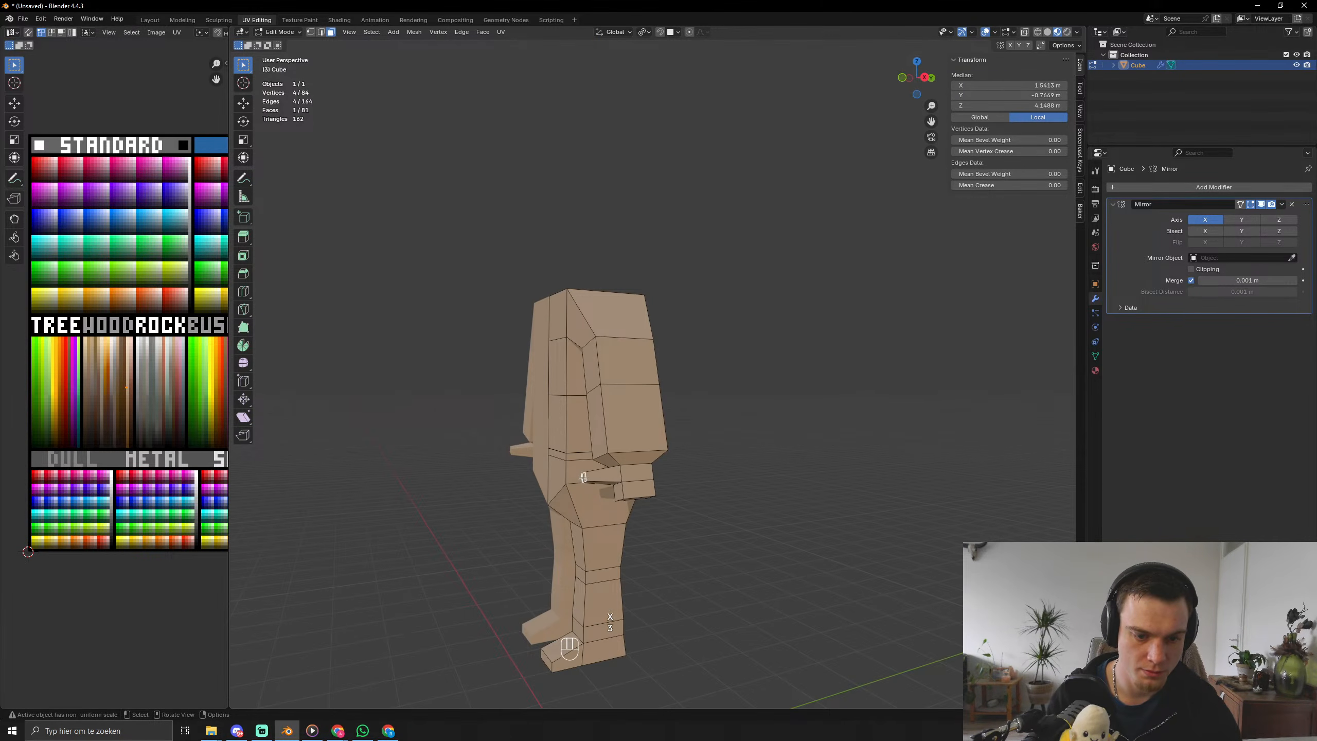
key("g")
key("y")
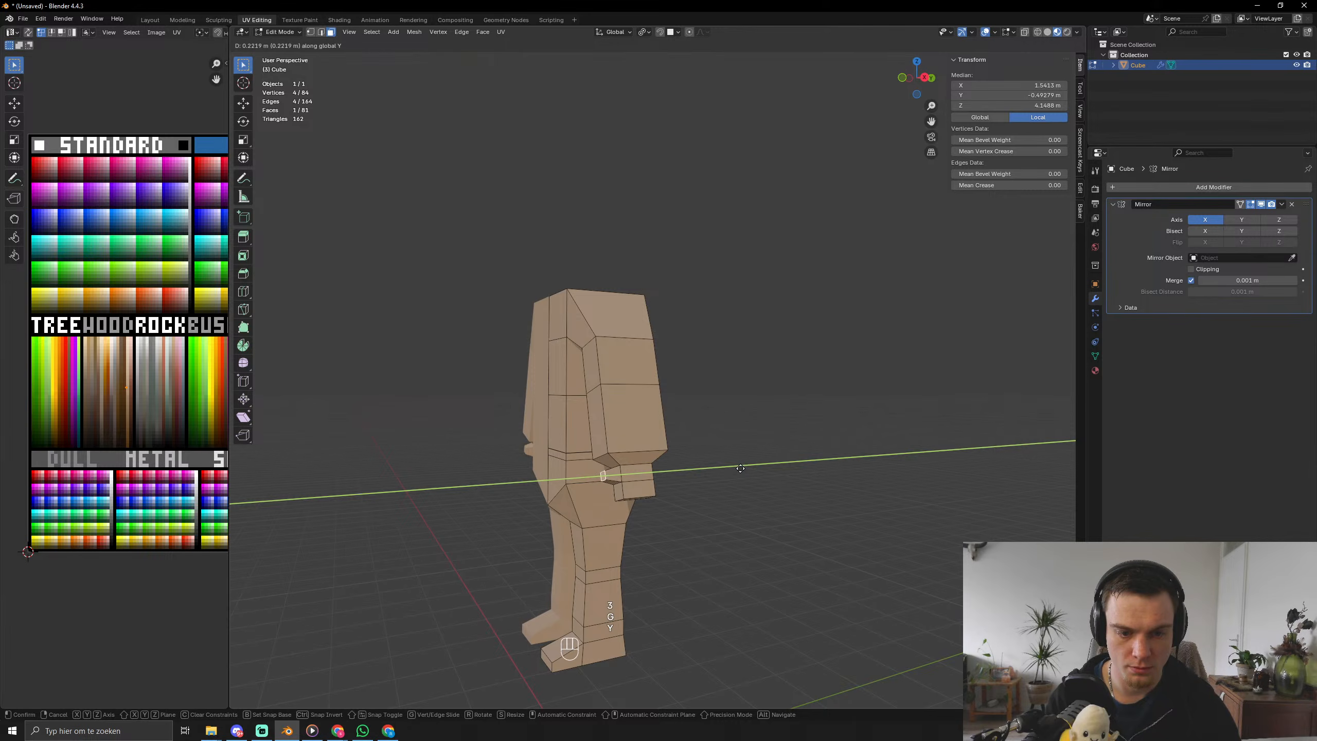
left_click(742, 468)
Extrude the hand's bottom face about 0.21 m and scale its end to 0.524 to form tapered fingers.
middle_click_drag(714, 480, 716, 446)
key("e")
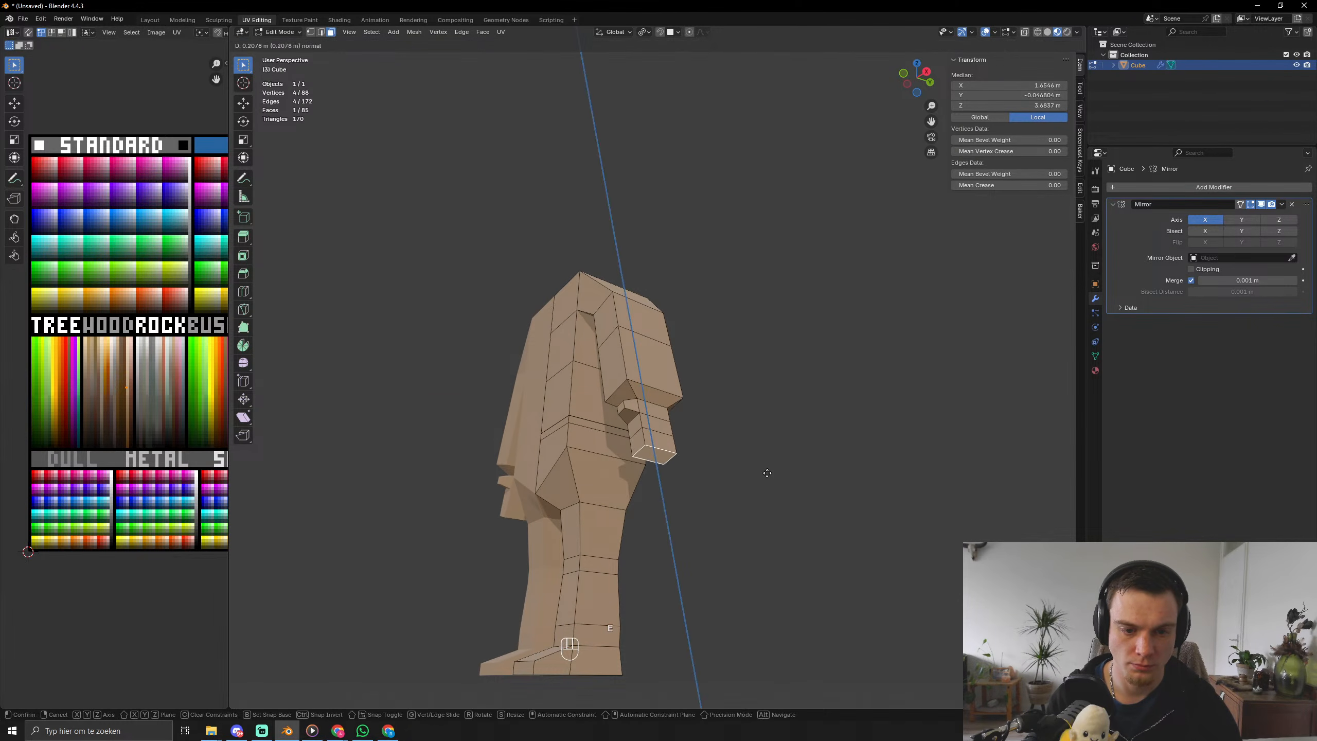
left_click(767, 467)
key("s")
left_click(729, 462)
Add a centred loop cut around the forearm and scale it to 0.555.
middle_click_drag(729, 461, 621, 480)
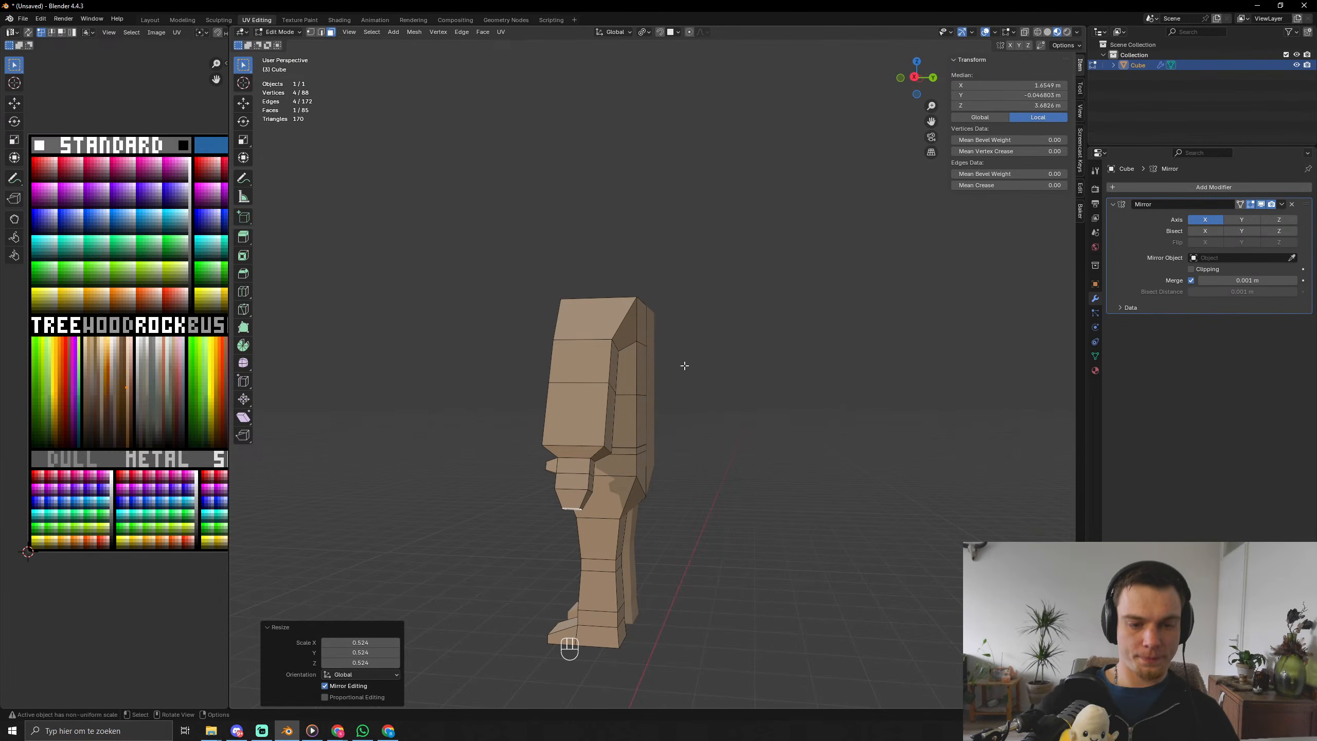
middle_click_drag(684, 366, 779, 403)
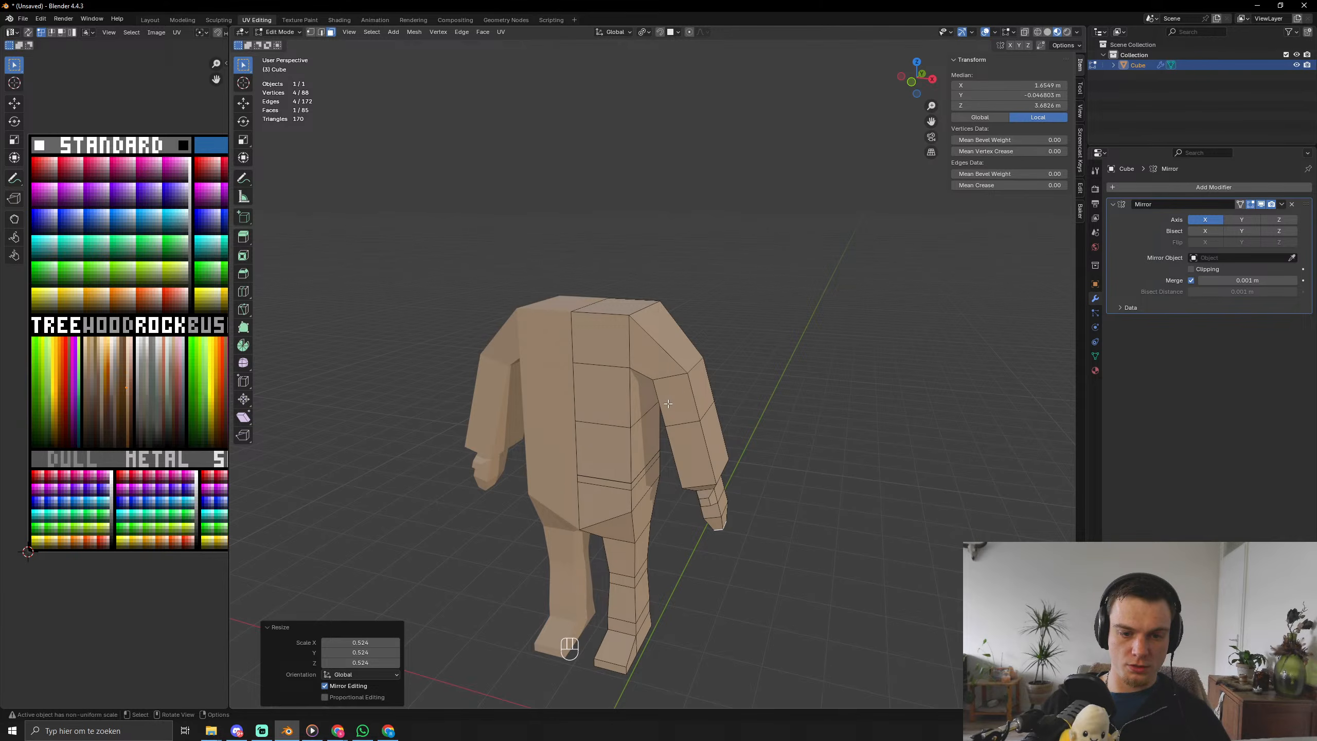
middle_click_drag(629, 393, 716, 383)
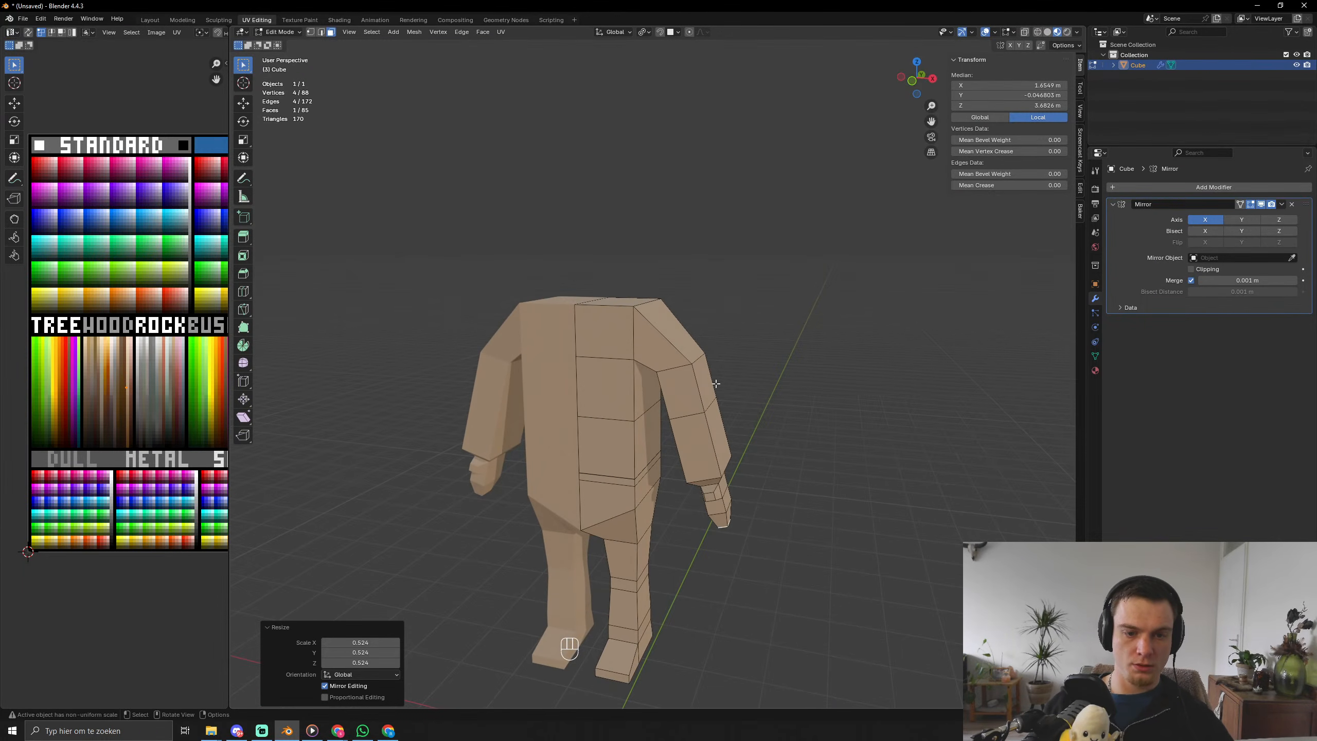
key("ctrl+r")
left_click(714, 424)
right_click(714, 424)
key("s")
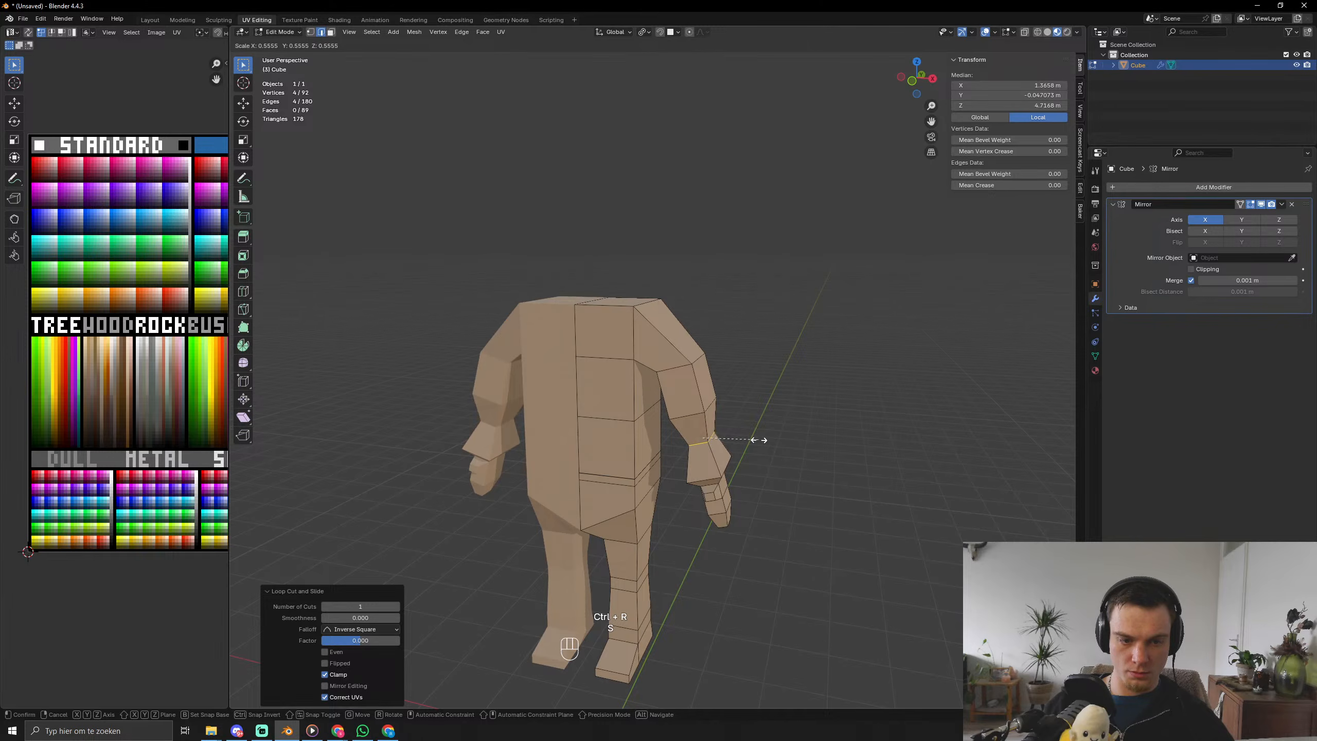
left_click(759, 439)
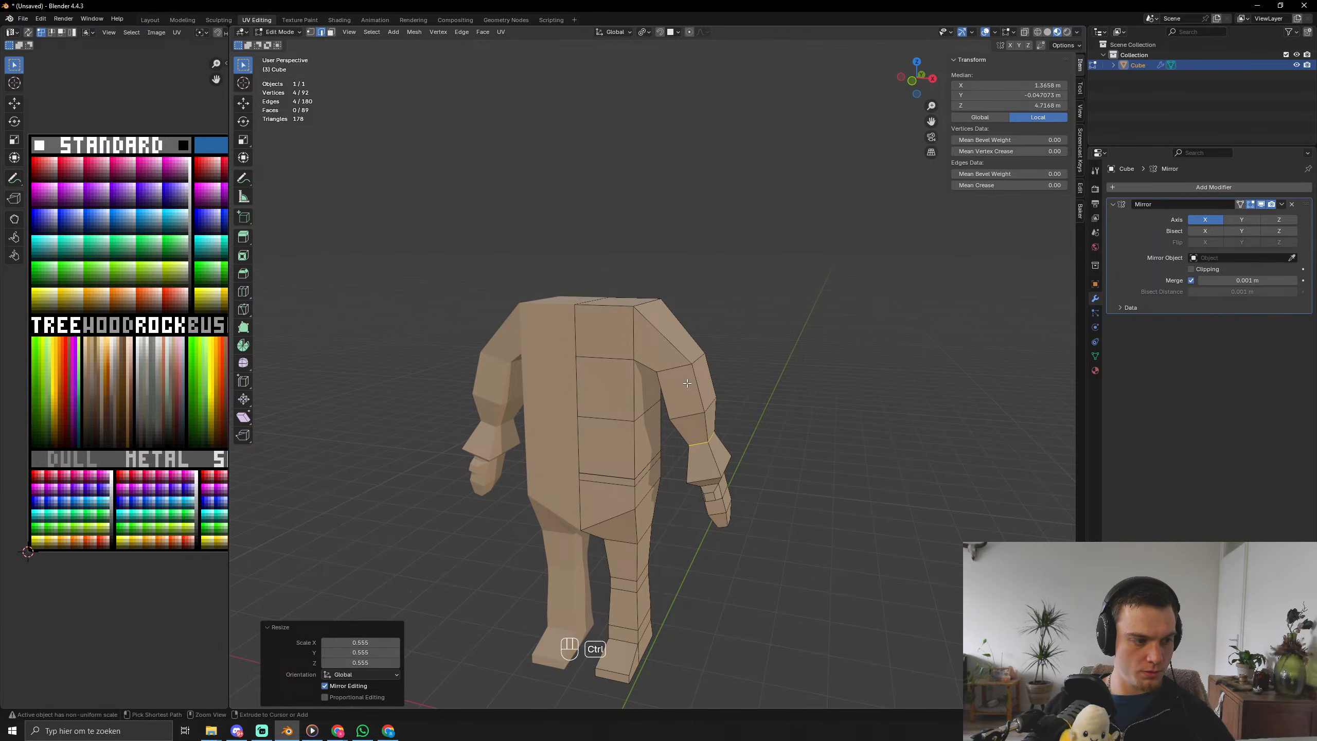
Add a centred loop cut around the upper arm and scale it to 0.741.
key("ctrl+r")
left_click(687, 383)
right_click(740, 381)
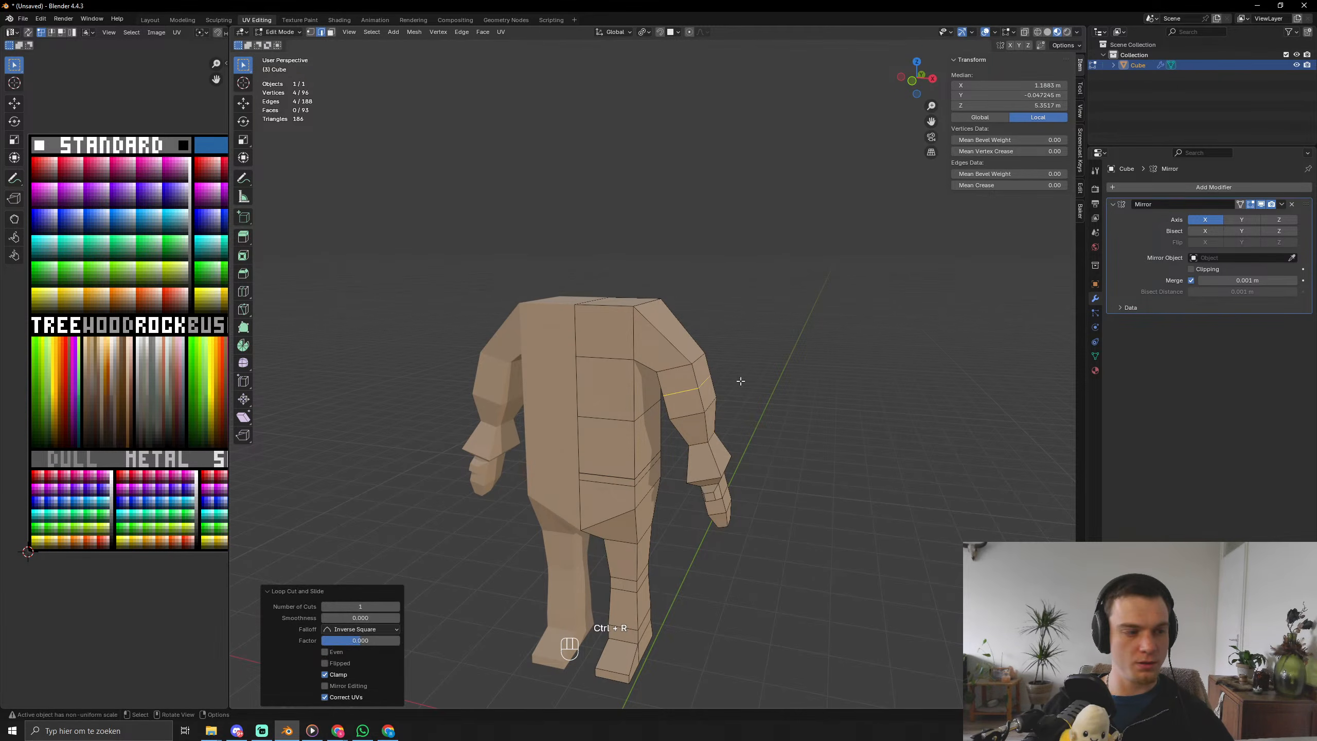
key("s")
left_click(805, 403)
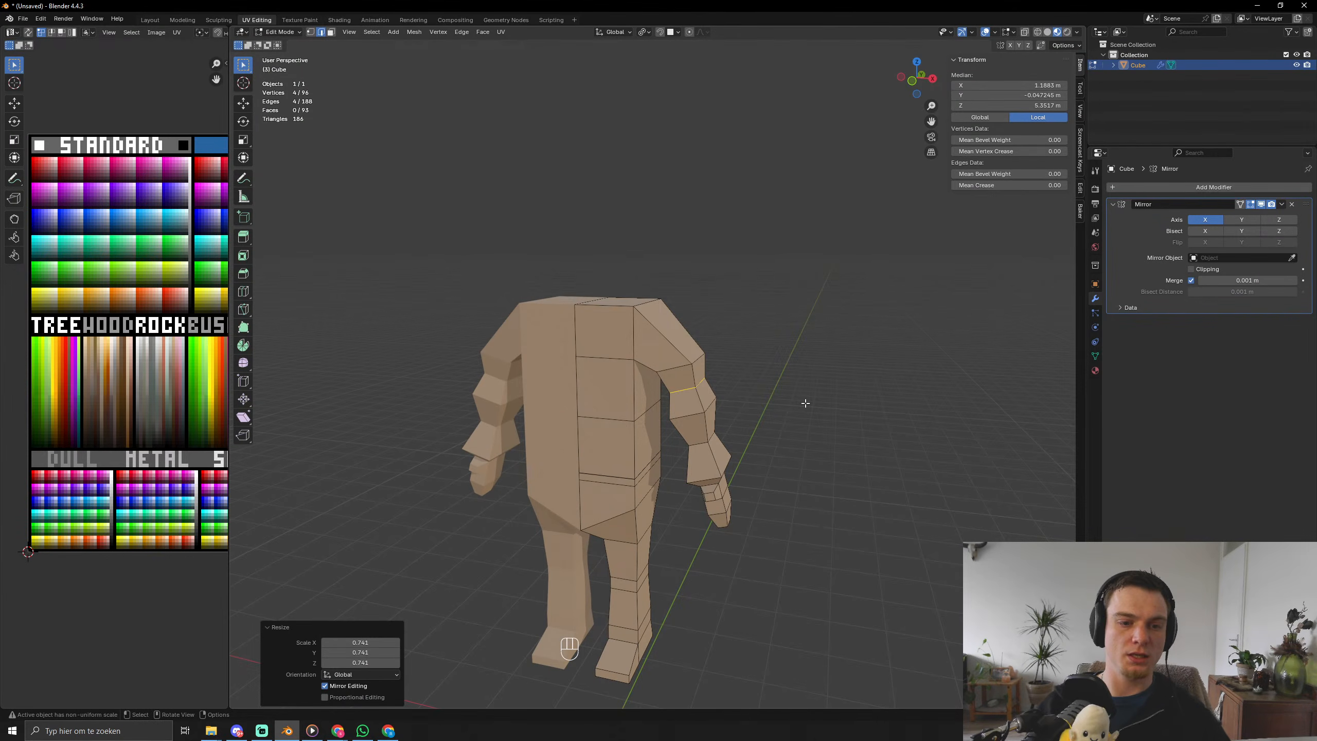
Select the edge loop at the wrist end of the arm and scale it to 0.675.
scroll(805, 404, "down", 3)
middle_click_drag(794, 494, 845, 422)
scroll(646, 462, "down", 9)
scroll(649, 455, "up", 4)
scroll(673, 445, "up", 4)
scroll(781, 421, "up", 2)
scroll(781, 421, "up", 4)
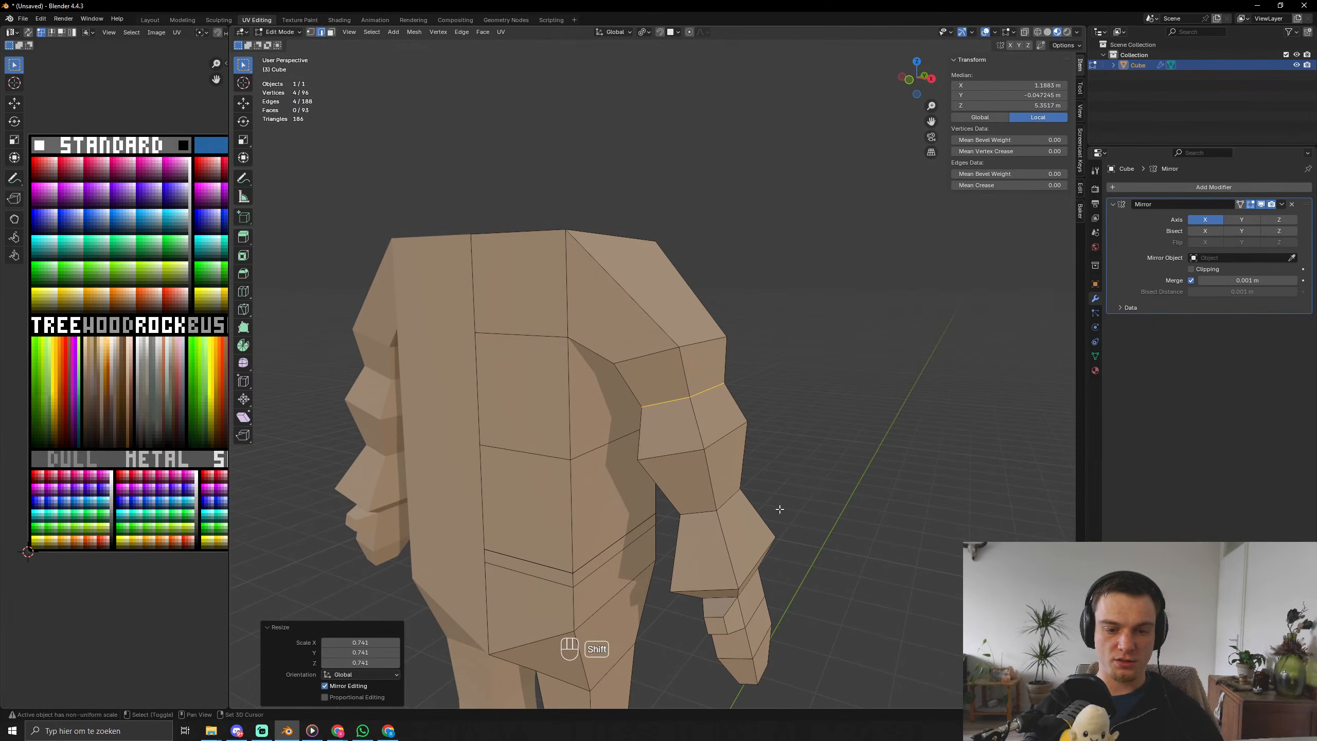
left_click(773, 506, "alt")
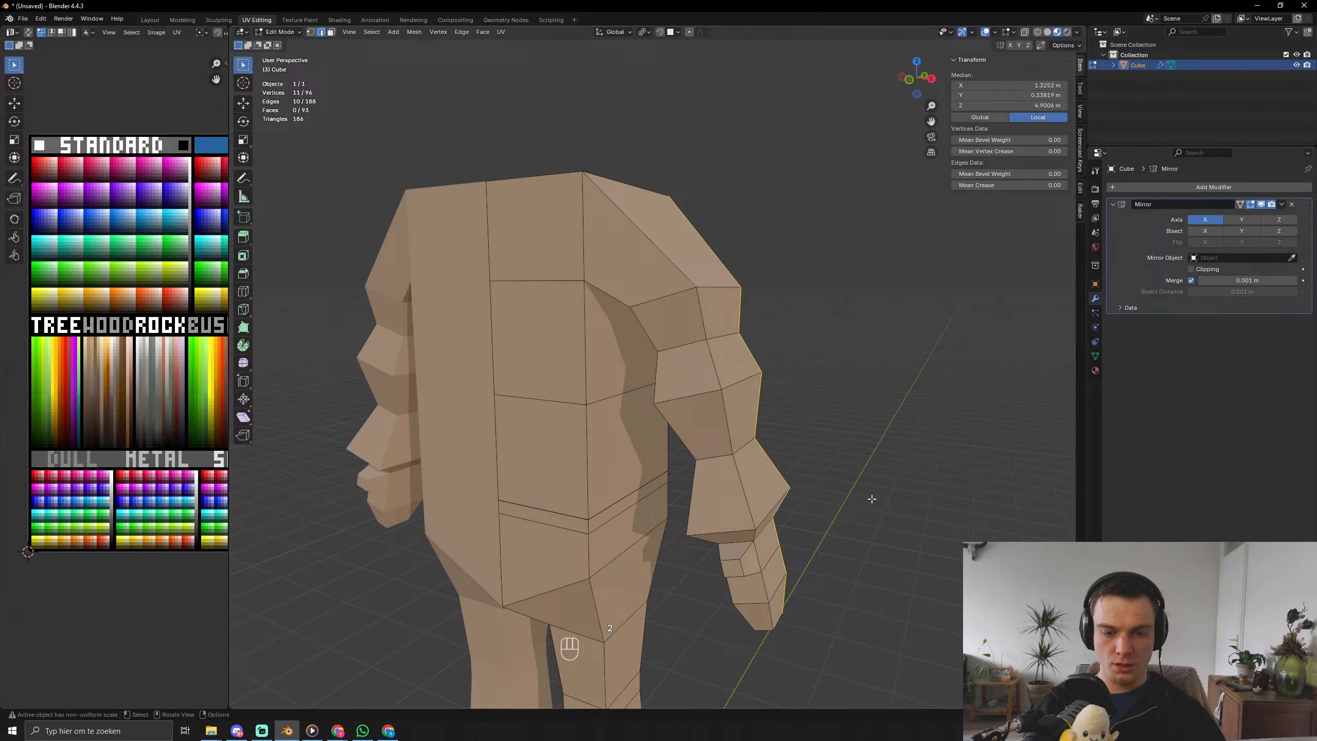
left_click(764, 508, "alt")
key("s")
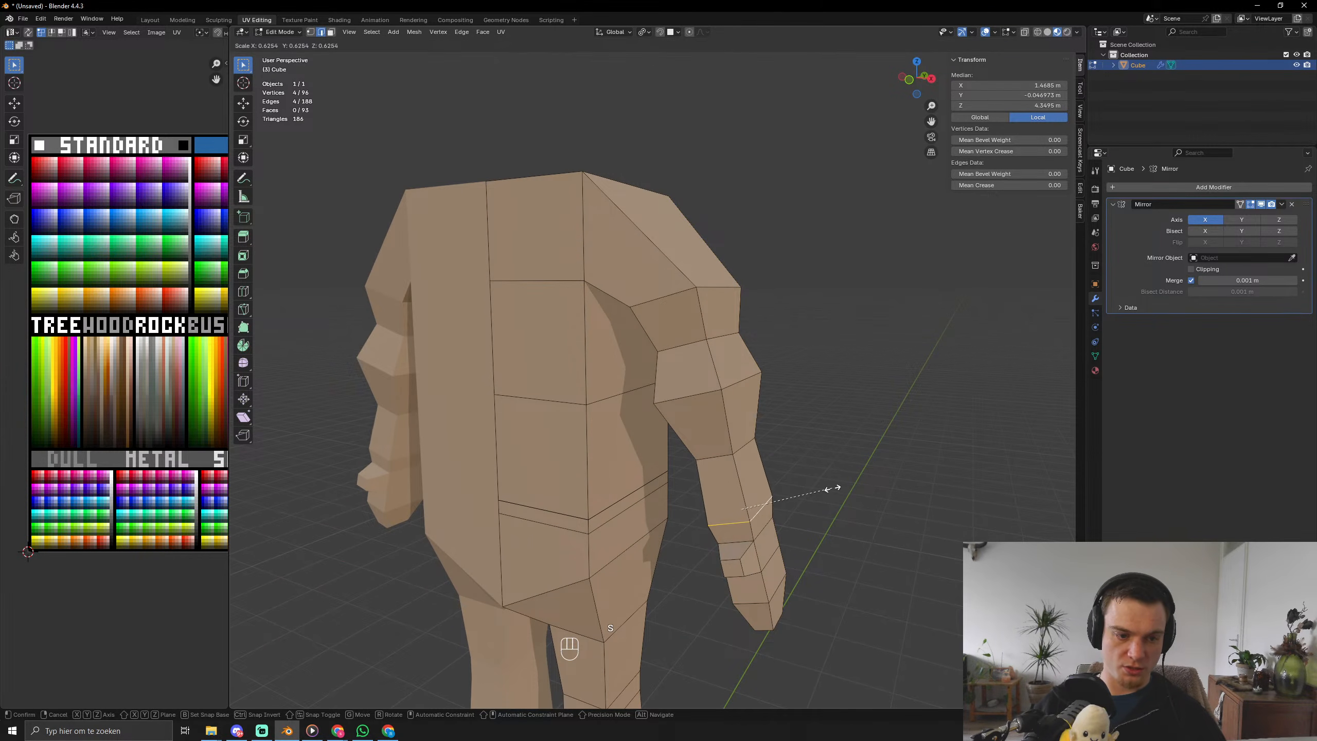
left_click(829, 489)
Select the edge loop around the elbow and scale it to 0.748.
middle_click_drag(830, 488, 658, 388)
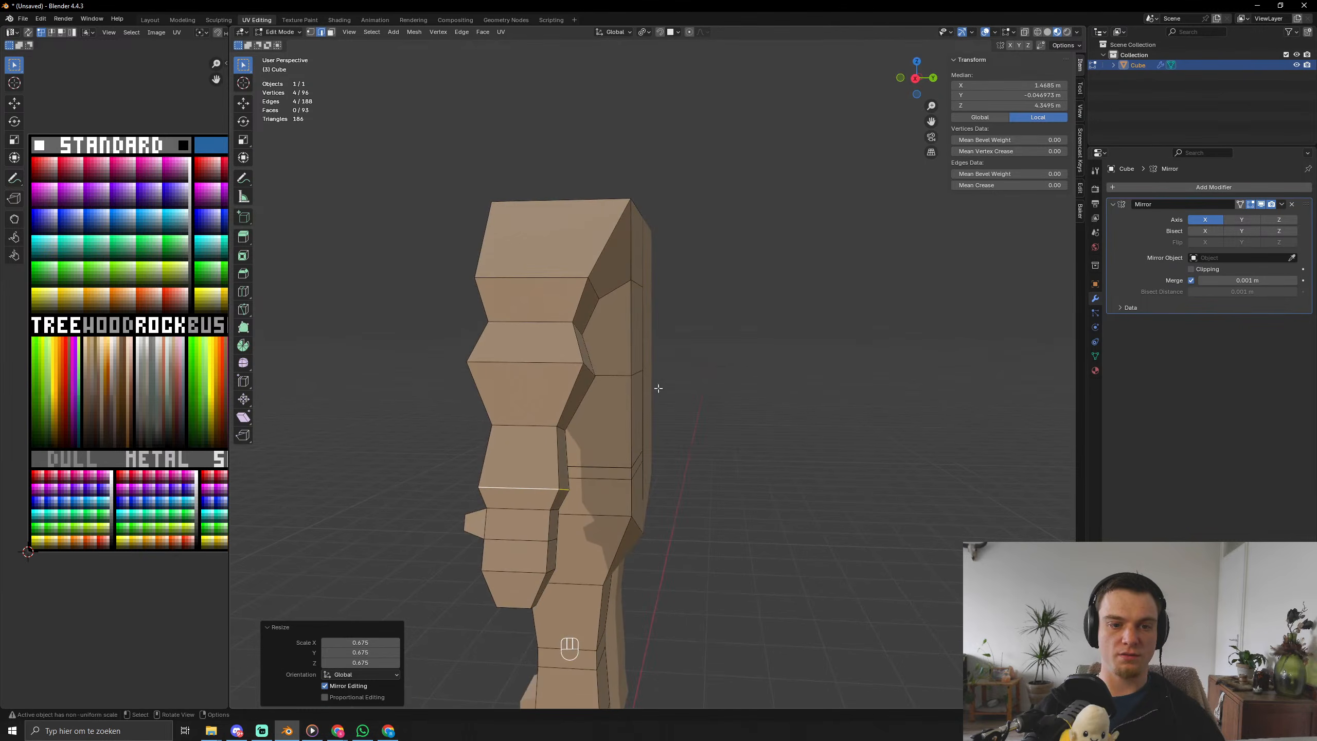
left_click(592, 371, "alt")
key("s")
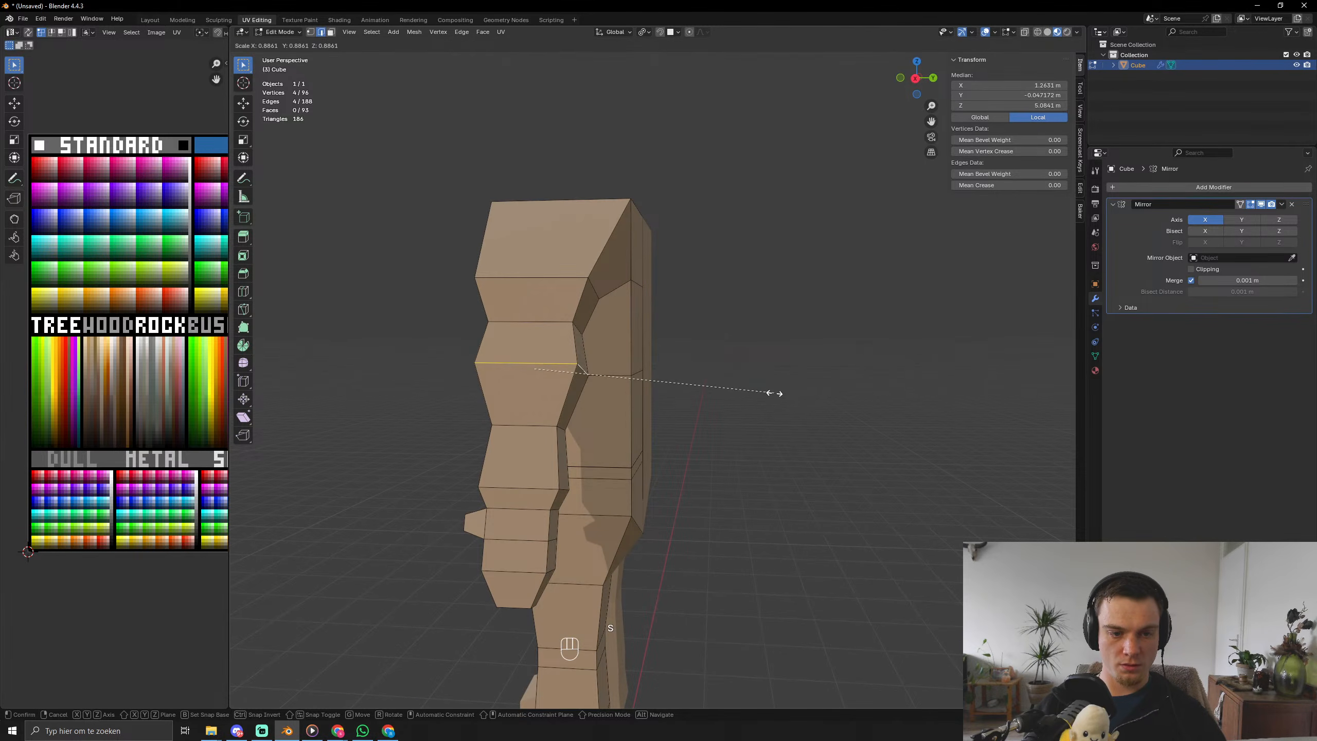
left_click(735, 399)
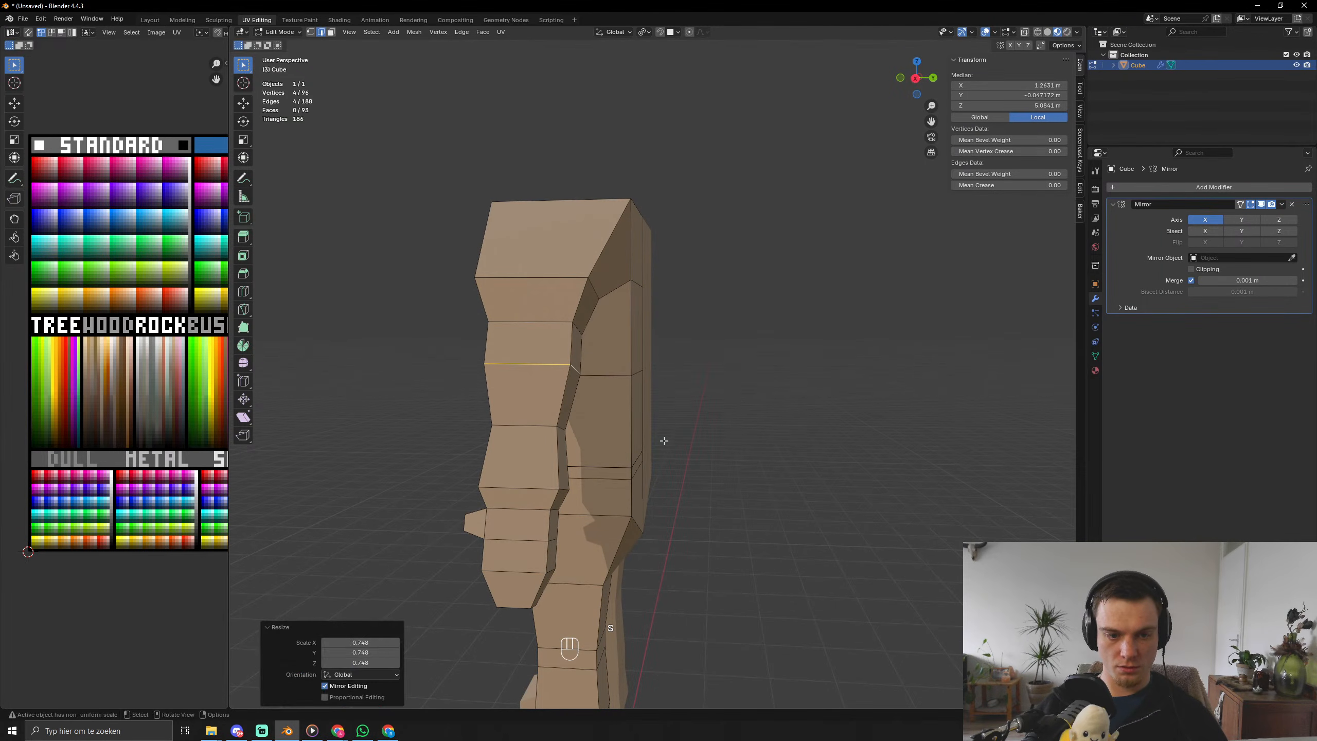
Add a loop cut on the lower forearm just above the wrist loop and scale it to 0.791.
key("ctrl+r")
left_click(568, 461)
key("s")
left_click(728, 465)
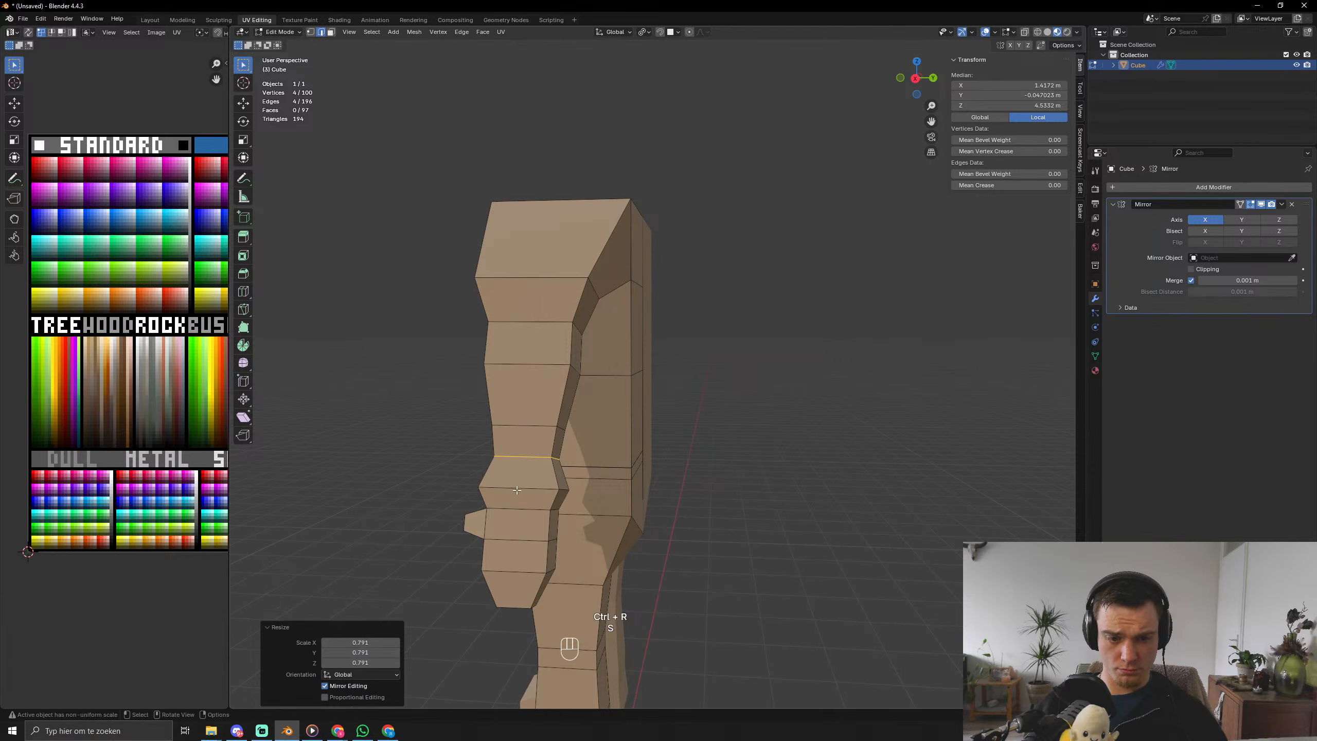
Scale the wrist edge loop to about 0.83 and return to Object Mode.
left_click(567, 488, "alt")
key("s")
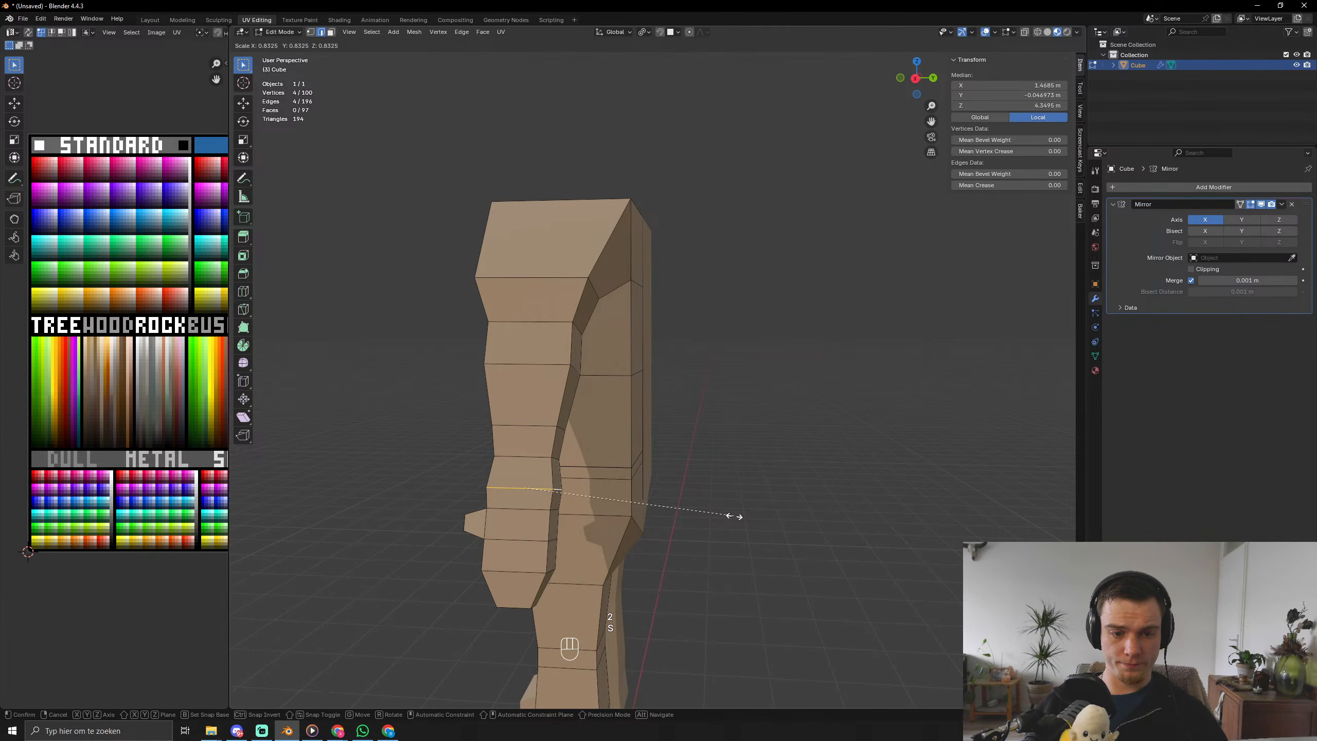
left_click(735, 516)
middle_click_drag(659, 527, 763, 472)
key("Tab")
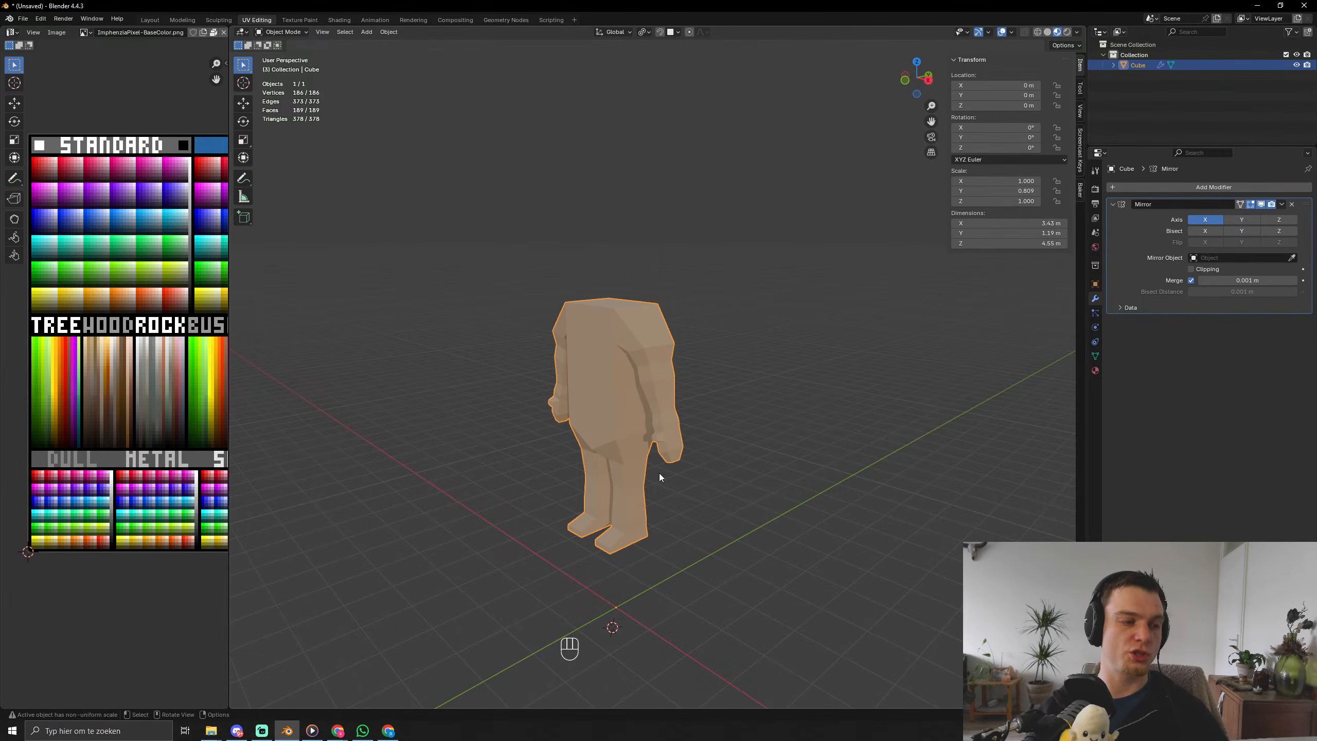
Try to scale the torso's top face to 0.545 and slide it along X toward the mirror centre.
middle_click_drag(659, 473, 573, 393)
key("Tab")
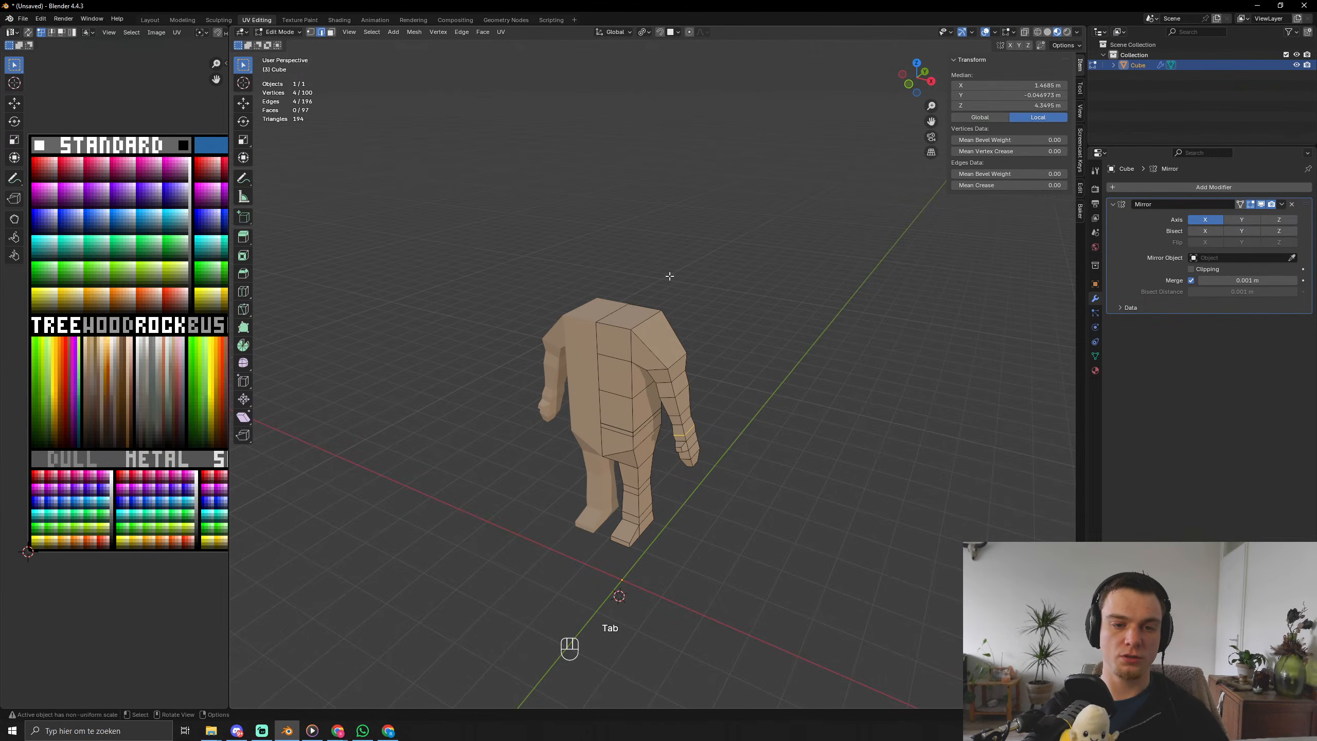
key("3")
left_click(630, 319)
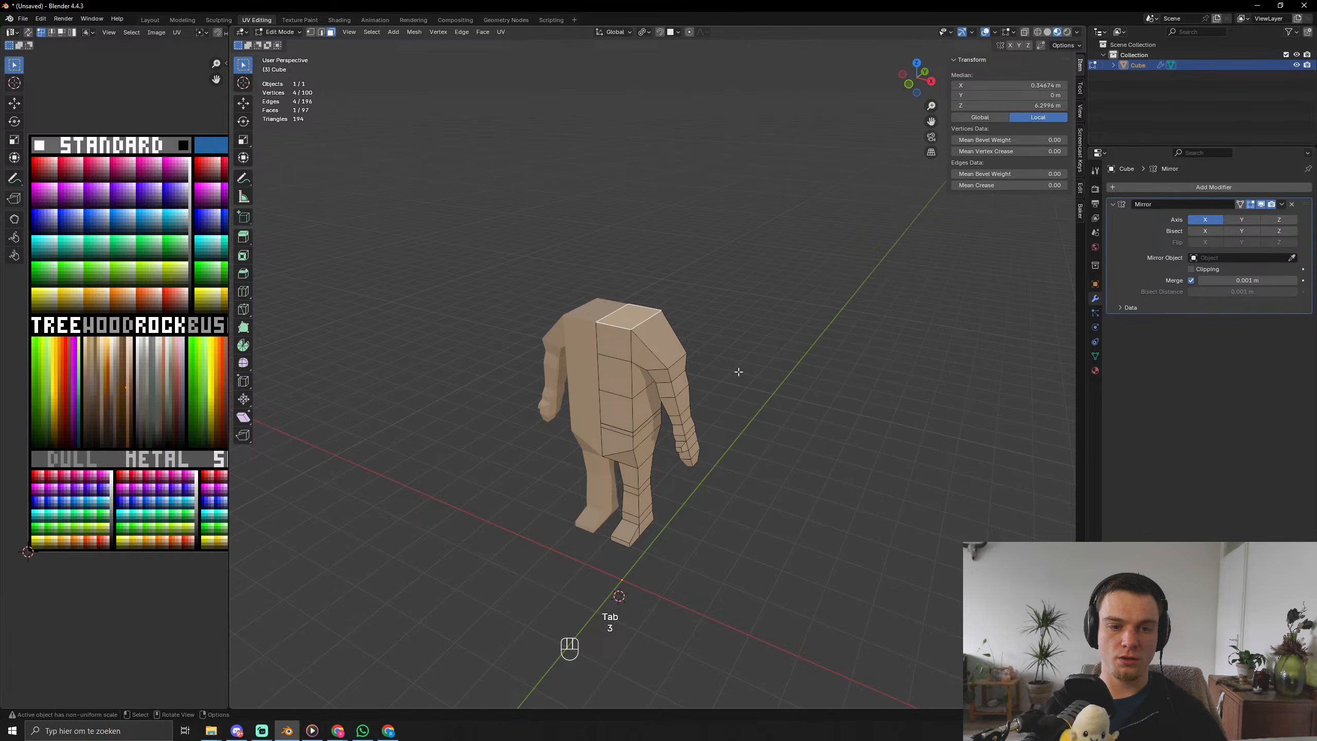
key("s")
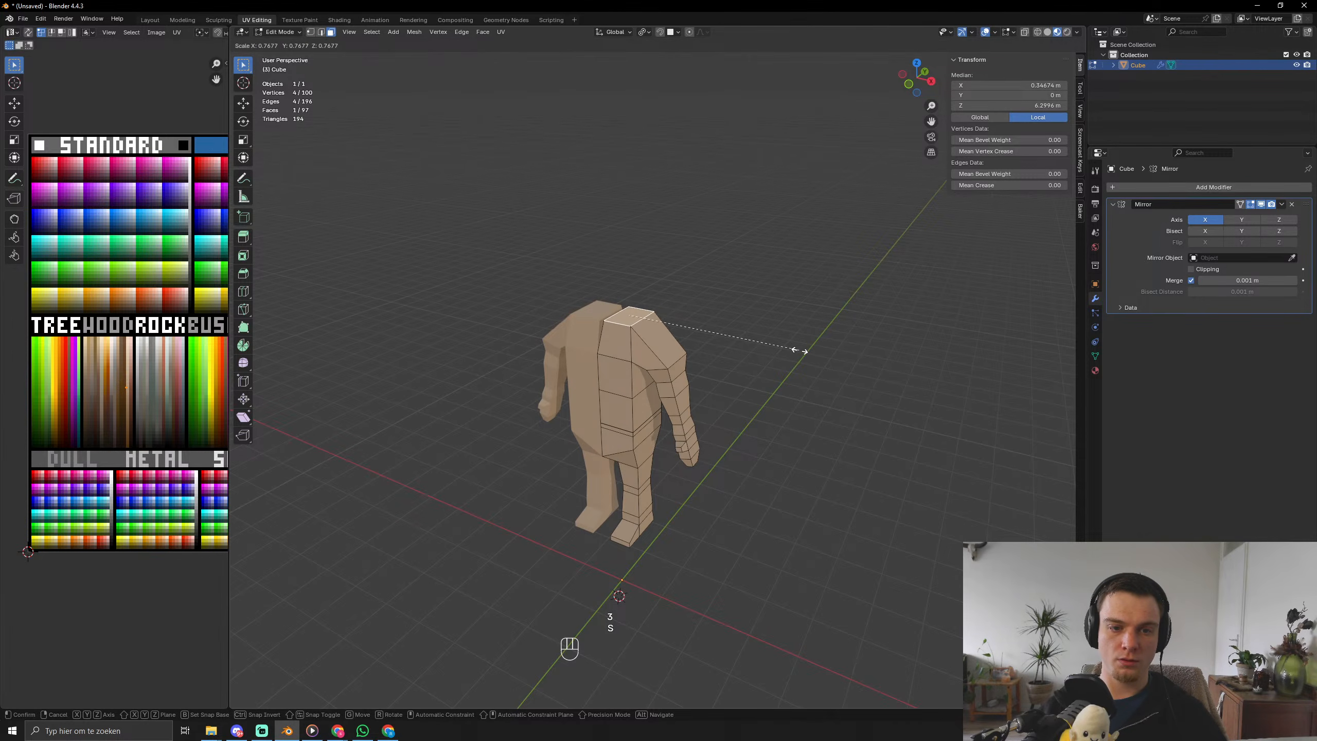
left_click(747, 347)
key("g")
key("x")
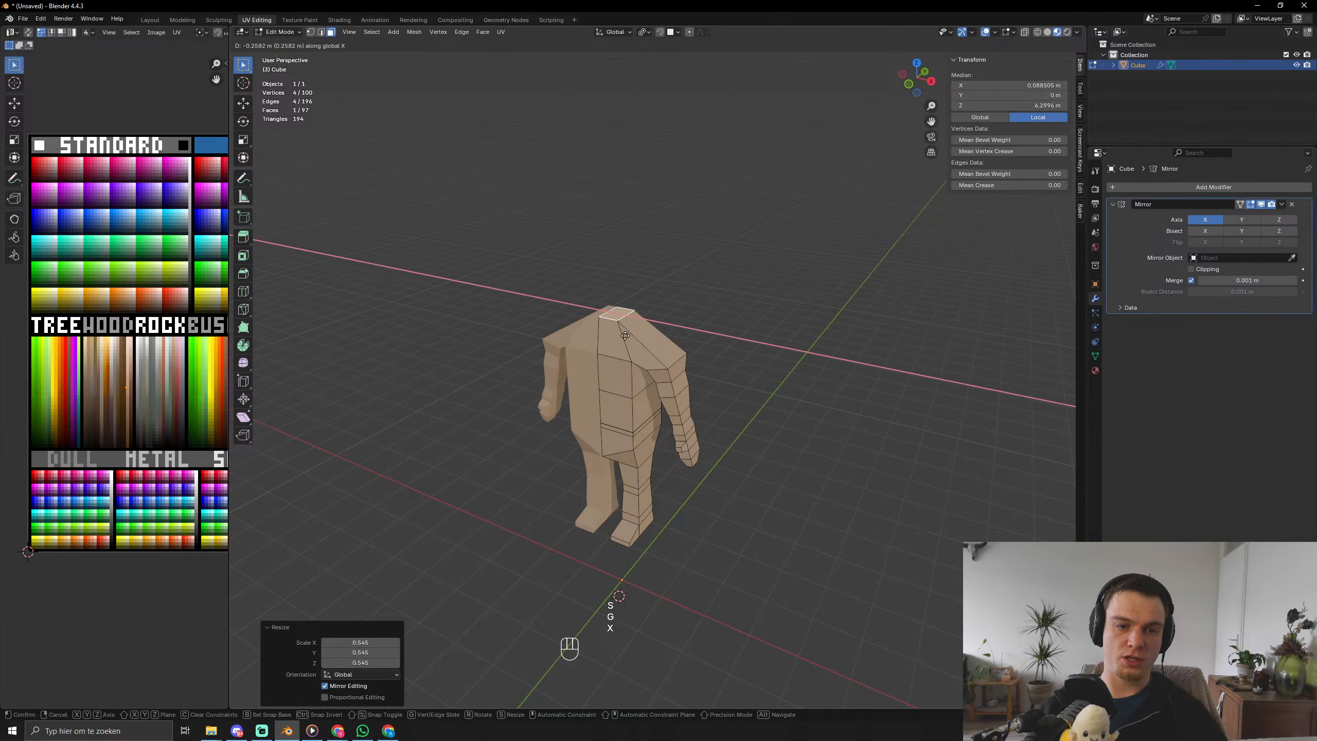
left_click(696, 344)
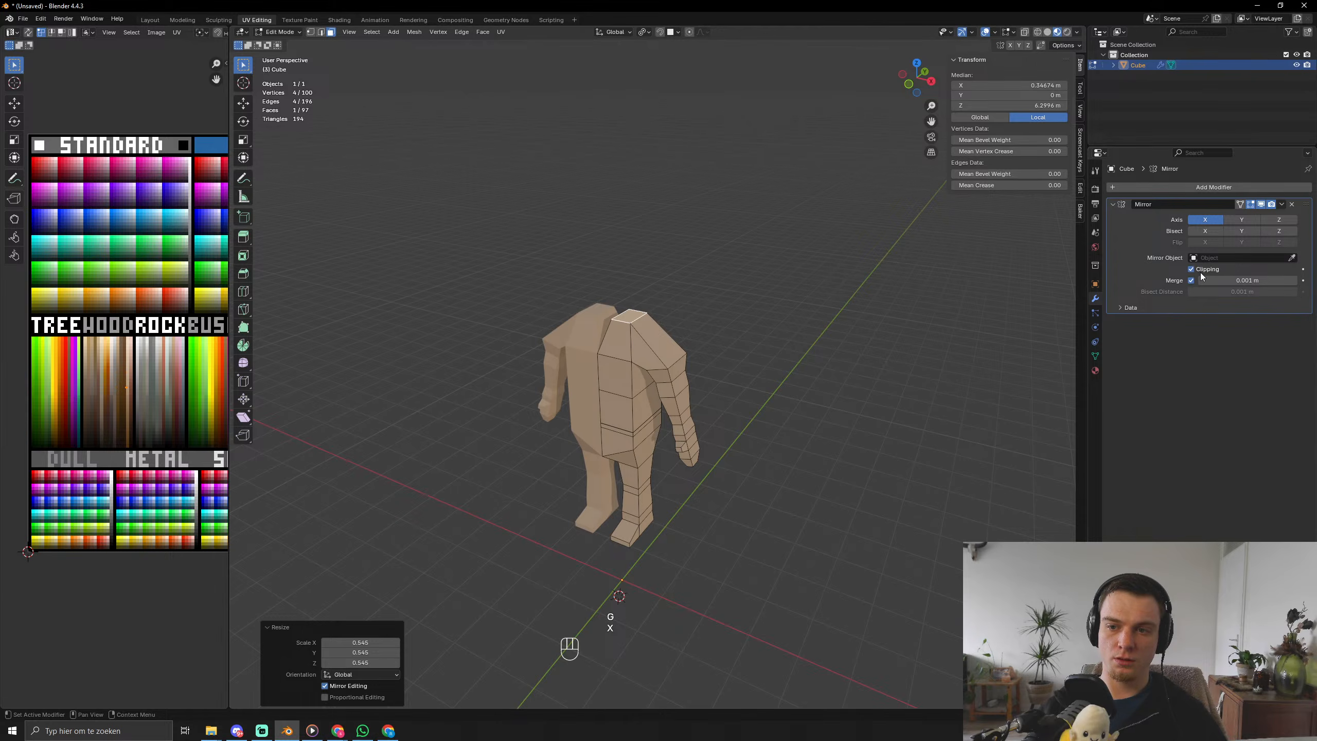
Enable Clipping on the Mirror modifier and undo the top face's scaling.
key("g")
key("ctrl+z")
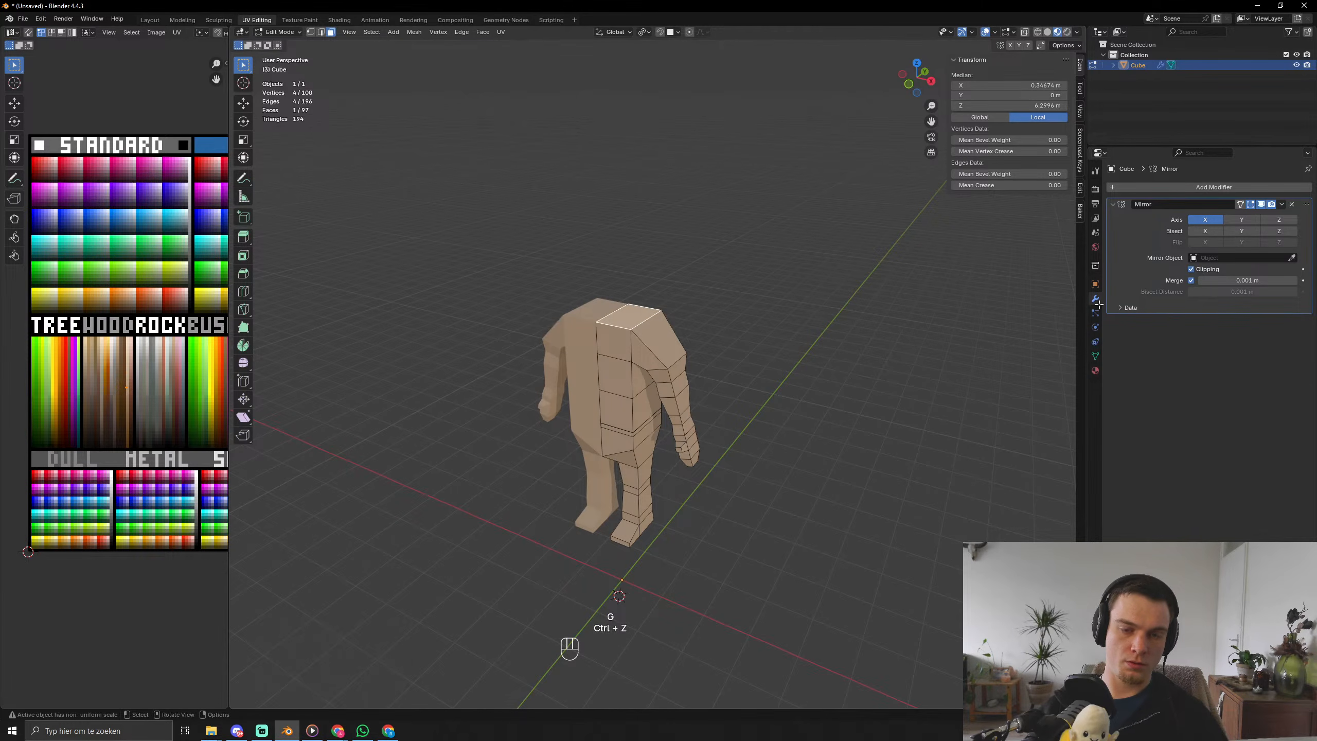
Scale the torso's top face to 0.475 uniformly, followed by 0.389 along X only.
key("s")
left_click(743, 344)
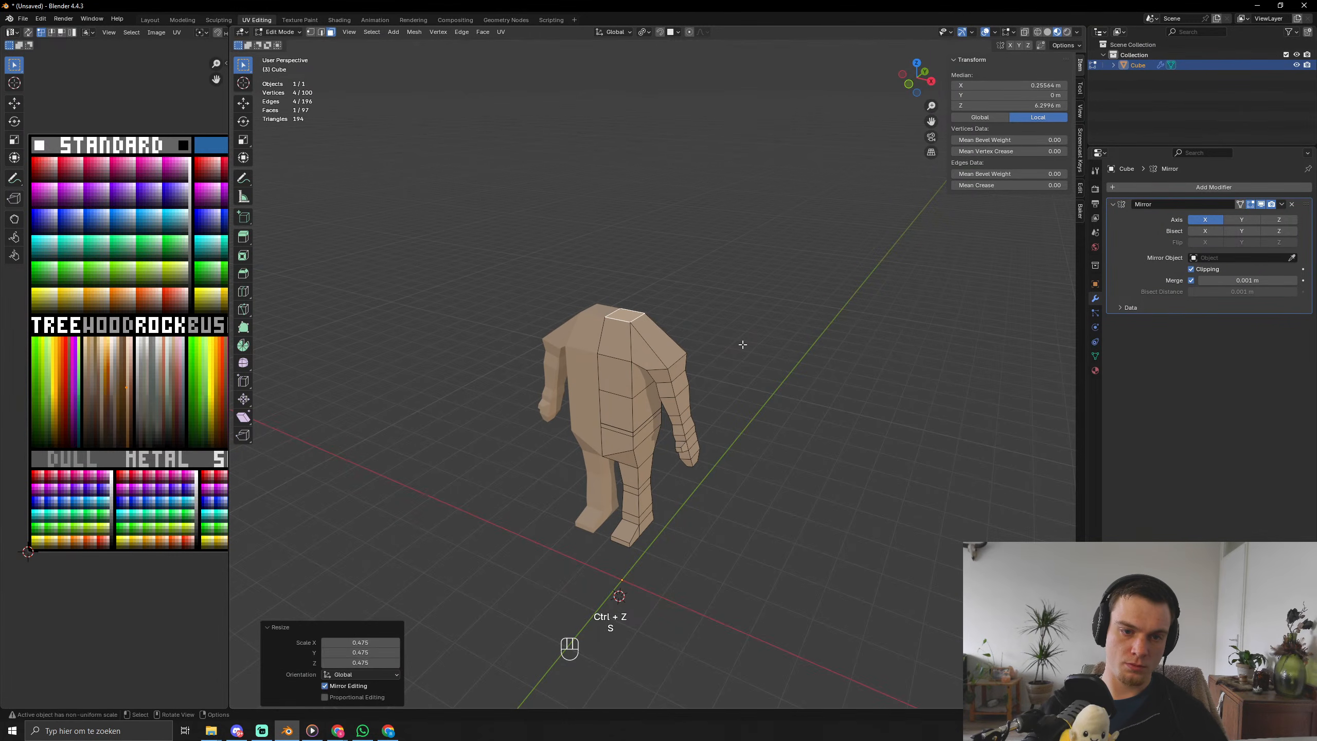
key("s")
key("x")
left_click(669, 336)
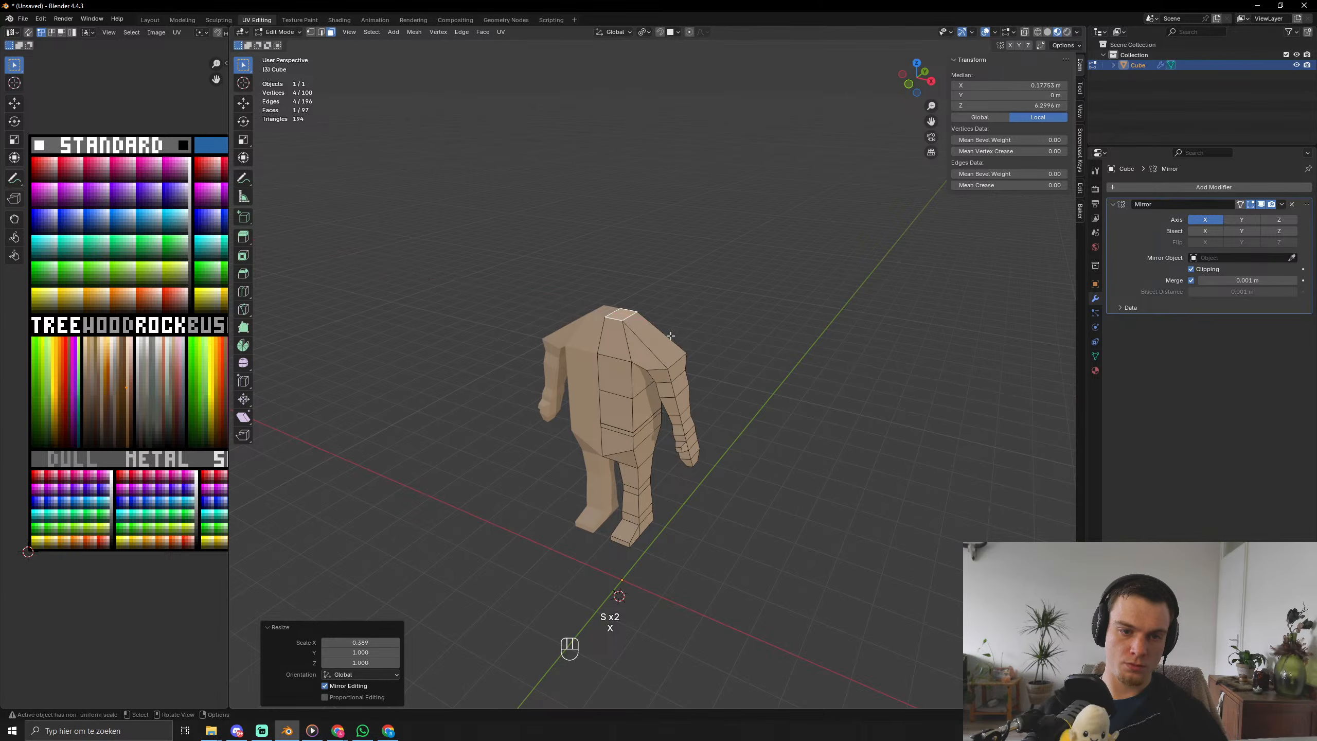
Lower the torso's top face by about 0.21 m along Z.
middle_click_drag(671, 332, 756, 286)
key("g")
key("z")
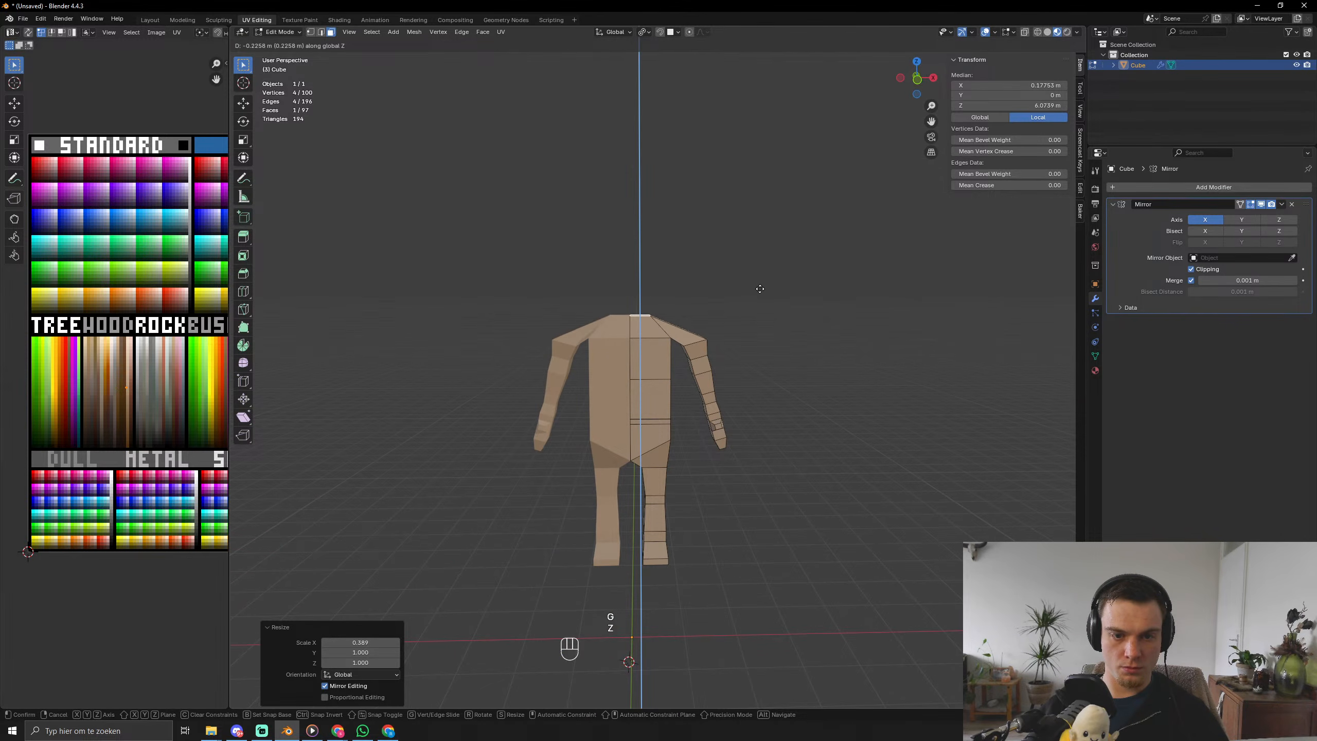
left_click(761, 289)
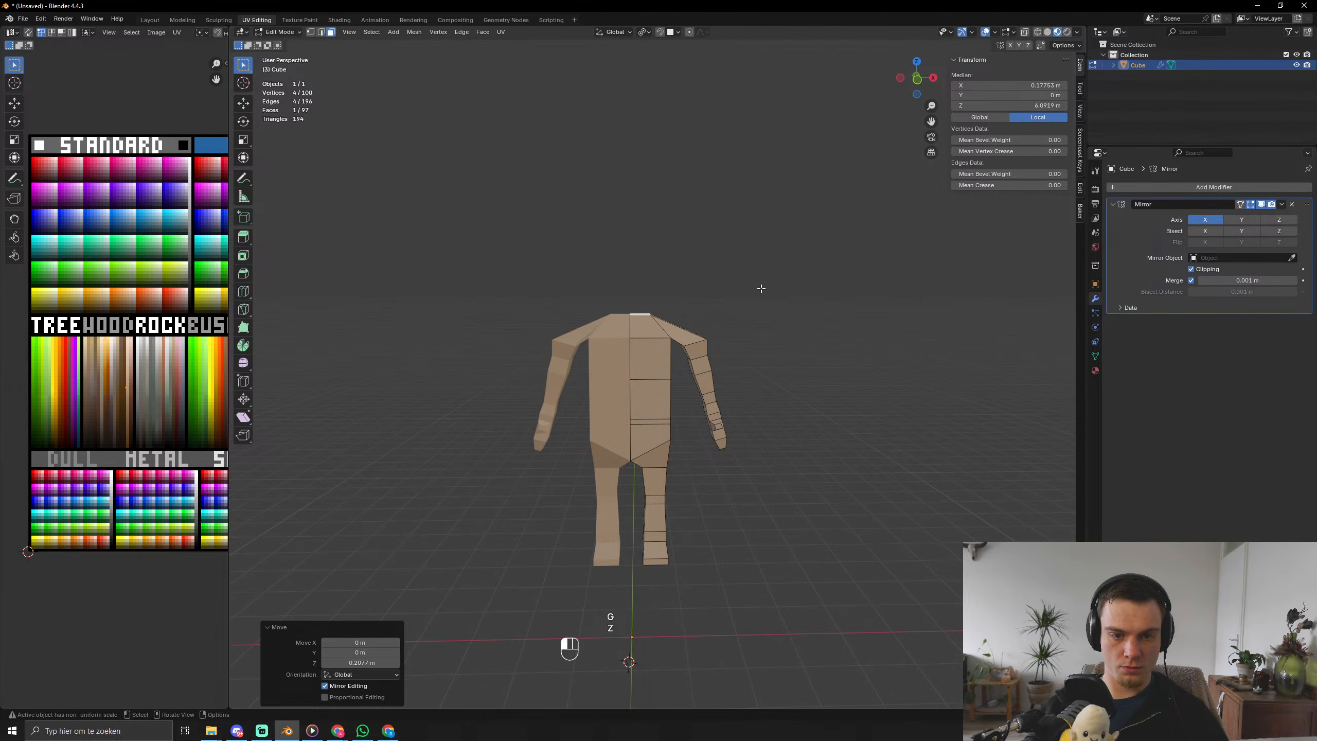
Select all of the arm's vertices in front wireframe view and move them about 0.76 m outward and 0.48 m up.
key("KP_4")
key("KP_1")
key("1")
left_click(745, 410)
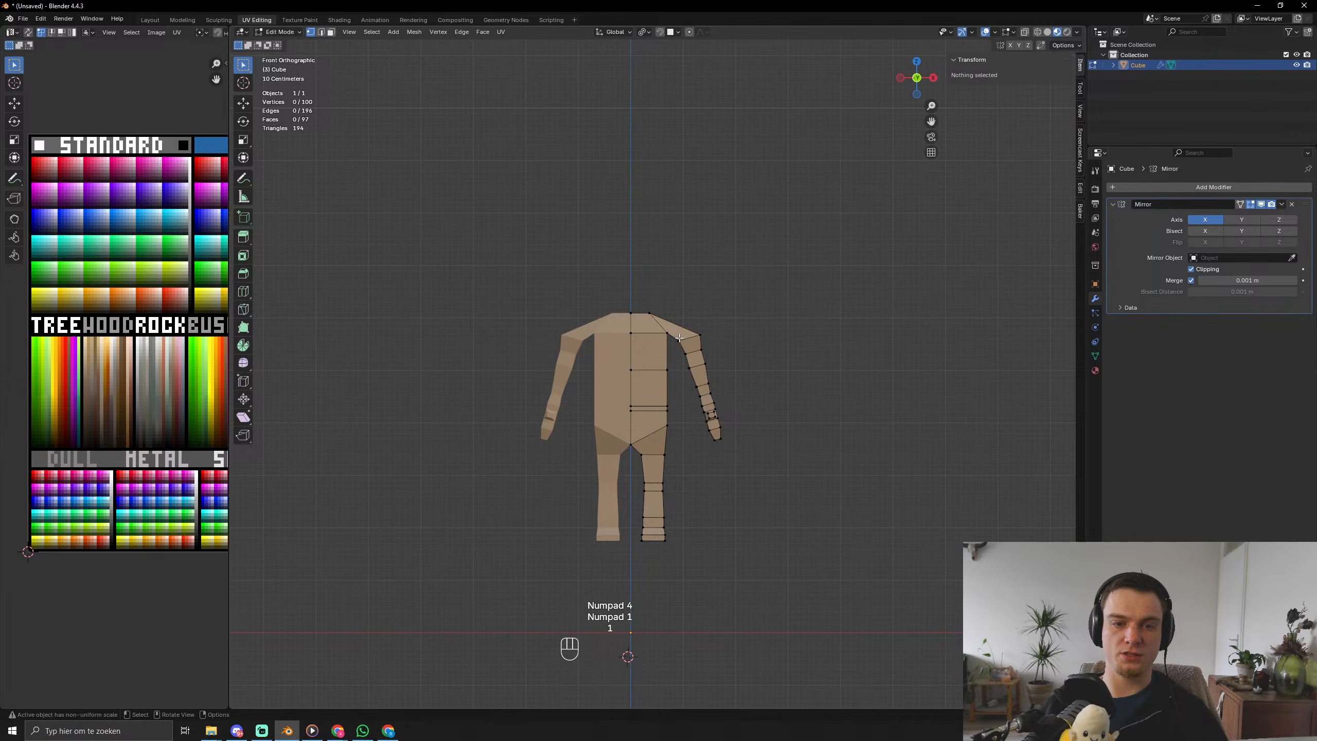
key("shift+z")
left_click_drag(673, 325, 778, 467)
key("r")
key("g")
left_click(852, 451)
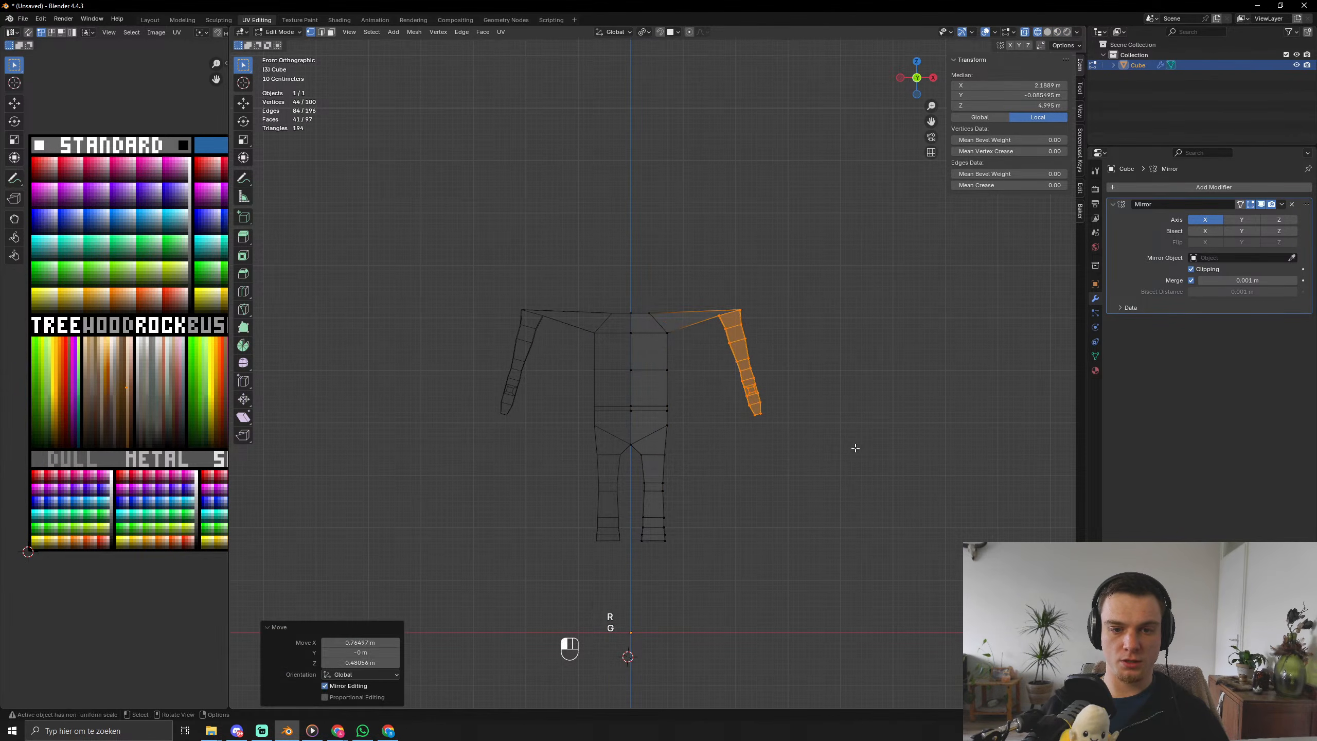
Rotate the selected arm about -44° around global Y and raise it about 0.25 m.
key("r")
key("z")
key("x")
key("y")
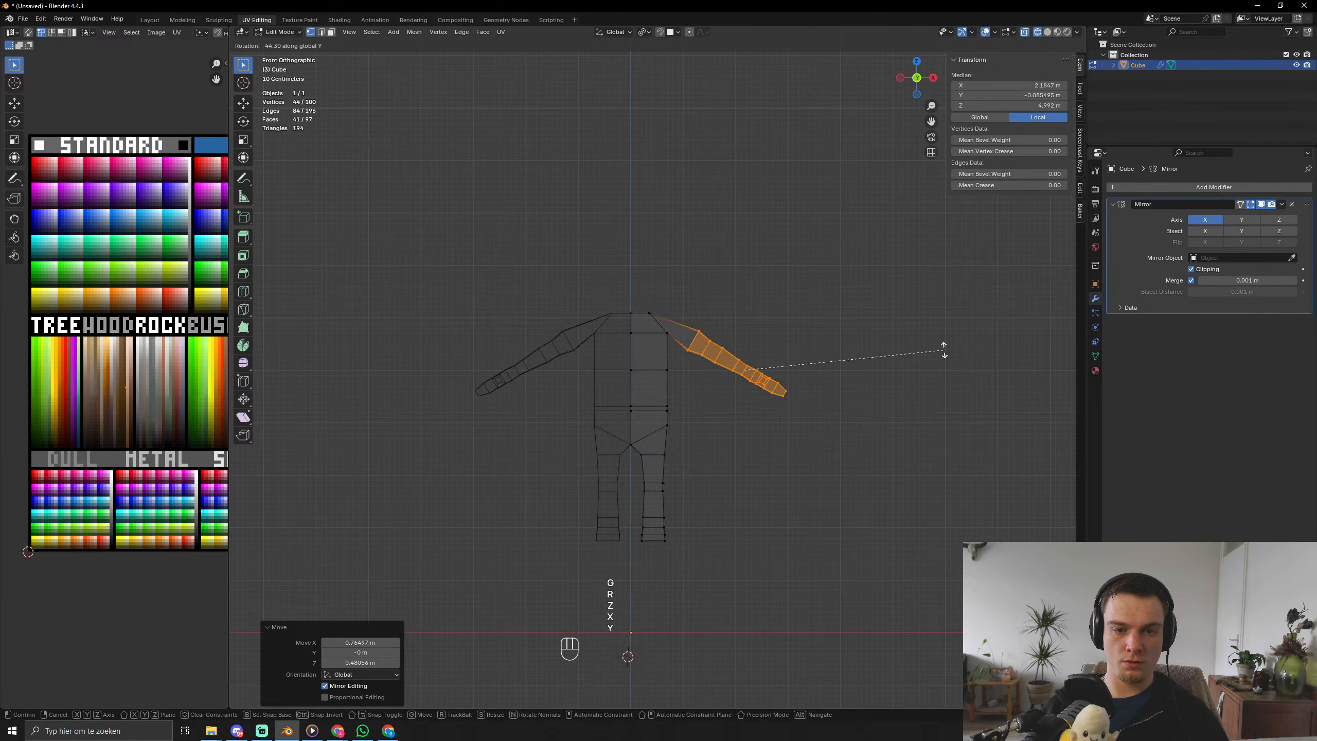
left_click(950, 354)
key("g")
left_click(952, 338)
Rotate the arm another -7.63° in front view and move it about 0.12 m outward and 0.16 m up.
key("r")
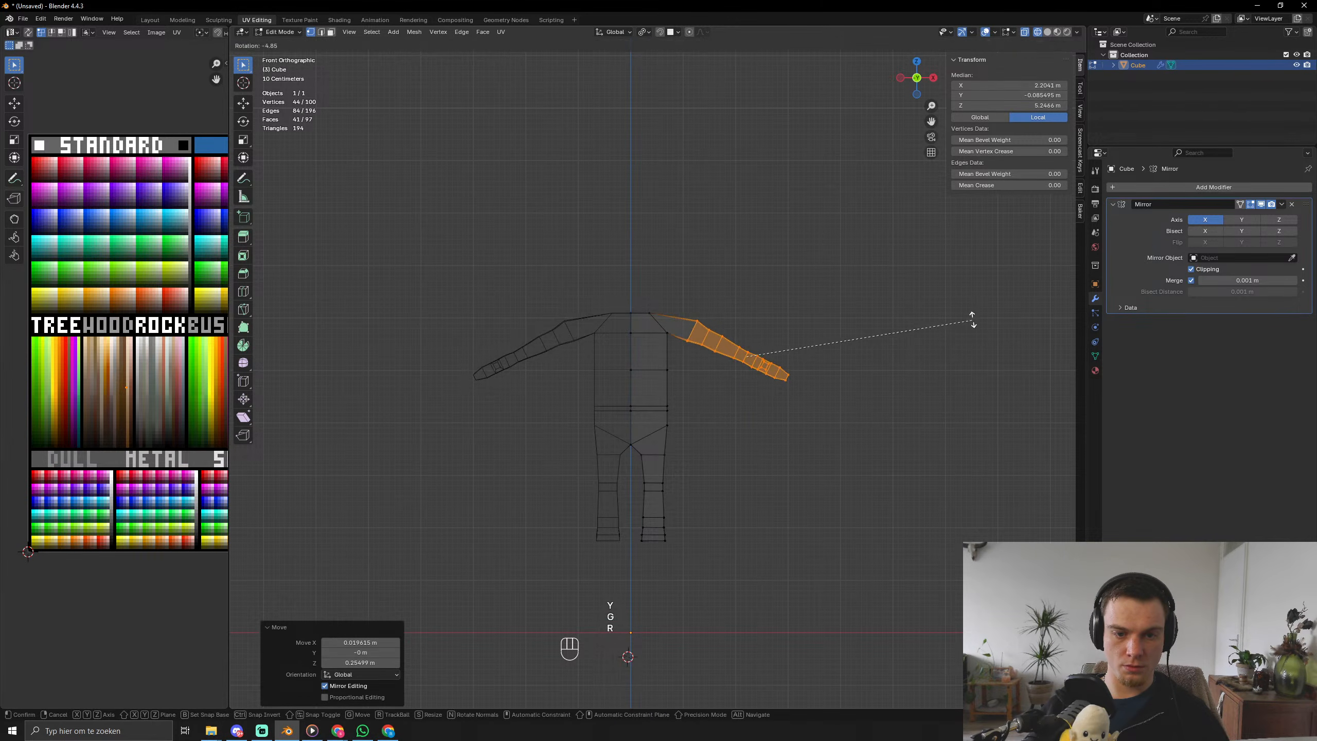
left_click(977, 309)
key("g")
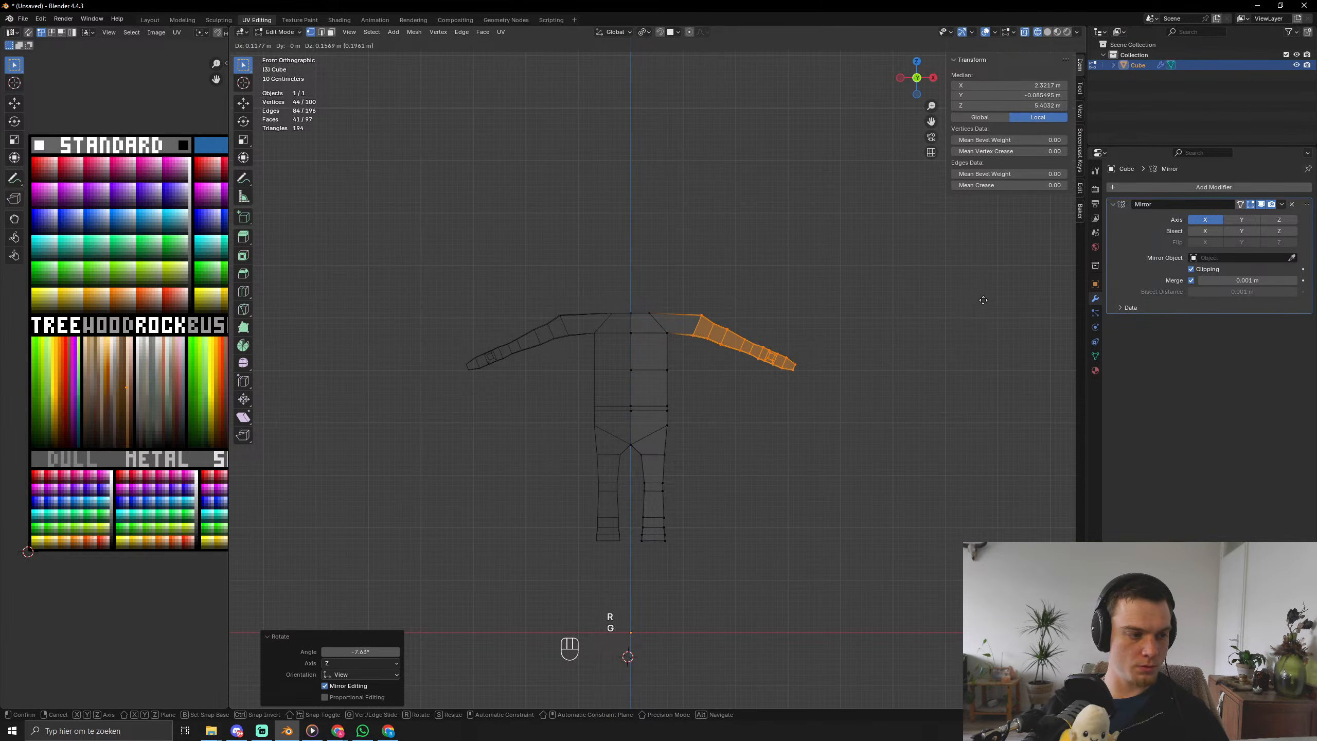
left_click(983, 300)
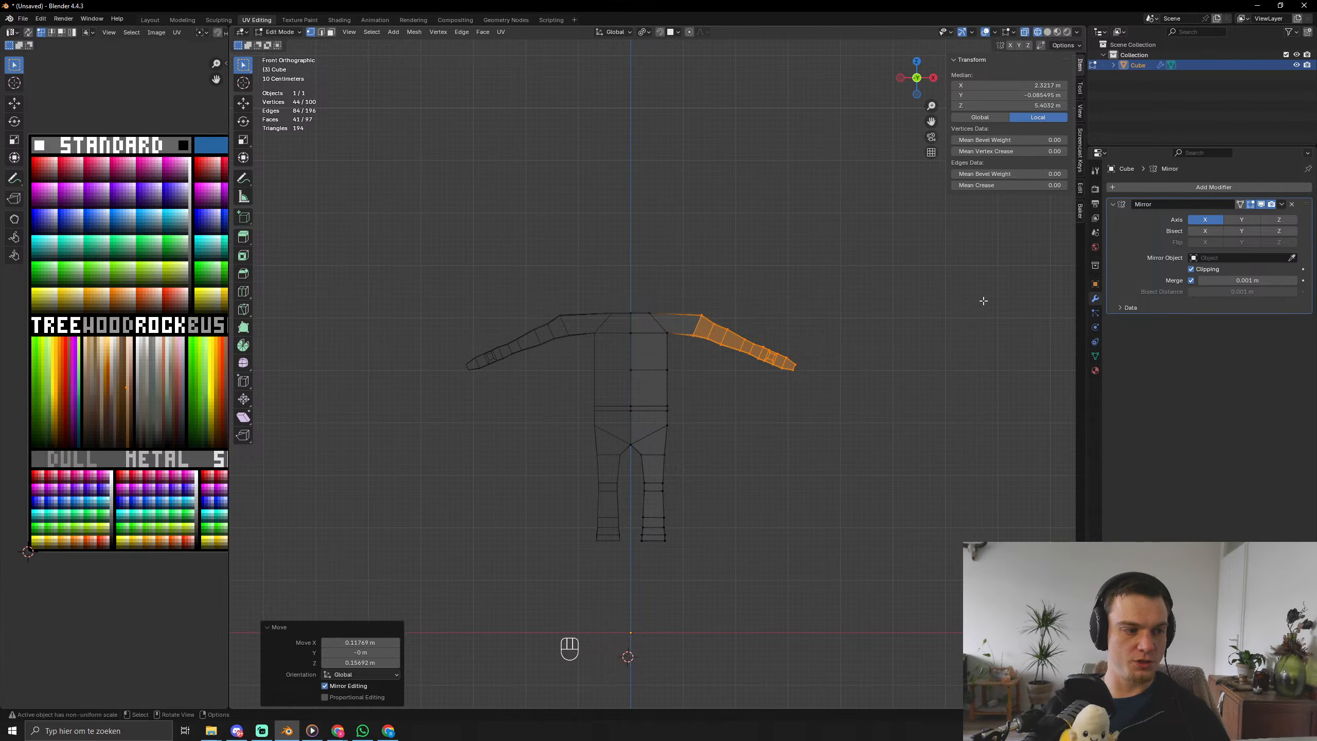
Return the viewport to solid shading and deselect the arm geometry.
key("Tab")
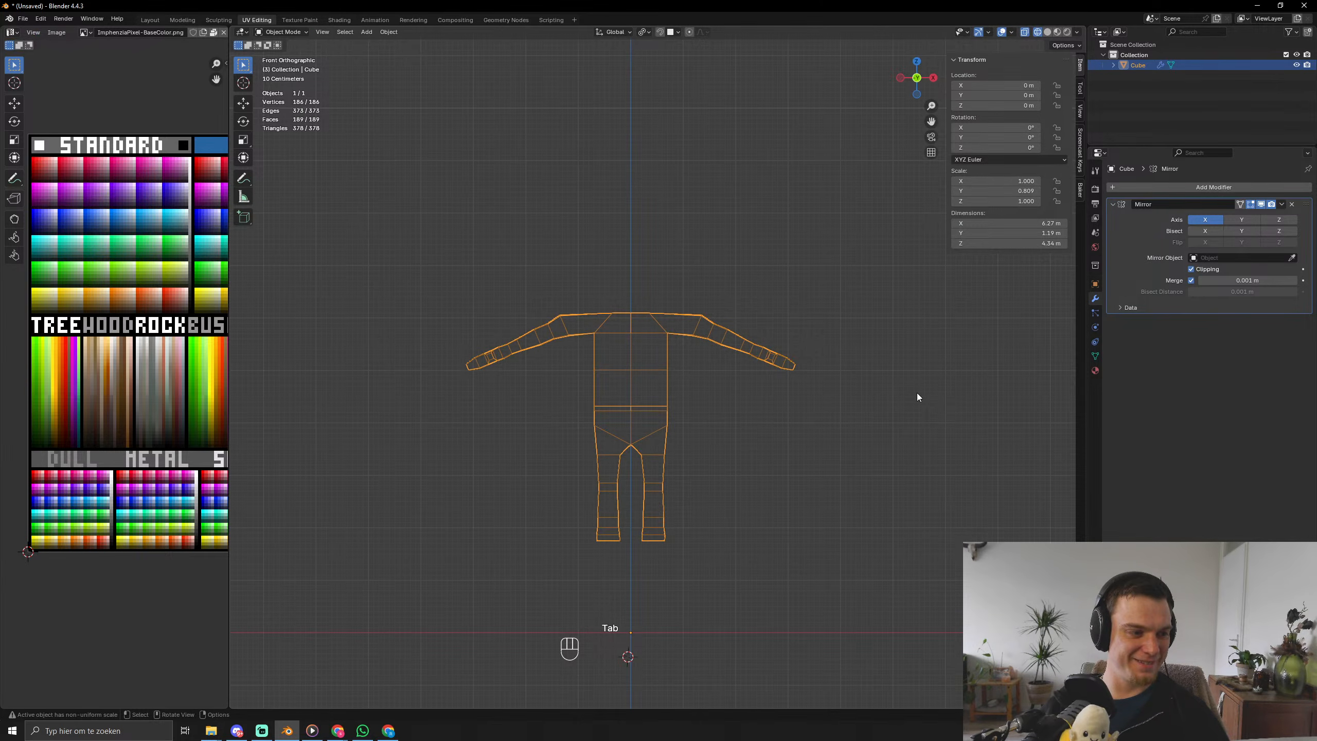
key("Tab")
key("shift+z")
middle_click_drag(918, 394, 881, 429)
left_click(881, 429)
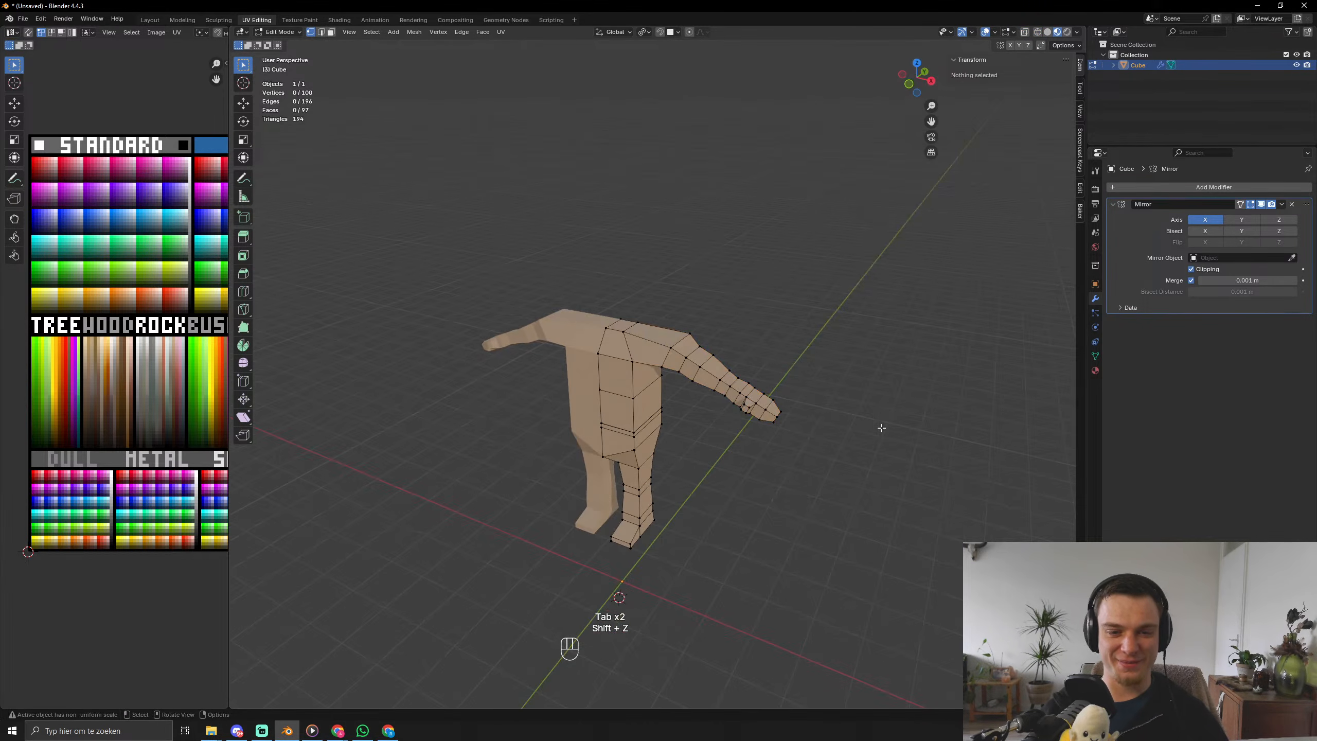
Extrude the torso's small top face upward about 0.15 m as the neck base.
key("Tab")
scroll(881, 429, "up", 5)
key("Tab")
key("3")
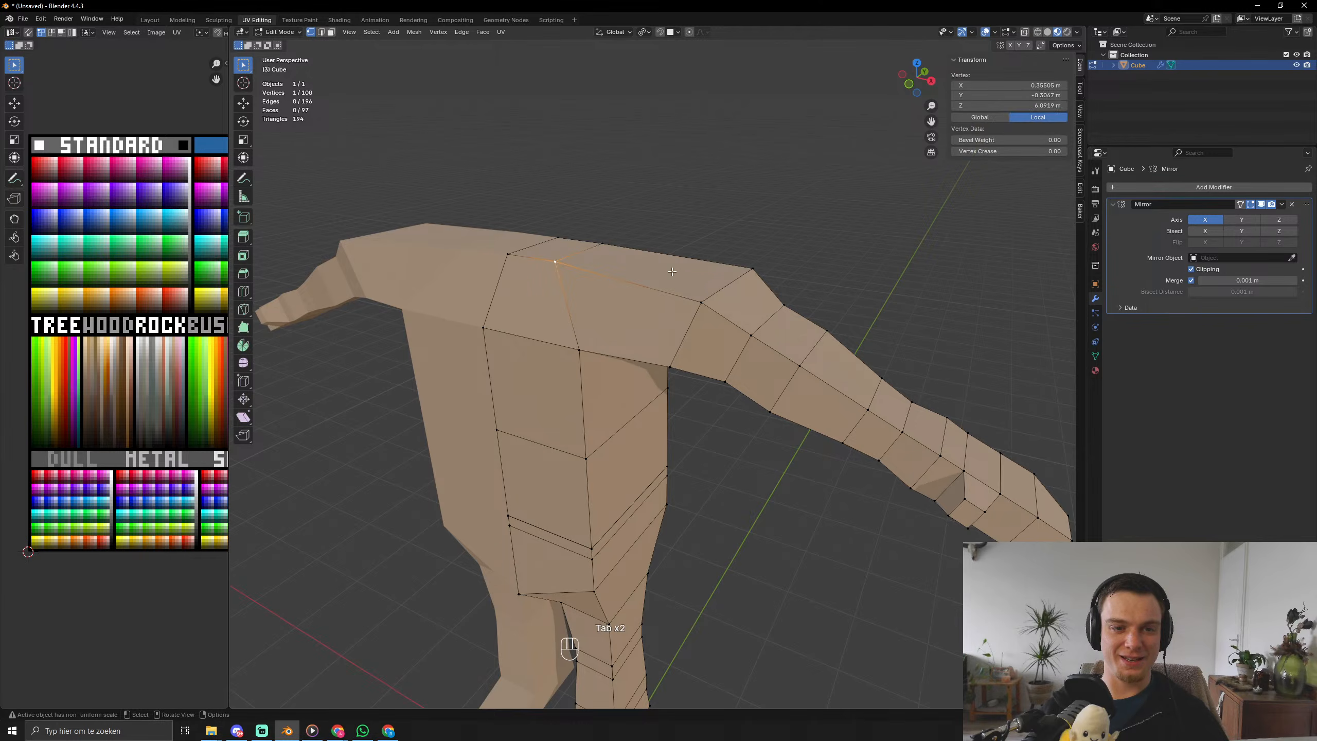
left_click(536, 243)
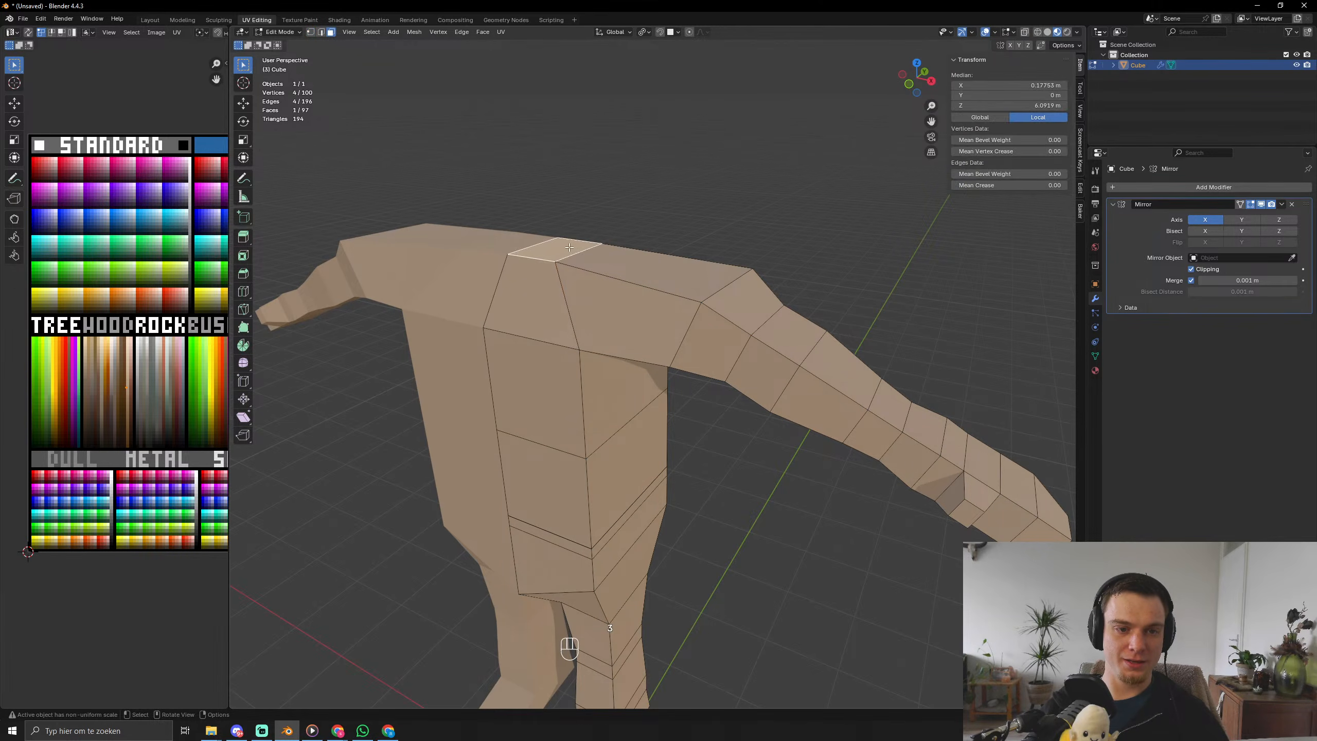
key("e")
left_click(604, 231)
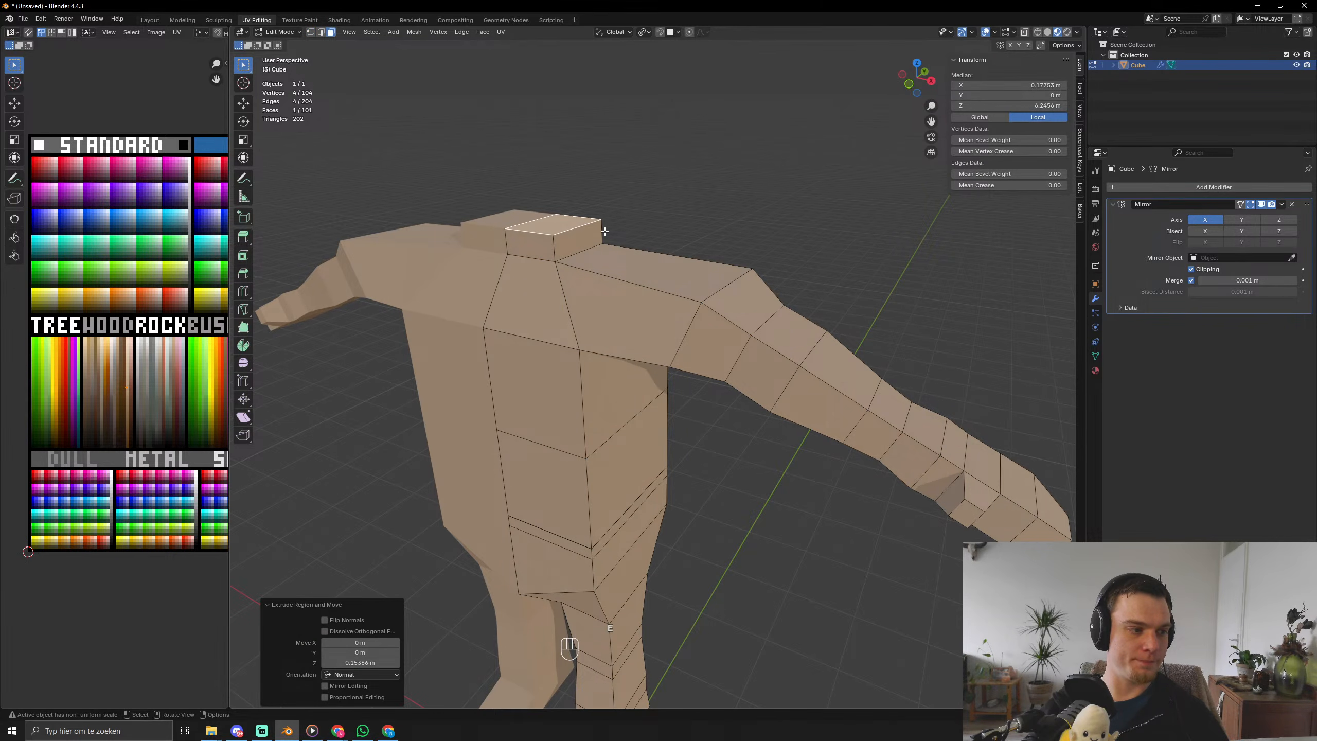
Scale the neck's top face to 0.452 uniformly, followed by about 0.6 along X only.
middle_click_drag(605, 231, 630, 241)
key("s")
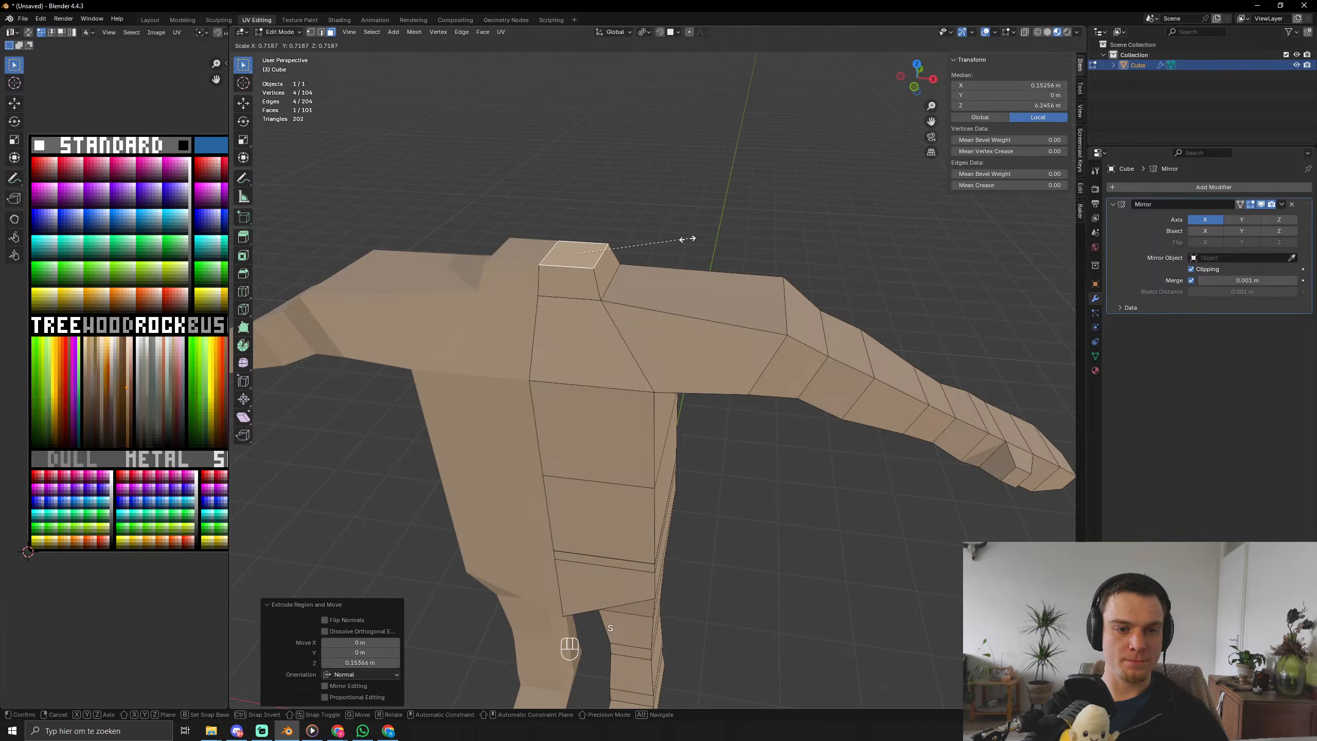
left_click(644, 235)
key("s")
key("x")
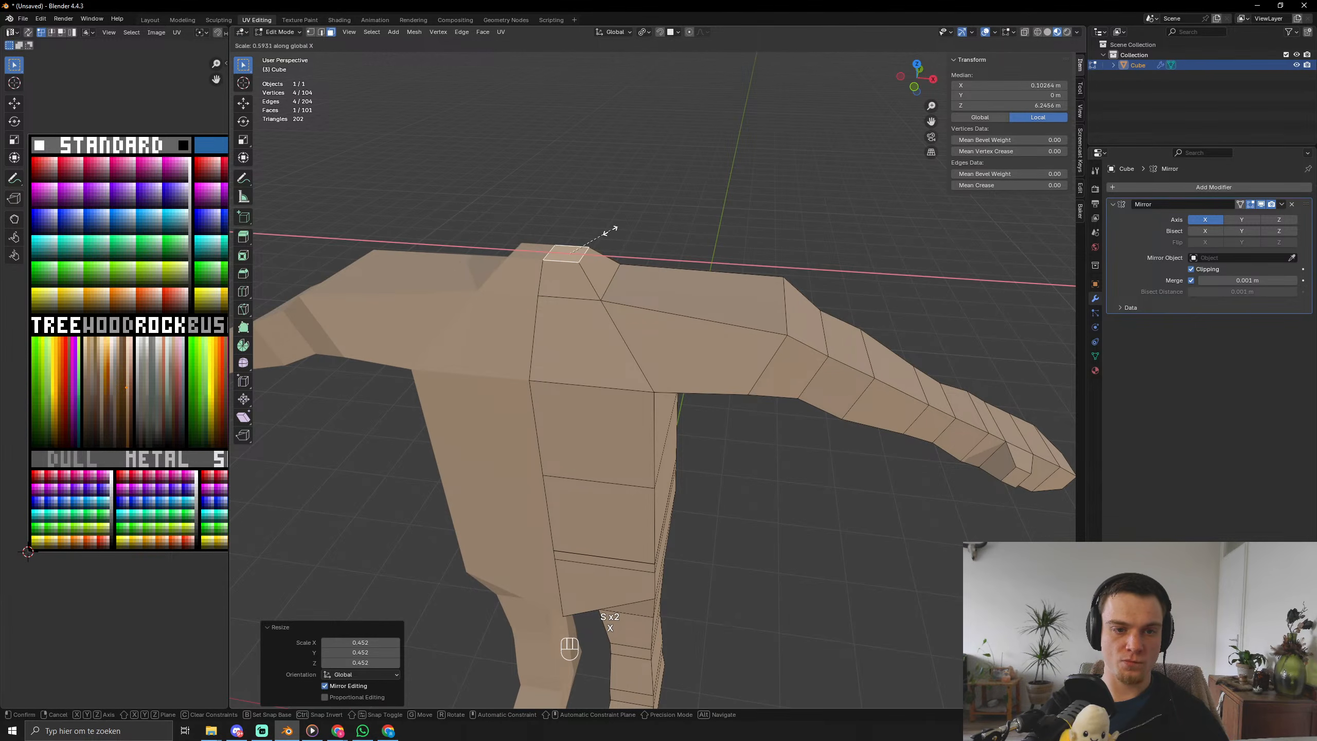
left_click(606, 226)
key("e")
left_click(609, 198)
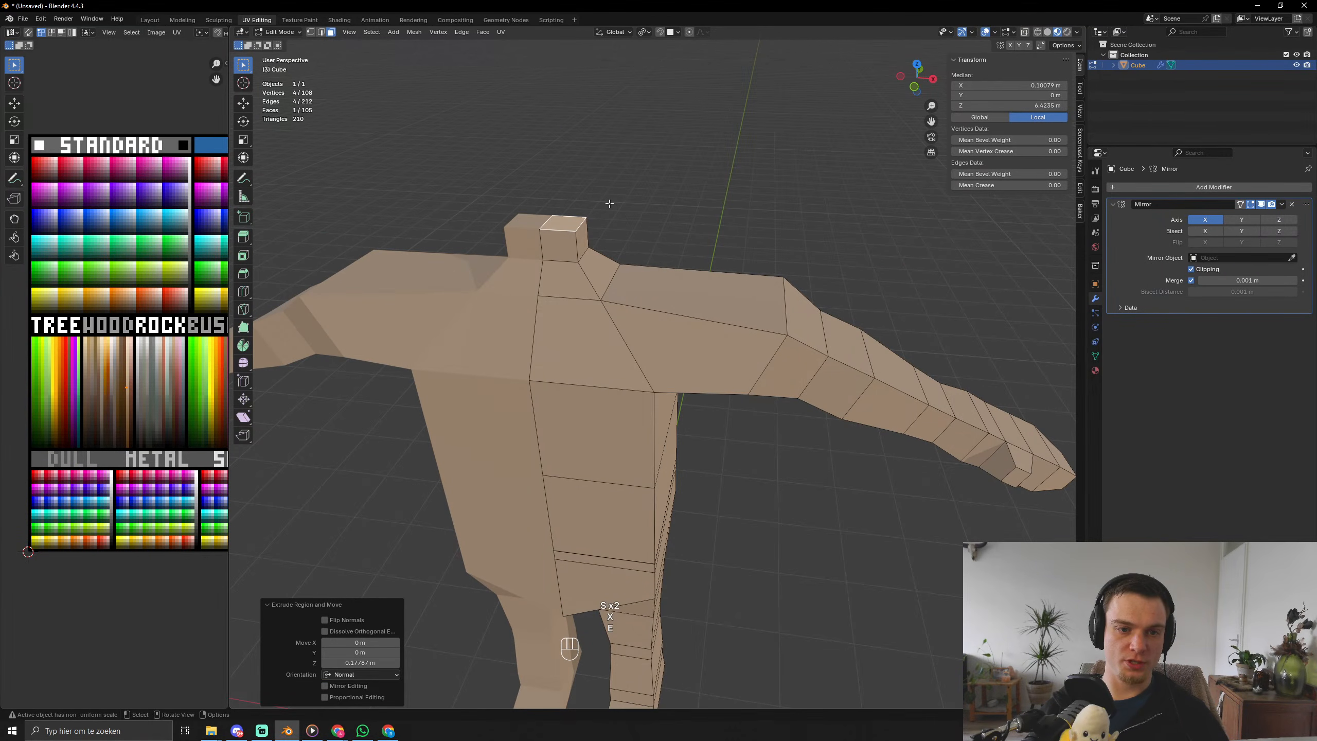
key("ctrl+z")
Extrude the neck's top face about 0.05 m upward and scale it uniformly to 8.487 for the head's base.
middle_click_drag(609, 203, 596, 218)
key("e")
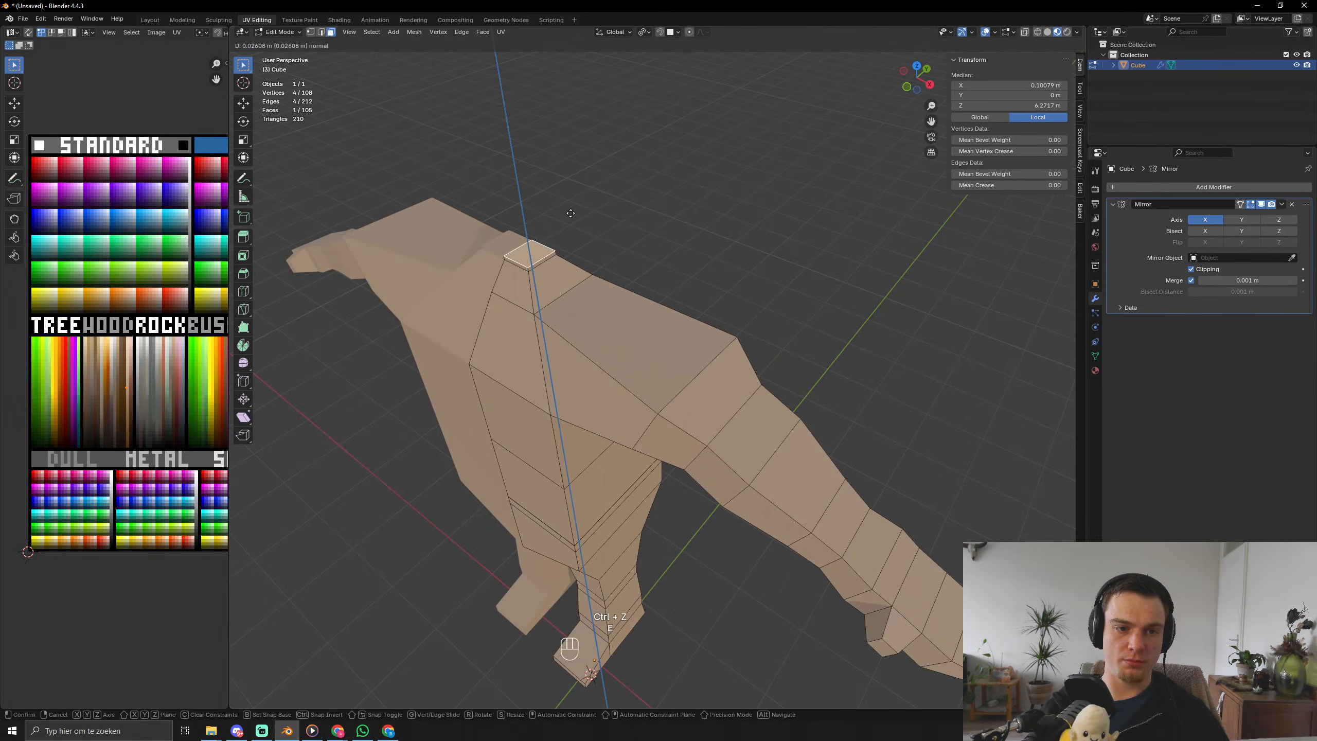
left_click(646, 242)
key("s")
left_click(991, 376)
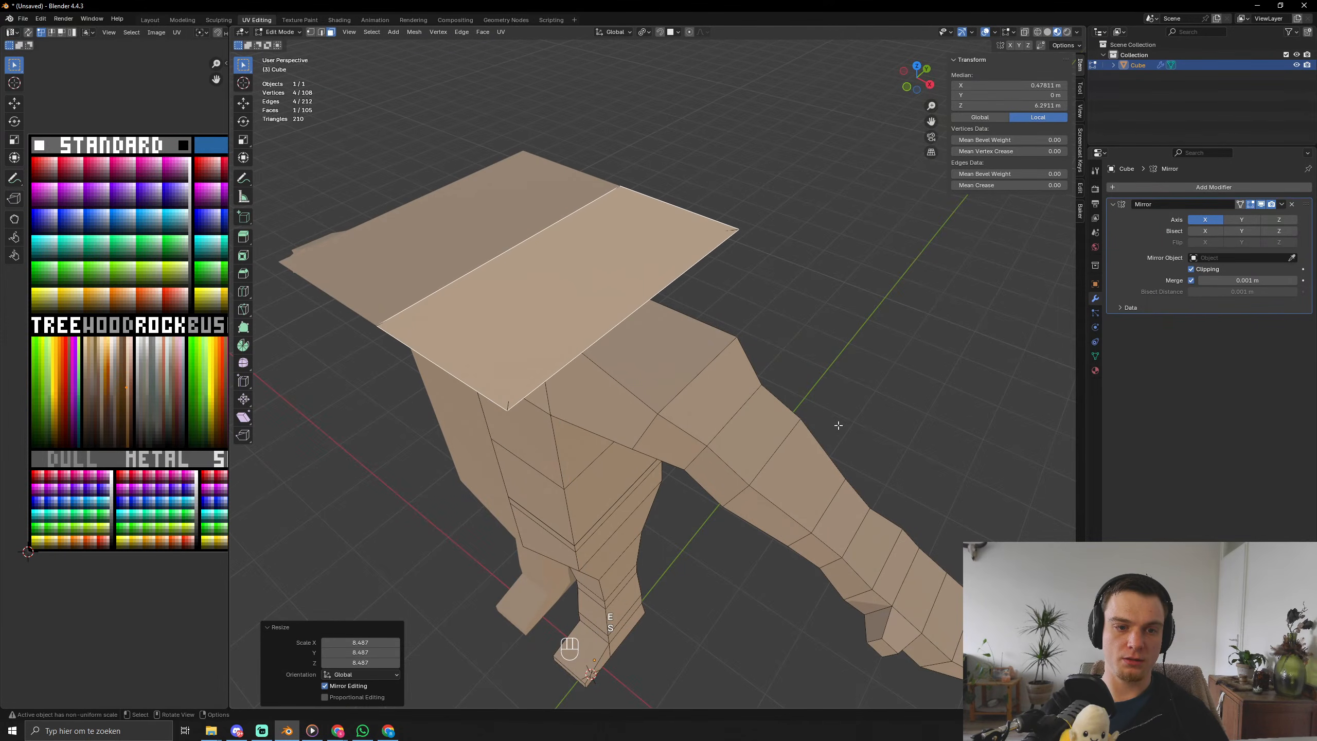
Extrude the head's base face upward three times by about 0.45, 0.54 and 0.63 m to form a blocky head.
middle_click_drag(838, 427, 743, 390)
key("e")
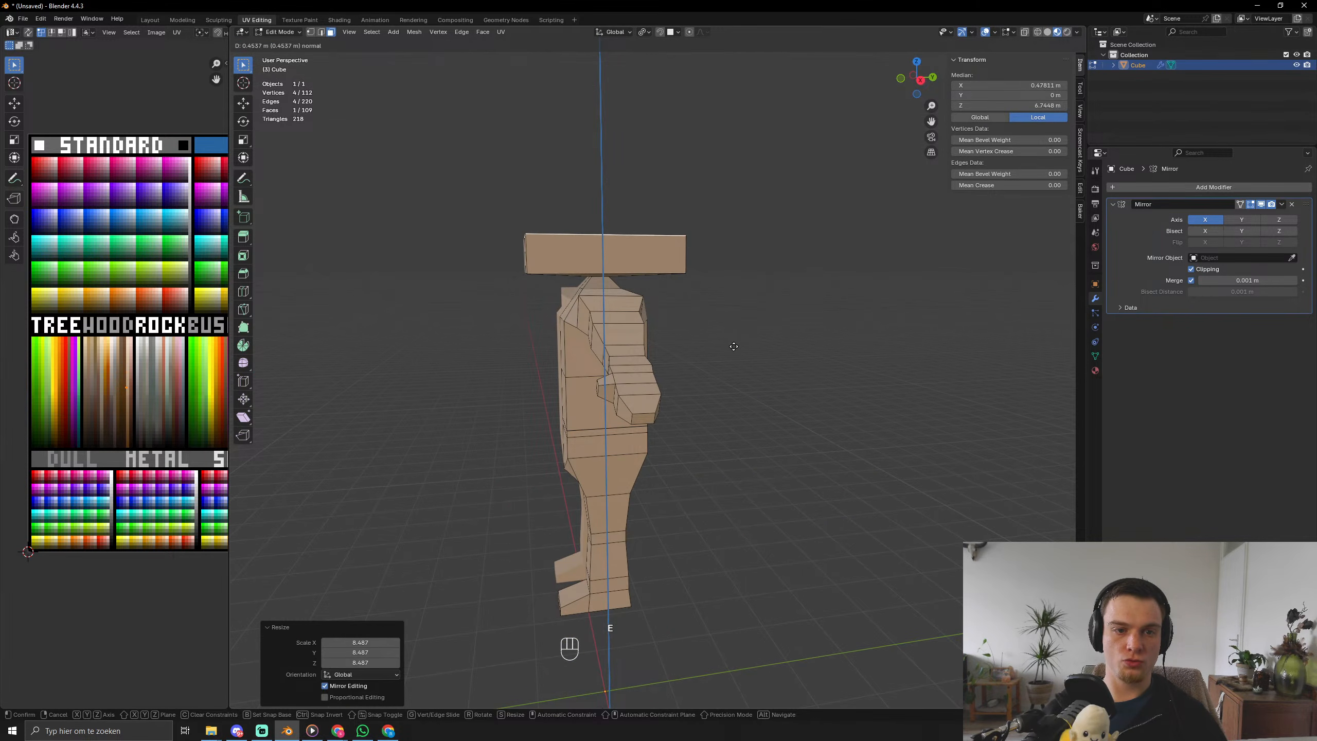
left_click(734, 342)
key("e")
left_click(743, 291)
key("e")
left_click(740, 235)
middle_click_drag(740, 235, 648, 389)
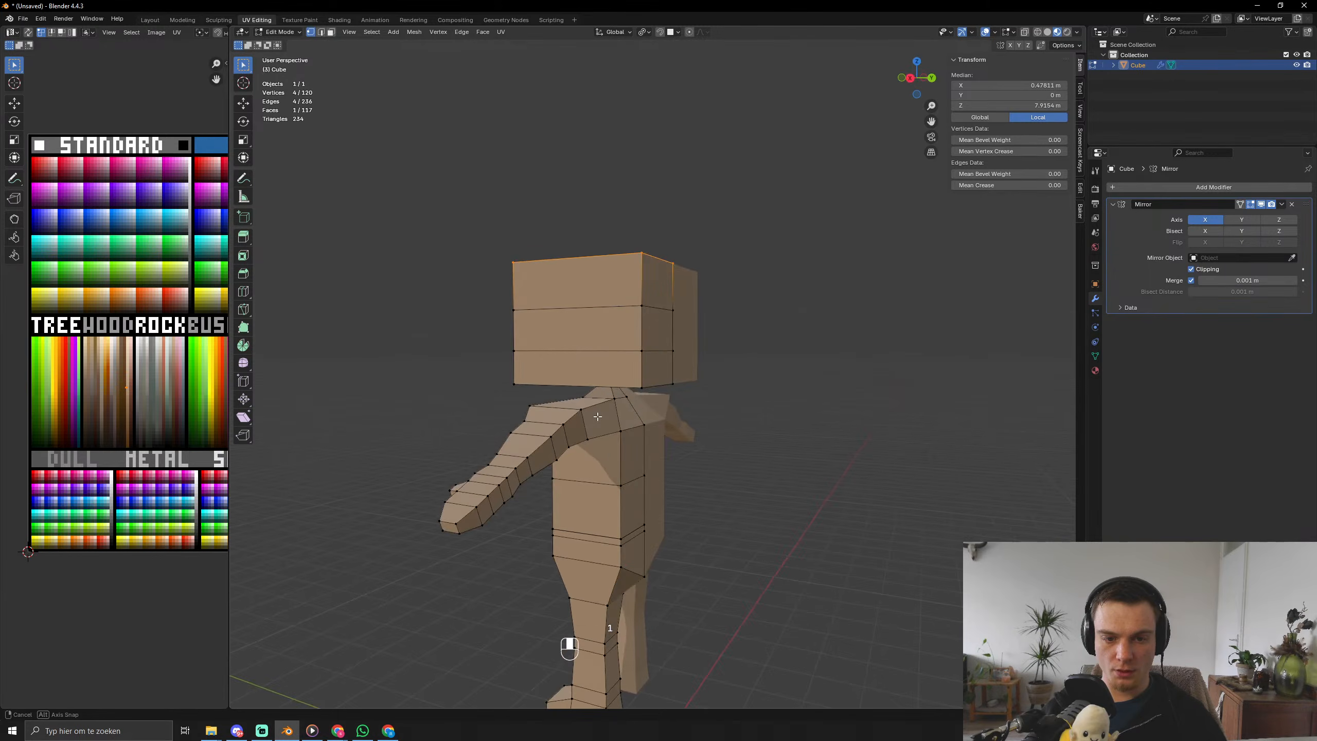
Raise the head's back lower outer corner about 0.23 m and its back lower centre vertex about 0.27 m along Z.
left_click(664, 391)
key("g")
key("z")
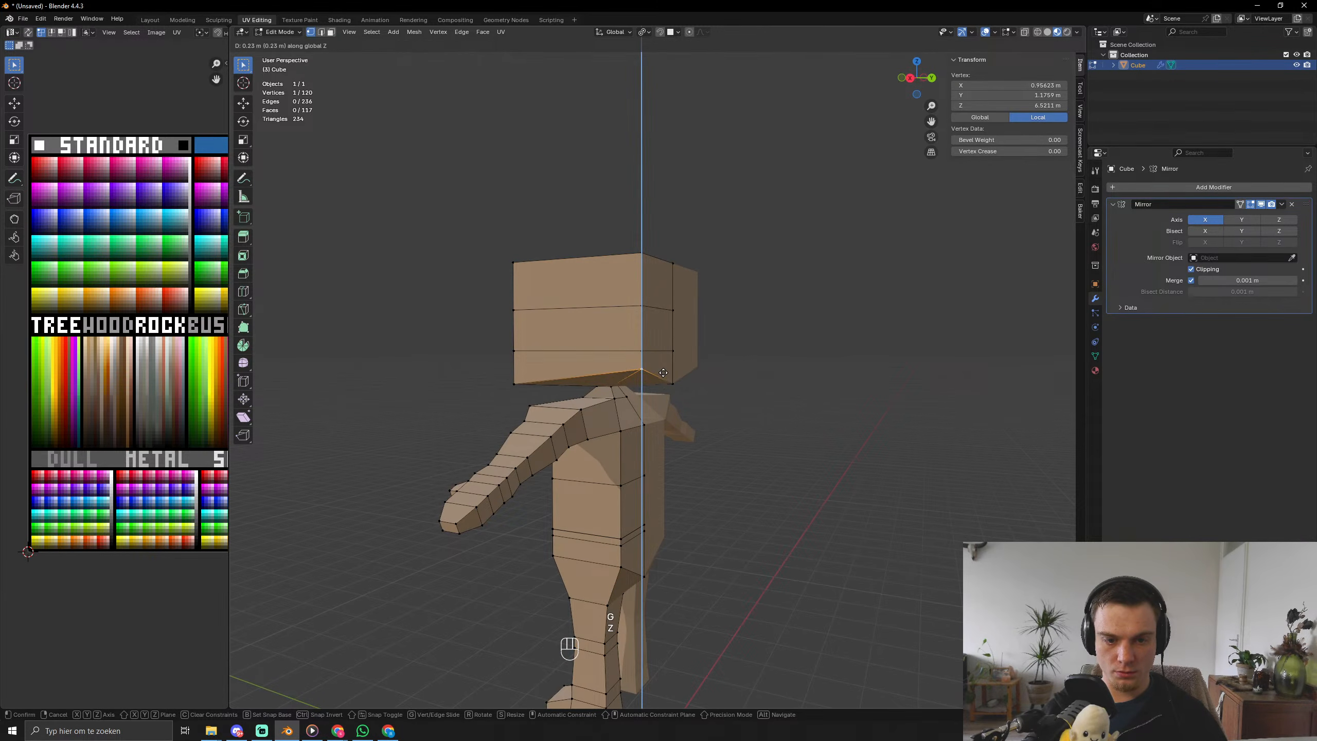
left_click(664, 373)
key("g")
key("z")
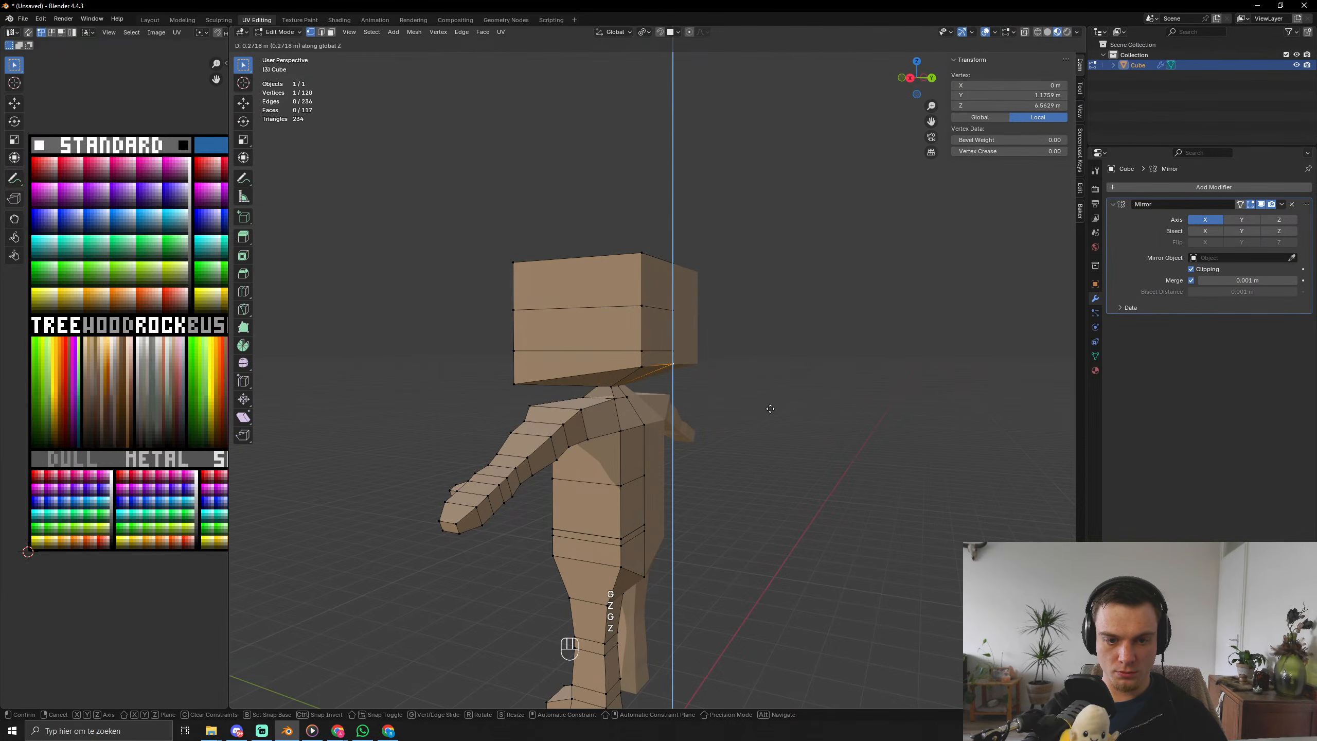
left_click(768, 407)
Raise the head's front lower outer corner about 0.23 m and the vertex above it about 0.17 m along Z.
middle_click_drag(764, 406, 676, 416)
left_click(526, 373)
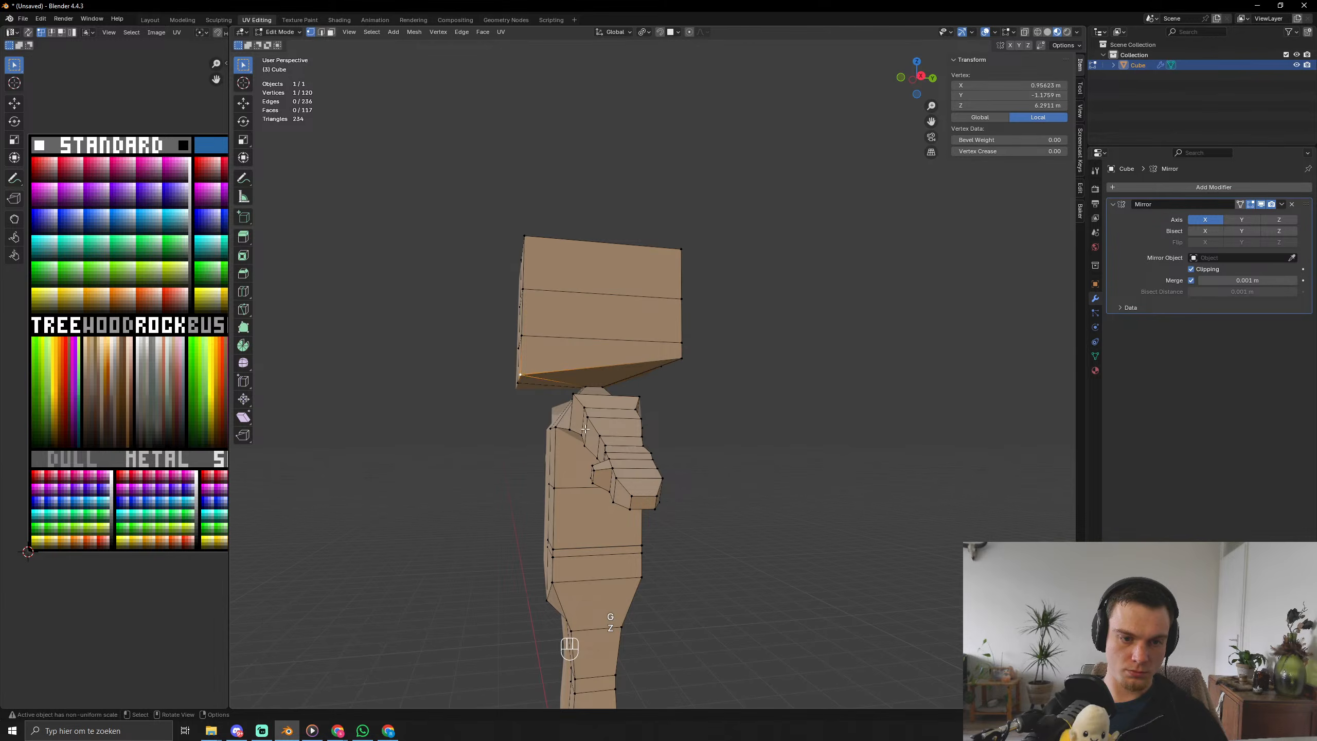
key("g")
key("z")
left_click(586, 407)
middle_click_drag(508, 417, 555, 445)
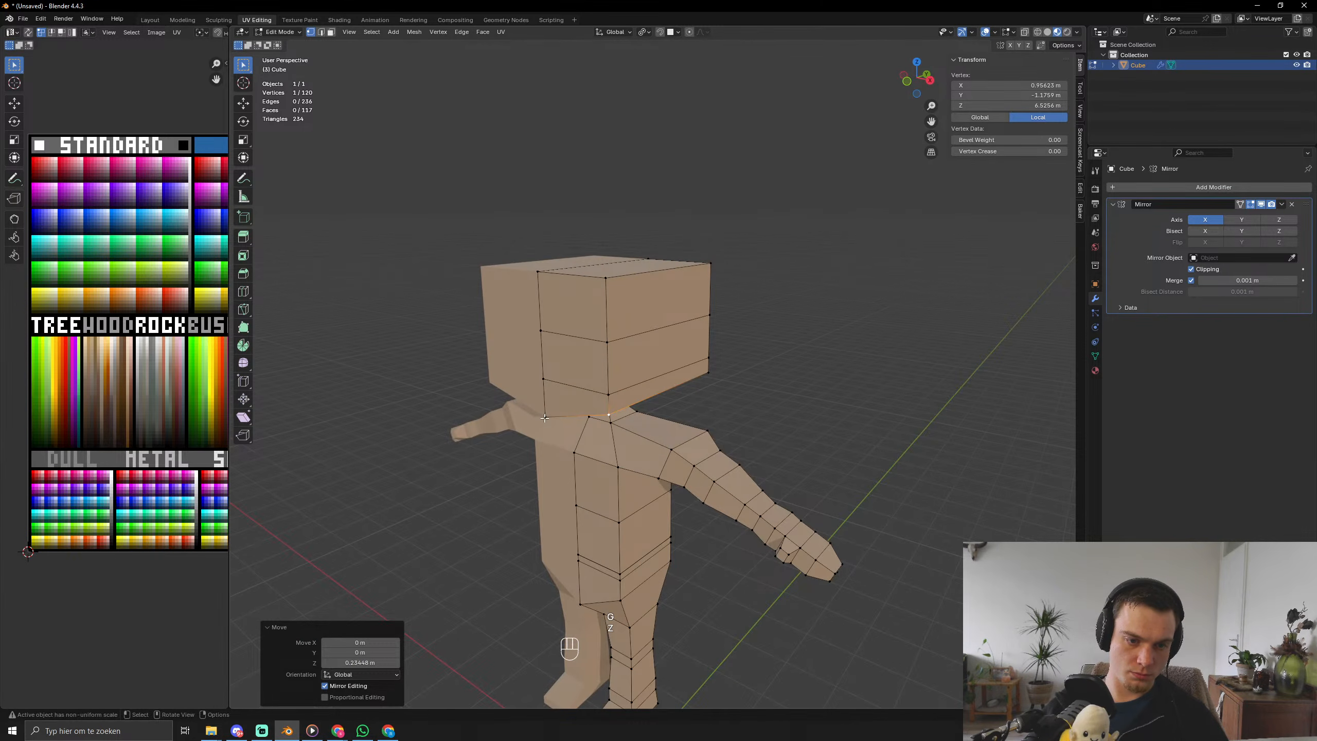
left_click(603, 393)
key("g")
key("z")
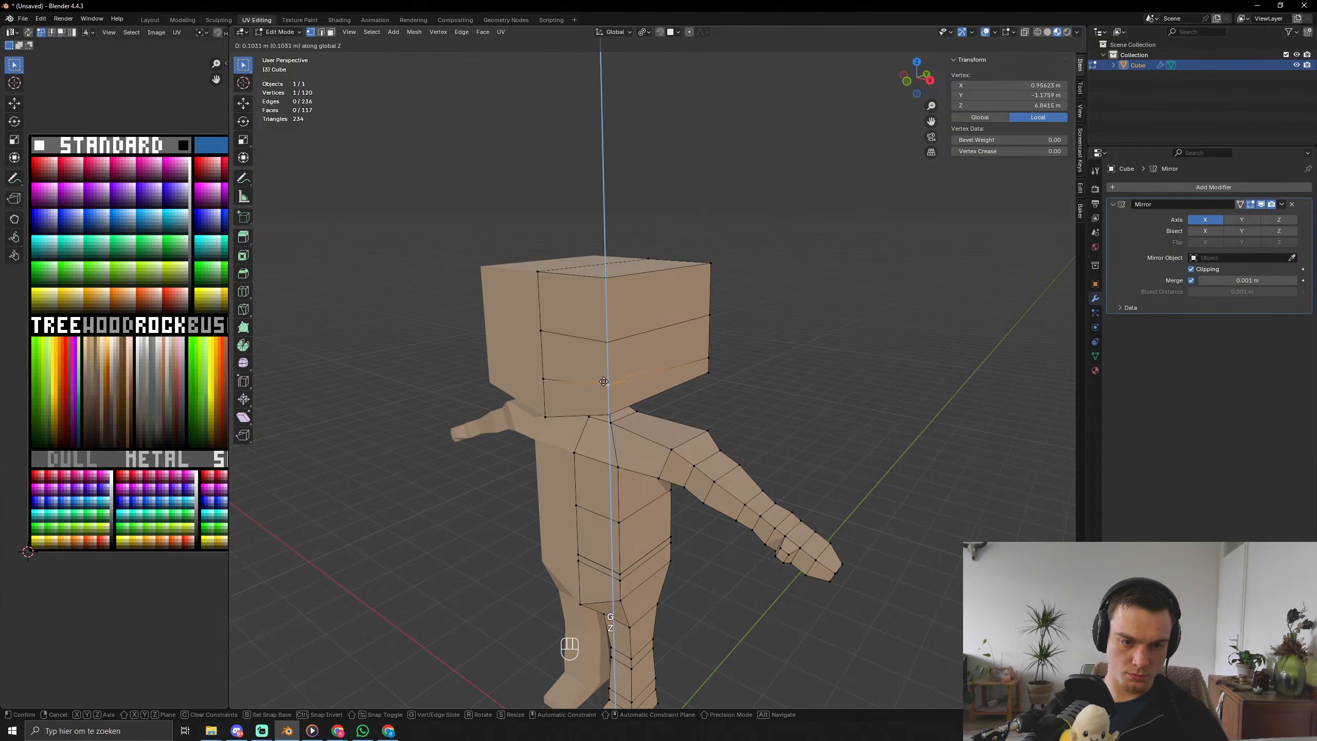
left_click(604, 377)
Move the head's front cheek vertex inward along X and the front lower outer corner about 0.46 m inward.
middle_click_drag(604, 376, 737, 398)
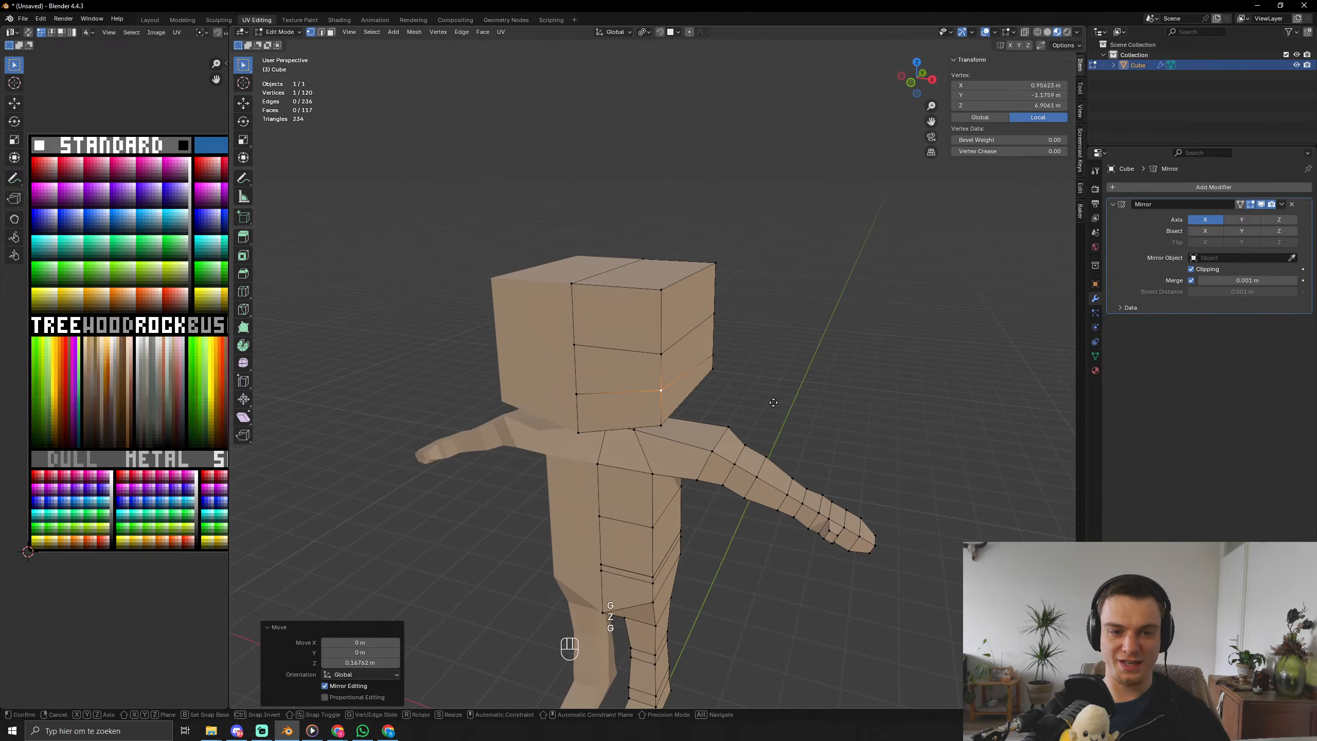
key("g")
key("x")
left_click(753, 399)
left_click(661, 427)
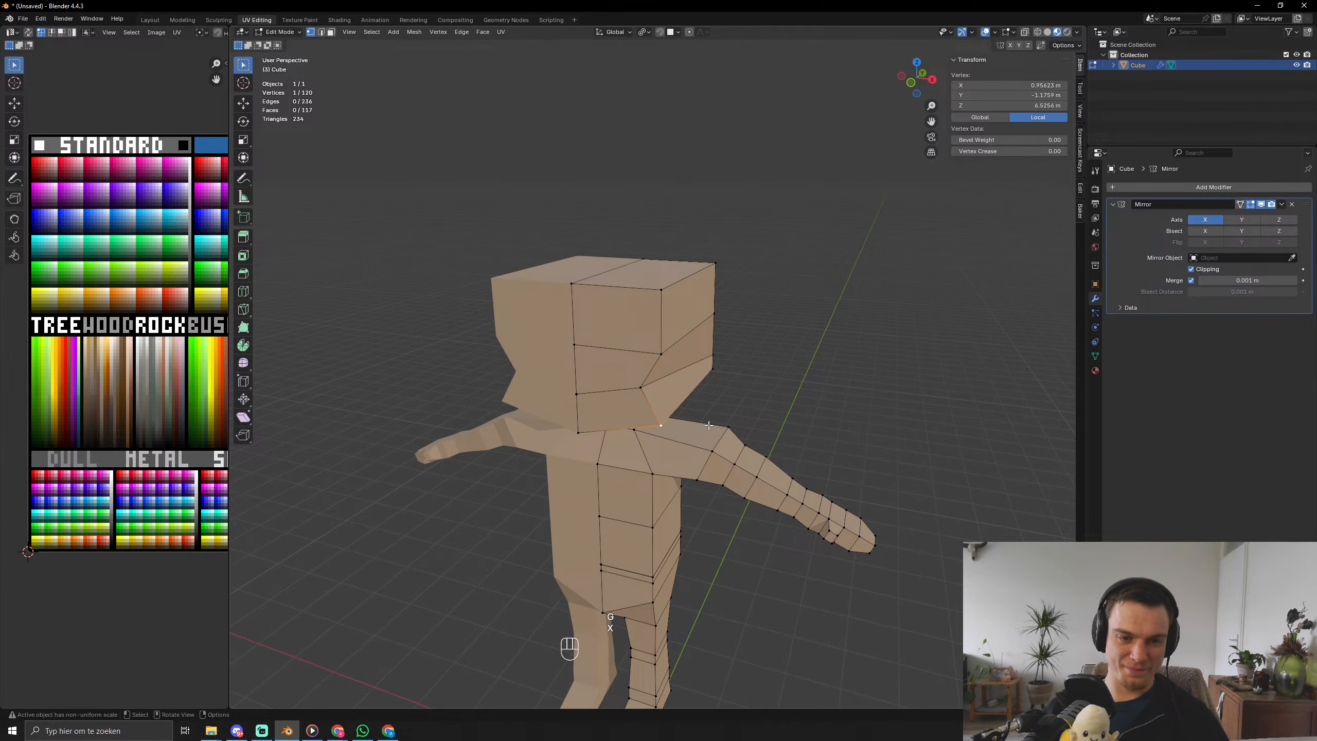
key("g")
key("x")
left_click(669, 420)
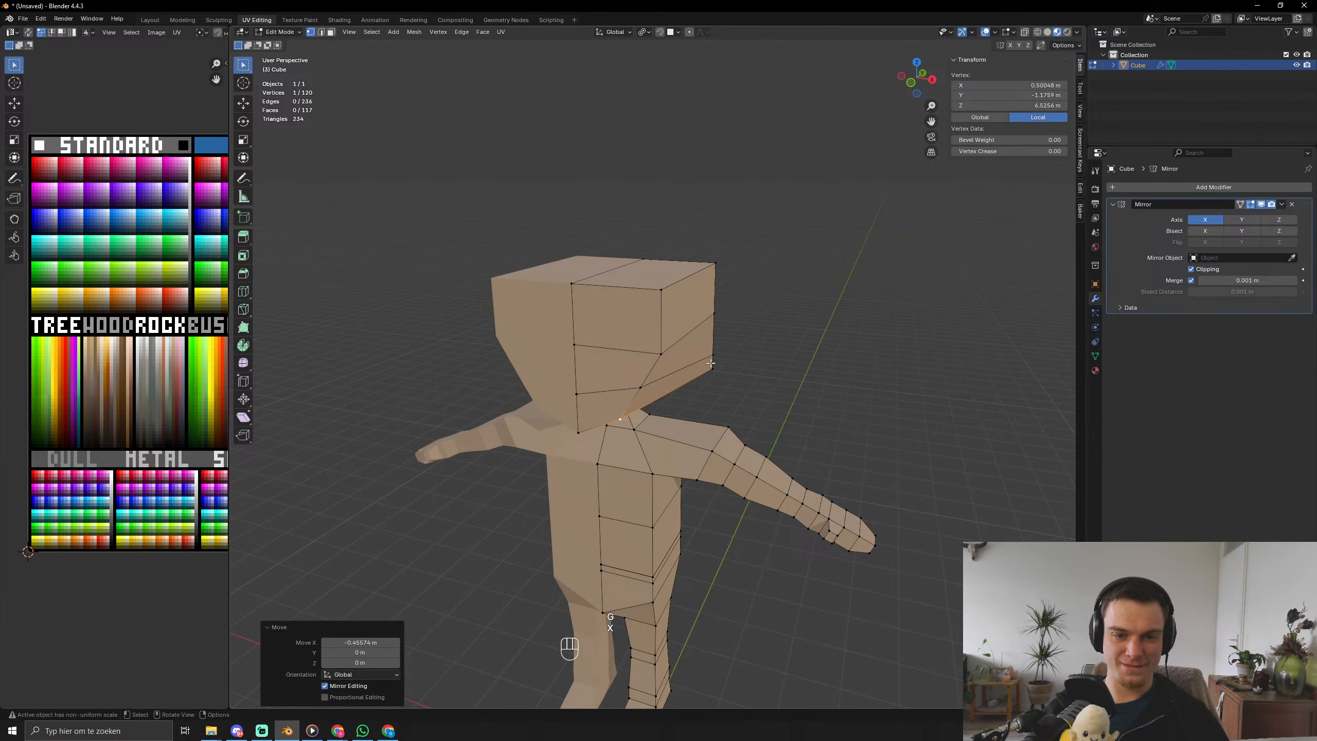
Move the head's back lower outer corner inward along X.
left_click(717, 372)
key("g")
key("x")
left_click(766, 383)
Pull the two middle outer vertices on the back of the head inward along X to taper it.
middle_click_drag(765, 383, 604, 347)
left_click(603, 346)
key("g")
key("x")
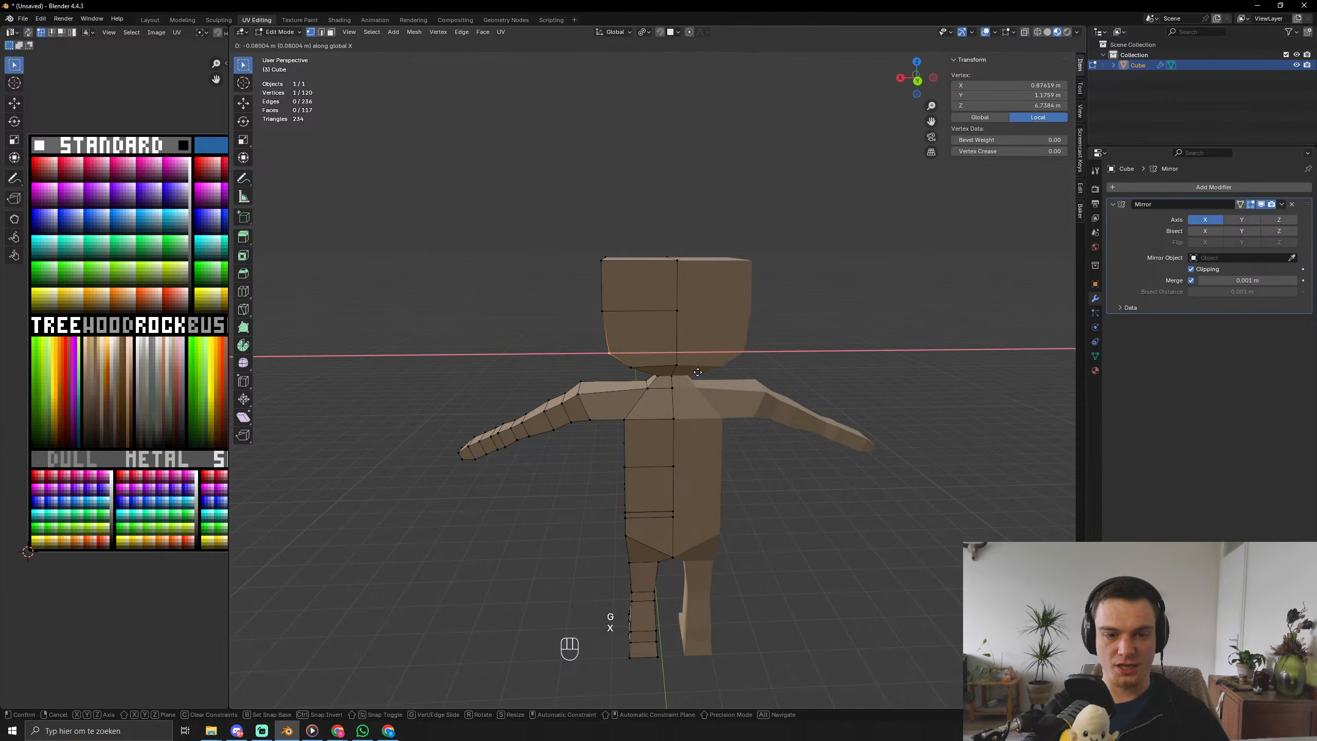
left_click(707, 367)
left_click(601, 311)
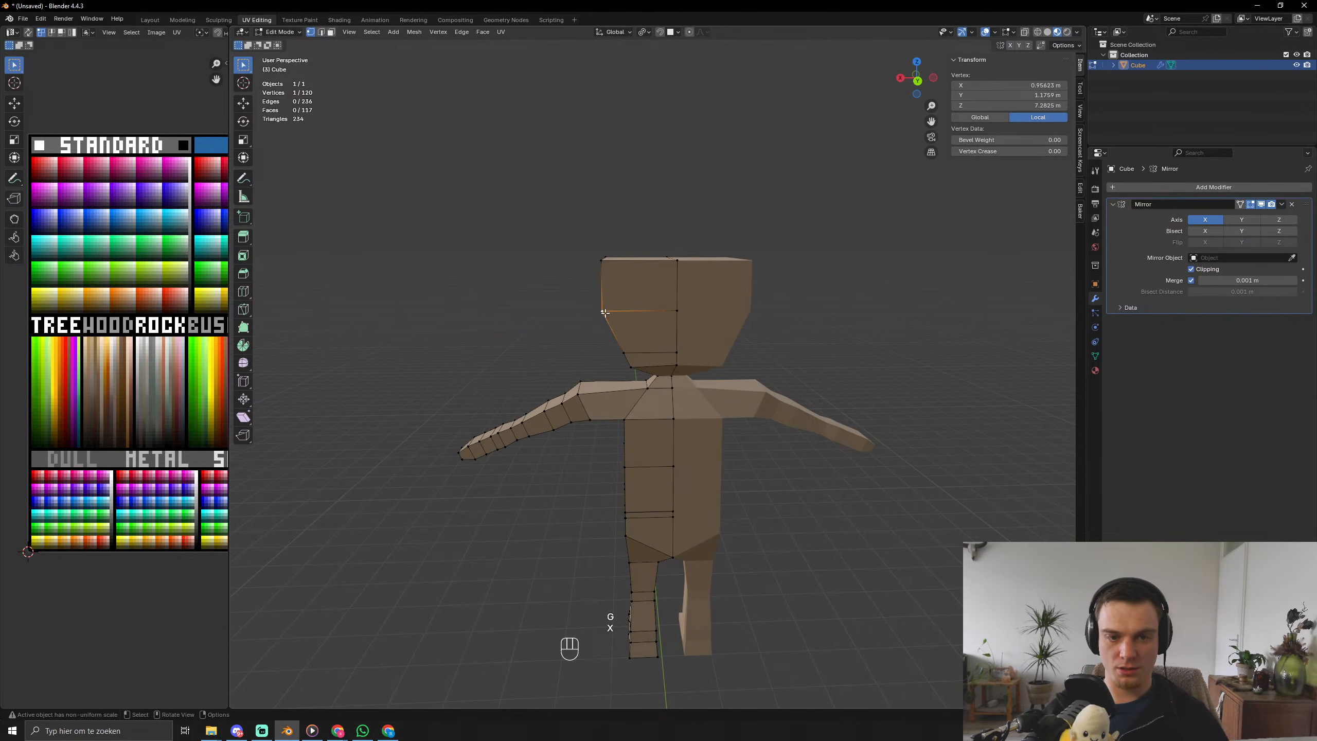
key("g")
key("x")
left_click(623, 315)
Scale the head's top face uniformly to 0.550.
mouse_move(626, 313)
middle_mouse_down()
mouse_move(670, 304)
mouse_move(631, 322)
middle_mouse_up()
left_click(620, 255)
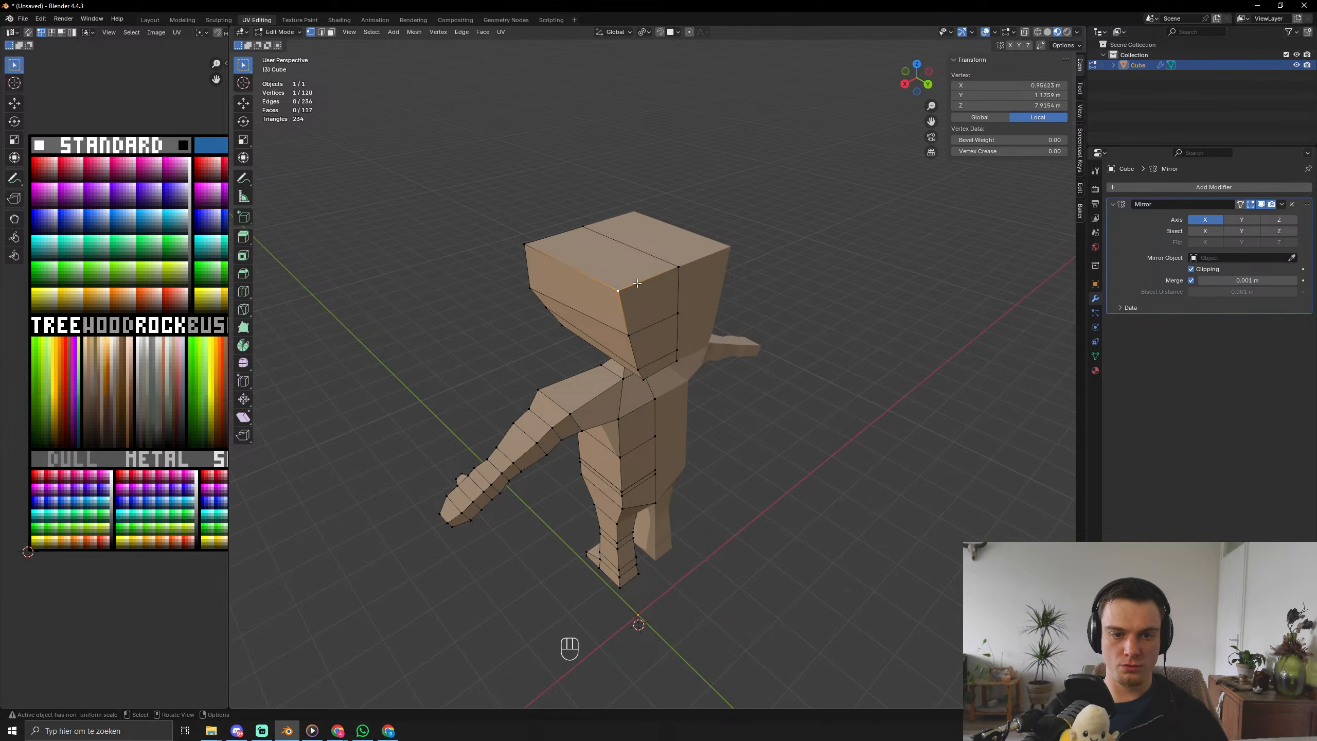
key("3")
left_click(606, 254)
key("s")
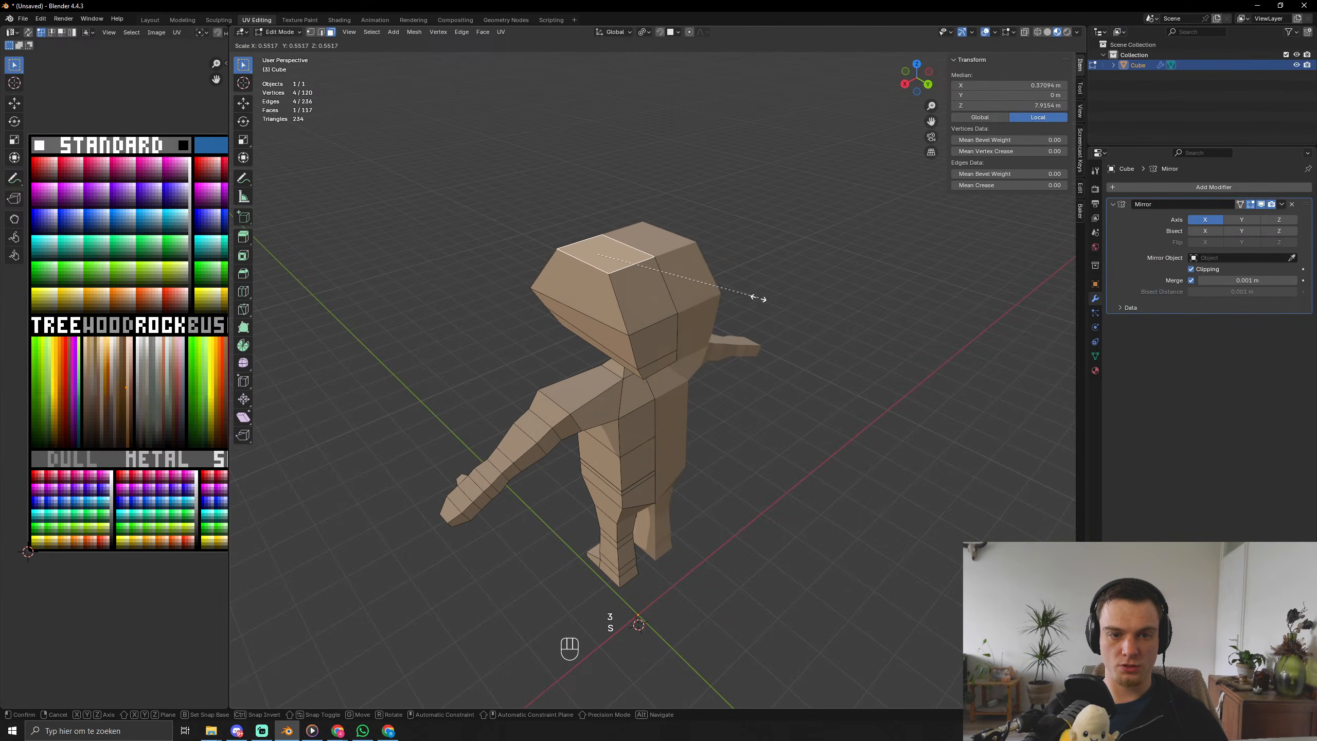
left_click(758, 298)
key("s")
key("x")
right_click(715, 286)
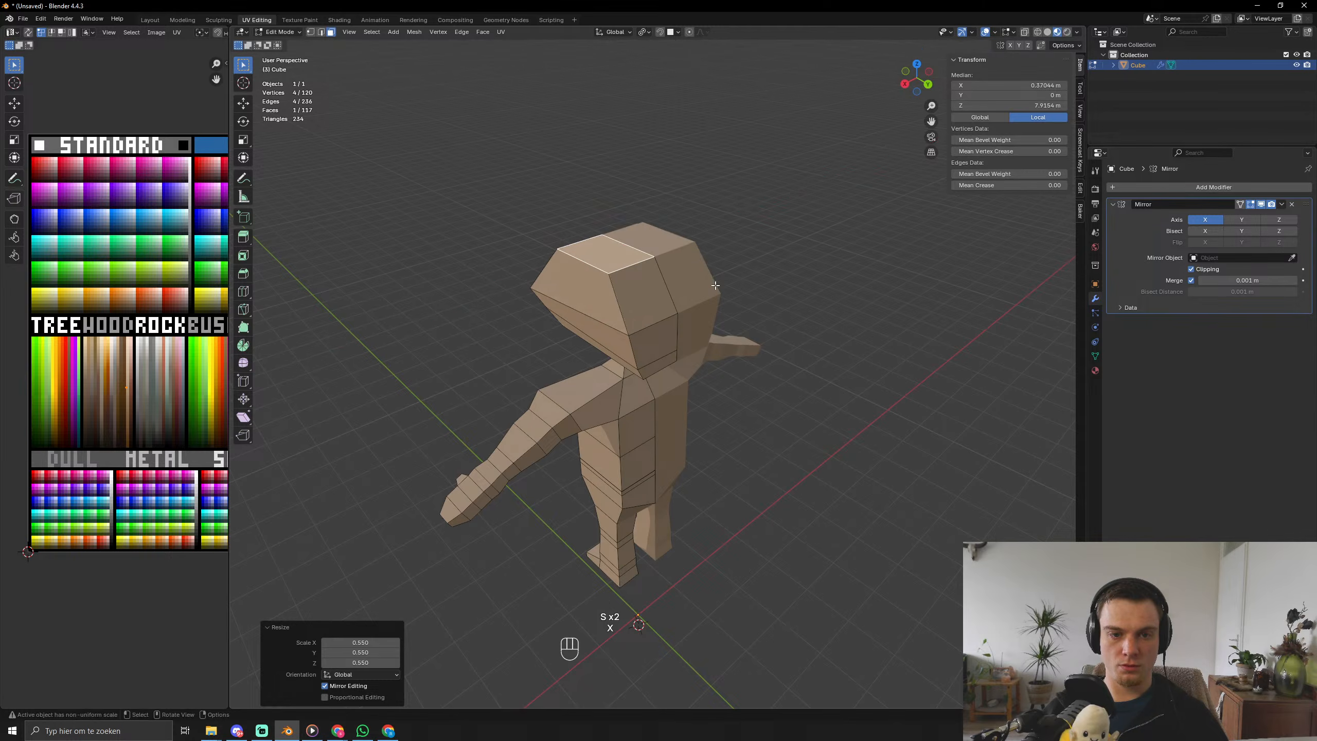
Add a centred loop cut around the head's top band, raise it about 0.12 m along Z and scale it uniformly.
middle_click_drag(715, 286, 728, 296)
key("ctrl+r")
left_click(728, 296)
right_click(727, 296)
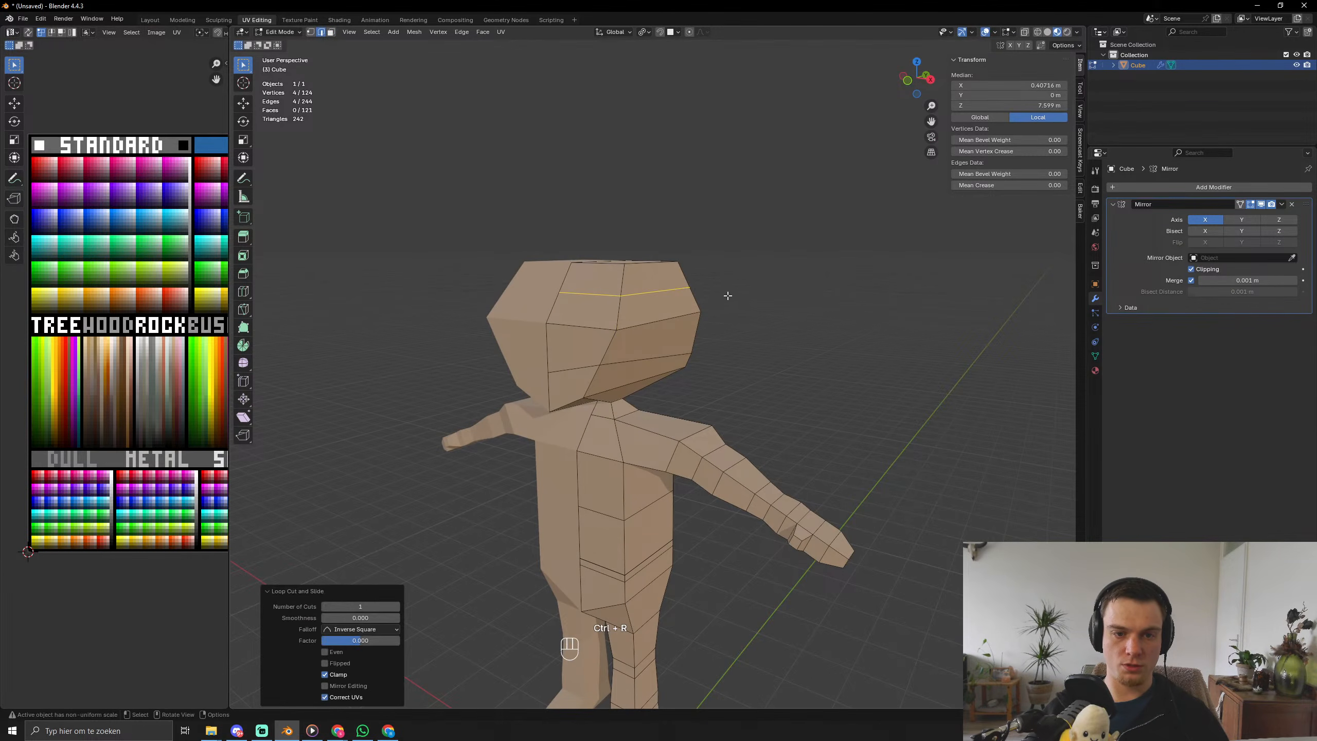
key("g")
key("z")
left_click(720, 284)
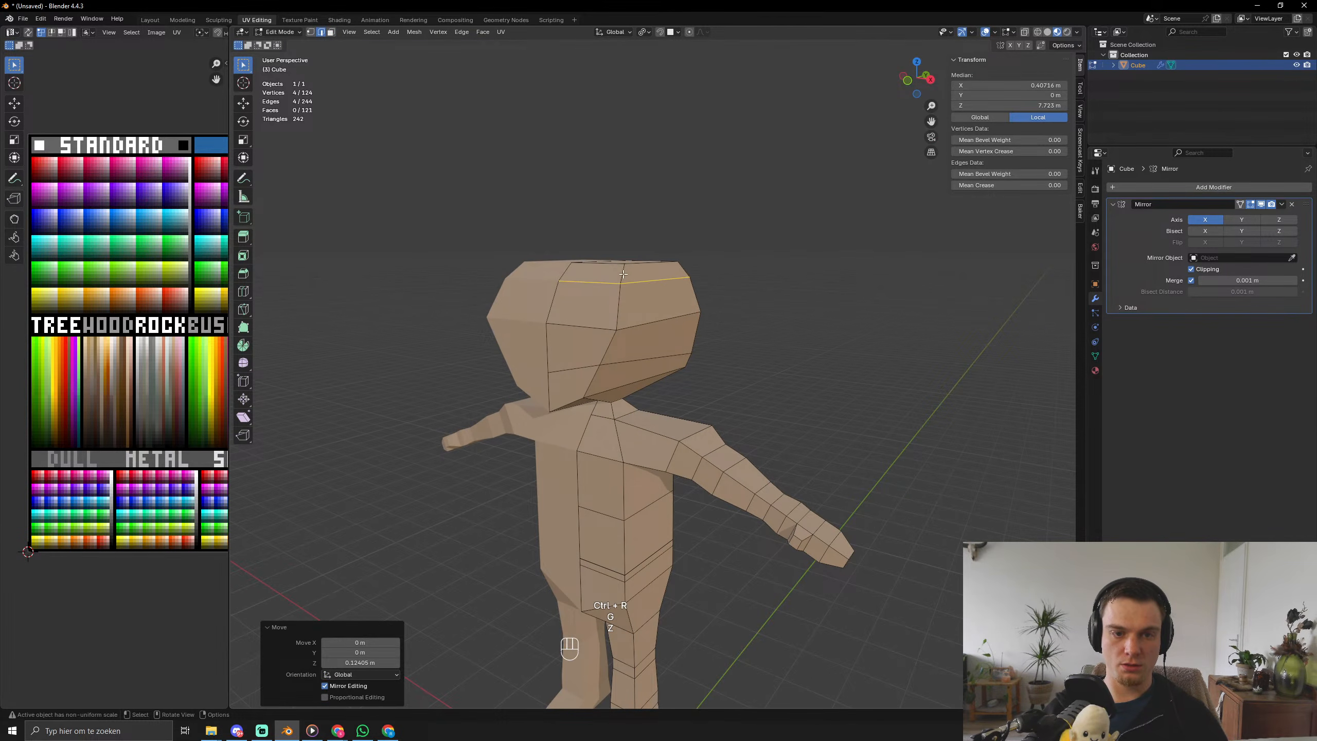
key("s")
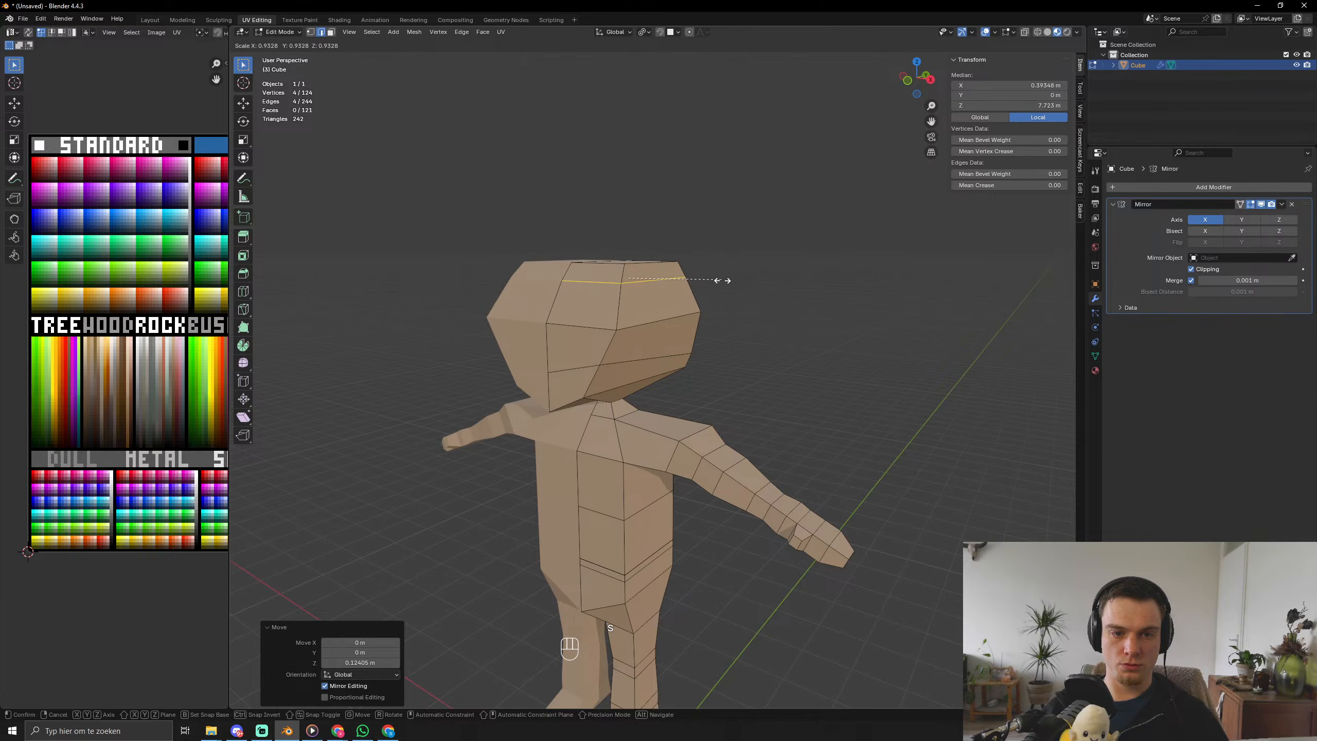
left_click(730, 282)
Shrink the head's top face further with a uniform scale.
middle_click_drag(732, 283, 693, 314)
key("3")
left_click(636, 283)
key("s")
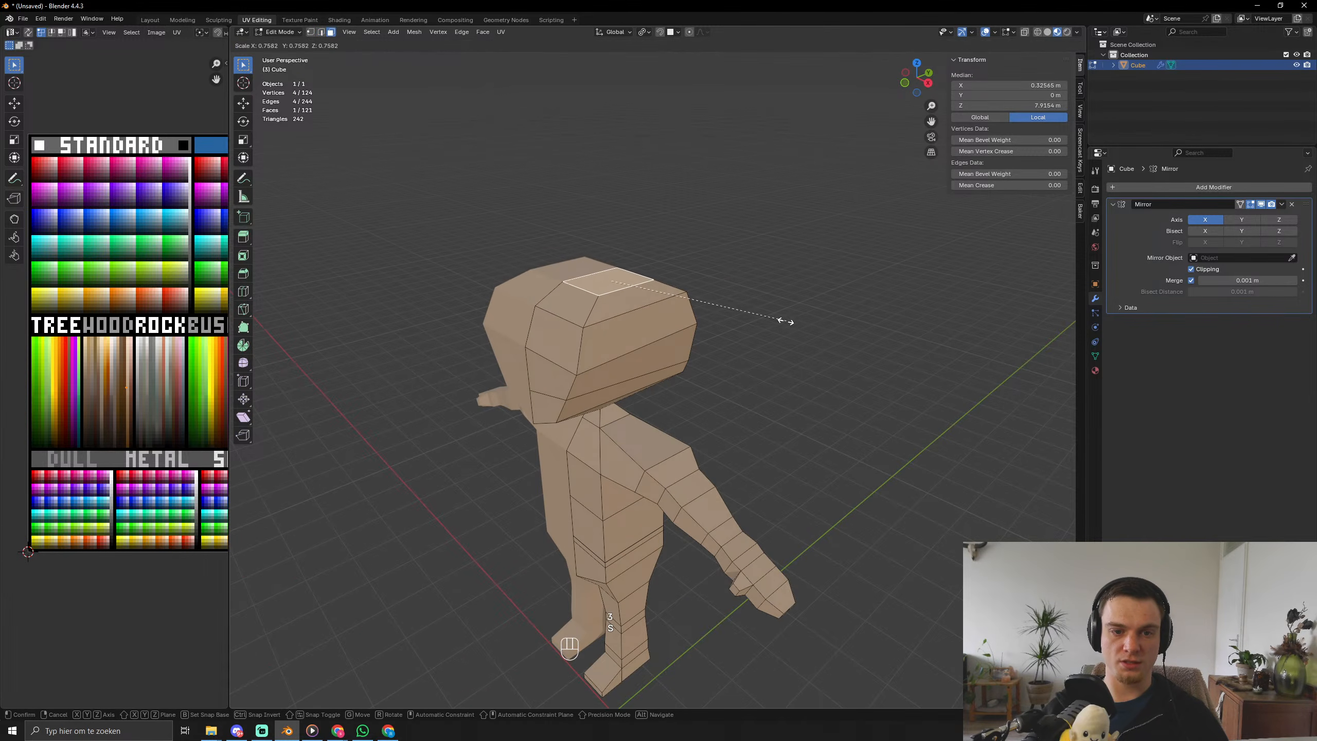
left_click(755, 320)
Move the outer front vertex at the head's mid-height about 0.16 m inward along X.
key("Tab")
middle_click_drag(706, 419, 686, 285)
key("Tab")
left_click(676, 275)
key("g")
key("x")
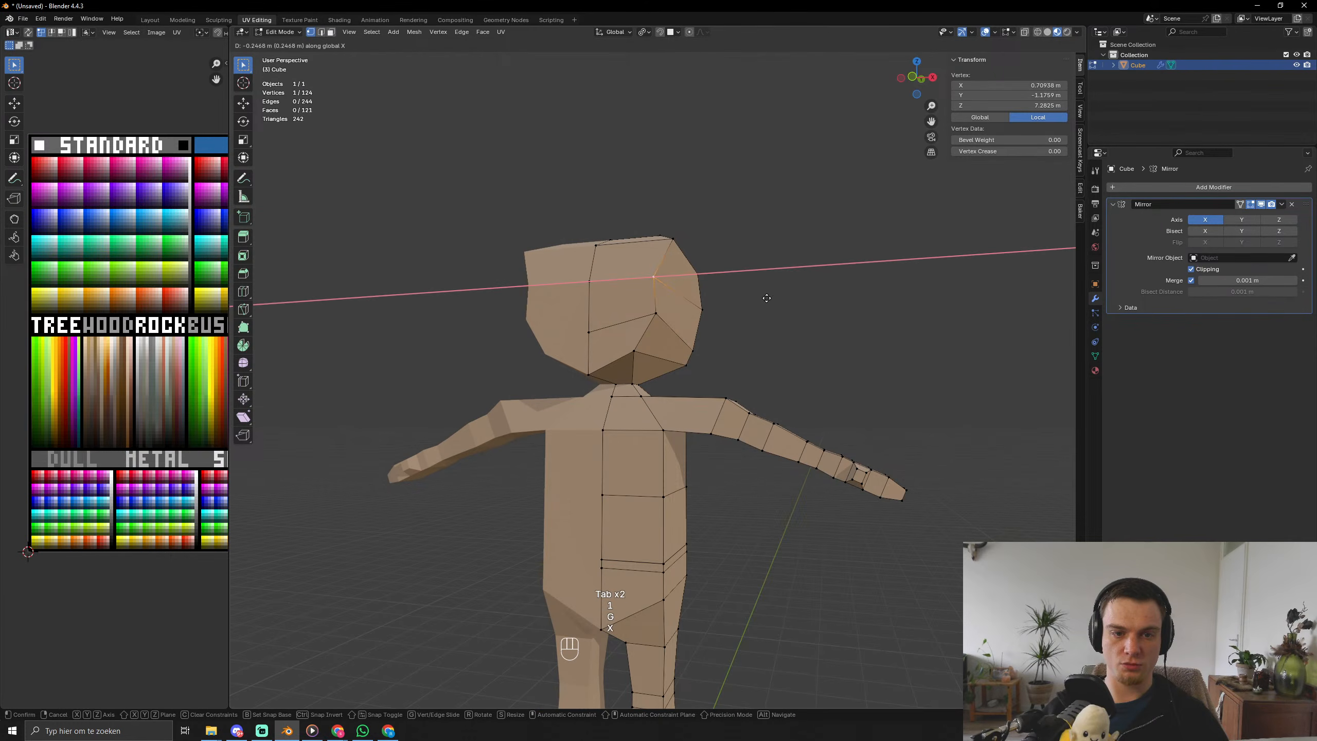
left_click(776, 305)
key("Tab")
mouse_move(737, 346)
middle_mouse_down()
mouse_move(787, 390)
mouse_move(758, 358)
middle_mouse_up()
key("Tab")
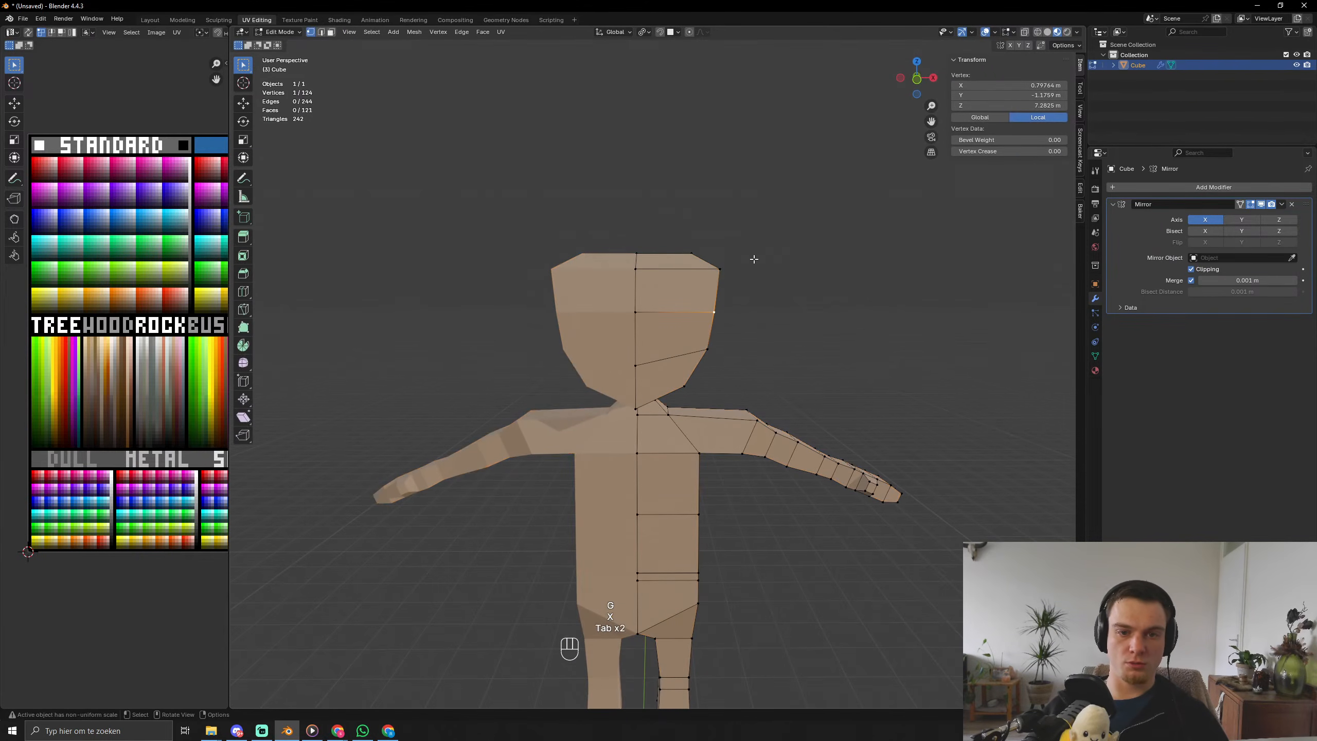
Move the head's upper outer front vertex about 0.18 m inward along X and lower it about 0.09 m along Z.
key("g")
key("x")
left_click(746, 266)
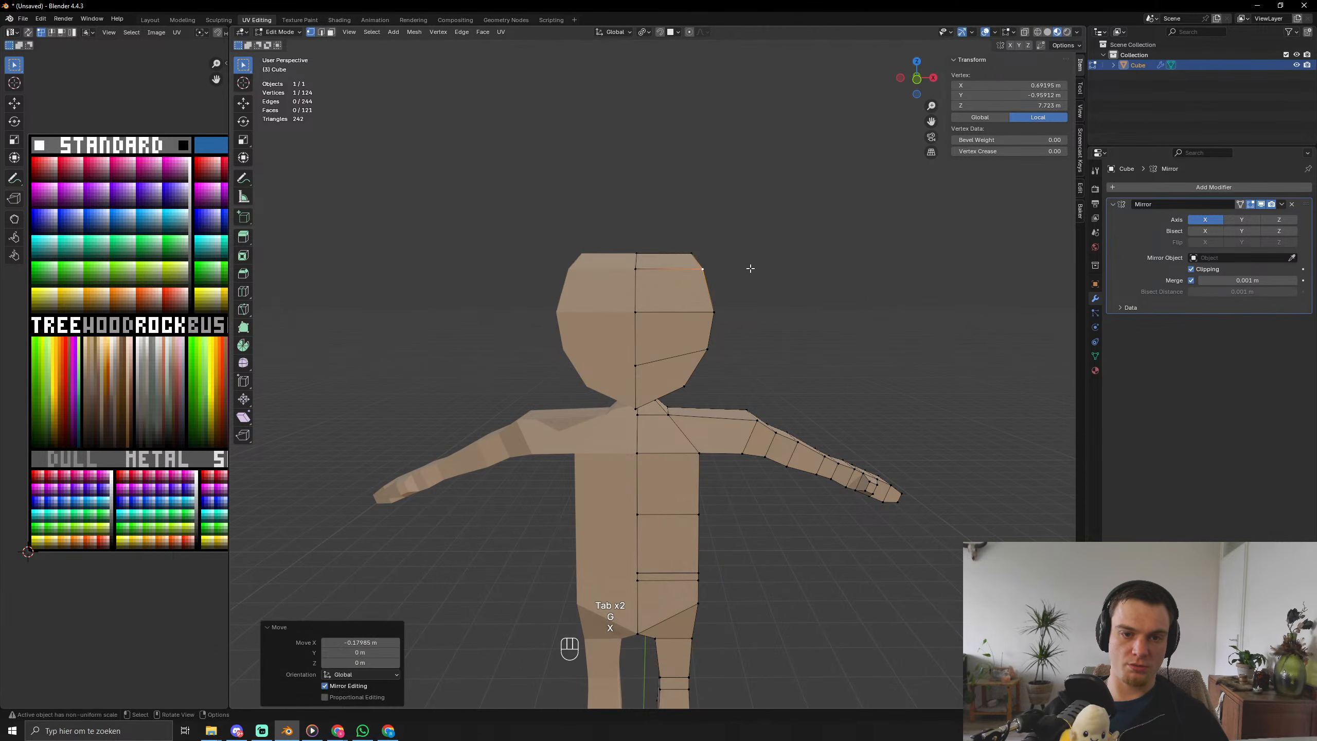
middle_click_drag(745, 266, 616, 257)
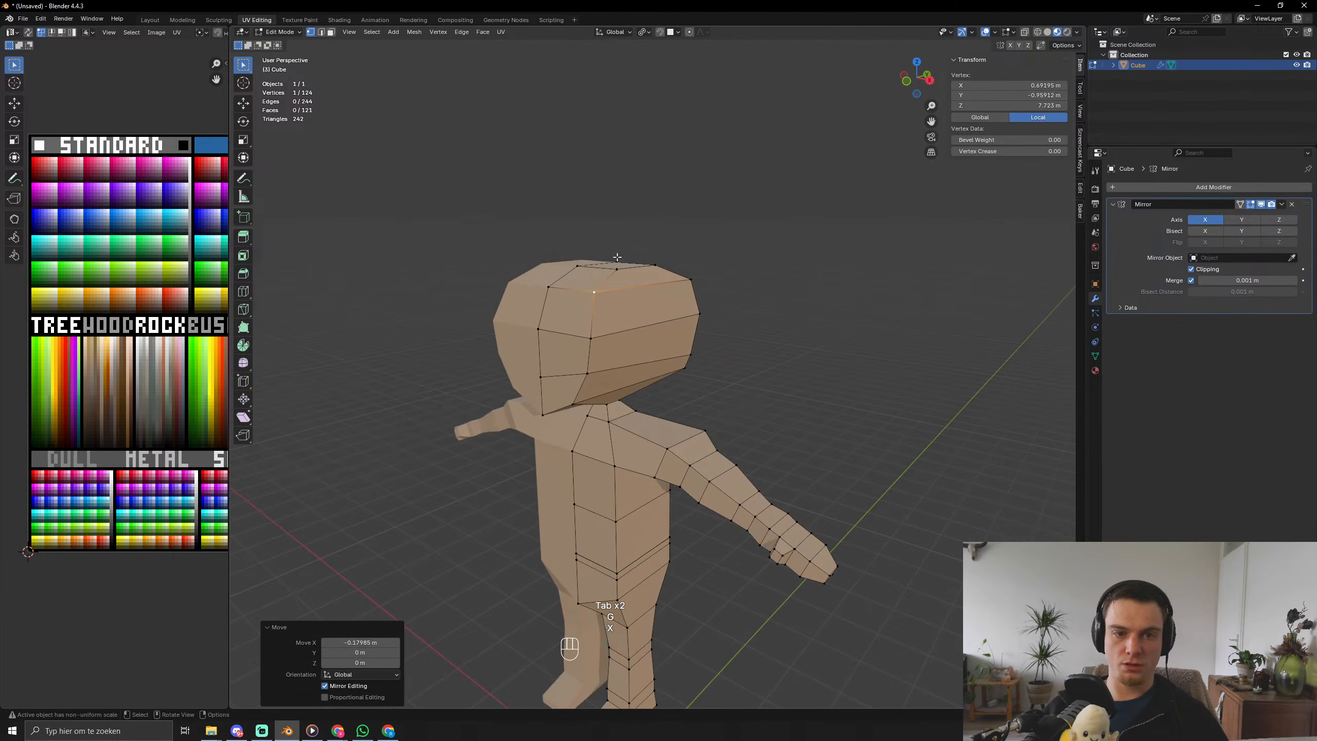
left_click(672, 300)
key("Tab")
middle_click_drag(671, 301, 568, 332)
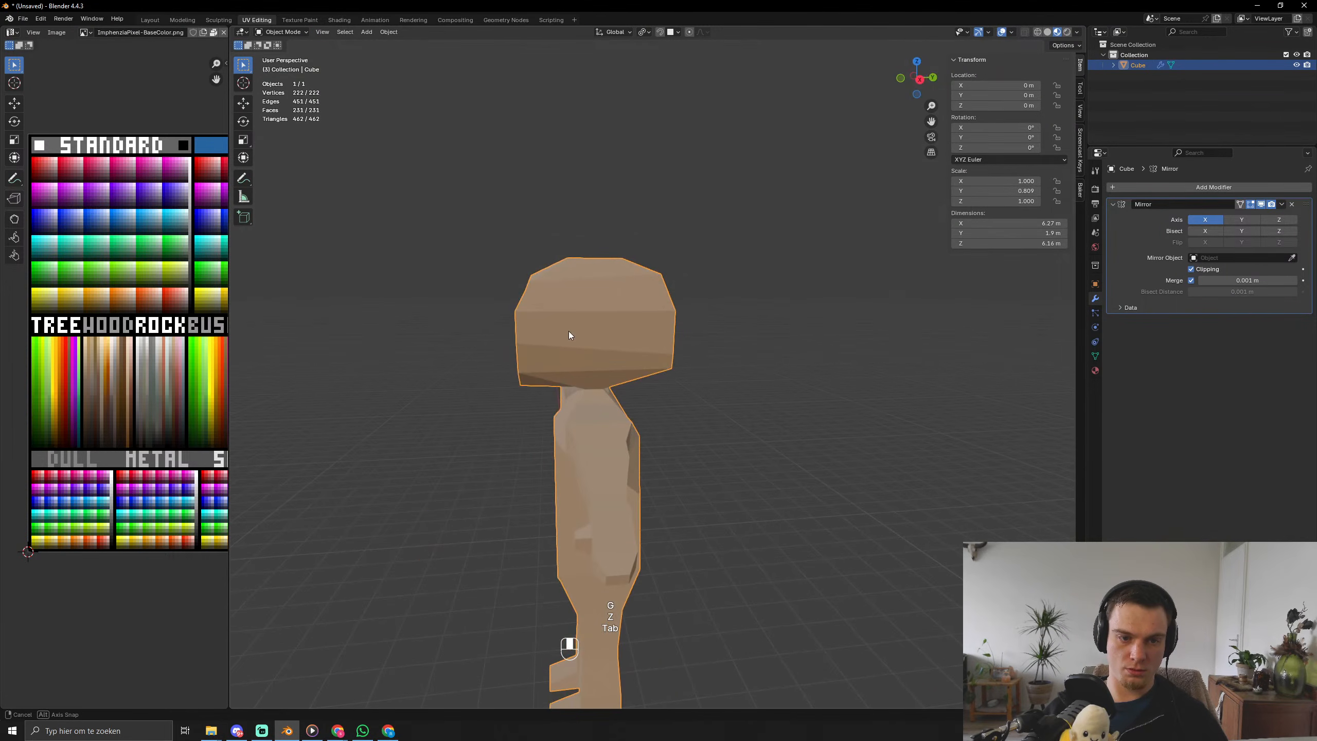
key("Tab")
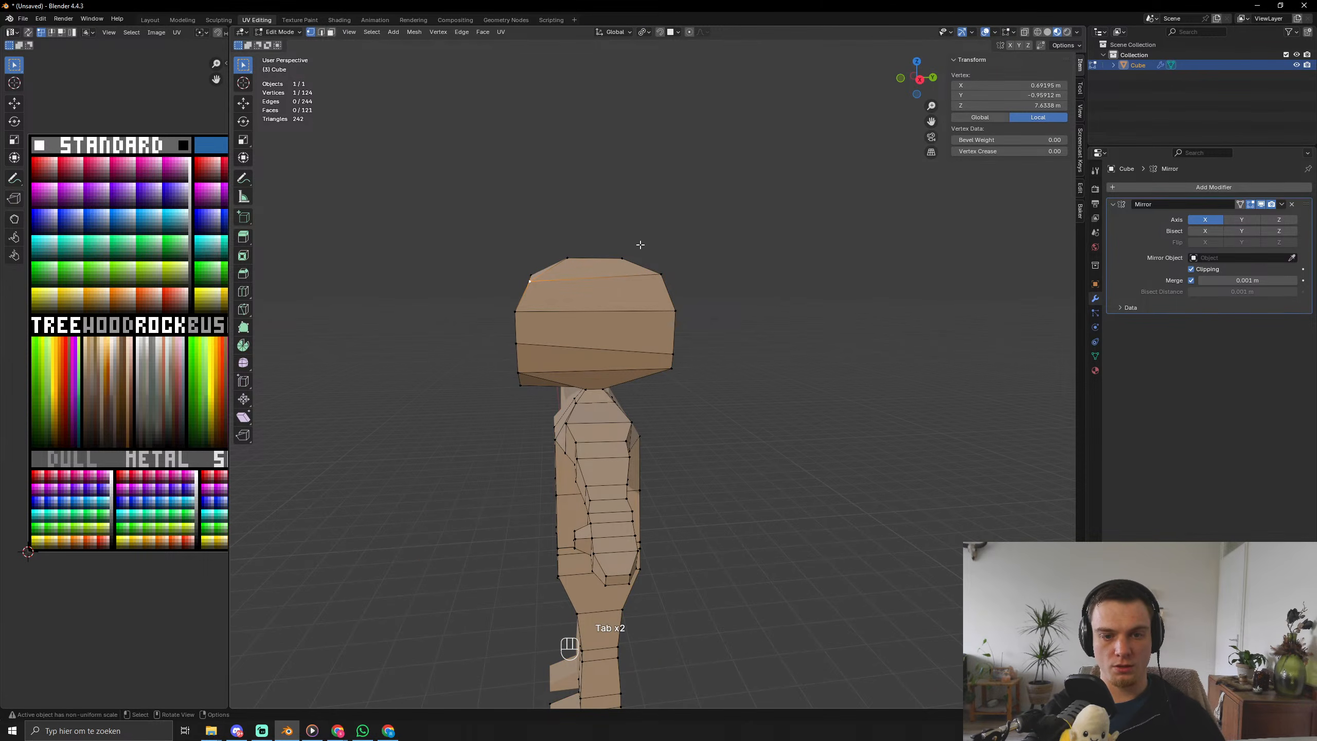
Select all vertices along the back of the head, including hidden ones, and move them about 0.31 m forward.
key("shift+z")
key("KP_1")
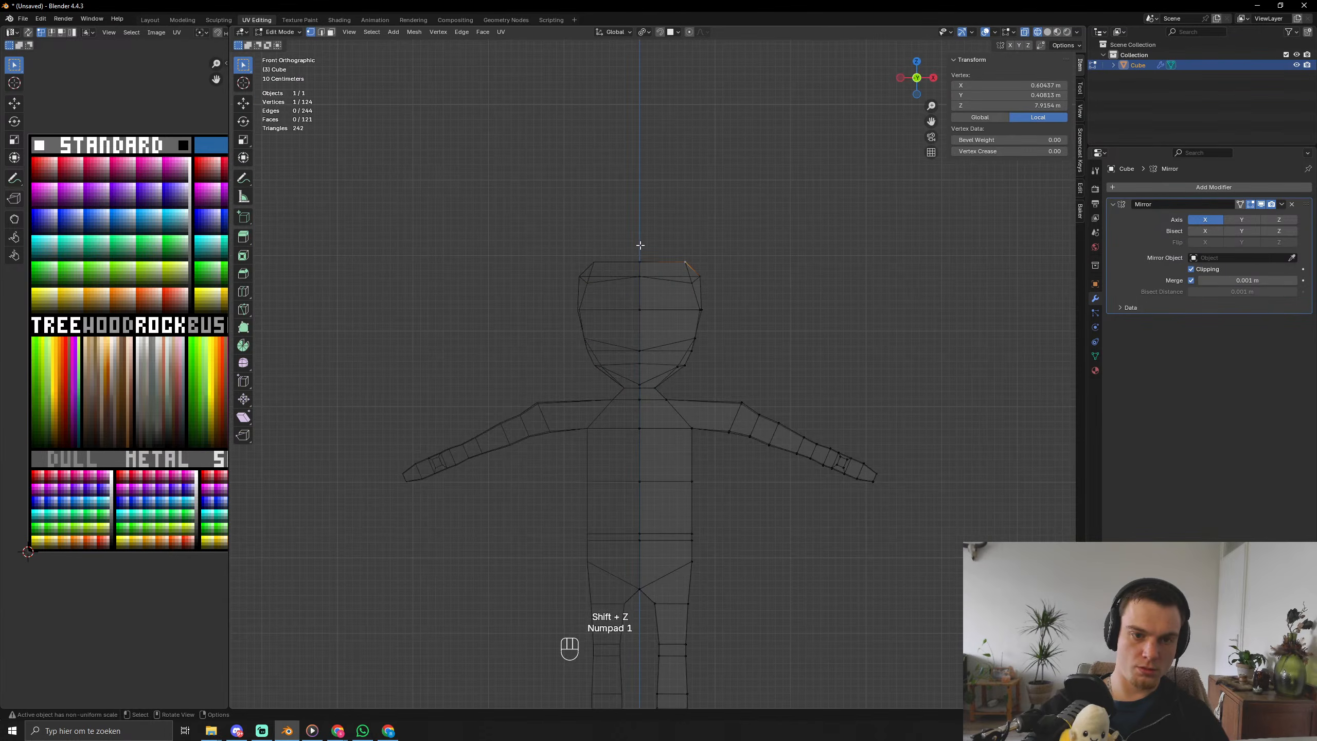
key("KP_3")
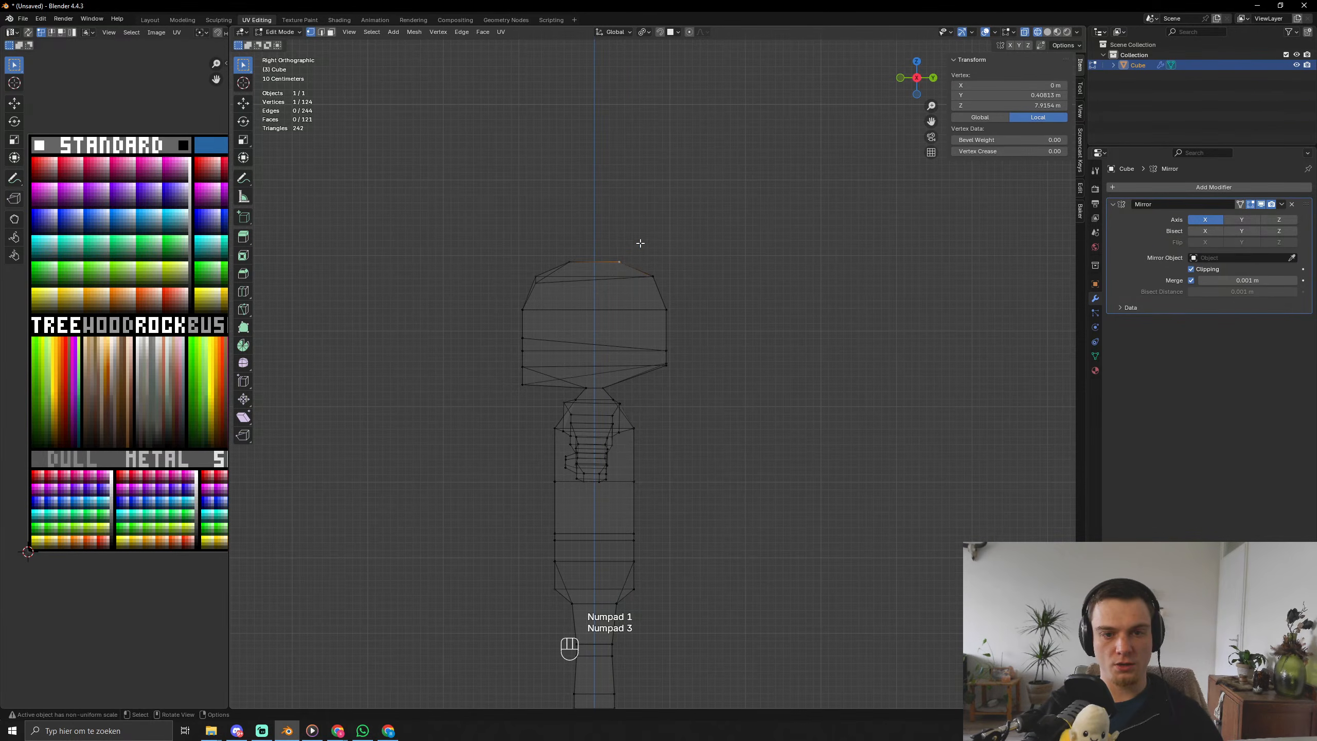
left_click_drag(640, 243, 738, 406)
key("g")
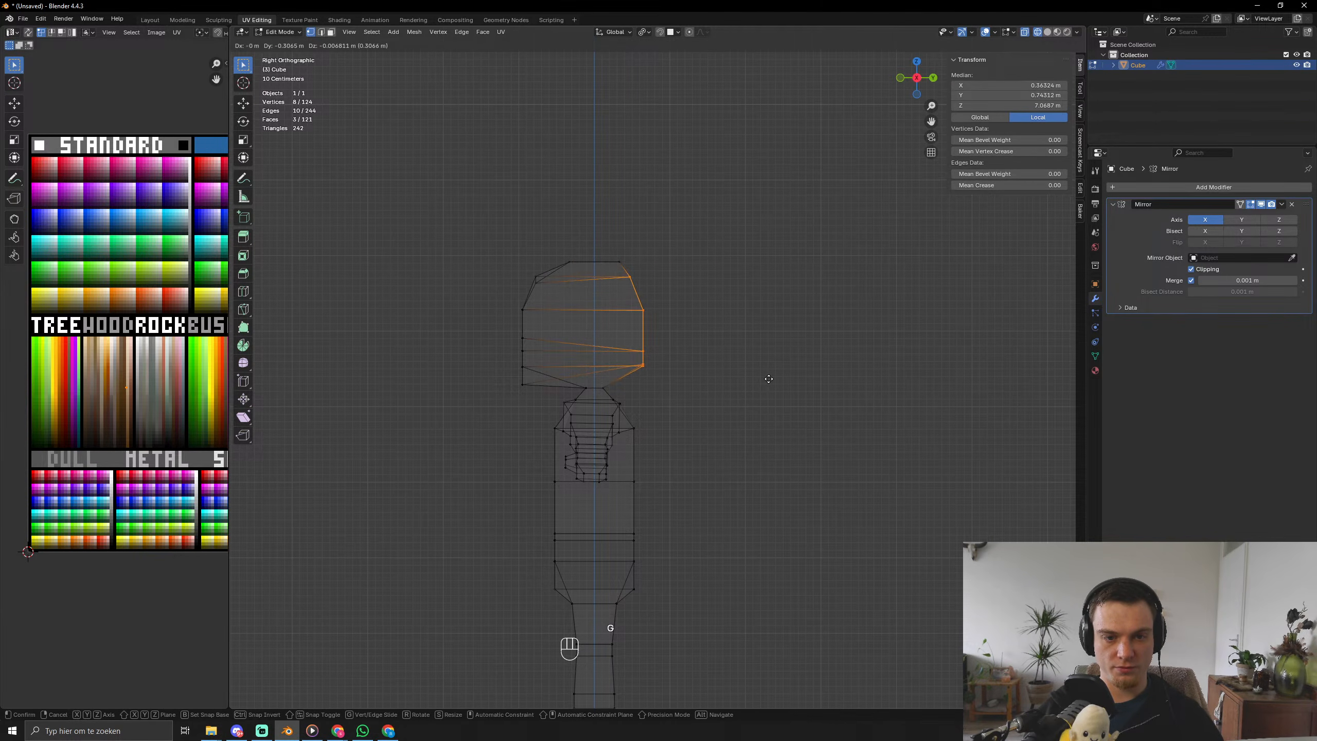
left_click(769, 379)
key("Tab")
middle_click_drag(769, 379, 603, 381)
key("Tab")
key("shift+x")
key("shift+z")
left_click(794, 309)
middle_click_drag(713, 335, 547, 363)
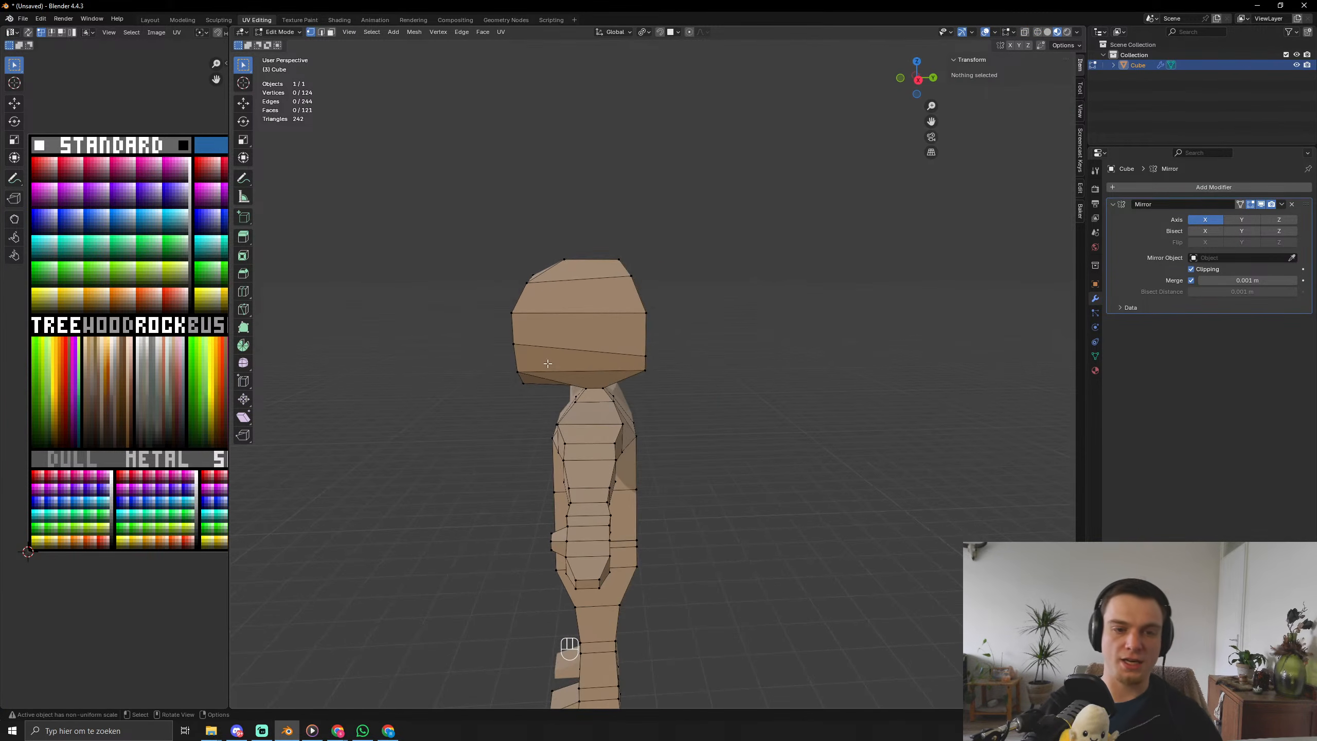
Select all vertices along the front of the head in side view, including hidden ones, and move them.
key("KP_3")
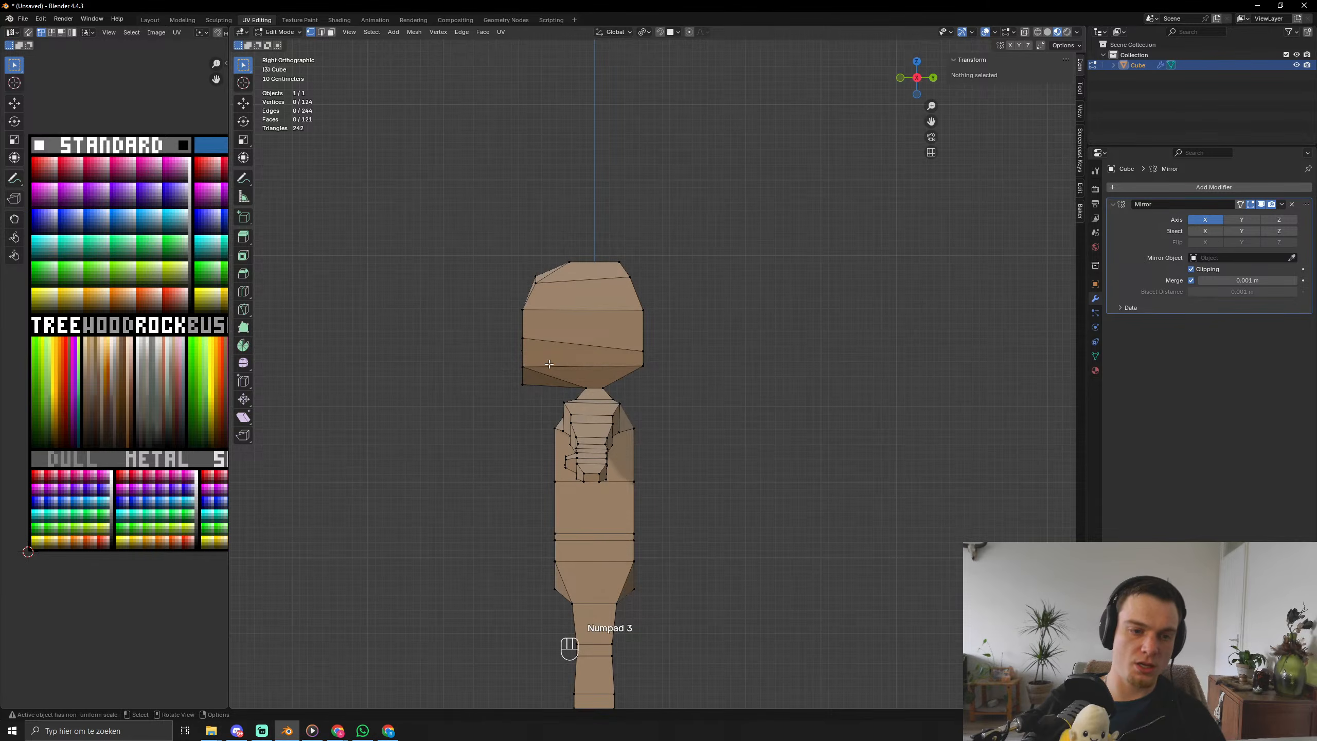
key("shift+z")
left_click_drag(482, 271, 546, 398)
key("g")
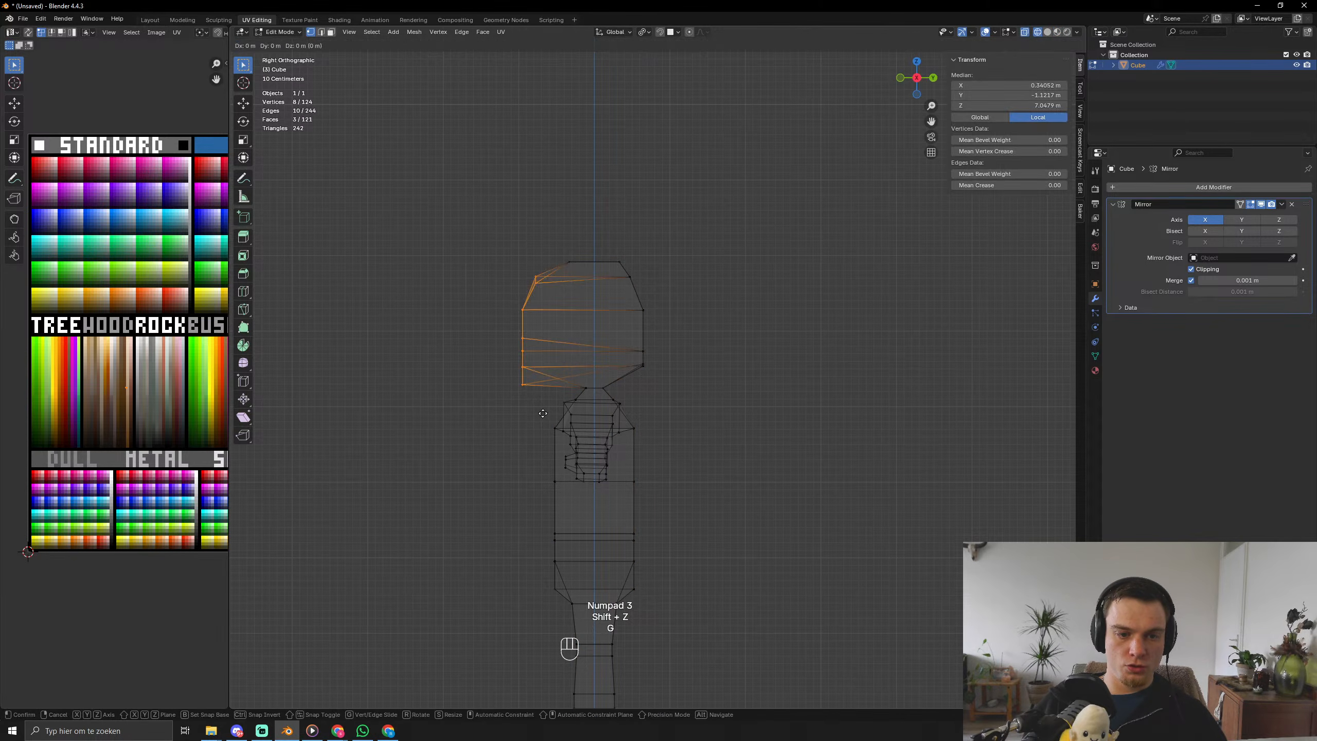
key("x")
key("g")
key("x")
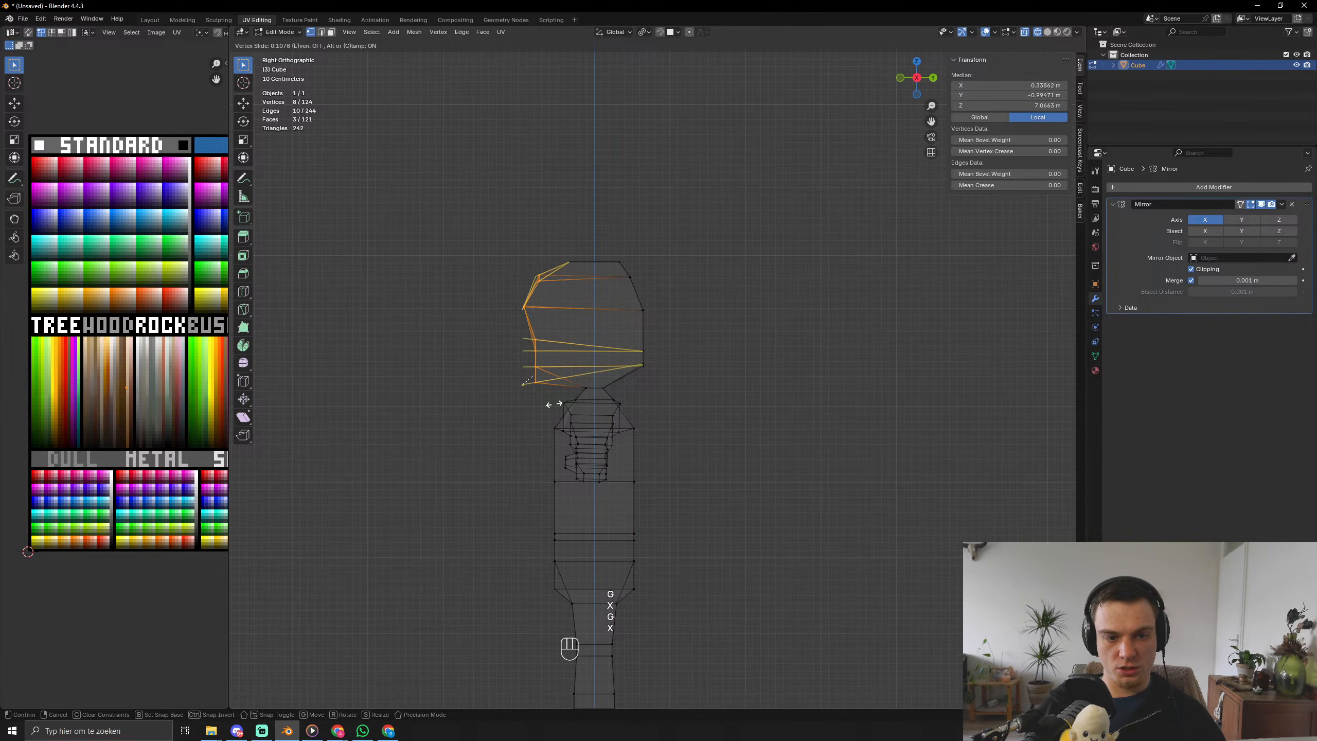
right_click(573, 403)
left_click(481, 342)
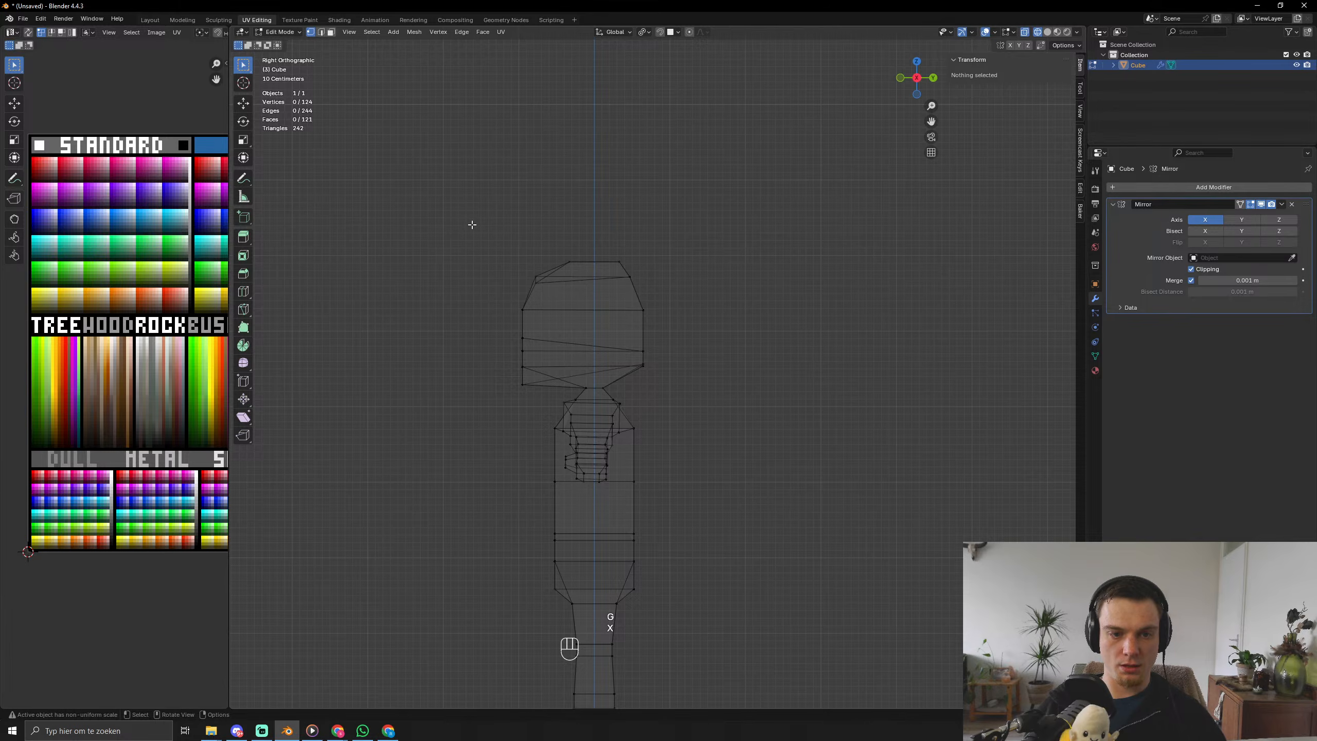
Move the head's front vertices back about 0.28 m along the Y axis to flatten the face.
left_click_drag(472, 225, 559, 406)
key("g")
key("x")
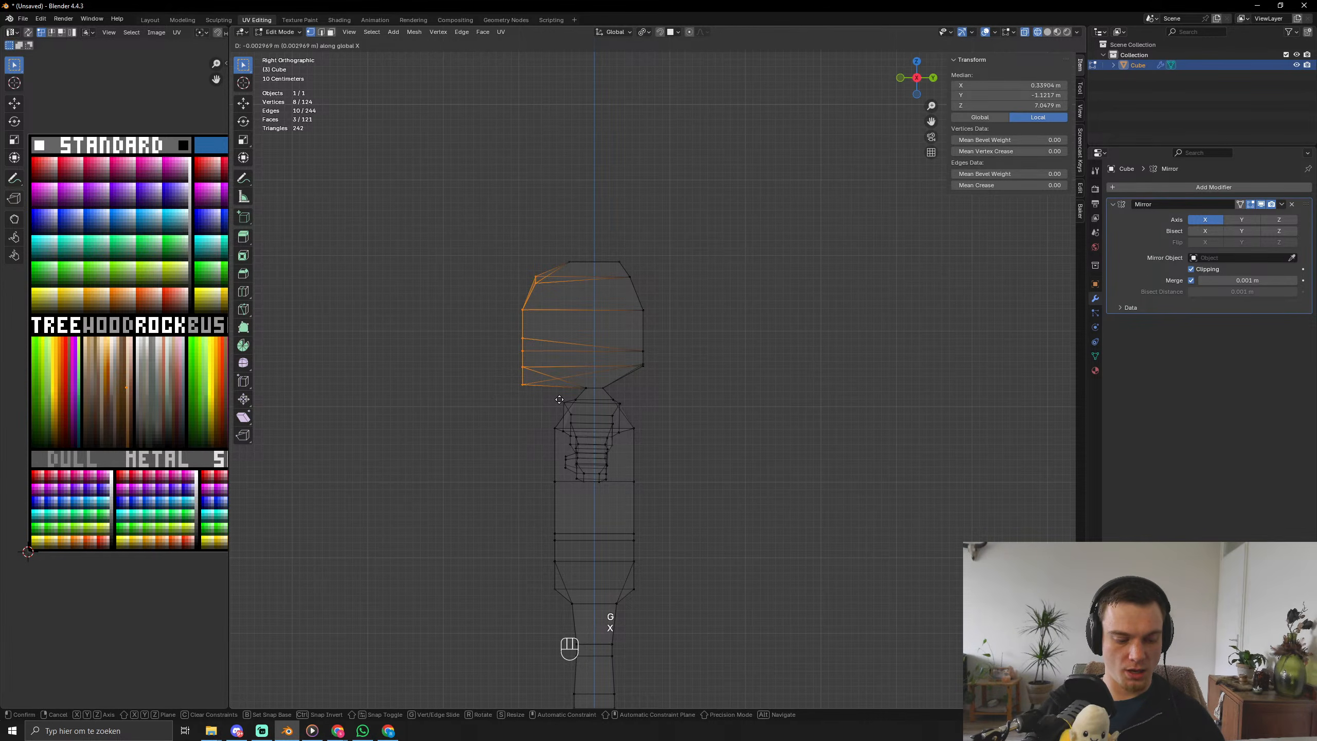
key("g")
key("y")
key("g")
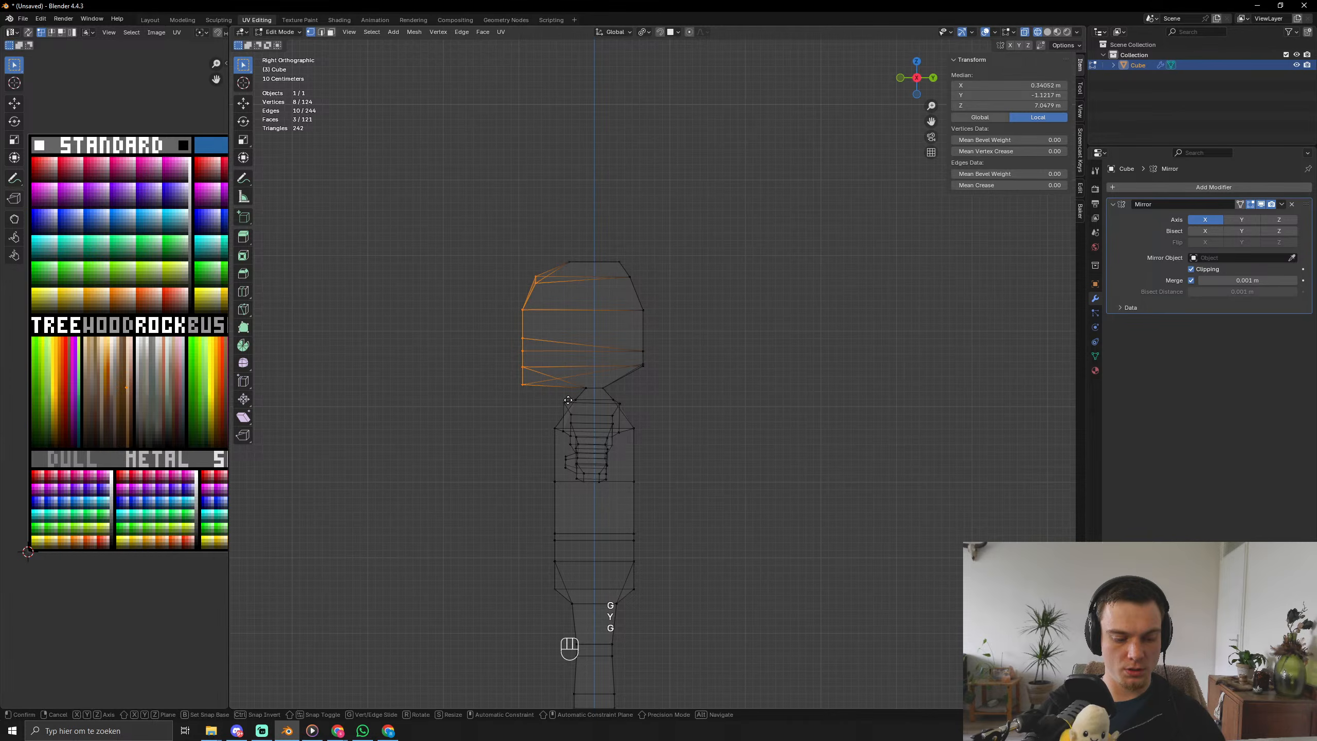
key("y")
left_click(588, 405)
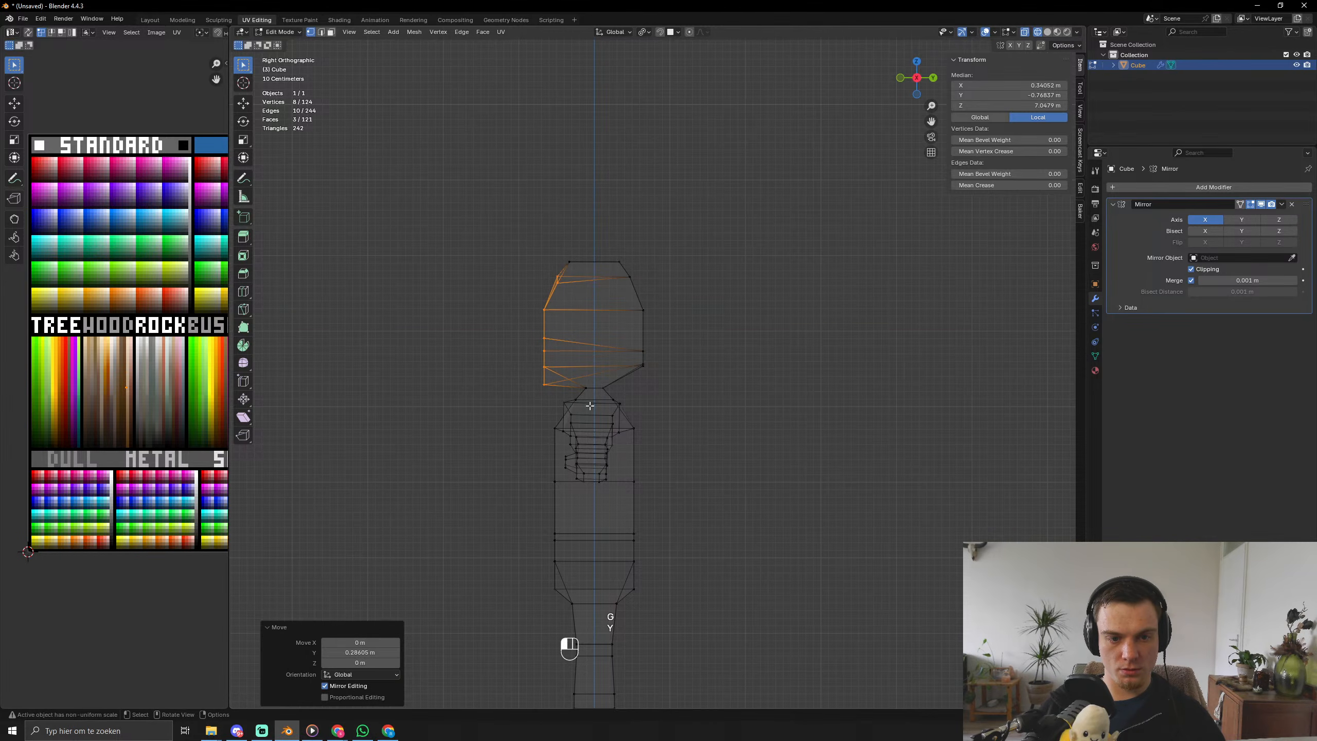
Switch from wireframe back to shaded display in Object Mode and inspect the reshaped head from the side.
key("Tab")
middle_click_drag(589, 406, 584, 436)
key("shift+z")
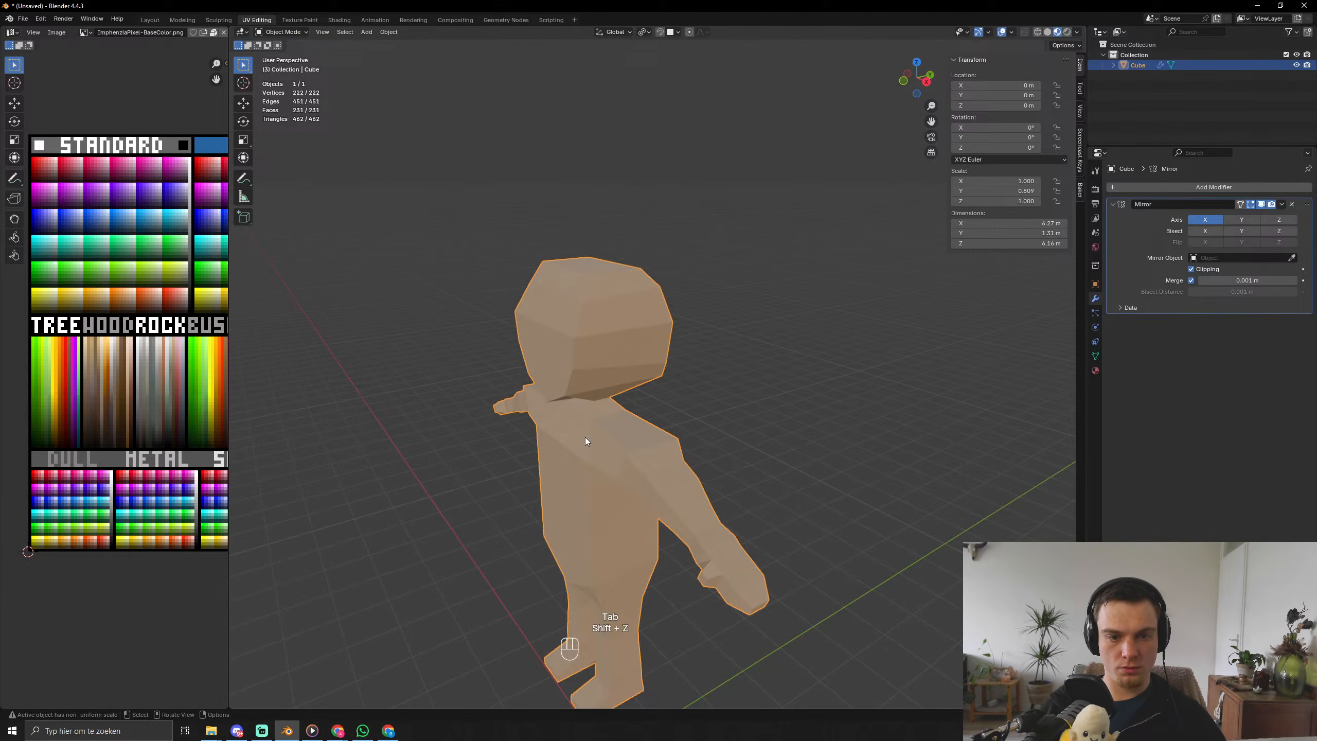
left_click(766, 332)
mouse_move(767, 331)
middle_mouse_down()
mouse_move(860, 318)
mouse_move(825, 303)
mouse_move(752, 319)
mouse_move(786, 327)
middle_mouse_up()
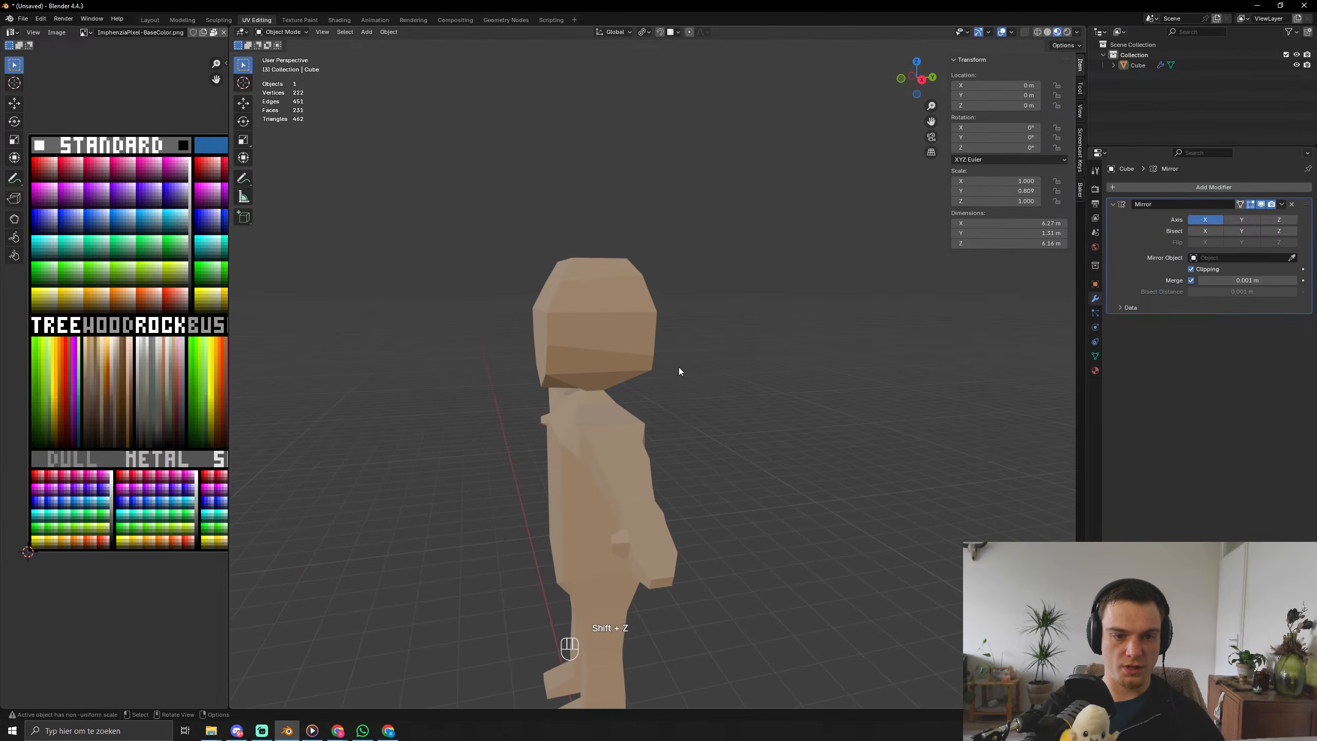
Move the chin's centre vertex back about 0.06 m and up about 0.04 m.
key("Tab")
scroll(591, 389, "up", 4)
middle_click_drag(519, 415, 565, 426)
left_click(481, 475)
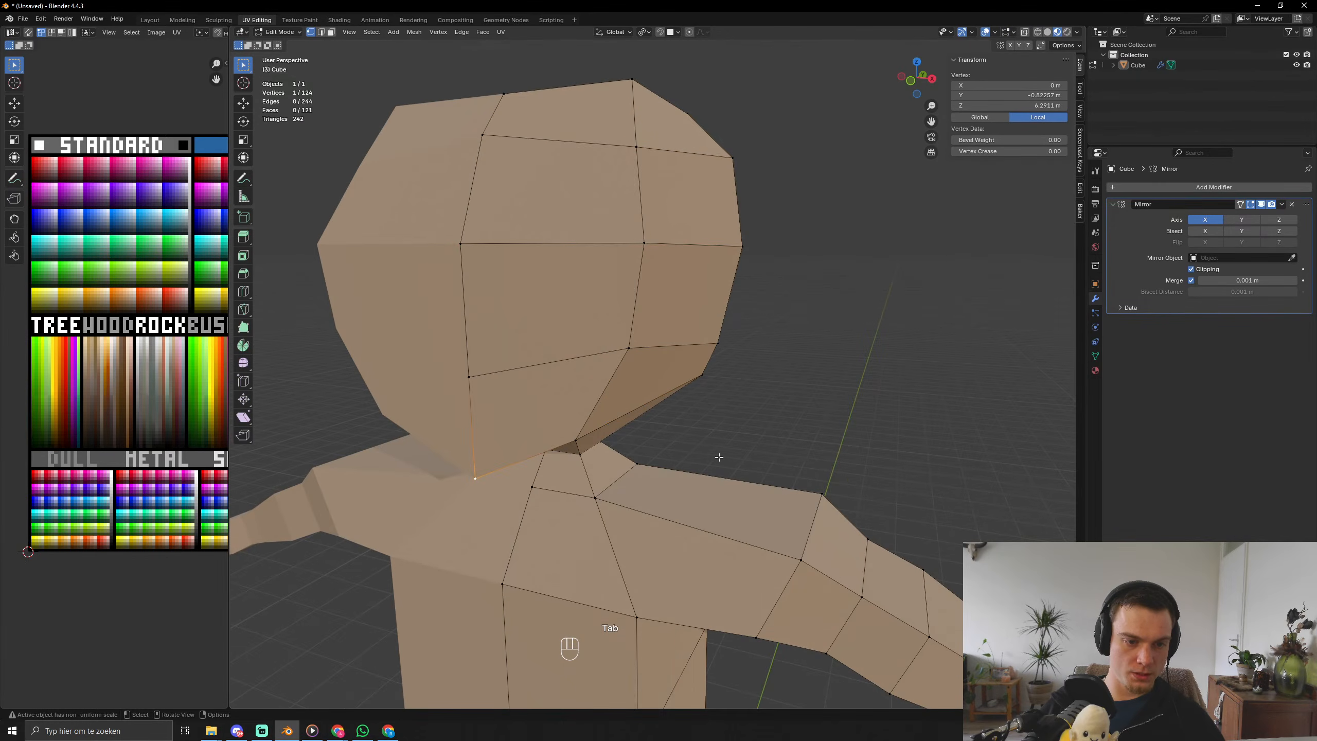
middle_click_drag(481, 475, 684, 456)
key("g")
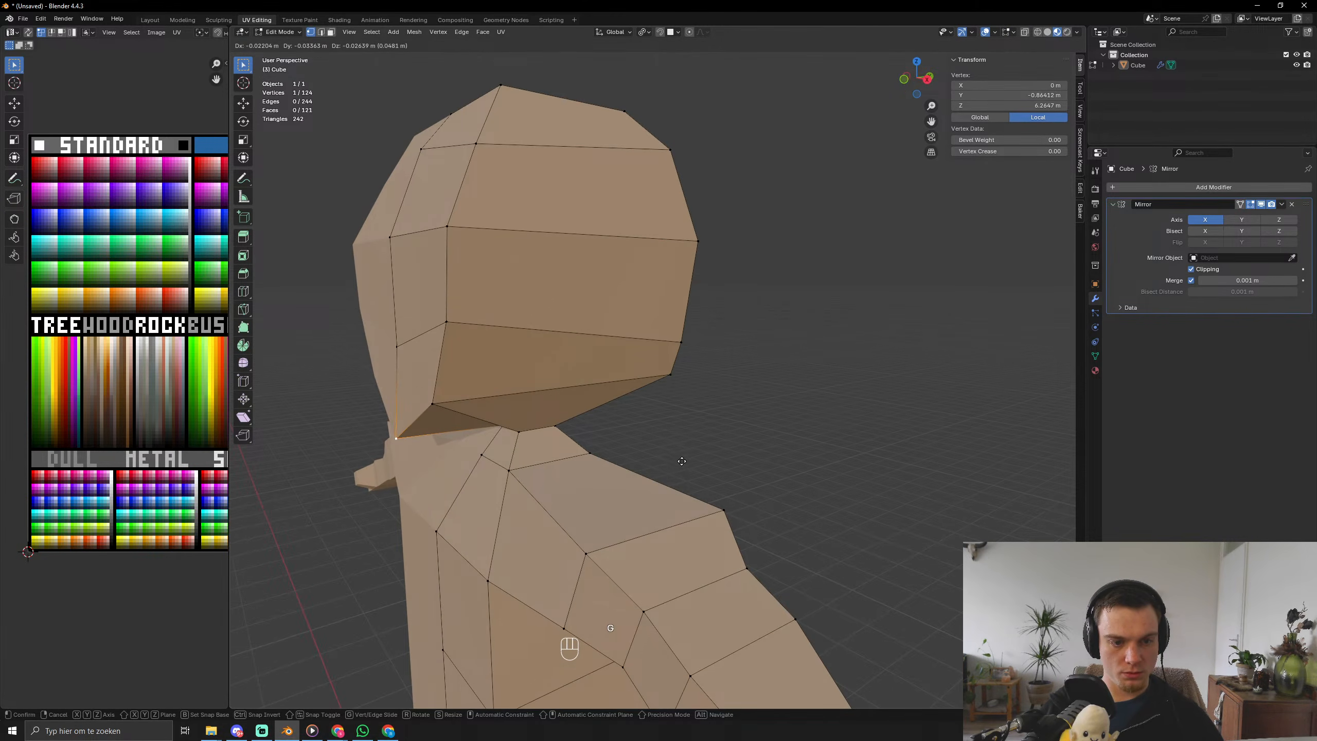
left_click(709, 437)
middle_click_drag(709, 437, 725, 457)
scroll(725, 457, "down", 7)
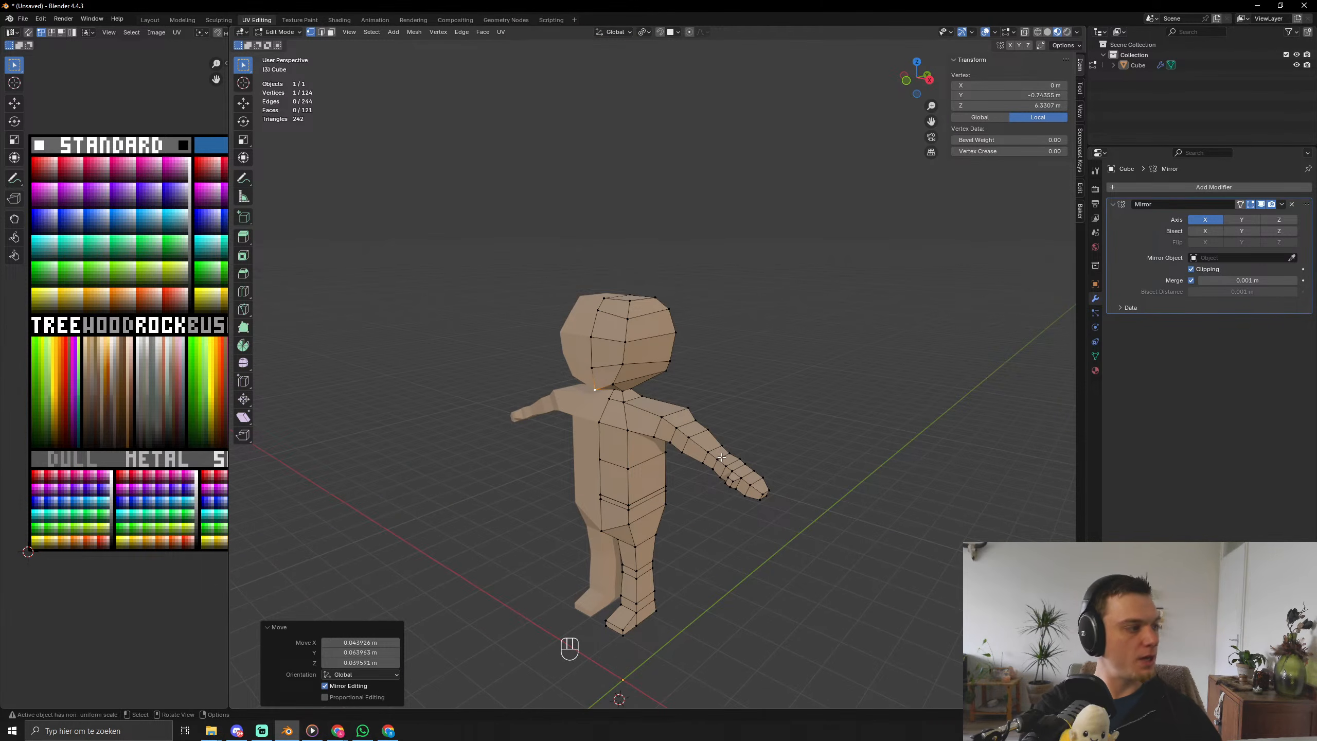
key("Tab")
key("Tab")
Add a horizontal loop cut across the lower face and move its front edge back about 0.06 m along Y.
middle_click_drag(722, 457, 743, 420)
scroll(881, 454, "up", 5)
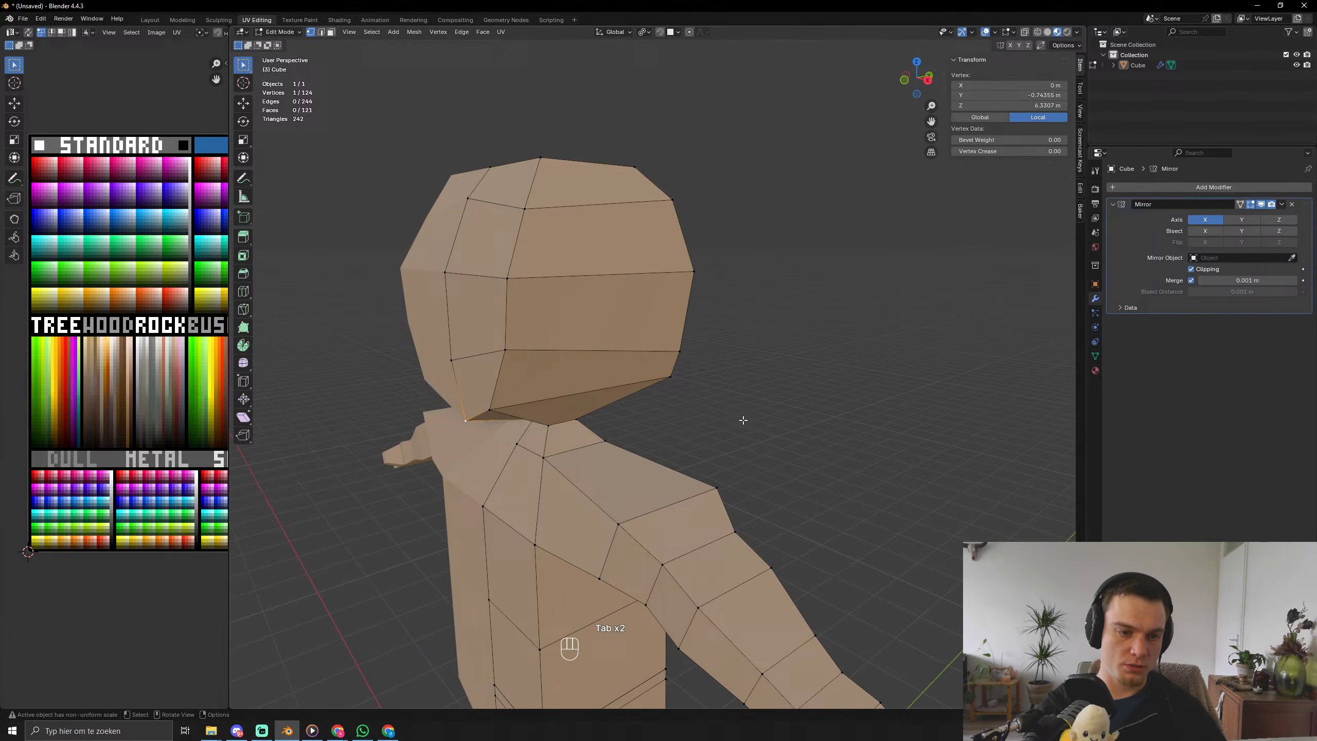
key("ctrl+r")
left_click(493, 378)
right_click(493, 377)
middle_click_drag(494, 377, 560, 411)
key("2")
left_click(548, 428)
key("g")
key("y")
left_click(597, 424)
Add a vertical loop cut midway across the front of the face and bevel the mouth edge about 0.05 m wide.
middle_click_drag(503, 362, 554, 459)
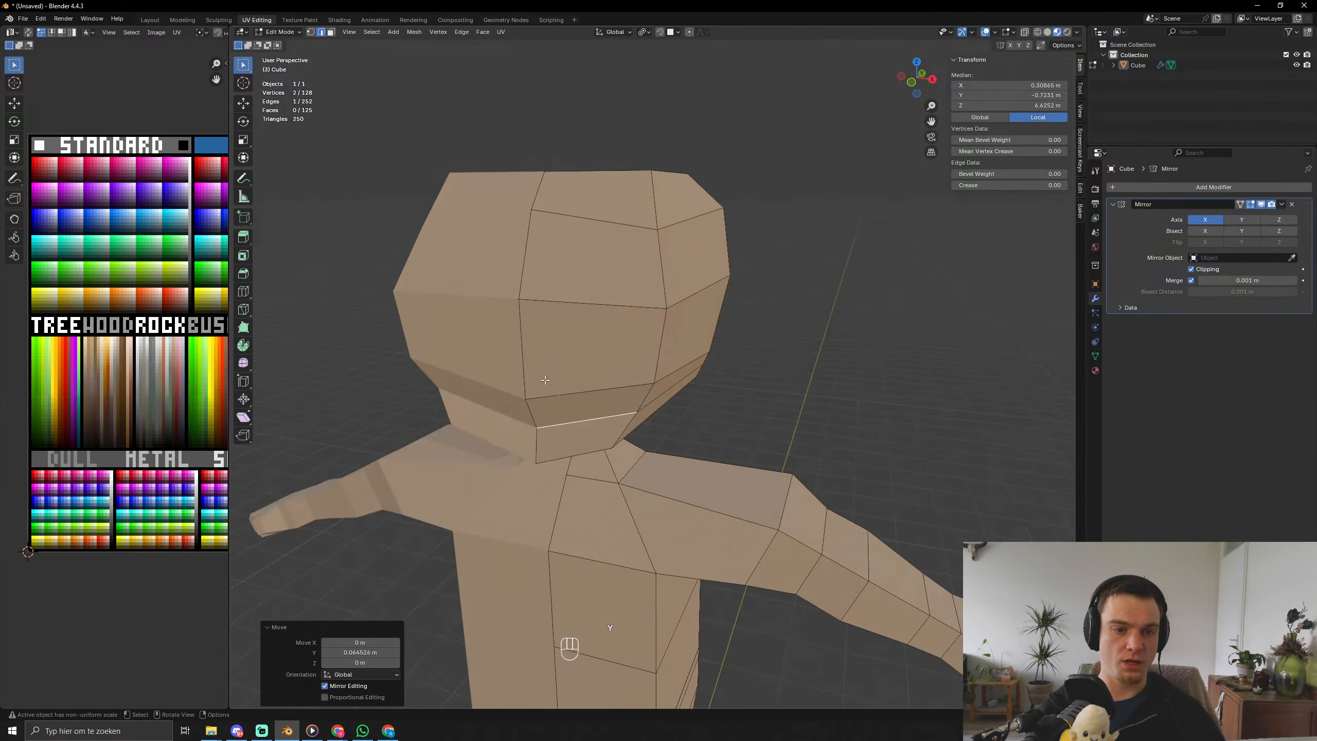
key("ctrl+r")
left_click(556, 460)
right_click(556, 460)
left_click(549, 435)
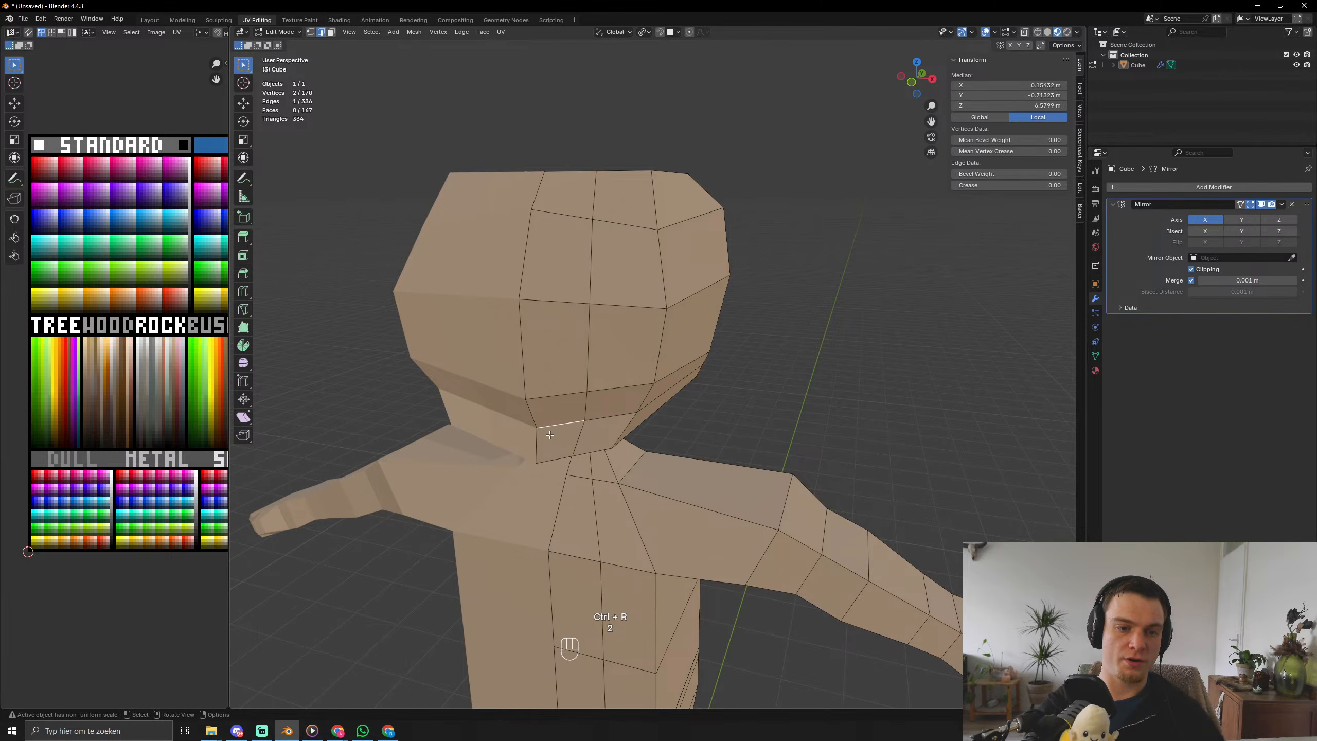
key("ctrl+b")
left_click(636, 433)
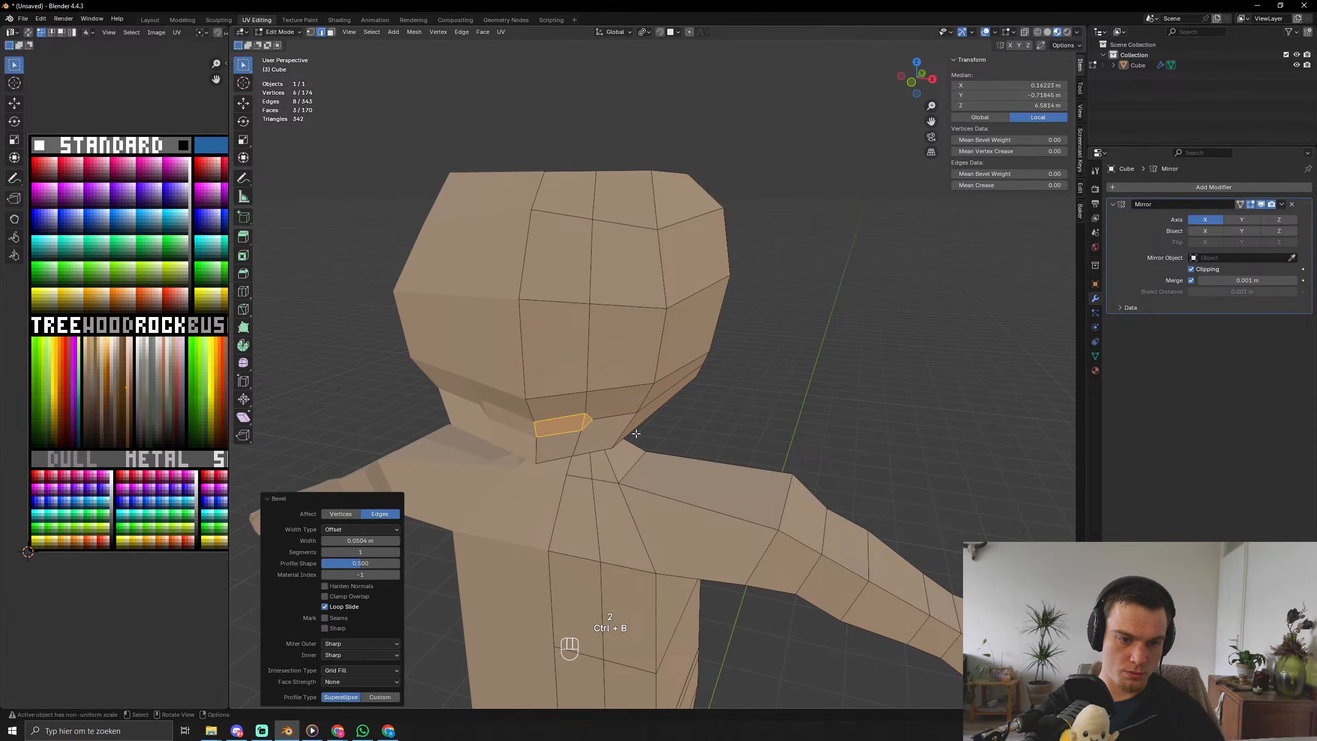
Place the mouth faces' UVs on a reddish-brown palette colour and check the coloured mouth in Object Mode.
key("g")
left_click(156, 402)
key("Tab")
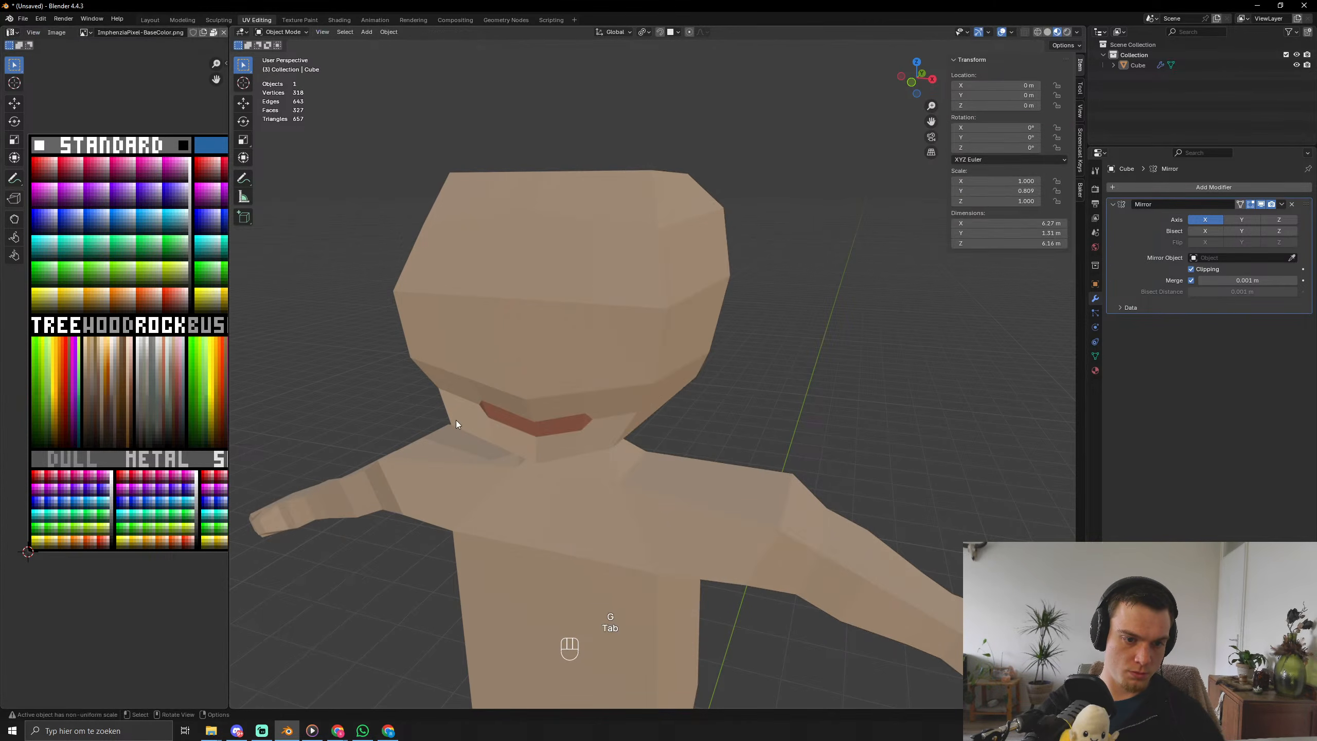
middle_click_drag(479, 429, 510, 368)
middle_click_drag(632, 294, 584, 325)
scroll(573, 348, "up", 4)
Move the jaw corner vertex beside the mouth back along the Y axis.
key("Tab")
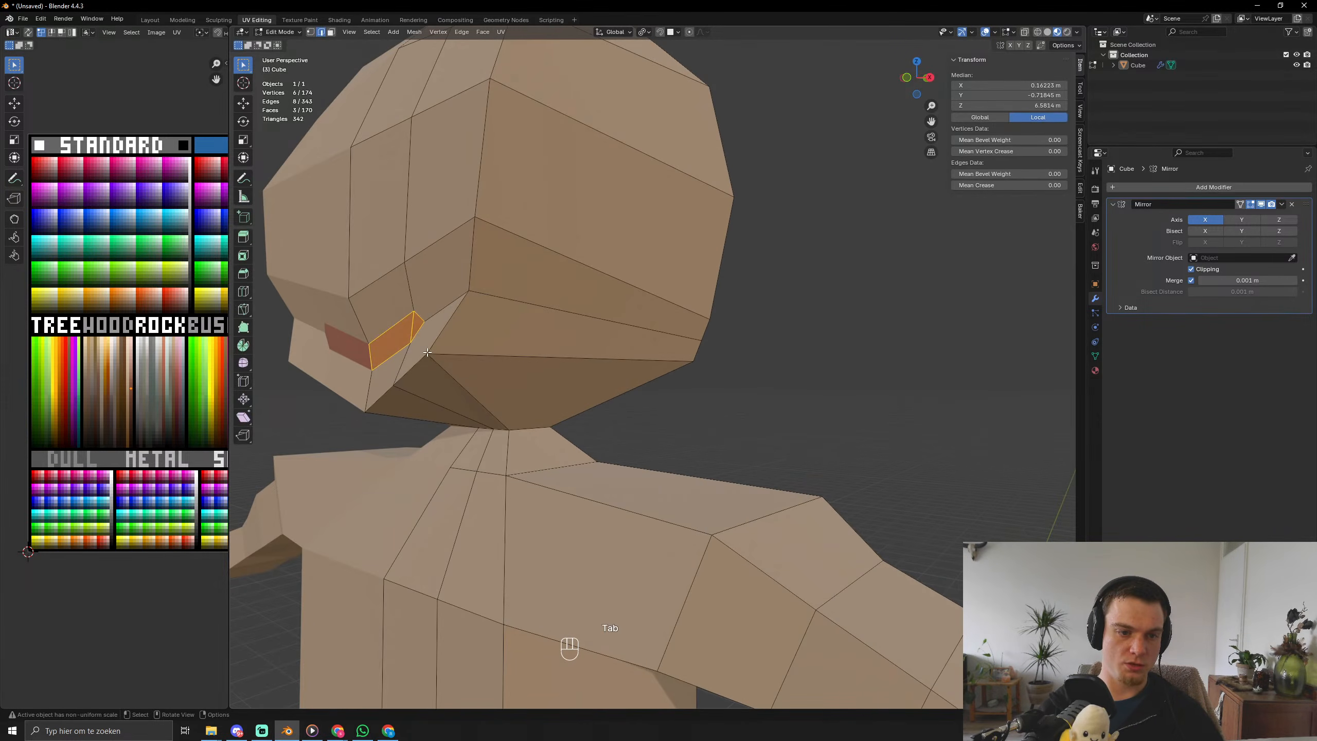
left_click(426, 353)
key("1")
left_click(433, 353)
key("g")
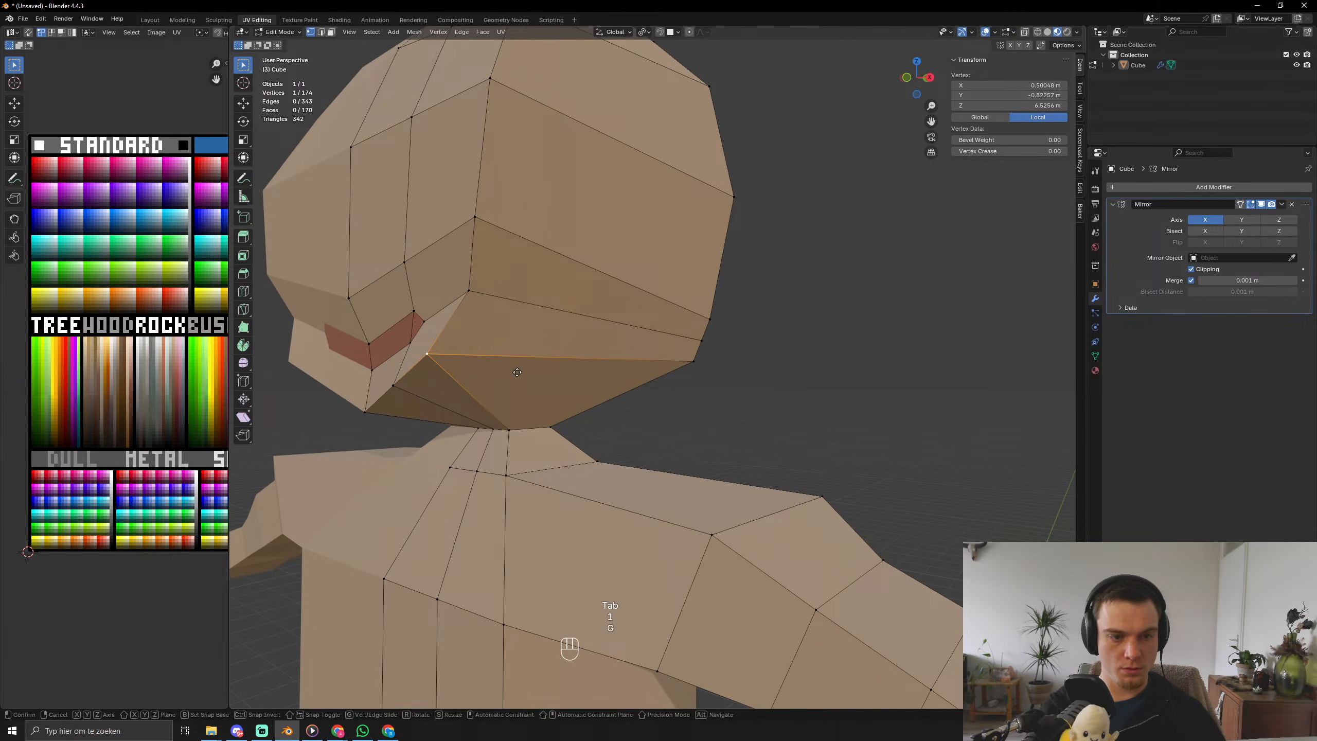
key("x")
key("y")
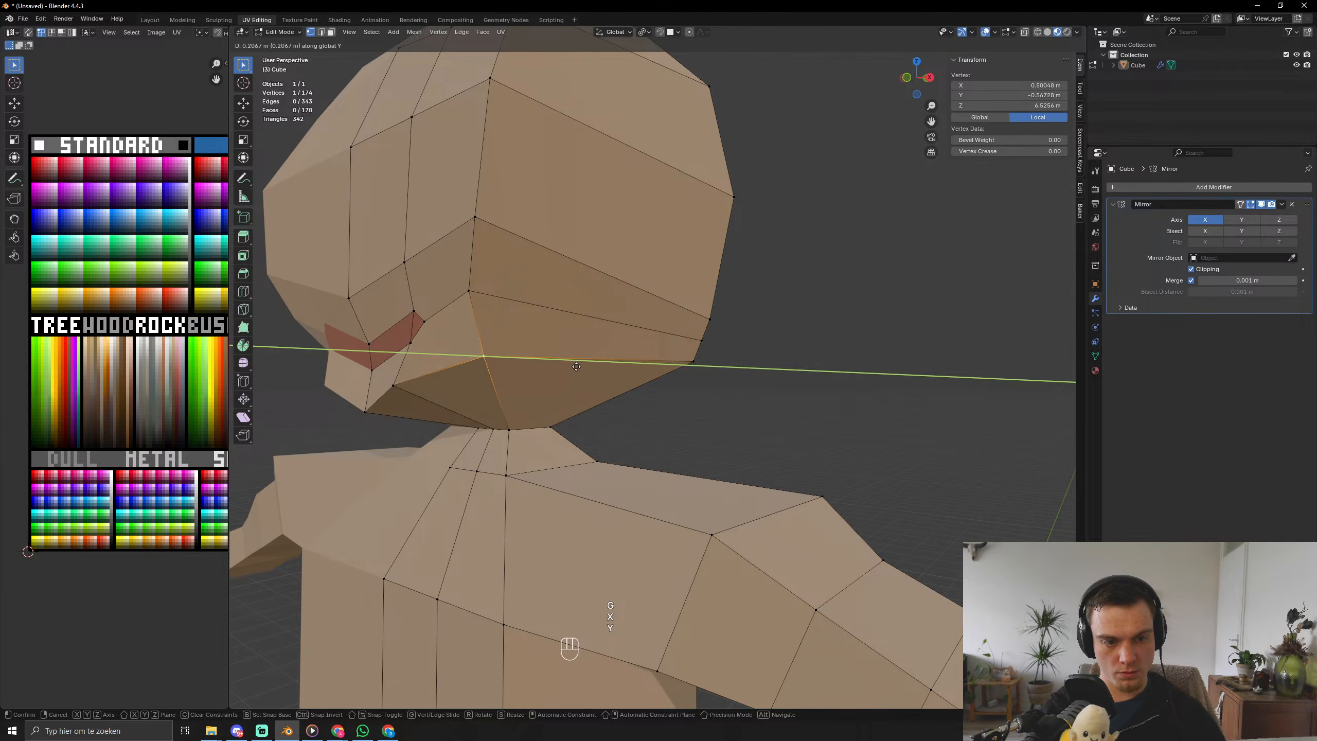
left_click(608, 338)
Lower the vertex at the side of the chin about 0.006 m along Z.
middle_click_drag(608, 338, 537, 401)
left_click(687, 285)
key("g")
key("z")
left_click(681, 294)
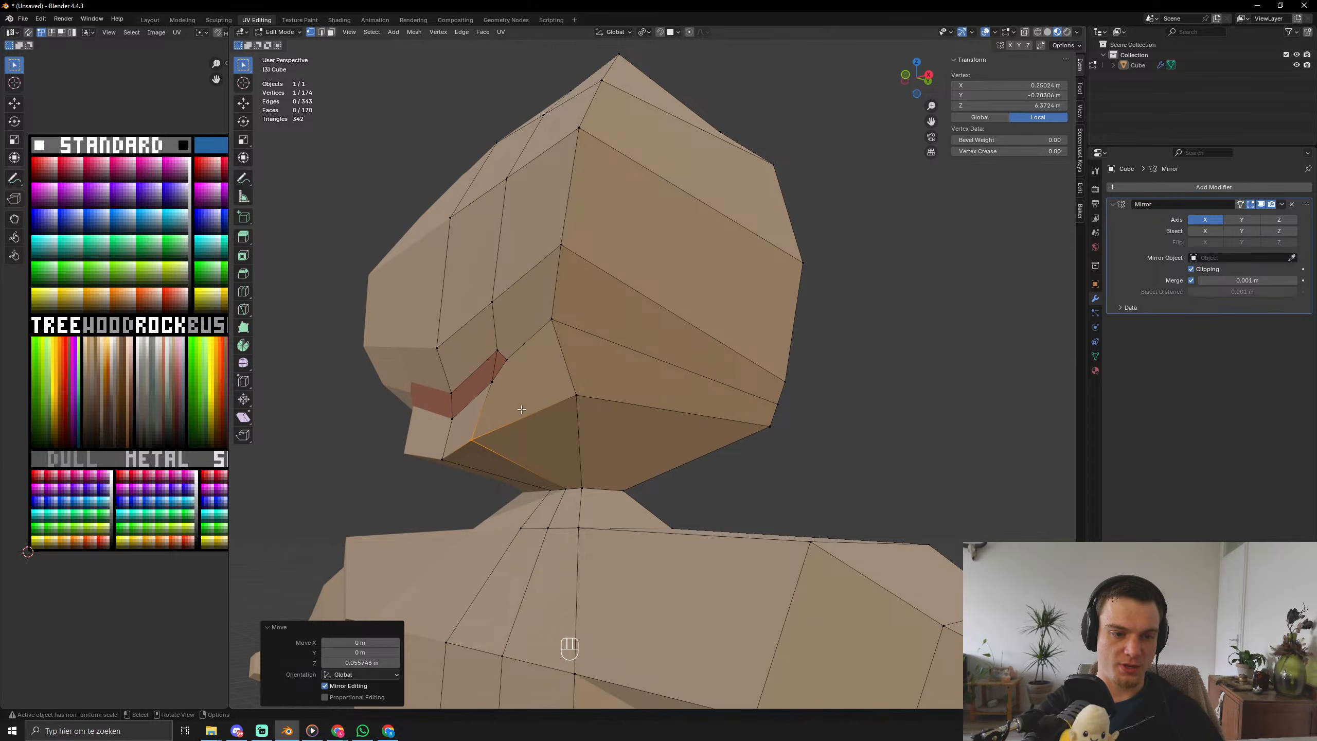
Raise the jaw corner vertex and the chin's side vertex together about 0.05 m along Z.
left_click(592, 389, "shift")
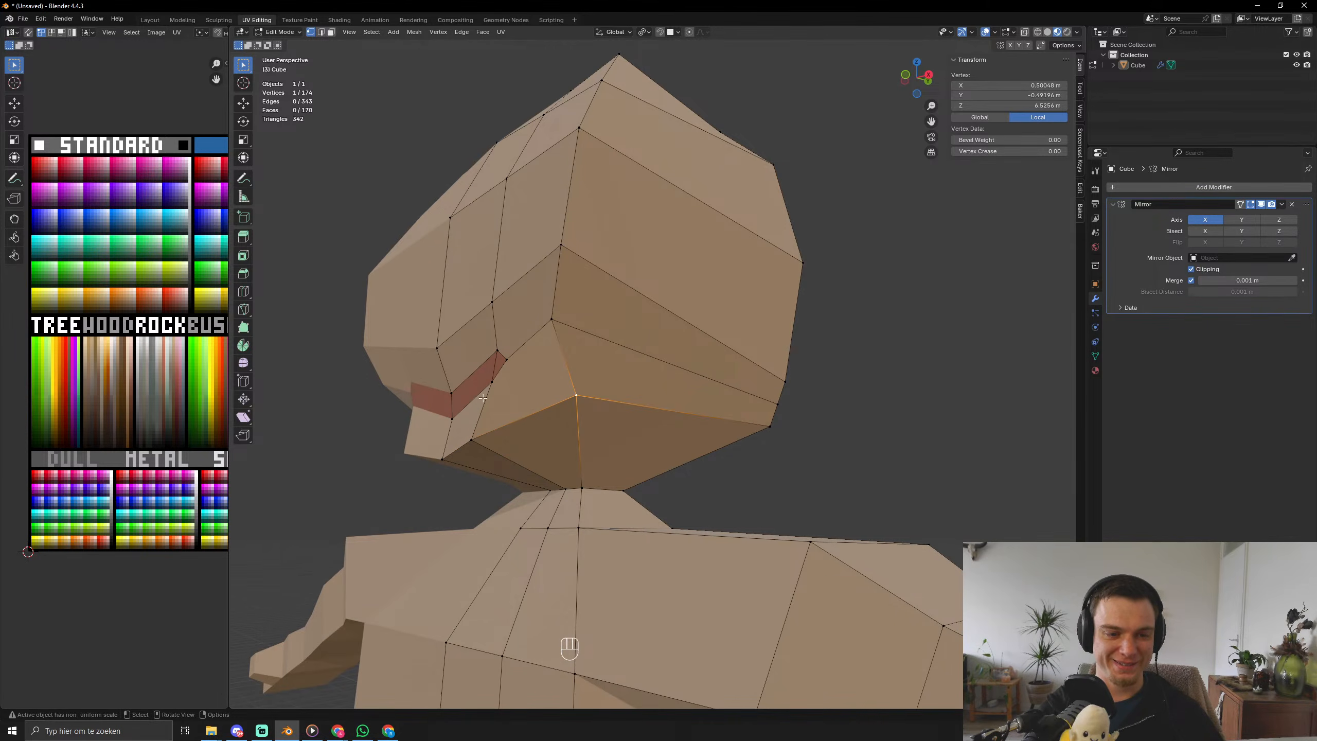
key("g")
key("z")
left_click(522, 418)
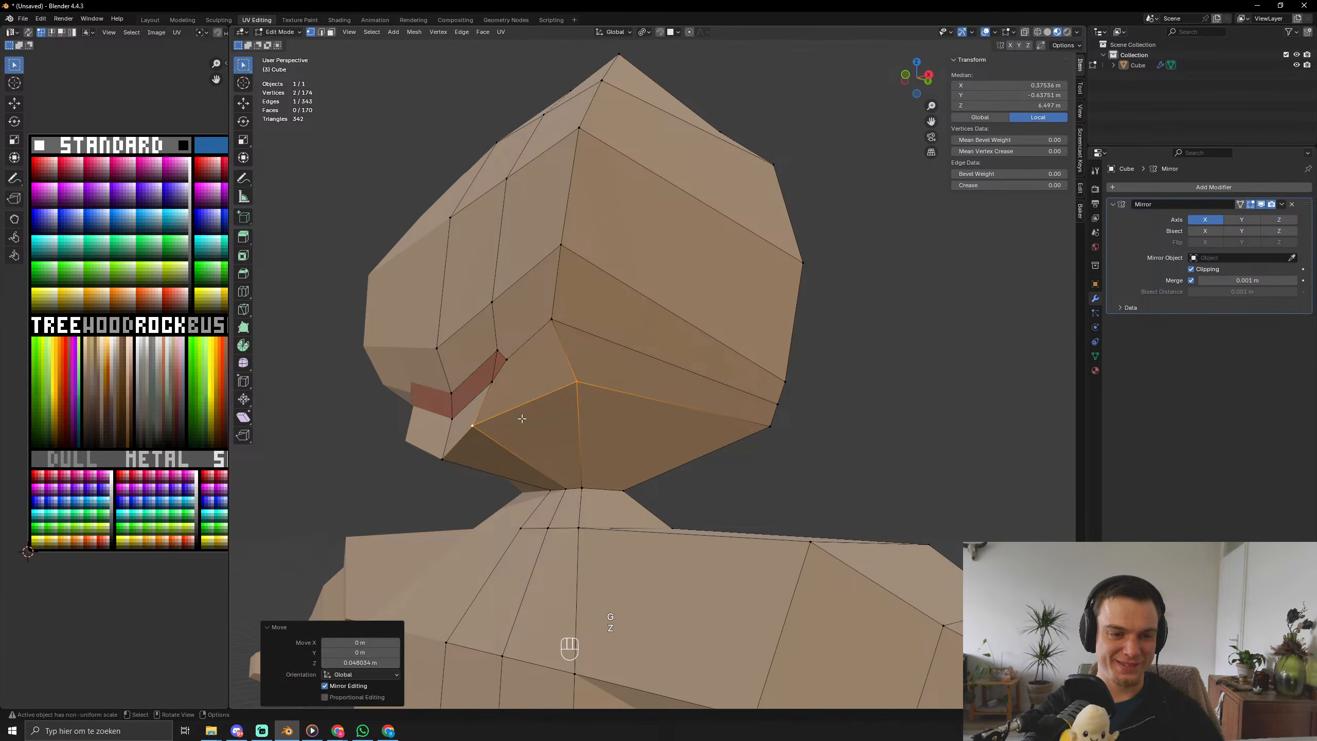
key("Tab")
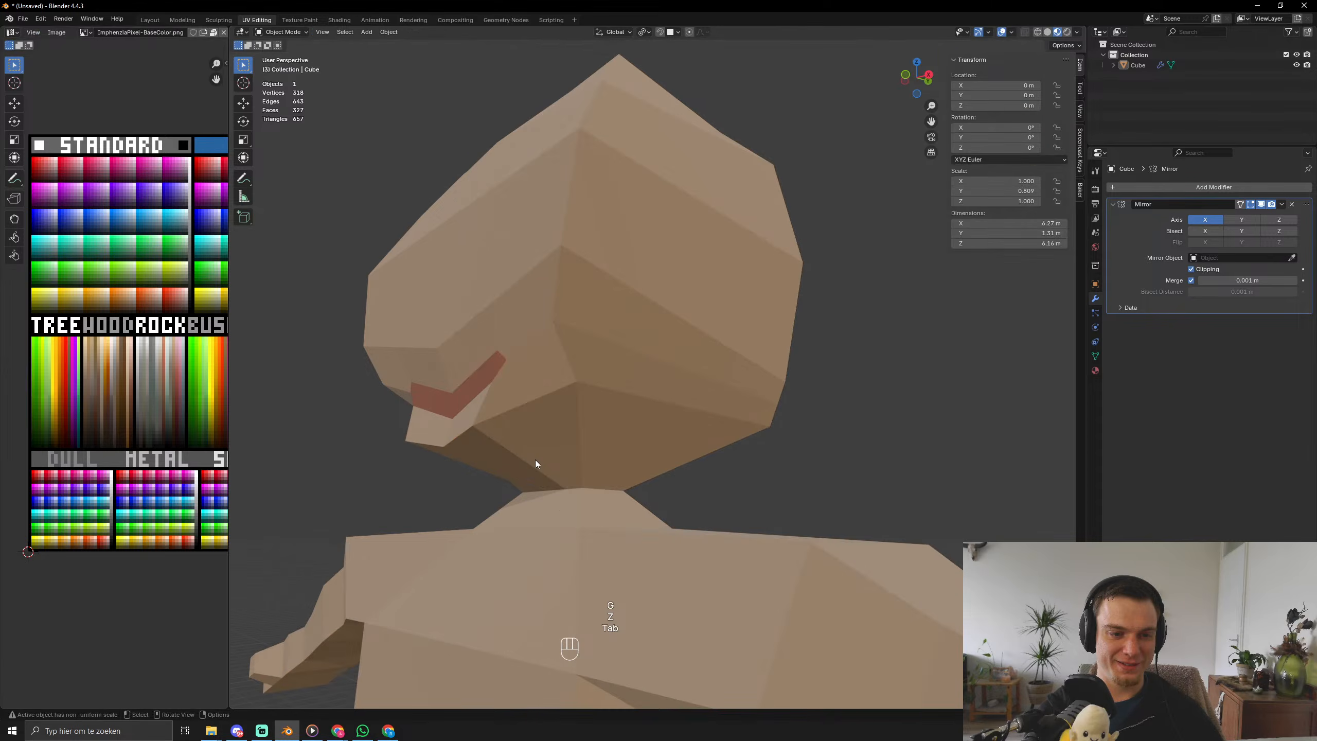
scroll(535, 458, "down", 5)
middle_click_drag(535, 459, 617, 486)
scroll(642, 476, "up", 6)
Move the three mouth corner vertices about 0.04 m outward and 0.03 m down to widen the mouth.
key("Tab")
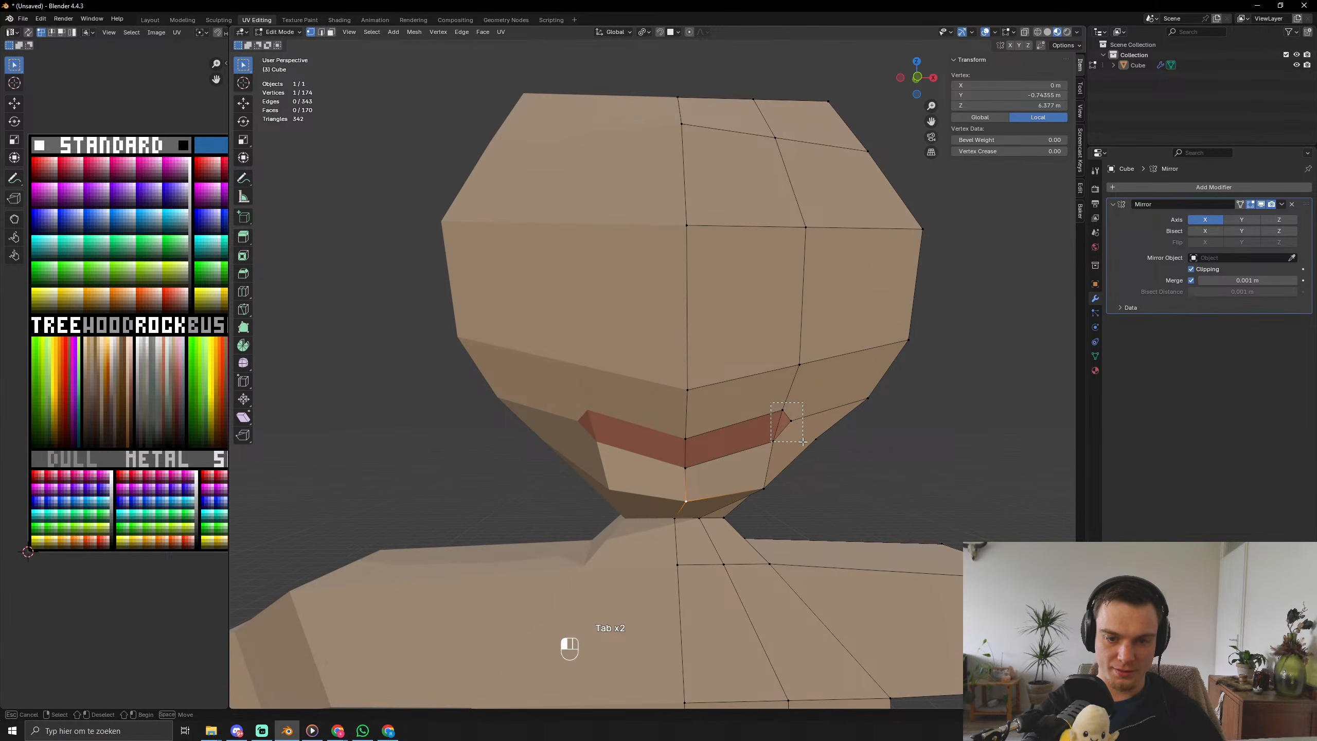
left_click_drag(803, 441, 803, 442)
key("g")
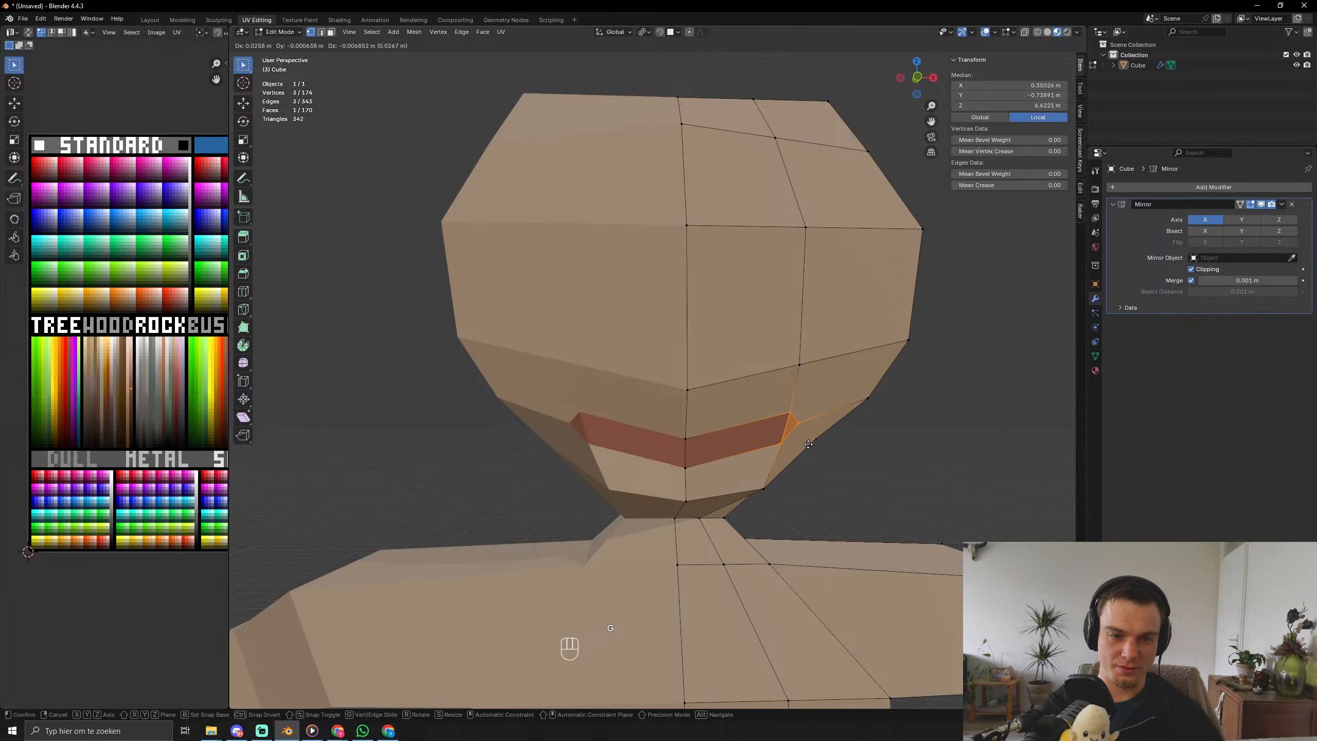
left_click(793, 436)
Adjust the outermost mouth corner vertex along Z and Y, and review the whole figure in Object Mode.
middle_click_drag(794, 436, 723, 447)
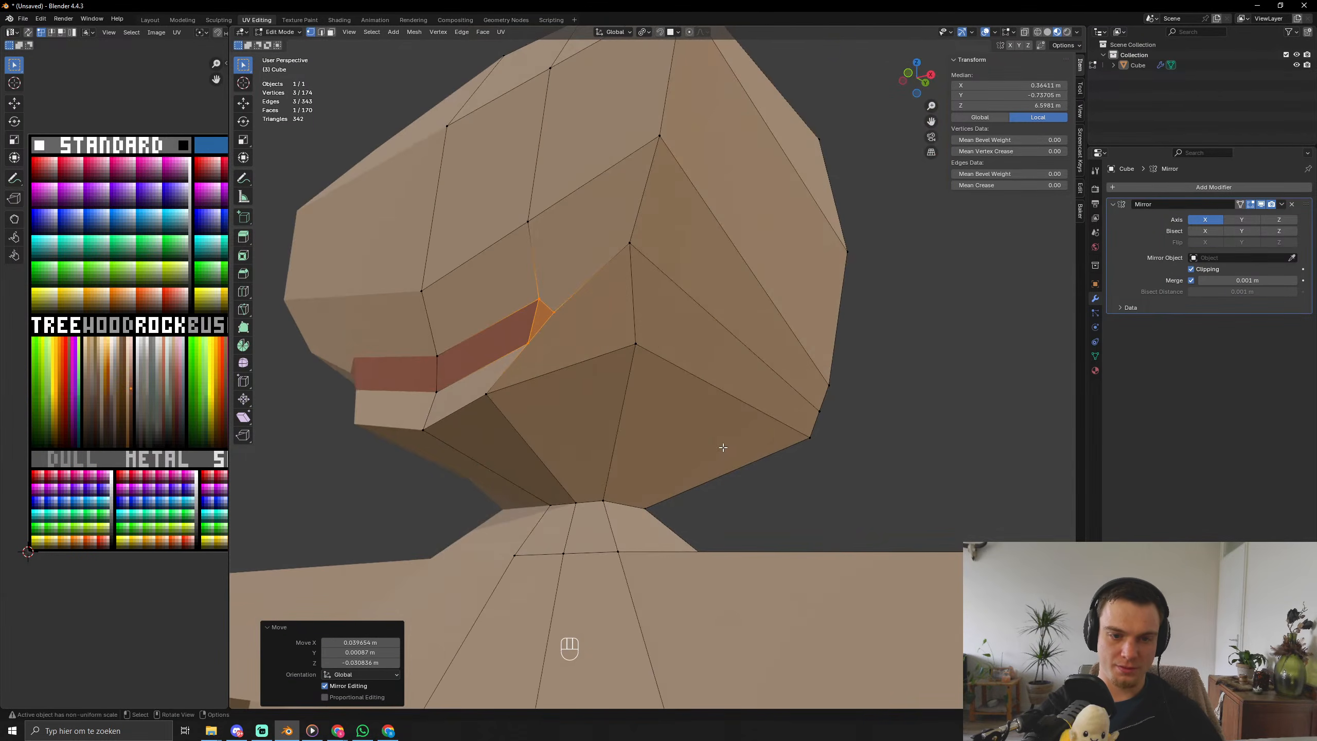
left_click(536, 332)
key("g")
key("z")
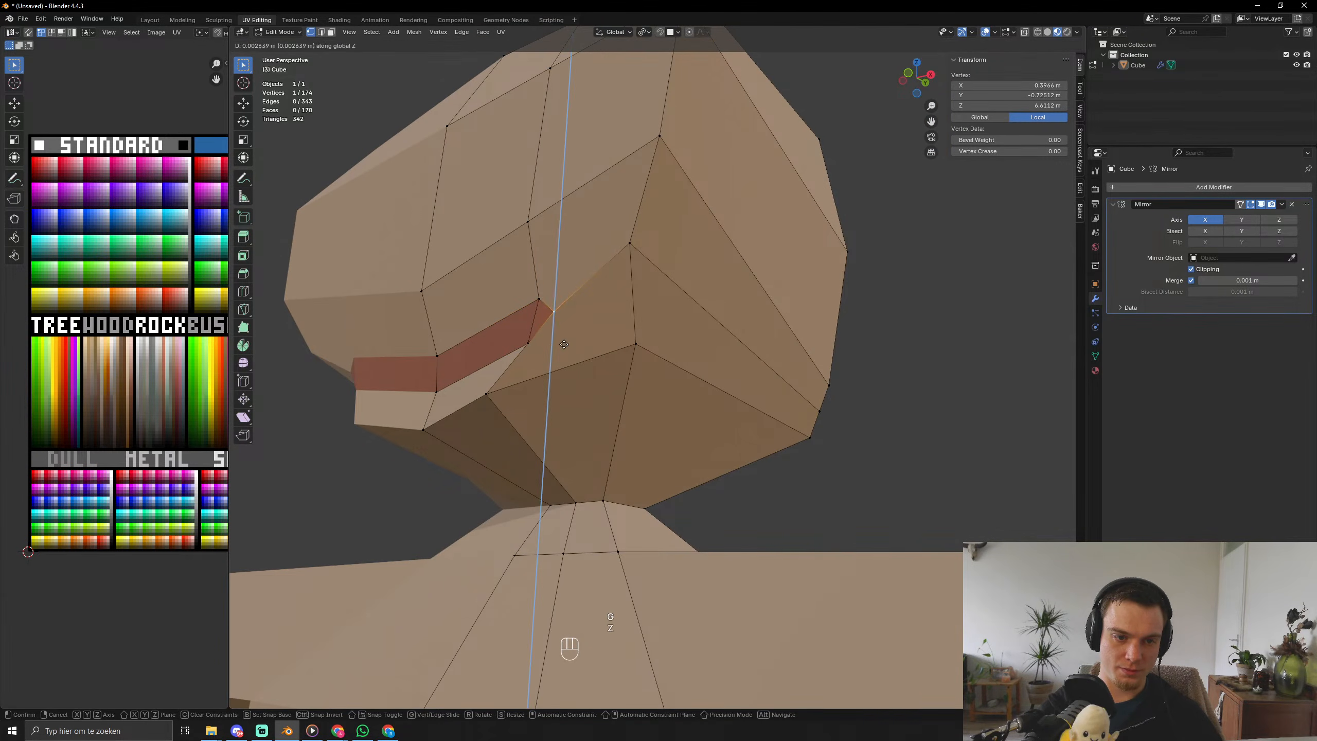
left_click(539, 327)
middle_click_drag(540, 327, 625, 449)
key("g")
key("y")
left_click(541, 464)
scroll(541, 463, "down", 5)
left_click(885, 380)
scroll(877, 385, "down", 4)
key("Tab")
middle_click_drag(805, 376, 770, 373)
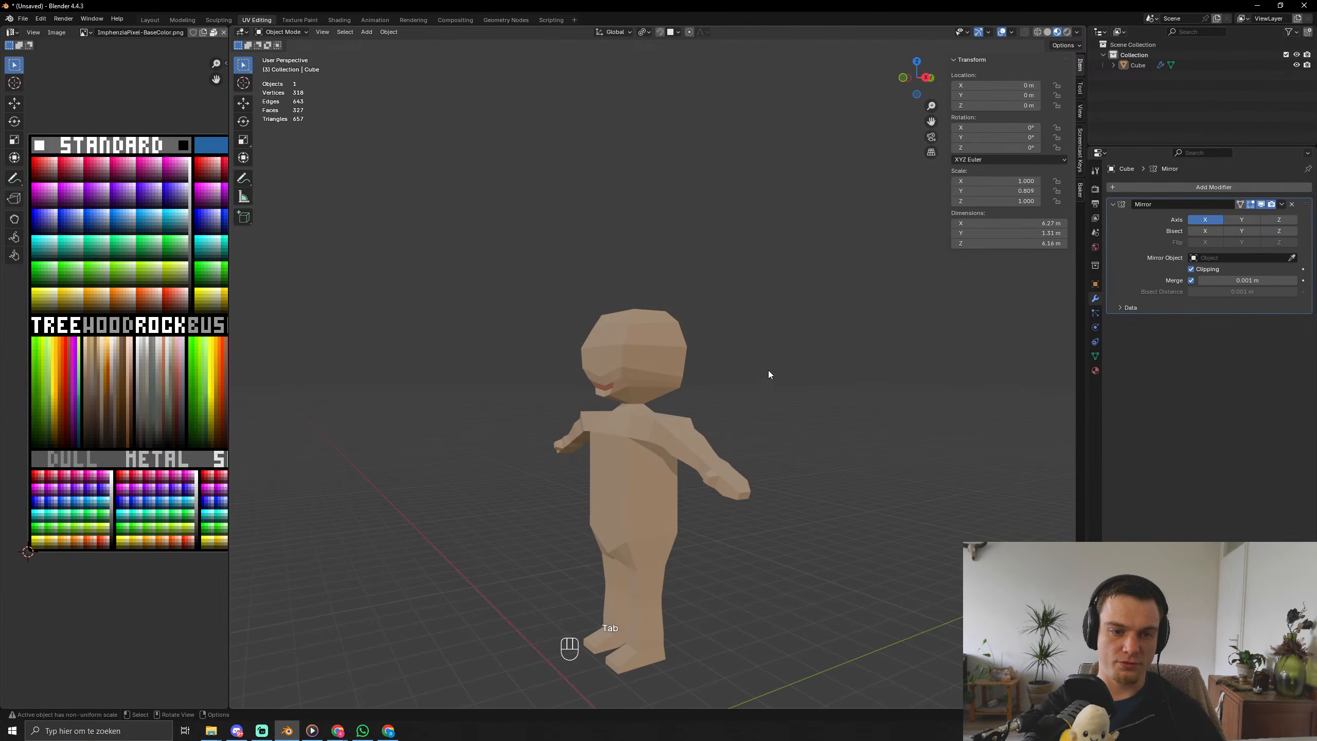
Add a centred horizontal loop cut around the upper head, between the brow and forehead edge loops.
scroll(767, 369, "up", 6)
middle_click_drag(602, 364, 629, 377)
key("Tab")
scroll(629, 340, "up", 3)
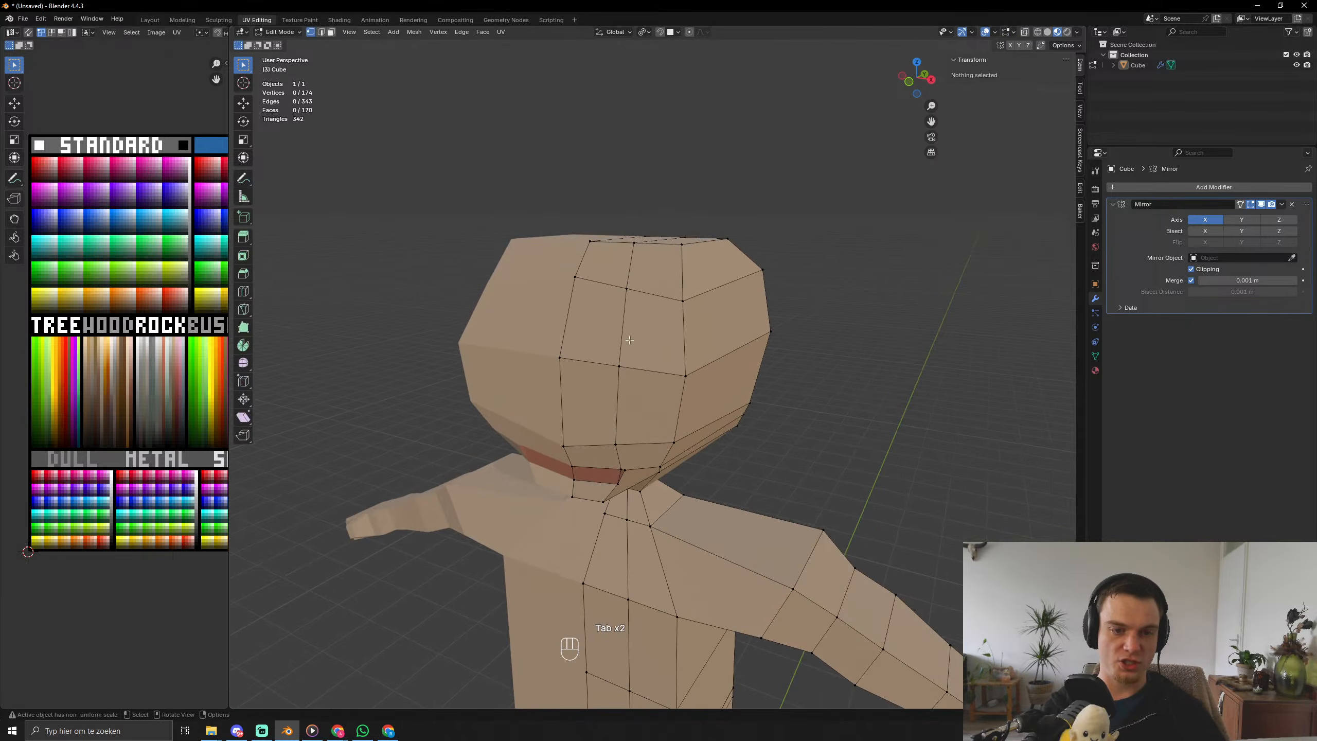
key("ctrl+r")
key("ctrl+r")
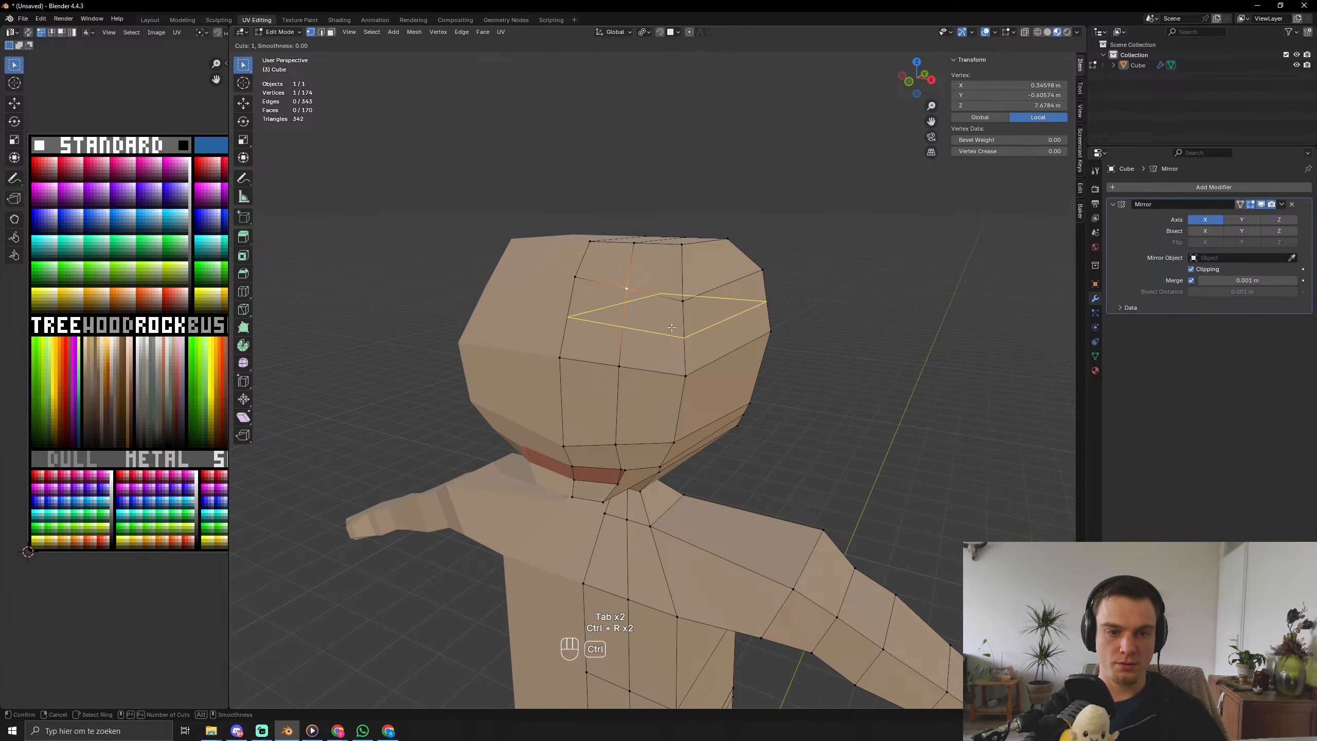
left_click(671, 327)
right_click(672, 328)
Add a centred horizontal loop cut around the middle of the head, between the brow line and the mouth.
key("3")
middle_click_drag(594, 358, 568, 355)
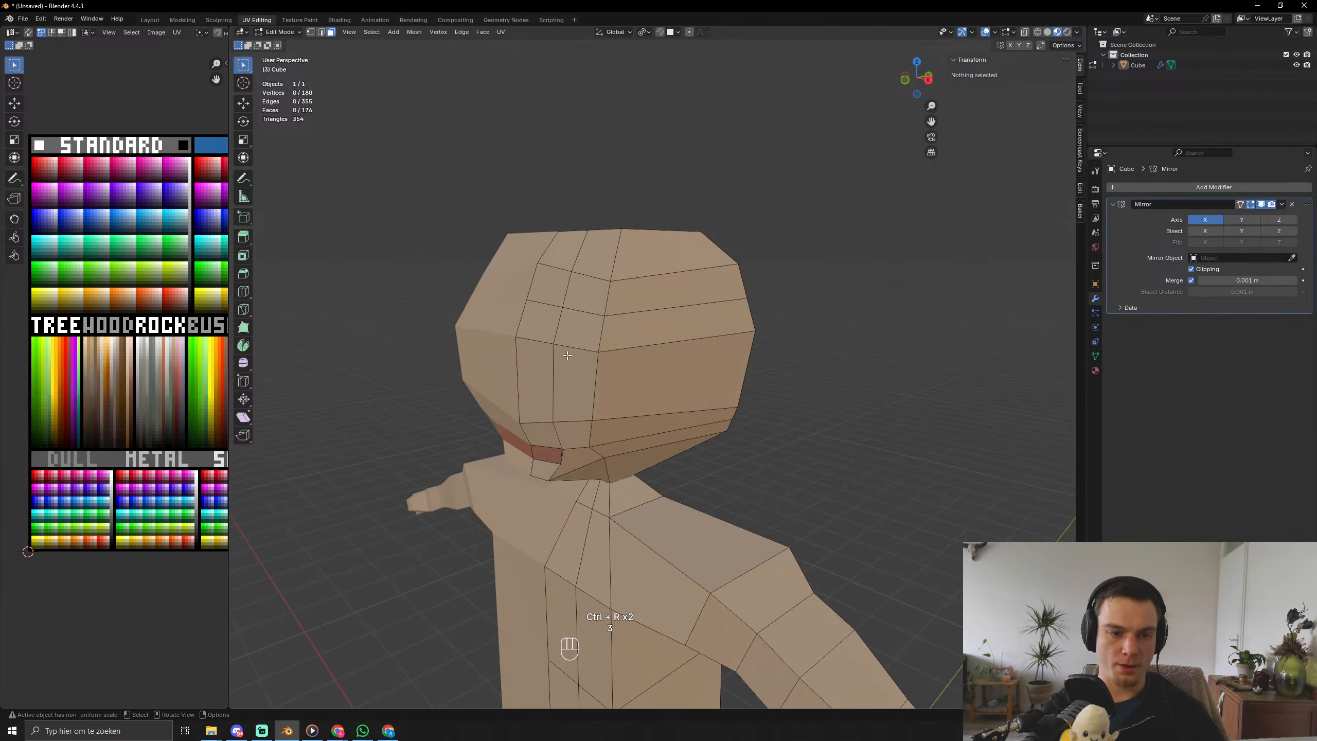
key("ctrl+r")
left_click(570, 369)
right_click(571, 368)
Pull the face's centre vertex on the brow line forward to form a nose.
key("1")
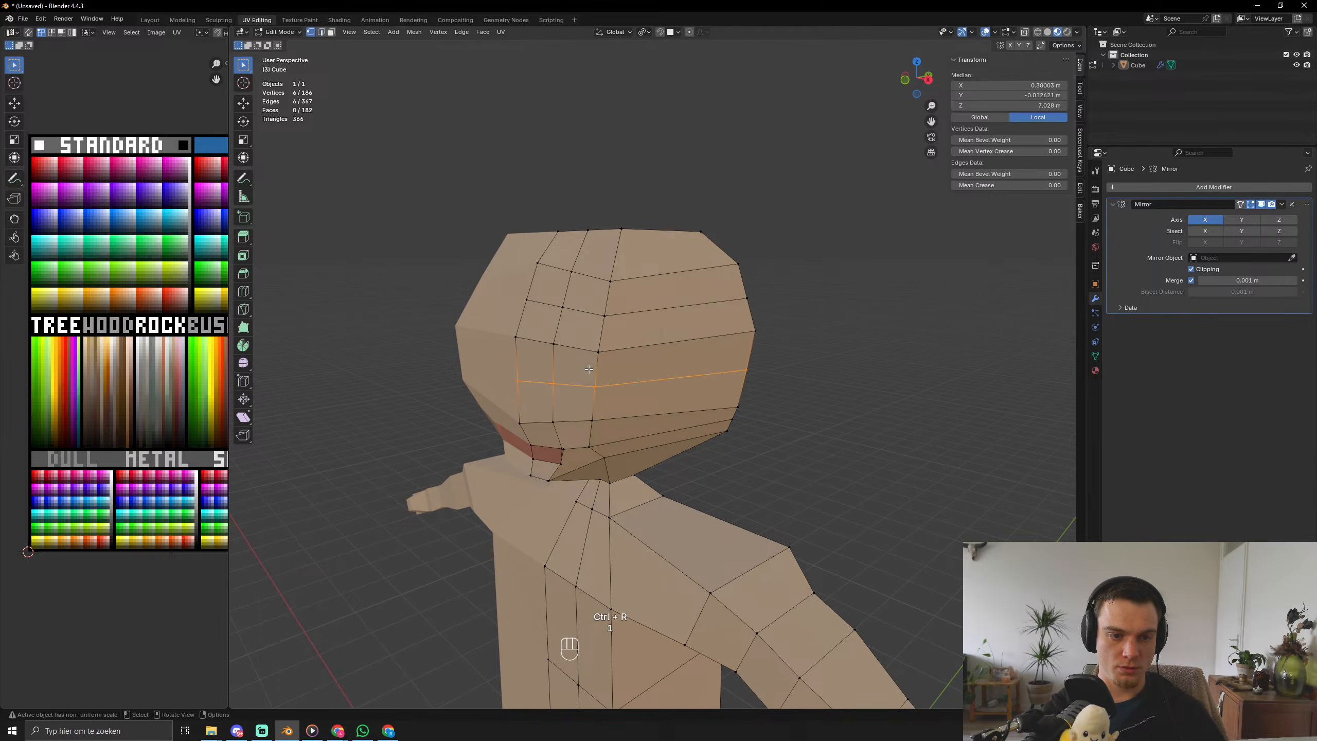
left_click_drag(520, 359, 520, 359)
key("g")
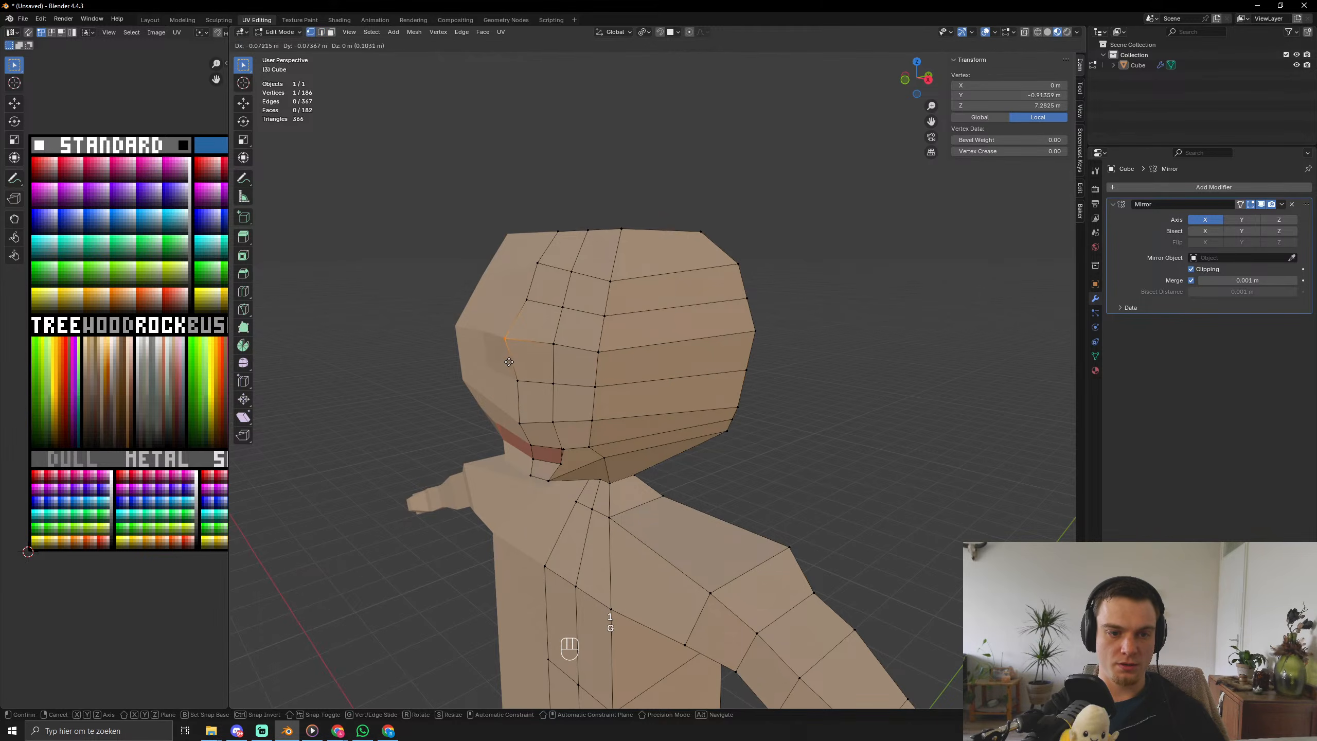
left_click(483, 363)
middle_click_drag(483, 362, 695, 374)
key("Tab")
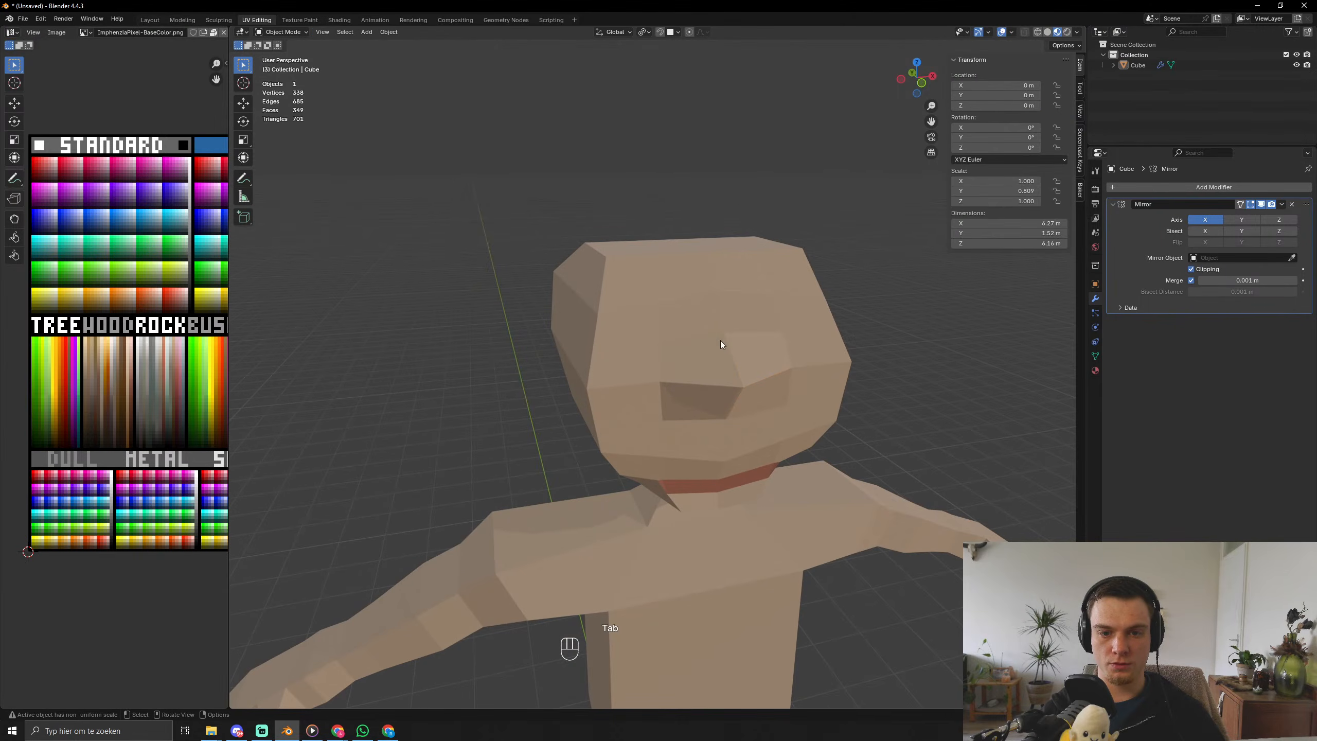
Try to extrude the eye-area face above the nose along its normals, and undo it.
key("Tab")
key("3")
left_click(700, 293)
middle_click_drag(700, 293, 656, 423)
key("alt+e")
left_click(656, 422)
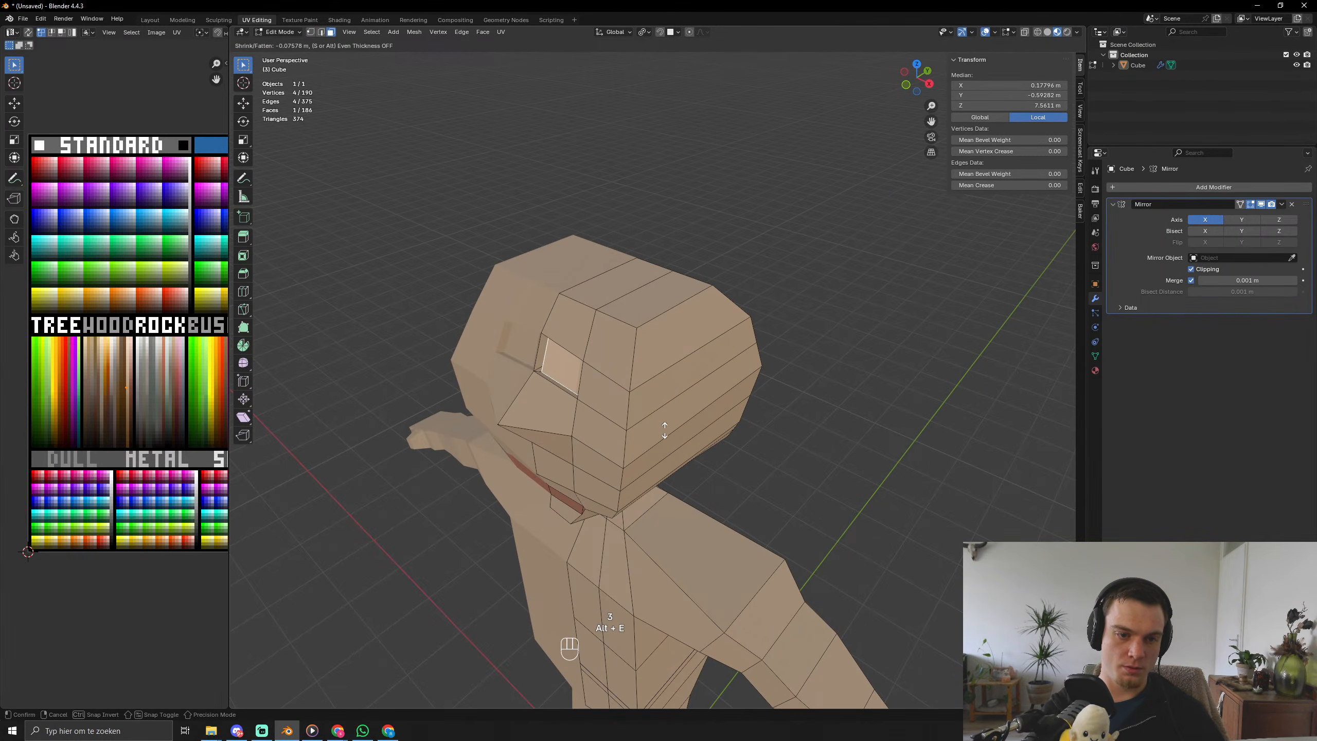
right_click(669, 433)
key("ctrl+z")
Add a centred vertical loop cut through the face columns beside the mirror line.
key("ctrl+r")
left_click(570, 320)
right_click(570, 321)
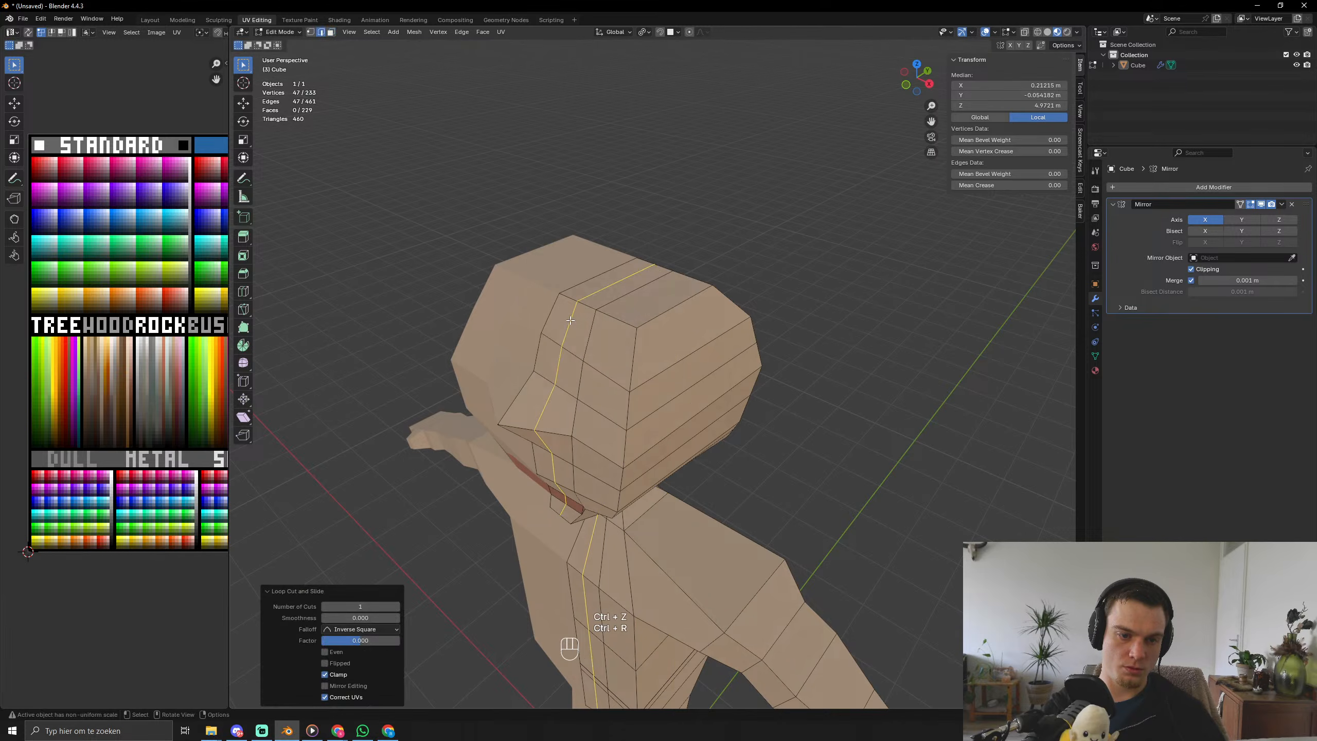
Add another centred vertical loop cut through the outer face column, across the eye area.
key("3")
key("ctrl+r")
left_click(616, 317)
right_click(616, 318)
key("3")
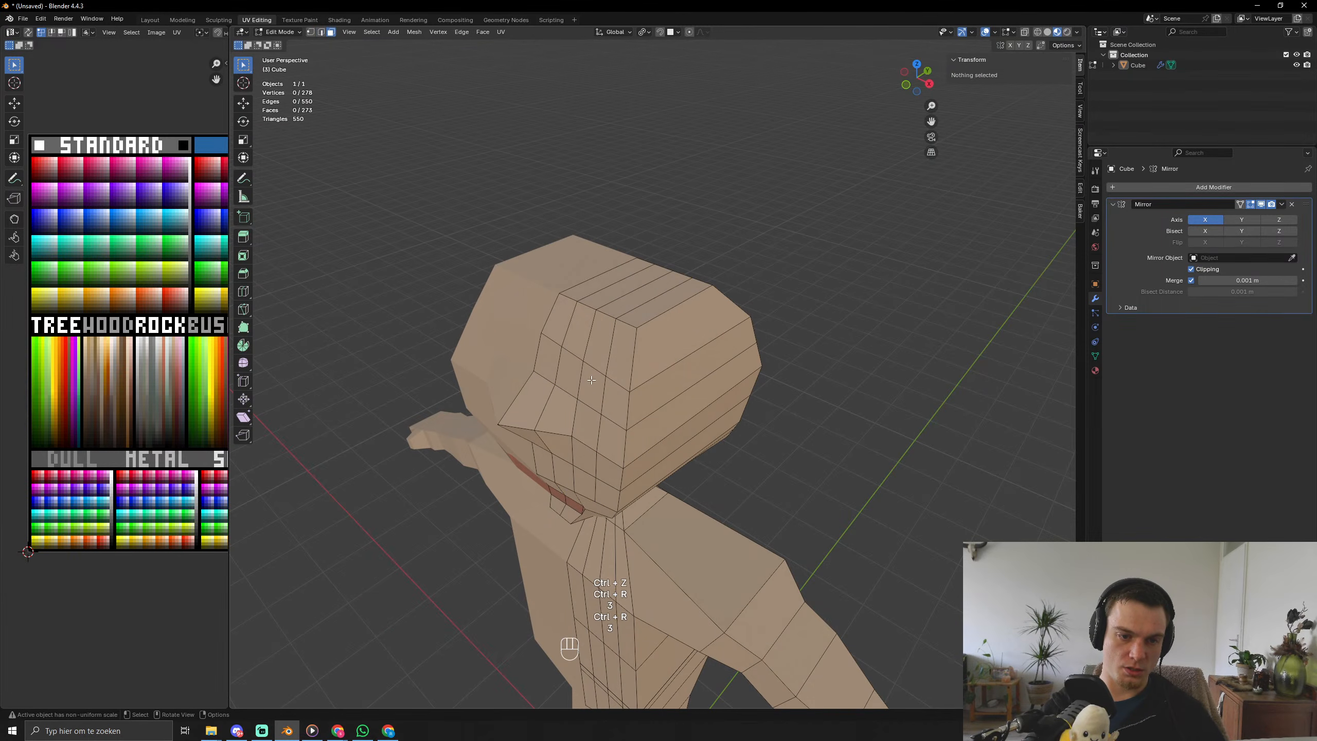
Extrude the two adjacent eye-area faces above the nose along their normals by -0.108 m to sink an eye socket.
left_click(590, 385)
left_click(565, 372, "shift")
key("alt+e")
left_click(617, 439)
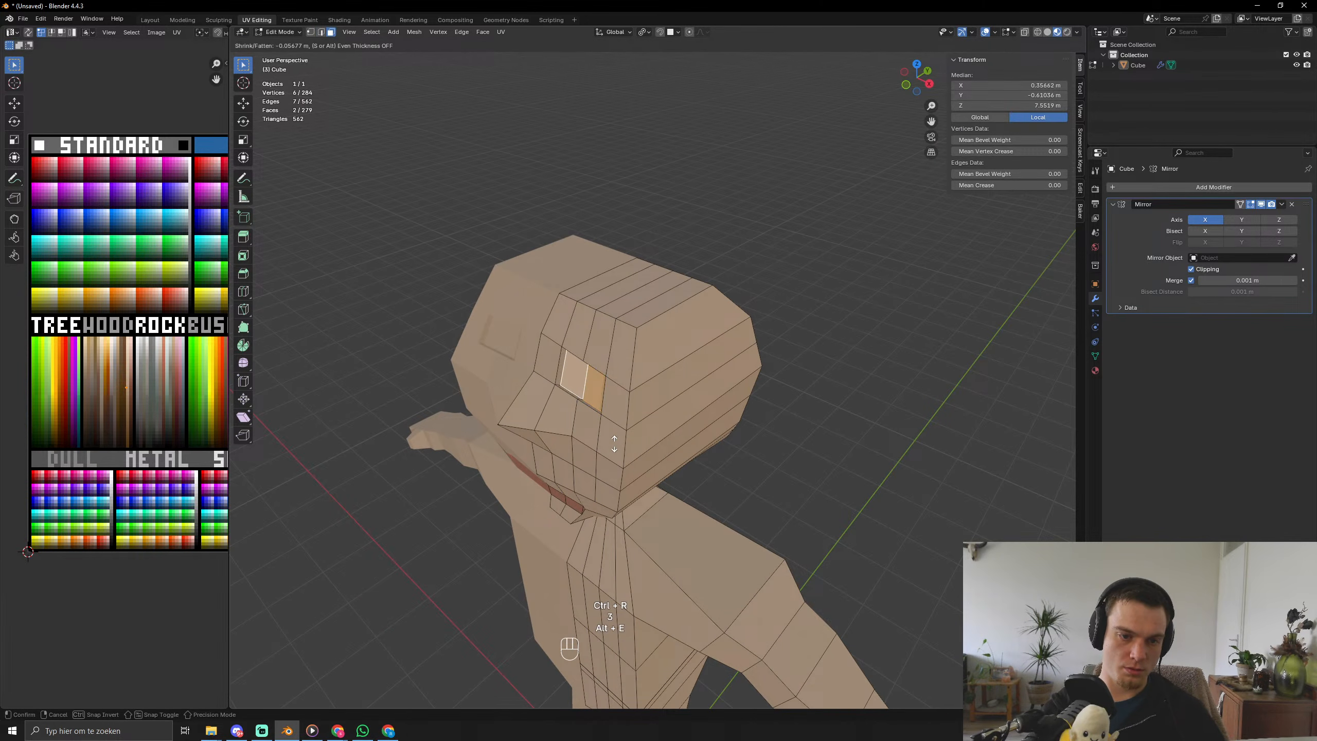
left_click(613, 447)
middle_click_drag(614, 447, 596, 418)
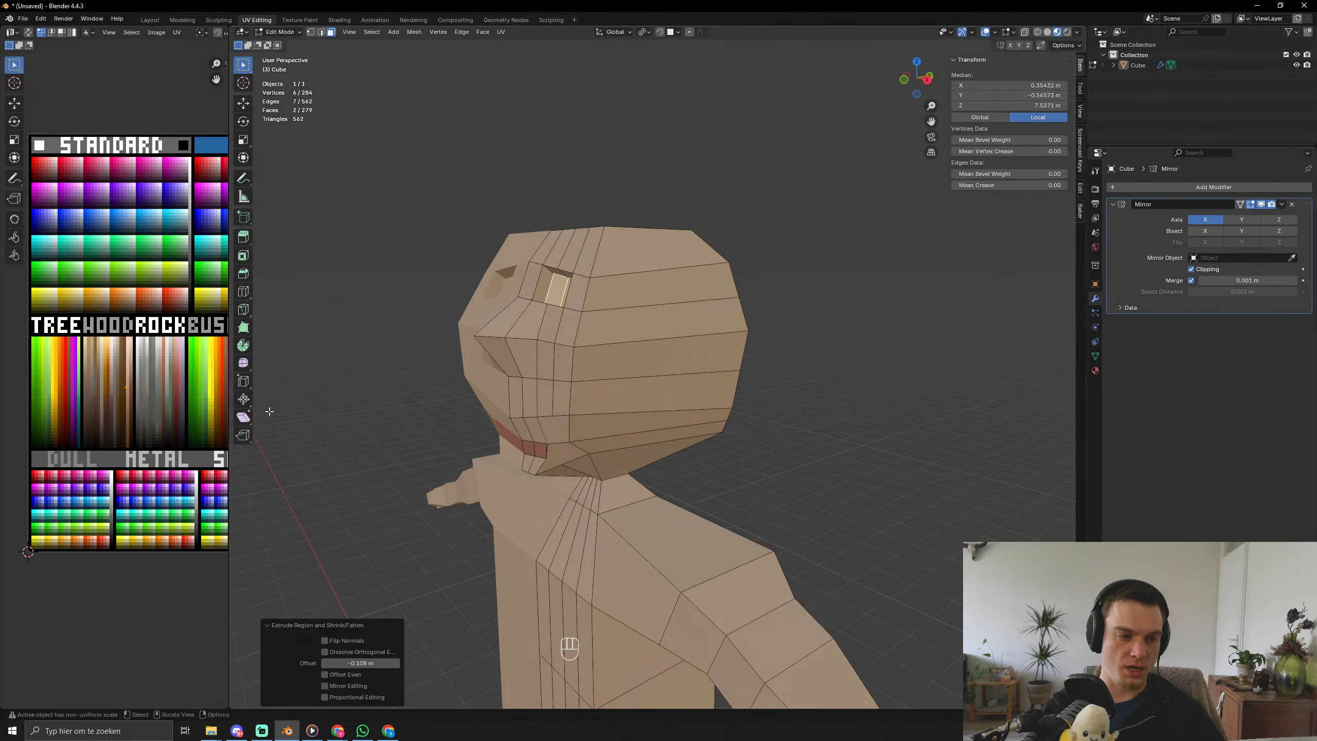
Try to recolour the recessed eye faces by moving their UVs onto the ROCK swatches, and undo it.
key("g")
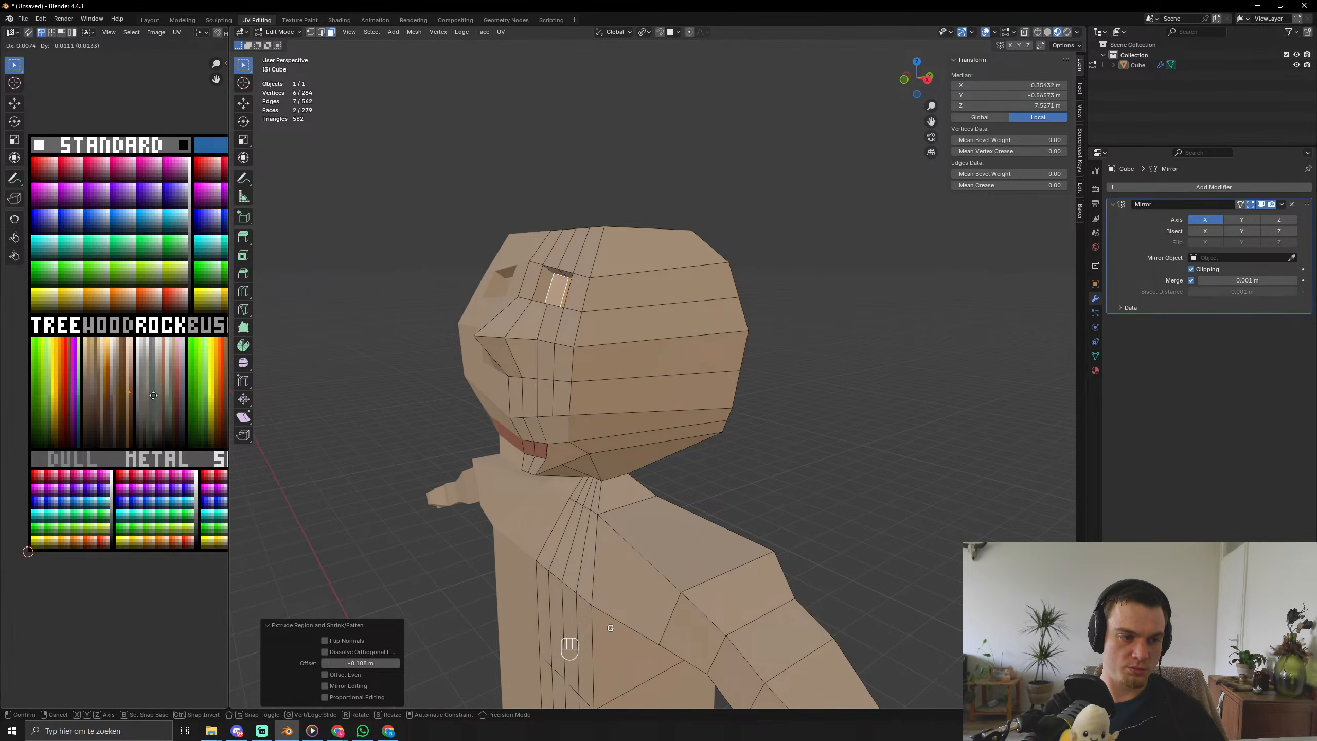
left_click(153, 395)
key("Tab")
middle_click_drag(417, 338, 490, 344)
key("Tab")
key("ctrl+z")
key("ctrl+z")
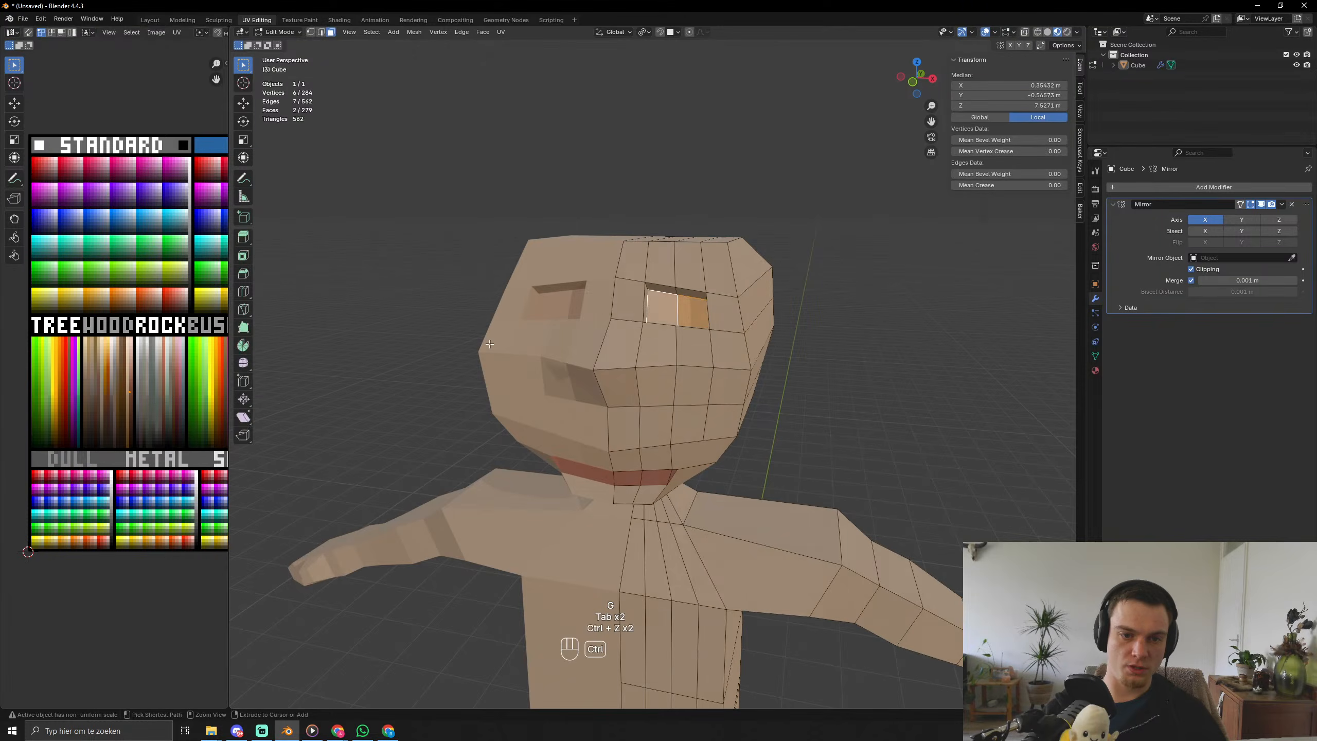
Grow the selection to the whole eye socket and shift its UVs slightly to another skin tone on the palette.
key("ctrl+KP_Add")
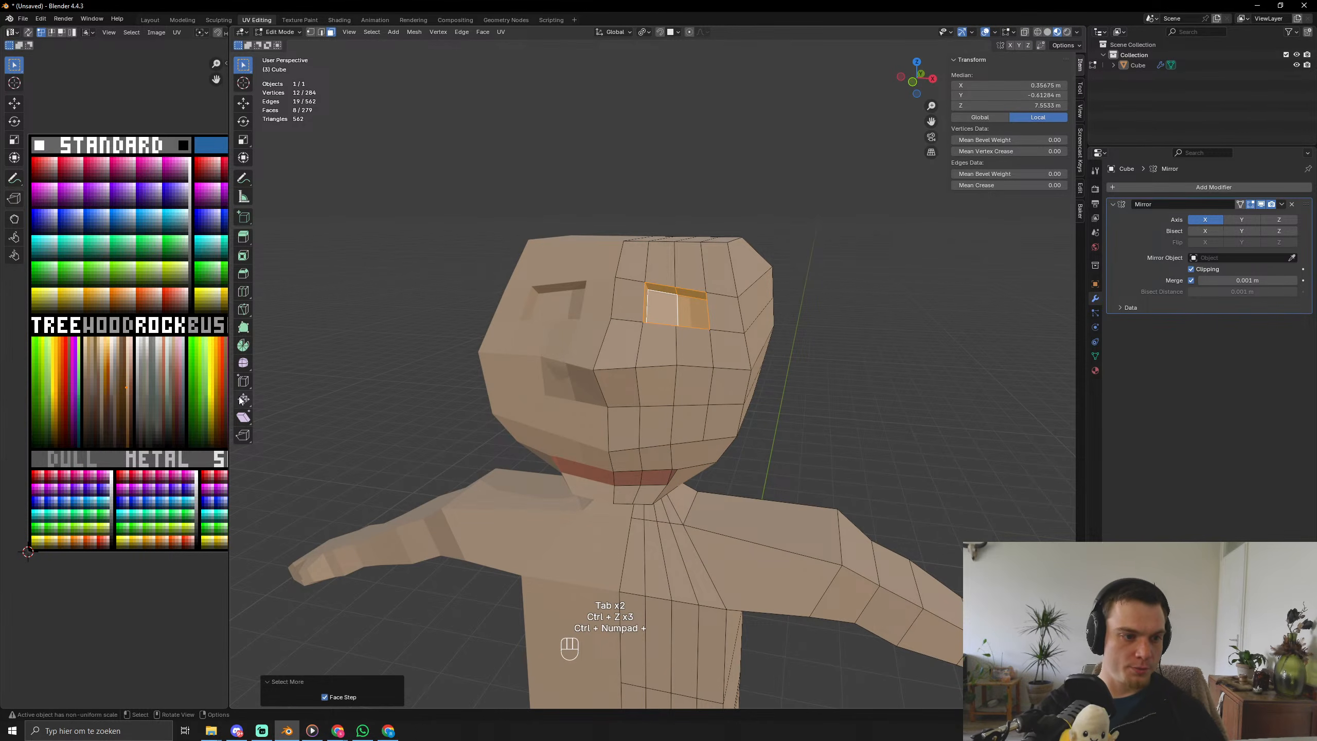
key("g")
left_click(229, 381)
key("Tab")
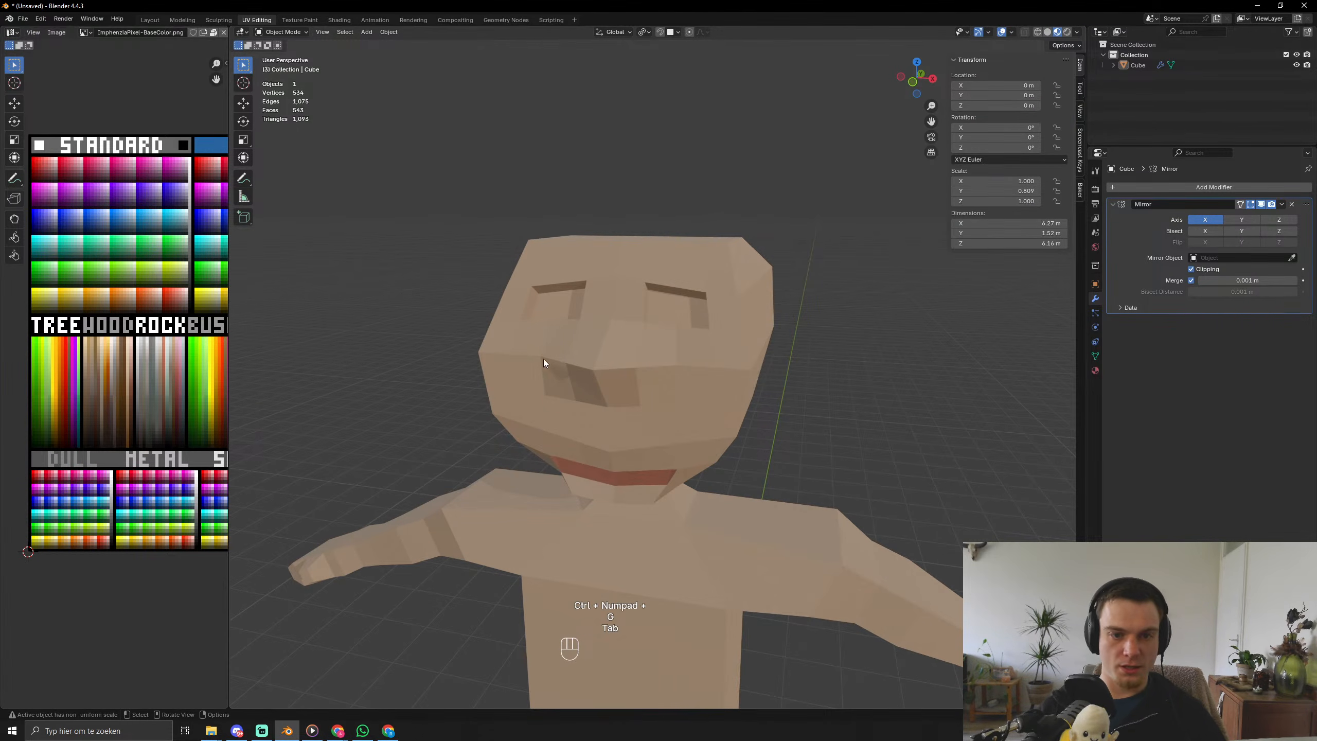
Shrink the selection to the two inner eye faces and move their UVs to a light grey ROCK swatch.
key("Tab")
key("ctrl+KP_Subtract")
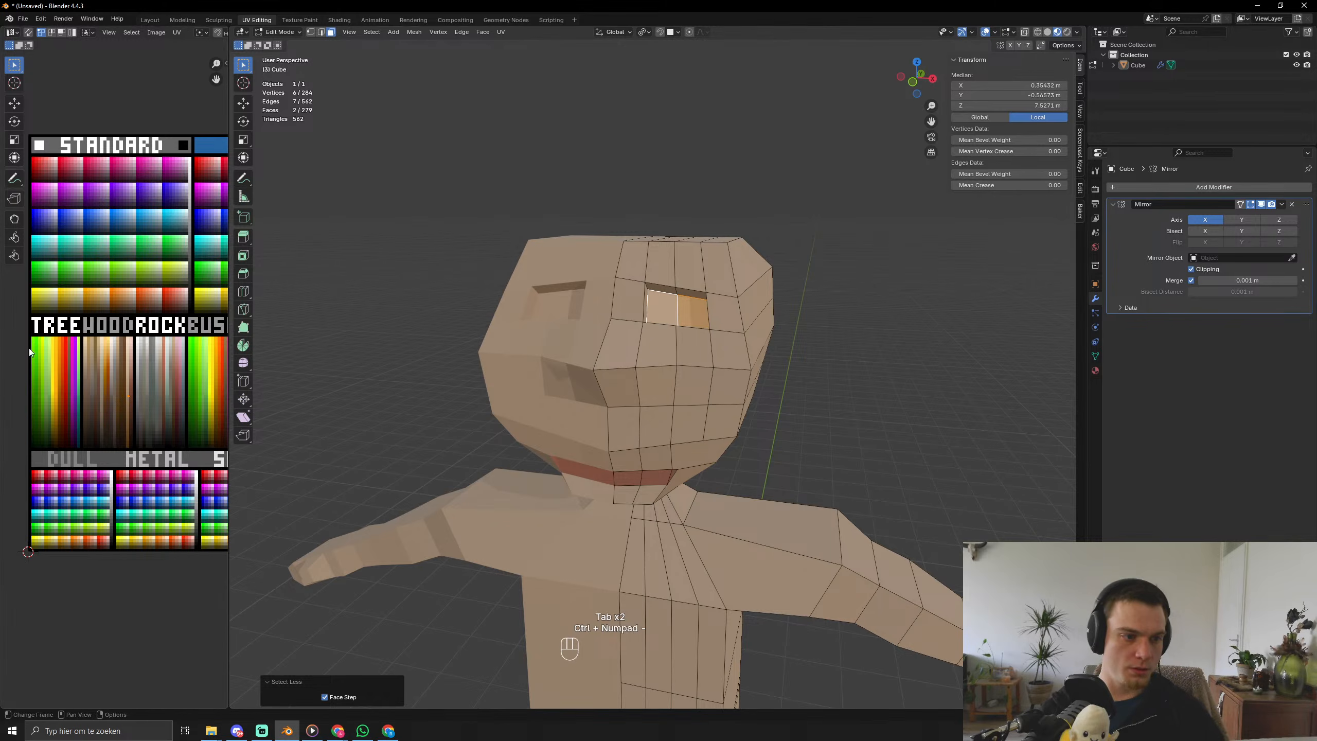
key("g")
left_click(155, 343)
key("Tab")
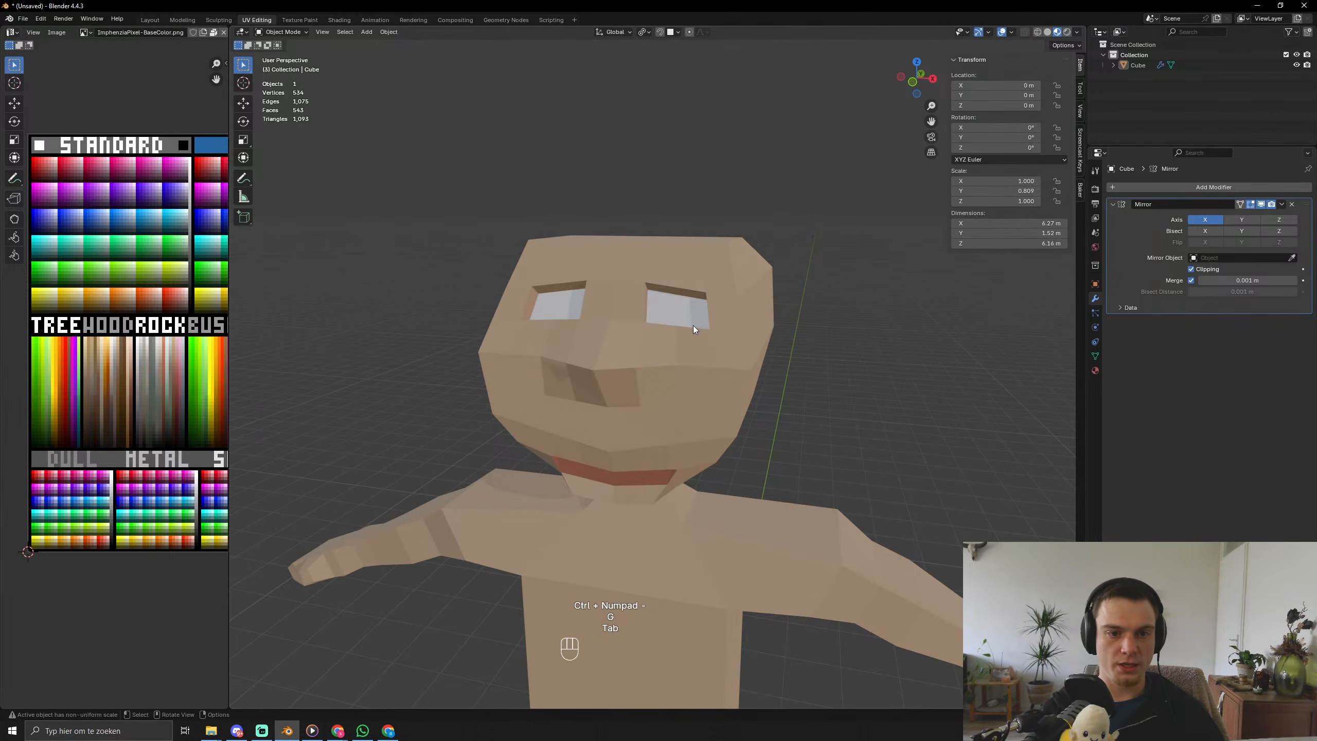
key("Tab")
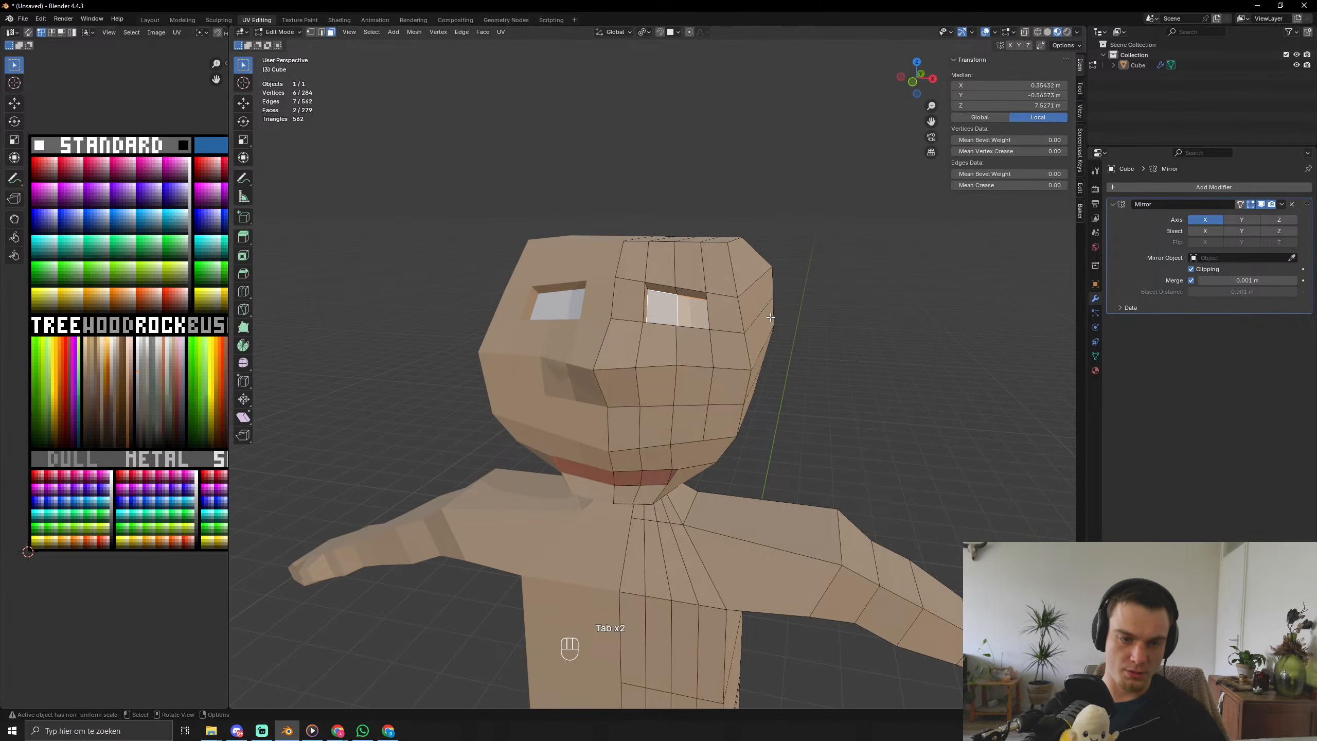
Inset the eye faces by about 0.06 m and move the inner faces' UVs to a dark ROCK shade for the pupil.
key("i")
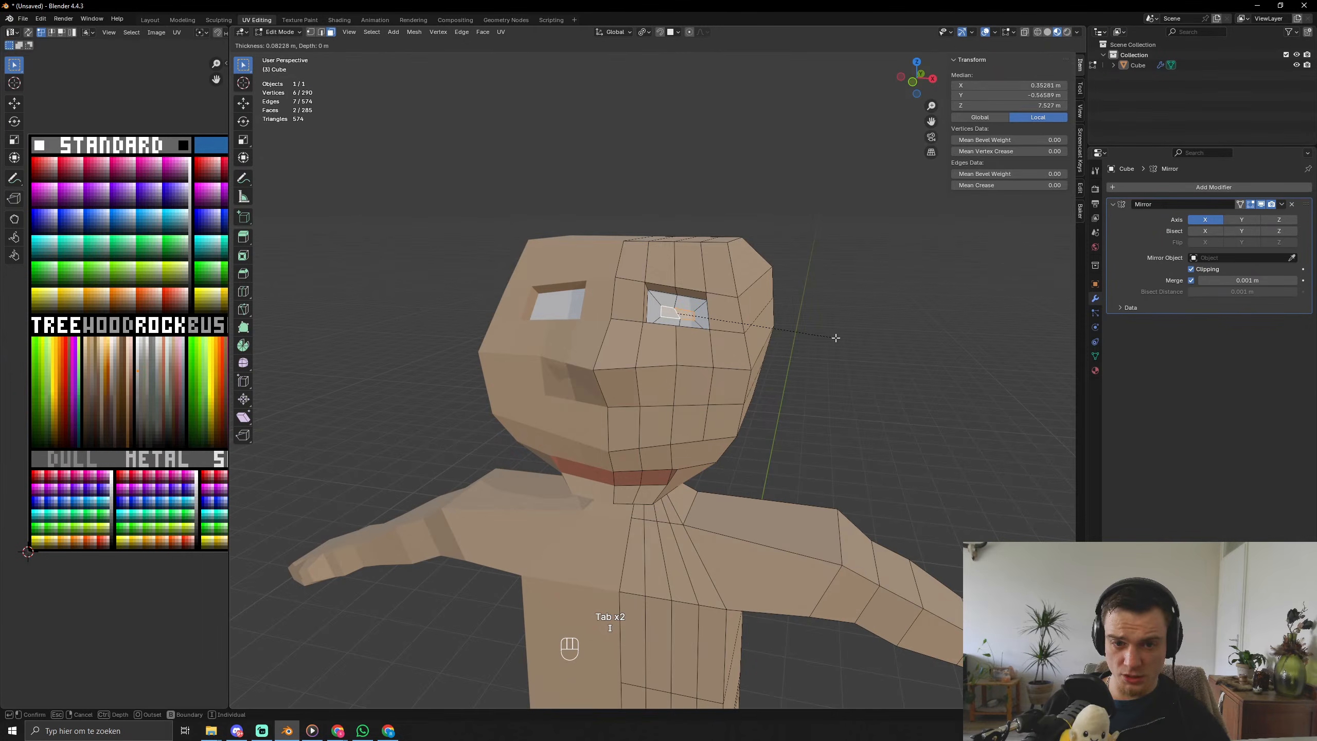
left_click(837, 338)
key("a")
key("g")
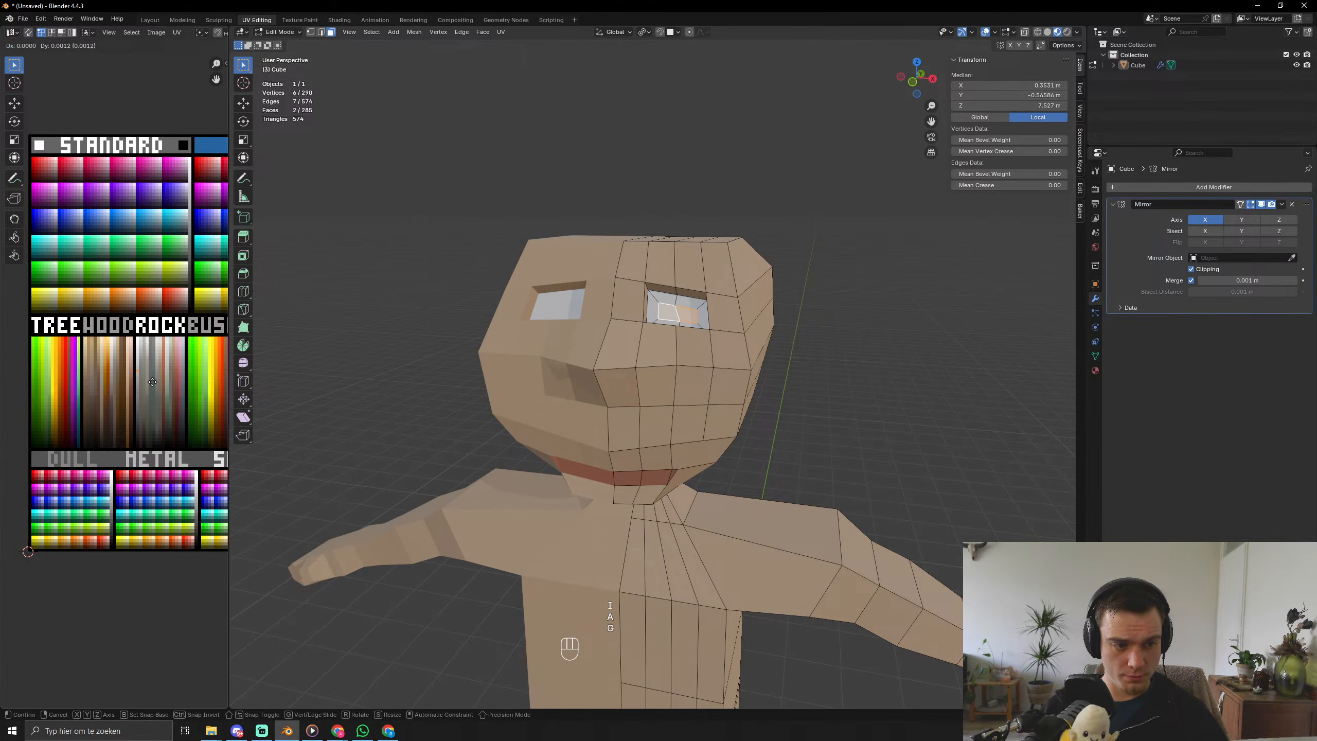
left_click(155, 439)
key("Tab")
Move the jaw vertex below the mouth corner 0.127 m outward along X and slightly back along Y.
scroll(701, 403, "down", 4)
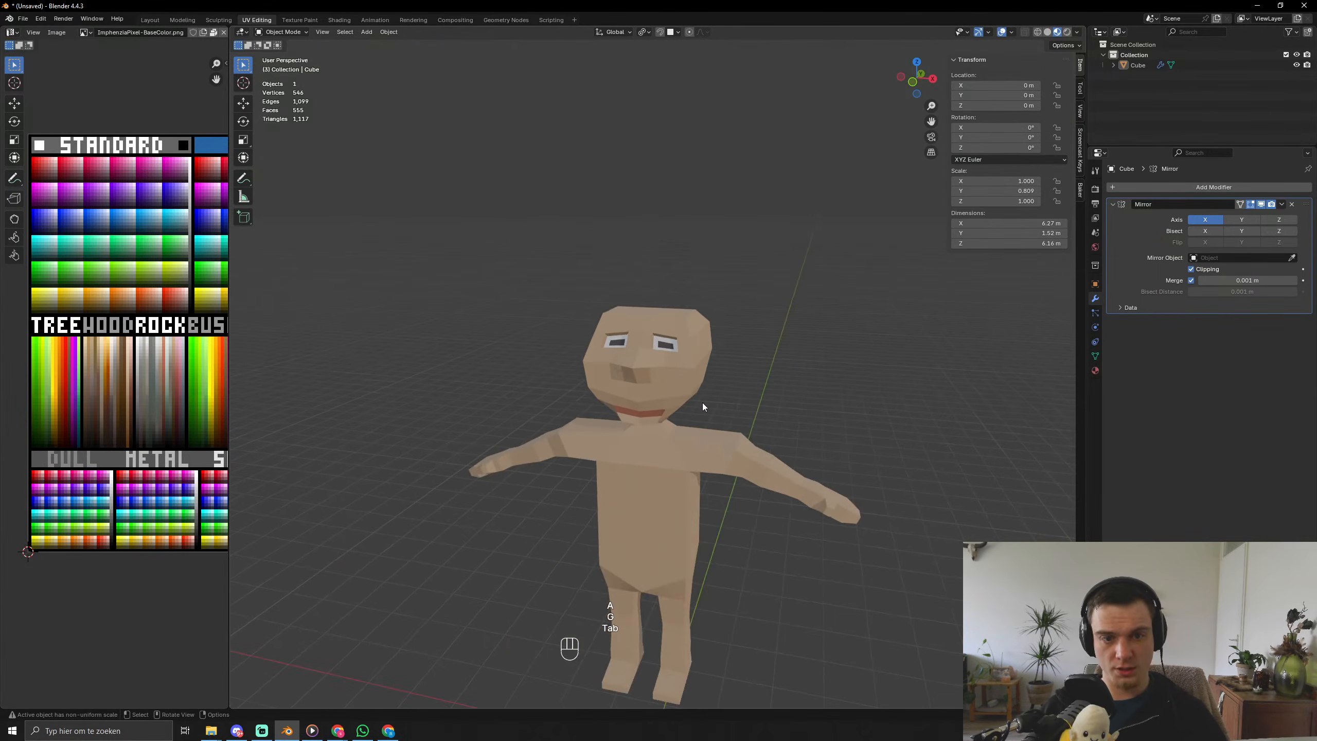
middle_click_drag(702, 403, 576, 400)
scroll(563, 465, "up", 4)
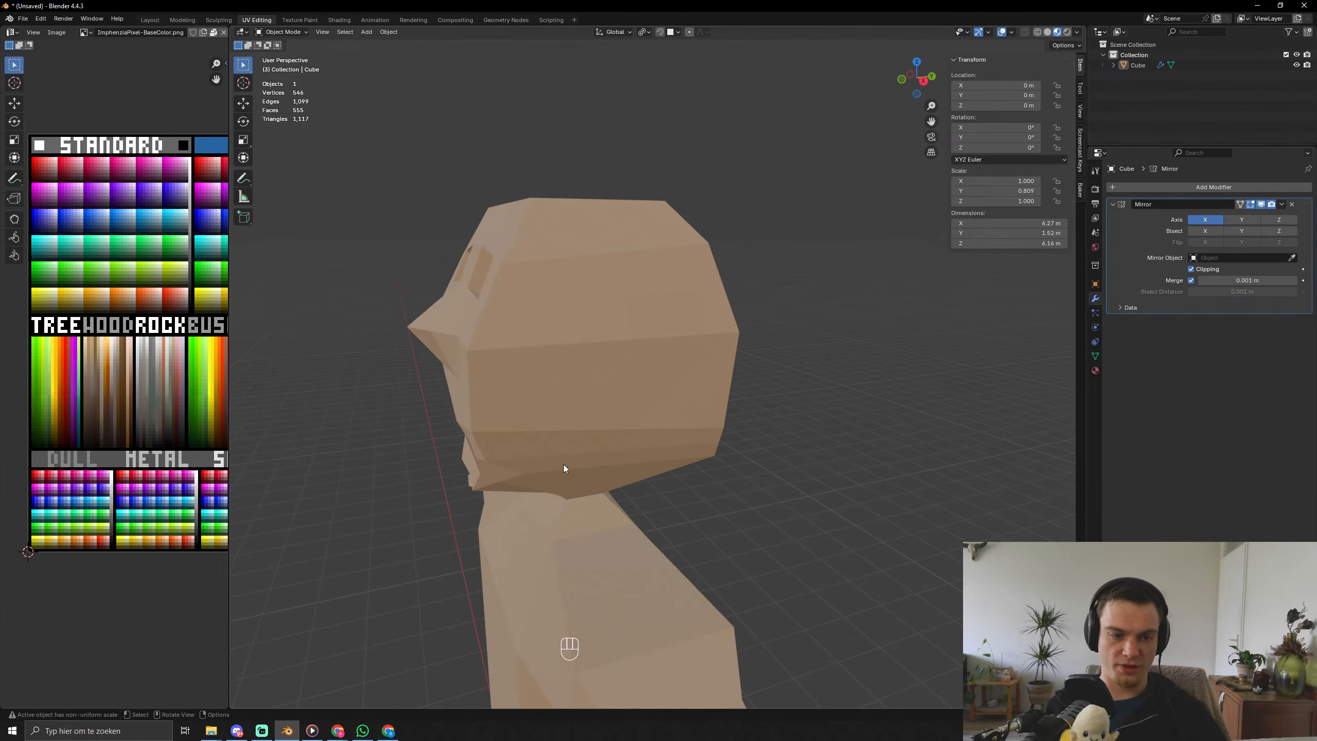
middle_click_drag(564, 464, 607, 468)
scroll(607, 467, "up", 3)
key("Tab")
middle_click_drag(530, 536, 456, 472)
key("1")
left_click(440, 464)
key("g")
key("x")
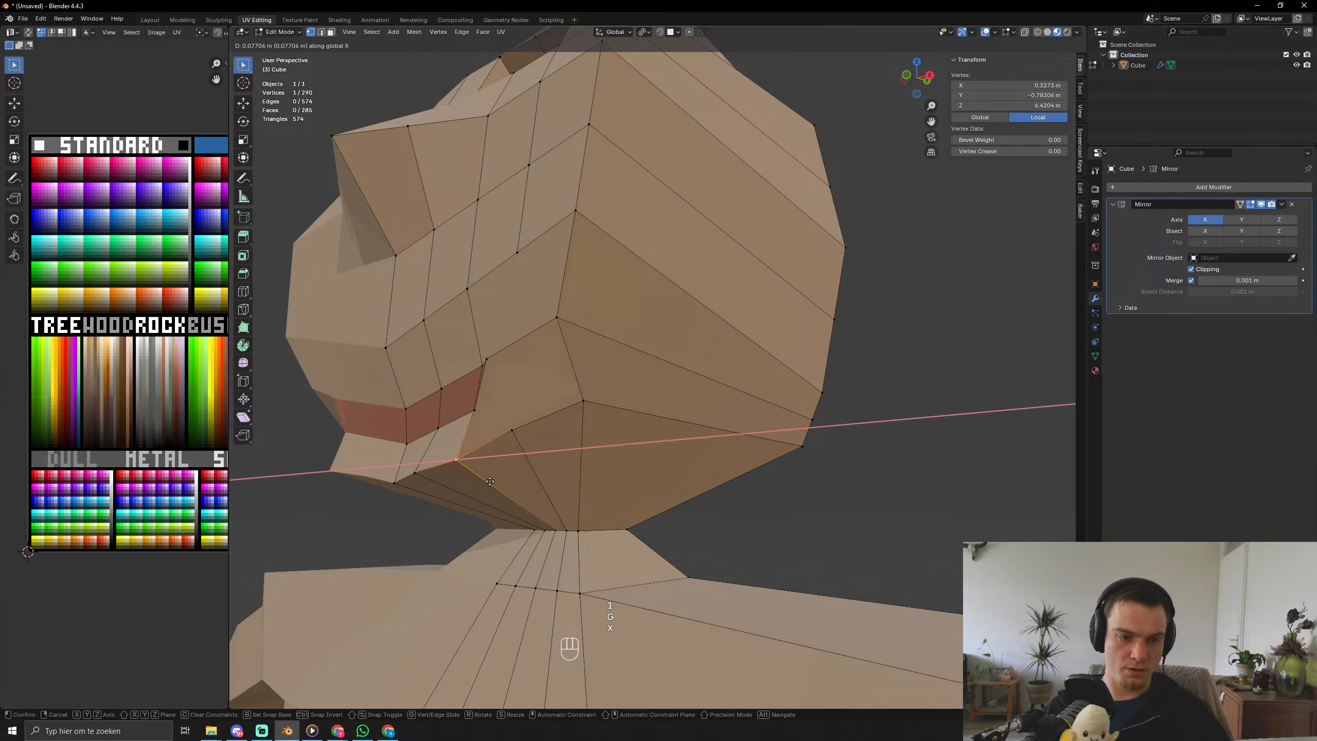
left_click(482, 467)
key("g")
key("y")
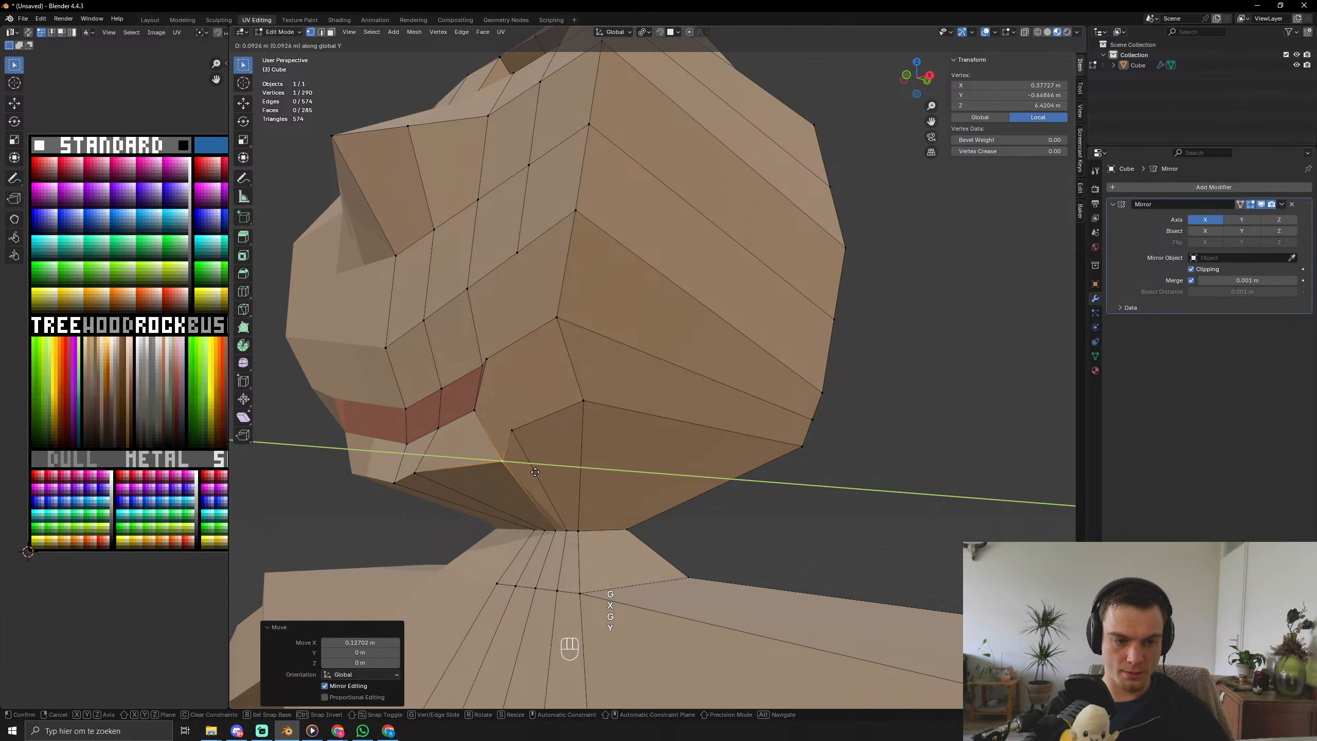
left_click(527, 474)
Raise the selected jaw vertex slightly along Z toward the mouth corner.
scroll(518, 471, "down", 5)
middle_click_drag(518, 471, 581, 488)
key("Tab")
scroll(586, 487, "up", 5)
key("Tab")
key("g")
key("z")
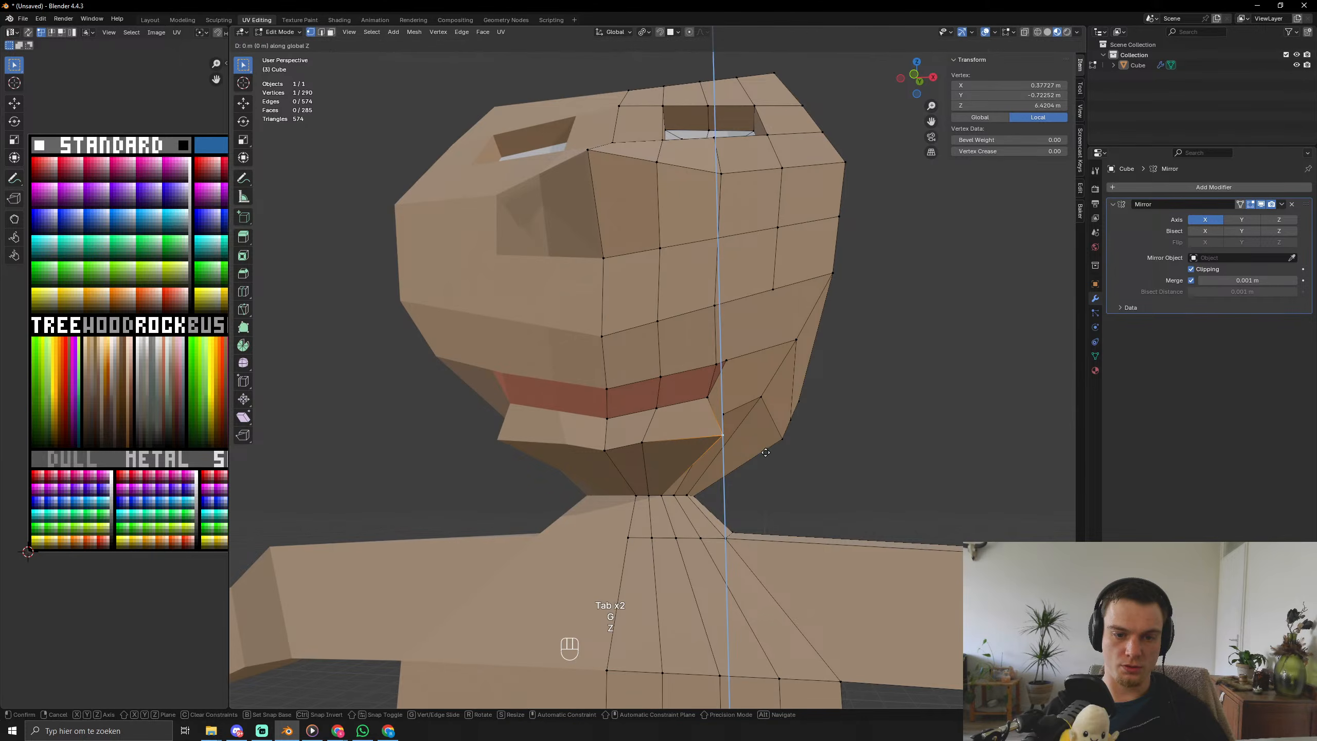
left_click(765, 425)
Push the selected jaw vertex further back along Y, toward the side of the head.
middle_click_drag(689, 428, 521, 346)
key("Tab")
key("Tab")
middle_click_drag(530, 391, 536, 475)
key("g")
key("y")
left_click(534, 444)
key("g")
key("x")
right_click(548, 471)
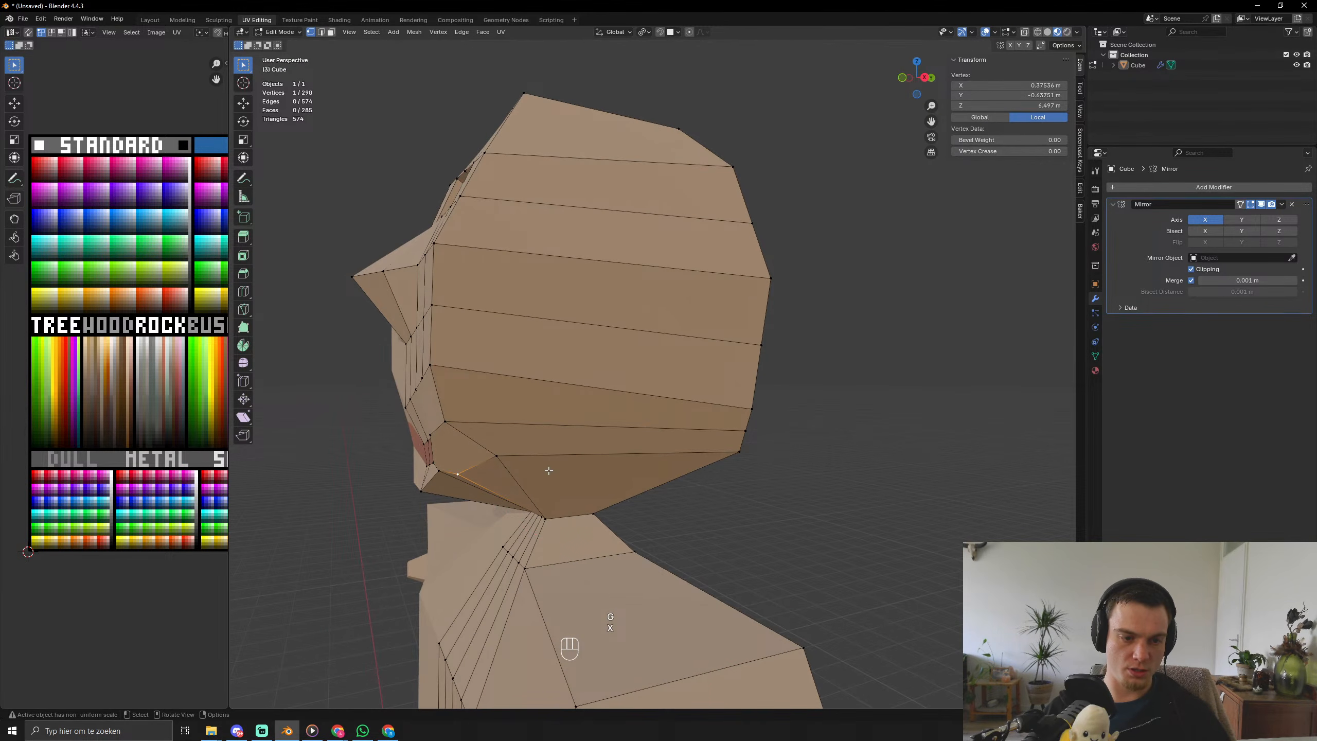
key("ctrl+s")
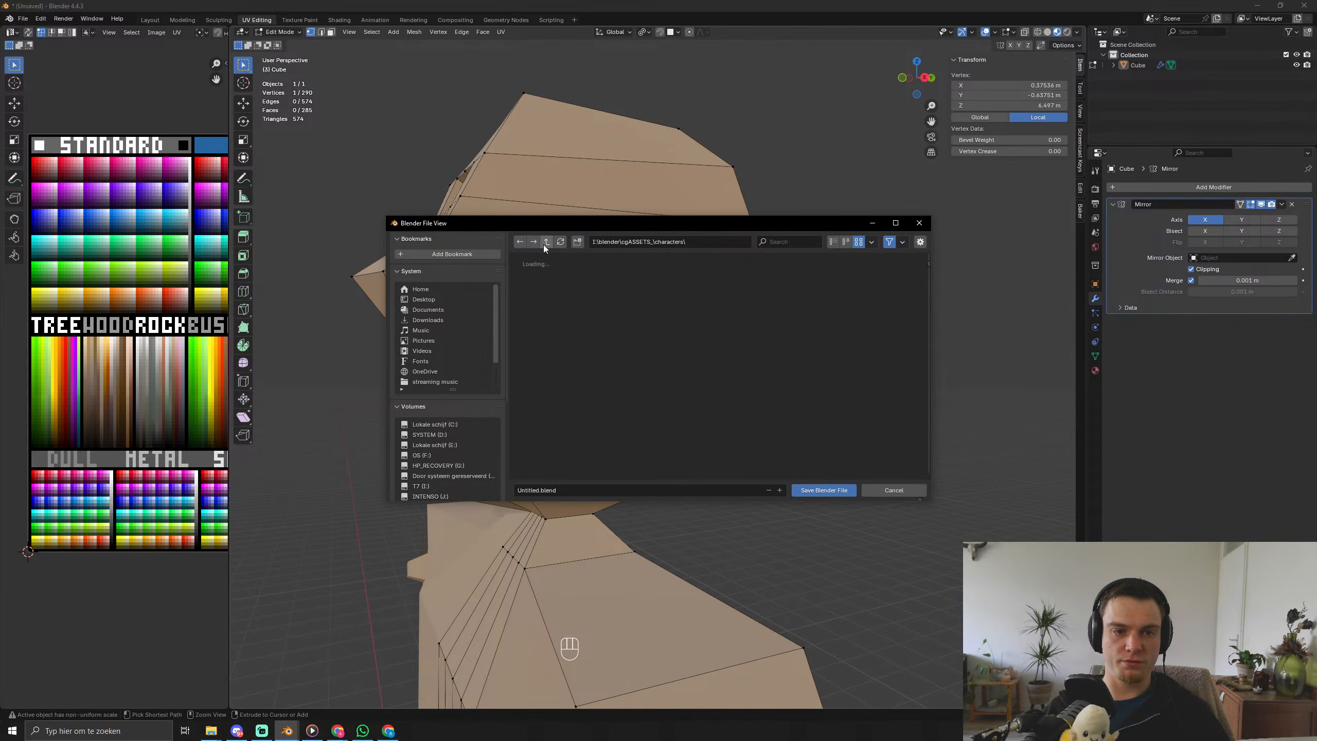
left_click(546, 242)
left_click(919, 223)
Add a centred horizontal loop cut around the lower part of the head and clear the selection.
middle_click_drag(778, 415, 593, 396)
scroll(694, 480, "down", 5)
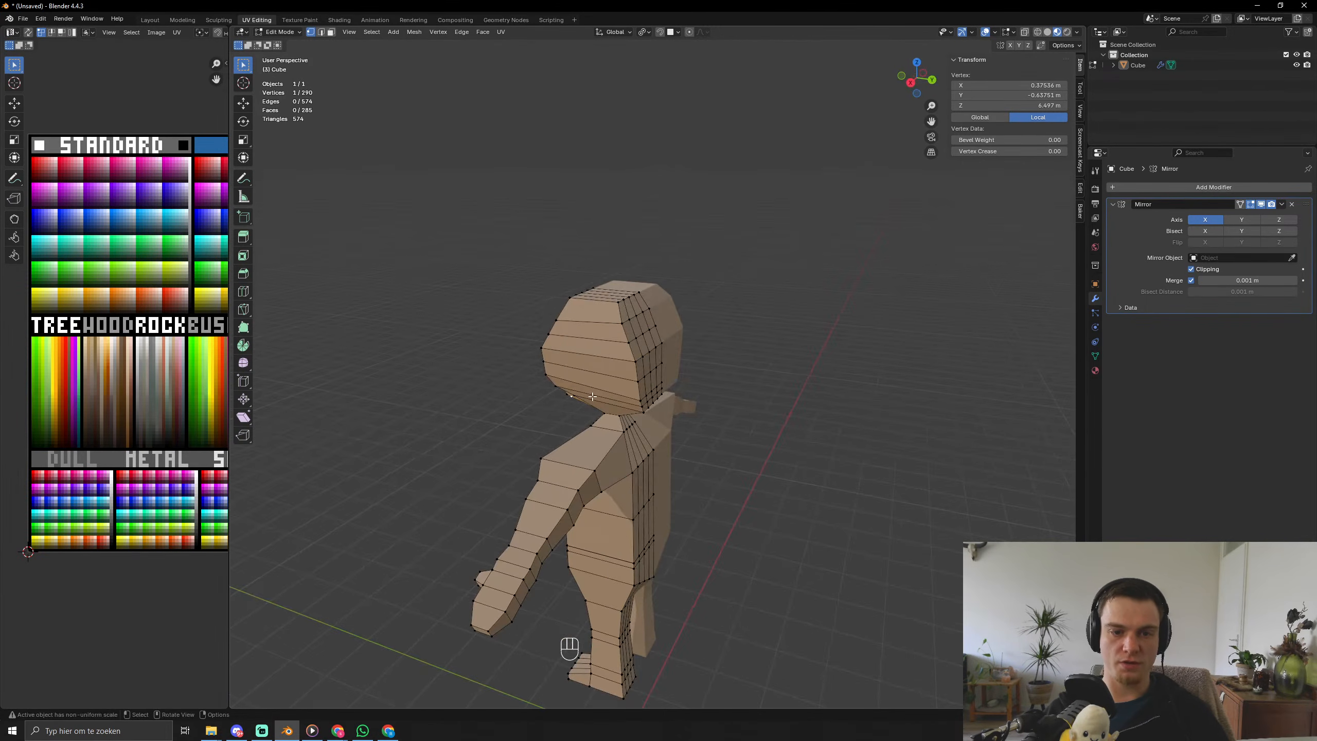
key("ctrl+r")
left_click(640, 390)
right_click(640, 390)
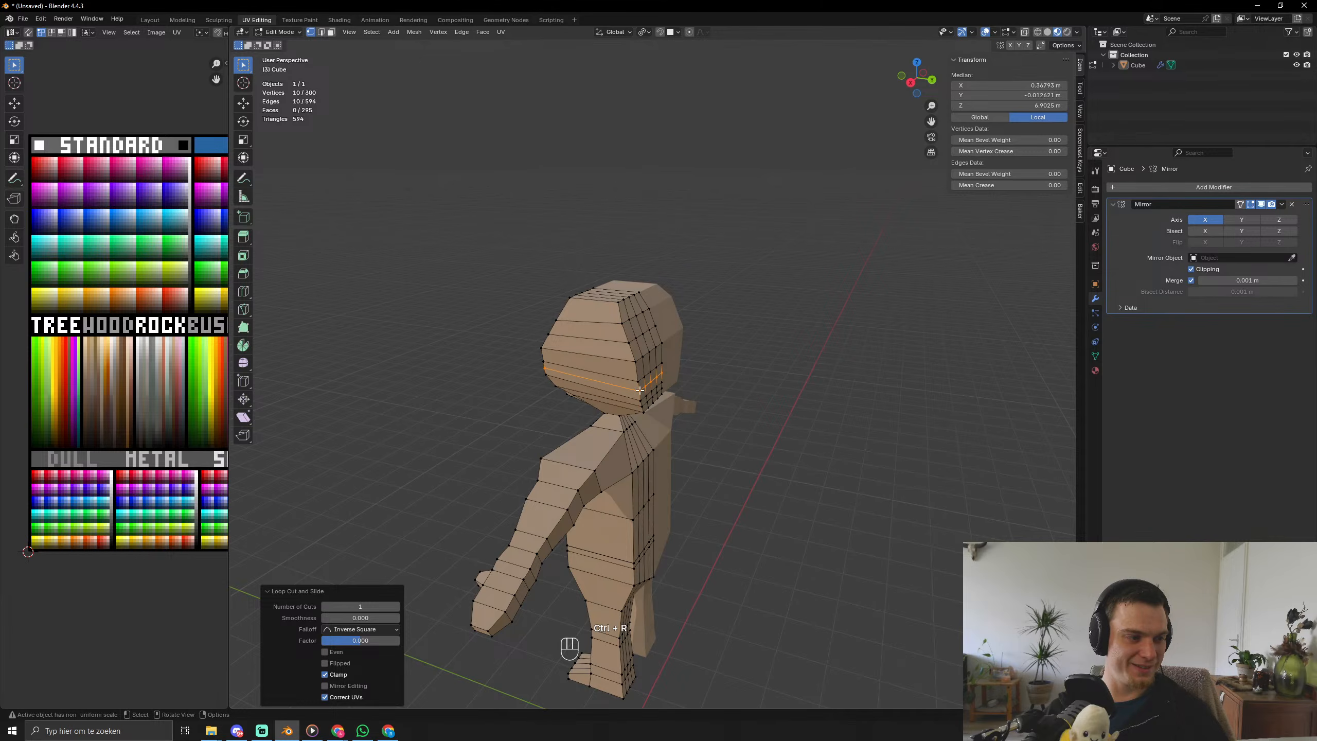
left_click(824, 399)
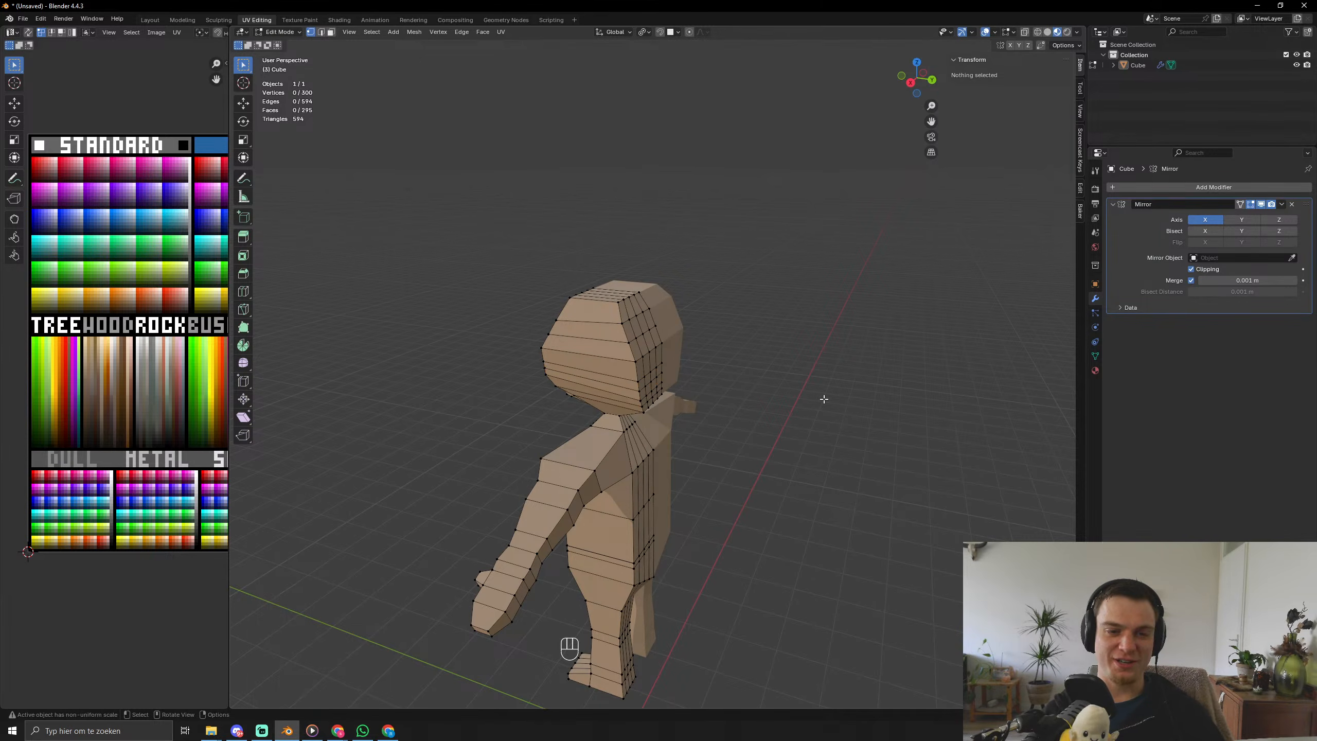
Examine the whole character in Object Mode from the front and the side.
key("Tab")
scroll(824, 403, "down", 4)
middle_click_drag(824, 402, 908, 426)
scroll(850, 483, "up", 5)
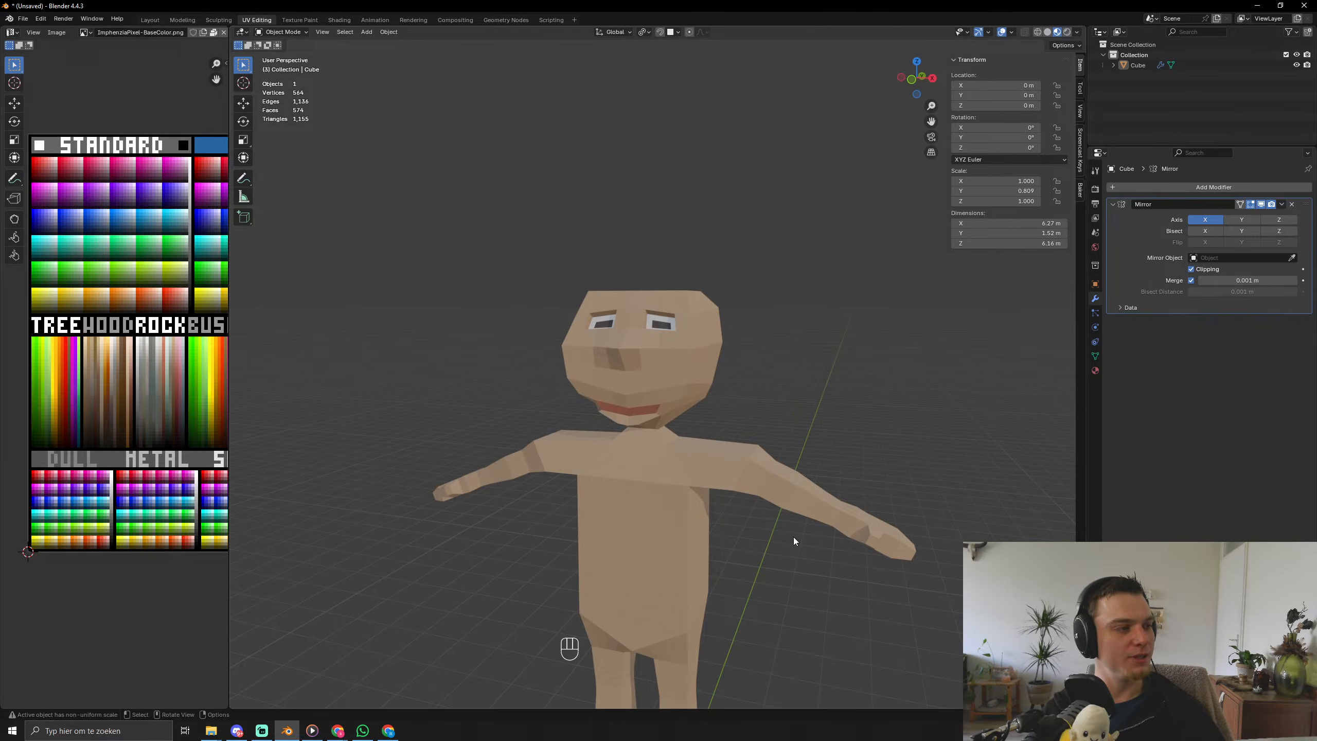
scroll(793, 540, "down", 1)
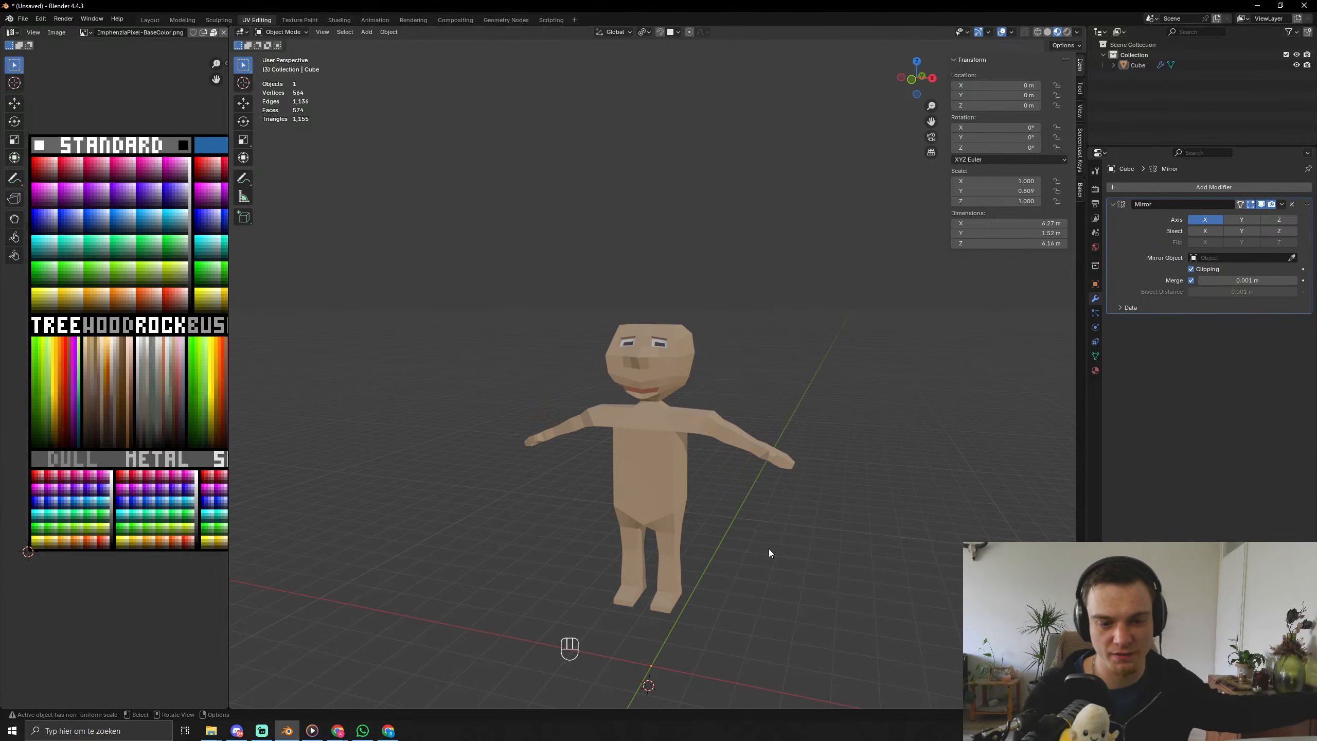
middle_click_drag(768, 549, 702, 541)
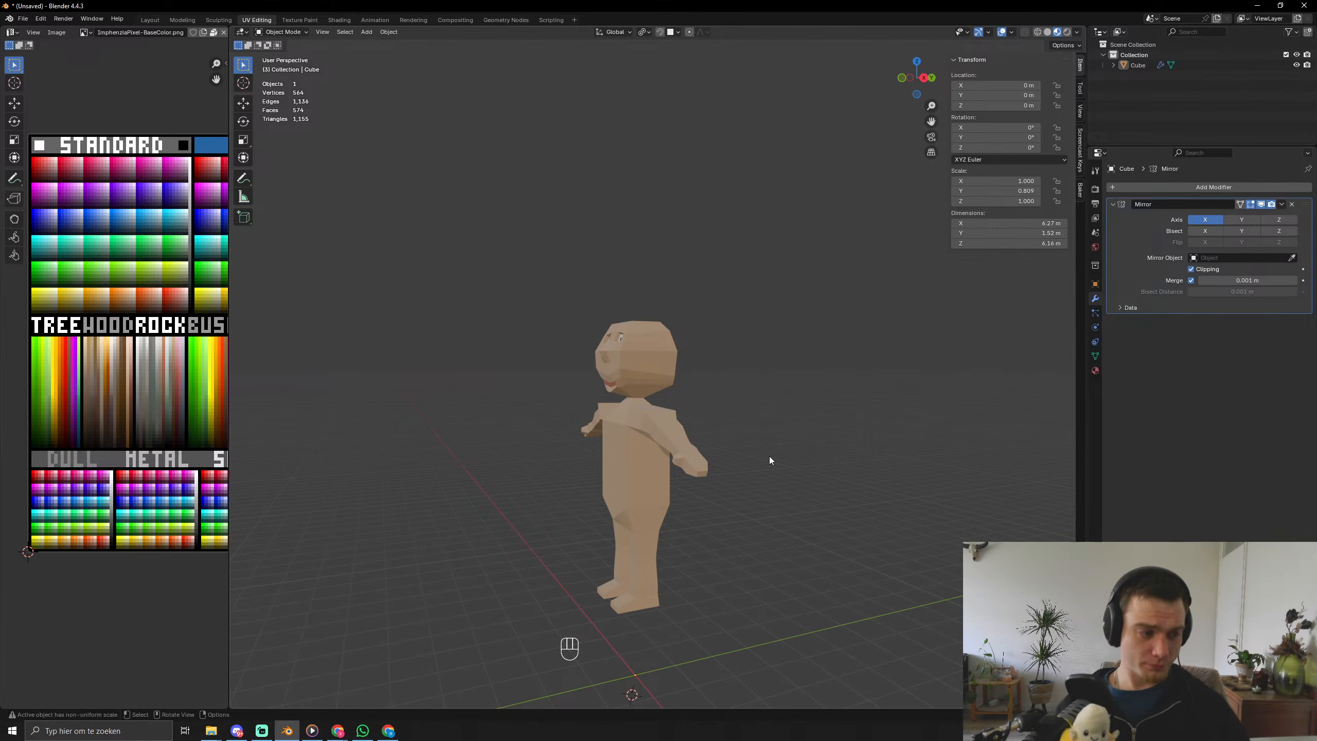
middle_click_drag(770, 456, 804, 471)
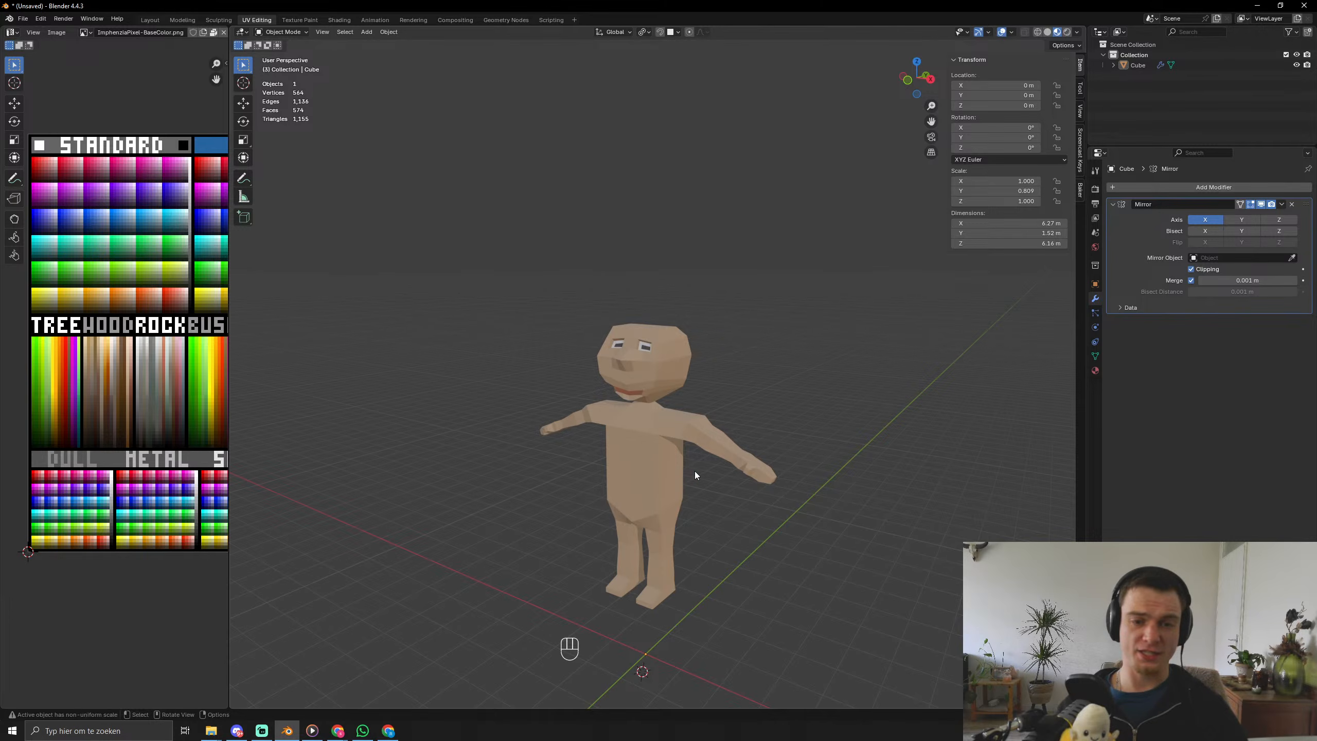
Return the character to Edit Mode and examine its head mesh from the front, side and back.
left_click(659, 439)
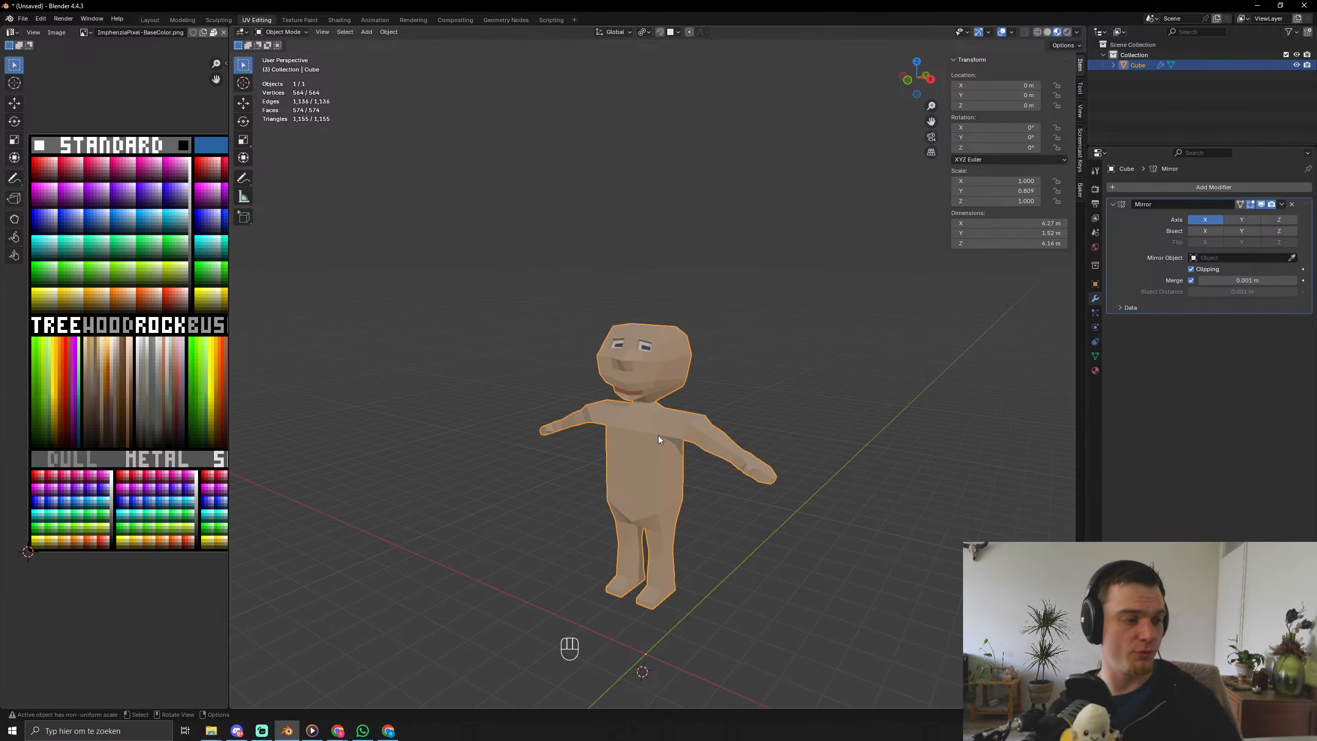
key("Tab")
scroll(658, 435, "up", 4)
scroll(666, 465, "up", 5)
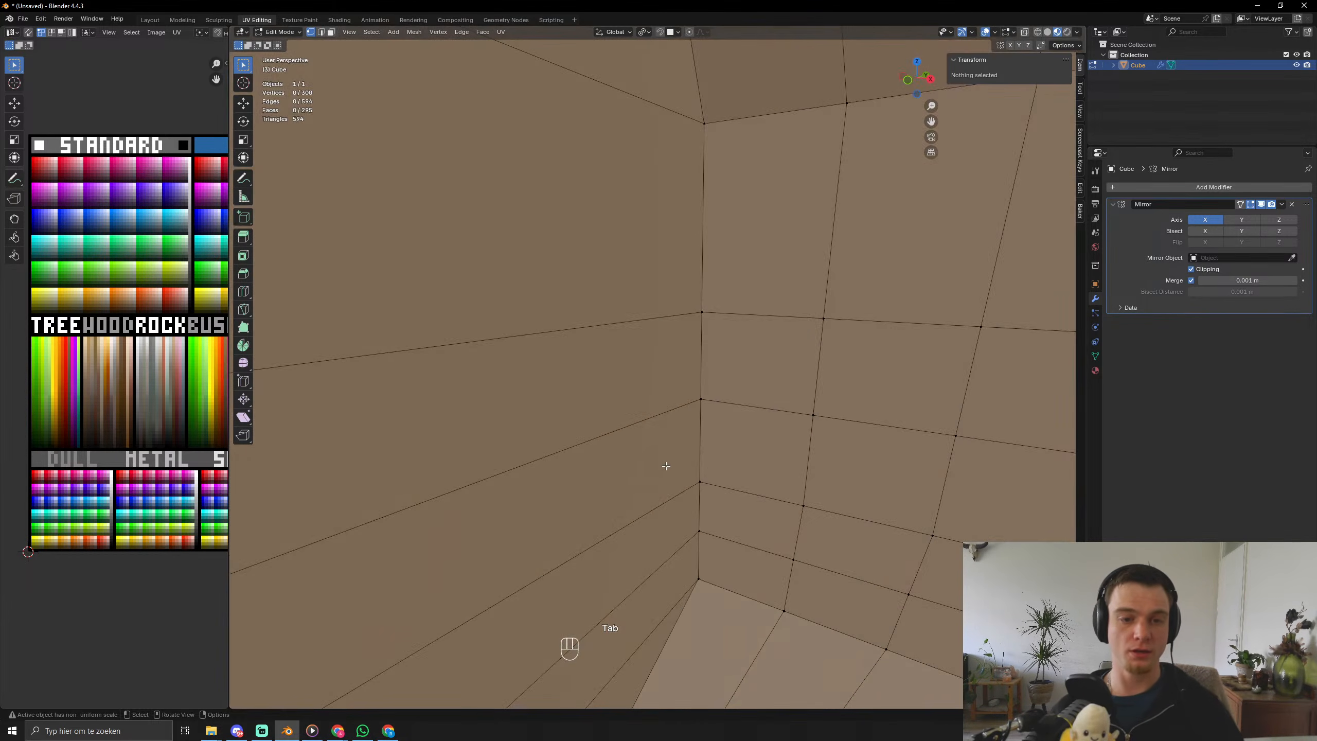
middle_click_drag(774, 460, 819, 489)
scroll(638, 476, "down", 8)
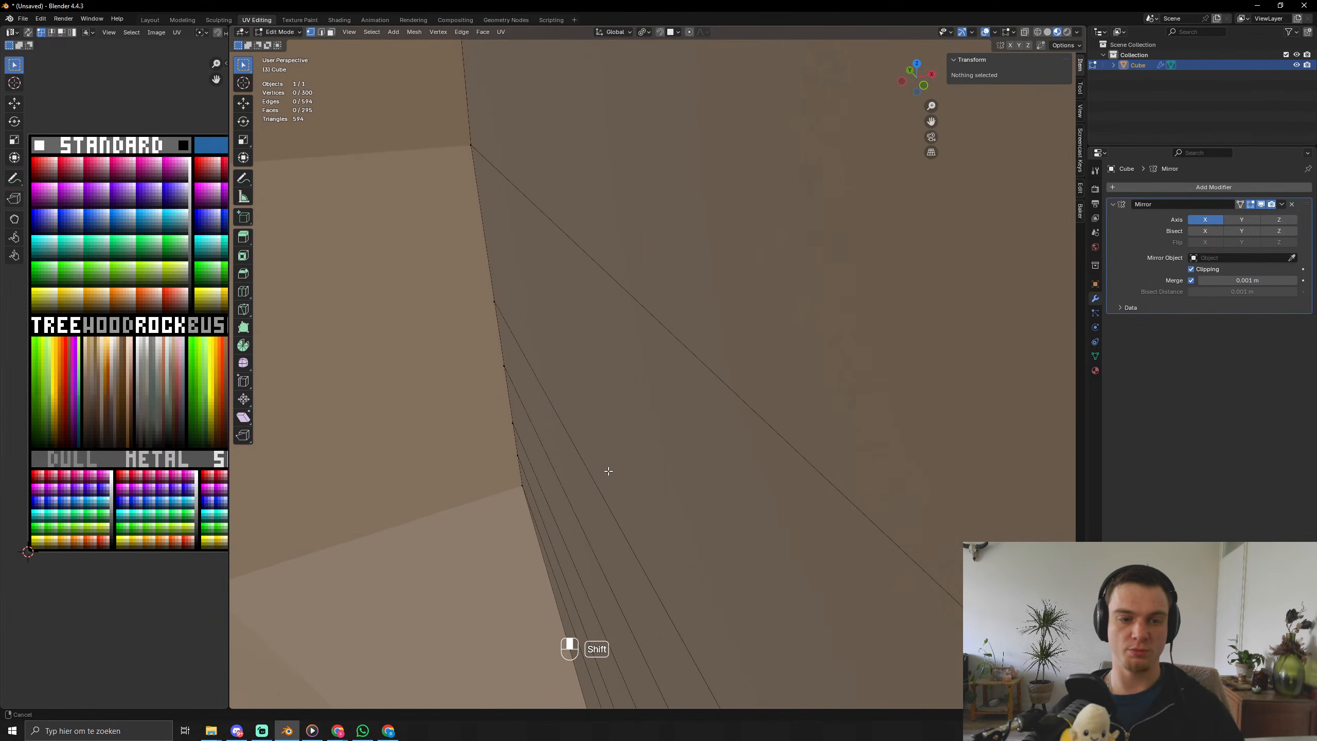
scroll(603, 462, "down", 5)
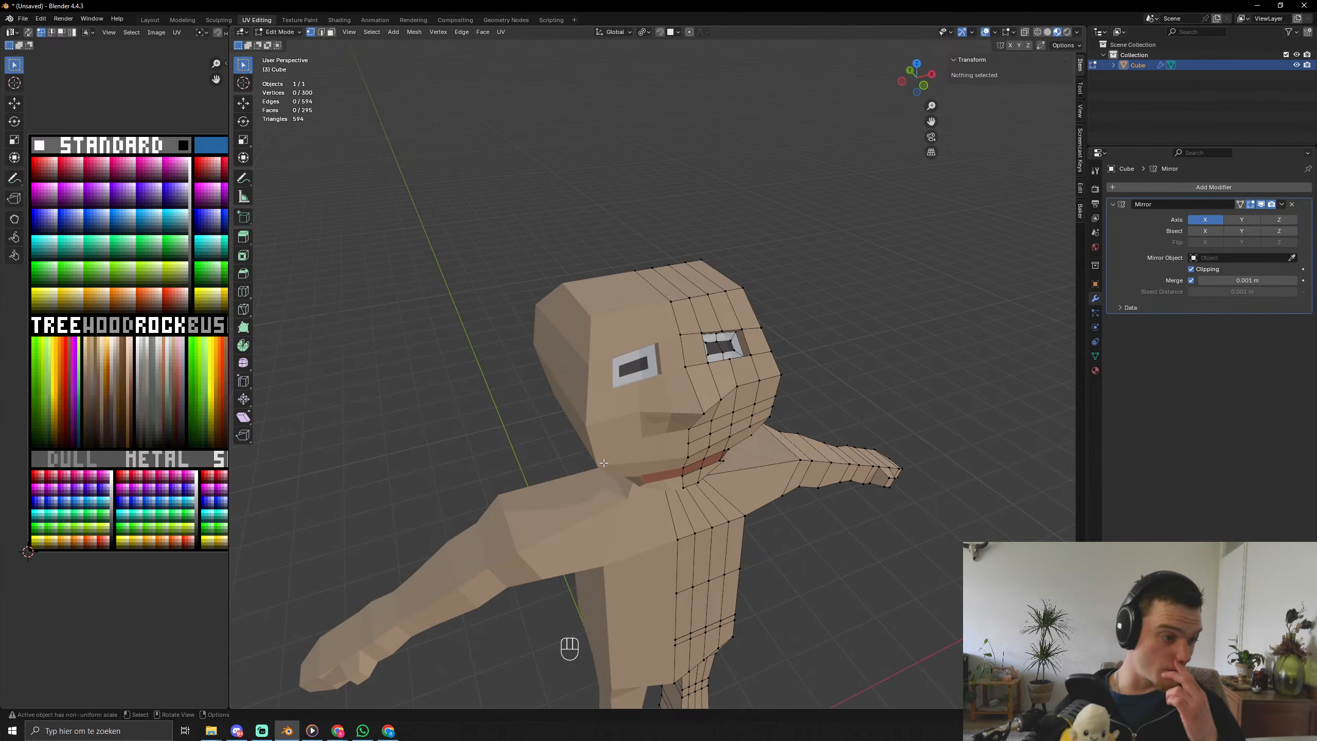
middle_click_drag(623, 534, 523, 213)
middle_click_drag(550, 446, 637, 379)
scroll(573, 513, "down", 4)
scroll(637, 380, "up", 3)
Add a vertical loop cut around the side of the head and slide it forward toward the face.
key("3")
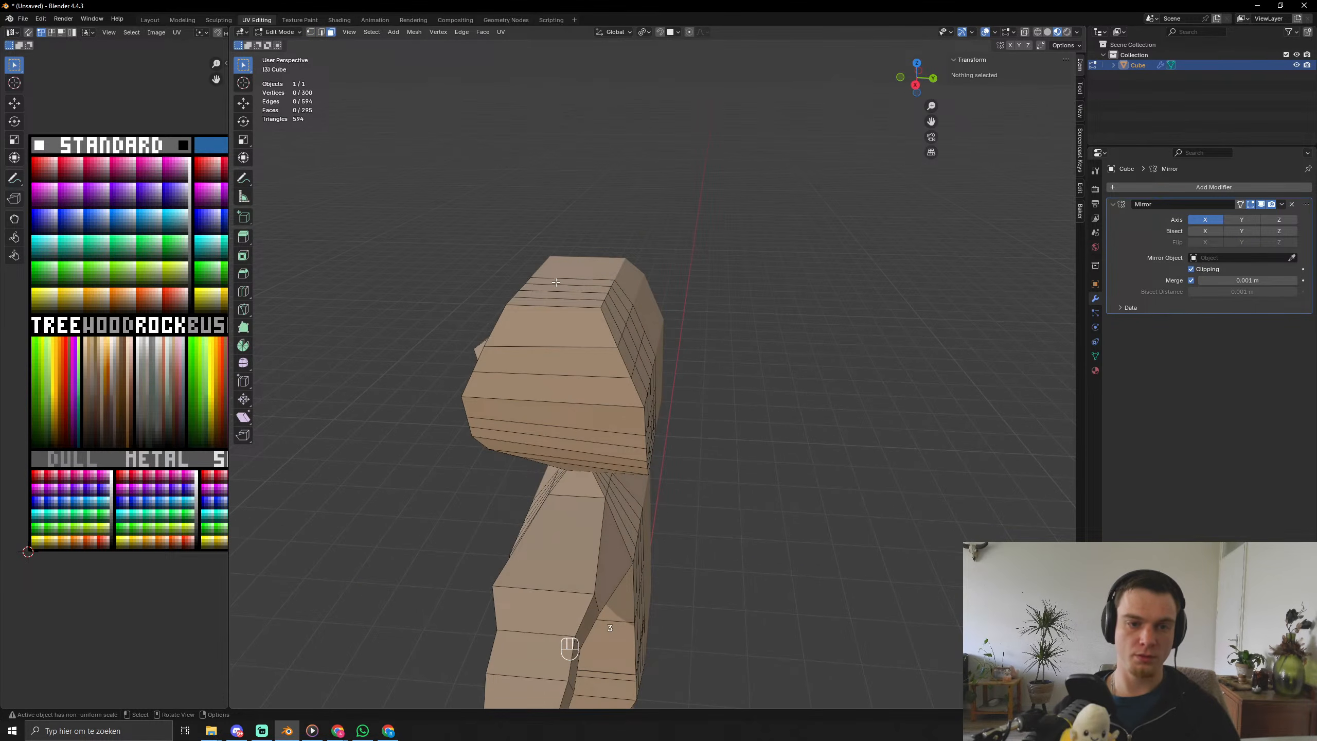
left_click_drag(556, 282, 642, 373)
middle_click_drag(642, 373, 667, 359)
key("ctrl+r")
left_click(626, 343)
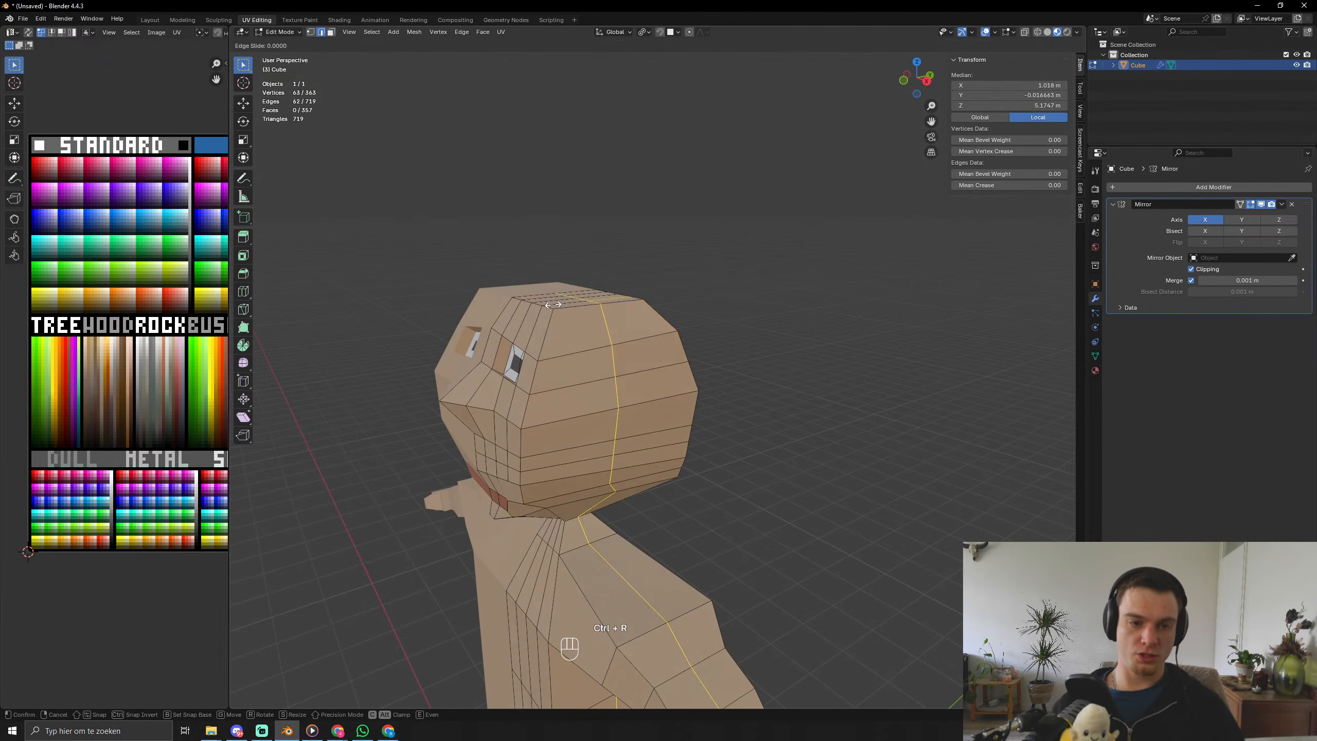
left_click(526, 311)
Add a horizontal loop cut across the forehead above the eyes and switch to face selection.
middle_click_drag(525, 312, 590, 330)
key("3")
key("ctrl+r")
left_click(524, 353)
left_click(526, 353)
key("3")
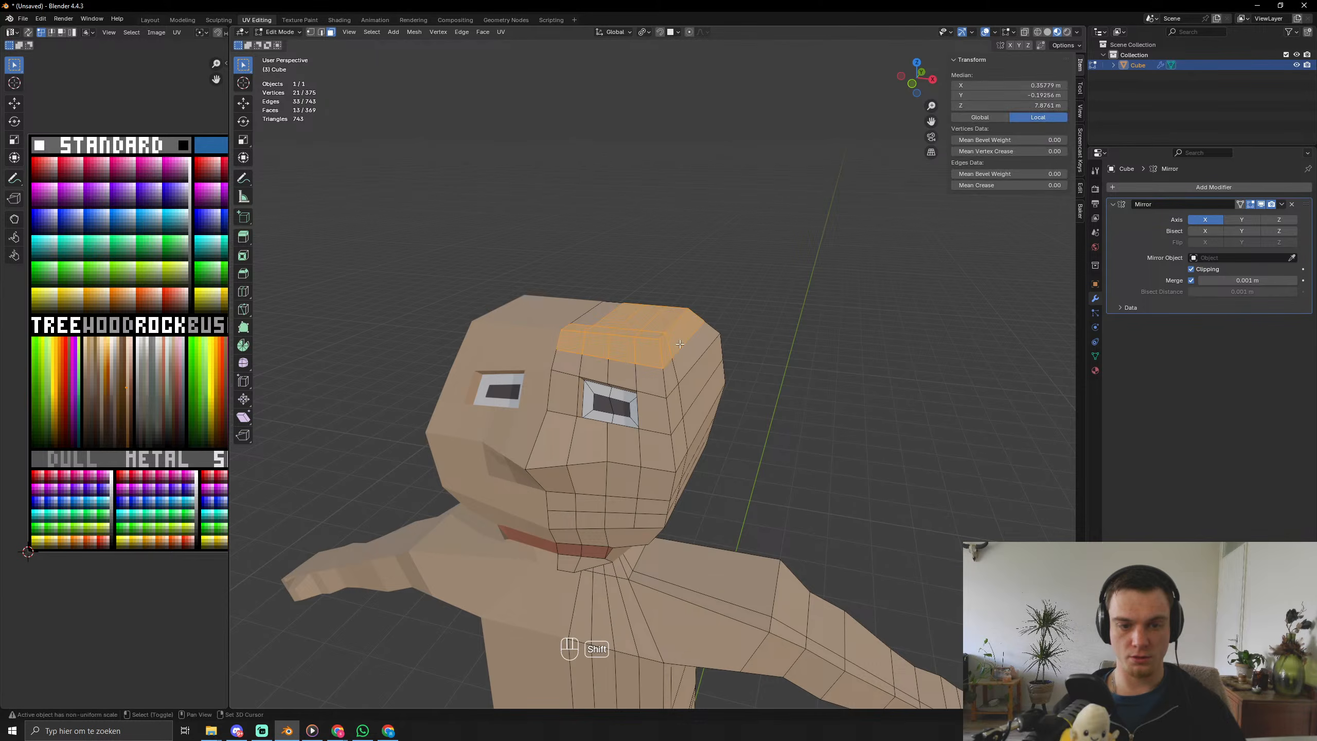
Extend the scalp face selection across the crown and down the upper side of the head behind the eye.
left_click(596, 311, "alt+shift")
left_click(596, 311, "shift")
middle_click_drag(596, 311, 545, 320)
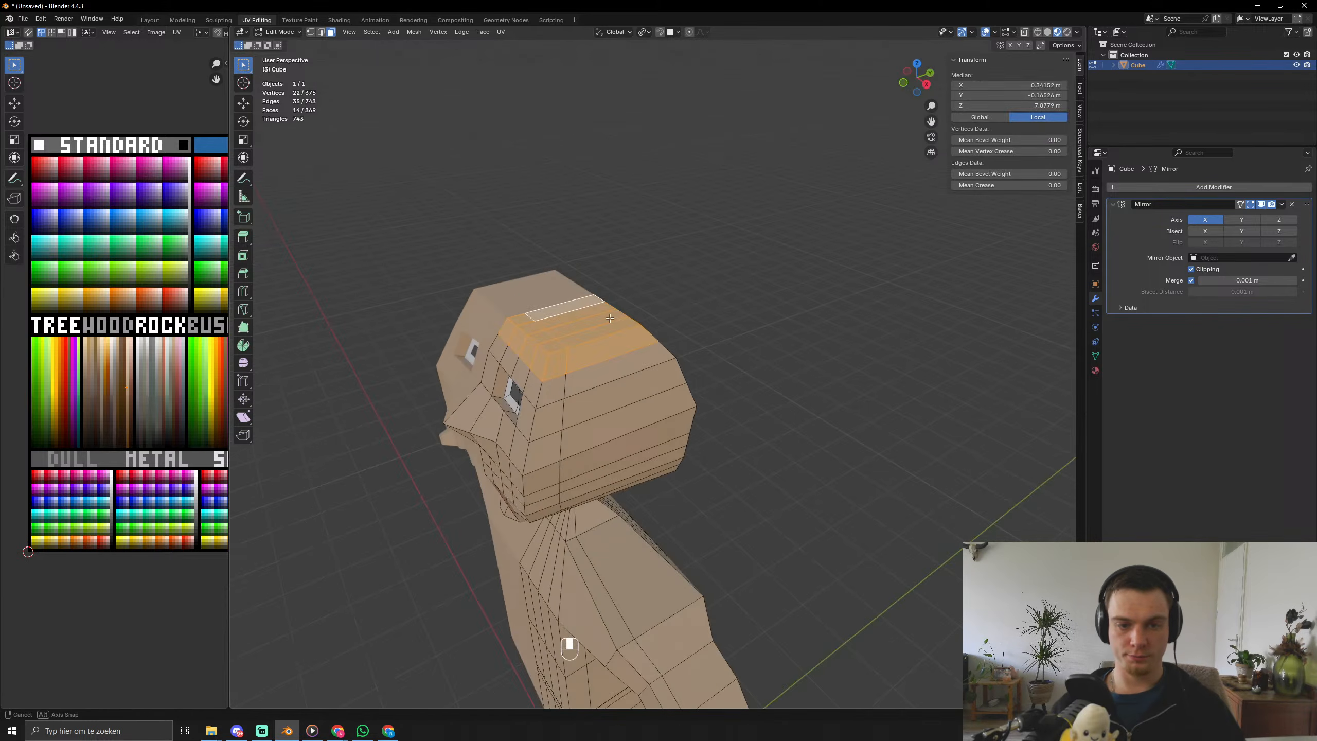
left_click(603, 371, "shift")
left_click(626, 392, "shift")
left_click(636, 409, "shift")
middle_click_drag(636, 410, 633, 293)
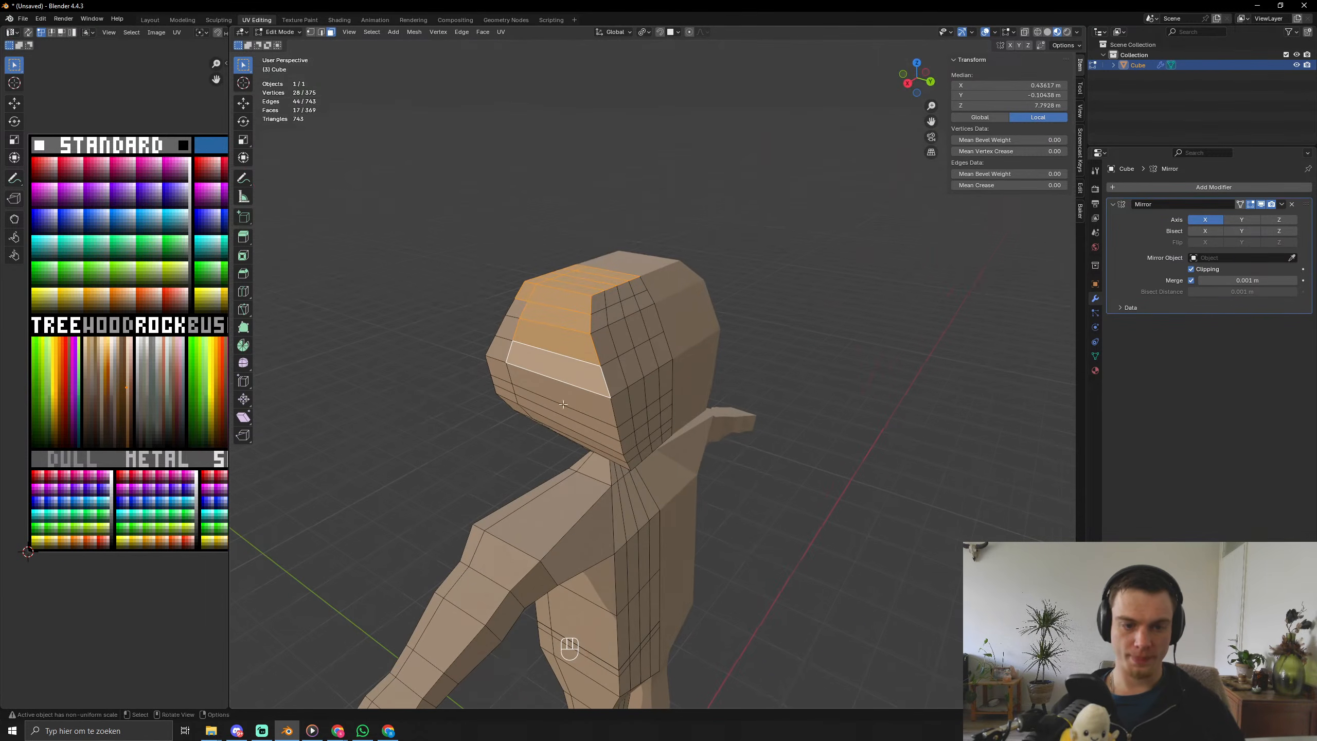
Add the upper faces on the back of the head to the scalp selection, completing full rows out to the centre line.
left_click_drag(592, 286, 649, 384, "shift")
left_click(652, 323, "shift")
left_click(667, 379, "shift")
left_click(660, 363, "shift")
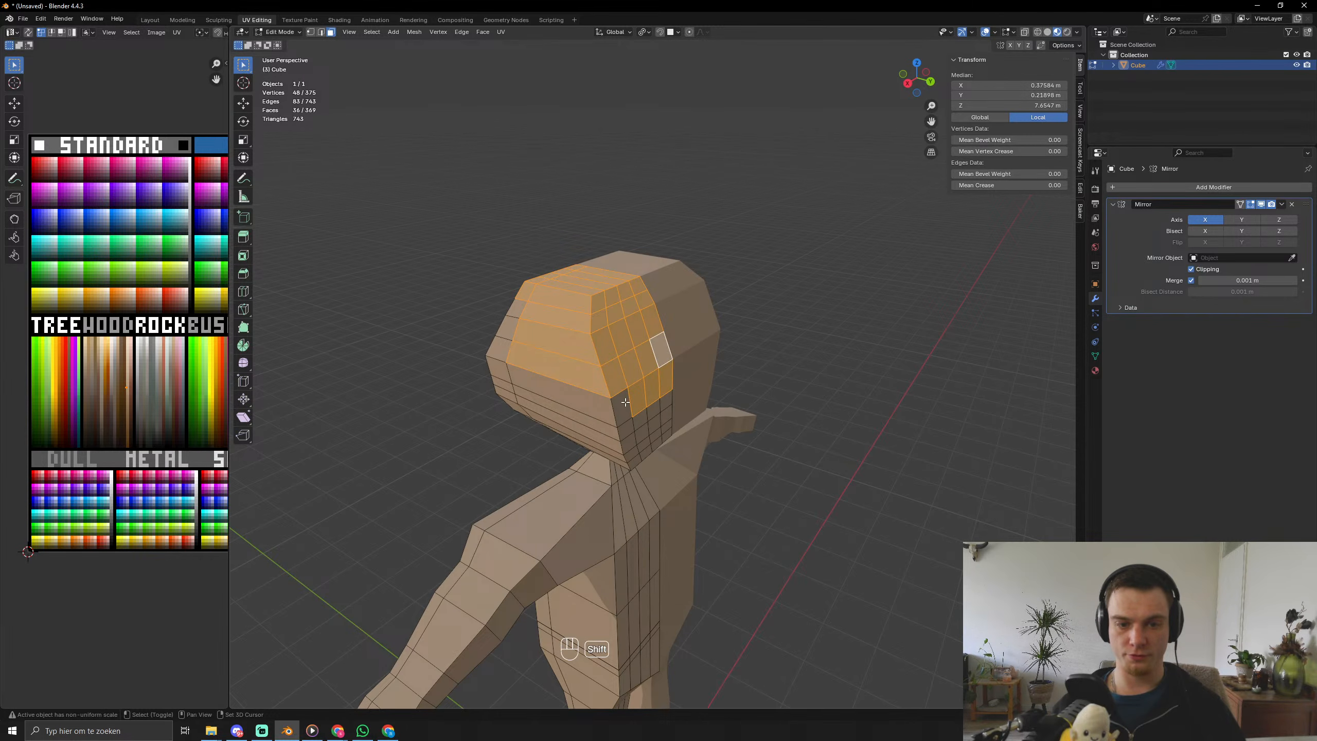
left_click(621, 408, "shift")
left_click(627, 429, "shift")
left_click(638, 420, "shift")
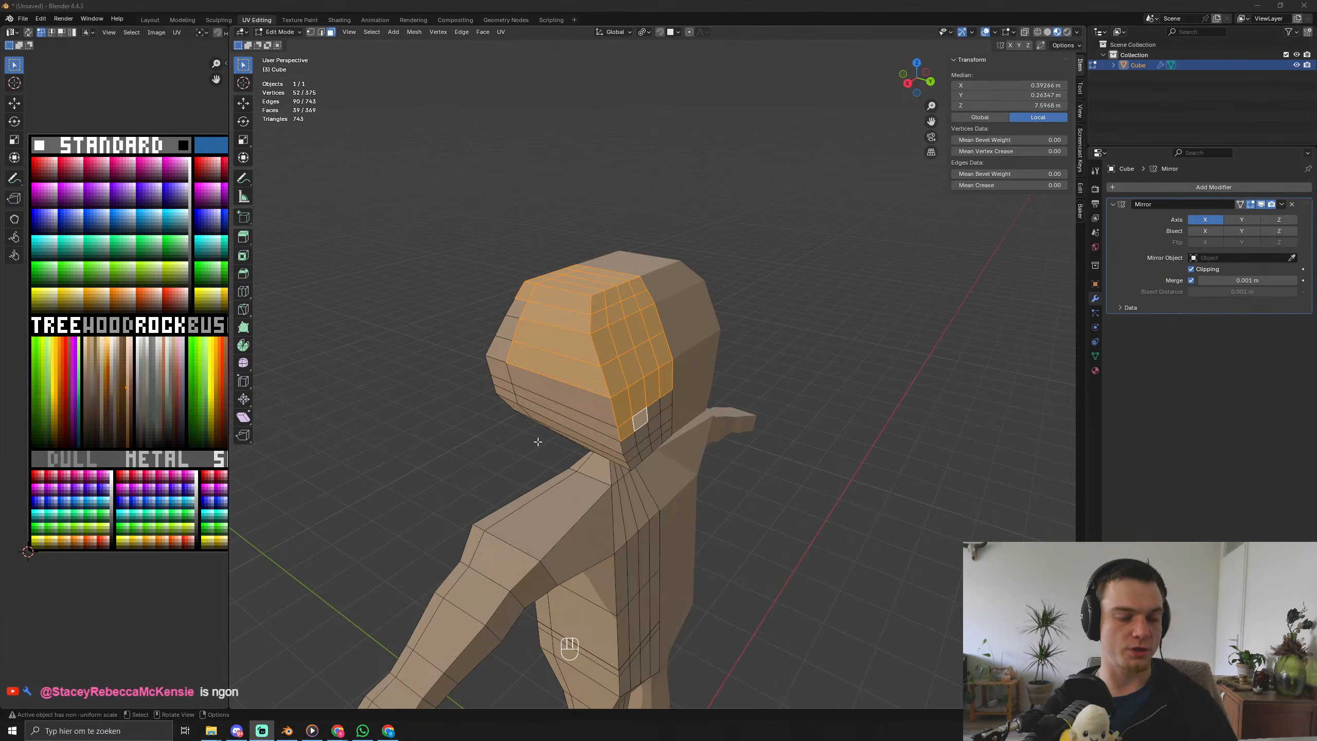
mouse_move(538, 441)
middle_mouse_down()
mouse_move(514, 415)
mouse_move(522, 437)
middle_mouse_up()
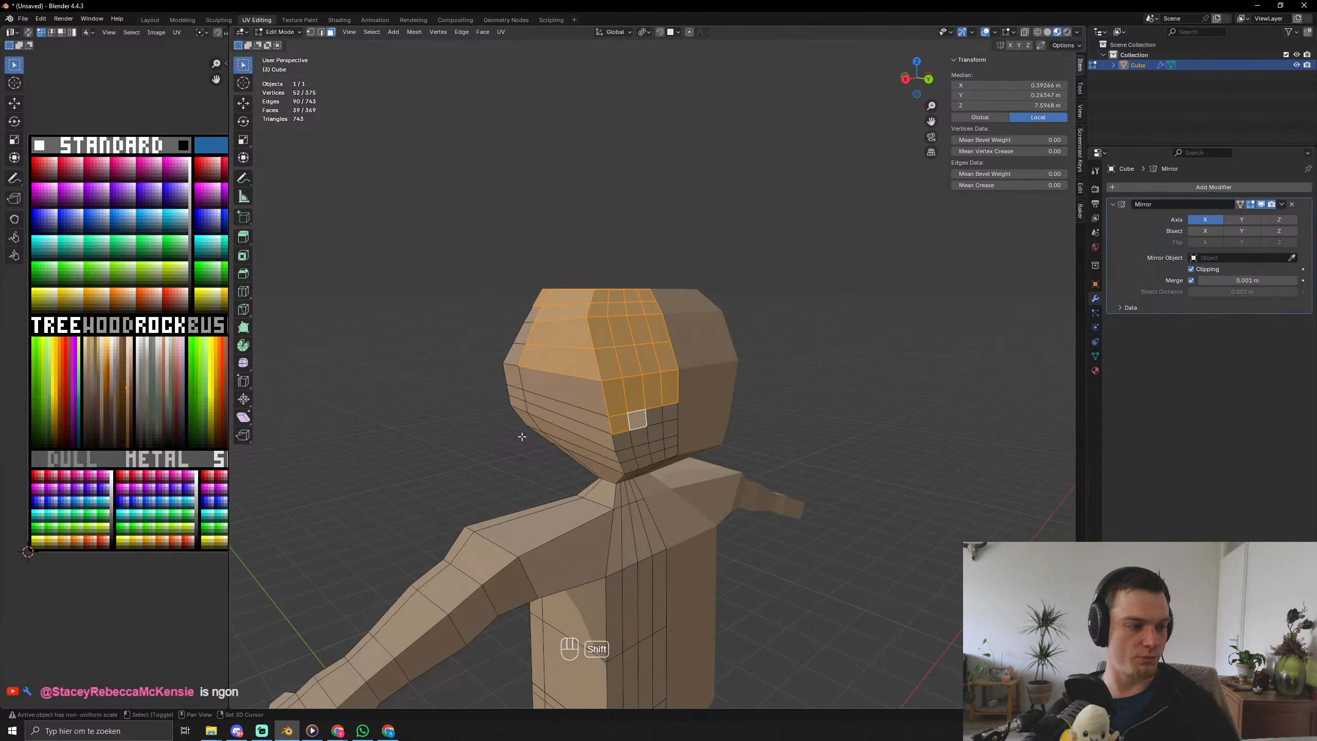
middle_click_drag(630, 490, 611, 484, "shift")
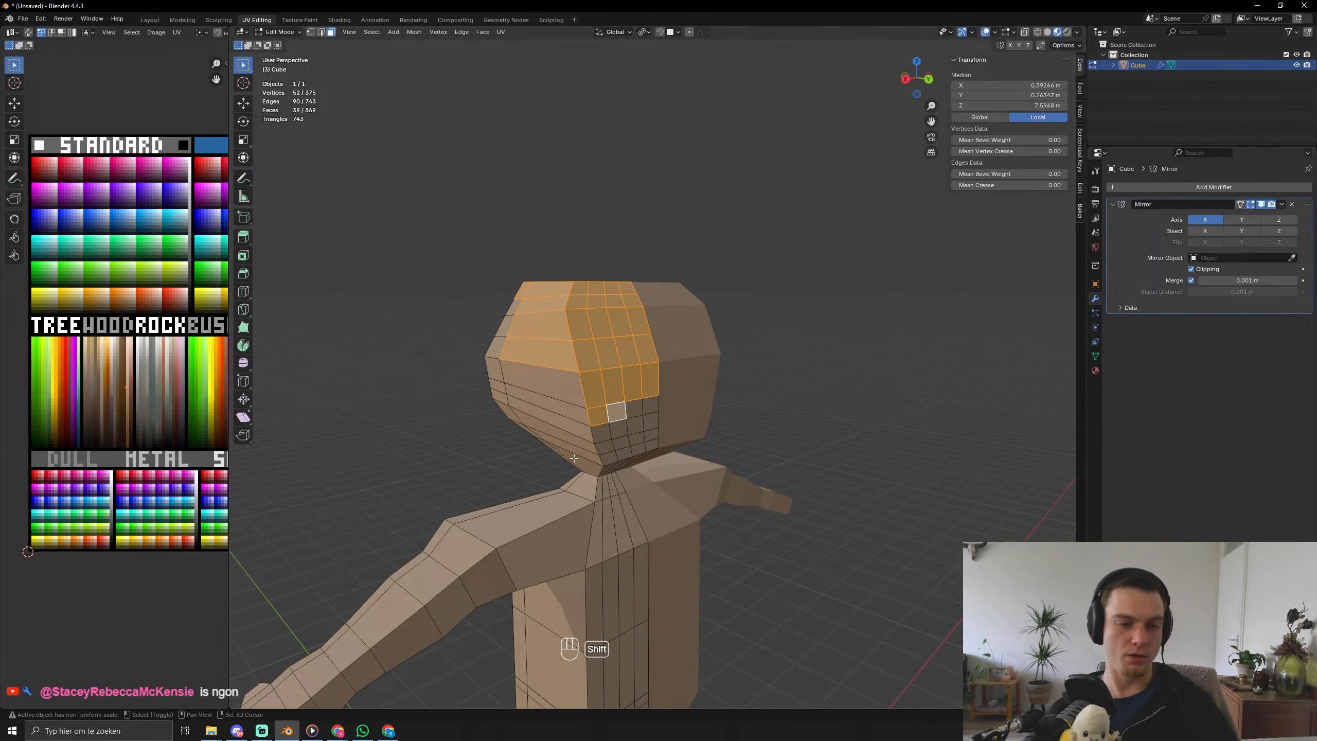
left_click(634, 409, "shift")
left_click(650, 406, "shift")
left_click(651, 423, "shift")
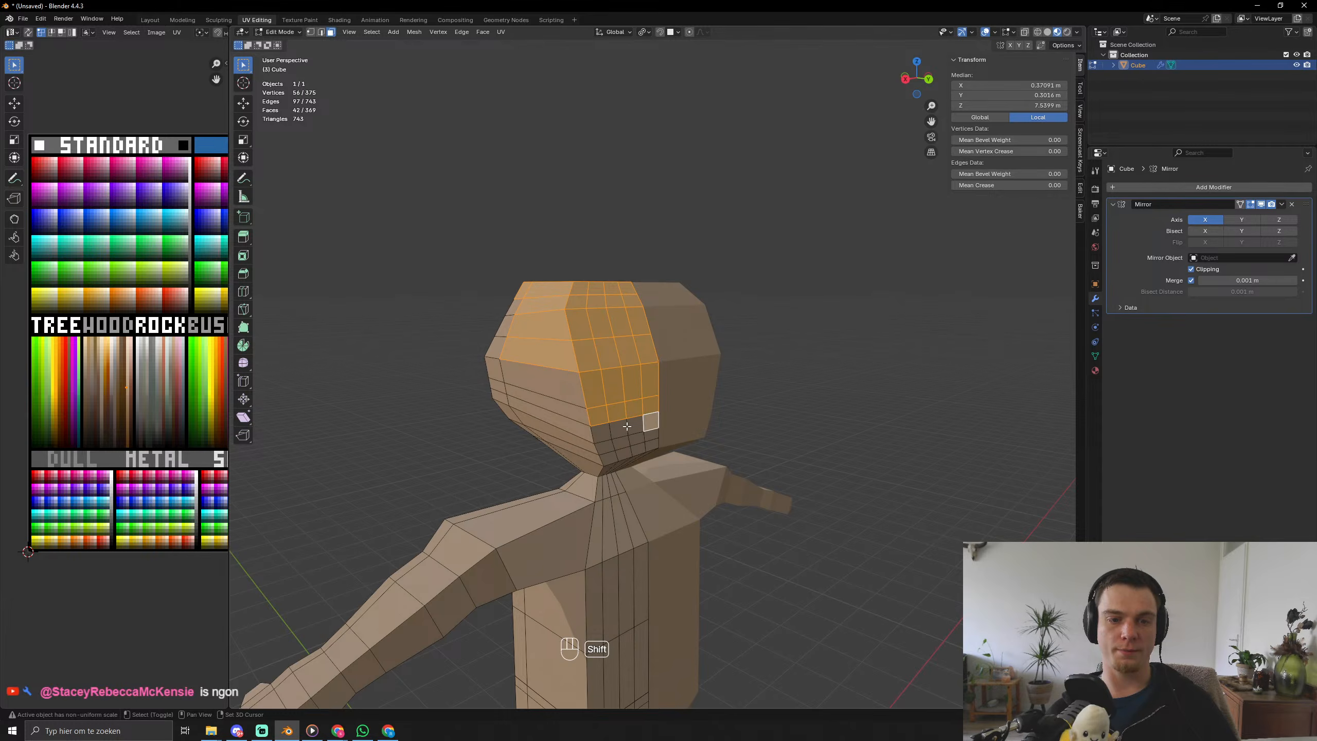
left_click(622, 429, "shift")
left_click(636, 426, "shift")
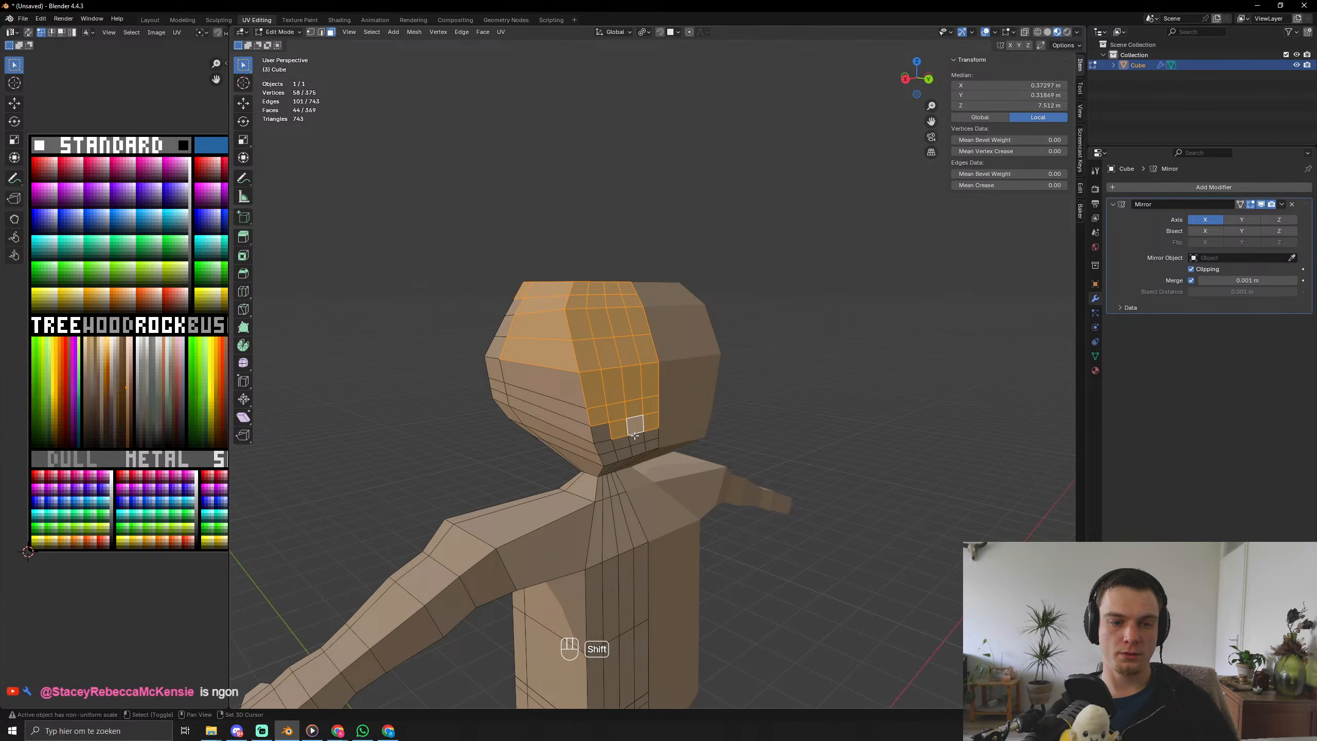
left_click(623, 432, "shift")
left_click(634, 429, "shift")
left_click(650, 427, "shift")
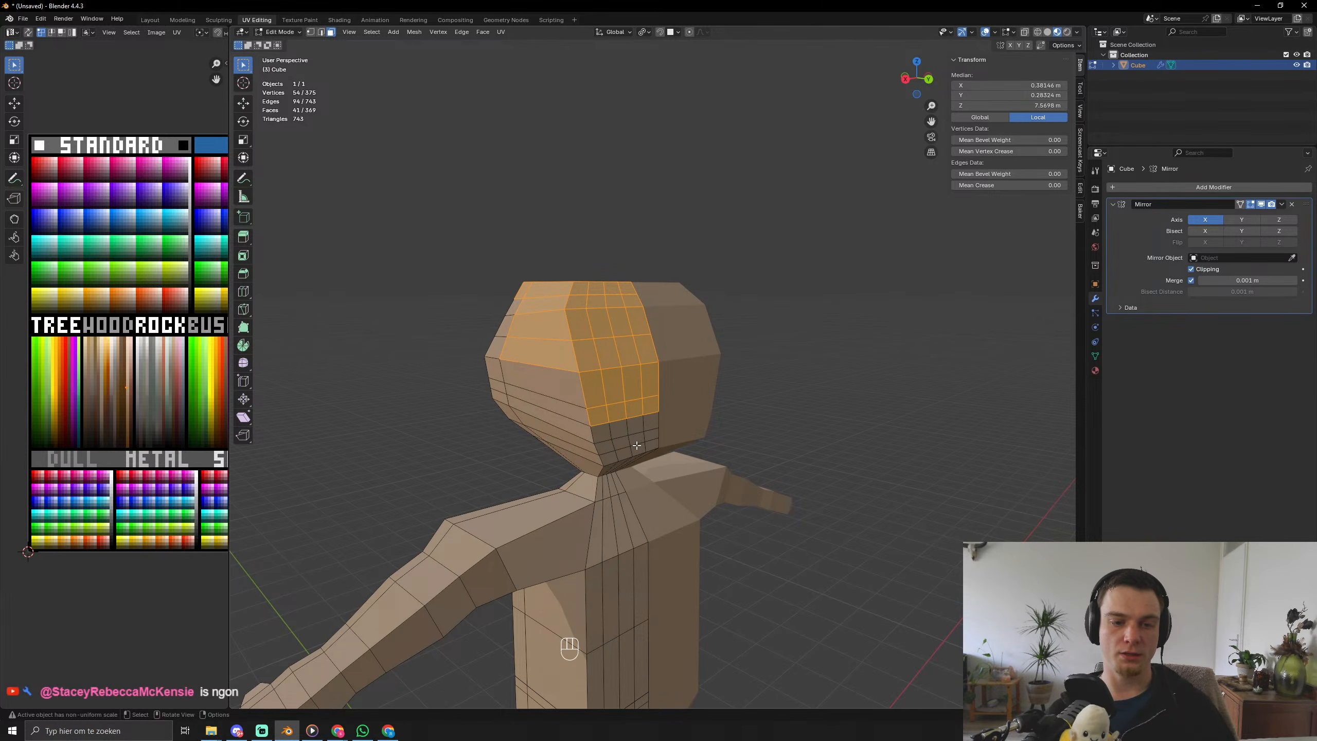
Add the remaining three rows of faces on the back of the head to the selection, down to the neck.
left_click(602, 435, "shift")
left_click(618, 430, "shift")
left_click(634, 427, "shift")
left_click(652, 425, "shift")
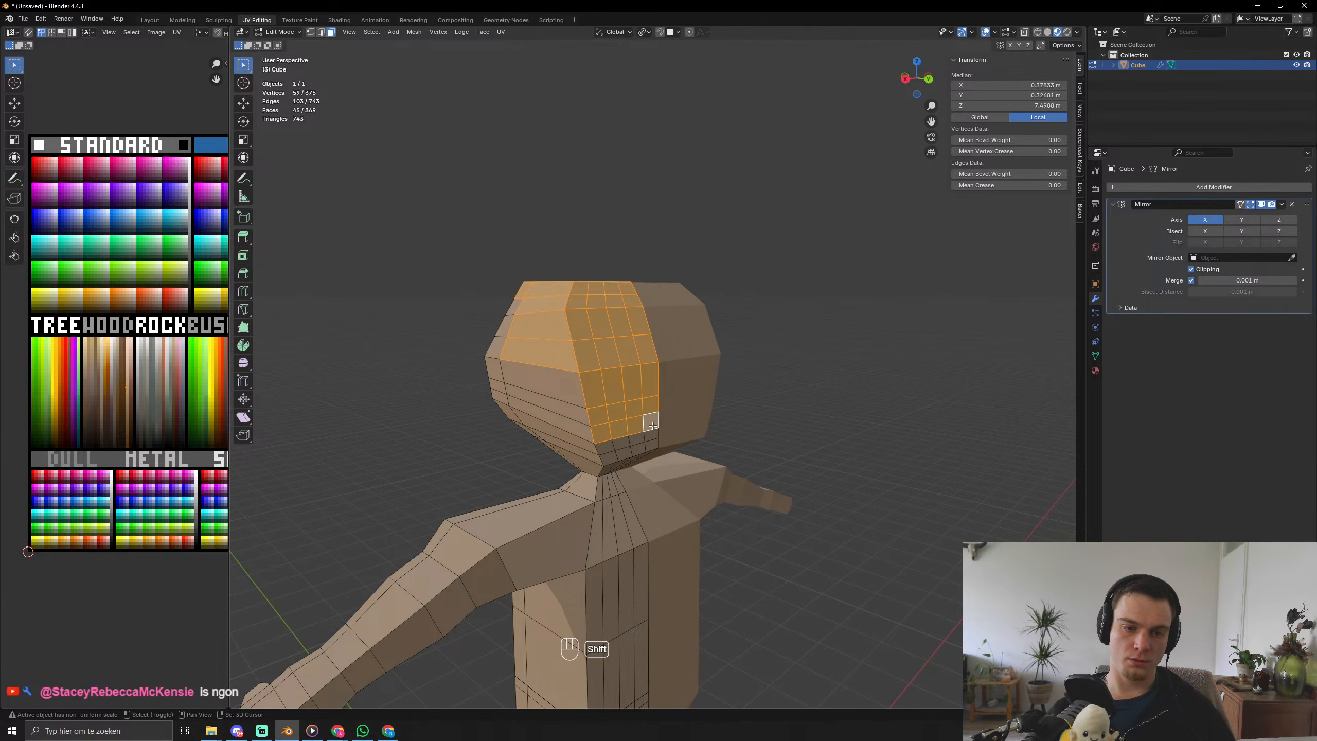
left_click(650, 435, "shift")
left_click(634, 438, "shift")
left_click(620, 443, "shift")
left_click(607, 449, "shift")
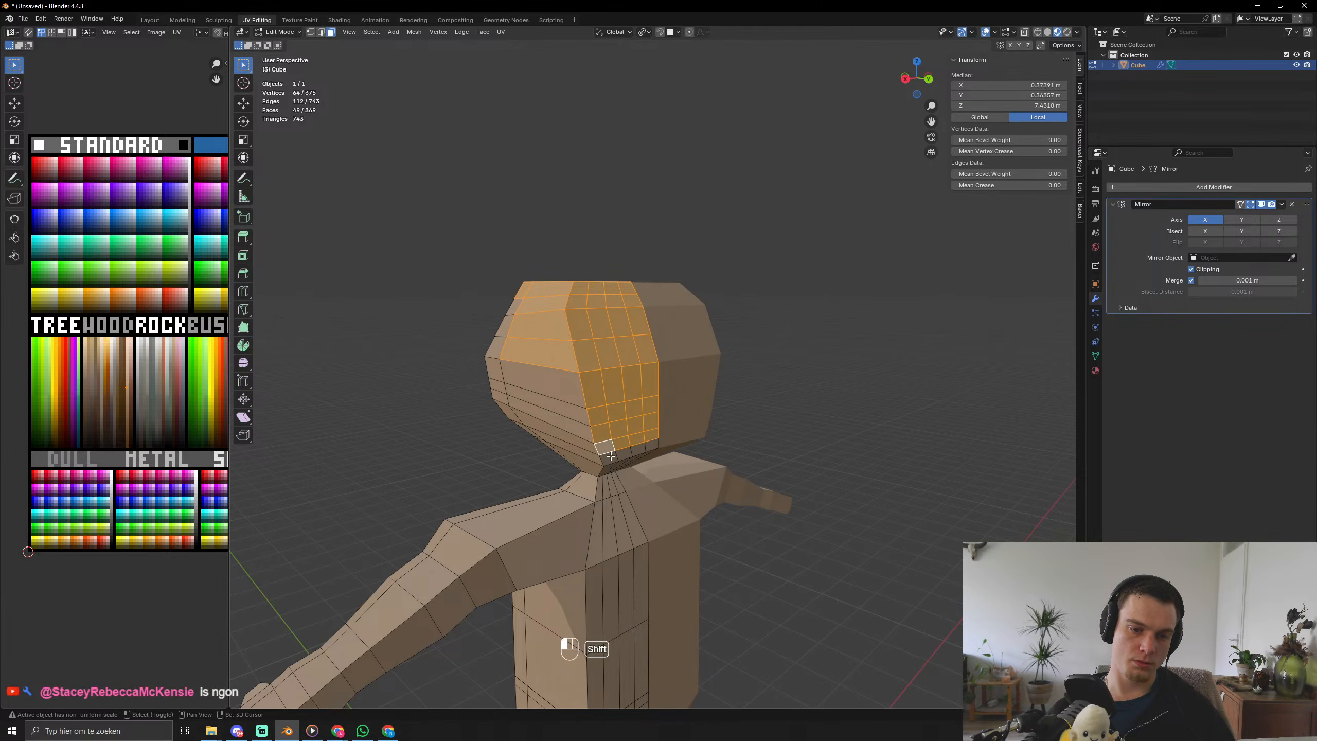
left_click(613, 455, "shift")
left_click(625, 455, "shift")
left_click(636, 451, "shift")
left_click(651, 447, "shift")
Extrude the selected scalp faces along their normals to form a raised hair volume.
key("alt+e")
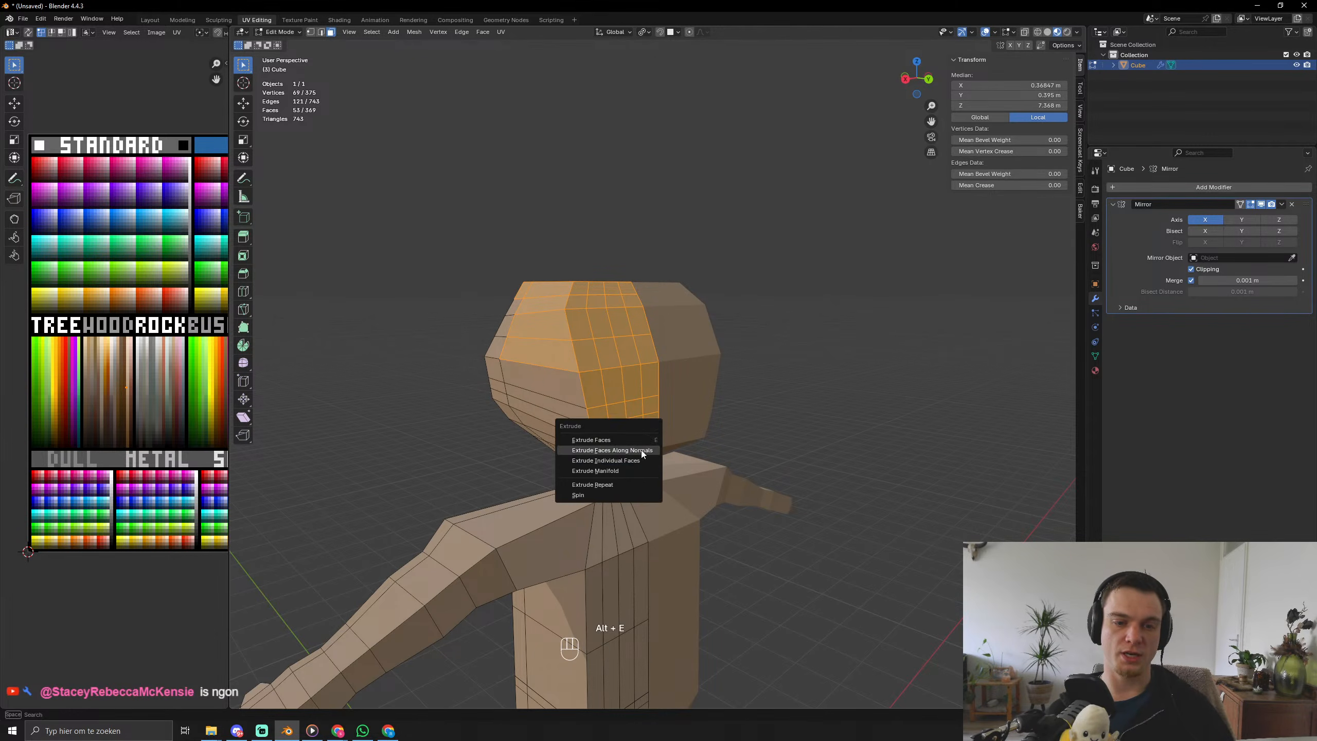
left_click(641, 450)
left_click(646, 442)
middle_click_drag(646, 442, 768, 433)
Grow the selection to include the hair's rim, recolour it dark brown from the palette, and check it in Object Mode.
key("ctrl+KP_Add")
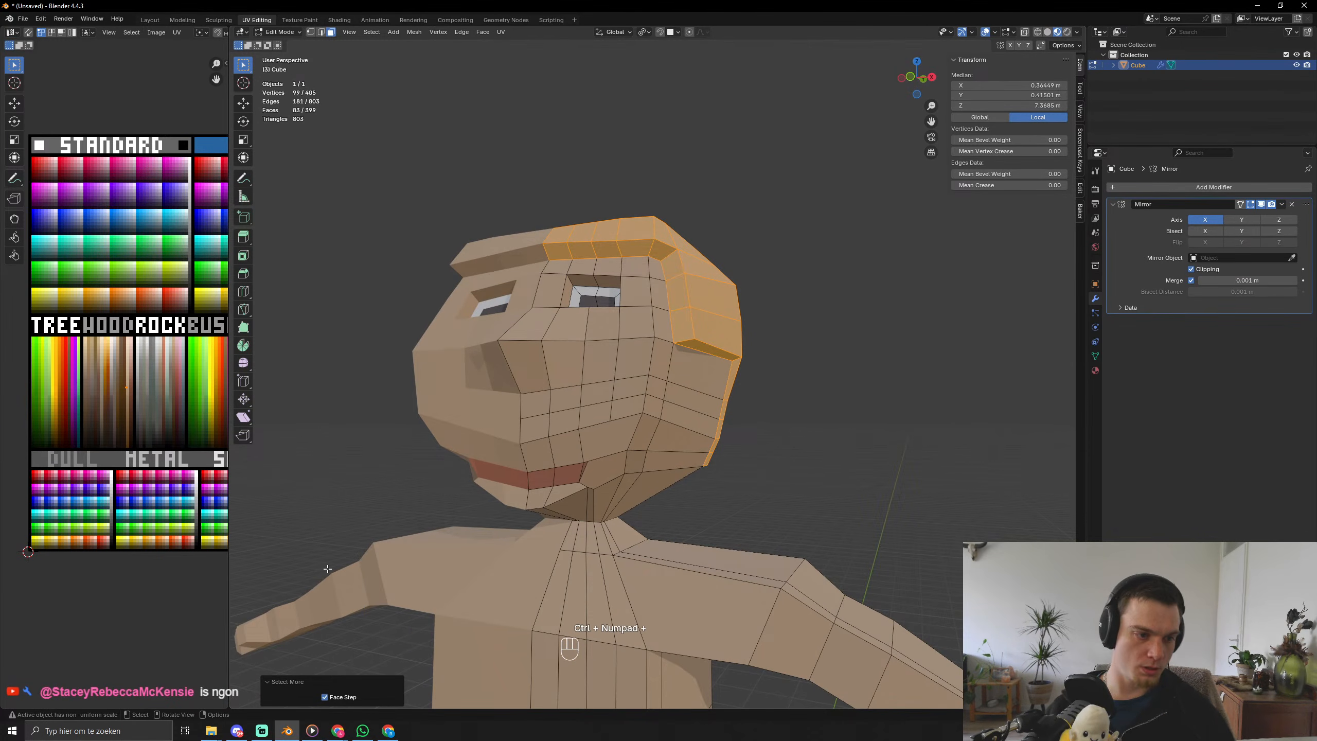
key("g")
left_click(183, 431)
key("Tab")
scroll(806, 472, "down", 6)
mouse_move(807, 471)
middle_mouse_down()
mouse_move(583, 464)
mouse_move(675, 431)
mouse_move(832, 481)
mouse_move(826, 504)
mouse_move(722, 465)
mouse_move(575, 491)
mouse_move(597, 475)
mouse_move(625, 506)
mouse_move(795, 488)
middle_mouse_up()
scroll(825, 487, "up", 6)
scroll(747, 475, "down", 8)
scroll(795, 488, "up", 6)
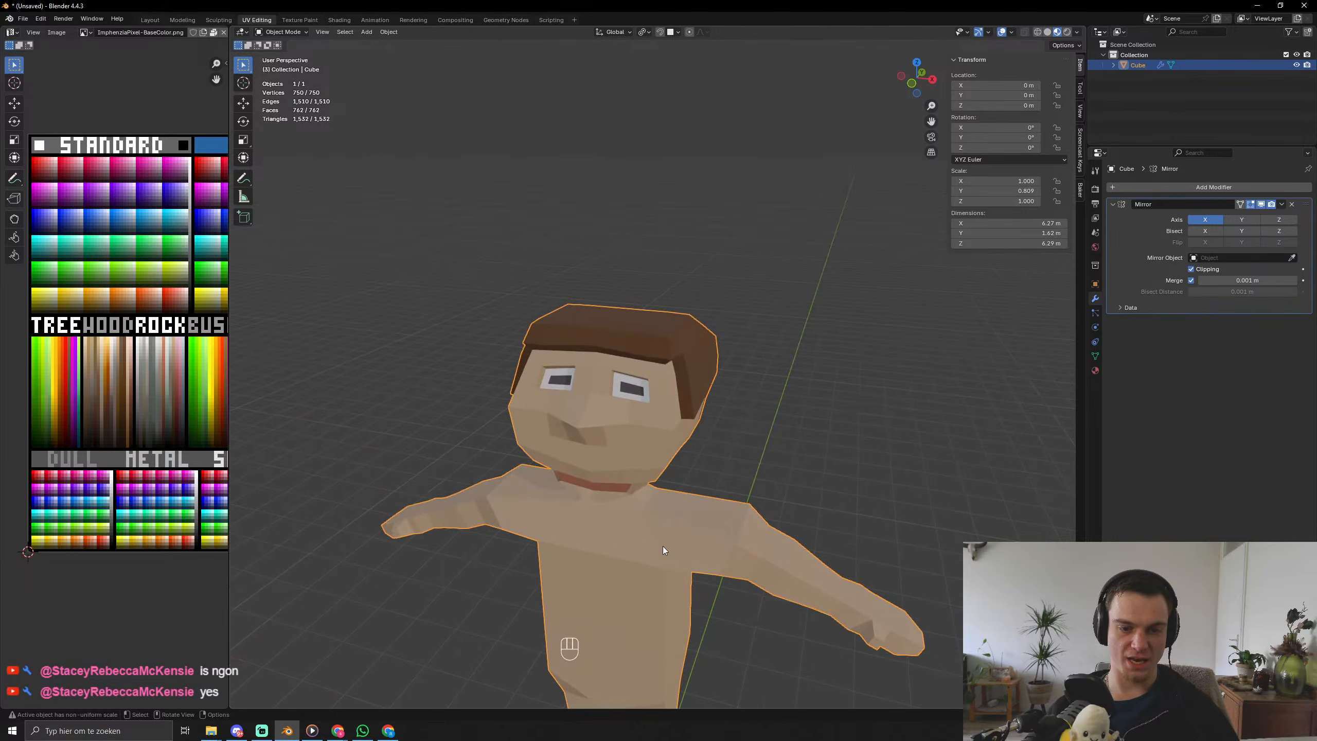
Add a centred loop cut around the upper arm near the shoulder and scale it up.
key("Tab")
scroll(663, 546, "down", 5)
key("ctrl+r")
left_click(762, 394)
right_click(763, 394)
key("s")
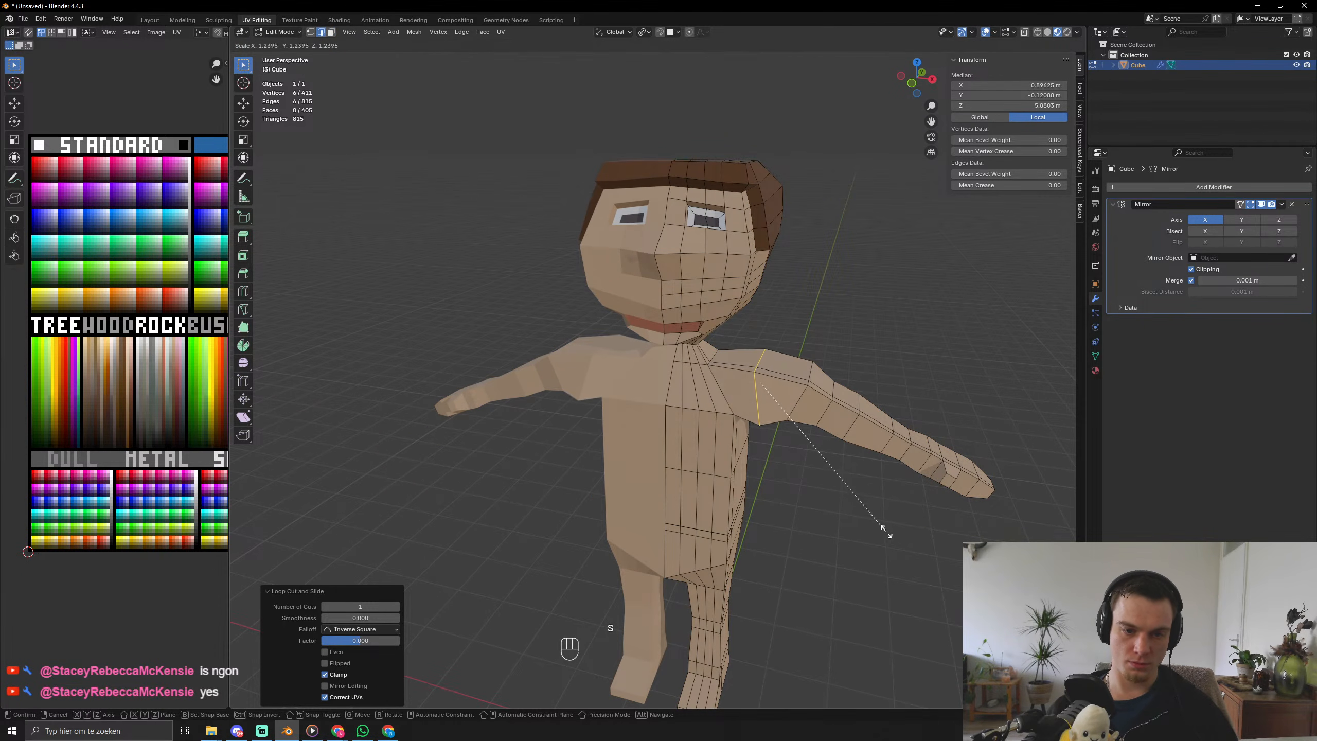
left_click(886, 532)
Scale the shoulder edge loop along the Y axis.
middle_click_drag(887, 532, 776, 498)
key("s")
key("x")
key("y")
left_click(817, 523)
Examine the shoulder, neck and face from below and from the front, with and without the mesh edges.
key("Tab")
key("Tab")
scroll(685, 363, "up", 5)
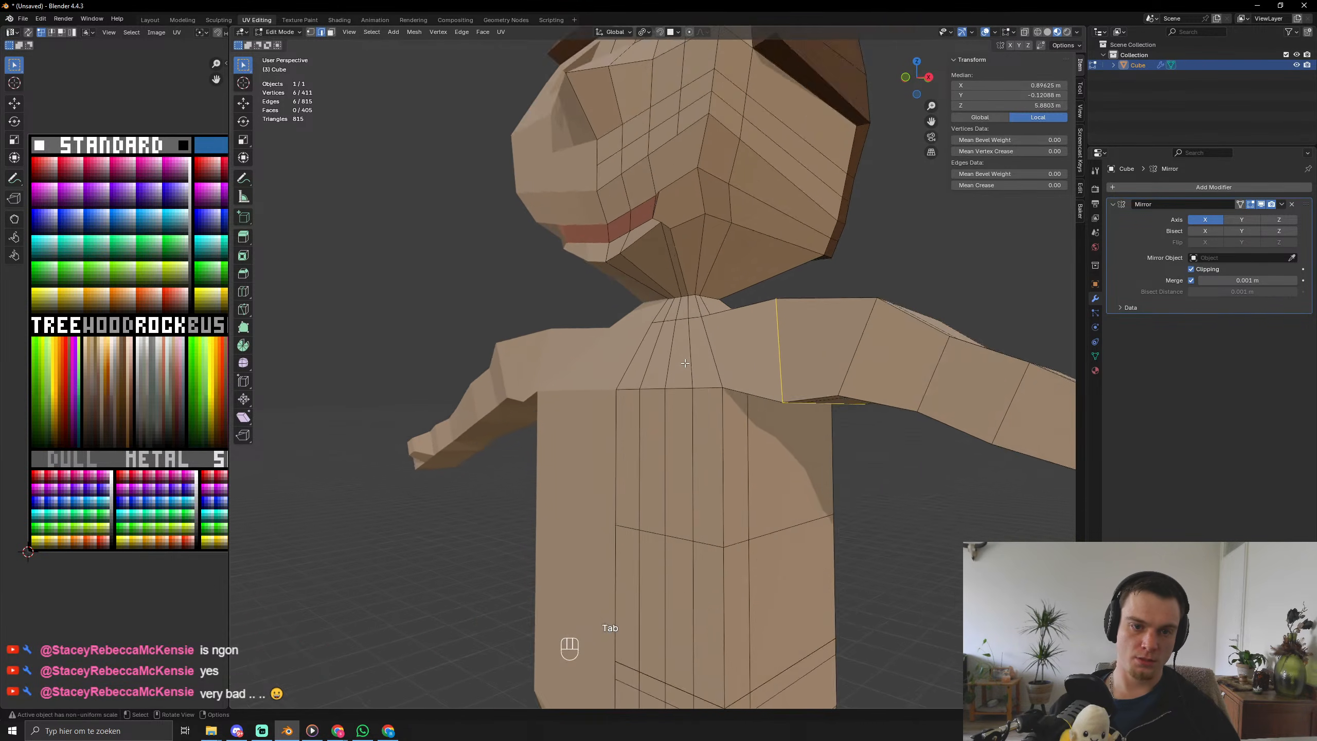
middle_click_drag(684, 363, 726, 445)
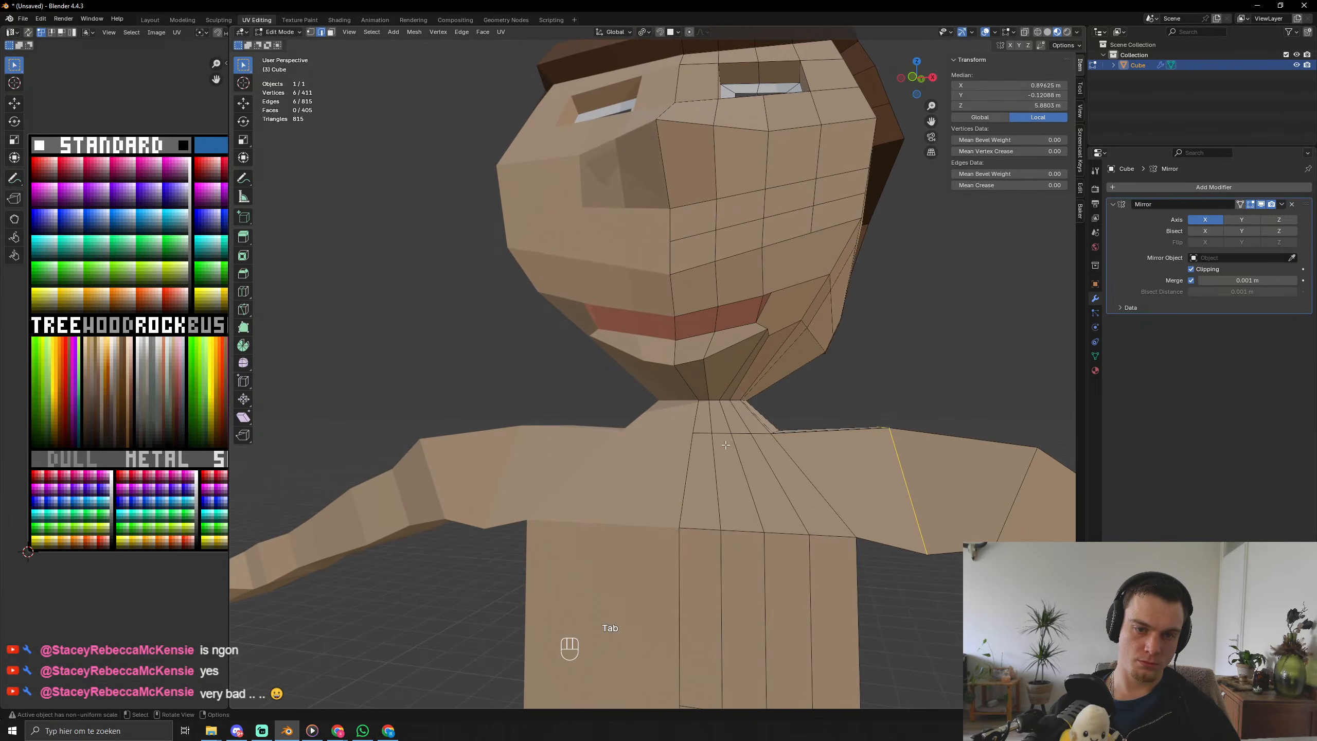
scroll(724, 445, "down", 5)
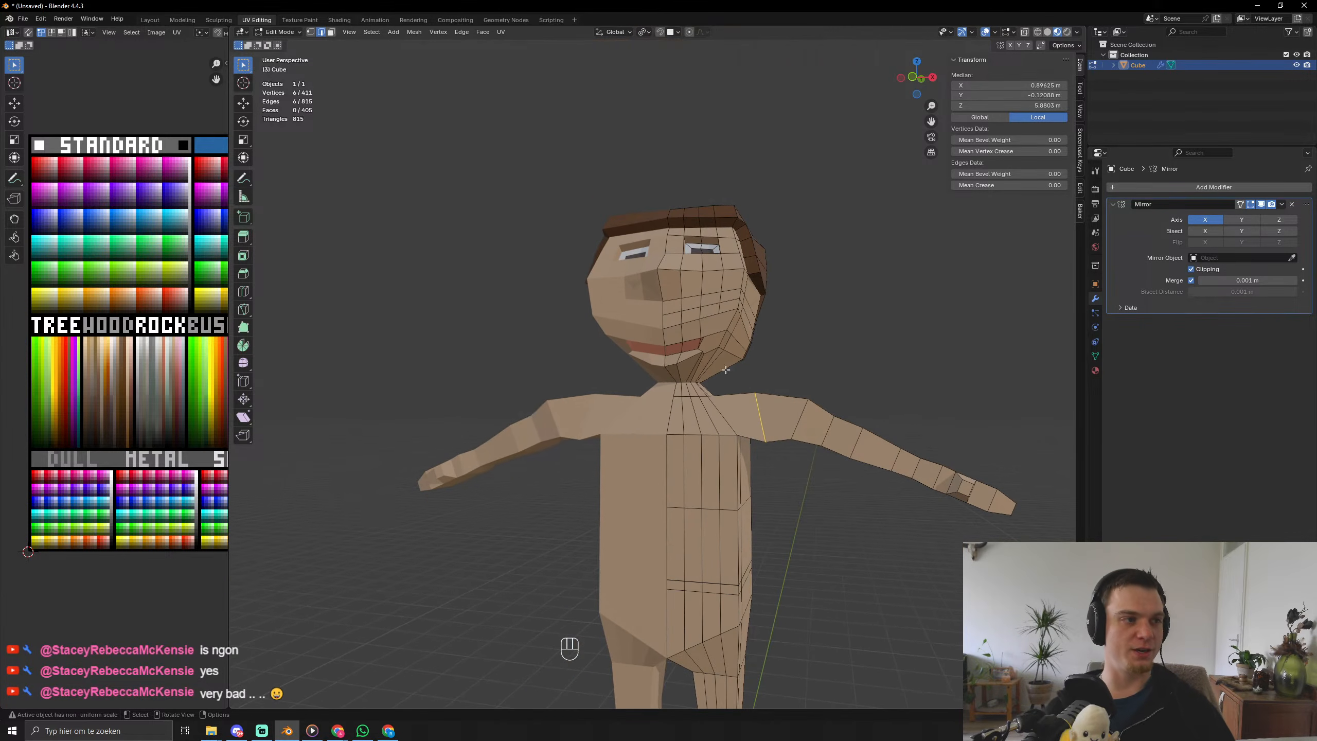
middle_click_drag(737, 377, 741, 315)
scroll(740, 315, "up", 8)
key("Tab")
key("Tab")
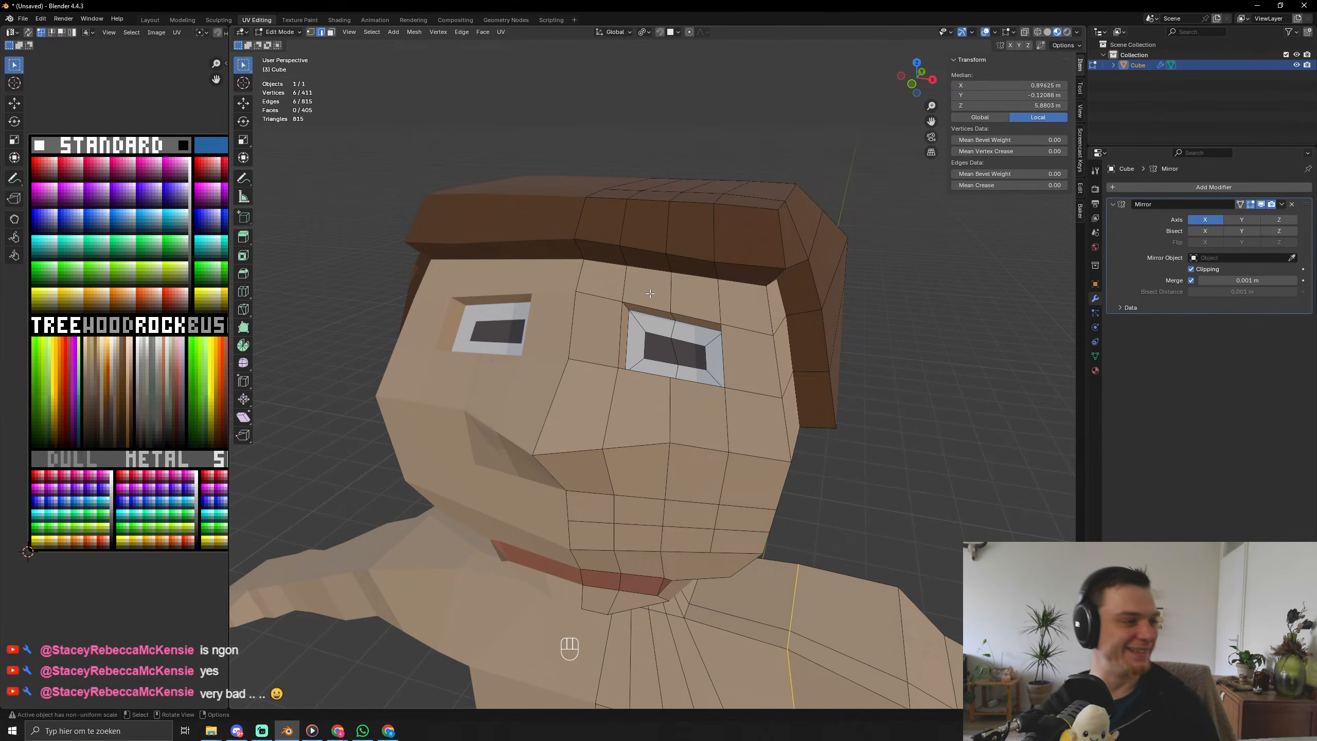
Add a horizontal loop cut across the forehead between the eye and the hairline.
key("3")
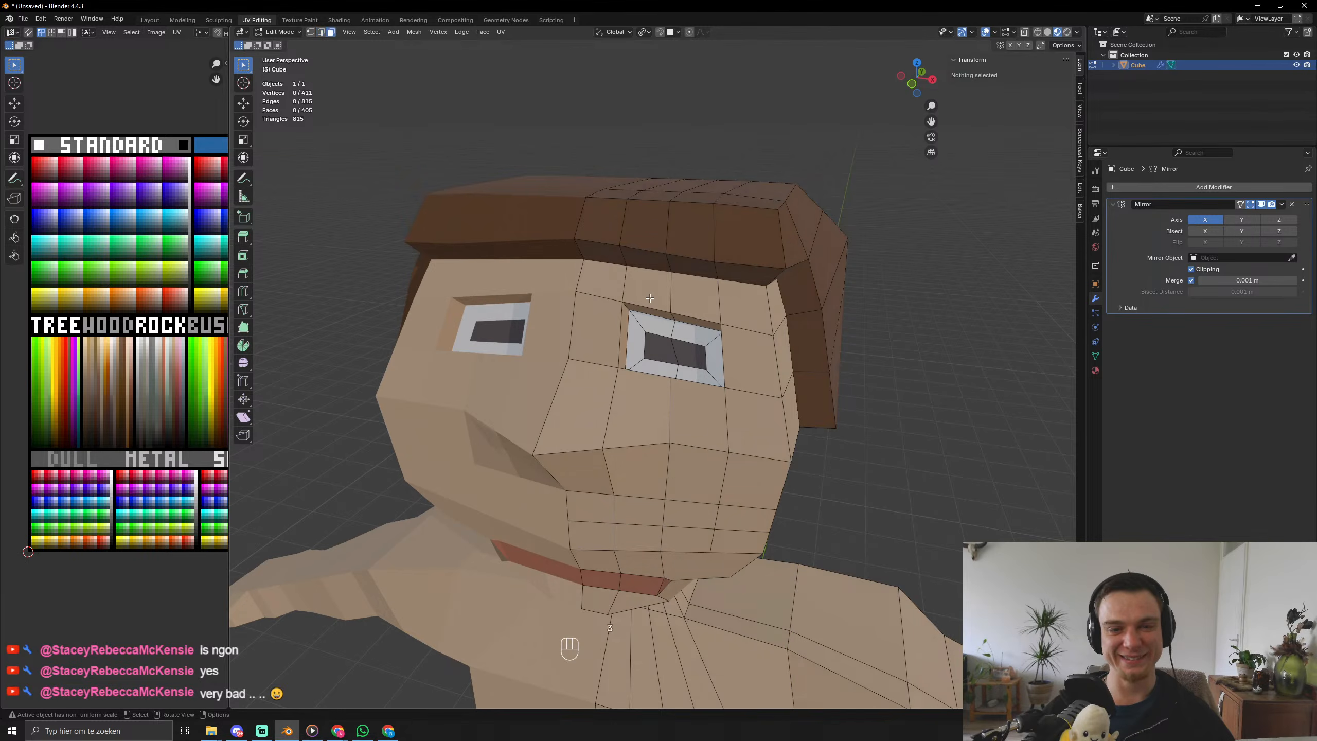
left_click(649, 295)
left_click(682, 305, "shift")
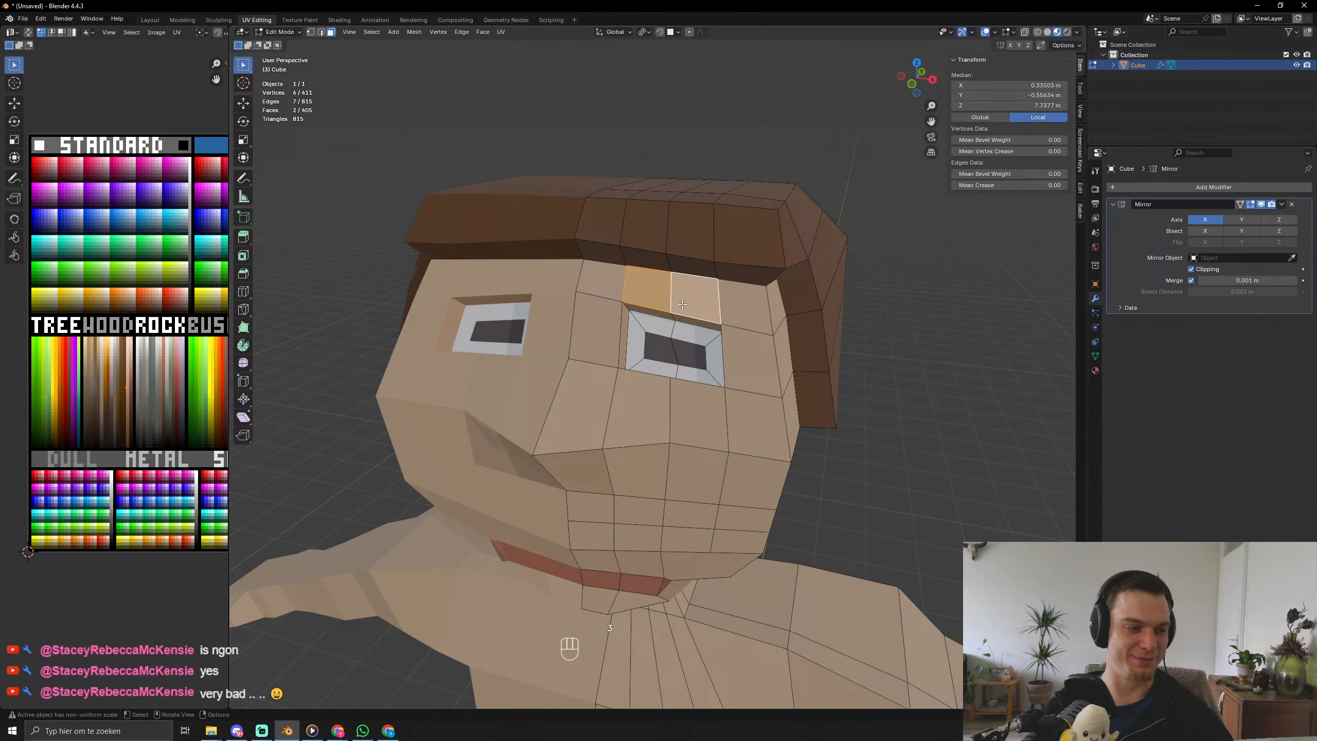
key("ctrl+r")
left_click(637, 295)
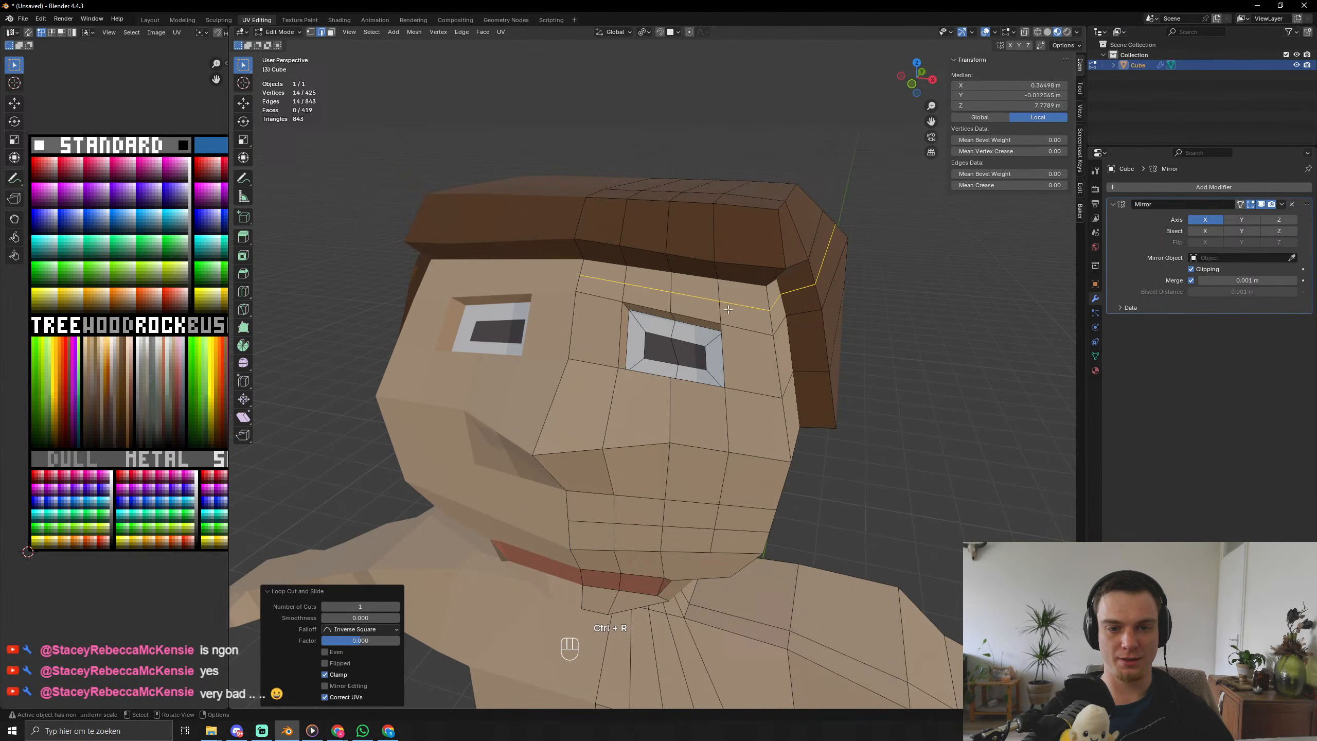
Select the two narrow faces directly above the eye and recolour them brown from the palette as an eyebrow.
left_click(637, 295)
left_click(680, 303, "shift")
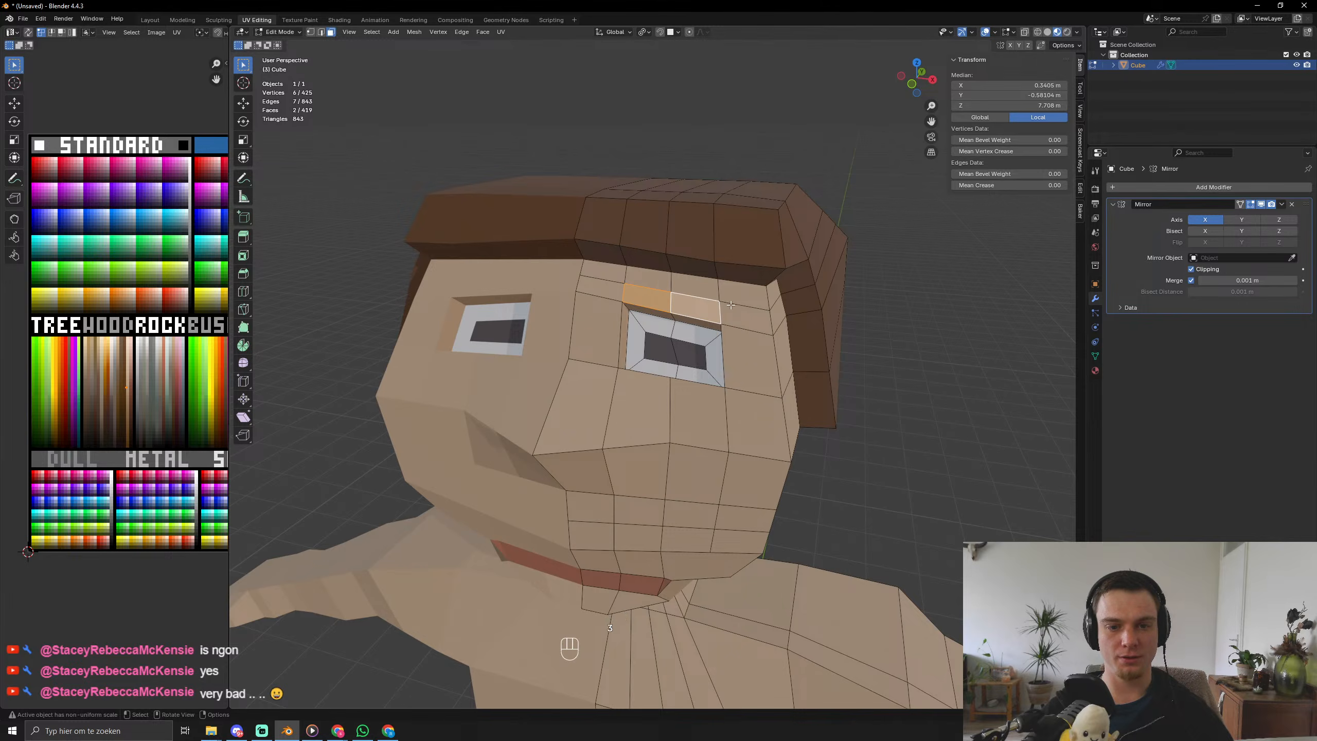
key("g")
left_click(141, 404)
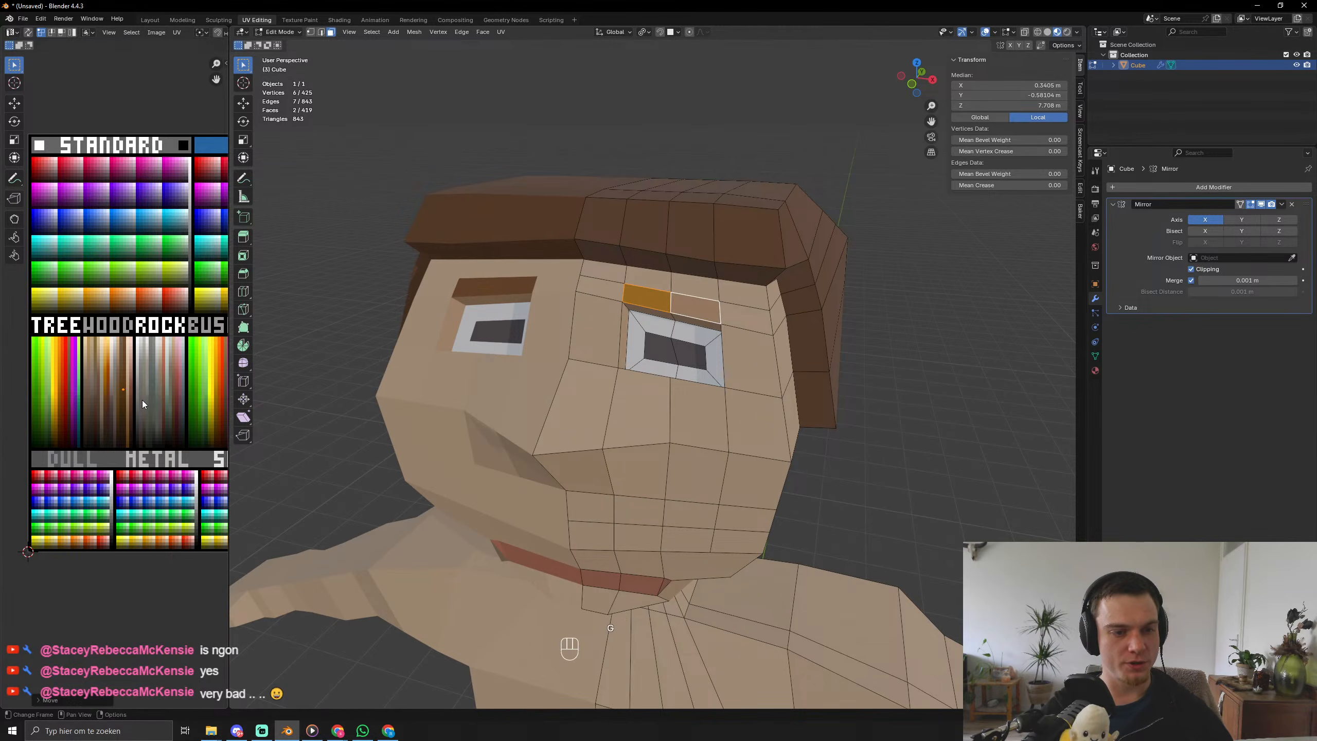
Examine the coloured face and the whole character in Object Mode from several angles.
key("Tab")
scroll(689, 418, "down", 5)
middle_click_drag(688, 418, 580, 484)
scroll(709, 467, "up", 5)
scroll(709, 468, "down", 5)
scroll(581, 484, "down", 1)
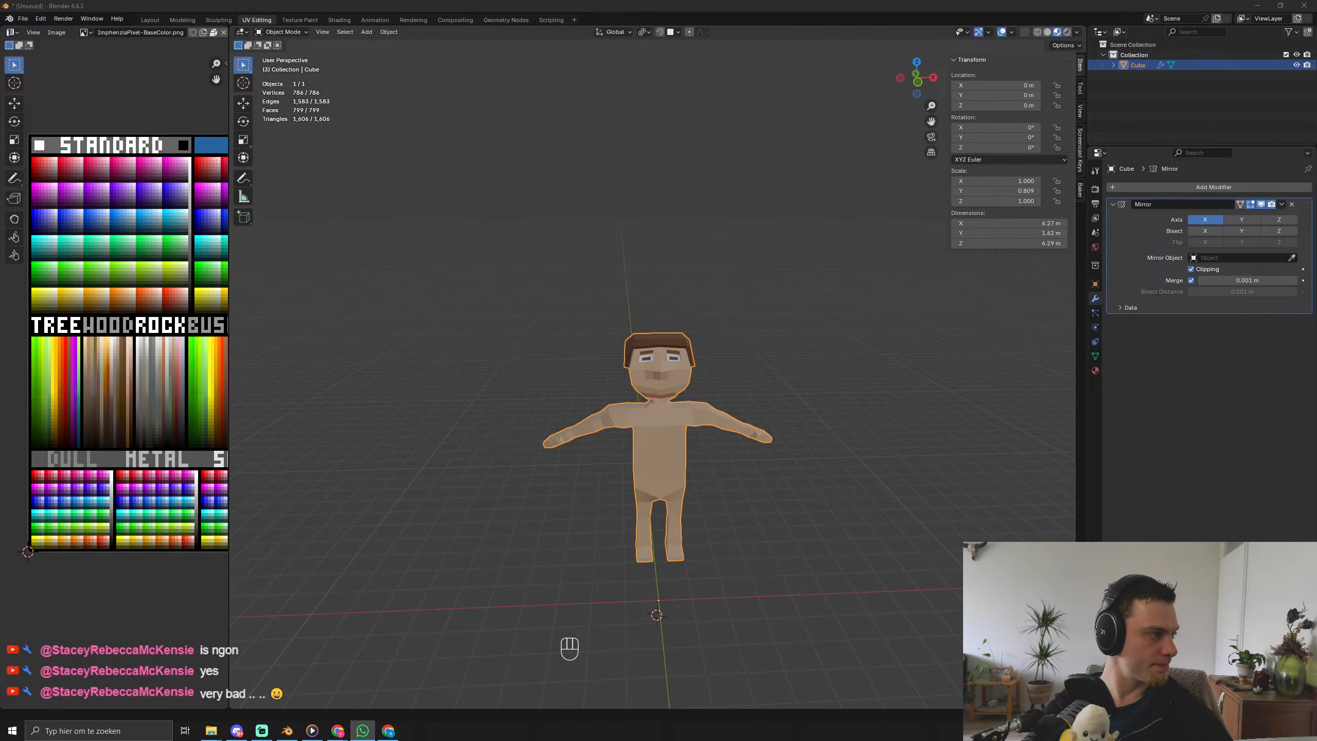
middle_click_drag(589, 518, 546, 491)
Select the narrow face loop around the waist and recolour it dark brown from the palette as a belt.
key("Tab")
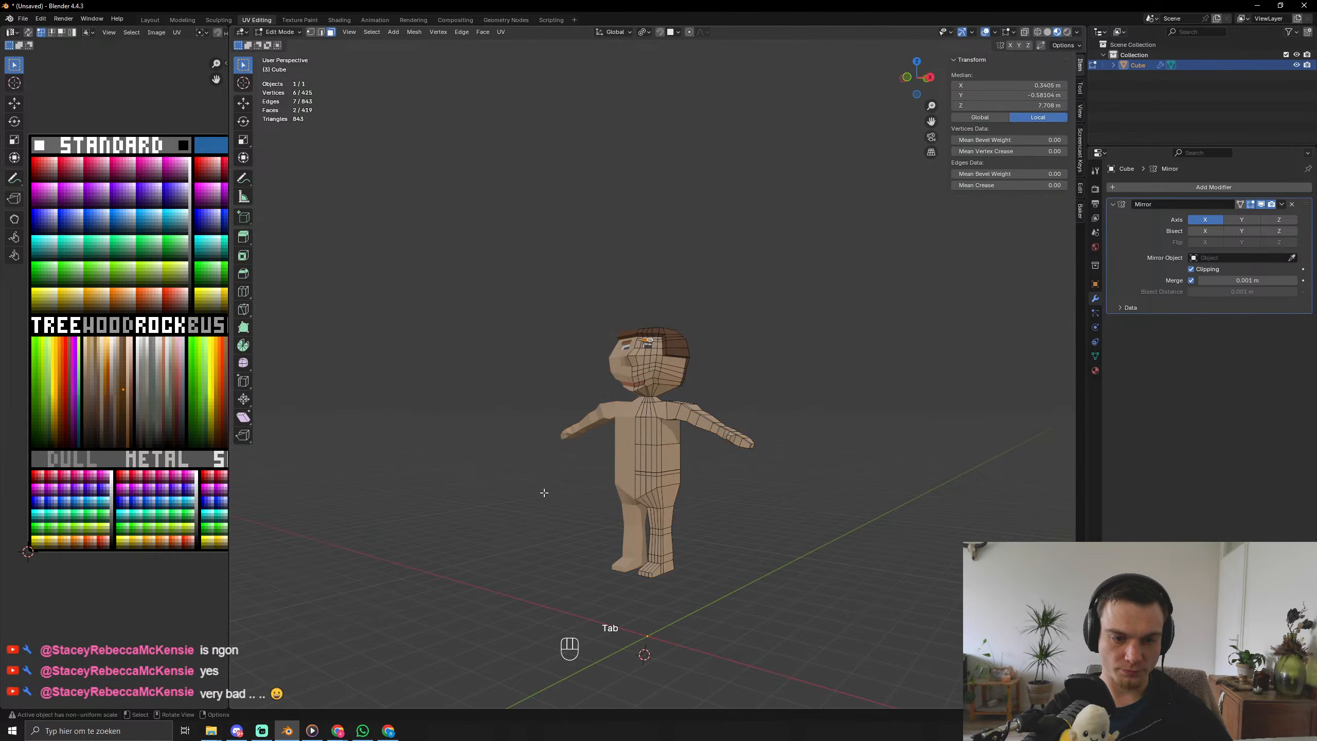
scroll(547, 492, "up", 5)
middle_click_drag(578, 571, 578, 447, "shift")
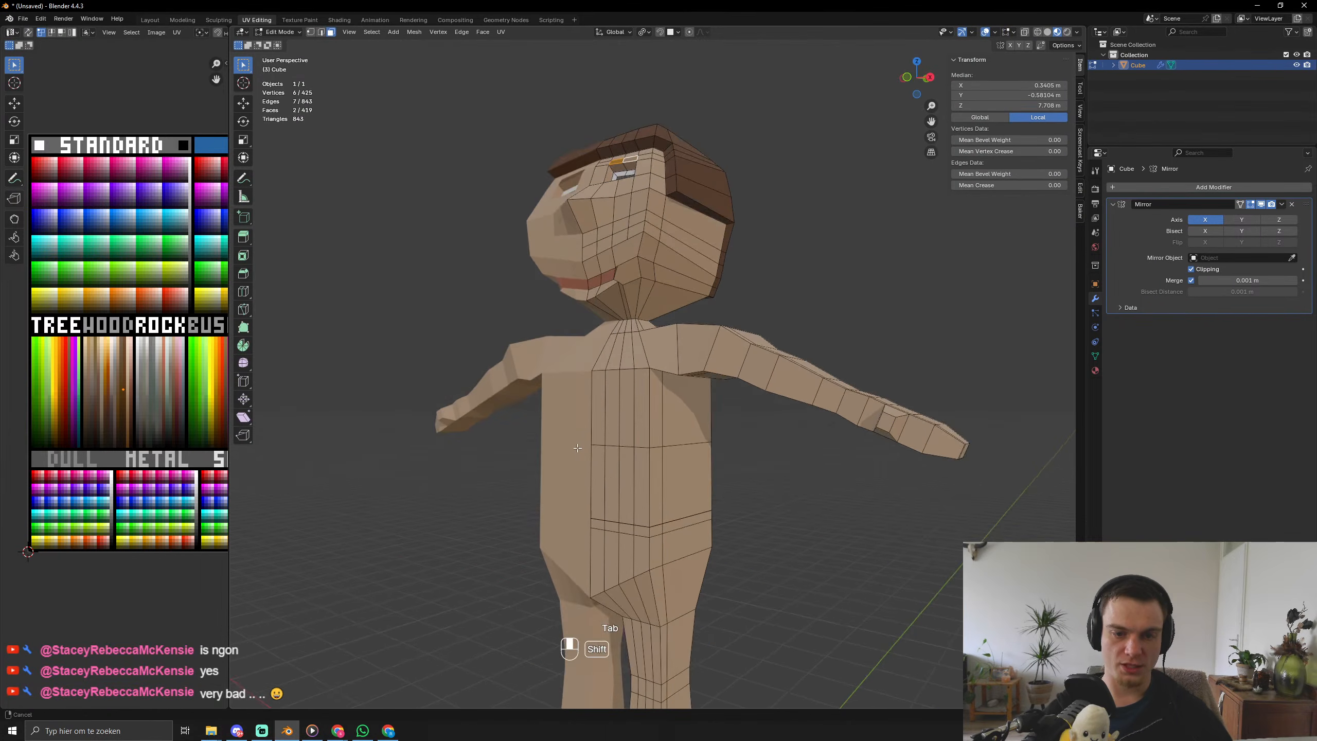
left_click(654, 526, "alt")
left_click(649, 530, "alt")
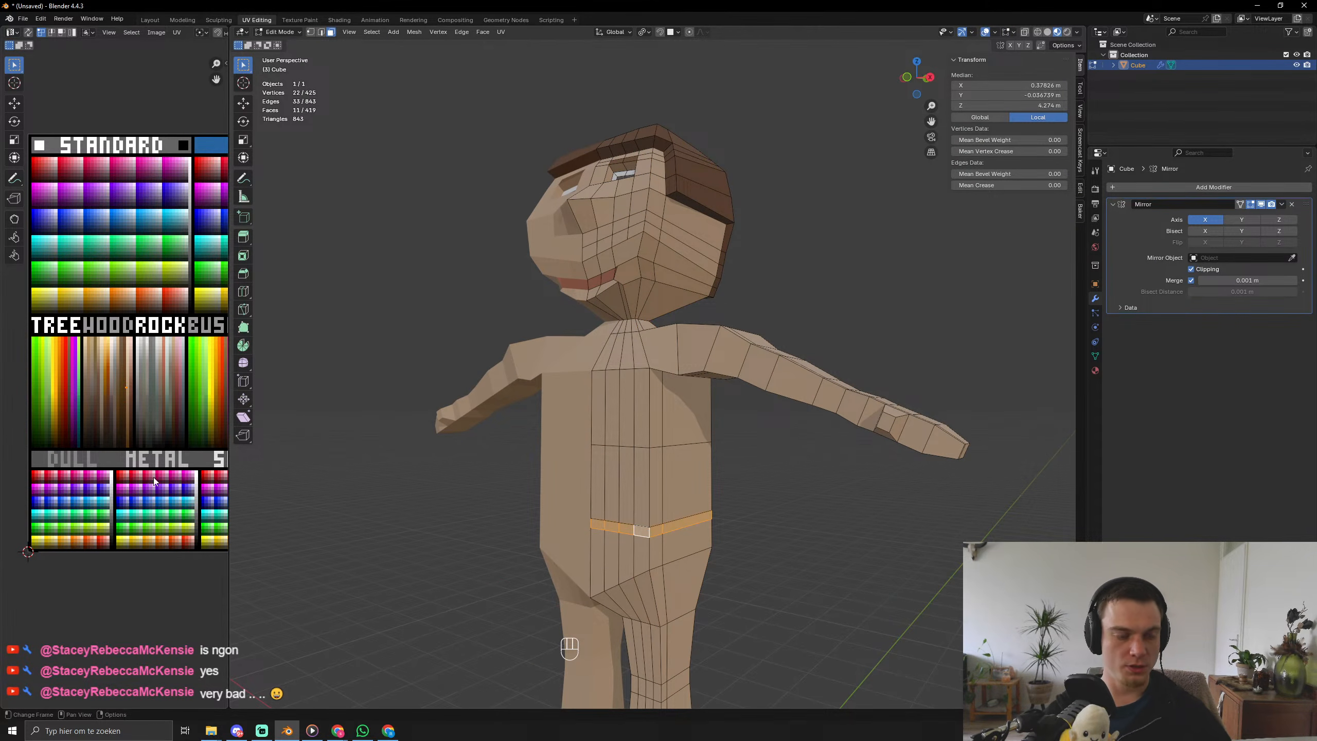
key("g")
left_click(155, 530)
key("Tab")
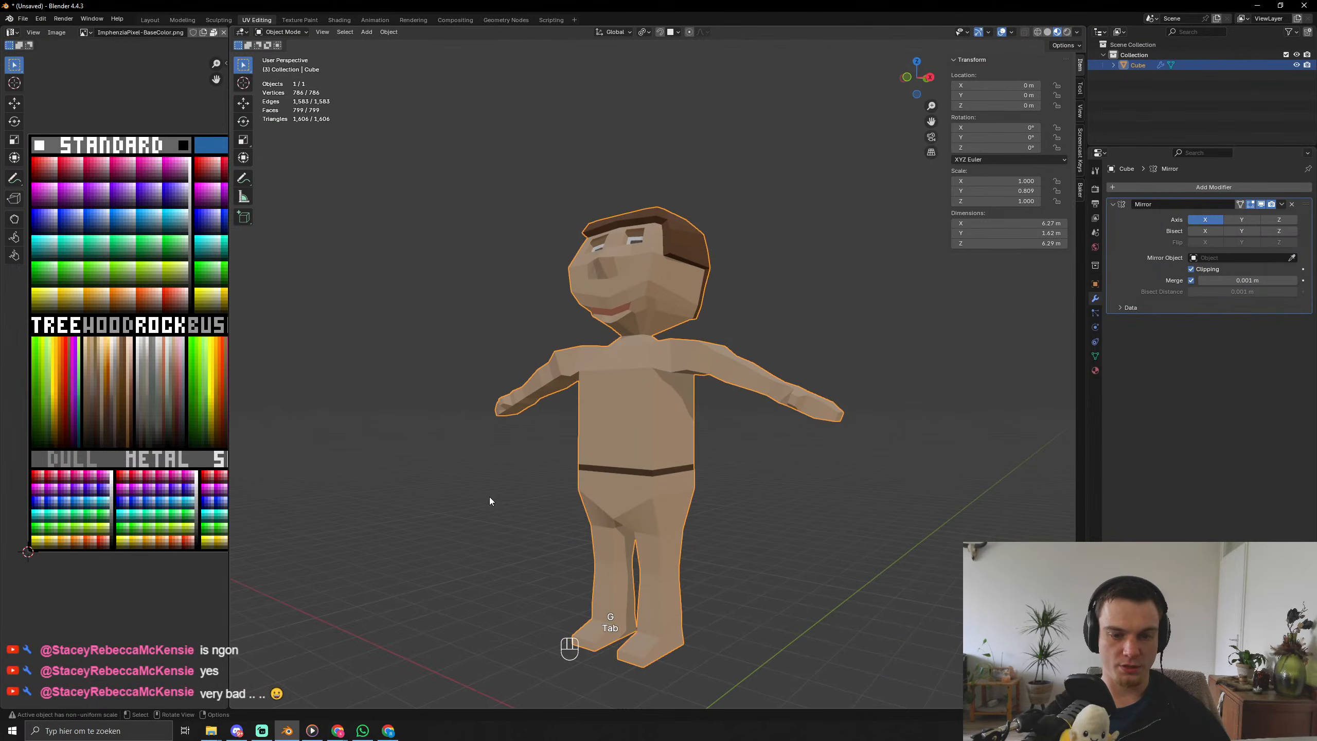
Select all face loops below the belt, from the hips down the leg to the ankle.
scroll(557, 572, "up", 4)
middle_click_drag(572, 512, 556, 265, "shift")
key("Tab")
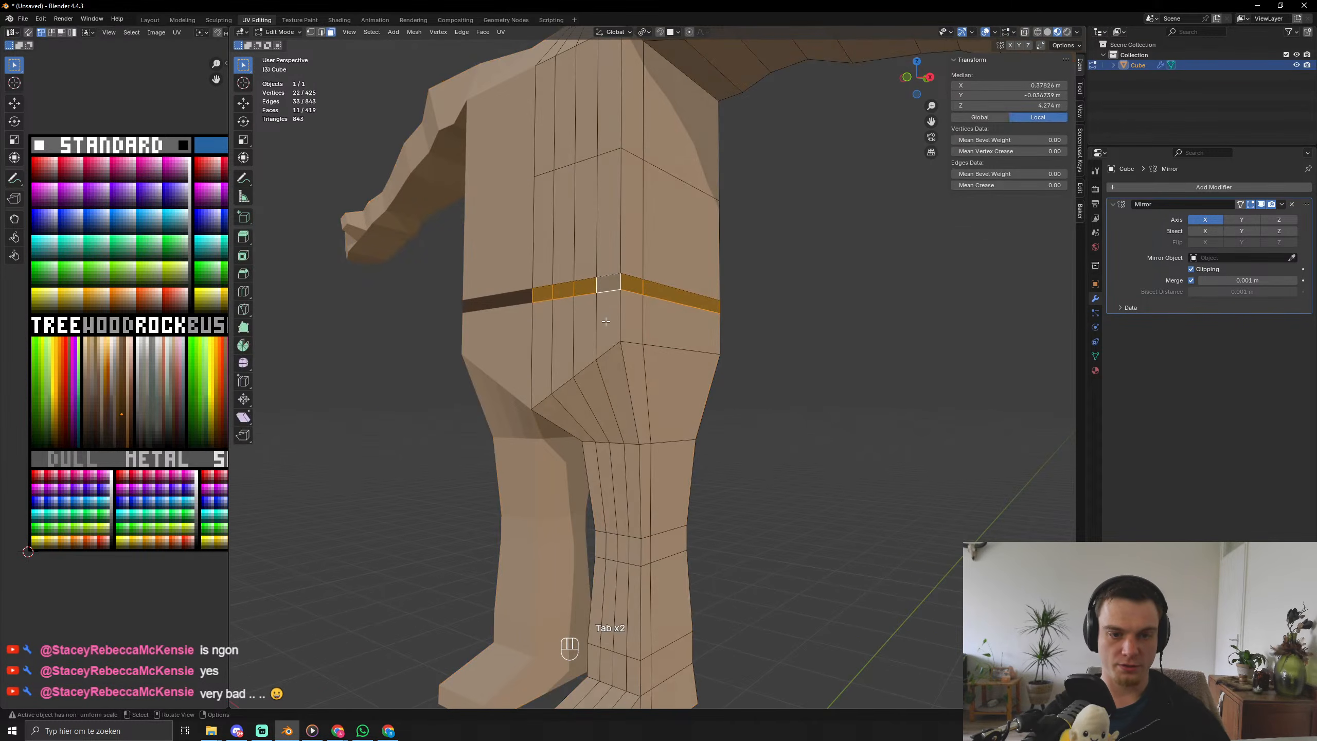
left_click(635, 315, "alt")
left_click(641, 476, "alt+shift")
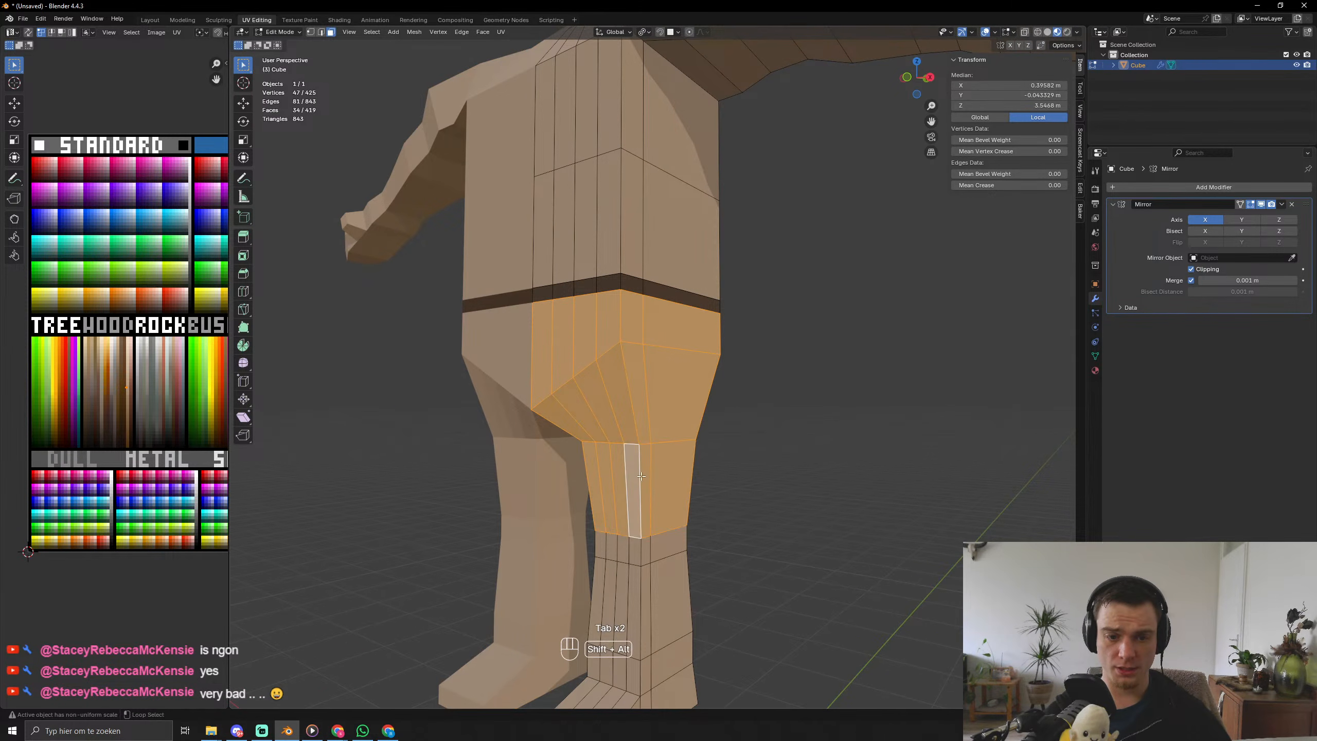
left_click(643, 578, "alt+shift")
left_click(645, 550, "alt+shift")
left_click(649, 674, "alt+shift")
scroll(659, 649, "down", 4)
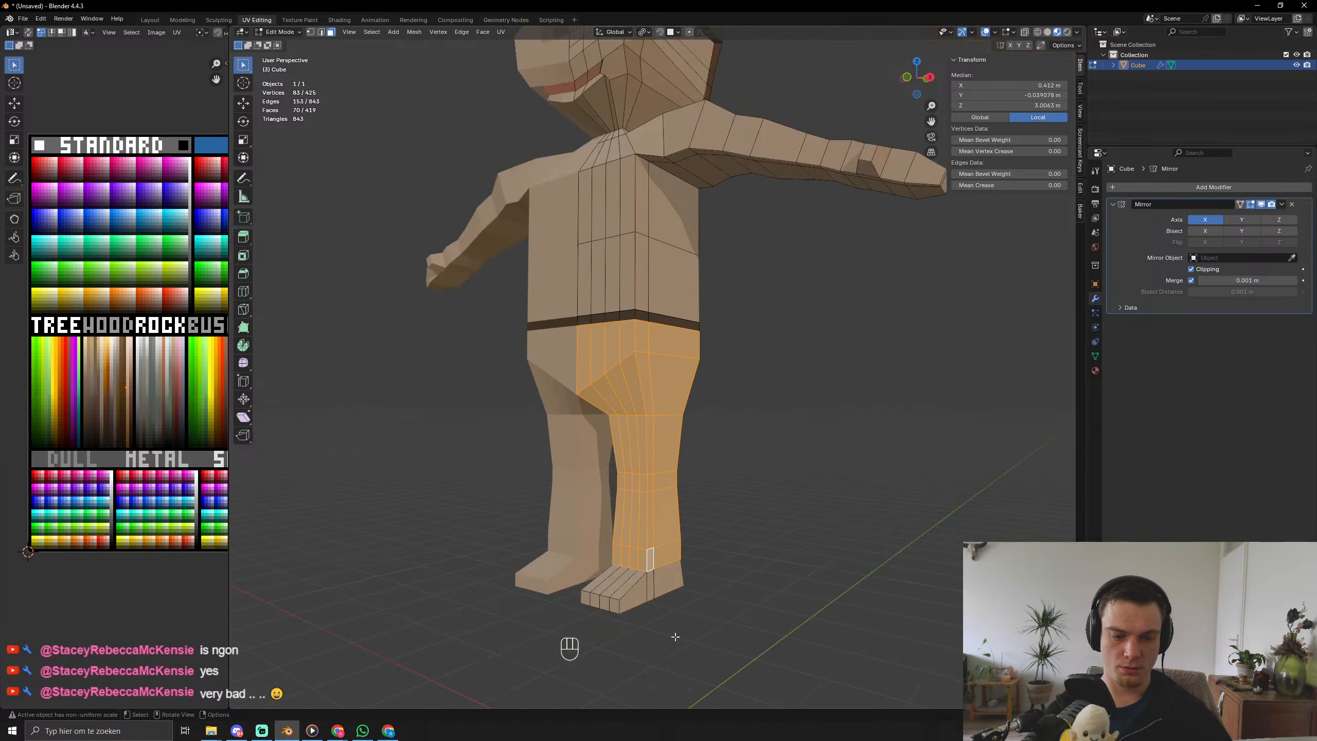
Recolour the selected trouser faces dark brown from the palette and view the character in Object Mode.
key("g")
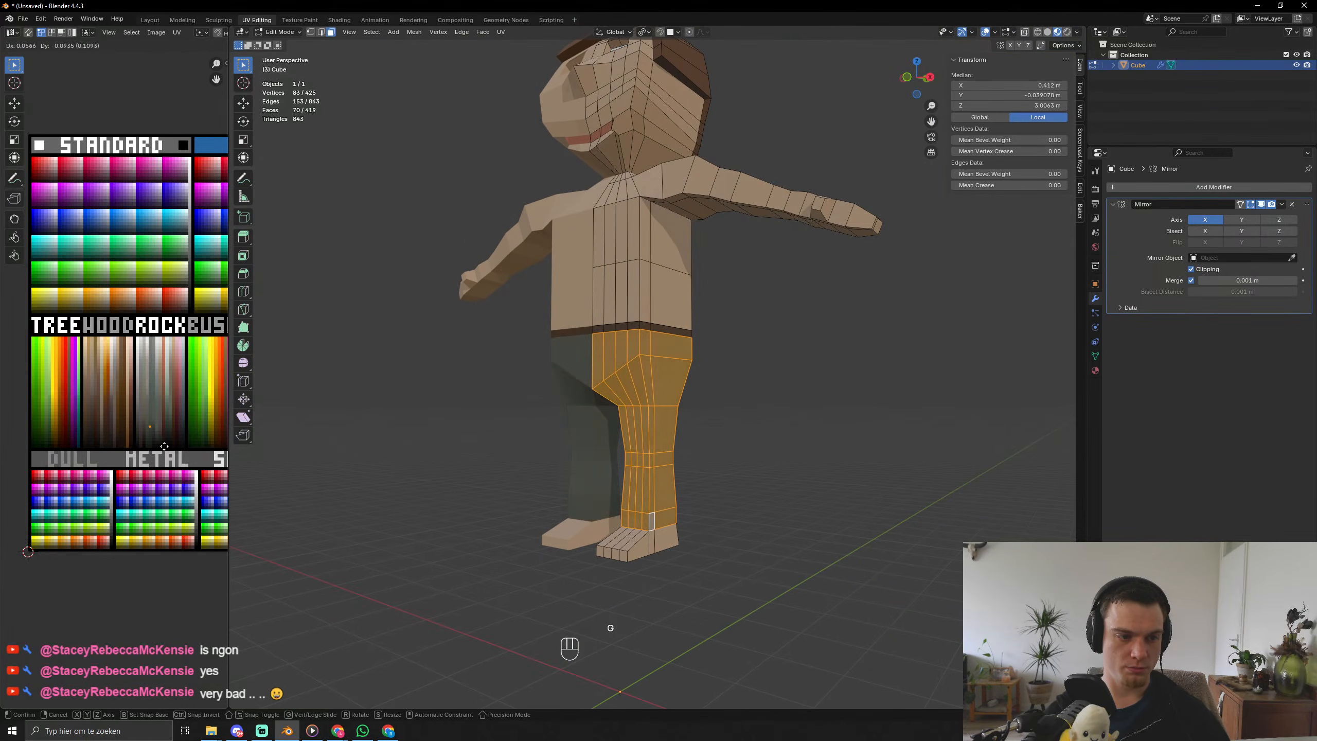
left_click(174, 452)
key("Tab")
scroll(729, 438, "down", 4)
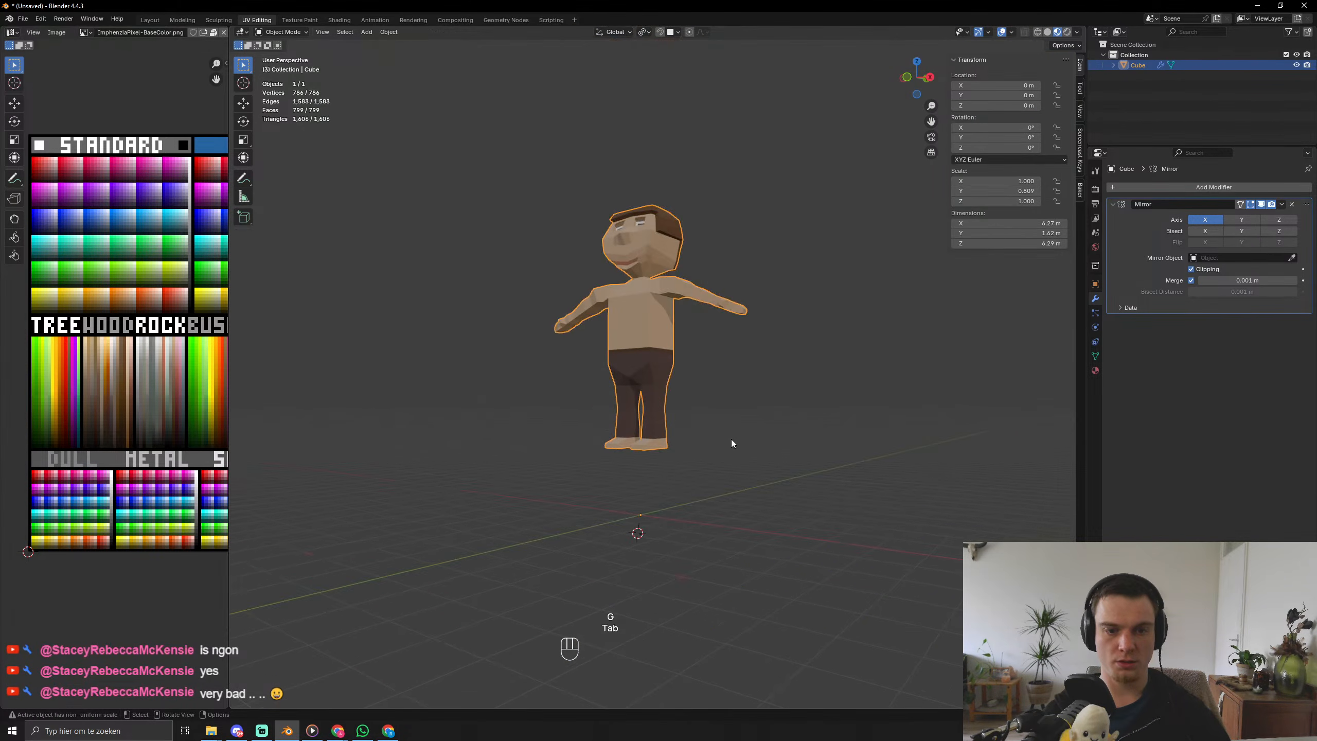
Recolour the selected trouser faces dark greenish grey and check them in Object Mode.
middle_click_drag(731, 438, 686, 474)
scroll(809, 482, "up", 5)
key("Tab")
key("g")
key("Tab")
scroll(695, 462, "up", 5)
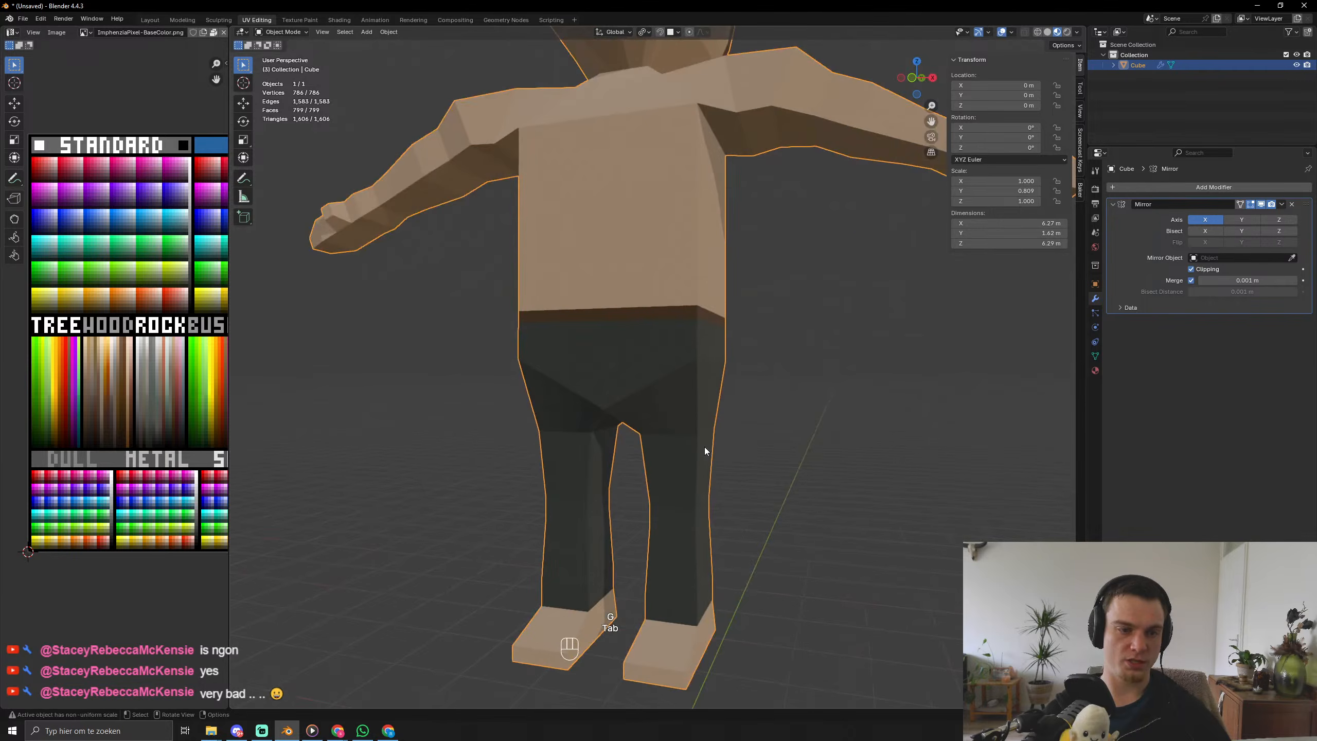
Select the face loops covering the front and side of the torso above the belt in Edit Mode.
middle_click_drag(756, 400, 698, 534, "shift")
middle_click_drag(658, 422, 666, 363)
scroll(663, 467, "down", 4)
key("Tab")
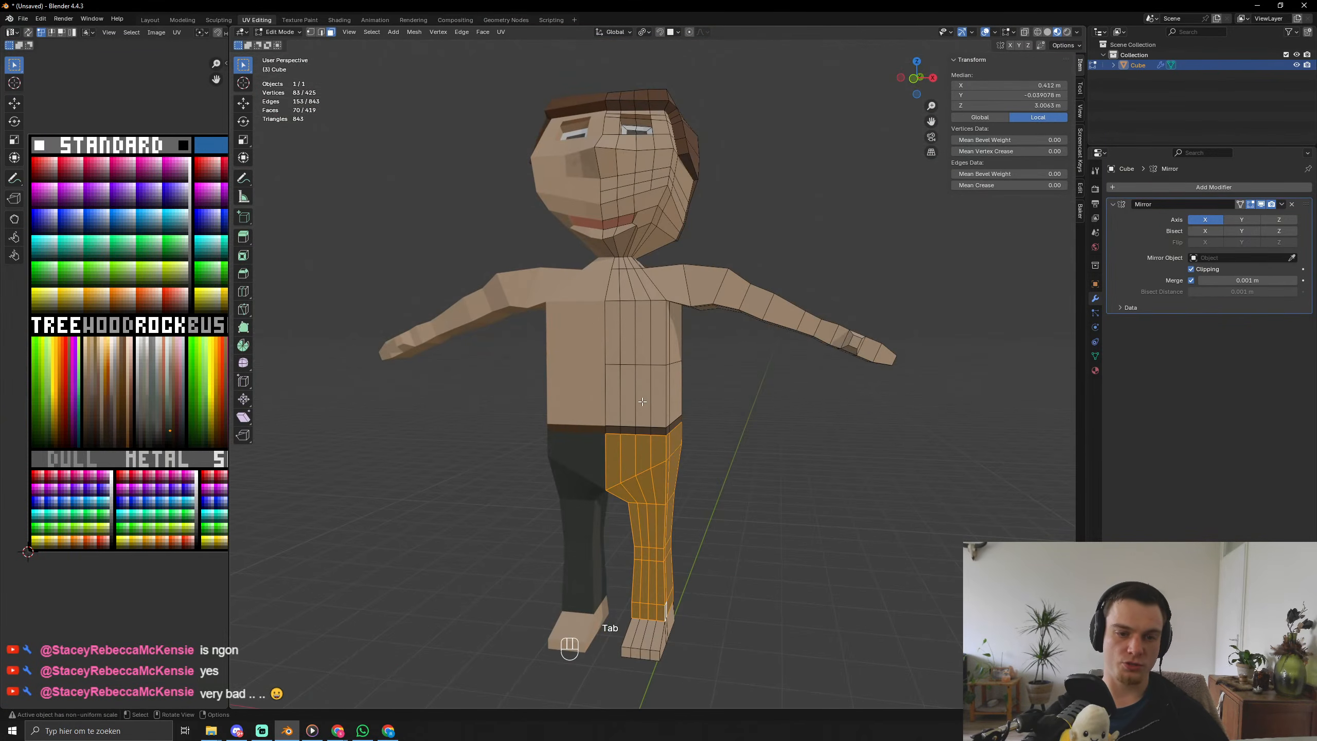
left_click(667, 358, "alt+shift")
left_click(666, 341, "alt+shift")
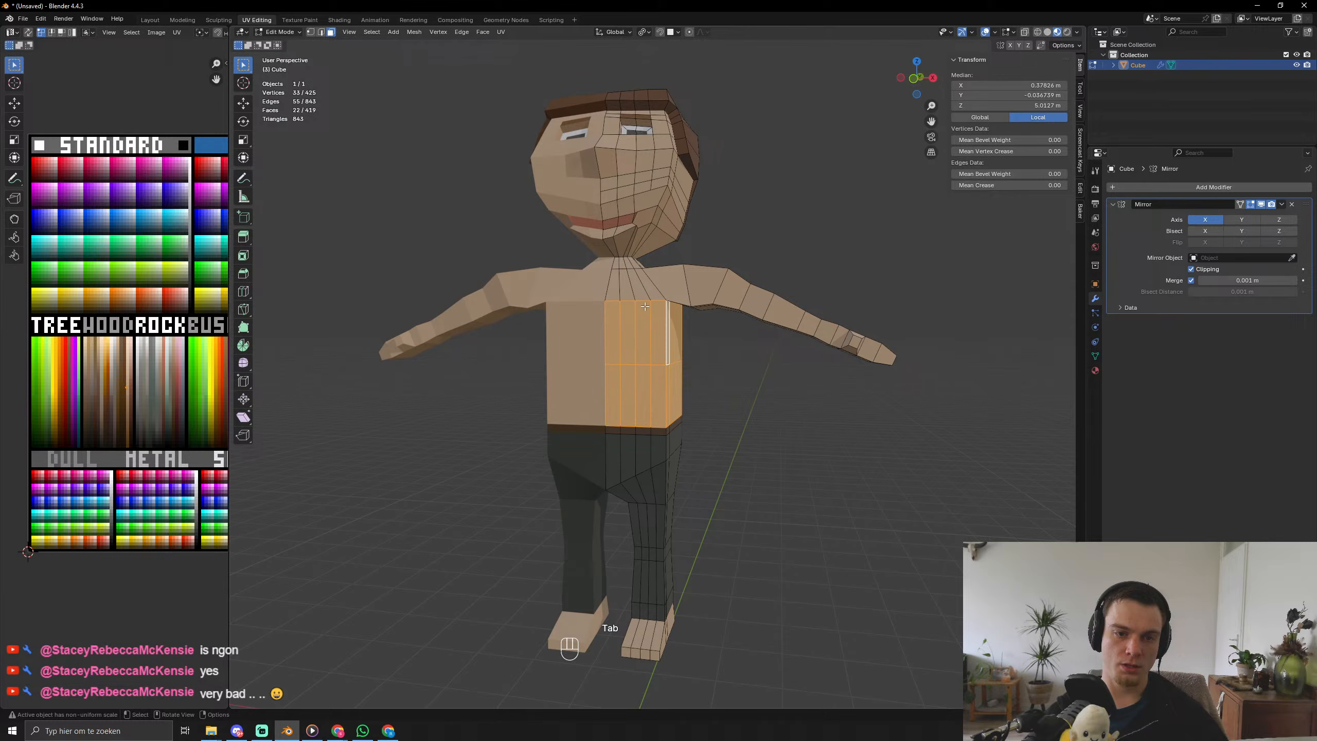
left_click(639, 269, "alt+shift")
key("ctrl+z")
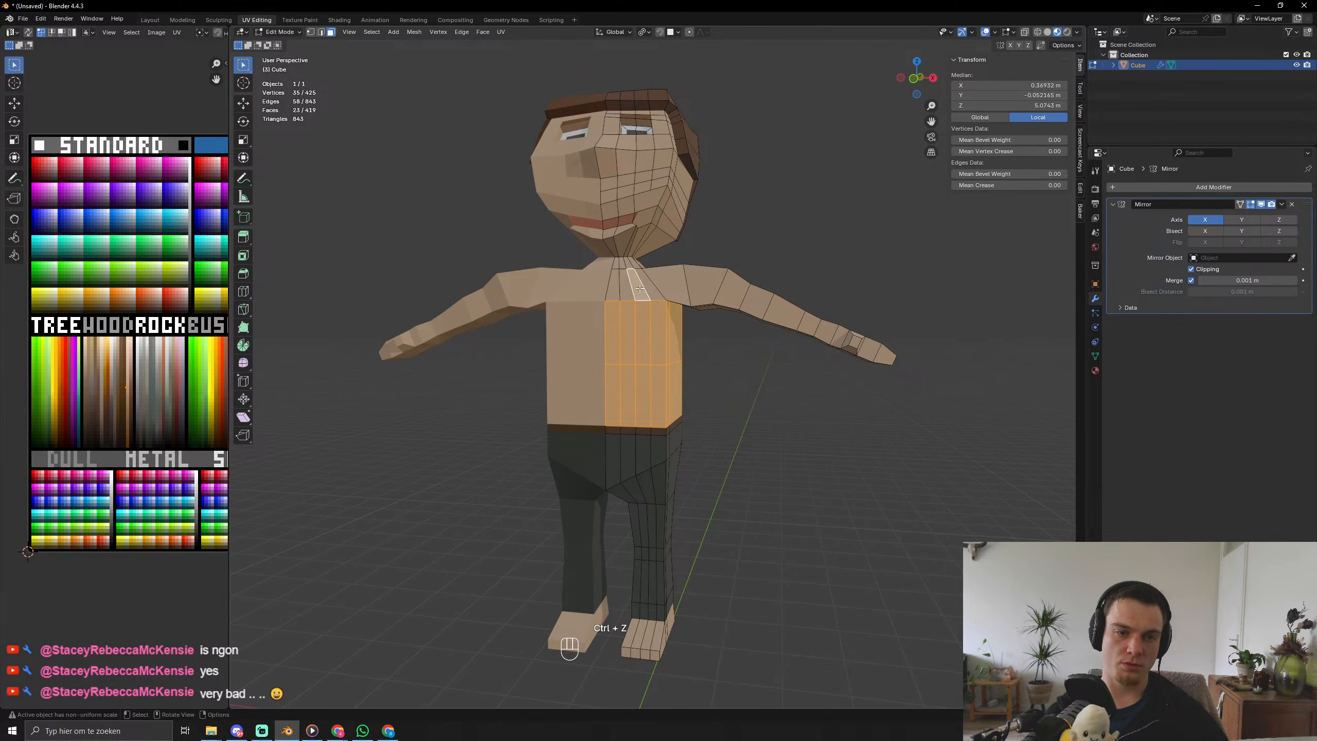
Add the upper chest faces and the shoulder face loops to the torso selection.
scroll(571, 283, "up", 6)
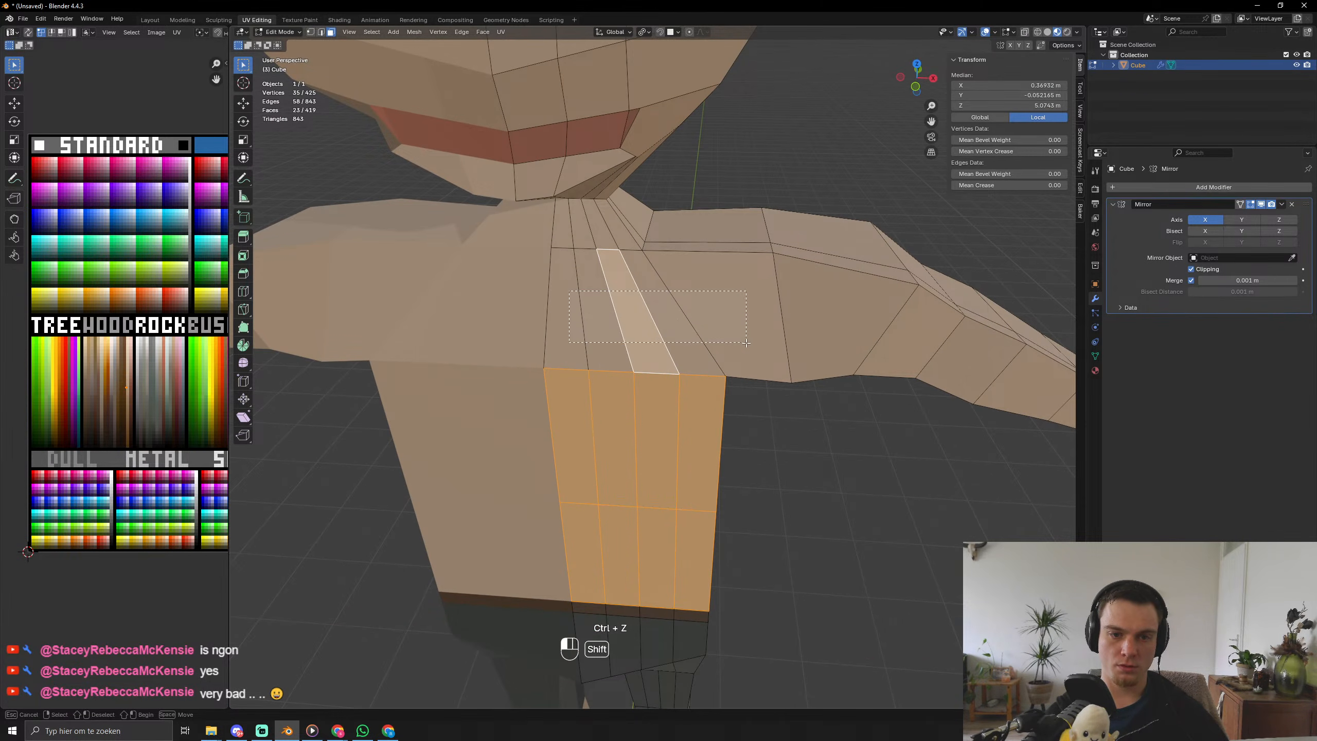
left_click(721, 259, "alt+shift")
left_click(722, 258, "alt+shift")
left_click(722, 259, "alt+shift")
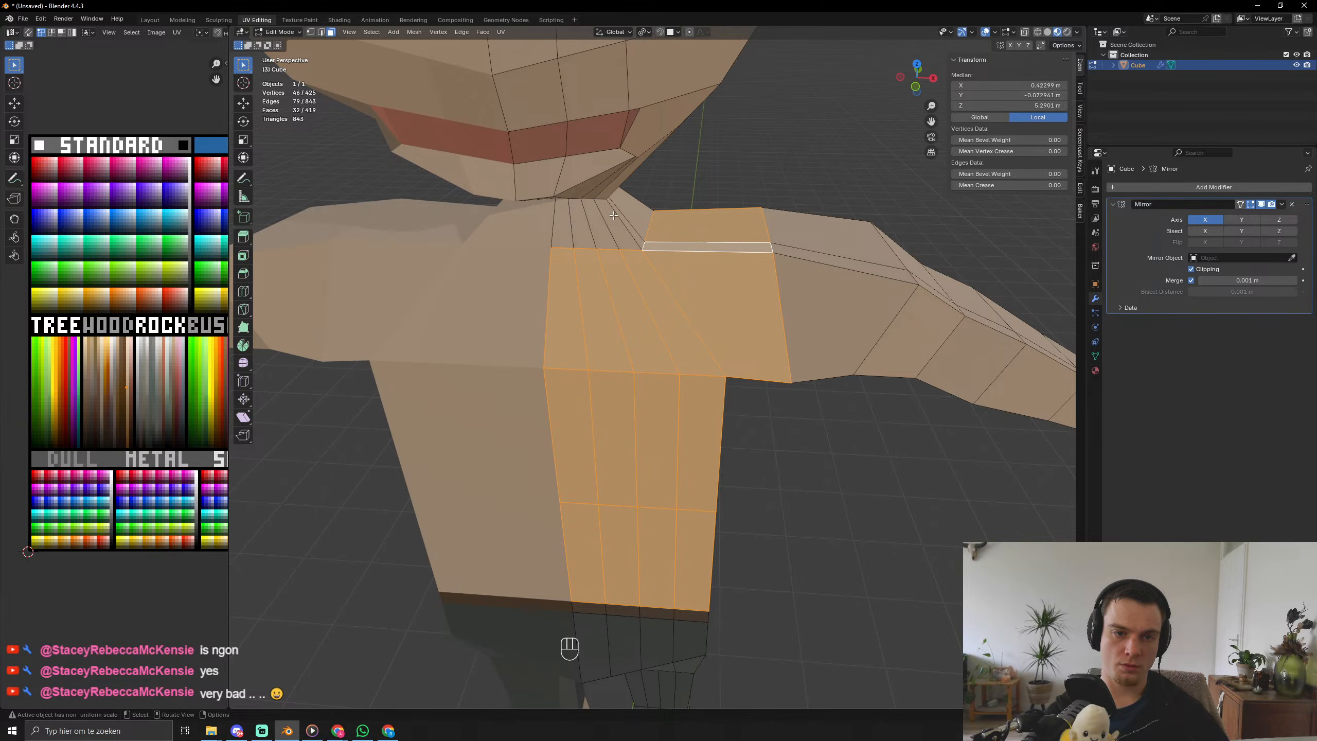
middle_click_drag(708, 351, 674, 333)
left_click(692, 192, "alt+shift")
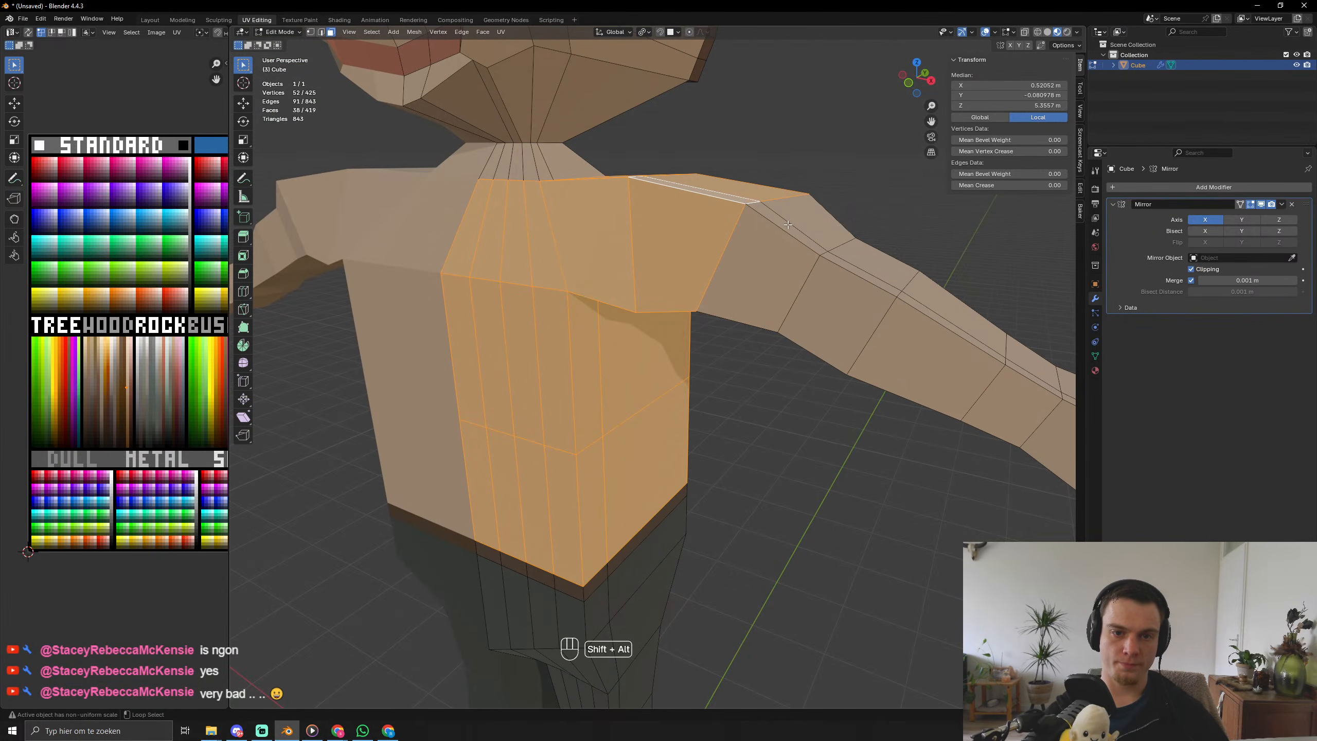
Extend the selection with the face loops along the arm down to the wrist as a sleeve.
left_click(784, 229, "alt+shift")
left_click(861, 274, "alt+shift")
left_click(950, 327, "alt+shift")
left_click(1030, 382, "alt+shift")
scroll(1006, 399, "down", 4)
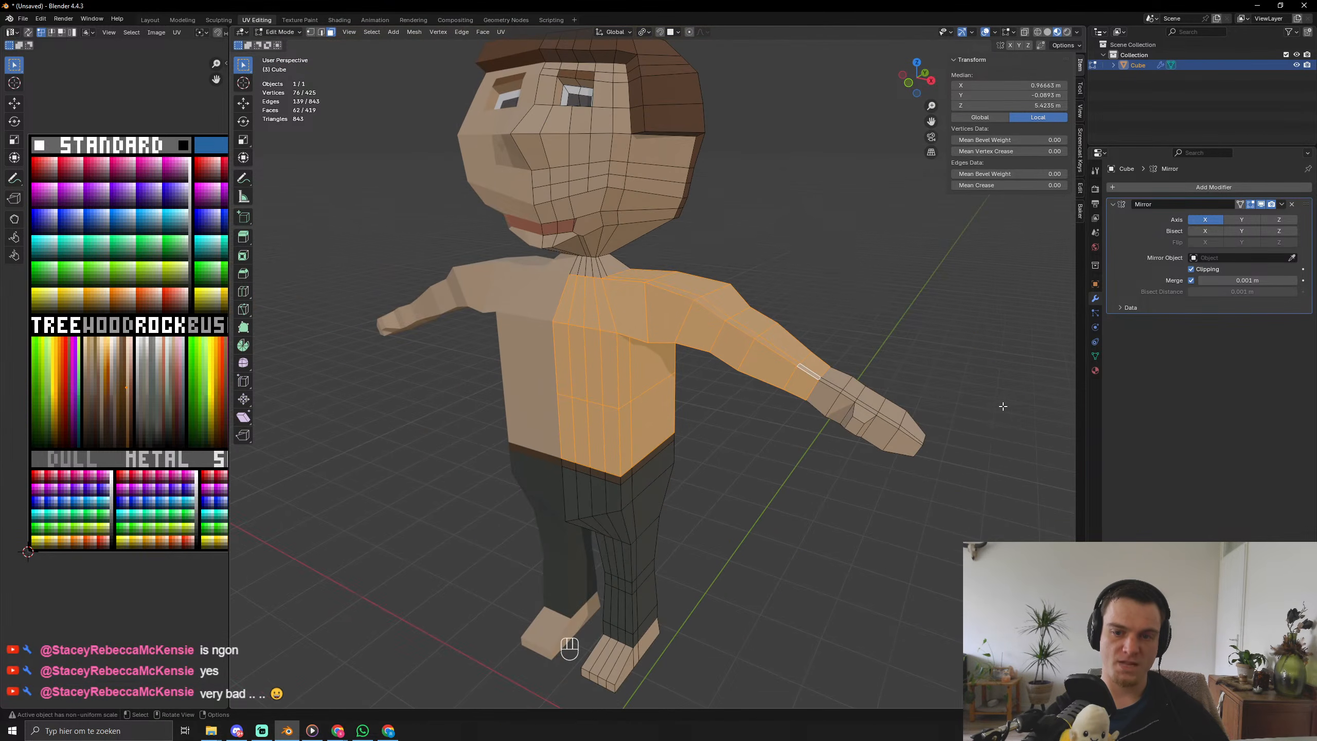
middle_click_drag(1002, 406, 918, 335)
left_click(844, 327, "alt+shift")
Add the upper back faces below the neck to the jacket selection.
middle_click_drag(833, 361, 747, 409)
scroll(588, 481, "up", 3)
scroll(588, 481, "down", 4)
middle_click_drag(588, 481, 622, 337)
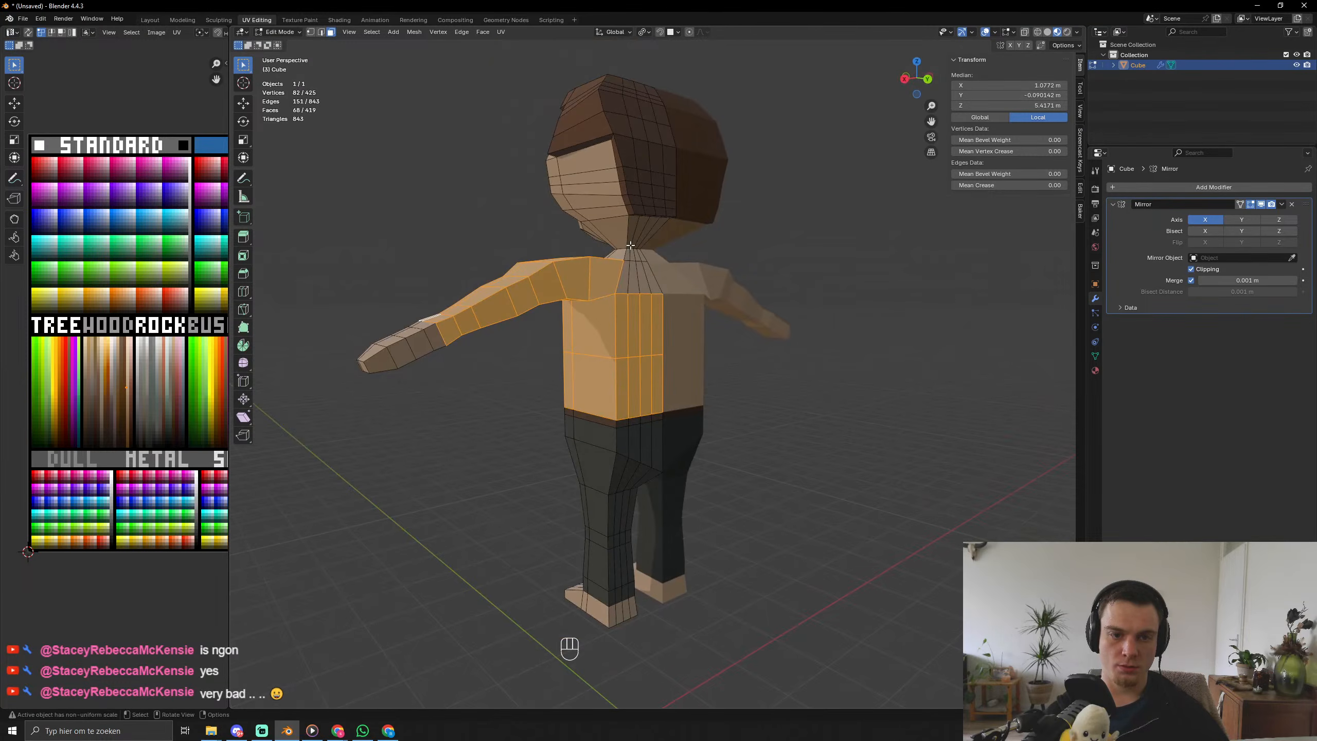
left_click(649, 296, "alt+shift")
scroll(648, 295, "down", 3)
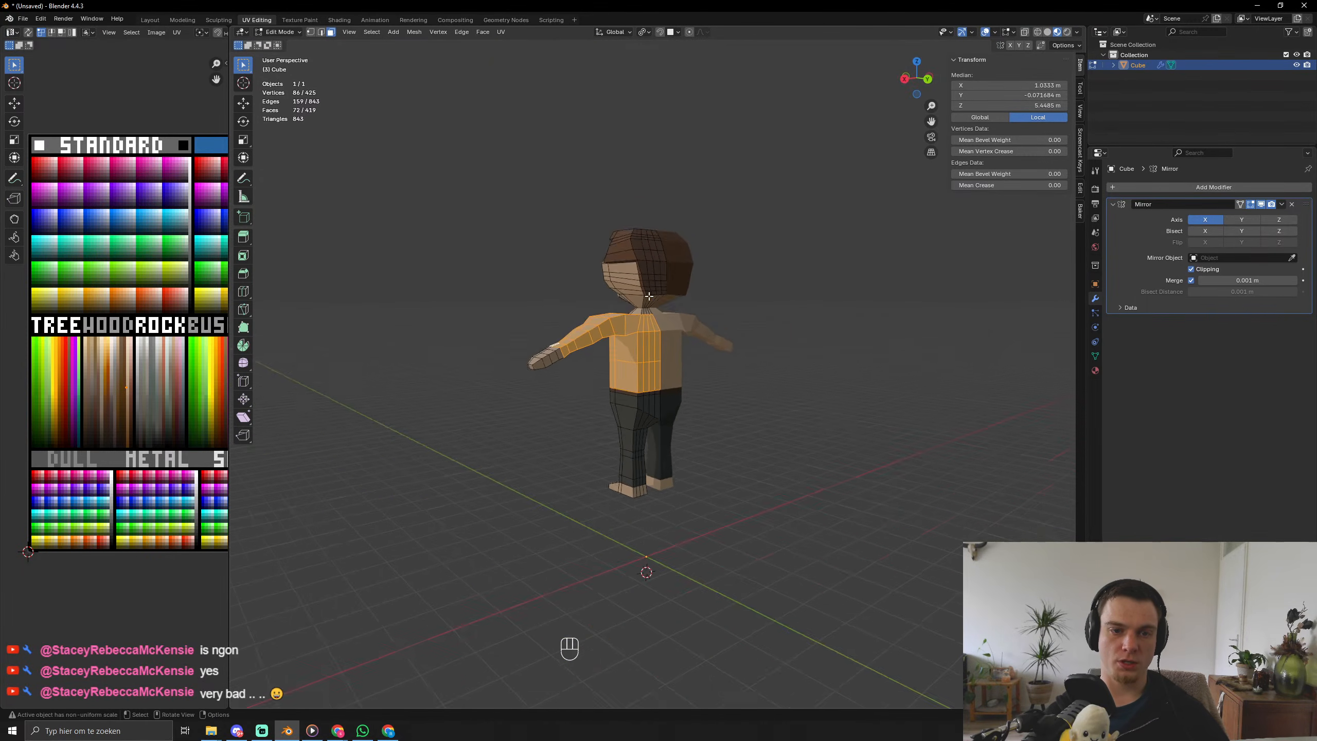
Try a dark blue-grey palette colour on the selected jacket faces.
middle_click_drag(649, 295, 518, 368)
scroll(615, 371, "up", 5)
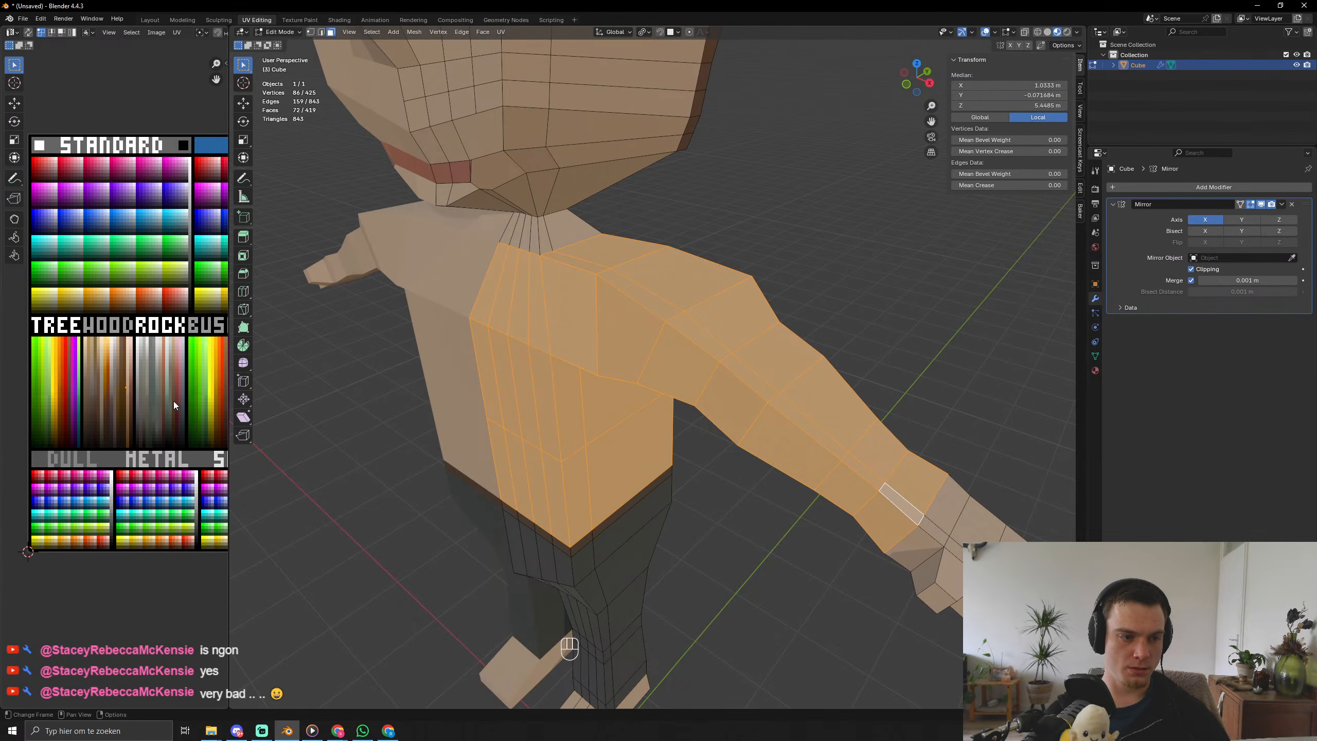
key("g")
left_click(197, 452)
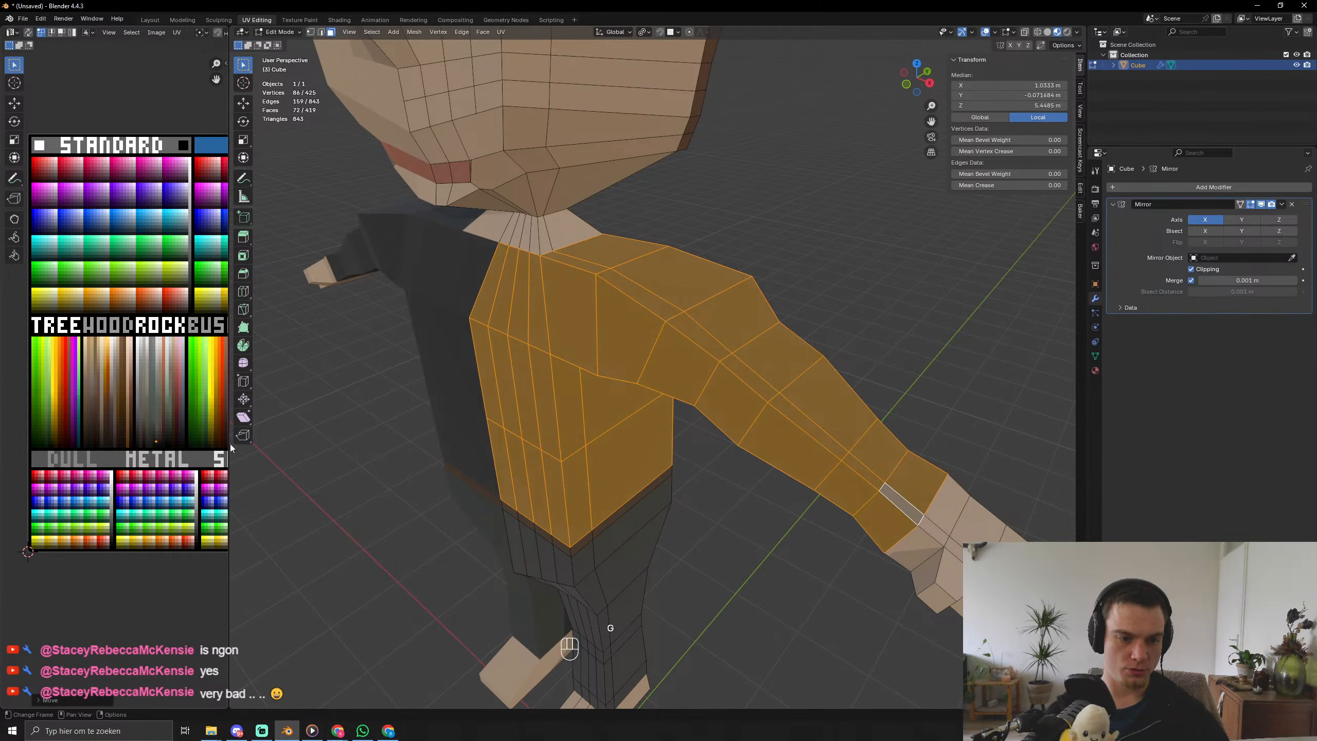
scroll(612, 451, "down", 4)
middle_click_drag(606, 453, 720, 435)
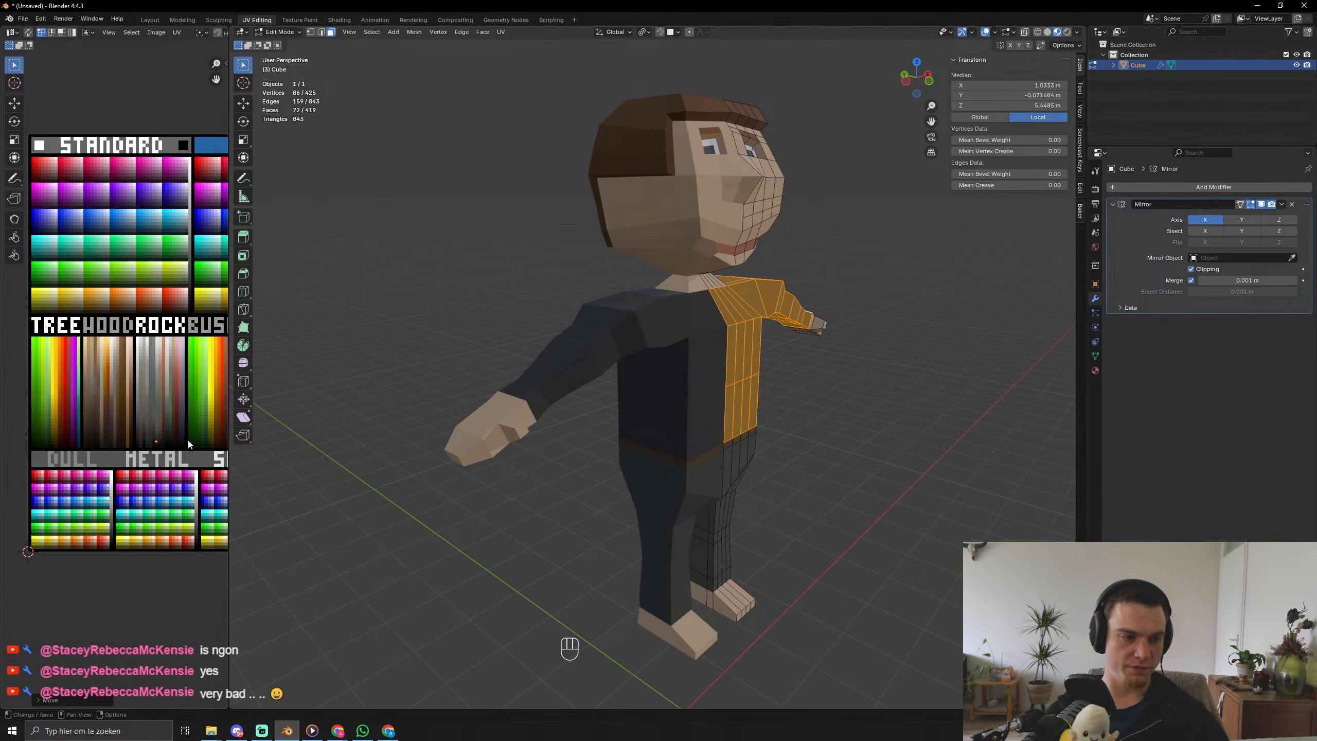
Recolour the selected jacket faces dark greenish grey from the palette and check the character in Object Mode.
scroll(187, 440, "up", 5)
key("g")
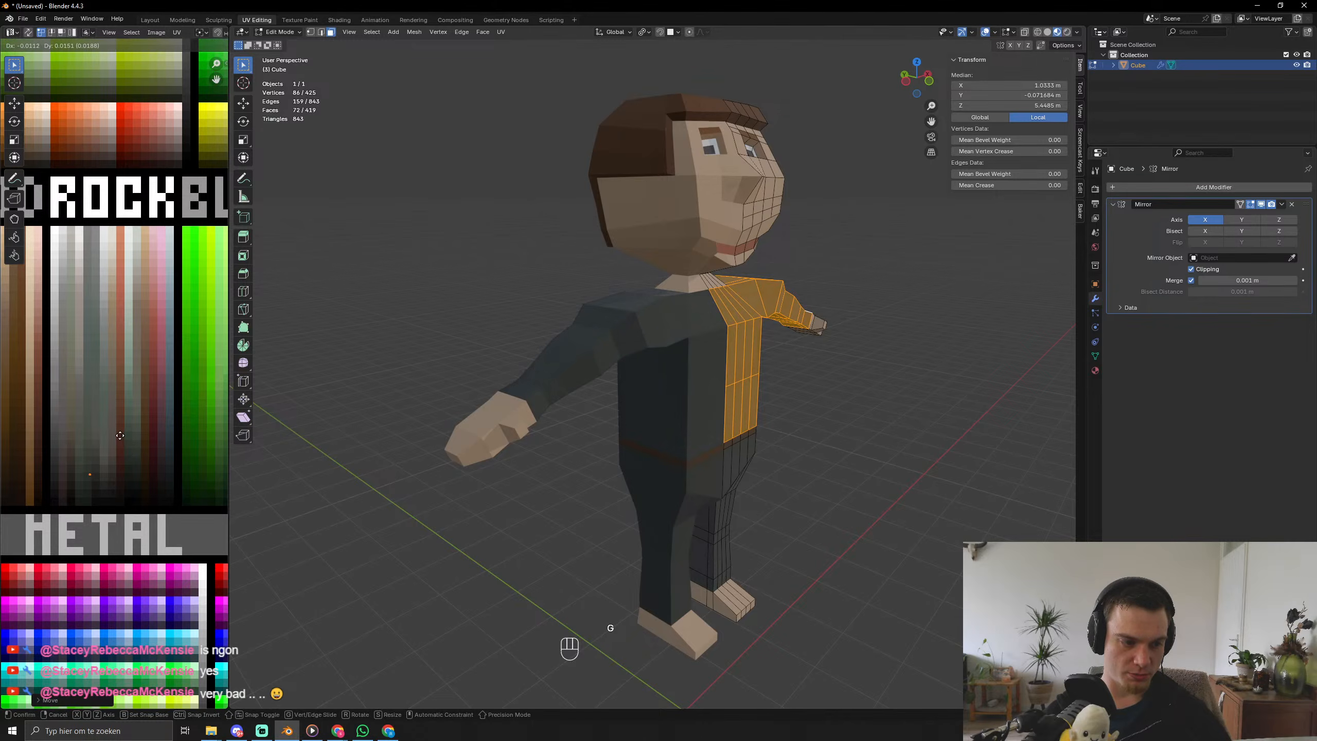
left_click(122, 439)
key("Tab")
scroll(832, 438, "down", 3)
middle_click_drag(831, 439, 735, 439)
scroll(725, 431, "up", 4)
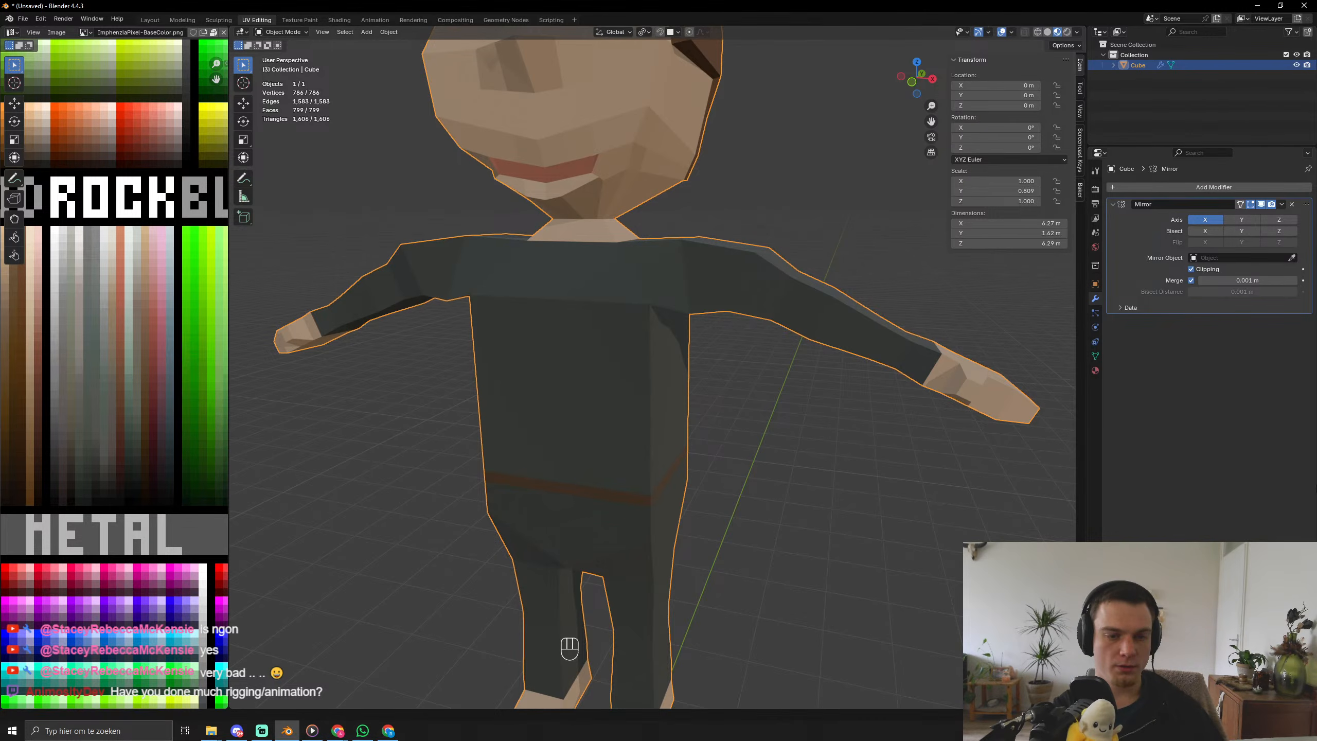
middle_click_drag(850, 483, 779, 486)
scroll(790, 546, "down", 2)
Select the faces beside the chest's centre line, from the neck down to the belt, as the shirt front.
key("Tab")
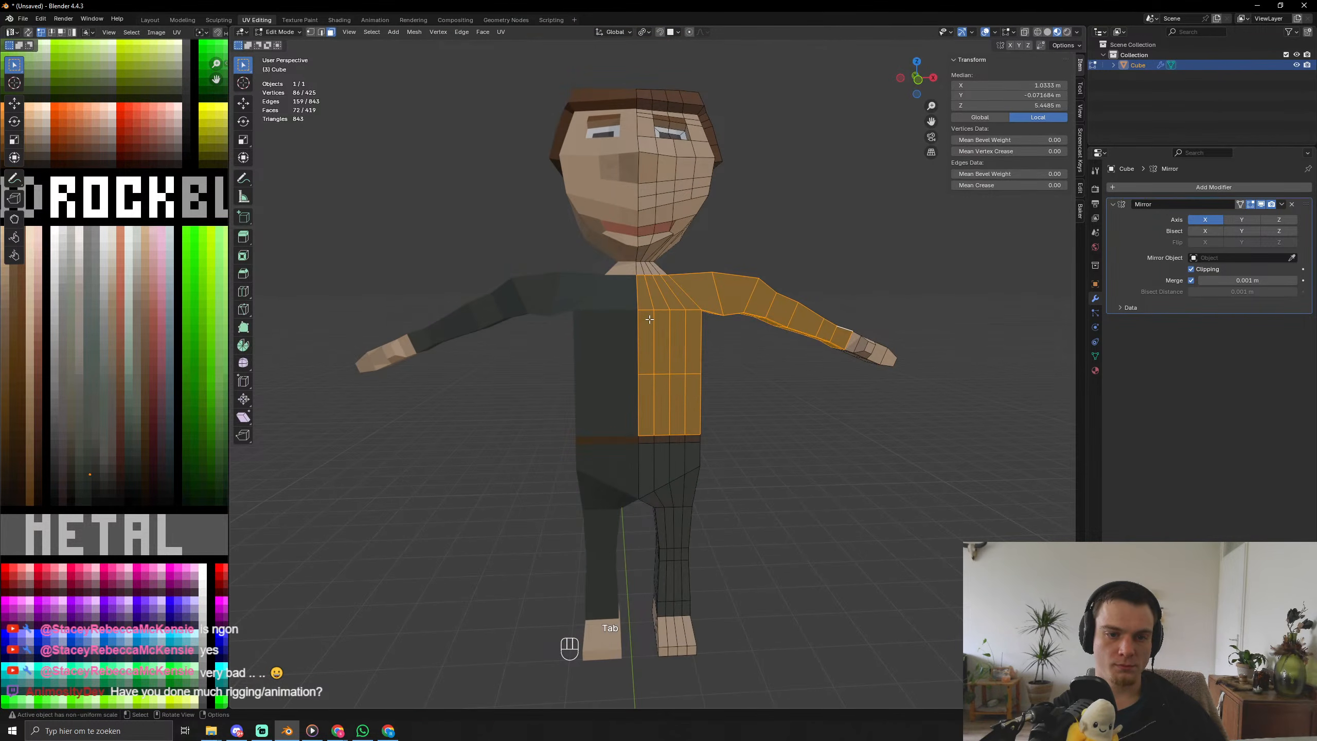
left_click(649, 321)
left_click(643, 299, "shift")
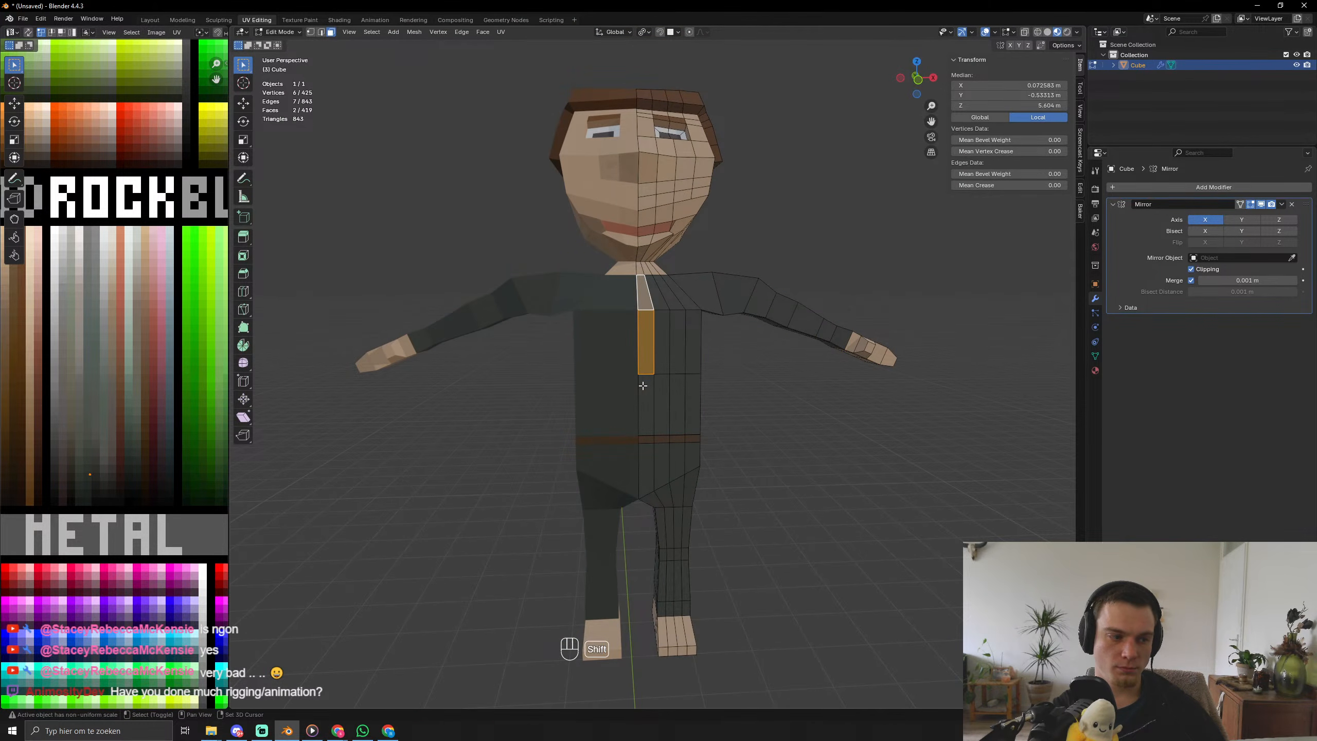
left_click(657, 306, "shift")
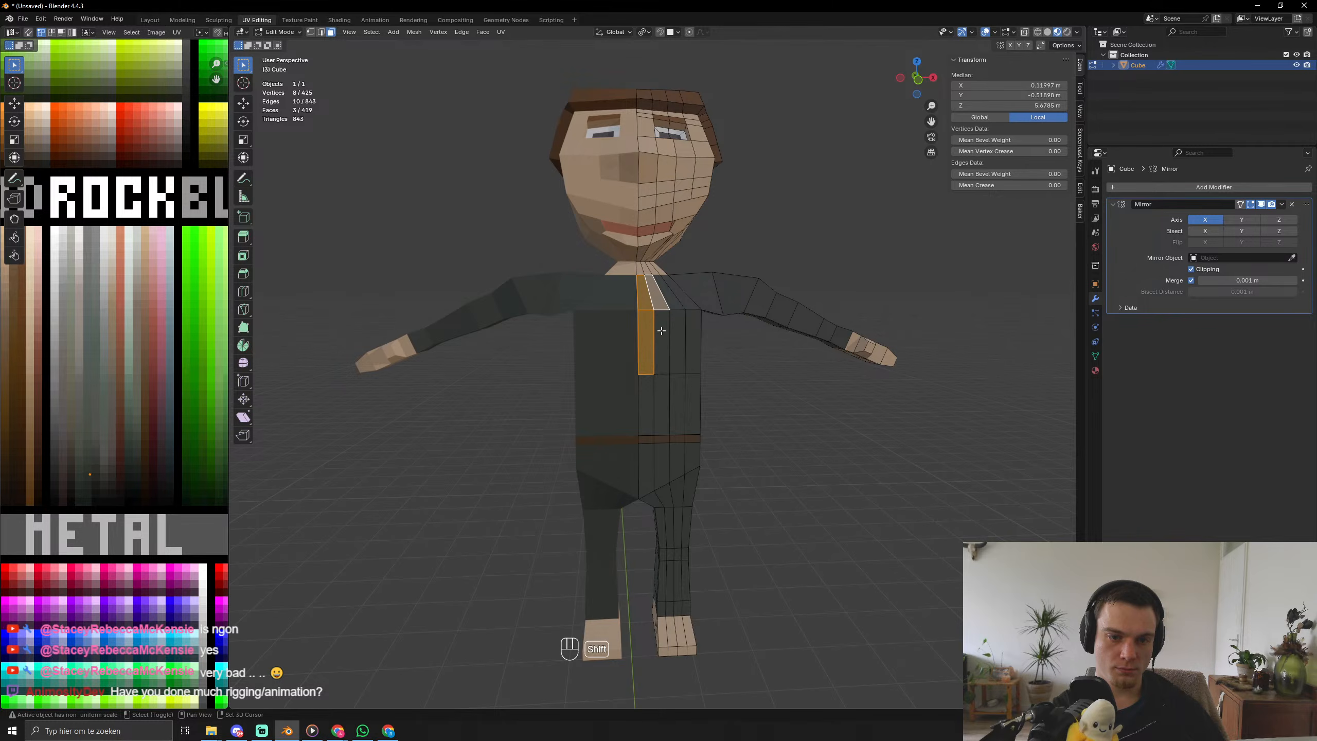
left_click(661, 330, "shift")
left_click(648, 387, "shift")
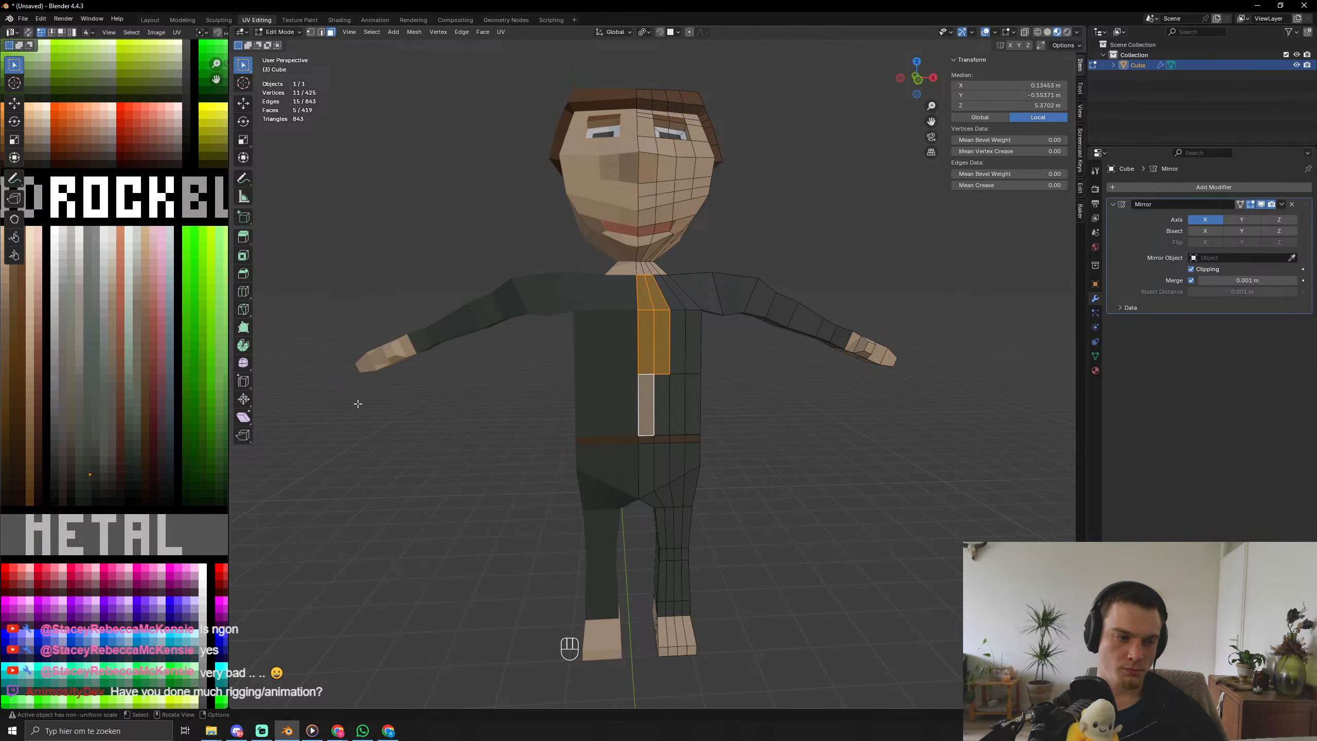
Try a medium grey from the rock palette on the selected shirt faces and view it in Object Mode.
key("g")
left_click(146, 434)
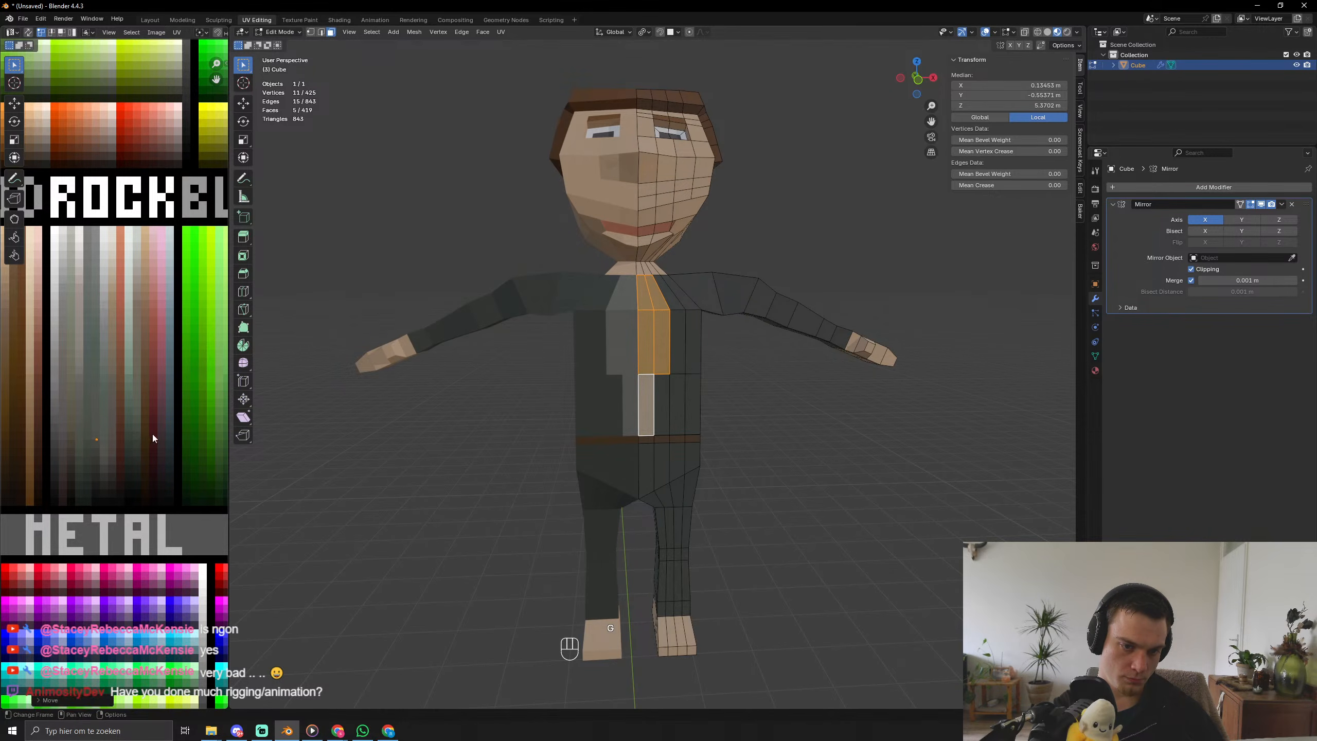
key("Tab")
middle_click_drag(714, 471, 620, 485)
scroll(638, 490, "up", 4)
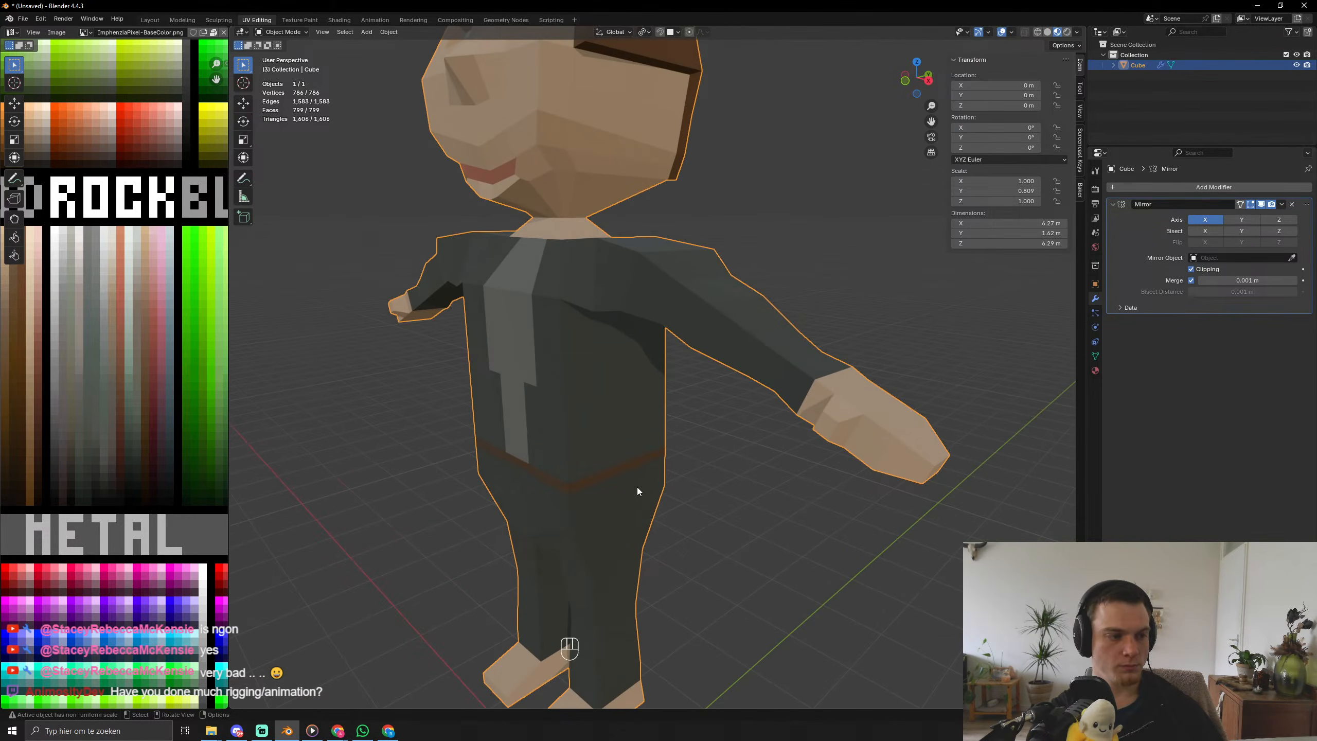
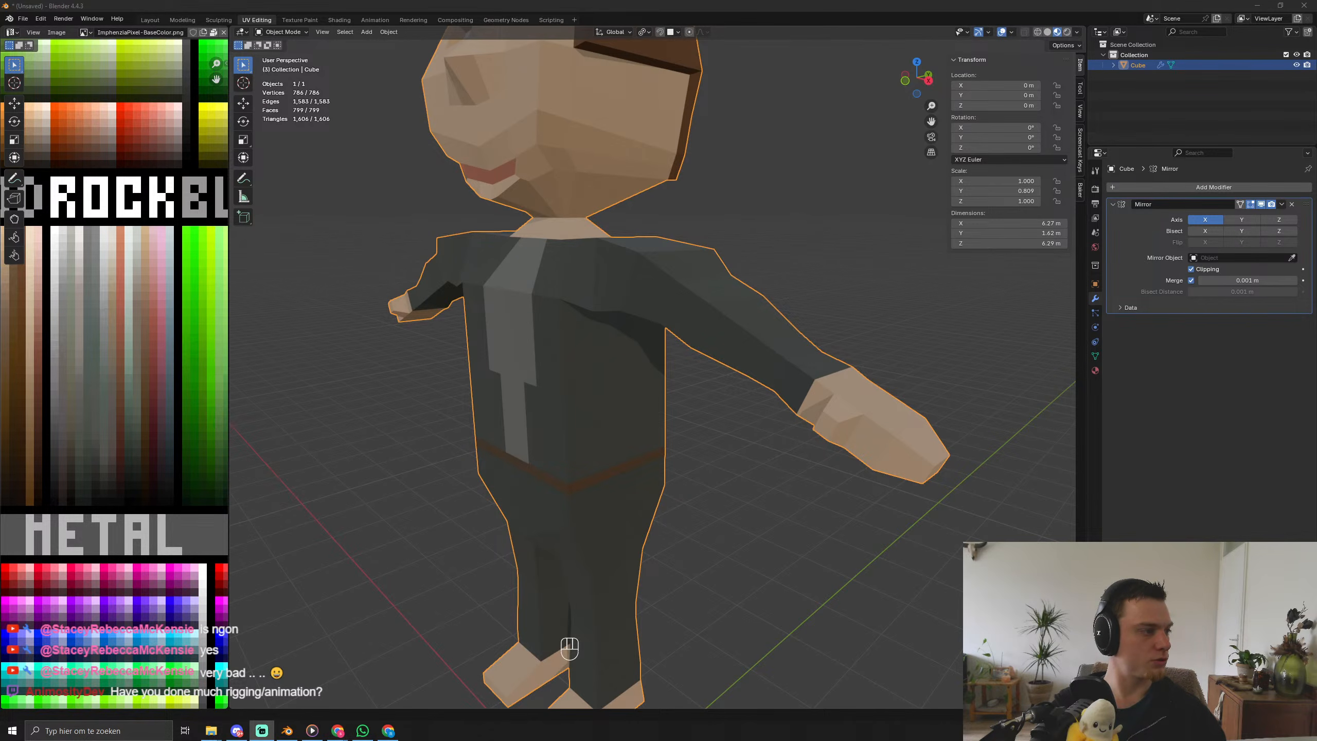
Try a lighter grey on the selected shirt faces and inspect the whole character.
middle_click_drag(539, 423, 577, 414)
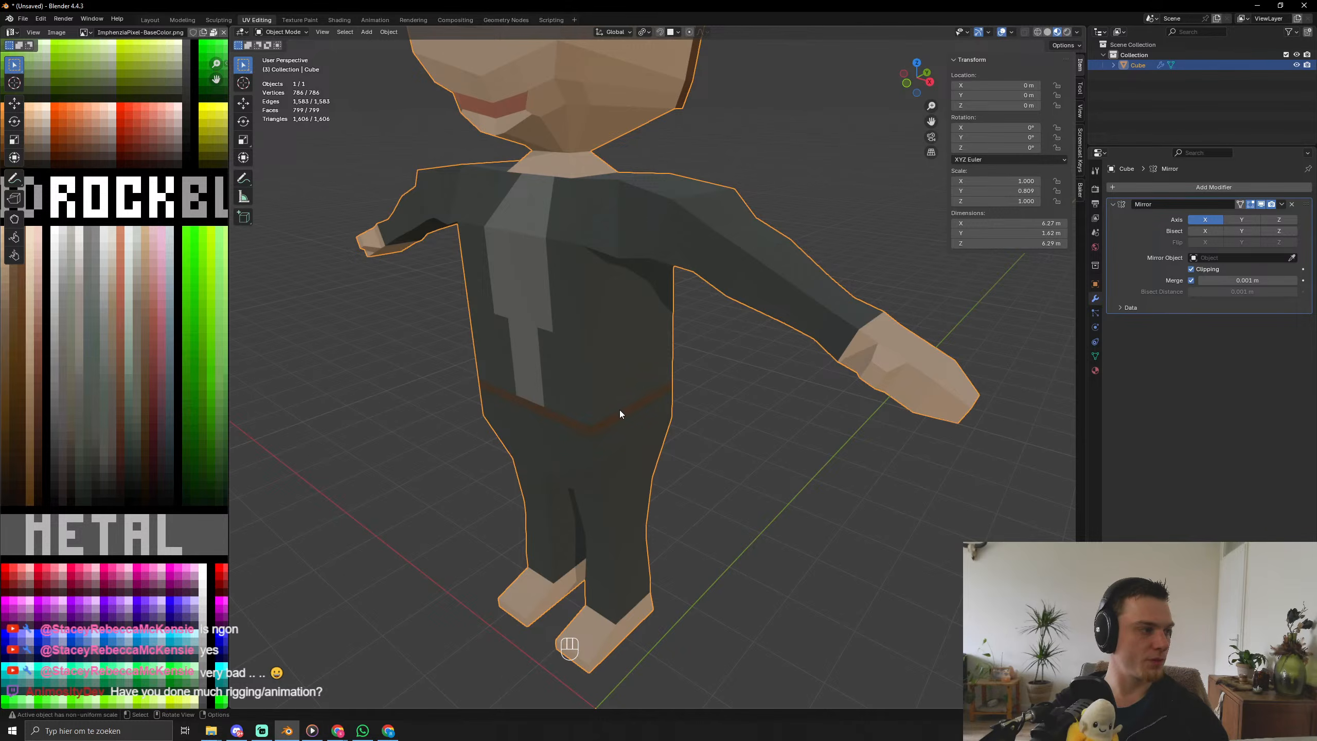
scroll(620, 410, "down", 8)
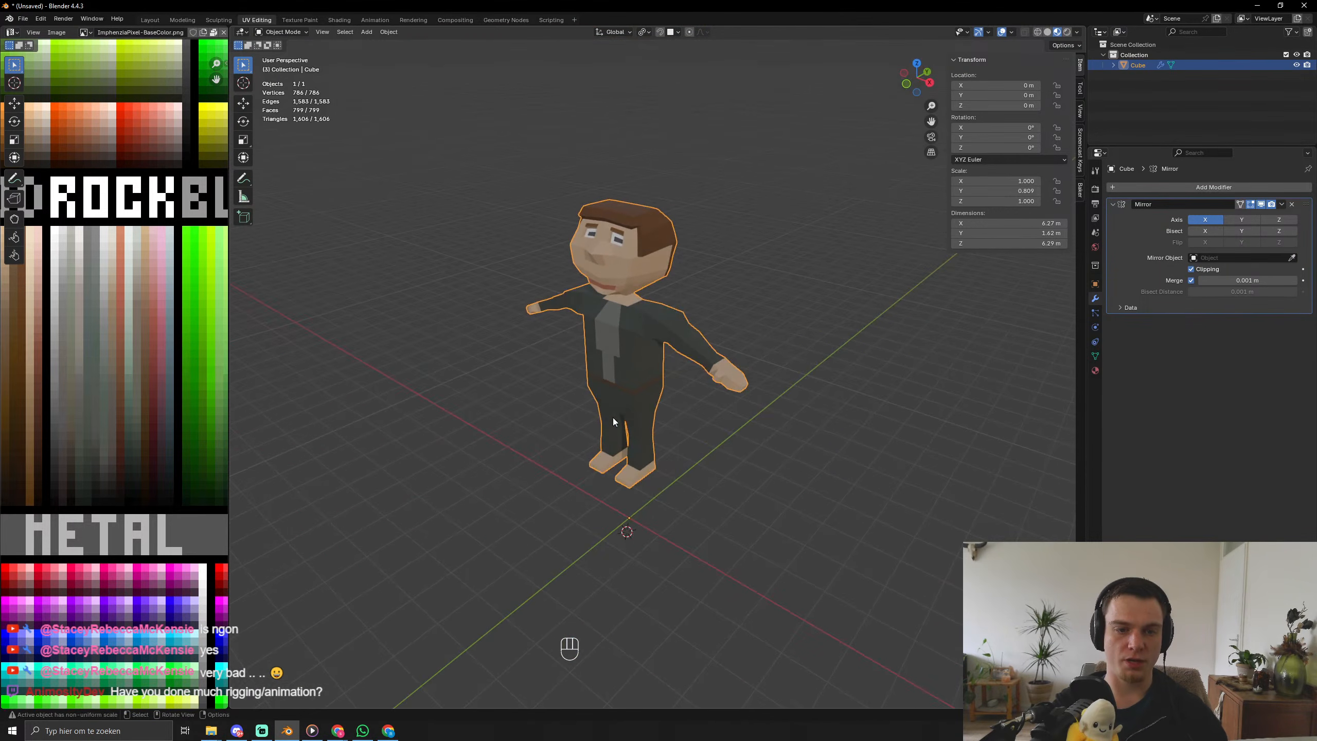
scroll(613, 419, "up", 8)
key("Tab")
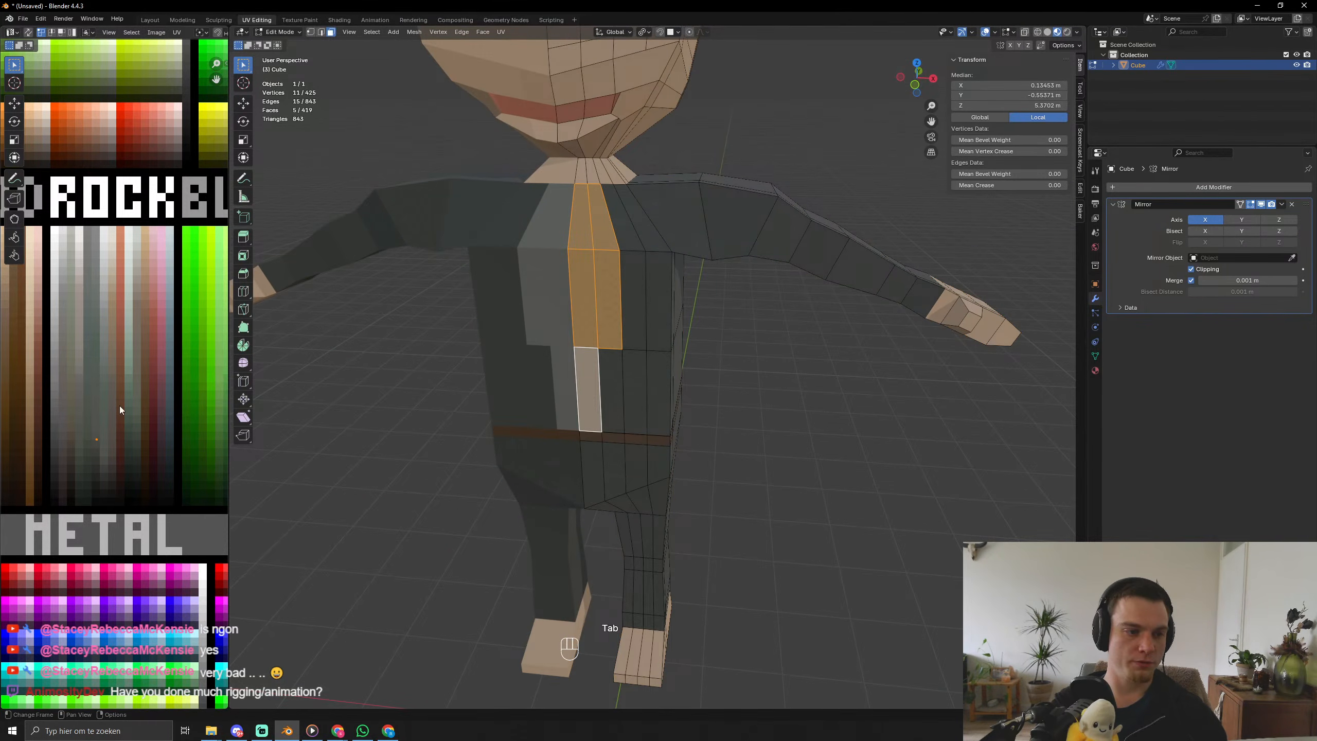
key("g")
left_click(100, 313)
key("Tab")
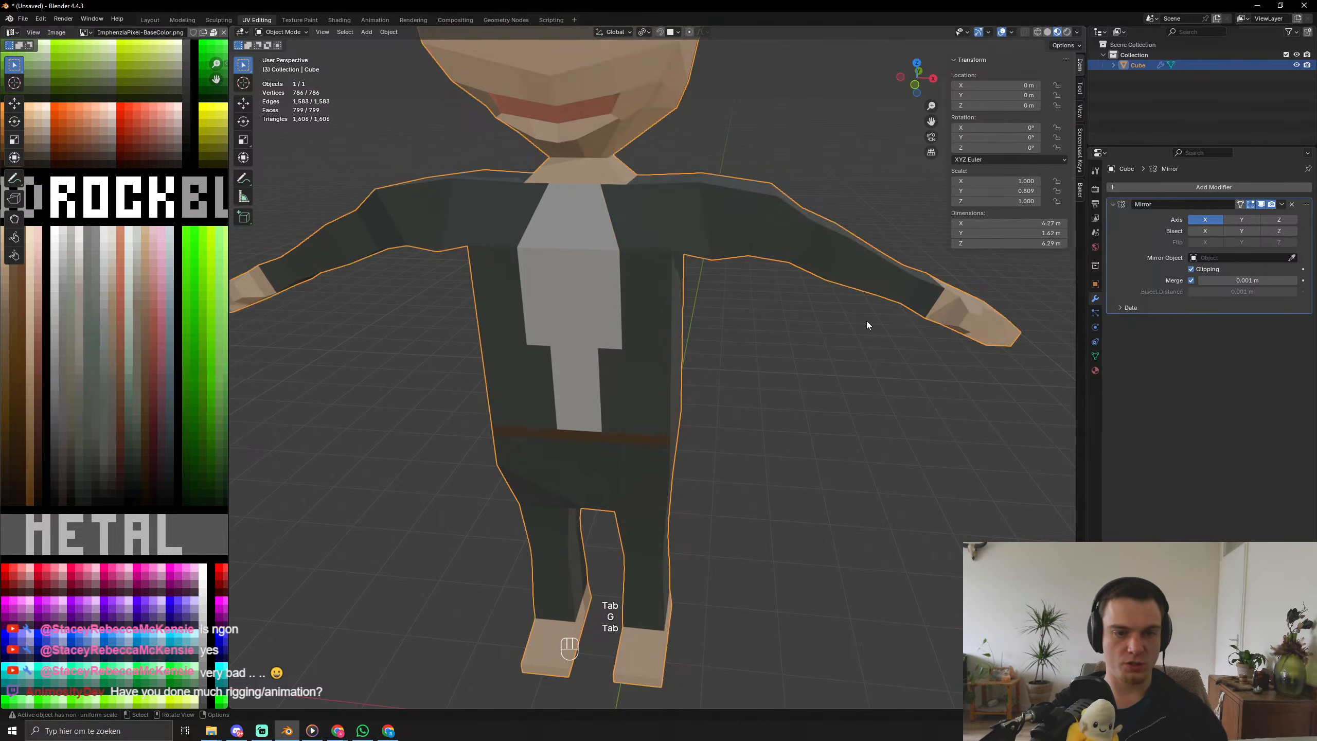
scroll(855, 332, "down", 6)
scroll(591, 399, "up", 6)
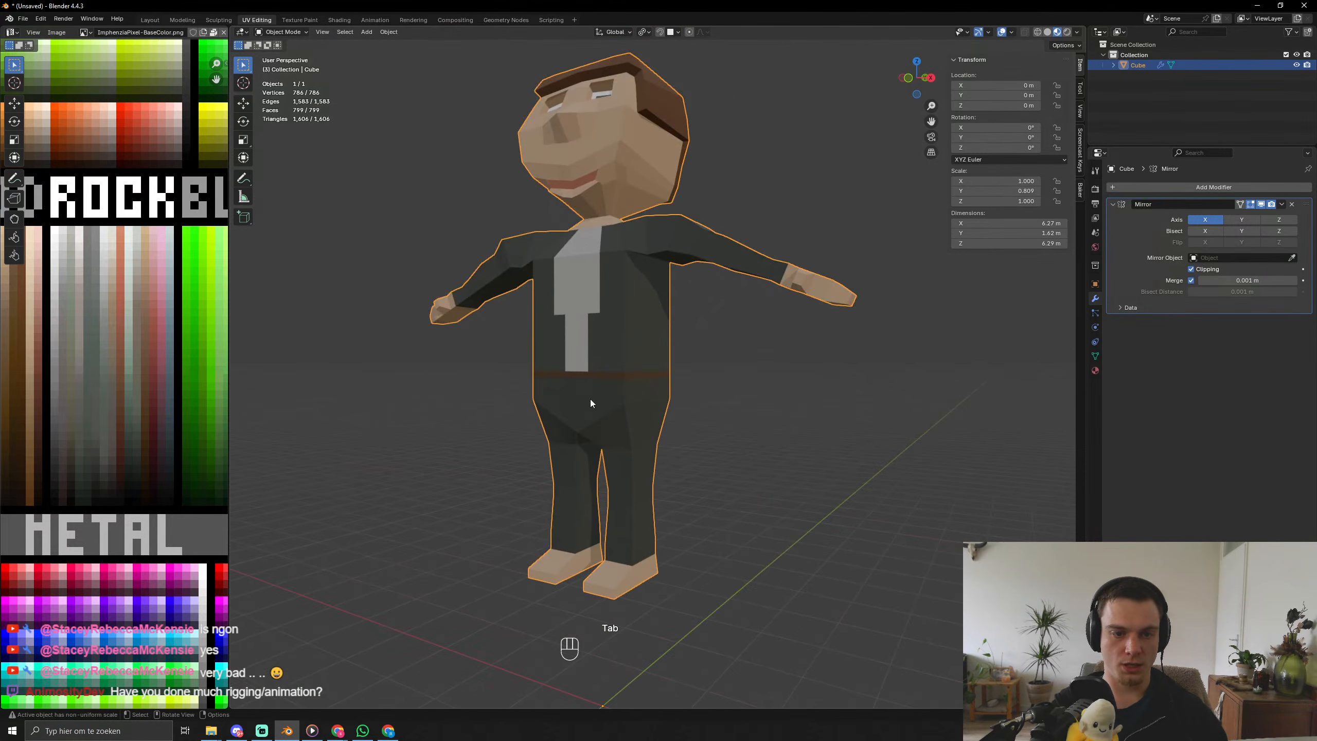
Undo the shirt recolouring and the selection of the lowest centre face above the belt.
key("ctrl+z")
key("ctrl+z")
key("ctrl+z")
key("ctrl+z")
key("ctrl+z")
key("ctrl+z")
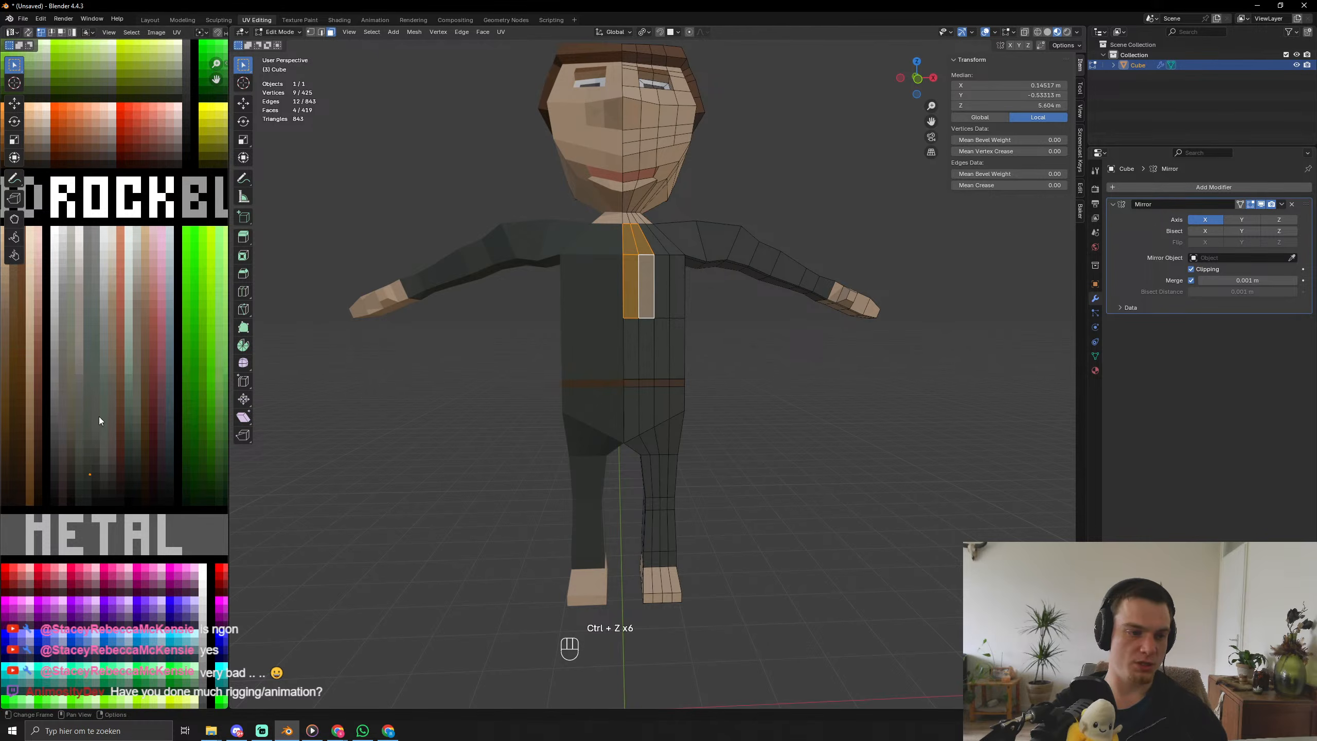
Recolour the four selected upper shirt faces light grey and check them in Object Mode.
key("g")
left_click(66, 336)
key("Tab")
scroll(498, 301, "down", 4)
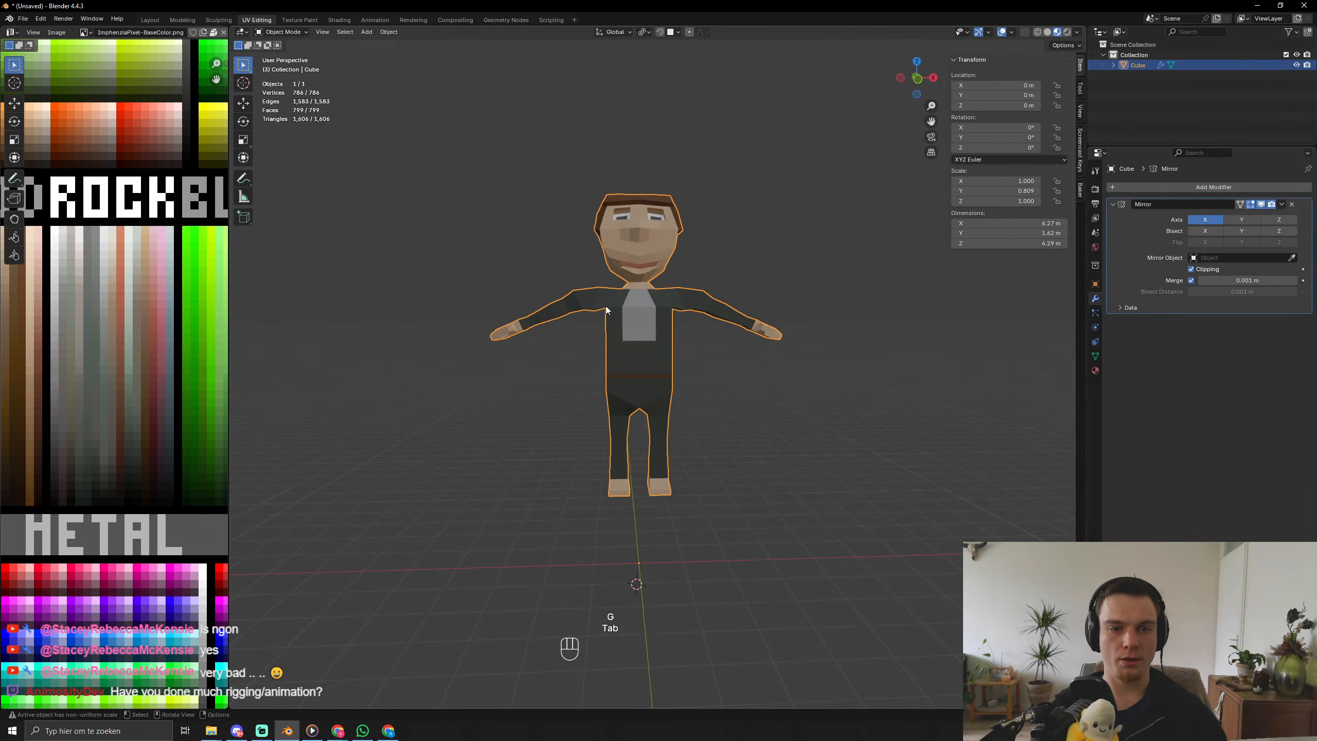
middle_click_drag(605, 306, 644, 346)
scroll(550, 334, "up", 6)
Knife-cut a diagonal edge from the shirt's lower outer corner down to the torso's centre line.
key("Tab")
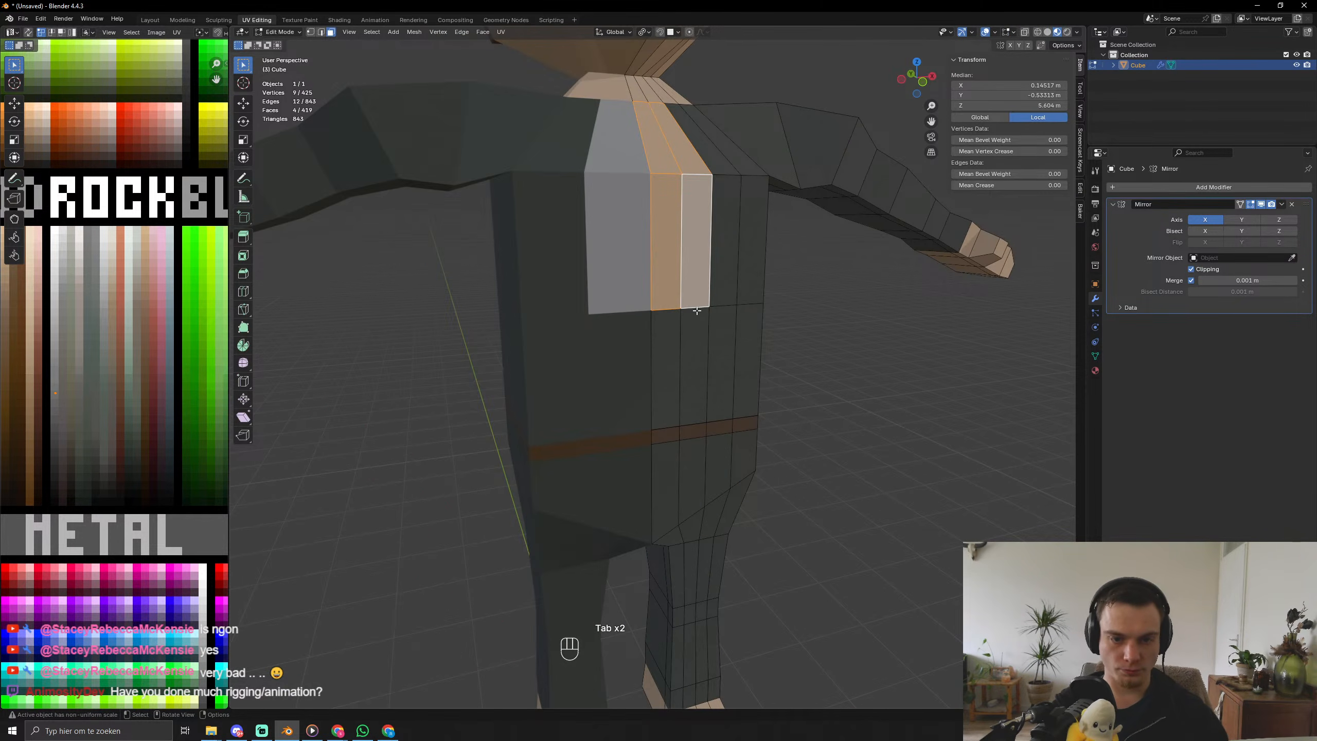
key("k")
left_click(708, 308)
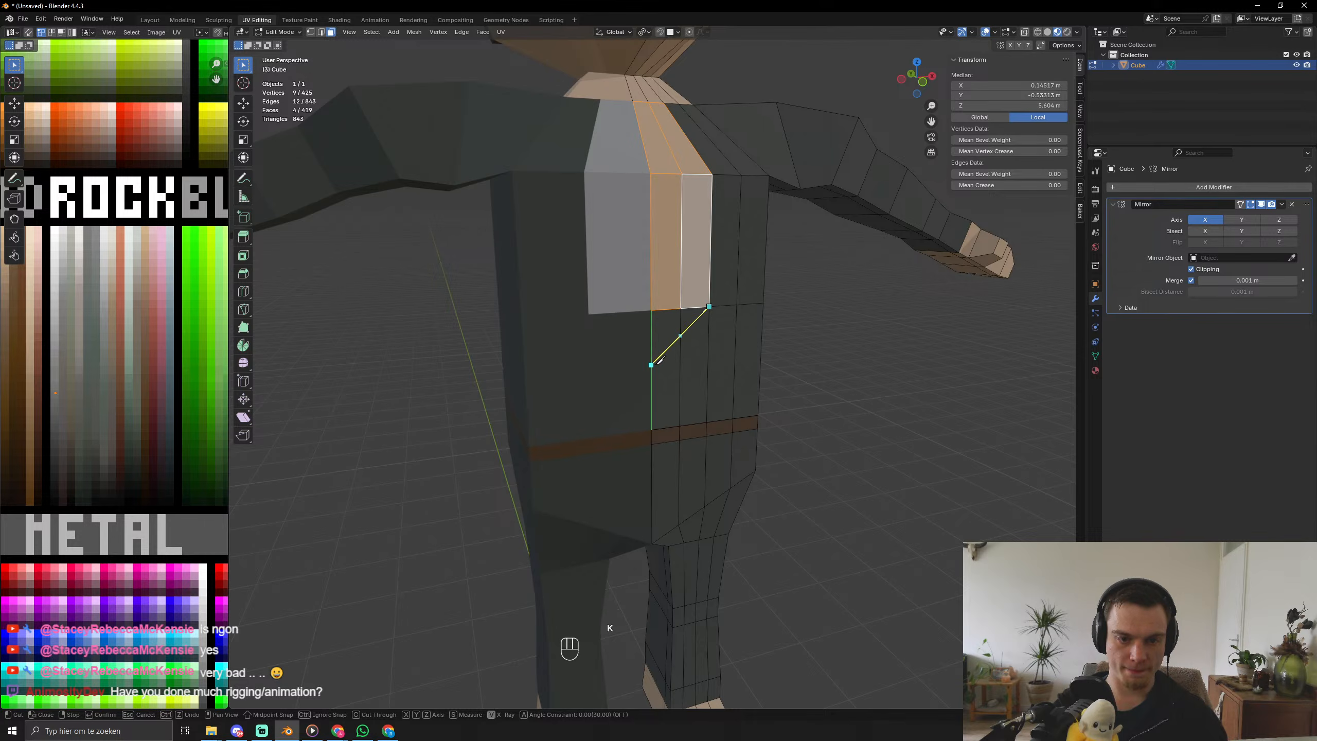
left_click(652, 366)
key("Return")
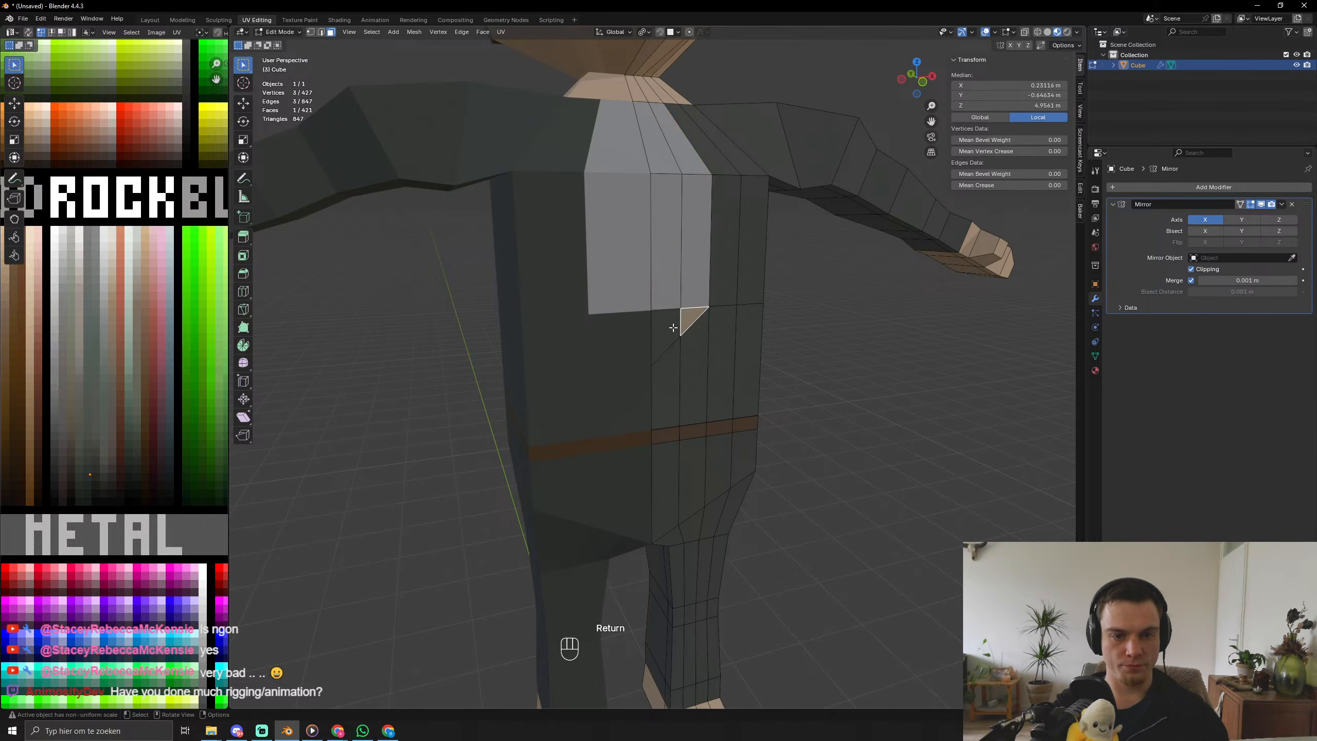
Recolour the two faces above the diagonal cut light grey to give the shirt a pointed tip.
key("g")
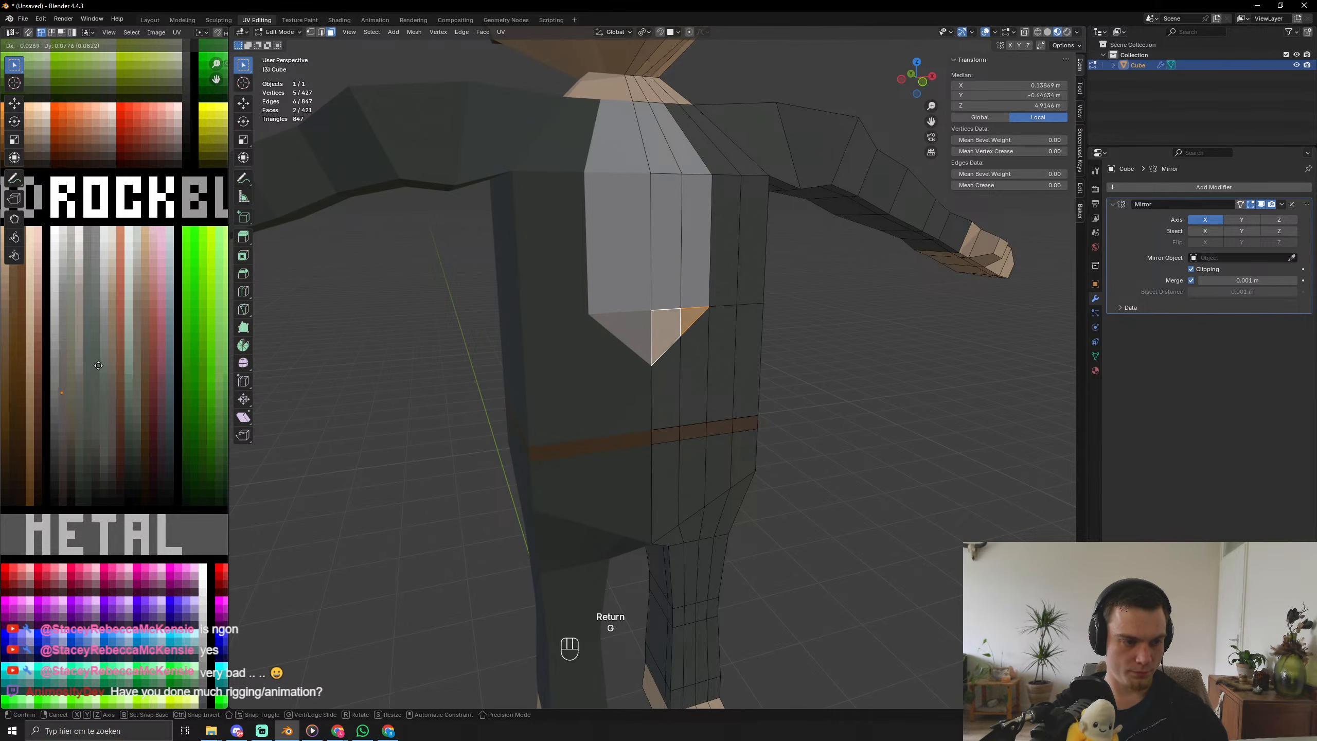
left_click(93, 362)
key("Tab")
scroll(830, 392, "down", 8)
middle_click_drag(846, 389, 661, 387)
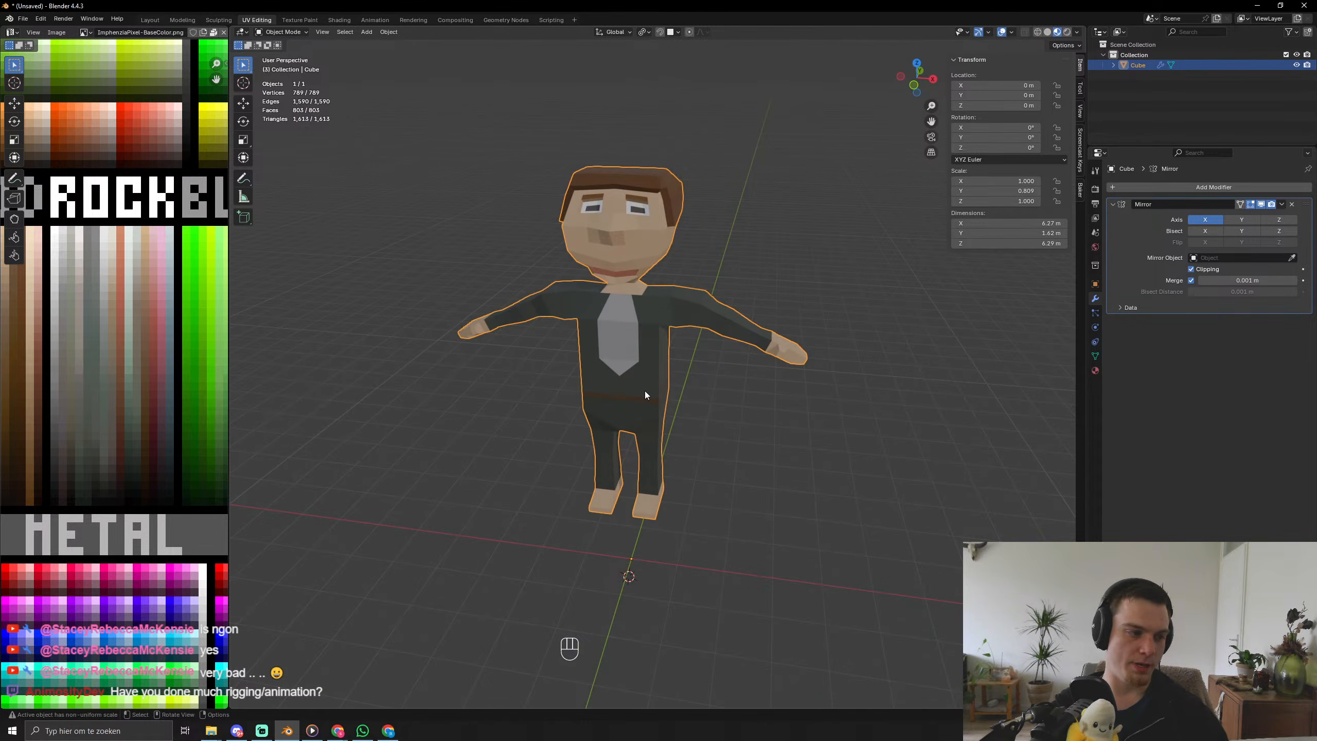
Select the face loop around the belt and extrude it outward along its normals by about 0.07 m.
scroll(642, 410, "up", 6)
key("Tab")
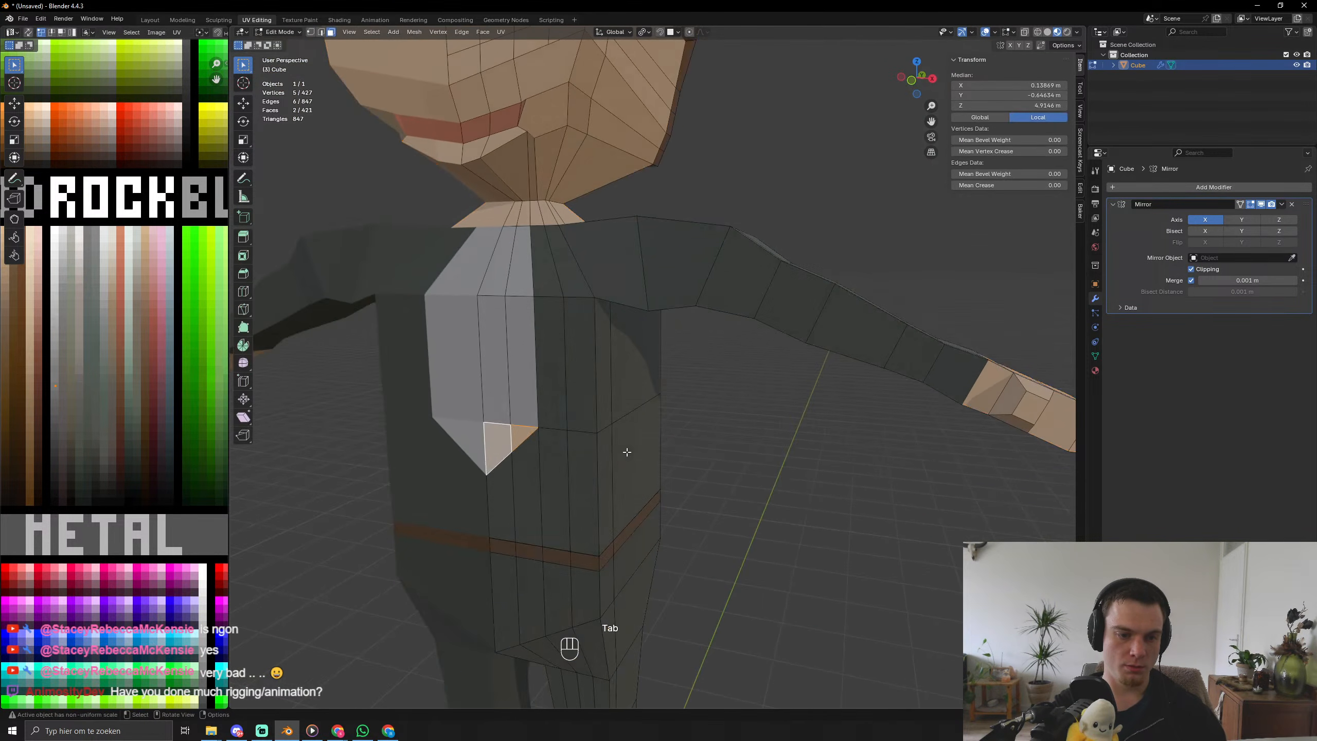
middle_click_drag(659, 540, 661, 423, "shift")
key("3")
left_click(601, 450, "alt")
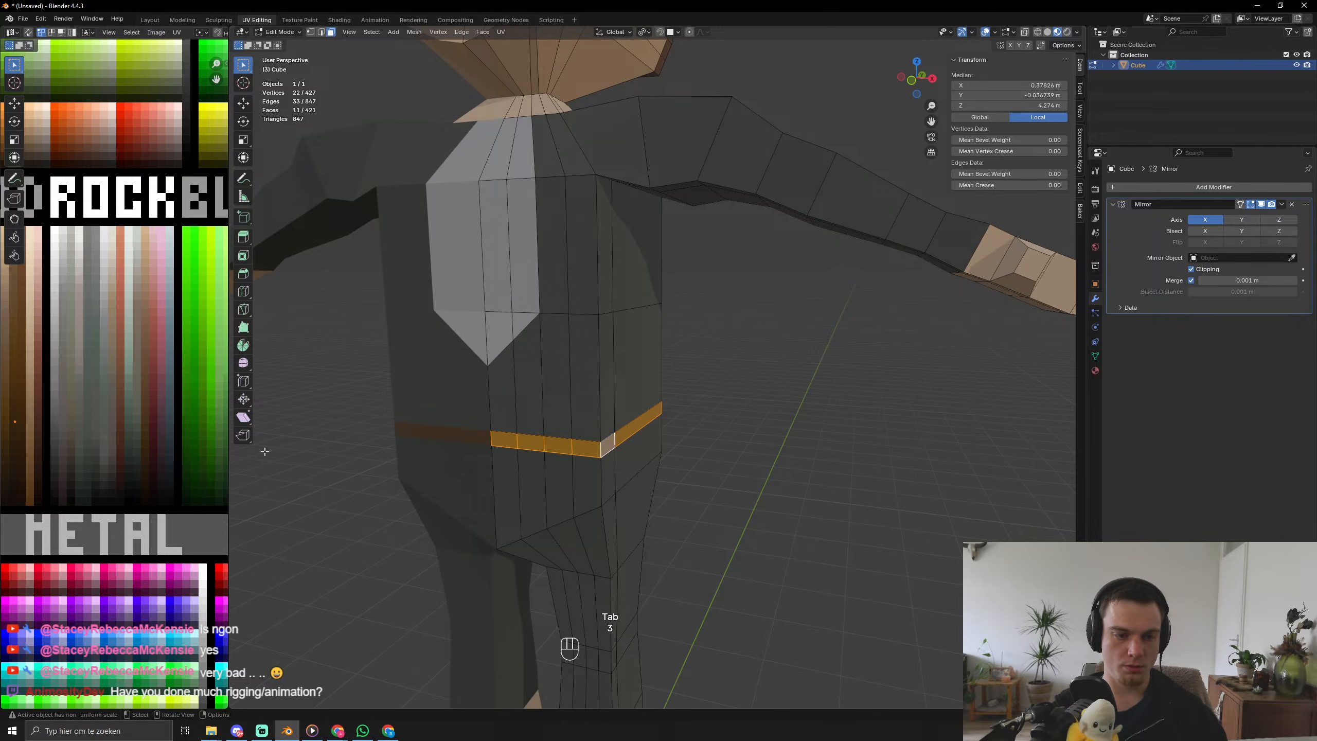
key("alt+e")
left_click(602, 480)
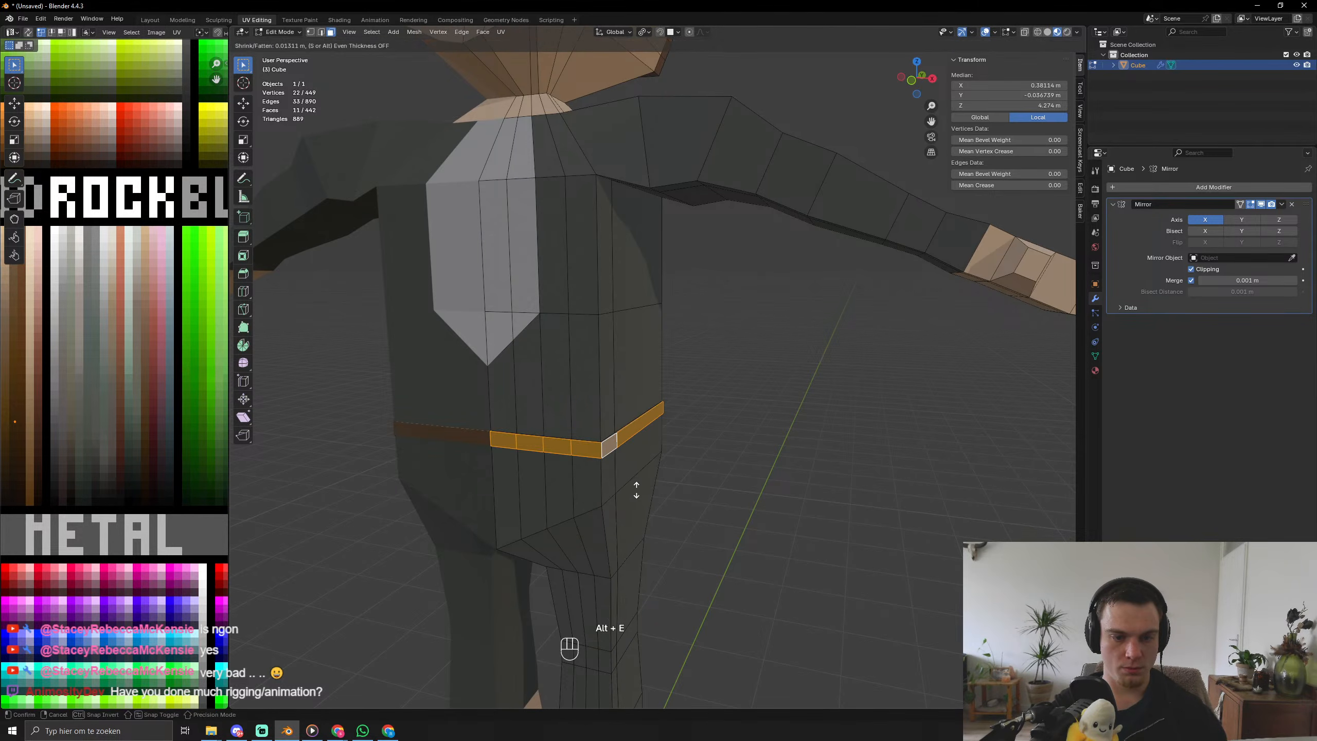
left_click(641, 487)
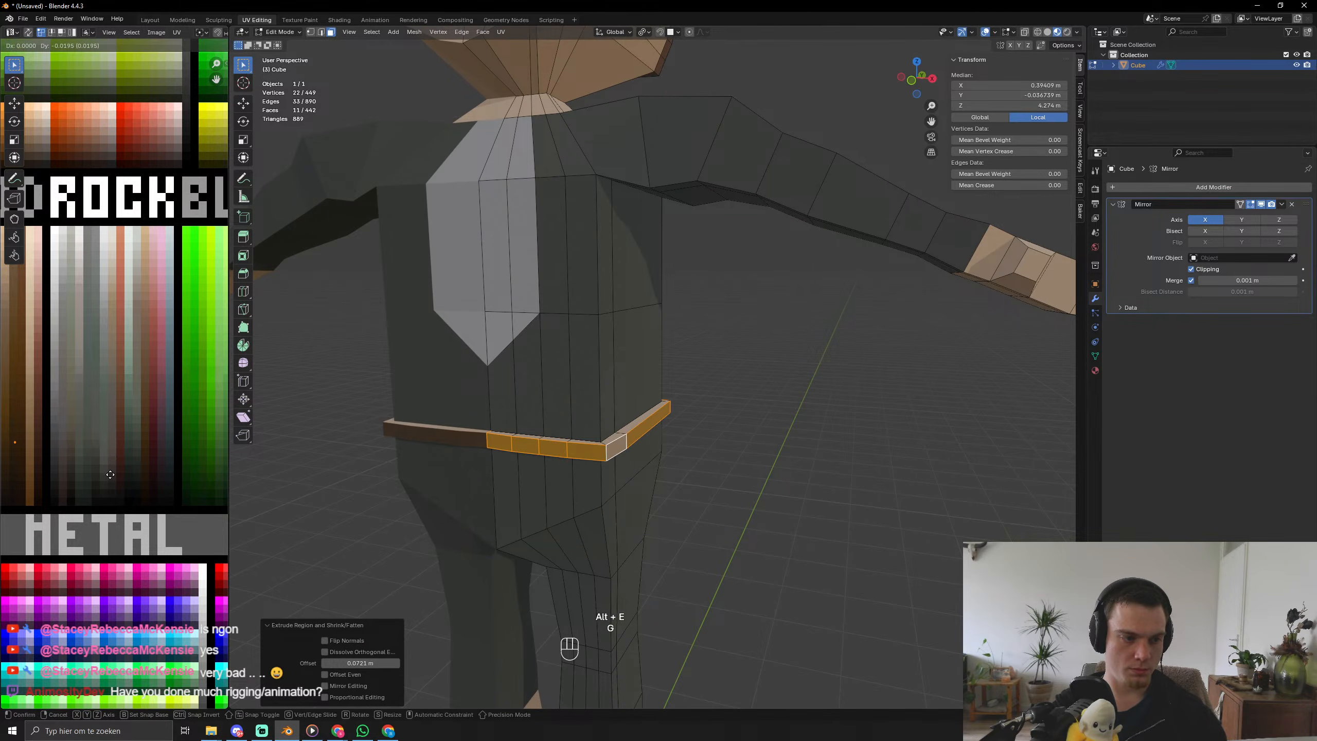
Expand the selection to the belt's rim faces, collapse their UVs to a point and recolour the whole belt dark brown.
key("g")
key("Tab")
key("Tab")
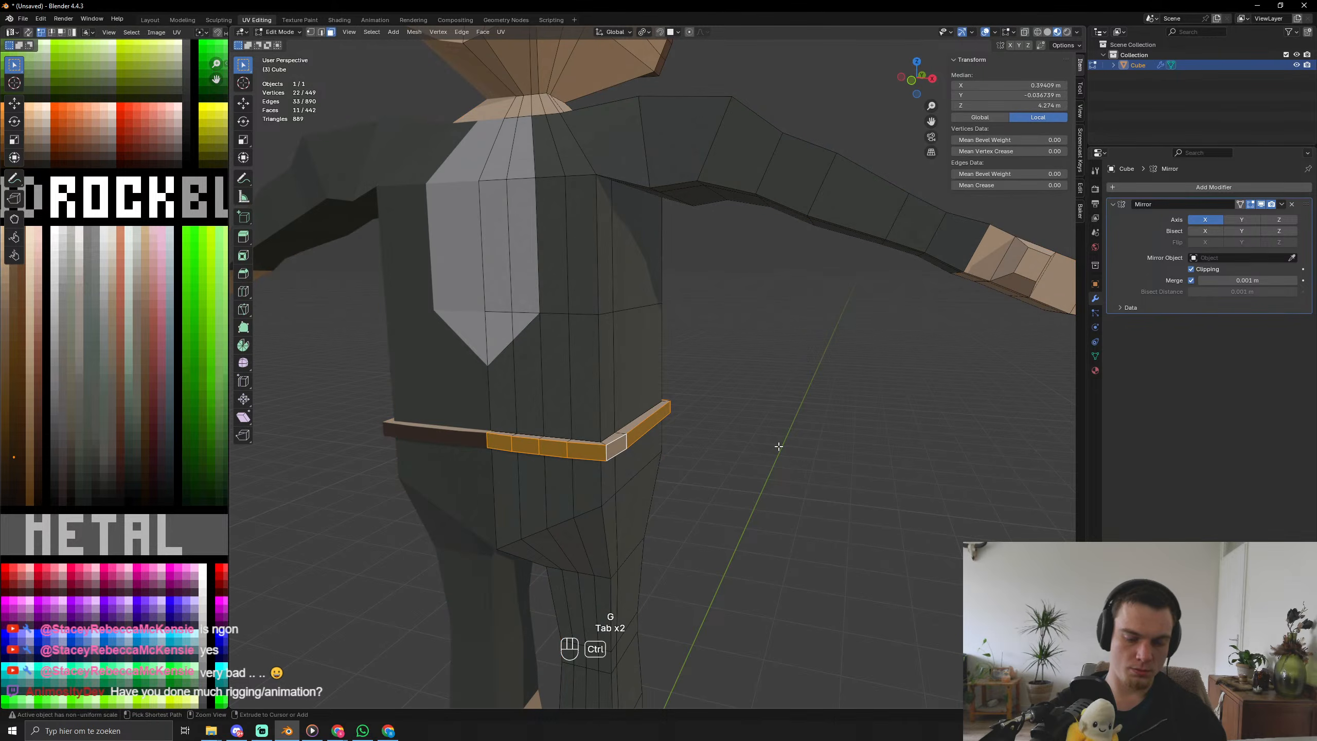
key("ctrl+KP_Add")
key("a")
key("s")
key("KP_0")
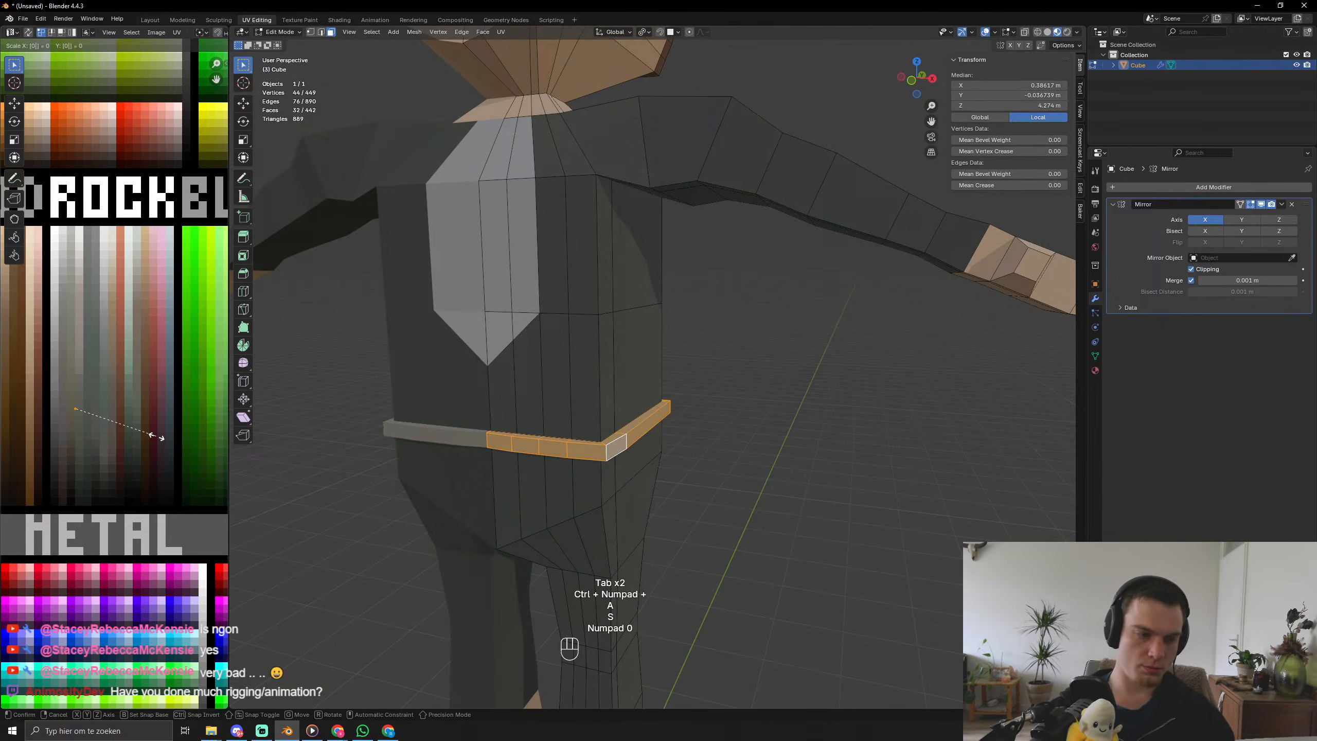
key("KP_Enter")
key("g")
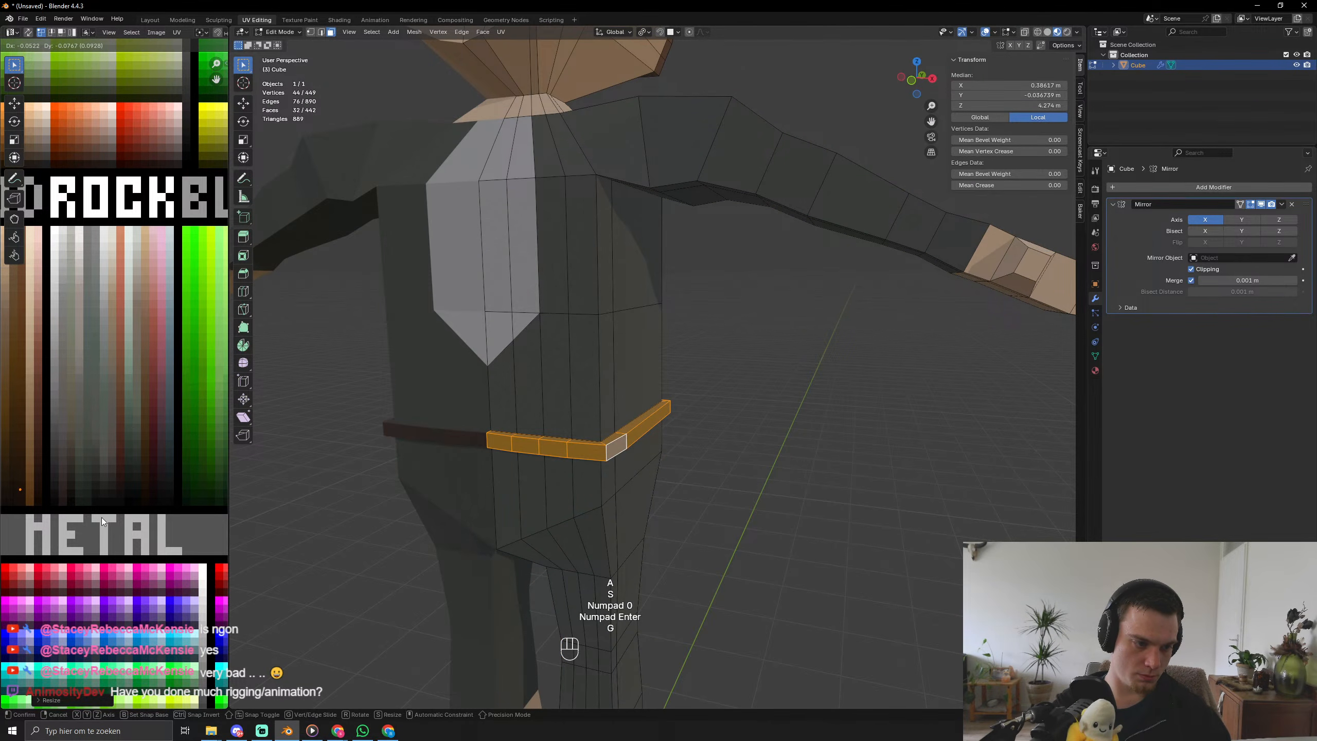
left_click(103, 519)
key("Tab")
scroll(554, 413, "down", 7)
middle_click_drag(598, 393, 620, 363)
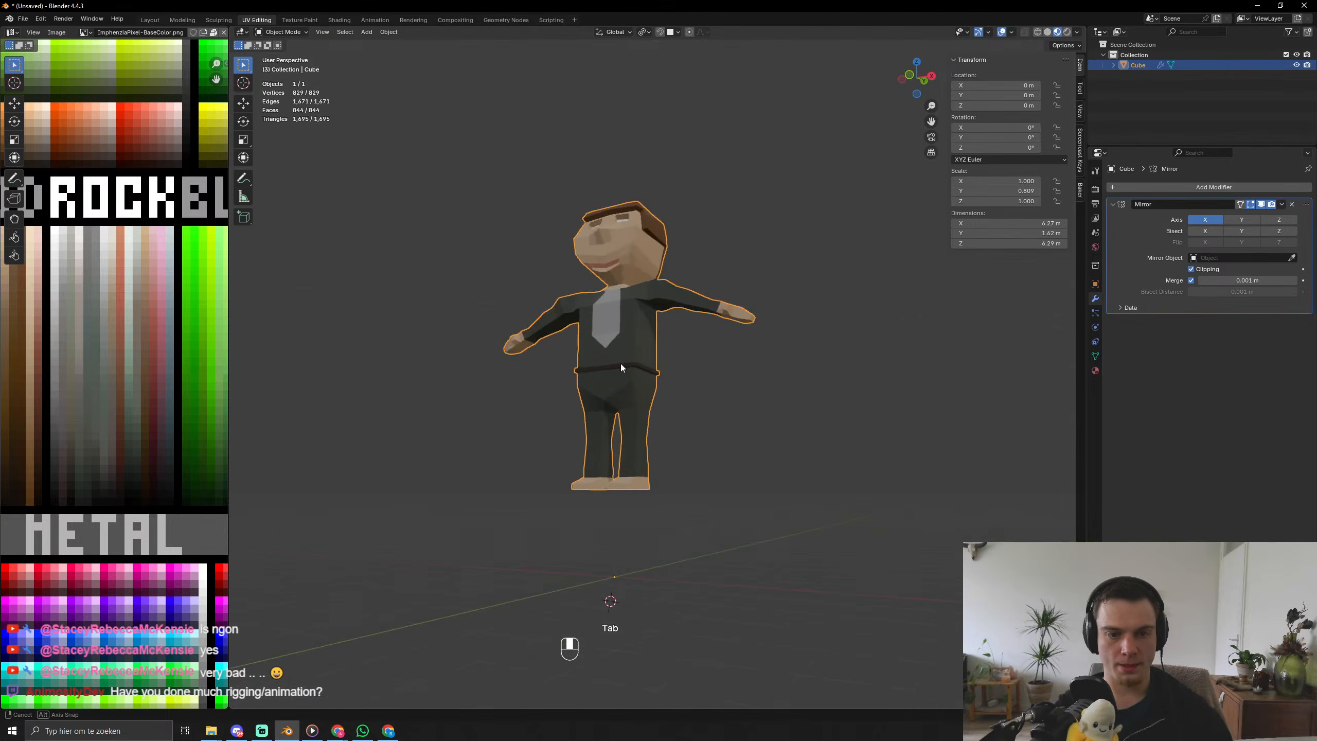
Add a vertical loop cut through the body close to the centre line to mark off a narrow belt section.
scroll(648, 389, "up", 7)
key("Tab")
key("ctrl+r")
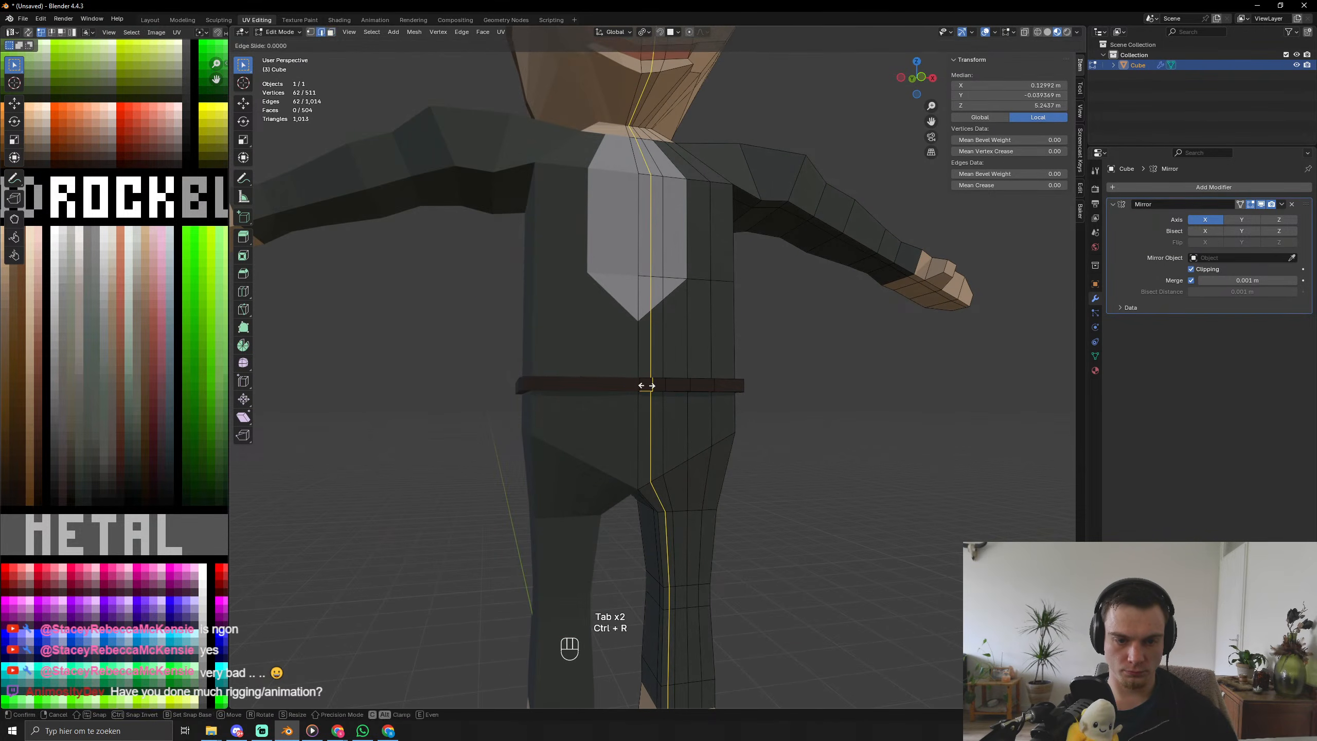
key("3")
left_click(648, 384)
Recolour the narrow centre face of the belt light grey as a buckle and check it in Object Mode.
left_click(645, 383)
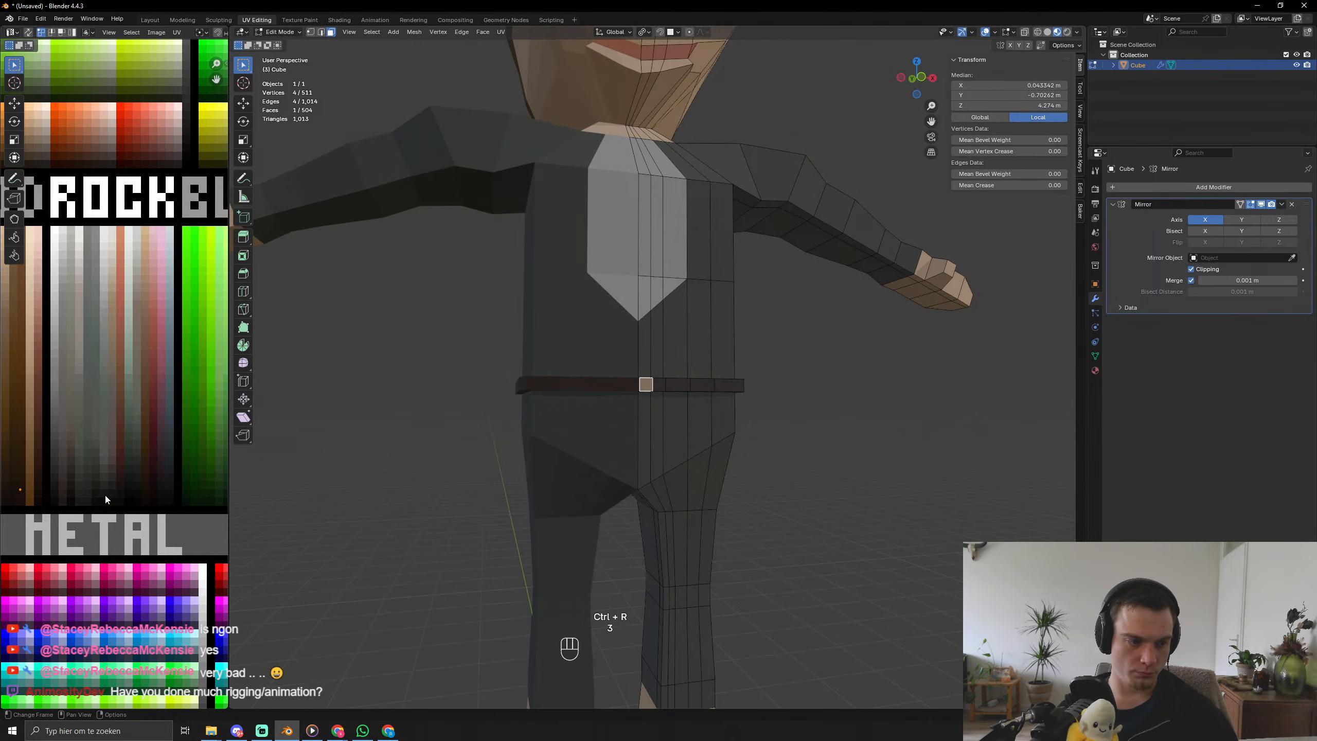
key("g")
left_click(144, 384)
key("Tab")
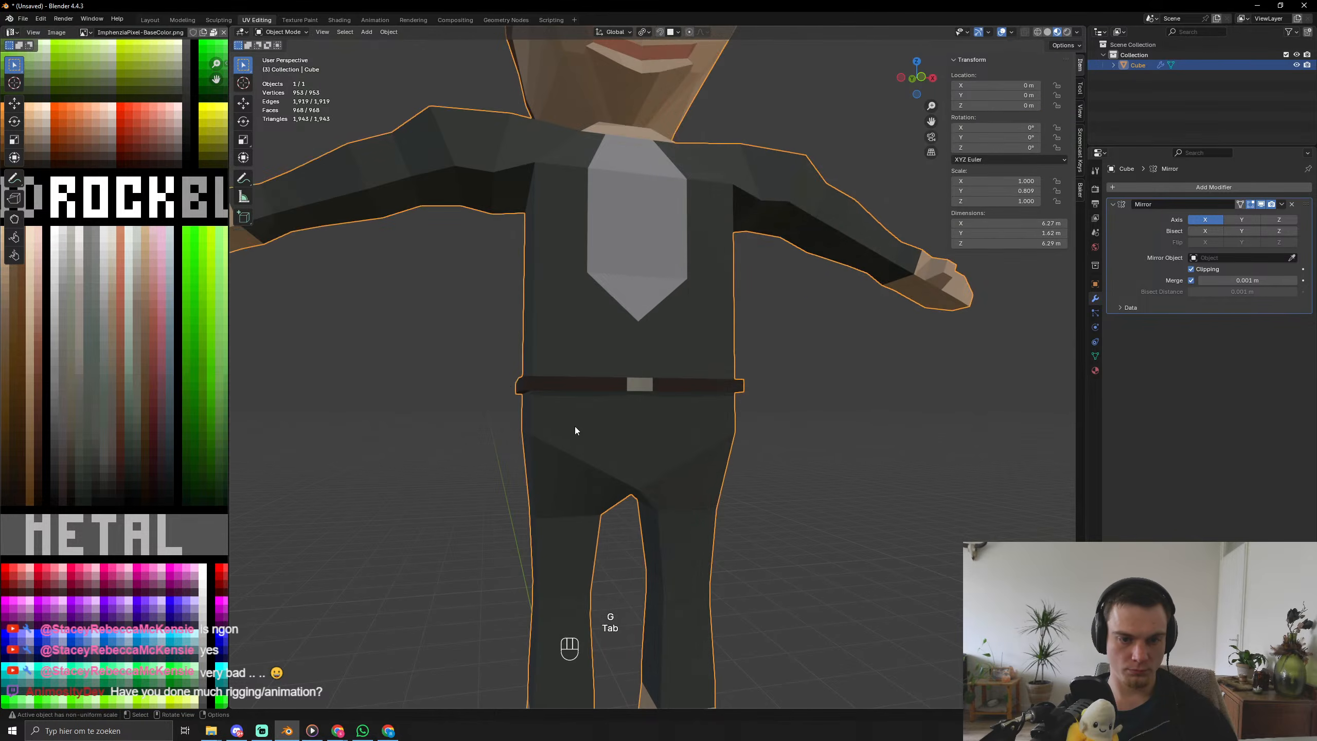
scroll(647, 427, "down", 4)
middle_click_drag(654, 424, 520, 478)
scroll(624, 434, "up", 6)
middle_click_drag(550, 383, 688, 345)
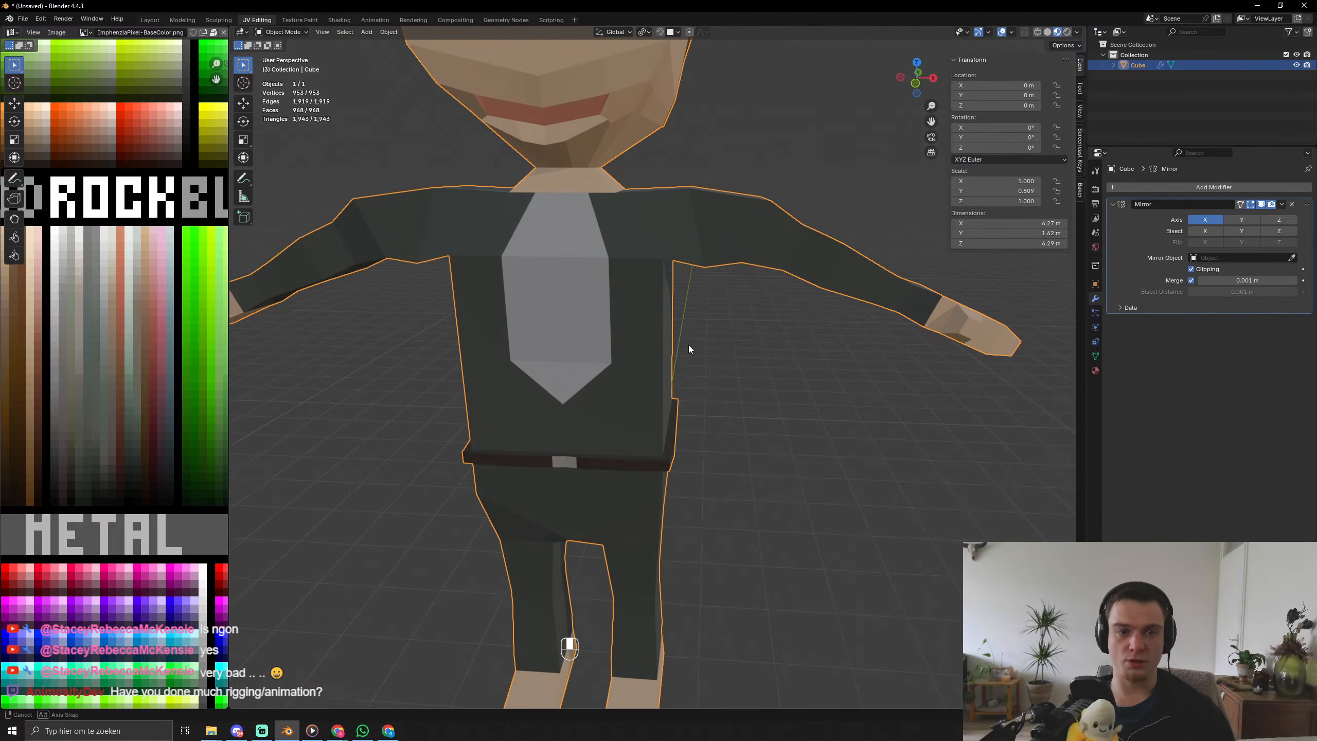
Select the nine light grey shirt faces on the editable half of the torso.
scroll(561, 200, "down", 5)
key("Tab")
scroll(608, 339, "up", 5)
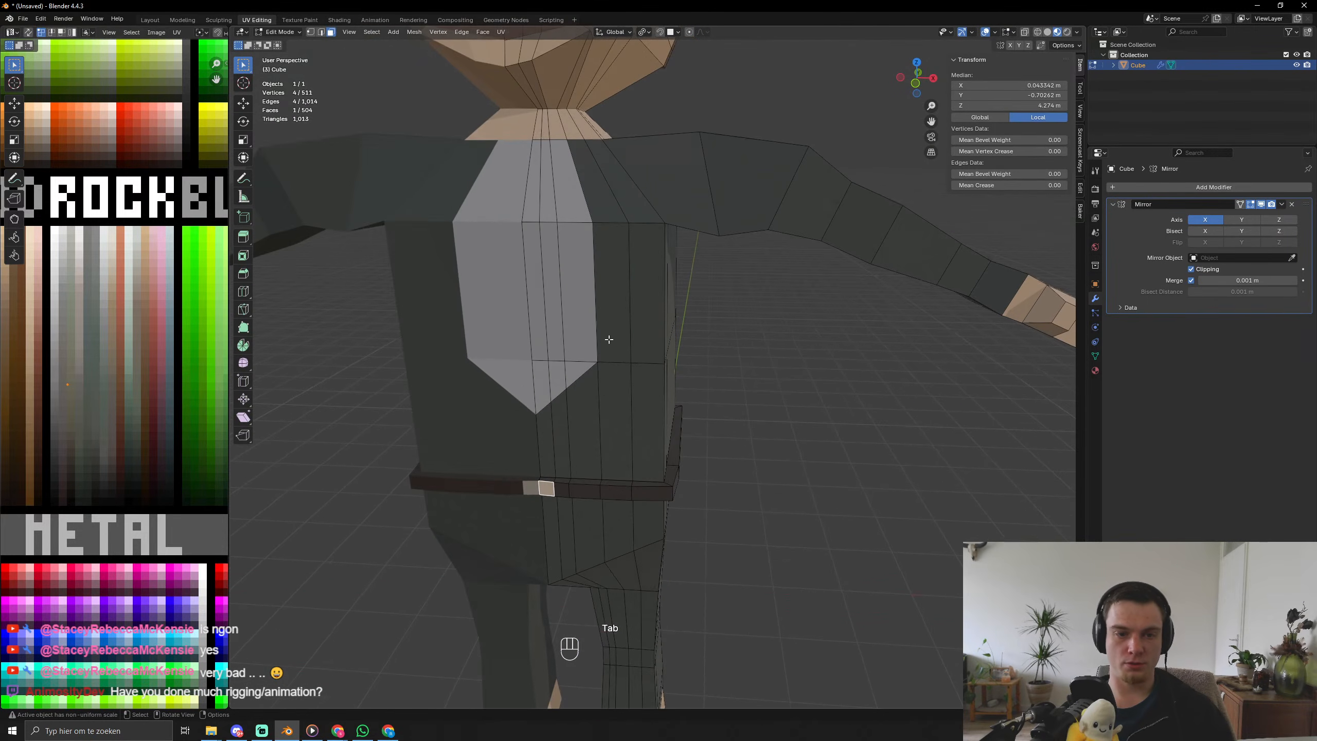
left_click(537, 182)
left_click(538, 291, "shift")
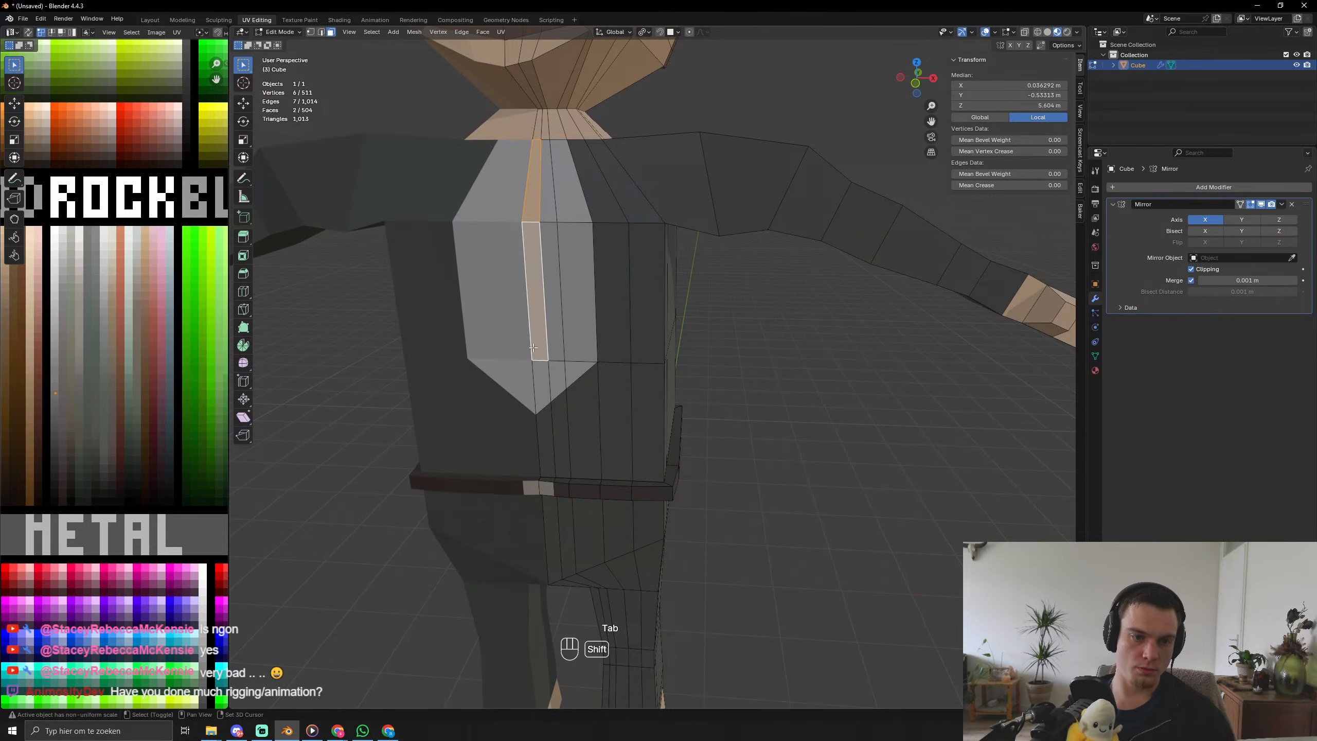
left_click(537, 379, "shift")
middle_click_drag(534, 290, 514, 286)
left_click(511, 194, "shift")
left_click(529, 194, "shift")
left_click(532, 252, "shift")
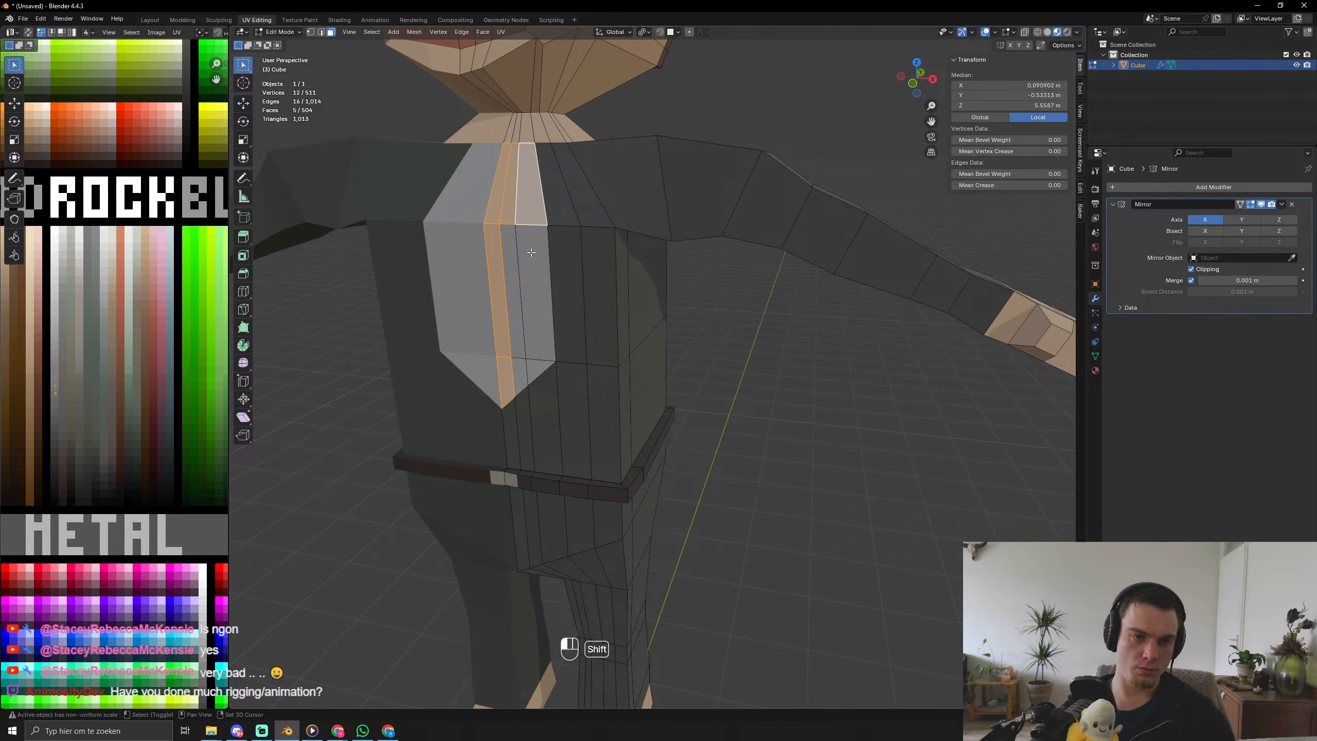
left_click(513, 291, "shift")
left_click(520, 379, "shift")
left_click(533, 365, "shift")
Try extruding the nine shirt faces along their normals, check the result in Object Mode and undo the extrusion.
key("alt+e")
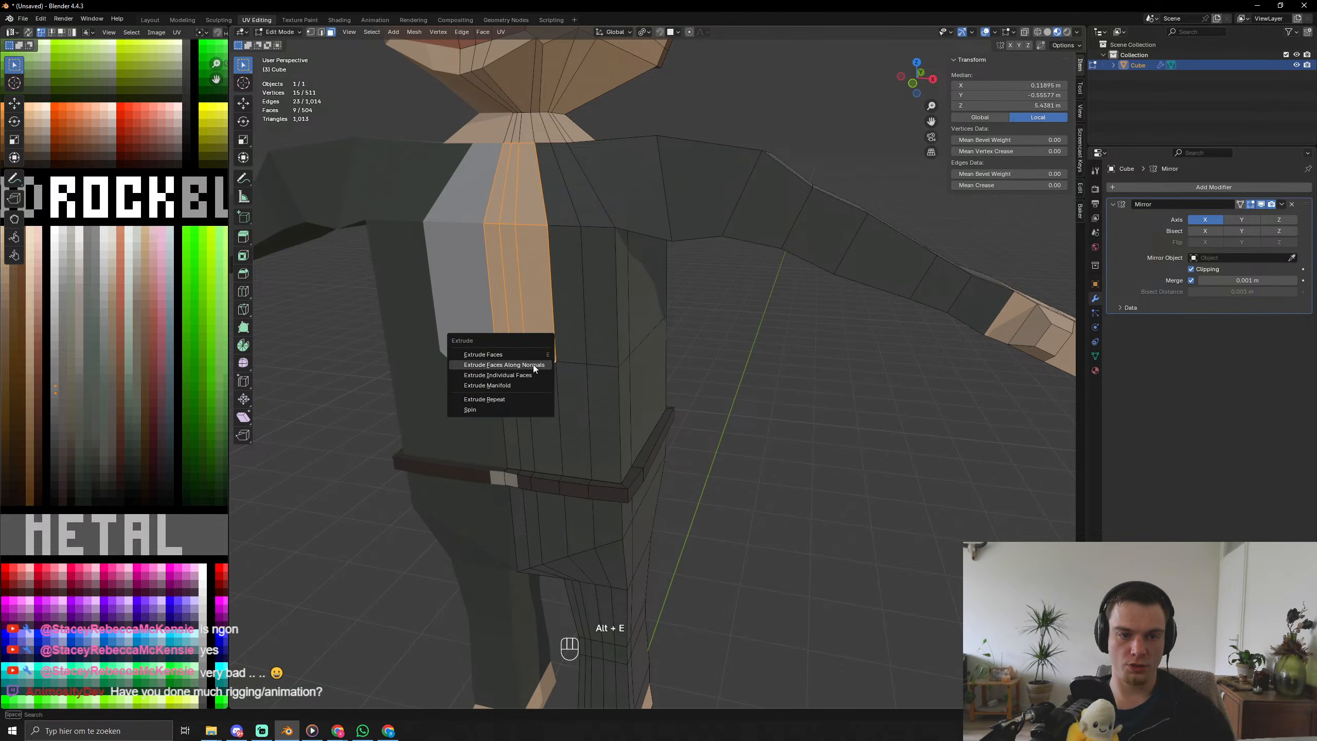
left_click(533, 364)
left_click(536, 364)
key("Tab")
scroll(497, 366, "down", 5)
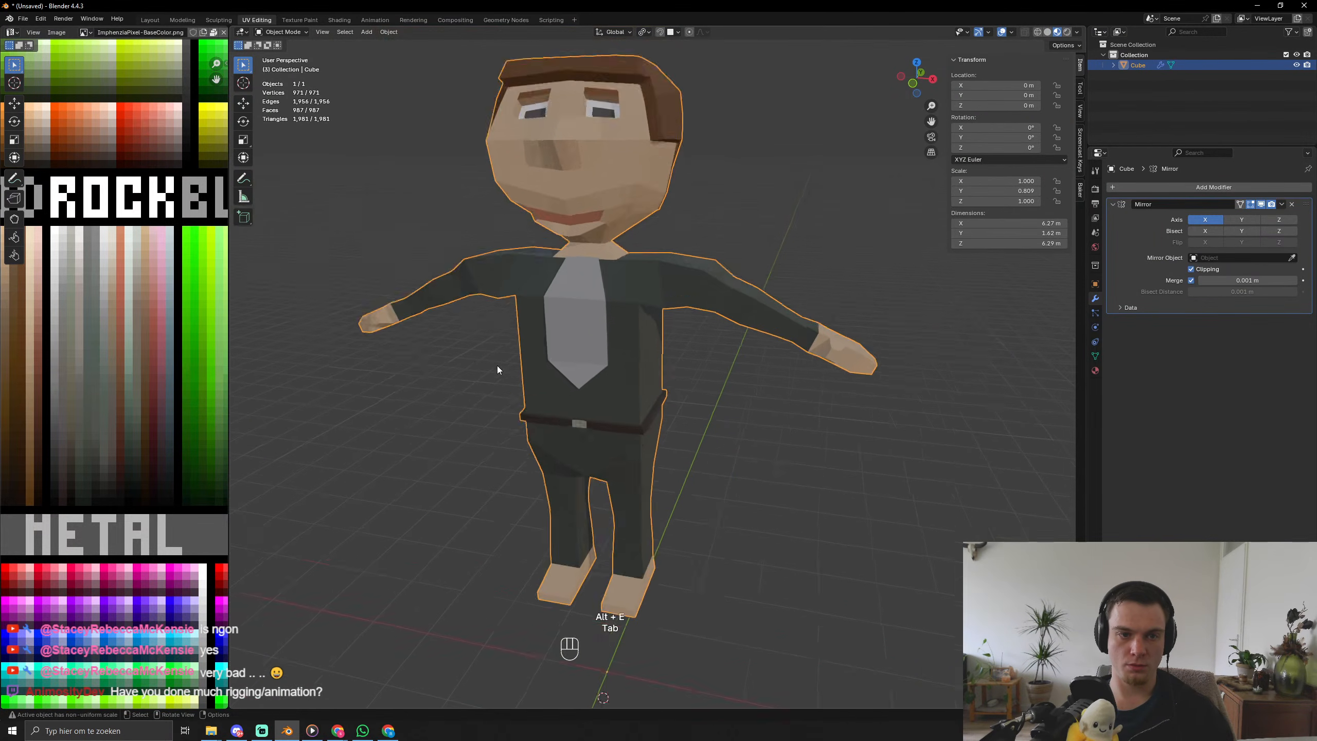
middle_click_drag(497, 365, 469, 362)
key("ctrl+z")
key("ctrl+z")
key("ctrl+z")
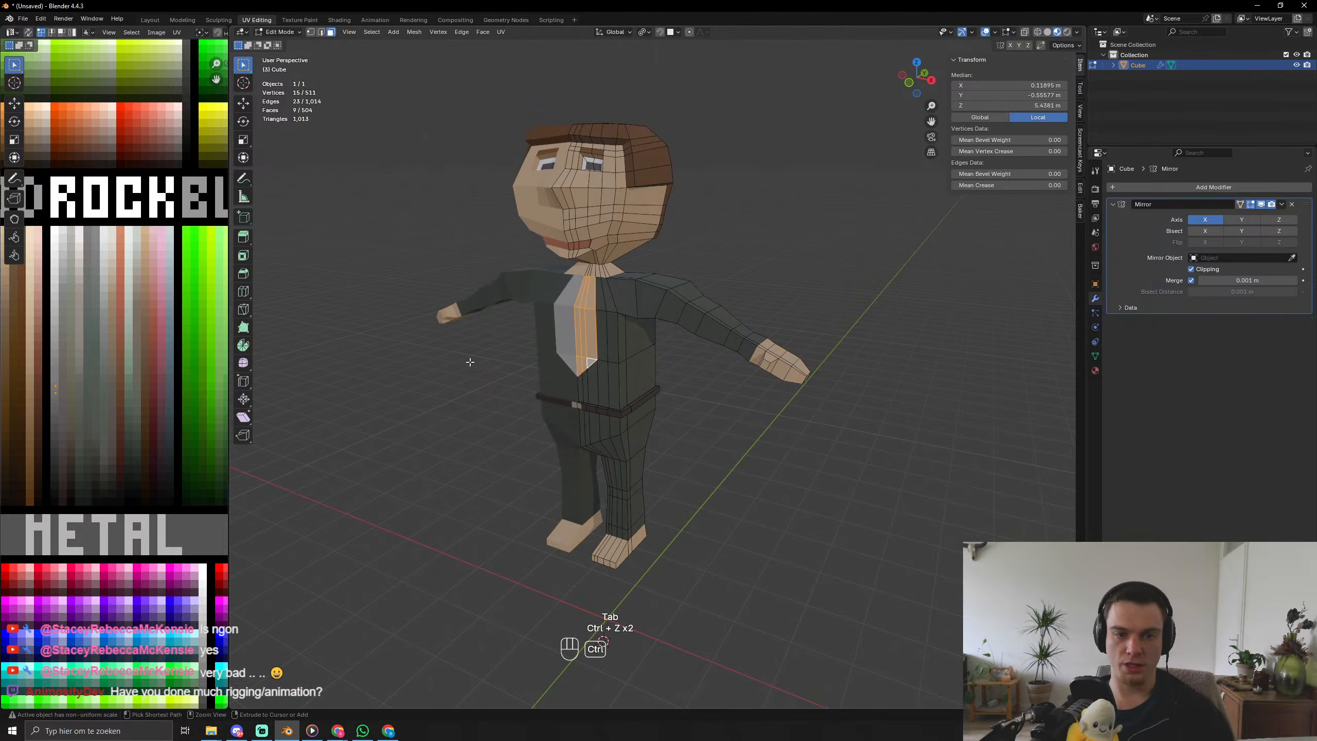
Try to extrude the selected shirt faces inward along their normals to recess the shirt.
left_click(586, 363, "shift")
key("alt+e")
left_click(587, 365)
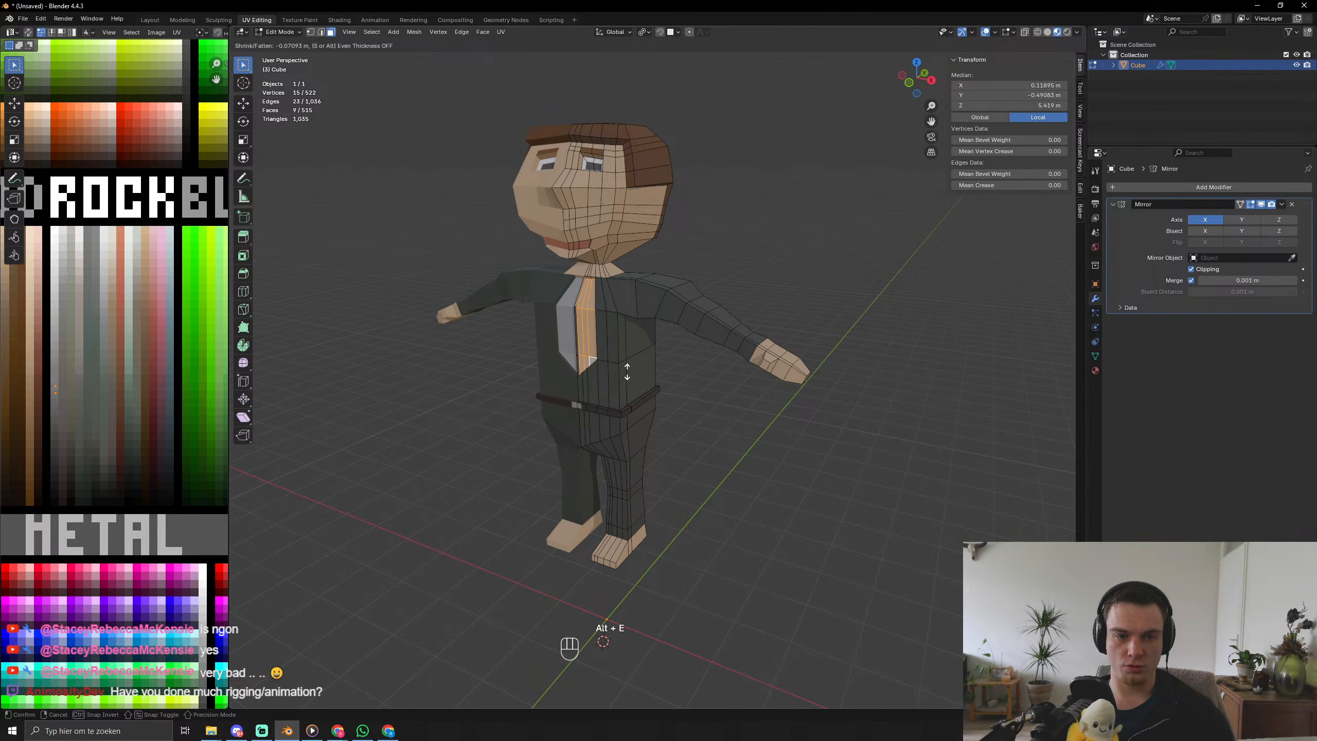
right_click(627, 371)
scroll(604, 419, "up", 3)
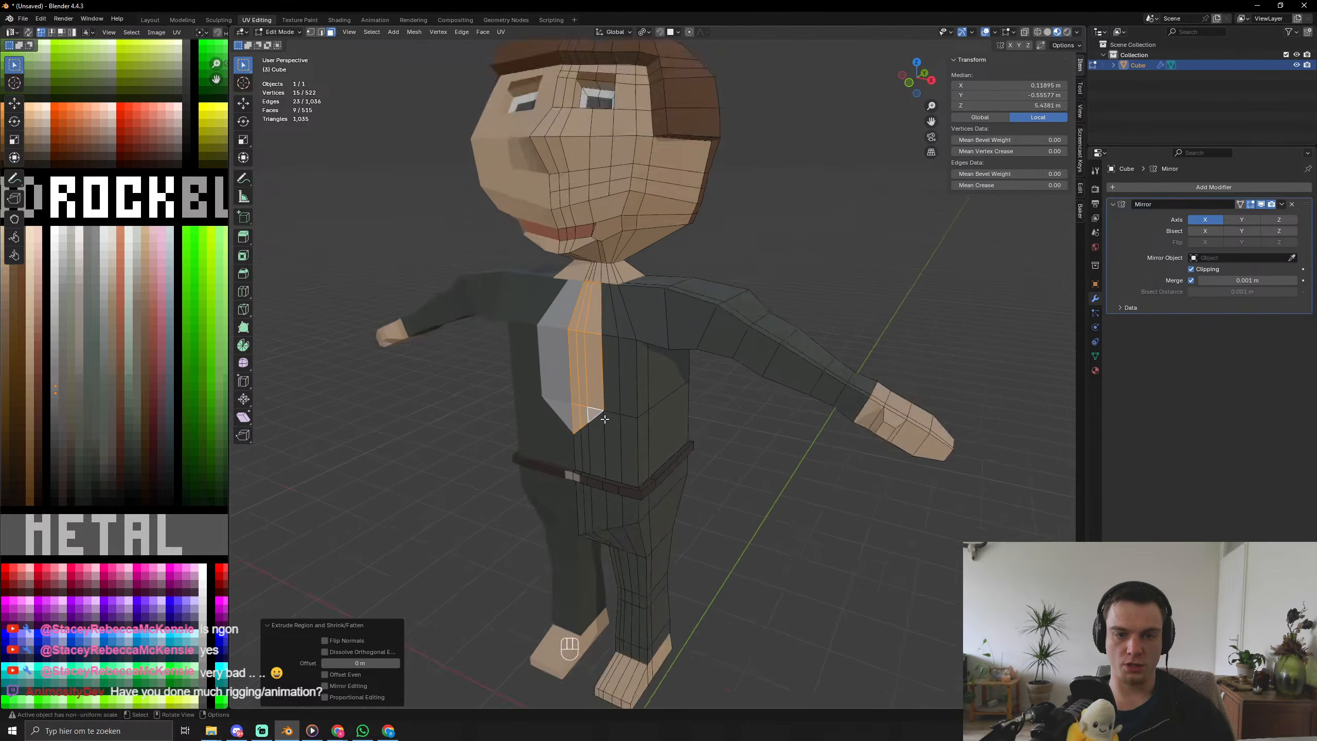
scroll(604, 419, "up", 5)
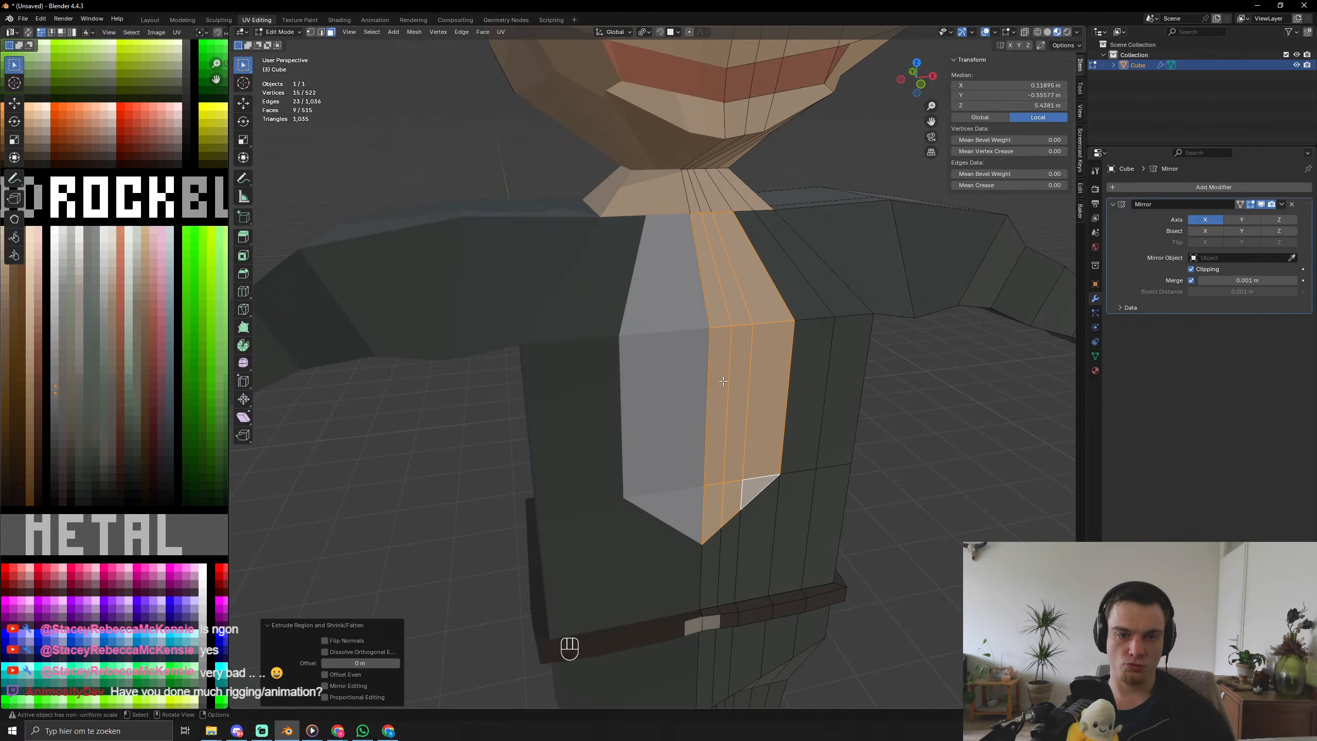
scroll(723, 381, "down", 10)
key("Tab")
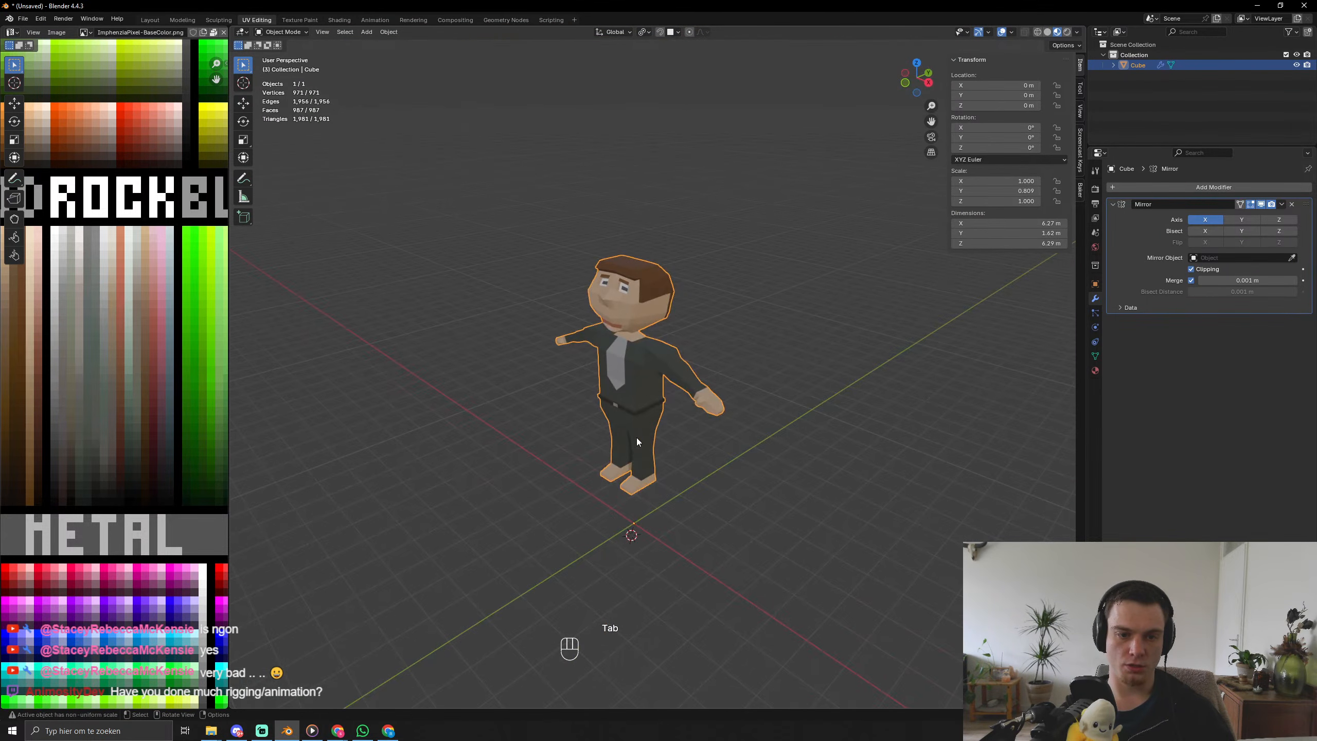
Select all faces of the editable foot, including its side loops and every face of the sole.
middle_click_drag(636, 437, 699, 457)
scroll(698, 458, "up", 4)
middle_click_drag(703, 413, 679, 354, "shift")
middle_click_drag(625, 447, 624, 418)
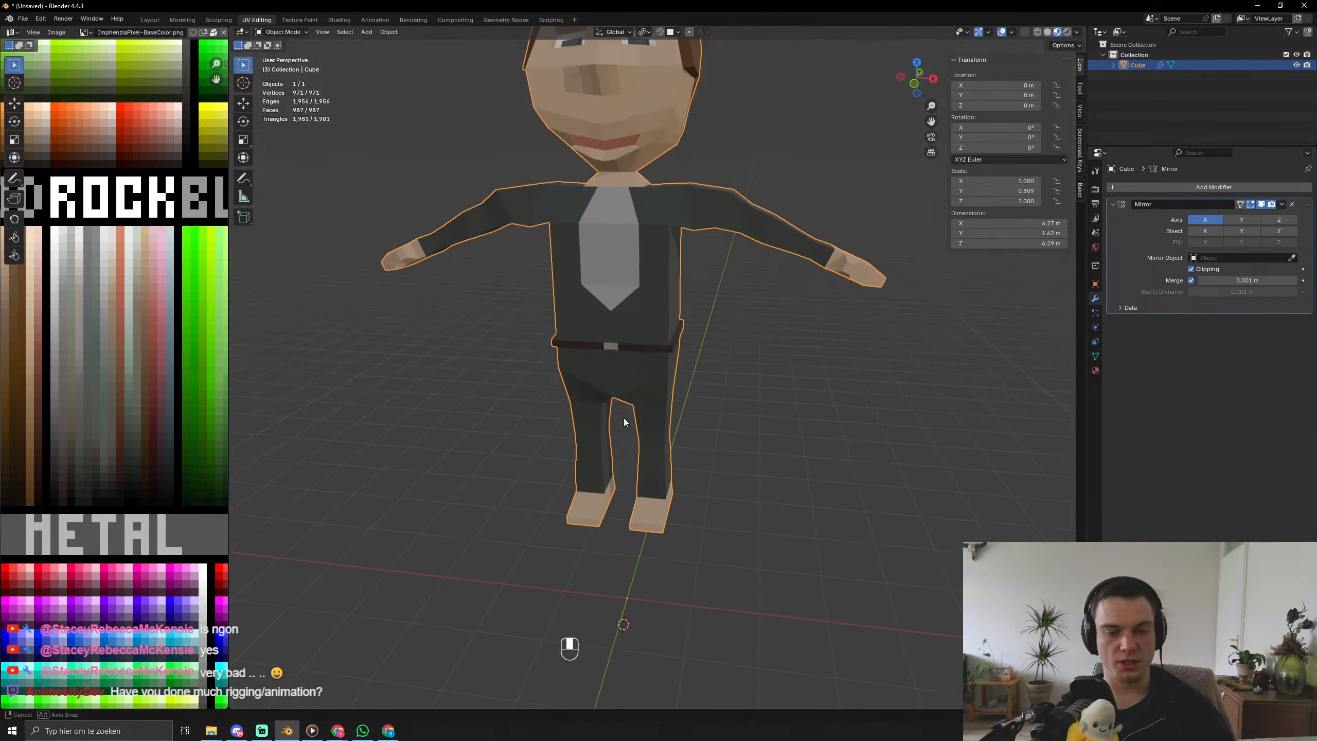
key("Tab")
left_click(658, 529, "alt")
middle_click_drag(671, 527, 641, 450)
left_click(656, 533, "alt+shift")
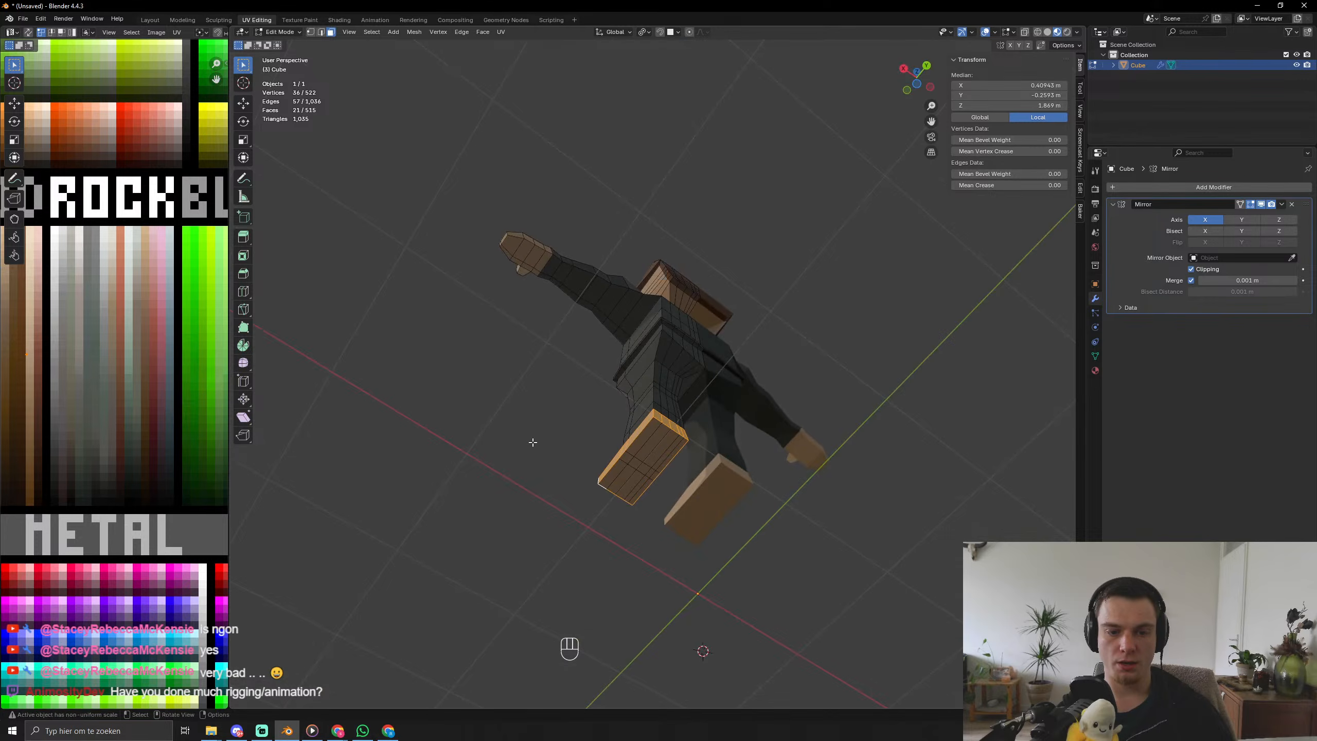
left_click(647, 445, "shift")
left_click(660, 447, "shift")
left_click(673, 447, "shift")
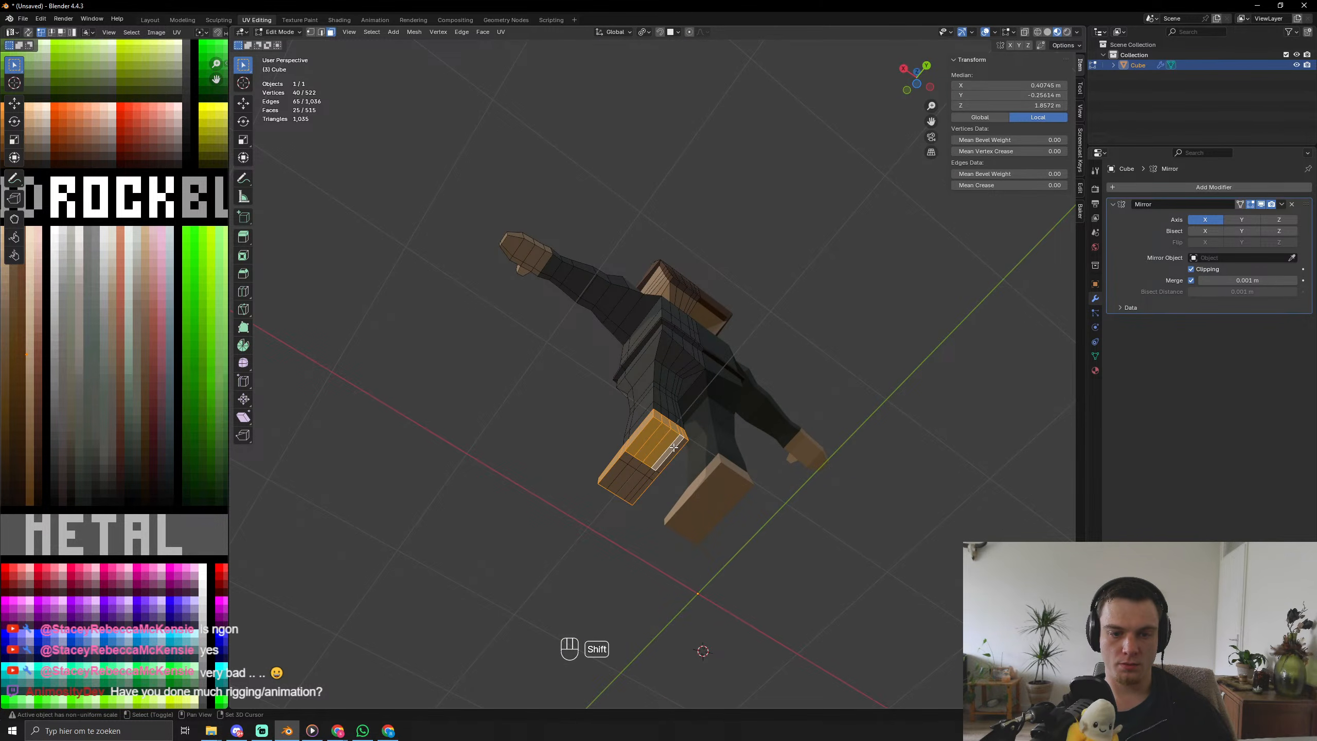
left_click_drag(627, 460, 653, 479, "shift")
left_click(646, 487, "shift")
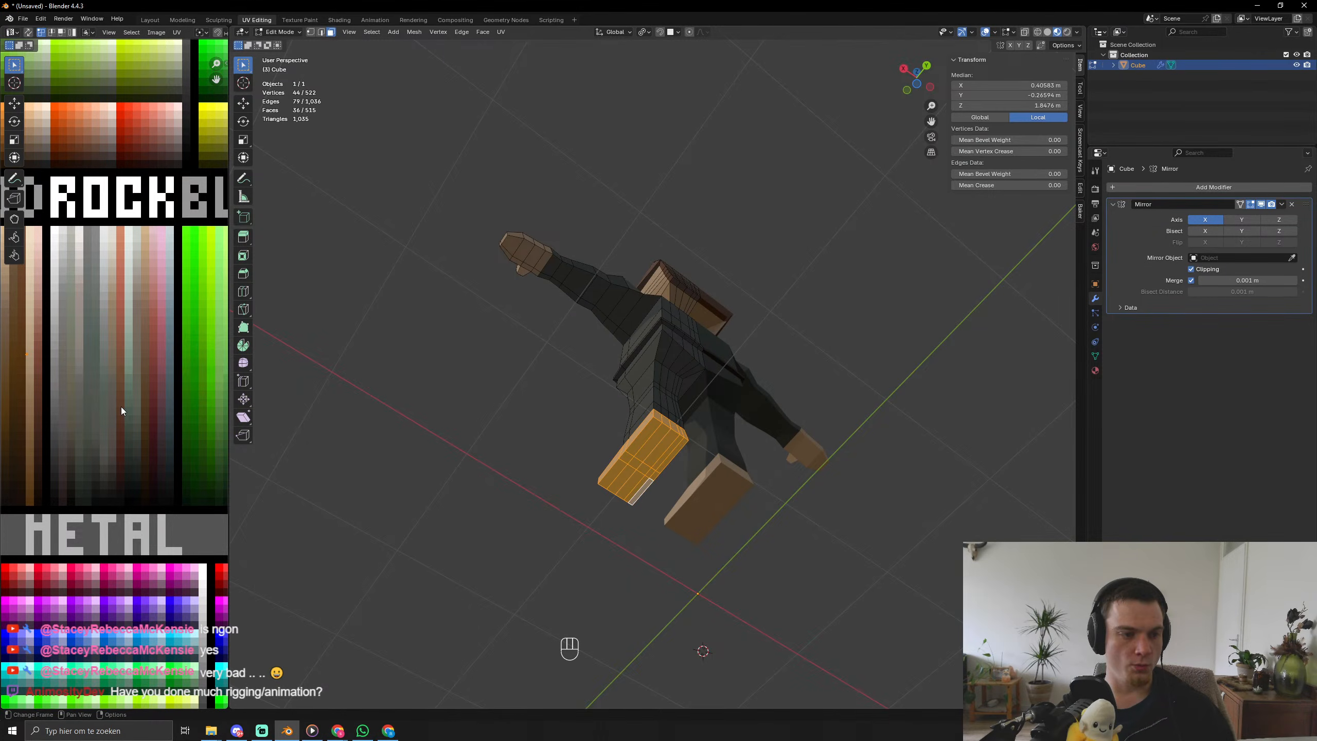
Recolour the selected foot faces dark brown as a shoe and check the character in Object Mode.
scroll(121, 407, "down", 2)
key("g")
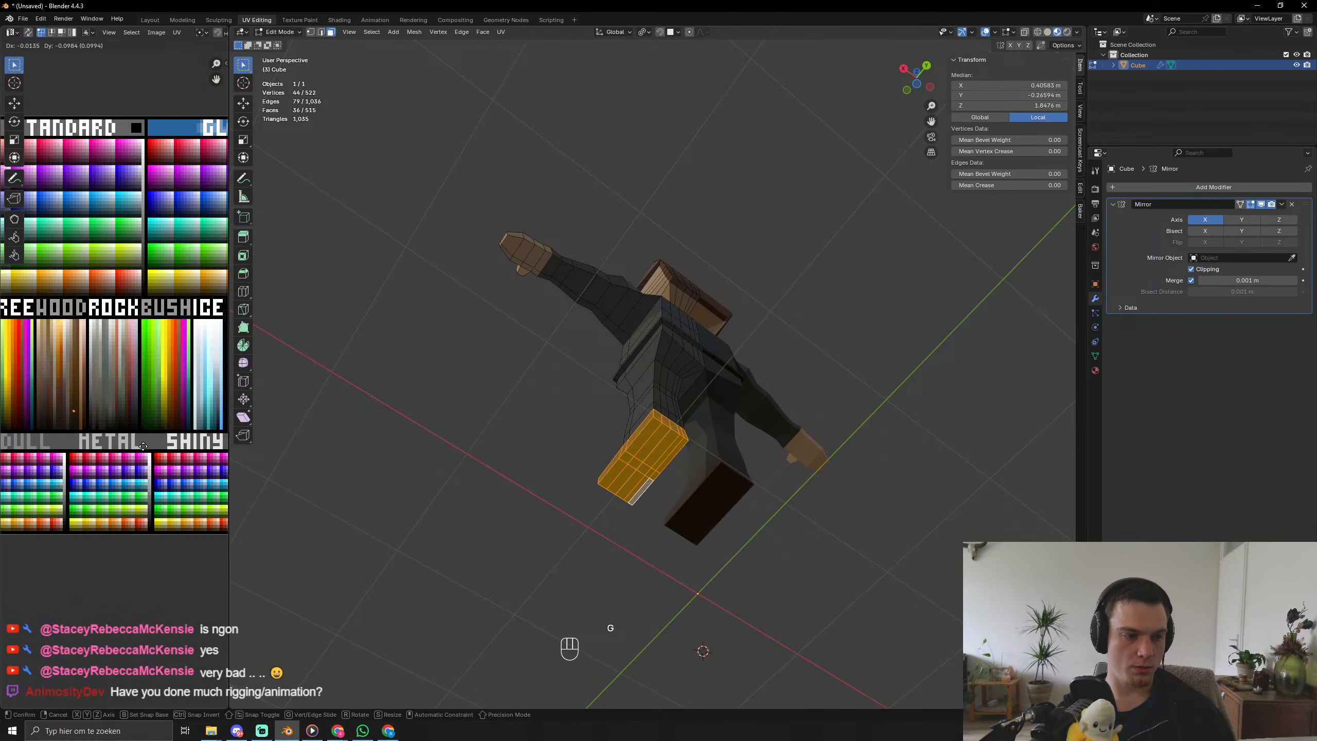
left_click(145, 445)
key("Tab")
scroll(685, 506, "down", 3)
middle_click_drag(692, 518, 493, 602)
middle_click_drag(998, 596, 907, 642)
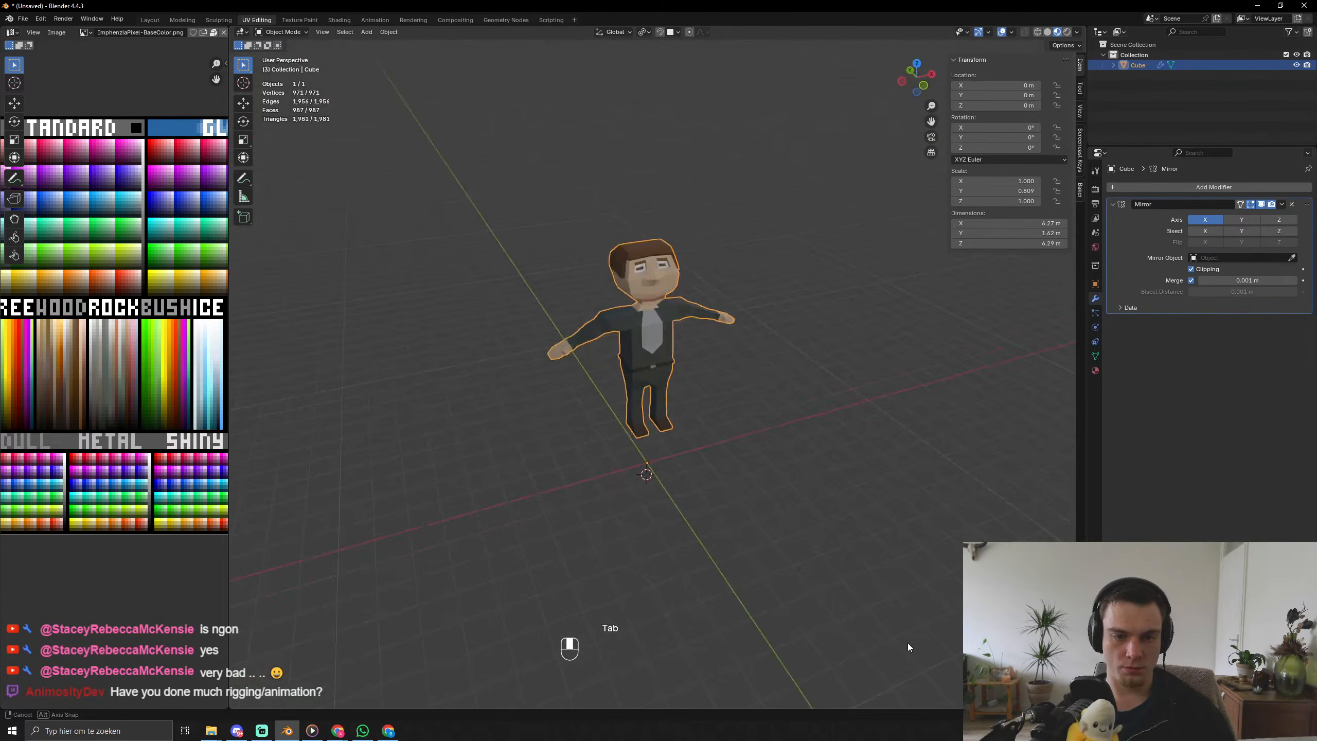
Select the upper and middle narrow shirt faces directly beside the centre line for a tie.
scroll(790, 410, "up", 5)
middle_click_drag(790, 410, 704, 399)
middle_click_drag(693, 325, 708, 403, "shift")
scroll(674, 426, "up", 3)
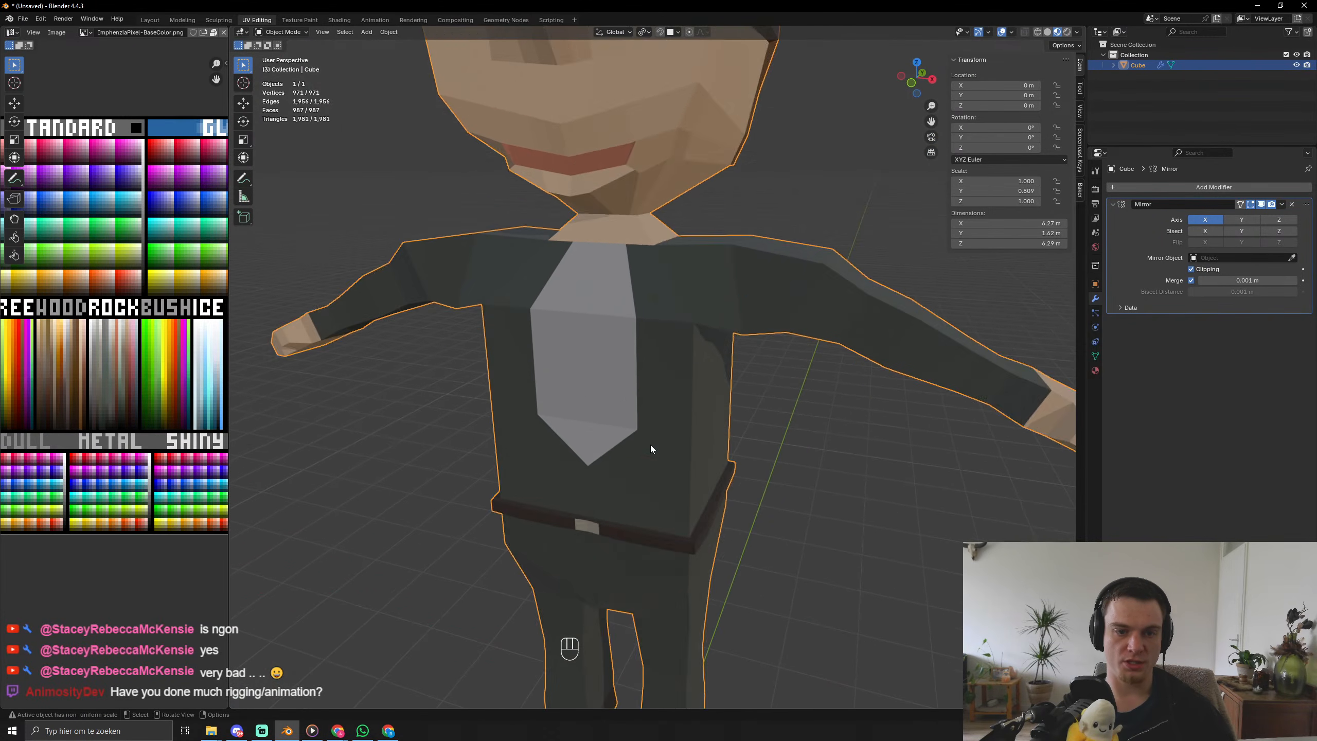
key("Tab")
scroll(643, 363, "up", 2)
left_click(643, 300)
left_click(645, 365, "shift")
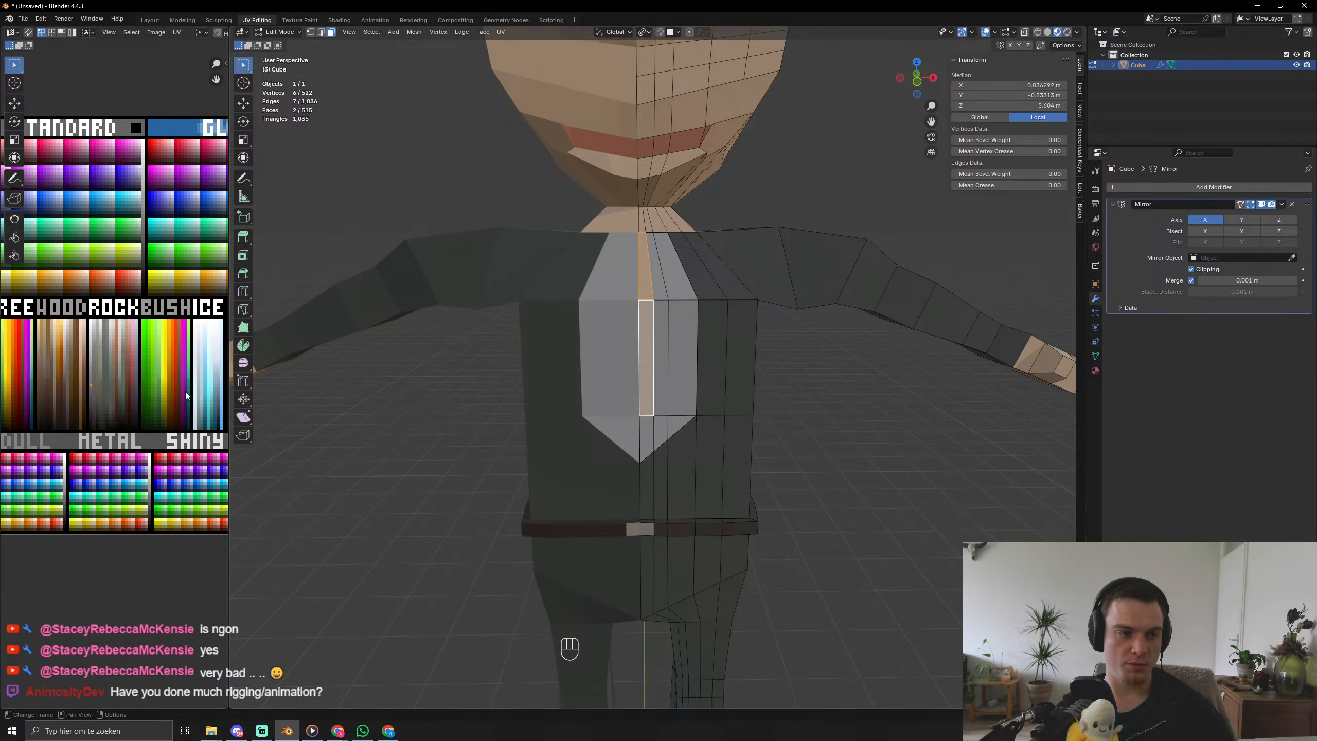
Knife-cut a small V-shaped tip below the narrow shirt strip and add the resulting triangle to the selection.
scroll(626, 446, "up", 5)
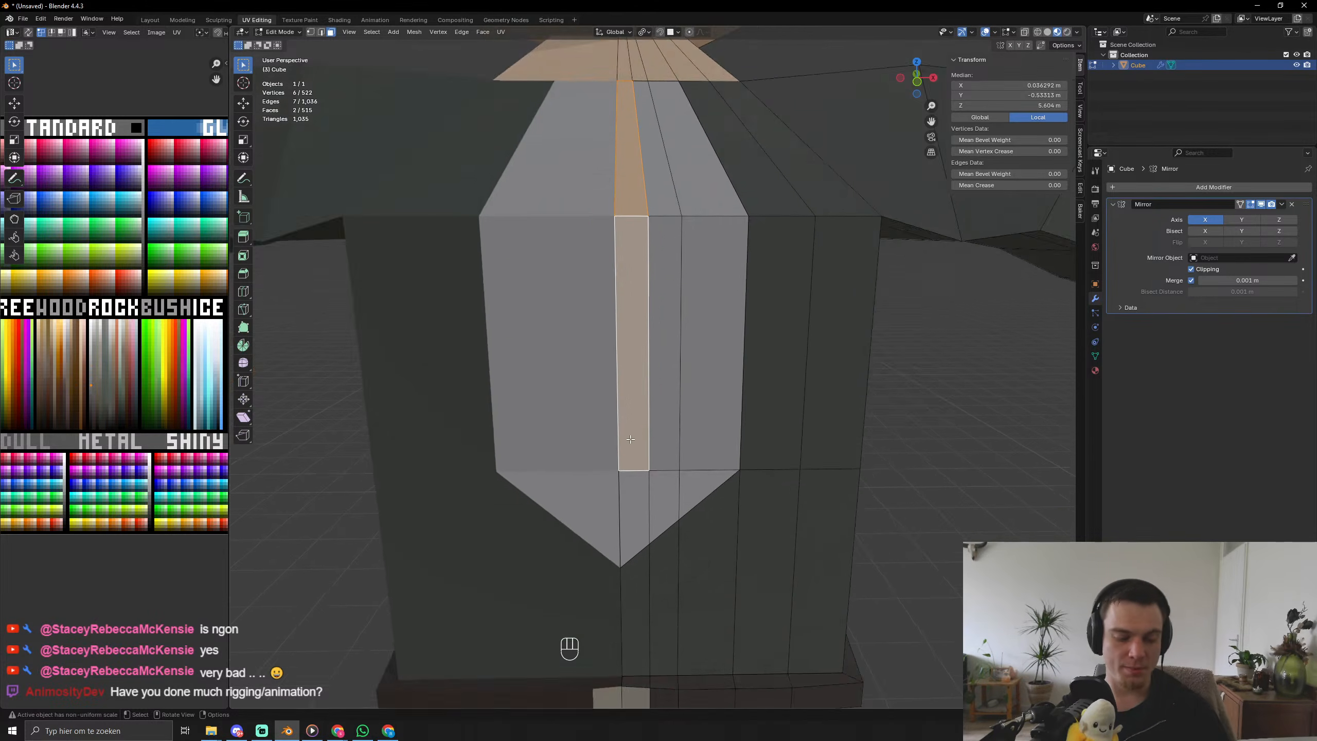
key("k")
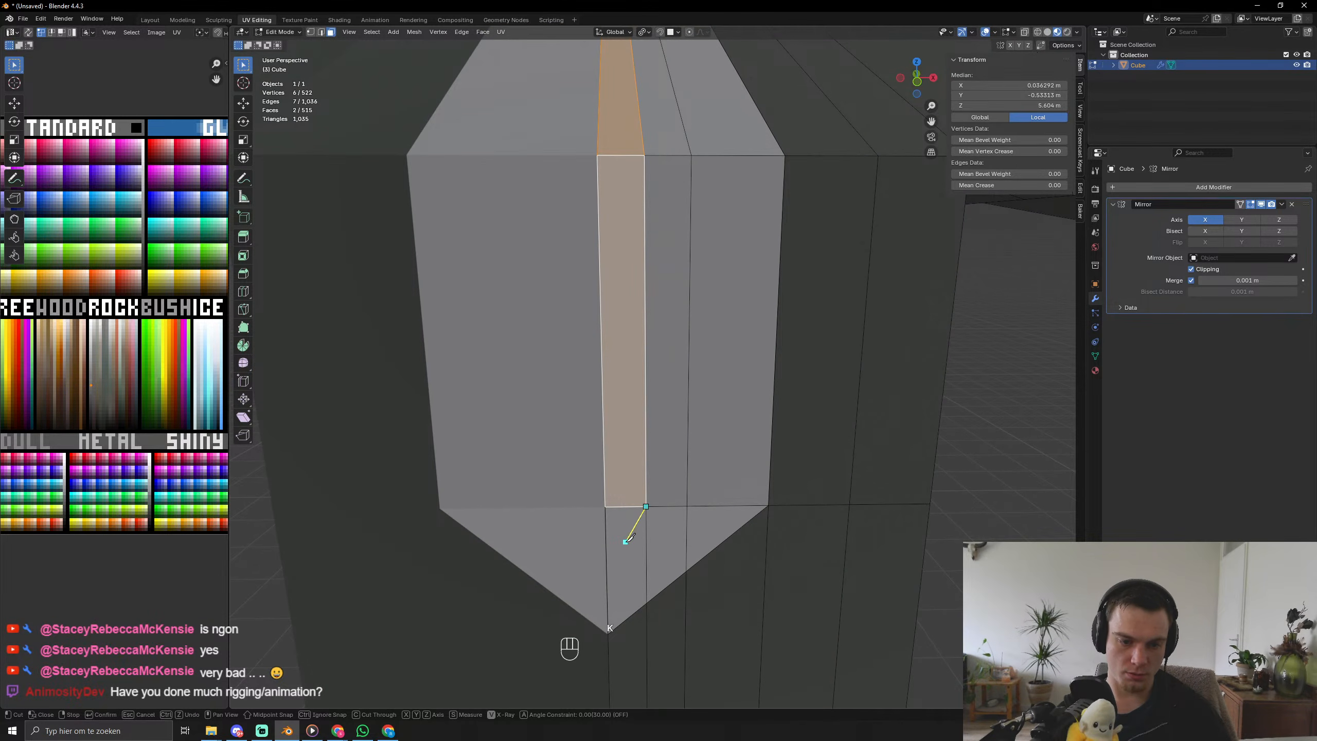
key("Return")
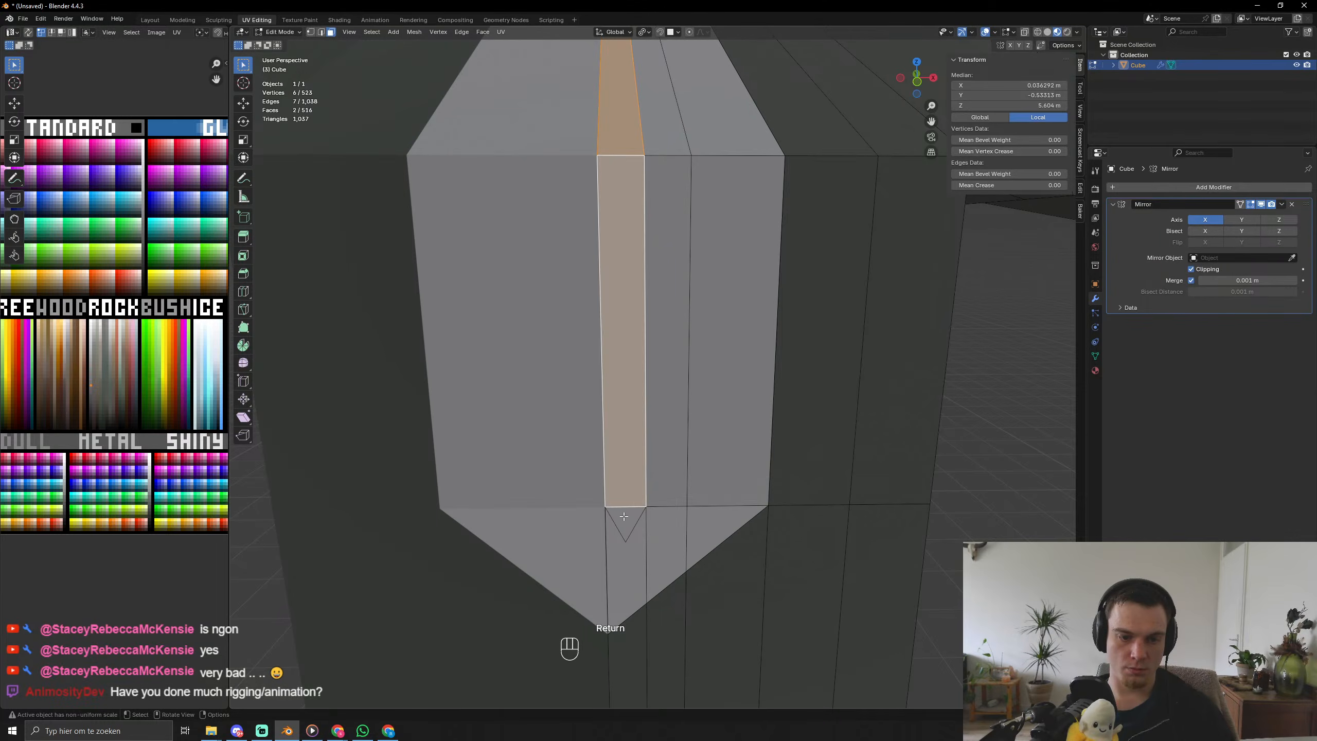
key("shift+z")
left_click(623, 515, "shift")
key("shift+z")
Collapse the UVs of the selected tie faces to a point on dark red in the palette and check the character in Object Mode.
scroll(619, 484, "down", 4)
middle_click_drag(619, 484, 480, 496)
scroll(480, 495, "down", 3)
scroll(385, 486, "down", 3)
middle_click_drag(386, 485, 600, 491)
scroll(600, 491, "up", 5)
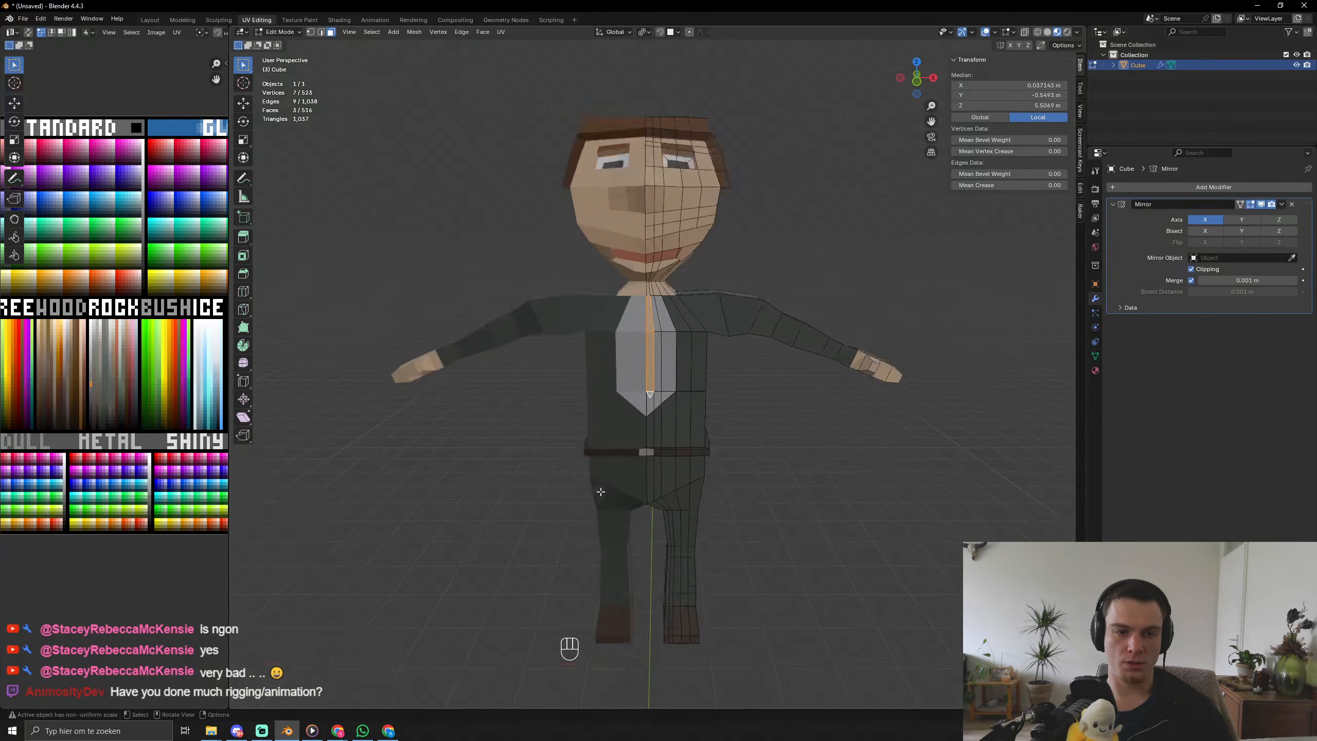
key("a")
key("s")
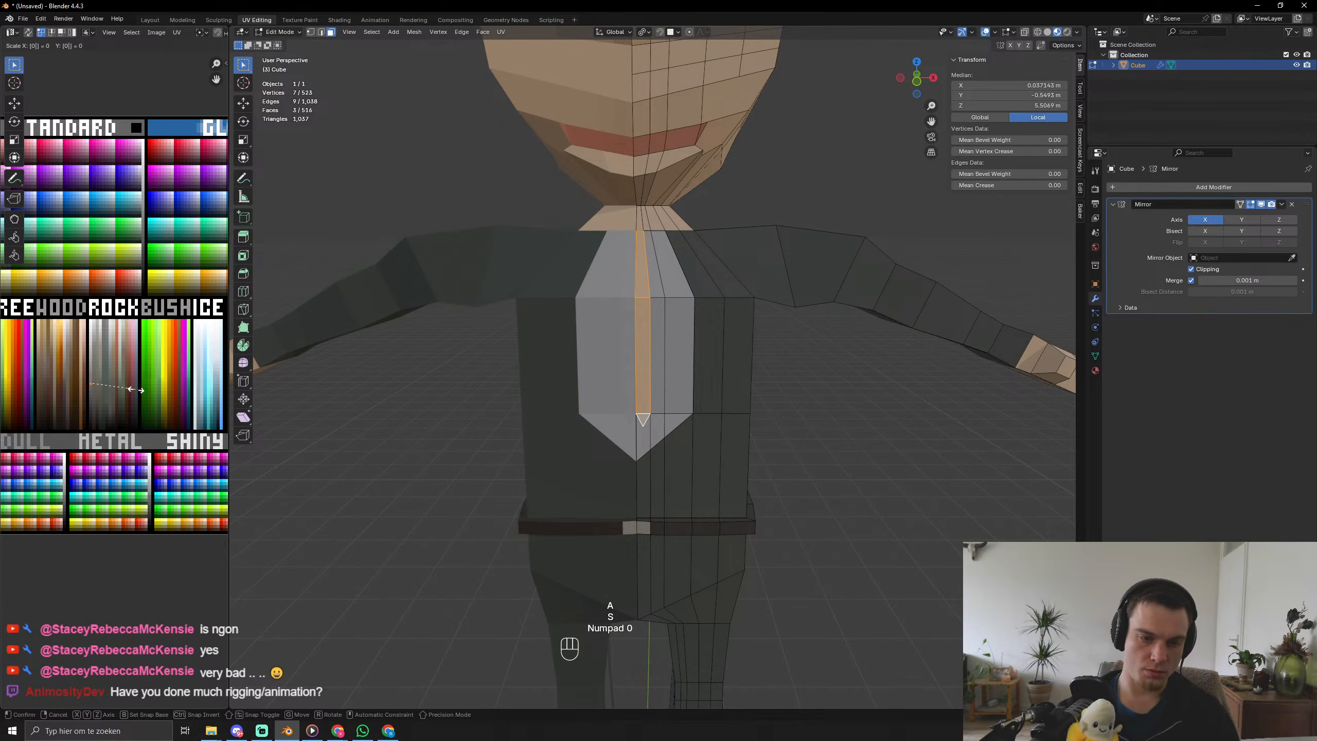
key("KP_Enter")
key("g")
left_click(176, 407)
key("Tab")
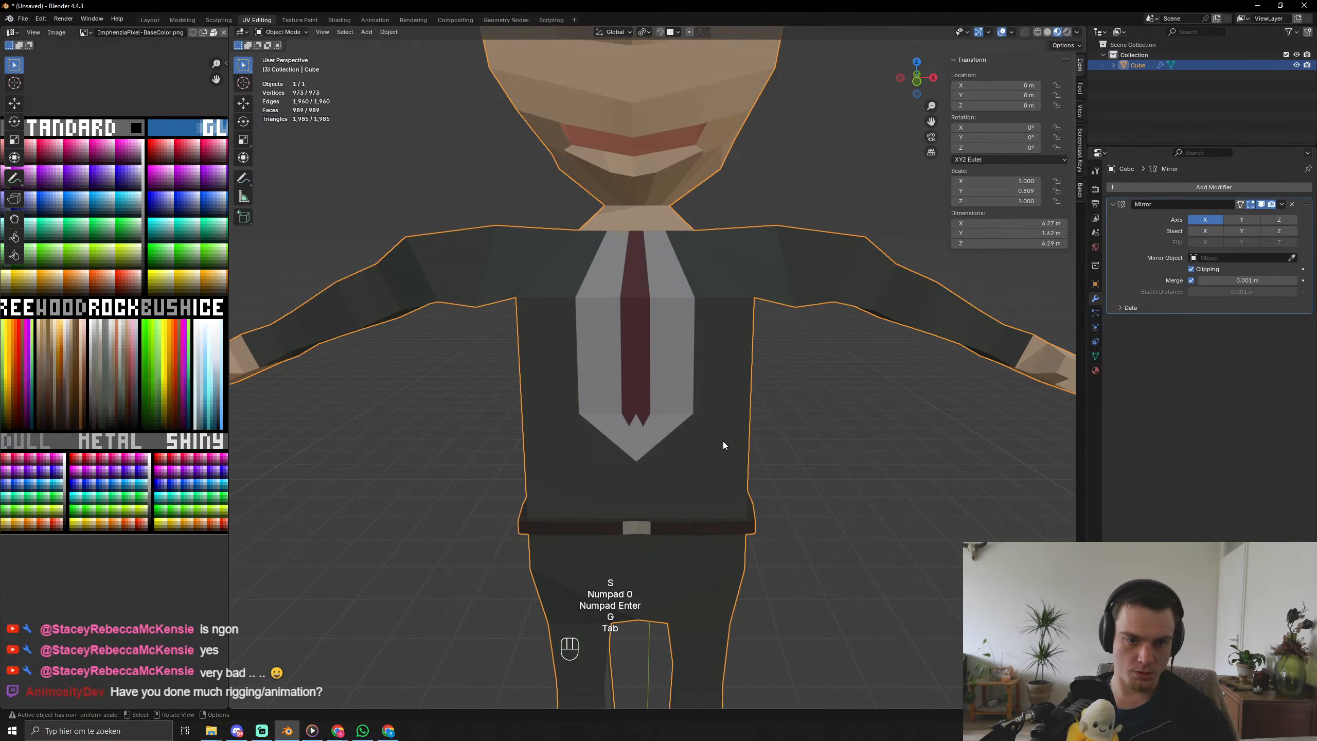
scroll(723, 441, "down", 4)
middle_click_drag(723, 441, 700, 447)
left_click(801, 463)
scroll(801, 463, "down", 4)
mouse_move(800, 462)
middle_mouse_down()
mouse_move(758, 471)
mouse_move(814, 476)
middle_mouse_up()
scroll(589, 354, "up", 5)
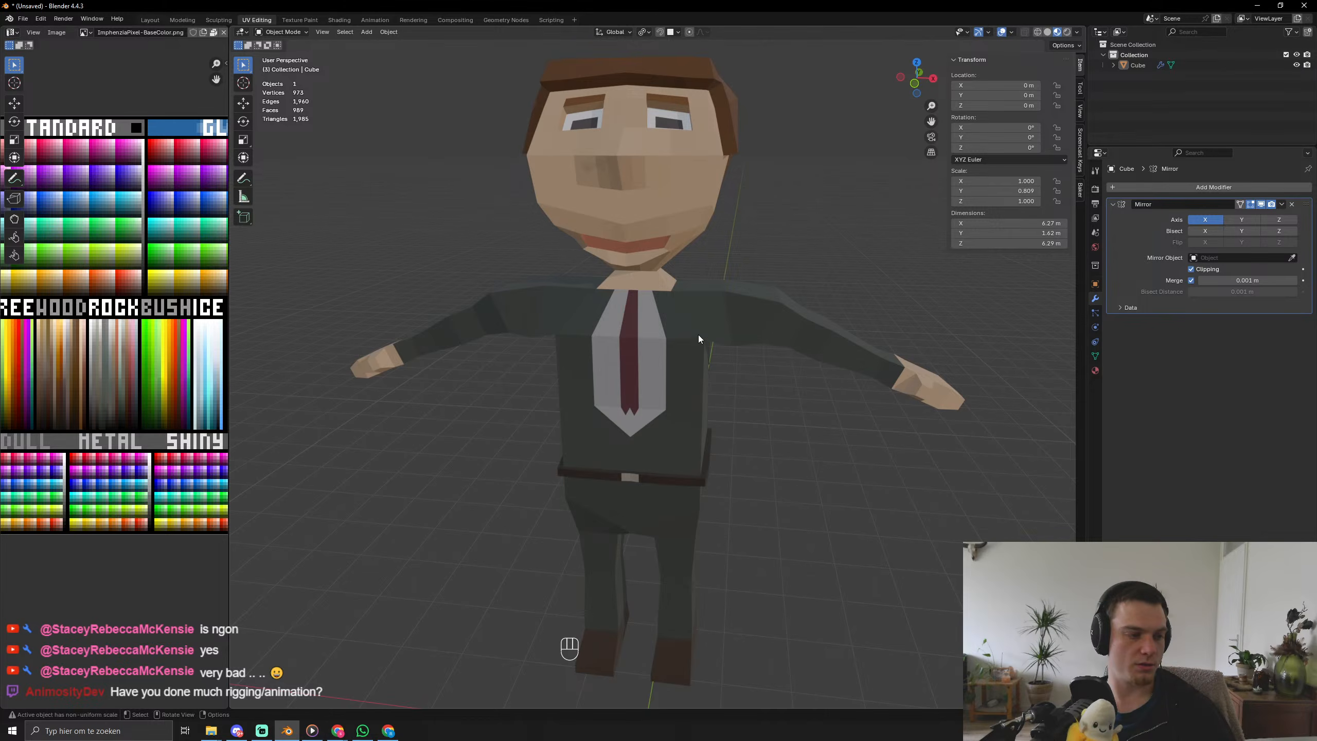
Add two horizontal edge loops around the neck, one at mid-height and one in the lower half.
scroll(698, 337, "up", 3)
key("Tab")
key("ctrl+r")
left_click(657, 270)
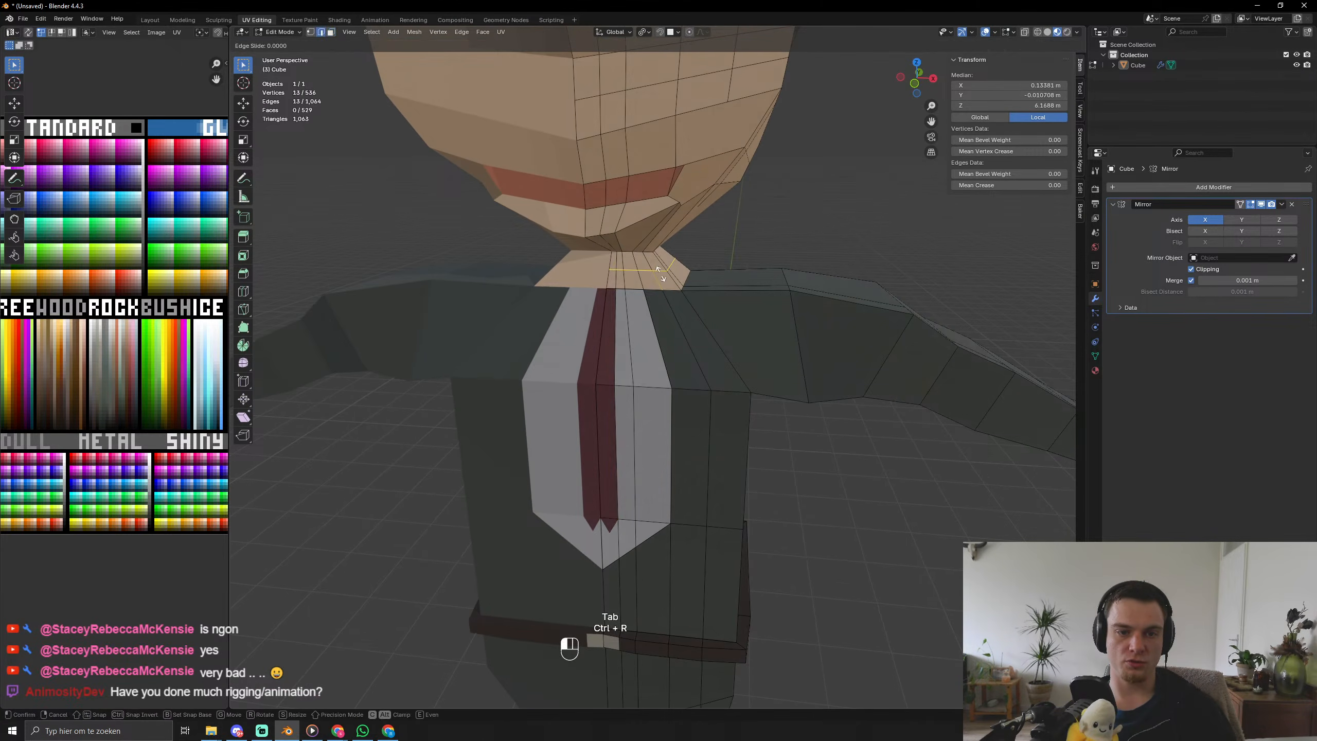
left_click(658, 269)
key("3")
key("ctrl+t")
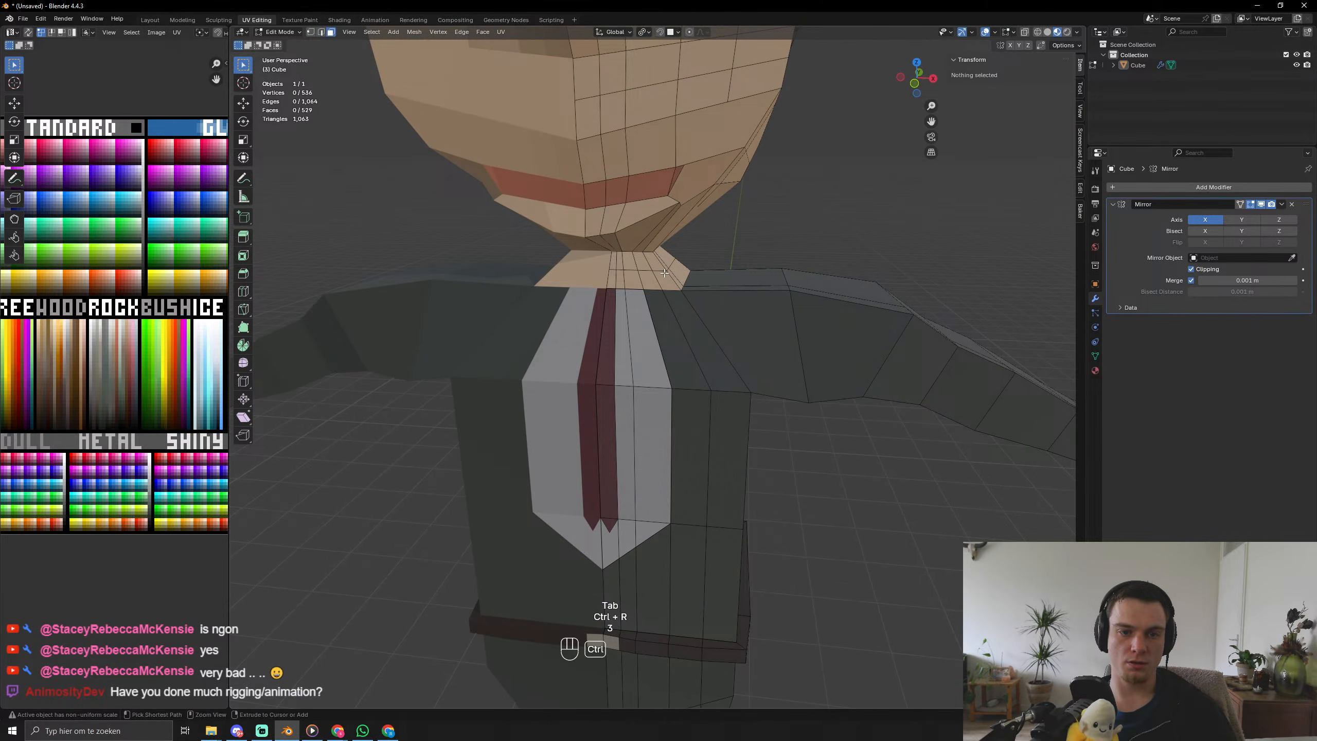
key("ctrl+r")
left_click(649, 271)
left_click(650, 270)
key("3")
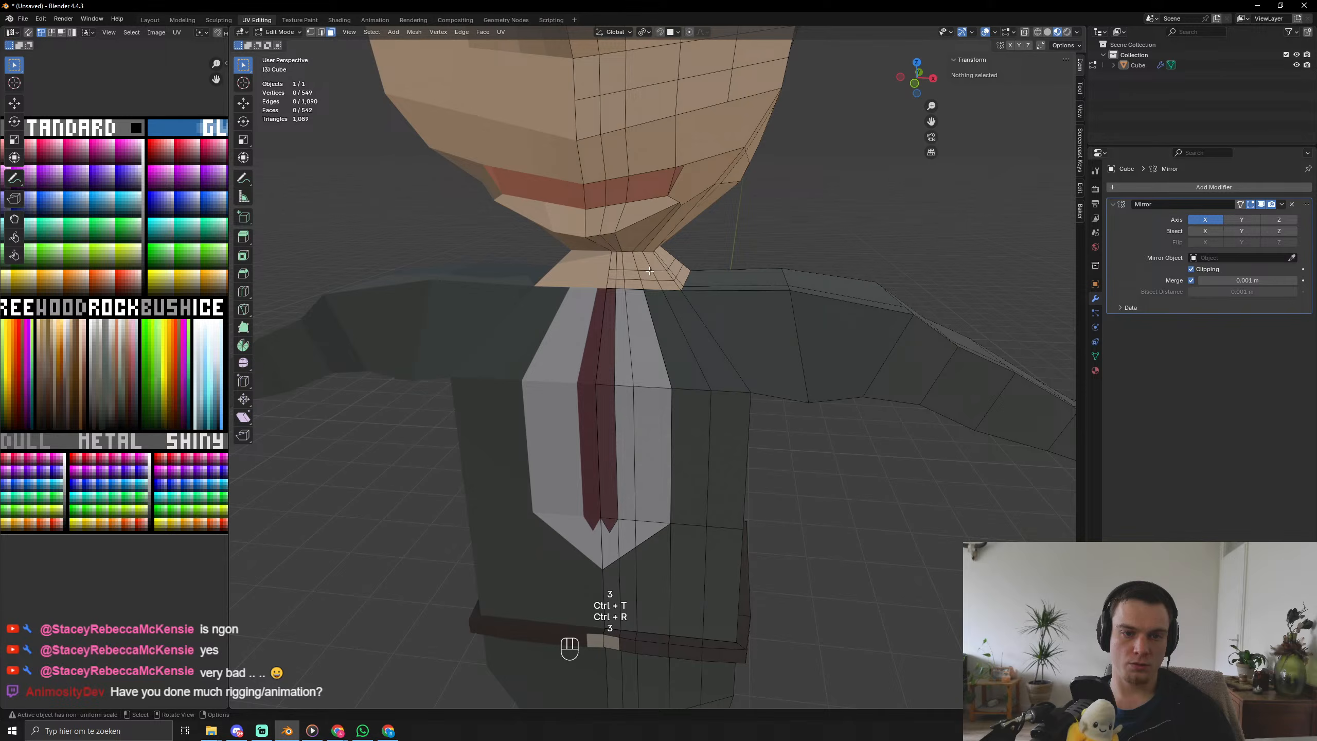
Recolour the neck's middle face ring and the lower face directly above the tie dark red.
left_click(612, 275, "shift")
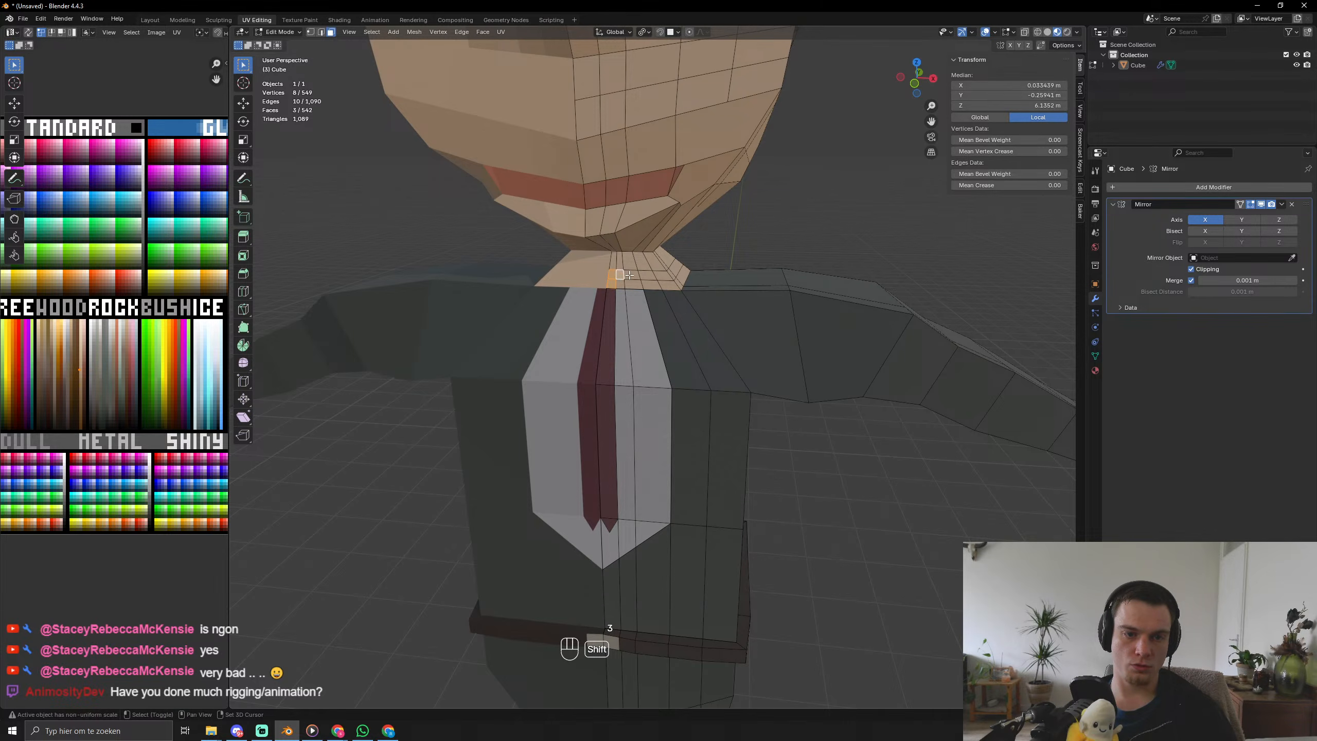
left_click(679, 271, "alt+shift")
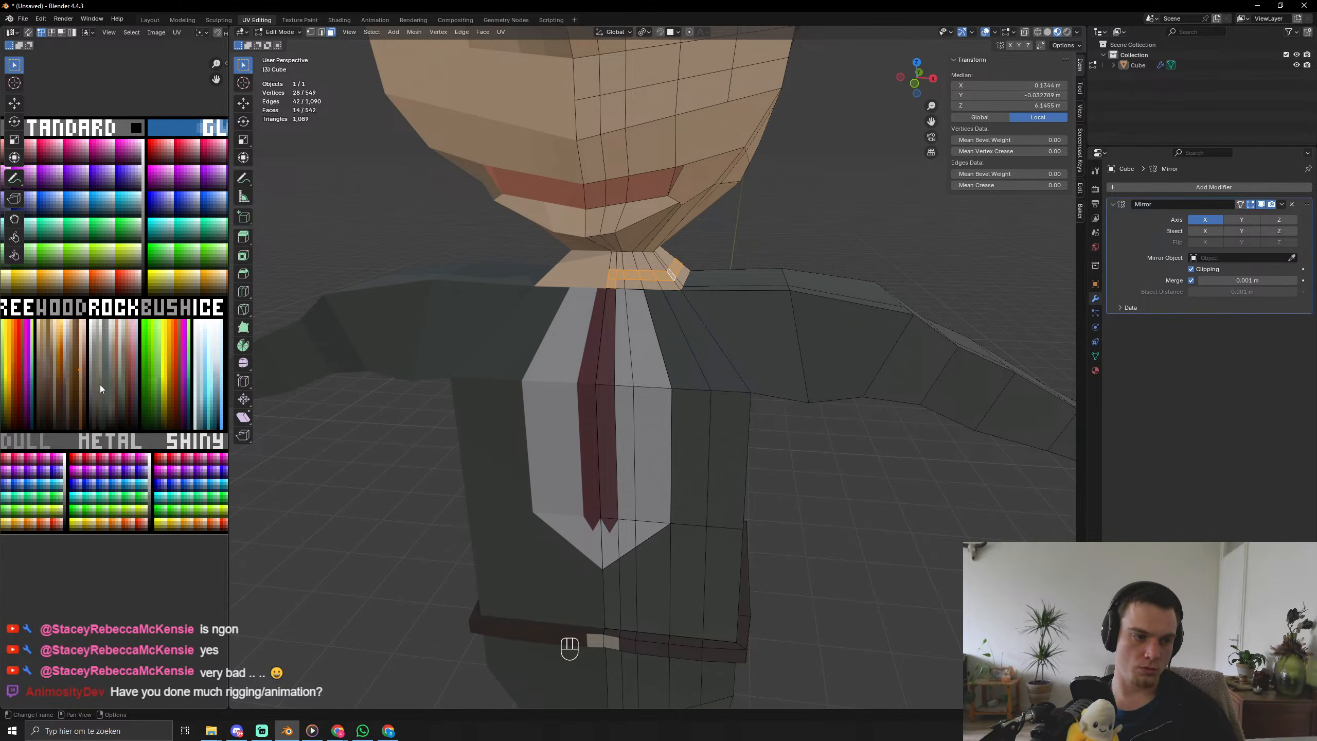
key("g")
left_click(154, 410)
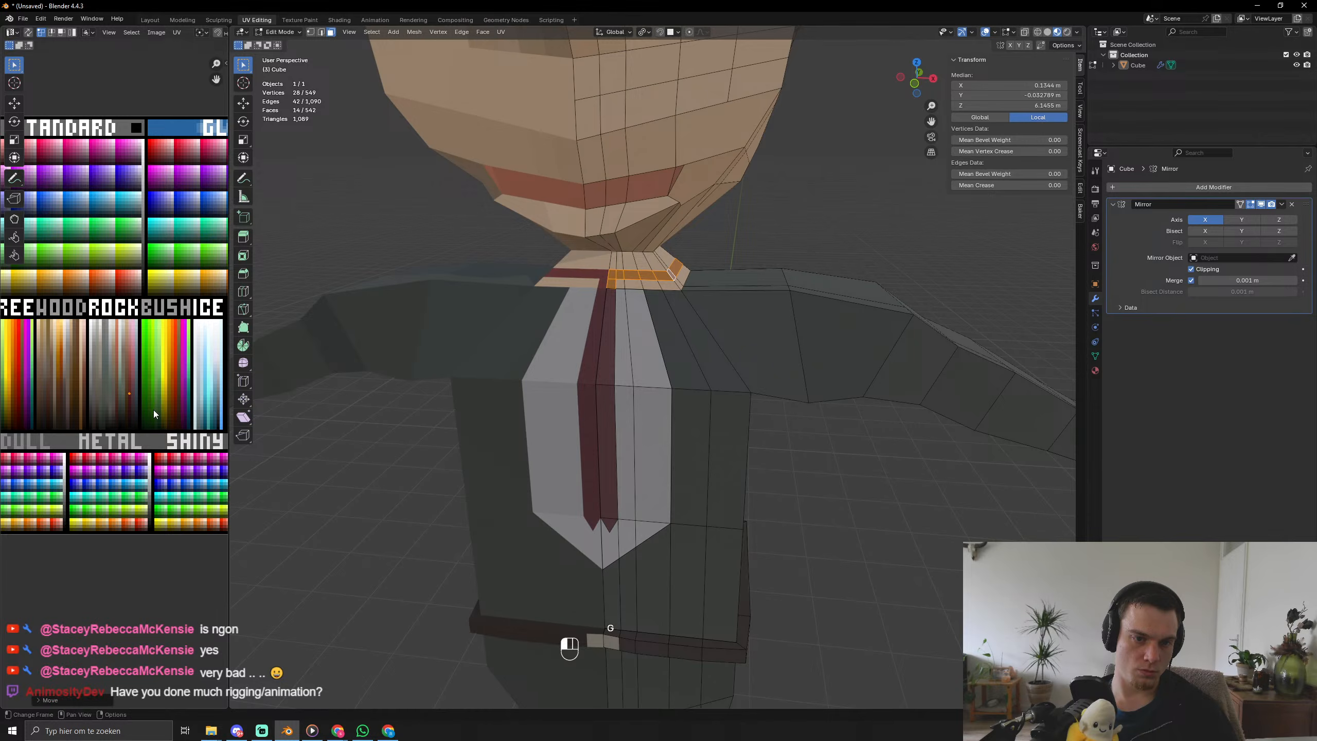
key("Tab")
scroll(620, 372, "down", 6)
middle_click_drag(679, 372, 664, 394)
scroll(663, 394, "up", 5)
Select the lowest neck face ring without the face above the tie and recolour it light grey like the shirt.
key("Tab")
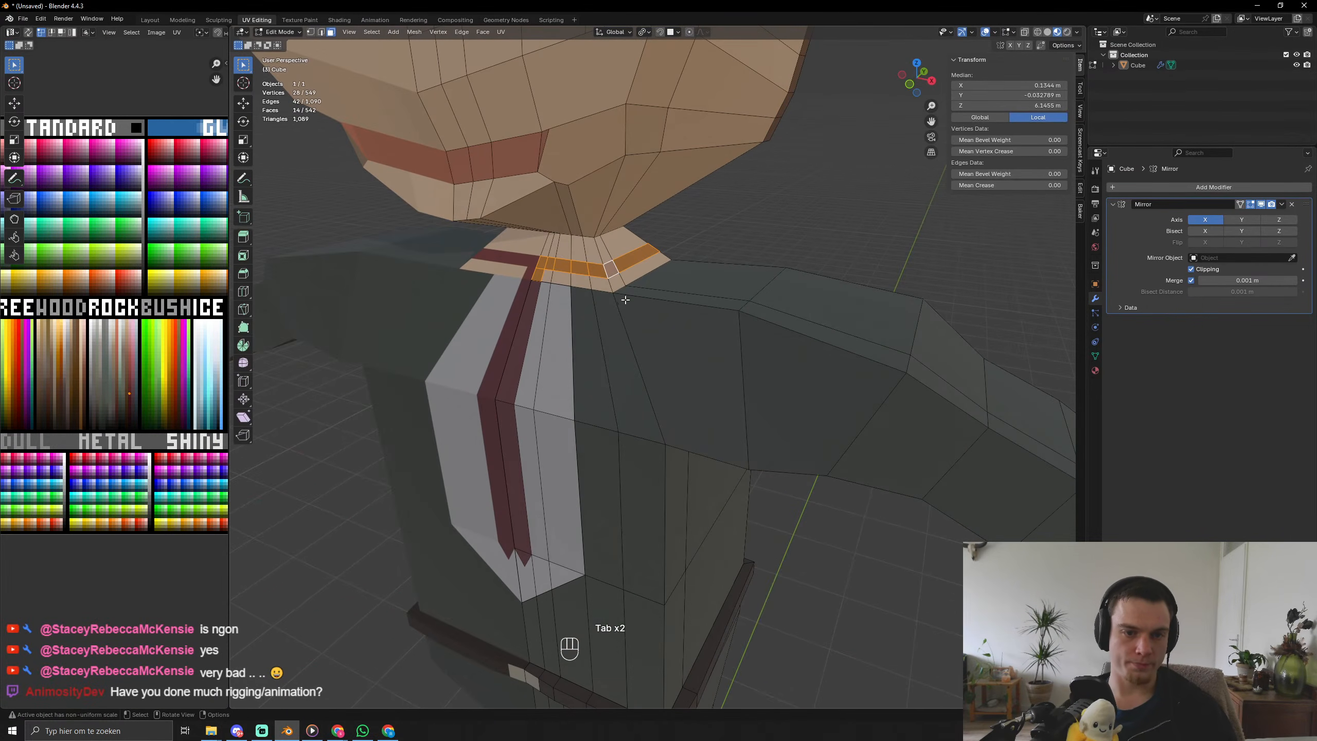
left_click(611, 283, "alt")
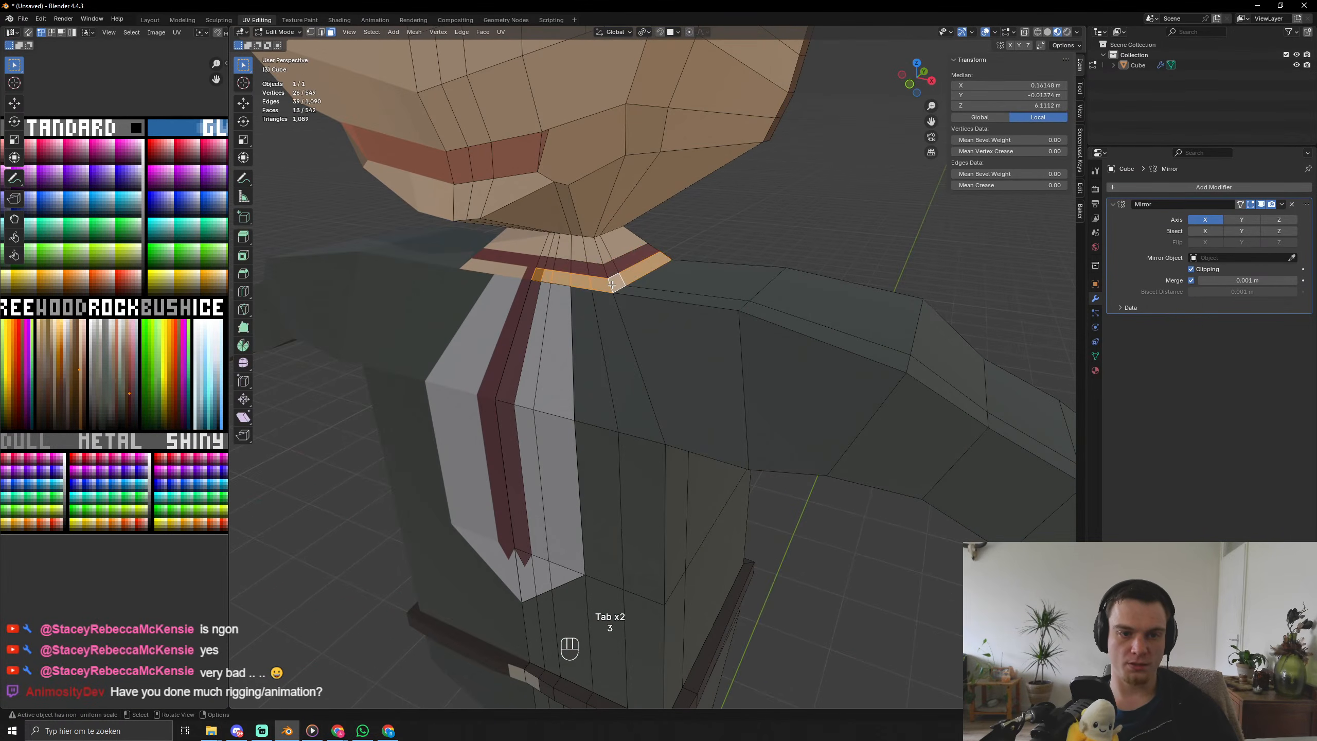
left_click(544, 282, "shift")
scroll(540, 286, "up", 3)
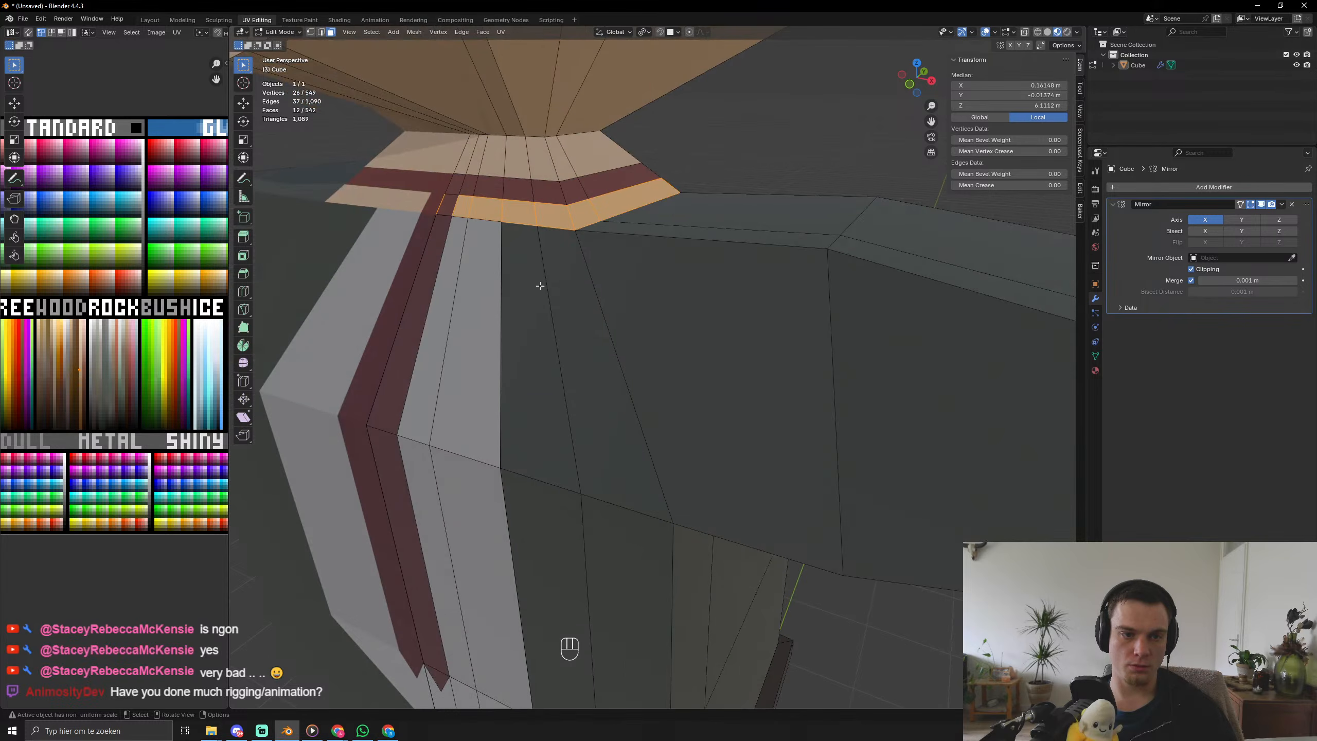
scroll(483, 267, "up", 5)
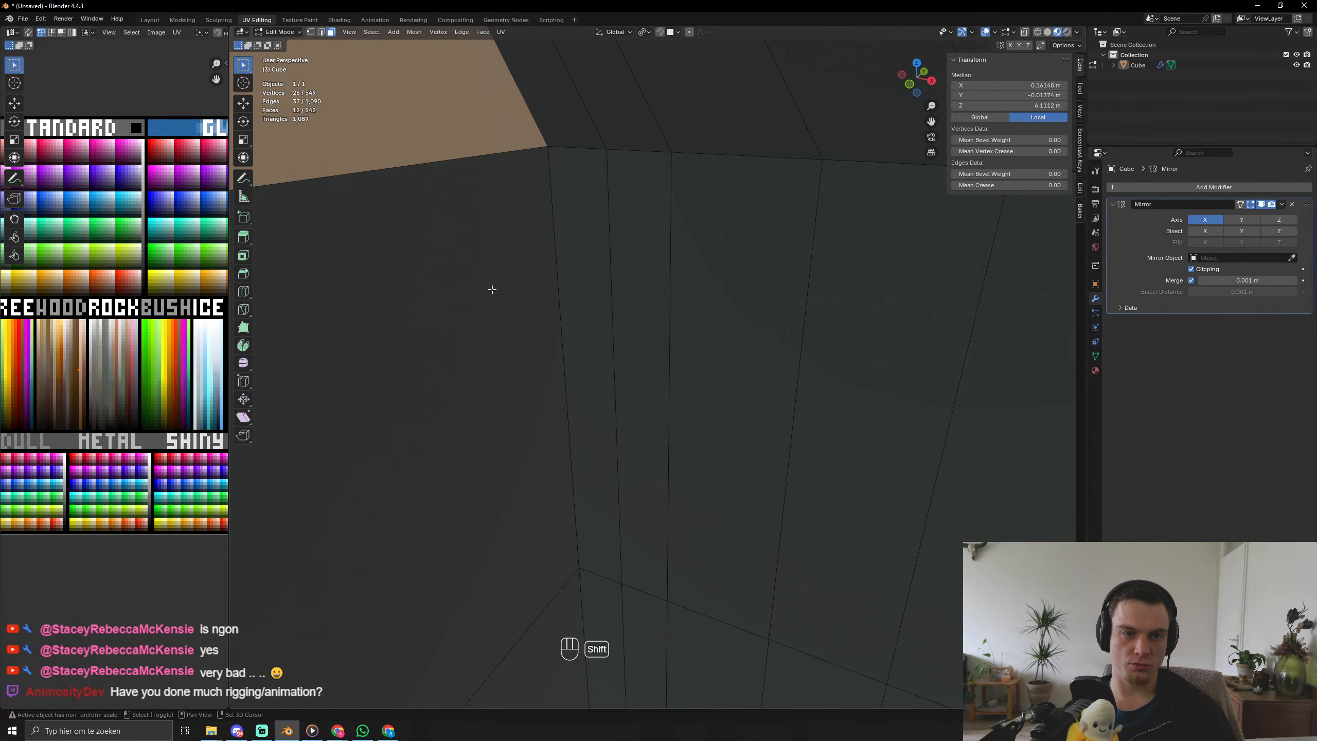
middle_click_drag(490, 289, 668, 403, "shift")
key("KP_Decimal")
scroll(415, 523, "up", 6)
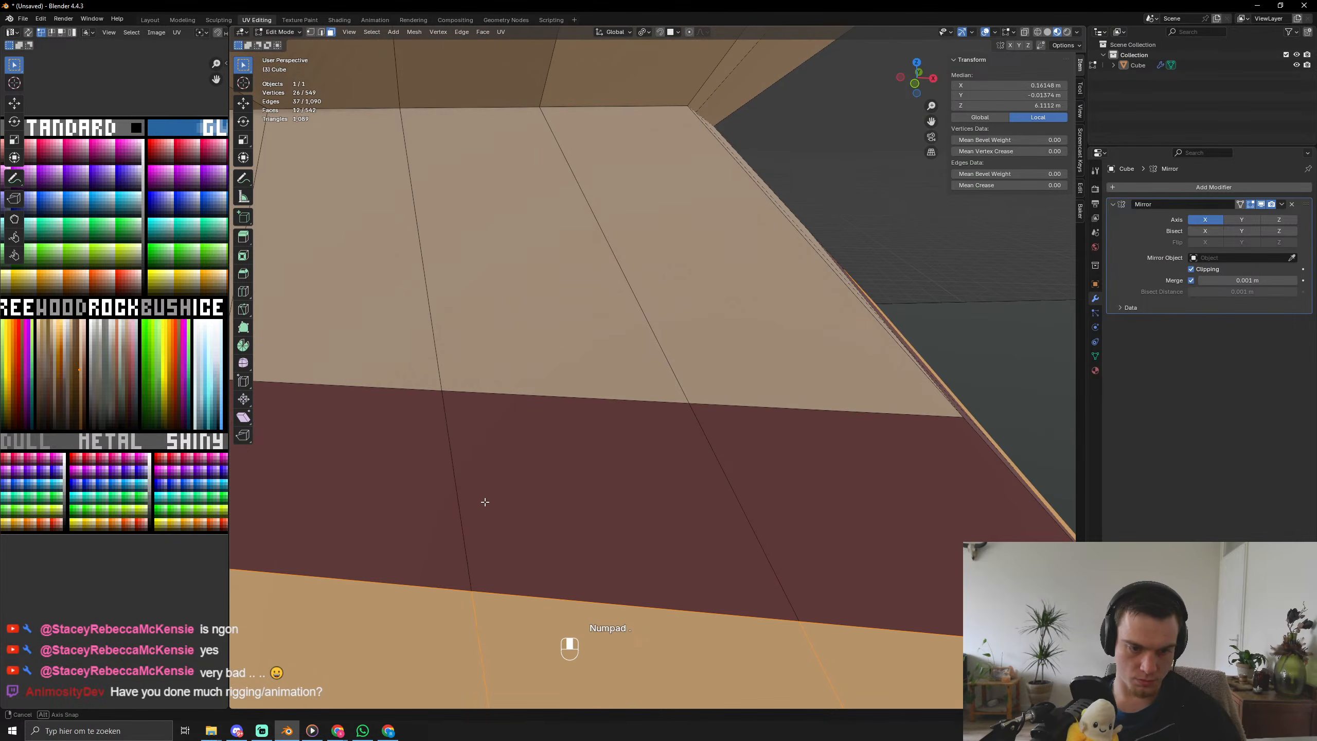
middle_click_drag(485, 502, 521, 491)
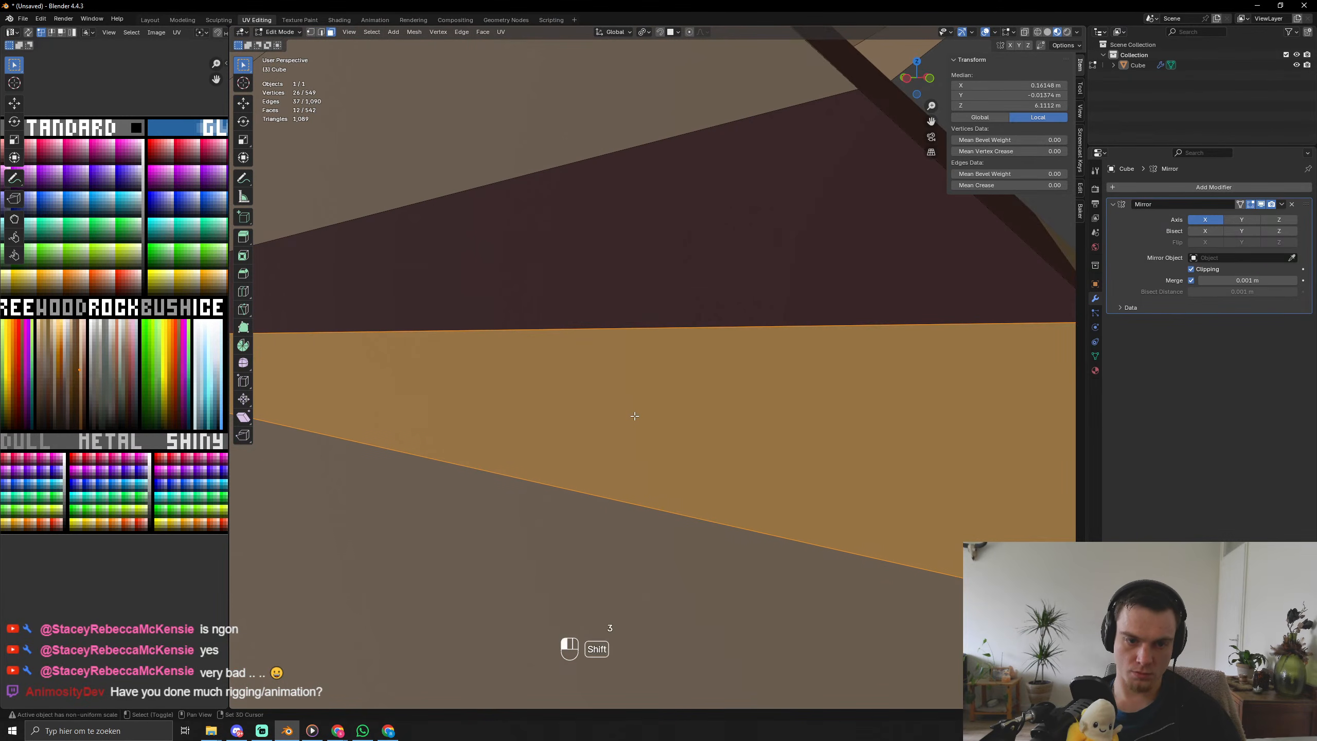
left_click(635, 416, "shift")
scroll(652, 439, "down", 6)
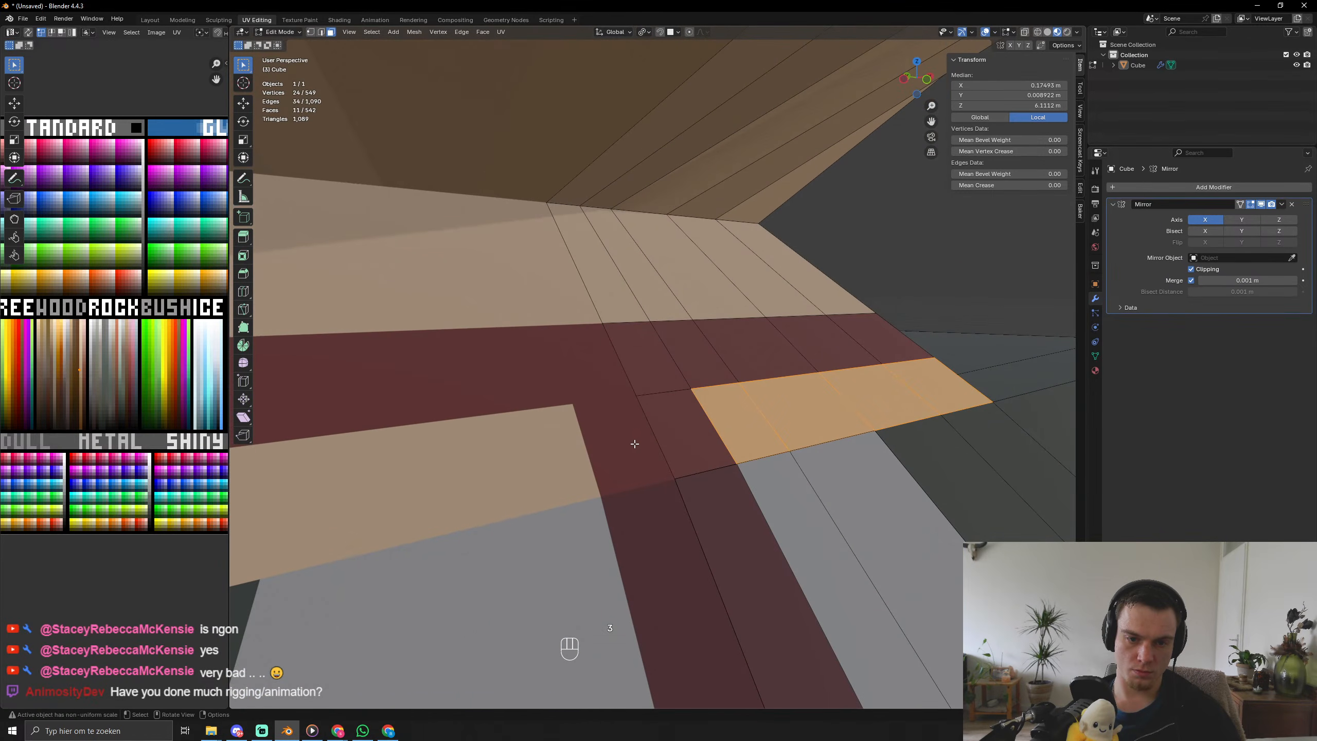
key("g")
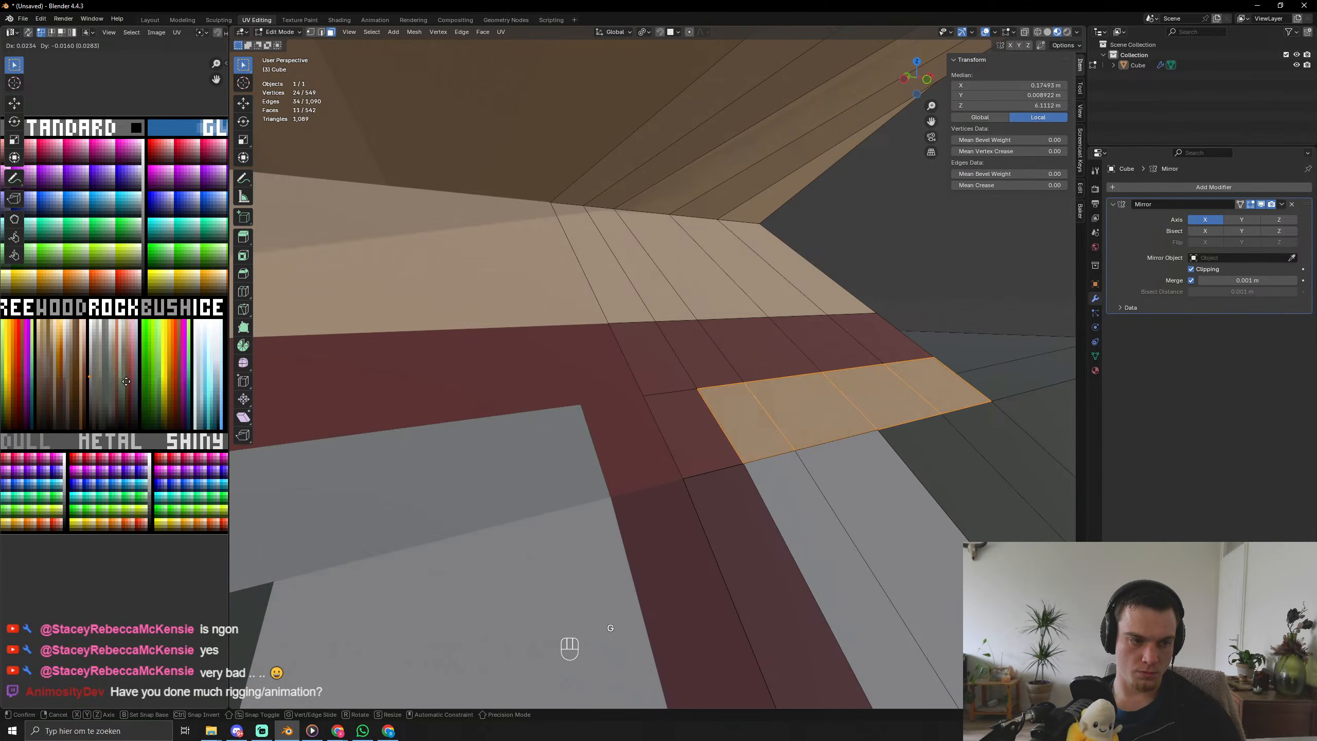
left_click(126, 382)
scroll(667, 419, "down", 4)
scroll(667, 419, "down", 6)
key("Tab")
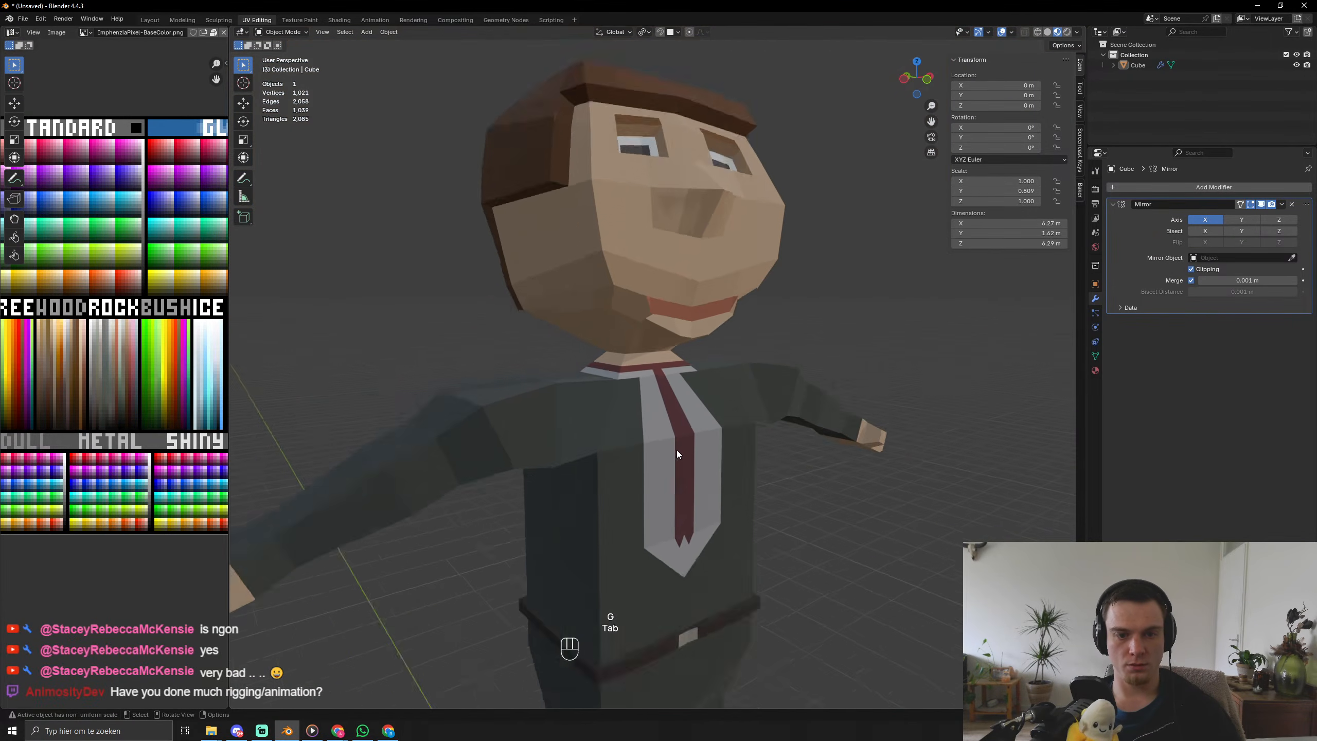
mouse_move(677, 449)
middle_mouse_down()
mouse_move(650, 469)
mouse_move(560, 467)
mouse_move(596, 453)
mouse_move(678, 456)
middle_mouse_up()
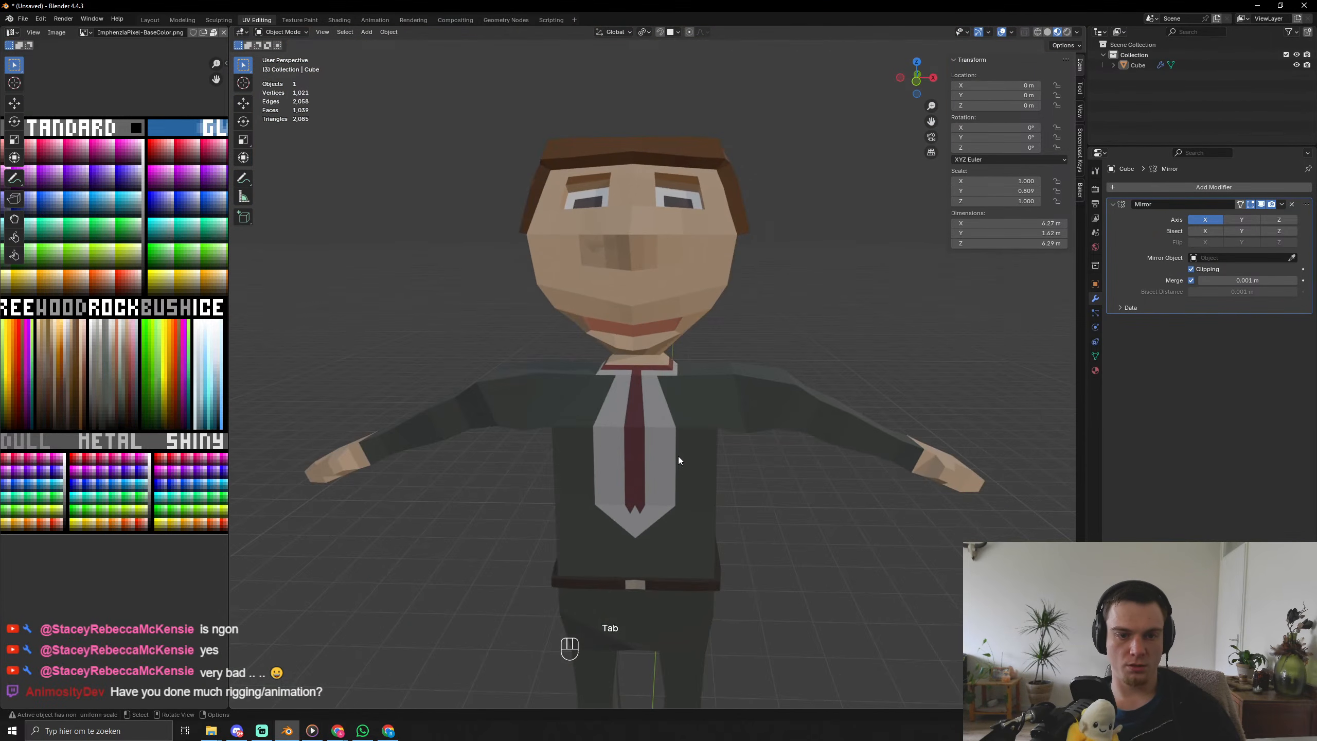
scroll(684, 454, "up", 8)
Try a lighter red on the lowest neck band, then undo that colour change.
key("Tab")
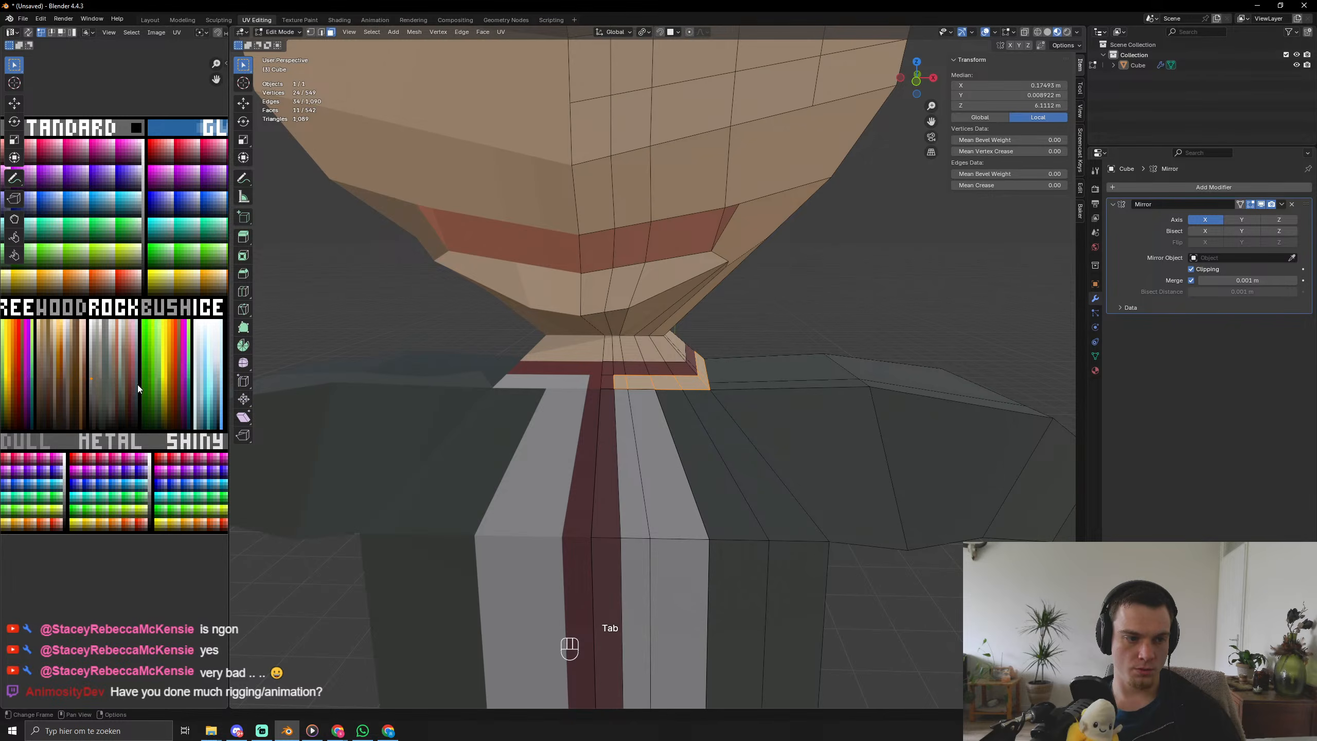
key("g")
left_click(180, 391)
key("Tab")
scroll(664, 416, "down", 6)
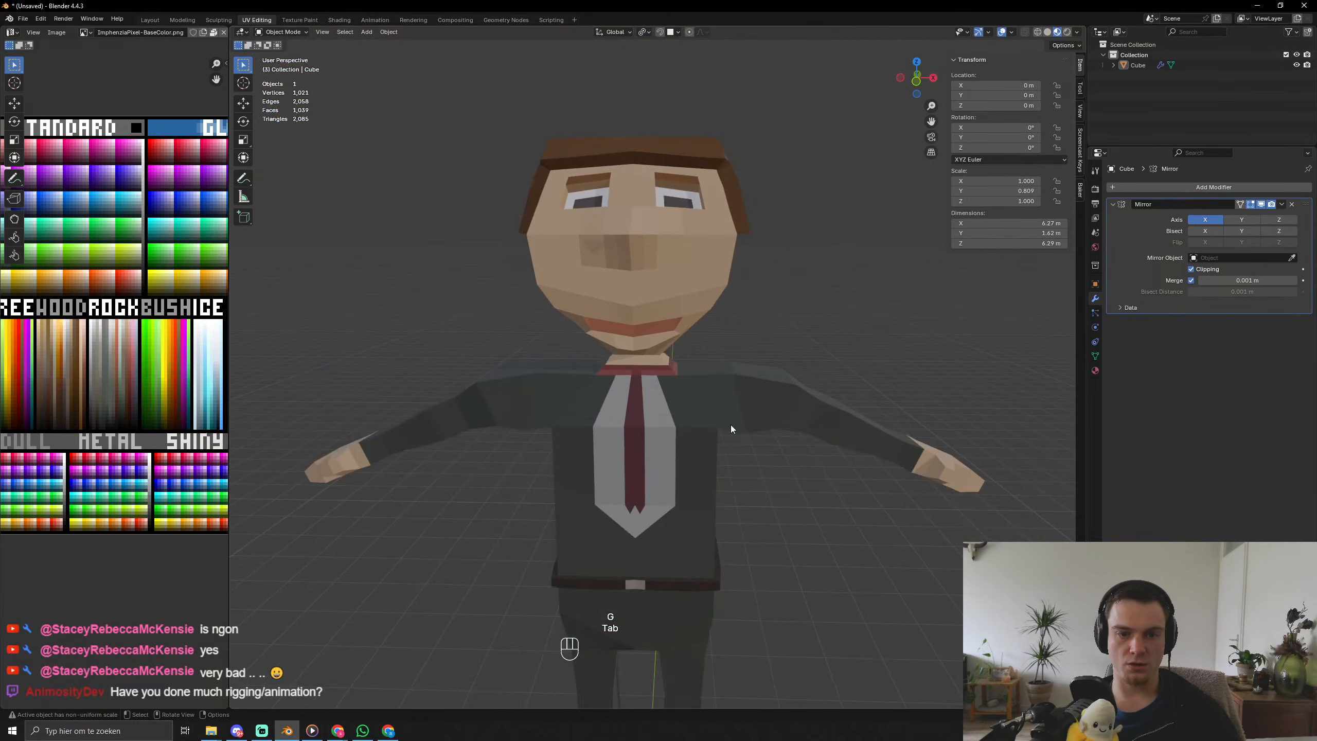
middle_click_drag(731, 424, 689, 430)
key("ctrl+z")
key("ctrl+z")
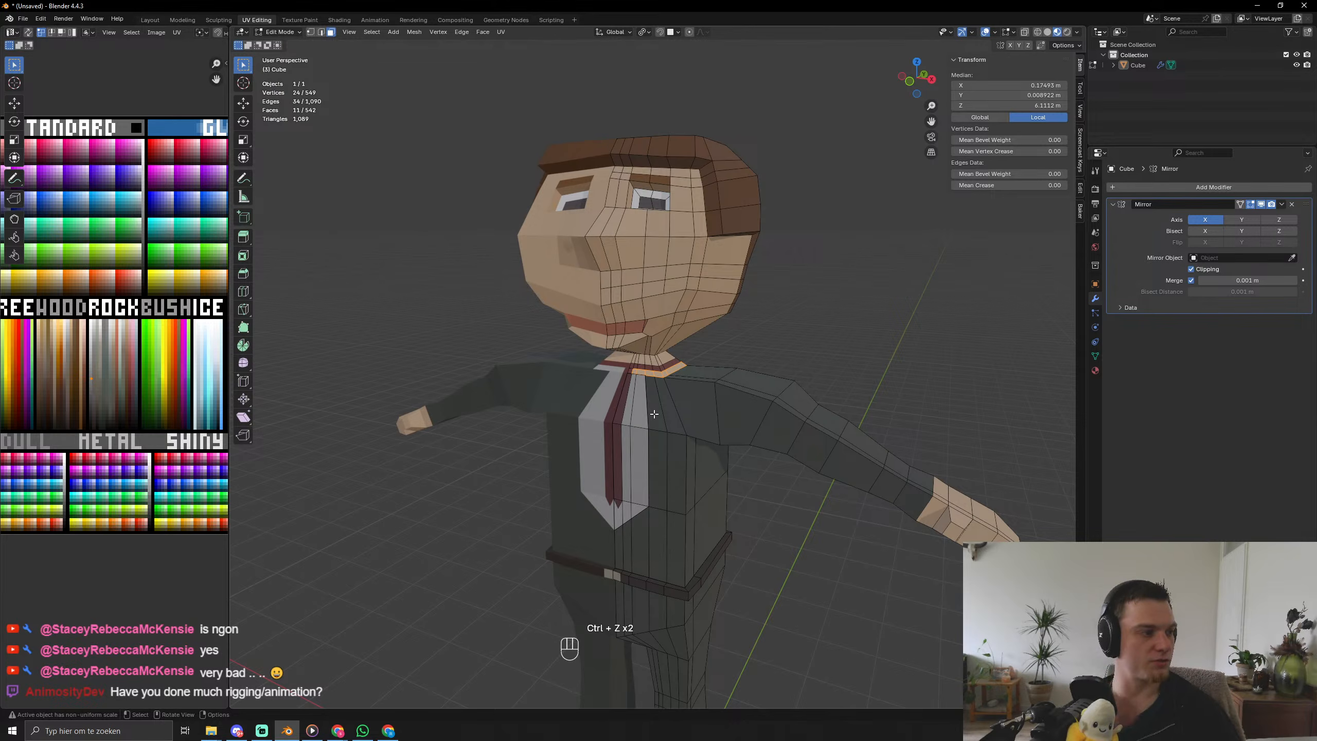
Select the neck's middle face ring and recolour it light grey to form the shirt collar.
key("Tab")
scroll(658, 414, "up", 5)
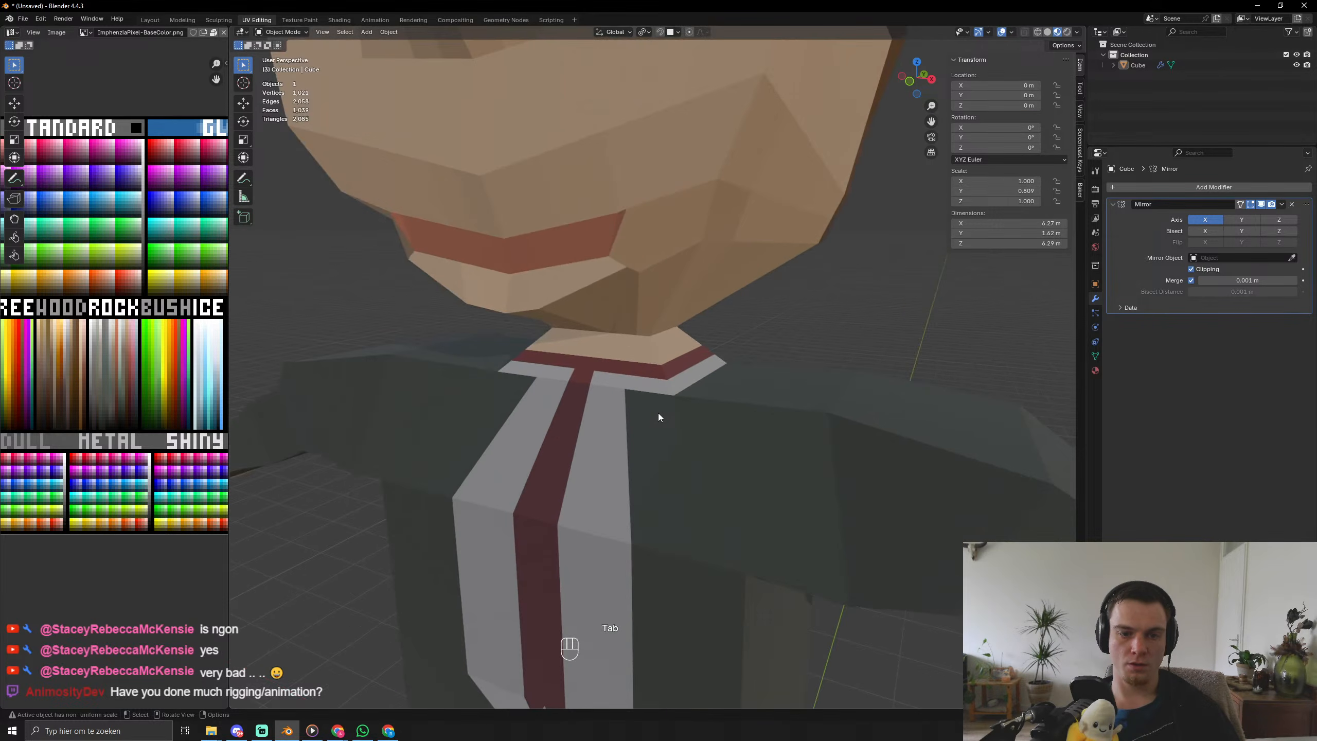
scroll(586, 430, "down", 2)
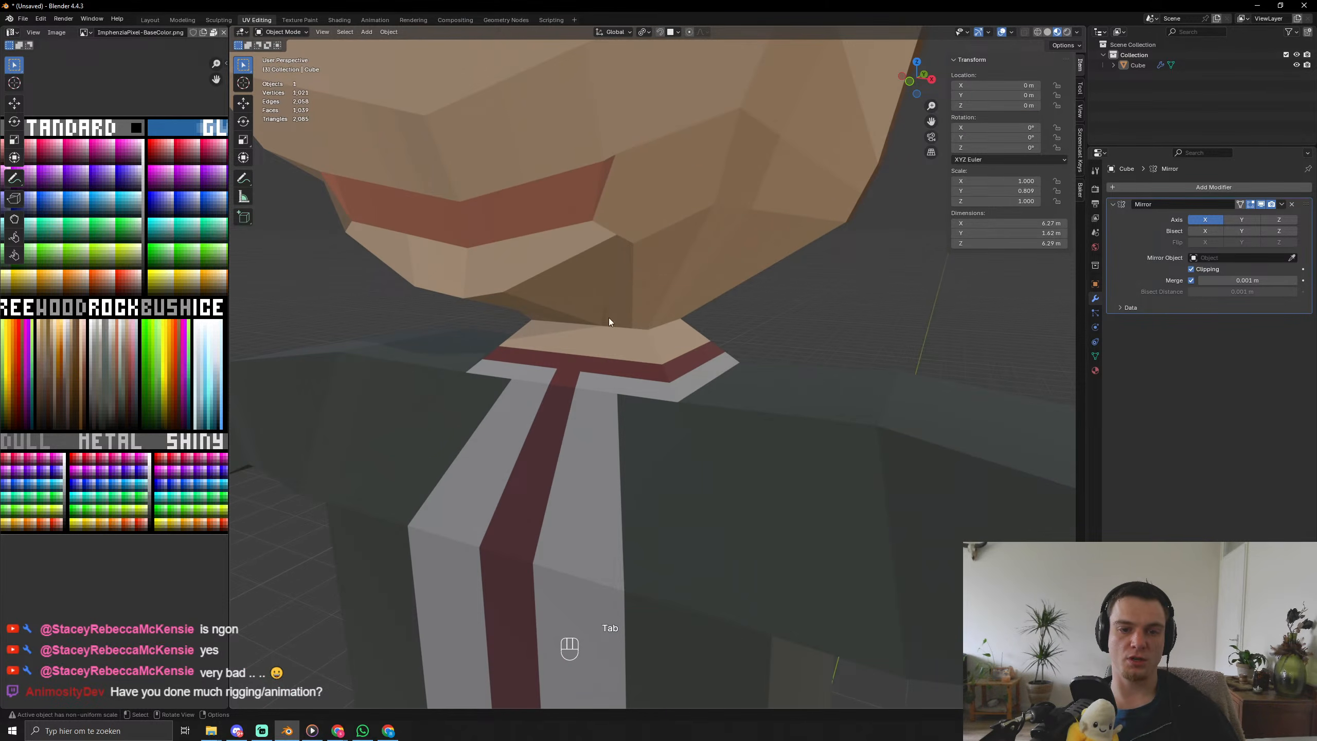
key("Tab")
left_click(662, 373, "alt")
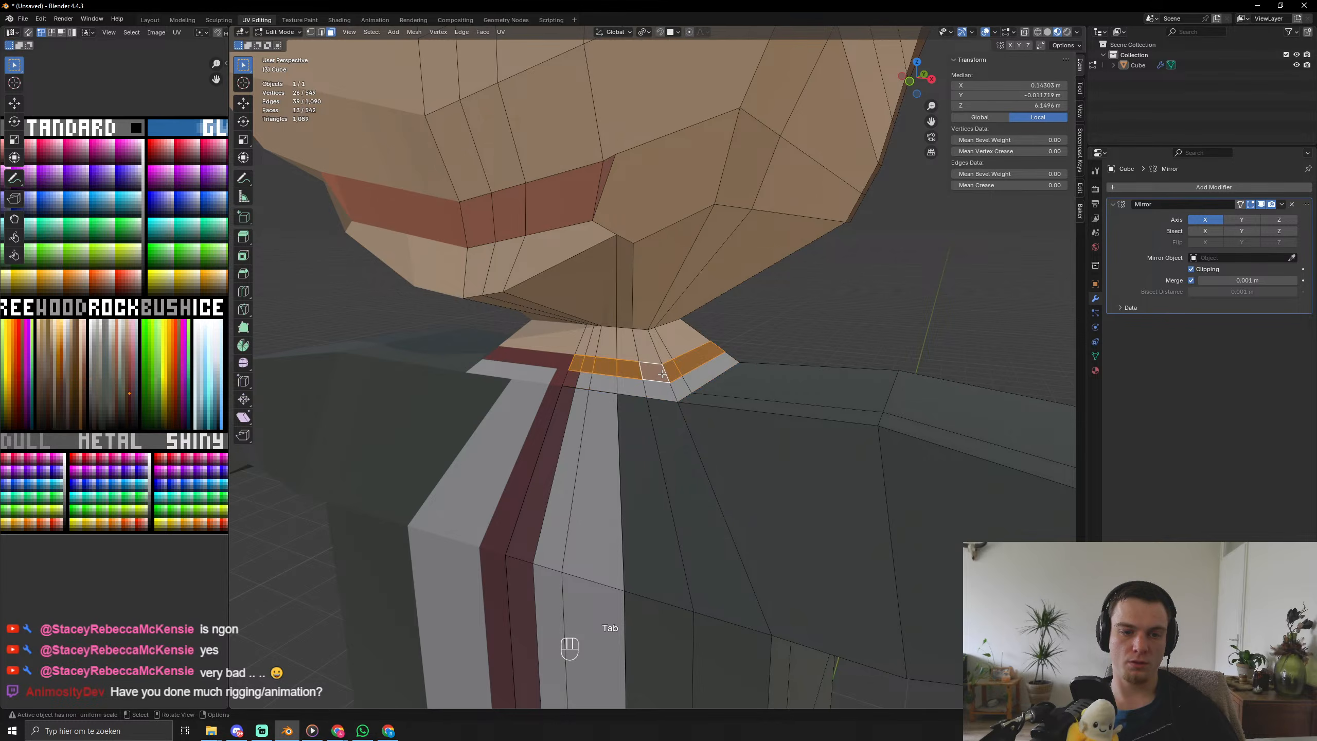
key("g")
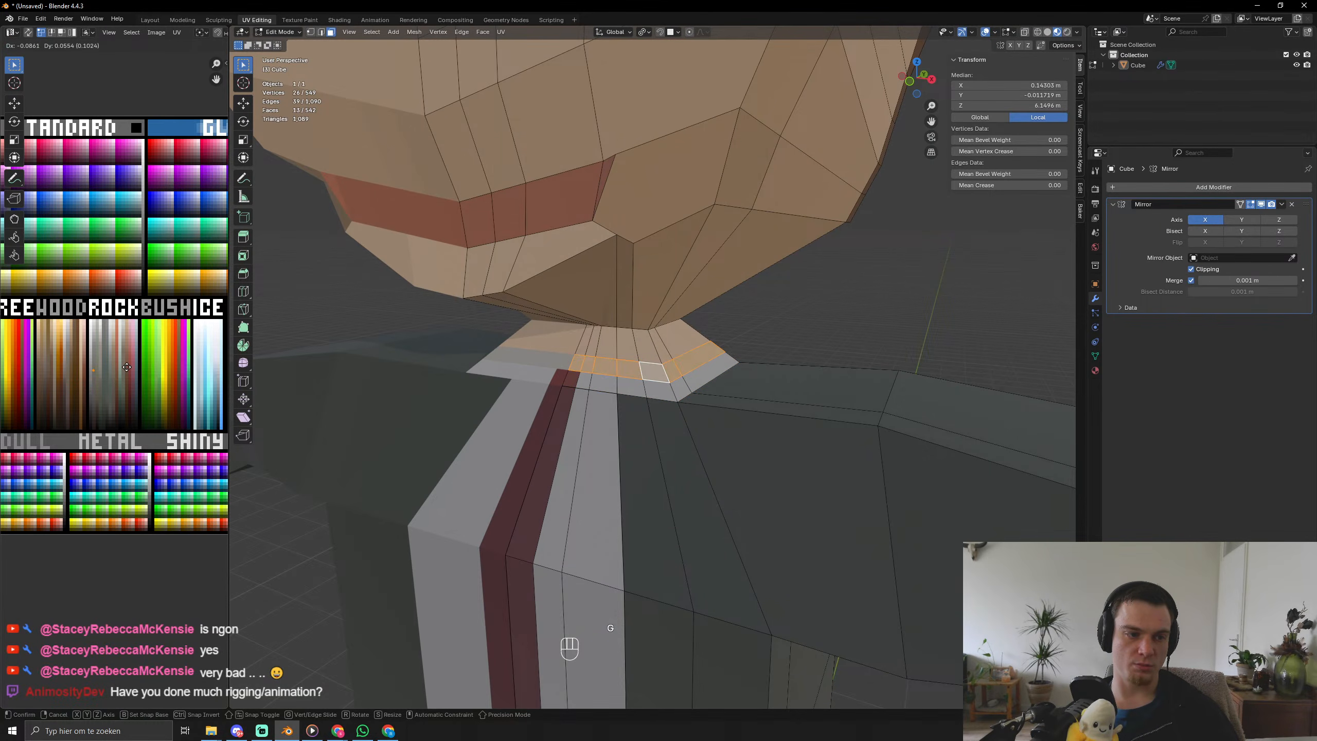
left_click(656, 389)
Recolour the whole lowest neck face ring dark red with its UVs collapsed to a point, and check it in Object Mode.
left_click(665, 391, "alt")
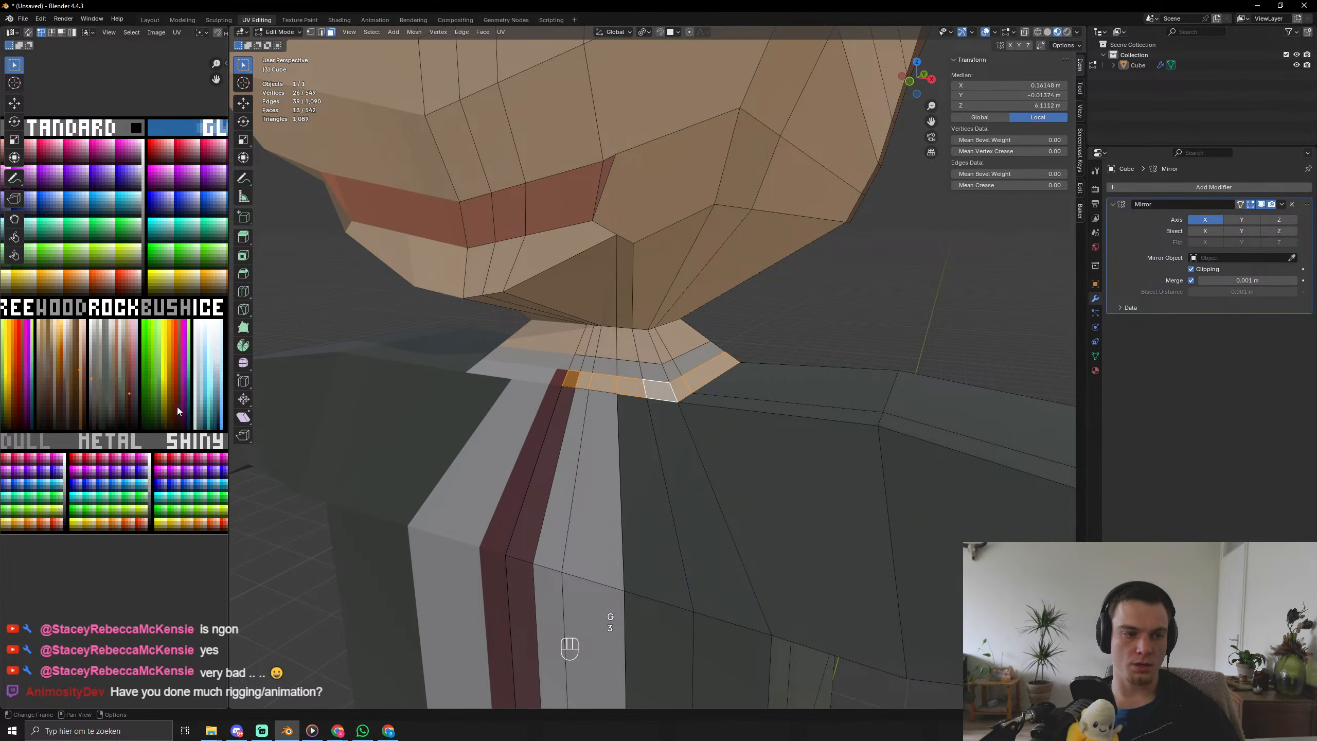
key("g")
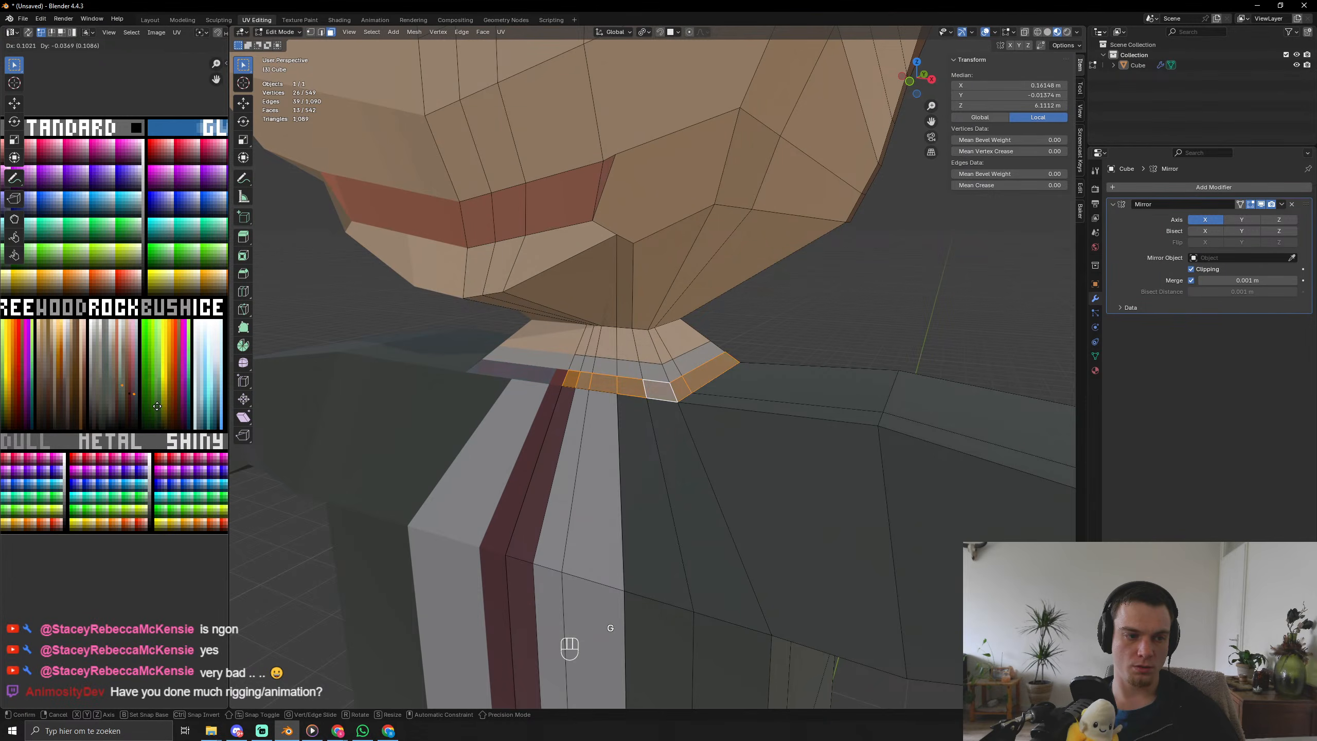
left_click(157, 410)
key("s")
key("KP_0")
key("KP_Enter")
key("g")
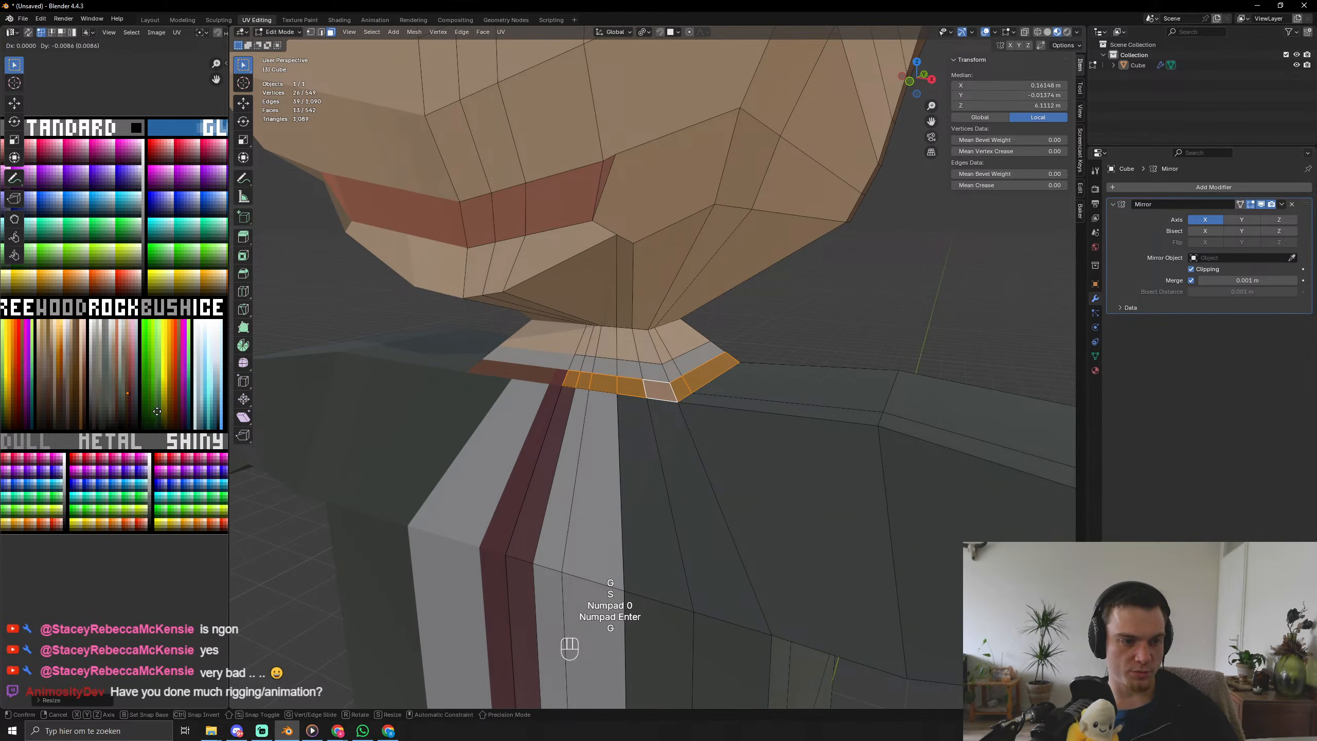
left_click(159, 410)
key("Tab")
scroll(726, 421, "down", 10)
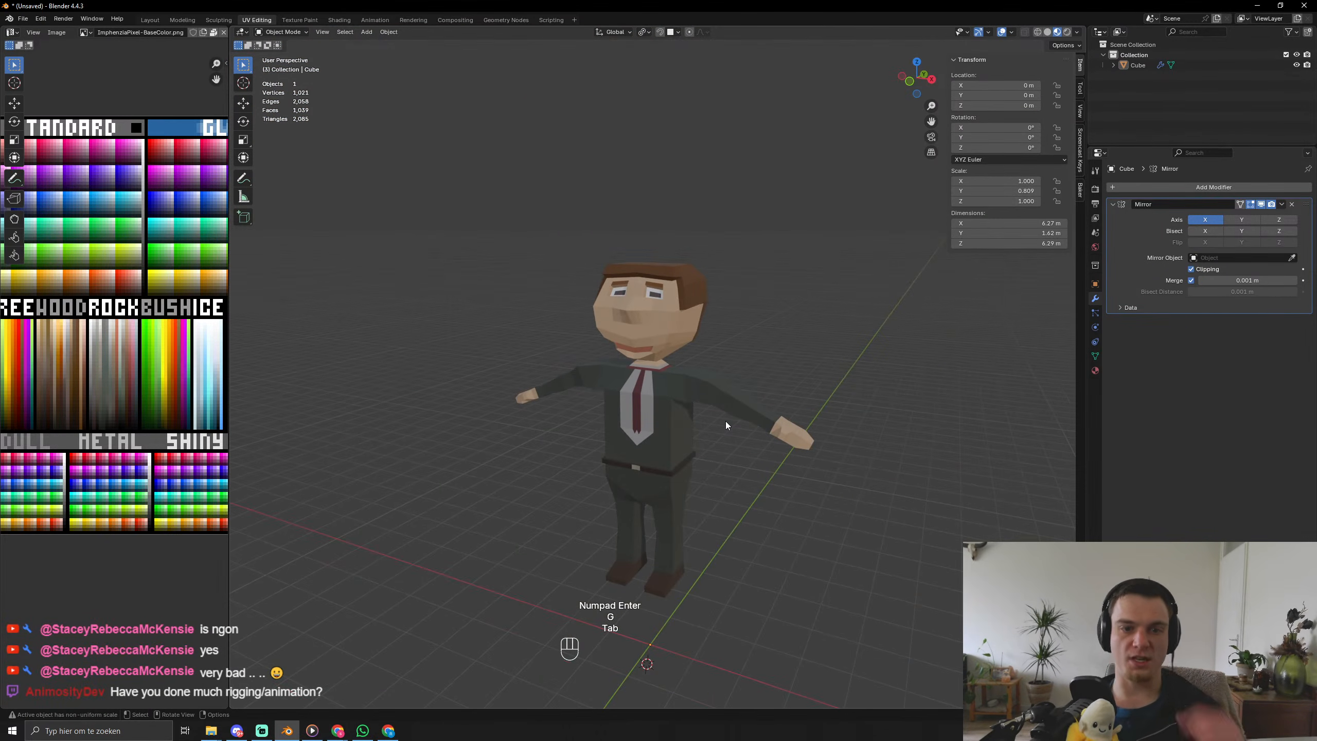
scroll(725, 421, "up", 10)
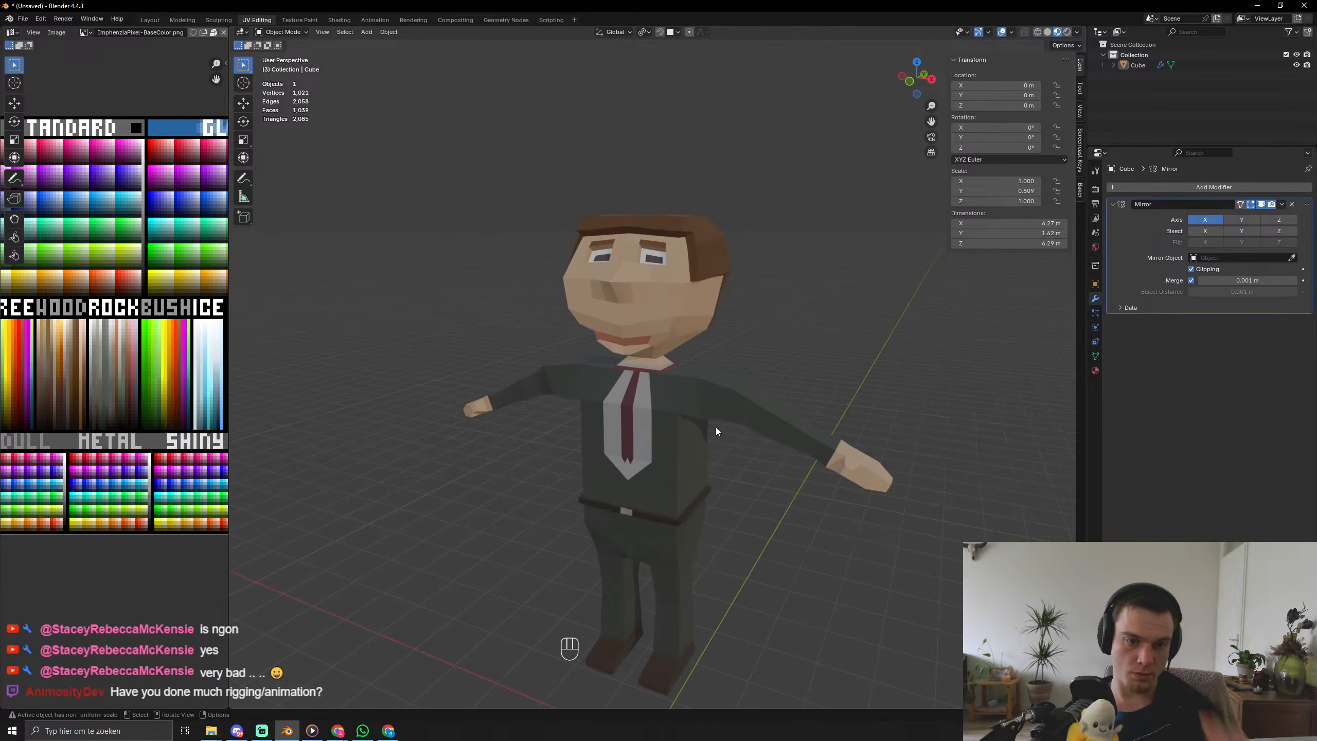
key("Tab")
left_click(485, 431)
key("ctrl+r")
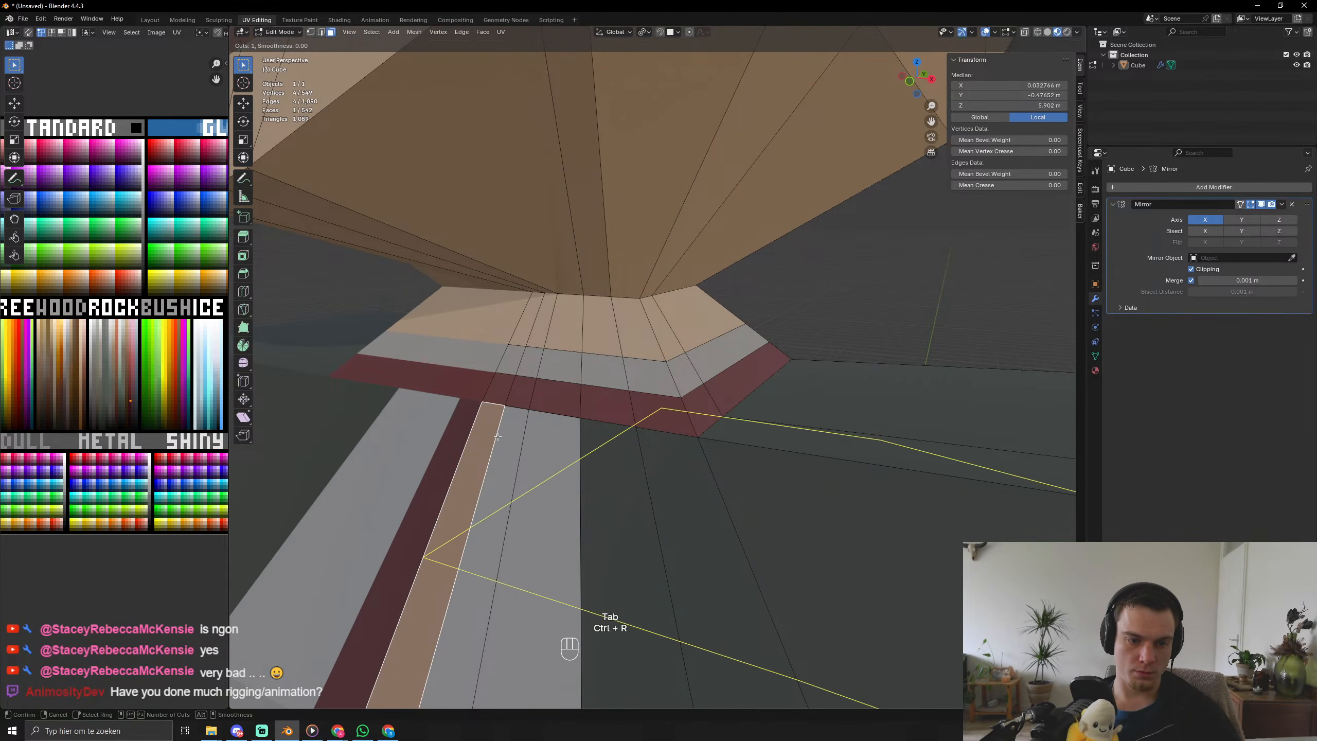
right_click(824, 425)
scroll(825, 425, "down", 5)
left_click(861, 366)
scroll(863, 456, "down", 2)
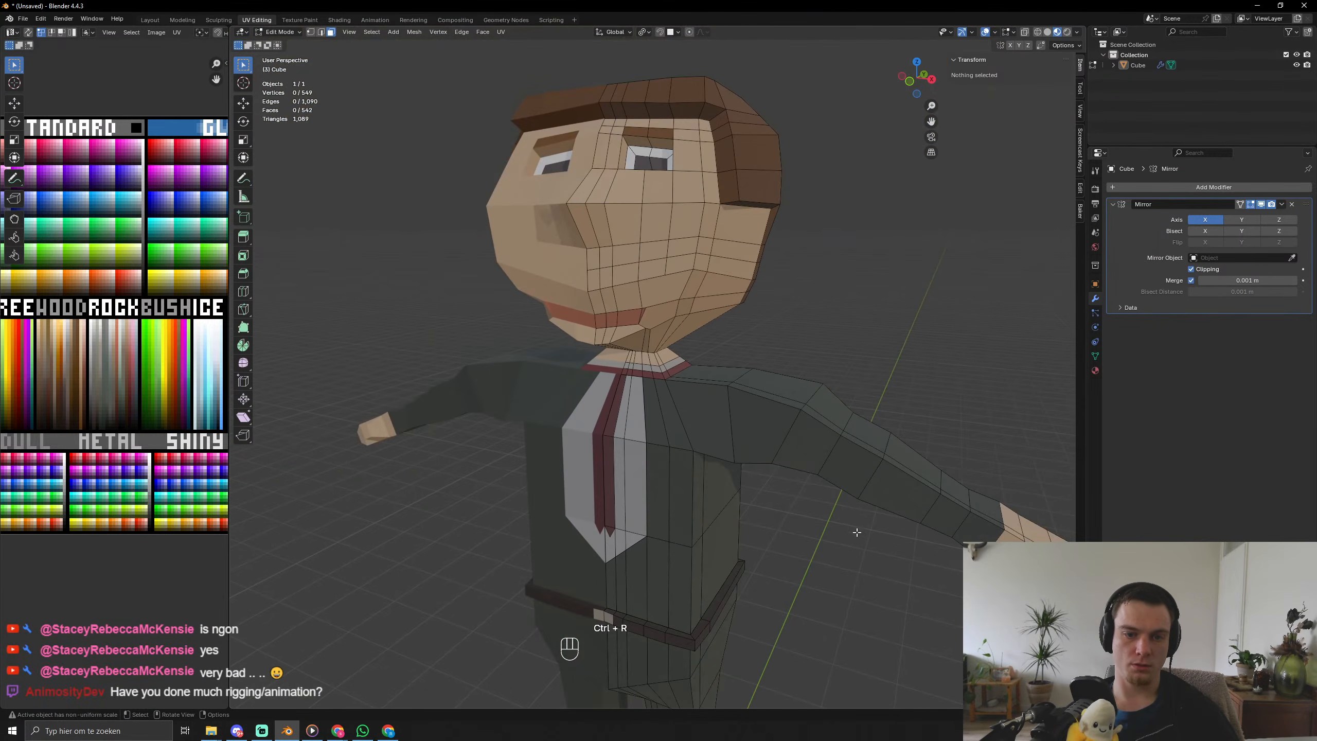
middle_click_drag(844, 529, 848, 468)
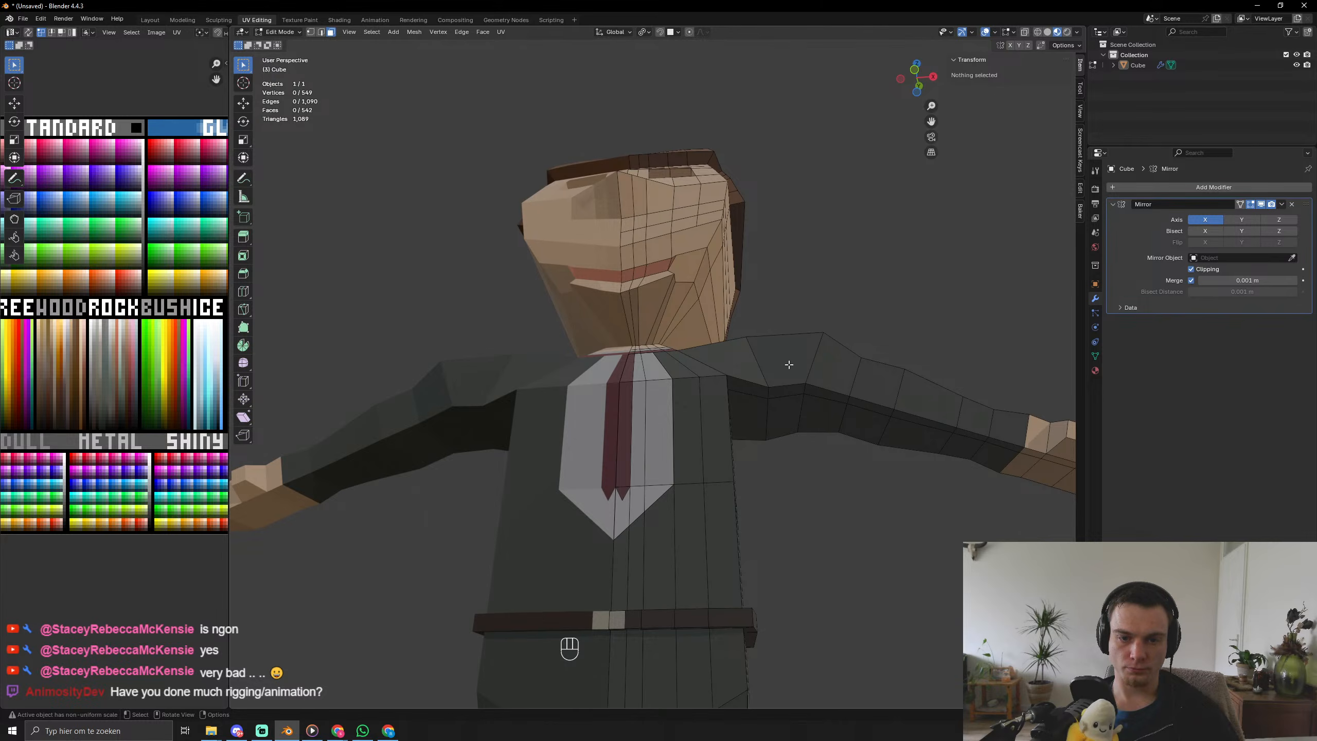
Add a single centred loop cut around the upper arm near the shoulder, scale it down slightly, and check it in Object Mode.
key("ctrl+r")
left_click(776, 388)
left_click(824, 483)
key("s")
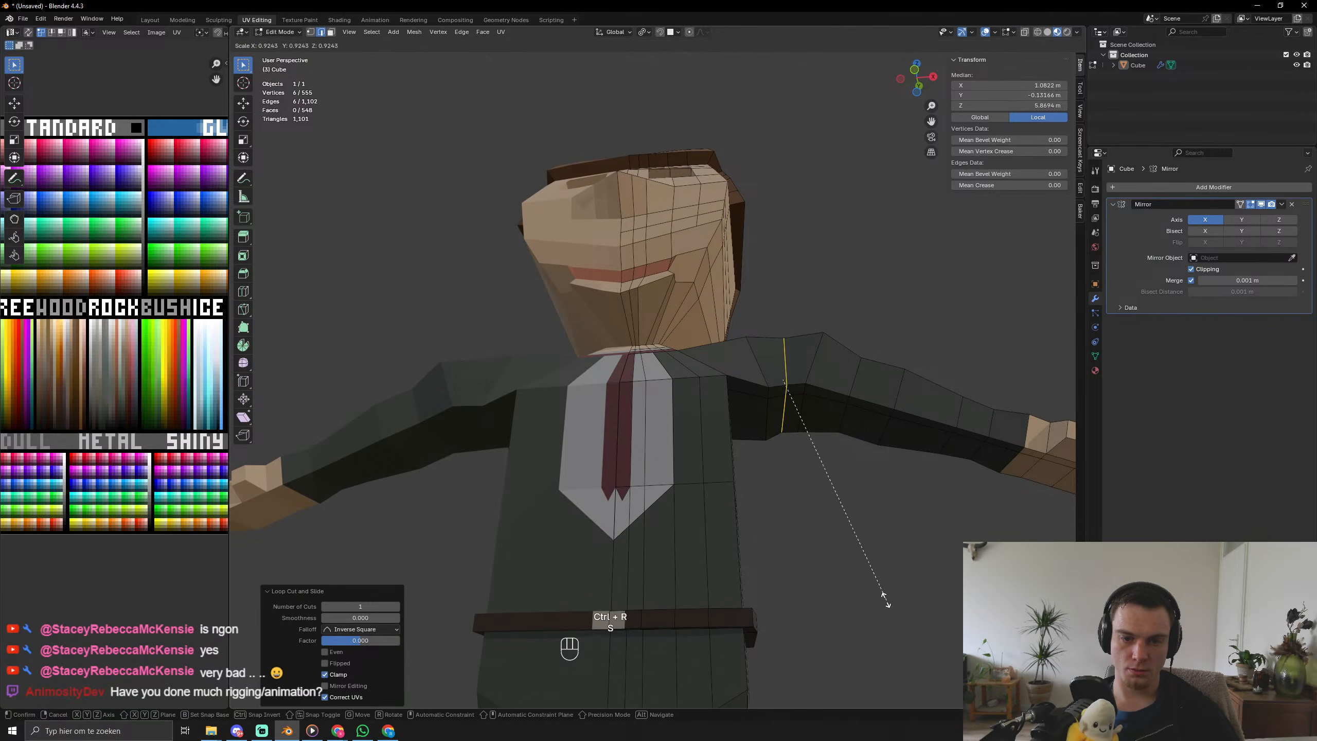
left_click(880, 597)
key("Tab")
scroll(878, 587, "down", 5)
middle_click_drag(877, 582, 787, 662)
scroll(692, 589, "up", 6)
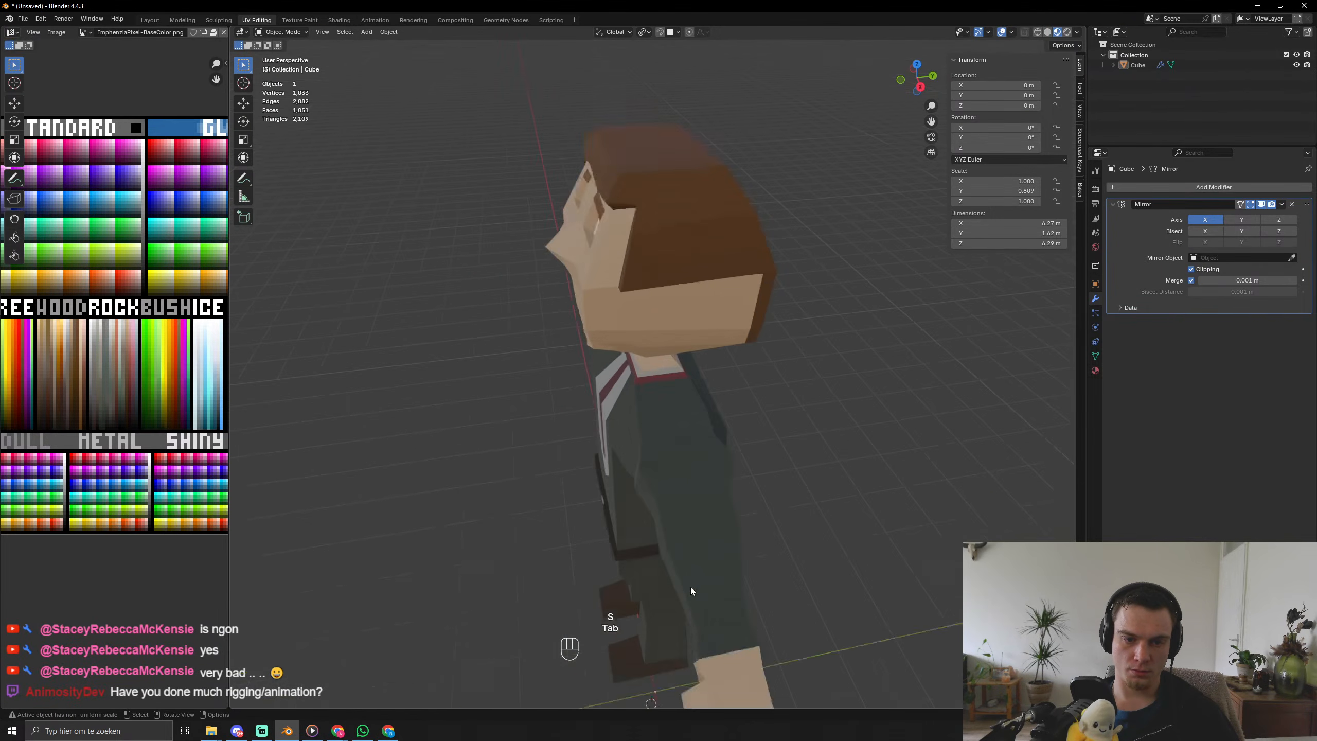
Select the next edge loop outward on the upper arm and scale it uniformly to 0.765.
key("Tab")
left_click(641, 527, "alt")
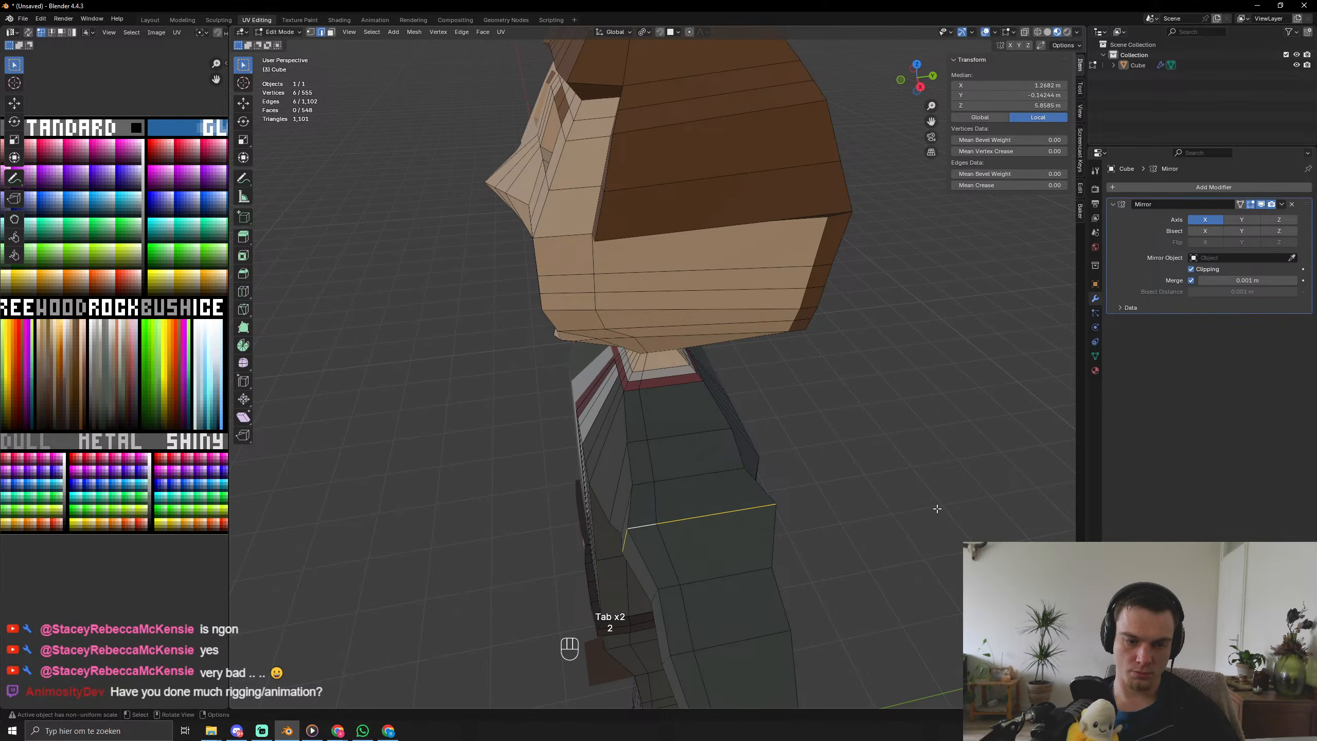
key("s")
left_click(887, 510)
scroll(887, 510, "down", 5)
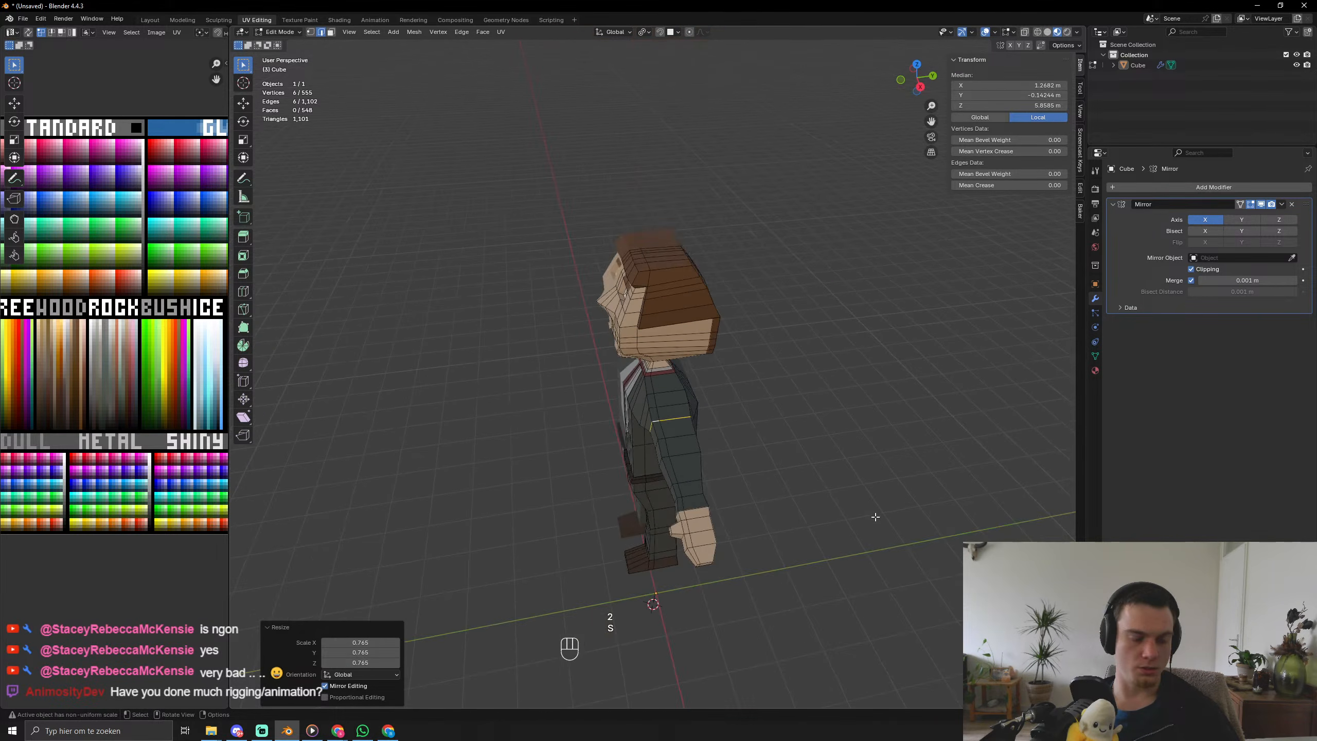
Start saving the file, create a folder named justin inside the characters directory, and open that folder.
key("ctrl+s")
left_click(546, 241)
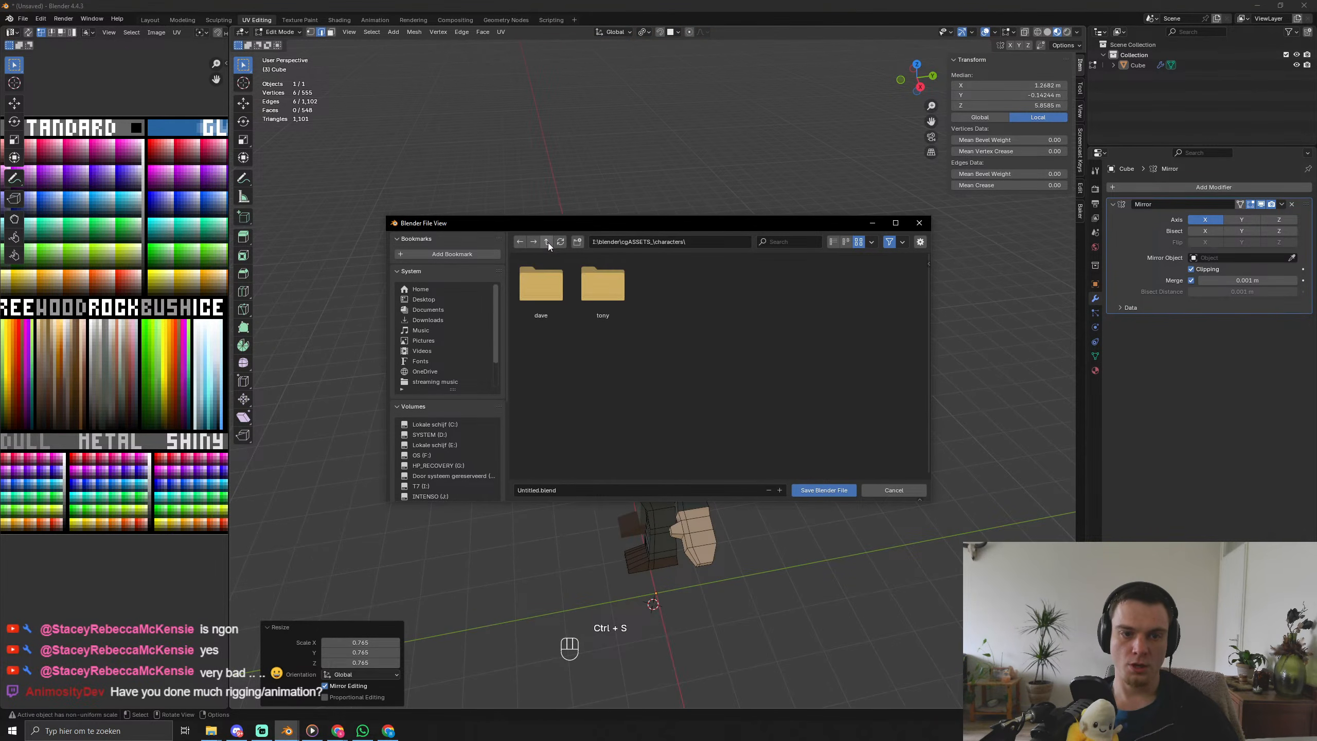
left_click(577, 241)
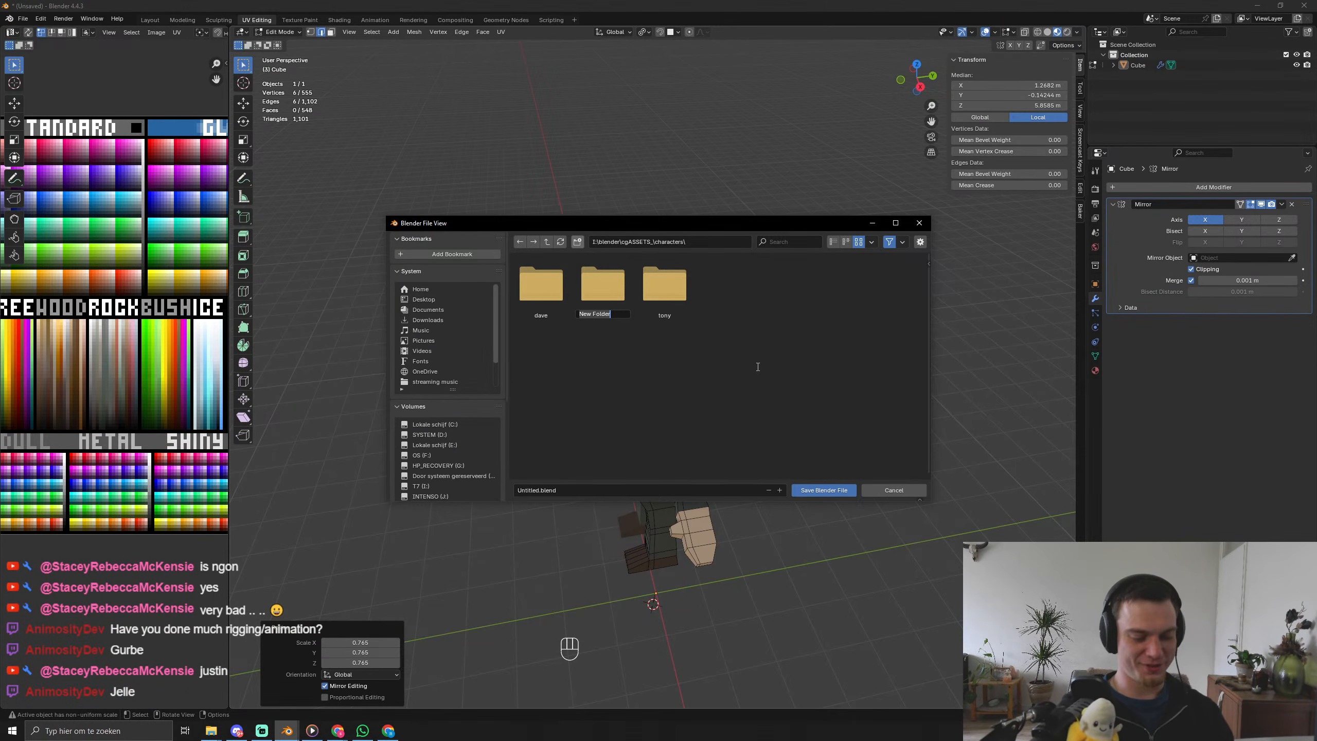
key("Return")
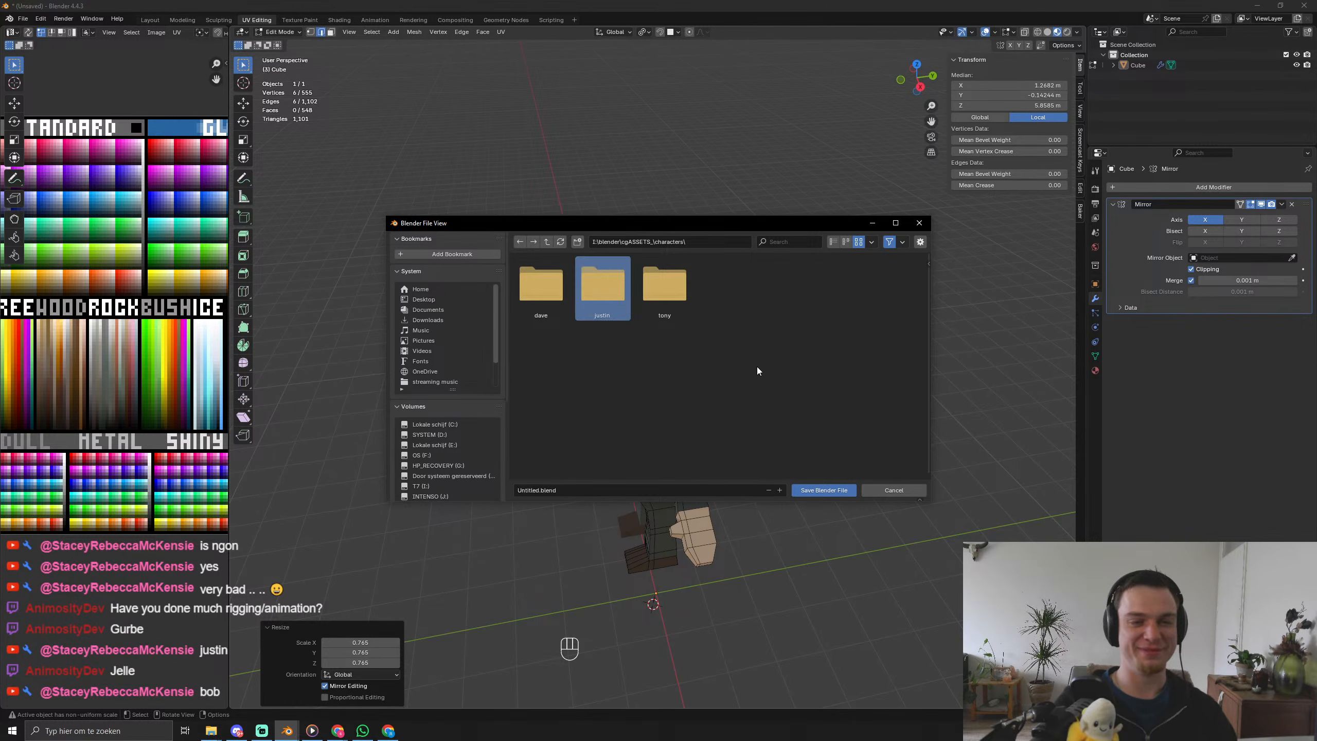
double_click(610, 293)
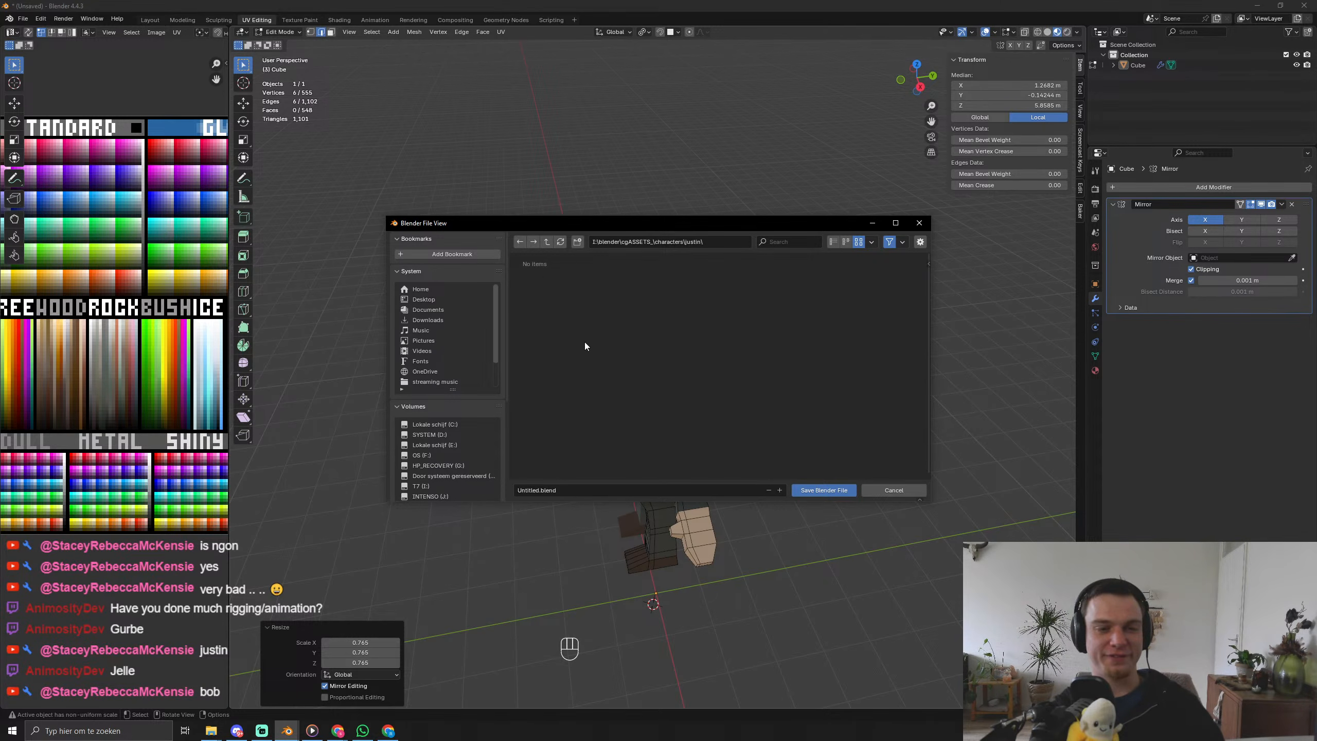
Delete the extra empty subfolder and save the file as justin.blend in the justin folder.
left_click(578, 242)
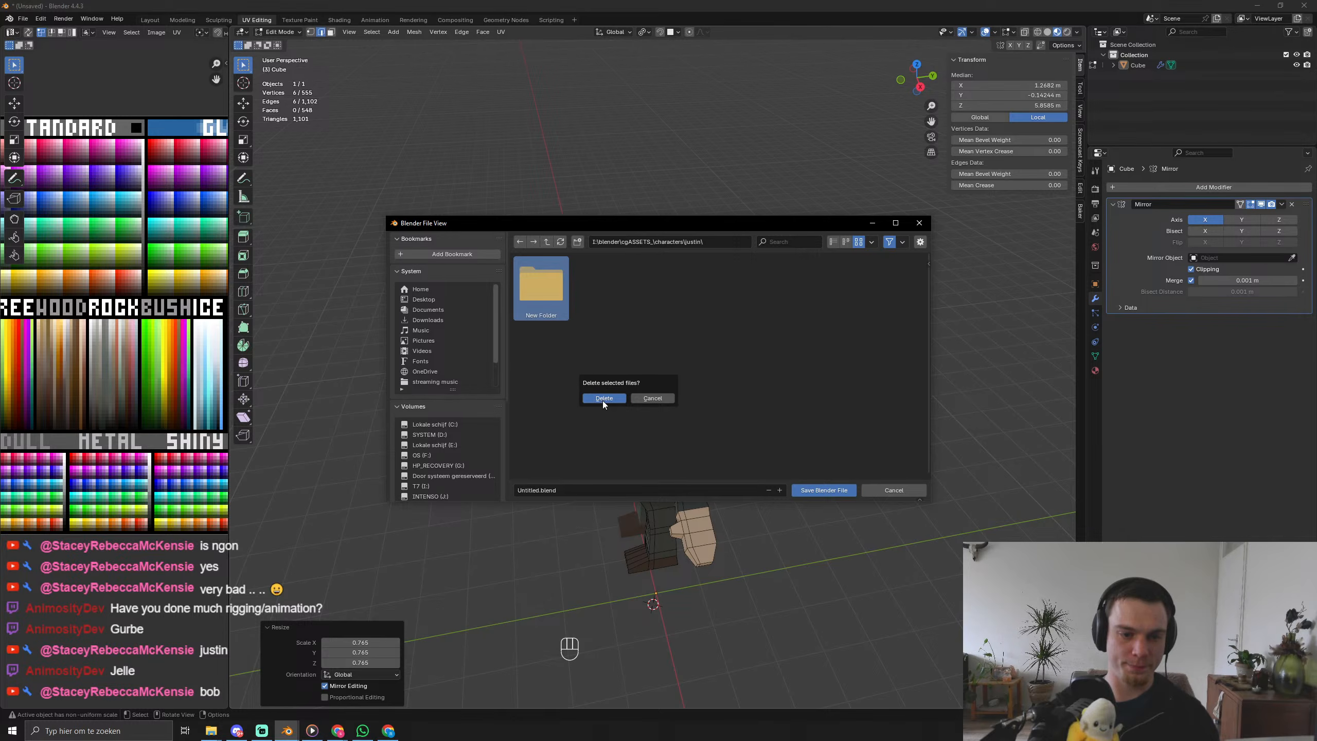
key("Return")
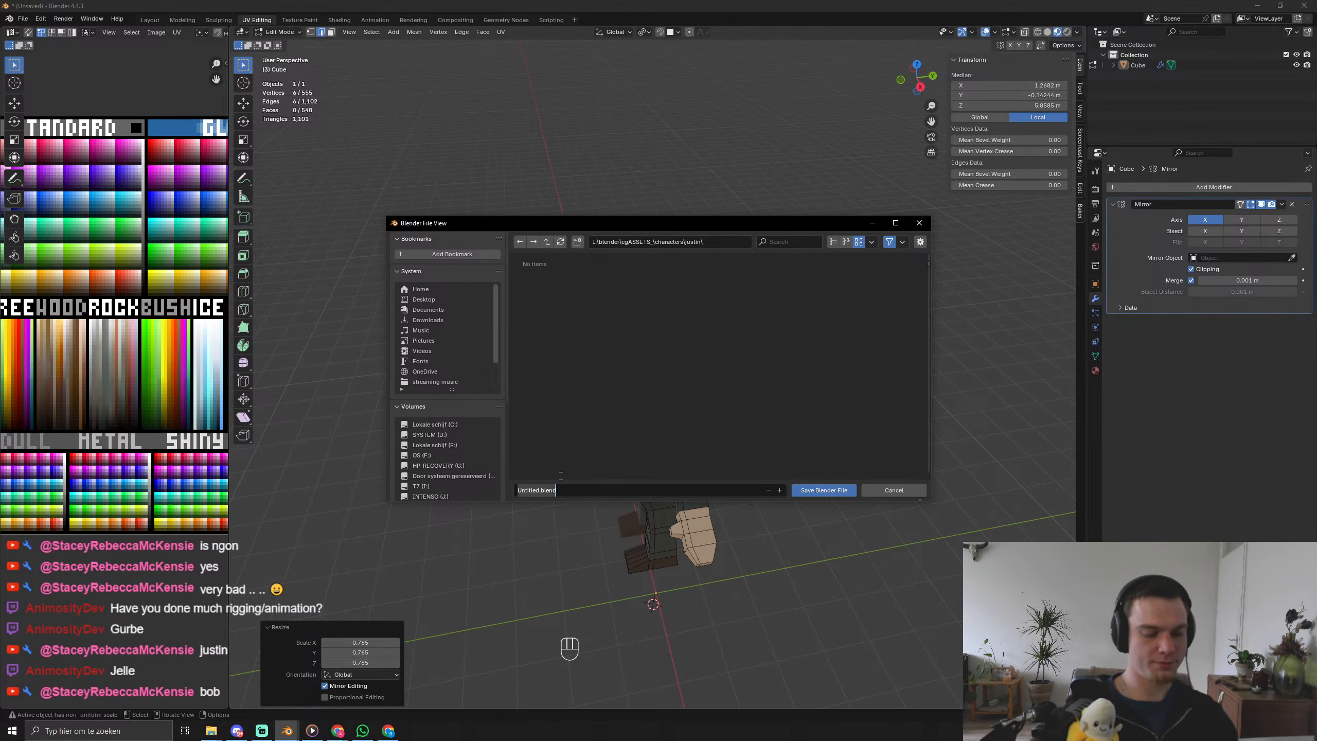
left_click(834, 493)
Examine the character's face, collar, tie, suit and arms up close and from several sides.
mouse_move(835, 493)
middle_mouse_down()
mouse_move(875, 415)
mouse_move(728, 466)
mouse_move(840, 445)
mouse_move(703, 458)
mouse_move(589, 450)
mouse_move(615, 368)
mouse_move(783, 442)
mouse_move(842, 485)
mouse_move(745, 492)
mouse_move(897, 479)
mouse_move(833, 484)
middle_mouse_up()
key("Tab")
scroll(816, 476, "up", 5)
scroll(817, 476, "down", 5)
scroll(636, 385, "up", 5)
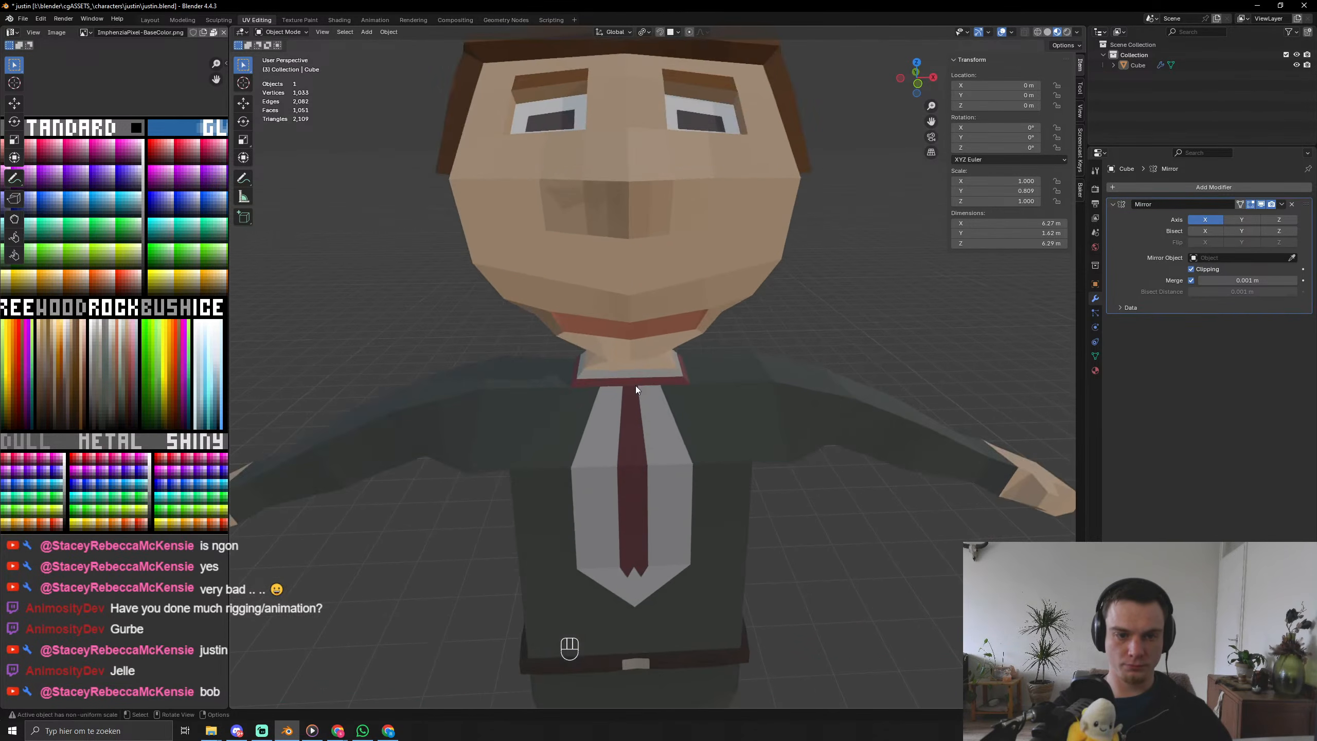
middle_click_drag(603, 368, 655, 511, "shift")
mouse_move(647, 449)
middle_mouse_down()
mouse_move(718, 440)
mouse_move(777, 452)
mouse_move(638, 444)
middle_mouse_up()
key("Tab")
scroll(682, 427, "down", 6)
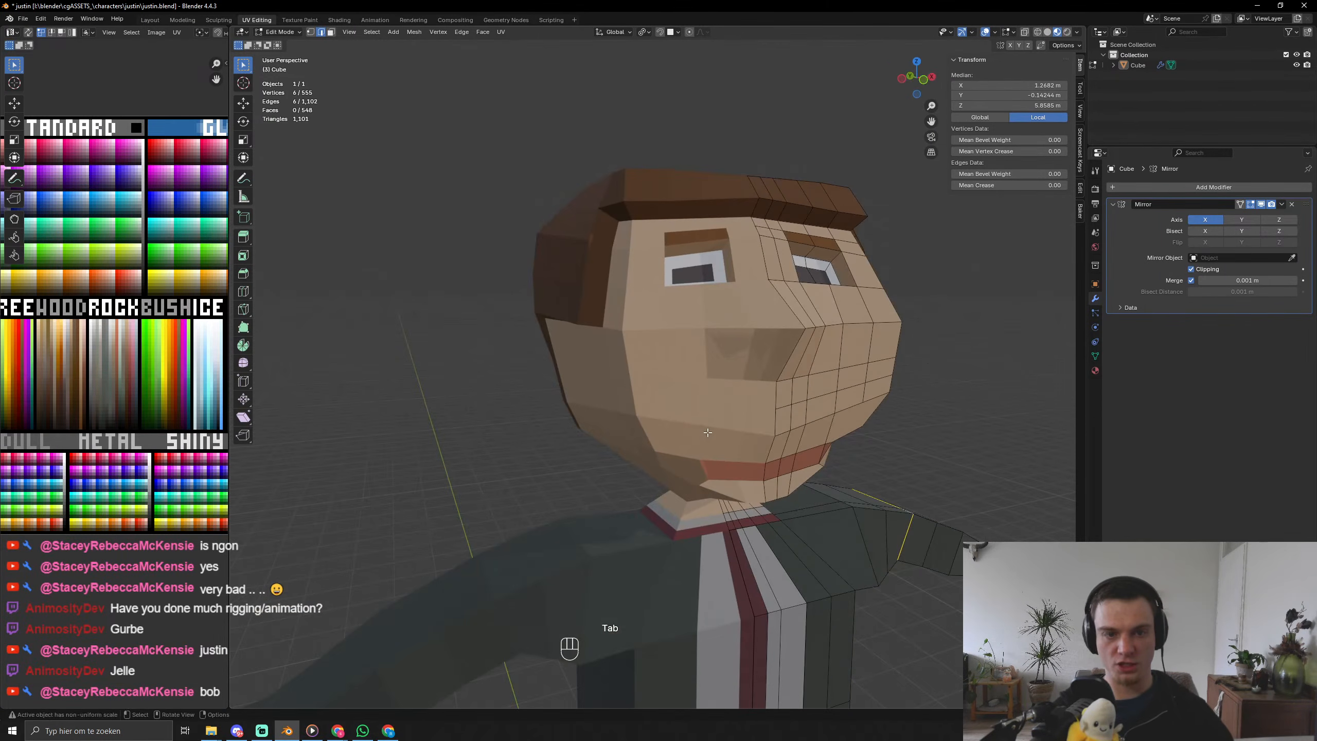
scroll(808, 535, "down", 6)
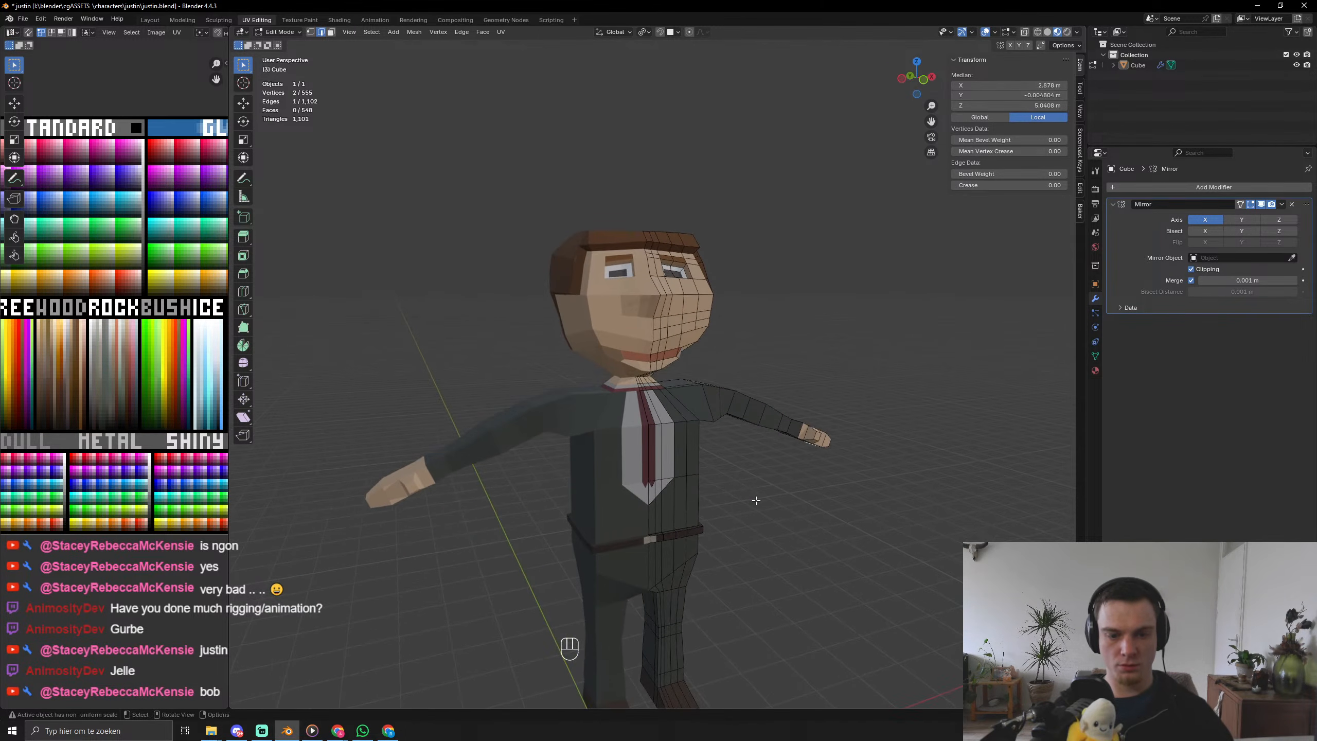
key("Tab")
middle_click_drag(681, 540, 632, 511)
scroll(635, 512, "up", 6)
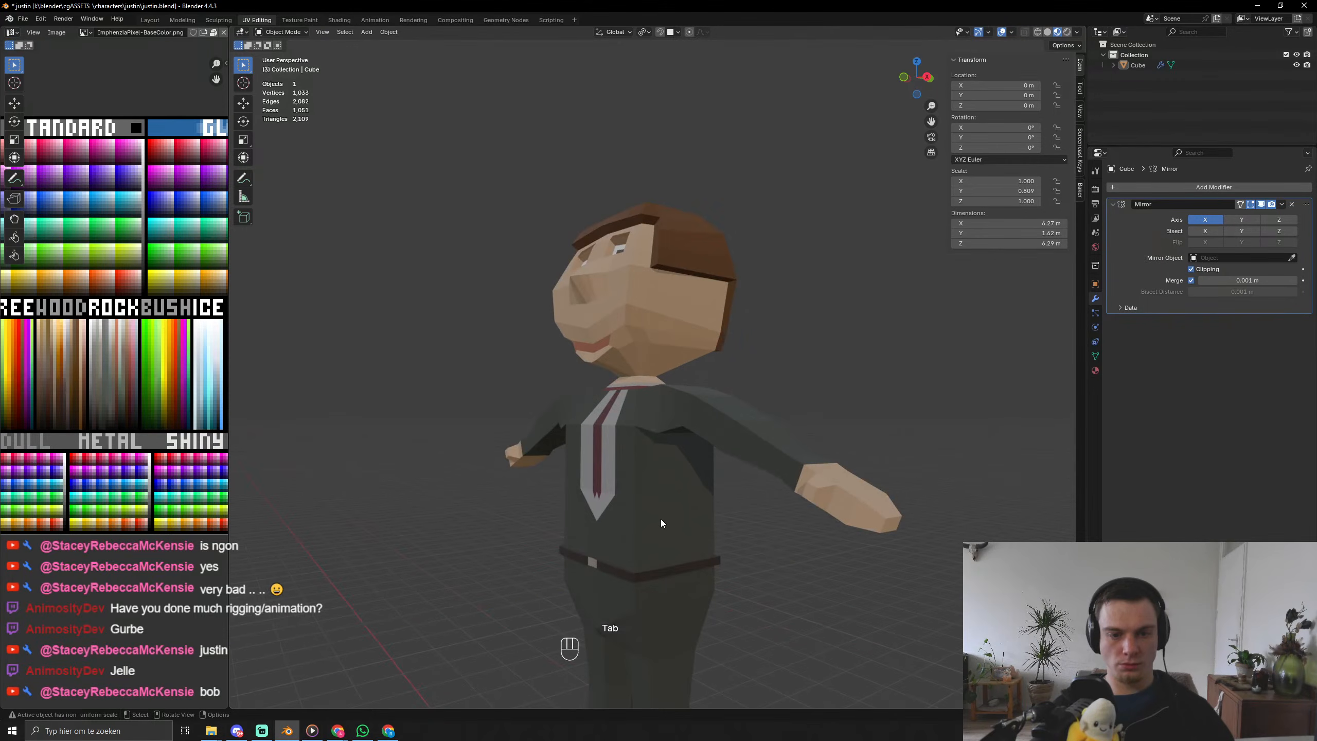
middle_click_drag(734, 543, 628, 551)
Select the face loop around the middle of the hand and scale it uniformly to 0.769.
key("Tab")
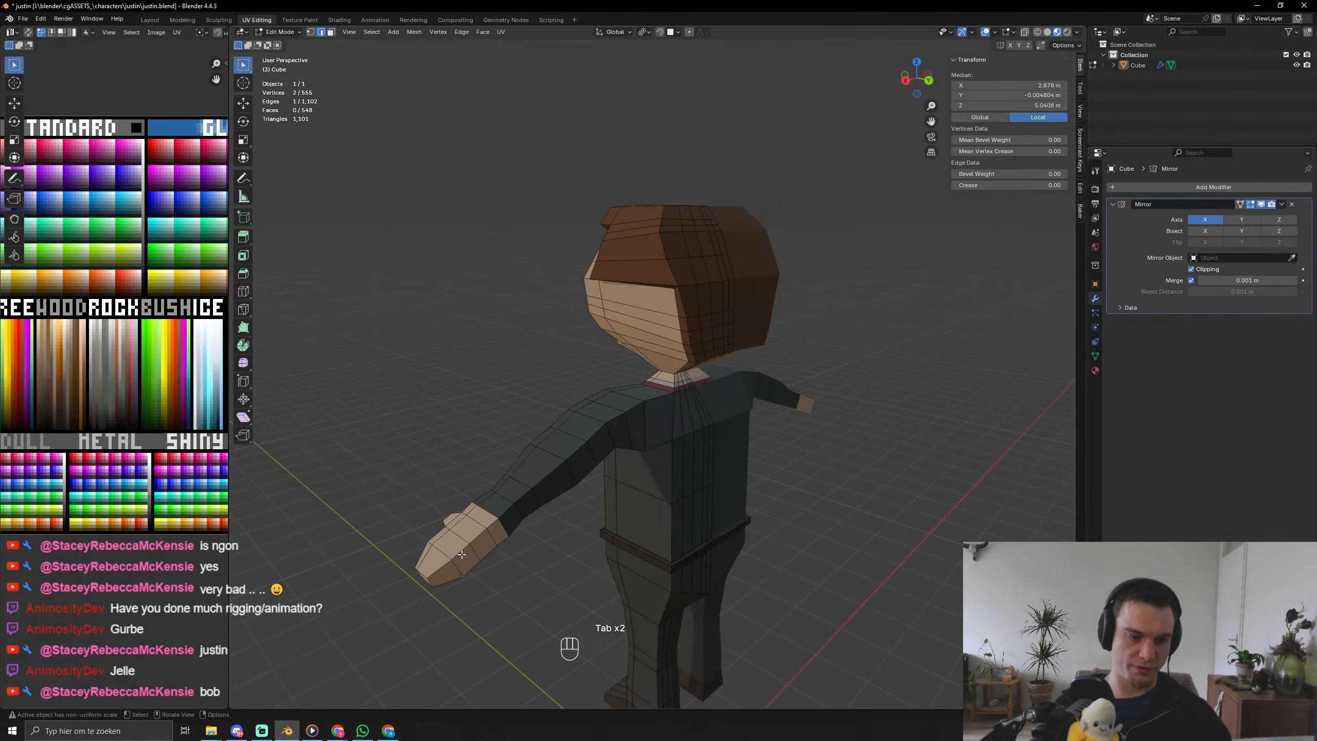
key("3")
left_click(462, 554, "alt")
key("s")
left_click(445, 595)
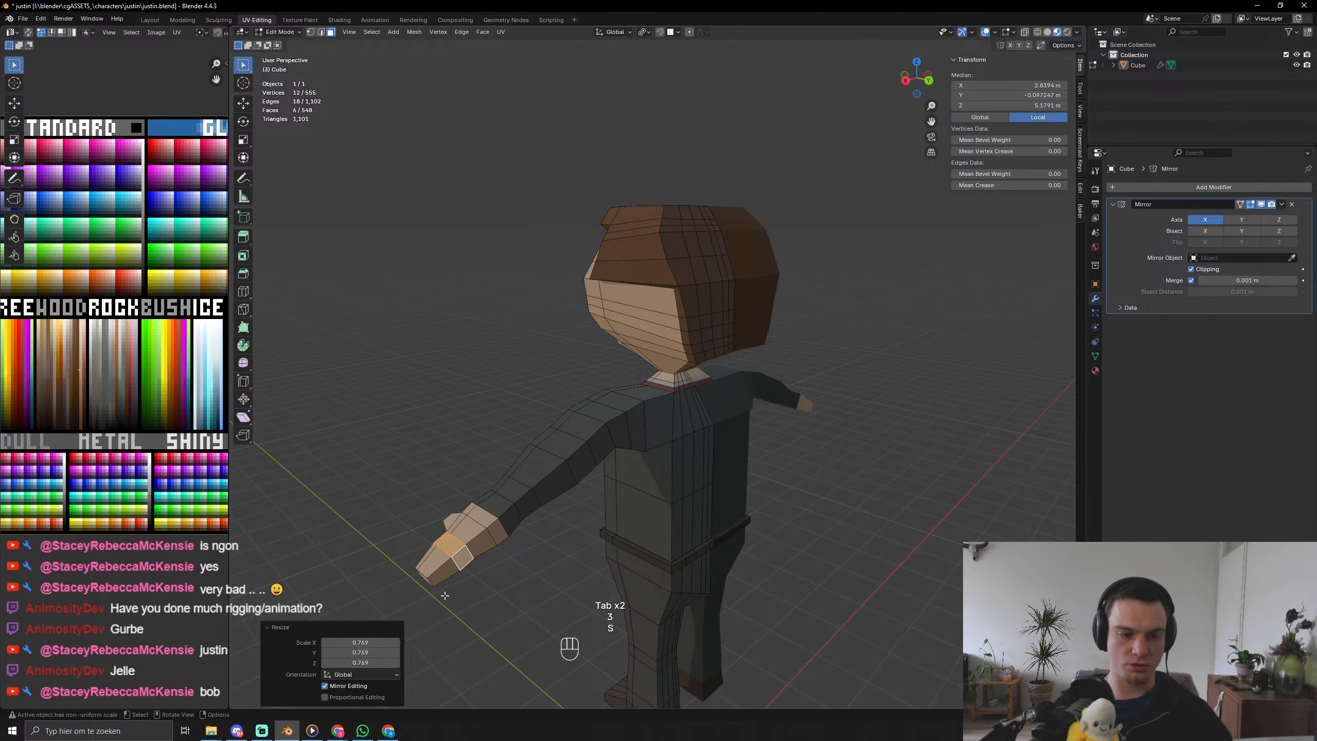
middle_click_drag(445, 596, 409, 498)
Try pulling the two fingertip end faces inward along X by about 0.32 m and lowering them slightly.
left_click(407, 489)
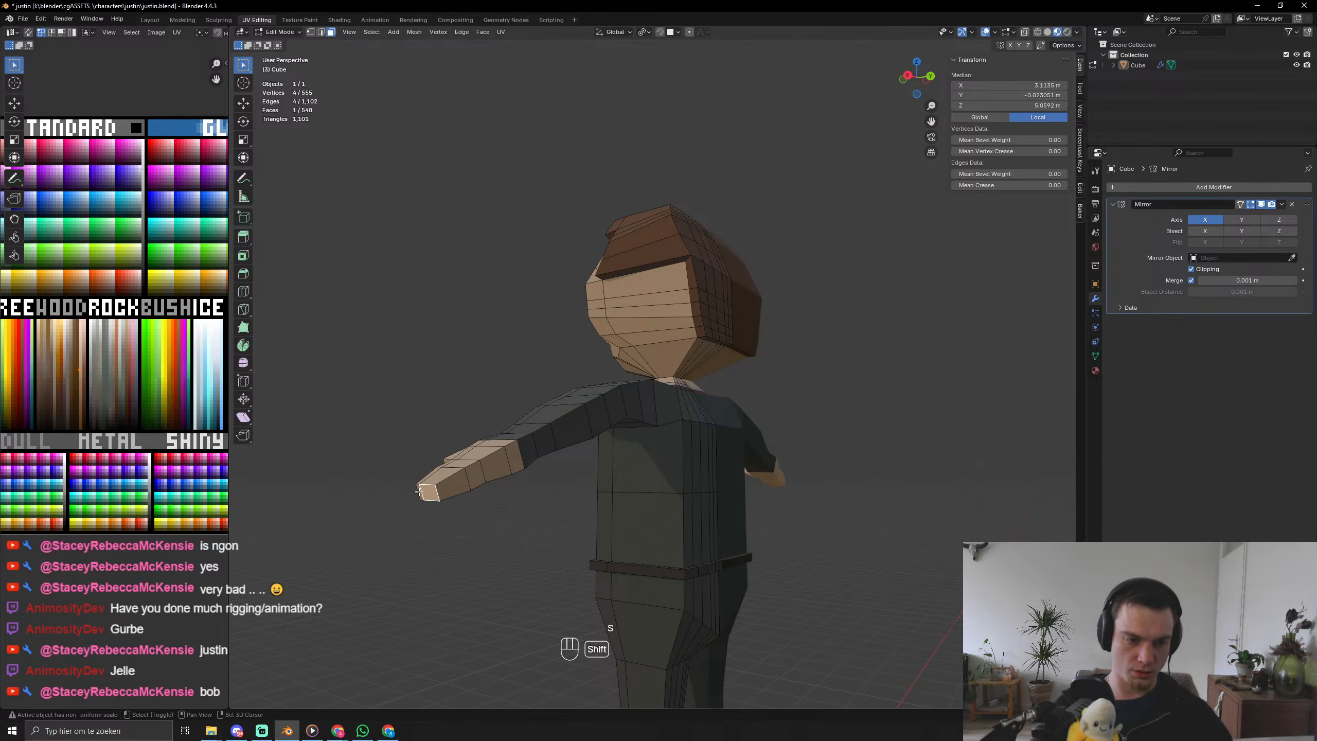
left_click(419, 491, "shift")
key("g")
key("y")
key("x")
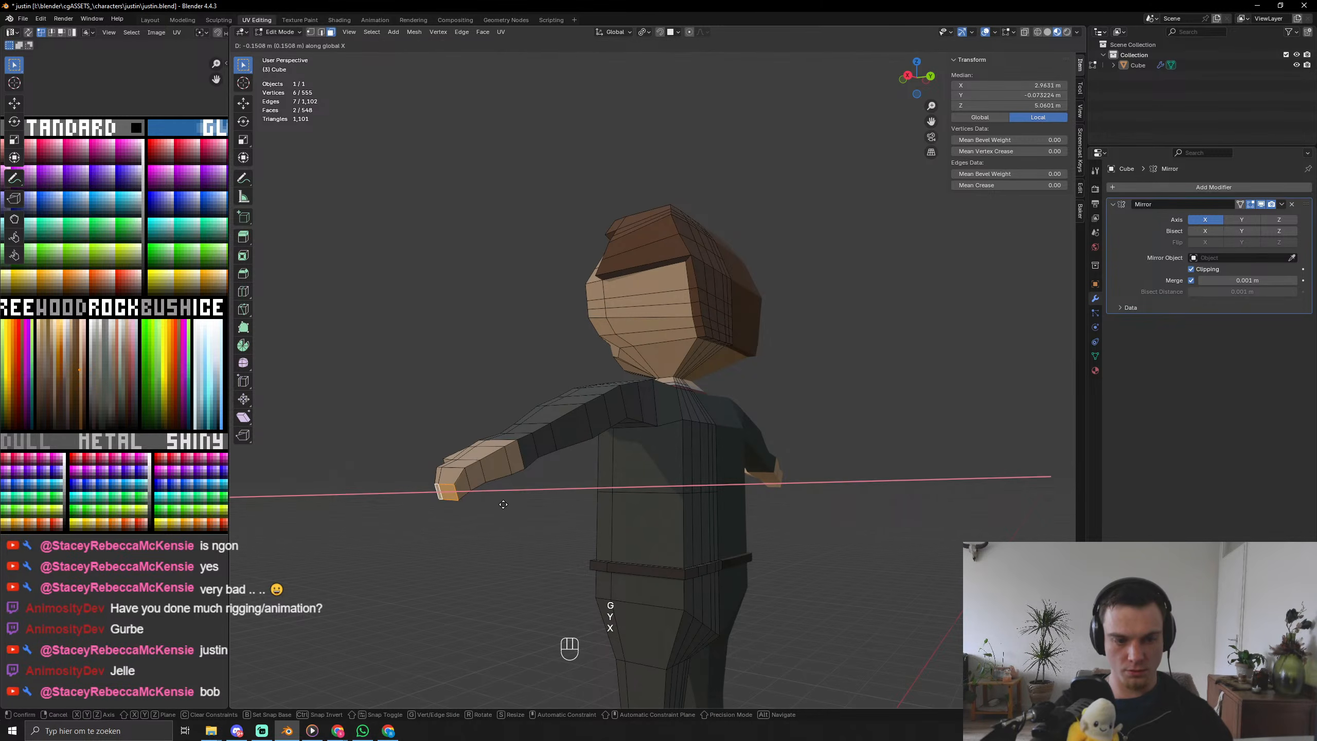
left_click(503, 504)
middle_click_drag(503, 504, 457, 502)
key("g")
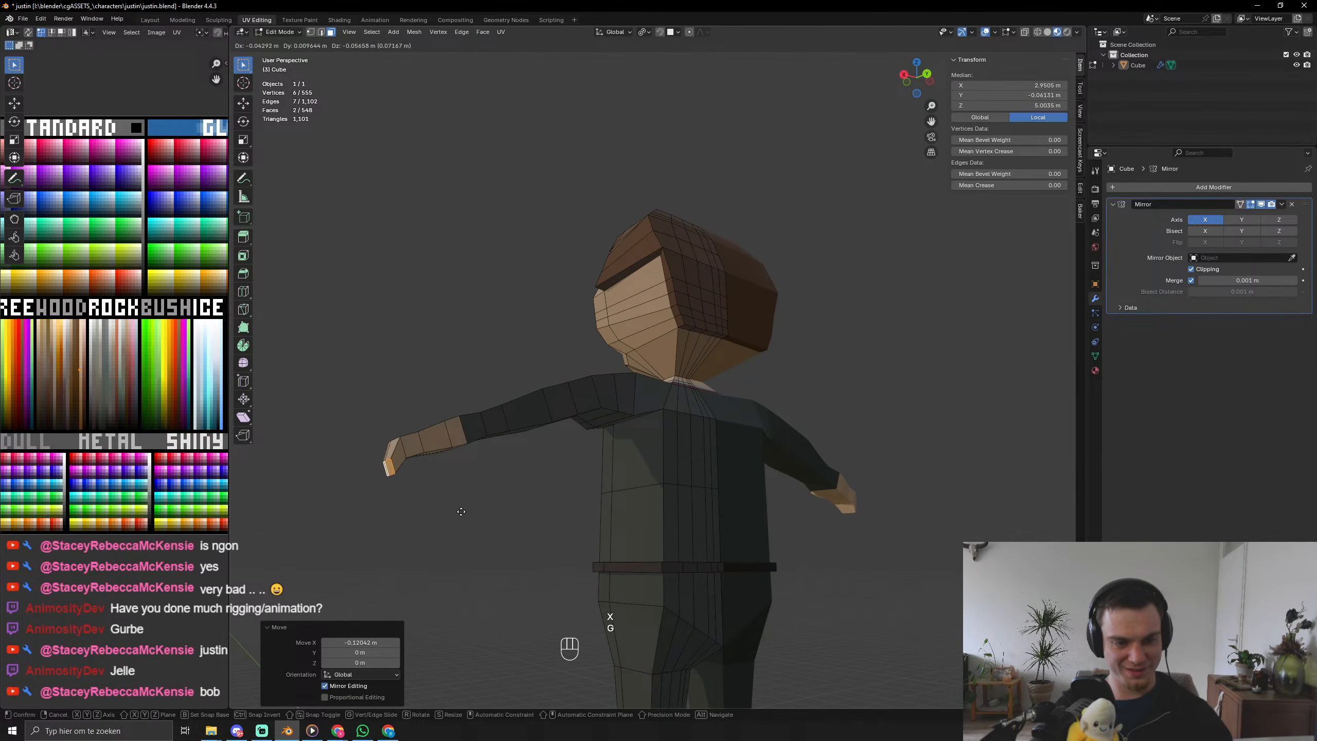
left_click(454, 505)
Try adding a centred loop cut across the middle of the hand.
key("ctrl+r")
left_click(413, 451)
right_click(413, 452)
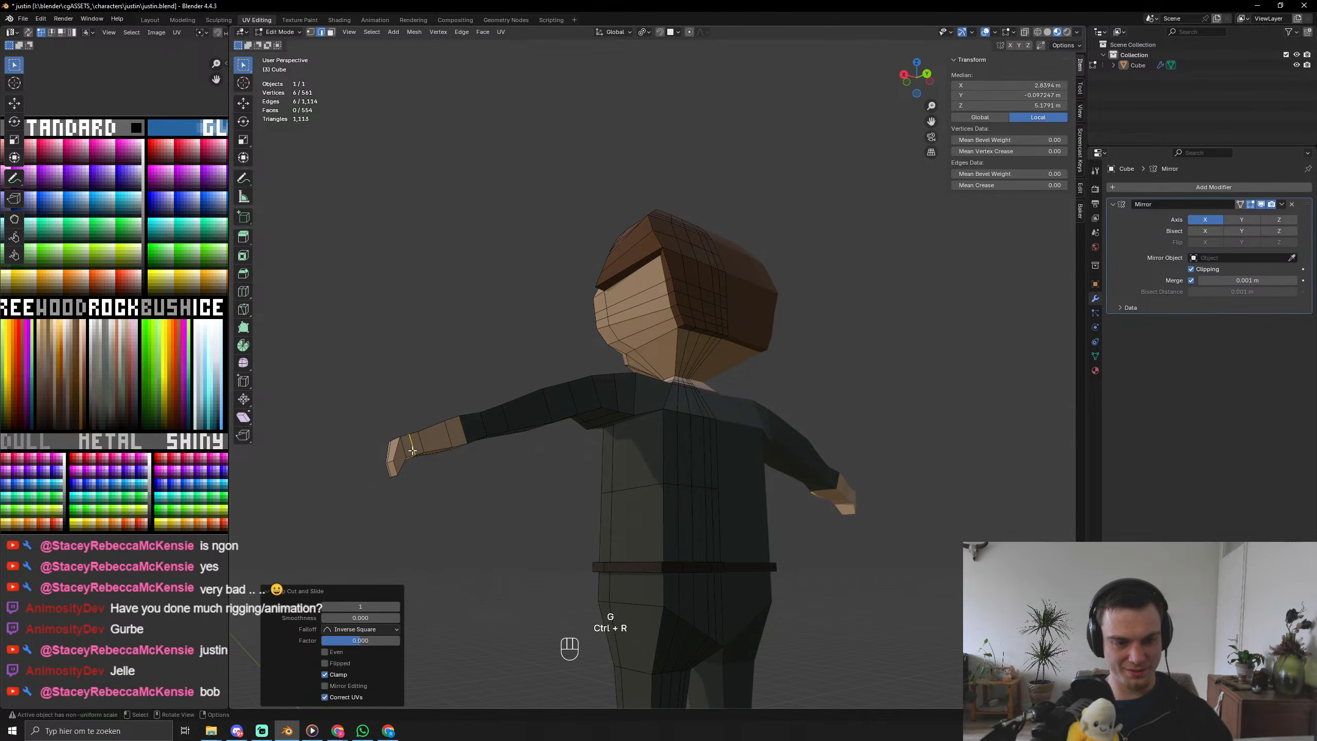
key("g")
key("z")
right_click(467, 498)
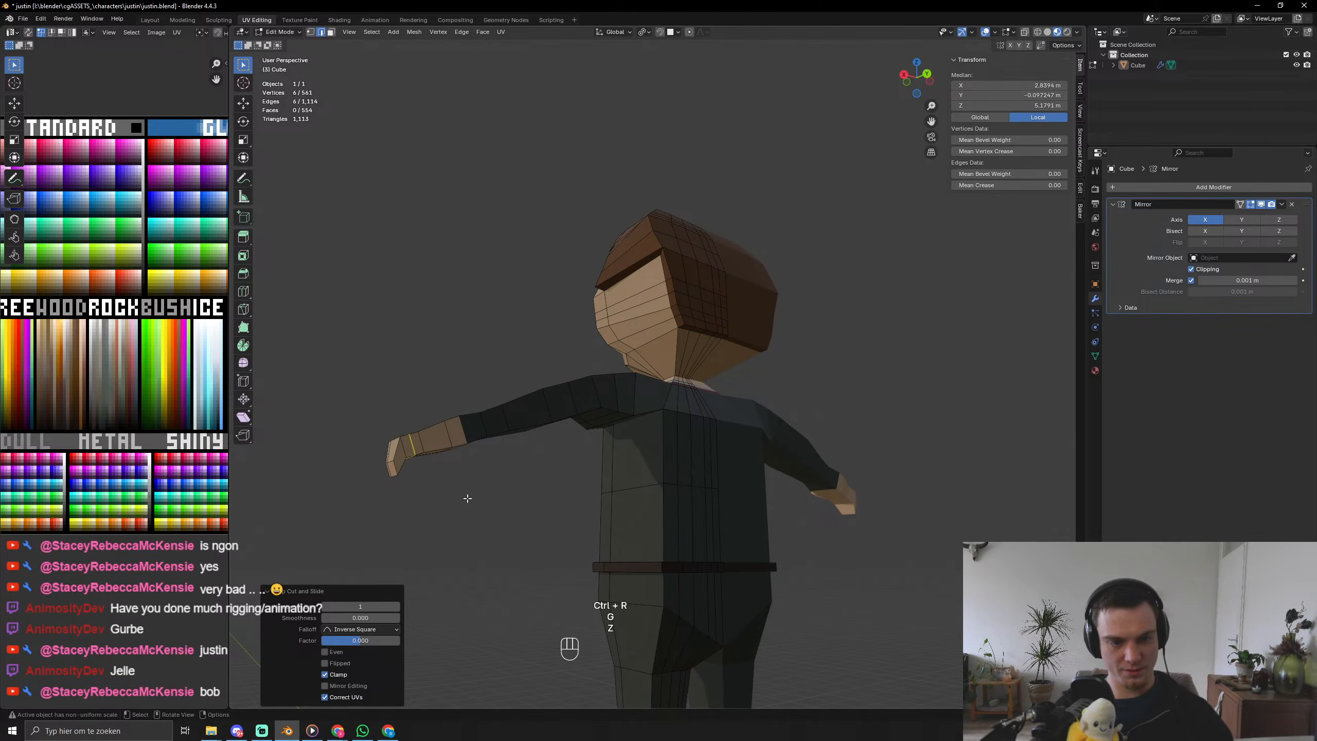
Undo the hand's loop cut and the fingertip moves.
middle_click_drag(467, 498, 615, 568)
scroll(623, 524, "down", 4)
key("Tab")
key("ctrl+z")
key("ctrl+z")
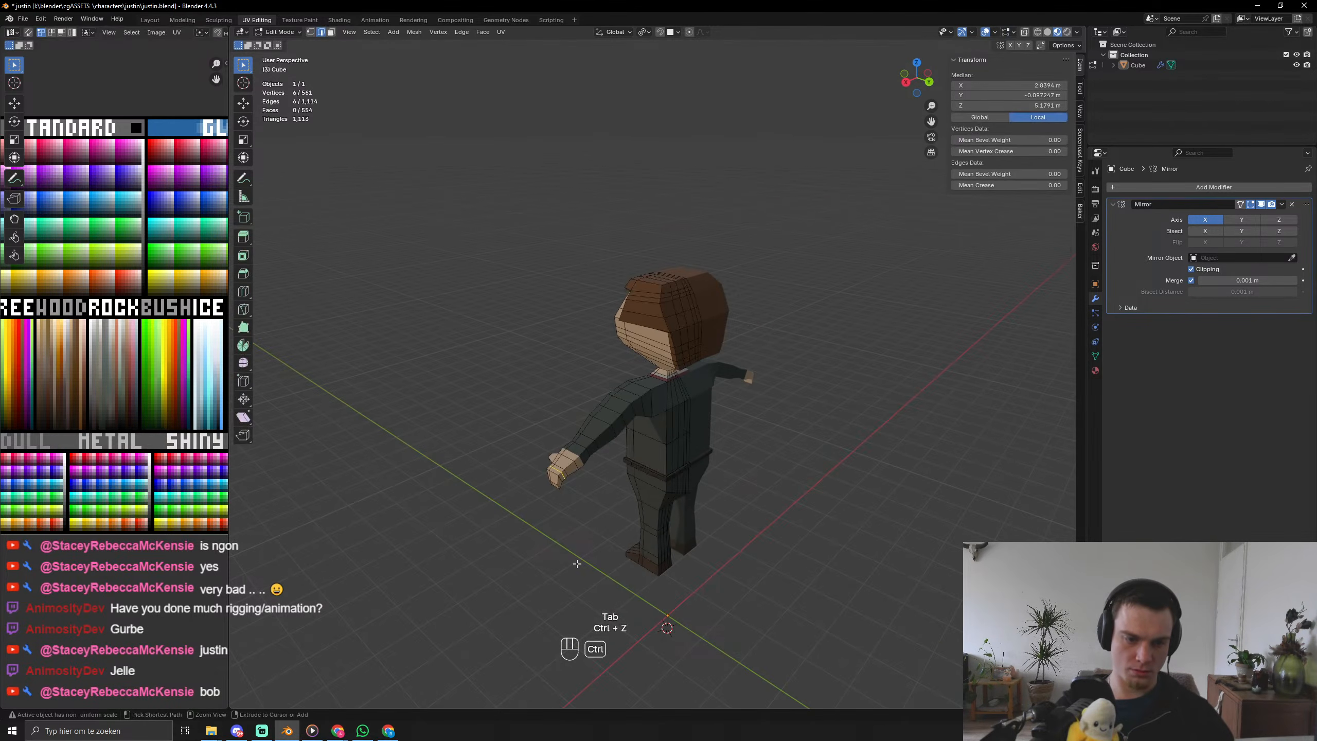
key("g")
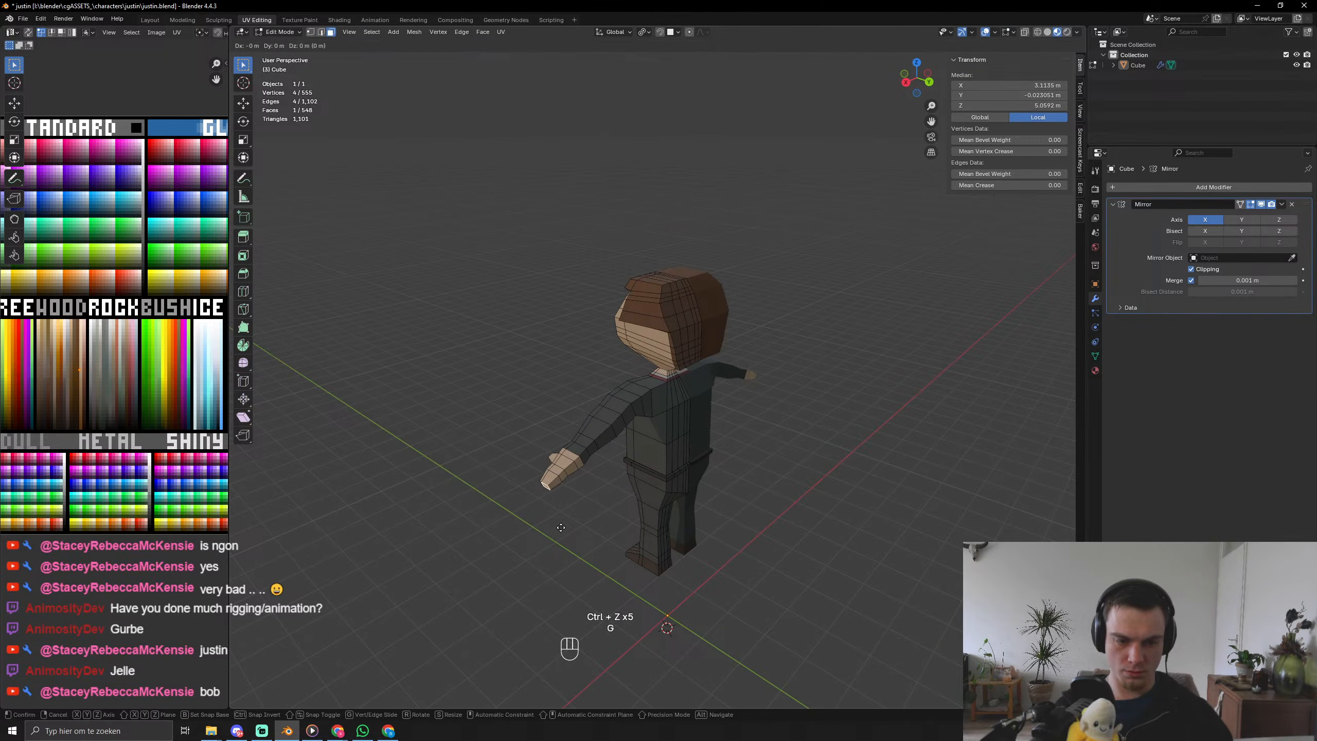
right_click(566, 519)
Select both fingertip end faces and move them inward along X by about 0.16 m to shorten the hand.
scroll(621, 491, "up", 6)
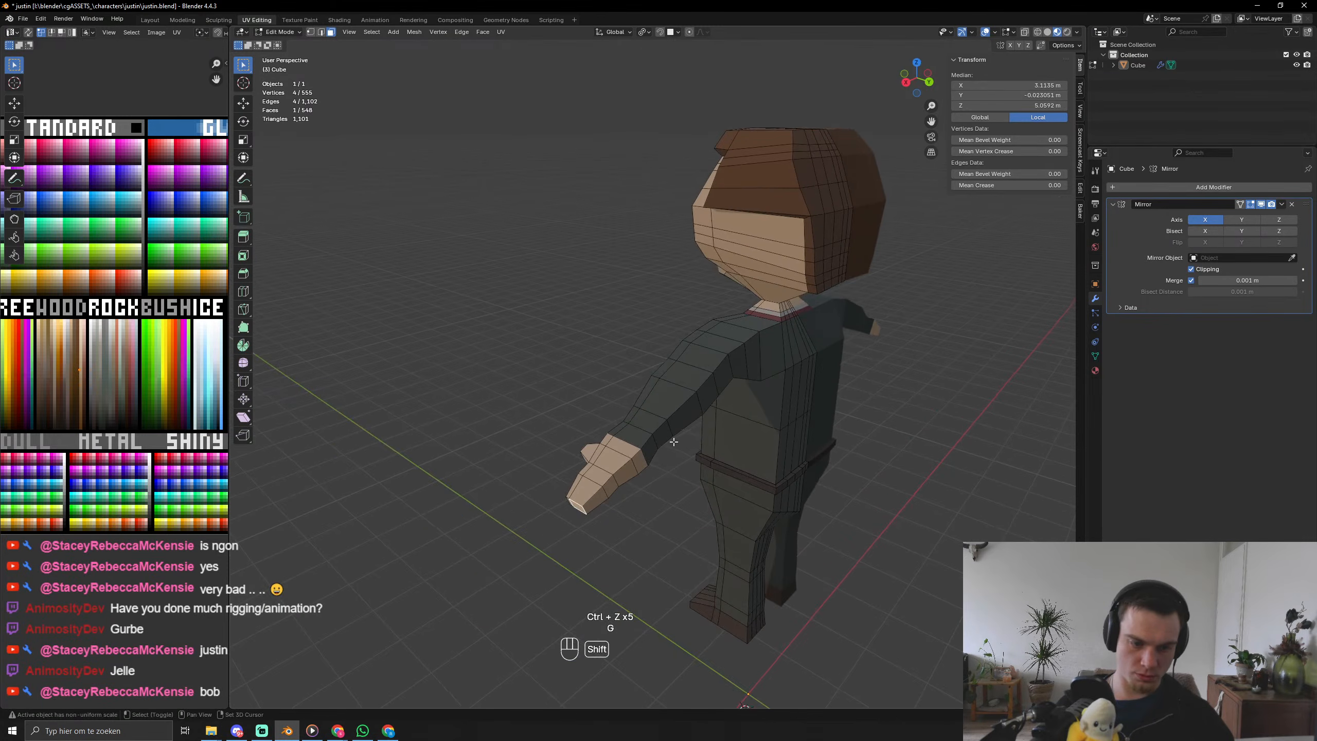
middle_click_drag(622, 491, 668, 469)
left_click(750, 522, "shift")
middle_click_drag(750, 522, 725, 511)
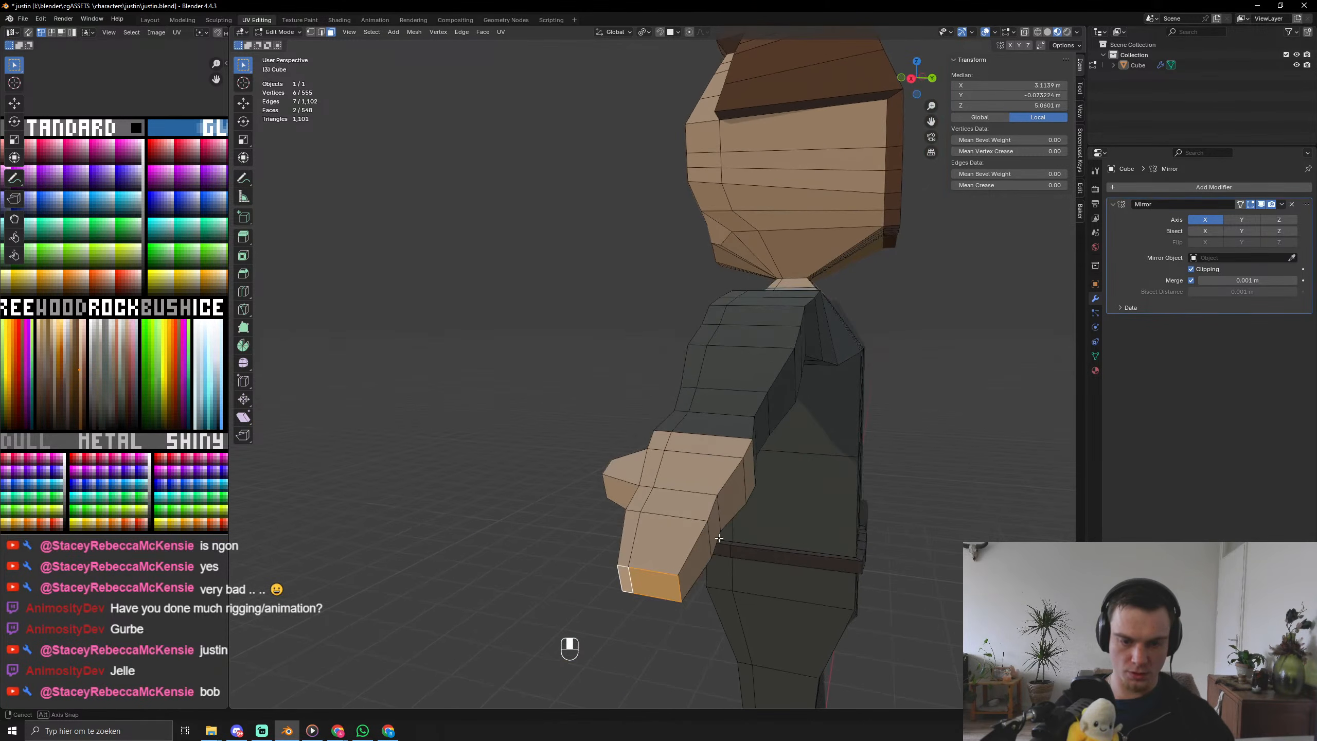
key("g")
key("x")
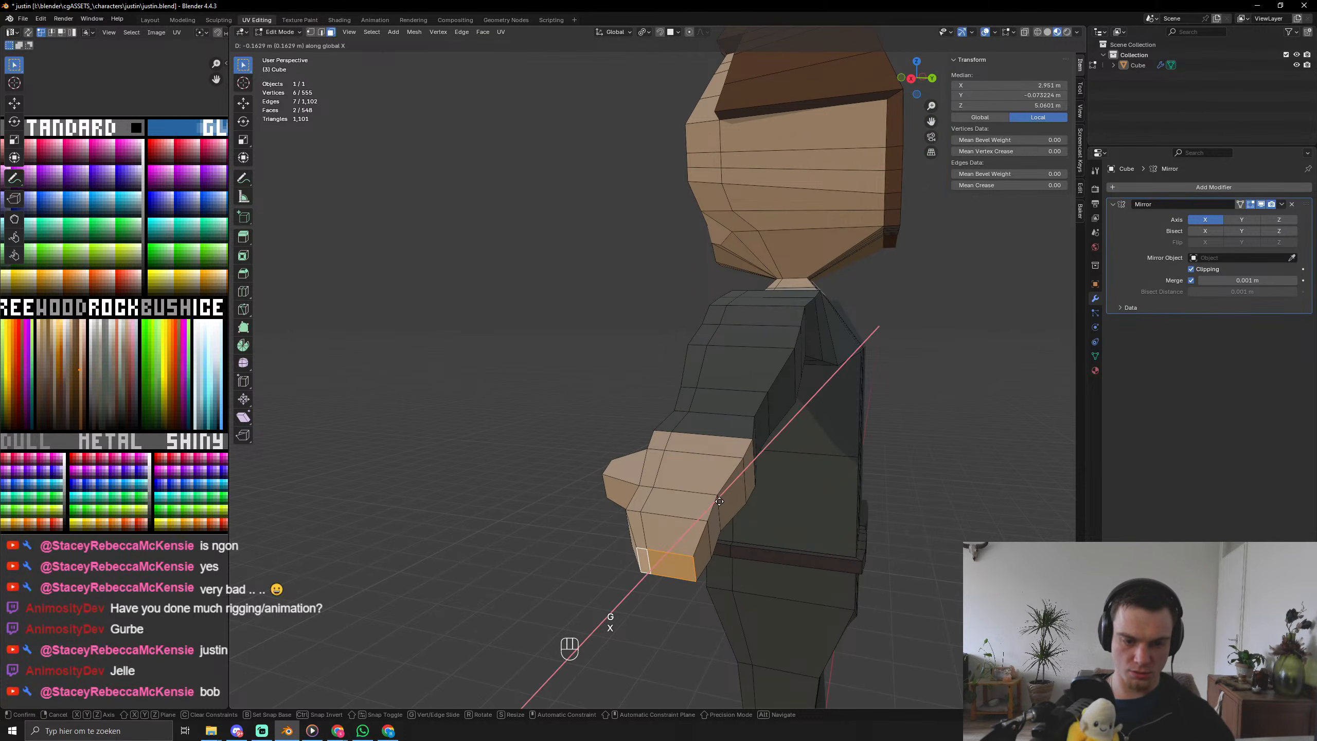
left_click(719, 501)
Move the fingertip faces about -0.02 m along Y and raise them about 0.035 m along Z.
key("g")
key("y")
left_click(715, 489)
key("g")
key("z")
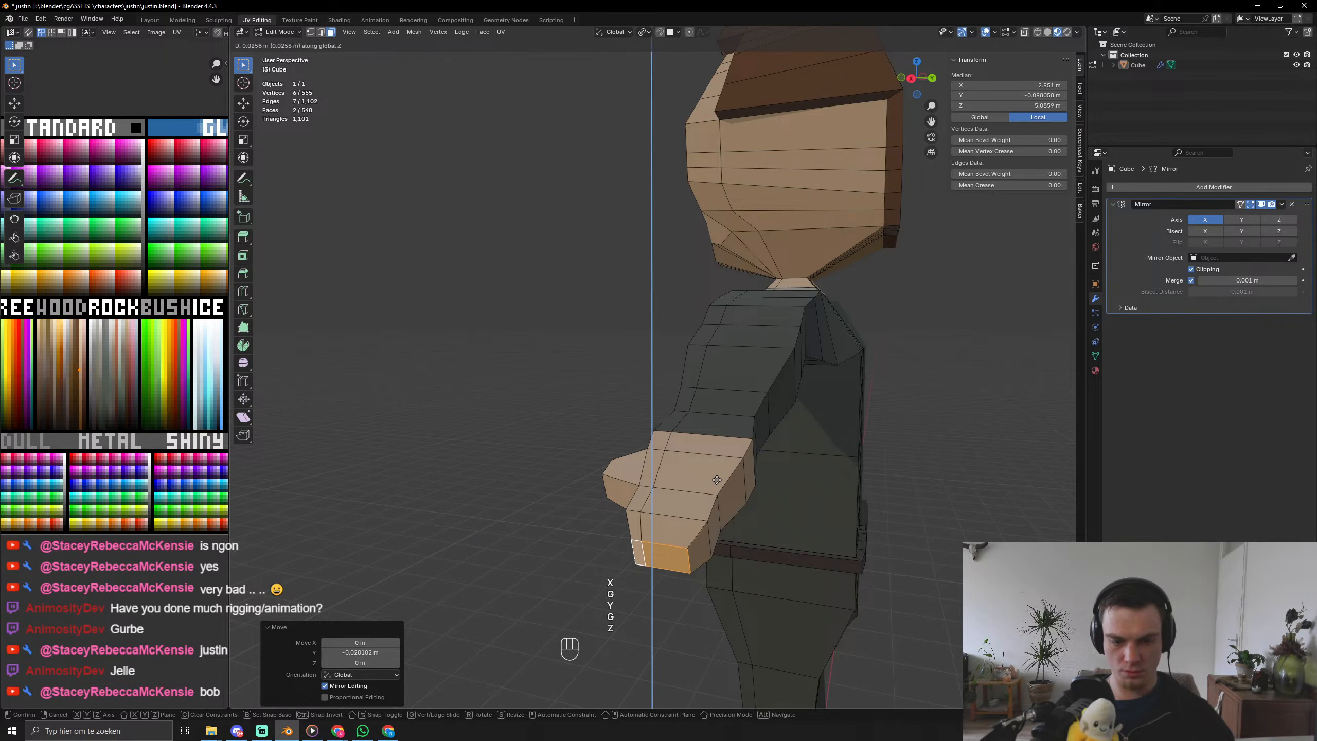
left_click(717, 480)
middle_click_drag(716, 480, 795, 466)
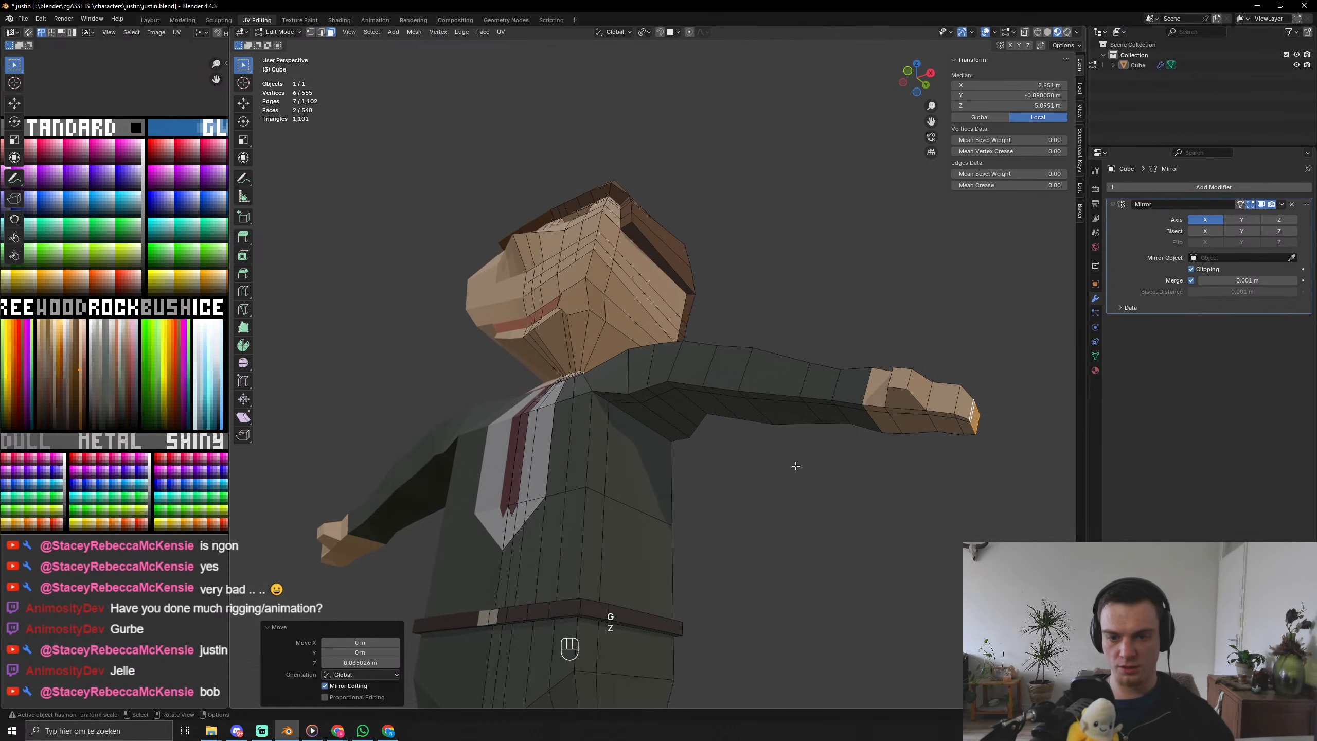
Turn on proportional editing and rotate the fingertip faces 78.5° about Y with a proportional size of about 0.164.
middle_click_drag(906, 447, 960, 445)
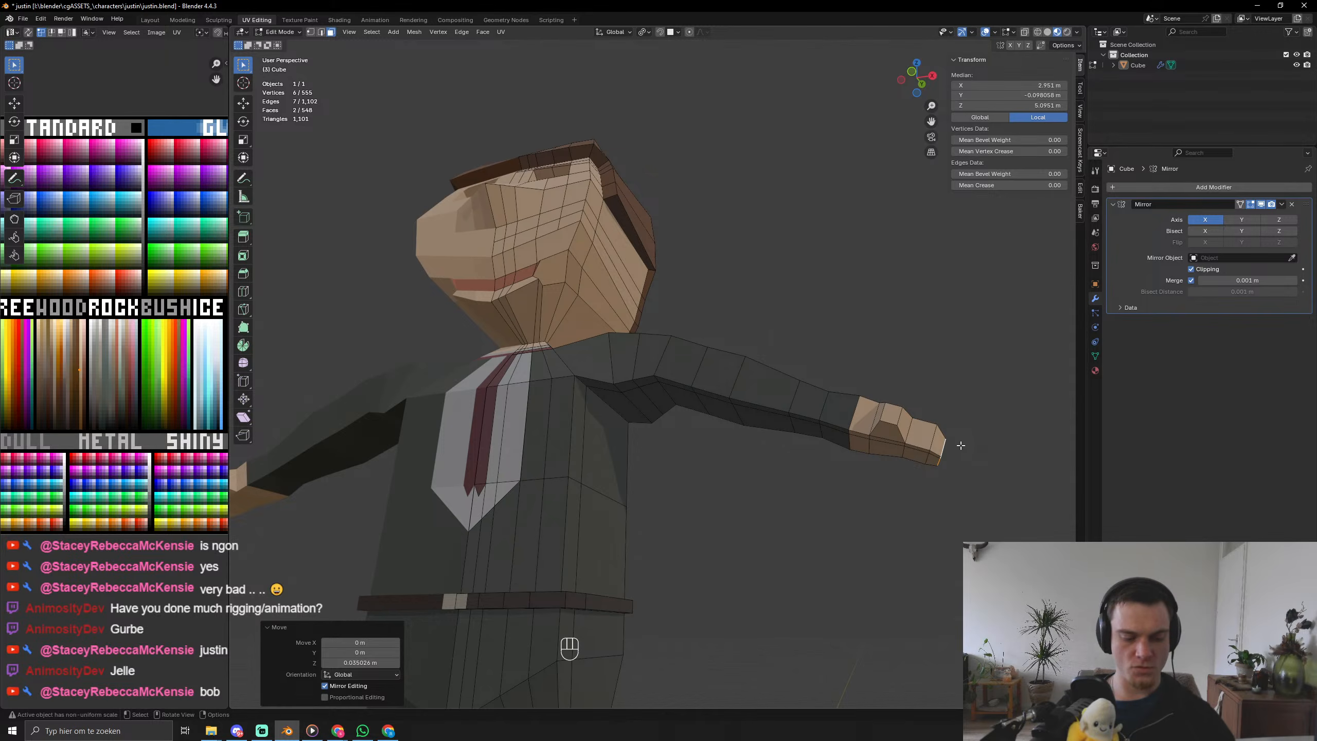
key("o")
key("s")
key("r")
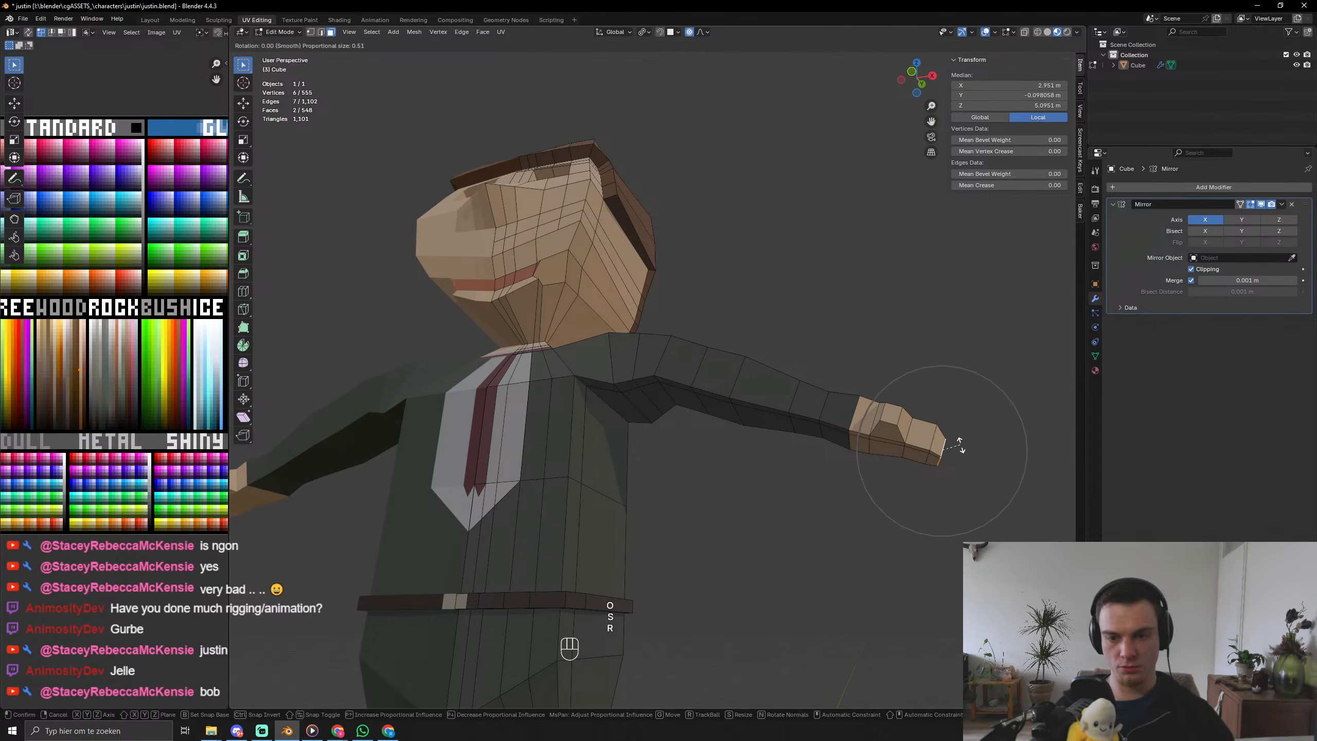
key("x")
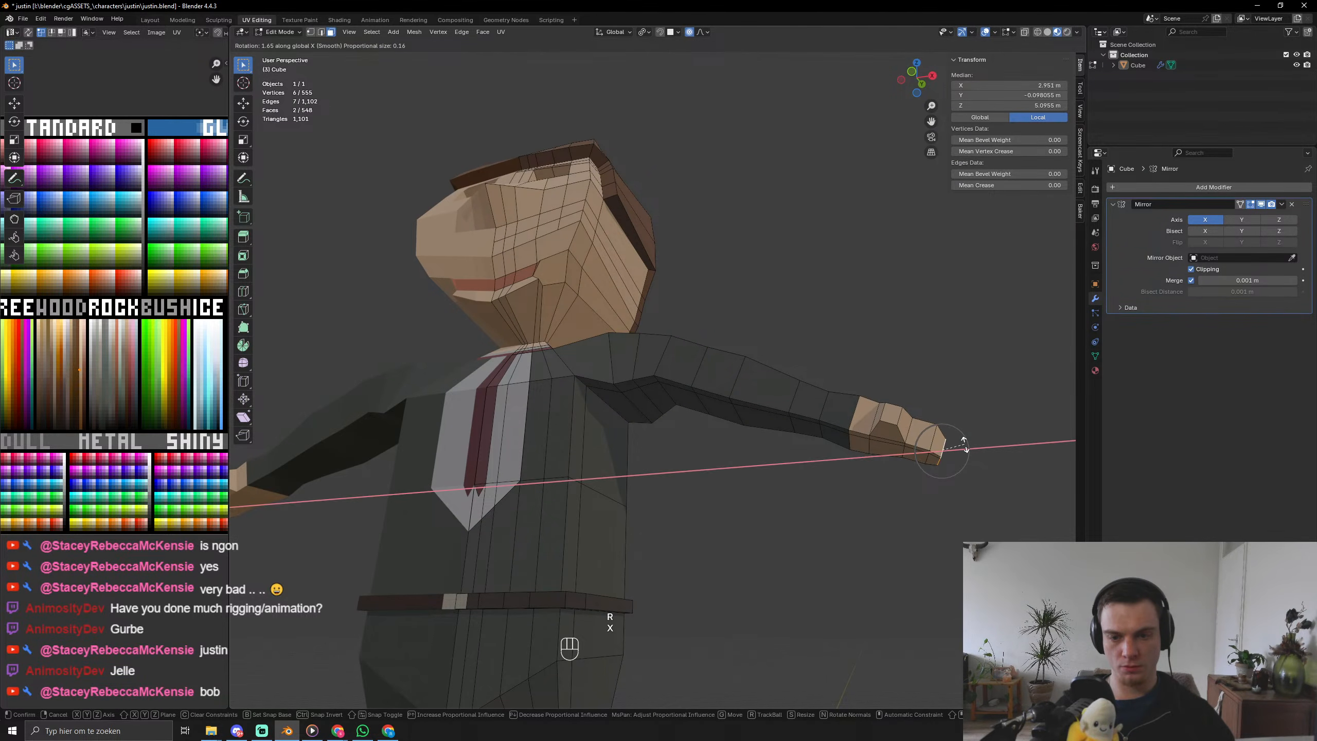
key("u")
key("y")
left_click(951, 470)
Lower the fingertip faces about 0.09 m, rotate them slightly to curl the fingers, and check the hand in Object Mode.
key("g")
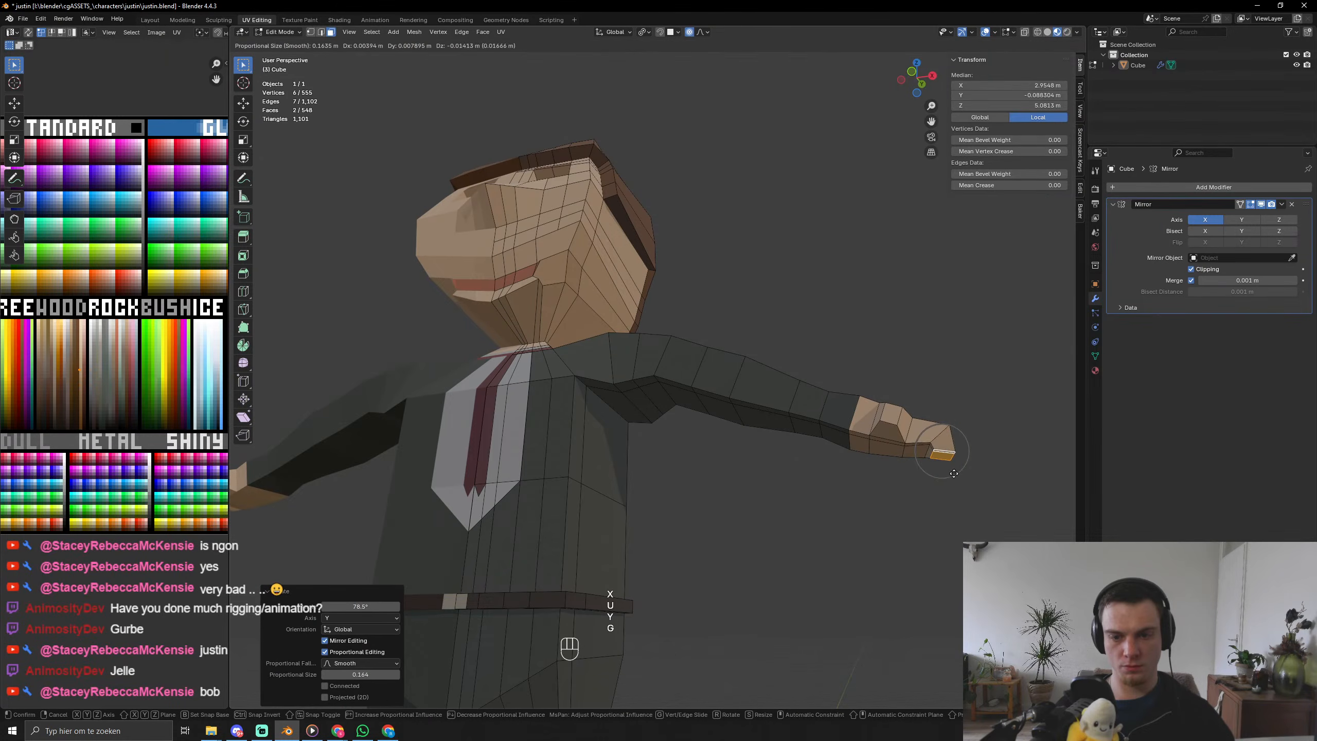
left_click(949, 487)
key("r")
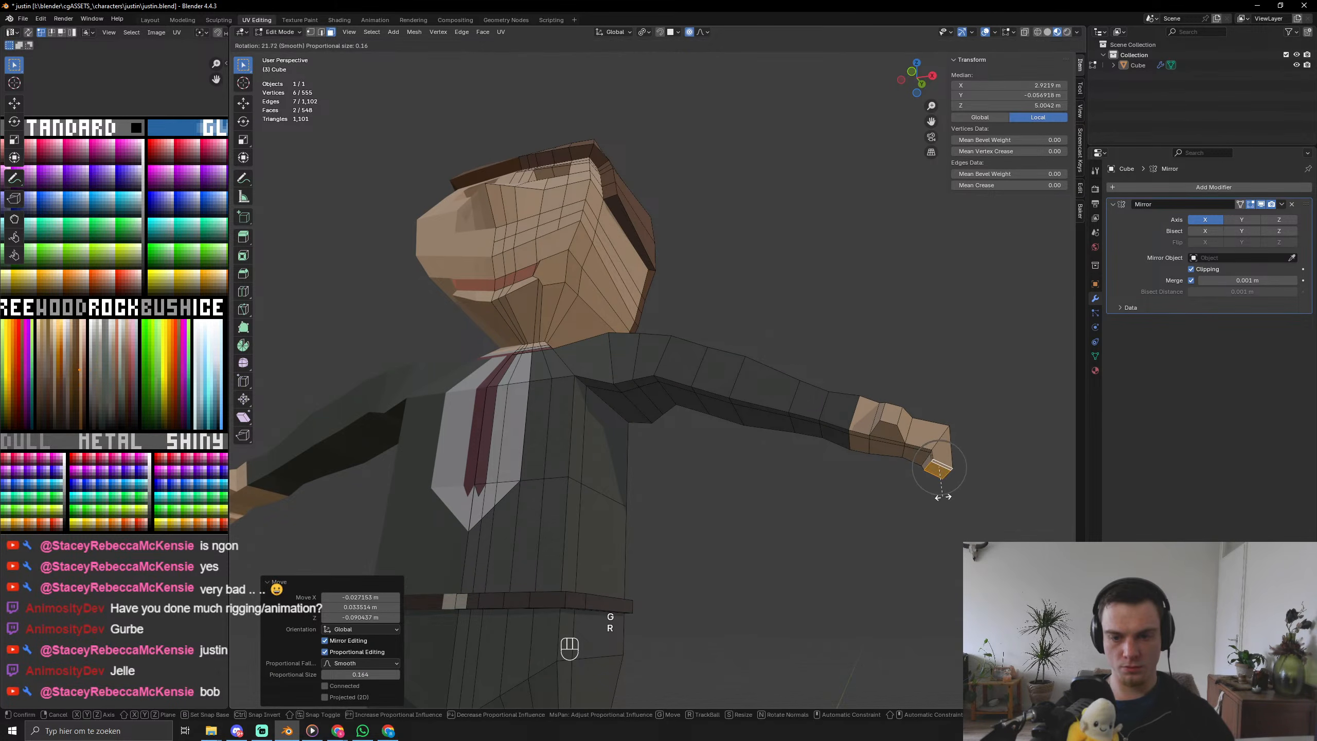
left_click(941, 490)
key("Tab")
middle_click_drag(946, 492, 775, 545)
Try to rescale the fingertip faces with proportional editing.
key("Tab")
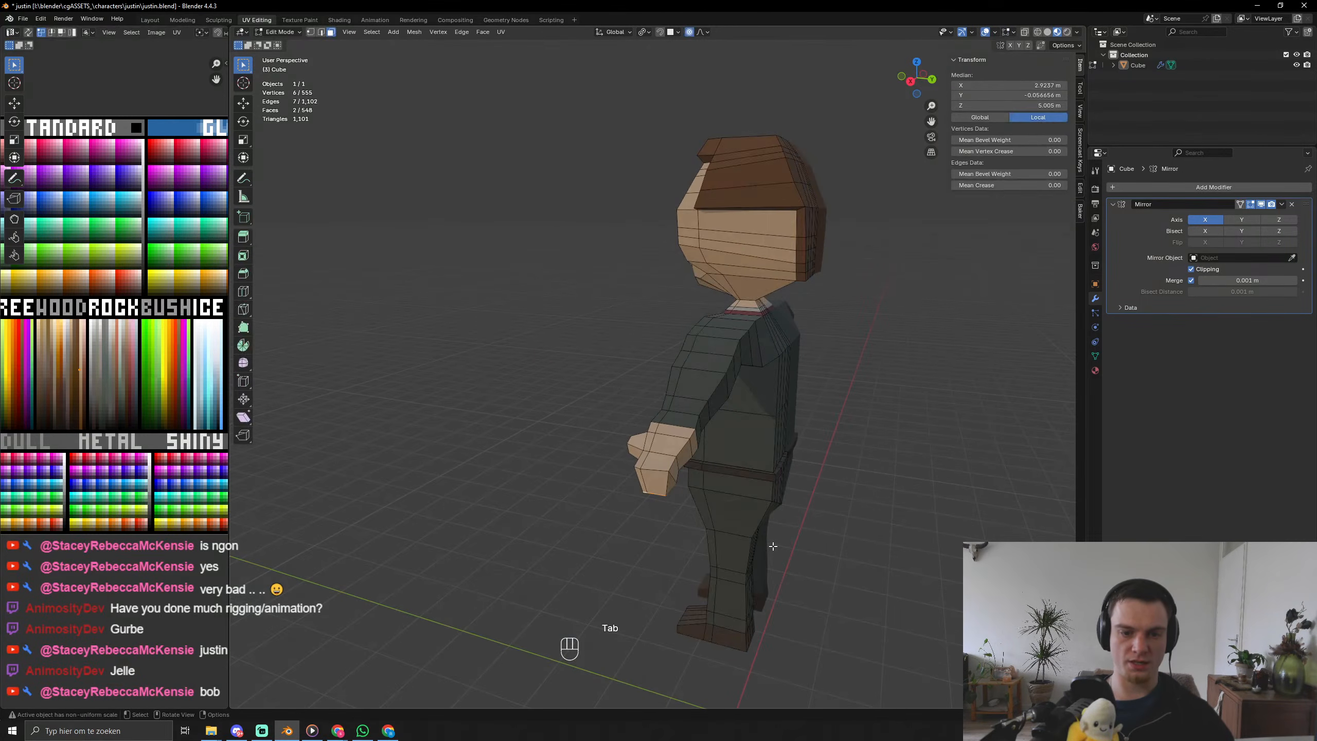
key("s")
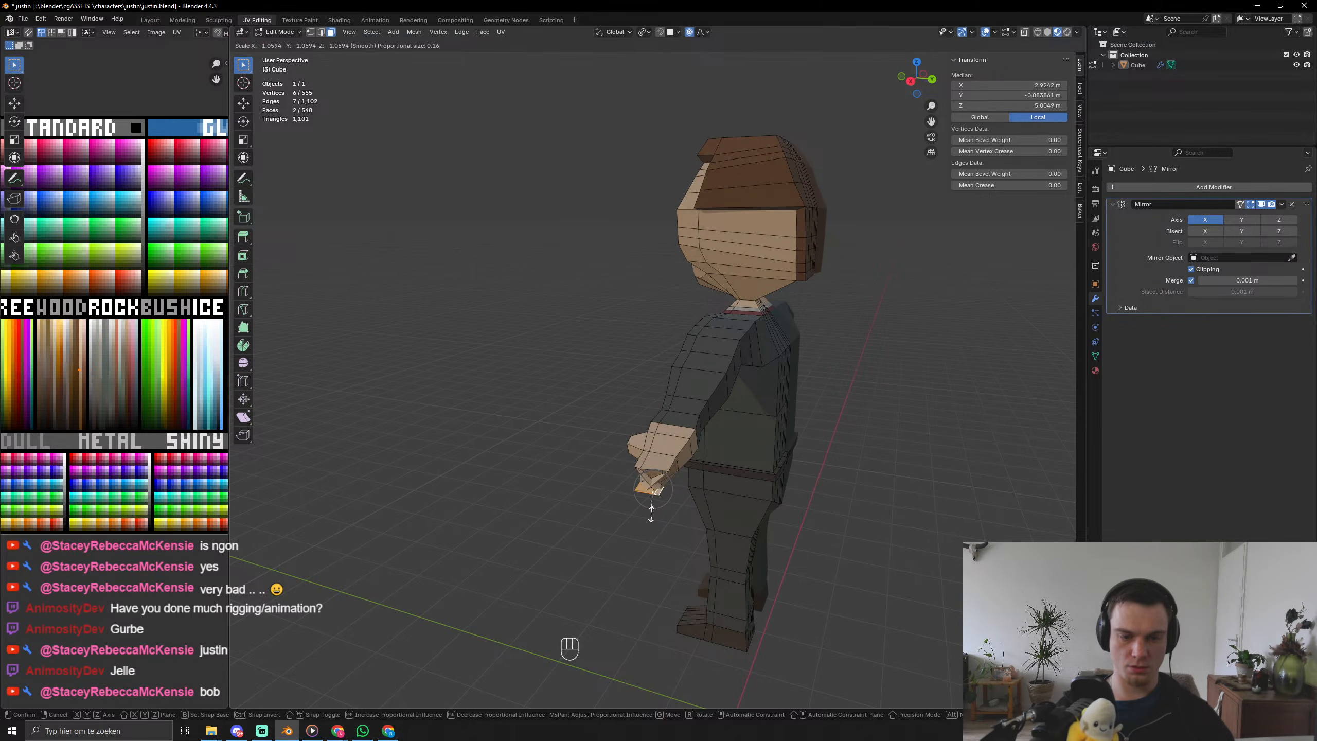
left_click(656, 514)
Examine the whole character in Object Mode from several angles, including the hands and head.
key("Tab")
scroll(655, 515, "down", 5)
middle_click_drag(656, 514, 641, 565)
scroll(801, 446, "up", 5)
scroll(641, 566, "down", 5)
middle_click_drag(724, 453, 780, 466)
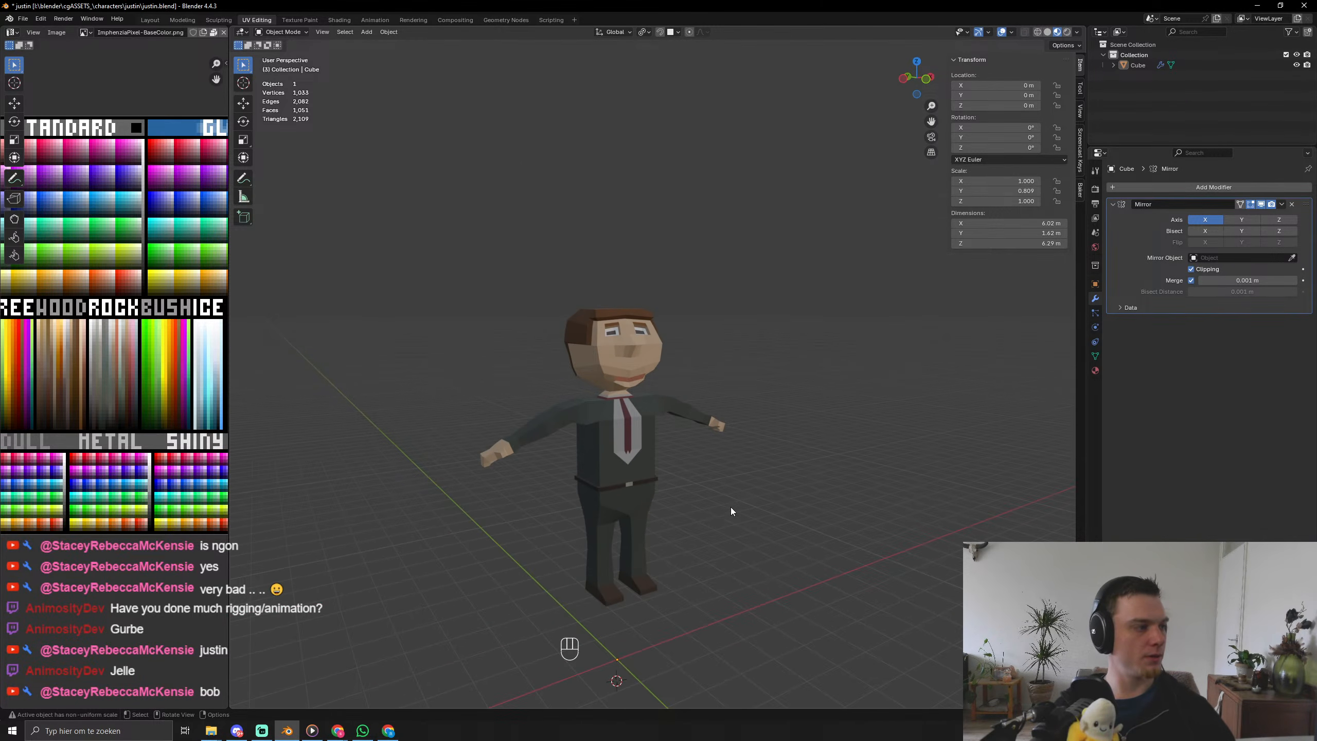
mouse_move(731, 511)
middle_mouse_down("shift")
mouse_move(728, 550)
mouse_move(740, 514)
middle_mouse_up("shift")
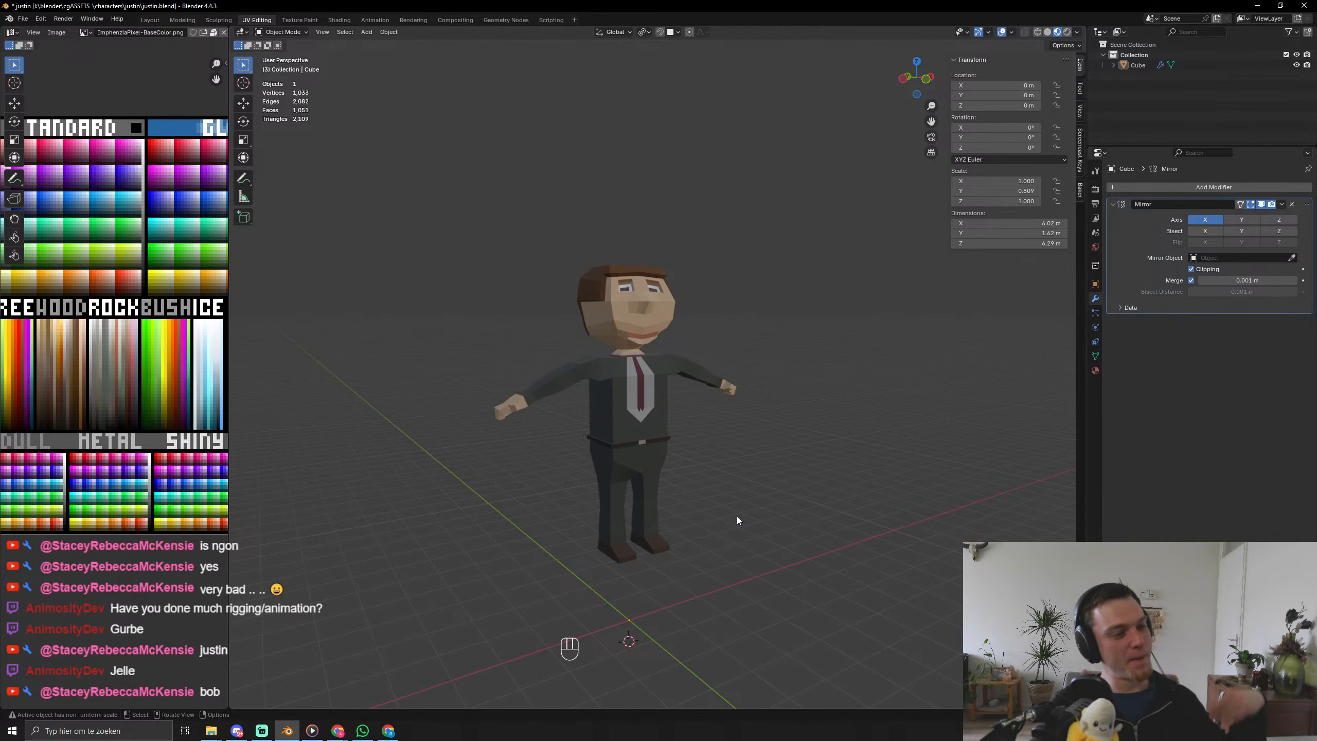
scroll(737, 517, "up", 6)
middle_click_drag(718, 466, 729, 426)
Add a centred loop cut lengthwise through the lips and bevel it by about 0.0067 m into a thin strip.
key("Tab")
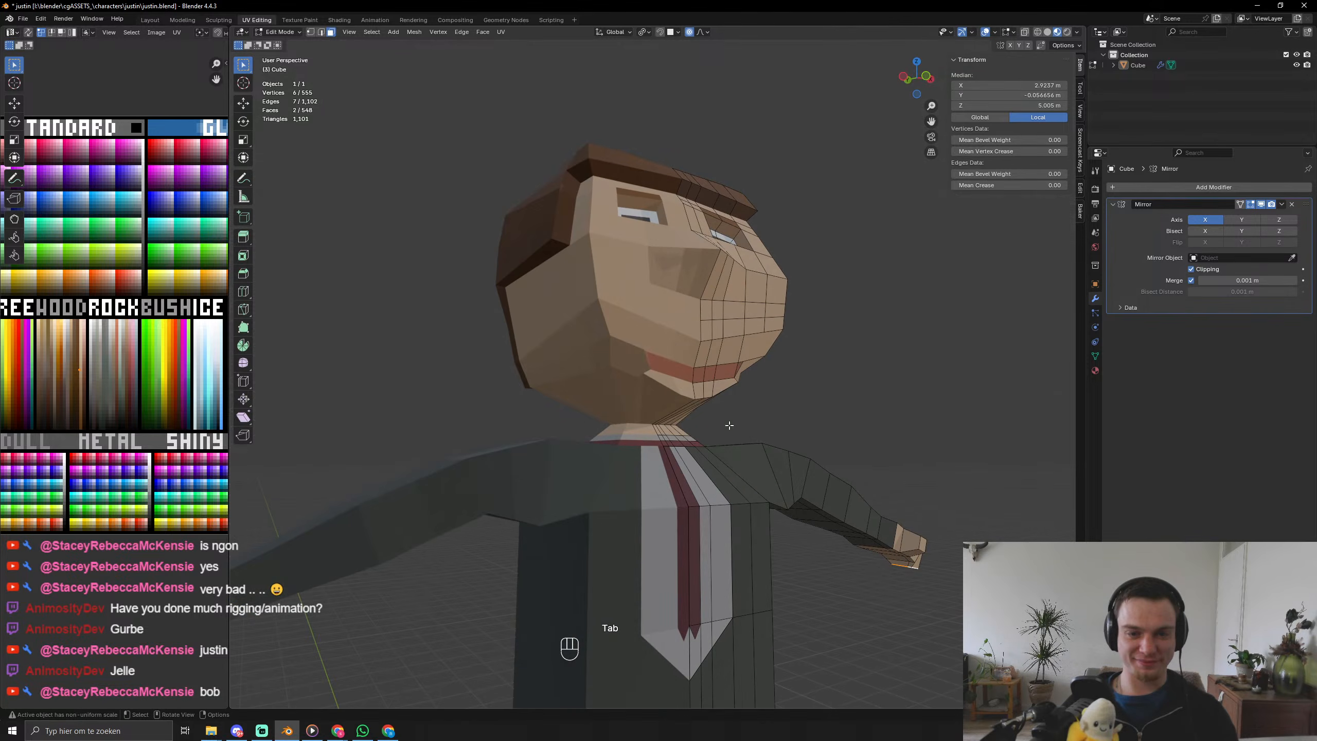
key("ctrl+r")
left_click(727, 381)
right_click(726, 380)
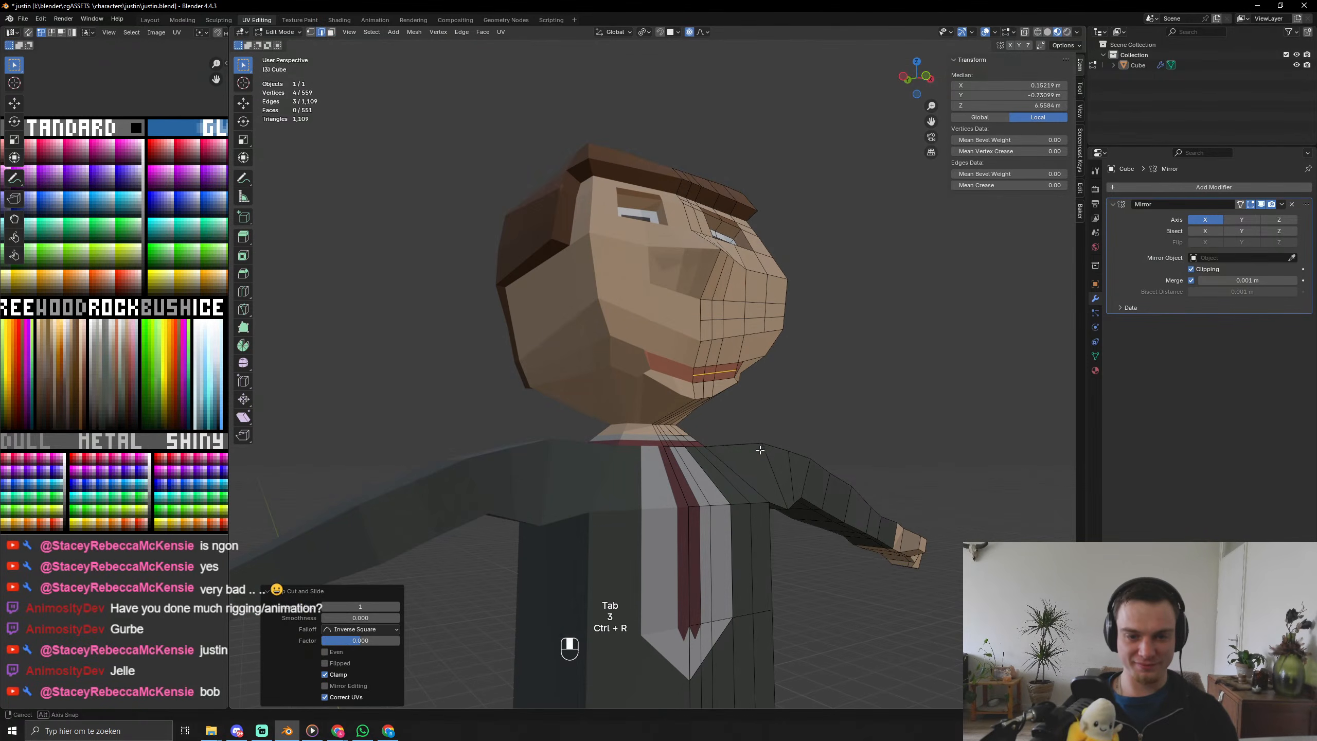
middle_click_drag(726, 381, 732, 452)
scroll(732, 452, "up", 4)
key("ctrl+b")
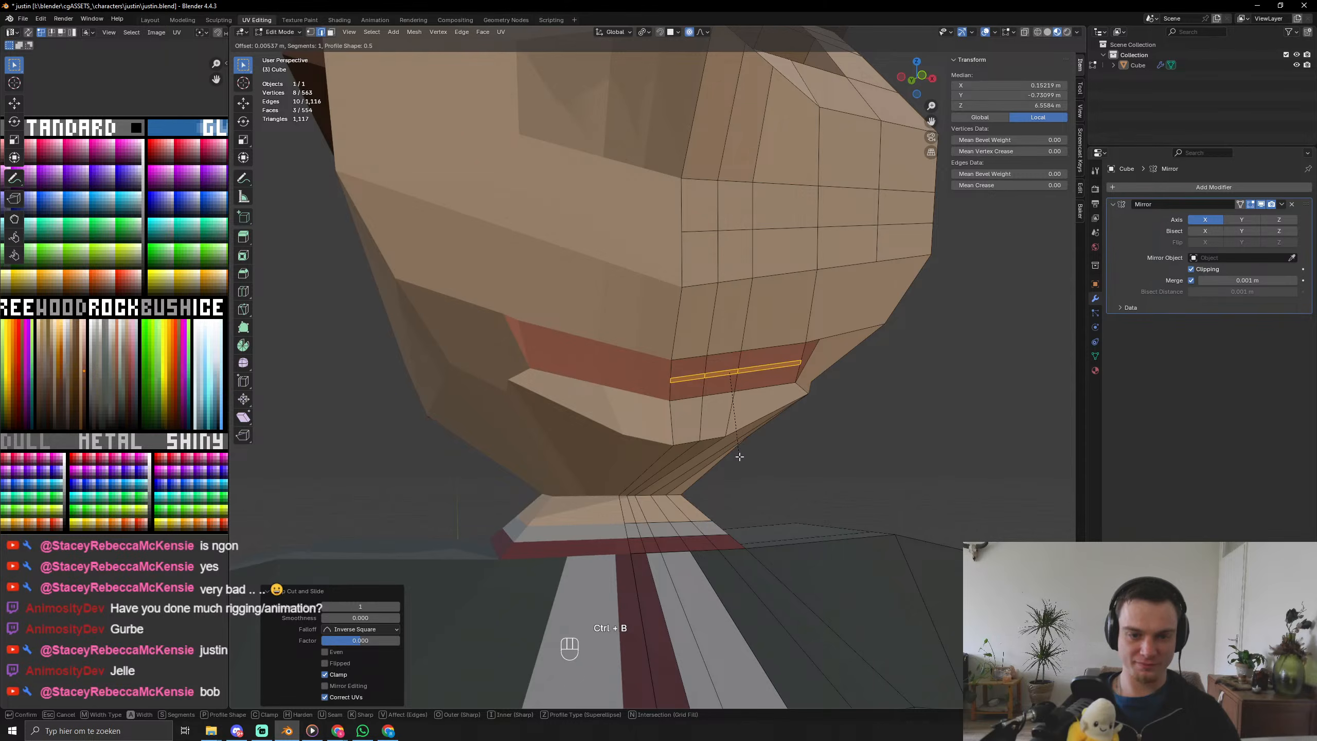
left_click(746, 456)
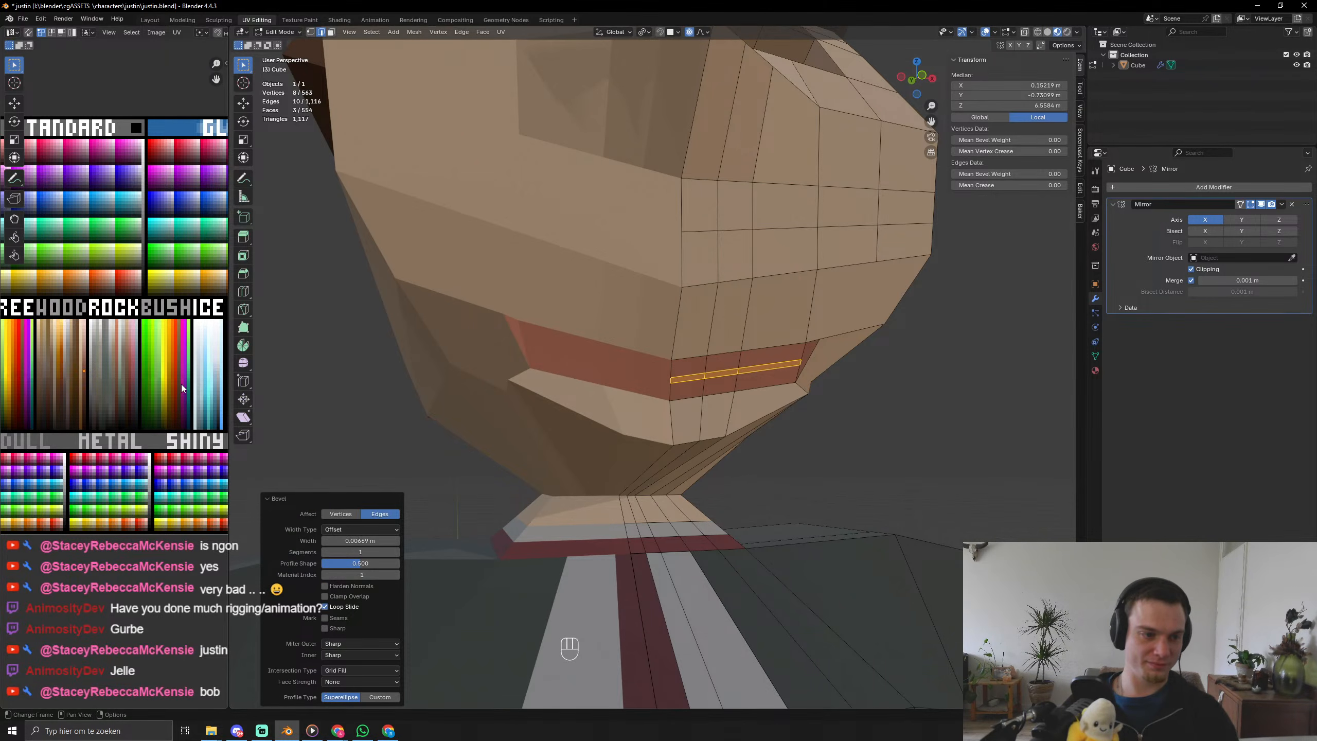
Move the mouth strip's UVs onto a pale swatch of the ROCK palette and check the mouth in Object Mode.
key("a")
key("g")
left_click(137, 371)
key("Tab")
scroll(656, 422, "down", 7)
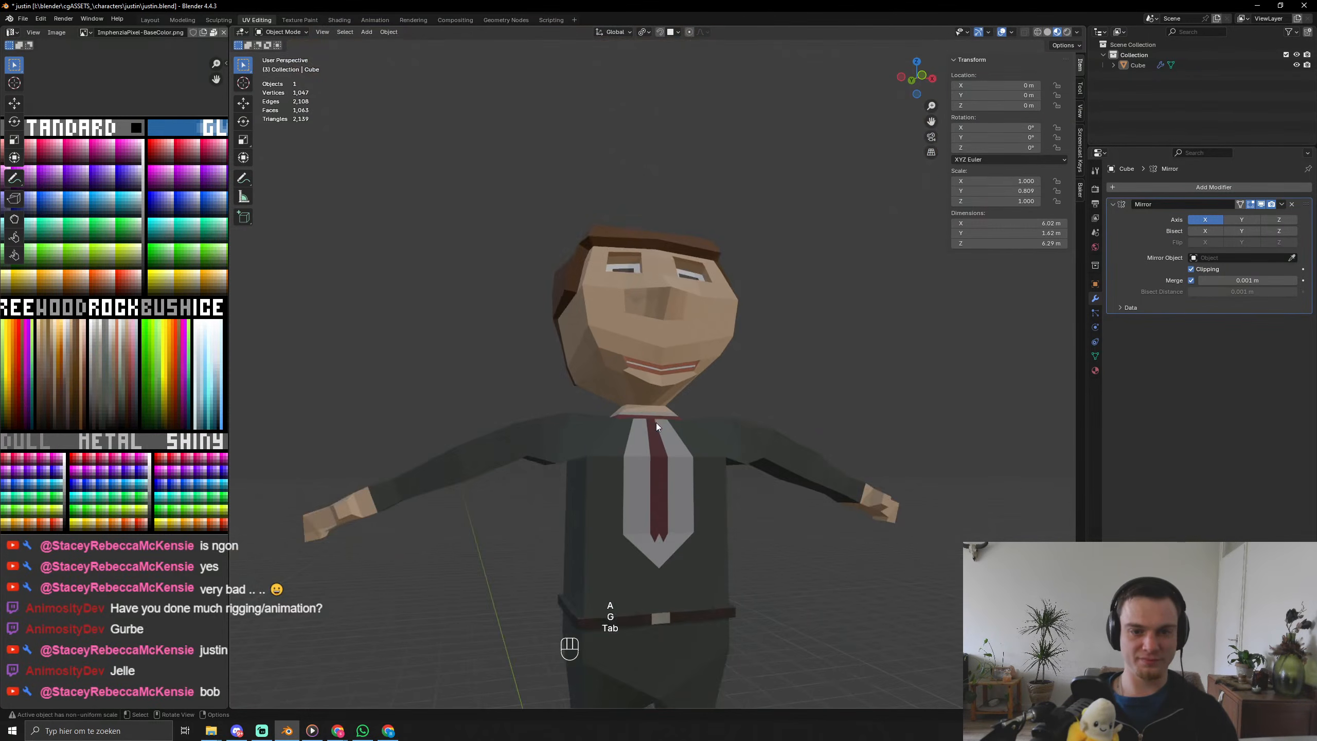
Undo the recolouring of the mouth strip, keeping the bevelled geometry.
middle_click_drag(656, 422, 615, 443)
key("ctrl+a")
key("ctrl+z")
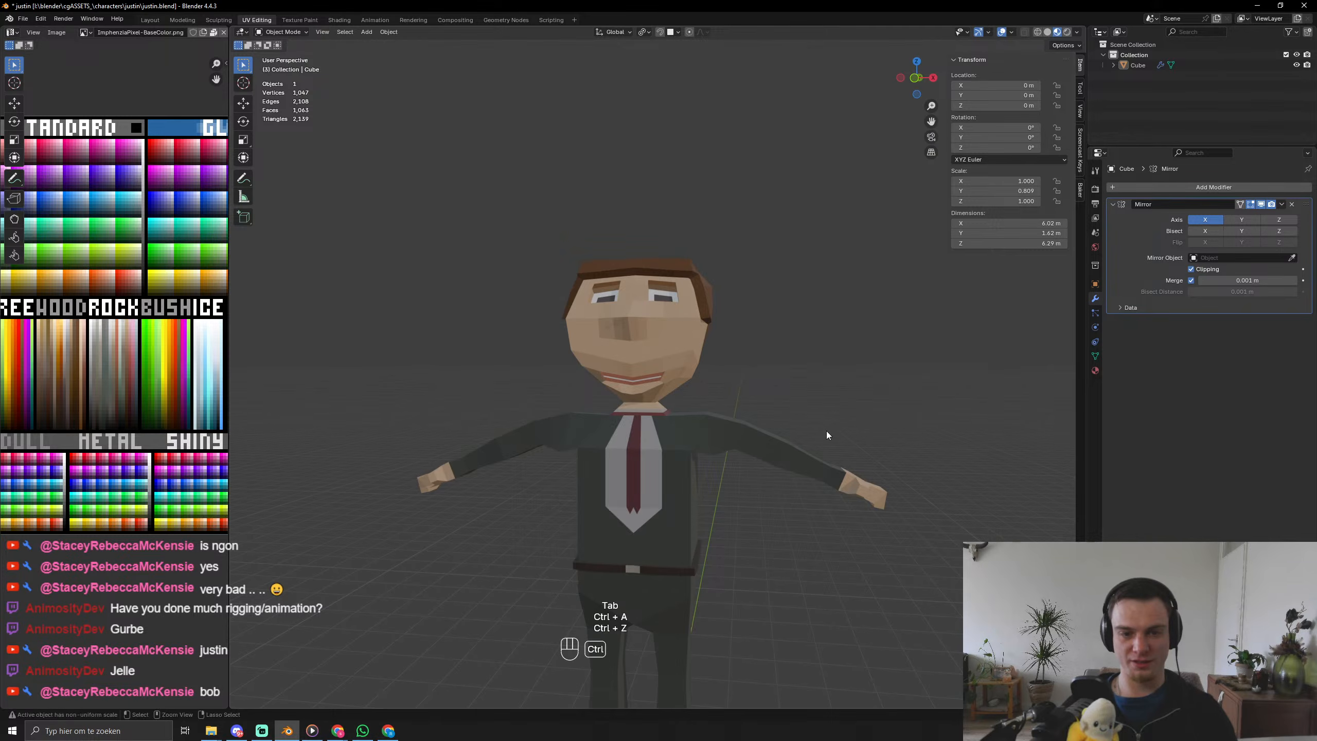
key("ctrl+z")
key("ctrl+z")
key("ctrl+z")
key("Tab")
Save the file and, in front view, lower the whole character about 1.83 m along Z to the ground line.
middle_click_drag(860, 409, 680, 438)
left_click(662, 464)
key("ctrl+s")
key("KP_1")
key("g")
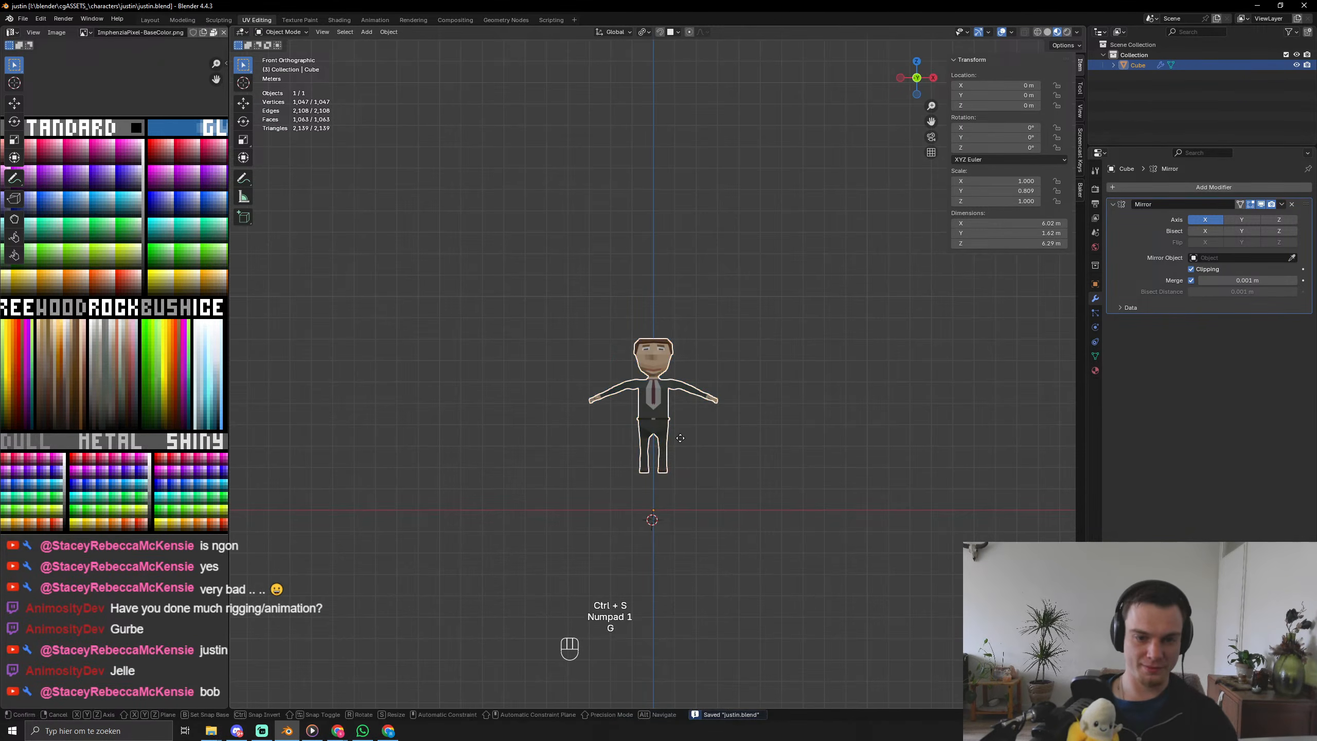
key("z")
left_click(687, 481)
Examine the character's placement on the floor grid and its overall proportions from all around.
middle_click_drag(688, 478, 720, 536)
scroll(709, 521, "up", 5)
scroll(716, 517, "down", 5)
left_click(611, 534)
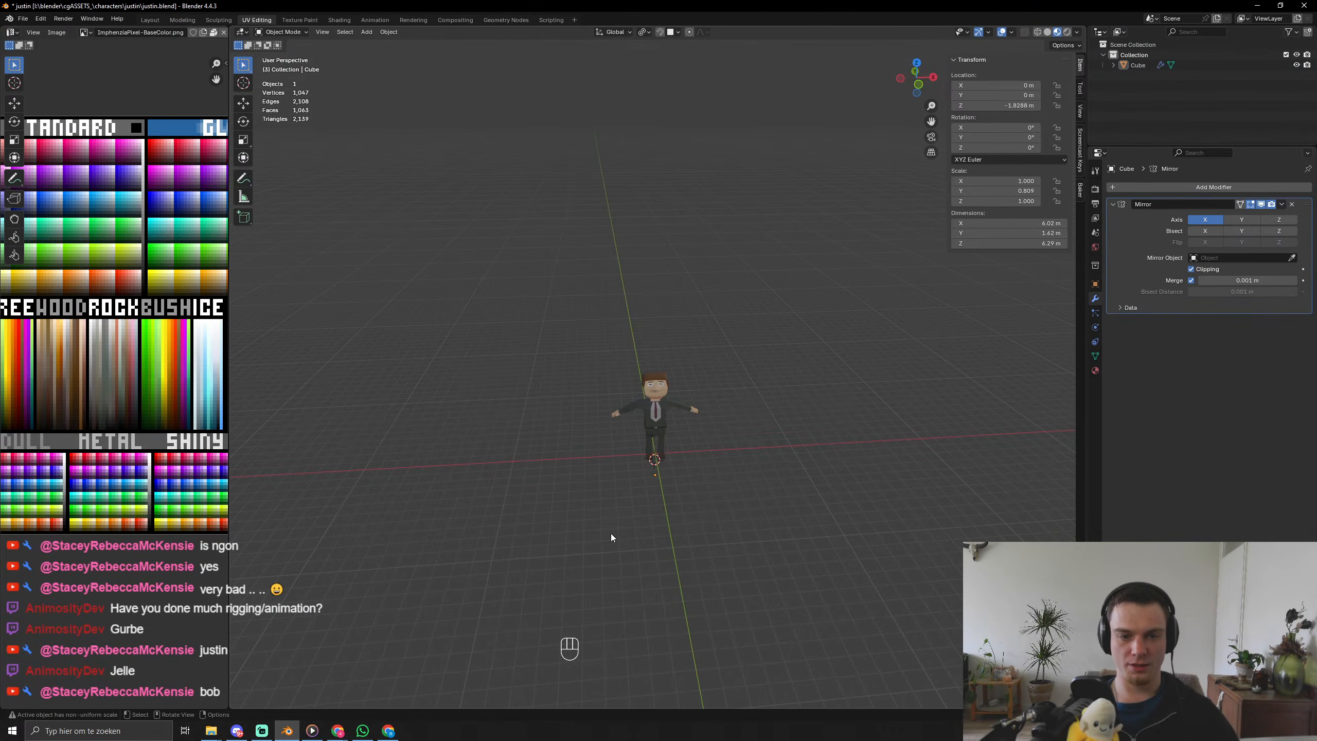
middle_click_drag(611, 534, 687, 482)
left_click(651, 406)
scroll(710, 585, "up", 5)
scroll(711, 587, "up", 5)
middle_click_drag(704, 581, 760, 555)
scroll(681, 568, "down", 5)
scroll(624, 594, "down", 4)
left_click(718, 557)
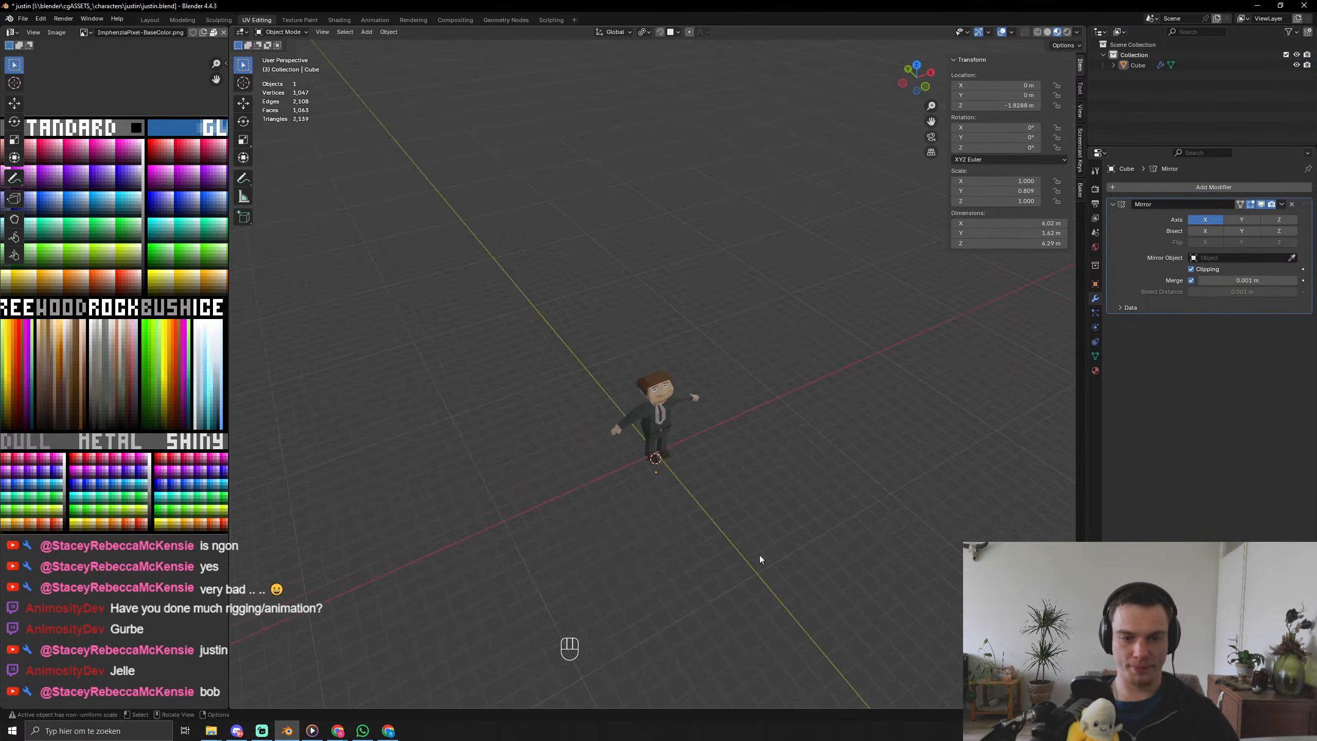
left_click(627, 427)
left_click(663, 498)
mouse_move(663, 498)
middle_mouse_down()
mouse_move(602, 467)
mouse_move(675, 489)
mouse_move(644, 484)
middle_mouse_up()
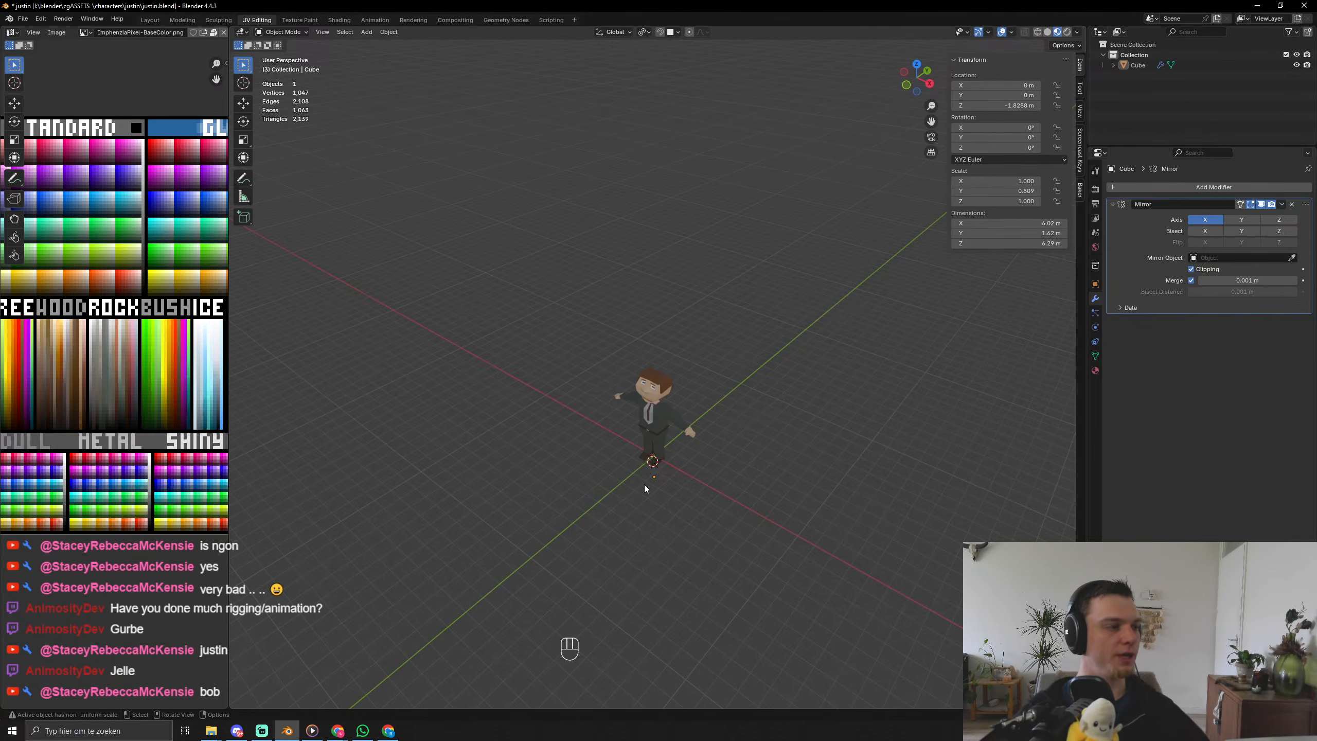
left_click(656, 425)
scroll(679, 524, "up", 5)
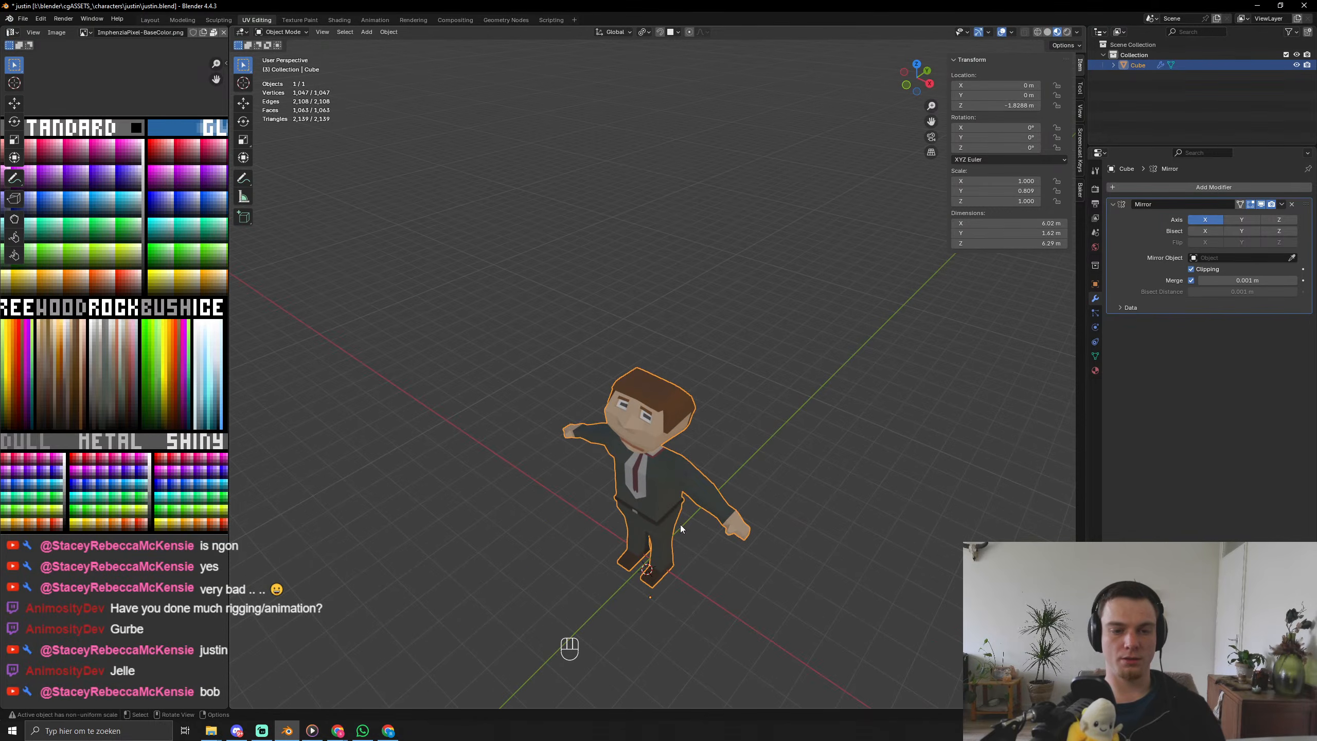
middle_click_drag(679, 526, 746, 490)
middle_click_drag(710, 560, 802, 344)
scroll(770, 507, "up", 3)
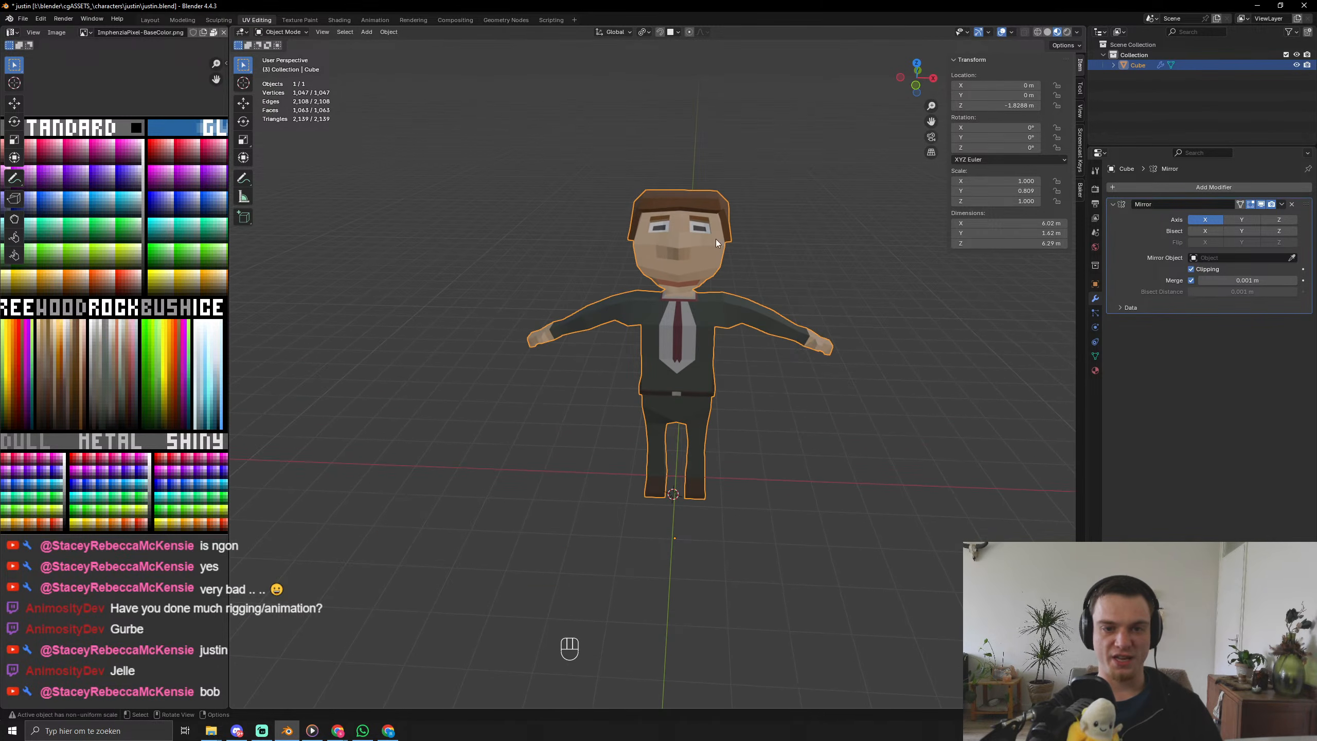
Examine the character's eyes, nose and mouth up close from both sides.
middle_click_drag(716, 242, 512, 475)
scroll(728, 302, "up", 6)
scroll(738, 410, "up", 4)
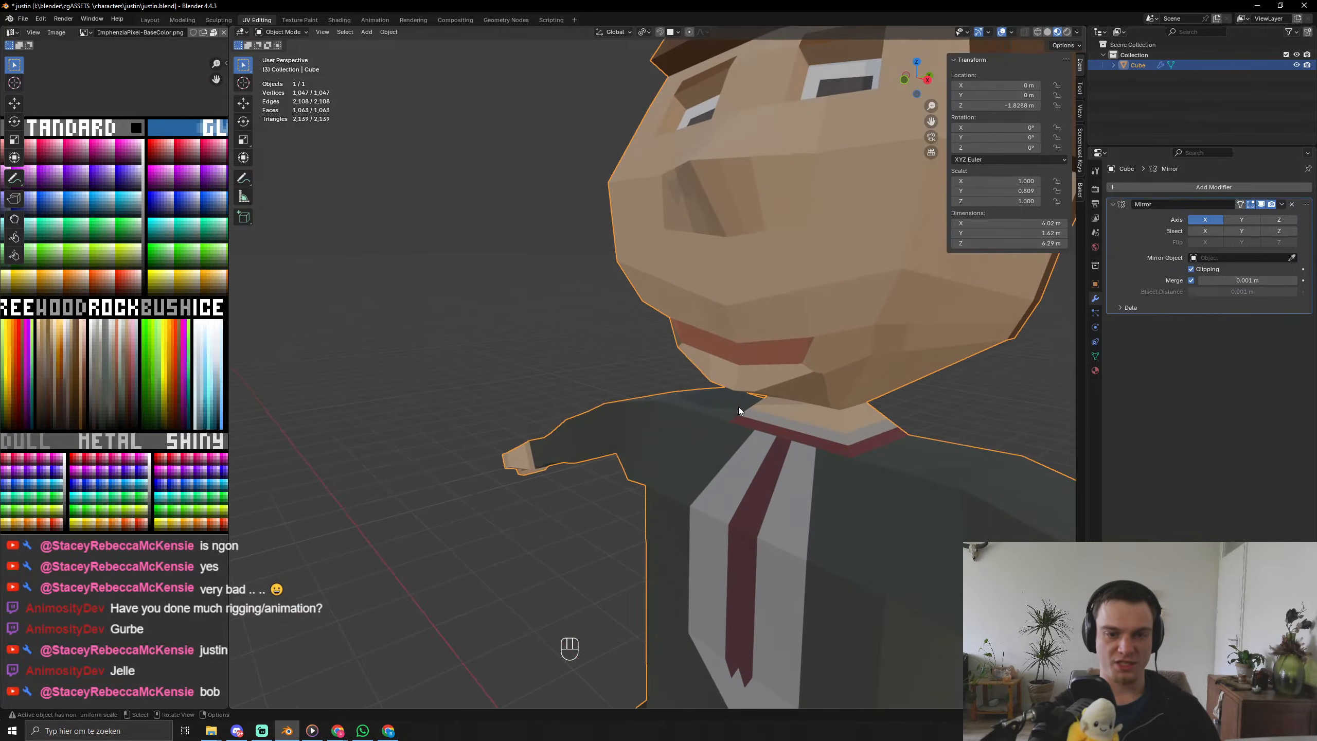
mouse_move(710, 418)
middle_mouse_down("shift")
mouse_move(545, 446)
mouse_move(724, 425)
middle_mouse_up("shift")
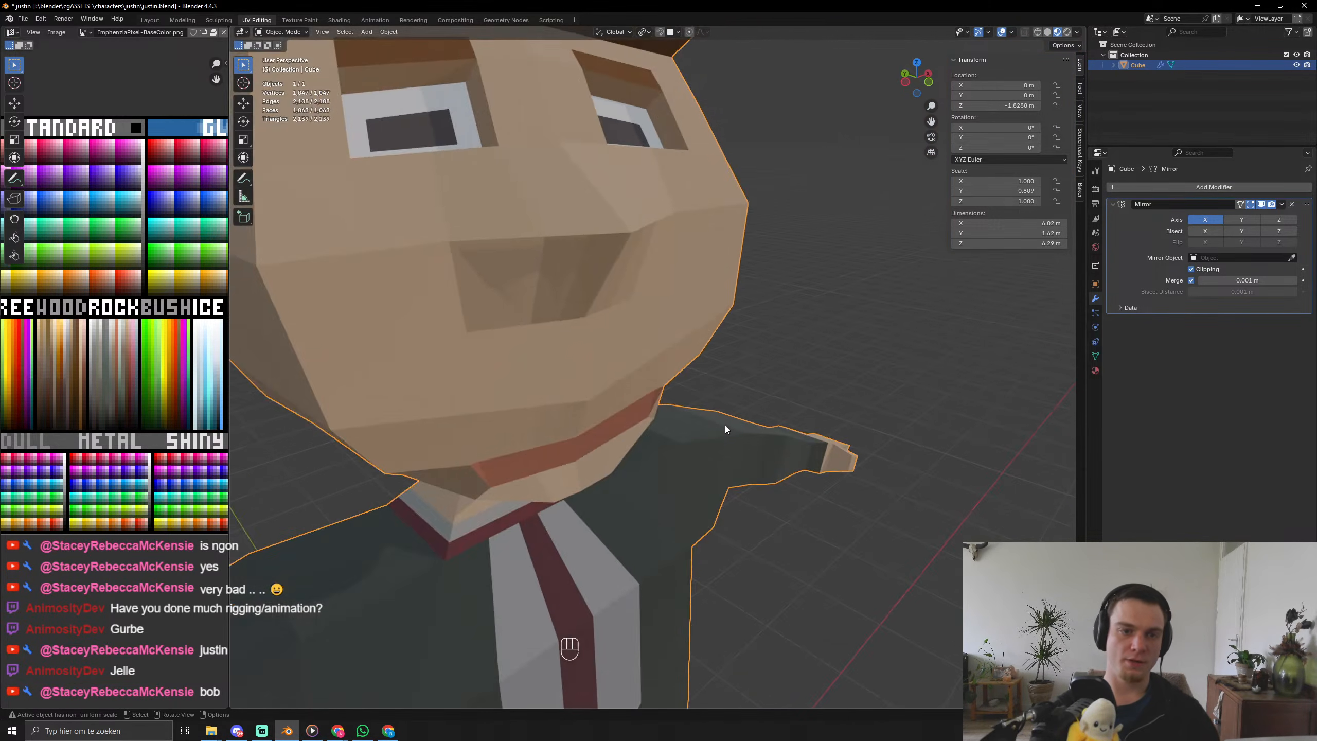
scroll(713, 427, "down", 4)
scroll(619, 430, "down", 8)
left_click(774, 466)
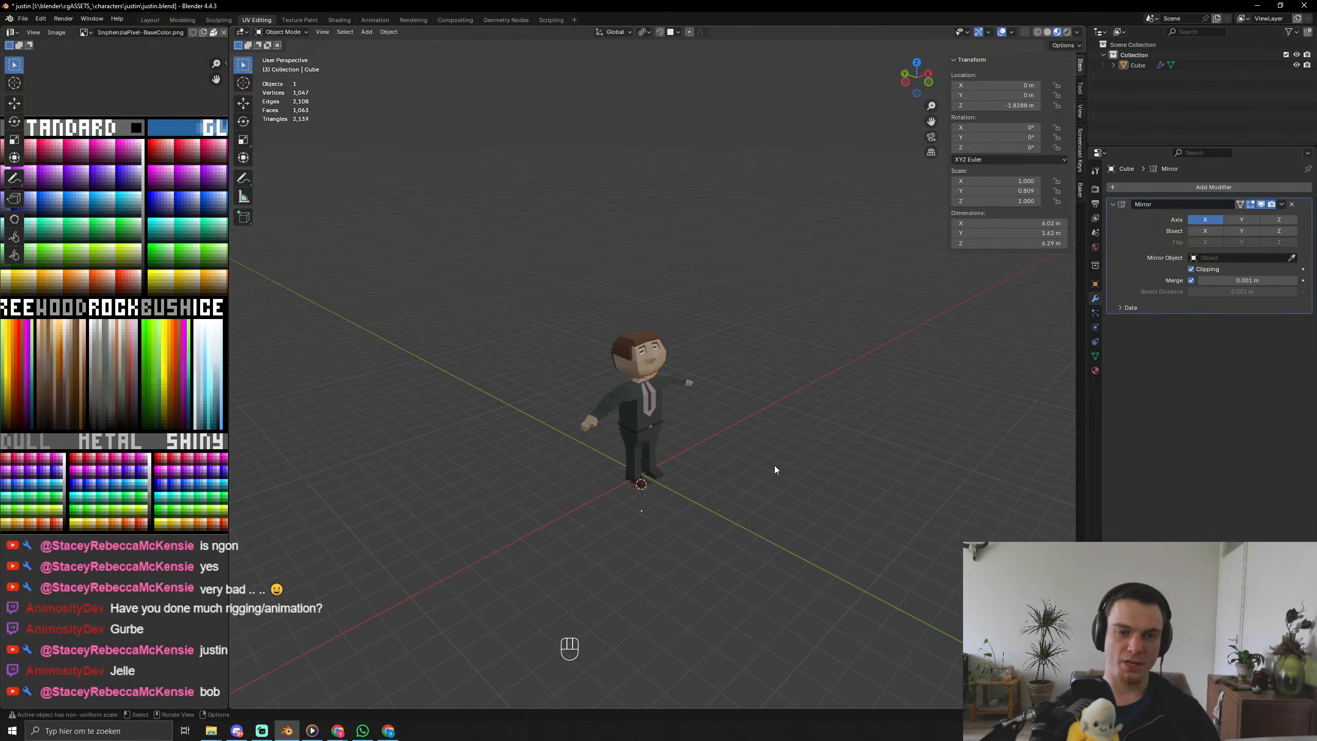
middle_click_drag(773, 465, 651, 482)
scroll(651, 482, "up", 4)
left_click(634, 257)
scroll(634, 257, "up", 3)
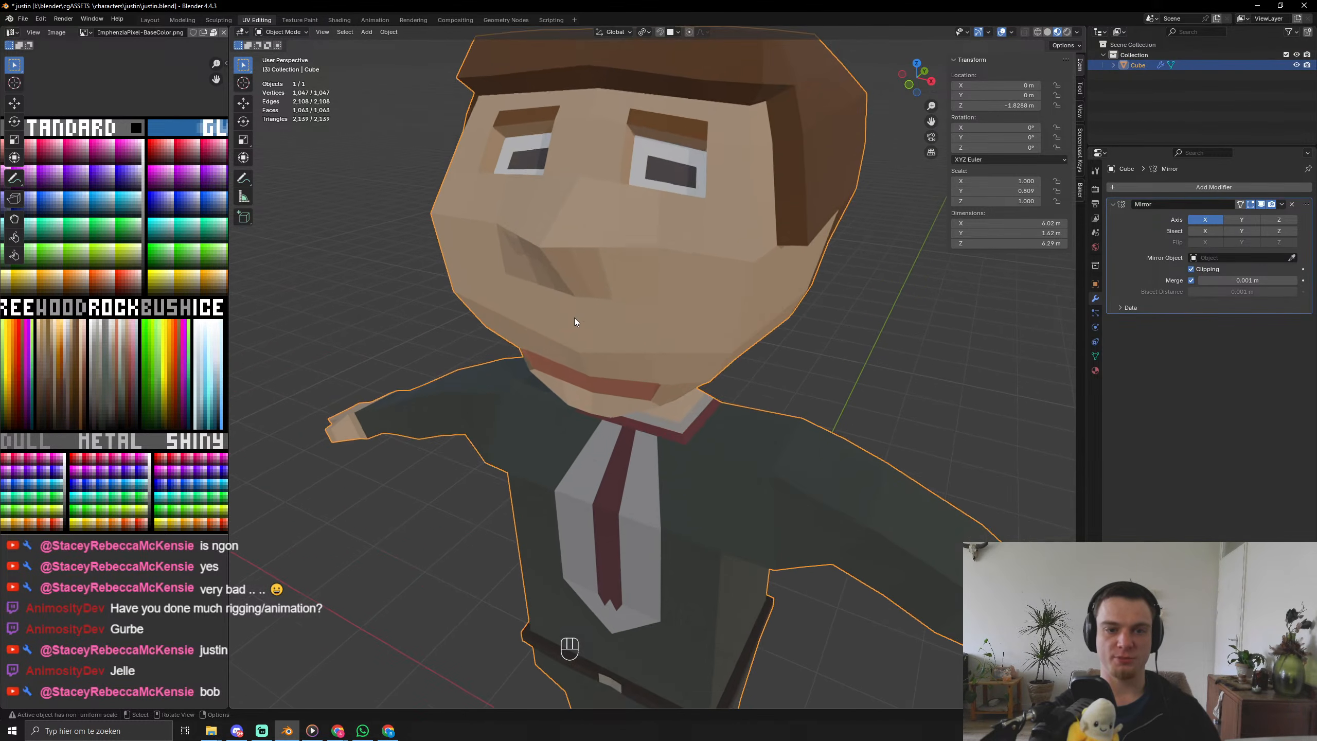
middle_click_drag(574, 317, 726, 511, "shift")
Scale the eye's two dark pupil faces down to about 0.69 with proportional editing and check them in Object Mode.
key("Tab")
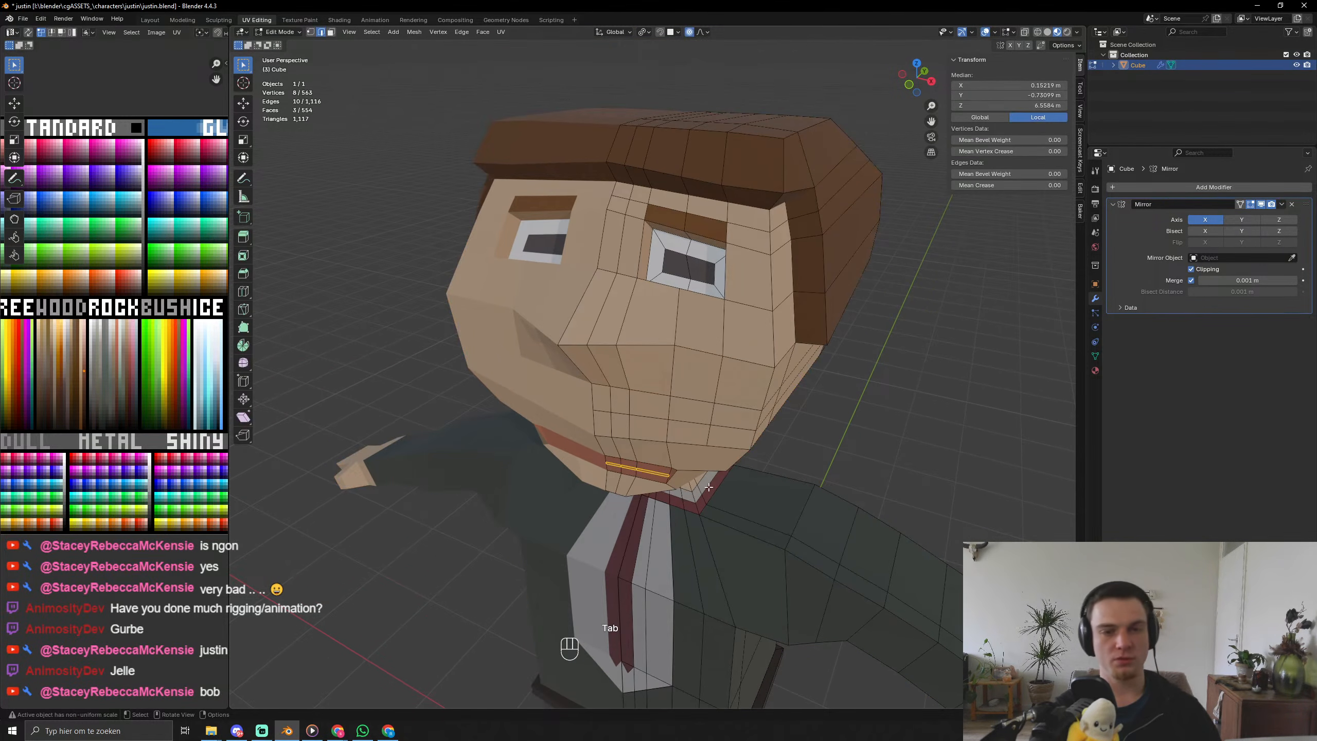
scroll(690, 304, "down", 4)
scroll(688, 253, "up", 7)
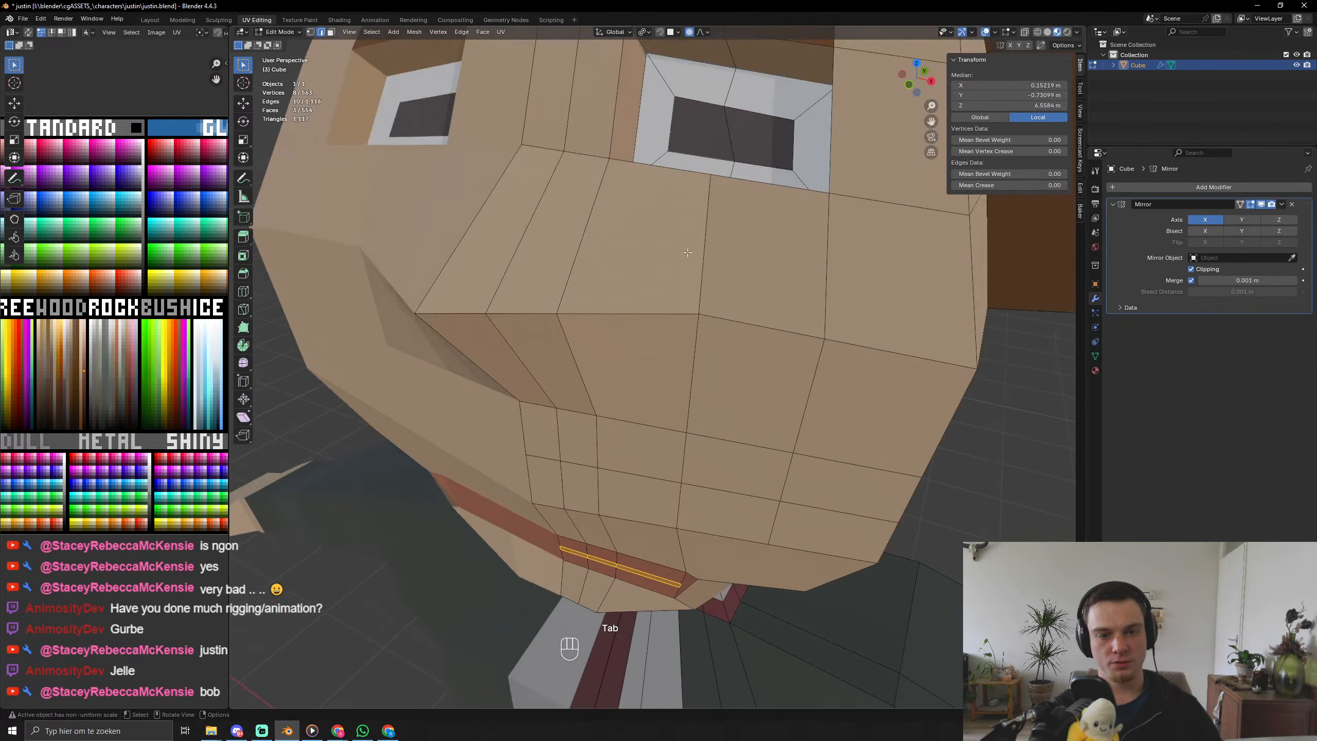
key("3")
left_click(677, 137)
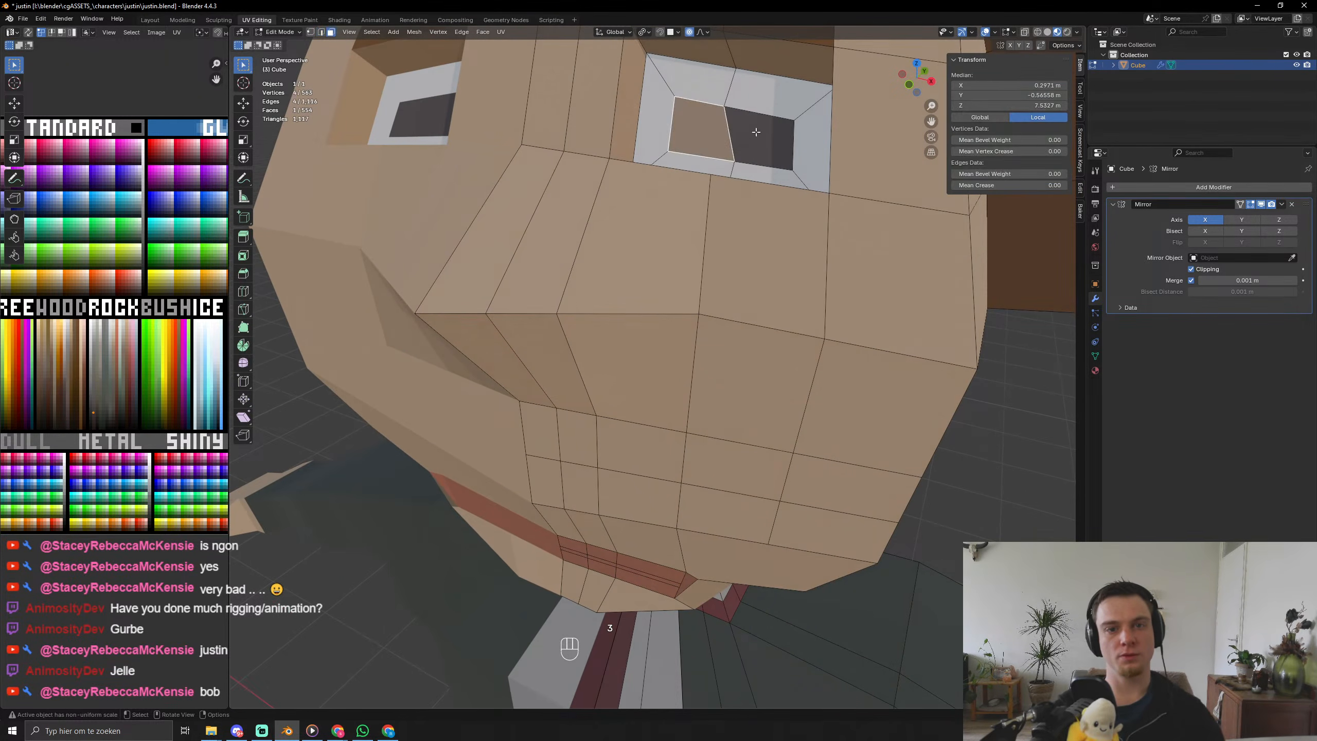
left_click(760, 139, "shift")
key("s")
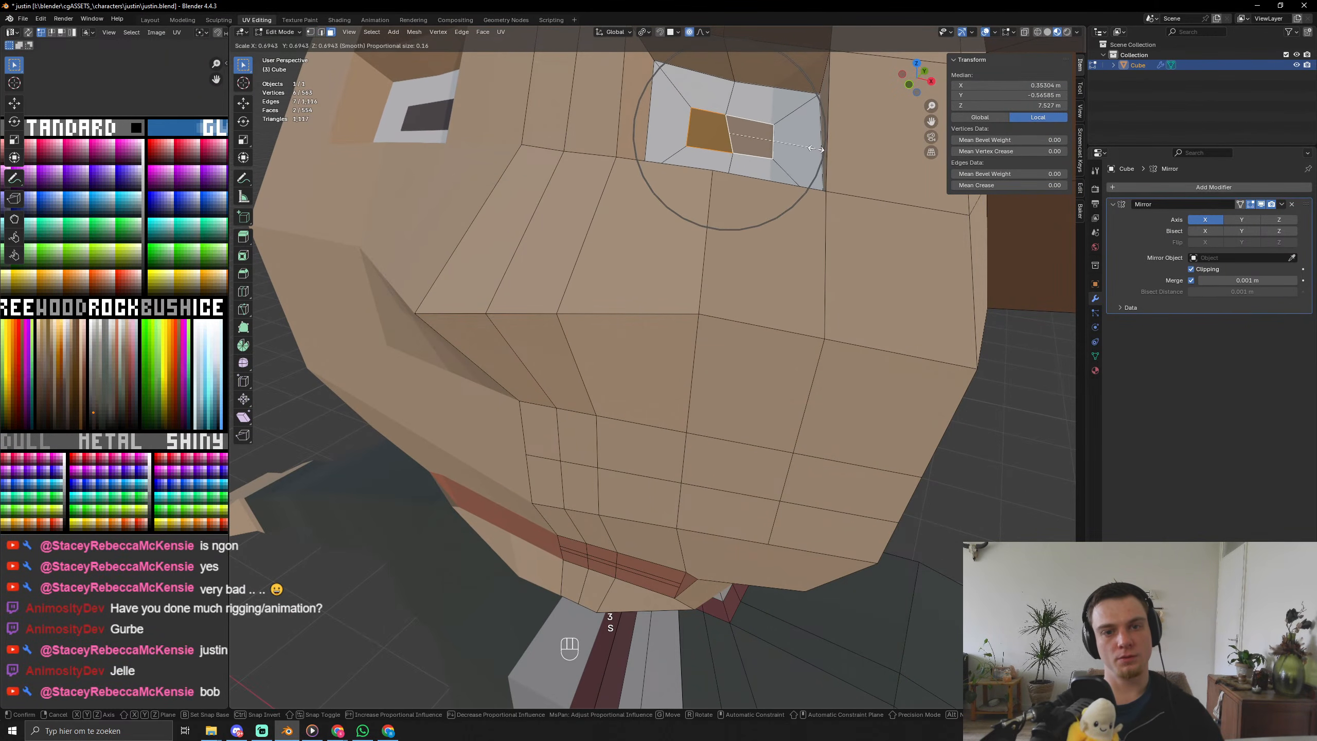
left_click(821, 170)
key("o")
key("Tab")
scroll(832, 292, "down", 10)
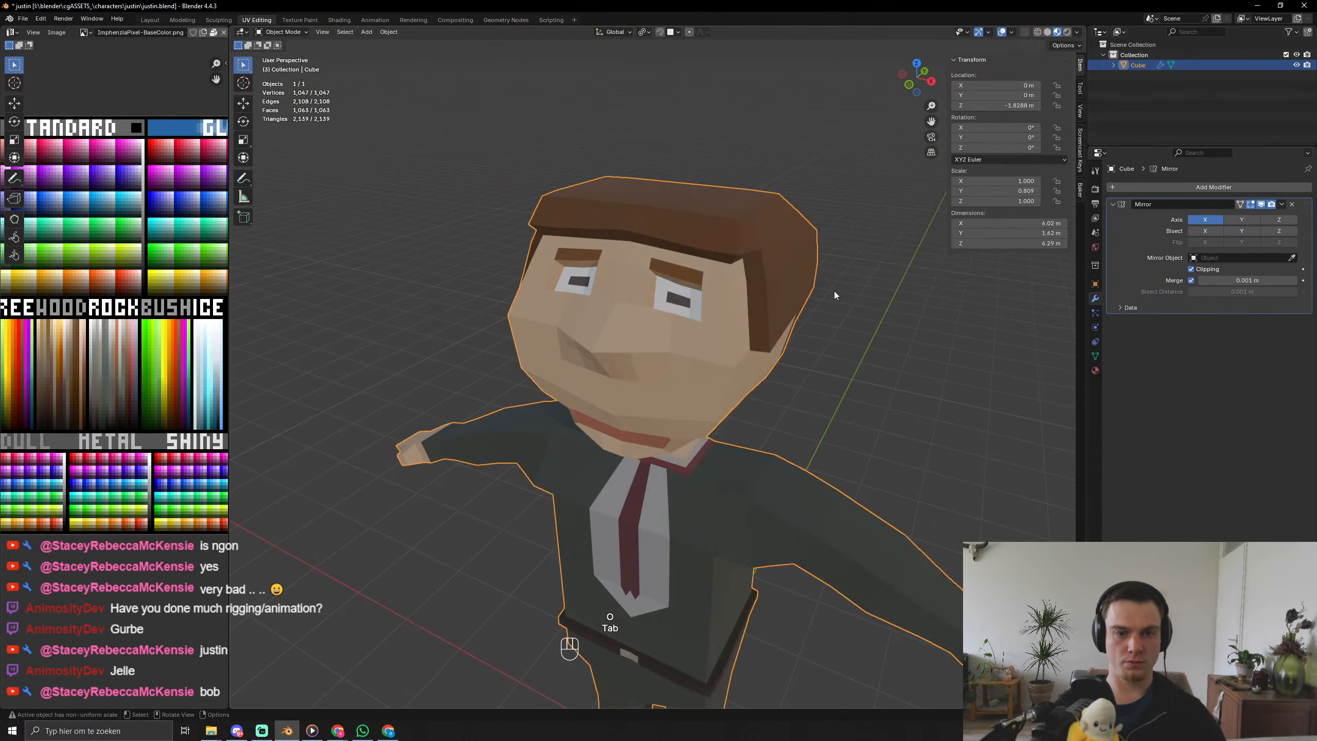
middle_click_drag(802, 318, 820, 307)
Try to lower the pupil faces about 0.09 m along Z with a proportional size of 0.386.
key("Tab")
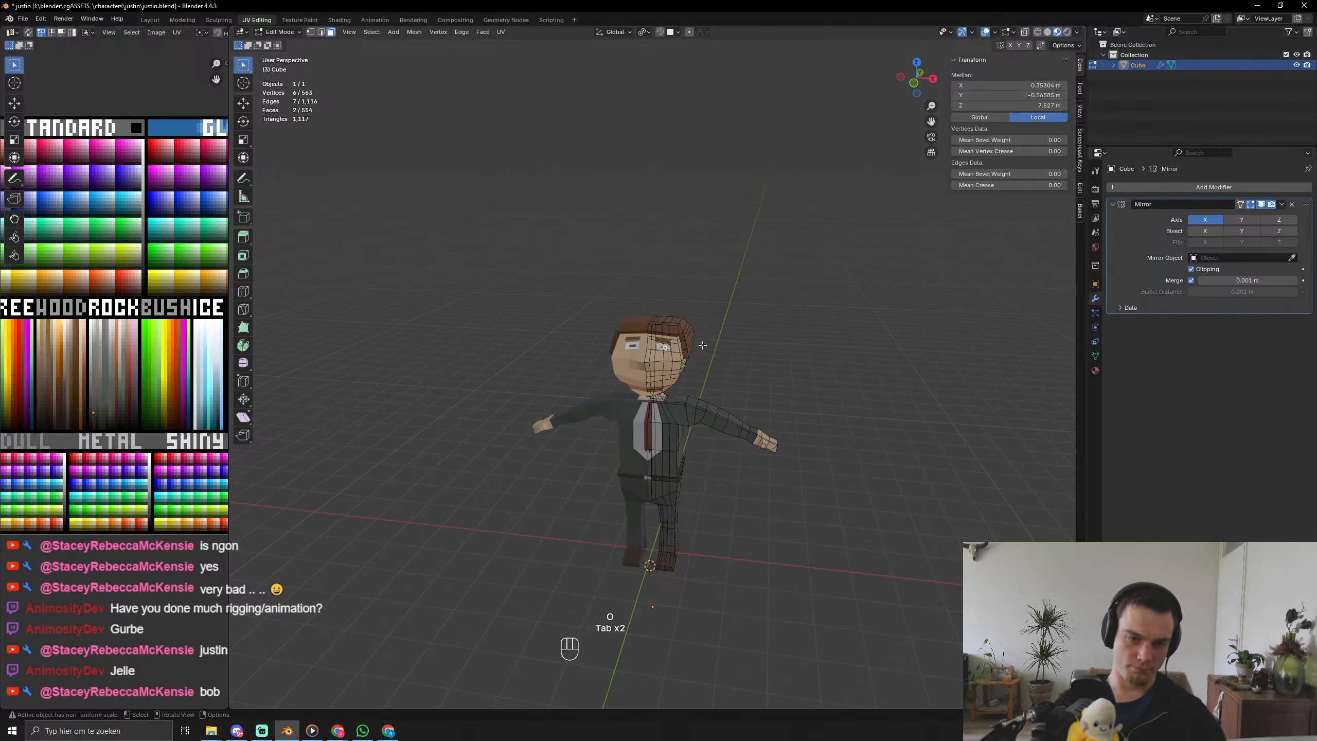
key("g")
left_click(703, 344)
scroll(670, 354, "up", 6)
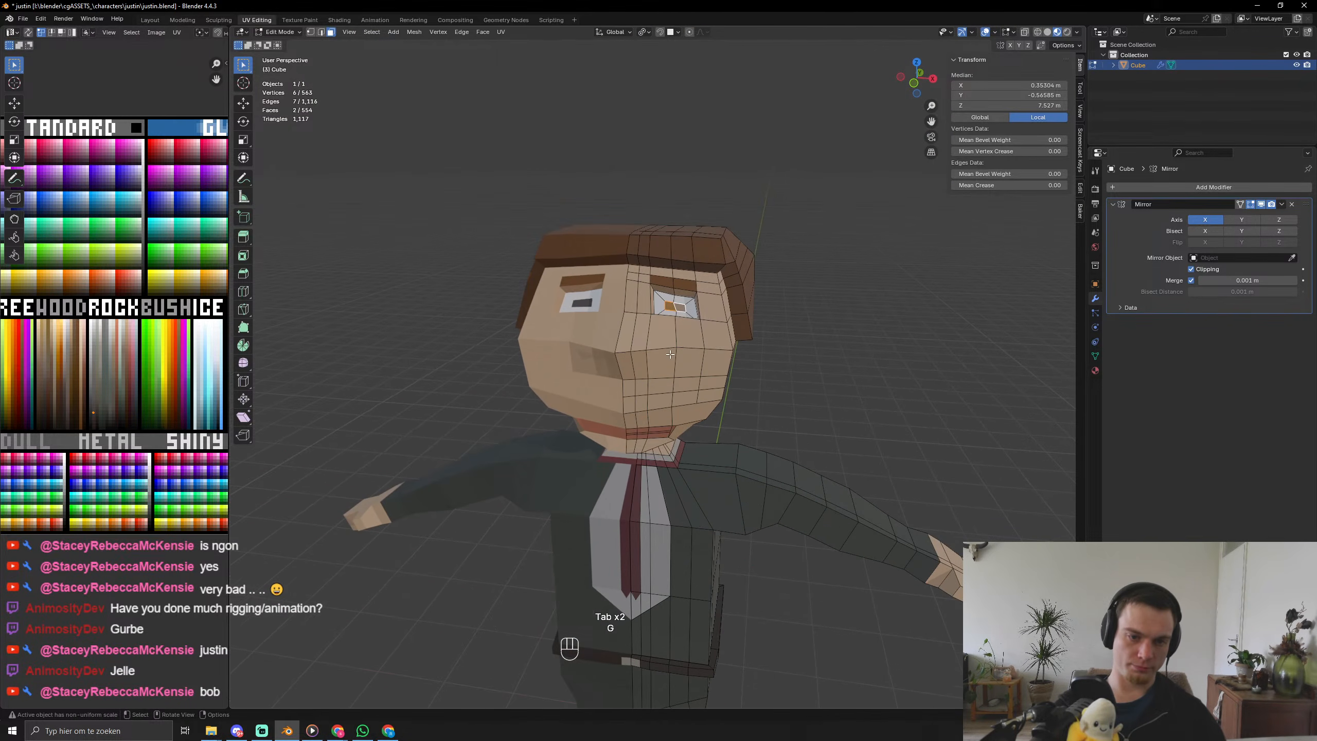
key("g")
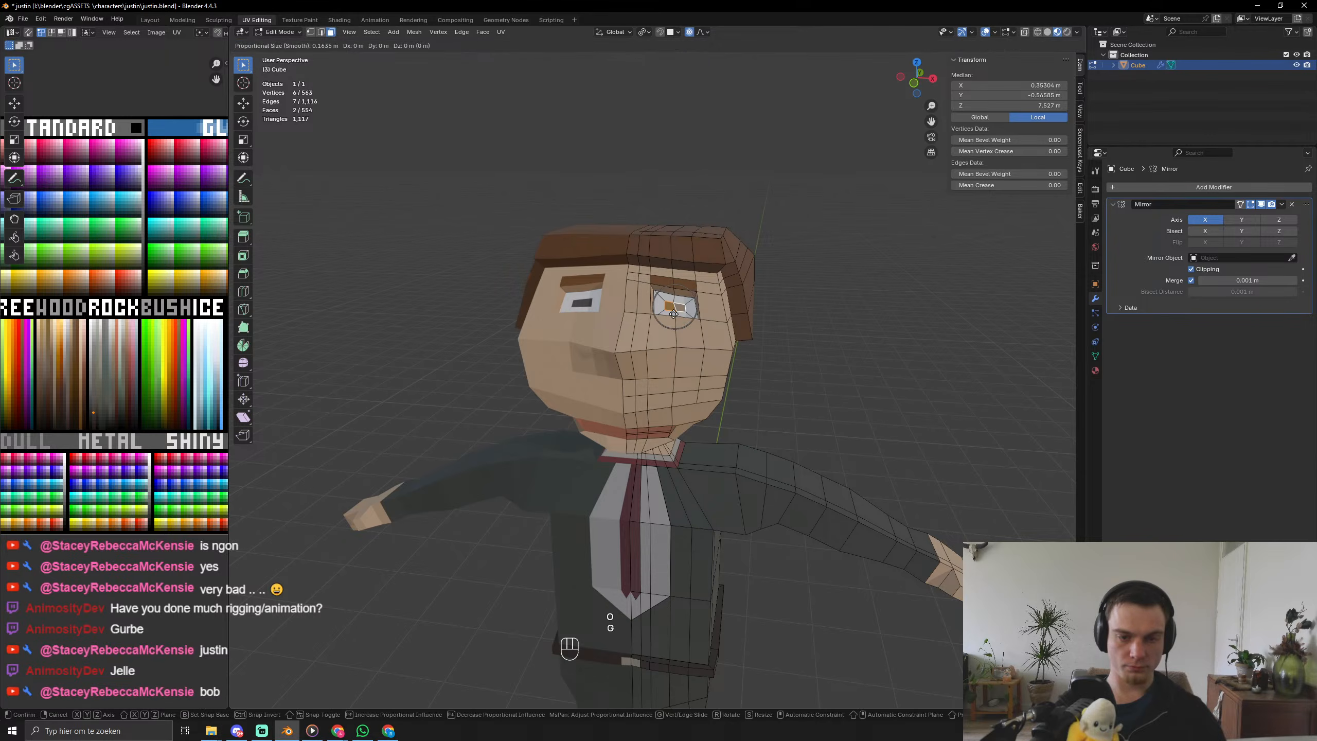
left_click(676, 314)
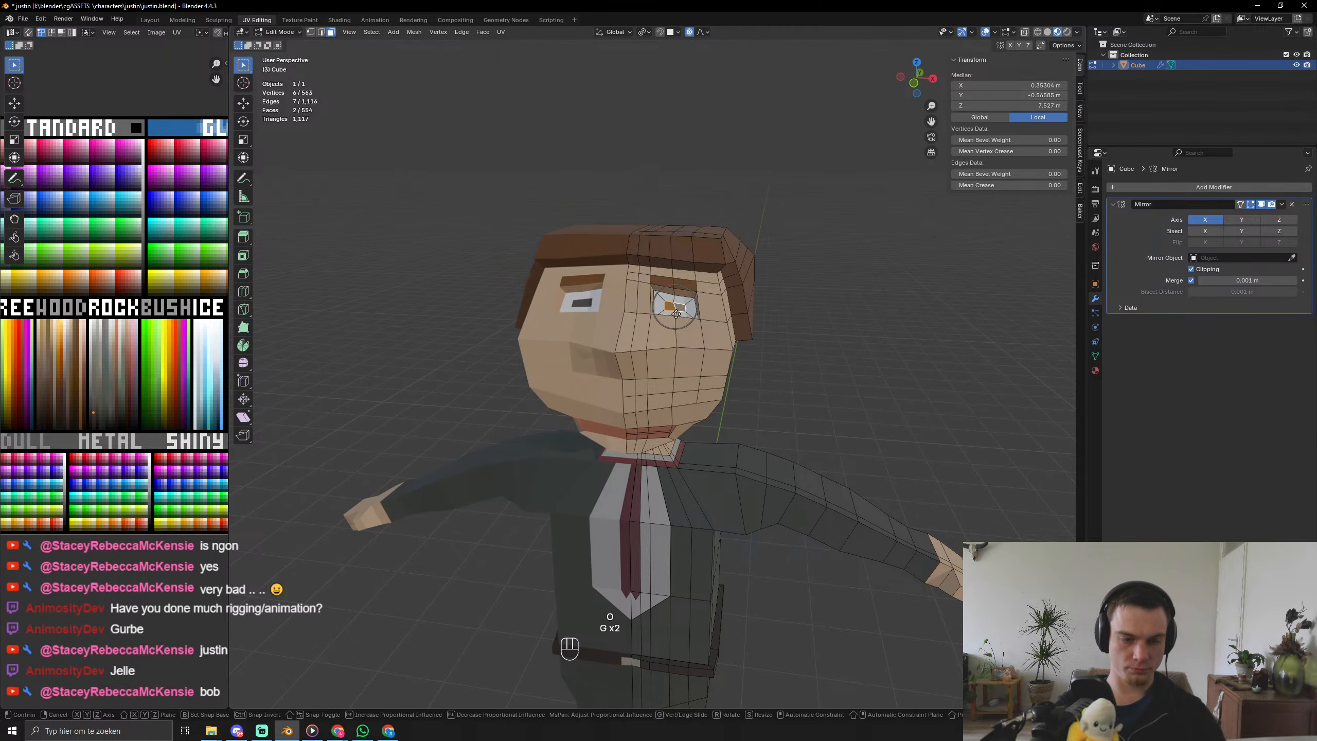
key("g")
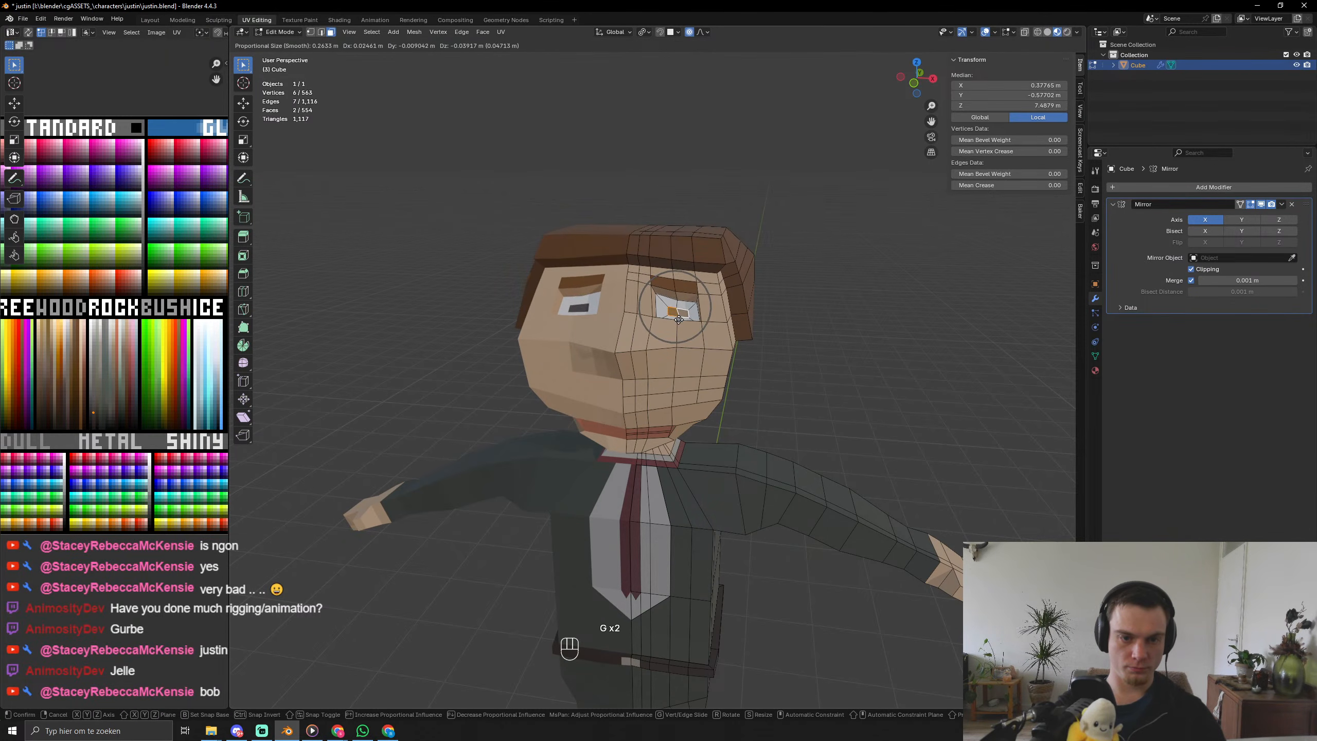
scroll(676, 318, "down", 4)
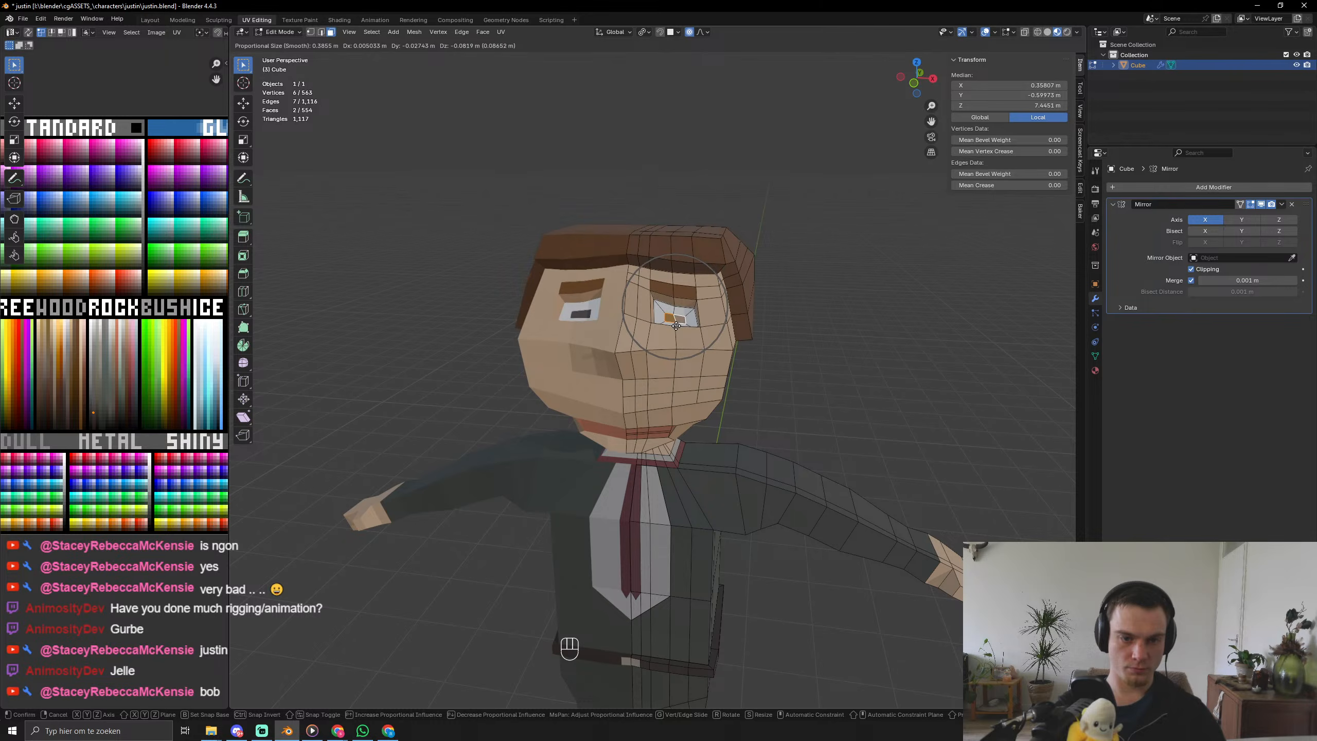
left_click(679, 344)
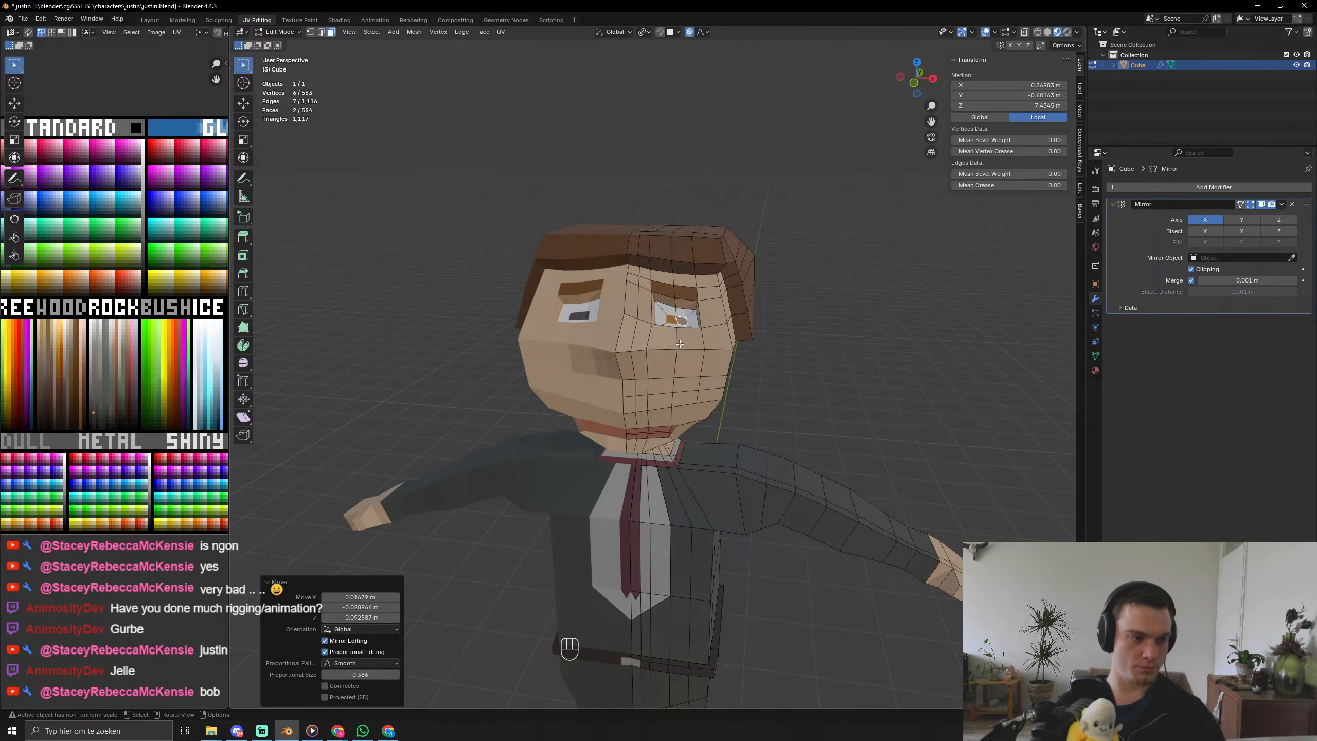
key("ctrl+z")
Examine the nose and mouth area and undo the last three operations.
middle_click_drag(680, 344, 625, 332)
scroll(618, 436, "up", 2)
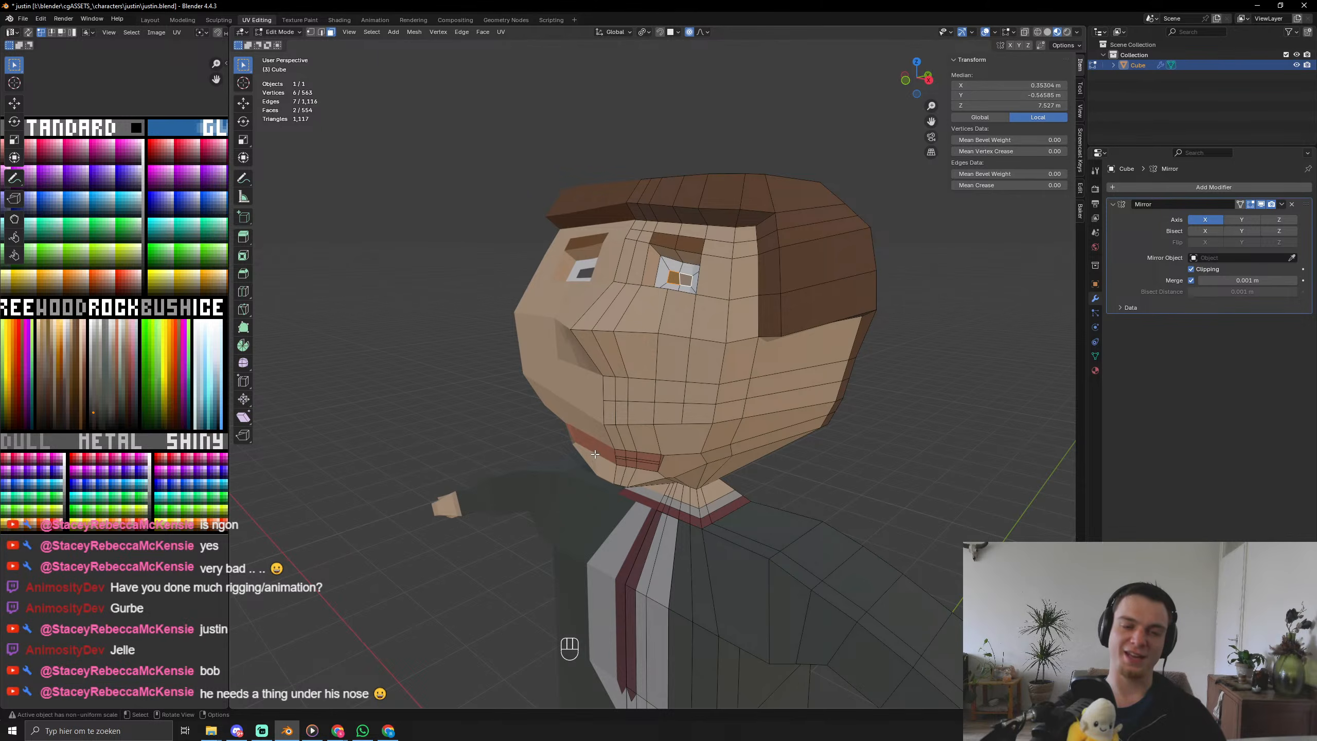
scroll(609, 451, "up", 4)
middle_click_drag(580, 483, 639, 469)
key("ctrl+z")
key("ctrl+z")
key("ctrl+z")
Select the block of four faces between the nose and the mouth.
scroll(572, 492, "down", 5)
key("3")
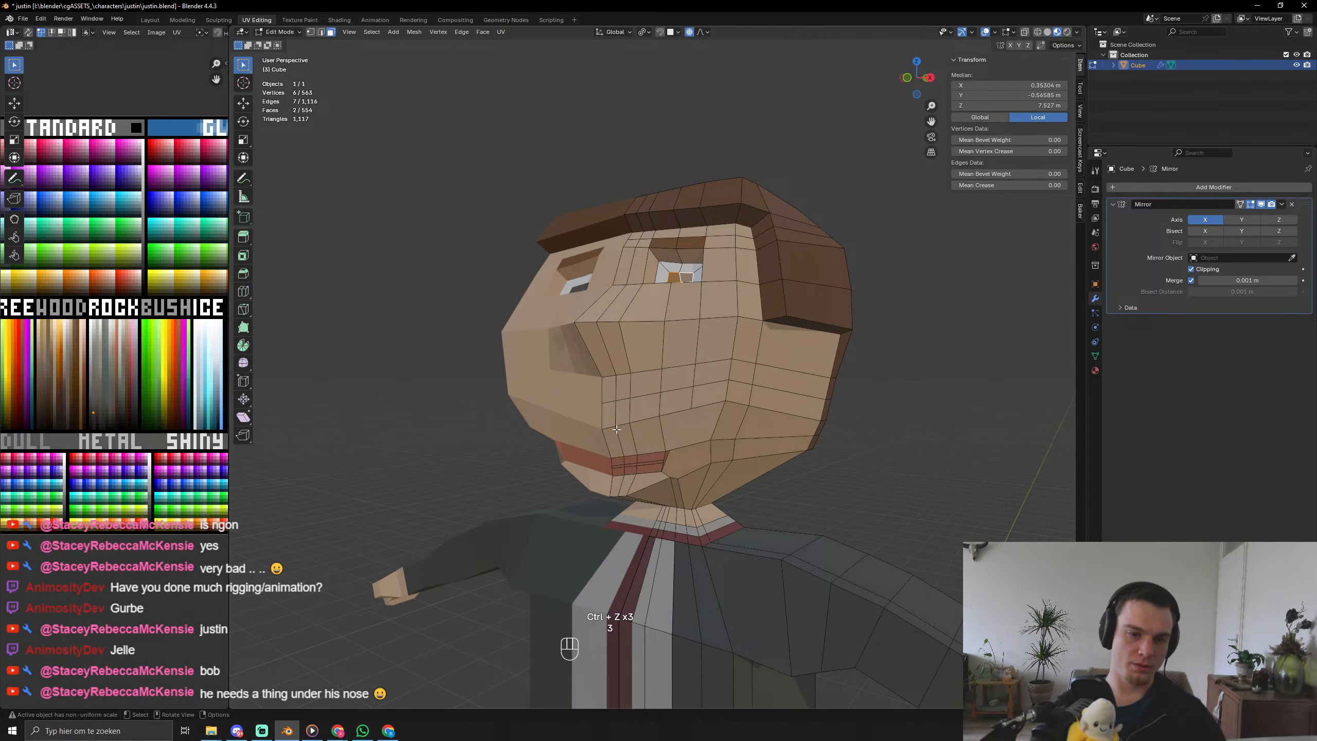
middle_click_drag(577, 384, 600, 398)
key("alt+a")
left_click(621, 393, "shift")
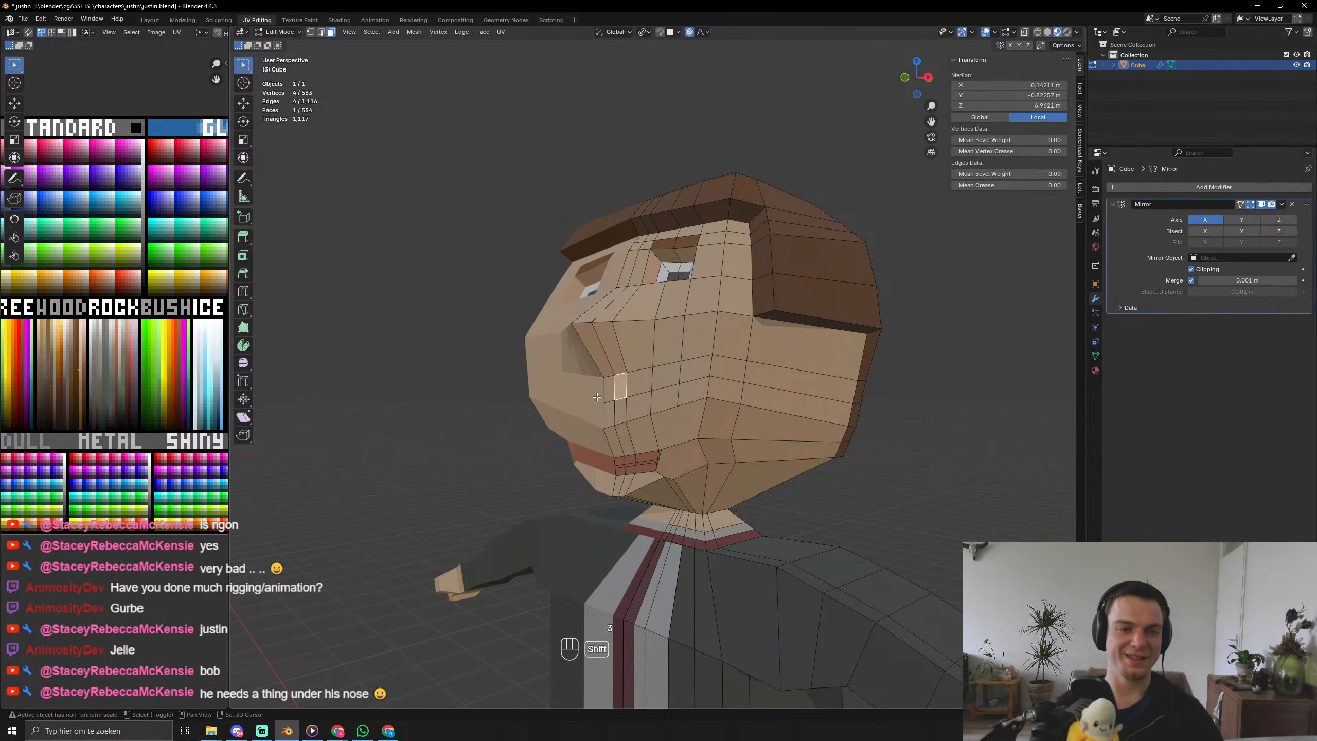
left_click(622, 407, "shift")
middle_click_drag(622, 407, 670, 453)
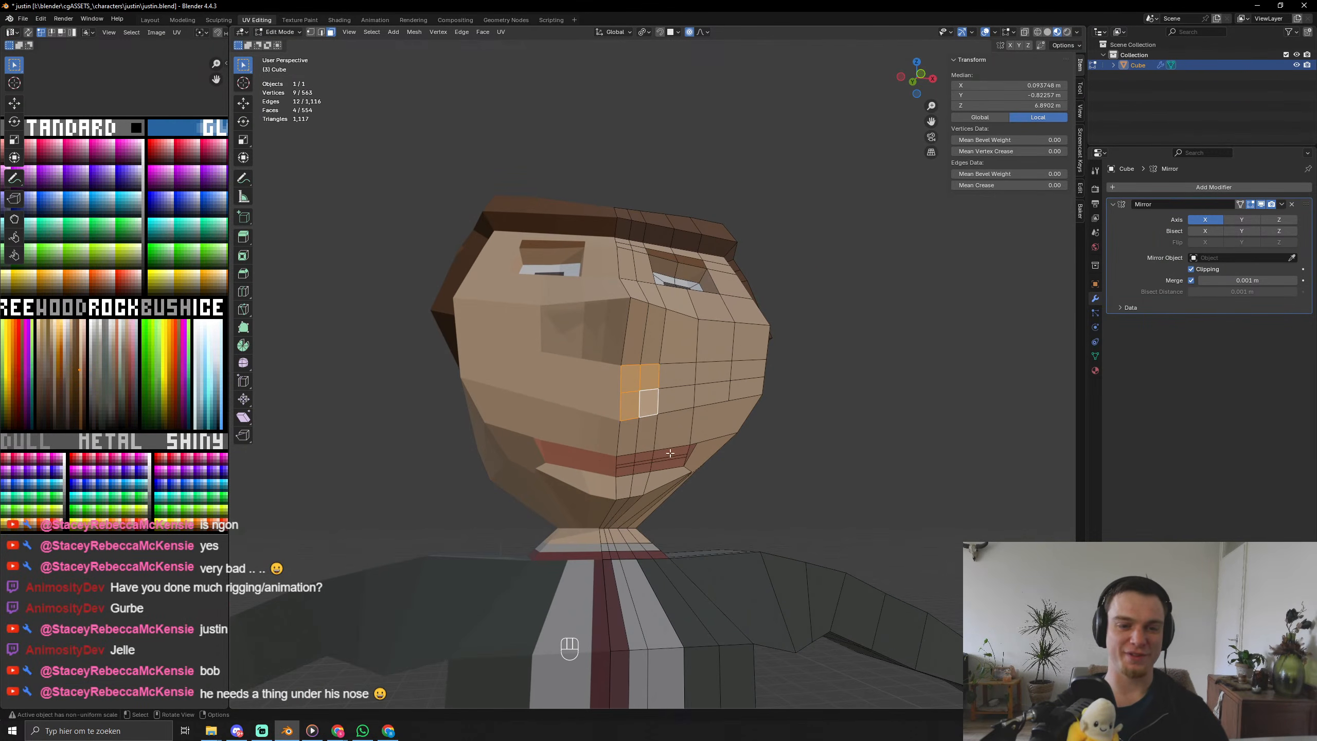
Recolour the lip faces to skin tone by moving their UVs without proportional editing, and check the face in Object Mode.
left_click_drag(649, 470, 680, 467)
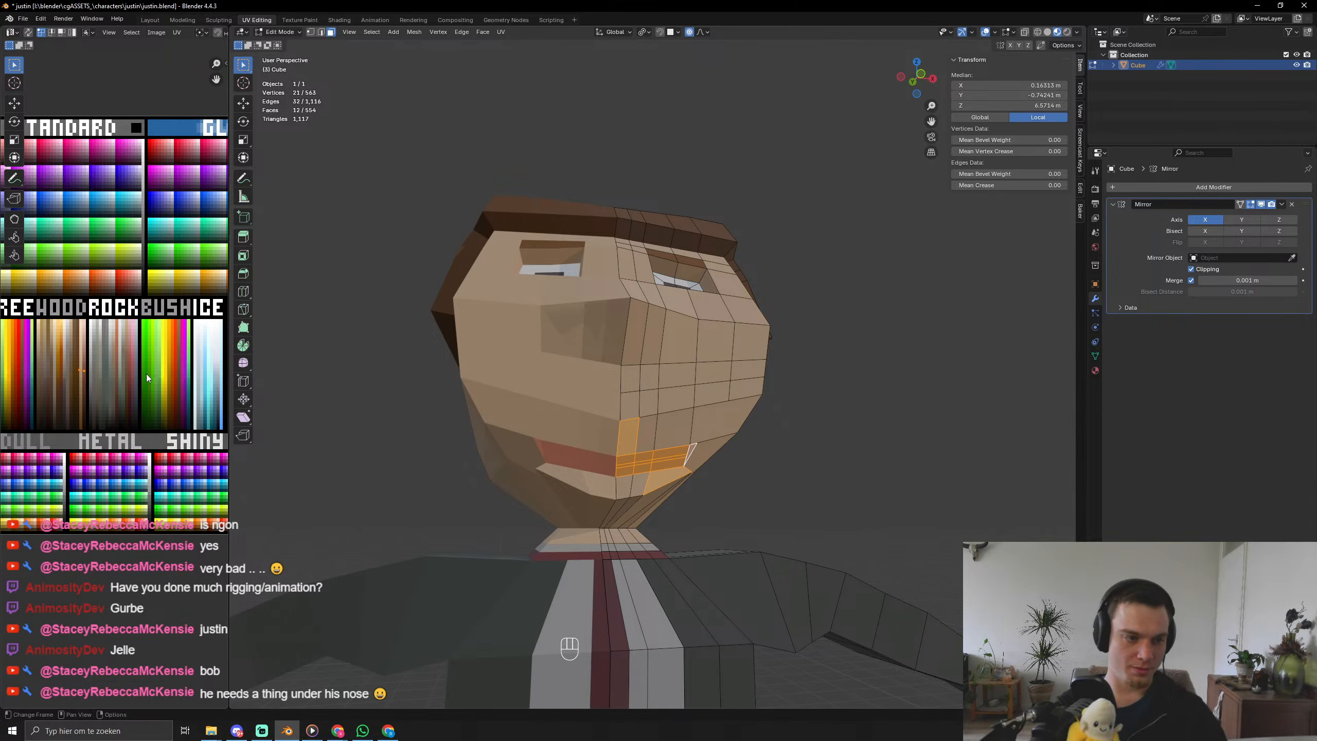
scroll(82, 389, "up", 6)
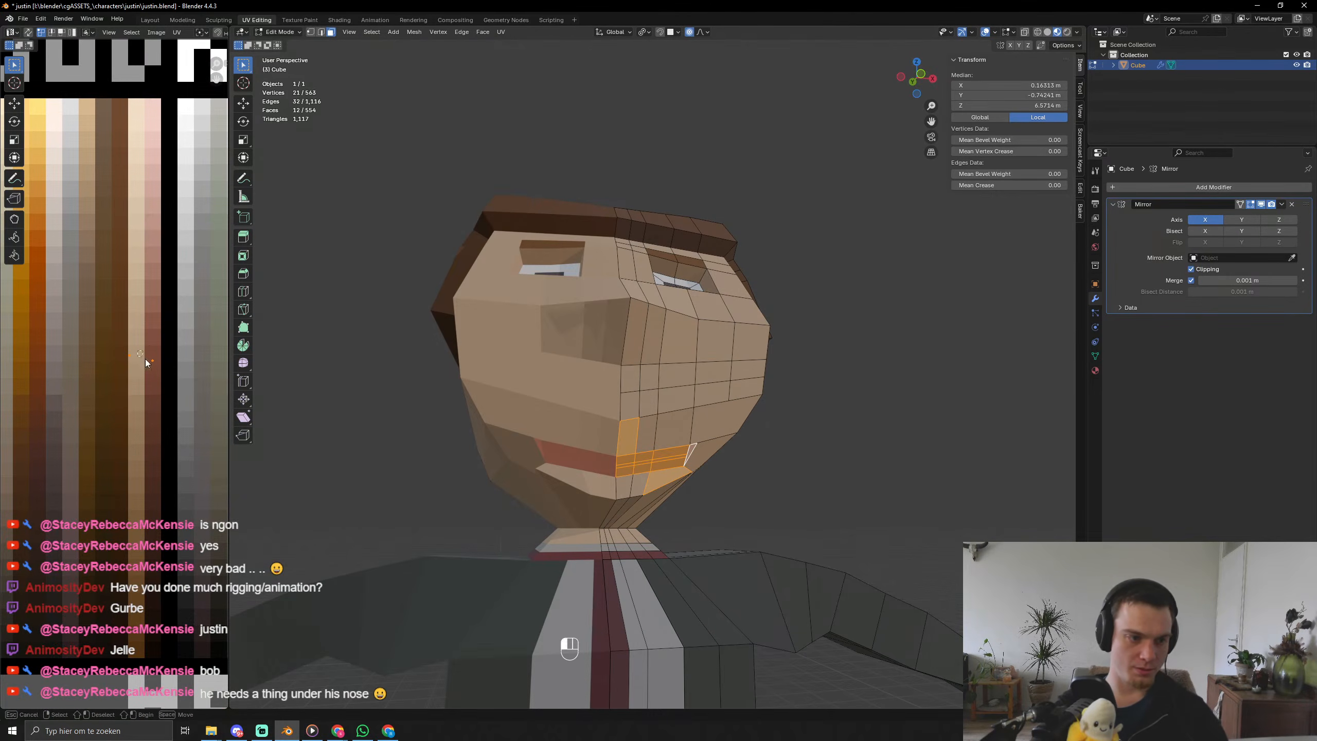
key("g")
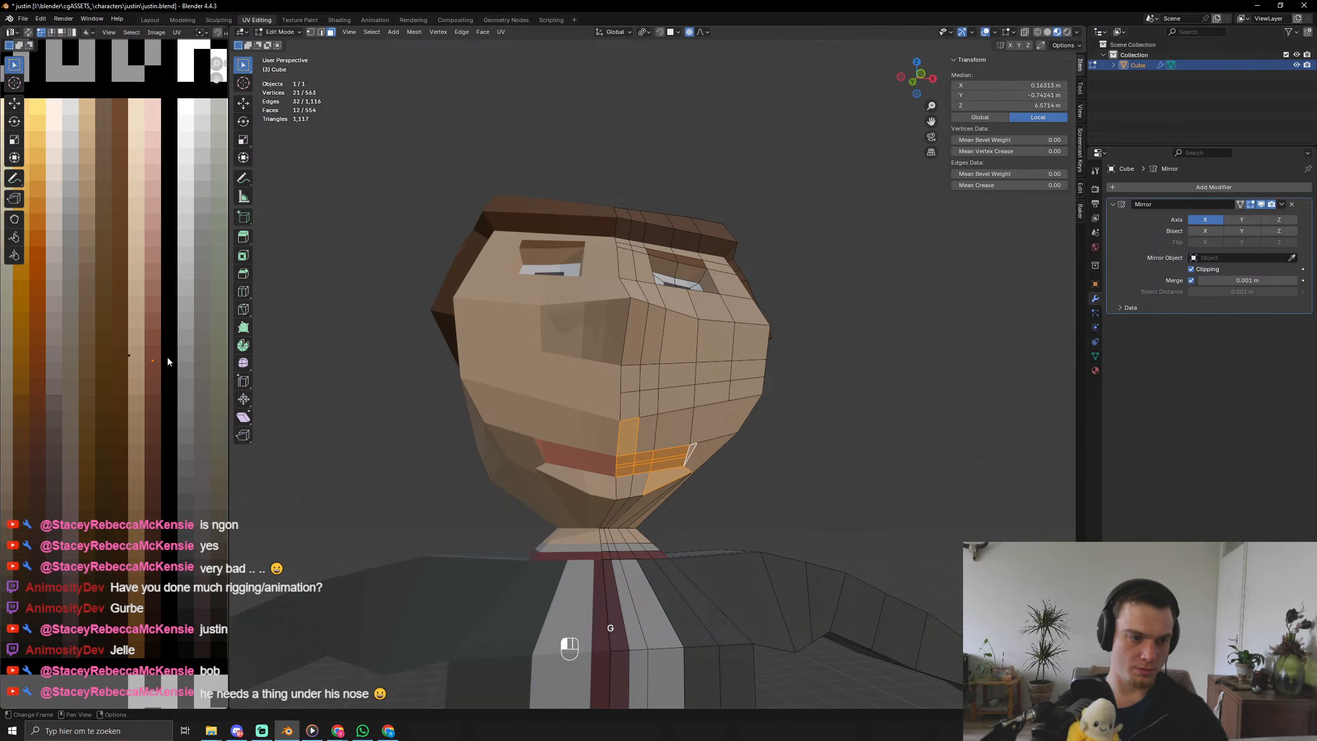
key("g")
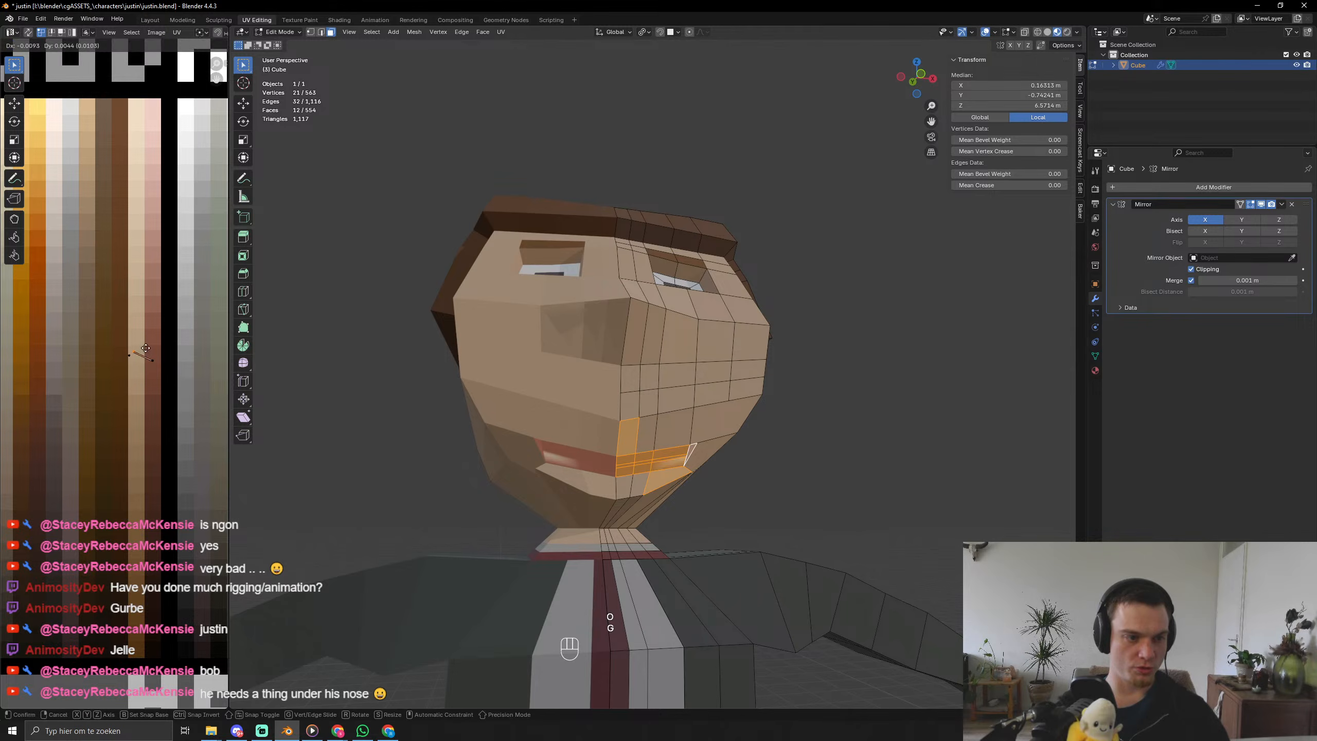
right_click(149, 351)
key("g")
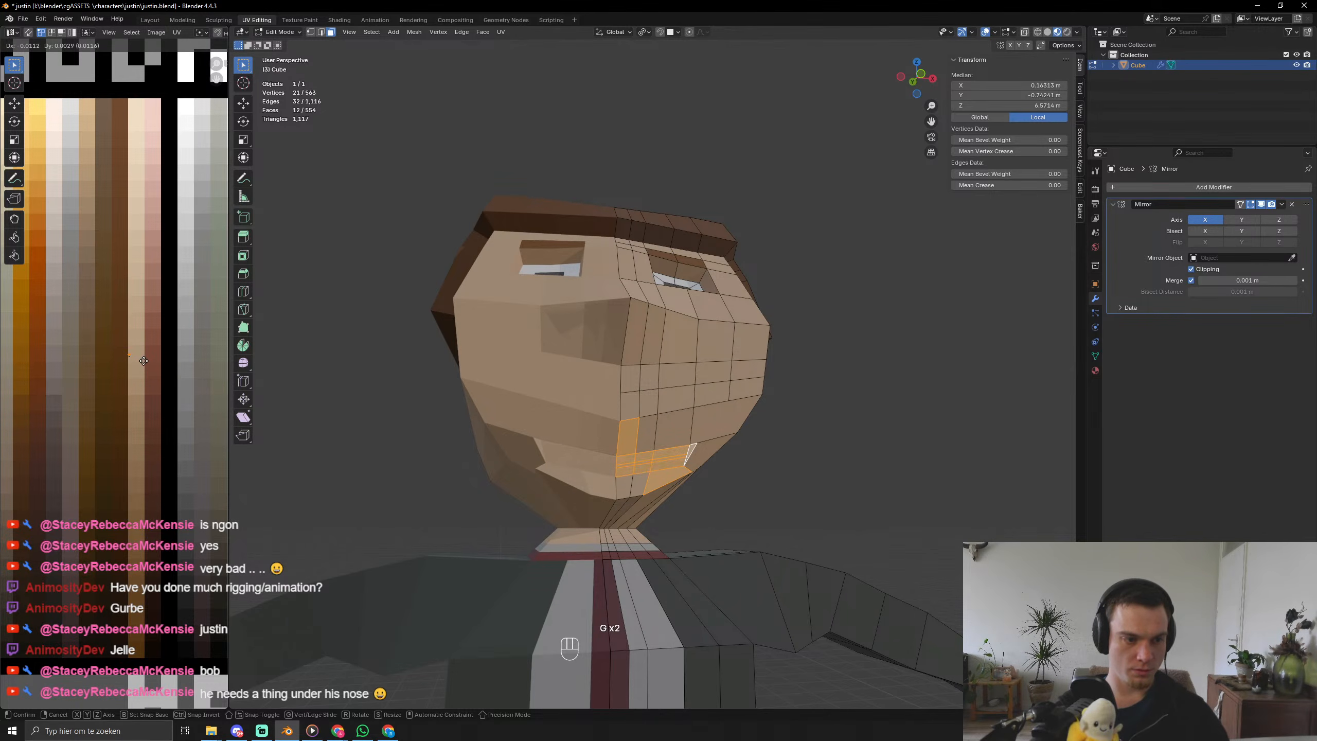
key("Tab")
middle_click_drag(638, 420, 566, 427)
key("Tab")
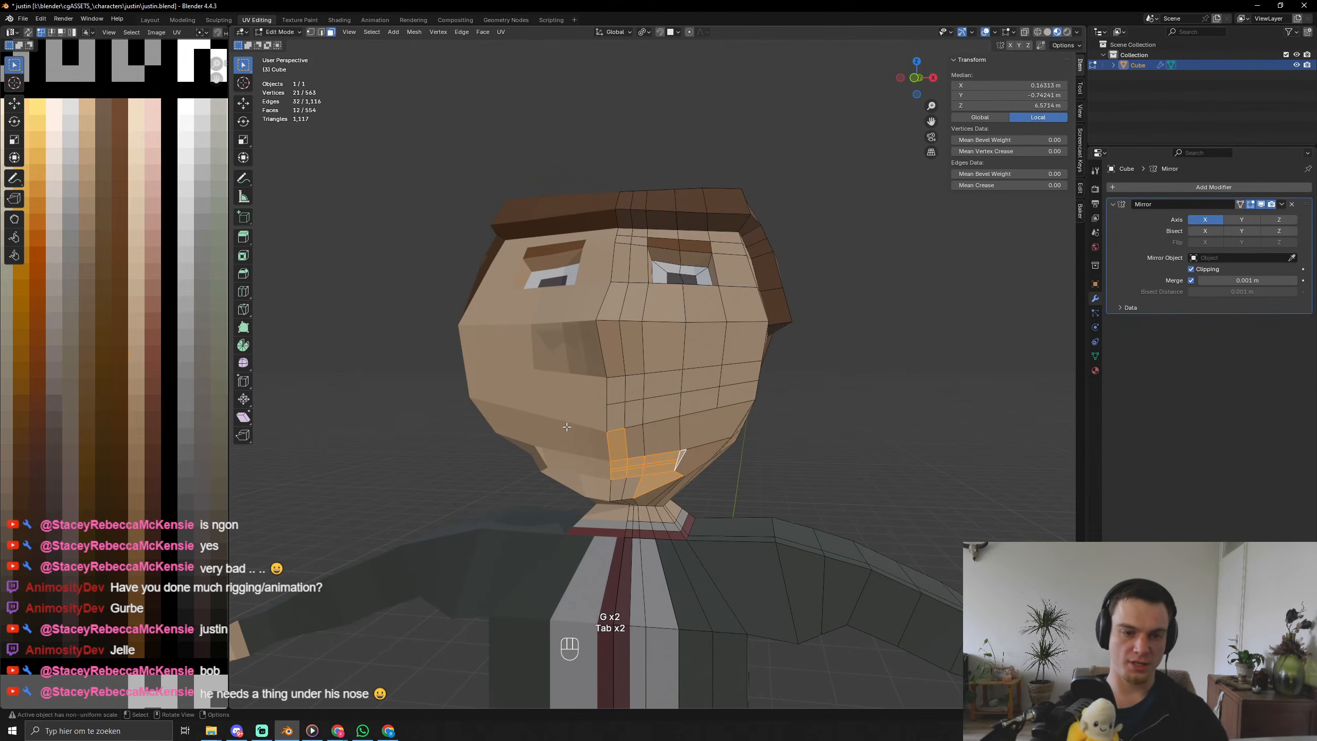
Create a higher mouth by moving the UVs of the lower row of three faces under the nose onto dark red-brown.
left_click(613, 422)
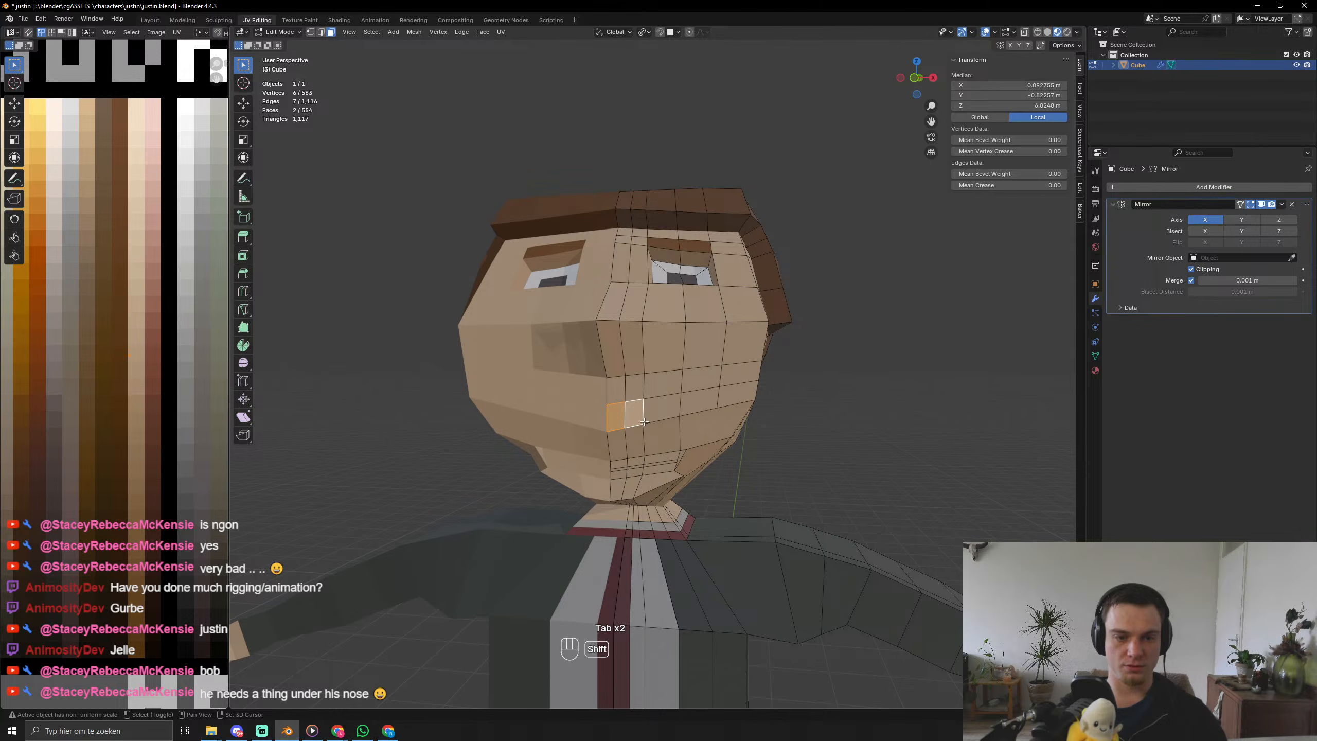
left_click(653, 417, "shift")
middle_click_drag(653, 417, 607, 445)
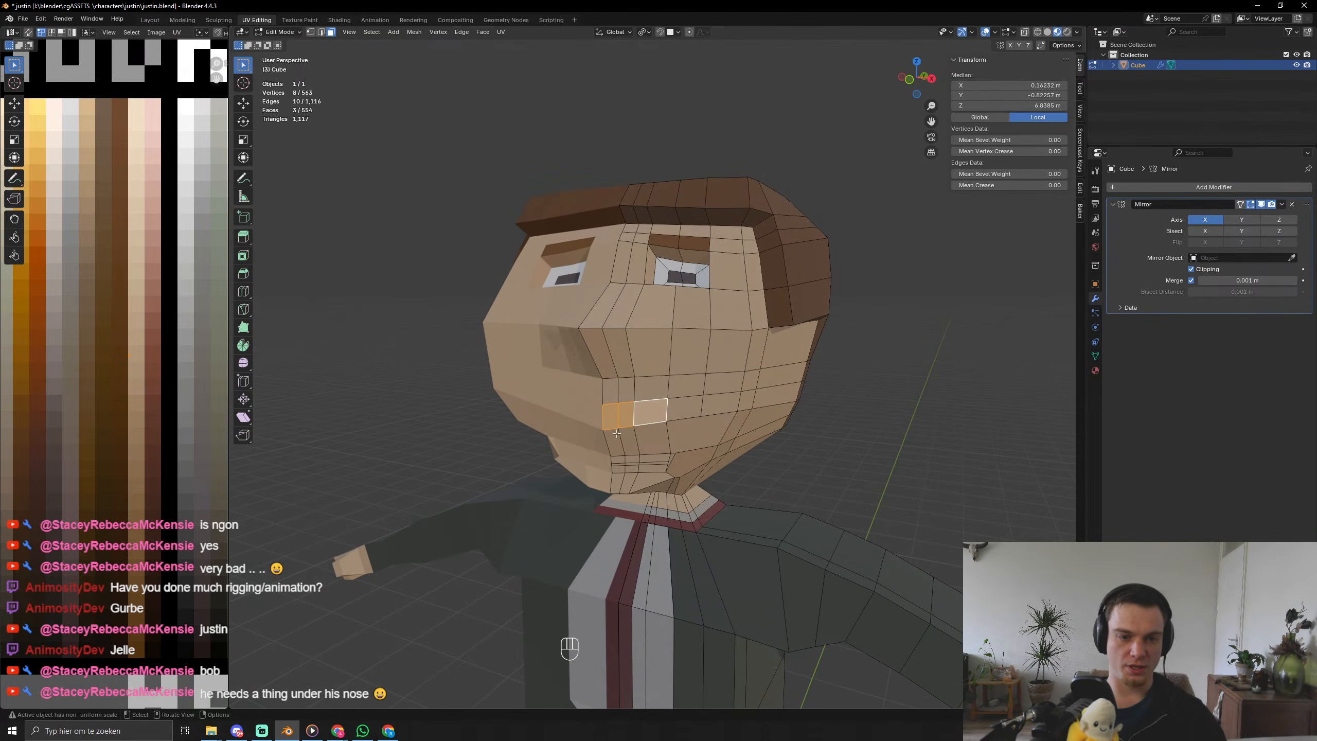
scroll(618, 441, "up", 4)
key("2")
middle_click_drag(602, 499, 580, 505)
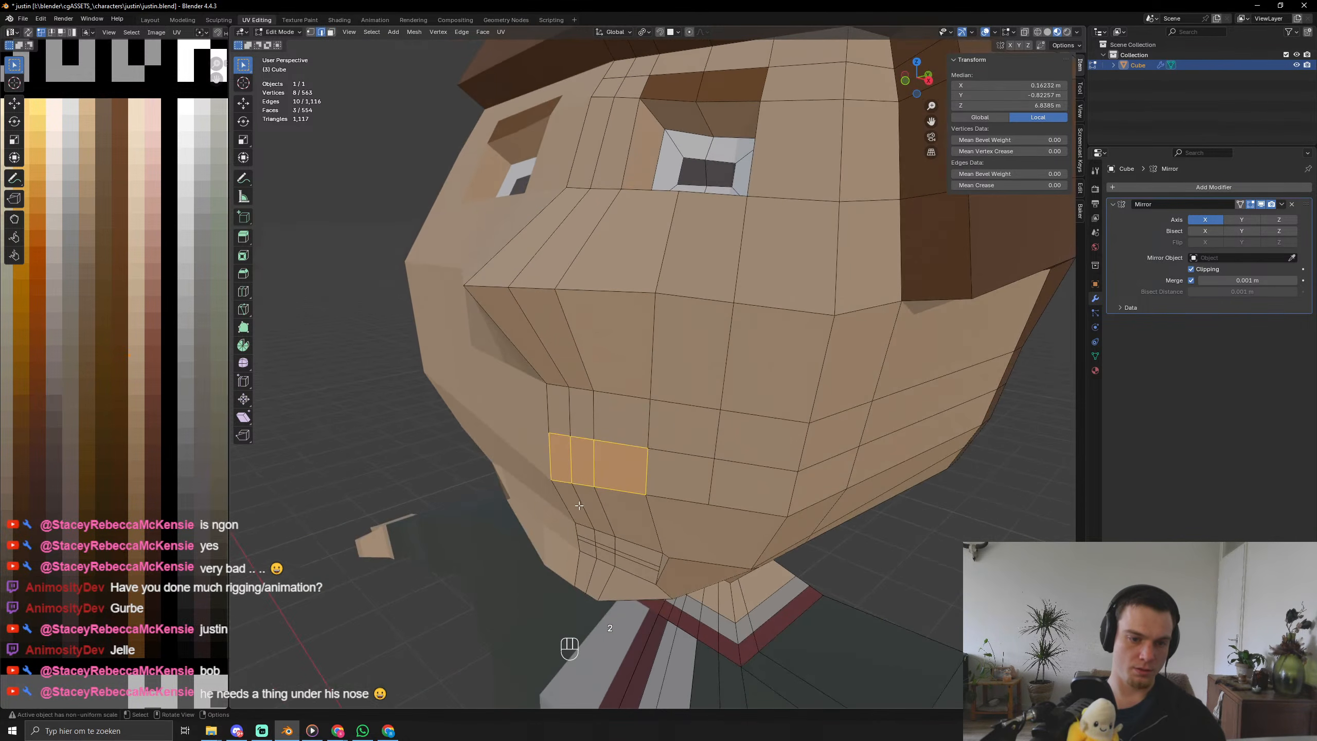
scroll(169, 406, "down", 4)
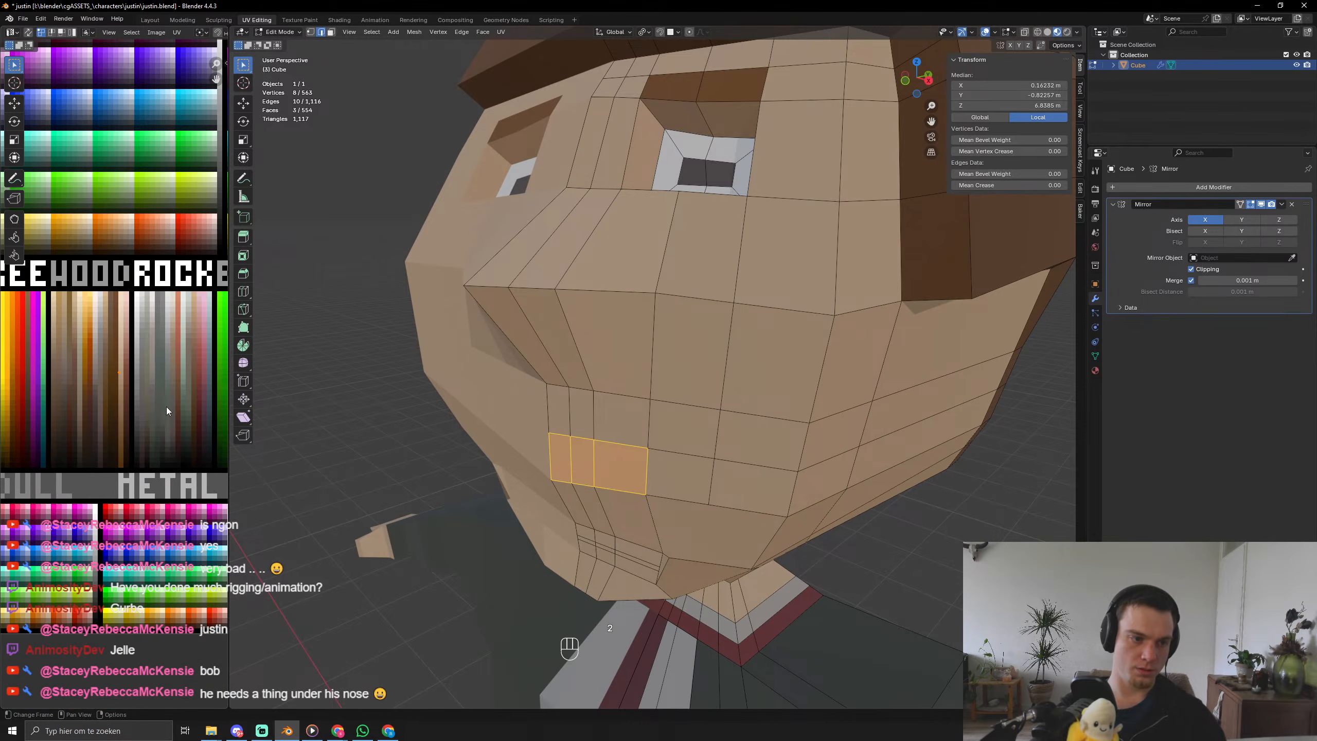
key("a")
key("g")
left_click(158, 410)
key("Tab")
scroll(461, 475, "down", 5)
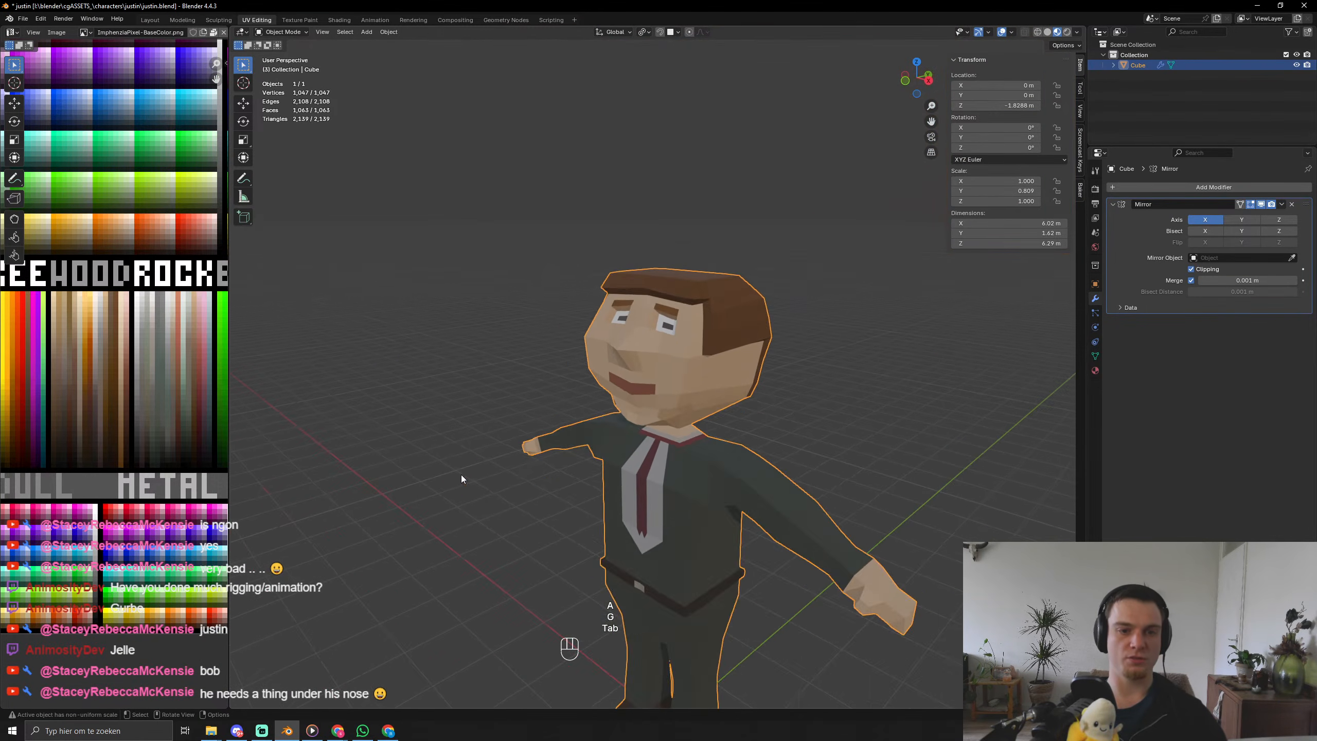
Move the three lower chin vertices about 0.114 m along Y and check the face in Object Mode.
middle_click_drag(461, 475, 572, 558)
key("Tab")
scroll(630, 526, "up", 5)
key("1")
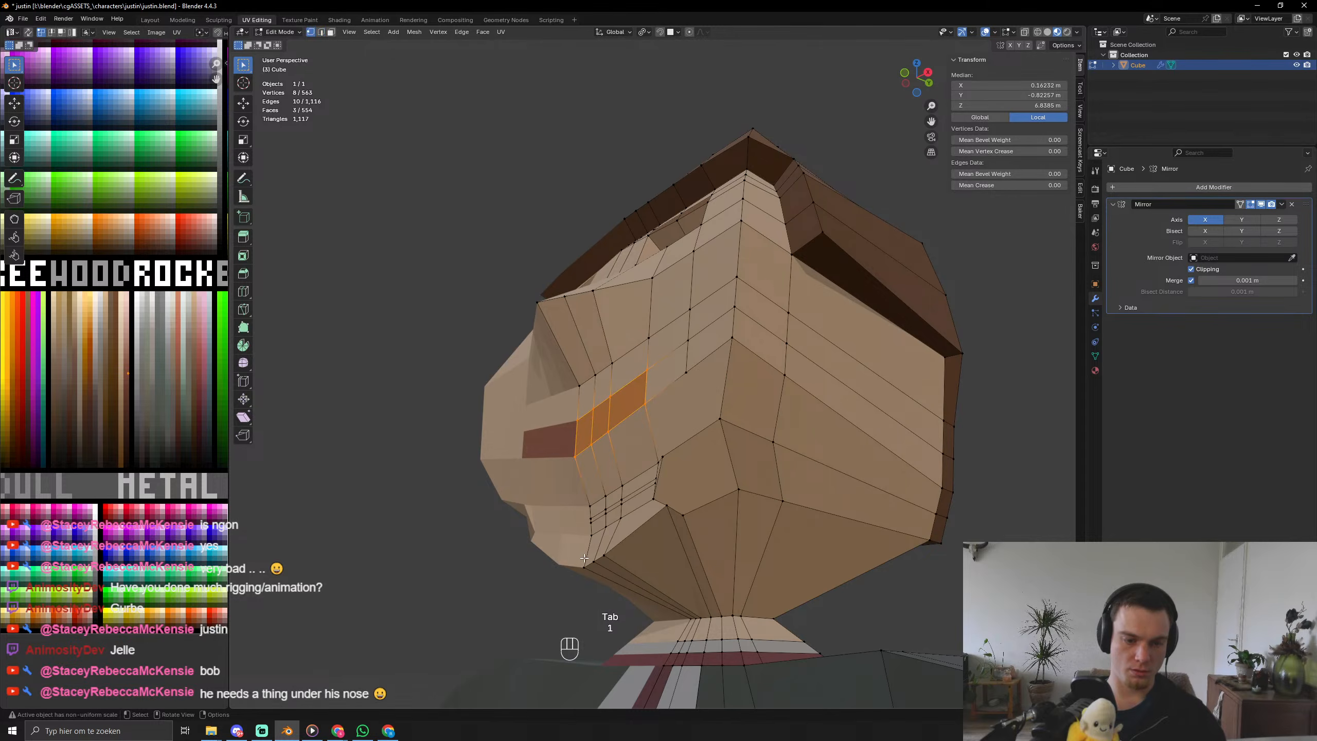
left_click_drag(612, 570, 613, 570)
key("g")
key("x")
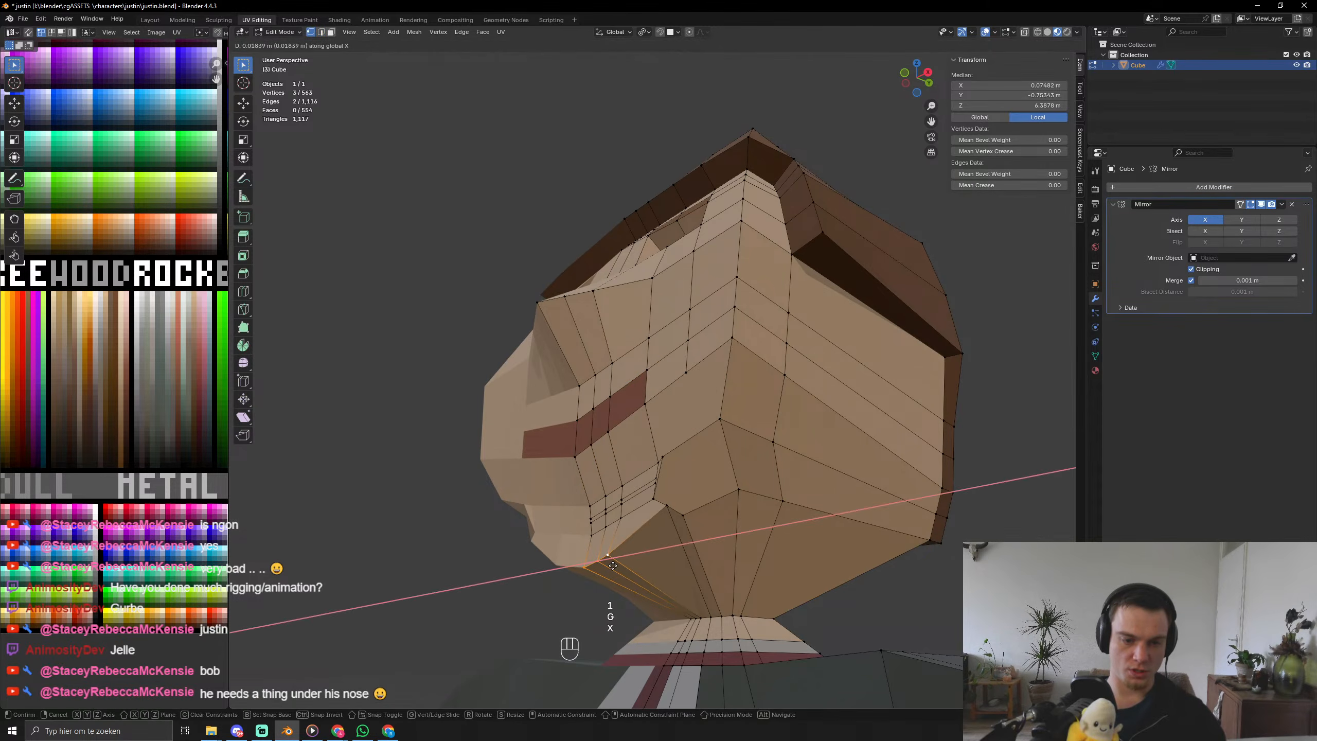
key("y")
left_click(629, 565)
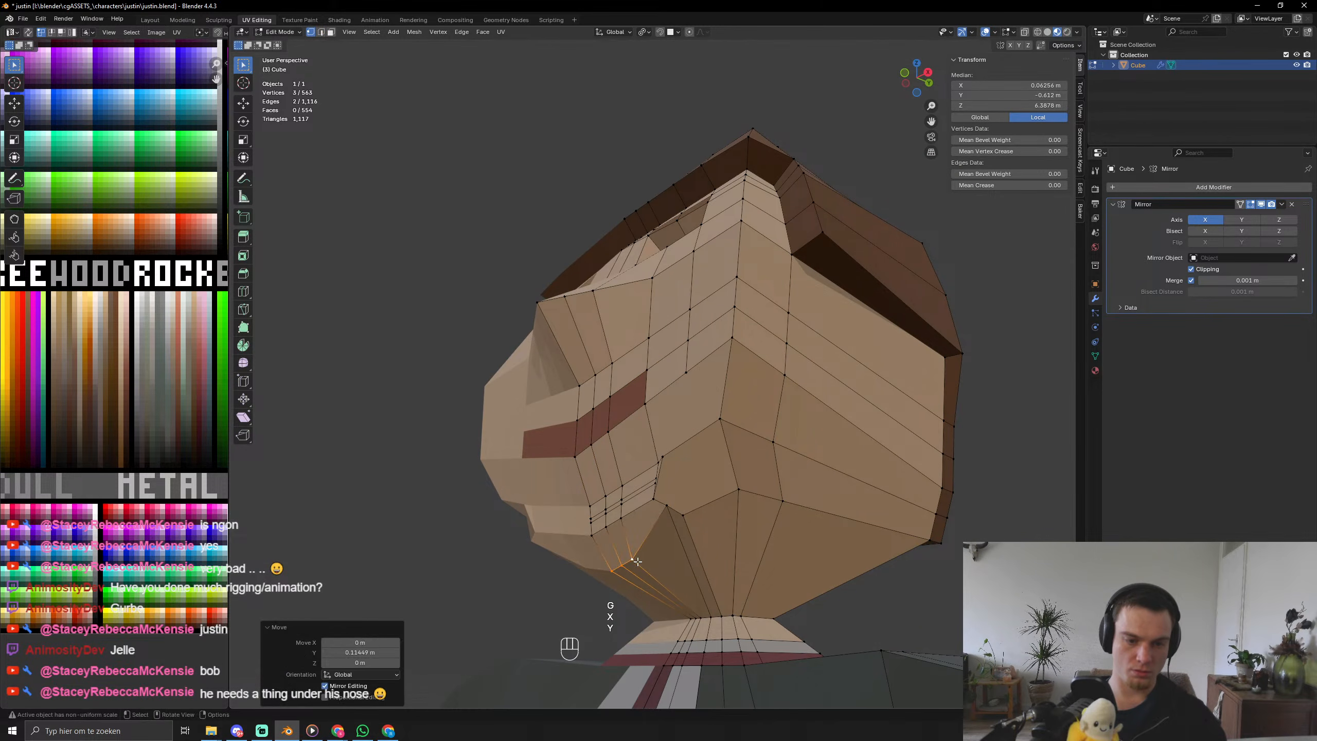
key("Tab")
scroll(637, 561, "down", 5)
middle_click_drag(638, 561, 746, 558)
scroll(744, 558, "up", 5)
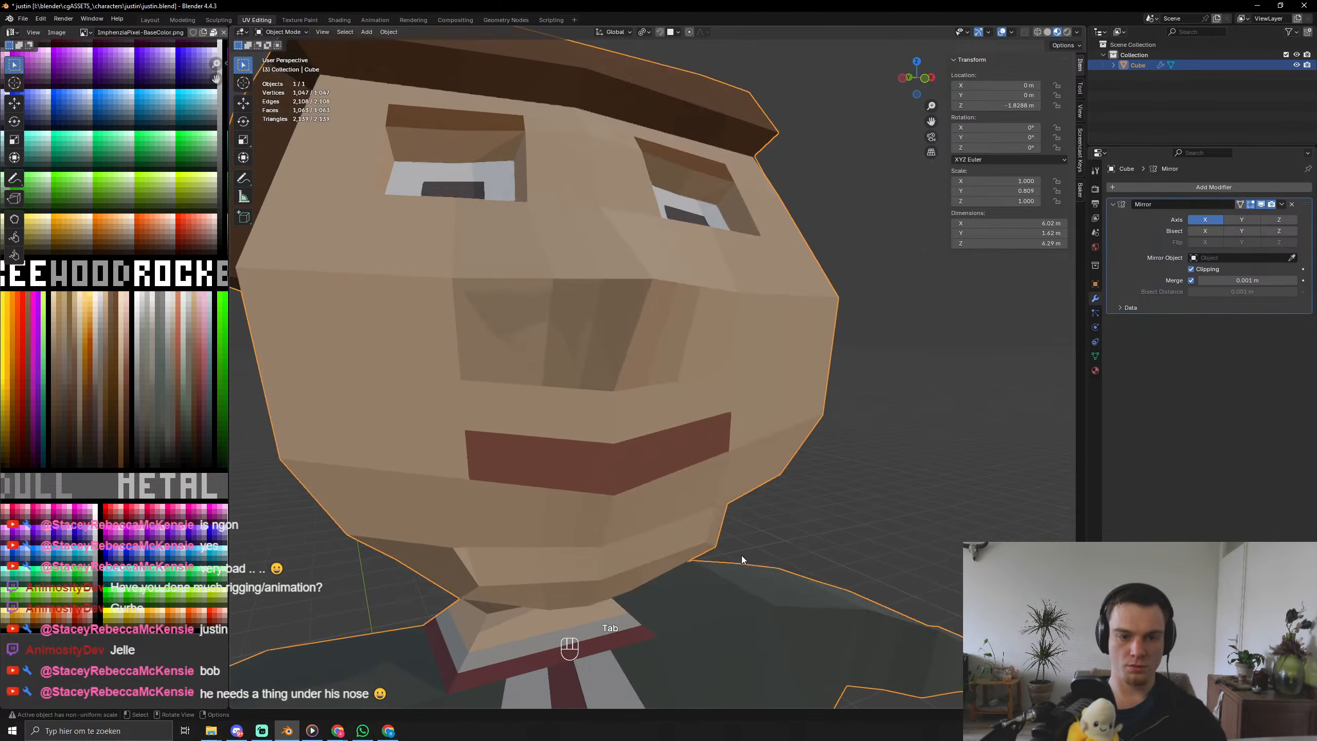
Select the former lip faces plus the outer face beneath the new mouth and scale their UVs to 0.
key("Tab")
key("3")
left_click(606, 555, "shift")
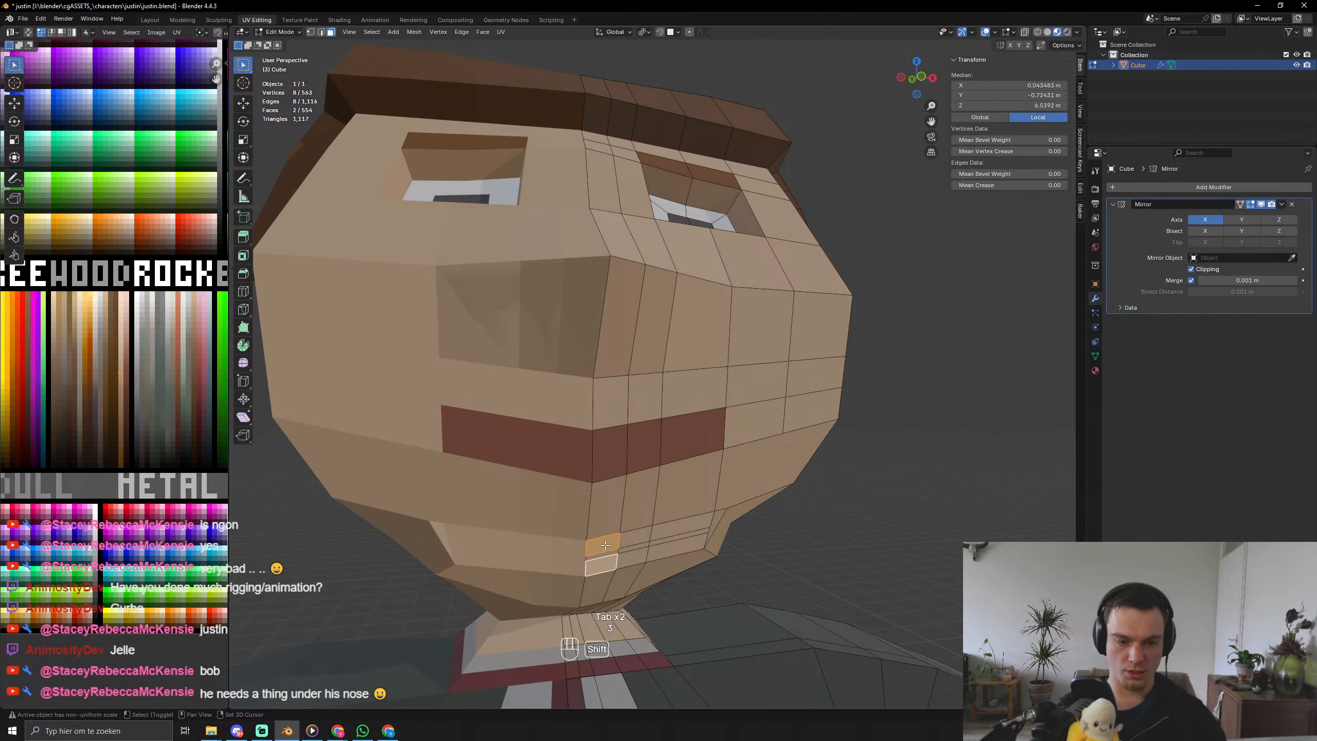
left_click_drag(661, 563, 665, 564, "shift")
left_click(669, 533, "shift")
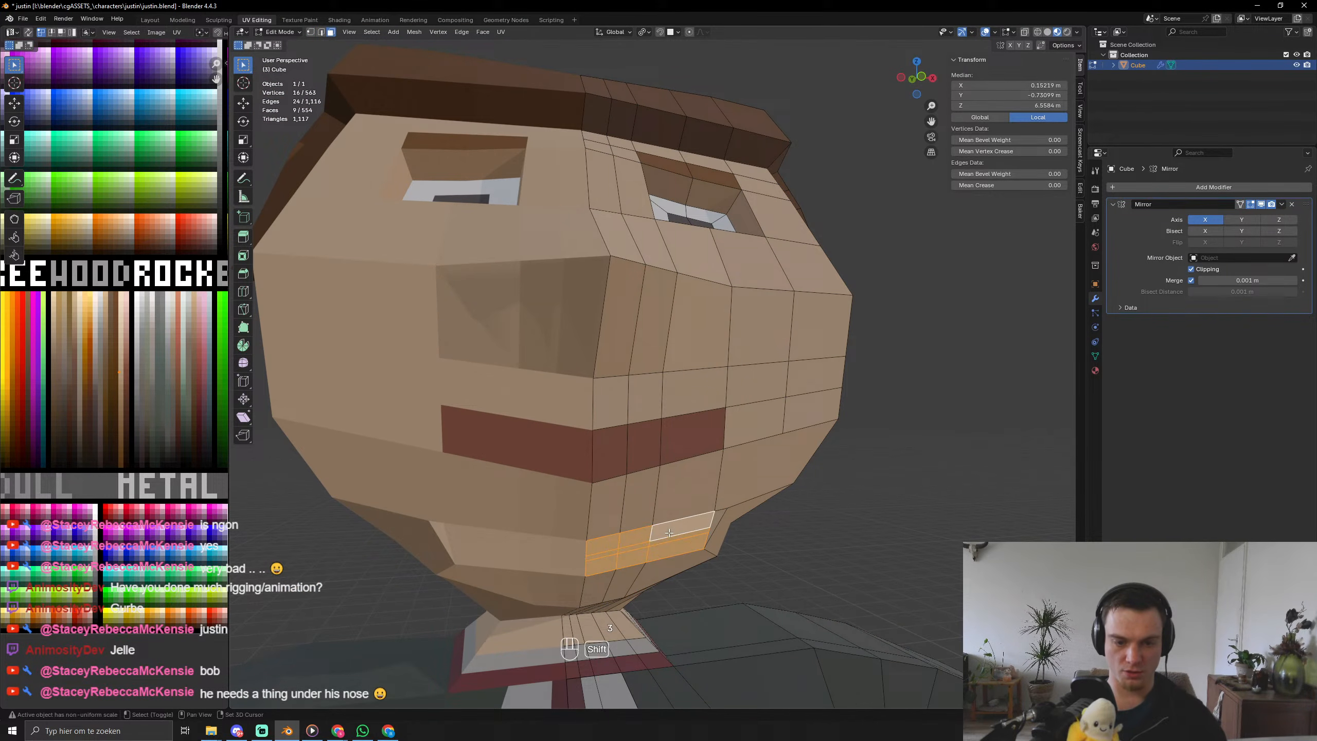
left_click(718, 521, "shift")
left_click(676, 501, "shift")
scroll(85, 338, "up", 5)
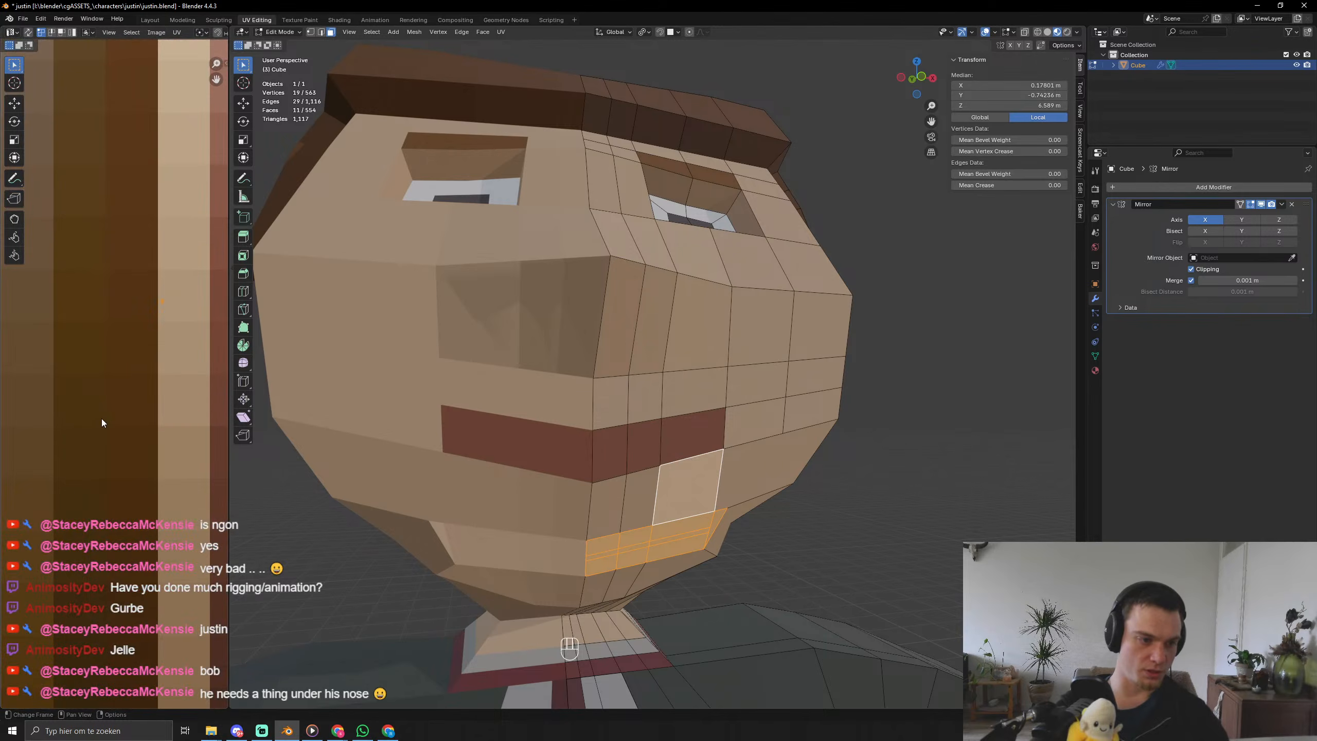
scroll(101, 422, "up", 4)
key("a")
key("s")
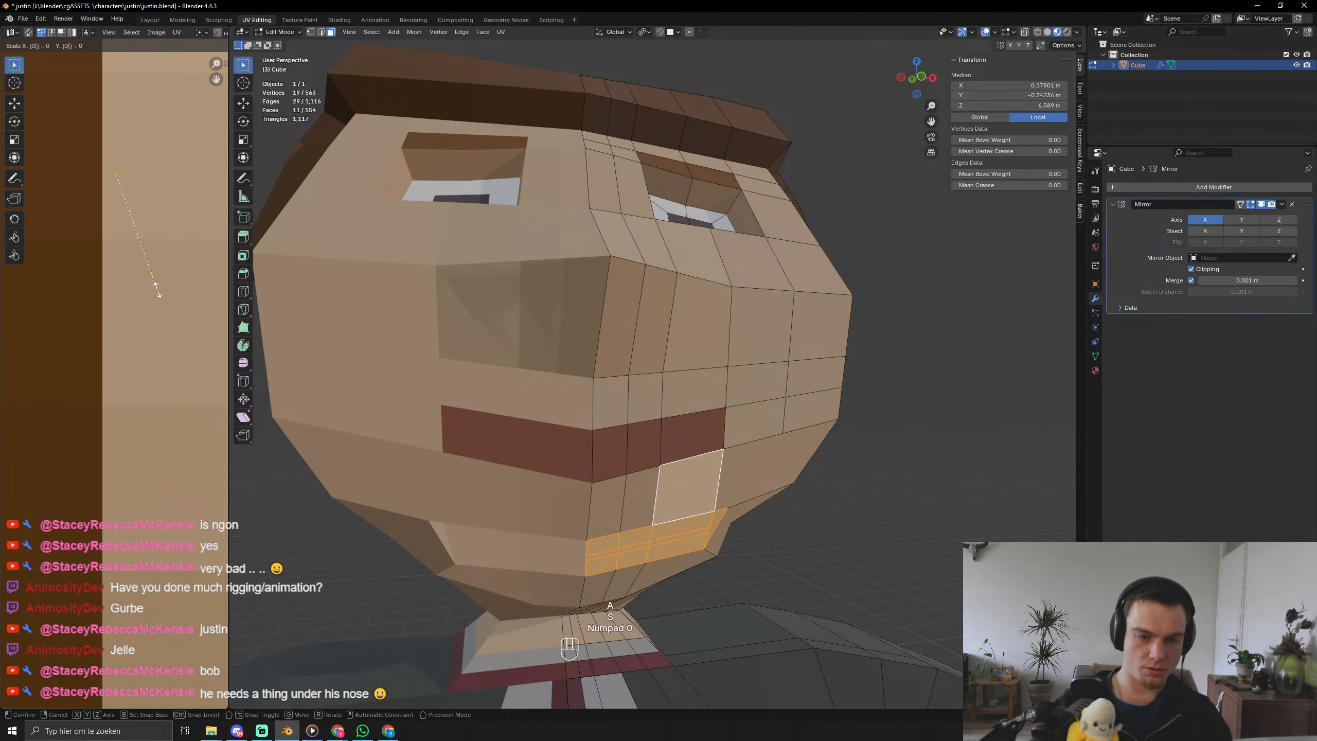
key("KP_0")
key("KP_Enter")
key("Tab")
key("Tab")
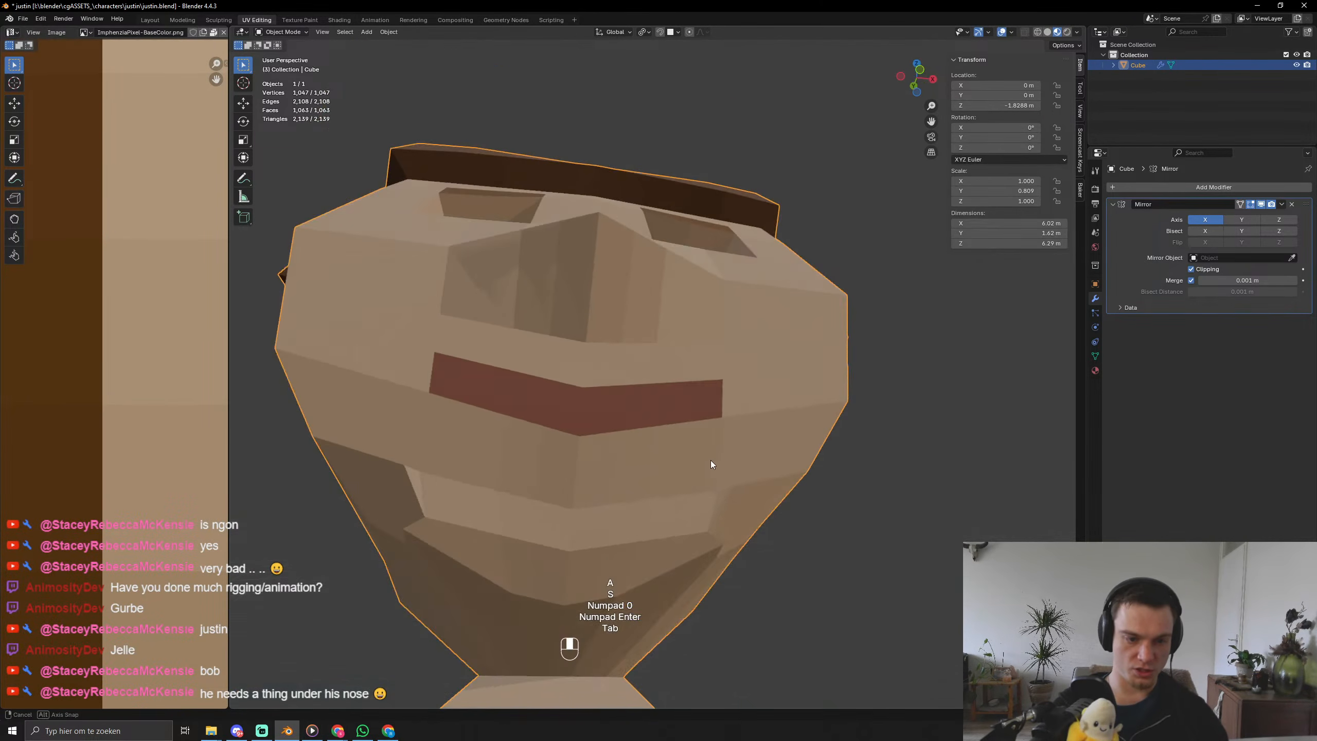
Examine the new mouth, chin and face shading from below, the front and both sides.
middle_click_drag(710, 459, 615, 489)
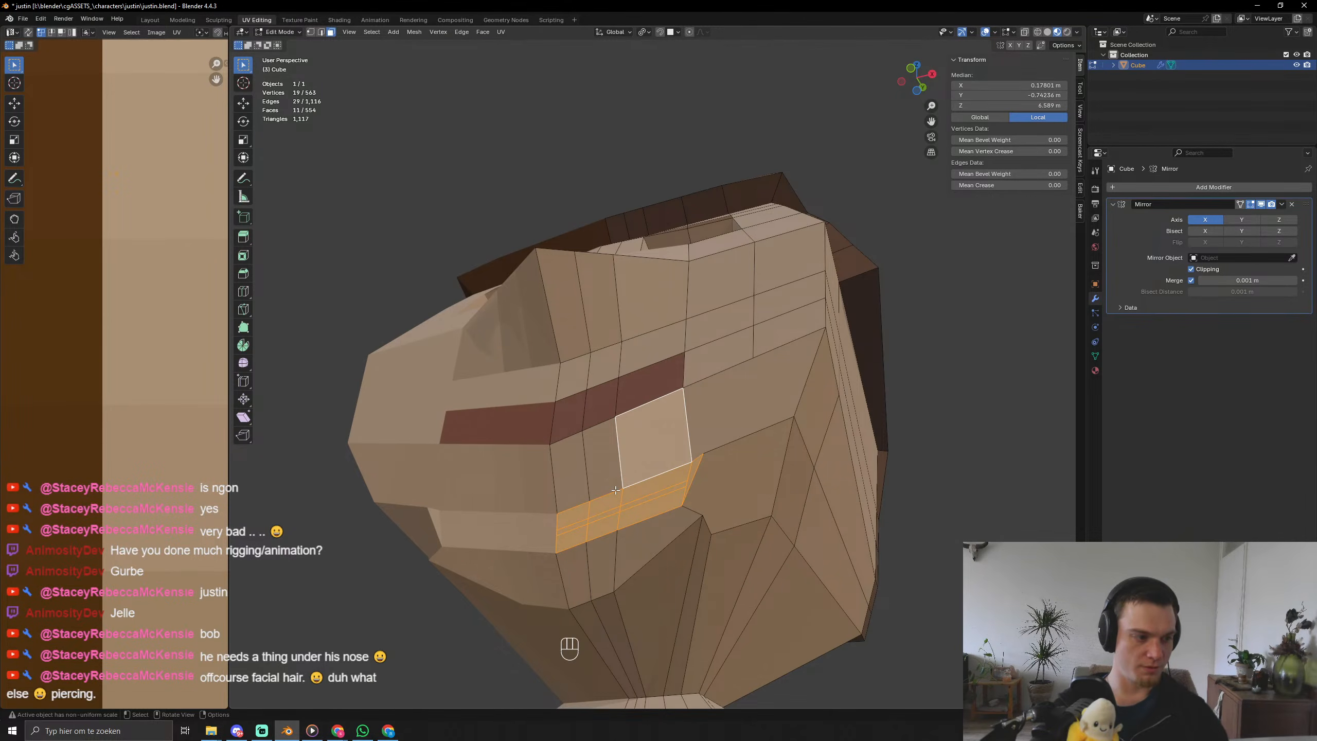
middle_click_drag(615, 490, 515, 437)
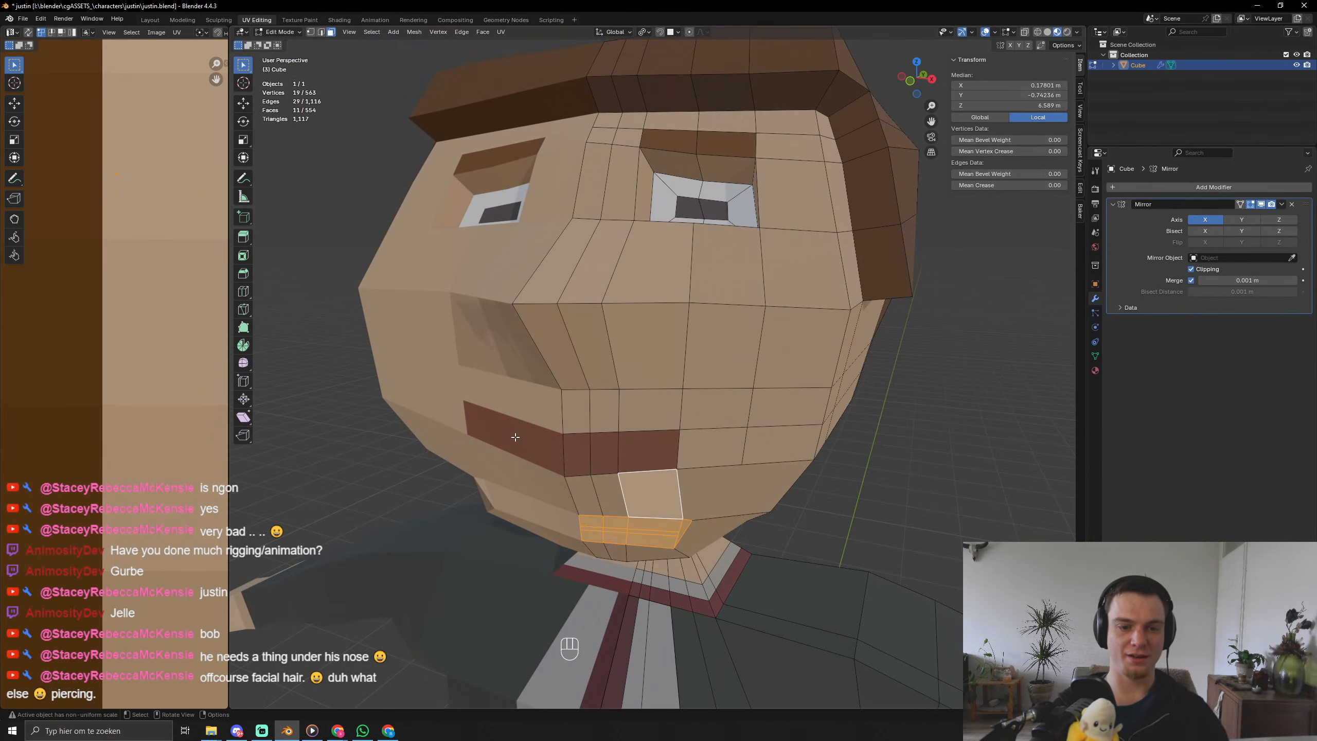
scroll(515, 437, "up", 8)
scroll(515, 437, "down", 8)
scroll(515, 437, "down", 4)
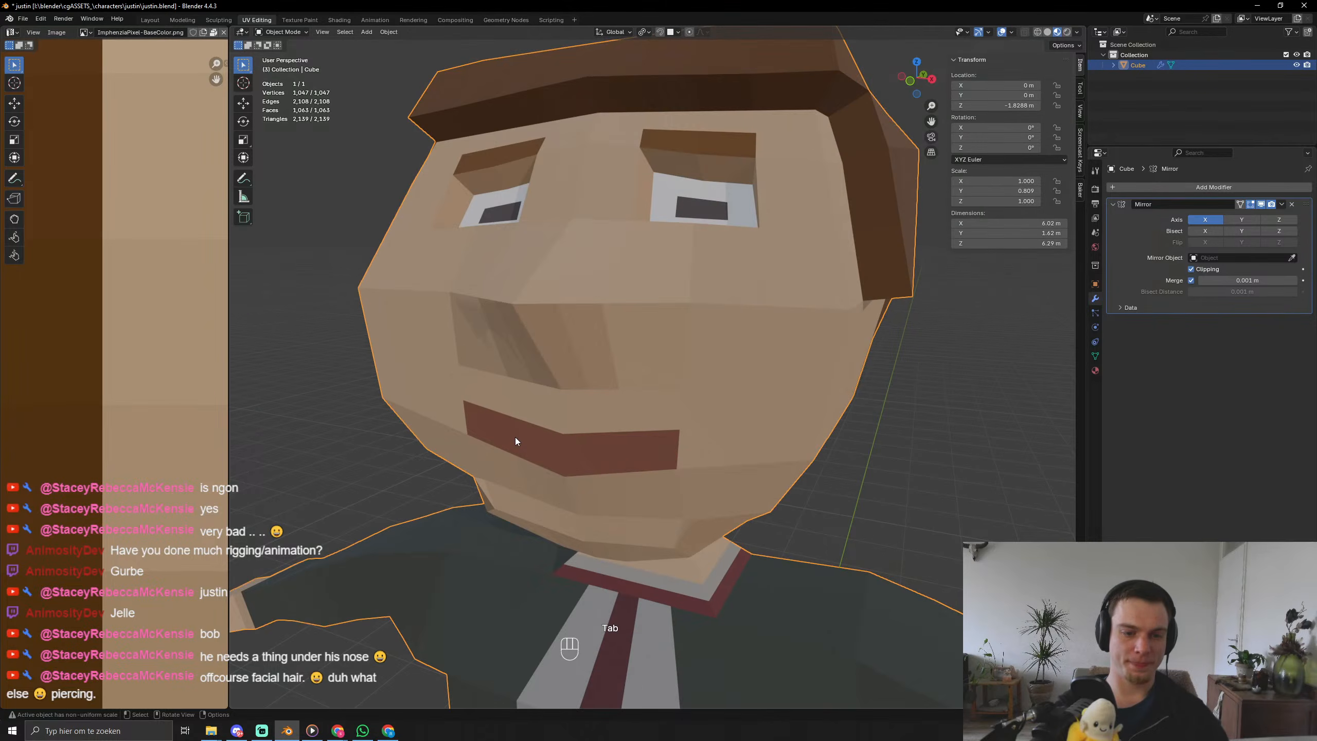
key("Tab")
scroll(515, 438, "down", 4)
mouse_move(610, 432)
middle_mouse_down()
mouse_move(572, 422)
mouse_move(612, 407)
middle_mouse_up()
scroll(612, 407, "up", 6)
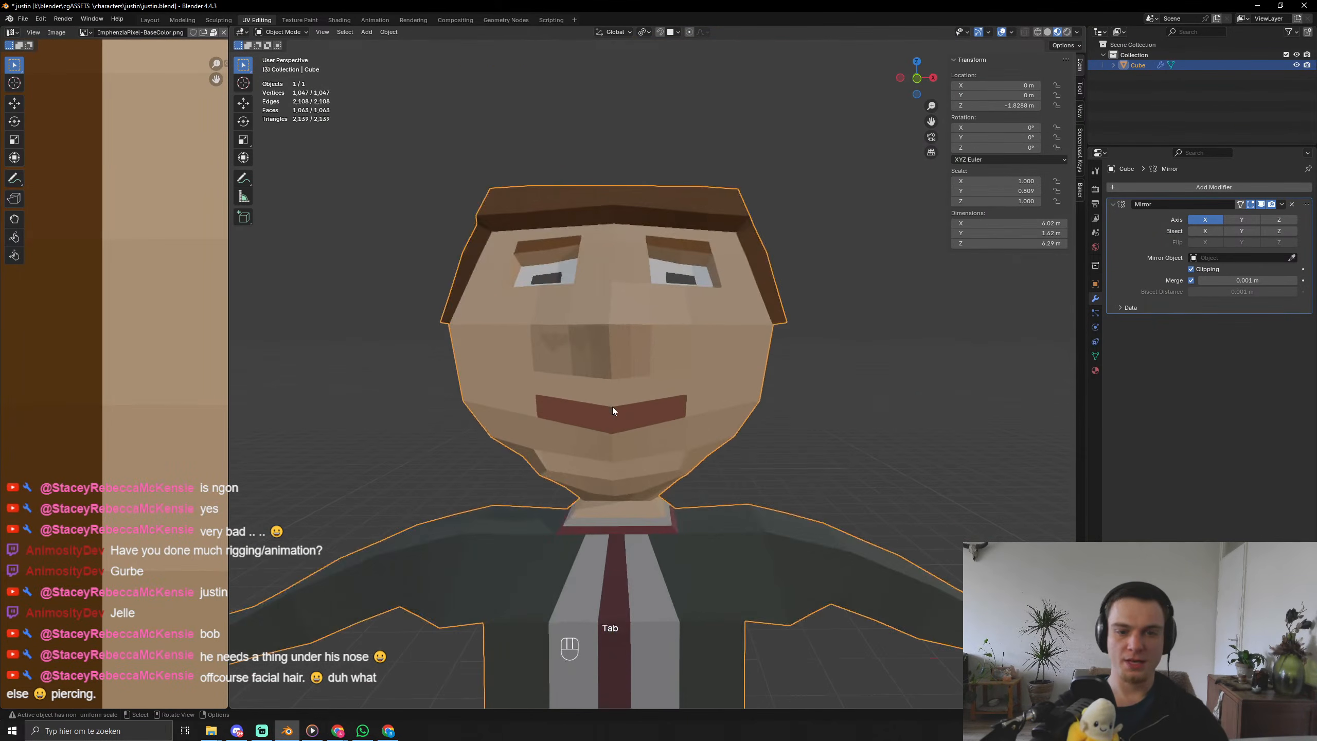
scroll(566, 488, "down", 8)
middle_click_drag(565, 488, 674, 415)
scroll(595, 427, "up", 5)
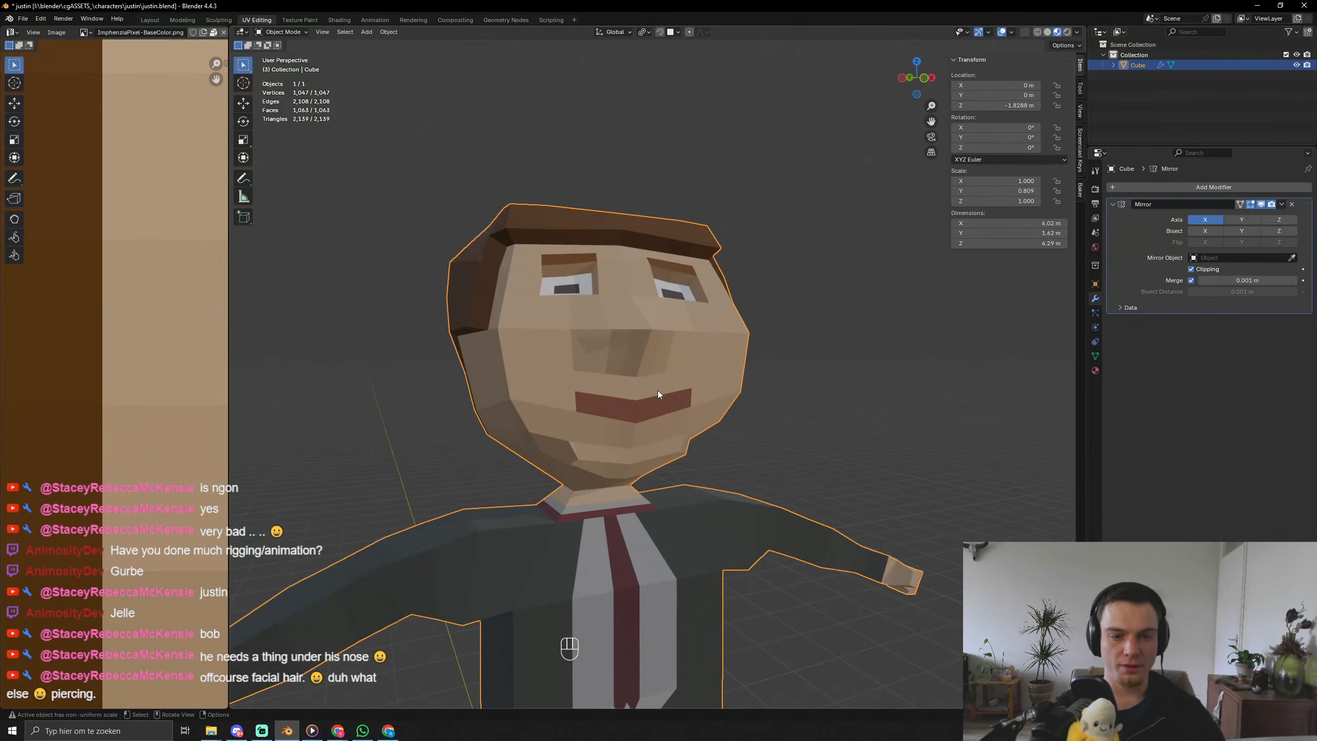
scroll(610, 563, "up", 4)
key("Tab")
middle_click_drag(609, 563, 614, 545)
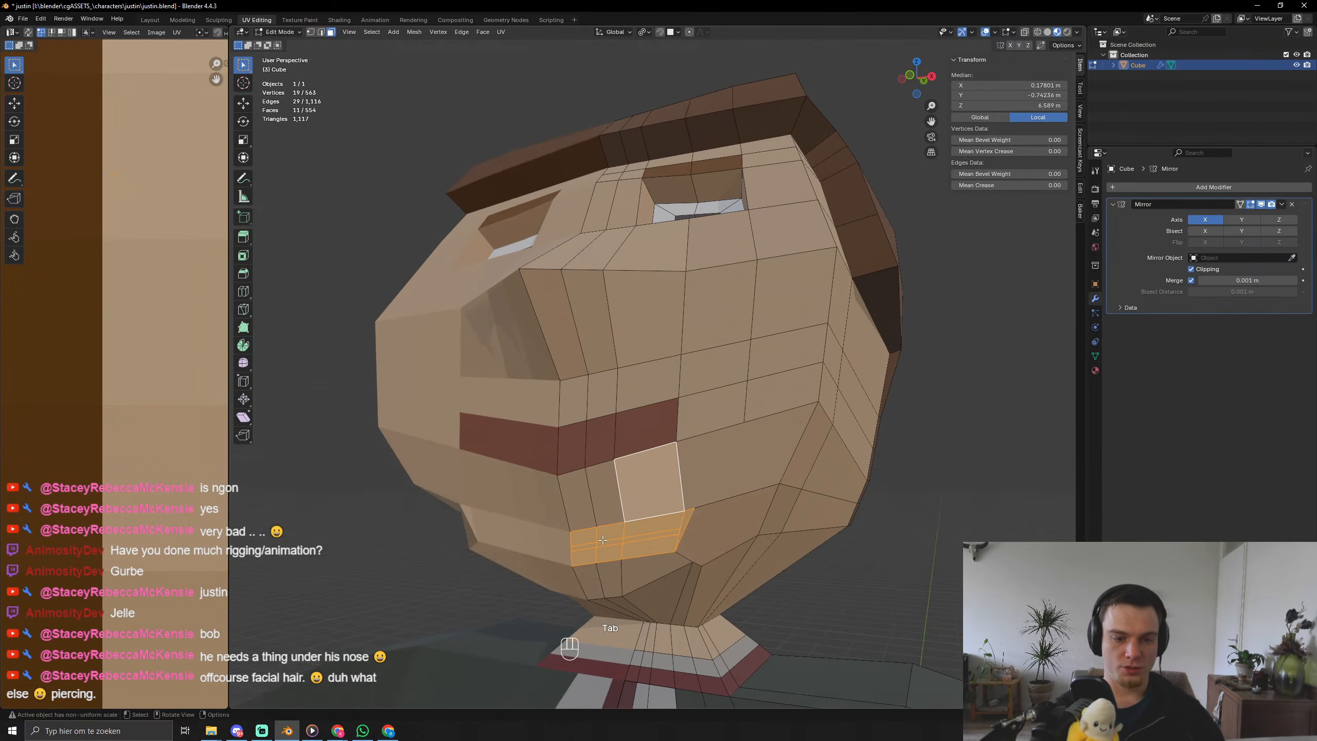
key("g")
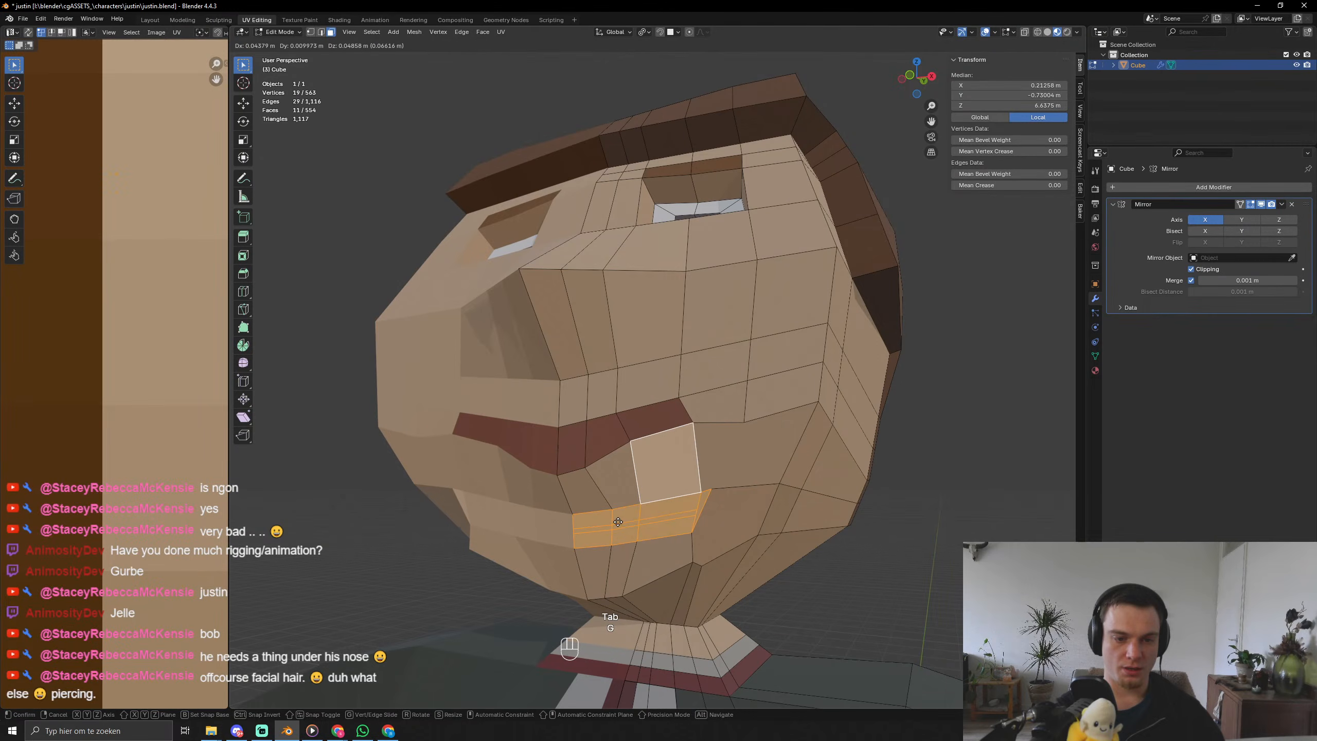
left_click(624, 530)
key("g")
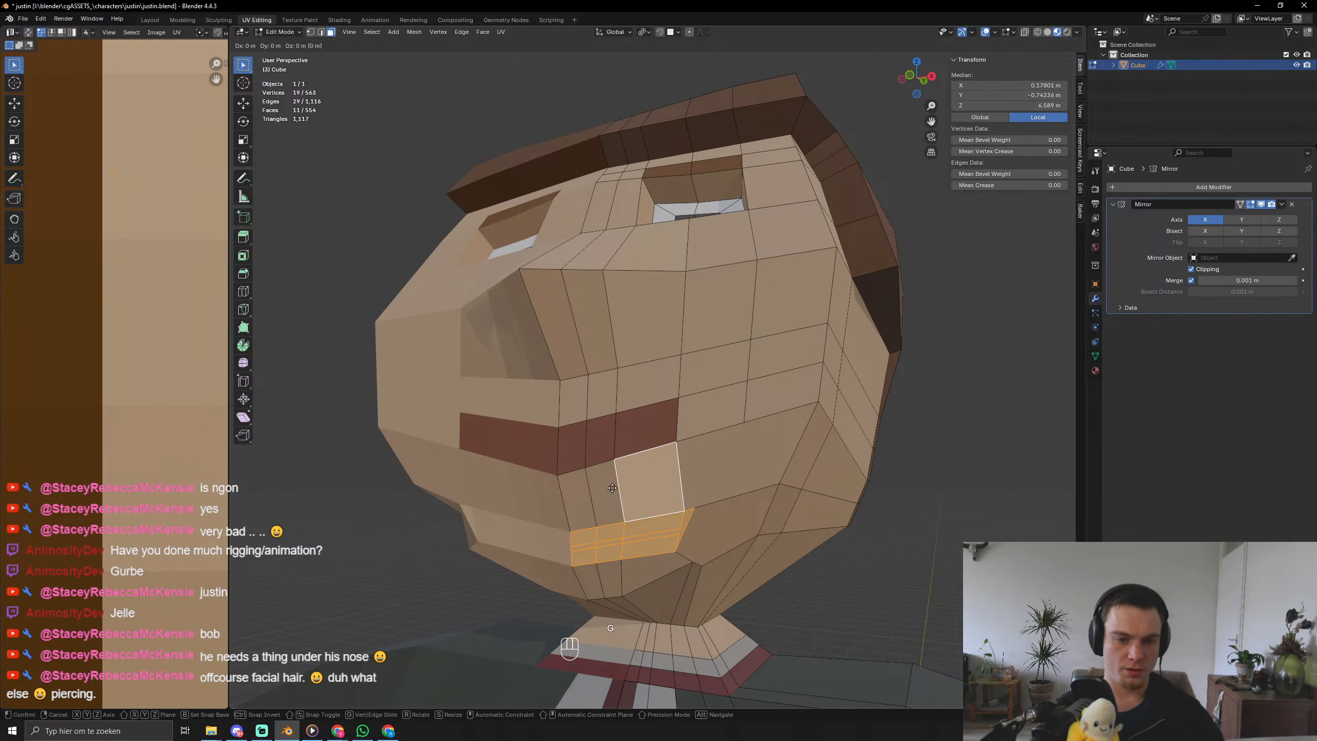
right_click(621, 479)
mouse_move(622, 479)
middle_mouse_down()
mouse_move(631, 522)
mouse_move(585, 528)
mouse_move(667, 541)
mouse_move(635, 523)
mouse_move(626, 480)
middle_mouse_up()
key("Tab")
scroll(625, 522, "down", 8)
Add three chin faces and the two remaining faces directly beneath the new mouth to the selection.
key("Tab")
scroll(659, 540, "up", 5)
left_click(605, 483, "shift")
left_click(622, 478, "shift")
left_click(646, 472, "shift")
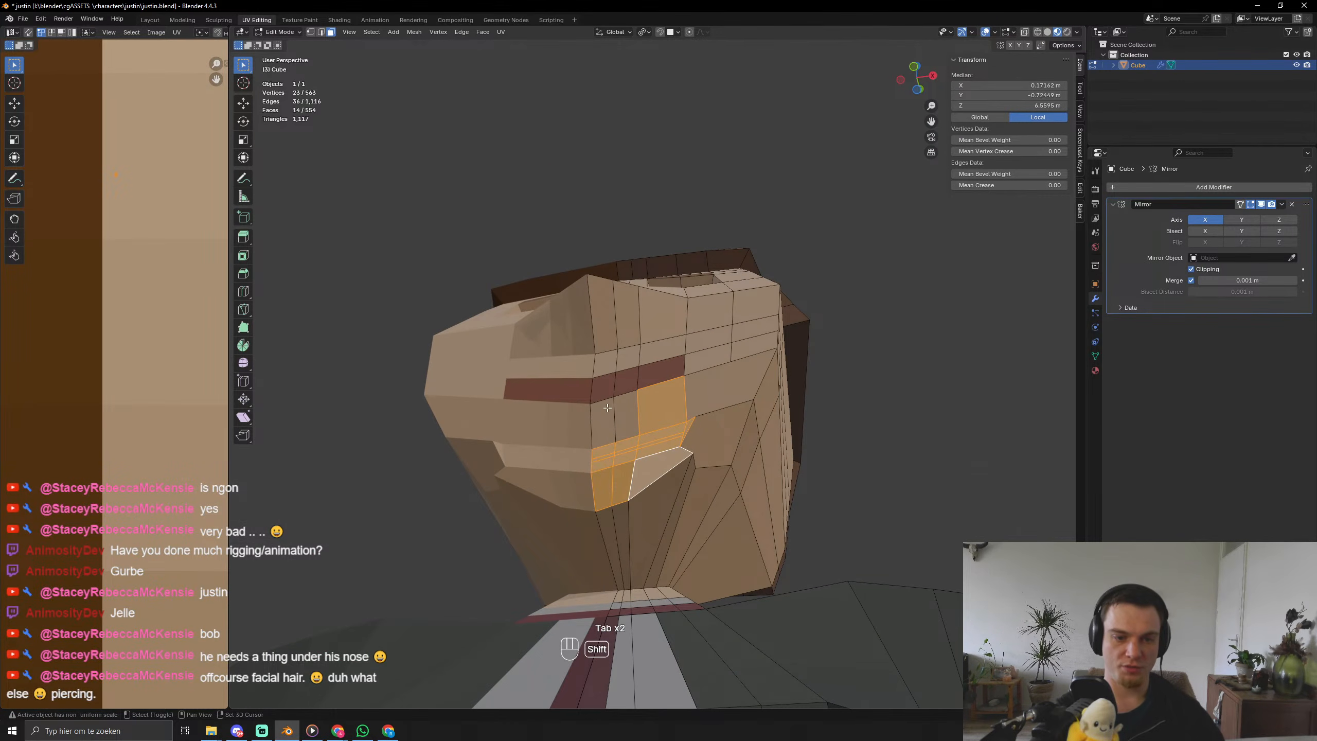
left_click_drag(608, 412, 624, 425, "shift")
middle_click_drag(623, 424, 590, 493)
scroll(129, 411, "down", 5)
scroll(625, 583, "up", 4)
middle_click_drag(627, 589, 689, 553)
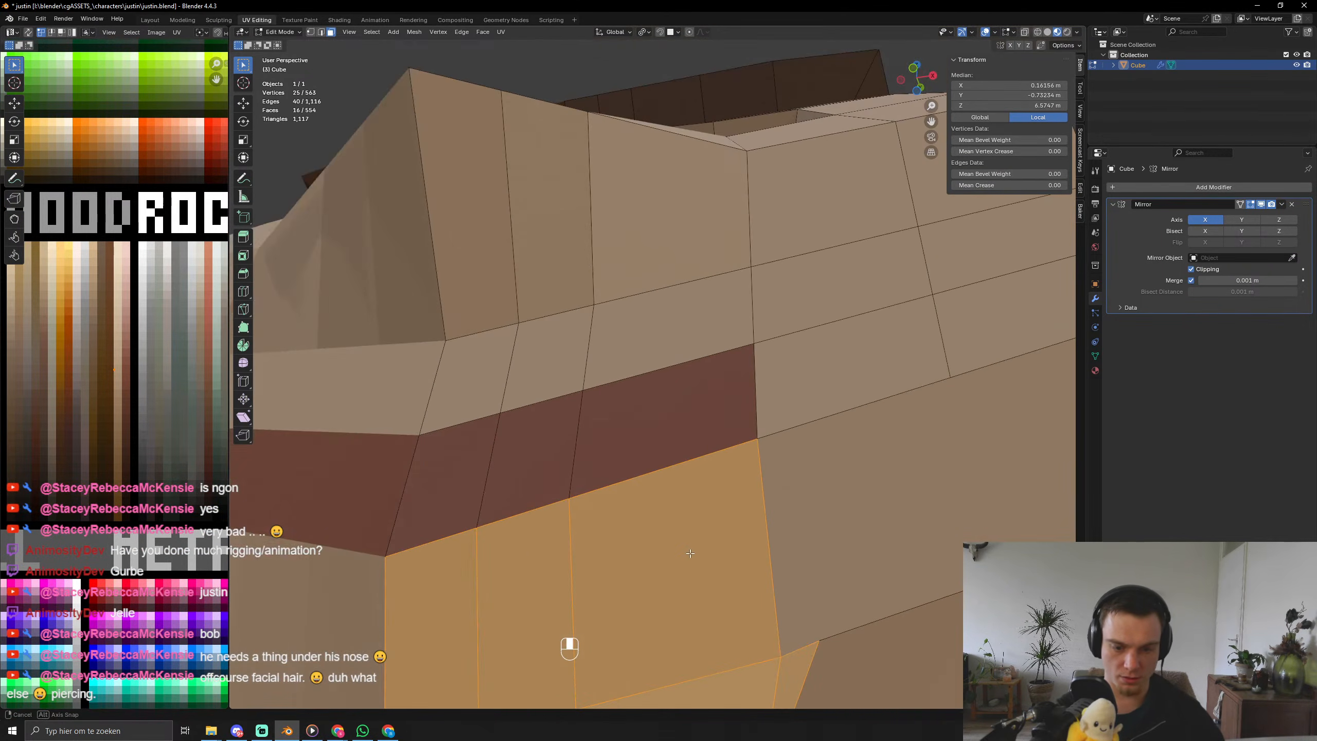
Try to move the selected faces' UVs to another spot on the palette and undo it.
key("g")
left_click(137, 417)
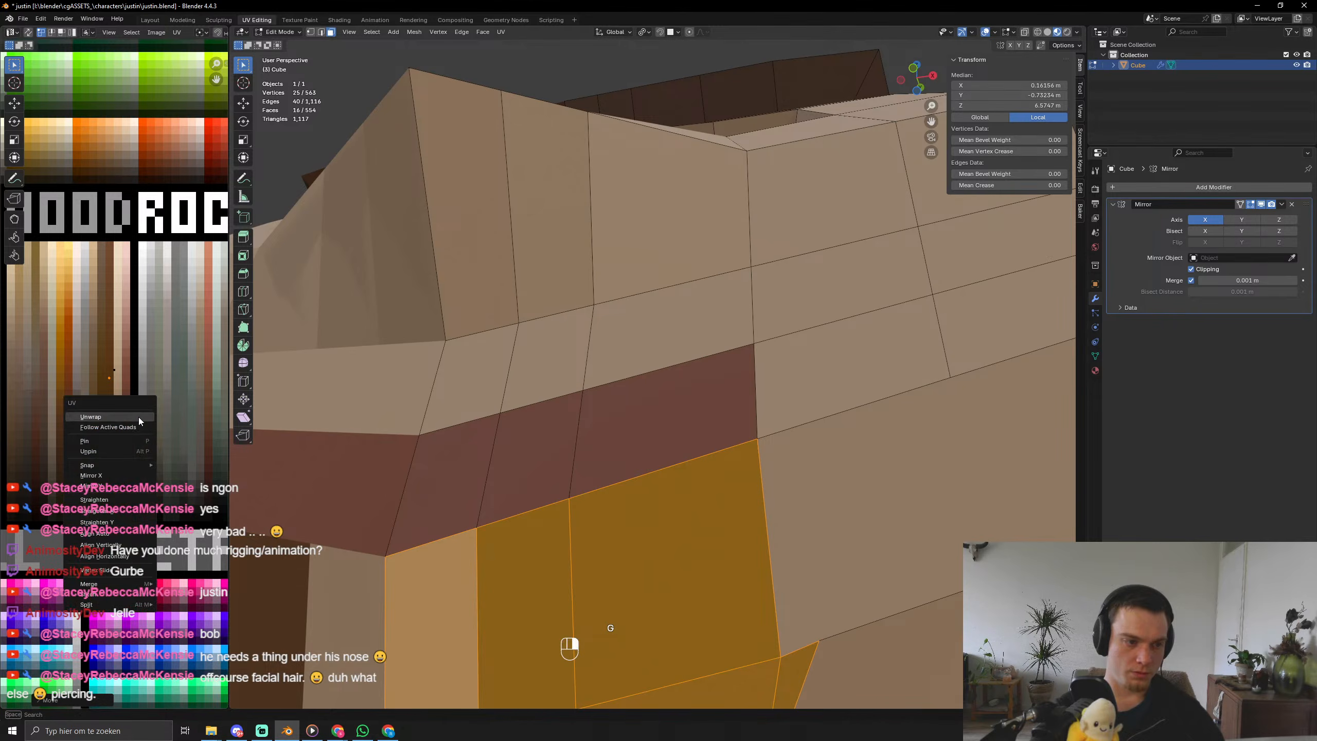
key("ctrl+z")
Scale the selected faces' UVs to 0 and move them onto a brown palette swatch to colour the chin.
key("a")
key("s")
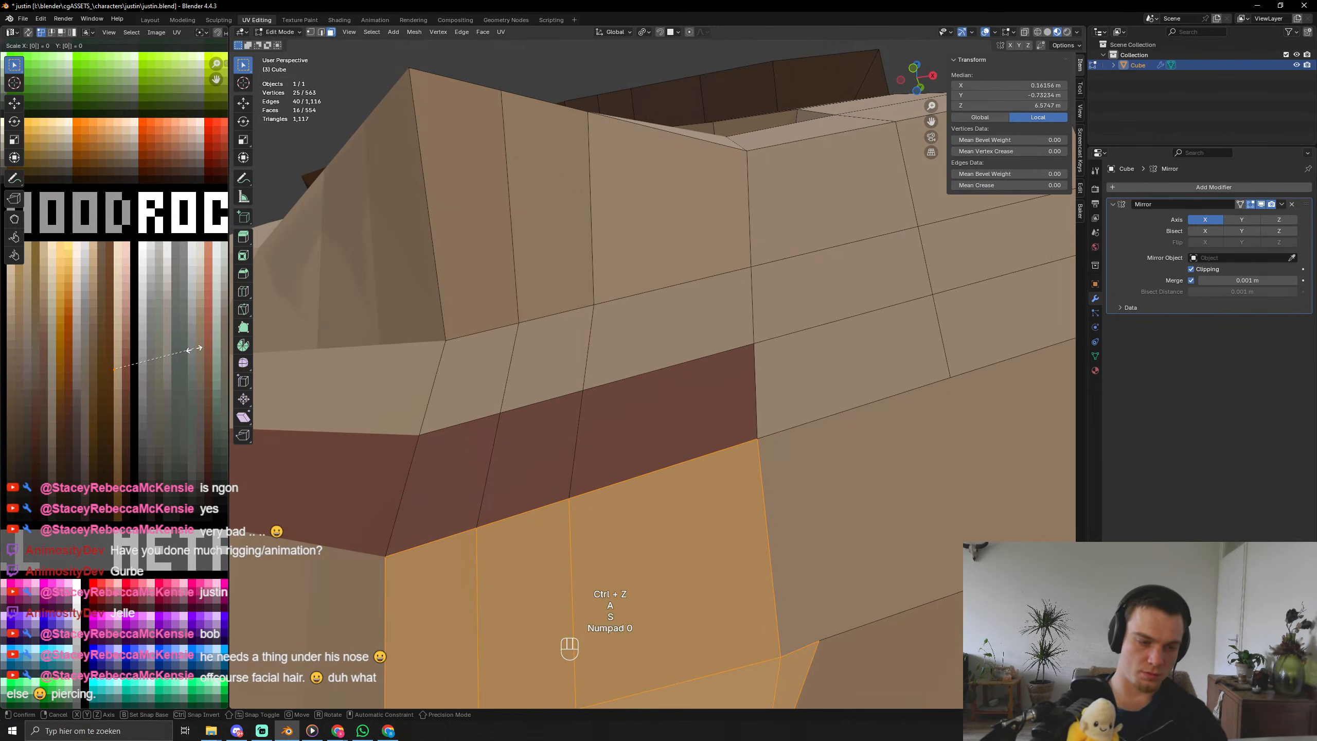
key("KP_Enter")
key("g")
key("Tab")
scroll(551, 412, "down", 5)
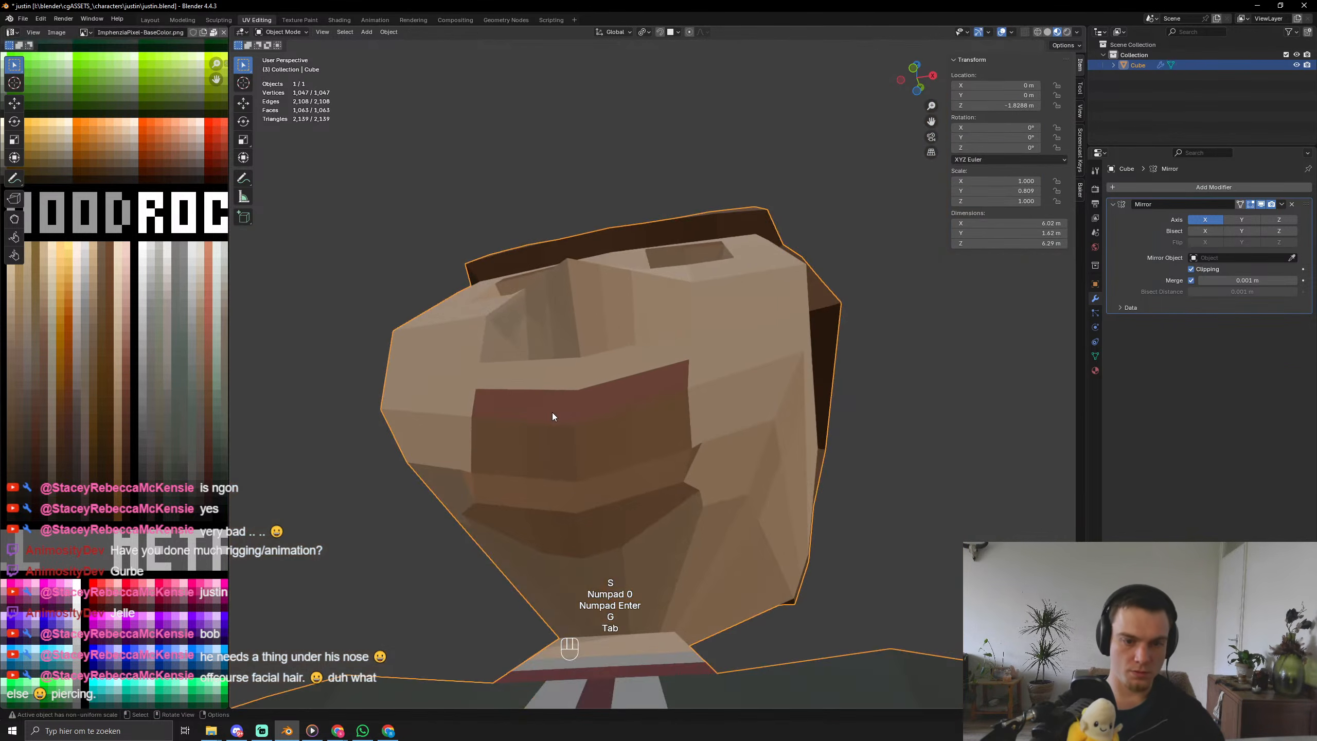
scroll(551, 412, "down", 5)
middle_click_drag(557, 454, 657, 473)
Extrude the selected chin faces along their normals by about 0.16 m.
key("Tab")
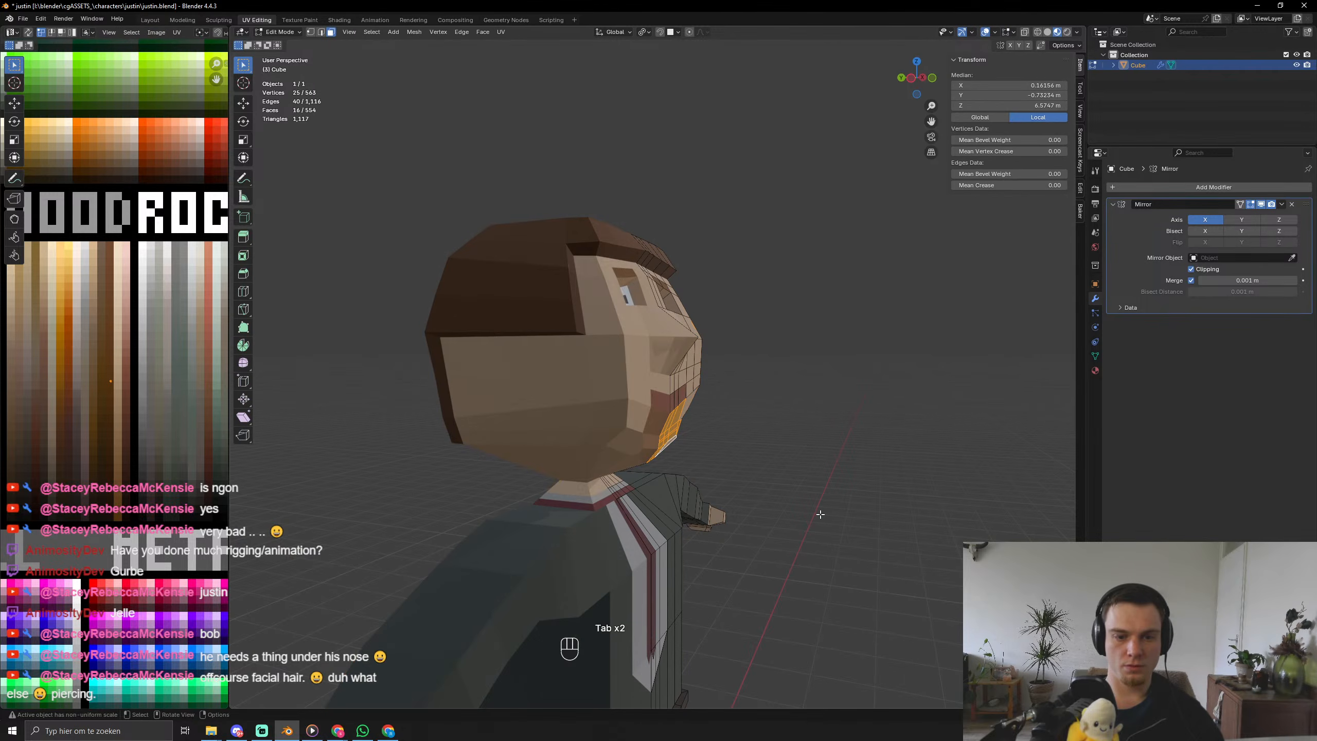
key("alt+e")
left_click(819, 514)
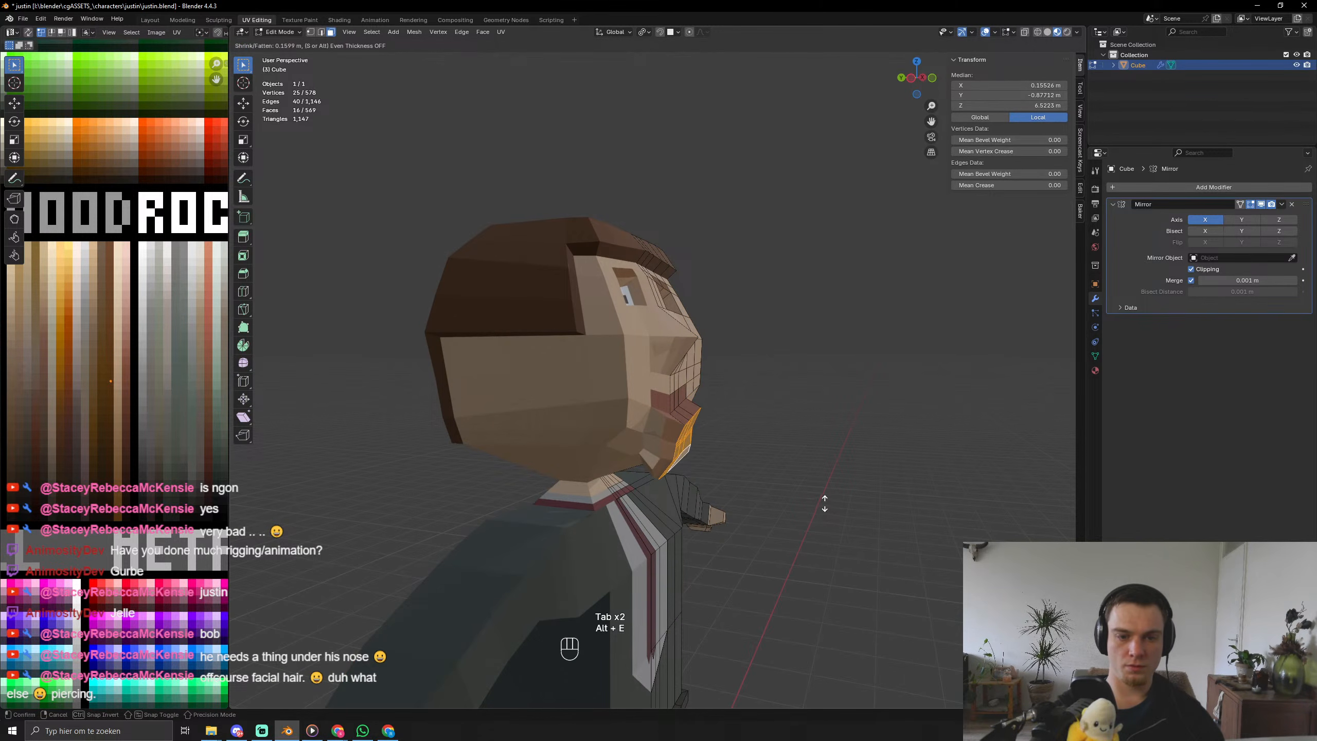
left_click(825, 504)
middle_click_drag(824, 503, 683, 513)
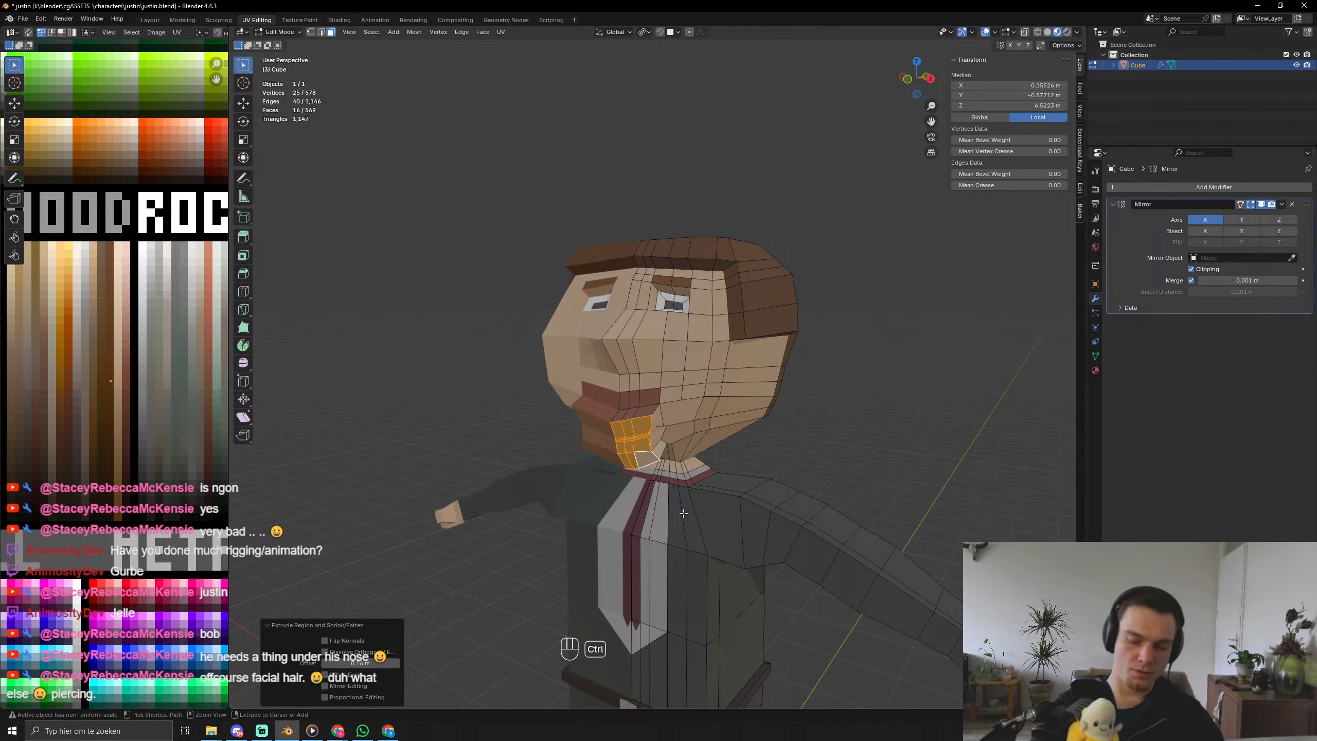
Grow the selection to the extruded beard's side faces, scale their UVs to 0 and place them on brown.
key("ctrl+KP_Add")
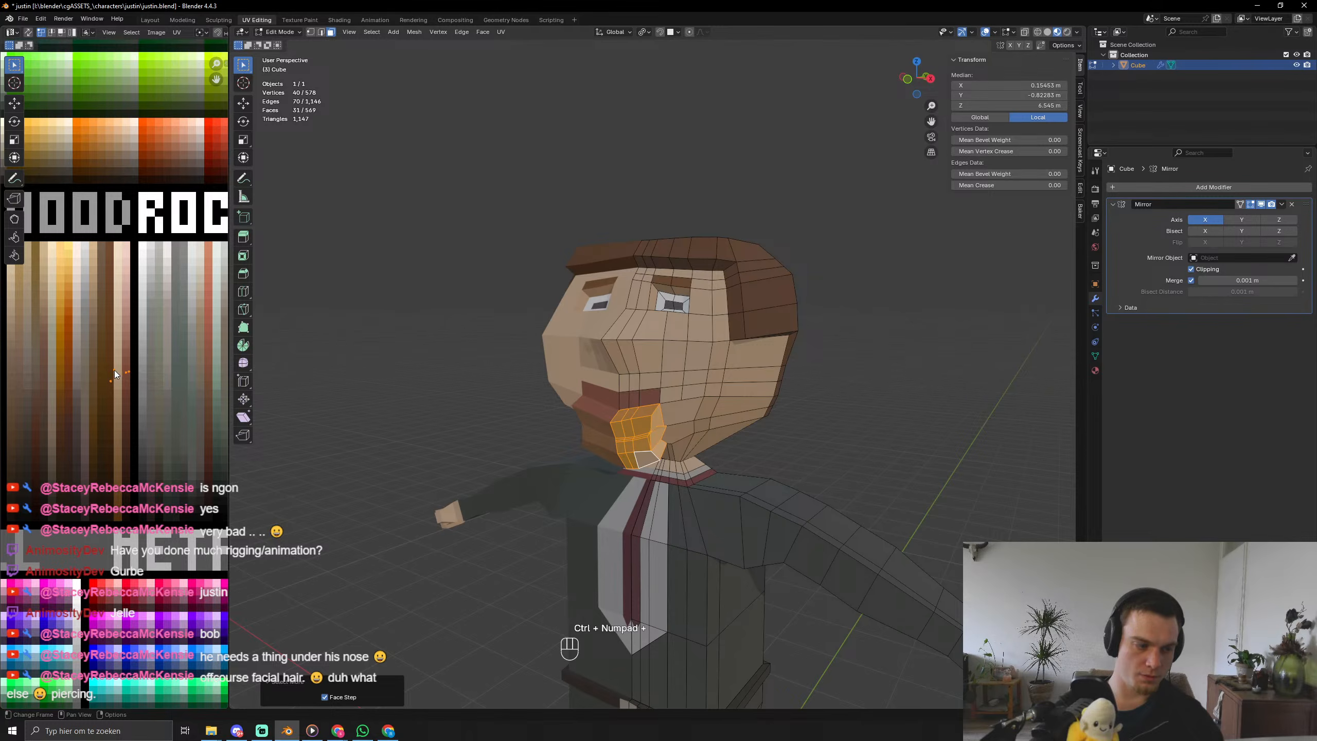
key("a")
key("s")
key("KP_0")
key("KP_Enter")
key("g")
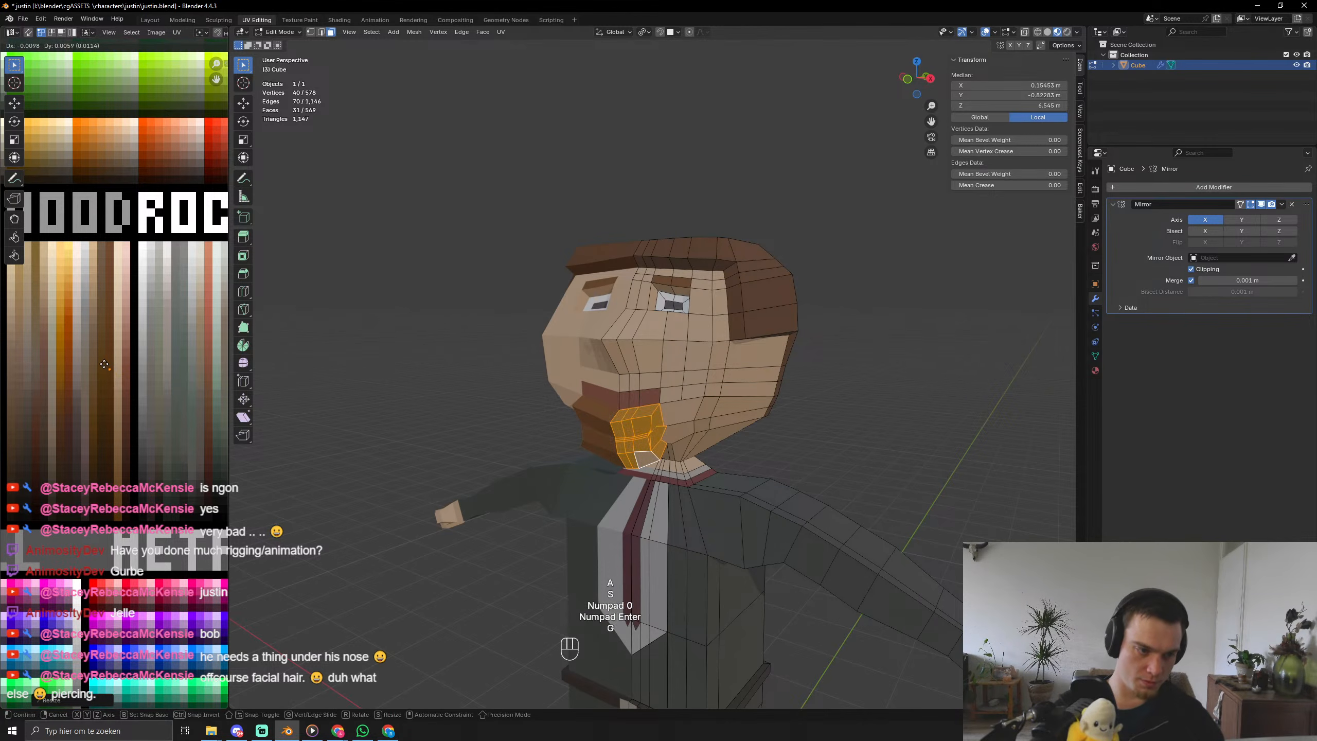
left_click(104, 364)
key("Tab")
middle_click_drag(638, 415, 550, 435)
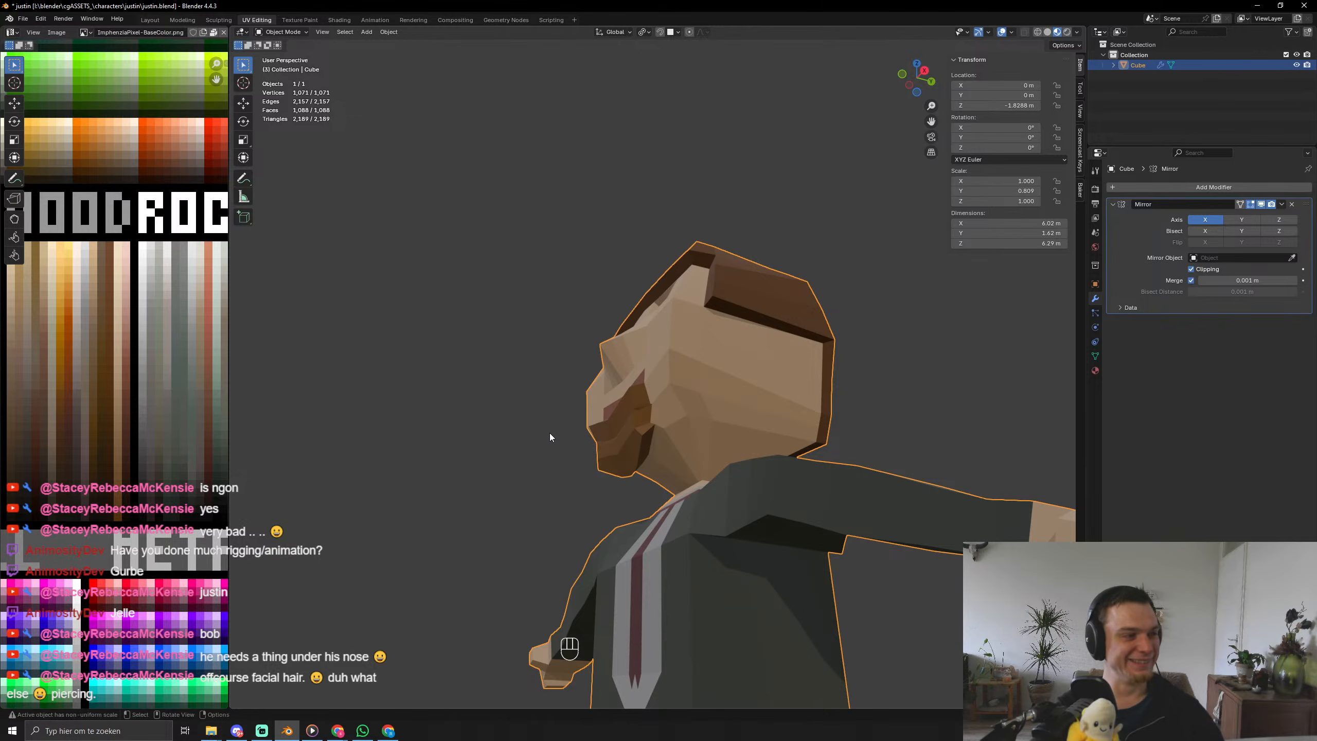
Undo the beard's extrusion and its brown colouring.
key("ctrl+z")
key("ctrl+z")
key("ctrl+z")
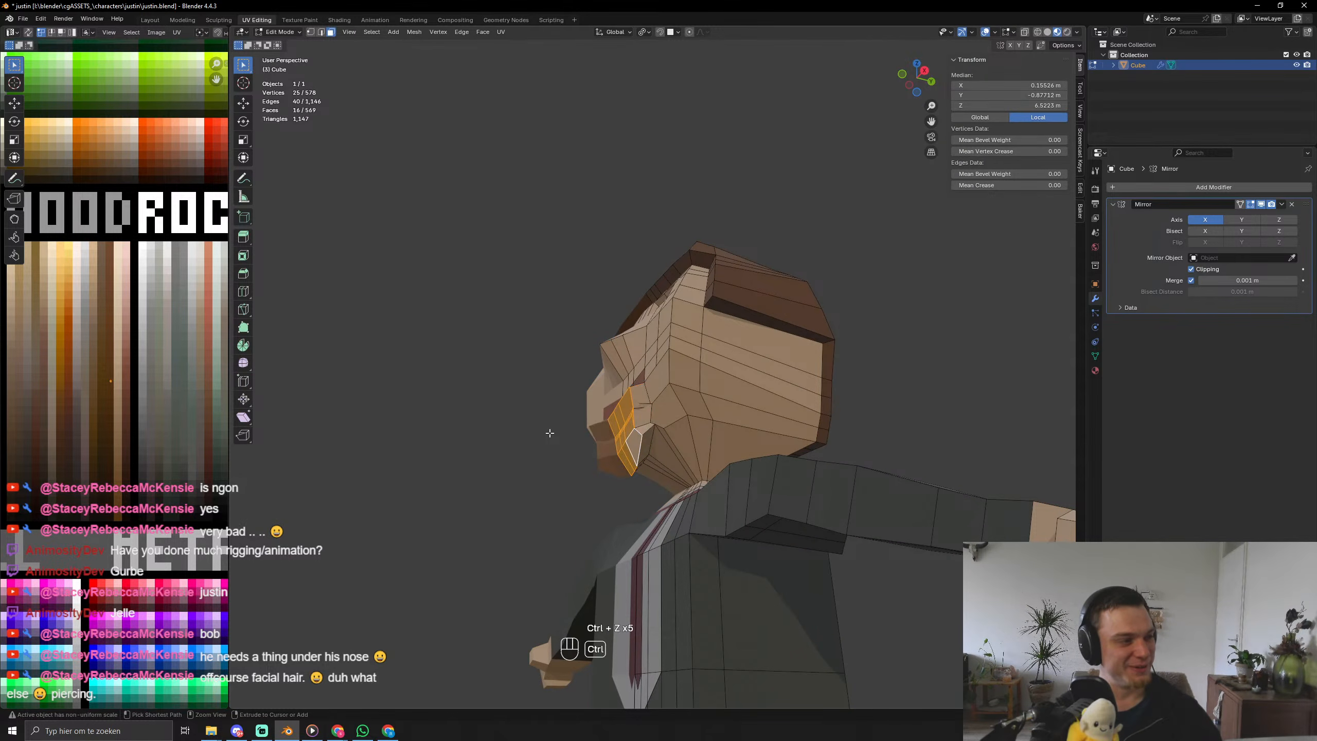
key("ctrl+z")
key("ctrl+z")
key("ctrl+z")
key("ctrl+z")
key("ctrl+z")
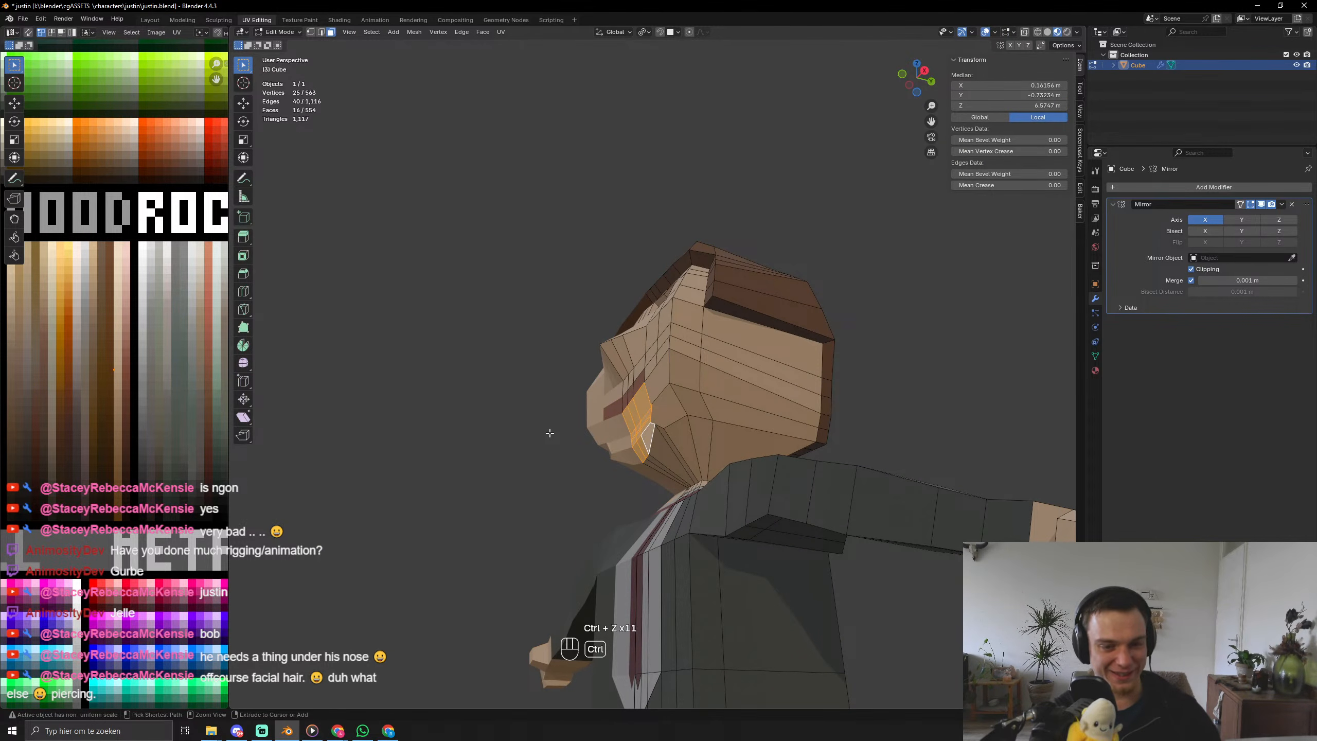
middle_click_drag(549, 432, 564, 426)
Extrude the two lower chin faces beside the centre line along their normals and scale the end down into a goatee.
left_click(956, 419)
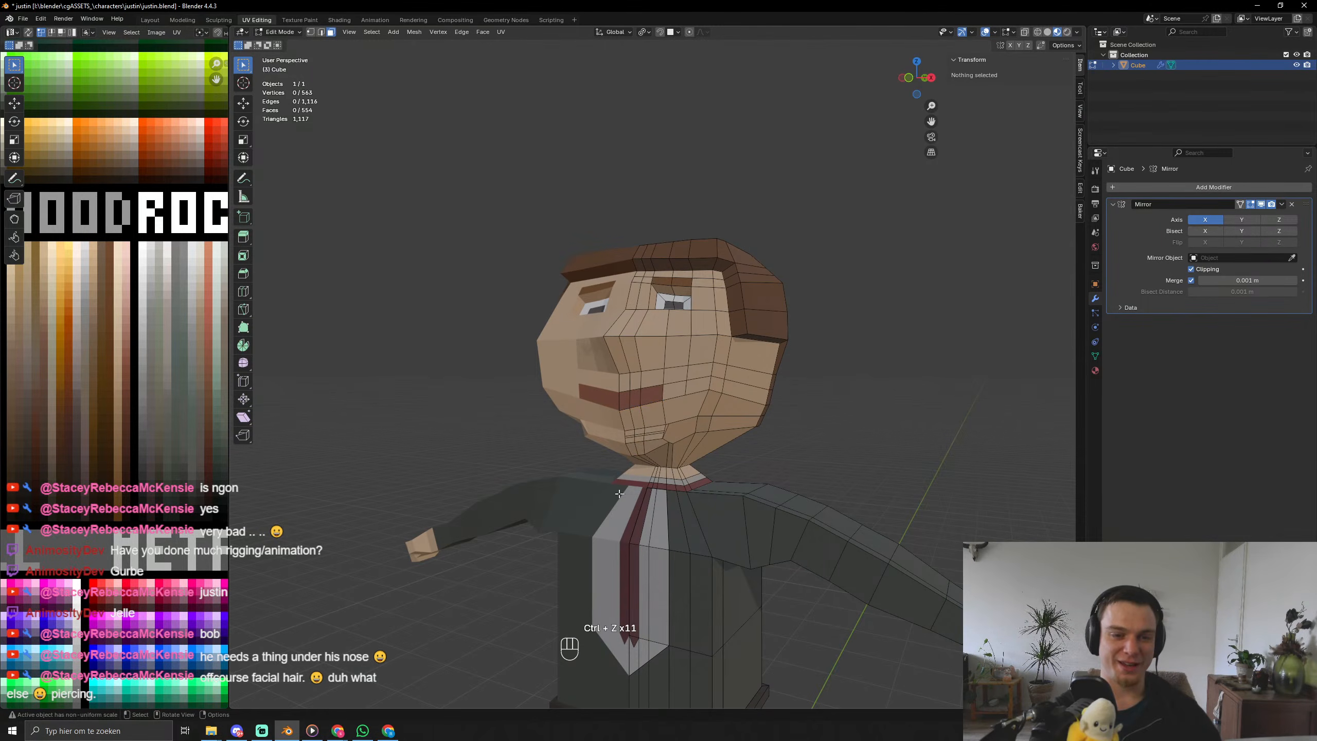
left_click(637, 448)
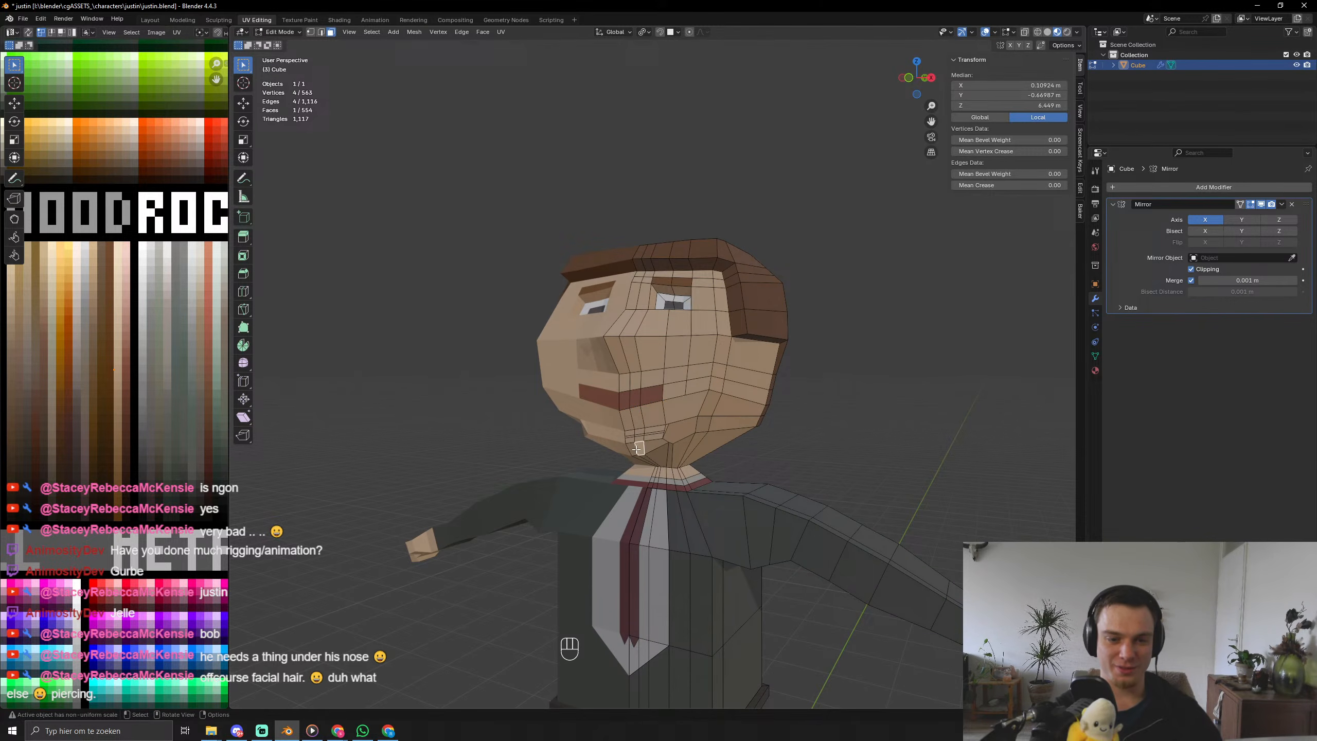
key("alt+e")
left_click(738, 476)
left_click(740, 471)
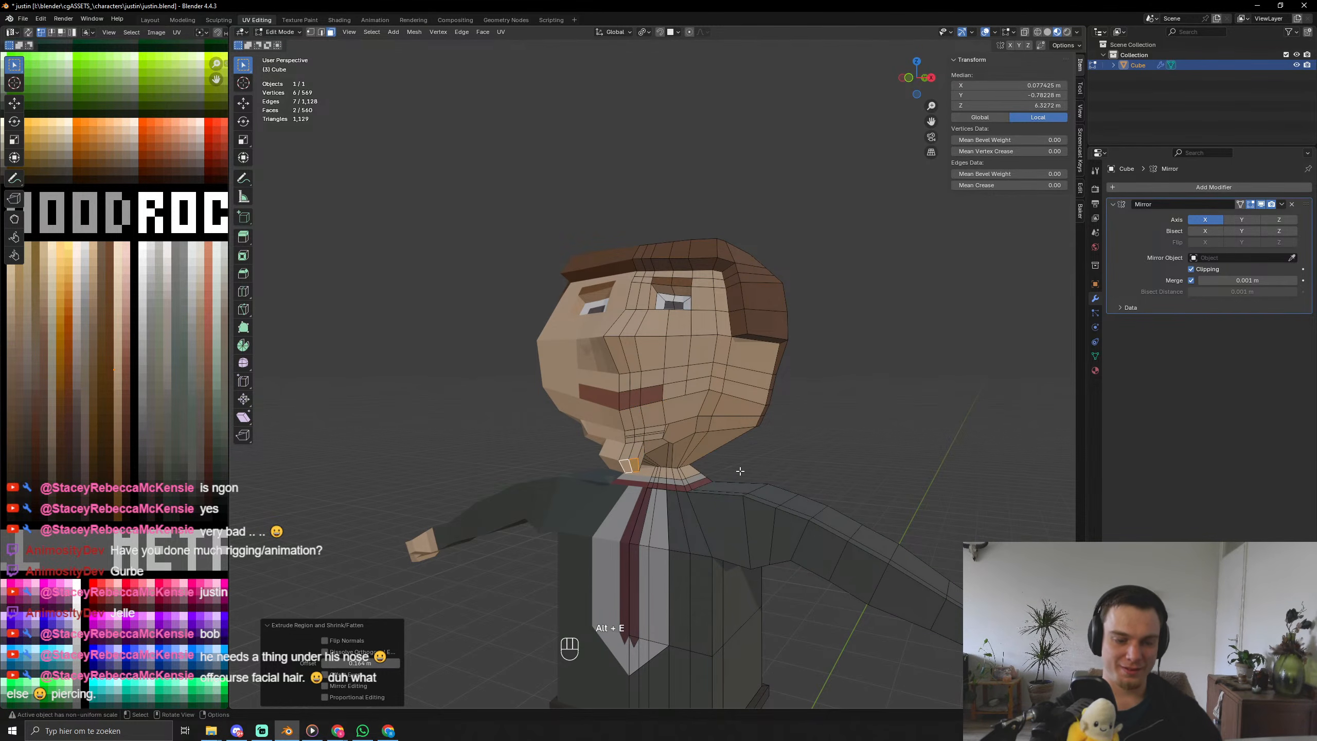
key("s")
left_click(678, 451)
Grow the selection over the whole goatee and move its UVs onto the brown palette swatches.
key("ctrl+KP_Add")
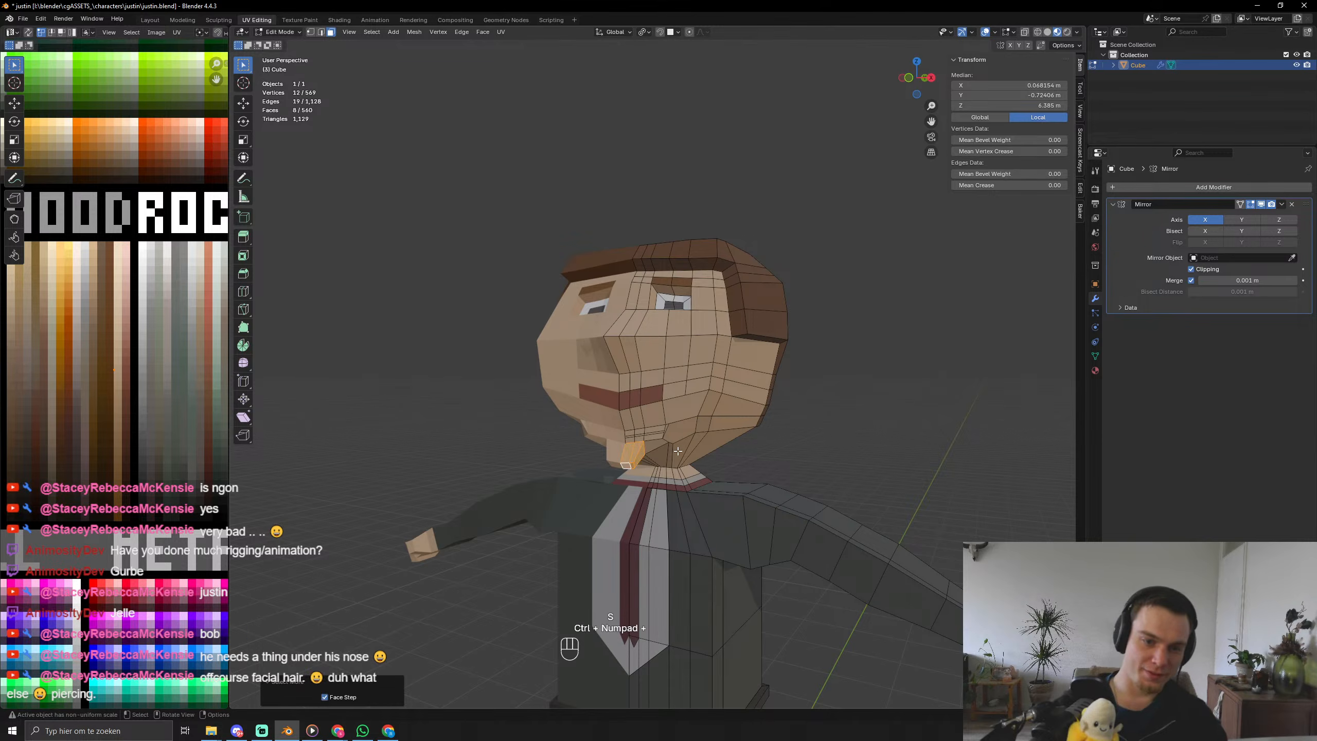
key("g")
left_click(173, 404)
key("a")
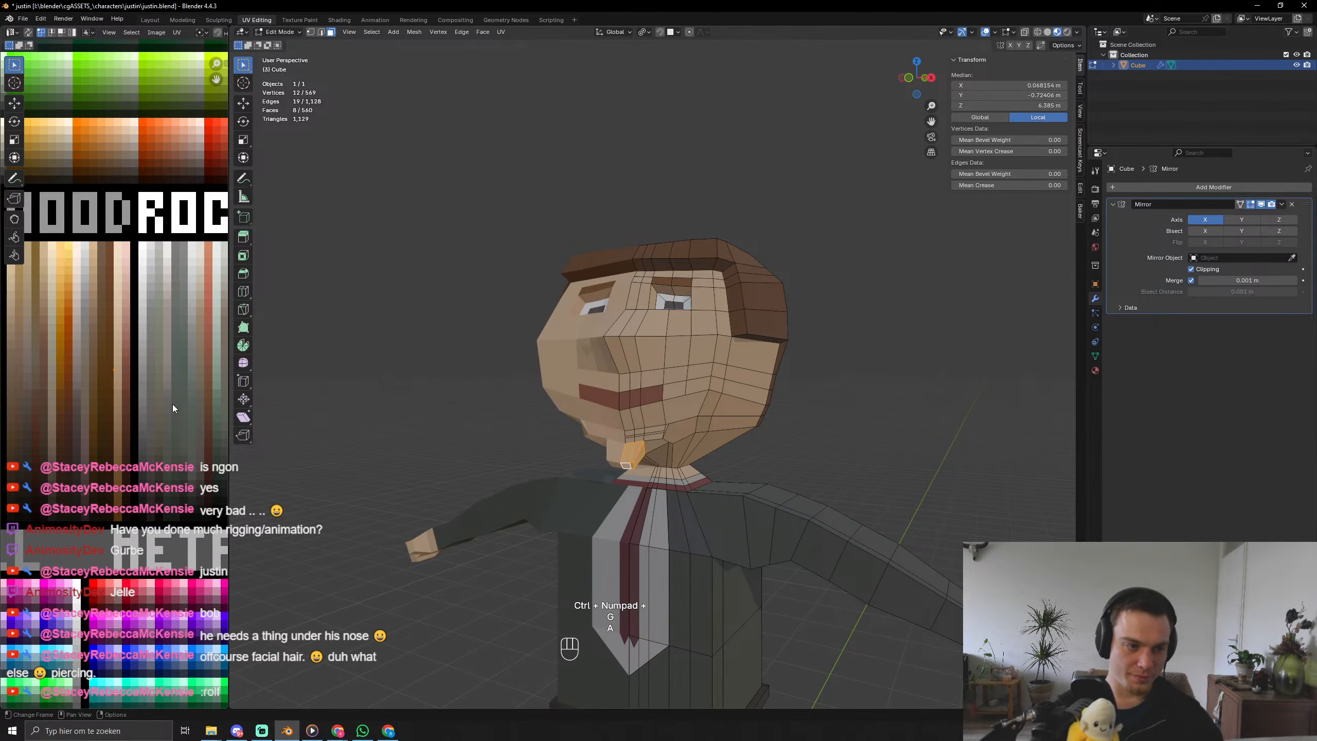
key("g")
left_click(167, 404)
Examine the goatee and face from the front, the side and a distance.
key("Tab")
scroll(602, 469, "down", 4)
middle_click_drag(601, 470, 555, 493)
scroll(650, 455, "up", 5)
scroll(598, 559, "up", 6)
middle_click_drag(588, 560, 804, 550)
scroll(804, 550, "down", 5)
left_click(743, 554)
middle_click_drag(888, 448, 767, 347)
scroll(788, 429, "up", 5)
Extrude the hairline face above the outer eye corner forward and shift it about 0.04 m outward along X.
key("Tab")
left_click(737, 103)
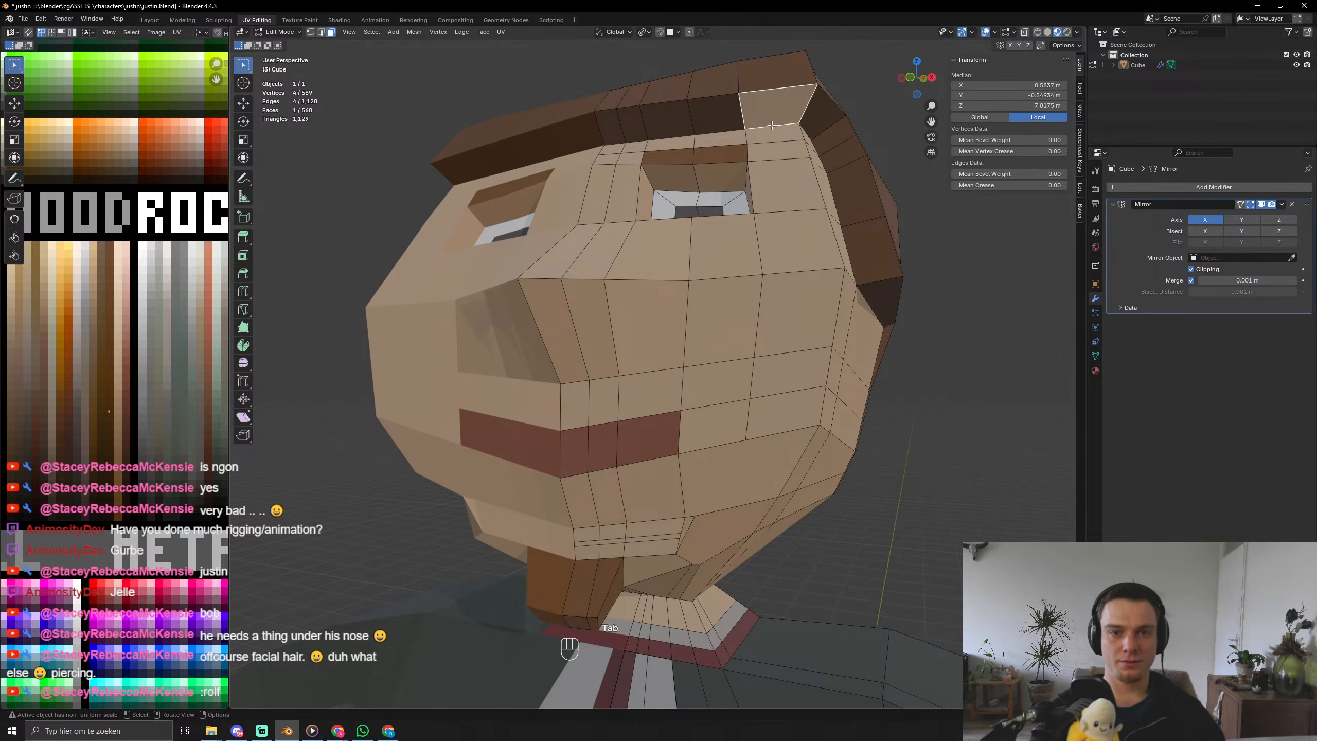
key("e")
left_click(838, 183)
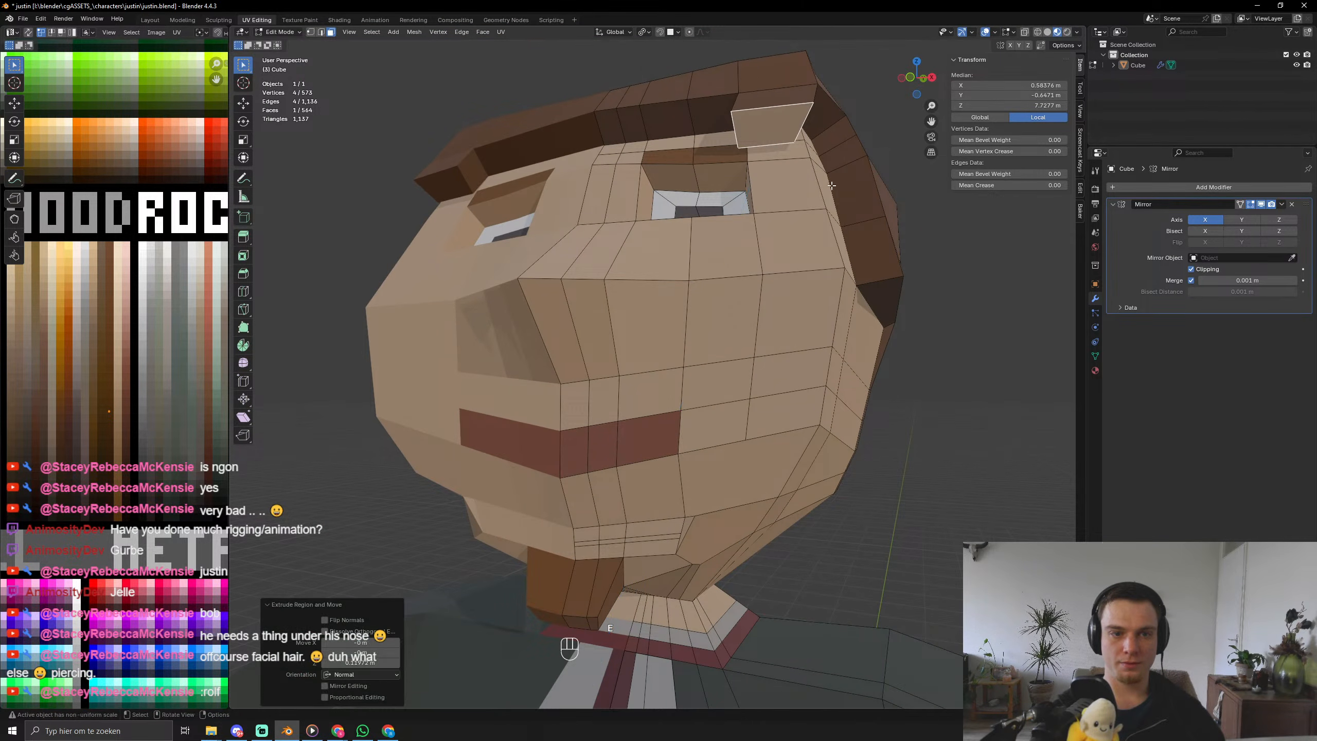
middle_click_drag(838, 184, 850, 207)
key("g")
key("x")
left_click(861, 220)
scroll(861, 220, "down", 6)
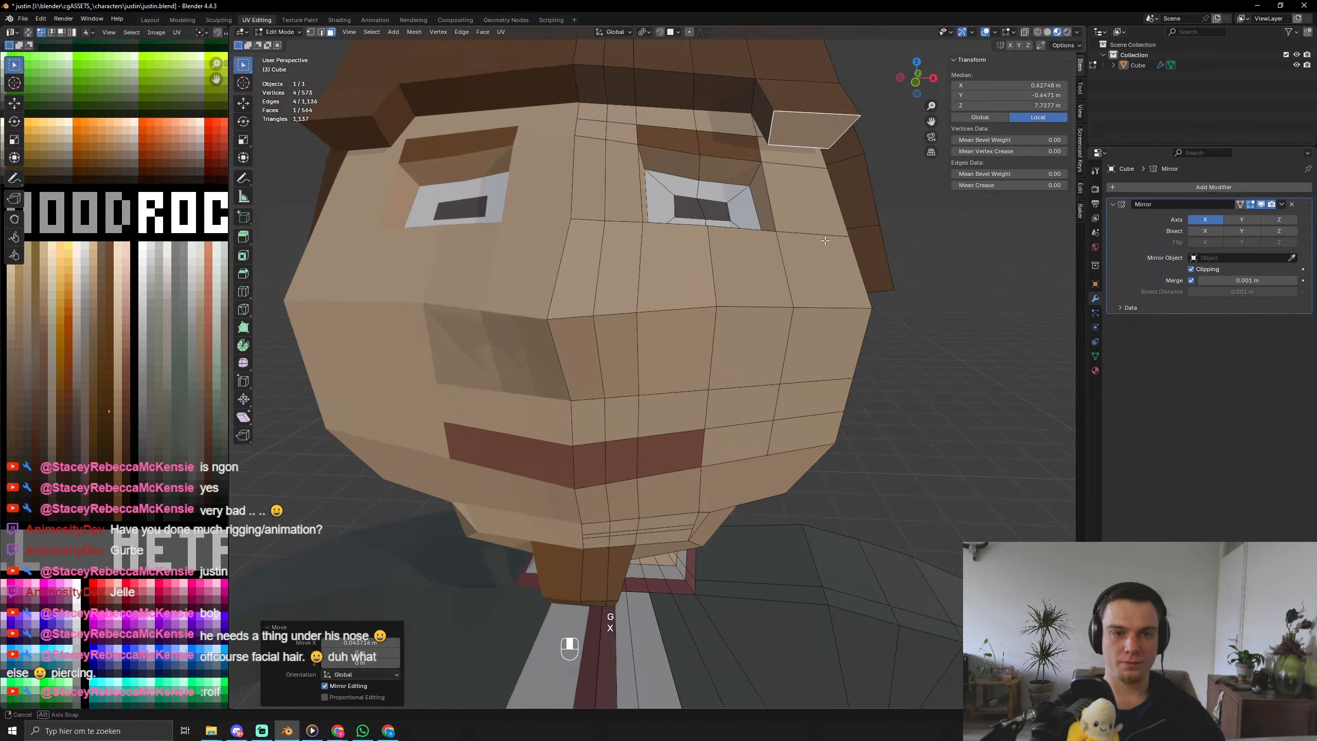
Scale the extruded end face of the hair lock above the outer eye corner.
key("Tab")
middle_click_drag(792, 282, 679, 352)
scroll(679, 353, "up", 3)
key("Tab")
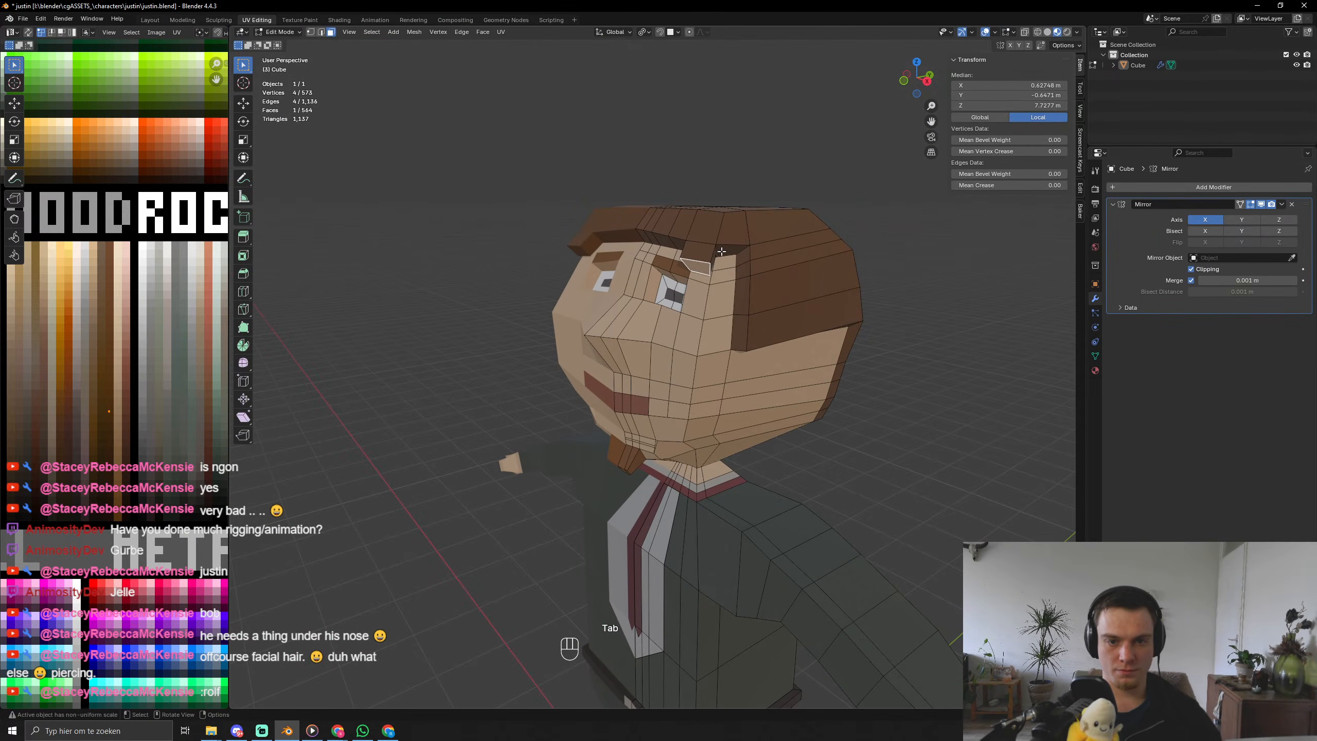
key("s")
key("Tab")
scroll(669, 352, "down", 5)
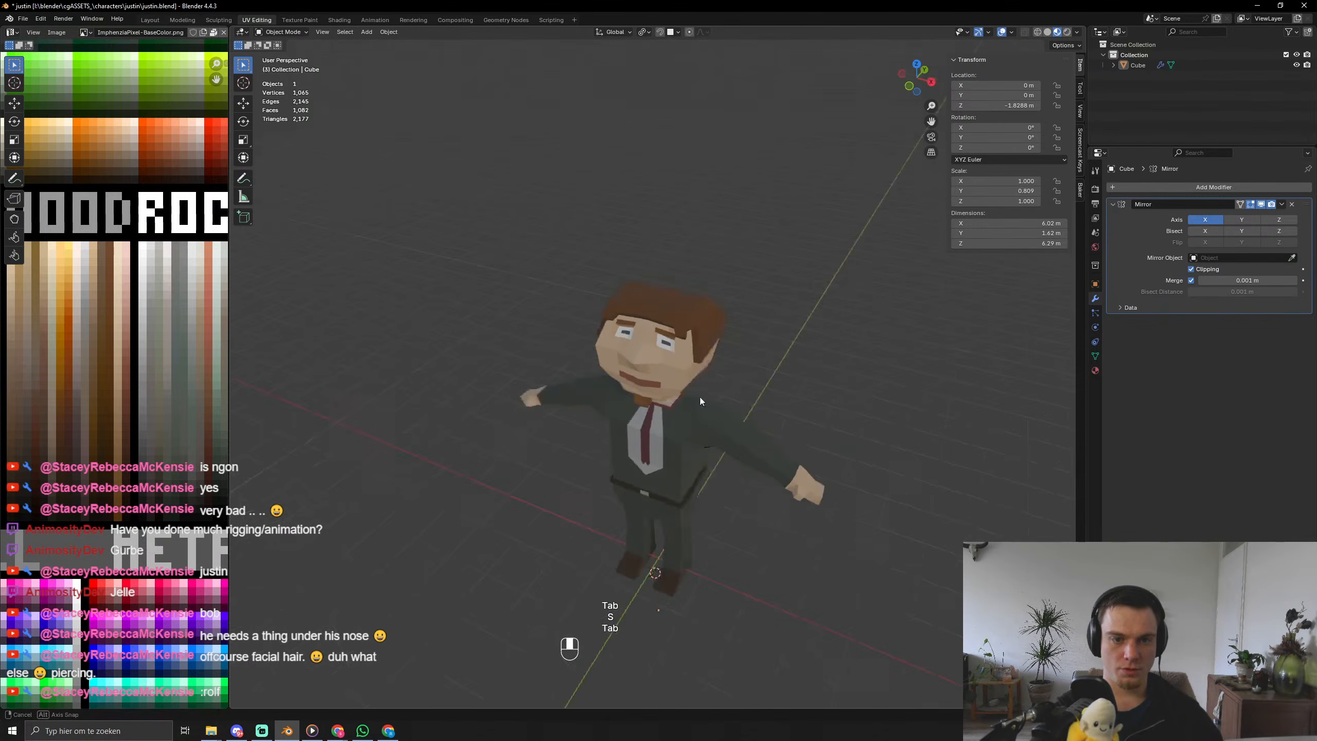
Extrude the two middle faces under the back hair downward as a ponytail and scale the end to 0.54.
middle_click_drag(700, 397, 657, 329)
scroll(694, 414, "up", 5)
key("Tab")
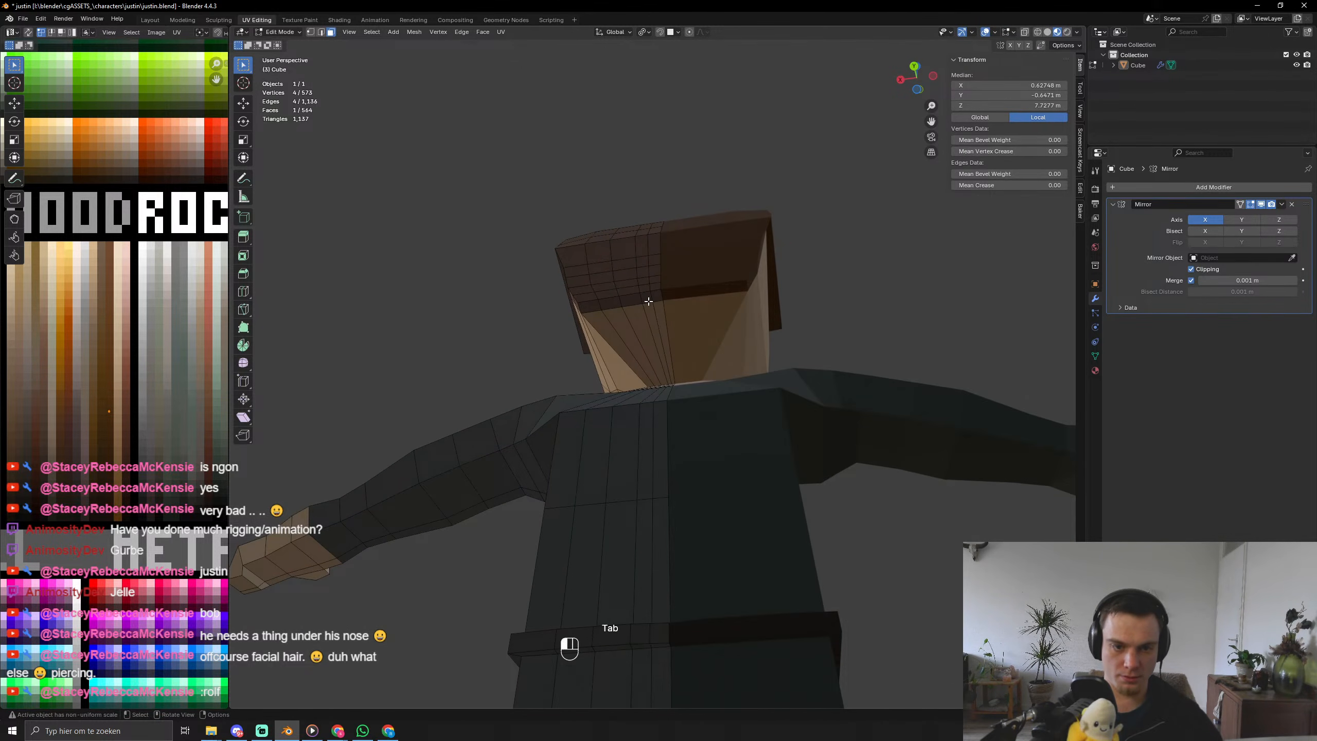
key("e")
left_click(660, 350)
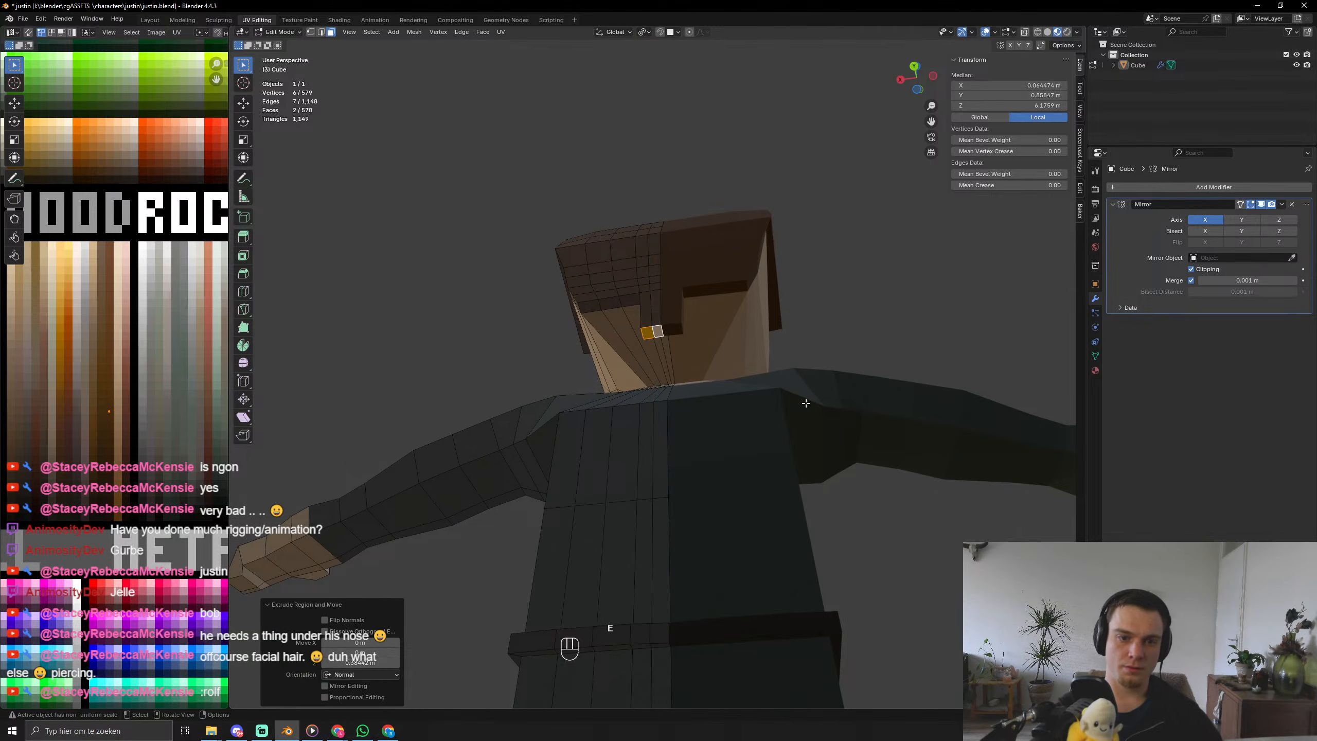
key("s")
left_click(734, 357)
scroll(674, 415, "down", 6)
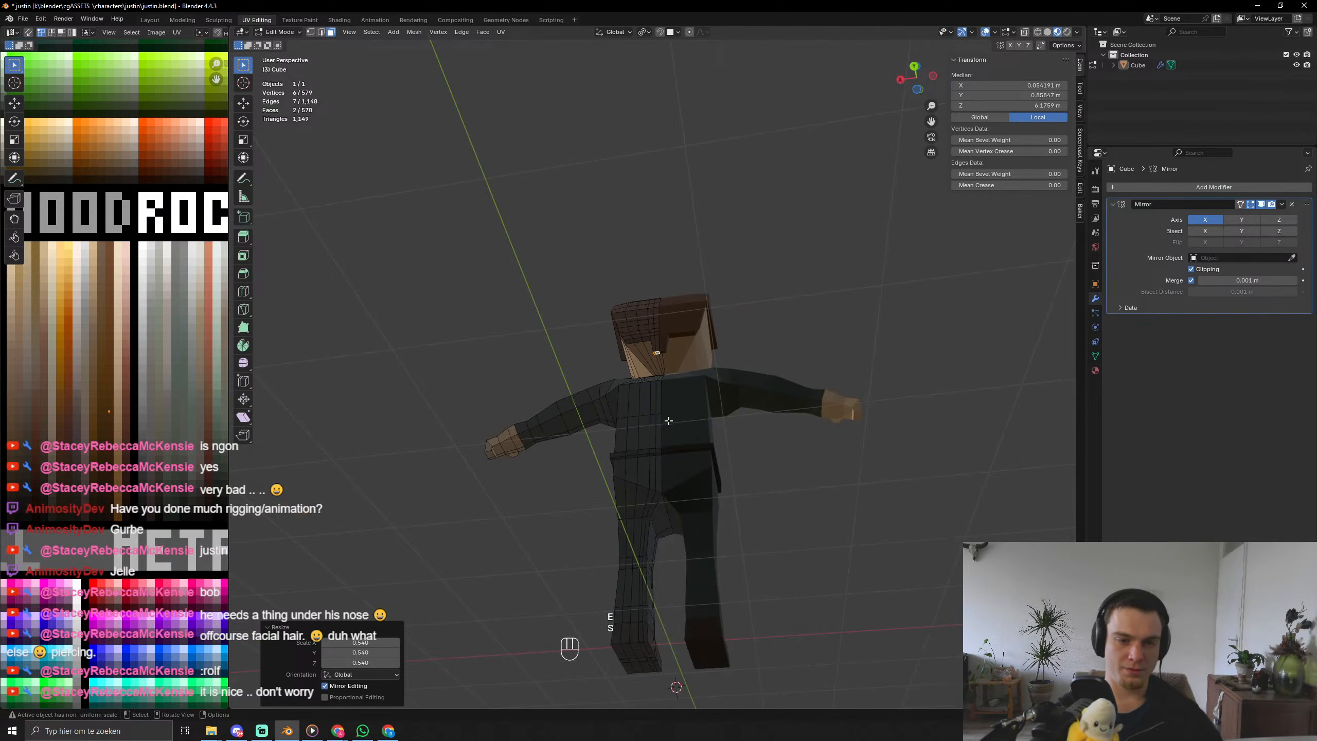
Examine the ponytail and goatee from behind, the side and below the head.
key("Tab")
middle_click_drag(670, 420, 664, 486)
scroll(732, 457, "up", 5)
scroll(904, 563, "up", 6)
middle_click_drag(903, 563, 805, 579)
scroll(804, 580, "down", 12)
middle_click_drag(727, 499, 699, 468)
scroll(763, 500, "up", 8)
middle_click_drag(729, 512, 845, 455)
Select the ponytail's two neck-side faces and move their UVs onto the brown palette swatches.
key("Tab")
left_click(946, 467)
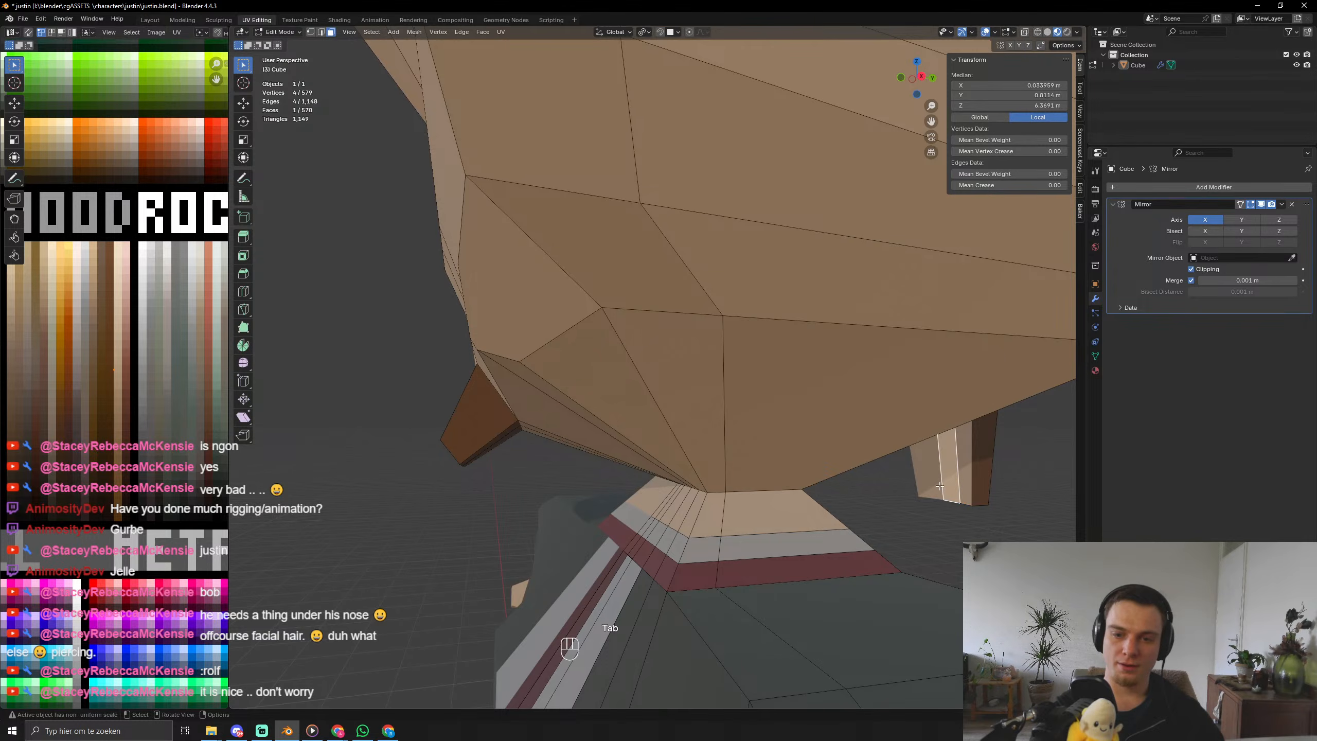
left_click(967, 473, "shift")
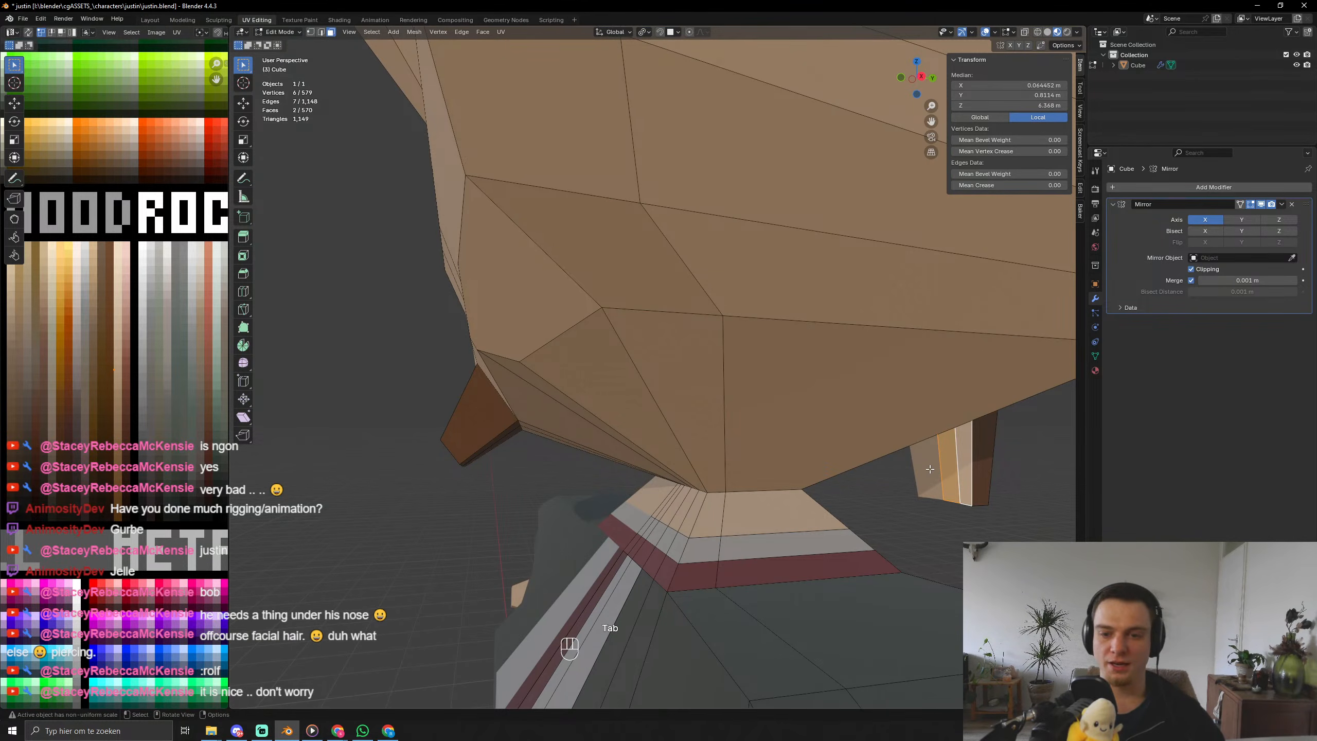
left_click(944, 481, "shift")
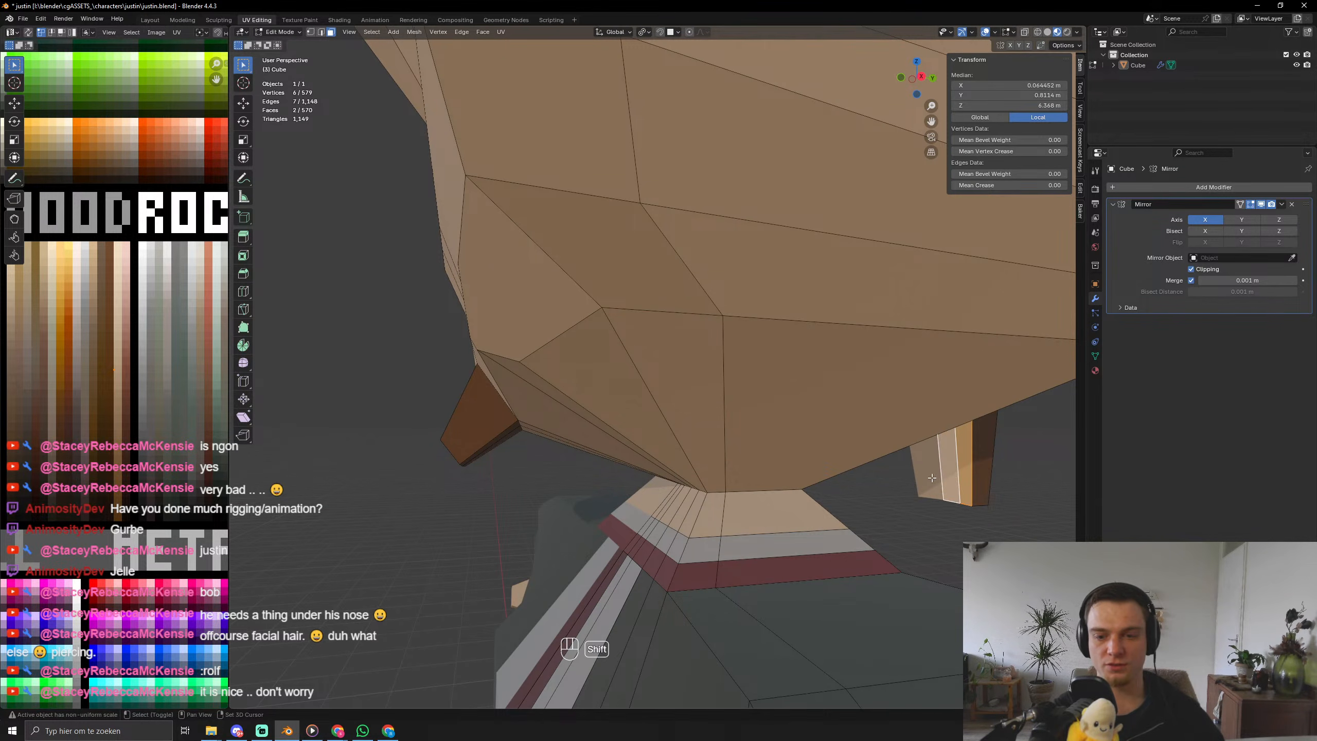
key("g")
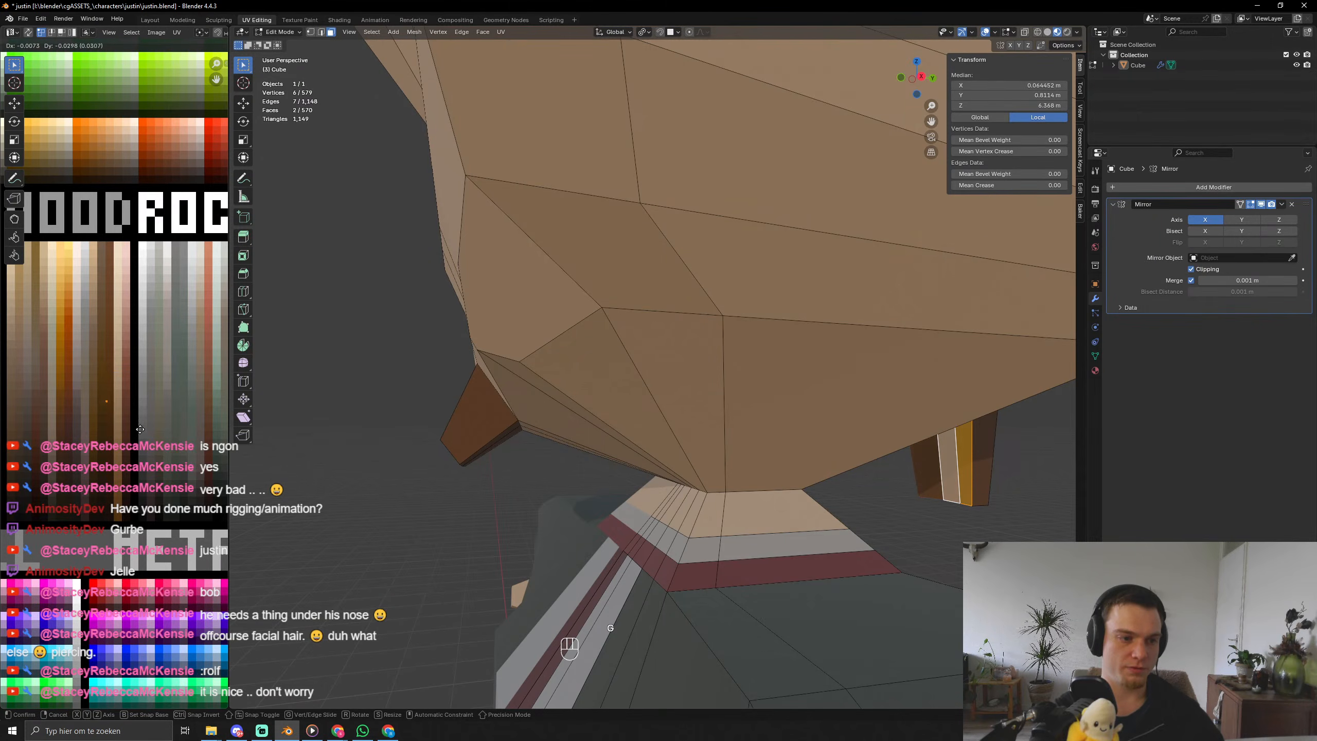
left_click(174, 446)
Extrude the ponytail's bottom faces further down and scale the tip to 0.469.
key("Tab")
scroll(741, 507, "down", 5)
middle_click_drag(741, 508, 595, 512)
scroll(595, 511, "up", 3)
middle_click_drag(541, 451, 539, 322)
scroll(582, 429, "up", 4)
key("Tab")
key("e")
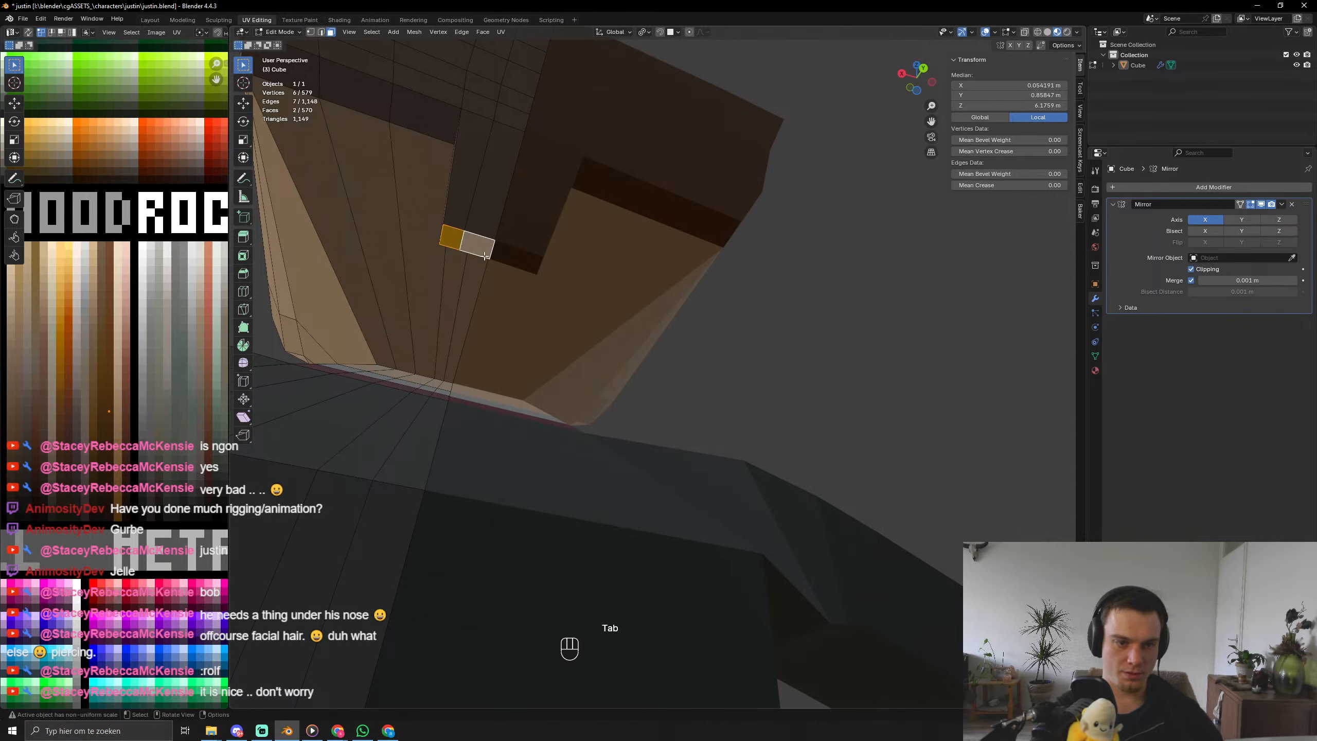
left_click(519, 316)
key("s")
left_click(522, 337)
scroll(523, 337, "down", 6)
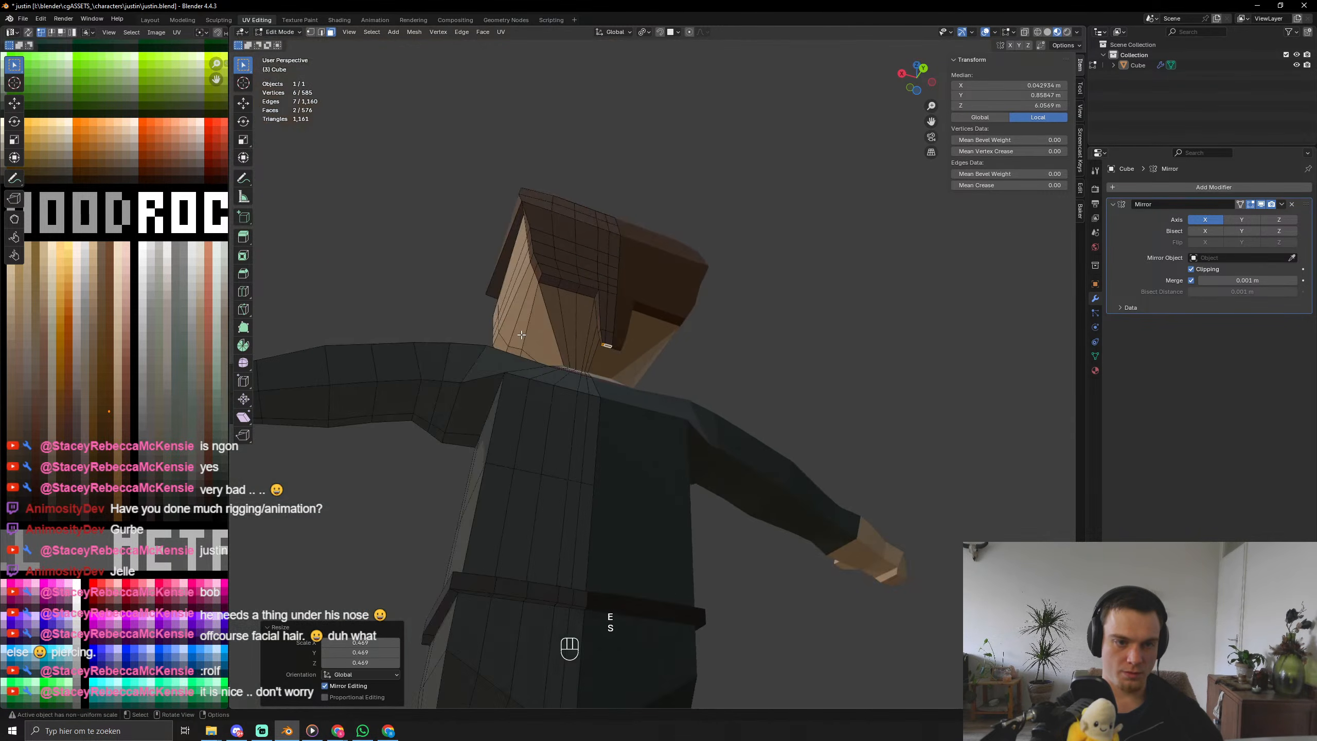
View the whole character from the side and save justin.blend.
key("Tab")
middle_click_drag(522, 343, 573, 417)
scroll(609, 412, "down", 5)
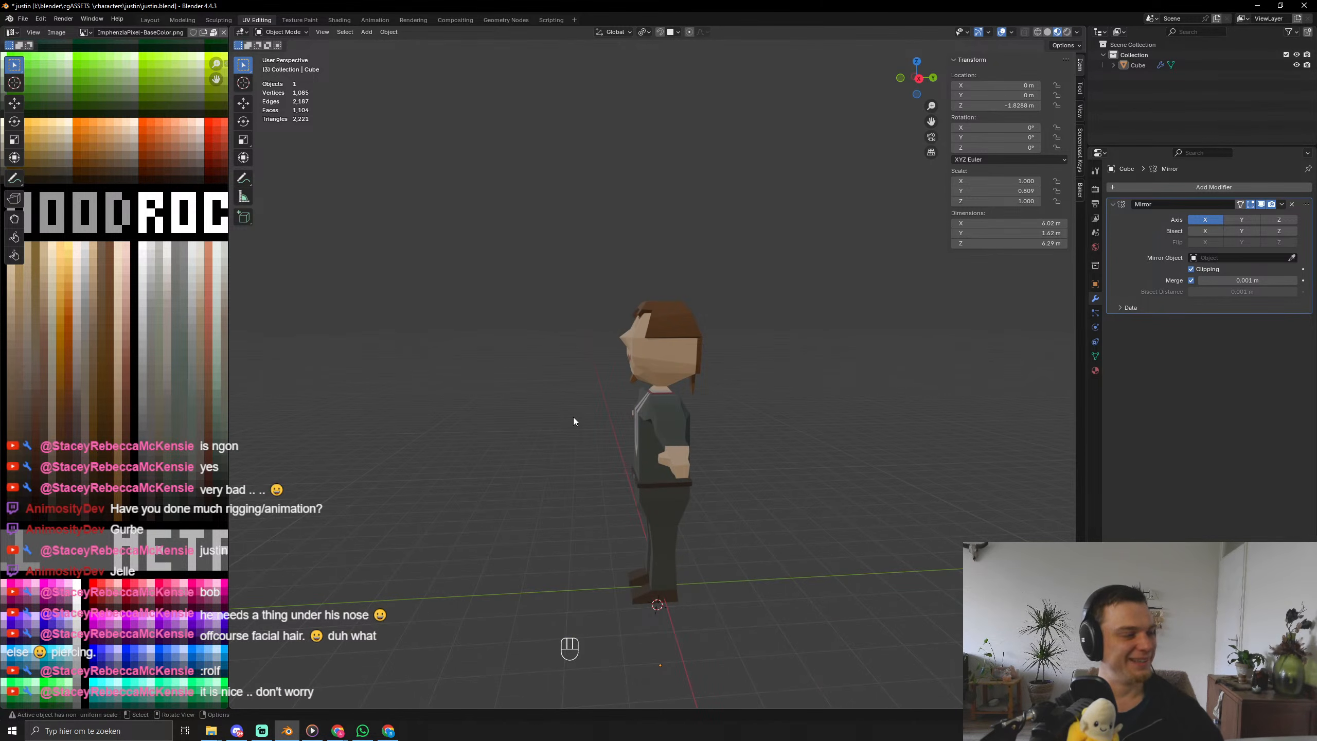
key("ctrl+s")
key("ctrl+s")
key("ctrl+s")
key("ctrl+s")
Add a horizontal loop cut around the lower jacket just above the belt.
middle_click_drag(573, 417, 776, 467)
scroll(730, 512, "up", 5)
middle_click_drag(729, 513, 586, 520)
scroll(586, 520, "up", 2)
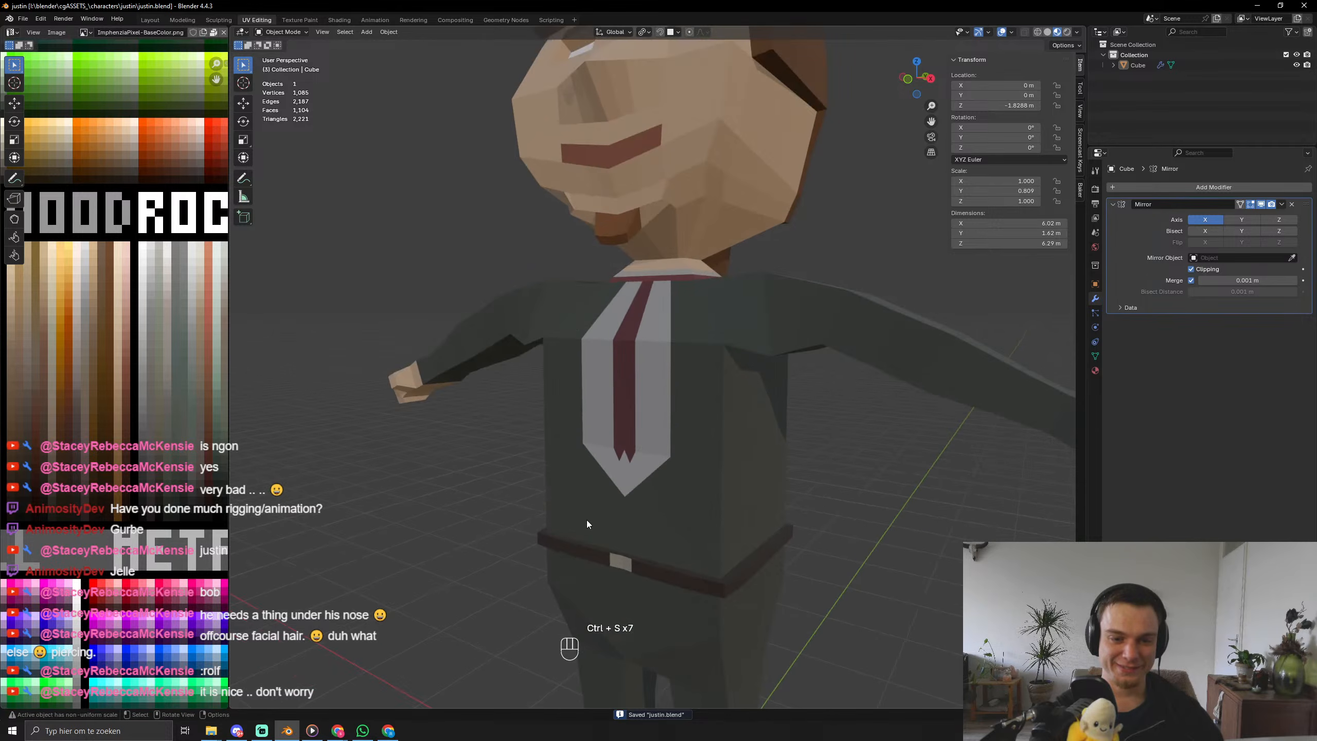
key("Tab")
key("ctrl+r")
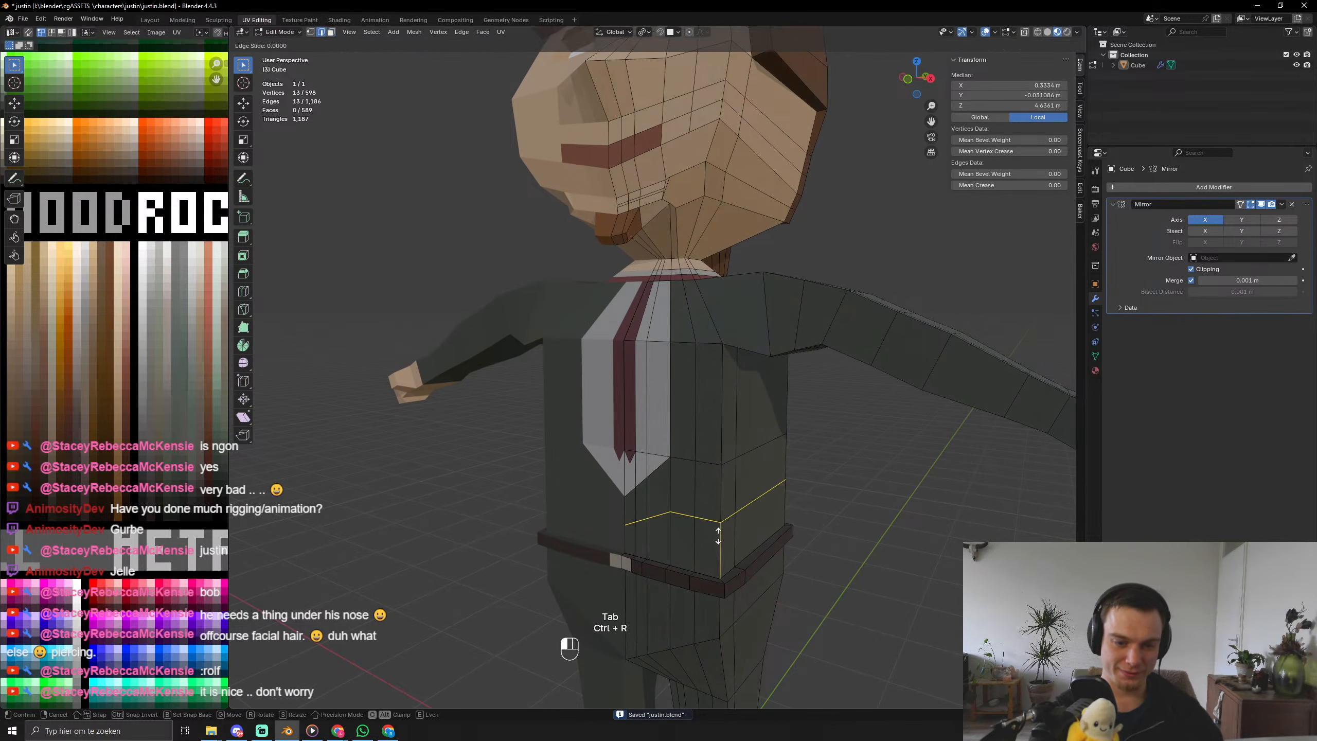
left_click(727, 535)
Select the front jacket face just above the belt, followed by only its vertical edge nearest the tie.
key("3")
left_click(683, 522)
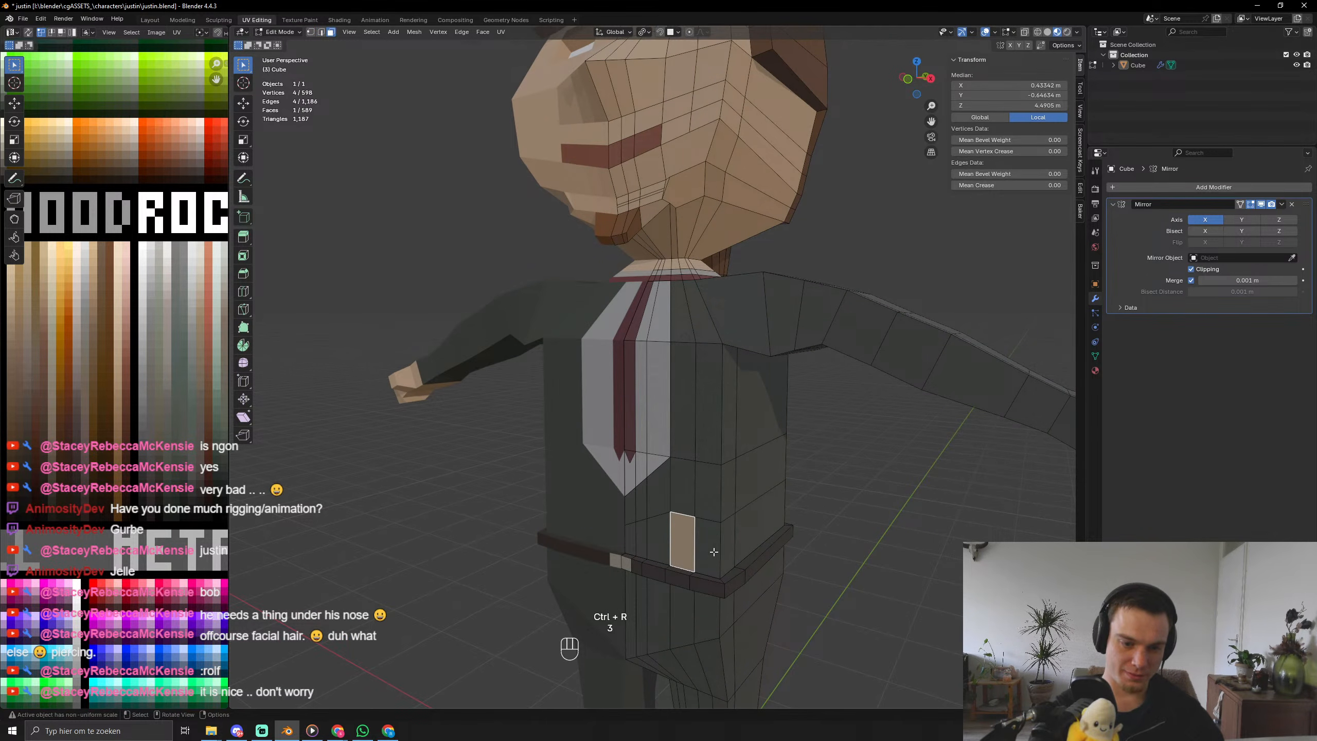
middle_click_drag(714, 551, 699, 568)
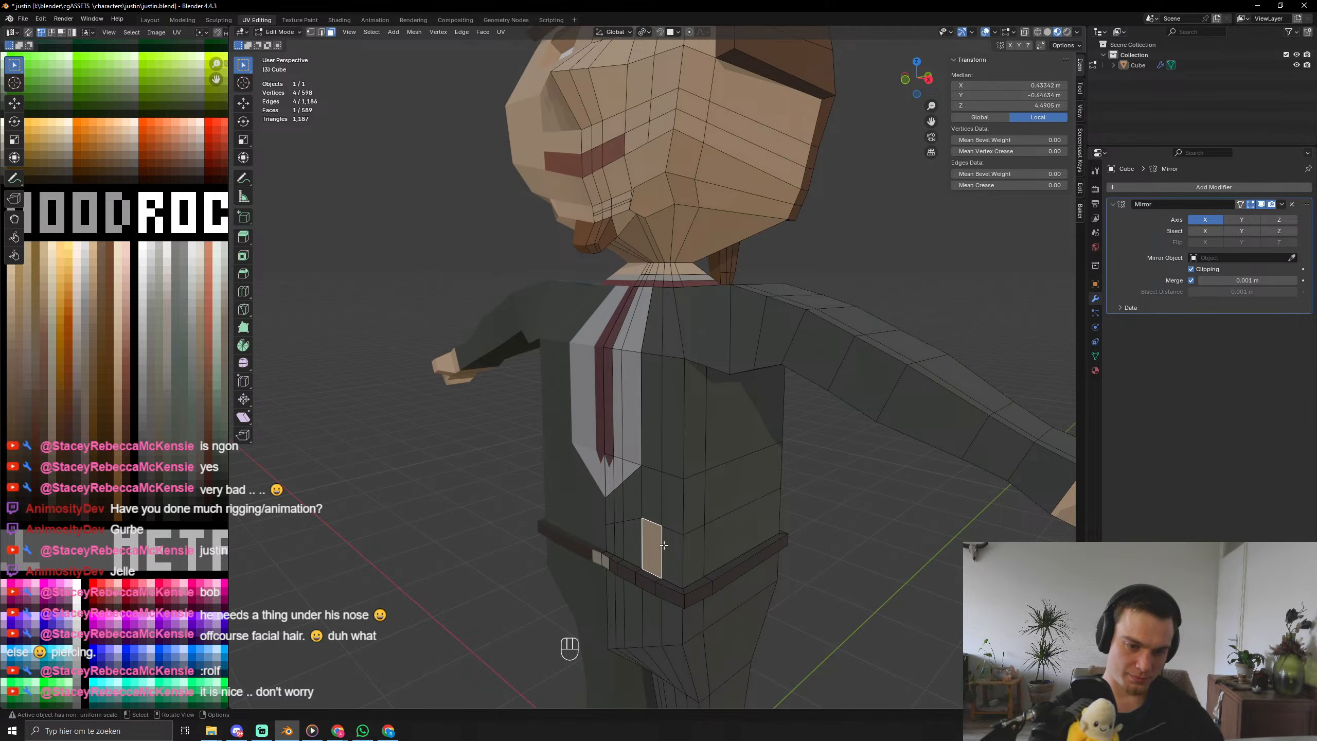
key("2")
left_click(647, 532)
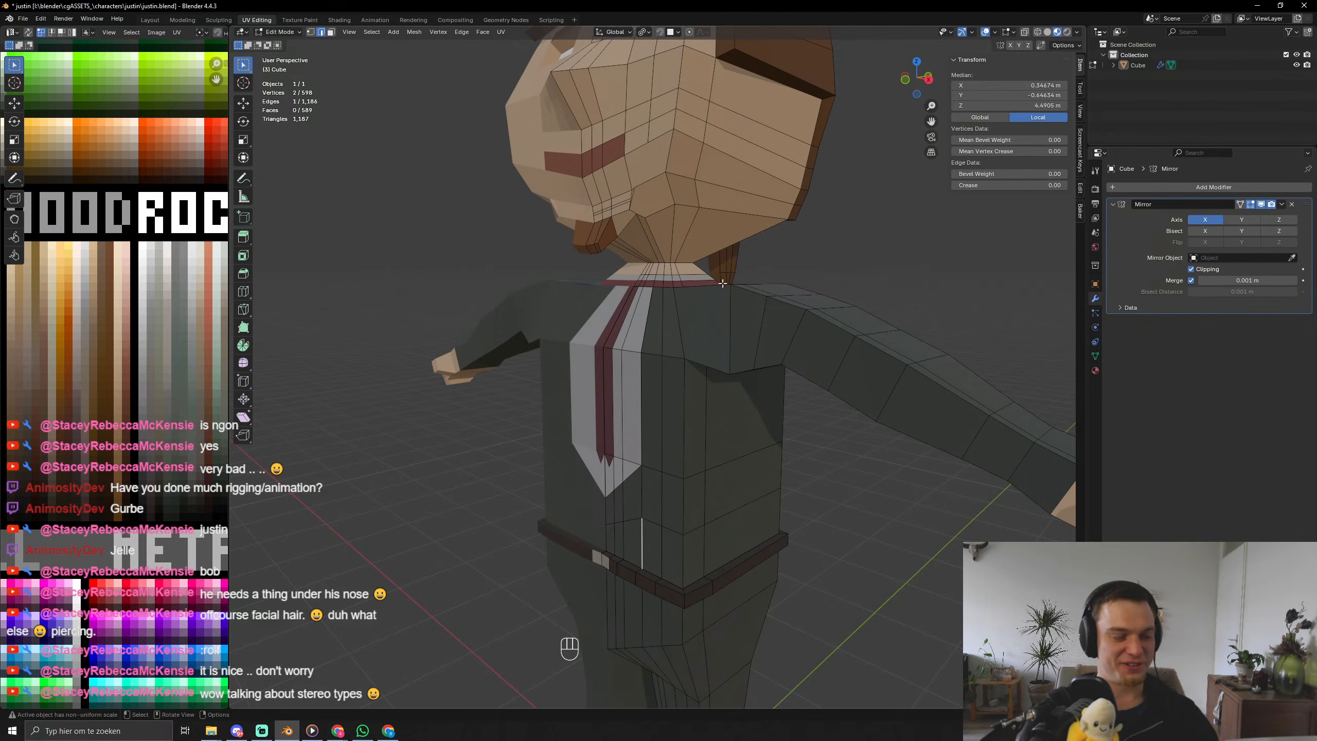
Return to Object Mode, view the whole character from behind and save justin.blend.
key("Tab")
scroll(851, 321, "down", 3)
scroll(862, 322, "down", 3)
middle_click_drag(862, 322, 629, 370)
left_click(630, 381)
key("ctrl+s")
key("ctrl+s")
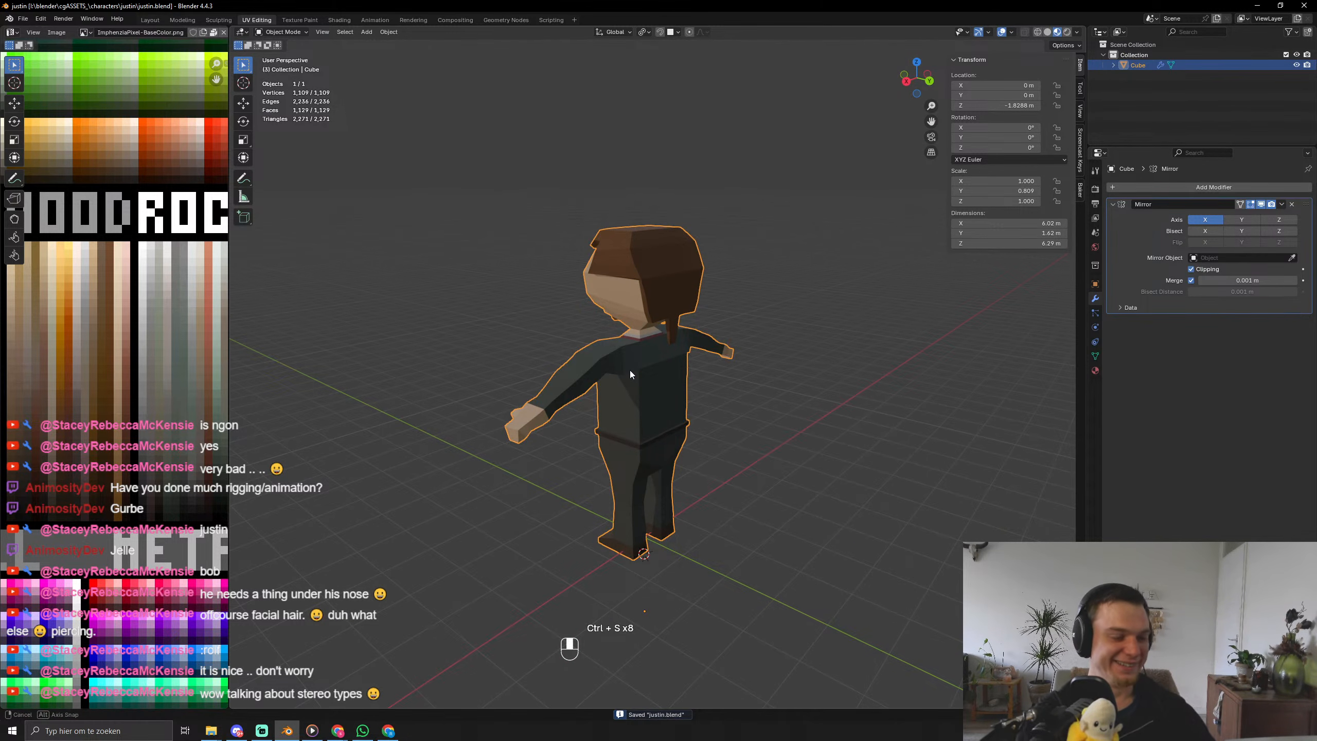
Add a horizontal loop cut around the middle of the ponytail and scale the new loop up to widen it.
middle_click_drag(630, 371, 647, 367)
scroll(669, 312, "up", 6)
key("ctrl+r")
left_click(696, 239)
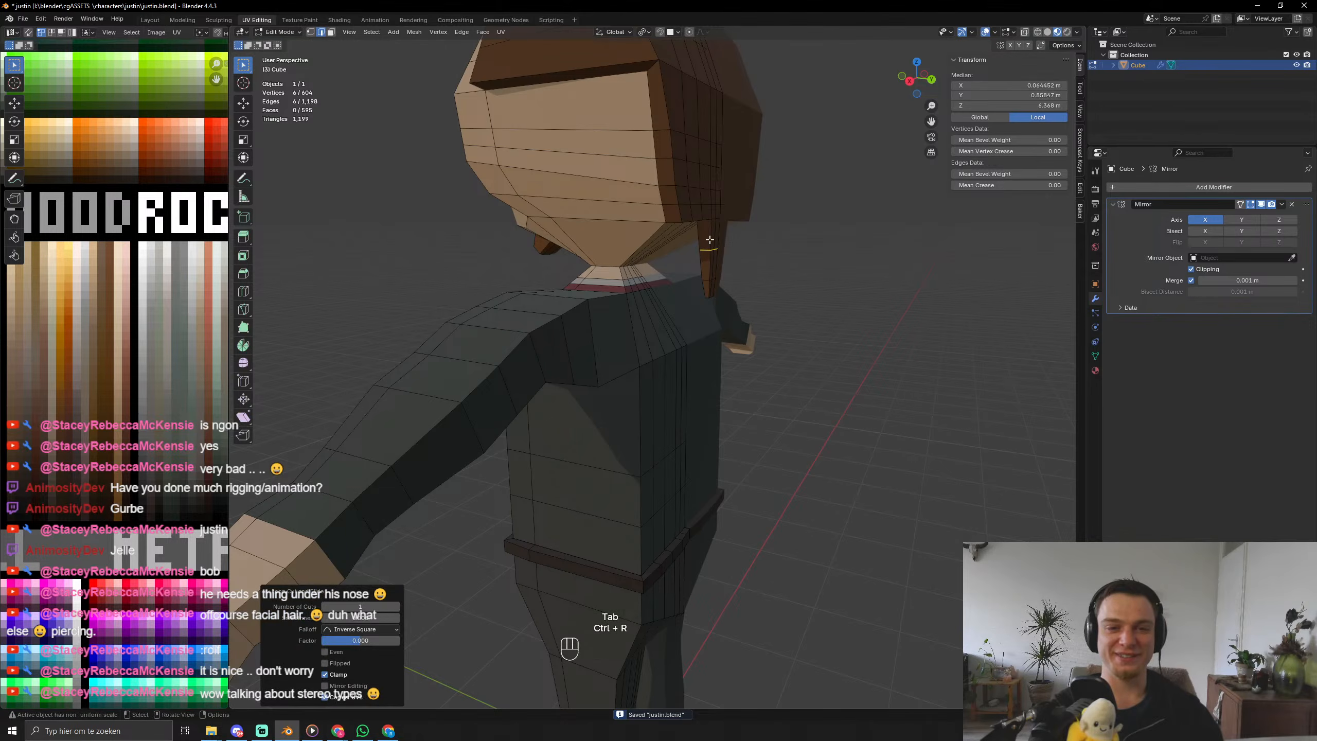
middle_click_drag(696, 240, 775, 280)
key("s")
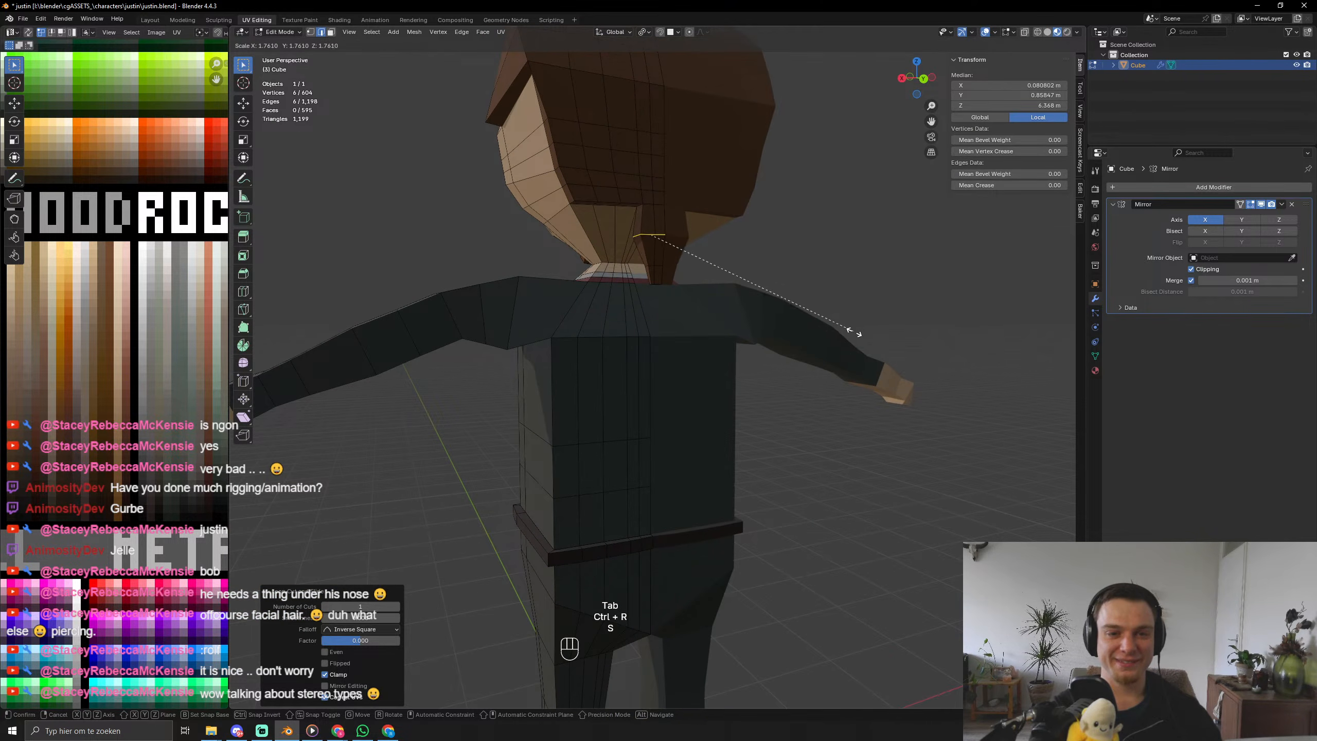
left_click(877, 353)
key("Tab")
Inspect the reshaped ponytail and the whole character from the back, side and front, and save justin.blend.
middle_click_drag(819, 340, 724, 451)
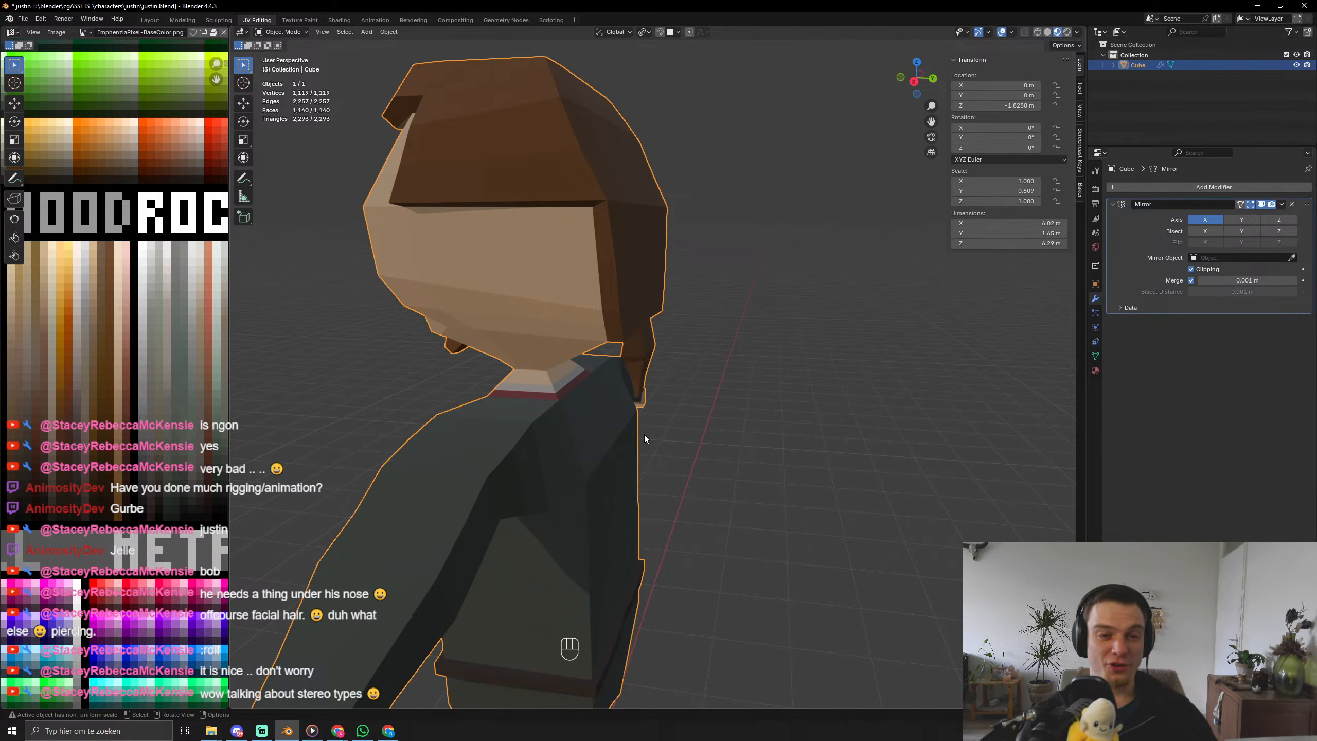
middle_click_drag(654, 404, 757, 406)
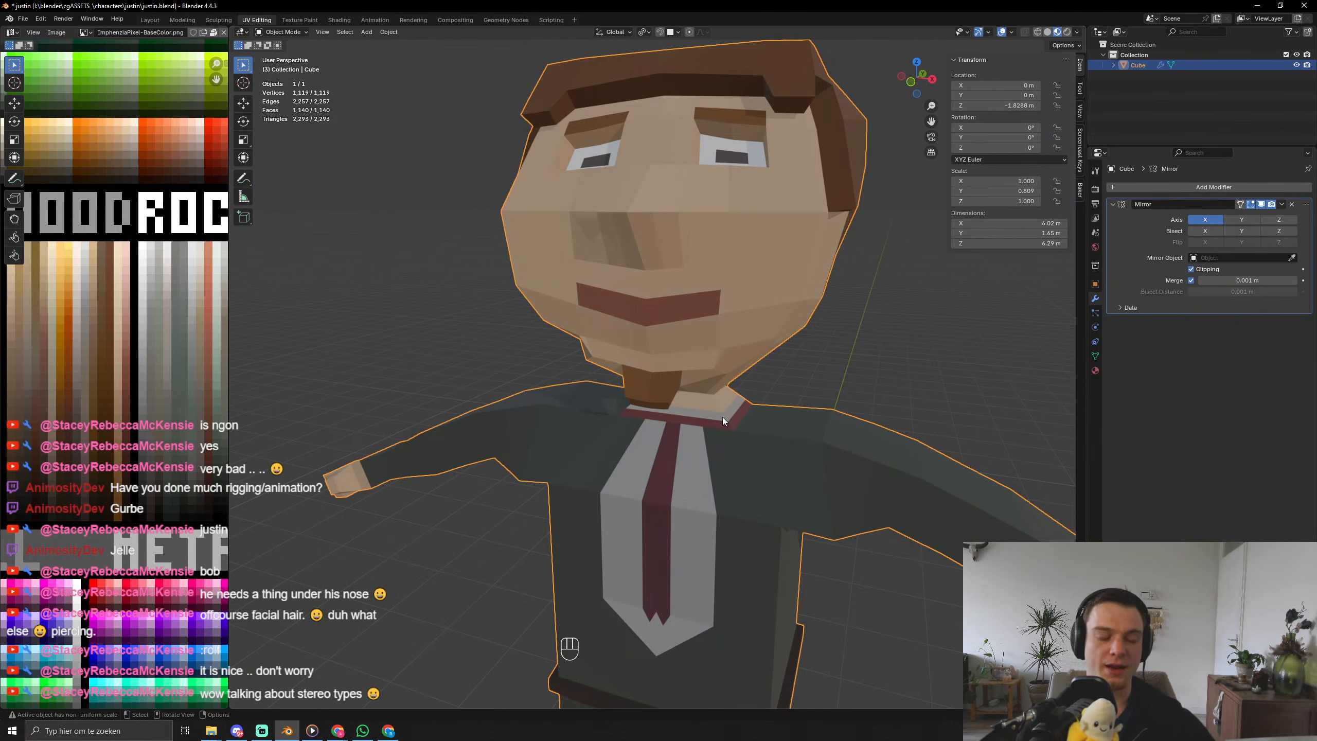
middle_click_drag(722, 417, 666, 402)
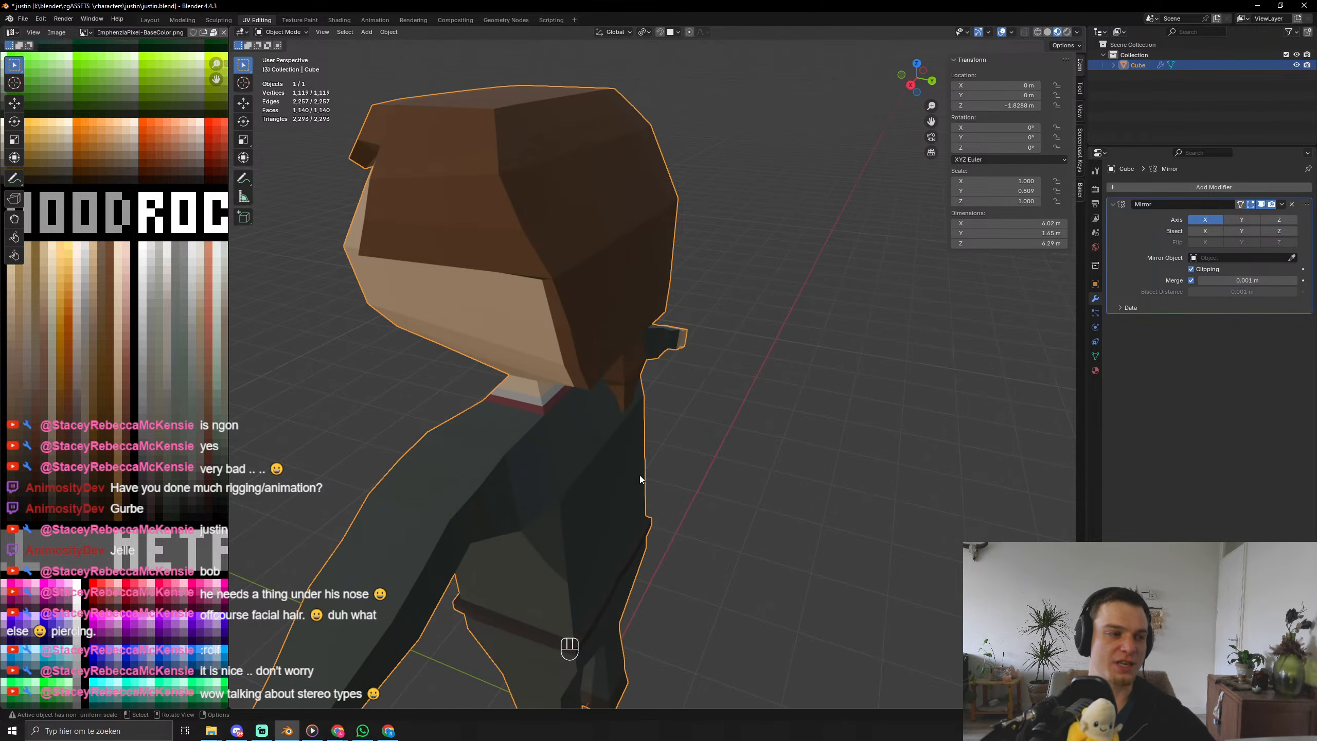
scroll(581, 366, "down", 5)
middle_click_drag(619, 352, 632, 342)
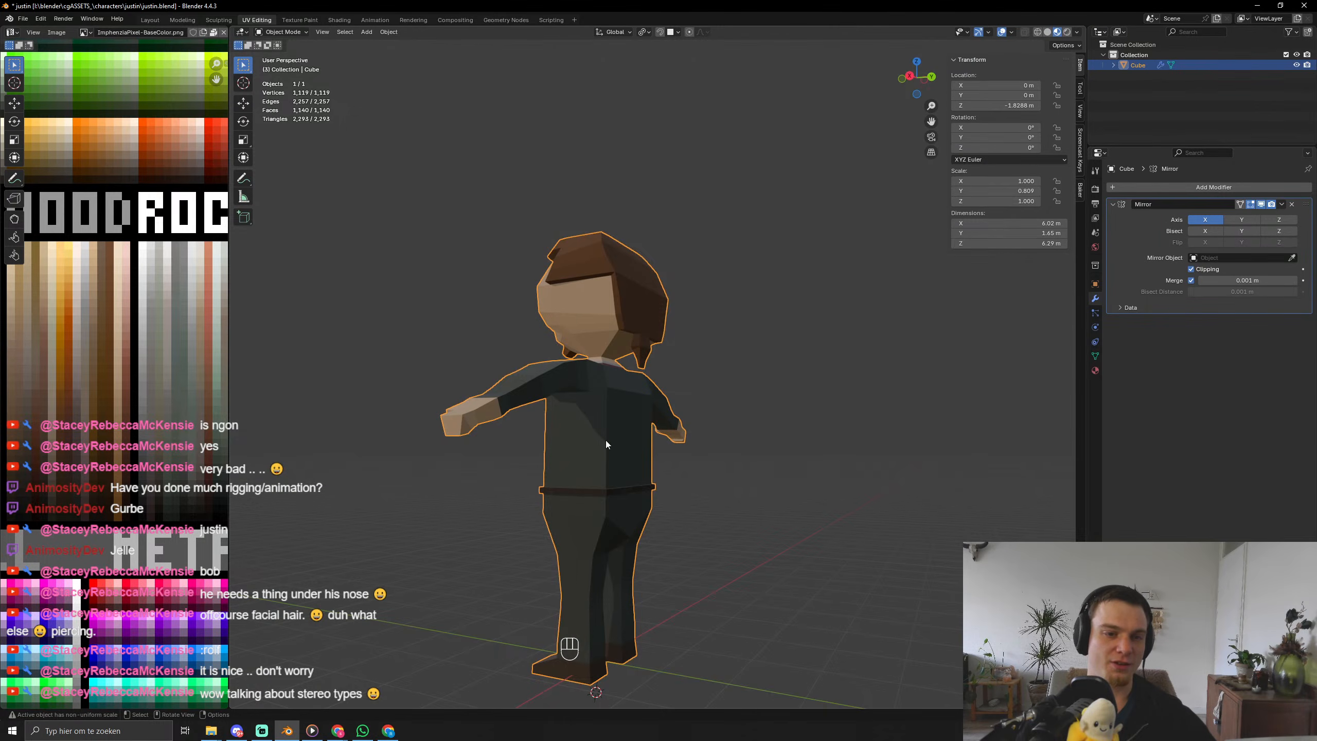
middle_click_drag(606, 443, 673, 366)
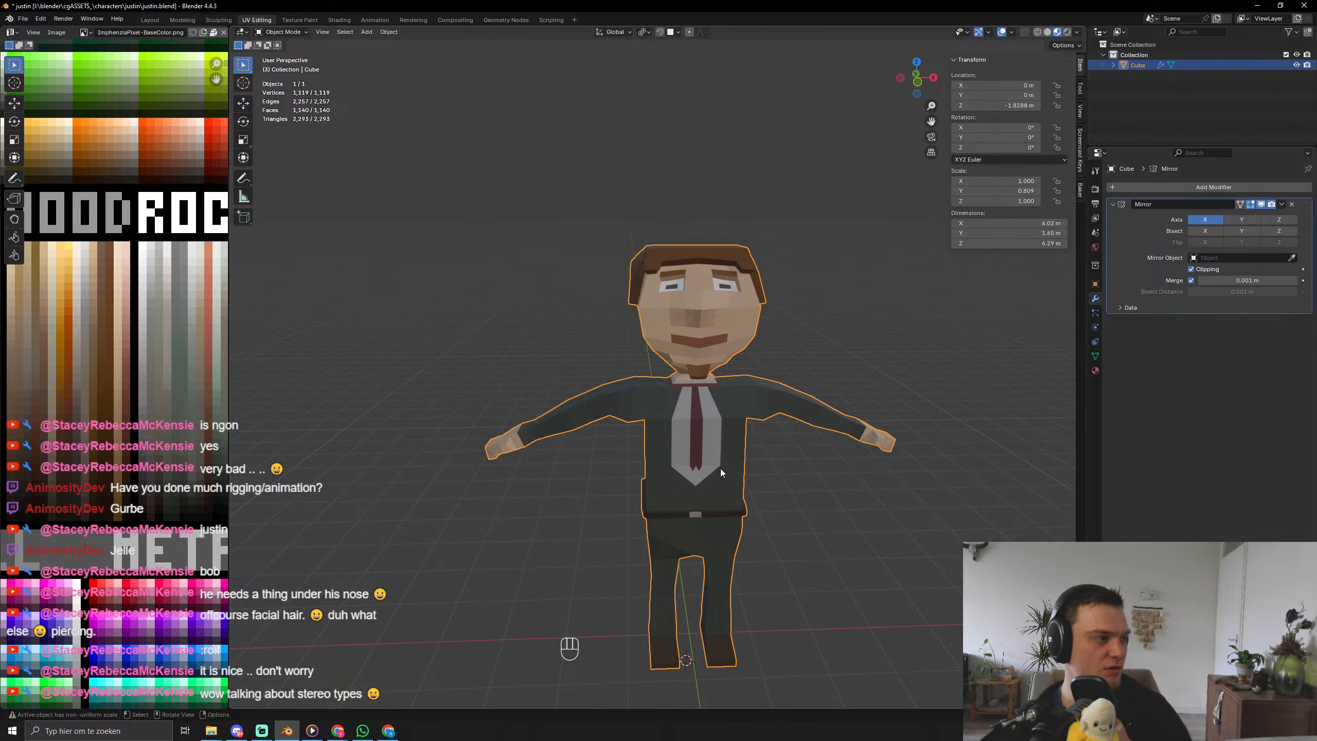
middle_click_drag(544, 415, 576, 499)
key("ctrl+s")
key("ctrl+s")
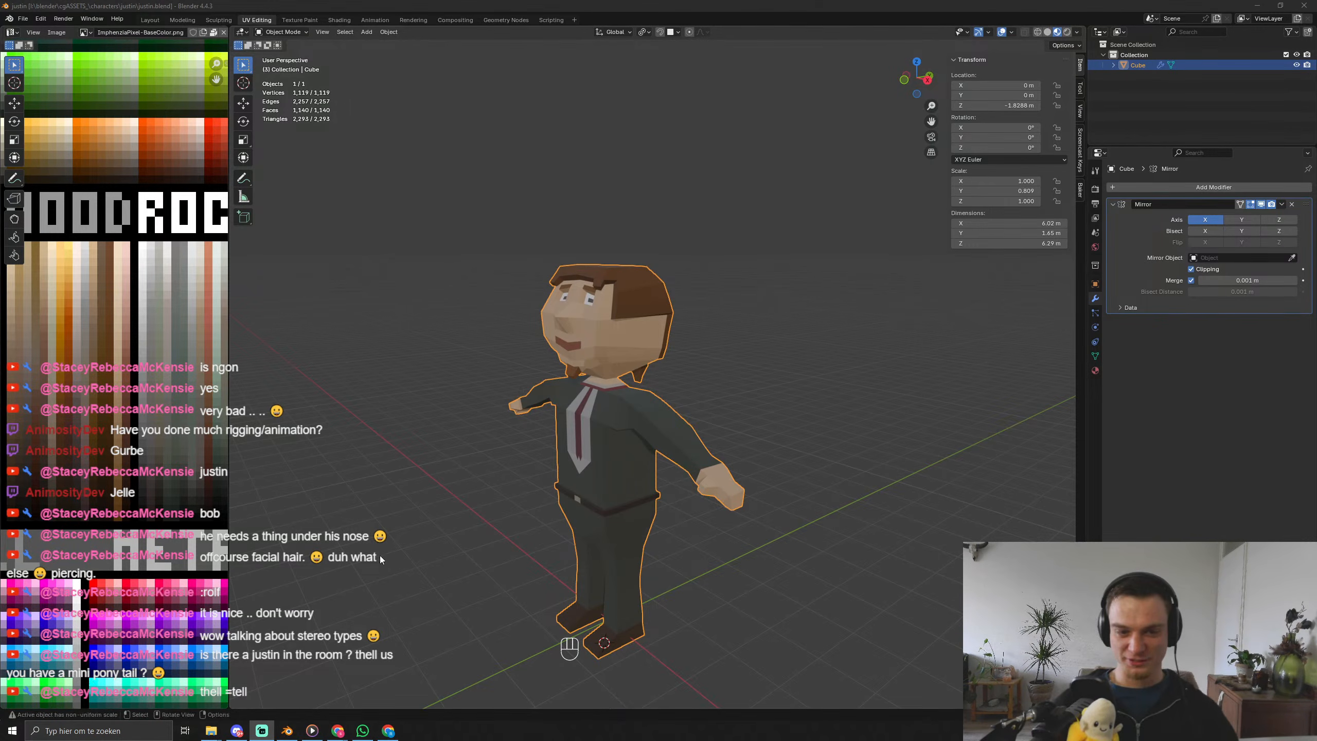
Enter Edit Mode on the character and examine the lower jacket, belt and legs up close from behind.
middle_click_drag(615, 497, 549, 455)
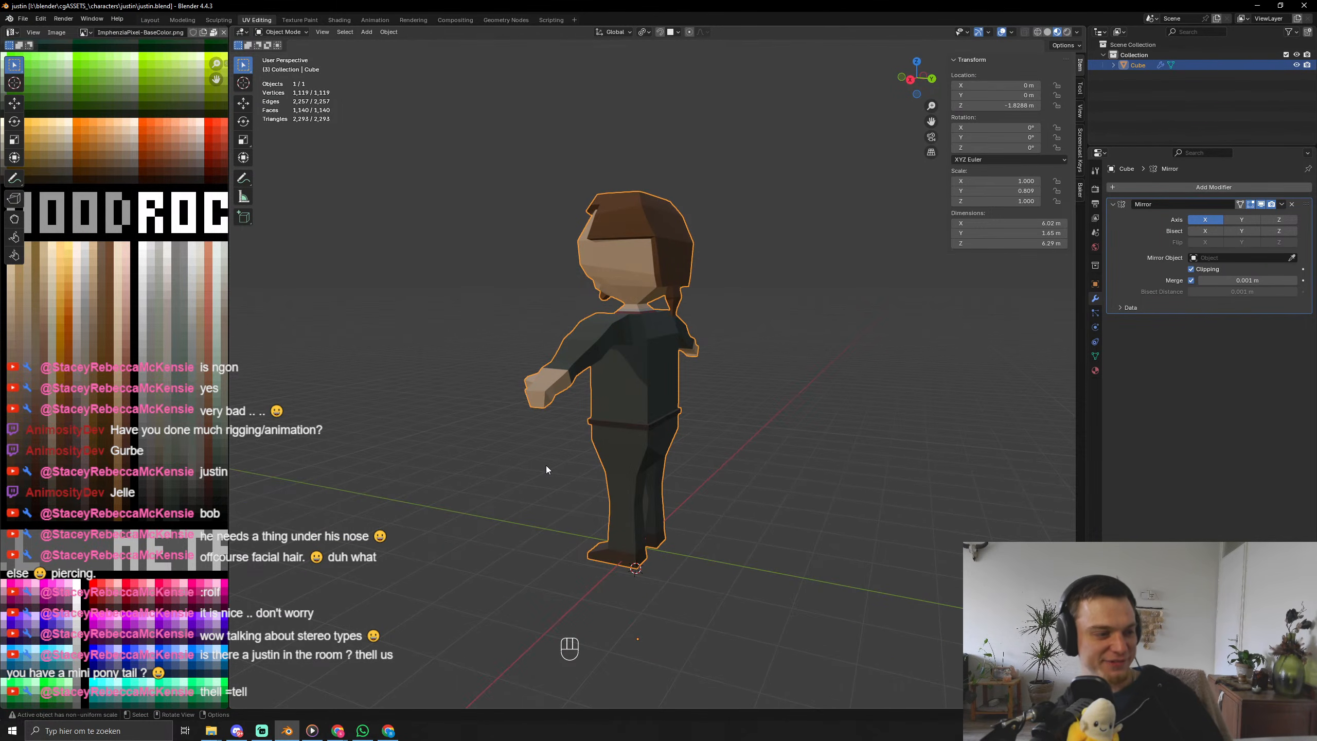
key("Tab")
middle_click_drag(605, 460, 579, 384)
scroll(611, 482, "up", 3)
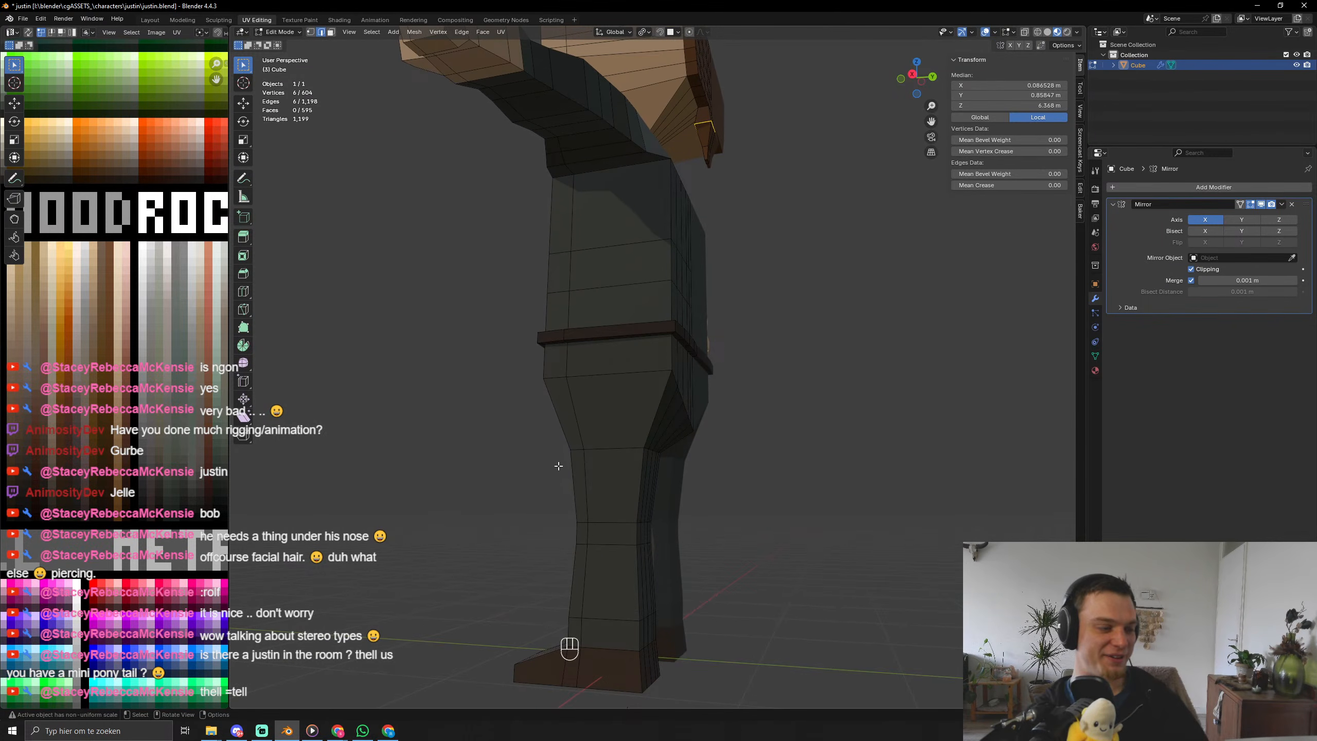
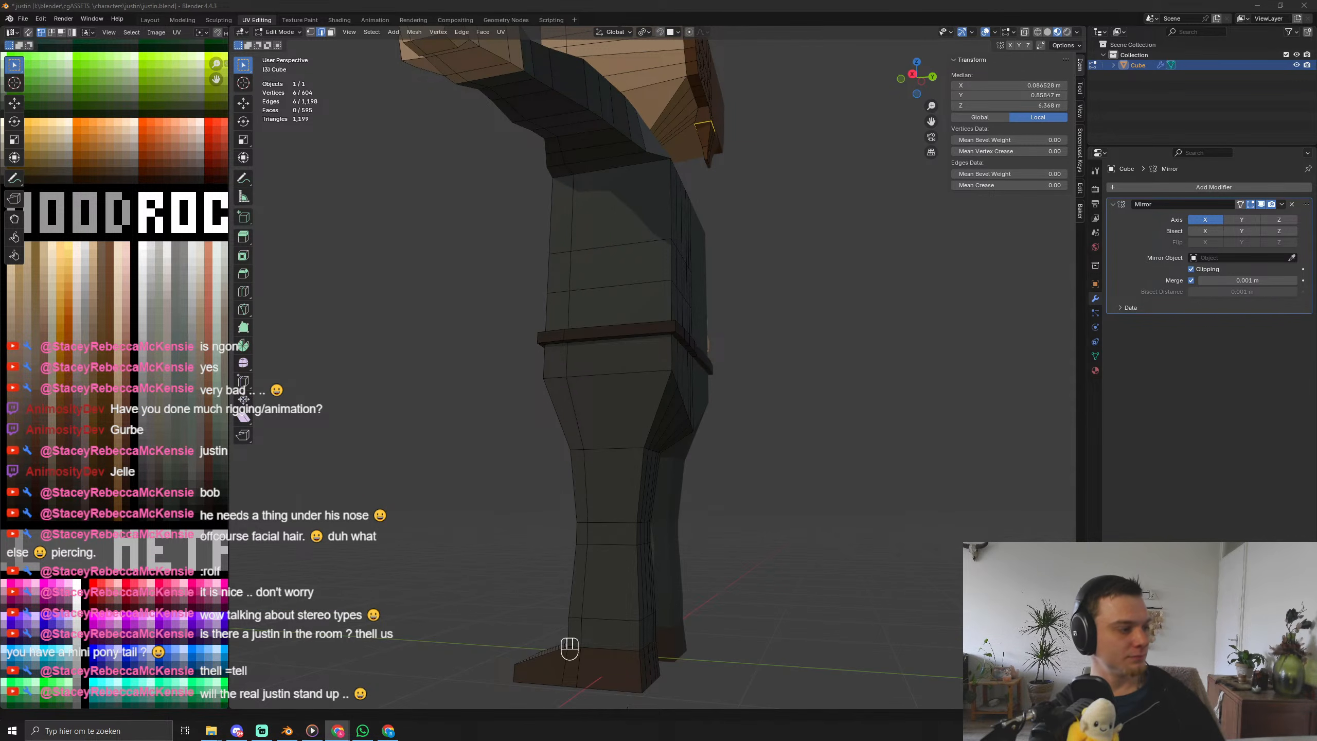
Leave Edit Mode and examine the whole character from the front and side.
key("alt+Tab")
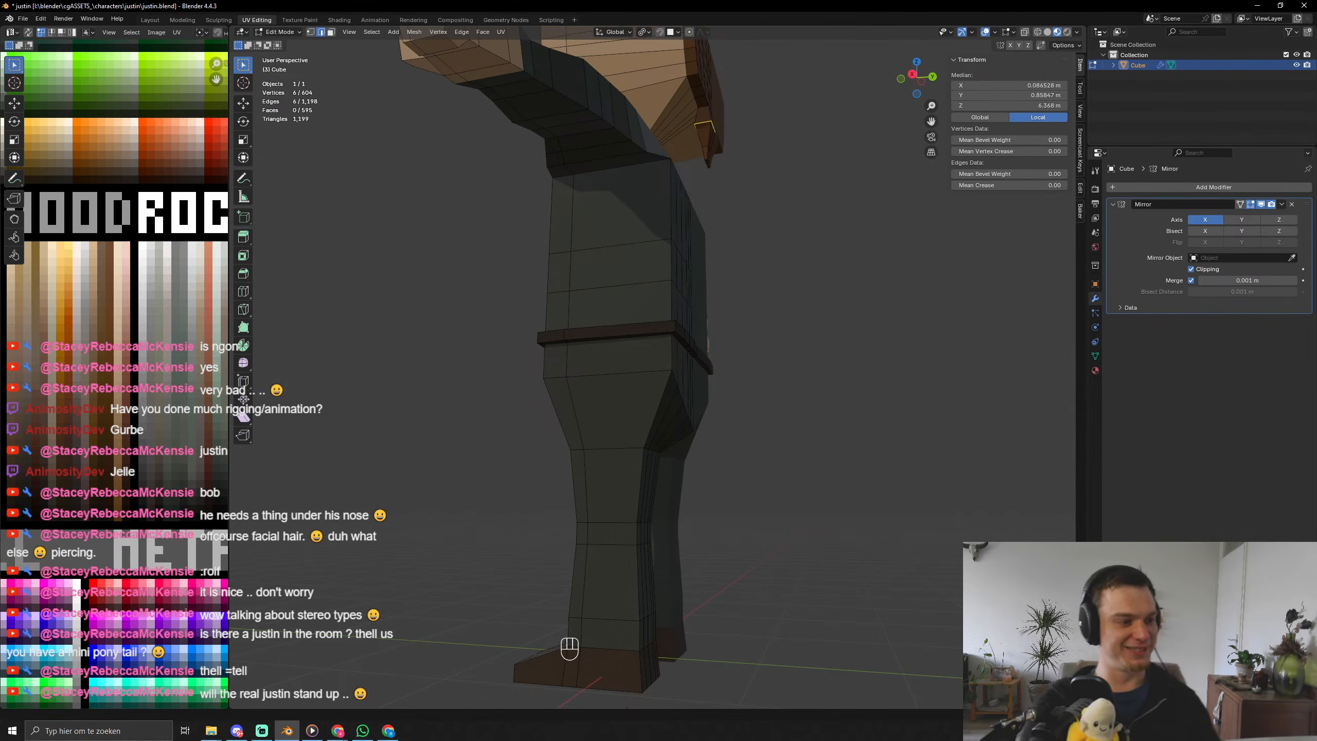
middle_click_drag(847, 535, 772, 574)
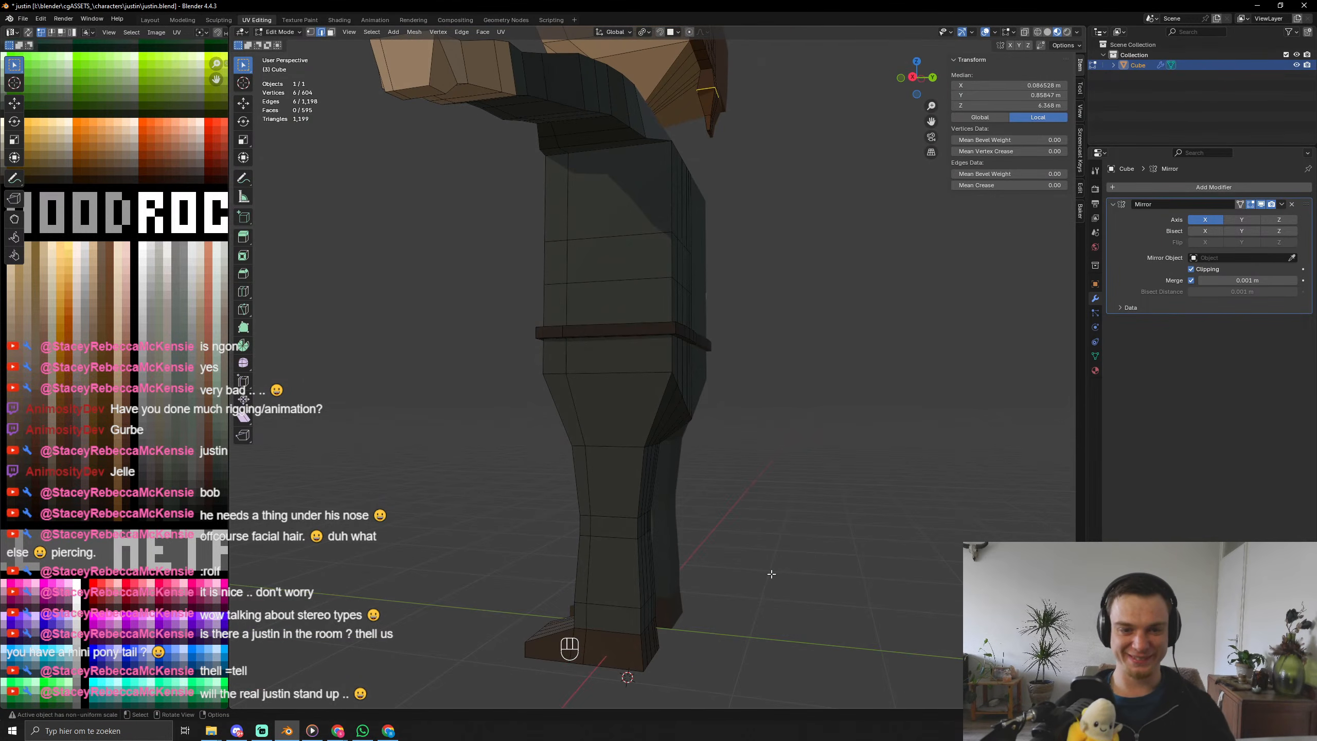
key("Tab")
middle_click_drag(670, 464, 704, 574)
middle_click_drag(545, 440, 663, 416)
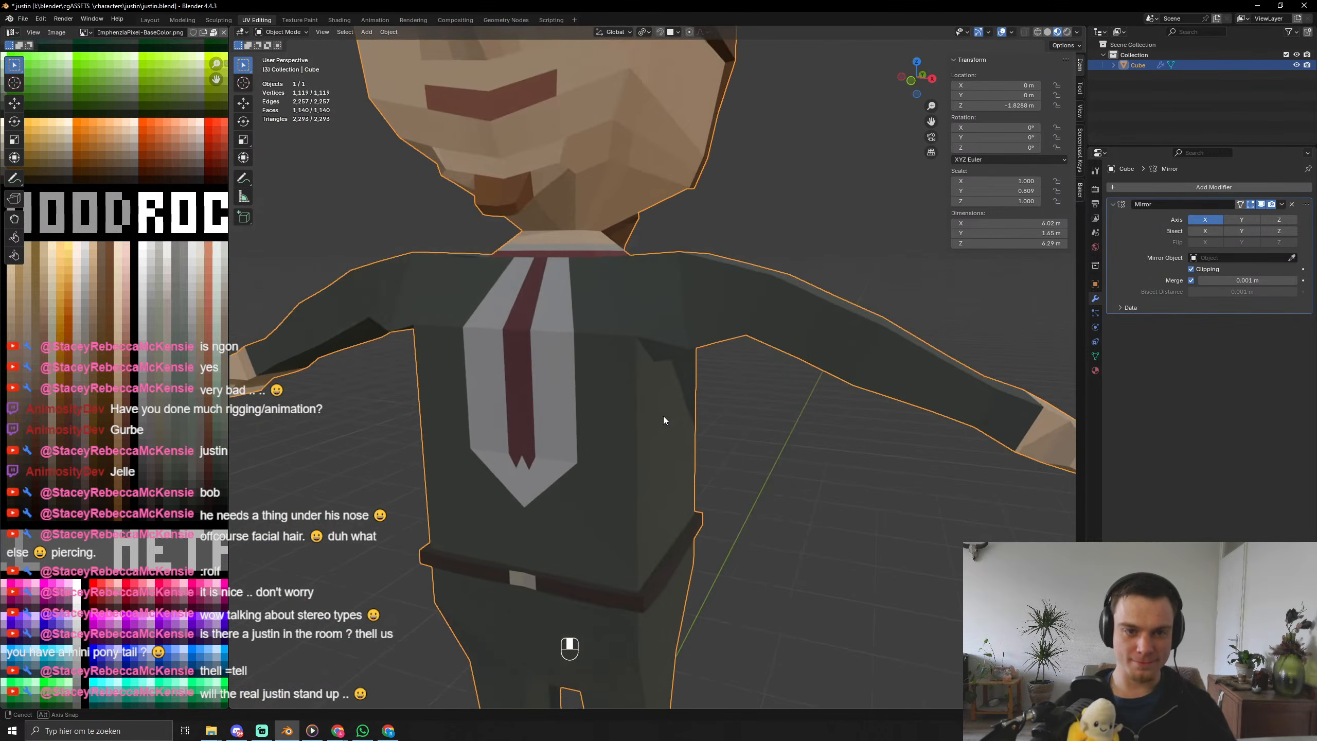
scroll(663, 416, "down", 10)
middle_click_drag(744, 416, 679, 456)
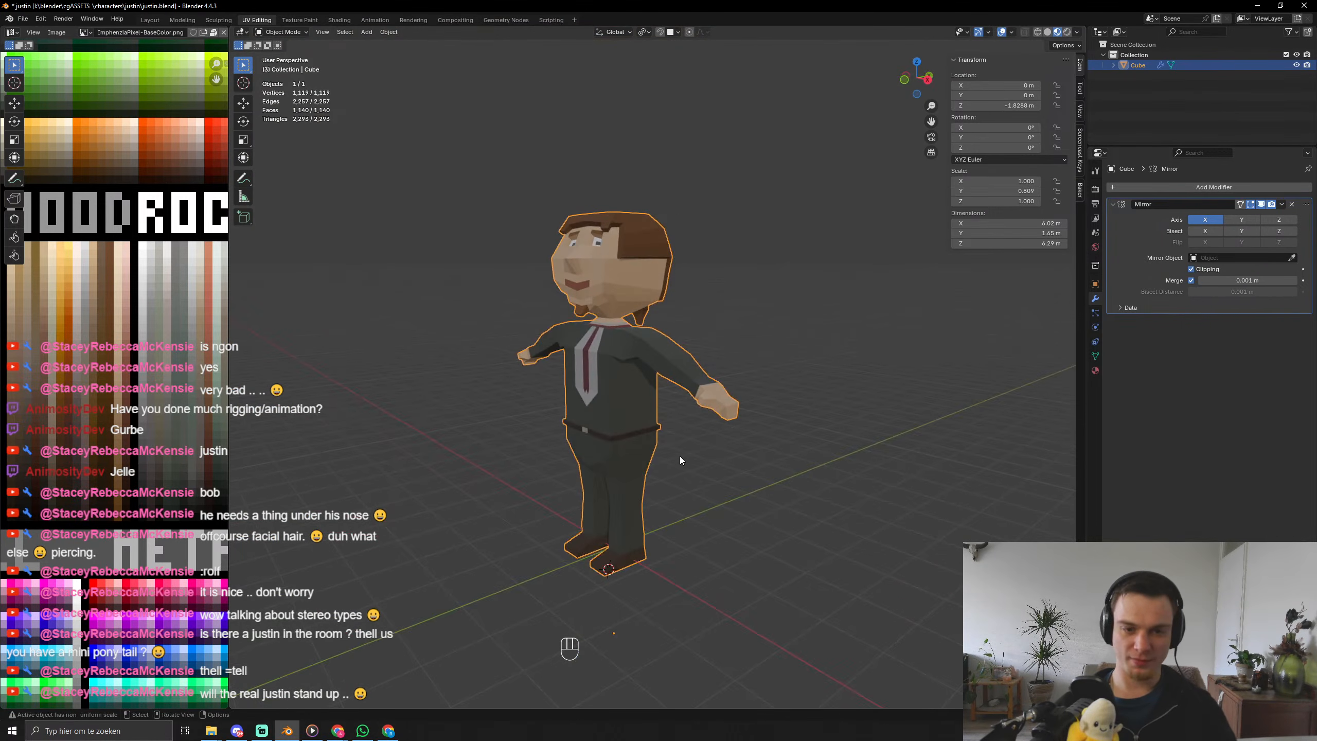
Select the jacket's face loop just above the belt and shift its UVs to a slightly darker palette shade.
scroll(680, 460, "up", 6)
middle_click_drag(628, 500, 548, 531)
key("Tab")
scroll(654, 512, "up", 2)
key("3")
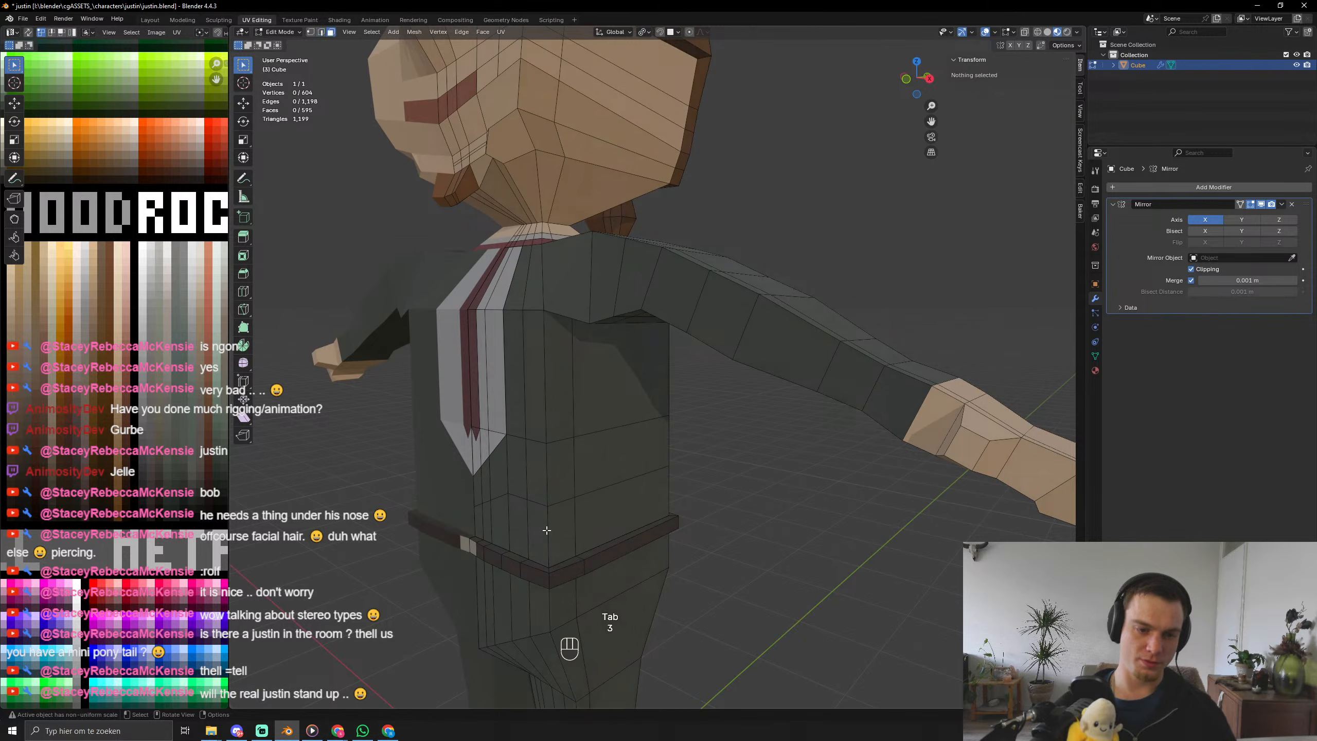
left_click(547, 531, "alt")
key("g")
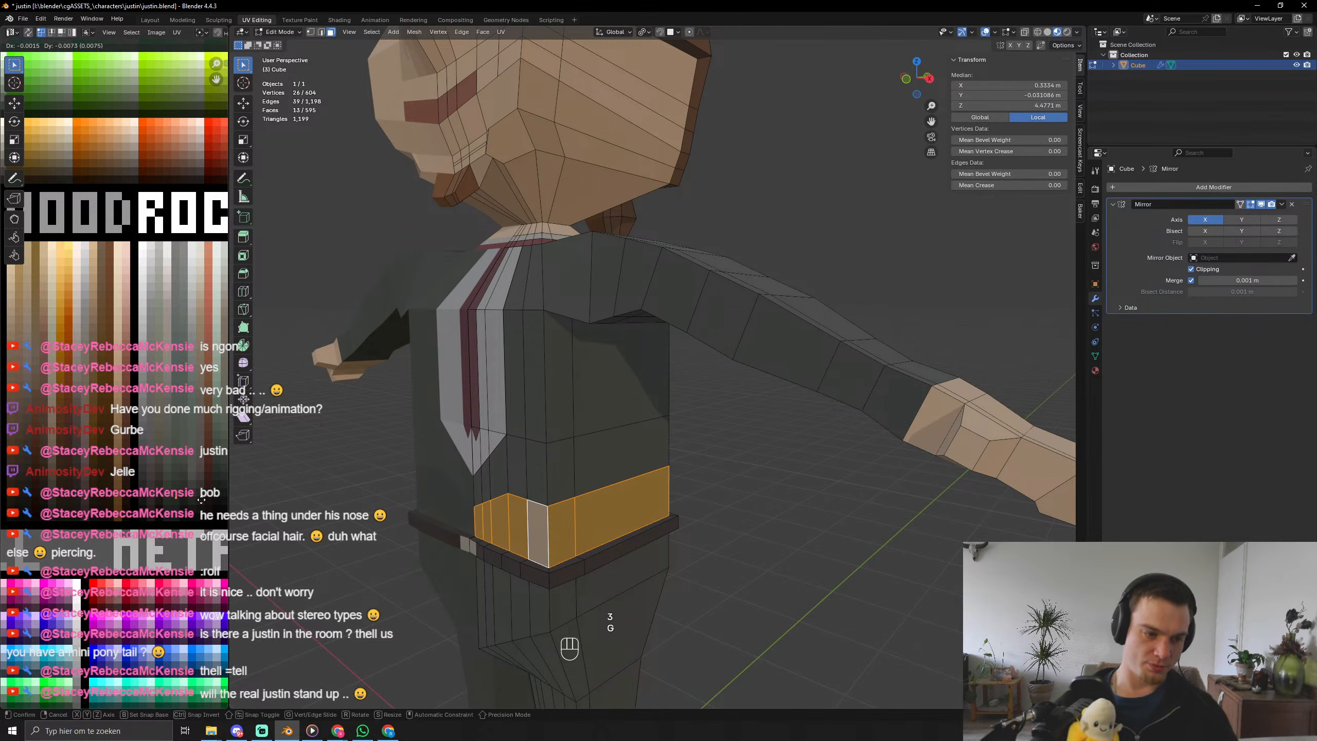
left_click(200, 498)
Return the character to Object Mode and save the file.
key("Tab")
scroll(650, 512, "down", 5)
middle_click_drag(651, 516, 671, 490)
key("ctrl+s")
key("ctrl+s")
key("ctrl+s")
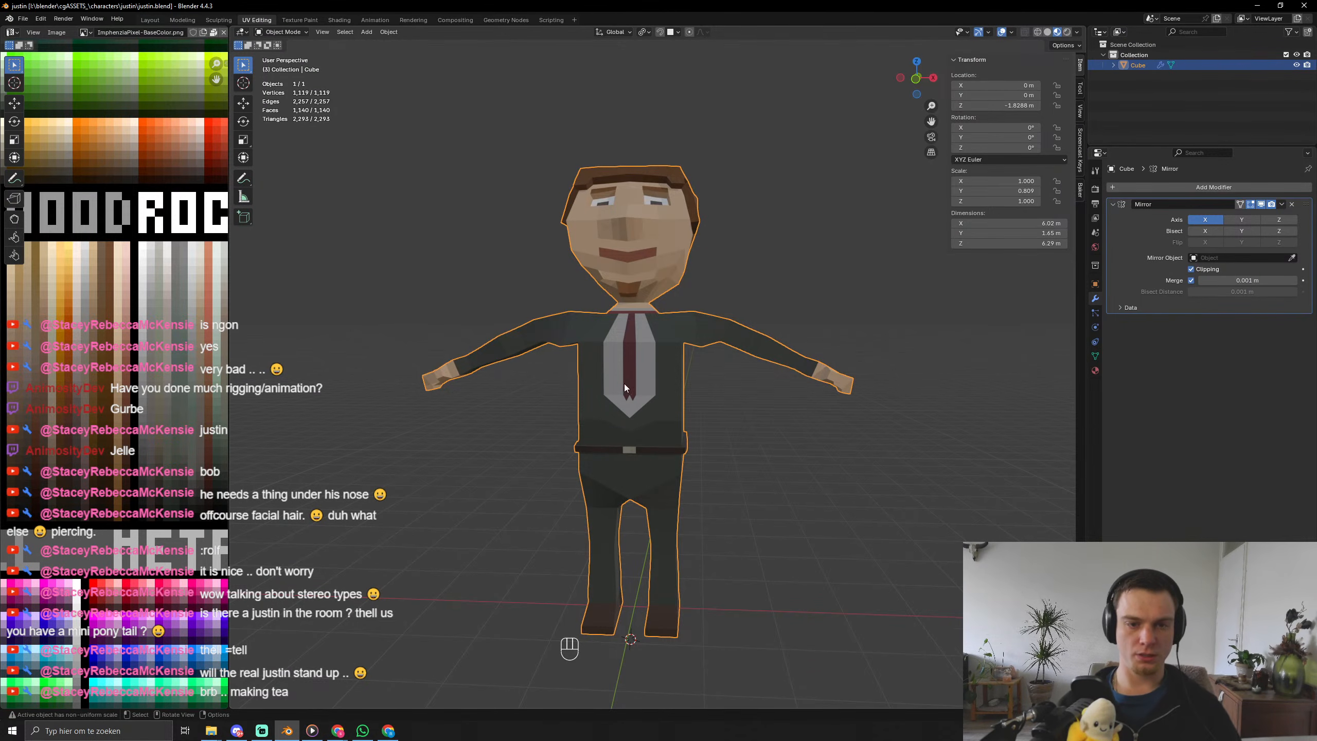
Add a centred loop cut near the top of the ponytail and bevel it into a narrow hair-tie band.
middle_click_drag(624, 383, 805, 341)
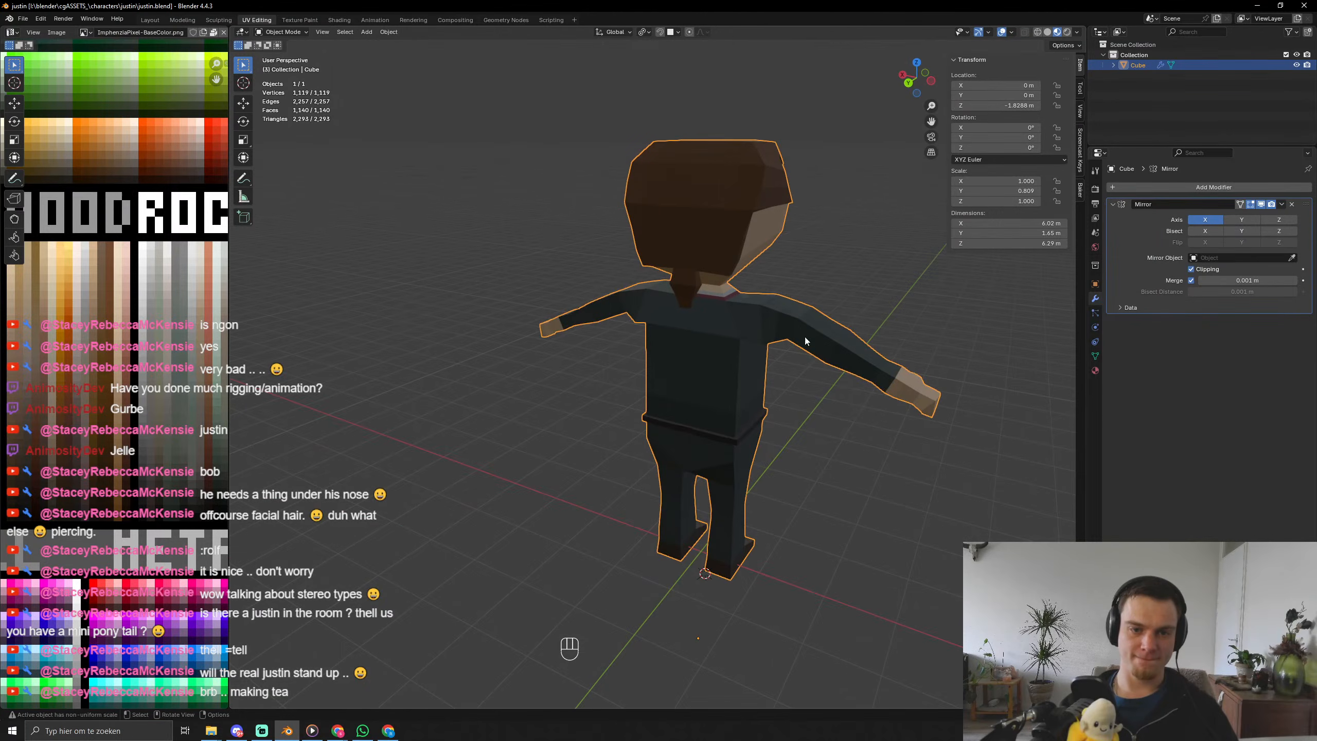
scroll(805, 341, "up", 5)
key("Tab")
key("3")
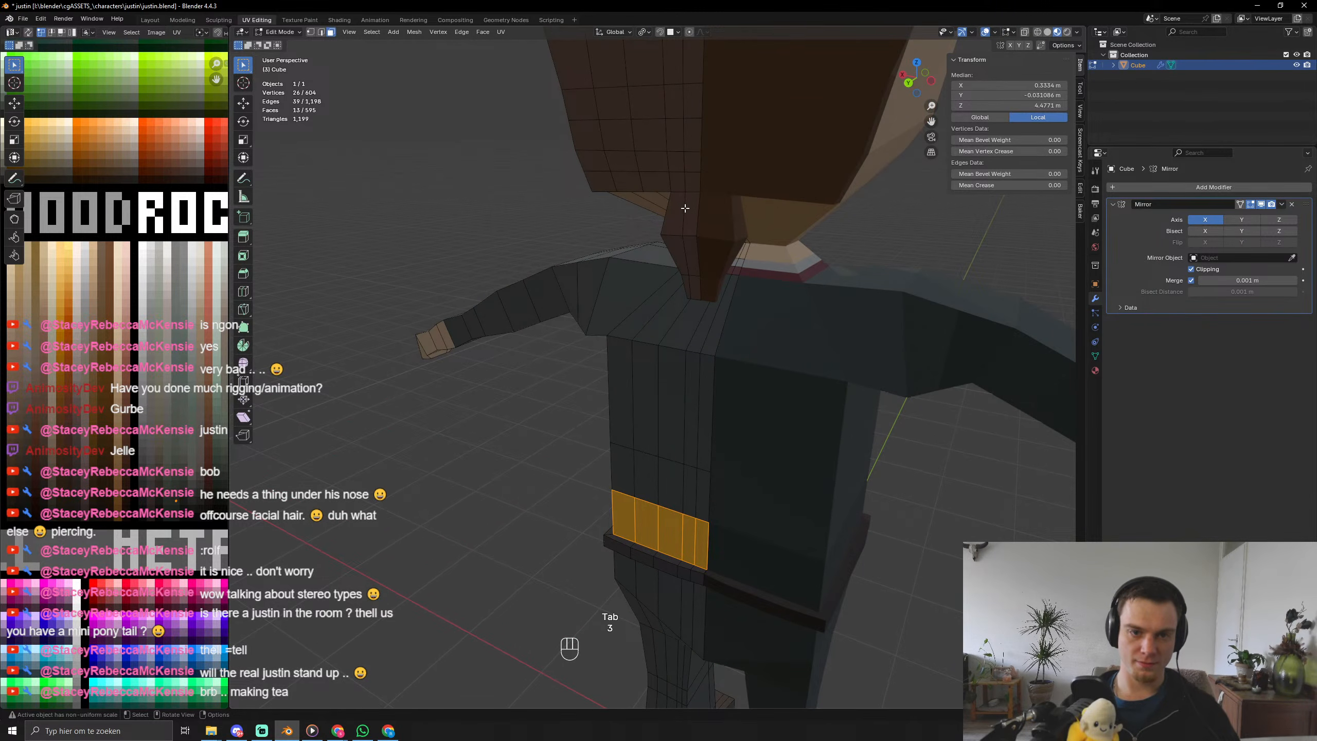
left_click(688, 207, "alt")
key("ctrl+r")
left_click(682, 210)
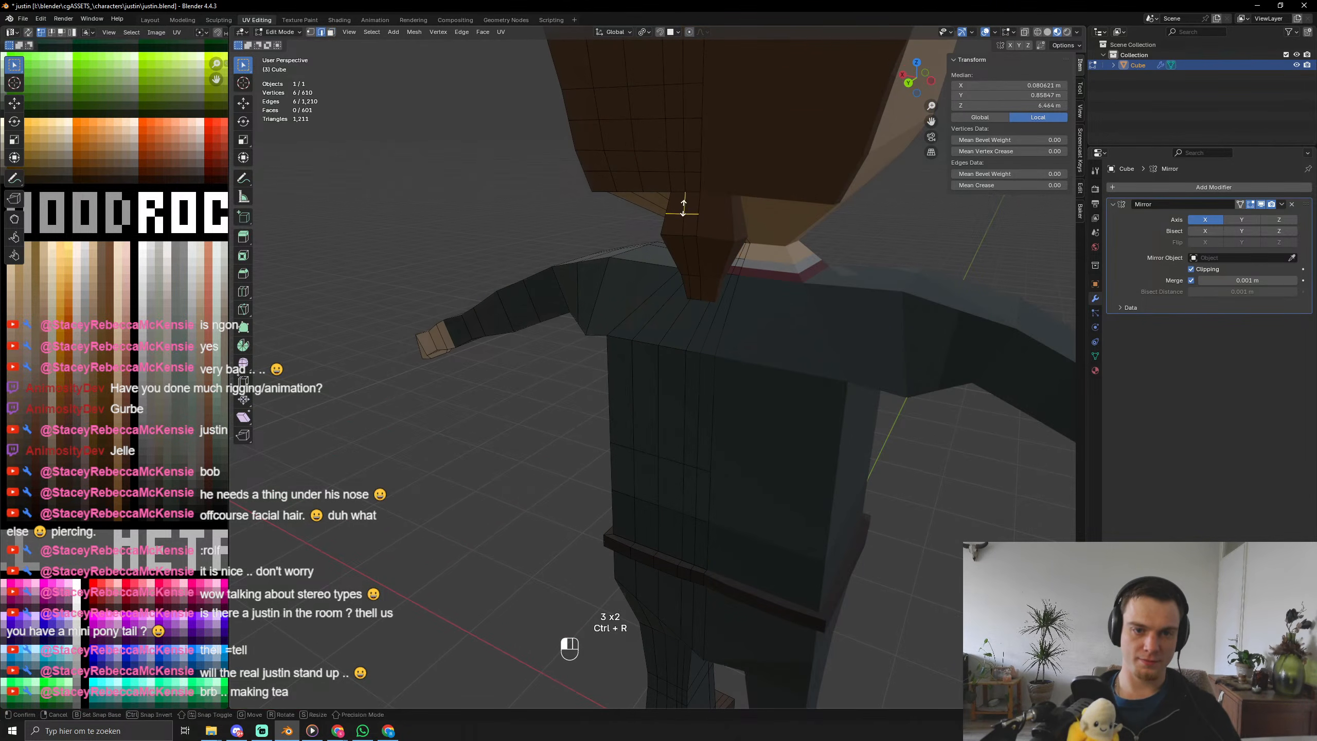
right_click(704, 236)
key("ctrl+b")
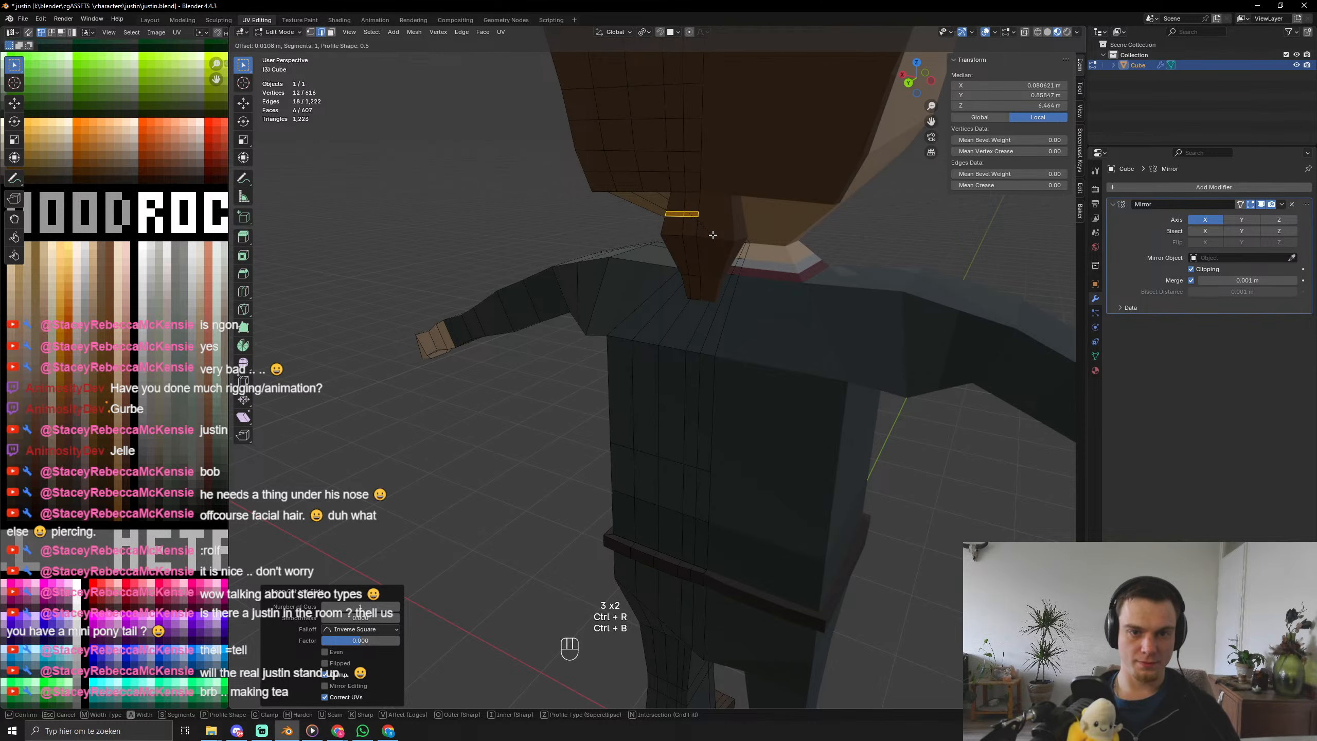
left_click(705, 235)
Scale the hair-tie band's UVs to 0 and place them on a different palette shade.
key("a")
key("s")
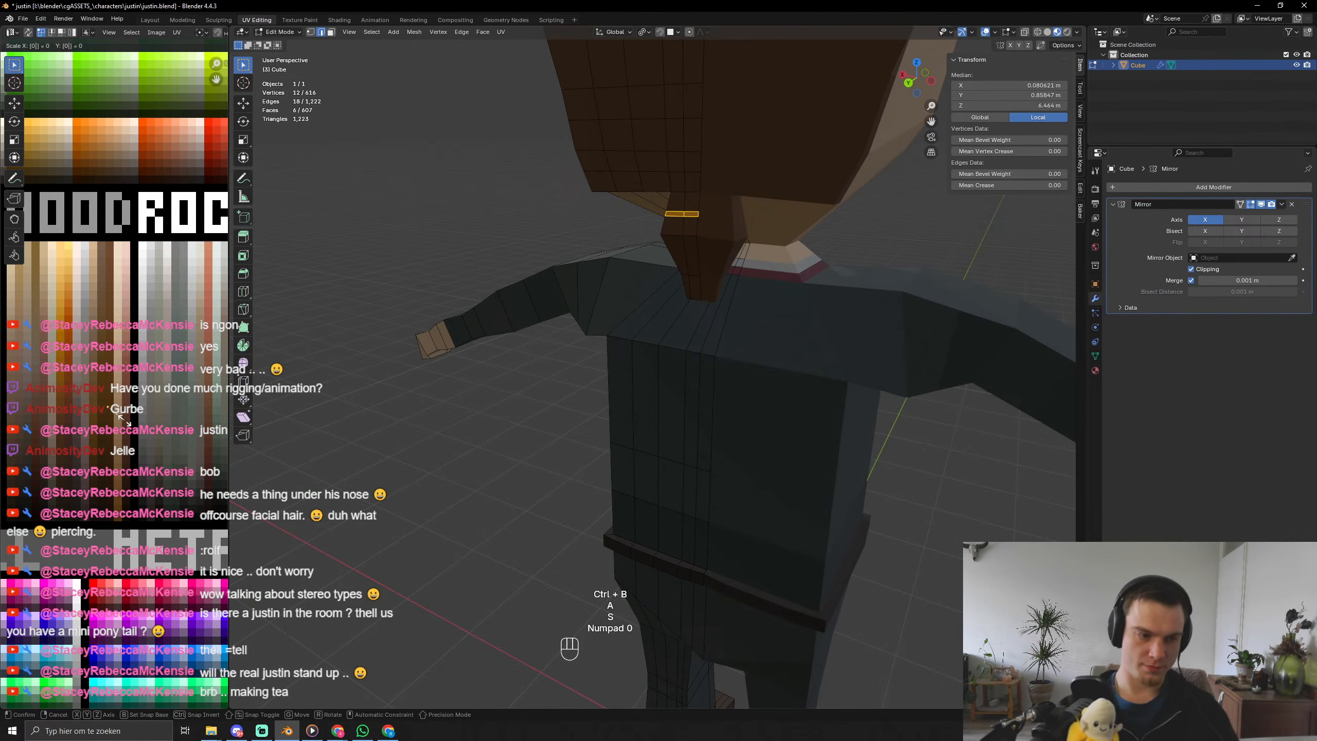
key("KP_0")
key("KP_Enter")
key("g")
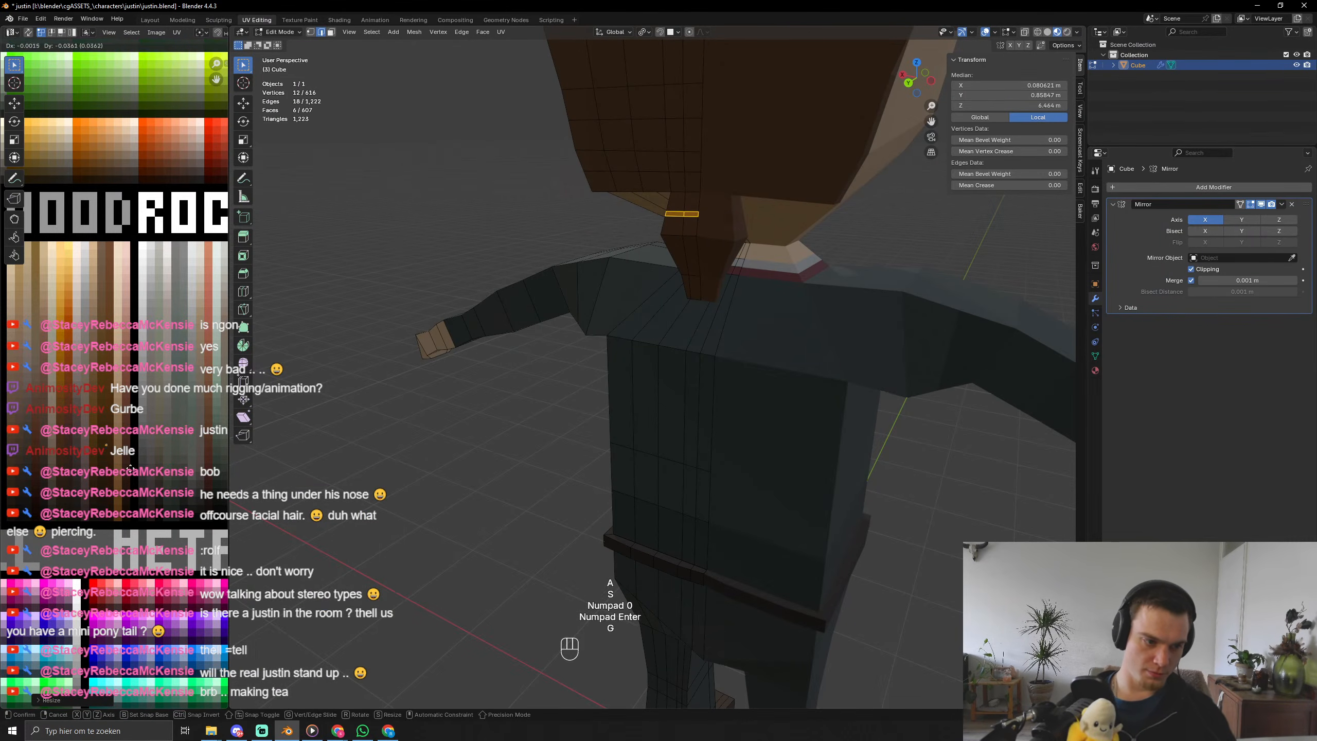
left_click(92, 520)
key("Tab")
scroll(728, 380, "down", 6)
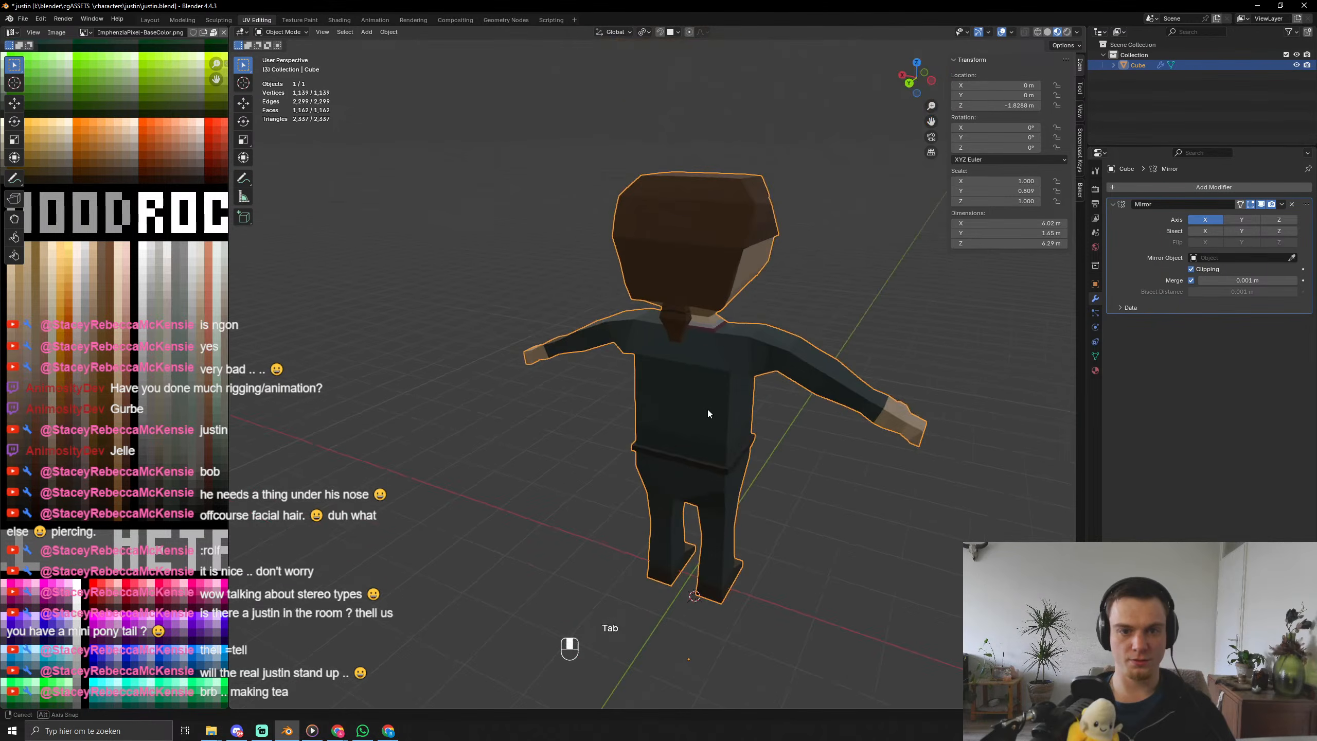
Save the character file with the new hair tie.
middle_click_drag(708, 410, 393, 387)
key("ctrl+s")
key("ctrl+s")
key("ctrl+s")
Select the last face loop of the sleeve at the wrist and move its UVs to a grey-brown palette shade.
scroll(780, 466, "up", 2)
middle_click_drag(718, 482, 749, 481)
scroll(749, 508, "up", 3)
scroll(742, 511, "down", 6)
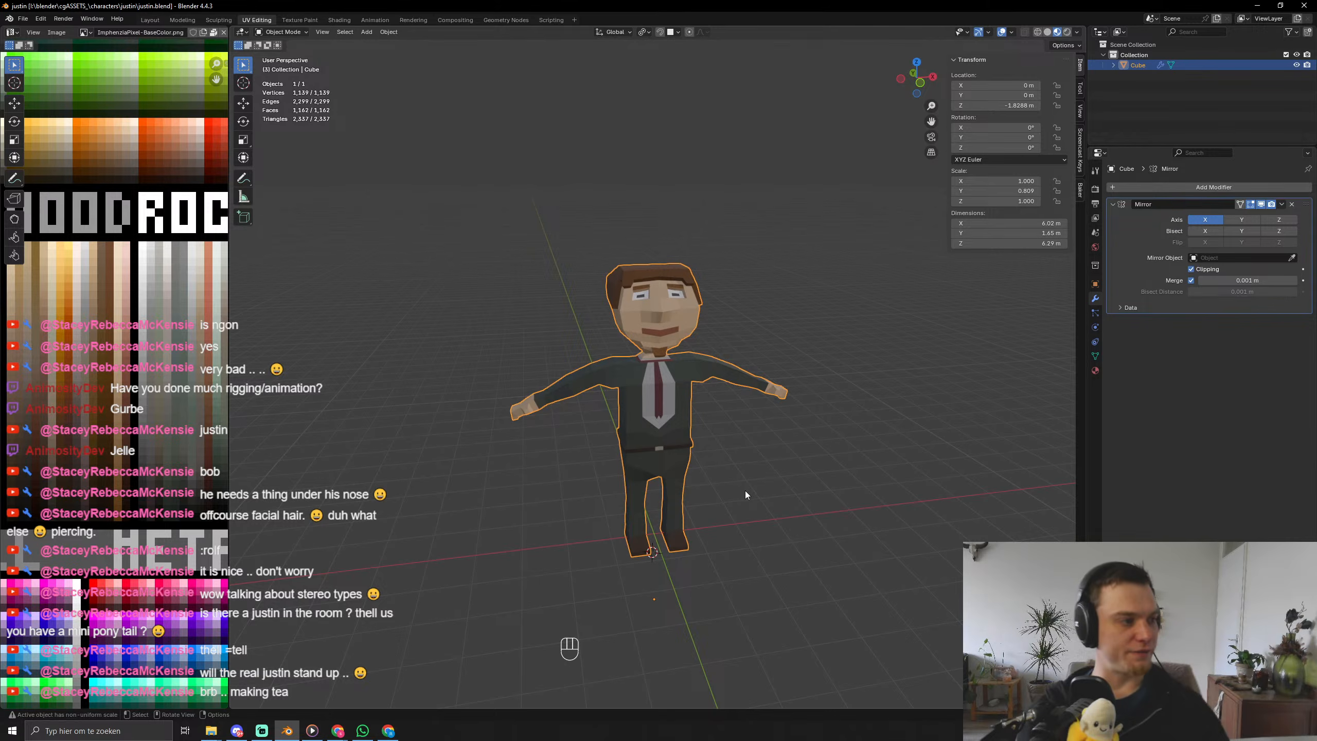
middle_click_drag(745, 490, 654, 537)
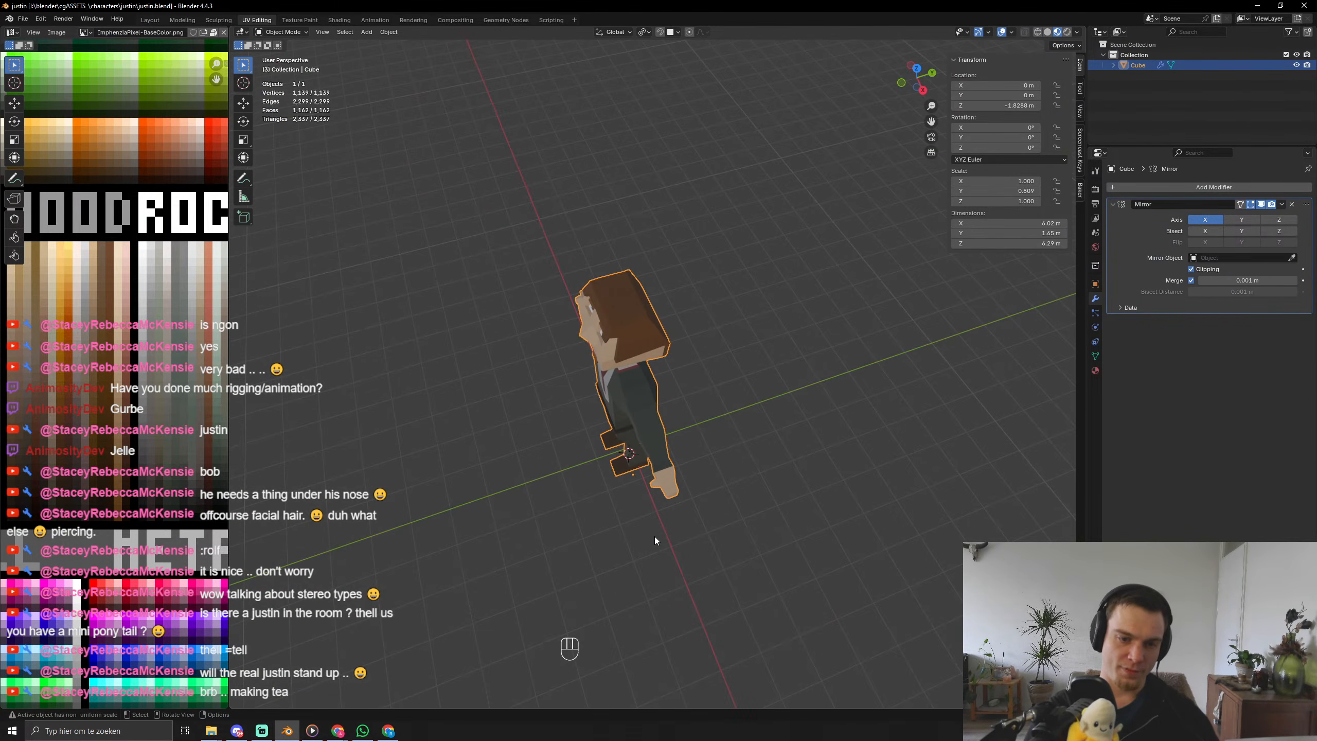
scroll(655, 536, "up", 6)
key("Tab")
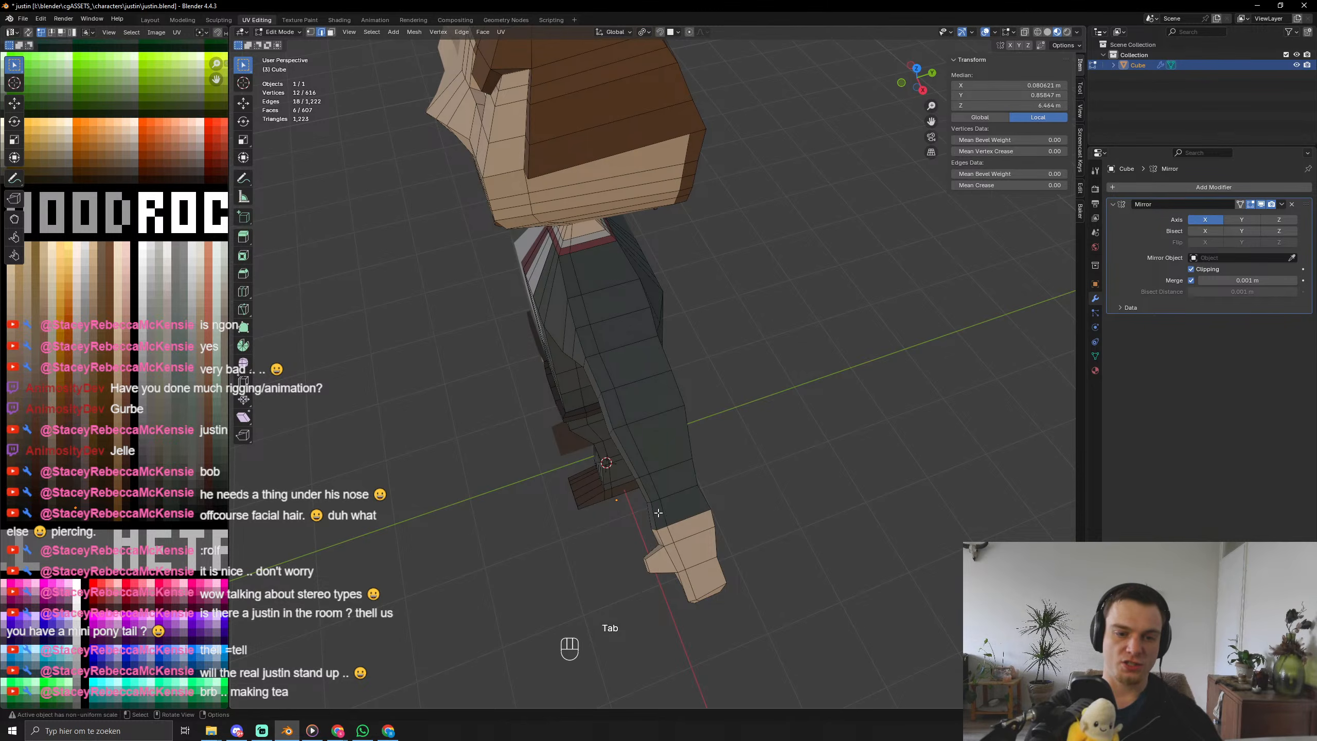
left_click(659, 513, "alt")
key("3")
left_click(653, 520, "alt")
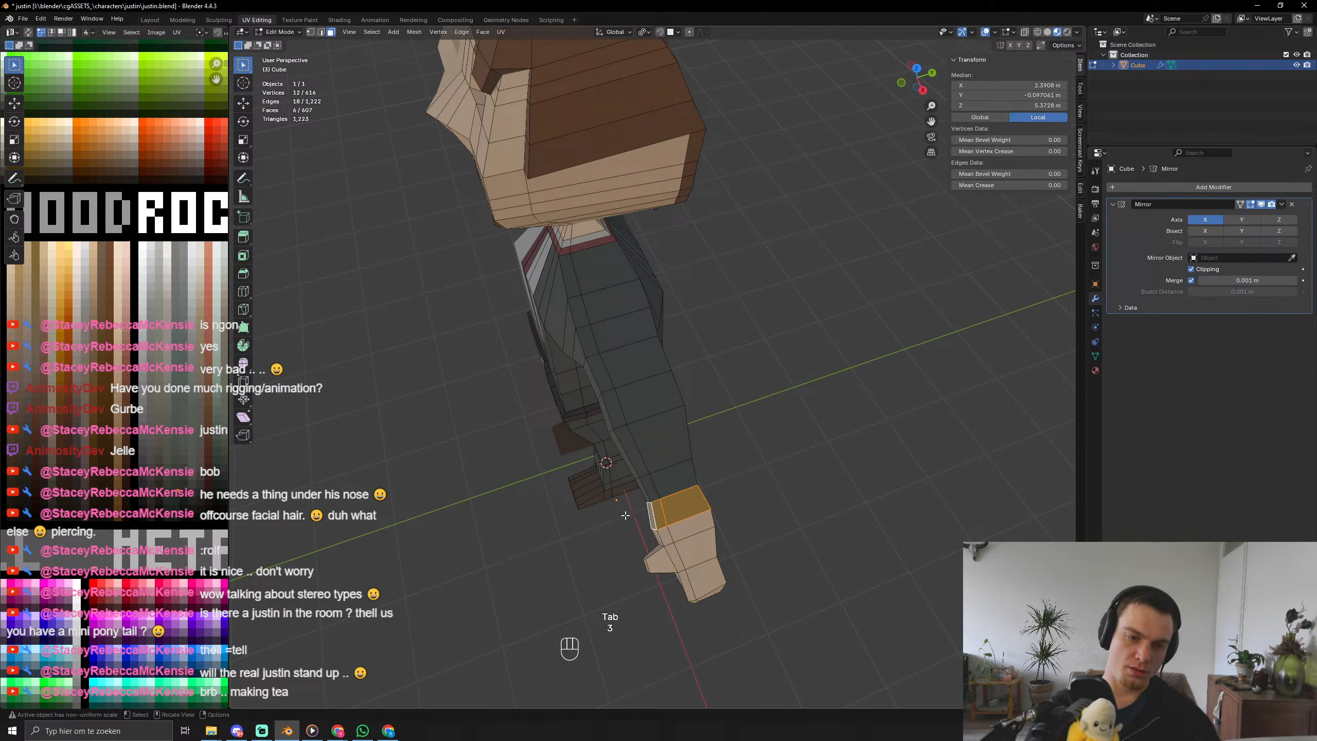
key("g")
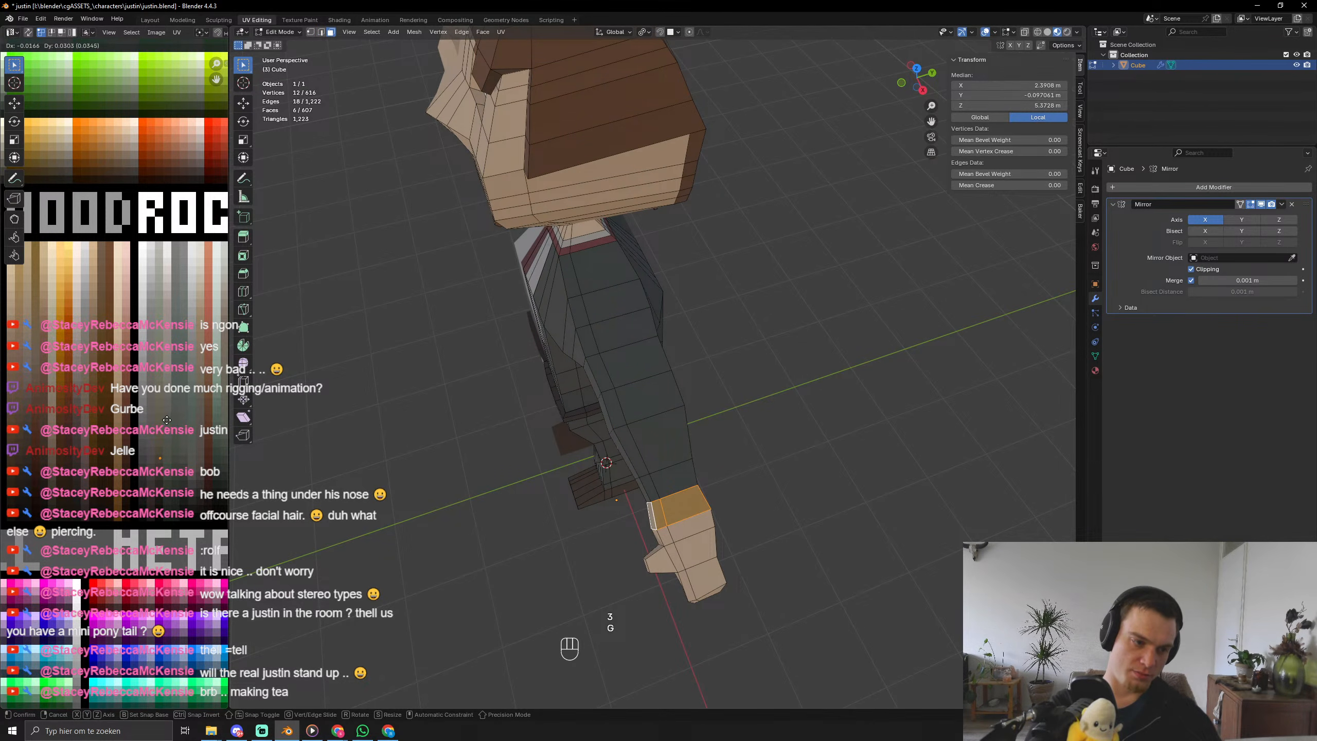
left_click(167, 419)
Scale down the wrist face loop so that it is narrower than the sleeve and hand.
scroll(628, 473, "down", 5)
key("Tab")
middle_click_drag(629, 474, 555, 459)
scroll(585, 424, "up", 3)
key("Tab")
key("s")
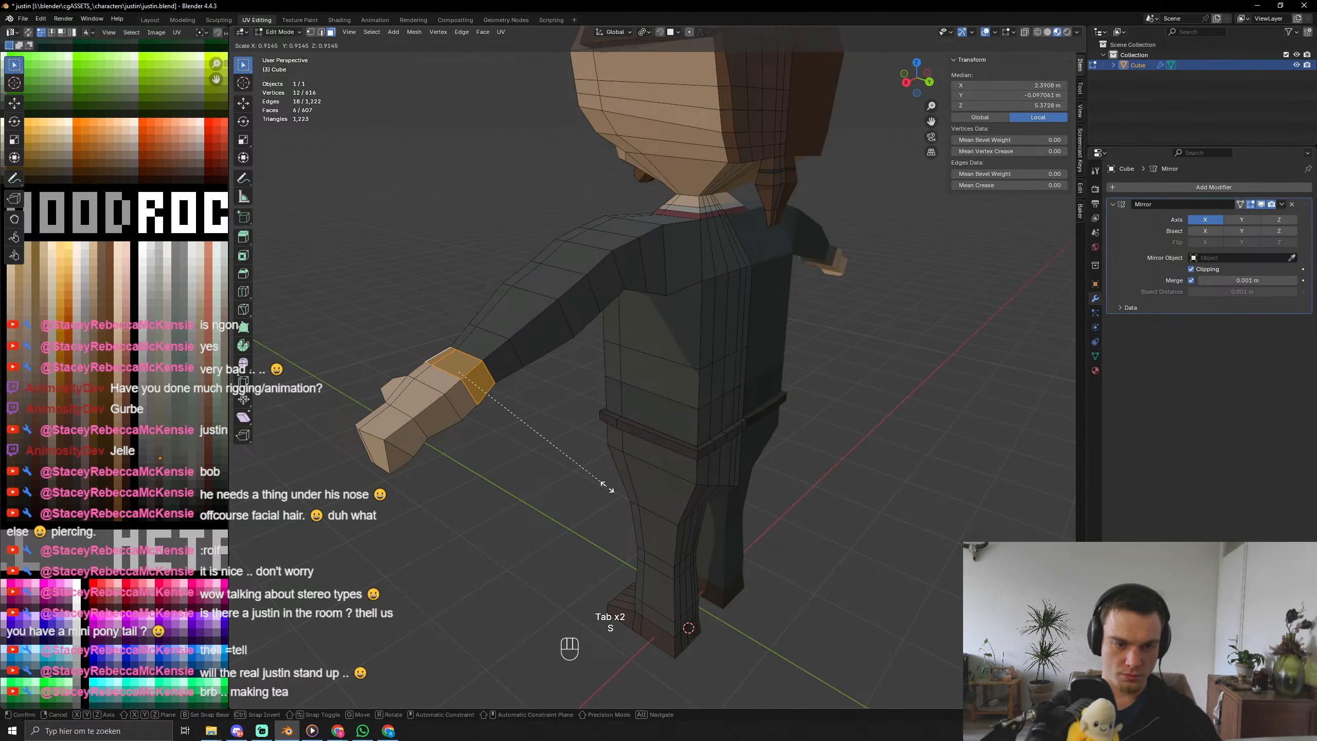
left_click(513, 448)
key("Tab")
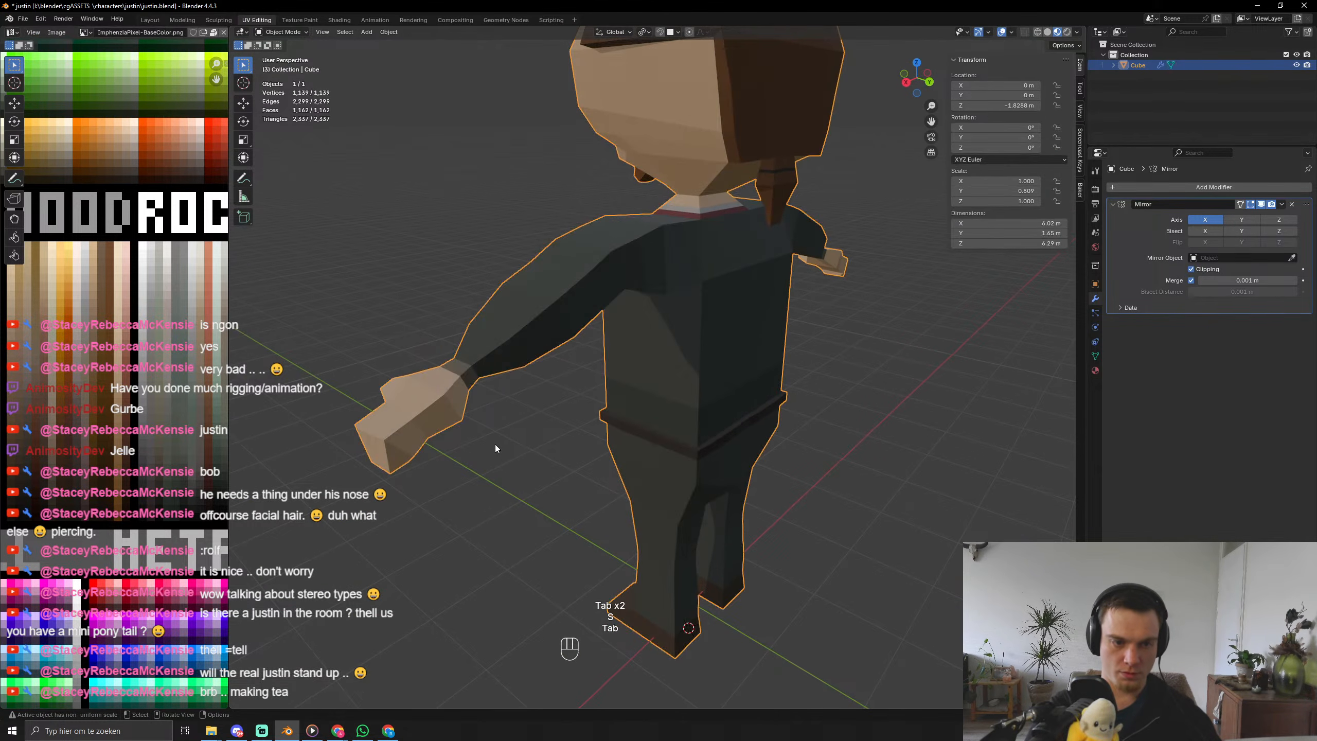
Move the edge on the back side of the hand about 0.013 m along the Y axis.
middle_click_drag(495, 447, 565, 523)
key("Tab")
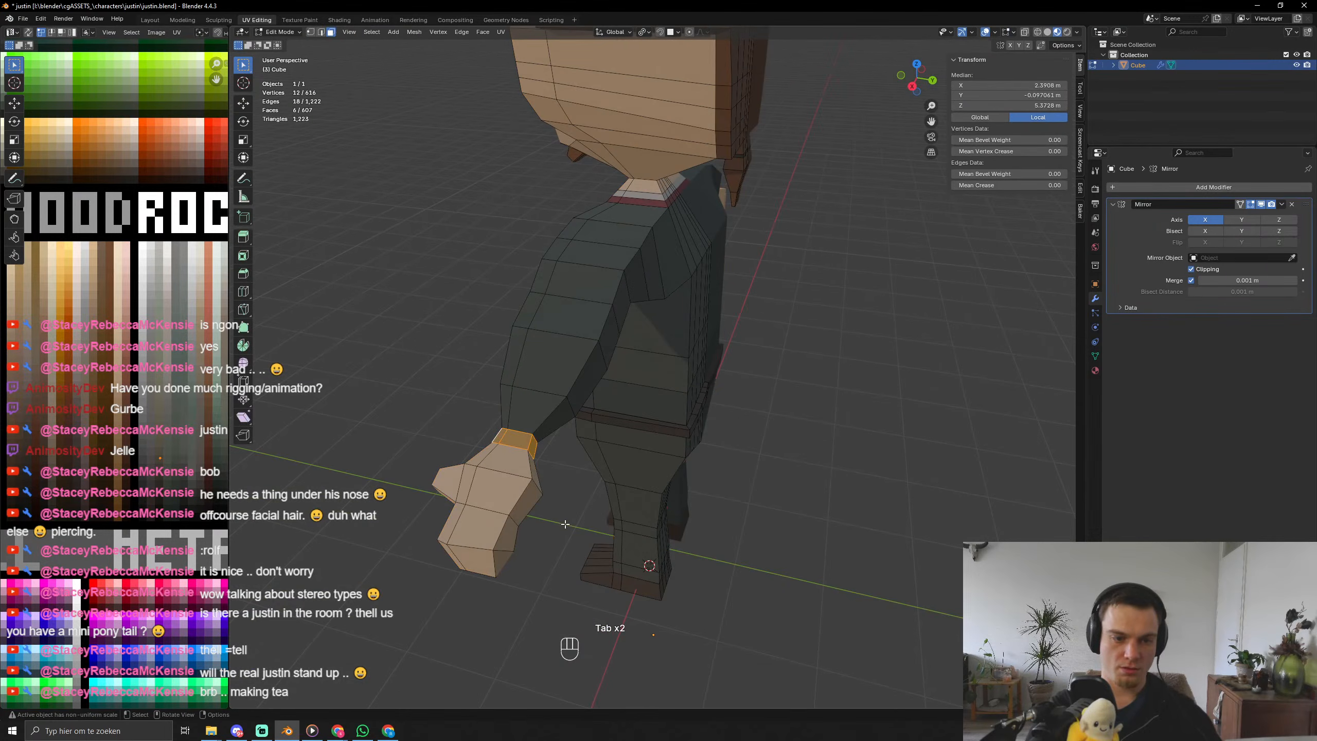
key("2")
left_click(539, 487)
key("g")
key("x")
key("y")
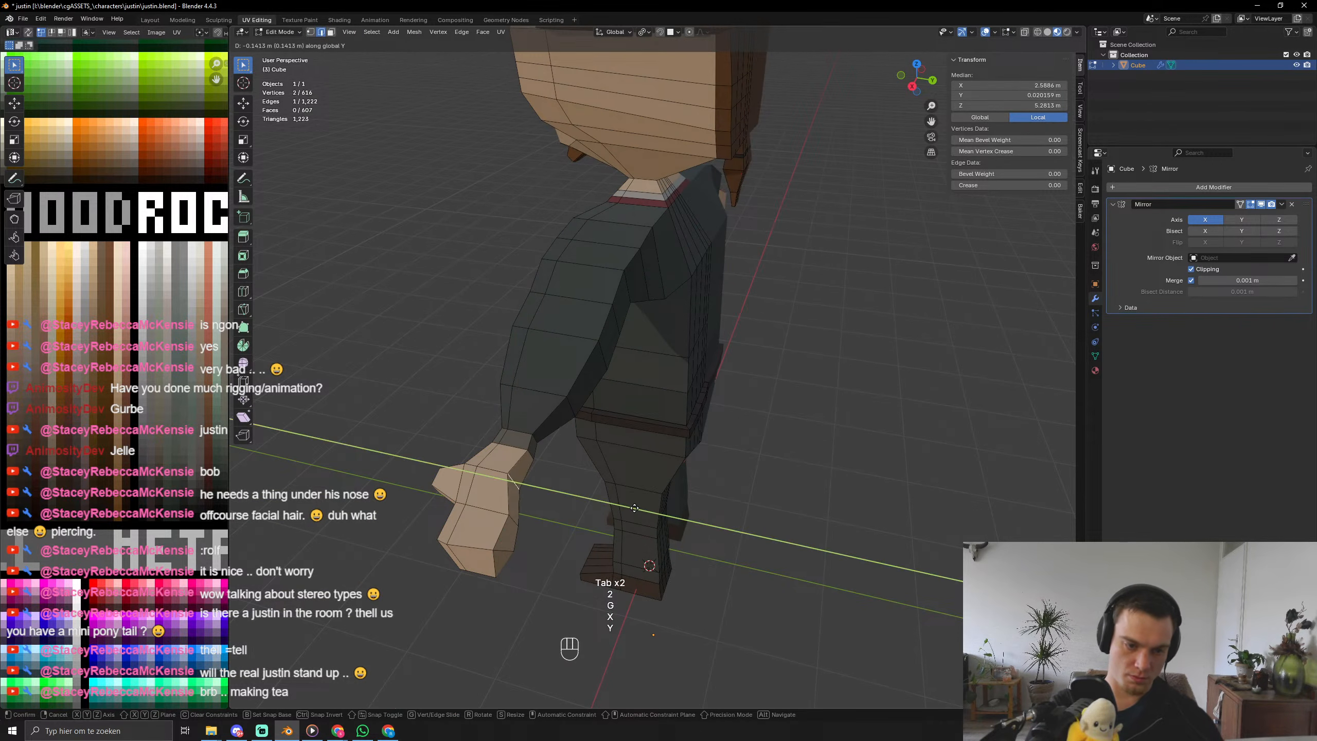
left_click(660, 517)
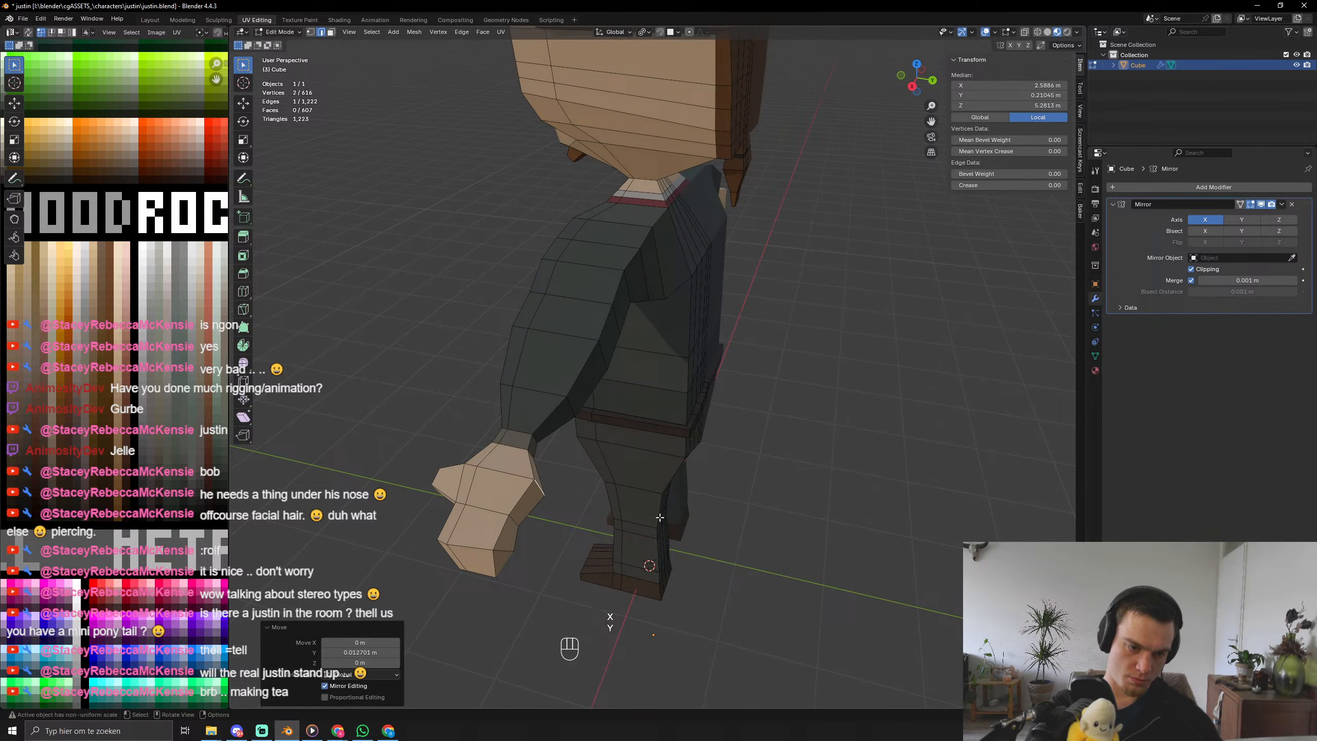
Select the faces at the fingertip end of the hand and scale them to about 0.595.
middle_click_drag(659, 517, 555, 432)
key("Tab")
scroll(606, 514, "down", 5)
scroll(764, 518, "up", 3)
key("Tab")
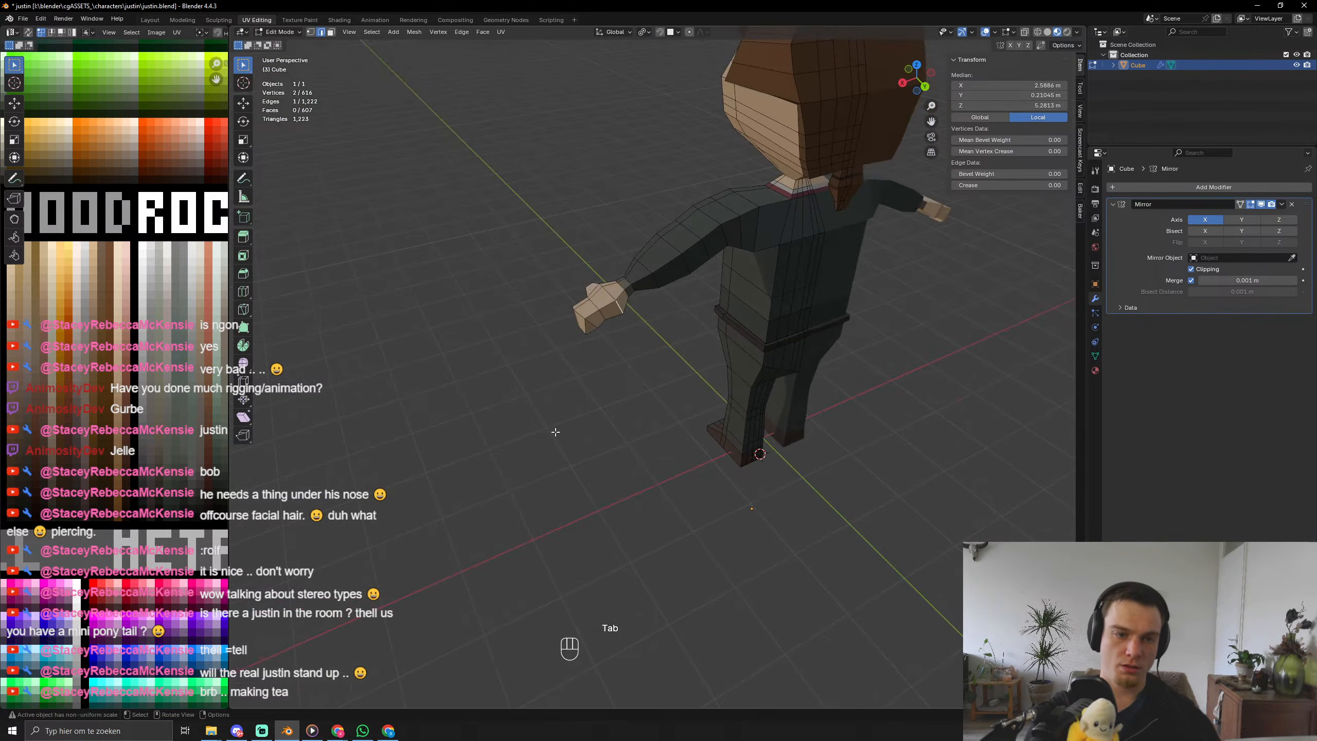
scroll(555, 431, "up", 2)
middle_click_drag(560, 478, 569, 525, "shift")
key("2")
key("3")
left_click(529, 356, "alt")
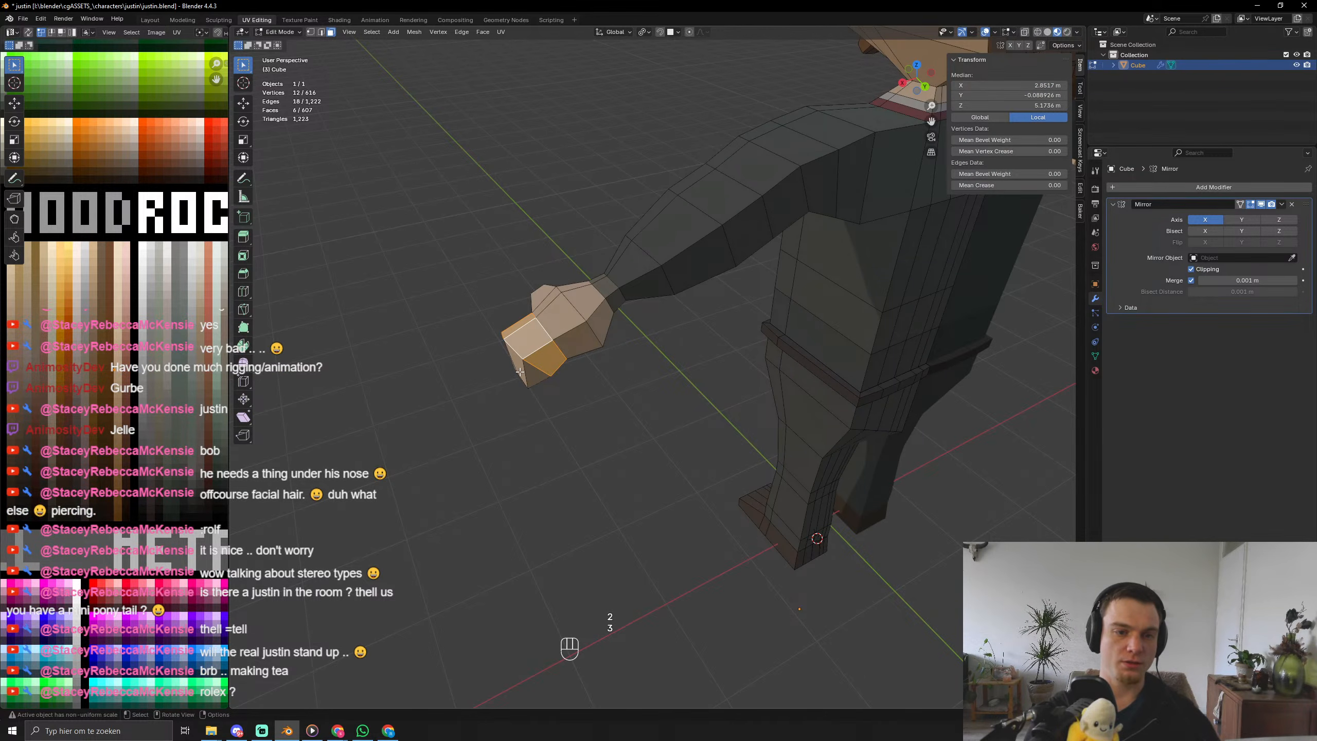
middle_click_drag(521, 372, 696, 451)
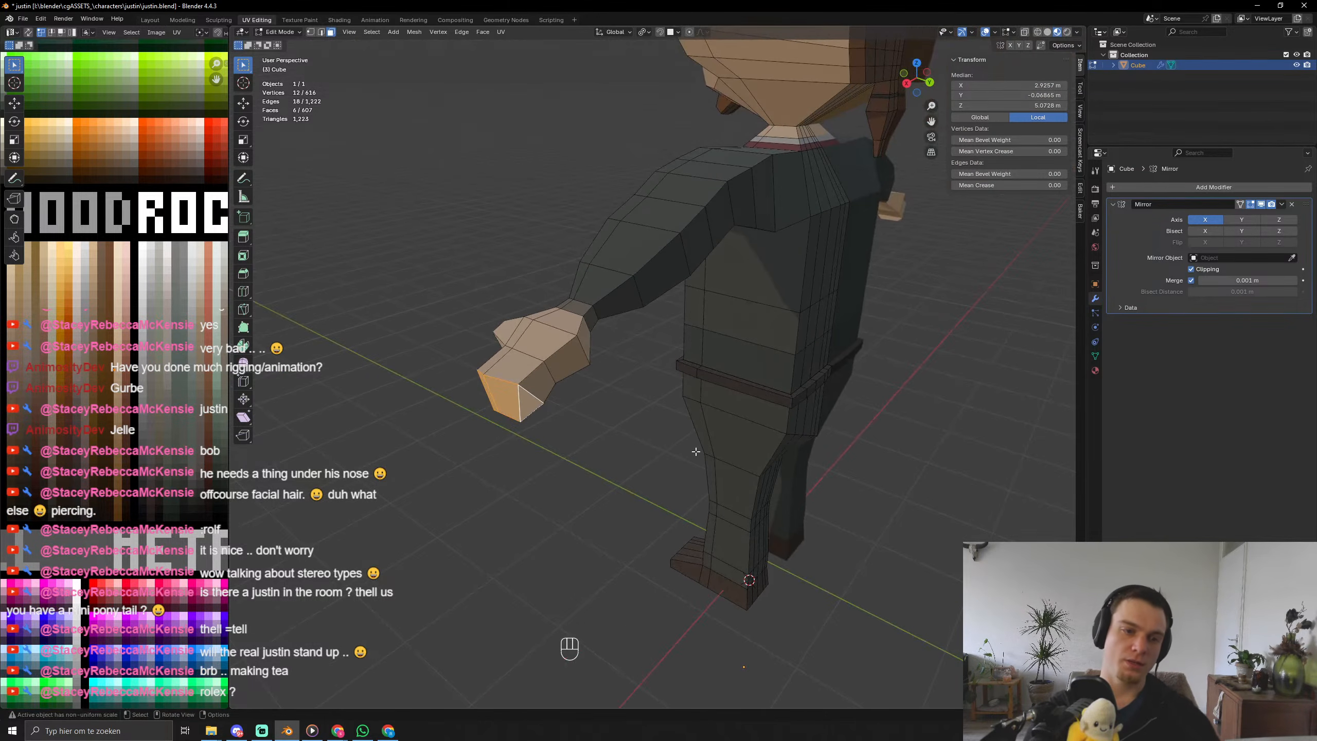
key("s")
left_click(622, 415)
Move the scaled fingertip faces about 0.09 m inward along the X axis.
key("g")
key("x")
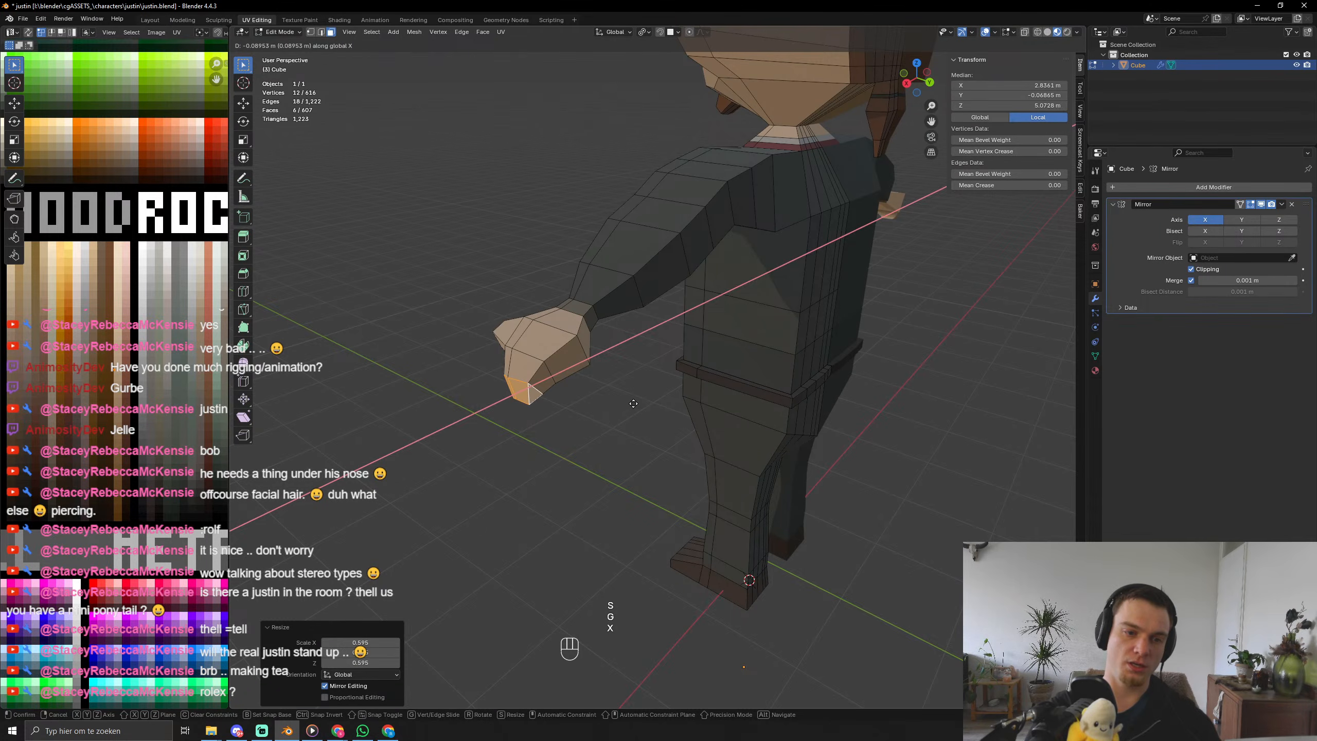
left_click(633, 403)
key("Tab")
Examine the reshaped hand and the whole character from the side and front.
middle_click_drag(585, 478, 696, 444)
middle_click_drag(745, 417, 533, 454)
scroll(755, 414, "down", 3)
scroll(545, 373, "up", 2)
middle_click_drag(546, 365, 700, 504, "shift")
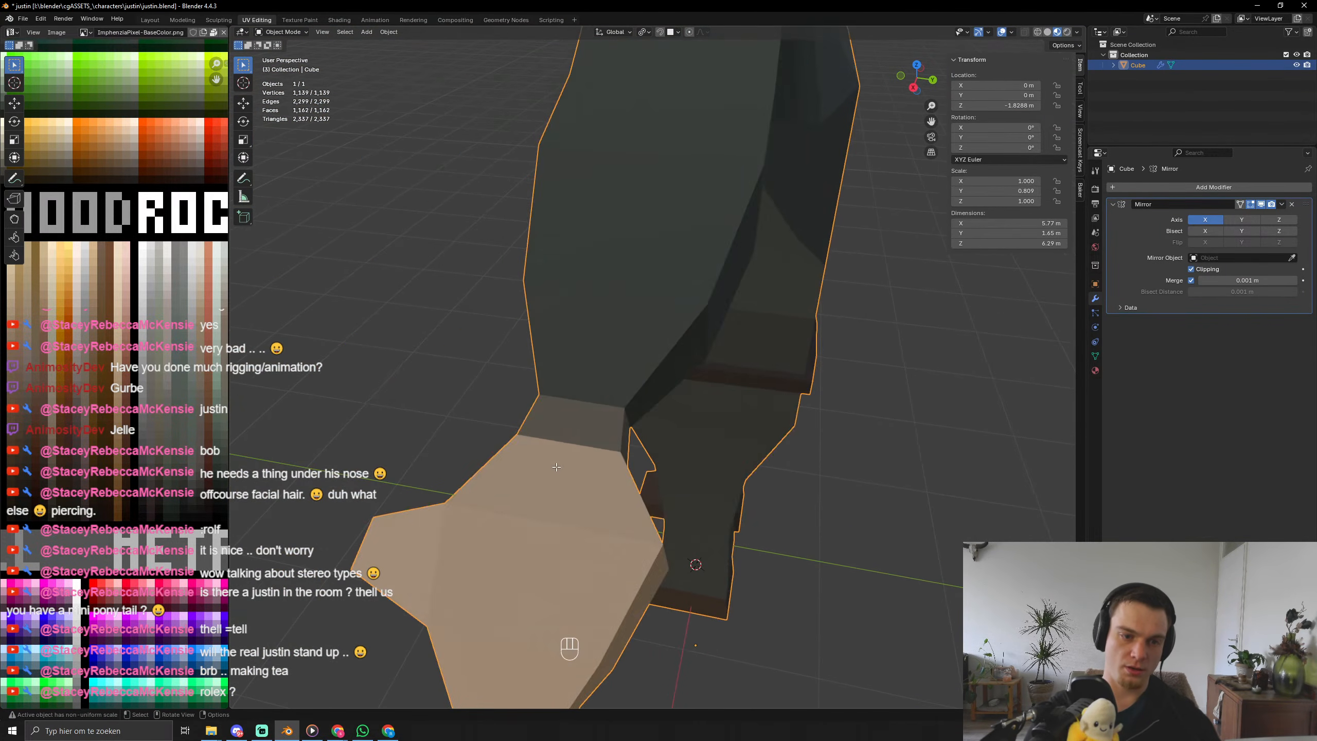
key("Tab")
scroll(622, 426, "down", 6)
middle_click_drag(492, 358, 751, 417)
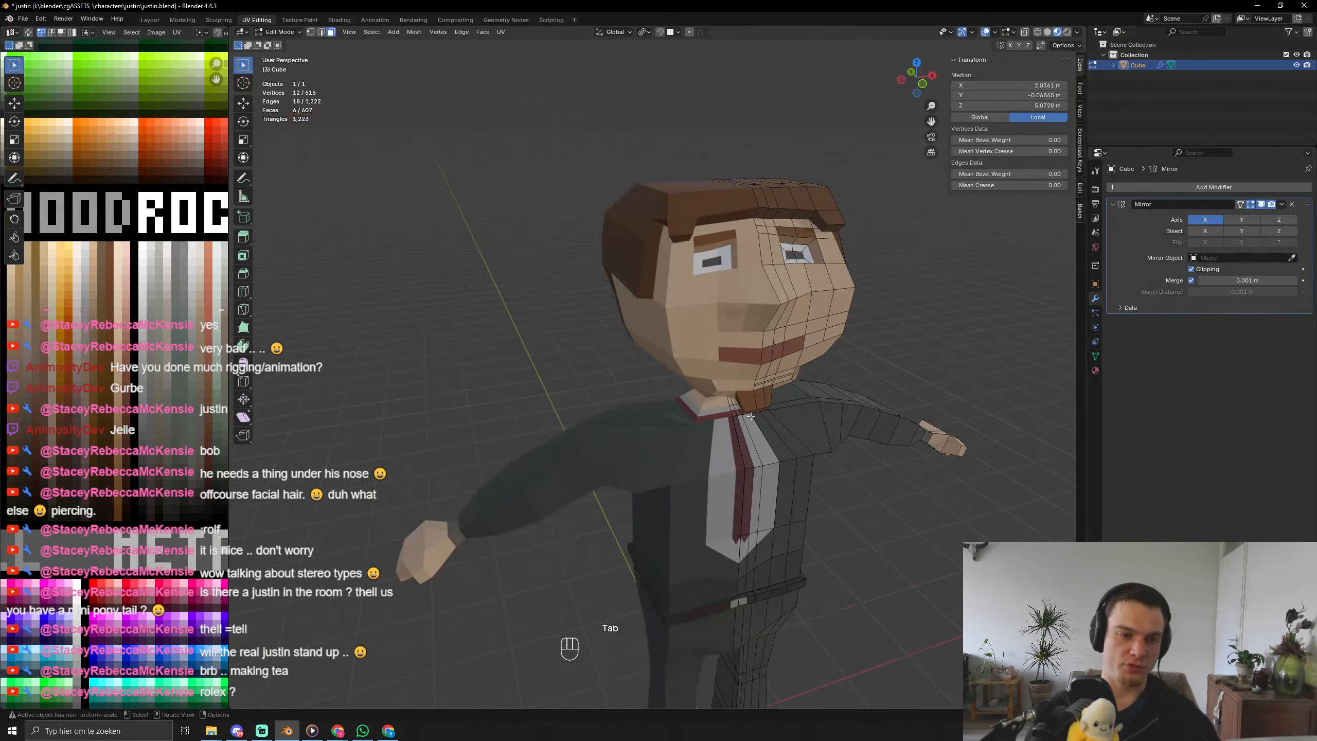
middle_click_drag(512, 518, 497, 519)
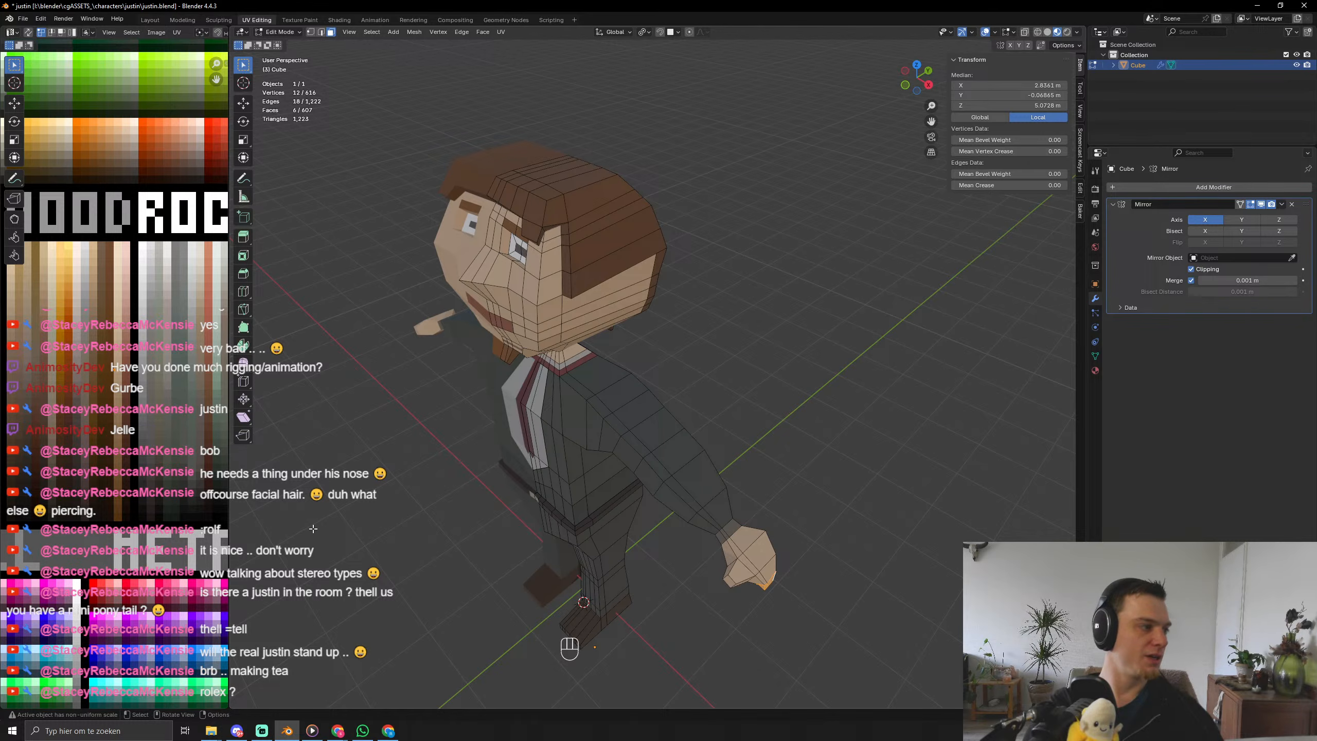
middle_click_drag(456, 620, 527, 571)
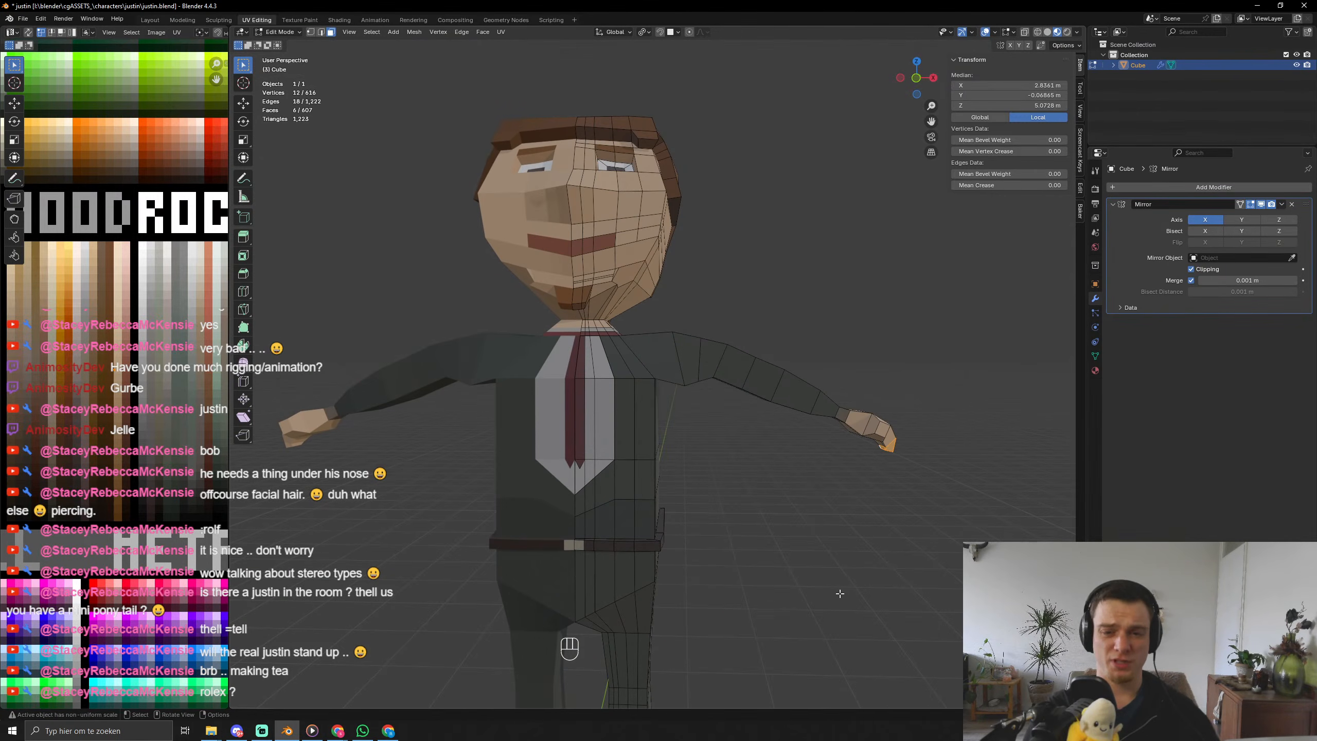
Switch to Object Mode and save the file with the reshaped hands.
key("Tab")
middle_click_drag(839, 593, 731, 617)
key("ctrl+s")
key("ctrl+s")
key("ctrl+s")
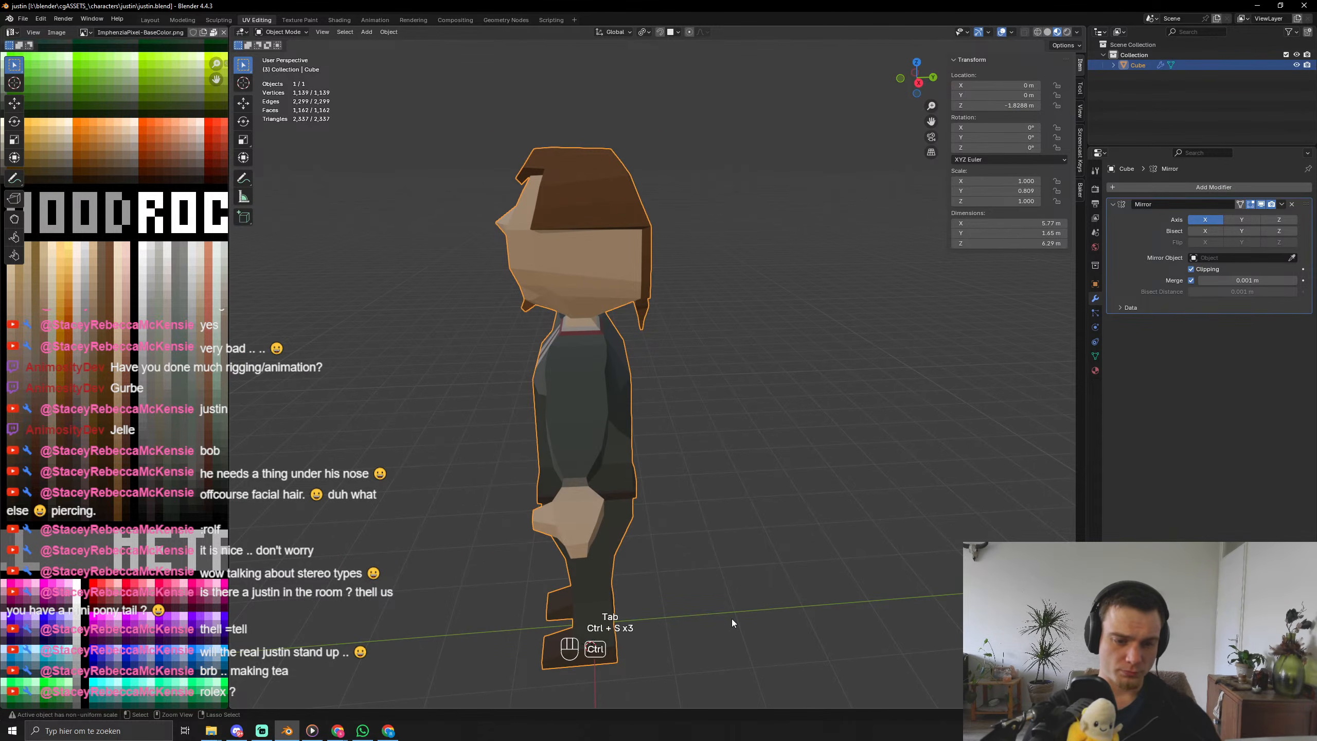
Enter Edit Mode on the character mesh and clear the face selection.
scroll(674, 607, "up", 5)
scroll(644, 602, "down", 5)
middle_click_drag(644, 603, 596, 575)
key("Tab")
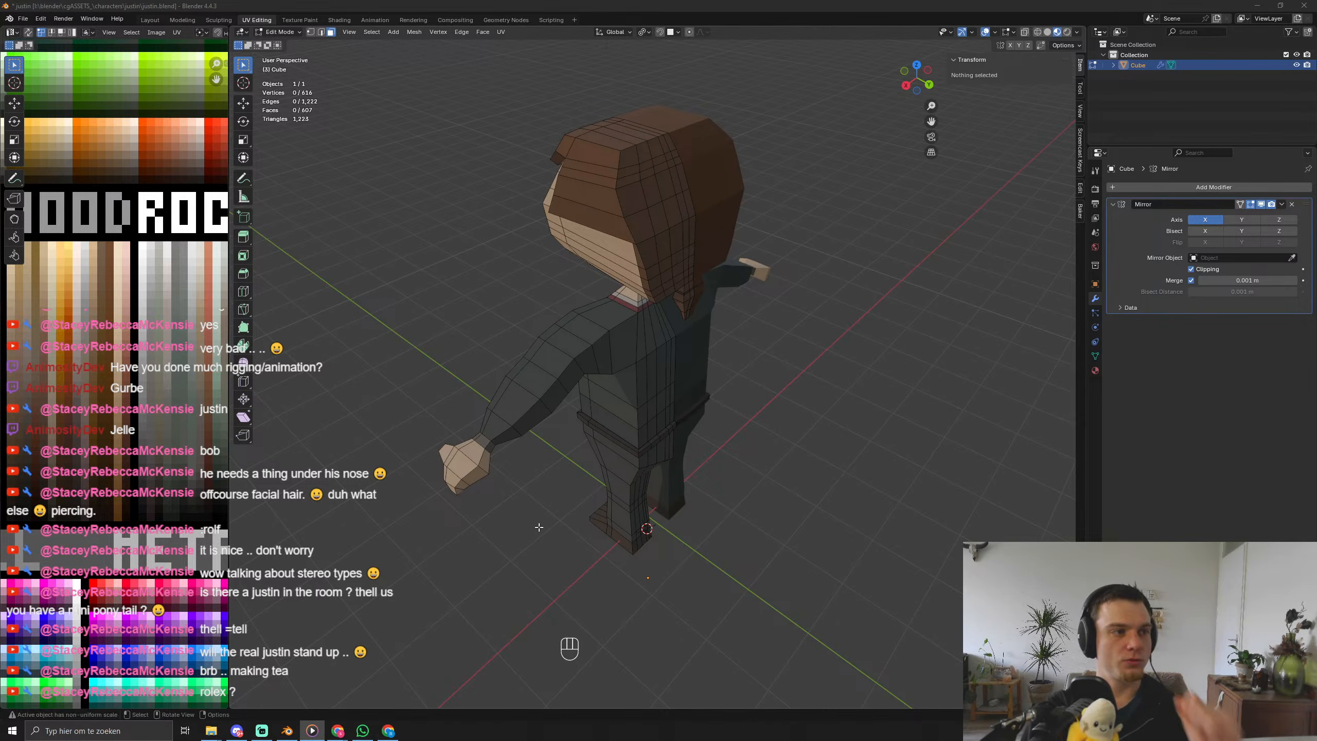
Examine the whole character from the front and the side in Object Mode.
middle_click_drag(493, 535, 759, 497)
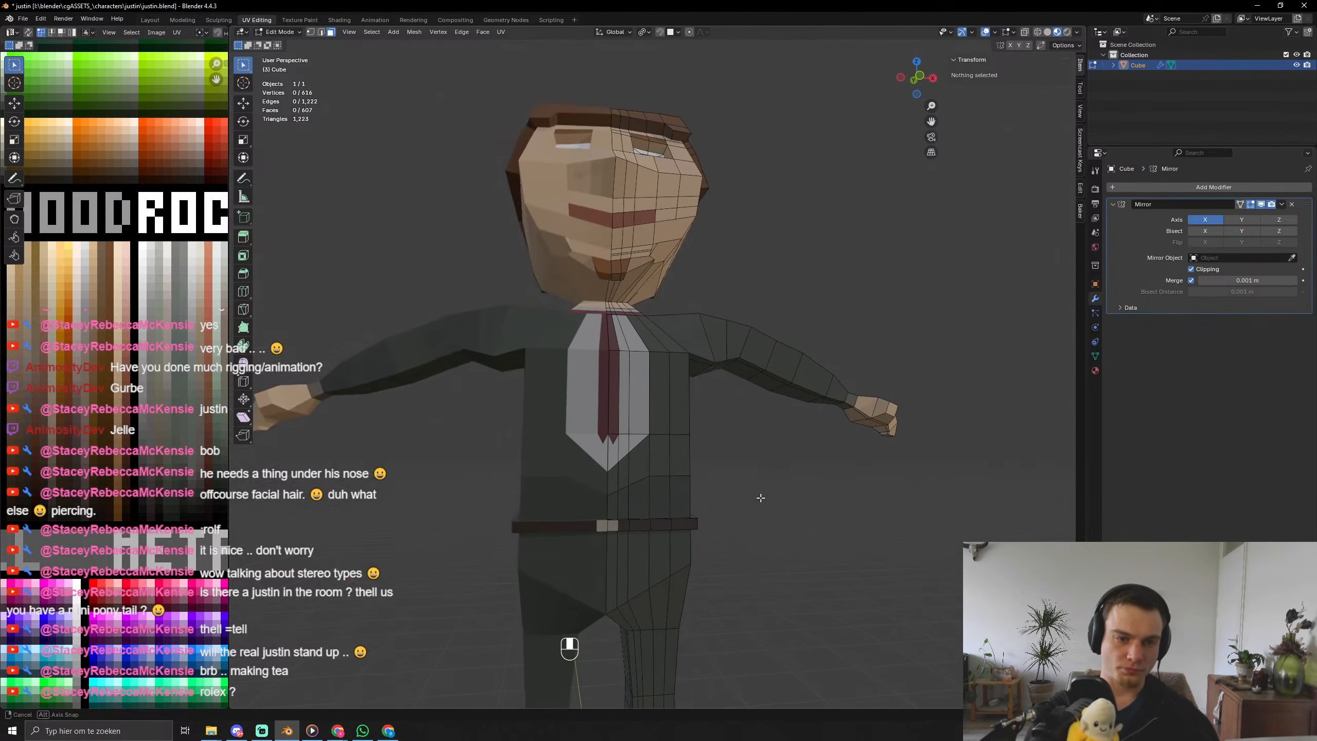
middle_click_drag(705, 415, 652, 500, "shift")
scroll(735, 511, "down", 4)
key("Tab")
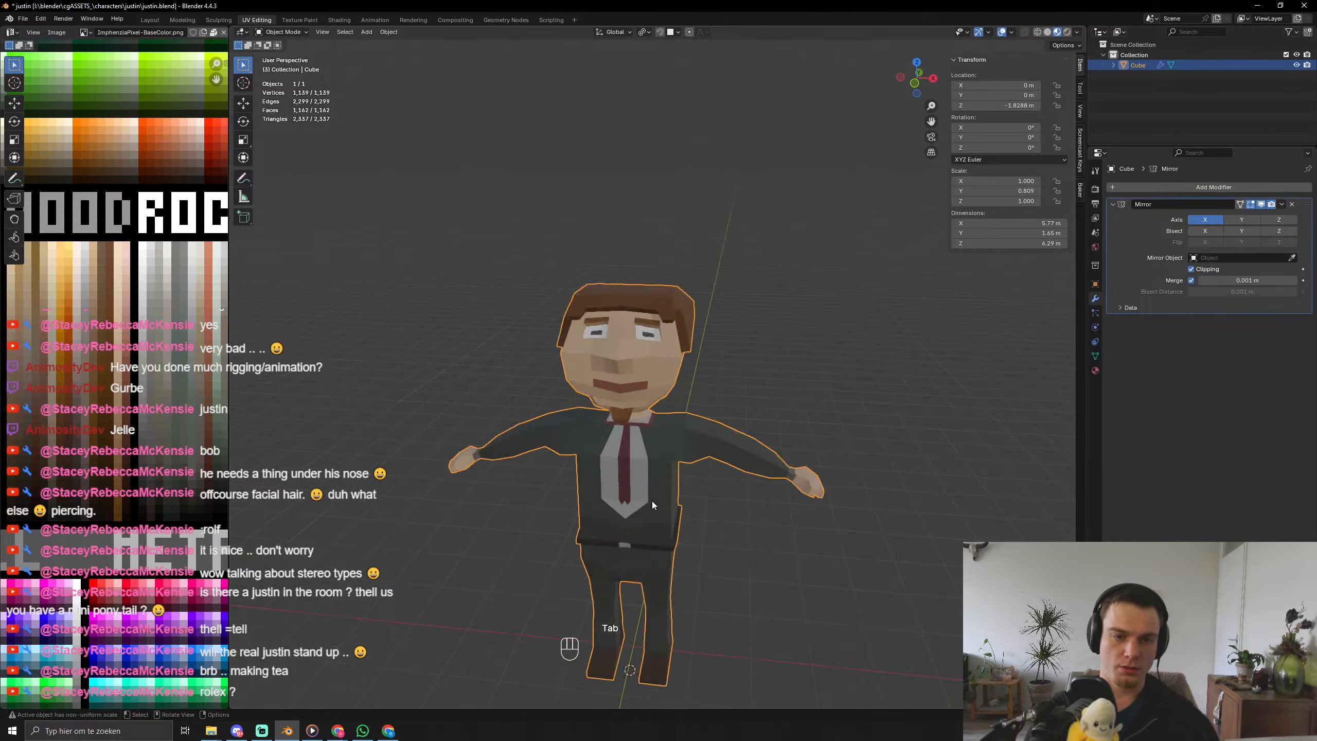
scroll(652, 500, "up", 4)
middle_click_drag(529, 480, 493, 511)
scroll(523, 490, "down", 2)
Select the two fingertip faces in Edit Mode and move them about 0.05 m outward along X and about 0.01 m up.
key("Tab")
left_click(544, 553)
left_click(540, 551, "shift")
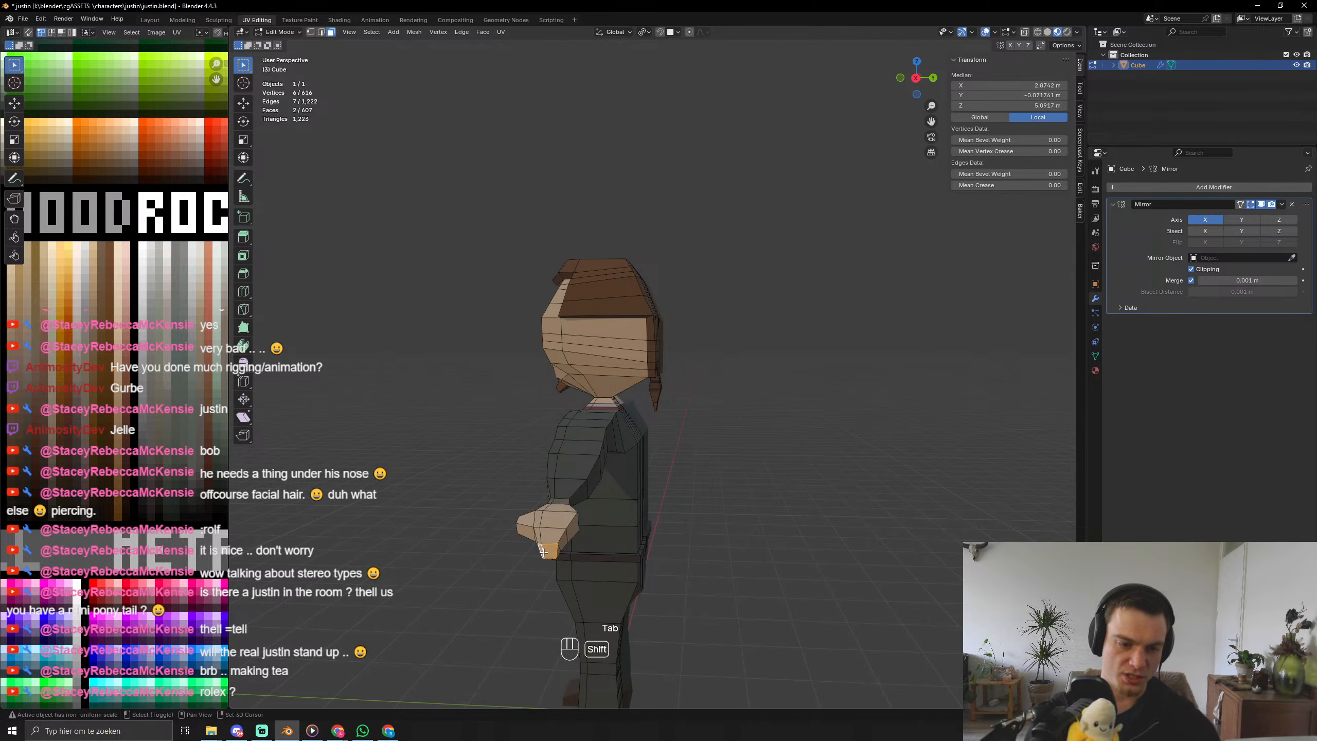
middle_click_drag(540, 551, 432, 504)
key("g")
key("x")
left_click(498, 551)
key("g")
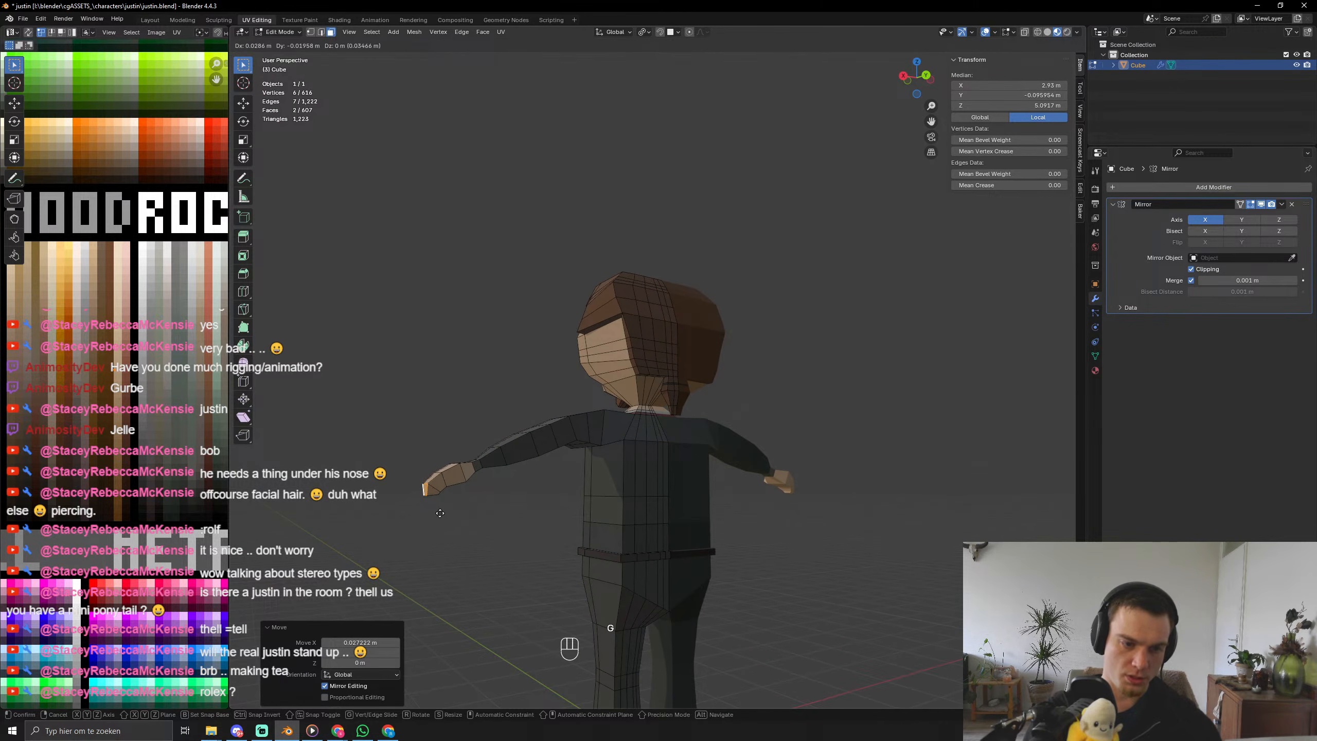
left_click(447, 512)
Rotate the fingertip faces slightly around the Y axis and check the hand in Object Mode.
key("r")
key("x")
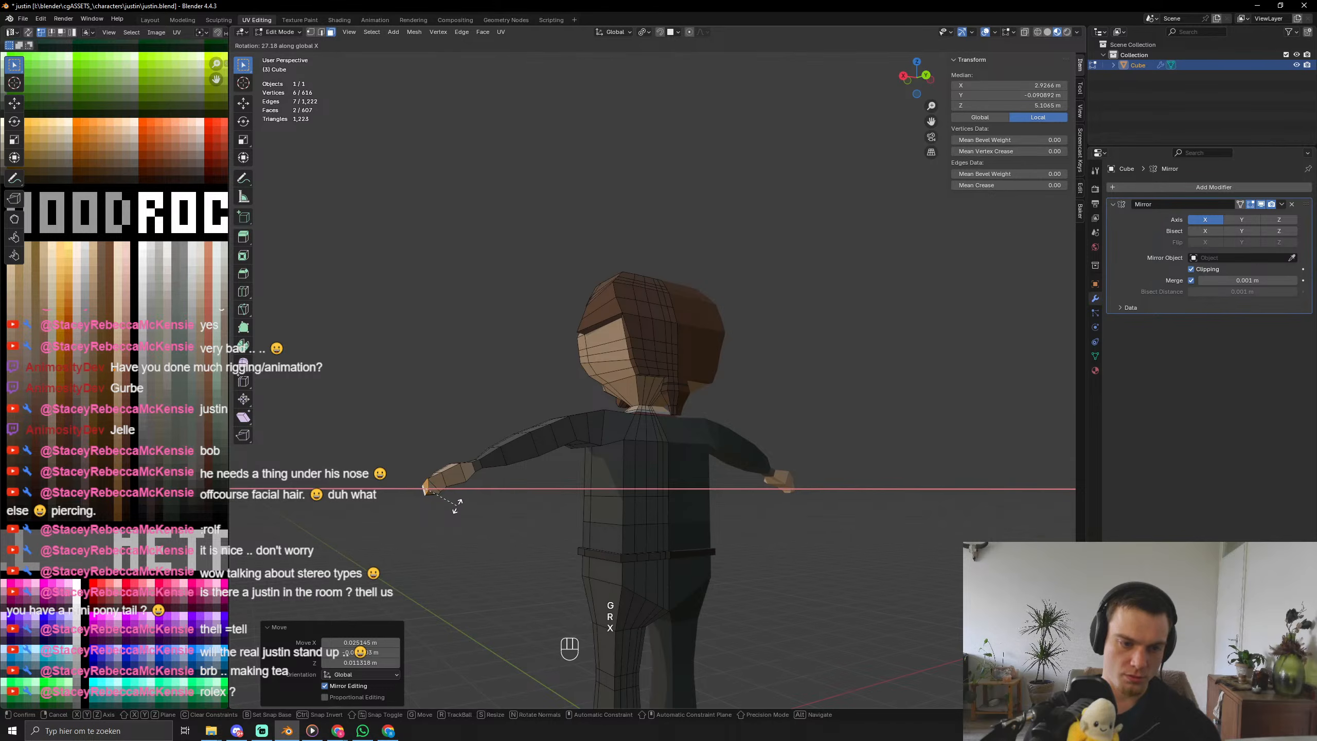
key("y")
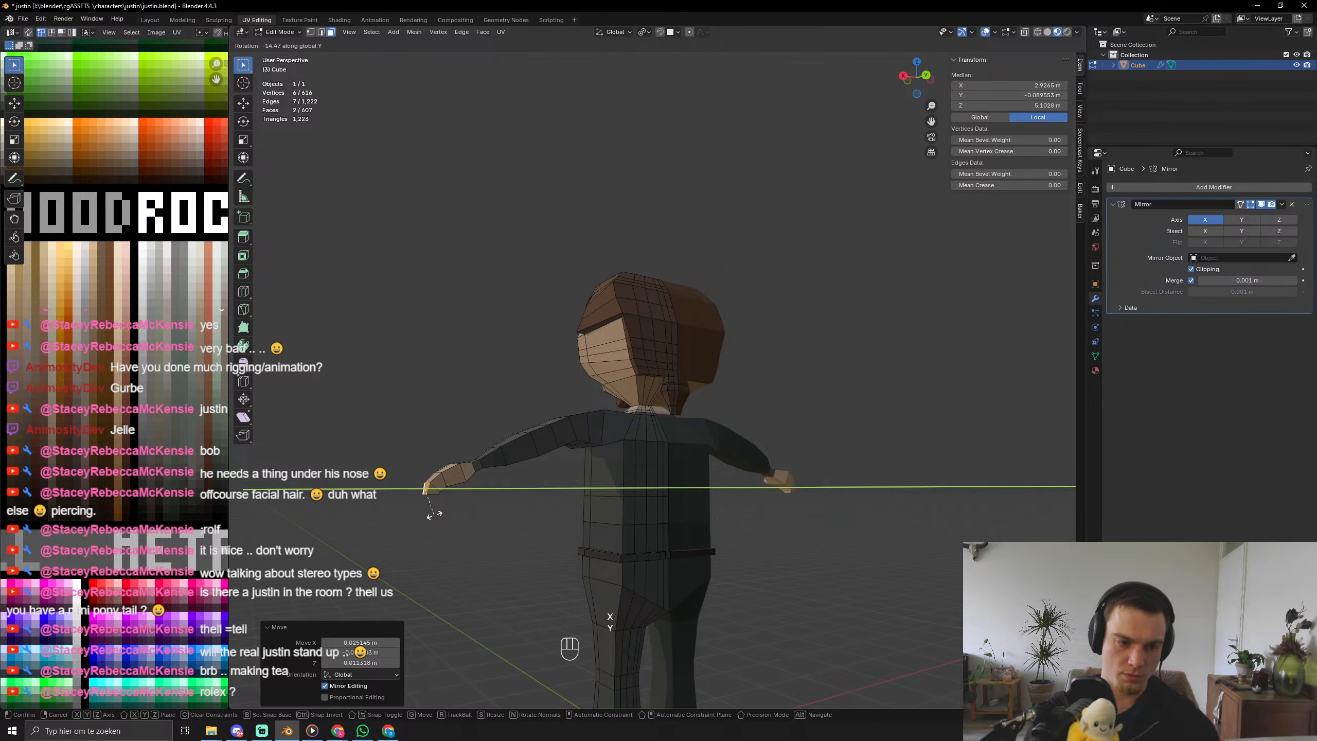
left_click(439, 513)
key("Tab")
middle_click_drag(438, 513, 687, 575)
Add two loop cuts around the upper arm of the character in Edit Mode.
key("Tab")
key("ctrl+r")
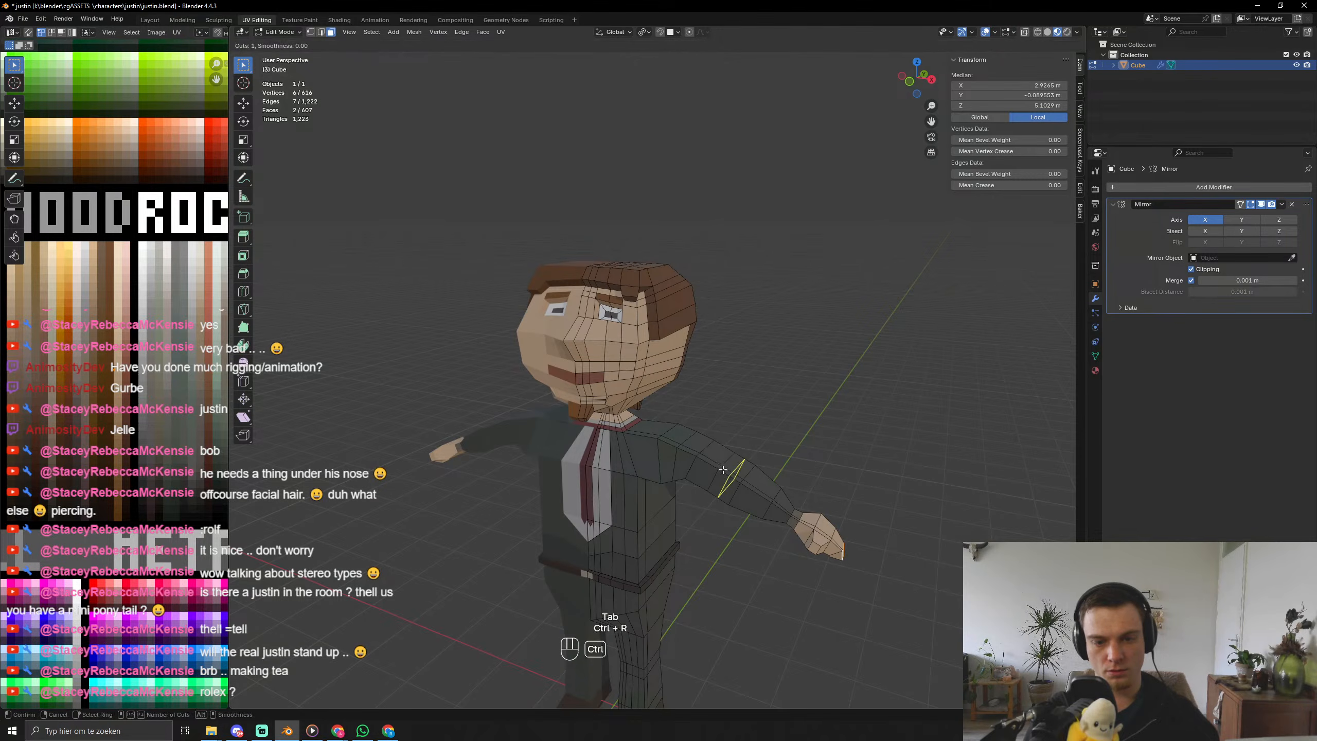
left_click(723, 475)
key("ctrl+r")
left_click(708, 465)
middle_click_drag(697, 480, 792, 296, "shift")
scroll(664, 550, "up", 3)
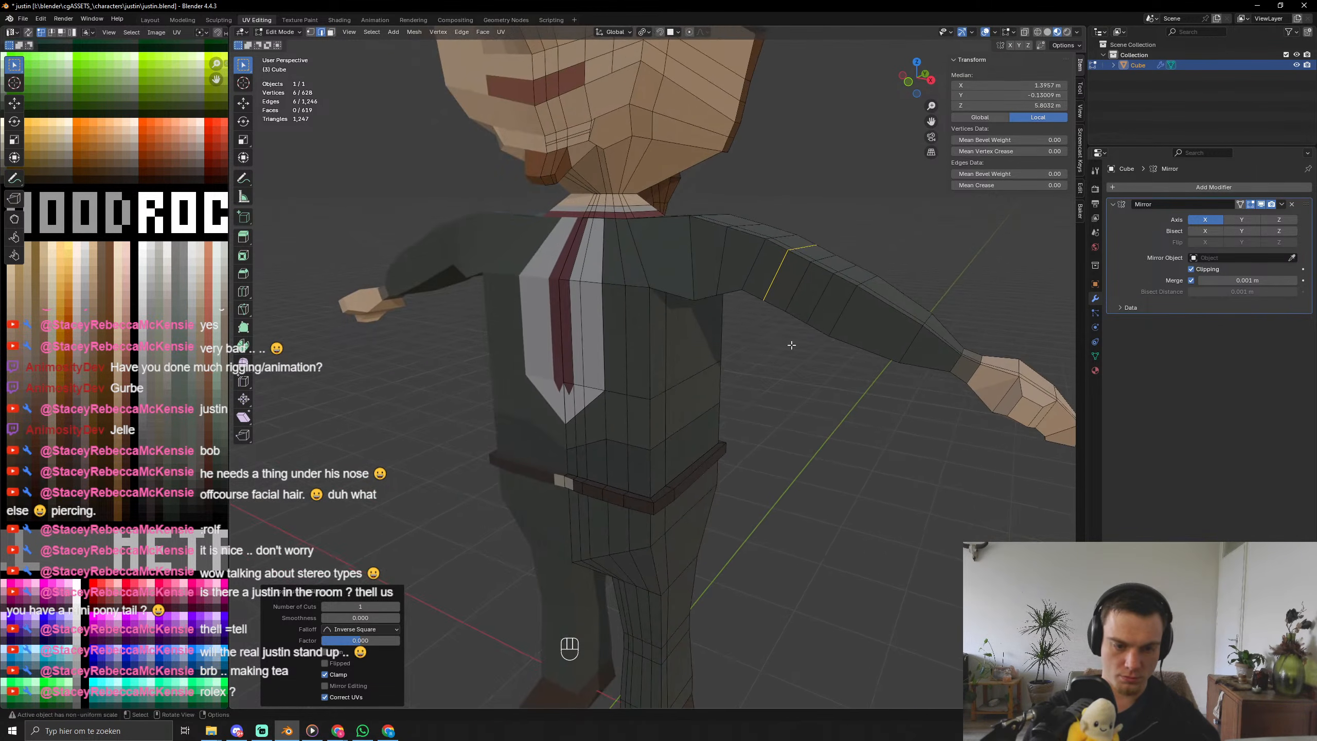
Add two loop cuts on the leg around the knee area and return to Object Mode.
middle_click_drag(638, 617, 695, 472, "shift")
key("ctrl+r")
left_click(694, 526)
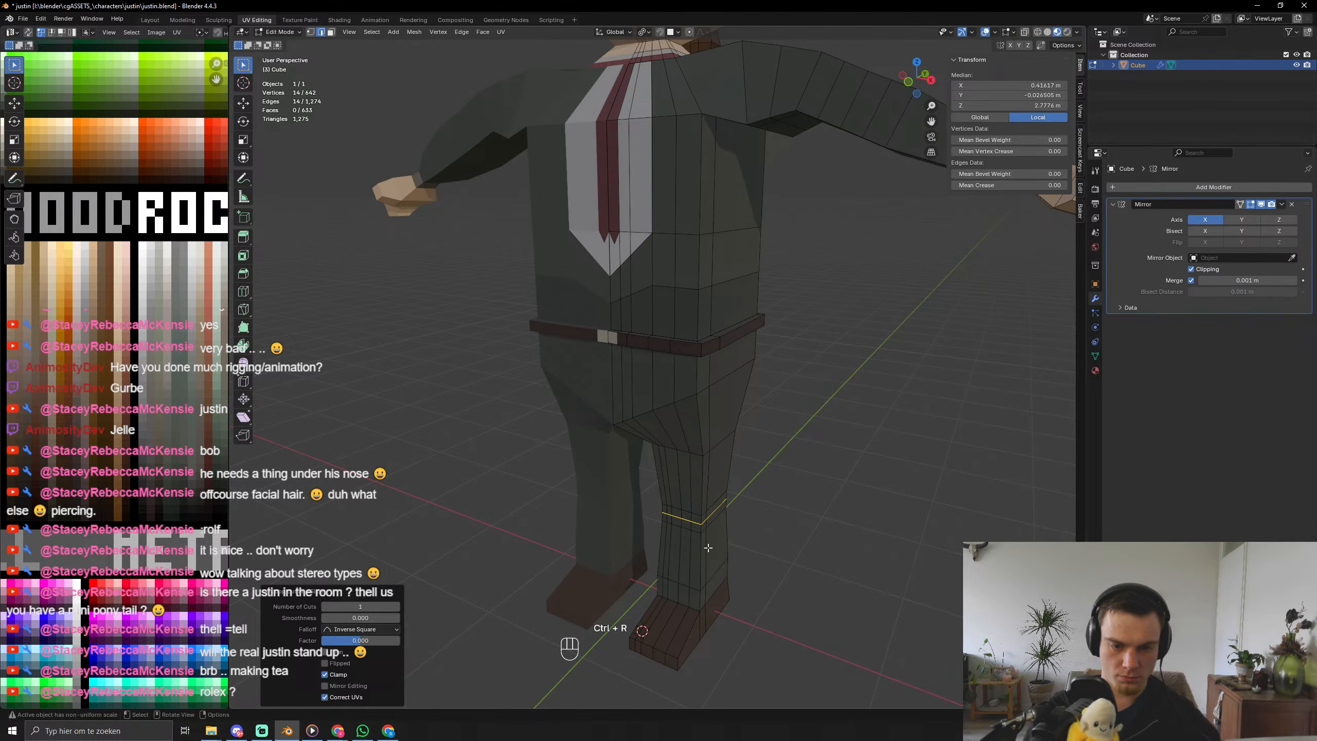
middle_click_drag(705, 547, 763, 530)
key("ctrl+r")
left_click(683, 568)
key("Tab")
scroll(763, 529, "down", 3)
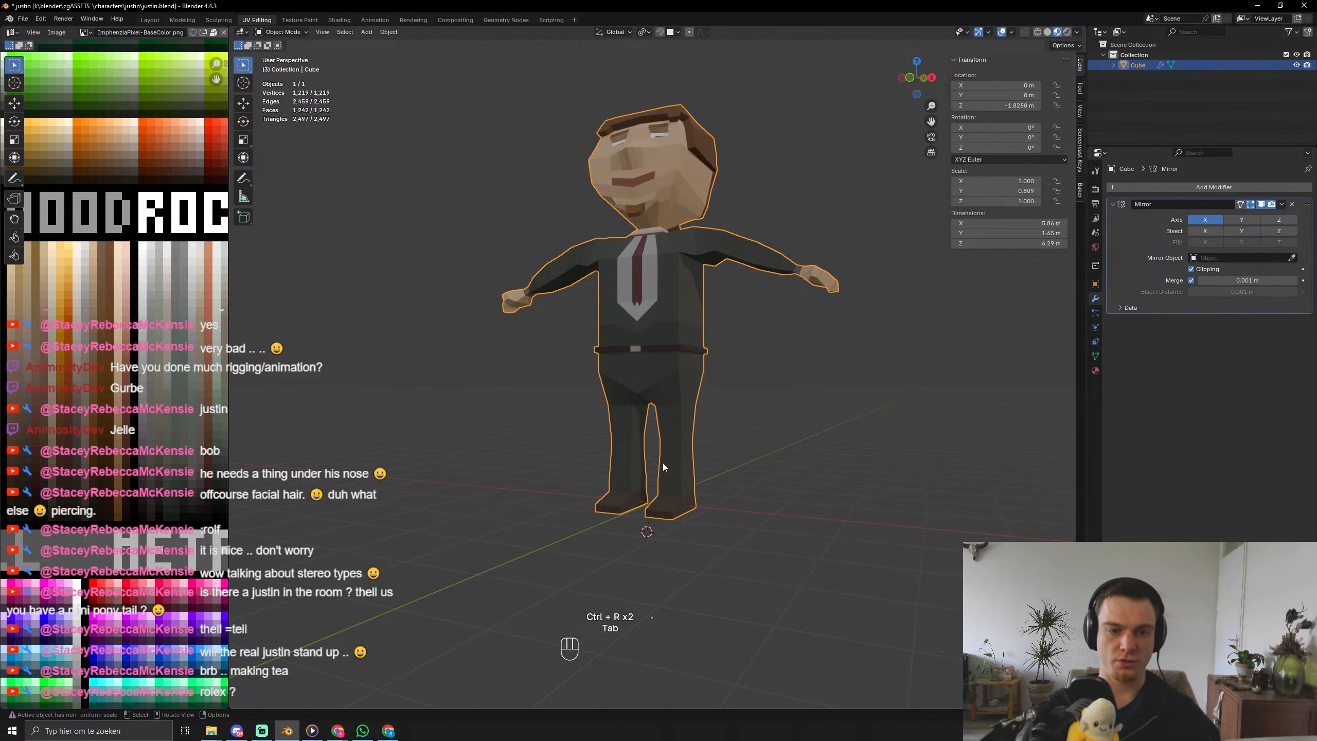
middle_click_drag(596, 395, 641, 501)
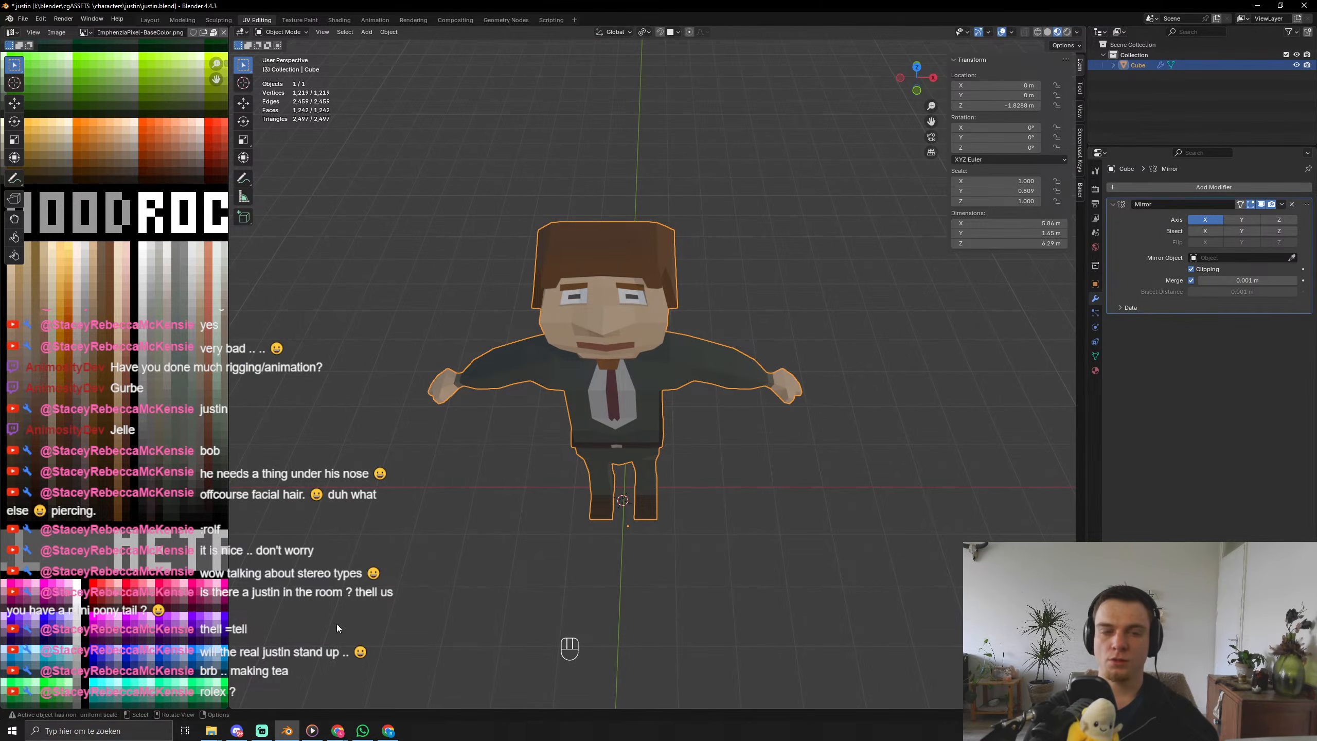
Rename the character object to JUSTIN and apply its Mirror modifier.
double_click(1143, 64)
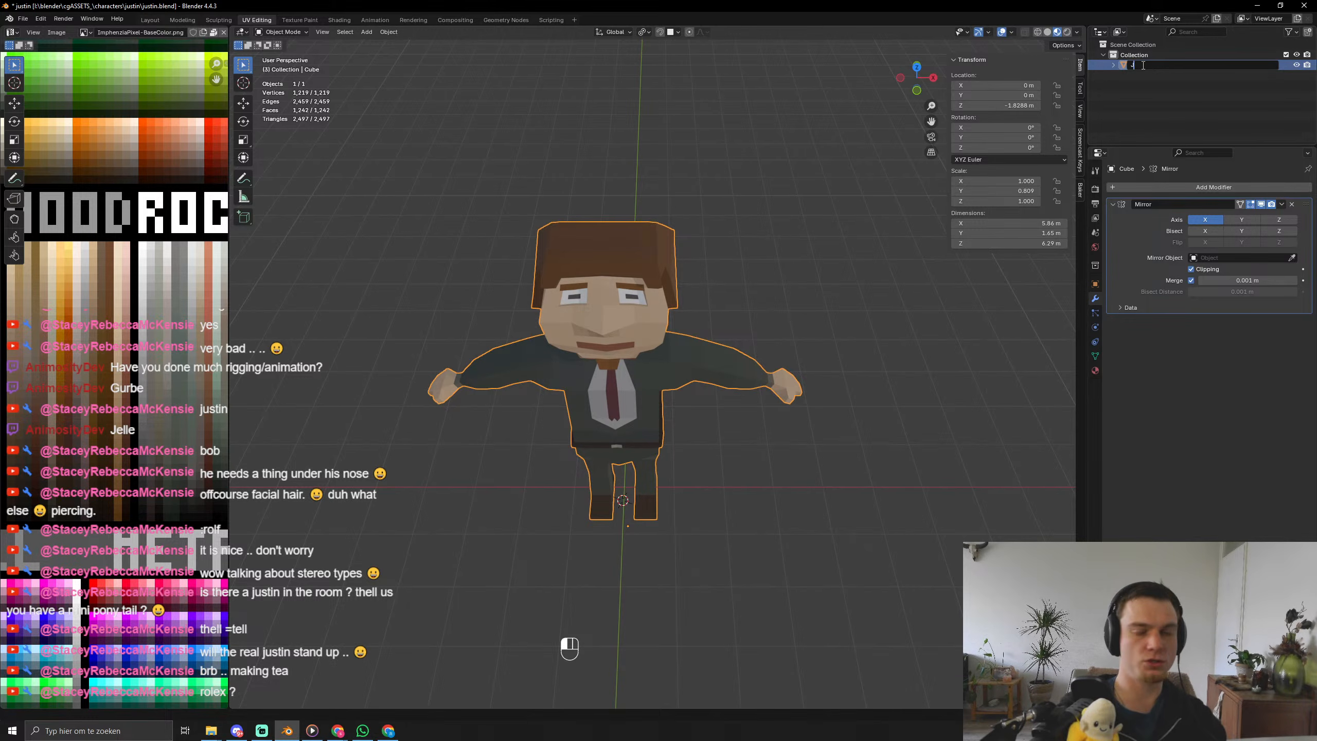
key("Return")
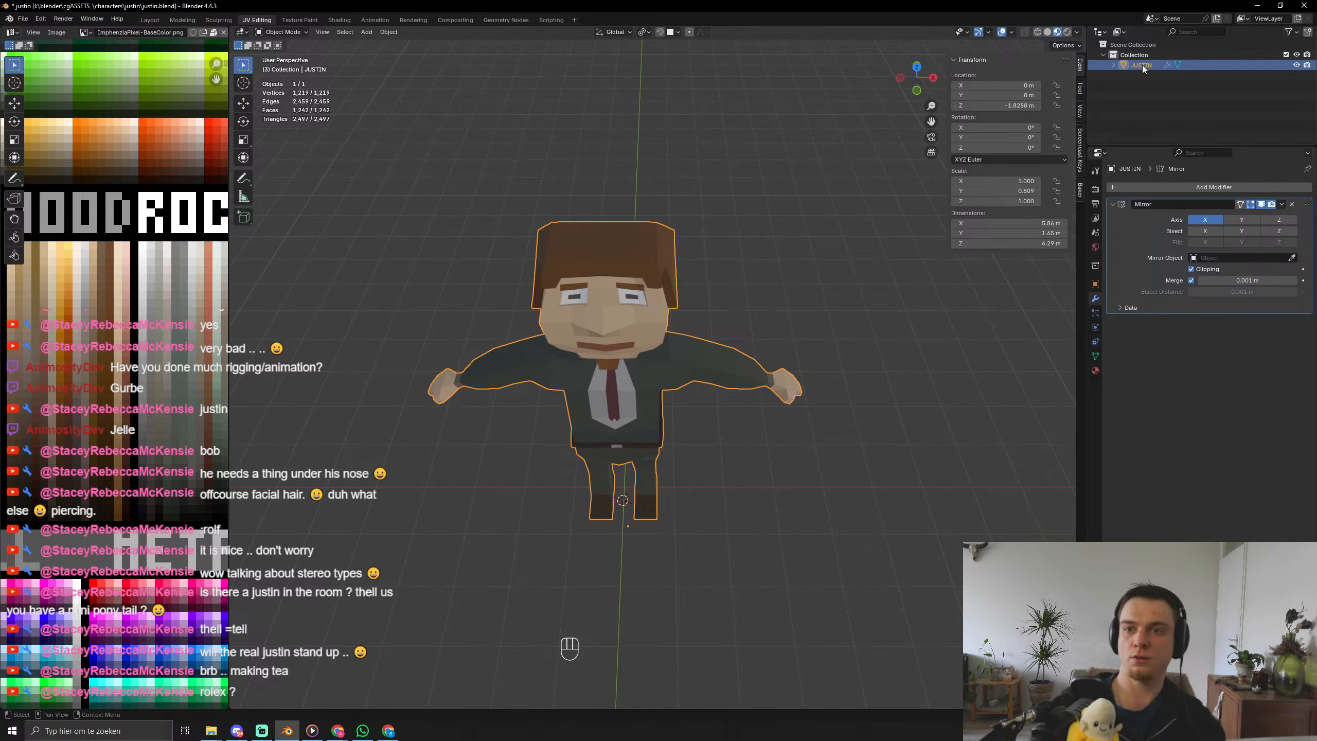
left_click(1281, 204)
left_click(1264, 217)
middle_click_drag(752, 376, 754, 326)
left_click(752, 326)
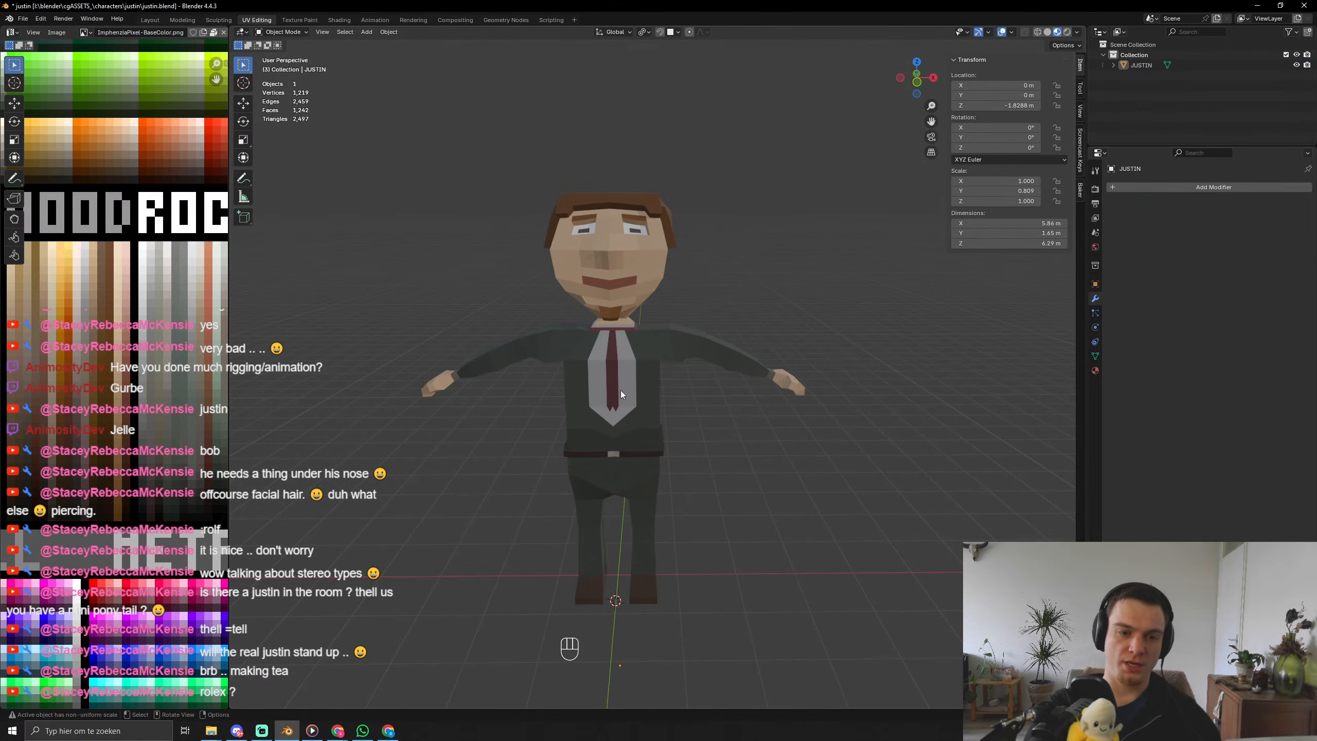
Apply the character's scale and set its origin to its geometry.
key("a")
key("ctrl+a")
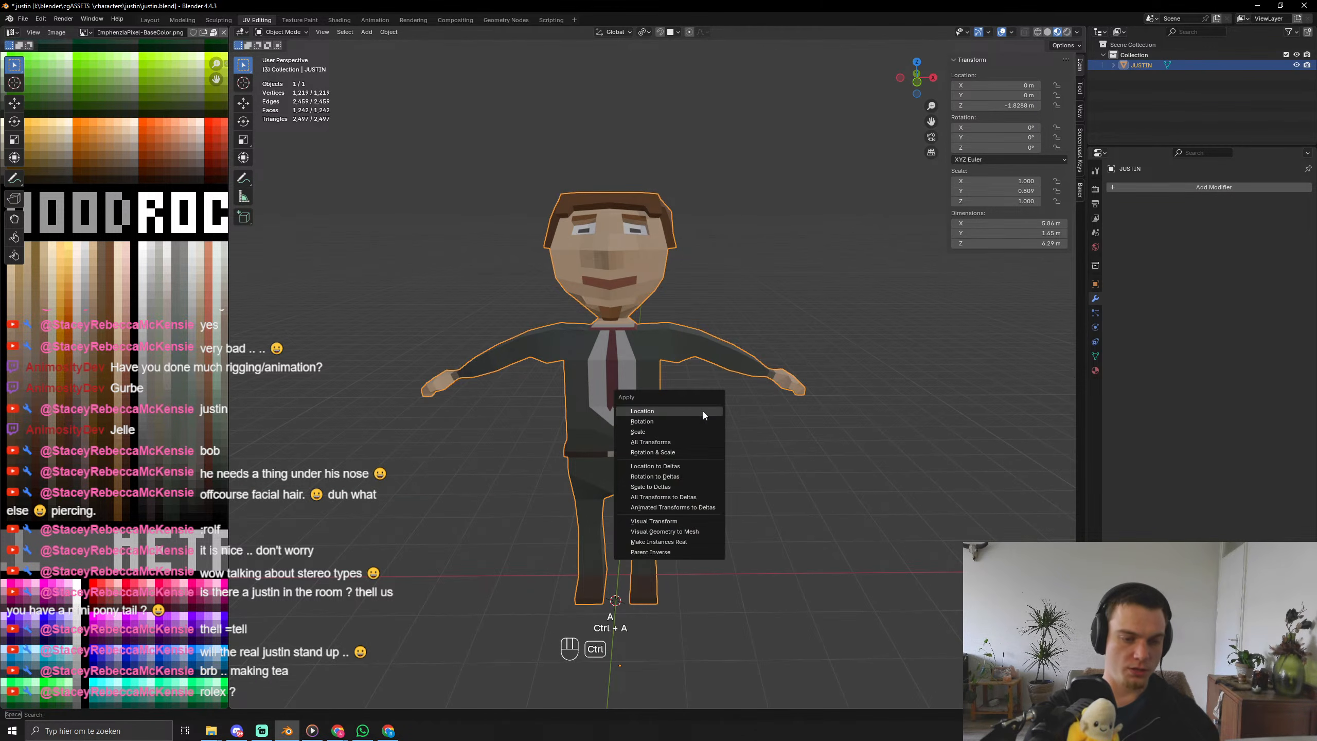
left_click(683, 431)
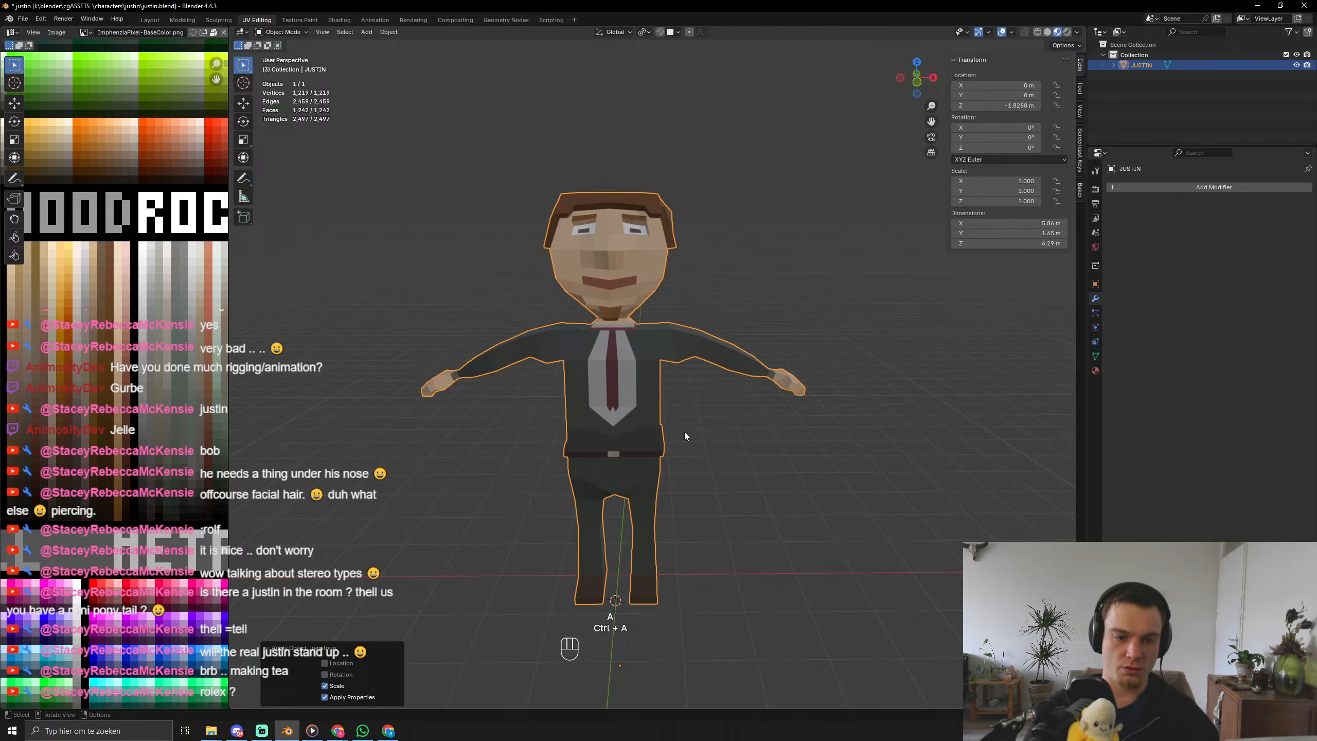
right_click(684, 436)
left_click(745, 444)
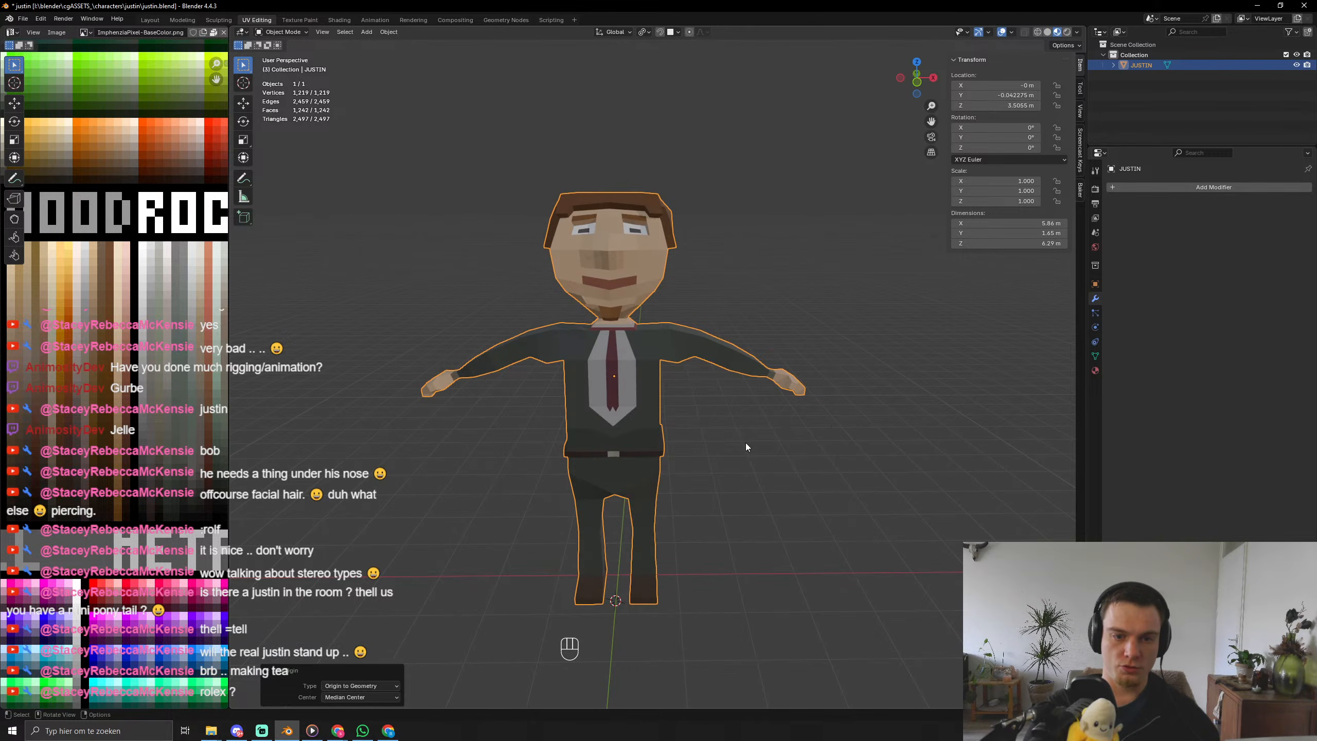
Import character01.glb as a size reference in the front view and move its body objects about 4.52 m along X.
key("KP_1")
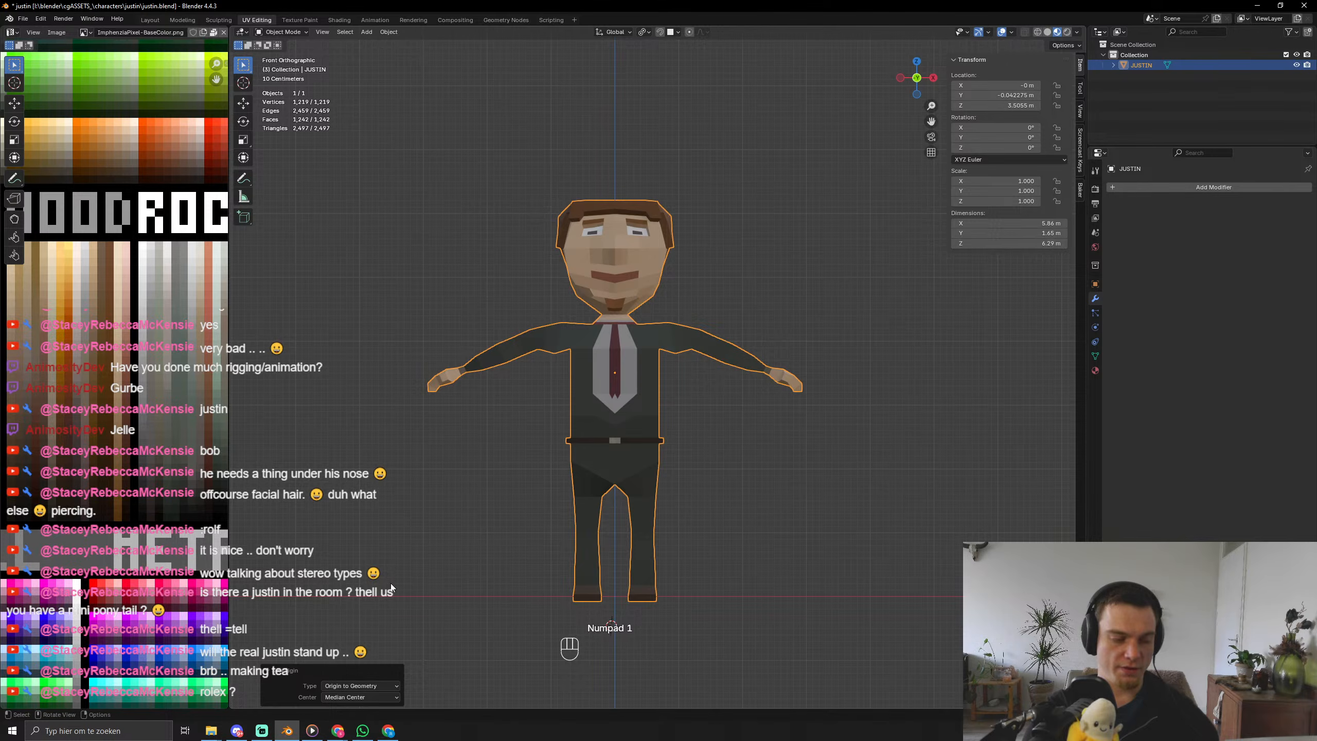
mouse_move(213, 731)
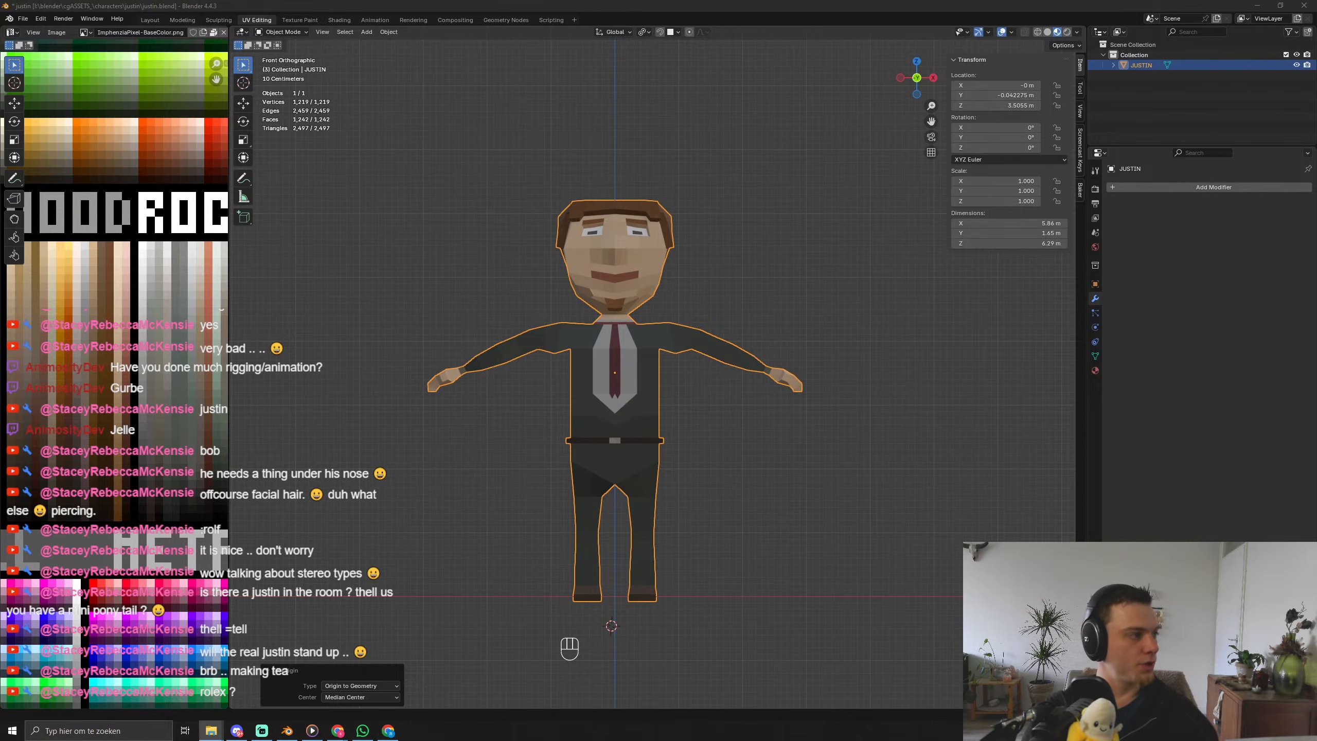
left_click_drag(1316, 373, 898, 373)
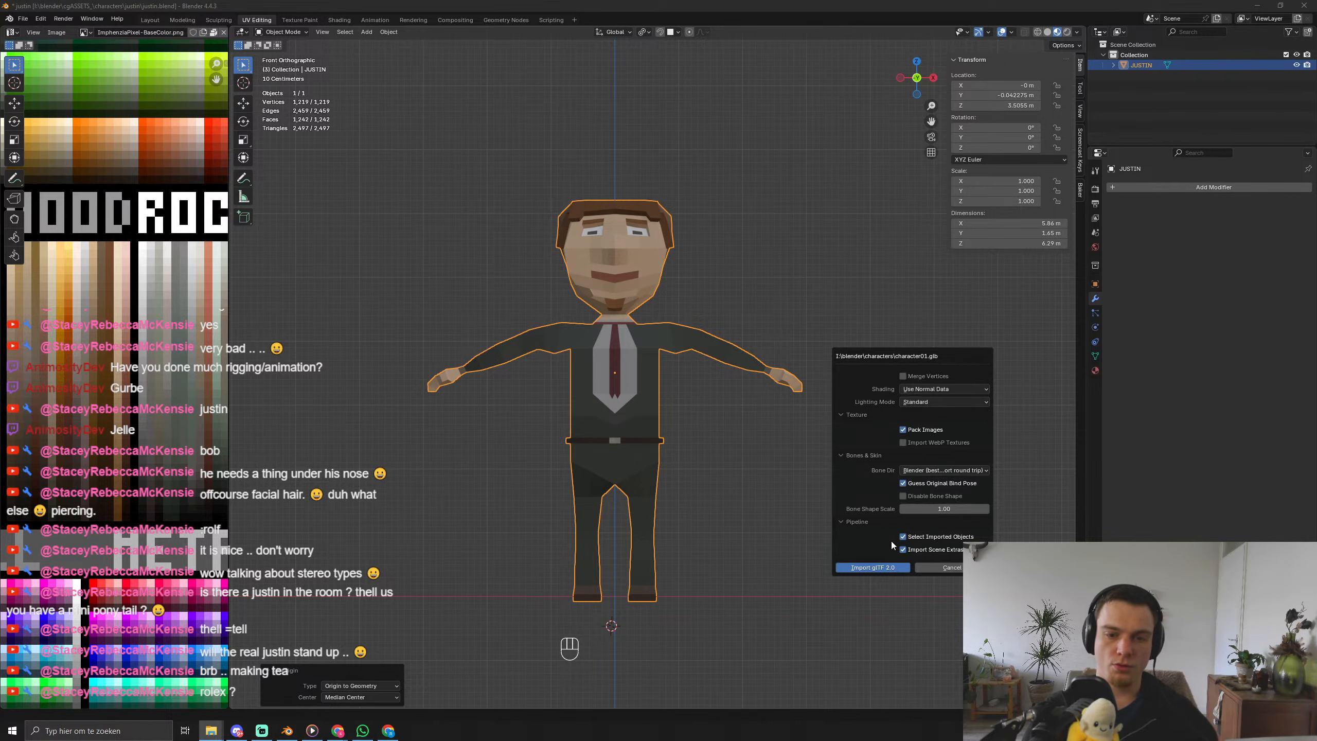
left_click(879, 566)
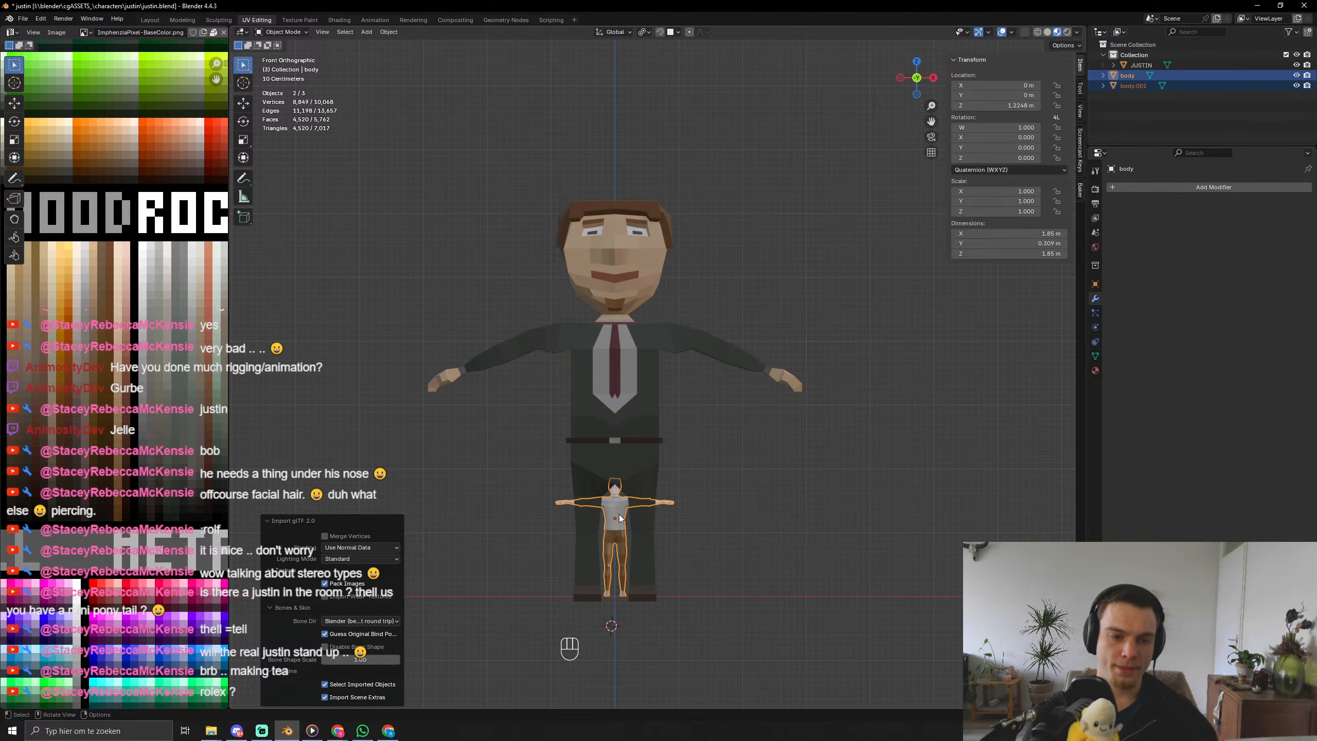
key("g")
key("x")
left_click(913, 521)
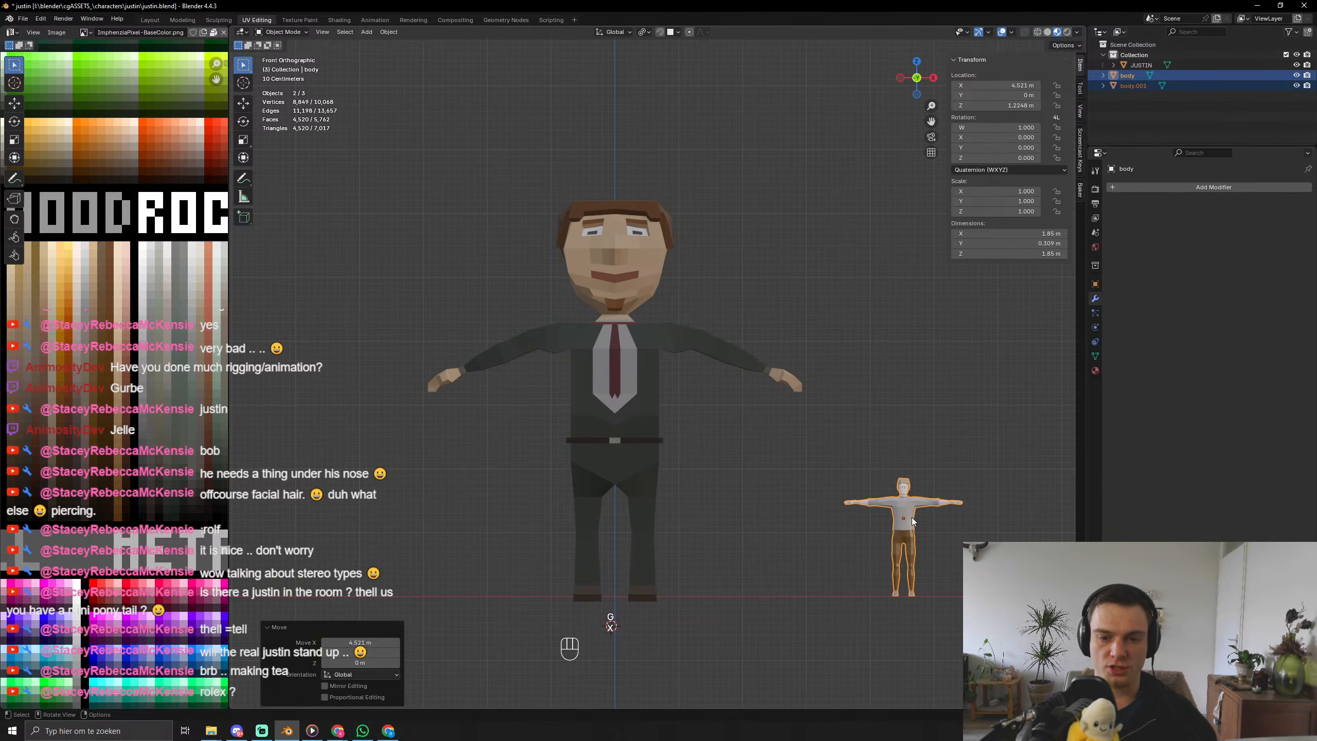
Set the suited character's Z dimension to 1.85 m.
left_click(648, 394)
left_click(1024, 242)
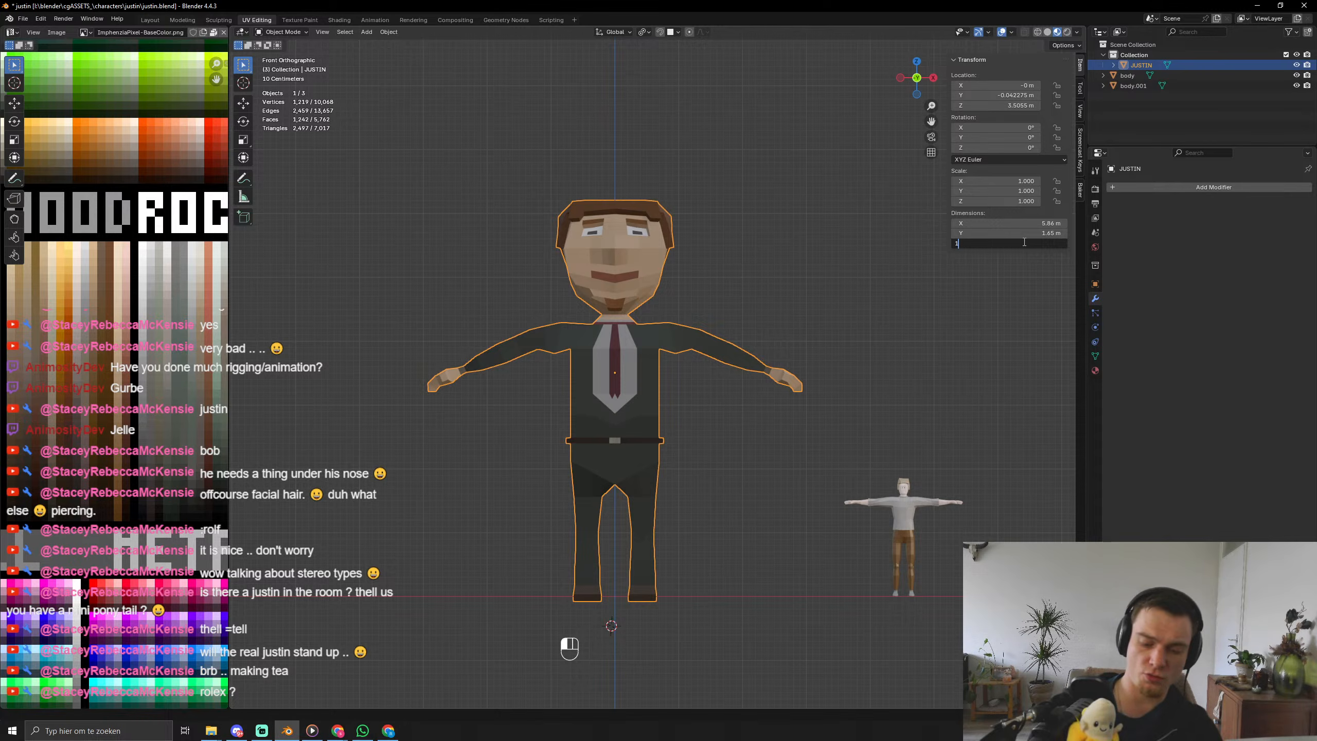
type("1.85")
key("Return")
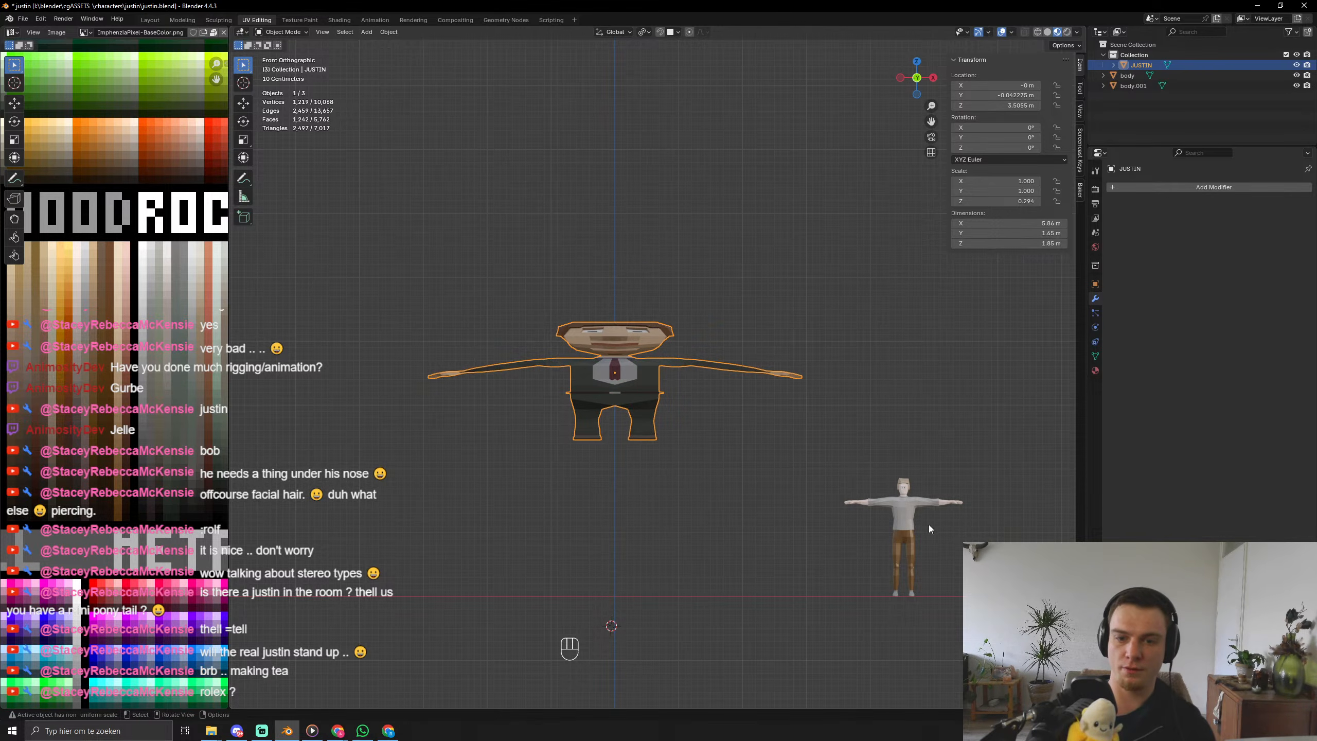
Check the reference body's dimensions and set the suited character's Y dimension to 0.5 m.
left_click(908, 514)
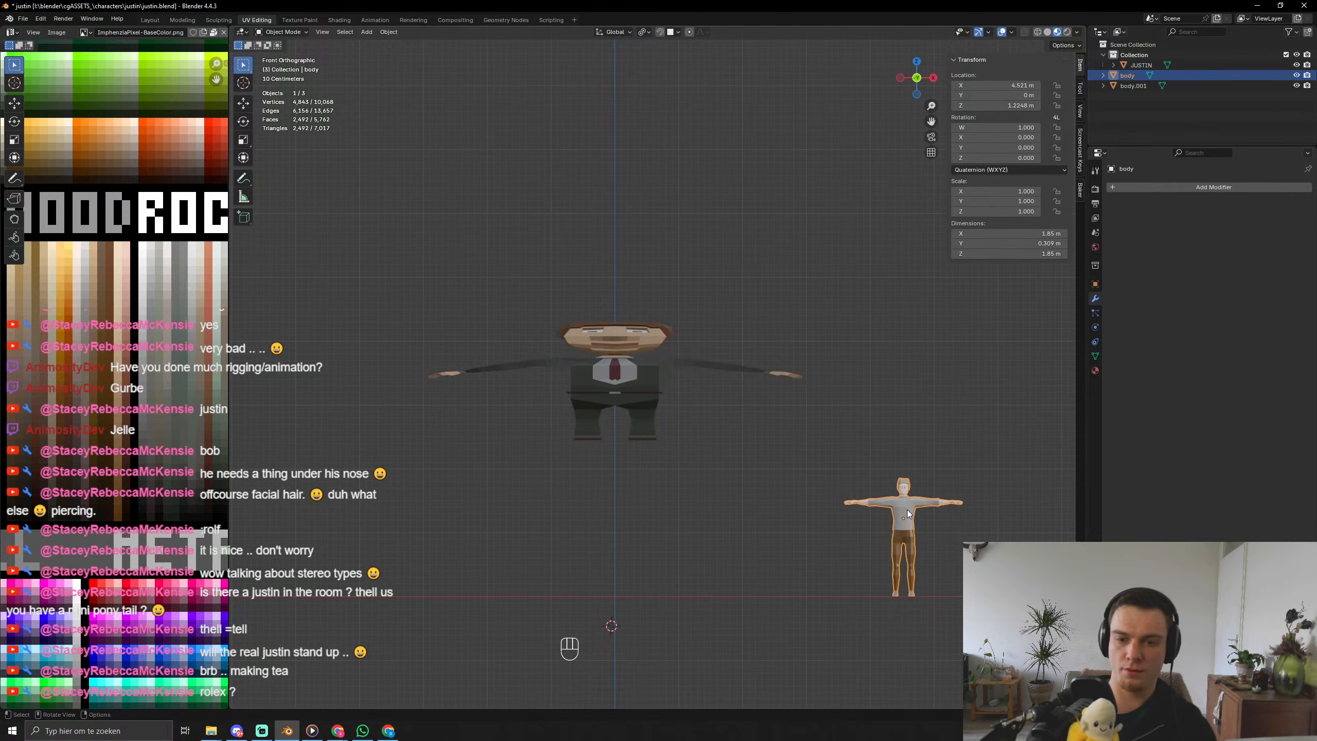
left_click(648, 366)
left_click(1048, 233)
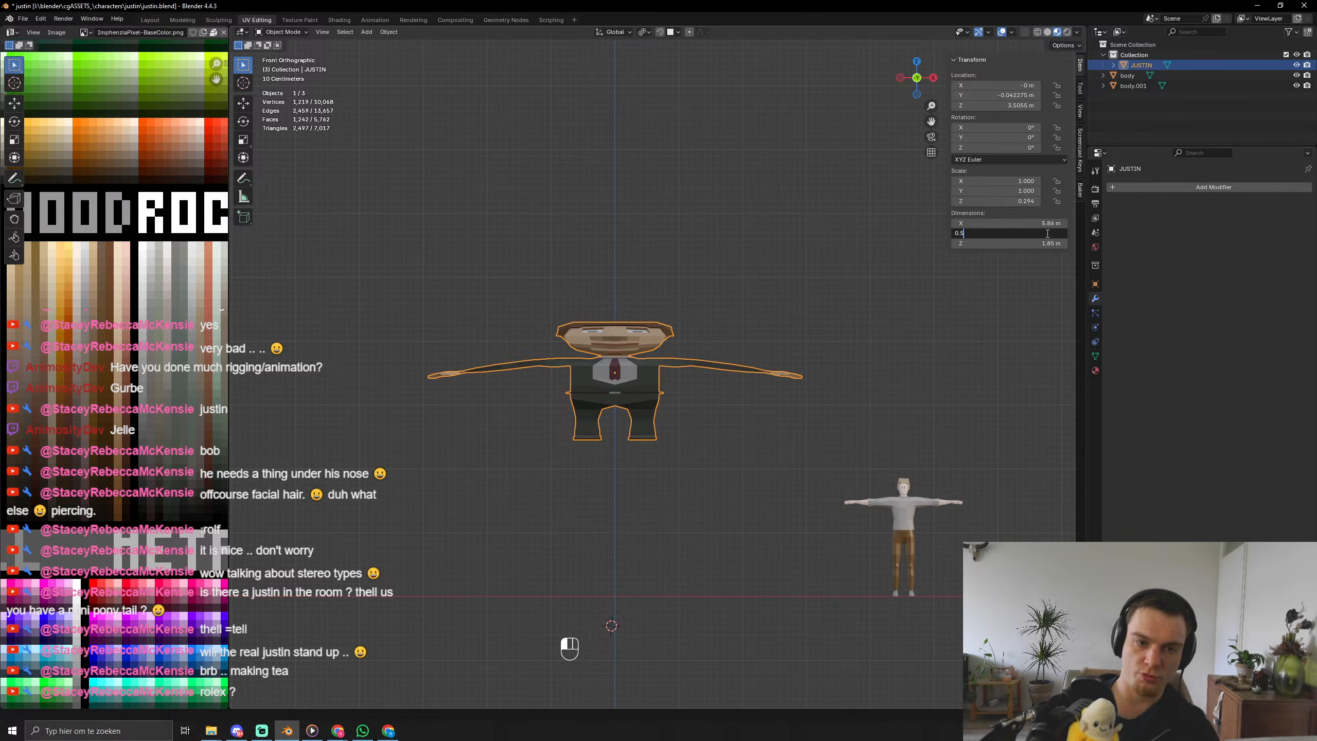
key("Return")
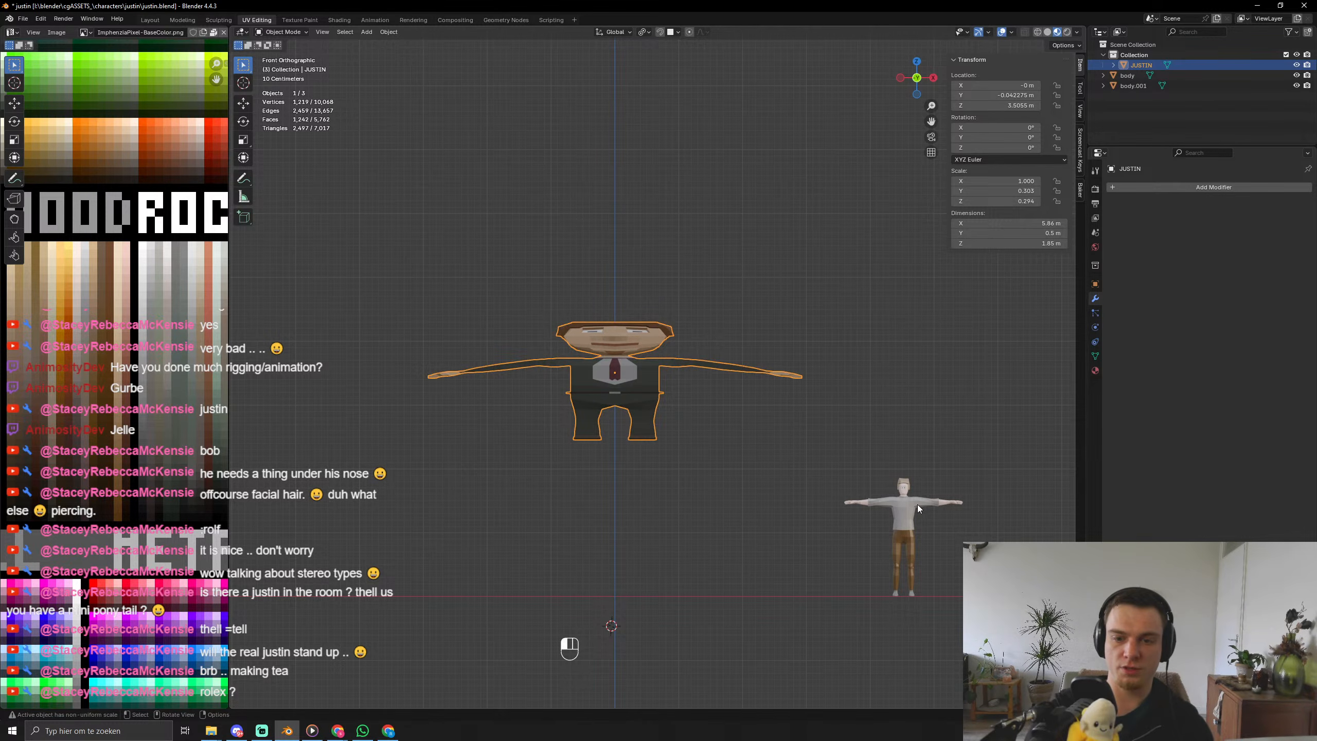
Check the reference body's width and set the suited character's X dimension to 1.58 m.
left_click(905, 493)
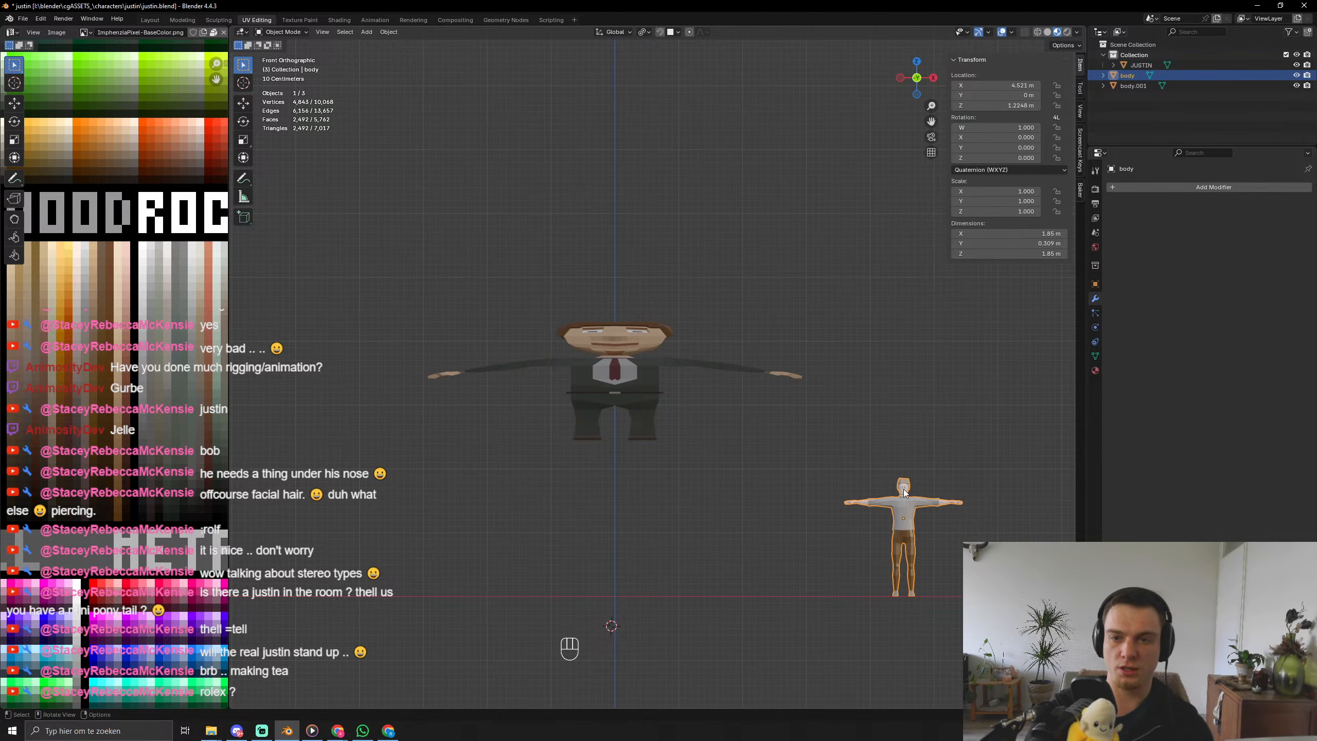
left_click(628, 376)
left_click(1045, 223)
type("1")
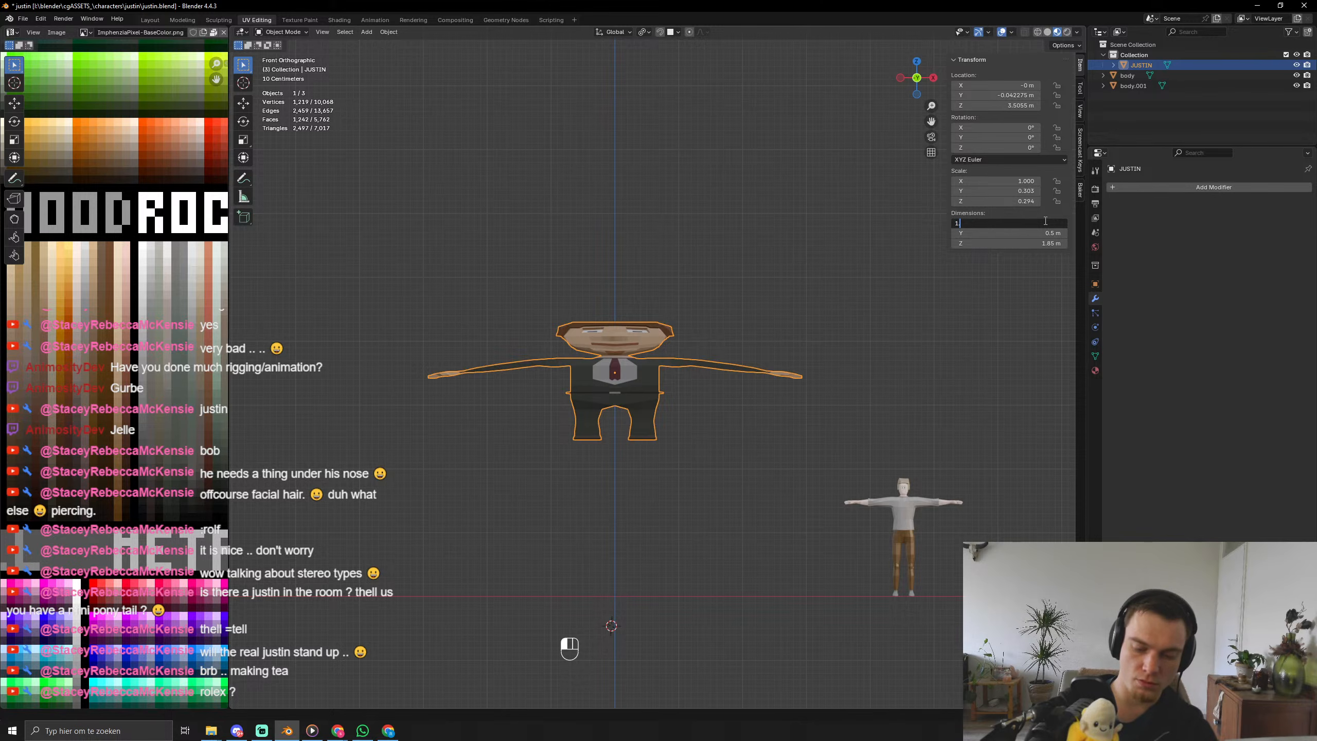
type(".58")
key("Return")
Lower the suited character about 2.46 m along Z to the ground, compare it with the reference body, and place it near the X origin.
key("g")
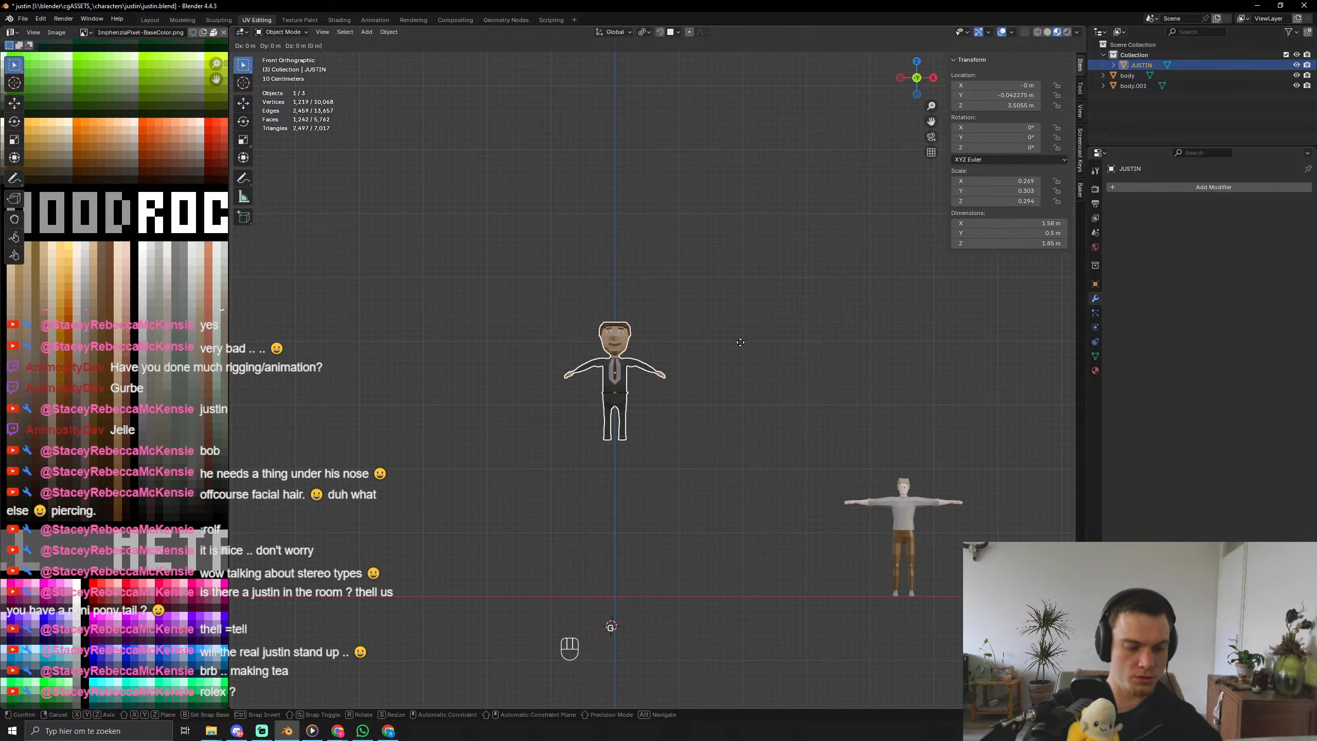
key("z")
left_click(778, 499)
key("g")
key("x")
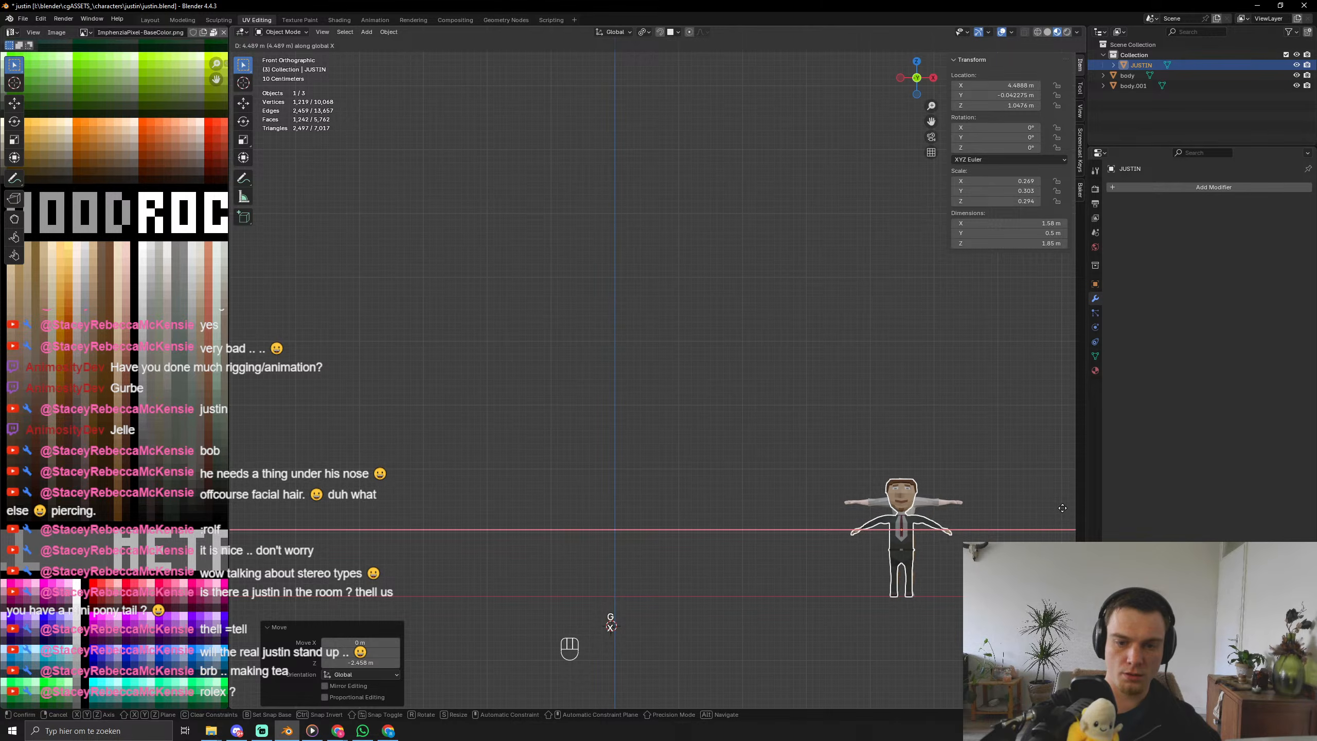
left_click(777, 520)
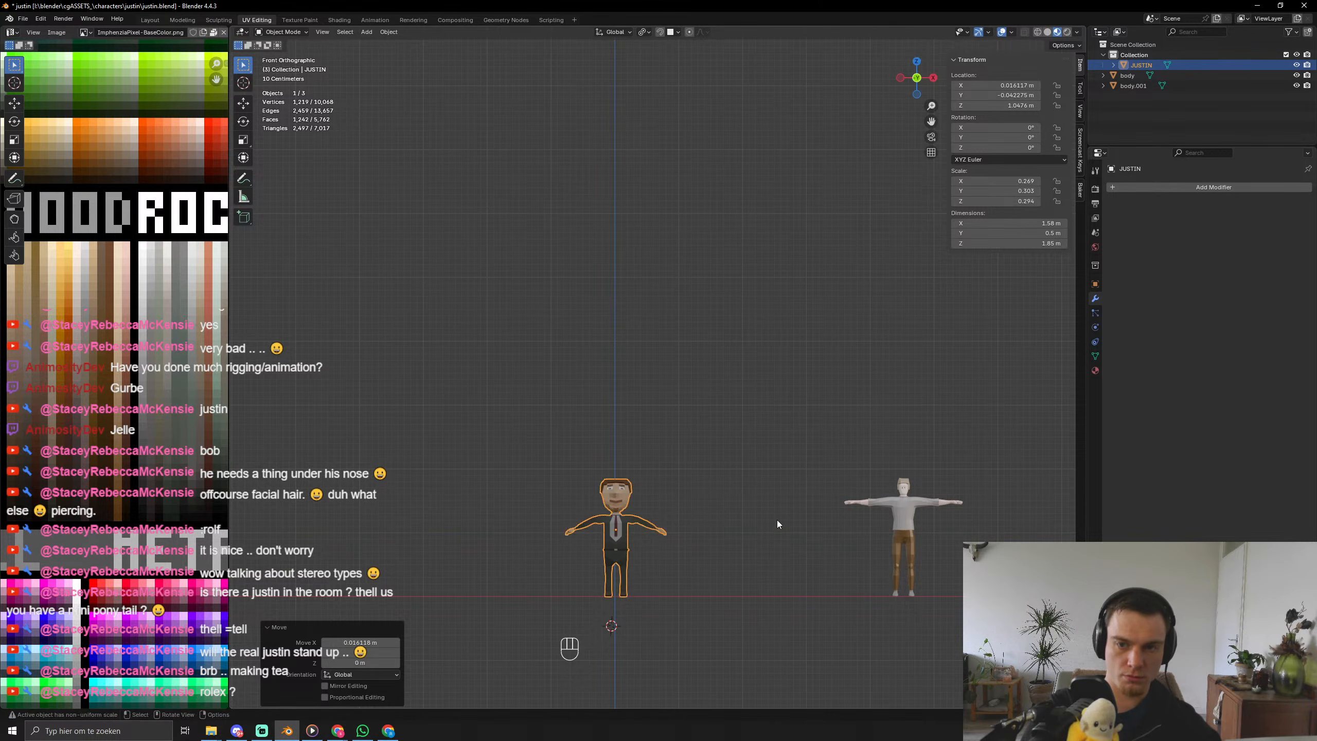
Set the suited character's X dimension to 1.85 m to match the reference body.
left_click(903, 529)
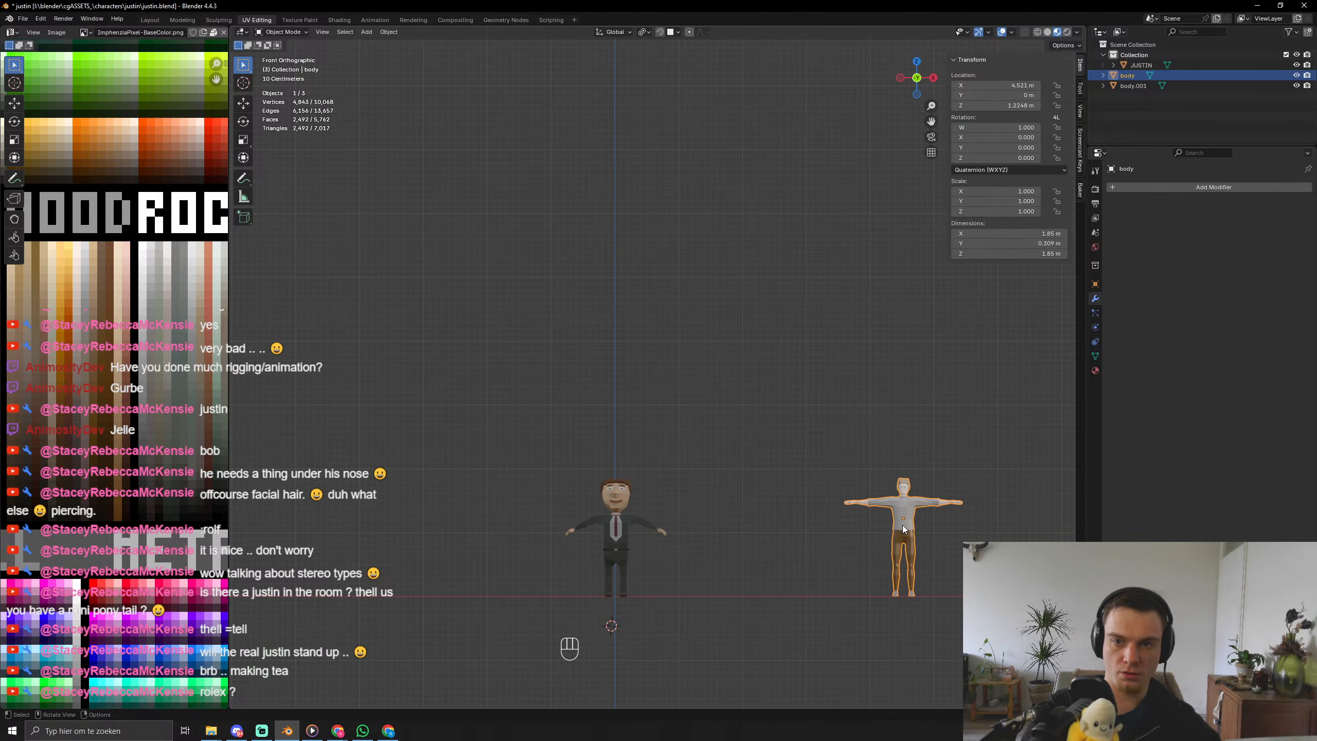
left_click(662, 531)
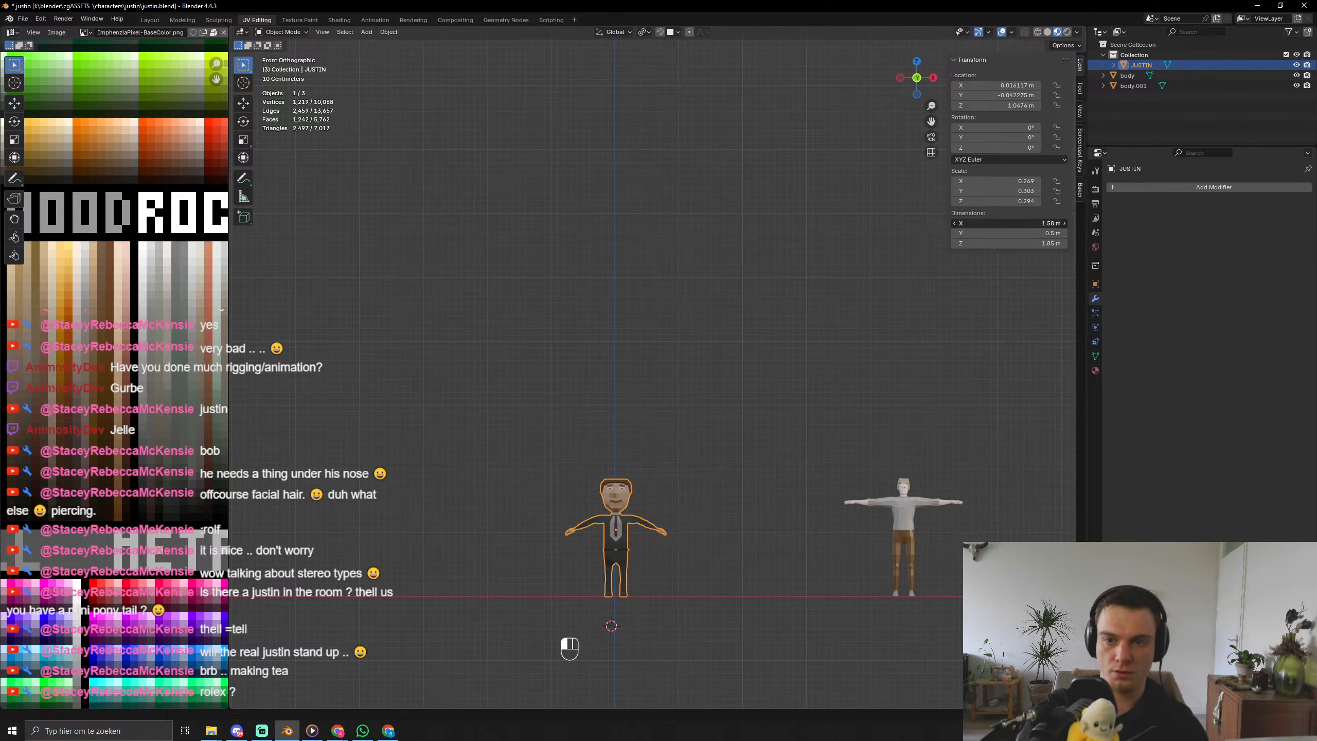
left_click(1054, 223)
type("1.8")
key("Return")
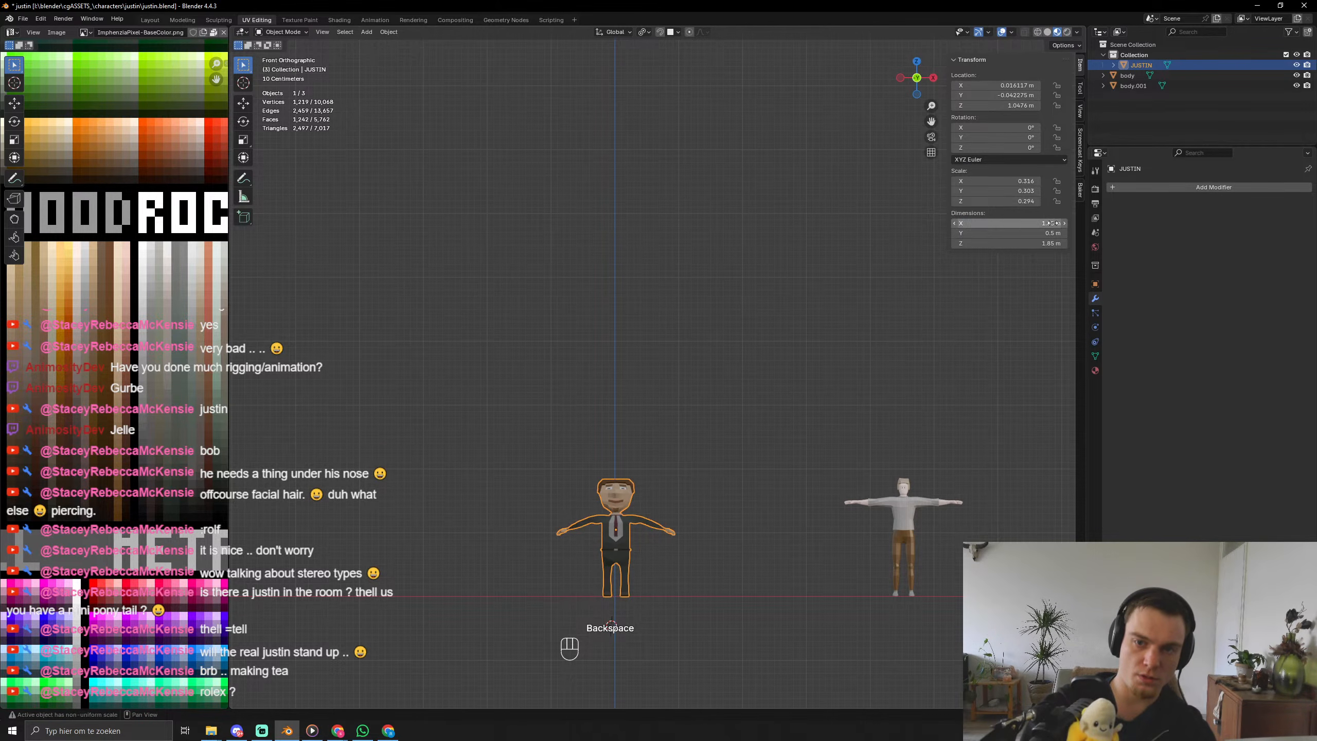
Move the suited character about 4.48 m along X to compare it against the reference bodies, and bring it back about 4.42 m.
left_click(729, 537)
left_click(617, 544)
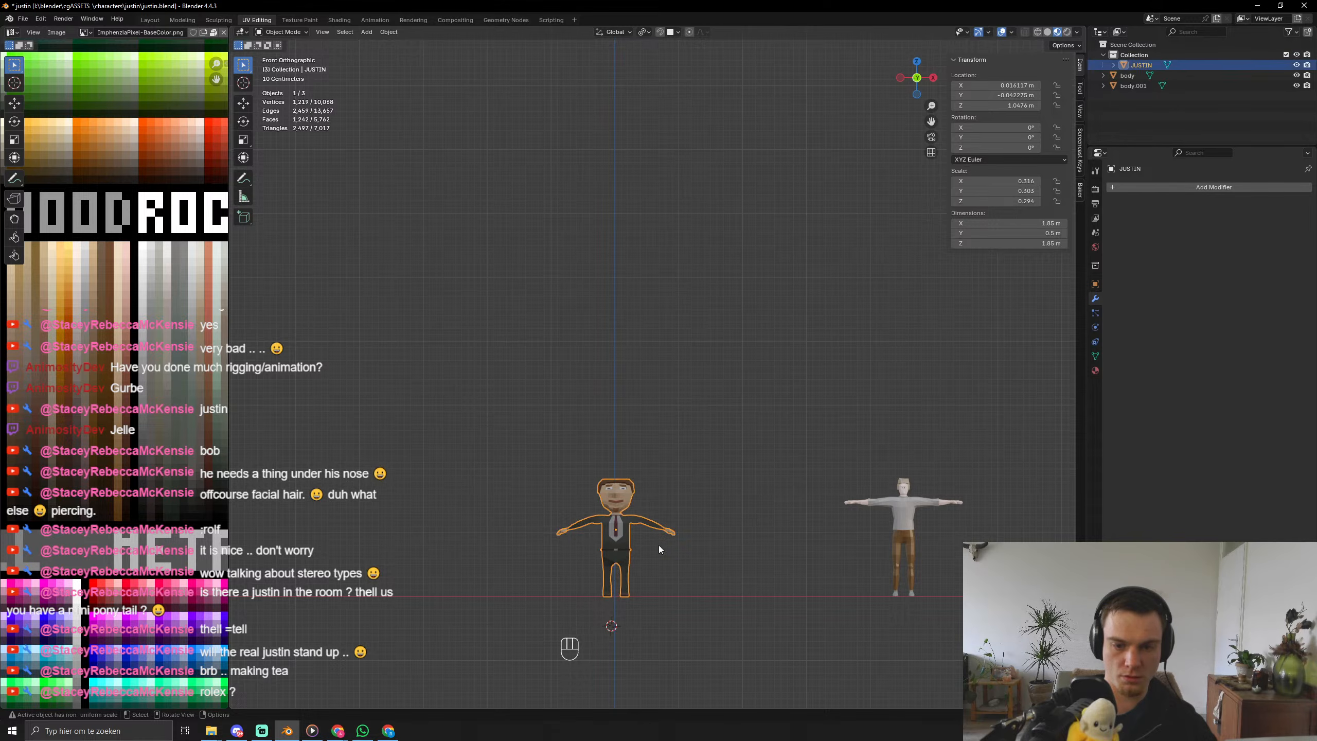
key("g")
key("x")
left_click(984, 559)
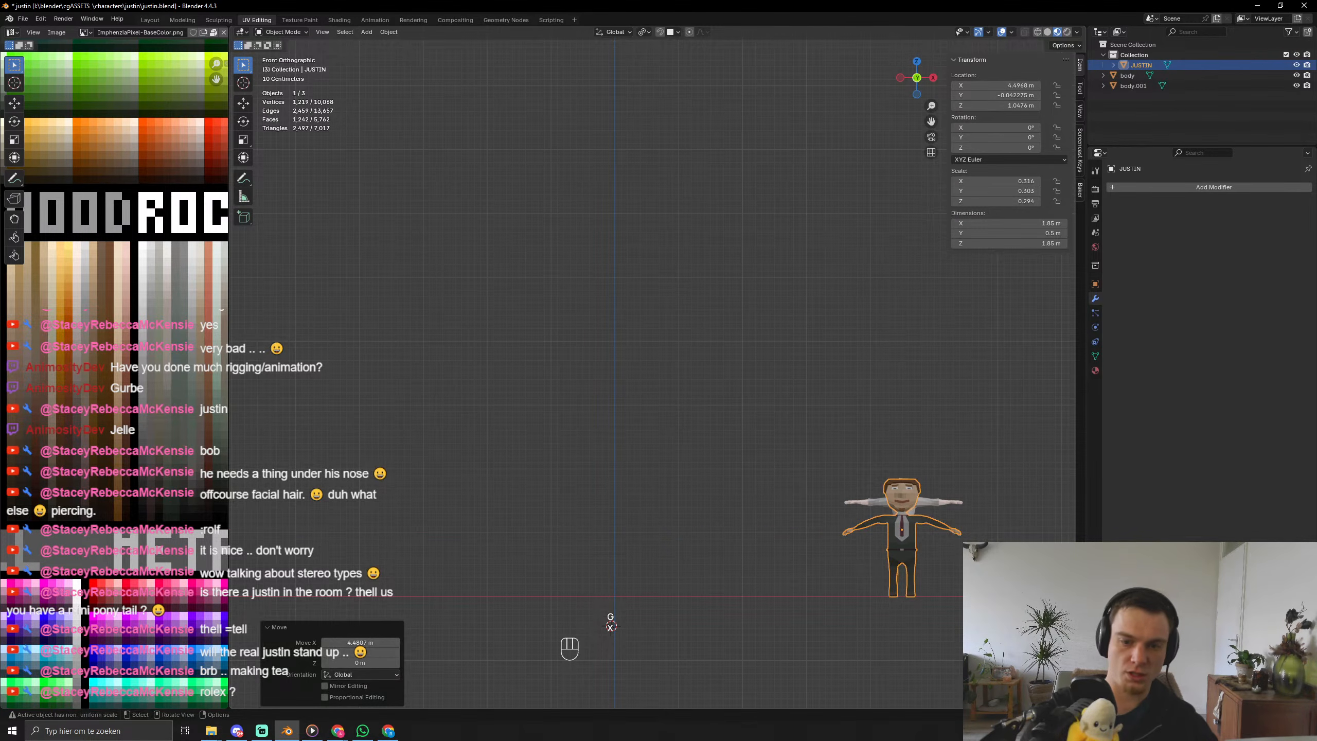
key("g")
key("x")
left_click(891, 497)
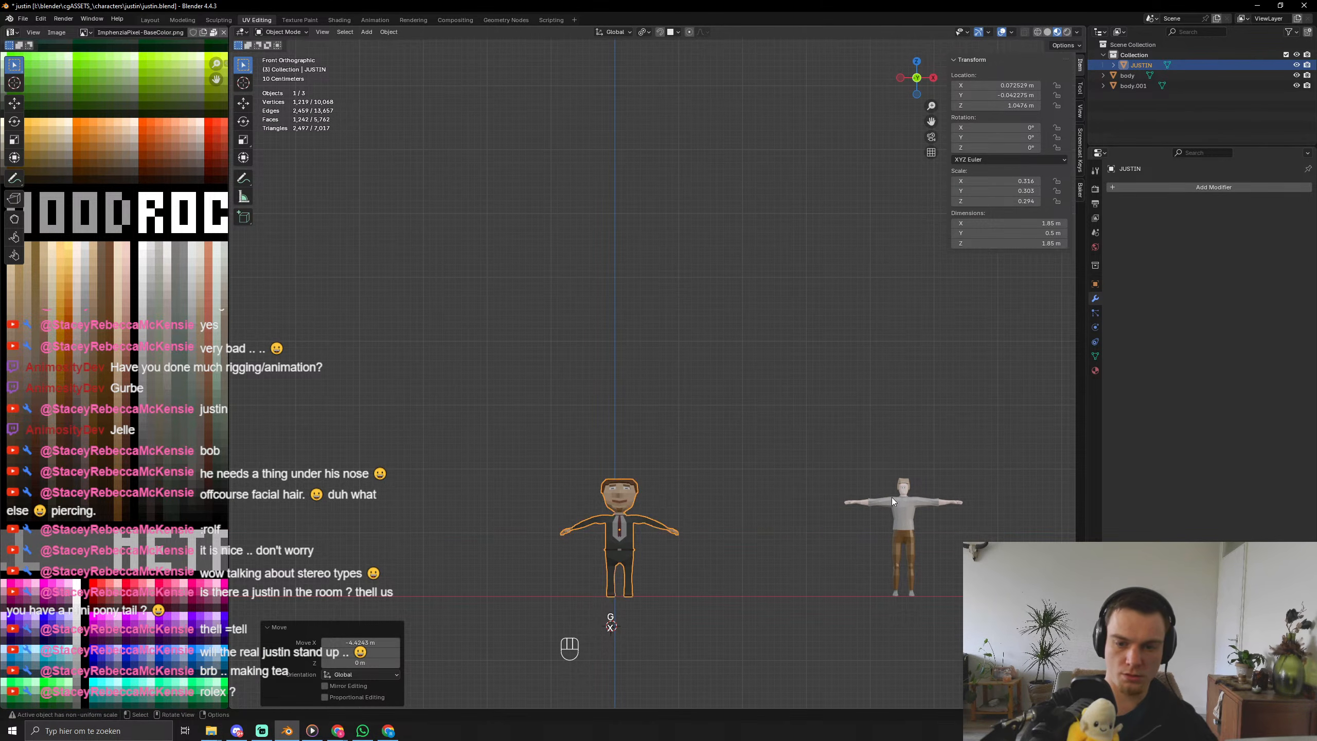
Move the clothed reference body about 2.18 m along negative X toward the suited character and delete the plain duplicate body.
left_click(891, 497)
key("g")
key("x")
left_click(771, 514)
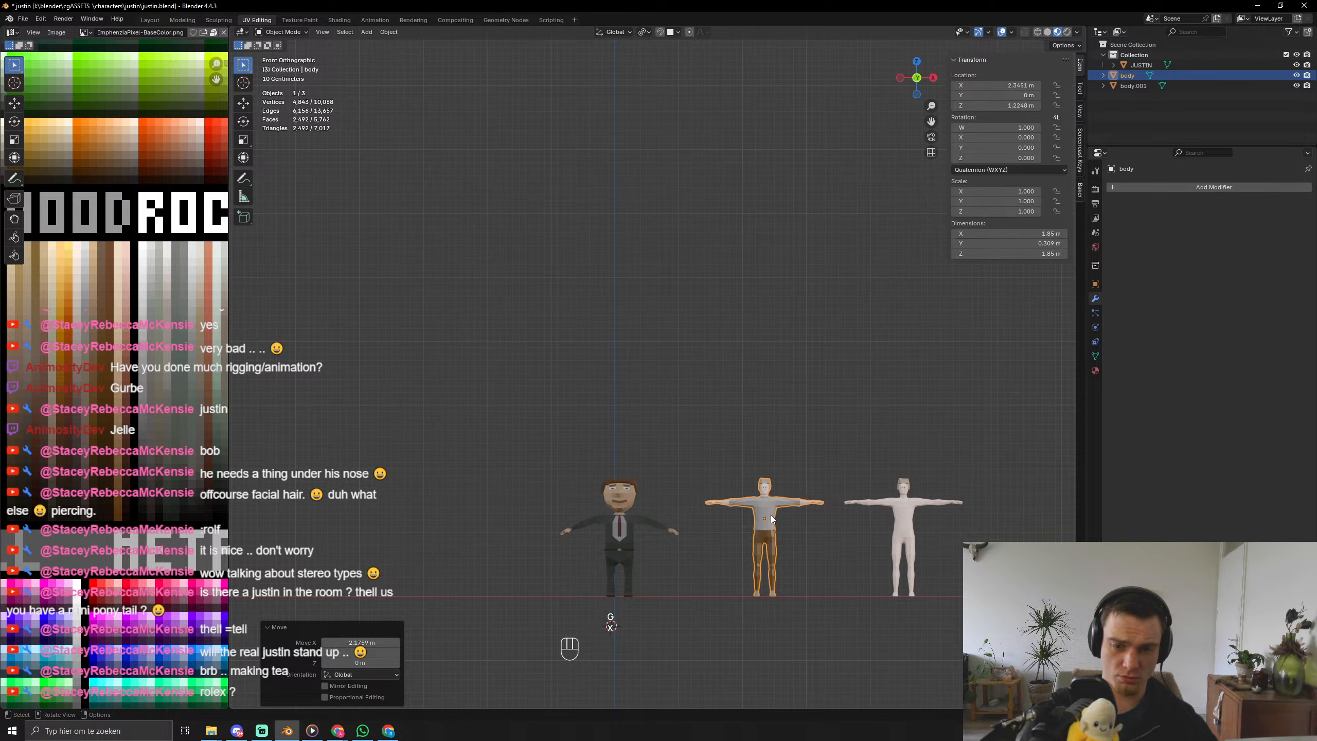
left_click(910, 502)
key("Delete")
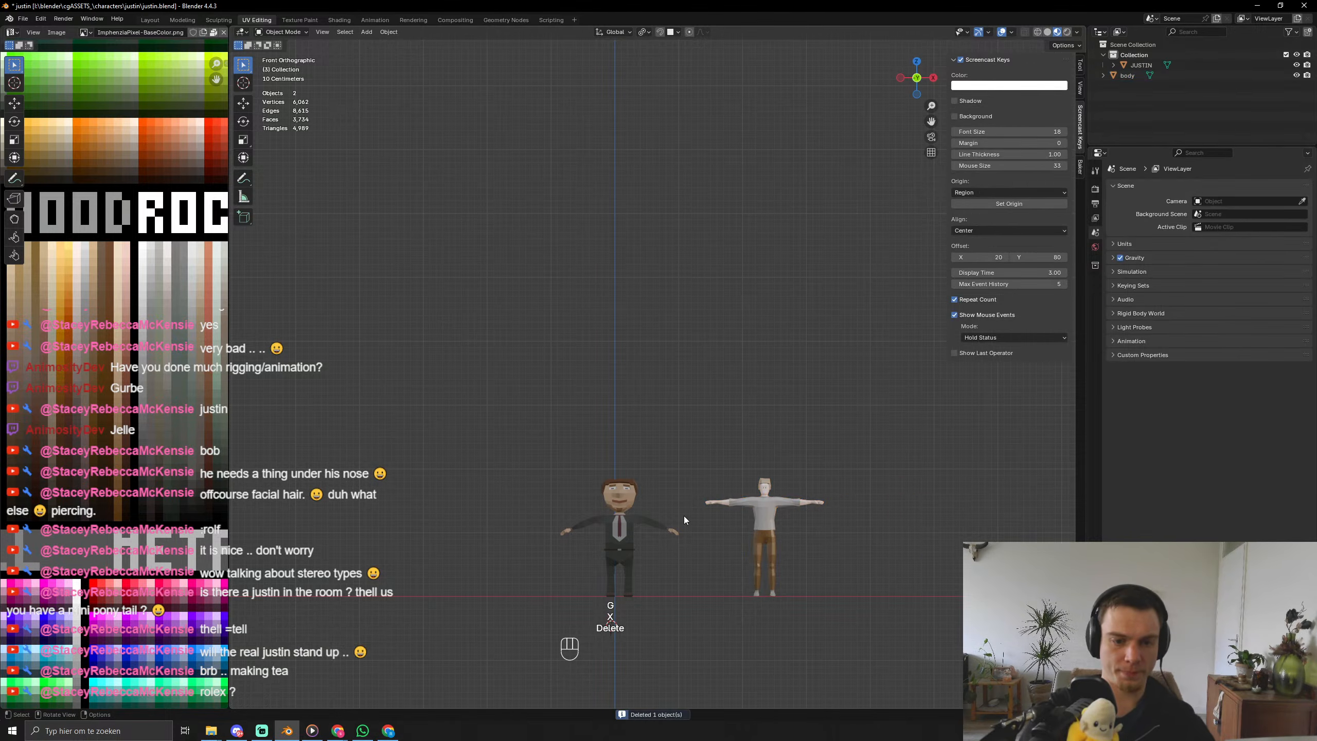
Set the suited character's Z dimension to 2.05 m.
left_click(582, 516)
scroll(800, 614, "up", 5)
middle_click_drag(801, 613, 751, 287, "shift")
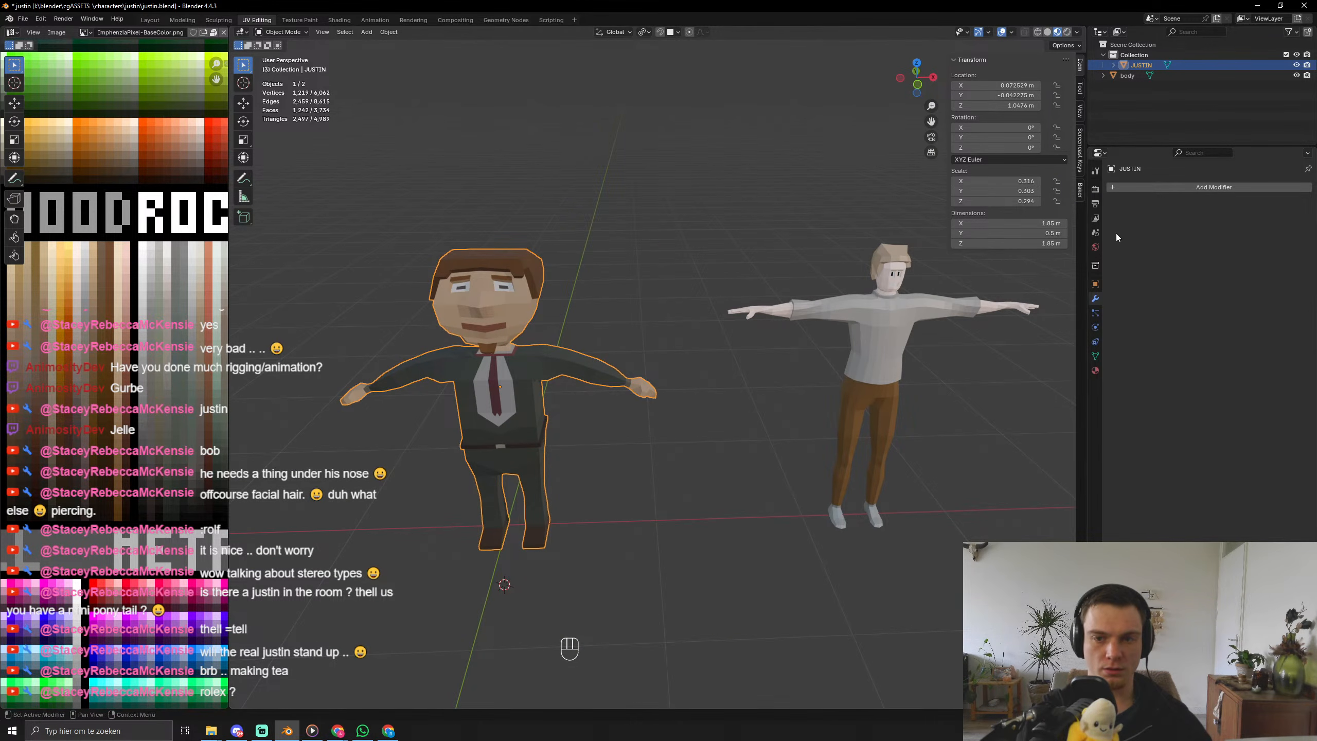
left_click(1066, 244)
left_click(1065, 244)
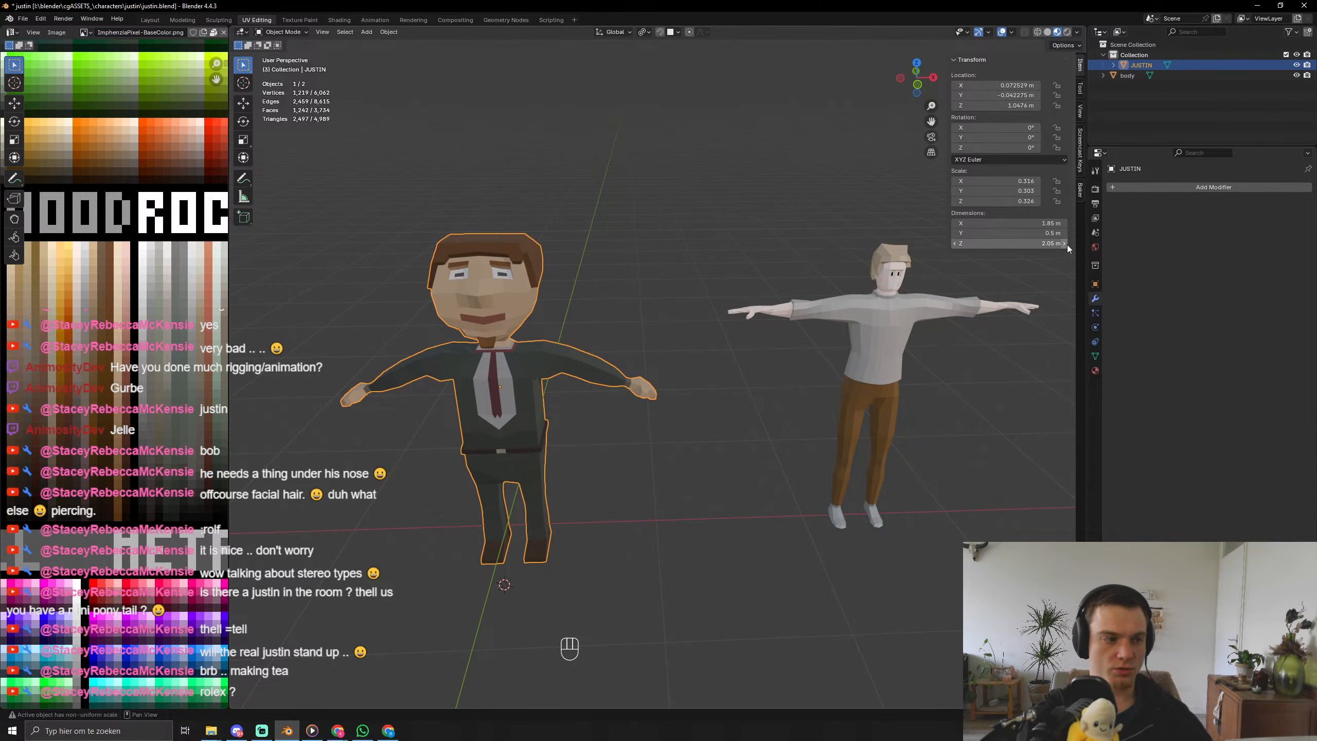
right_click(504, 430)
mouse_move(504, 430)
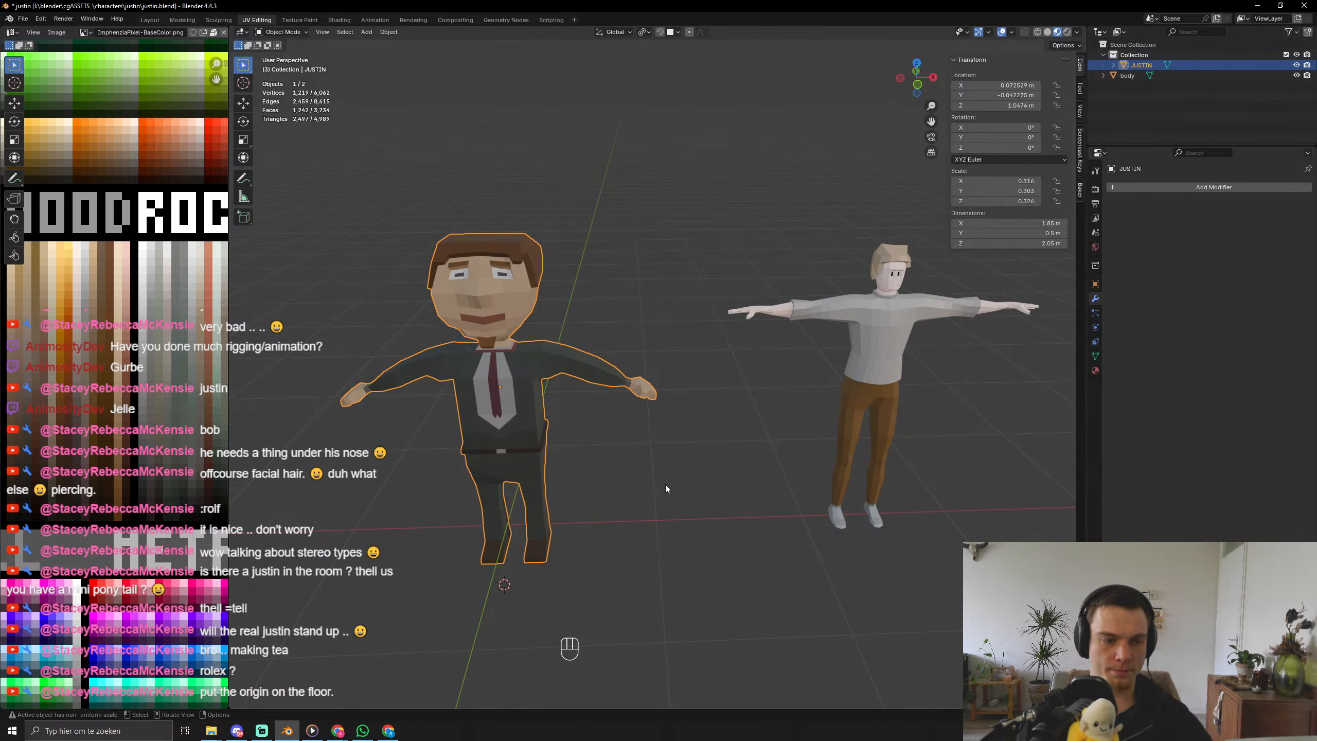
In front view, raise the suited character about 0.12 m along Z so its feet meet the ground line.
middle_click_drag(585, 481, 581, 461)
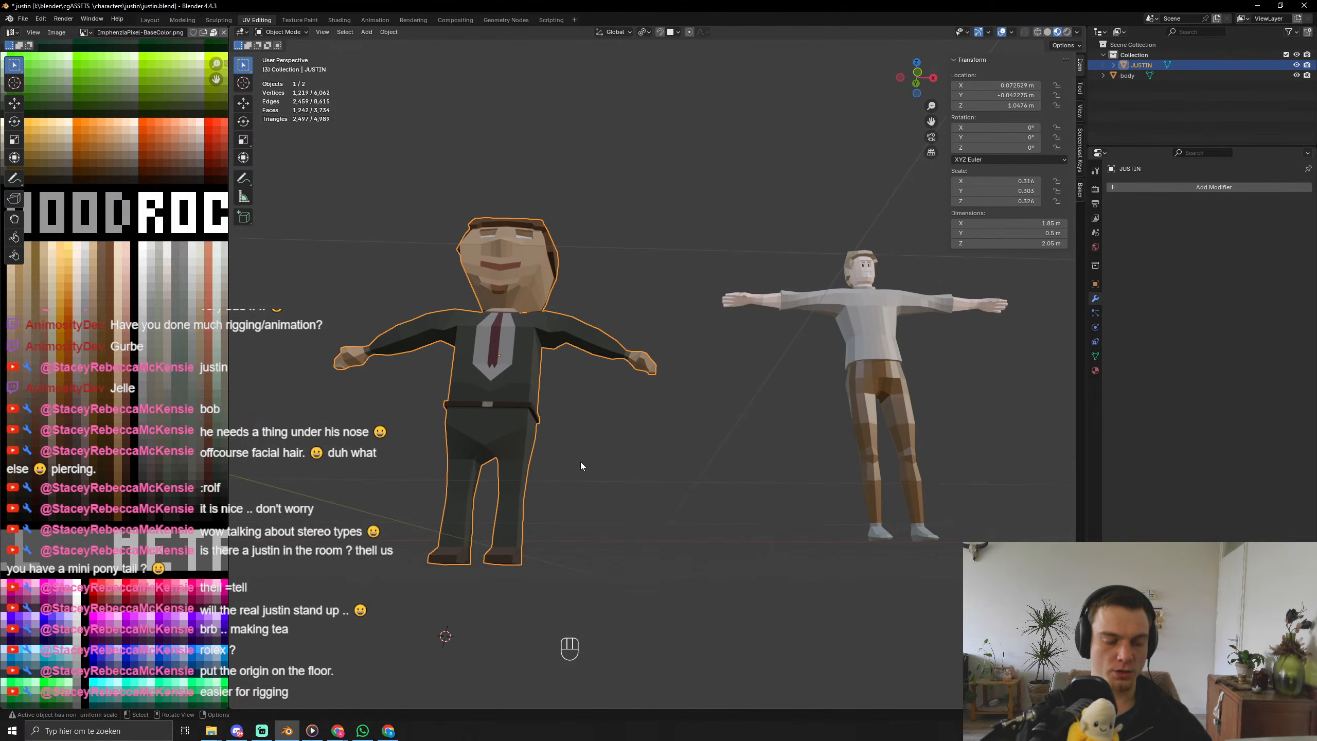
key("KP_1")
key("g")
key("z")
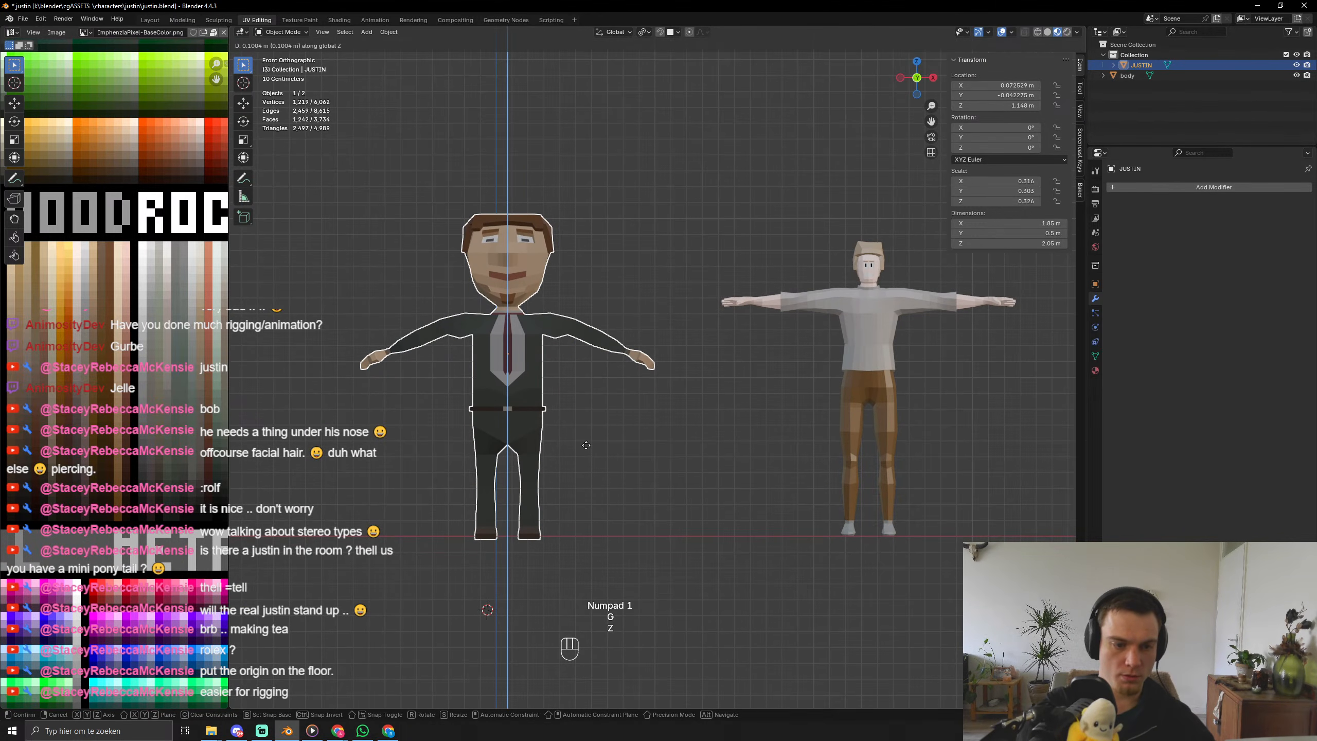
left_click(585, 442)
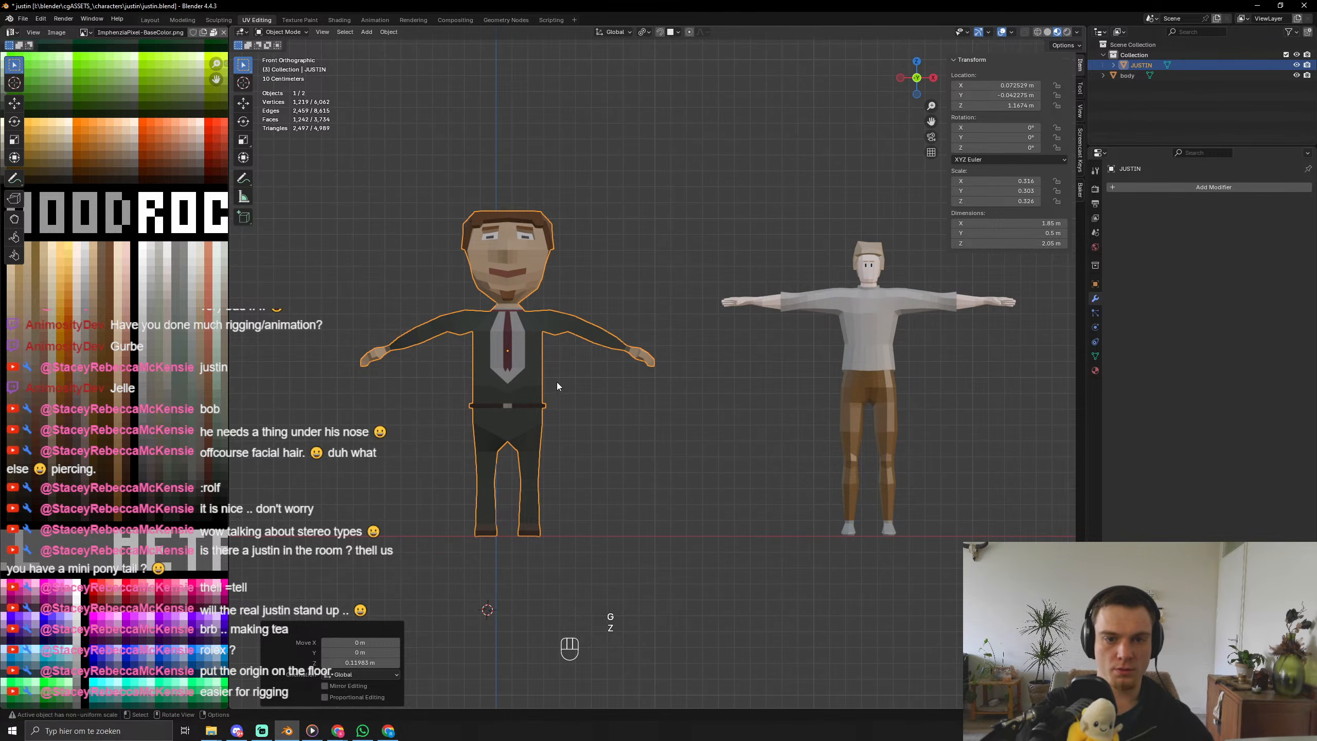
Set the suited character's Z dimension to 1.85 m and lower it about 0.11 m along Z to the ground line.
left_click(957, 244)
left_click(957, 244)
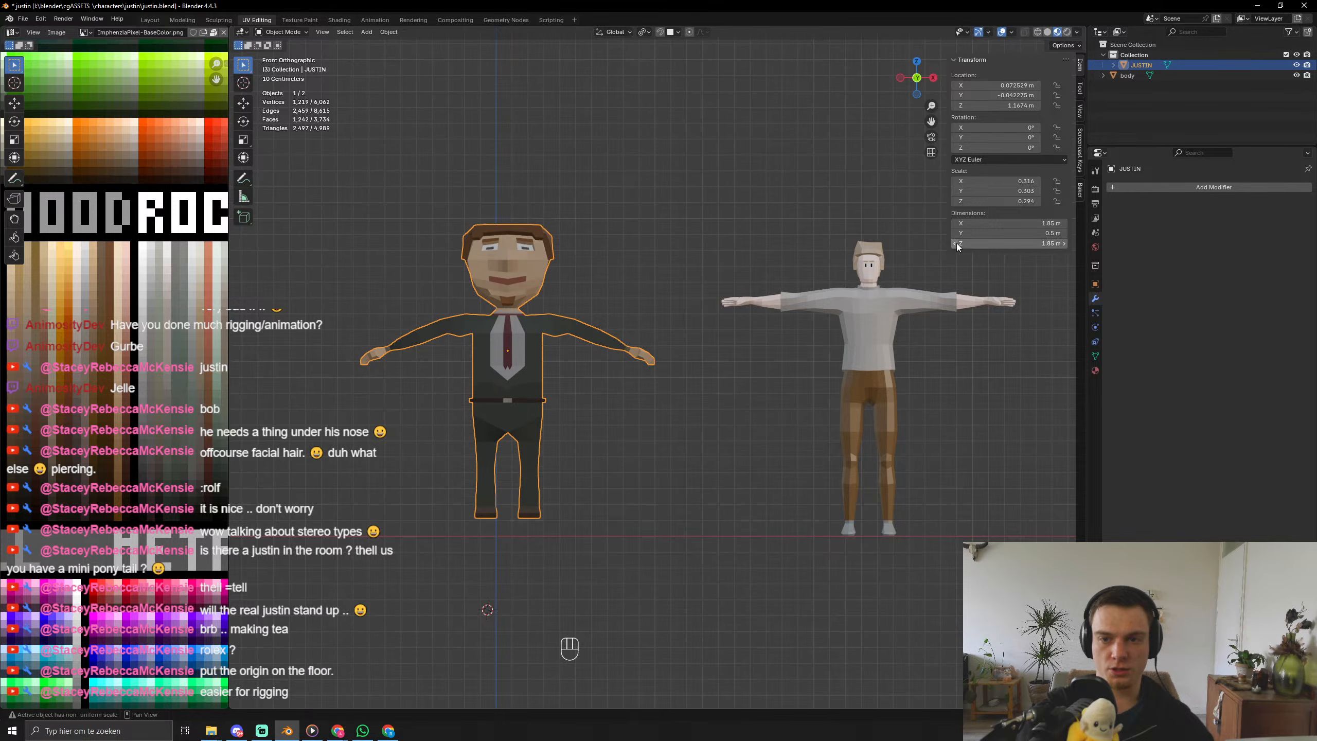
key("g")
key("z")
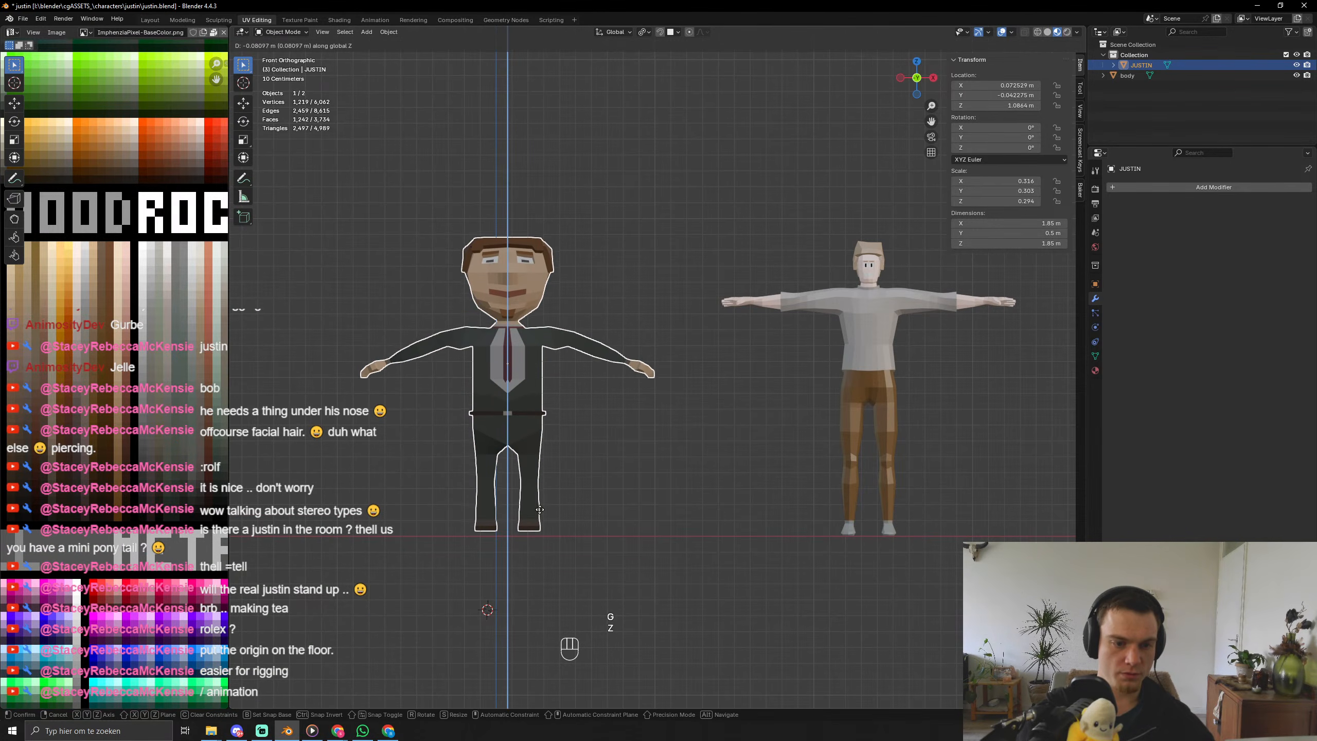
left_click(539, 518)
Select the sole faces of both shoes in Edit Mode, snap the 3D cursor to them, and return to Object Mode.
middle_click_drag(539, 519, 554, 438, "shift")
key("Tab")
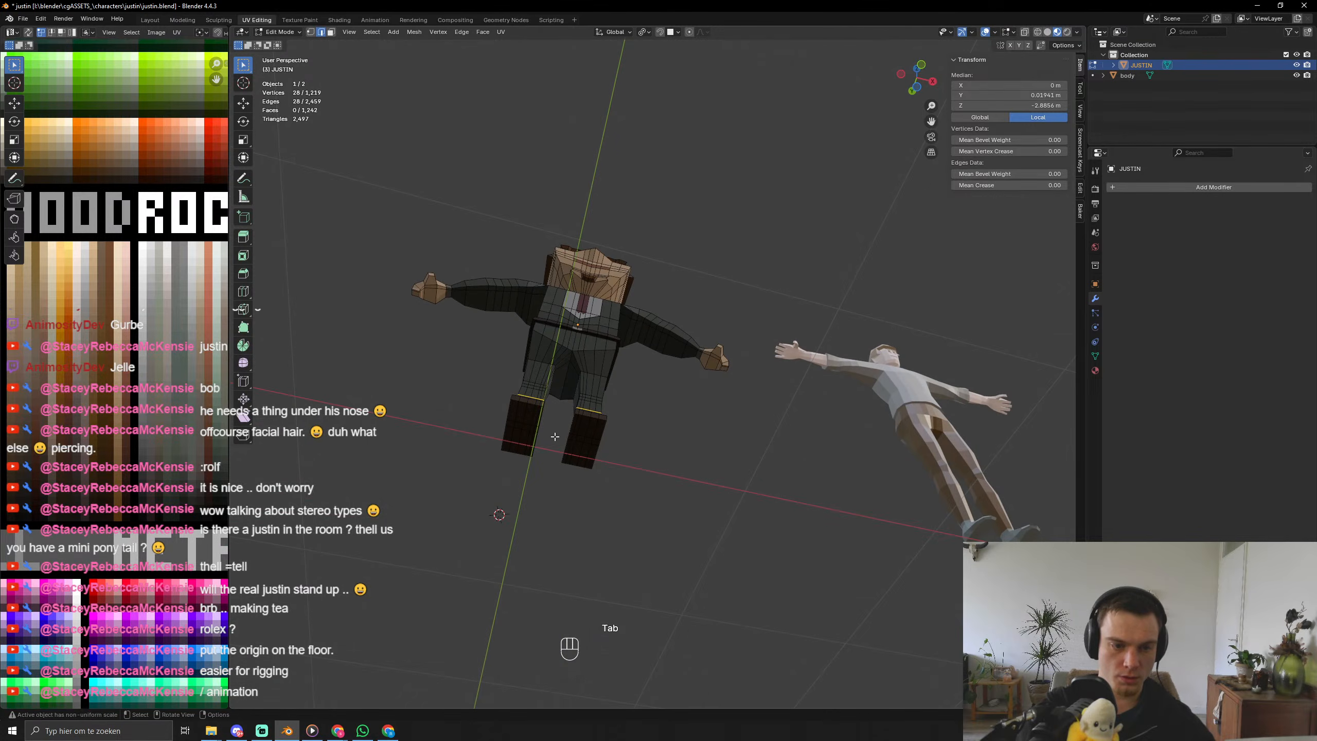
key("3")
left_click(529, 425)
left_click(573, 437, "shift")
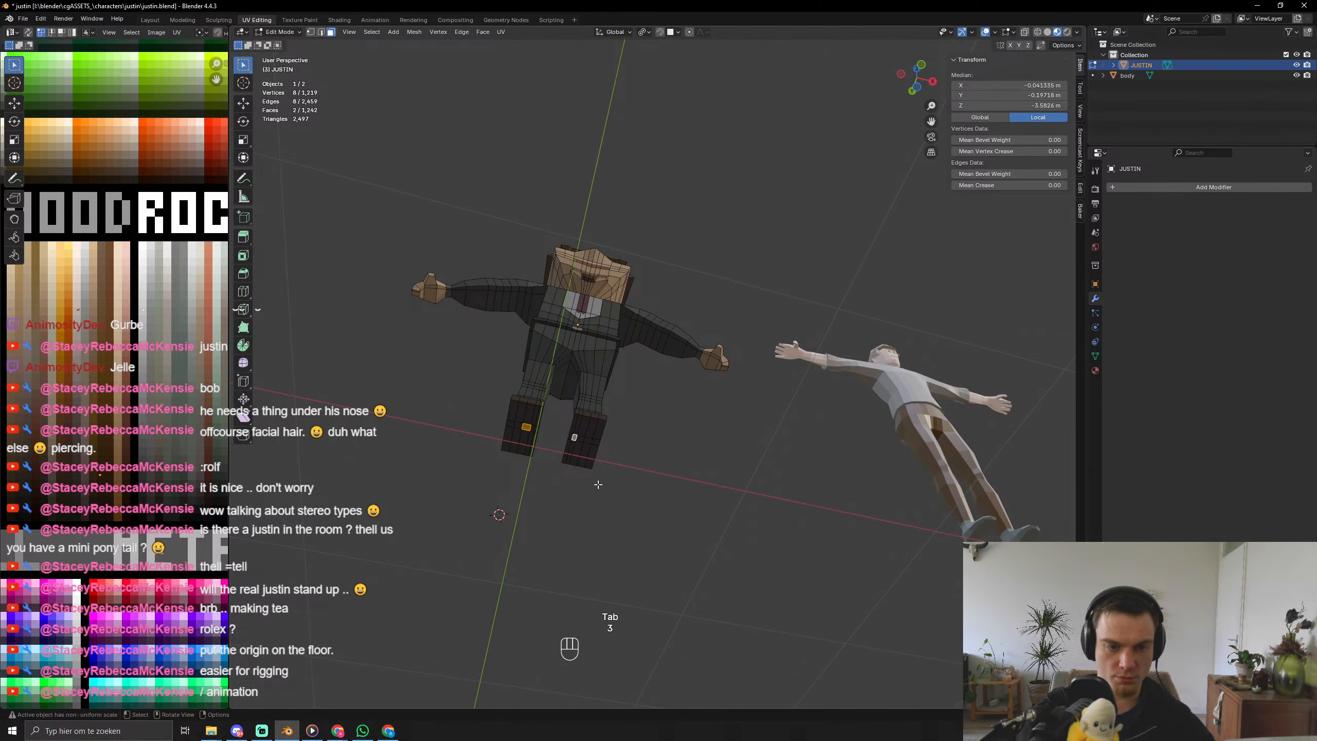
key("shift+s")
left_click(588, 541)
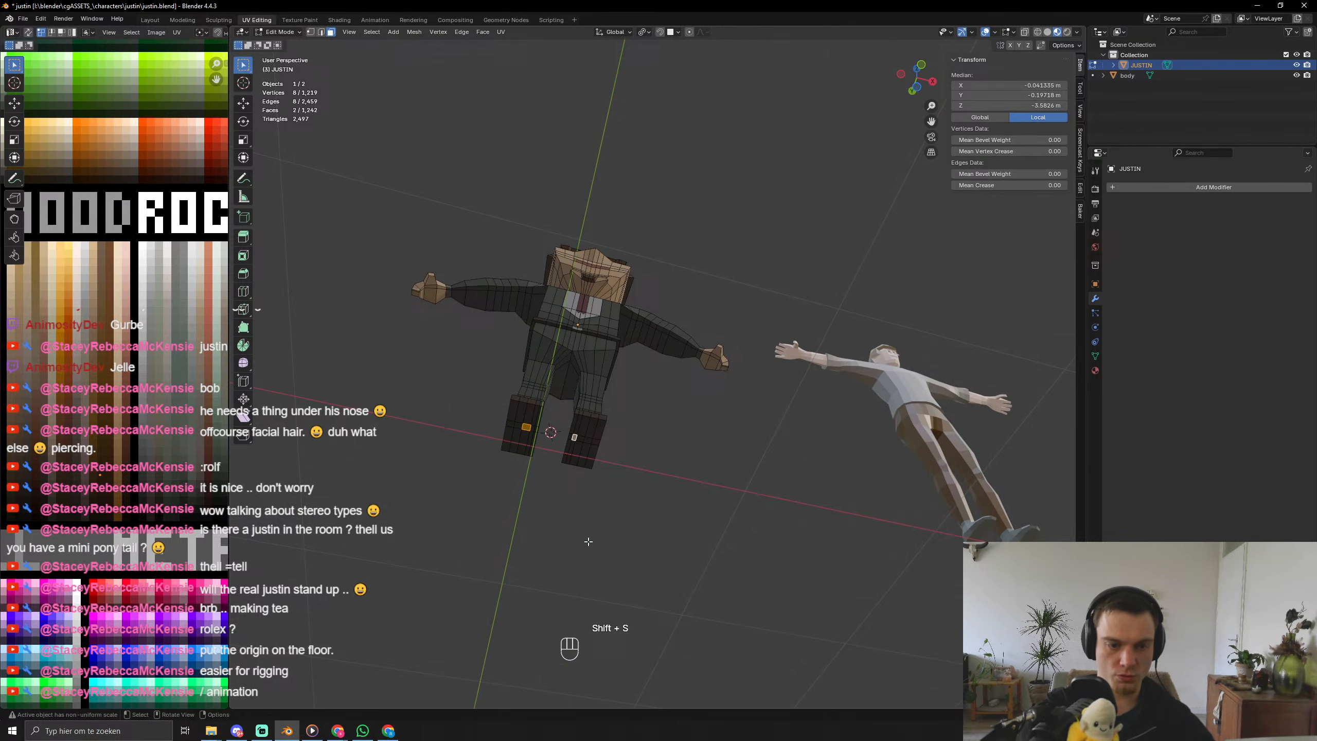
key("Tab")
Set the suited character's origin to its geometry.
right_click(581, 512)
mouse_move(581, 511)
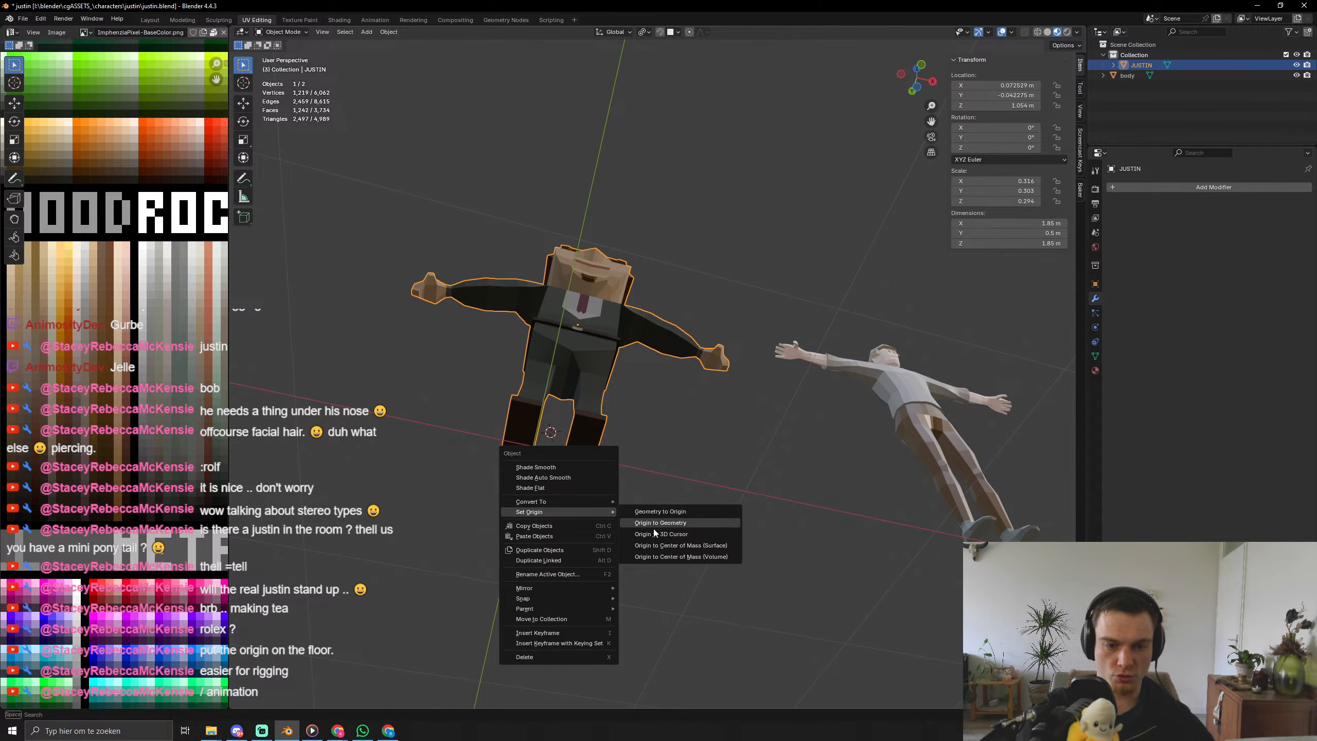
key("Tab")
key("Tab")
key("Tab")
right_click(606, 399)
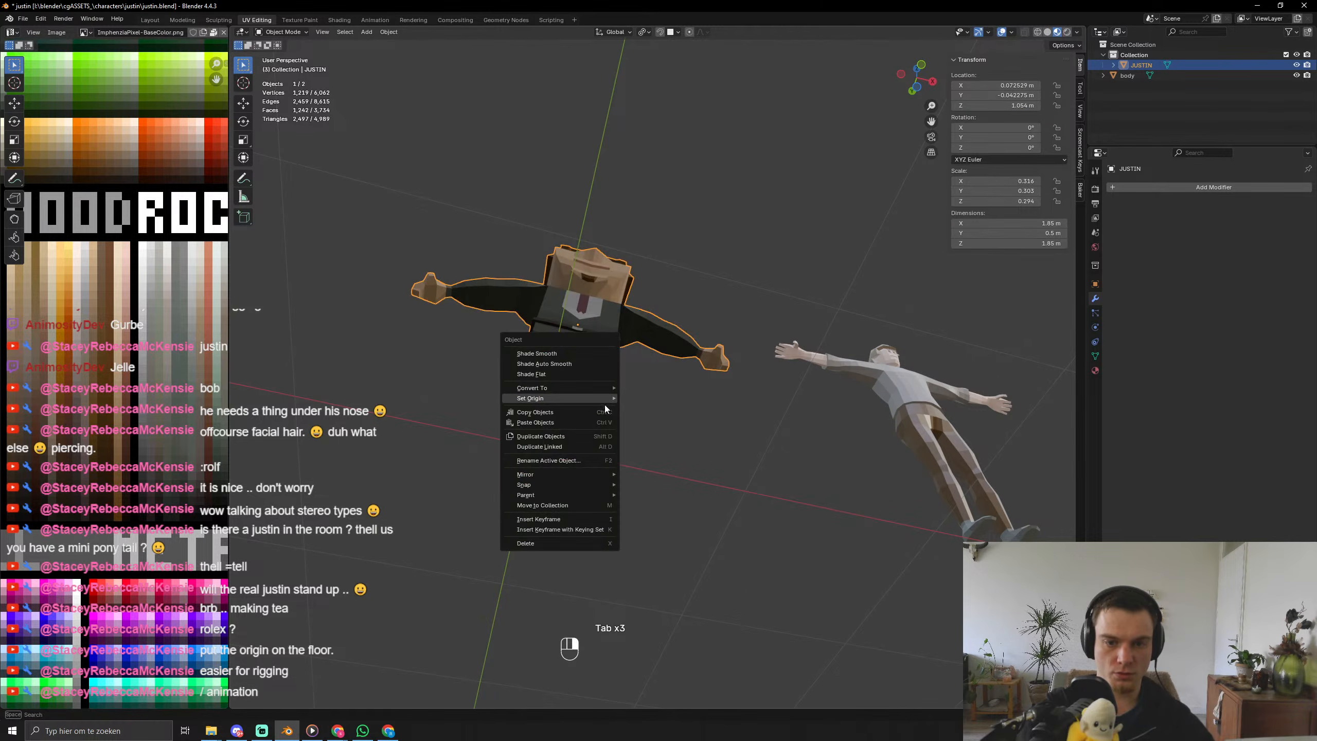
mouse_move(615, 398)
left_click(661, 409)
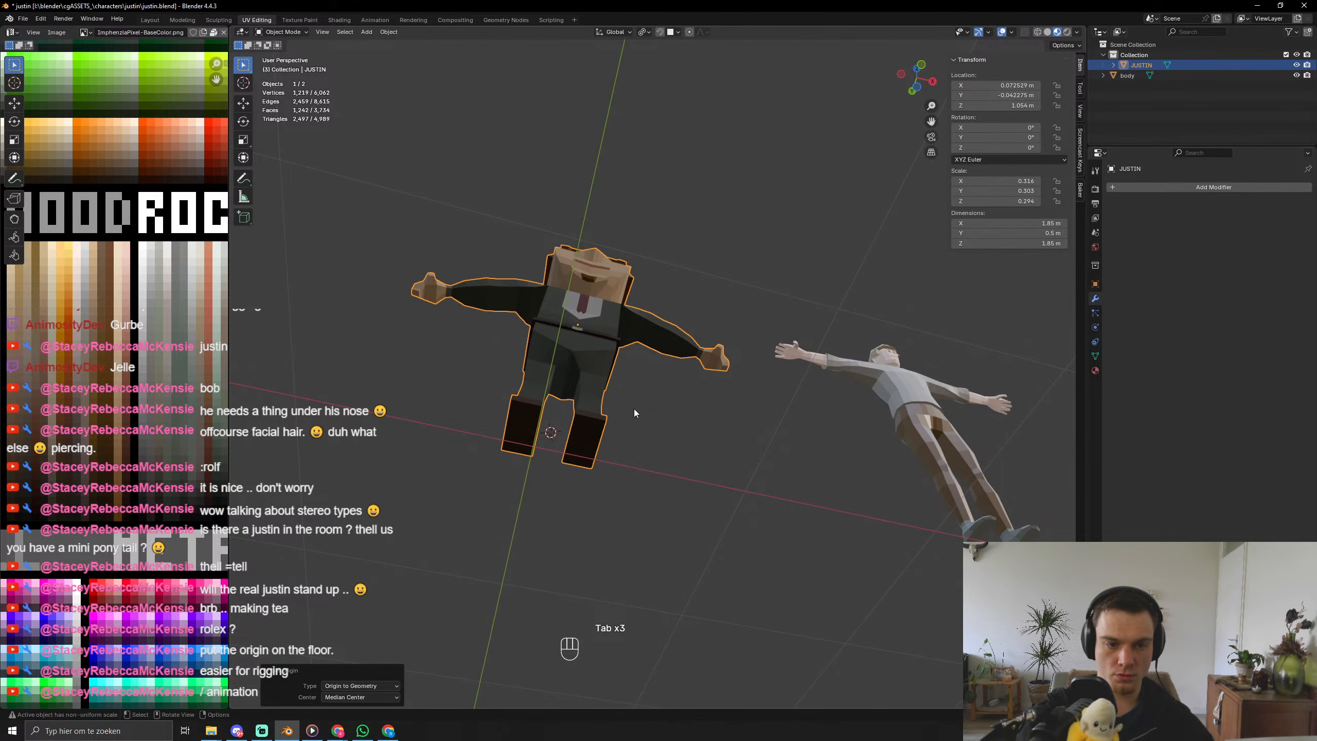
Set the suited character's origin to the 3D cursor between the soles.
middle_click_drag(634, 409, 568, 451)
right_click(558, 451)
mouse_move(560, 452)
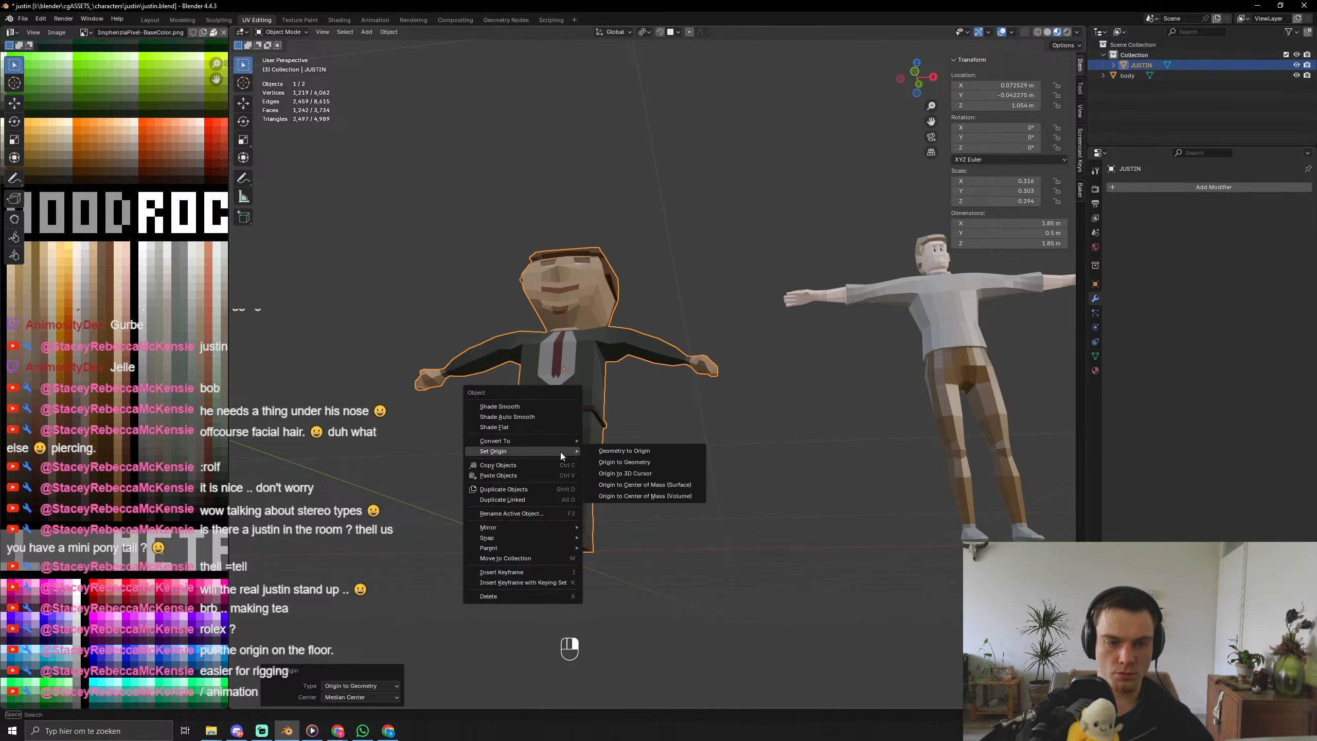
left_click(655, 472)
Delete the remaining clothed reference body.
middle_click_drag(655, 471, 745, 501)
left_click(745, 501)
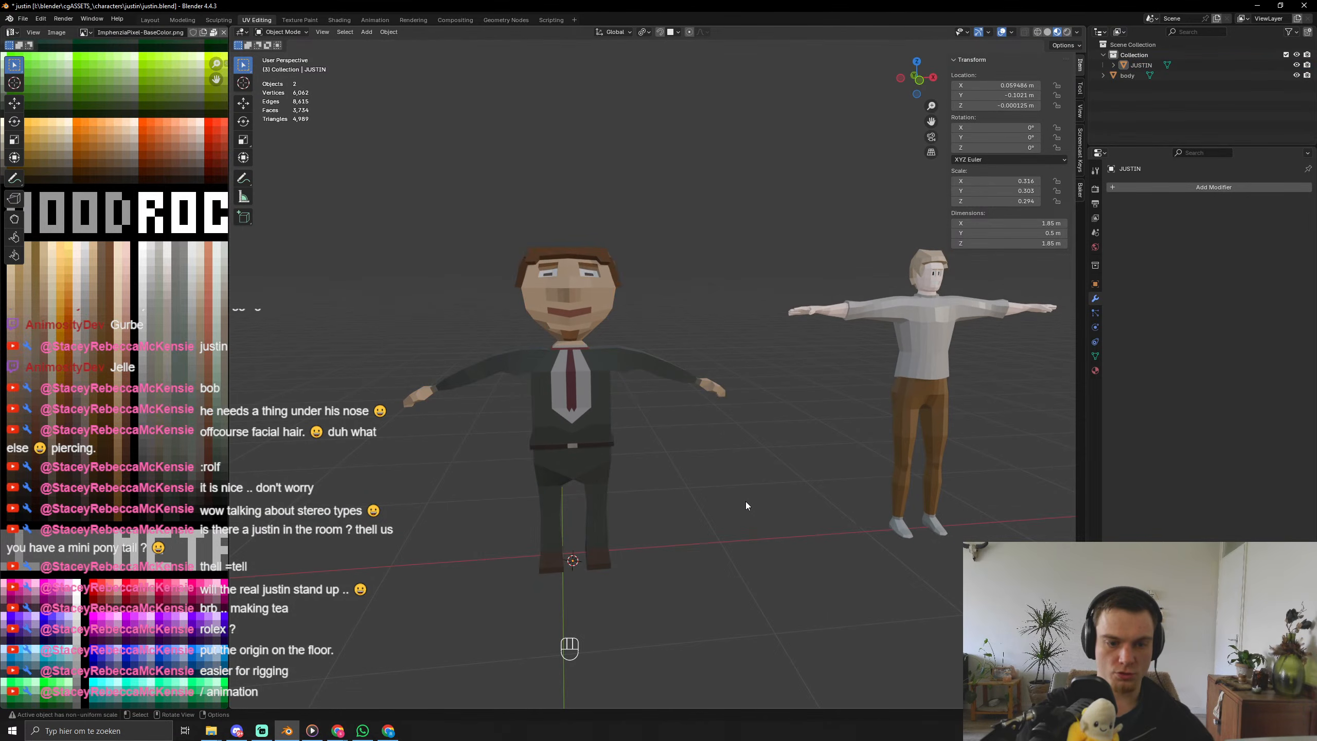
key("Delete")
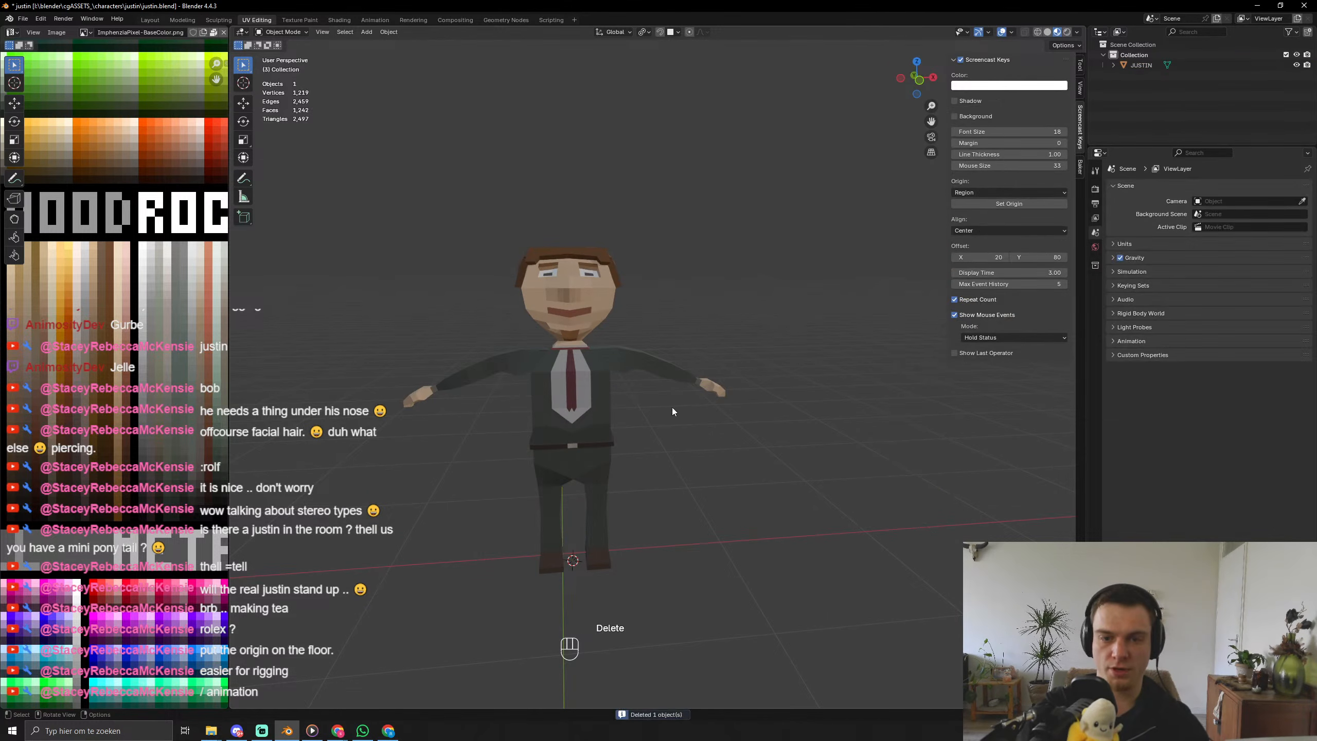
Select the suited character and save the Blender file.
left_click(596, 417)
key("ctrl+s")
key("ctrl+s")
key("ctrl+s")
key("ctrl+s")
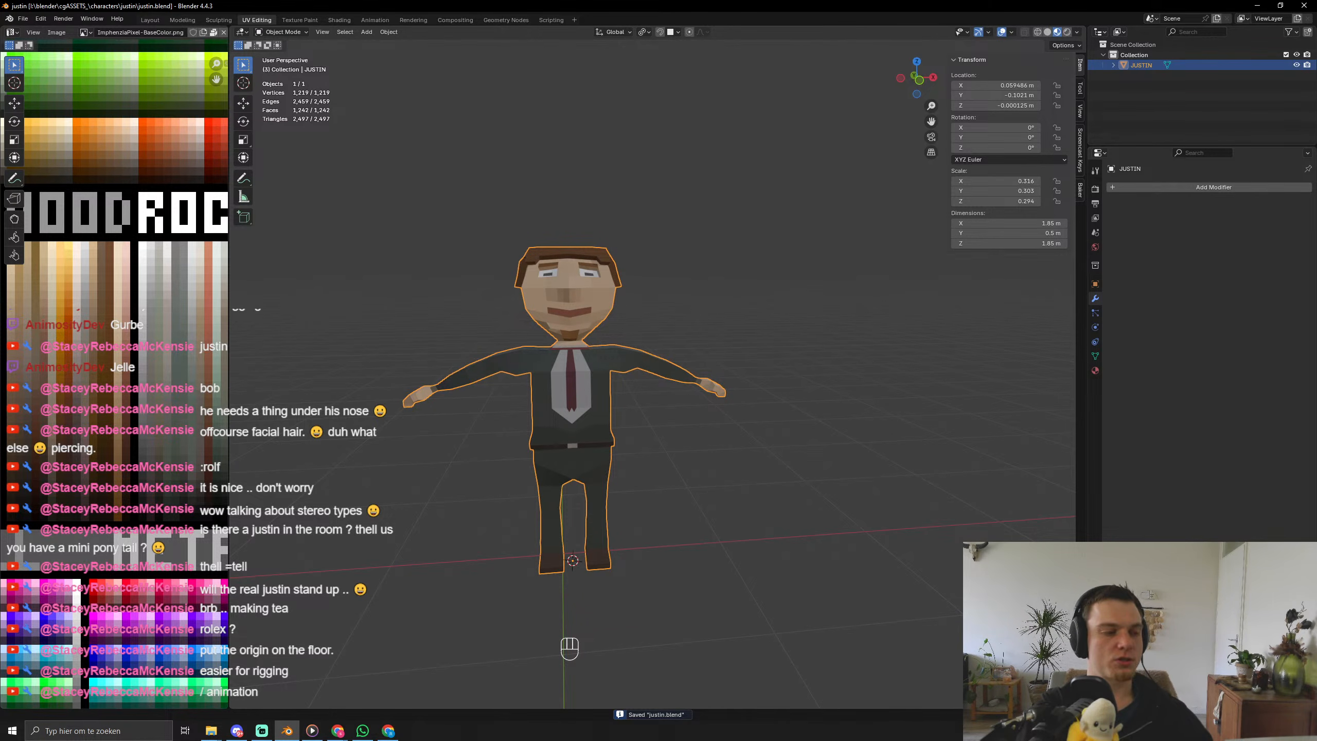
Move the suited character about 0.06 m along negative X to bring its origin near the world centre.
middle_click_drag(484, 494, 812, 461)
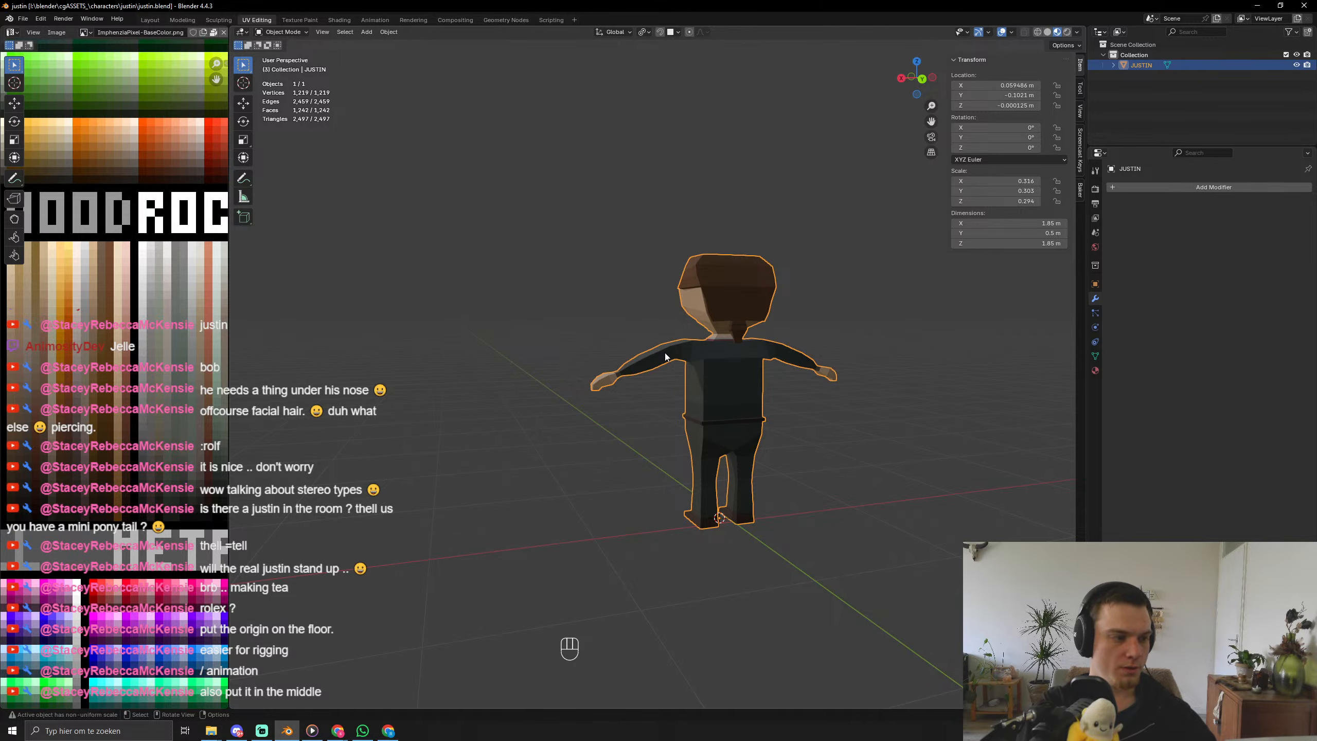
middle_click_drag(665, 357, 385, 395)
scroll(445, 447, "up", 6)
middle_click_drag(449, 506, 492, 297, "shift")
scroll(497, 399, "up", 5)
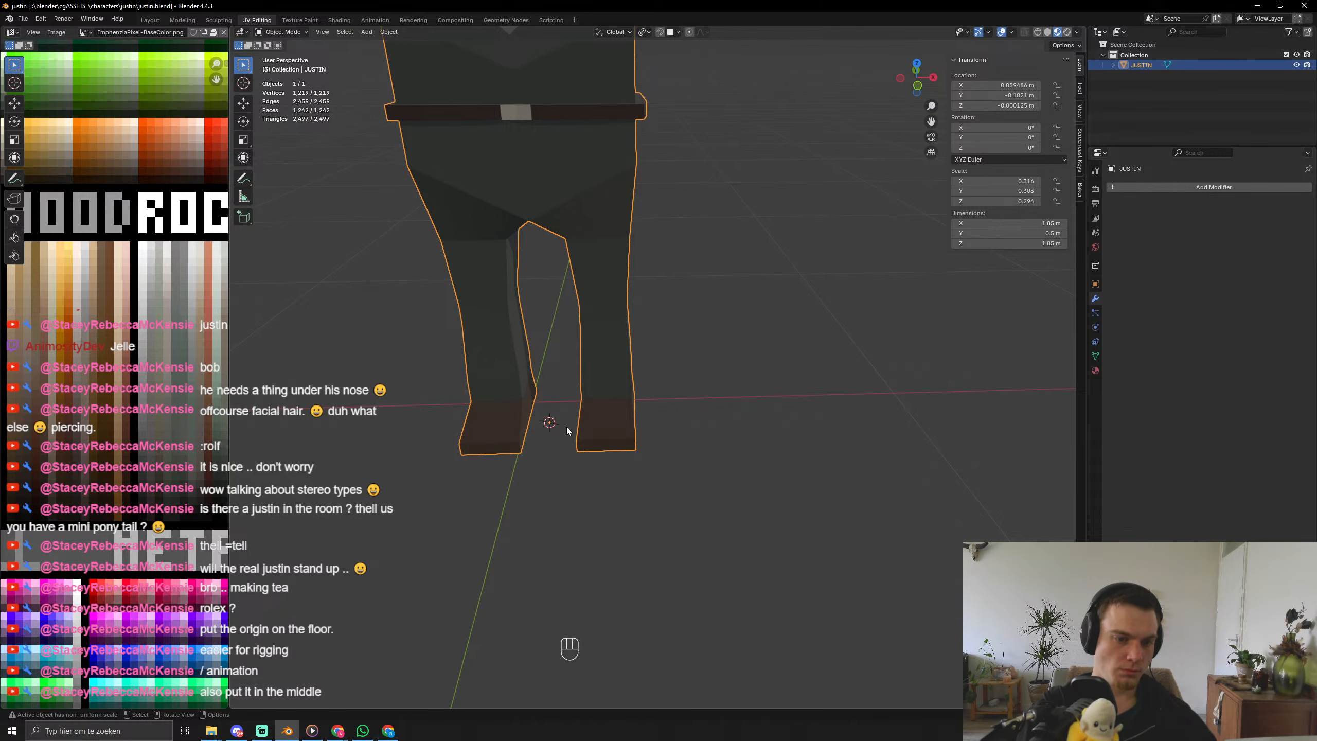
key("g")
key("x")
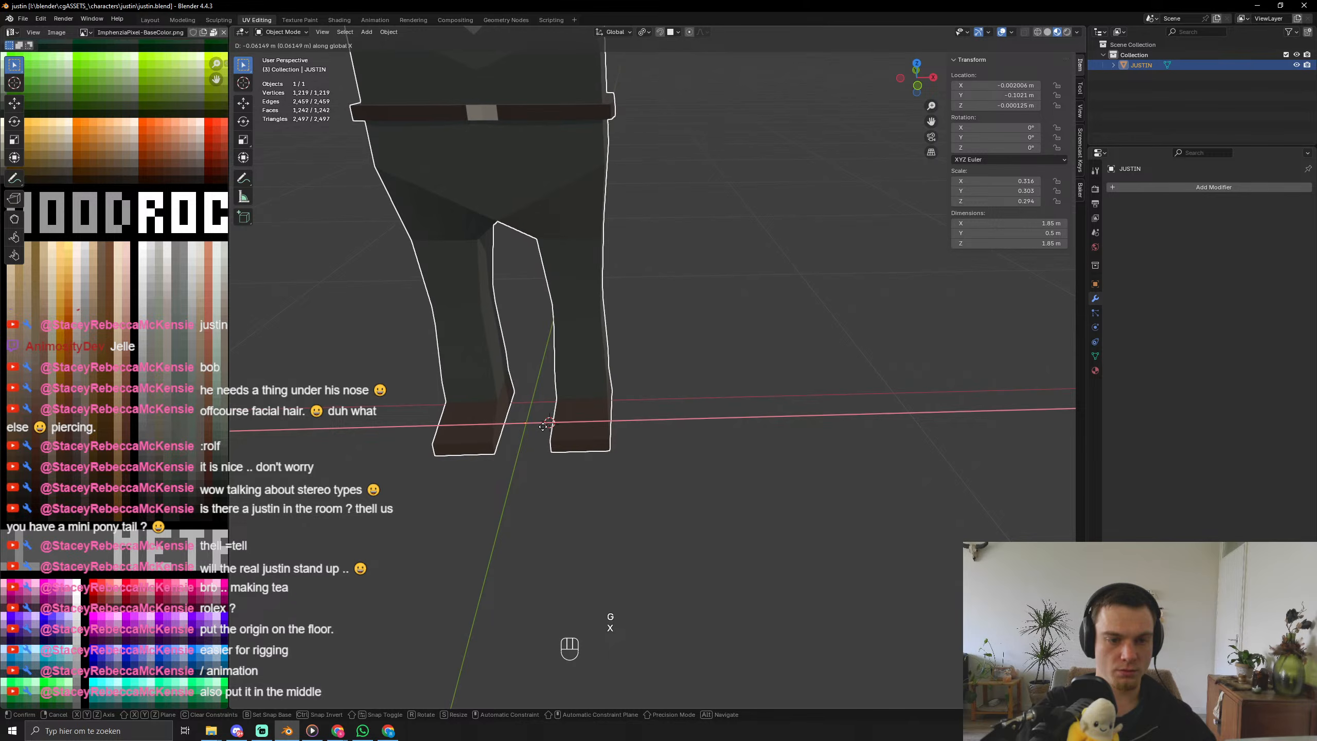
left_click(544, 429)
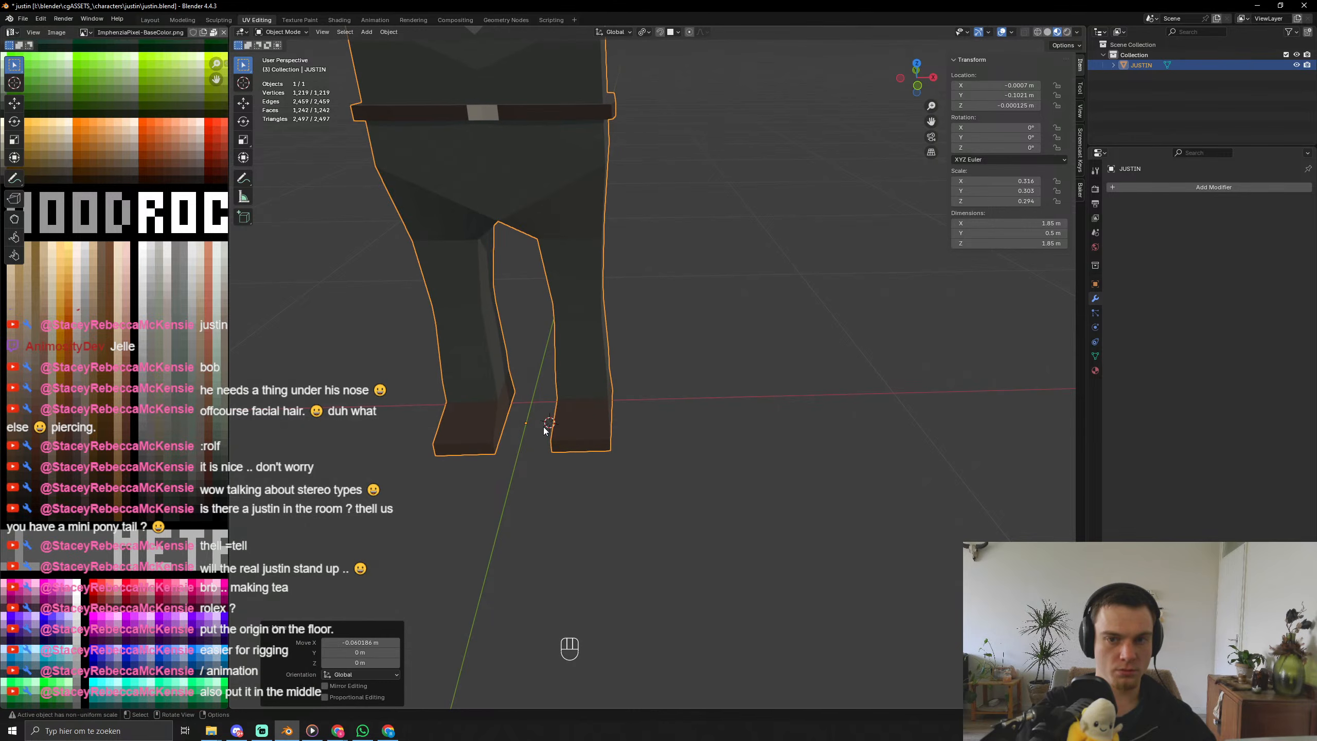
Set the suited character's X, Y and Z location to 0 m and save the file.
left_click(1008, 106)
type("0")
key("Return")
left_click(1003, 95)
type("0")
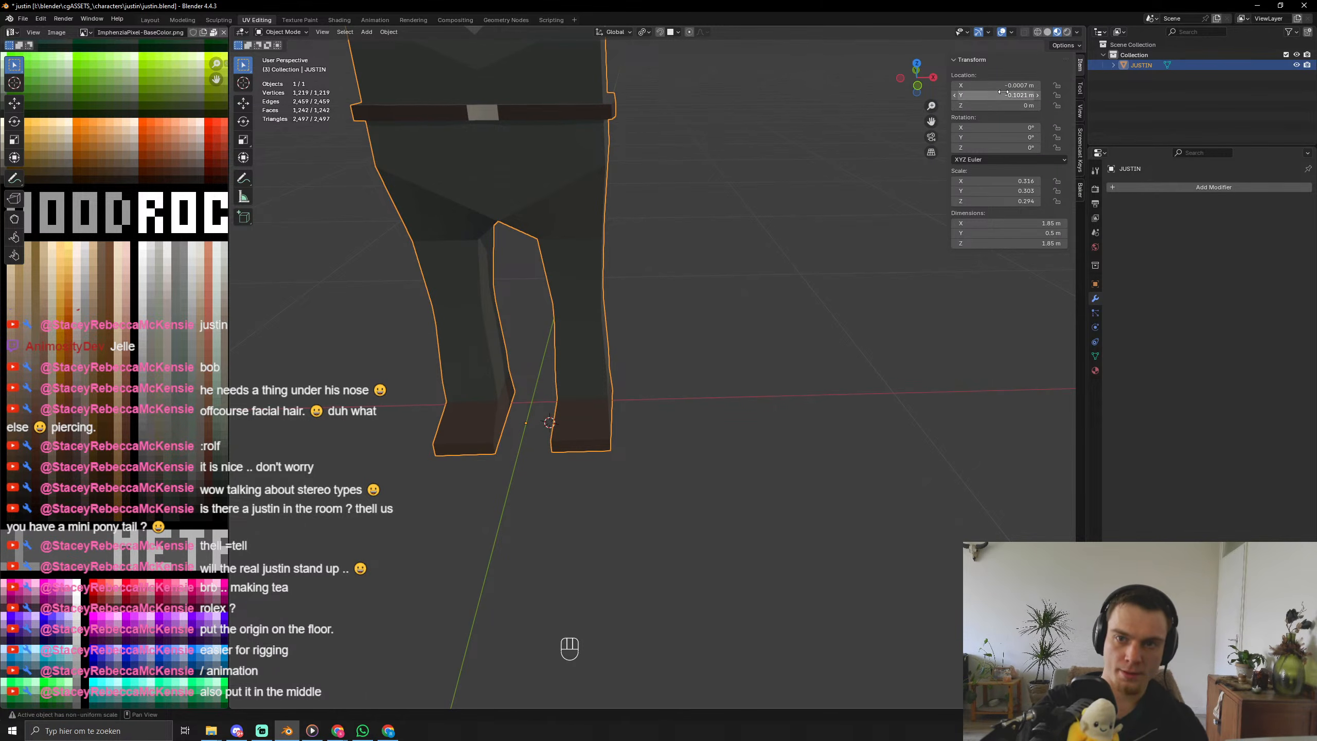
key("Return")
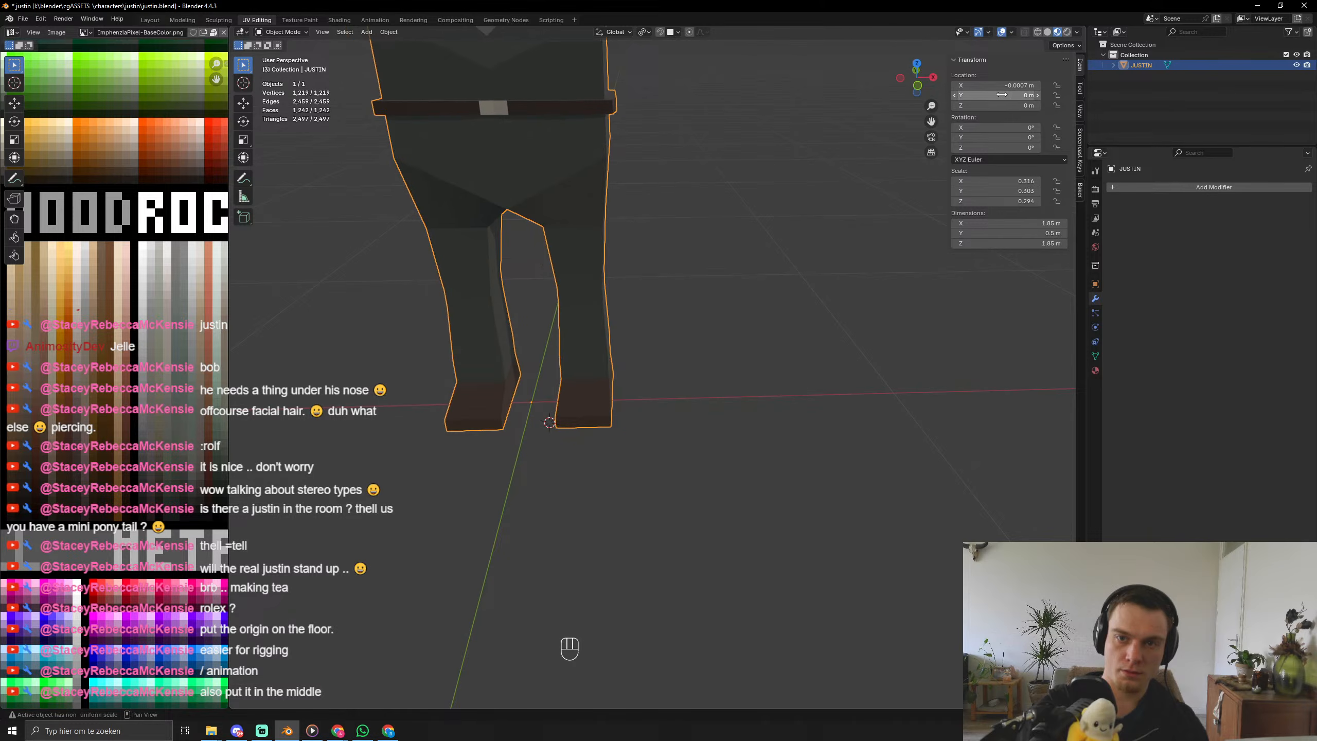
left_click(1003, 87)
type("0")
key("Return")
left_click(1003, 87)
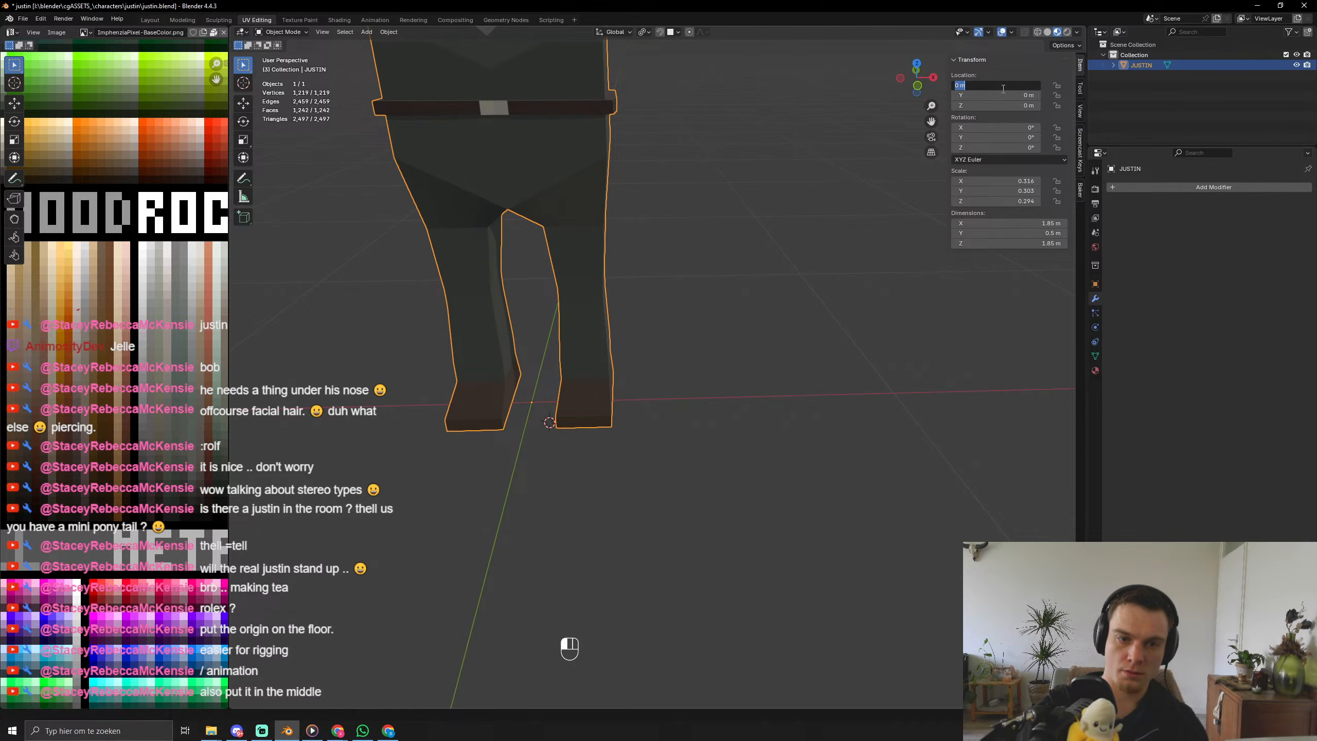
key("Return")
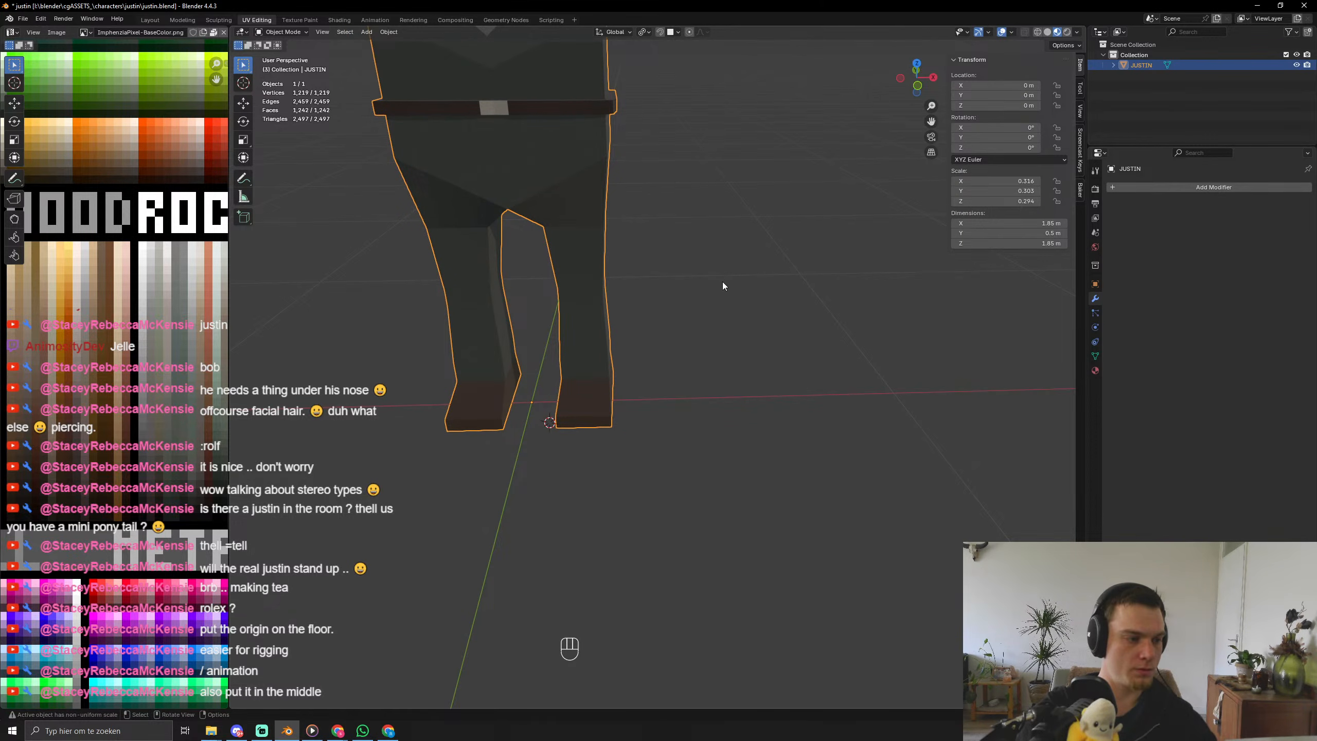
key("ctrl+s")
Apply the suited character's location transform and leave the character selected.
key("ctrl+a")
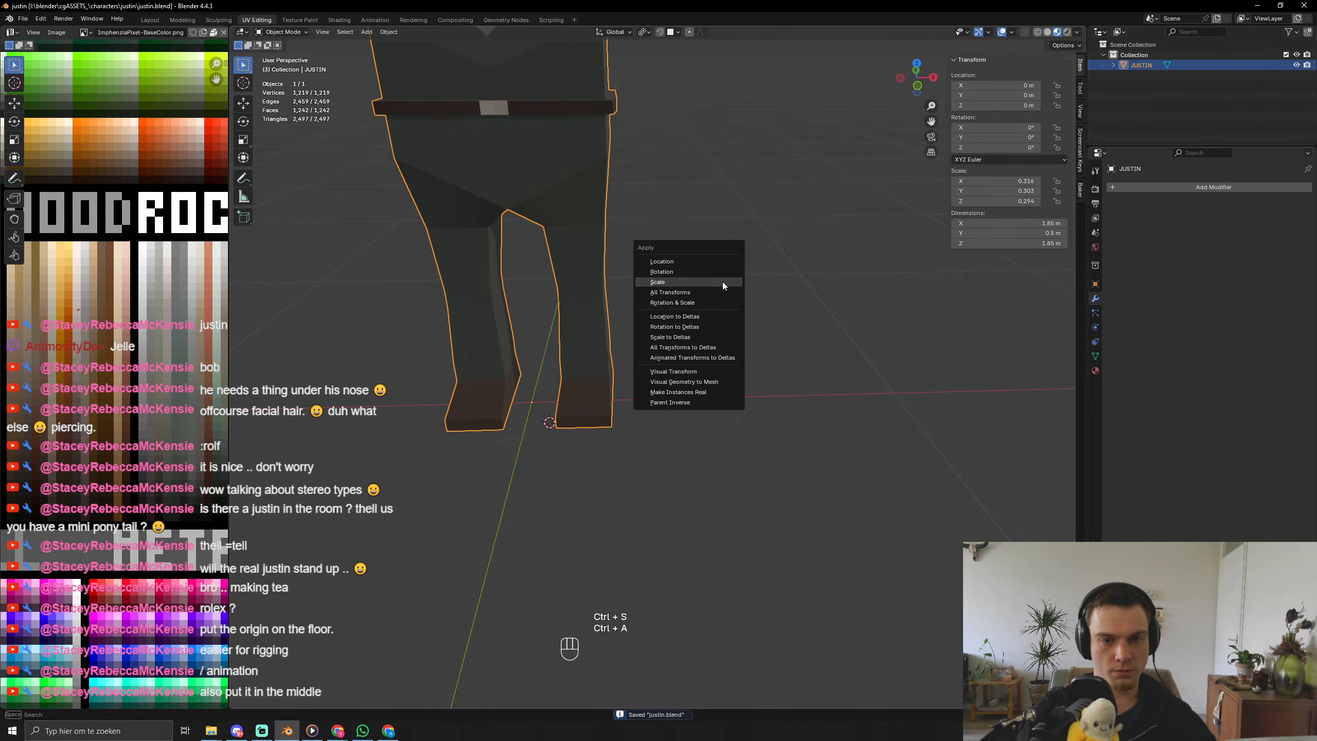
left_click(714, 262)
scroll(671, 321, "down", 5)
scroll(683, 308, "up", 2)
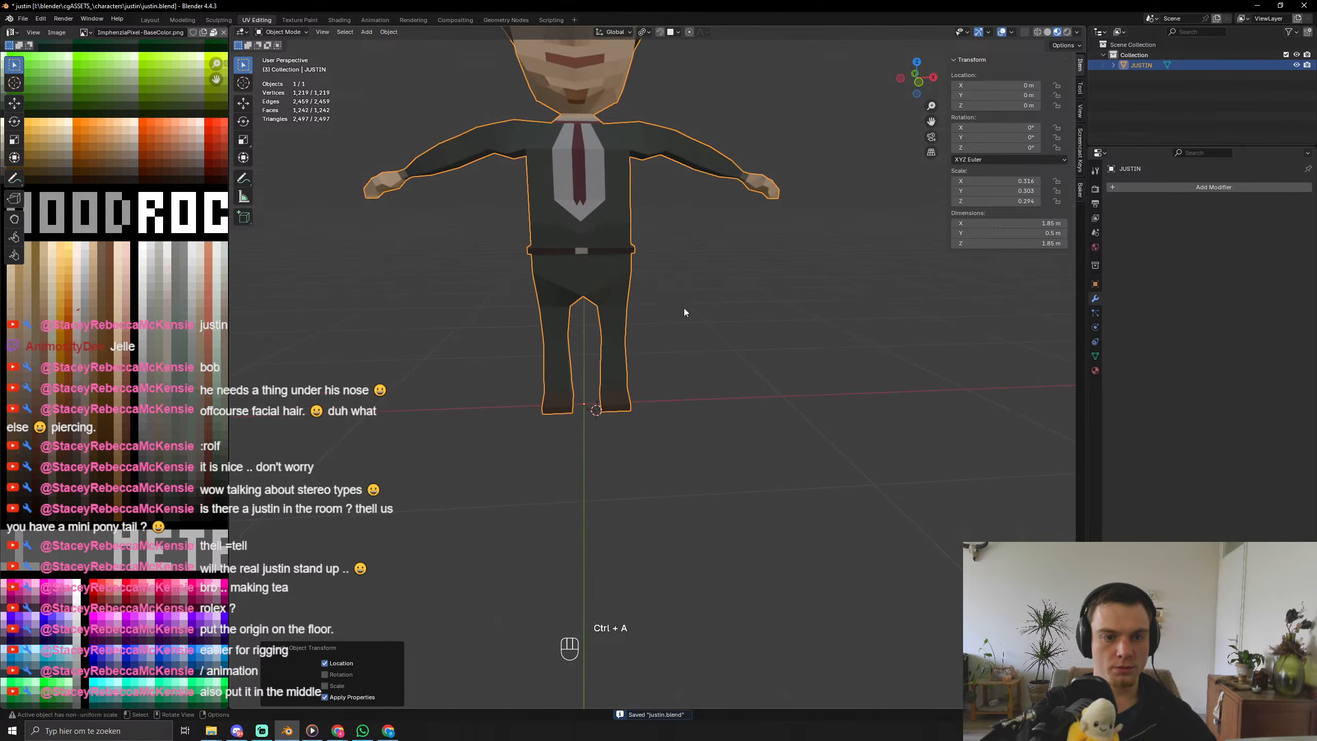
left_click(685, 312)
scroll(674, 327, "down", 6)
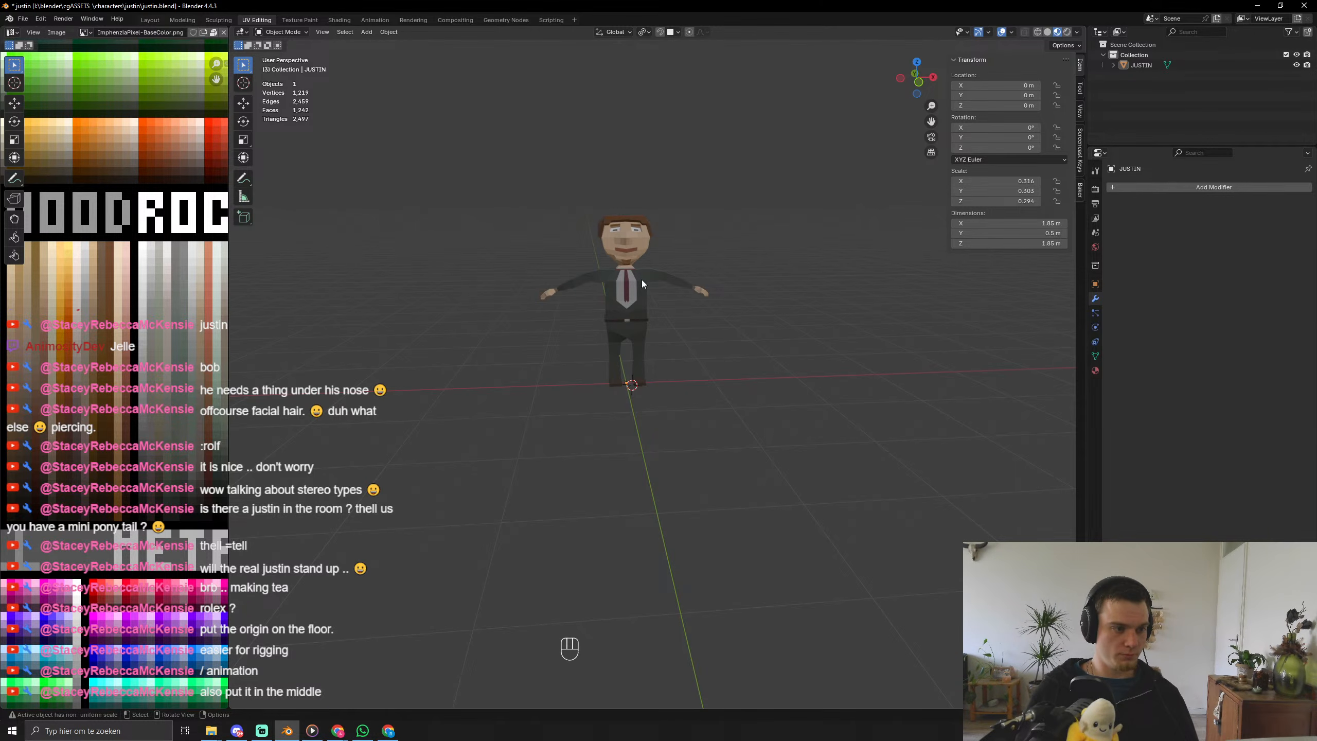
left_click(642, 280)
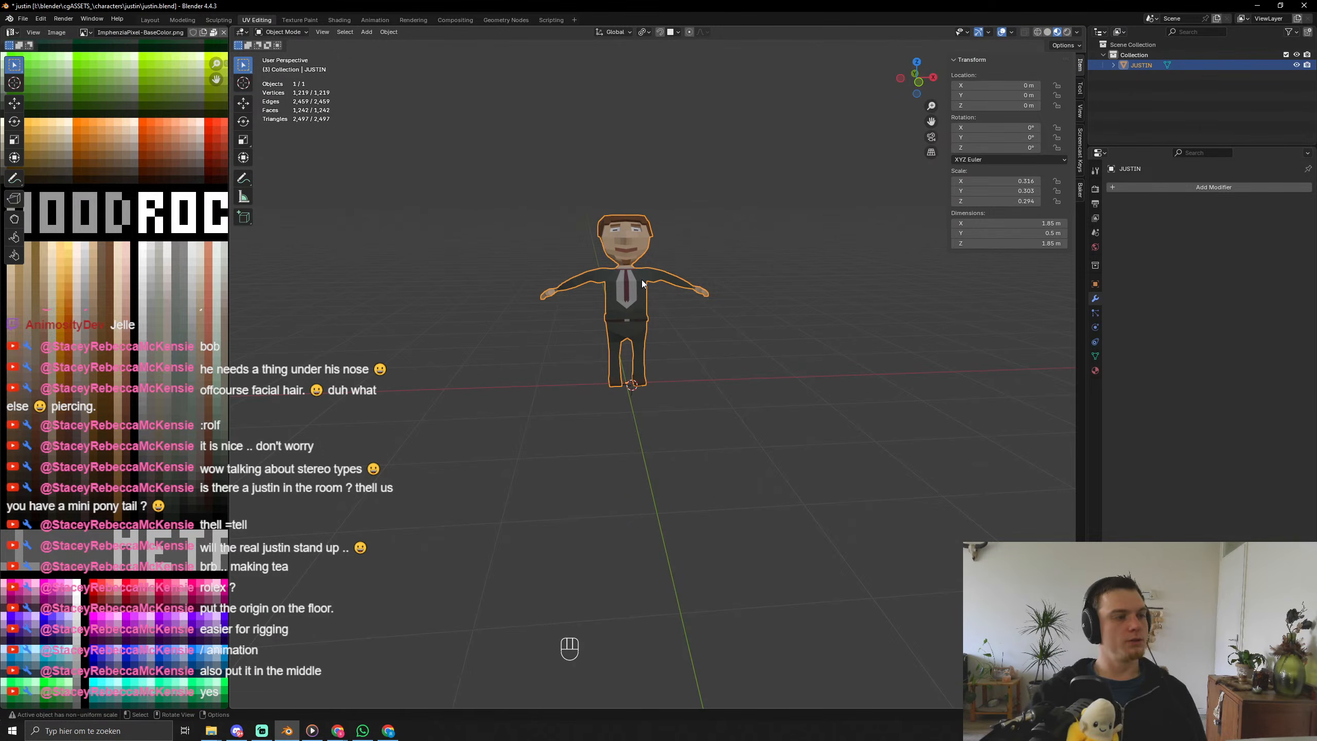
Save justin.blend with the suited character centred at the world origin, checking the model from several angles.
key("ctrl+s")
key("ctrl+s")
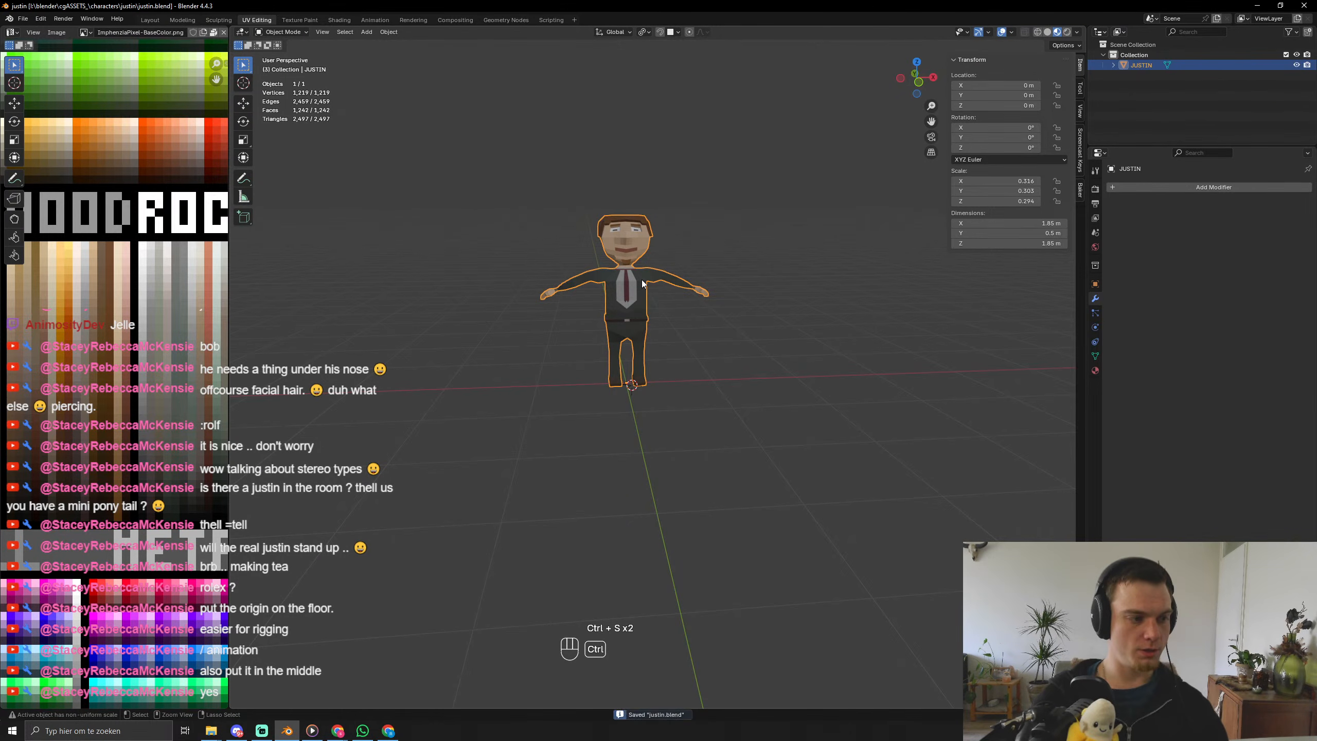
middle_click_drag(642, 280, 687, 340)
scroll(623, 359, "down", 5)
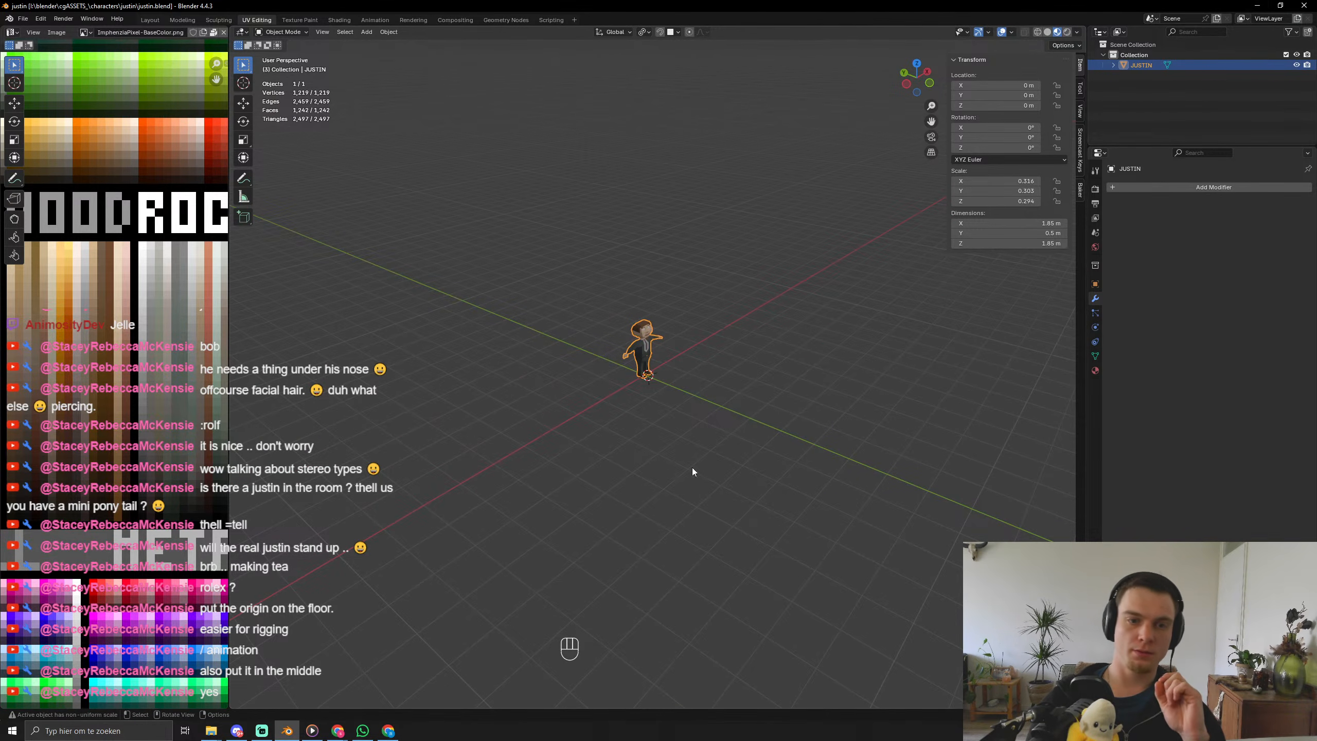
scroll(686, 426, "up", 7)
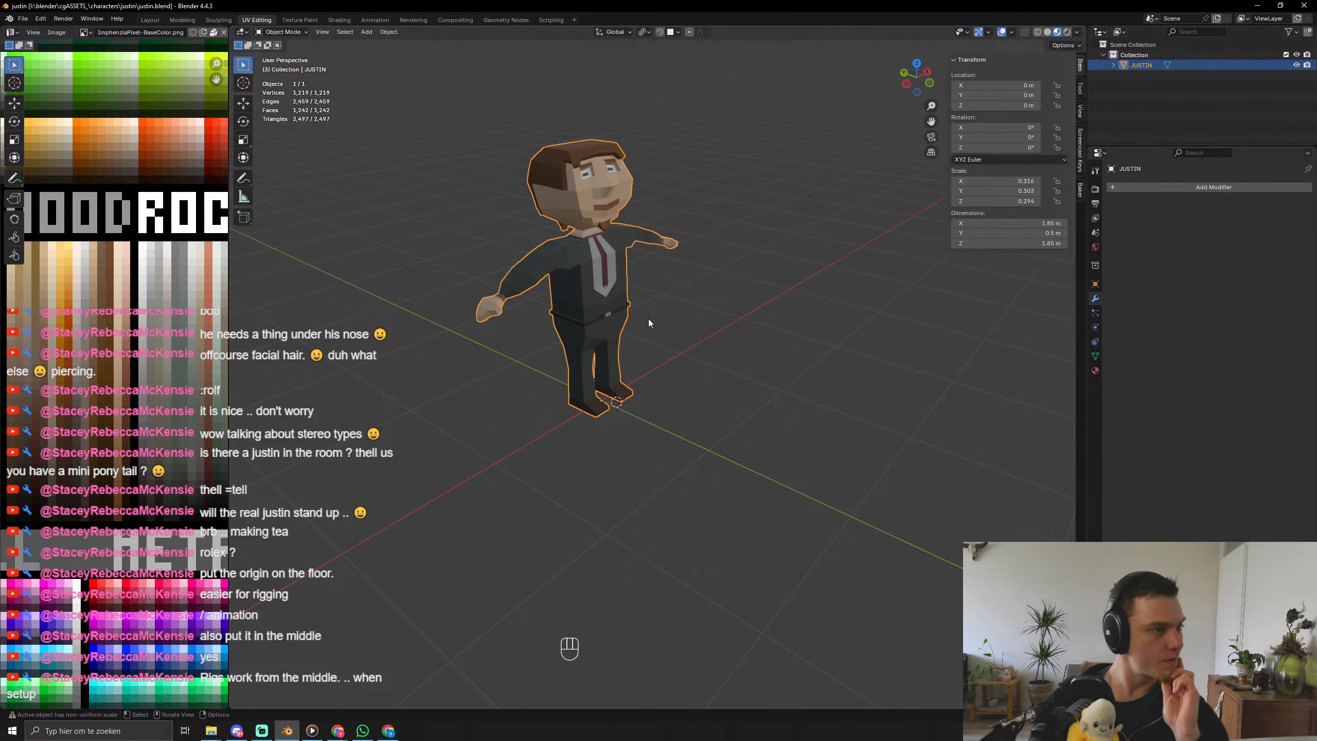
middle_click_drag(648, 319, 674, 443)
key("ctrl+s")
key("ctrl+s")
key("ctrl+s")
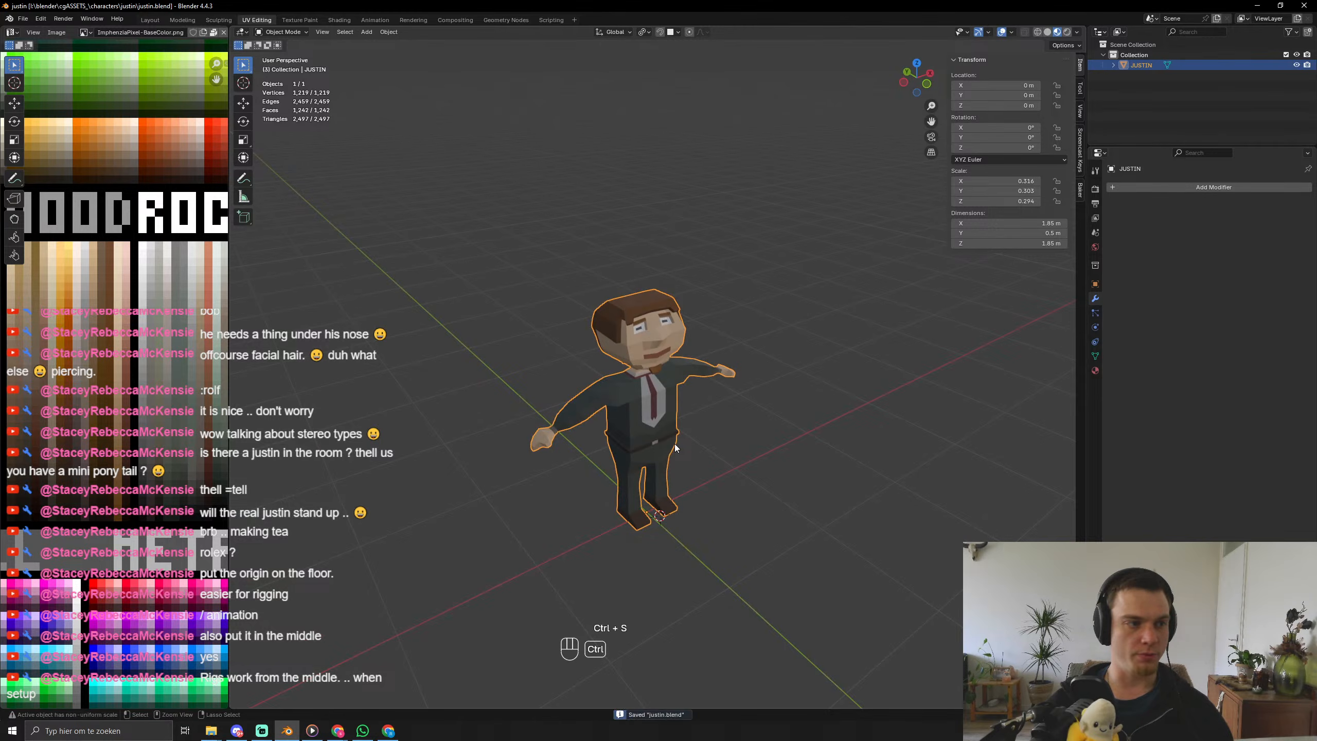
key("ctrl+s")
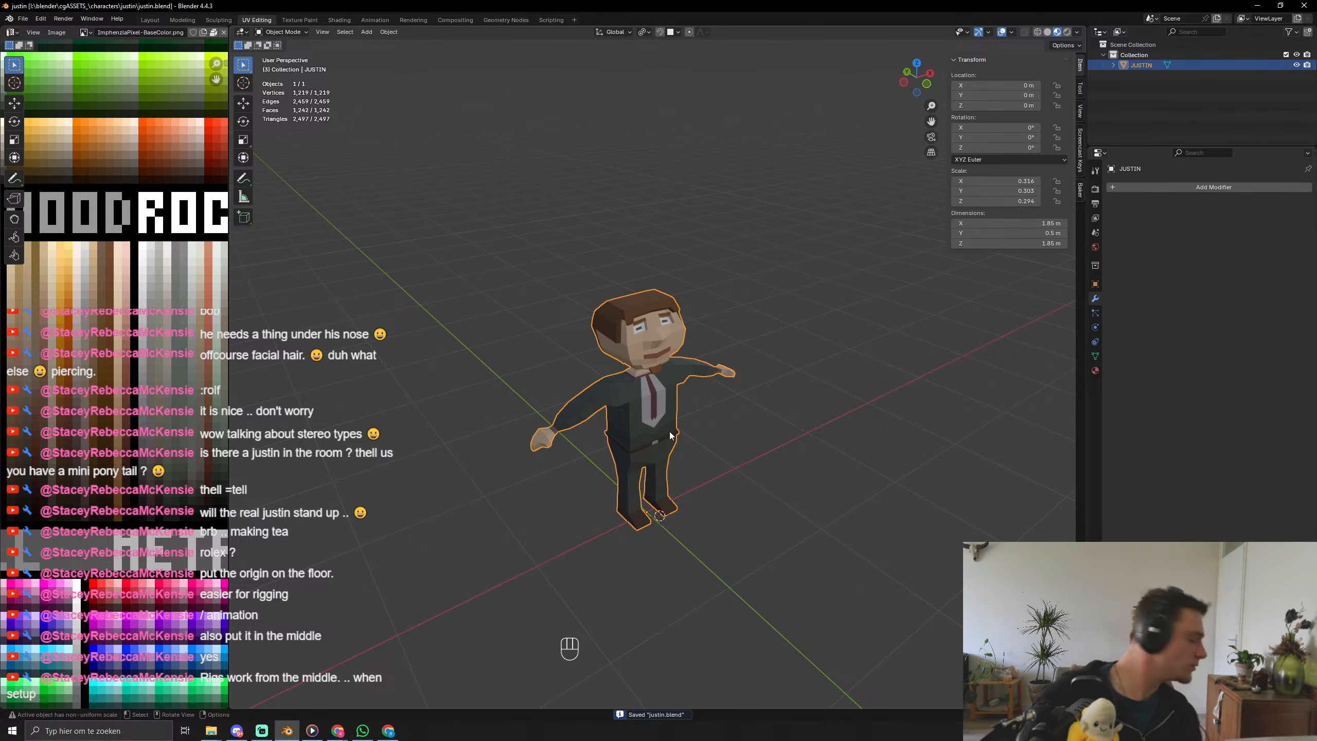
middle_click_drag(660, 456, 662, 410)
scroll(662, 448, "up", 3)
key("ctrl+s")
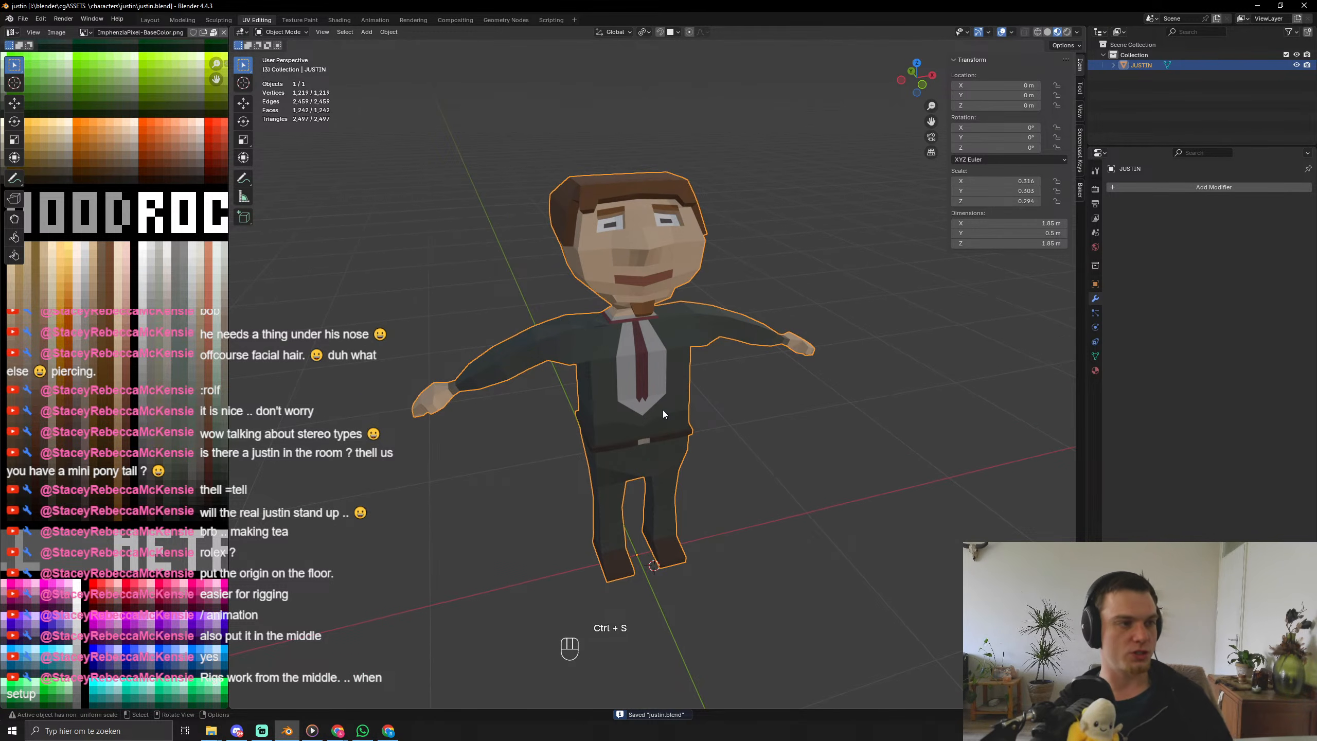
left_click(23, 18)
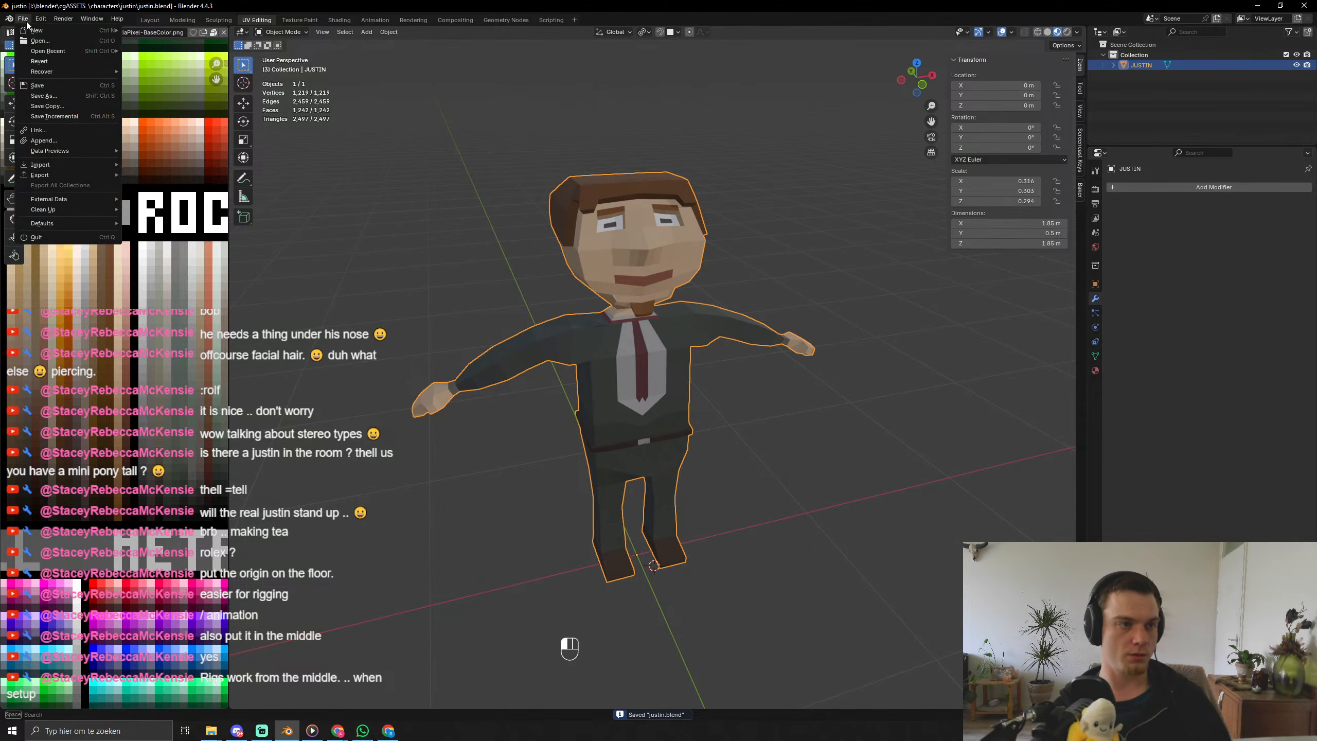
mouse_move(47, 171)
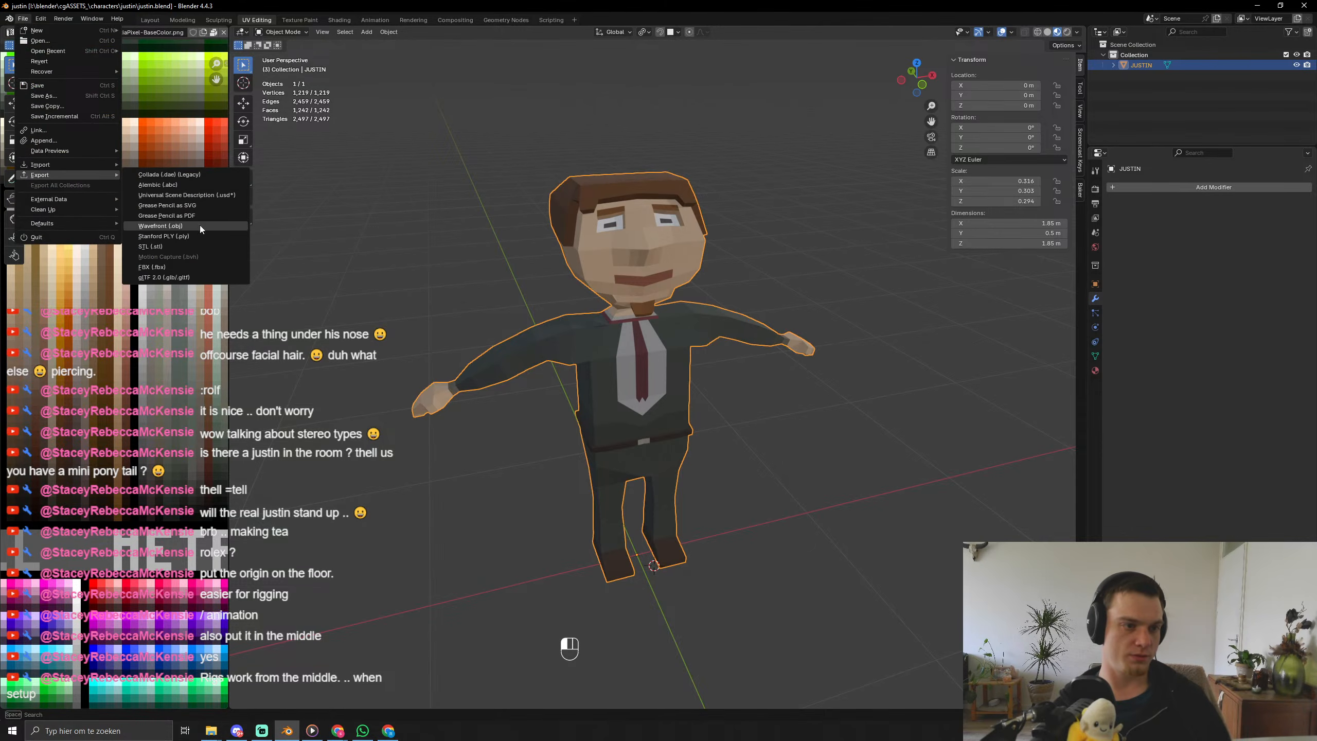
left_click(170, 277)
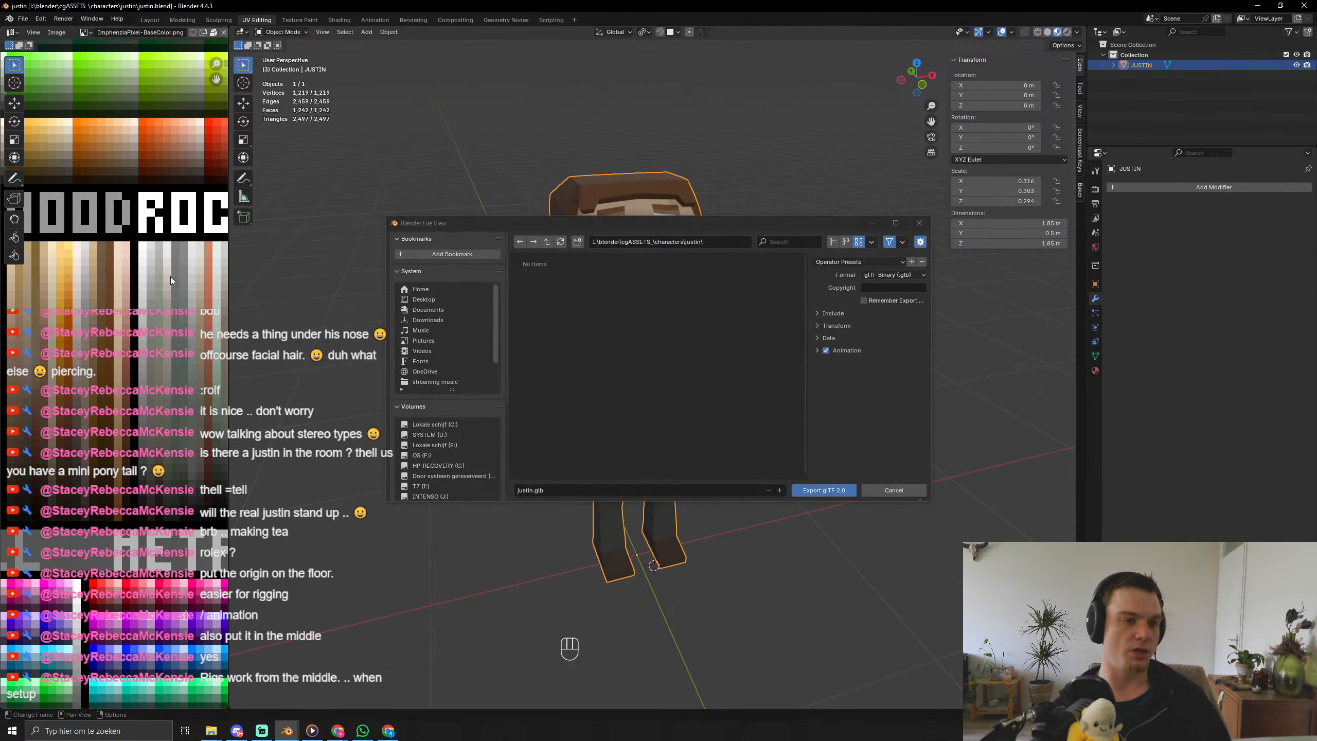
left_click(920, 223)
Export the suited character as justin.fbx in the justin characters folder with the default FBX settings.
left_click(22, 17)
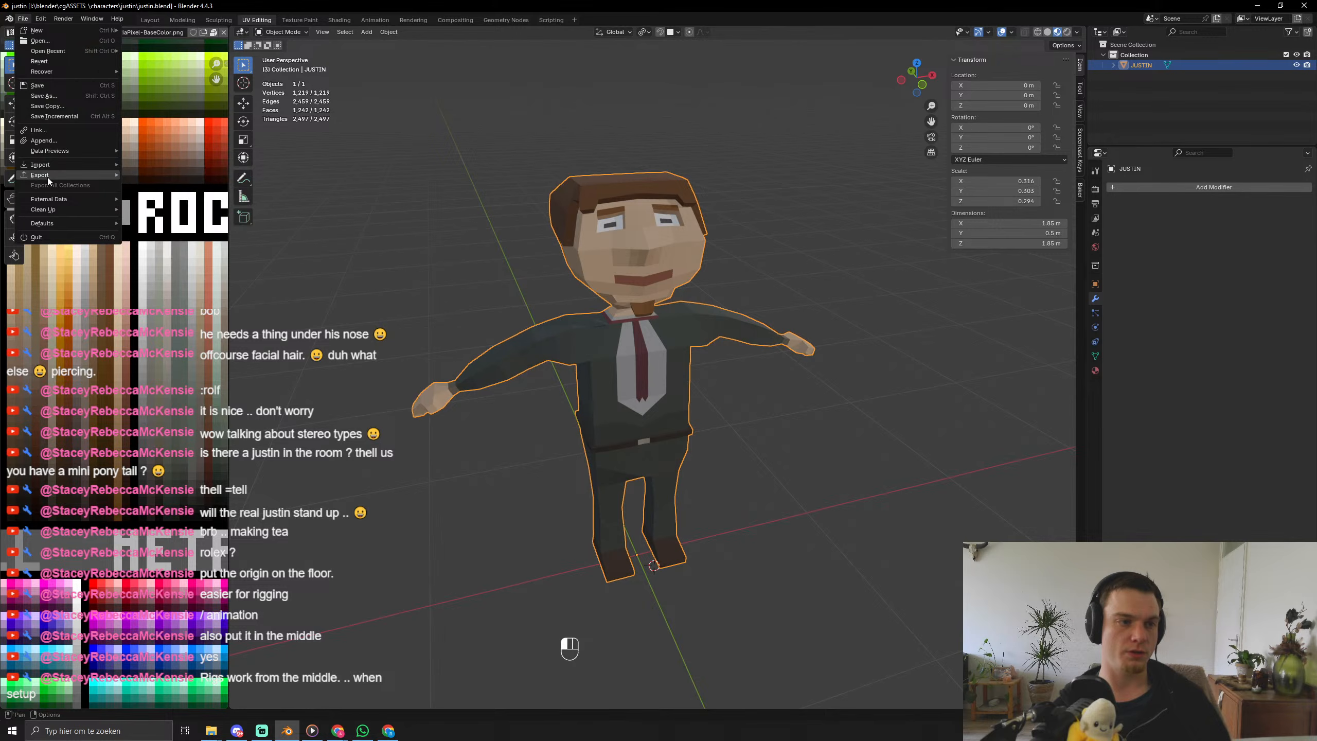
mouse_move(47, 176)
left_click(166, 267)
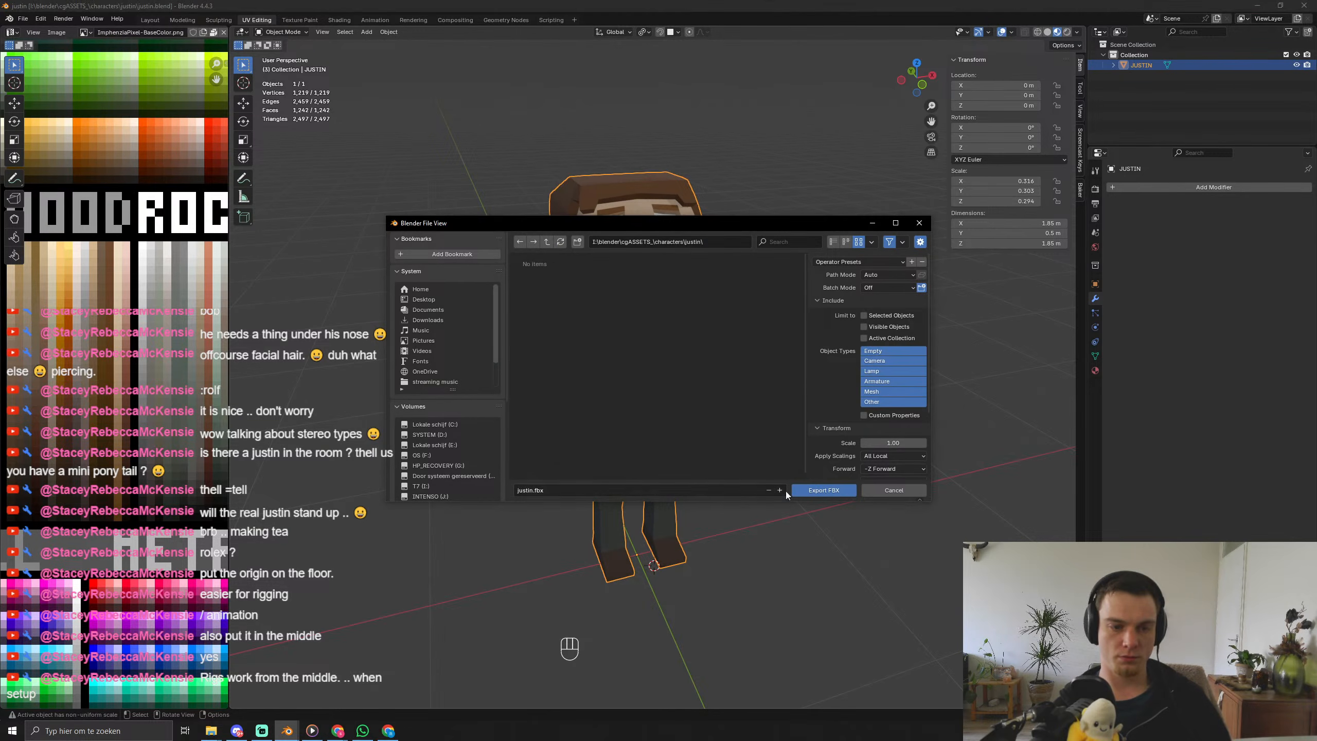
left_click(821, 490)
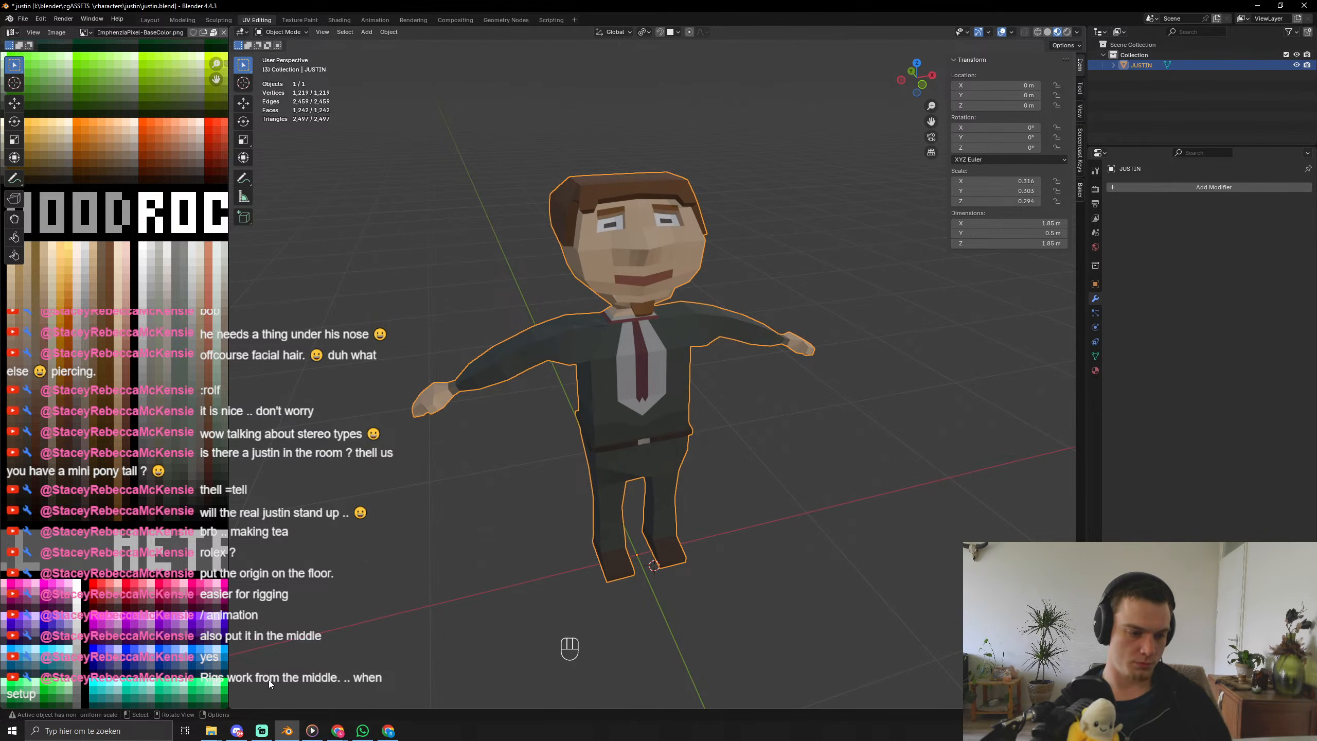
Save justin.blend after the FBX export.
left_click(240, 731)
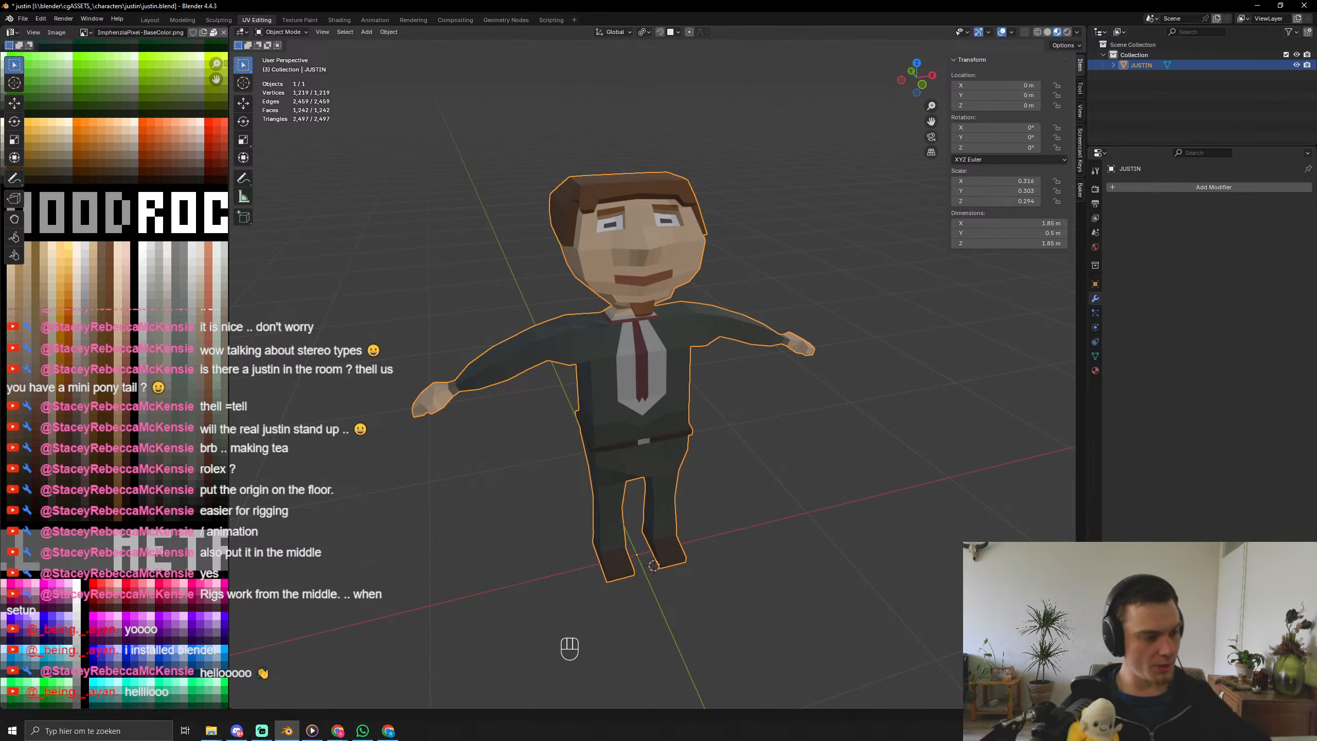
mouse_move(755, 400)
middle_mouse_down()
mouse_move(747, 459)
mouse_move(747, 415)
middle_mouse_up()
key("ctrl+s")
key("ctrl+s")
key("ctrl+s")
key("ctrl+s")
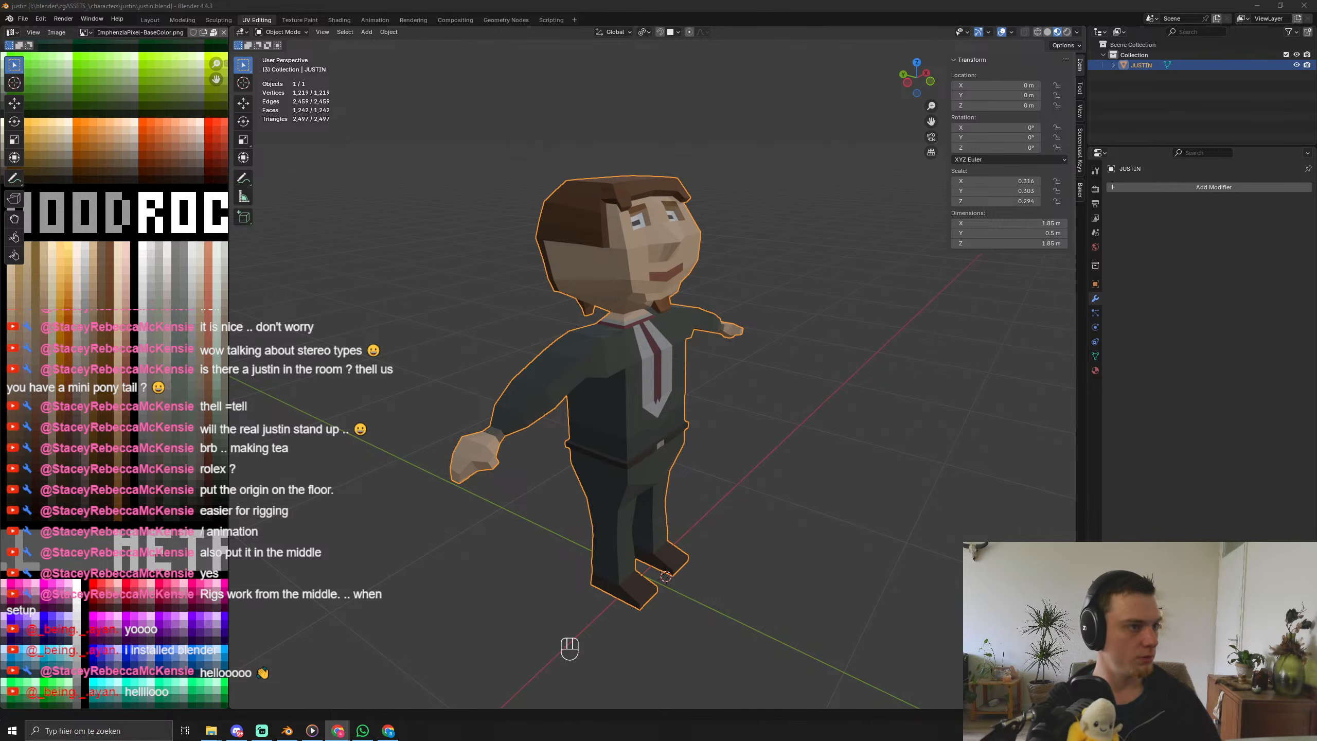
Inspect the suited character up close from a three-quarter angle and save justin.blend again.
key("alt+Tab")
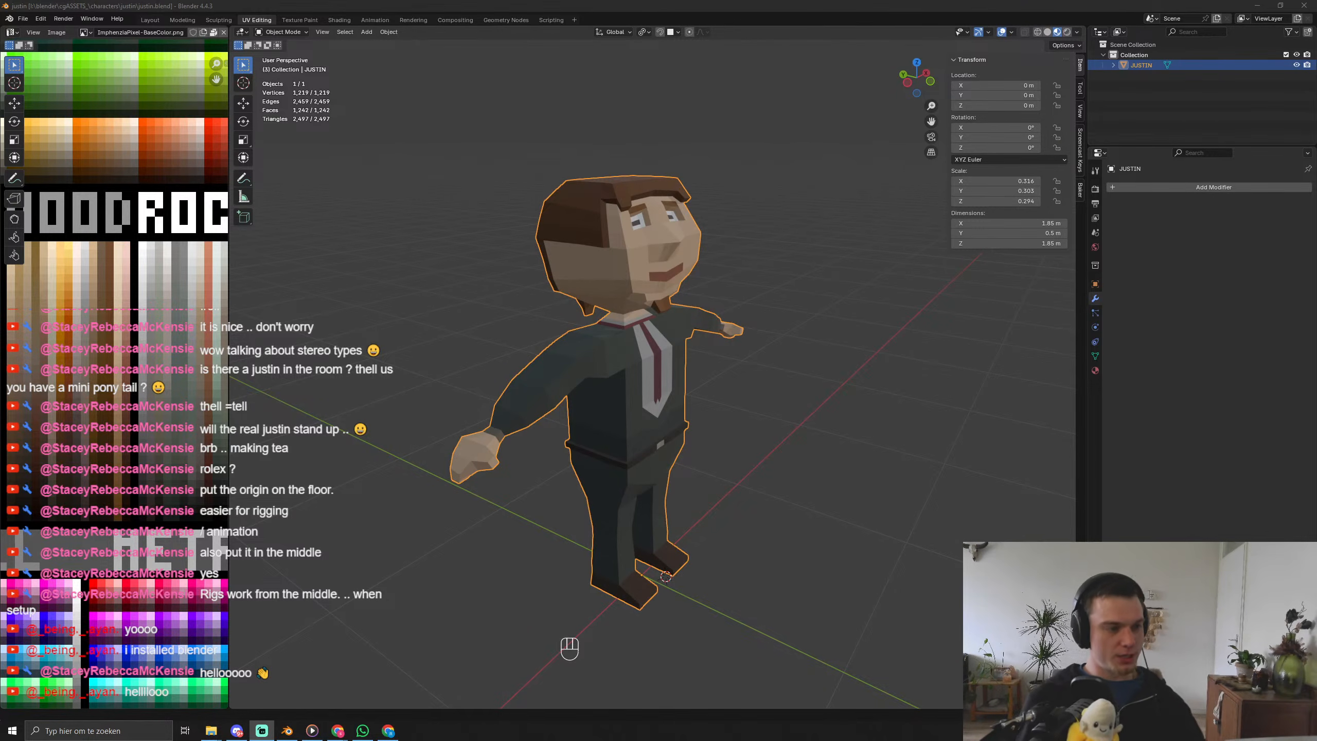
mouse_move(805, 448)
middle_mouse_down()
mouse_move(763, 439)
mouse_move(782, 461)
middle_mouse_up()
scroll(679, 370, "up", 1)
middle_click_drag(730, 415, 603, 396, "shift")
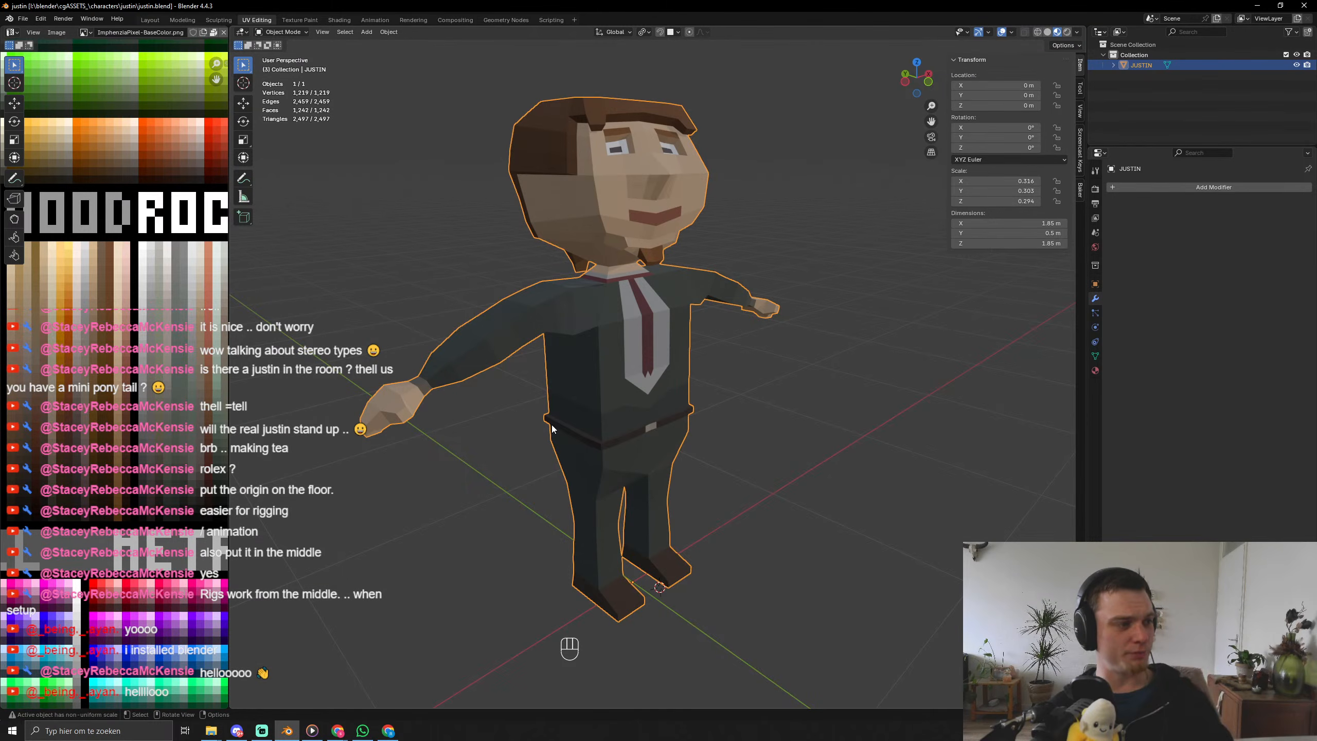
key("ctrl+s")
key("ctrl+s")
key("ctrl+s")
key("ctrl+s")
key("ctrl+s")
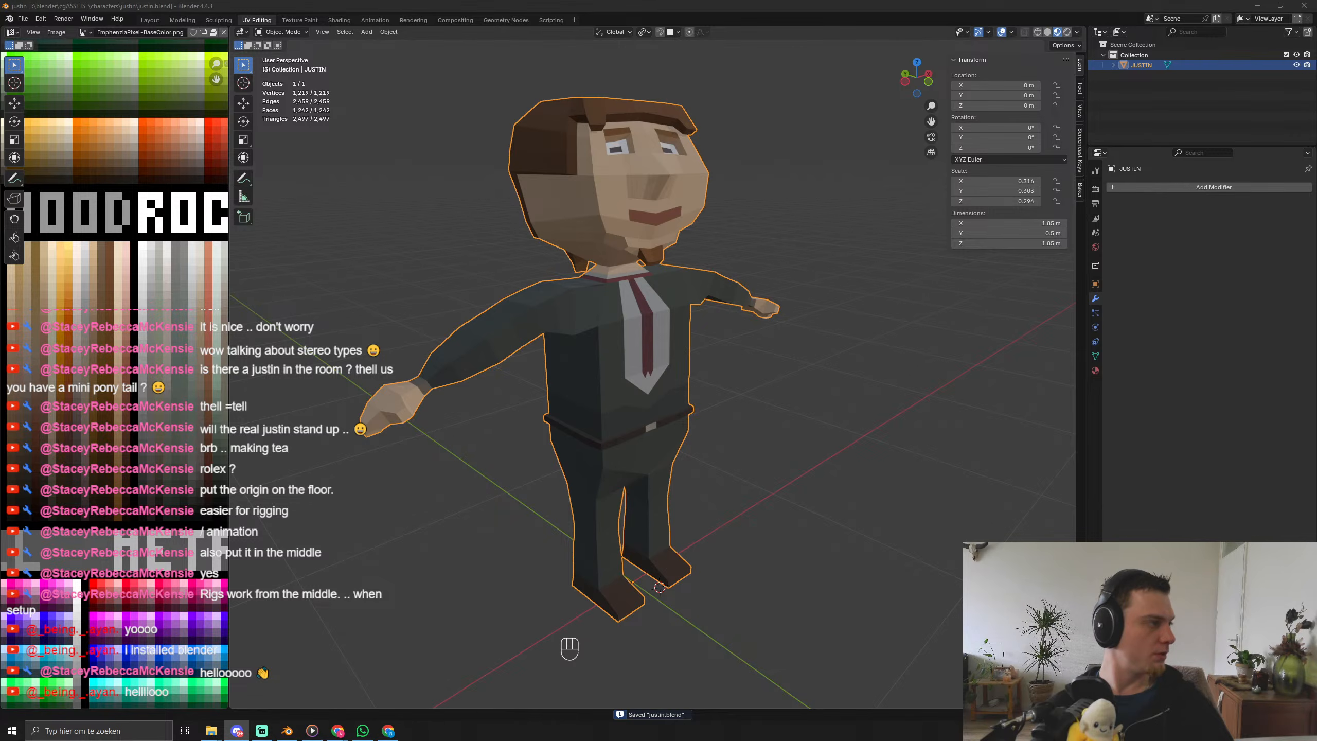
key("alt+Tab")
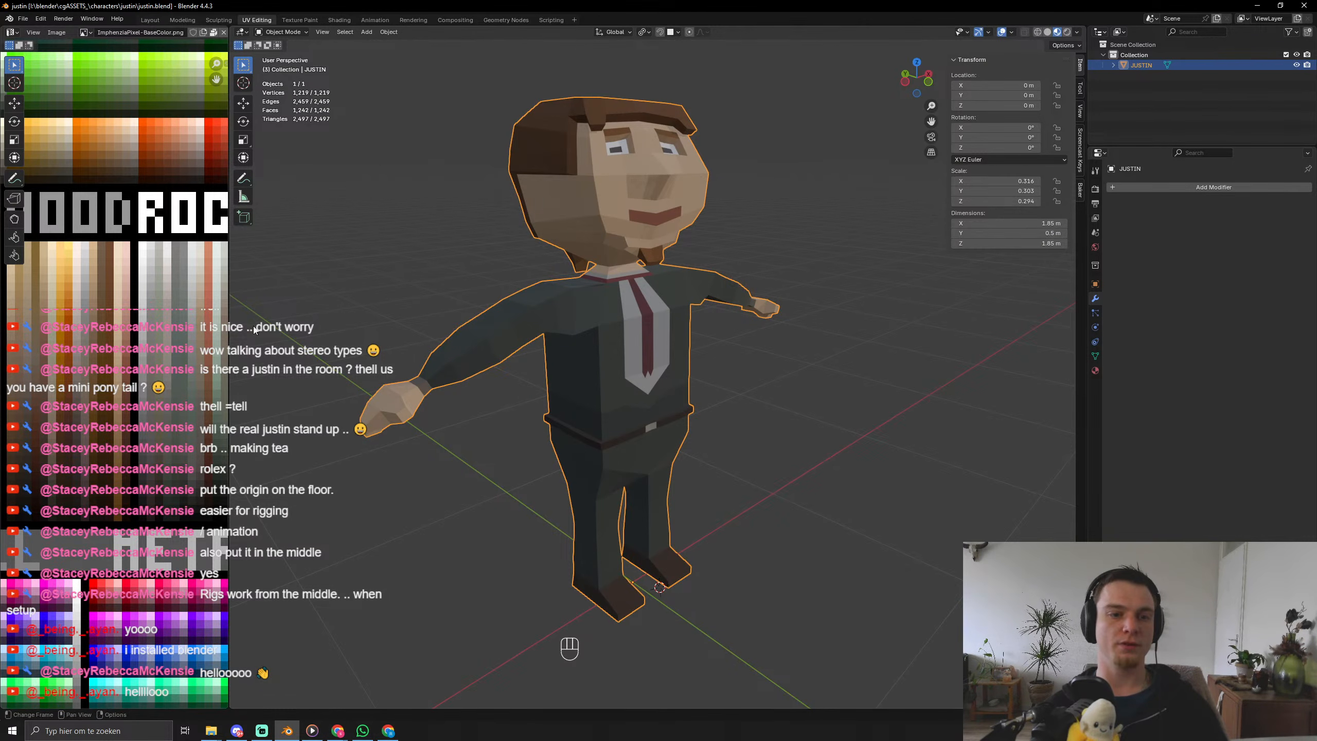
key("ctrl+s")
key("ctrl+s")
key("ctrl+s")
key("ctrl+s")
key("ctrl+s")
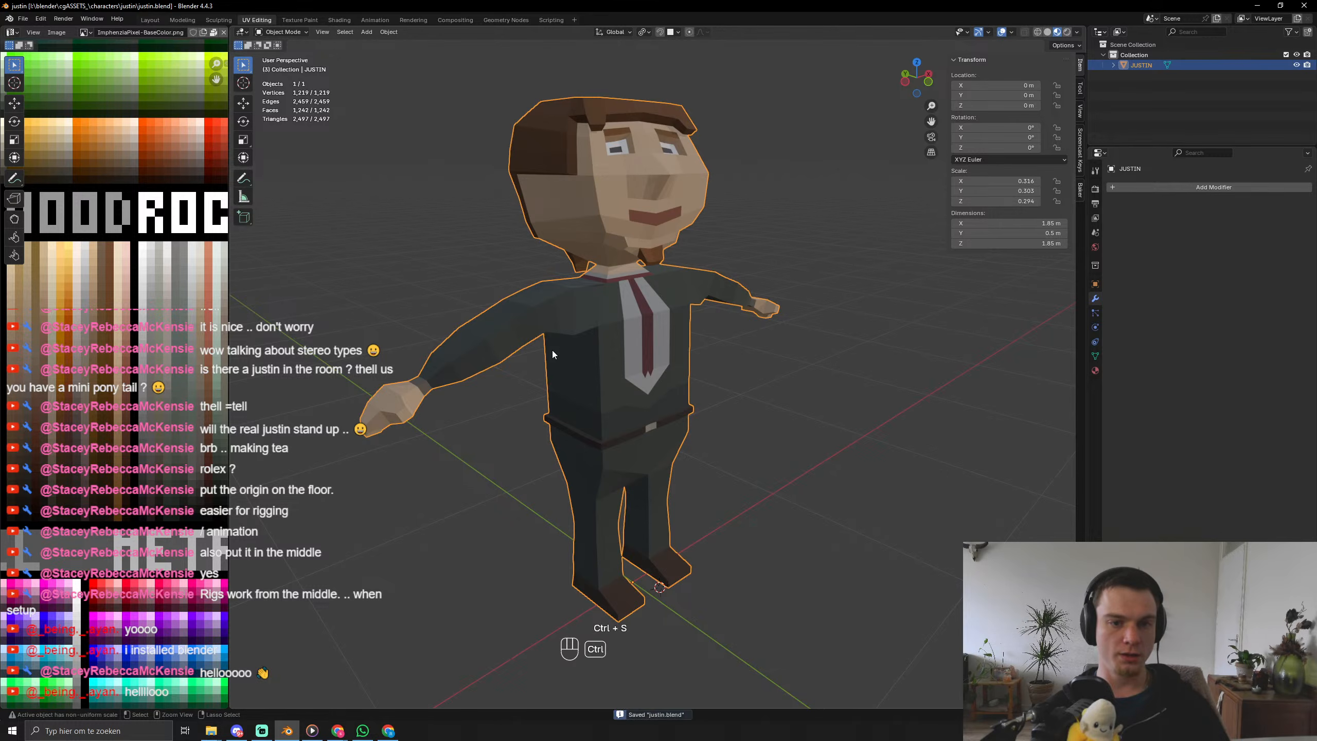
Try to open the actual city.blend from the THE ACTUAl city folder inside cgASSETS_.
left_click(21, 18)
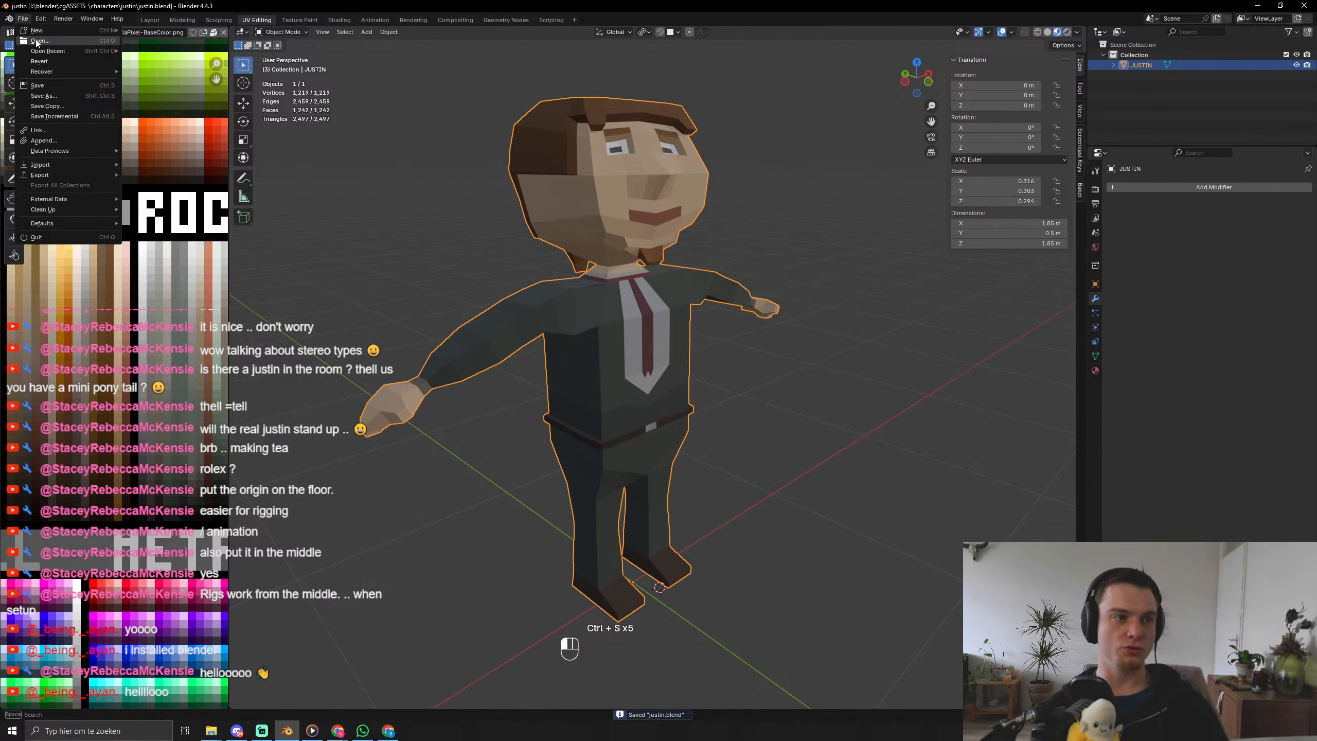
left_click(41, 42)
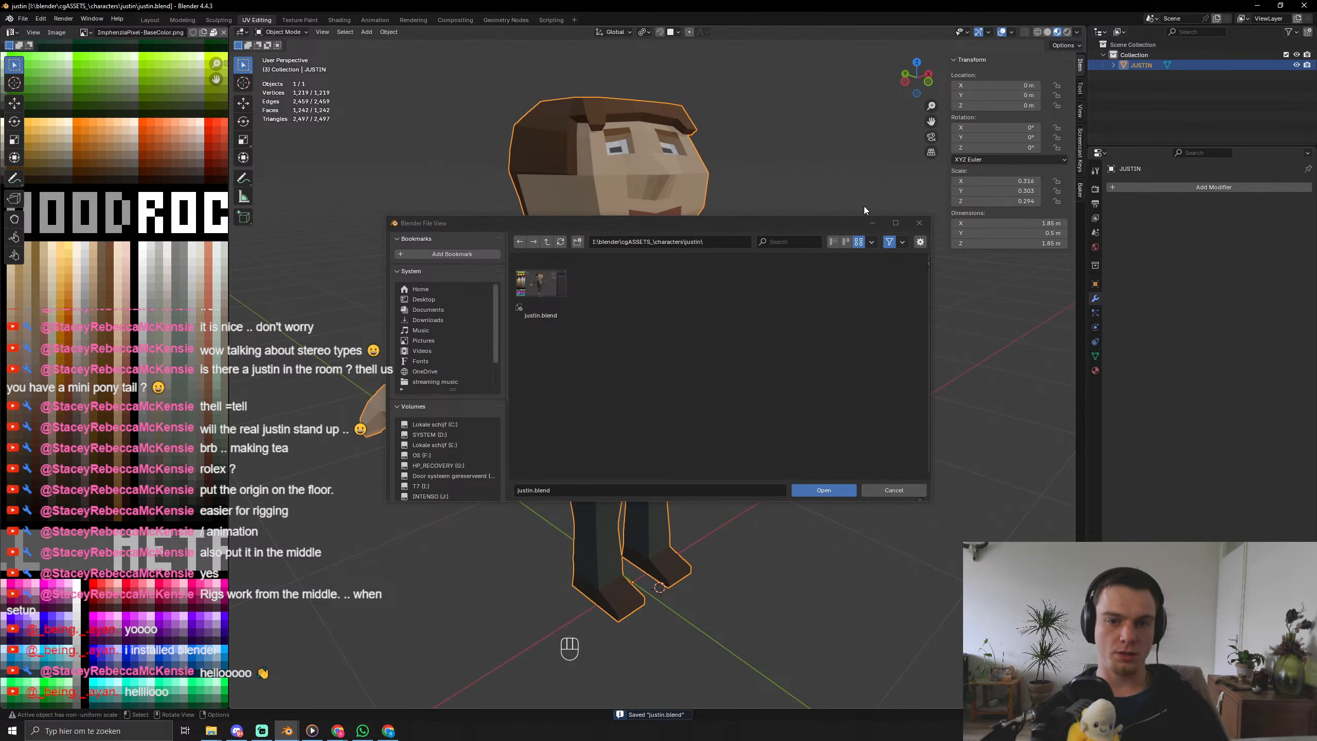
left_click(547, 242)
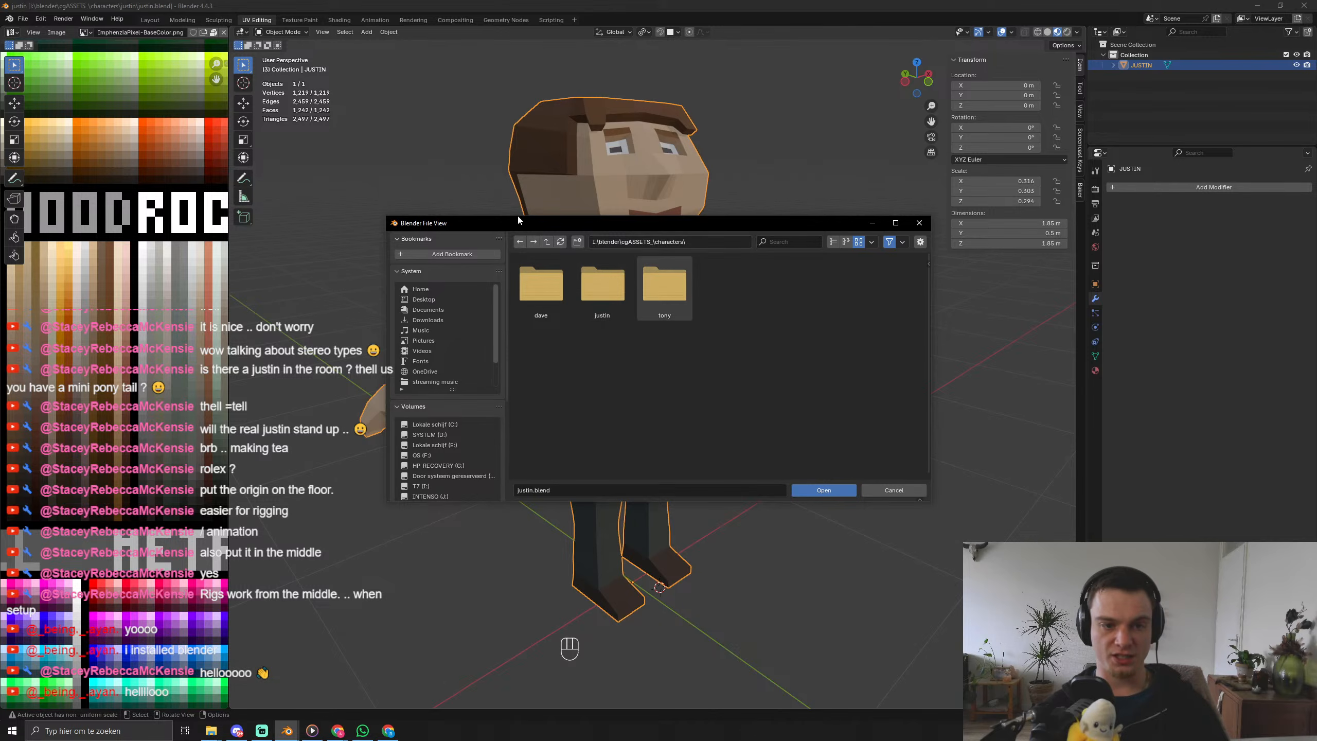
left_click(547, 242)
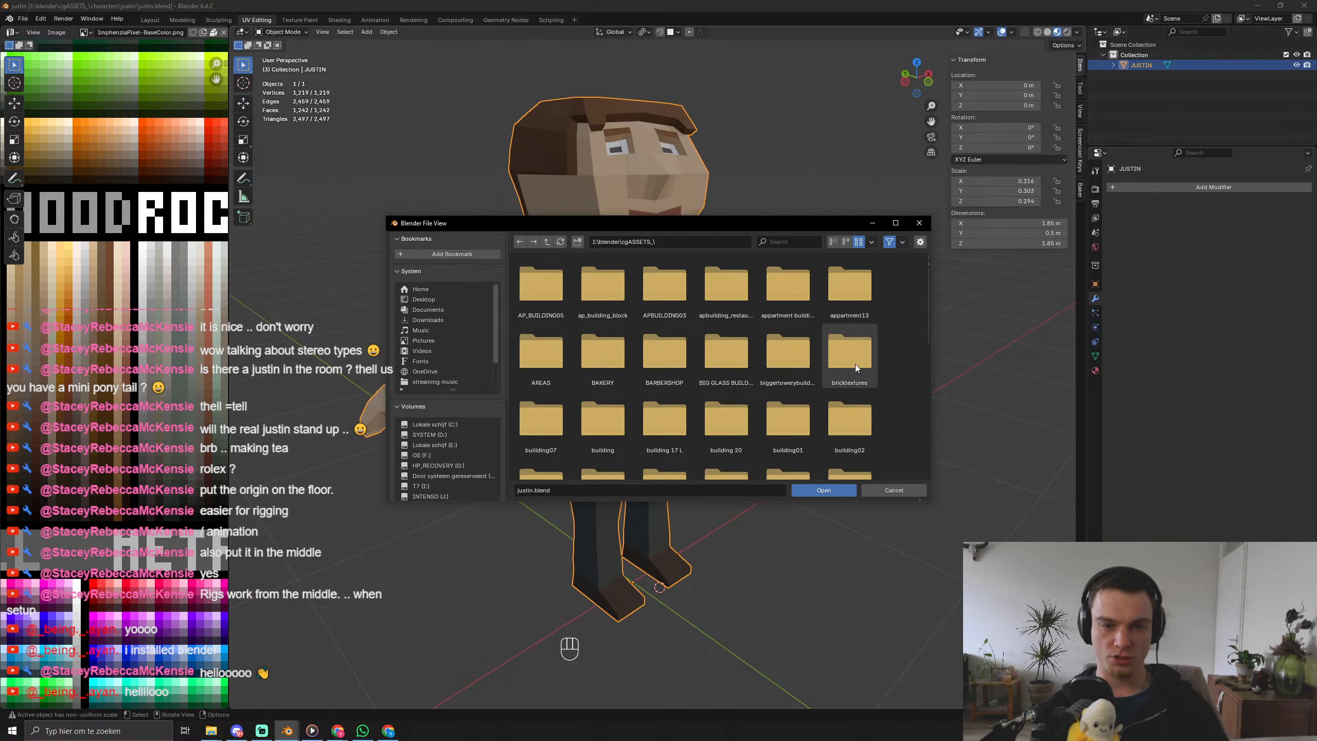
scroll(754, 431, "down", 3)
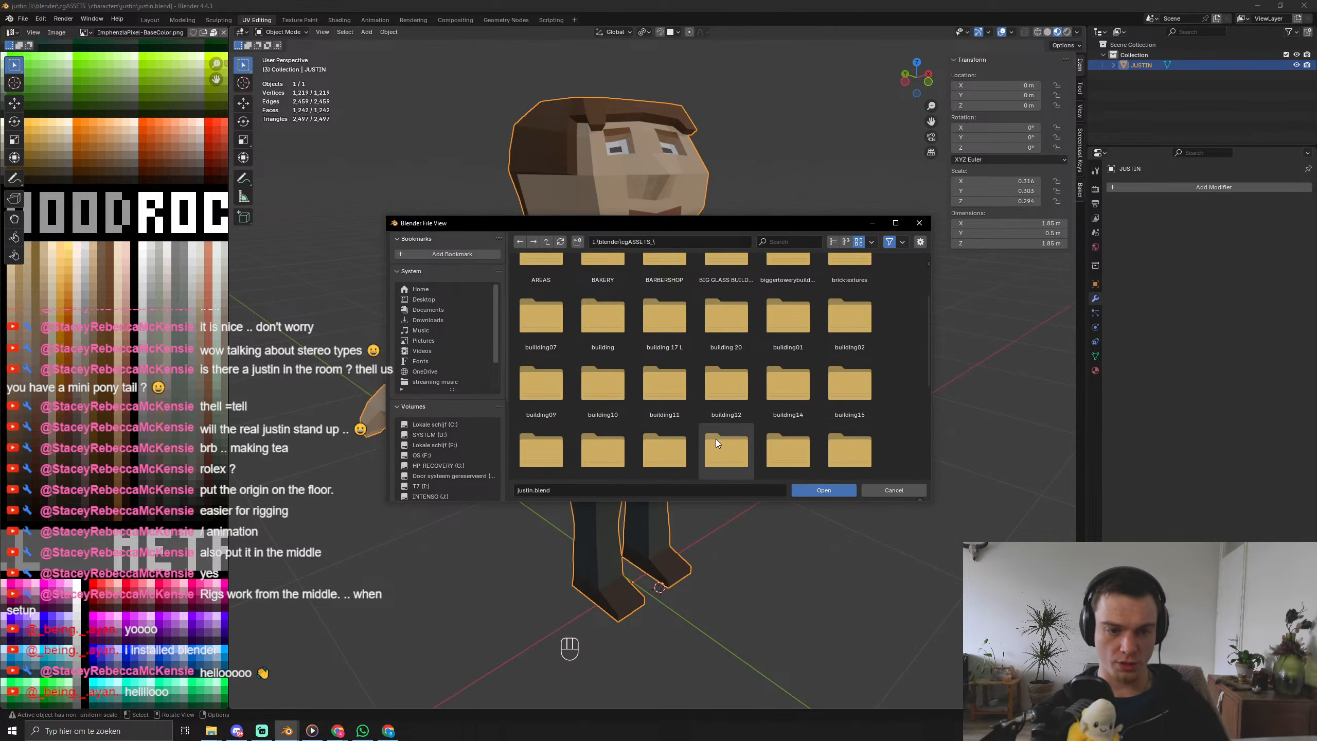
scroll(717, 441, "down", 2)
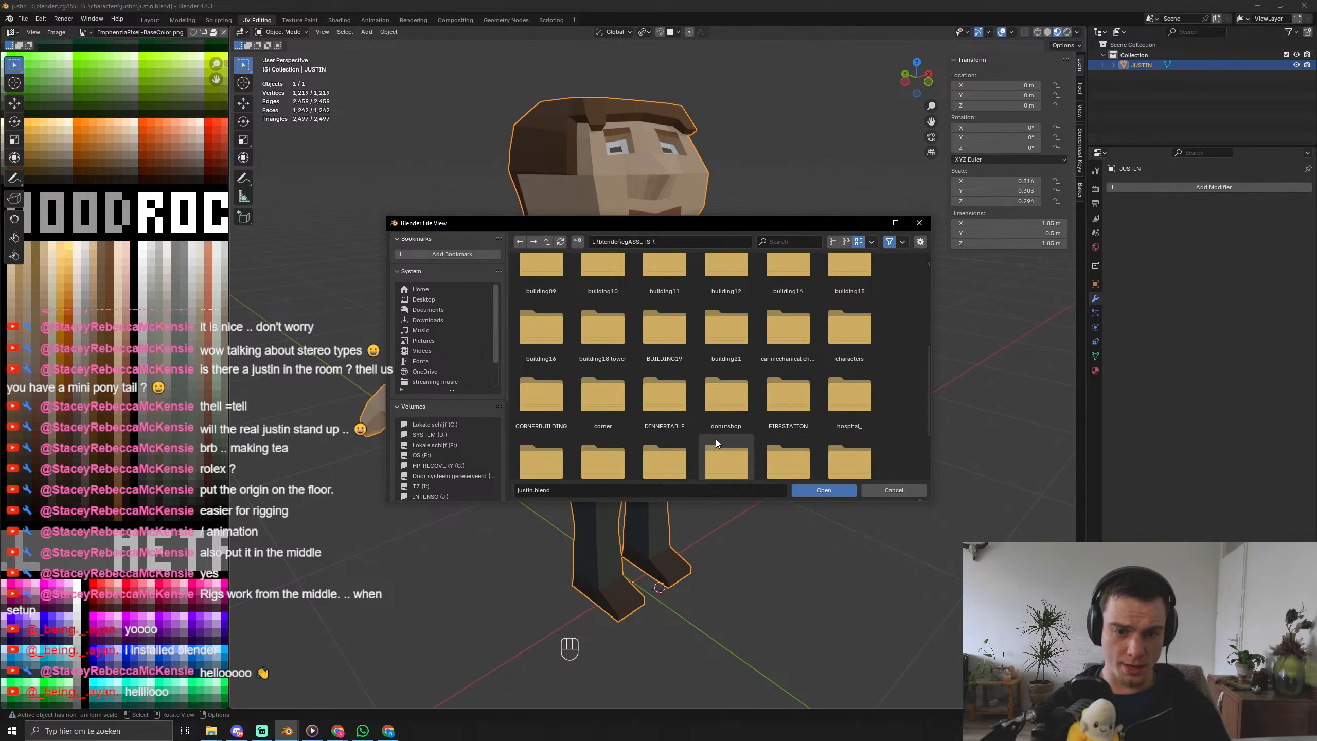
scroll(716, 439, "down", 2)
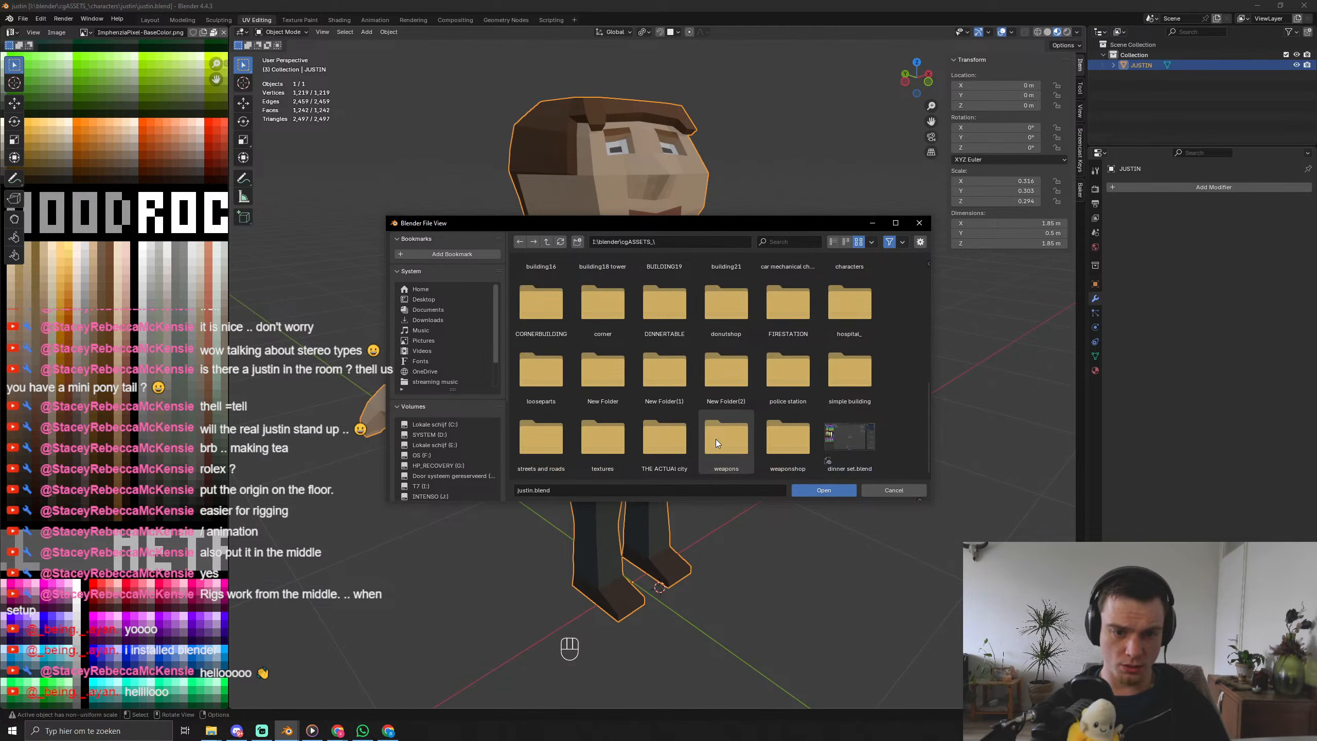
left_click(643, 454)
double_click(536, 276)
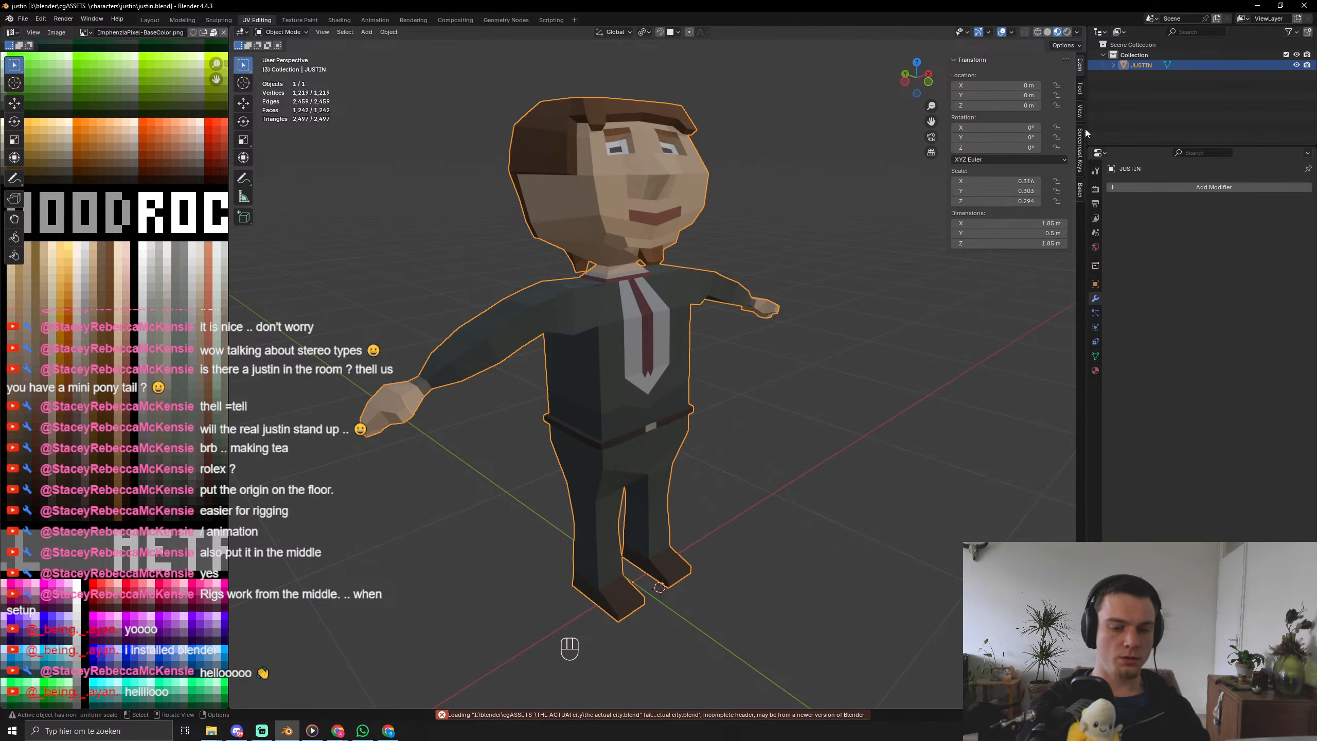
Close Blender 4.4.3 and open the actual city.blend from File Explorer in Blender 5.0.1.
left_click(1304, 6)
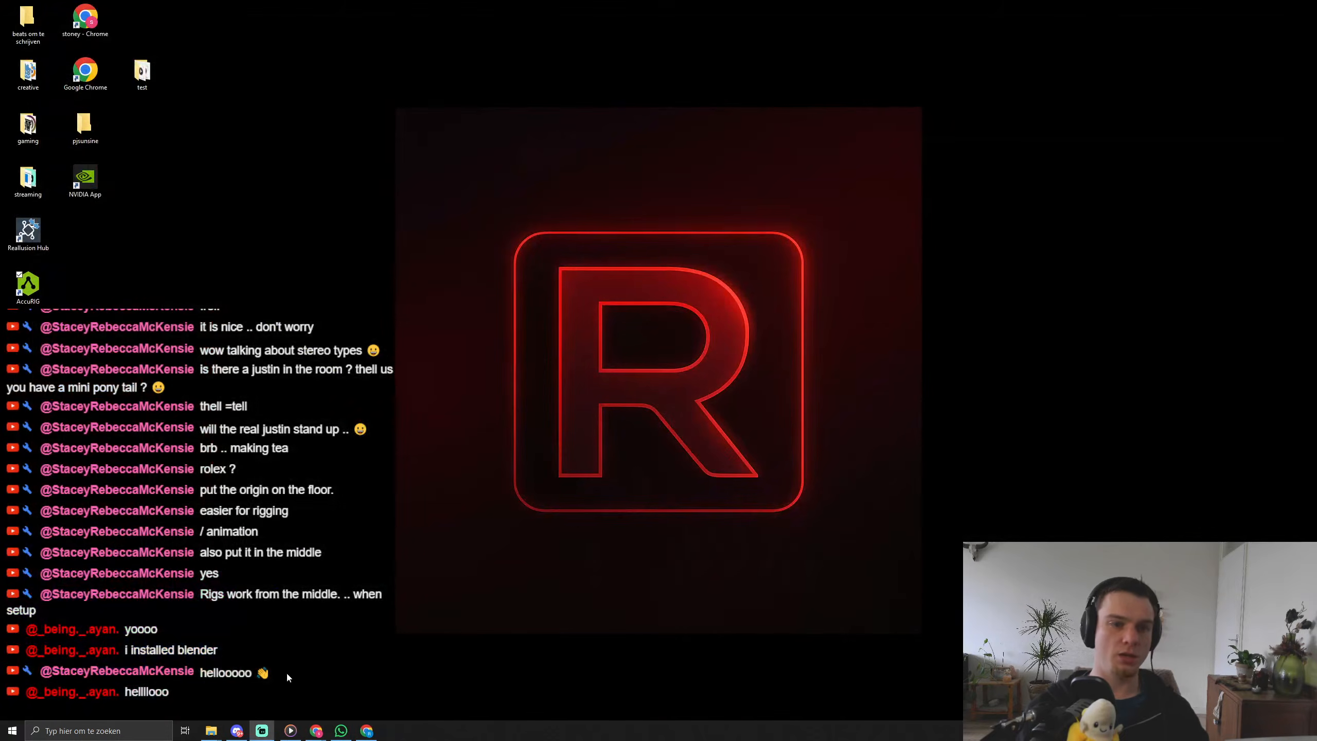
left_click(216, 734)
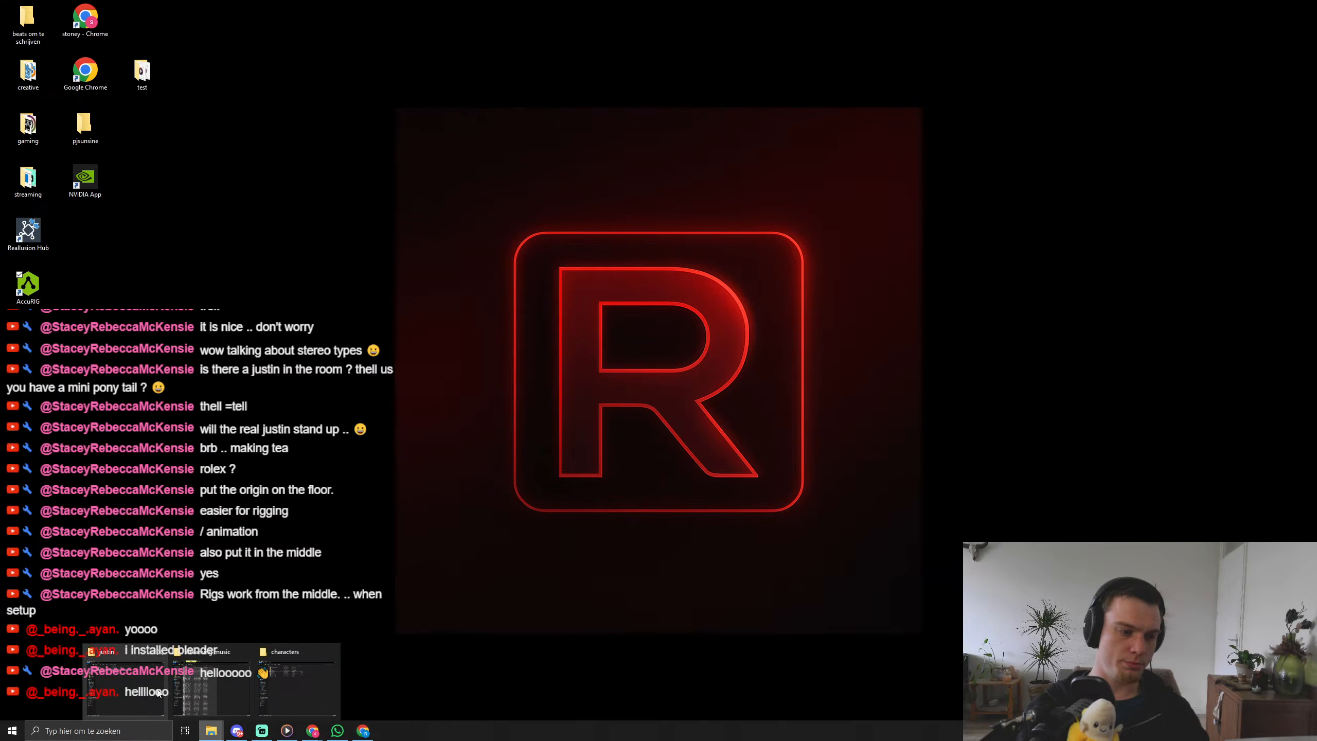
left_click(135, 694)
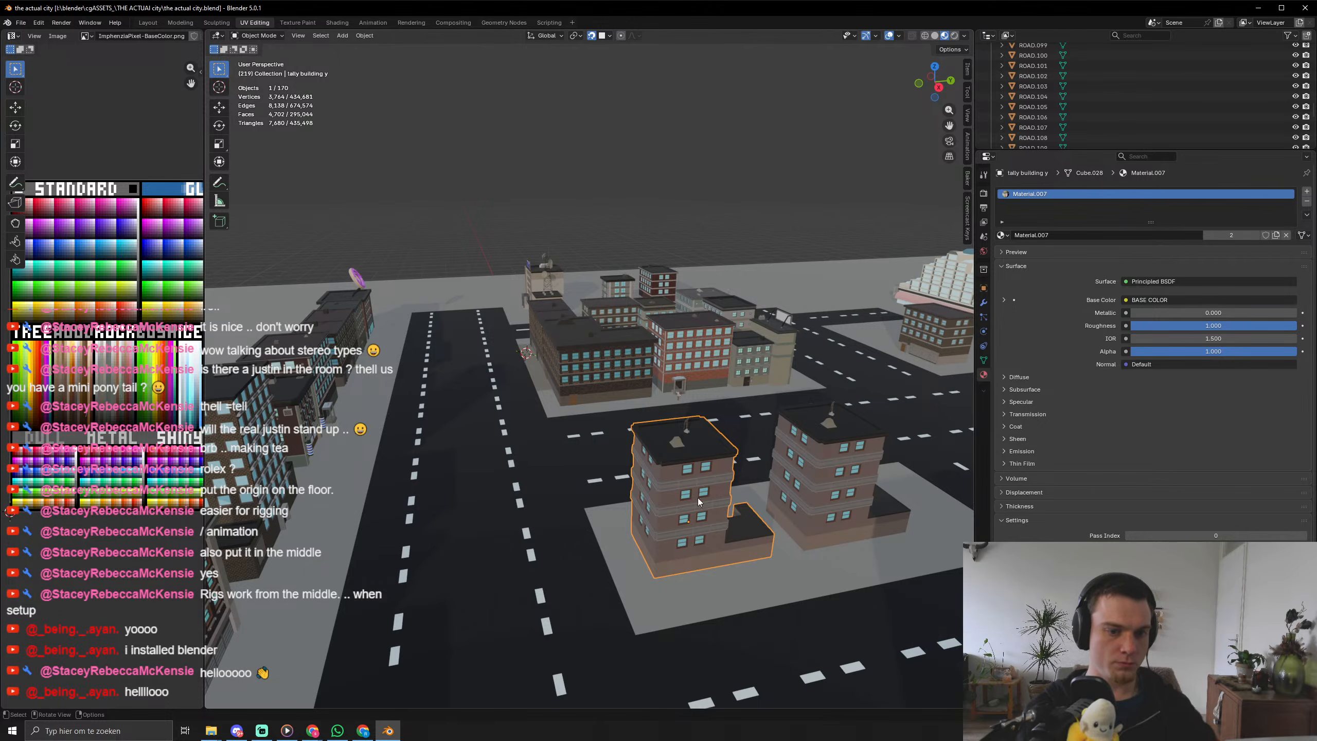
Import the suited character's FBX file from File Explorer into the city scene and frame the character in the viewport.
right_click(704, 549)
middle_click_drag(654, 383, 674, 498)
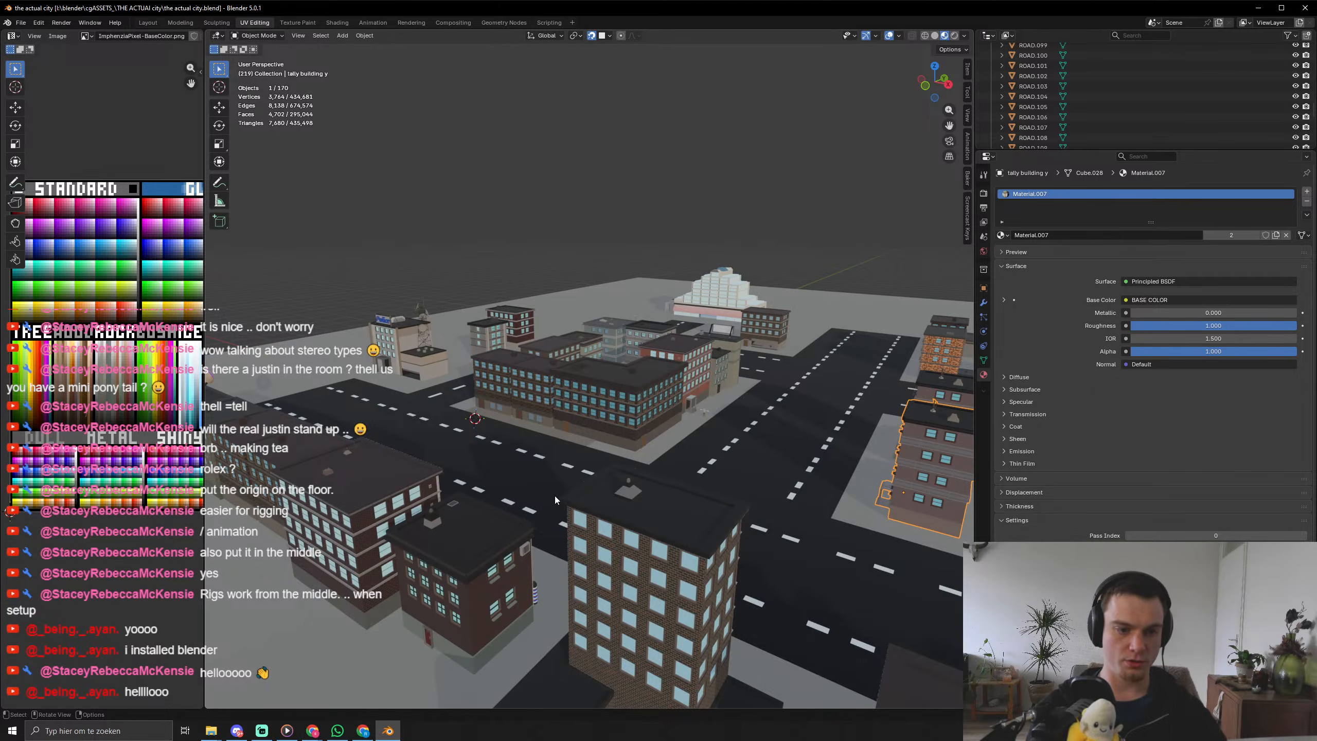
middle_click_drag(554, 499, 427, 511)
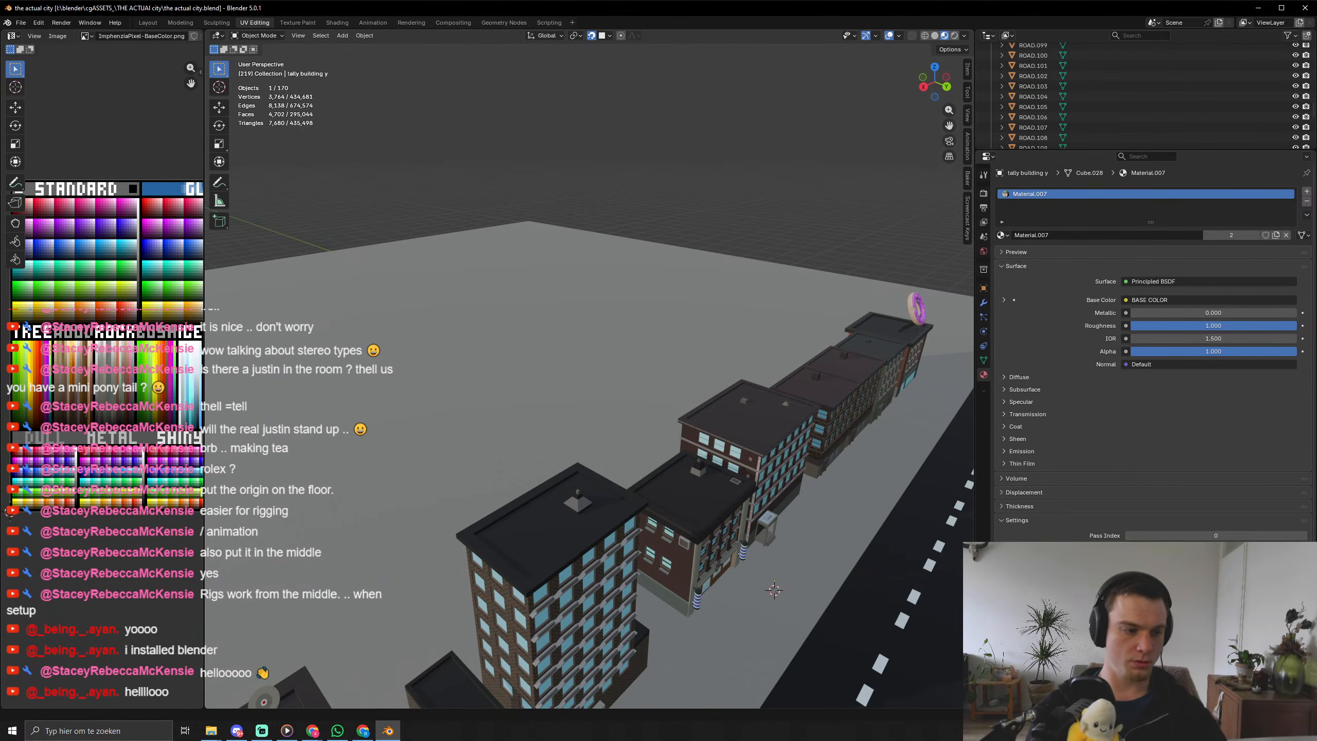
left_click(211, 730)
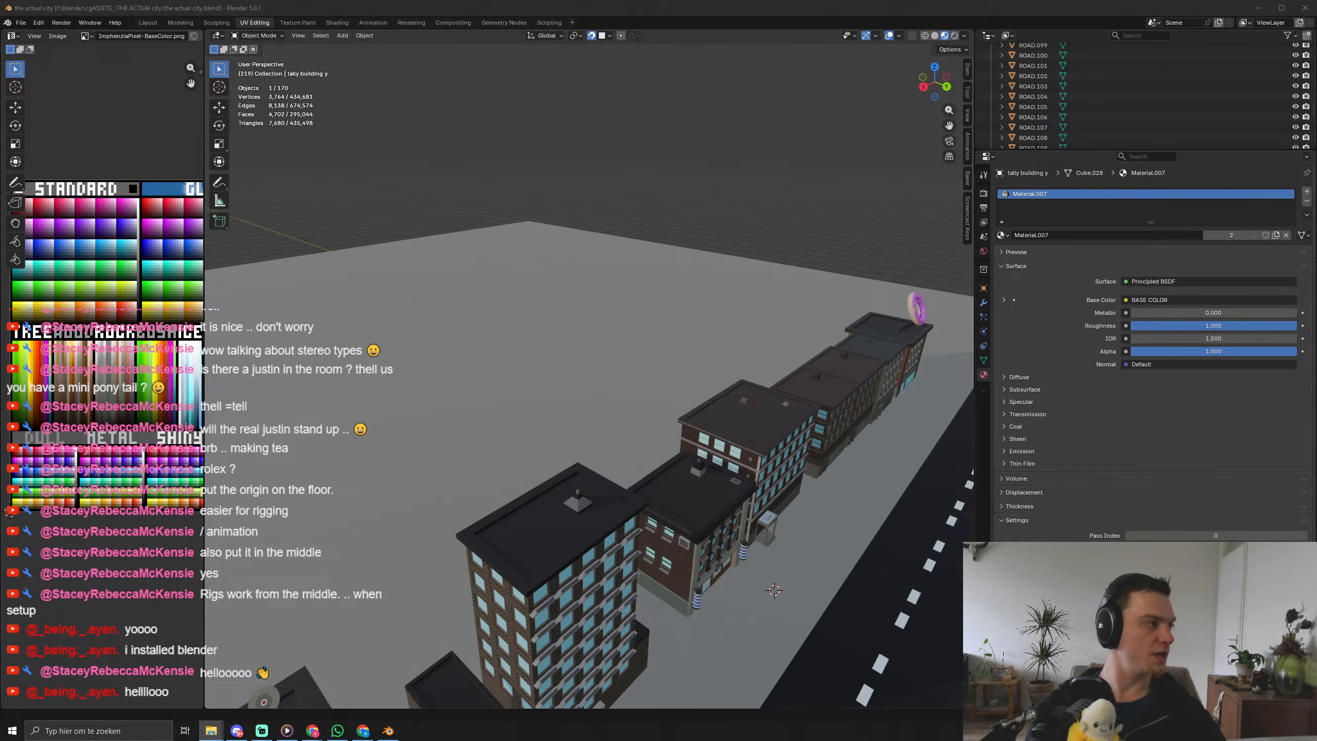
left_click_drag(512, 601, 814, 567)
left_click(801, 706)
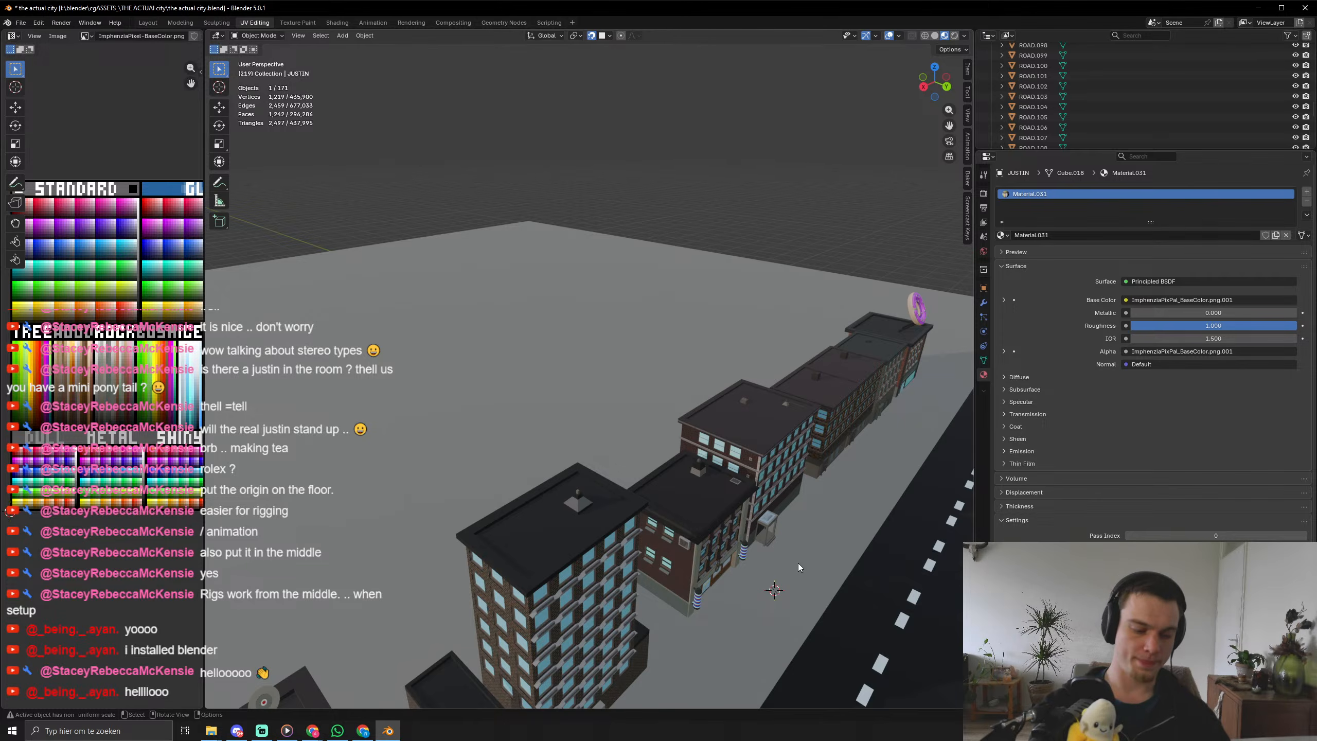
key("KP_Decimal")
middle_click_drag(751, 485, 786, 391)
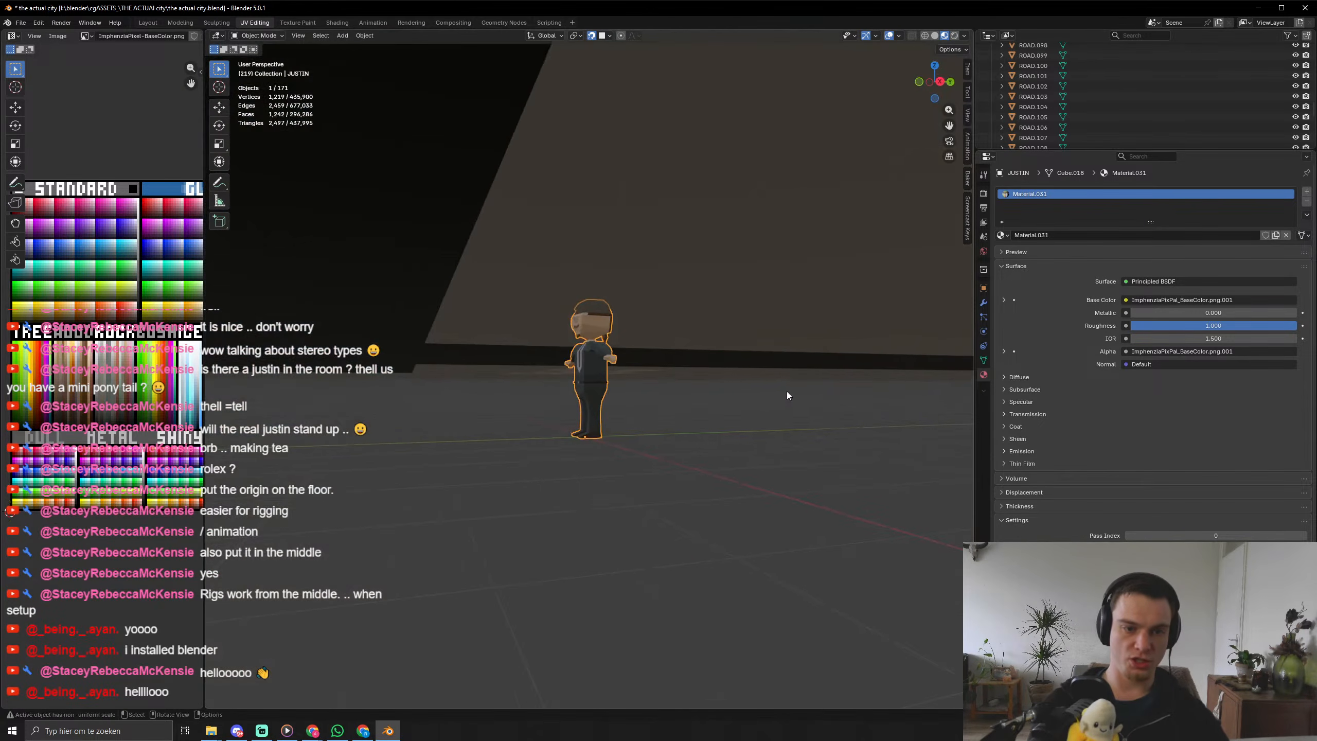
Turn off snapping and raise the suited character about 2.86 m along Z.
key("g")
key("z")
right_click(663, 175)
key("shift+Tab")
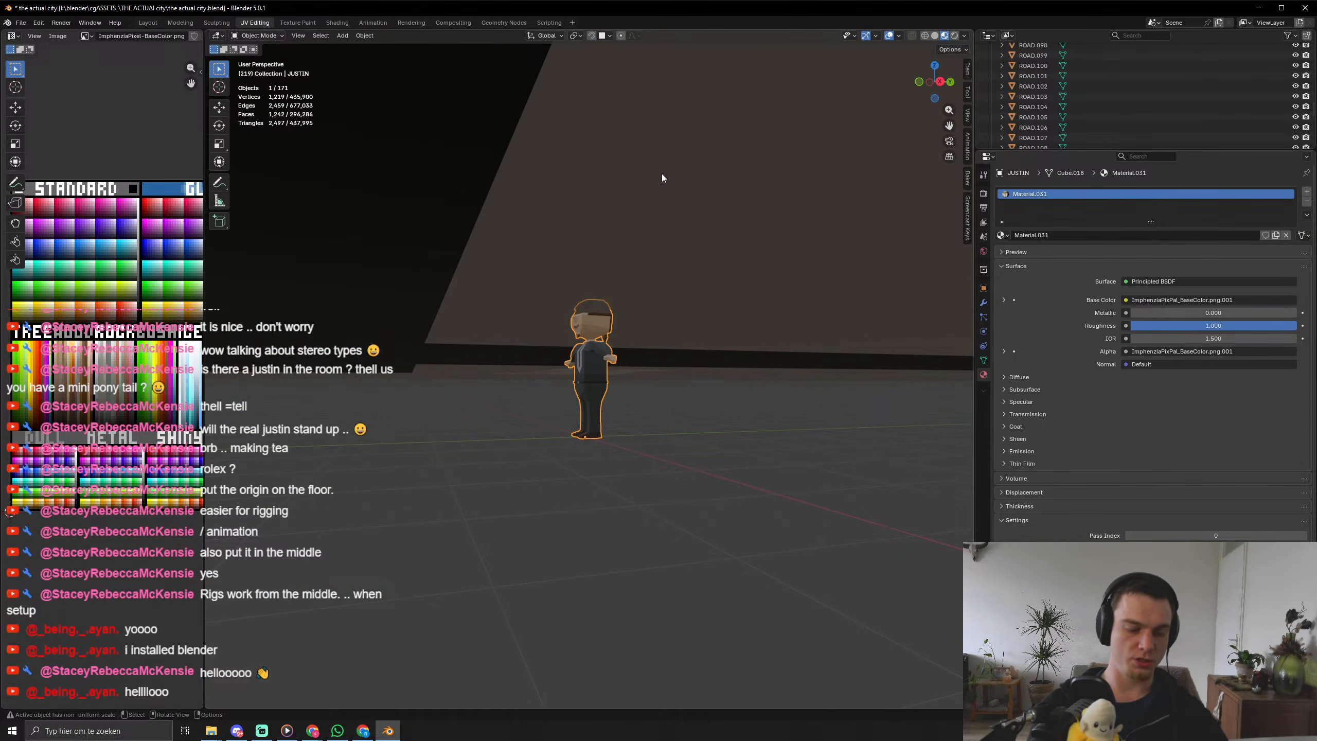
key("g")
key("z")
left_click(601, 642)
Turn snapping back on and lower the character about 1.11 m along Z onto the pavement.
scroll(600, 642, "down", 4)
middle_click_drag(640, 496, 631, 552)
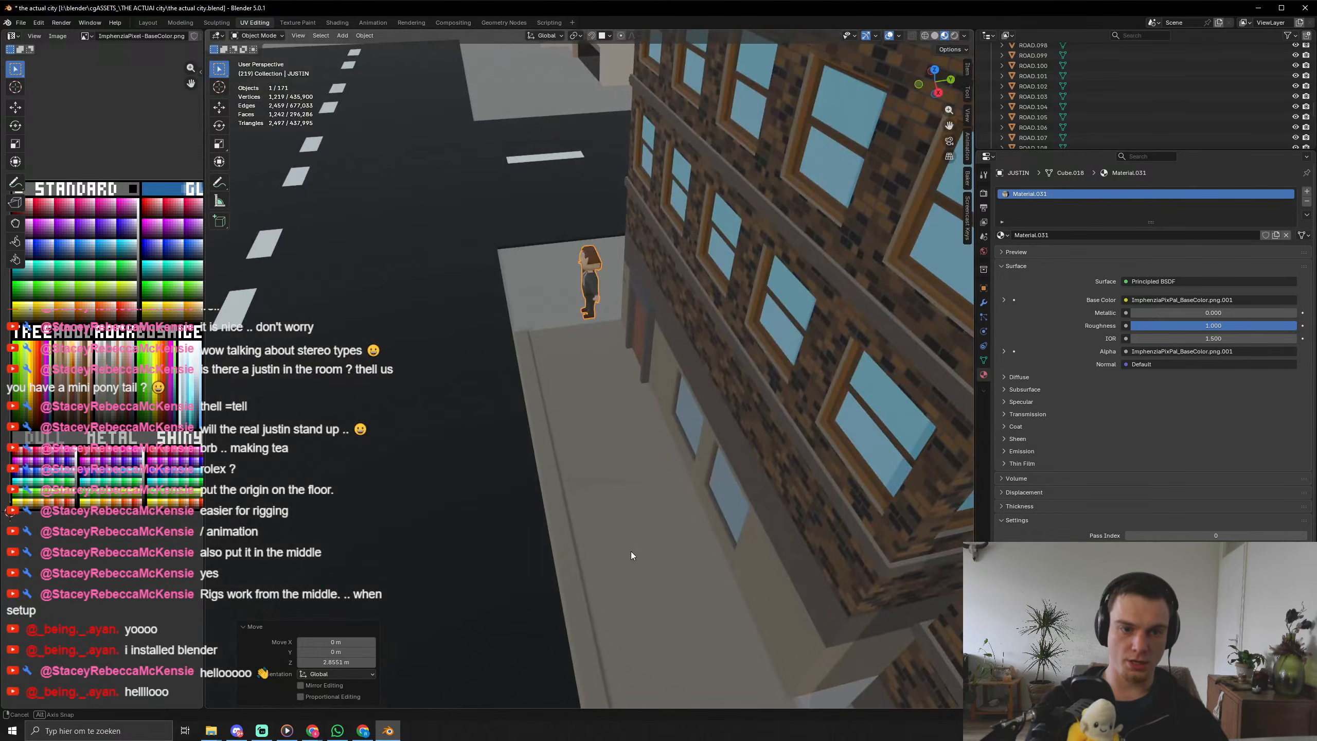
middle_click_drag(648, 508, 701, 389)
key("shift+Tab")
key("g")
key("z")
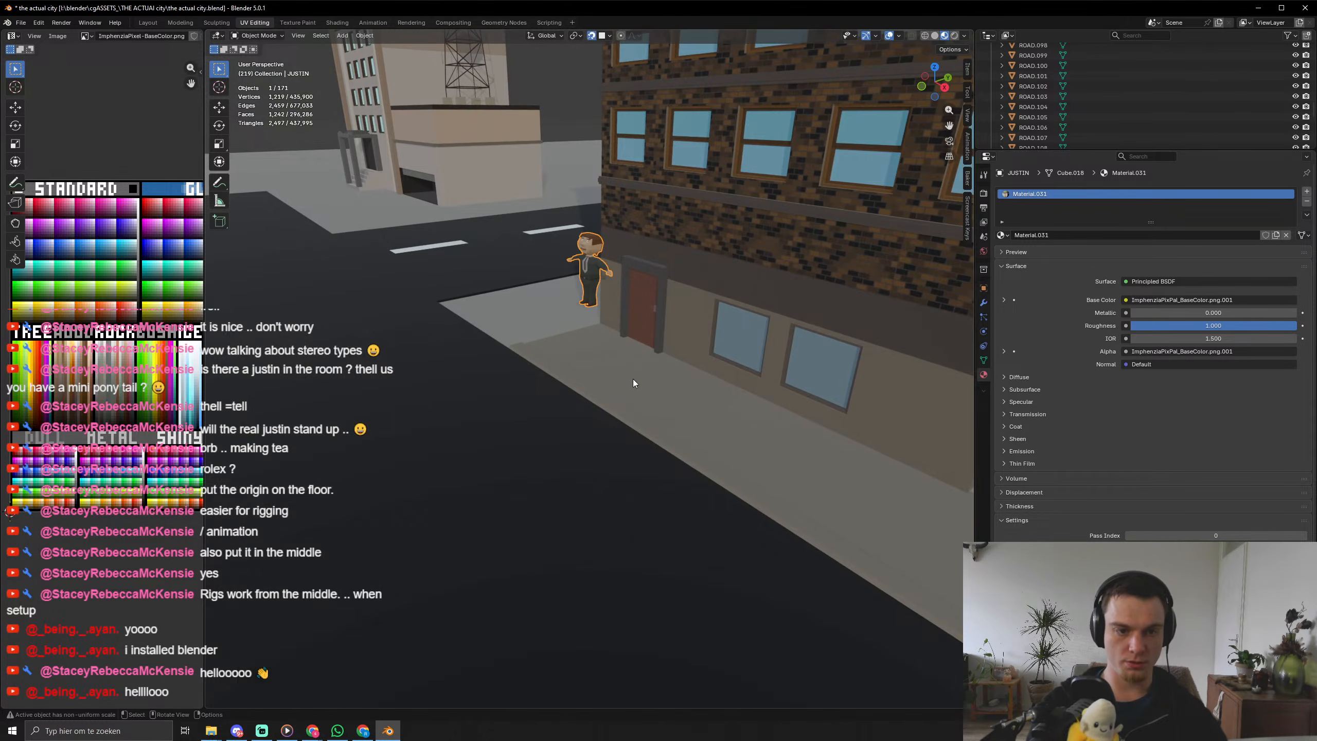
left_click(622, 402)
Move the character along the X axis until it stands in front of the corner building's red door.
middle_click_drag(623, 401, 602, 558)
scroll(682, 380, "up", 7)
key("g")
key("x")
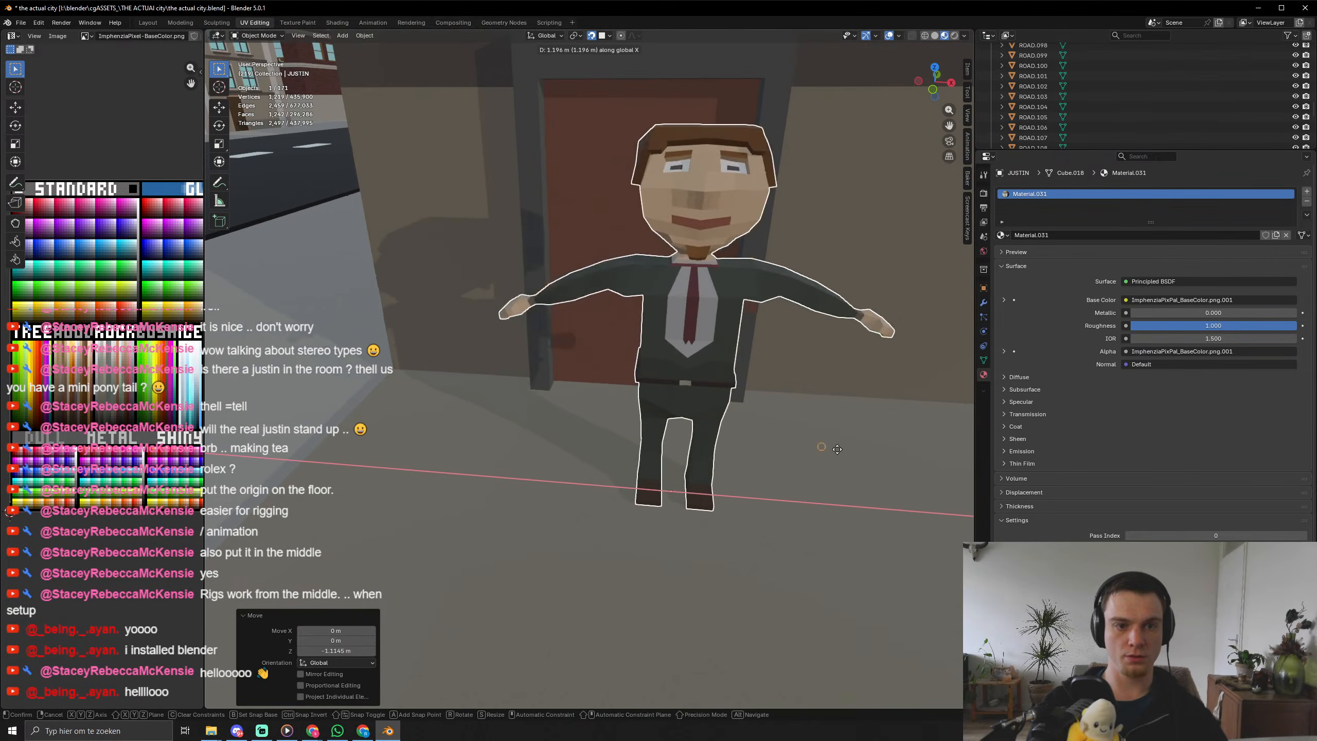
left_click(775, 430)
Rotate the character about 66° around the Z axis in front of the door.
scroll(740, 436, "down", 4)
middle_click_drag(740, 437, 788, 447)
key("r")
key("z")
left_click(685, 377)
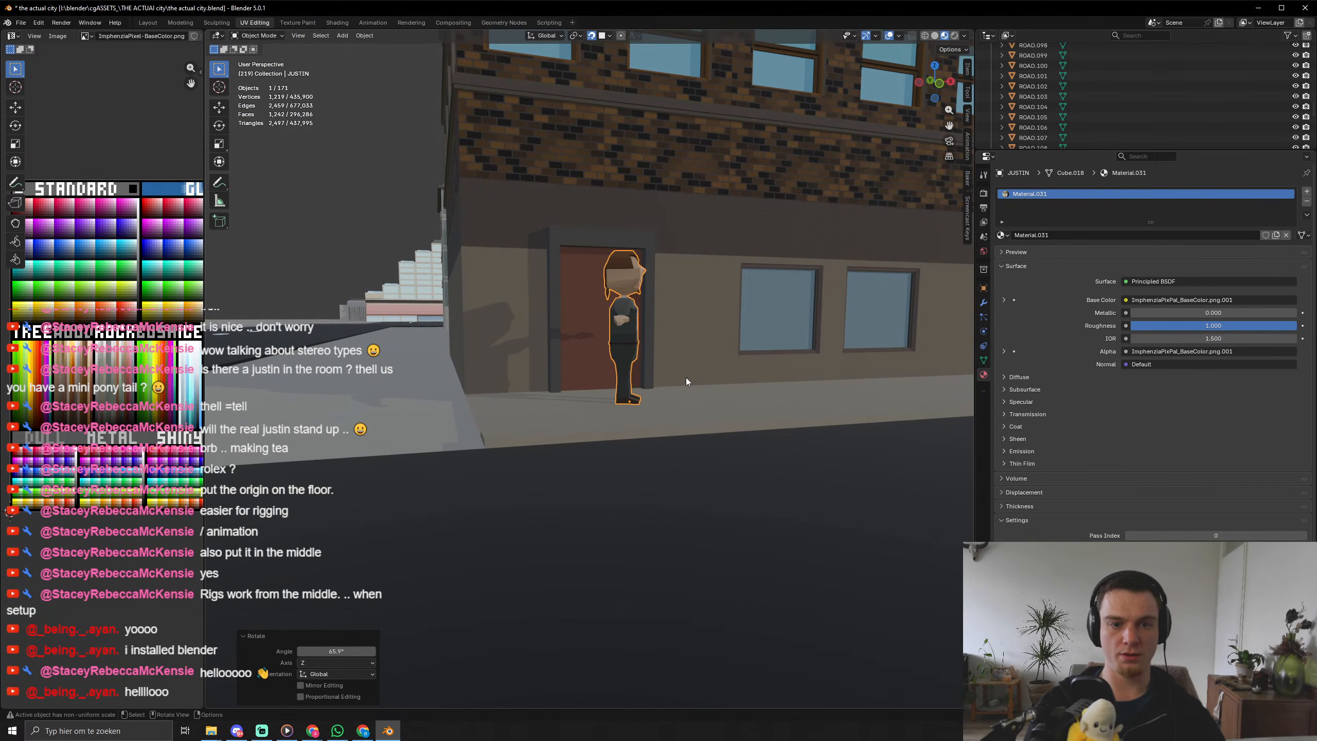
middle_click_drag(685, 377, 681, 389)
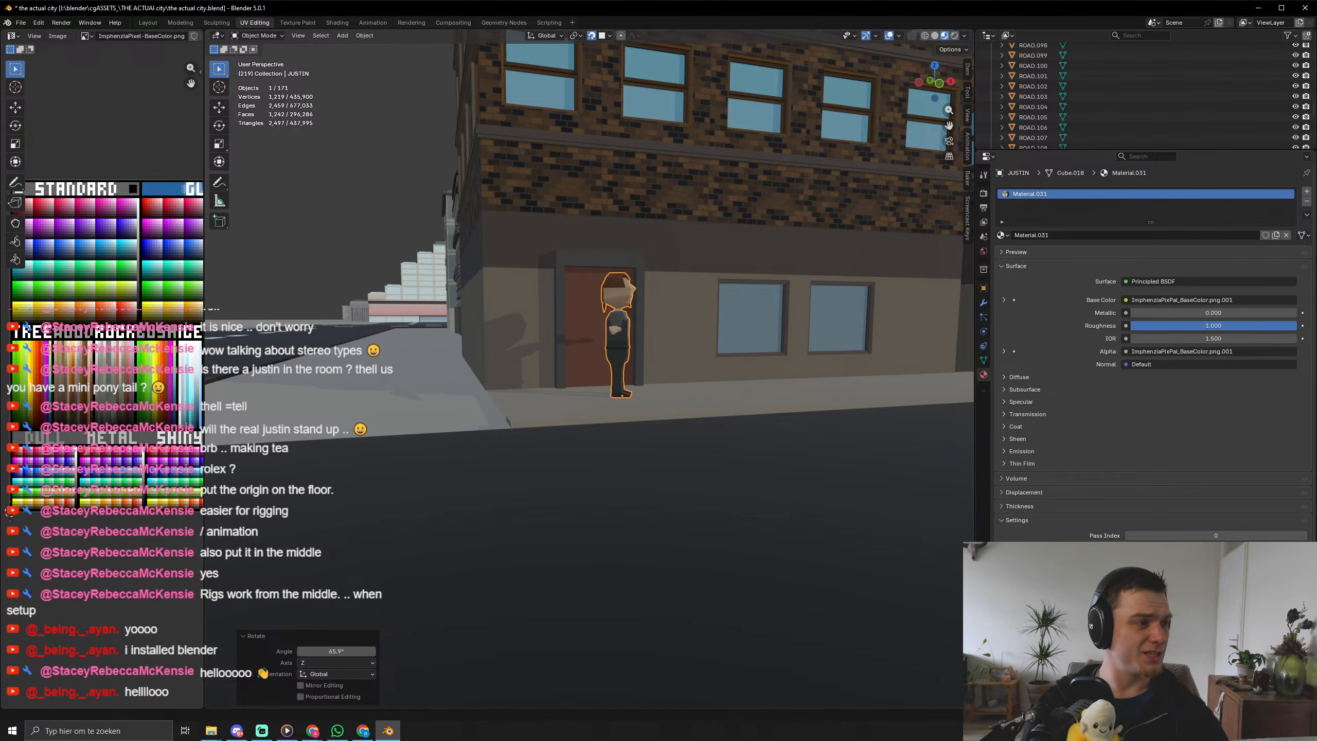
Adjust the character's facing by rotating it about -45.6° around Z at the building corner.
middle_click_drag(622, 363, 411, 466)
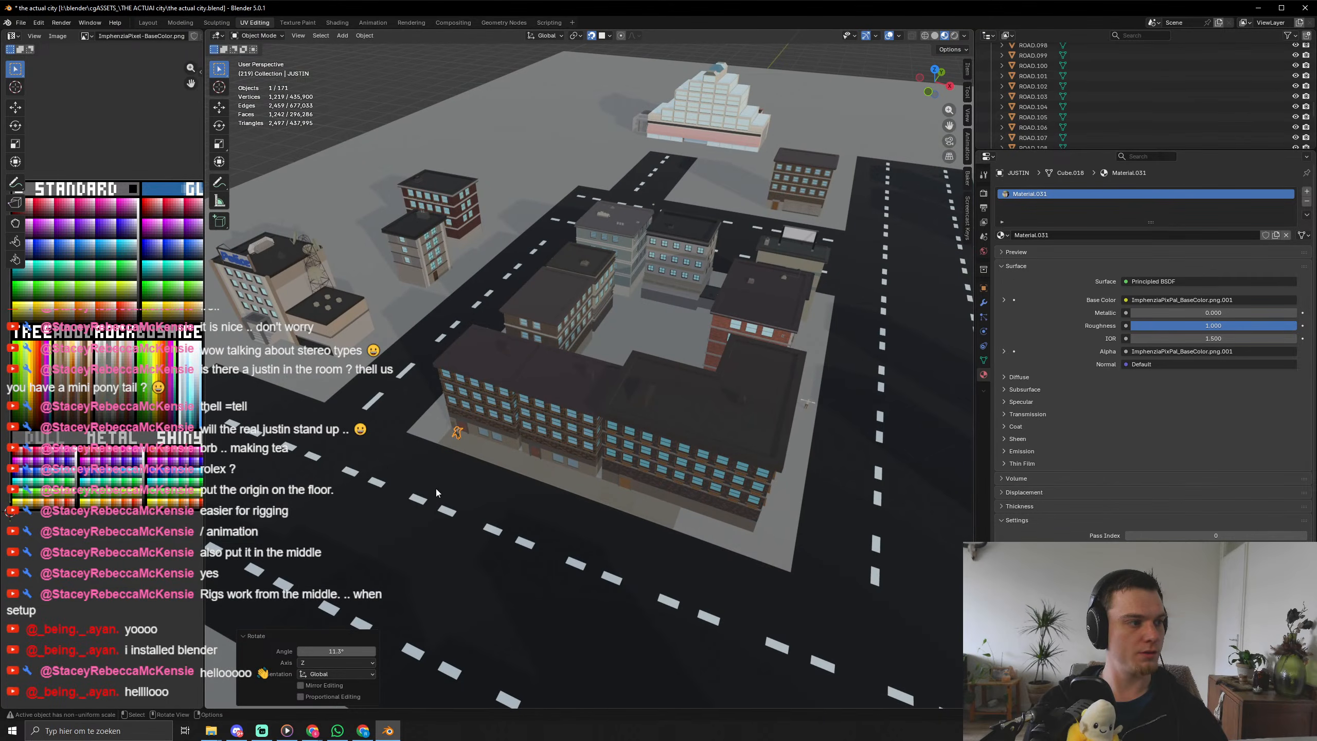
middle_click_drag(518, 476, 602, 414, "shift")
scroll(528, 440, "down", 2)
scroll(518, 449, "up", 4)
key("r")
key("z")
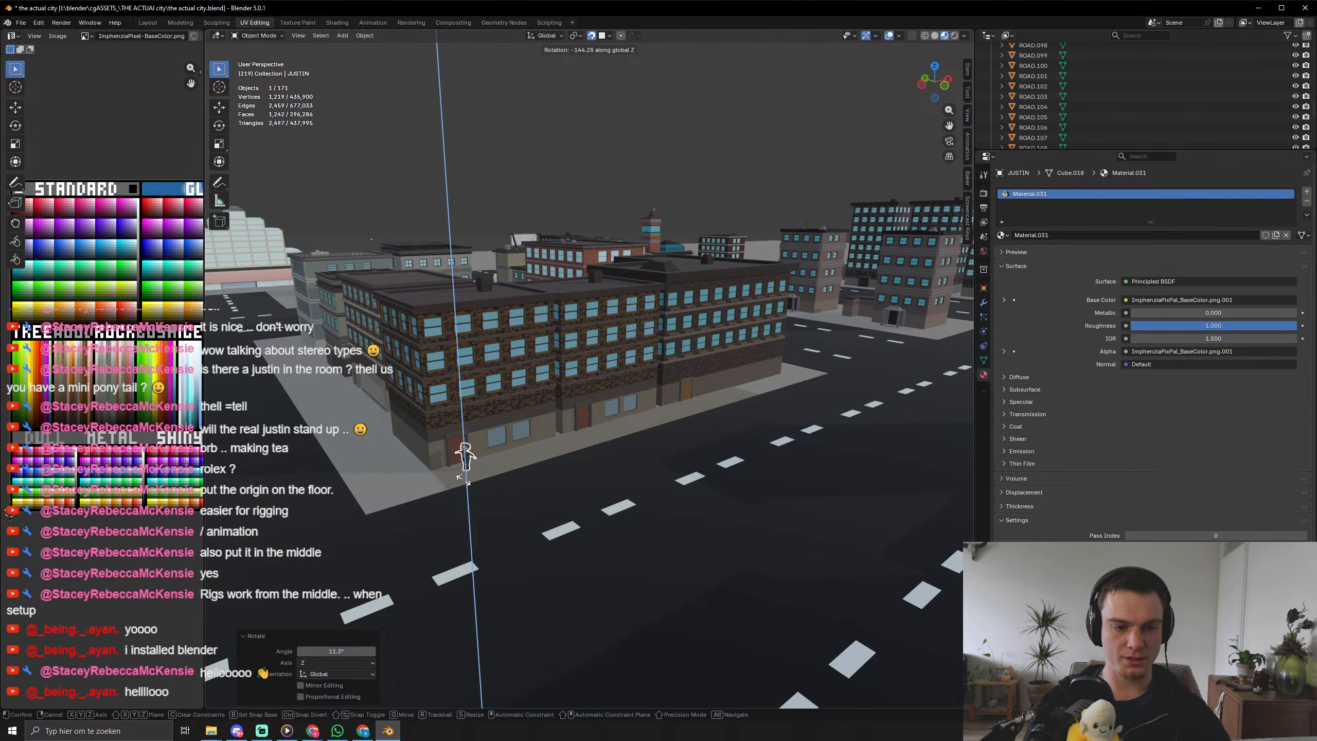
left_click(491, 480)
scroll(487, 489, "up", 4)
middle_click_drag(488, 488, 718, 372, "shift")
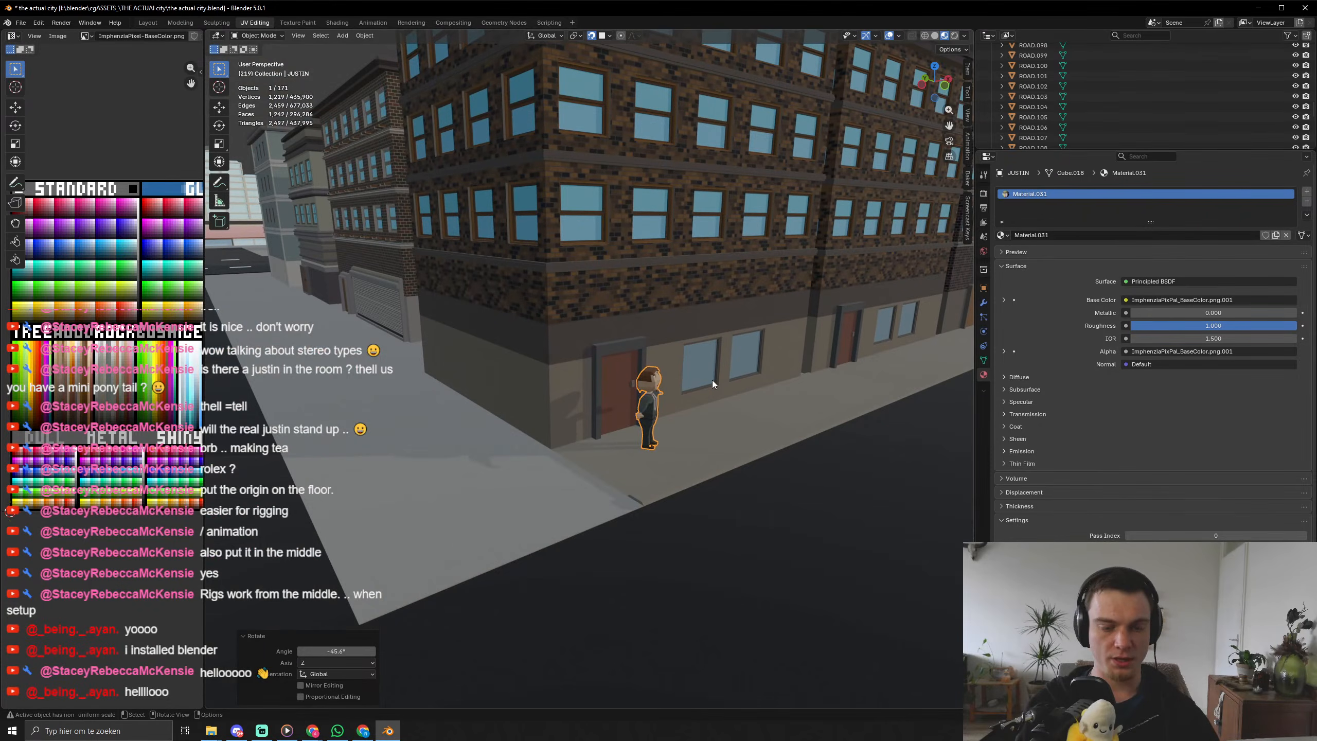
Save the actual city.blend and check the character's placement within the city from several distances.
key("KP_Decimal")
scroll(683, 426, "down", 10)
mouse_move(683, 426)
middle_mouse_down()
mouse_move(596, 439)
mouse_move(586, 414)
mouse_move(684, 426)
middle_mouse_up()
key("ctrl+s")
scroll(597, 439, "down", 5)
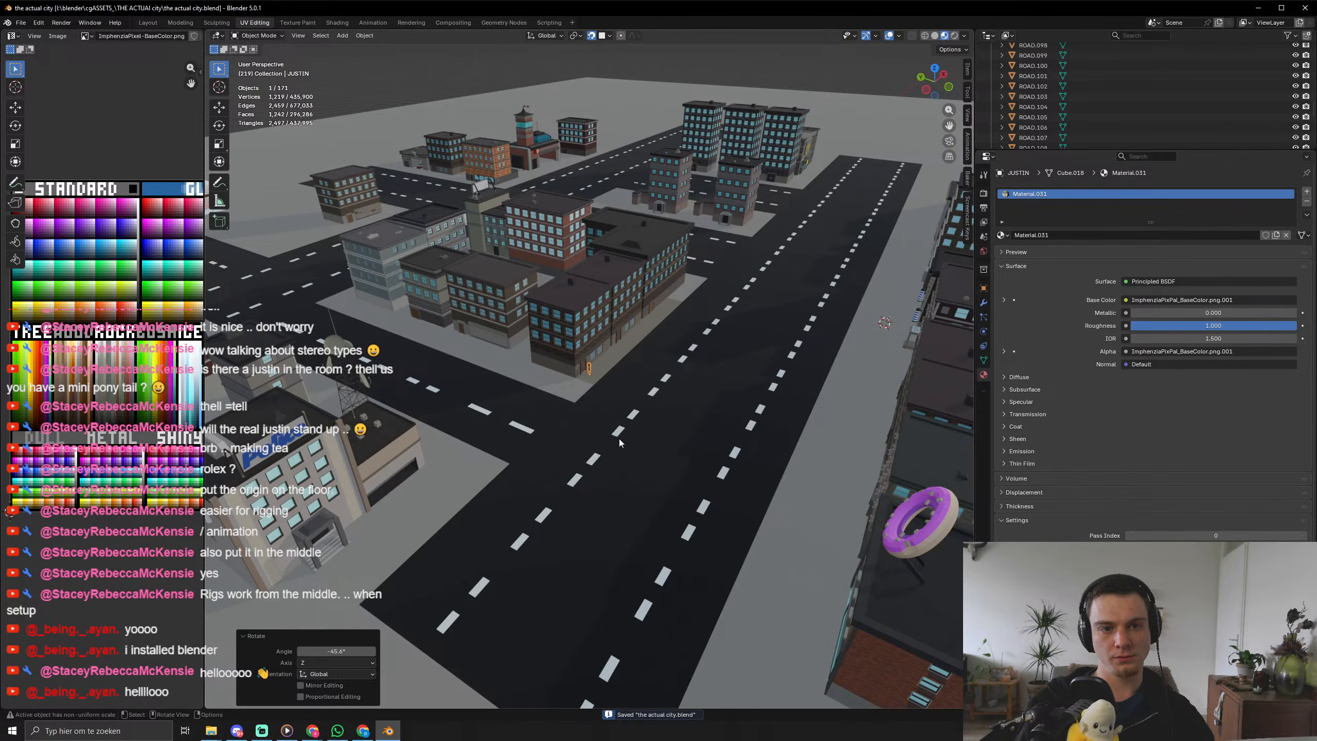
middle_click_drag(570, 442, 520, 445)
key("KP_Decimal")
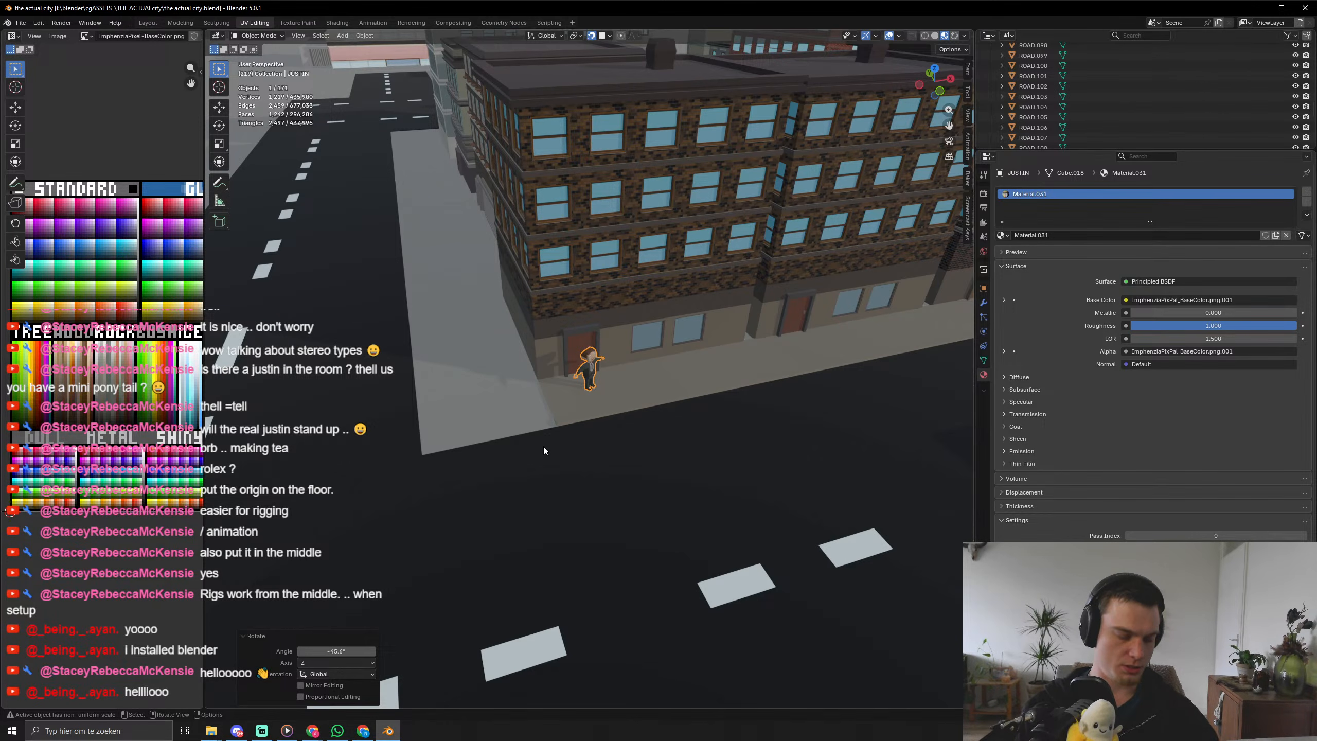
Close the city scene, launch Blender 4.4.3 from the creative folder and start a new General file.
left_click(1307, 4)
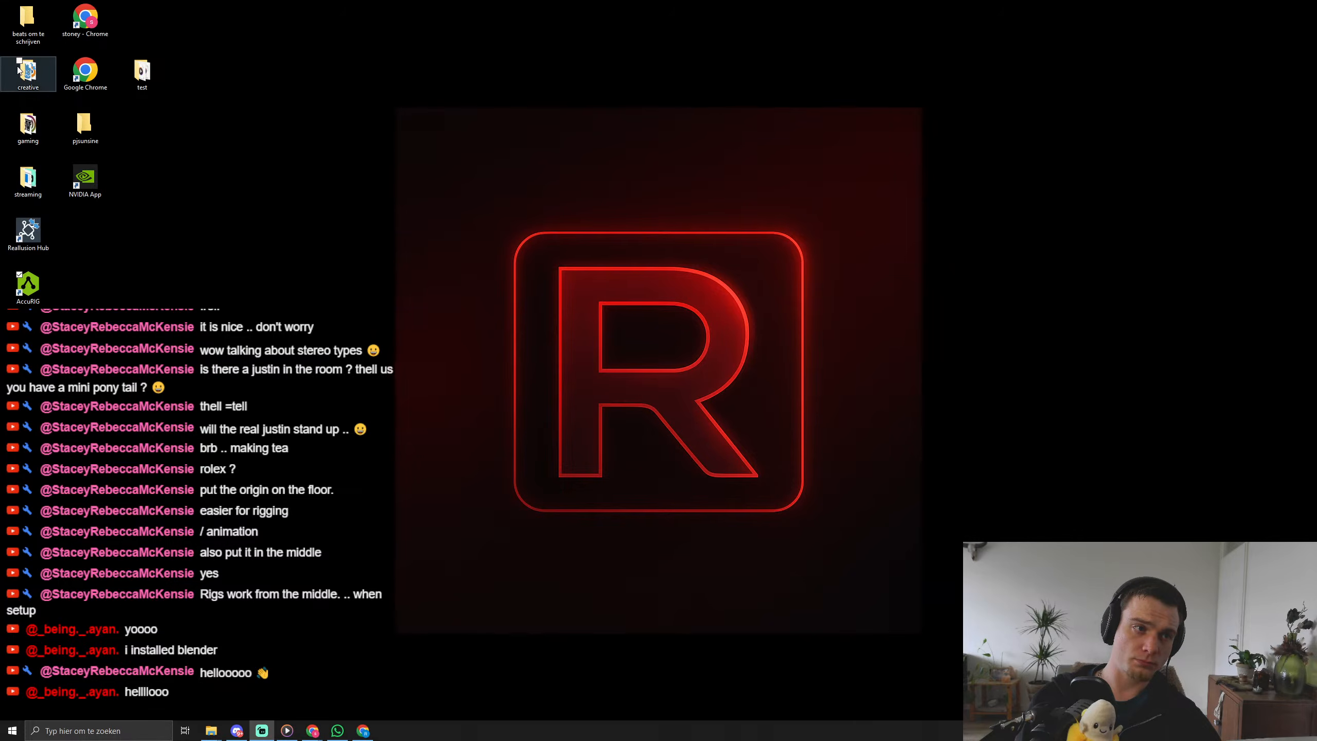
double_click(19, 69)
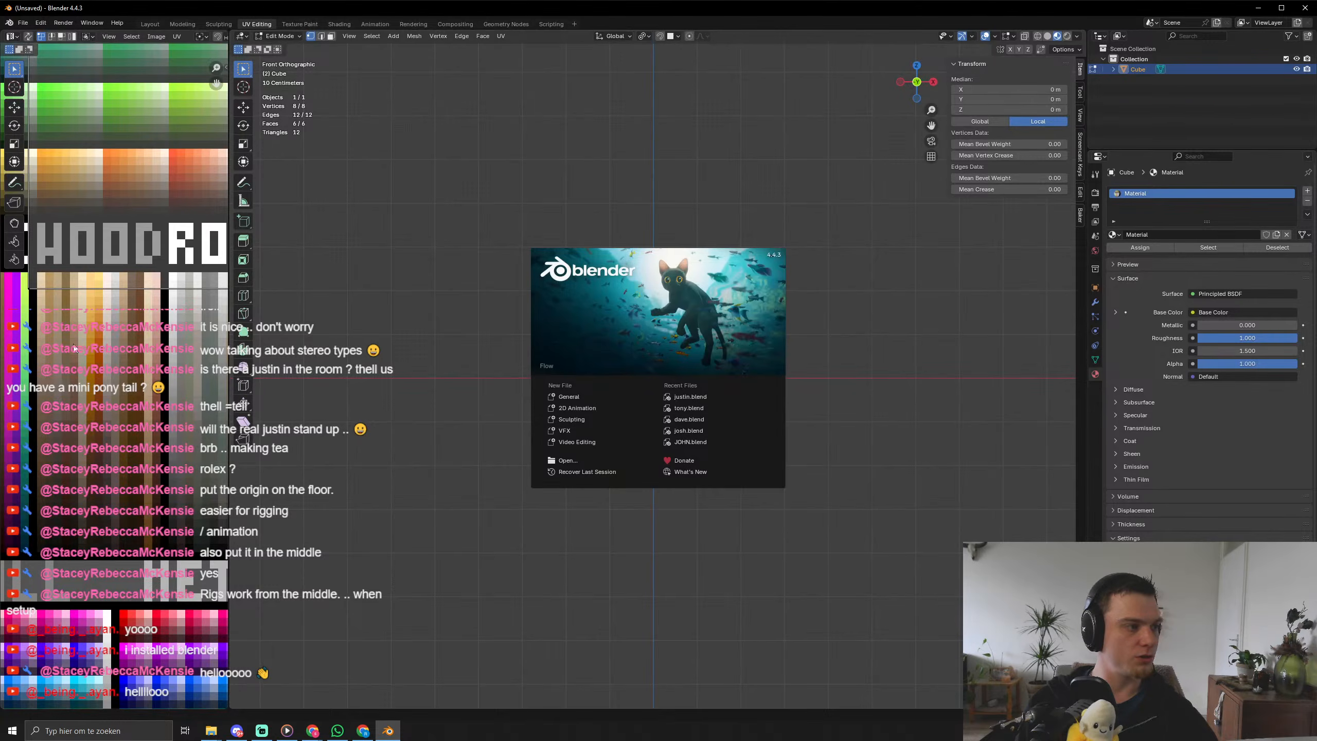
left_click(584, 393)
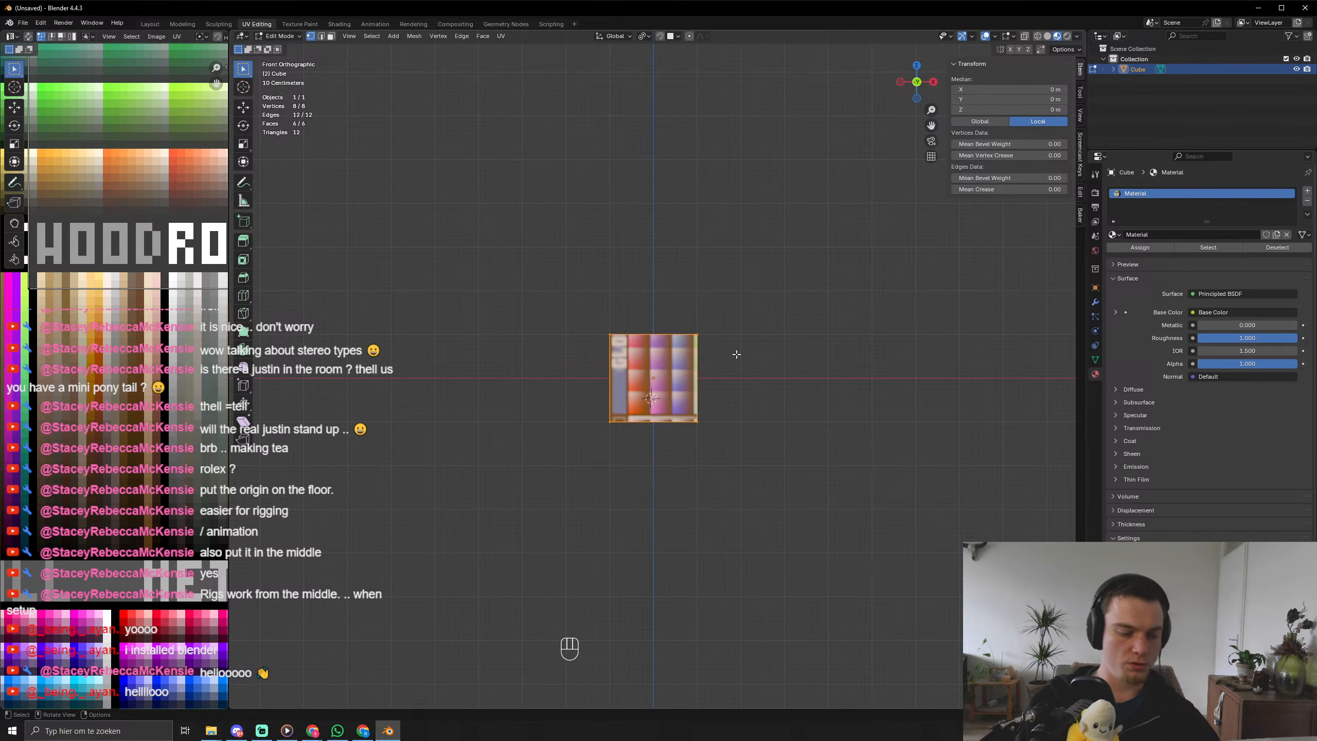
Raise the default cube's mesh about 4.58 m and flatten it along Z to about 0.53 m high.
key("g")
key("z")
left_click(793, 215)
key("s")
key("z")
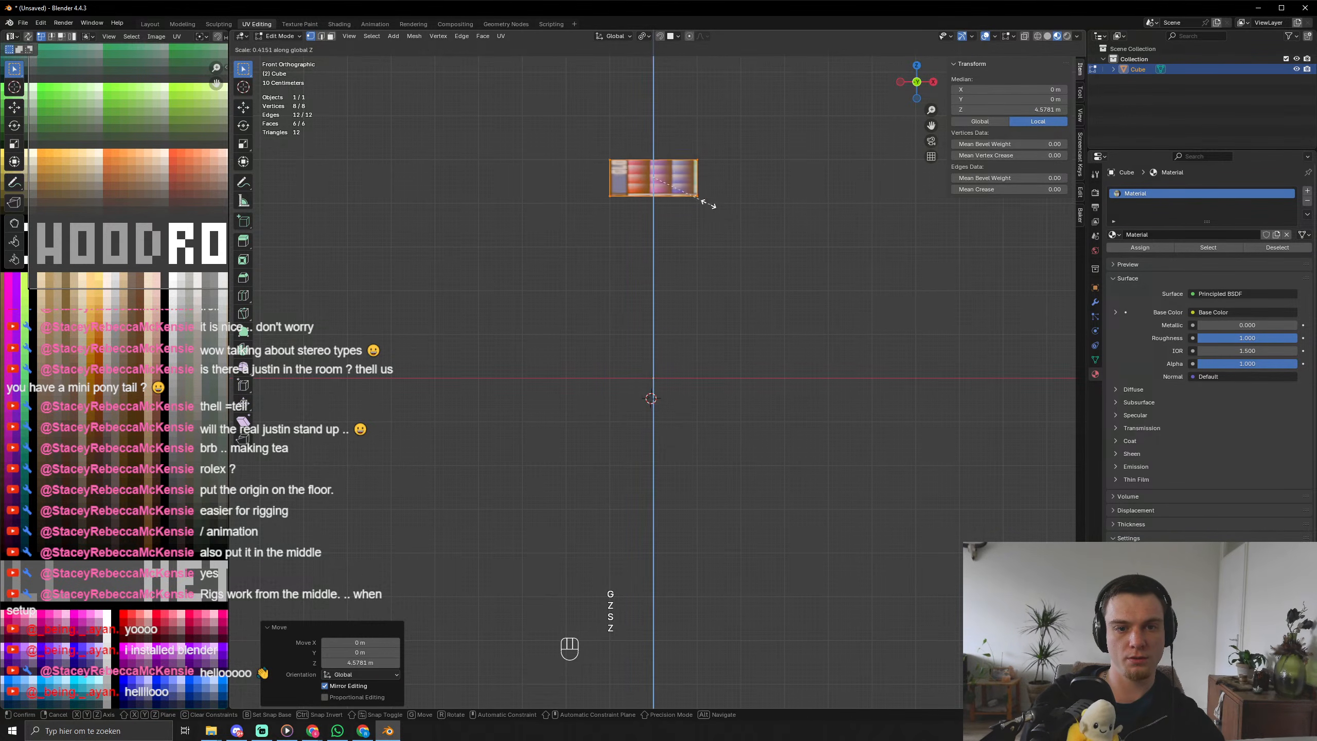
left_click(670, 195)
key("s")
key("z")
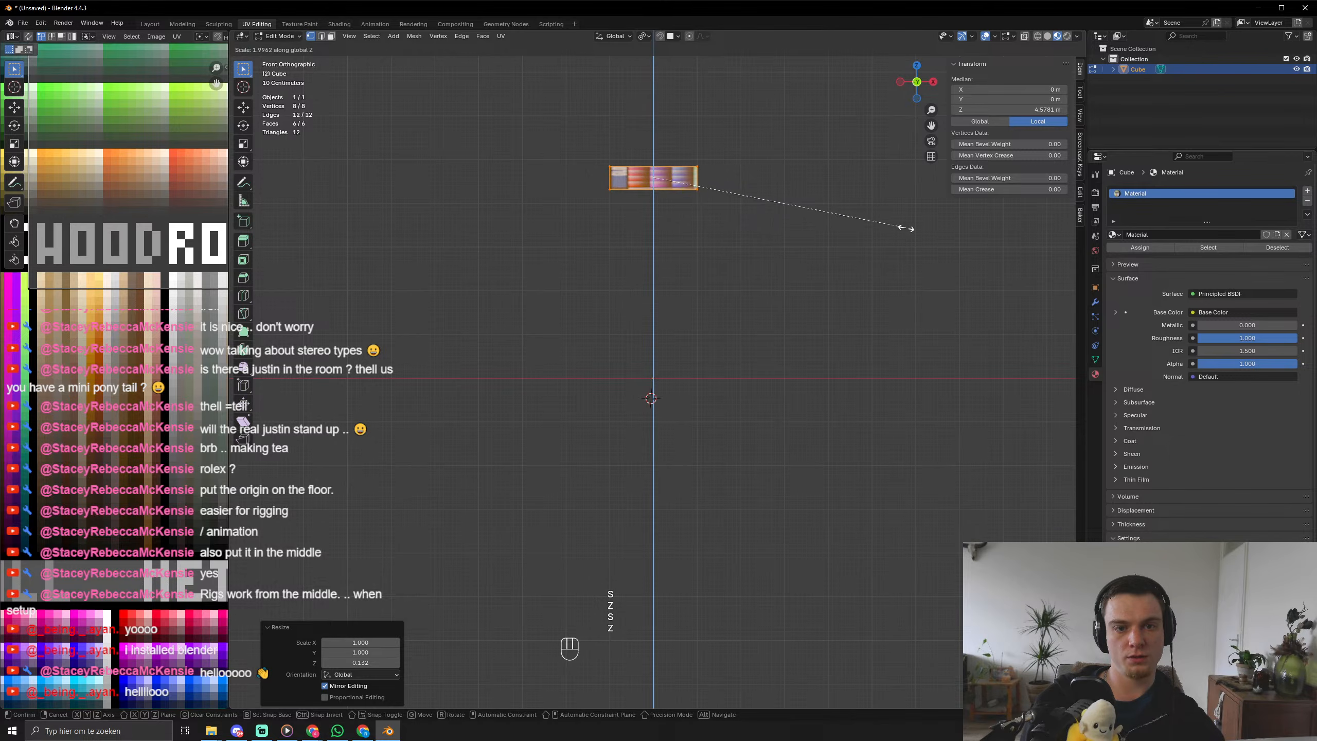
left_click(906, 229)
Scale the block to 0.442 along Y and return to Object Mode.
middle_click_drag(903, 229, 773, 289)
key("s")
key("y")
left_click(685, 256)
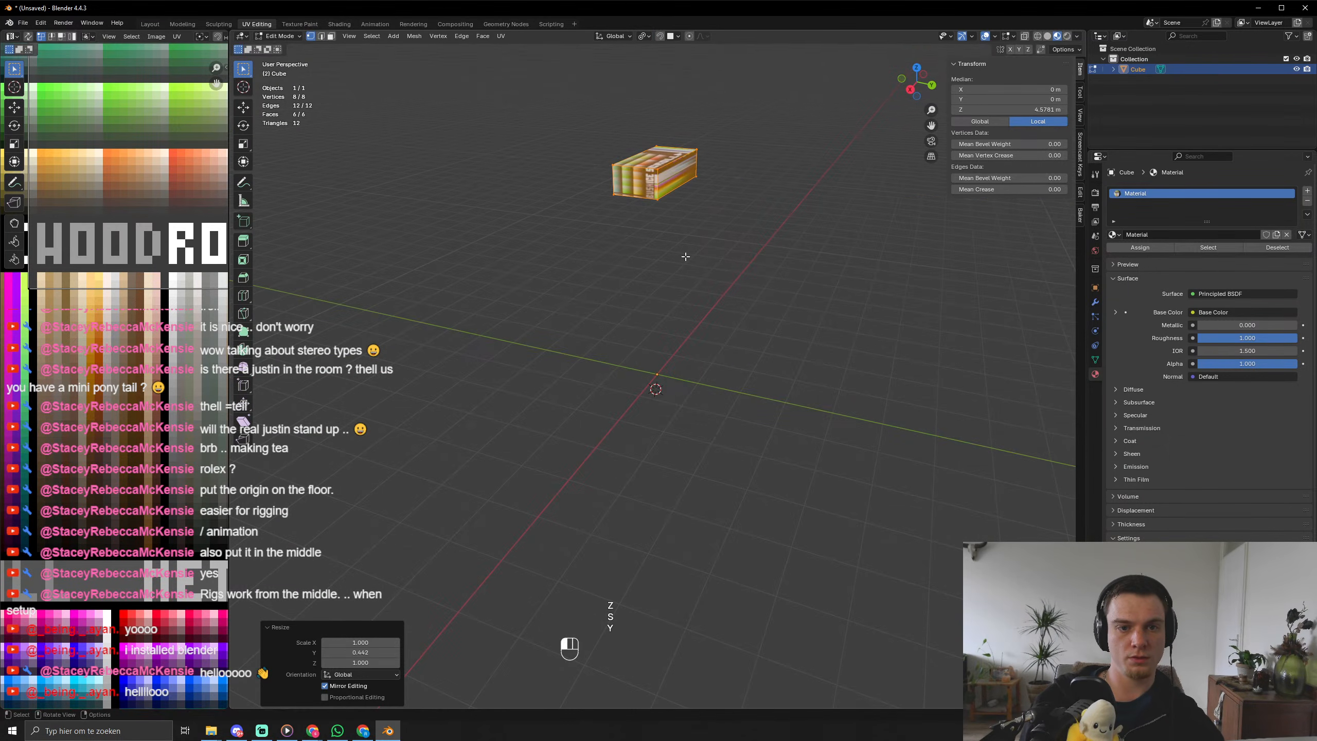
middle_click_drag(685, 256, 788, 244)
key("Tab")
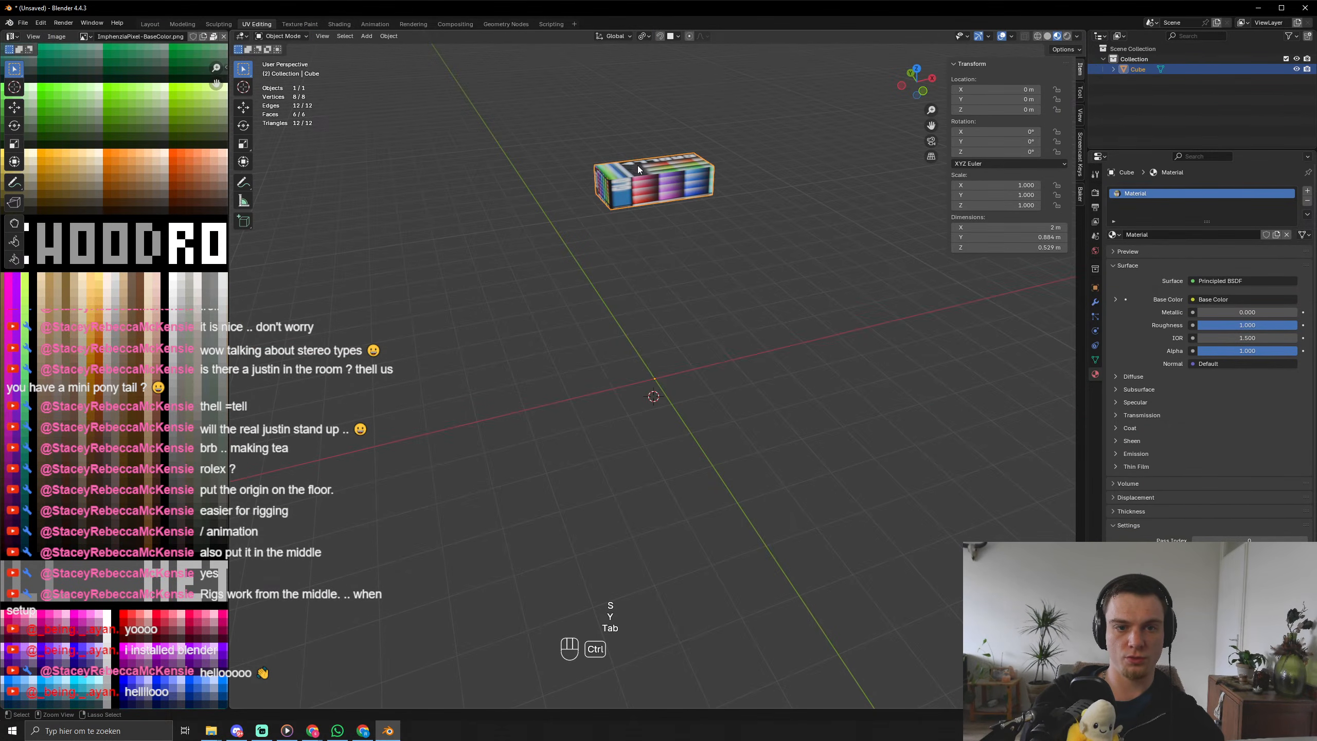
Add a centre loop cut across the block's width and delete the faces of its negative-X half.
key("Tab")
key("ctrl+r")
left_click(600, 194)
key("3")
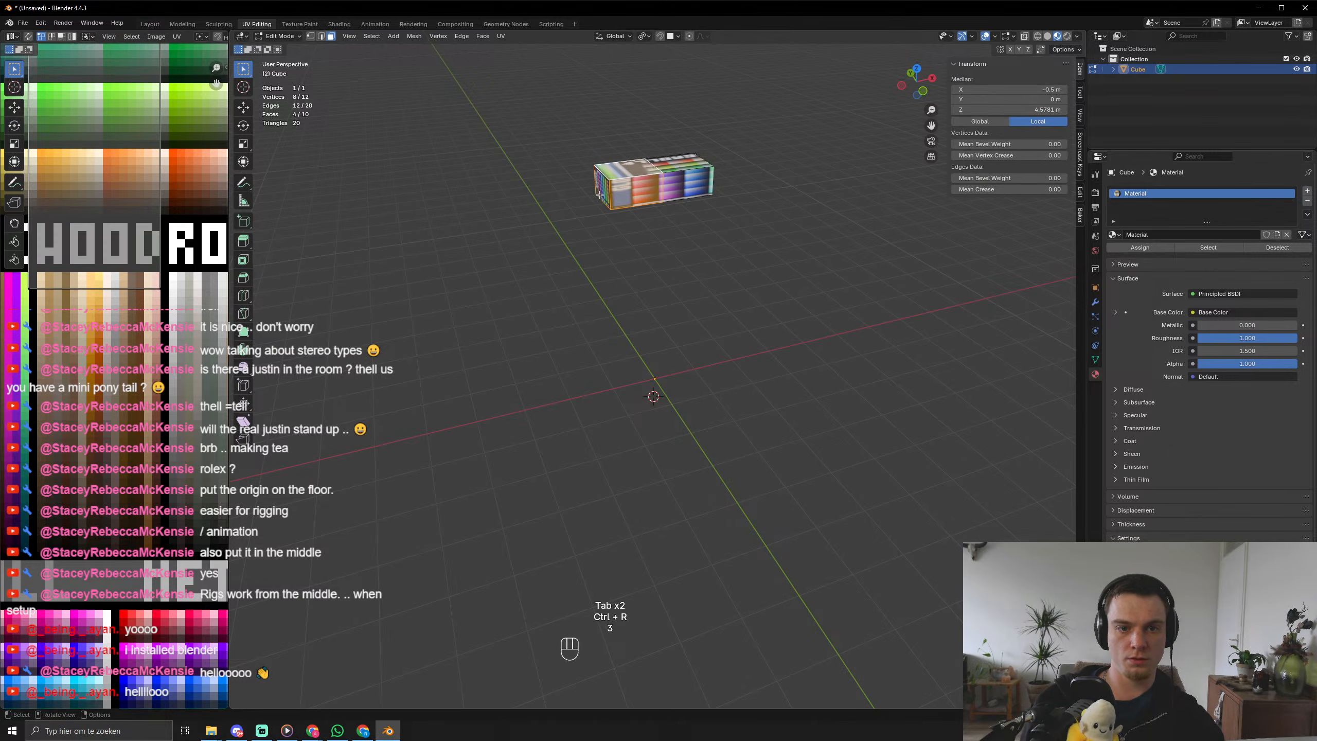
left_click(592, 191, "shift")
key("x")
left_click(545, 344)
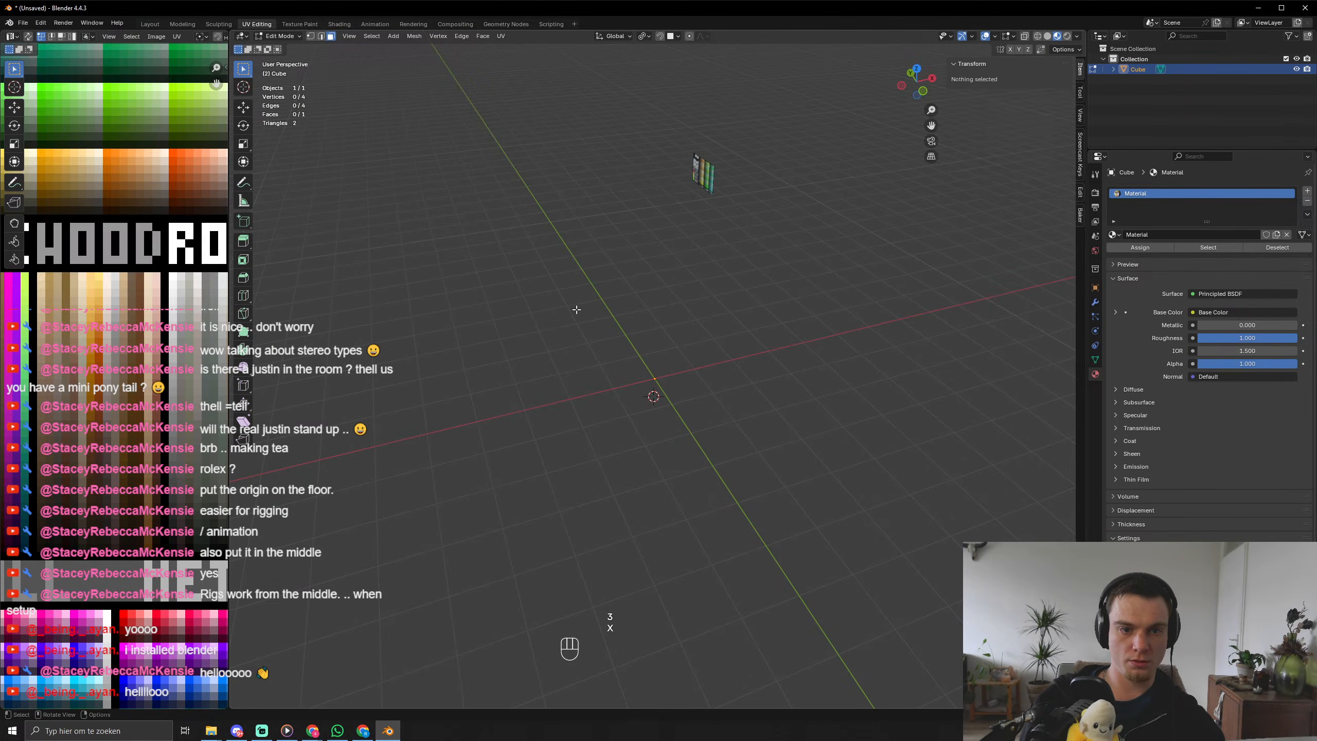
key("ctrl+z")
key("x")
left_click(547, 333)
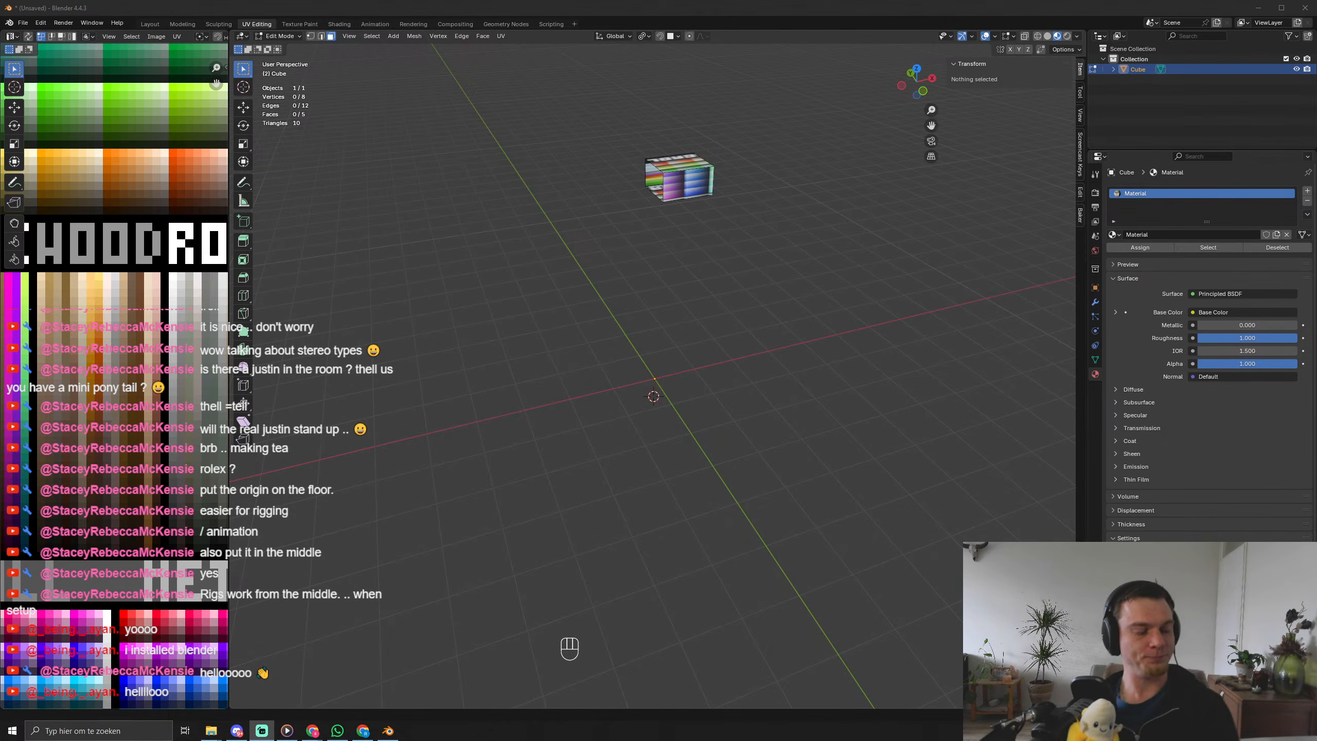
Add a Mirror modifier on the X axis to the half block and enable Clipping.
middle_click_drag(797, 281, 773, 256)
key("Tab")
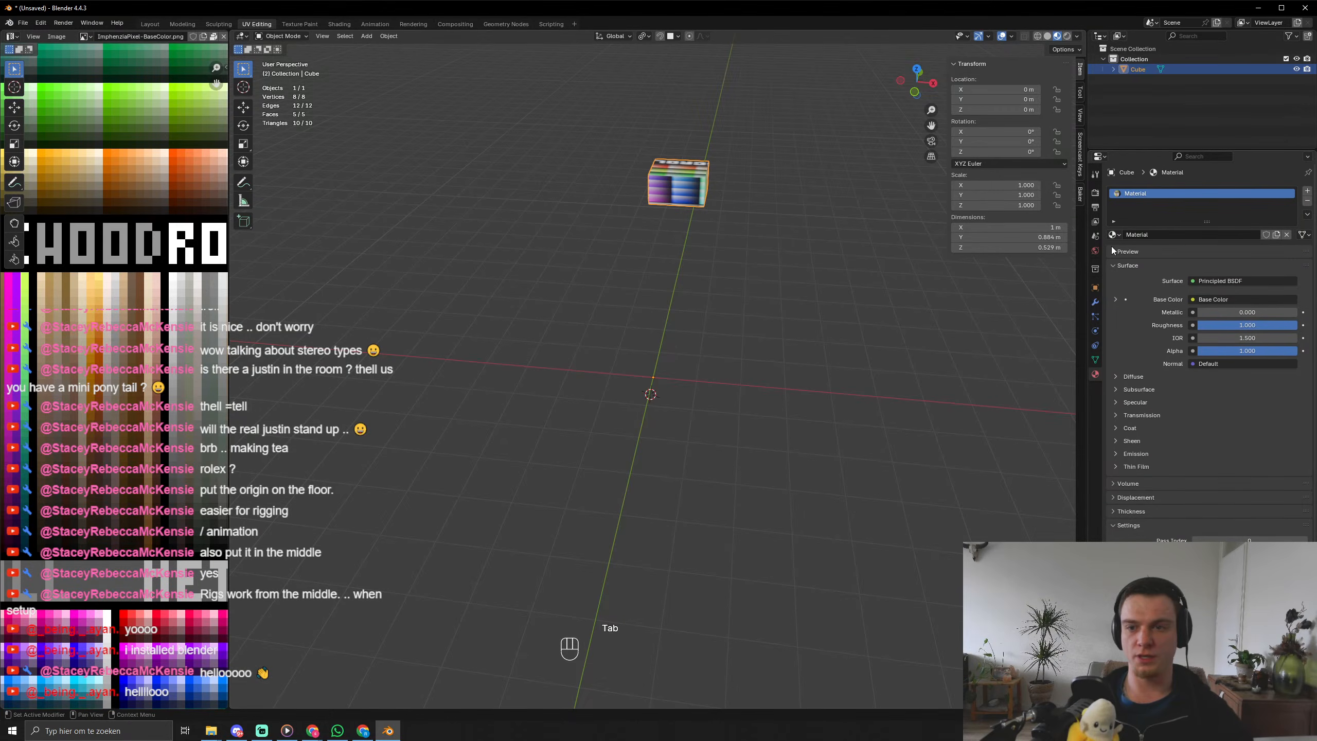
left_click(1095, 302)
left_click(1154, 192)
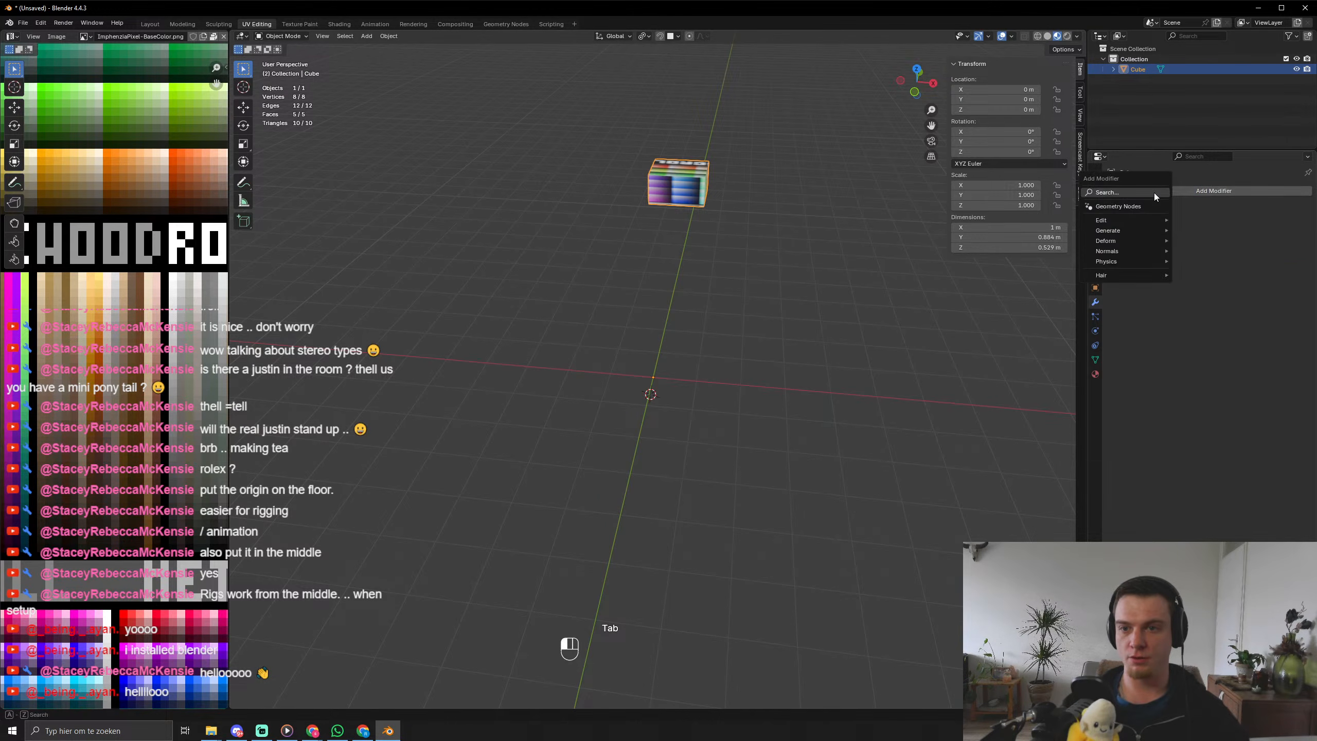
key("space")
left_click(1148, 209)
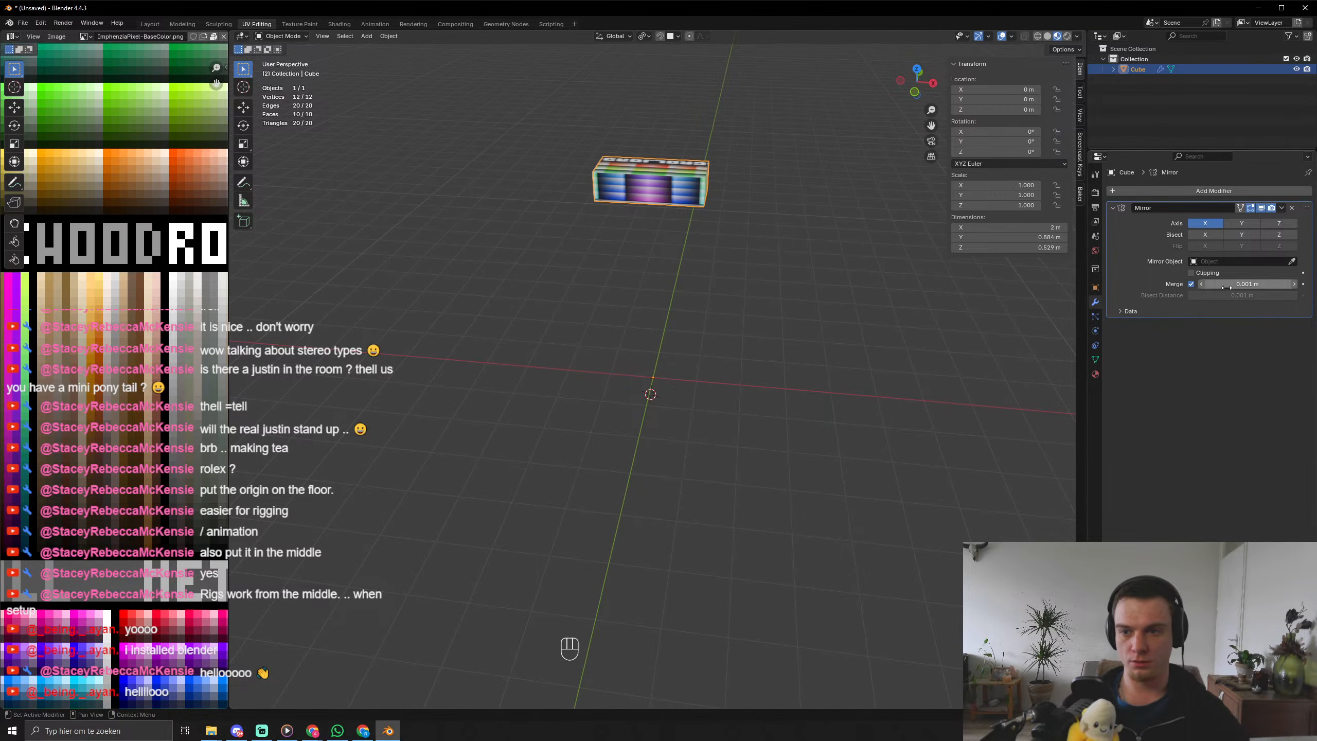
left_click(1191, 272)
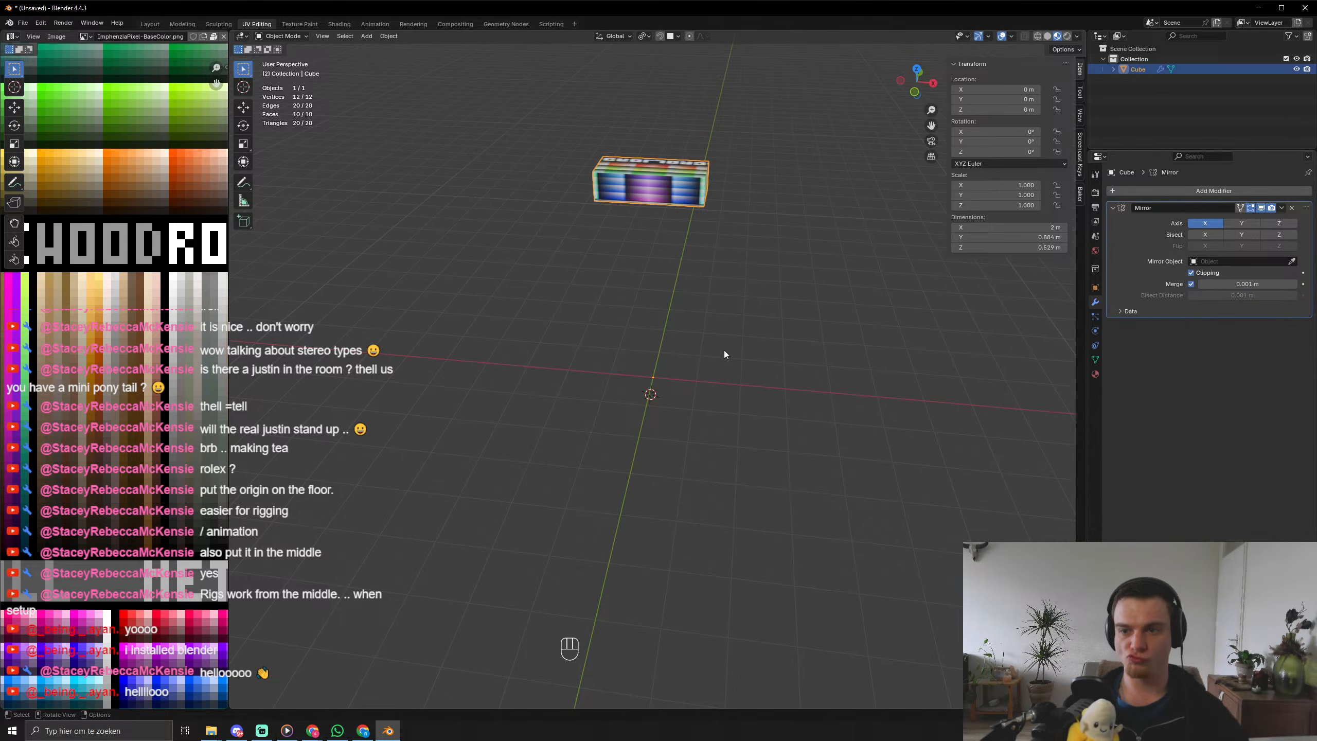
Try extruding the half block's underside face downward and scaling it uniformly to 0.478.
middle_click_drag(840, 207, 633, 307)
key("Tab")
key("3")
left_click(637, 280)
key("e")
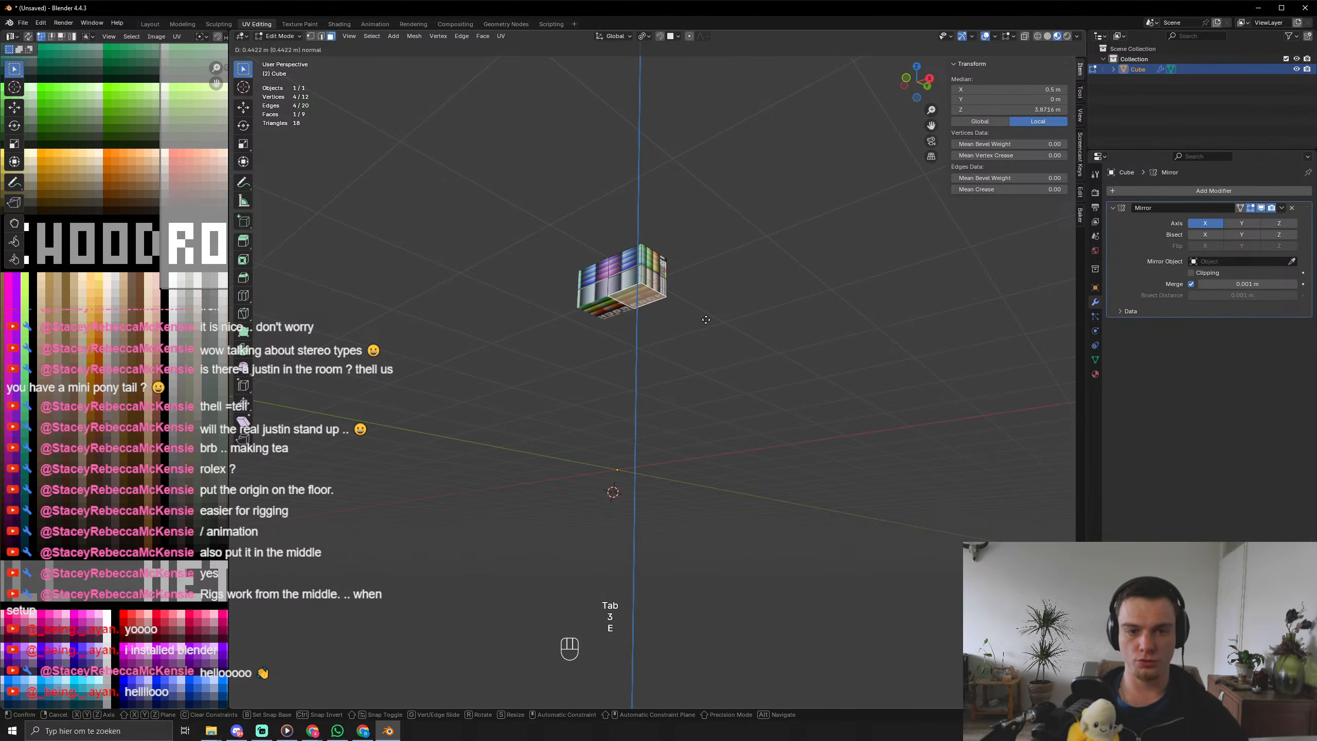
left_click(698, 316)
key("s")
left_click(670, 310)
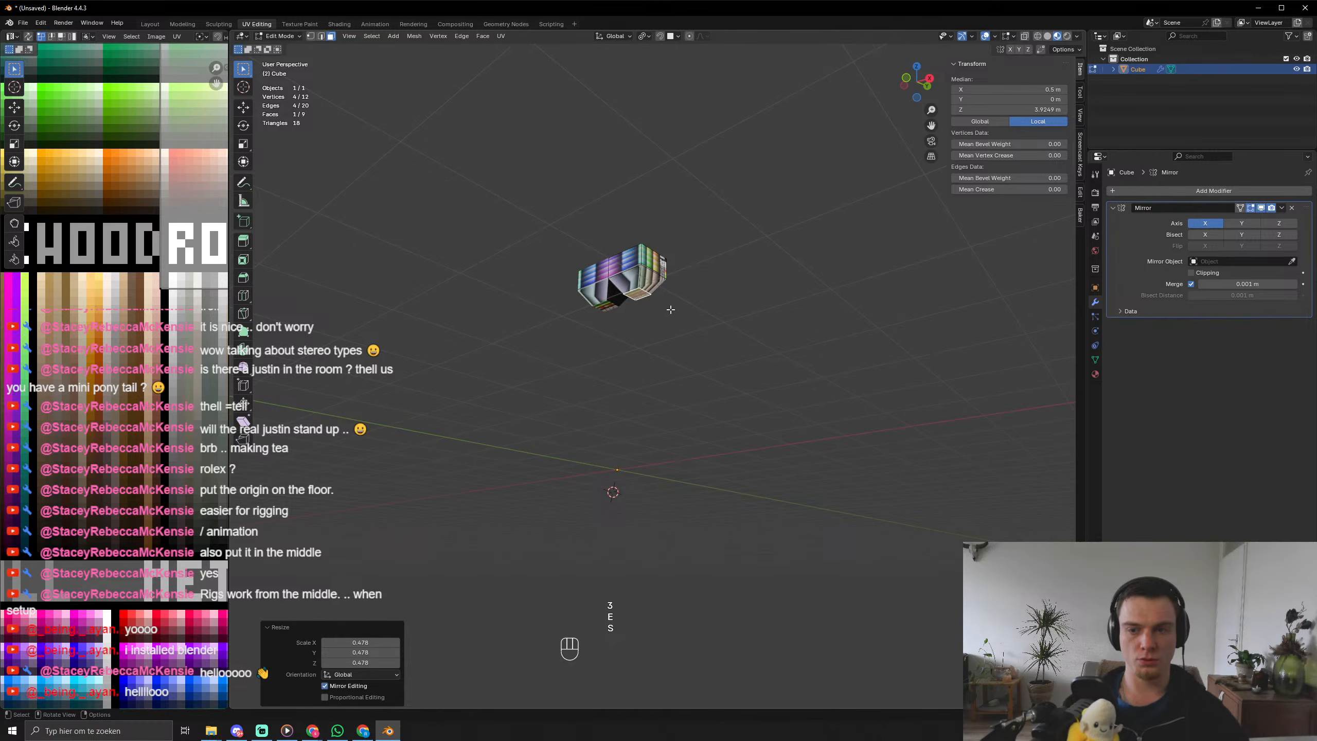
Try extending the narrowed leg downward by about 0.55 m, and undo the leg extrusions back to the plain block.
key("KP_1")
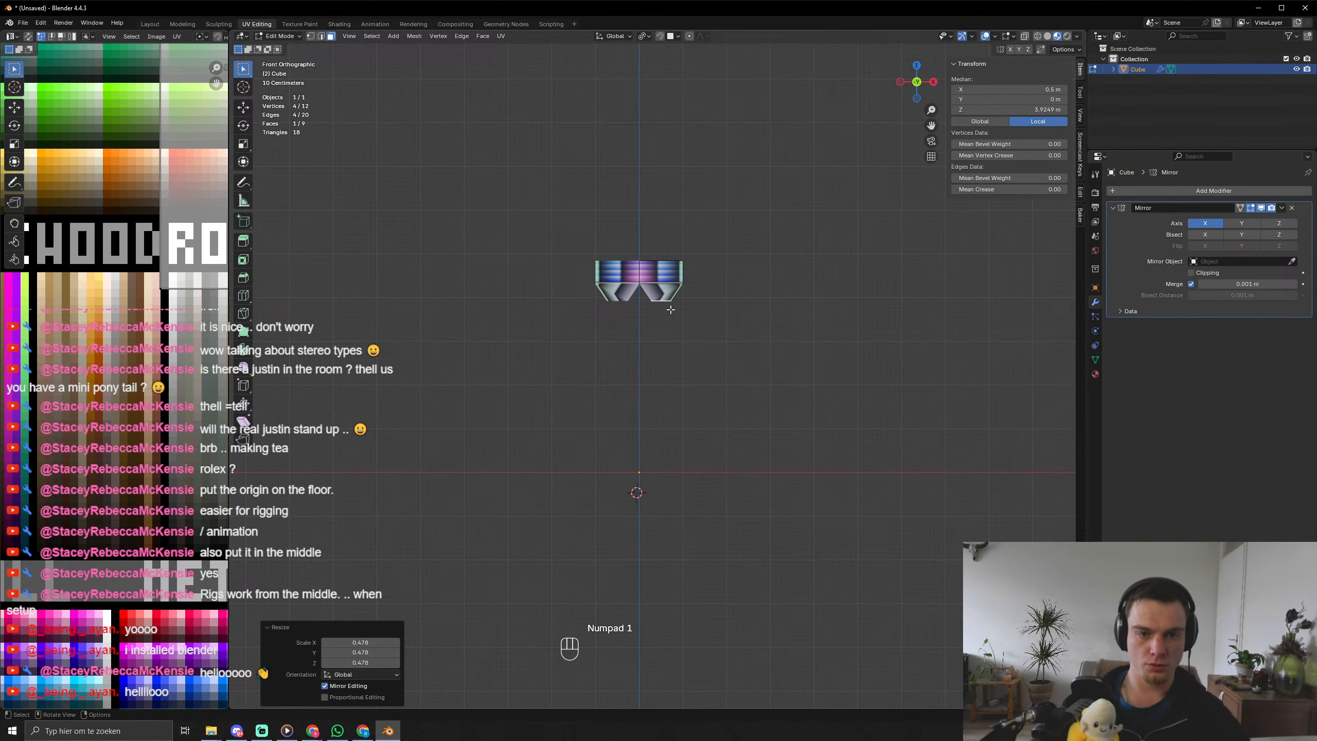
key("e")
left_click(674, 333)
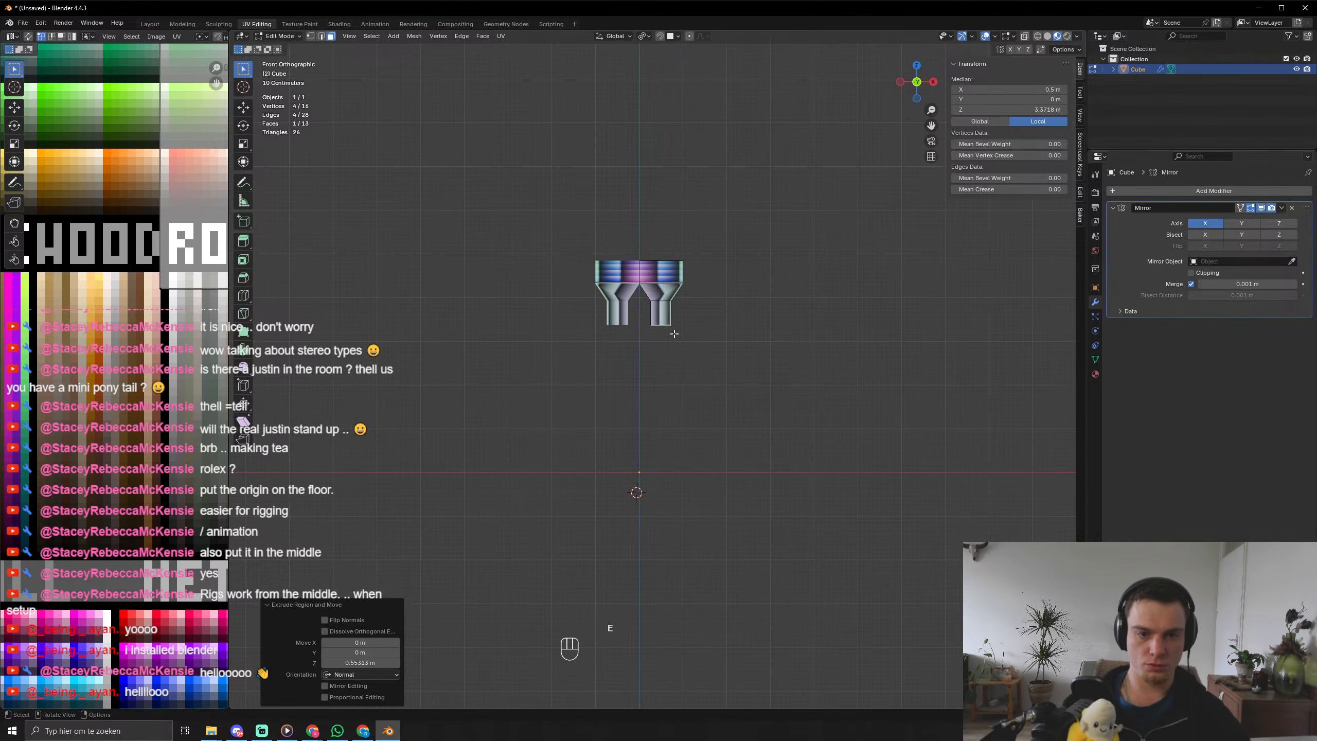
key("e")
right_click(674, 375)
key("ctrl+z")
key("ctrl+z")
key("ctrl+z")
key("ctrl+z")
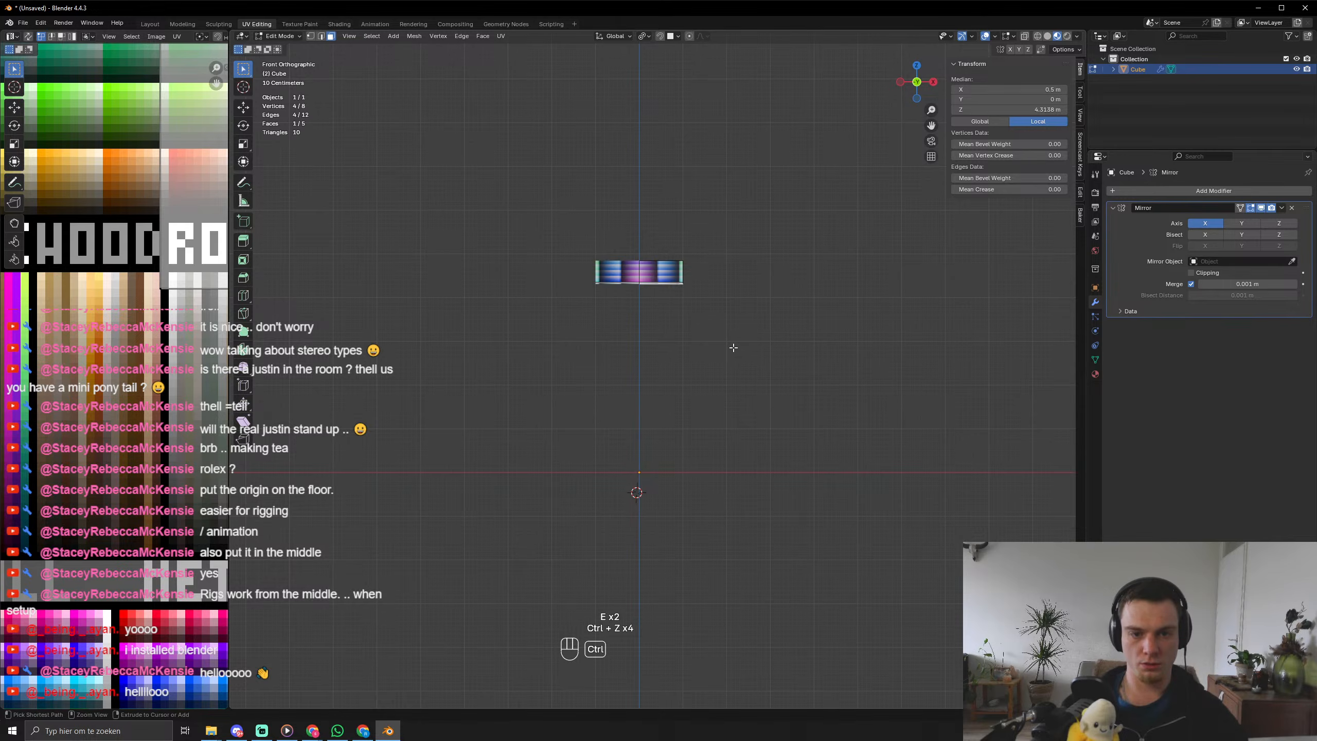
Raise the outer lower edge of the mirrored block along Z to slant its underside.
key("2")
middle_click_drag(732, 348, 717, 292)
key("g")
key("z")
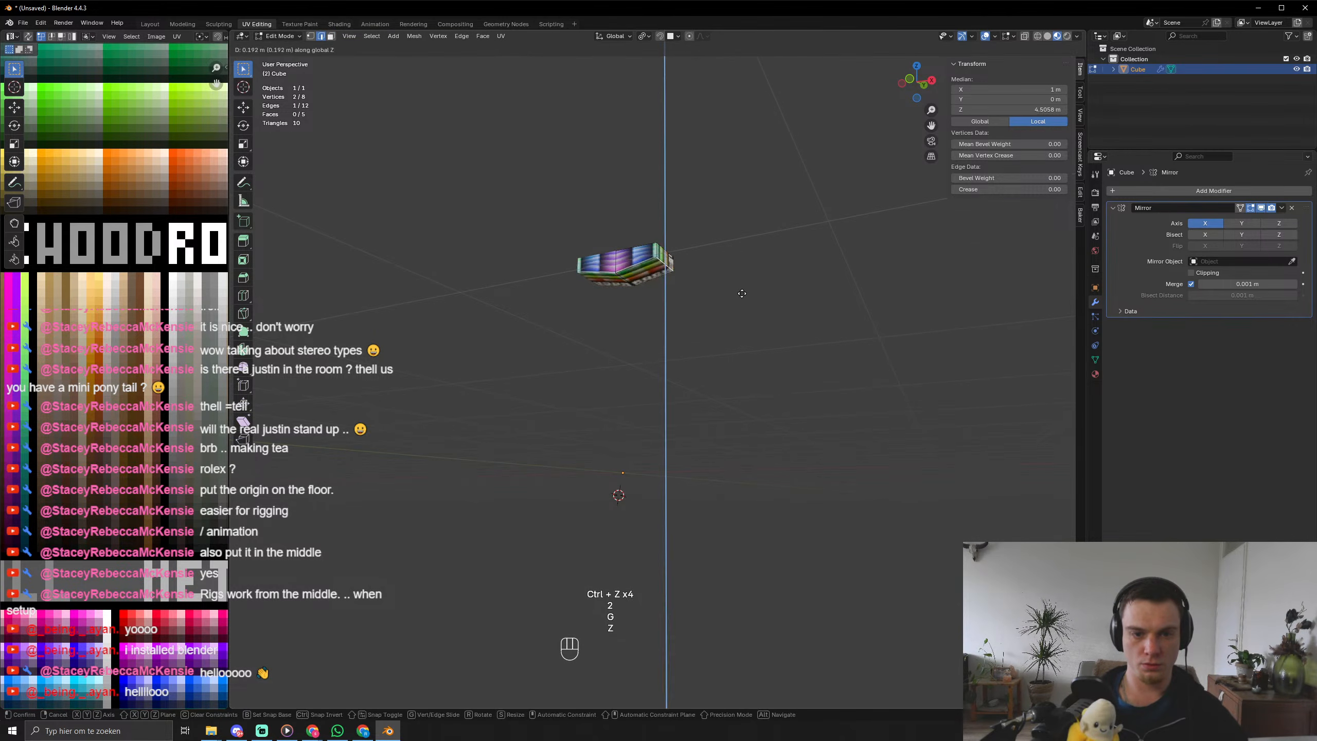
left_click(689, 301)
Extrude the slanted underside face about 0.45 m to start the legs and scale its end to 0.654.
key("3")
key("e")
left_click(689, 305)
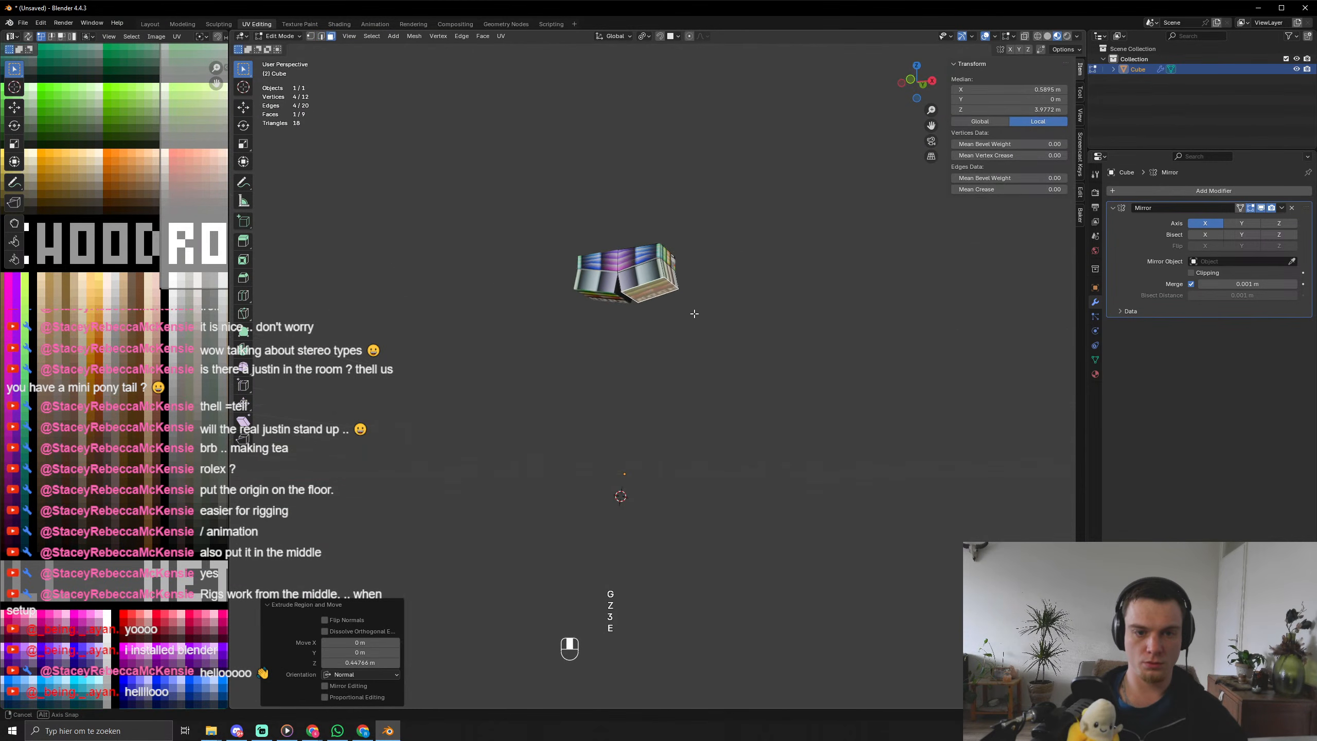
middle_click_drag(694, 308, 732, 332)
key("s")
left_click(710, 331)
Extrude the leg's end face about 0.65 m, shift it about 0.11 m inward, and rotate it about 9°.
key("e")
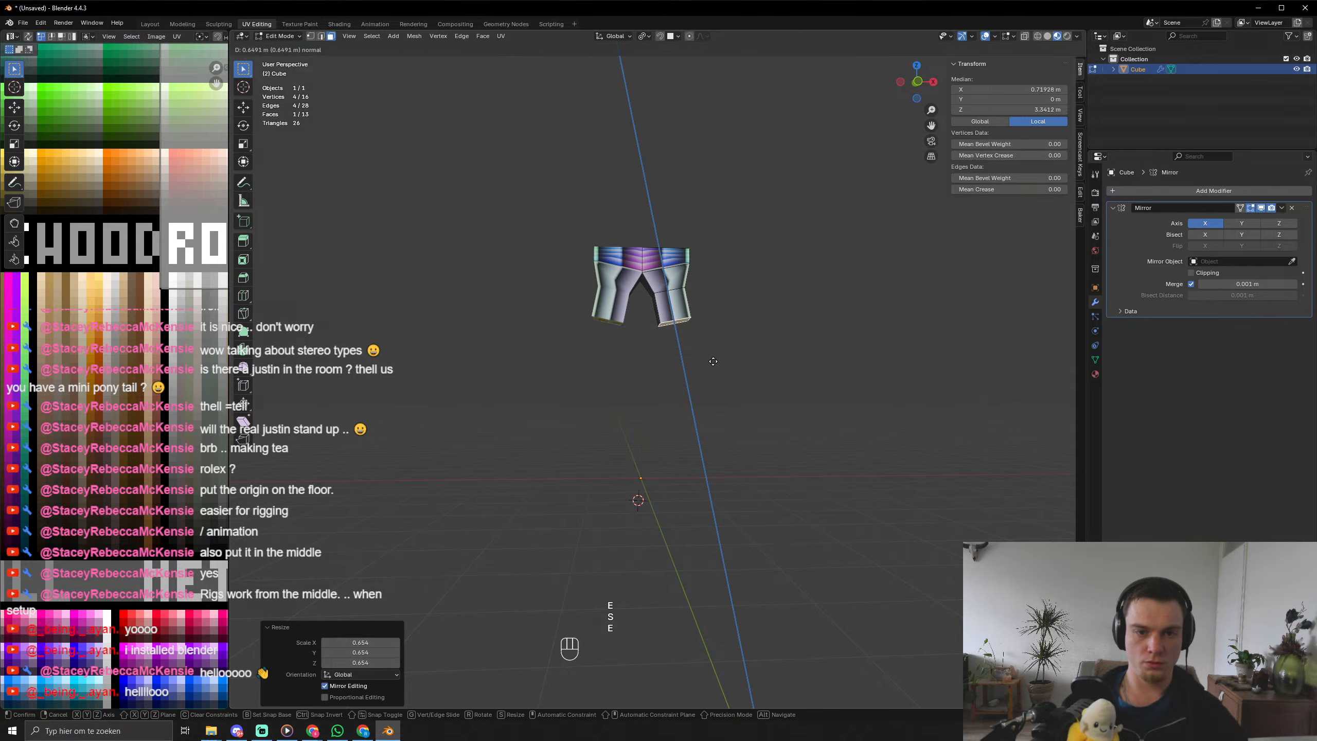
left_click(713, 360)
key("KP_1")
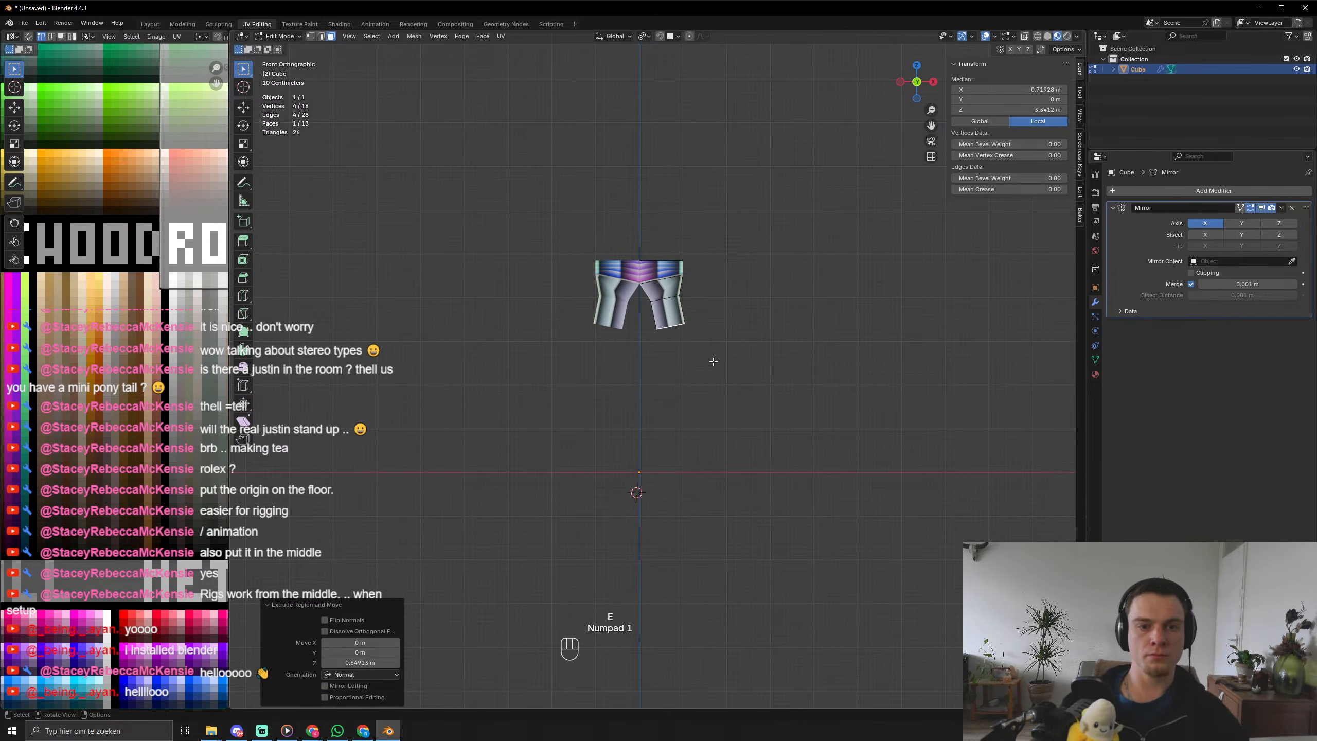
key("g")
left_click(709, 365)
key("r")
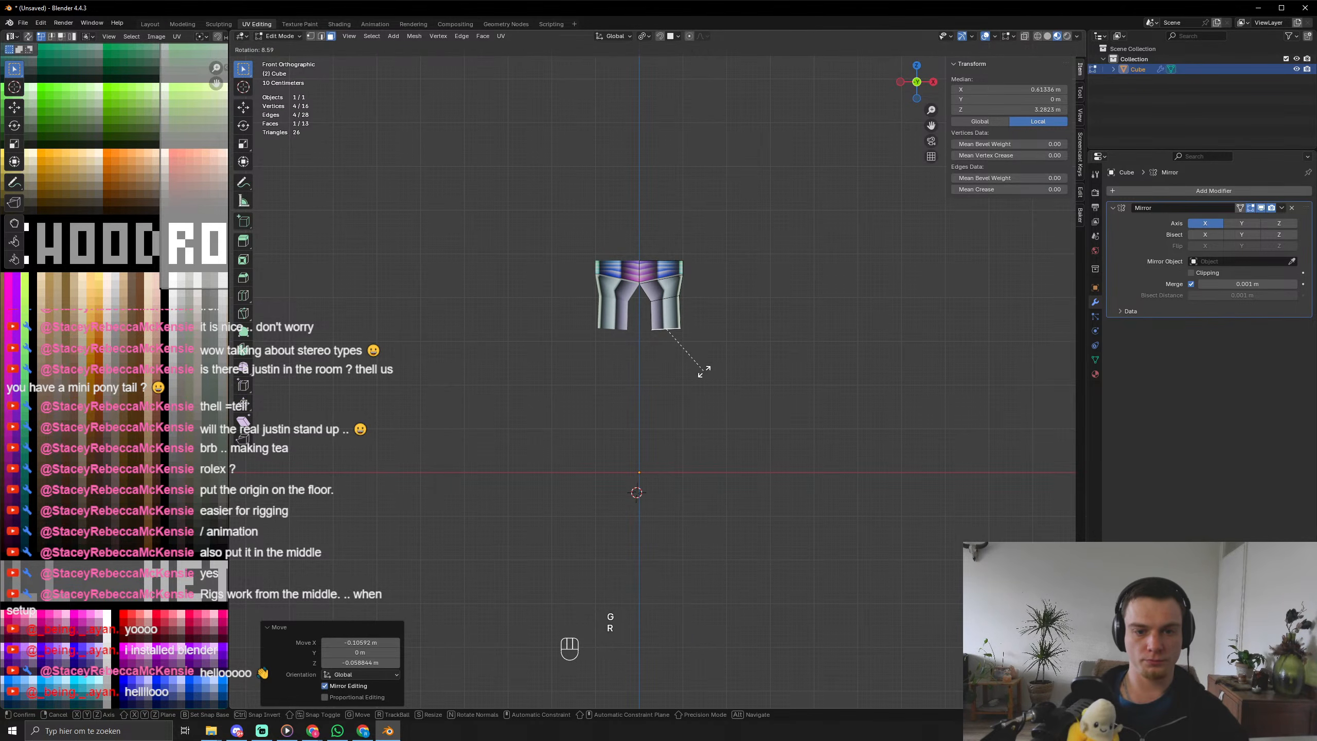
left_click(703, 372)
Try rotating the leg's end face by 2.5° and extruding it about 0.4 m, and undo both changes.
key("e")
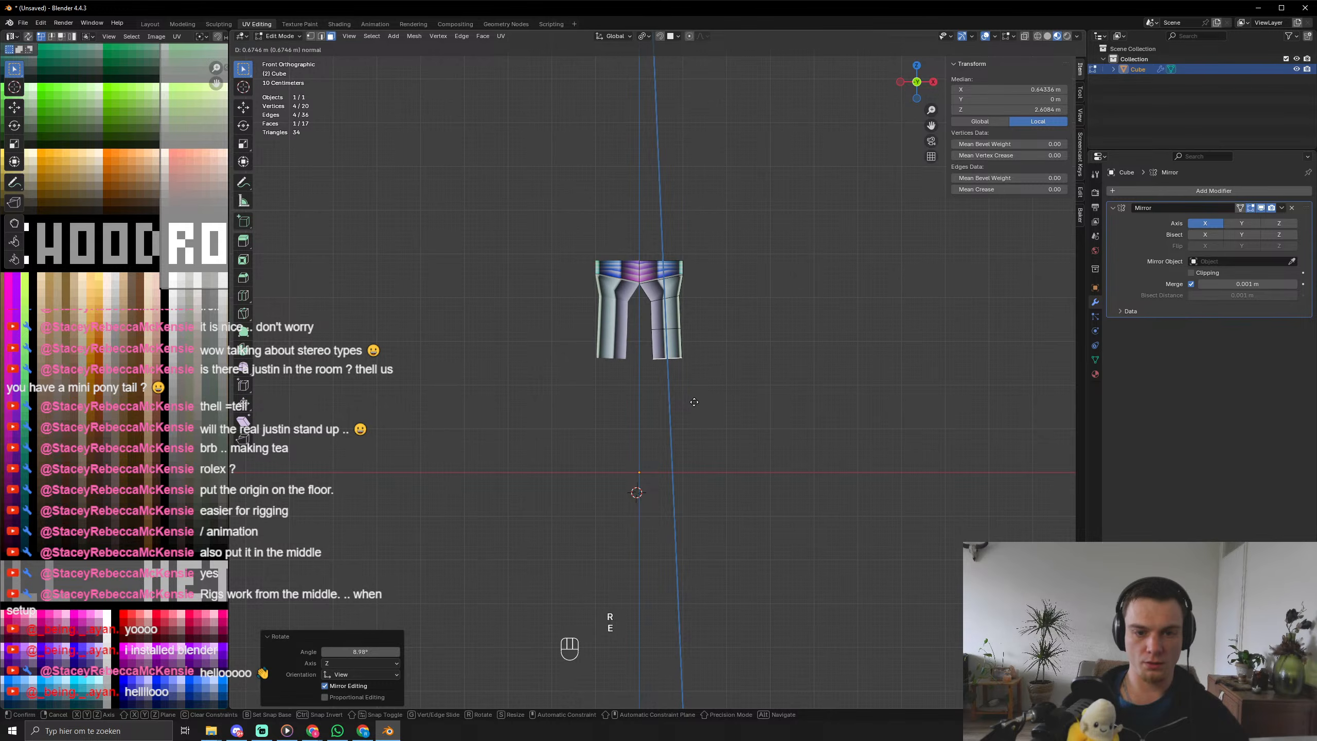
right_click(715, 392)
key("r")
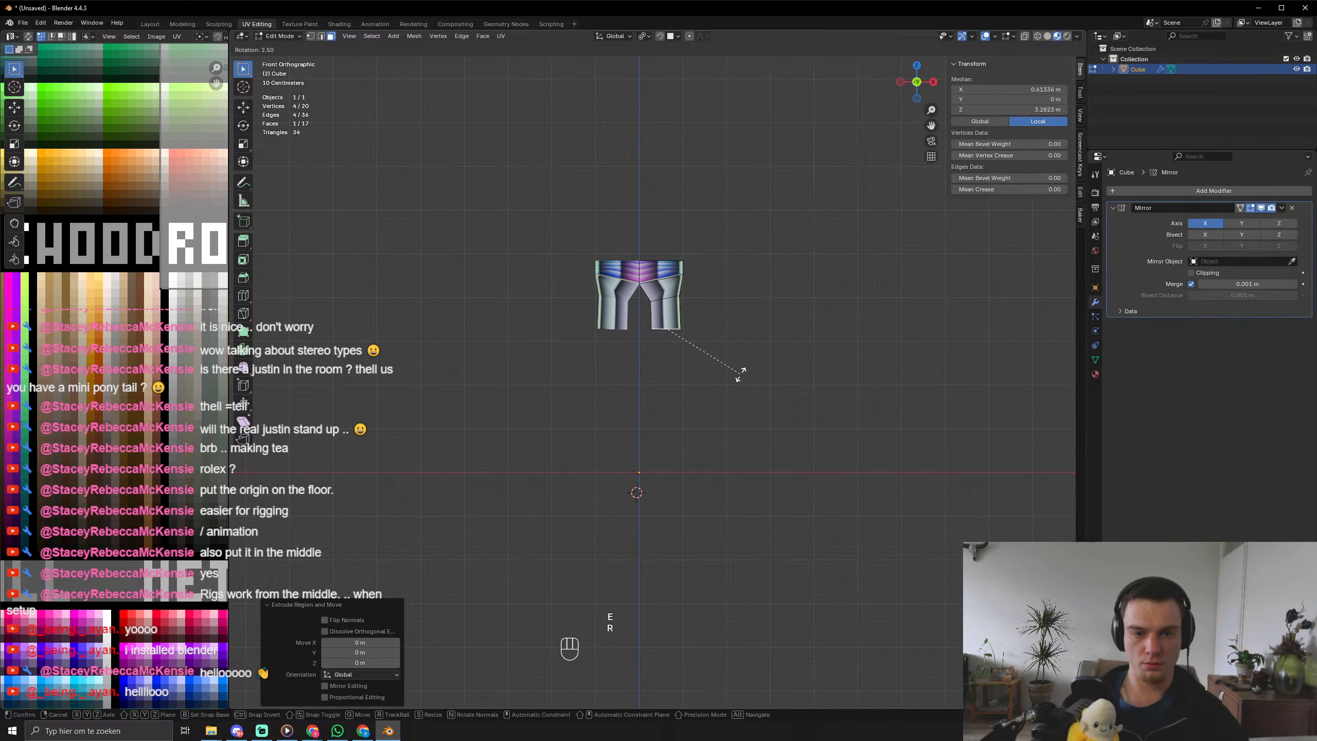
left_click(741, 373)
key("e")
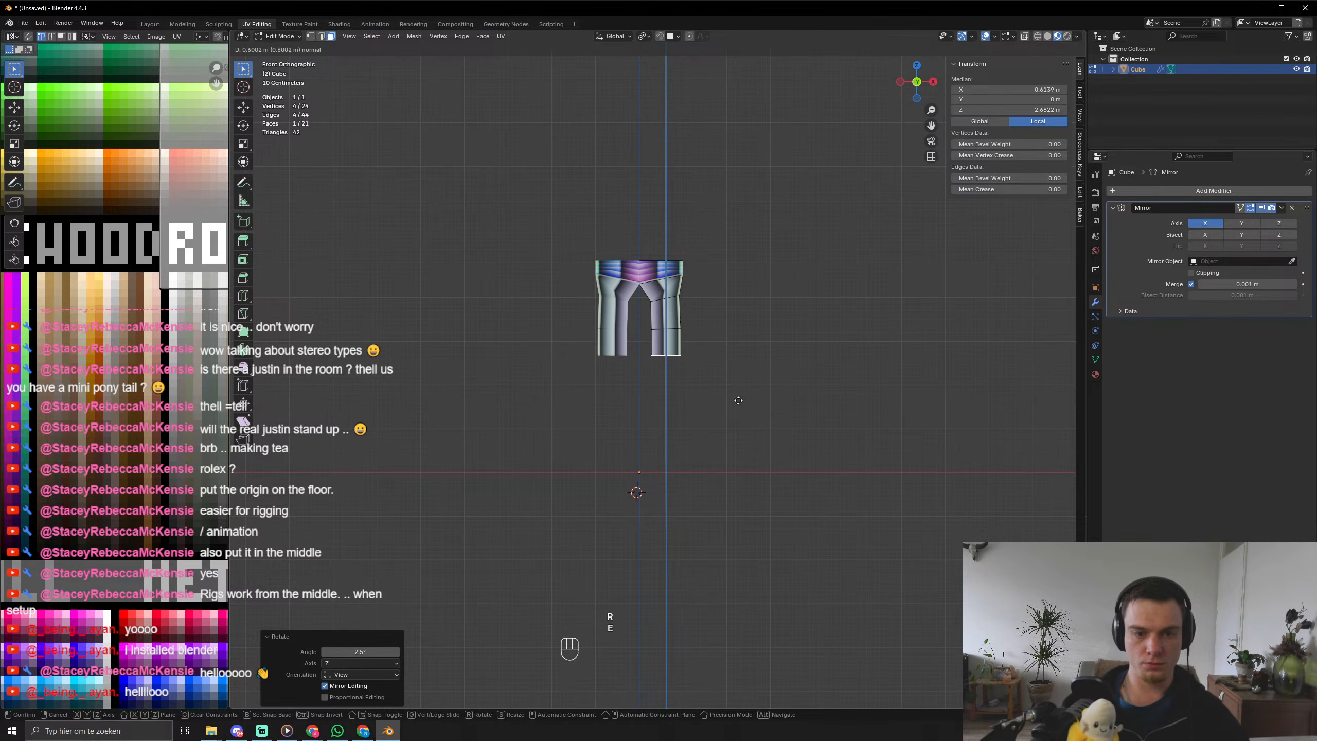
left_click(738, 398)
scroll(731, 389, "up", 6)
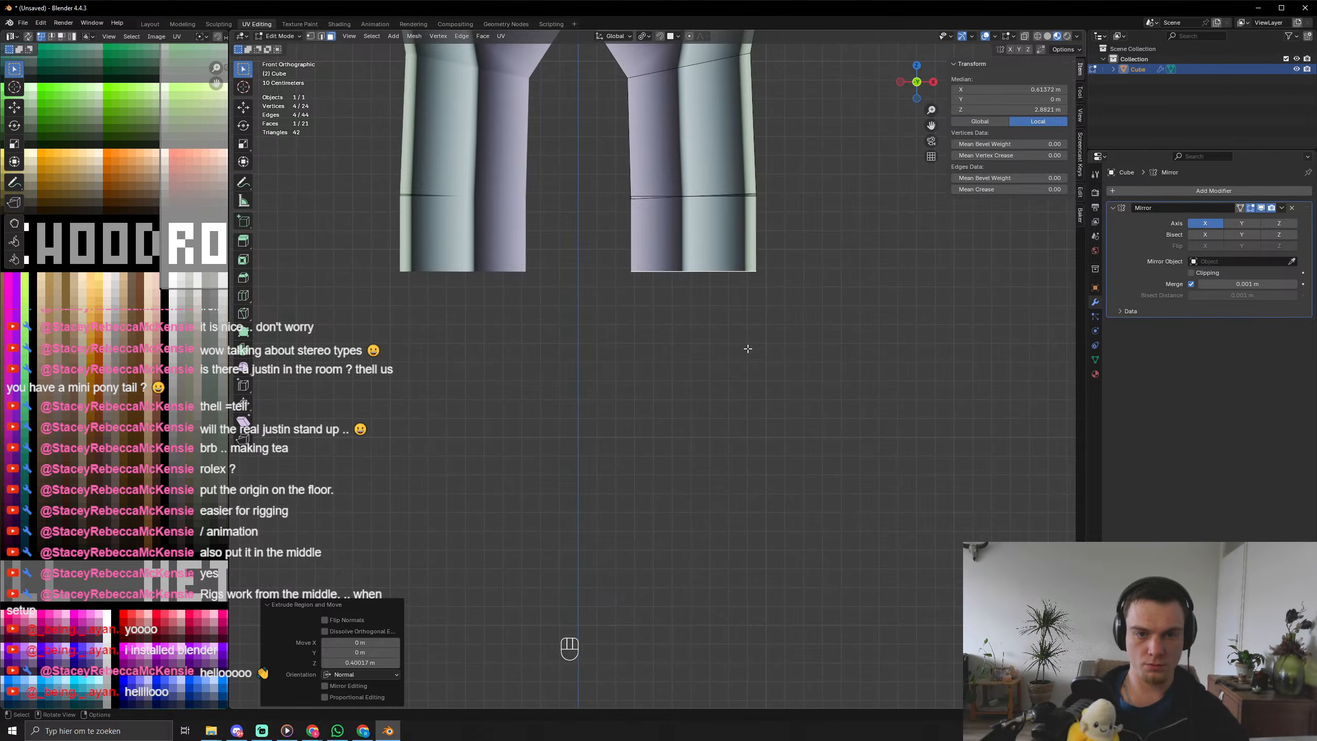
key("ctrl+z")
key("ctrl+z")
Try extruding the slightly tilted leg end about 0.44 m, and undo it together with the leftover zero-length extrusion.
key("e")
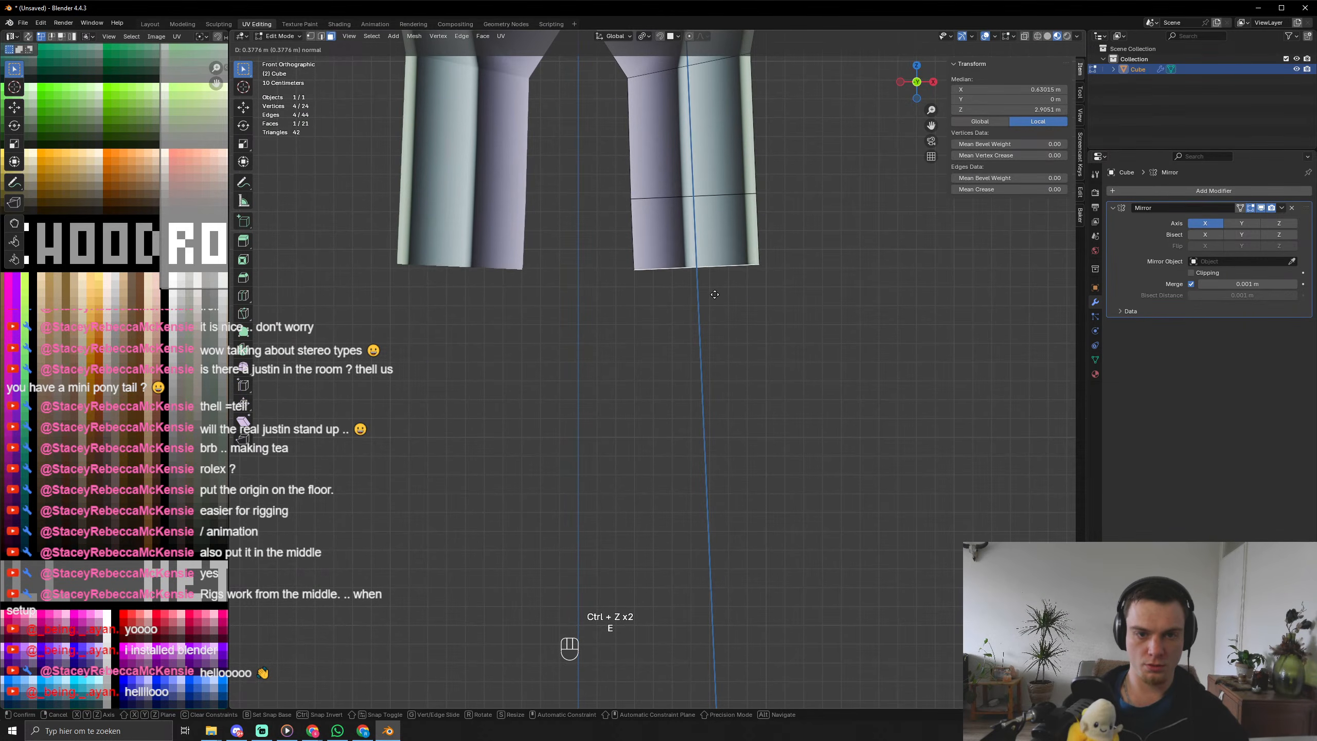
left_click(712, 310)
key("r")
right_click(709, 313)
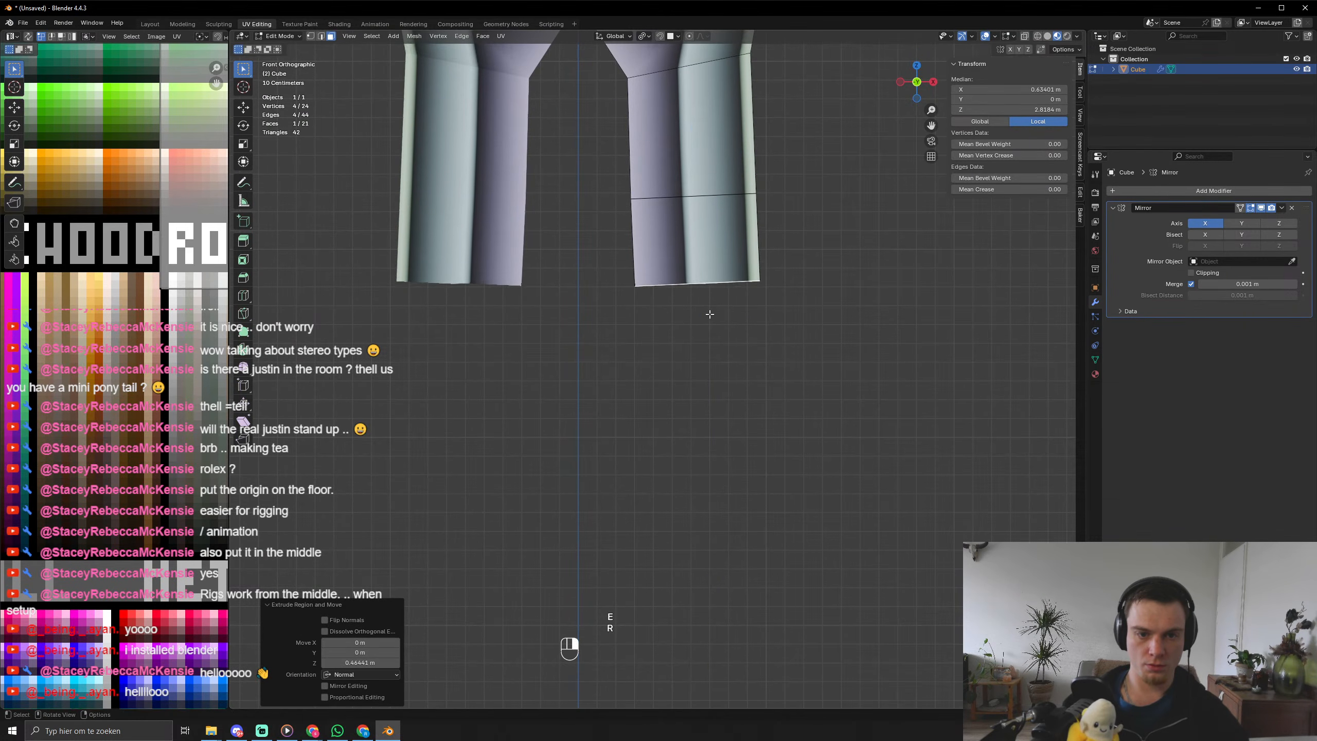
key("ctrl+z")
key("ctrl+z")
Try to level the leg's end face with 0° rotations about the Z and X axes.
key("r")
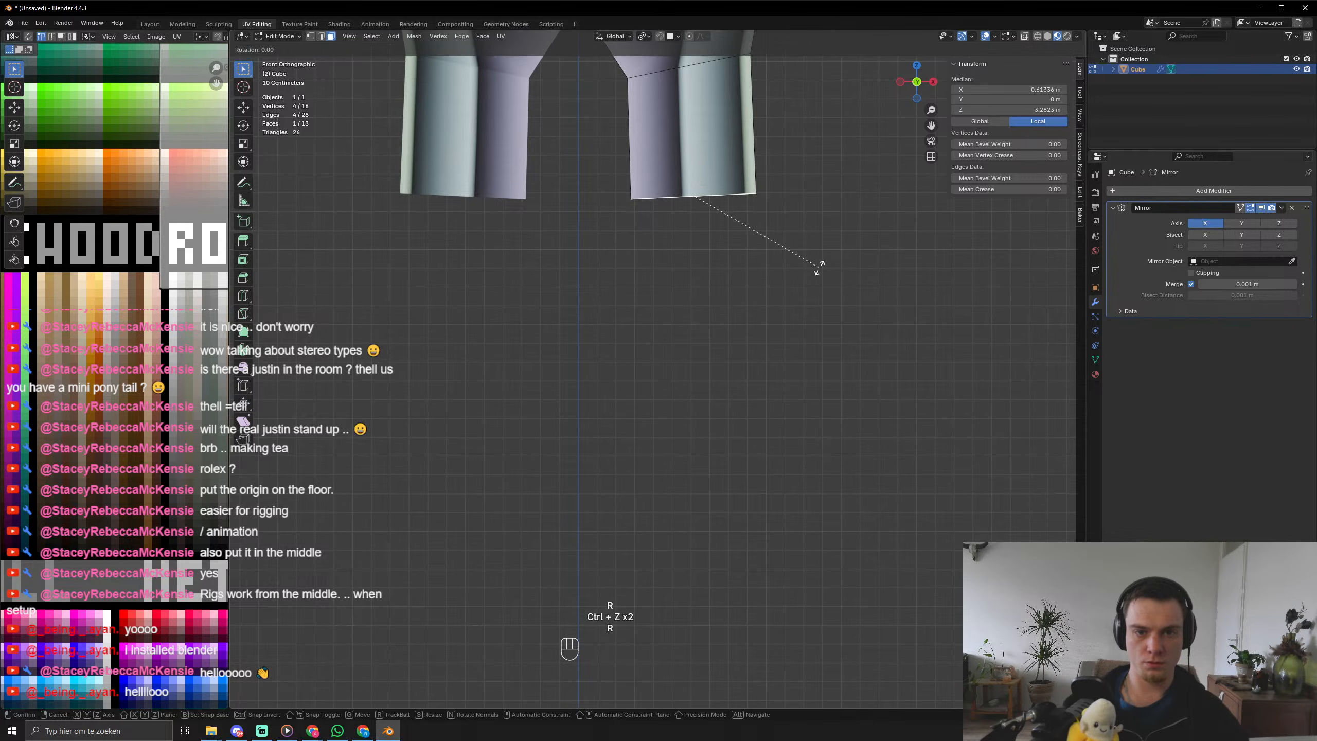
key("z")
key("KP_0")
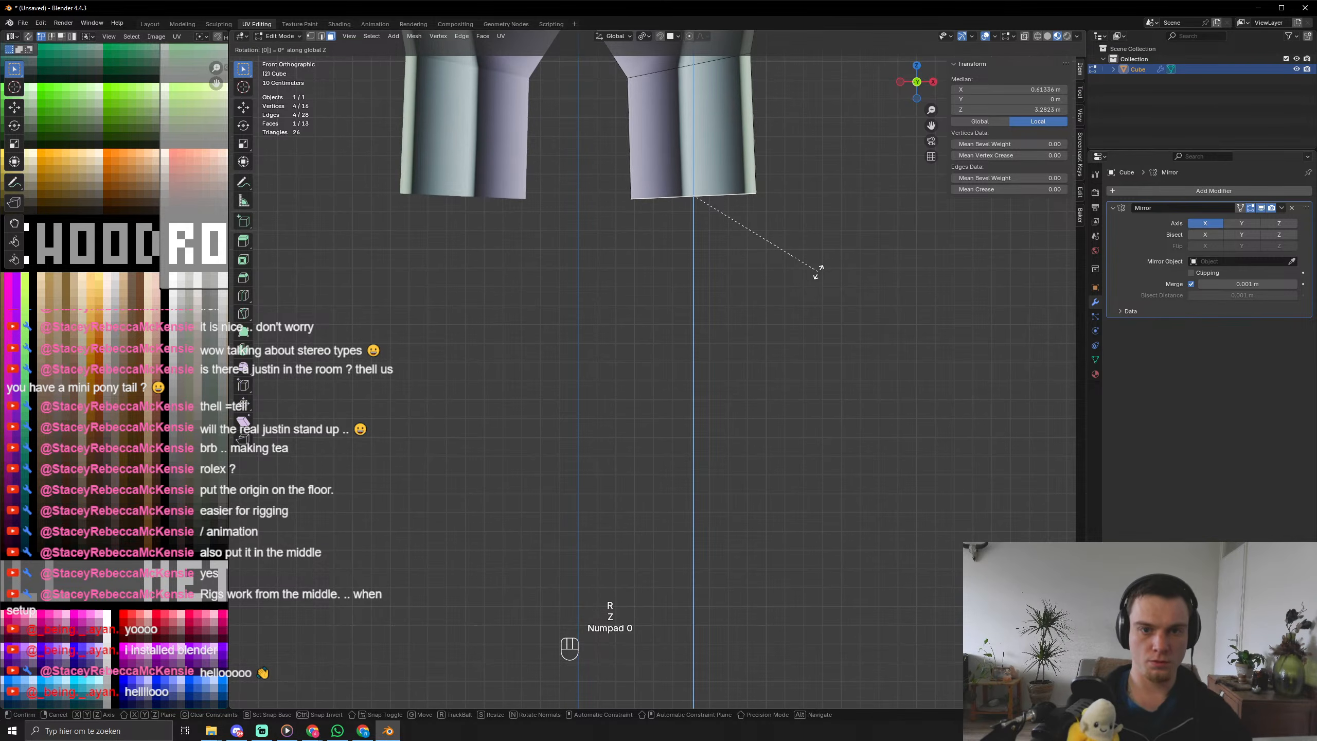
key("KP_Enter")
key("r")
key("x")
key("KP_Enter")
key("KP_Decimal")
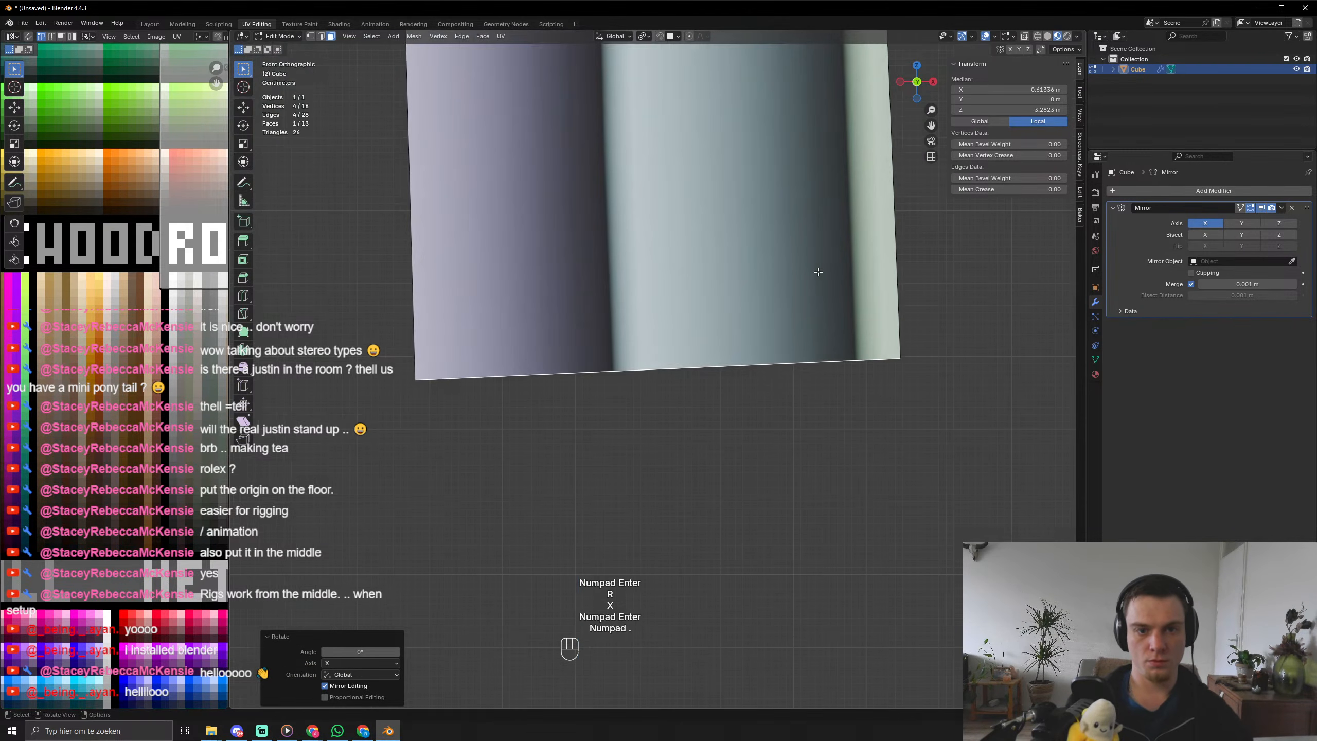
key("r")
key("x")
key("KP_0")
key("KP_Enter")
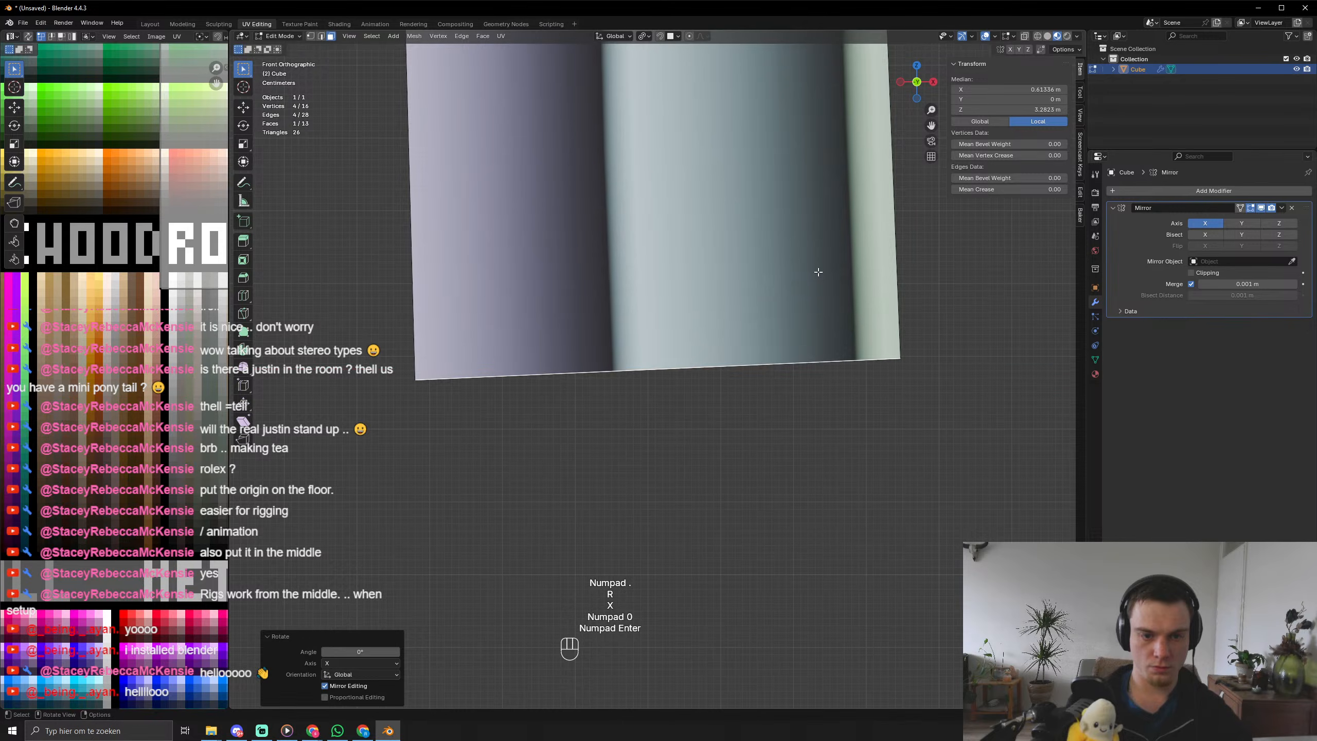
Try to level the leg's end face with 0° rotations about the Y axis.
key("r")
key("y")
key("KP_0")
key("KP_Enter")
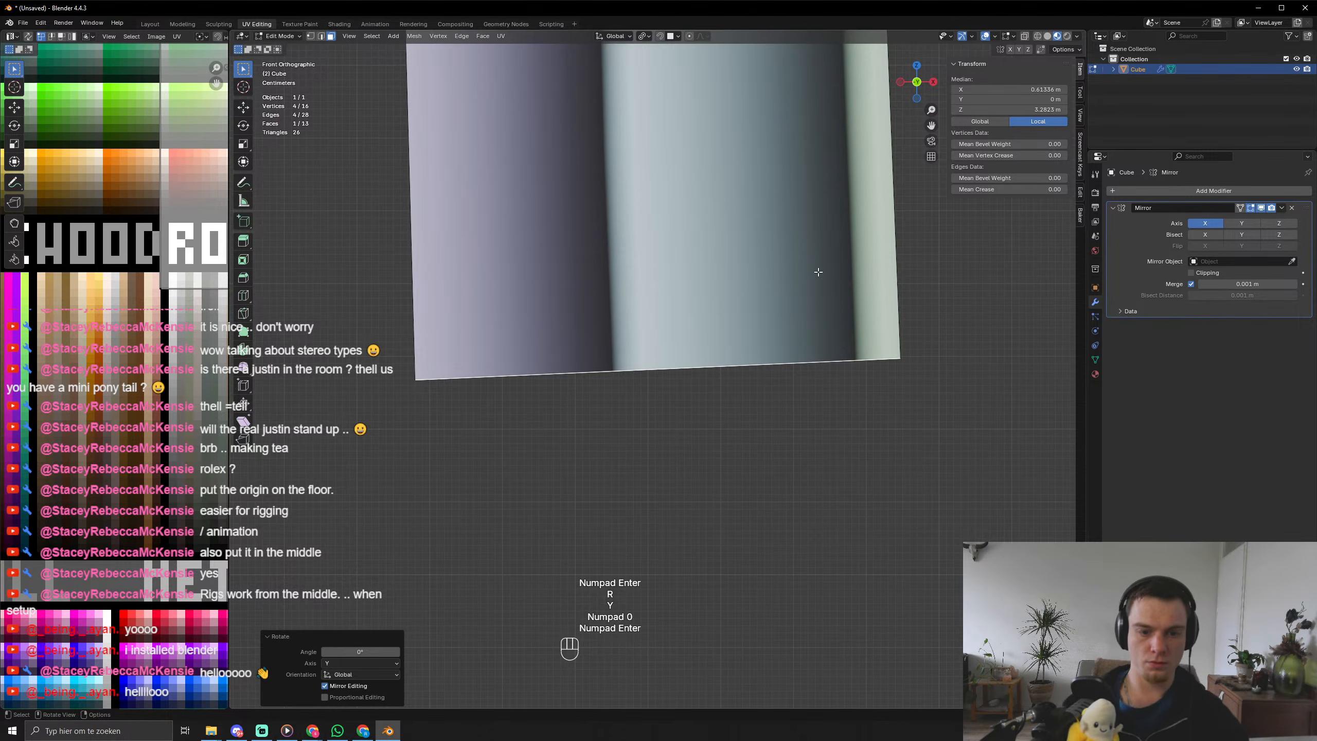
middle_click_drag(818, 272, 865, 316)
key("r")
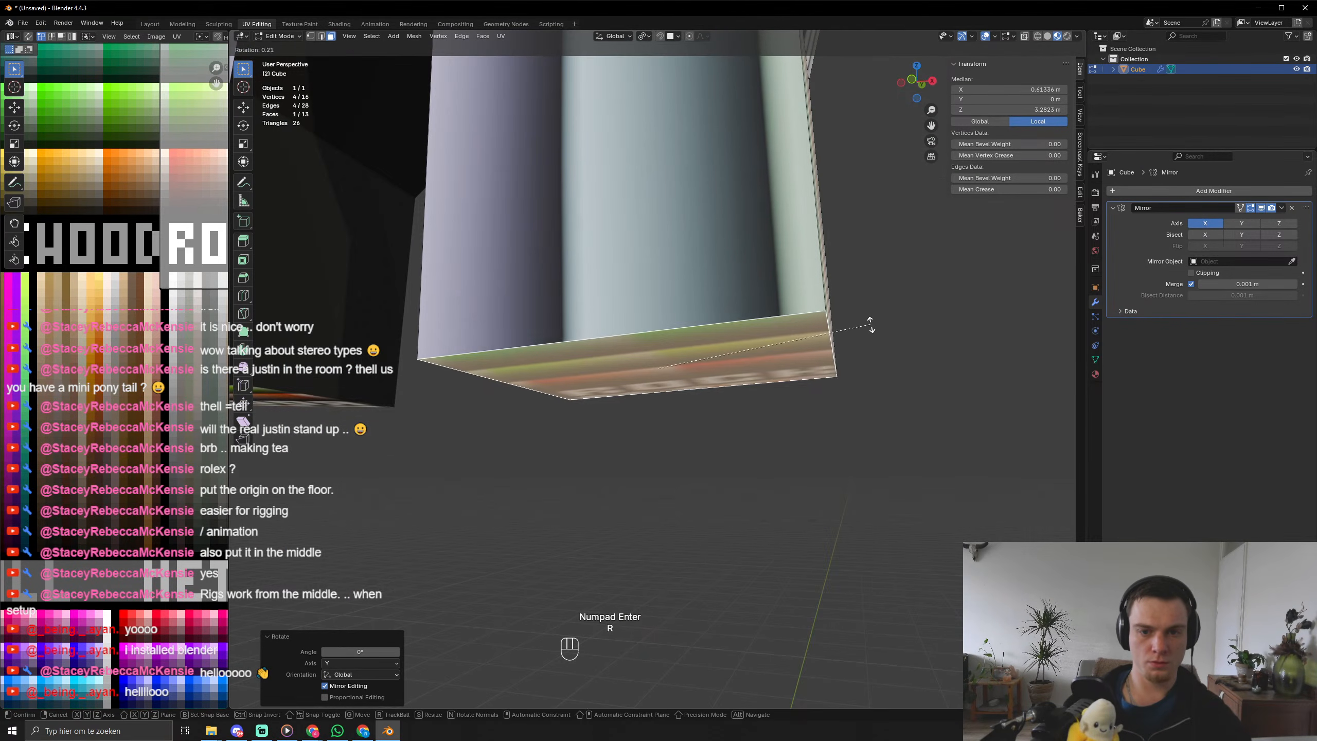
key("y")
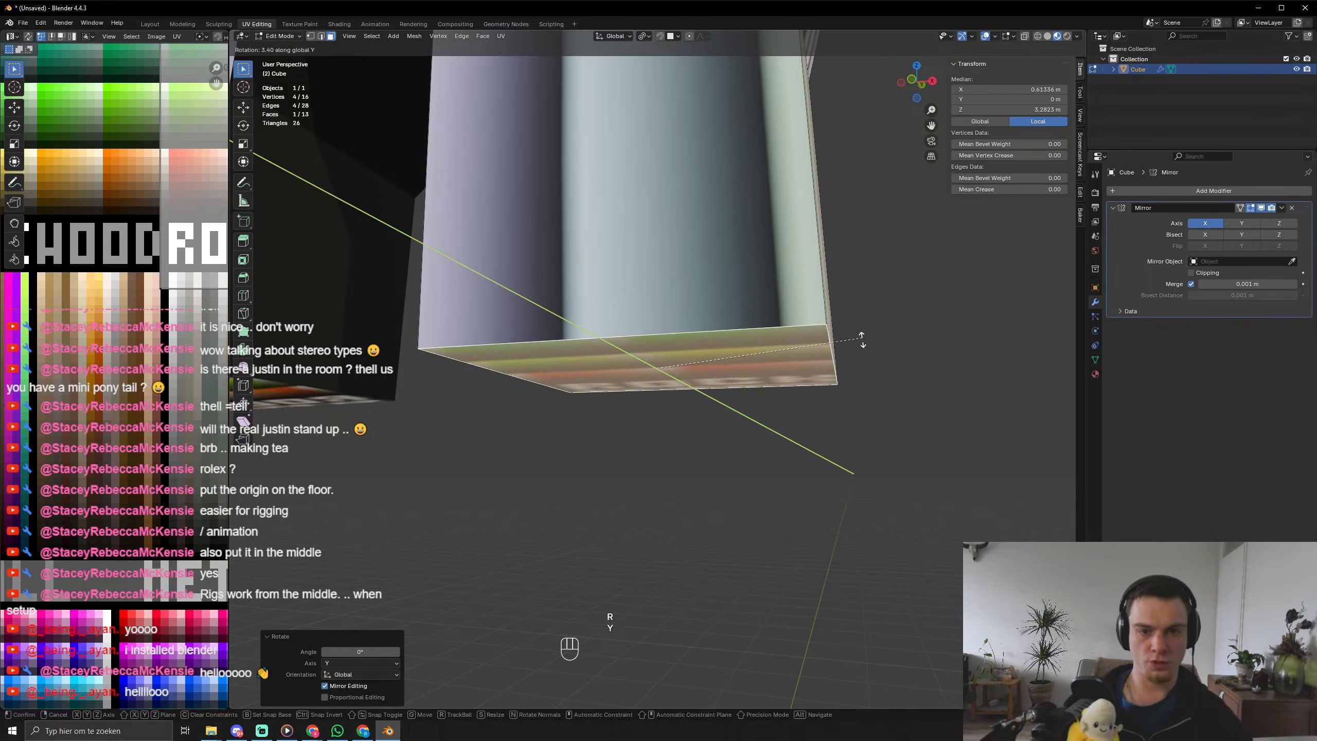
key("KP_0")
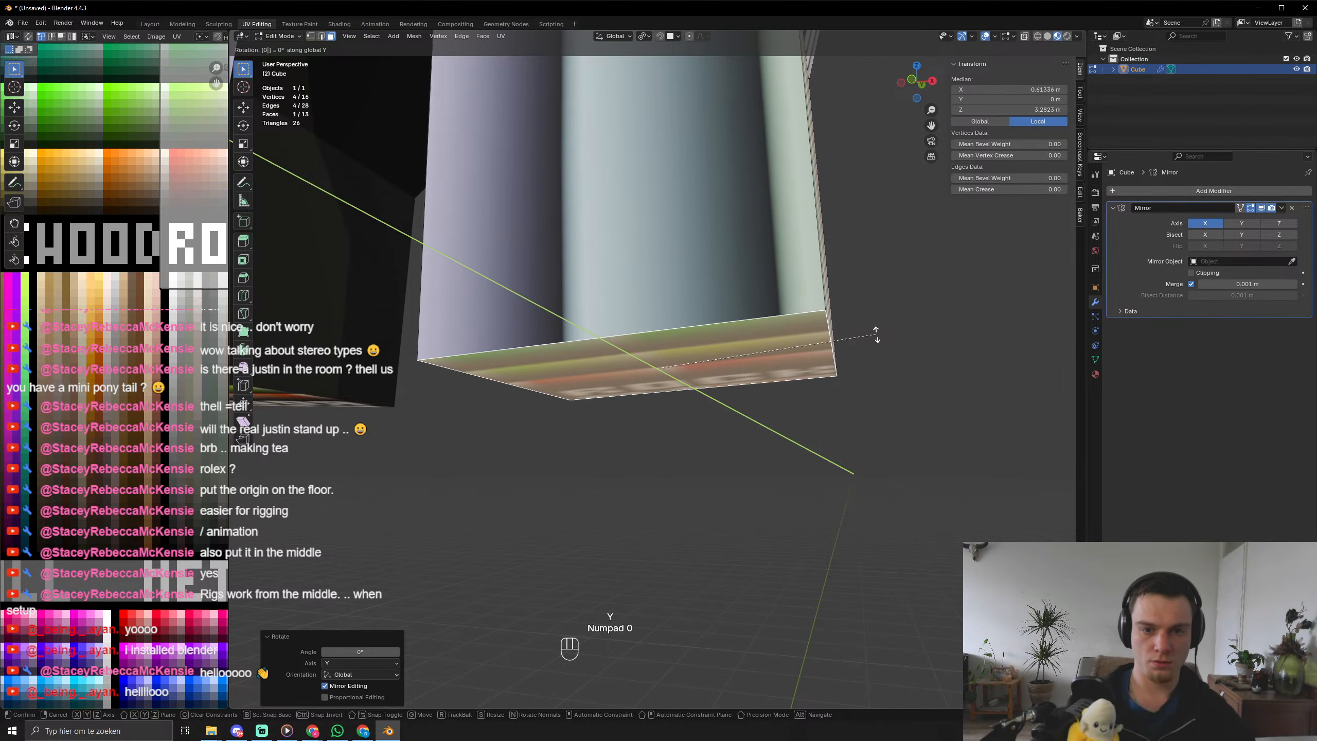
key("KP_Enter")
Extrude the leg's end face downward in two successive segments, the second about 0.54 m long.
scroll(876, 334, "down", 7)
middle_click_drag(841, 335, 761, 349)
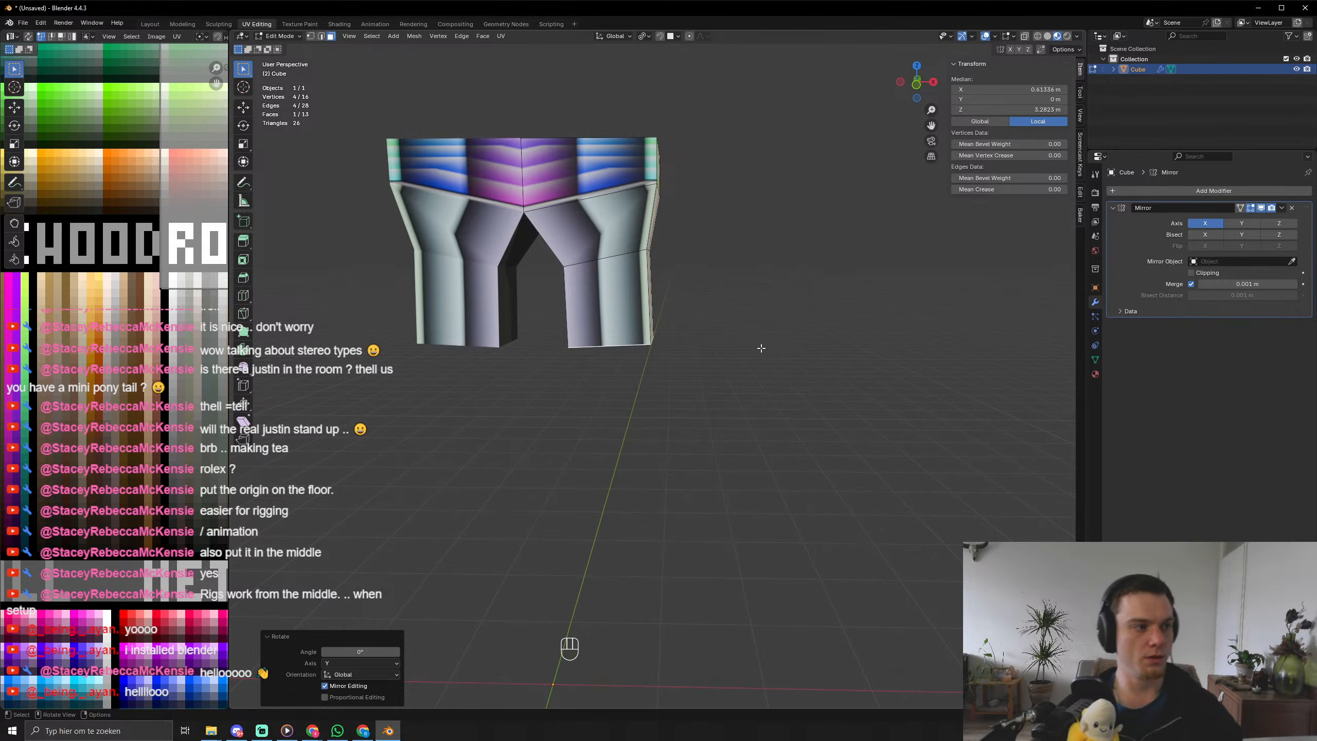
scroll(761, 396, "up", 4)
key("e")
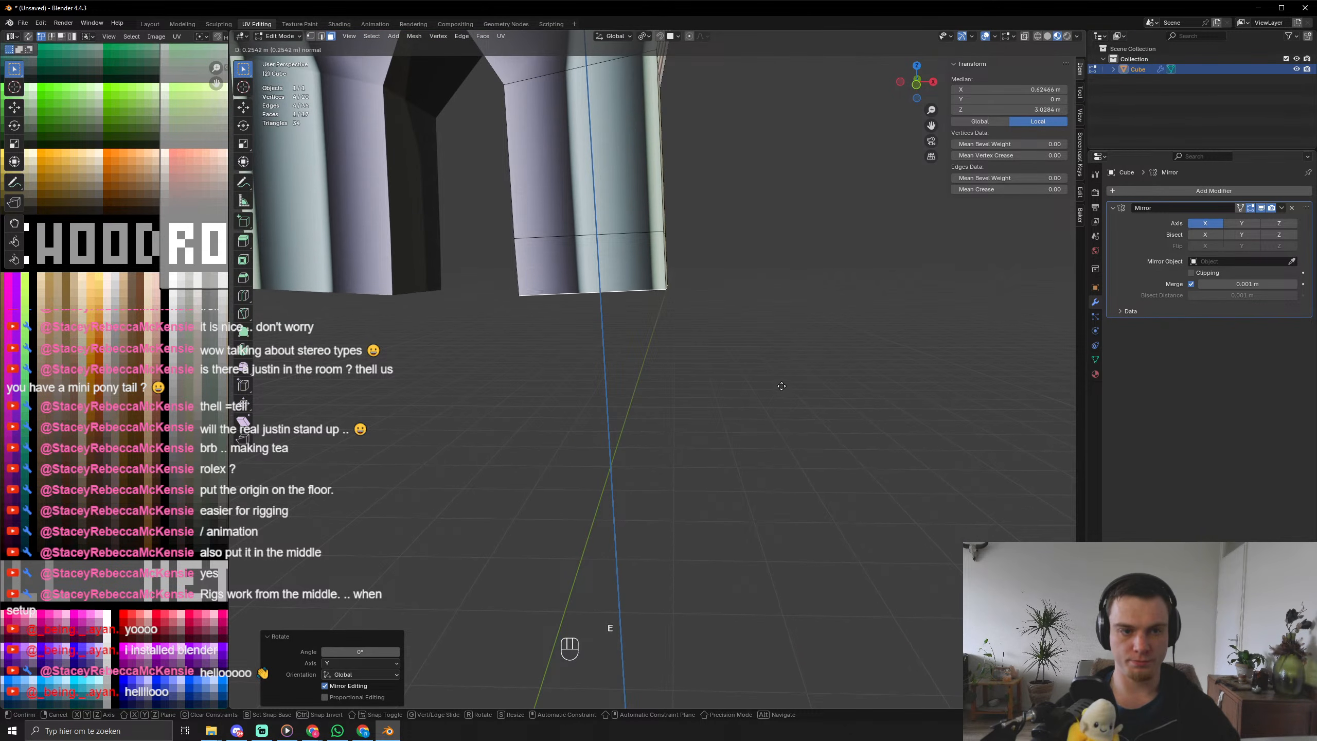
left_click(776, 405)
key("e")
left_click(765, 507)
Extrude the leg's end face downward about 0.6 m to add a third lower-leg segment.
key("e")
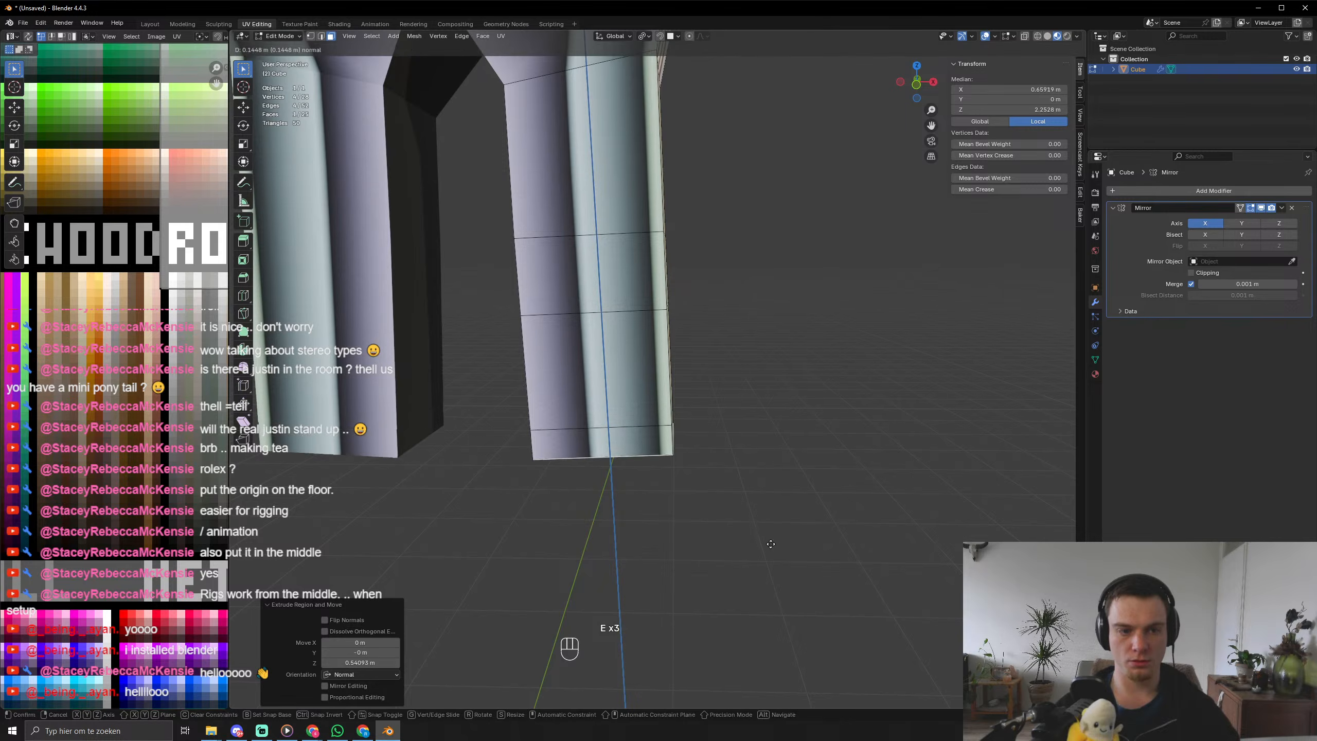
right_click(790, 622)
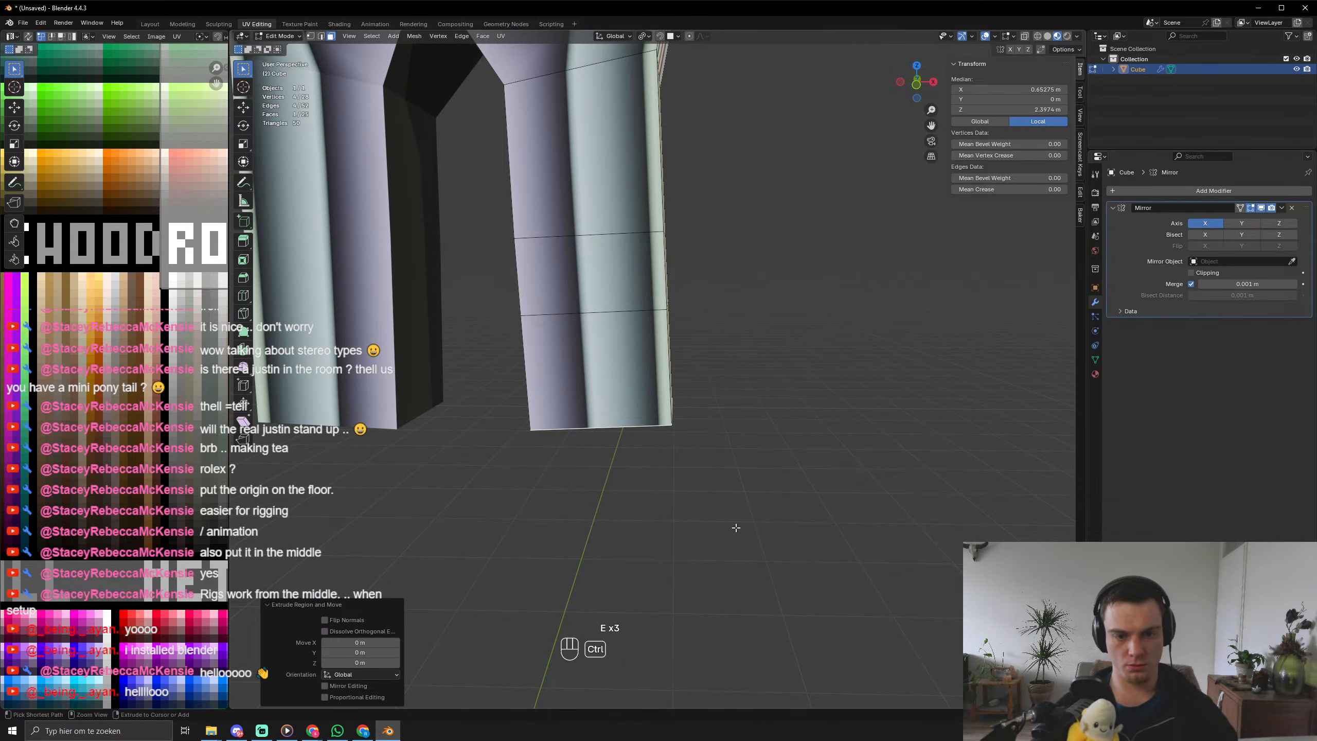
key("ctrl+z")
key("e")
left_click(752, 625)
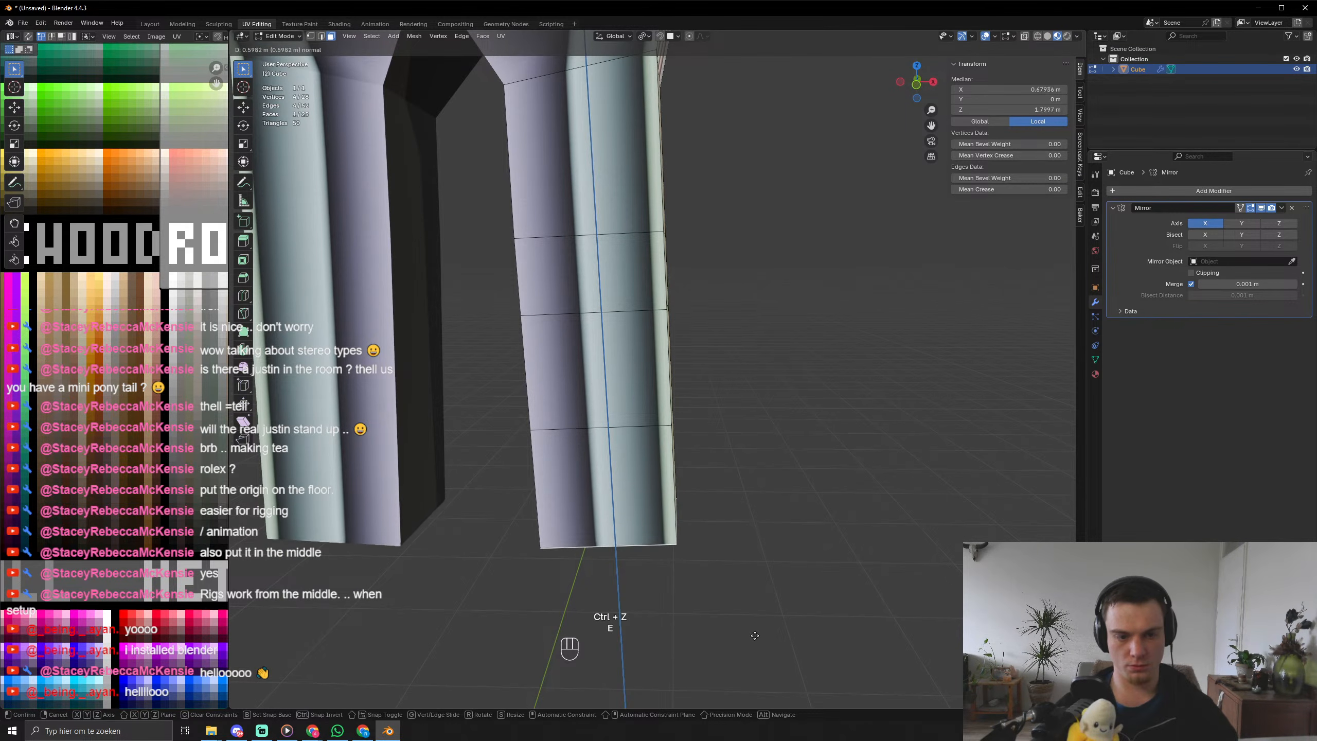
Try extruding one more leg segment about 0.48 m downward, and undo it.
key("e")
left_click(758, 395)
scroll(758, 396, "down", 5)
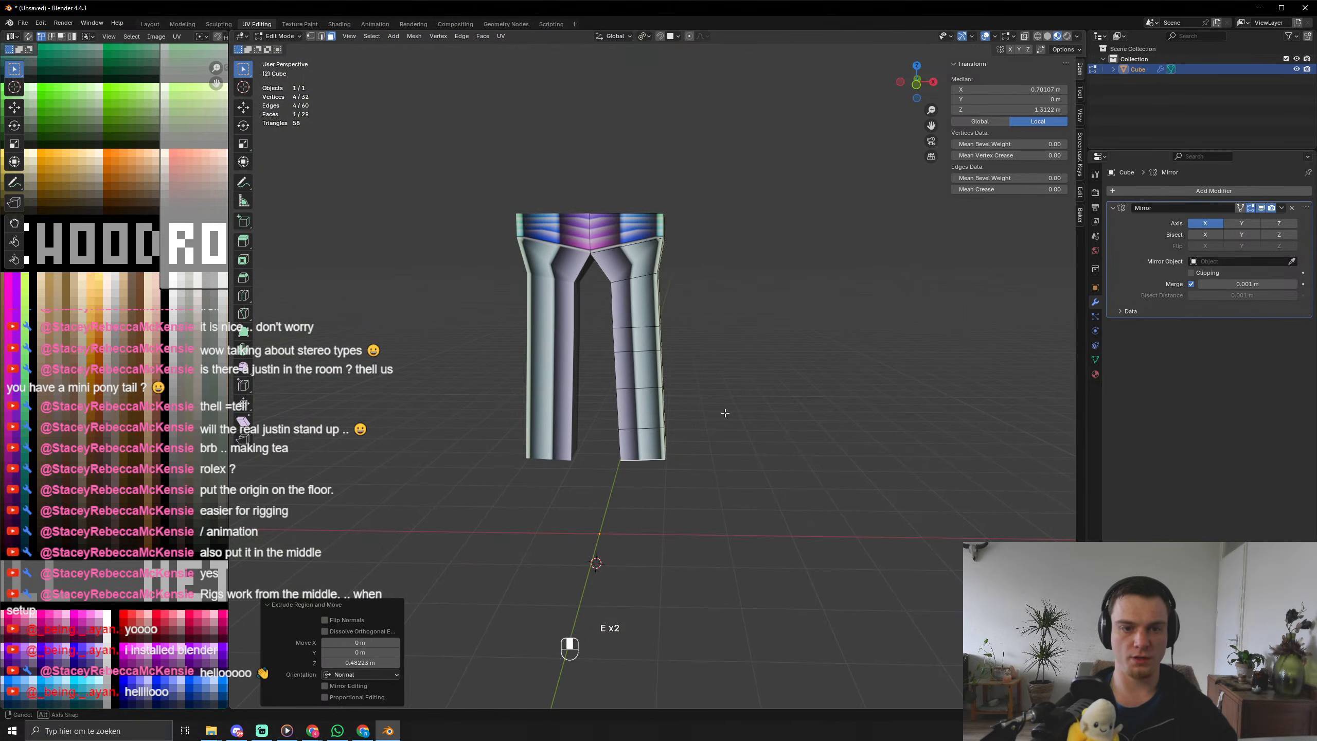
middle_click_drag(723, 412, 682, 422)
key("ctrl+z")
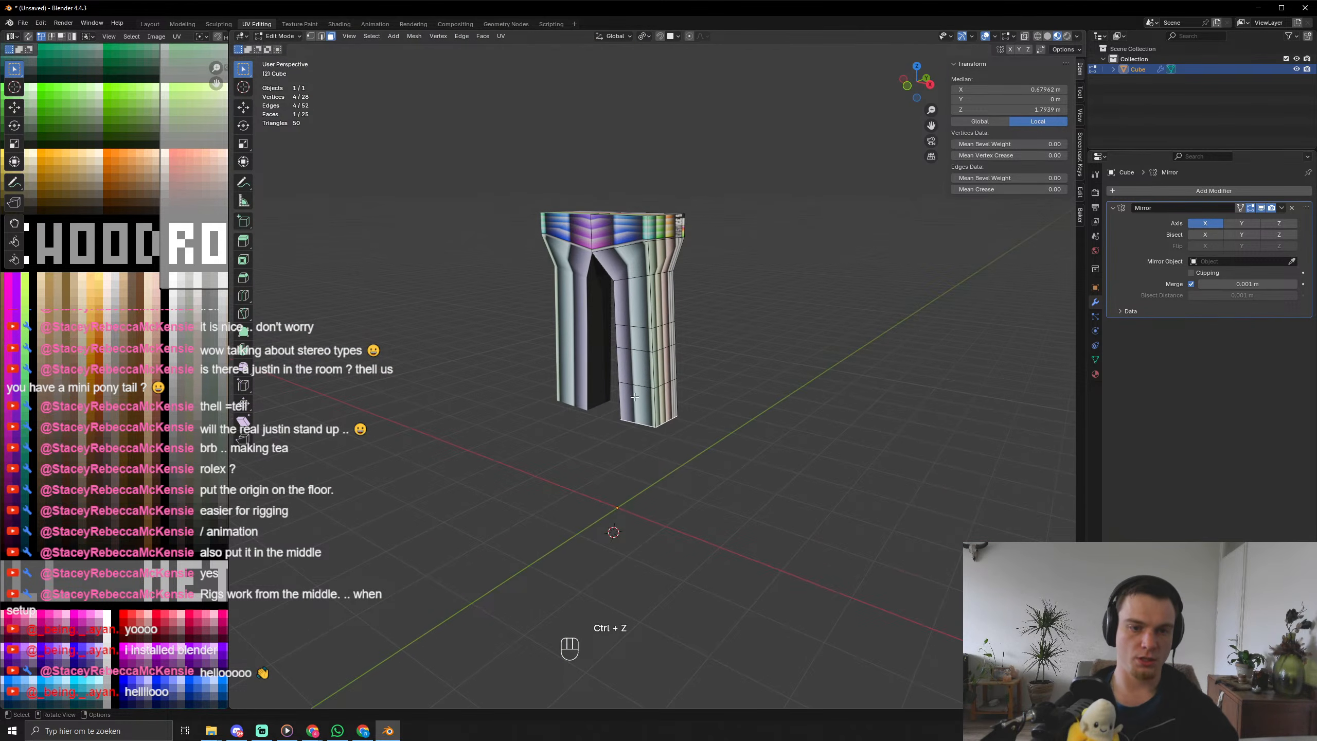
Extrude the lowest leg segment's front face about 1.05 m forward, and pull it back about 0.48 m along Y.
key("3")
key("e")
left_click(731, 420)
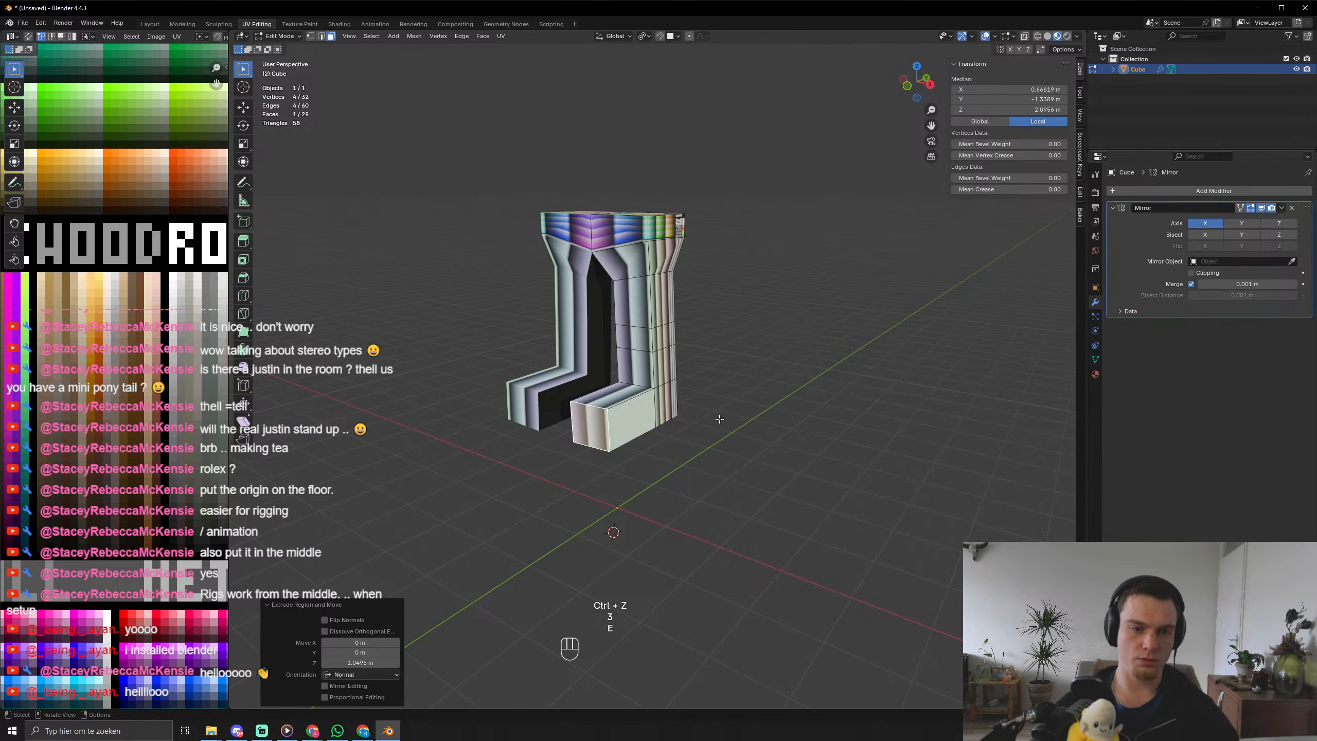
middle_click_drag(719, 419, 698, 419)
key("g")
key("y")
left_click(682, 417)
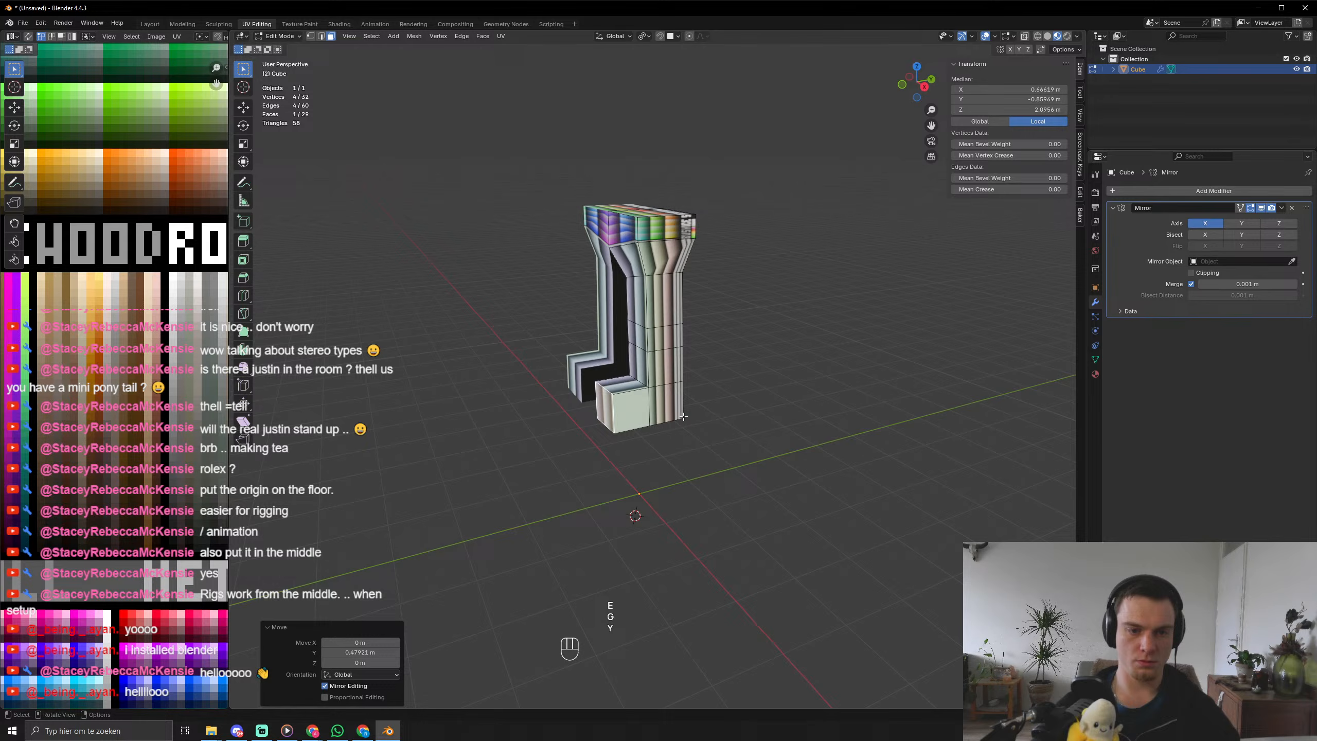
Lower the foot's upper front edge about 0.38 m along Z to slope the top of the foot.
key("2")
left_click(619, 388)
key("g")
key("z")
left_click(727, 440)
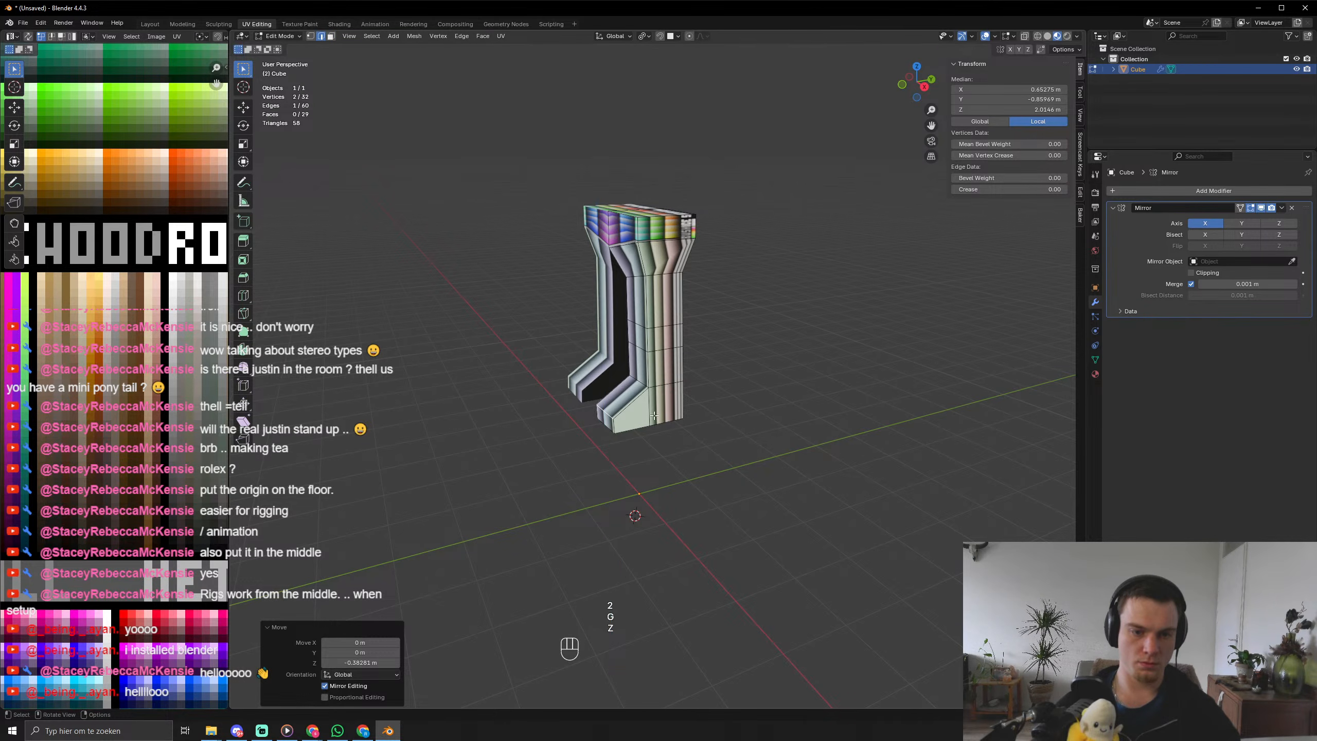
Try extruding the hip block's top face upward in two segments, and undo both extrusions.
middle_click_drag(588, 317, 726, 249)
key("3")
left_click(643, 208)
key("e")
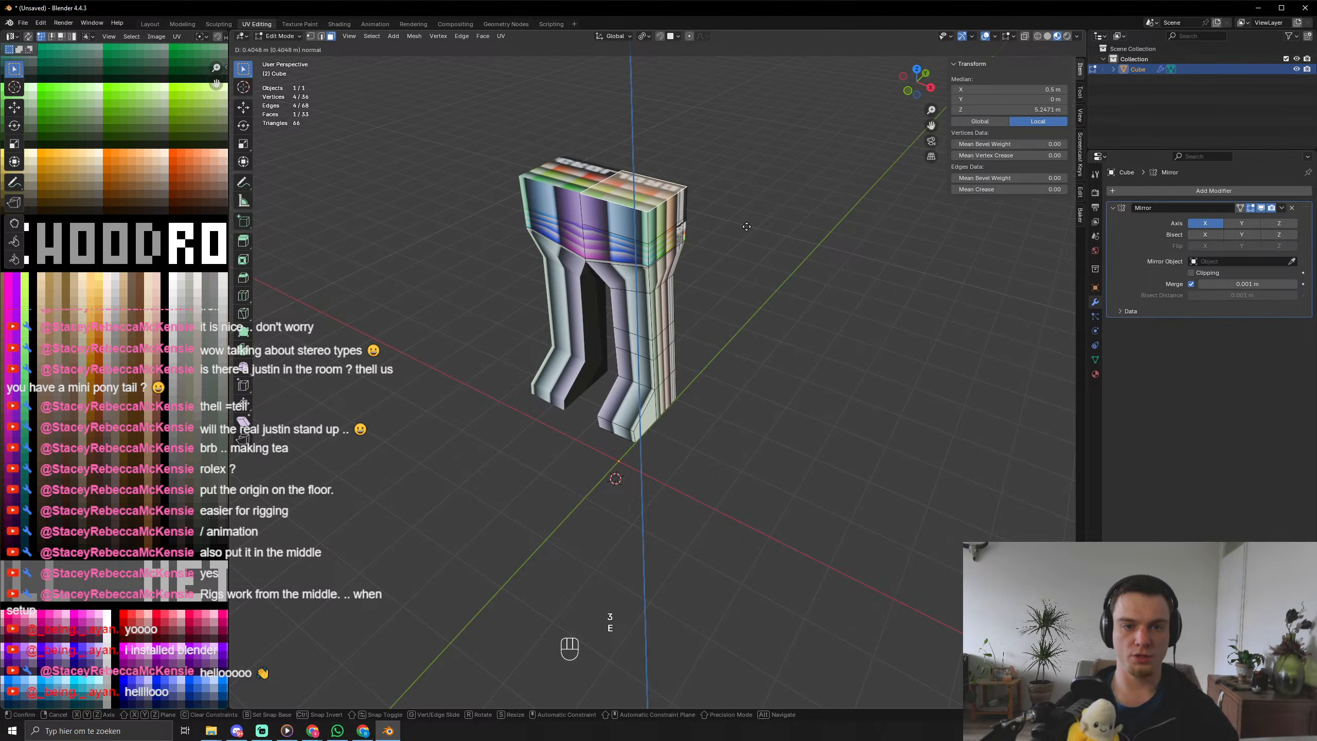
left_click(748, 228)
mouse_move(747, 231)
middle_mouse_down()
mouse_move(746, 253)
mouse_move(770, 229)
mouse_move(755, 249)
middle_mouse_up()
key("e")
right_click(793, 199)
key("ctrl+z")
key("ctrl+z")
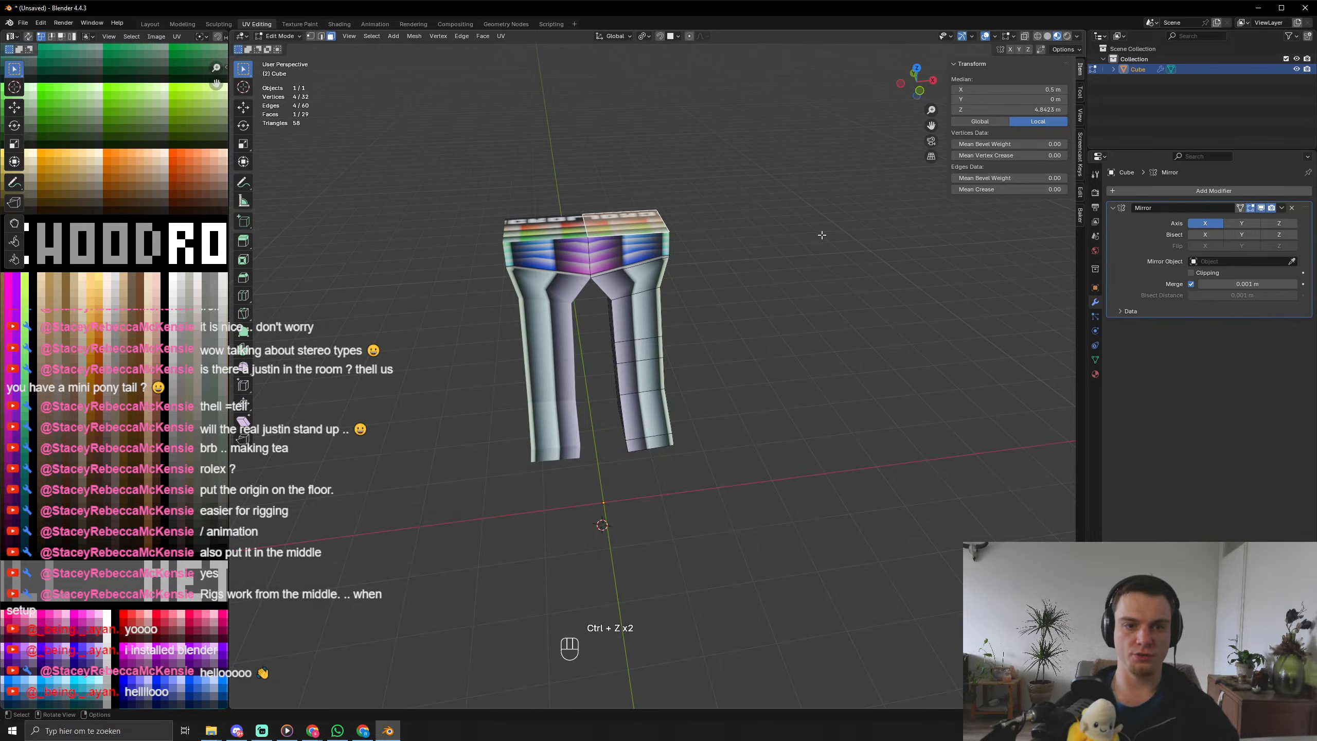
Enable clipping on the Mirror modifier and extrude the hip block's top face about 0.61 m upward.
key("e")
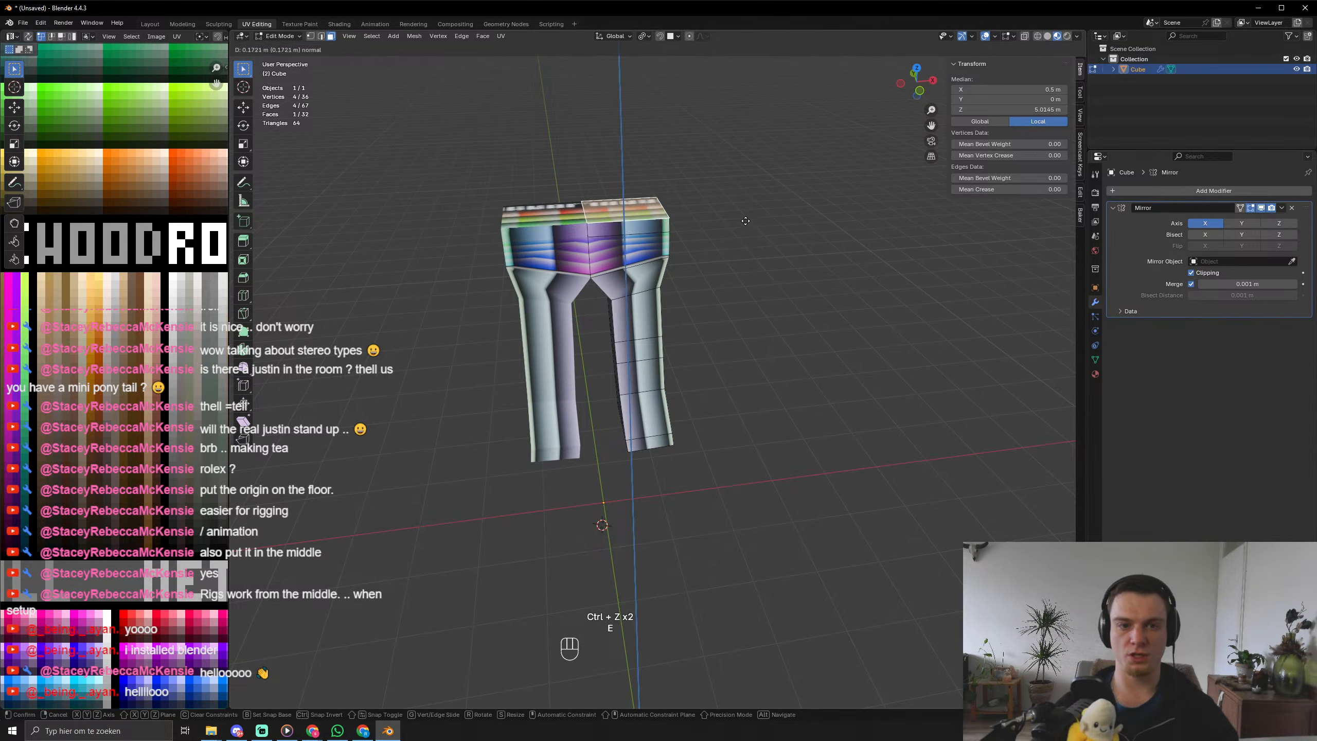
left_click(778, 199)
key("s")
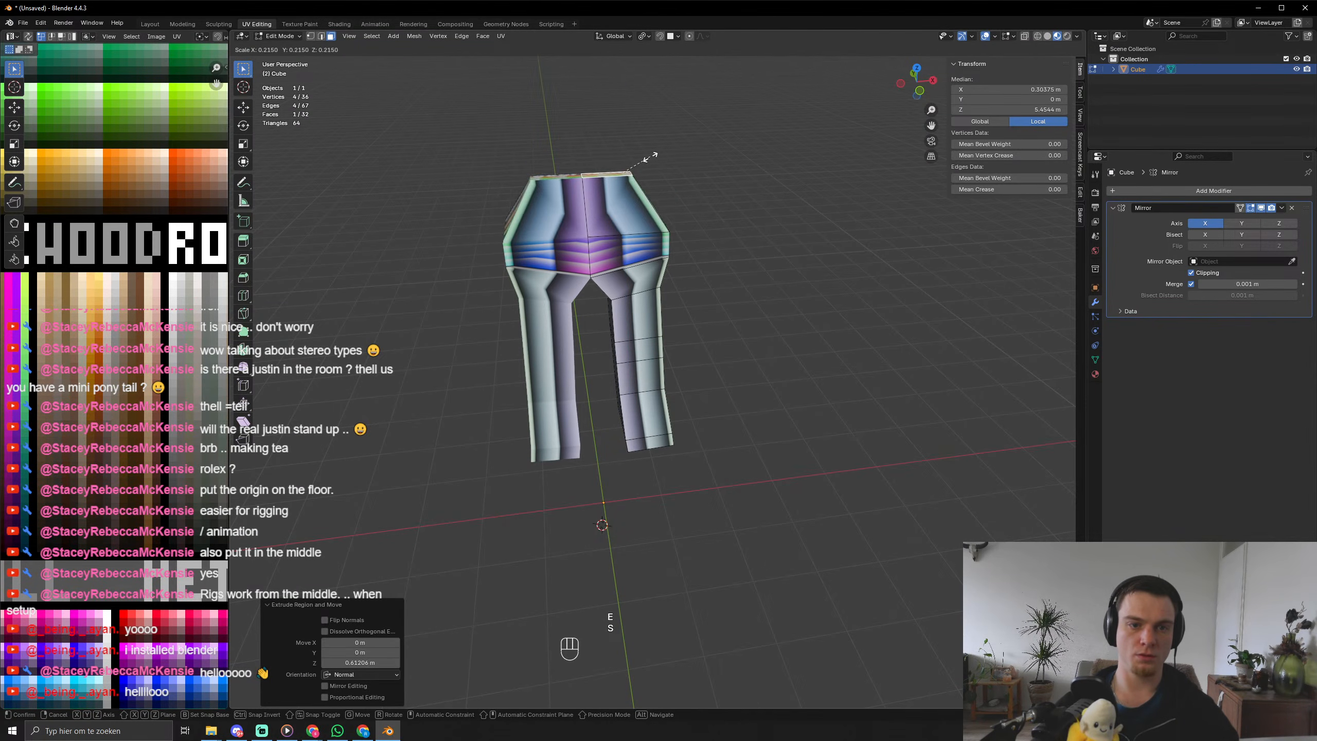
right_click(707, 178)
Extrude the torso's top face upward in two more segments, about 1.14 m and 0.9 m high.
middle_click_drag(718, 283, 705, 332)
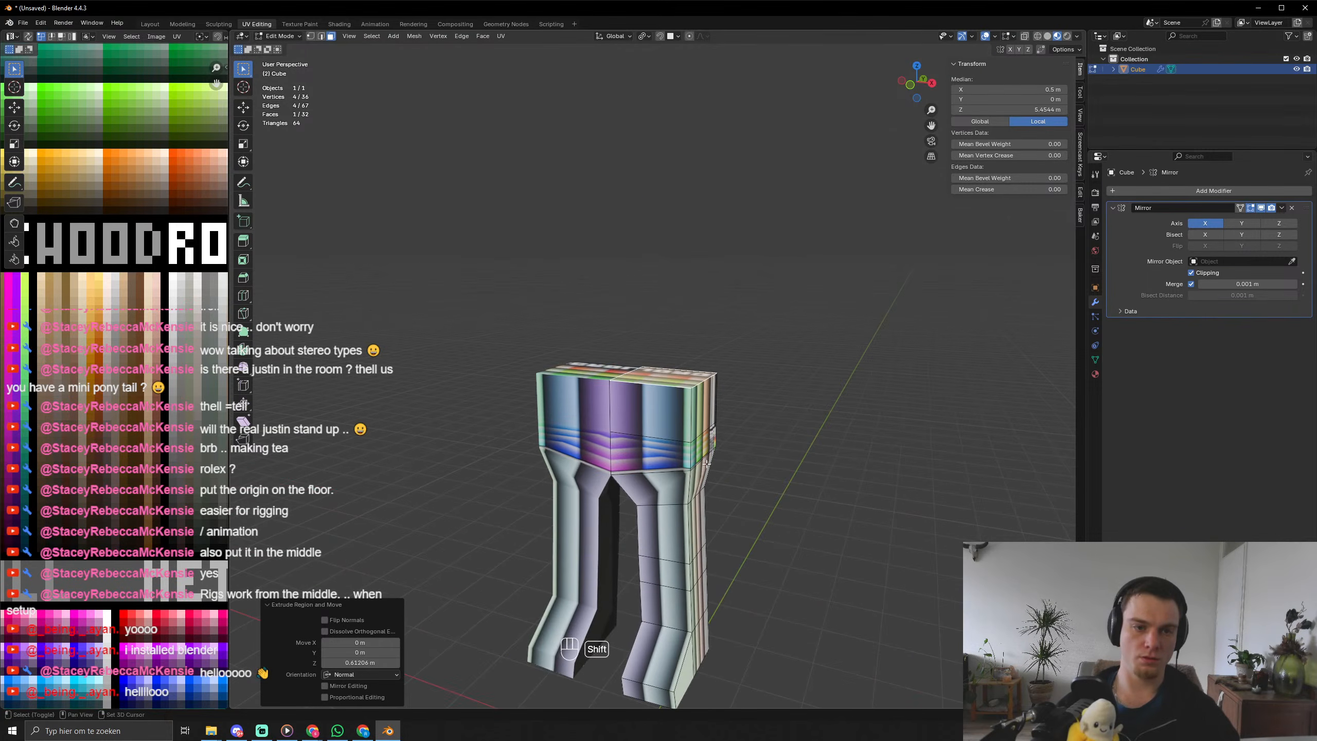
key("e")
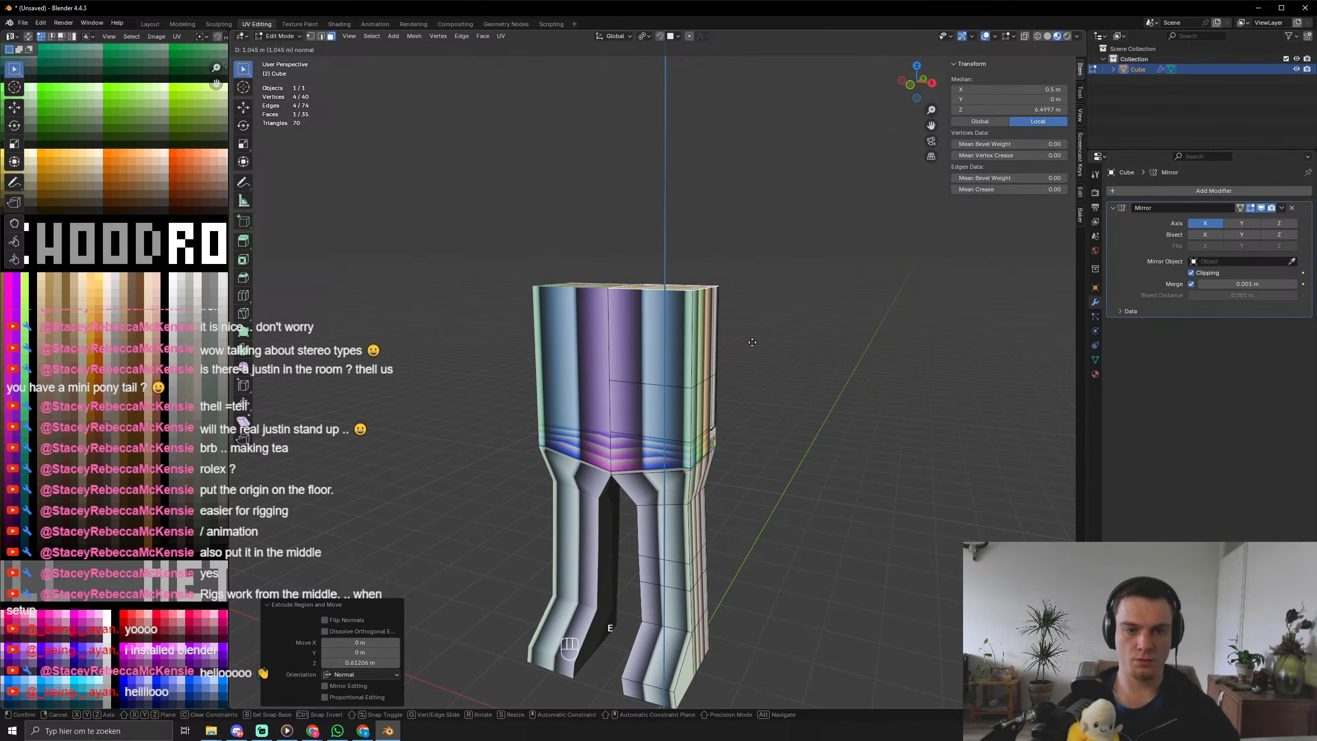
left_click(750, 334)
key("e")
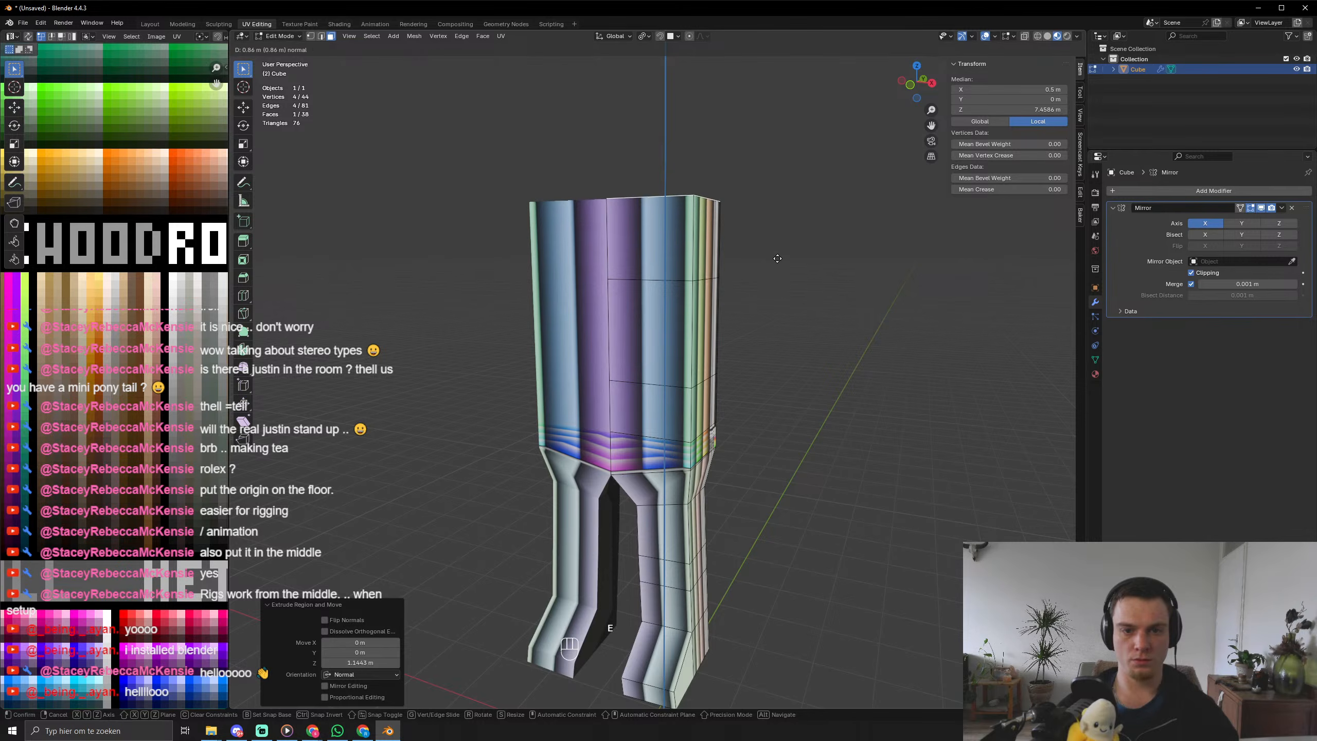
left_click(773, 252)
Extrude the upper torso's outer side face about 0.44 m outward along X as an arm stub and scale its end down.
key("e")
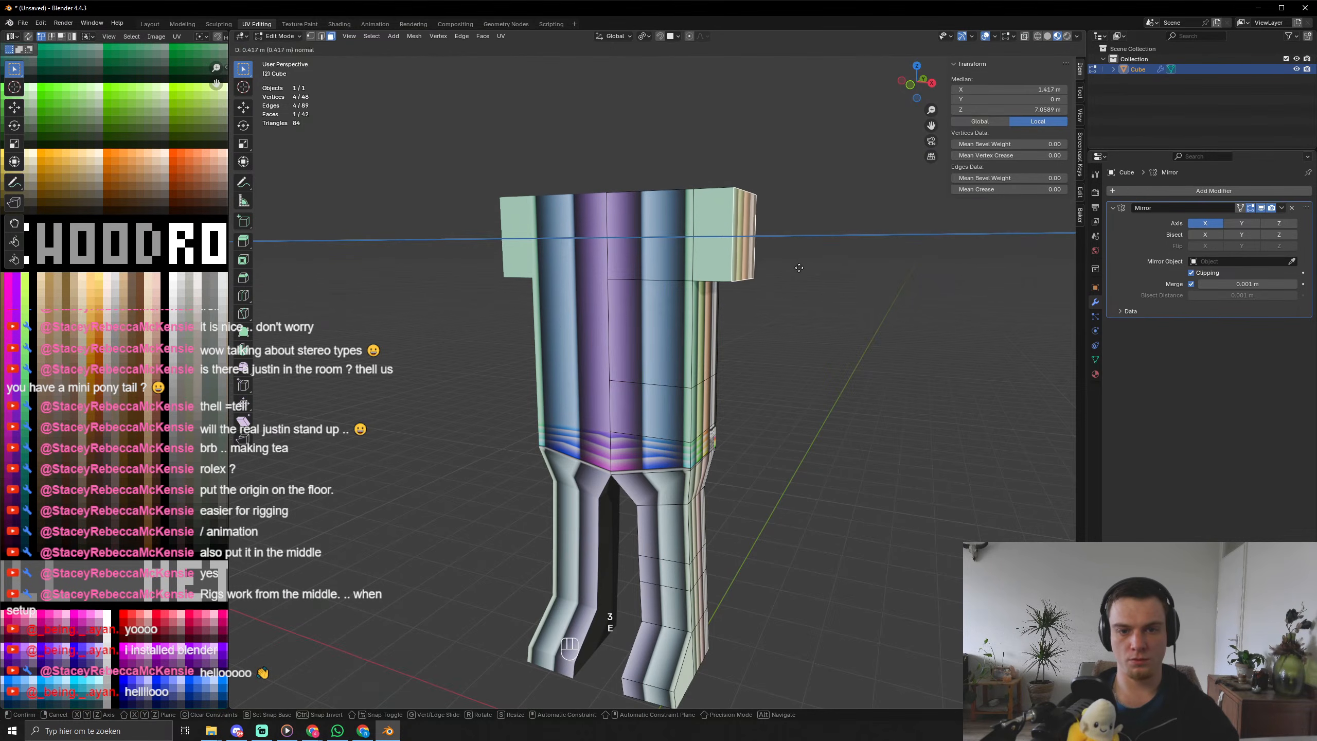
left_click(872, 313)
key("s")
left_click(831, 294)
middle_click_drag(824, 305, 796, 329)
Collapse all of the mesh's UVs to one point by scaling to 0 and place them on a skin tone of the palette texture.
key("a")
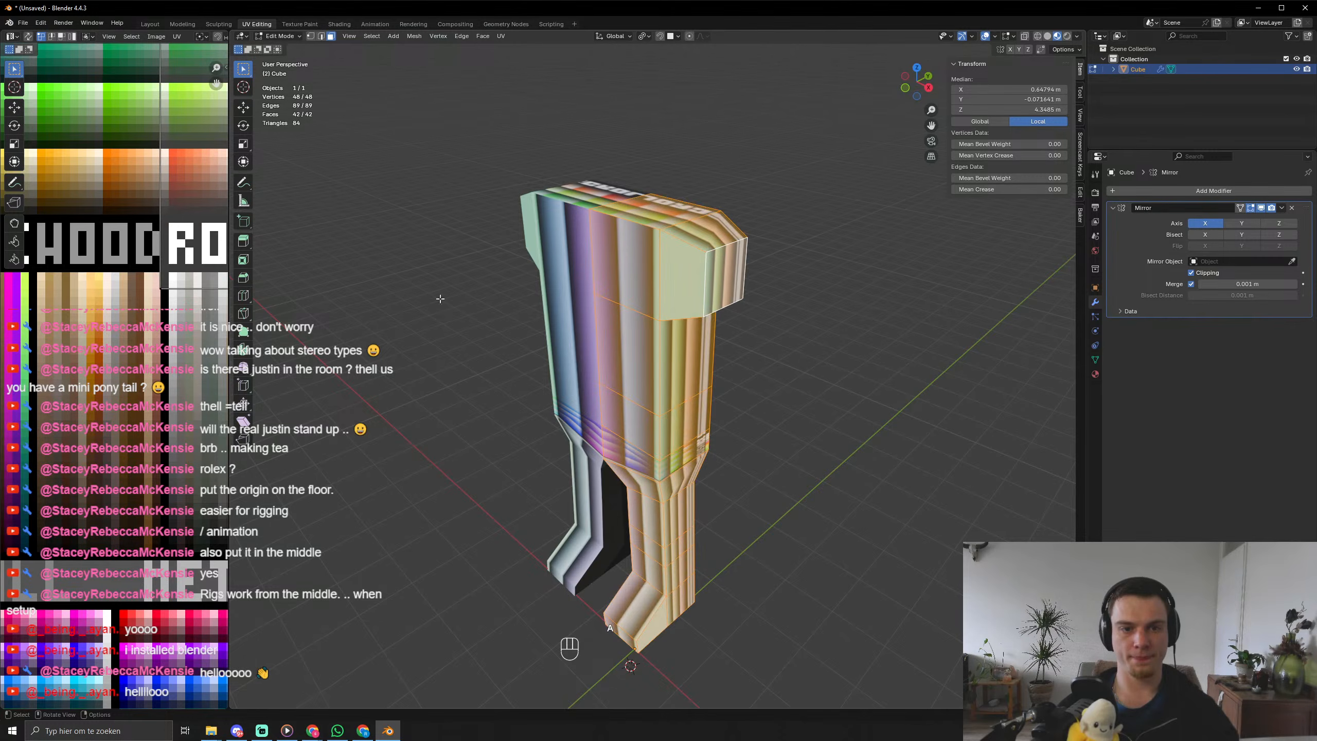
key("a")
key("s")
key("KP_0")
key("KP_Enter")
scroll(173, 298, "down", 2)
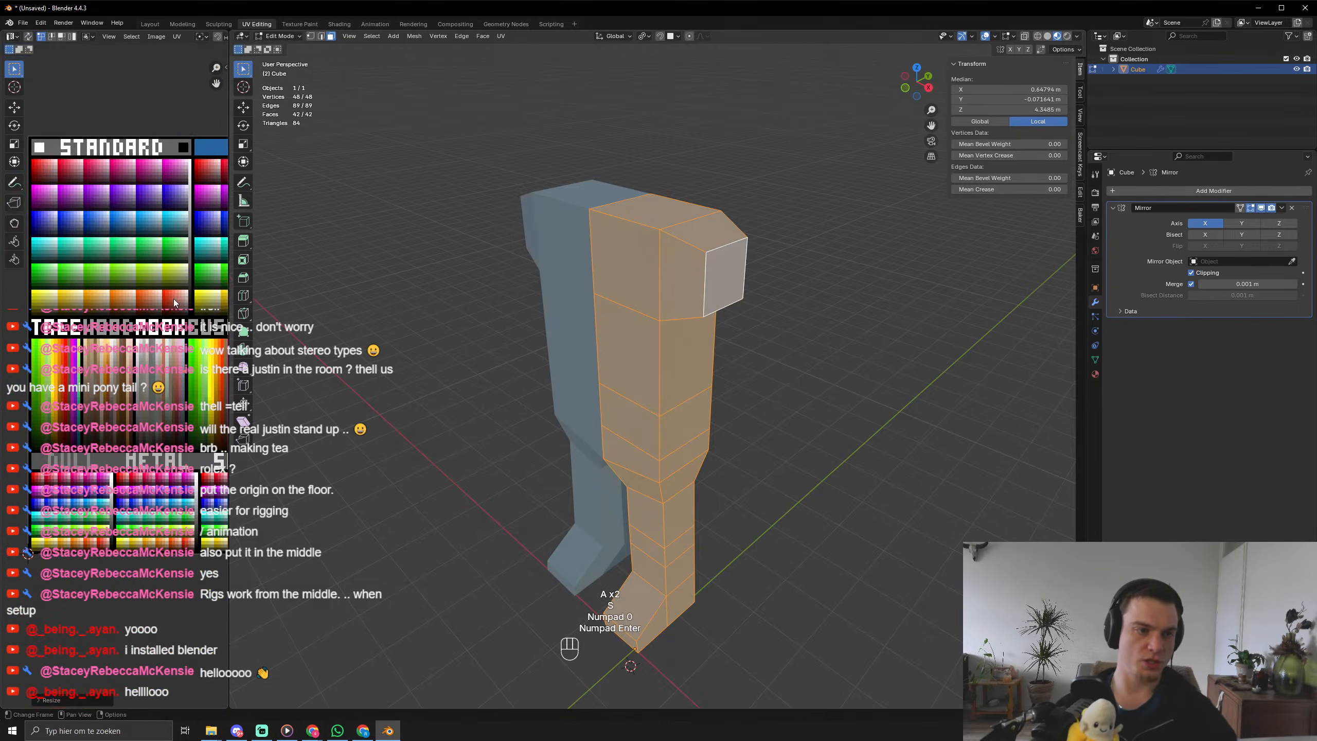
key("g")
left_click(127, 302)
key("Tab")
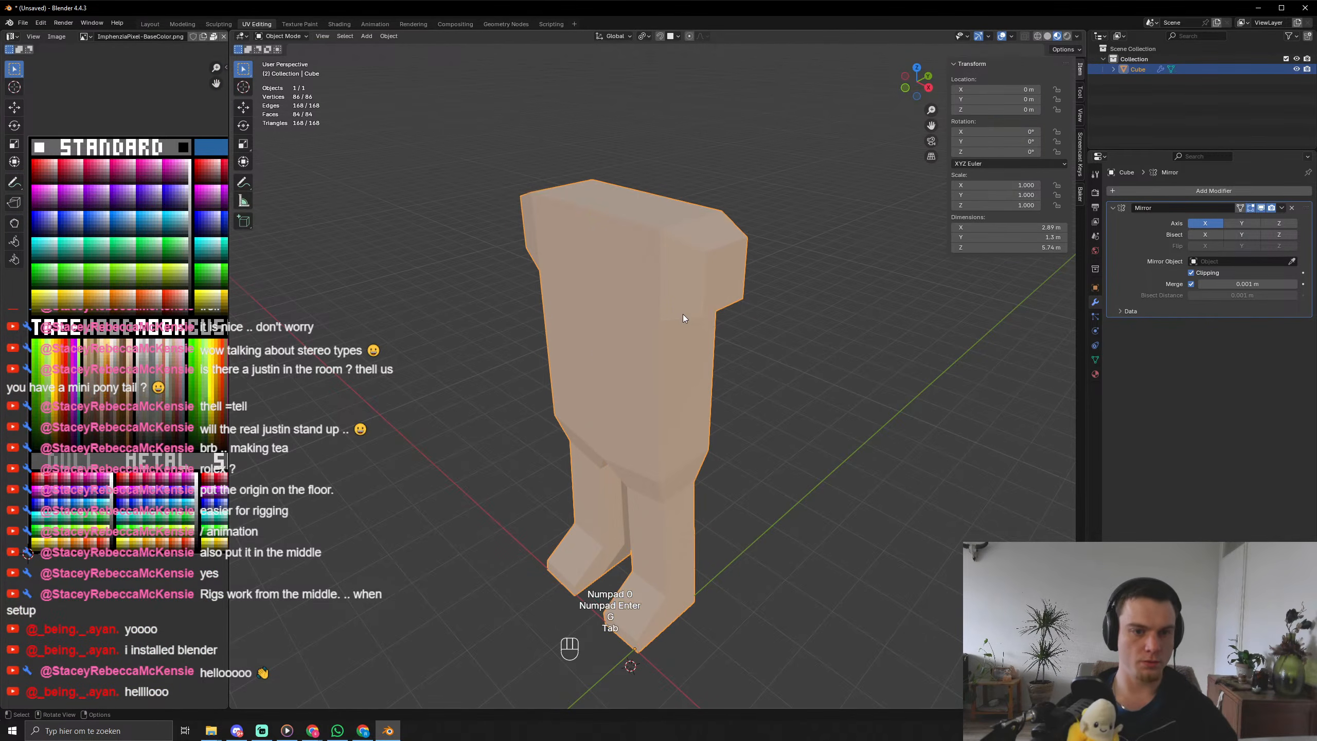
Scale the torso's top face along X by about 0.043 to narrow it toward the neck.
middle_click_drag(616, 349, 648, 342)
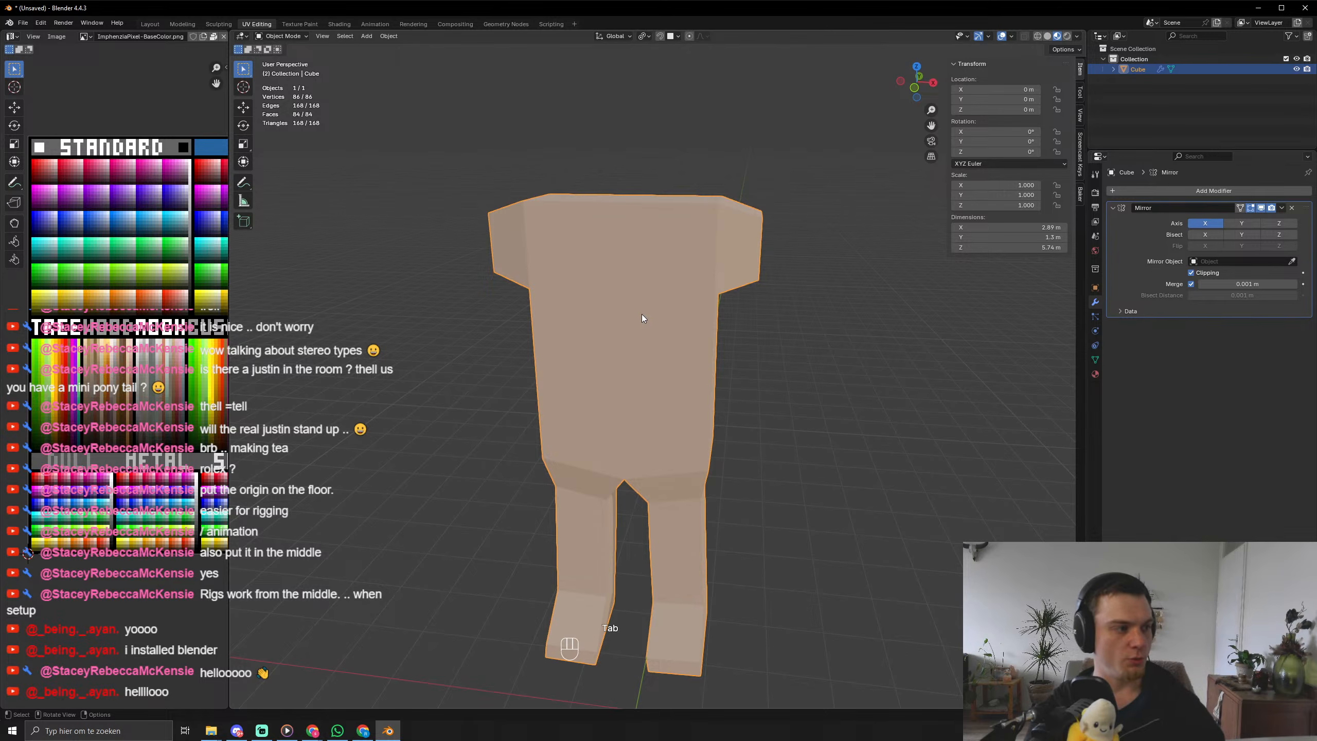
scroll(642, 309, "up", 3)
middle_click_drag(737, 291, 675, 372)
key("Tab")
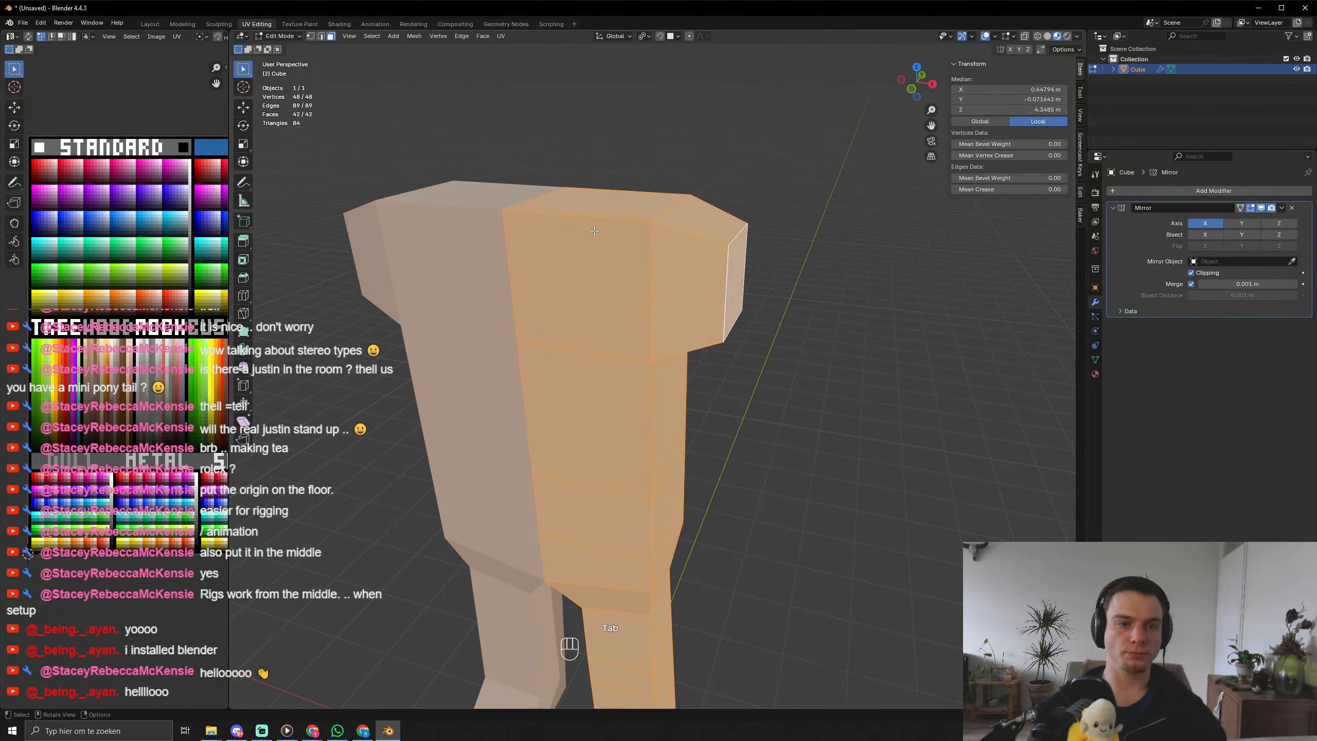
middle_click_drag(595, 231, 585, 247)
left_click(586, 247)
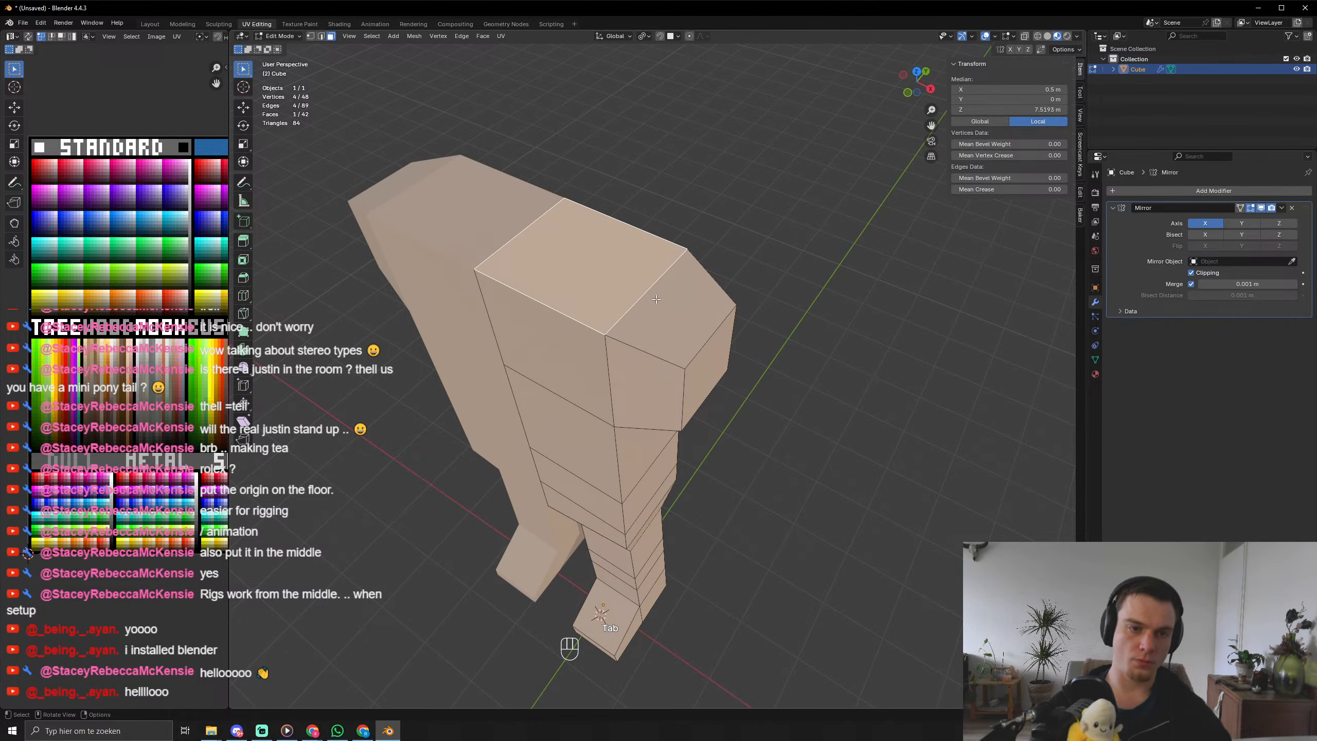
key("s")
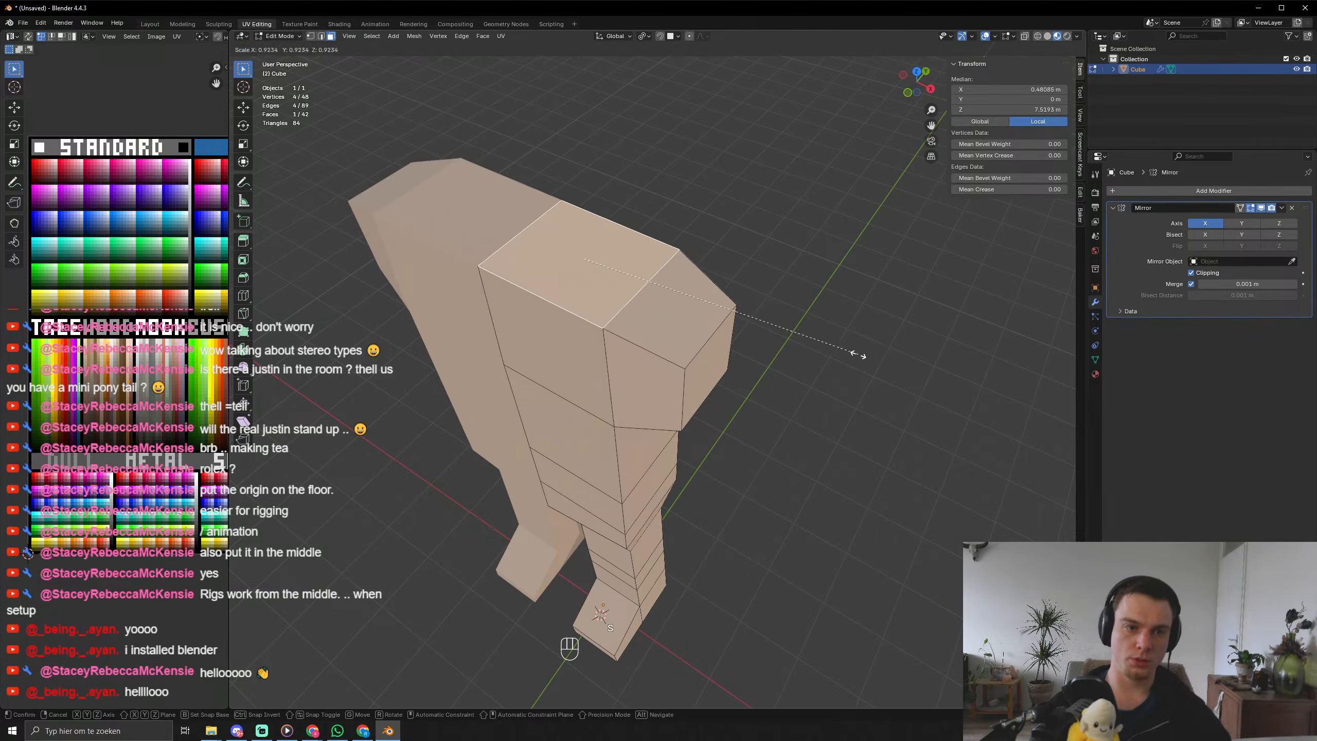
key("x")
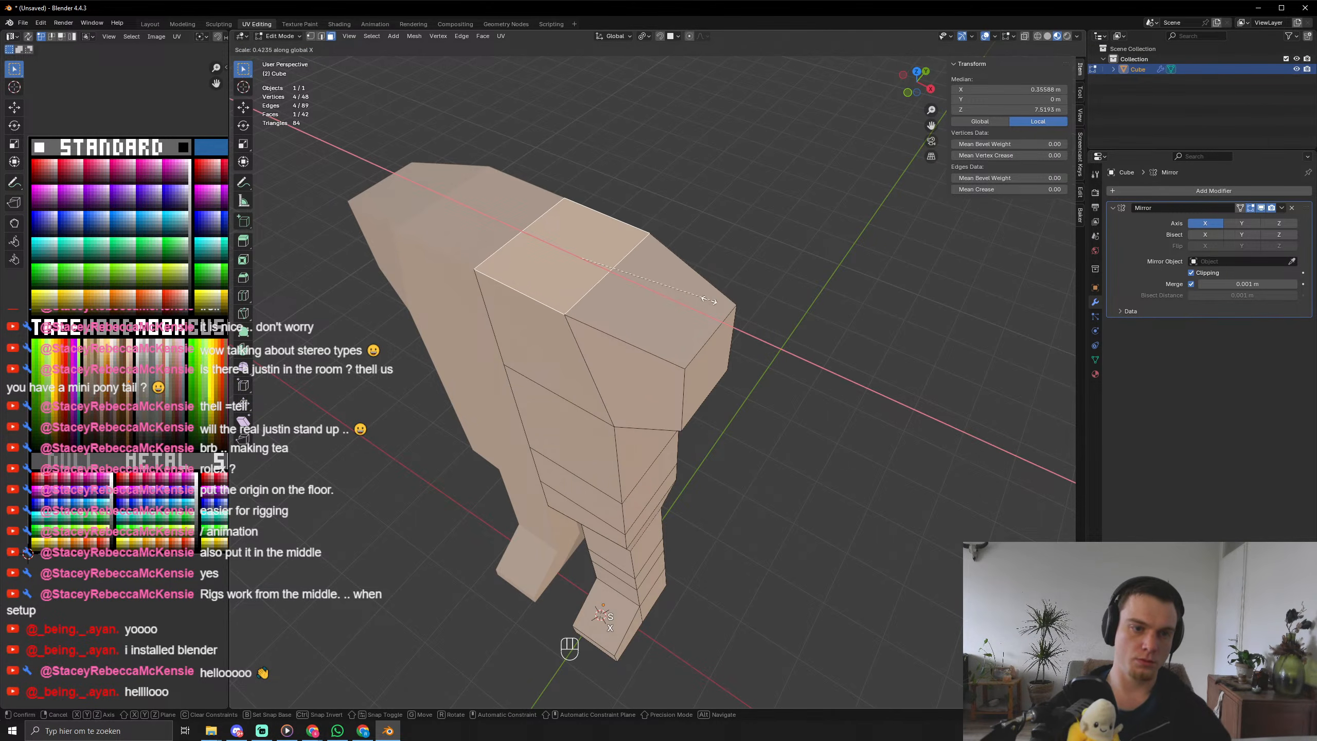
left_click(594, 262)
key("s")
key("y")
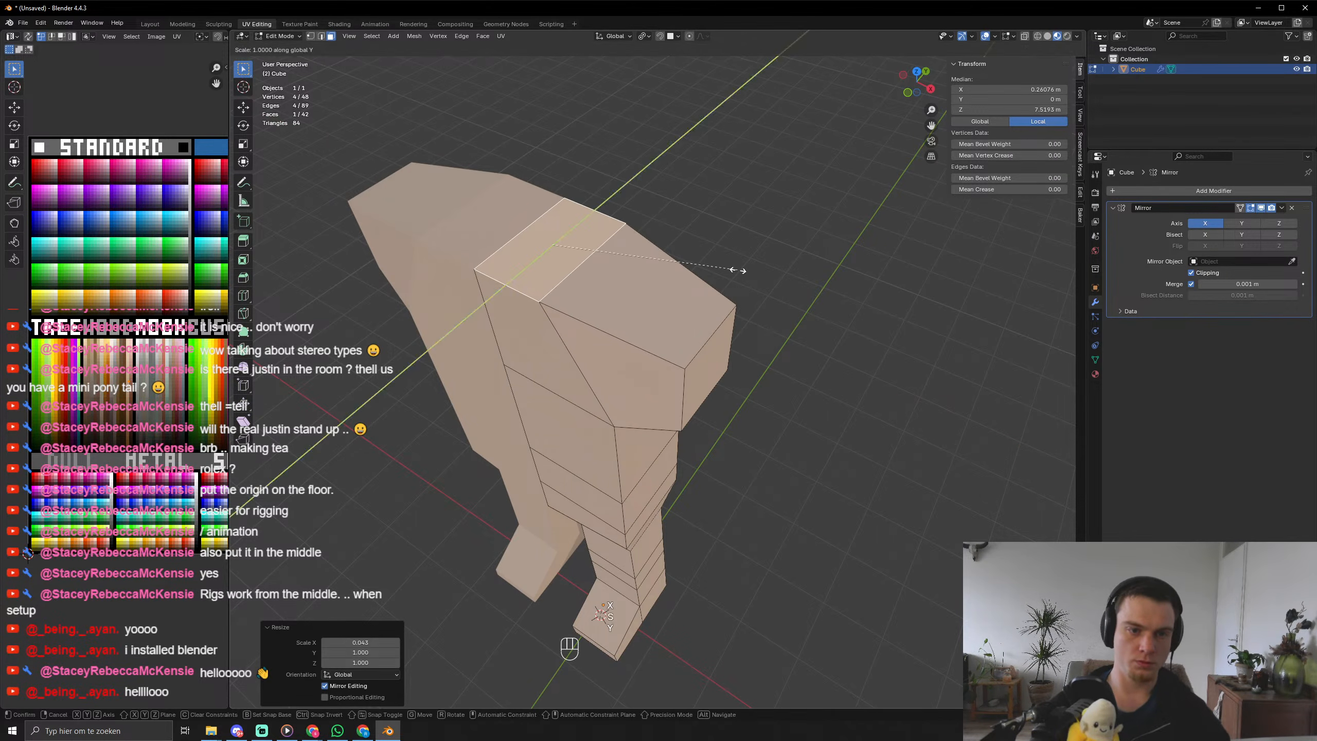
right_click(621, 271)
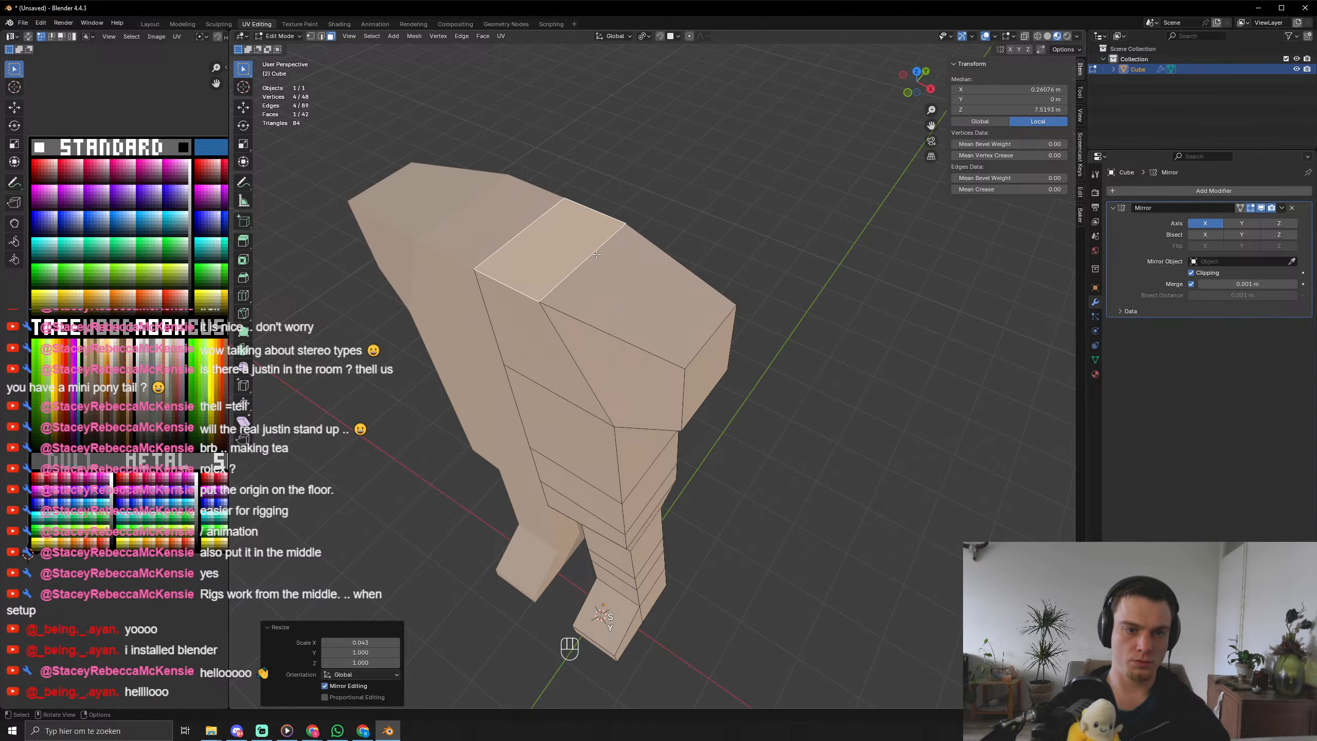
Add a loop cut through the middle of the body's depth and bevel its top edge about 0.152 m wide.
key("ctrl+r")
left_click(663, 245)
key("2")
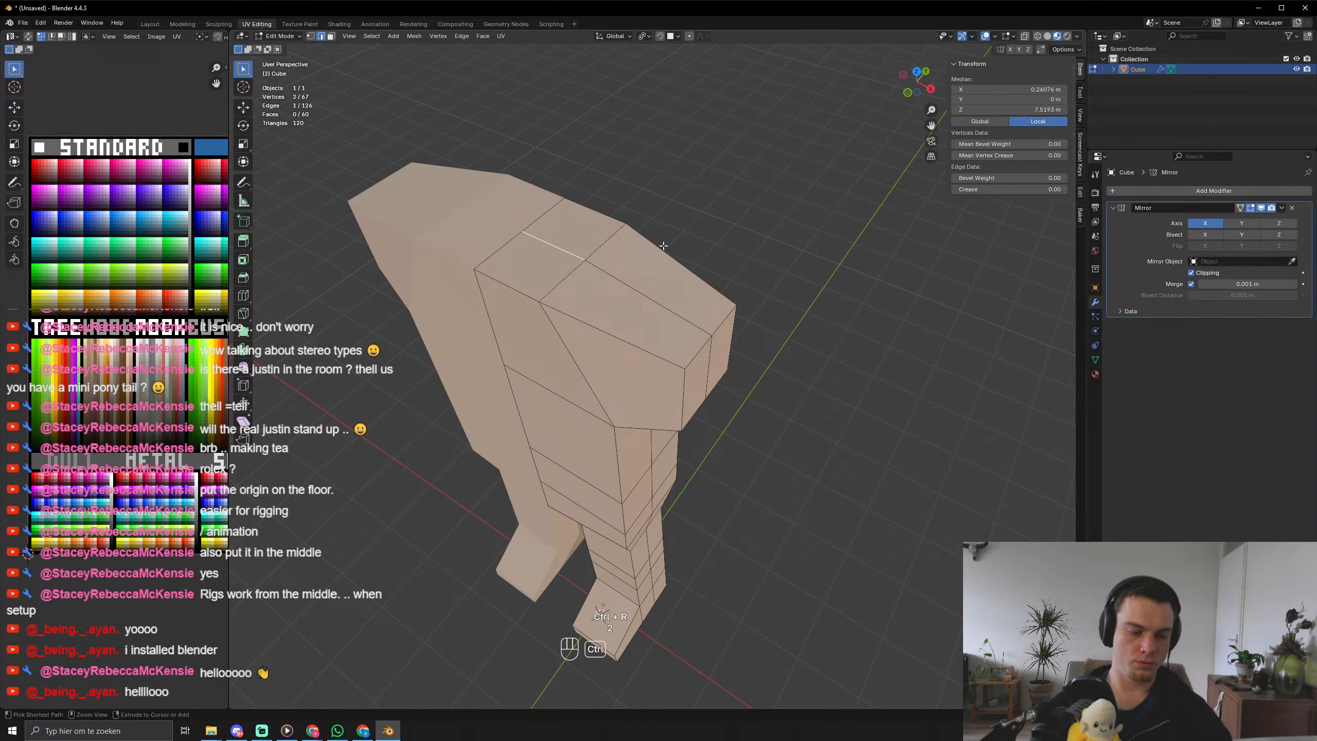
key("ctrl+b")
left_click(688, 232)
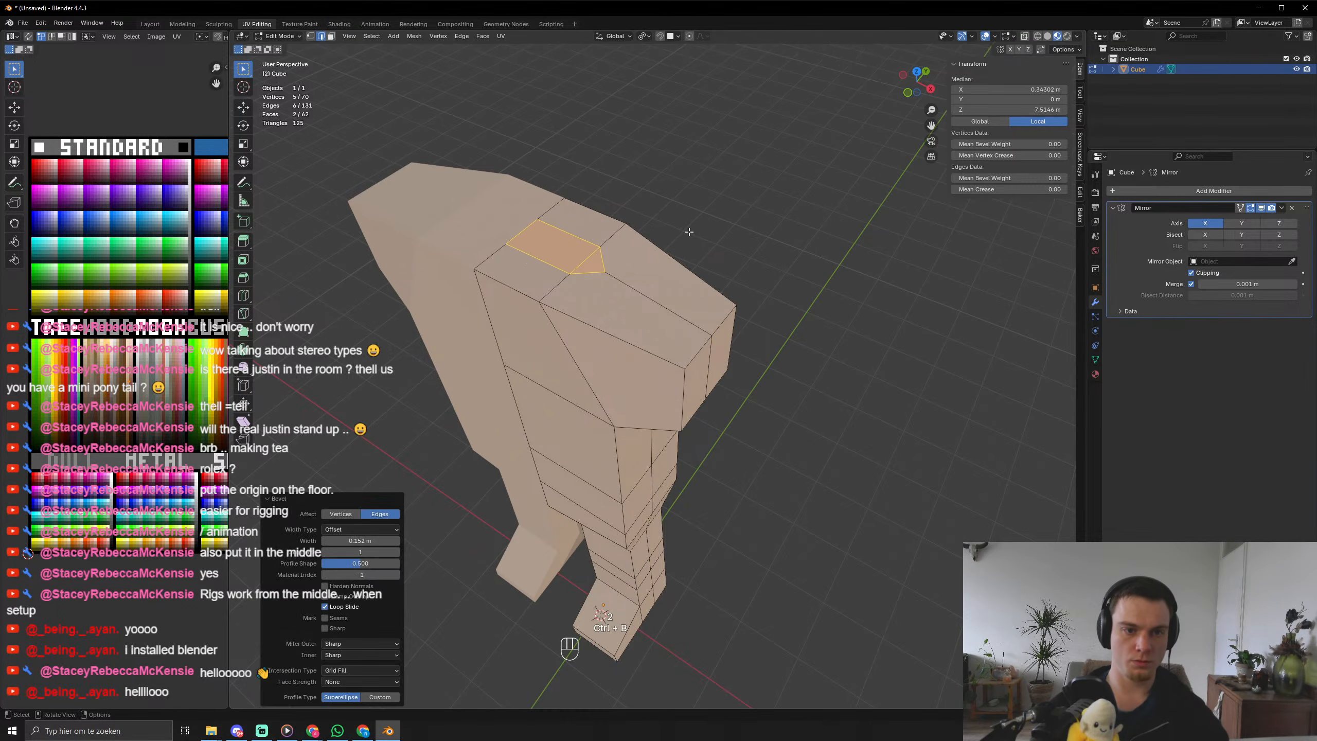
Extrude the beveled top face about 0.178 m upward as the neck and scale its end to about 0.513.
key("3")
left_click(550, 244)
key("e")
left_click(654, 265)
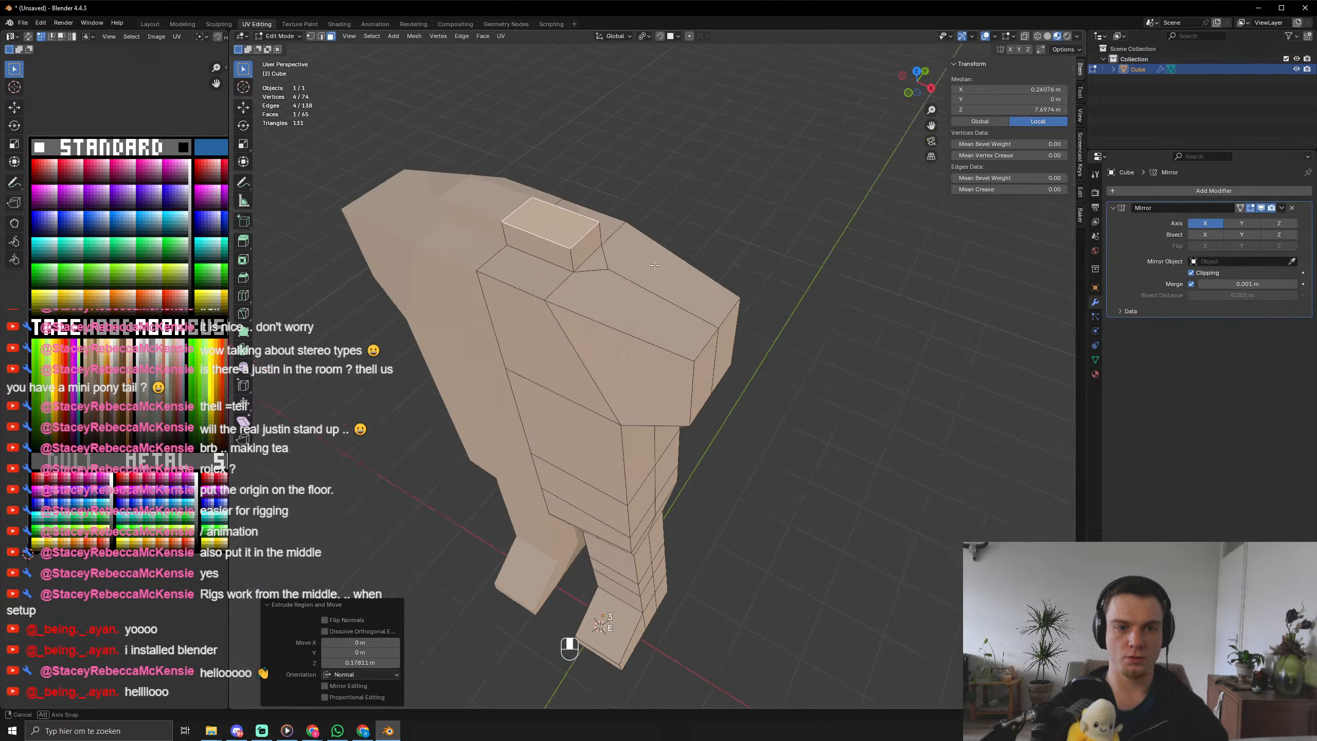
middle_click_drag(655, 264, 736, 266)
key("s")
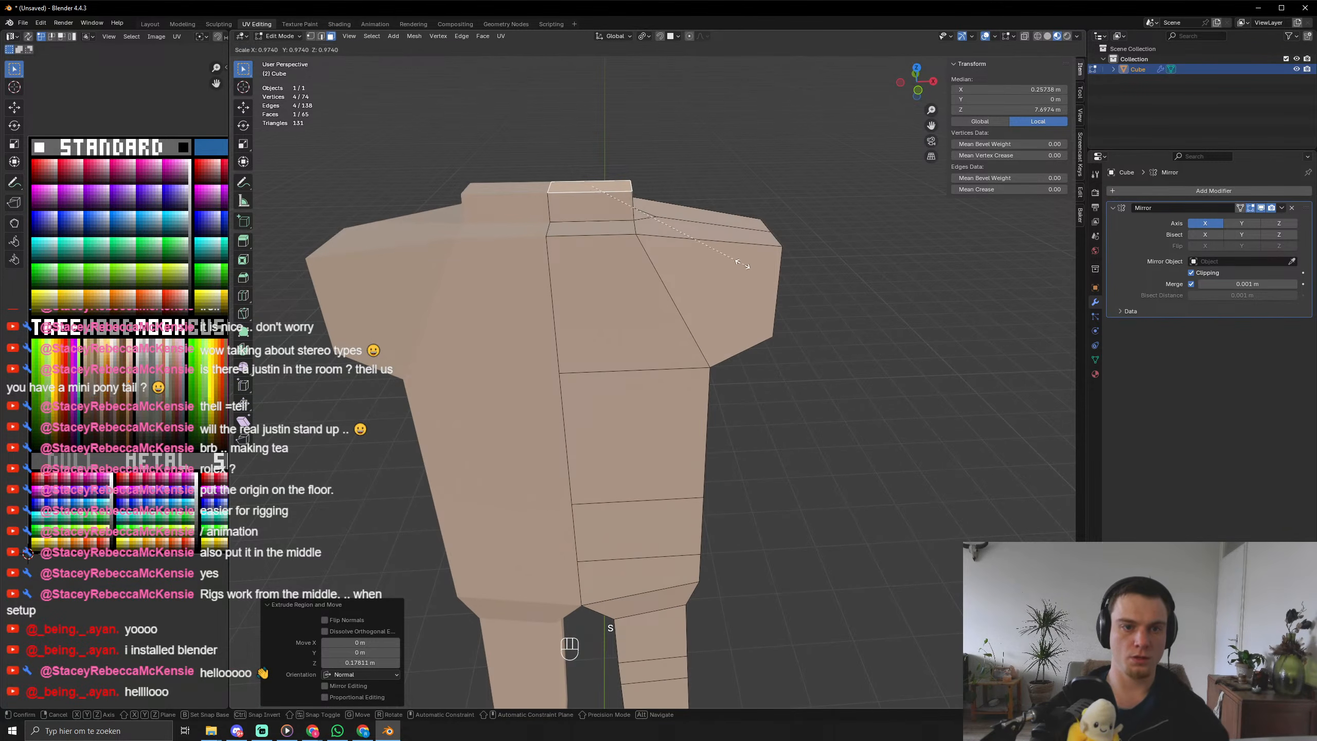
left_click(668, 245)
Extrude the neck's top face about 0.075 m upward and scale it about 3.894 along X as the head's base.
key("e")
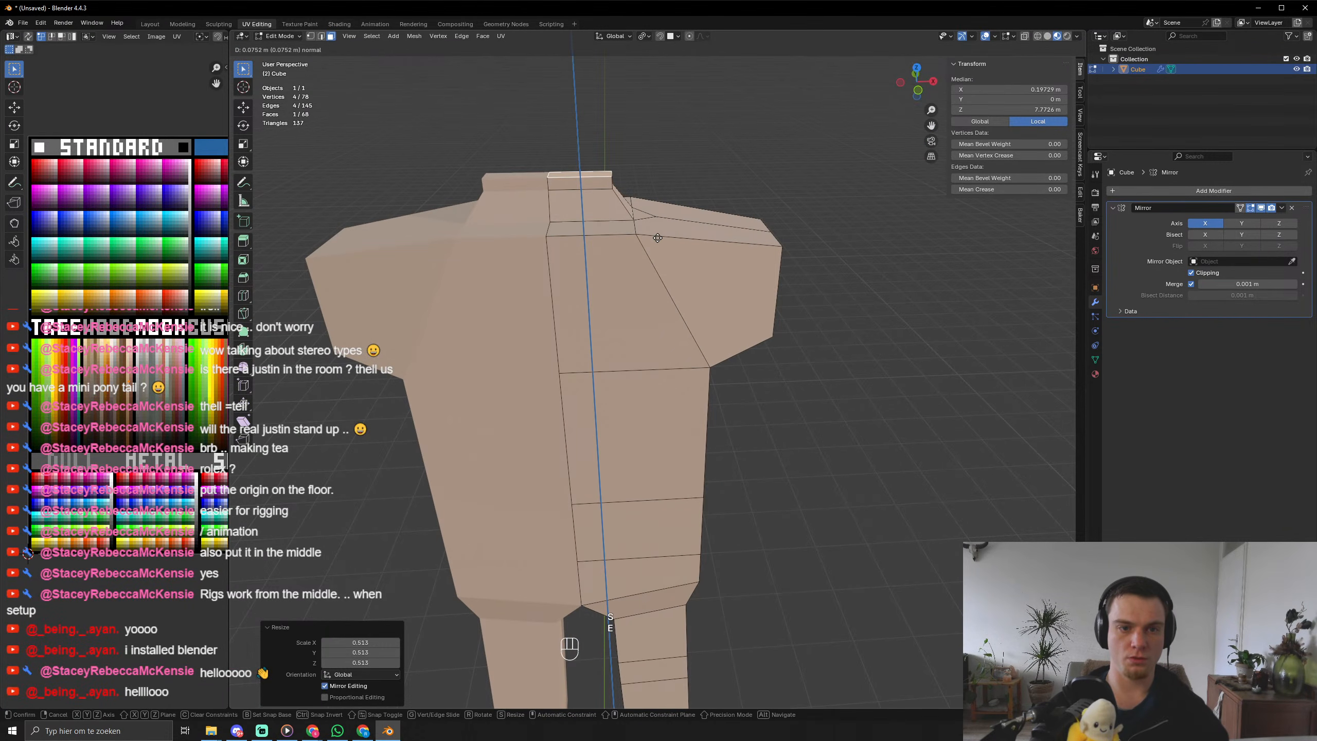
left_click(656, 234)
middle_click_drag(656, 234, 578, 268)
key("s")
key("x")
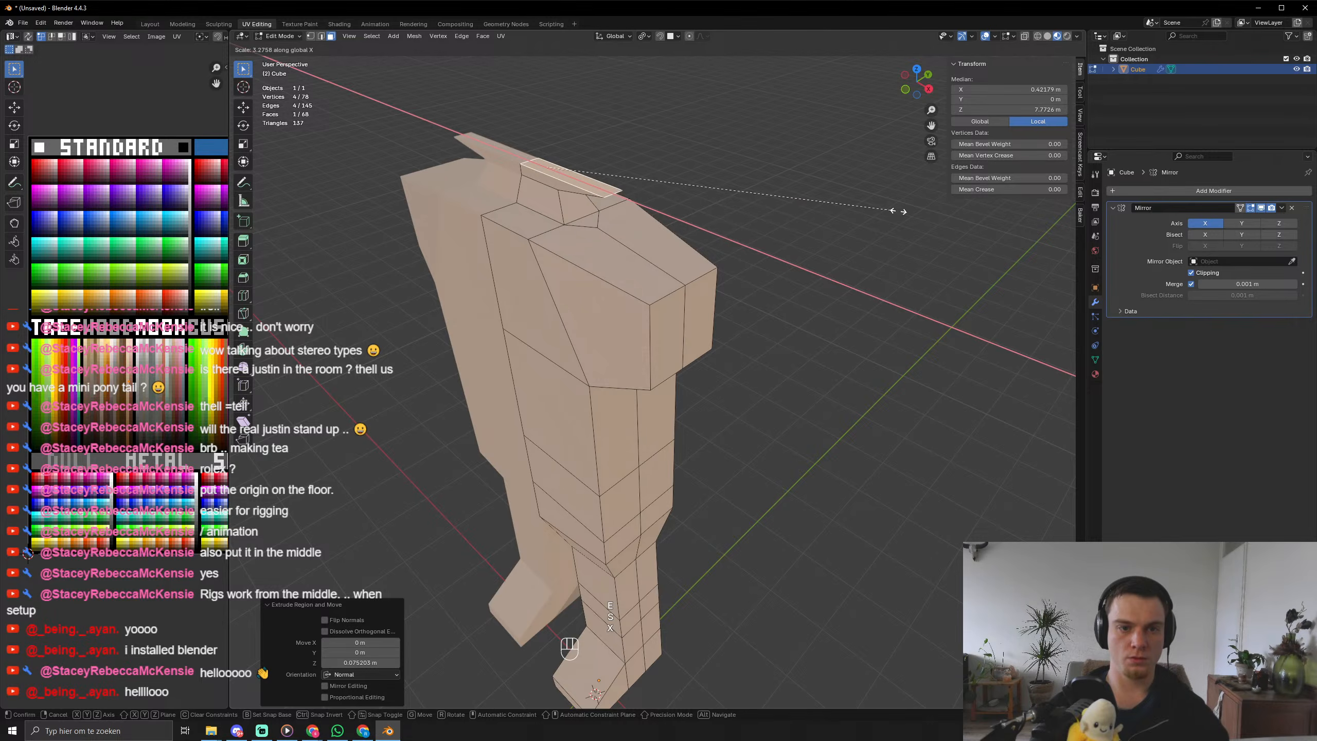
left_click(969, 198)
middle_click_drag(635, 277, 599, 279)
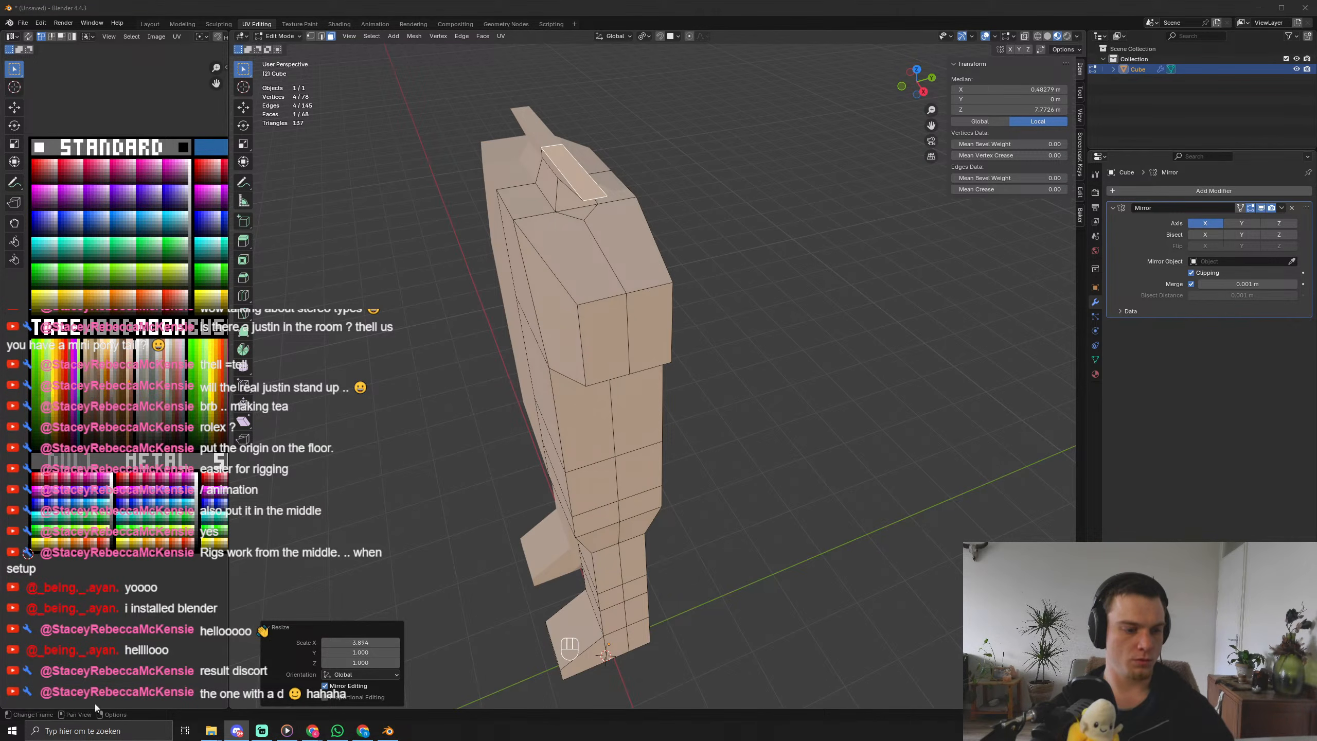
Take a screen snip of the grey low-poly reference character, examine its proportions, and minimise the snip window.
key("super+shift+s")
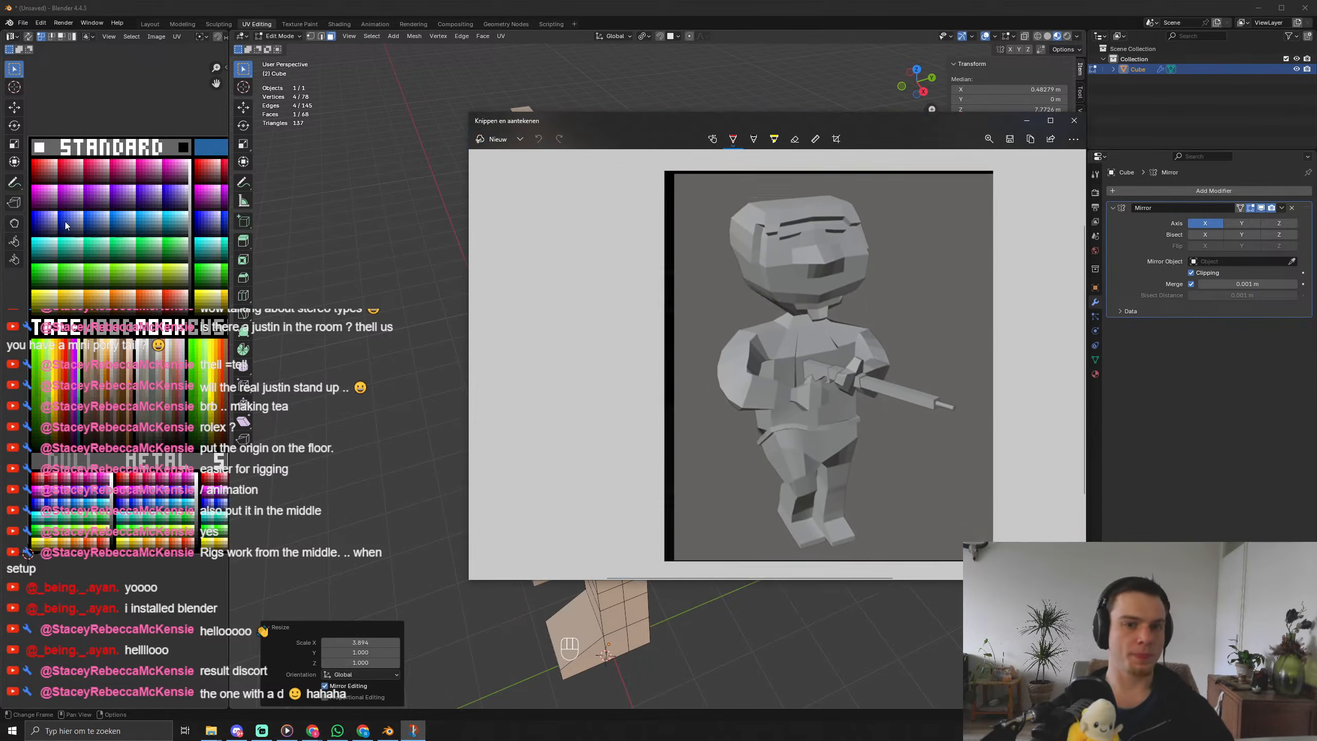
key("alt+Tab")
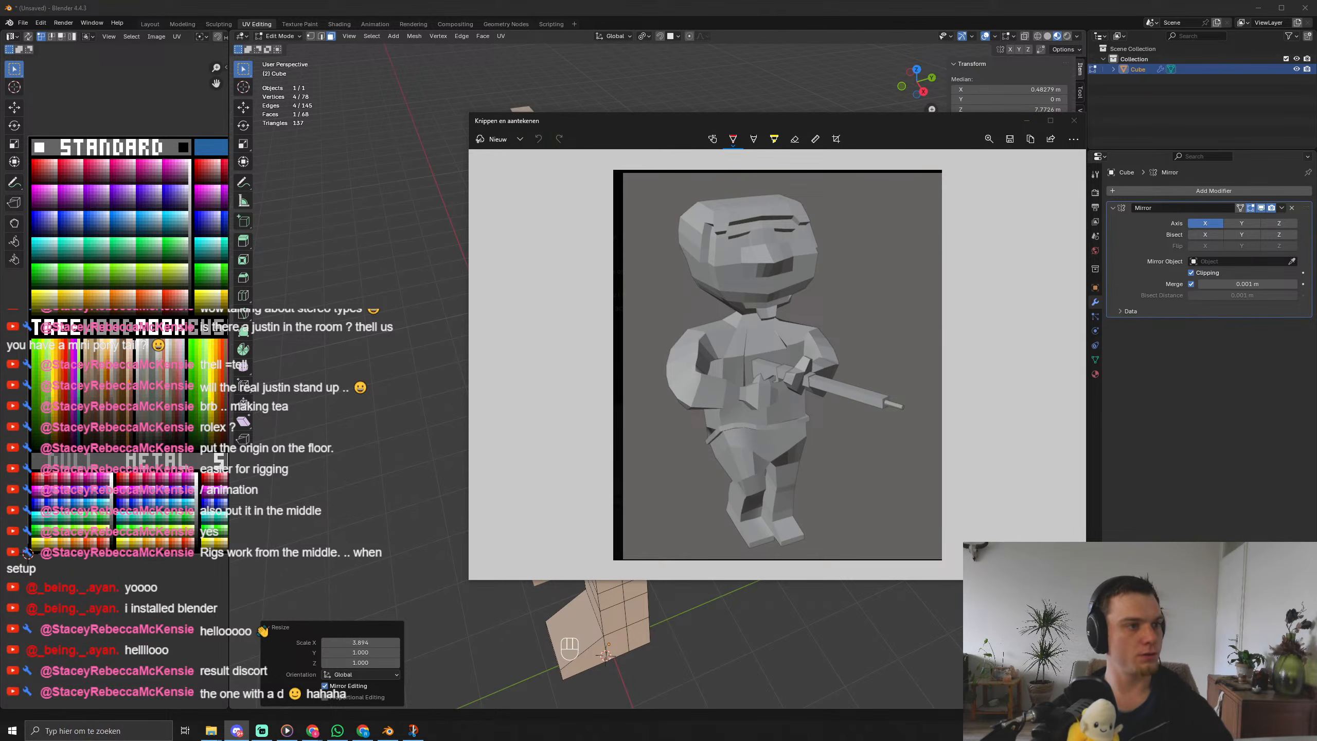
key("alt+Tab")
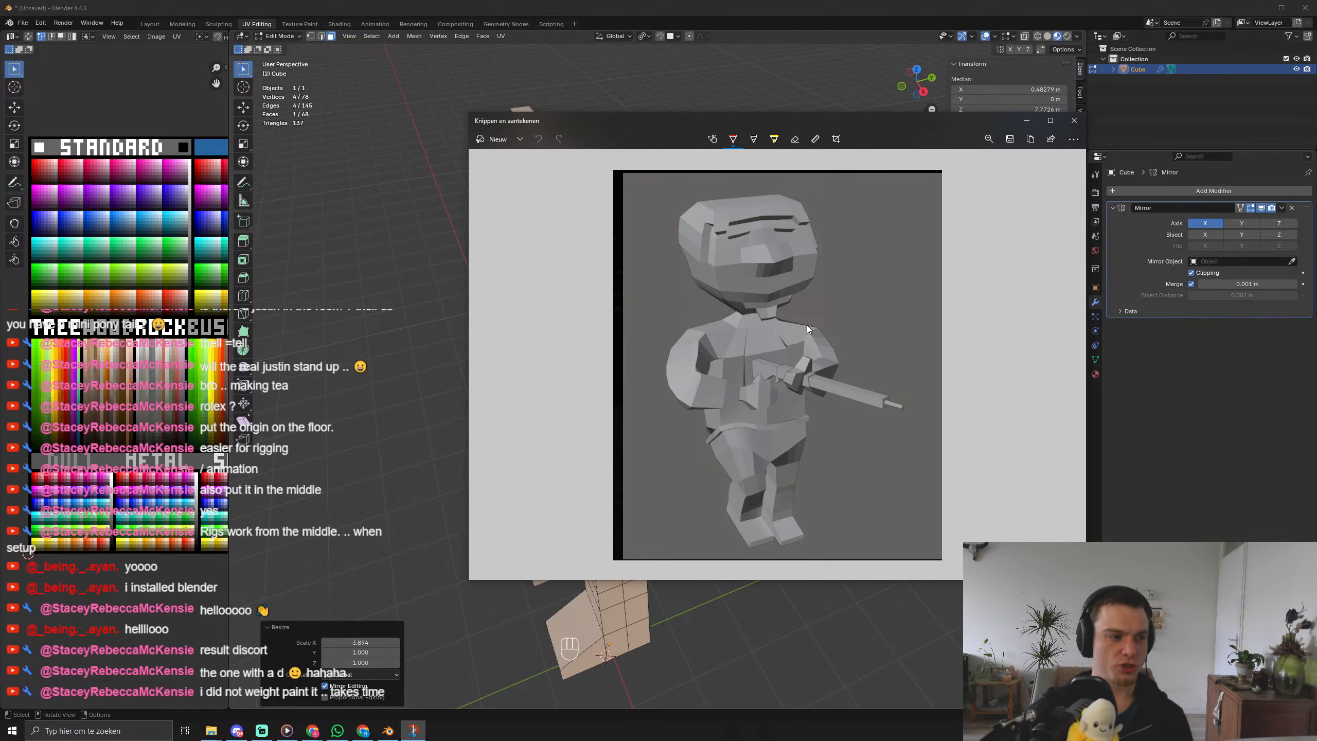
left_click(1028, 121)
Bring the Mixamo browser window over the model to examine the Dying animation, and move it away.
mouse_move(313, 730)
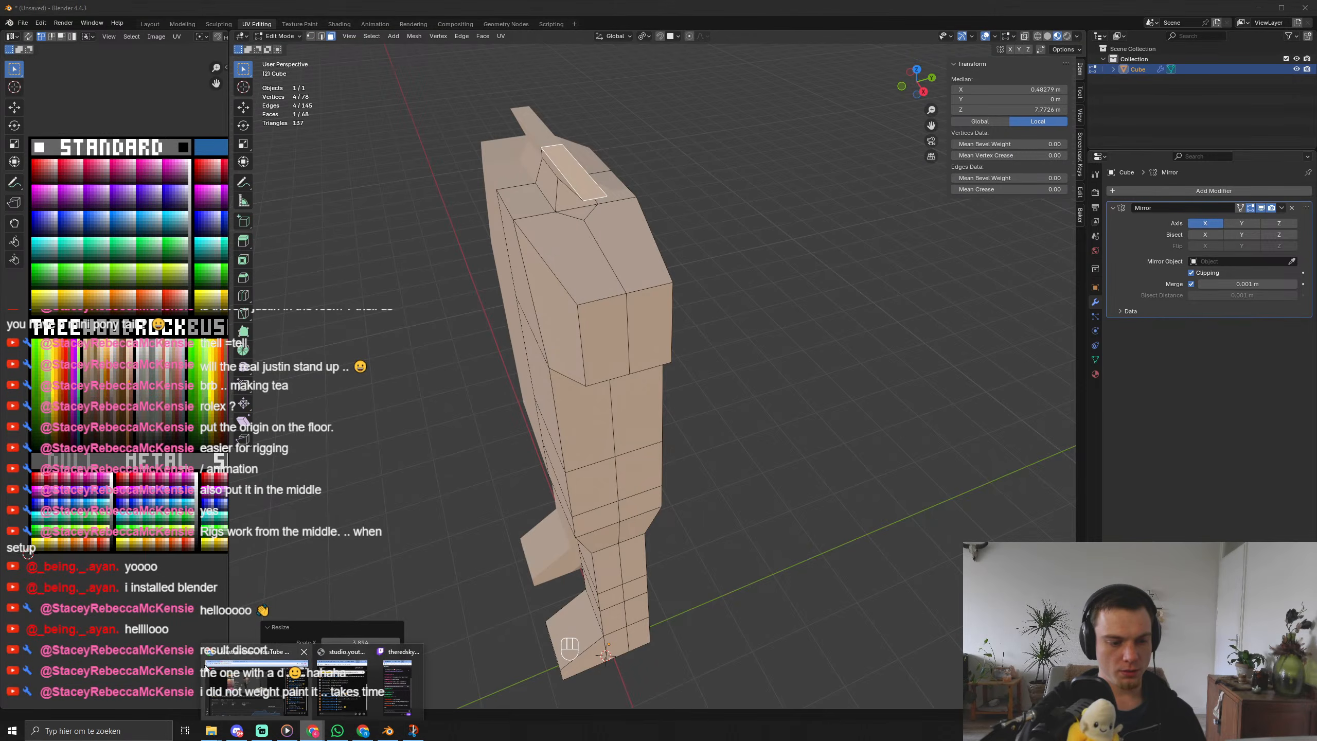
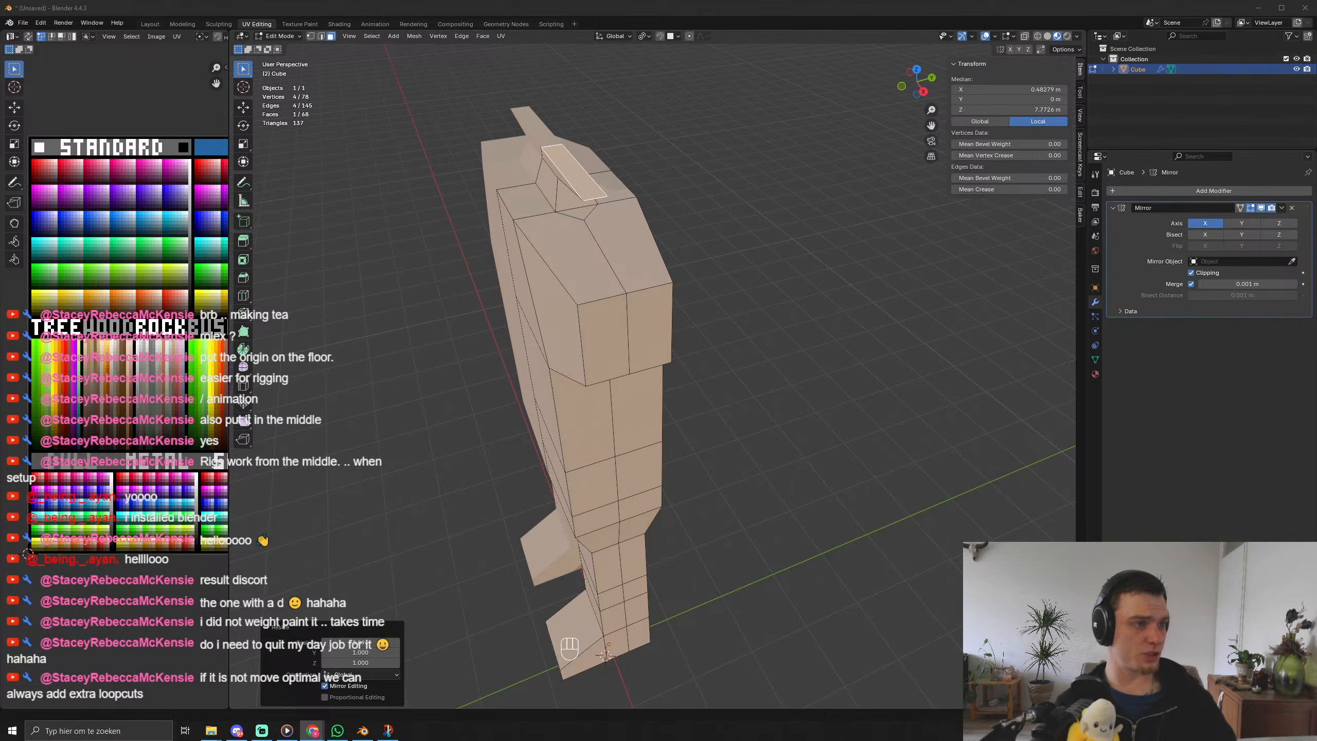
left_click_drag(1316, 207, 689, 111)
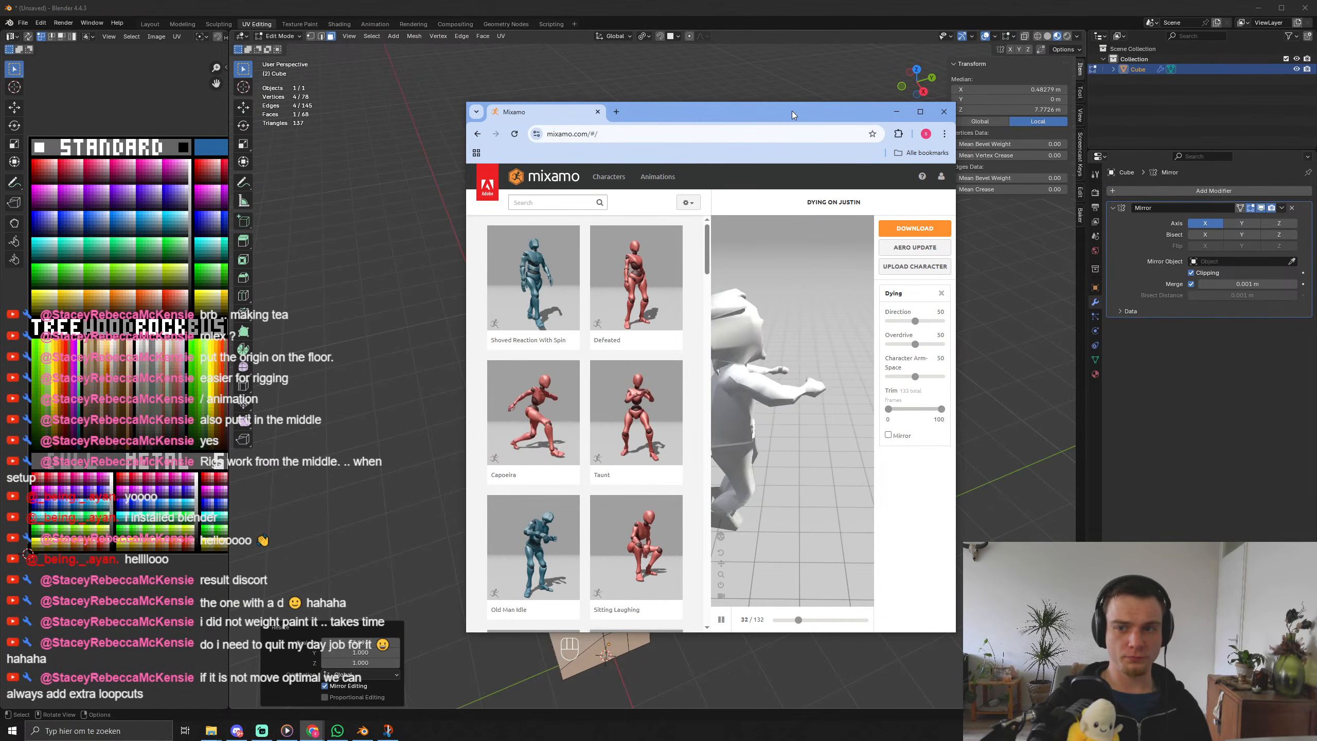
left_click_drag(792, 111, 0, 518)
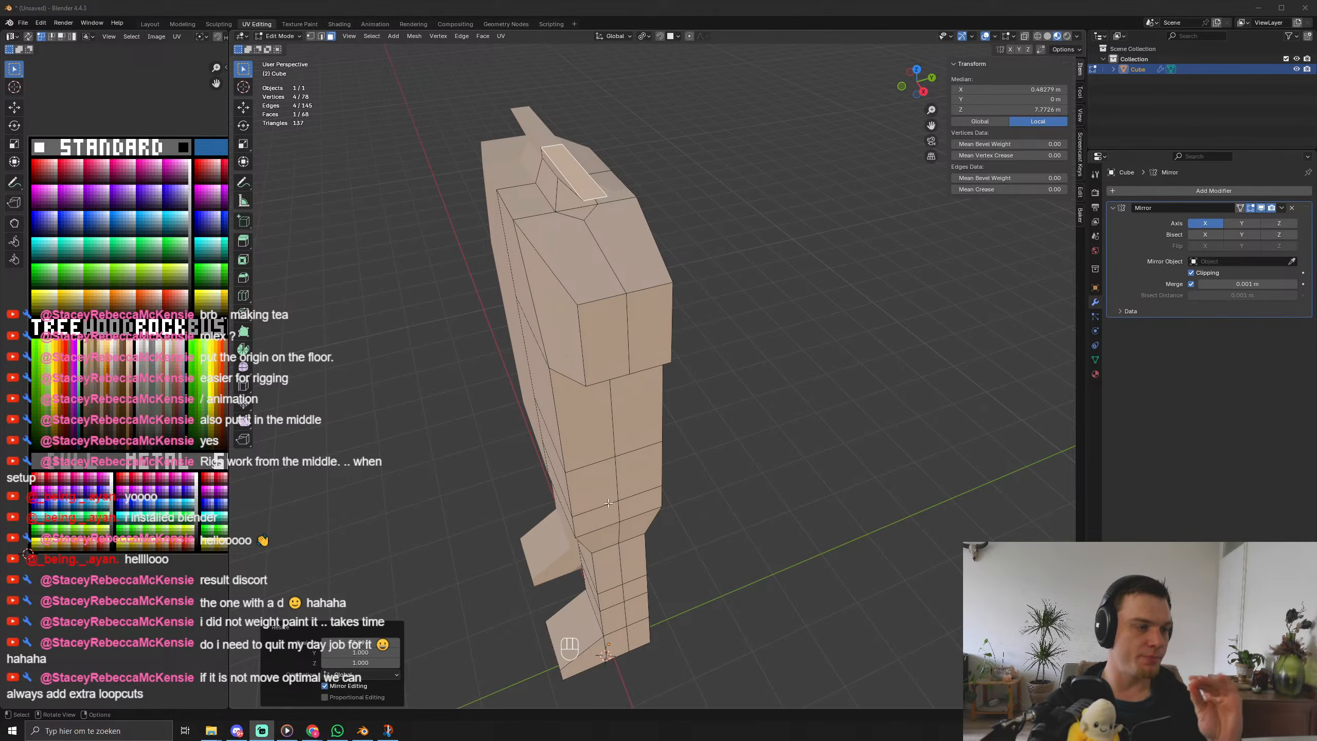
Scale the head's base face along Y to about 0.91 m deep.
middle_click_drag(583, 497, 552, 487)
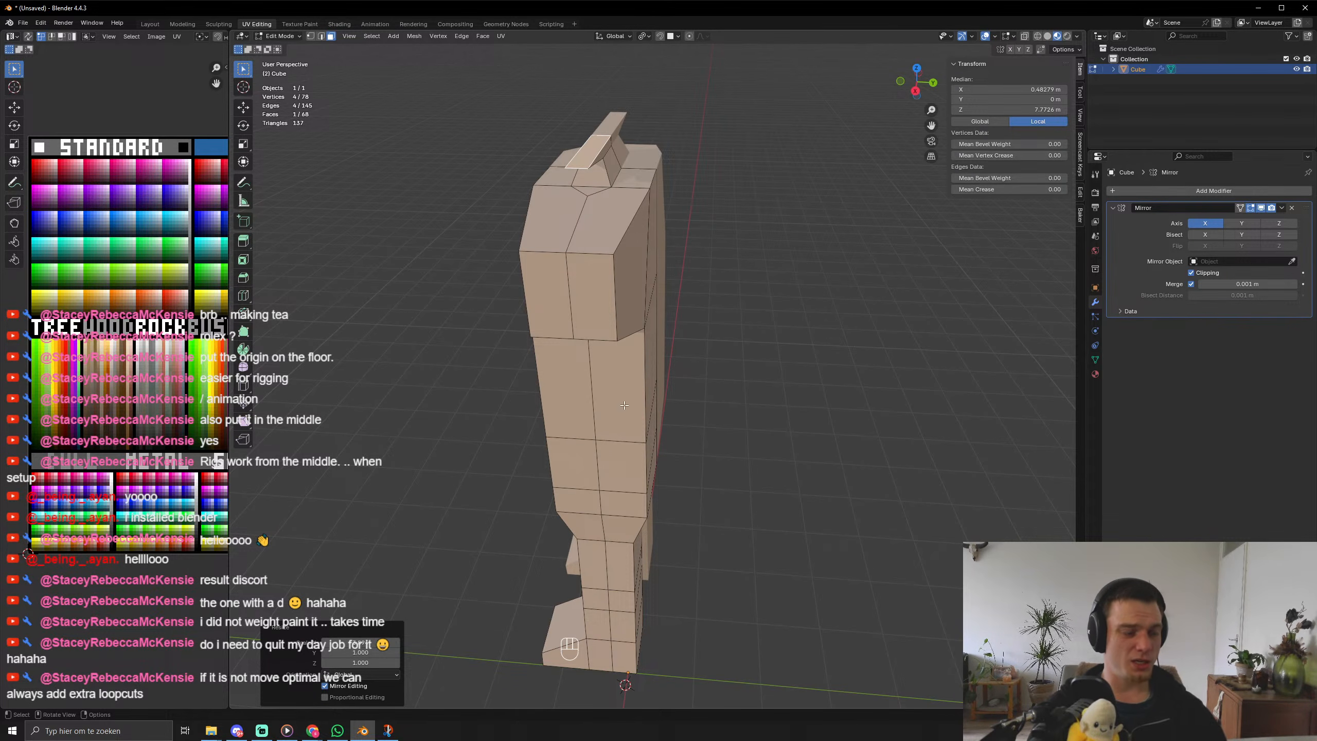
middle_click_drag(797, 389, 795, 356)
key("s")
key("x")
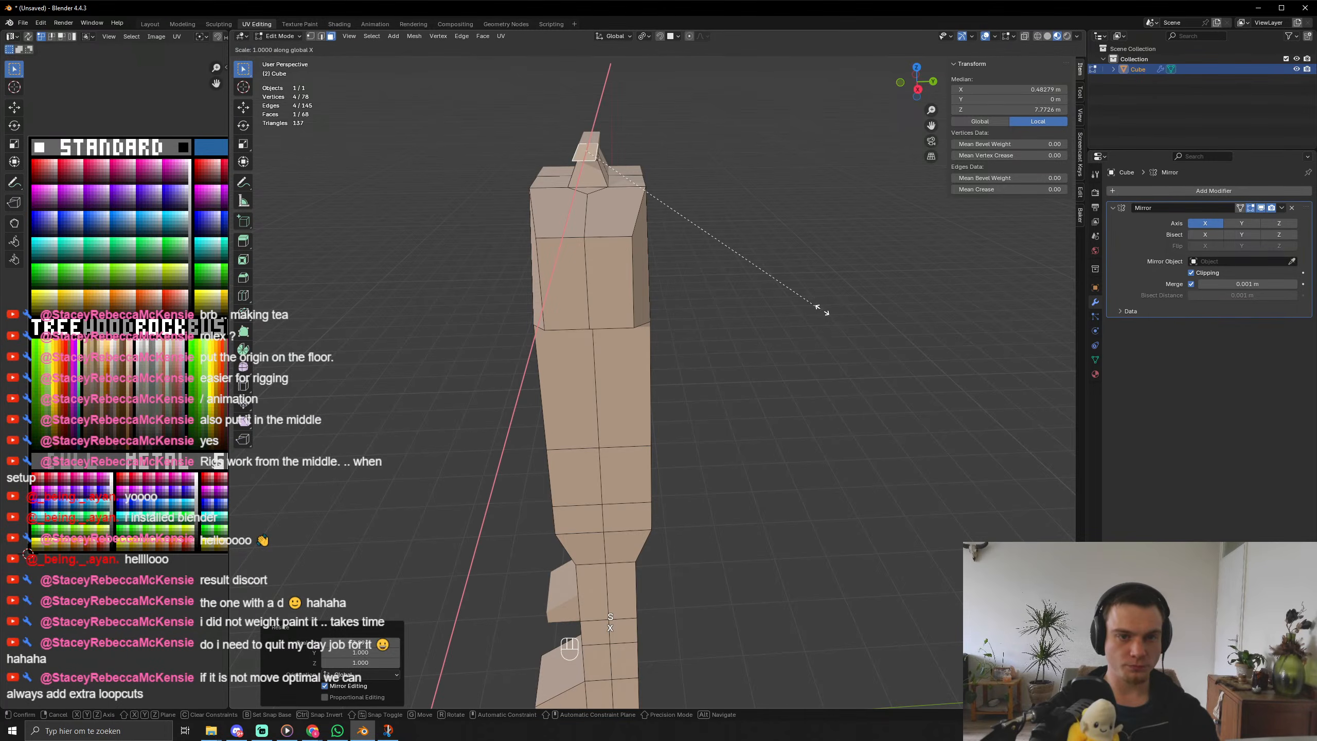
key("y")
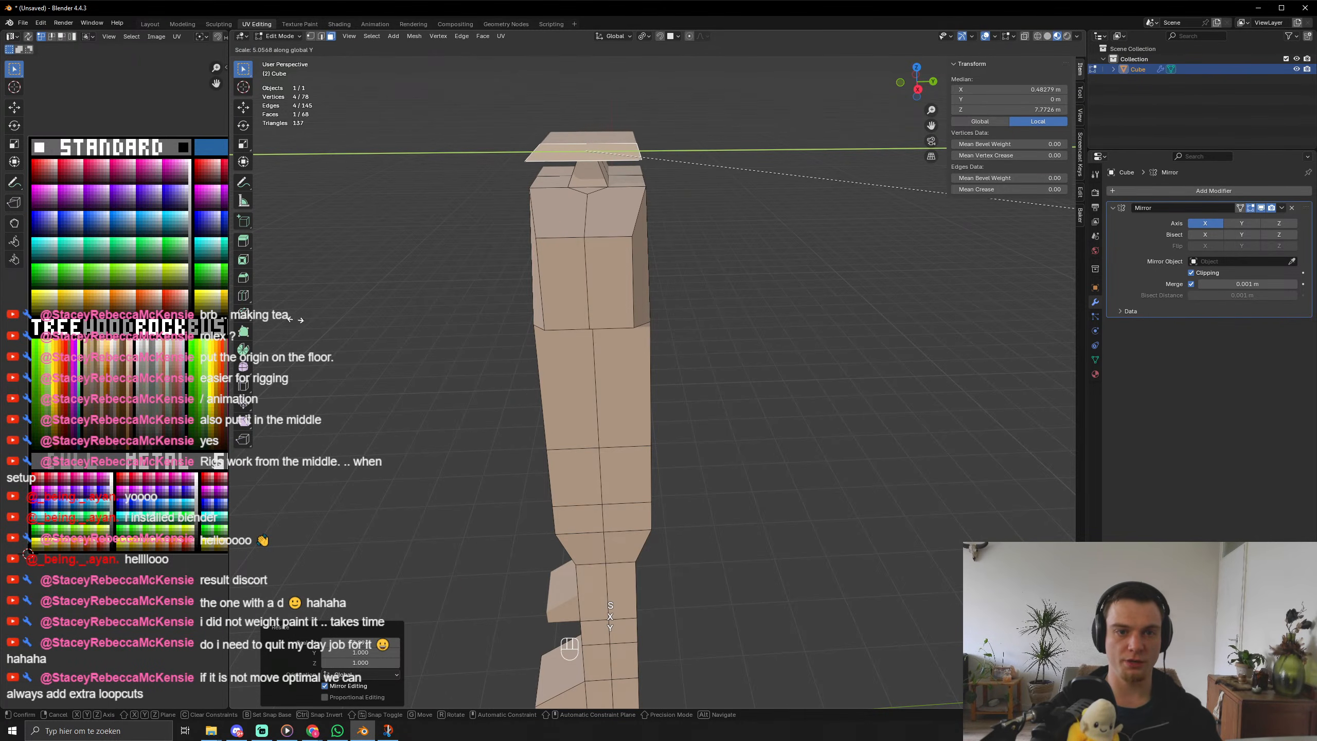
left_click(488, 365)
Try extruding the head's base face upward in four segments, the first about 0.32 m high.
middle_click_drag(487, 365, 695, 426)
key("e")
left_click(790, 258)
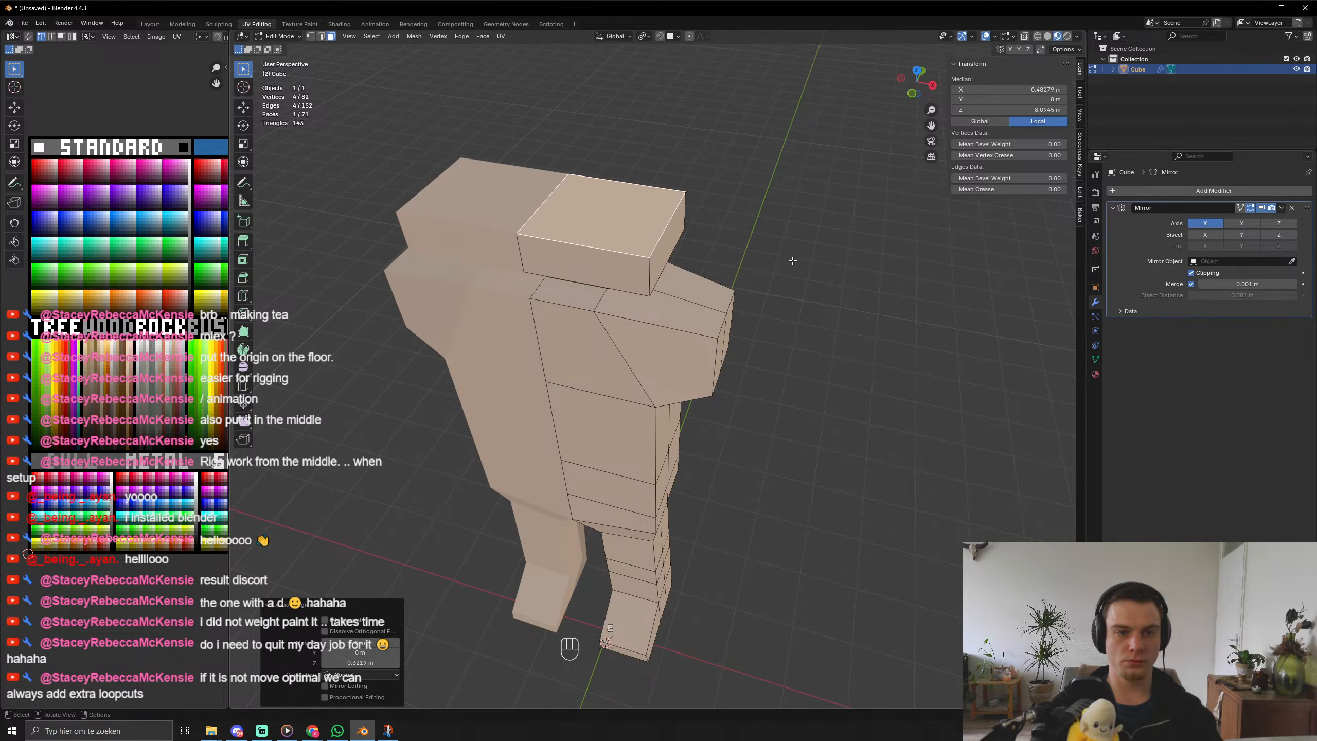
key("e")
left_click(785, 225)
key("e")
left_click(773, 159)
middle_click_drag(736, 221, 571, 195)
key("e")
left_click(627, 216)
Try raising the head's two lower front vertices about 0.13 m along Z.
key("1")
left_click(570, 195)
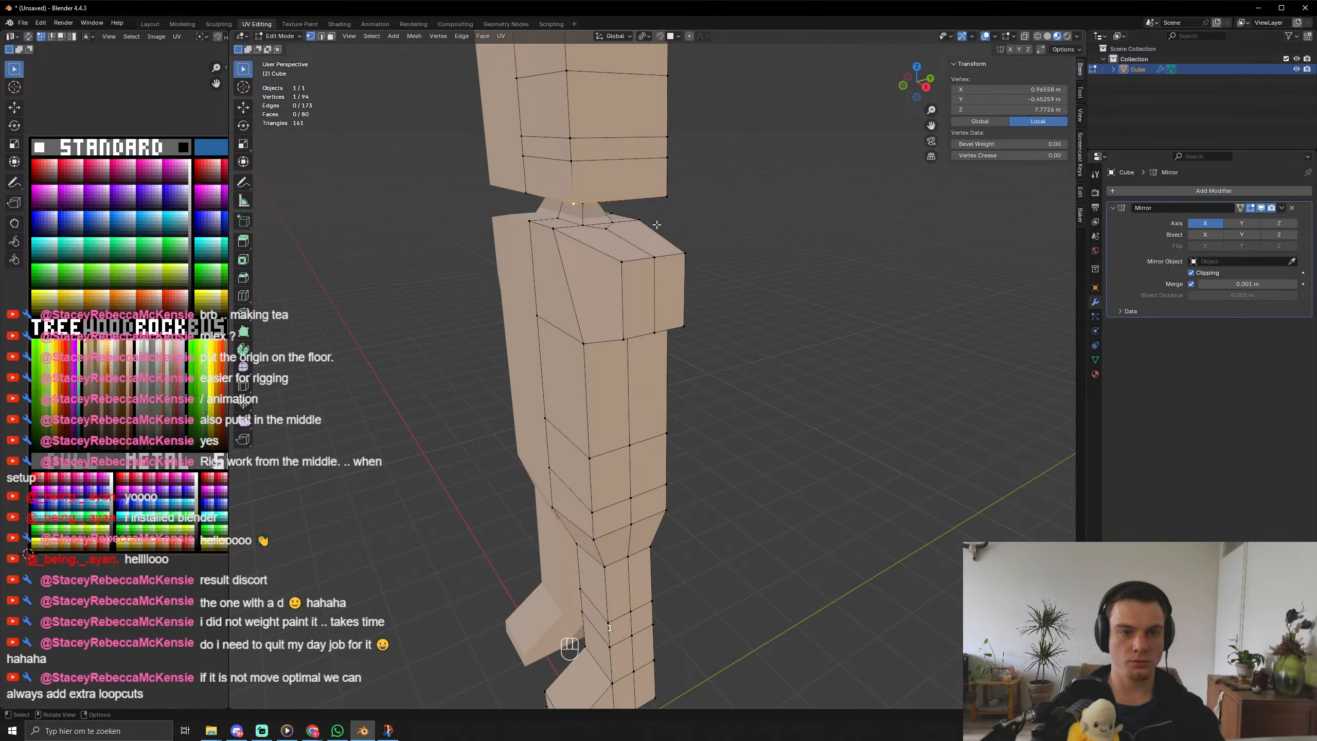
key("g")
key("z")
left_click(675, 211)
left_click(524, 191)
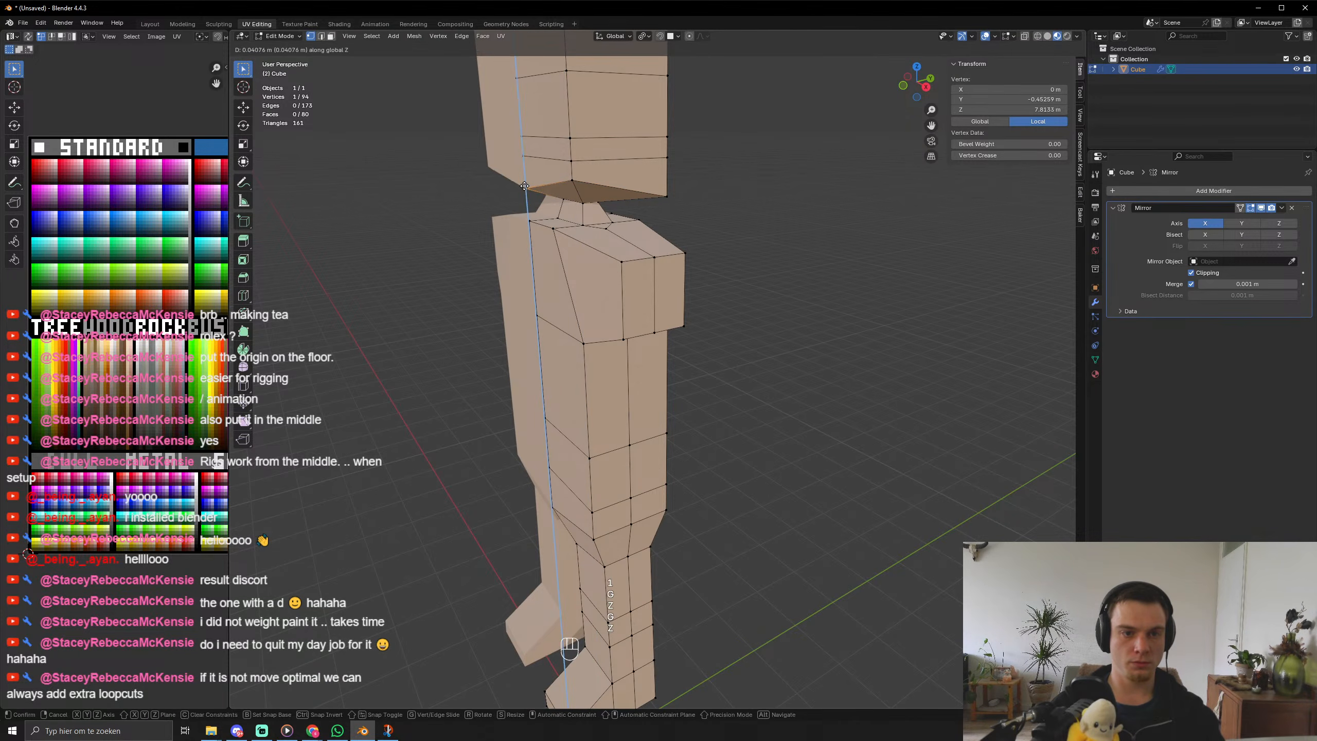
key("g")
key("z")
left_click(524, 188)
middle_click_drag(524, 188, 550, 174)
left_click(550, 175, "shift")
key("g")
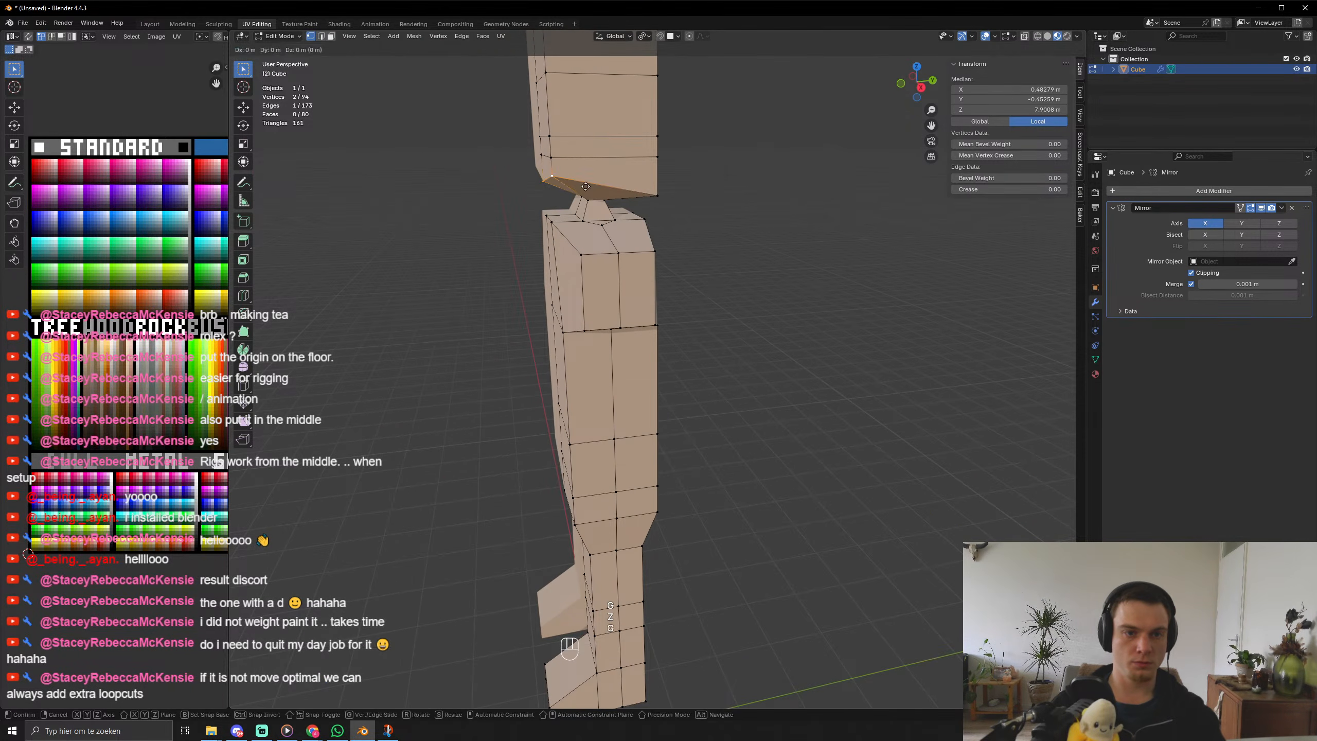
key("x")
key("y")
right_click(560, 189)
Undo the head's vertex moves and all four head extrusions, back to the flat base face.
middle_click_drag(560, 189, 648, 205)
scroll(653, 167, "down", 4)
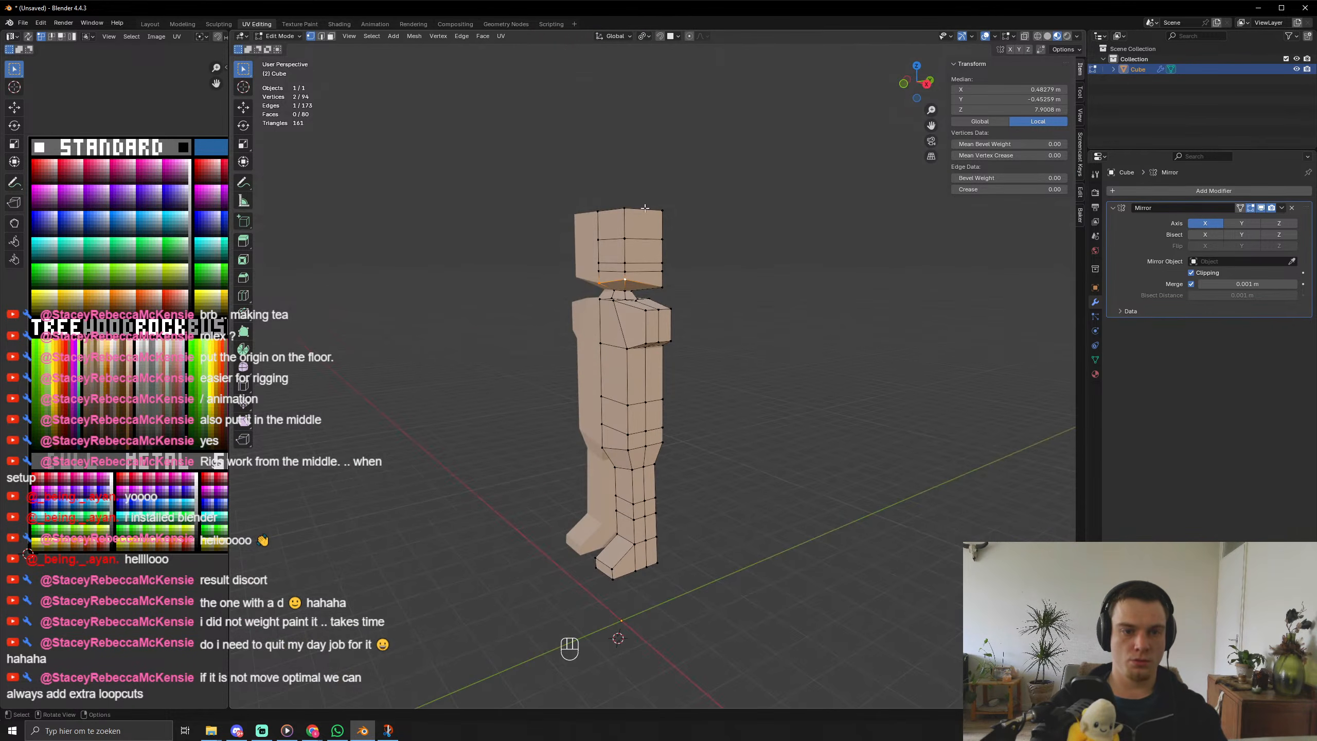
key("ctrl+z")
key("ctrl+z")
key("ctrl+z")
key("ctrl+z")
key("ctrl+z")
key("ctrl+z")
key("ctrl+z")
key("ctrl+z")
key("ctrl+z")
key("ctrl+z")
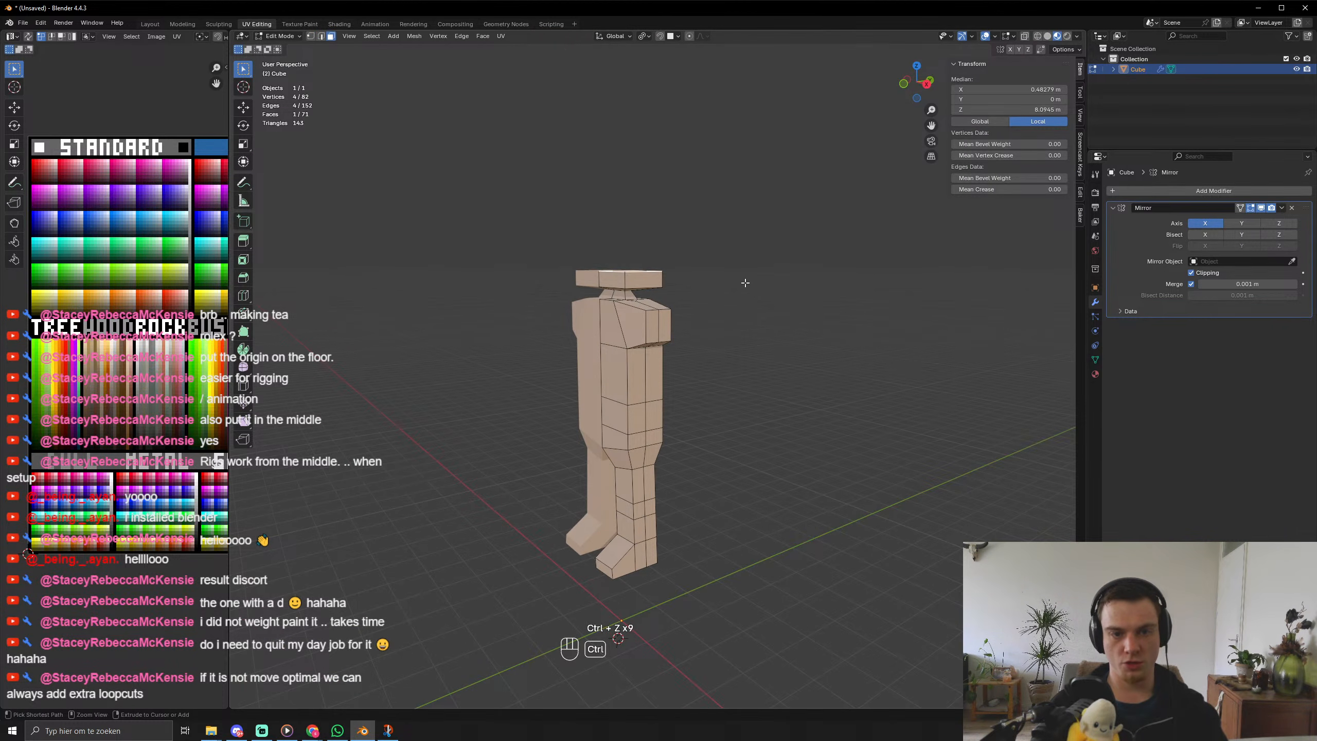
Scale the head's base face along Y to about 1.39 m deep.
middle_click_drag(744, 286, 711, 306)
key("s")
key("y")
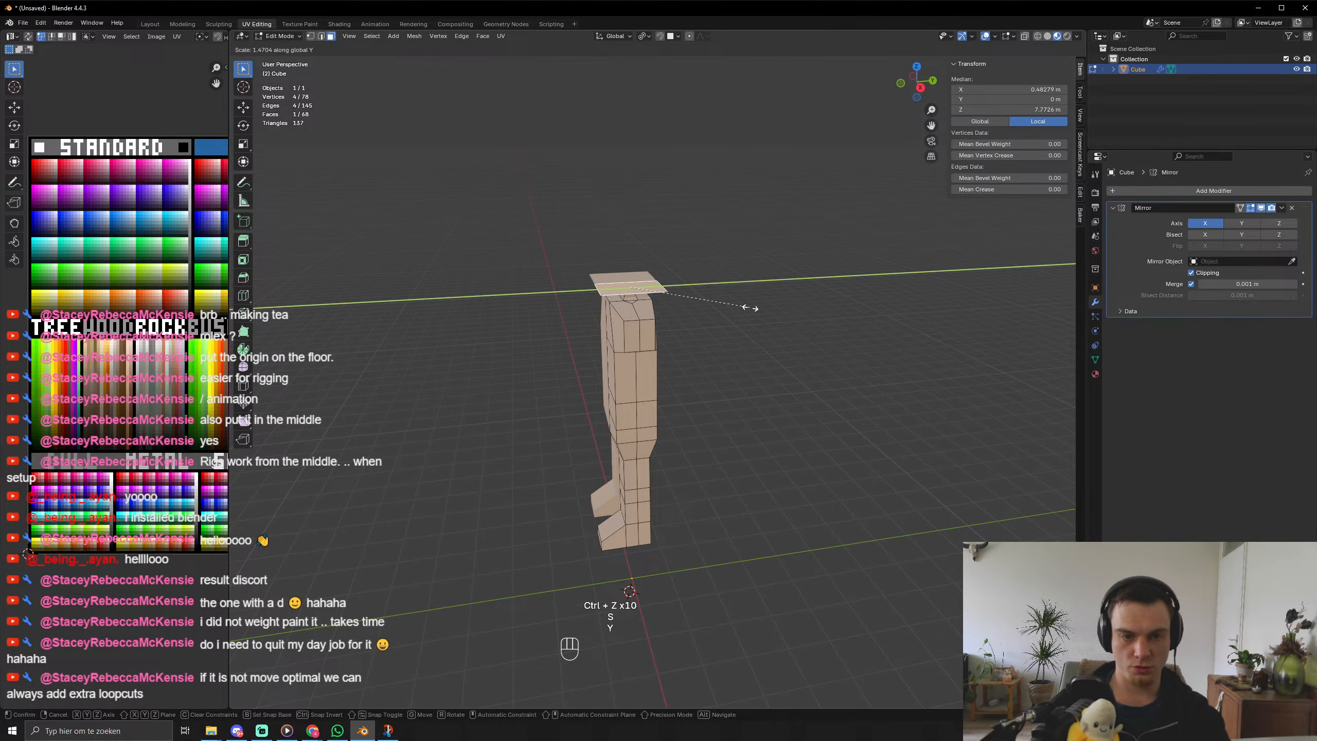
left_click(756, 304)
Extrude the head upward in four segments of about 0.44, 0.32, 0.46 and 0.33 m, and shrink the top face to about 77%.
key("e")
key("w")
left_click(741, 279)
key("e")
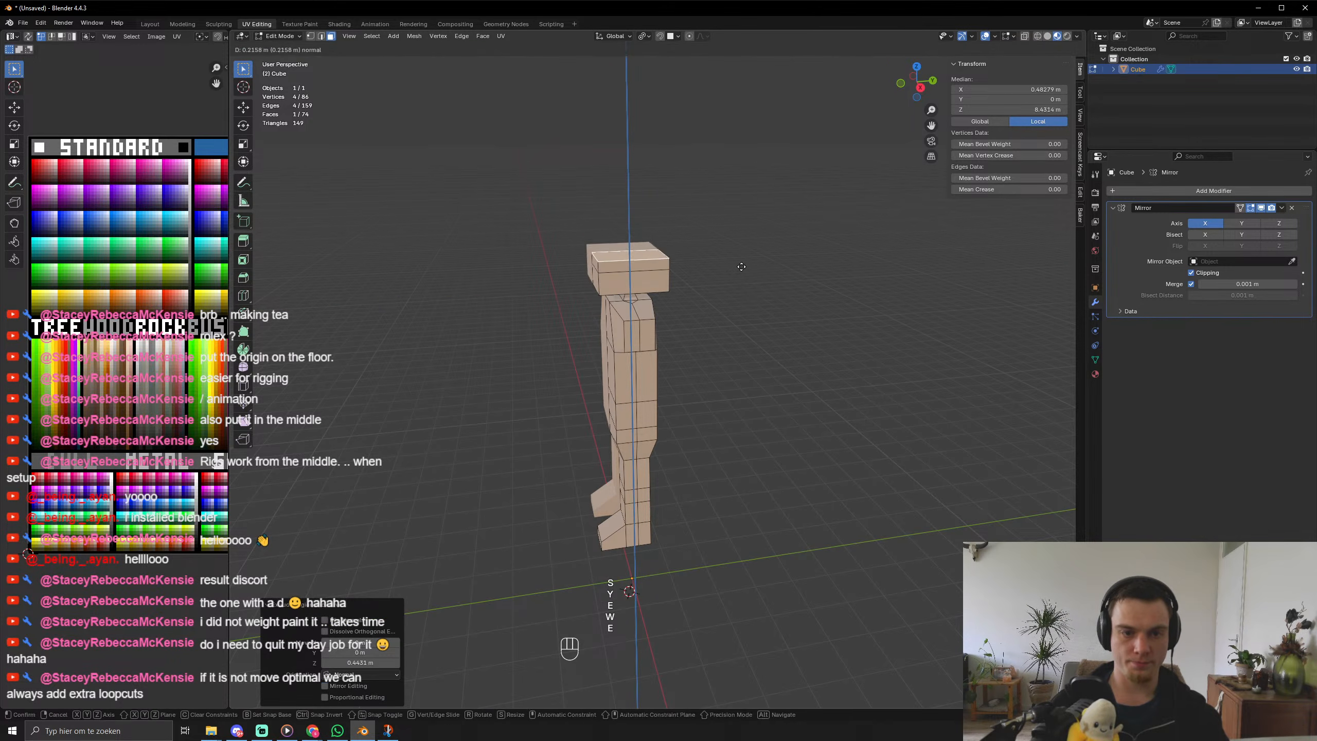
left_click(740, 260)
key("e")
left_click(731, 236)
key("e")
left_click(742, 209)
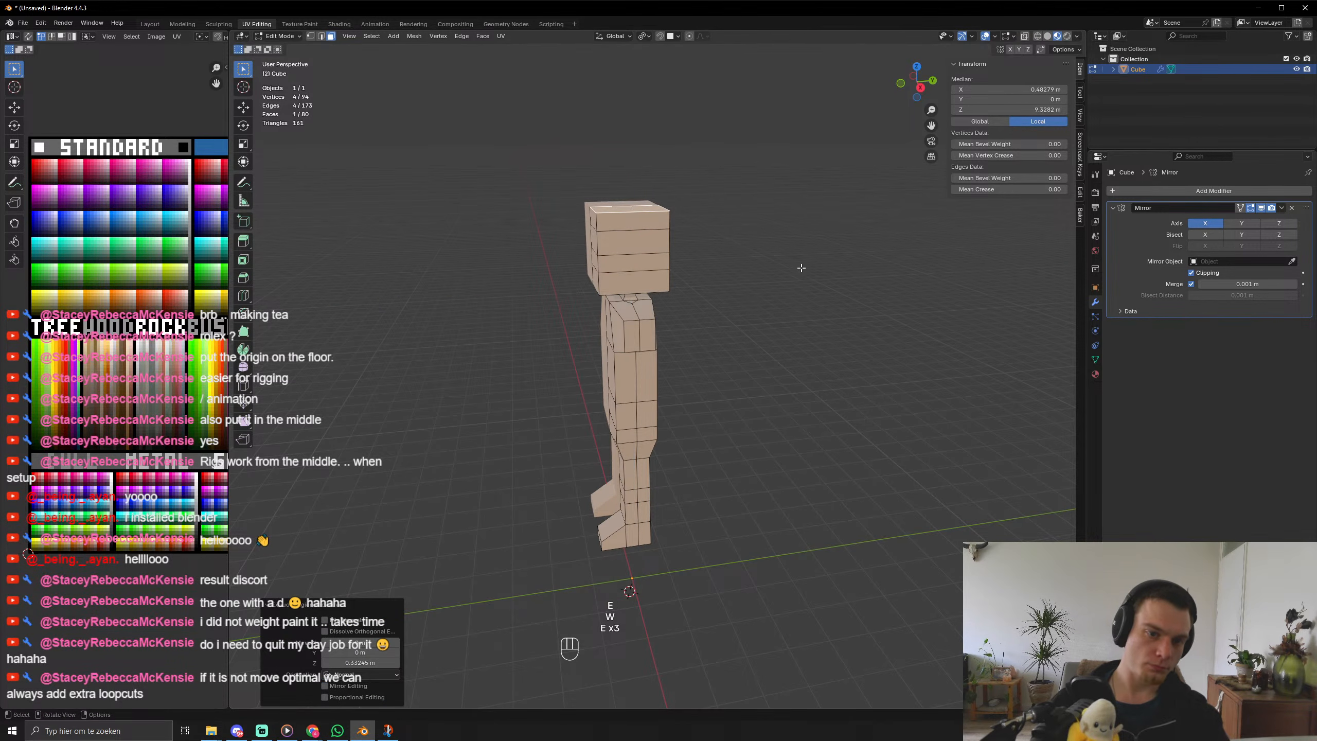
key("s")
left_click(722, 238)
Raise the head's lower front corner vertex about 0.22 m and its lower front centre vertex about 0.10 m along Z.
middle_click_drag(686, 259, 725, 241)
scroll(660, 281, "up", 5)
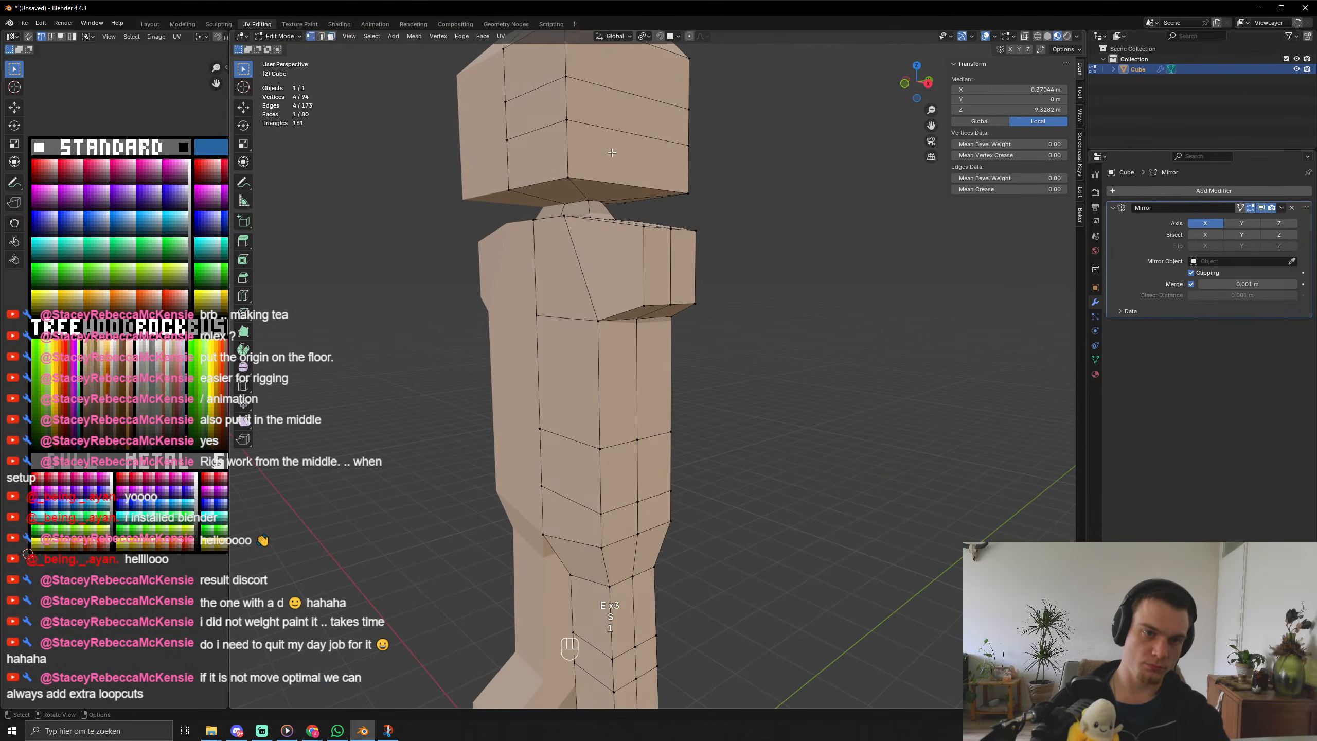
key("1")
left_click(568, 172)
key("g")
key("z")
left_click(696, 179)
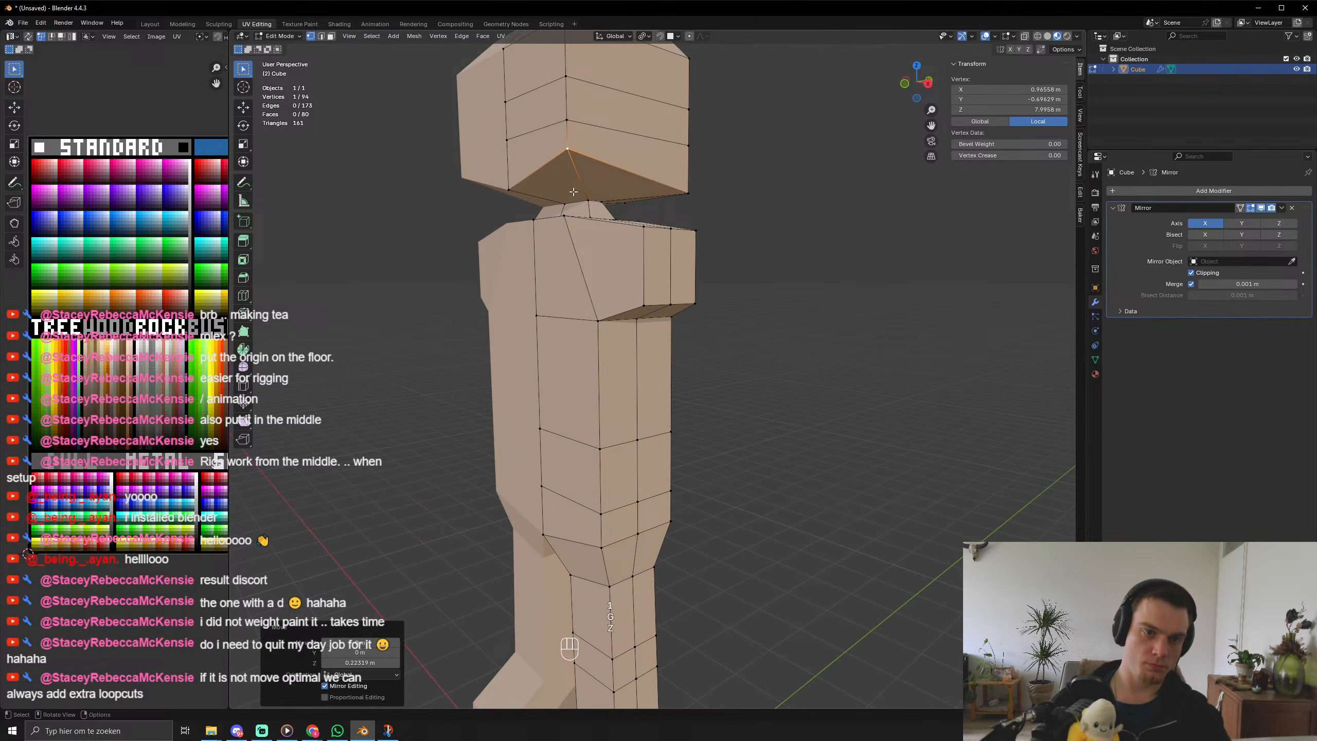
left_click(508, 185)
key("g")
key("z")
left_click(509, 184)
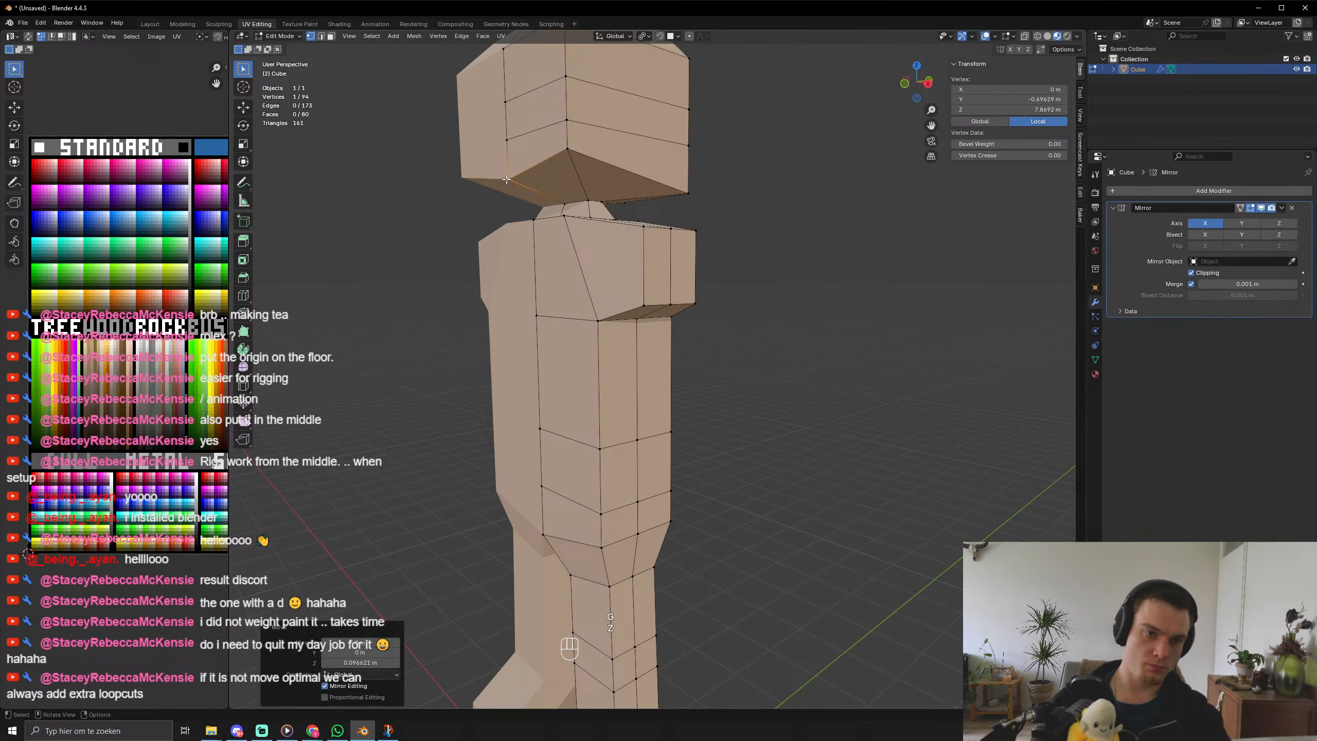
Raise the head's lower rear corner vertex about 0.29 m along Z.
middle_click_drag(511, 186, 499, 173)
left_click(698, 260)
mouse_move(697, 259)
middle_mouse_down()
mouse_move(611, 238)
mouse_move(695, 249)
middle_mouse_up()
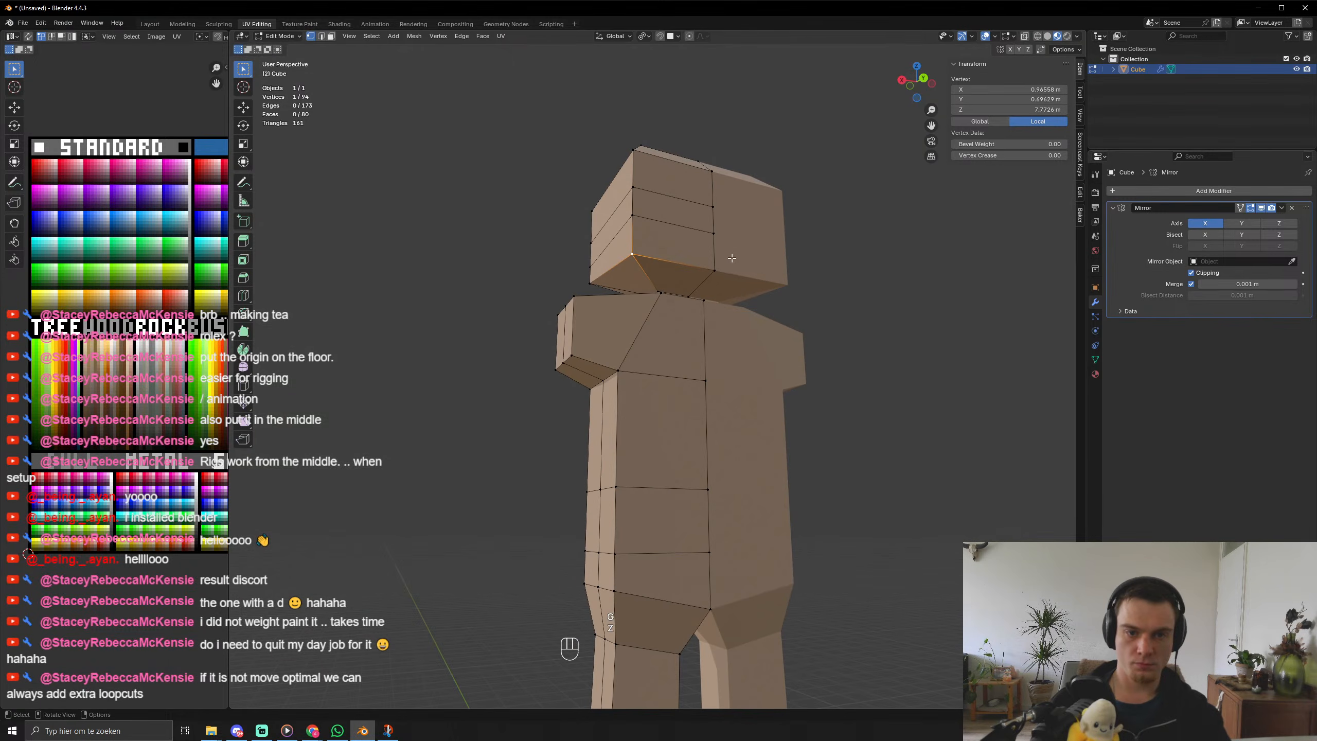
key("g")
key("z")
left_click(717, 261)
Raise the head's lower rear centre vertex about 0.18 m along Z and move it forward about 0.15 m along Y.
left_click(708, 269)
key("g")
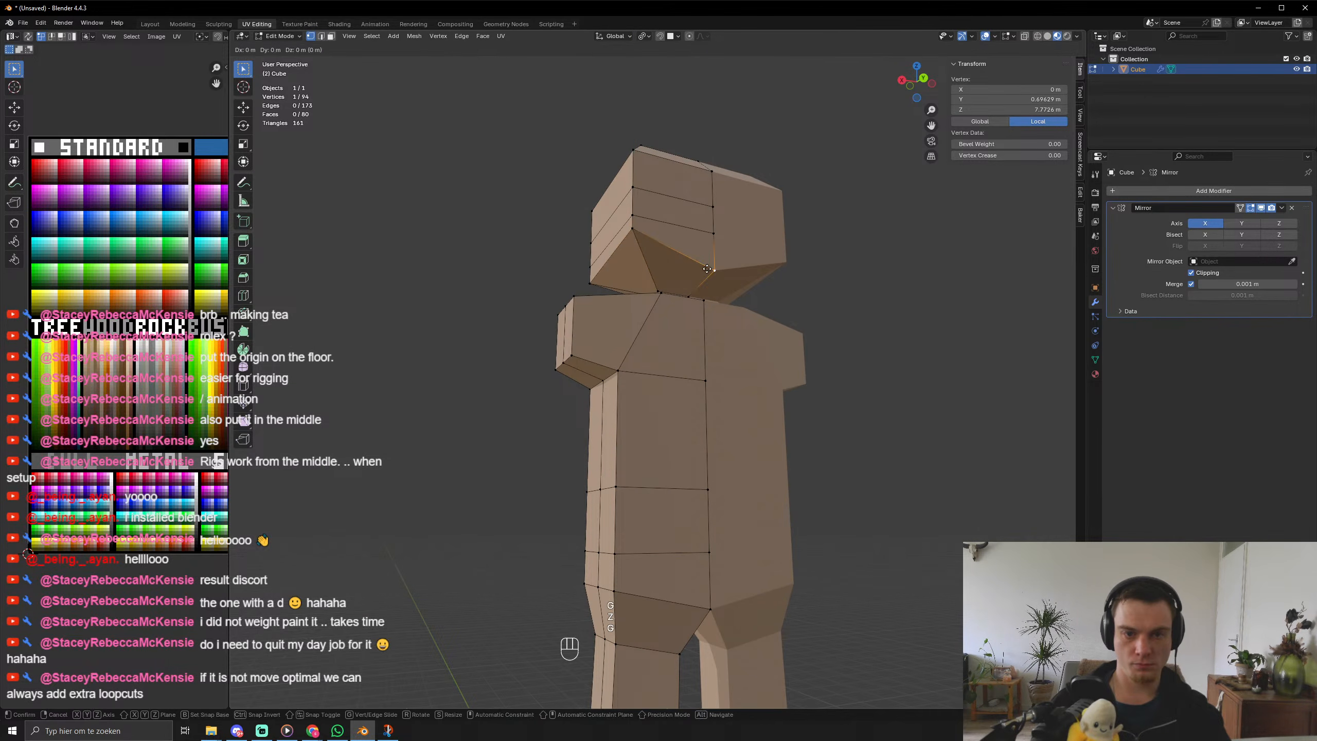
key("z")
left_click(709, 252)
middle_click_drag(710, 252, 777, 275)
key("g")
key("y")
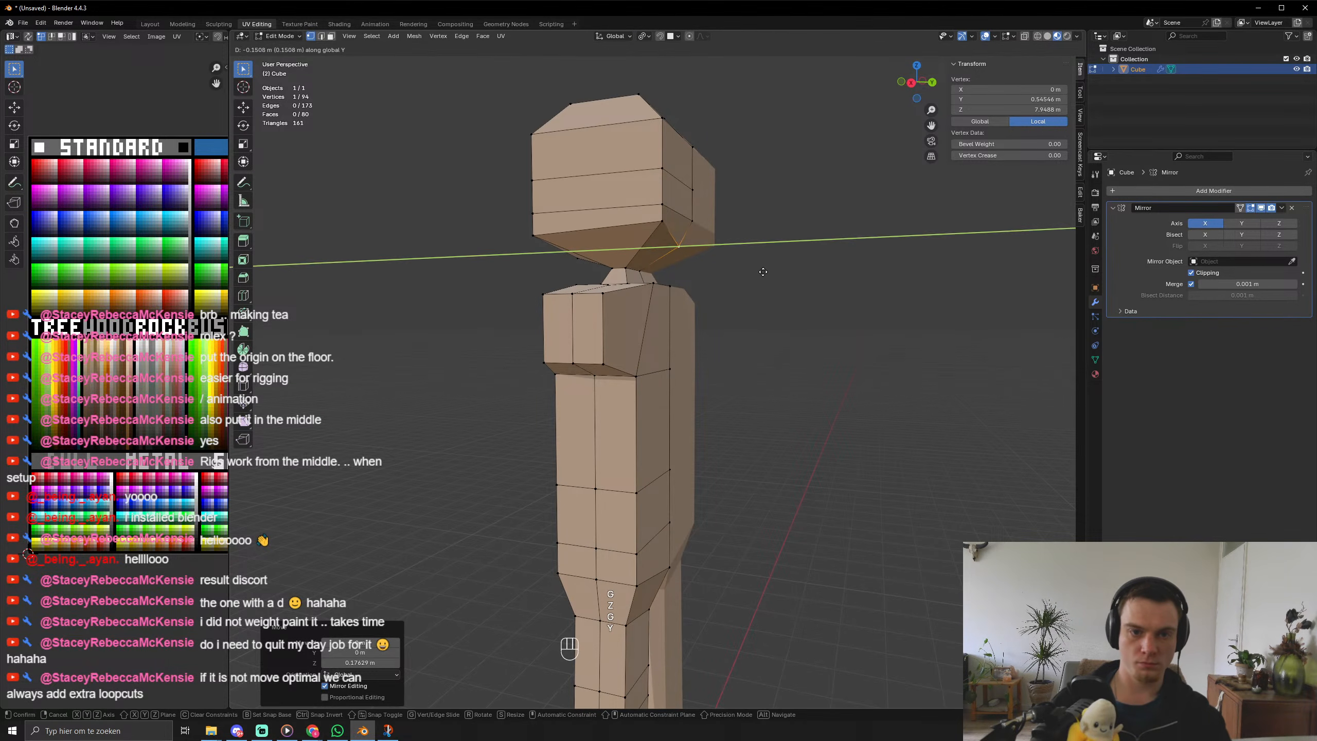
left_click(763, 271)
left_click(666, 223)
key("h")
key("y")
right_click(646, 231)
key("ctrl+z")
key("ctrl+z")
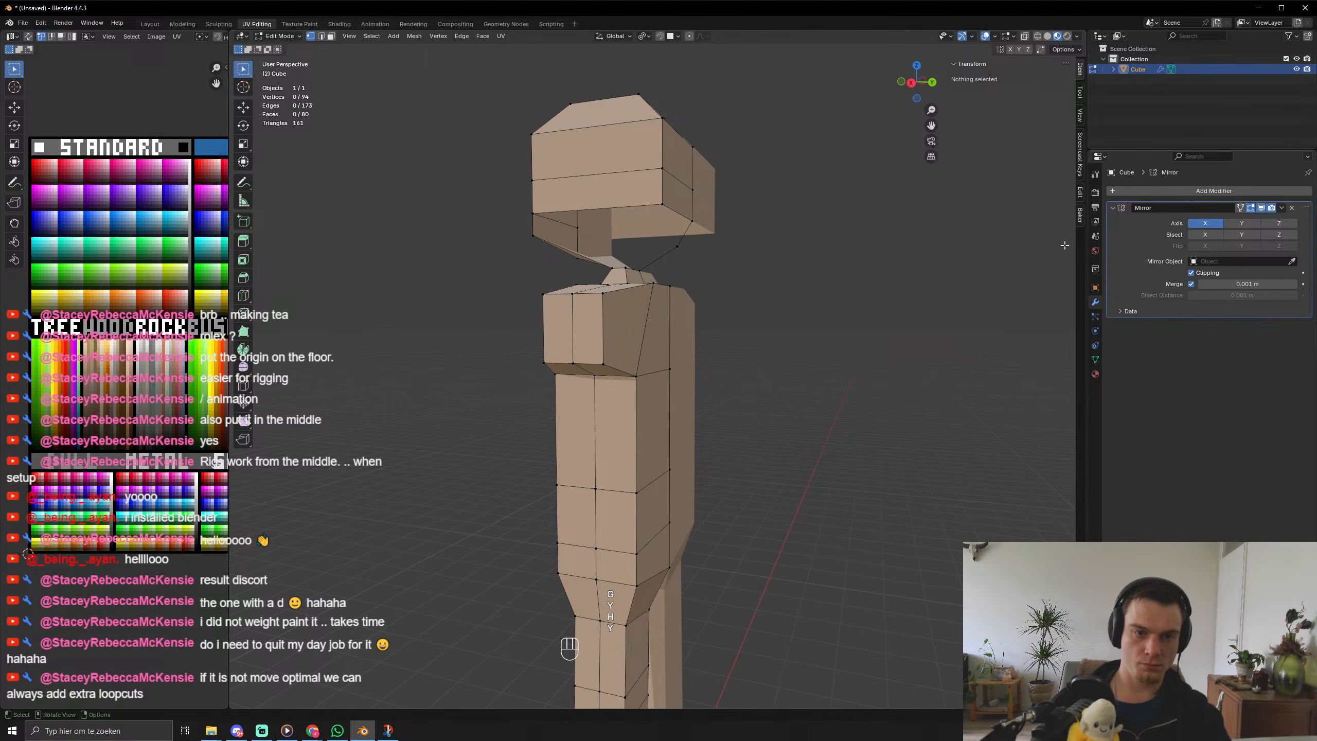
Move the head's lower rear corner vertex forward about 0.33 m and the corner vertex above it about 0.17 m along Y.
key("g")
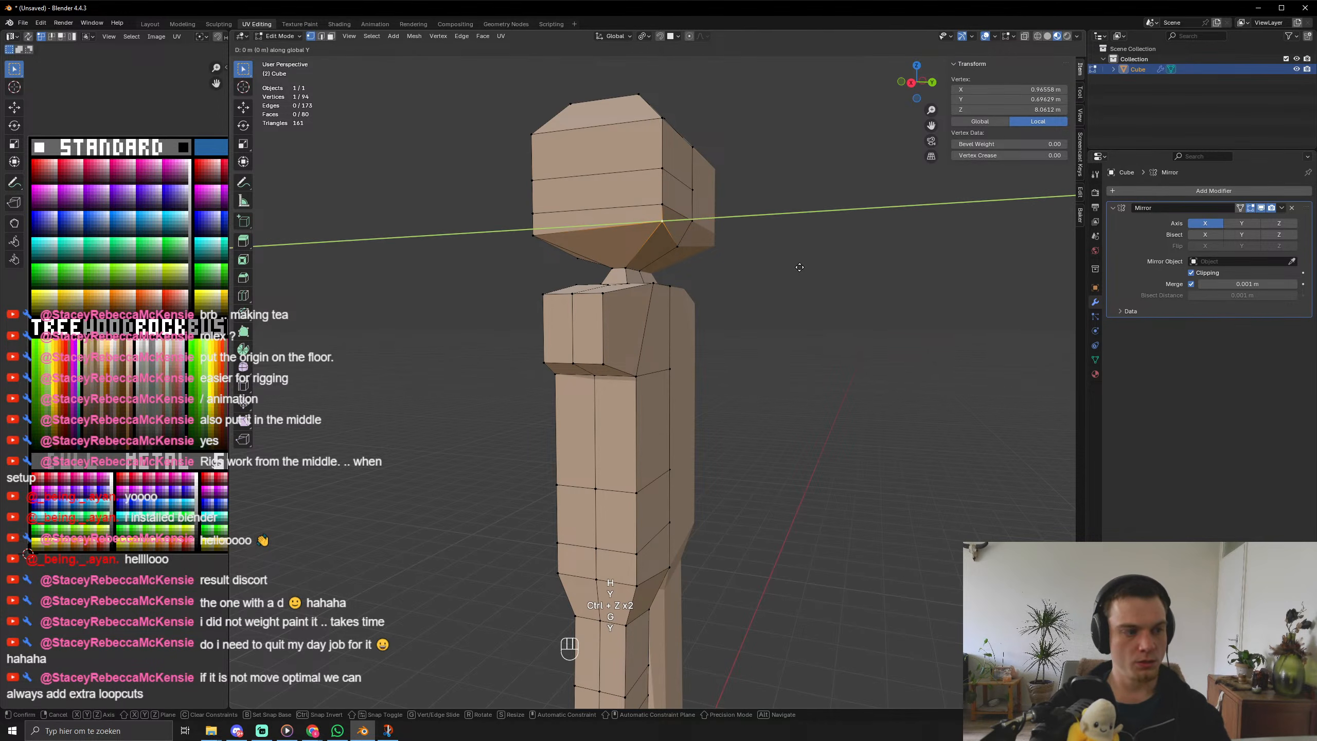
key("y")
left_click(772, 268)
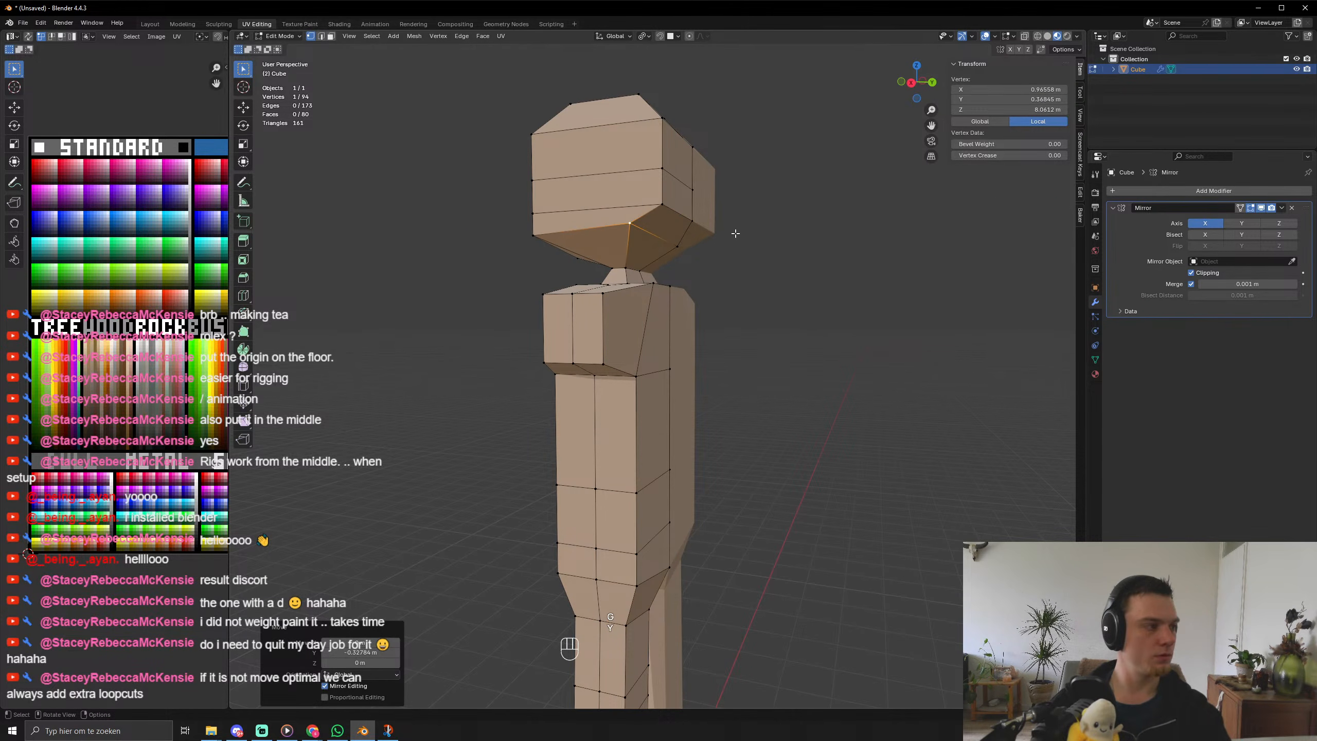
left_click(664, 207)
key("g")
key("y")
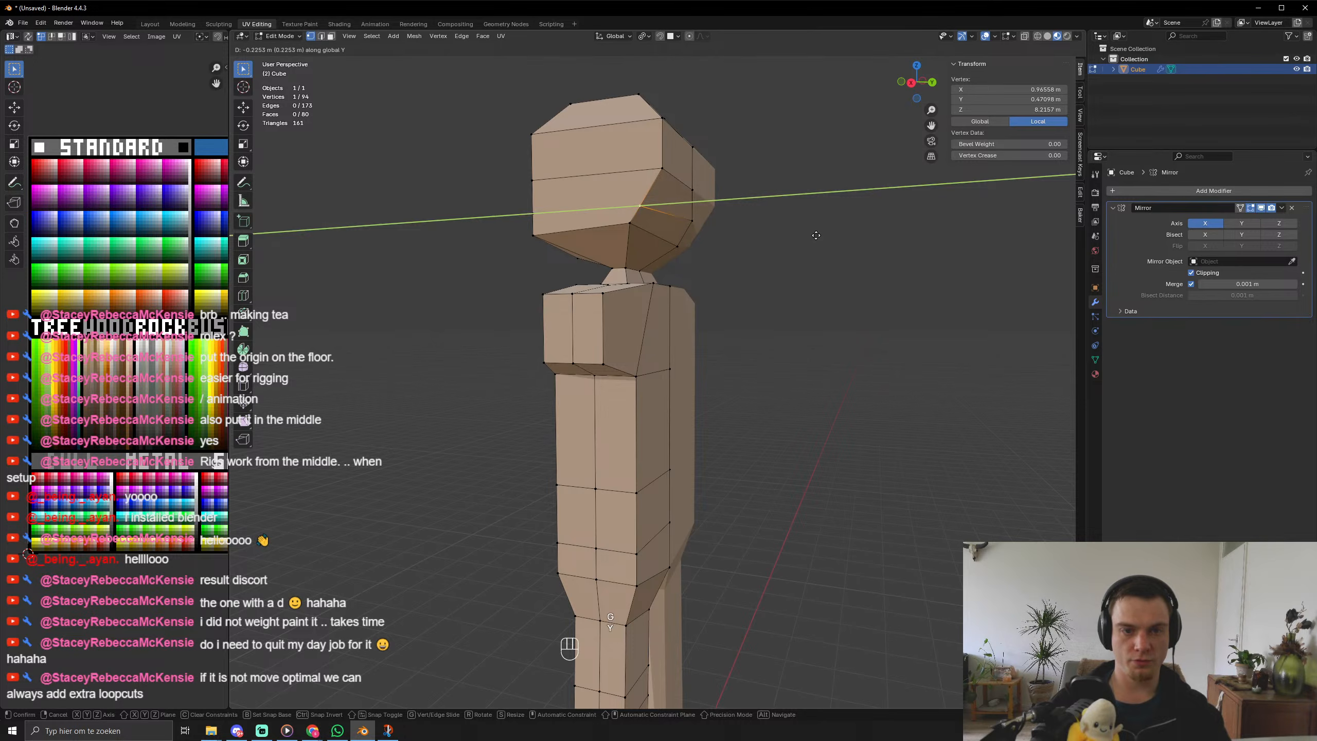
left_click(811, 238)
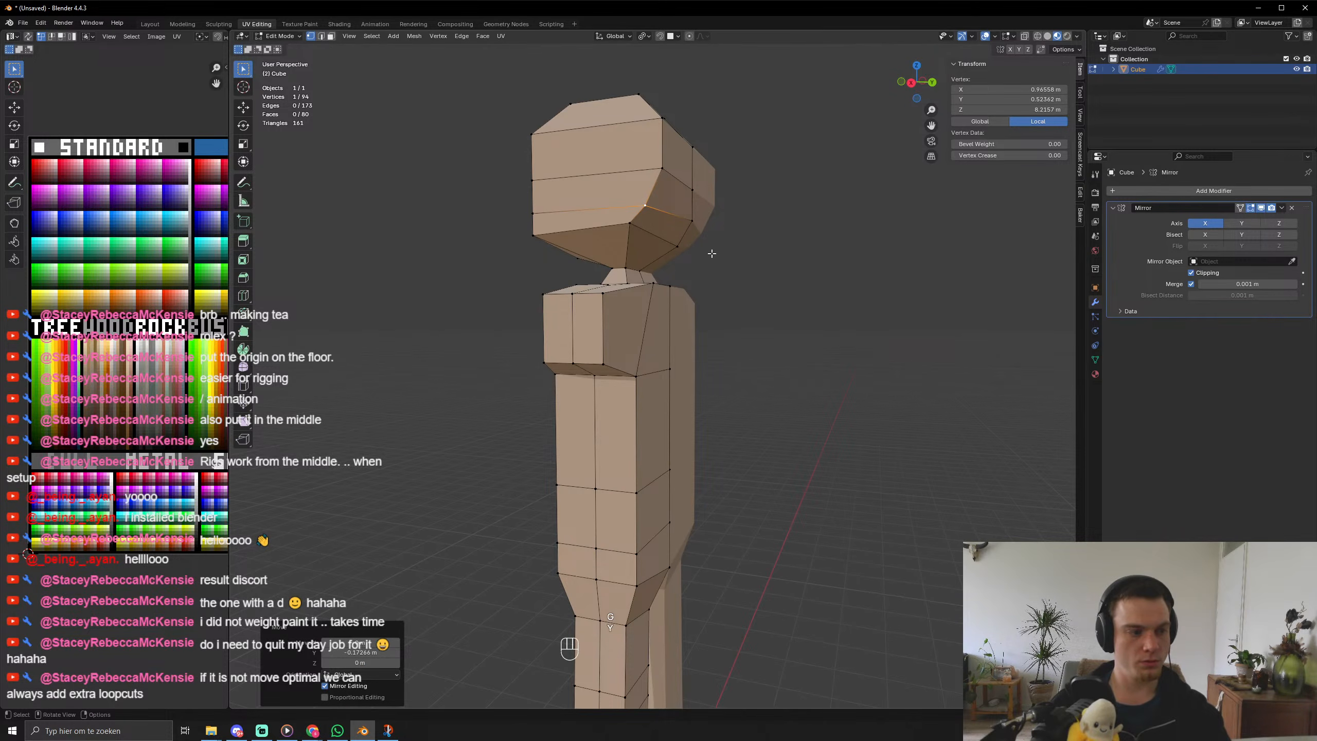
Move the second ring's rear centre vertex forward about 0.12 m, and reposition the third ring's rear corner vertex.
left_click(690, 224)
key("g")
left_click(776, 235)
middle_click_drag(746, 244, 679, 263)
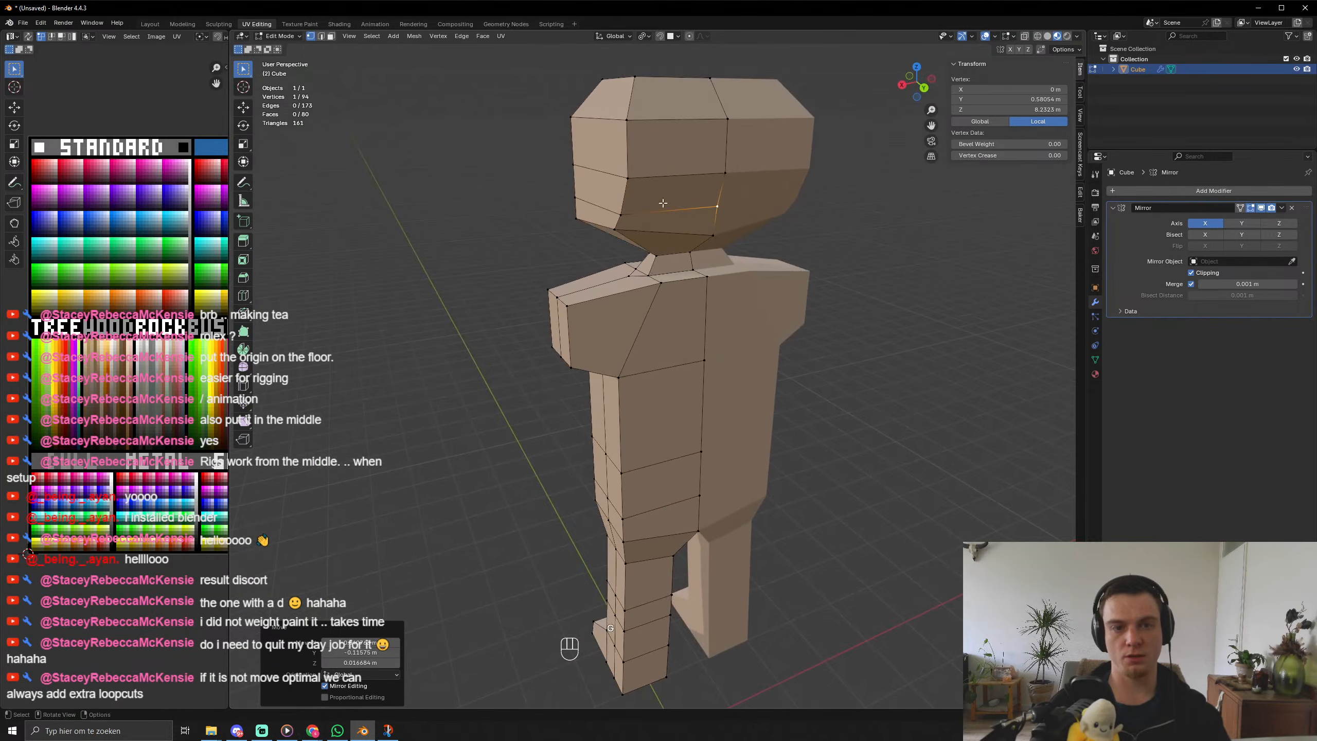
left_click(614, 190)
middle_click_drag(614, 193, 756, 289)
key("g")
left_click(807, 290)
middle_click_drag(807, 290, 714, 236)
Move the second ring's rear corner vertex forward about 0.15 m along Y and inward to about 0.85 m on X.
left_click(631, 289)
key("g")
key("x")
left_click(776, 299)
key("g")
key("y")
left_click(809, 298)
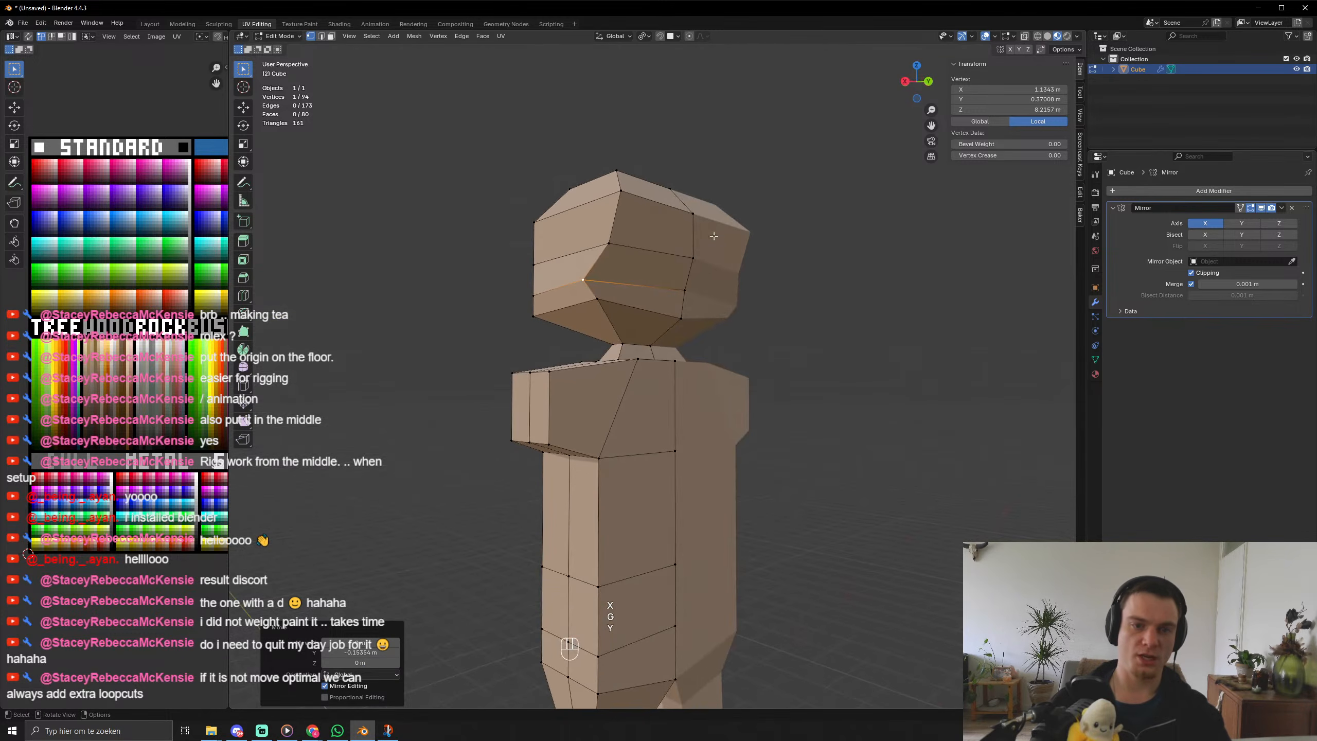
key("g")
key("x")
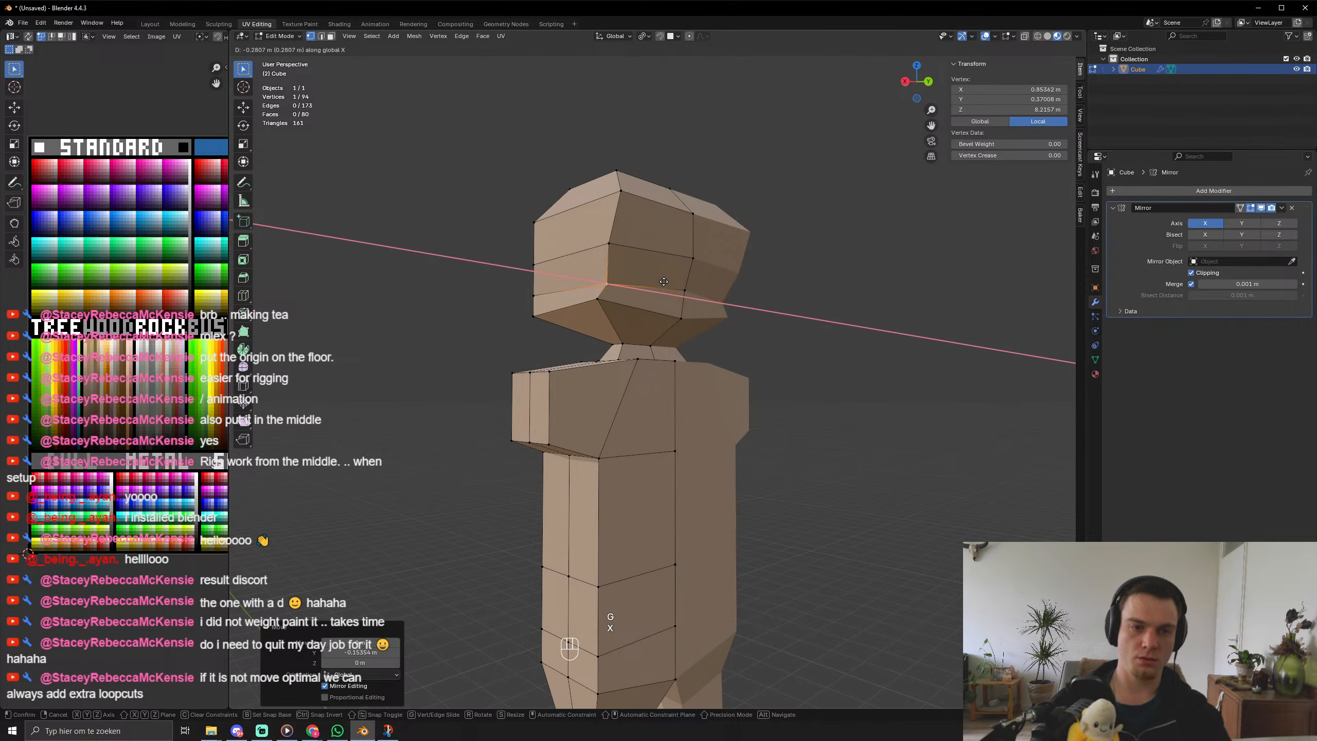
left_click(663, 282)
Move the head's lower rear corner vertex inward along X.
middle_click_drag(663, 283, 557, 314)
key("g")
key("x")
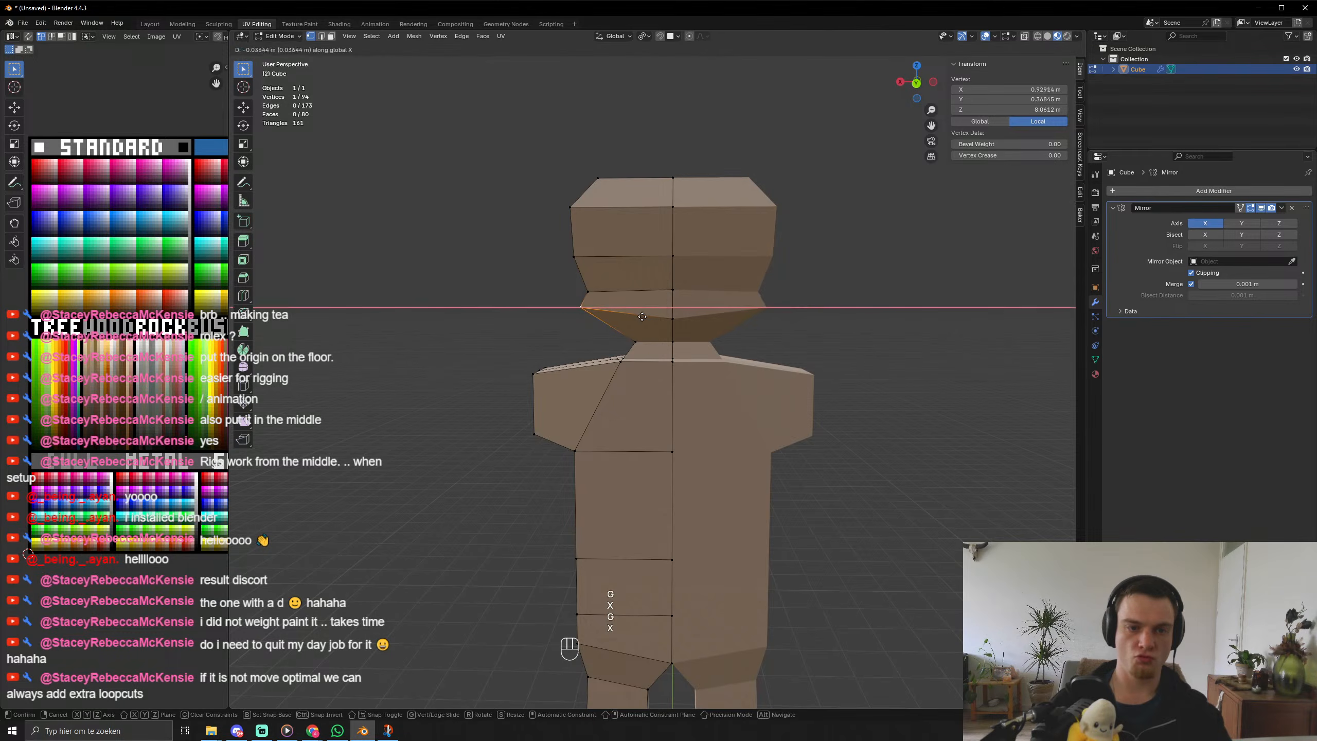
left_click(655, 320)
middle_click_drag(655, 320, 689, 306)
key("g")
key("x")
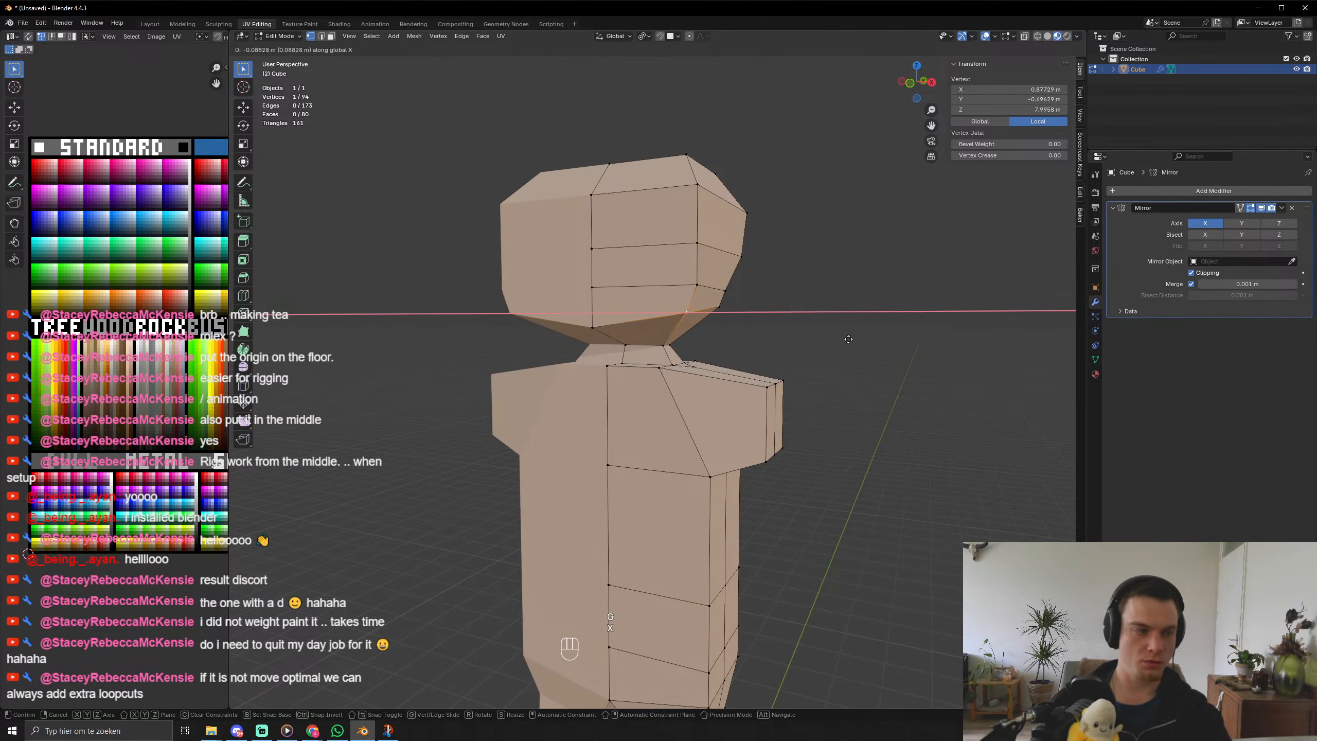
key("y")
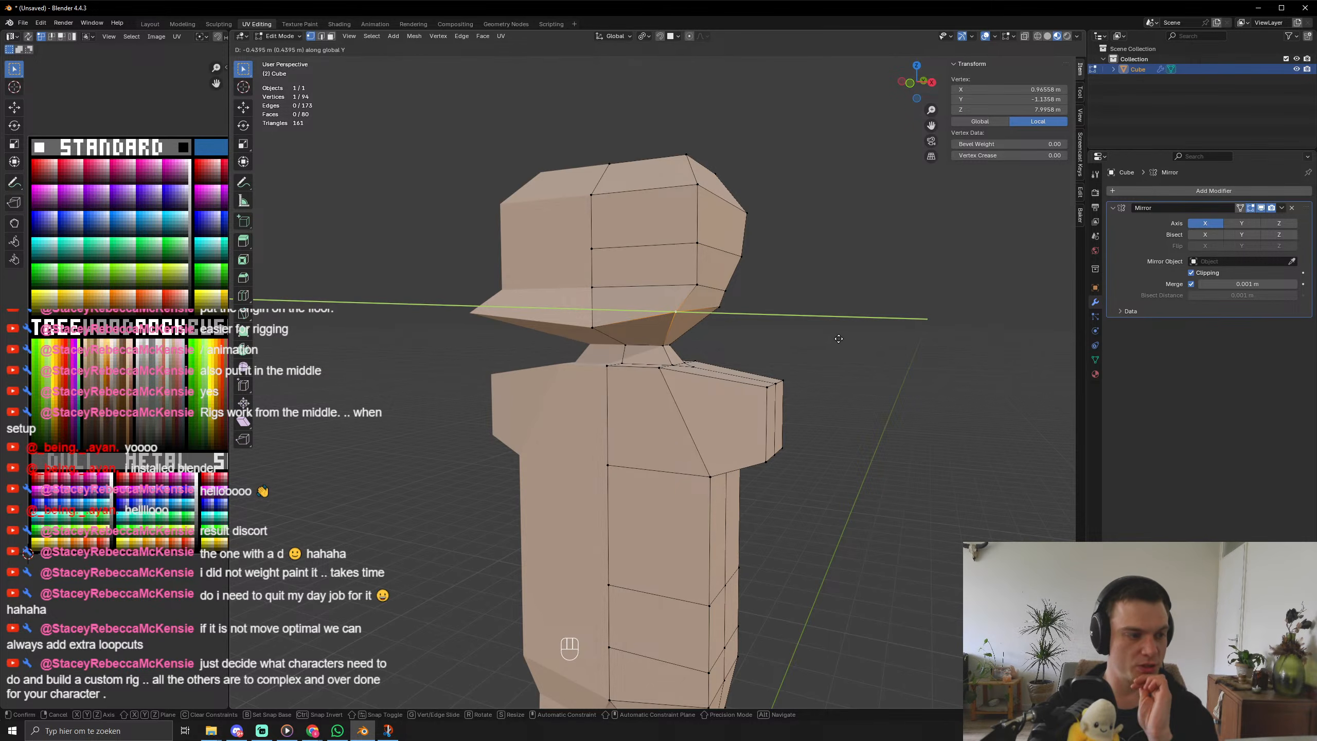
right_click(822, 335)
Move the head's lower front corner vertex inward about 0.21 m along X in front view.
key("KP_1")
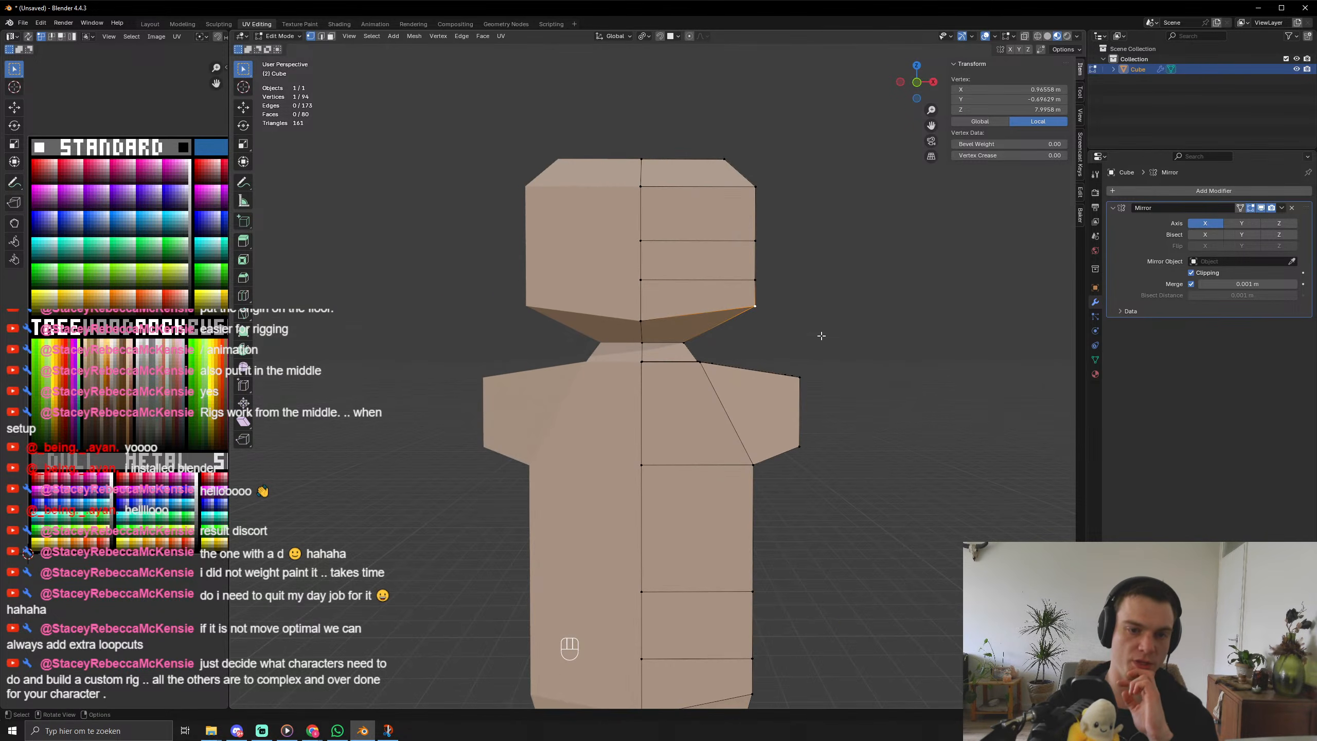
key("g")
key("x")
key("y")
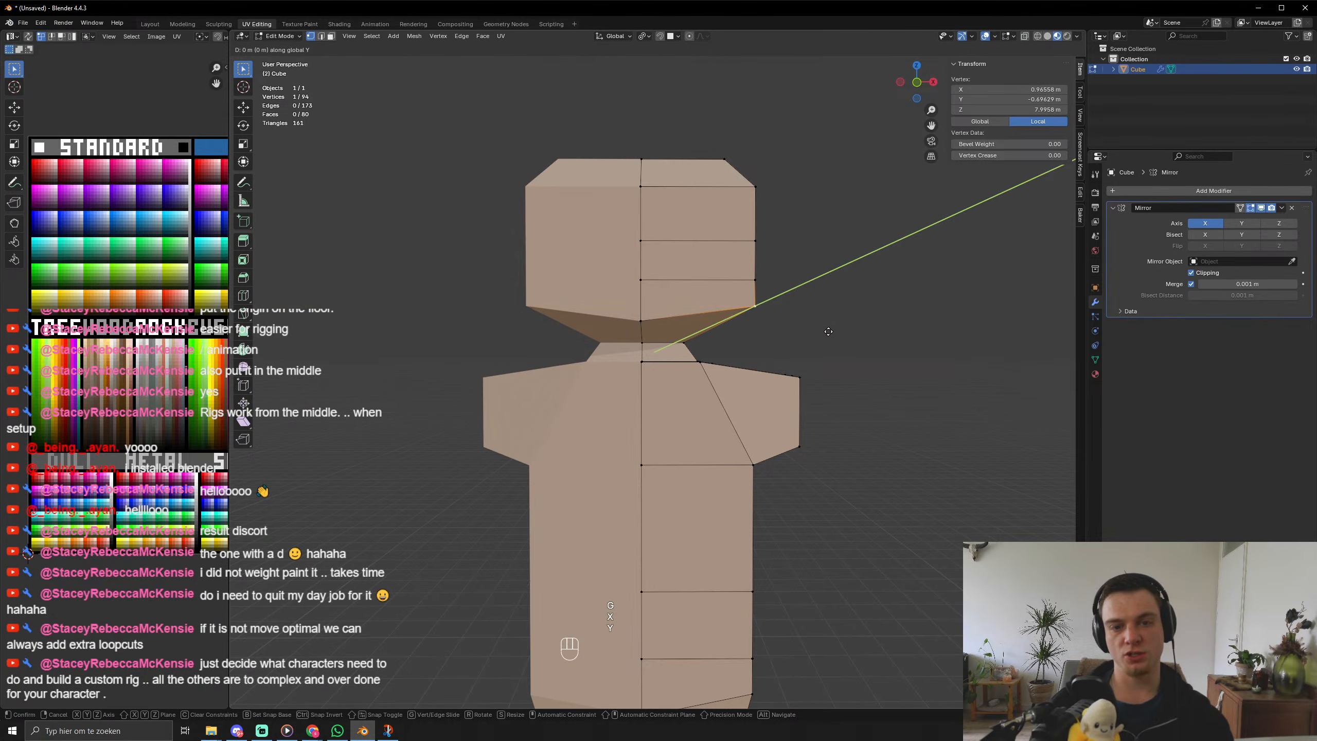
key("x")
left_click(793, 324)
Move the front corner vertex of the head's second ring inward about 0.08 m along X.
middle_click_drag(793, 324, 708, 329)
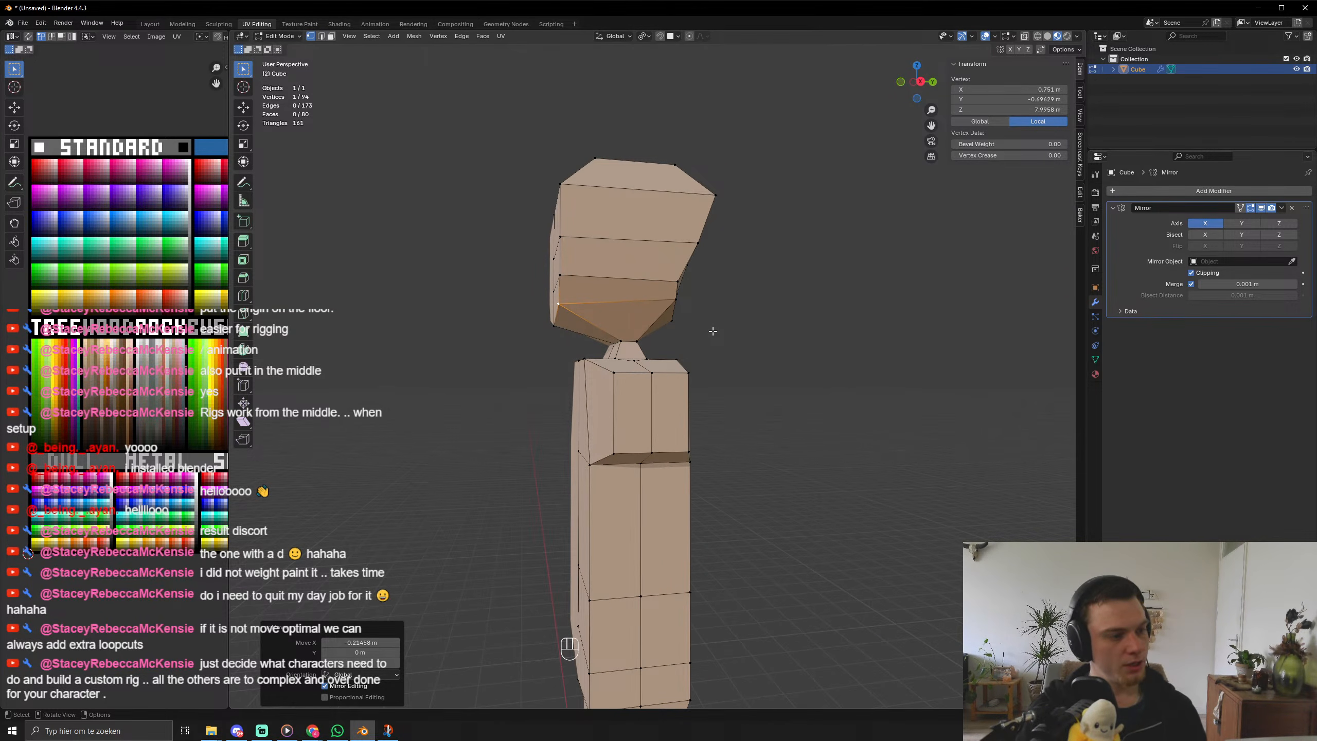
middle_click_drag(713, 331, 754, 311)
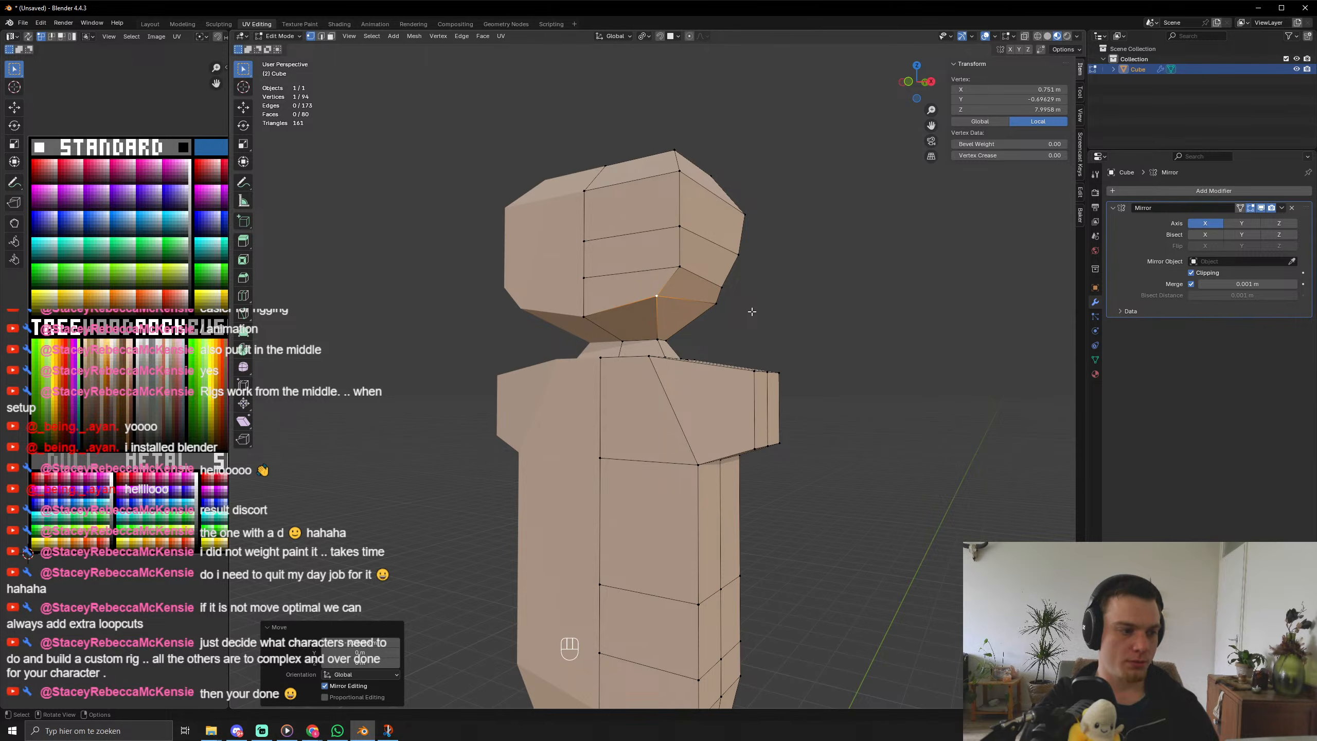
mouse_move(751, 311)
middle_mouse_down()
mouse_move(800, 342)
mouse_move(808, 332)
mouse_move(752, 323)
middle_mouse_up()
key("g")
key("x")
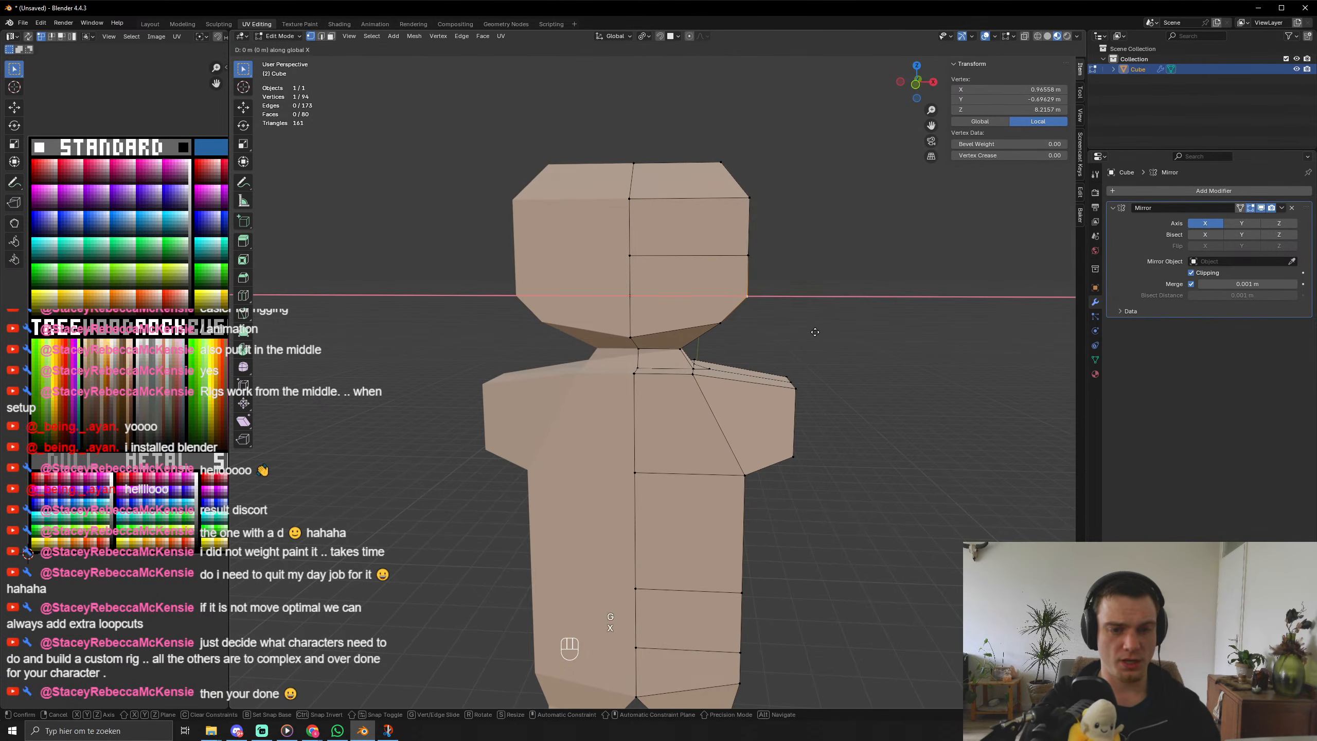
left_click(795, 326)
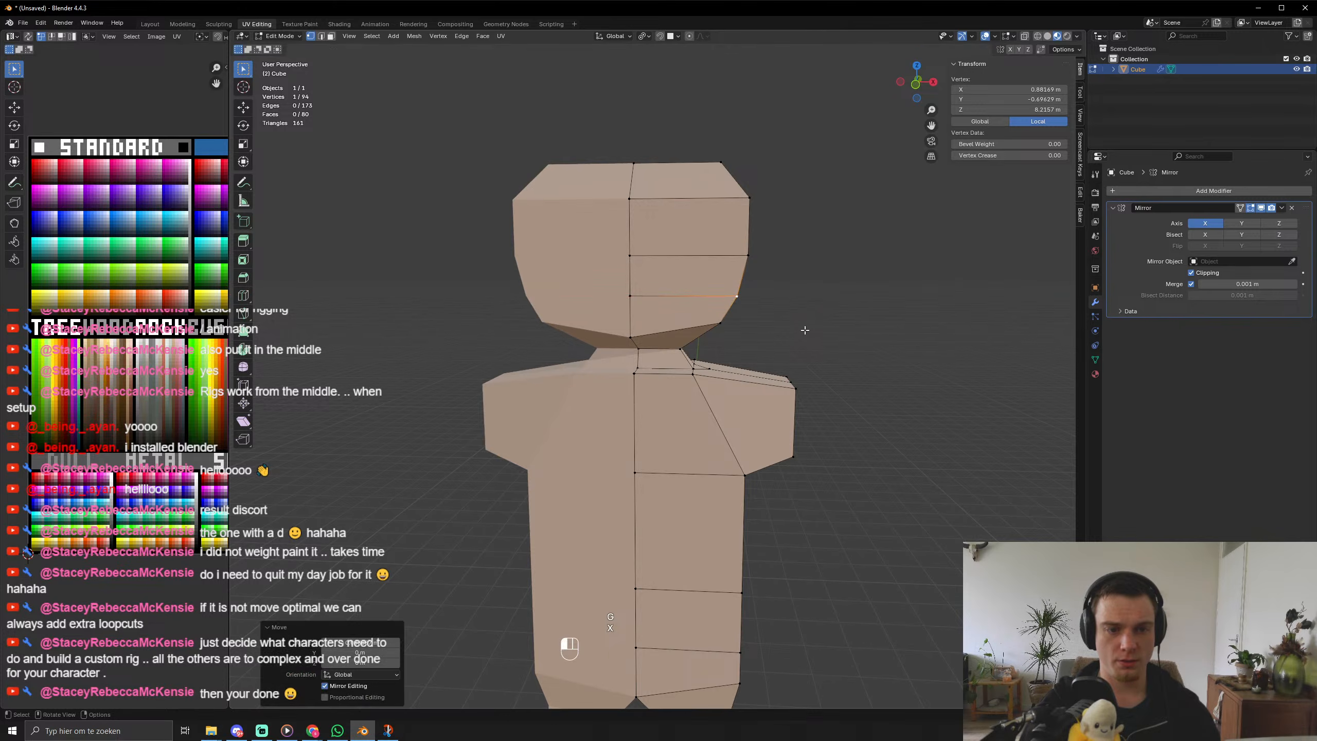
Try moving the front centre vertex of the head's third ring forward about 0.22 m, and undo the move.
middle_click_drag(795, 331, 586, 312)
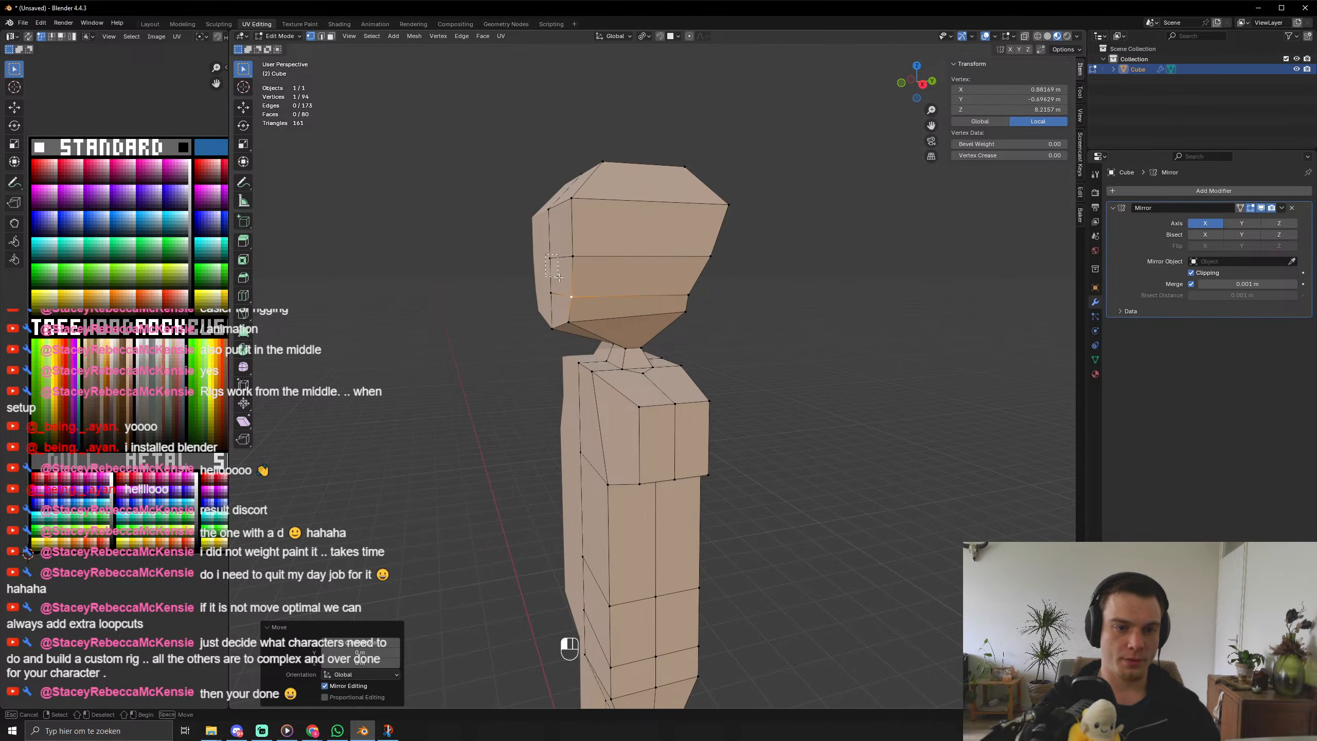
left_click(549, 264)
key("g")
left_click(536, 280)
middle_click_drag(536, 280, 609, 290)
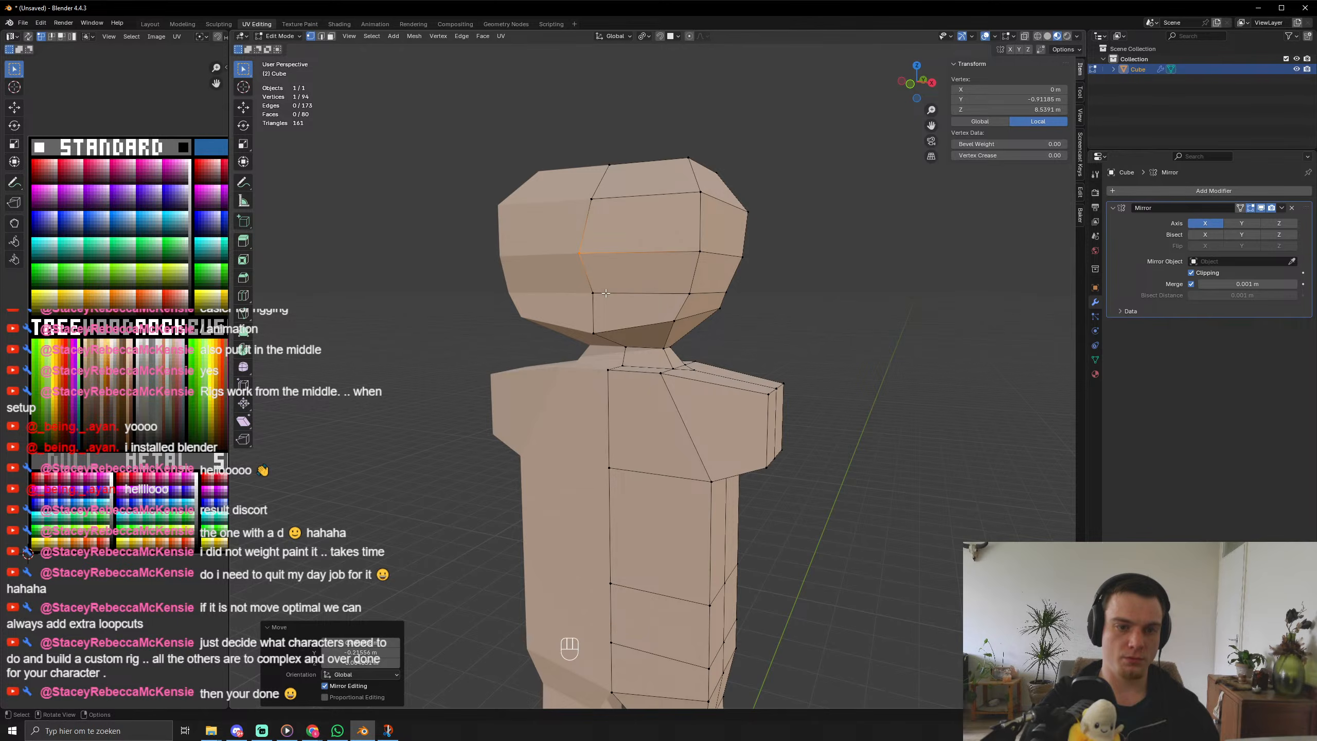
key("ctrl+z")
Move the front centre vertices of the head's second and third rings forward together about 0.22 m along Y.
left_click(585, 250, "shift")
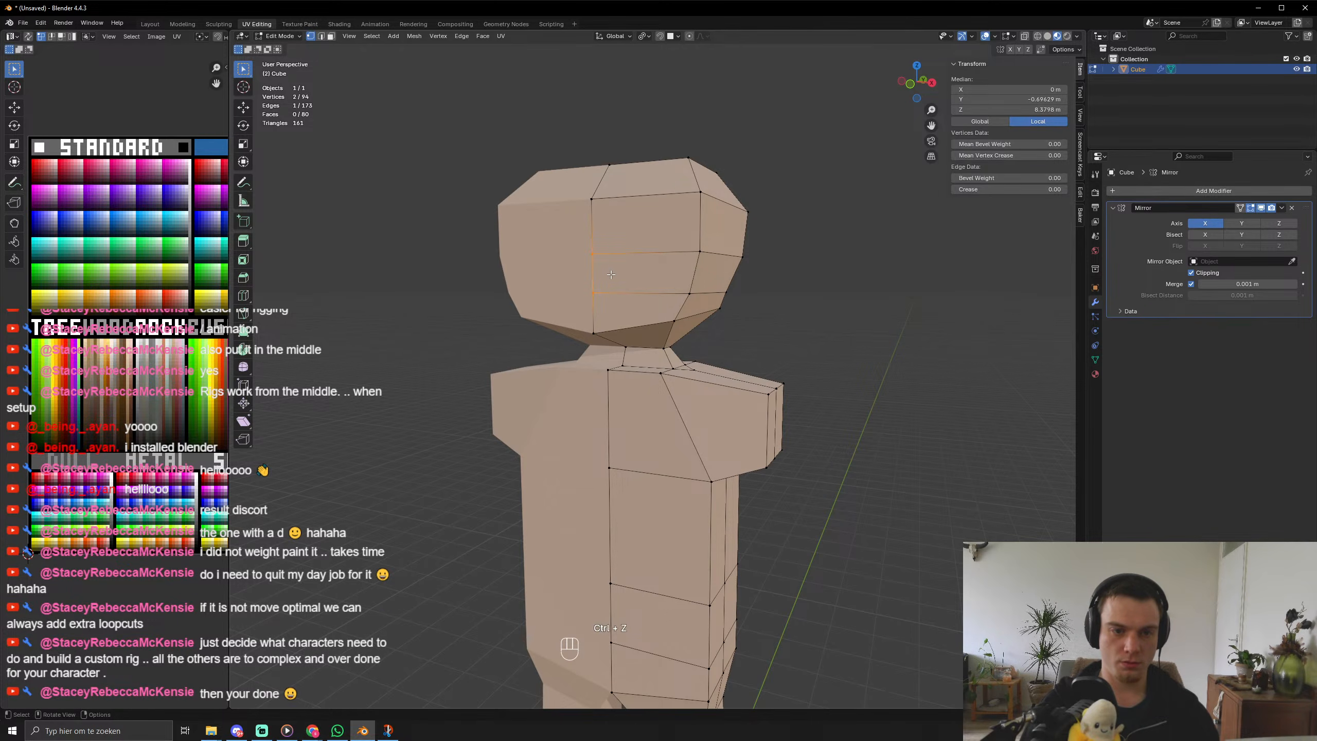
middle_click_drag(585, 250, 544, 283)
key("g")
key("x")
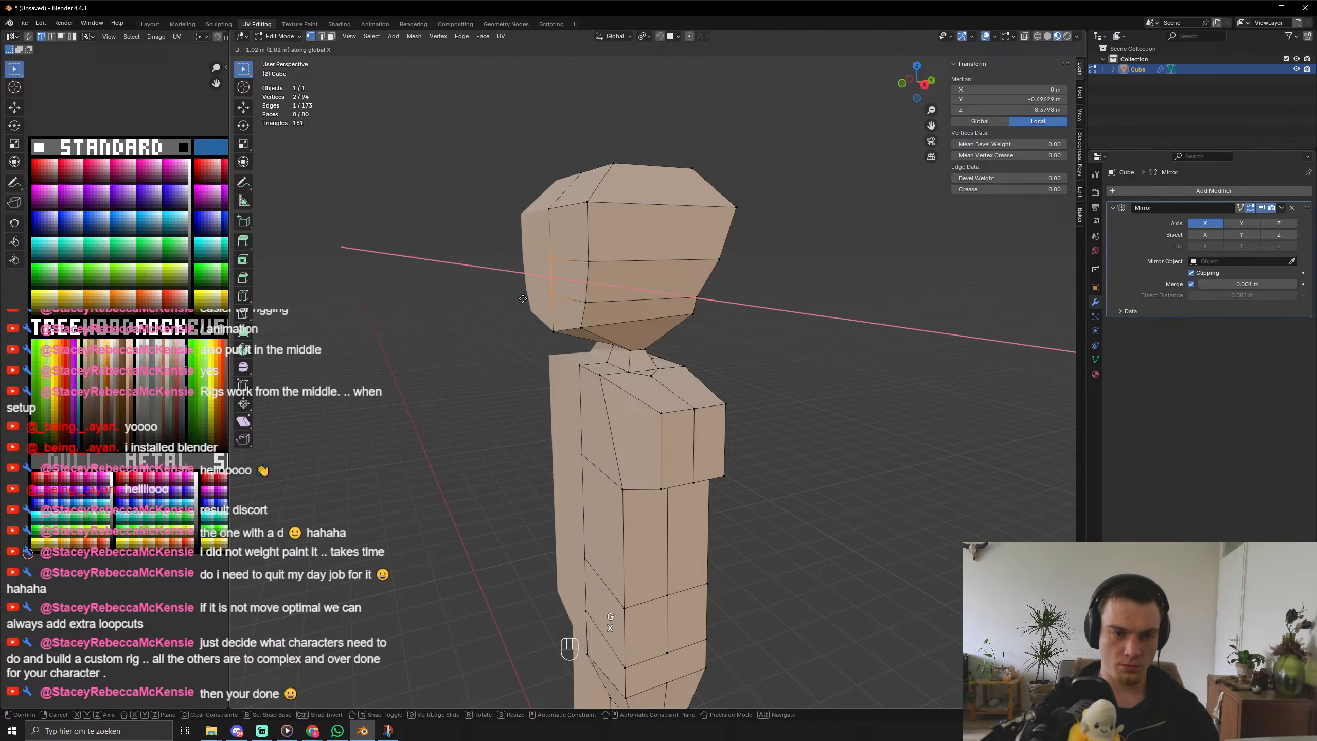
key("y")
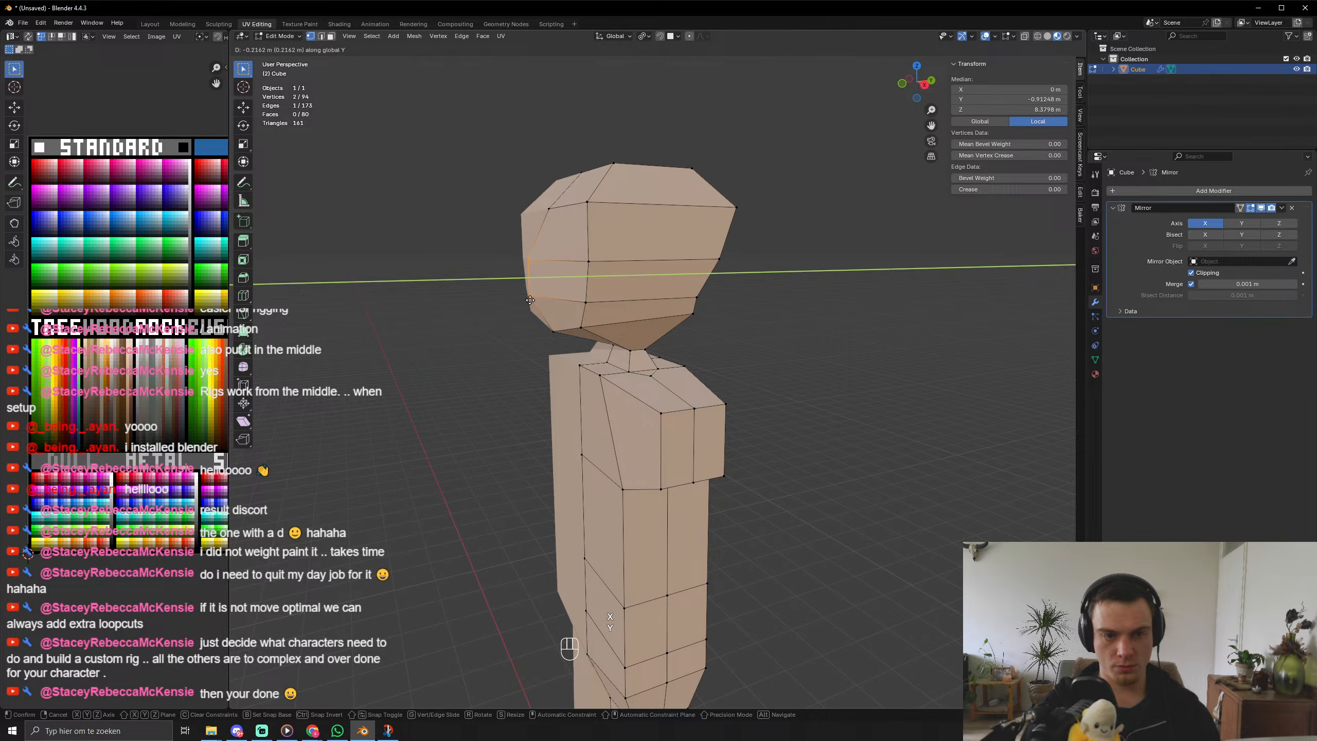
left_click(529, 300)
Move the second ring's front centre vertex back about 0.19 m along Y and preview the head in Object Mode.
middle_click_drag(530, 300, 674, 343)
left_click(764, 293)
key("g")
key("y")
left_click(795, 324)
key("Tab")
key("Tab")
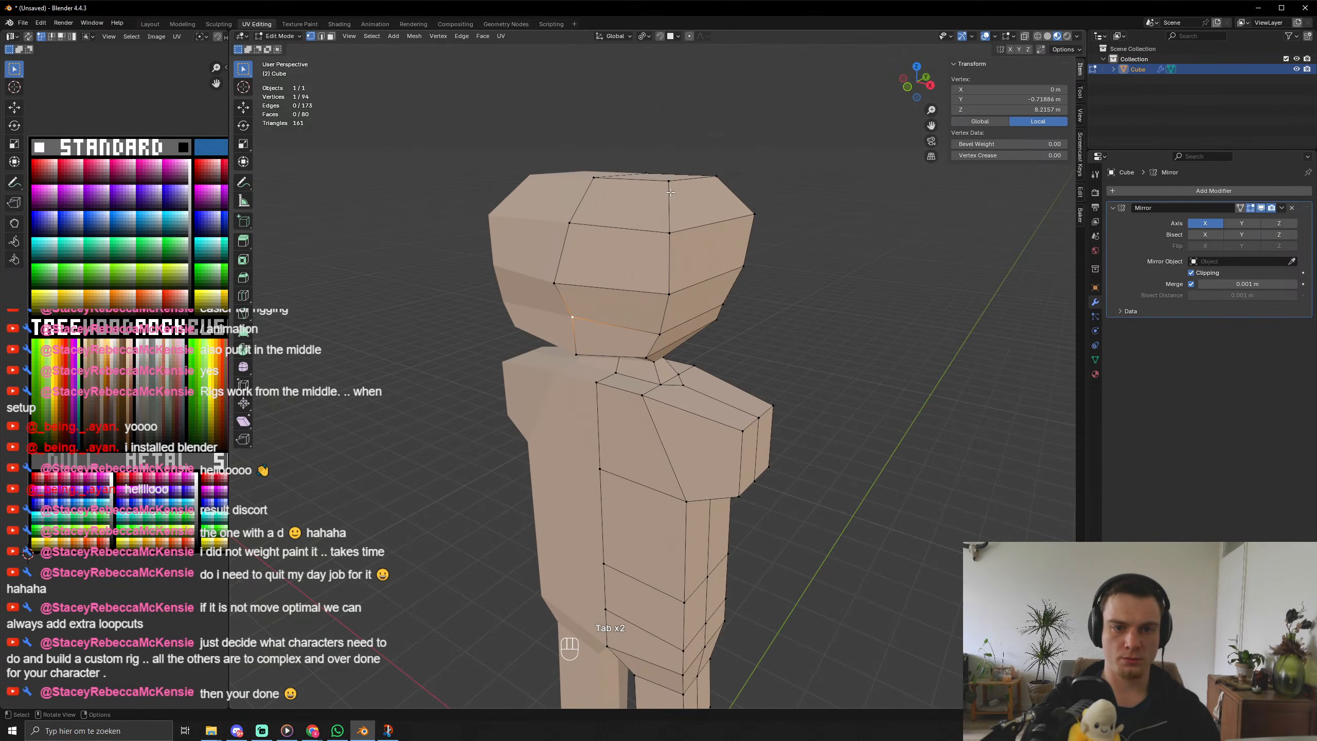
Move the front and rear corner vertices of the head's fourth ring inward about 0.13 m along X.
left_click(704, 209)
left_click(667, 233)
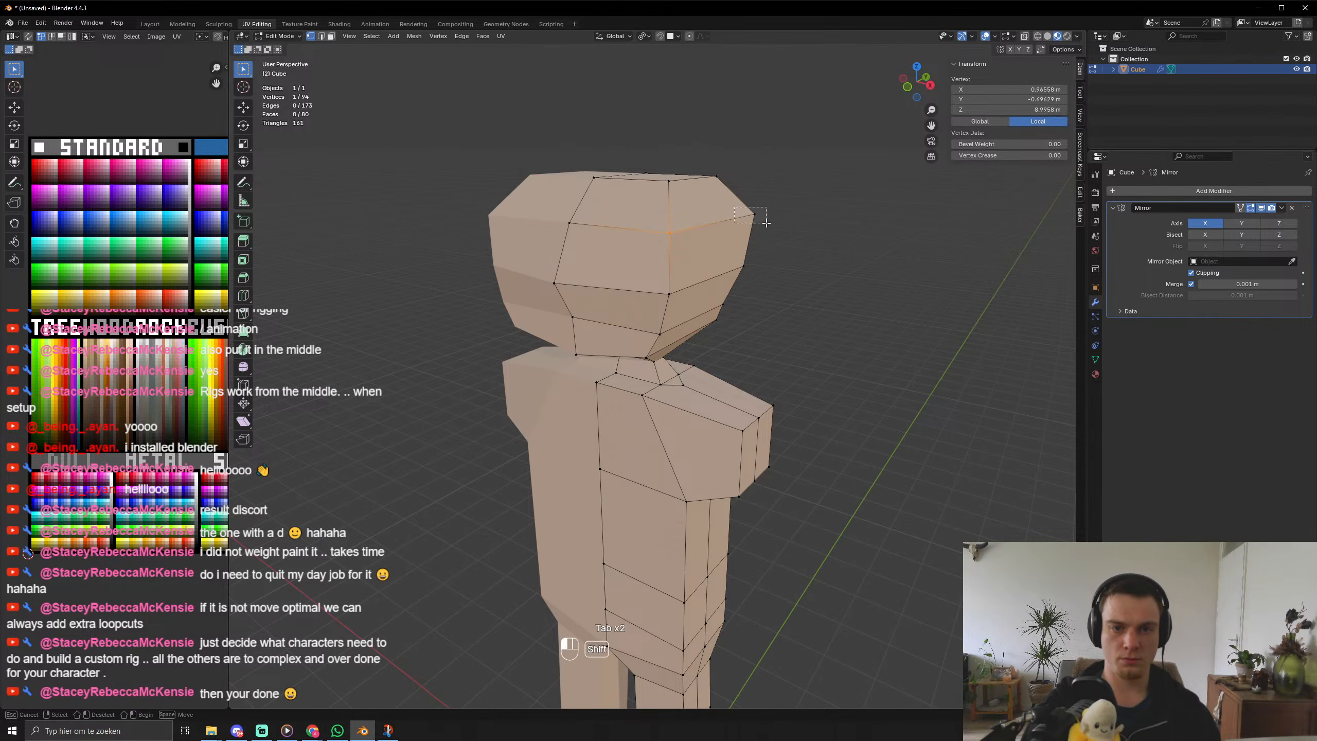
key("g")
key("x")
left_click(790, 242)
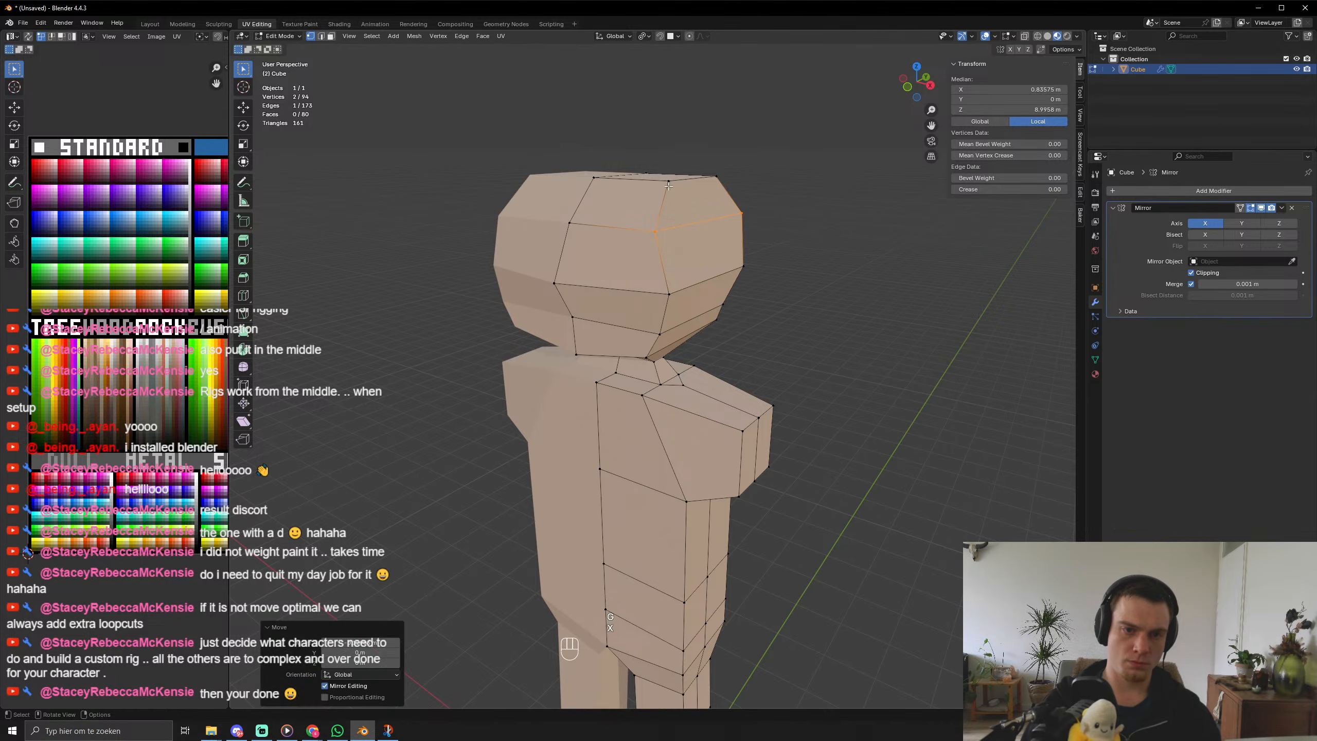
Move the front and rear corner vertices of the head's top ring inward along X to a median X of about 0.47 m.
left_click(665, 181)
left_click(705, 177, "shift")
key("g")
key("x")
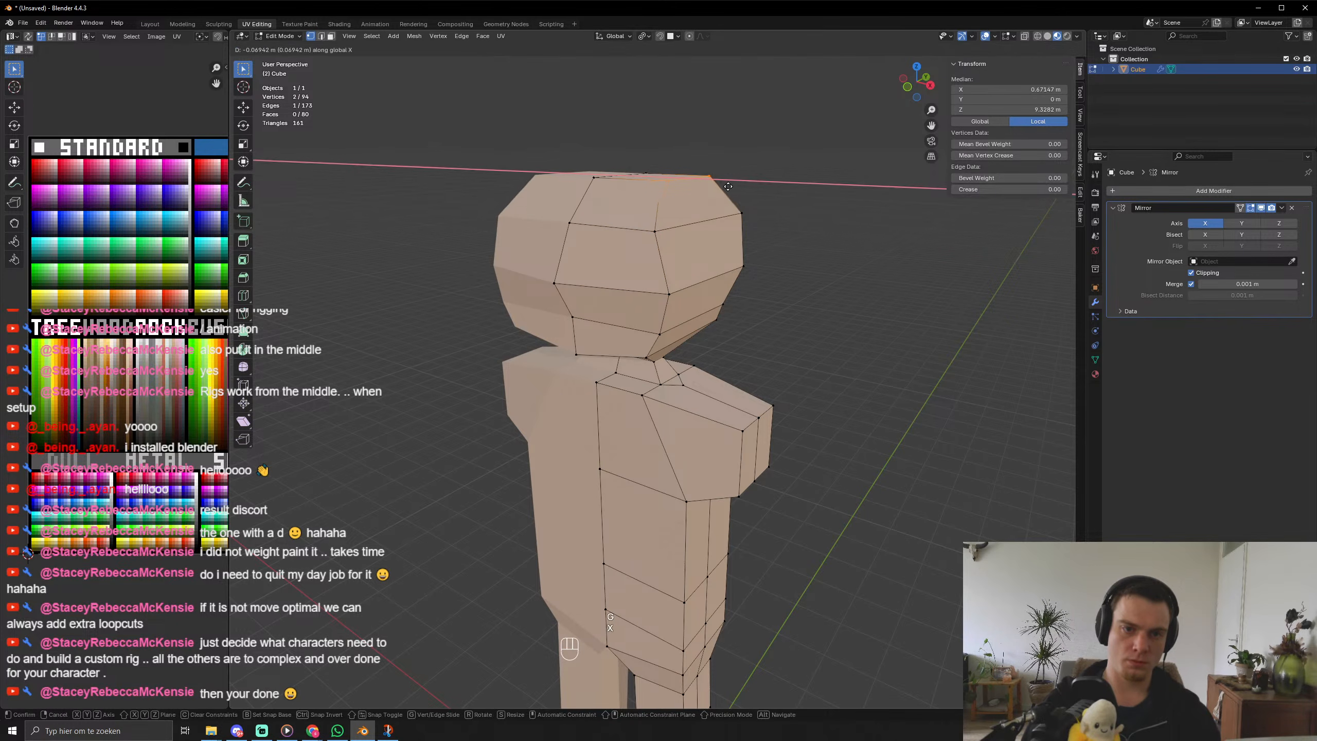
left_click(711, 204)
key("Tab")
middle_click_drag(711, 199, 578, 303)
key("Tab")
Add a centred horizontal loop cut between the head's third and fourth rings and a centred vertical loop cut through the front faces.
scroll(637, 262, "up", 5)
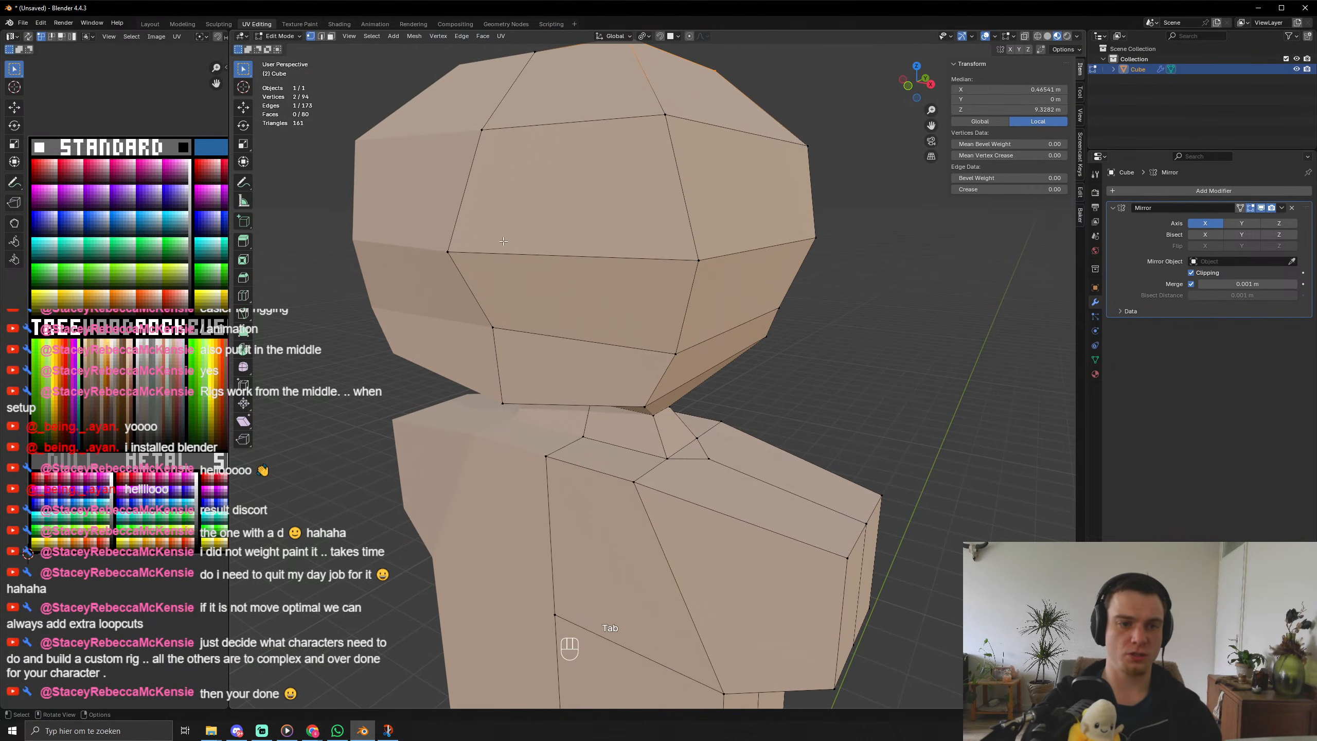
key("ctrl+r")
left_click(677, 201)
right_click(678, 202)
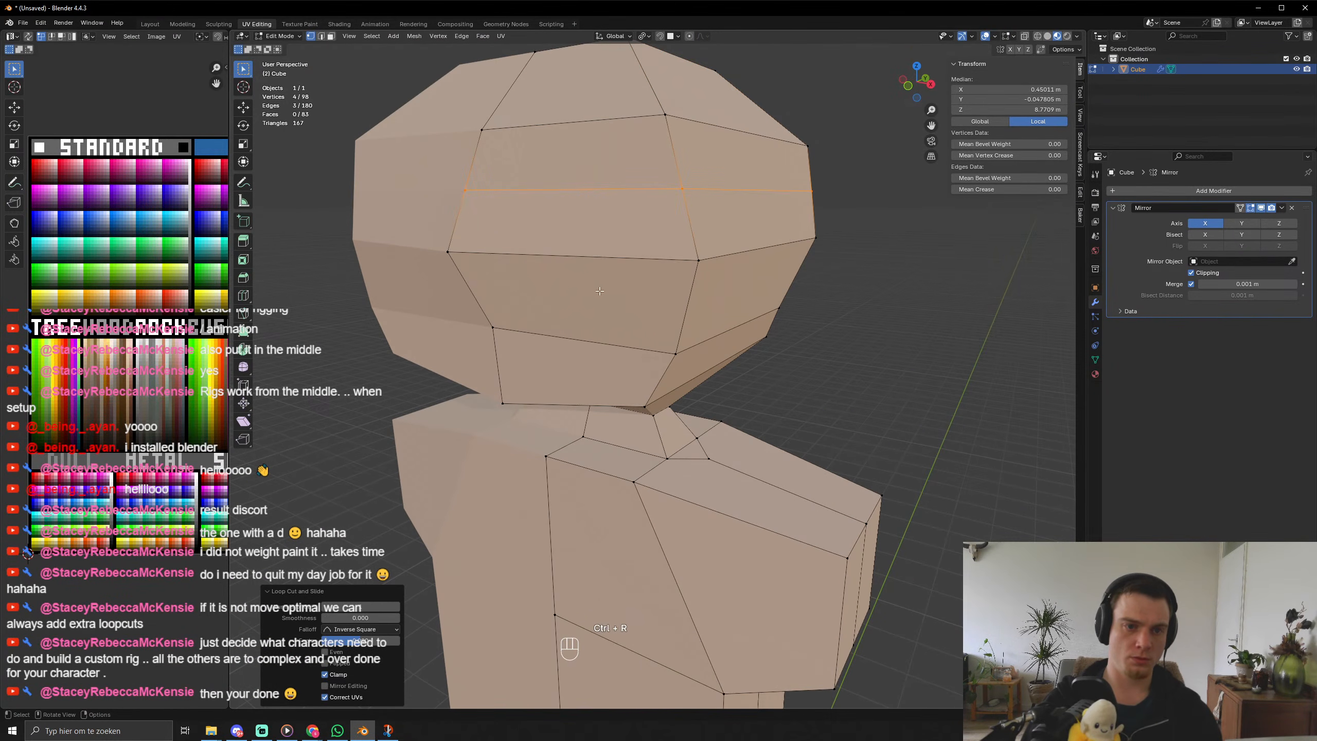
key("ctrl+r")
left_click(579, 129)
right_click(579, 130)
middle_click_drag(579, 130, 605, 137)
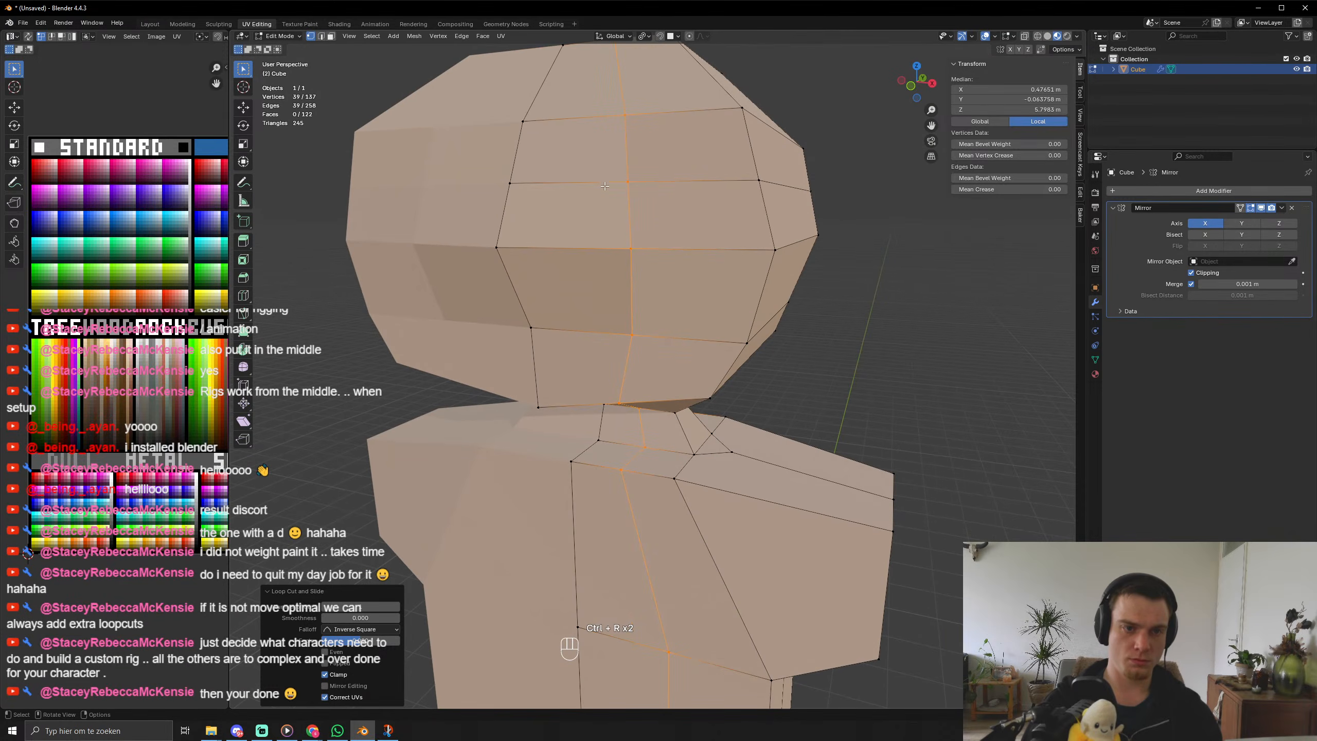
Add two more centred vertical loop cuts, one in each column of faces on the front of the head.
key("3")
left_click(581, 219)
middle_click_drag(605, 290, 554, 304)
key("ctrl+r")
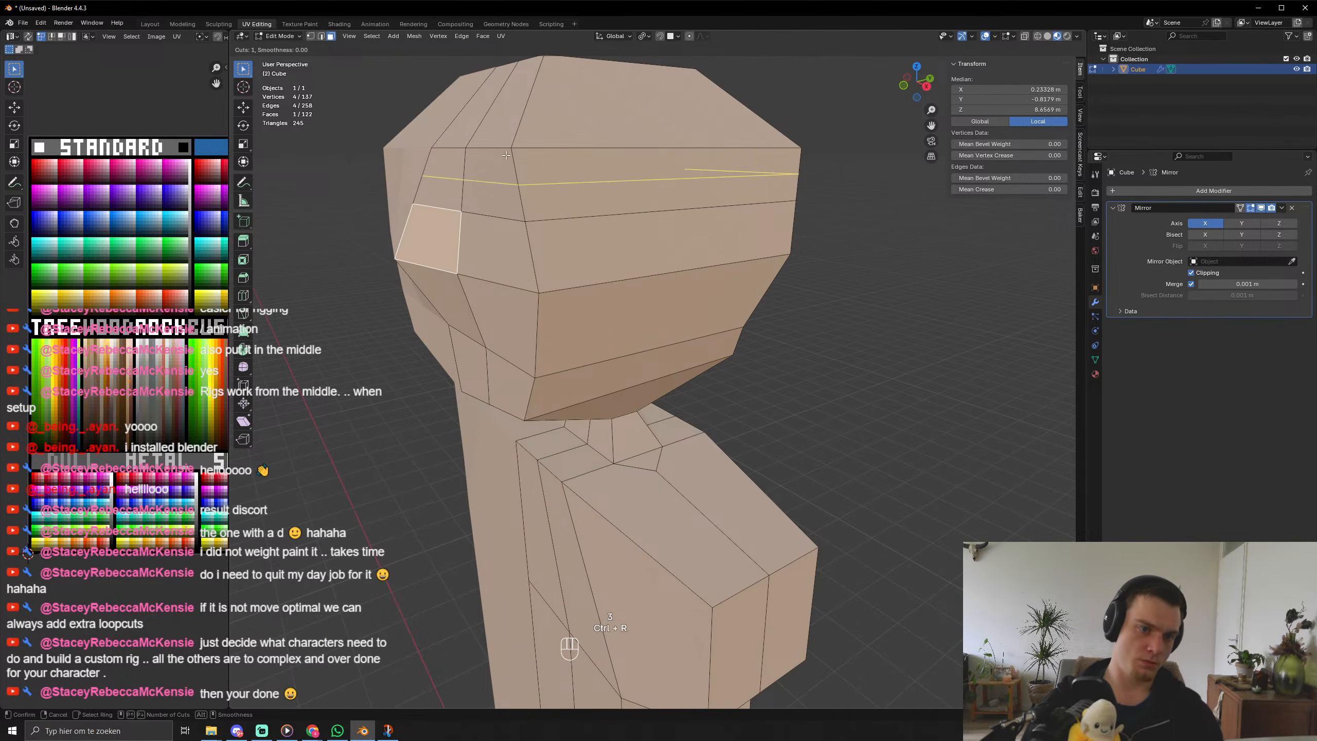
left_click(495, 176)
right_click(495, 176)
key("3")
middle_click_drag(474, 253, 534, 243)
key("ctrl+r")
left_click(522, 128)
right_click(522, 128)
Add a centred horizontal loop cut through the face row just above the head's third ring.
key("3")
left_click(582, 193)
left_click(536, 193, "shift")
middle_click_drag(423, 253, 685, 249)
key("ctrl+r")
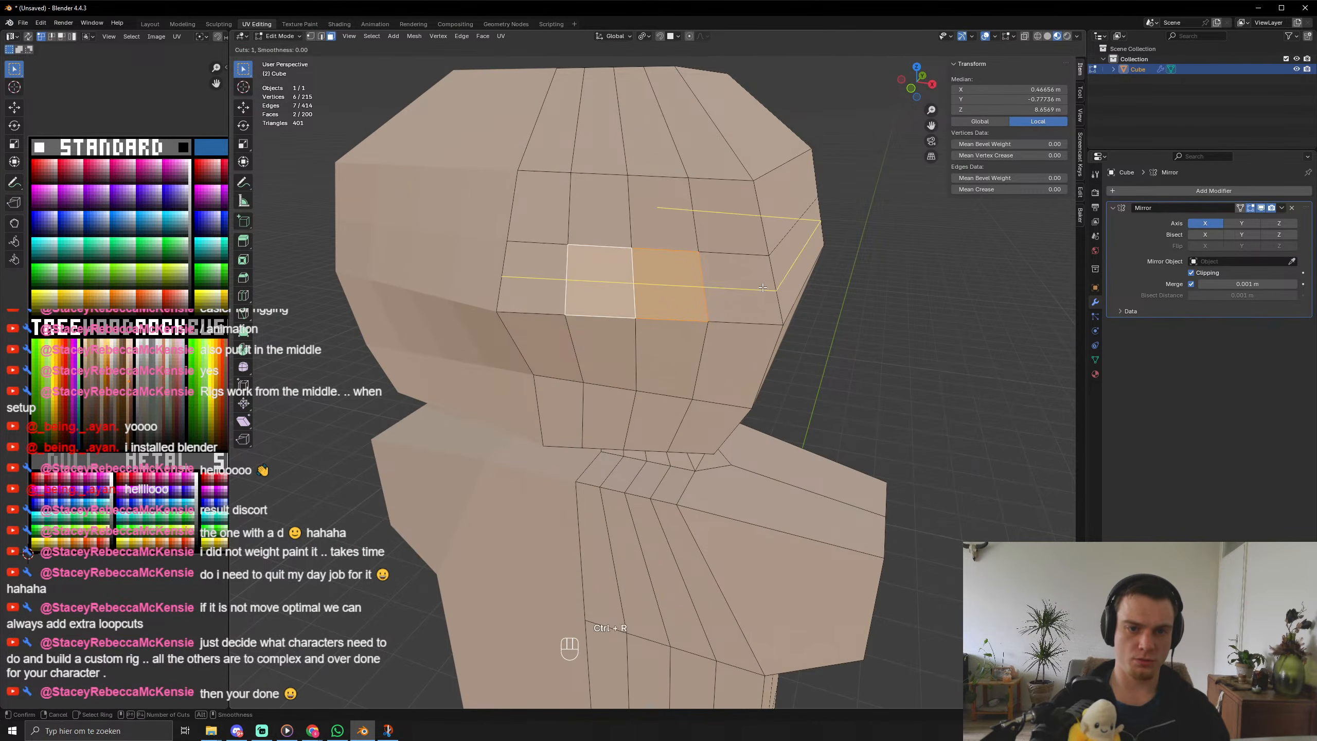
left_click(705, 269)
right_click(706, 270)
Extrude the four eye faces inward along their normals to form a recessed eye socket, and preview it in Object Mode.
key("3")
left_click(603, 218)
left_click(646, 244, "shift")
left_click(661, 267, "shift")
left_click(602, 263, "shift")
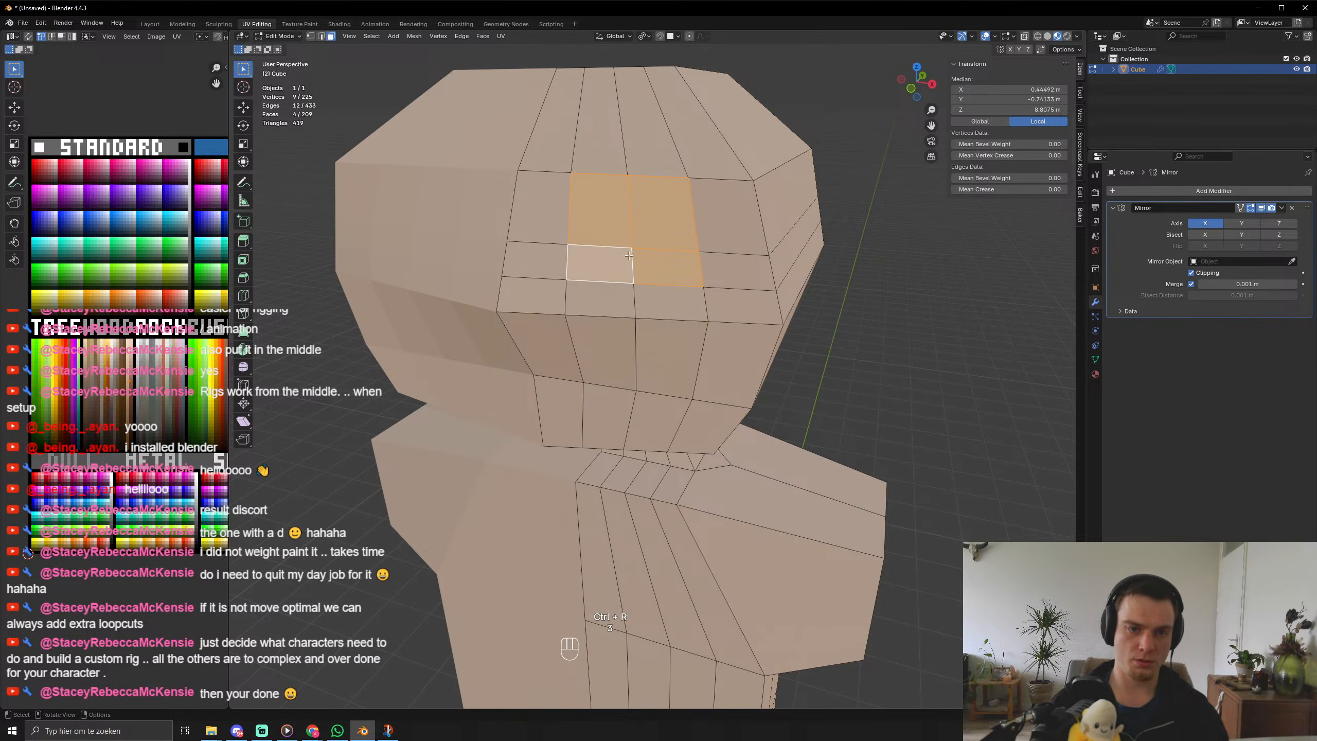
mouse_move(601, 263)
middle_mouse_down()
mouse_move(560, 265)
mouse_move(618, 268)
middle_mouse_up()
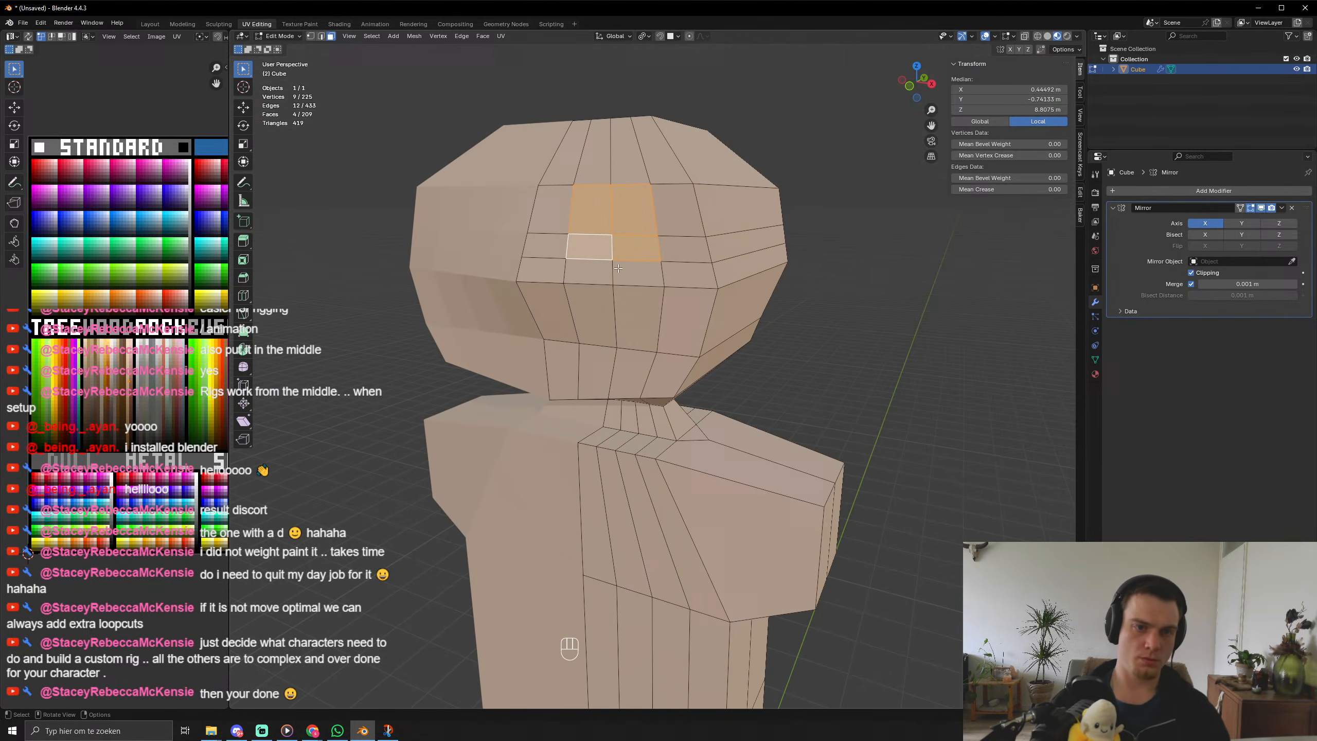
key("alt+e")
left_click(665, 283)
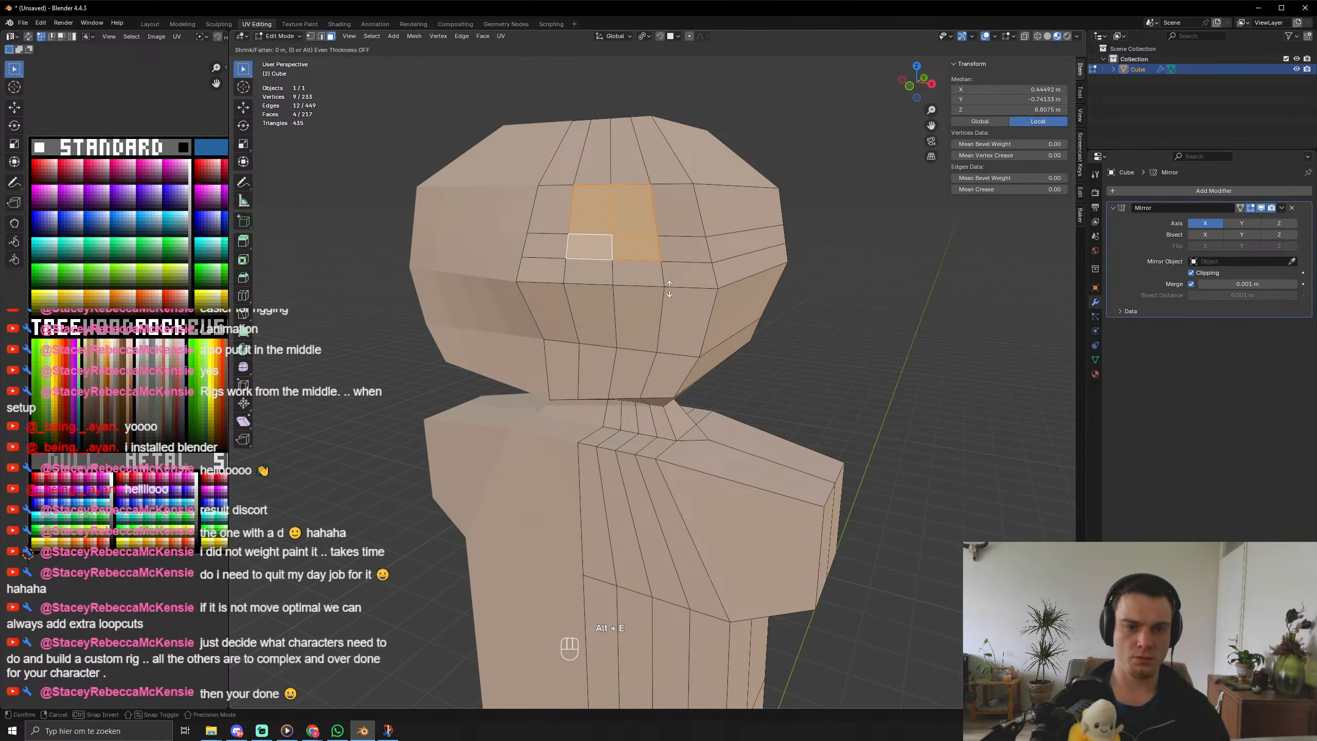
left_click(667, 295)
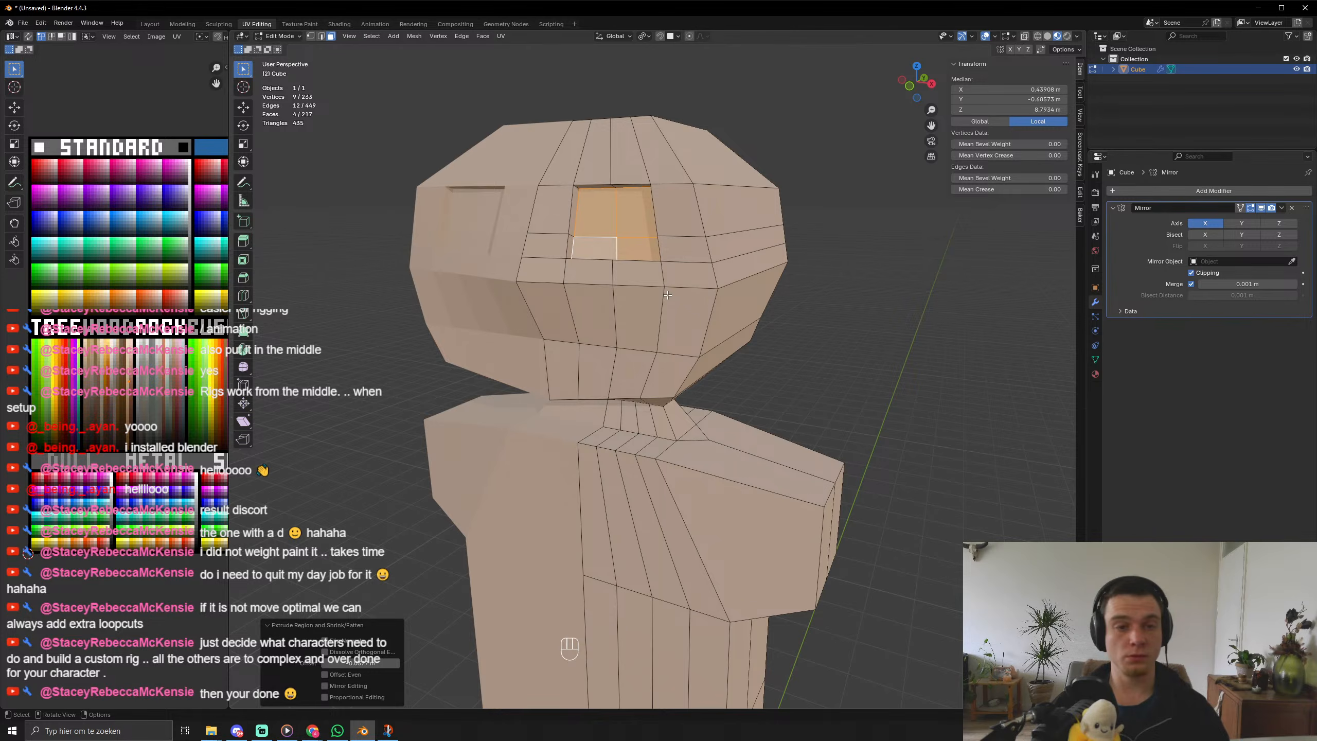
key("Tab")
middle_click_drag(667, 295, 634, 310)
key("Tab")
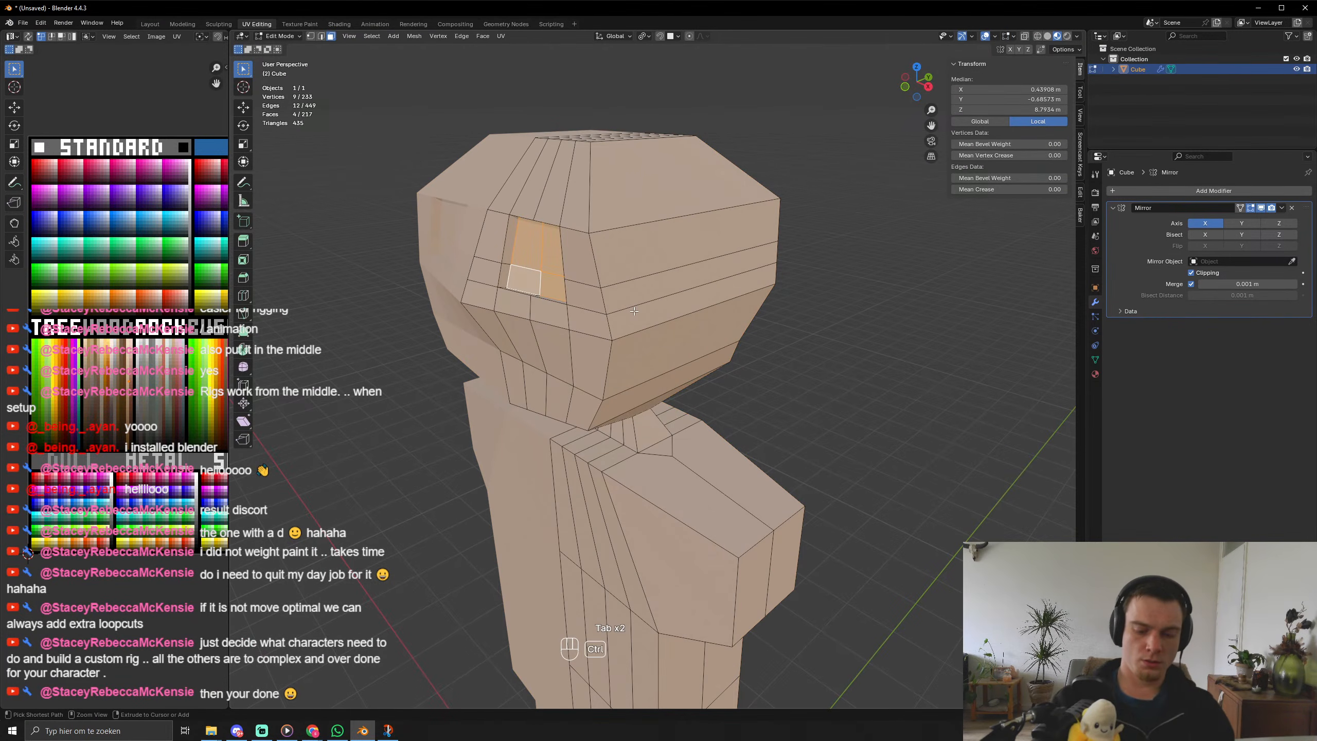
Grow the selection to include the eye socket's walls and move their UVs to a darker tan on the palette.
key("ctrl+KP_Add")
key("g")
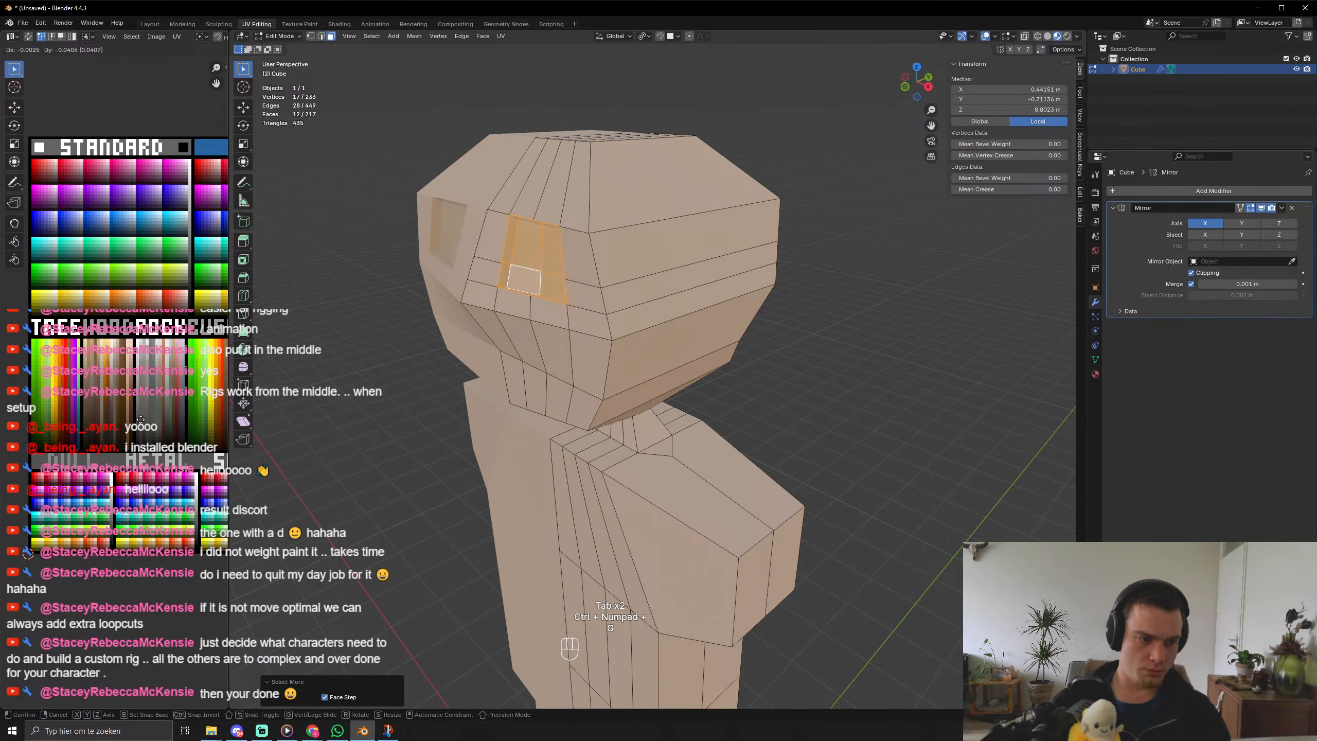
left_click(140, 420)
key("Tab")
middle_click_drag(498, 359, 529, 332)
Move the front centre vertex below the eyes along Y to about -1.01 m to shape the nose tip.
key("Tab")
key("1")
left_click(533, 277)
key("g")
middle_click_drag(596, 299, 669, 327)
key("x")
key("y")
left_click(548, 306)
key("Tab")
key("Tab")
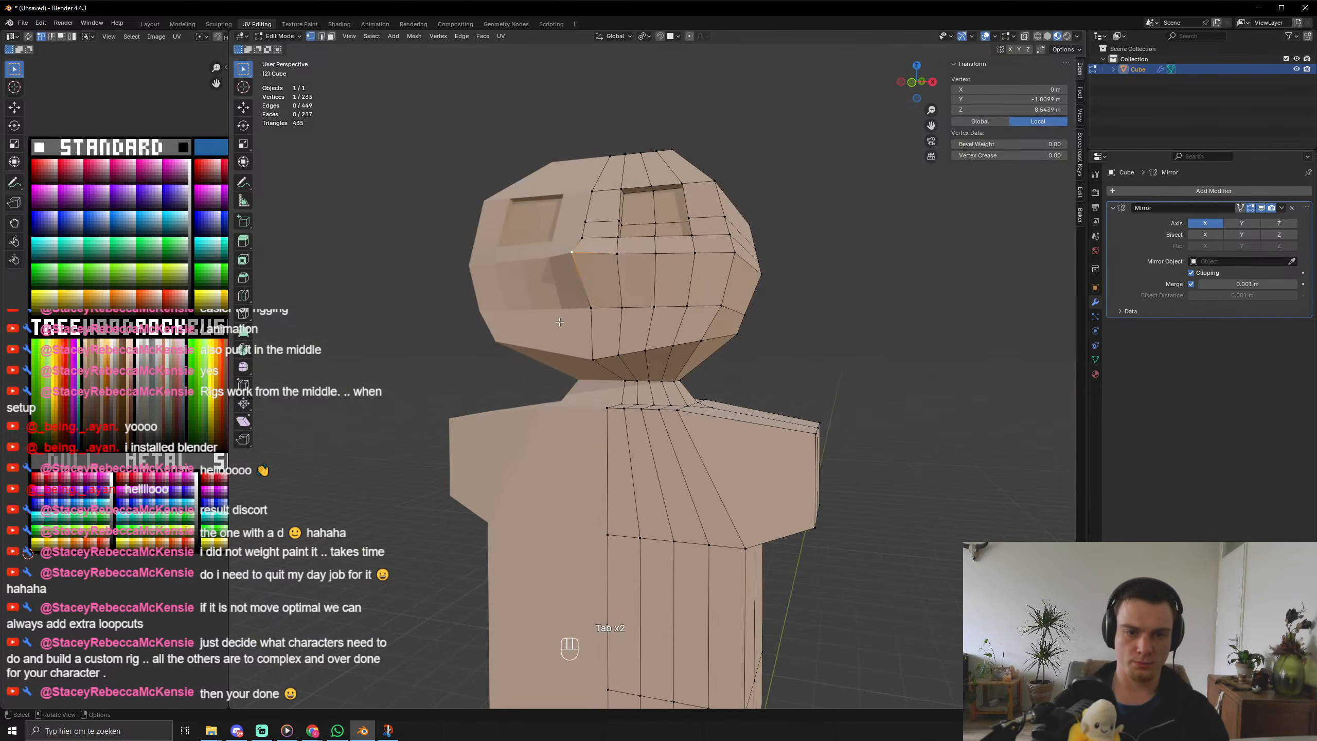
Add two horizontal loop cuts across the lower front of the head, between its first and second rings, for the mouth.
key("ctrl+r")
left_click(638, 331)
key("3")
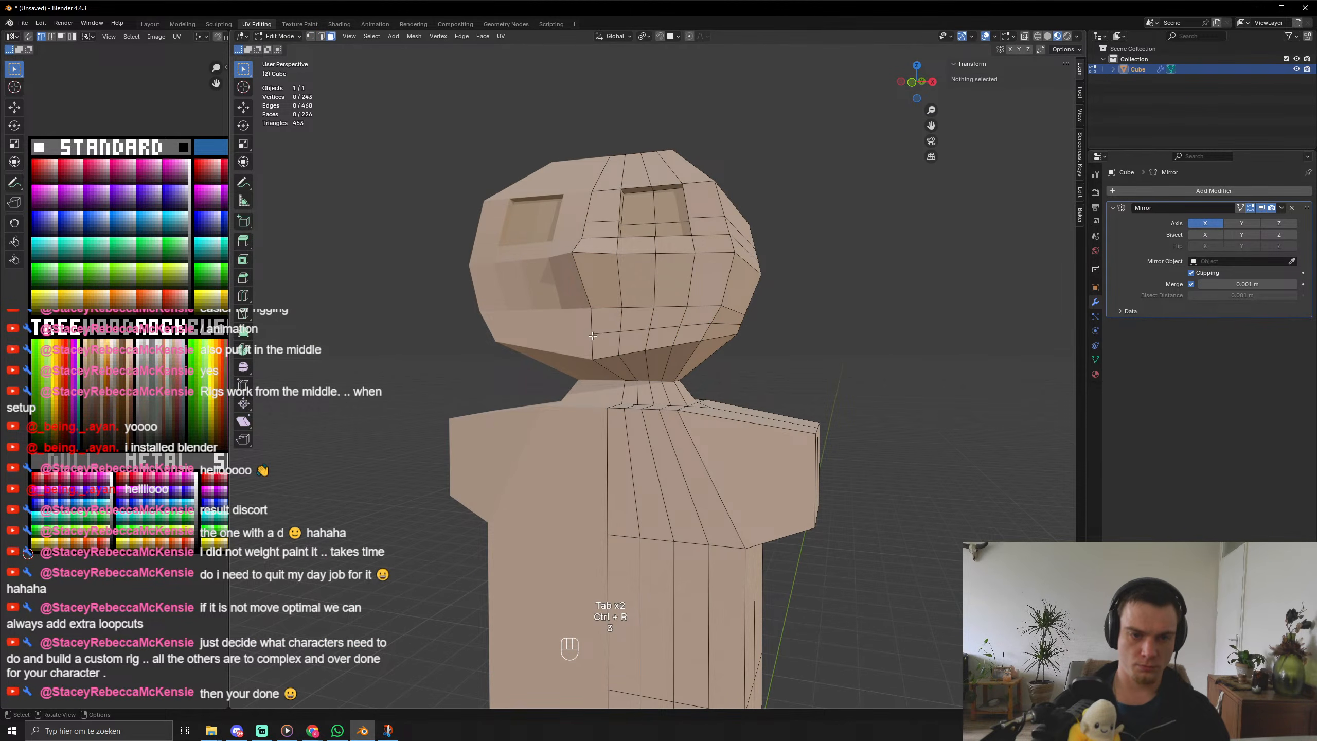
key("ctrl+r")
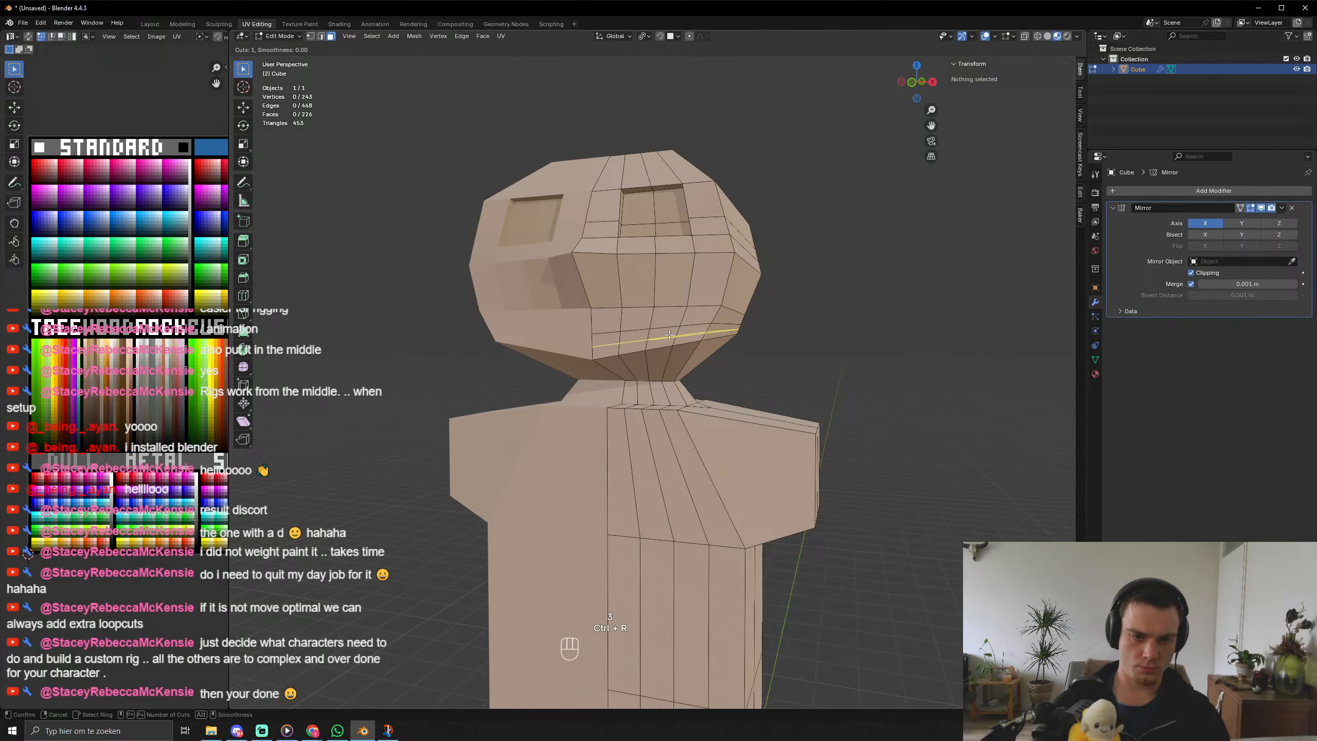
left_click(604, 346)
left_click(605, 347)
Color the two innermost mouth faces dark red by moving their UVs on the palette, and preview the head in Object Mode.
key("3")
left_click(612, 341)
left_click(634, 338, "shift")
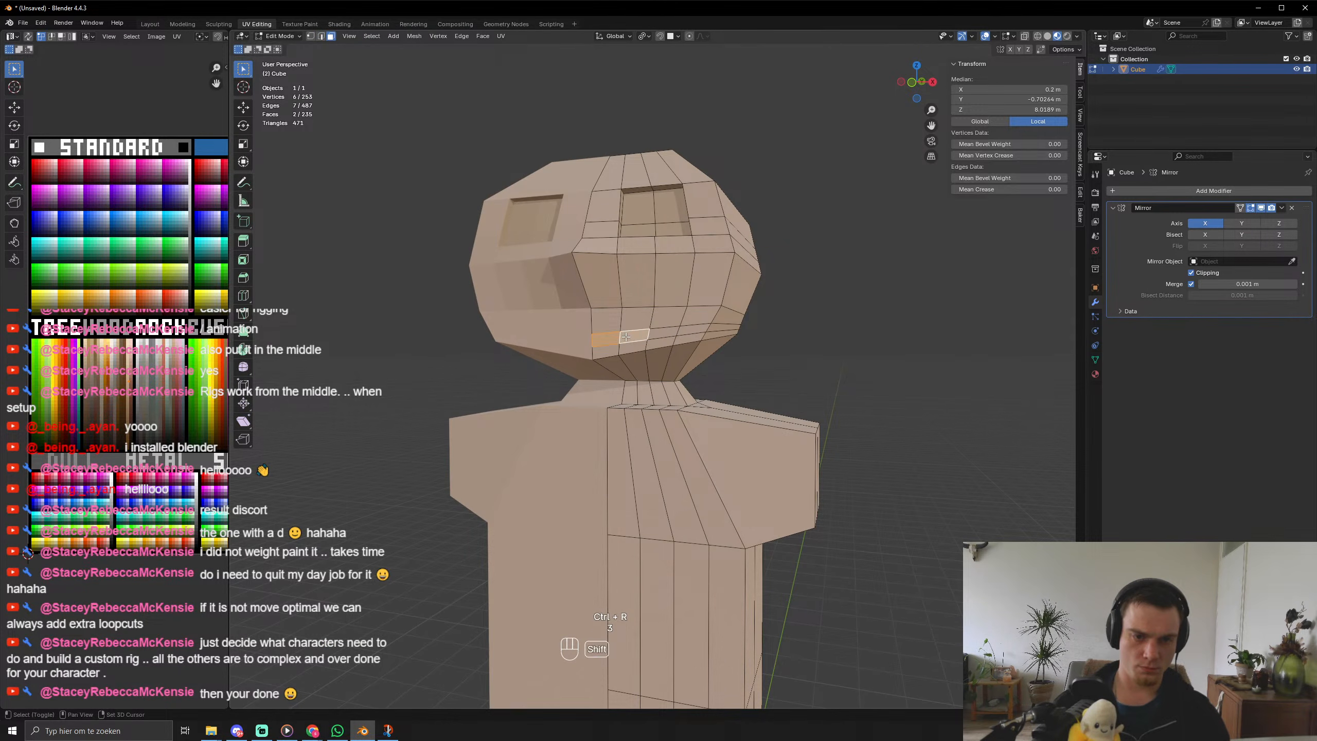
middle_click_drag(635, 338, 596, 342)
key("g")
left_click(179, 406)
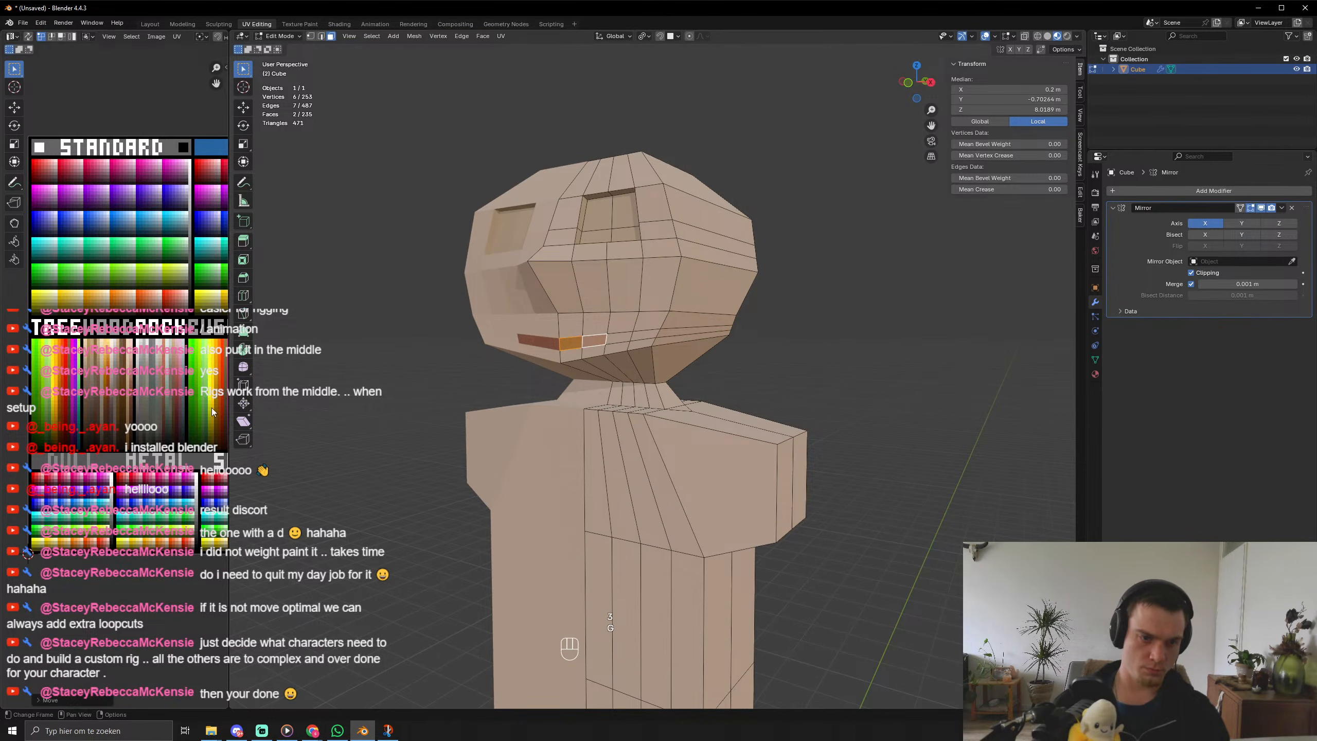
key("Tab")
scroll(584, 432, "down", 2)
middle_click_drag(584, 432, 611, 430)
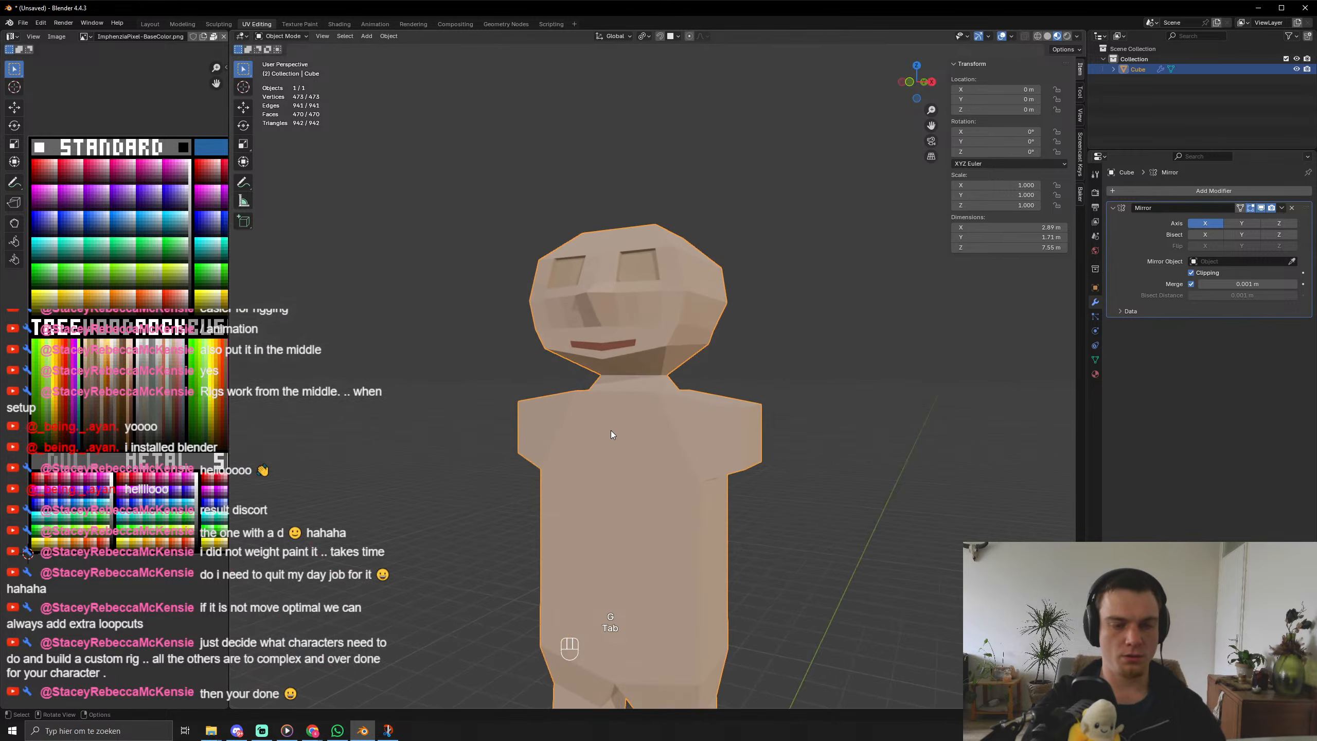
Lower the nose tip vertex about 0.10 m along Z.
scroll(612, 430, "up", 4)
key("Tab")
middle_click_drag(536, 362, 498, 311)
key("1")
left_click(455, 277)
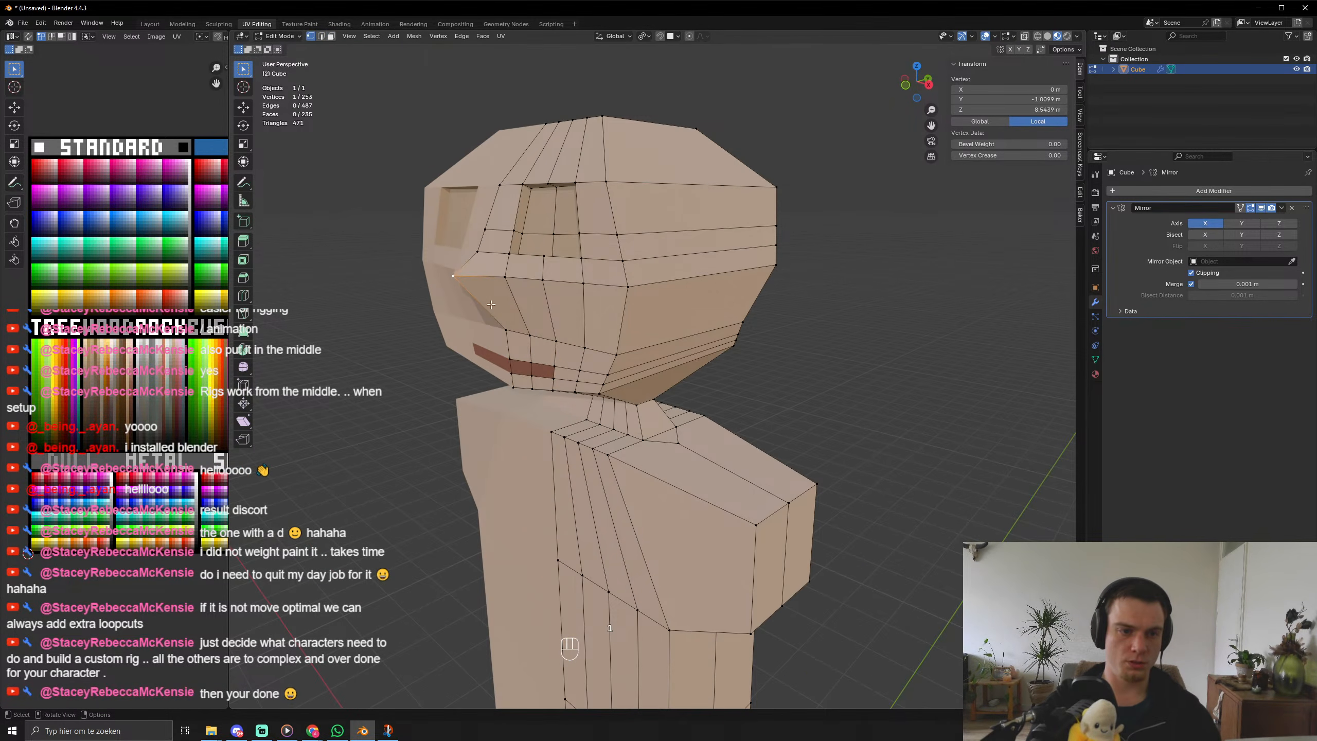
key("g")
key("z")
left_click(474, 322)
Try to move the nose tip vertex sideways along X.
key("g")
key("x")
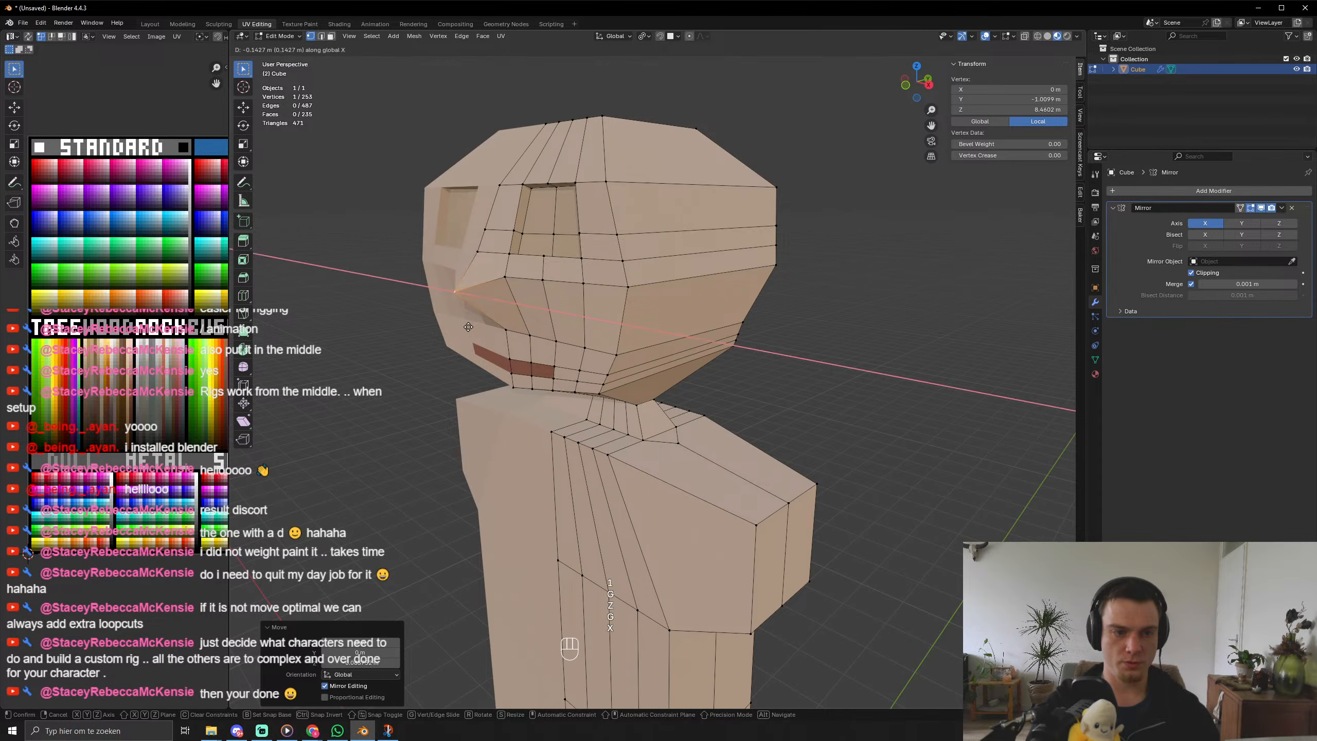
left_click(461, 325)
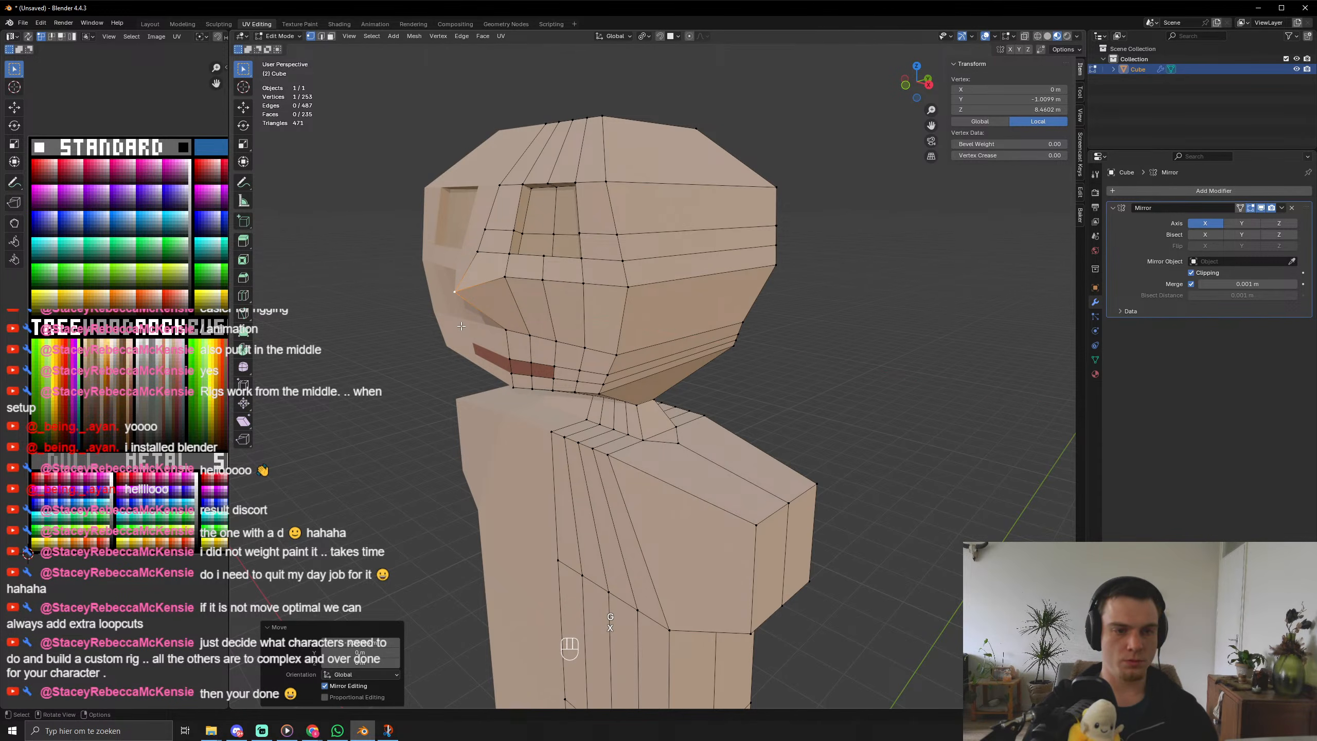
Color the four recessed eye faces light grey by moving their UVs on the palette, and preview the character in Object Mode.
middle_click_drag(461, 326, 611, 204)
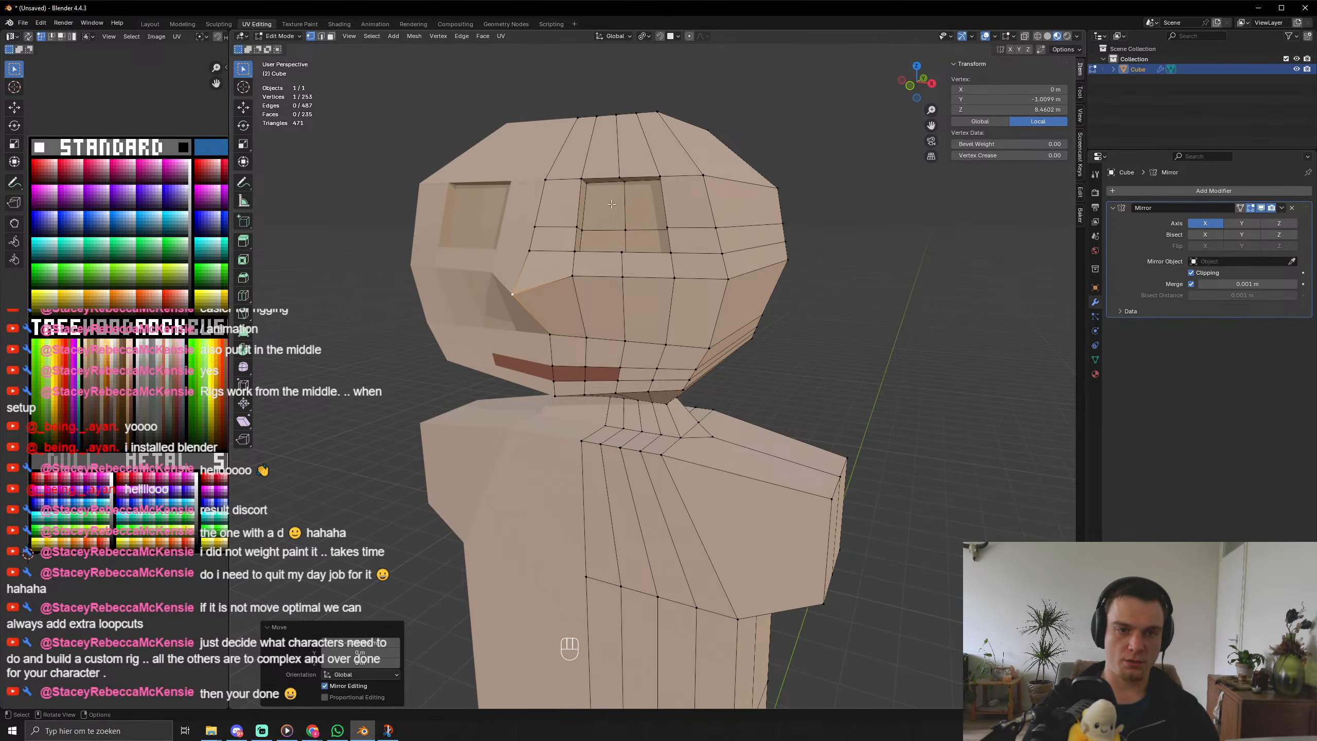
key("3")
left_click(609, 205)
left_click(643, 206, "shift")
left_click(643, 239, "shift")
left_click(605, 240, "shift")
left_click(604, 212, "shift")
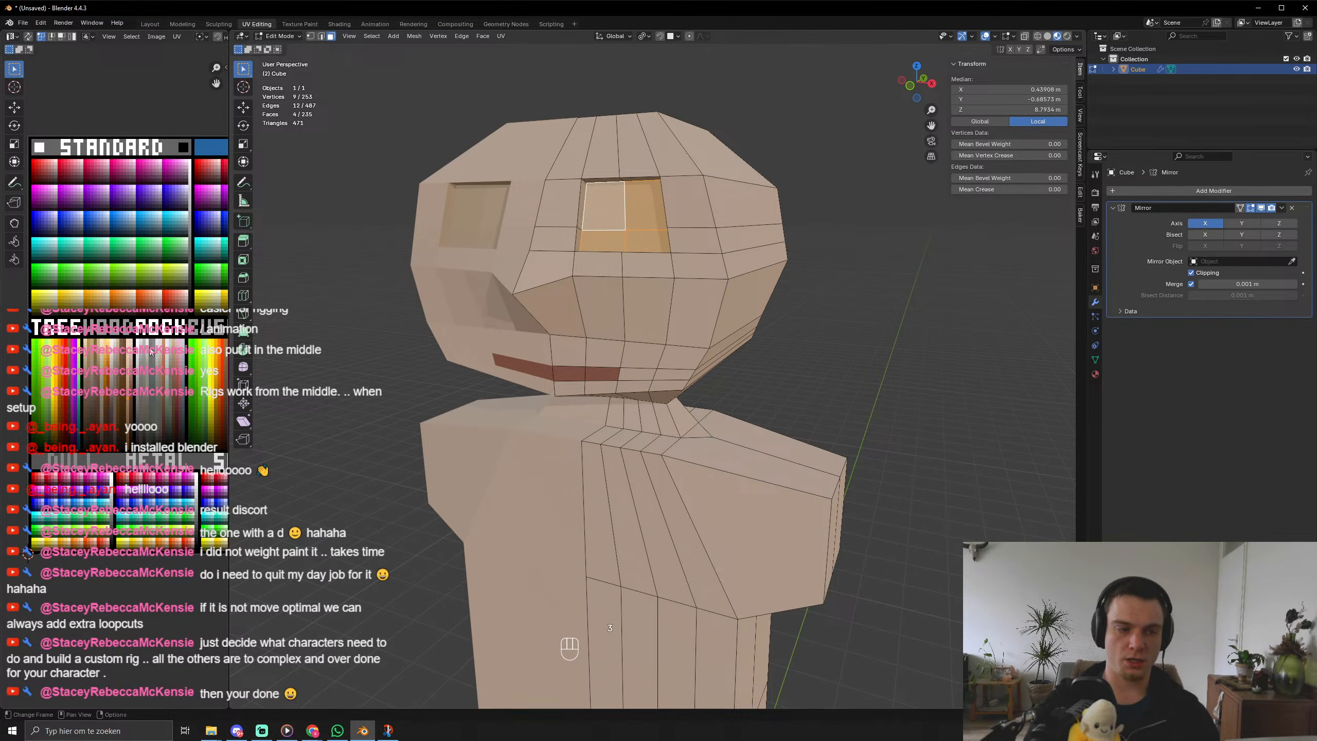
key("g")
left_click(144, 409)
key("Tab")
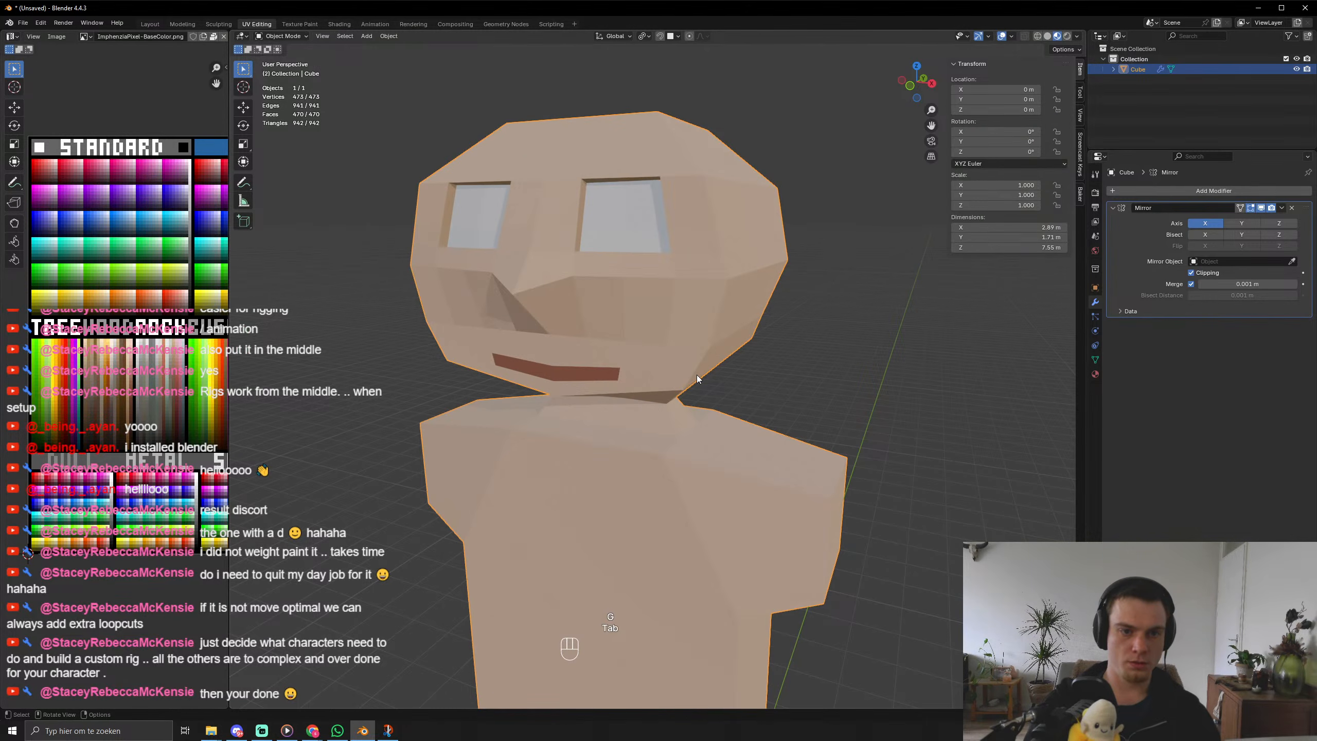
scroll(697, 376, "down", 4)
middle_click_drag(697, 375, 734, 382)
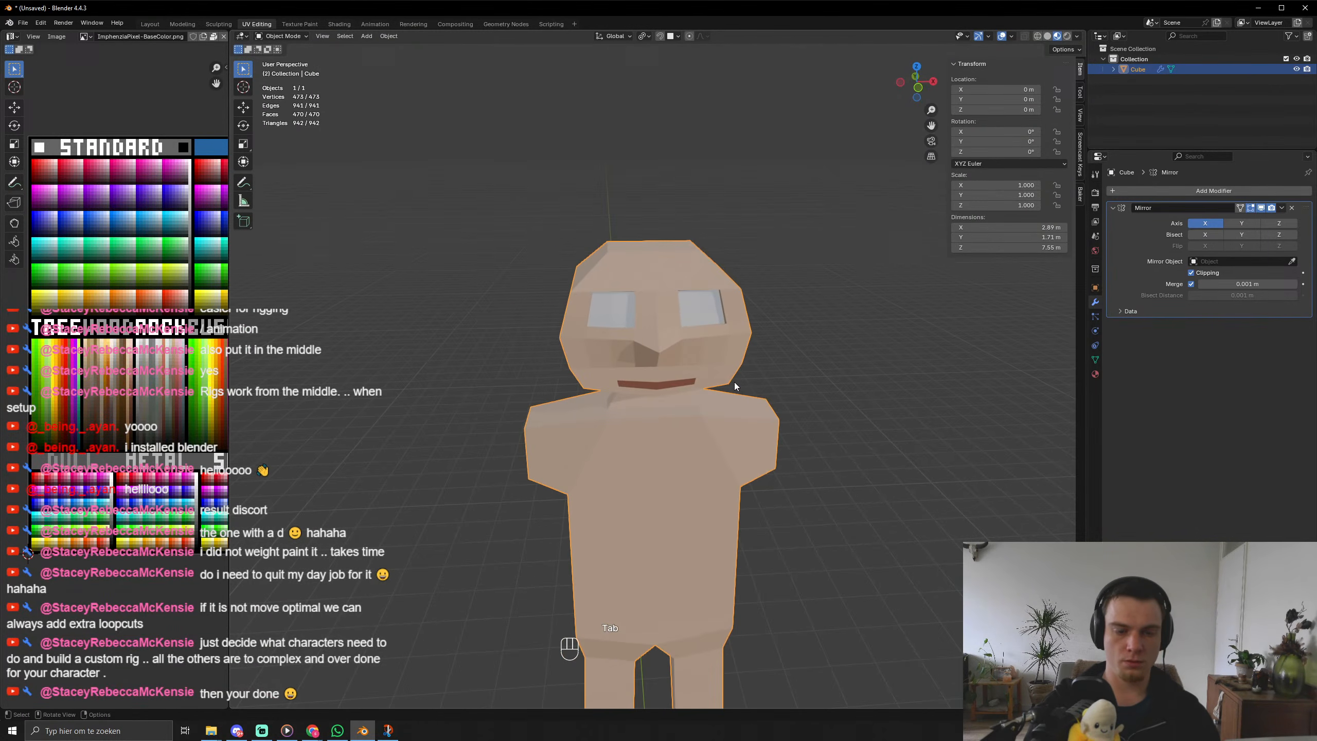
key("i")
right_click(865, 358)
left_click(833, 294)
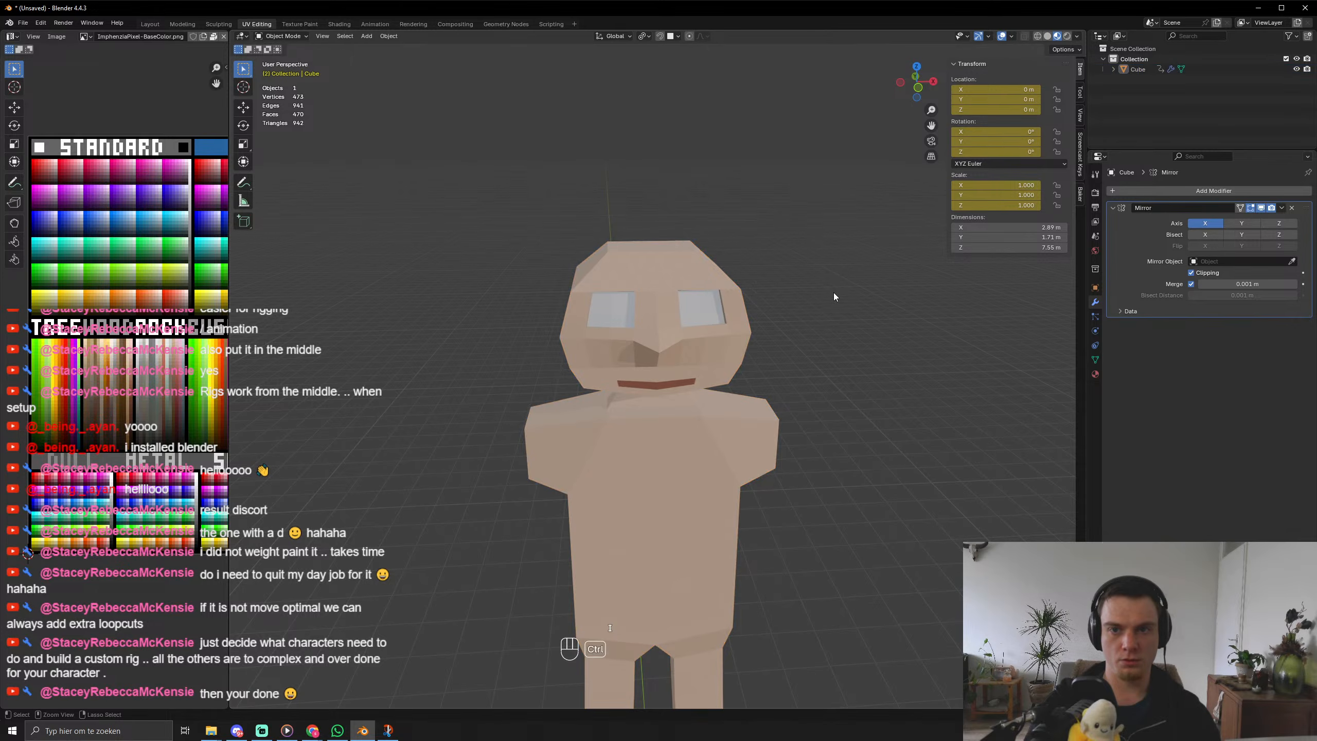
key("ctrl+z")
key("ctrl+z")
Inset the four light grey eye faces together by about 0.09 m to form the pupil.
middle_click_drag(833, 292, 796, 288)
scroll(786, 298, "up", 4)
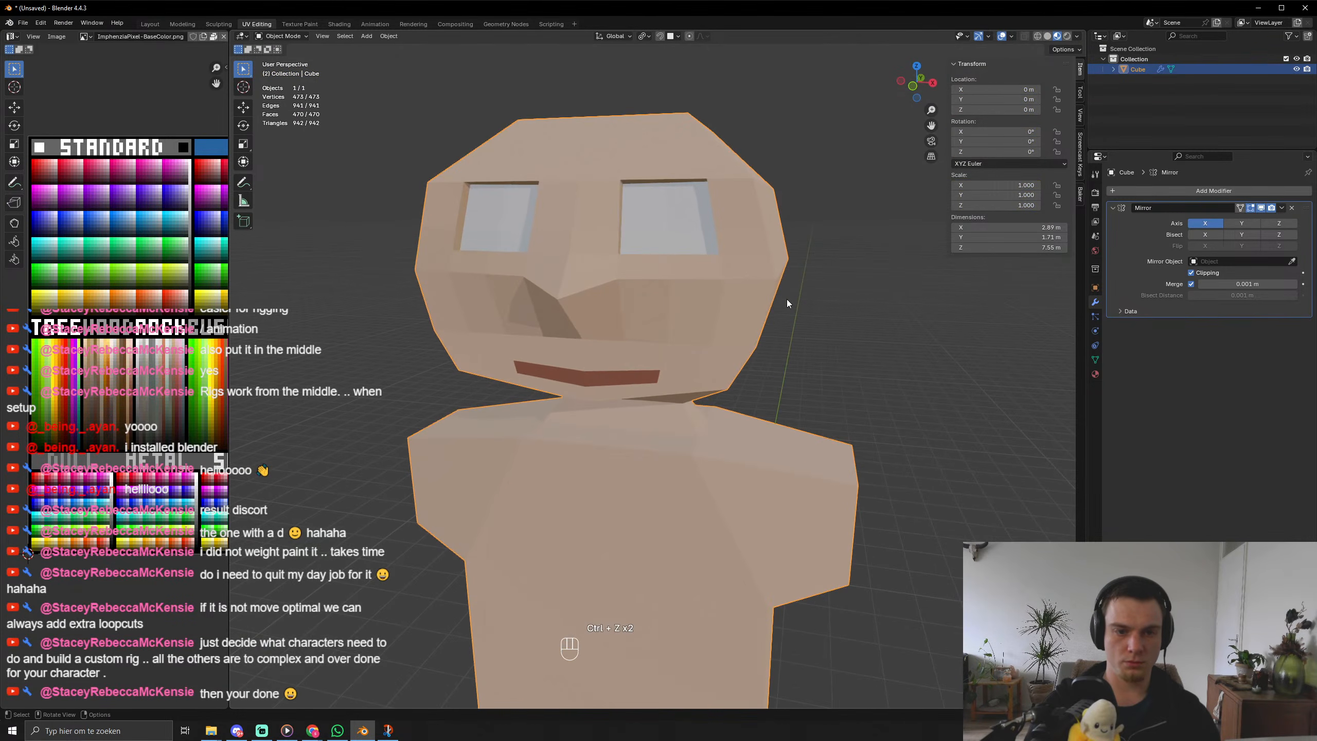
key("Tab")
left_click(683, 214, "shift")
left_click(687, 242, "shift")
left_click(651, 244, "shift")
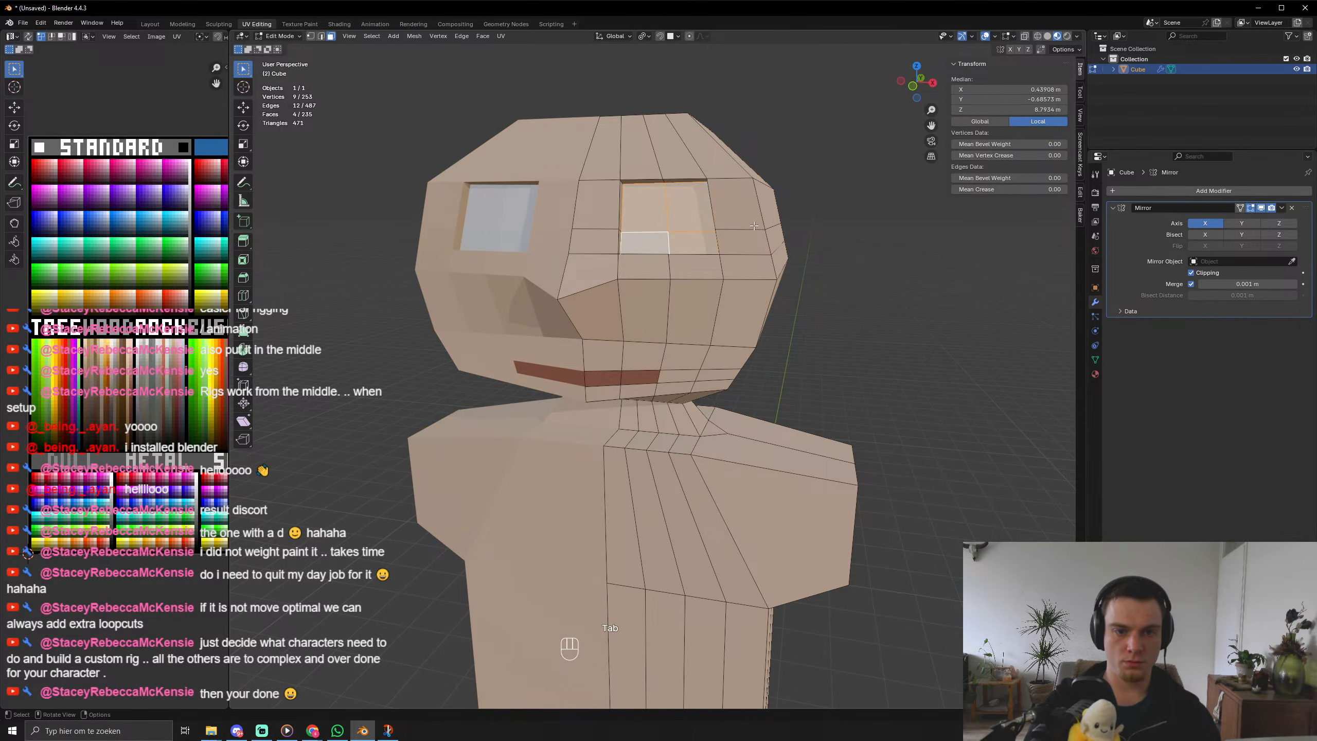
key("i")
left_click(775, 244)
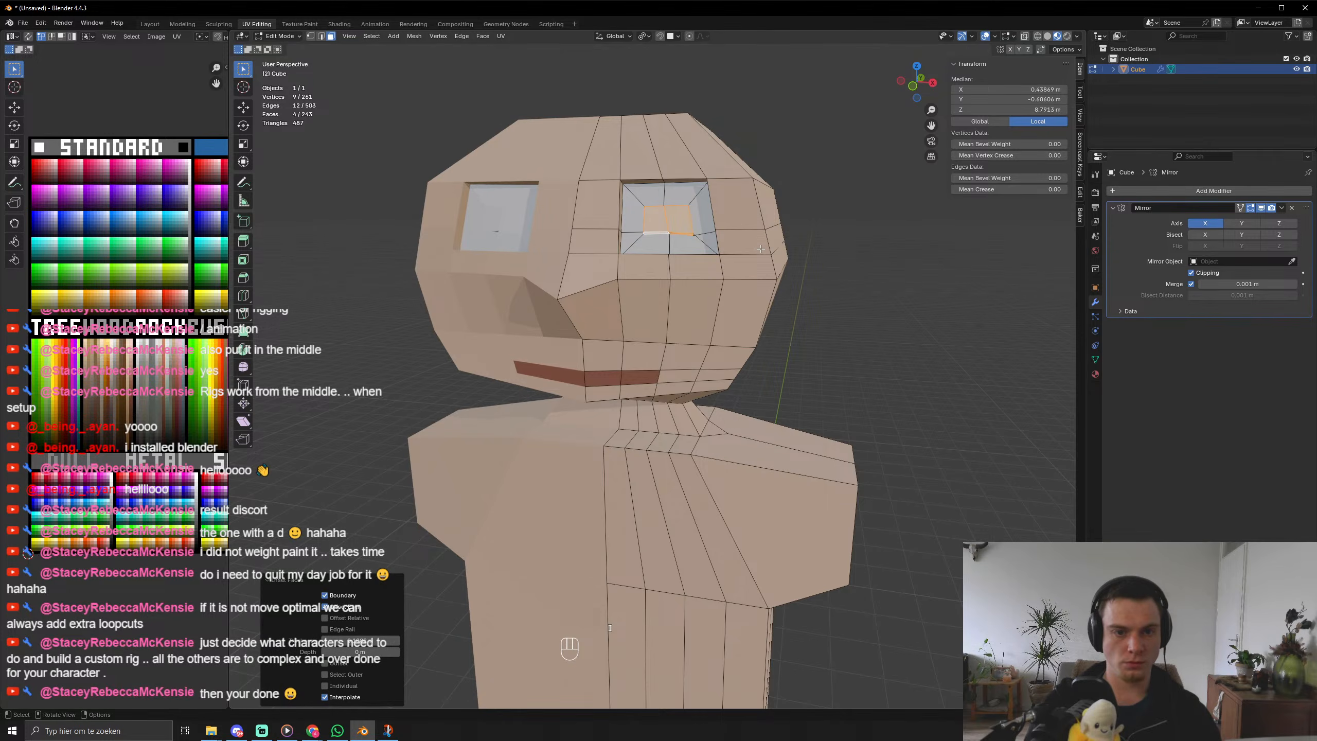
key("ctrl+z")
key("i")
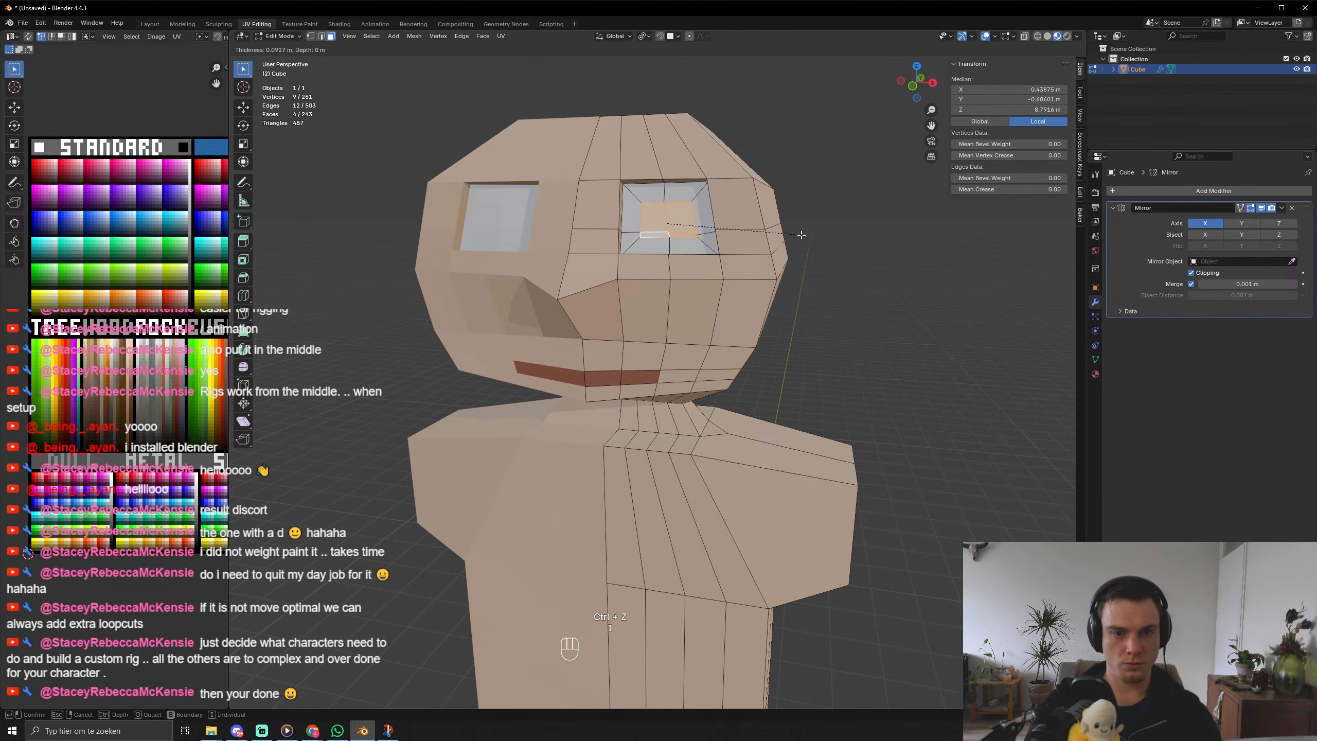
left_click(793, 230)
Color the pupil faces near-black by moving all their UVs down the palette, and preview the character in Object Mode.
key("a")
key("g")
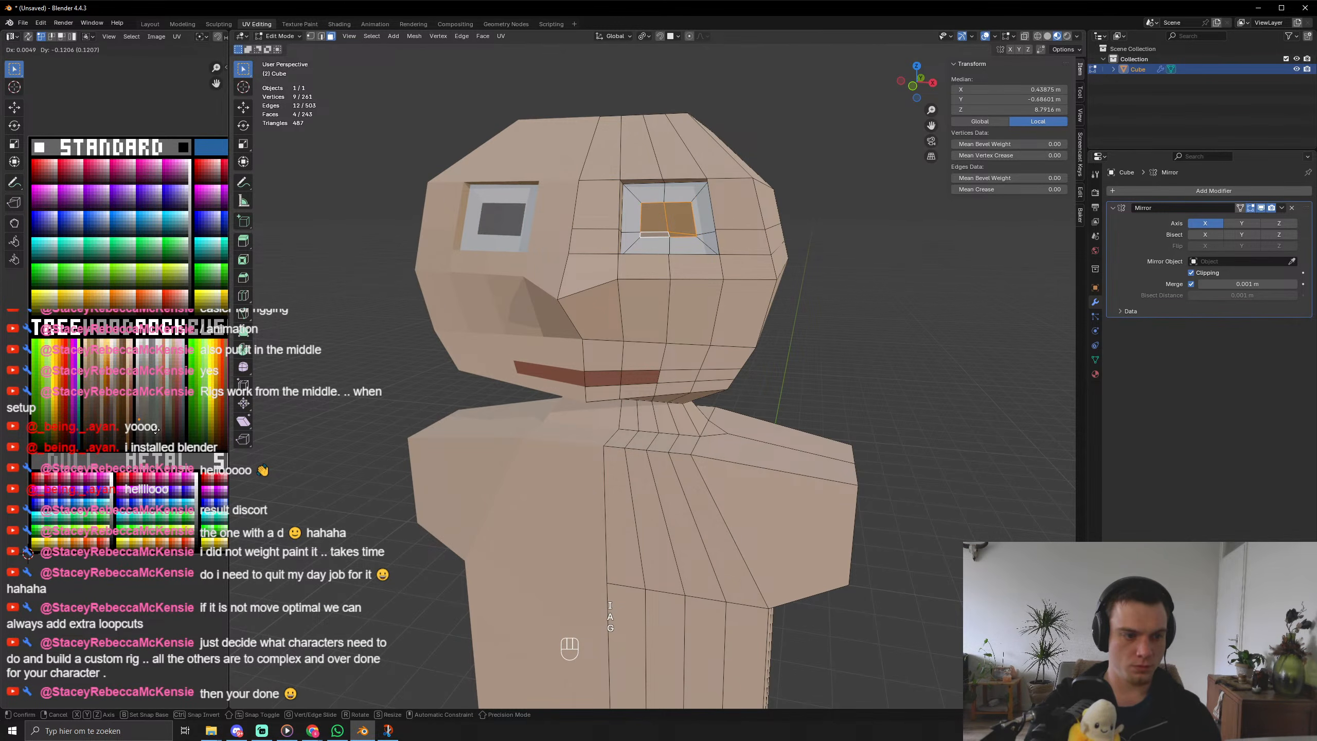
left_click(162, 426)
key("Tab")
scroll(556, 389, "down", 2)
key("Tab")
key("g")
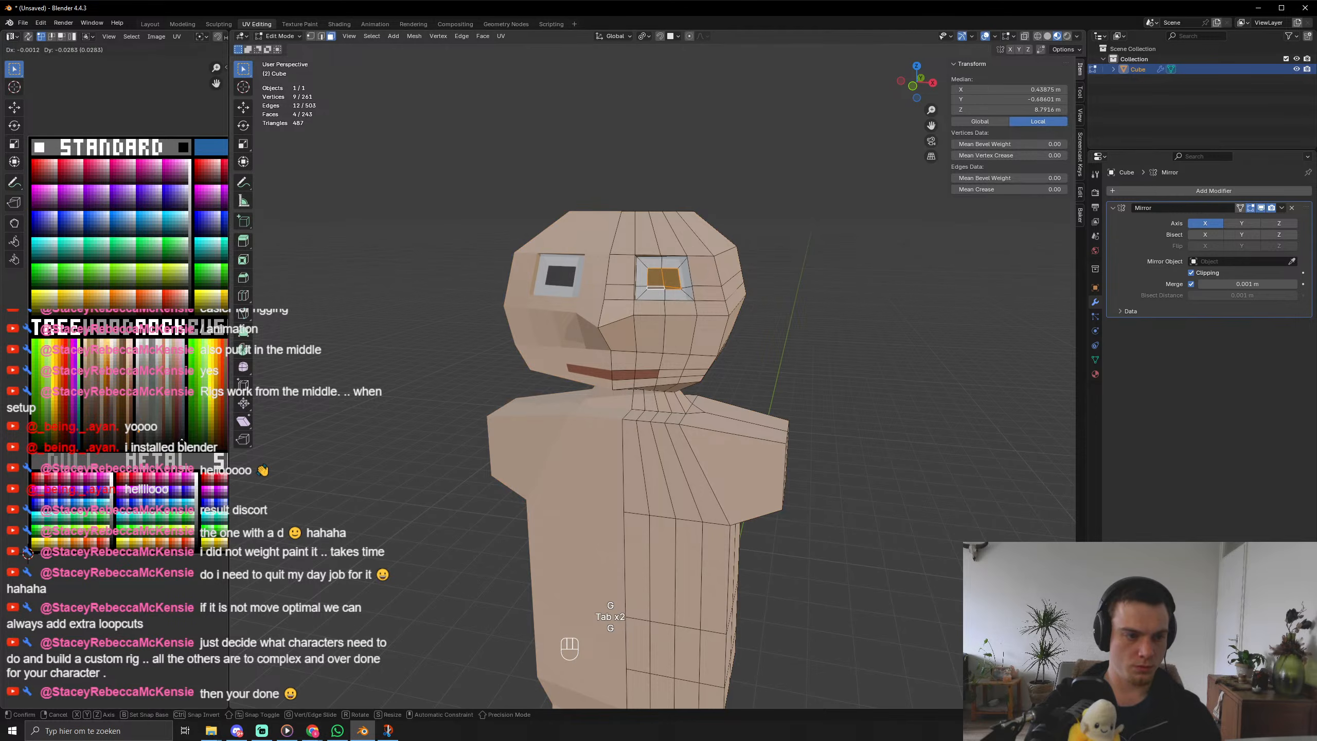
left_click(183, 453)
key("Tab")
scroll(753, 420, "down", 3)
In Edit Mode, move the upper back corner vertex of the head about 0.2 m forward along Y.
middle_click_drag(753, 419, 623, 326)
scroll(614, 398, "up", 4)
scroll(599, 385, "down", 3)
scroll(571, 494, "up", 3)
key("Tab")
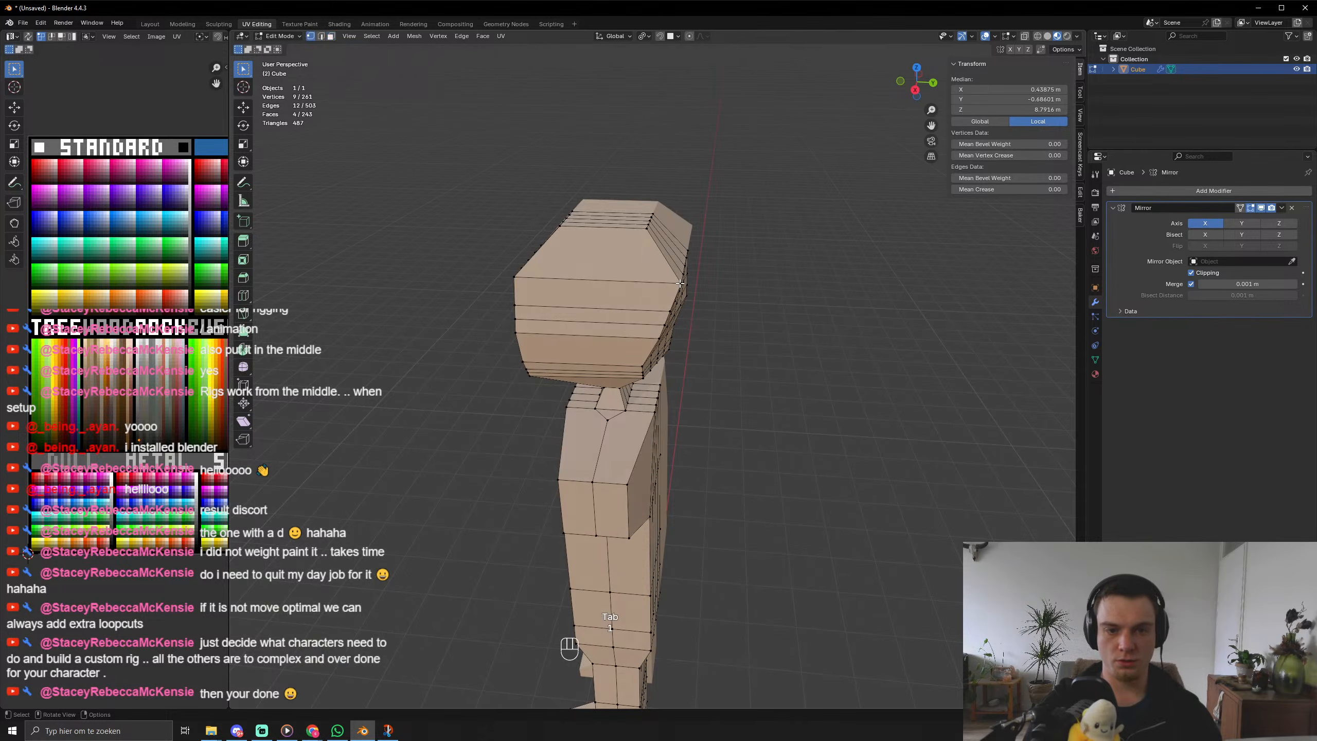
middle_click_drag(679, 283, 761, 314)
key("h")
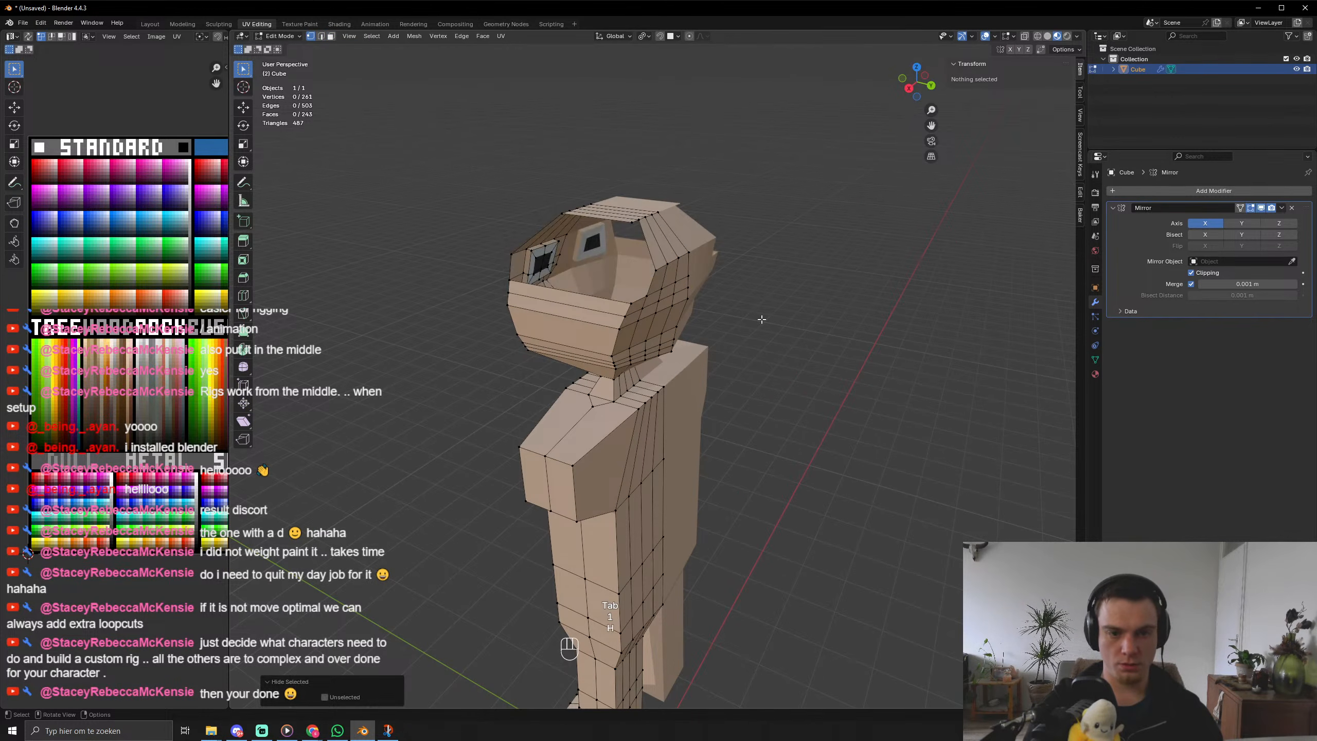
key("ctrl+z")
key("g")
key("x")
key("y")
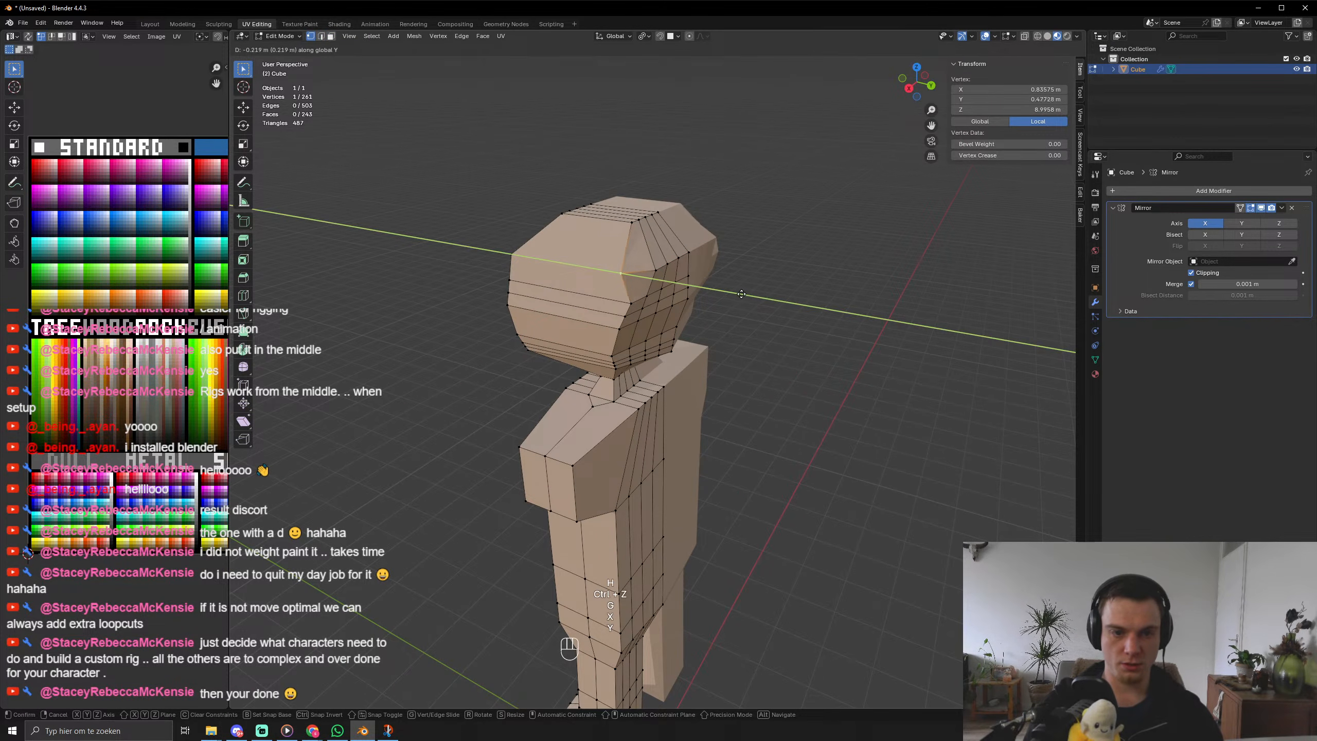
middle_click_drag(744, 294, 648, 292)
Move the same head corner vertex freely outward and up by about 0.15 m in total.
key("g")
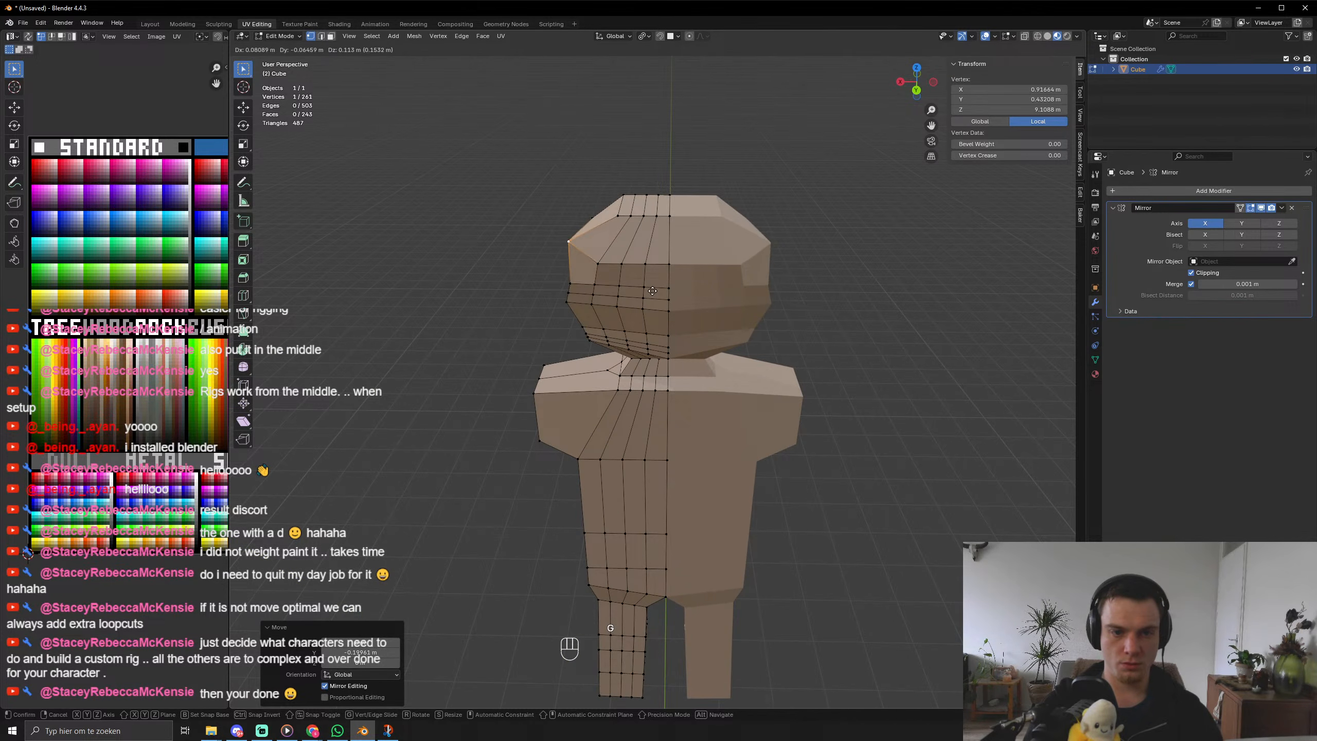
left_click(666, 299)
middle_click_drag(667, 297, 700, 283)
scroll(638, 198, "up", 5)
scroll(638, 197, "down", 5)
Move the four remaining vertices of the upper back head edge about 0.06 m forward along Y, and return to Object Mode.
middle_click_drag(638, 197, 642, 238)
left_click(663, 266)
left_click(676, 253, "shift")
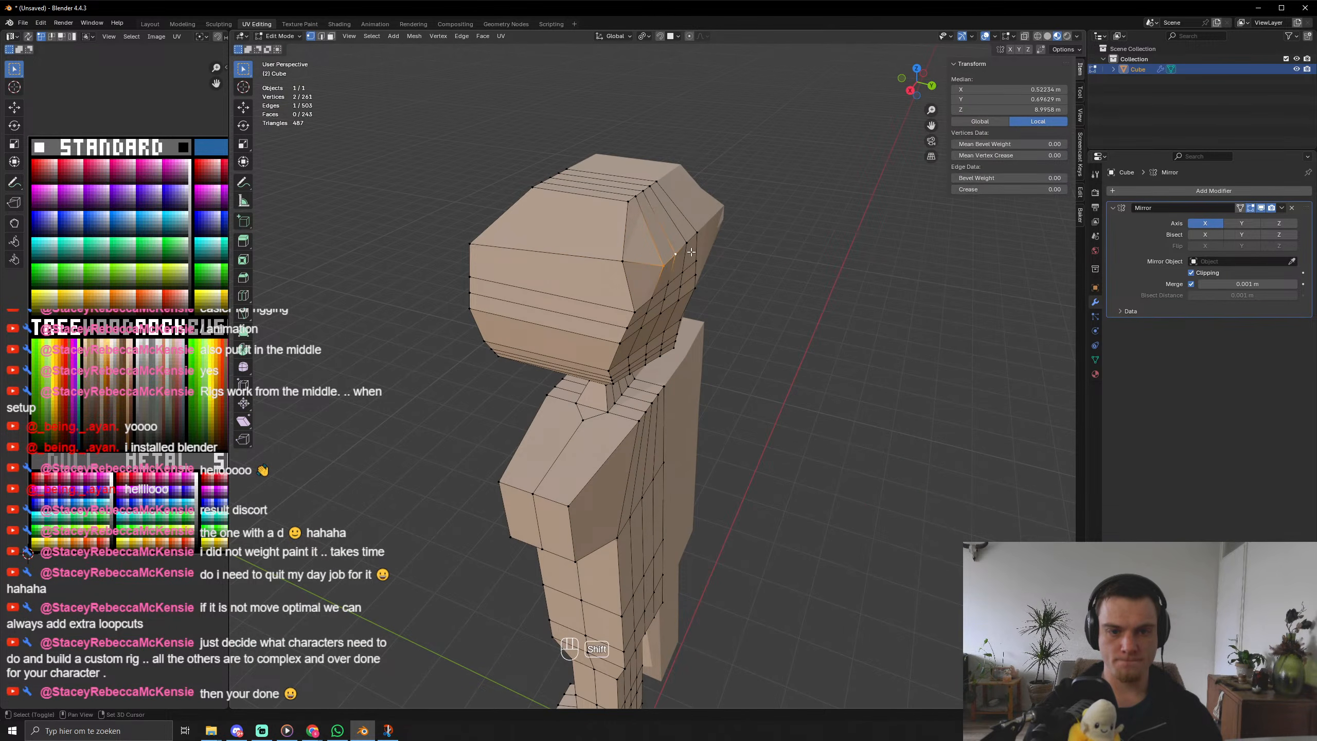
left_click(688, 242, "shift")
key("g")
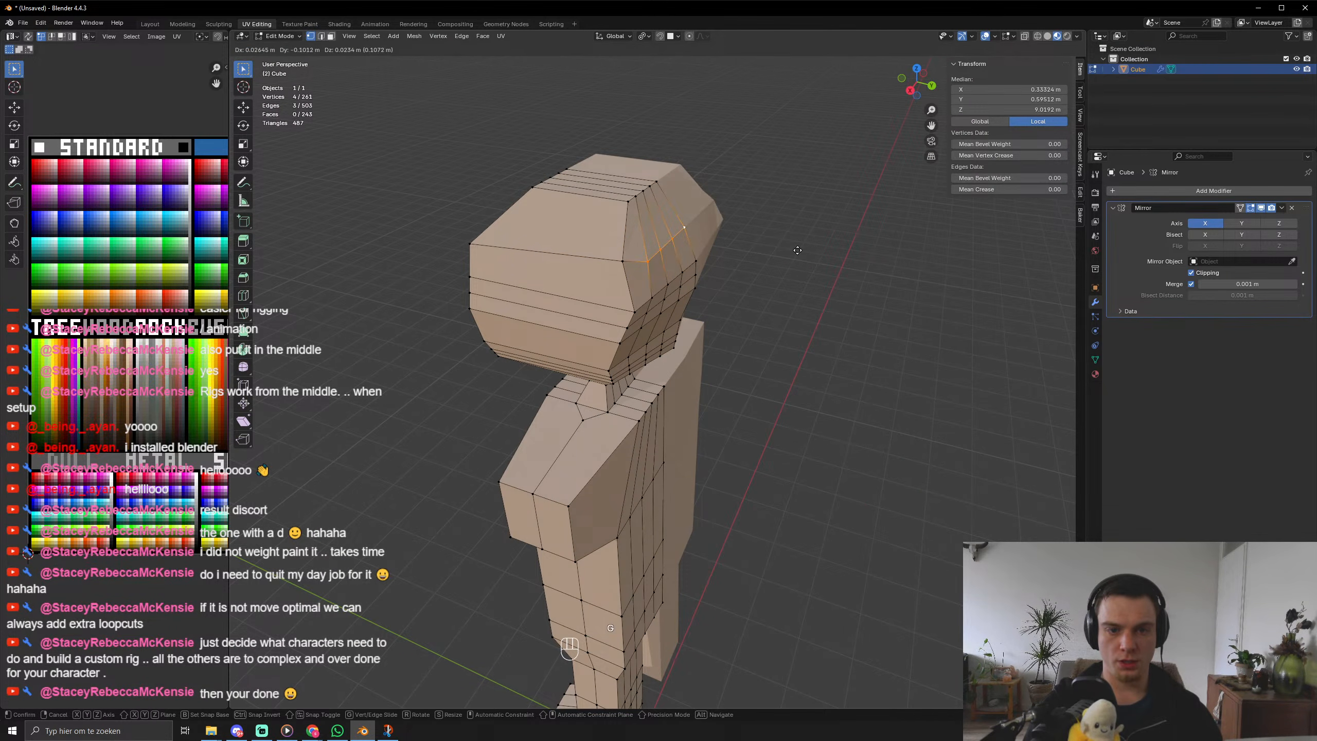
key("x")
key("y")
left_click(796, 244)
key("Tab")
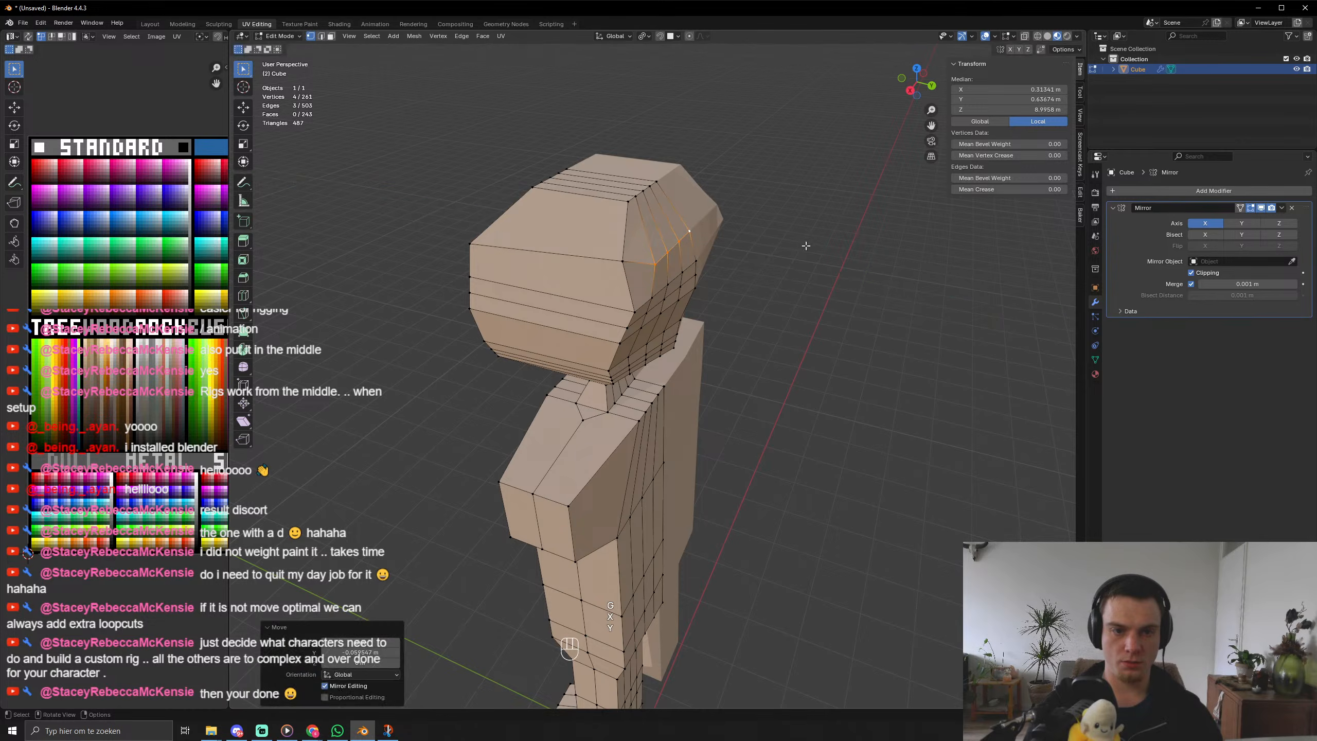
Add a horizontal loop cut across the head and slide it down to just above the eyes.
middle_click_drag(795, 243, 735, 262)
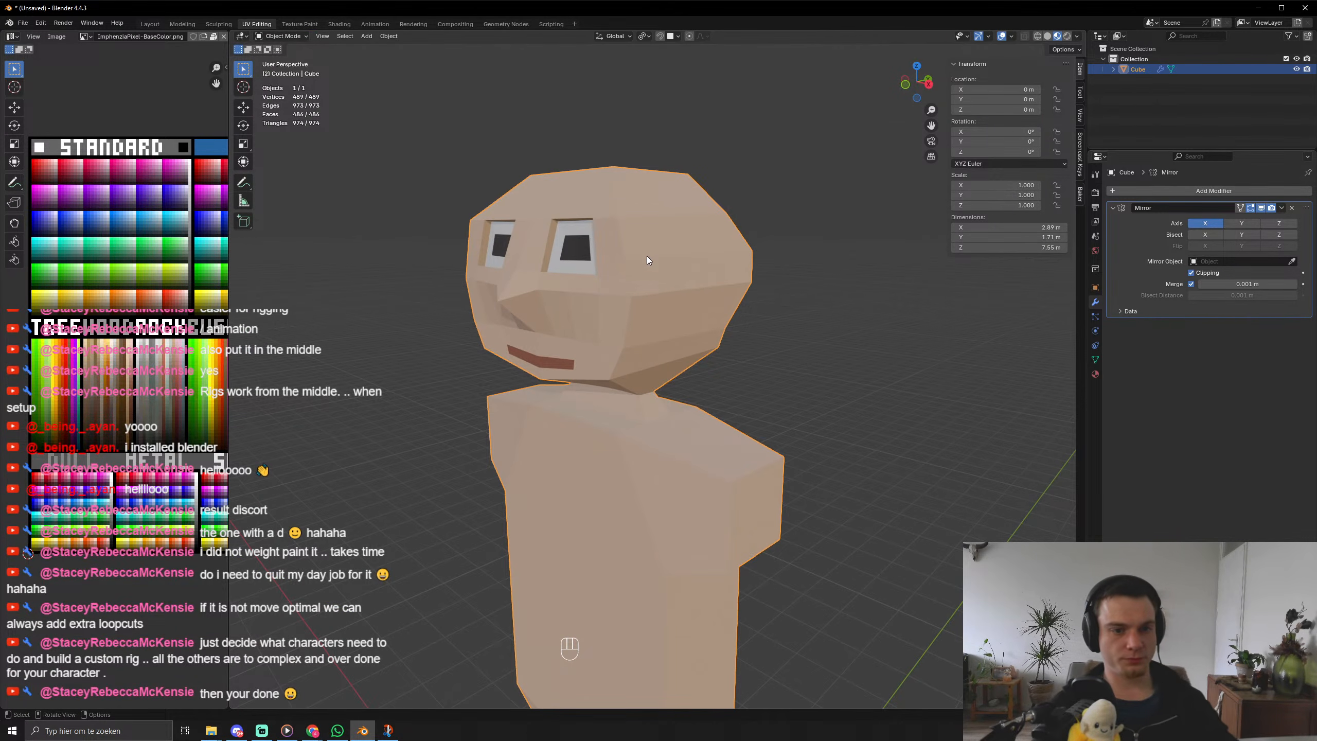
scroll(646, 255, "down", 3)
middle_click_drag(693, 296, 805, 289)
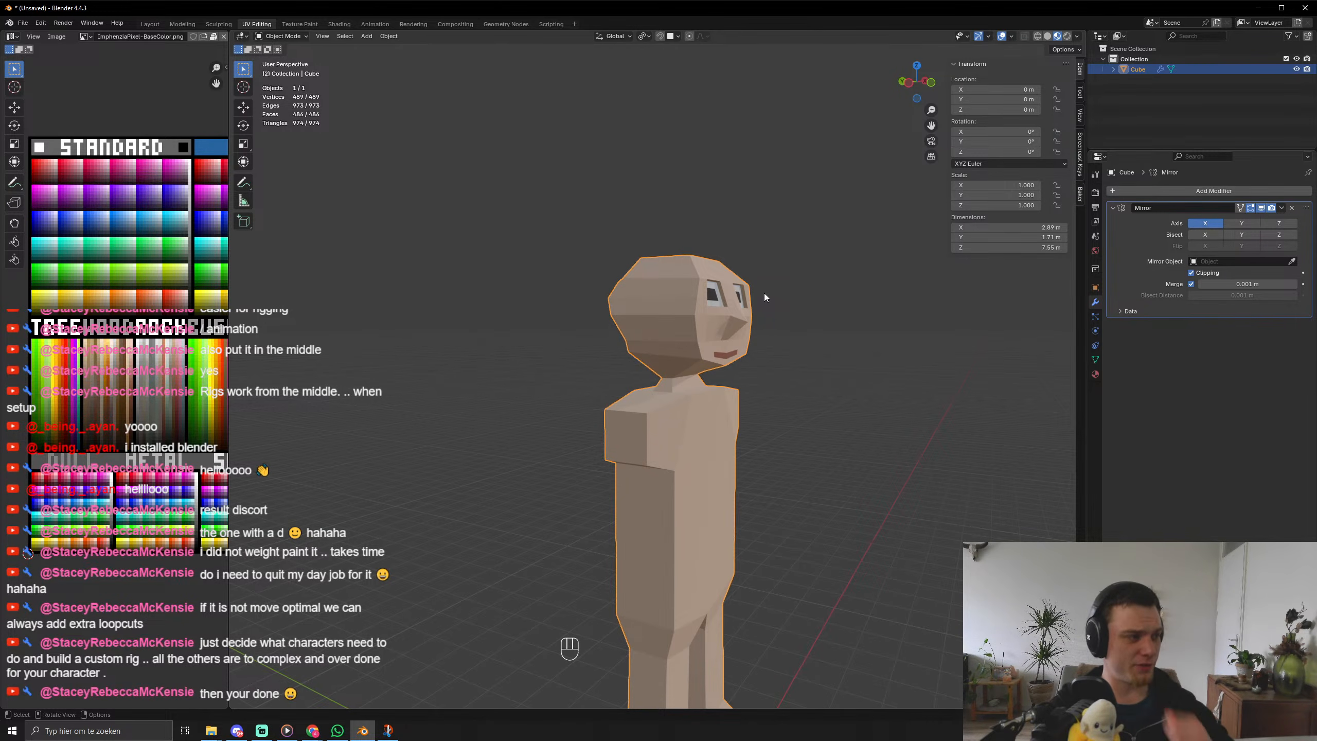
middle_click_drag(787, 371, 667, 391)
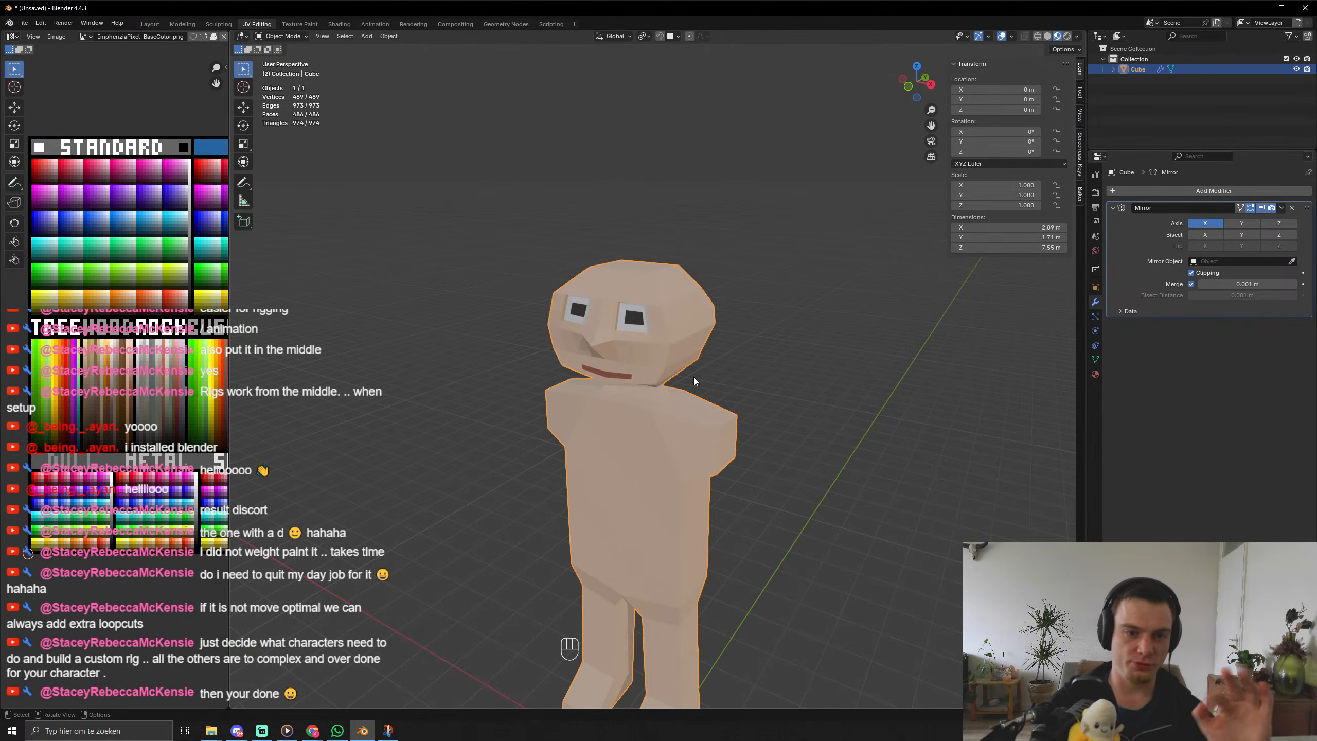
scroll(668, 384, "up", 2)
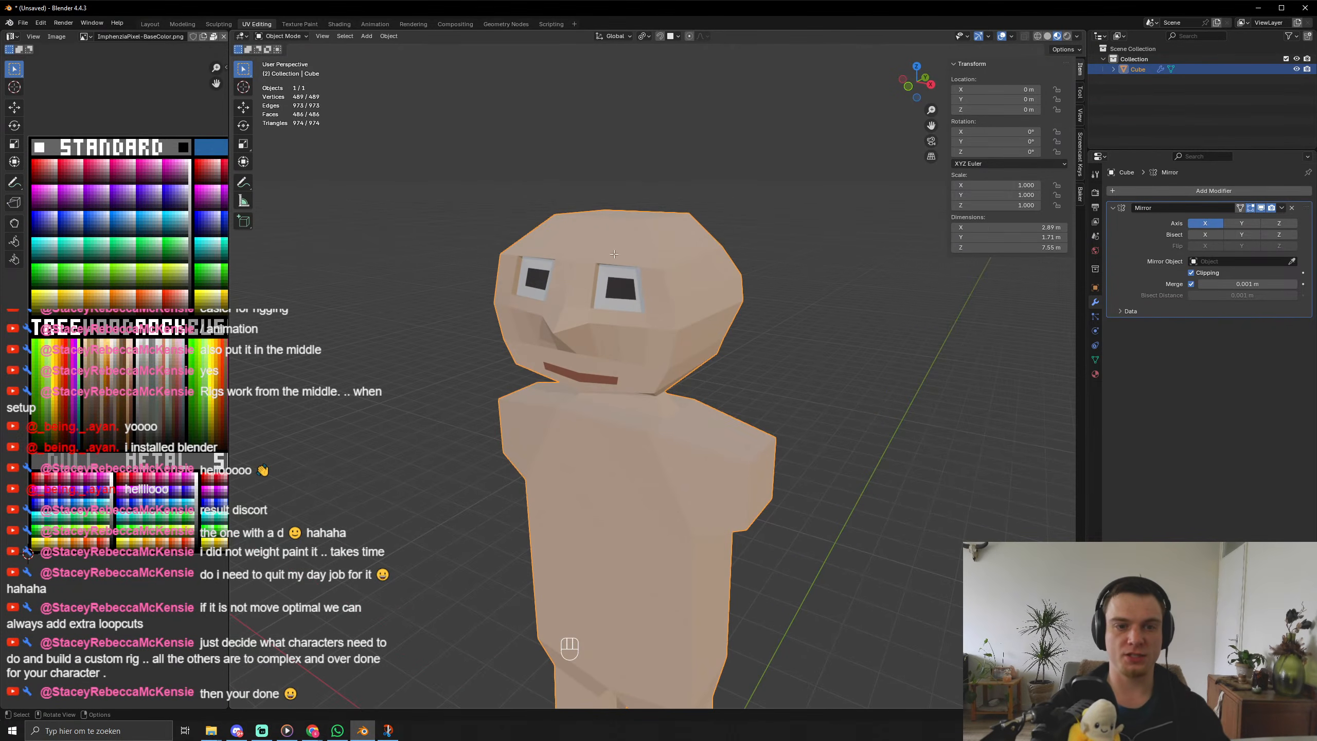
key("Tab")
key("ctrl+r")
left_click(643, 248)
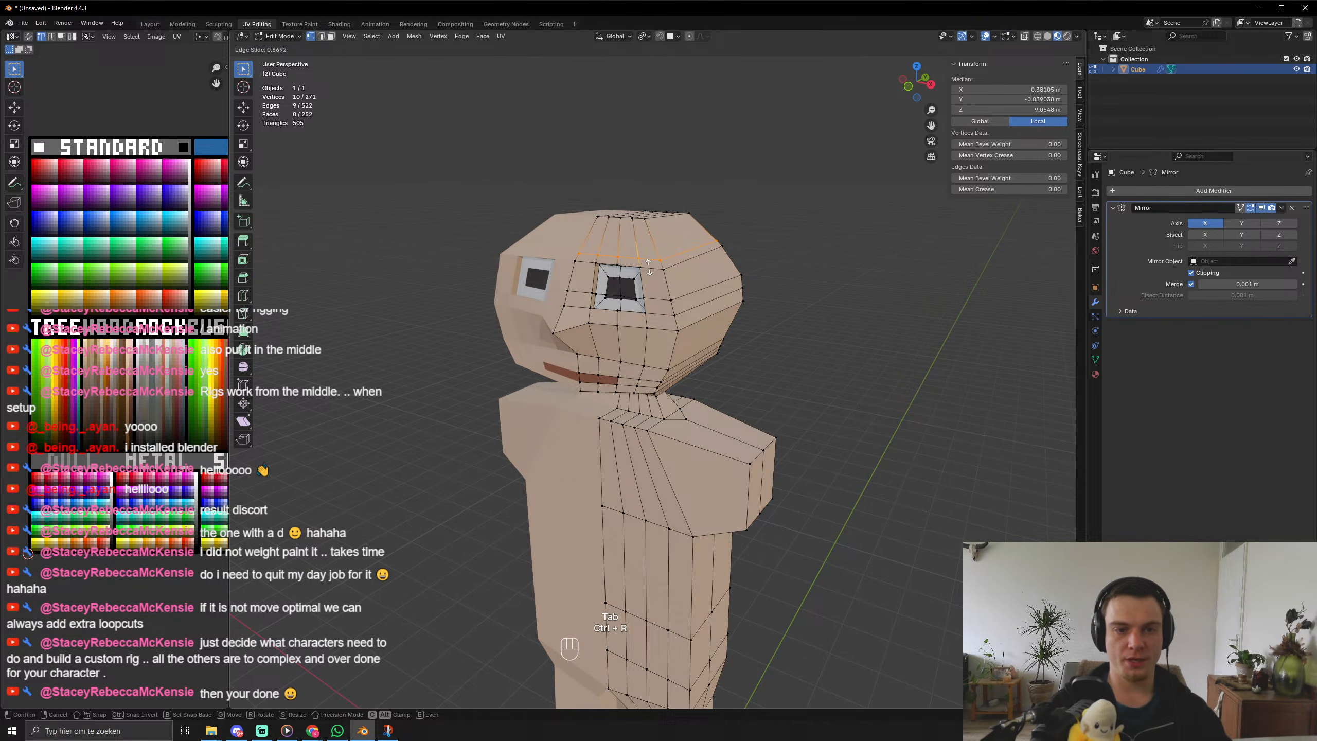
left_click(649, 267)
Color the two faces directly above the eye brown on the palette as an eyebrow, and preview the face in Object Mode.
key("3")
left_click(607, 260)
left_click(629, 264, "shift")
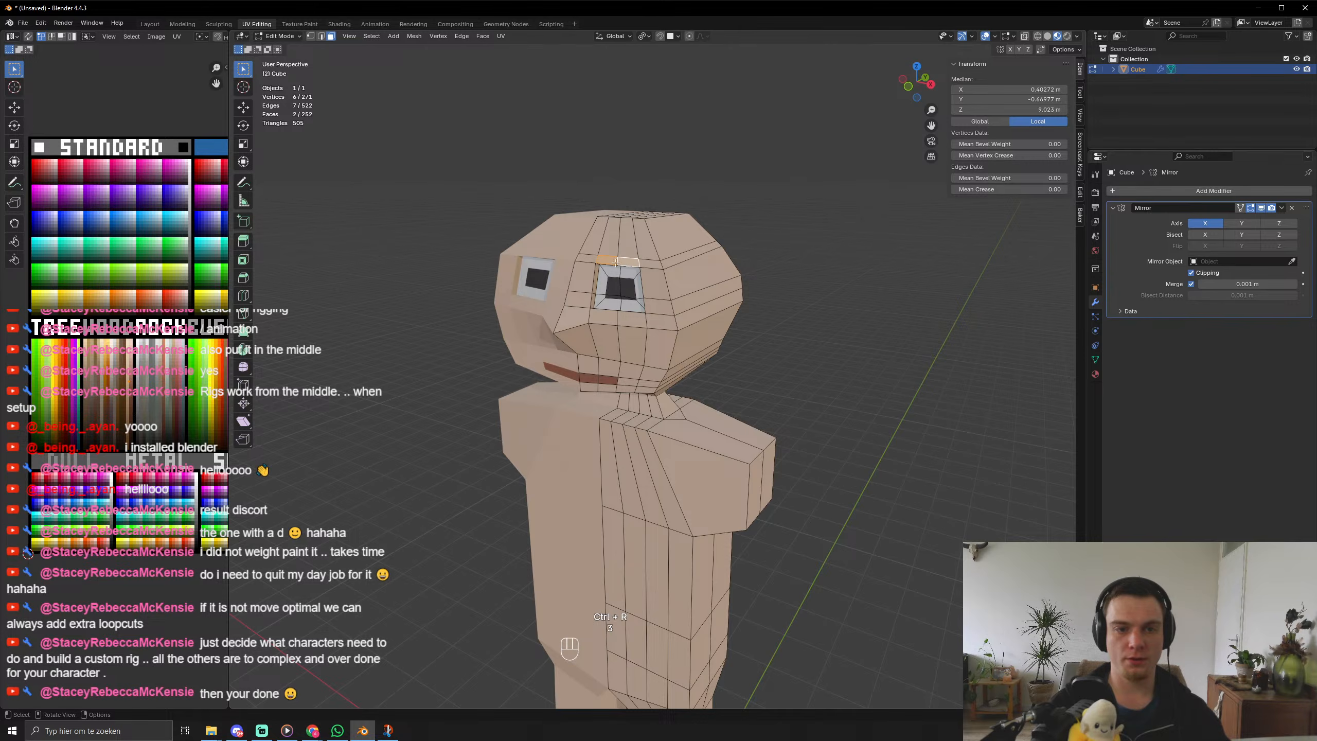
key("a")
key("g")
key("Tab")
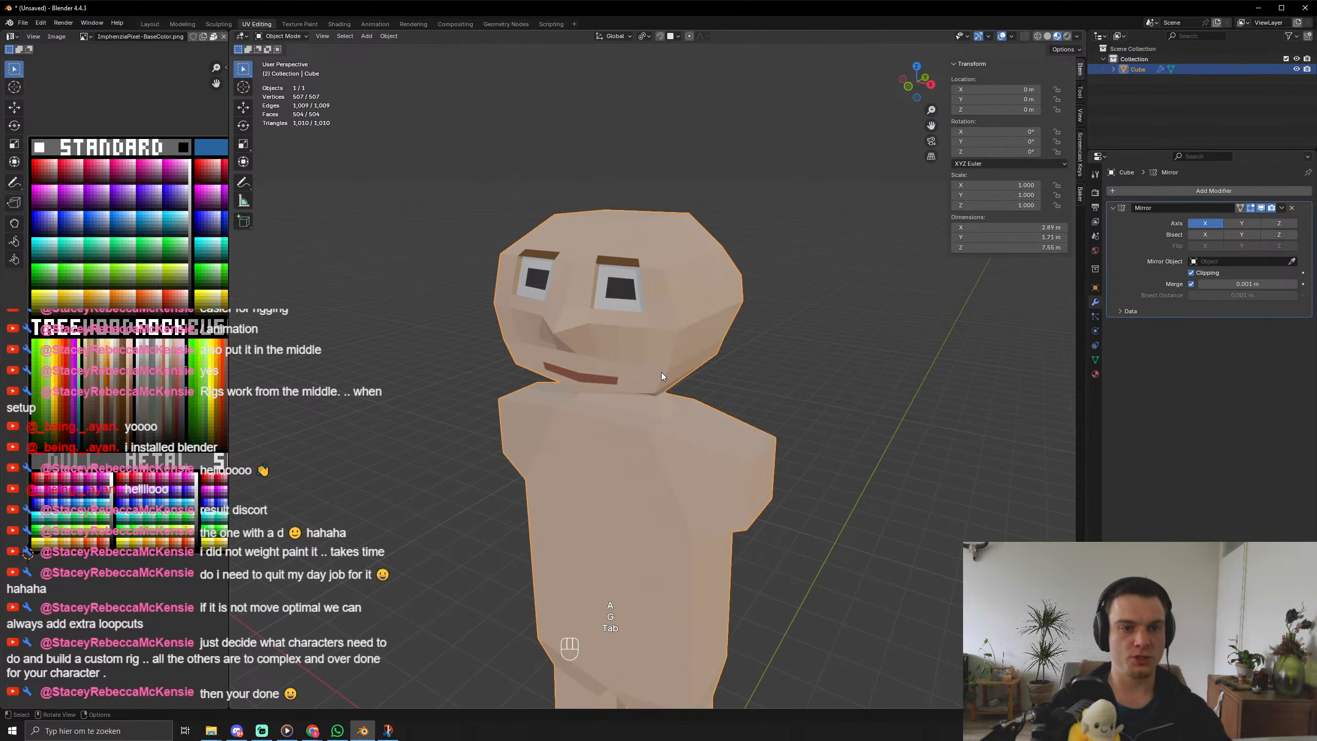
scroll(661, 375, "down", 5)
middle_click_drag(708, 364, 618, 303)
scroll(764, 372, "up", 4)
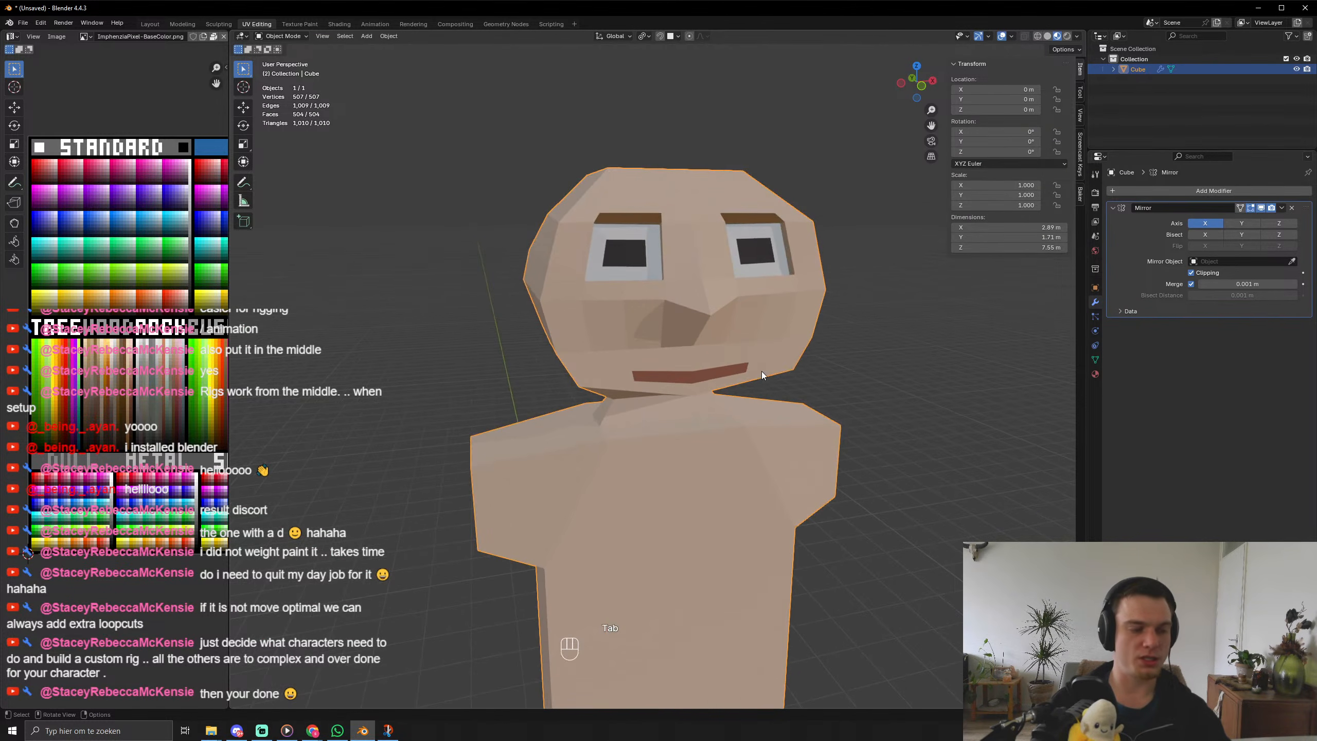
Add a horizontal loop cut around the head just above the mouth.
middle_click_drag(813, 197, 660, 379)
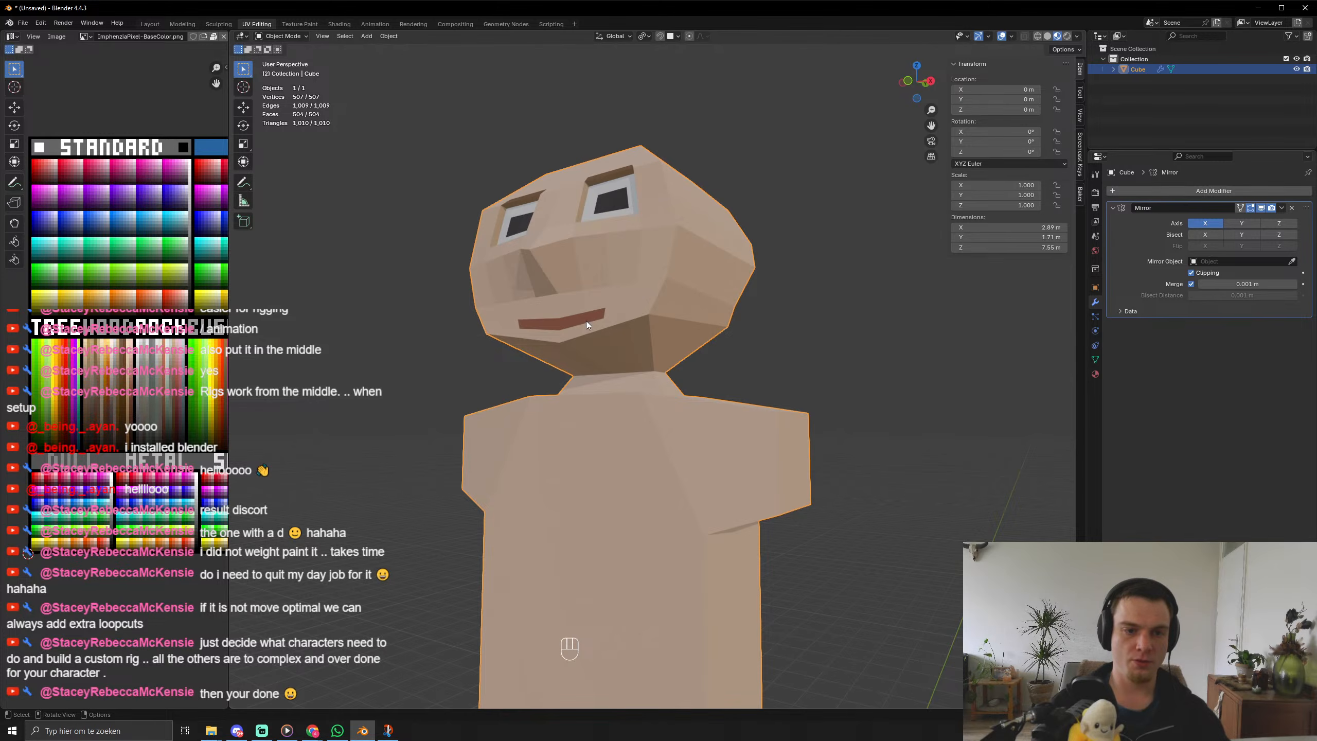
key("Tab")
key("ctrl+r")
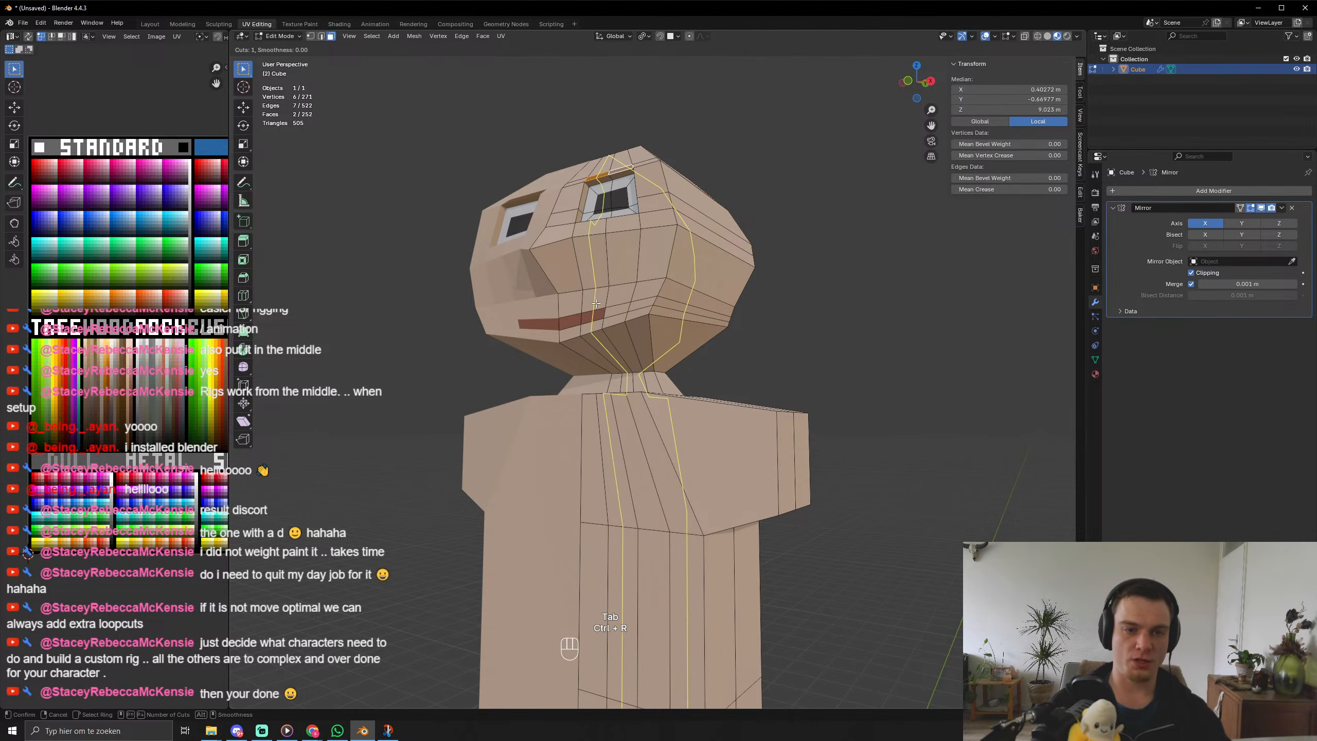
left_click(602, 300)
left_click(605, 304)
Recolor the two faces directly above the mouth by moving their UVs on the palette, and preview the character in Object Mode.
key("3")
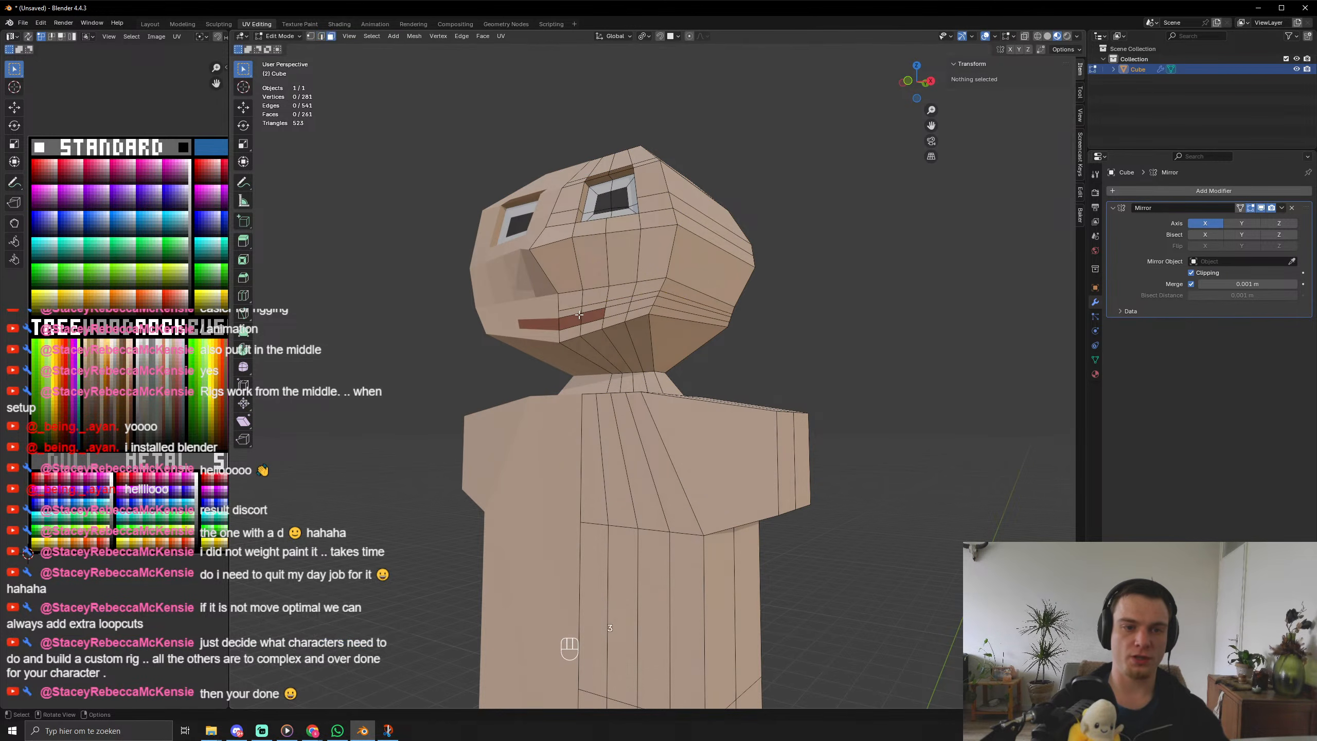
left_click(575, 312)
left_click(593, 308, "shift")
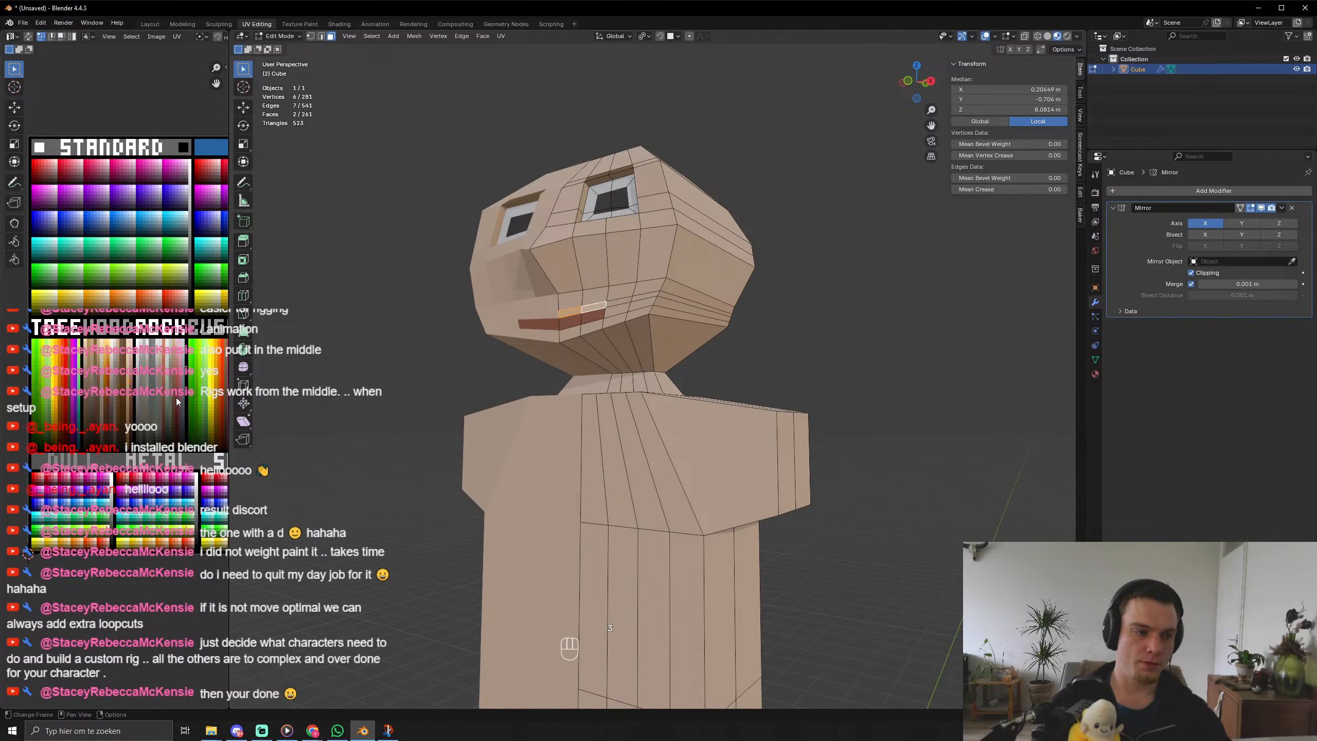
key("g")
key("Tab")
scroll(596, 412, "down", 3)
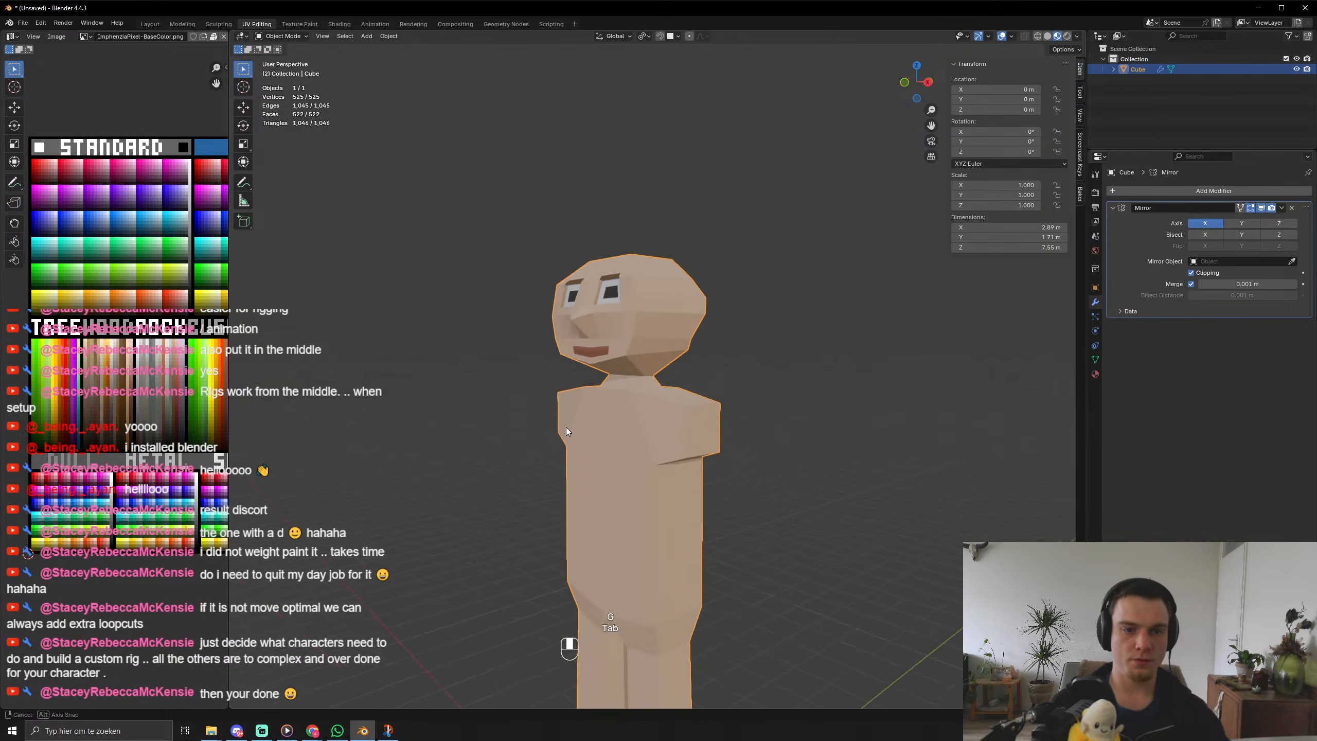
middle_click_drag(566, 427, 561, 438)
Start saving the file and create a new folder named james inside the characters folder.
key("ctrl+s")
left_click(546, 243)
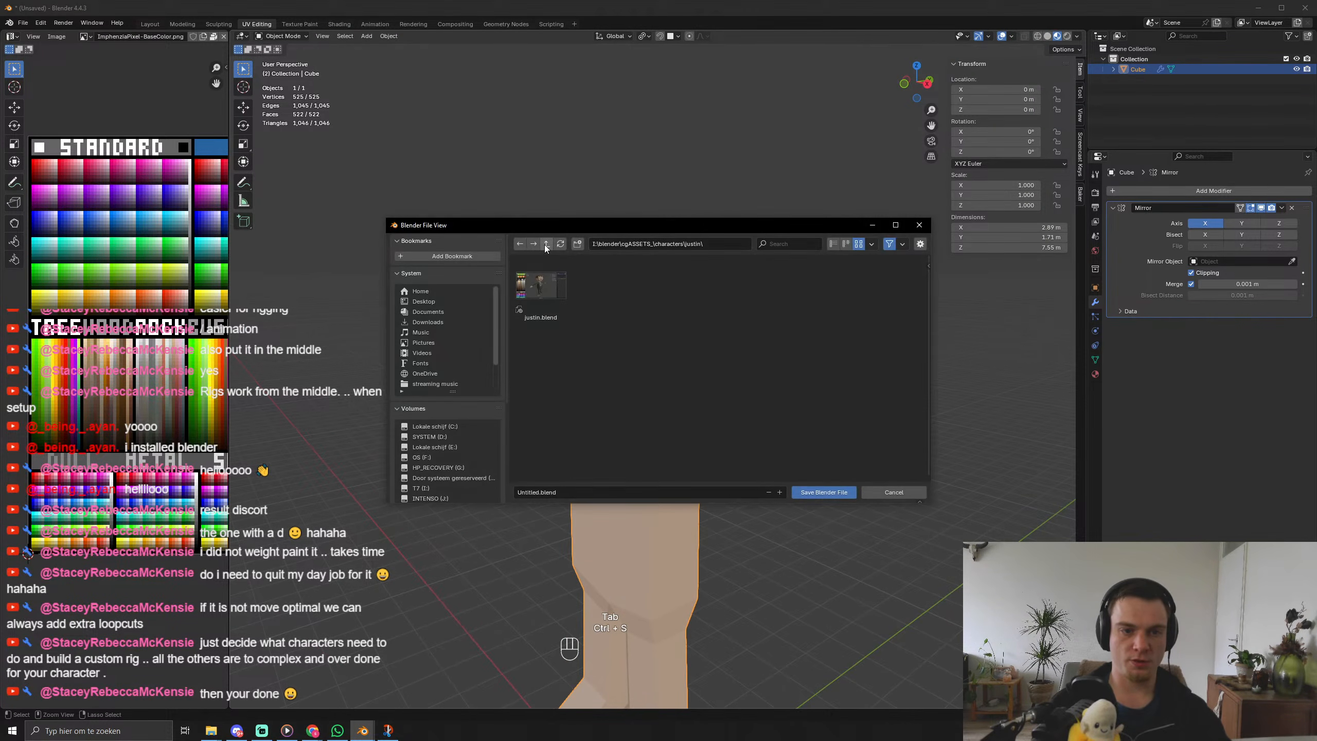
left_click(578, 244)
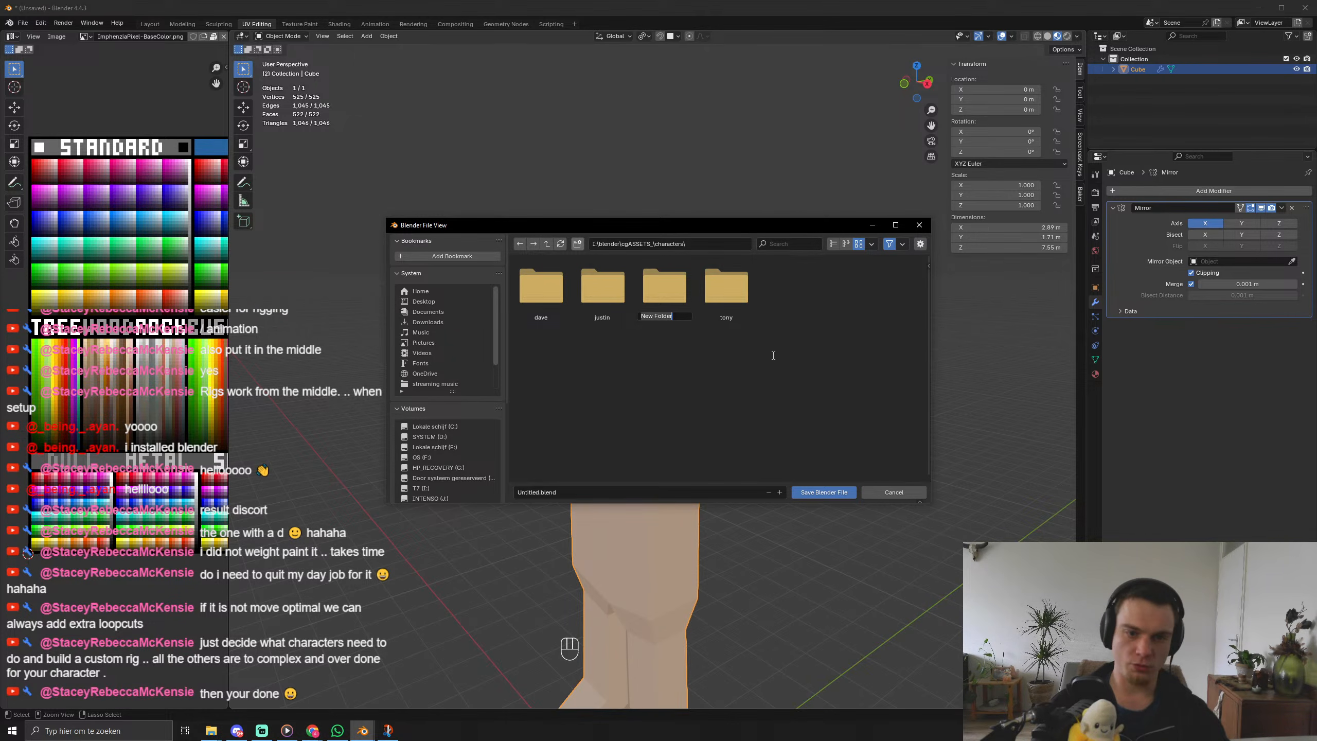
key("BackSpace")
key("Return")
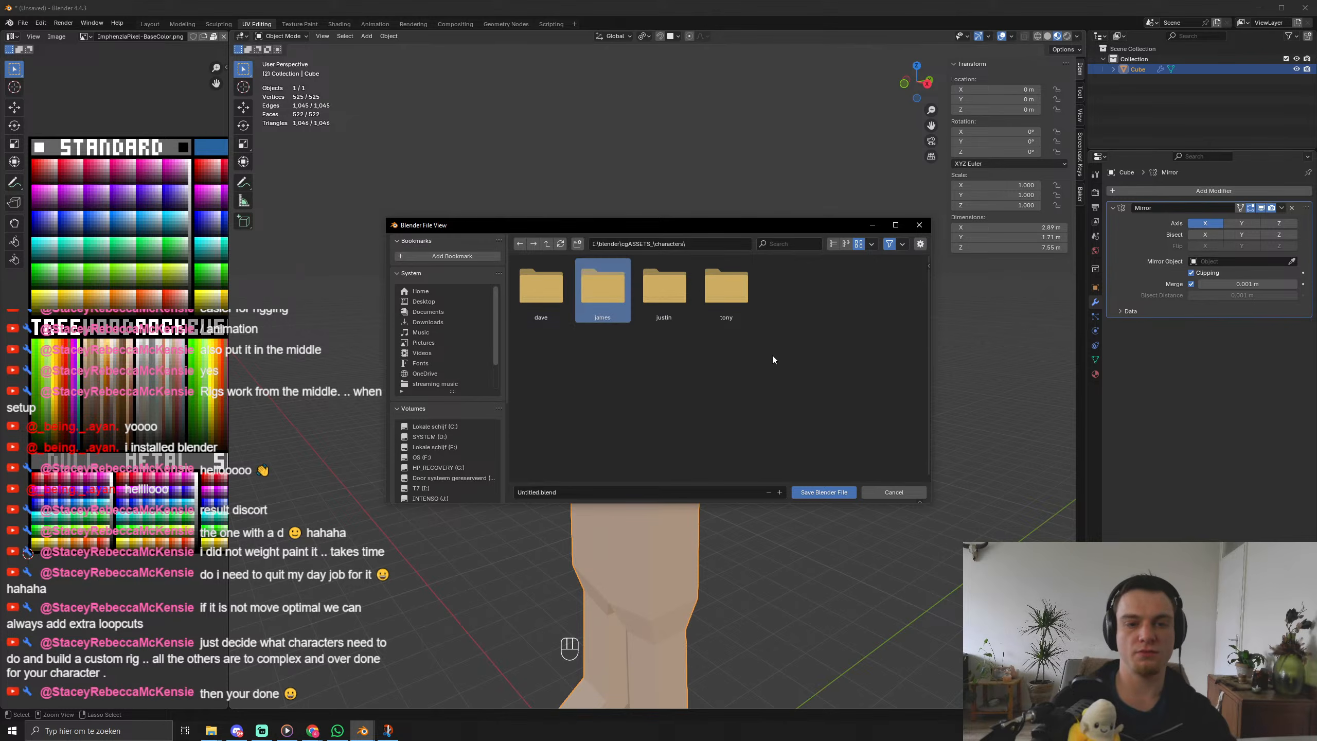
Save the file as james.blend in the james folder.
double_click(607, 297)
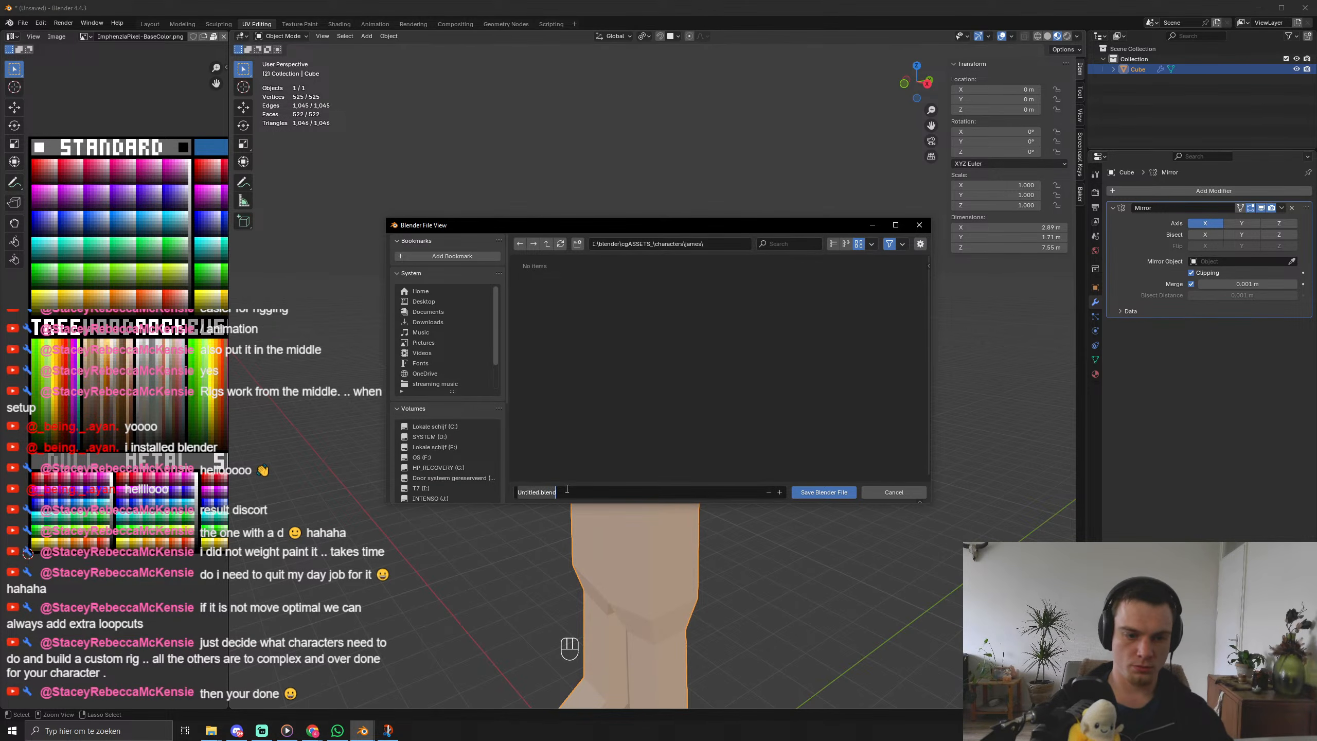
type("james")
key("Return")
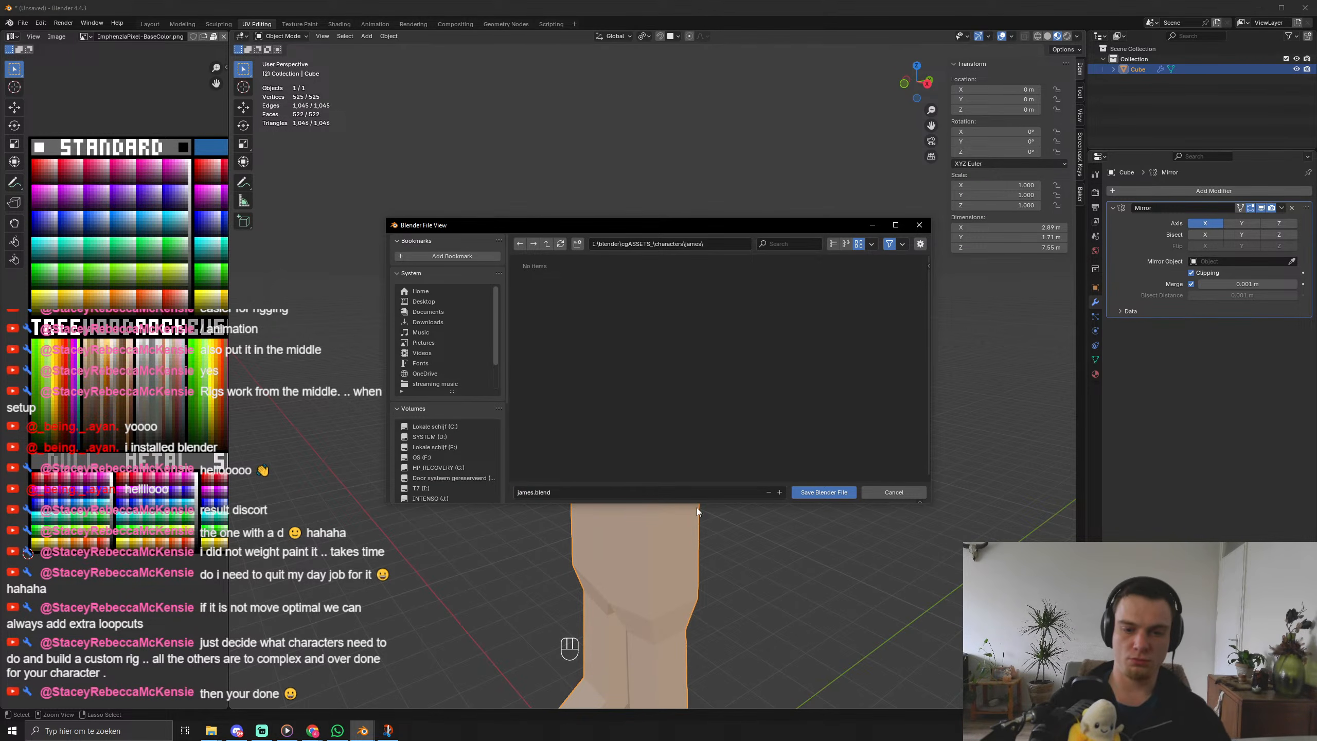
left_click(821, 493)
In Edit Mode, add a centered horizontal loop cut around the upper head, between the crown and the eyebrow line.
middle_click_drag(667, 267, 575, 340)
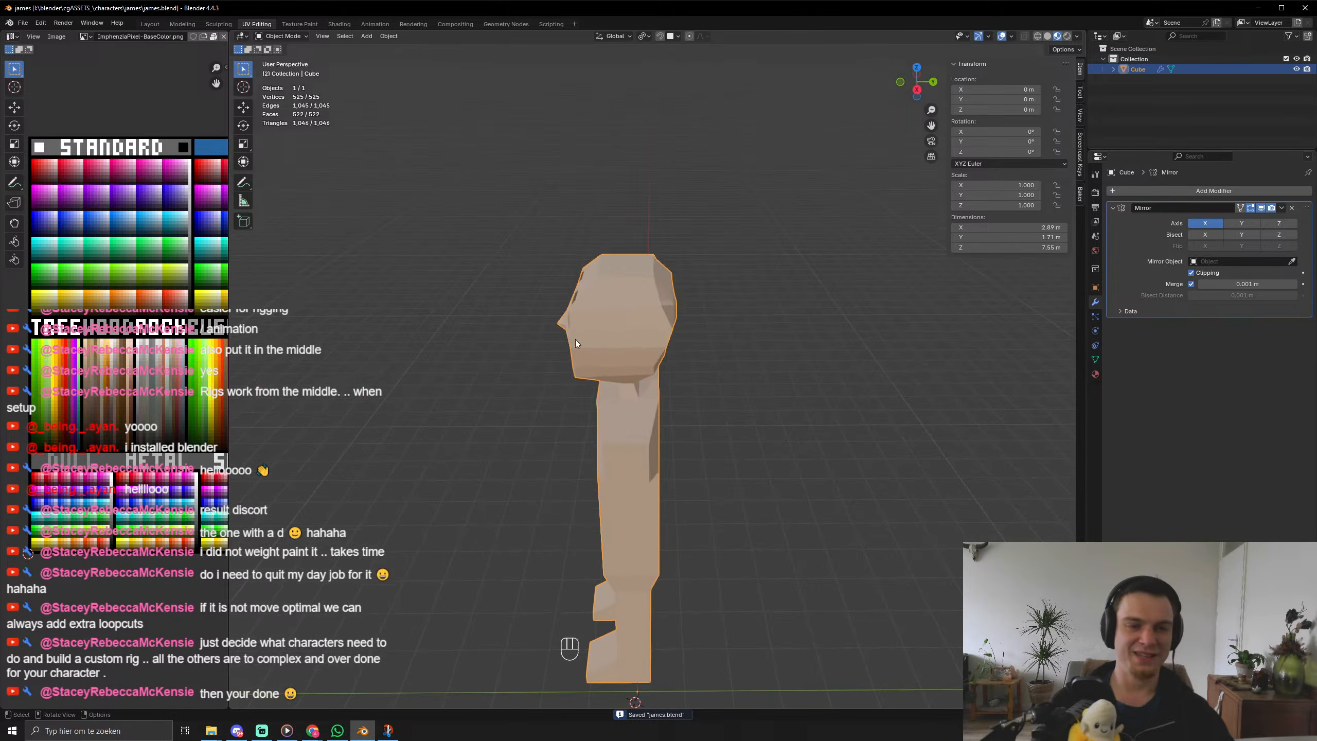
scroll(601, 267, "up", 4)
key("Tab")
left_click(555, 147)
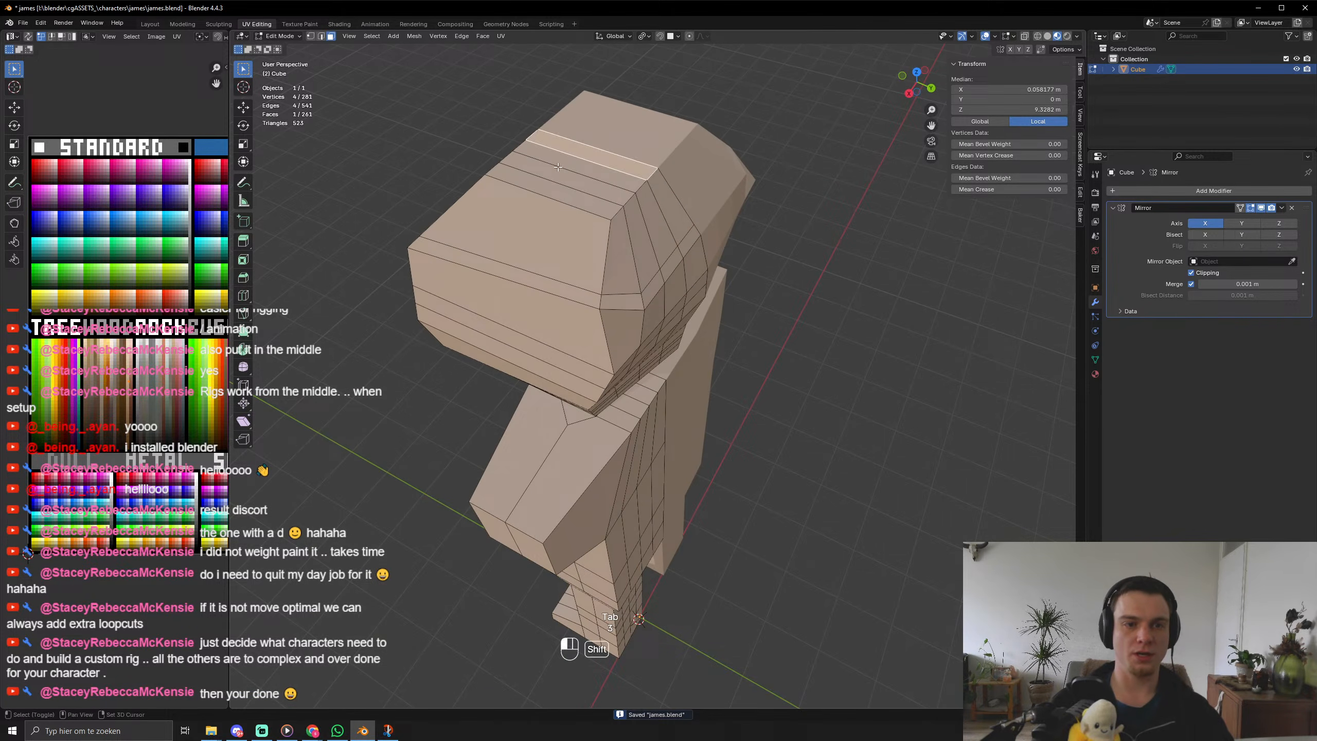
left_click(562, 176, "shift")
left_click(571, 163, "shift")
left_click(576, 199, "shift")
key("ctrl+r")
left_click(616, 228)
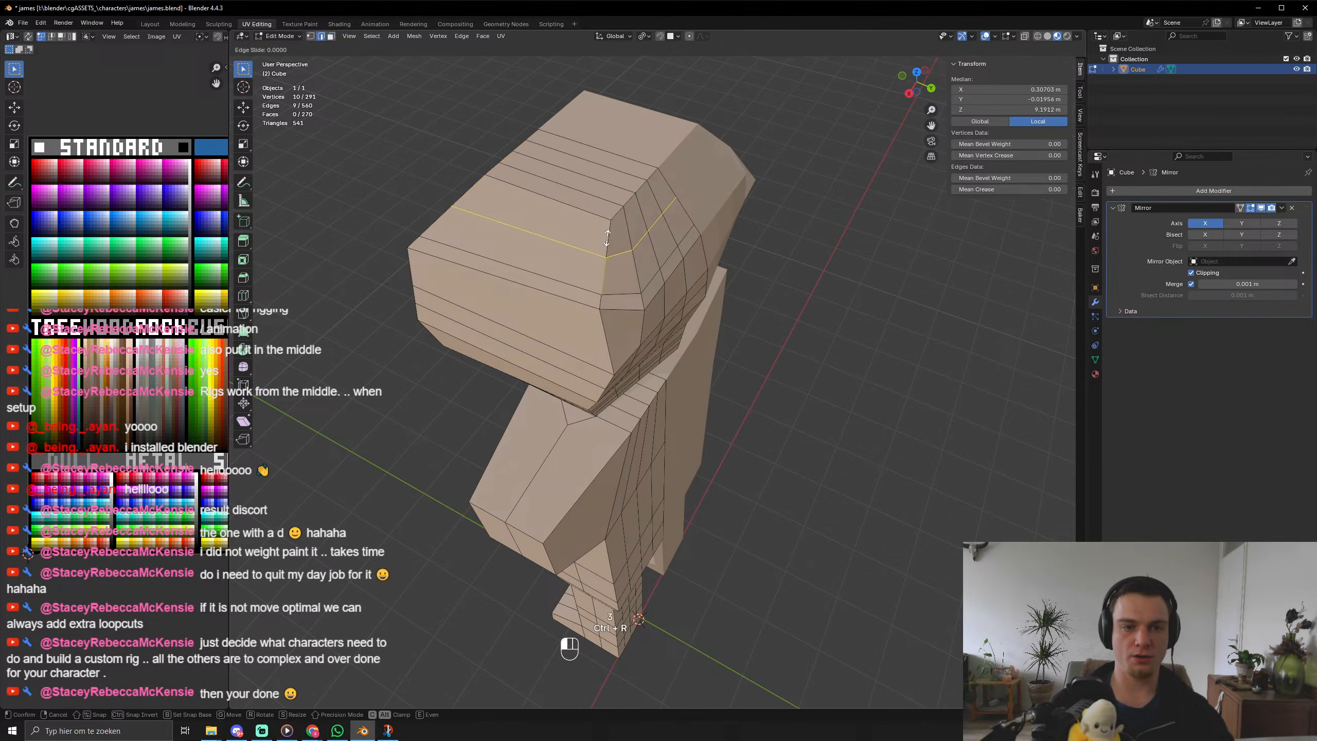
right_click(615, 228)
Add a centered vertical loop cut down the side of the head, just behind the eye area.
middle_click_drag(606, 228, 695, 199)
key("ctrl+r")
left_click(587, 184)
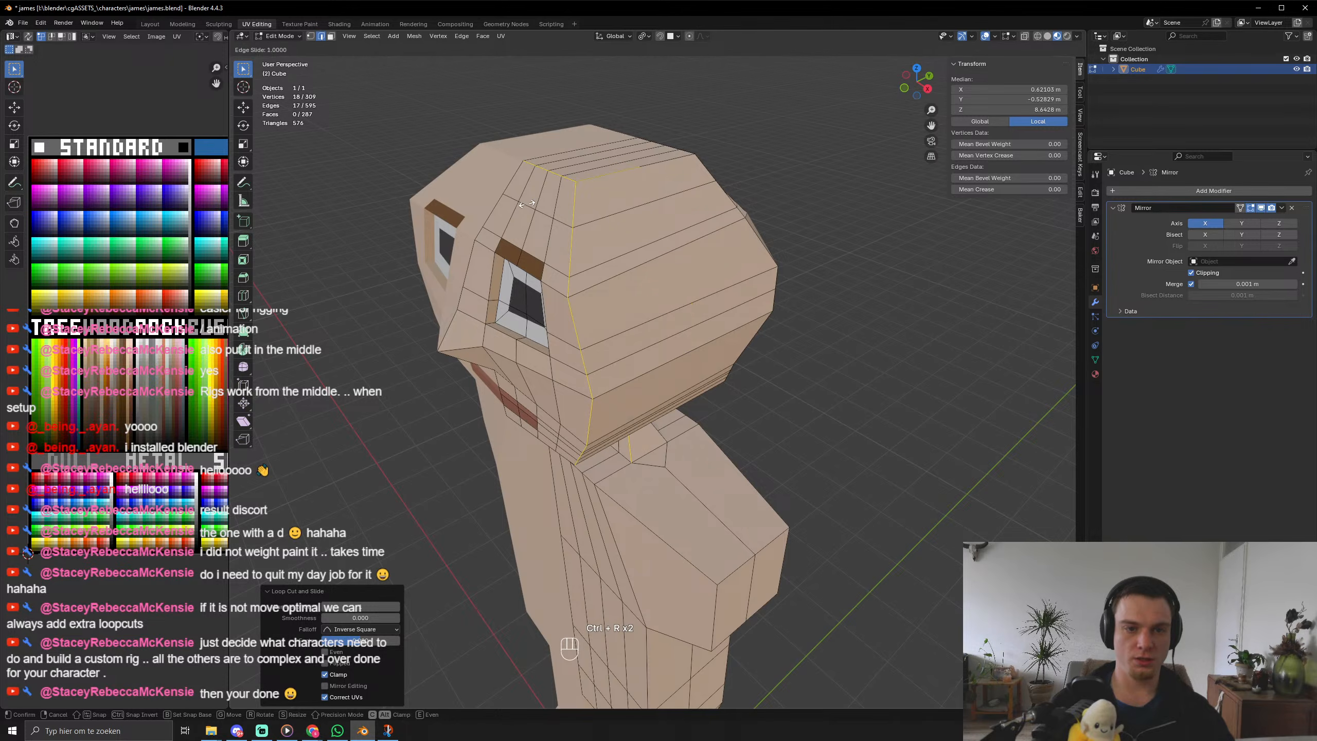
right_click(589, 182)
Select the faces along the front edge of the crown, the upper forehead and the upper side of the head.
key("3")
left_click(596, 182)
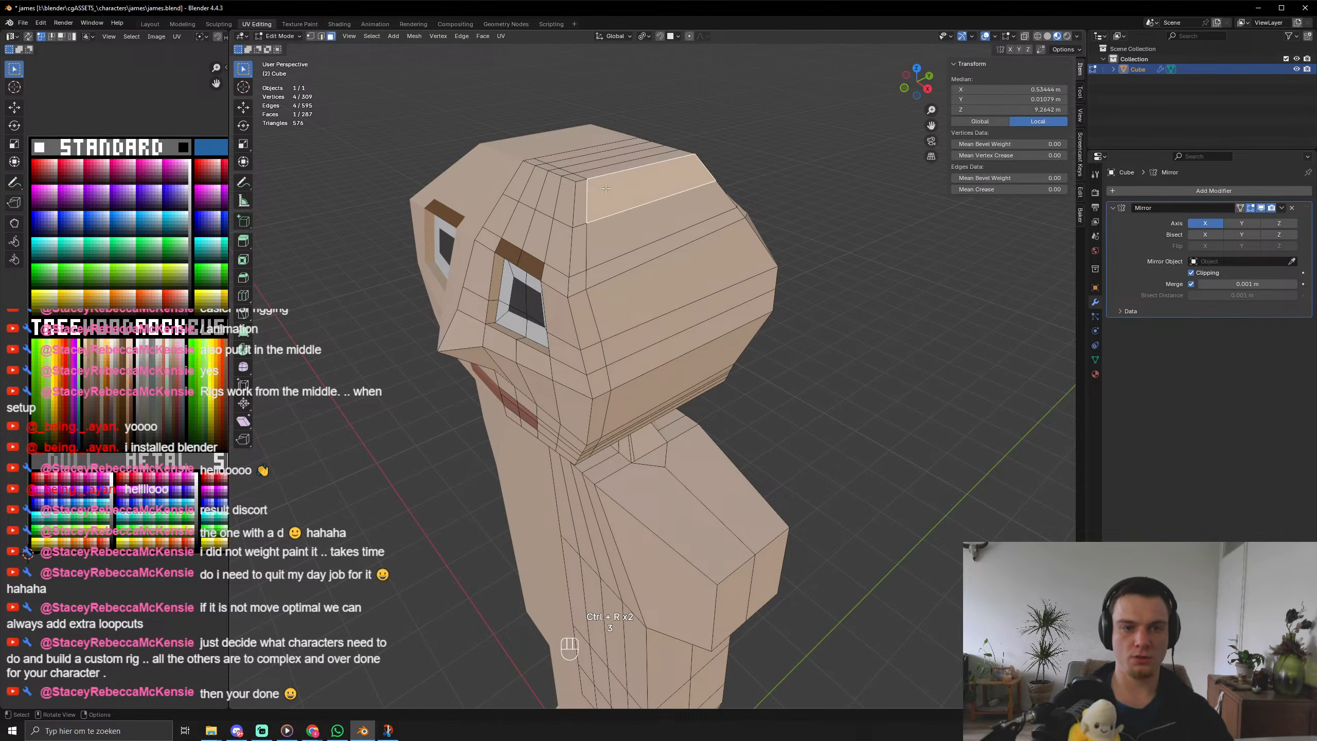
left_click(537, 161, "shift")
left_click(549, 168, "shift")
left_click(561, 173, "shift")
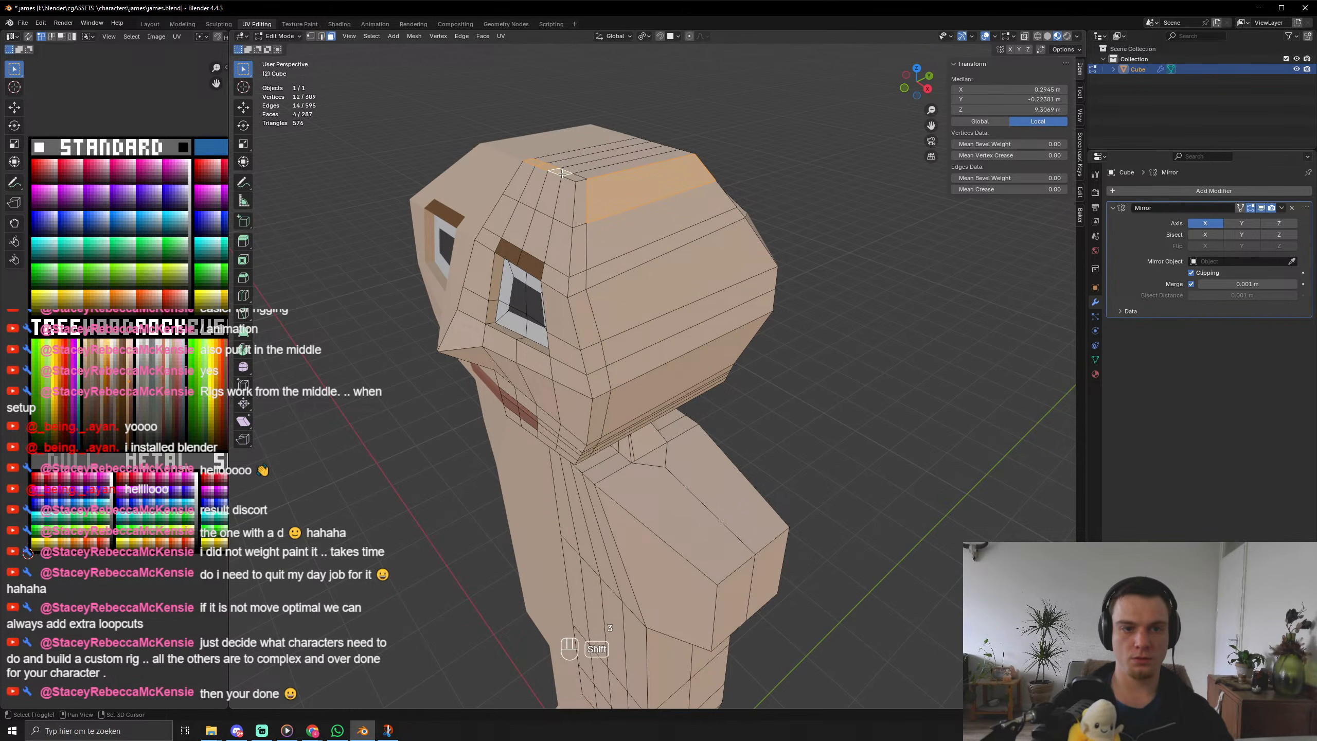
left_click(573, 177, "shift")
left_click_drag(589, 189, 525, 176, "shift")
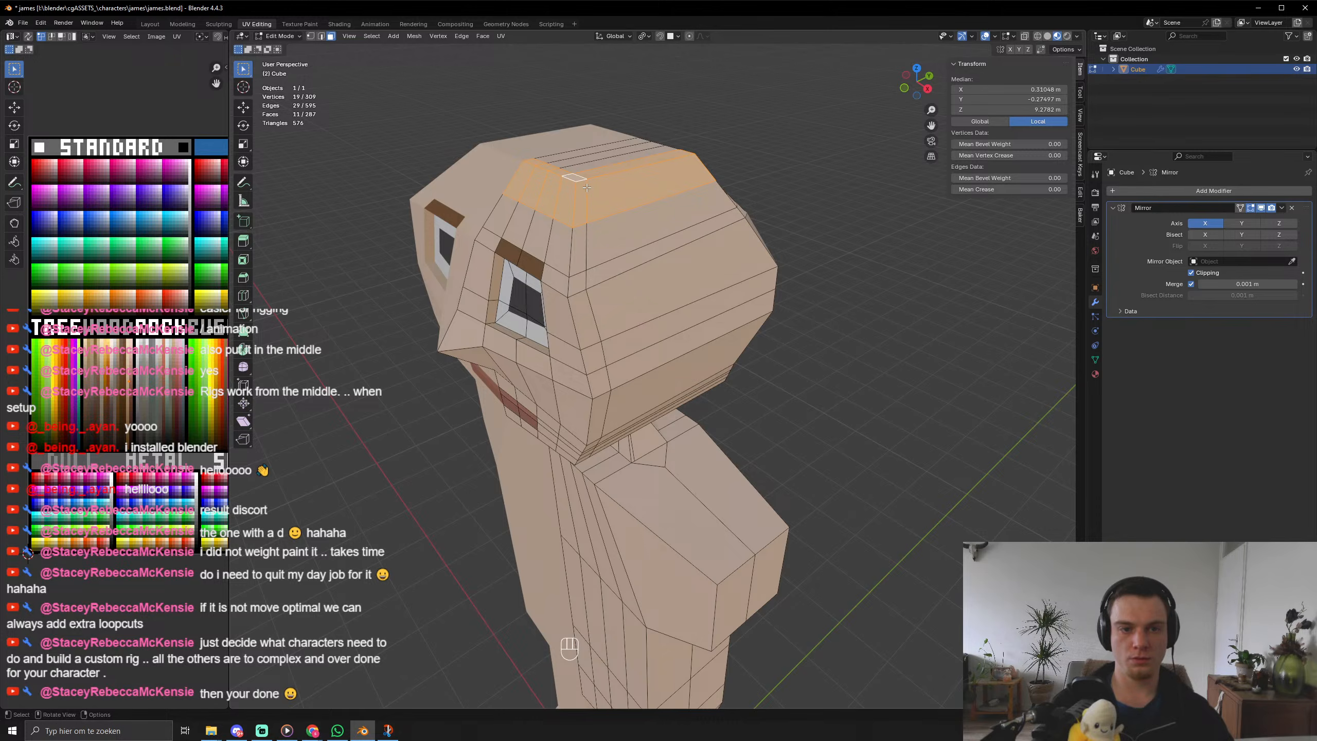
middle_click_drag(556, 152, 524, 167)
left_click_drag(533, 175, 596, 202, "shift")
Extend the face selection over the sloping rows at the upper back of the head, just below the crown.
middle_click_drag(688, 176, 633, 161)
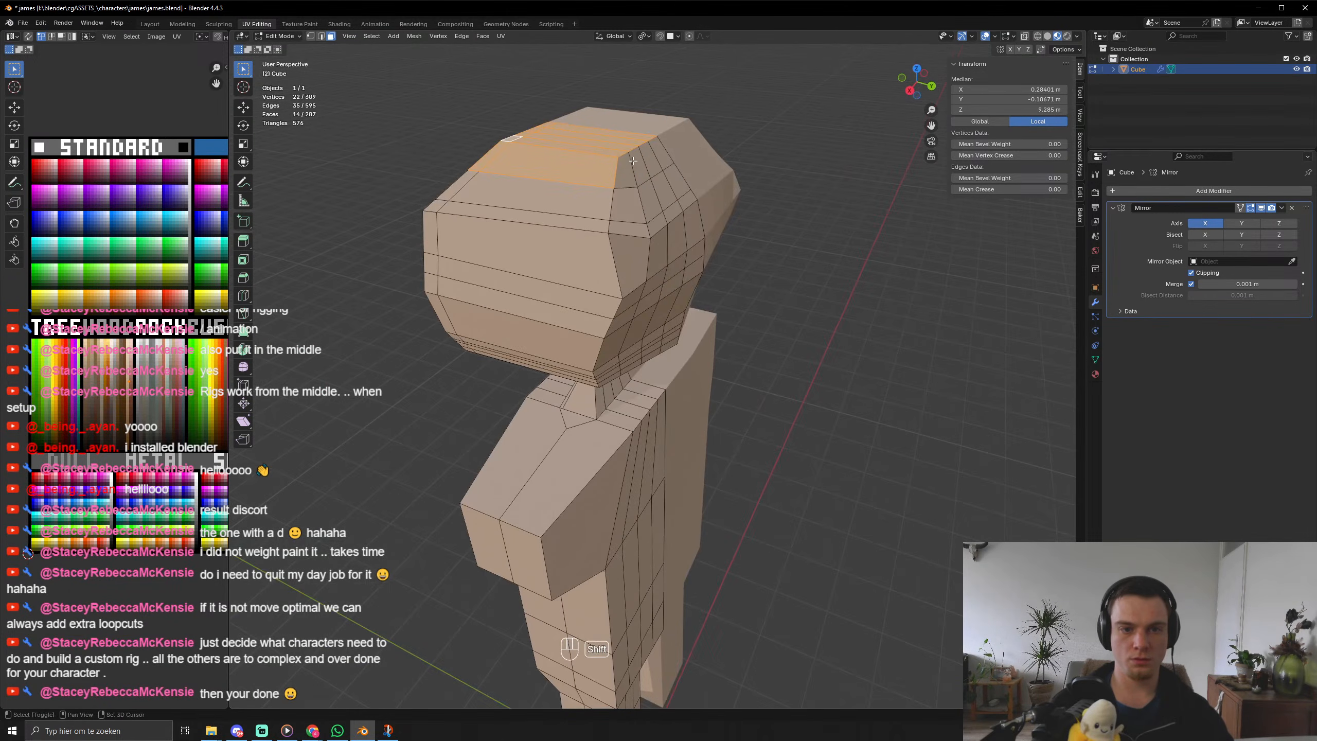
left_click(628, 202, "shift")
left_click(625, 174, "shift")
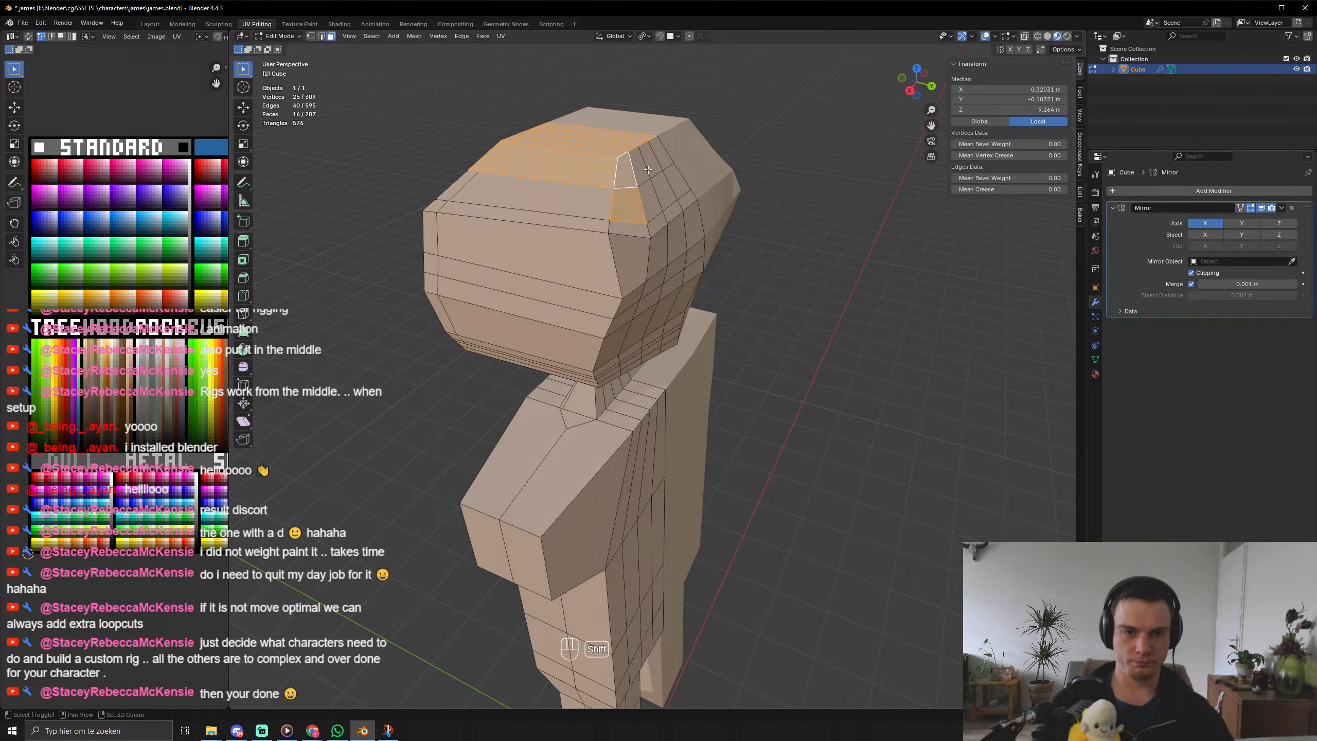
left_click(648, 162, "shift")
left_click(636, 168, "shift")
left_click(665, 162, "shift")
left_click(674, 179, "shift")
left_click(651, 202, "shift")
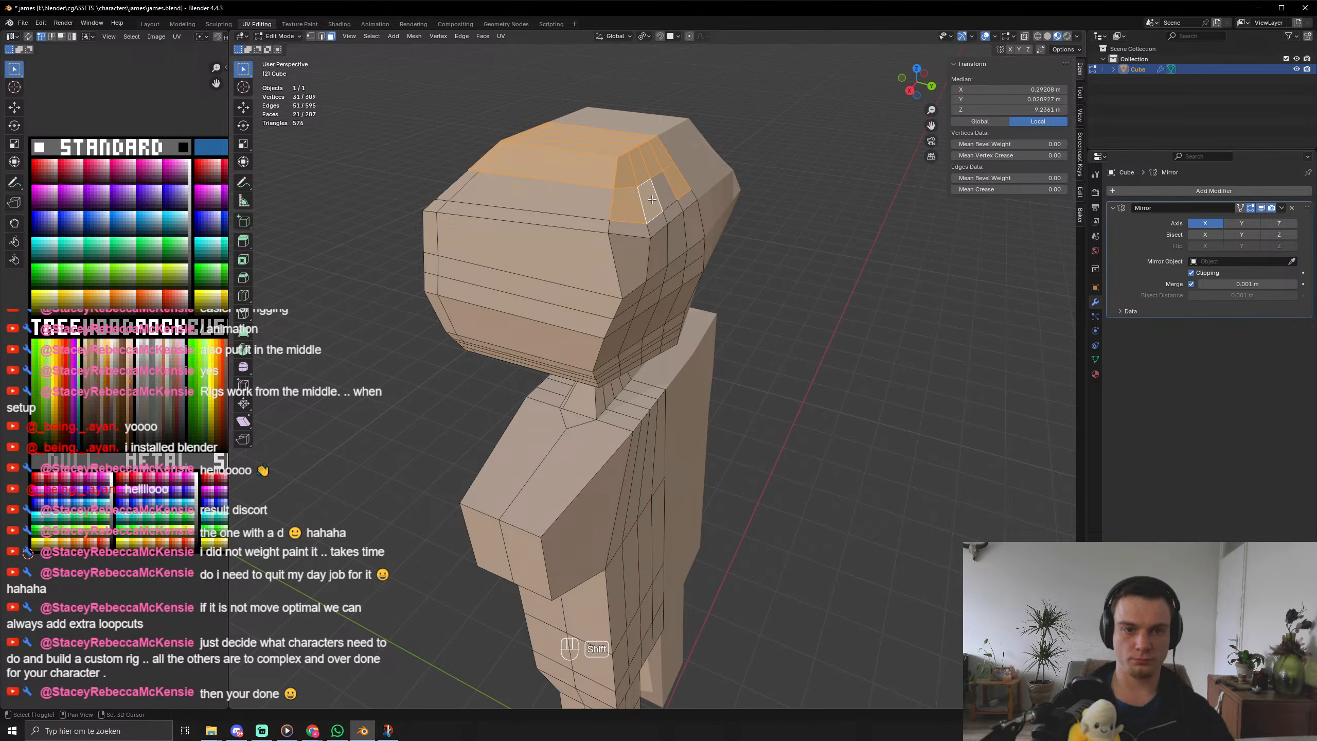
left_click(666, 193, "shift")
Add the faces of the middle band on the back of the head to the selection, from the outer corner to the mirror line.
left_click(640, 234, "shift")
left_click(637, 254, "shift")
left_click(656, 249, "shift")
left_click(659, 225, "shift")
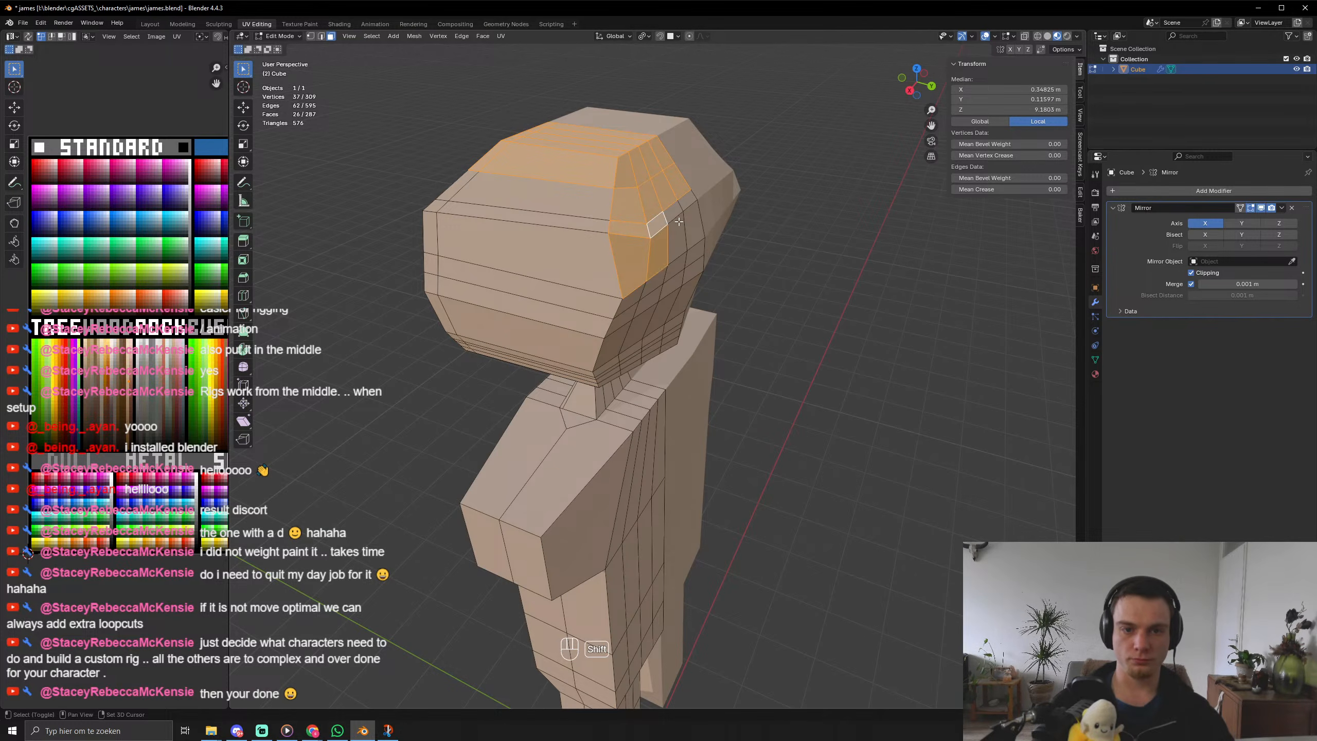
left_click(674, 232, "shift")
left_click(672, 213, "shift")
left_click(688, 203, "shift")
left_click(694, 222, "shift")
Add the remaining faces on the lower back of the head to the selection, down to the neck.
left_click(693, 265, "shift")
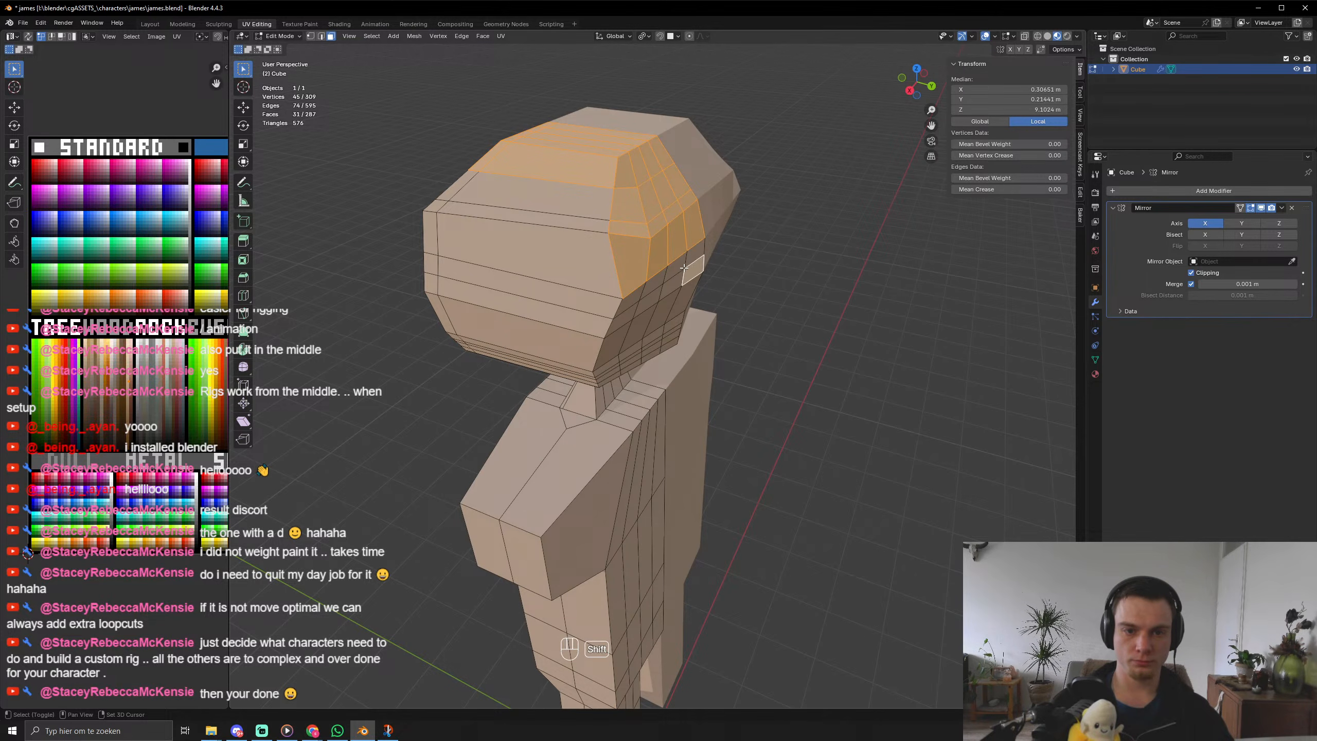
left_click(682, 264, "shift")
left_click(694, 259, "shift")
left_click(673, 284, "shift")
left_click(643, 279, "shift")
left_click(643, 279, "shift")
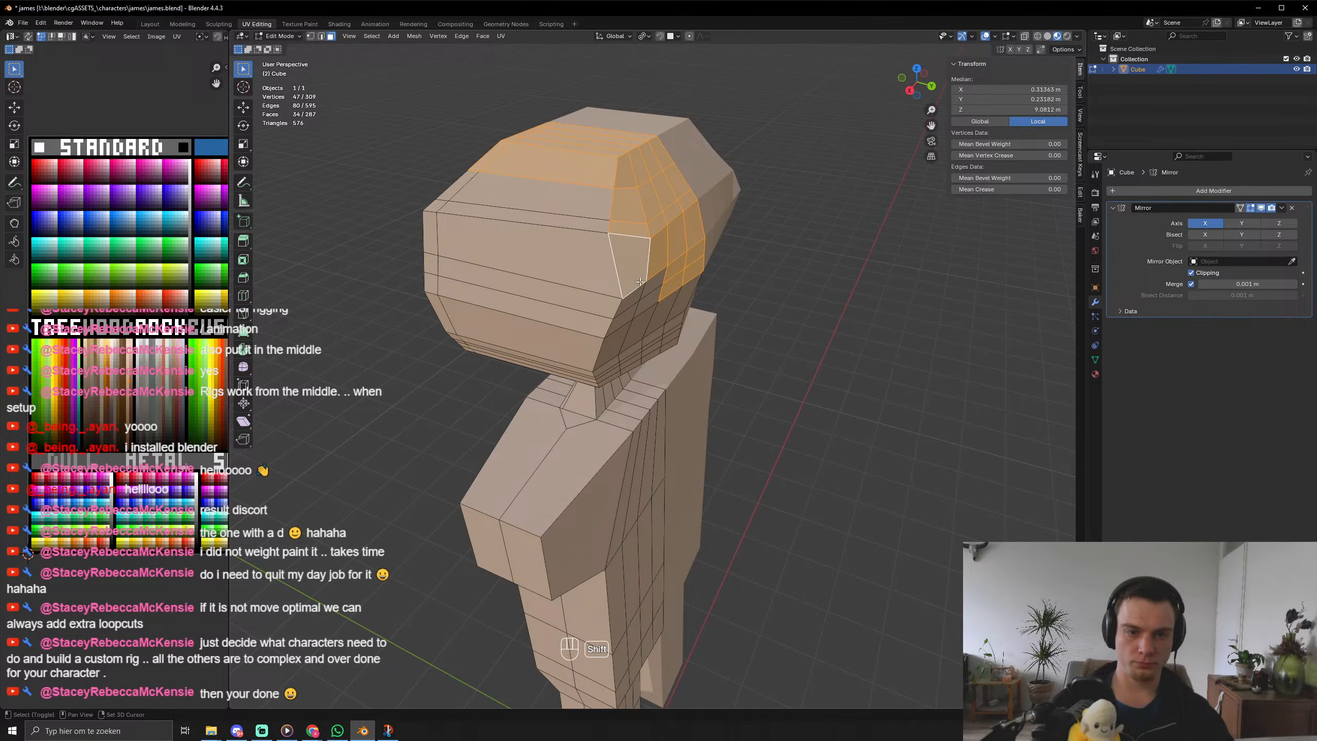
left_click(652, 289, "shift")
left_click(636, 299, "shift")
left_click(628, 316, "shift")
left_click(647, 303, "shift")
middle_click_drag(649, 303, 580, 268)
left_click_drag(579, 267, 669, 343, "shift")
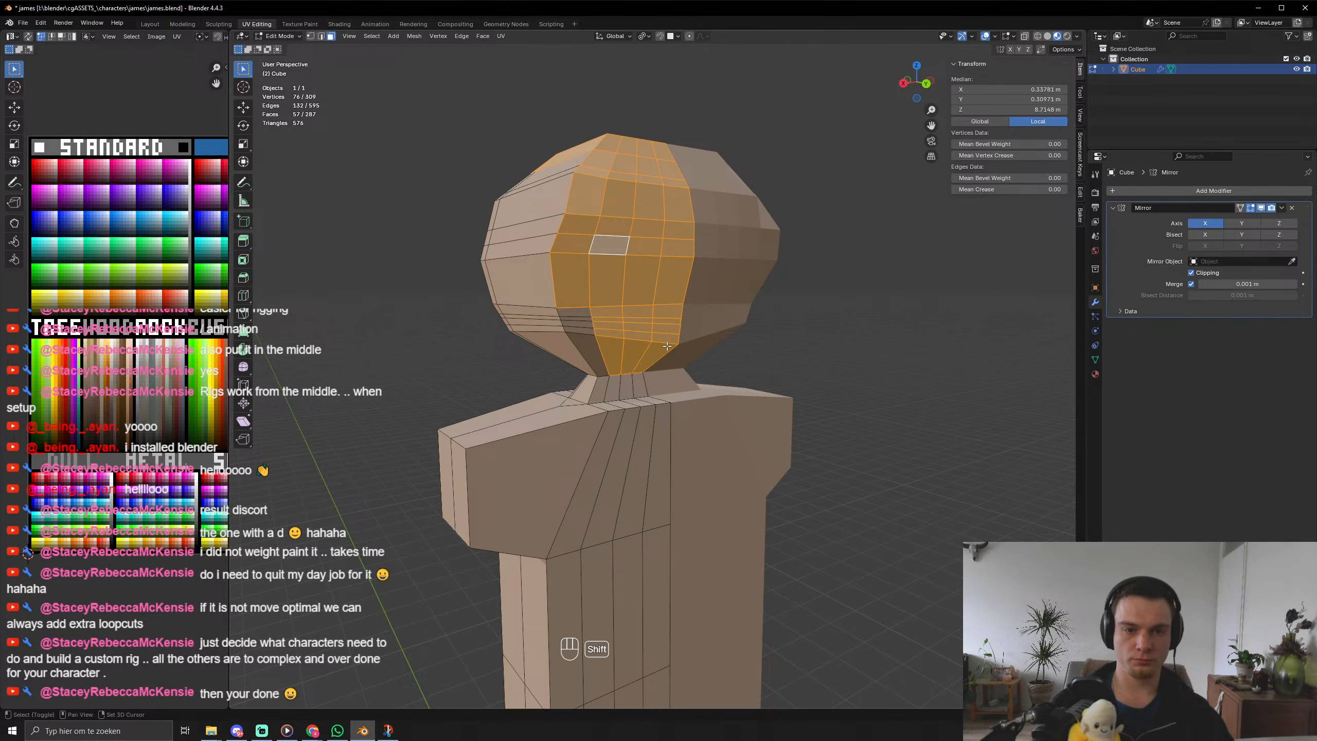
Clear the face selection on the head and bring the side of the head into close view.
middle_click_drag(669, 343, 633, 311)
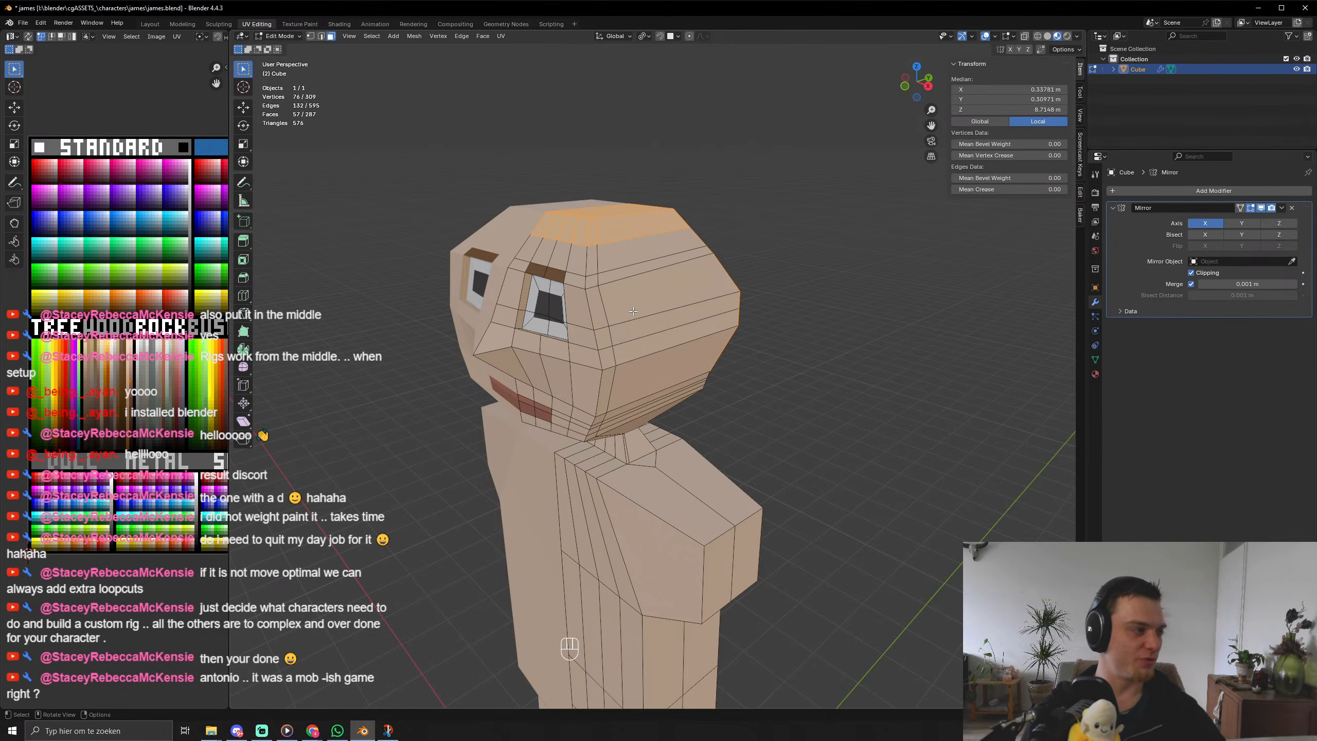
scroll(634, 311, "down", 8)
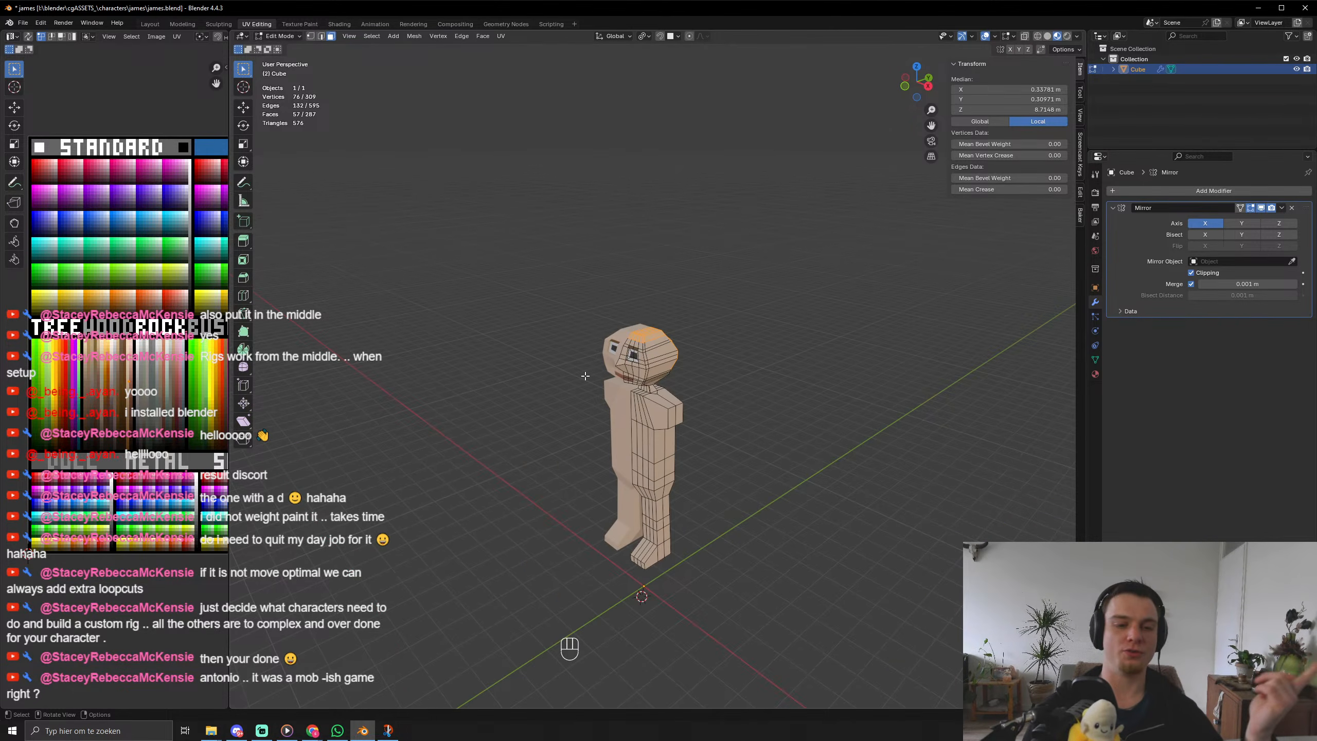
scroll(537, 376, "up", 5)
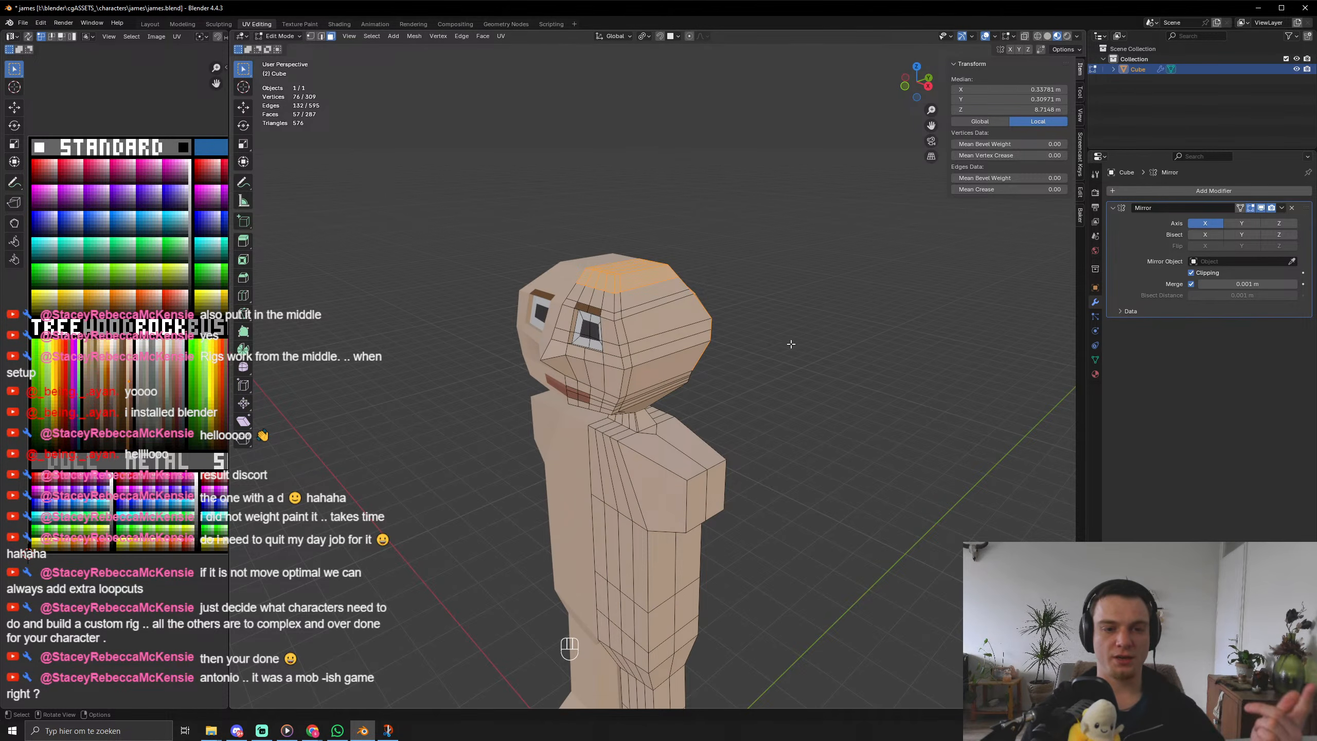
middle_click_drag(795, 245, 772, 235)
left_click(772, 235)
scroll(686, 272, "up", 4)
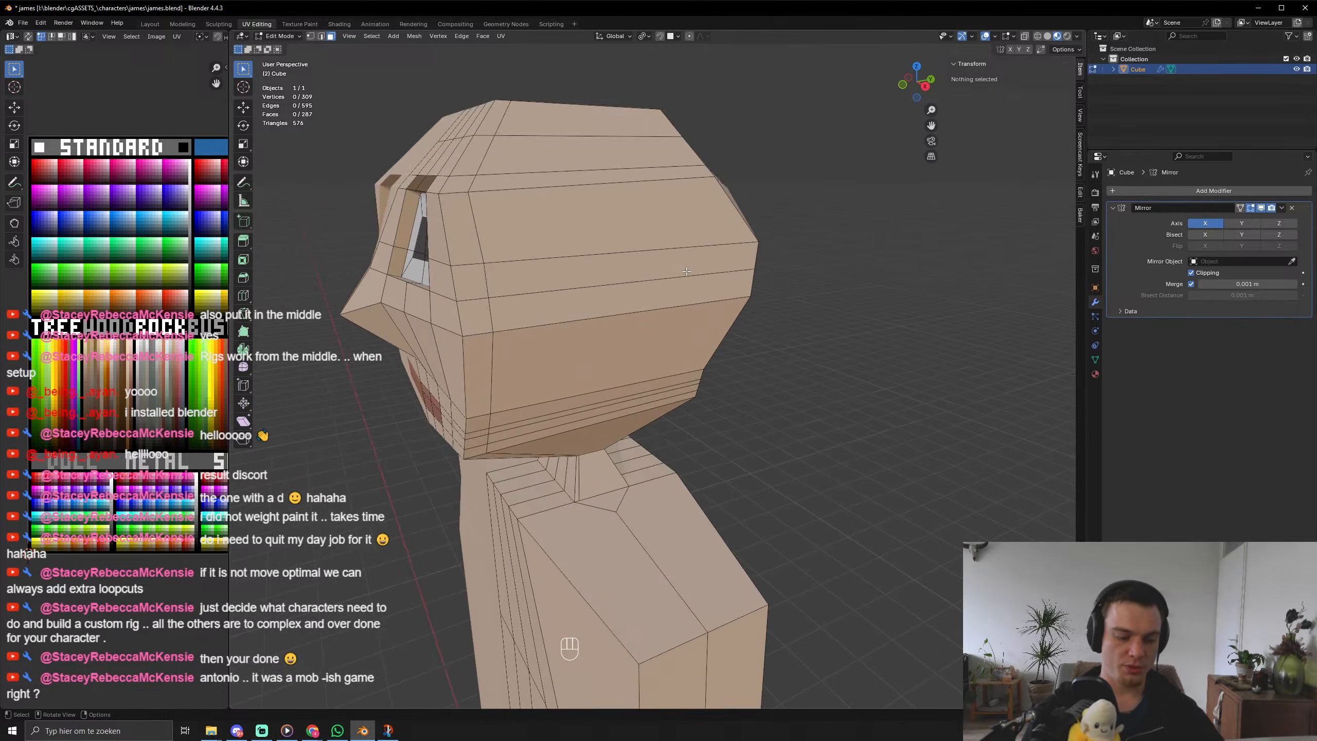
Knife-cut a diagonal line across the side of the head, from the upper temple down to the rear edge.
key("k")
left_click(496, 190)
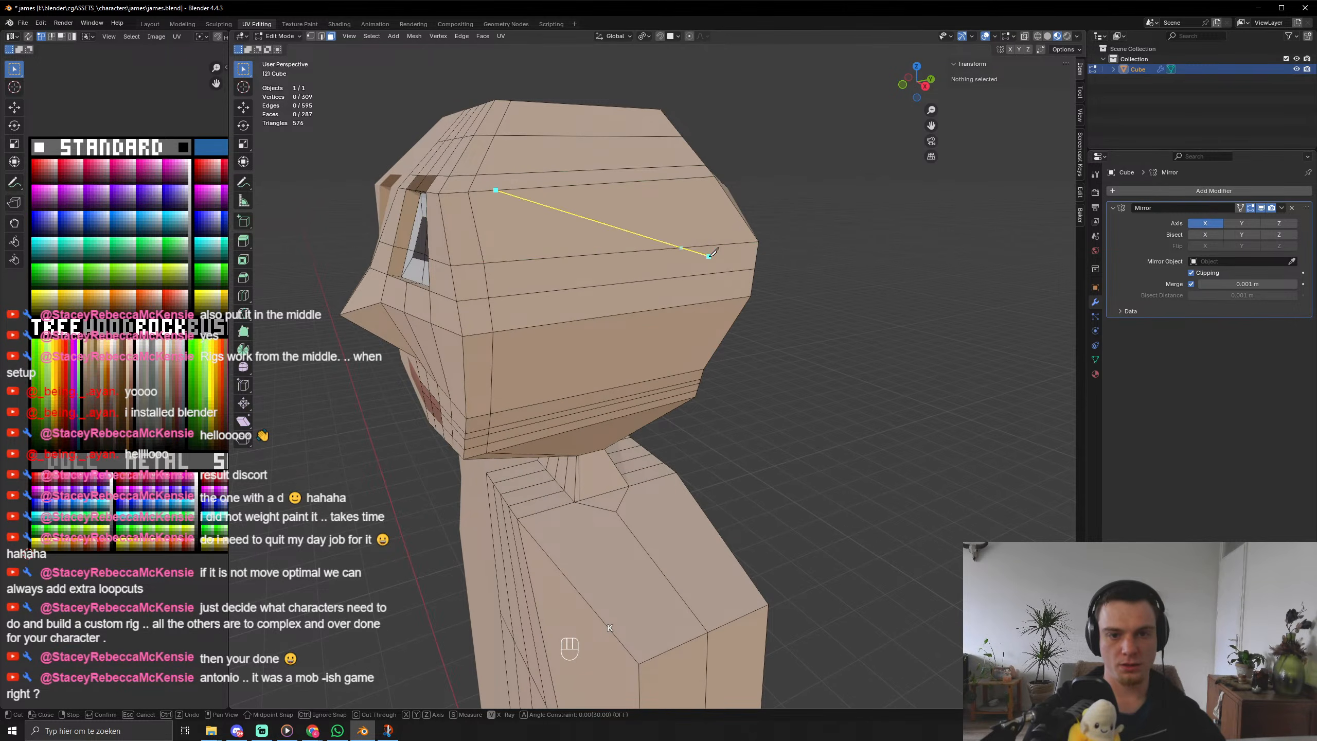
left_click(719, 273)
key("Return")
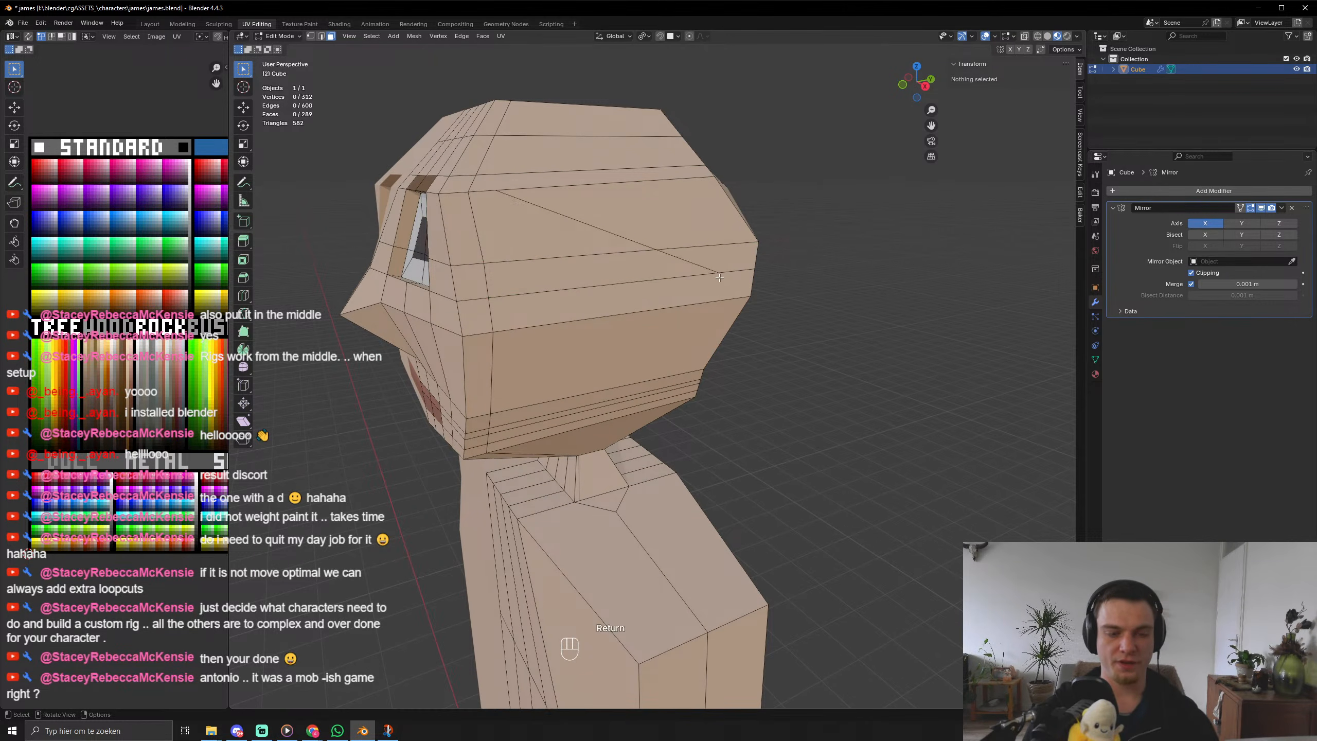
Select the top and upper side faces of the head above the diagonal cut, including the small rear triangle.
left_click(541, 123, "shift")
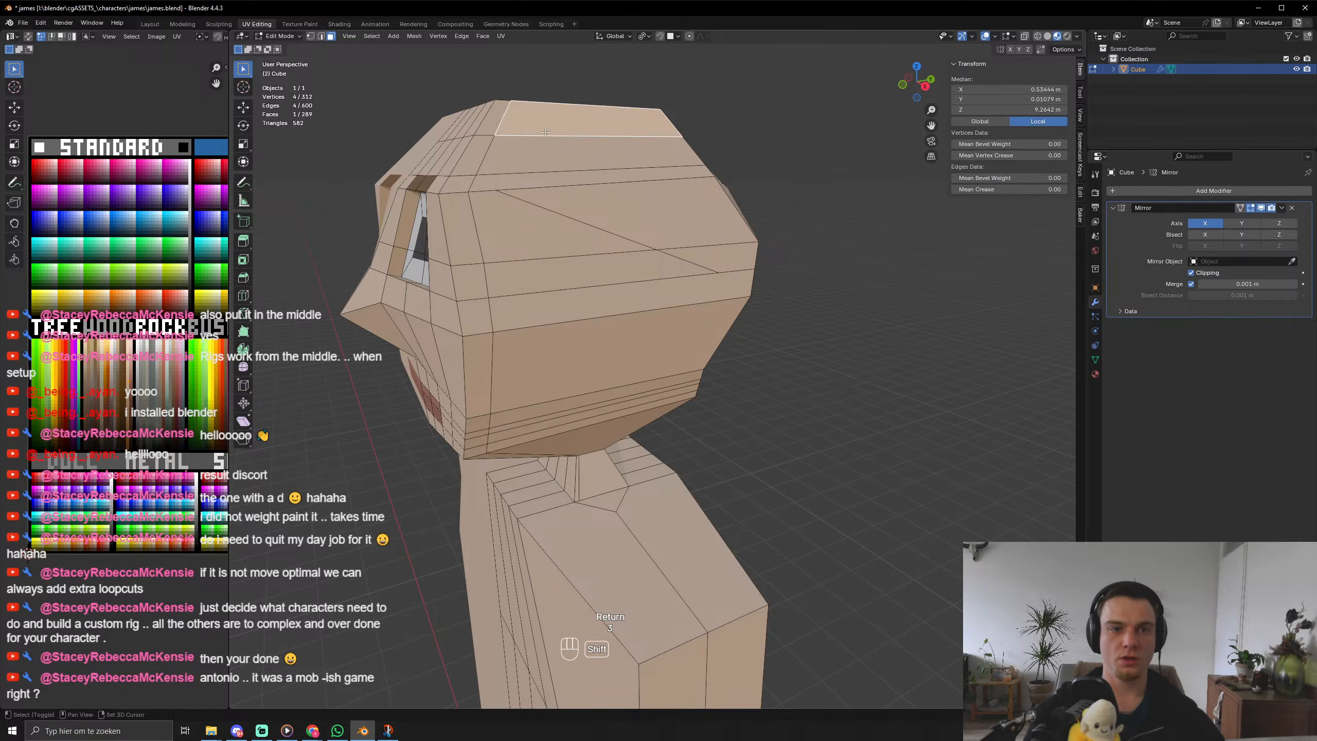
left_click(550, 155, "shift")
left_click(561, 181, "shift")
left_click(592, 212, "shift")
middle_click_drag(599, 221, 564, 240)
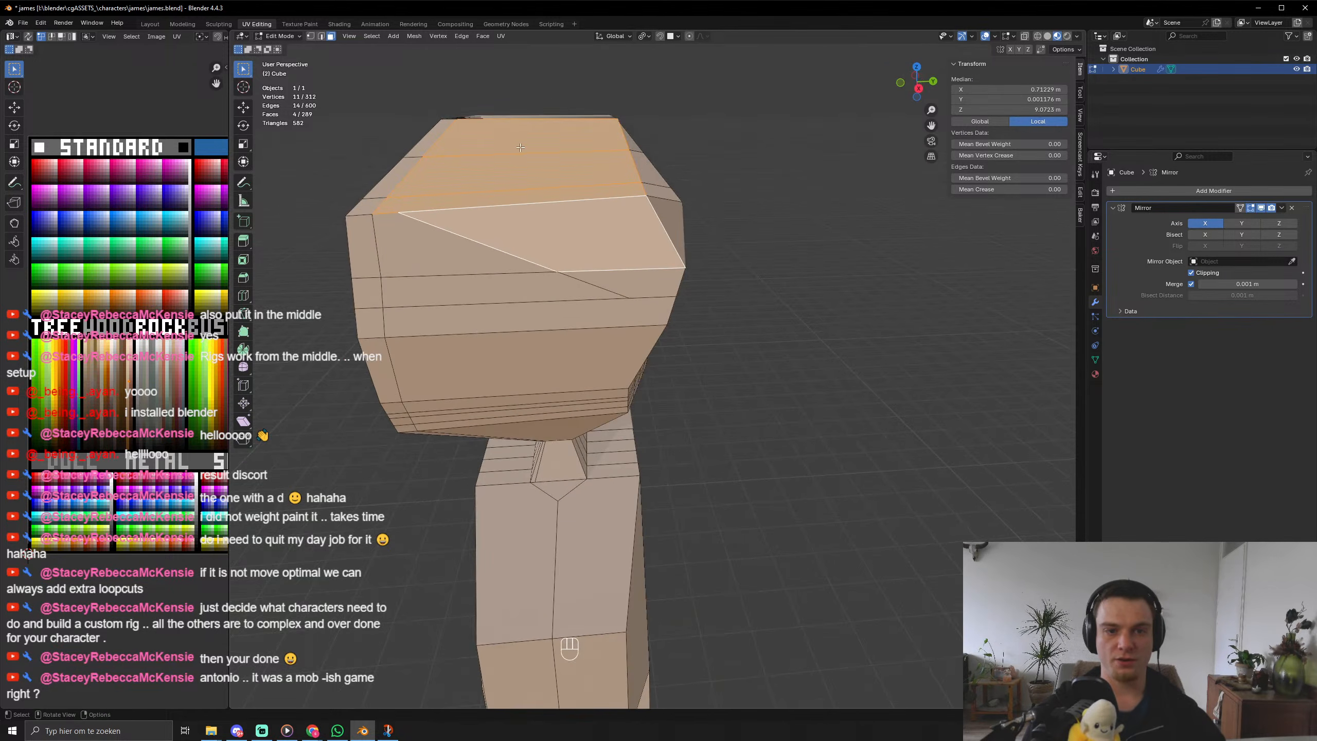
left_click(617, 284, "shift")
middle_click_drag(617, 284, 564, 274)
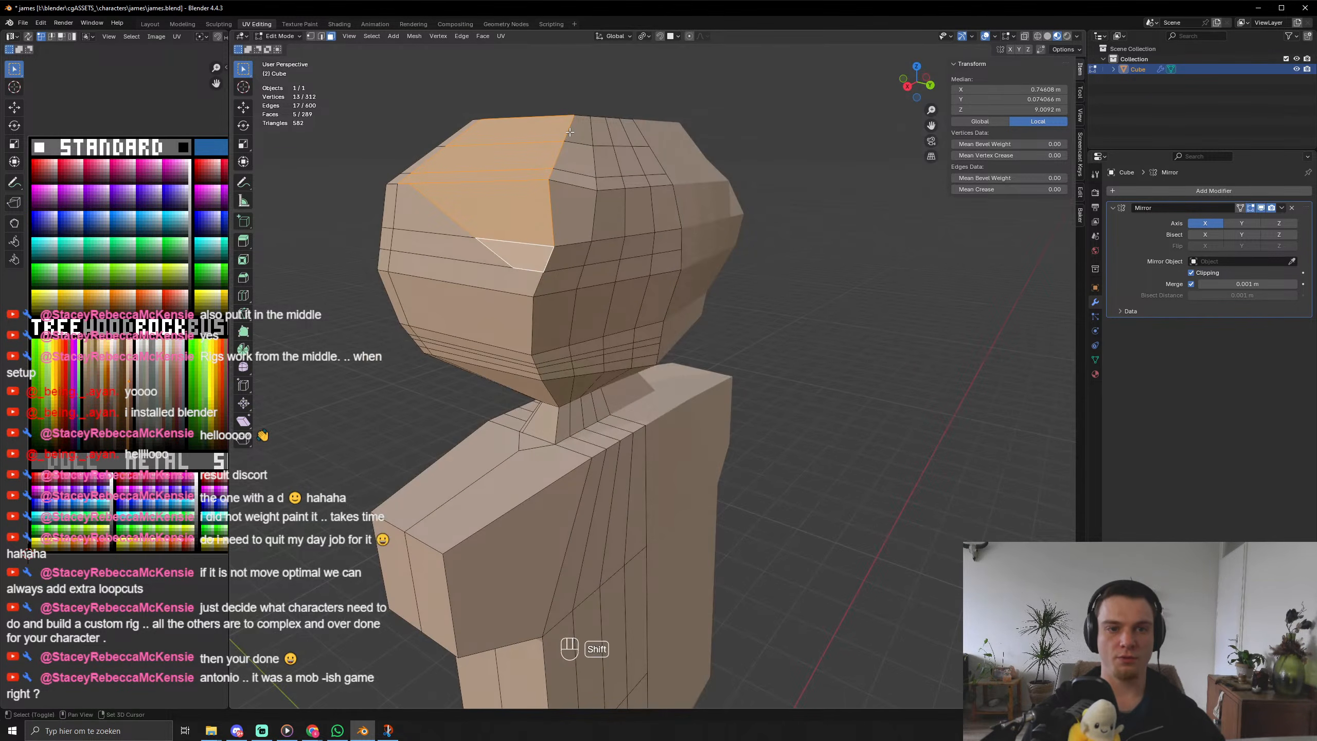
Extend the face selection around the crown and upper back of the head to the mirror line.
left_click(642, 165, "alt+shift")
left_click_drag(619, 137, 645, 164, "shift")
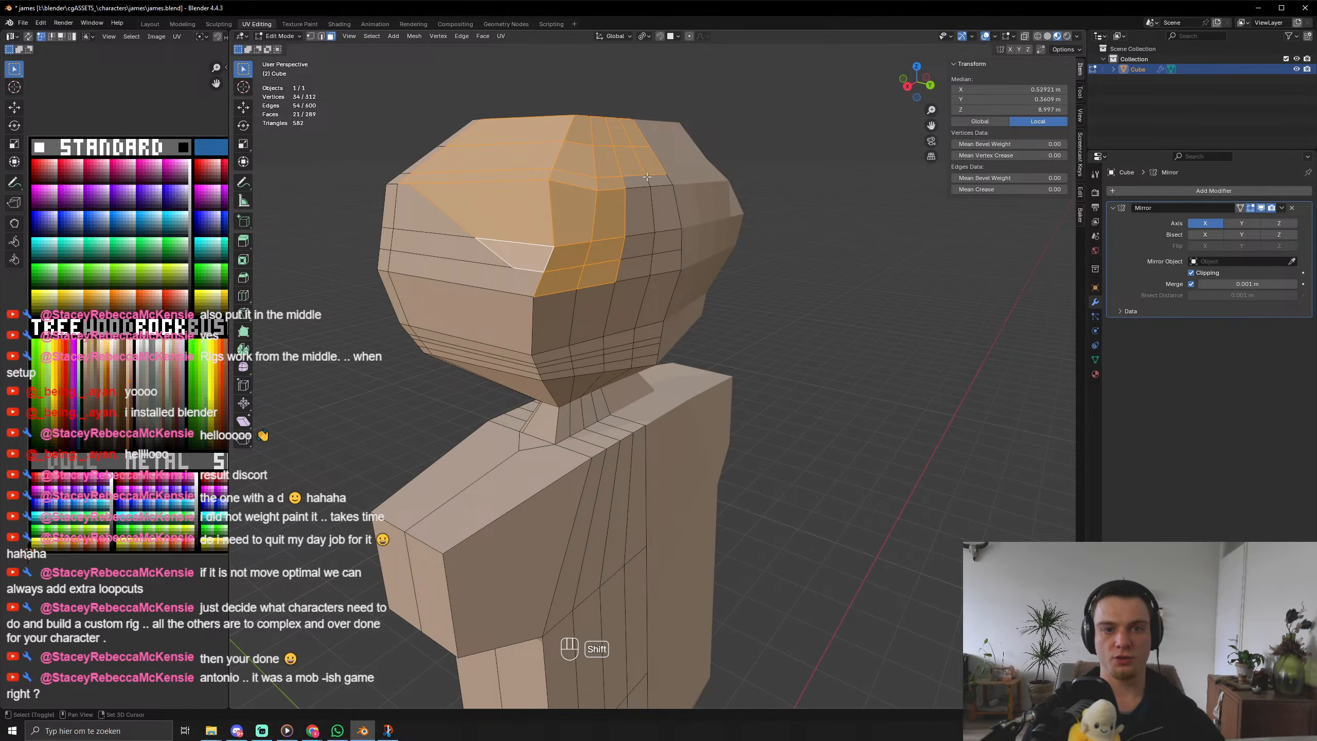
left_click(655, 180, "shift")
left_click(643, 182, "shift")
left_click(644, 204, "shift")
left_click(663, 212, "shift")
left_click(665, 243, "shift")
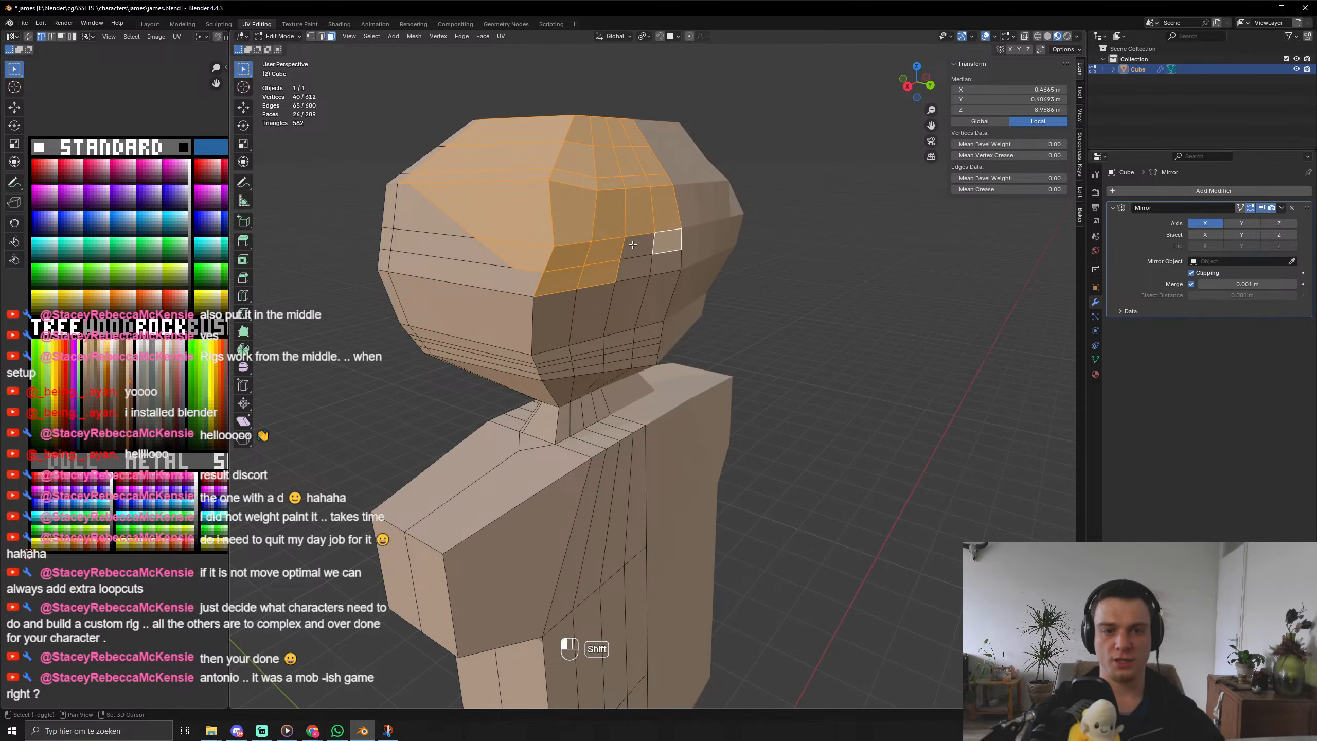
Add the middle rows of faces on the back of the head to the hair selection.
left_click(639, 244, "shift")
left_click(636, 268, "shift")
left_click(667, 263, "shift")
left_click(666, 299, "shift")
left_click(625, 308, "shift")
left_click(599, 314, "shift")
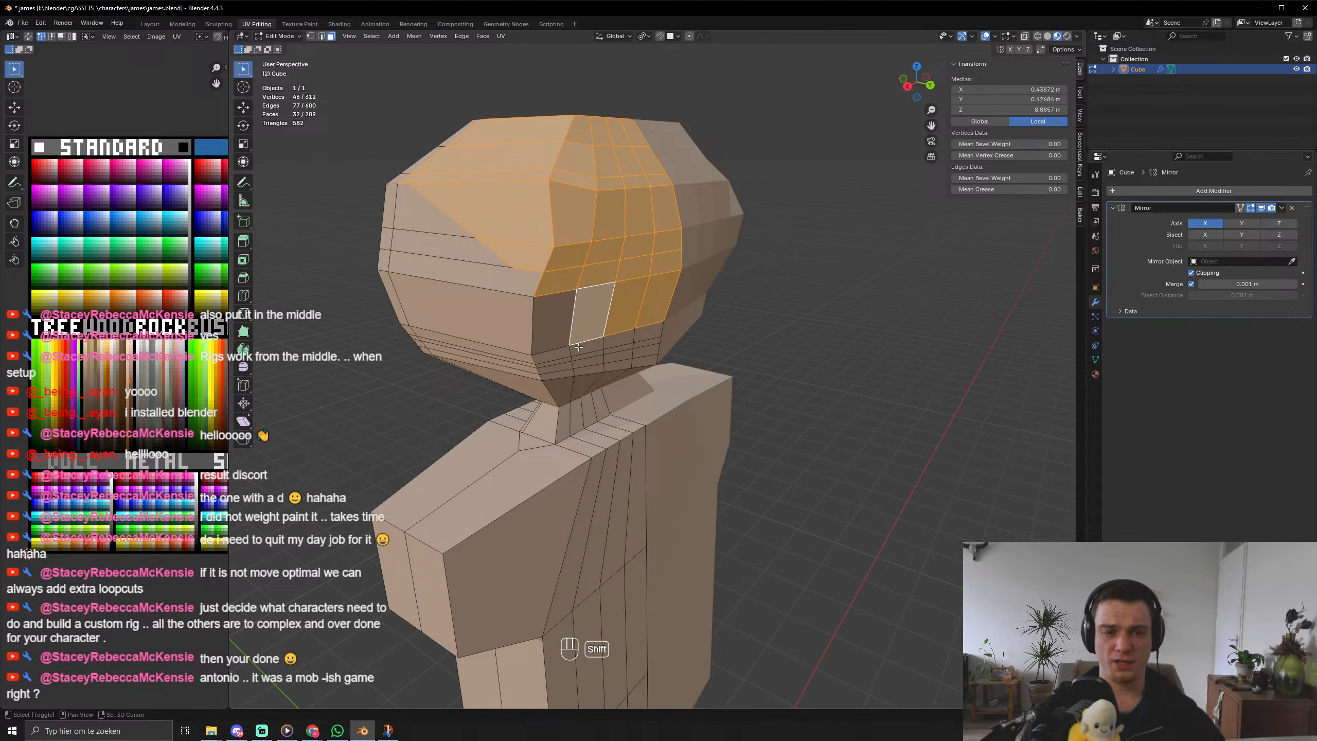
Add the narrow lower rows of faces at the back of the head to the hair selection.
left_click(587, 350, "shift")
left_click(588, 363, "shift")
left_click(590, 356, "shift")
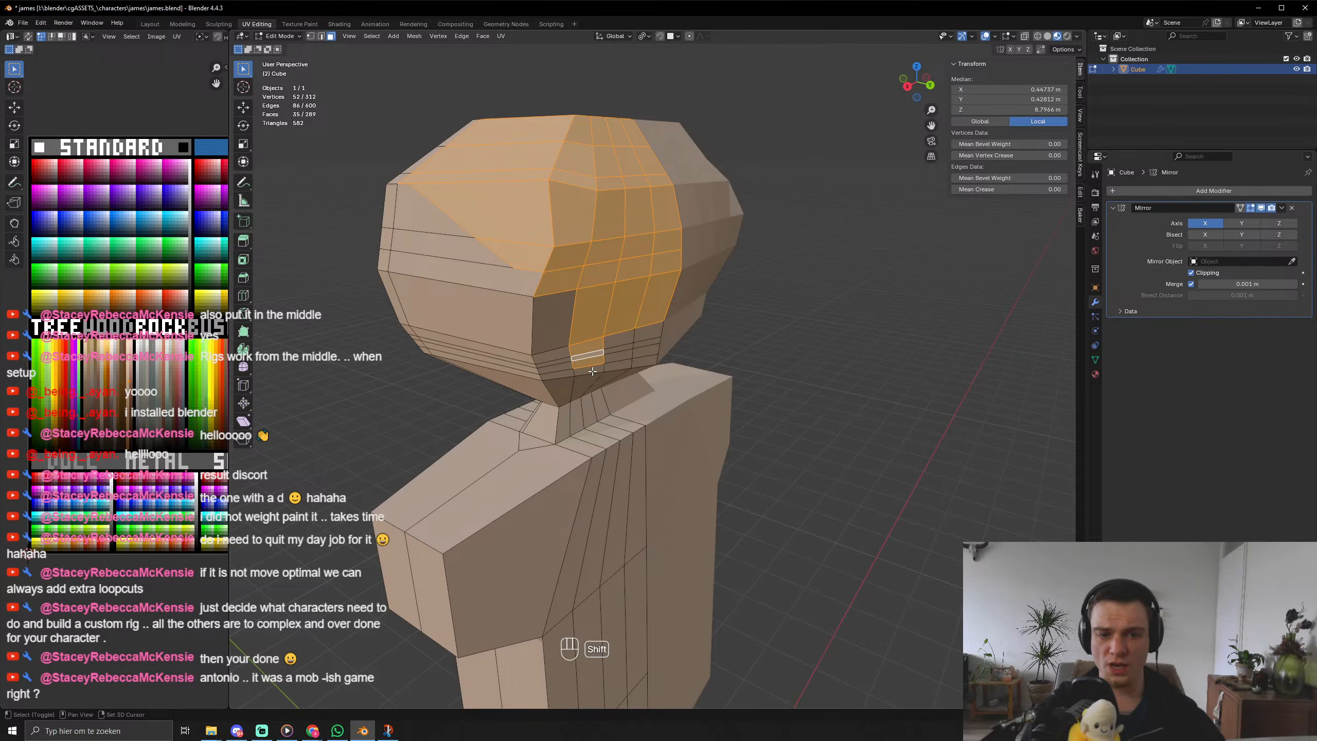
left_click(617, 366, "shift")
left_click(647, 333, "ctrl+shift")
Add the remaining faces on the top and front of the head above the forehead to the selection.
middle_click_drag(615, 359, 523, 250)
left_click(470, 231, "shift")
left_click(475, 246, "shift")
left_click_drag(528, 254, 632, 282, "shift")
left_click(512, 276, "shift")
left_click(567, 311, "shift")
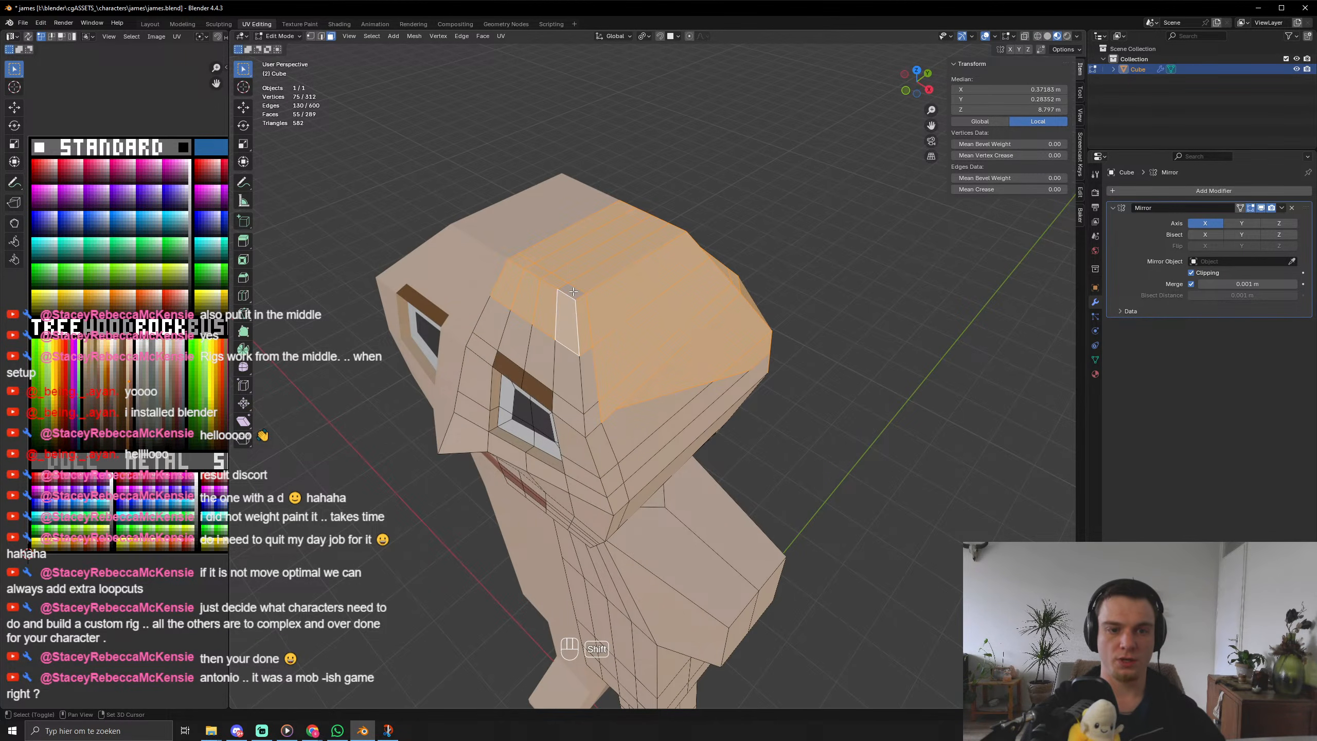
left_click(574, 292, "shift")
Add the outer column of faces at the rear corner of the head to the hair selection.
middle_click_drag(545, 283, 531, 234)
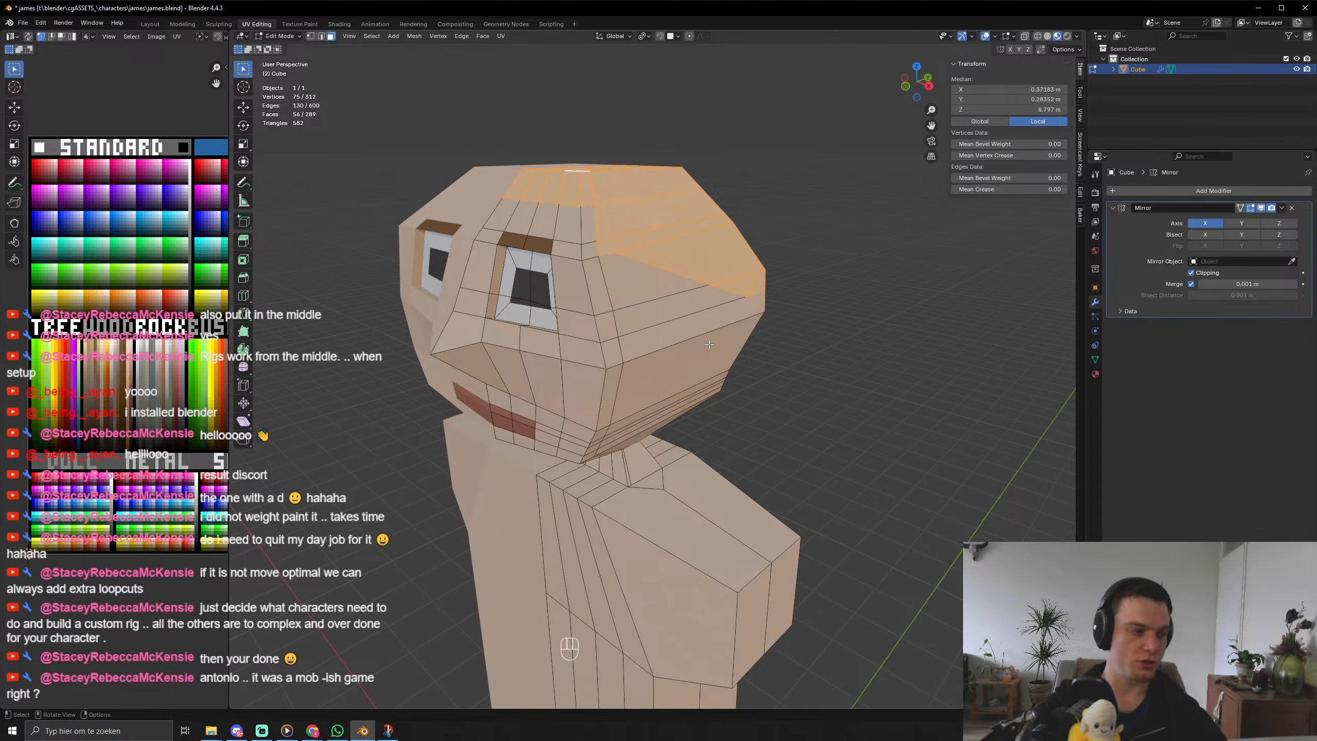
middle_click_drag(708, 345, 540, 321)
left_click(576, 326, "shift")
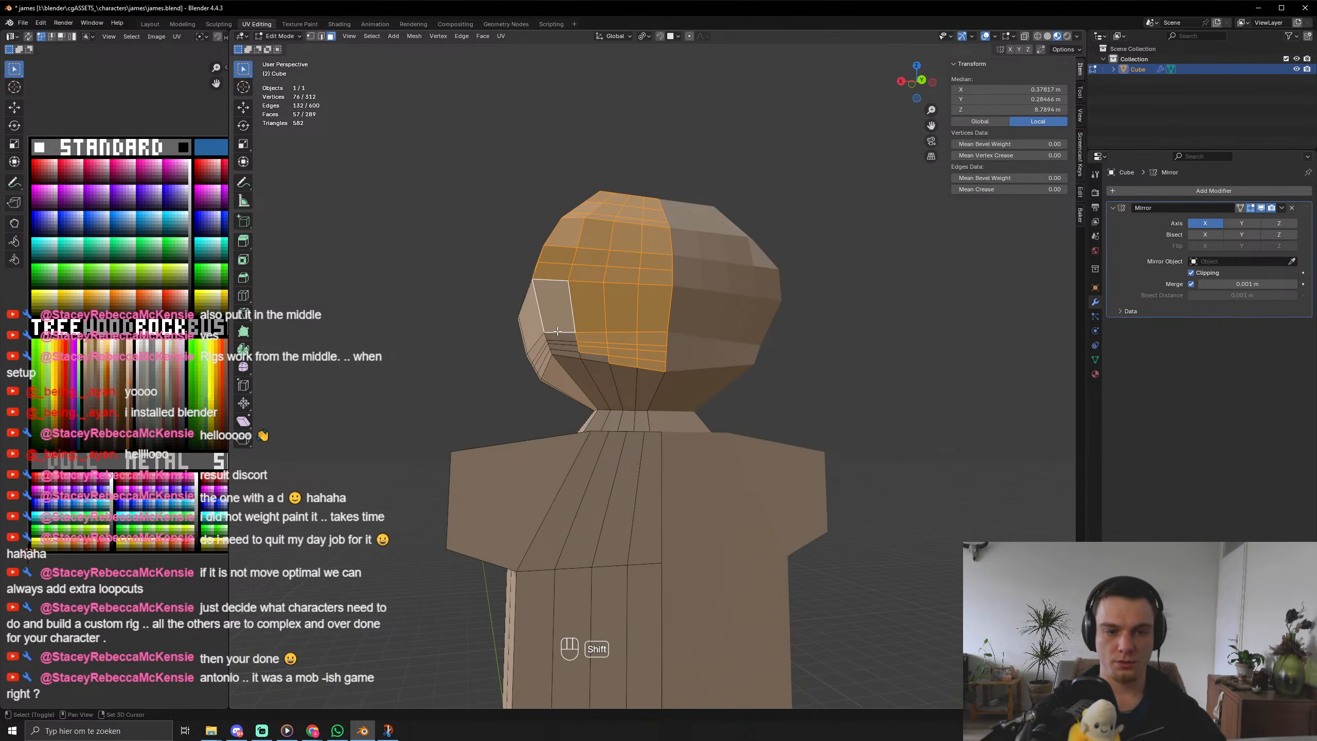
left_click_drag(557, 331, 590, 362, "shift")
Try extending the hair selection to the faces beneath the back of the head, then remove them.
left_click(598, 386, "shift")
left_click(570, 384, "shift")
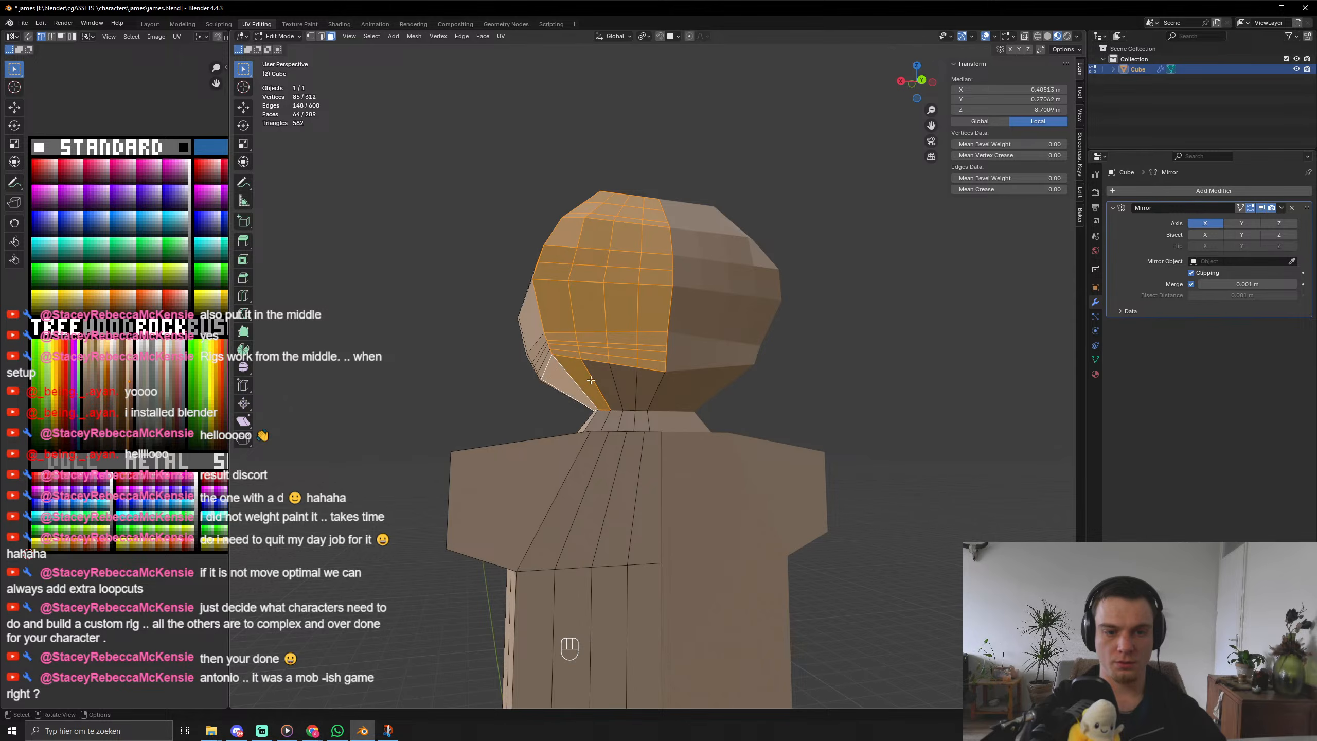
key("ctrl+z")
key("ctrl+z")
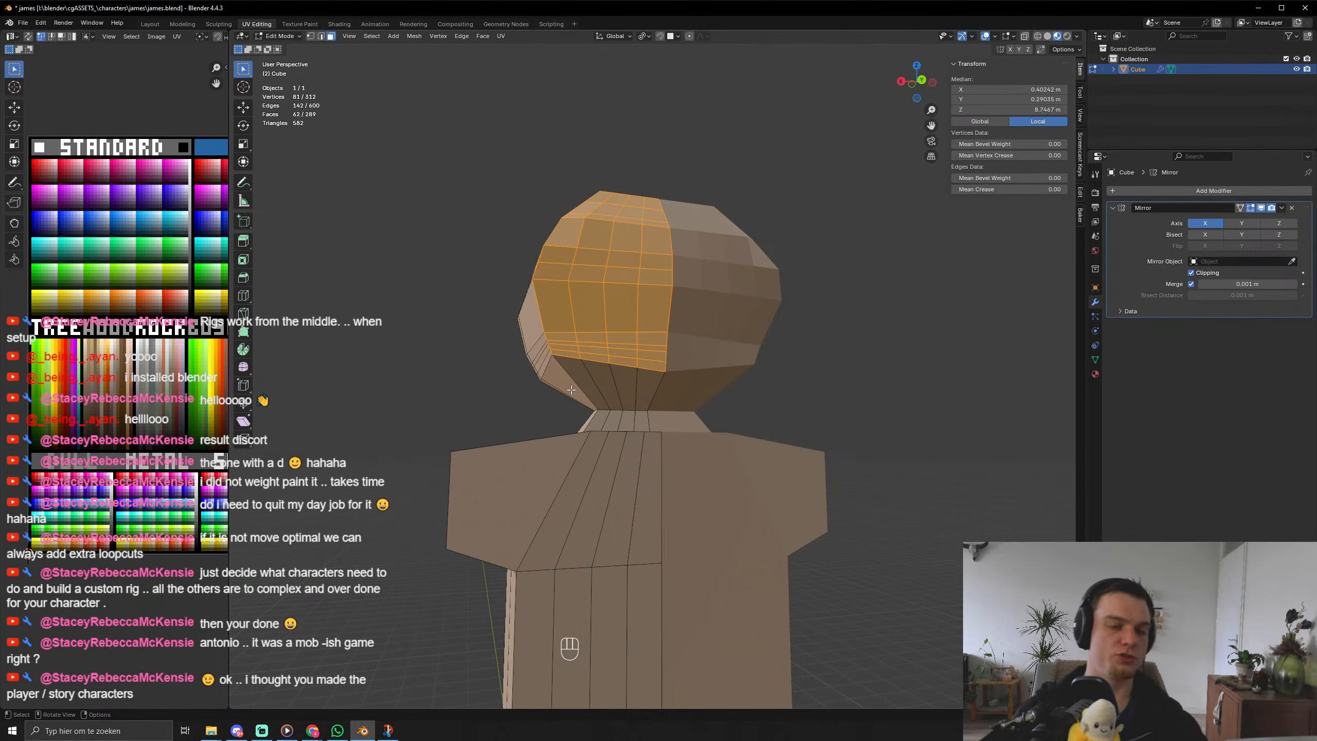
left_click(620, 385, "shift")
left_click(638, 395, "shift")
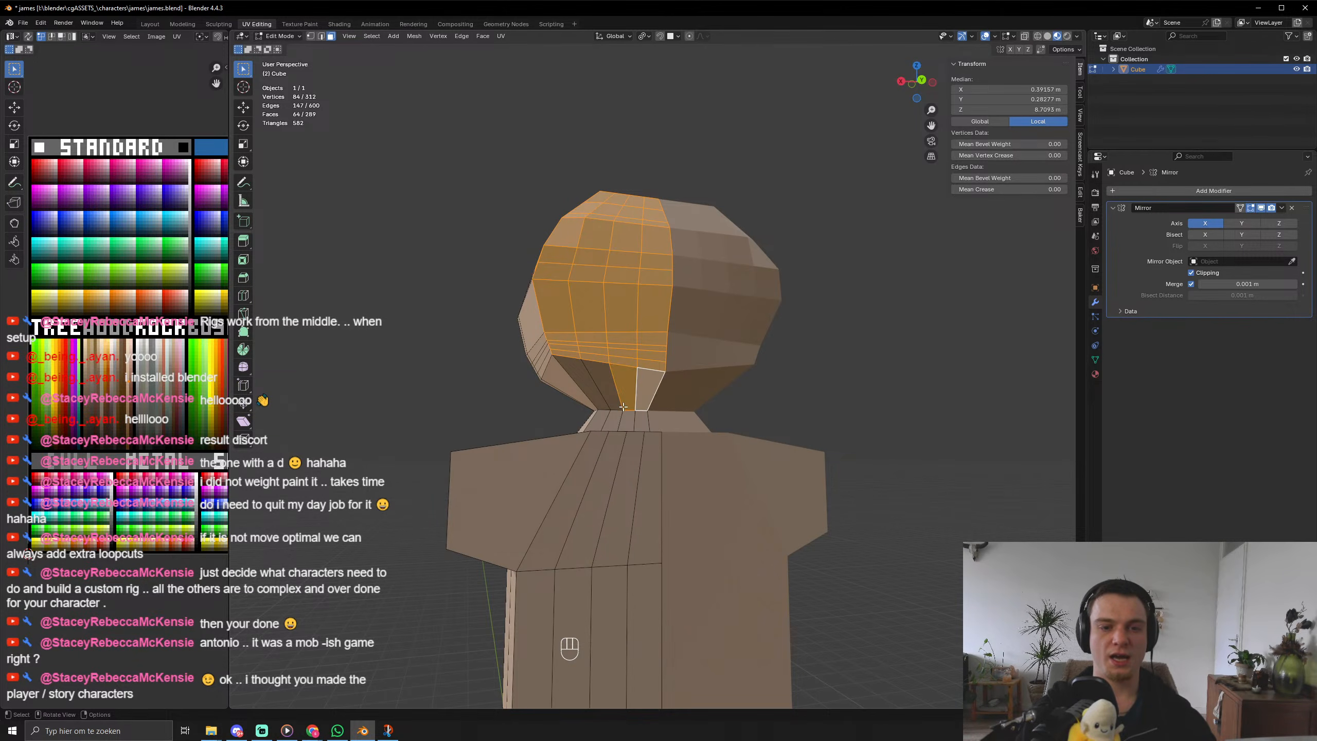
mouse_move(638, 395)
middle_mouse_down()
mouse_move(616, 398)
mouse_move(638, 406)
middle_mouse_up()
left_click(612, 380, "shift")
left_click(629, 383, "shift")
Extrude the selected hair faces along their normals by about 0.2 m.
key("alt+e")
left_click(638, 409)
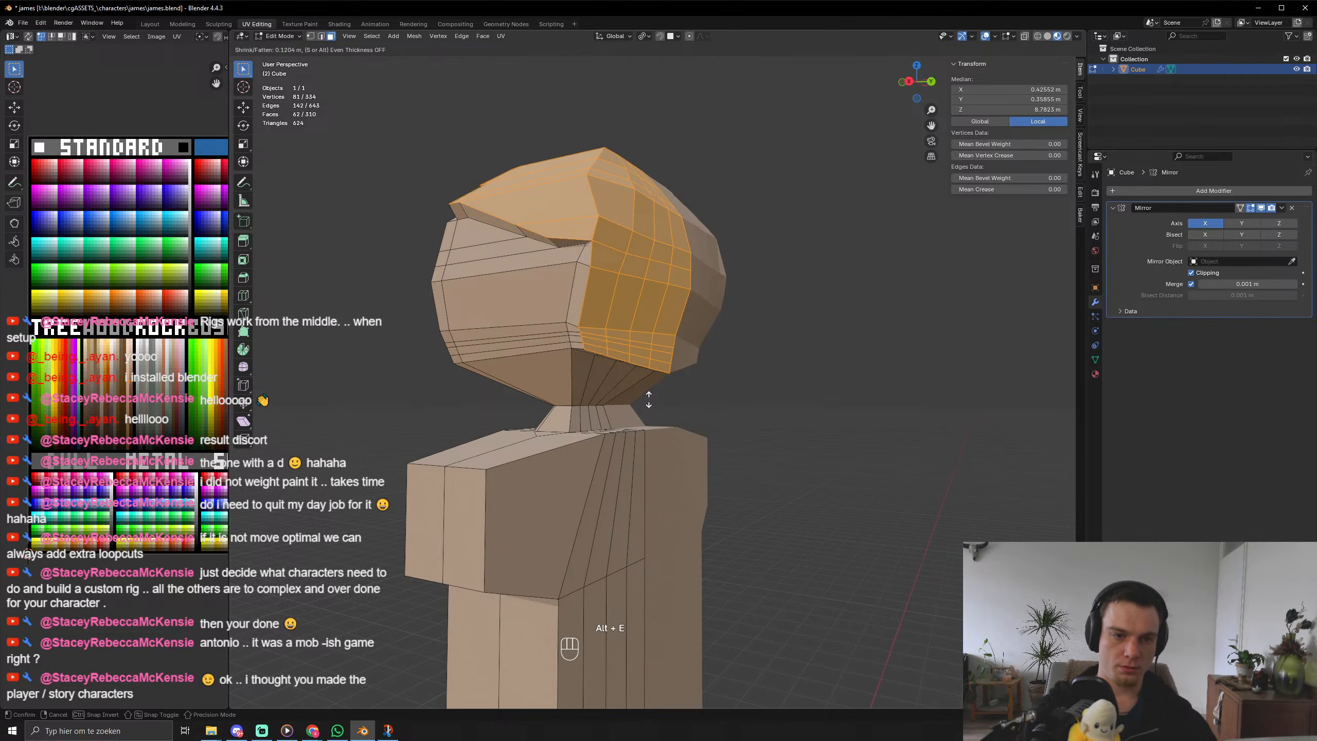
left_click(595, 398)
middle_click_drag(595, 398, 693, 425)
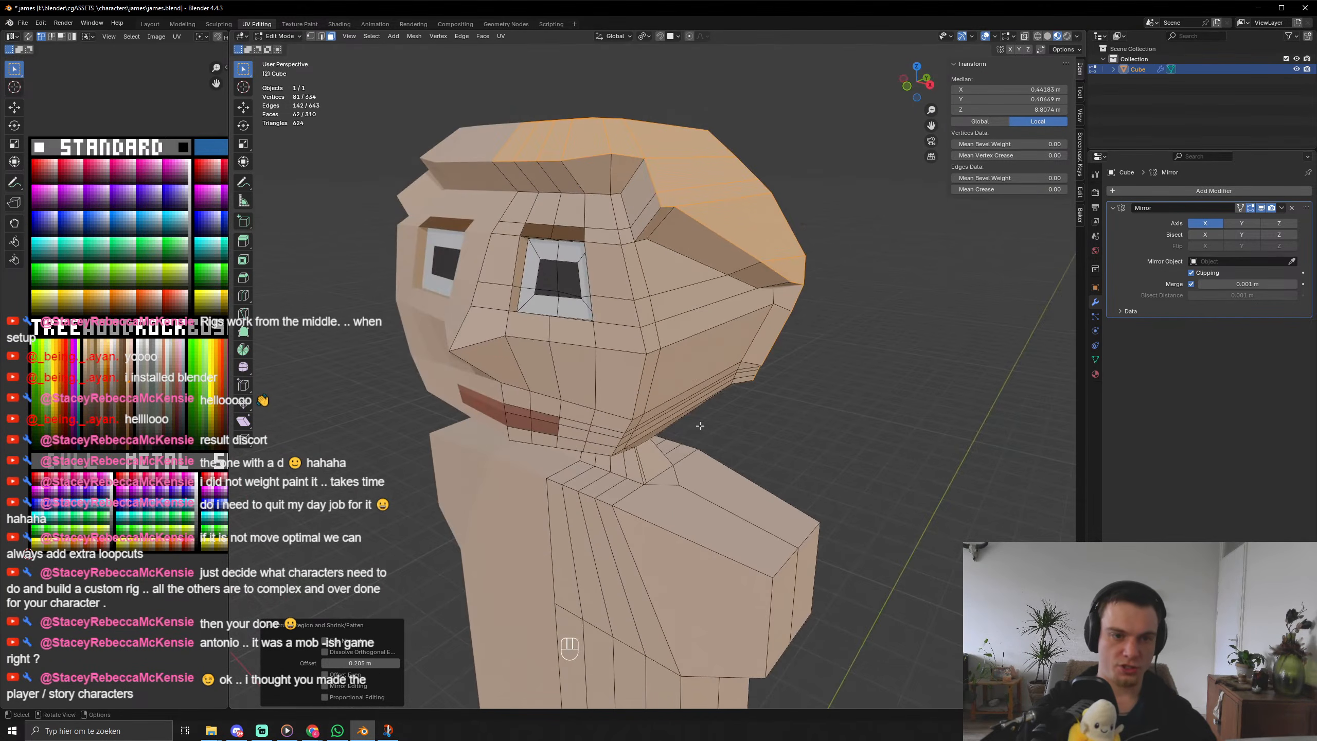
Grow the selection to include the hair's rim and move its UVs onto a brown palette colour.
key("ctrl+KP_Add")
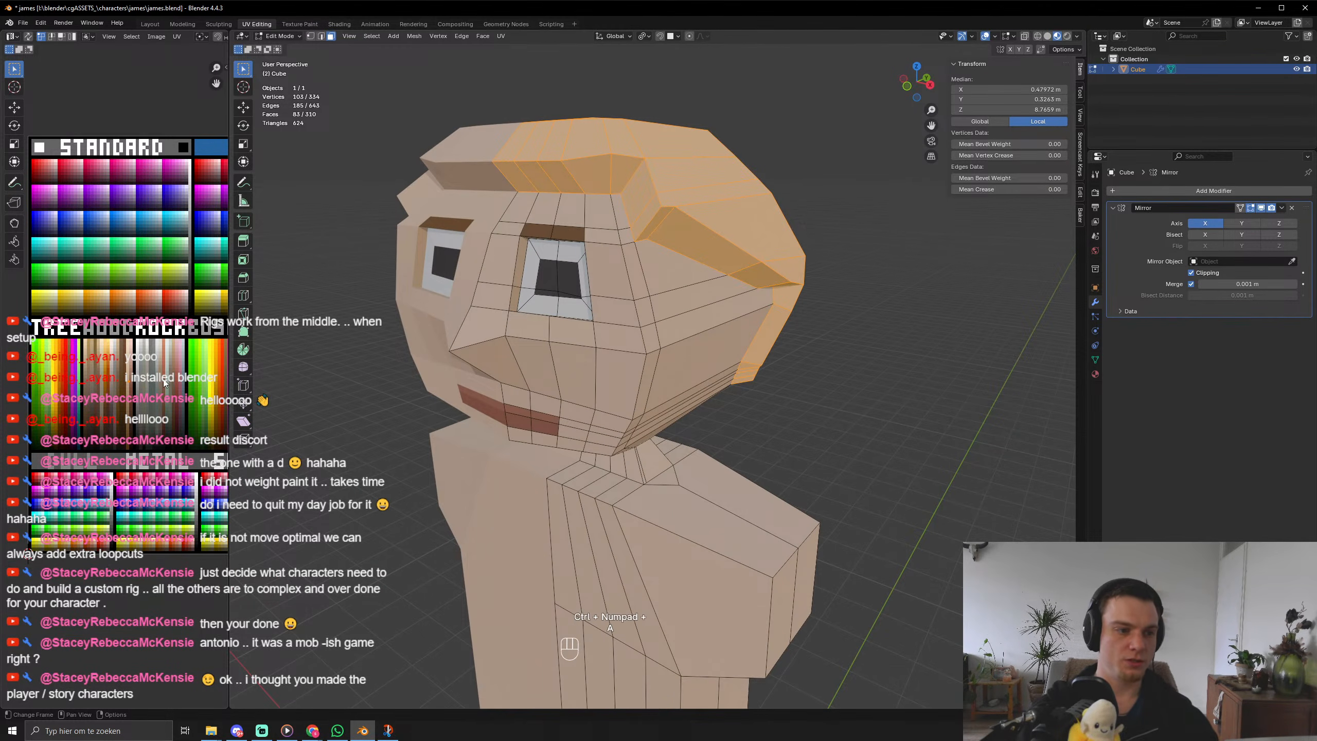
key("a")
key("g")
key("Tab")
scroll(632, 353, "down", 5)
middle_click_drag(631, 352, 622, 325)
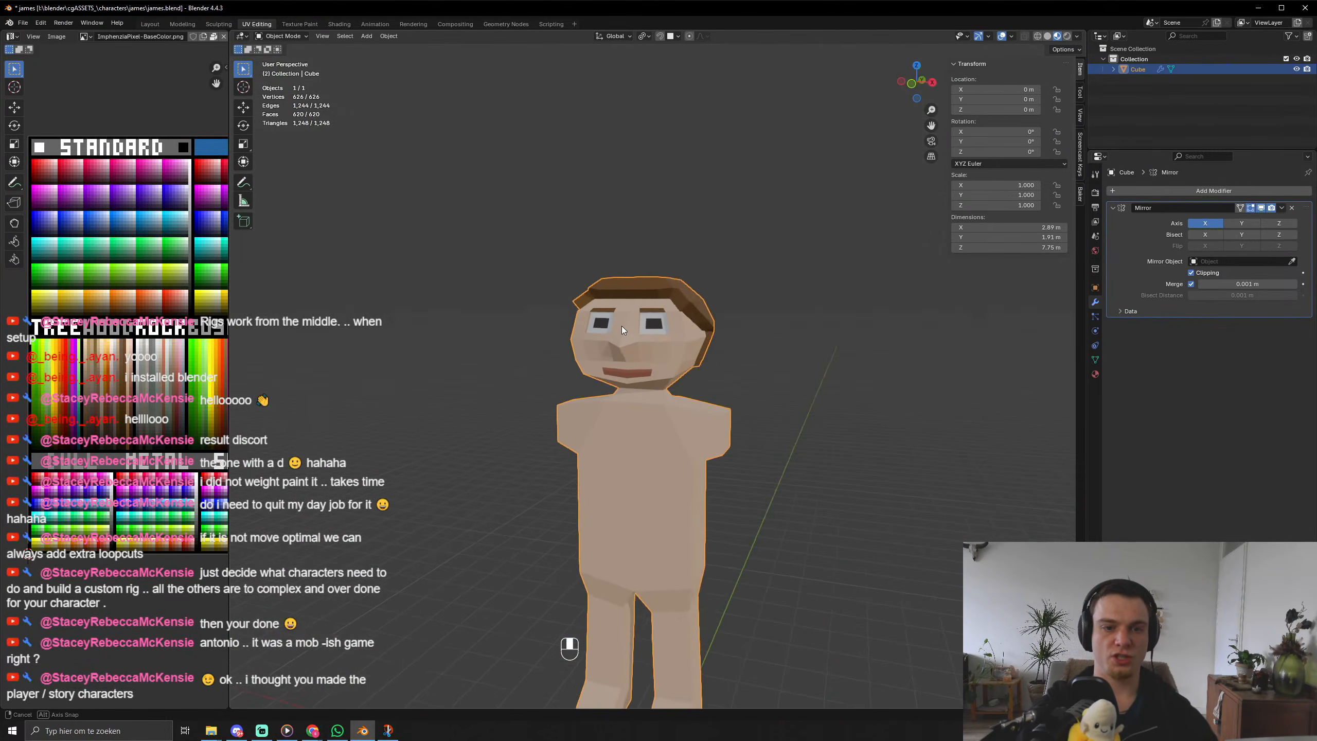
Try extruding the two end faces of the arm stump along their normals by about 0.22 m.
scroll(627, 343, "up", 5)
key("Tab")
middle_click_drag(731, 387, 703, 371)
left_click(750, 498)
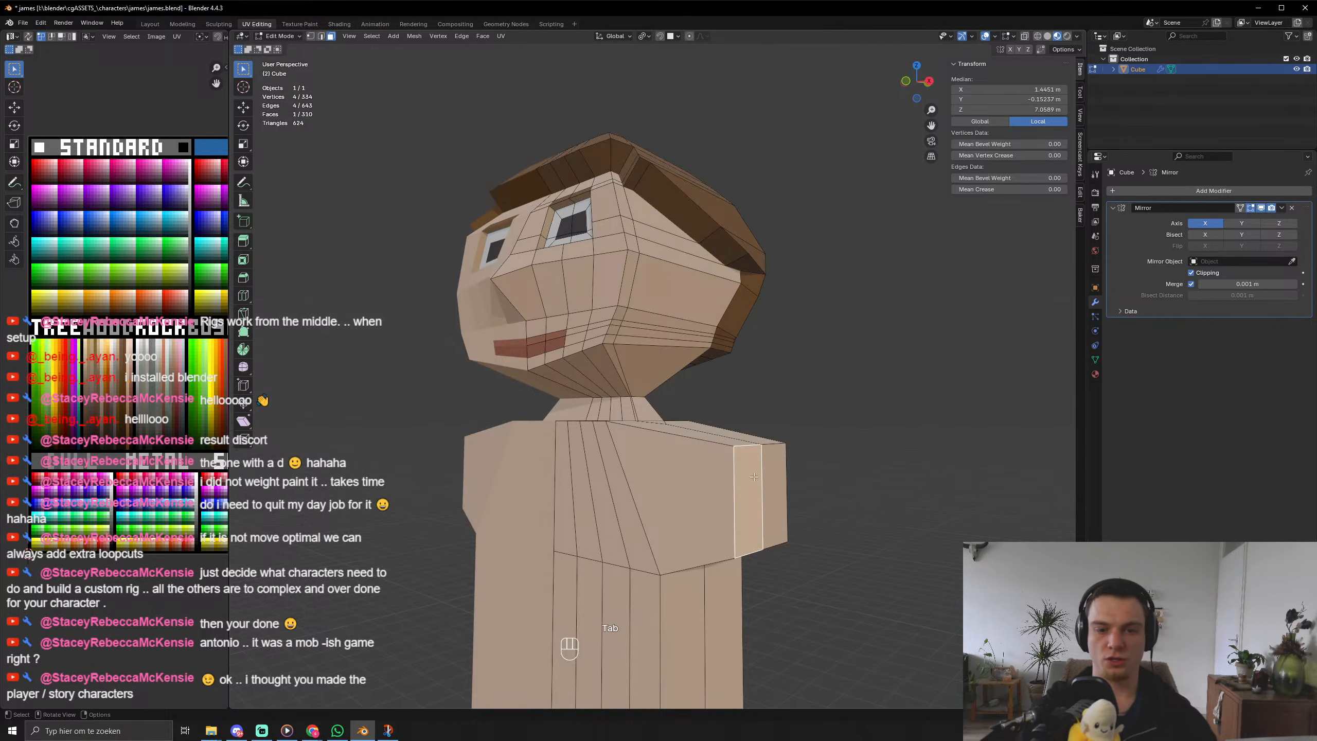
left_click(776, 501, "shift")
scroll(797, 508, "down", 5)
middle_click_drag(779, 521, 773, 524)
scroll(774, 524, "down", 4)
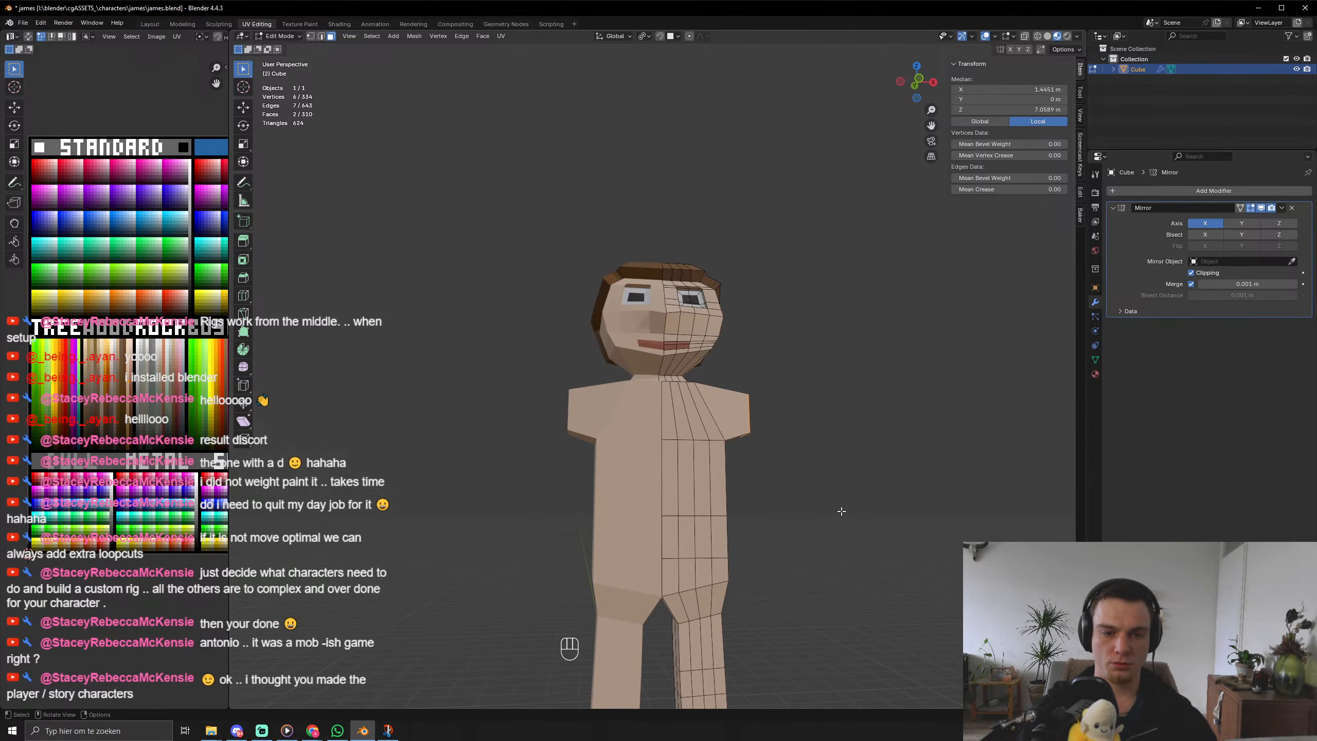
key("alt+e")
left_click(778, 523)
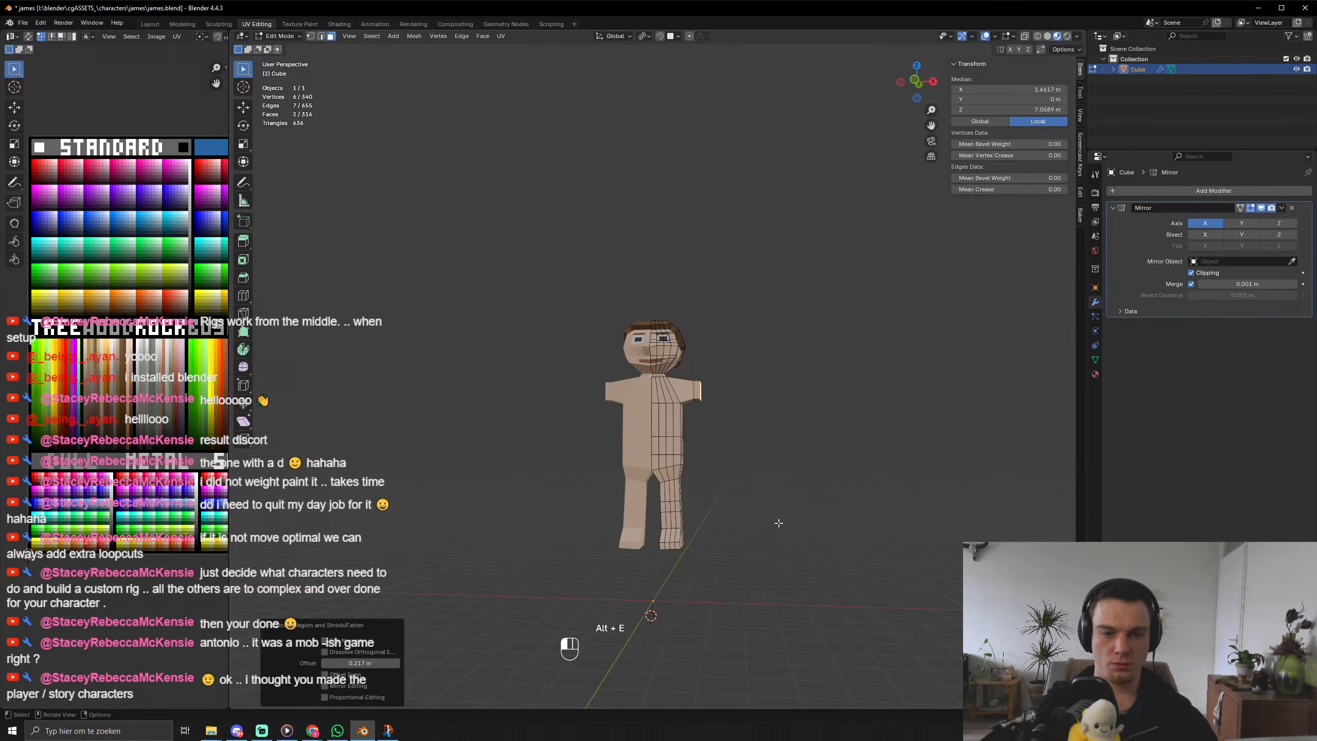
key("ctrl+z")
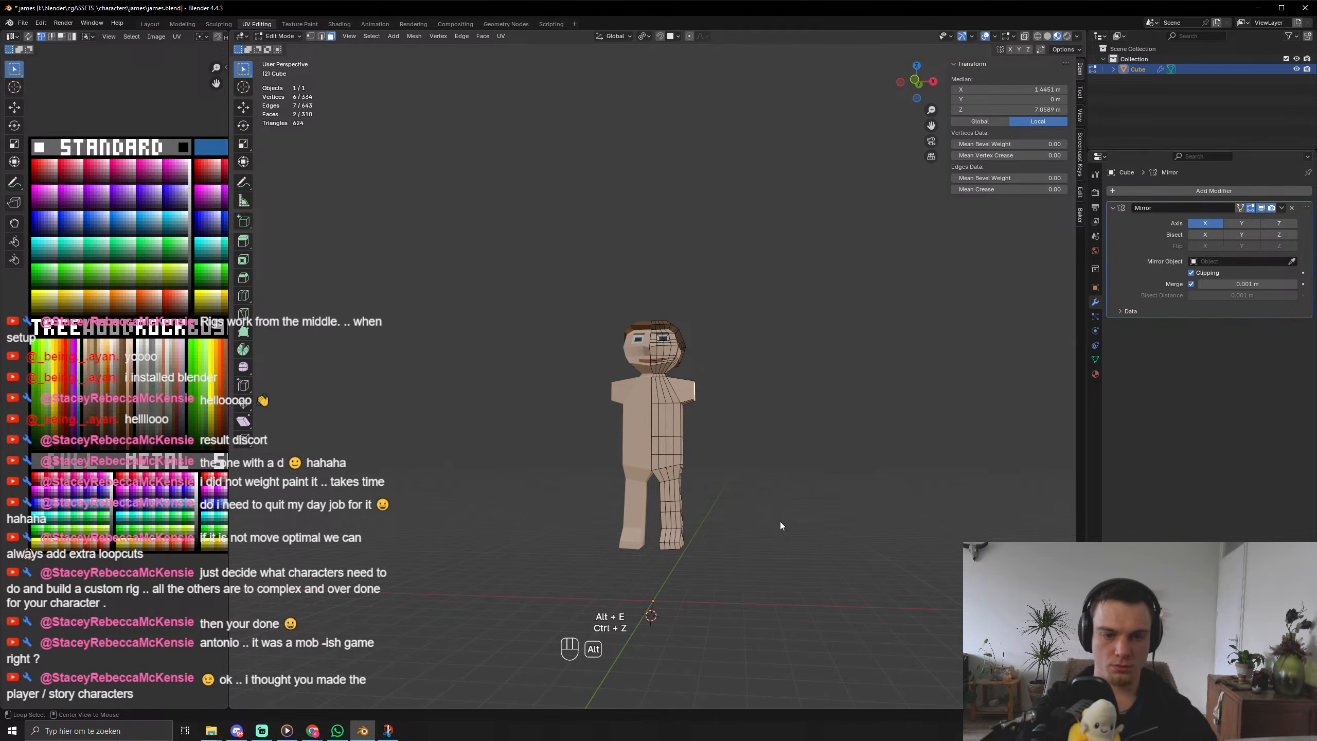
Try extruding the arm about 1.52 m along its normals plus a second section of about 0.26 m.
key("alt+e")
left_click(780, 522)
left_click(817, 499)
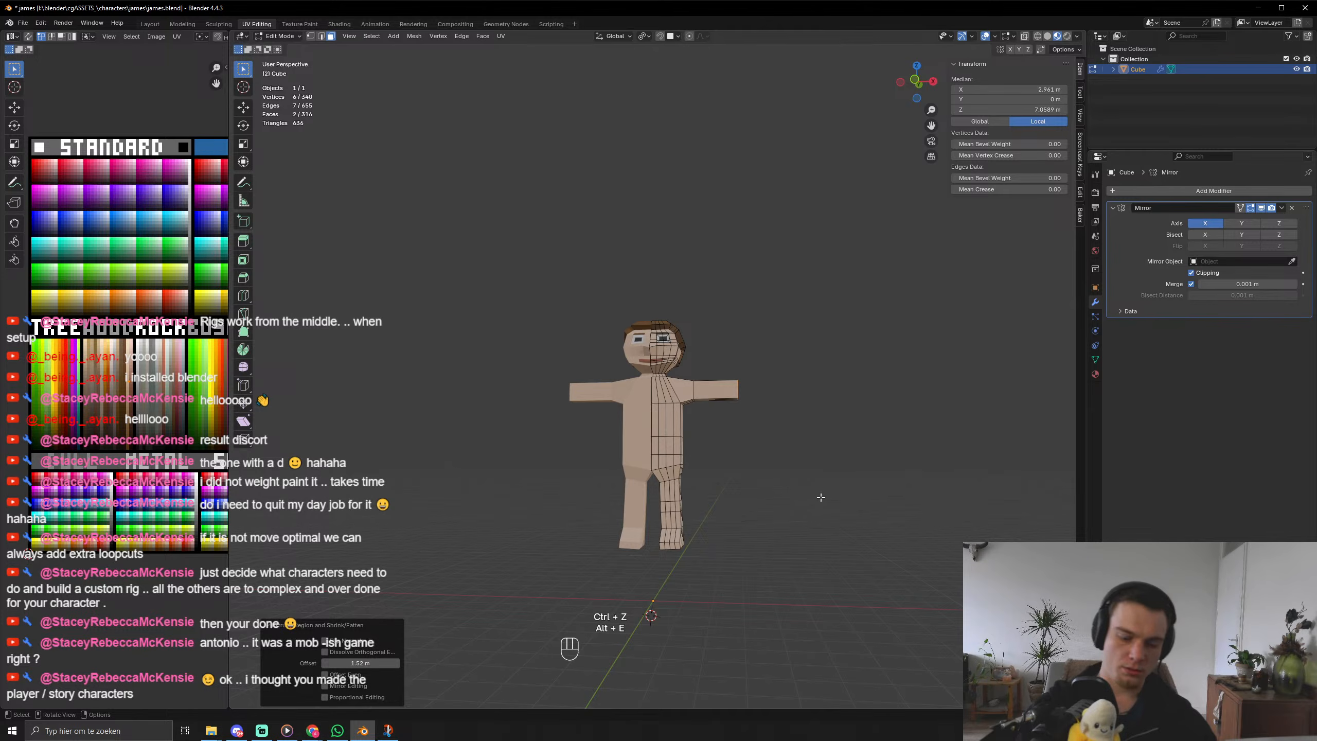
key("KP_1")
key("alt+e")
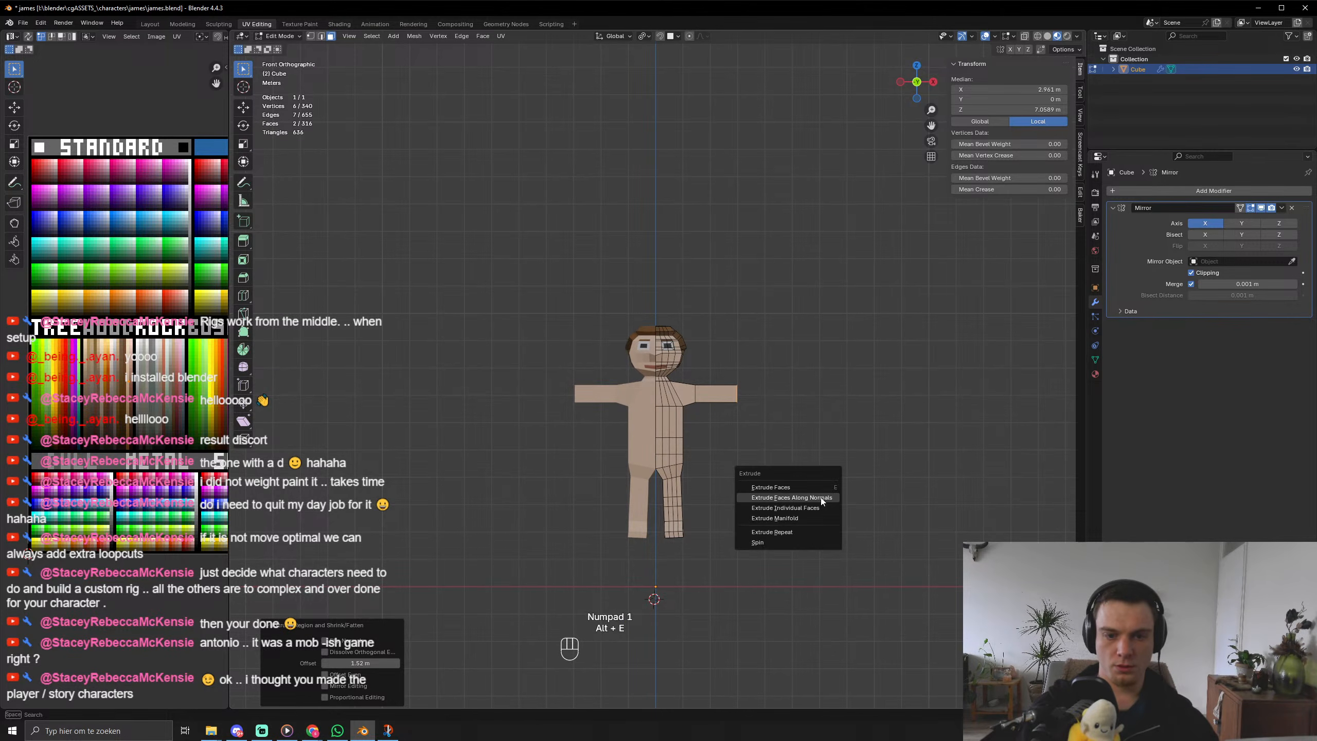
left_click(822, 498)
left_click(827, 493)
key("alt+e")
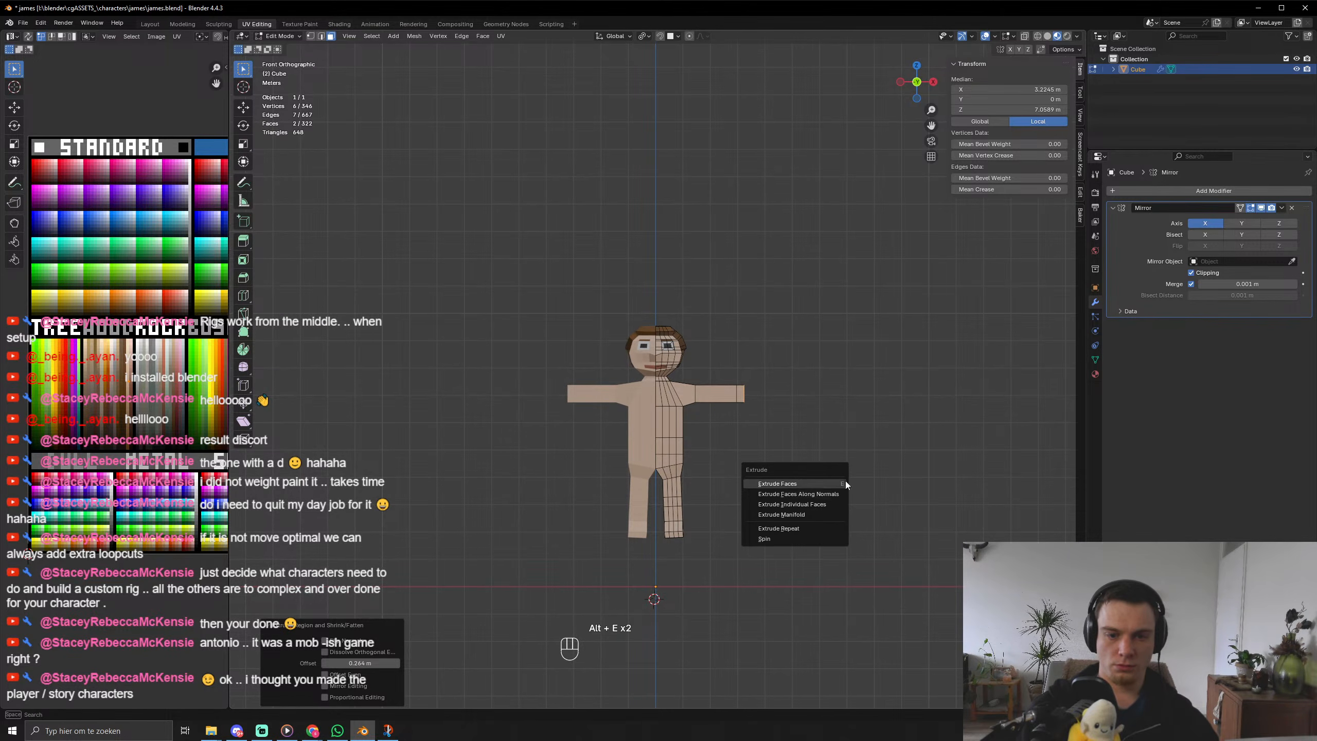
key("ctrl+z")
key("ctrl+z")
key("ctrl+z")
Try building the arm from three sections extruded along normals by about 0.98 m, 0.79 m and 0.83 m.
key("alt+e")
left_click(884, 422)
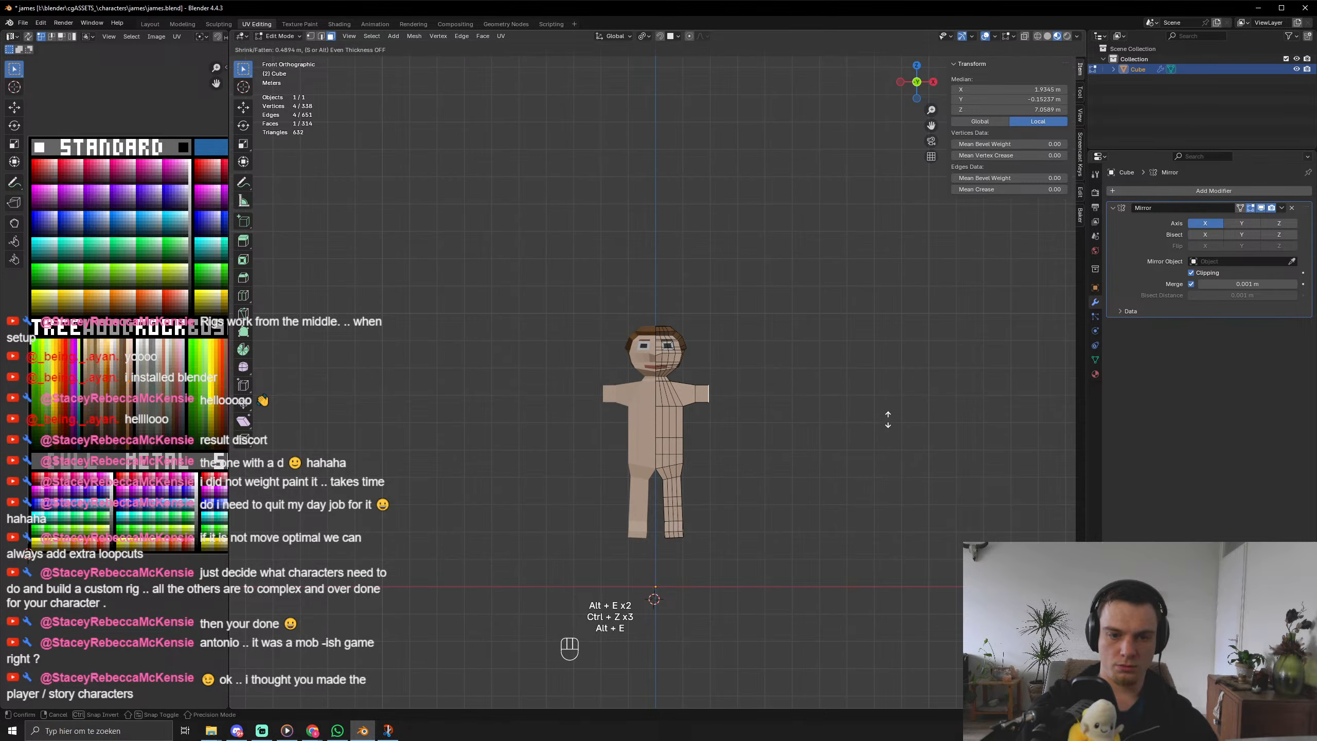
left_click(899, 413)
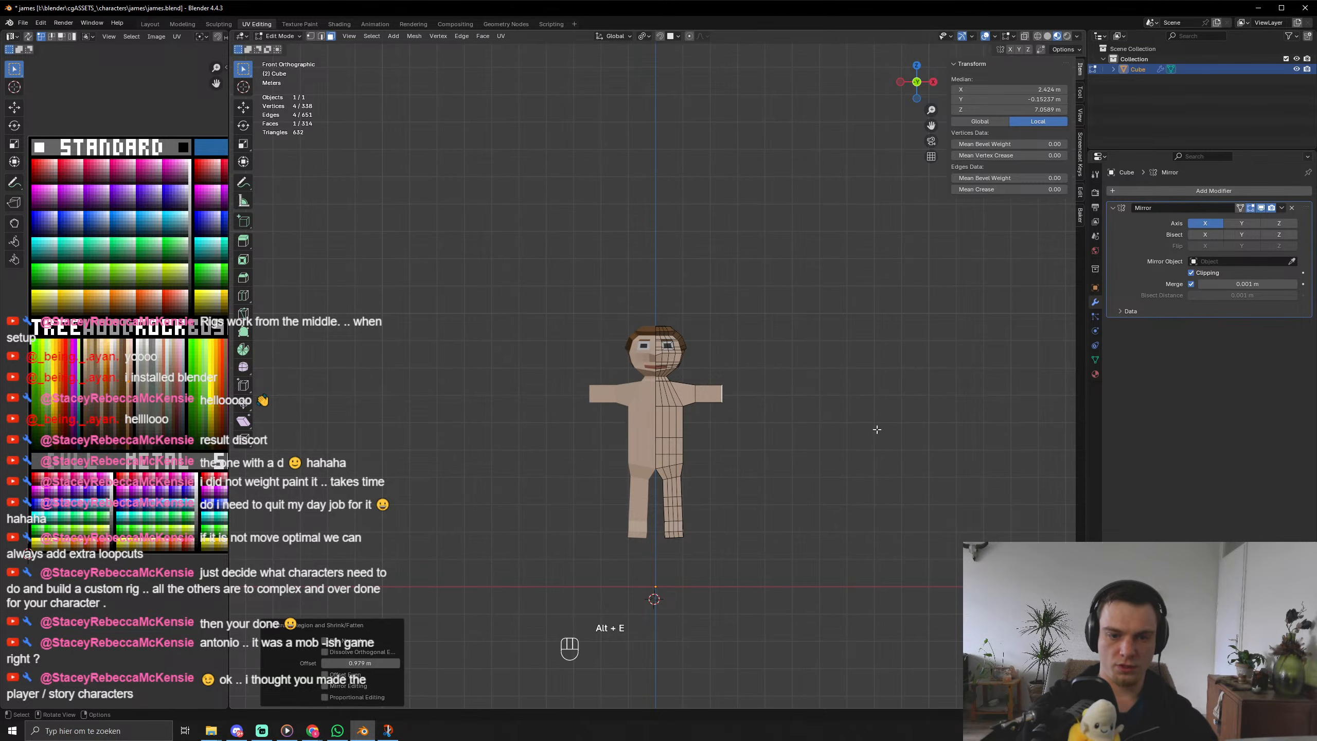
key("alt+e")
left_click(860, 458)
left_click(857, 462)
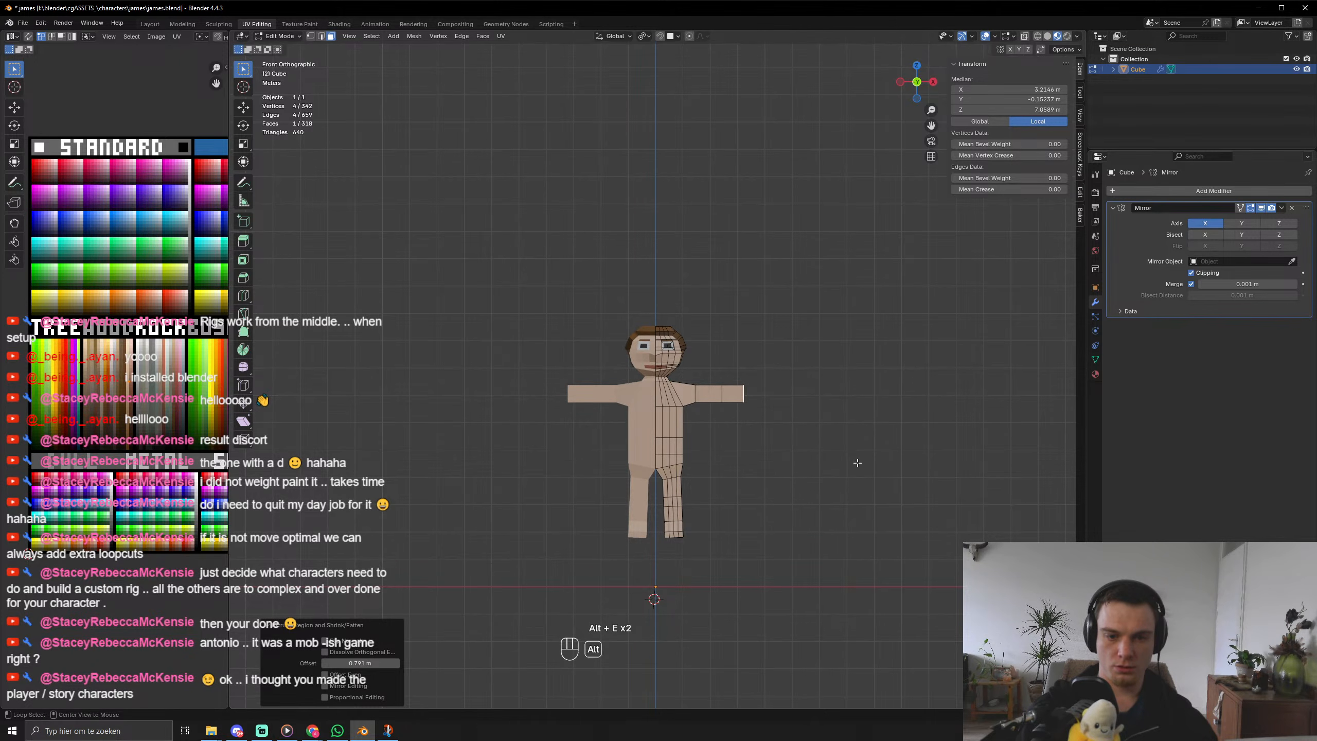
key("alt+e")
left_click(861, 459)
left_click(873, 450)
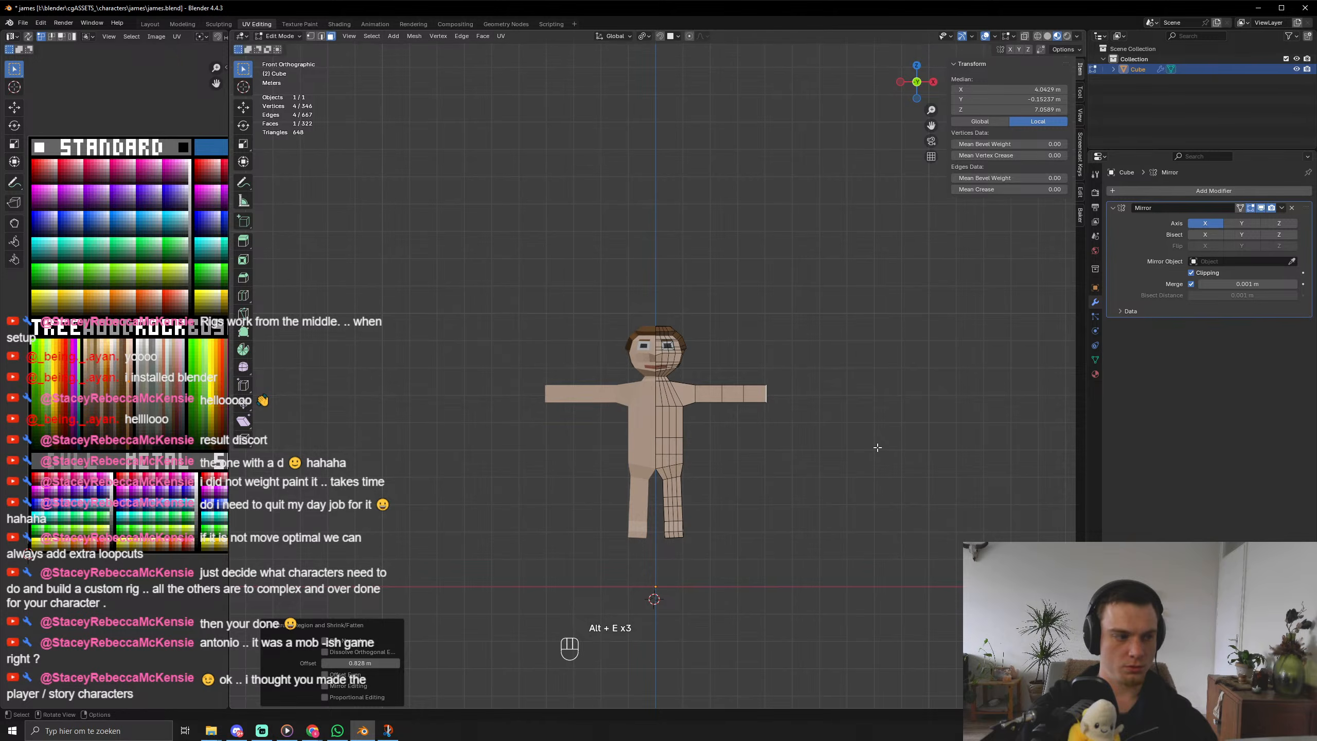
Try scaling the arm's end to about 0.67 and extruding a short hand section, then undo the arm extrusions.
key("s")
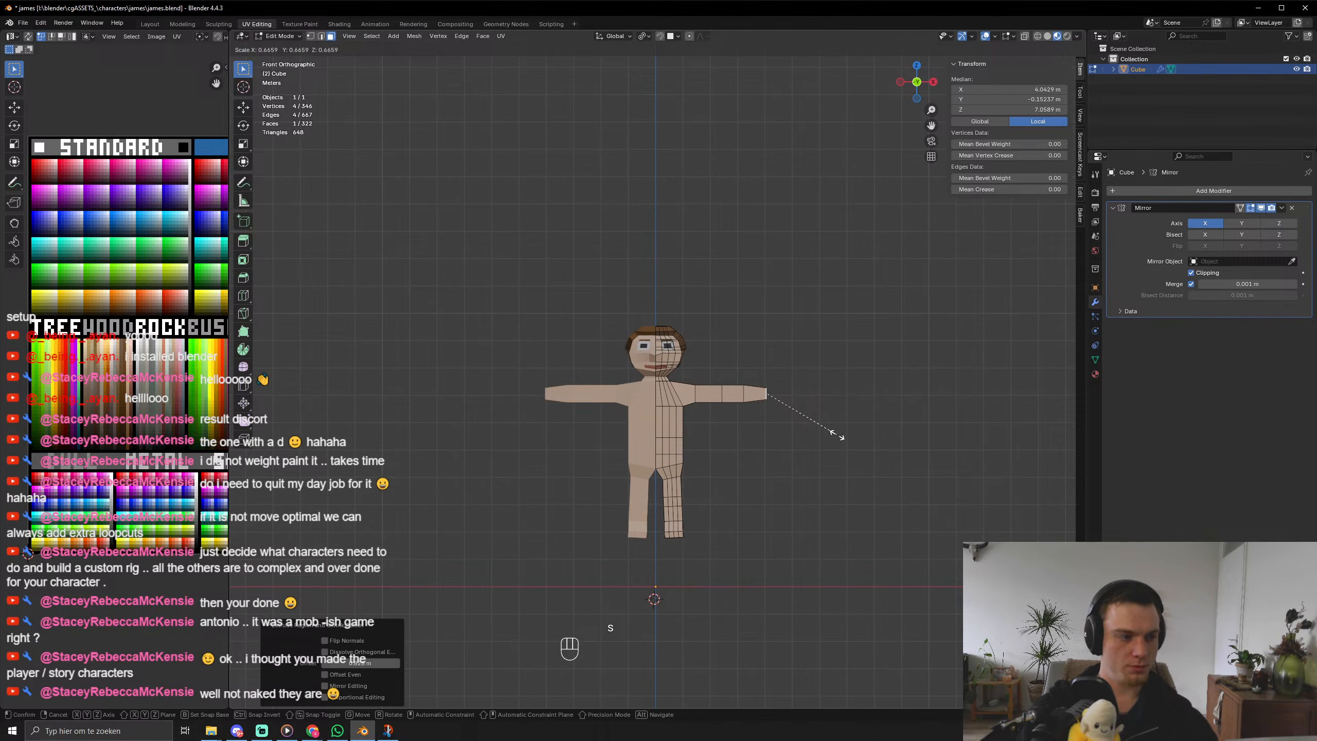
left_click(837, 436)
key("alt+e")
left_click(838, 434)
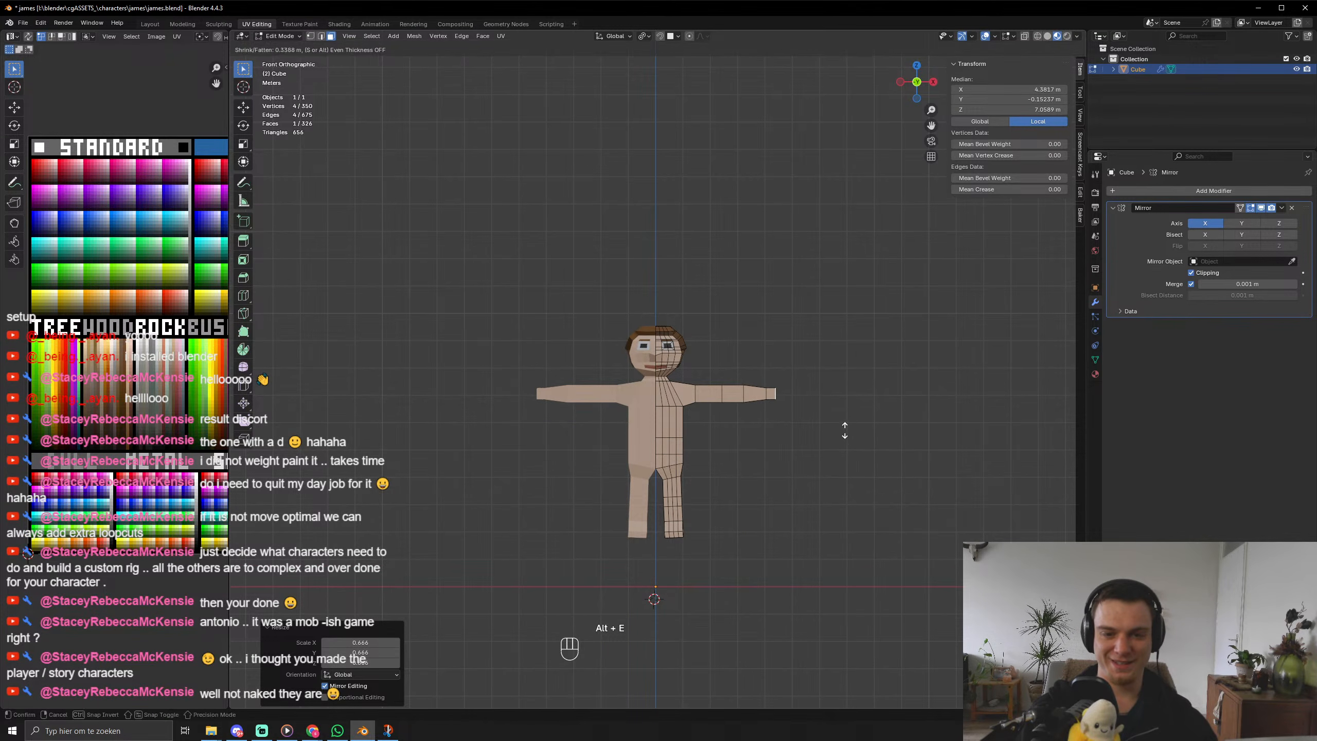
left_click(843, 427)
middle_click_drag(843, 427, 770, 447)
key("ctrl+z")
key("ctrl+z")
key("ctrl+z")
key("ctrl+z")
Extrude the two end faces of the arm stump along their normals by about 0.21 m and scale them down slightly.
scroll(675, 470, "up", 3)
left_click(764, 467)
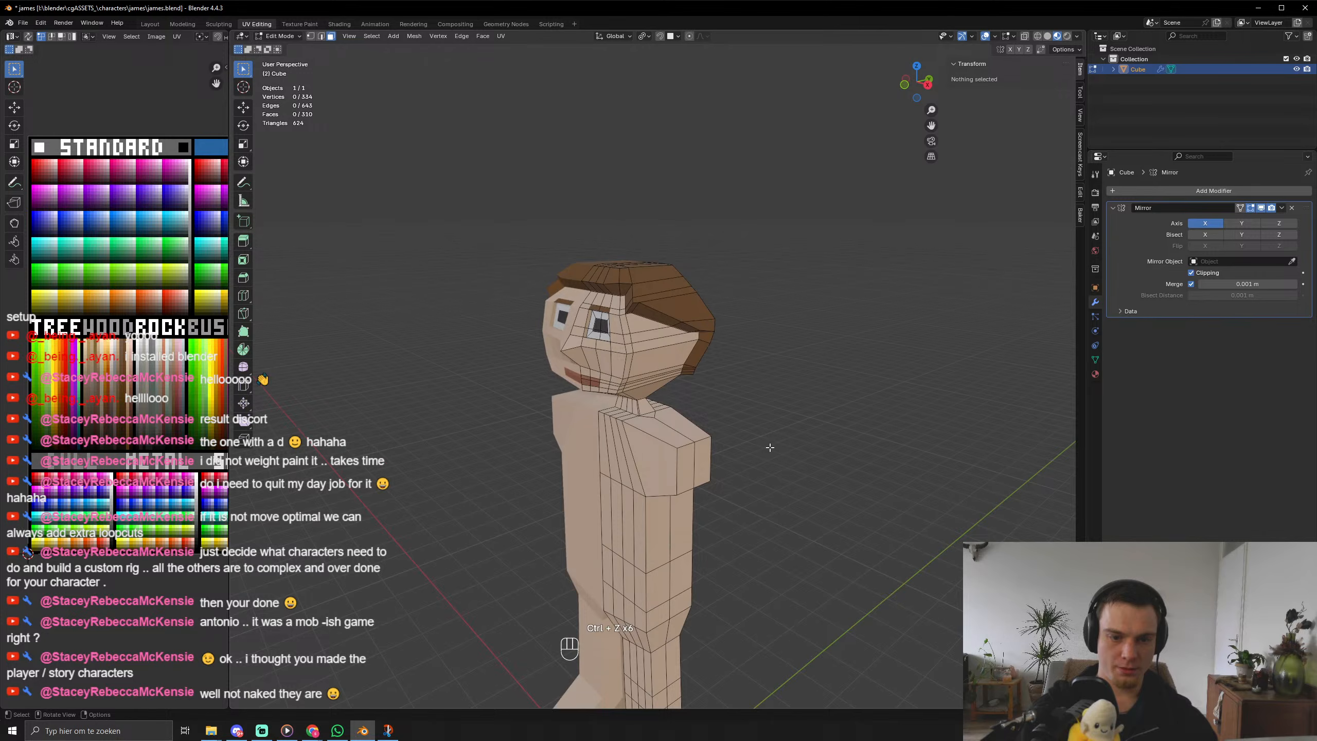
left_click(704, 471)
left_click(702, 471, "shift")
left_click(704, 470, "shift")
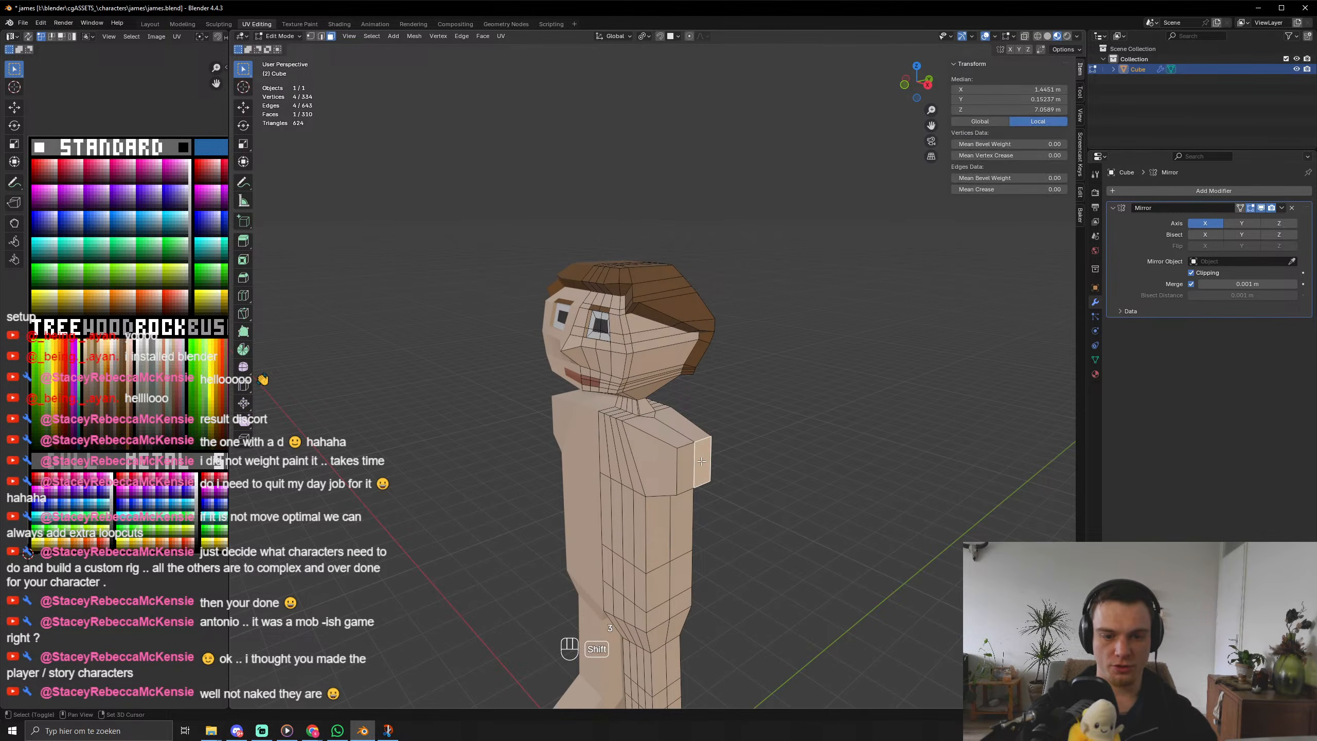
left_click(686, 471, "shift")
key("alt+e")
left_click(846, 521)
left_click(861, 515)
key("s")
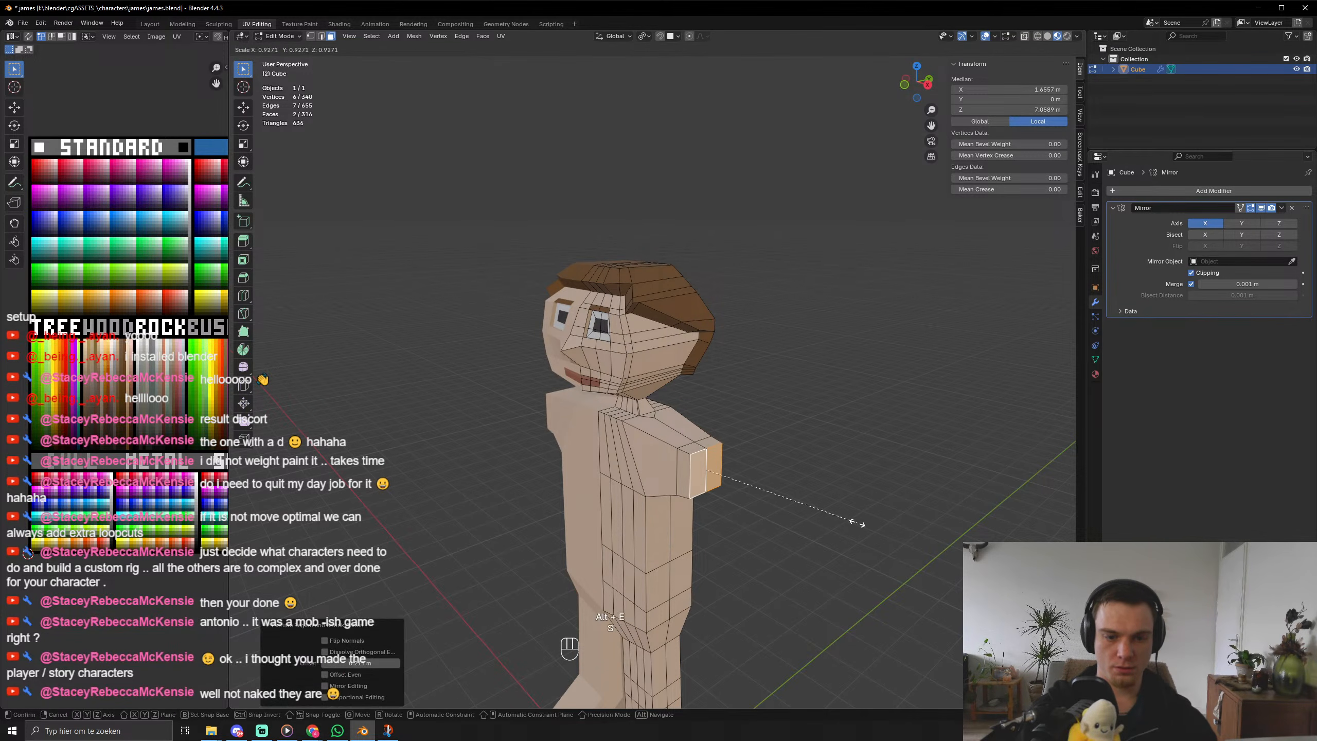
left_click(821, 503)
Extrude the upper arm along normals by about 1.1 m and scale its end faces to 0.931.
mouse_move(821, 502)
middle_mouse_down()
mouse_move(867, 484)
mouse_move(832, 510)
middle_mouse_up()
key("alt+e")
left_click(867, 484)
left_click(920, 452)
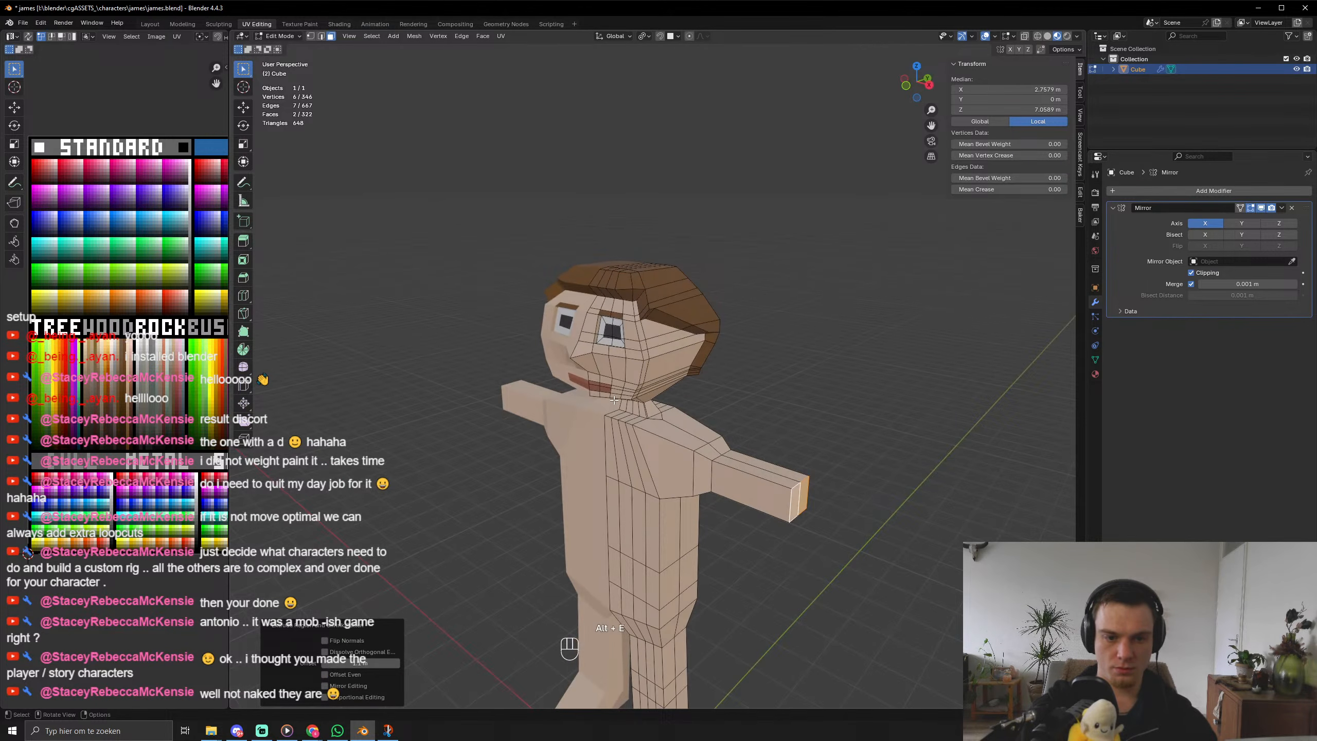
middle_click_drag(829, 635, 799, 595)
key("s")
left_click(821, 563)
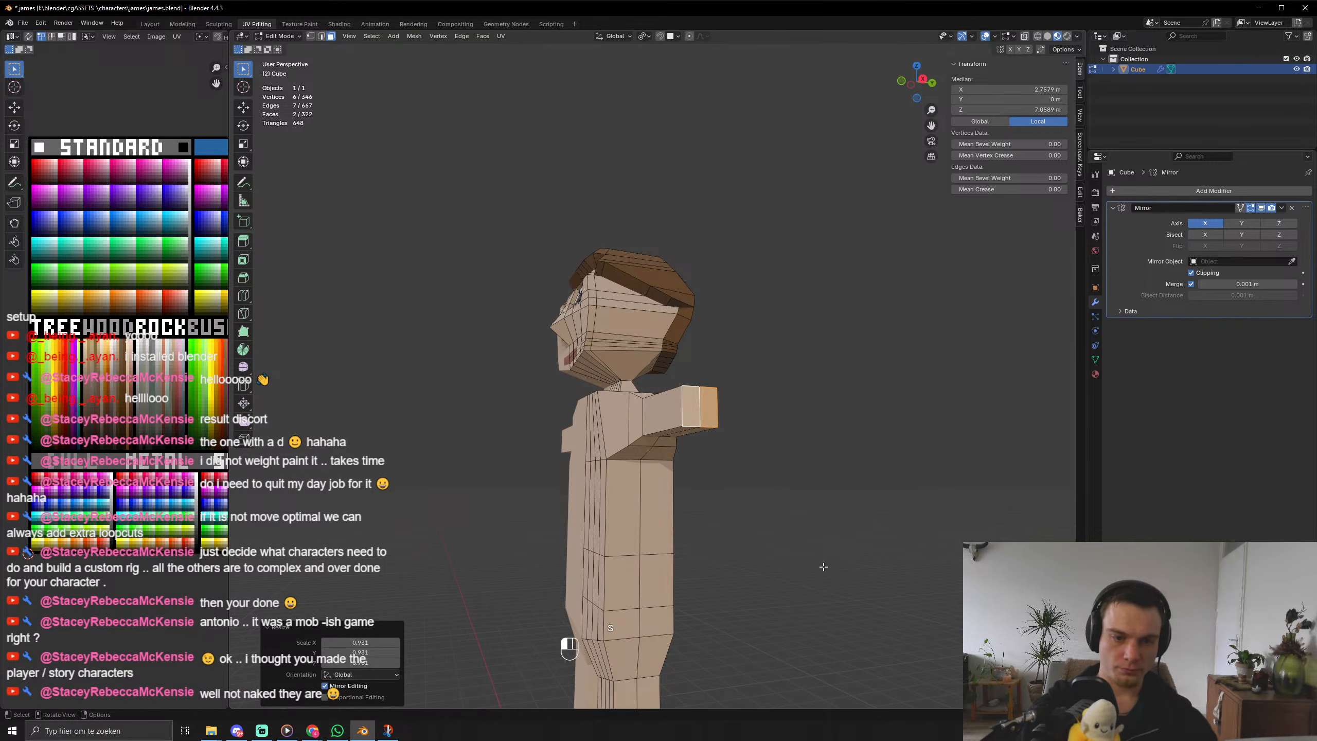
Add two short elbow sections to the arm, extruded along normals by about 0.14 m and 0.23 m.
key("alt+e")
left_click(824, 566)
left_click(828, 564)
key("alt+e")
left_click(827, 564)
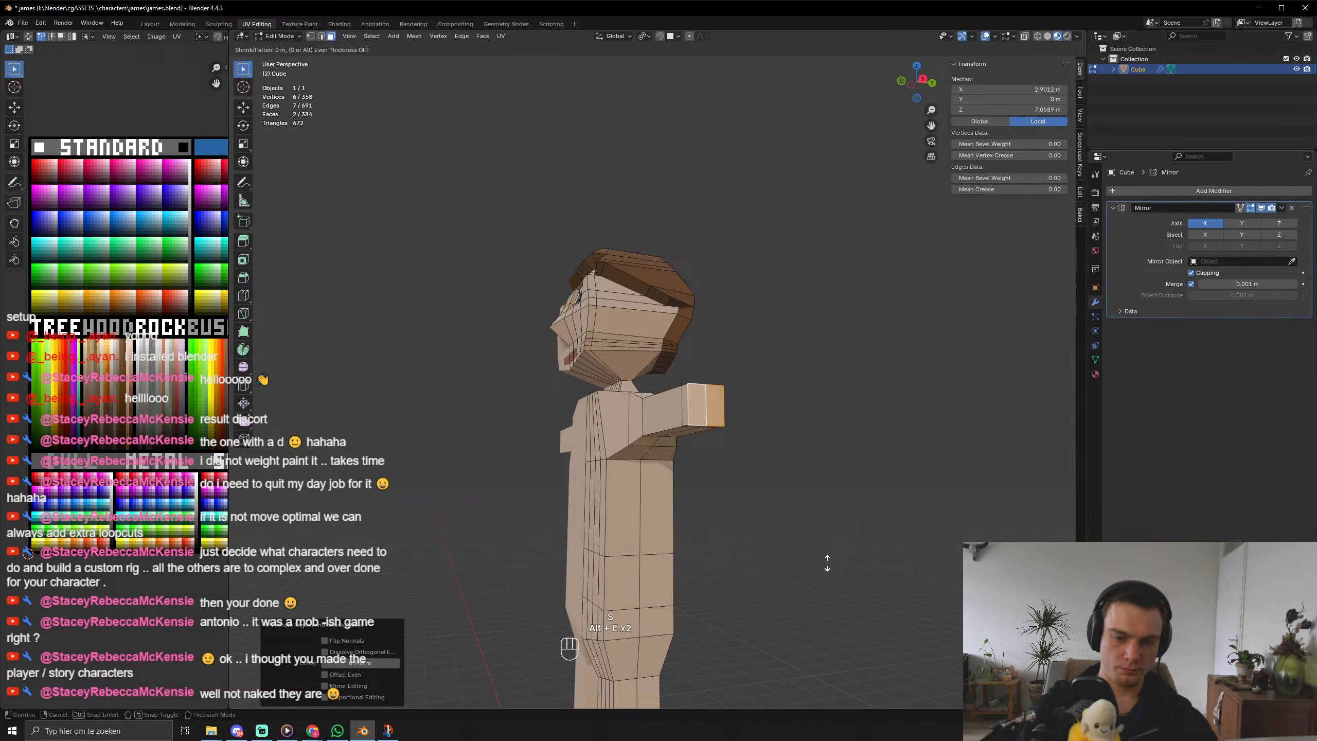
left_click(828, 551)
middle_click_drag(828, 551, 801, 574)
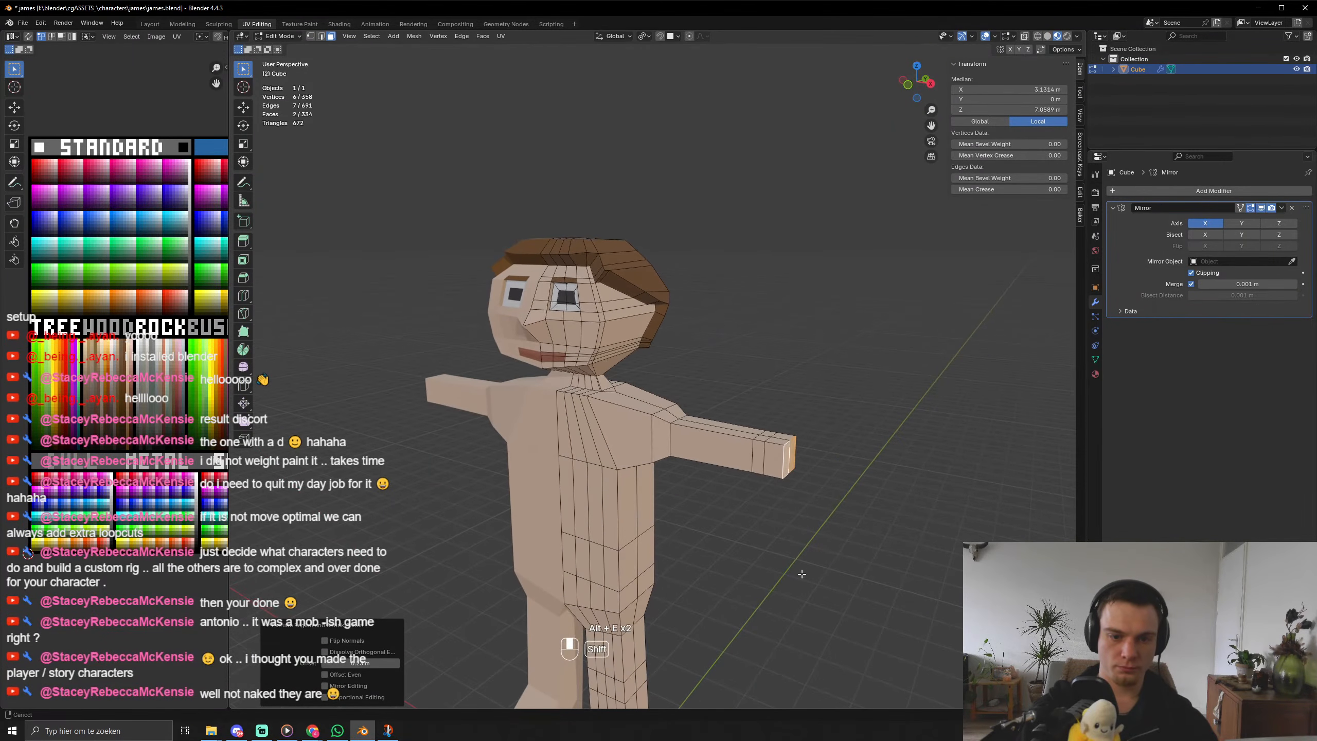
Scale the elbow's end faces down and extrude two forearm sections along normals by about 0.21 m and 0.36 m.
key("s")
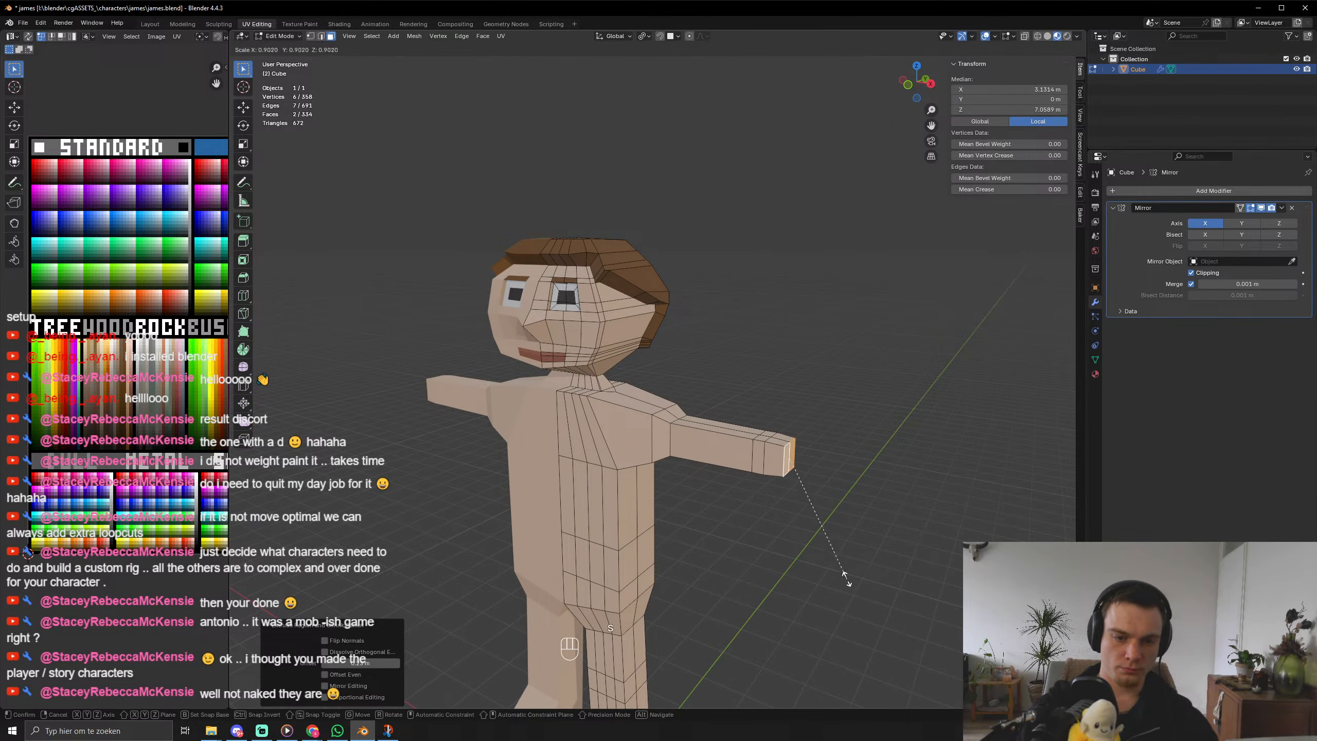
left_click(808, 546)
key("alt+e")
left_click(809, 548)
left_click(818, 538)
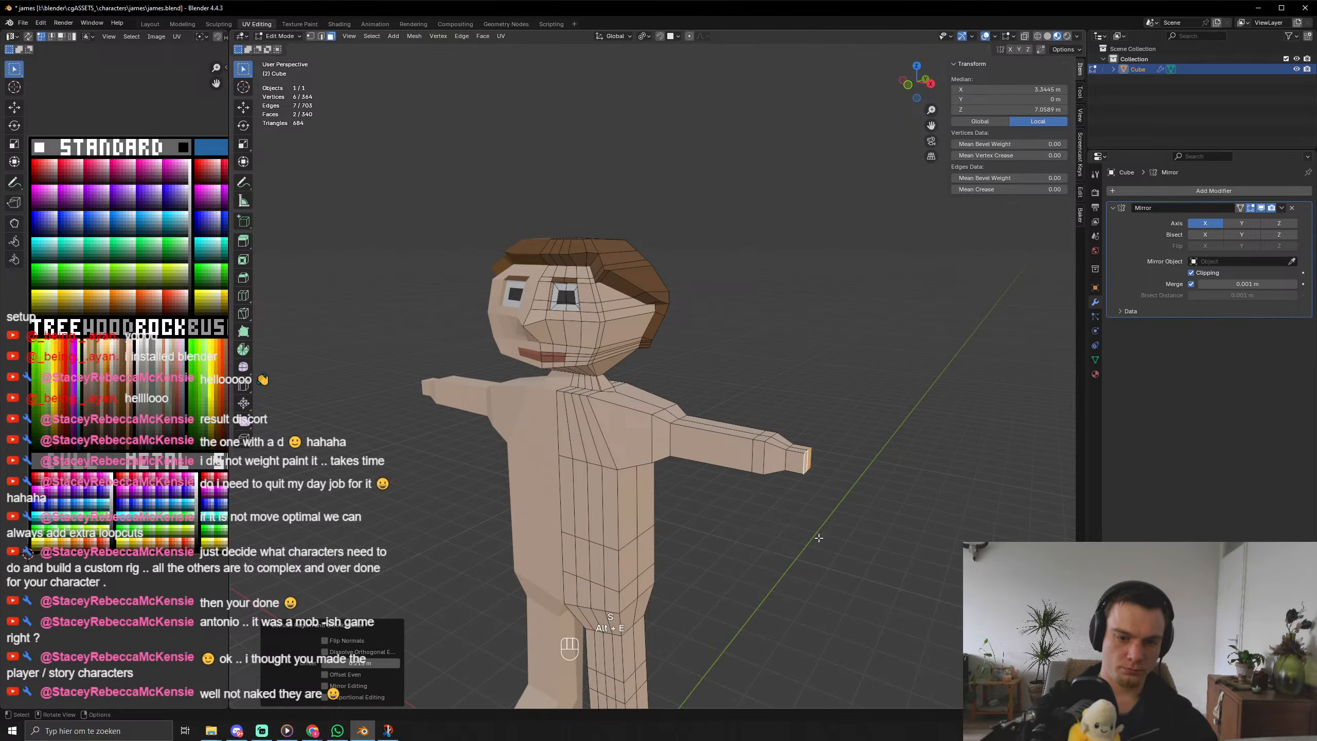
key("alt+e")
left_click(814, 541)
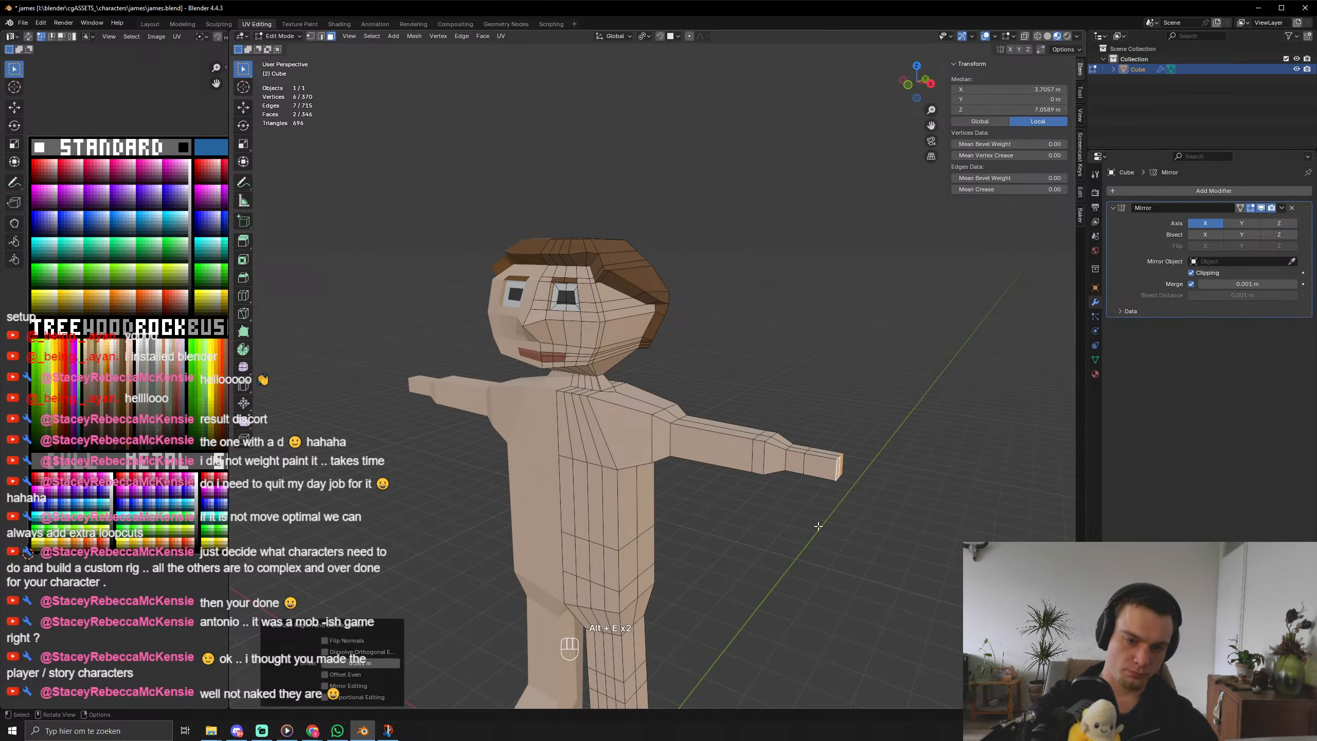
left_click(804, 535)
middle_click_drag(804, 535, 747, 532)
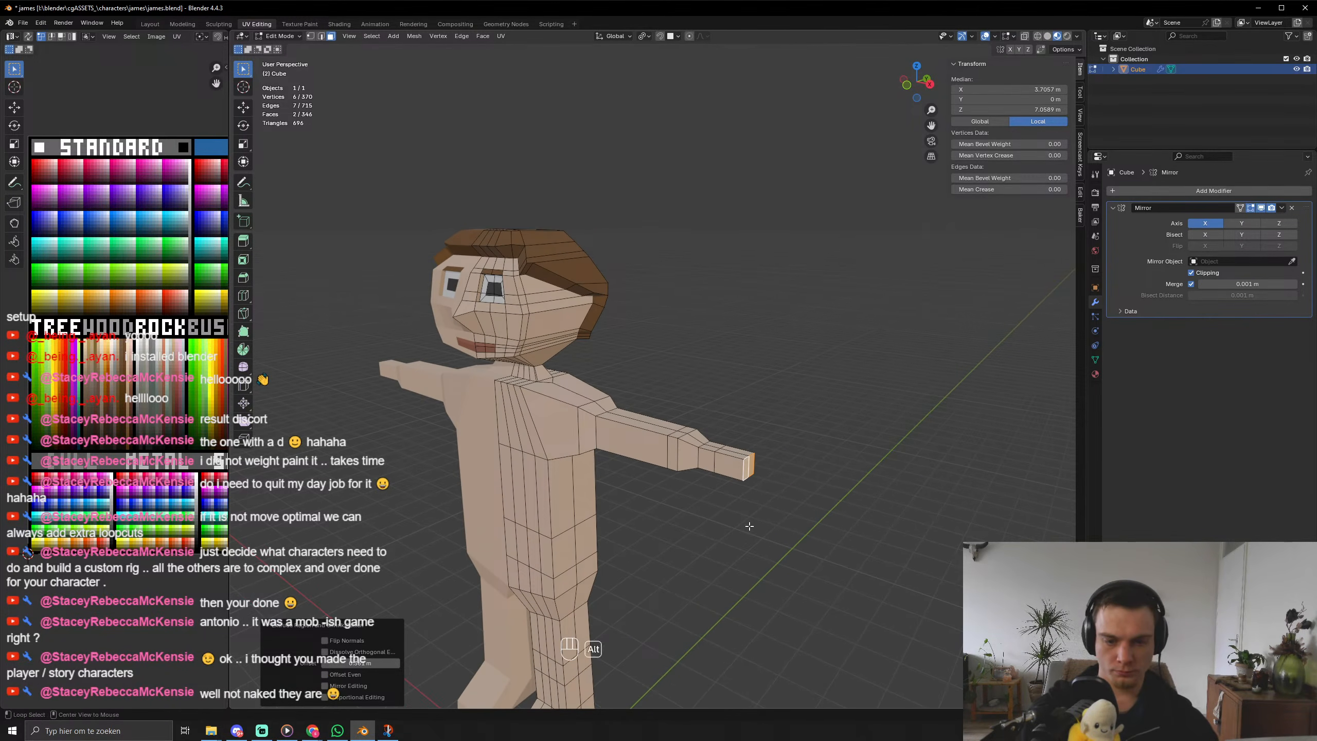
Extrude a wrist section of about 0.09 m, scale its end to 0.673, and extrude the hand by about 0.17 m.
key("alt+e")
left_click(750, 524)
left_click(750, 521)
key("s")
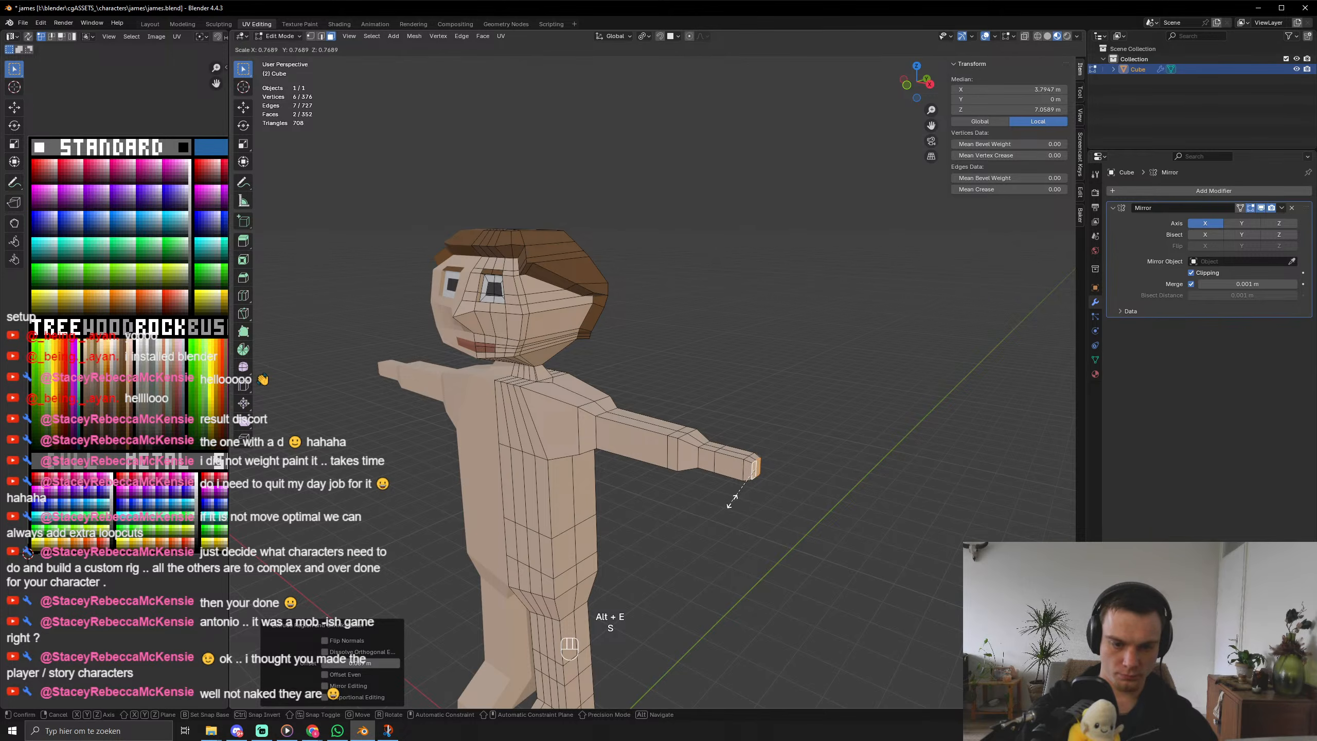
left_click(733, 499)
key("alt+e")
left_click(736, 503)
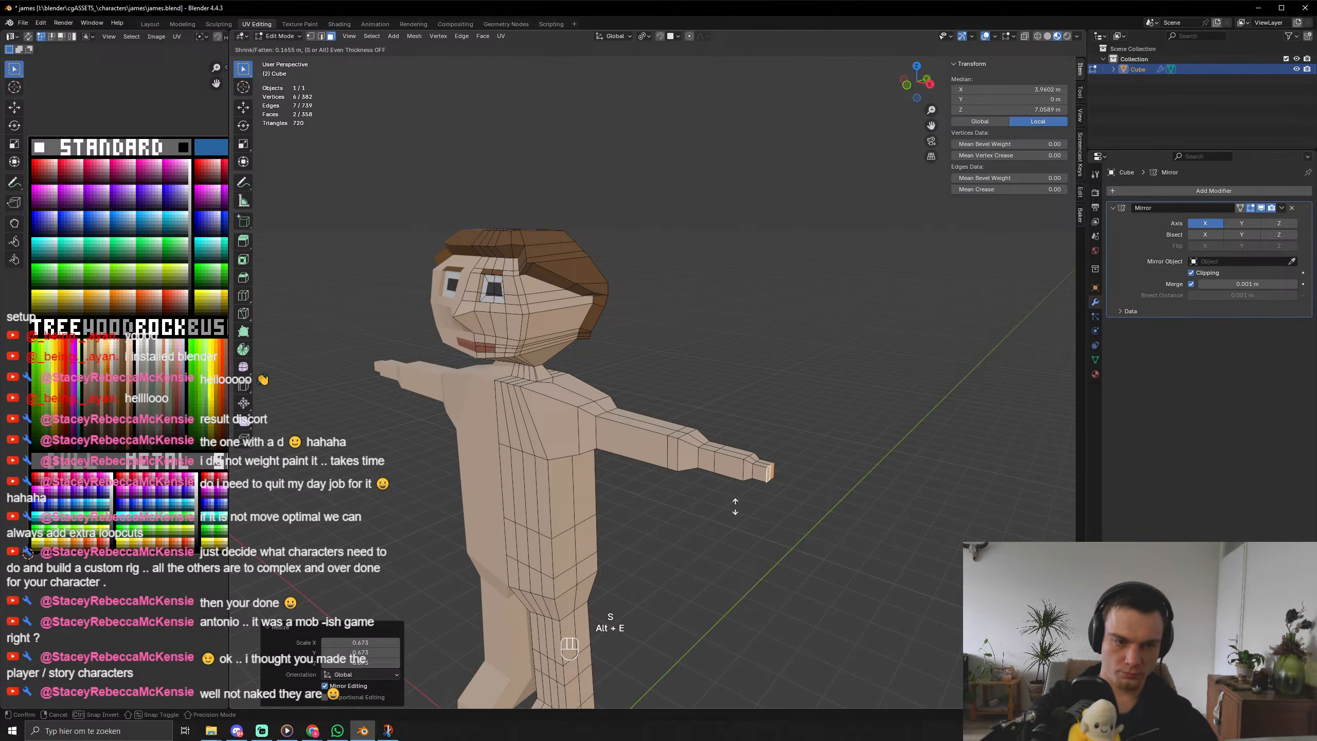
left_click(735, 506)
mouse_move(734, 506)
middle_mouse_down()
mouse_move(563, 492)
mouse_move(725, 497)
middle_mouse_up()
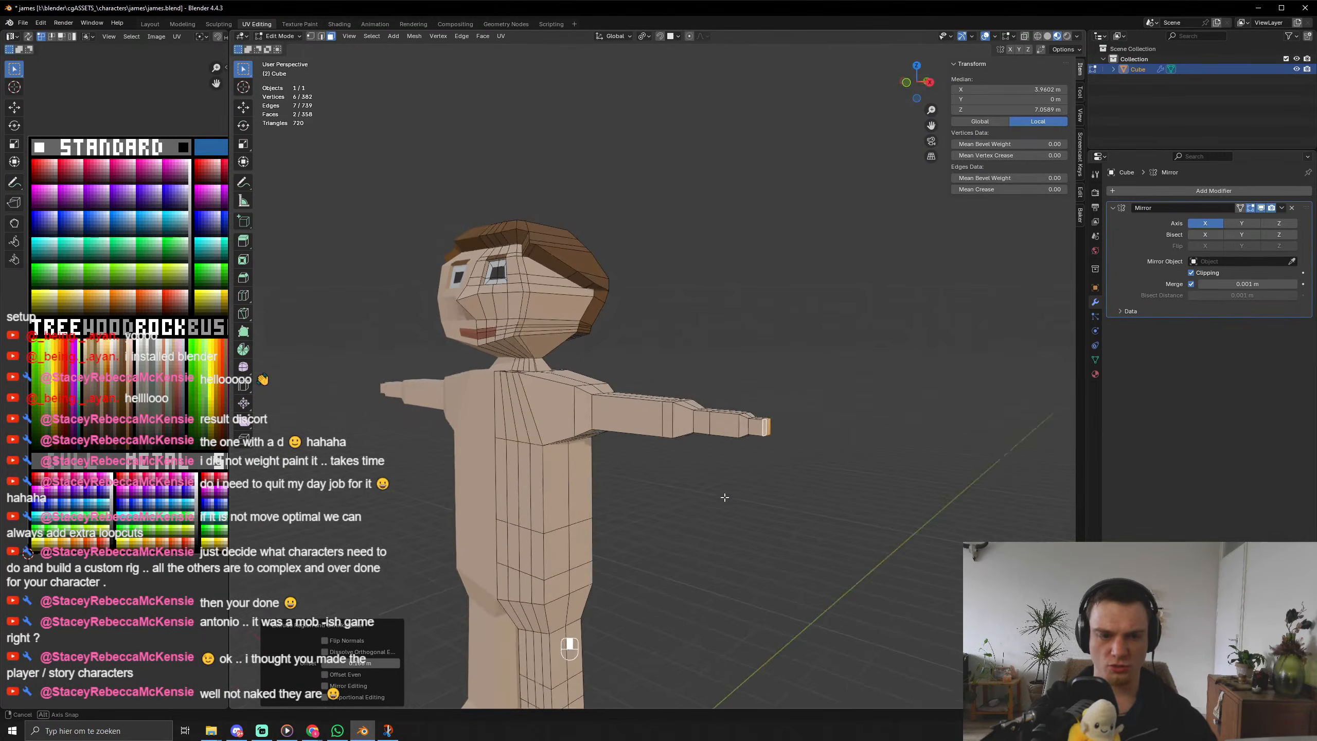
Add a loop cut around the hand, then extrude its front side face into a thumb and scale the thumb's end down.
scroll(724, 497, "up", 4)
key("ctrl+r")
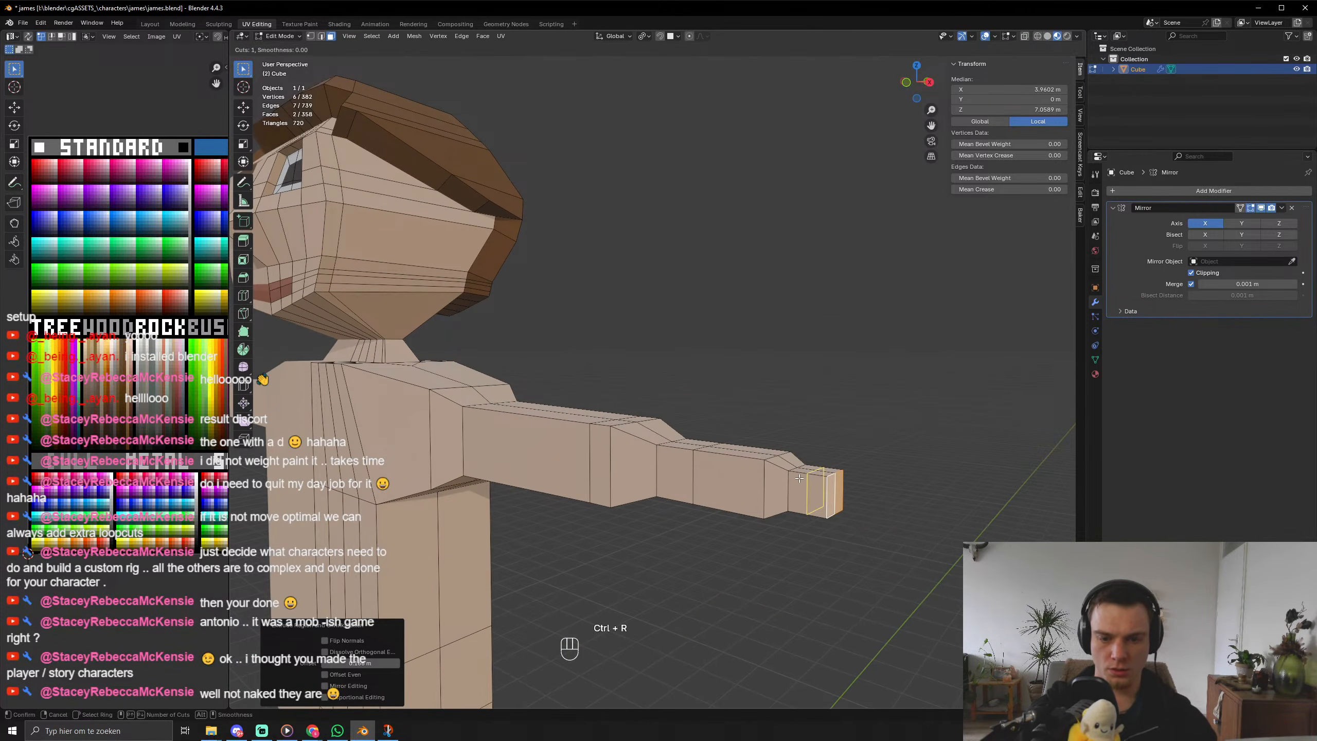
left_click(798, 479)
right_click(799, 478)
key("3")
left_click(799, 495)
key("e")
left_click(787, 513)
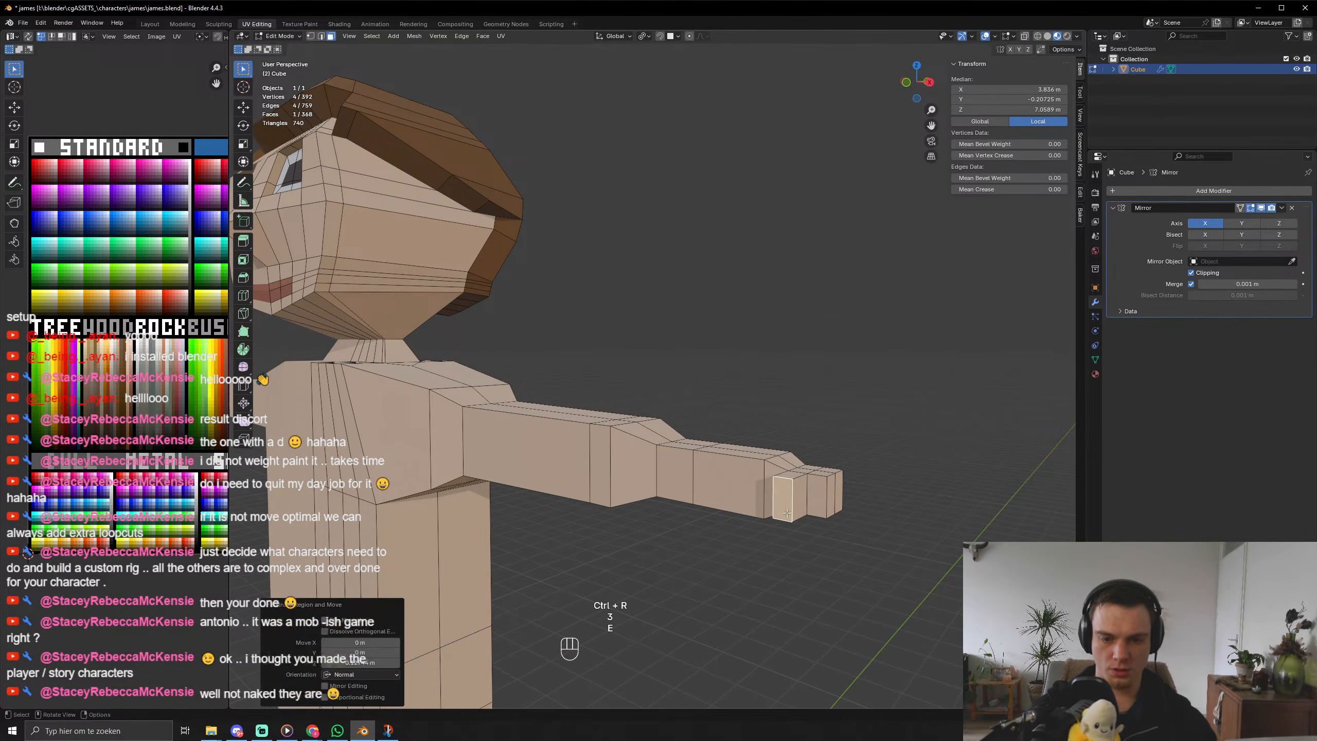
key("s")
left_click(758, 531)
key("Tab")
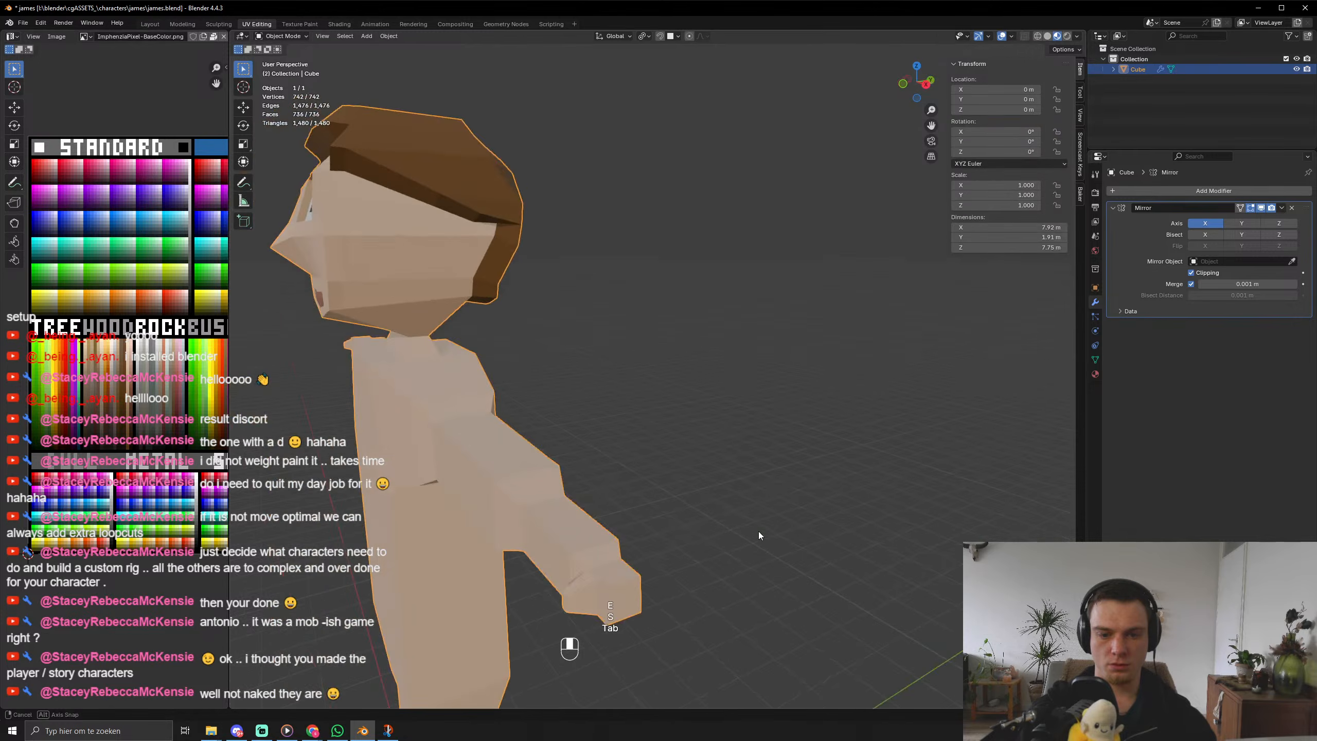
Extrude the hand's two end faces by about 0.04 m and scale them down into a tapered tip.
middle_click_drag(758, 531, 706, 542)
key("Tab")
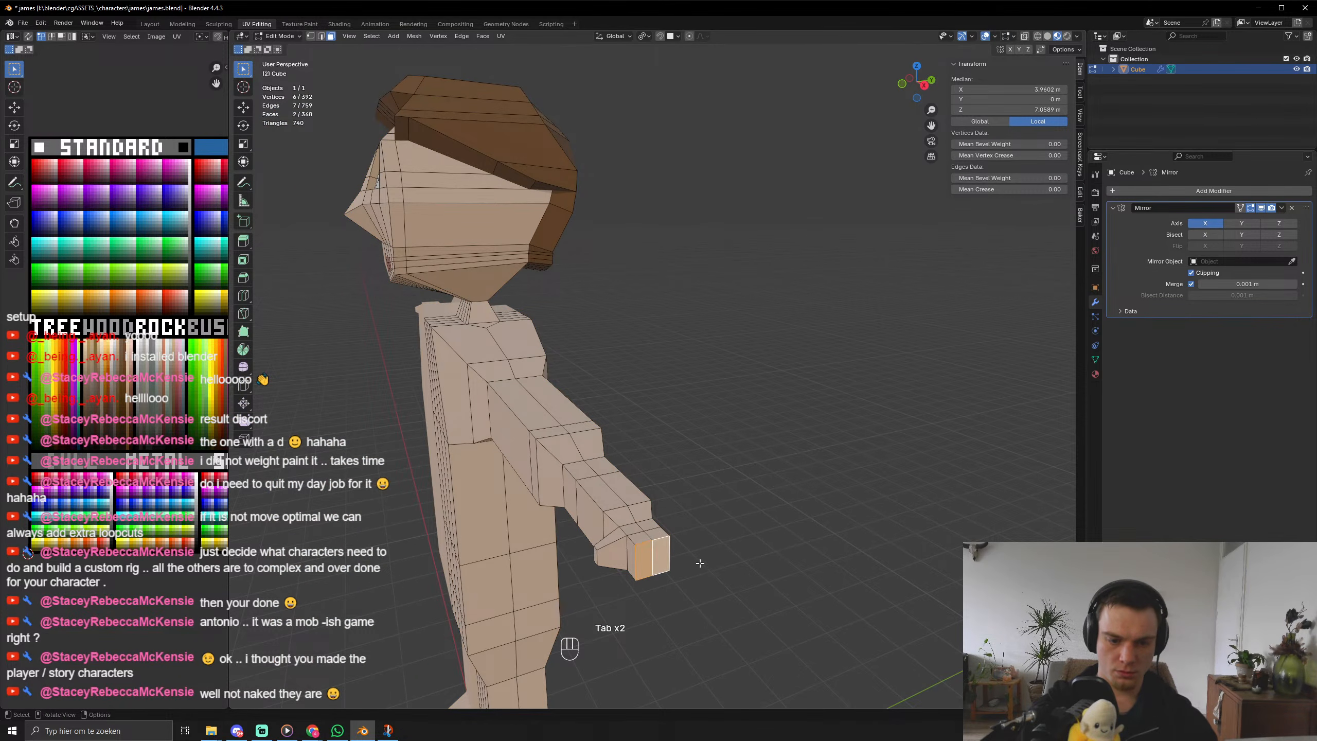
key("e")
left_click(708, 572)
key("s")
left_click(715, 578)
key("Tab")
scroll(713, 574, "down", 3)
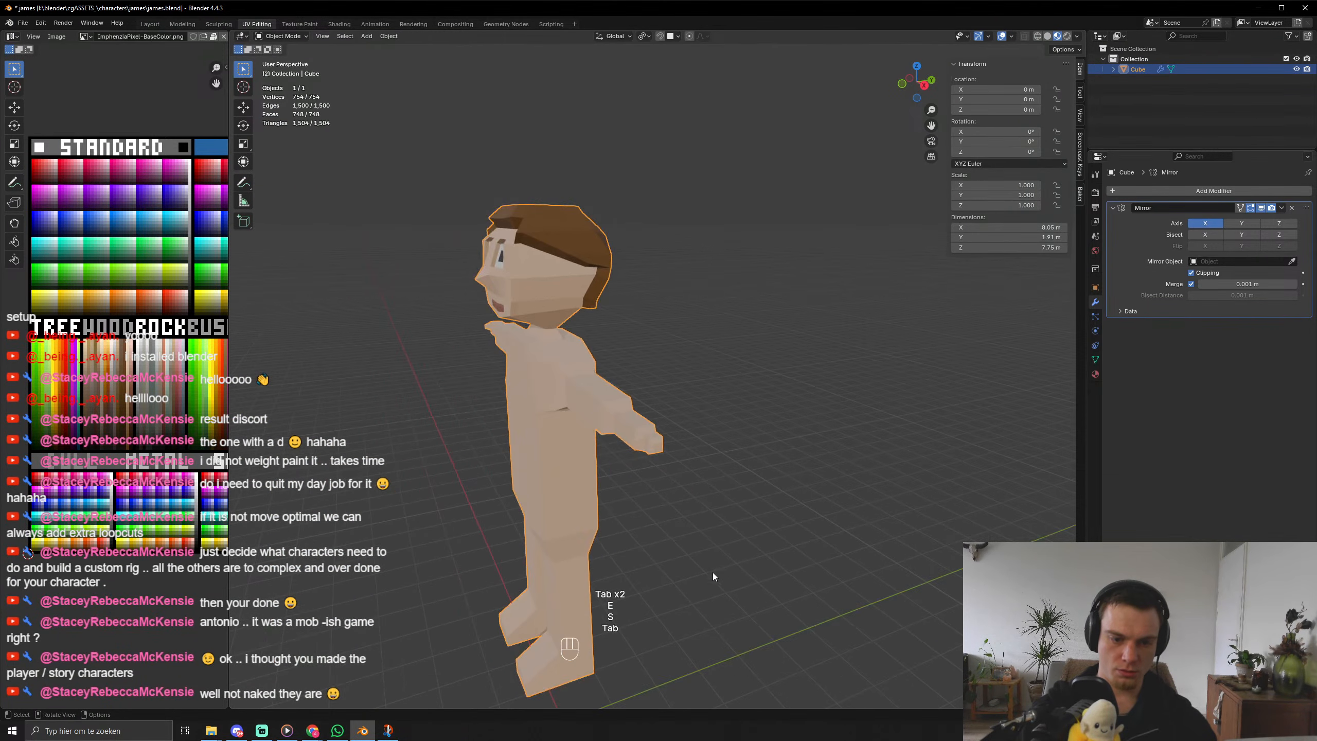
Move the tip faces of the hand along the X axis.
middle_click_drag(713, 575, 601, 548)
key("Tab")
scroll(564, 413, "up", 3)
key("g")
key("x")
key("Tab")
key("Tab")
Select all face loops of the arm from the wrist up to the shoulder as the sleeve.
scroll(601, 548, "up", 2)
left_click(519, 497, "alt")
left_click(572, 471, "alt+shift")
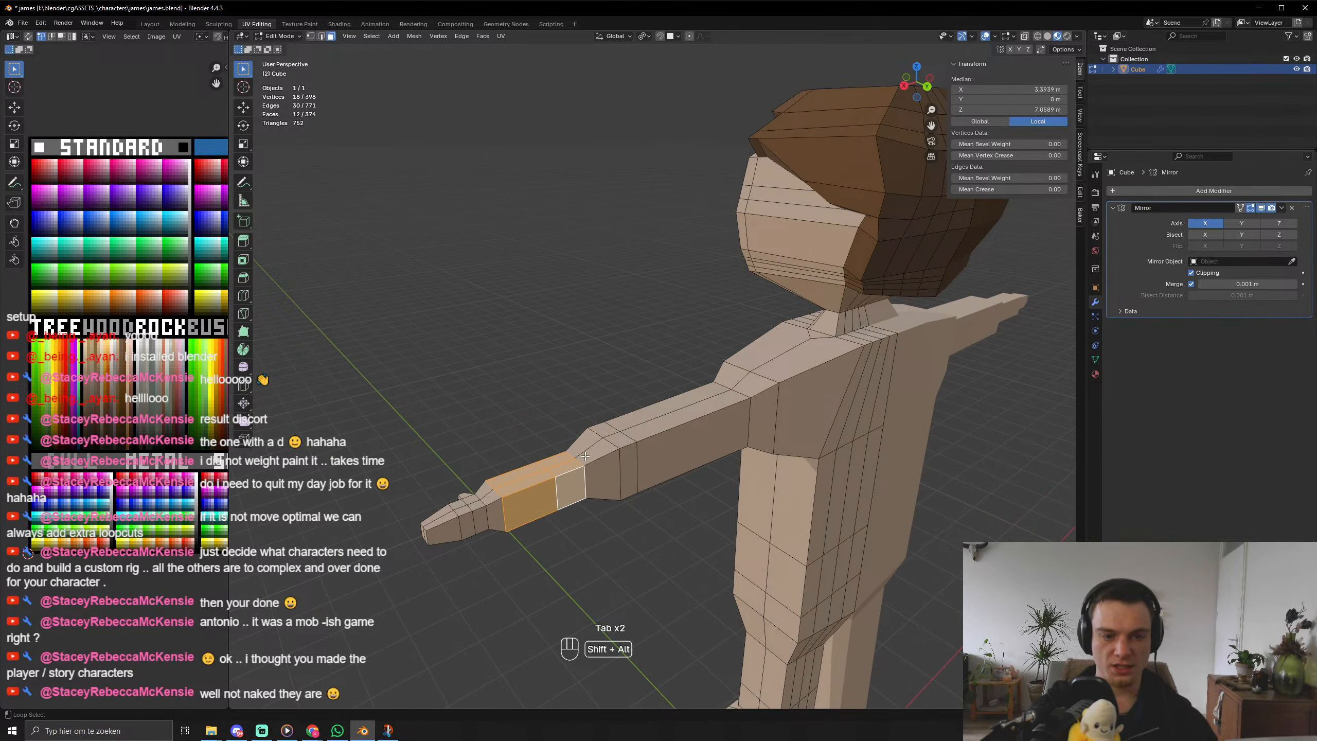
left_click(605, 454, "alt+shift")
left_click(627, 448, "alt+shift")
left_click(628, 449, "alt+shift")
key("ctrl+z")
key("ctrl+z")
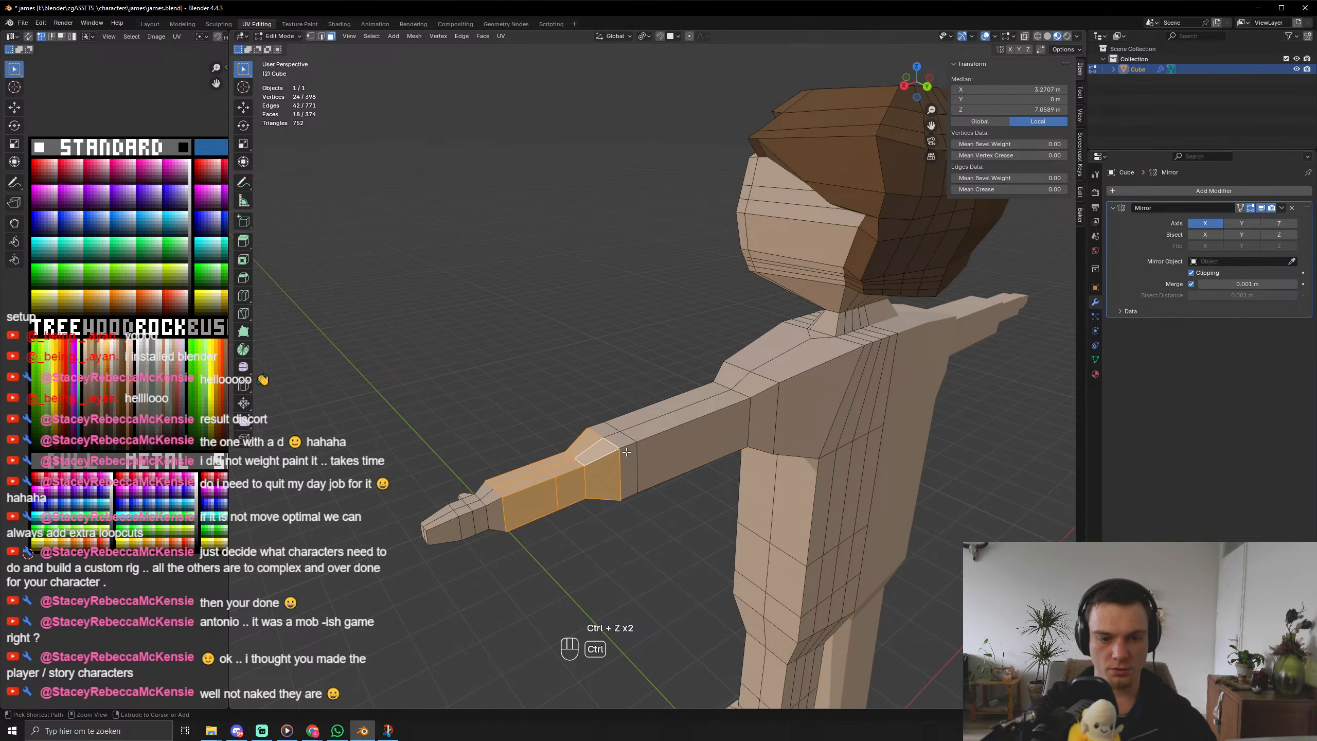
left_click(630, 446, "alt+shift")
left_click(641, 462, "alt+shift")
left_click(764, 395, "alt+shift")
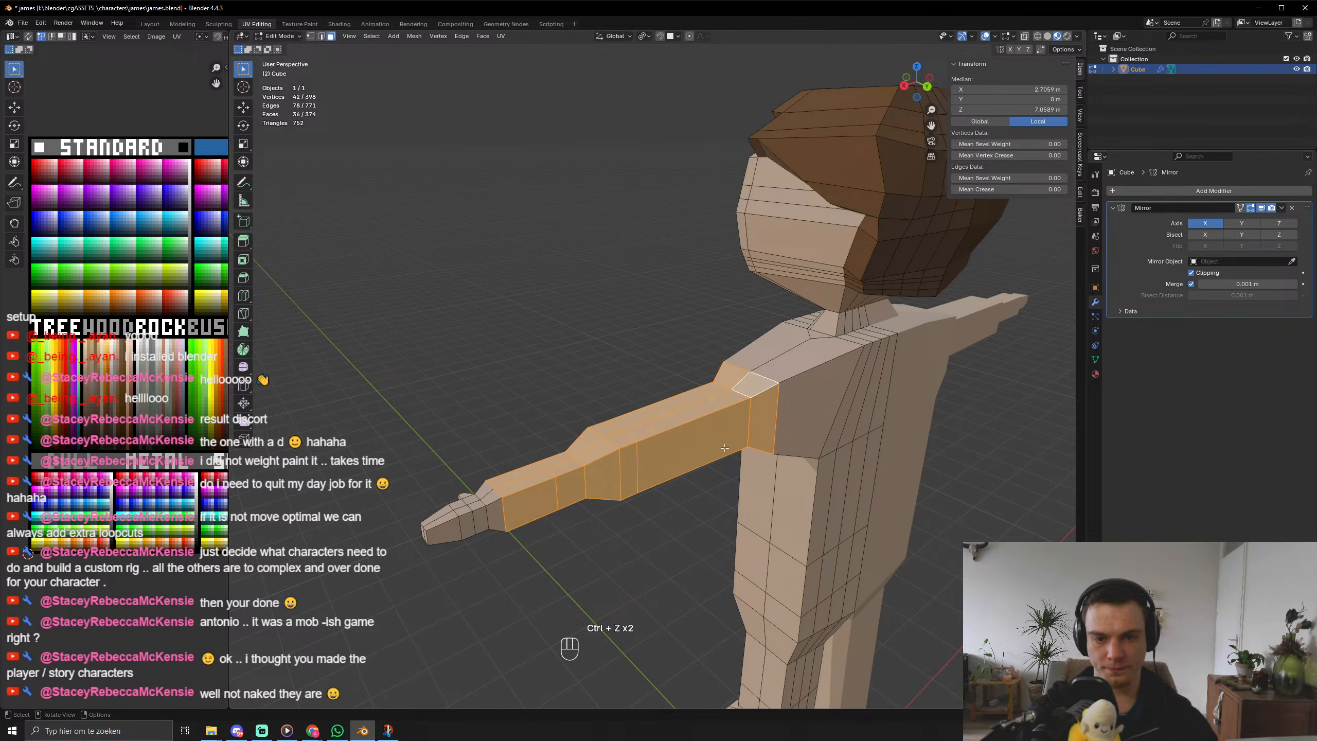
Extend the sleeve selection with the torso's face loops below the armpit and the faces around the shoulder.
left_click(823, 493, "alt+shift")
left_click(807, 565, "alt+shift")
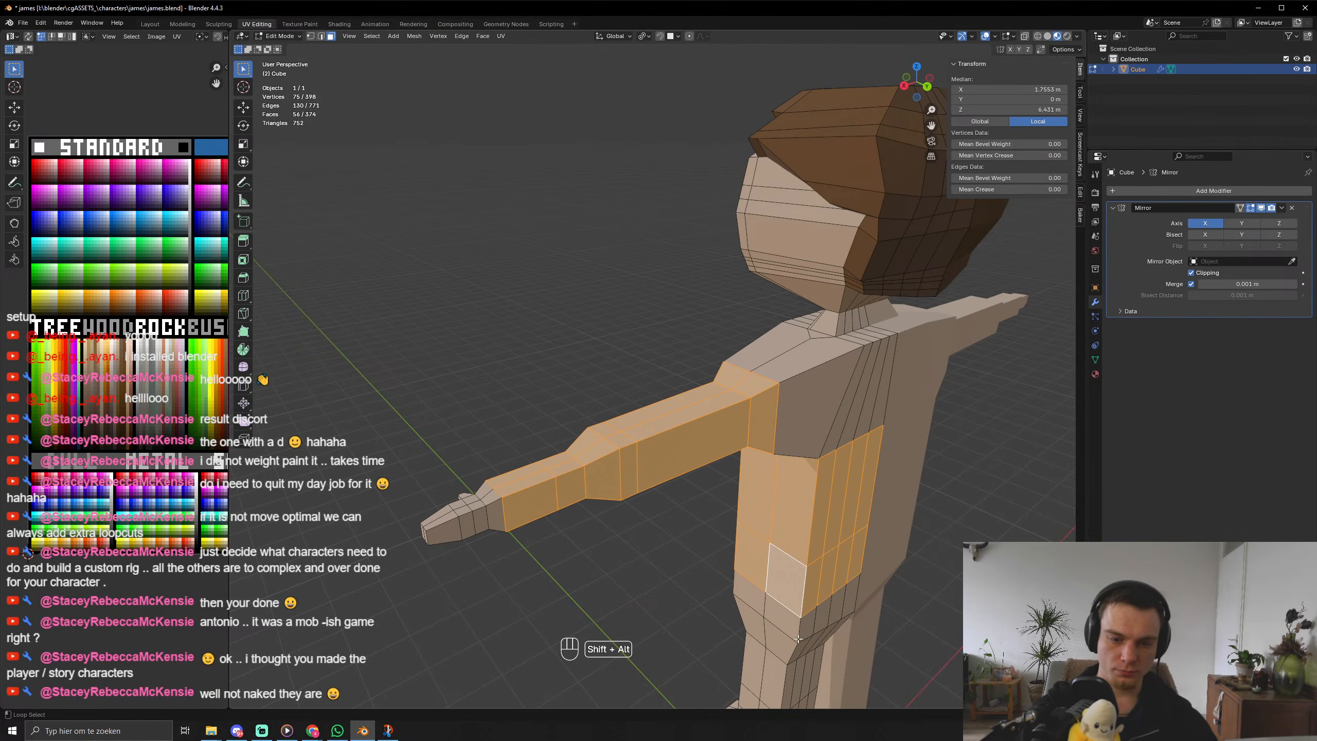
left_click(799, 629, "alt+shift")
middle_click_drag(800, 629, 948, 592)
scroll(933, 592, "up", 3)
middle_click_drag(663, 446, 720, 451)
middle_click_drag(721, 451, 622, 491, "shift")
left_click(604, 481, "alt+shift")
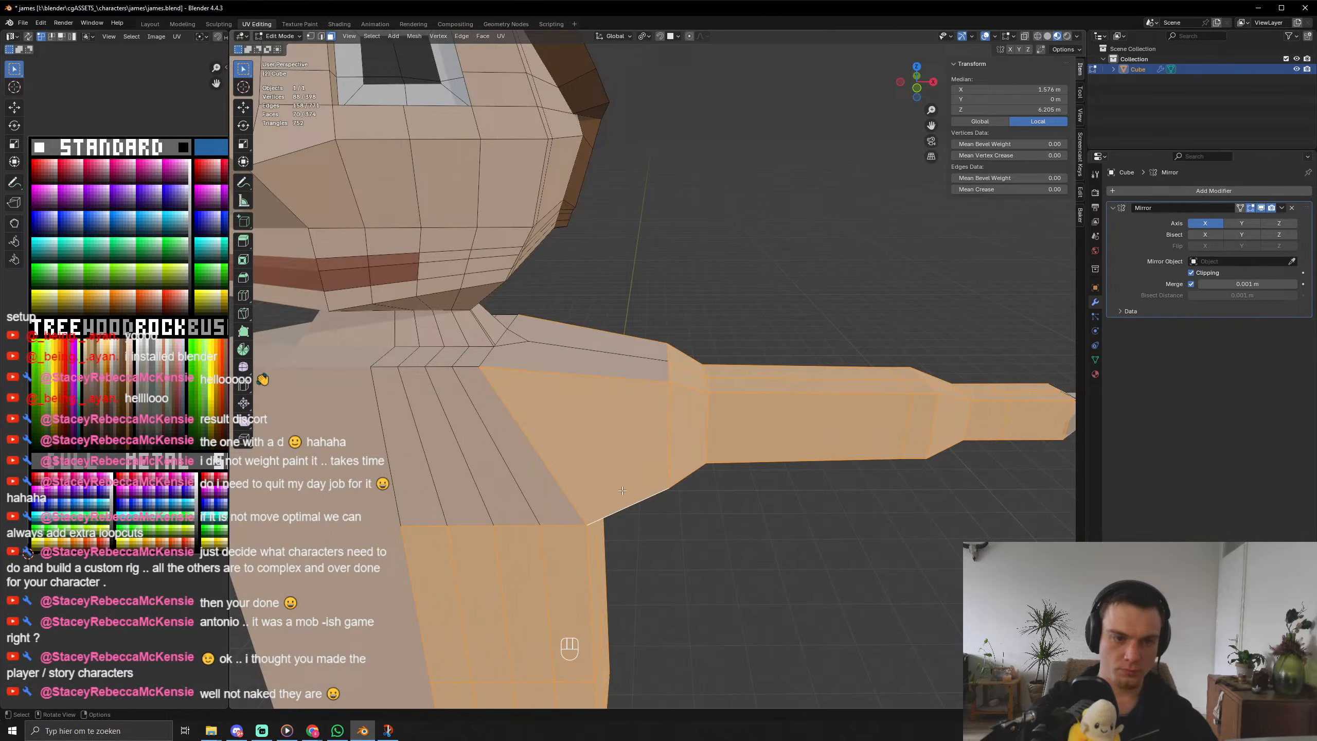
left_click(577, 335, "shift")
left_click(539, 348, "shift")
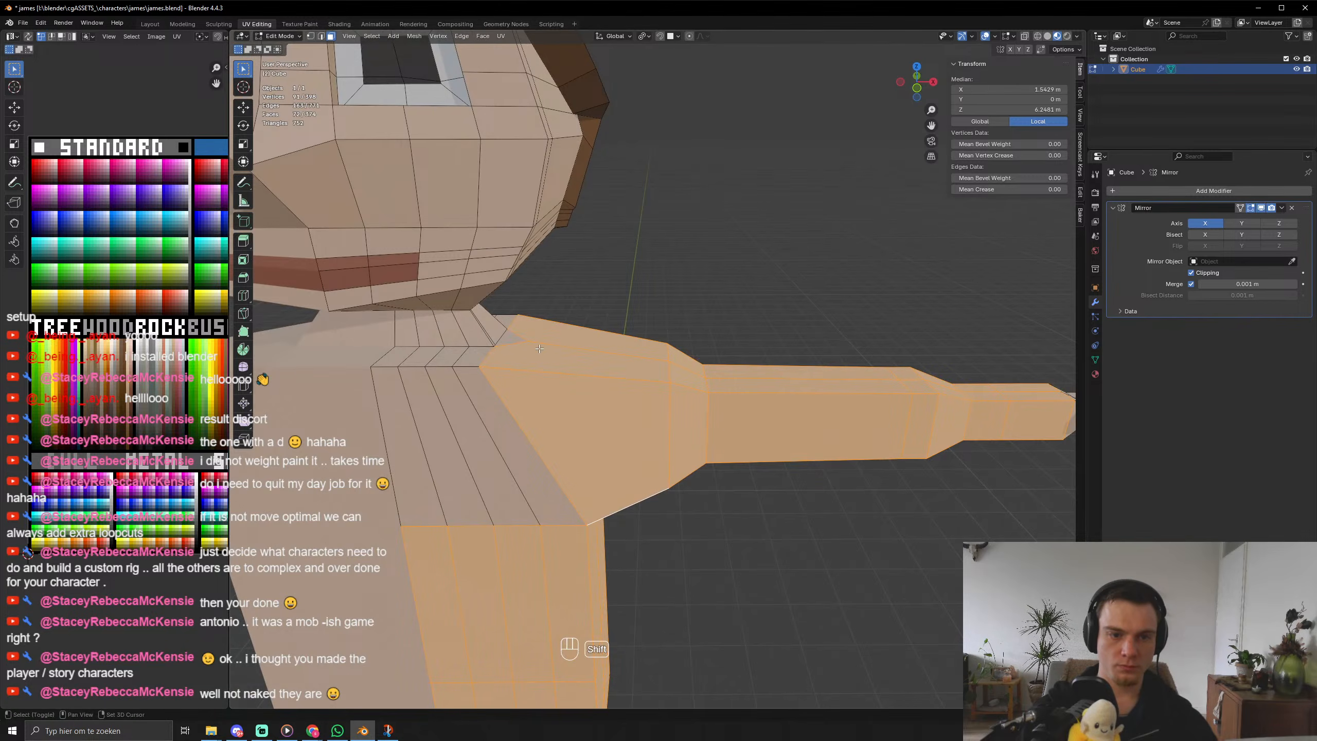
Add the chest and neck-base faces to the selection and move the shirt's UVs onto a near-black palette swatch.
left_click(408, 429, "alt+shift")
left_click(401, 359, "alt+shift")
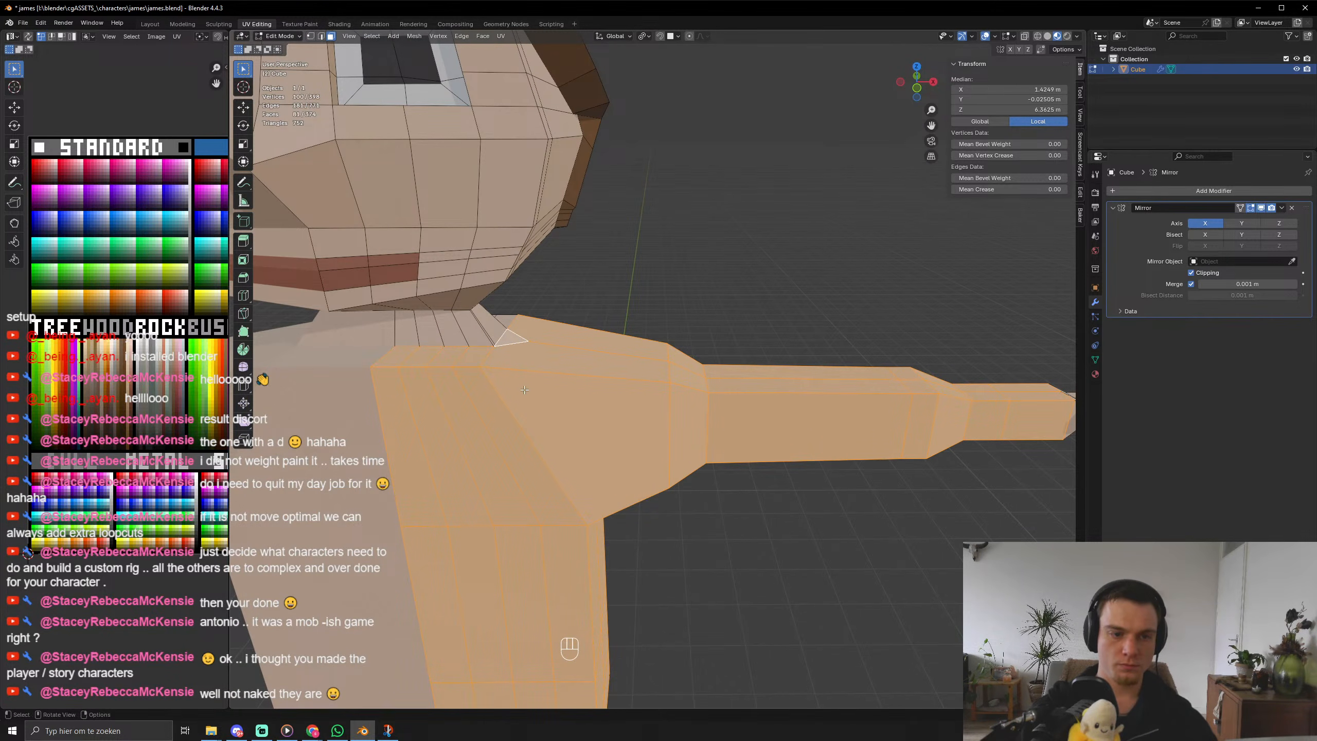
middle_click_drag(401, 359, 658, 302)
left_click_drag(784, 282, 768, 305, "shift")
left_click(786, 312, "shift")
left_click(791, 321, "shift")
scroll(737, 390, "down", 4)
middle_click_drag(726, 402, 851, 428)
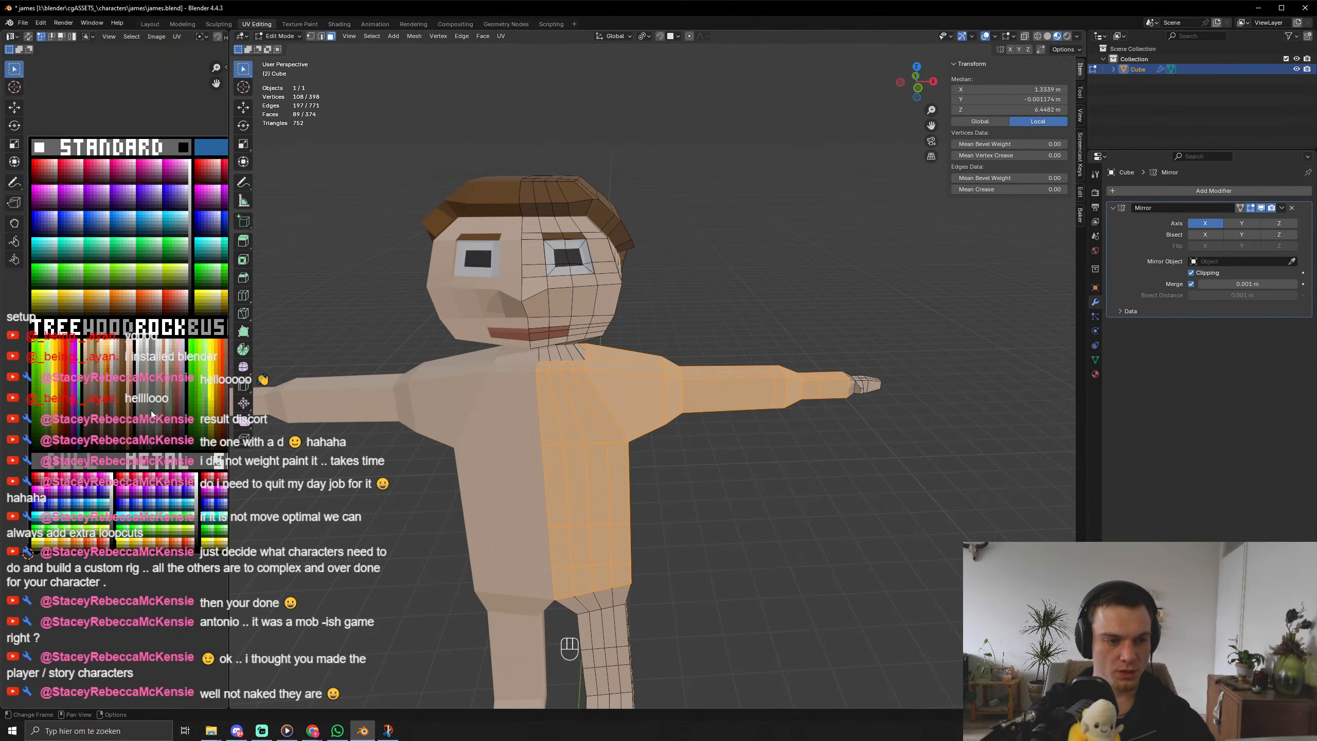
key("g")
left_click(159, 467)
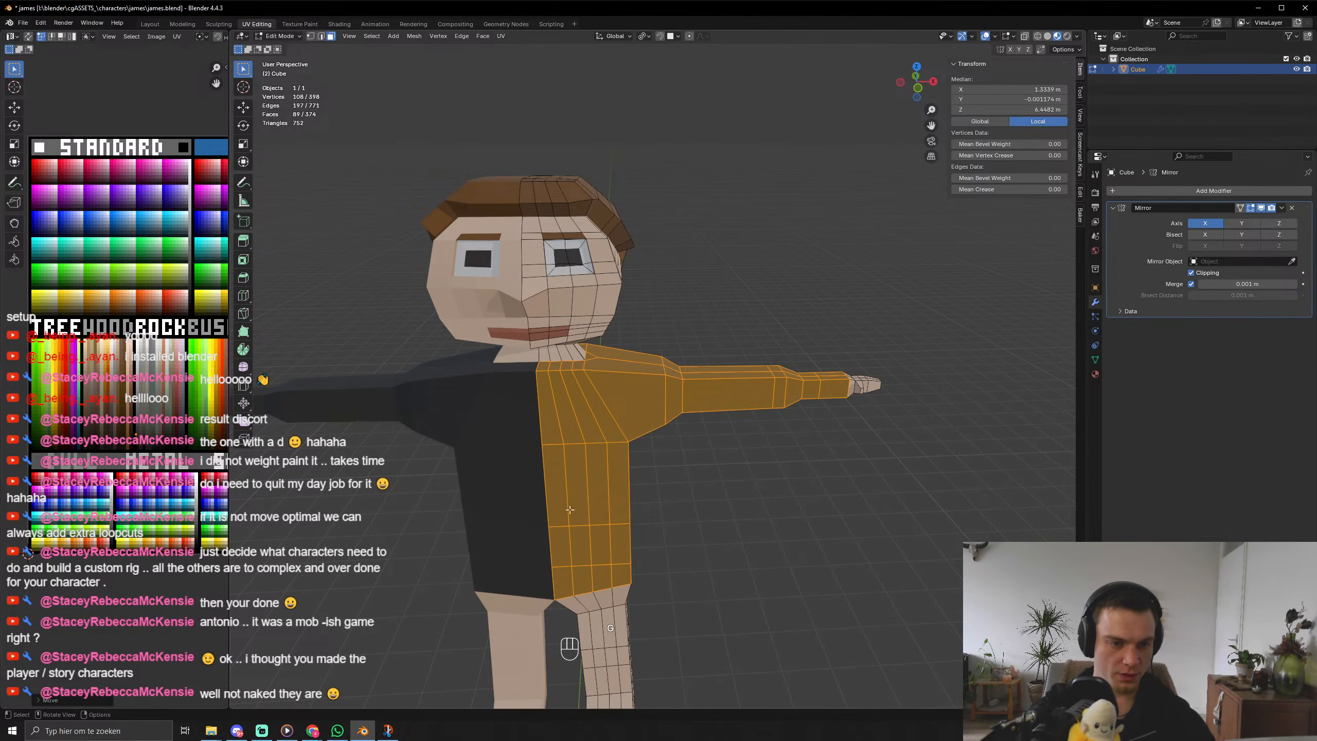
Select the face loops from the hips to the ankle and move their UVs onto a dark palette swatch for trousers.
key("Tab")
scroll(624, 492, "down", 5)
middle_click_drag(625, 492, 641, 423)
key("Tab")
scroll(614, 538, "up", 3)
left_click(645, 444, "alt")
left_click(656, 483, "alt+shift")
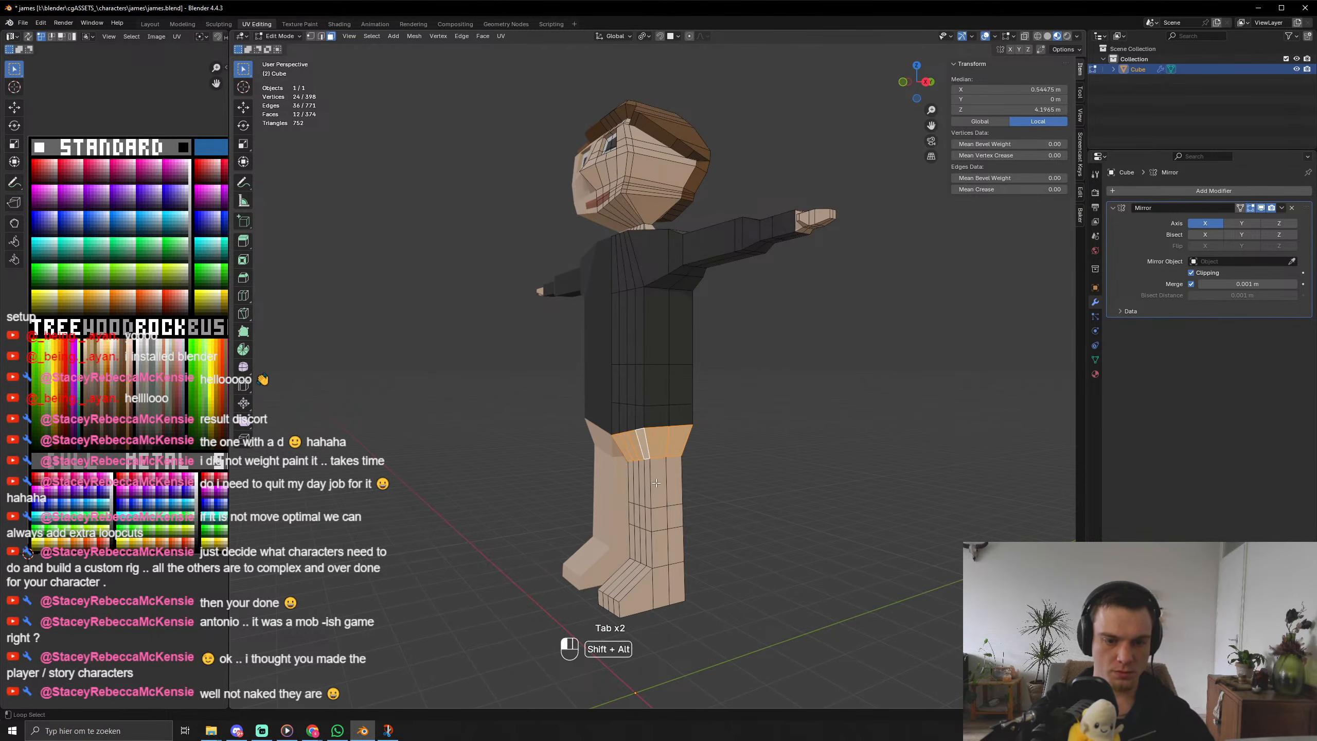
left_click(652, 518, "alt+shift")
left_click(648, 560, "alt+shift")
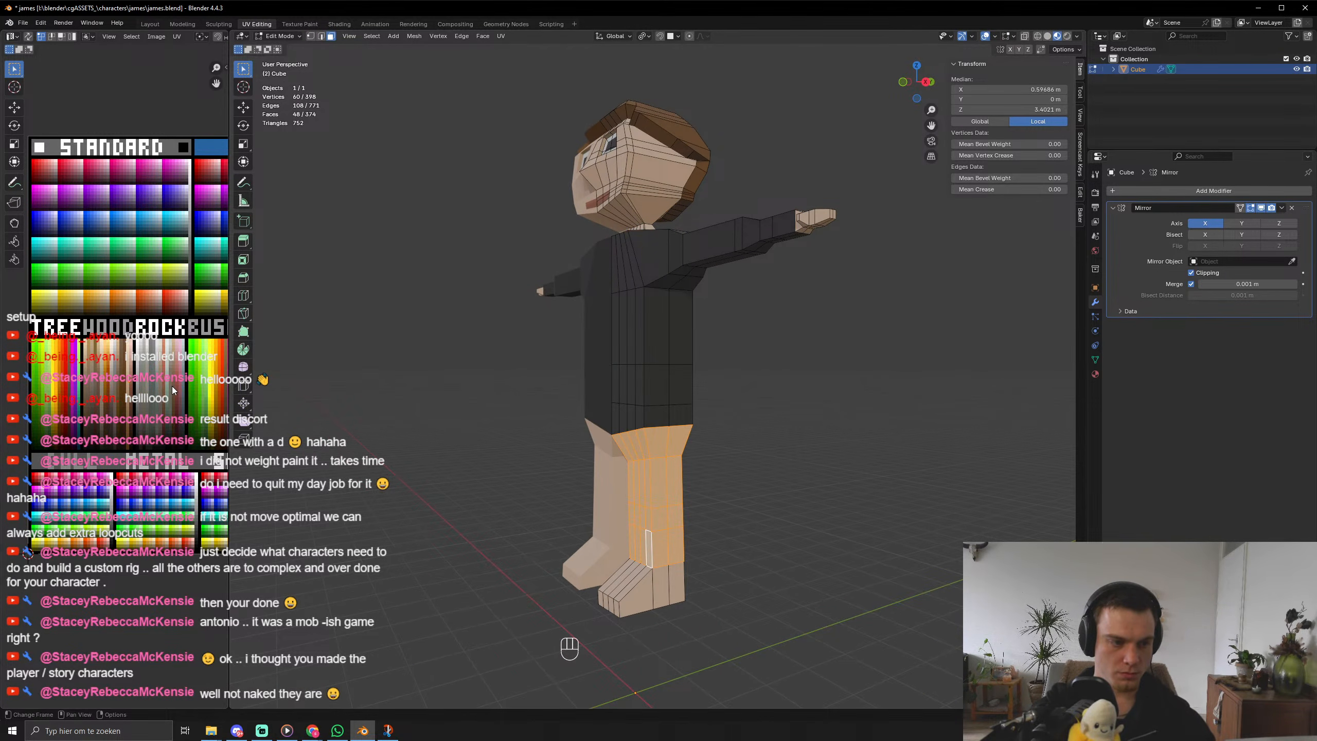
key("g")
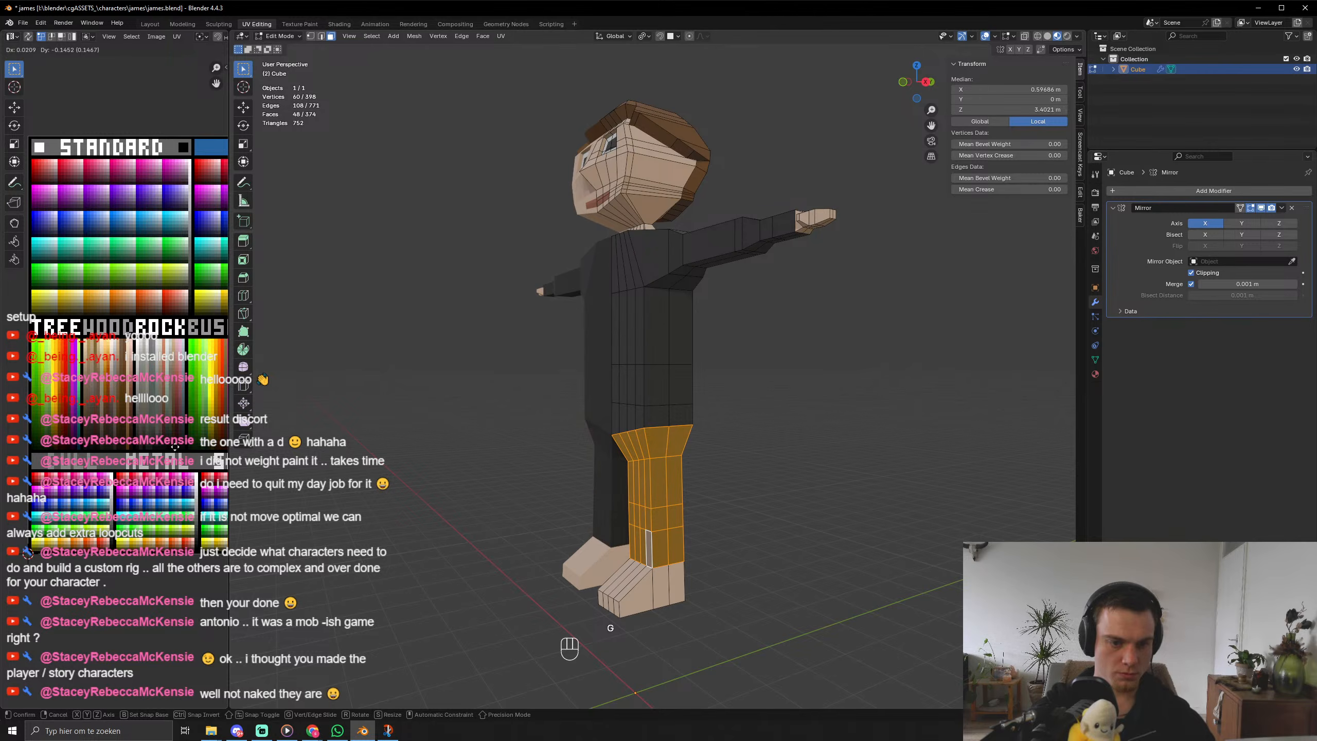
left_click(173, 444)
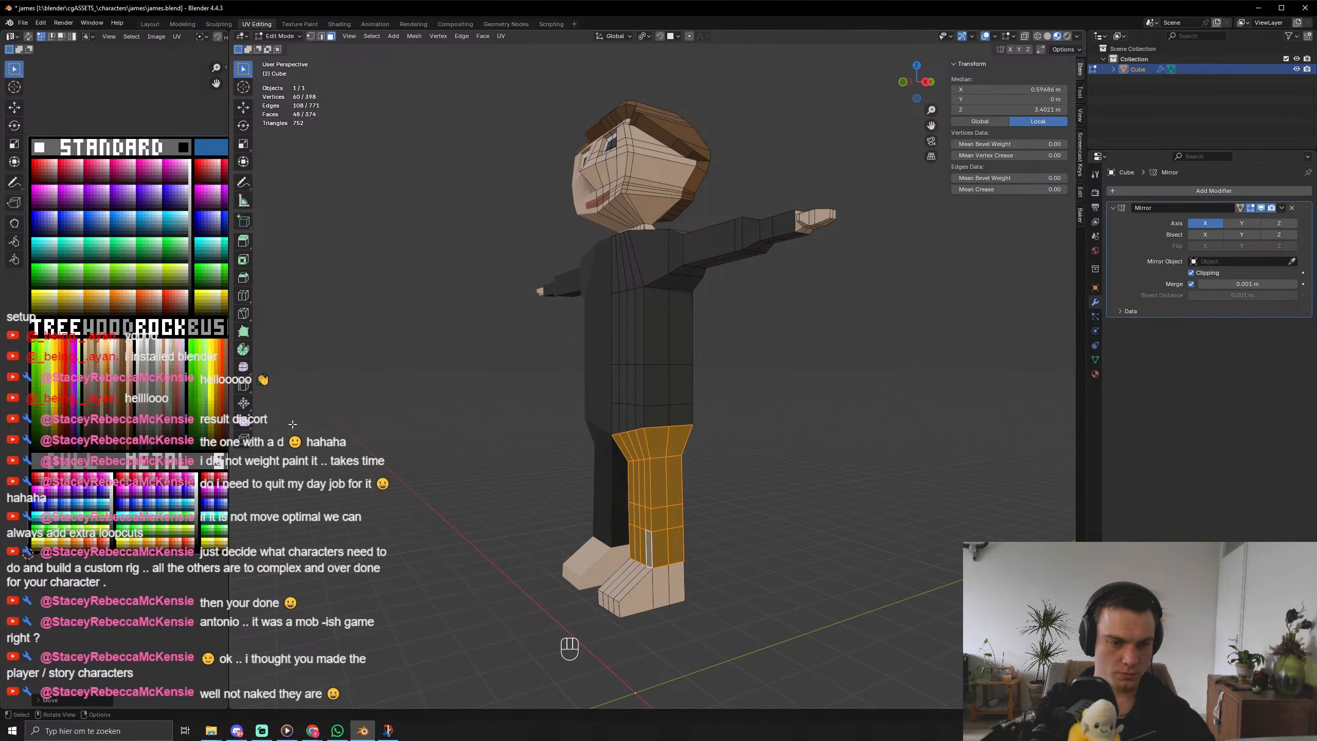
Move the trouser faces' UVs onto a dark green-grey swatch to set them apart from the shirt.
key("Tab")
scroll(526, 414, "down", 3)
middle_click_drag(525, 414, 613, 457)
scroll(613, 457, "up", 3)
key("Tab")
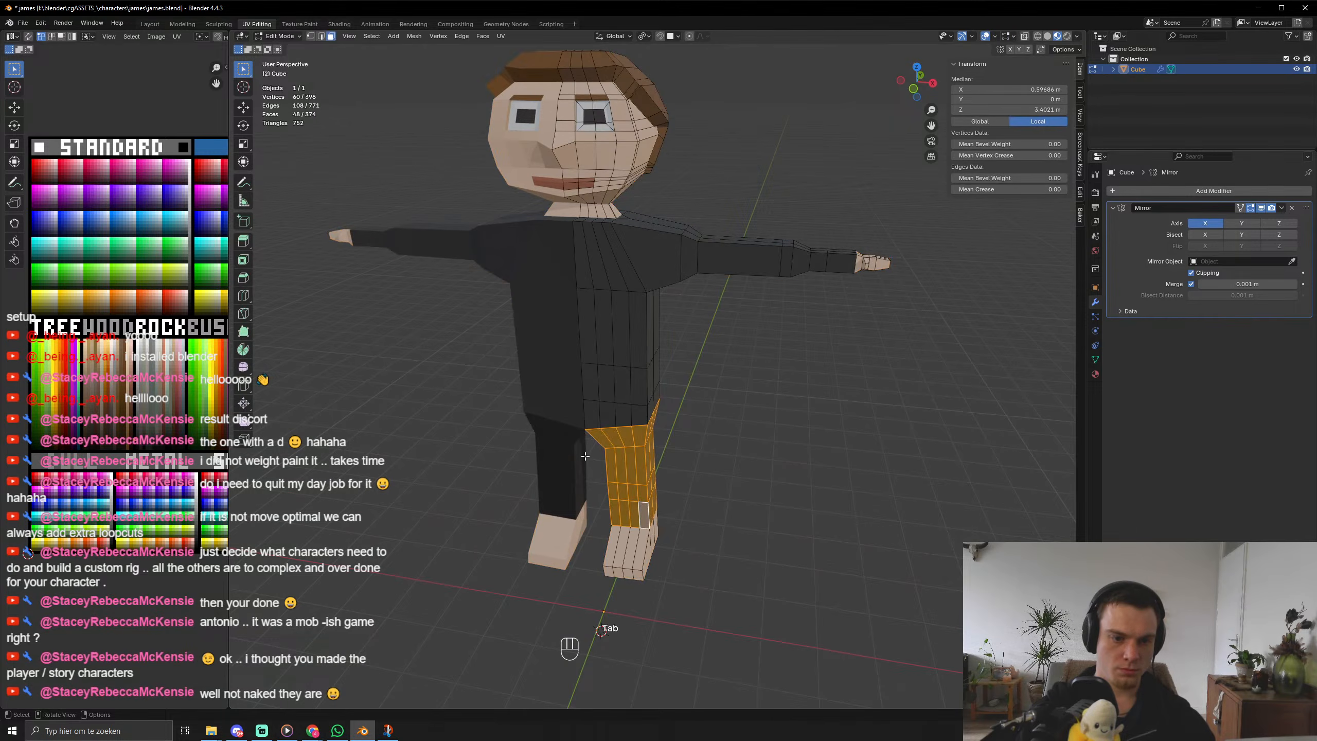
key("g")
key("Tab")
Move the shirt's UVs onto a muted grey-brown palette swatch.
middle_click_drag(601, 630, 696, 478)
key("Tab")
key("a")
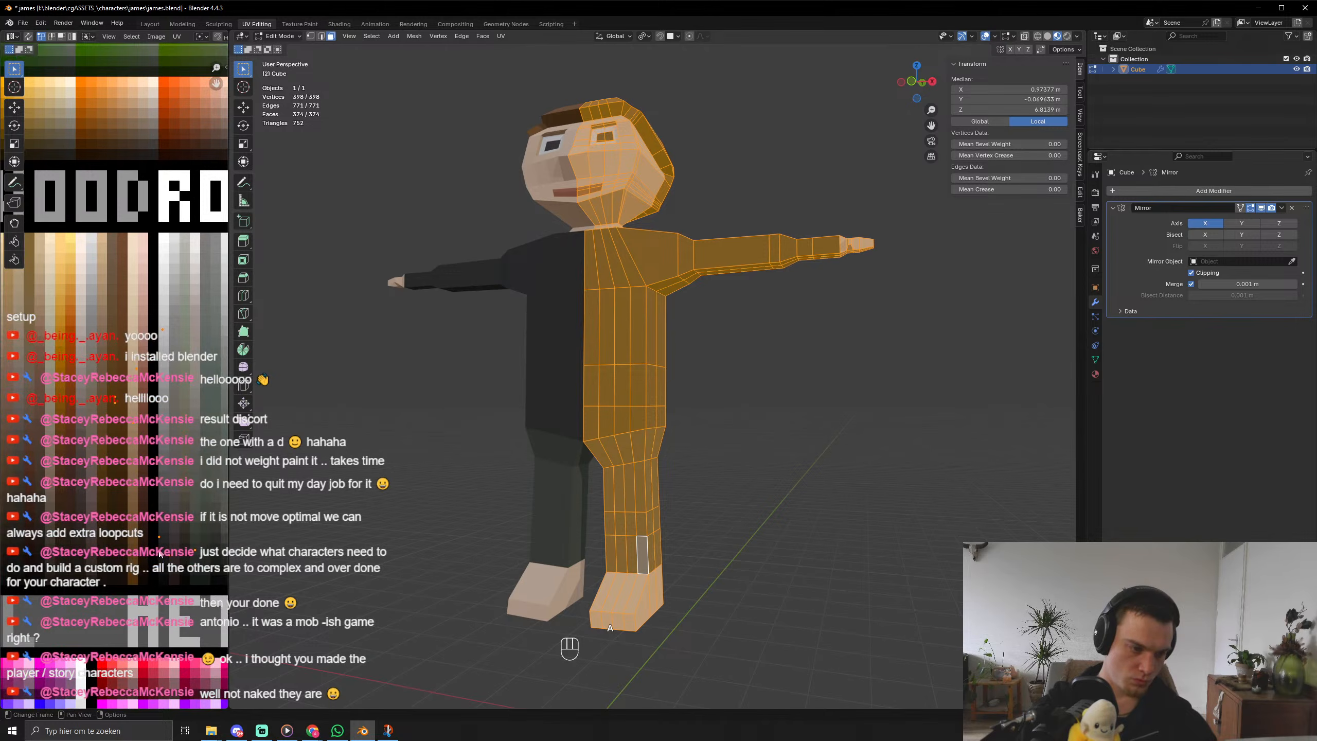
key("g")
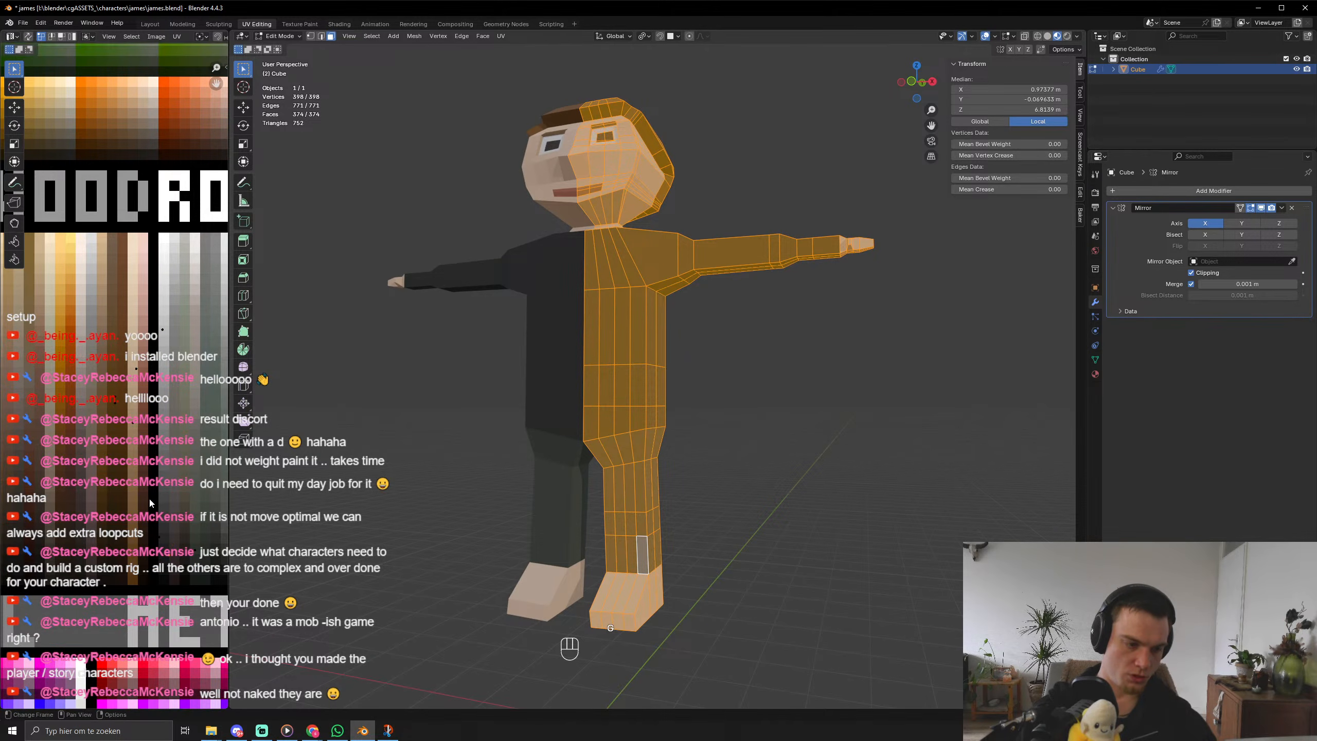
key("g")
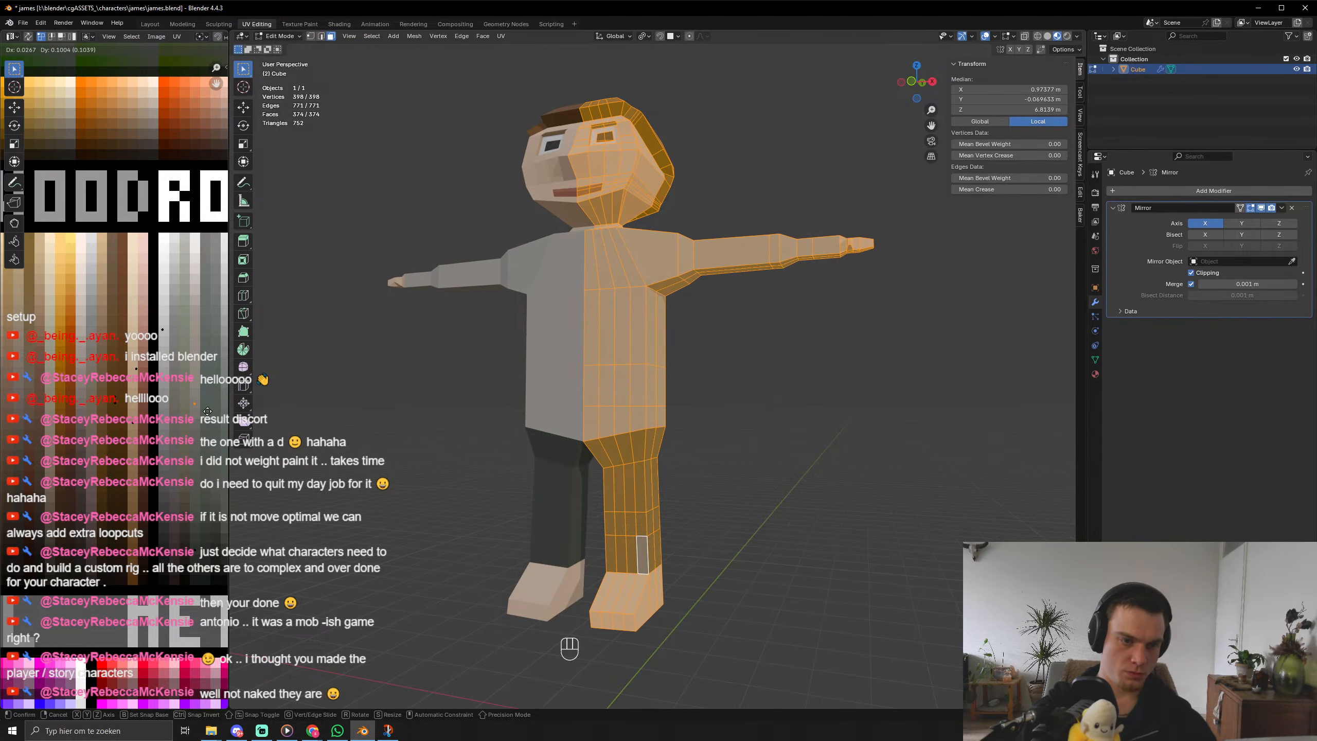
left_click(32, 442)
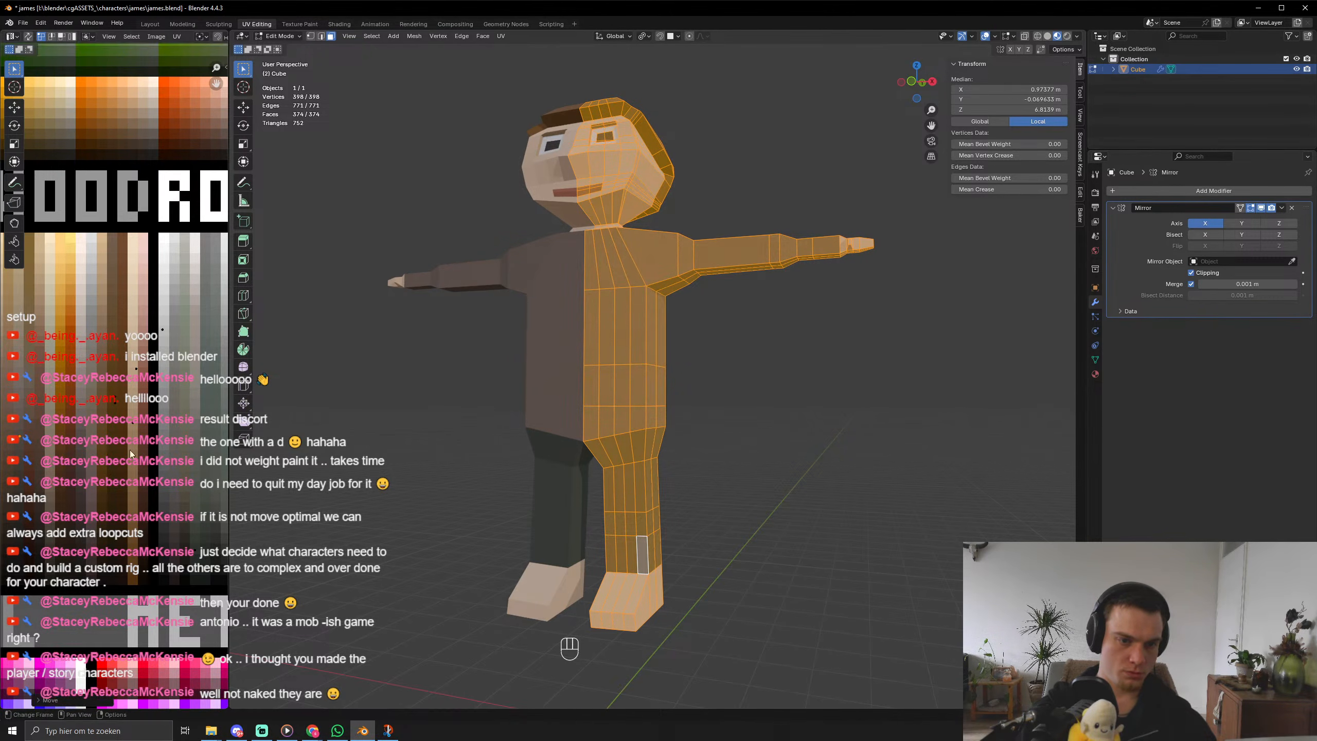
key("Tab")
Select the lowest face loop of the torso and move its UVs onto the trousers' dark green-grey swatch.
middle_click_drag(576, 456, 628, 471)
scroll(622, 513, "up", 3)
key("Tab")
left_click(637, 445, "alt")
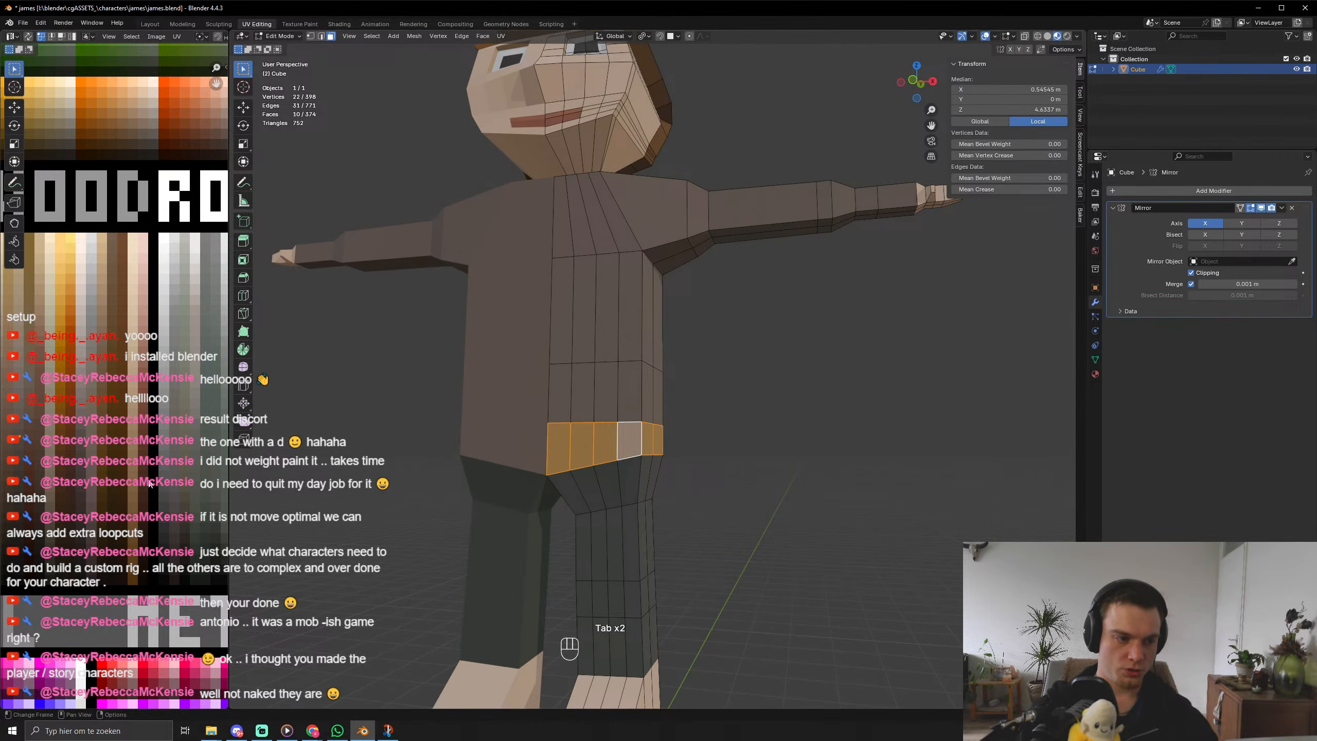
key("g")
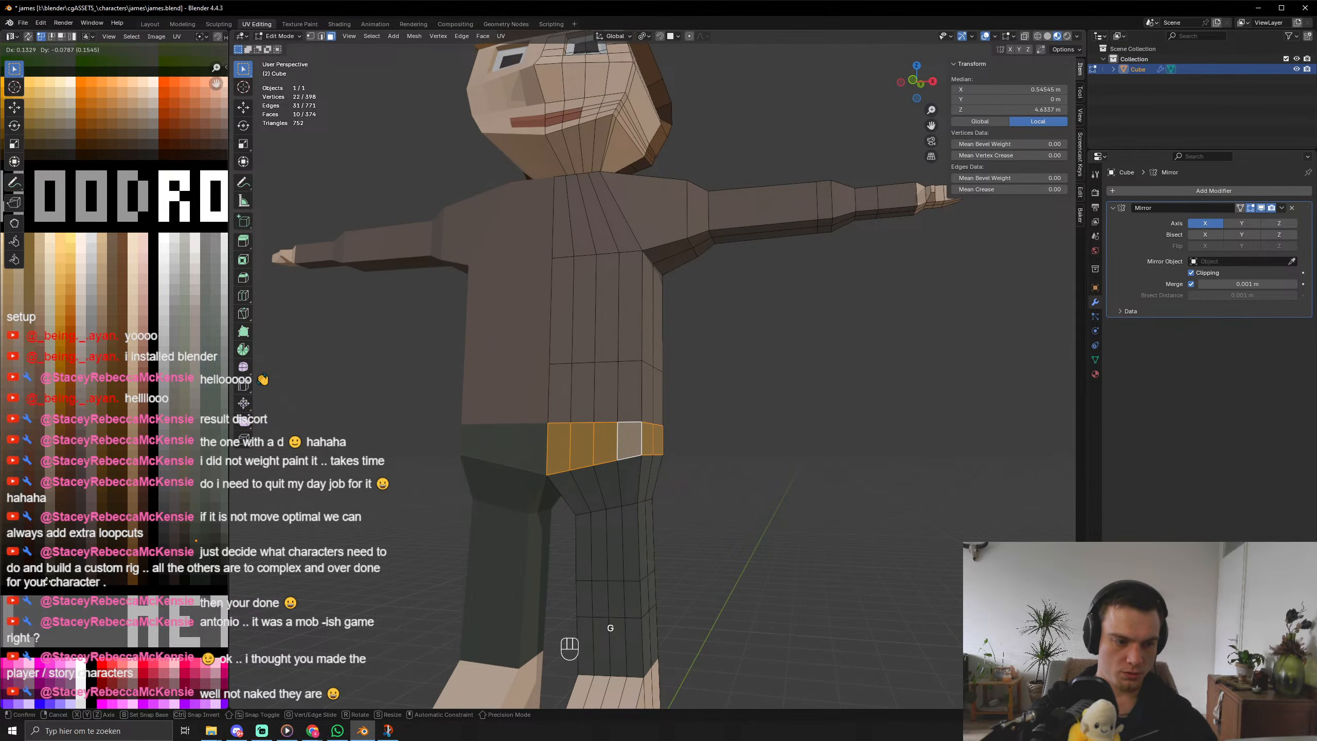
key("Tab")
key("Tab")
Cut an edge loop around the lower shirt and move it down along Z to just above the trousers.
scroll(601, 498, "down", 4)
middle_click_drag(601, 498, 705, 546)
scroll(724, 515, "up", 5)
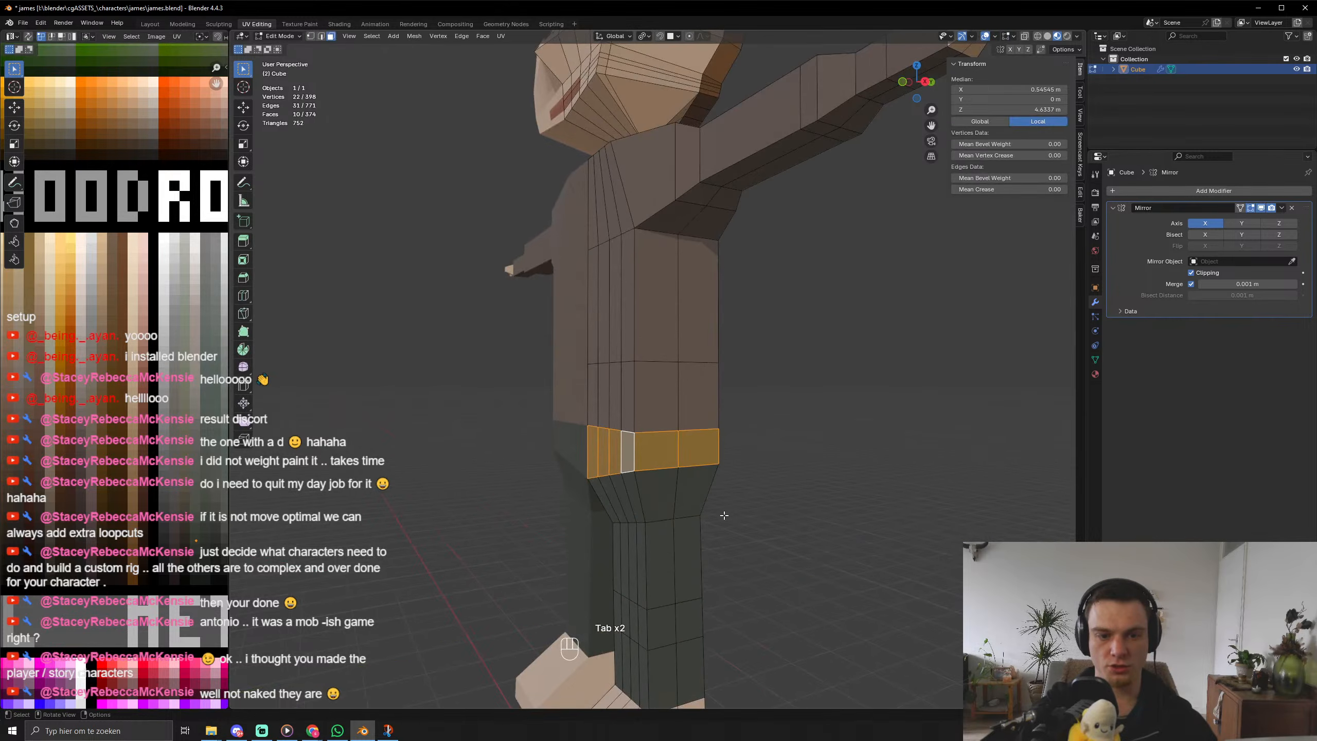
key("ctrl+r")
left_click(632, 418)
right_click(631, 418)
key("g")
key("z")
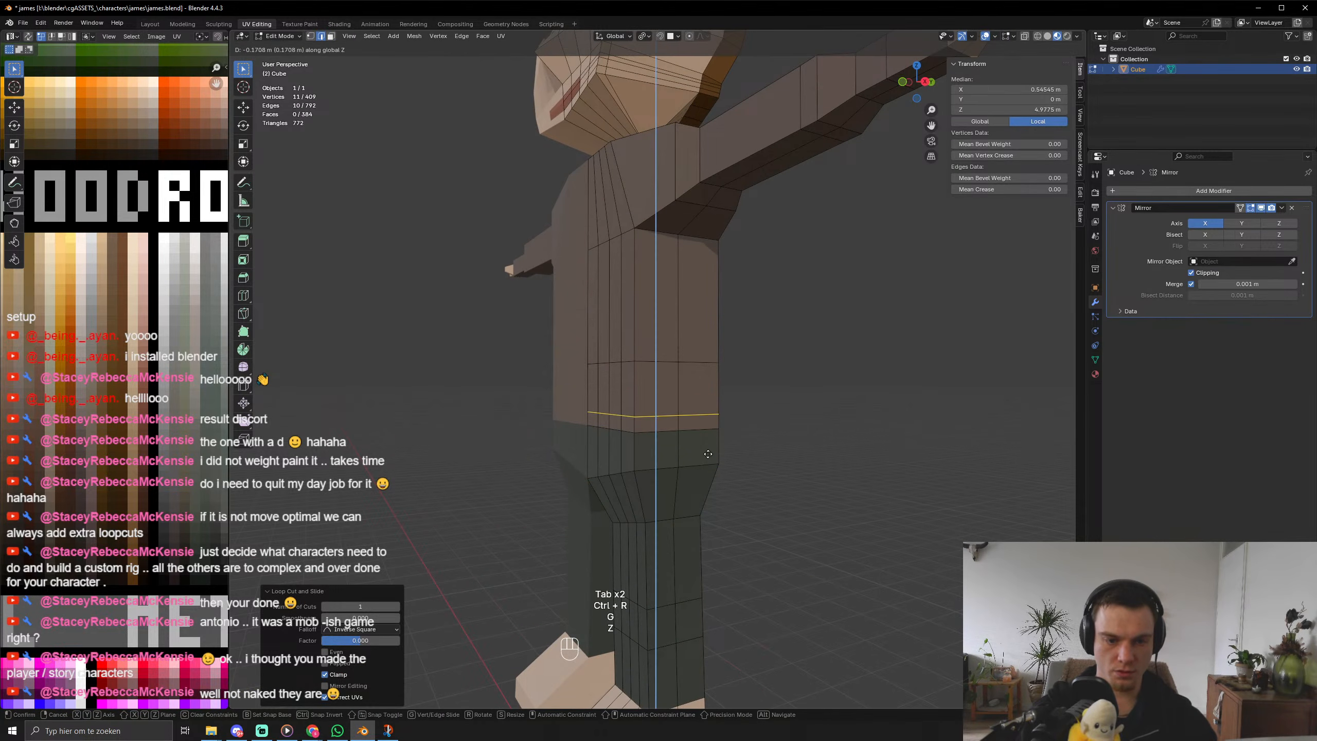
left_click(707, 453)
Extrude the narrow face loop above the trousers outward as a belt and expand the selection to its edge faces.
key("3")
left_click(638, 426, "alt")
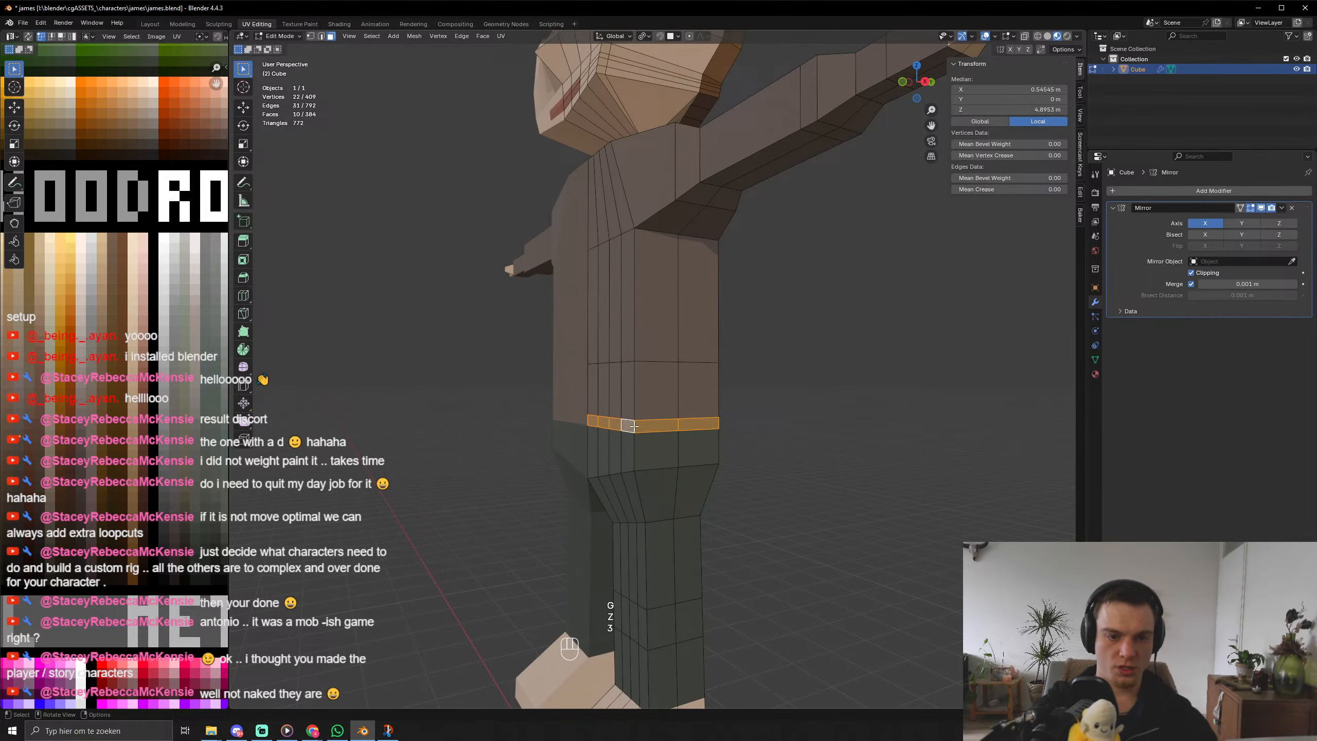
key("alt+e")
left_click(706, 472)
left_click(708, 470)
key("ctrl+KP_Add")
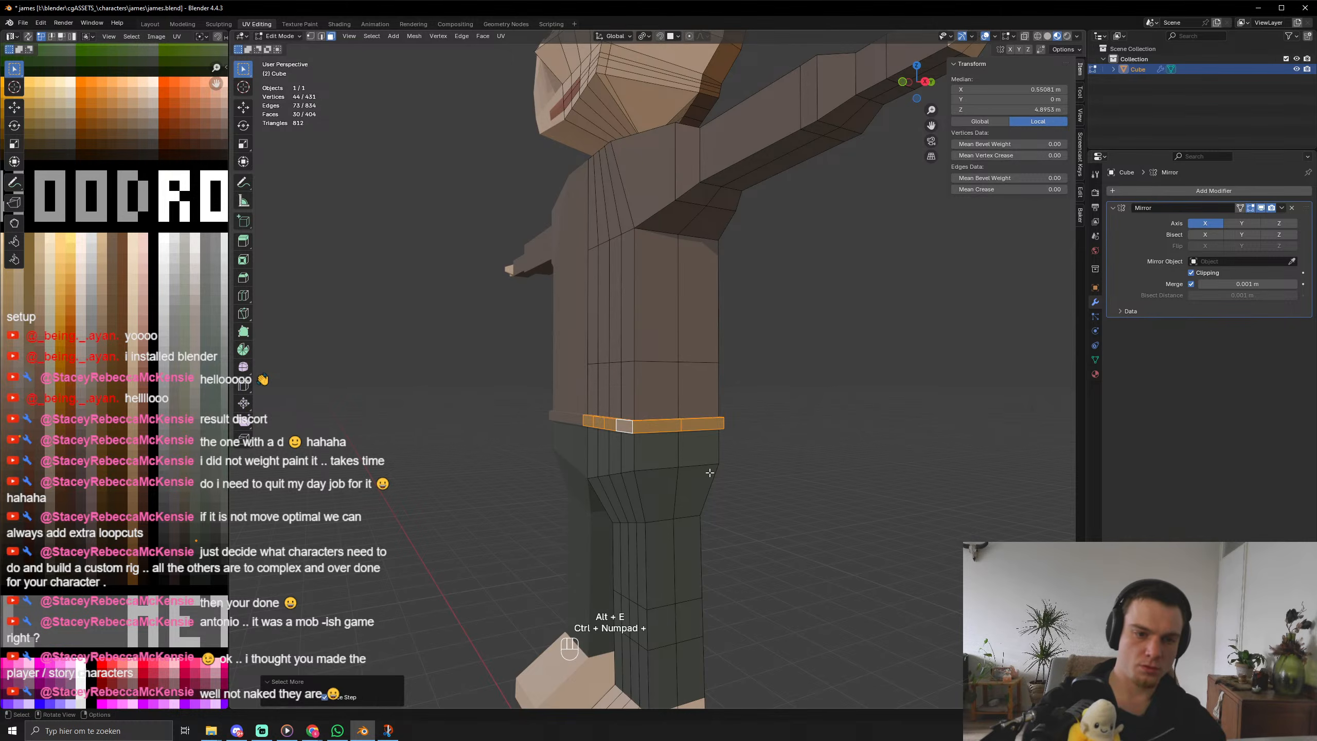
Scale the belt faces' UVs to 0 and place them on a dark brown palette swatch.
key("a")
key("s")
key("KP_0")
key("KP_Enter")
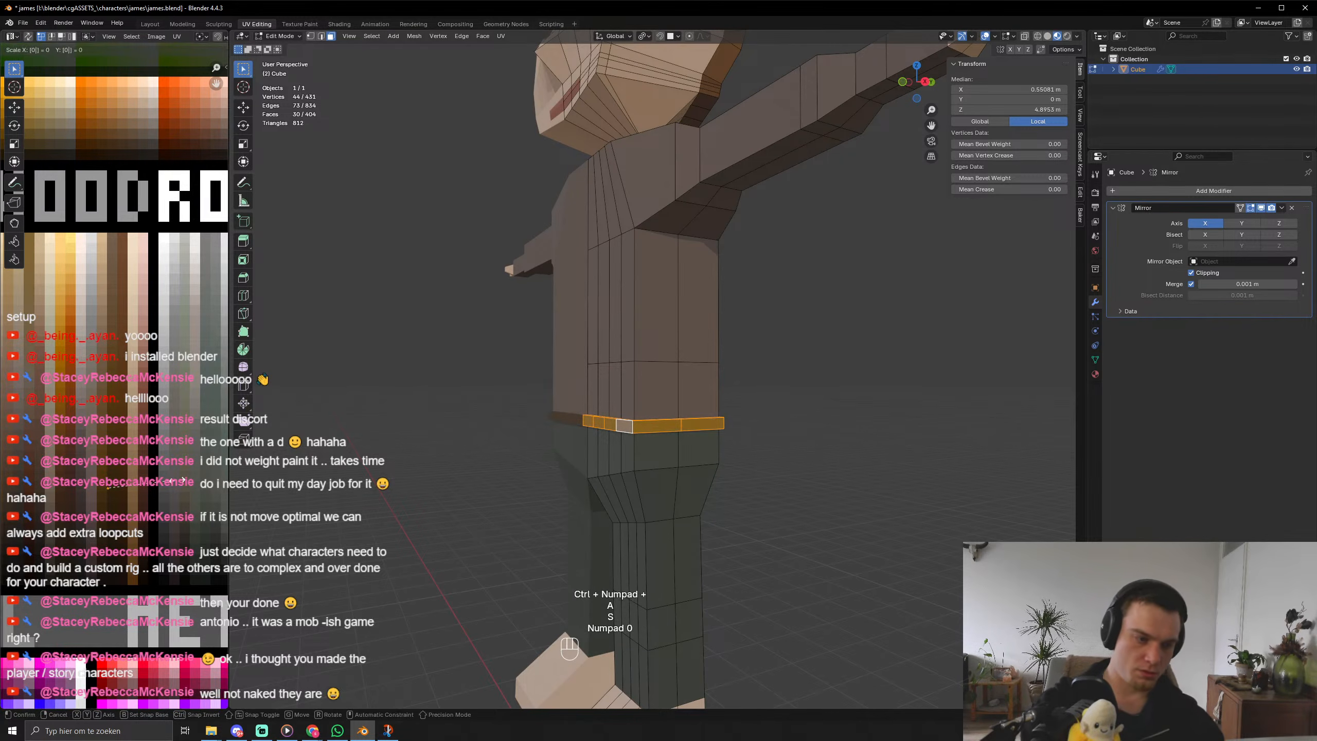
key("KP_3")
key("Tab")
Examine the clothed character and its new belt from the back, side and front.
scroll(553, 465, "down", 5)
middle_click_drag(553, 466, 853, 369)
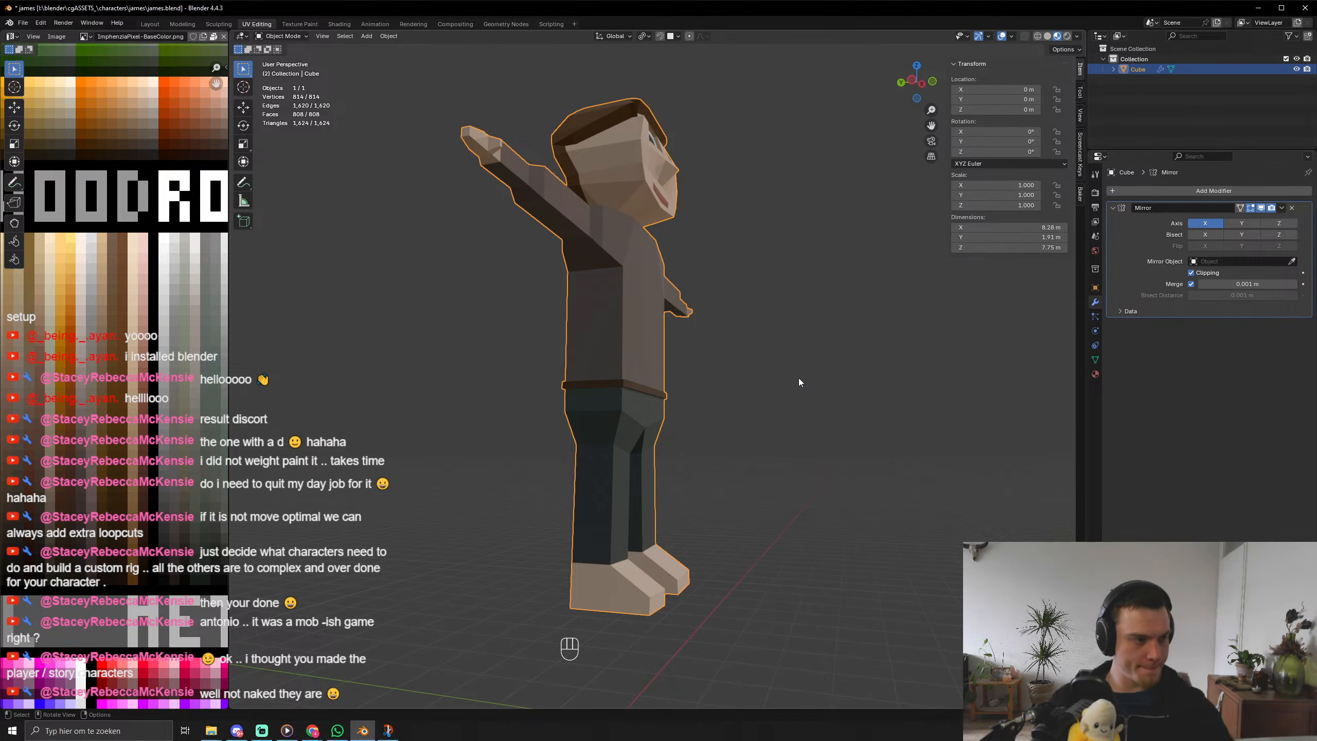
middle_click_drag(755, 403, 736, 353)
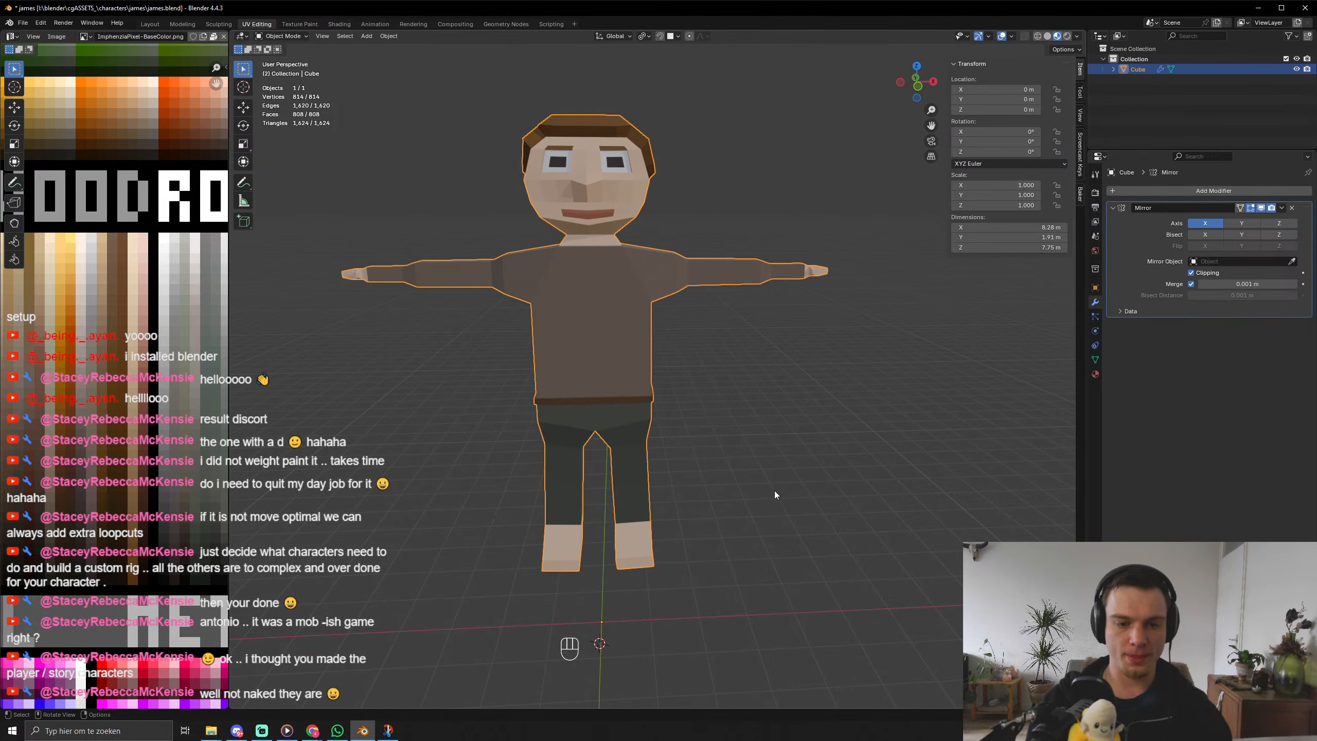
scroll(774, 491, "up", 5)
scroll(715, 467, "down", 5)
middle_click_drag(684, 455, 759, 397)
scroll(736, 436, "up", 5)
Select all faces of the foot below the trouser leg, including the toe, top, sides and underside.
key("Tab")
middle_click_drag(717, 474, 726, 565)
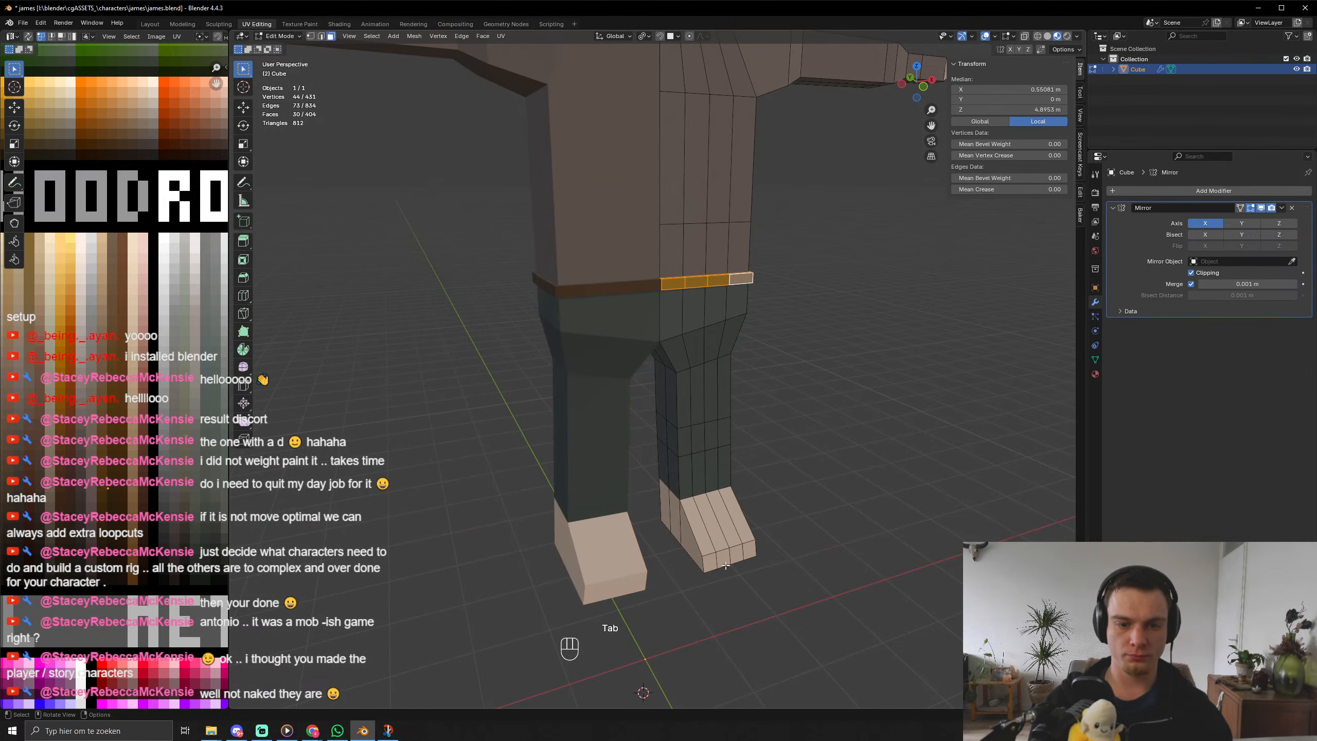
left_click(711, 565, "alt")
left_click(697, 560, "alt")
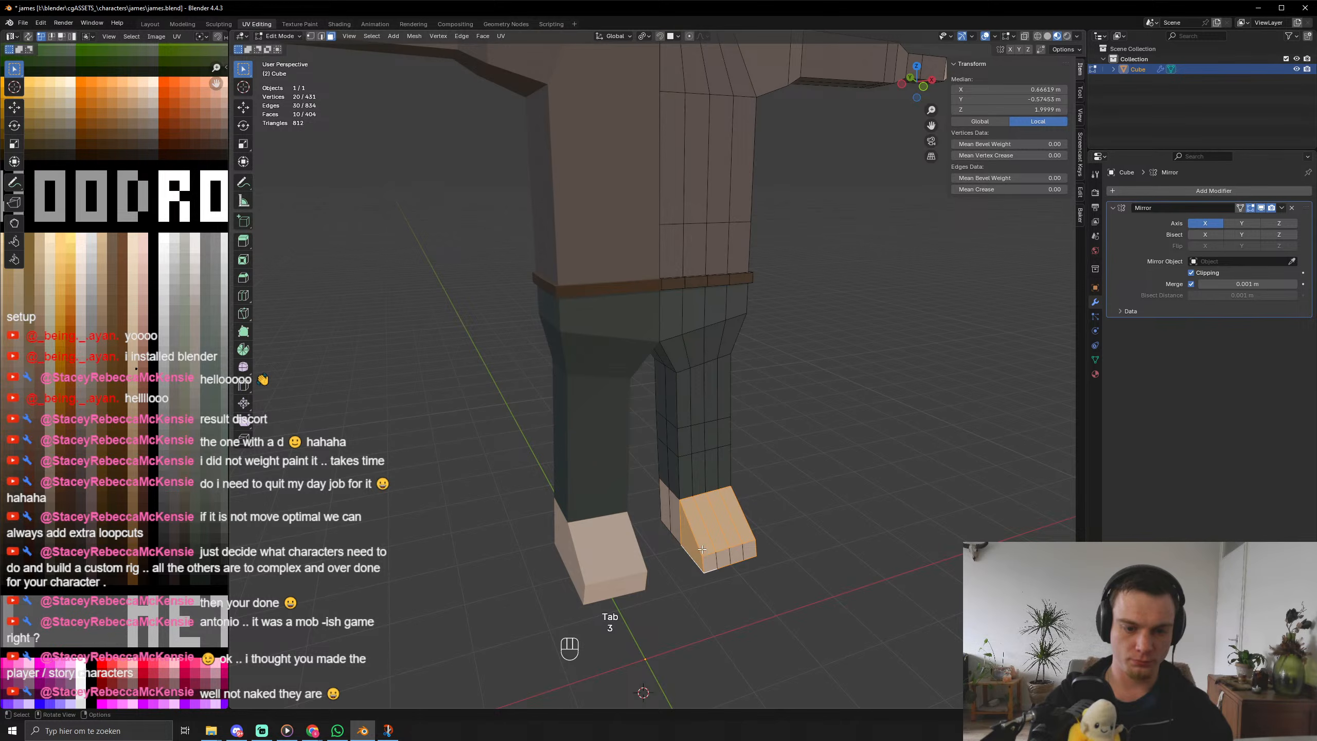
left_click(706, 562, "alt")
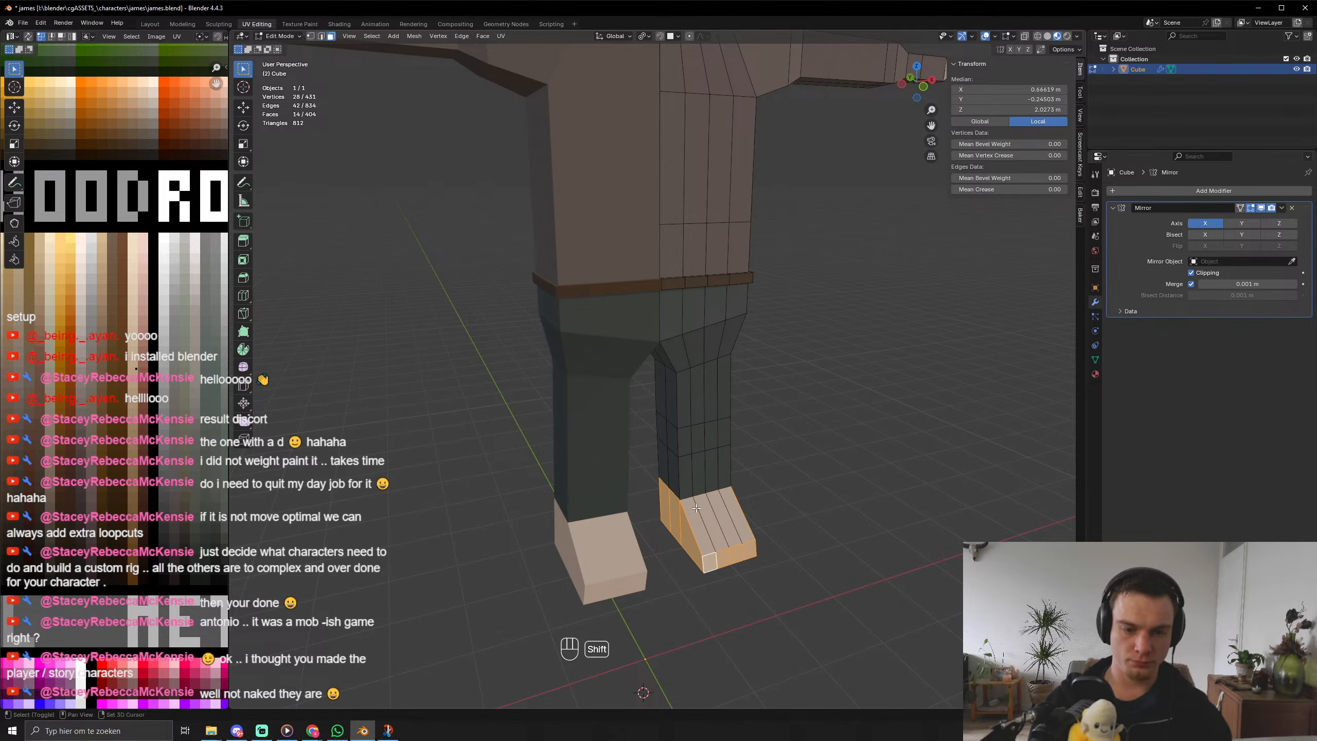
left_click_drag(697, 508, 738, 523, "shift")
middle_click_drag(739, 523, 565, 534)
middle_click_drag(785, 582, 617, 496, "shift")
middle_click_drag(617, 495, 574, 413)
left_click_drag(453, 365, 580, 430, "shift")
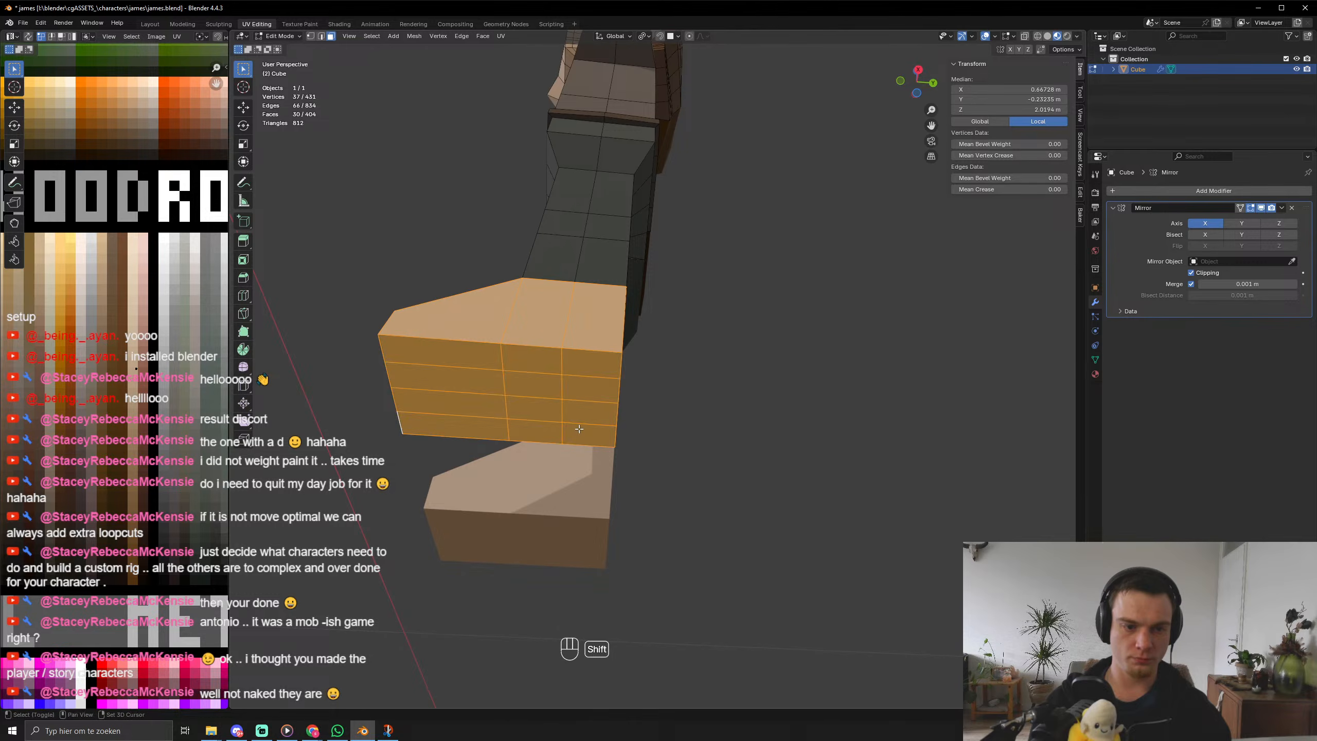
Move the foot faces' UVs onto a muted purple-brown swatch to colour the shoe.
middle_click_drag(579, 429, 679, 536)
key("a")
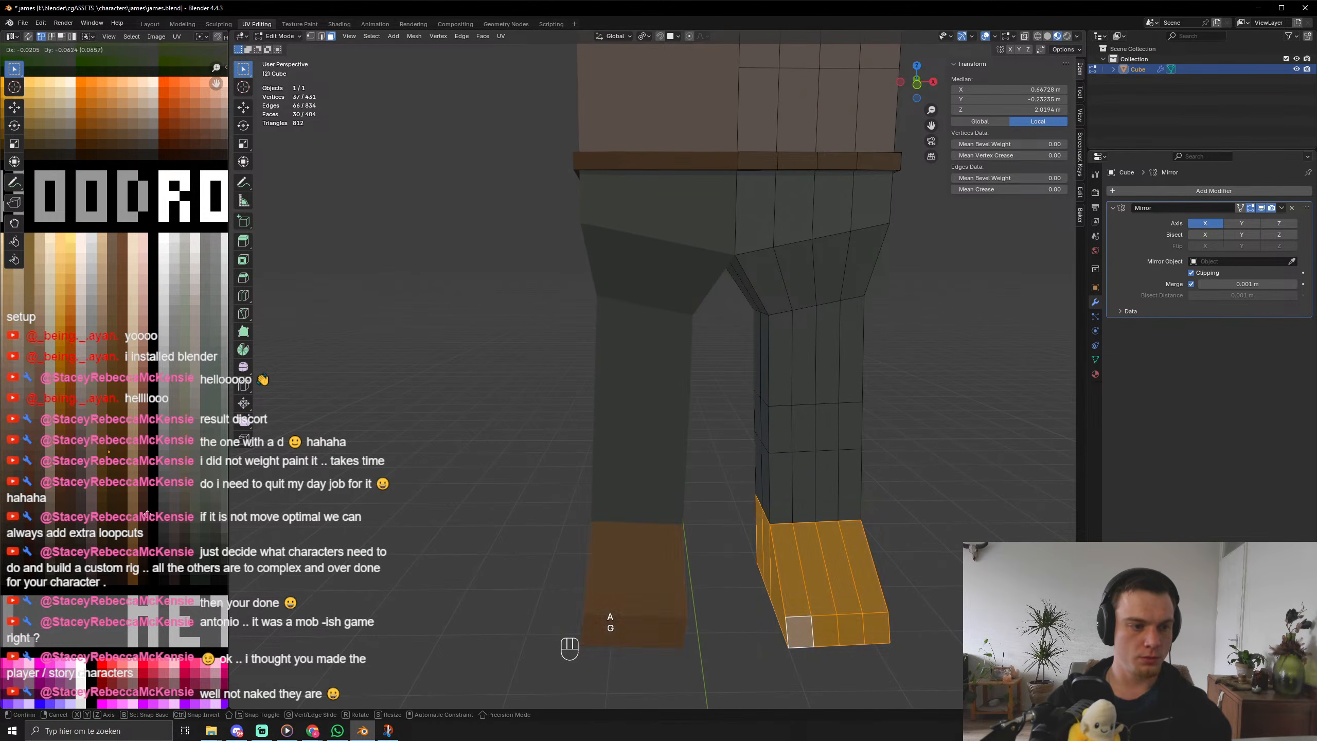
key("g")
left_click(131, 567)
key("Tab")
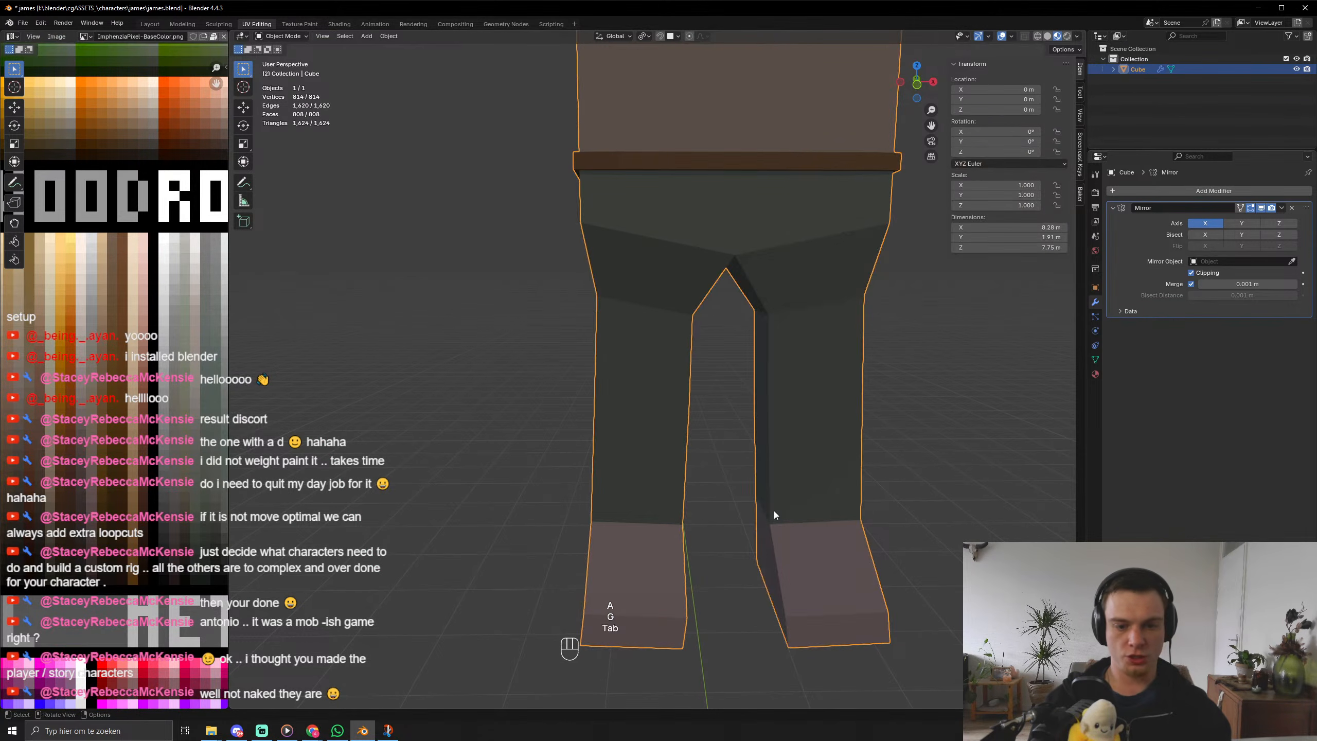
scroll(776, 514, "down", 5)
middle_click_drag(796, 512, 719, 528)
key("Tab")
scroll(719, 528, "up", 6)
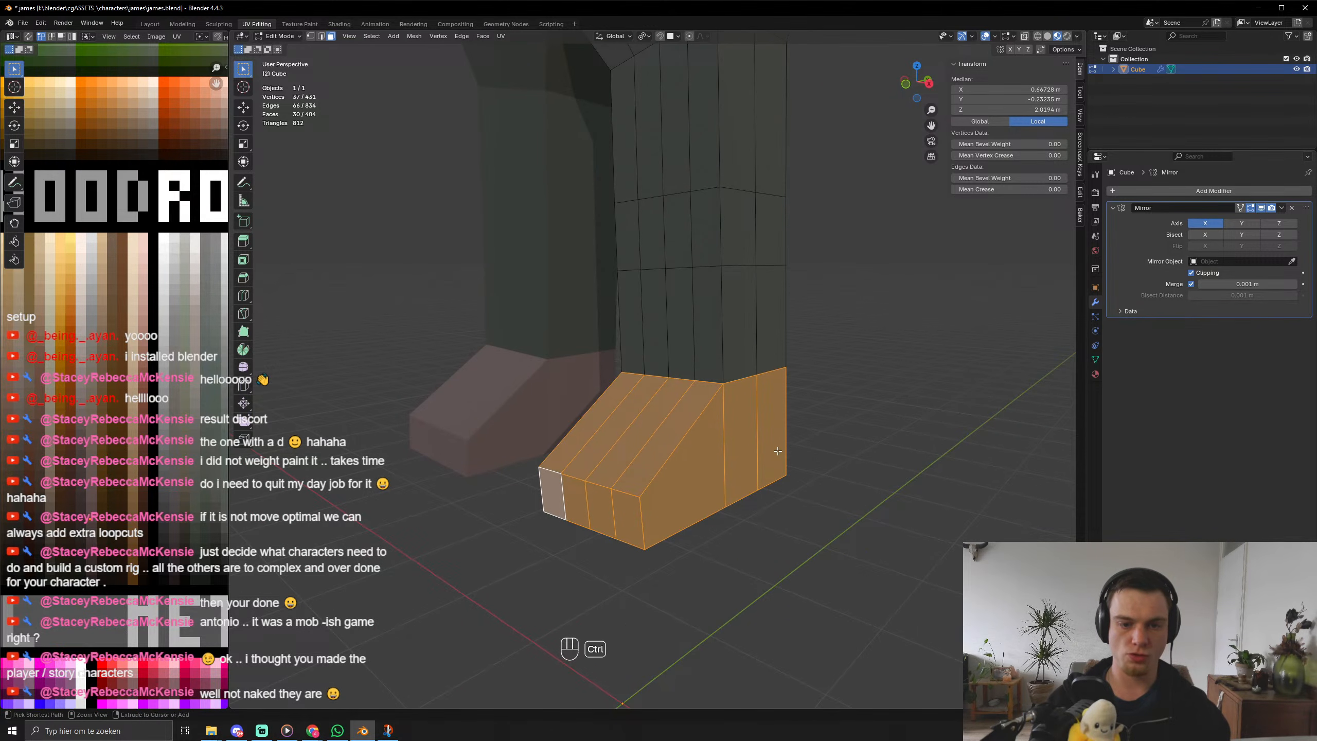
key("ctrl+r")
left_click(674, 490)
key("ctrl+z")
Cut a horizontal edge loop around the shoe and move the lower face band's UVs onto a darker swatch as a sole.
key("ctrl+r")
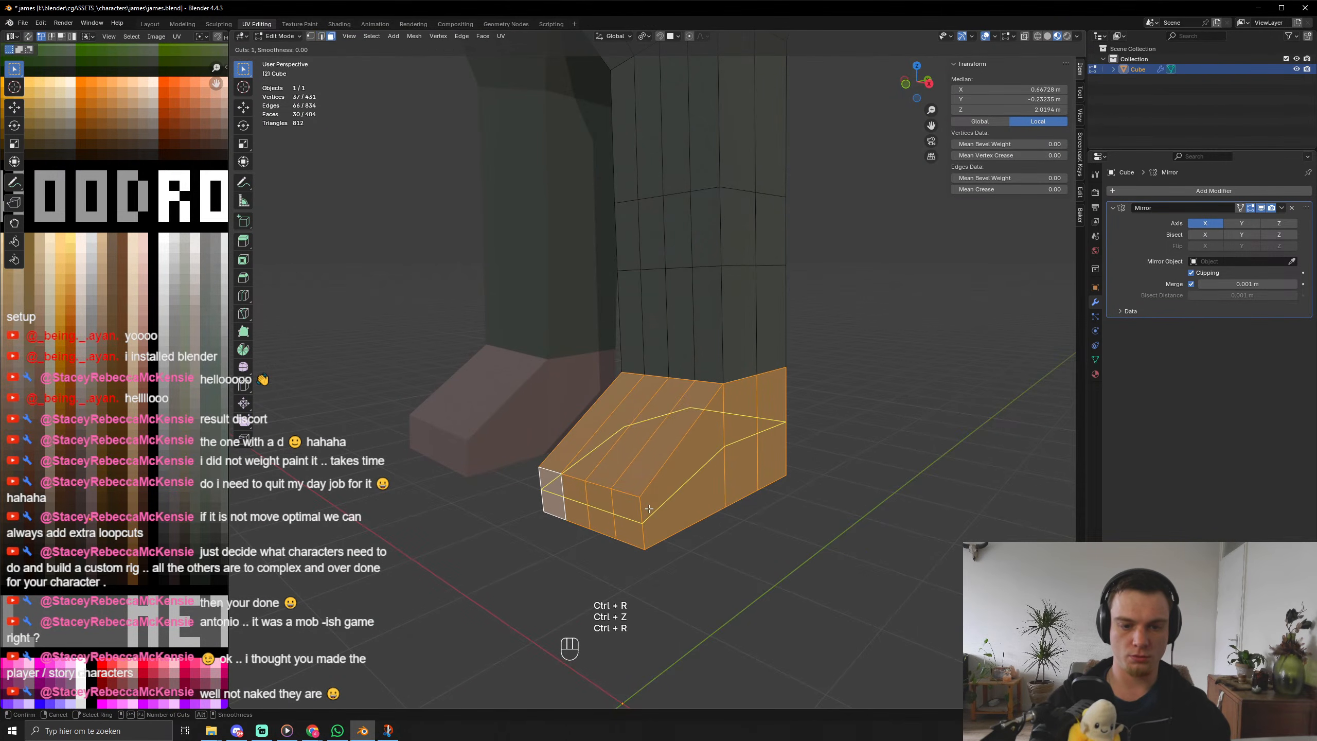
left_click(643, 506)
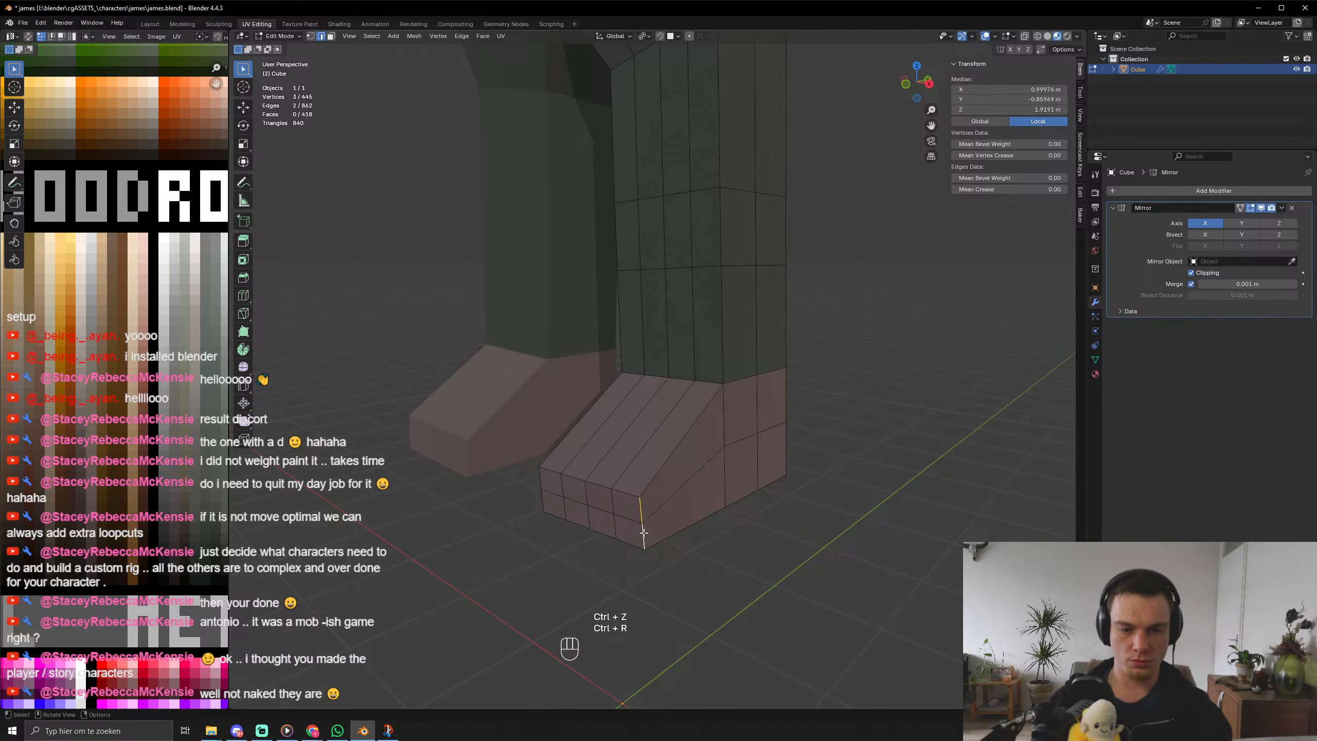
key("3")
left_click(579, 551, "alt")
key("g")
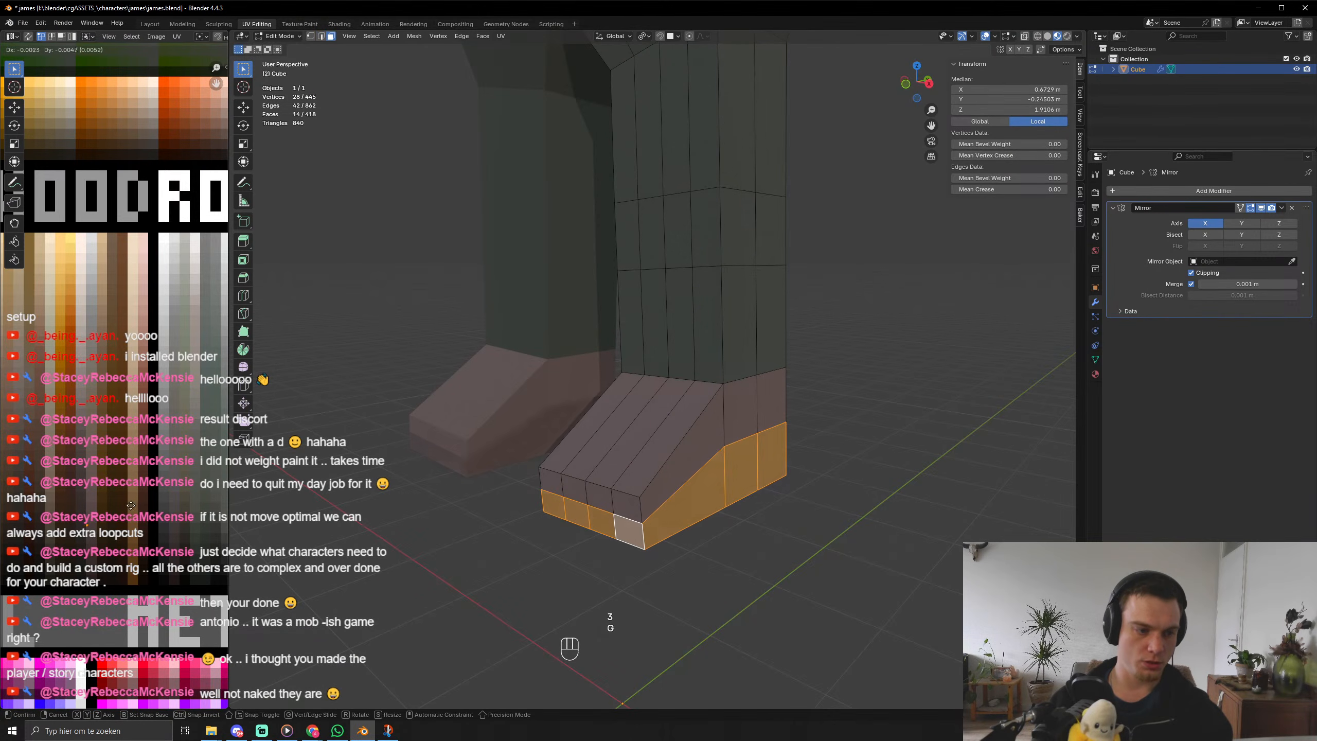
left_click(137, 525)
key("Tab")
Add a centred edge loop around the torso between the armpit loop and the loop above the belt.
scroll(723, 492, "down", 1)
middle_click_drag(689, 461, 685, 290)
scroll(599, 426, "up", 6)
scroll(590, 447, "down", 5)
scroll(591, 450, "down", 5)
scroll(668, 341, "up", 6)
middle_click_drag(669, 341, 665, 229)
key("Tab")
key("1")
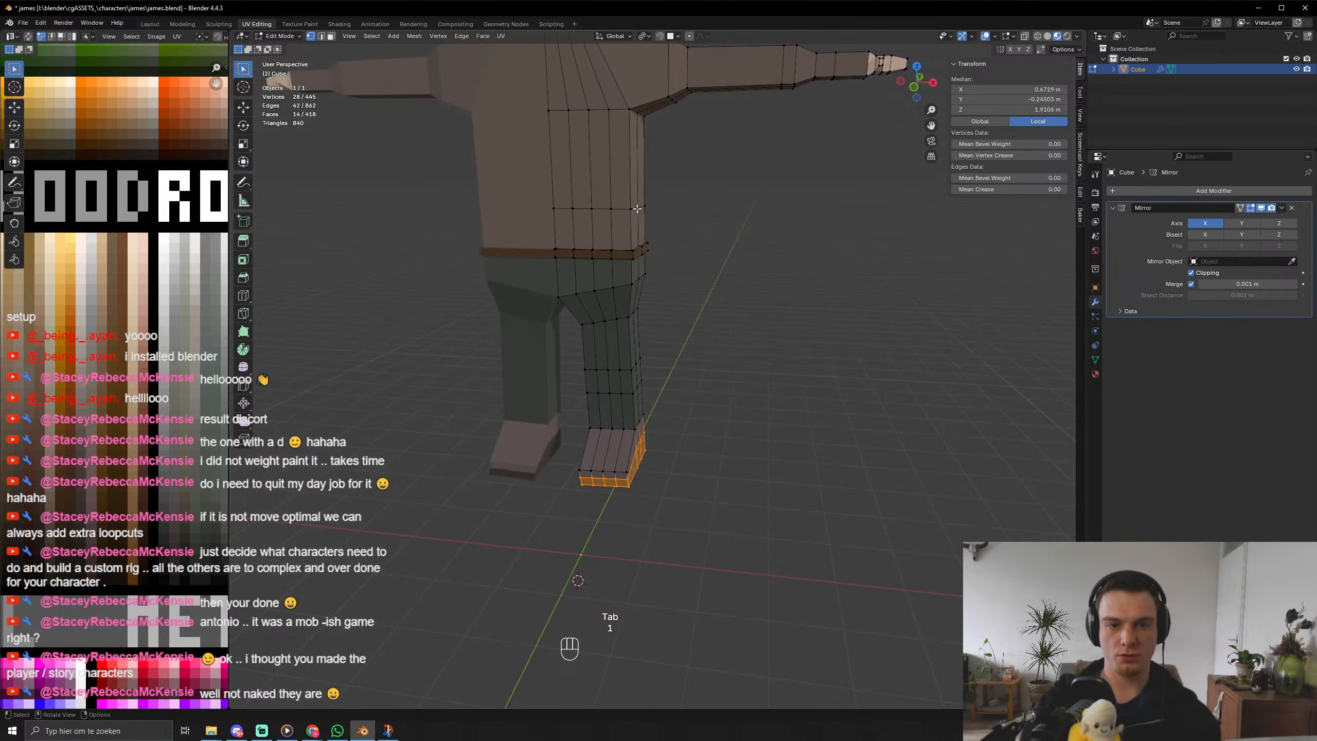
key("2")
key("ctrl+r")
left_click(635, 194)
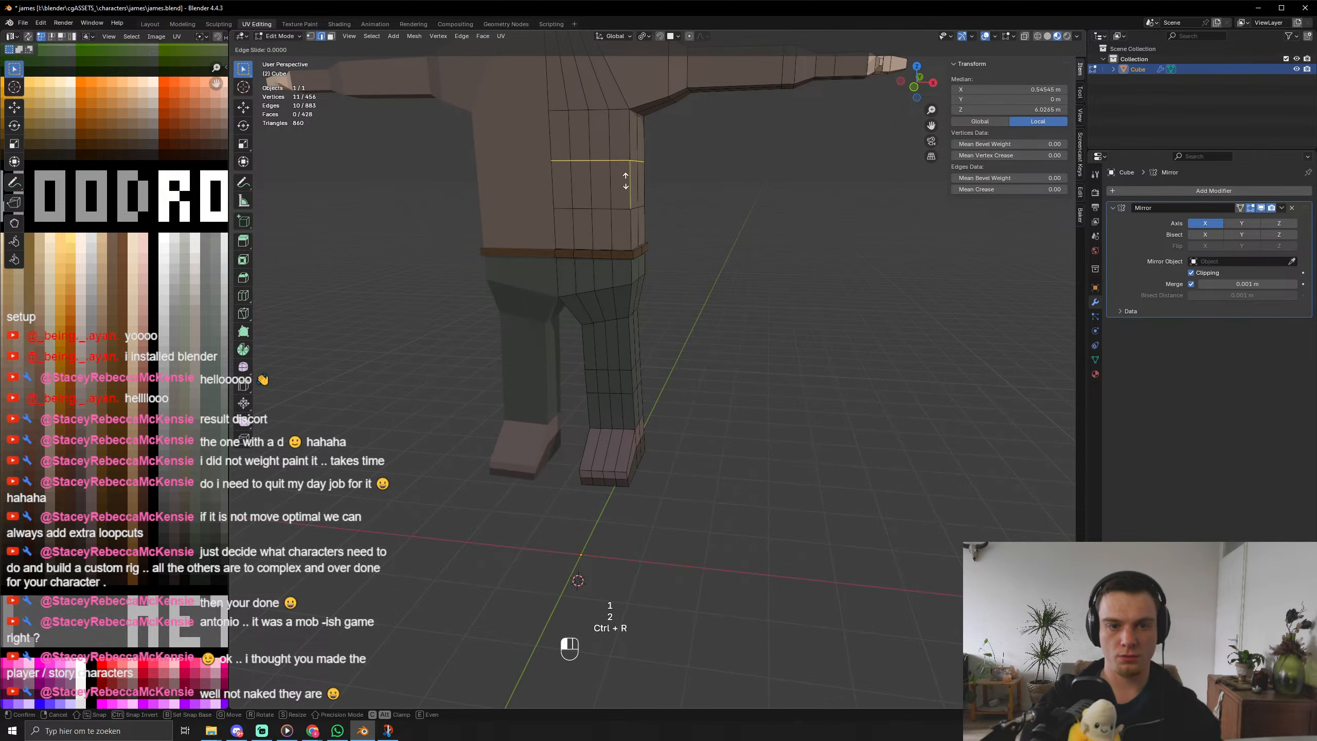
right_click(635, 193)
Narrow the torso at the new edge loop by scaling it down along X.
key("s")
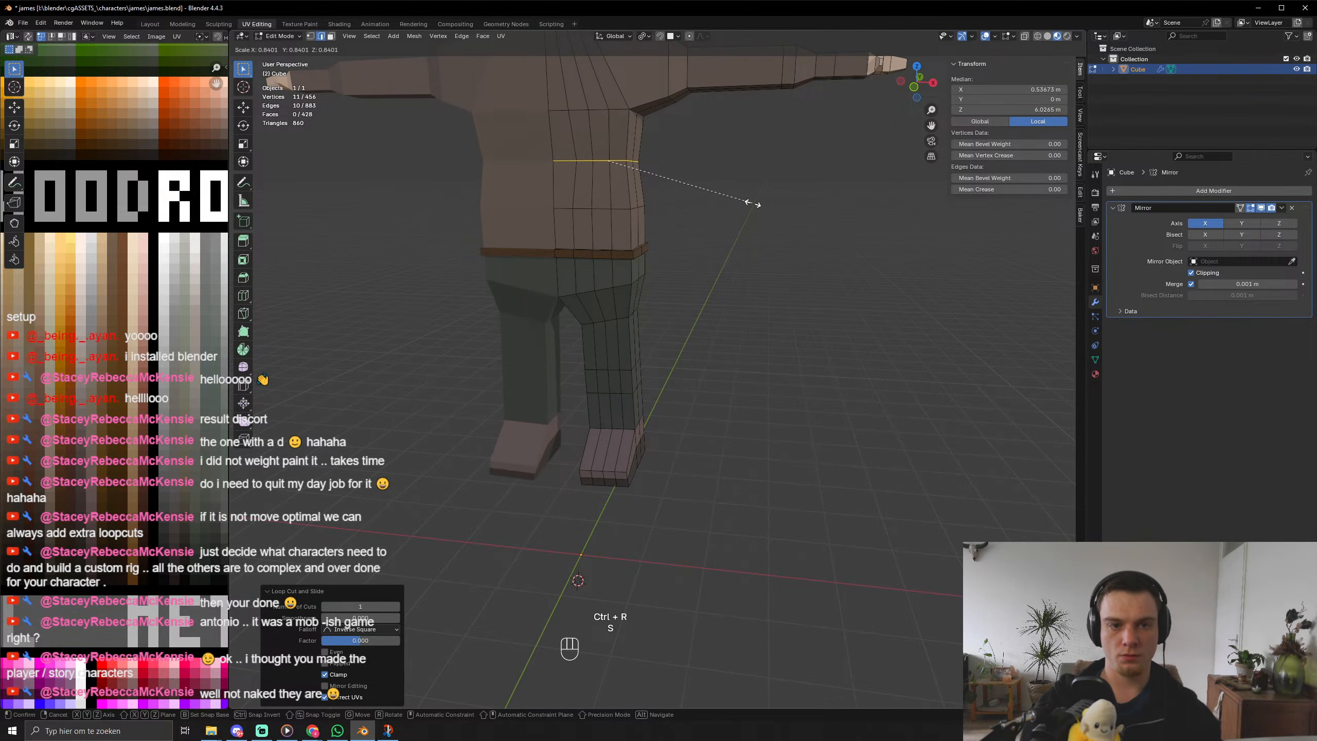
key("x")
left_click(746, 204)
key("Tab")
scroll(632, 251, "down", 4)
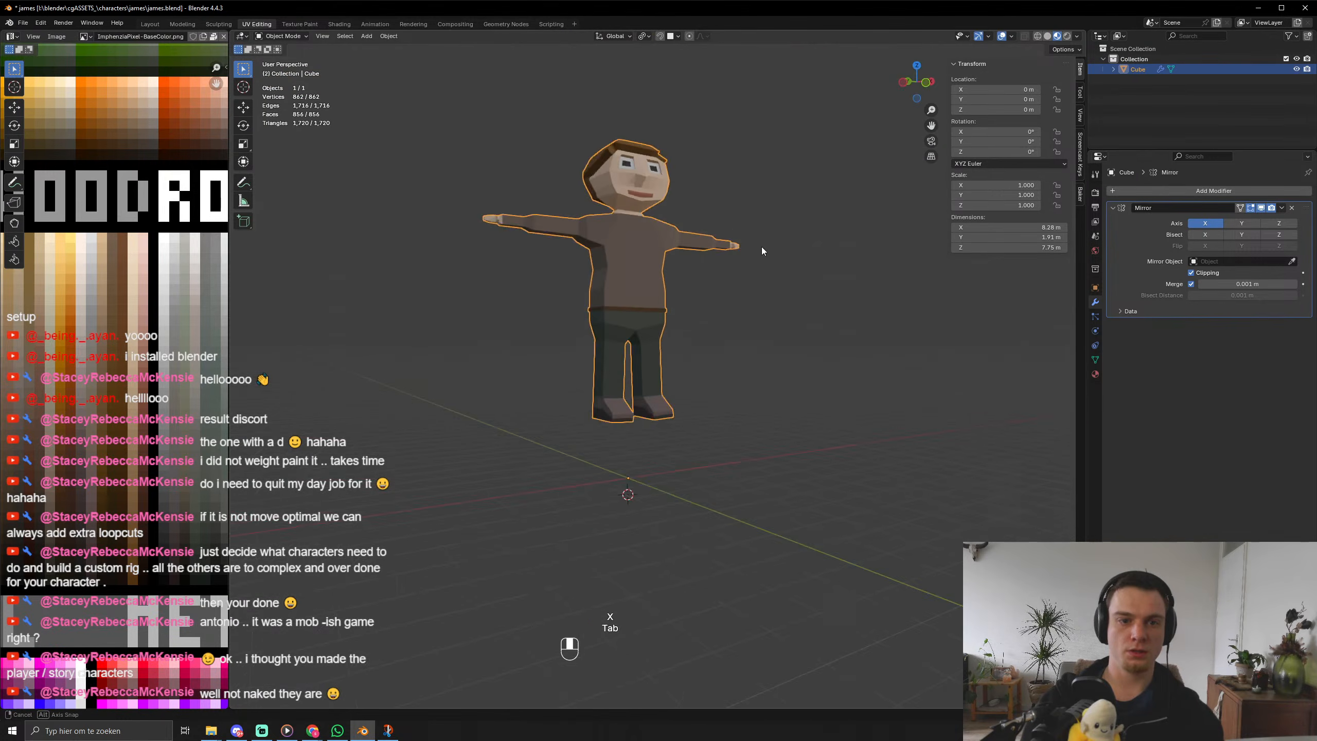
Add a centred edge loop around the lower torso, just above the belt.
scroll(703, 289, "up", 5)
key("Tab")
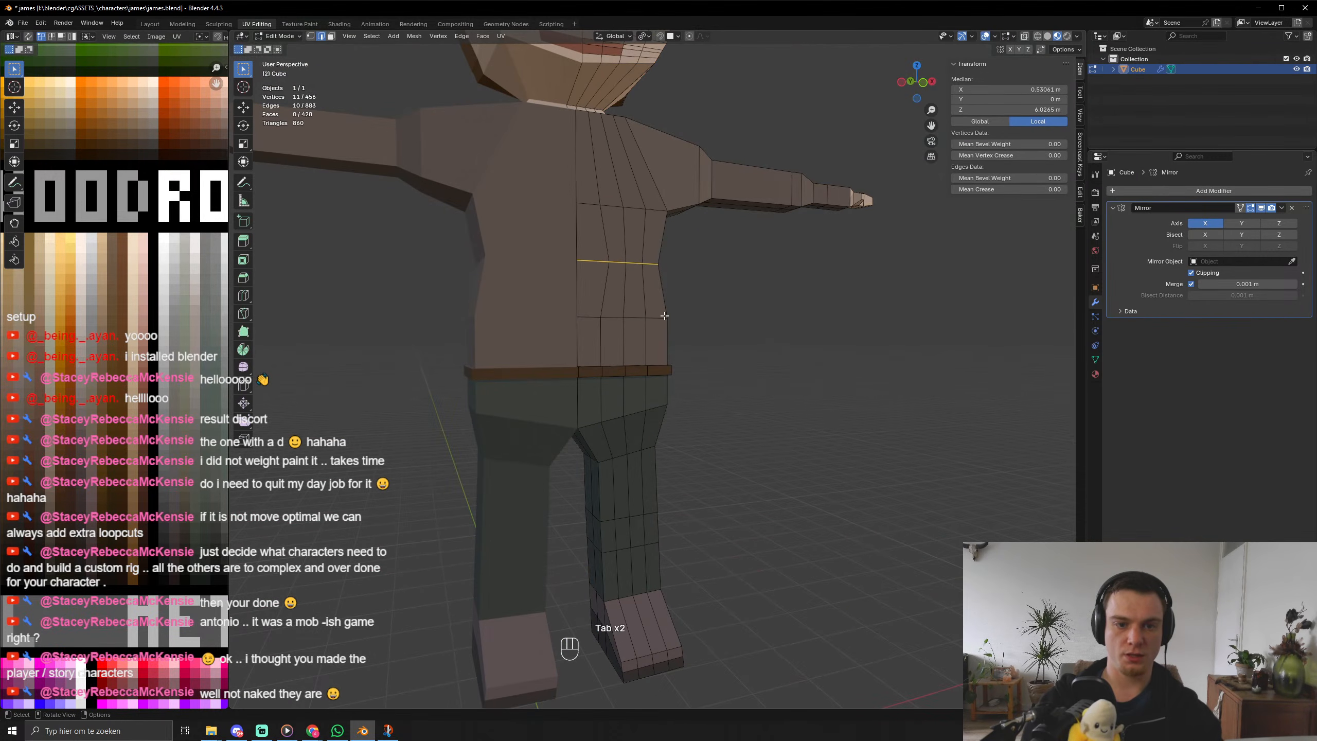
key("ctrl+r")
left_click(670, 335)
right_click(670, 335)
Try narrowing the lower torso loop along X and undo that scaling.
key("s")
key("x")
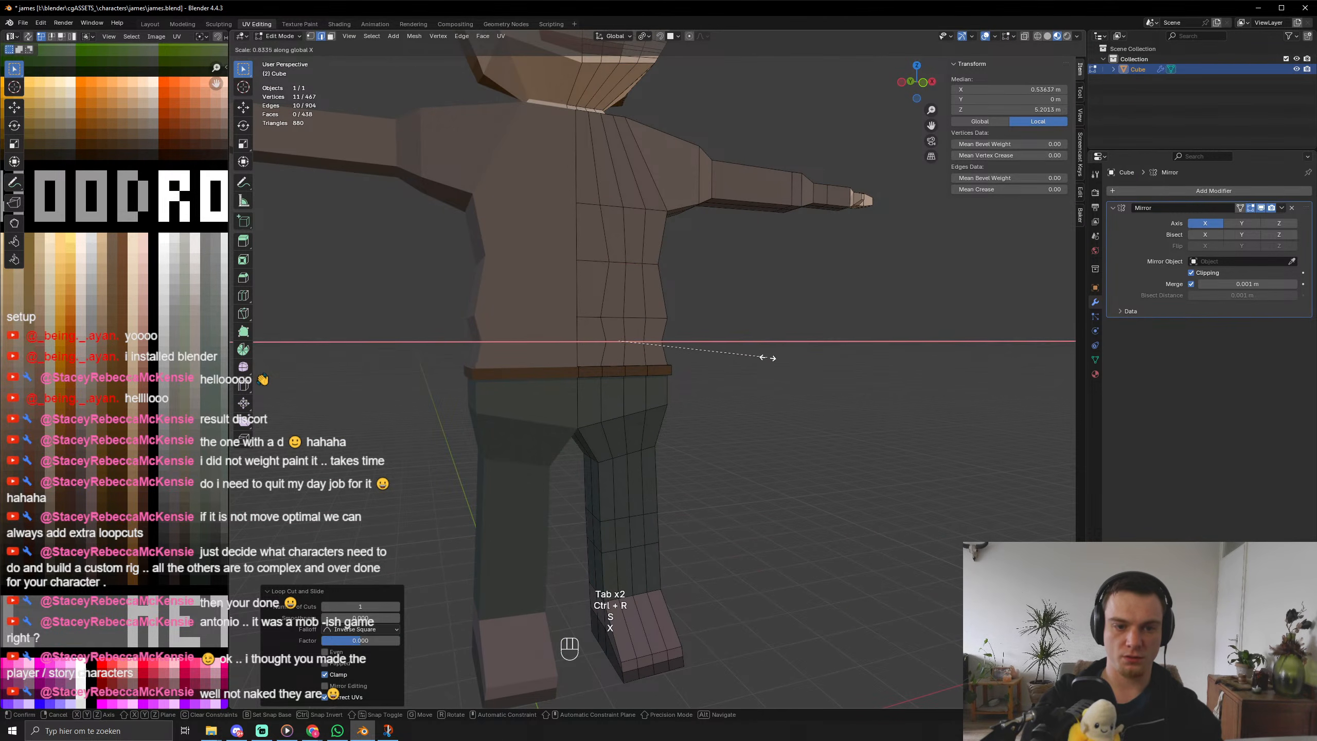
left_click(769, 358)
key("Tab")
scroll(755, 361, "down", 5)
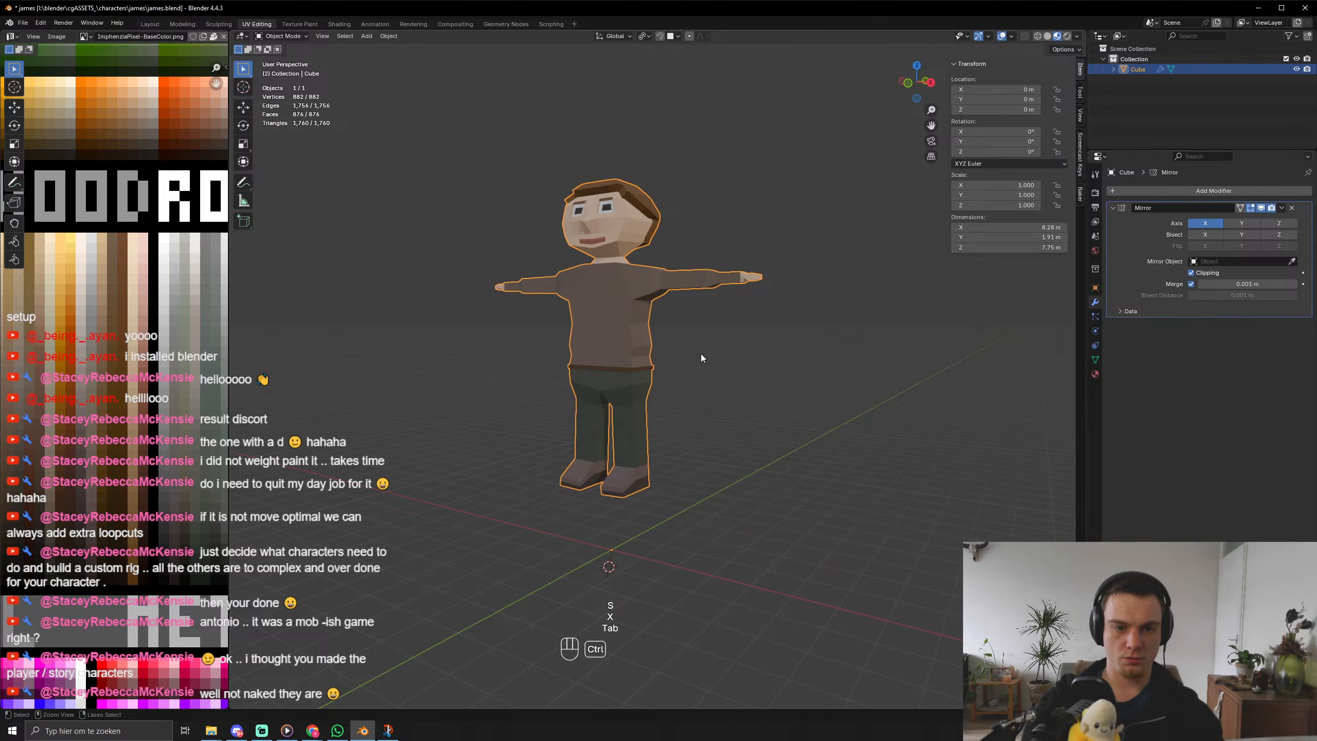
key("ctrl+z")
key("ctrl+z")
Leave mesh editing and save the character file.
key("Tab")
key("ctrl+s")
key("ctrl+s")
key("ctrl+s")
mouse_move(701, 354)
middle_mouse_down()
mouse_move(757, 406)
mouse_move(704, 365)
middle_mouse_up()
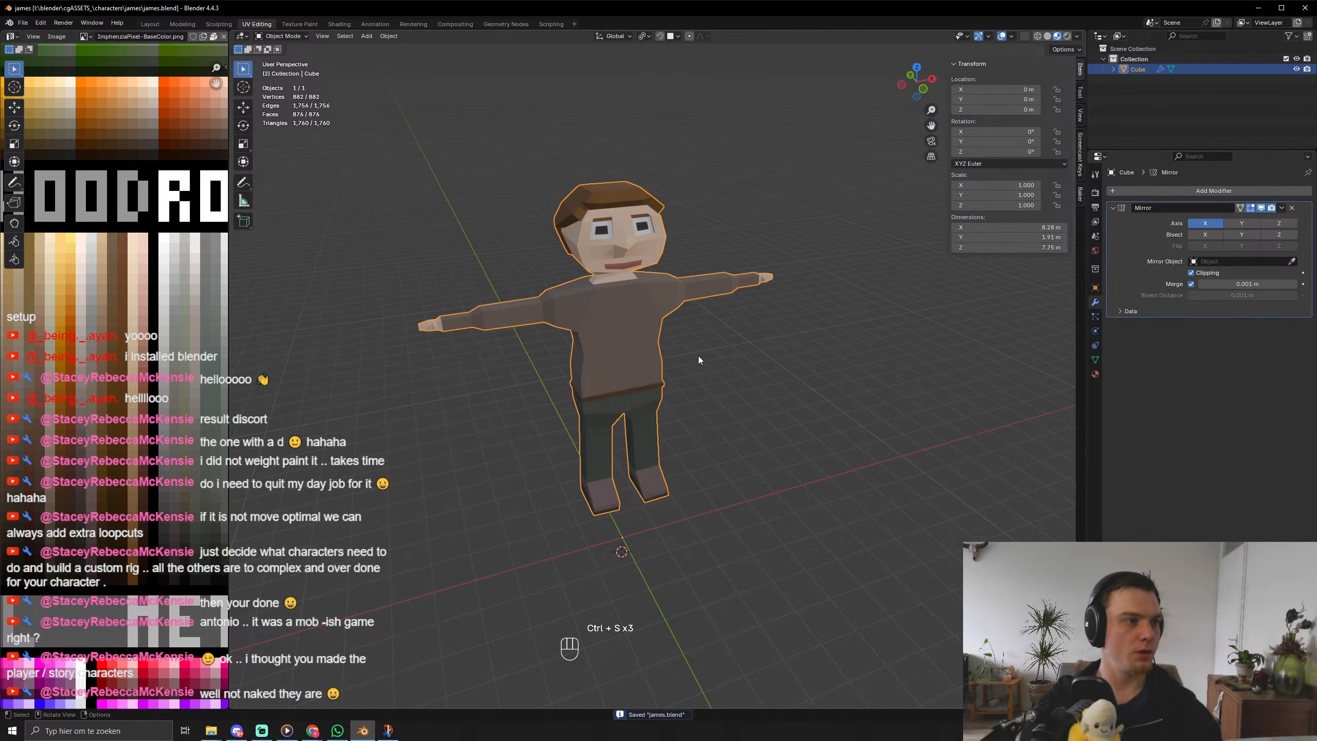
Select the face loop around the wrist where the hand meets the sleeve.
middle_click_drag(697, 360, 511, 434)
middle_click_drag(545, 306, 547, 484)
middle_click_drag(674, 503, 938, 506)
scroll(639, 520, "up", 4)
key("Tab")
left_click(925, 507, "alt")
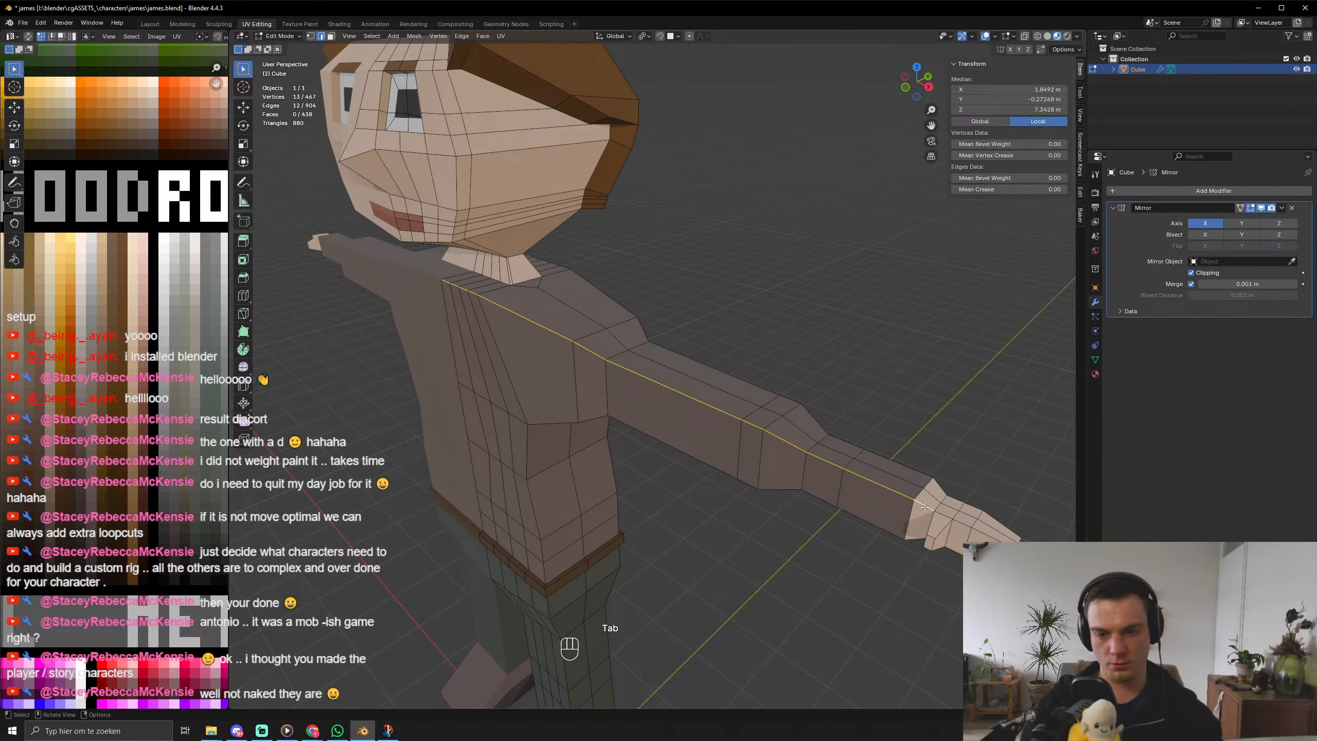
key("3")
left_click(925, 507, "alt")
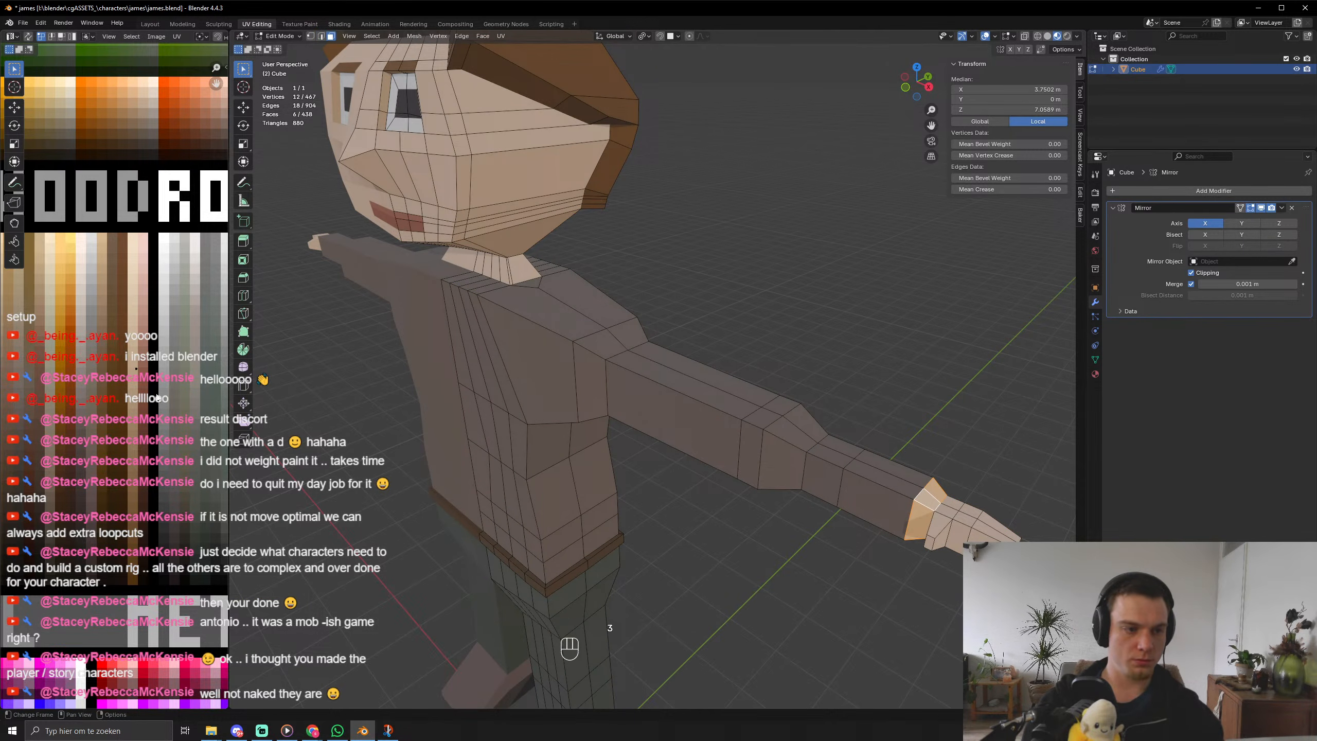
Move the wrist loop's UVs down the palette onto a darker swatch.
key("a")
key("g")
left_click(151, 410)
key("Tab")
key("Tab")
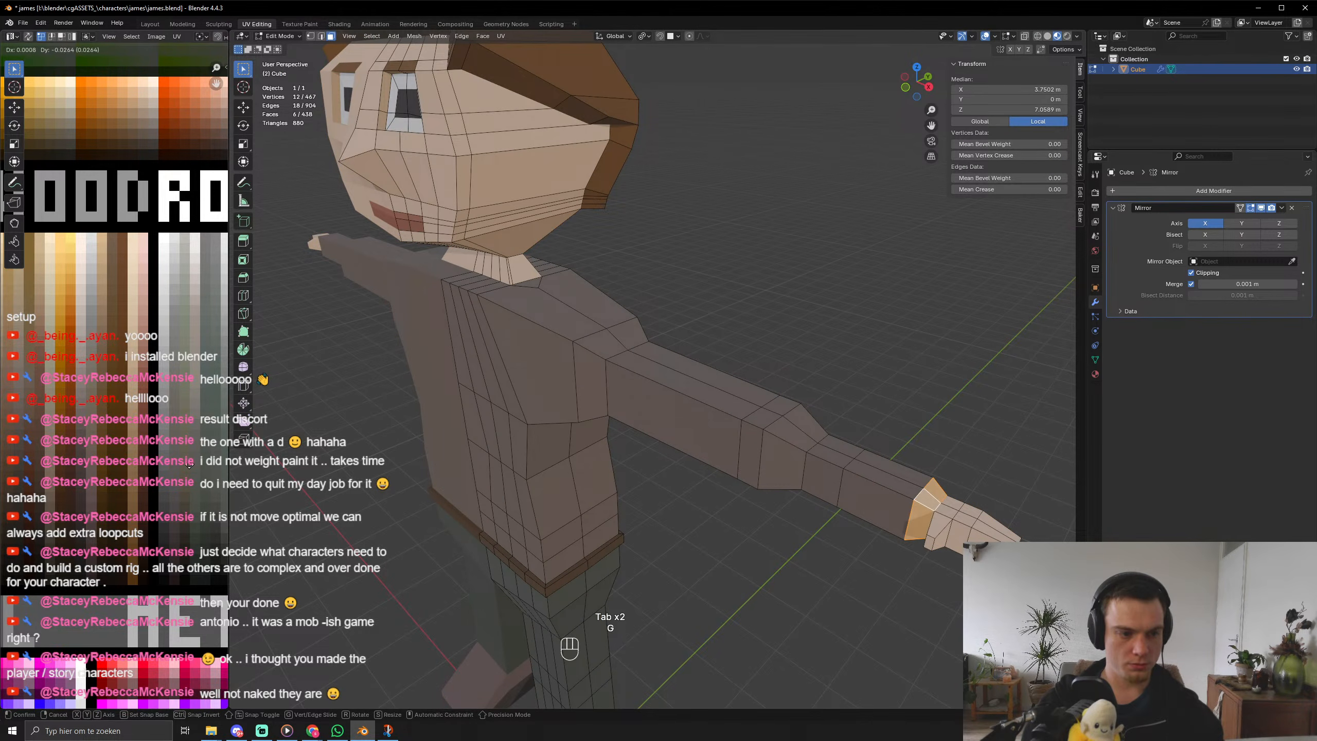
key("Tab")
scroll(916, 472, "down", 5)
Save the recoloured character to james.blend.
key("ctrl+s")
key("ctrl+s")
key("ctrl+s")
key("ctrl+s")
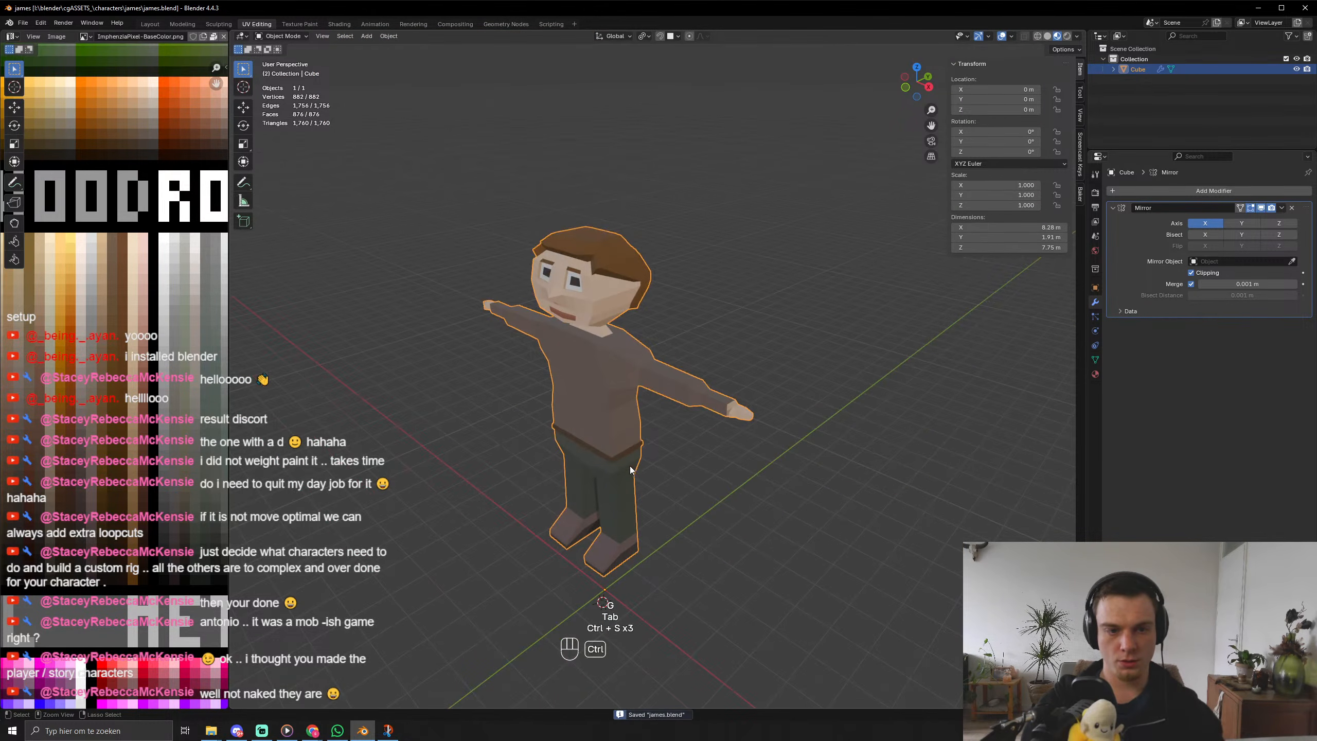
Add one centred edge loop around the upper trousers just below the belt and bevel it into a narrow band of faces.
middle_click_drag(629, 465, 665, 438)
scroll(702, 416, "up", 4)
scroll(702, 416, "down", 10)
scroll(665, 487, "up", 6)
scroll(665, 439, "up", 5)
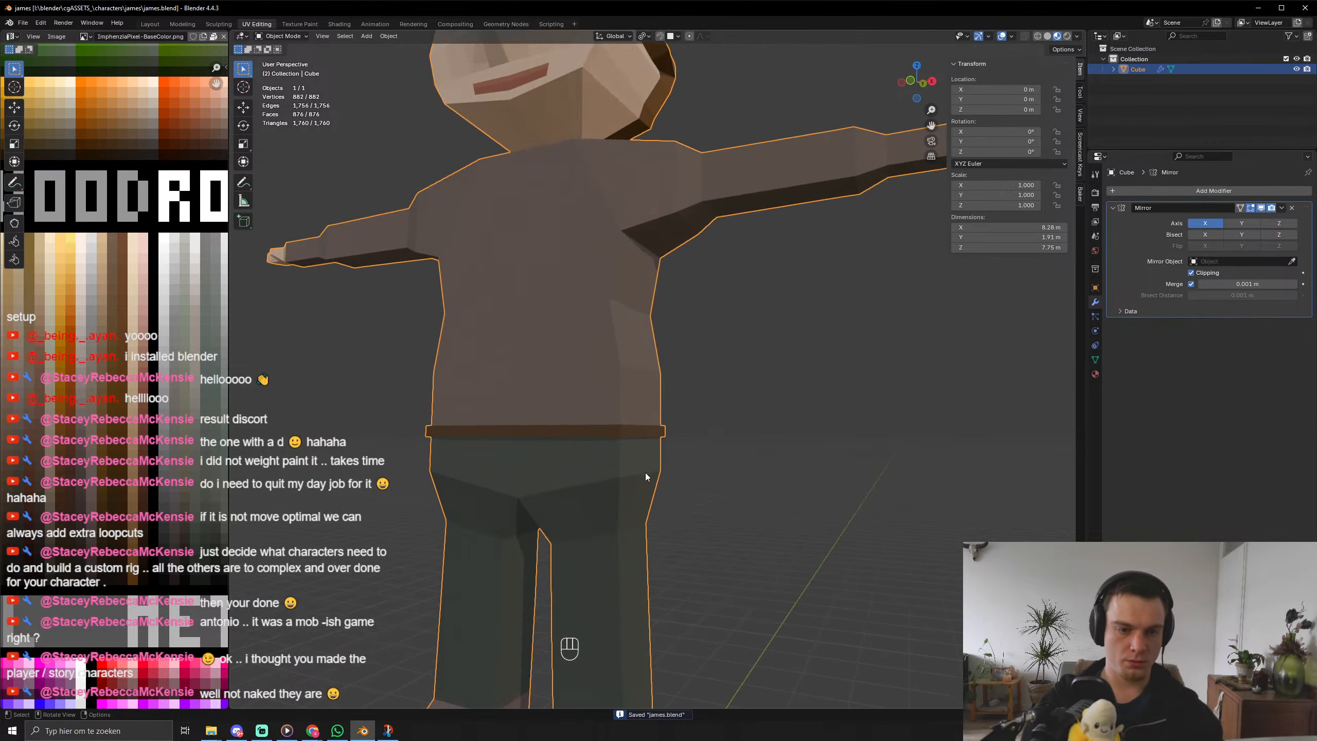
key("Tab")
left_click(611, 463)
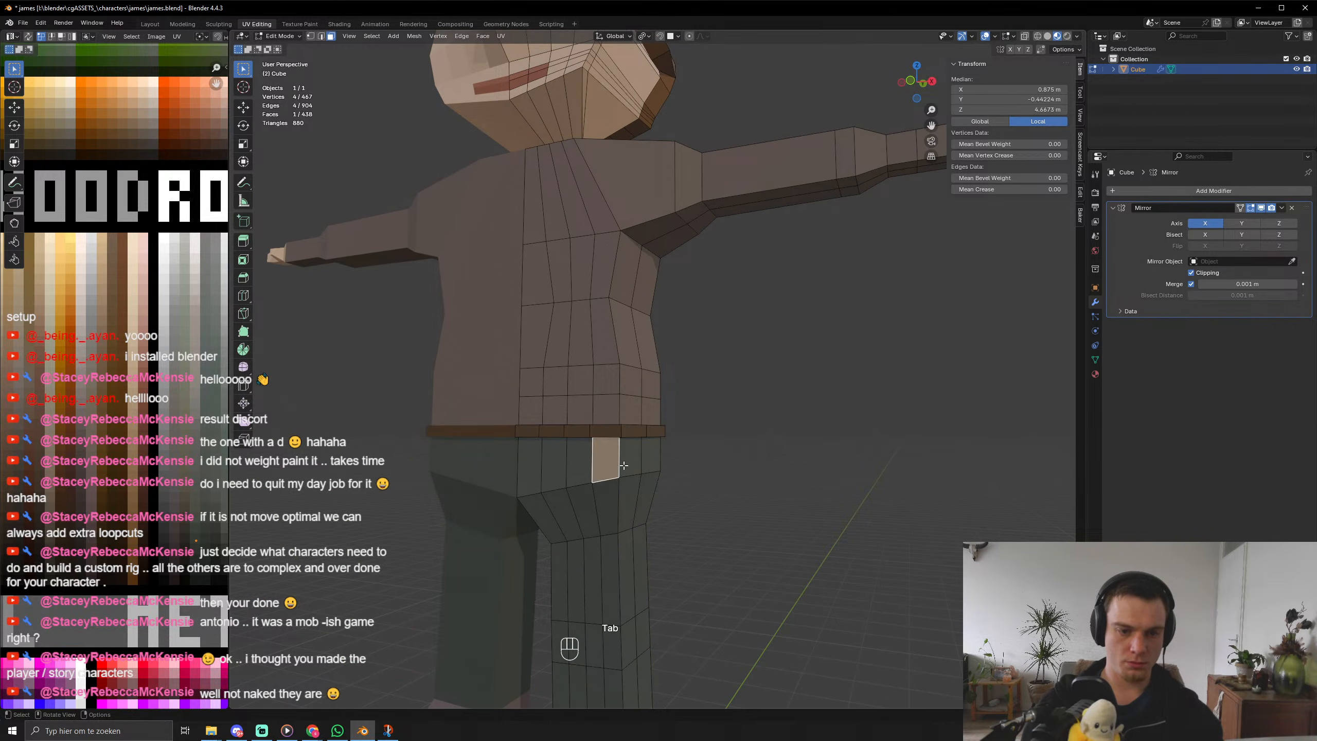
left_click(587, 467, "shift")
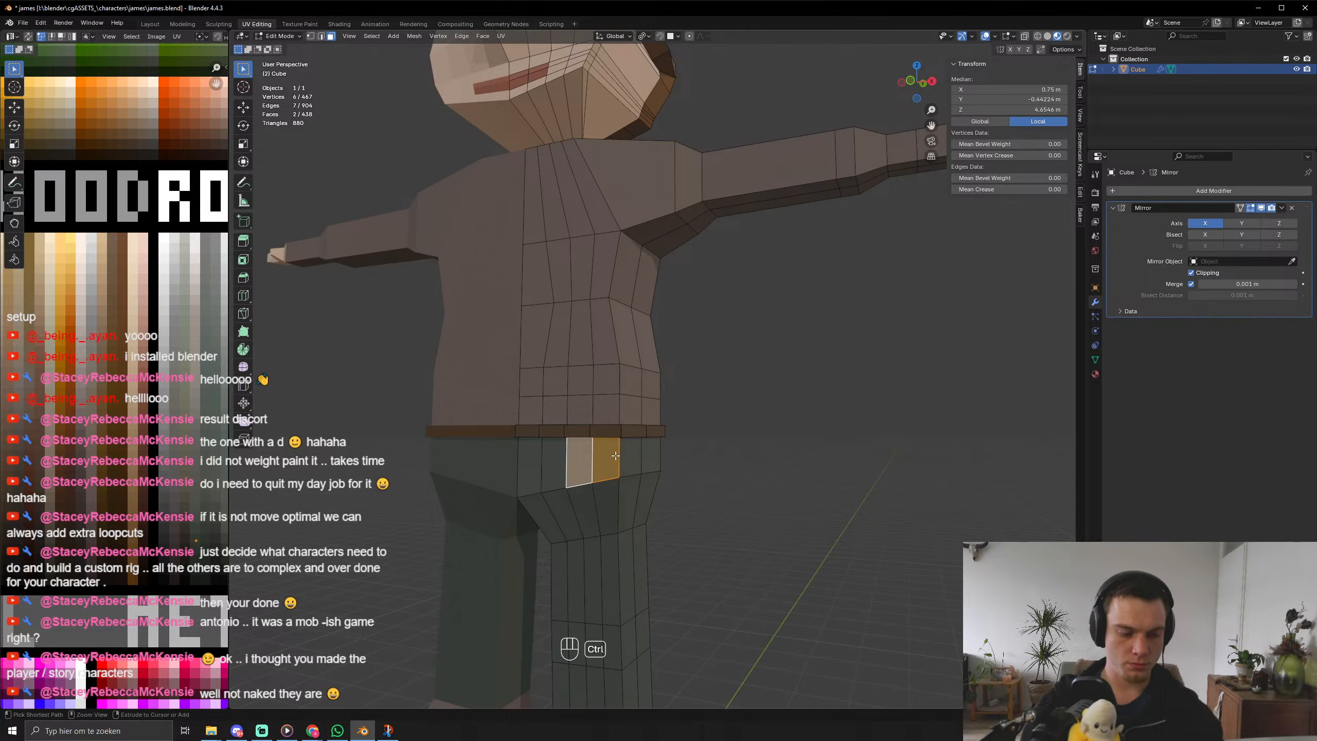
key("ctrl+r")
left_click(608, 459)
right_click(605, 469)
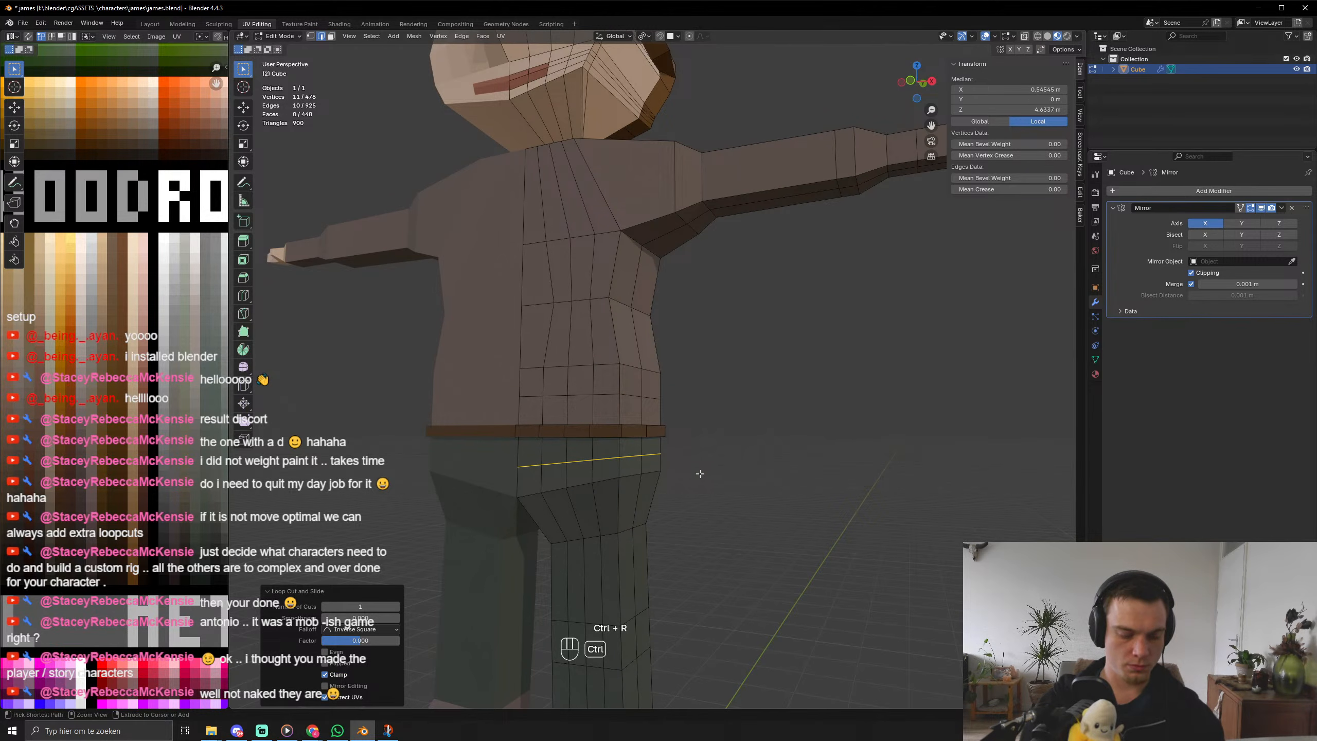
key("ctrl+b")
left_click(664, 453)
key("3")
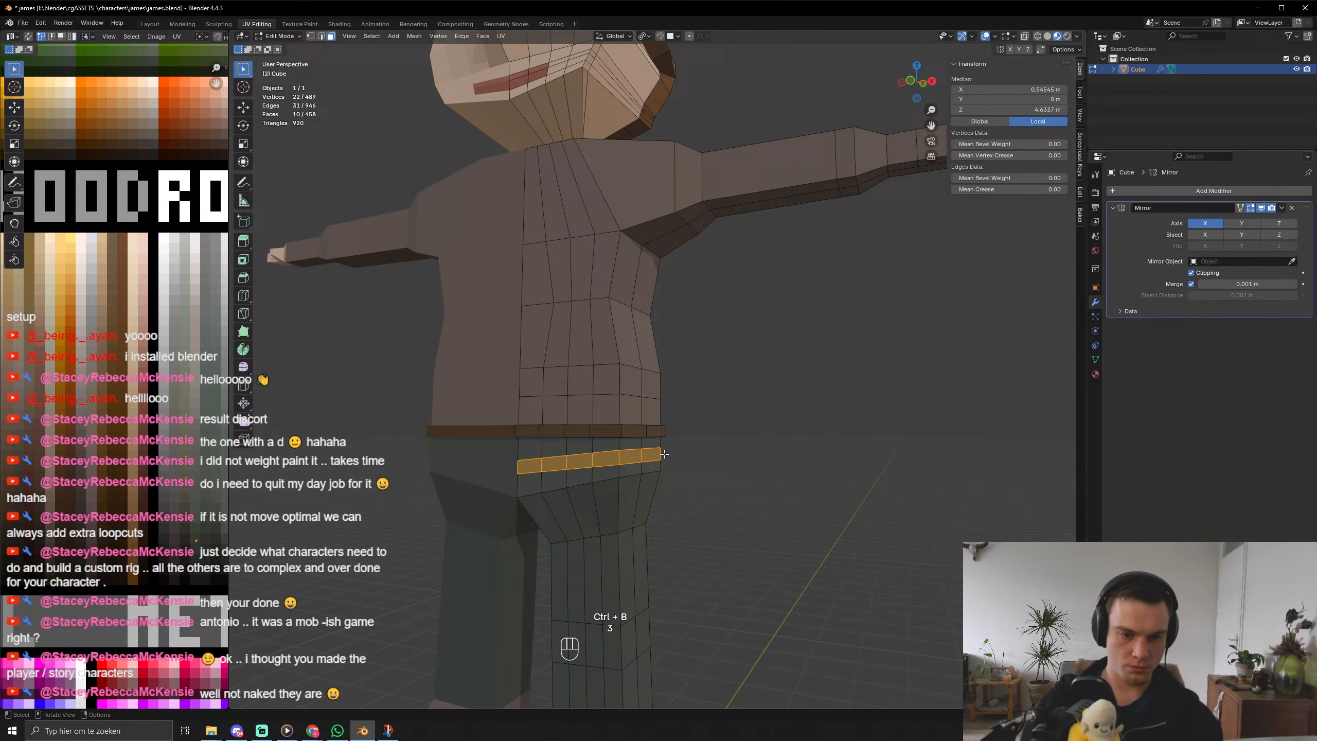
Colour two adjacent front faces of the band as a pocket by moving their UVs onto a darker palette swatch.
left_click(602, 458)
left_click(578, 460, "shift")
key("g")
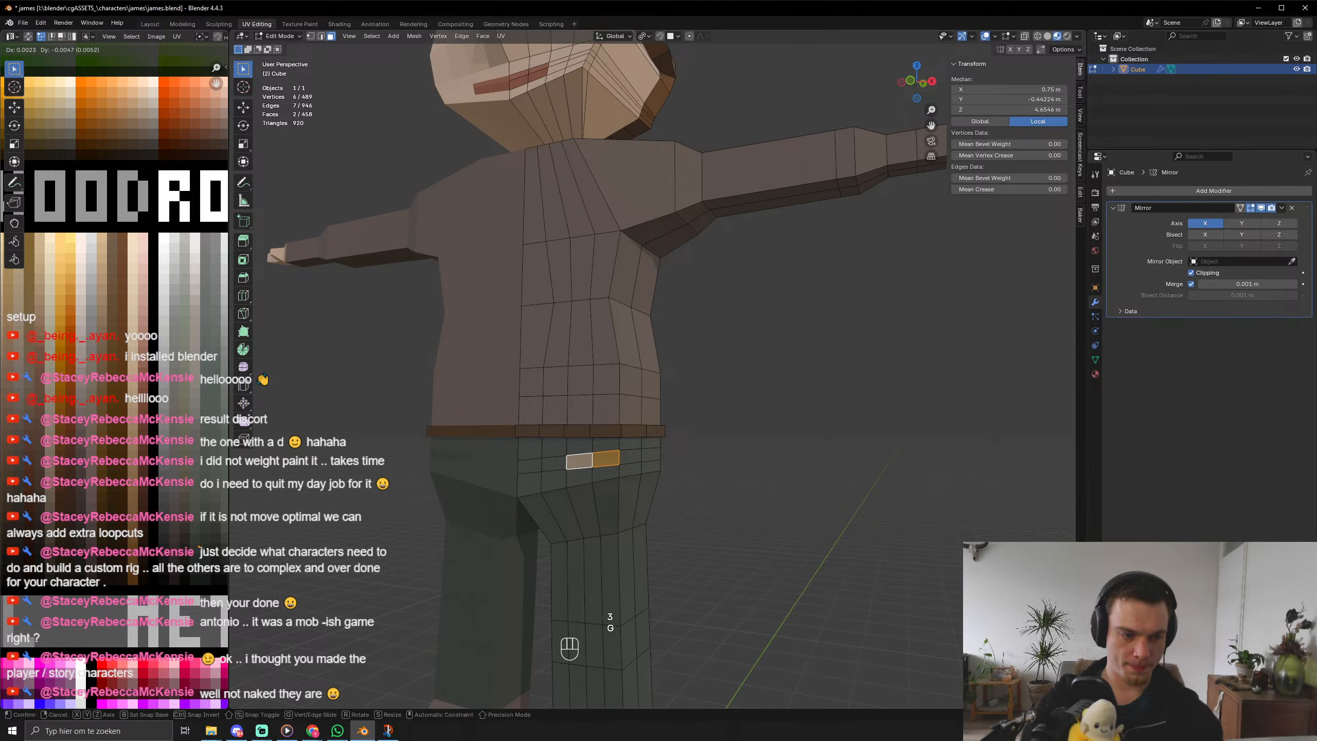
left_click(213, 571)
key("Tab")
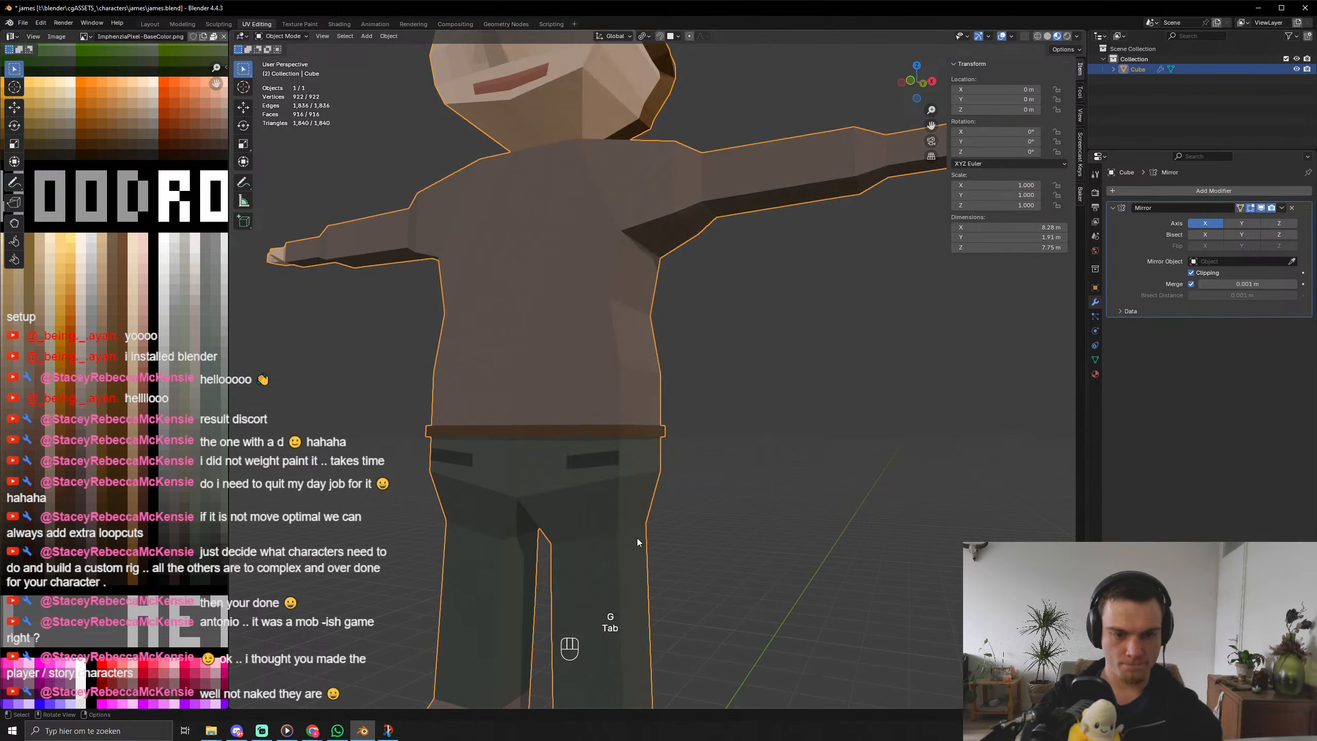
Select the twelve faces on the back of the trousers between the belt and the top of the leg.
scroll(637, 539, "down", 5)
middle_click_drag(637, 544, 648, 504)
key("Tab")
scroll(709, 483, "up", 5)
left_click(655, 476)
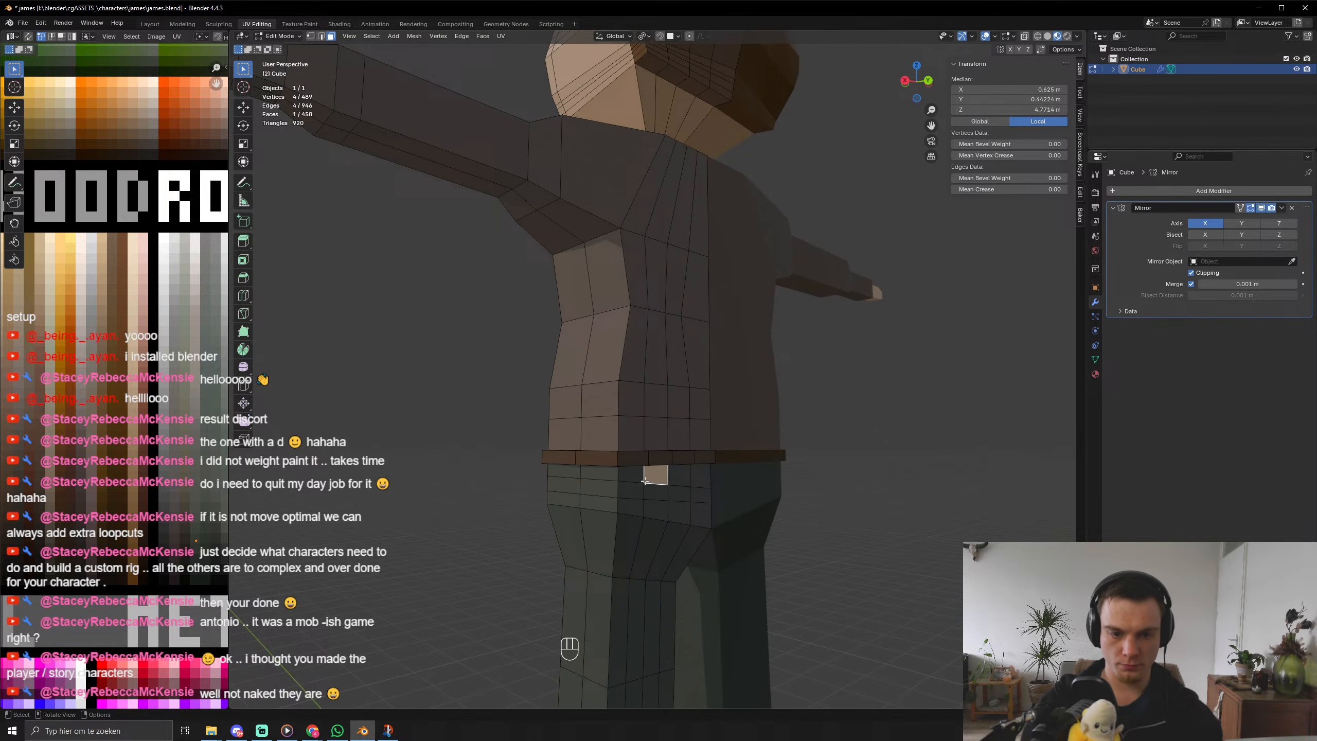
left_click(679, 476, "shift")
left_click(701, 475, "shift")
left_click(701, 494, "shift")
left_click(697, 510, "shift")
left_click(679, 513, "shift")
left_click(679, 495, "shift")
left_click(655, 493, "shift")
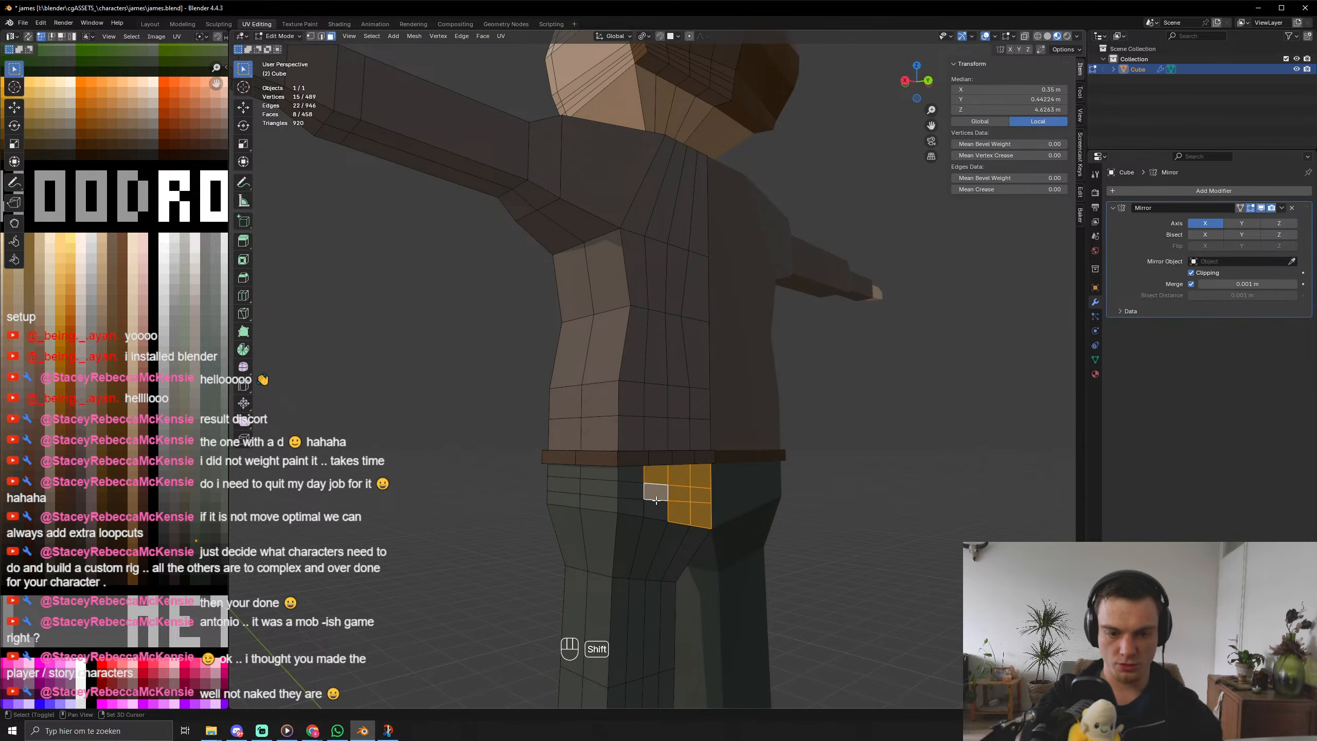
left_click(655, 511, "shift")
left_click(631, 507, "shift")
left_click(635, 488, "shift")
left_click(632, 473, "shift")
Try to move the twelve seat faces backward along Y, then undo the move.
middle_click_drag(631, 473, 653, 488)
key("g")
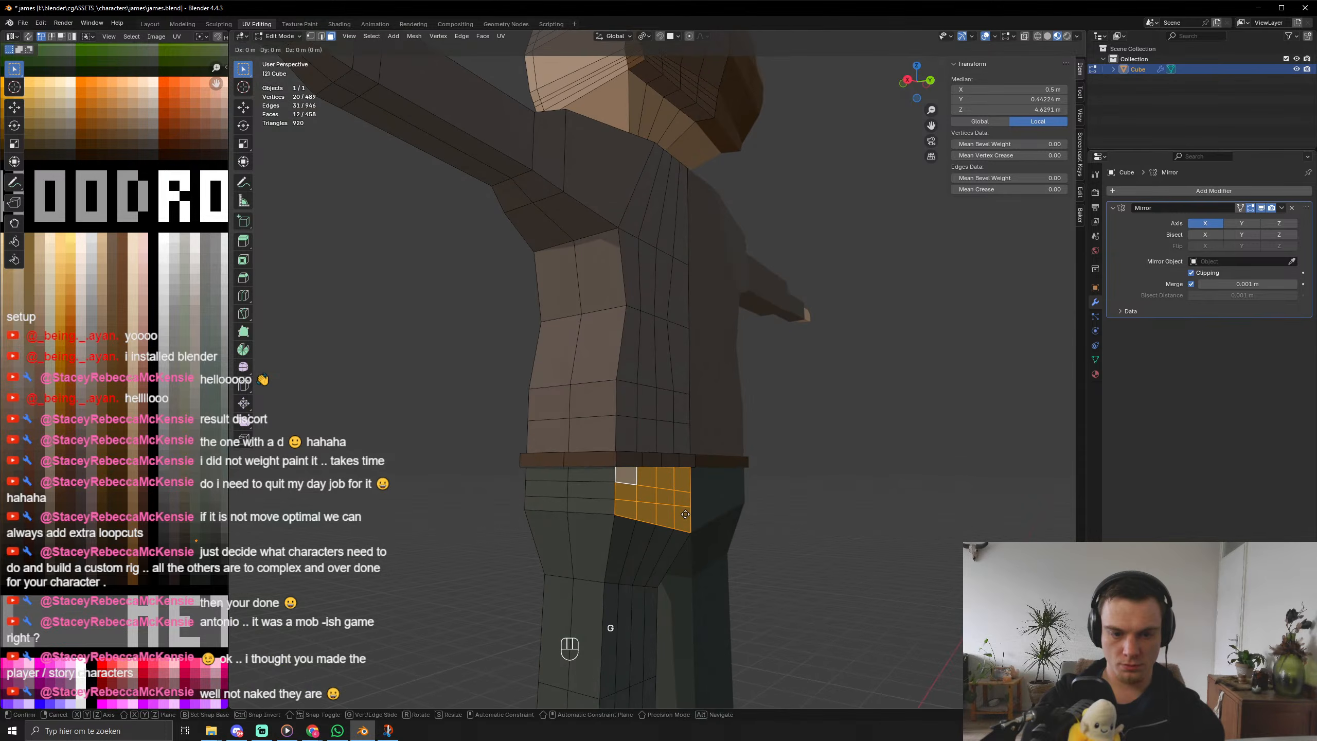
key("x")
key("y")
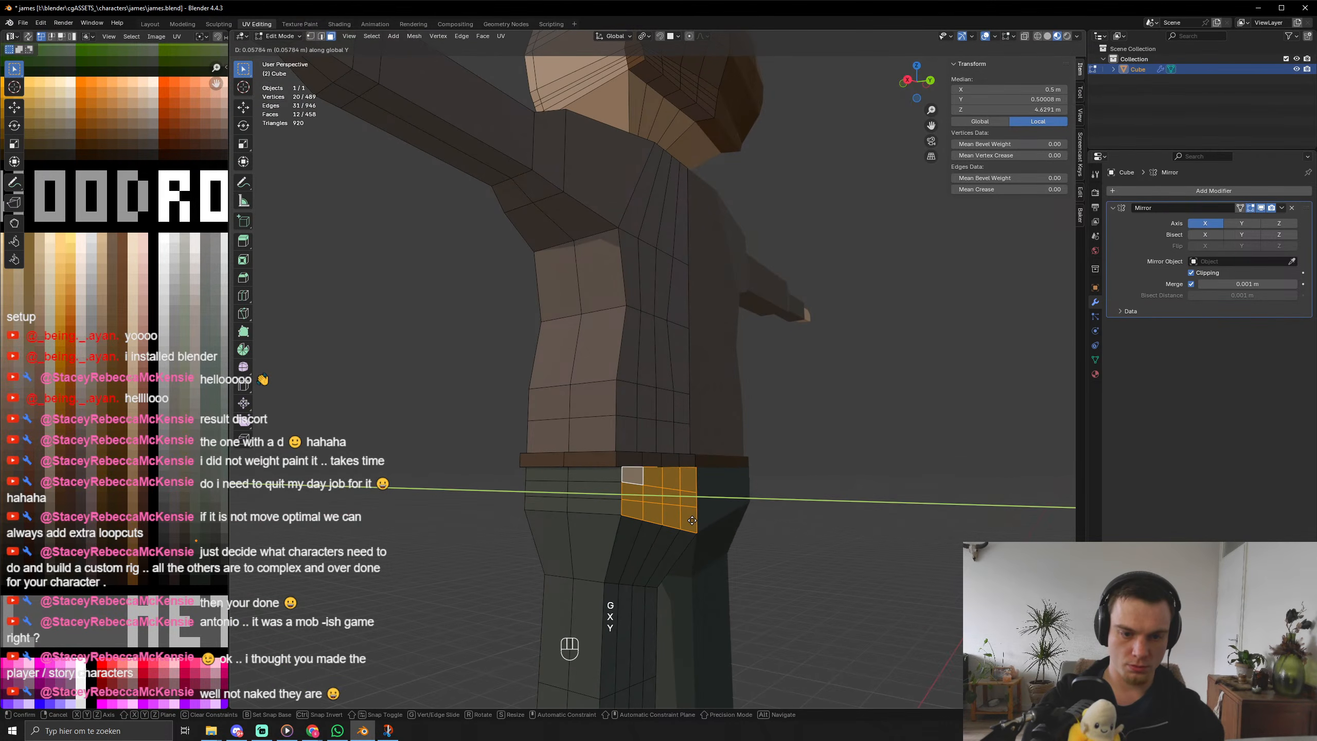
left_click(694, 520)
middle_click_drag(694, 520, 711, 549)
key("Tab")
key("ctrl+z")
key("ctrl+z")
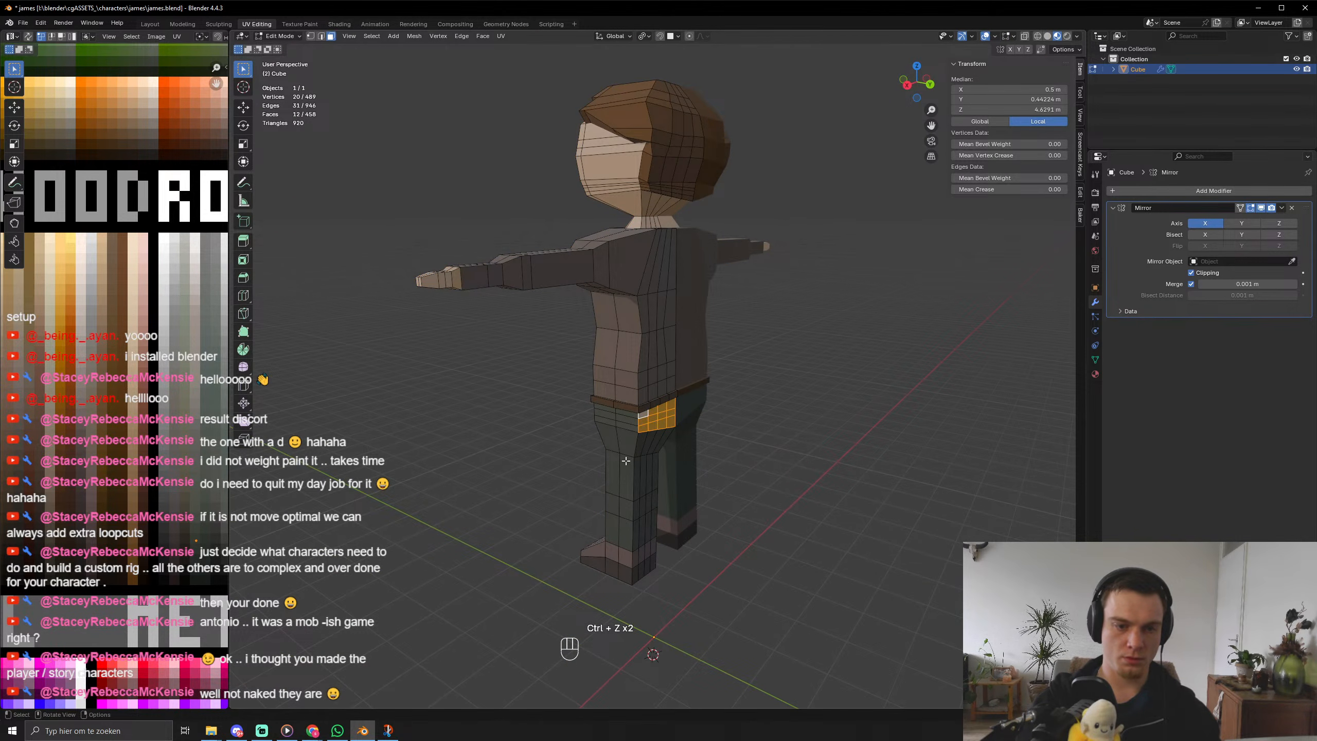
Select a three-by-three block of faces on the seat of the trousers, beside the mirror centre line.
scroll(626, 461, "up", 5)
left_click(653, 487)
left_click(652, 501, "shift")
left_click(652, 517, "shift")
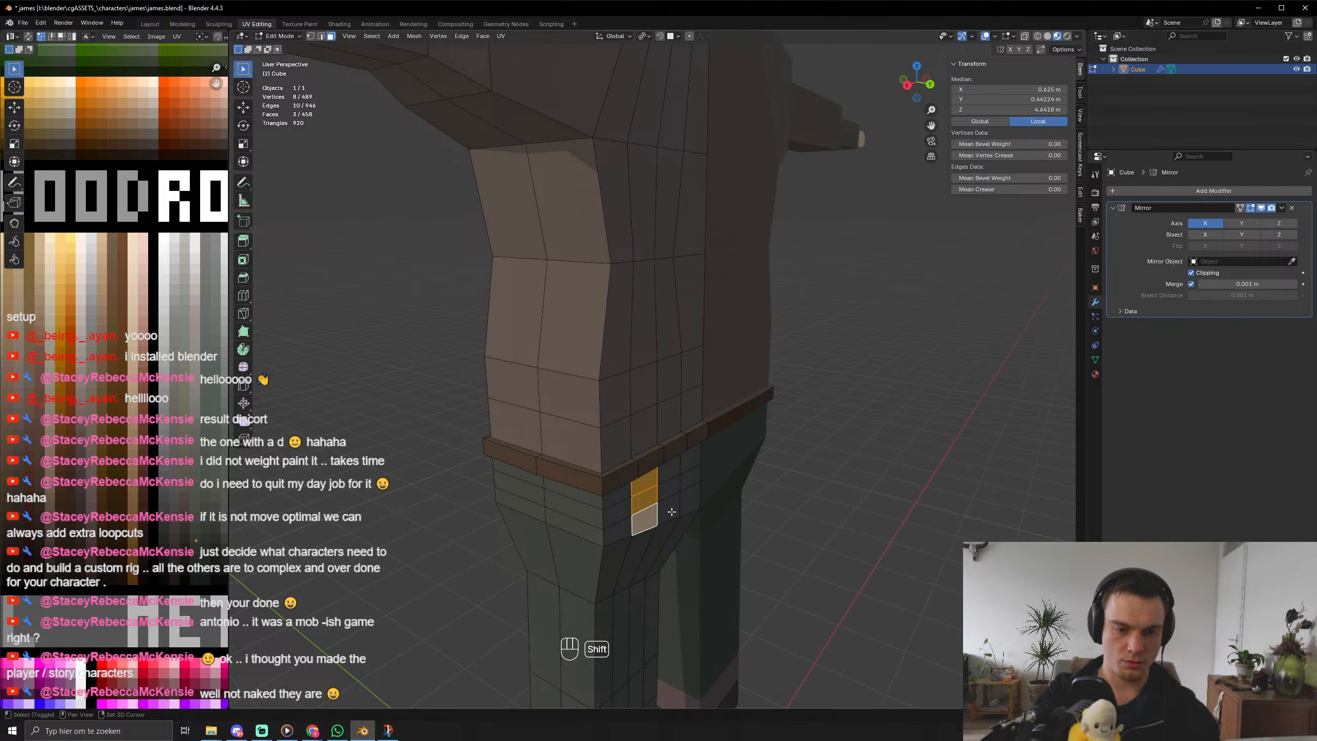
left_click(670, 510, "shift")
left_click(692, 499, "shift")
left_click(689, 482, "shift")
left_click(669, 485, "shift")
left_click(669, 467, "shift")
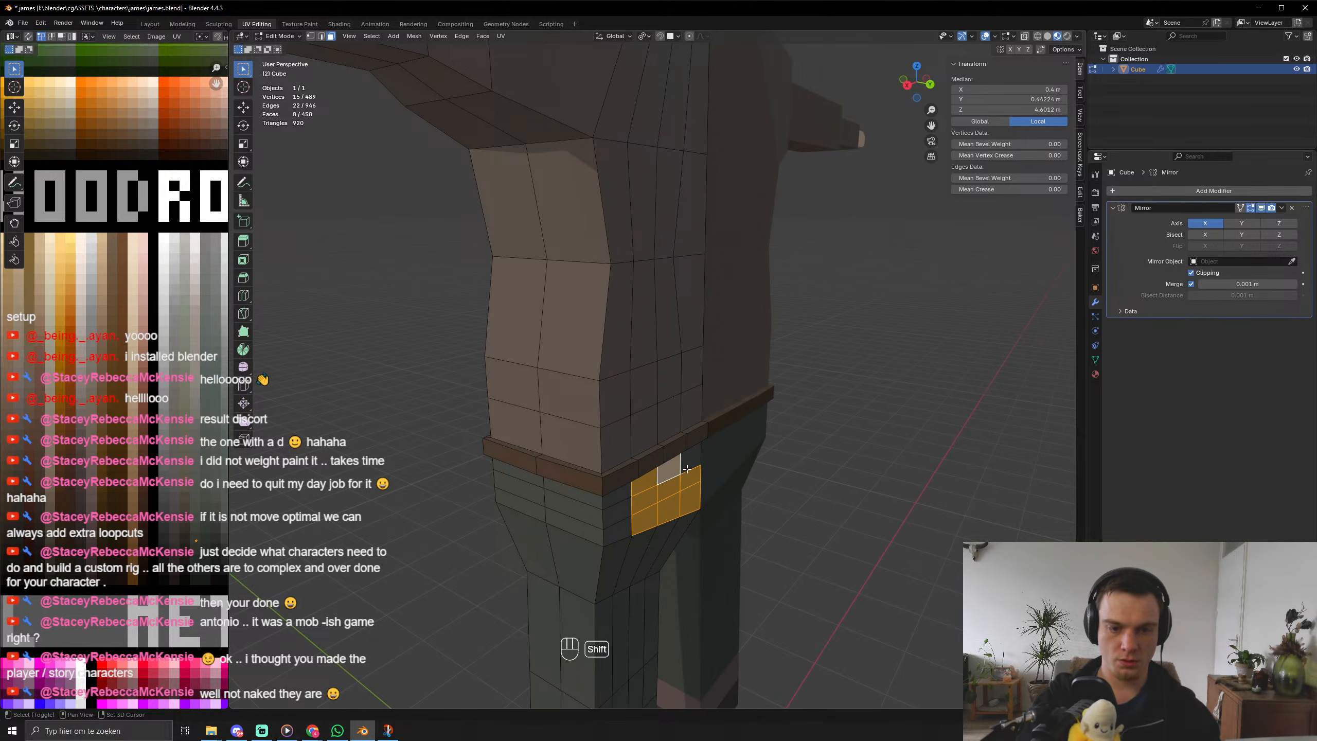
left_click(688, 459, "shift")
Move the selected seat faces backward along Y by about 0.014 m and leave mesh editing.
key("g")
key("x")
key("y")
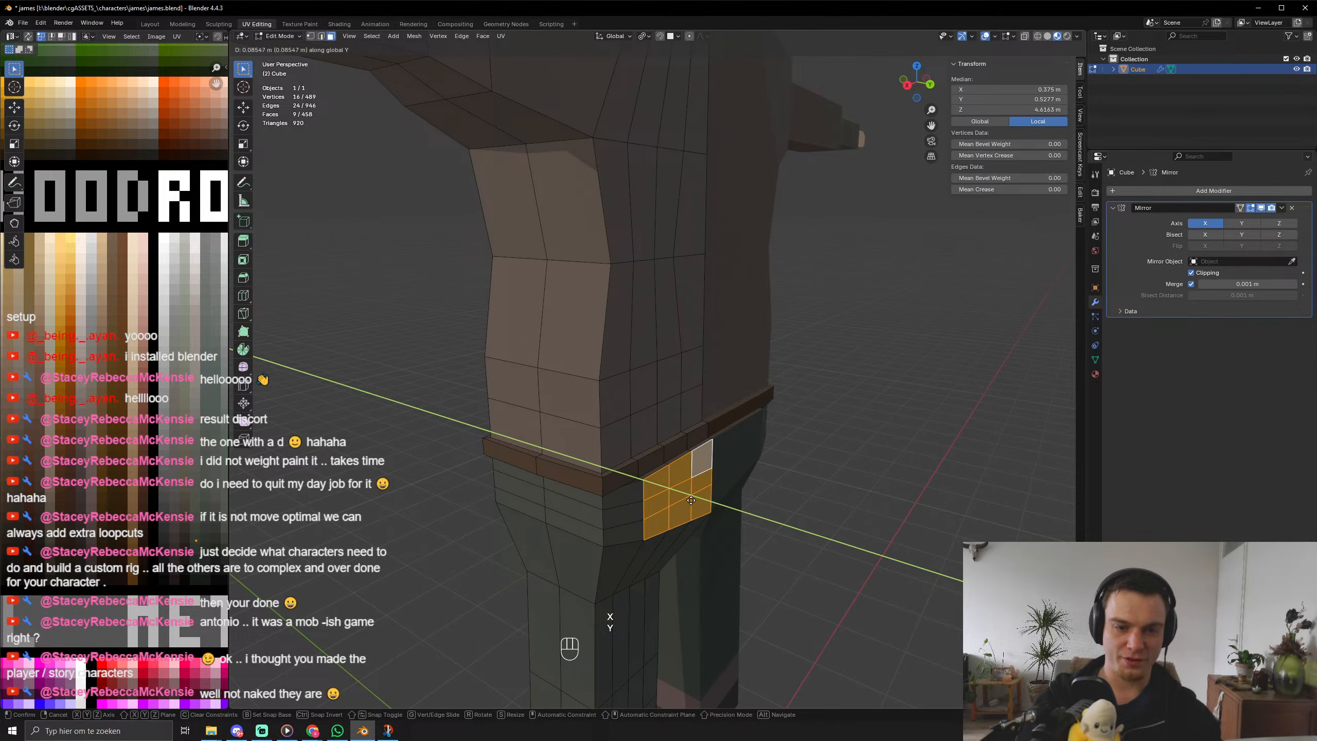
left_click(681, 494)
key("Tab")
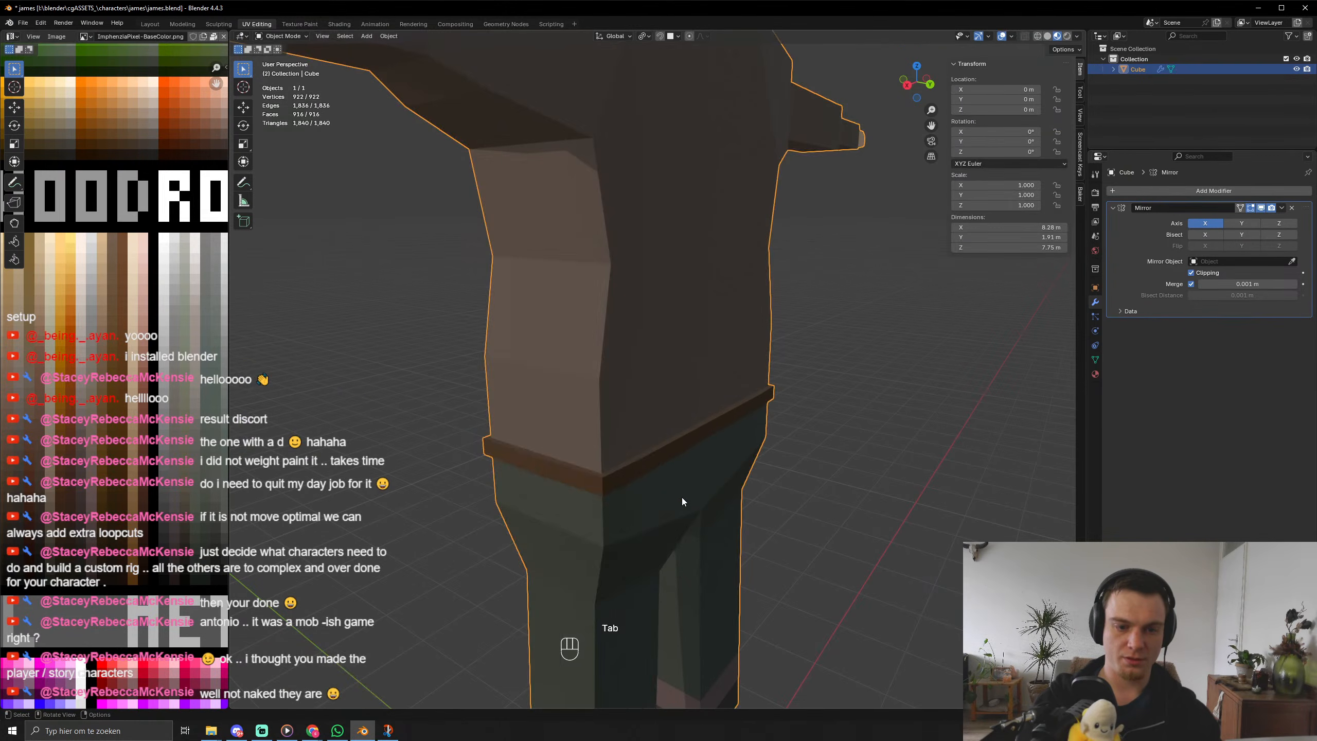
Examine the whole character's shape and clothing colours from the back, sides and front.
mouse_move(681, 497)
middle_mouse_down()
mouse_move(580, 443)
mouse_move(669, 477)
mouse_move(661, 513)
middle_mouse_up()
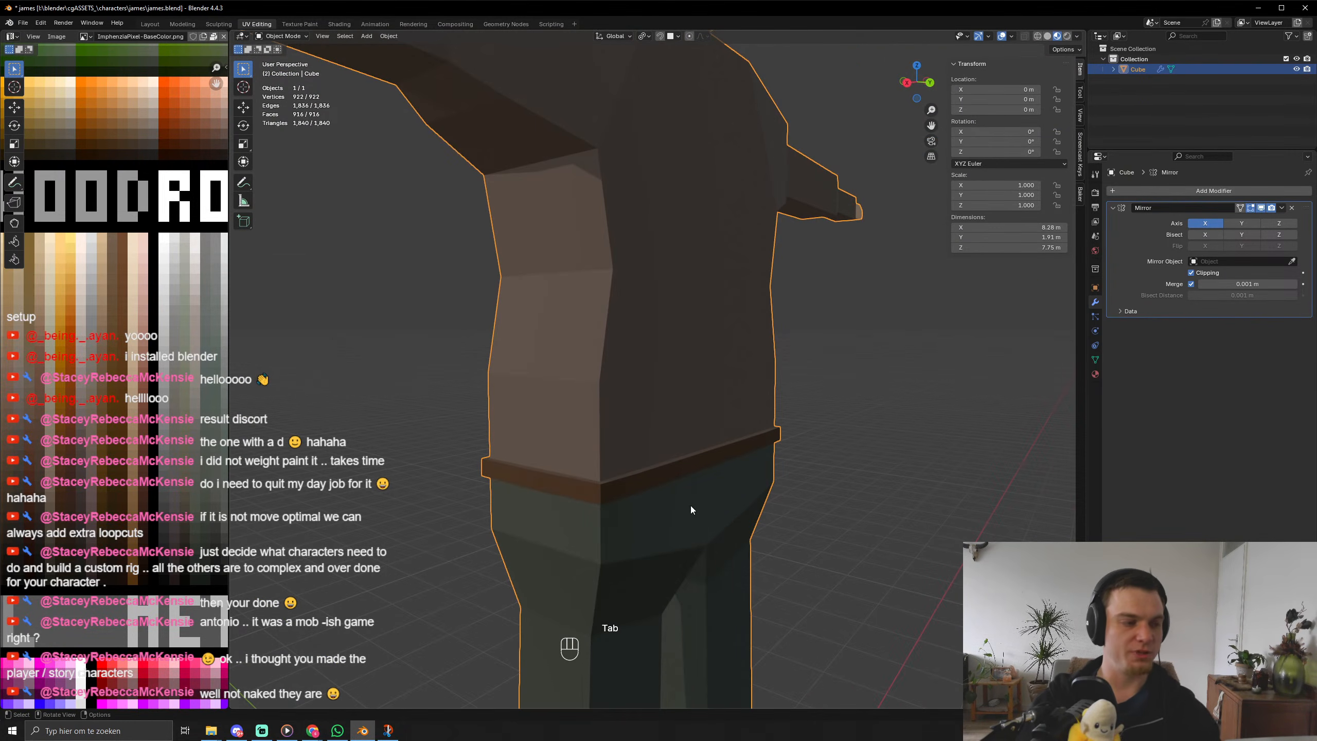
middle_click_drag(722, 478, 613, 354, "shift")
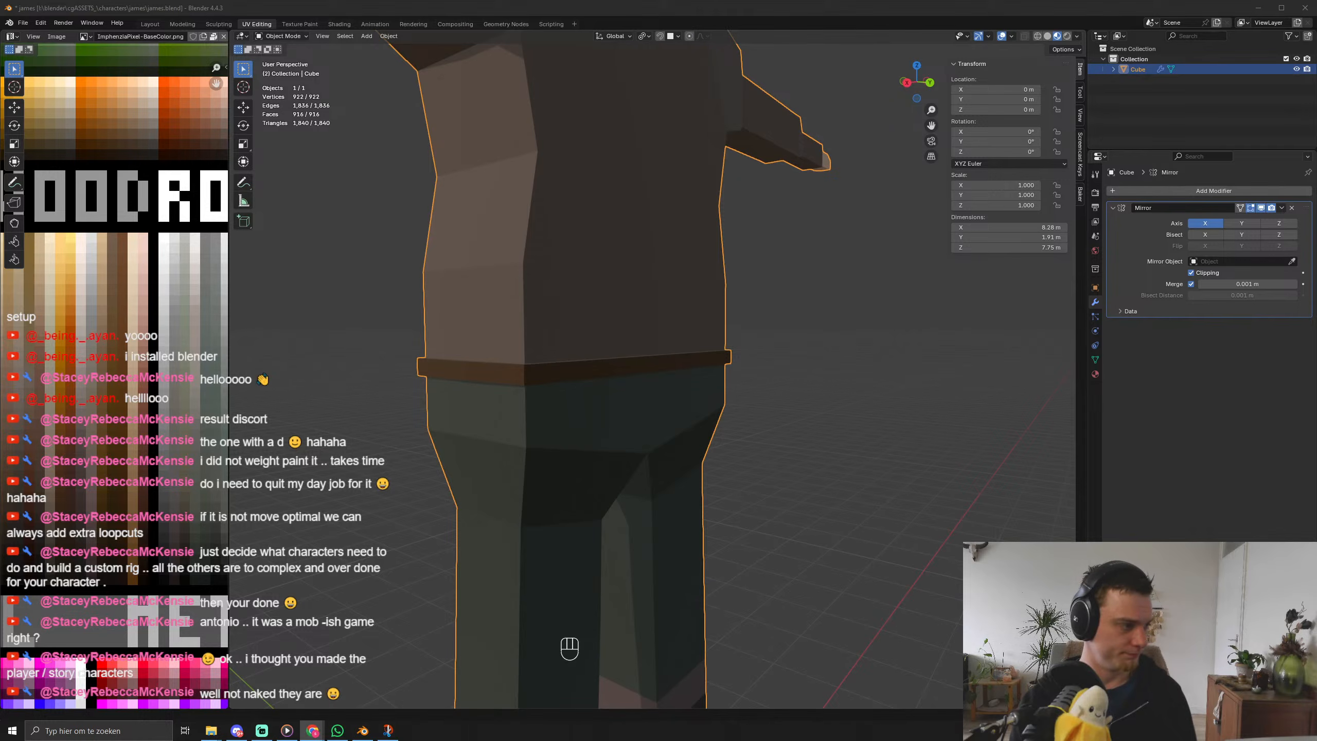
key("alt+Tab")
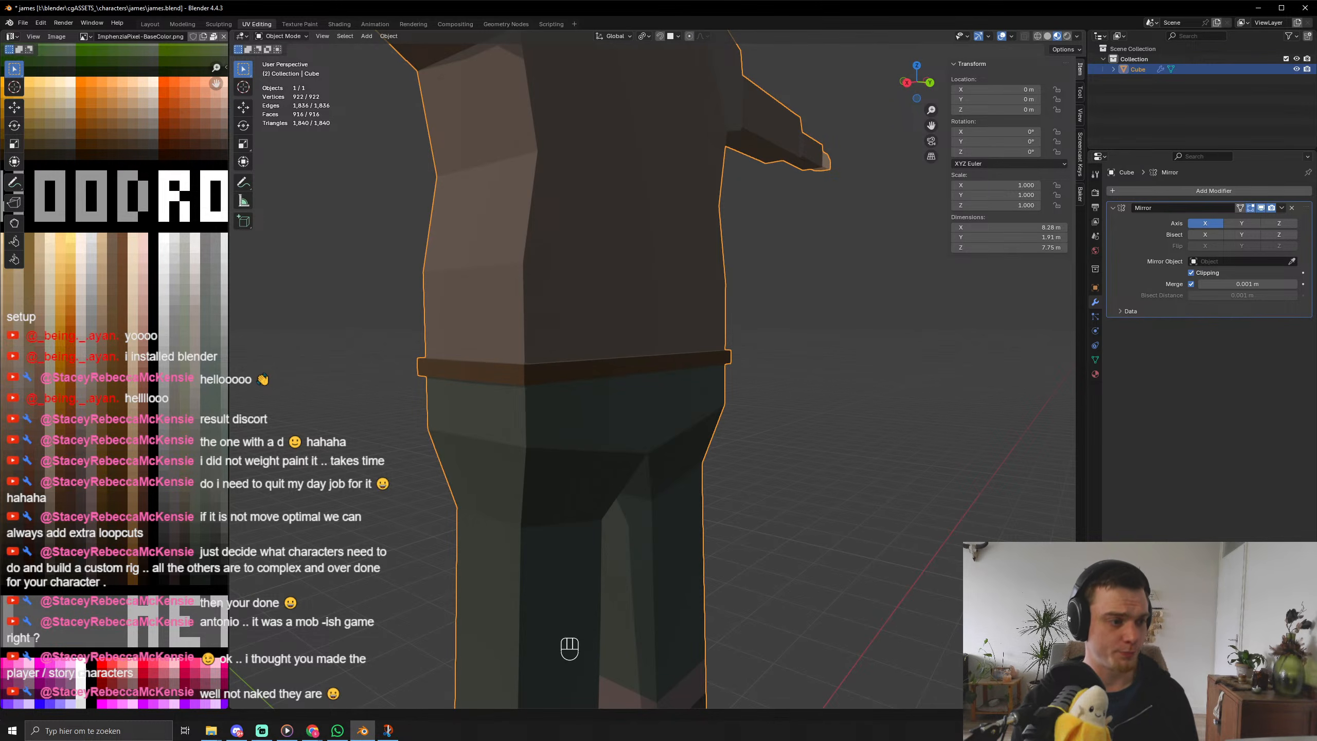
key("alt+Tab")
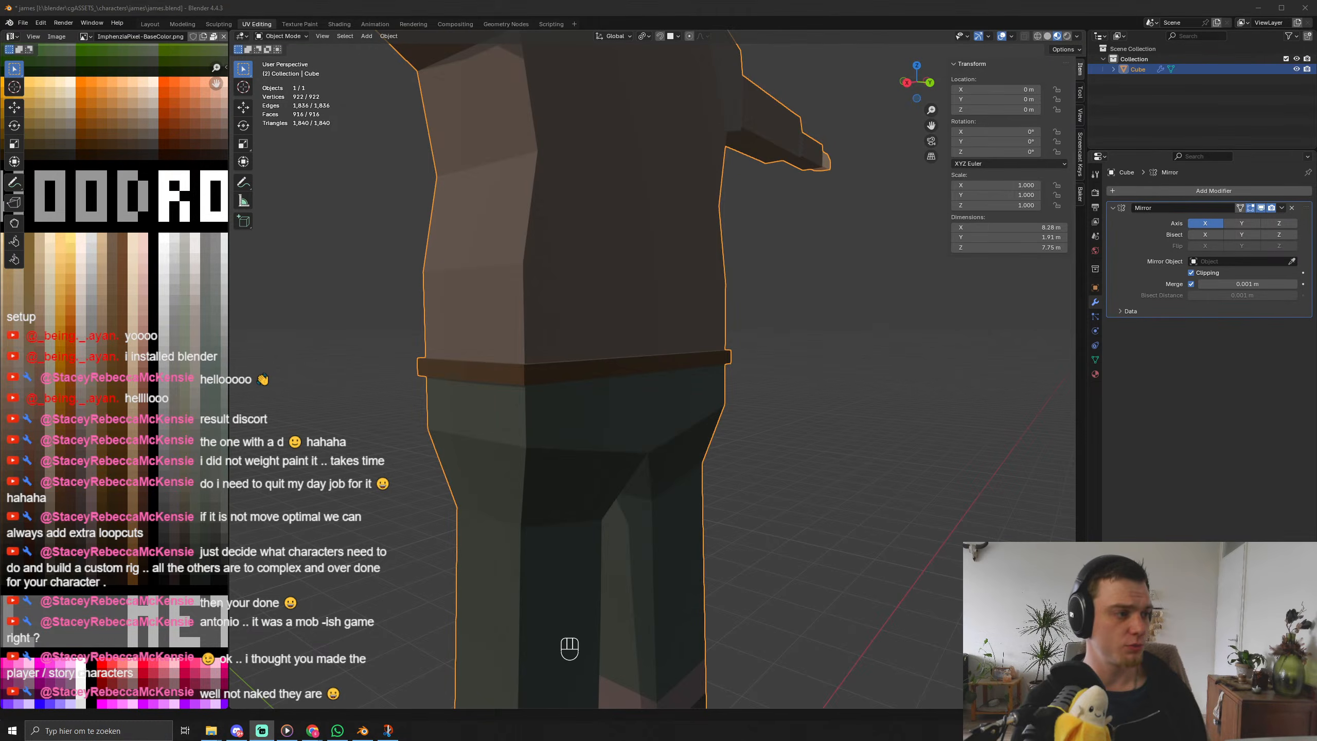
scroll(821, 438, "down", 4)
middle_click_drag(786, 449, 848, 450)
middle_click_drag(606, 434, 759, 465)
scroll(742, 476, "down", 3)
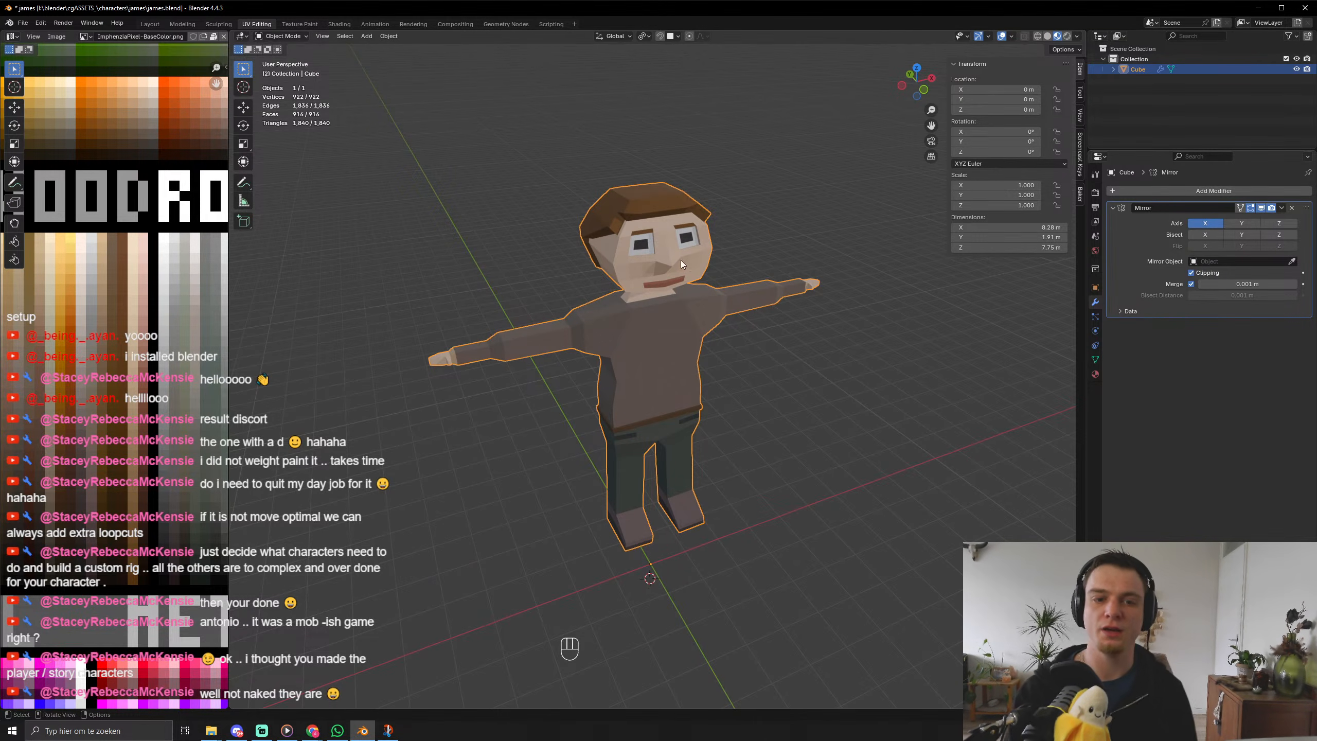
middle_click_drag(731, 372, 625, 333)
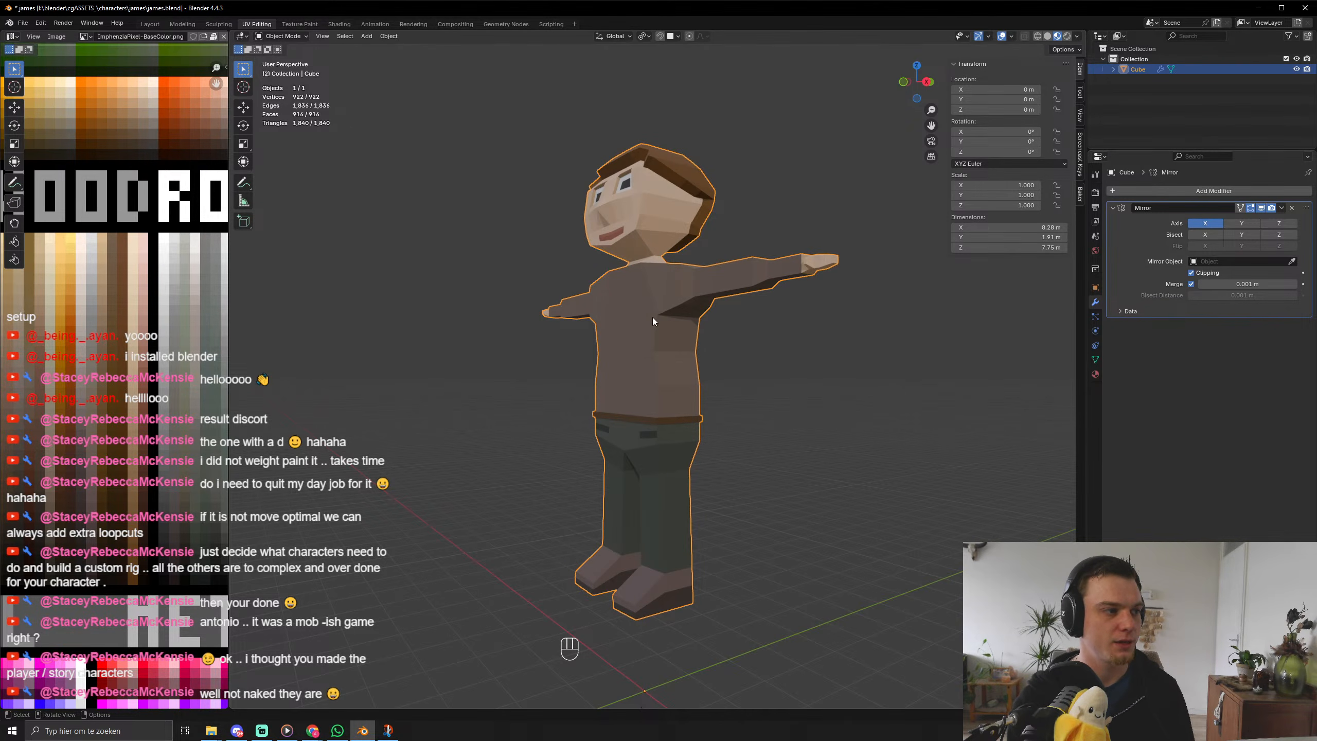
middle_click_drag(652, 317, 688, 430)
scroll(837, 417, "down", 5)
scroll(642, 342, "up", 6)
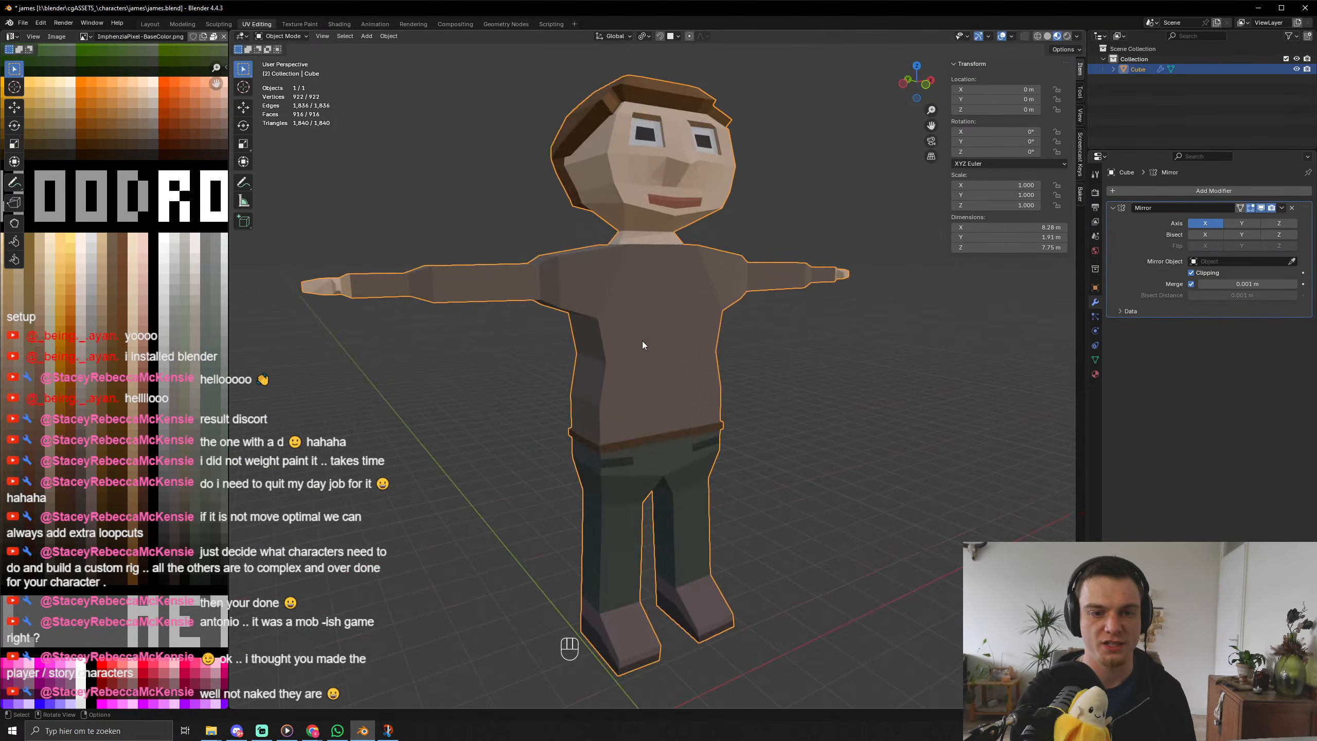
scroll(612, 352, "down", 4)
middle_click_drag(591, 364, 563, 432)
scroll(564, 431, "up", 3)
middle_click_drag(764, 425, 728, 380)
Select the face loop around the knee and move it forward along Y by about 0.08 m.
key("Tab")
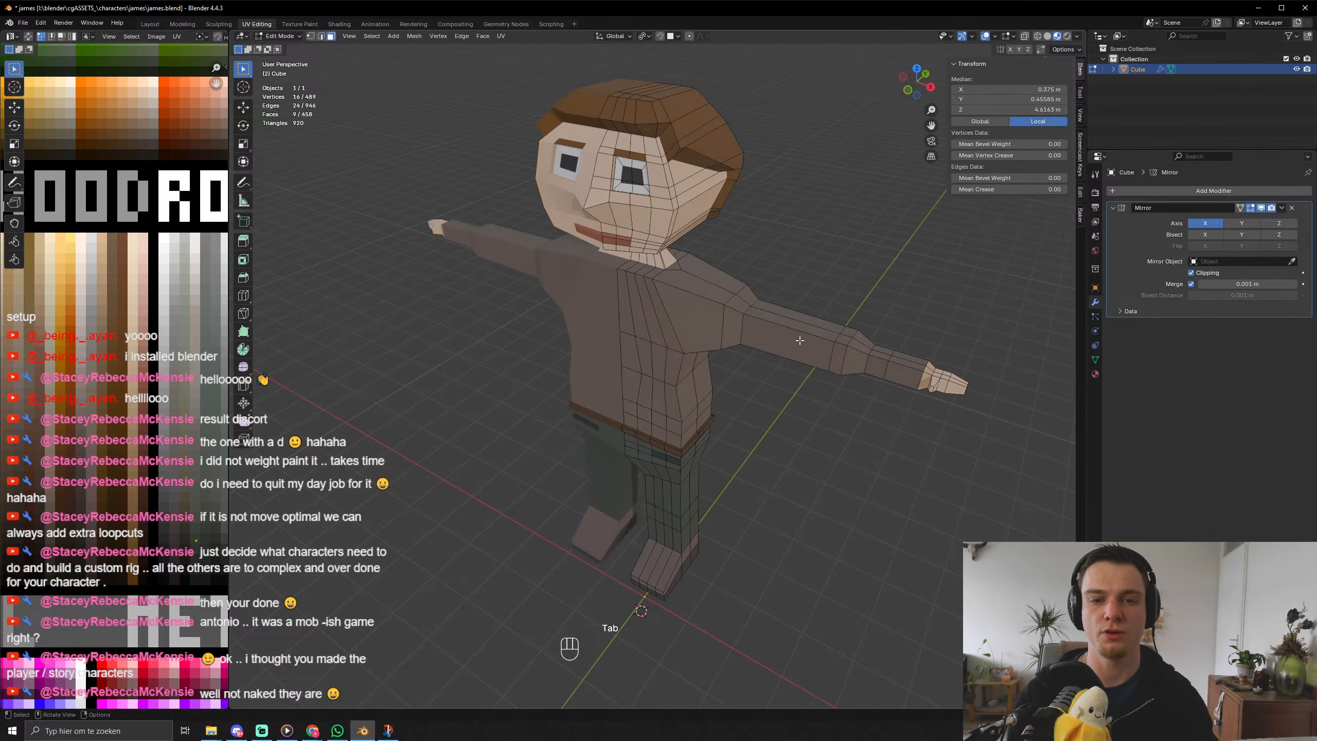
middle_click_drag(636, 469, 646, 281)
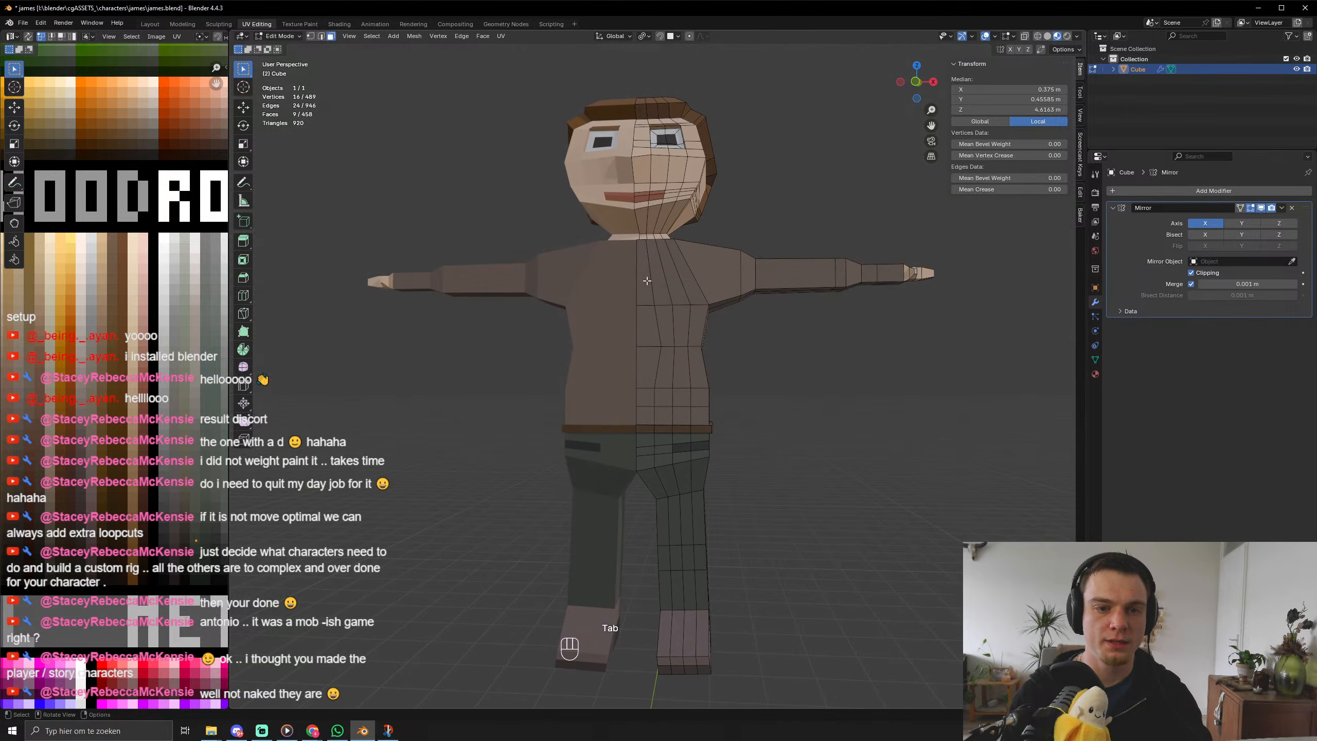
middle_click_drag(795, 562, 747, 411)
scroll(717, 613, "up", 5)
key("Tab")
key("Tab")
key("3")
left_click(700, 532, "alt")
key("g")
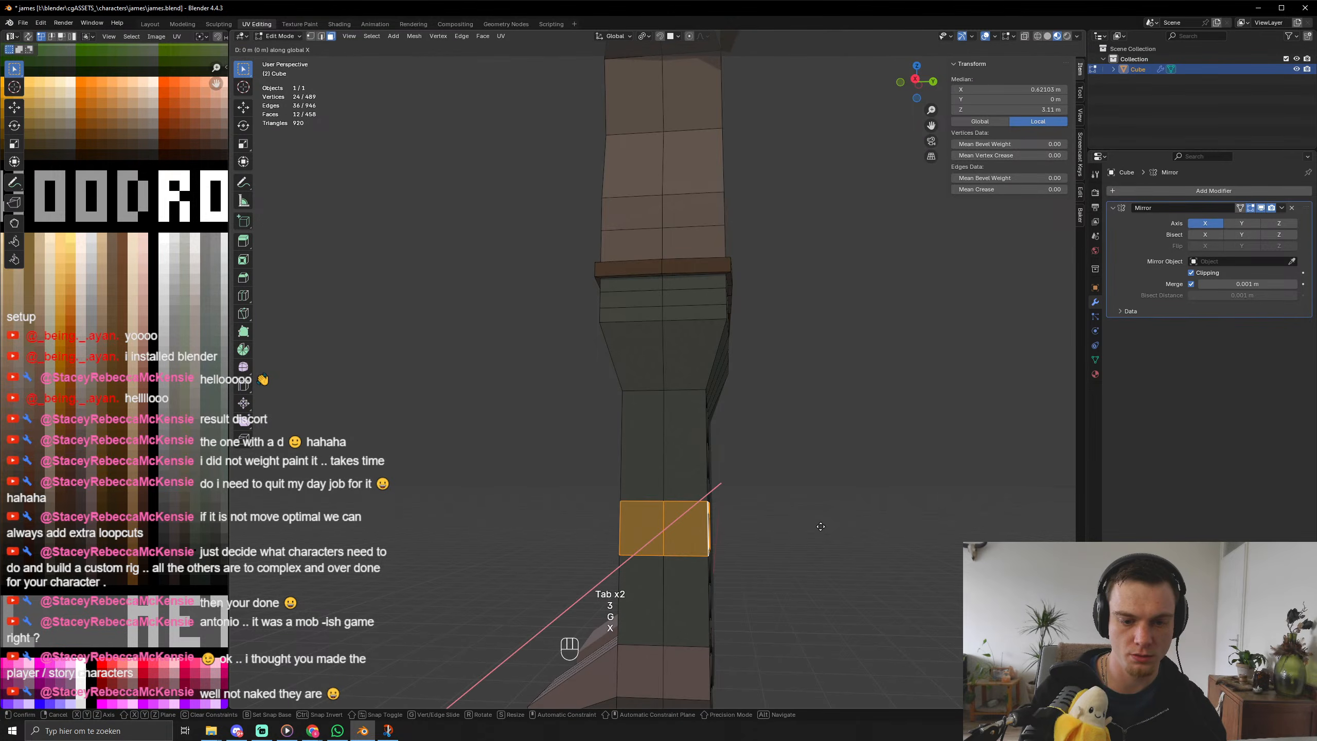
key("x")
key("u")
key("y")
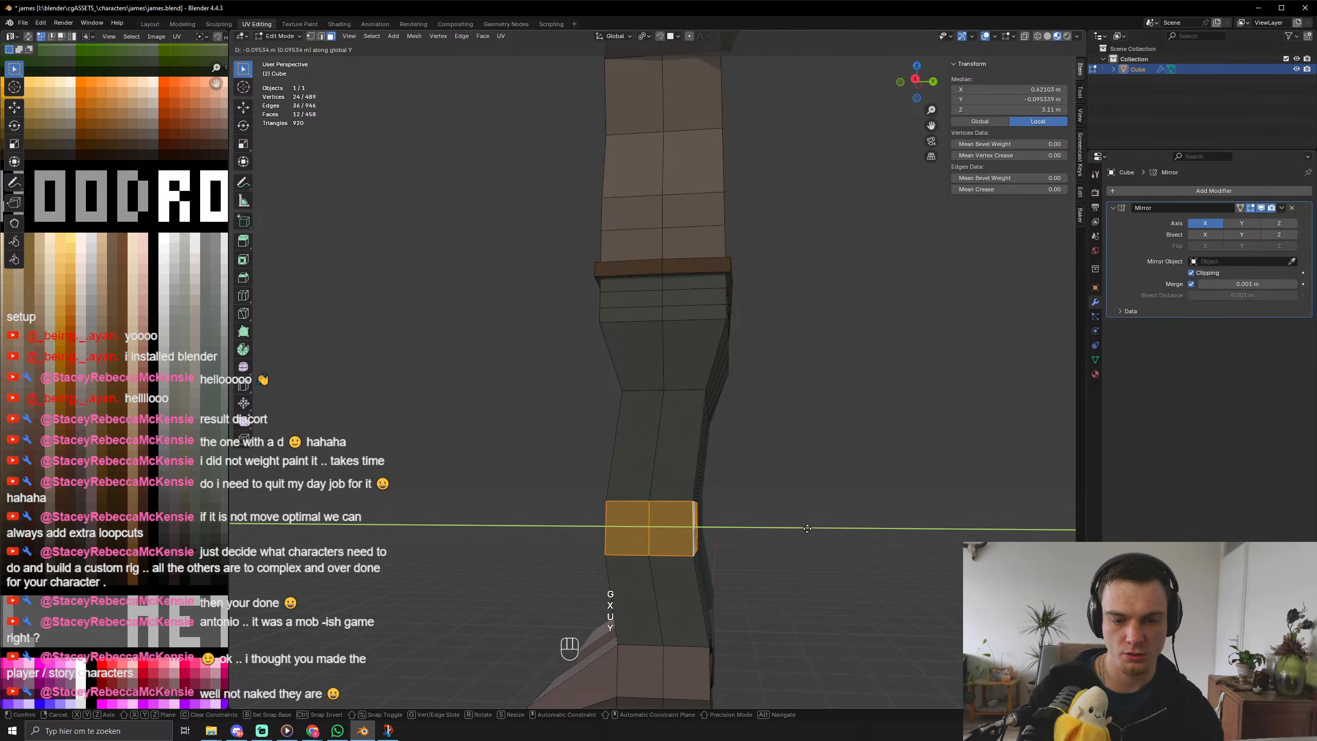
left_click(806, 531)
key("Tab")
Scale the knee face loop up slightly to thicken the leg.
middle_click_drag(731, 540, 832, 564)
scroll(821, 540, "down", 5)
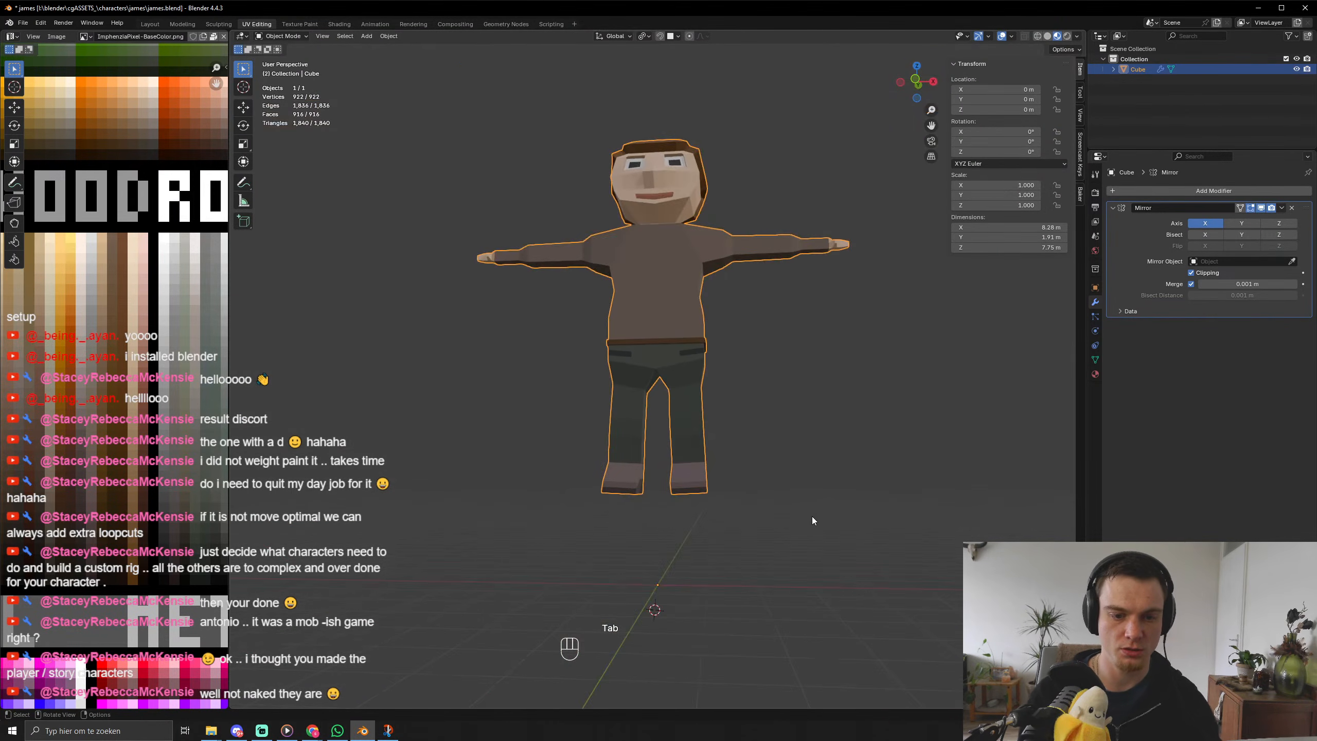
middle_click_drag(812, 517, 809, 486)
key("Tab")
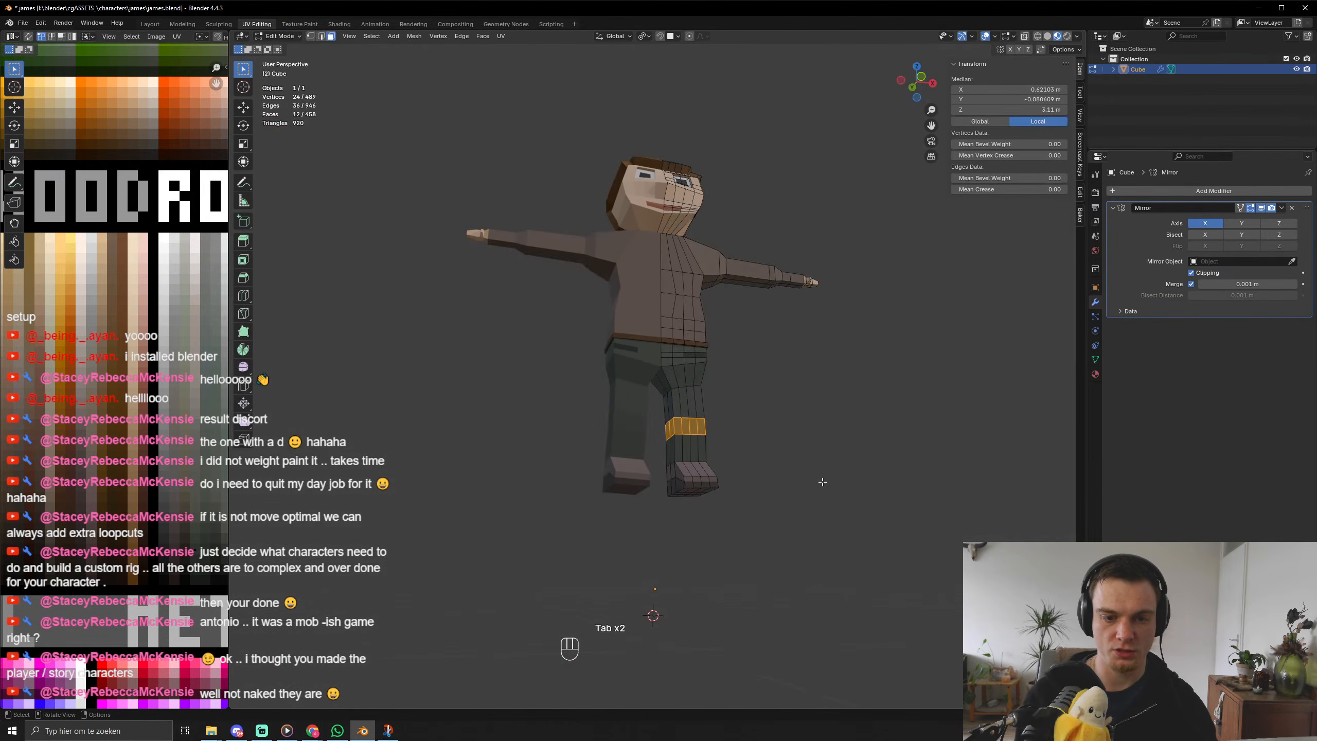
key("s")
left_click(856, 471)
key("Tab")
middle_click_drag(856, 471, 753, 497)
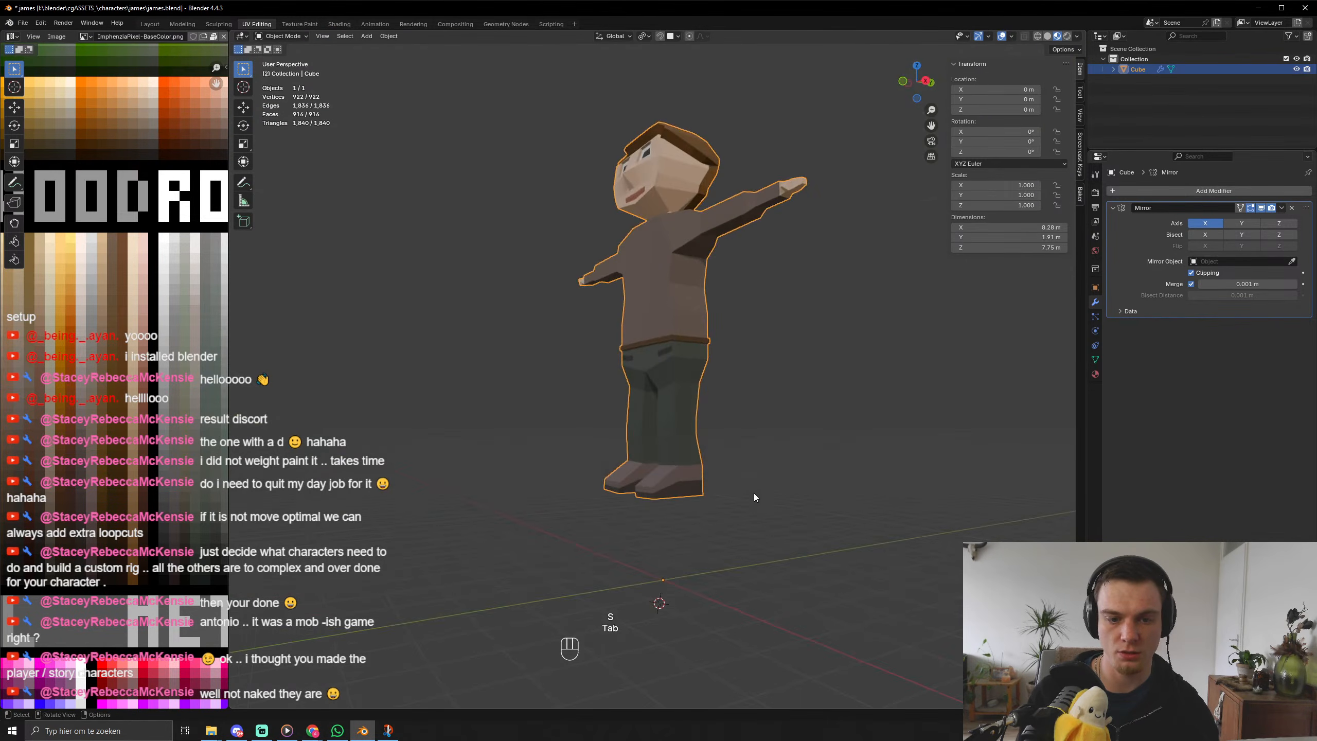
Shift the knee loop's UVs slightly down the palette to recolour the knee.
key("Tab")
key("a")
key("g")
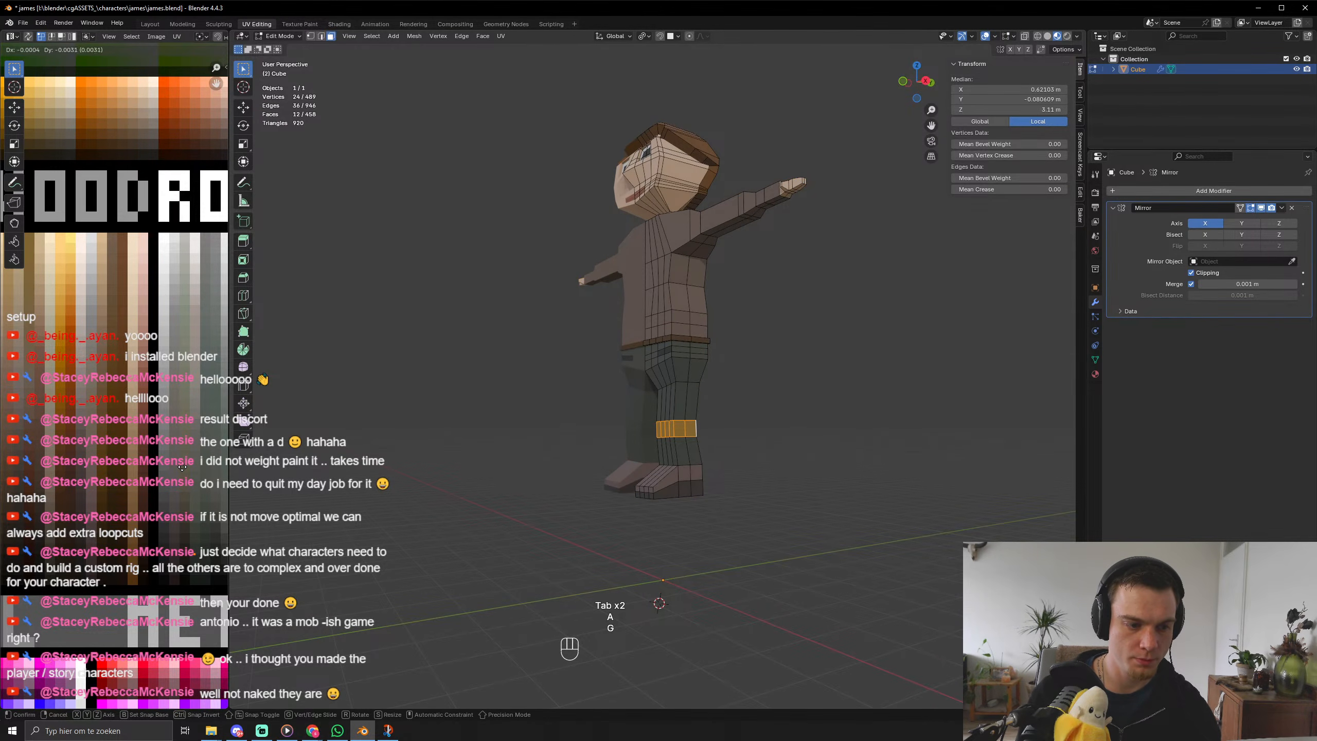
left_click(182, 468)
key("Tab")
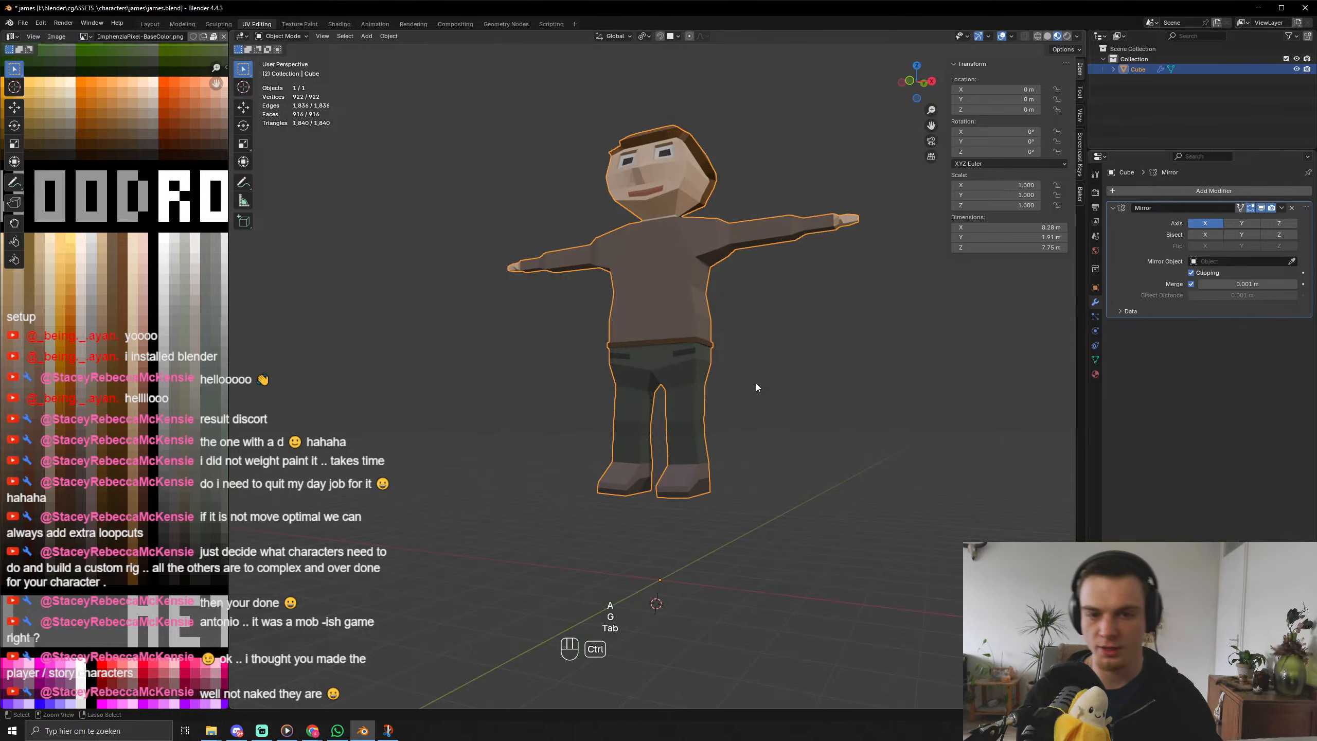
Save the updated character to james.blend and deselect it.
key("ctrl+s")
key("ctrl+s")
key("ctrl+s")
key("ctrl+s")
scroll(718, 418, "up", 5)
scroll(695, 451, "down", 6)
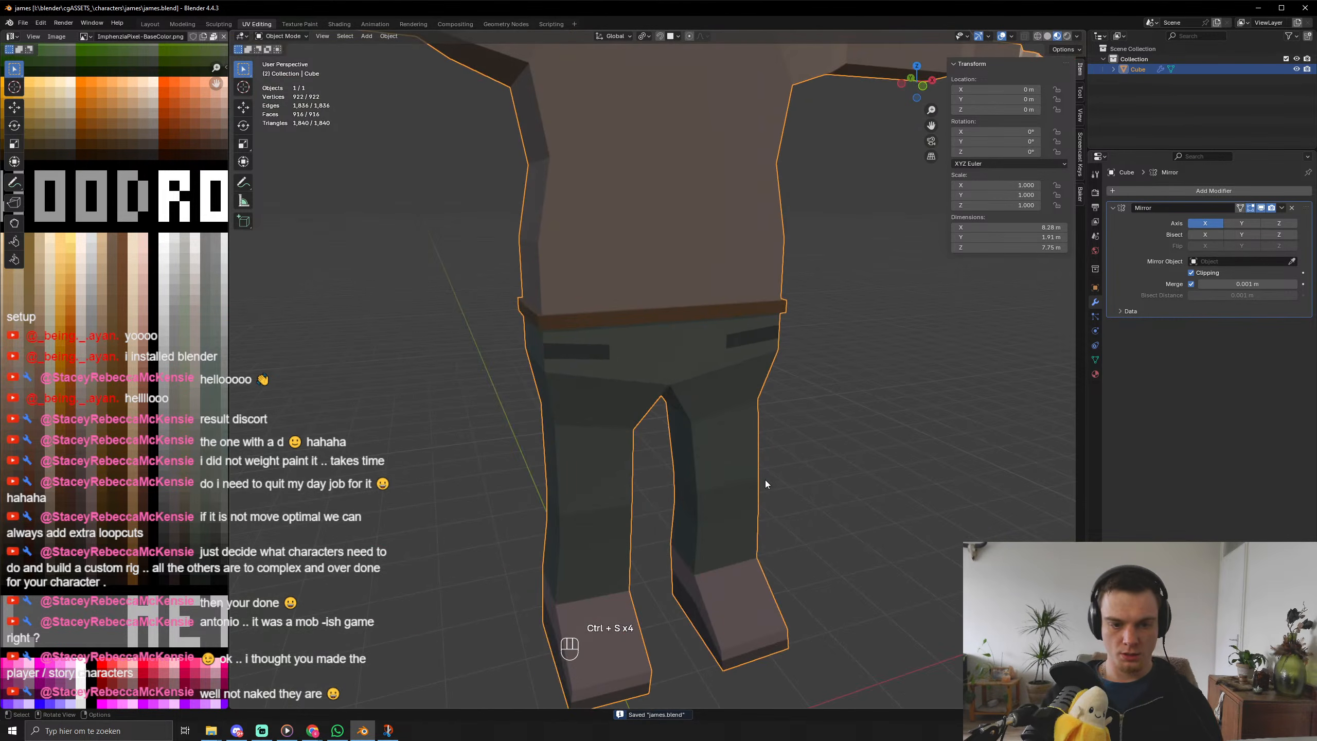
left_click(827, 459)
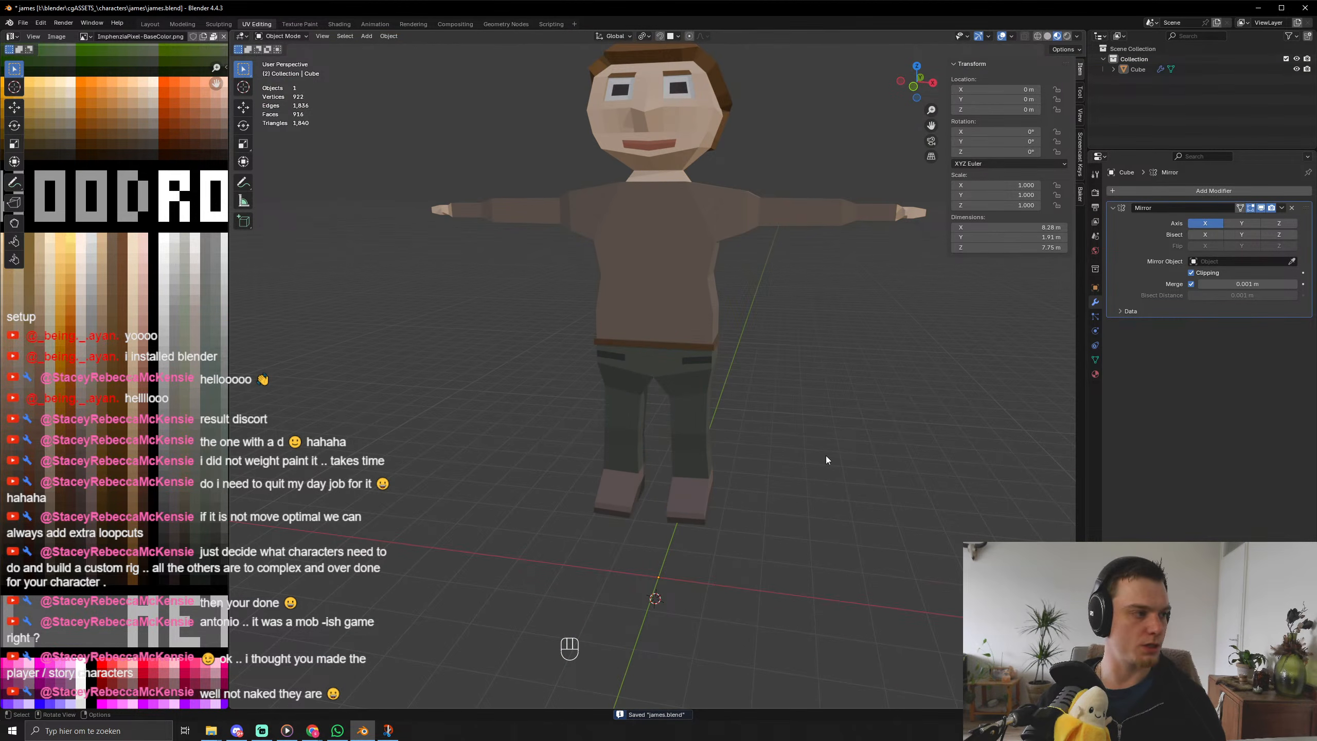
middle_click_drag(794, 465, 791, 553)
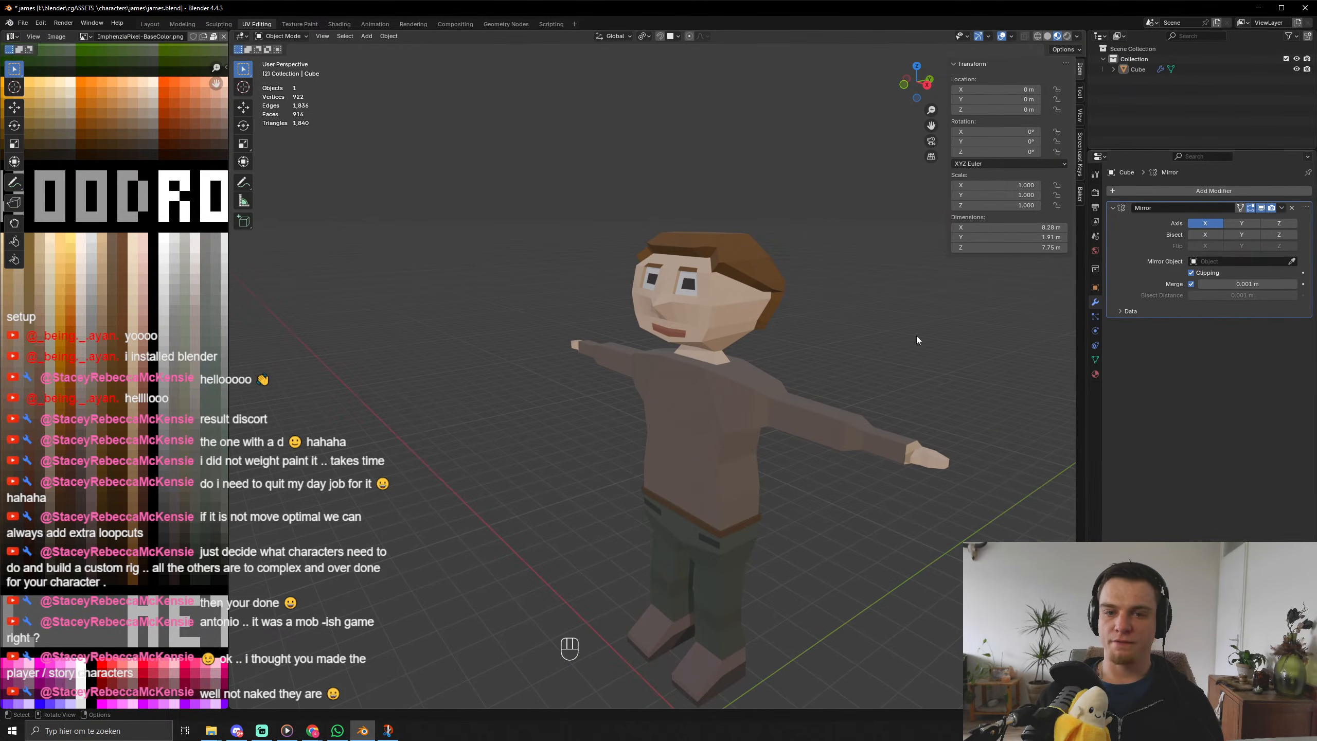
Inspect the finished character from the side, back and close up, checking the head, torso, arms and legs.
middle_click_drag(495, 433, 656, 420)
scroll(741, 486, "up", 5)
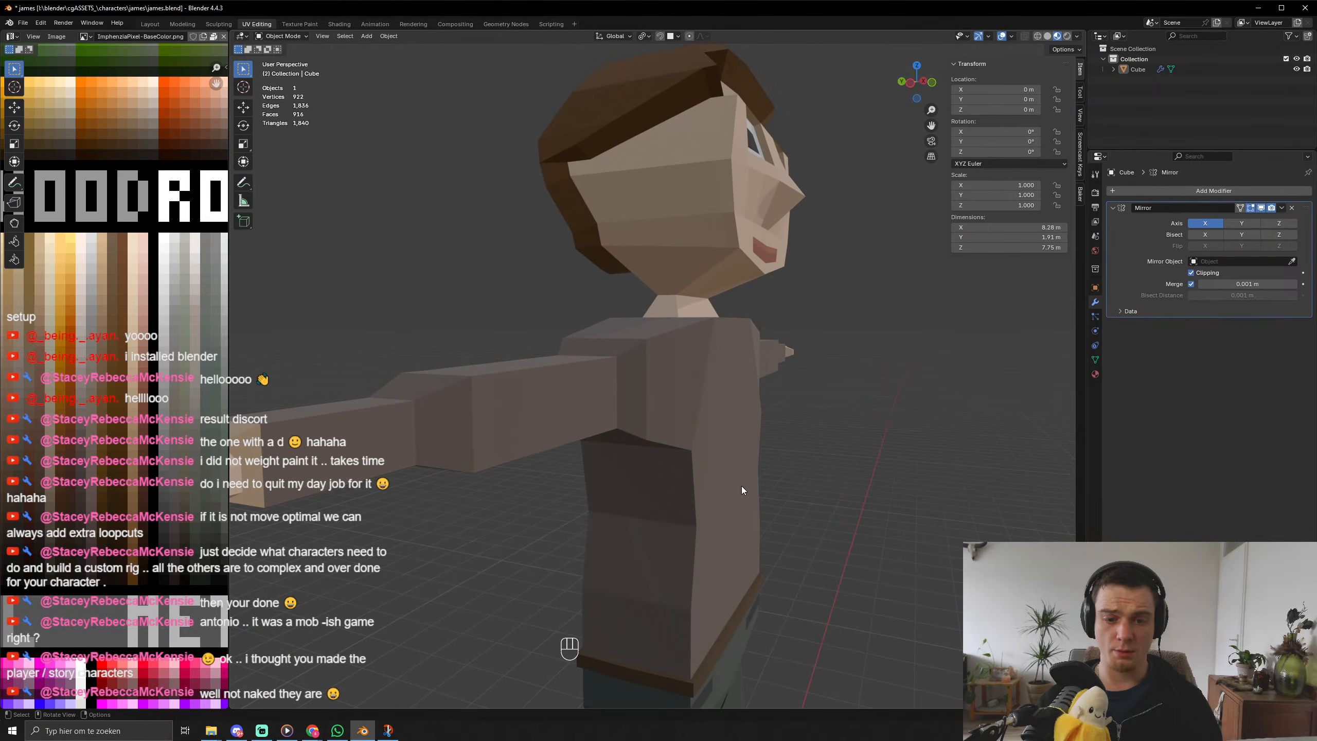
scroll(742, 482, "down", 6)
middle_click_drag(745, 478, 599, 439)
scroll(695, 482, "up", 5)
scroll(599, 440, "down", 4)
middle_click_drag(695, 475, 655, 512)
scroll(710, 572, "up", 2)
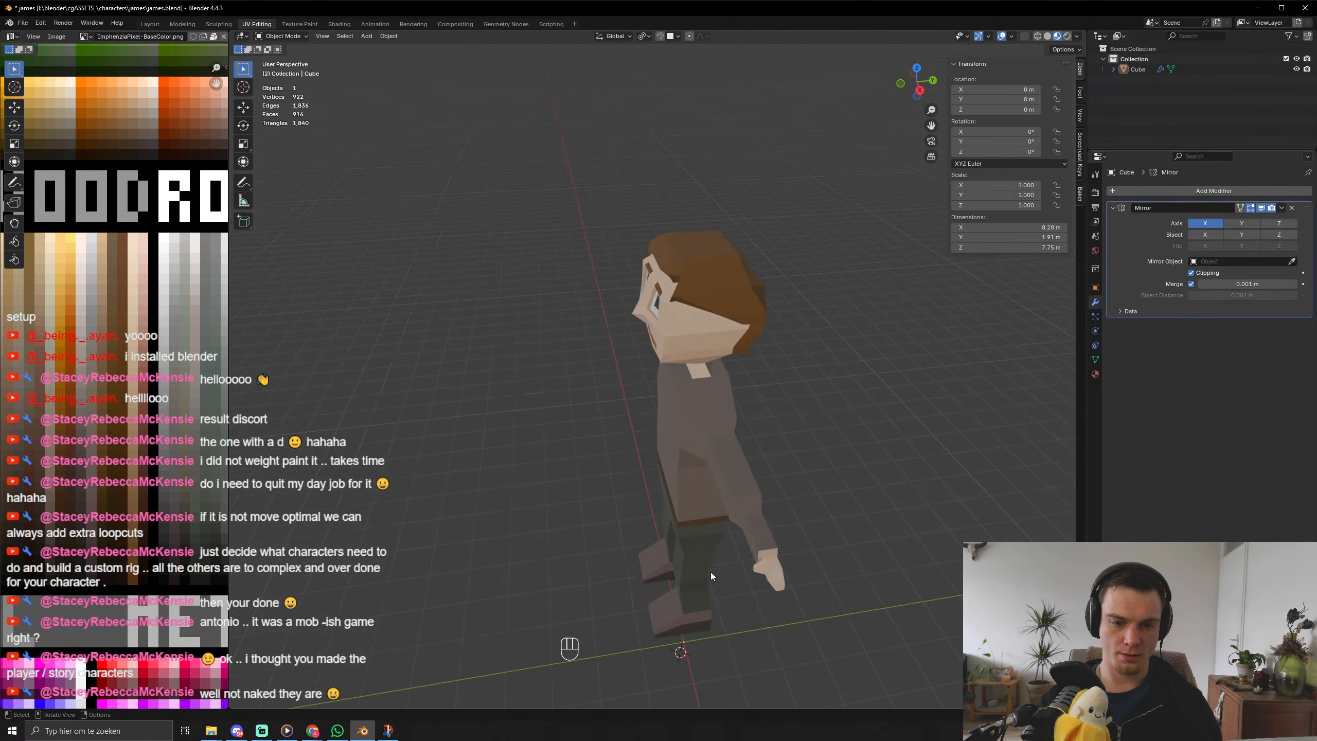
middle_click_drag(710, 572, 599, 514, "shift")
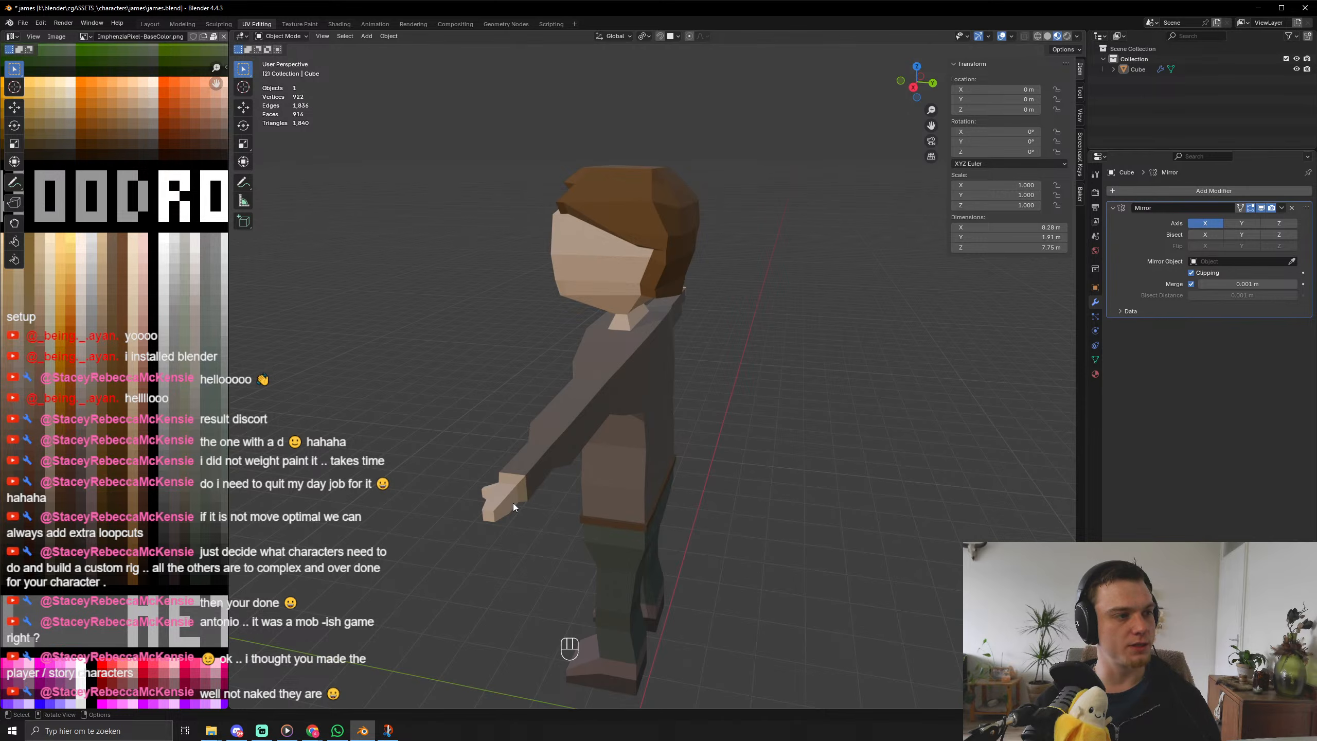
mouse_move(514, 506)
middle_mouse_down()
mouse_move(652, 471)
mouse_move(641, 370)
mouse_move(659, 387)
mouse_move(673, 374)
middle_mouse_up()
Select the whole character and lower it along Z by about 1.84 m so the feet rest on the ground line.
key("KP_1")
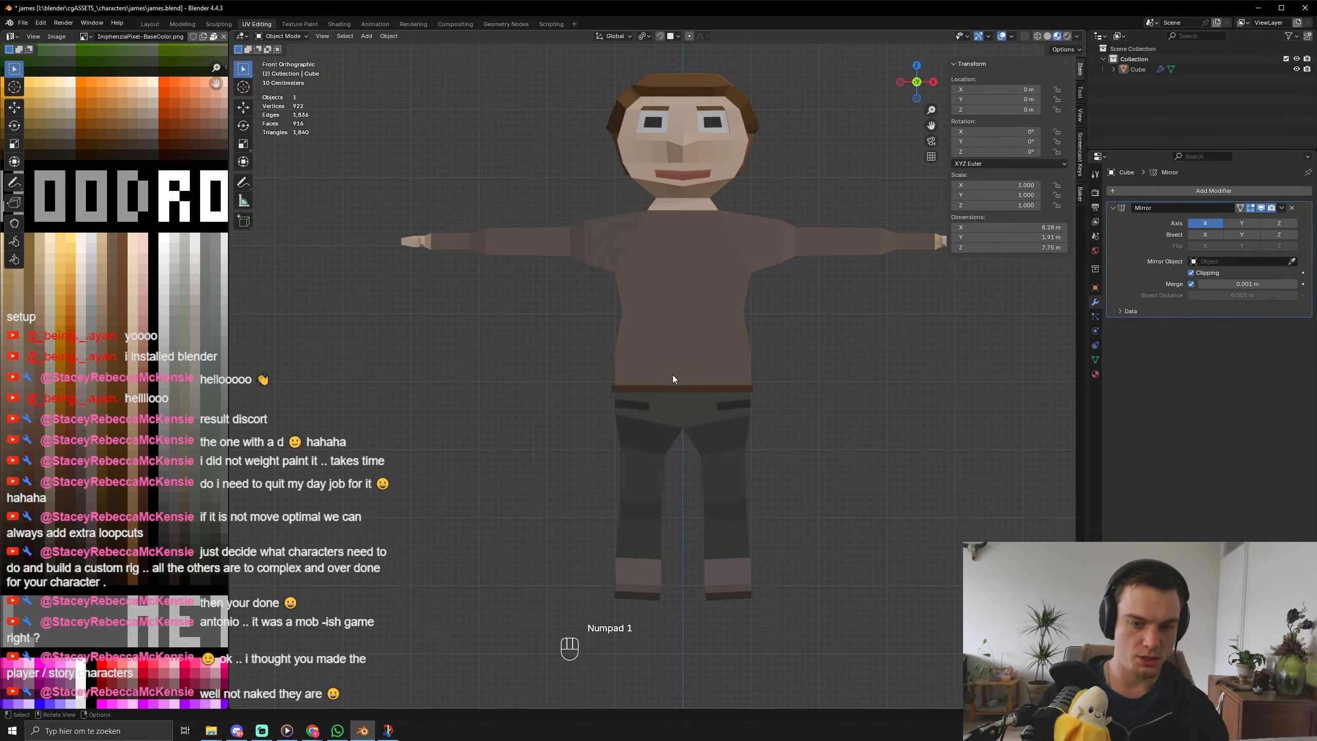
key("z")
key("a")
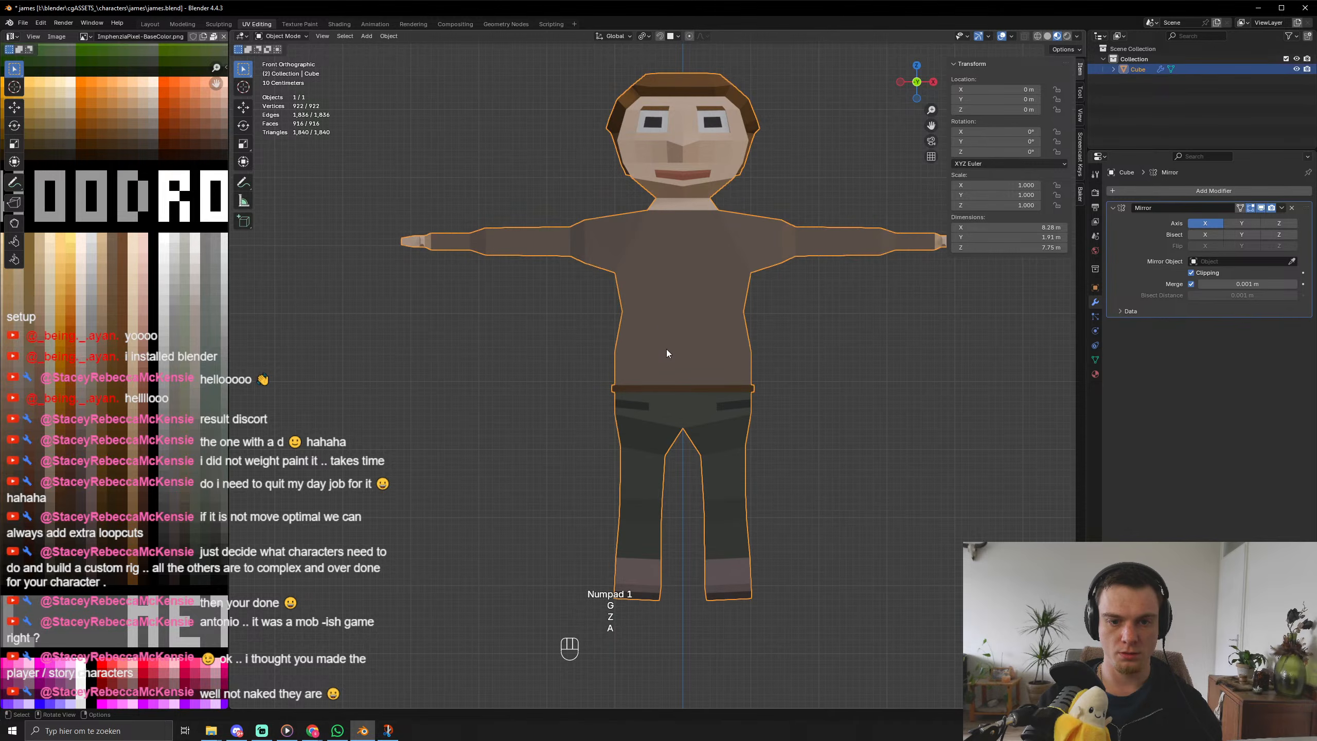
scroll(667, 349, "down", 3)
key("g")
key("z")
left_click(799, 537)
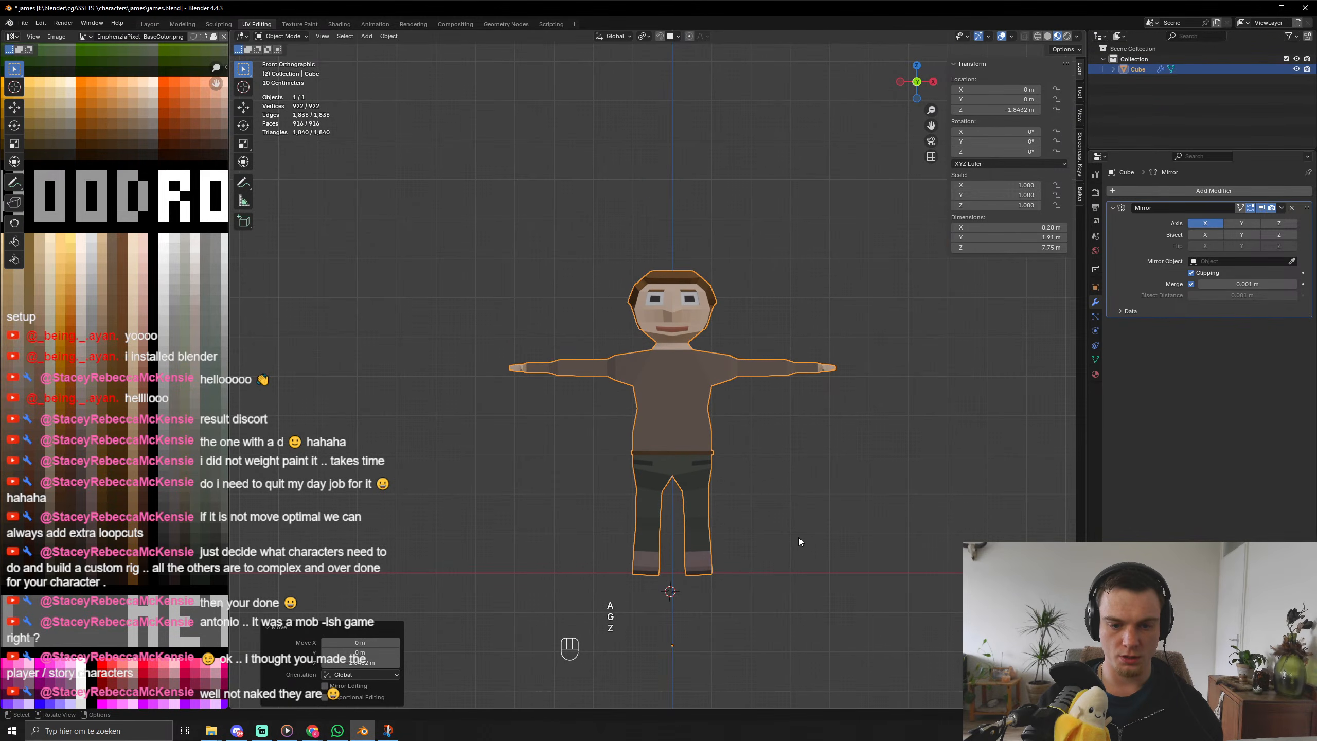
Apply the character's Mirror modifier and set its origin to the 3D cursor.
left_click(1281, 207)
left_click(1247, 231)
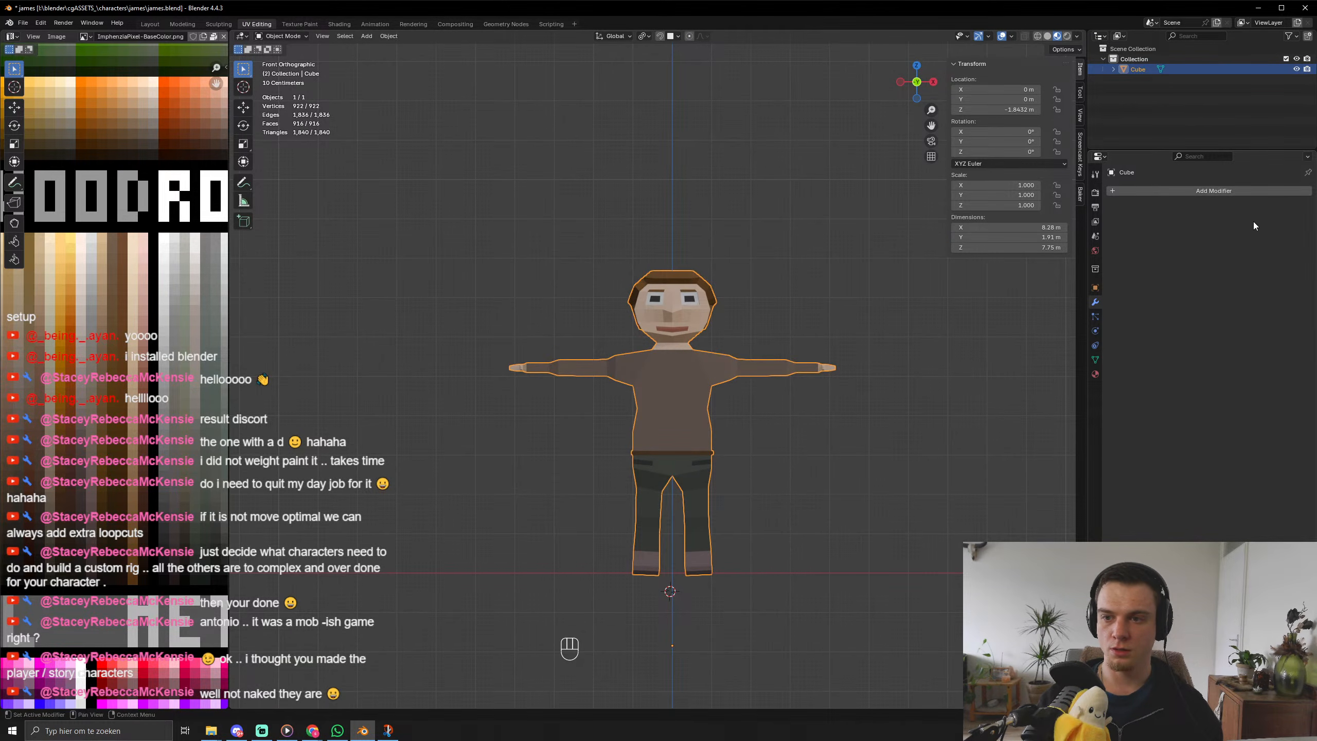
right_click(675, 566)
mouse_move(640, 561)
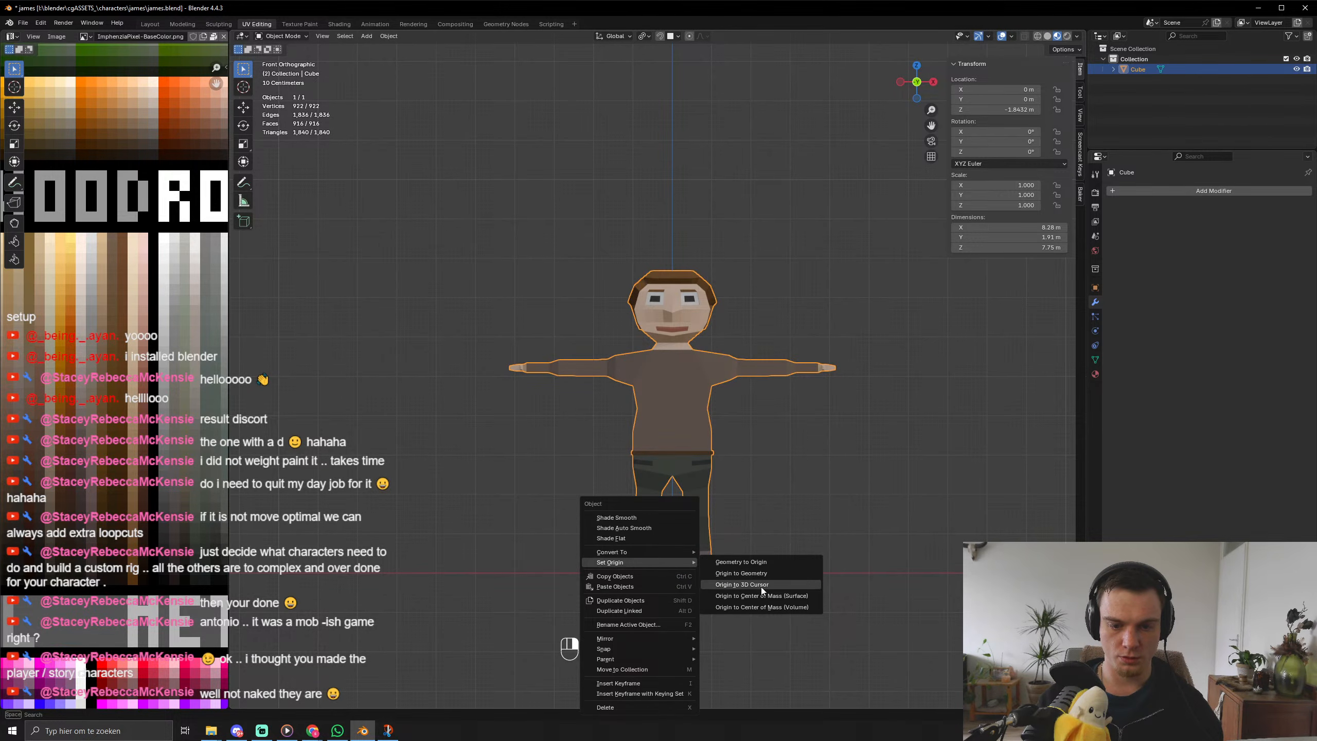
left_click(762, 584)
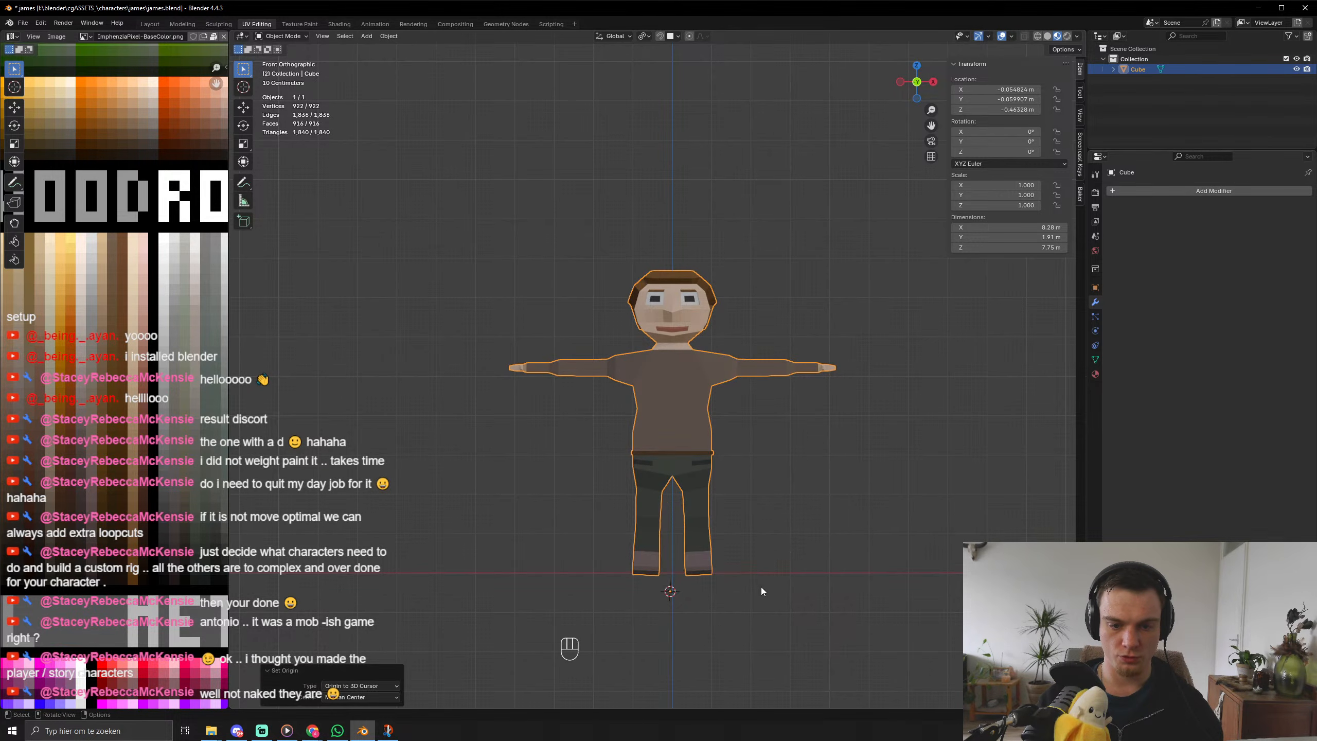
Place the 3D cursor at ground level between the feet and set the character's origin to it.
right_click(671, 573, "shift")
right_click(672, 574)
mouse_move(674, 562)
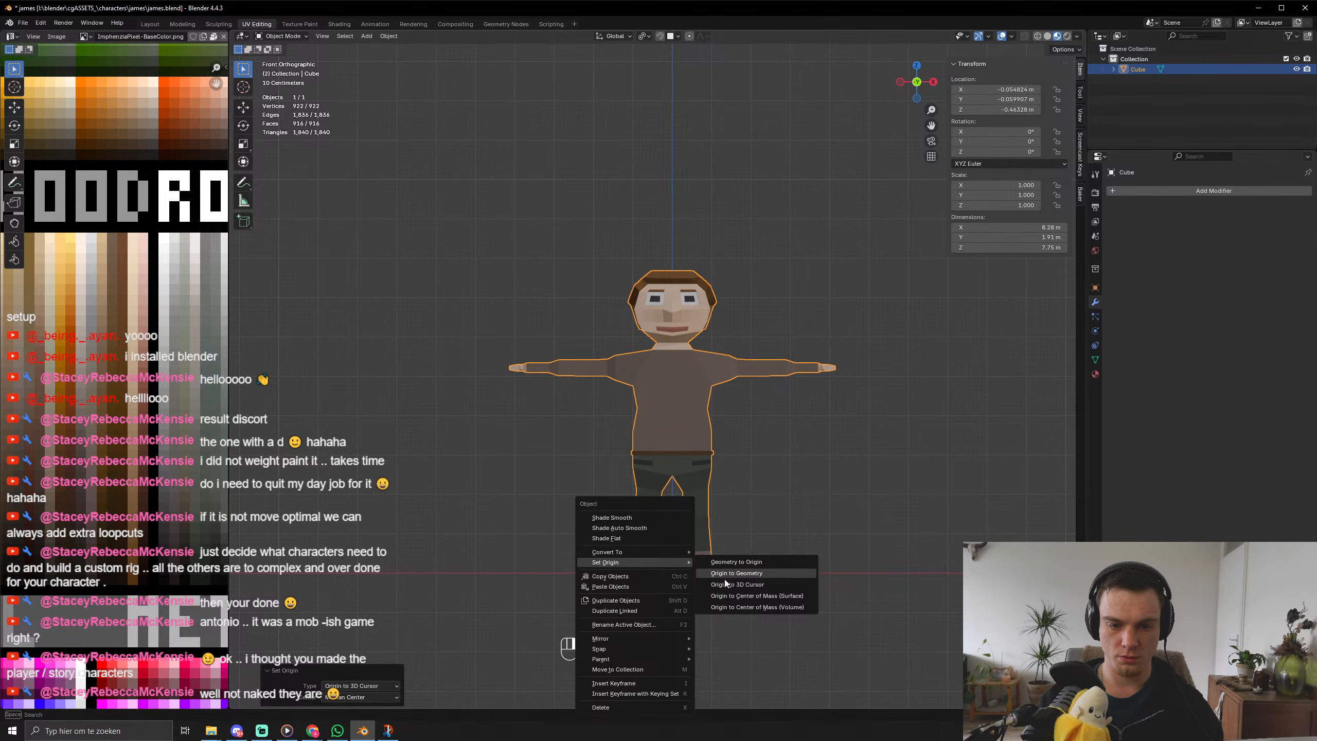
left_click(725, 575)
right_click(708, 573)
mouse_move(721, 562)
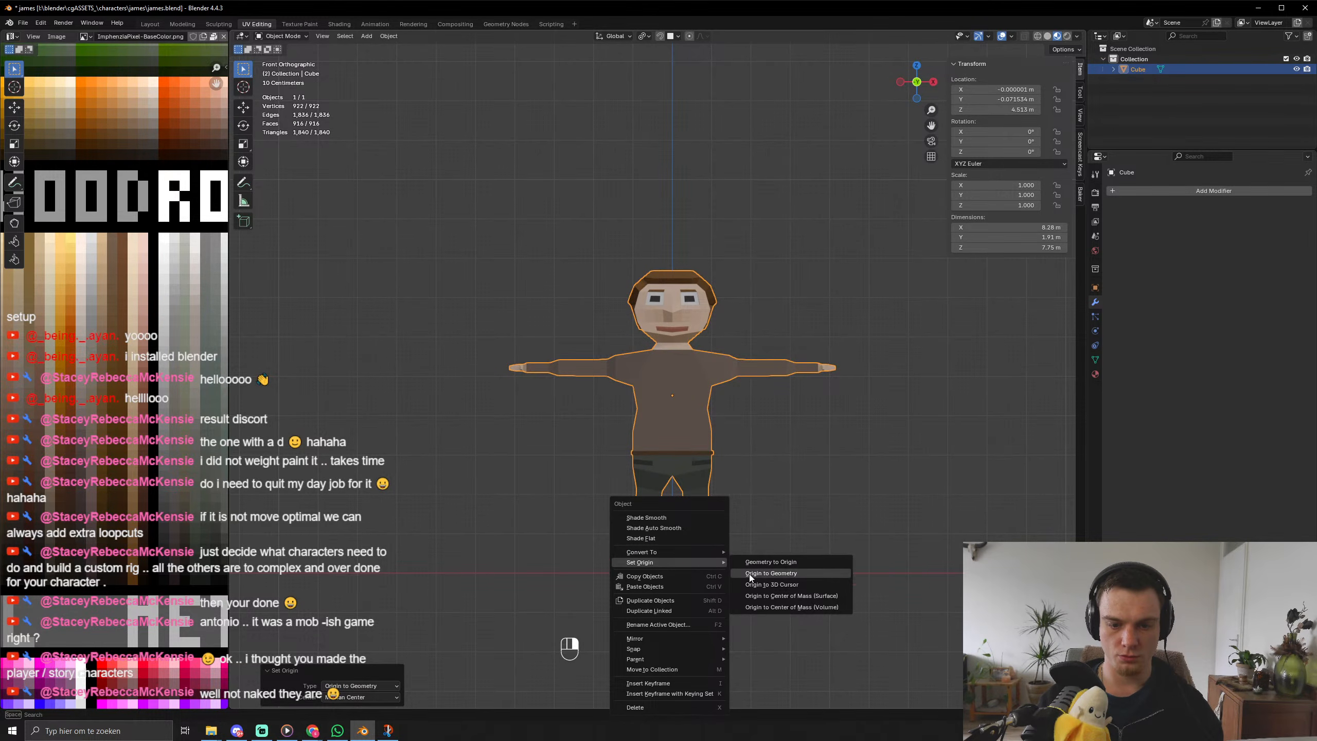
left_click(769, 584)
Save the character with its applied modifier and new origin to james.blend.
middle_click_drag(772, 585, 815, 528)
key("ctrl+s")
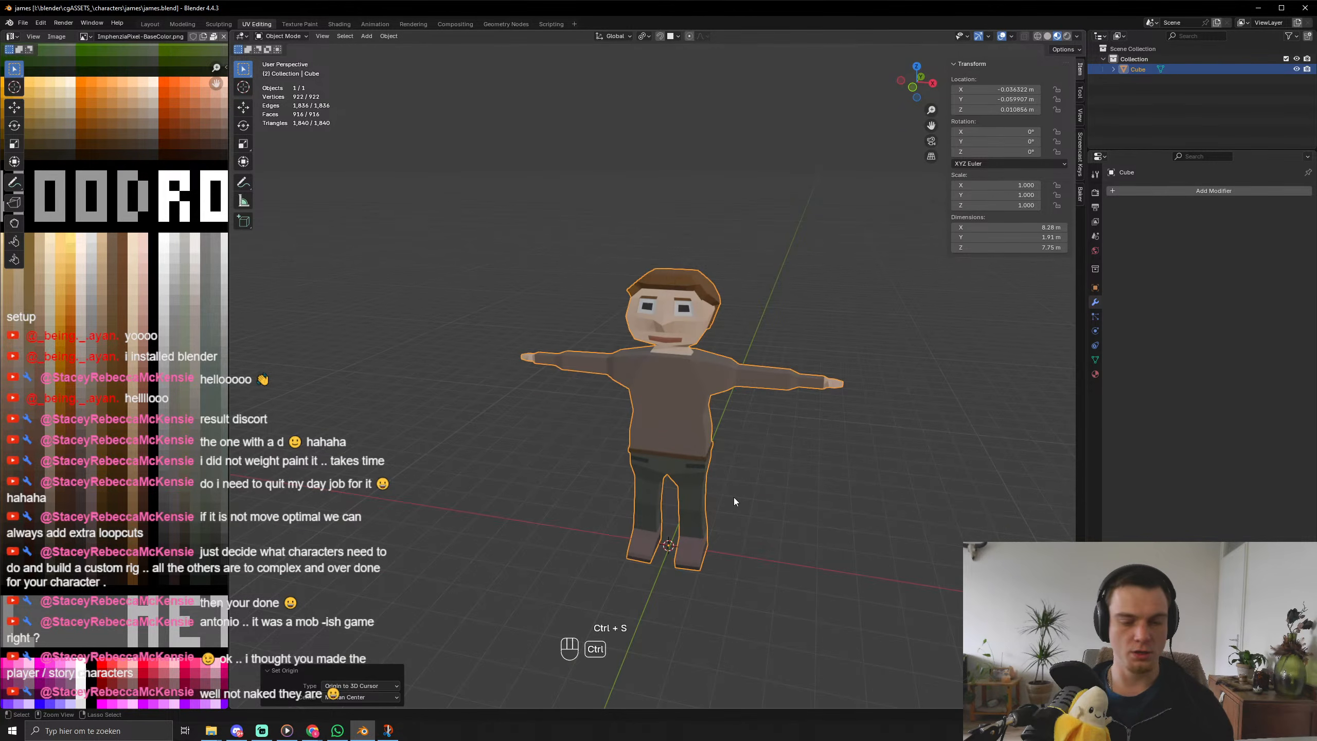
key("ctrl+s")
key("ctrl+s")
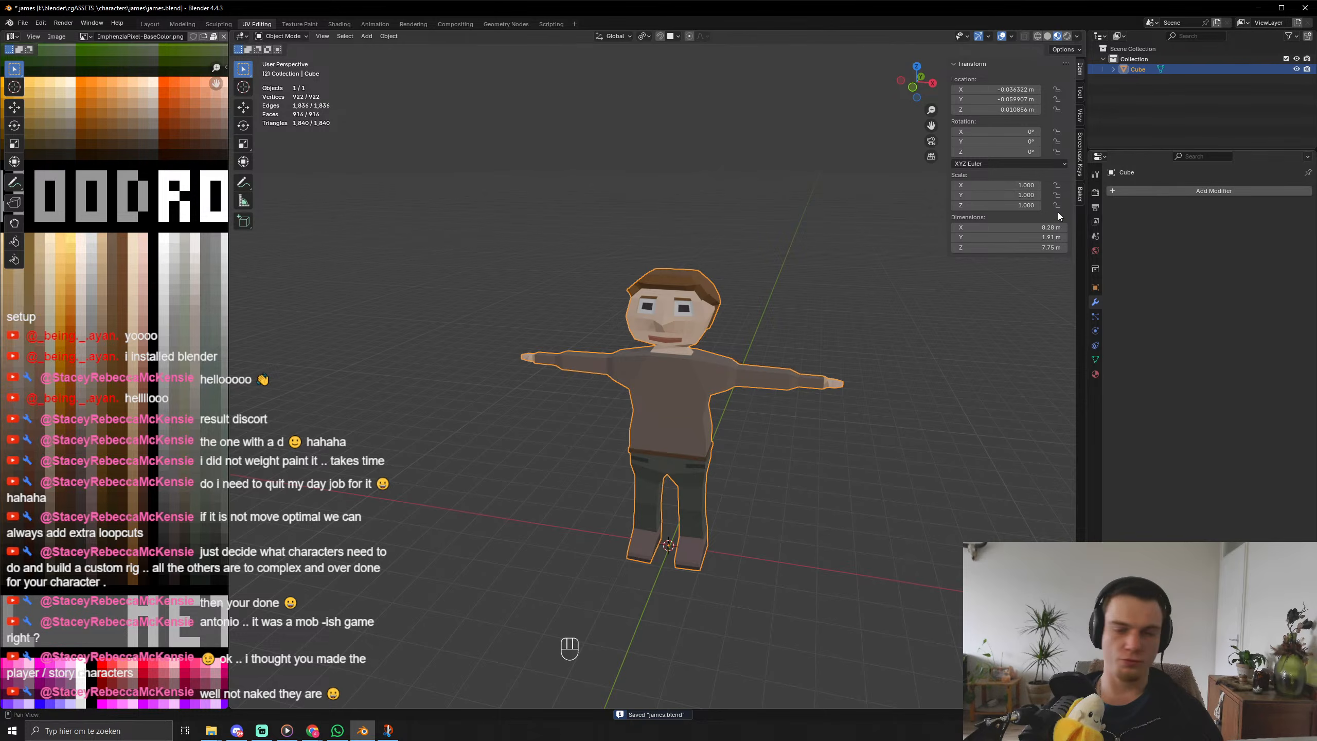
Set the character's dimensions to Z 1.85 m, X 1.85 m and Y 0.5 m, and frame it in the view.
left_click(1038, 247)
type("1")
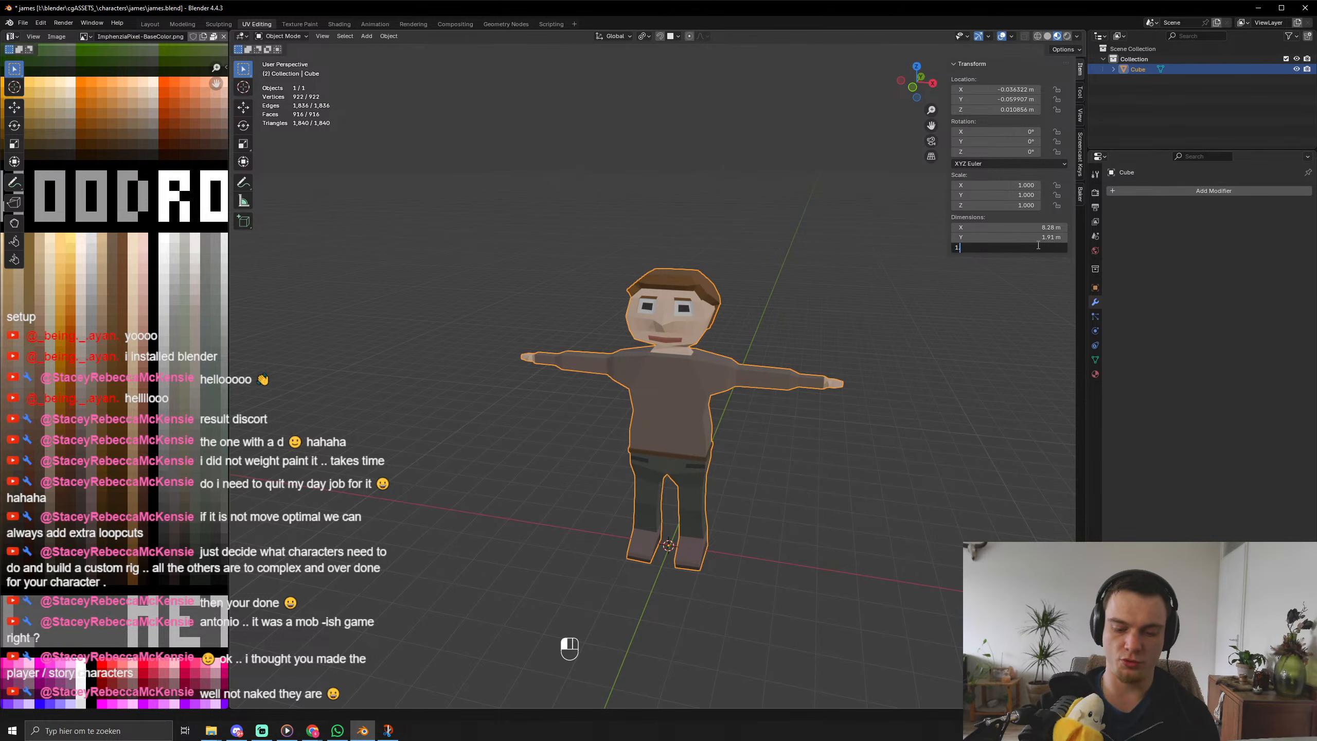
type(".85")
key("Return")
left_click(1037, 227)
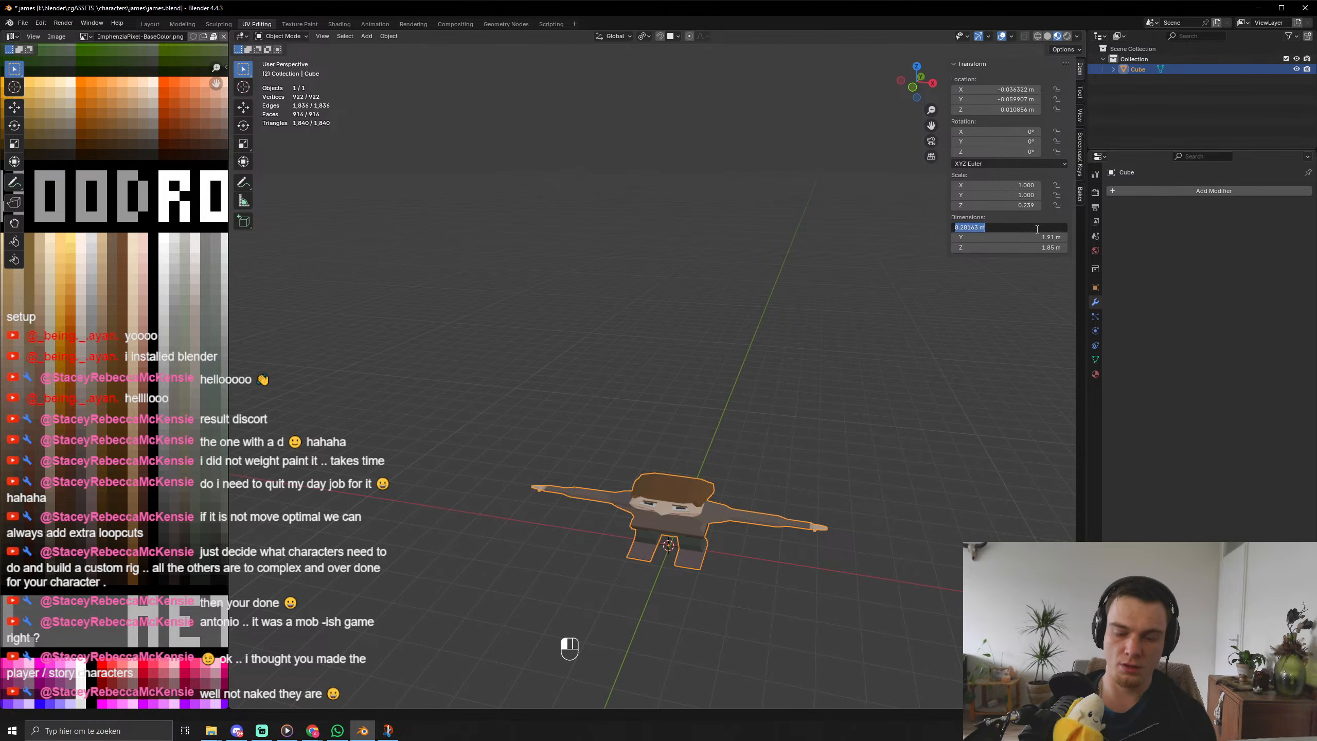
type("1.85")
key("Return")
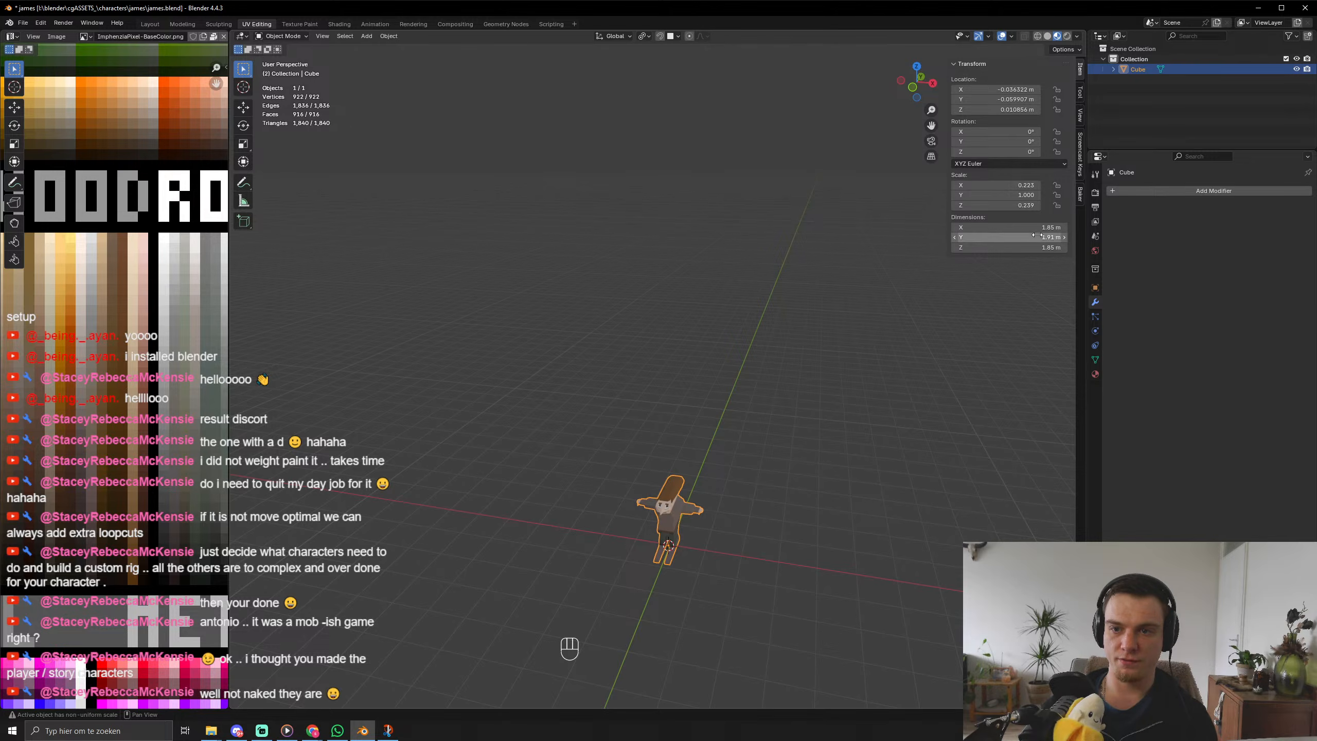
left_click(1037, 237)
type("0.5")
key("Return")
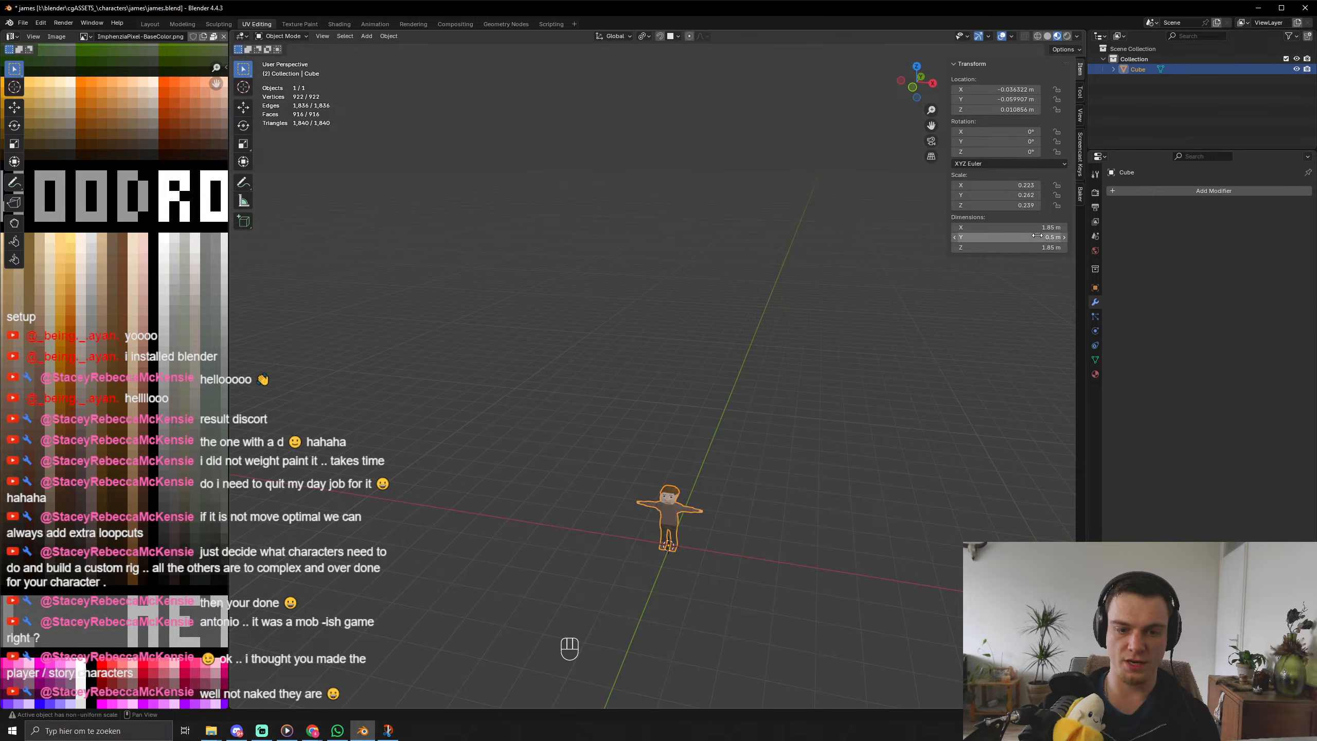
key("KP_Decimal")
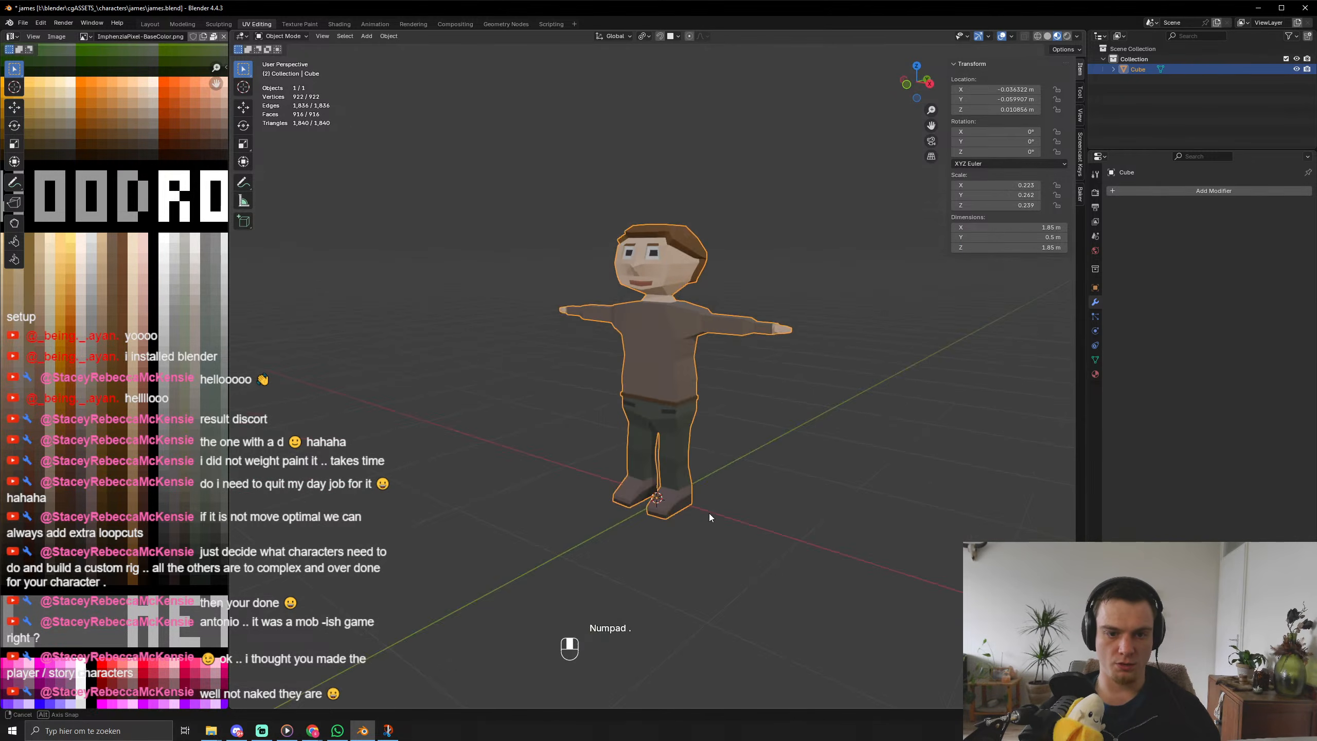
middle_click_drag(709, 512, 777, 460)
Save the rescaled character to james.blend.
key("ctrl+s")
key("ctrl+s")
key("ctrl+s")
key("ctrl+s")
key("ctrl+s")
key("ctrl+s")
key("ctrl+s")
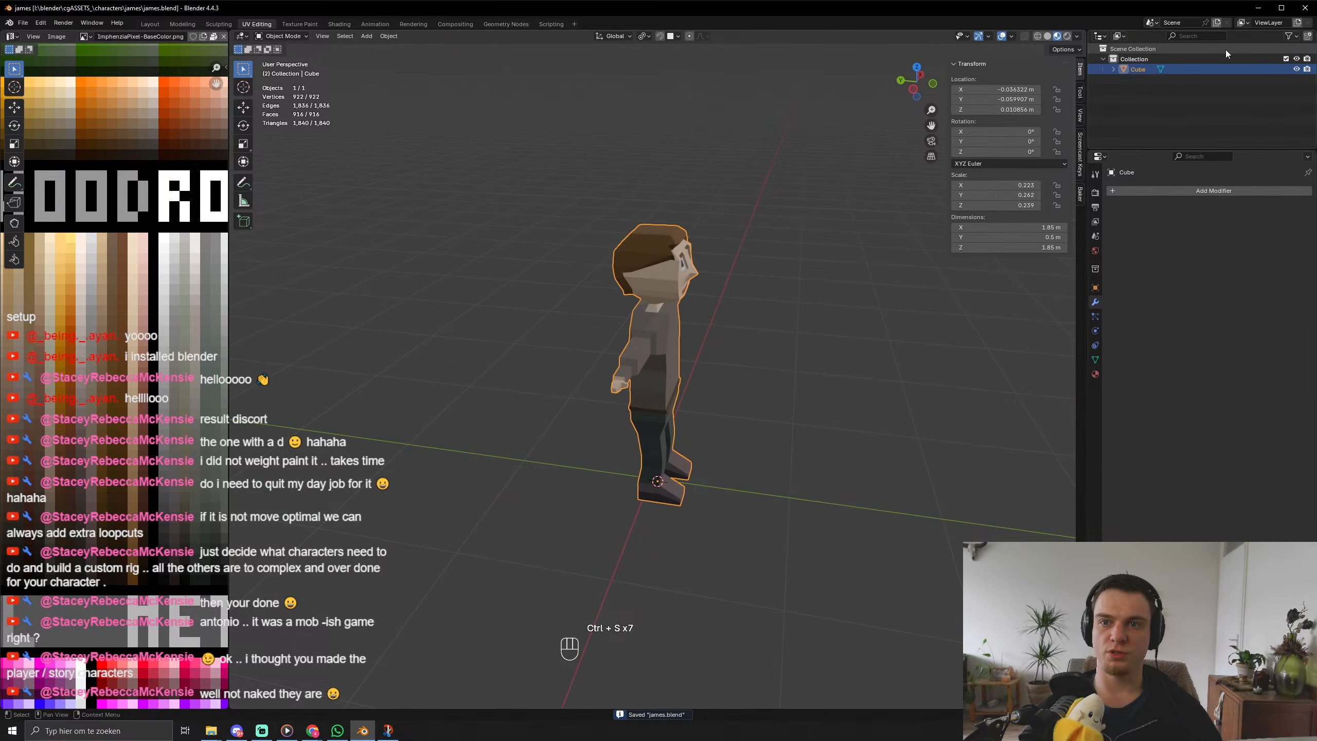
Rename the Cube object to JAMES and save the file.
double_click(1136, 69)
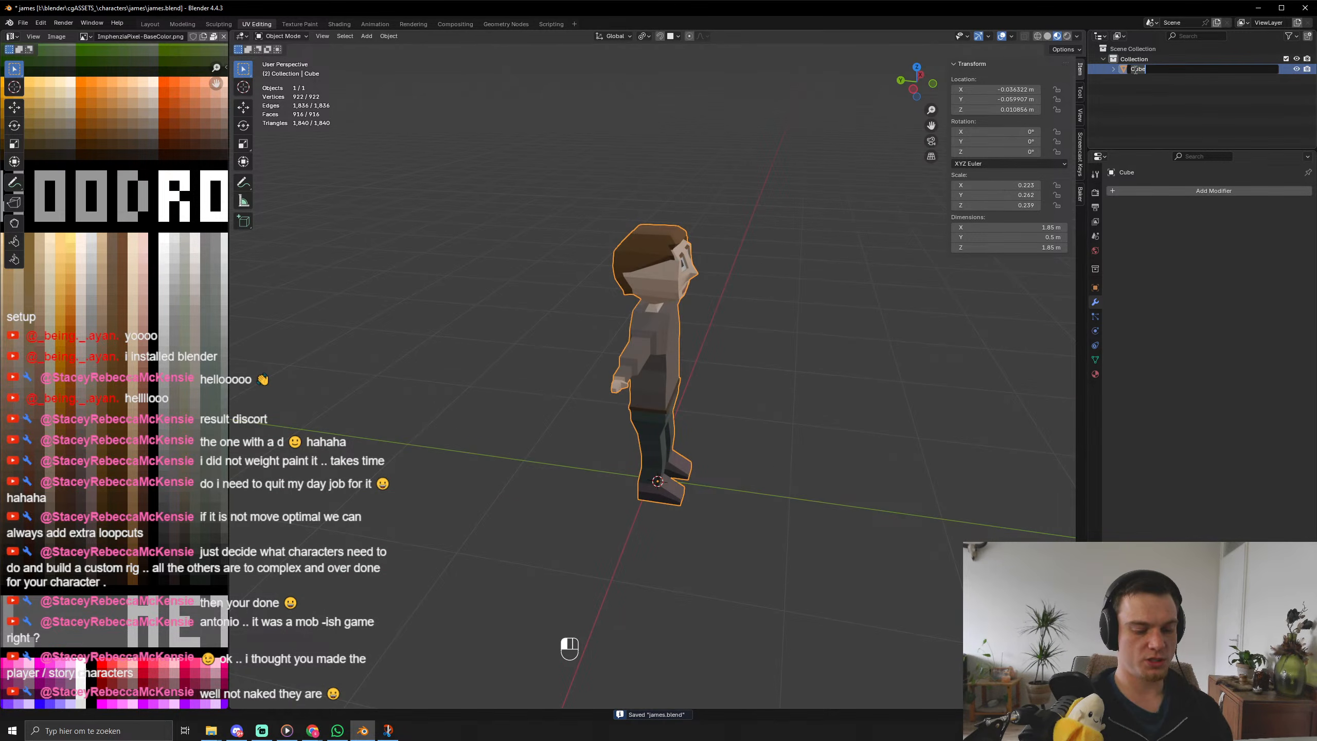
type("JAMES")
key("Return")
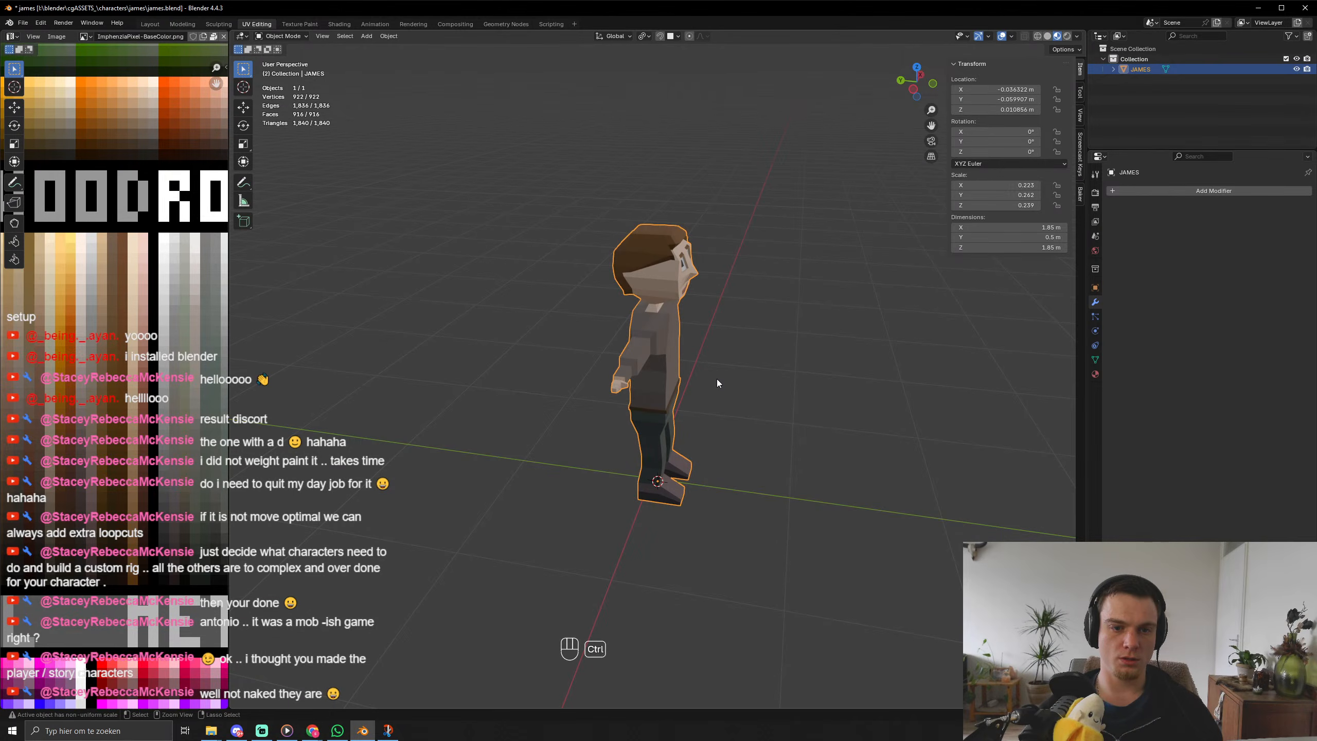
key("ctrl+s")
key("ctrl+s")
key("ctrl+s")
key("ctrl+s")
middle_click_drag(717, 382, 782, 531)
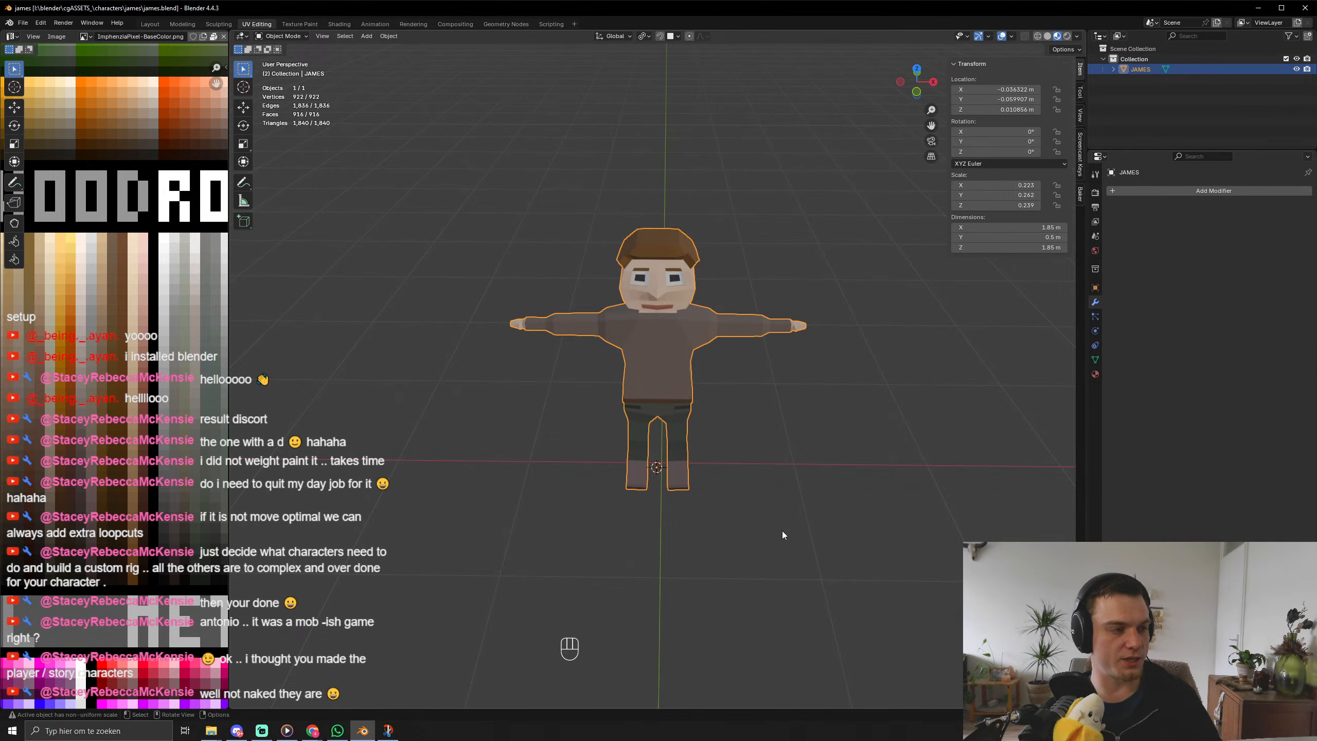
middle_click_drag(768, 528, 796, 474)
key("ctrl+s")
key("ctrl+s")
key("ctrl+s")
key("ctrl+s")
left_click(22, 22)
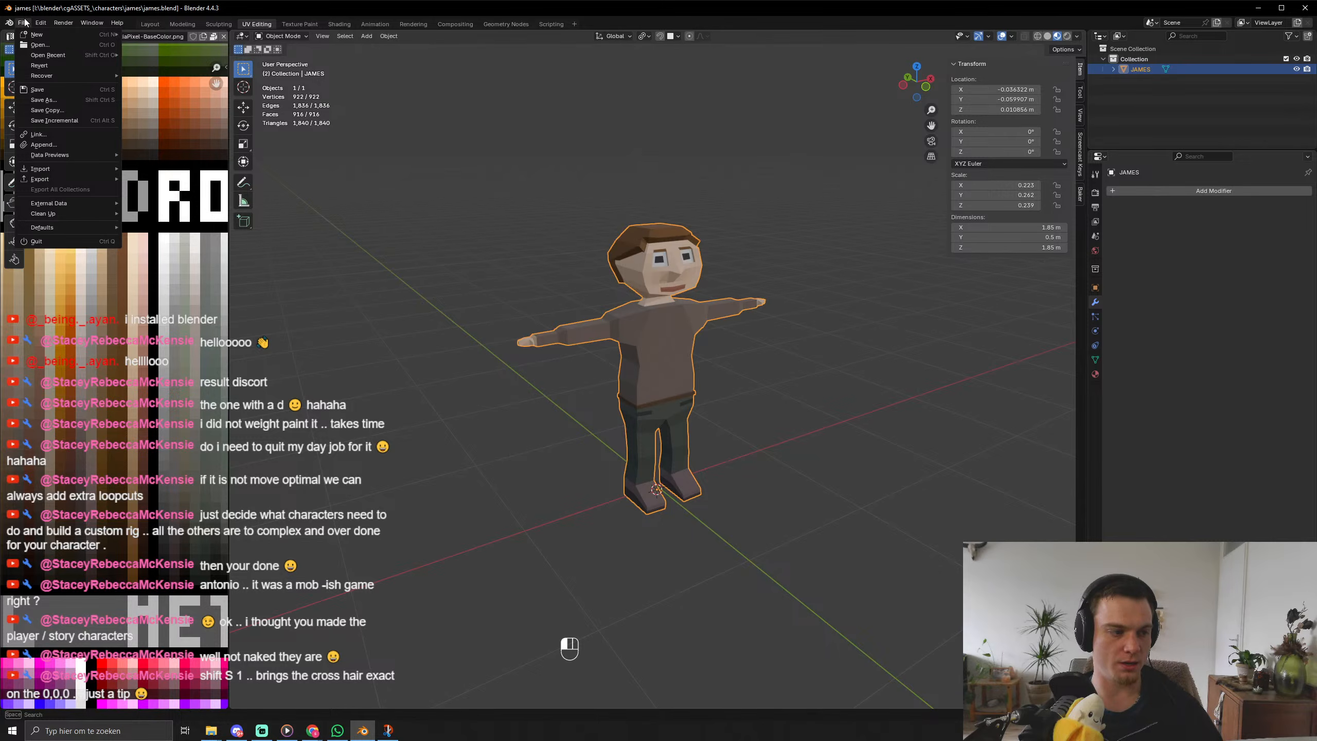
middle_click_drag(633, 255, 618, 249)
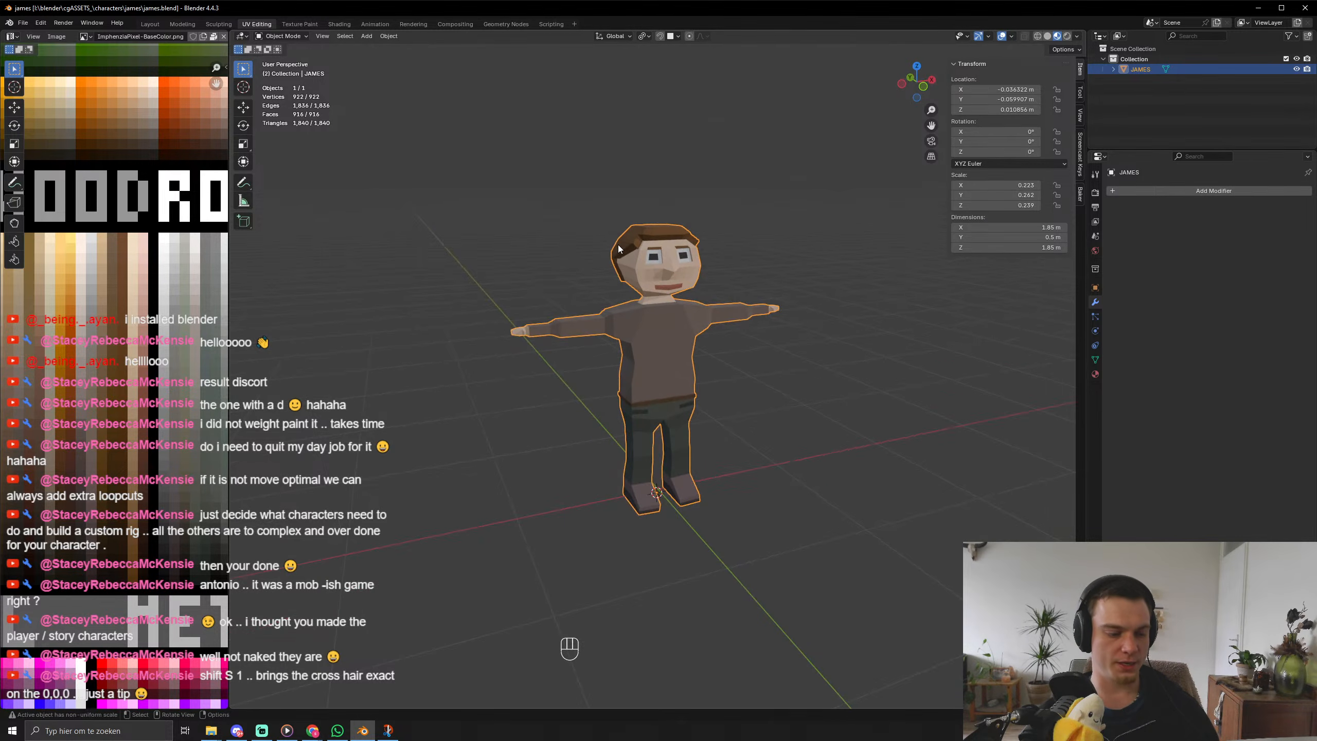
Snap the 3D cursor to the world origin and set the character's origin to the 3D cursor.
key("shift+s")
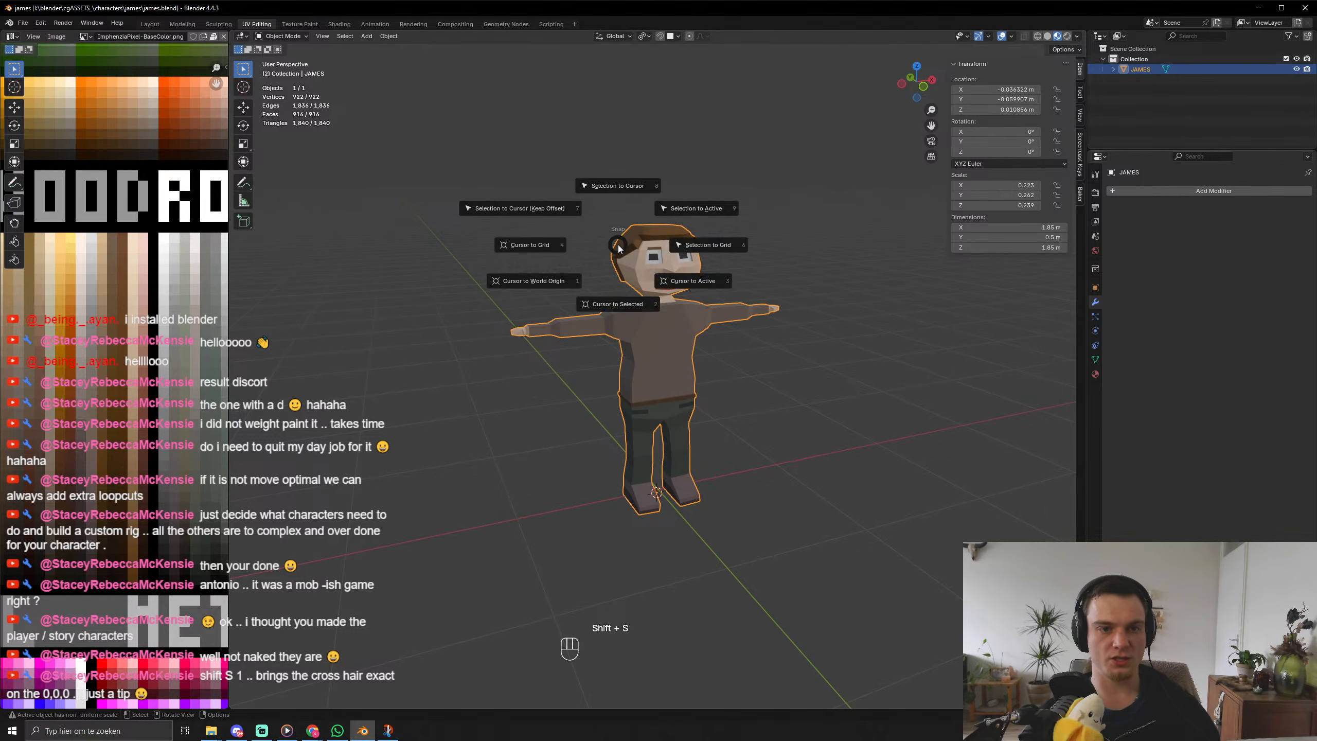
key("1")
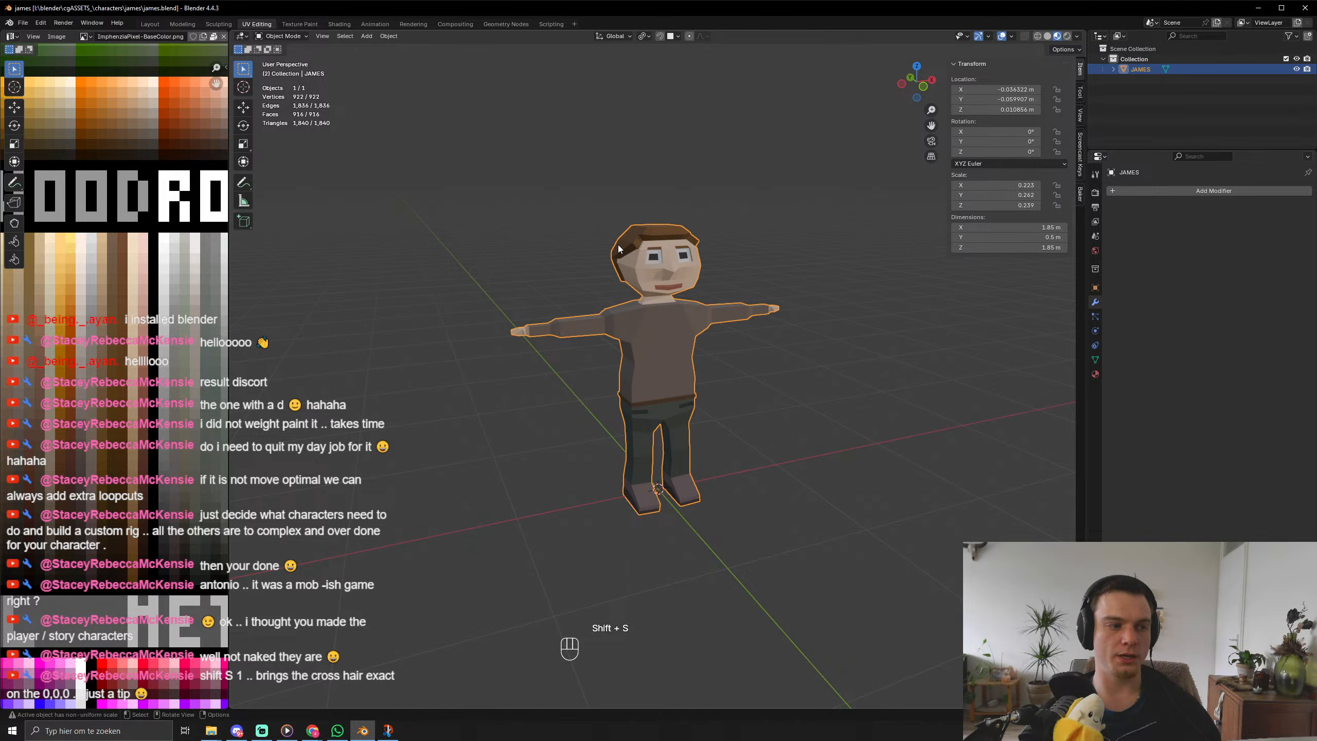
middle_click_drag(618, 249, 643, 421)
right_click(644, 423)
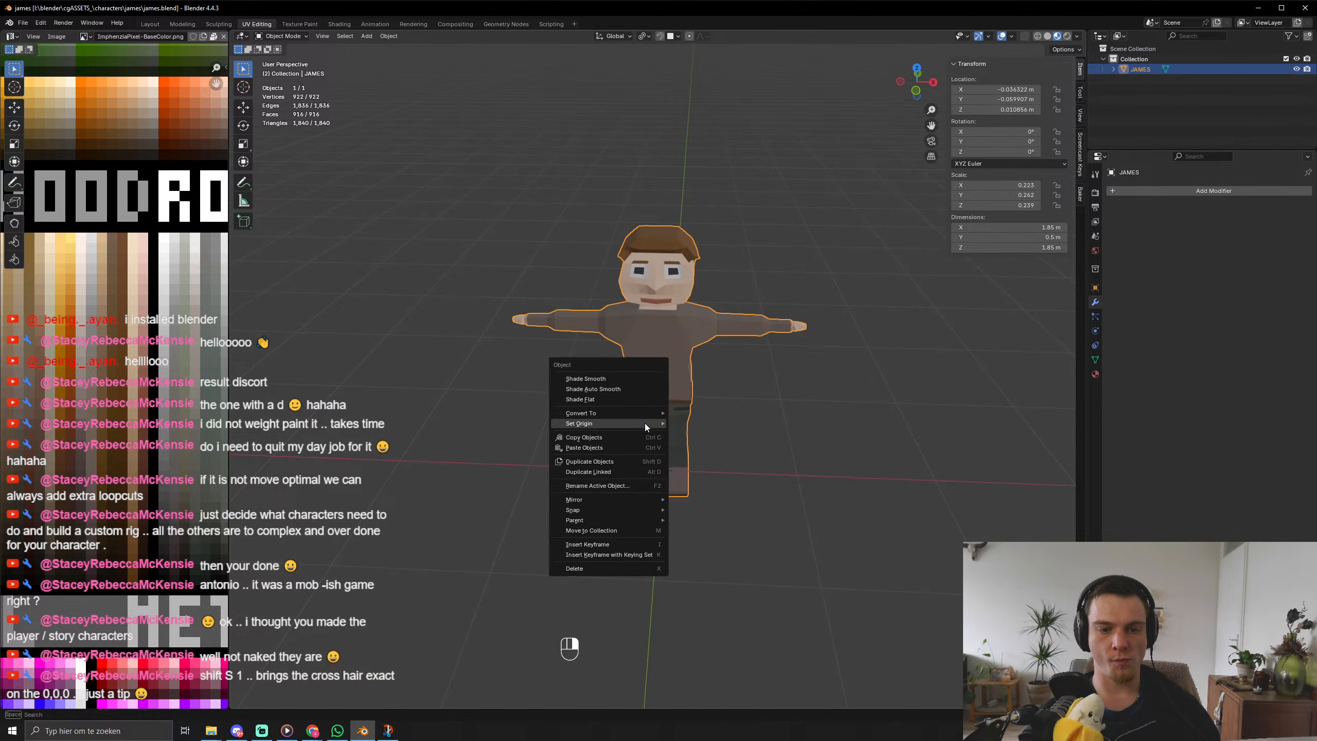
mouse_move(653, 424)
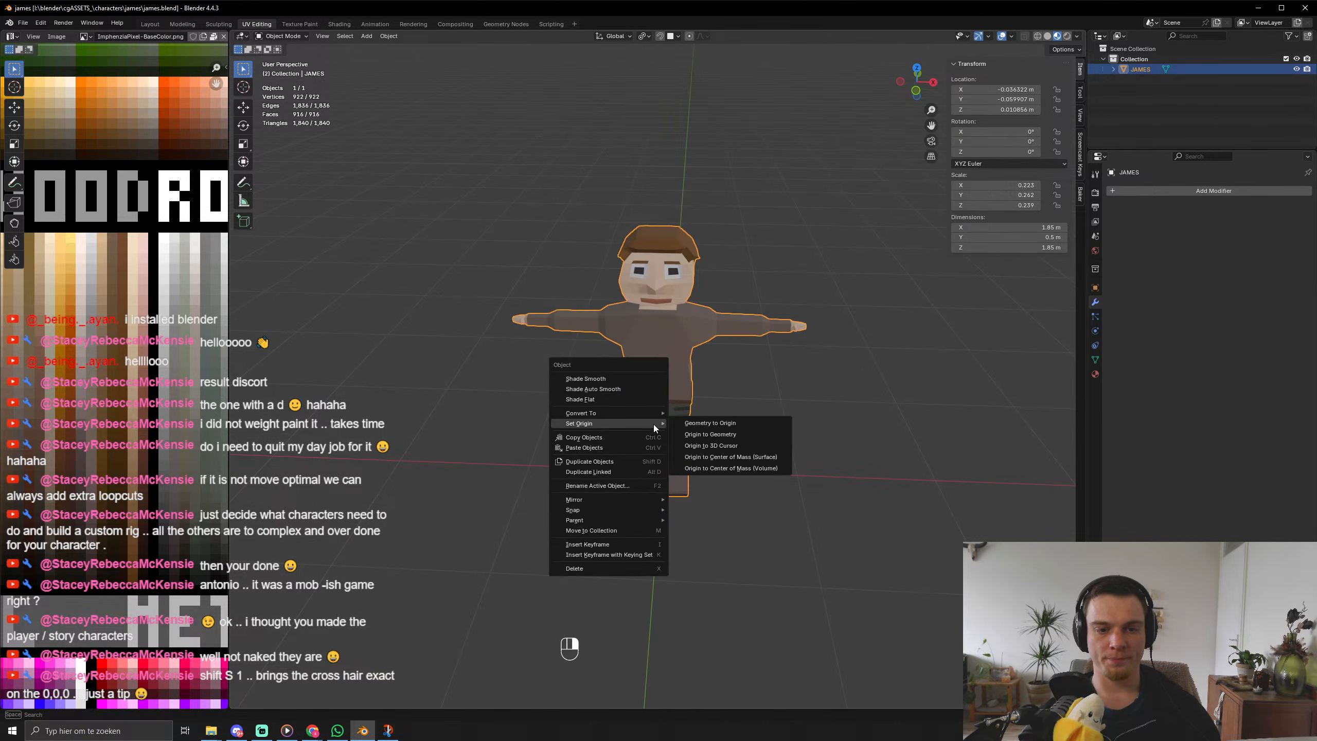
left_click(727, 446)
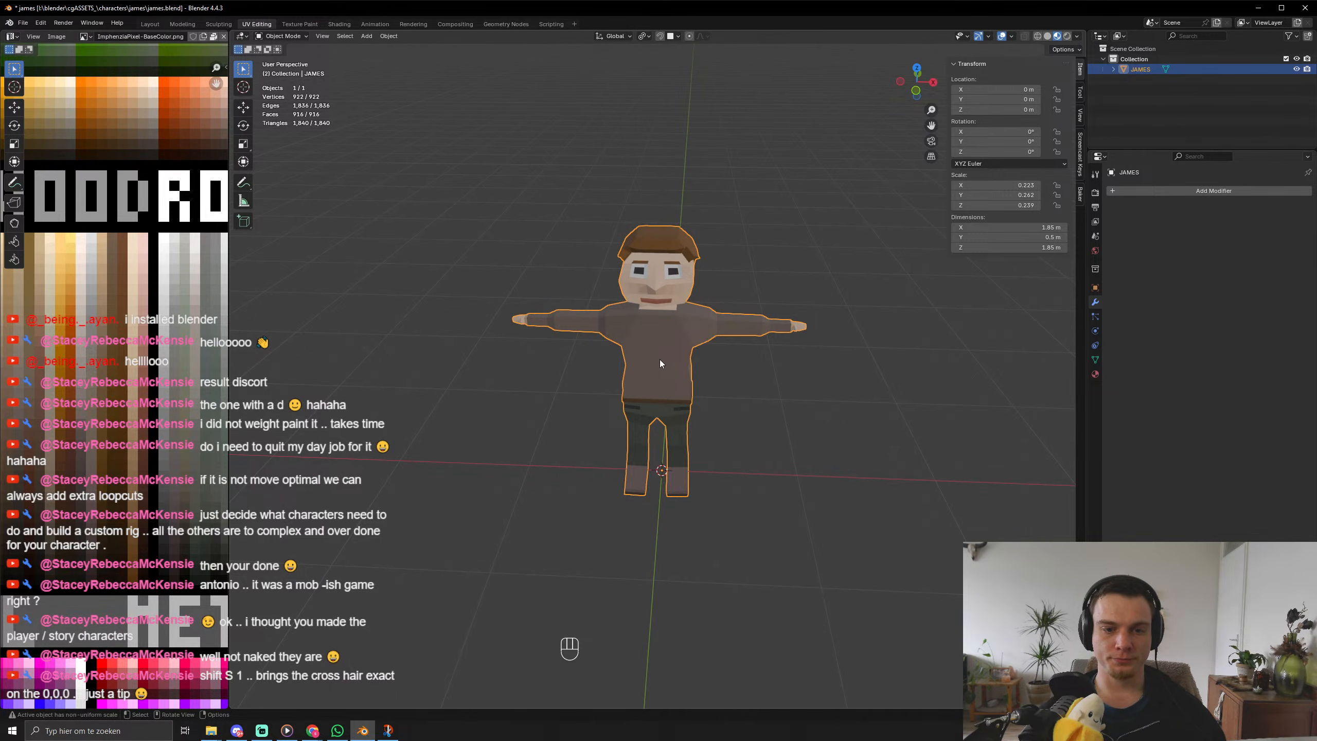
Move the character along X by about 0.02 m to centre it, and save the file.
middle_click_drag(660, 359, 674, 345)
key("g")
key("x")
left_click(681, 342)
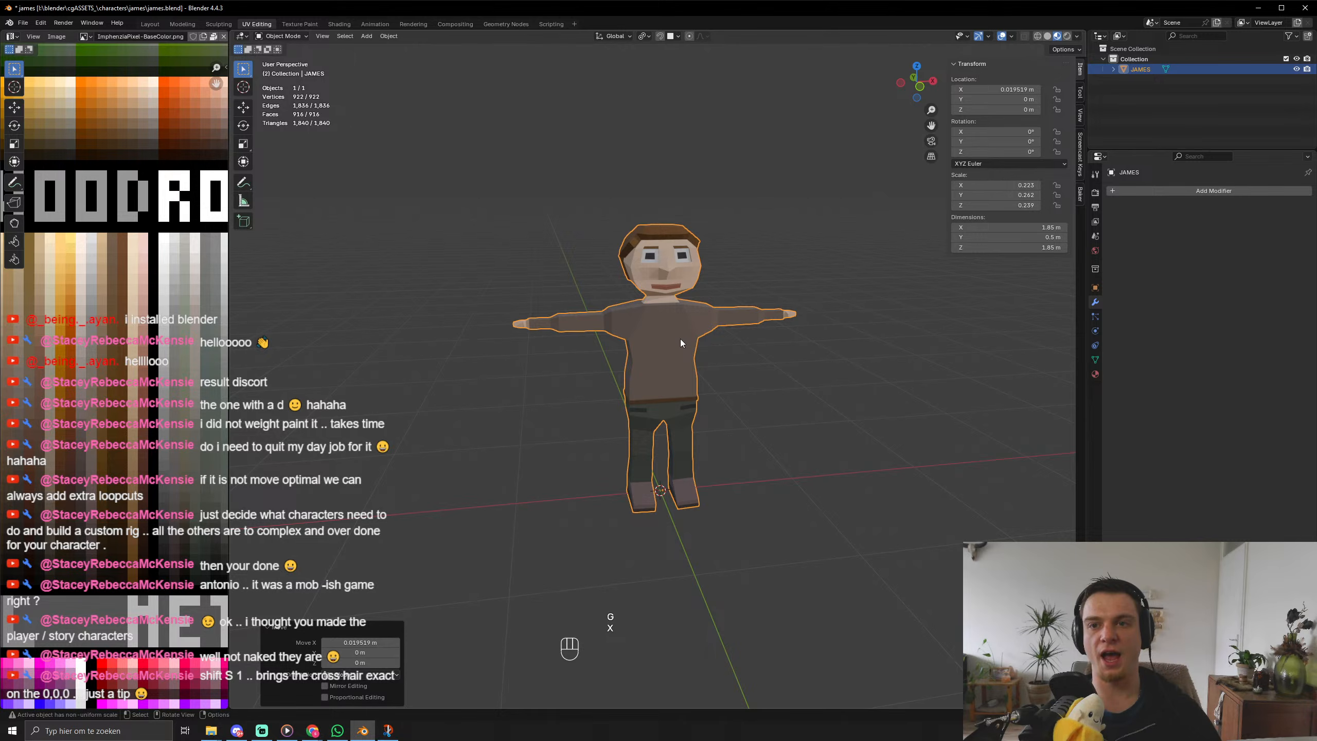
key("ctrl+s")
key("ctrl+s")
key("ctrl+s")
key("ctrl+s")
Export the character as james.fbx into the james folder with the default FBX settings.
left_click(23, 22)
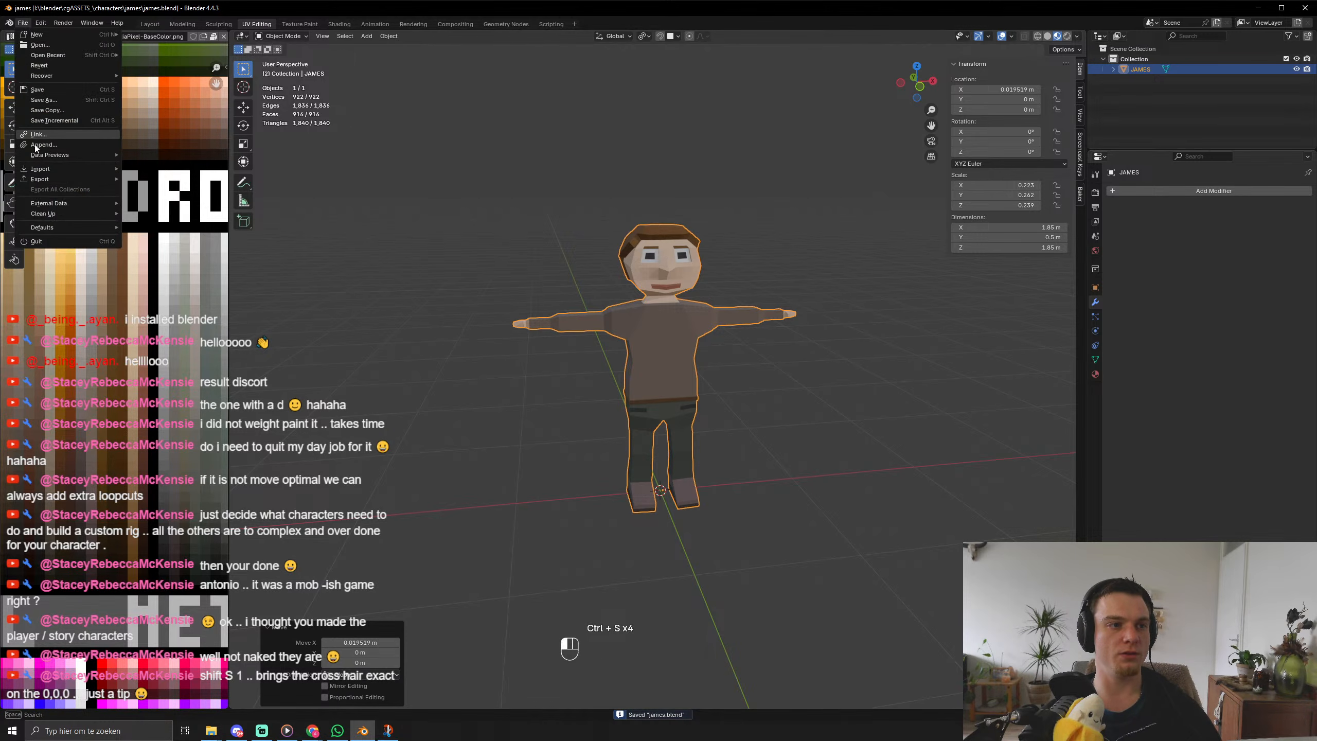
mouse_move(52, 181)
left_click(162, 283)
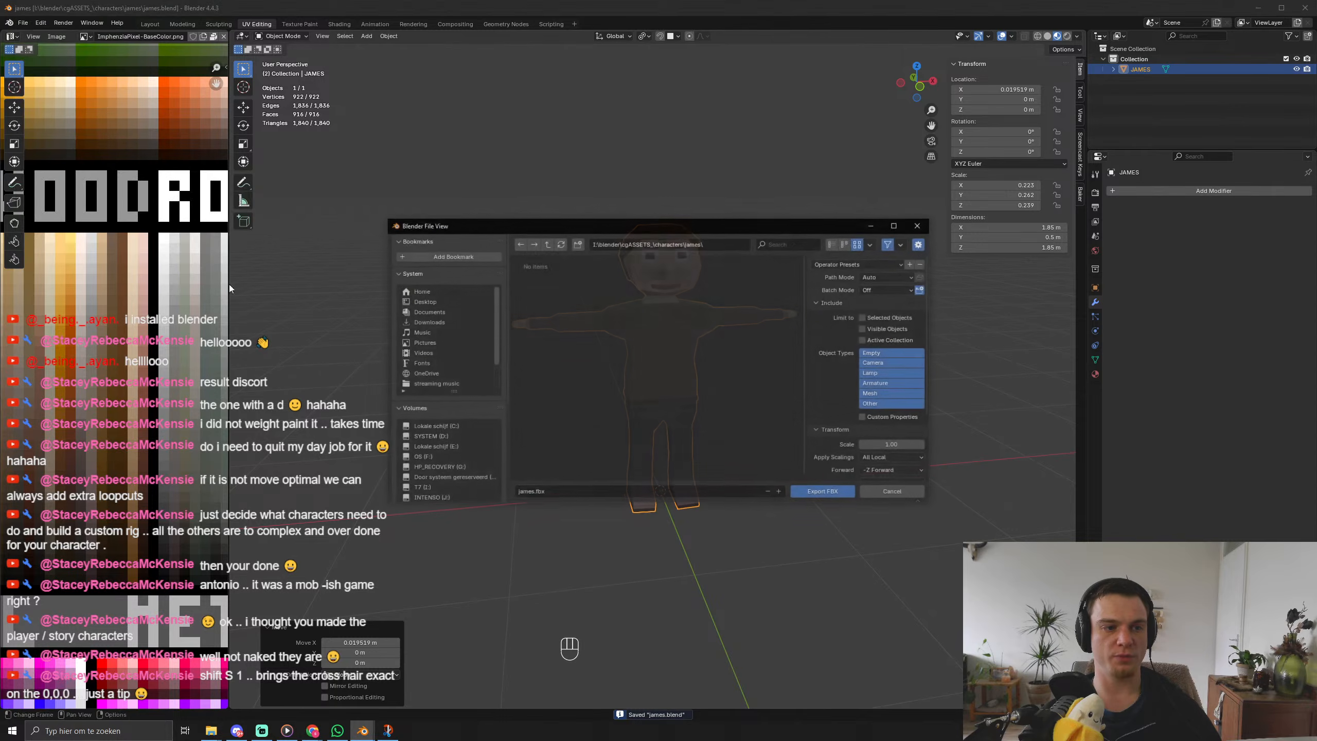
left_click(824, 499)
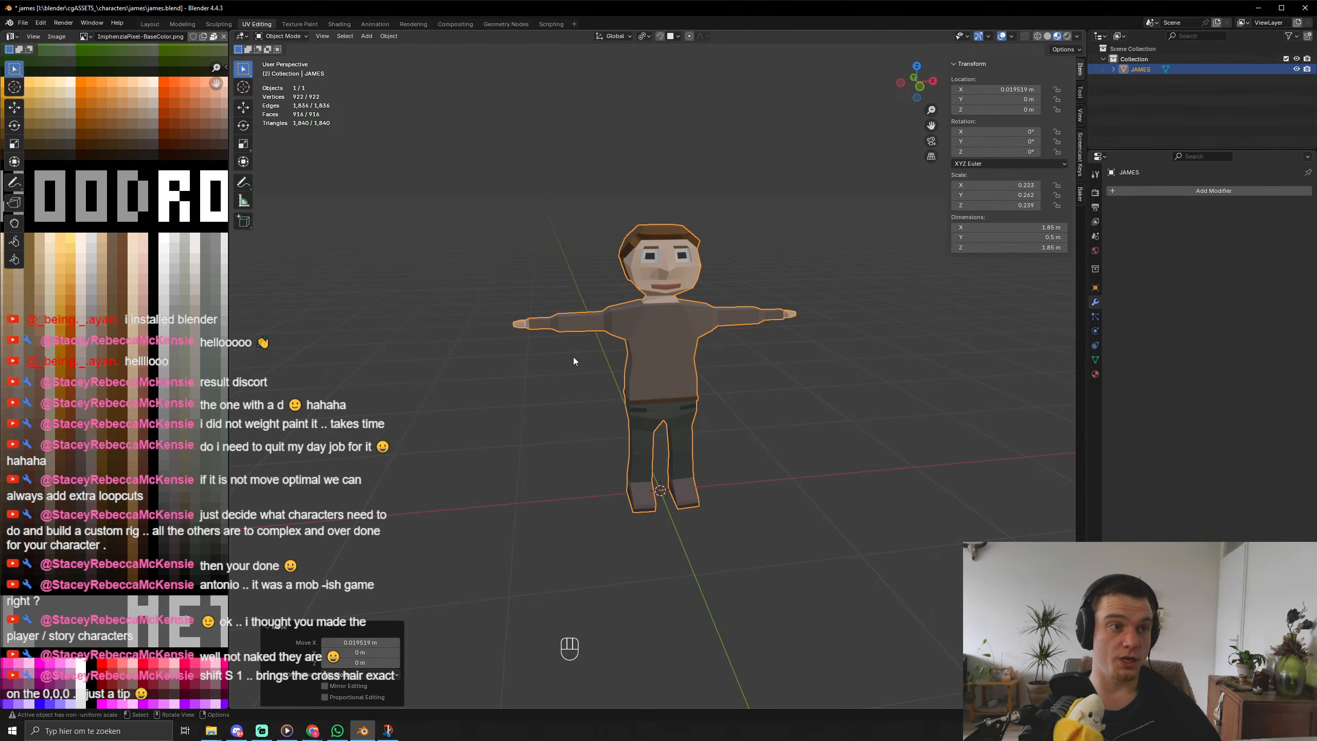
Save james.blend once more after the export and start a new, unsaved file.
middle_click_drag(569, 358, 588, 364)
key("ctrl+s")
key("ctrl+s")
key("ctrl+s")
key("ctrl+s")
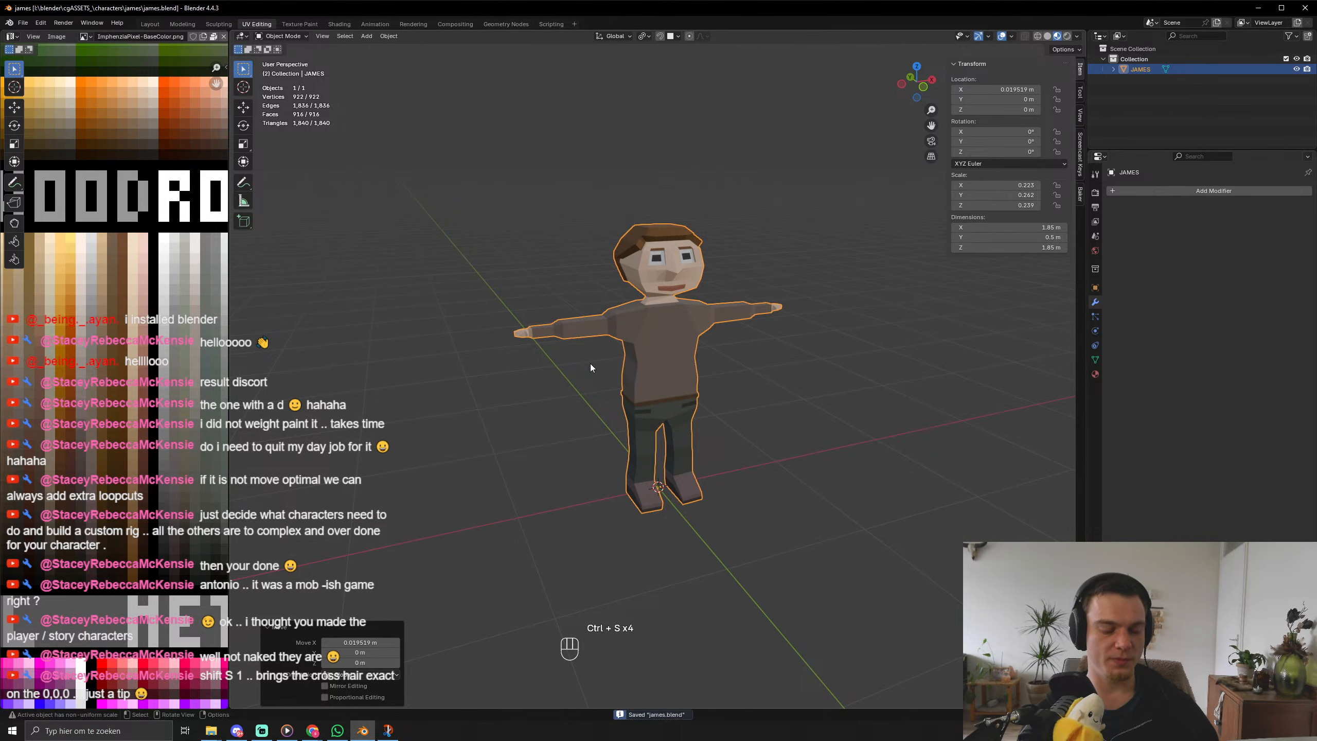
key("ctrl+n")
left_click(590, 363)
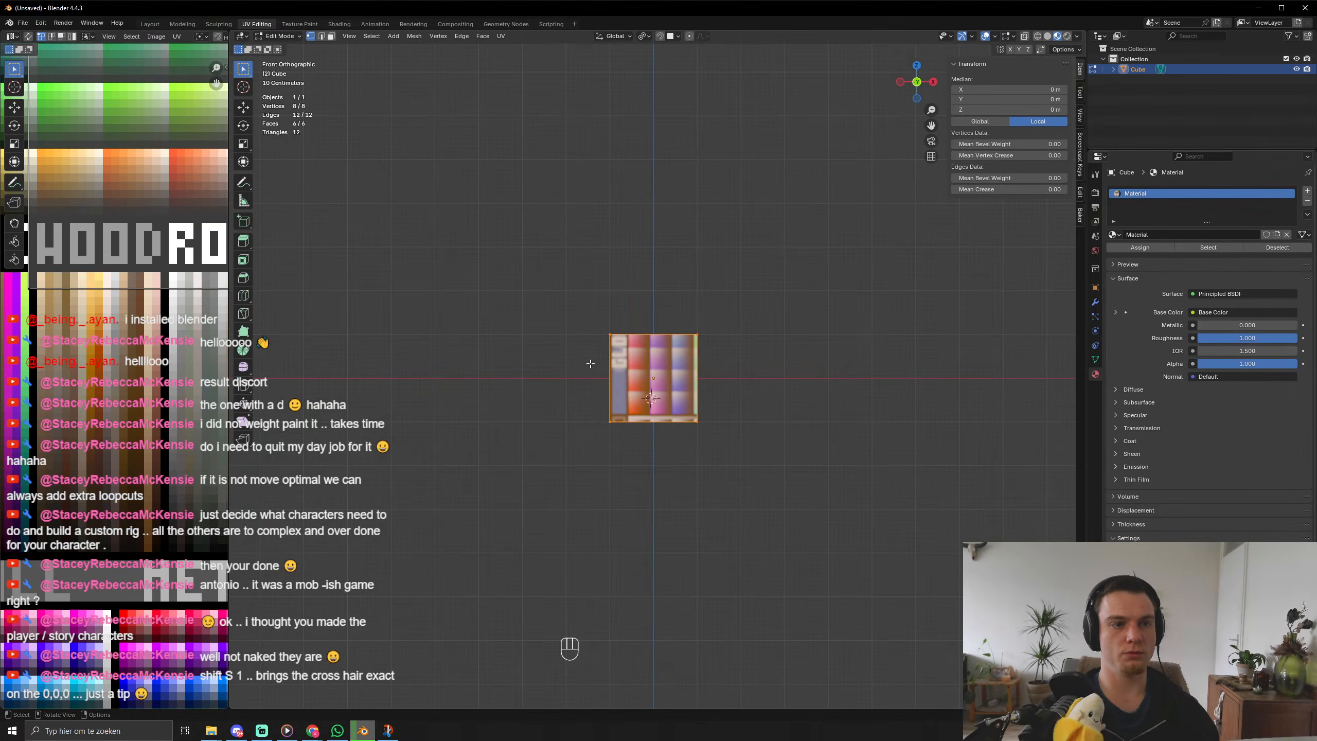
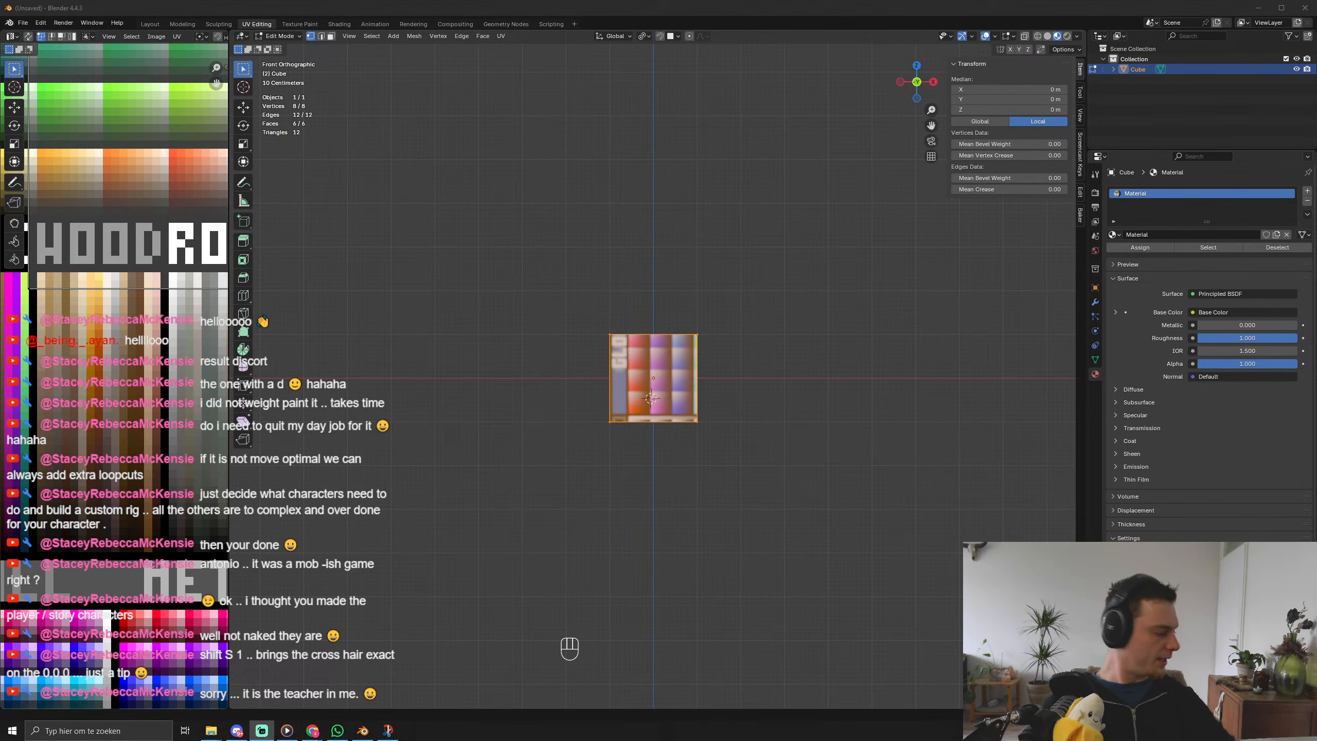
Raise the whole cube about 5.53 m along Z in the front view.
middle_click_drag(654, 399, 661, 402)
key("KP_1")
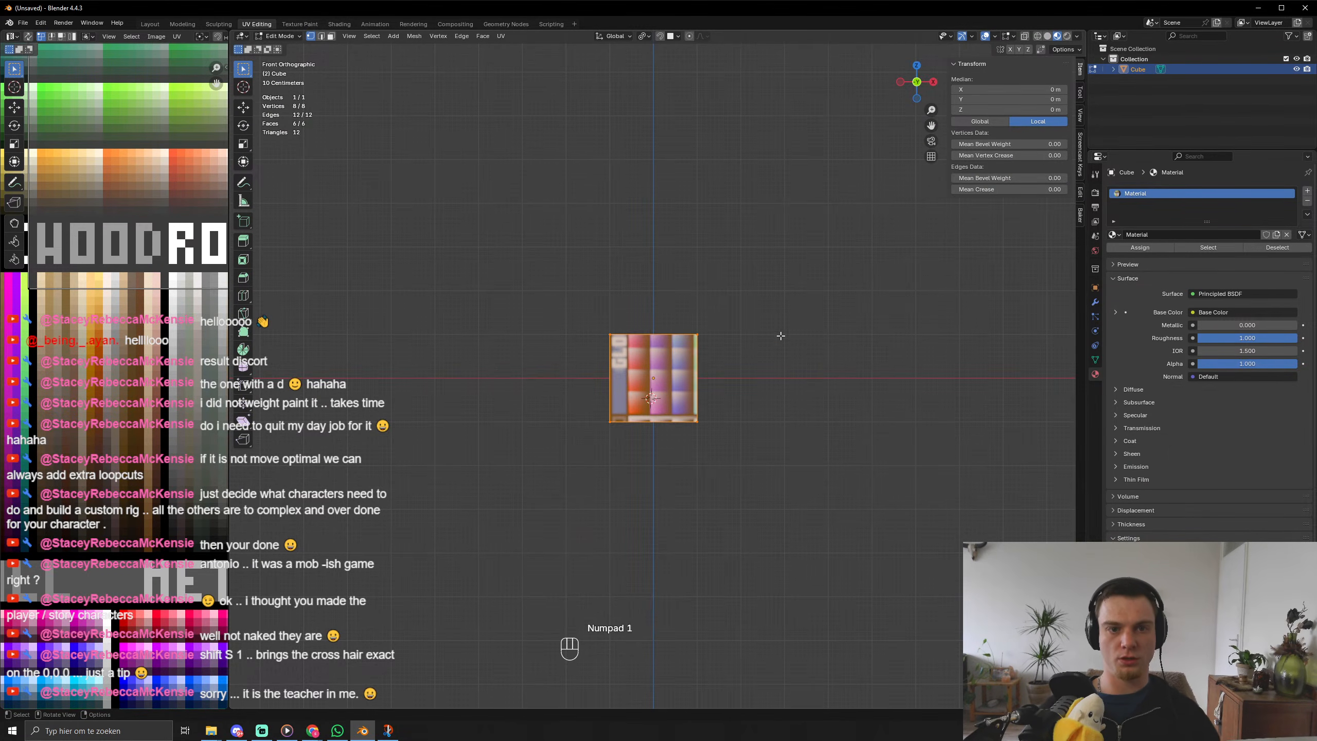
scroll(781, 336, "down", 4)
key("g")
key("z")
left_click(791, 239)
Scale the cube along Z and Y to about 0.75 m high and 0.81 m deep.
key("s")
key("z")
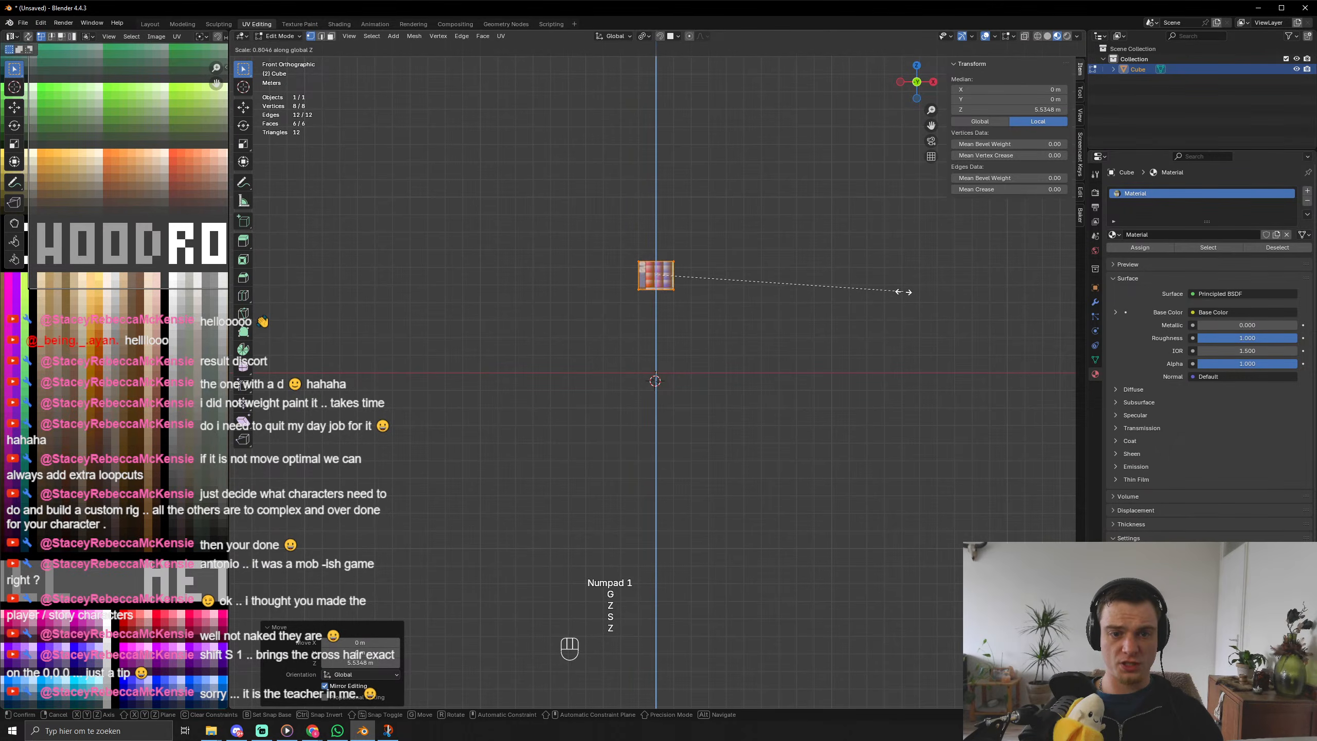
left_click(769, 300)
key("KP_Decimal")
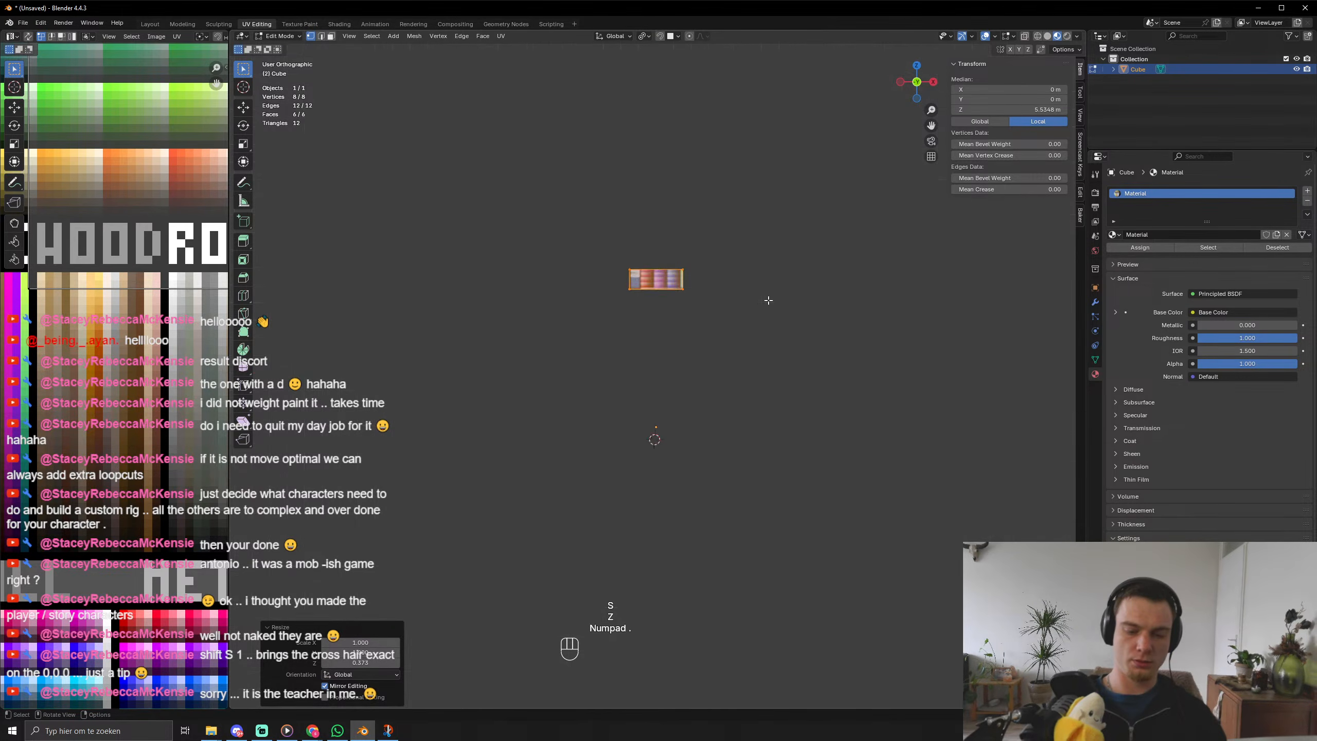
middle_click_drag(769, 300, 835, 431)
key("s")
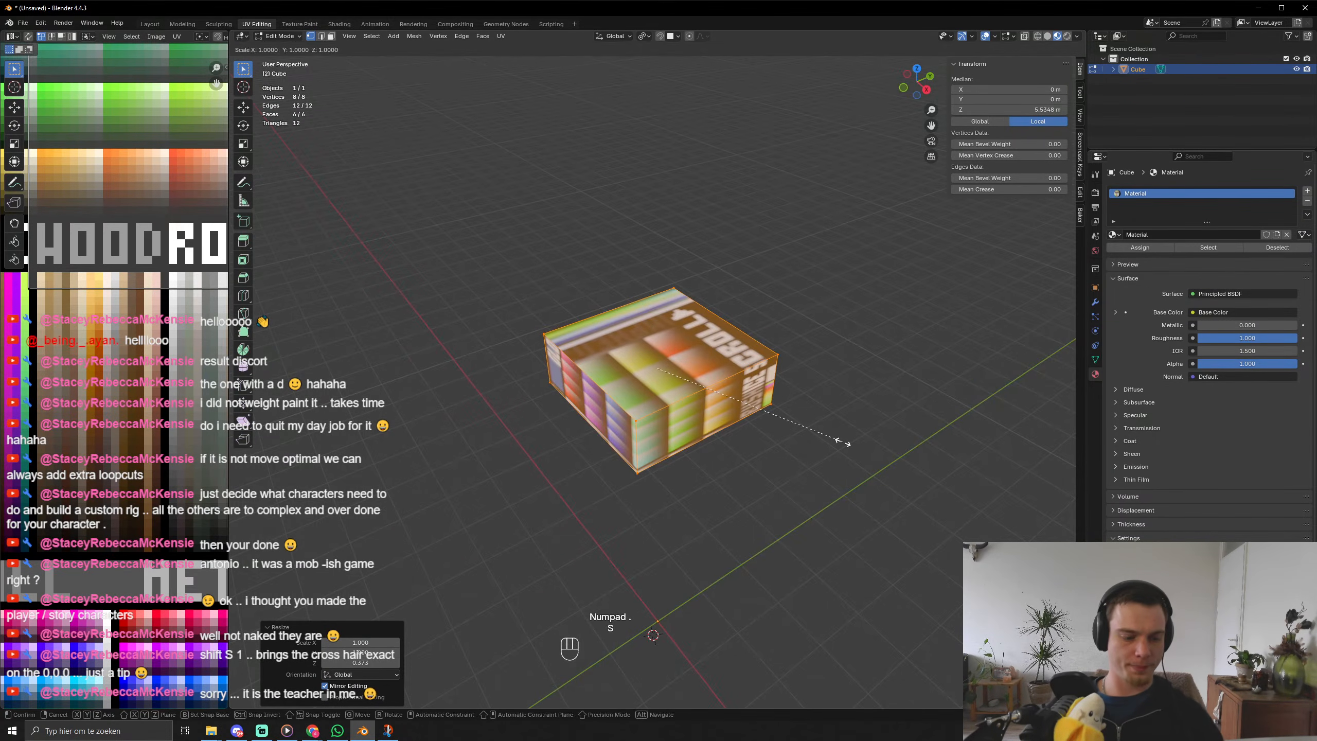
key("y")
left_click(724, 412)
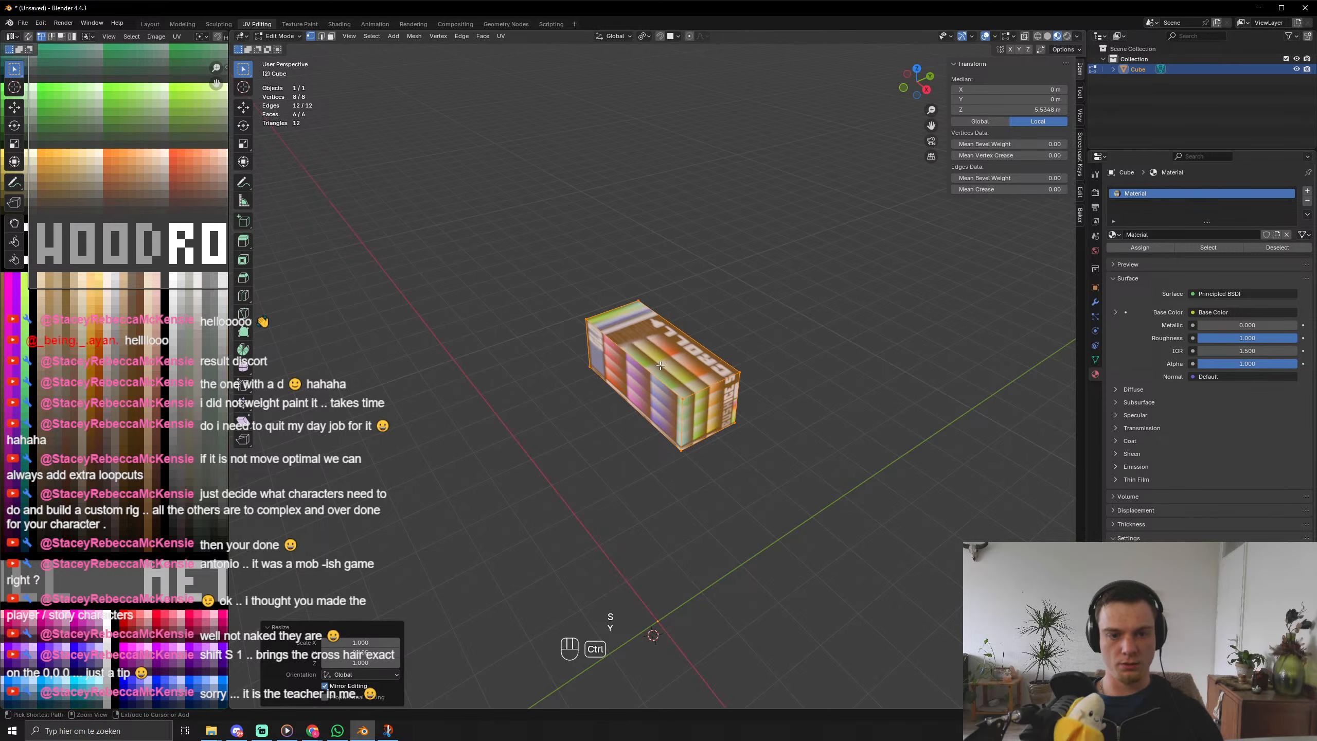
Add a centred loop cut that splits the box into two halves along X.
key("ctrl+r")
left_click(660, 366)
right_click(658, 369)
middle_click_drag(593, 403, 654, 396)
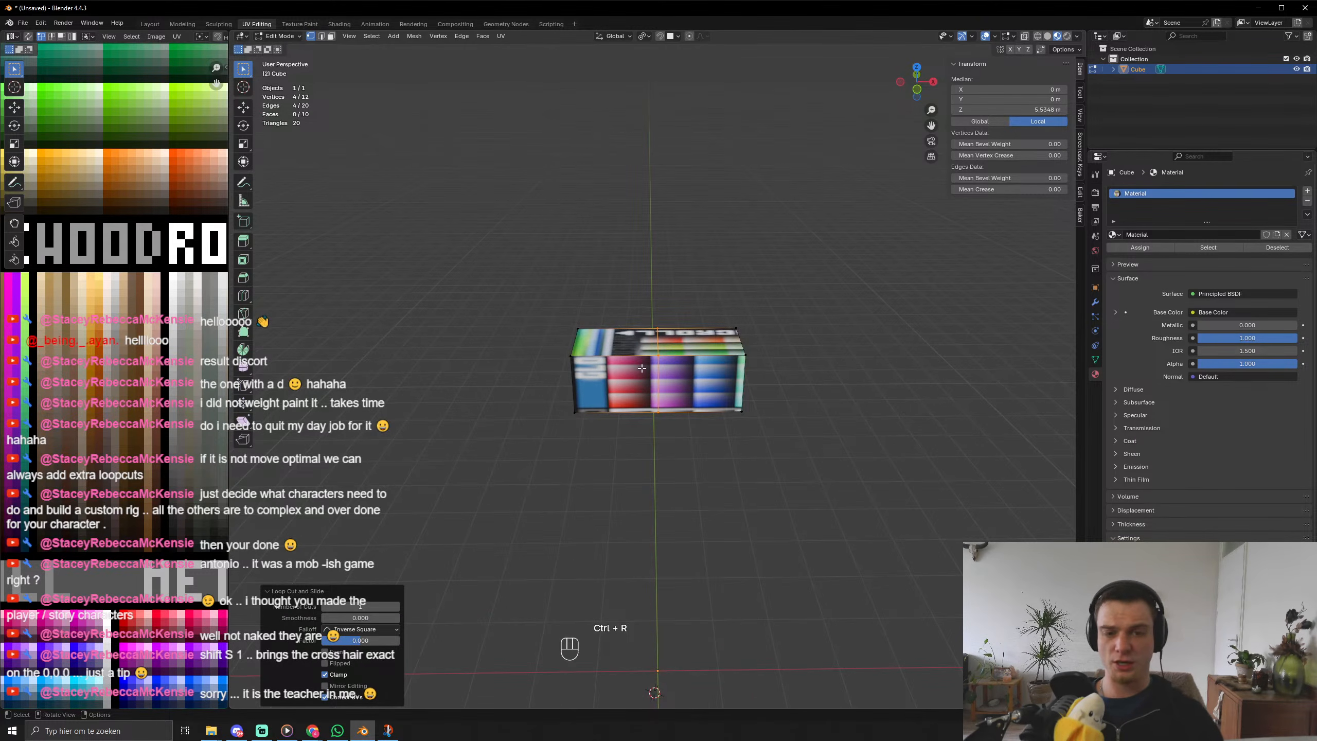
Delete all the faces of the box's half on the negative X side.
key("a")
key("3")
left_click(607, 358, "alt")
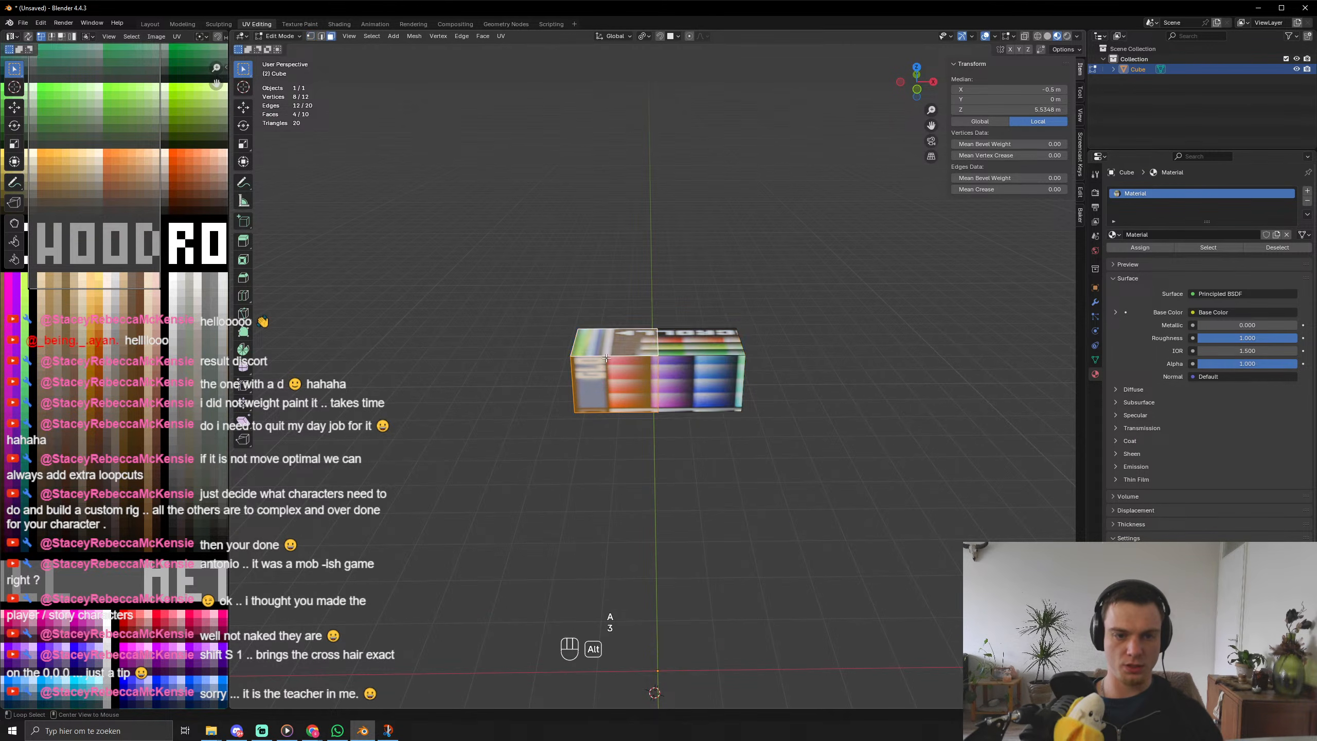
middle_click_drag(607, 358, 586, 363)
left_click(572, 363, "shift")
key("x")
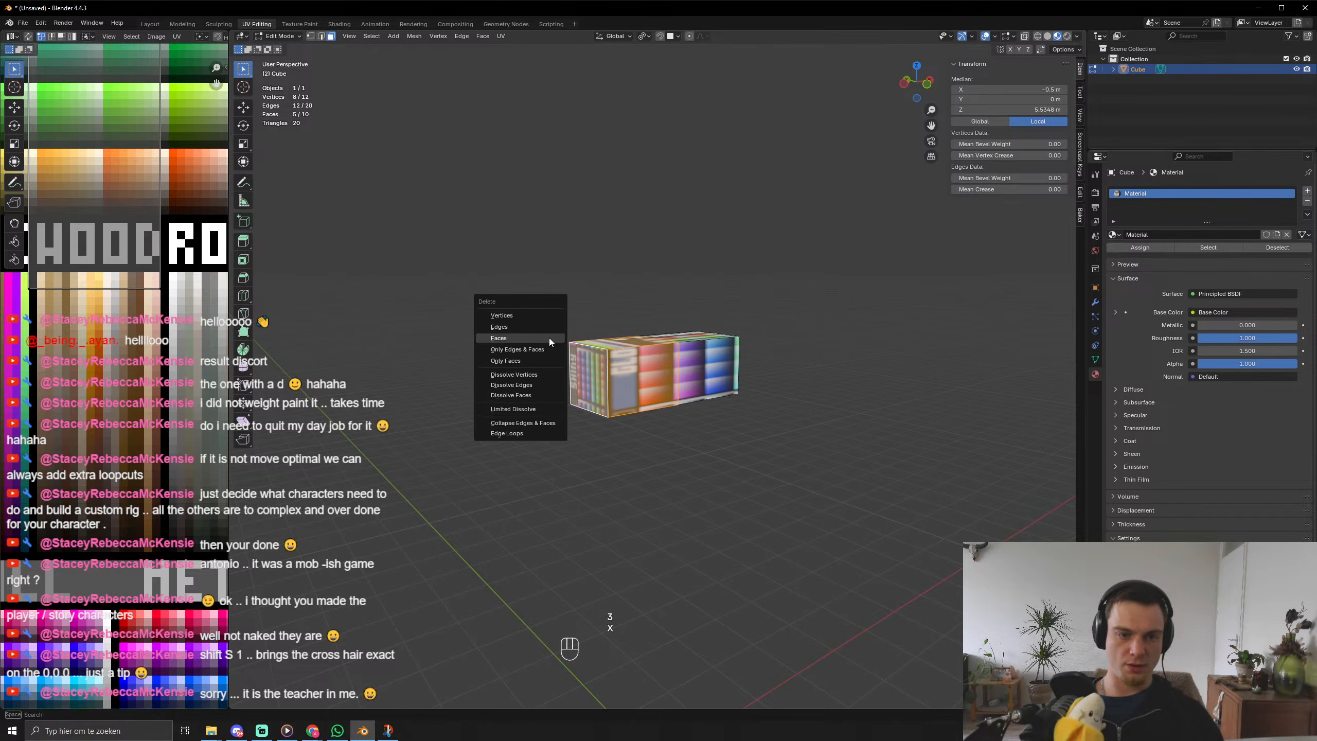
left_click(550, 338)
Collapse all of the half box's UVs to scale 0 and place them on a dark grey-brown swatch of the palette.
key("a")
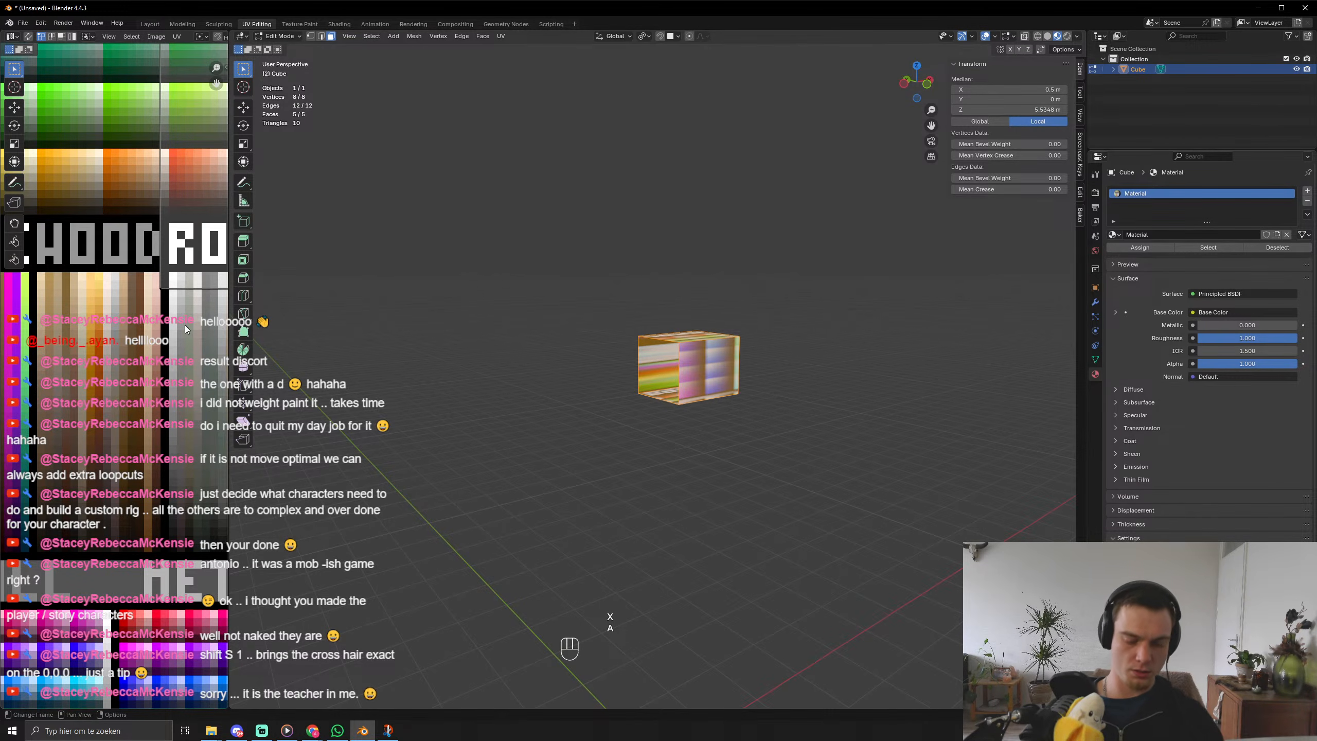
key("a")
key("s")
key("KP_0")
key("KP_Enter")
scroll(185, 327, "down", 7)
scroll(185, 392, "up", 4)
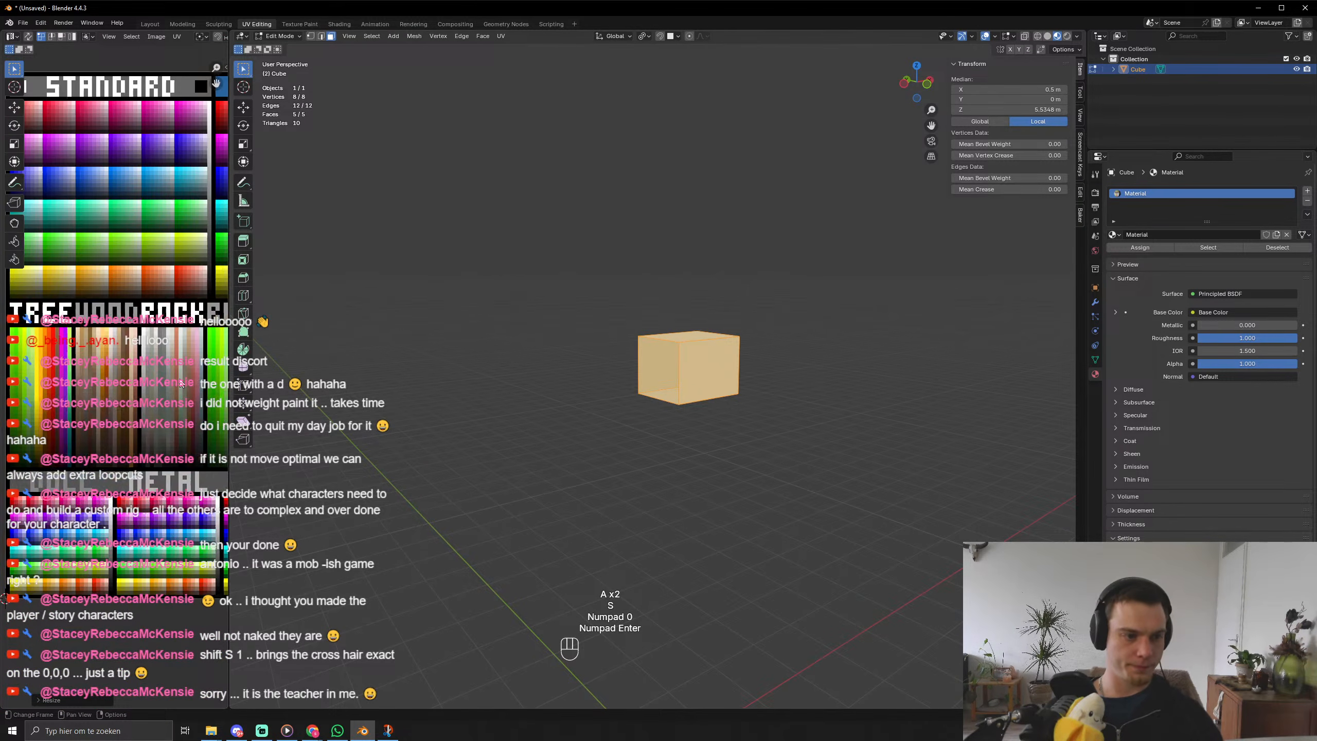
key("g")
left_click(71, 568)
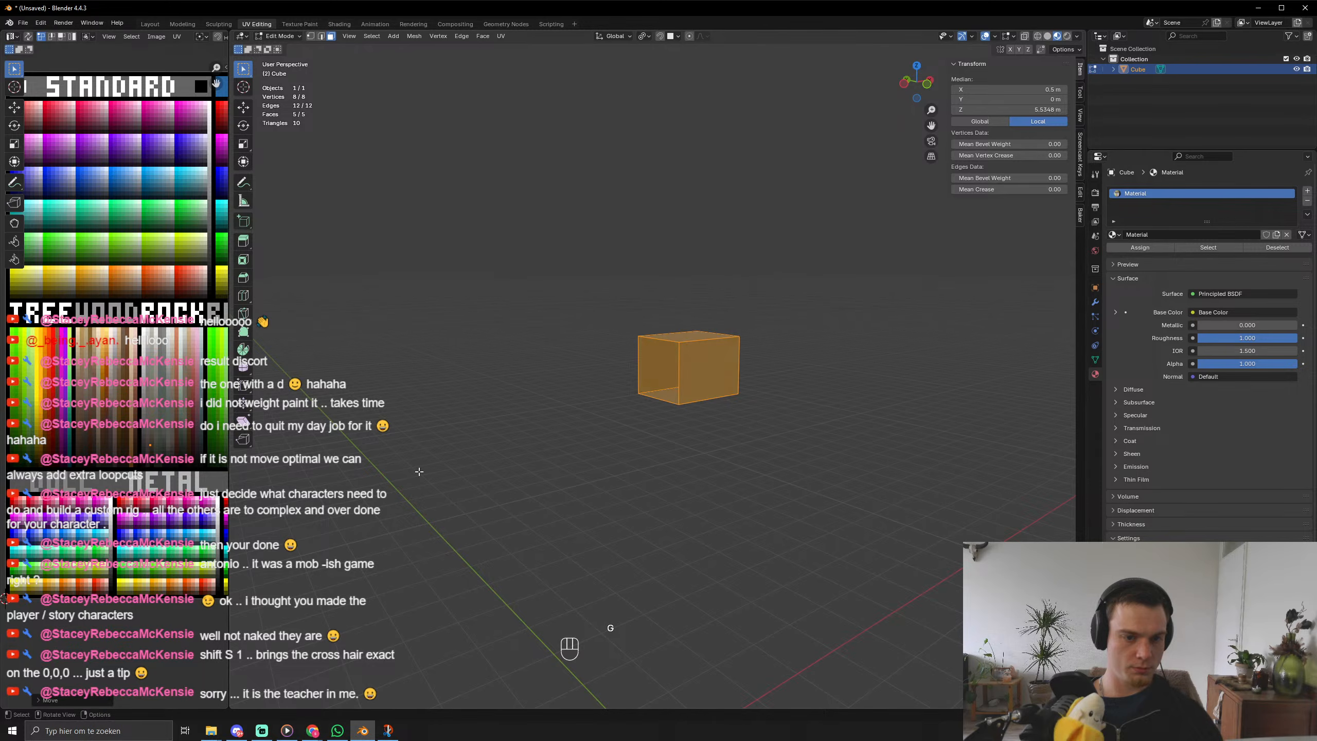
Try to fill the half box's open centre side with a face from its edge loop, and undo it.
key("Tab")
scroll(699, 383, "up", 3)
middle_click_drag(620, 368, 644, 313)
key("Tab")
key("3")
key("2")
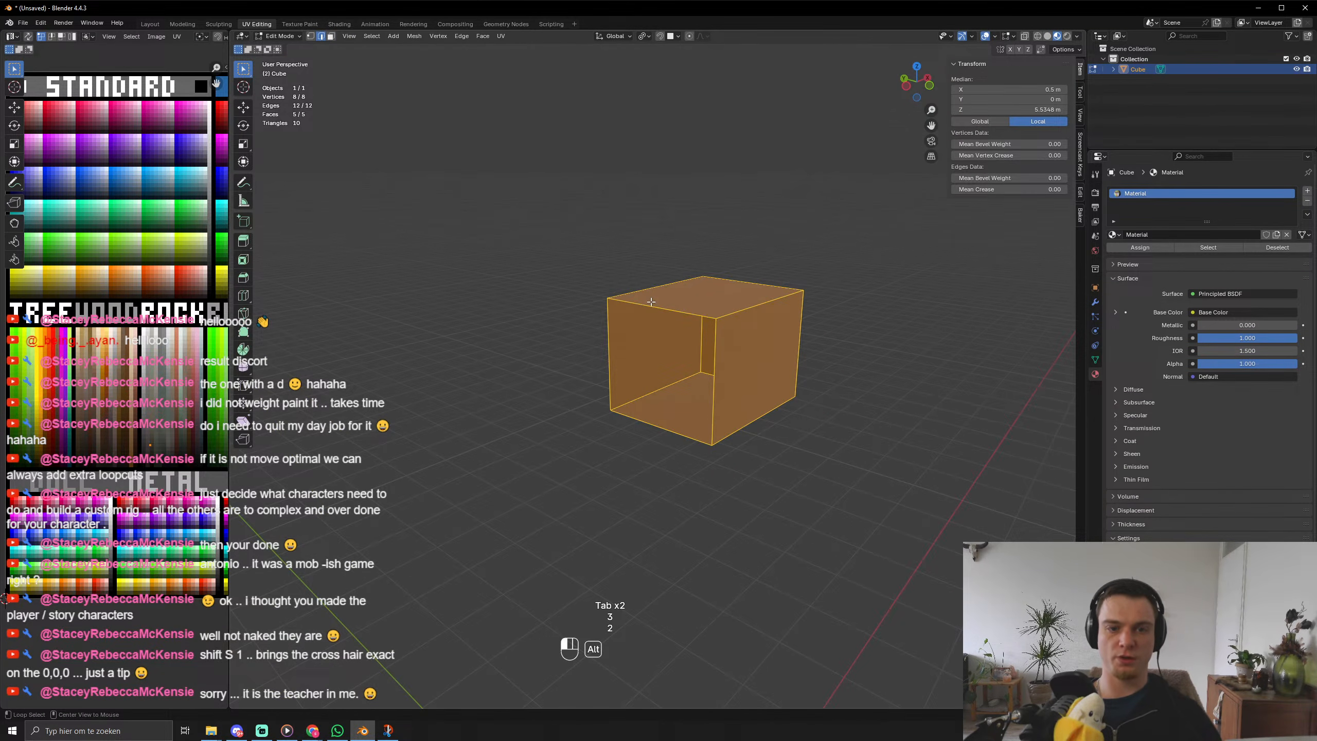
left_click(646, 305, "alt")
key("f")
key("ctrl+z")
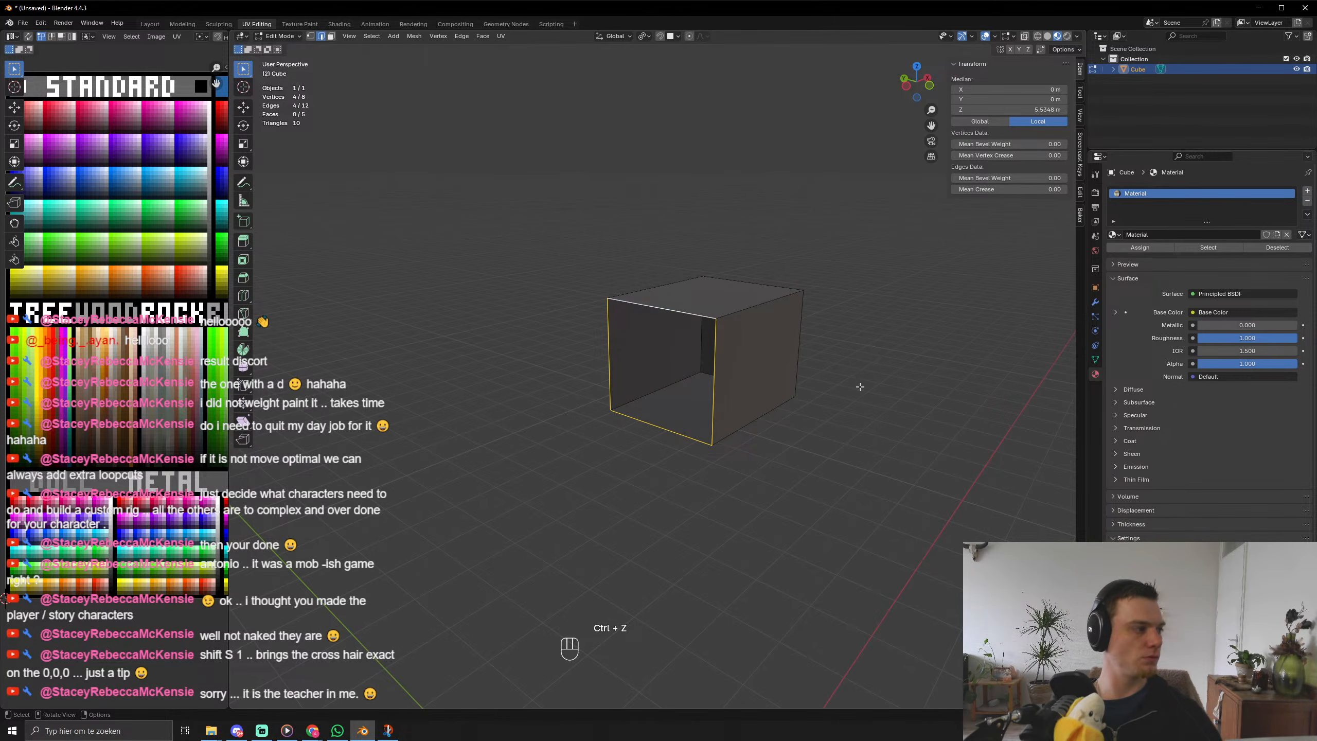
middle_click_drag(849, 385, 818, 386)
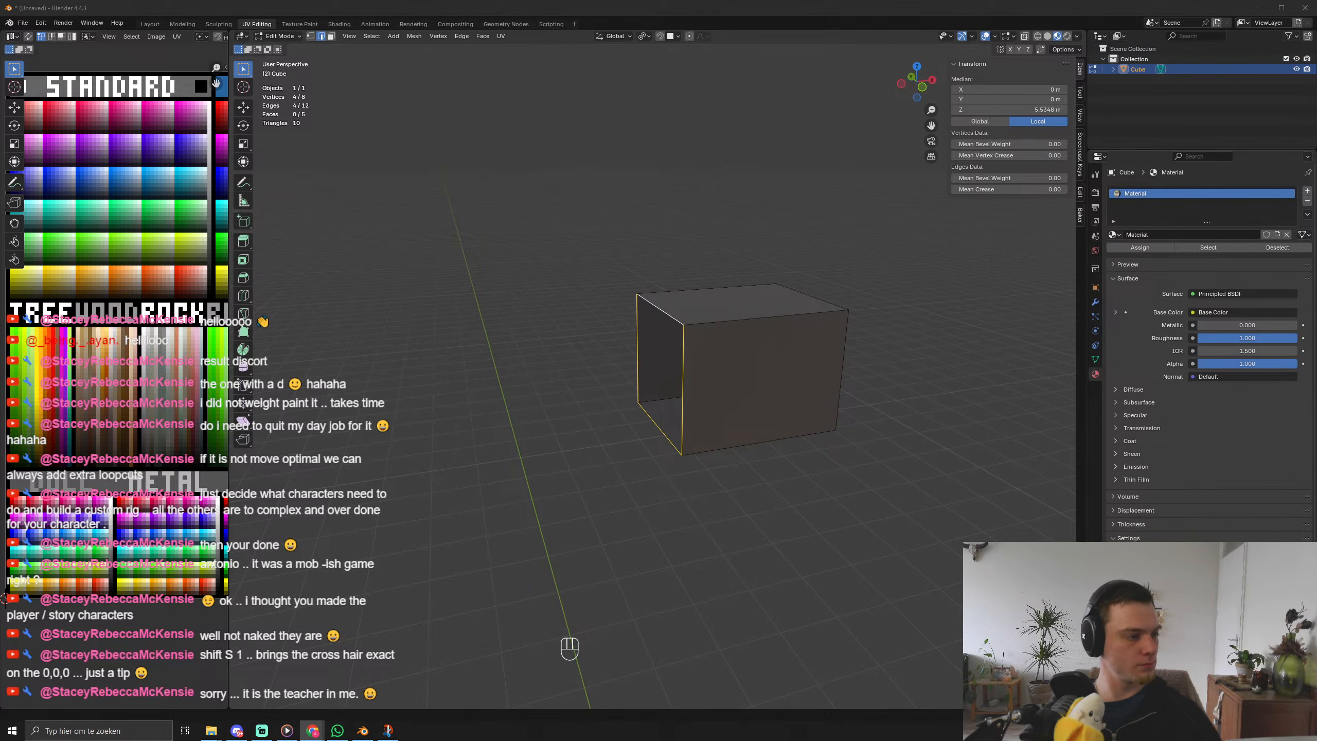
key("alt+Tab")
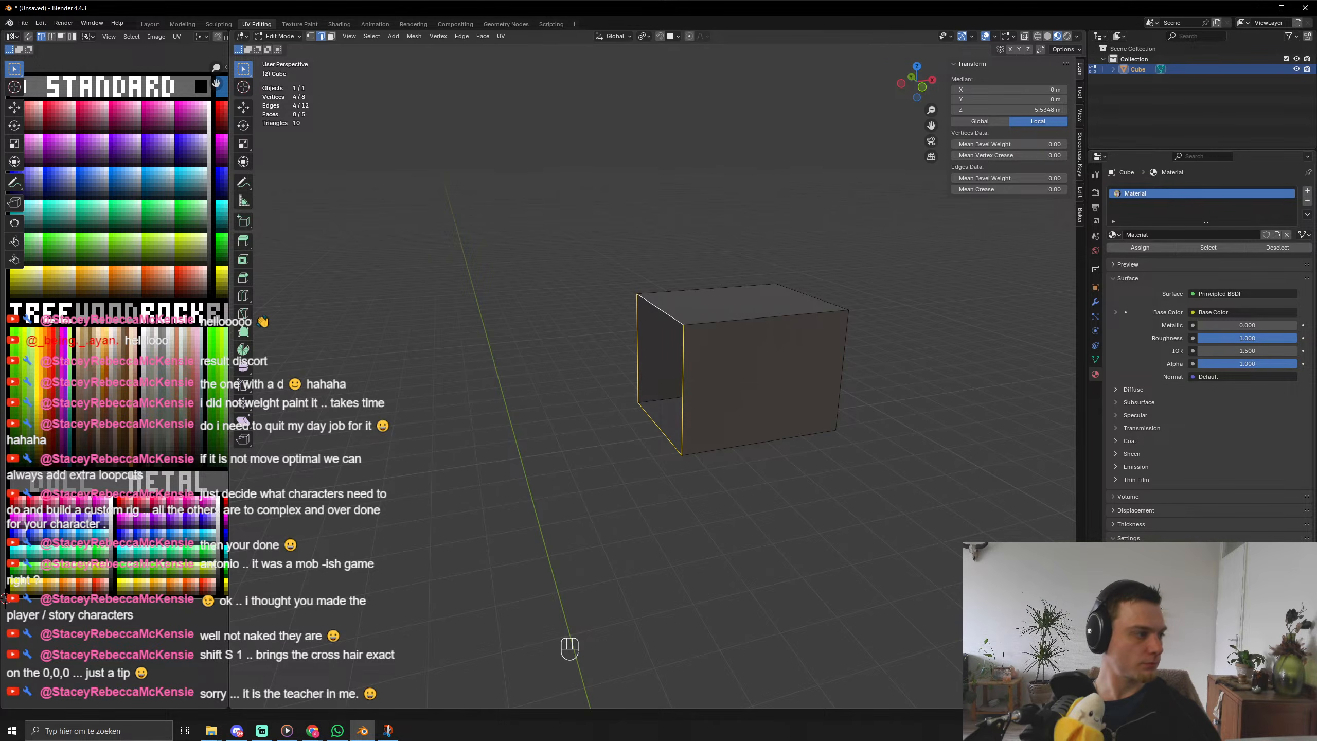
Add a Mirror modifier on the X axis to the half box.
scroll(624, 343, "down", 5)
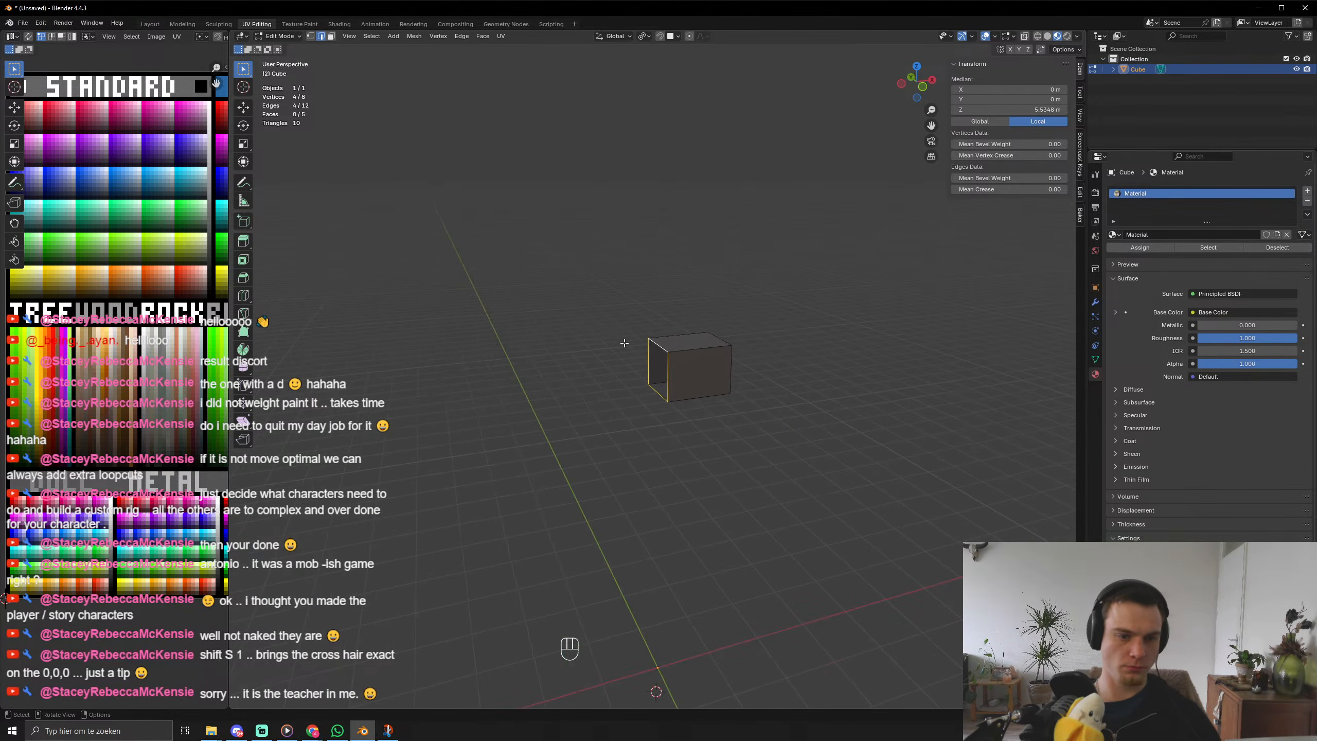
key("Tab")
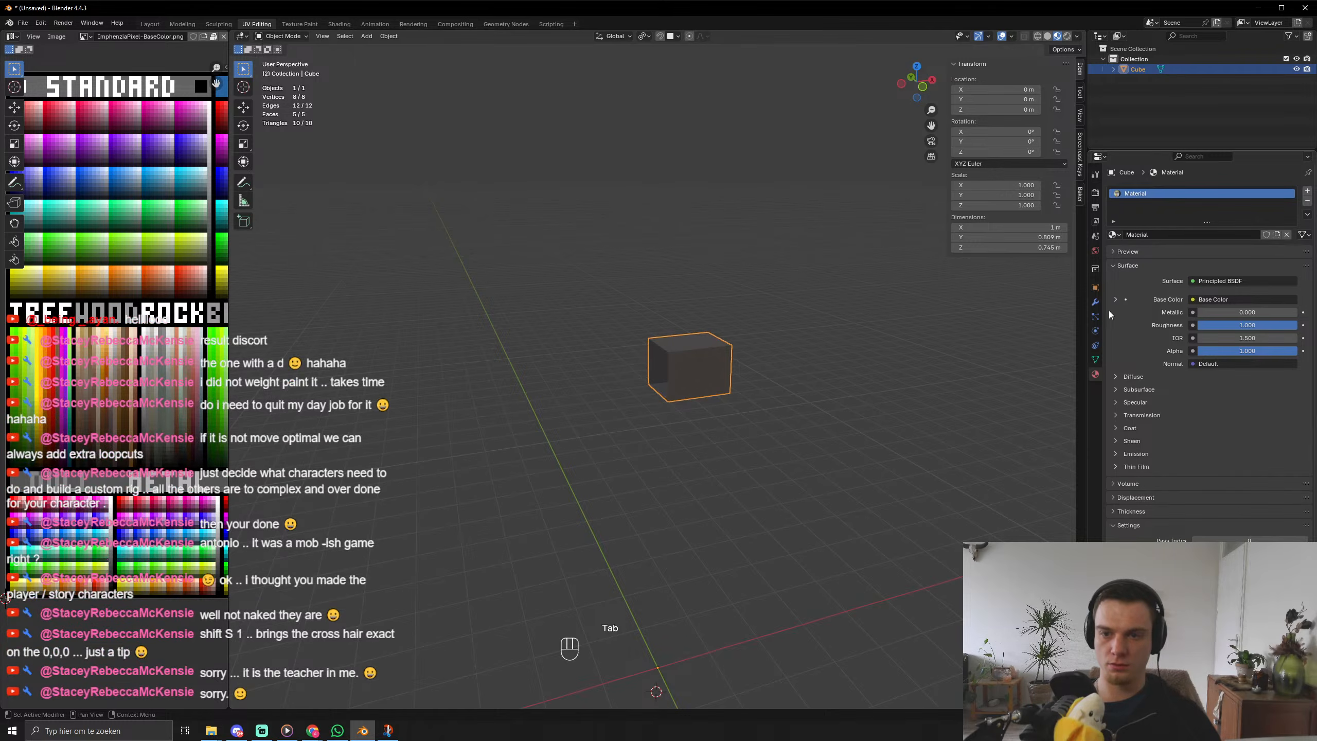
left_click(1095, 302)
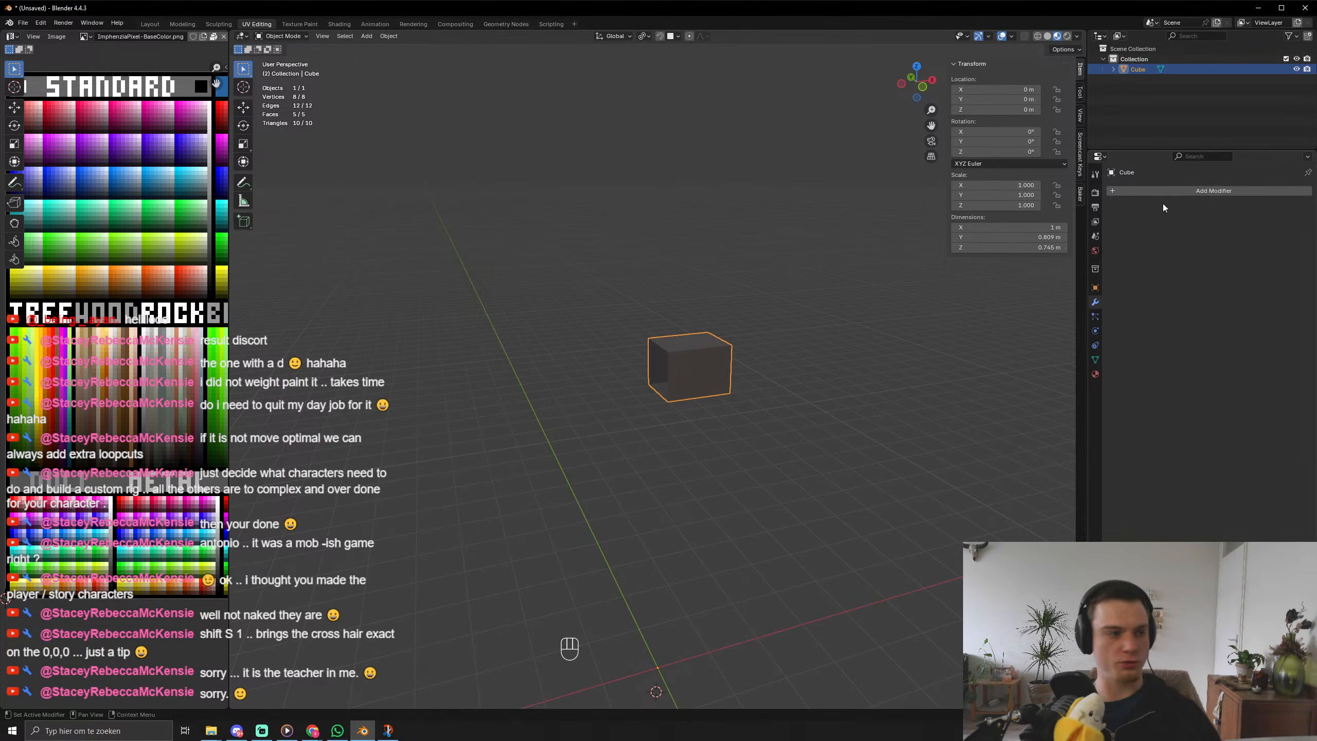
left_click(1152, 193)
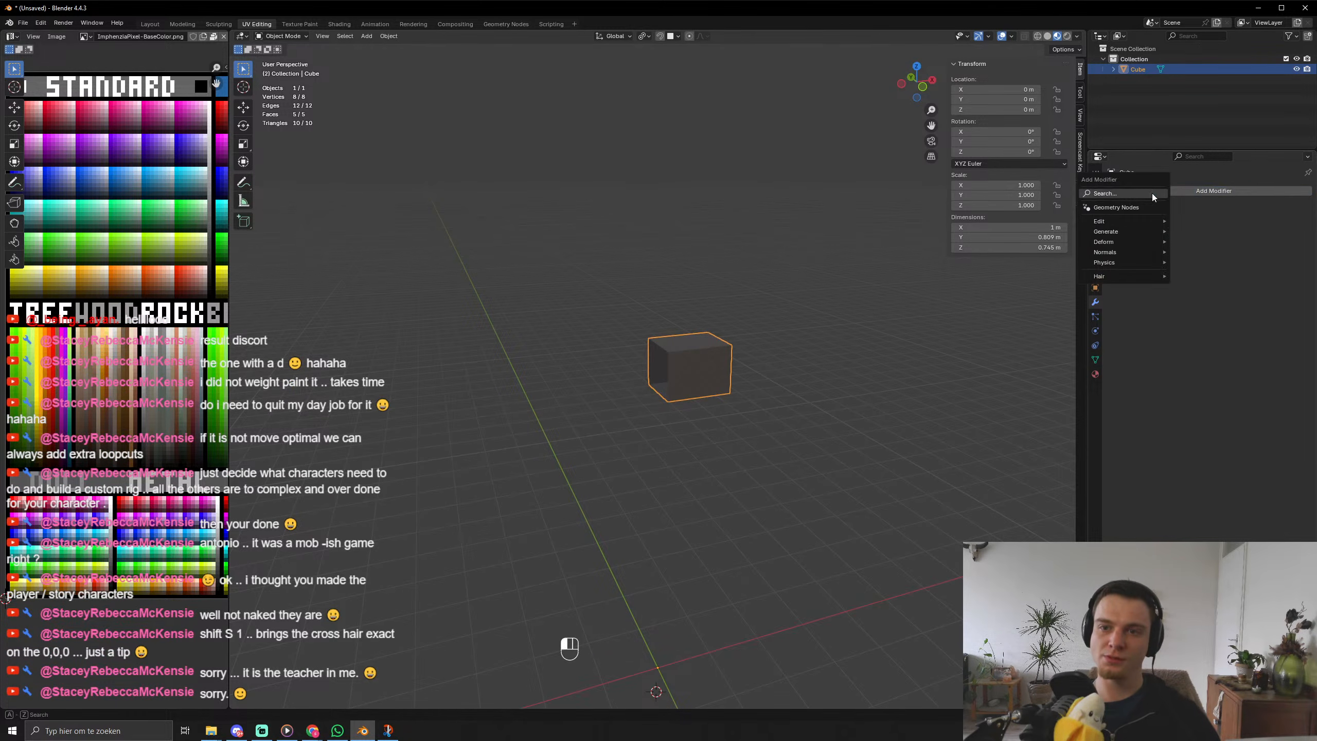
left_click(1138, 215)
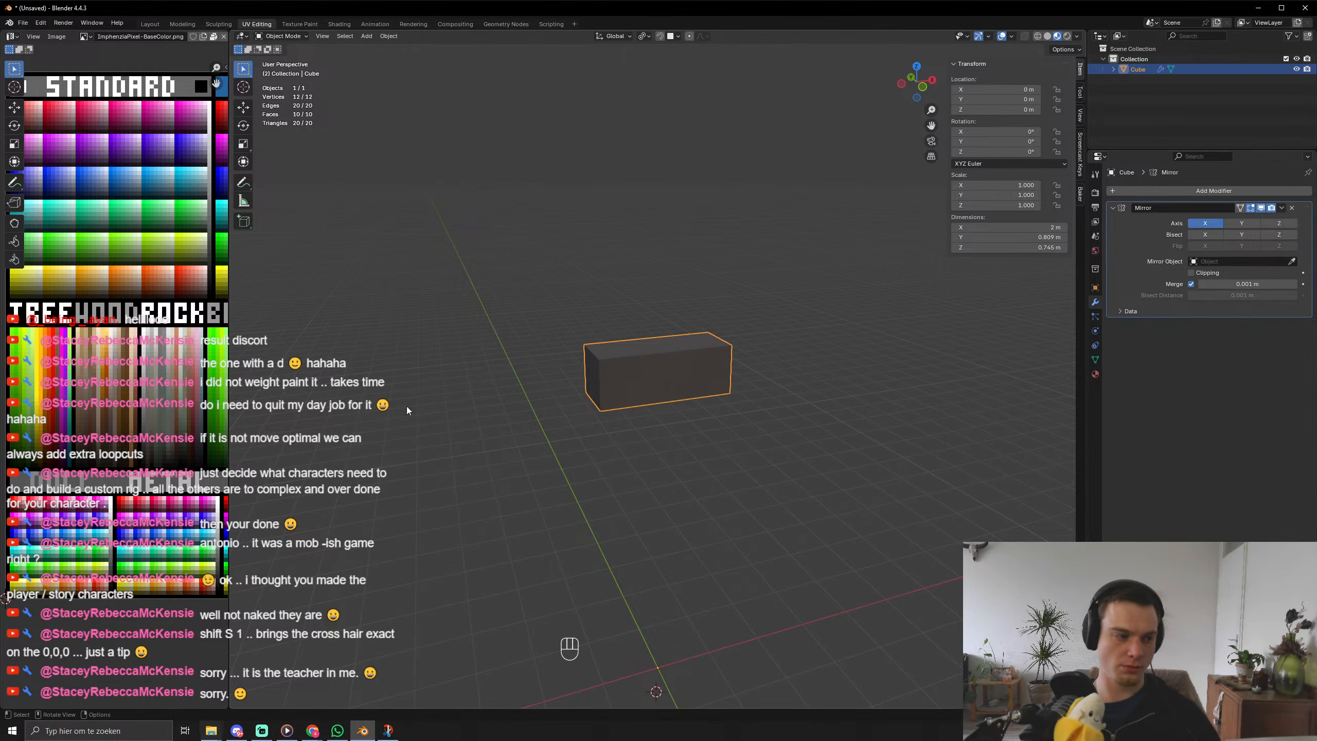
Raise the half box's lower outer edge about 0.33 m along Z to slope the underside.
middle_click_drag(761, 379, 726, 374)
key("Tab")
left_click(736, 374)
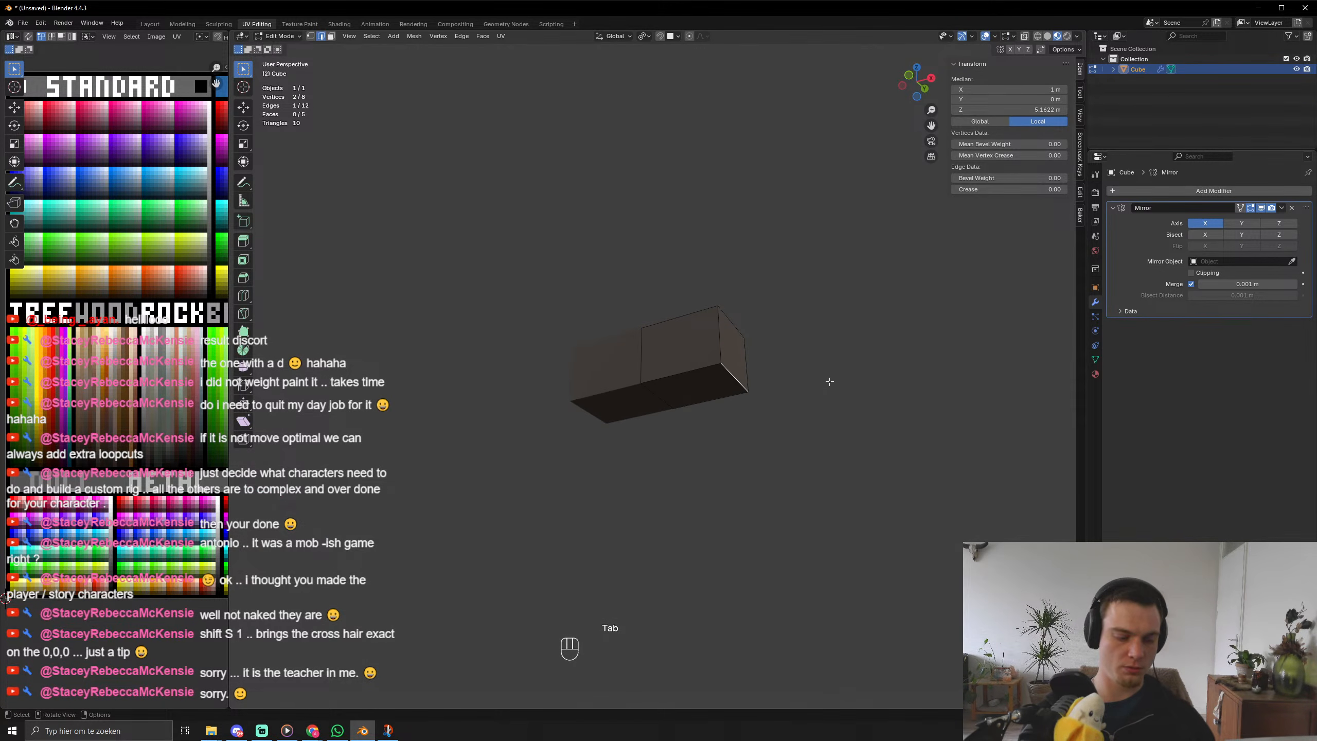
key("g")
key("z")
left_click(829, 357)
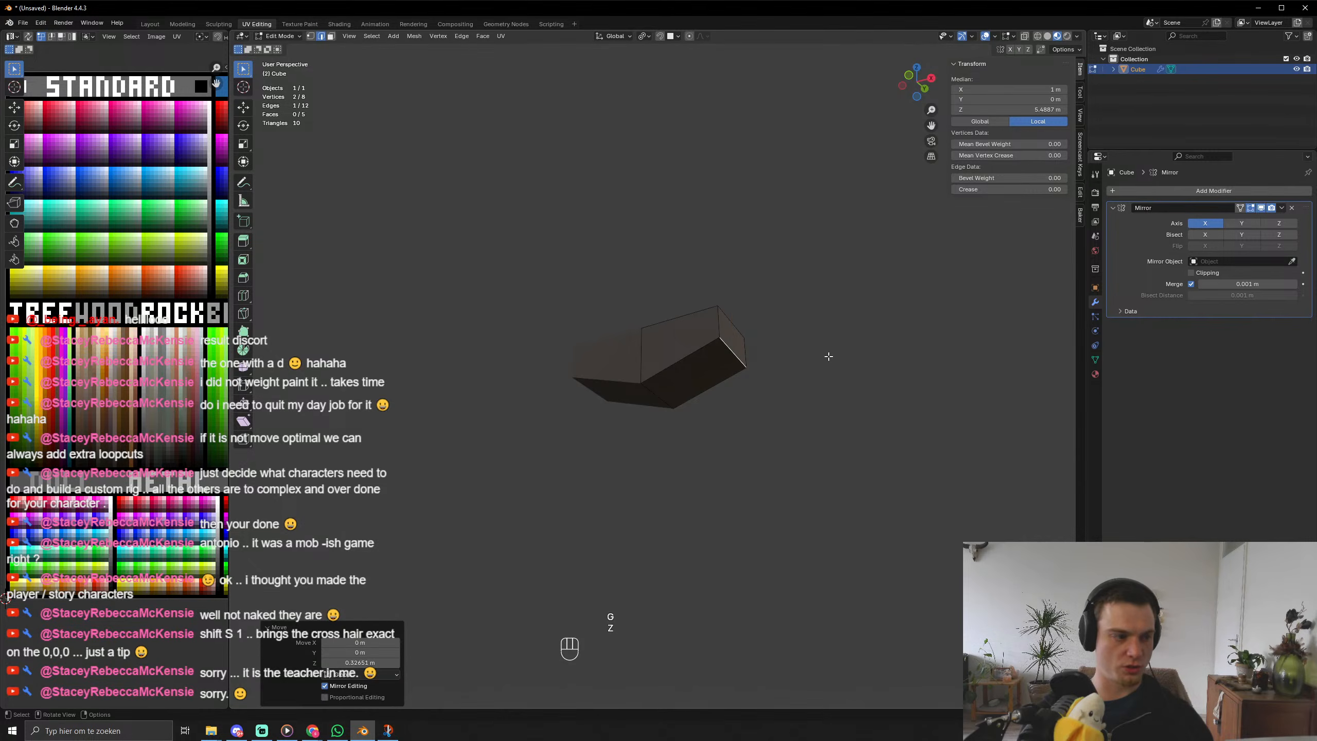
Extrude the sloped underside face about 0.33 m outward and scale its end face down.
key("3")
left_click(738, 366)
key("e")
left_click(768, 416)
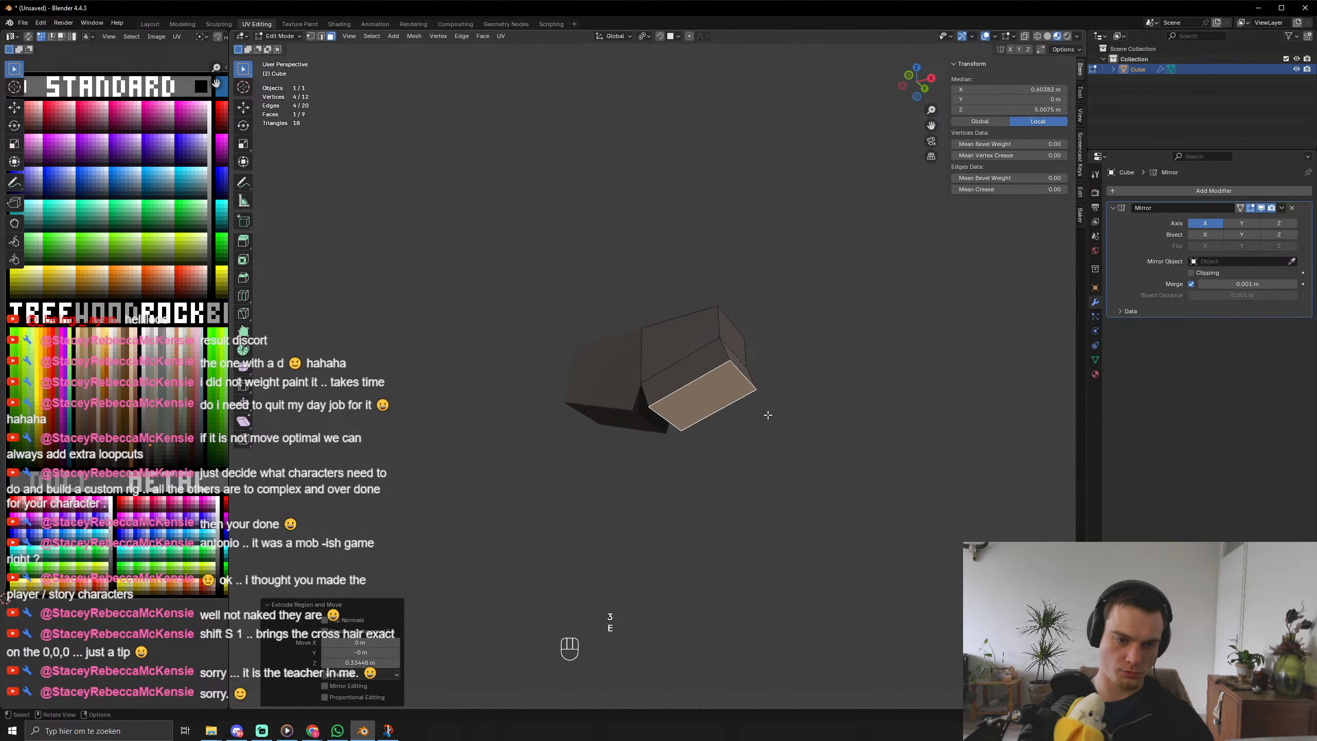
key("s")
left_click(772, 438)
Try to extrude the leg's end face by about 0.59 m, and again by about 0.52 m, undoing both.
key("e")
left_click(779, 473)
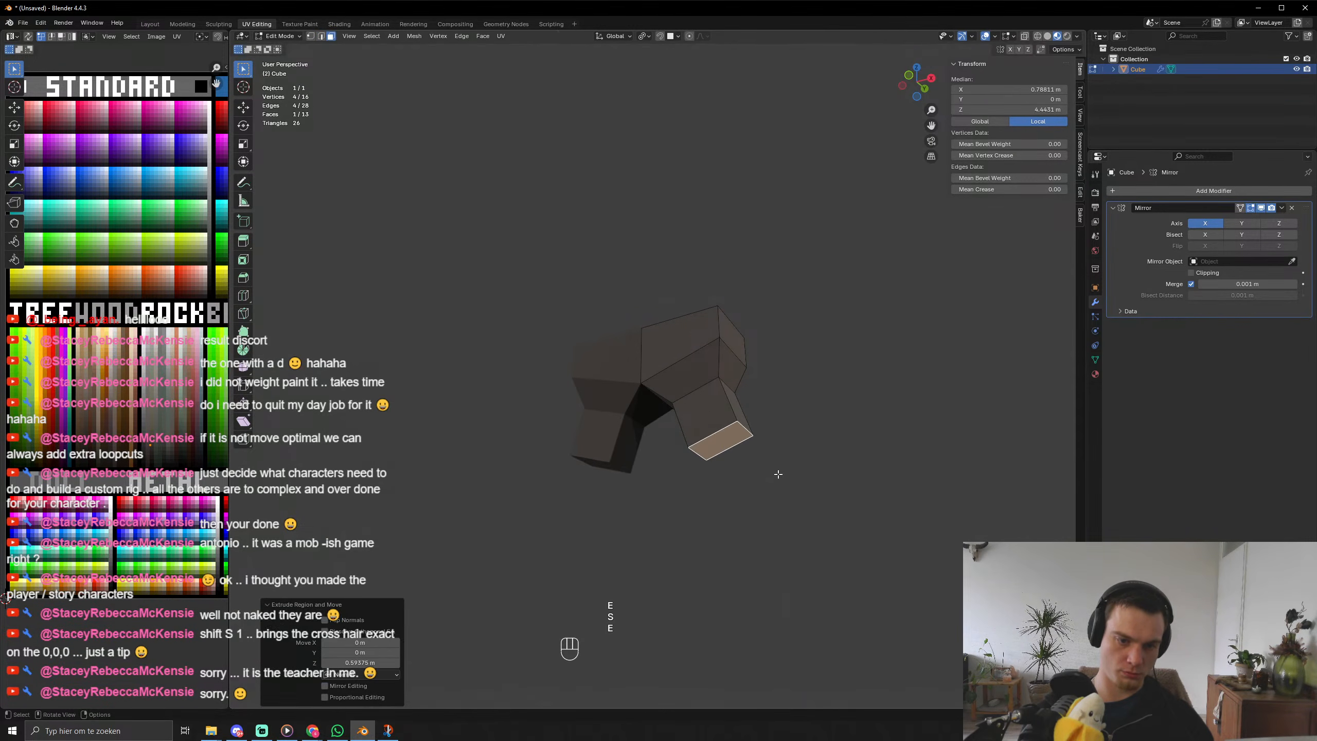
key("ctrl+z")
key("ctrl+z")
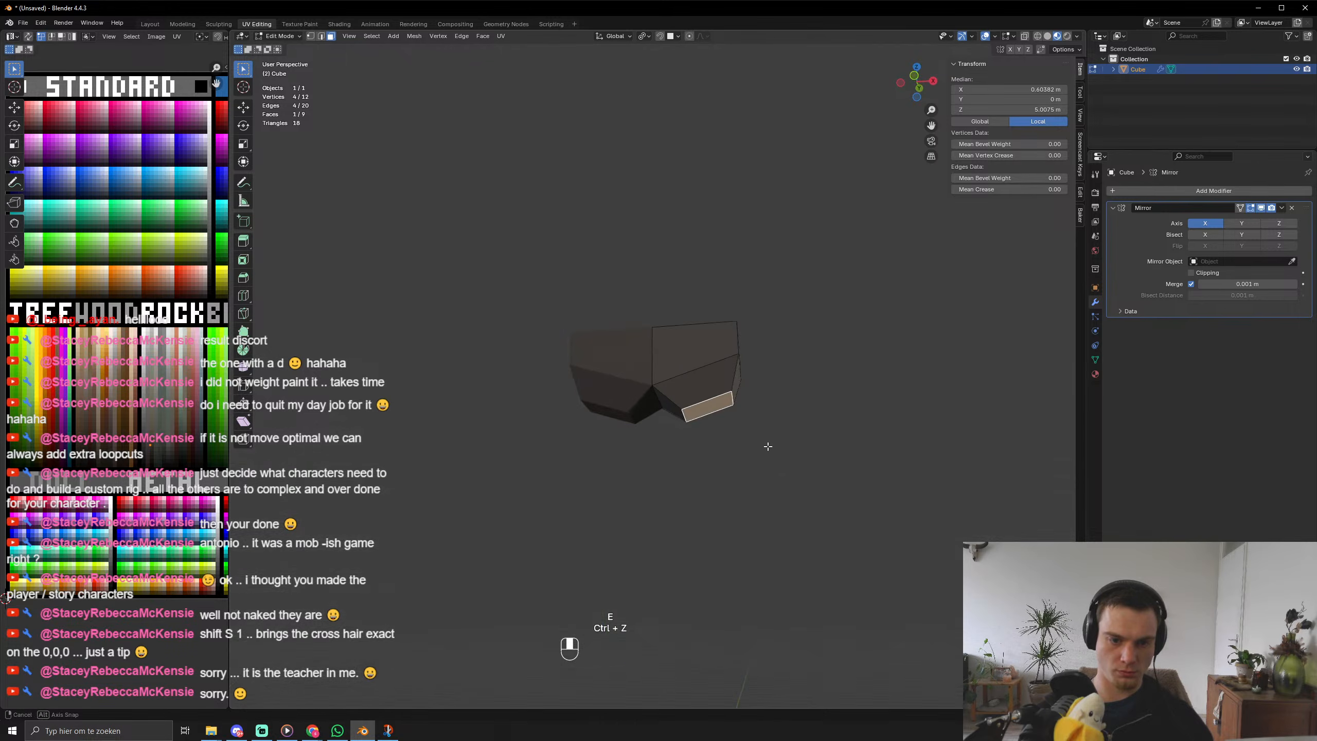
key("KP_1")
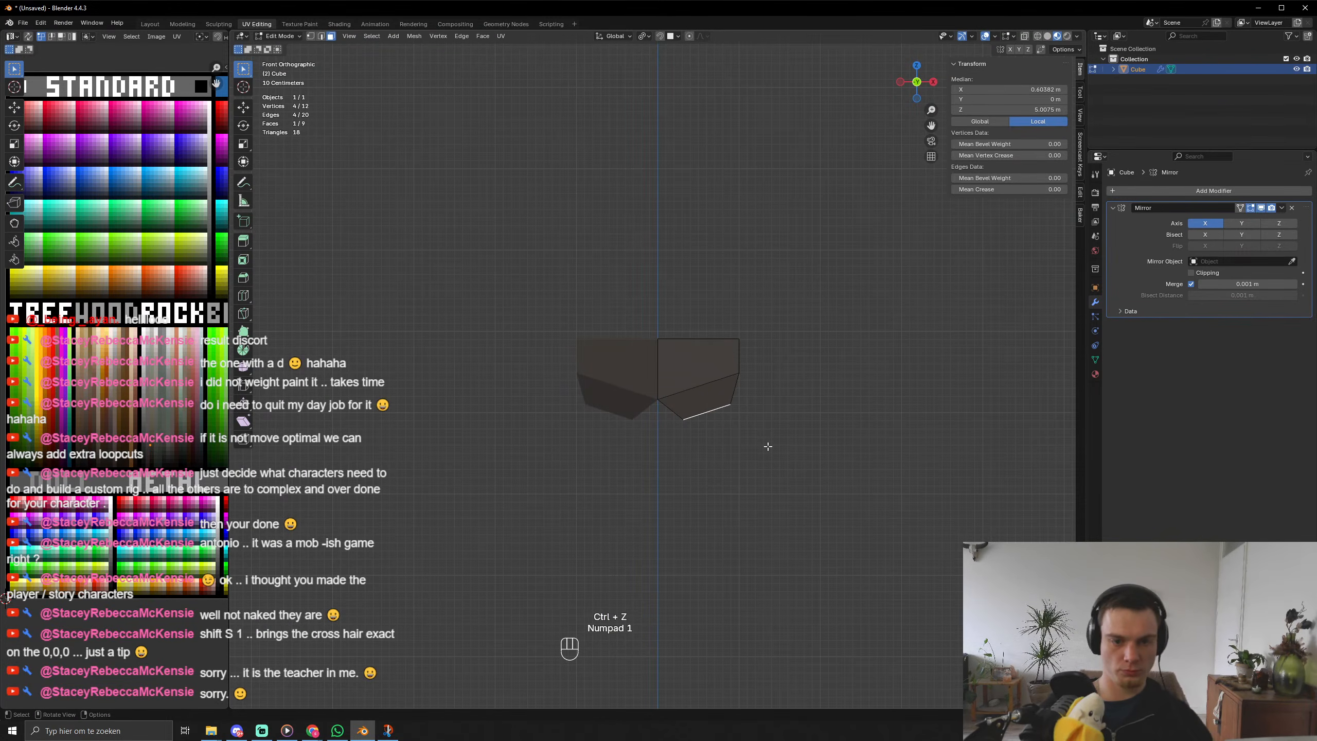
key("e")
left_click(768, 473)
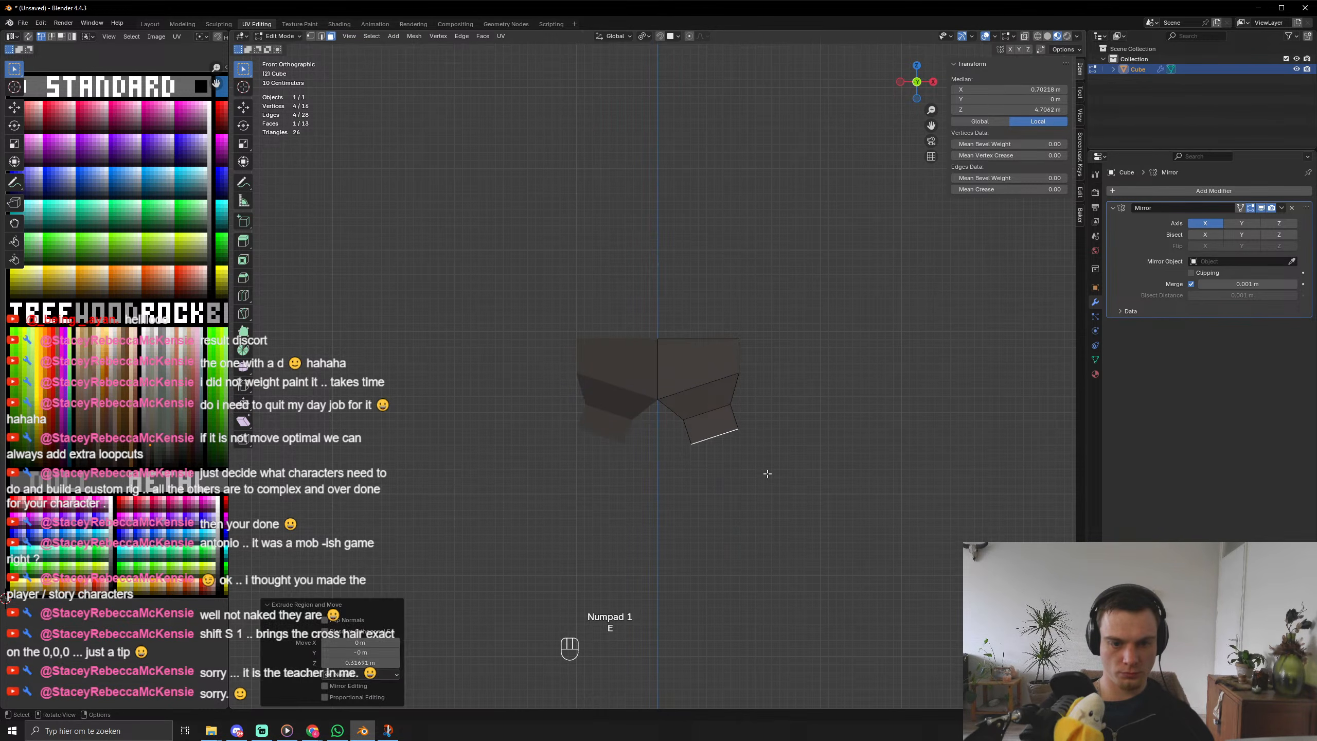
key("g")
right_click(758, 475)
key("ctrl+z")
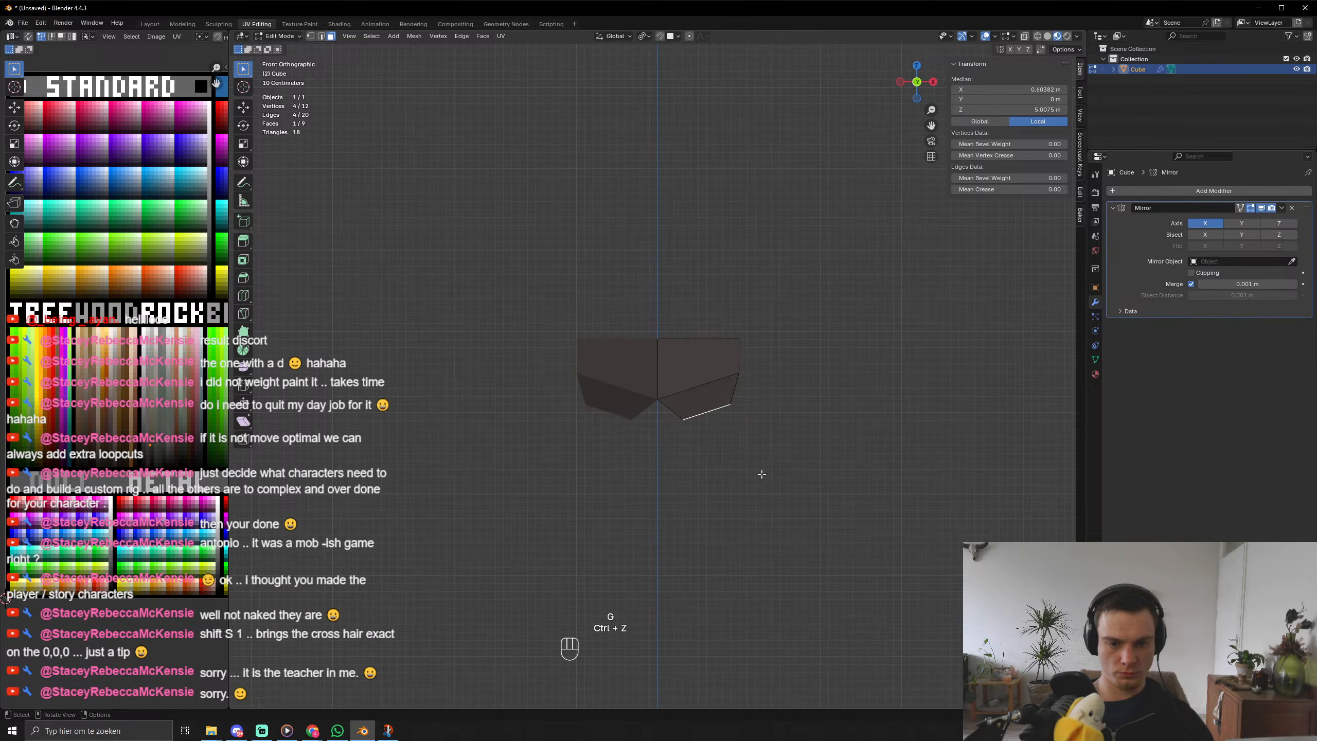
Move the leg's end face inward about 0.11 m and rotate it about 18° so it lies level.
key("g")
key("r")
left_click(755, 473)
Try to extrude the levelled leg face straight down about 1.02 m, and undo it.
key("e")
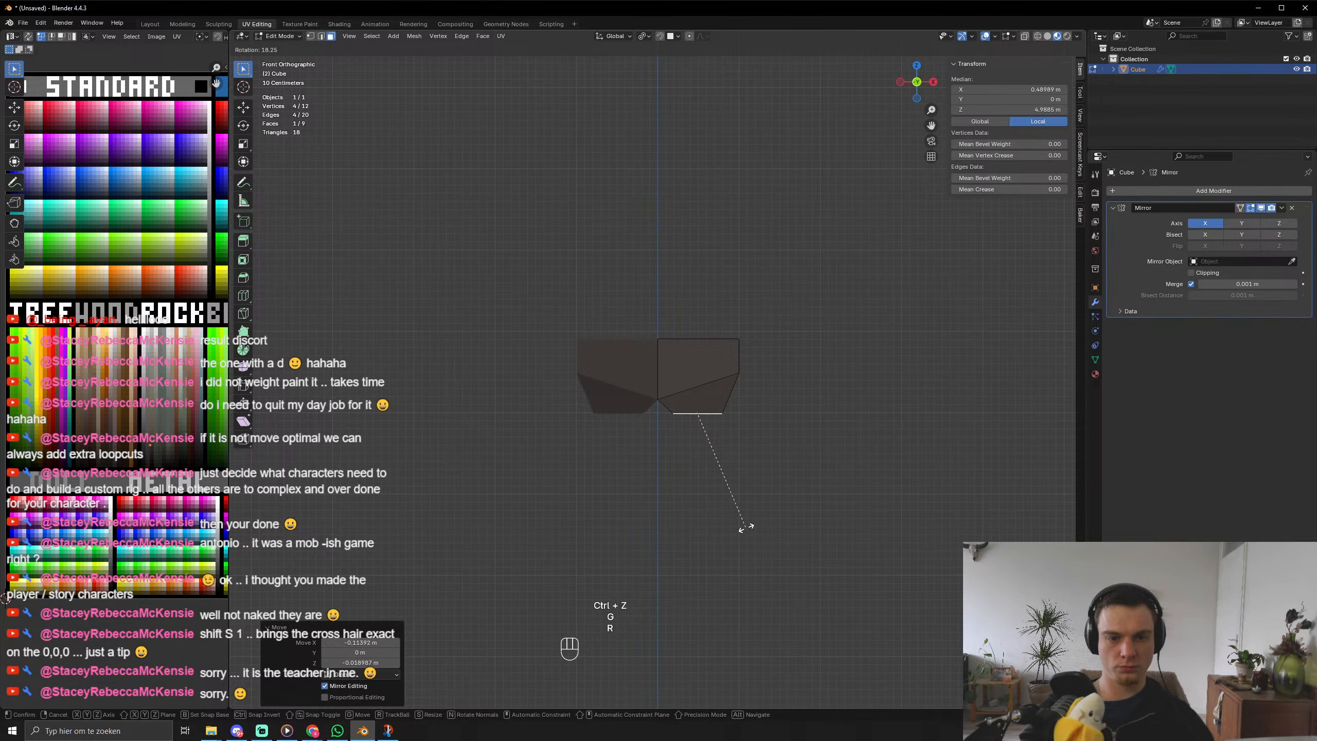
left_click(745, 555)
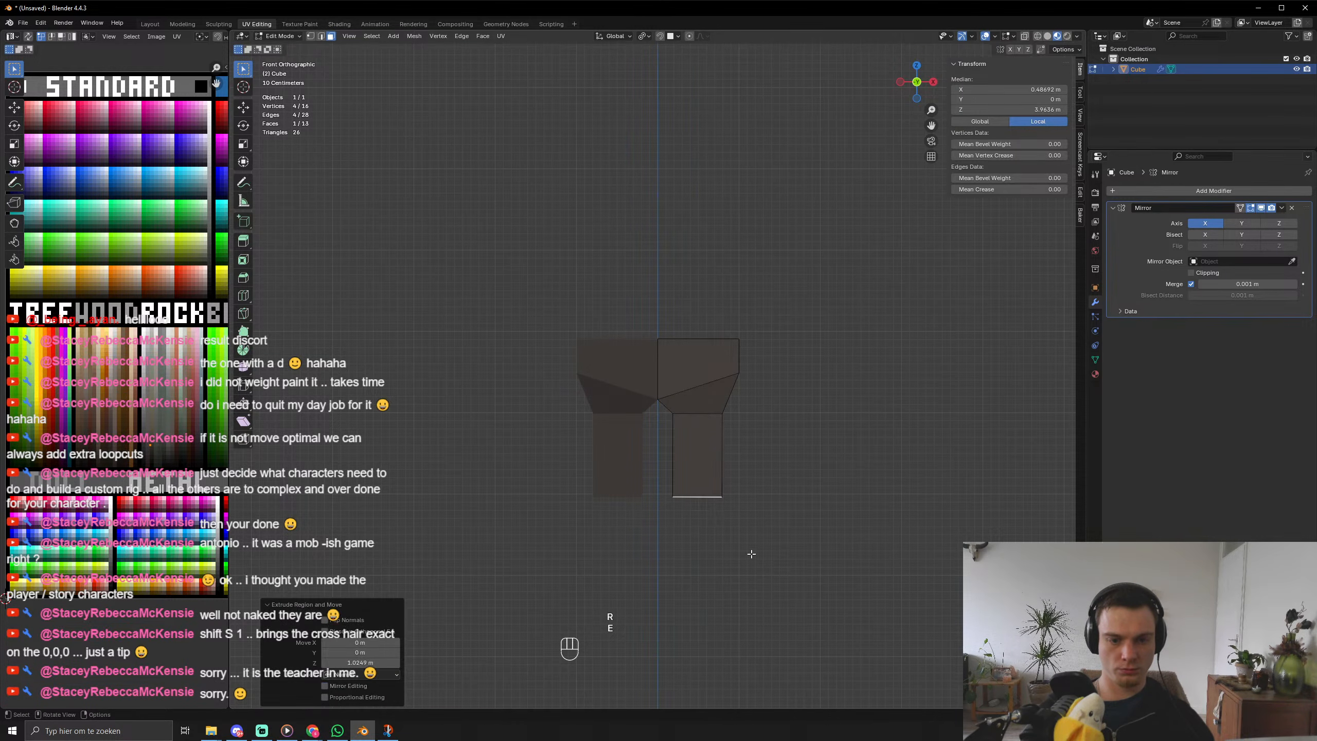
key("g")
right_click(745, 553)
key("ctrl+z")
key("r")
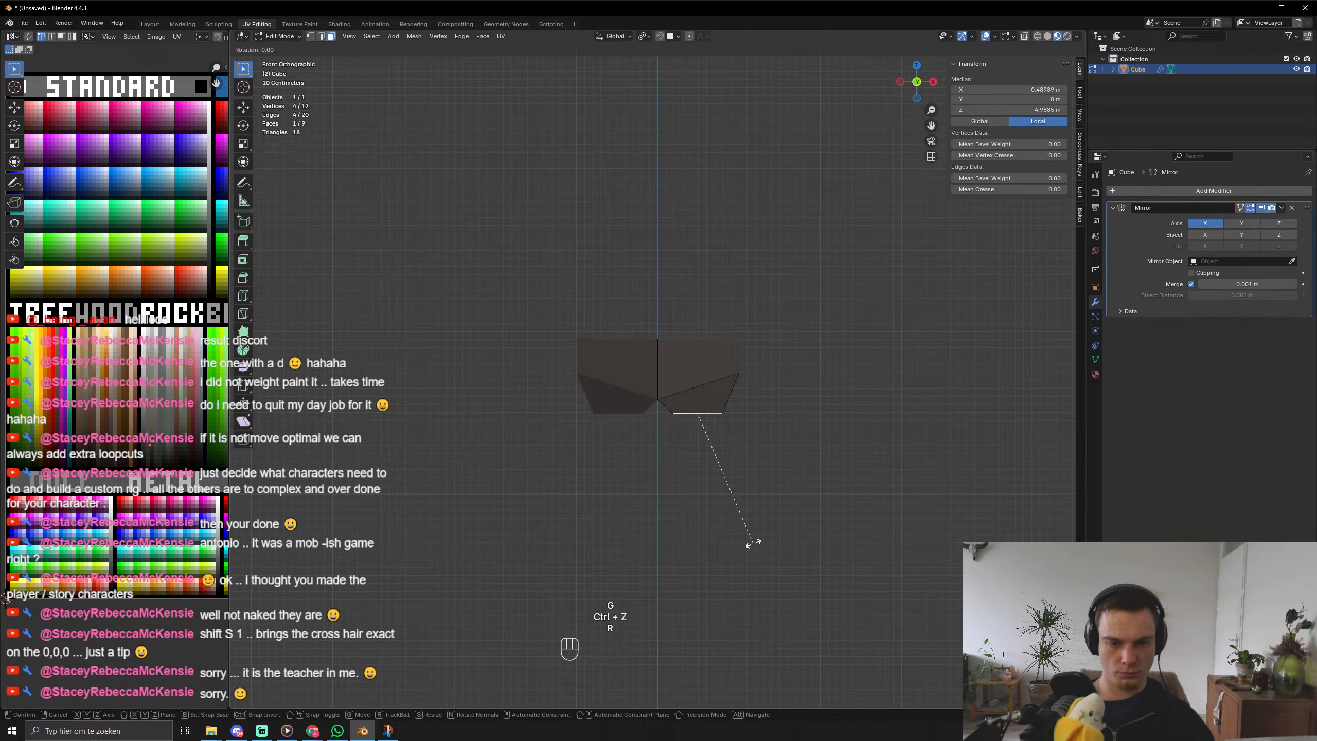
right_click(760, 537)
Move the levelled leg face about 0.06 m outward along X and about 0.02 m up.
key("g")
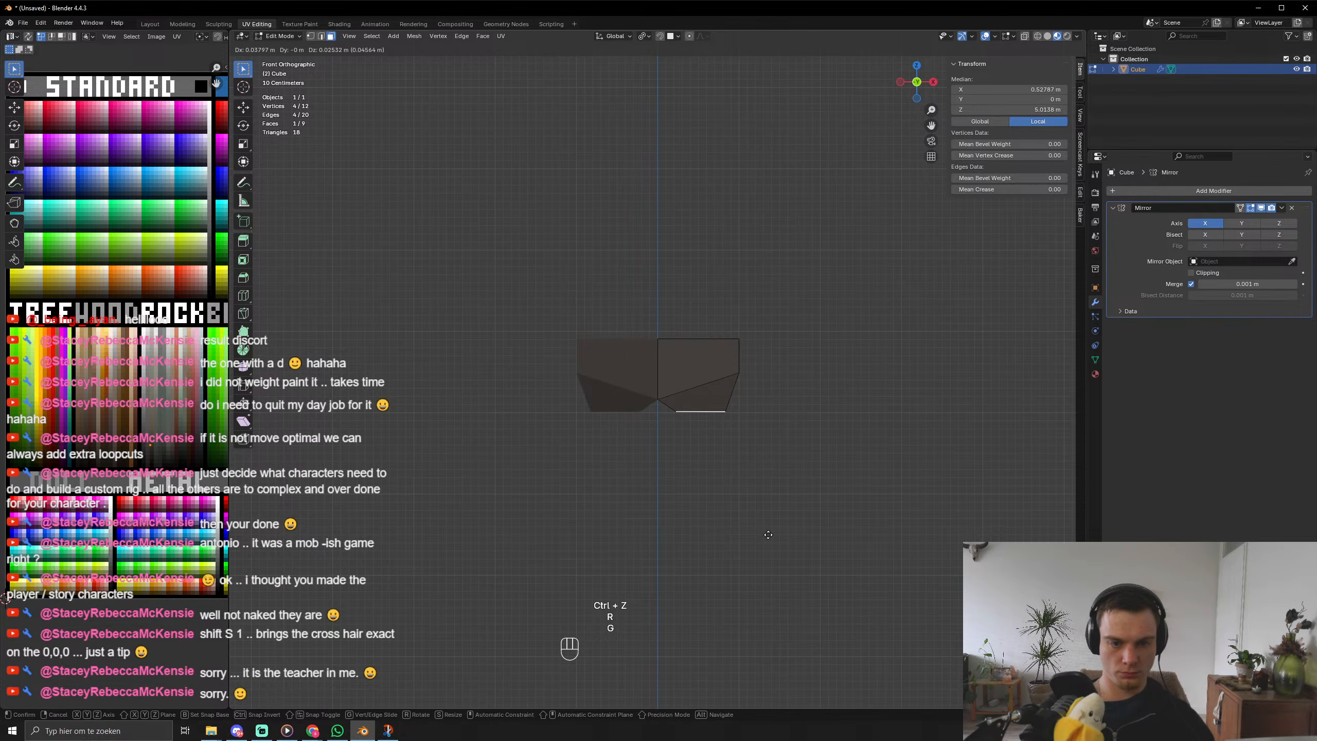
left_click(770, 535)
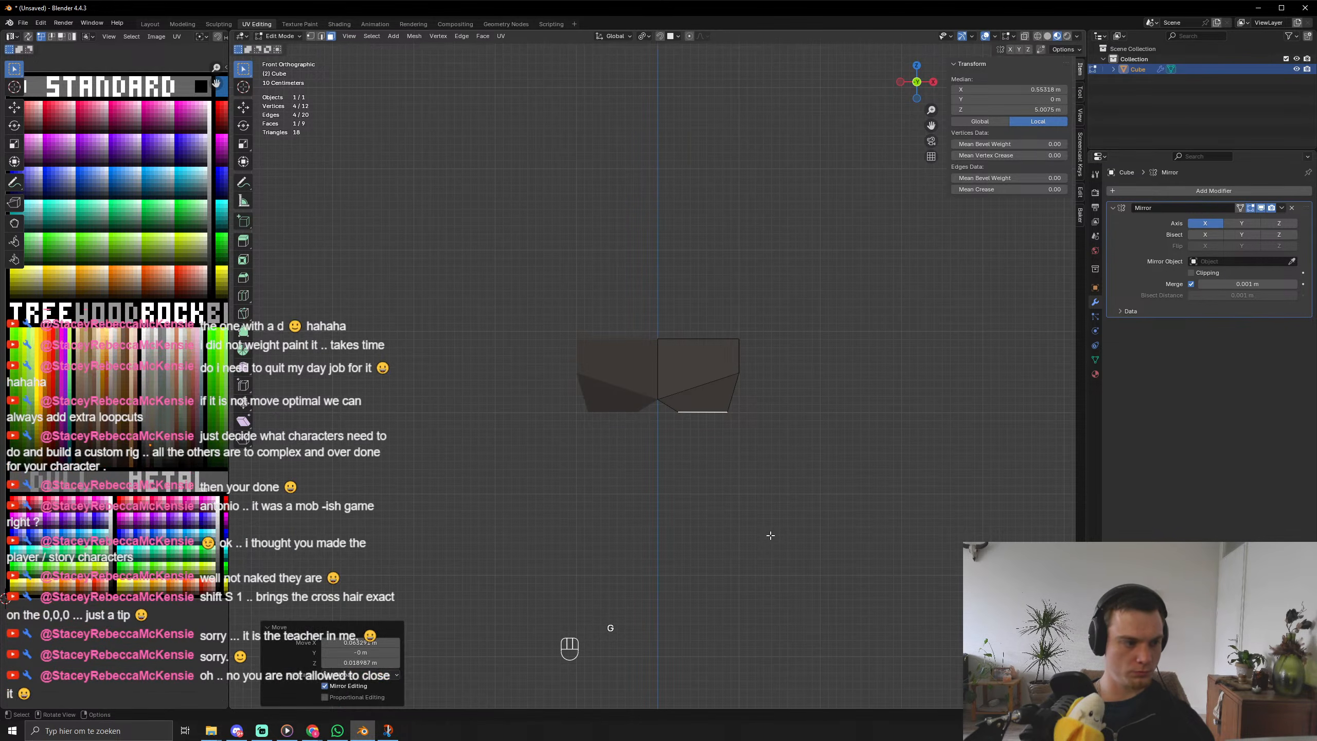
scroll(771, 534, "down", 2)
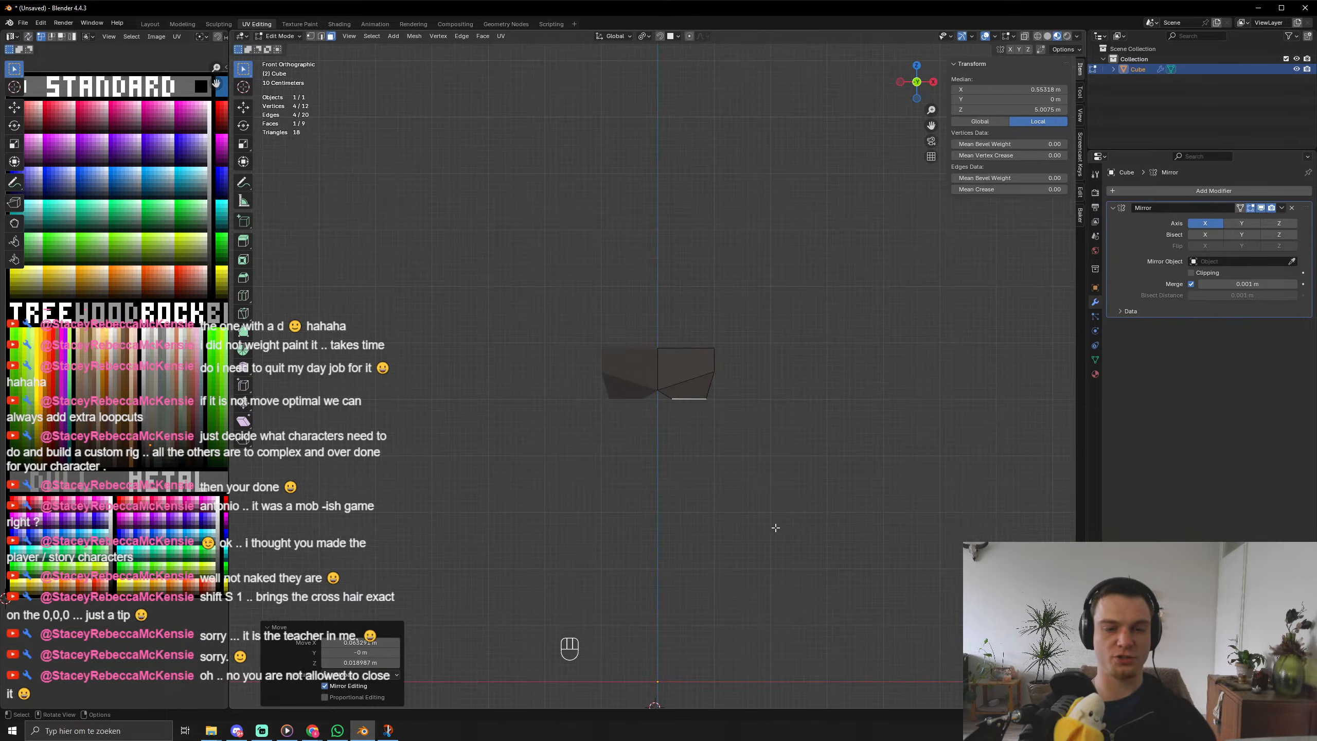
Extrude the leg's end face straight down in four segments, the first about 0.97 m and the last two about 0.37 m and 0.48 m.
key("e")
left_click(780, 577)
key("e")
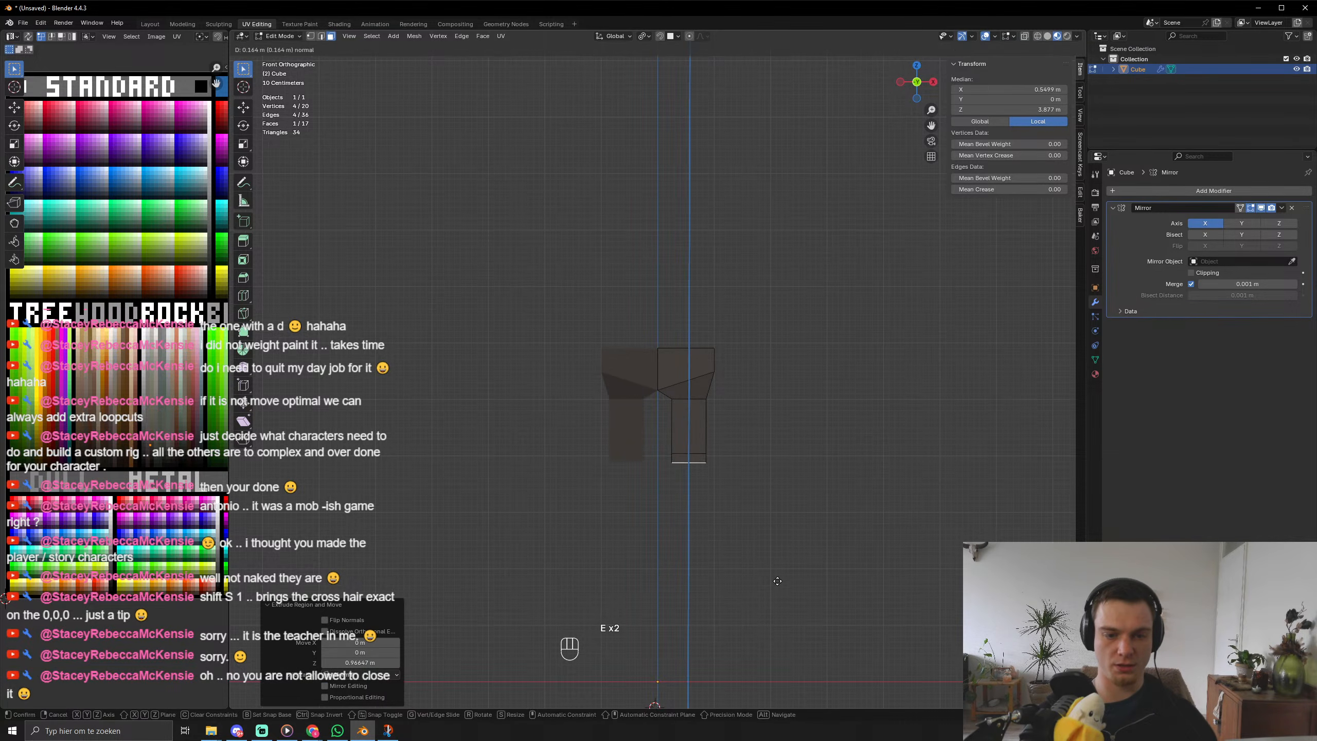
left_click(782, 589)
key("e")
left_click(784, 605)
key("e")
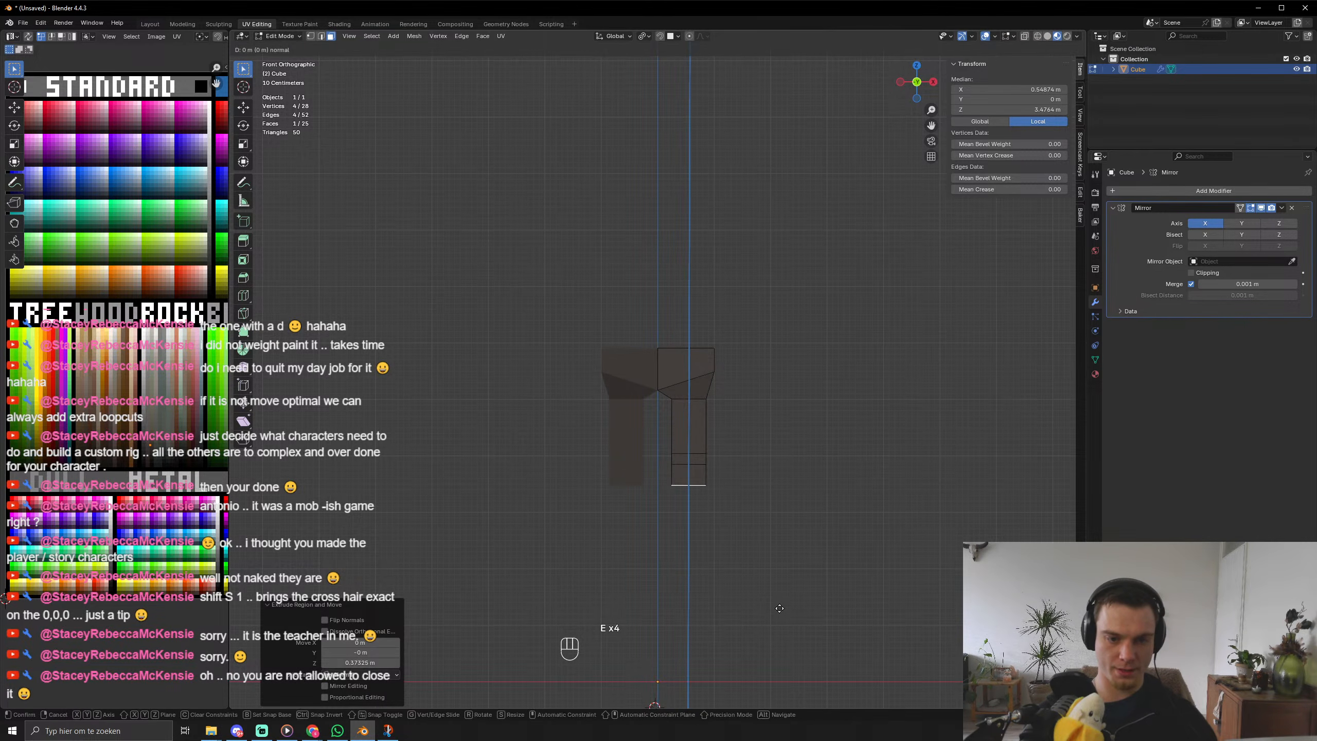
left_click(785, 631)
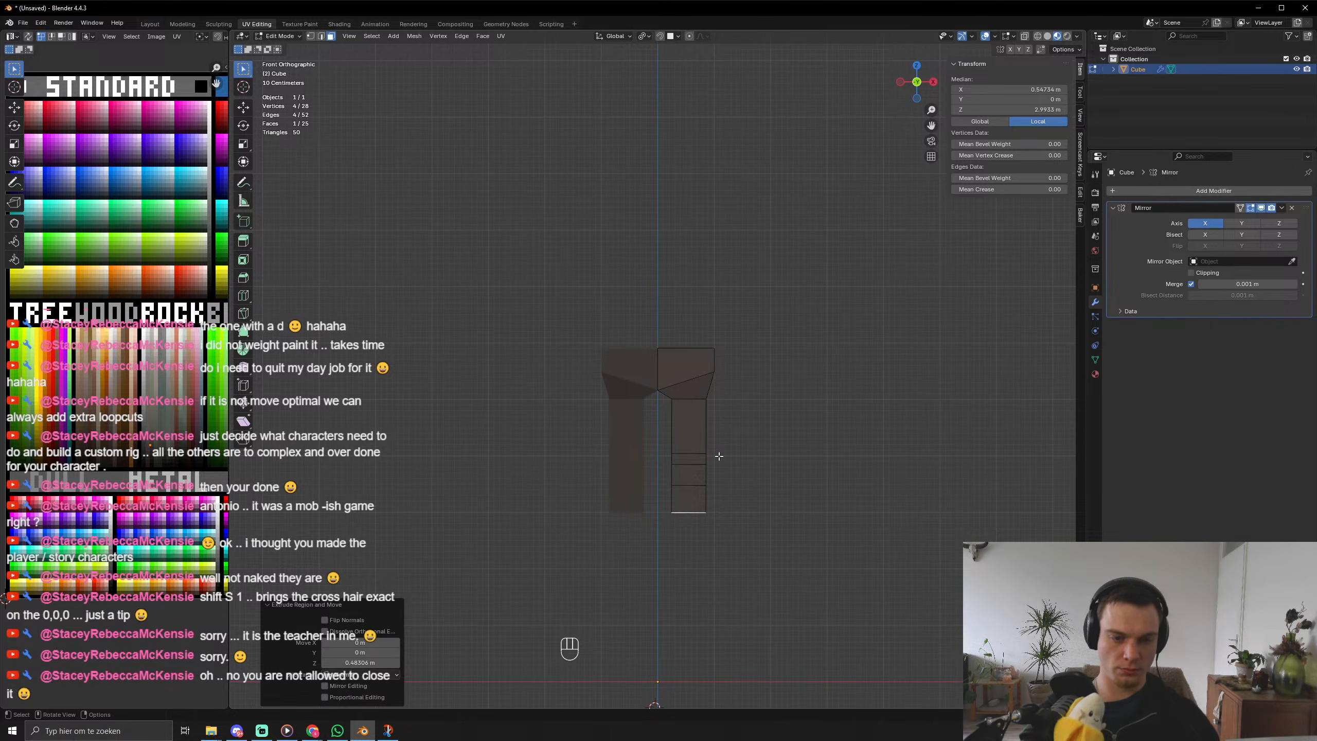
Extrude the front face of the lowest leg segment forward about 0.58 m to form the foot.
scroll(719, 455, "up", 3)
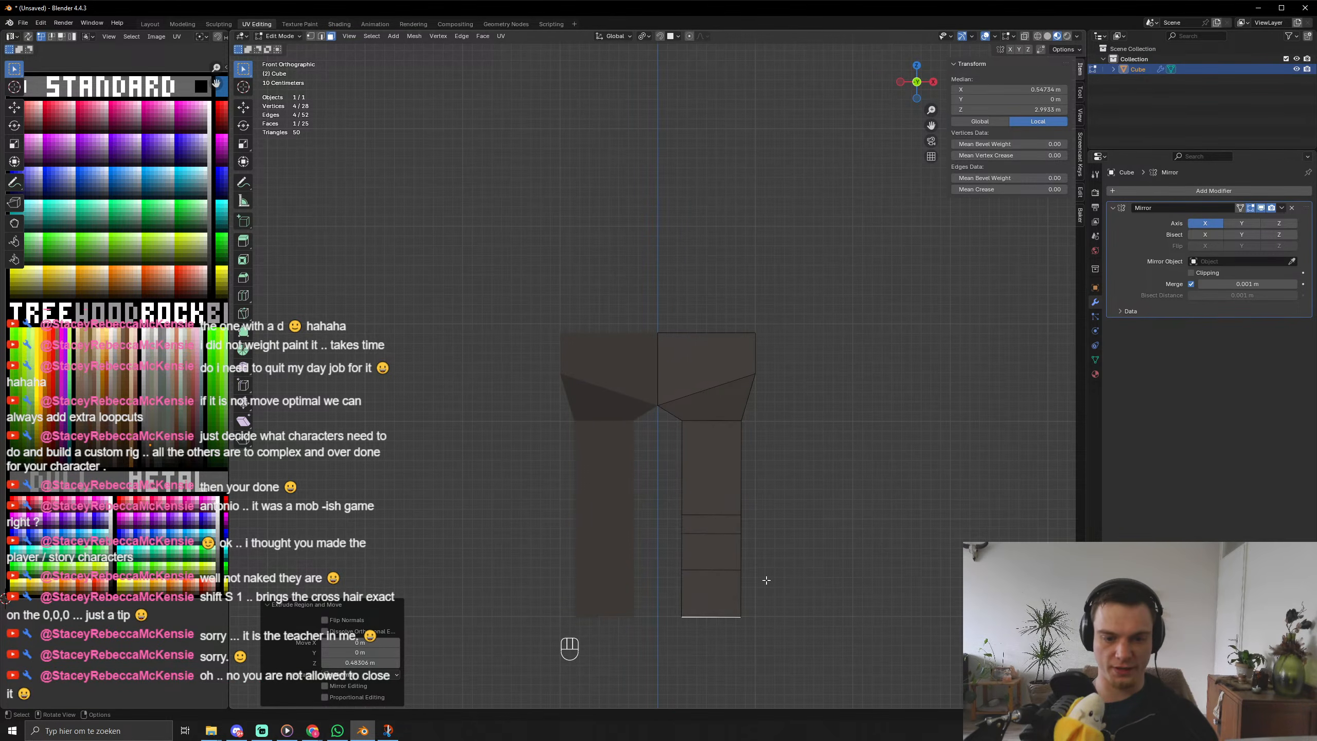
middle_click_drag(762, 463, 689, 485)
scroll(700, 545, "up", 6)
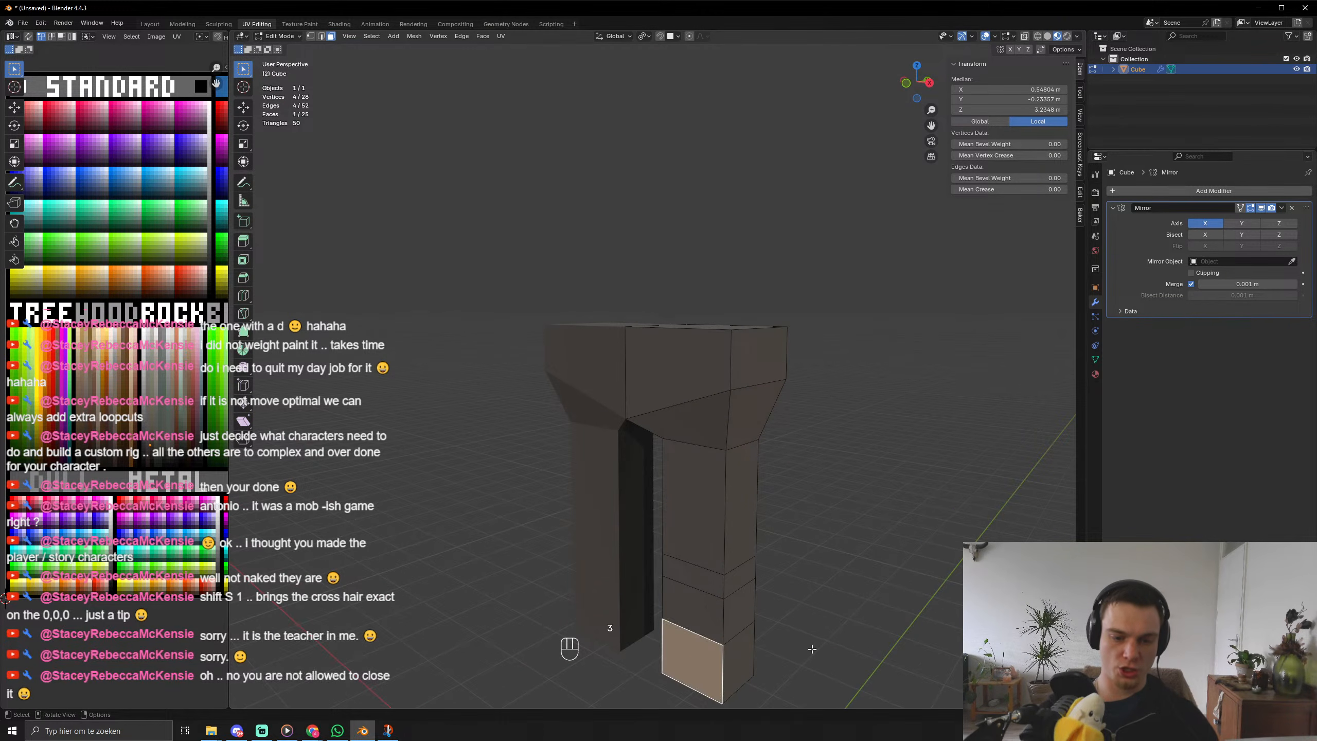
key("e")
left_click(825, 628)
scroll(825, 629, "down", 2)
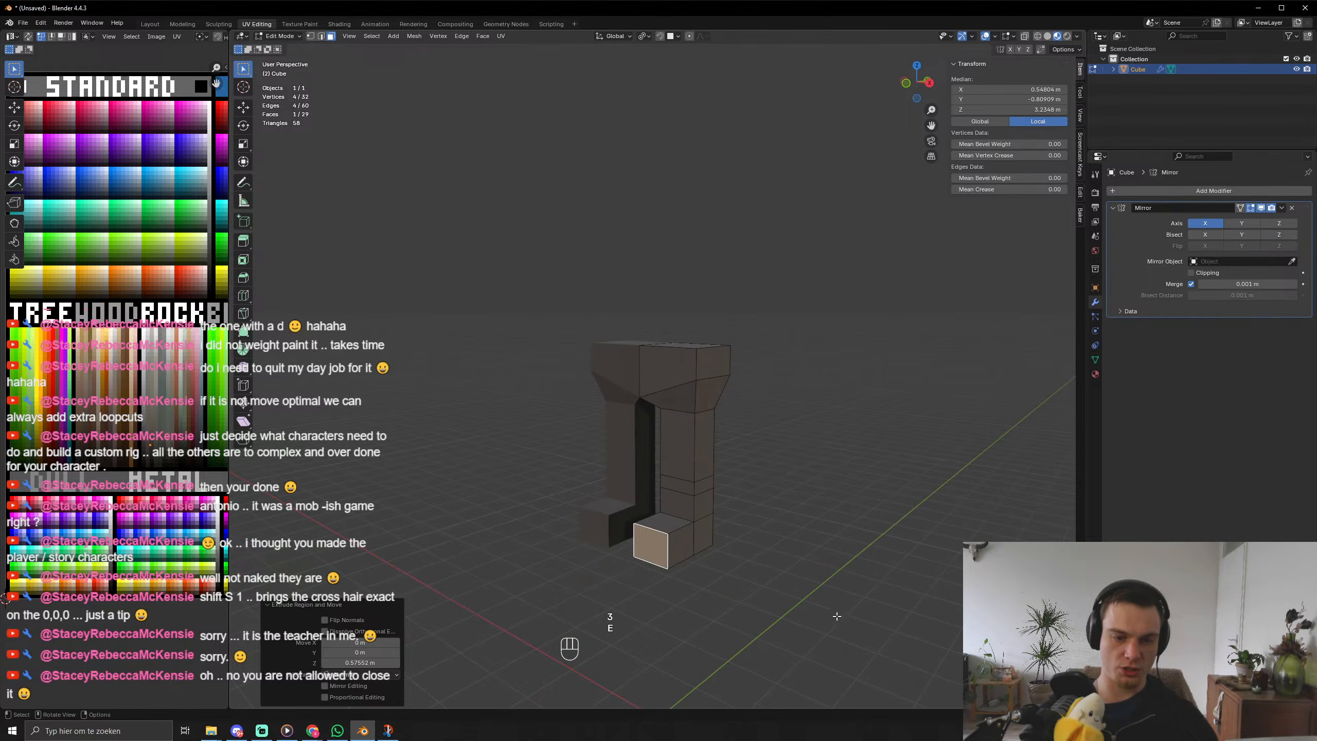
scroll(838, 608, "up", 2)
middle_click_drag(828, 592, 746, 543)
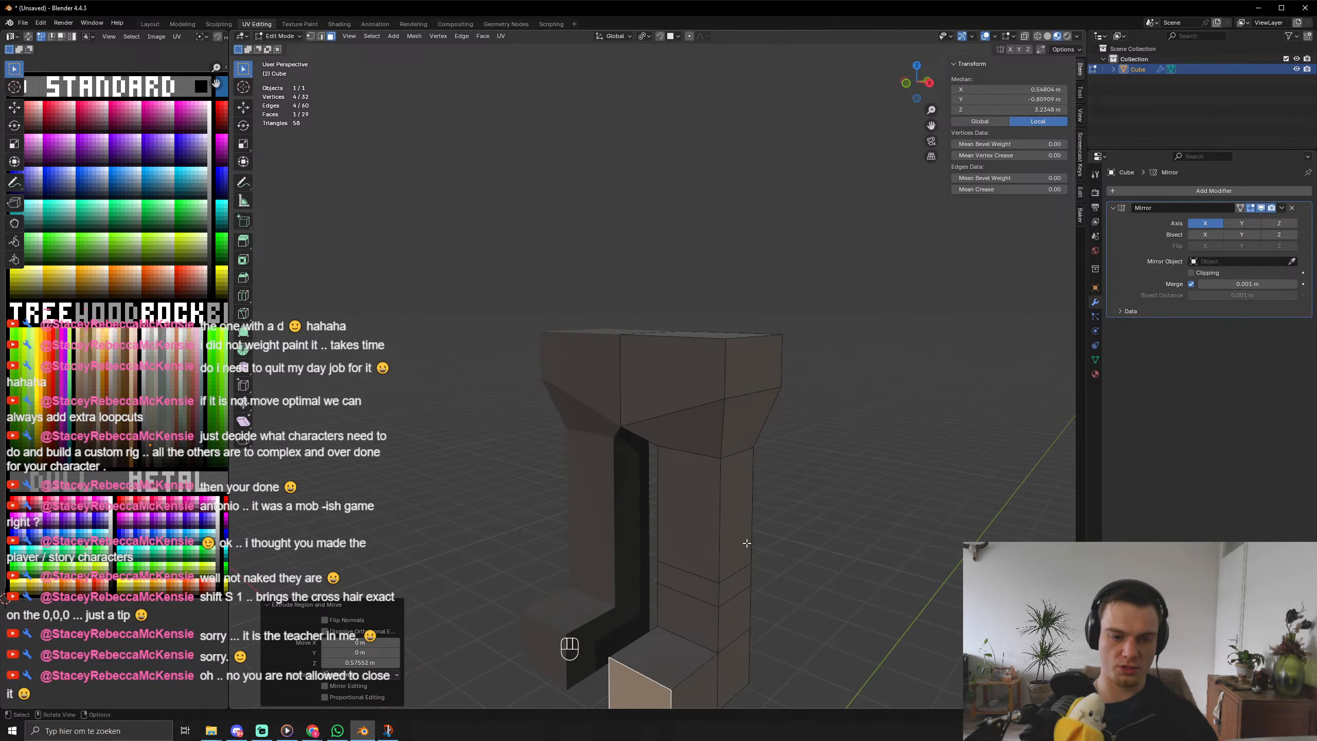
Extrude the top face of the hips upward in three segments of about 0.20 m, 0.90 m and 0.99 m to form the torso.
middle_click_drag(644, 407, 672, 479)
left_click(729, 363)
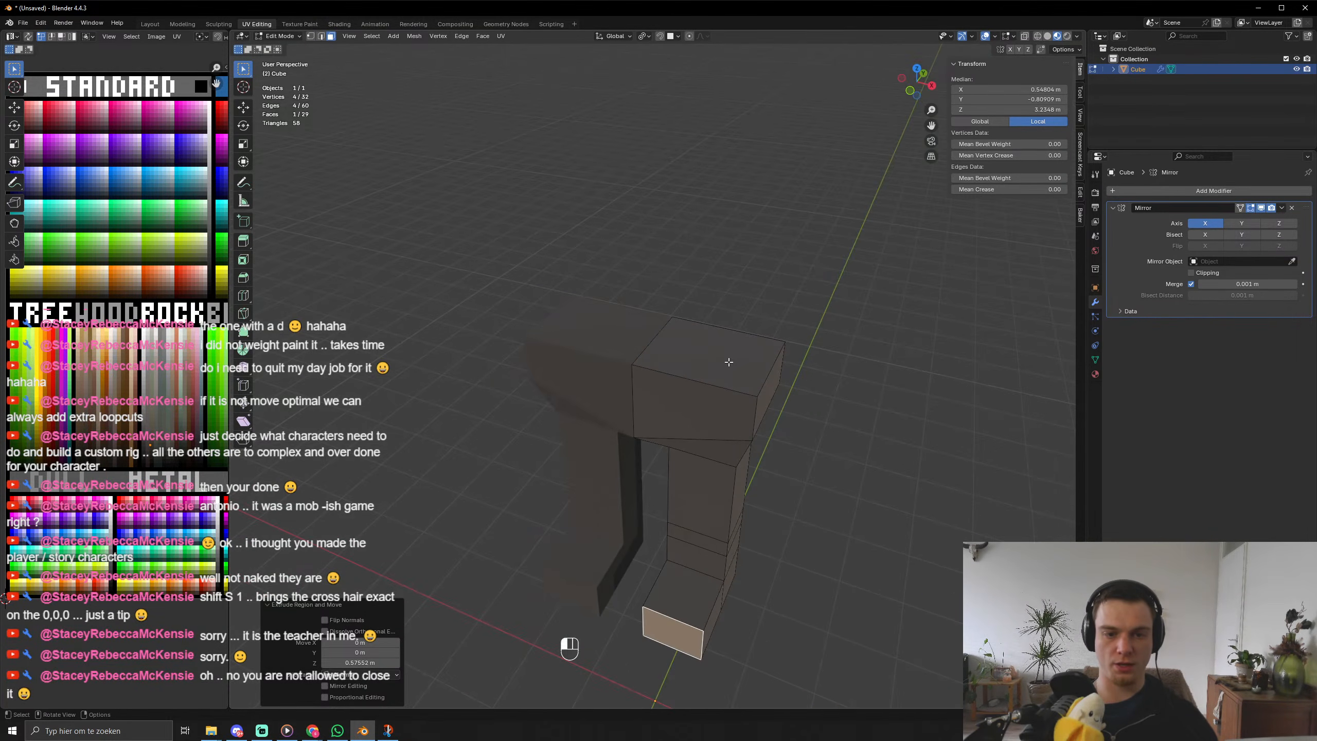
key("e")
left_click(756, 336)
middle_click_drag(843, 353, 758, 345)
key("KP_1")
key("e")
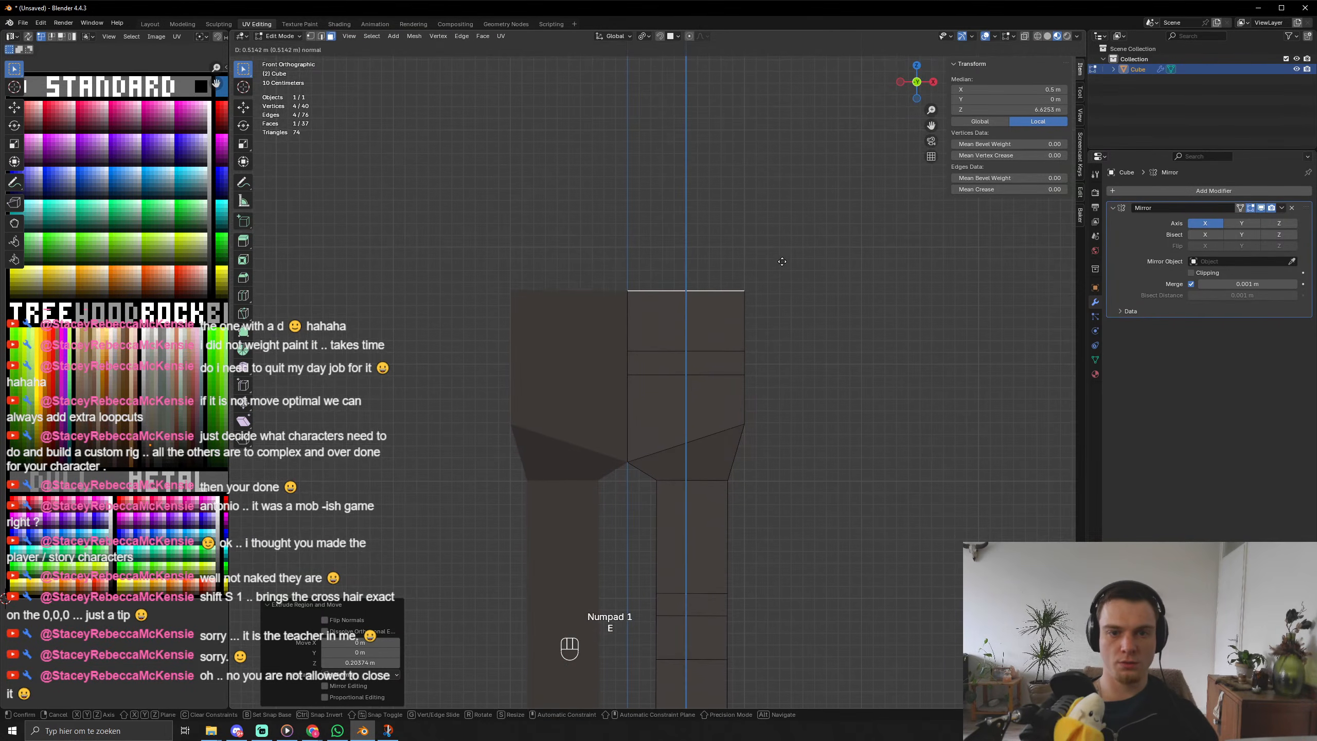
left_click(789, 221)
key("e")
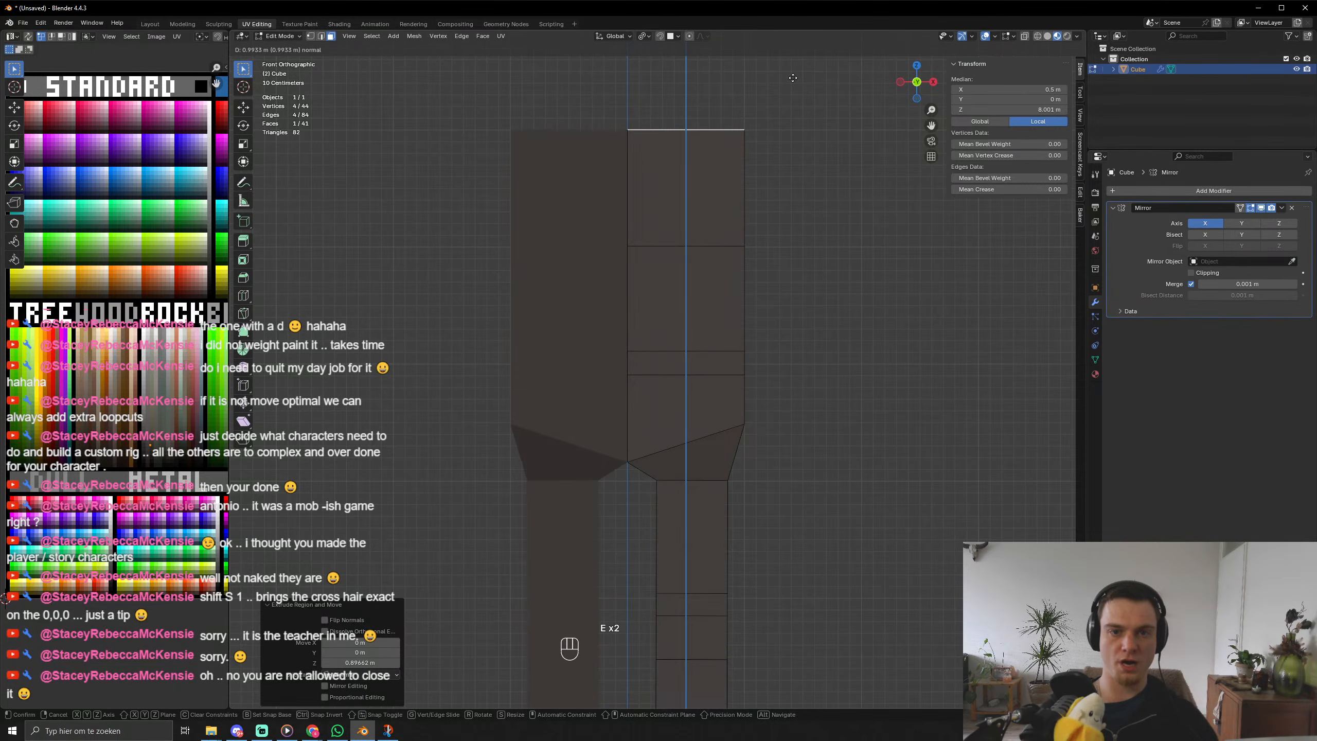
left_click(792, 131)
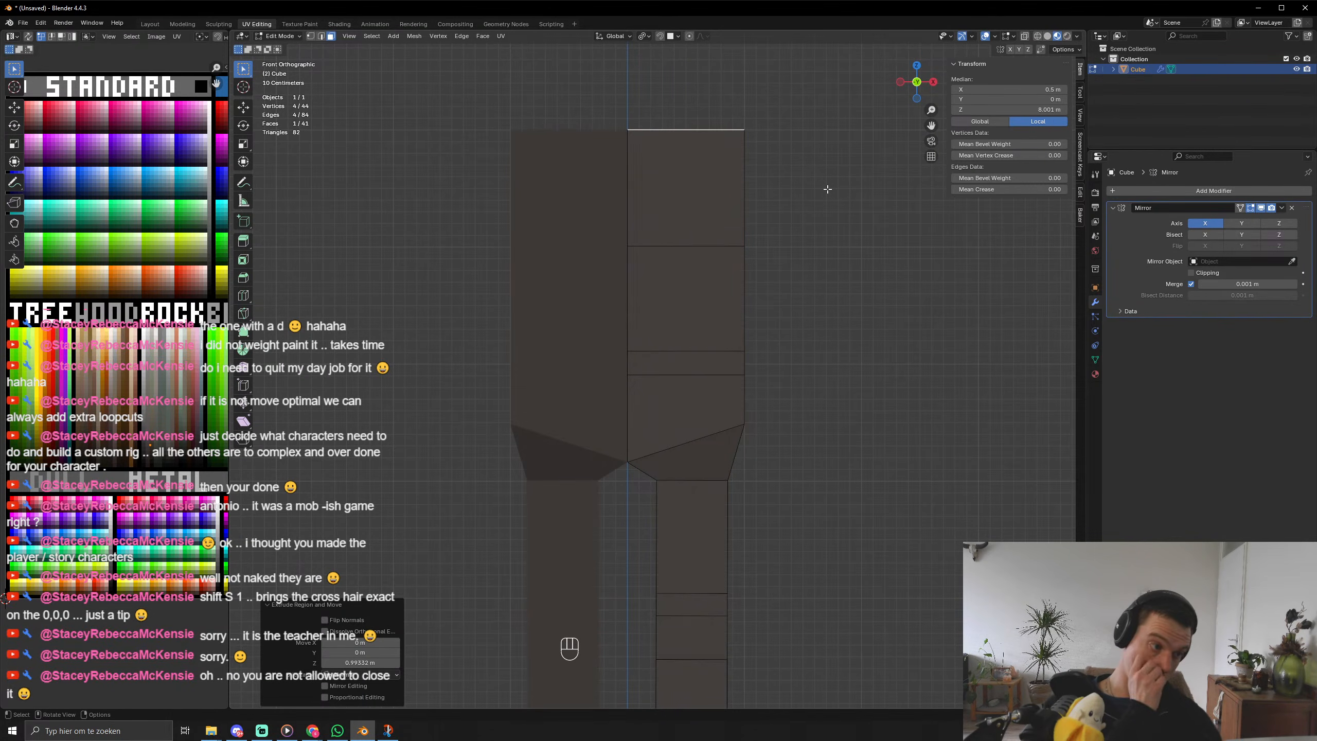
Extrude the torso's uppermost side face outward about 0.45 m, then about 0.61 m, shrinking the end each time, lastly to about 0.60.
middle_click_drag(827, 189, 682, 355)
key("3")
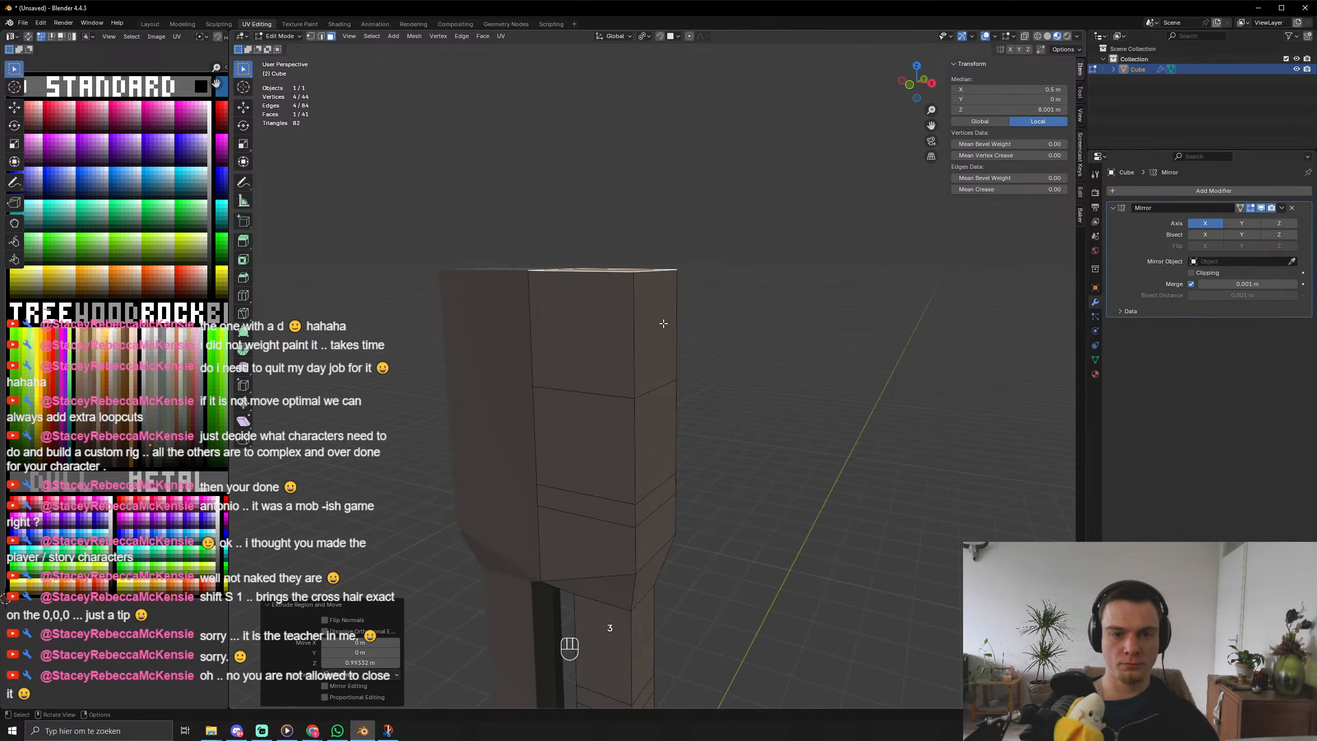
left_click(661, 323)
key("e")
left_click(812, 365)
key("s")
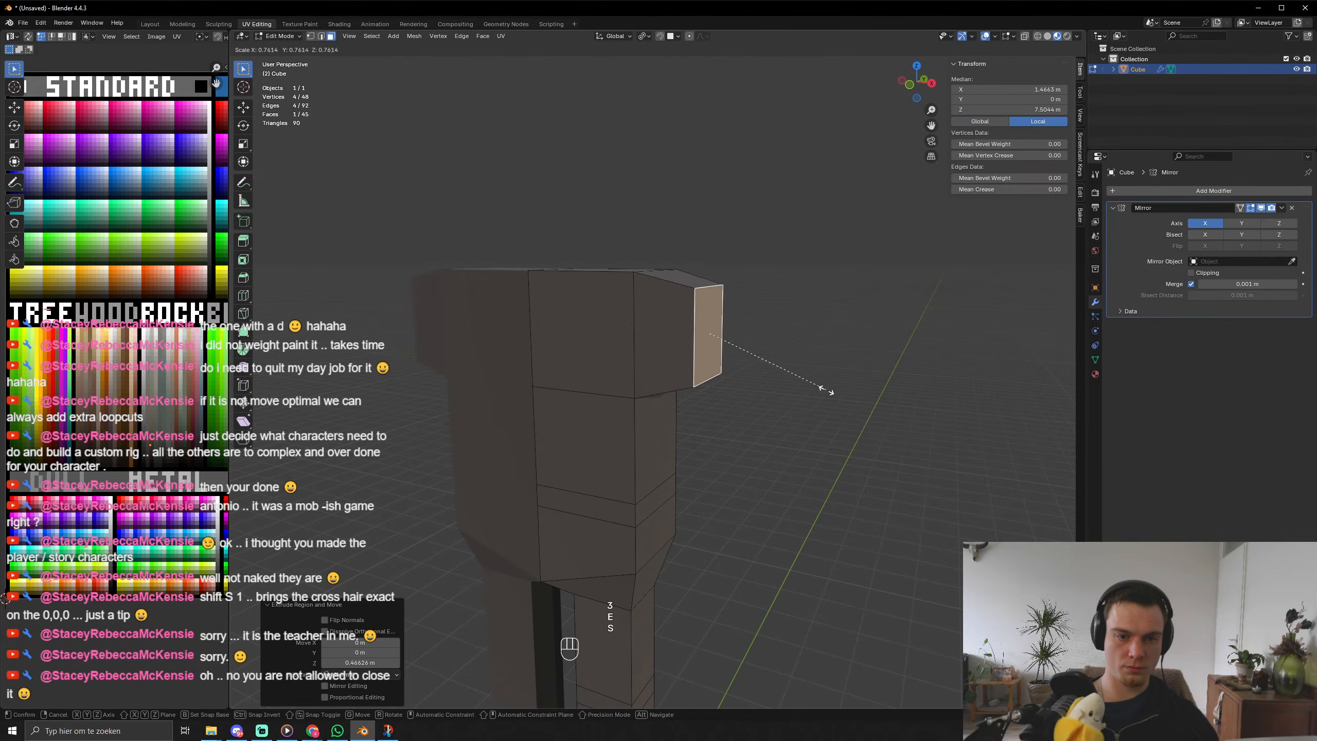
left_click(824, 387)
key("e")
left_click(861, 390)
key("s")
left_click(863, 389)
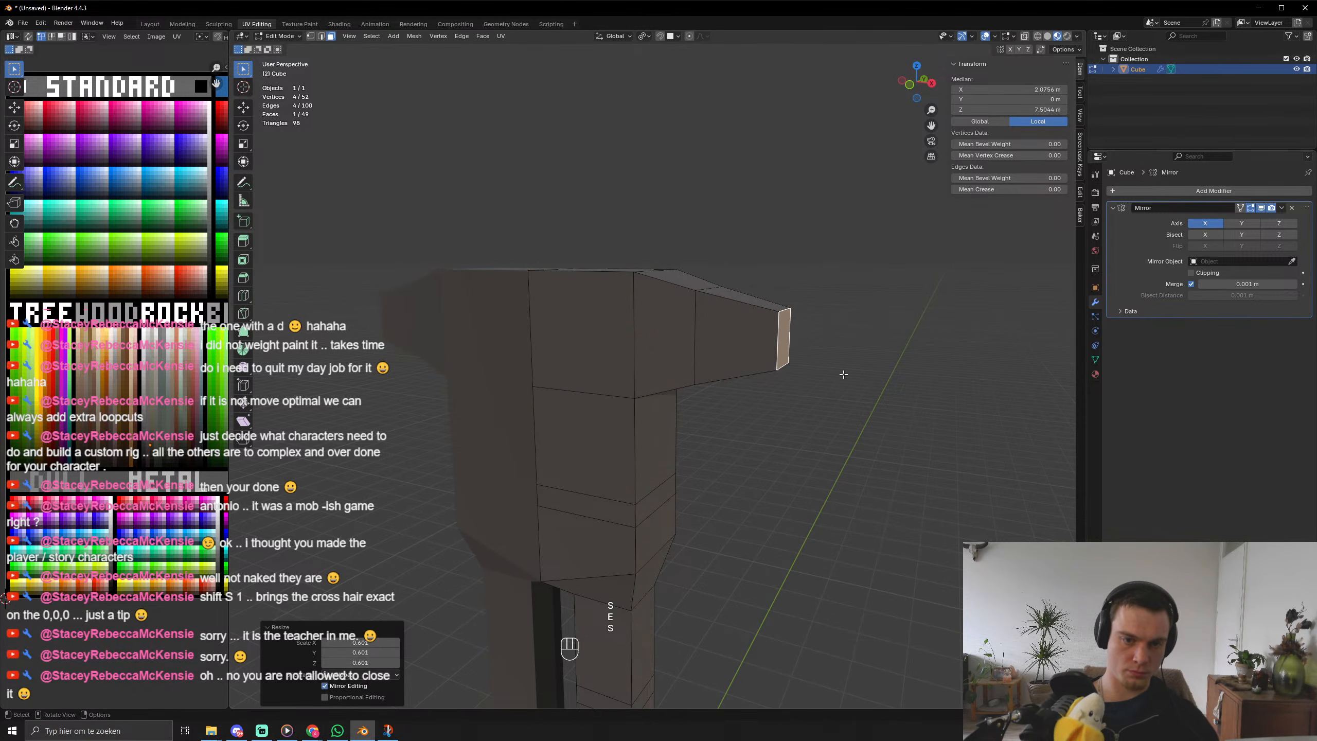
Extrude the arm's end face outward by about 0.42 m, 0.50 m and 0.25 m, and scale the last end face to about 0.45.
key("e")
left_click(907, 395)
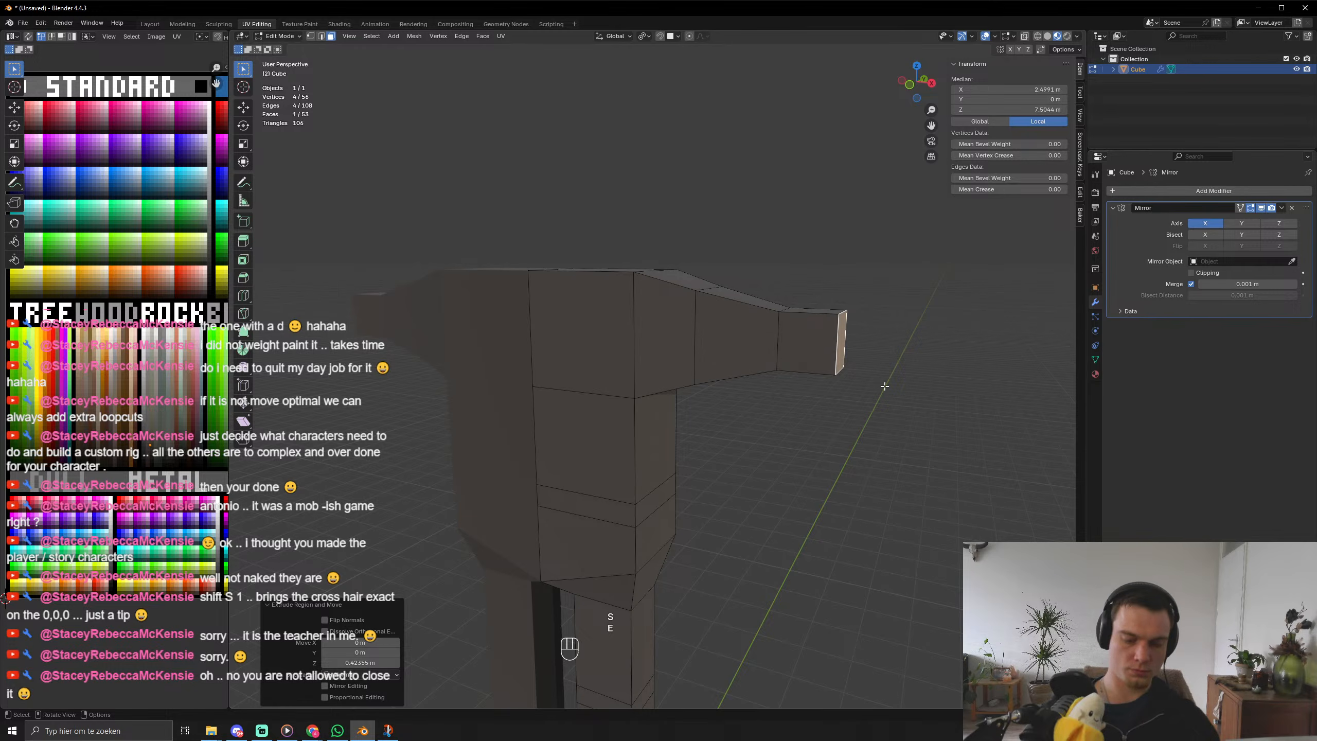
key("KP_1")
key("e")
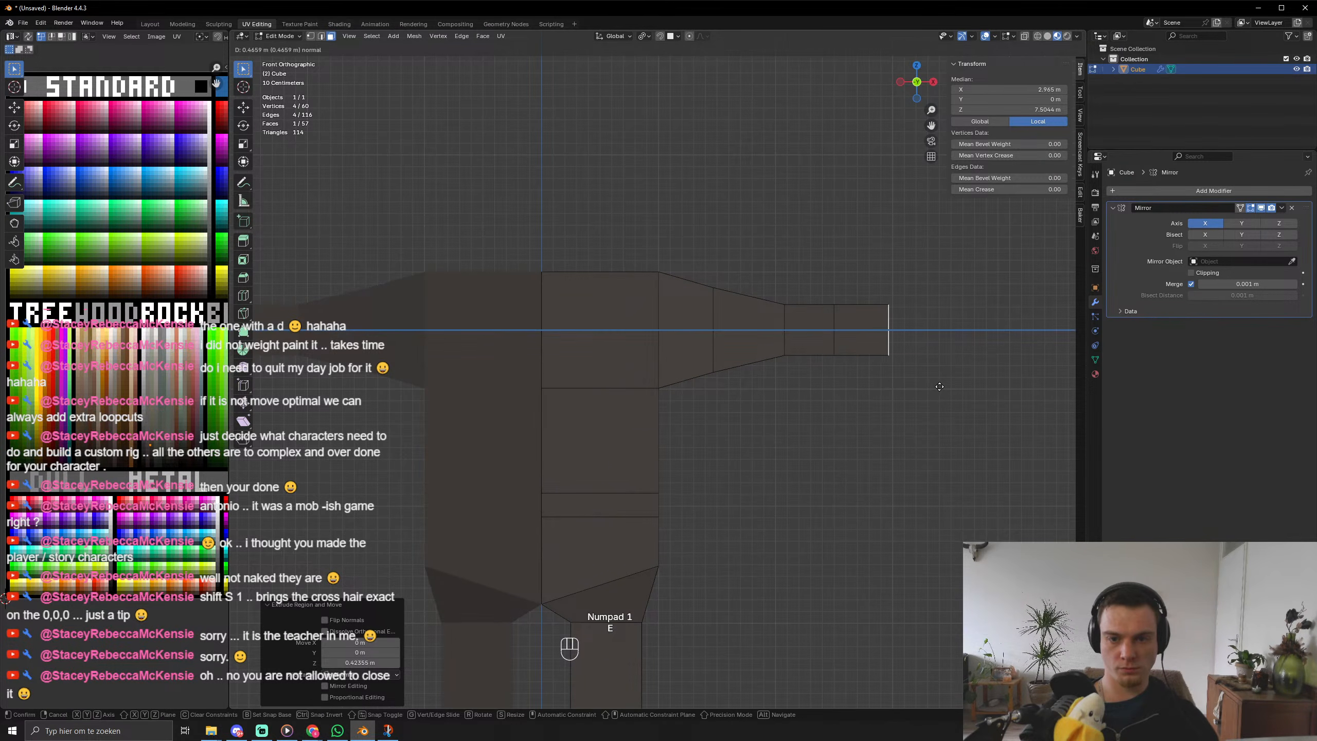
left_click(943, 388)
key("e")
left_click(1011, 406)
key("s")
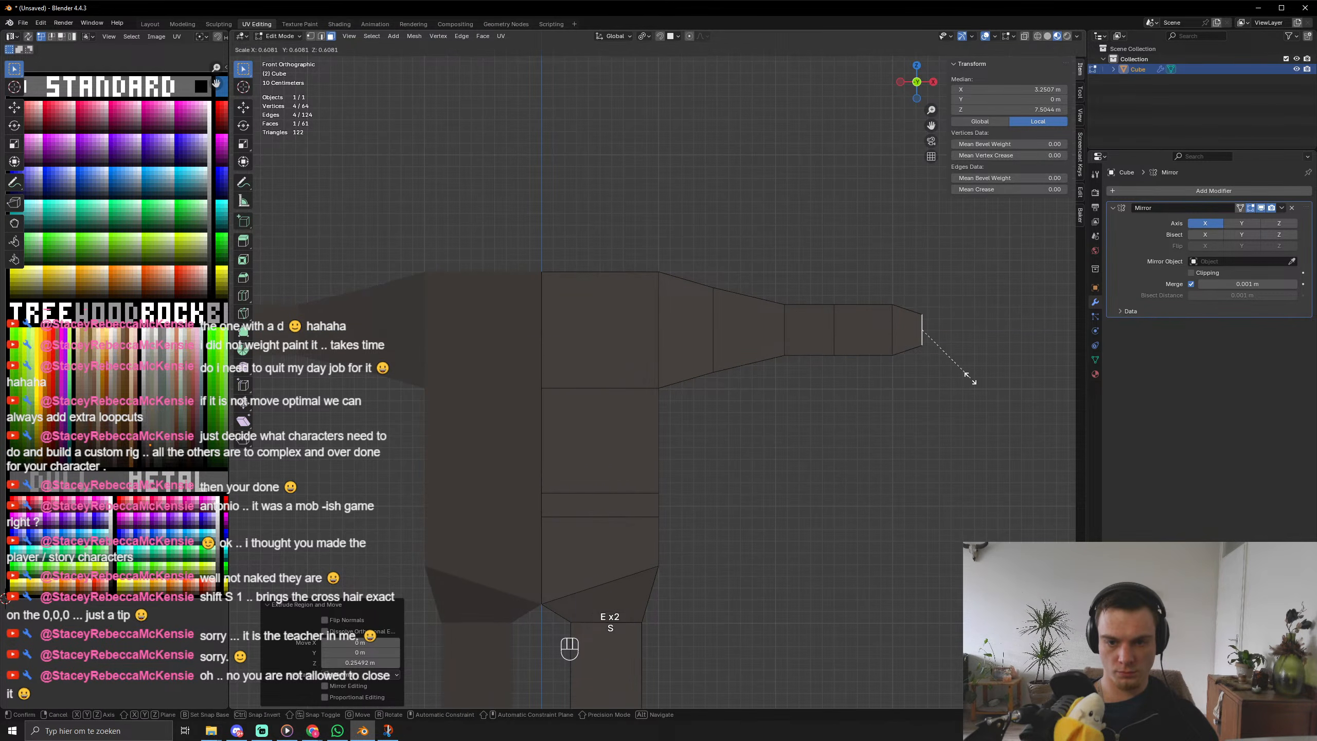
left_click(957, 366)
Extrude the wrist face outward about 0.09 m, scale it slightly, and extrude it about 0.14 m further for the hand.
scroll(878, 436, "down", 3)
middle_click_drag(875, 432, 825, 425, "shift")
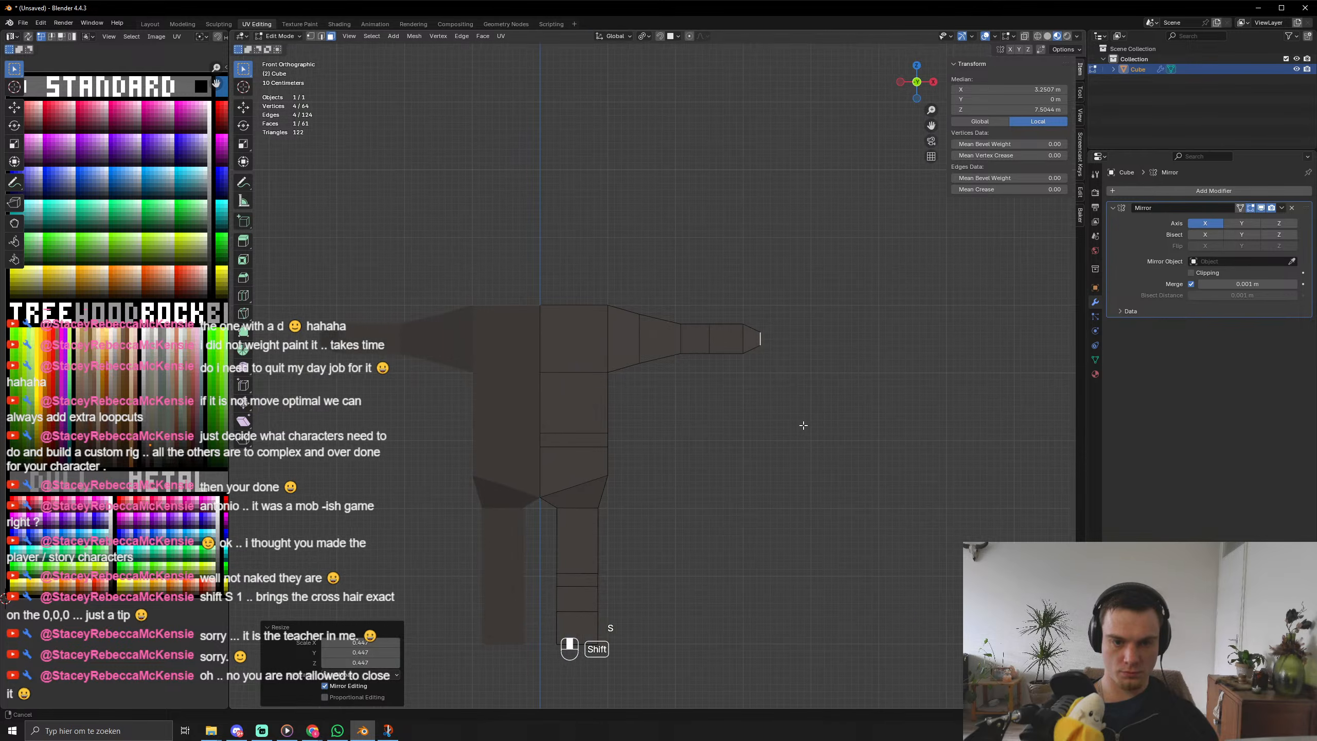
key("e")
left_click(810, 421)
key("s")
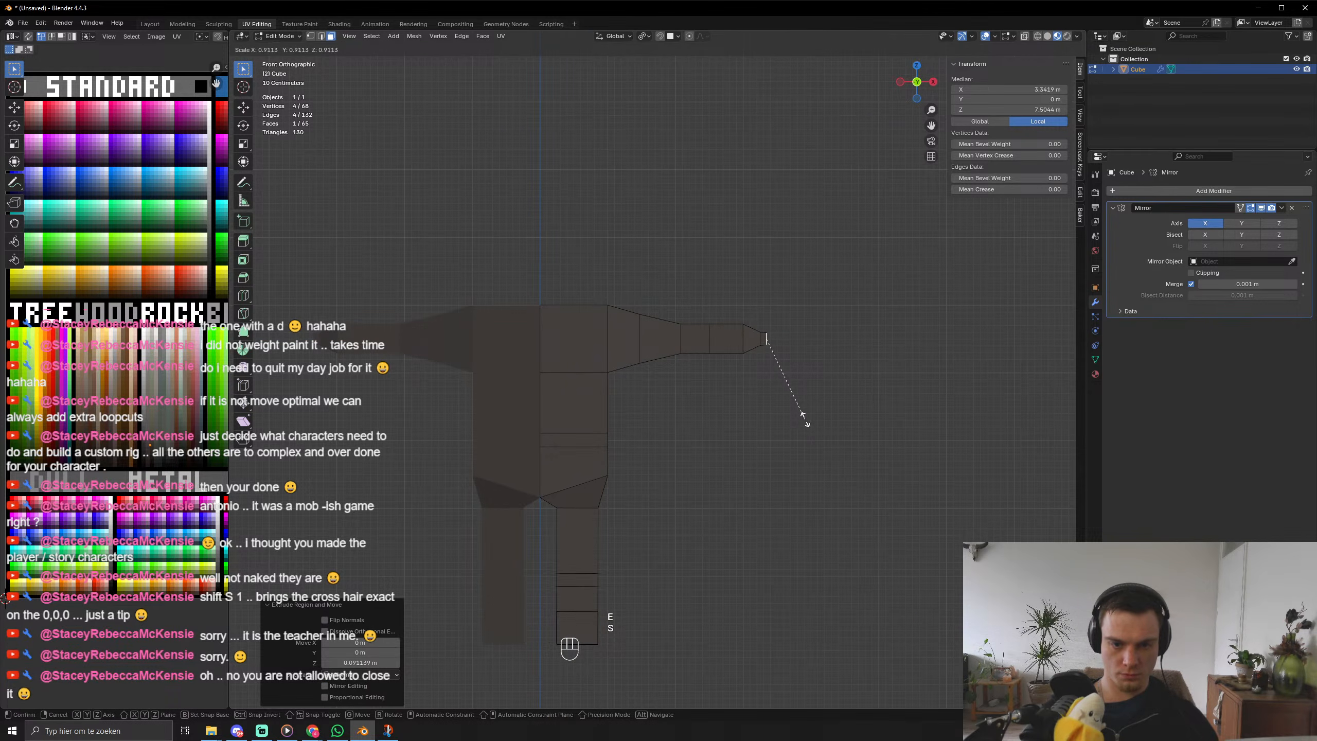
left_click(806, 419)
key("e")
left_click(812, 416)
Widen the hand's end face to about twice its size along the Y axis.
middle_click_drag(812, 416, 780, 457)
key("s")
key("x")
left_click(848, 420)
key("s")
key("y")
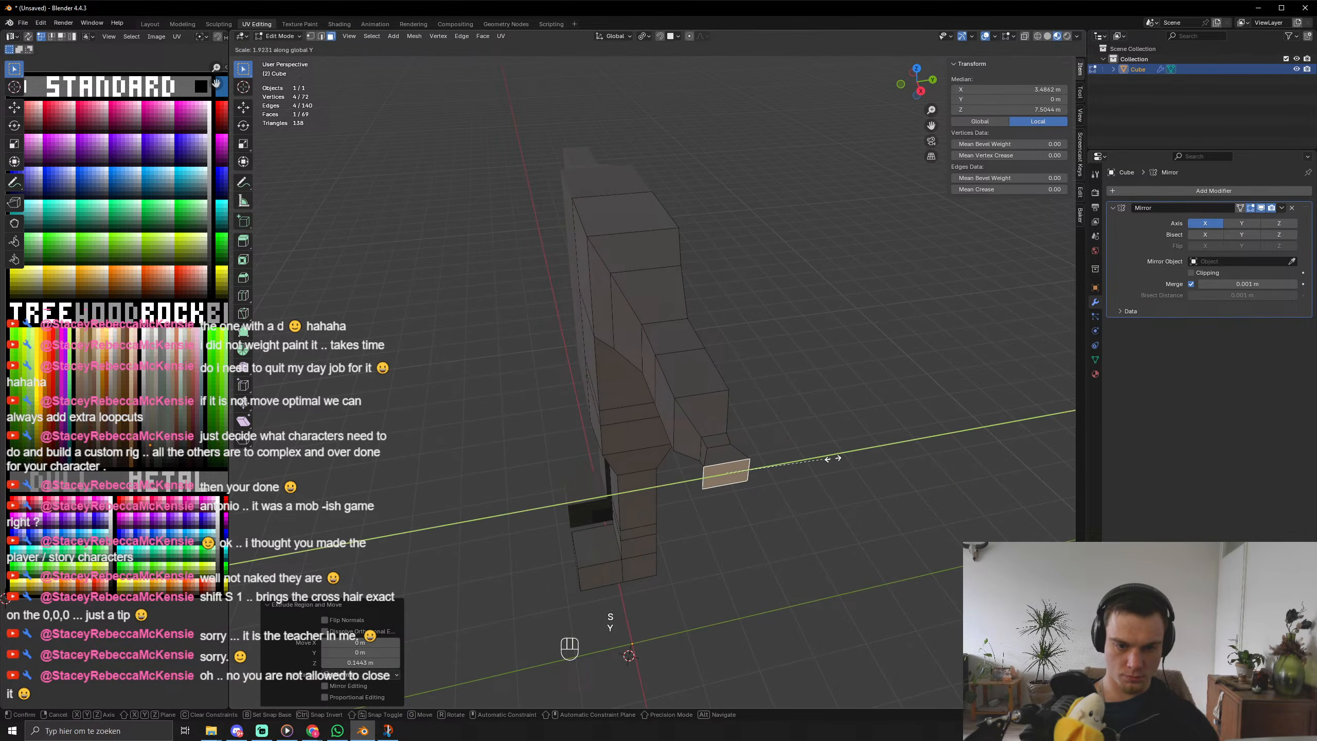
left_click(841, 453)
Extrude the widened hand face outward twice, about 0.10 m and 0.21 m, and scale the fingertip face down.
key("e")
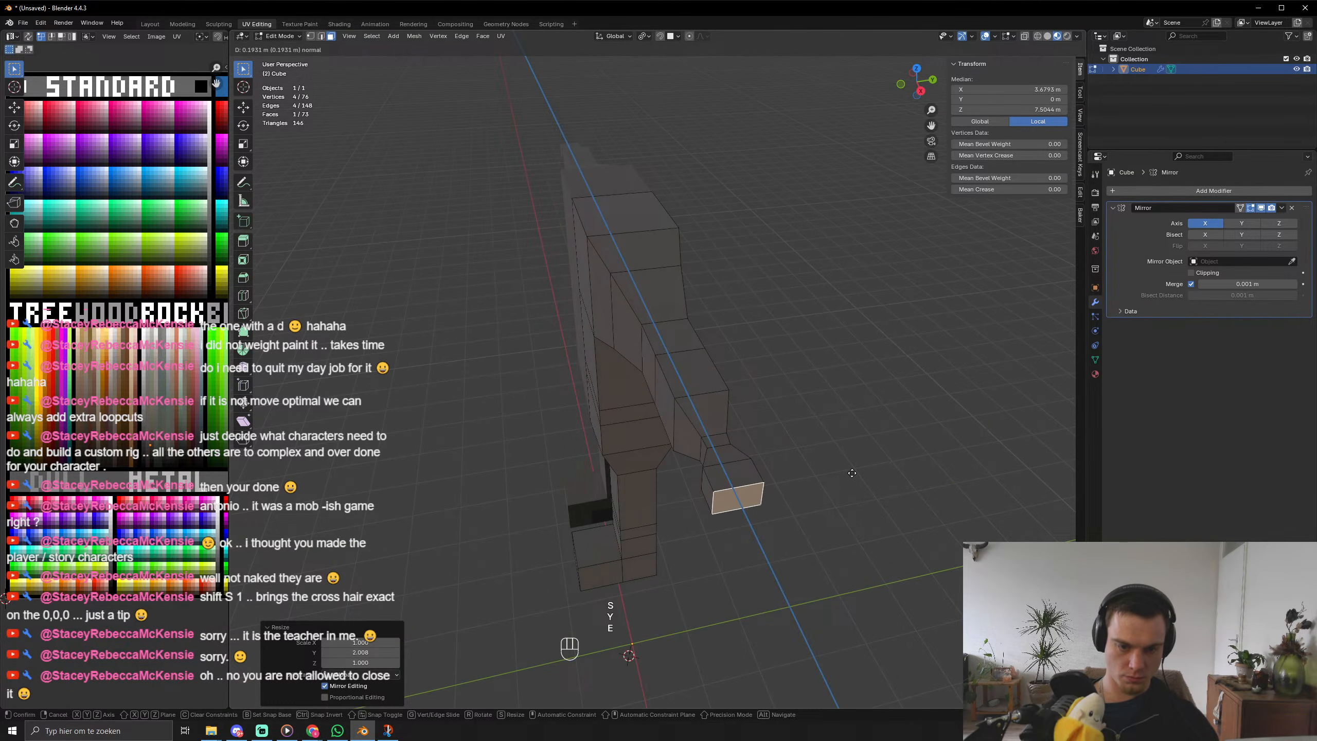
left_click(856, 466)
key("s")
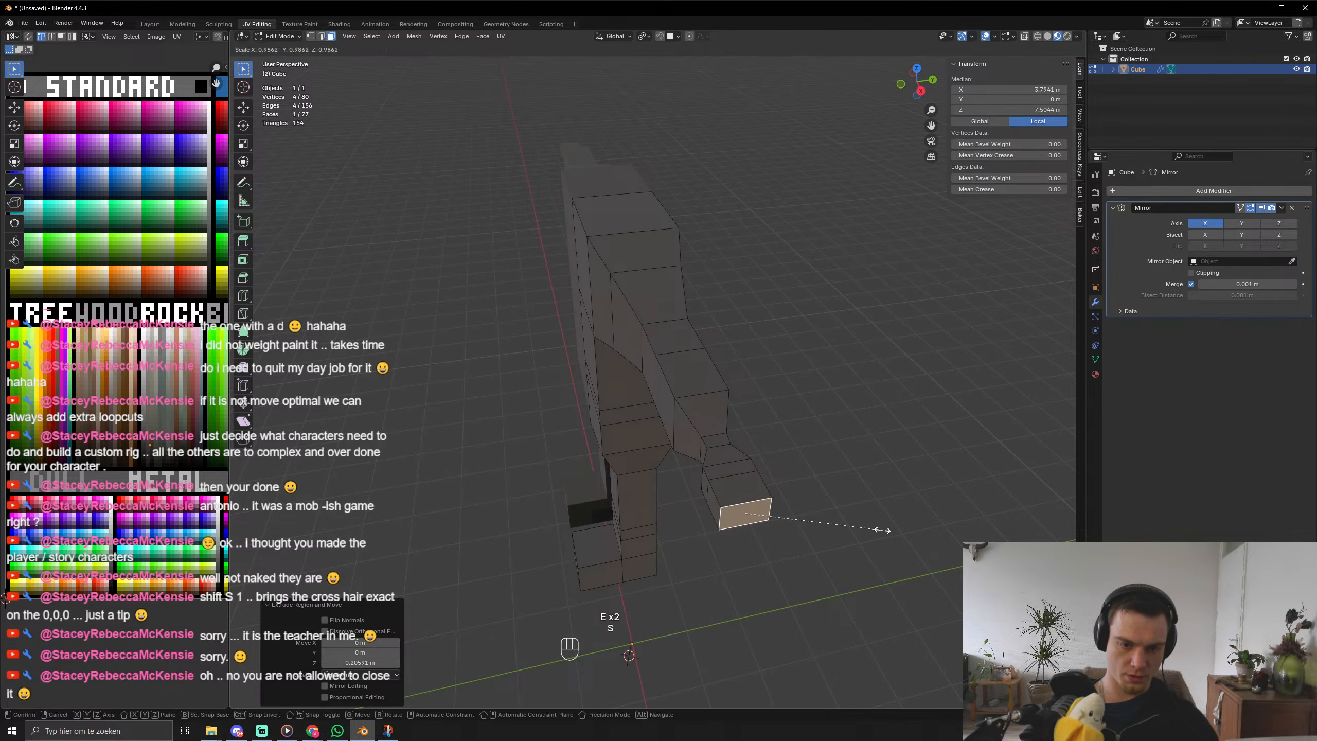
left_click(850, 521)
Extrude the front side face of the hand about 0.08 m as a thumb and scale its end down.
middle_click_drag(881, 532, 802, 445)
key("3")
left_click(784, 435)
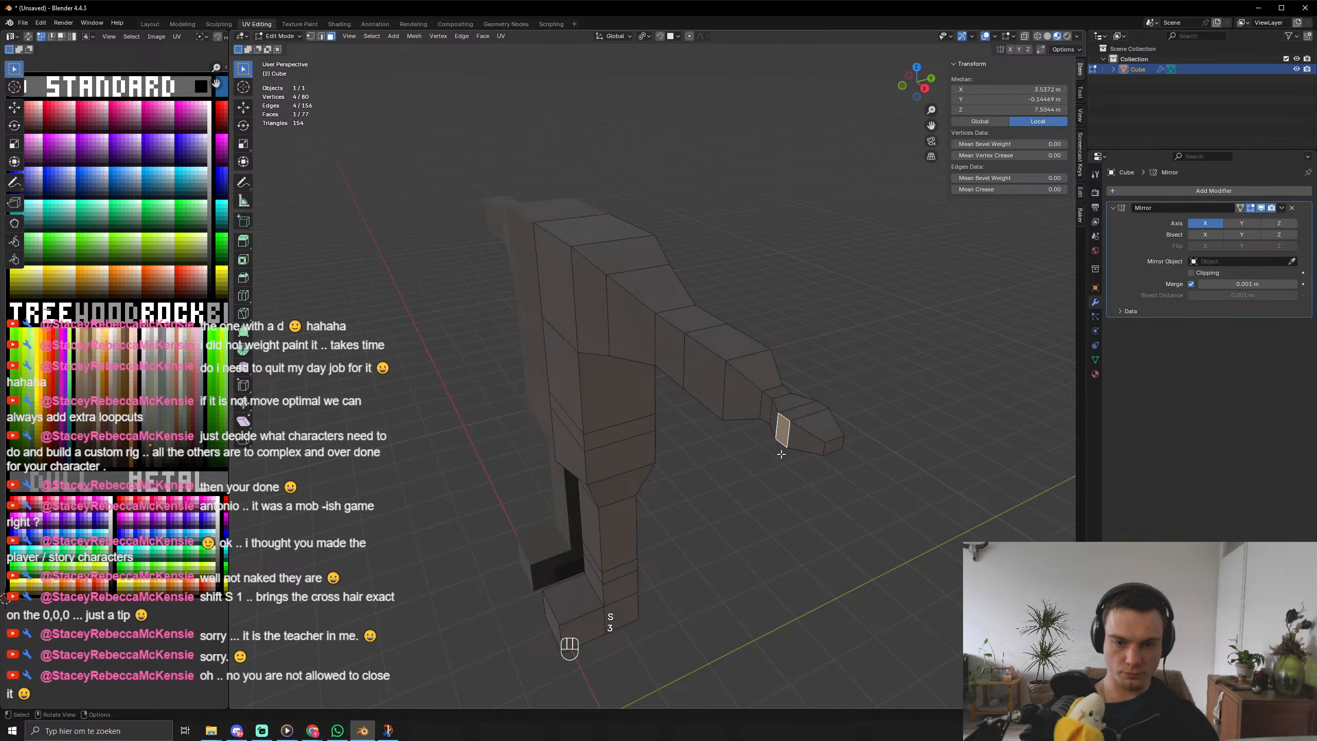
key("e")
left_click(771, 452)
key("s")
left_click(786, 459)
key("Tab")
scroll(755, 465, "down", 2)
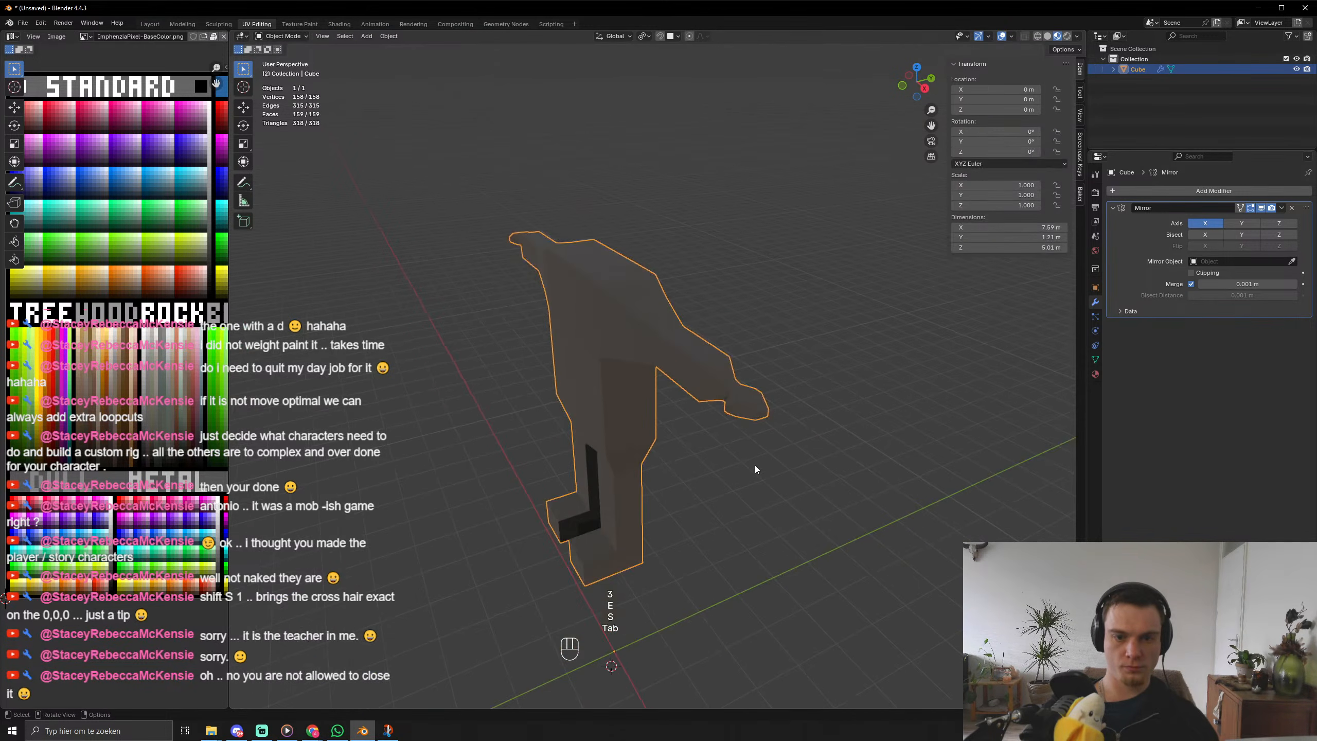
middle_click_drag(755, 465, 778, 403)
middle_click_drag(656, 386, 778, 330)
Add a centred loop cut to the arm segment just before the elbow and scale the loop down.
key("Tab")
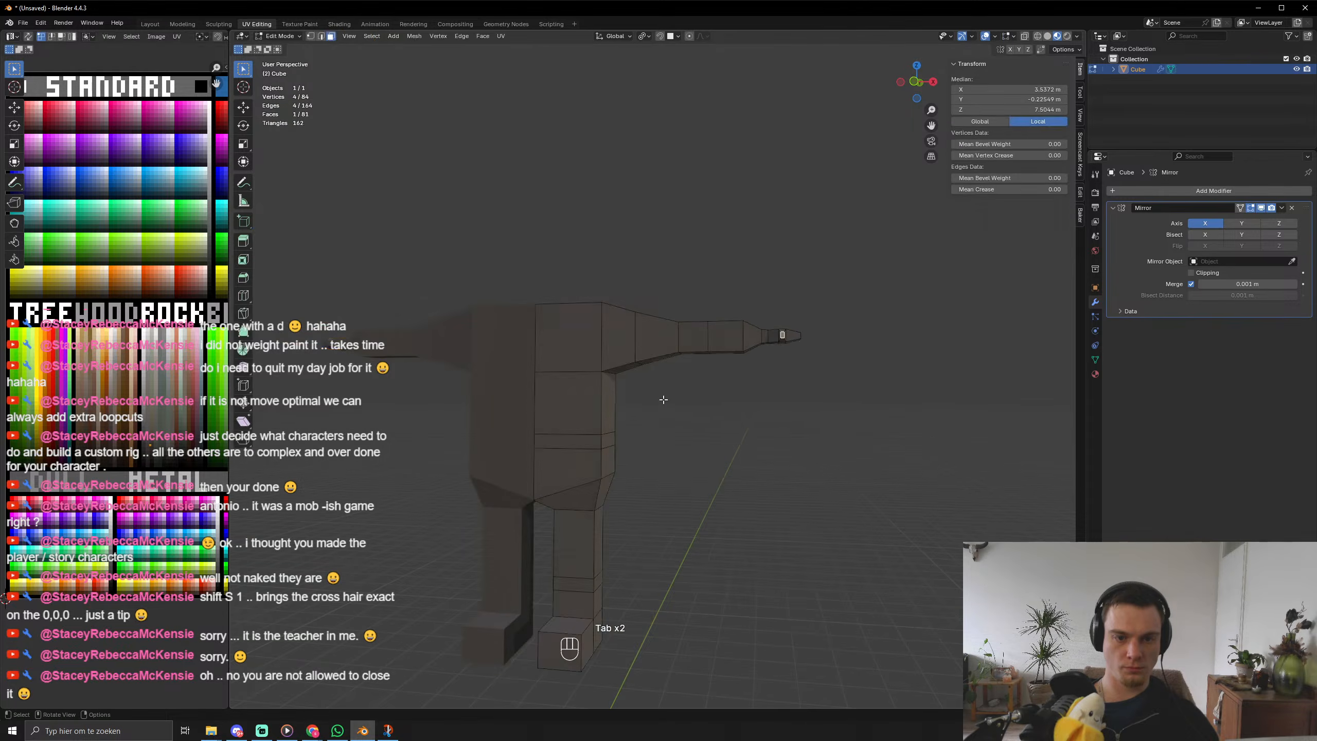
scroll(723, 358, "up", 6)
key("ctrl+r")
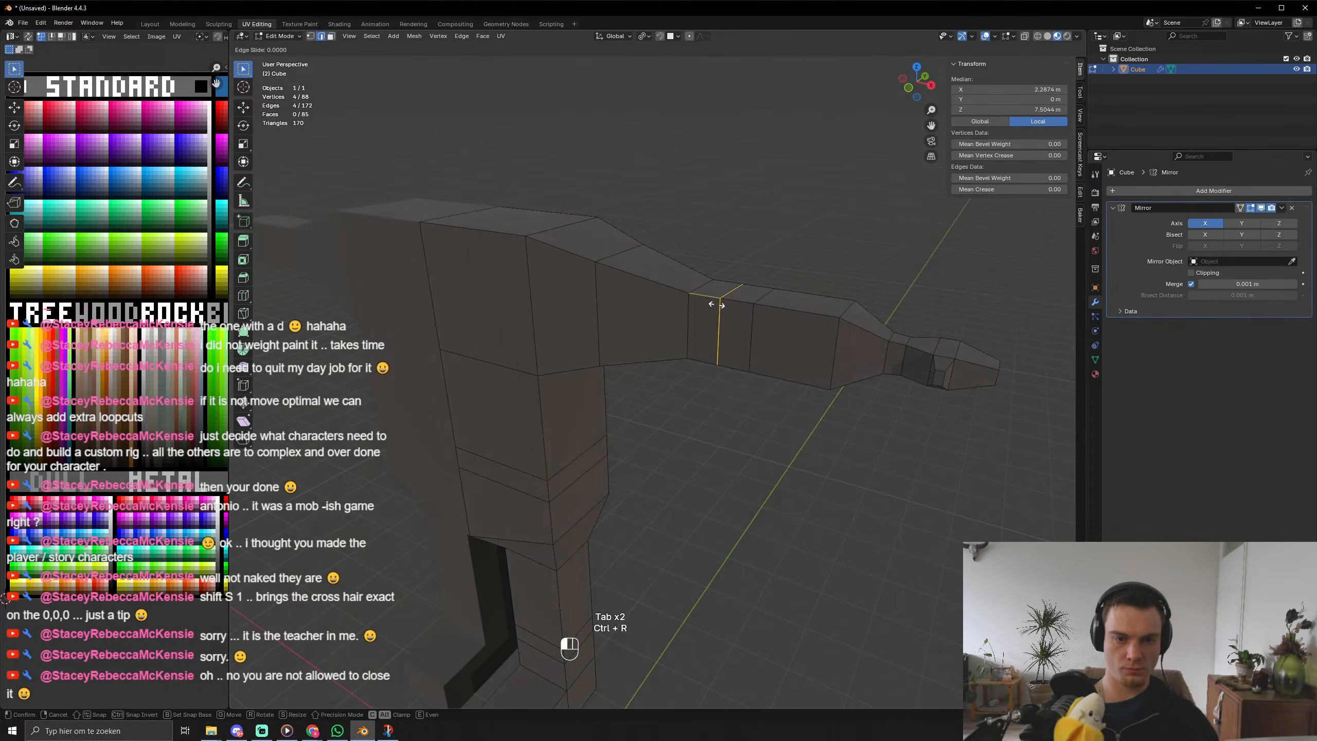
left_click(716, 306)
right_click(716, 306)
key("s")
left_click(772, 451)
Add a centred loop cut to the forearm and shrink it, and scale the loop at the forearm's end to about 0.61.
key("ctrl+r")
left_click(792, 323)
right_click(792, 323)
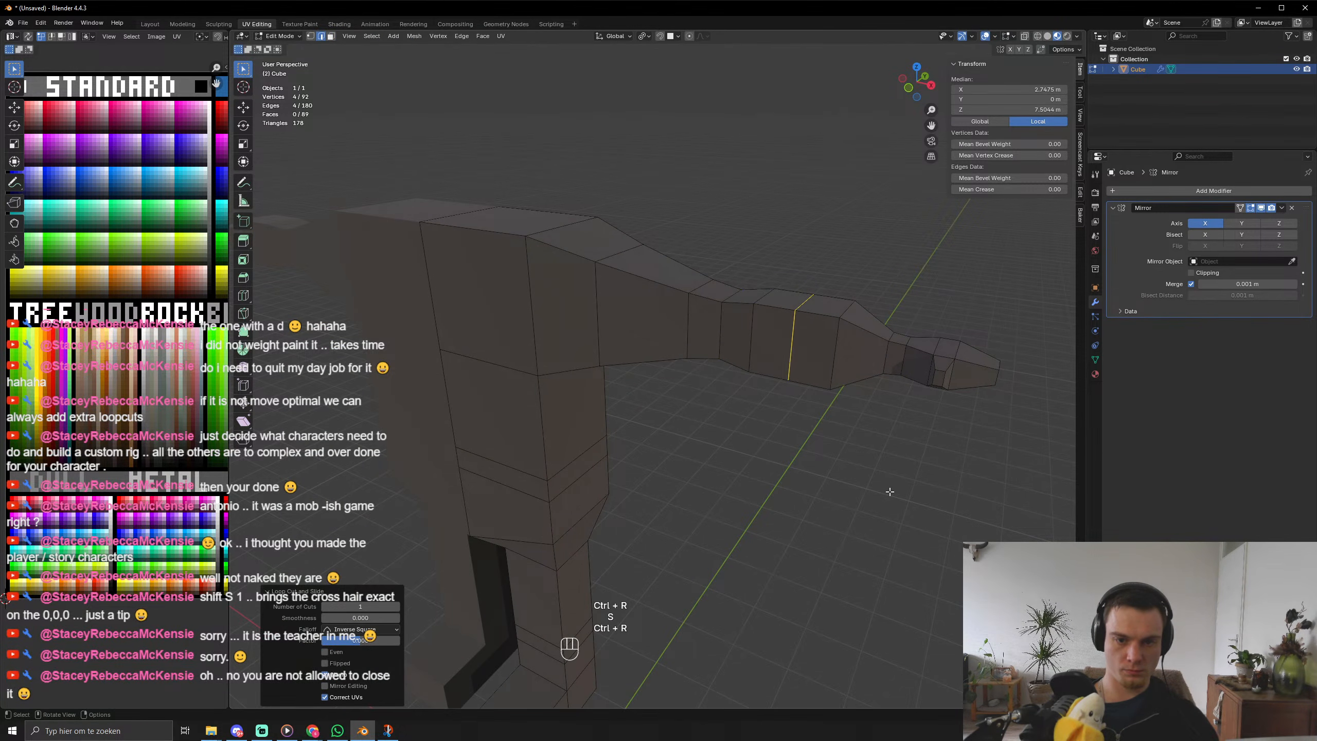
key("s")
left_click(818, 450)
key("2")
left_click(841, 336, "alt")
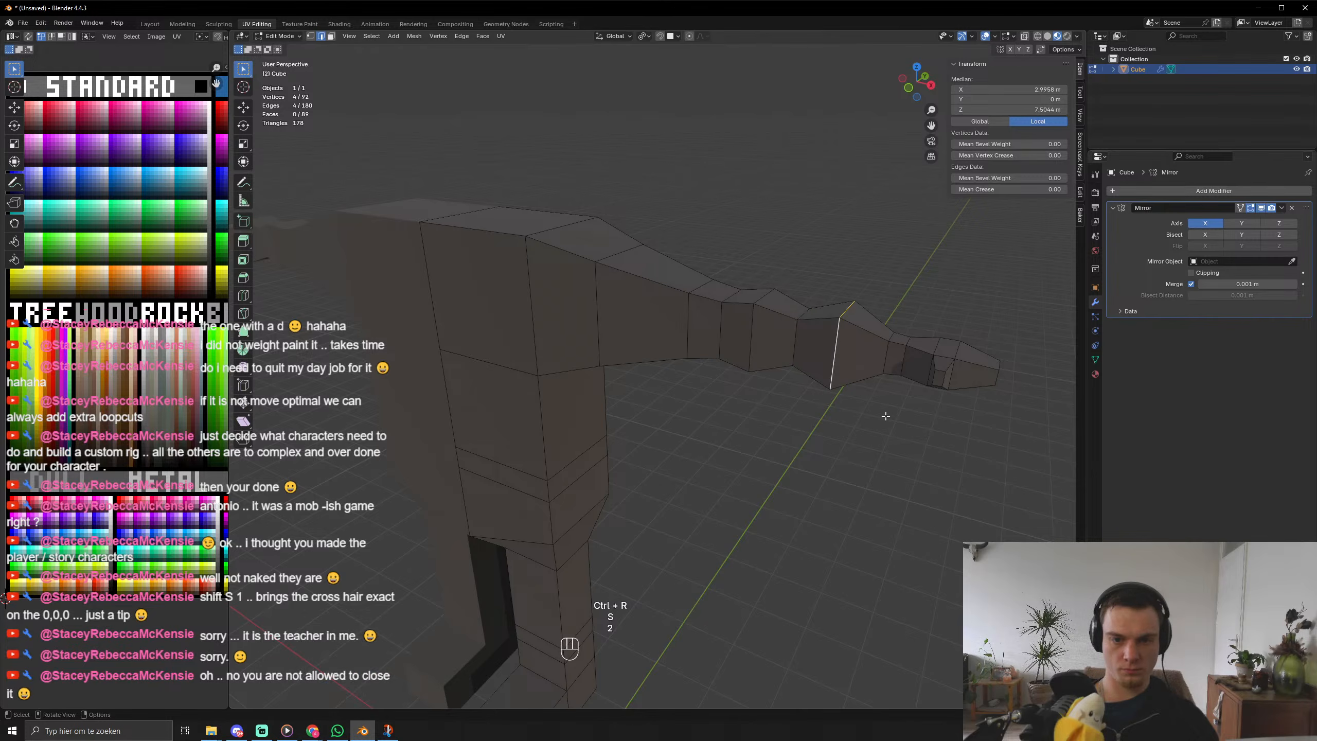
key("s")
left_click(841, 441)
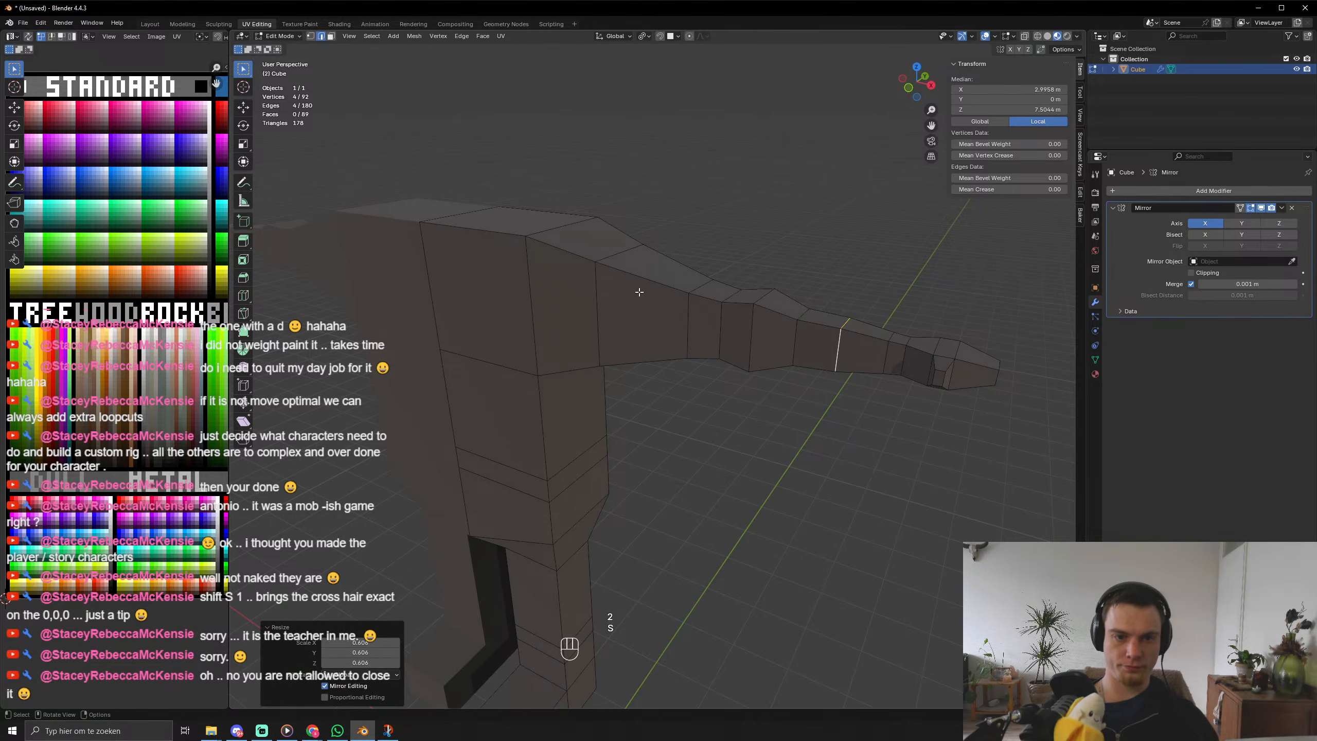
Add a centred loop cut to the tapered upper arm segment and scale the loop to about 0.79.
key("ctrl+r")
left_click(642, 283)
right_click(642, 283)
left_click(737, 426)
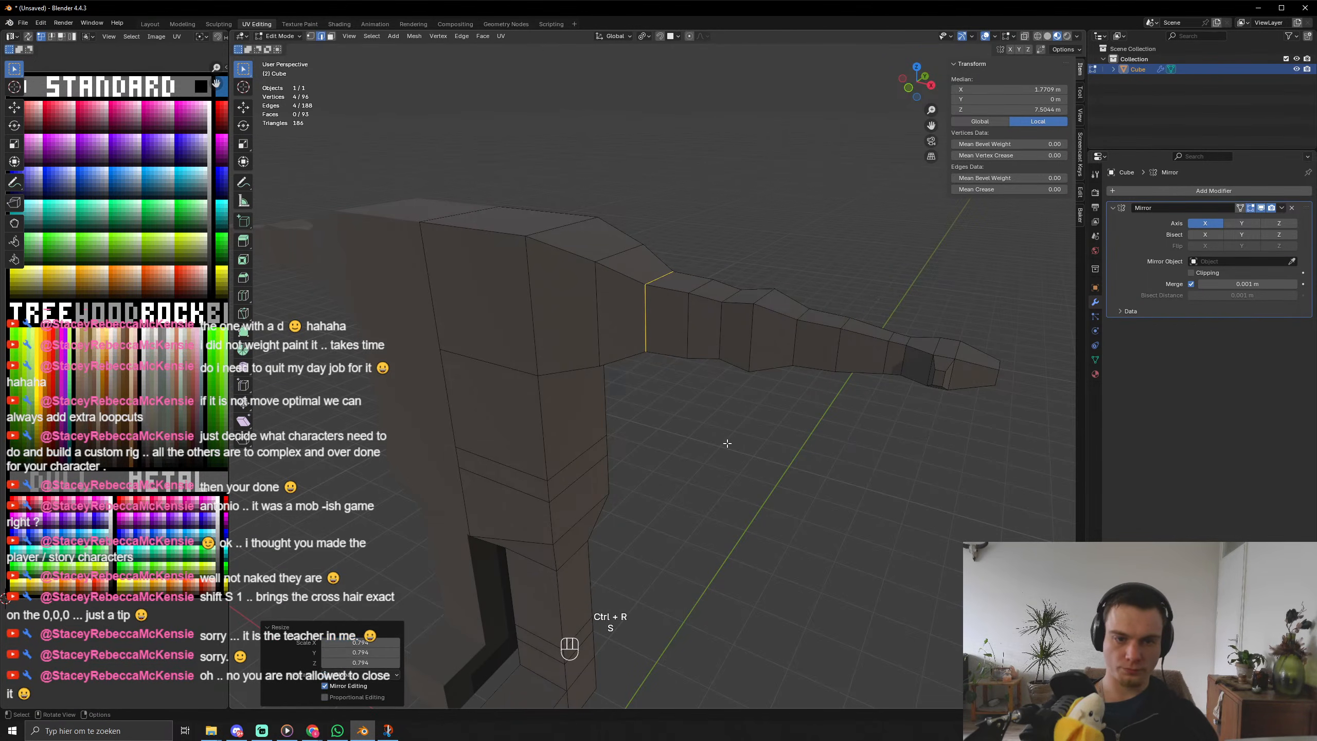
Scale the edge loop at the elbow down slightly, and leave mesh editing.
scroll(728, 443, "down", 5)
middle_click_drag(728, 444, 732, 322)
scroll(733, 323, "up", 5)
key("3")
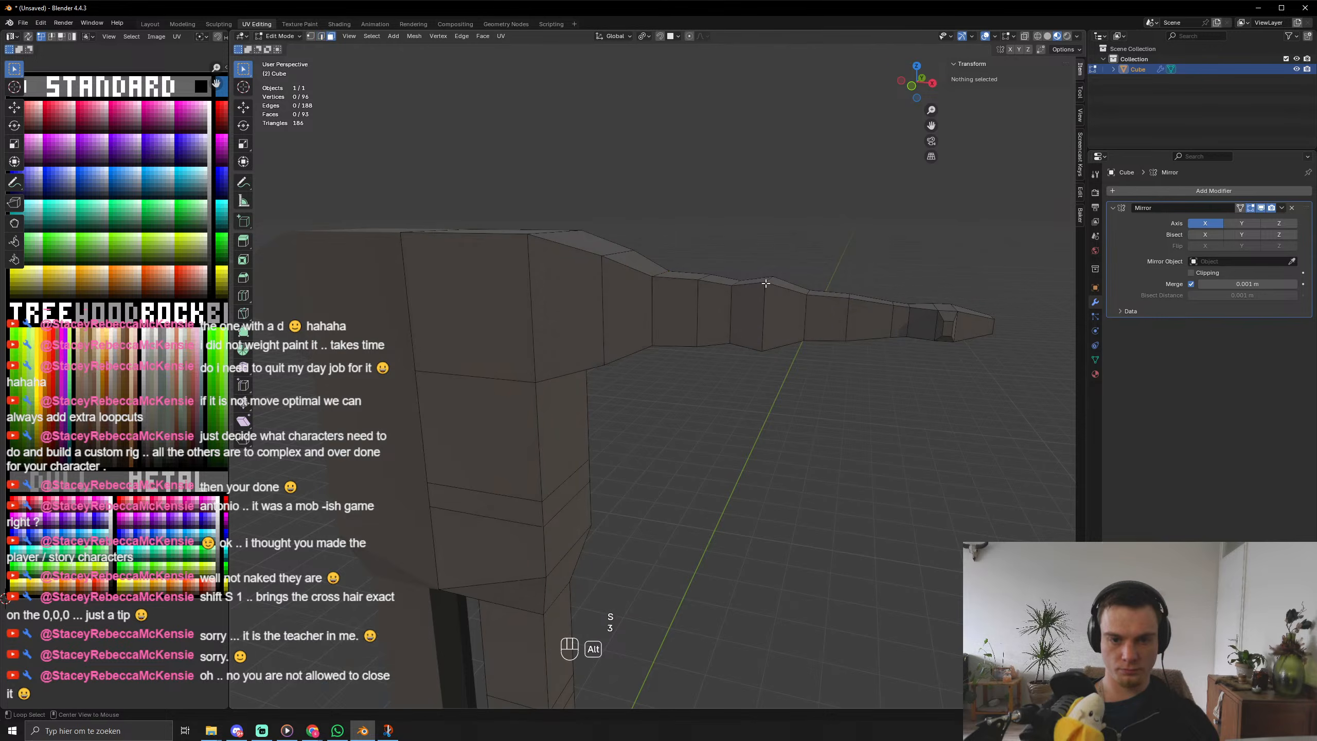
left_click(784, 314)
left_click(766, 311, "alt")
key("s")
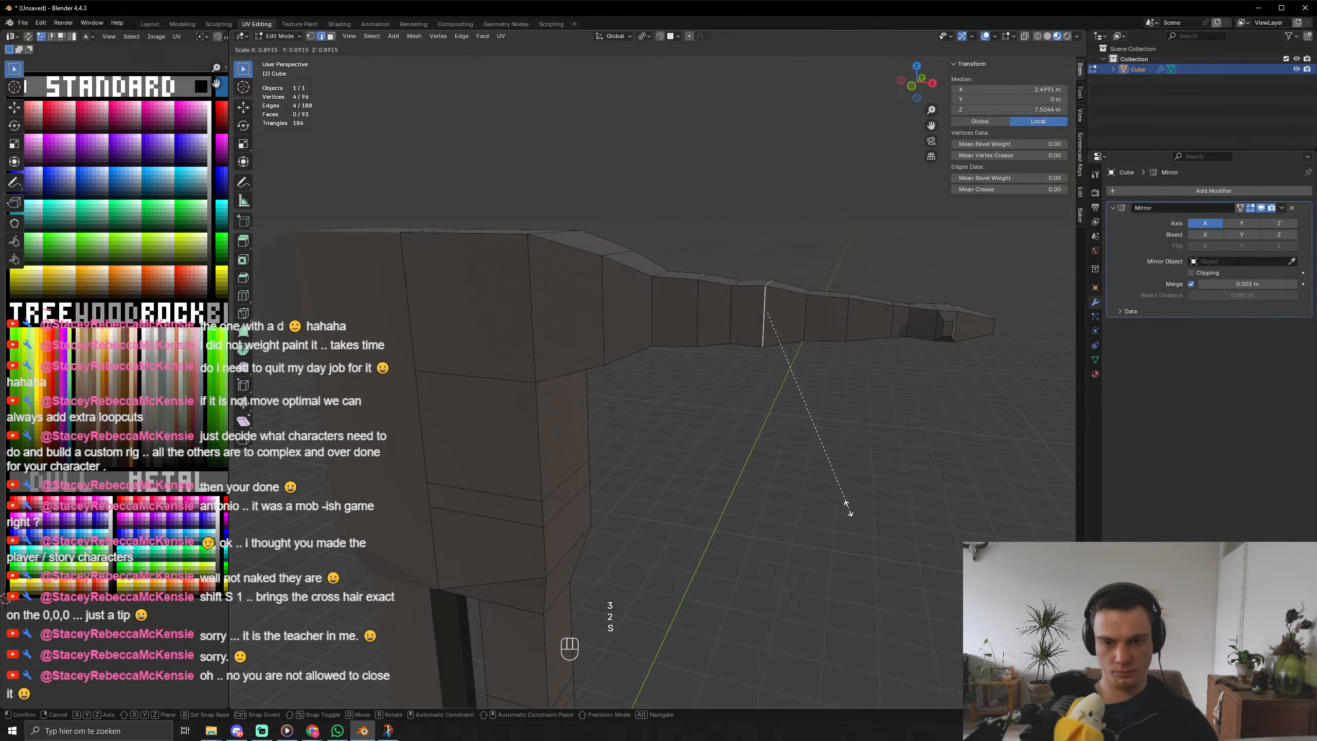
left_click(829, 493)
middle_click_drag(825, 487, 743, 523)
key("Tab")
scroll(743, 523, "down", 4)
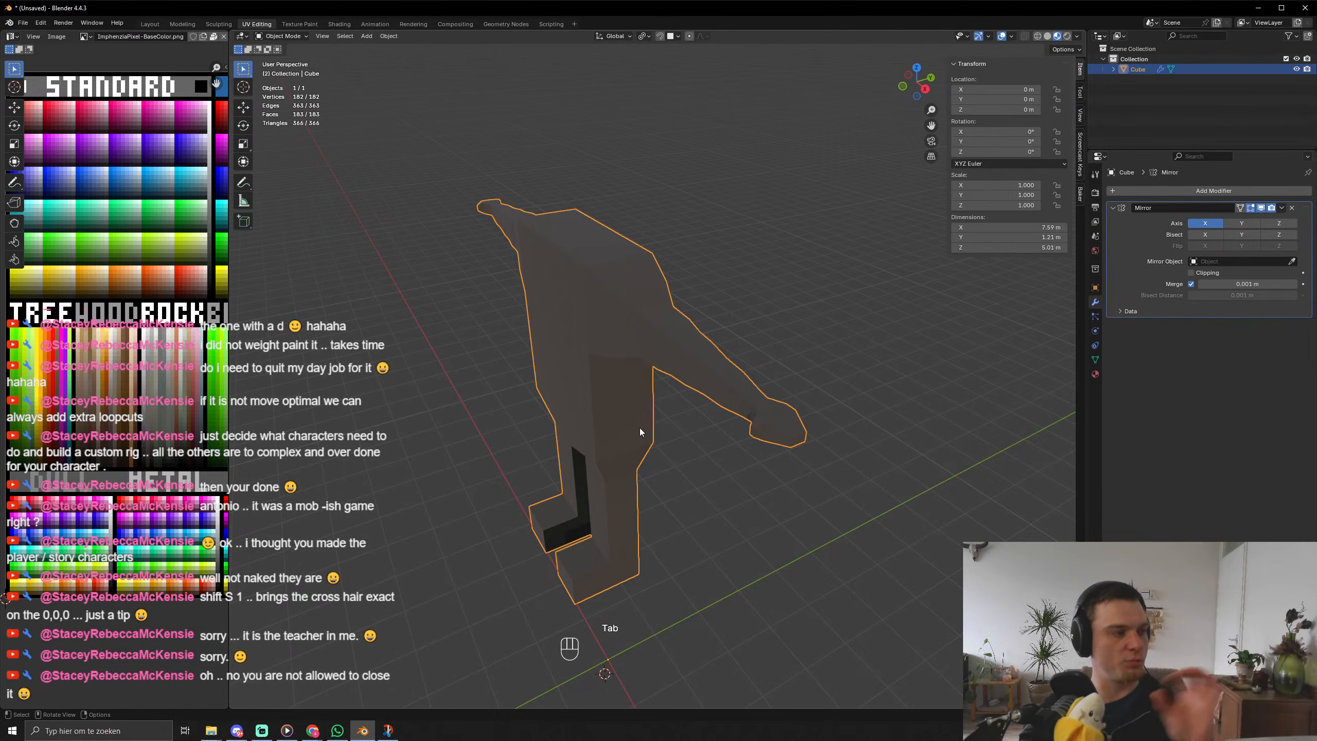
Scale the selected edge loops of the arm up uniformly to about 1.43.
middle_click_drag(636, 434, 788, 384)
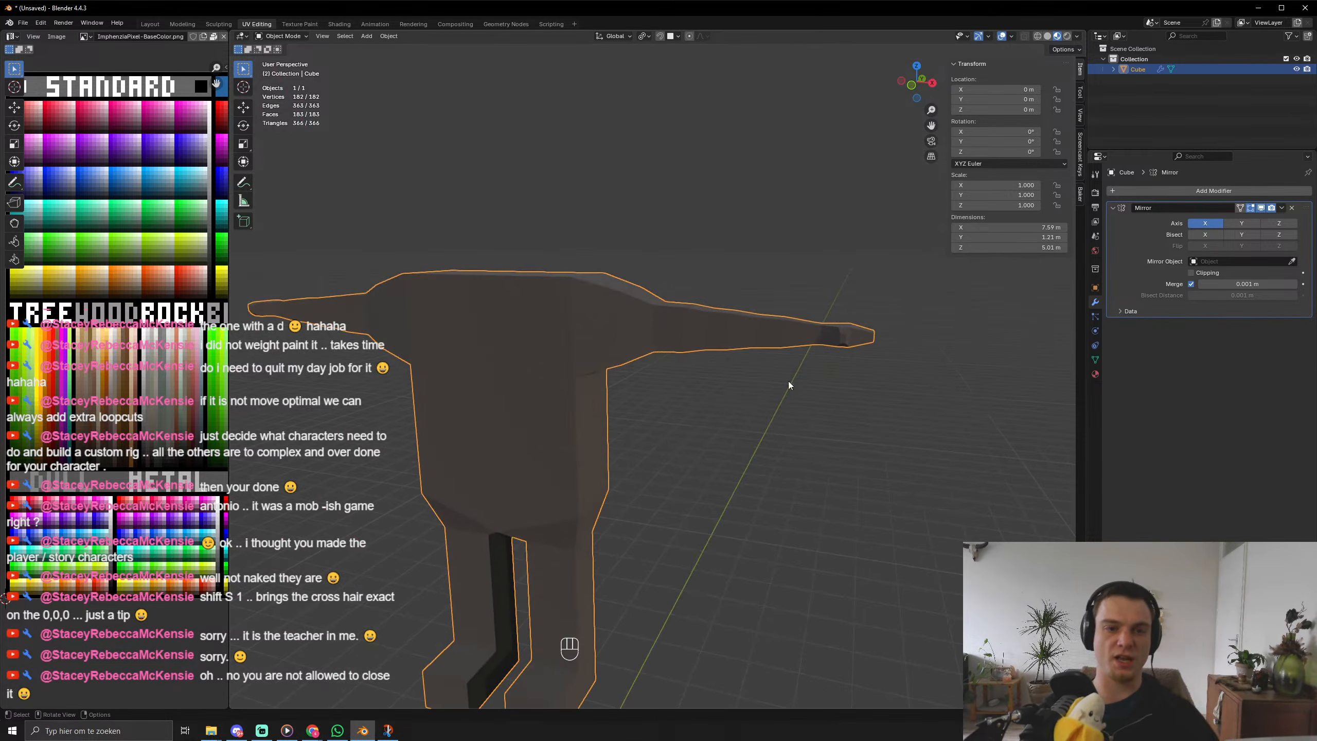
middle_click_drag(664, 404, 621, 522)
key("Tab")
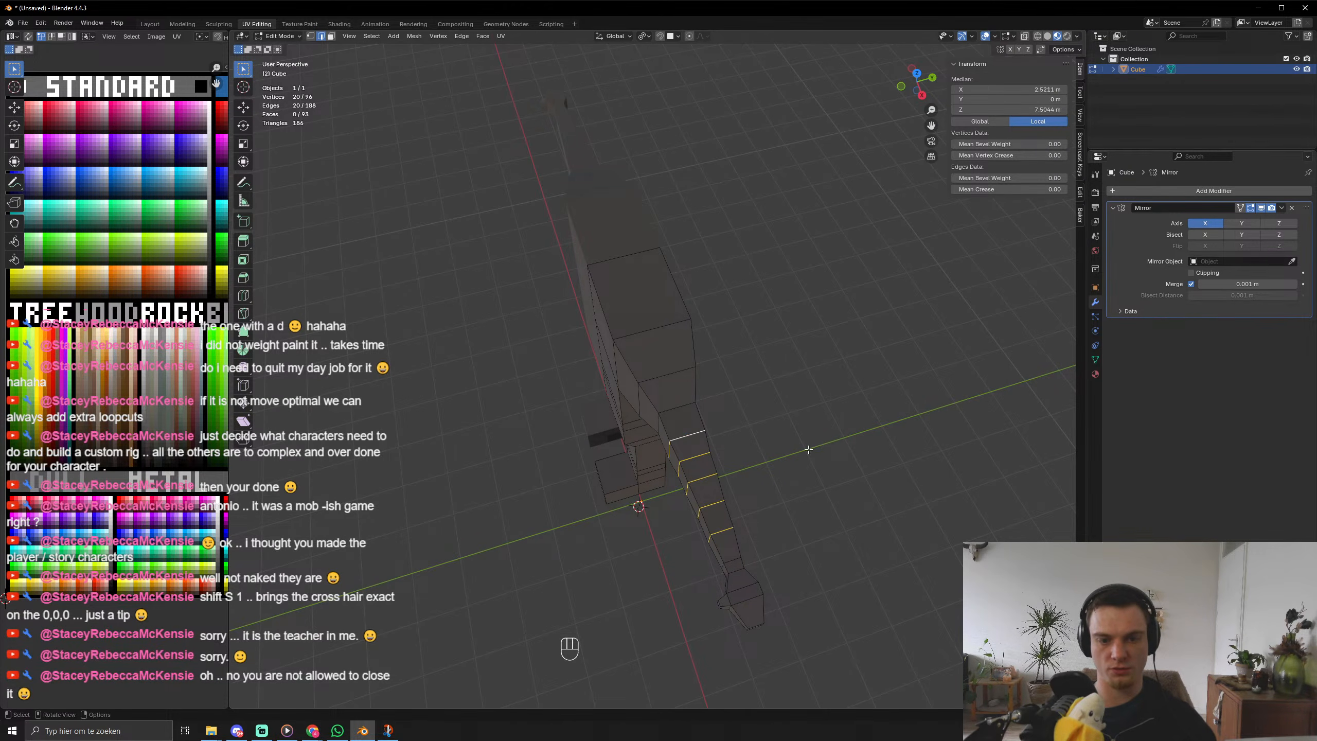
key("w")
key("s")
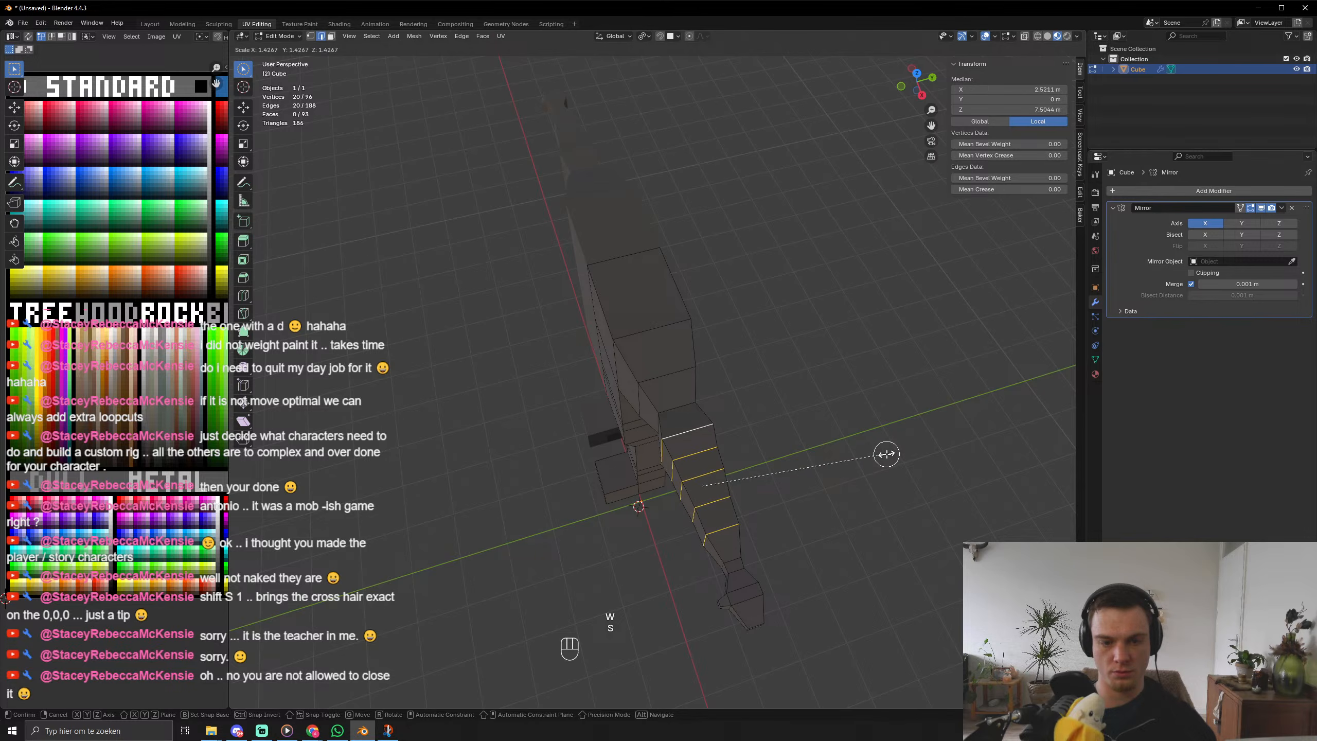
left_click(888, 454)
Scale the same arm edge loops along Y to about 1.06.
middle_click_drag(790, 493, 551, 500)
key("Tab")
key("Tab")
key("s")
key("y")
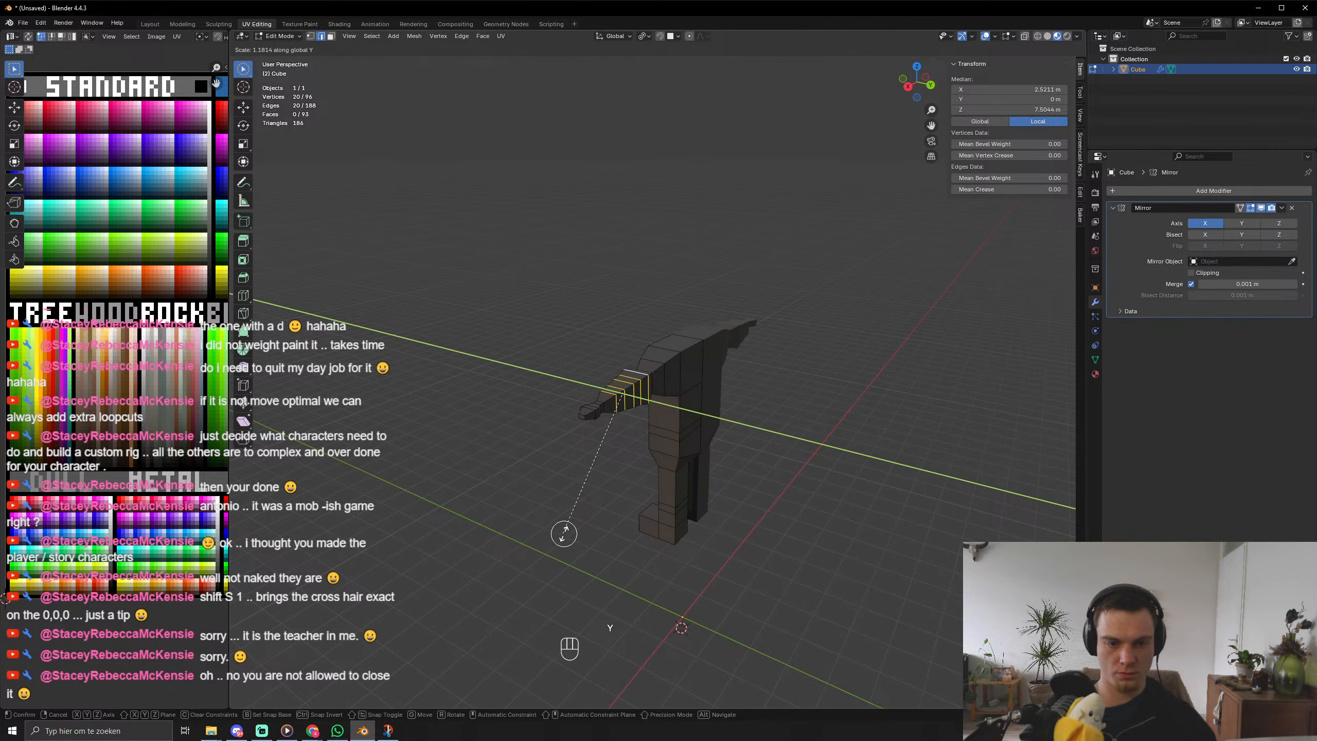
left_click(582, 525)
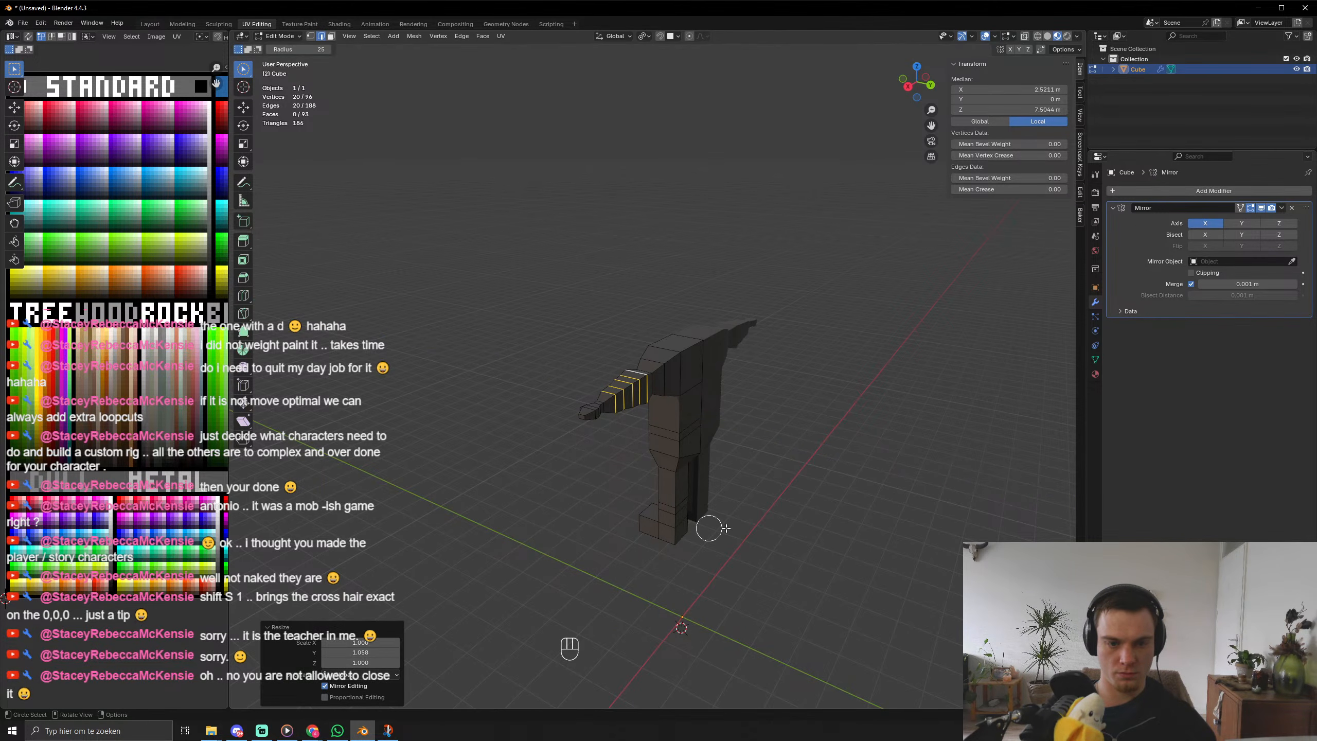
Scale the selected arm edge loops along Z and leave mesh editing.
key("s")
key("z")
left_click(679, 514)
key("Tab")
middle_click_drag(646, 511, 734, 492)
scroll(772, 531, "up", 4)
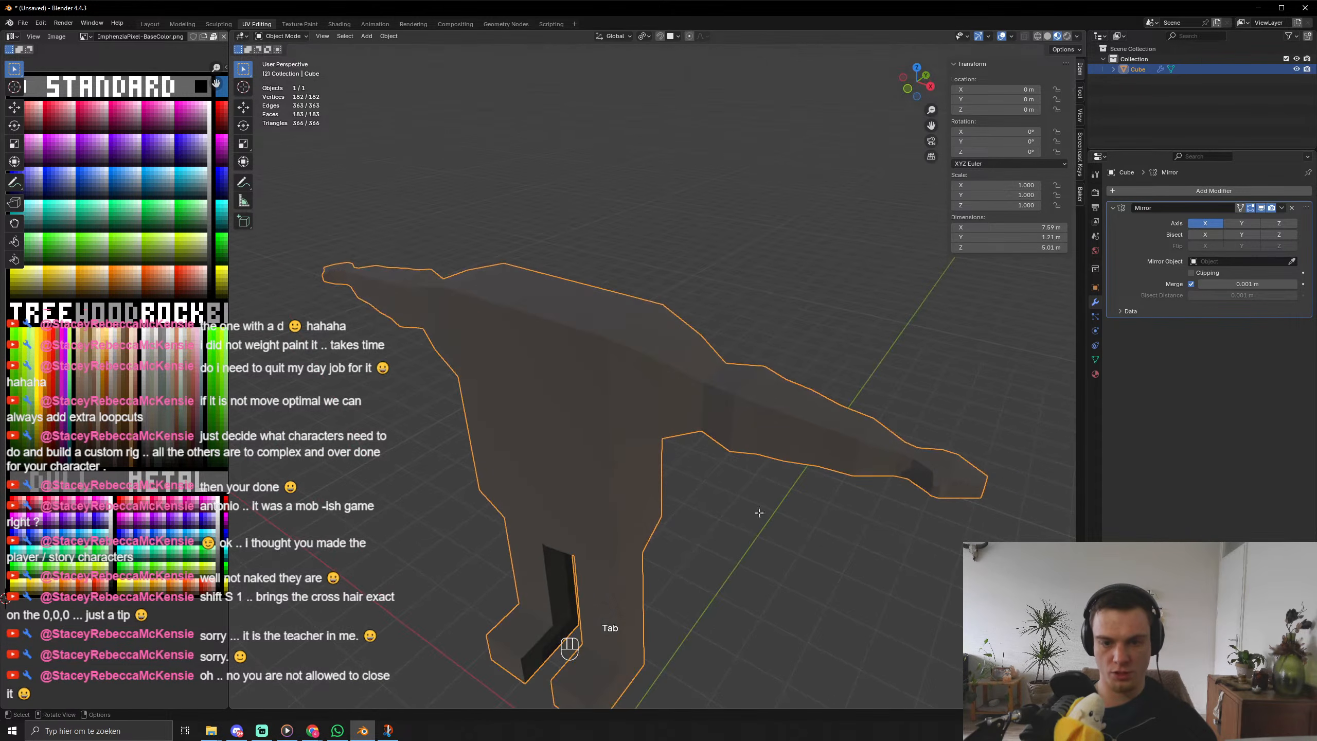
Select all faces of the character and move their UVs onto the skin-tone colours of the palette texture.
key("Tab")
key("3")
key("a")
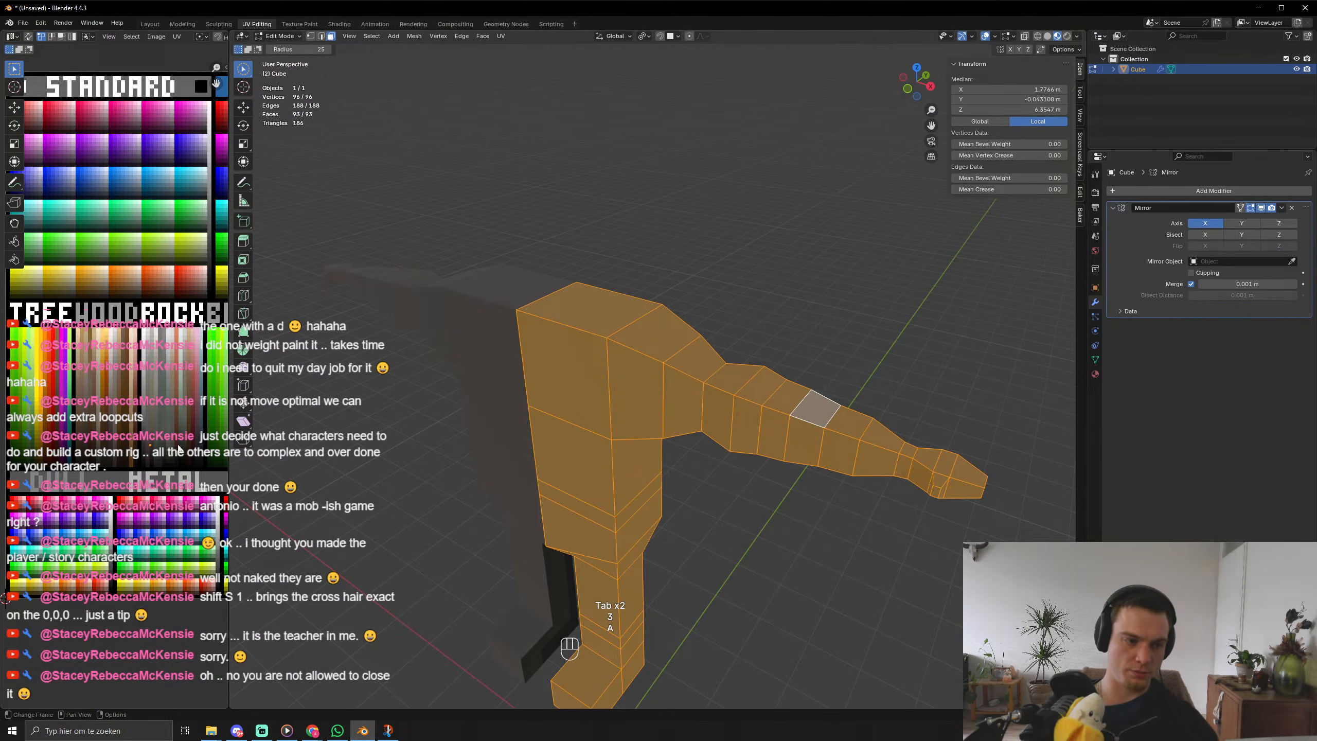
key("c")
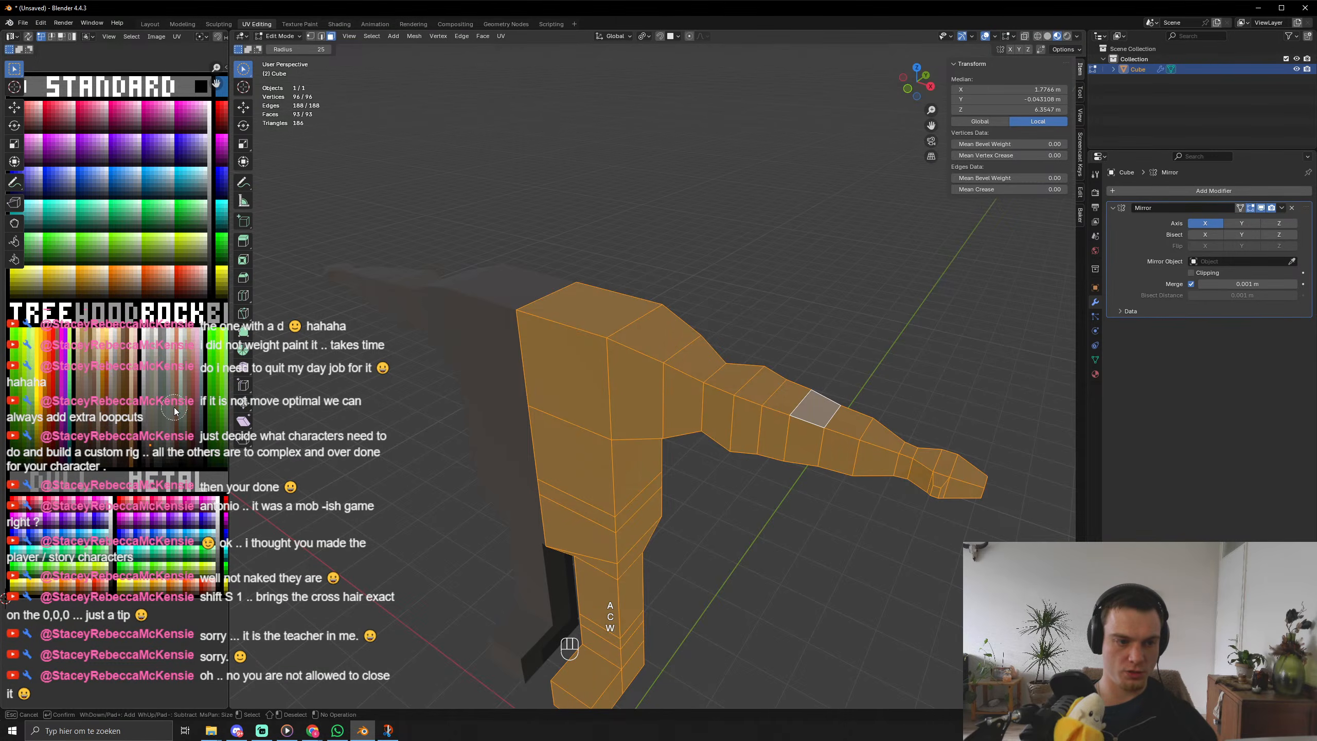
key("c")
key("x")
key("c")
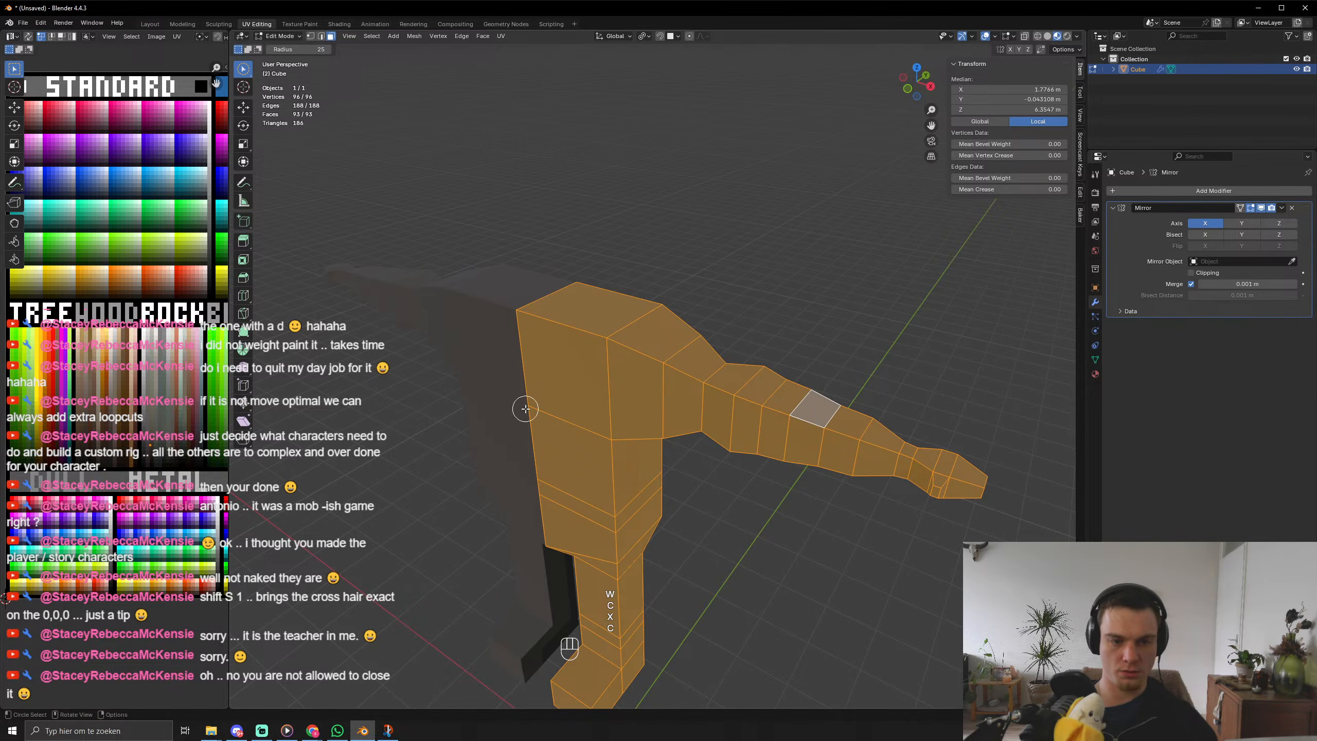
key("g")
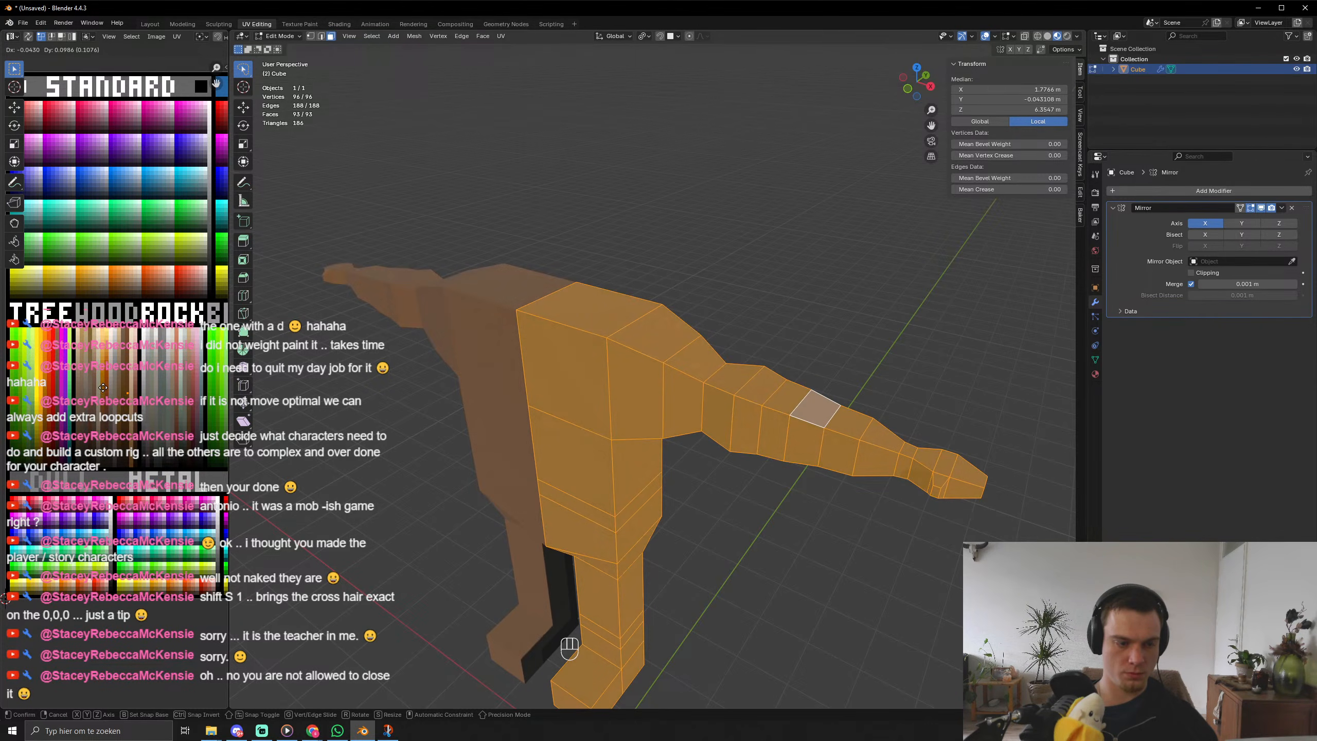
left_click(106, 382)
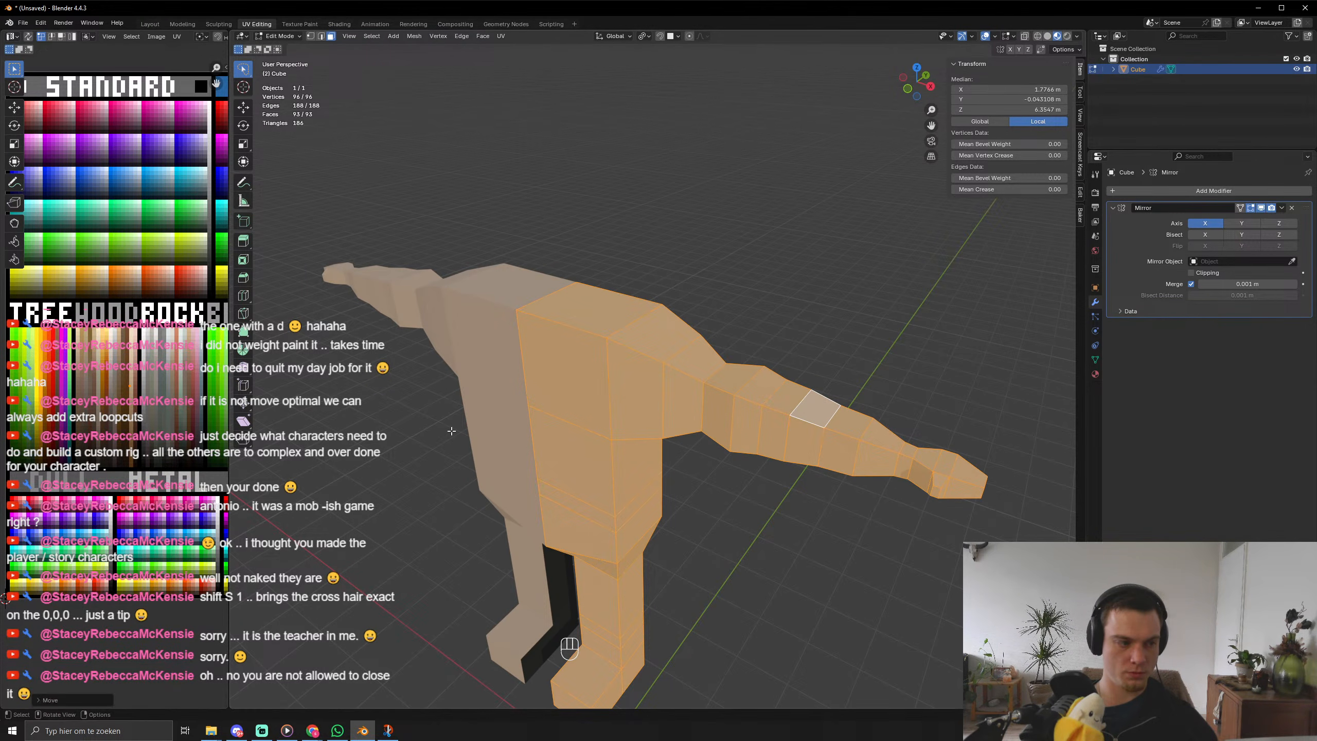
key("Tab")
scroll(453, 446, "down", 2)
middle_click_drag(452, 446, 598, 393)
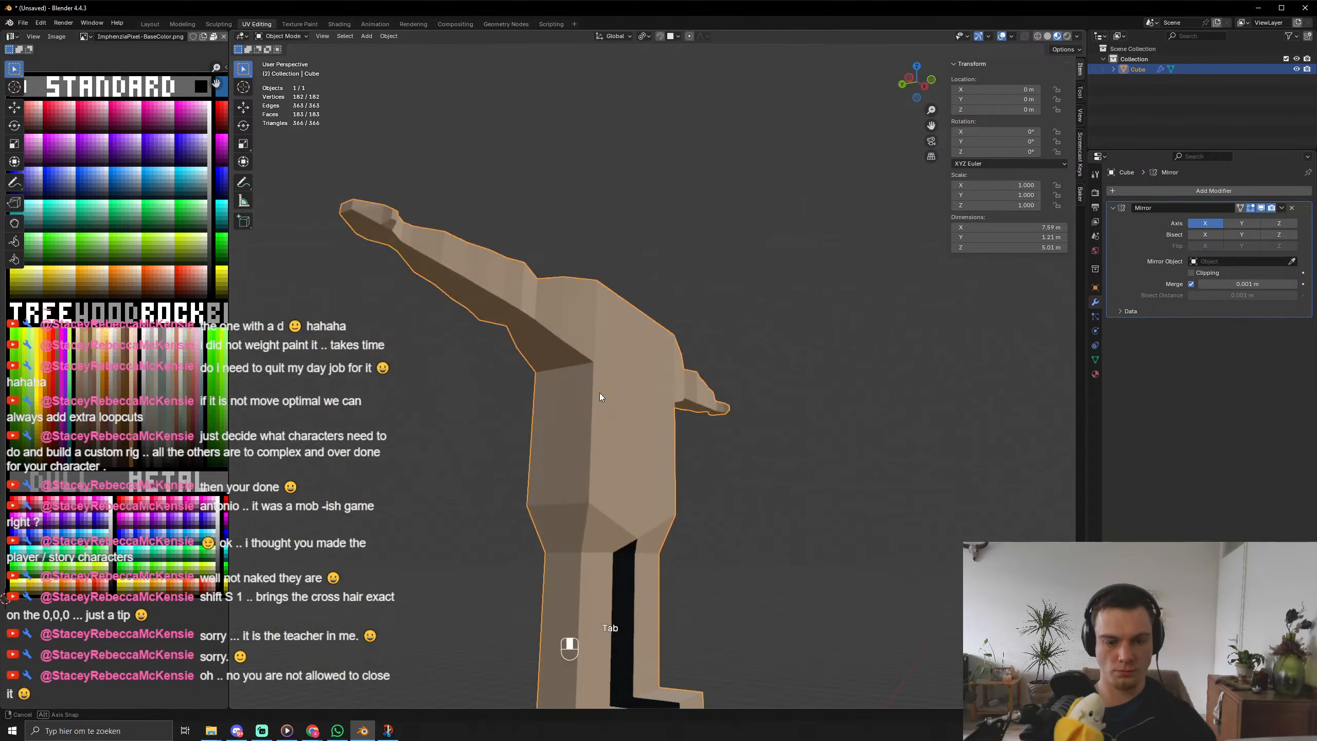
Collapse all the UVs to a single point with scale 0 and place it on a light skin tone in the palette.
key("Tab")
key("a")
key("s")
key("KP_0")
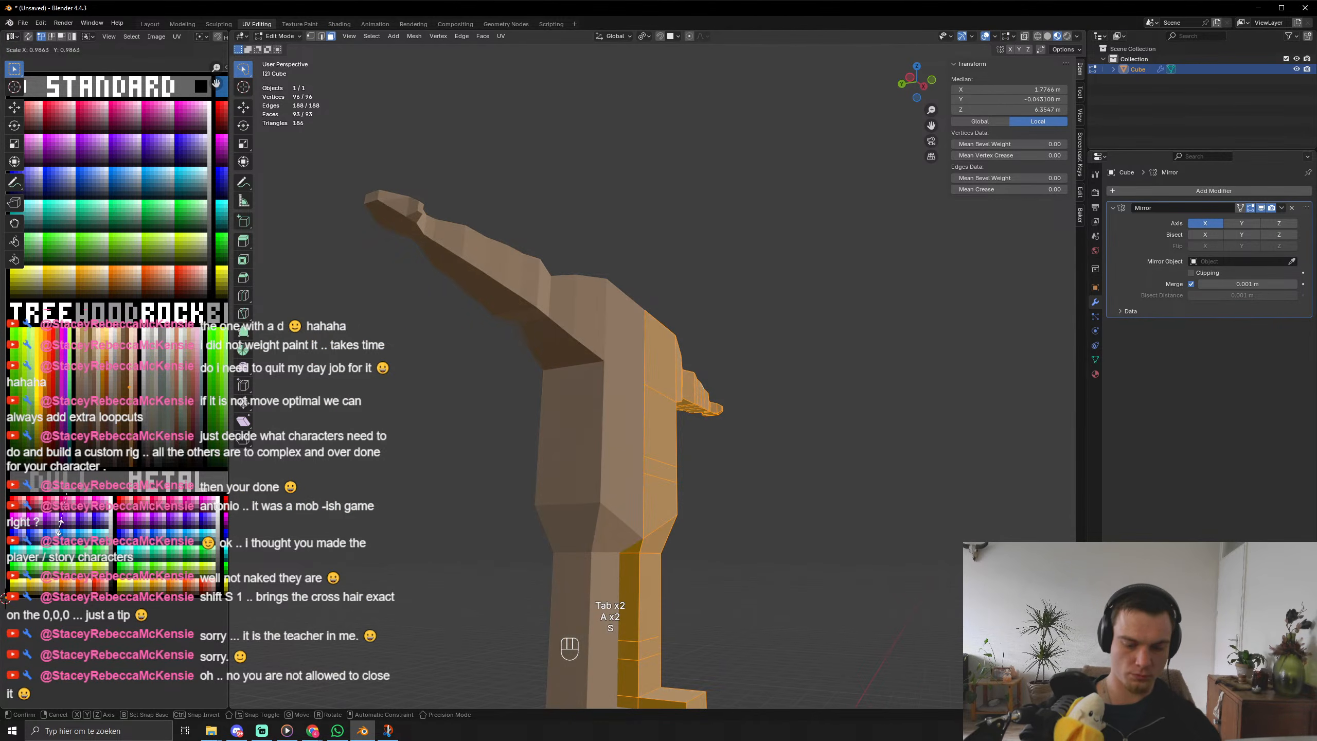
key("KP_Enter")
key("g")
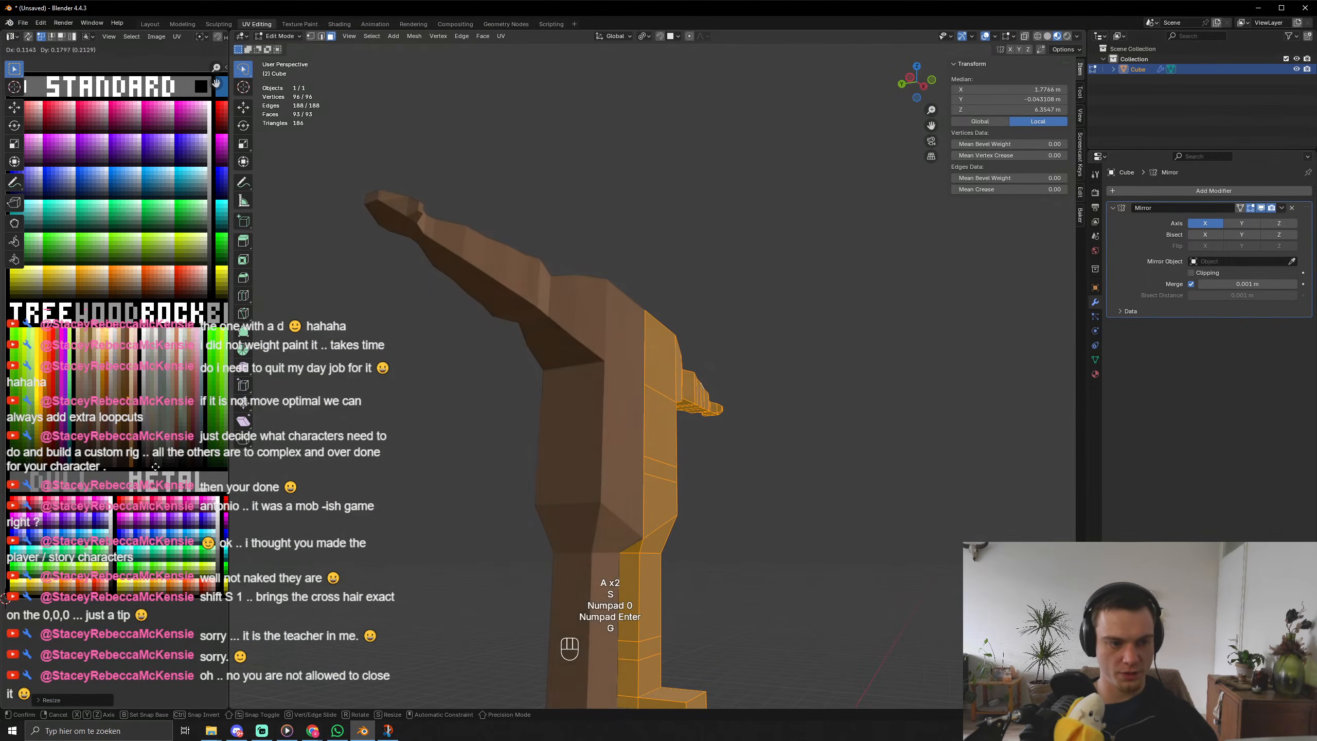
left_click(159, 467)
key("Tab")
scroll(642, 463, "down", 5)
middle_click_drag(642, 464, 565, 489)
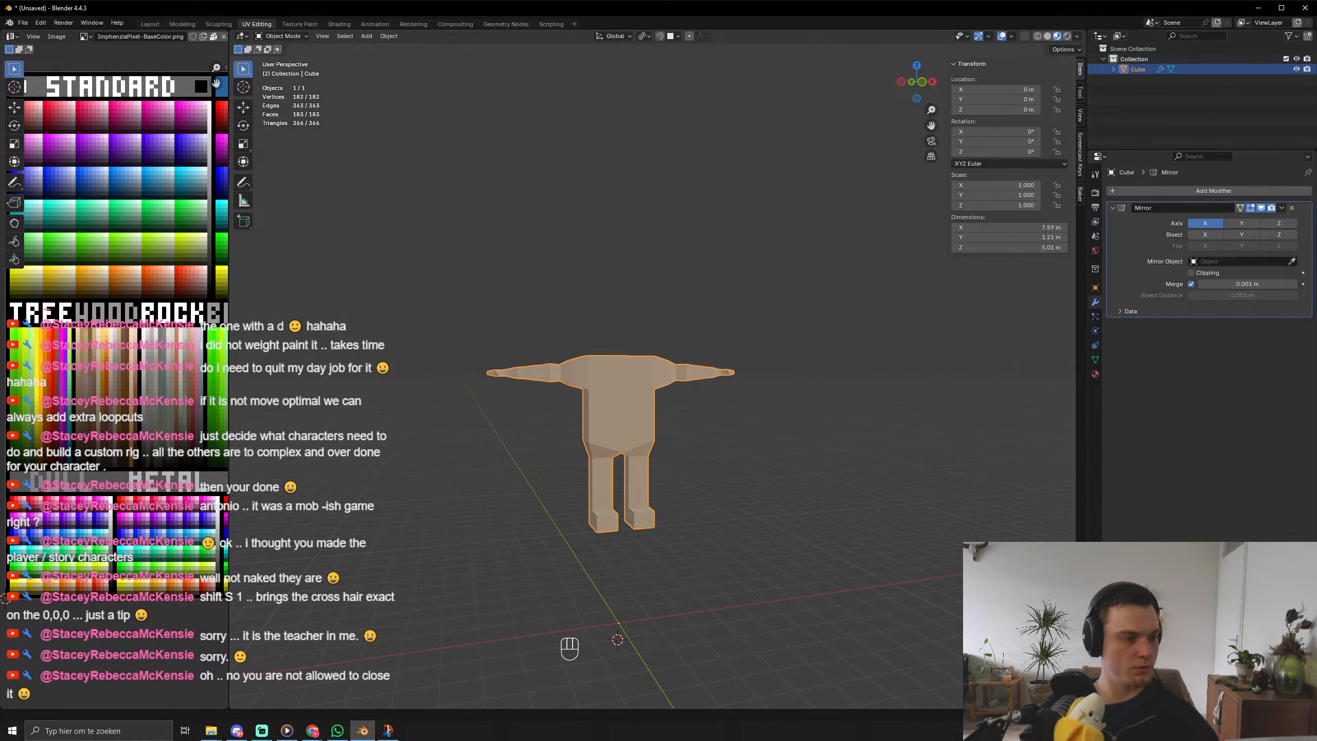
Add a centred horizontal loop cut to the middle of the torso and move its side edge inward about 0.11 m along X.
middle_click_drag(439, 579, 716, 533)
scroll(718, 532, "up", 4)
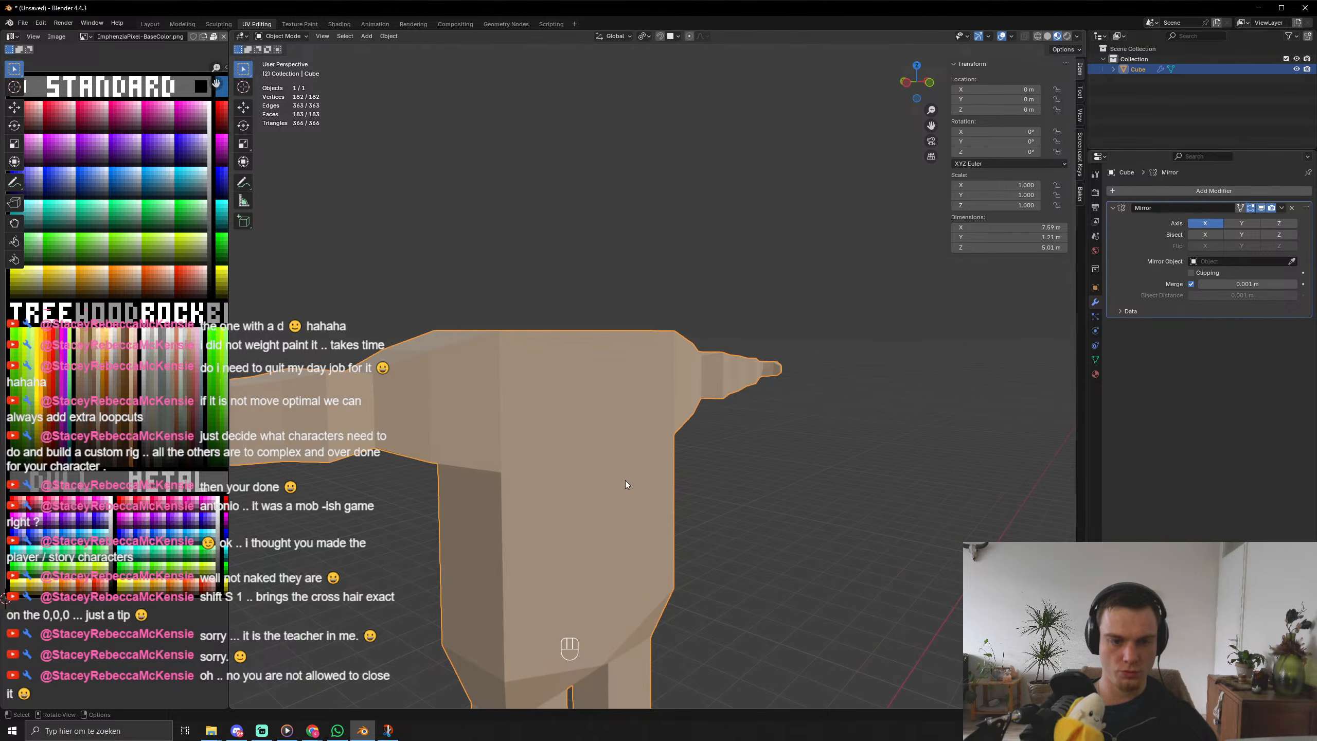
middle_click_drag(625, 480, 533, 474)
key("Tab")
key("2")
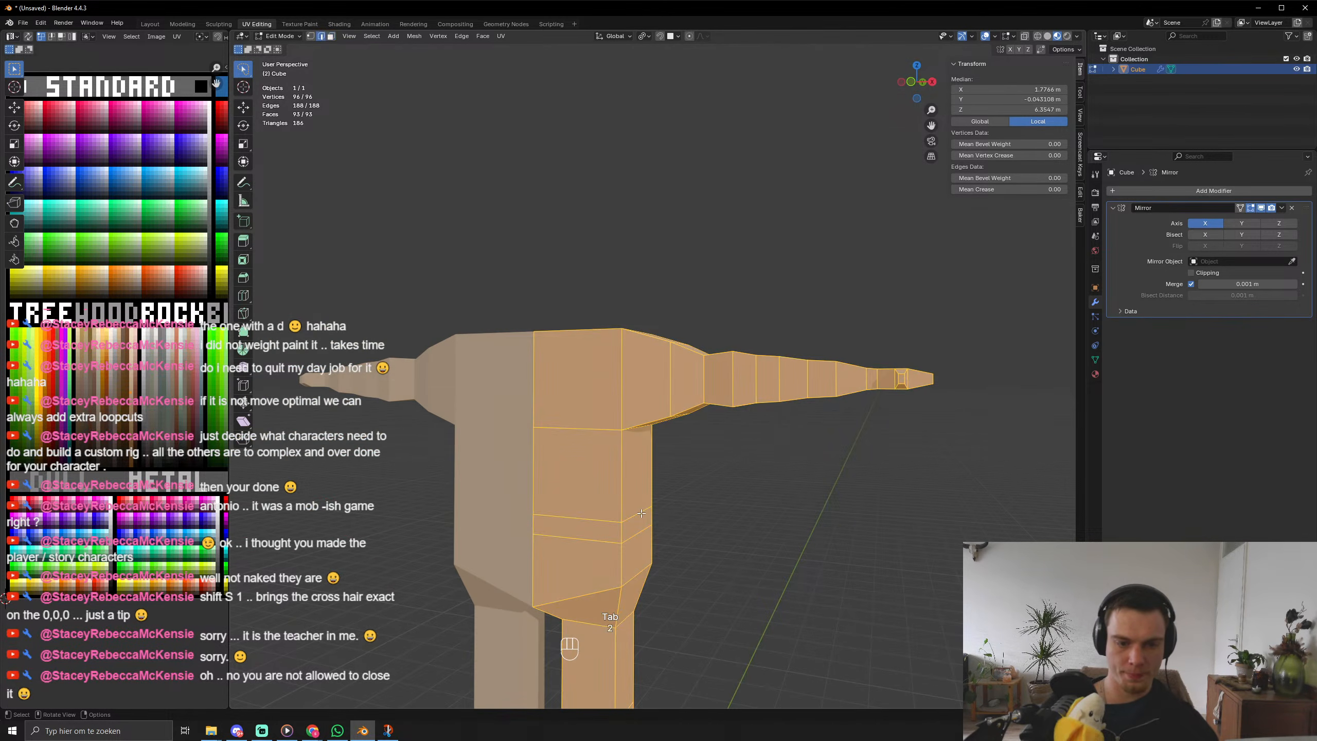
key("ctrl+r")
left_click(624, 485)
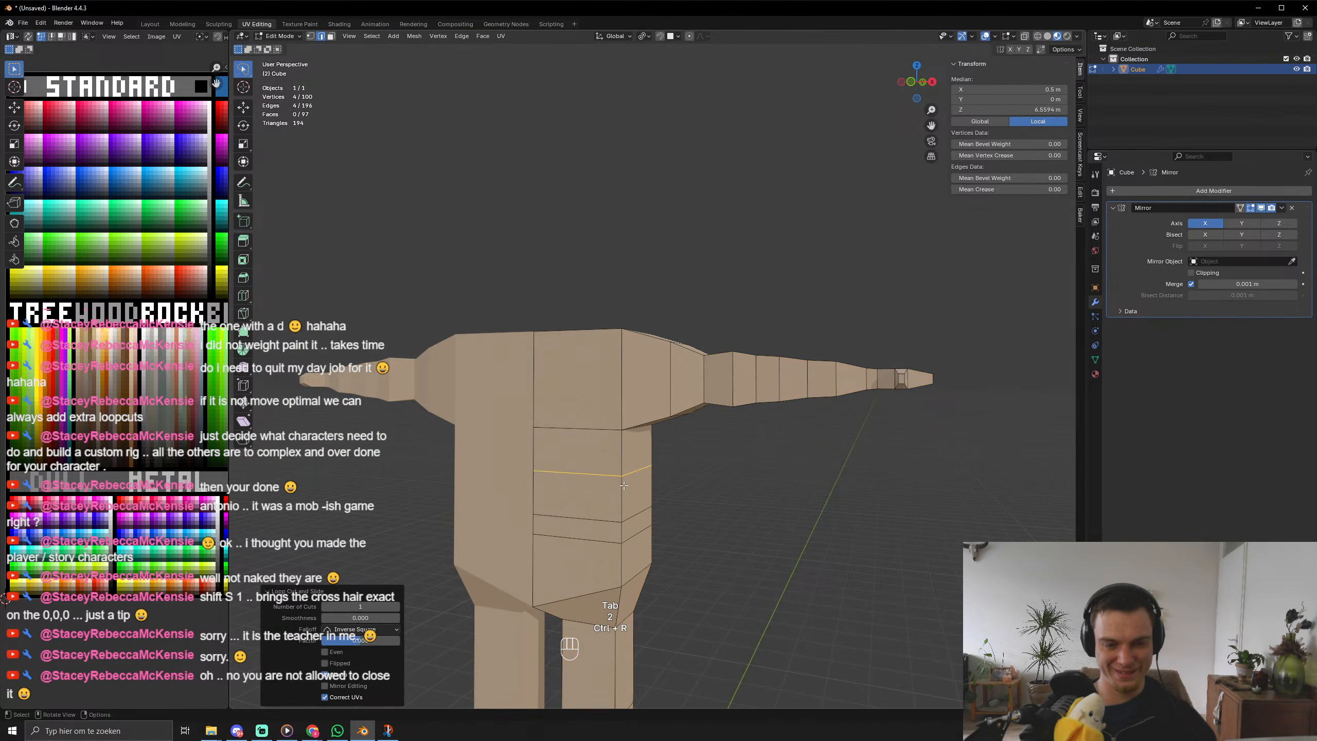
left_click(639, 470)
key("g")
key("x")
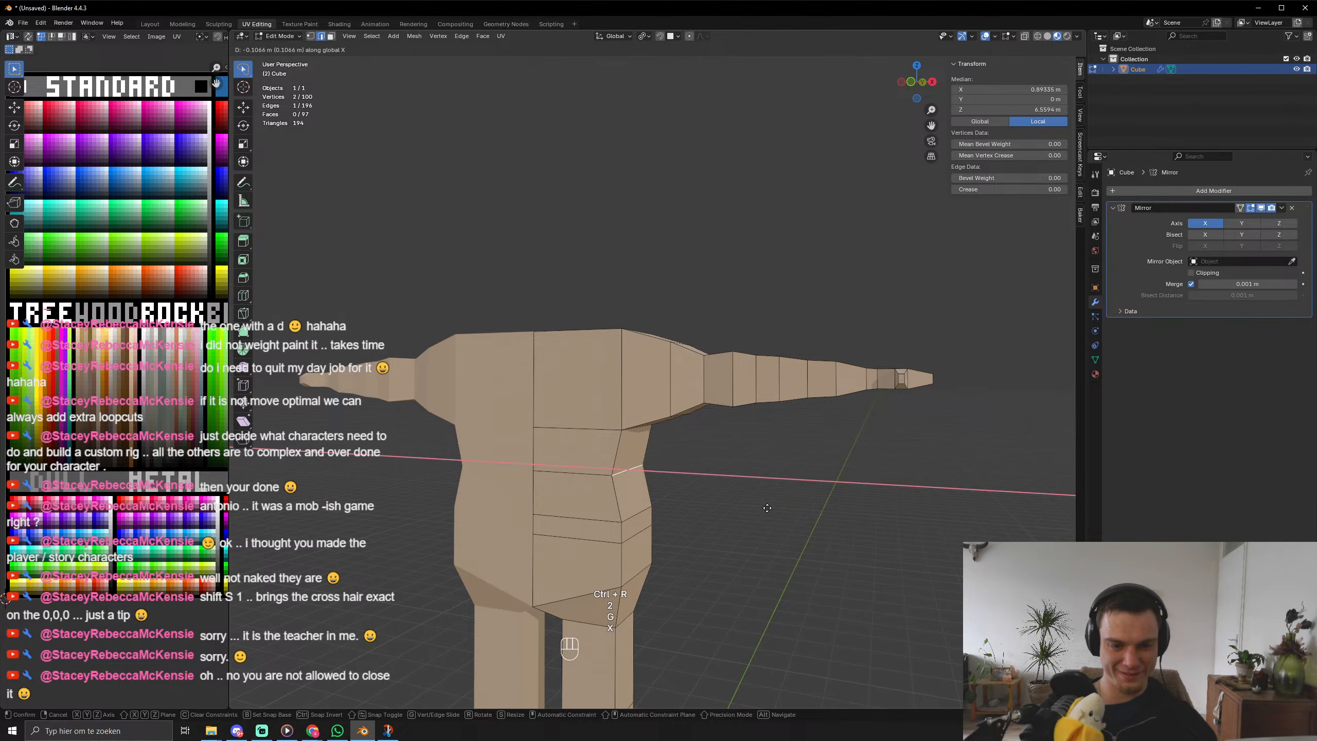
left_click(698, 532)
Move the two side edges below the new waist cut inward about 0.13 m along X.
key("Tab")
scroll(692, 536, "down", 5)
mouse_move(689, 539)
middle_mouse_down()
mouse_move(786, 525)
mouse_move(707, 522)
middle_mouse_up()
scroll(708, 522, "up", 2)
key("Tab")
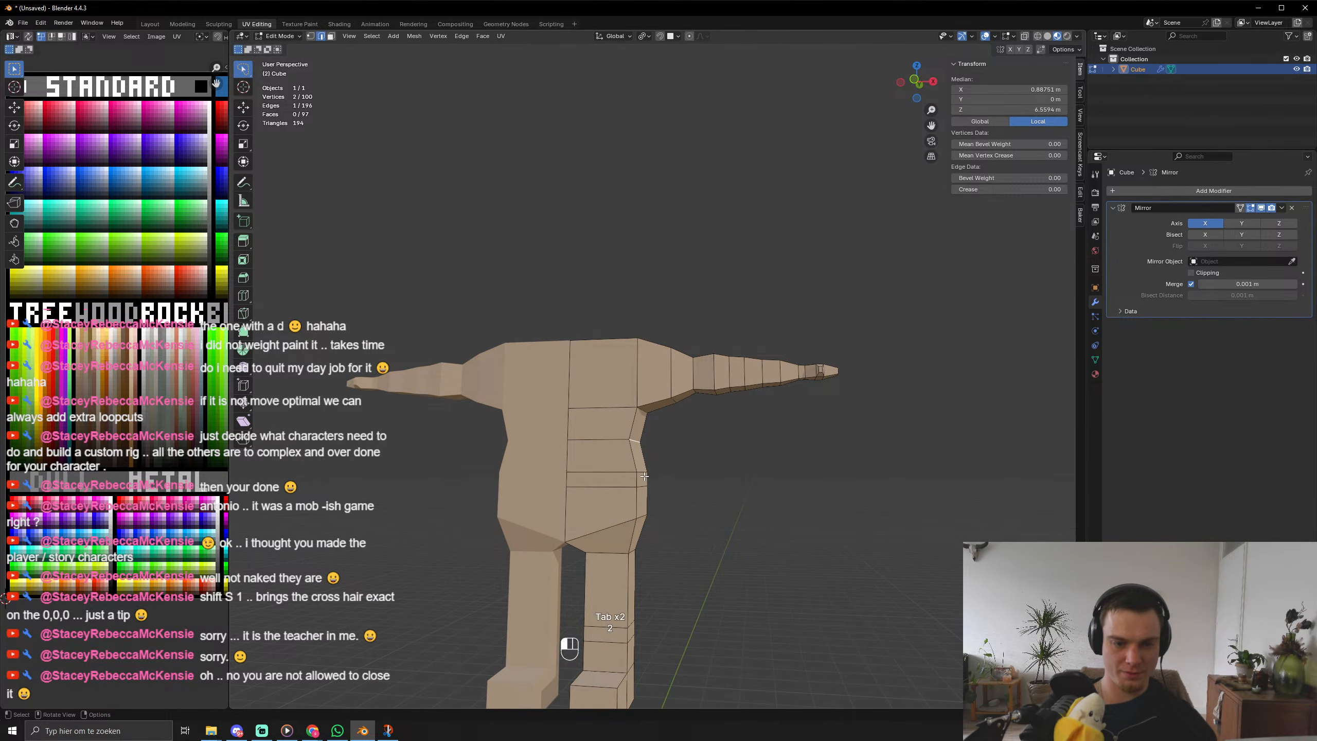
key("Tab")
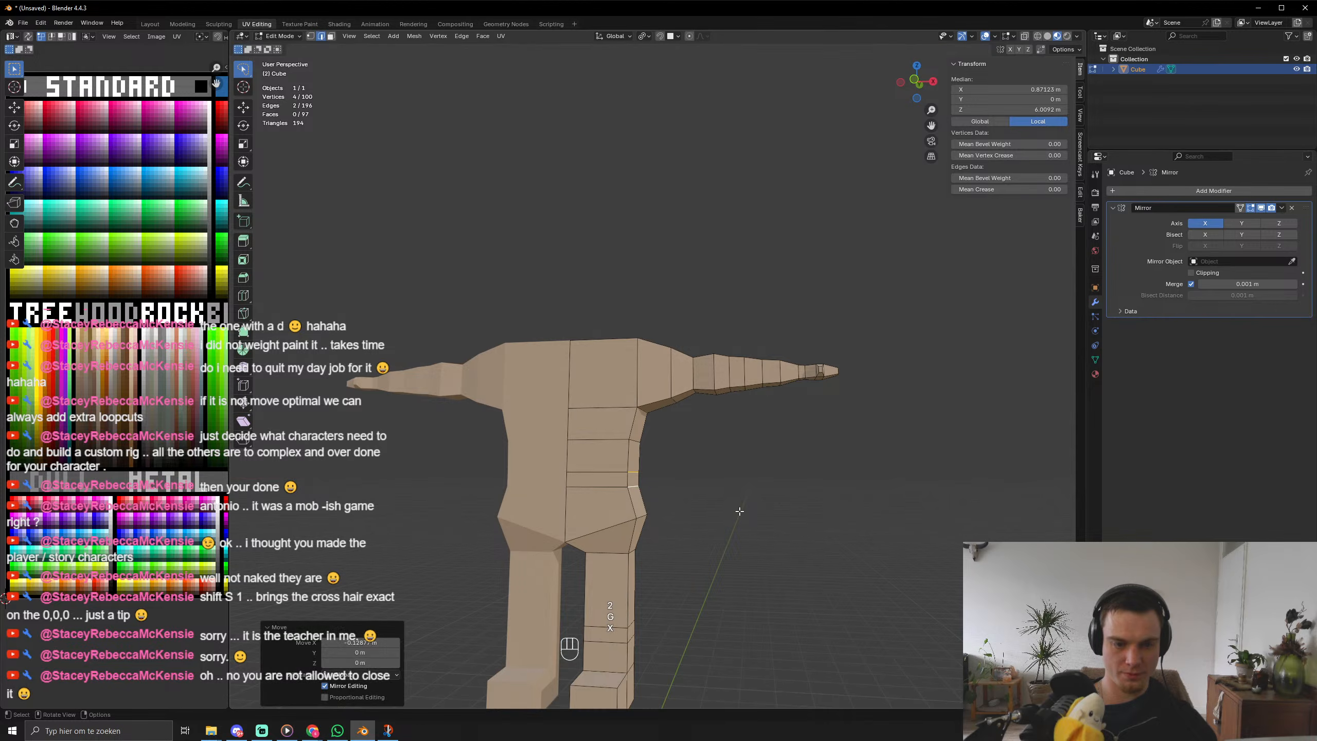
Move the side edge at the hip inward about 0.25 m along X and leave mesh editing.
key("Tab")
key("g")
key("x")
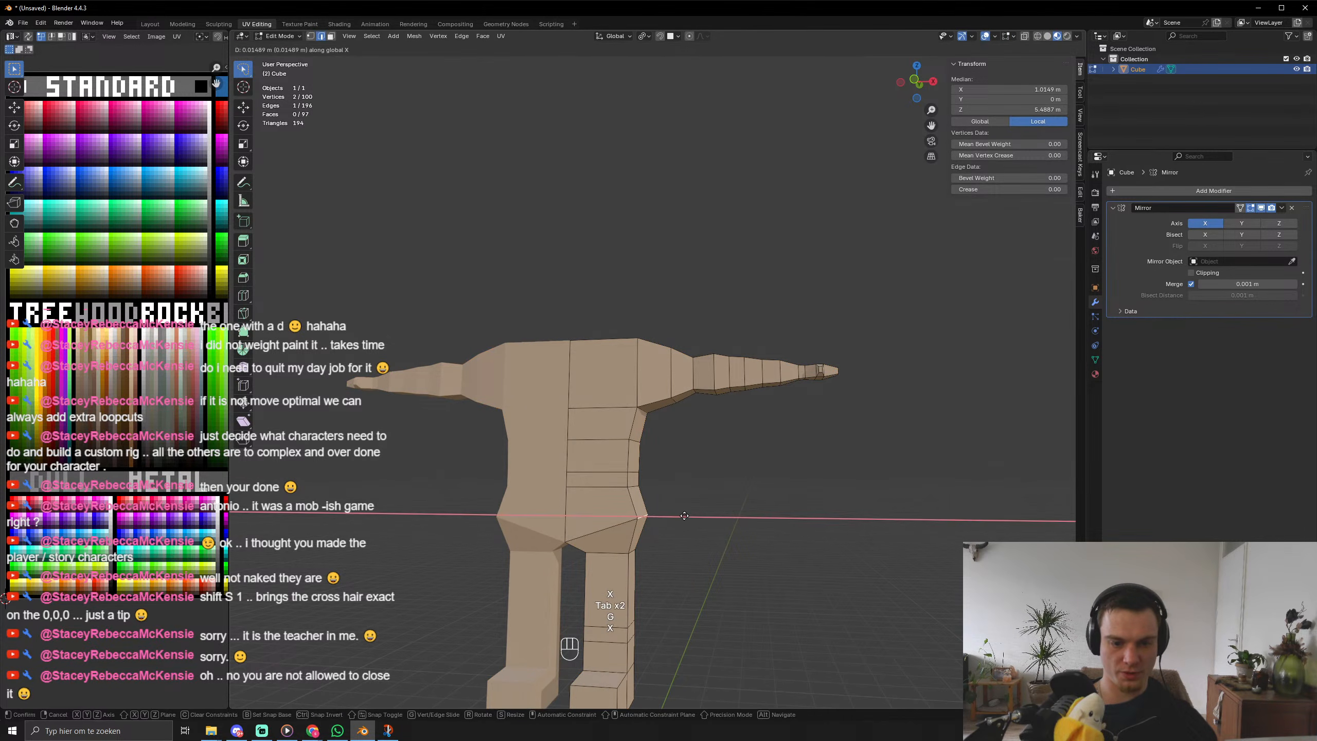
left_click(670, 511)
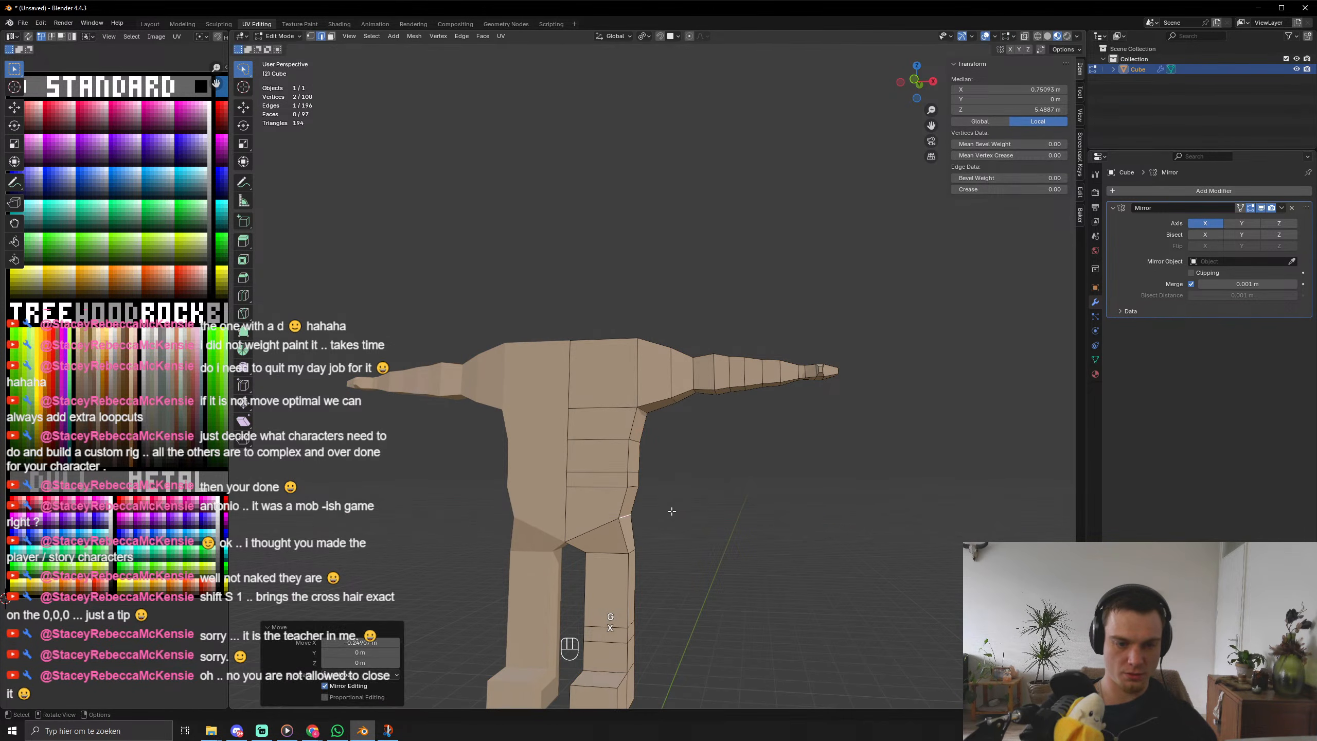
scroll(659, 545, "down", 4)
key("Tab")
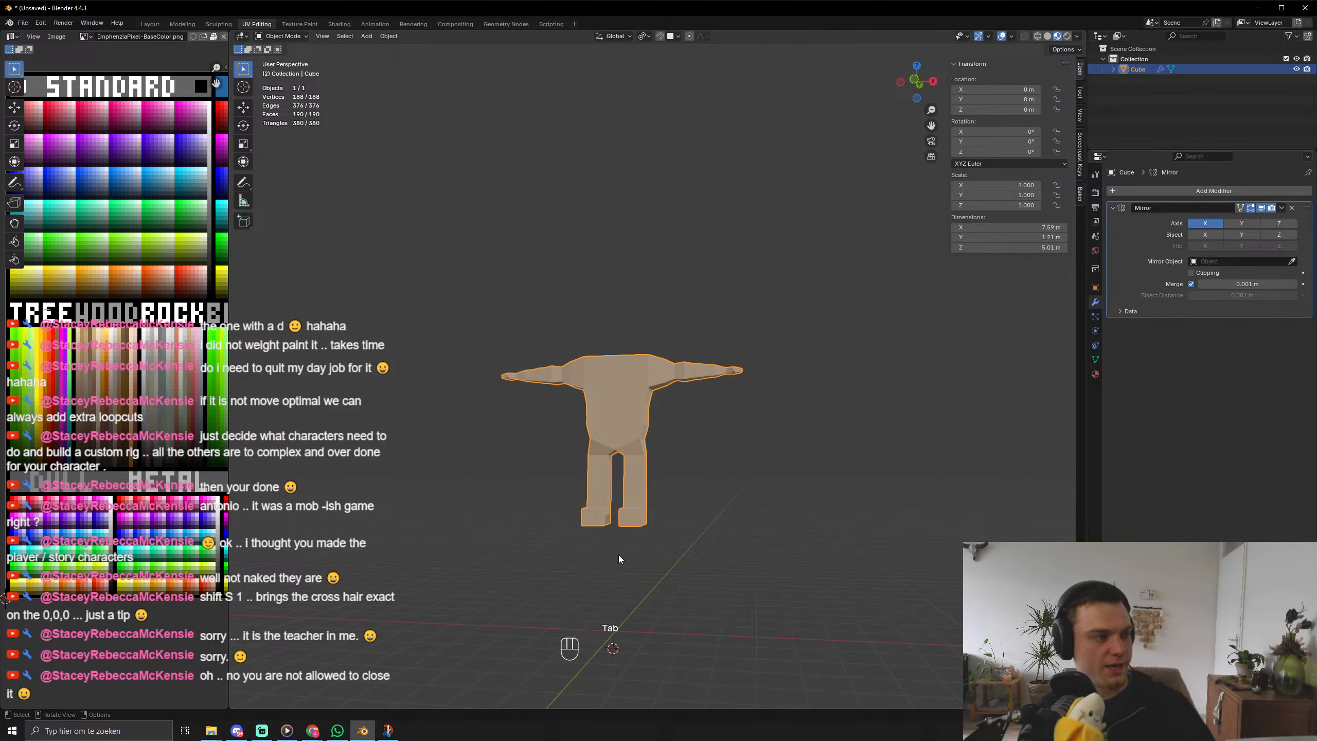
Add a centred vertical loop cut through the half torso and select the inner face on top of the shoulders.
middle_click_drag(595, 519, 641, 572)
scroll(632, 528, "up", 5)
key("Tab")
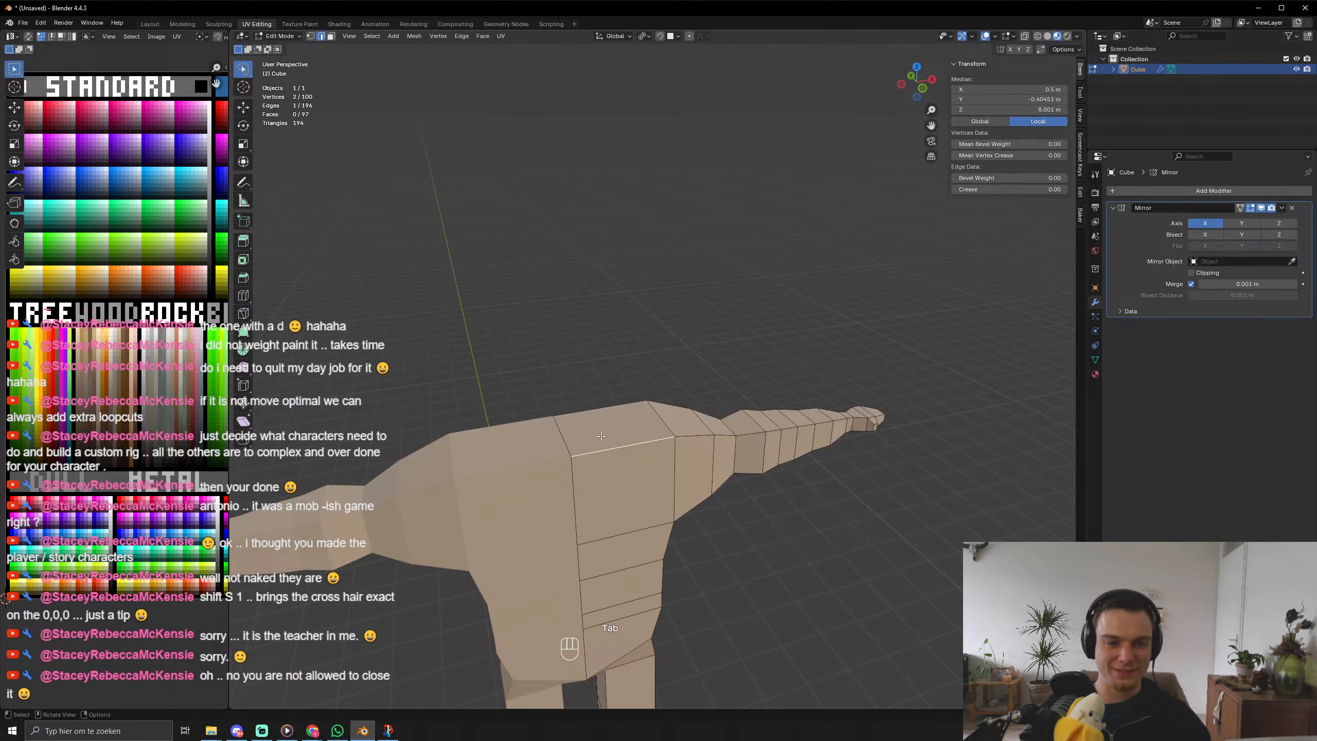
key("ctrl+r")
left_click(601, 441)
right_click(602, 441)
key("3")
left_click(585, 447)
key("e")
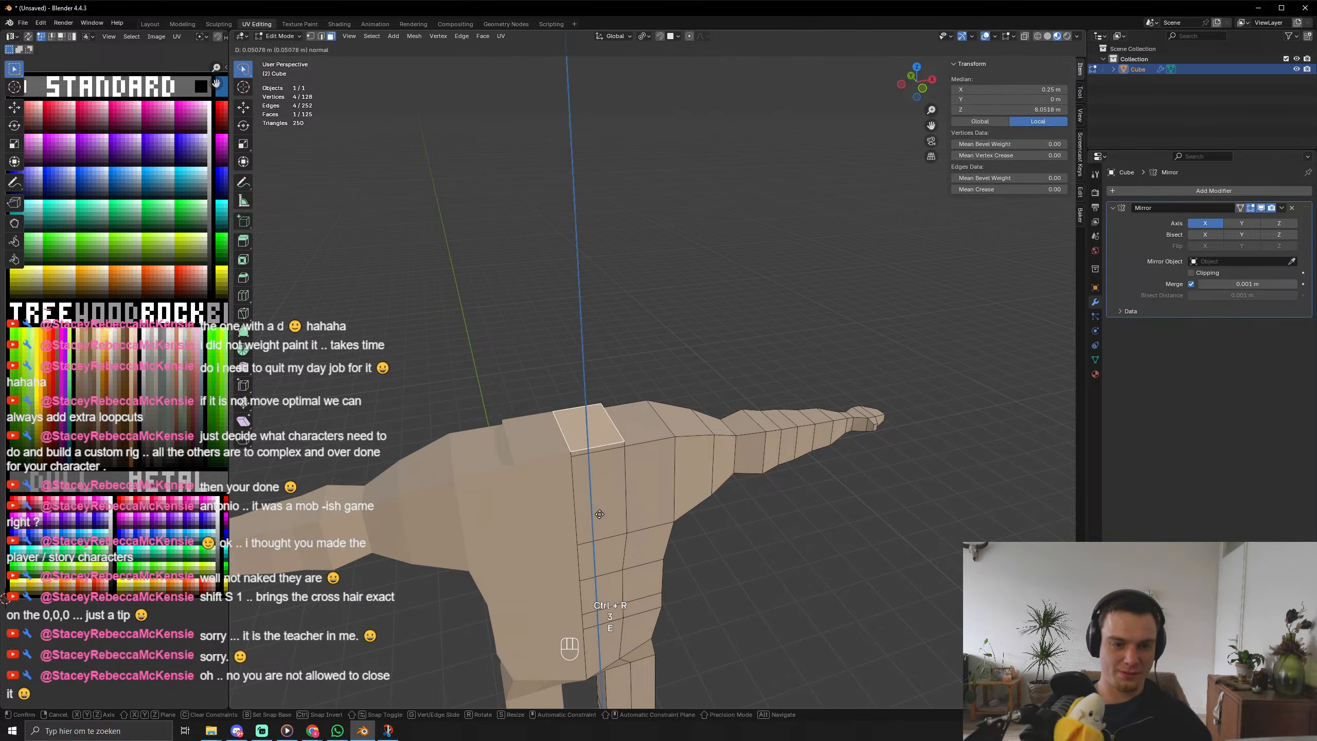
left_click(601, 512)
key("s")
right_click(602, 510)
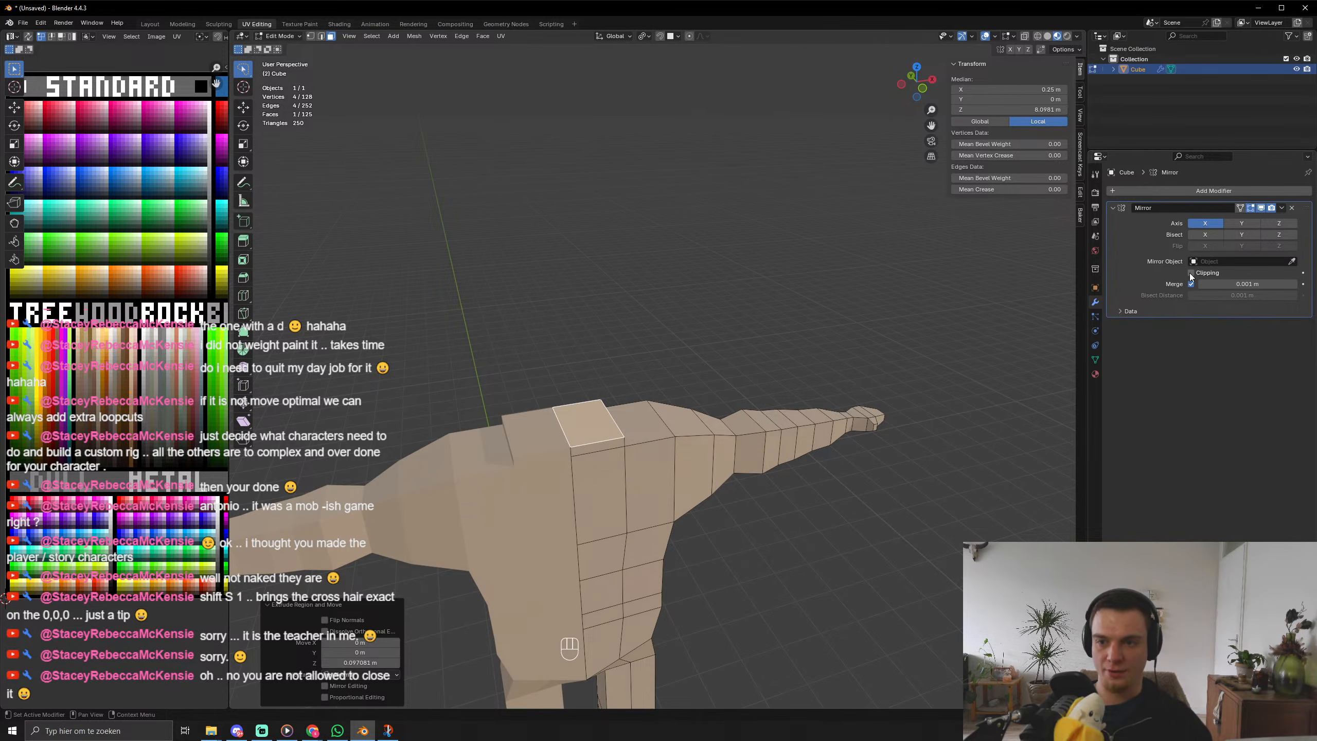
key("ctrl+z")
Enable Clipping on the Mirror modifier, extrude the inner top face up about 0.1 m and scale it to about 0.65.
key("e")
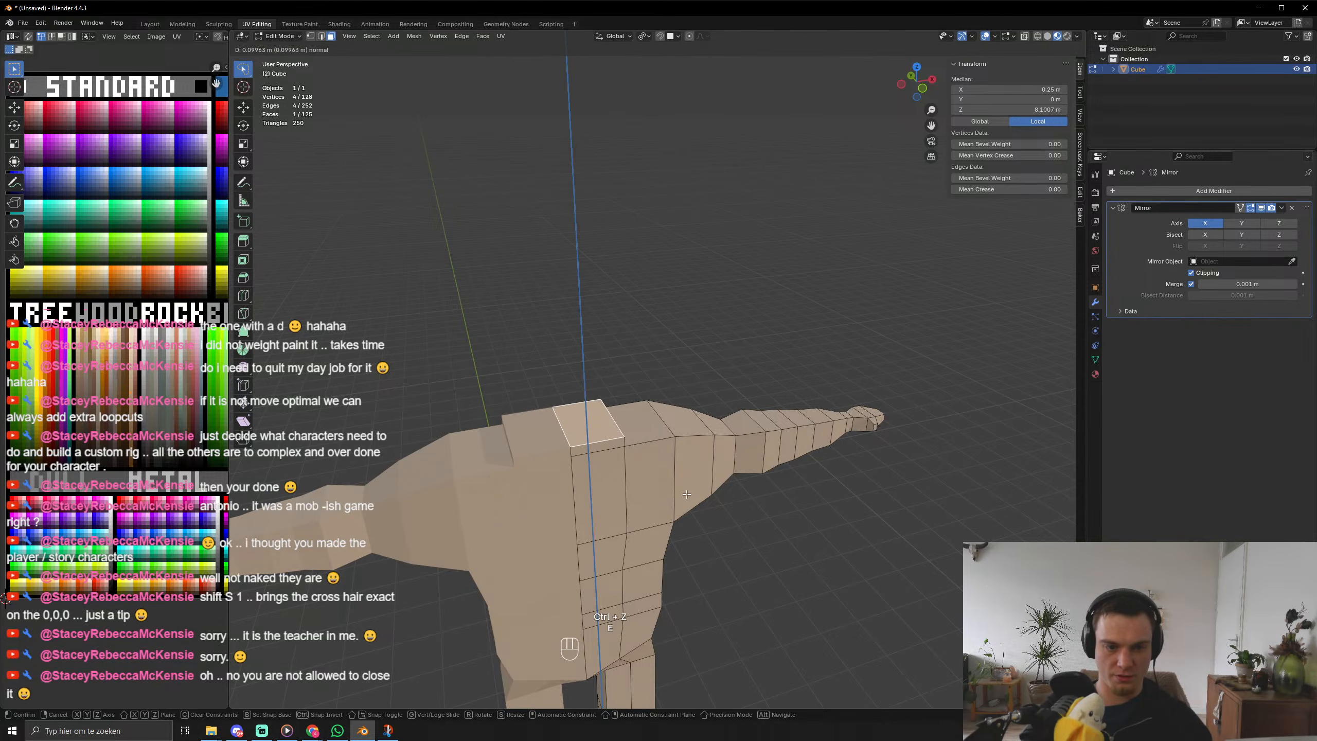
left_click(725, 502)
key("s")
left_click(684, 507)
middle_click_drag(685, 506, 648, 491)
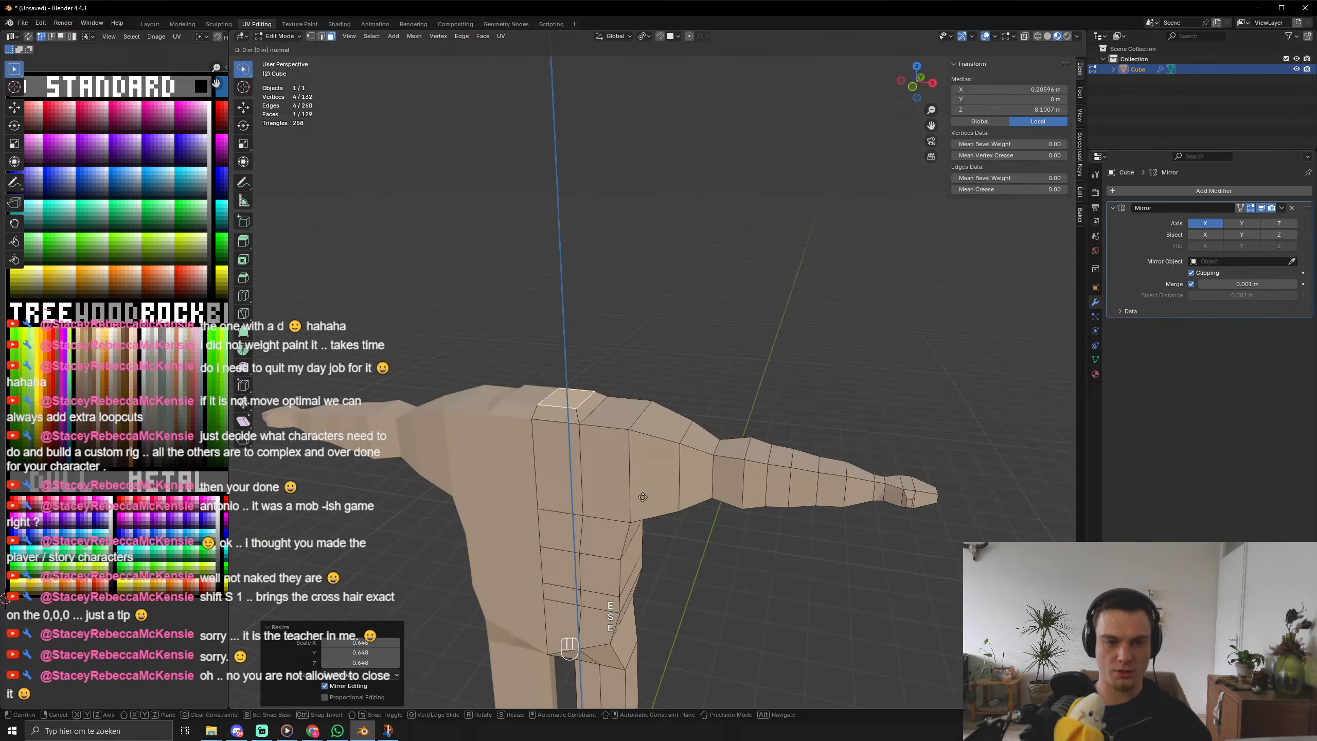
Extrude the neck up about 0.13 m and enlarge its top face about three times as the head's base.
key("e")
left_click(646, 487)
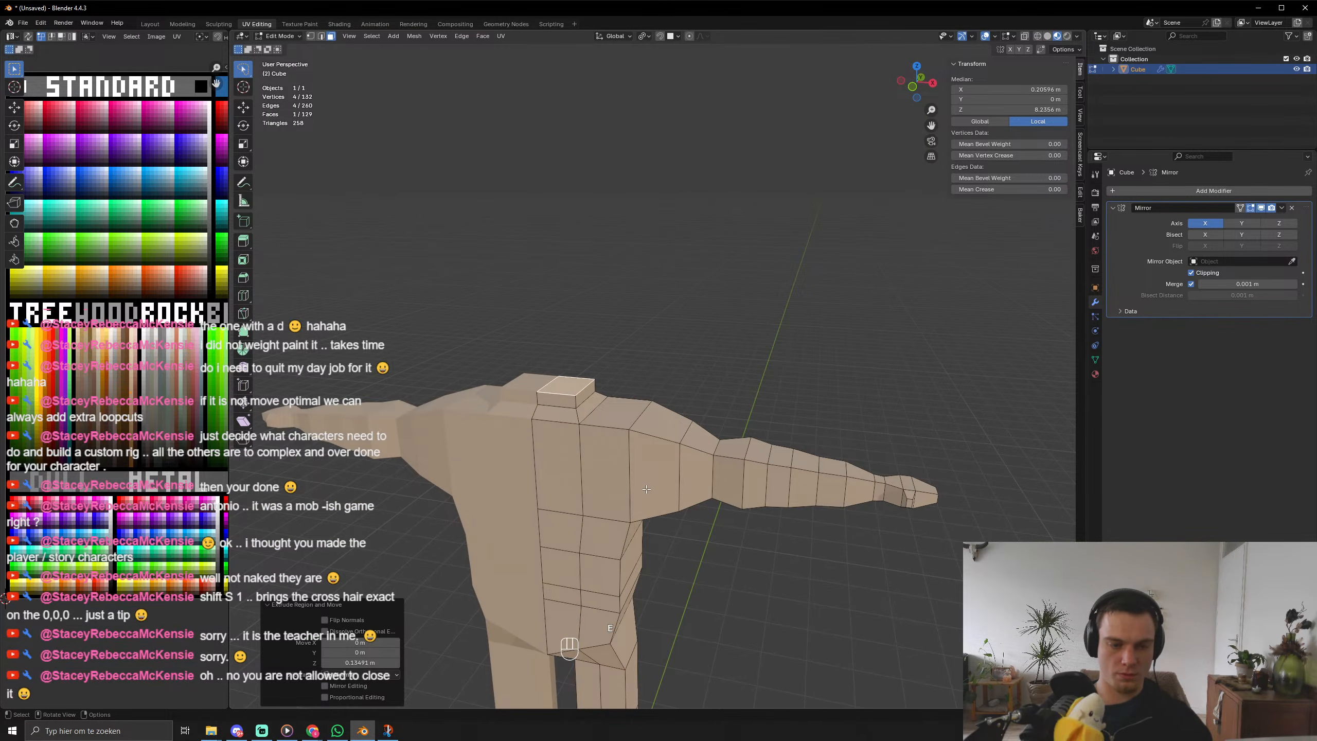
key("s")
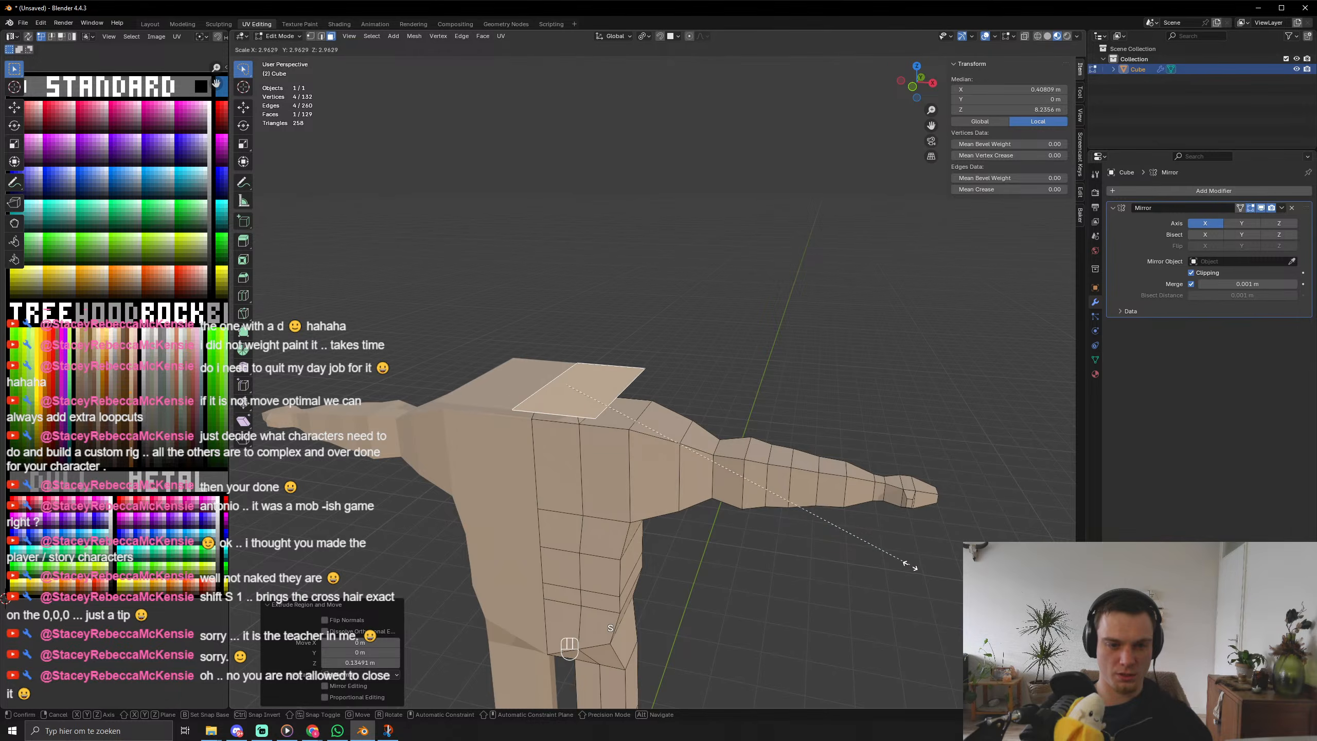
left_click(941, 578)
Extrude the head upward in four successive segments, the first about 0.3 m and the last about 0.73 m high.
key("e")
left_click(933, 550)
key("e")
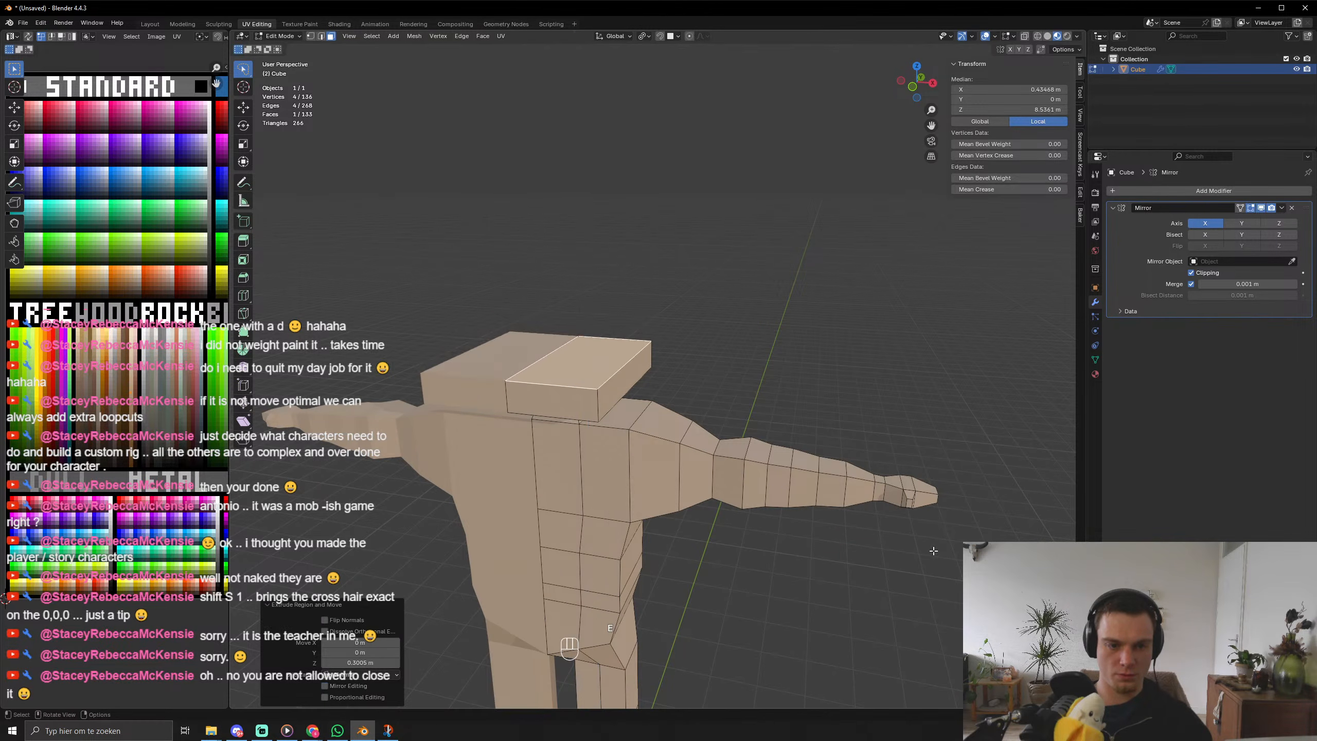
left_click(940, 510)
key("e")
left_click(937, 450)
key("e")
left_click(870, 329)
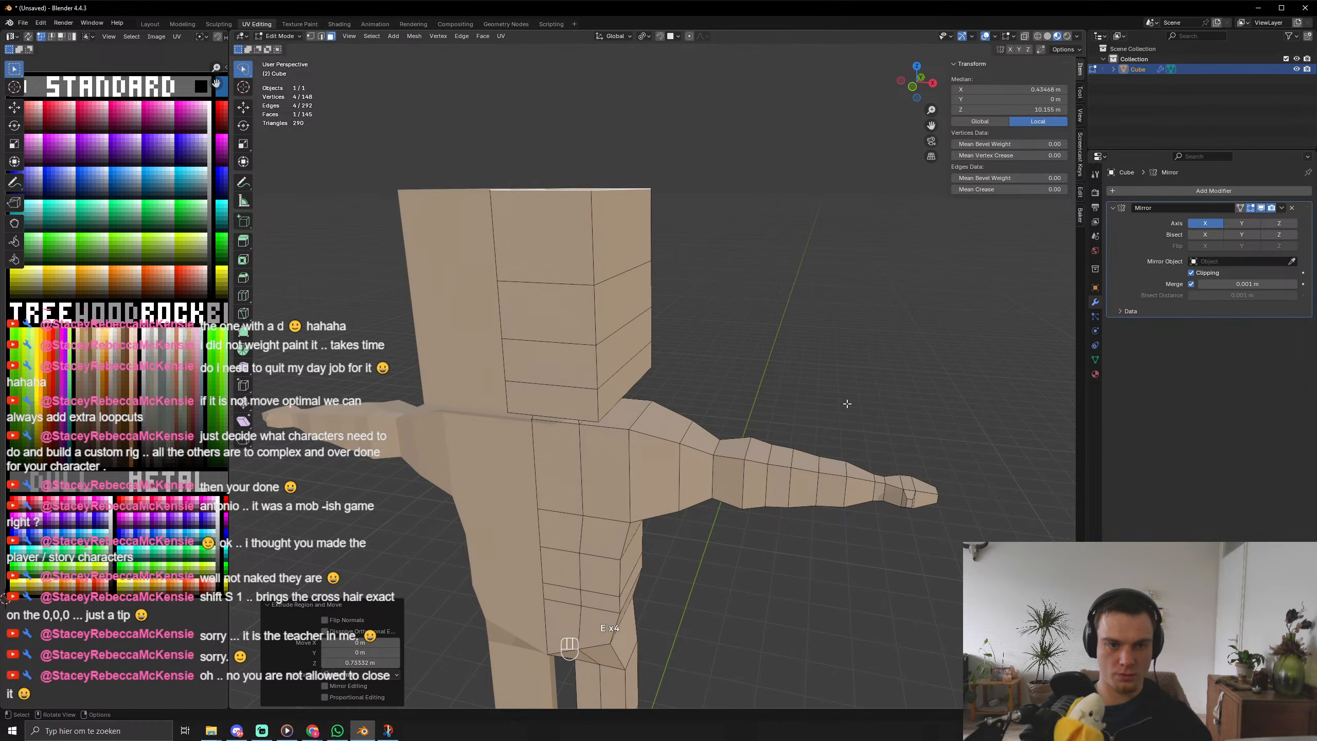
Scale the top face of the head to about 0.43 and lower it slightly along Z.
middle_click_drag(846, 404, 891, 441)
key("s")
left_click(720, 353)
key("g")
key("z")
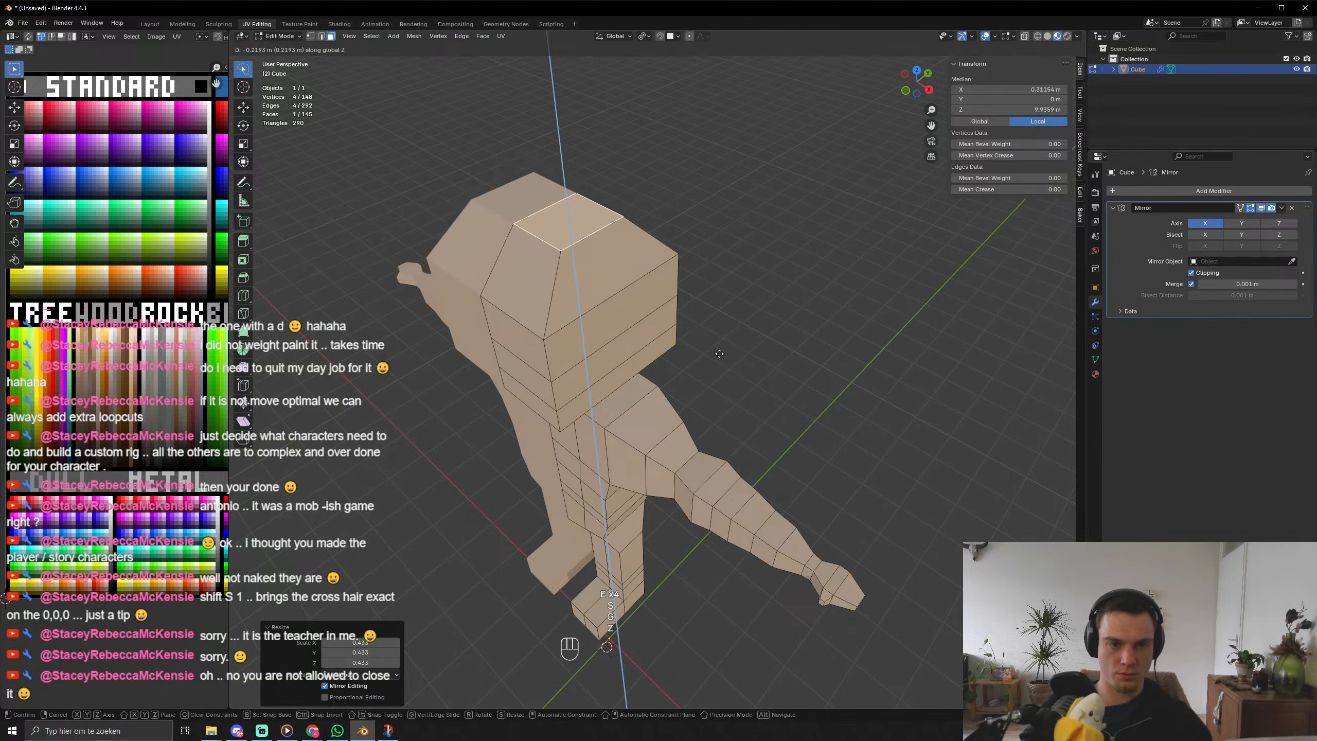
left_click(717, 362)
Move the head's lower front corner vertex about 0.35 m inward along X to narrow the jaw.
middle_click_drag(717, 362, 744, 314)
key("1")
left_click(606, 391)
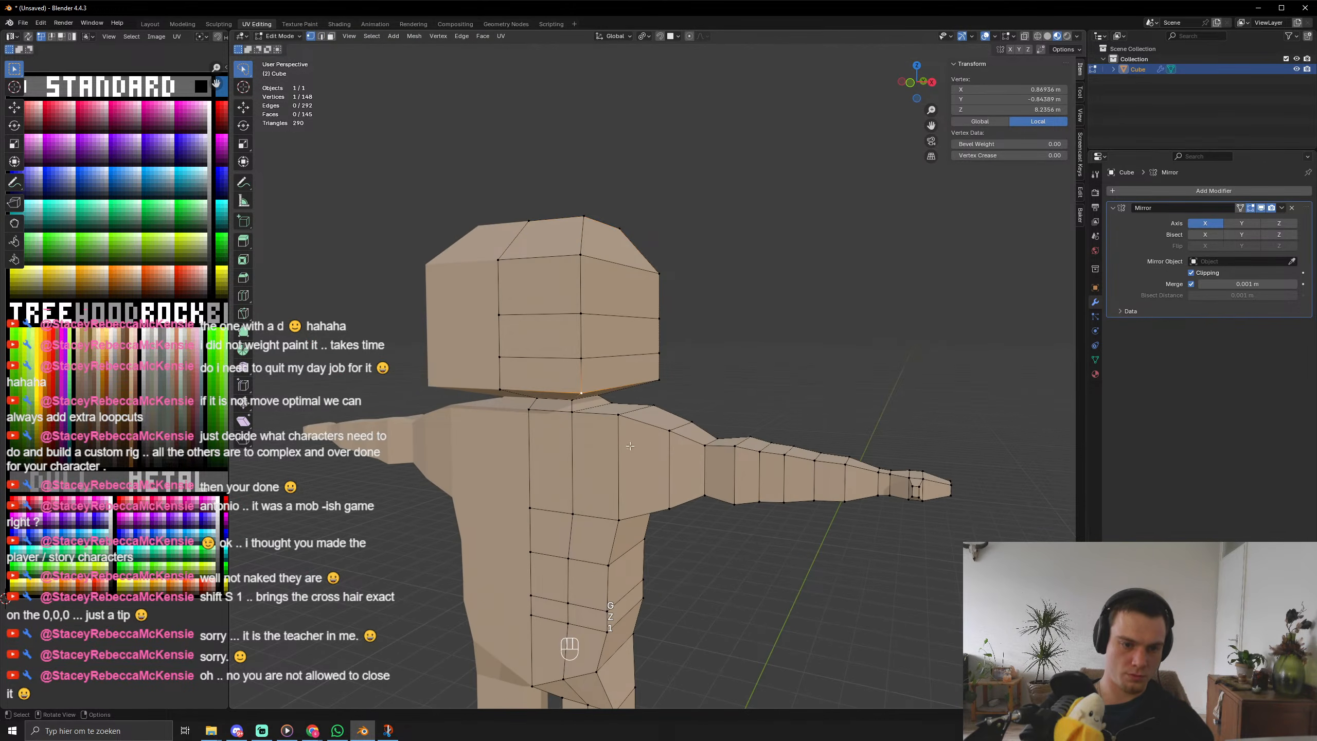
key("g")
key("x")
left_click(747, 514)
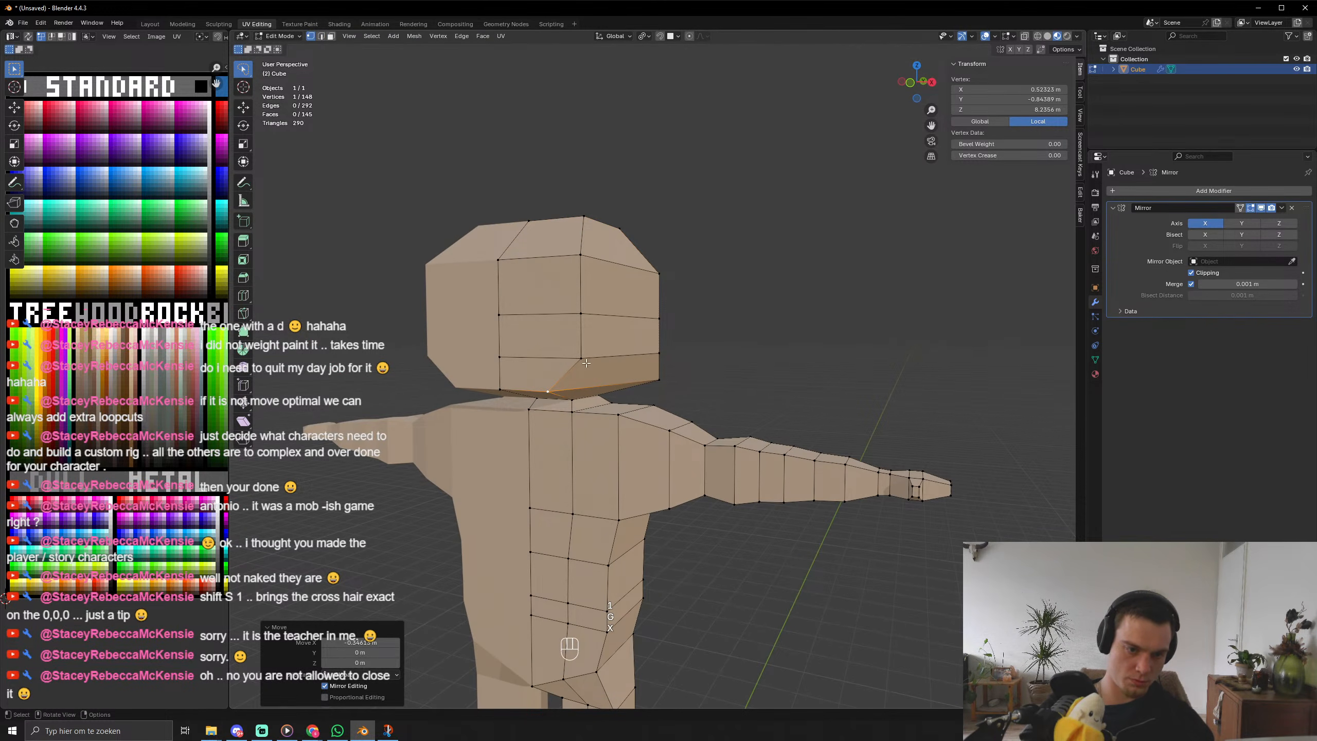
Move the next two front corner vertices above the jaw inward along X by about 0.09 m and 0.05 m.
middle_click_drag(586, 363, 674, 446)
key("g")
key("x")
left_click(695, 414)
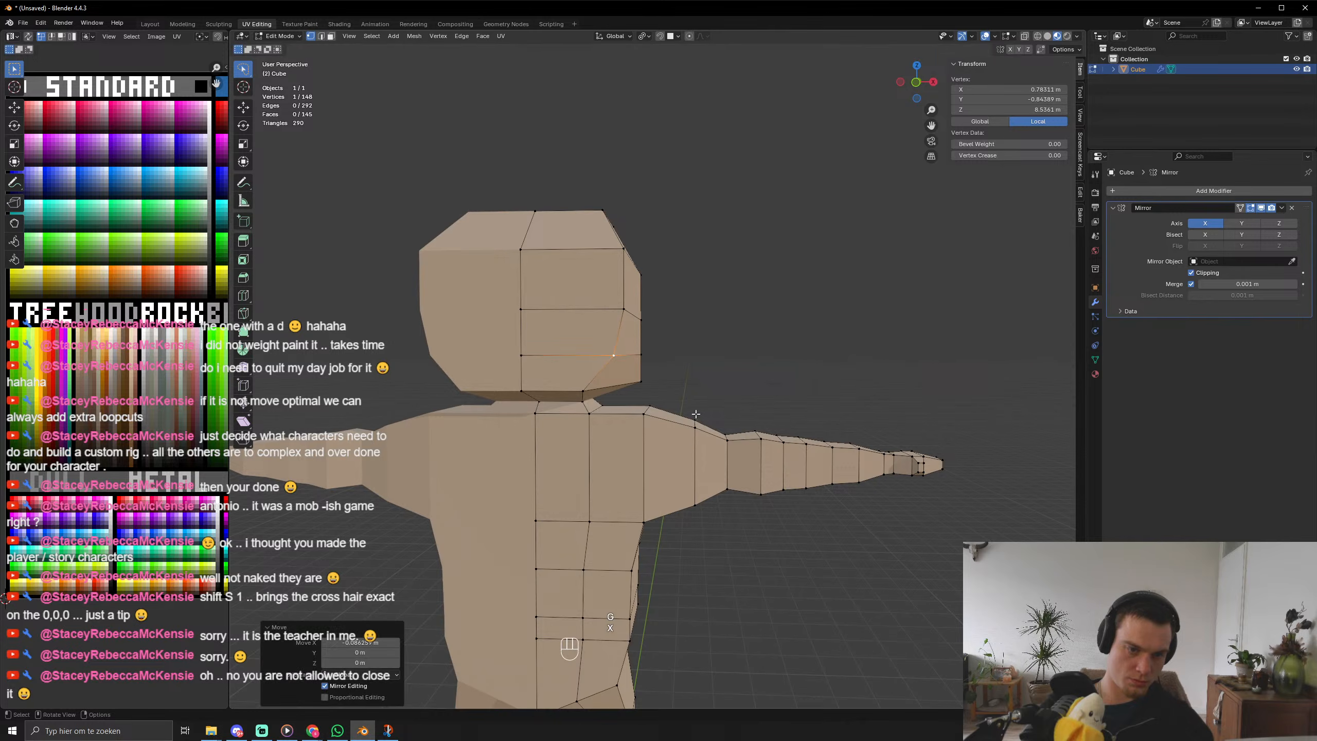
left_click(617, 313)
key("g")
key("x")
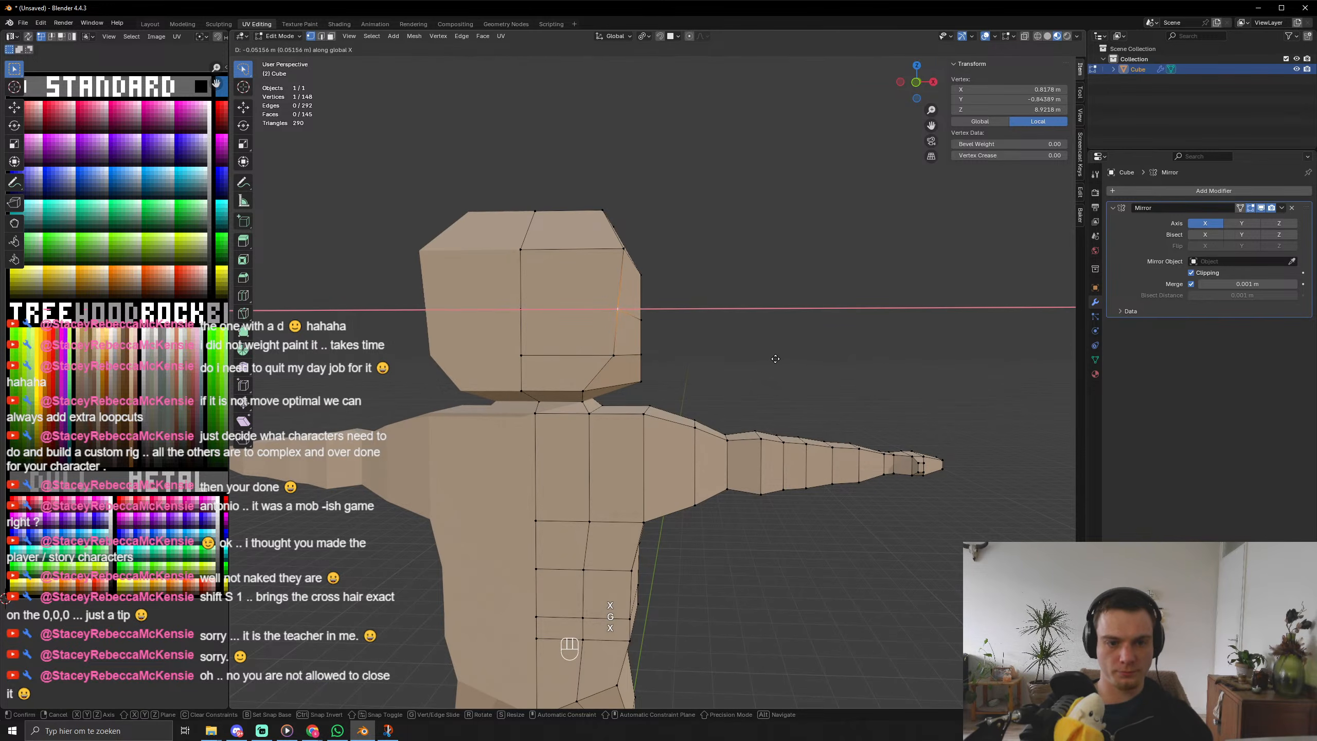
left_click(776, 358)
Move the two lowest corner vertices at the back of the head inward along X to taper it.
middle_click_drag(776, 359, 692, 422)
left_click(709, 383)
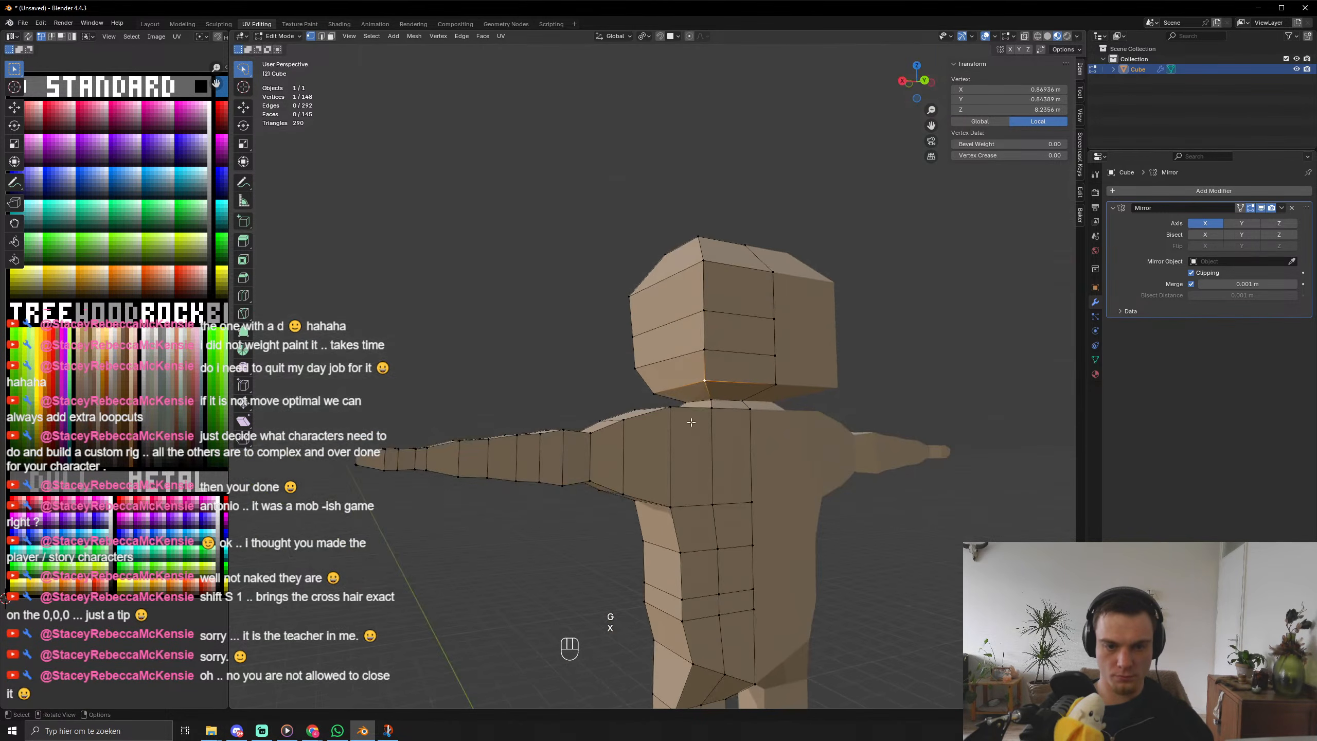
key("g")
key("x")
left_click(707, 336)
left_click(703, 351)
key("g")
key("x")
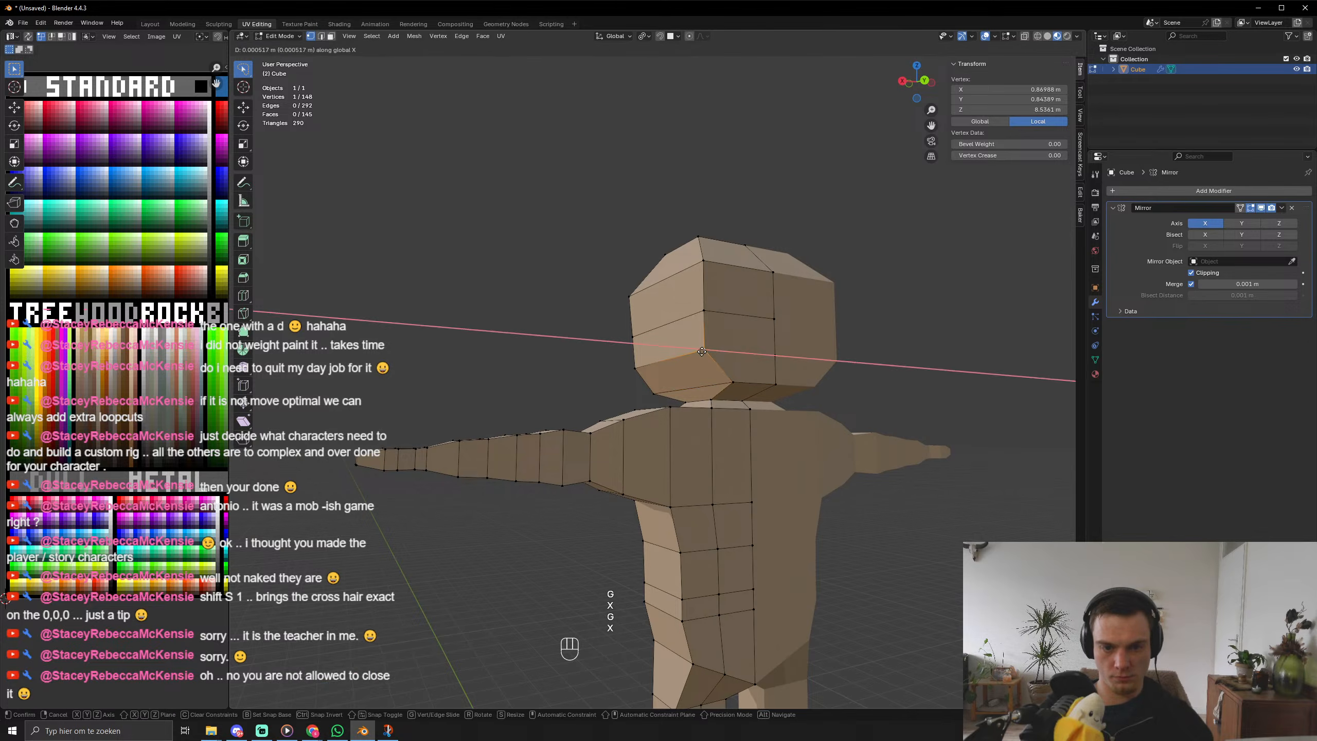
left_click(715, 350)
Move the two upper corner vertices at the back of the head inward along X by about 0.13 m and 0.23 m.
left_click(704, 314)
key("g")
key("x")
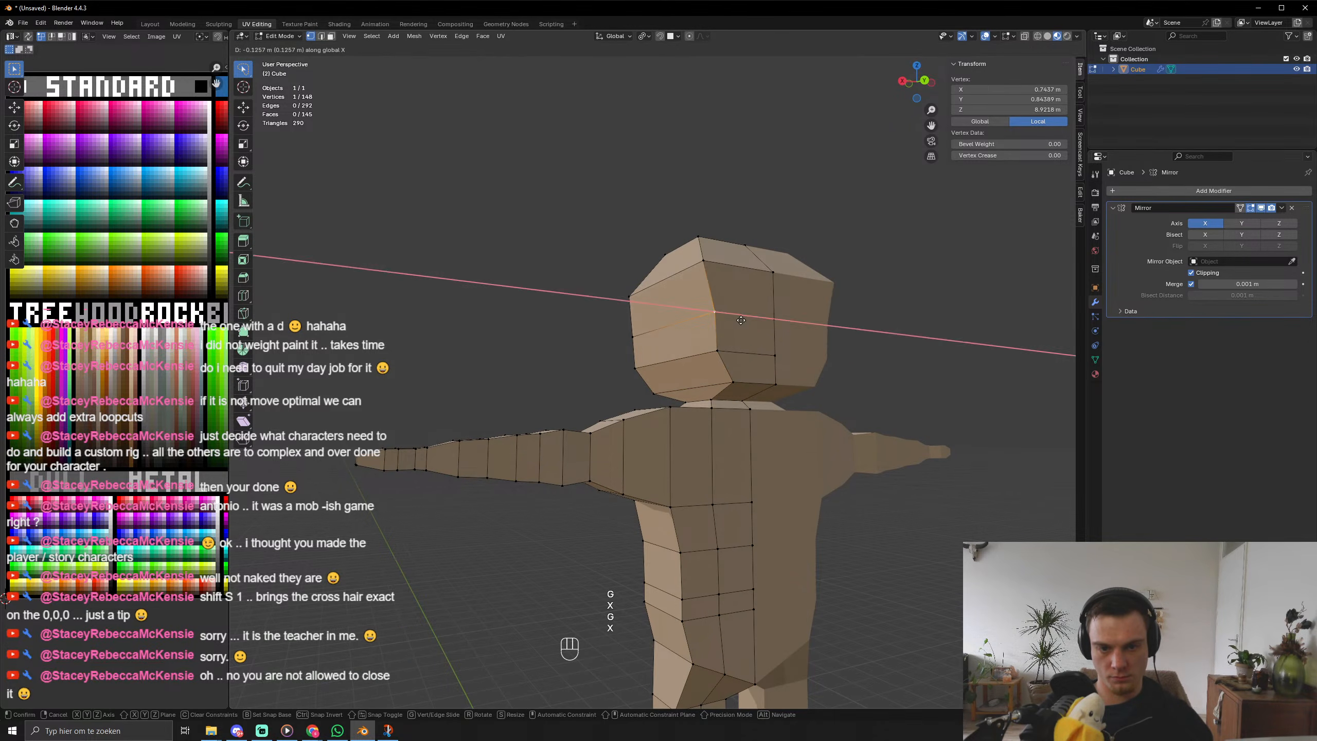
left_click(746, 318)
left_click(703, 264)
key("g")
key("x")
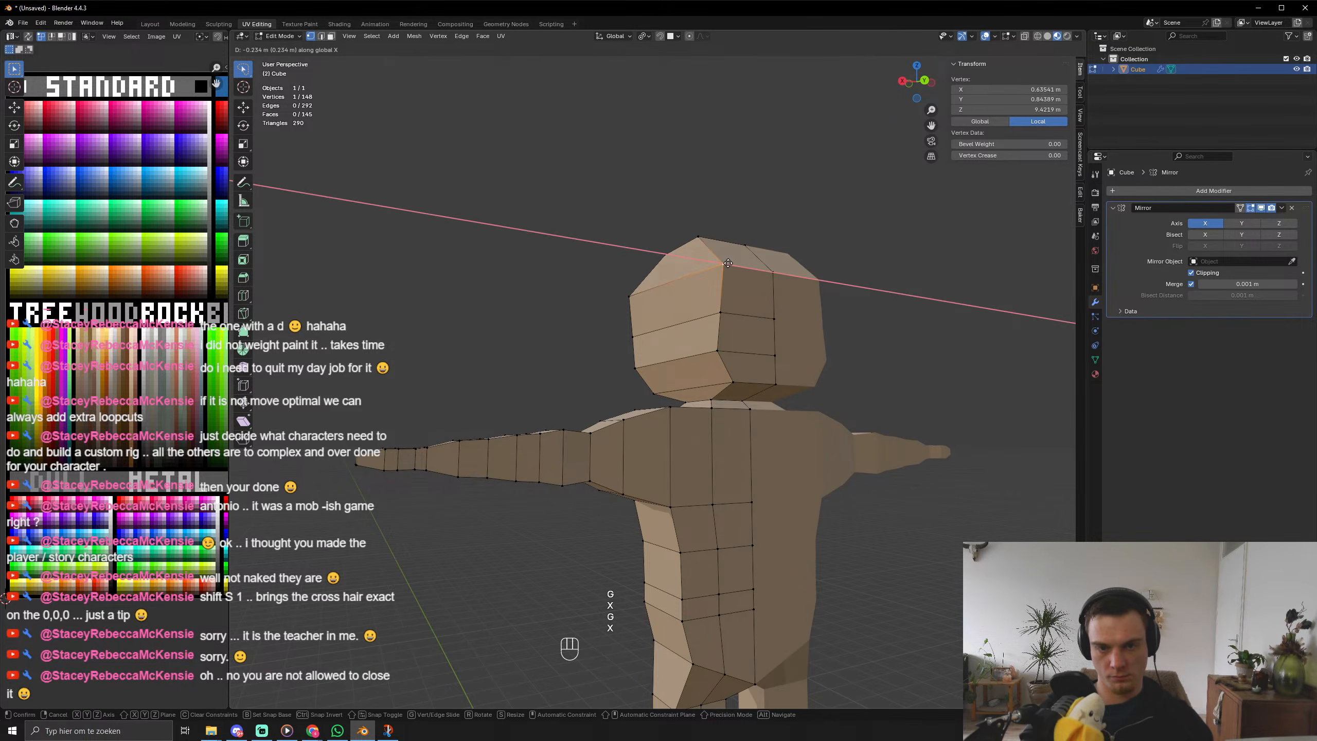
left_click(728, 263)
Cut an edge loop around the crown between its rim and the top face and scale it to about 1.24.
middle_click_drag(728, 263, 719, 250)
key("ctrl+r")
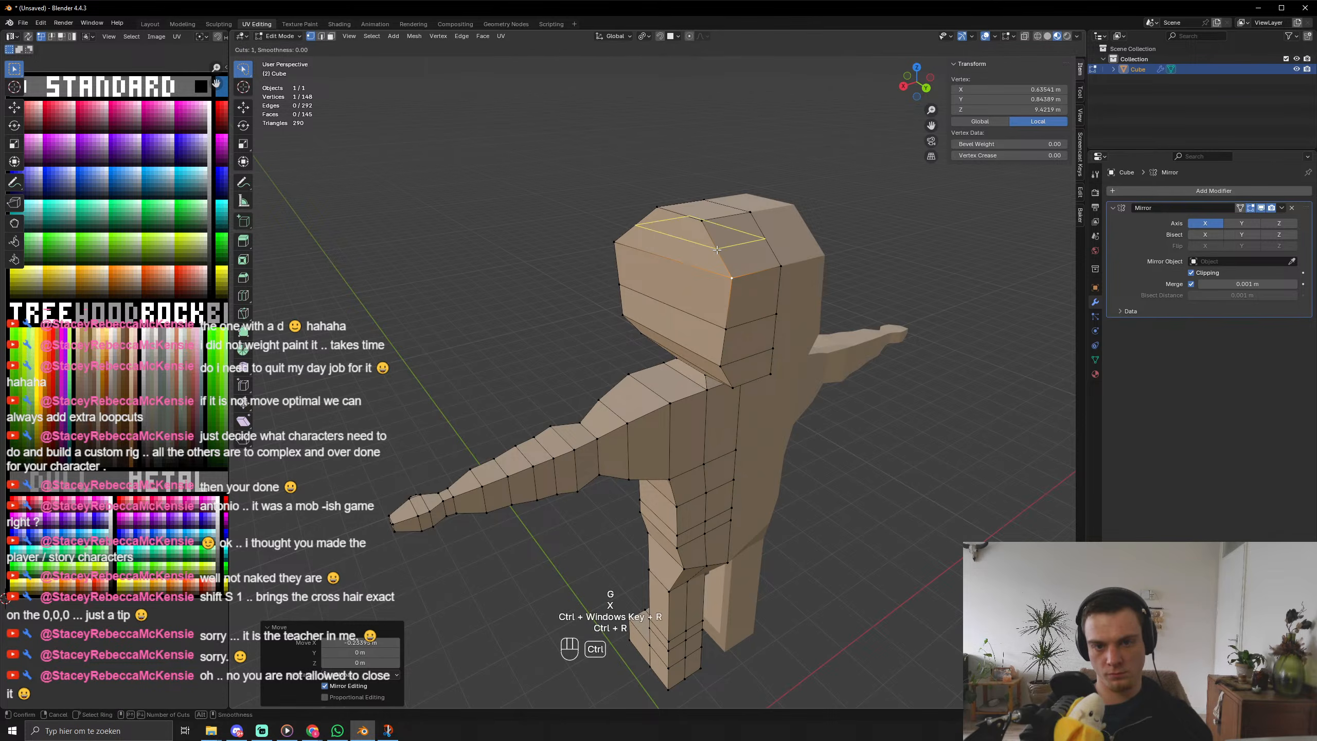
left_click(720, 243)
right_click(721, 243)
key("s")
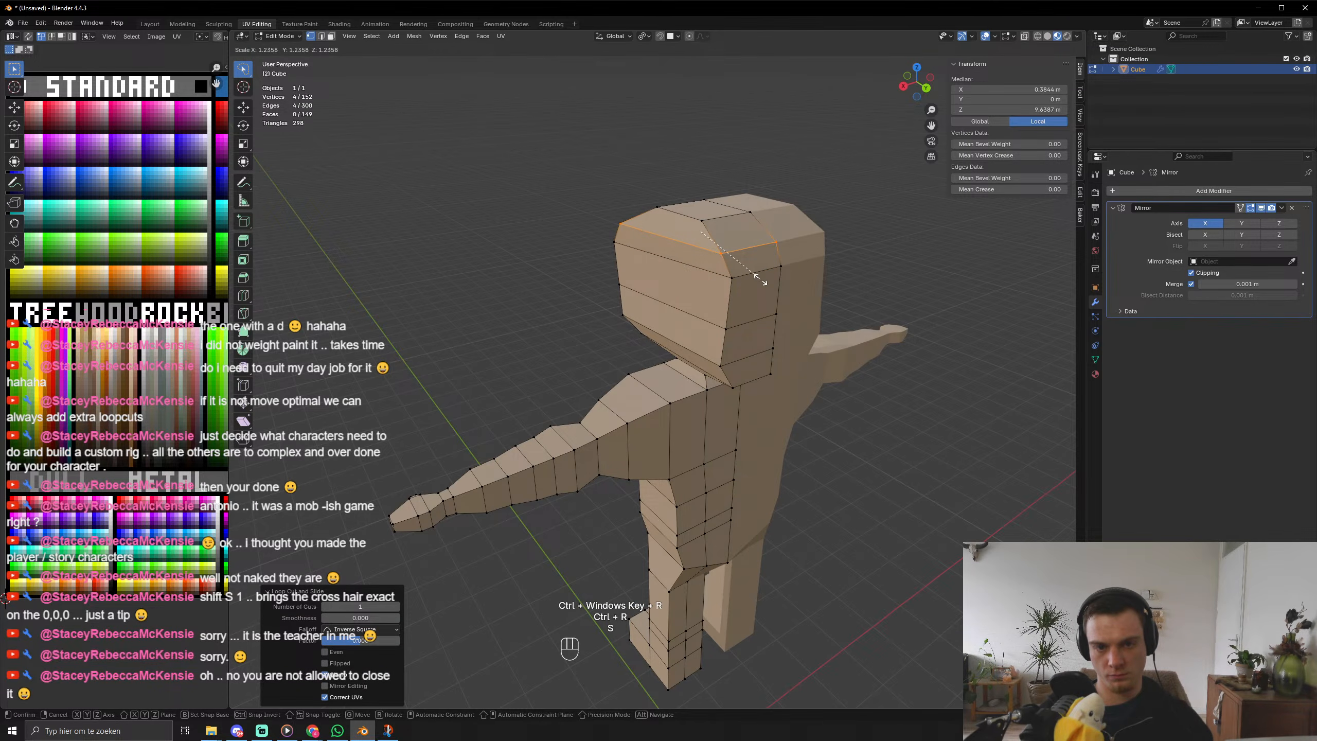
left_click(761, 279)
key("Tab")
middle_click_drag(706, 389, 840, 347)
middle_click_drag(612, 337, 685, 362)
Lower the centre vertex at the front bottom edge of the head about 0.12 m along Z to form the chin.
key("Tab")
scroll(559, 369, "up", 4)
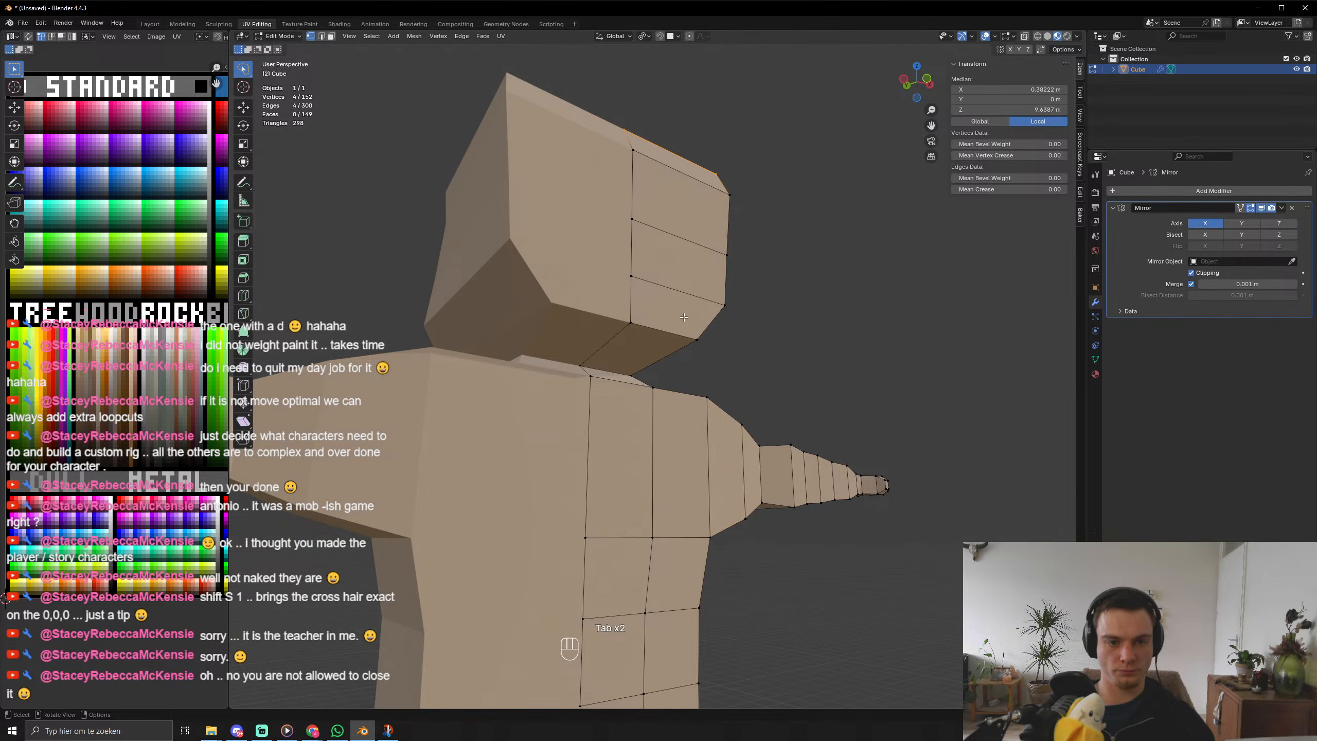
left_click(638, 325)
key("g")
key("z")
left_click(626, 348)
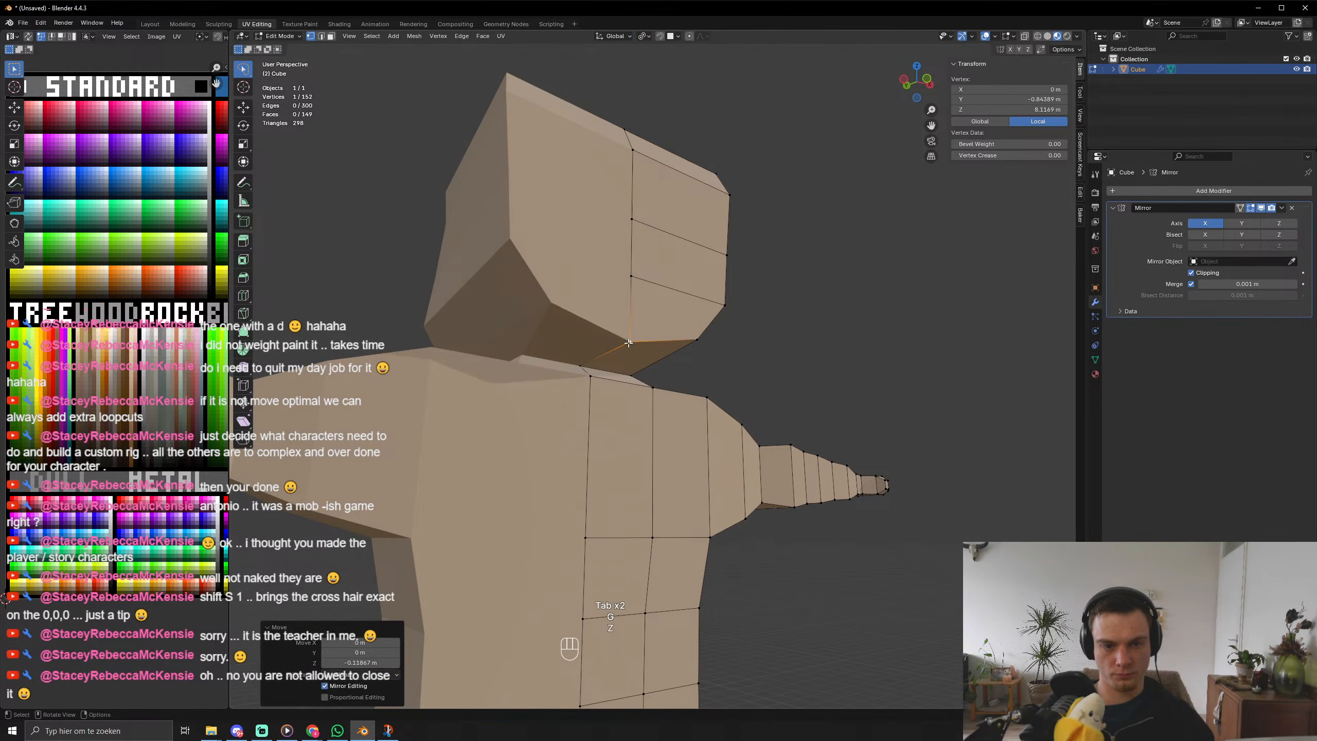
Shift the chin vertex forward along Y in two moves and check the shape in Object Mode.
middle_click_drag(627, 348, 533, 342)
key("g")
key("x")
key("y")
left_click(518, 414)
key("g")
key("y")
left_click(524, 374)
key("Tab")
key("Tab")
Cut a centred horizontal edge loop around the lower half of the head, keeping its size.
key("ctrl+r")
left_click(557, 300)
right_click(566, 311)
key("s")
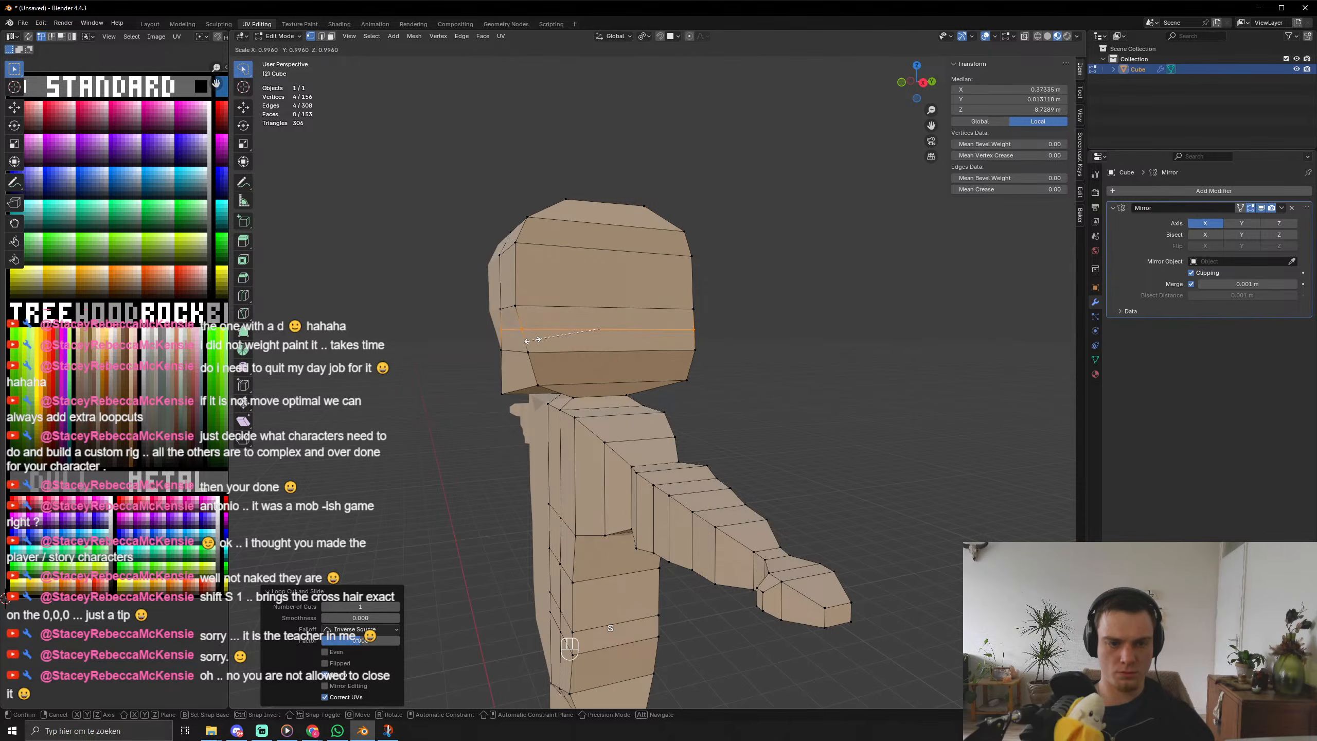
right_click(530, 347)
key("2")
key("1")
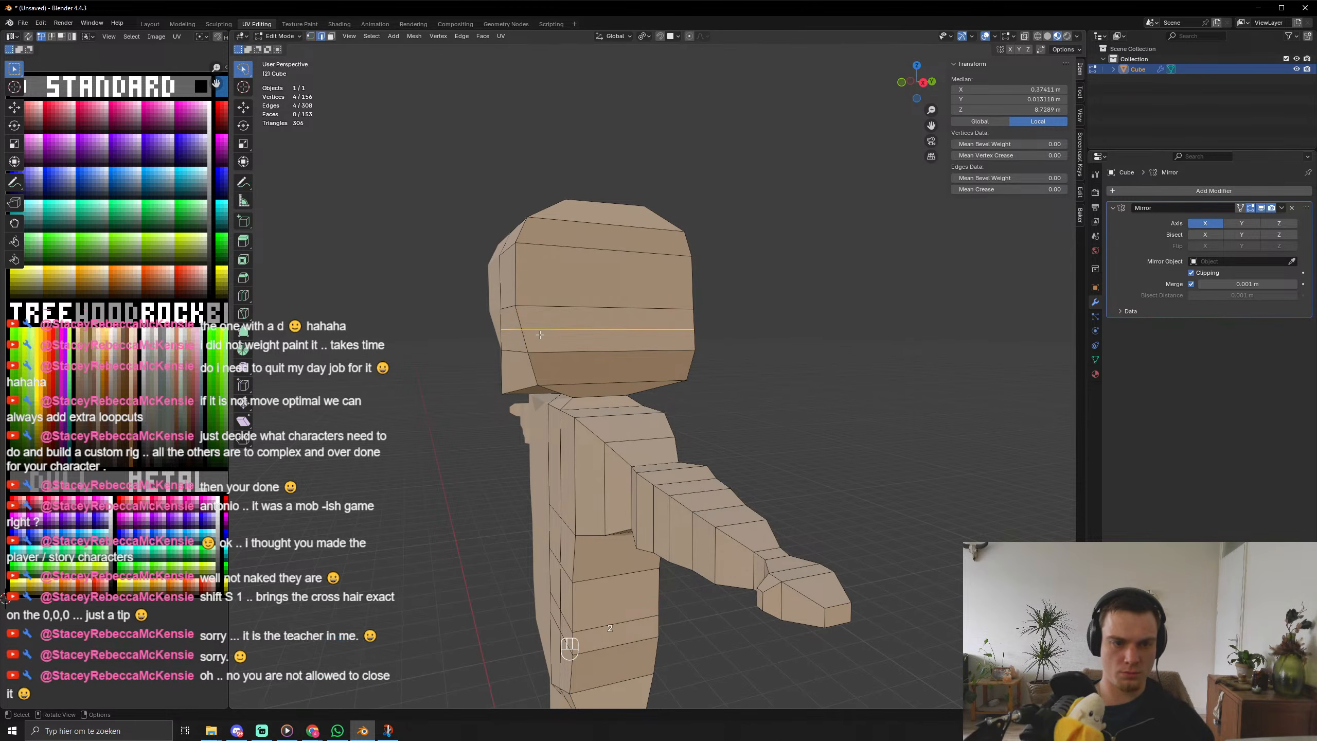
Move the two centre-line vertices in the middle of the face forward along Y.
scroll(498, 329, "up", 2)
middle_click_drag(498, 329, 526, 350)
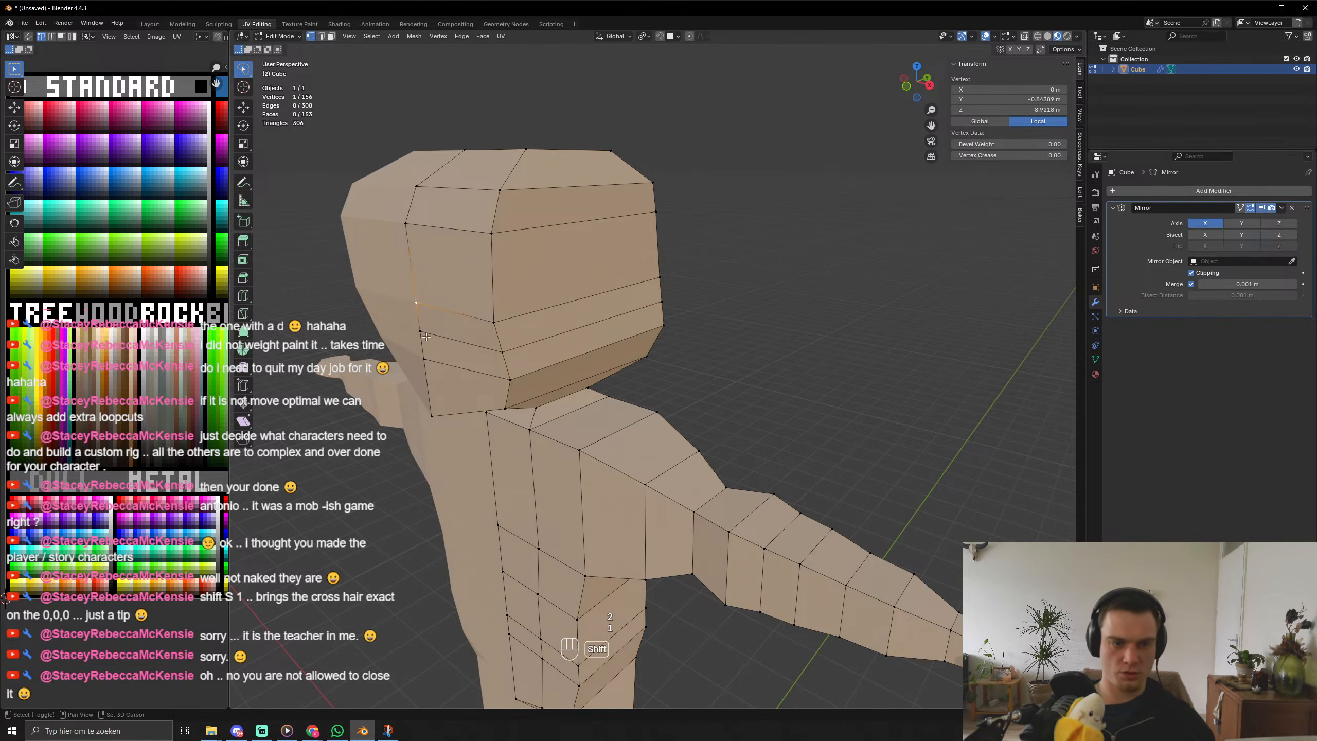
left_click(416, 317)
key("g")
key("y")
left_click(434, 335)
key("Tab")
key("Tab")
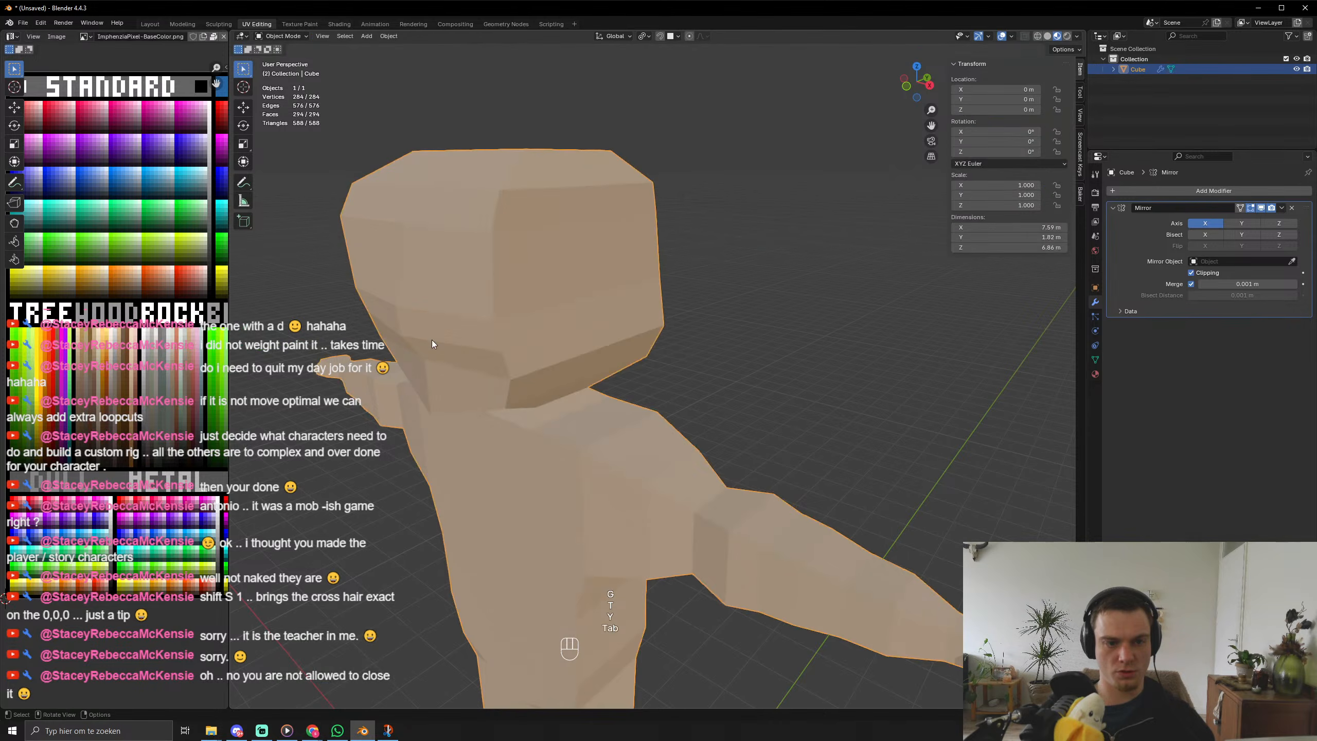
Cut a horizontal edge loop around the jaw above the chin and pull its front centre vertex about 0.03 m forward.
middle_click_drag(432, 340, 494, 360)
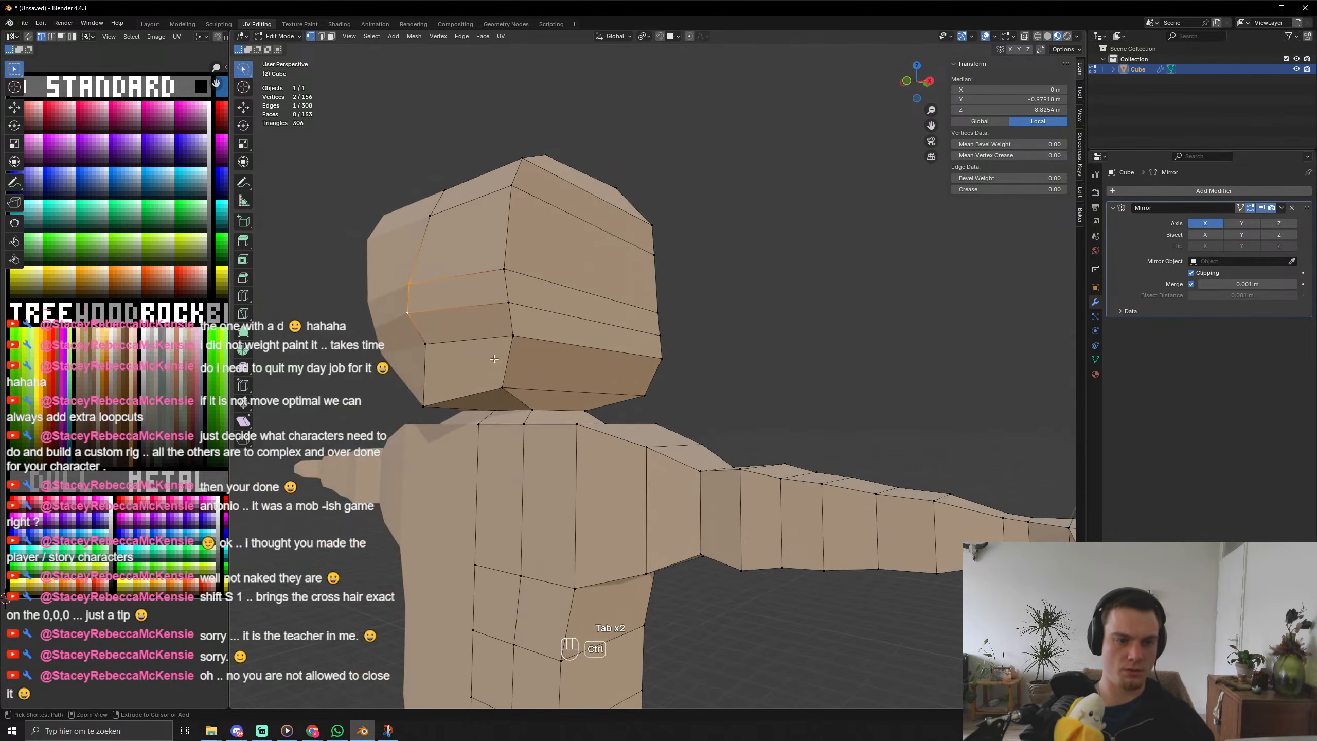
key("ctrl+r")
left_click(494, 361)
right_click(494, 360)
key("1")
left_click(418, 371)
key("g")
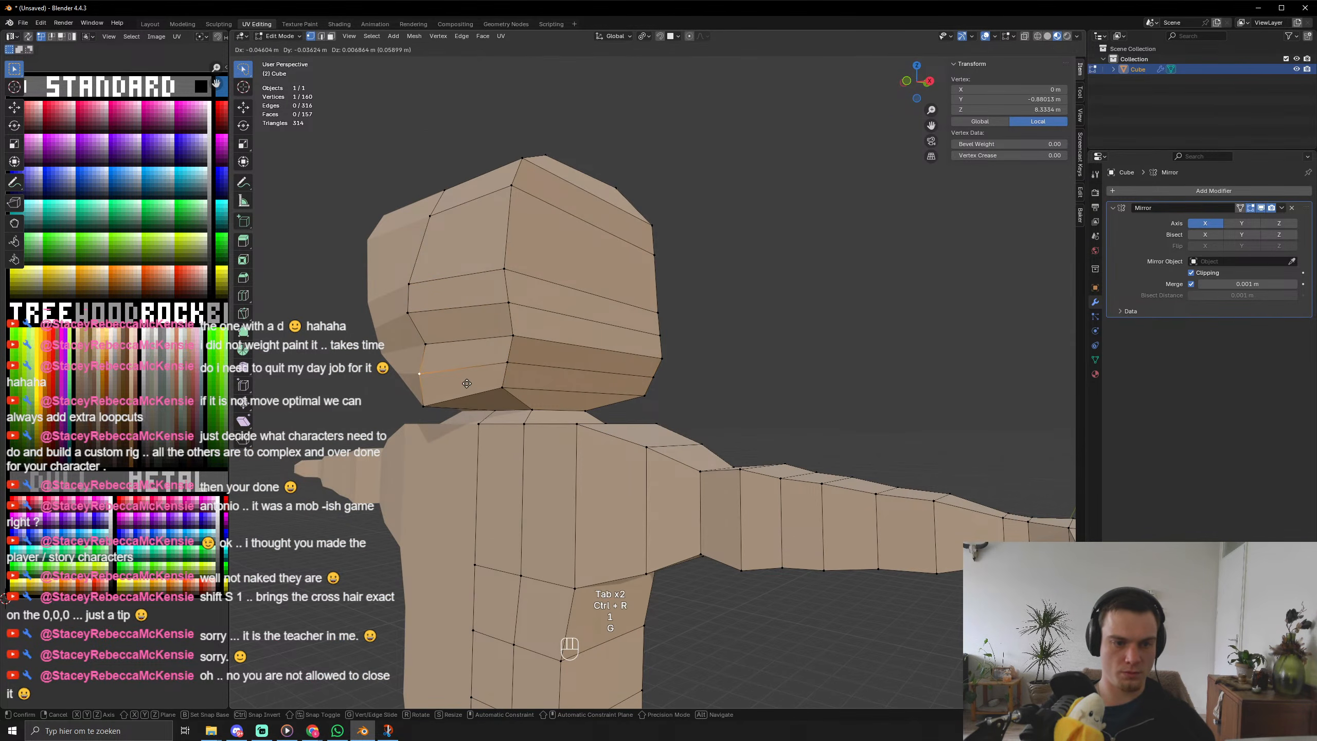
left_click(458, 385)
key("Tab")
key("Tab")
Cut a horizontal edge loop at mouth height and a vertical edge loop through the half of the face.
mouse_move(459, 385)
middle_mouse_down()
mouse_move(516, 418)
mouse_move(447, 333)
mouse_move(441, 363)
mouse_move(465, 401)
middle_mouse_up()
key("ctrl+r")
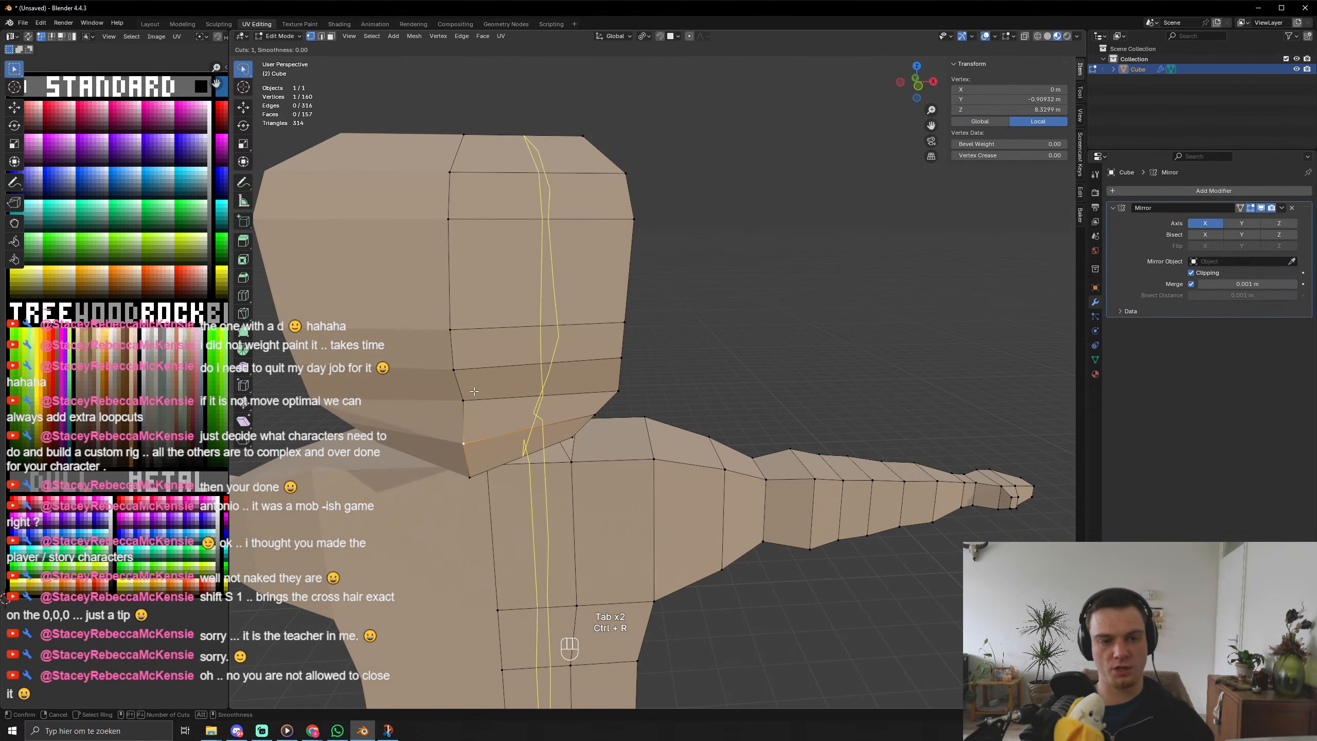
left_click(465, 401)
right_click(464, 400)
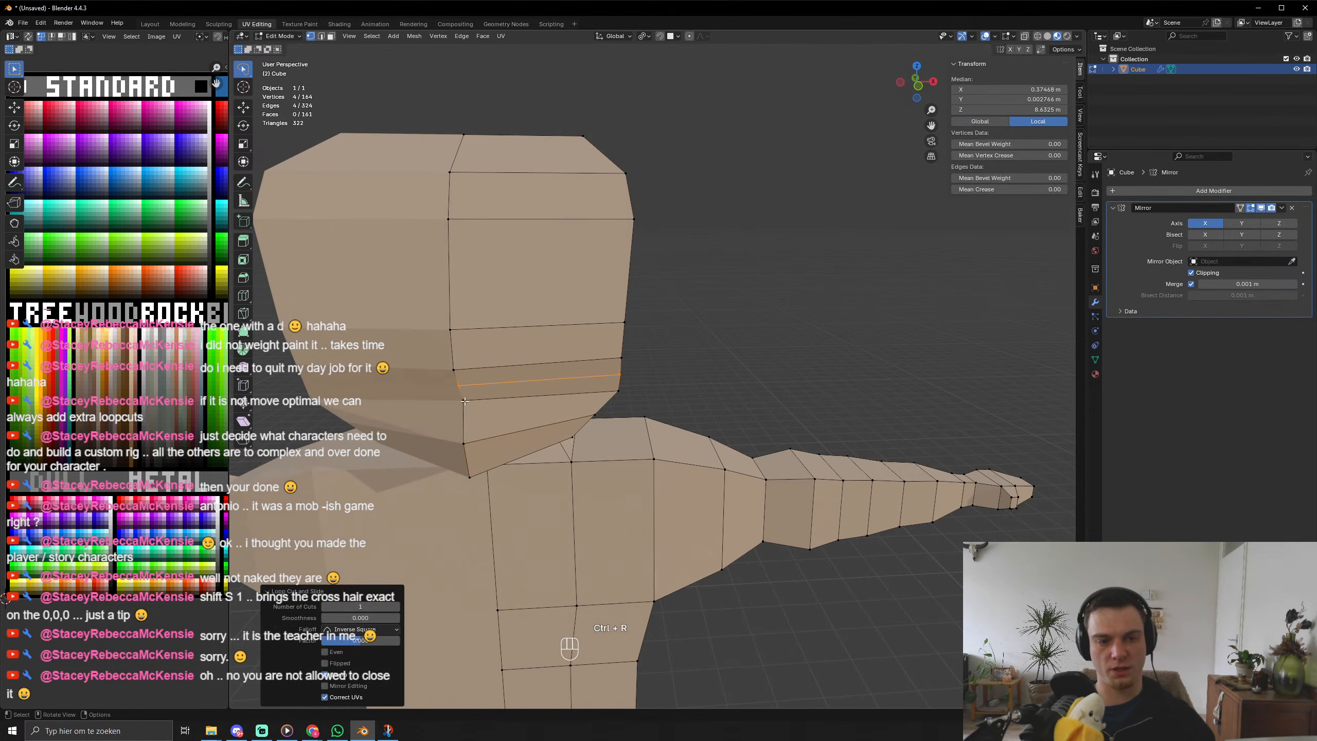
key("ctrl+r")
left_click(500, 386)
right_click(500, 386)
Colour the narrow mouth face dark reddish brown from the palette and check it in Object Mode.
key("3")
left_click(475, 393)
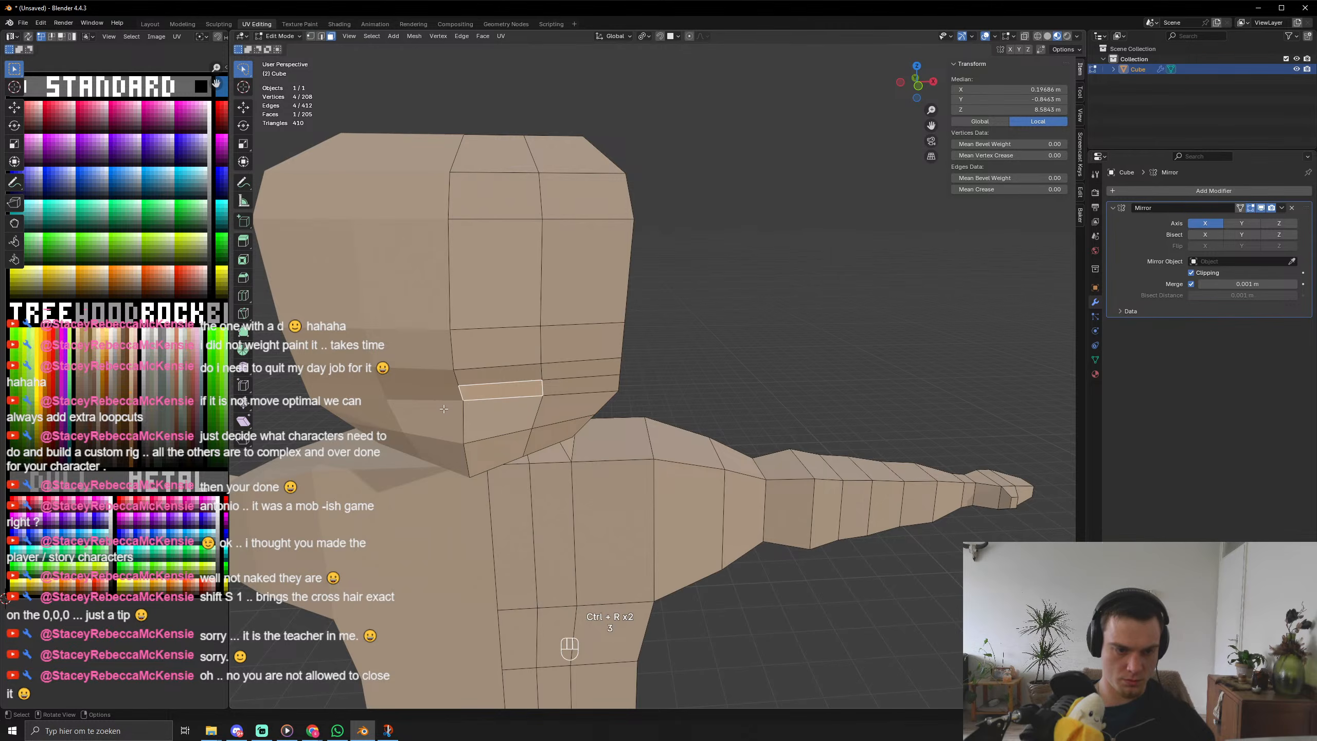
key("g")
left_click(151, 412)
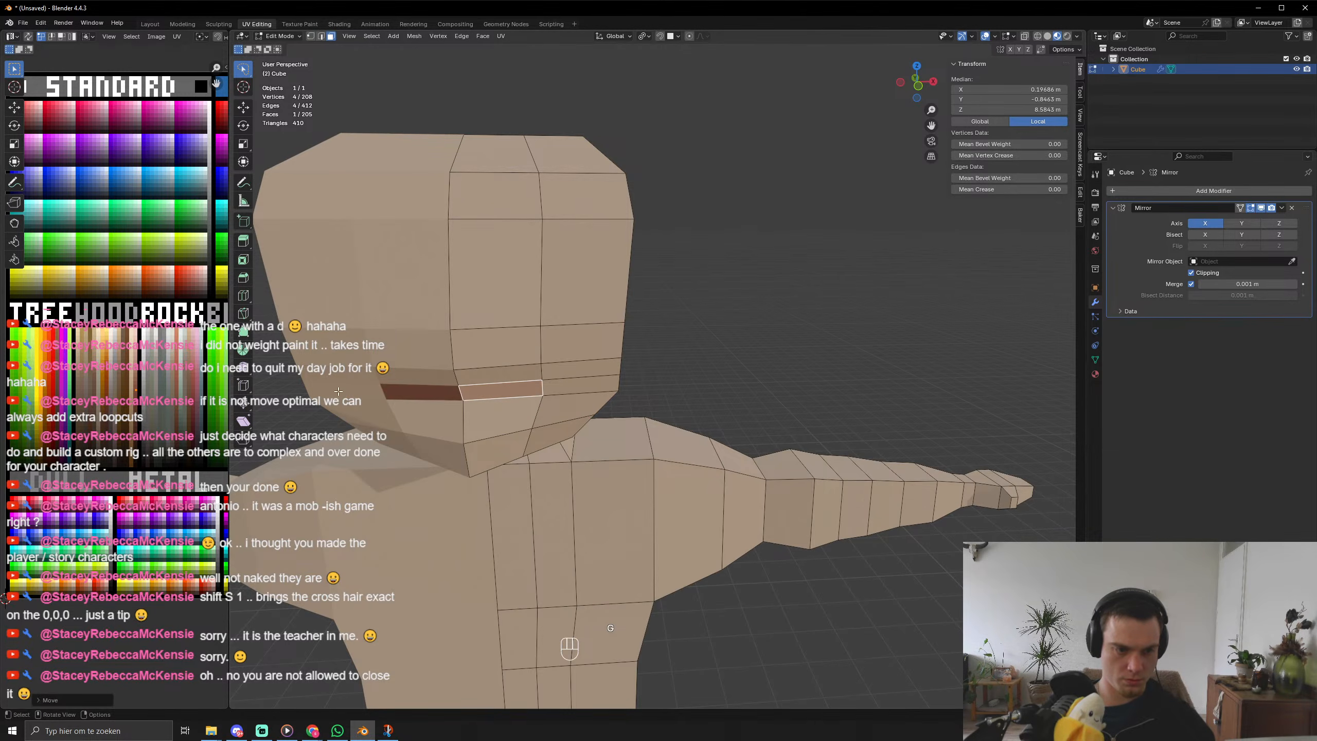
key("Tab")
scroll(518, 409, "down", 2)
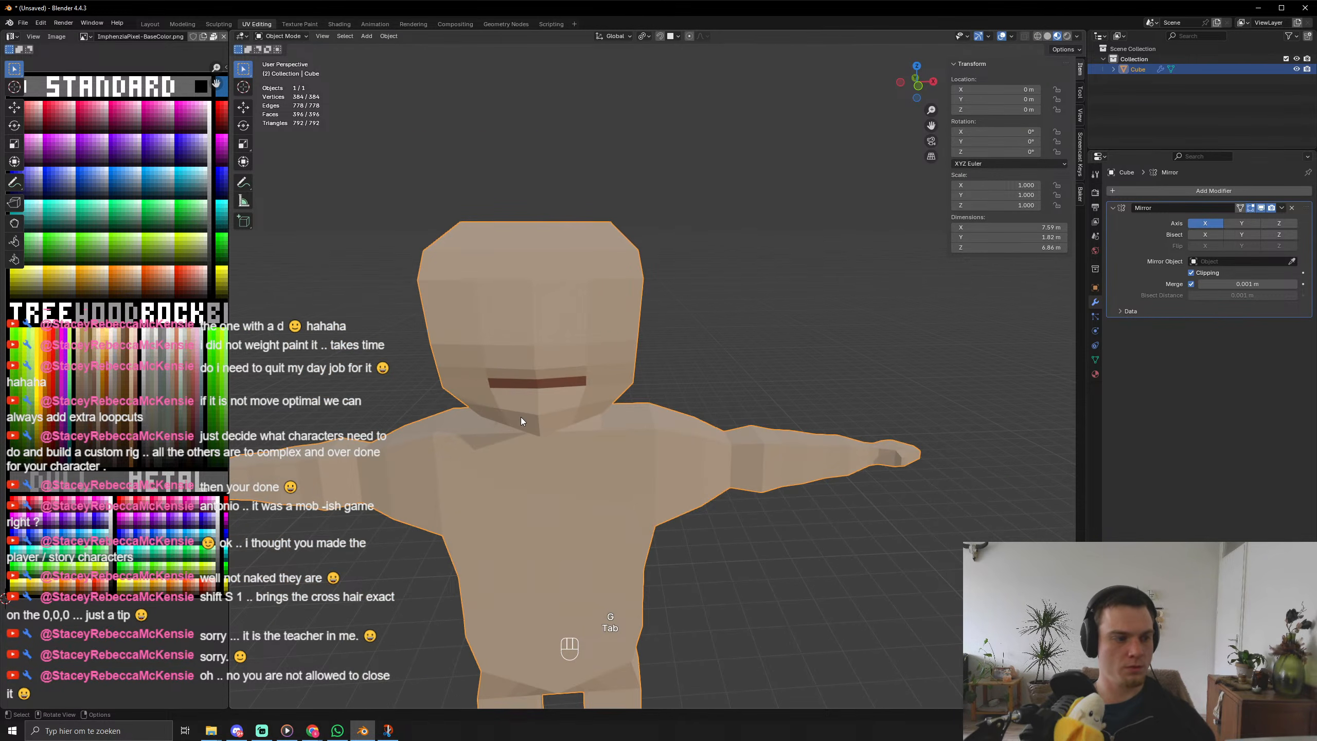
middle_click_drag(521, 418, 511, 382)
Pull the centre-line vertex just above the mouth about 0.07 m forward.
key("Tab")
scroll(458, 410, "up", 3)
key("1")
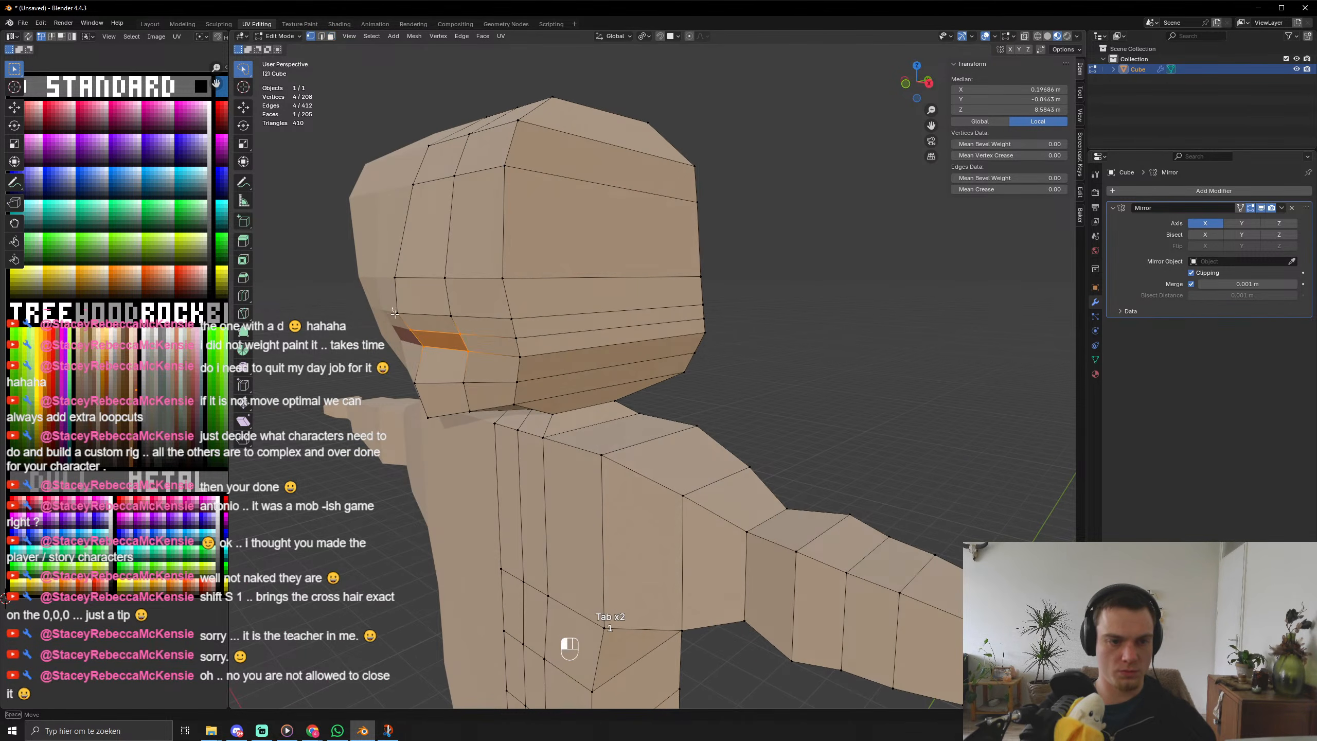
left_click(392, 316)
key("g")
left_click(386, 319)
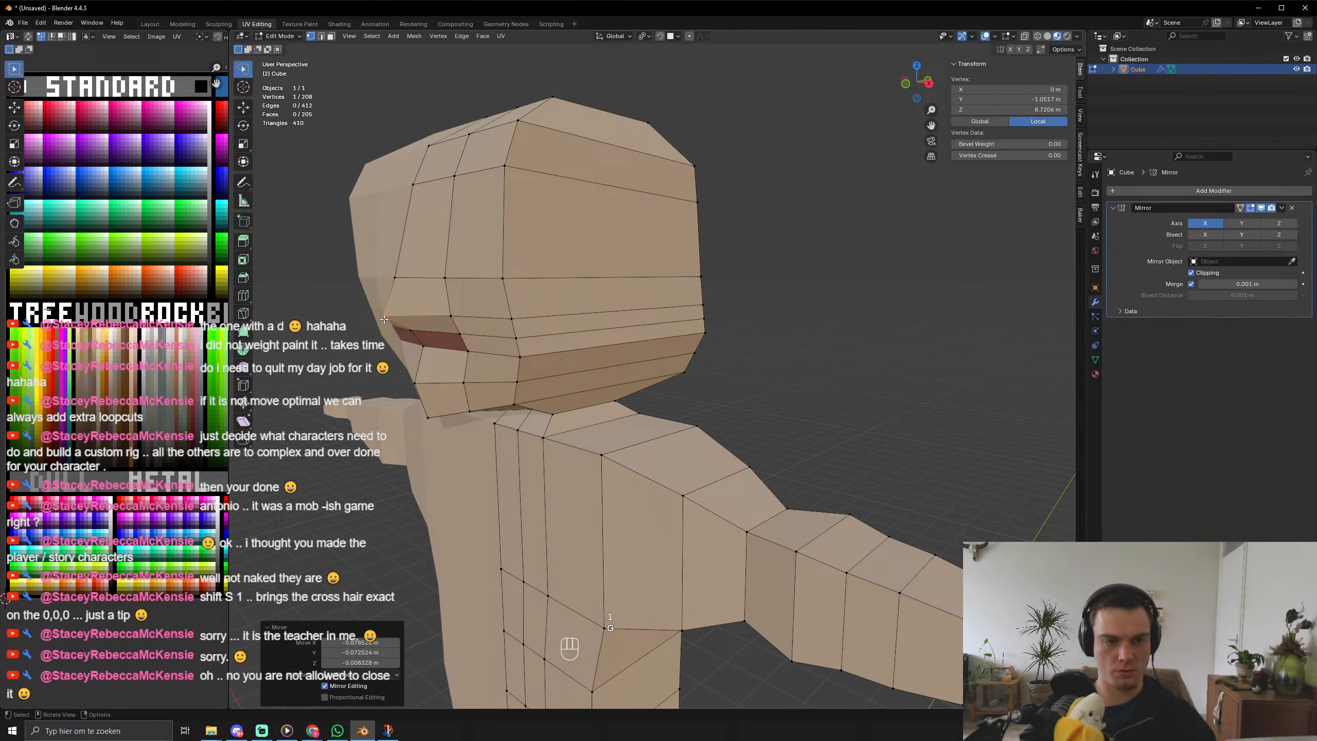
middle_click_drag(386, 318, 489, 337)
key("Tab")
key("Tab")
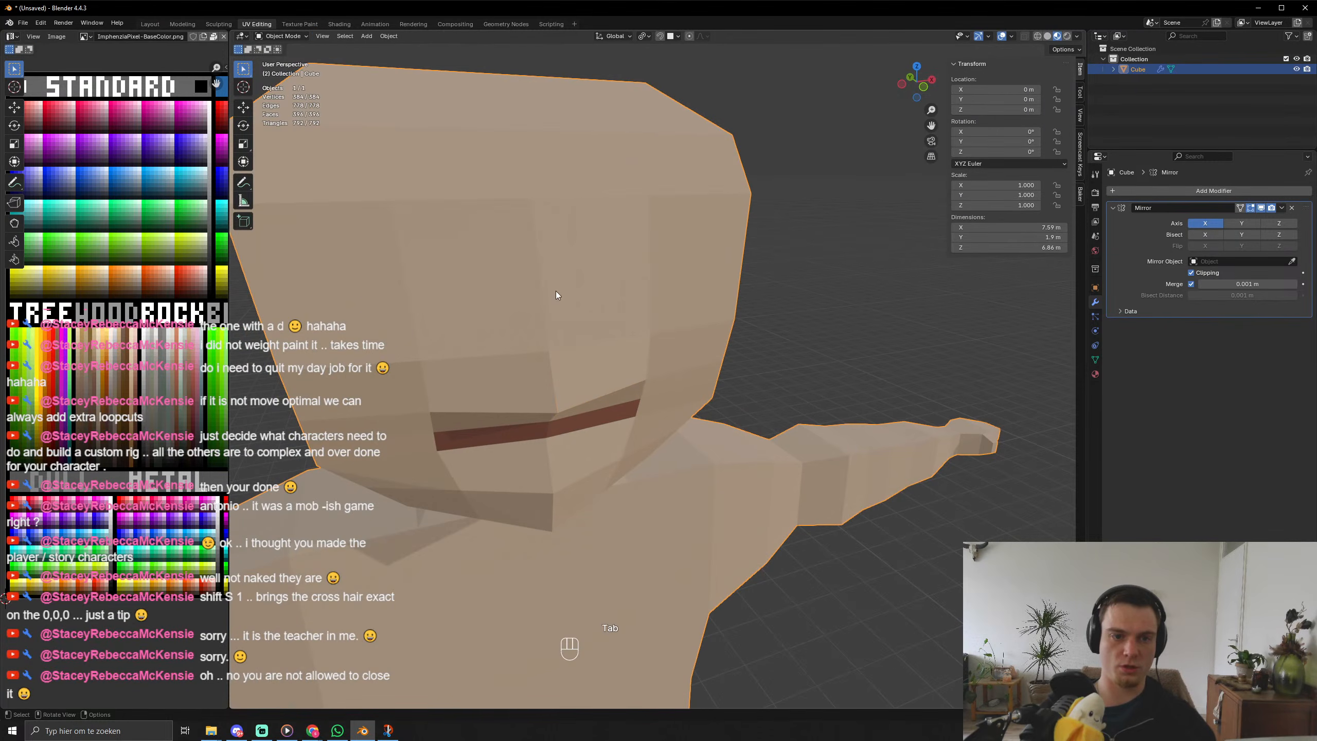
Cut one horizontal and two vertical centred edge loops through the upper face to divide the eye area.
key("ctrl+r")
left_click(660, 291)
right_click(660, 291)
key("ctrl+r")
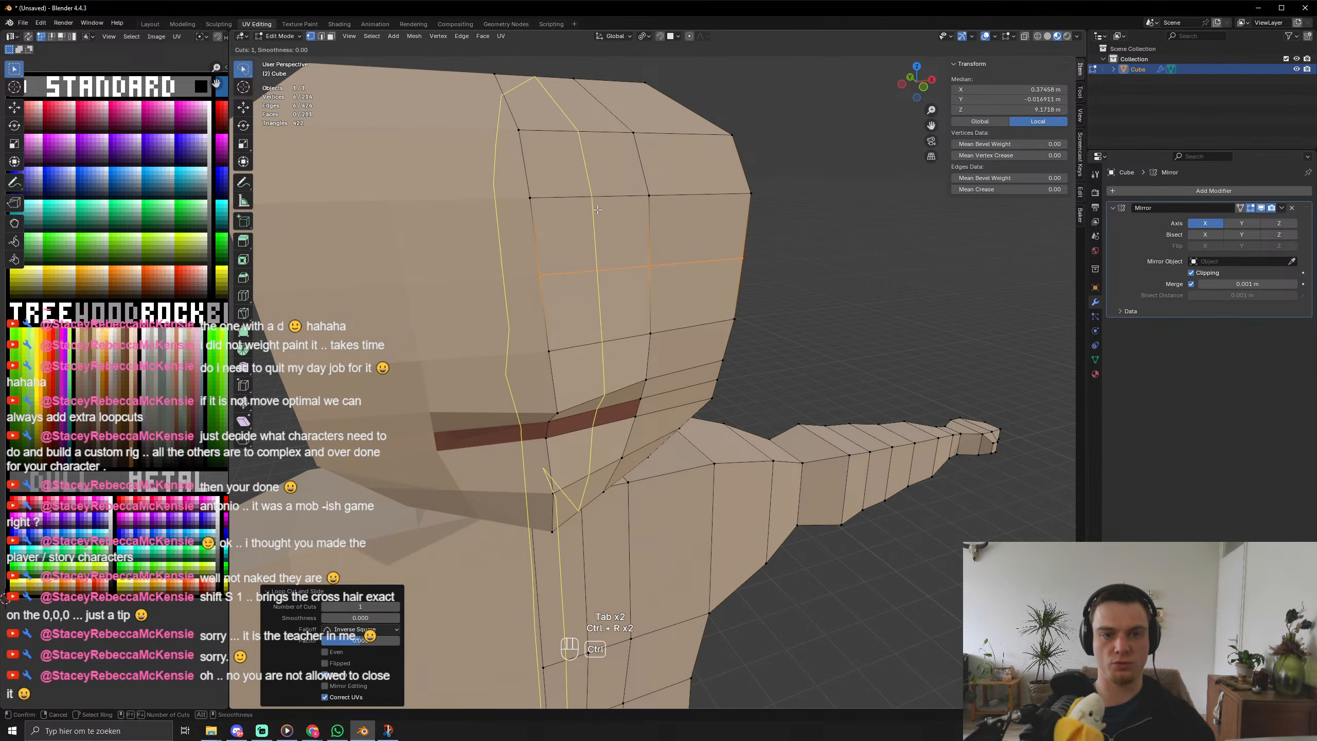
left_click(627, 335)
right_click(627, 334)
key("3")
middle_click_drag(631, 320, 626, 300)
key("ctrl+r")
left_click(626, 298)
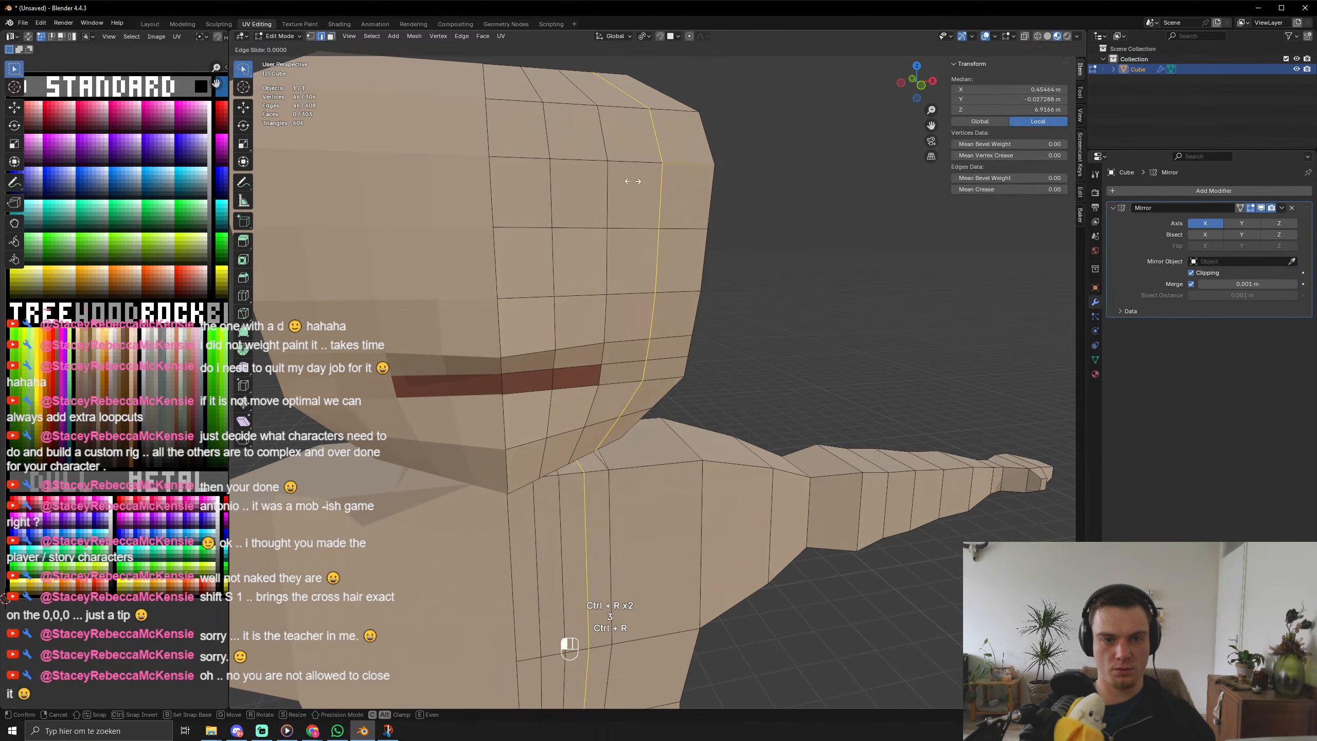
right_click(627, 298)
Extrude the four eye faces about 0.07 m inward along their normals and scale them to about 0.76.
key("3")
left_click(580, 192)
left_click(636, 195, "shift")
left_click(615, 256, "shift")
left_click(581, 264, "shift")
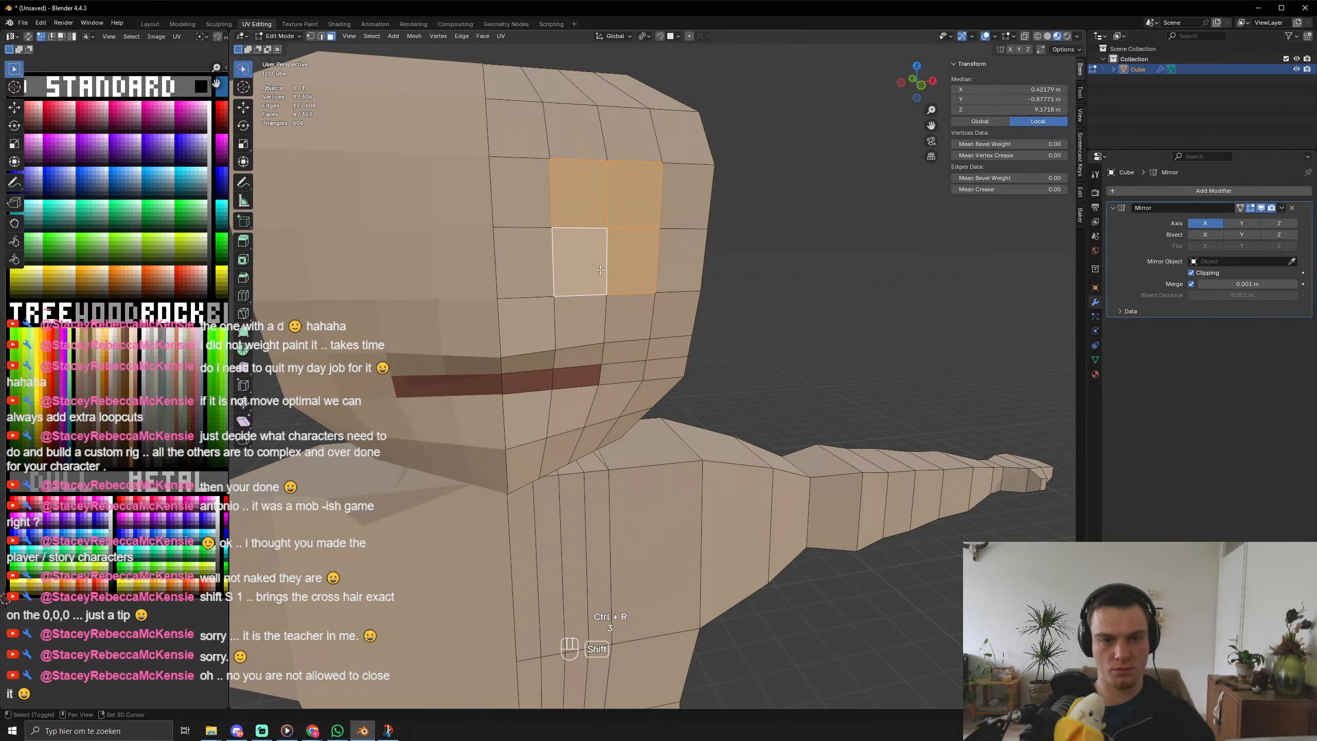
middle_click_drag(583, 283, 622, 325)
key("alt+e")
left_click(498, 311)
left_click(498, 310)
key("s")
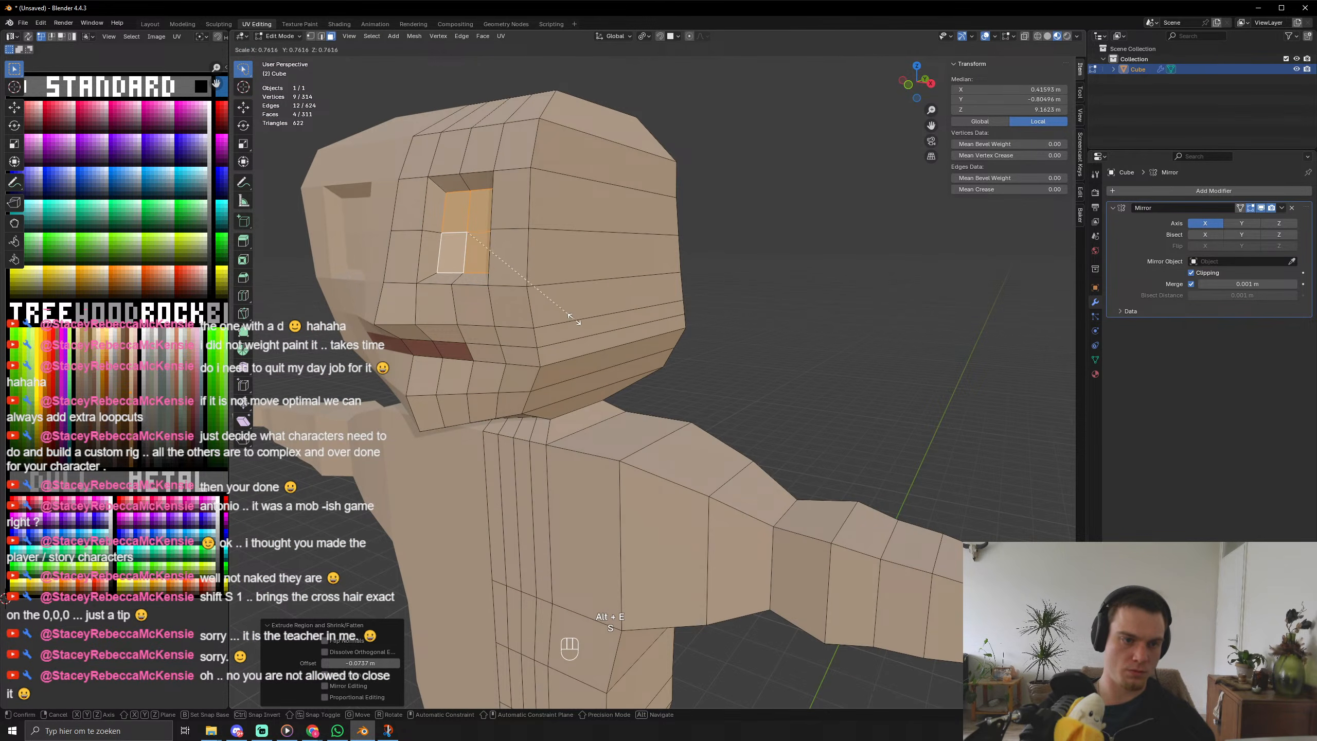
left_click(563, 324)
Try a light grey palette colour on the recessed eye faces and undo the recolouring.
key("a")
key("g")
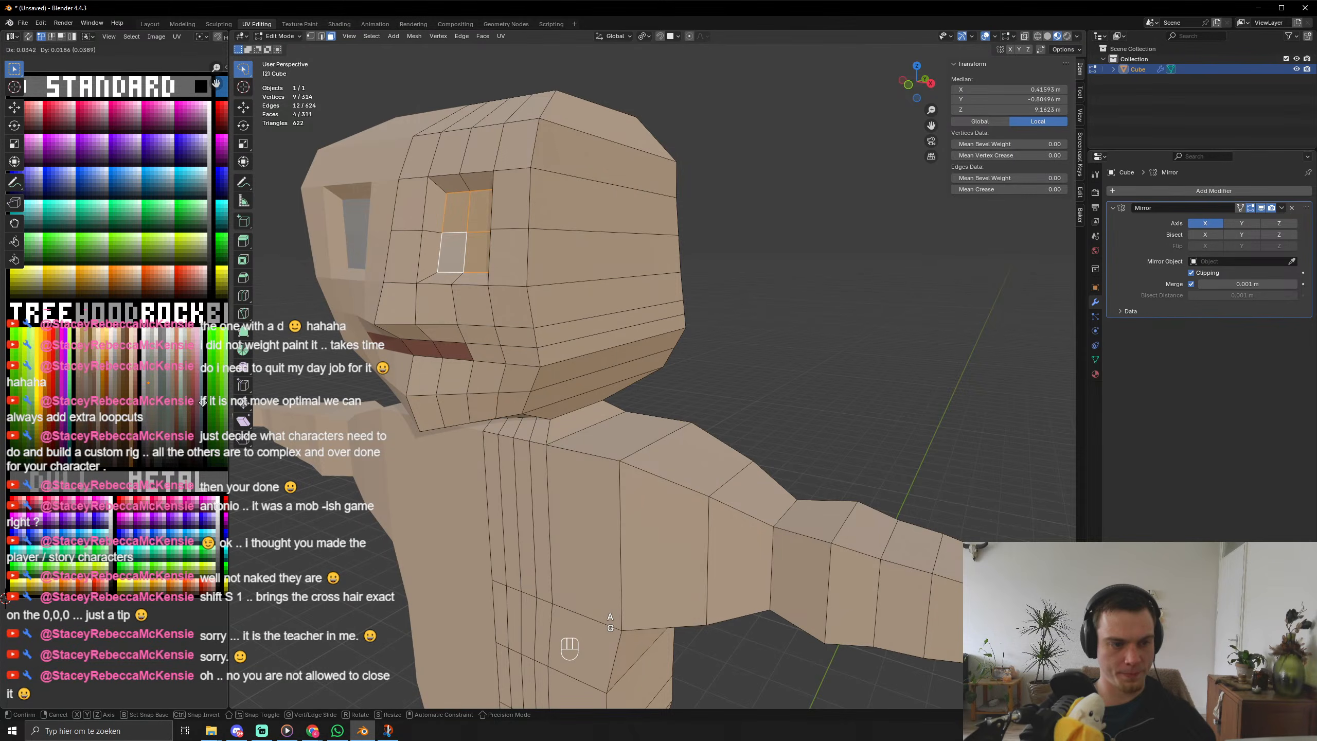
left_click(200, 401)
key("Tab")
scroll(514, 399, "down", 4)
middle_click_drag(514, 399, 586, 405)
key("Tab")
key("ctrl+z")
key("ctrl+z")
key("ctrl+z")
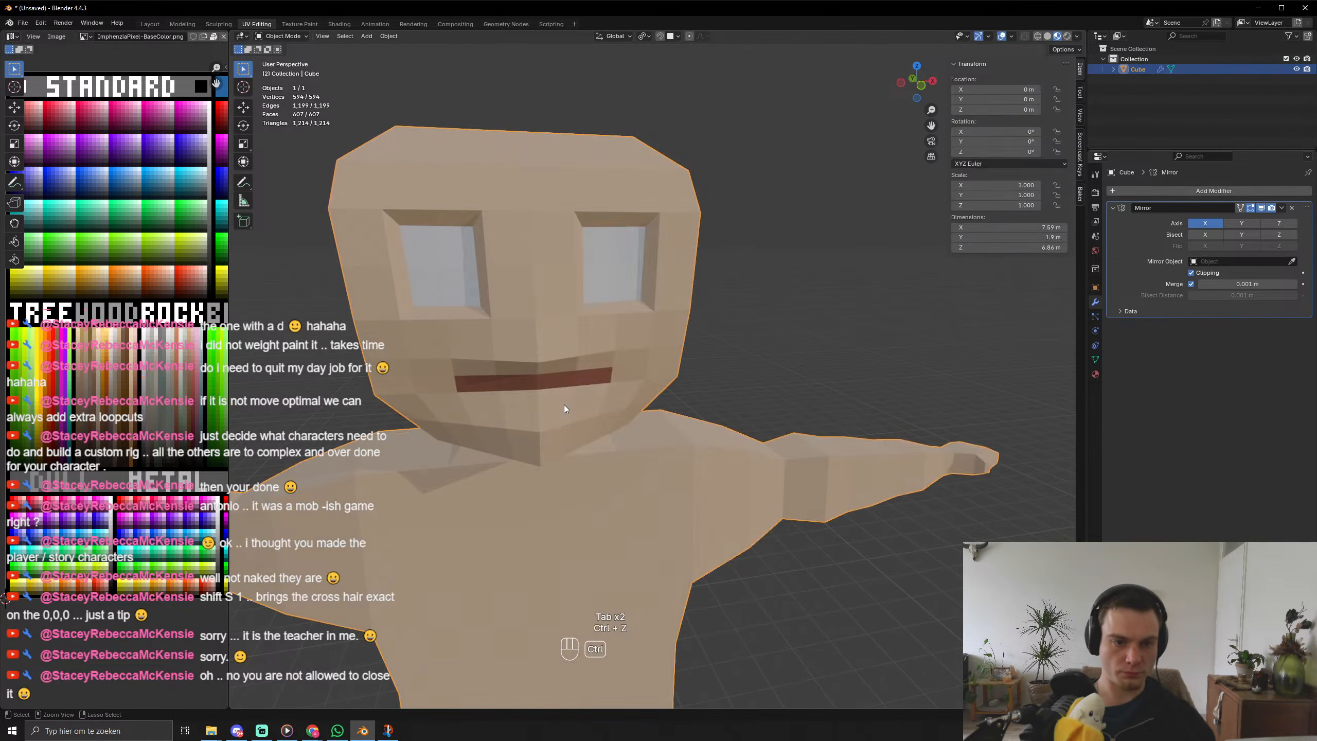
Recolour the recessed eye faces with a slightly darker skin tone from the palette.
key("g")
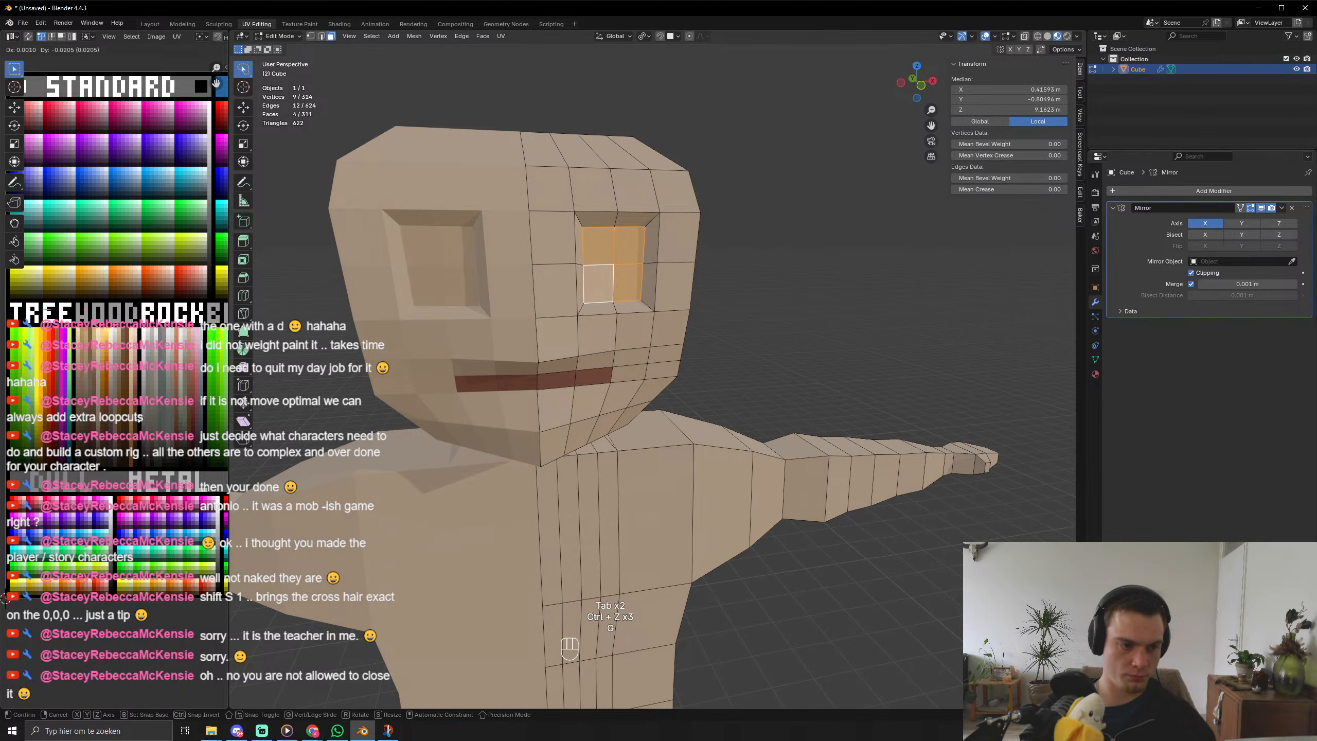
left_click(140, 422)
key("Tab")
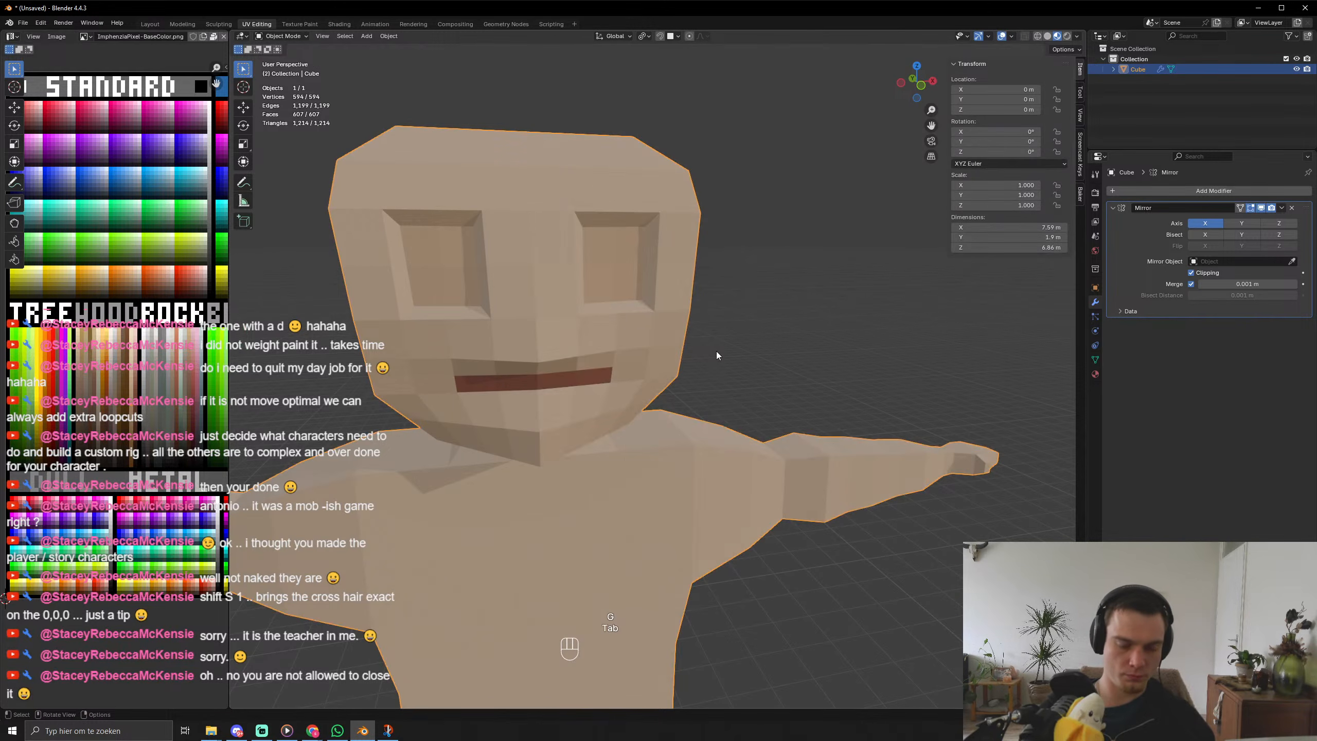
Expand the face selection to the whole eye socket and recolour it with a skin tone from the palette.
key("Tab")
key("ctrl+KP_Add")
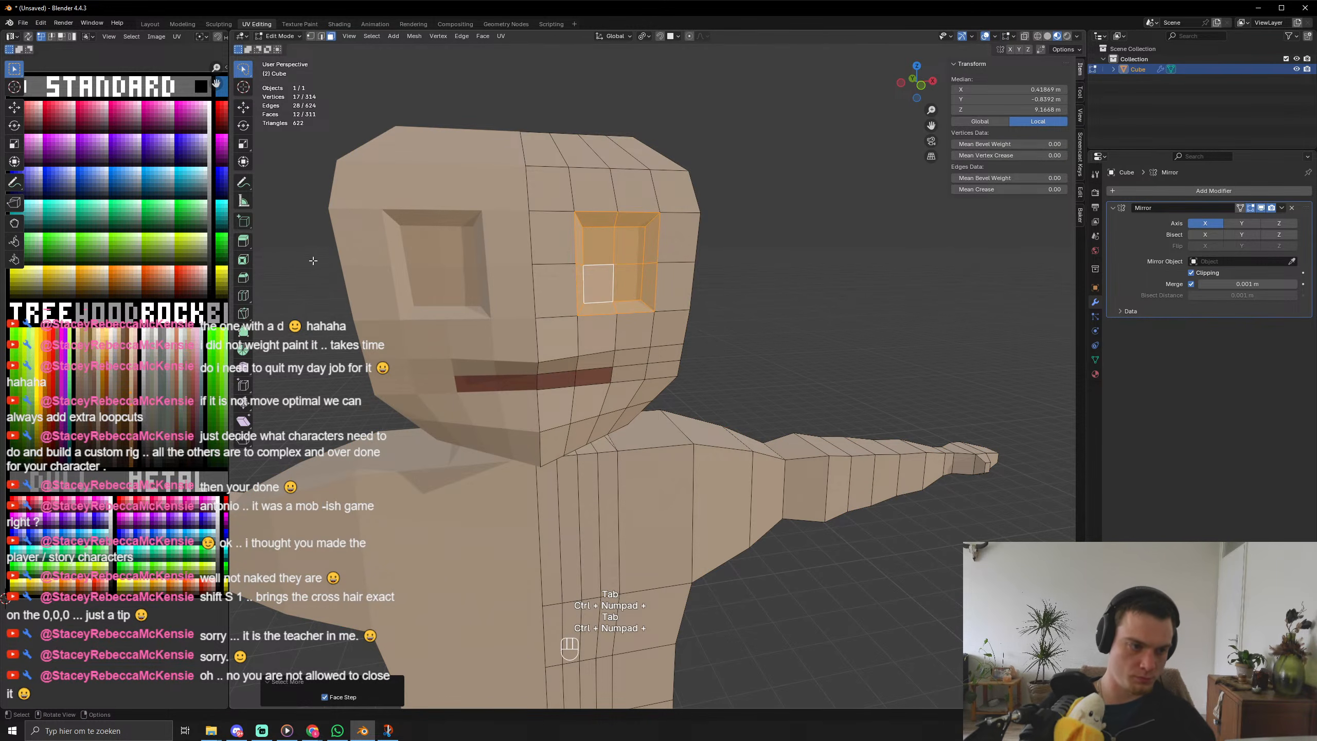
scroll(121, 337, "up", 6)
key("g")
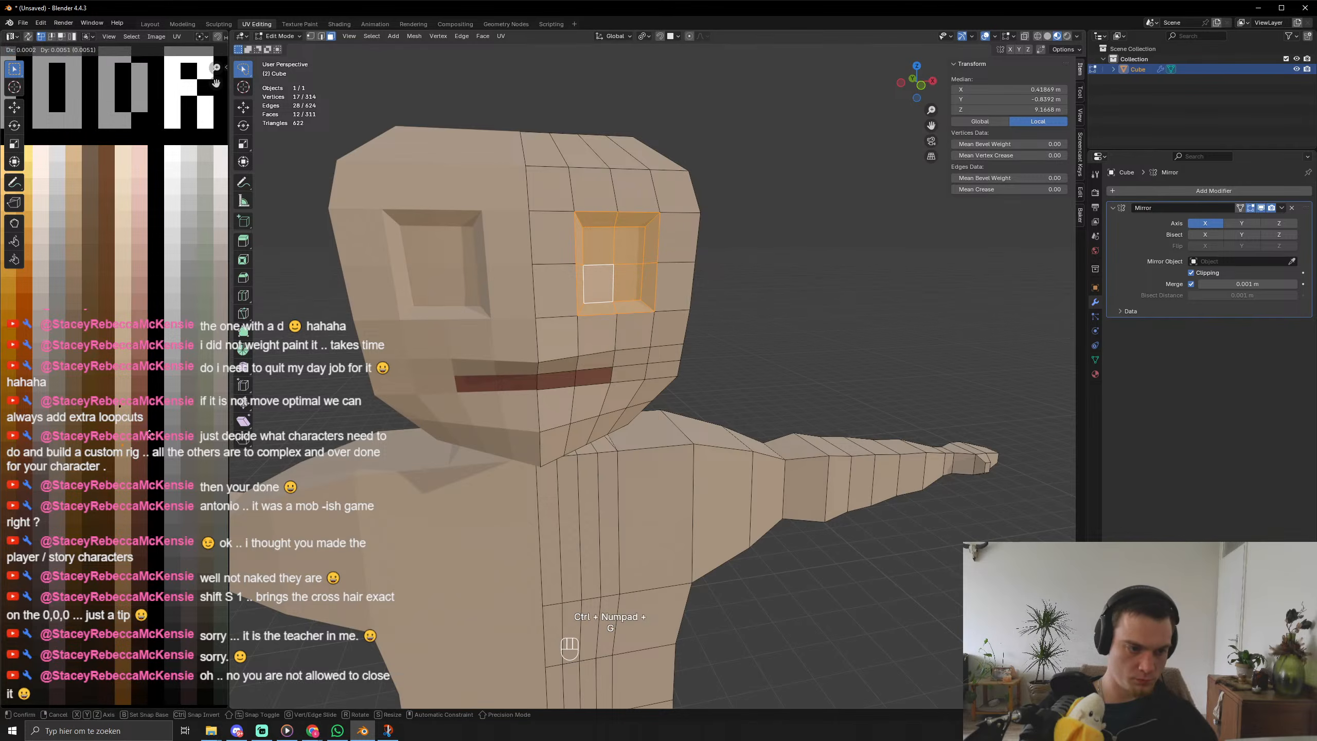
left_click(143, 395)
key("Tab")
key("Tab")
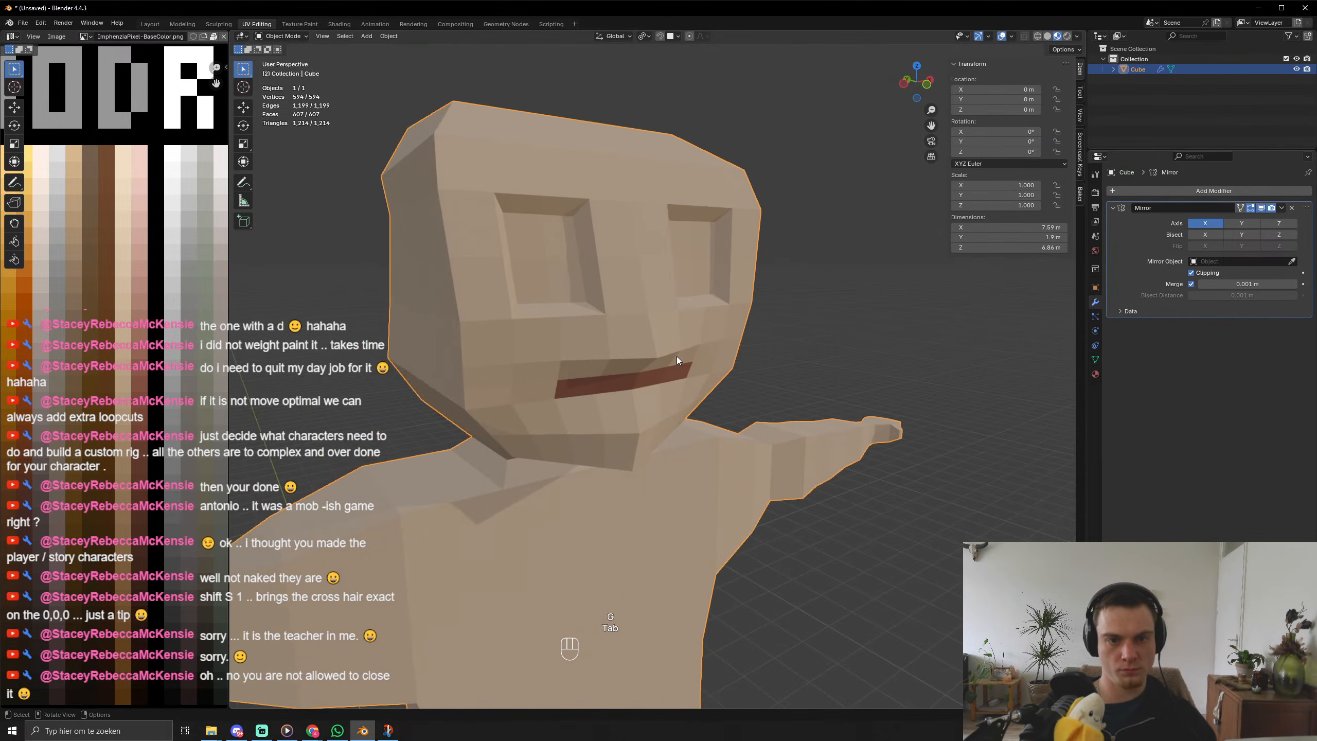
Select the four inner faces of the eye recess and recolour them with a near-white palette shade.
middle_click_drag(677, 356, 715, 289)
left_click(705, 249)
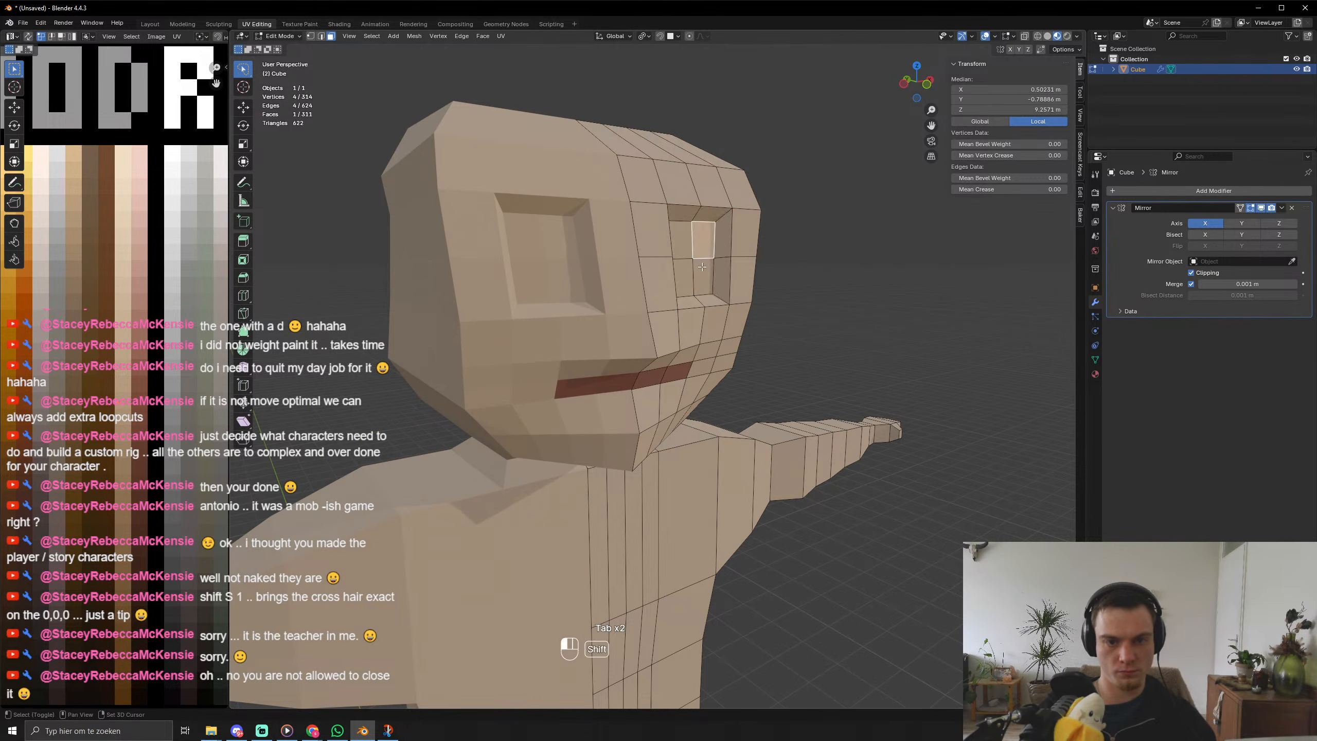
left_click(704, 274, "shift")
left_click(684, 276, "shift")
left_click(682, 245, "shift")
scroll(111, 394, "down", 4)
key("g")
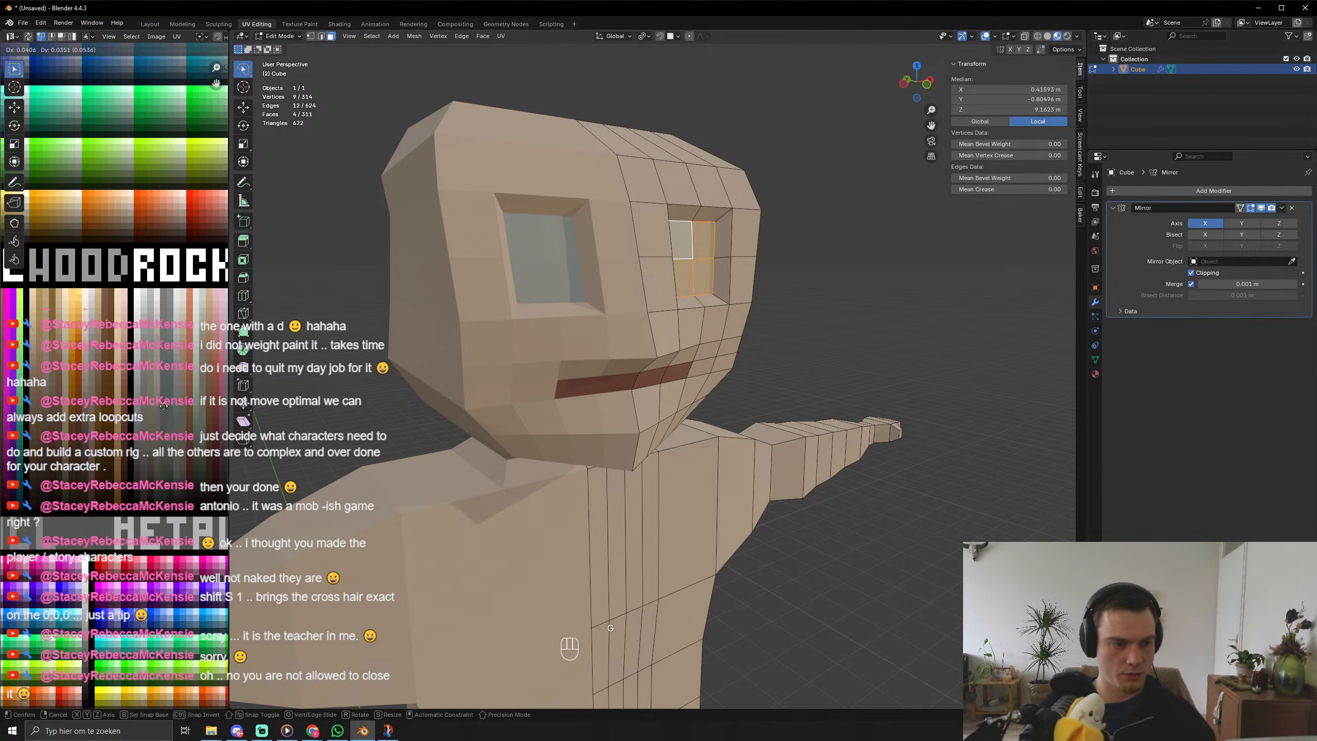
left_click(150, 391)
Inset the white eye faces and recolour the inner faces with a near-black palette shade as the pupil.
key("Tab")
scroll(538, 368, "down", 4)
middle_click_drag(539, 370, 521, 379)
key("Tab")
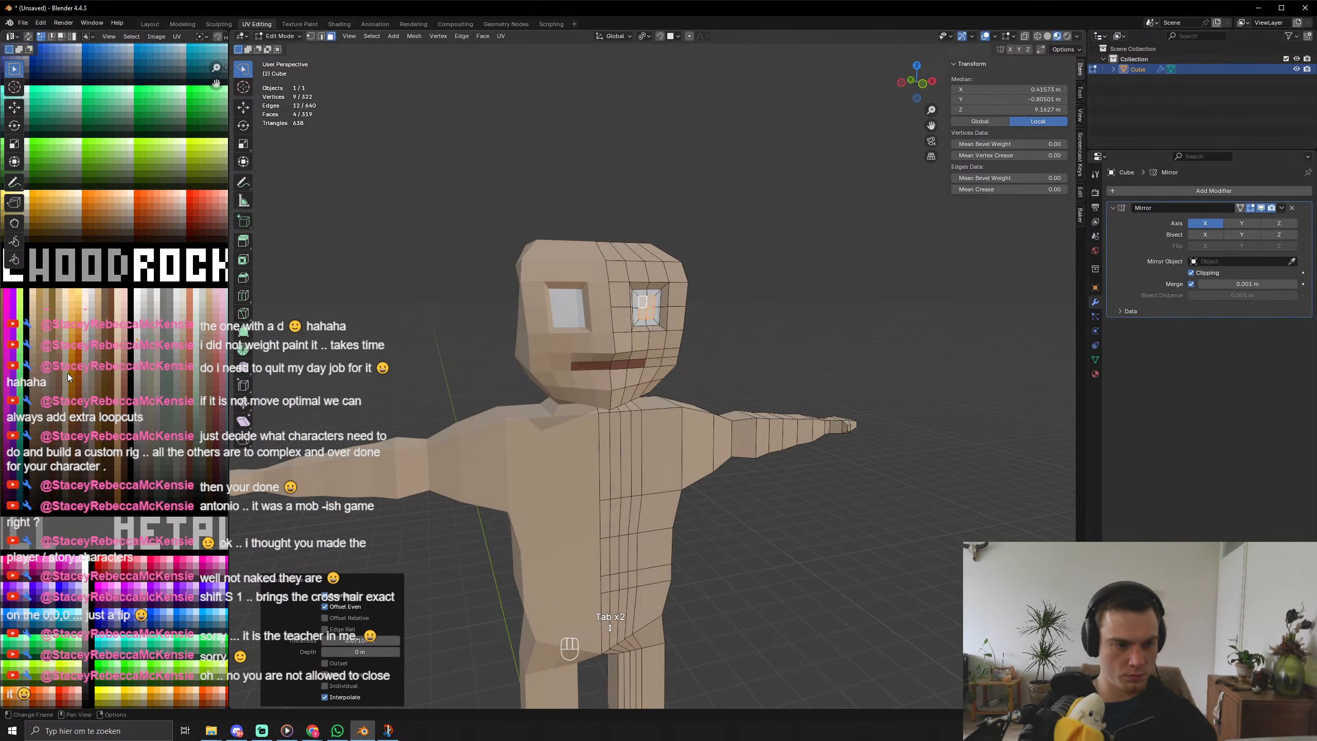
key("a")
key("g")
left_click(92, 528)
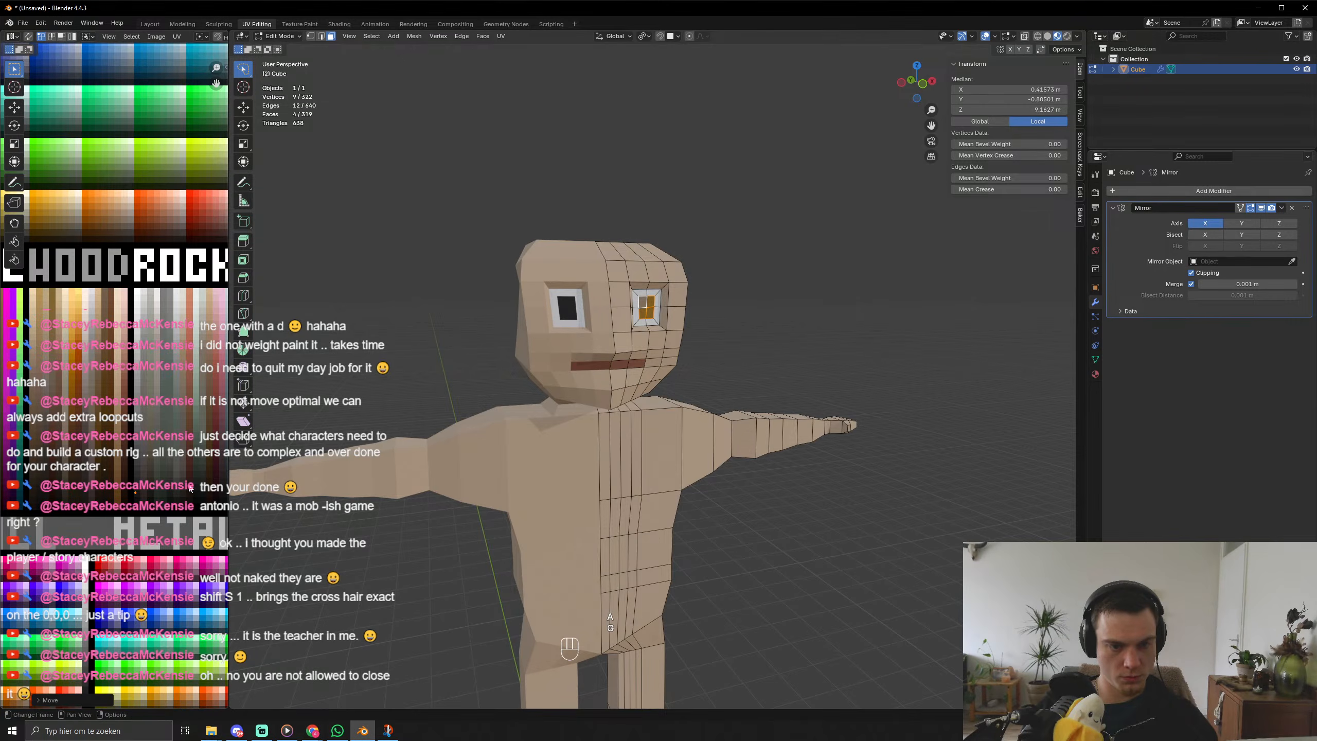
Examine the finished eyes and the head's proportions from several angles and distances.
key("Tab")
scroll(510, 405, "down", 4)
middle_click_drag(510, 405, 688, 407)
scroll(679, 447, "up", 5)
scroll(679, 446, "up", 4)
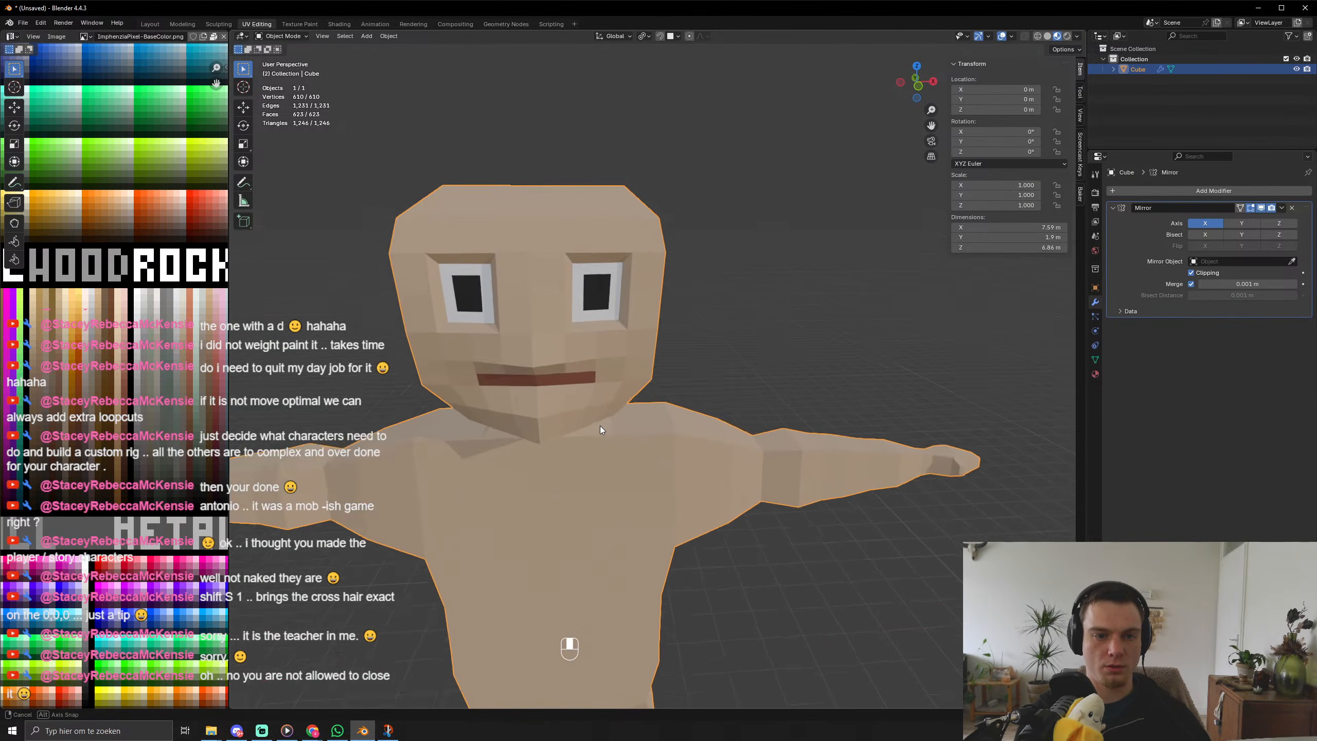
scroll(654, 391, "down", 5)
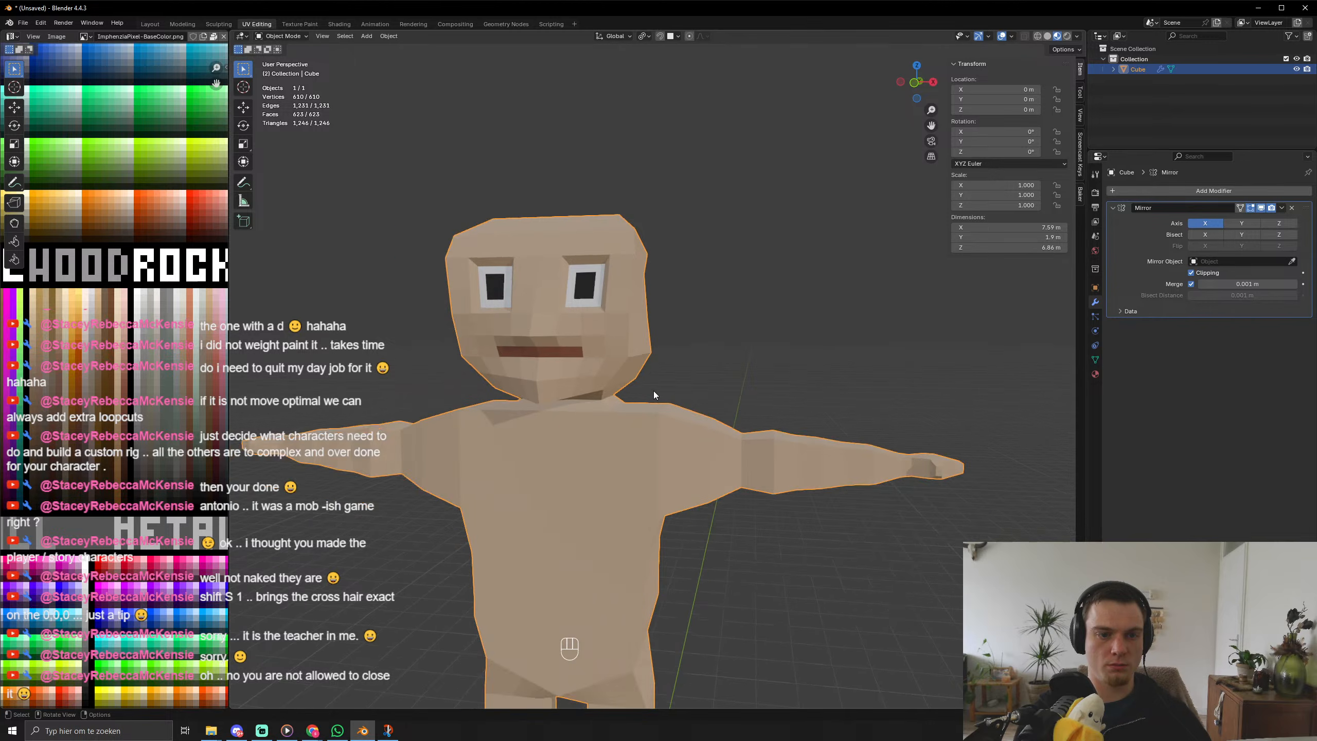
middle_click_drag(694, 411, 618, 418)
scroll(674, 412, "up", 5)
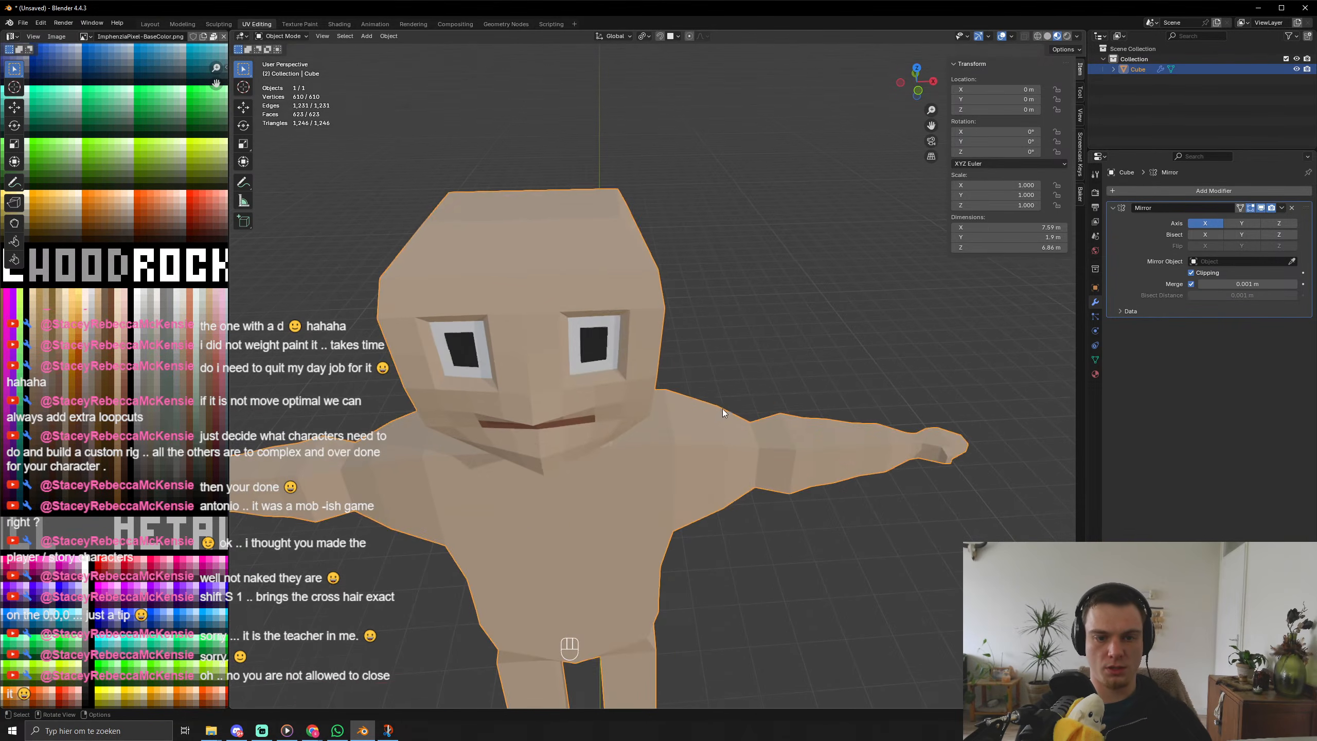
Move the head's brow-level front corner vertex outward, and pull it back inward along X by about 0.04 m.
key("Tab")
key("1")
left_click(690, 246)
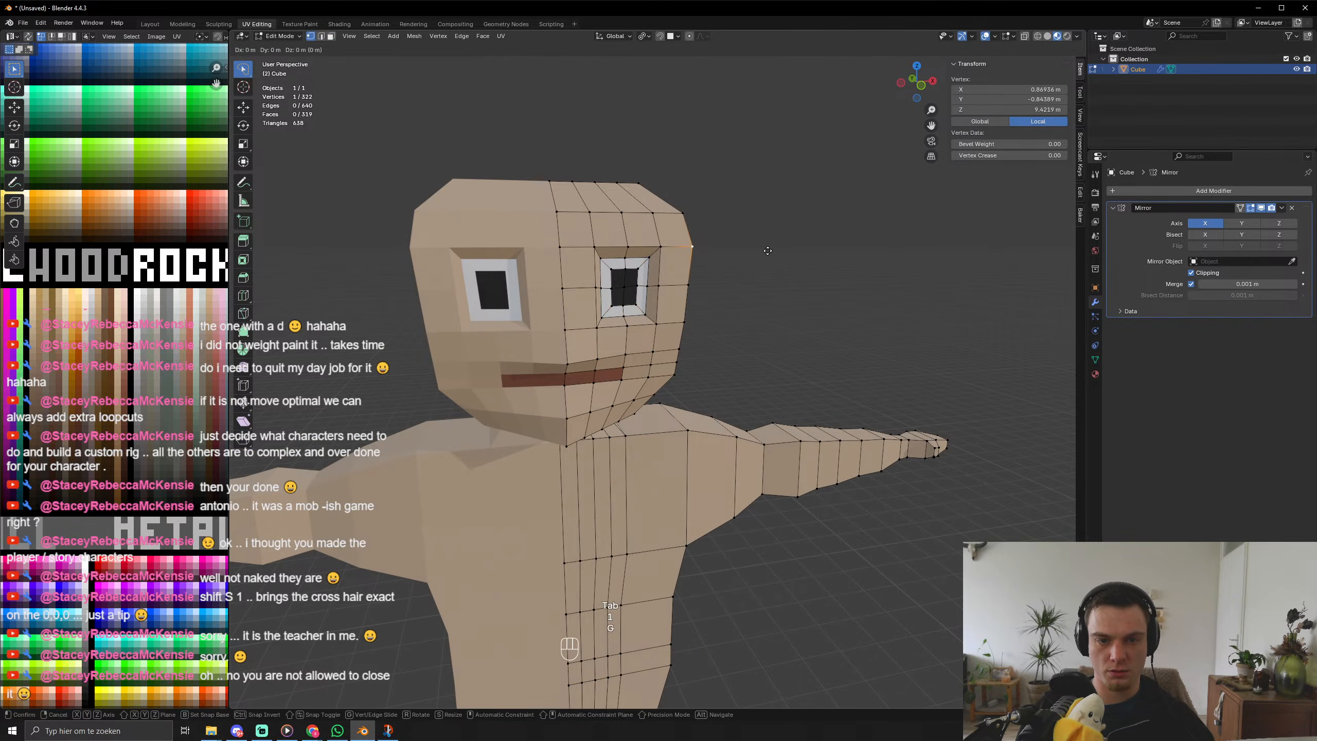
key("g")
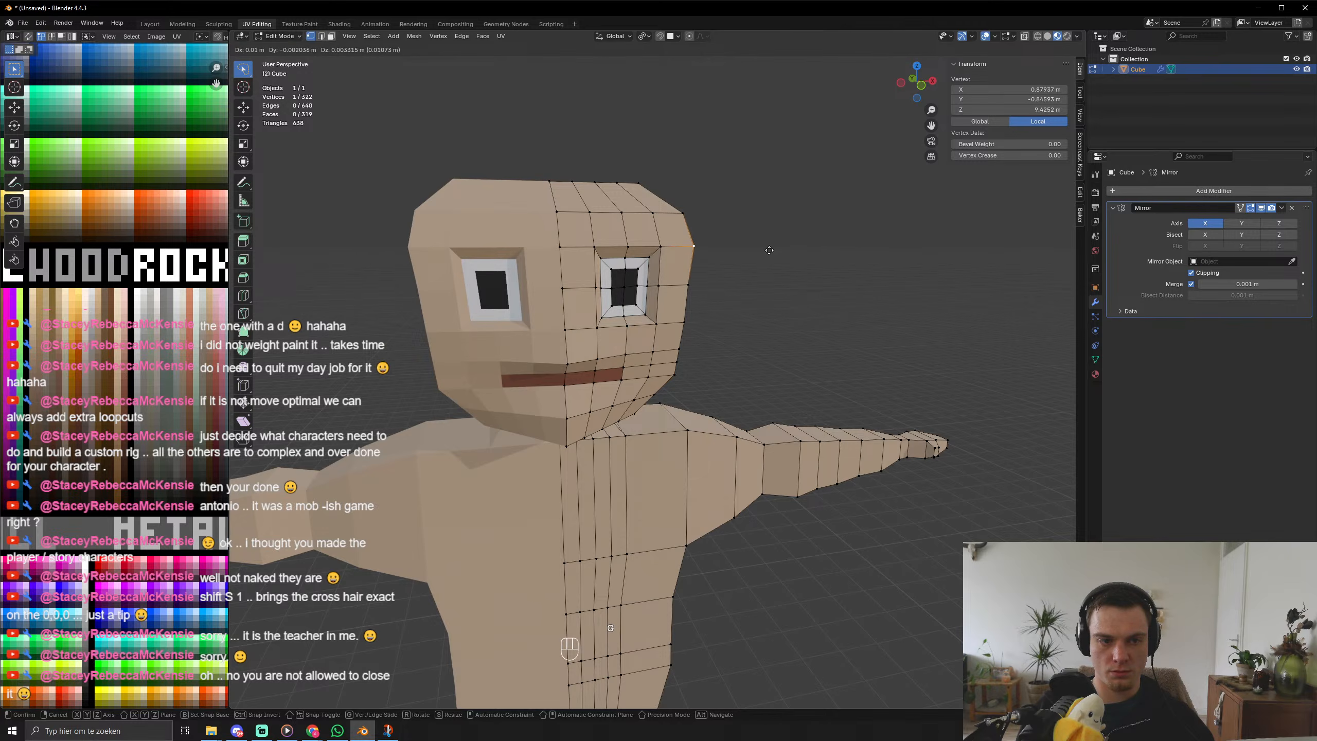
left_click(732, 229)
key("g")
key("x")
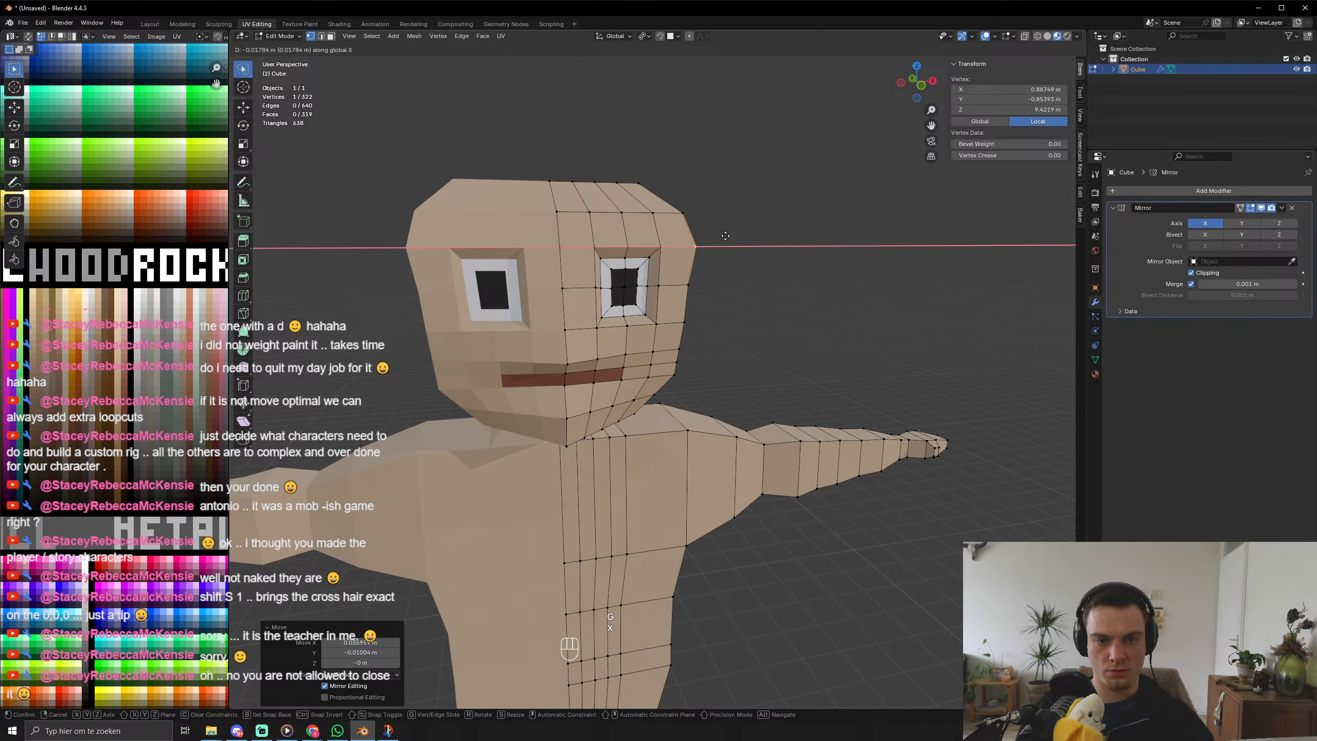
left_click(723, 235)
Shift the brow-level corner vertex about 0.1 m backward along Y and about 0.04 m inward along X.
middle_click_drag(723, 235, 638, 275)
key("g")
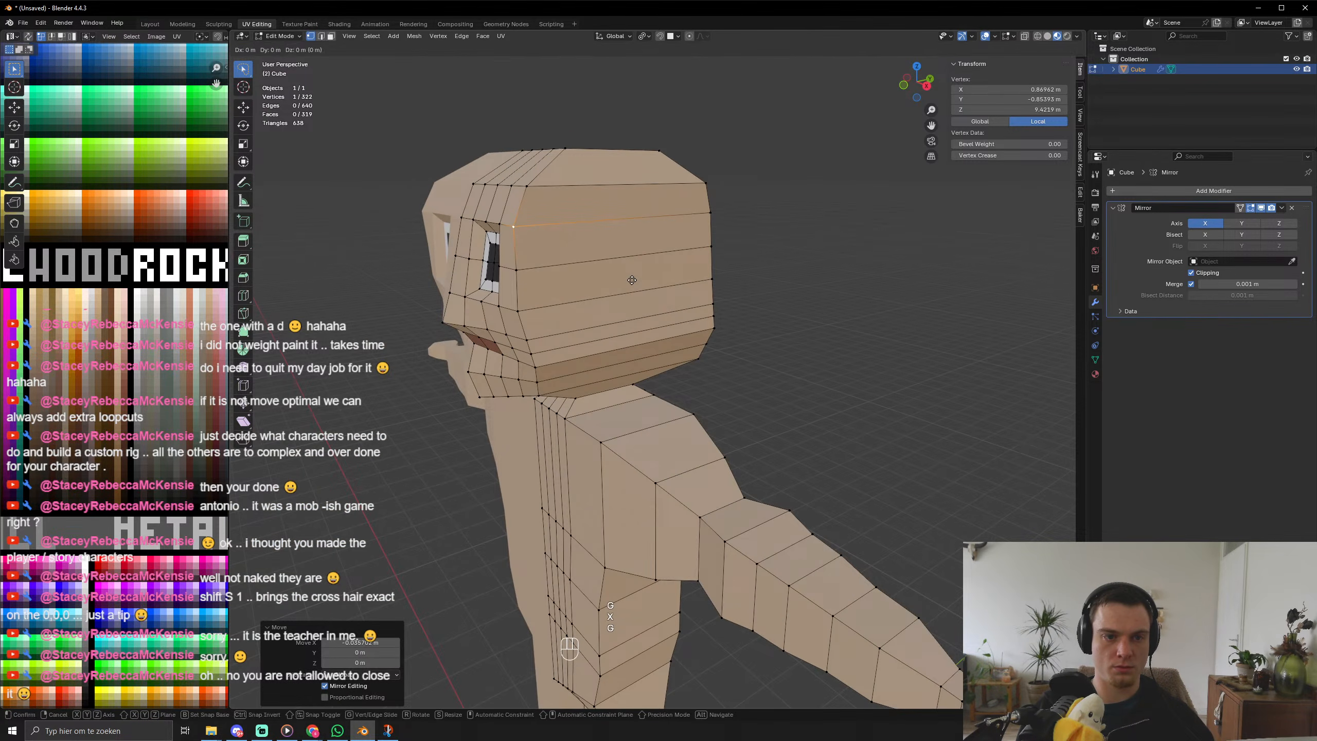
key("y")
left_click(706, 278)
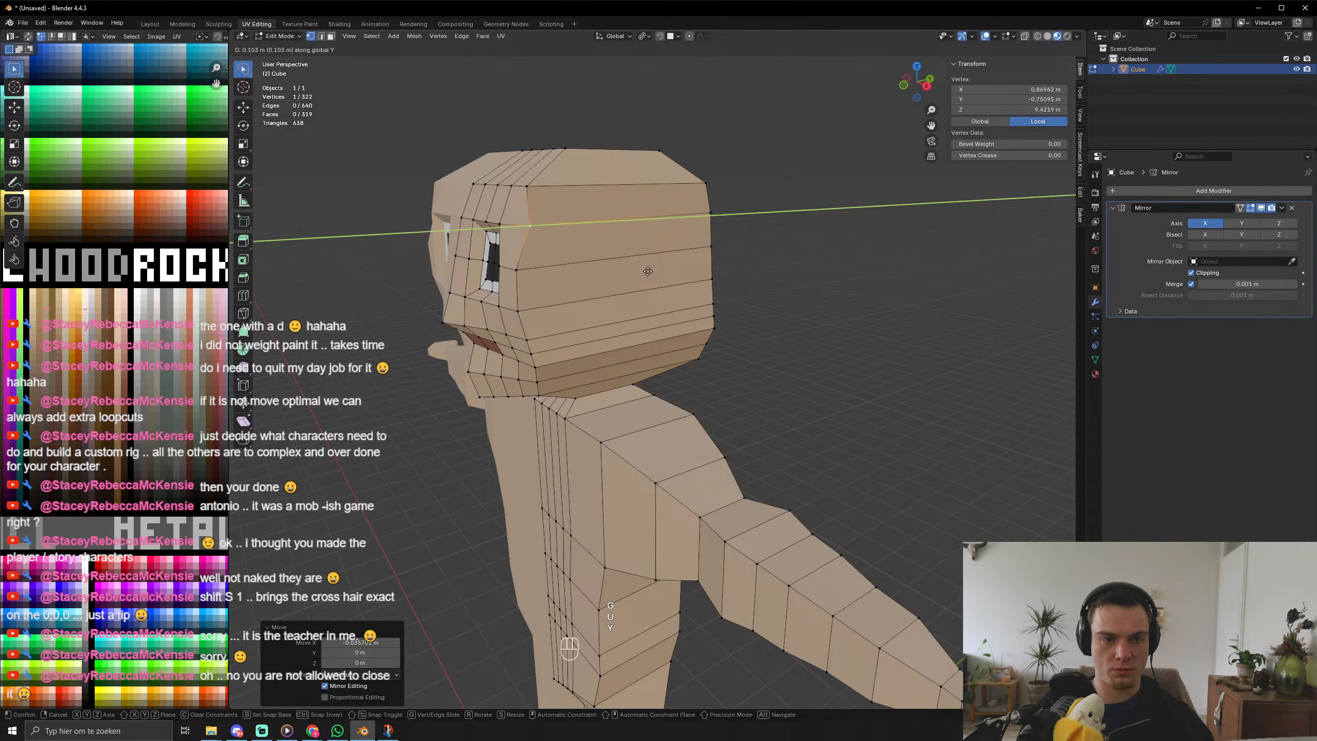
middle_click_drag(706, 278, 706, 278)
key("g")
key("x")
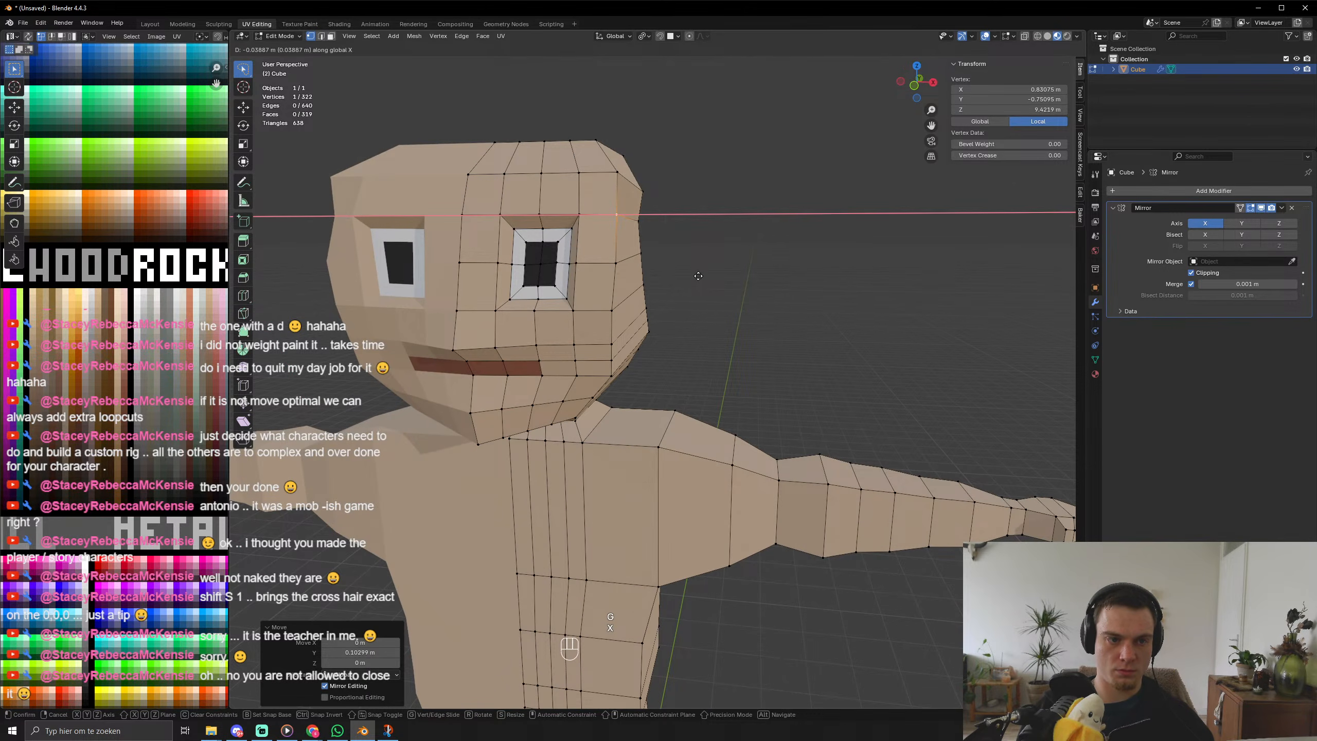
left_click(703, 276)
Examine the whole character's silhouette from the front and the back.
key("Tab")
middle_click_drag(651, 318, 804, 269)
key("Tab")
key("Tab")
left_click(745, 414)
middle_click_drag(745, 414, 609, 501)
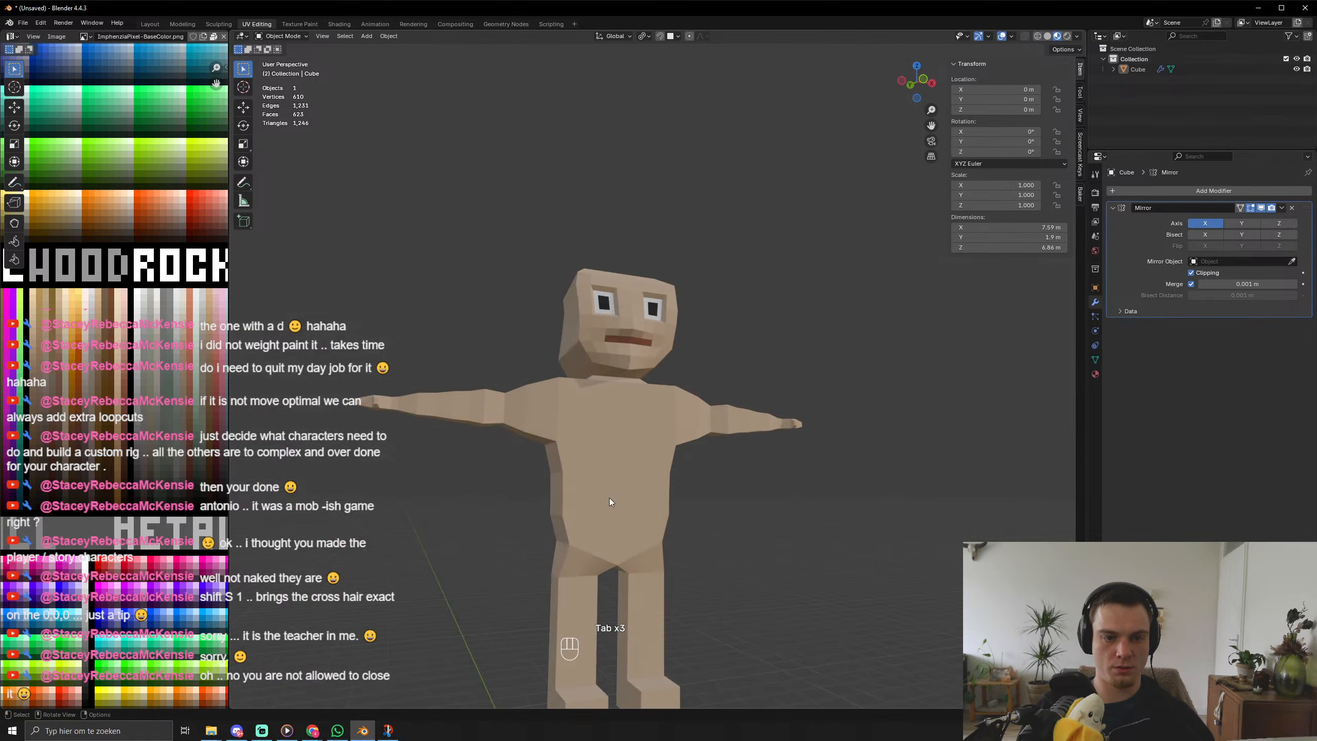
middle_click_drag(539, 530, 784, 362)
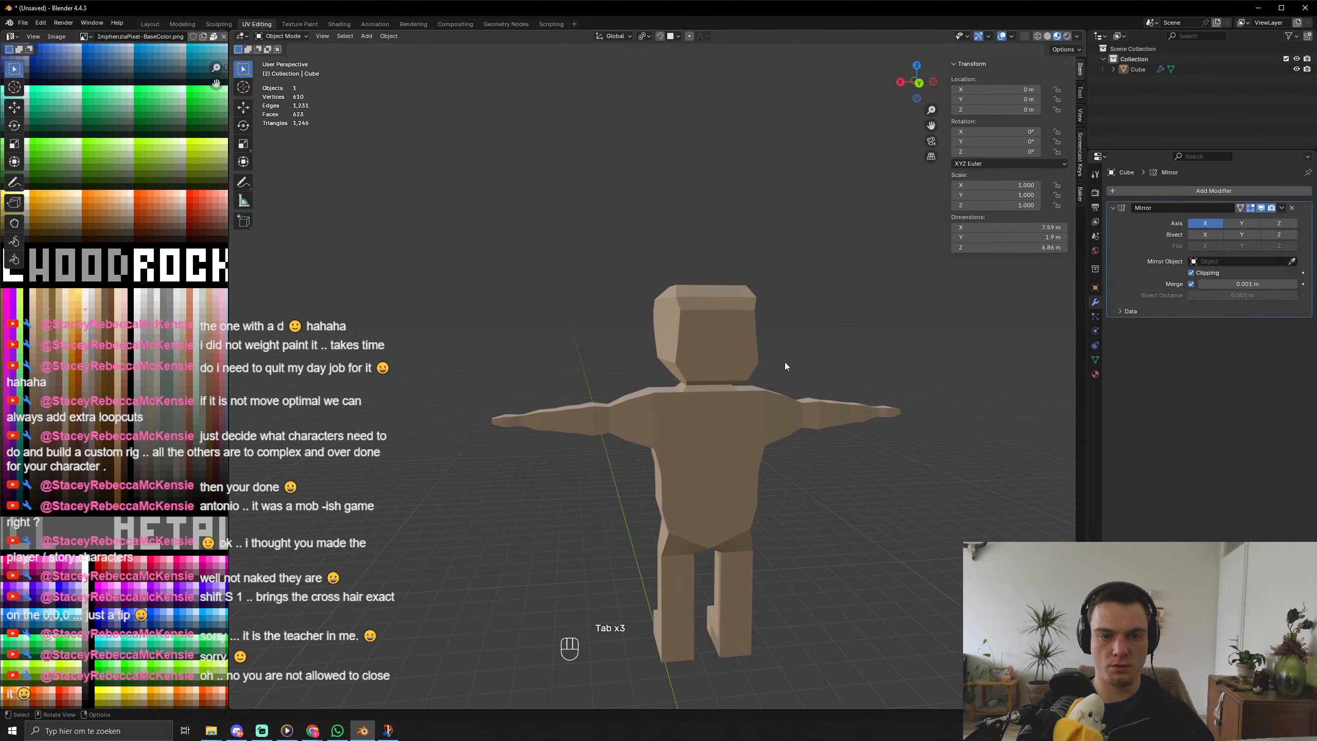
middle_click_drag(679, 490, 632, 498)
scroll(675, 296, "up", 5)
Move the two upper side-edge vertices at the back of the head outward along X.
left_click(675, 297)
middle_click_drag(678, 332, 704, 332)
key("Tab")
left_click(669, 272)
left_click(674, 238, "shift")
key("g")
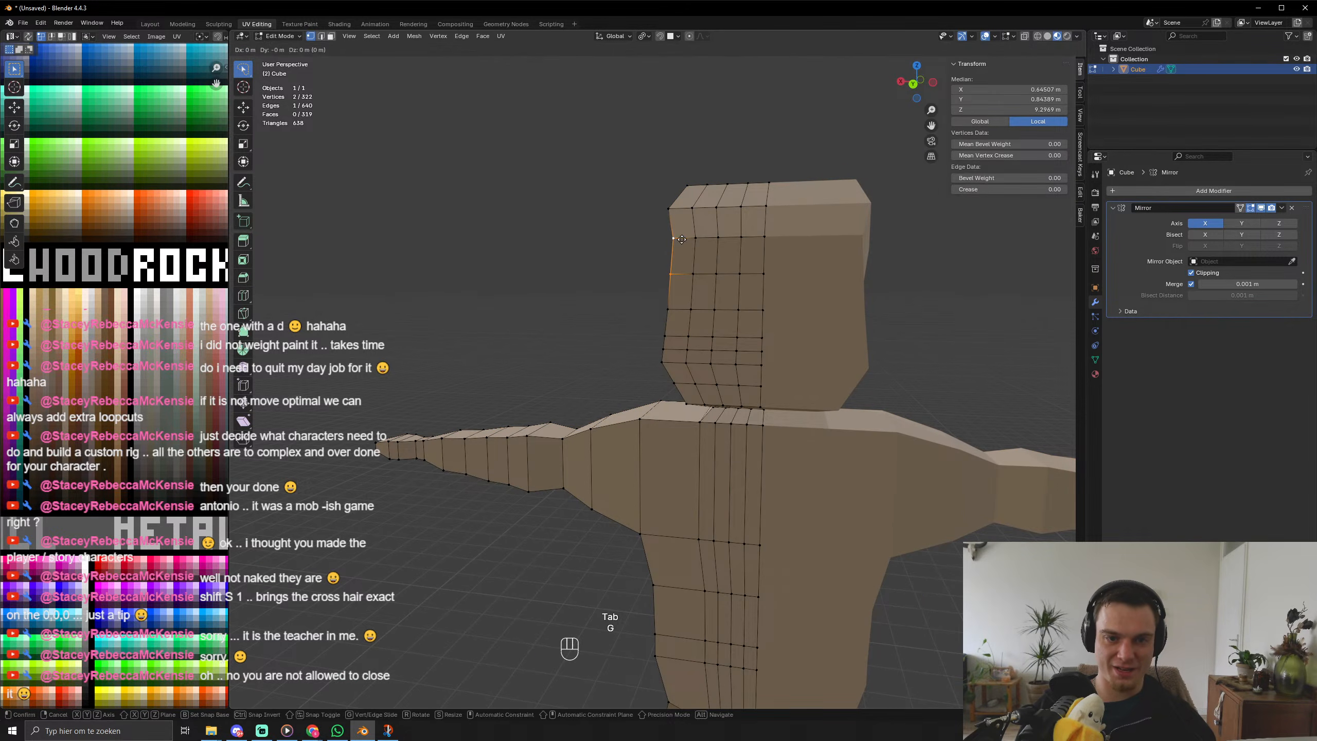
key("x")
left_click(672, 240)
Move the side-edge vertex just below them on the back of the head outward about 0.08 m along X.
left_click(668, 310)
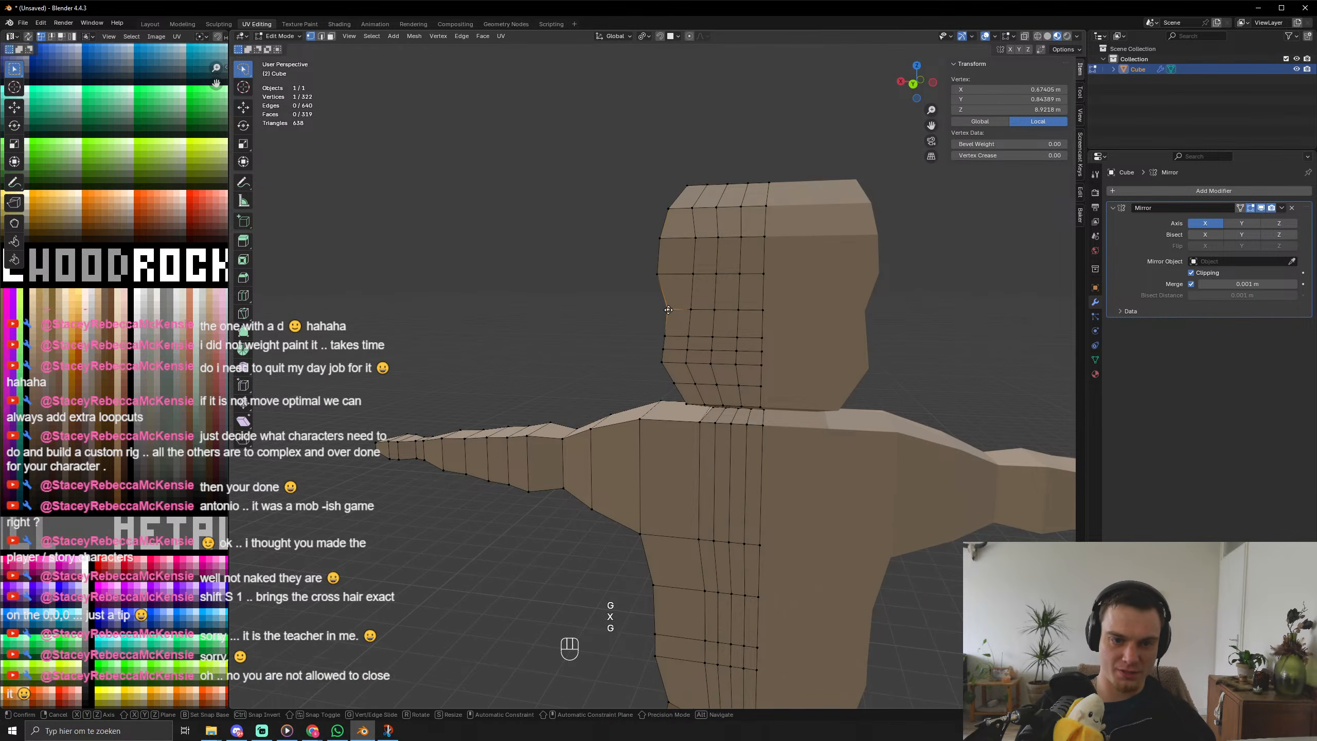
key("g")
key("x")
left_click(659, 304)
Try raising the five lowest side-edge vertices at the back of the head about 0.09 m along Z.
middle_click_drag(659, 305, 734, 337)
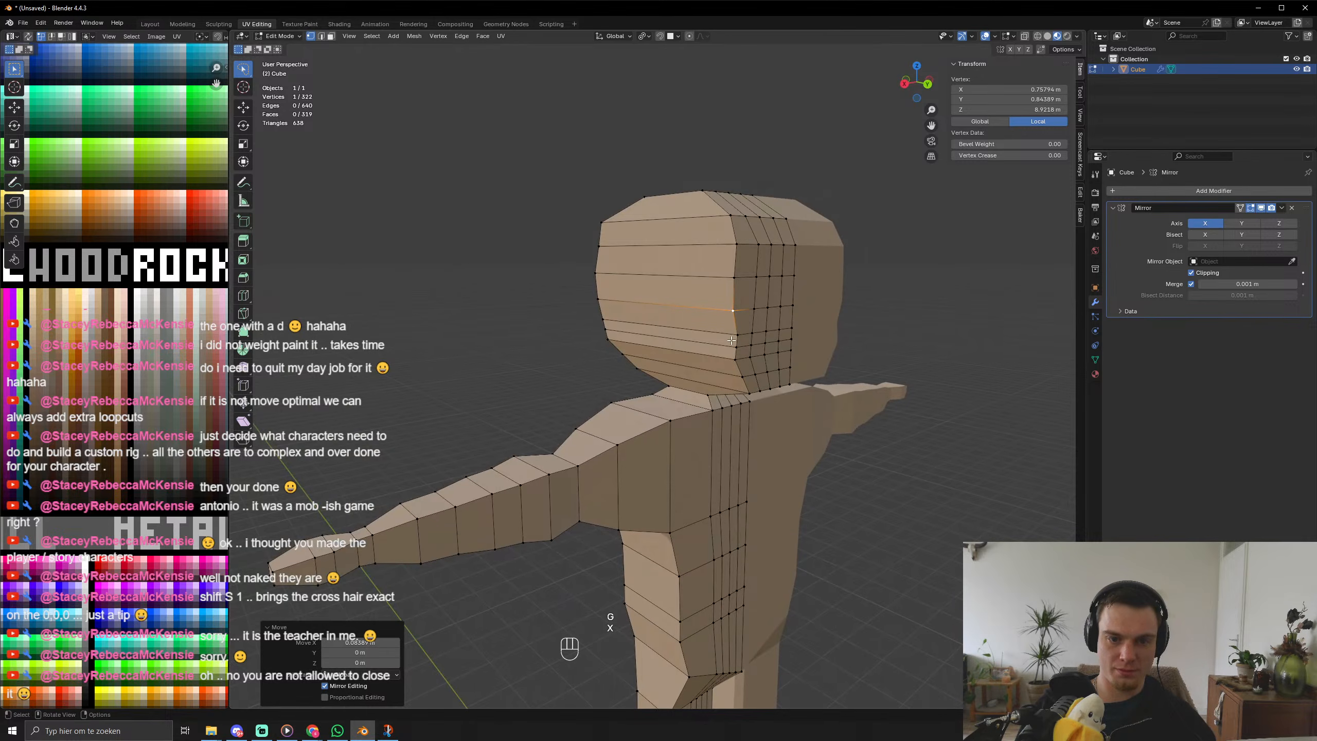
left_click(737, 333)
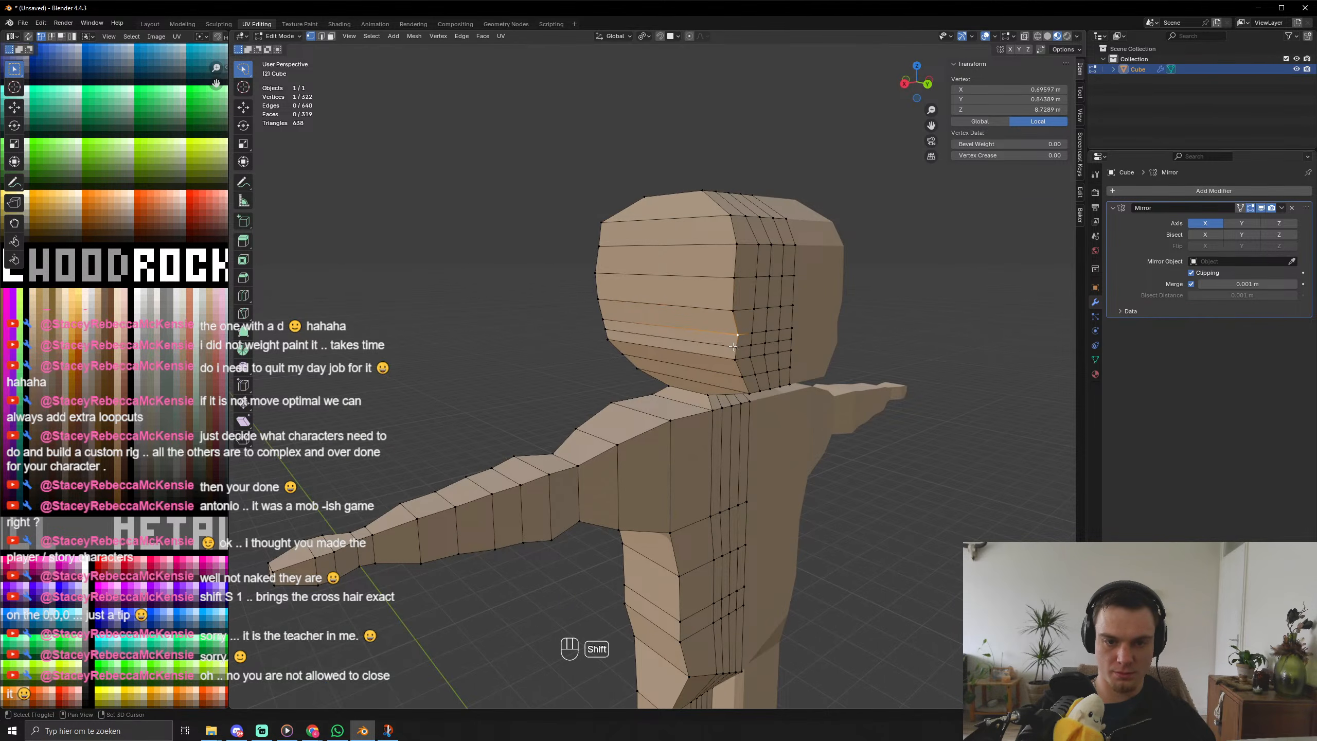
left_click(737, 346, "shift")
left_click(736, 358, "shift")
left_click(742, 377, "shift")
left_click(746, 391, "shift")
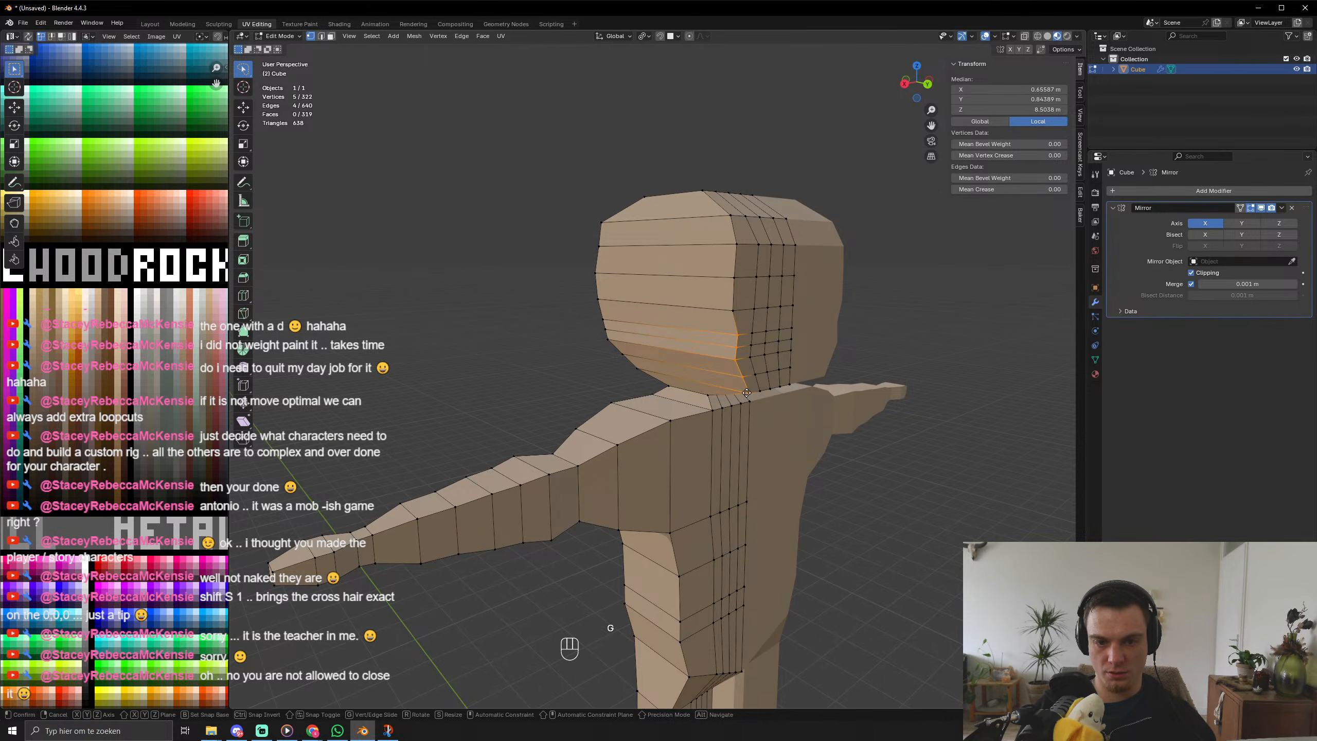
key("g")
key("z")
left_click(742, 381)
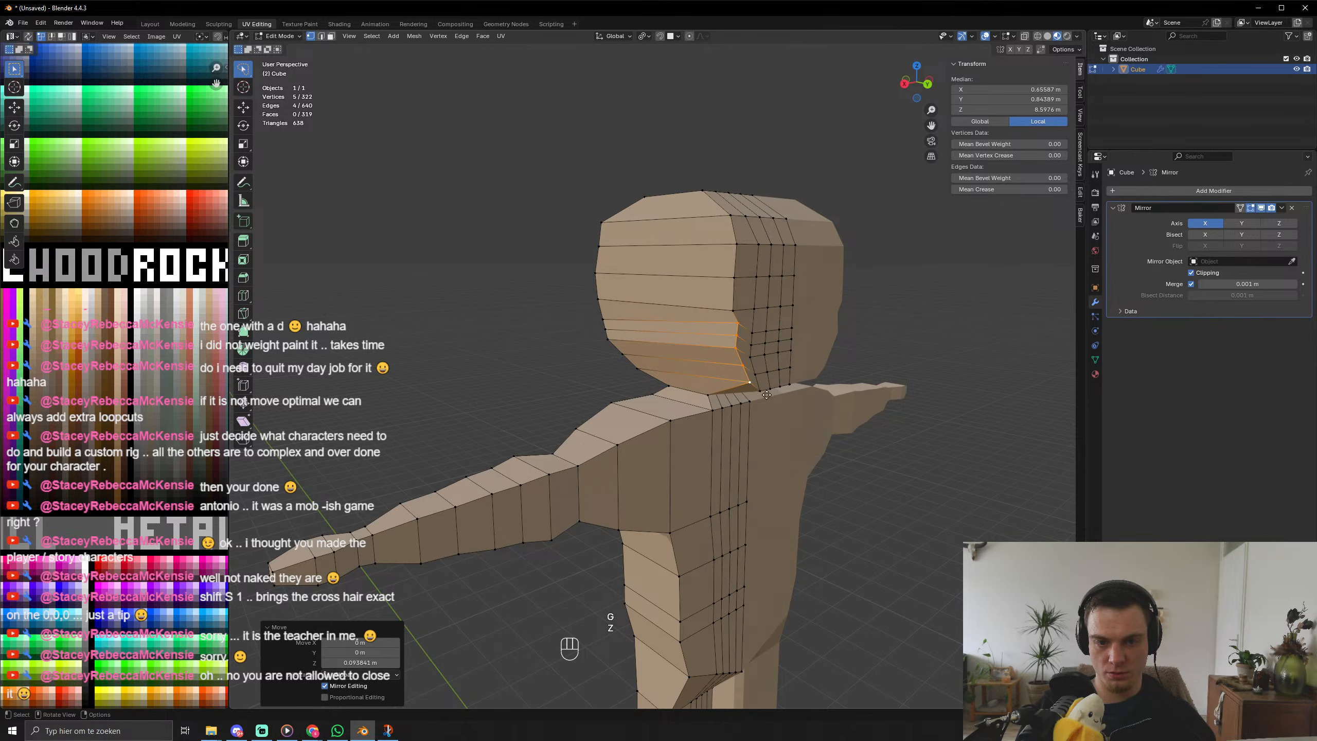
Try shifting the five raised vertices along Y, and move the lowest side vertex along Y separately.
key("g")
key("x")
key("y")
left_click(763, 393)
middle_click_drag(762, 393, 785, 386)
left_click(747, 373)
left_click(738, 375)
key("g")
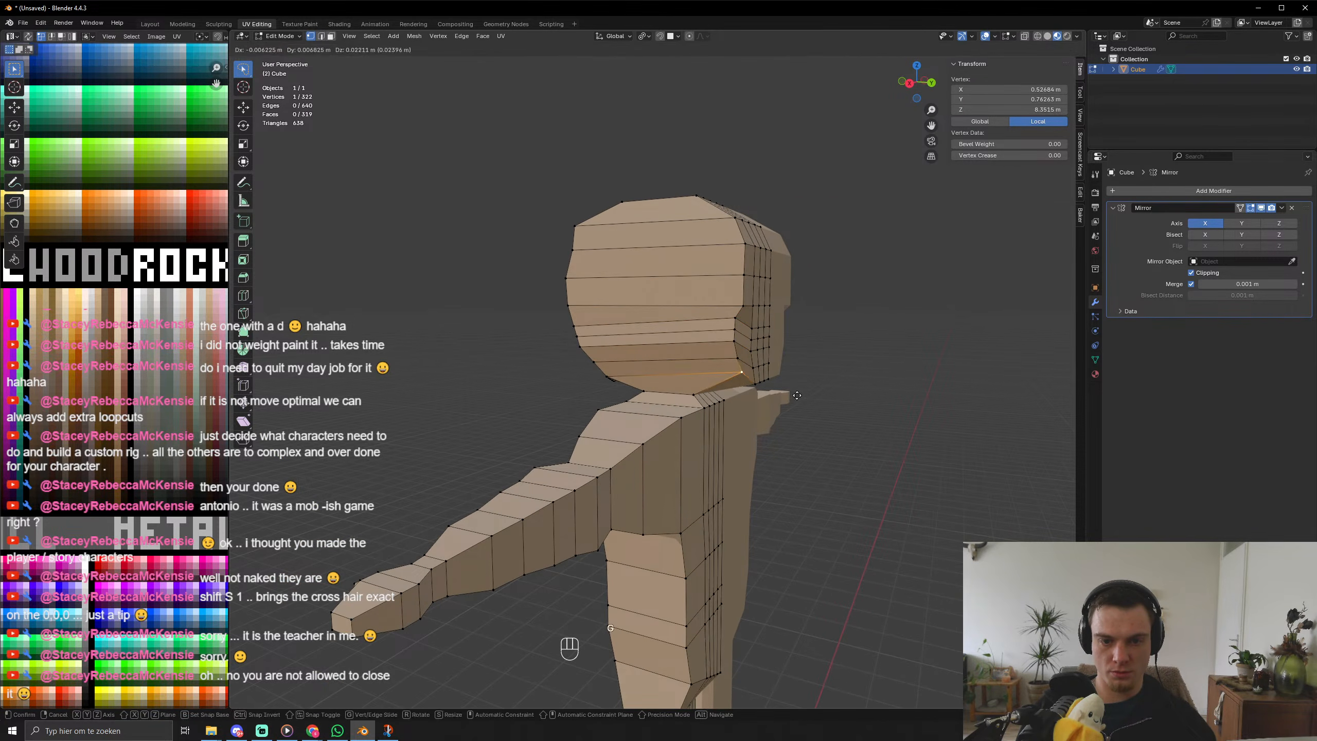
key("x")
key("y")
left_click(759, 404)
Undo the Z and Y moves of the lower side-edge vertices at the back of the head.
key("Tab")
middle_click_drag(758, 404, 677, 415)
key("ctrl+z")
key("ctrl+z")
key("ctrl+z")
key("ctrl+z")
key("ctrl+z")
key("ctrl+z")
key("ctrl+z")
key("ctrl+z")
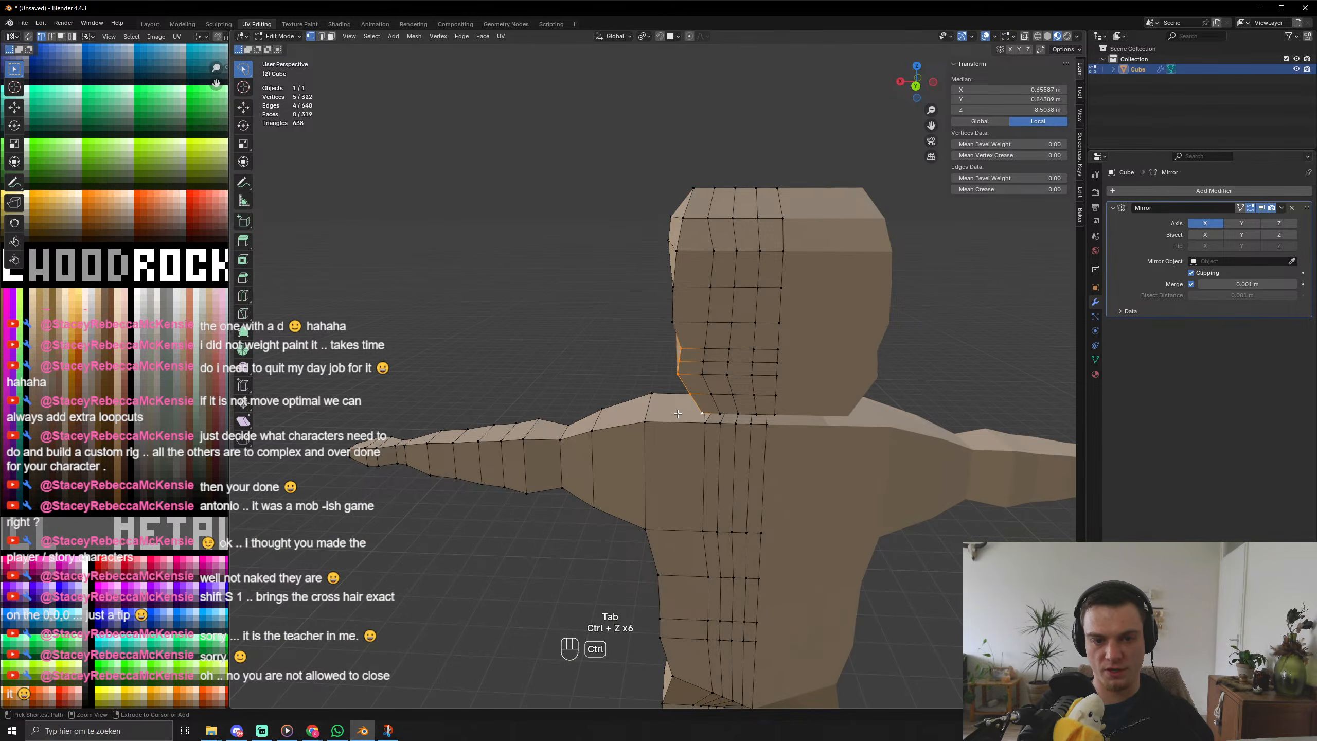
Move the two jaw-level side-edge vertices at the back of the head outward about 0.08 m along X.
key("Tab")
scroll(689, 419, "down", 10)
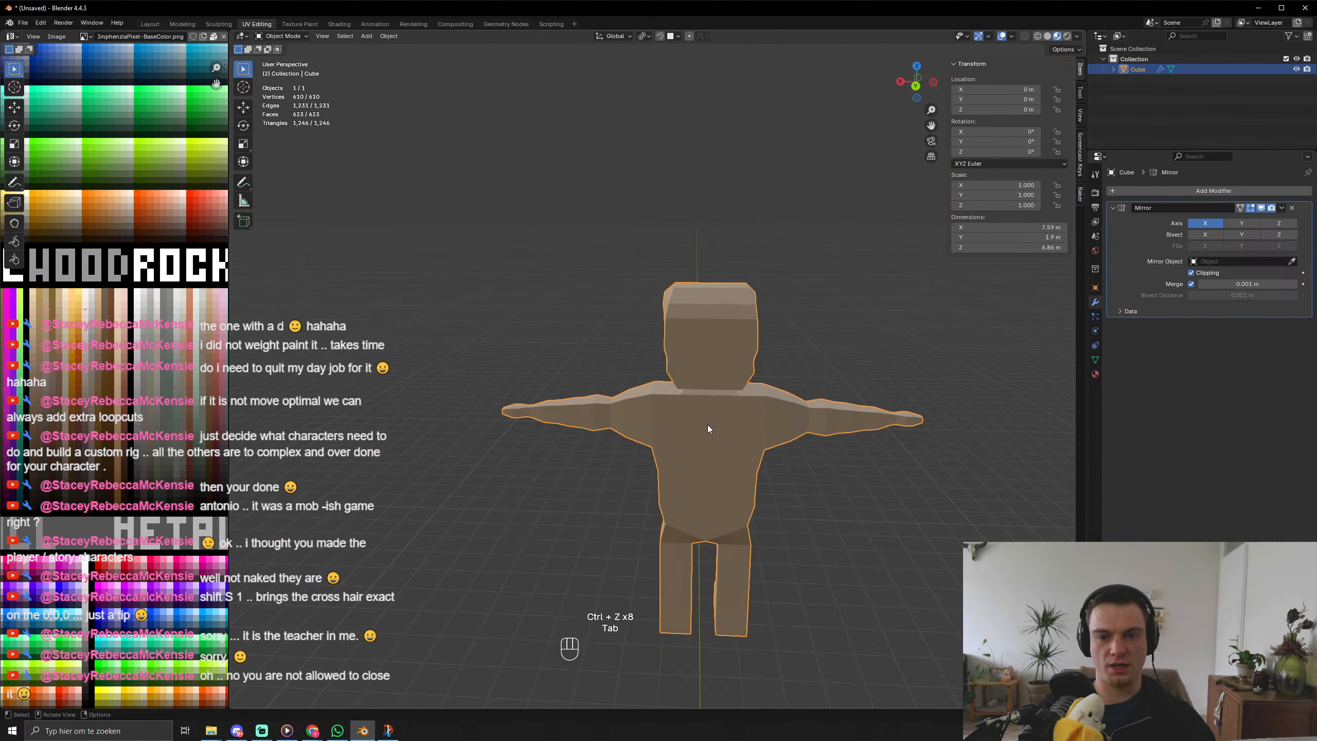
middle_click_drag(708, 424, 767, 426)
scroll(765, 420, "up", 6)
key("Tab")
left_click(767, 344)
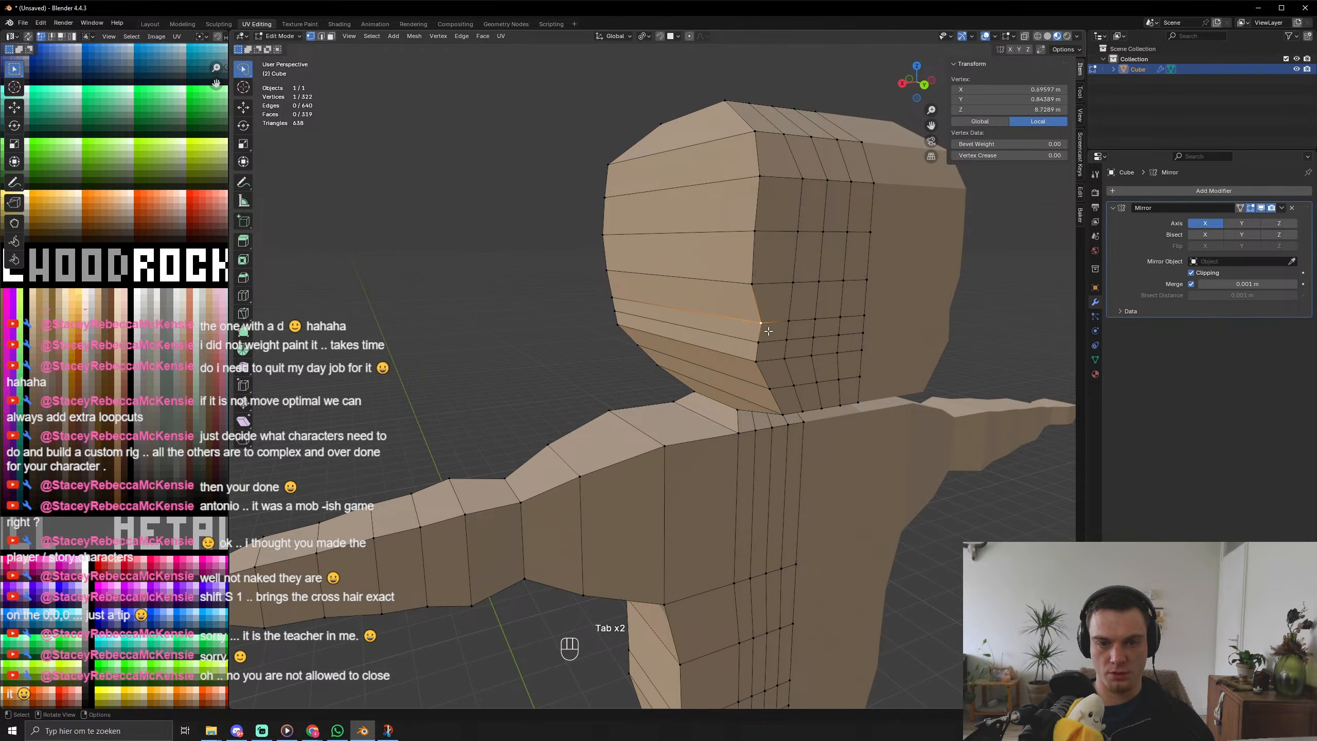
key("g")
key("x")
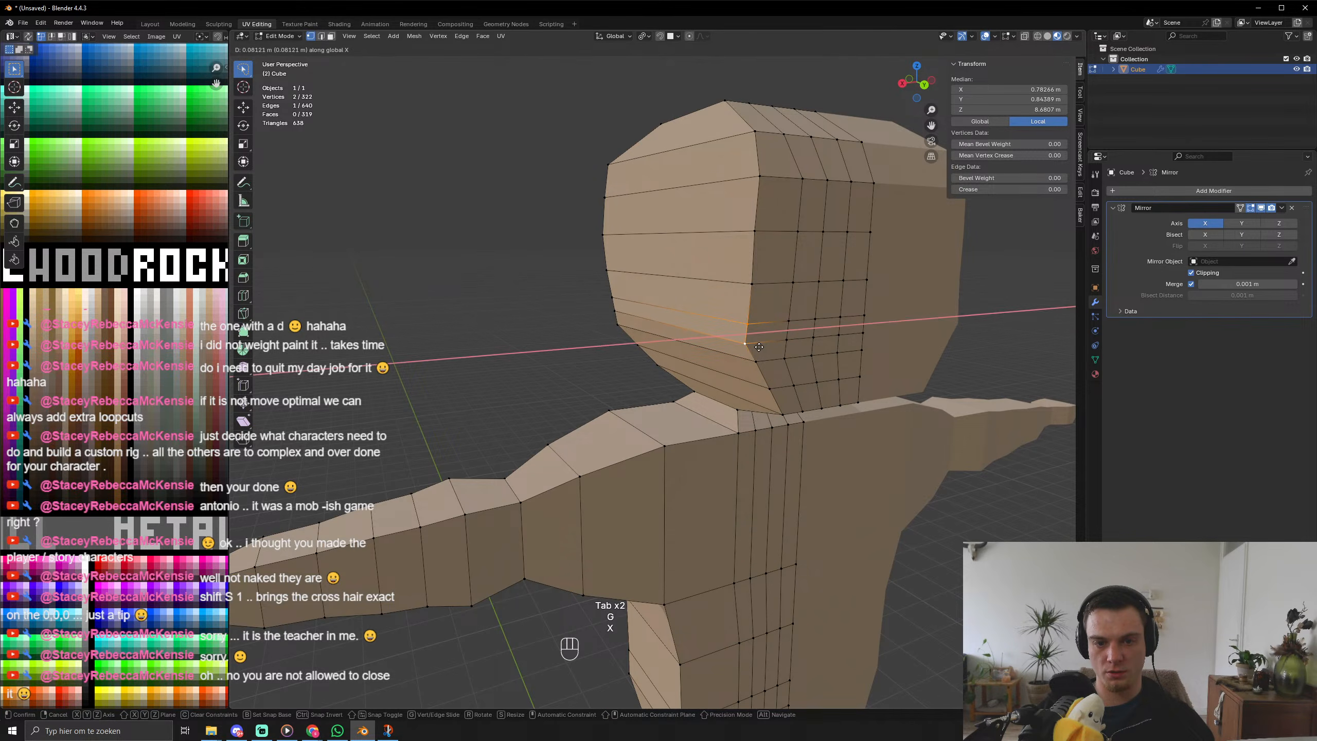
key("y")
key("x")
key("Tab")
Move the lower of the two jaw-level back vertices slightly inward along X.
scroll(717, 388, "down", 6)
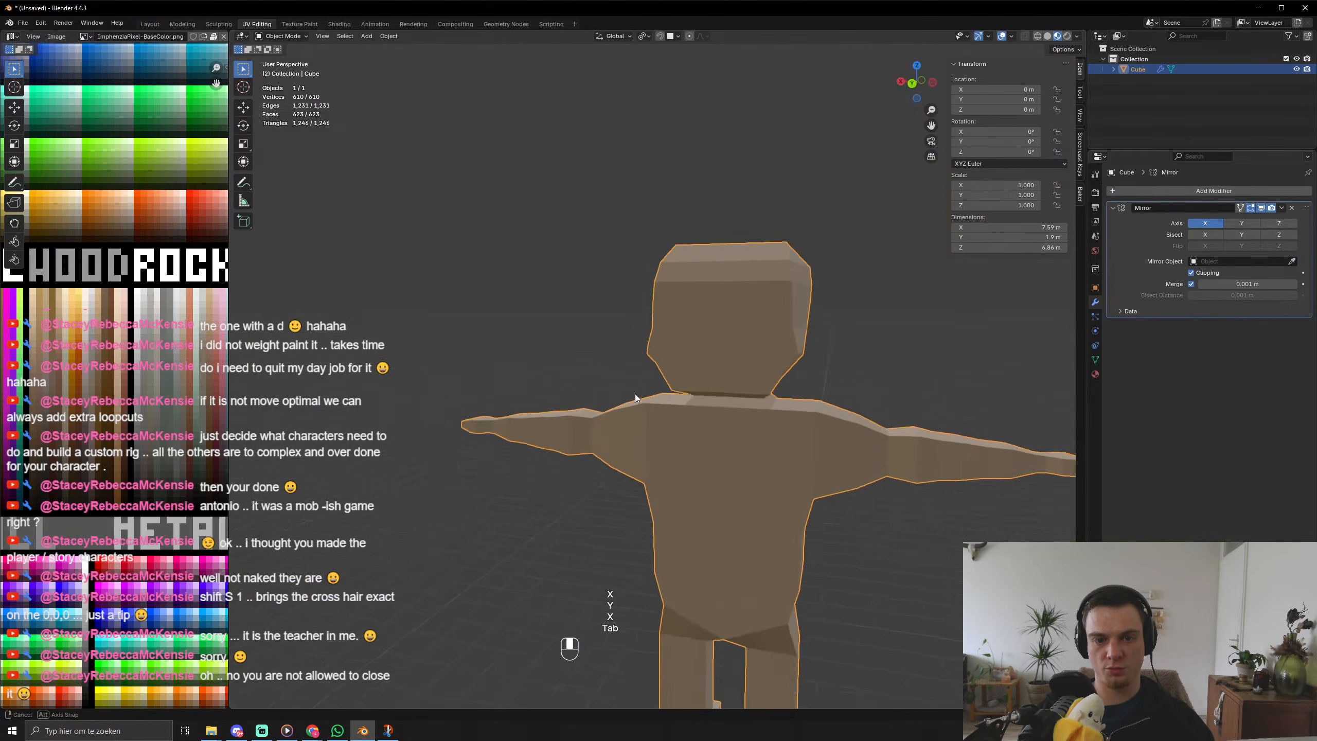
middle_click_drag(635, 393, 582, 354)
key("Tab")
scroll(727, 316, "up", 6)
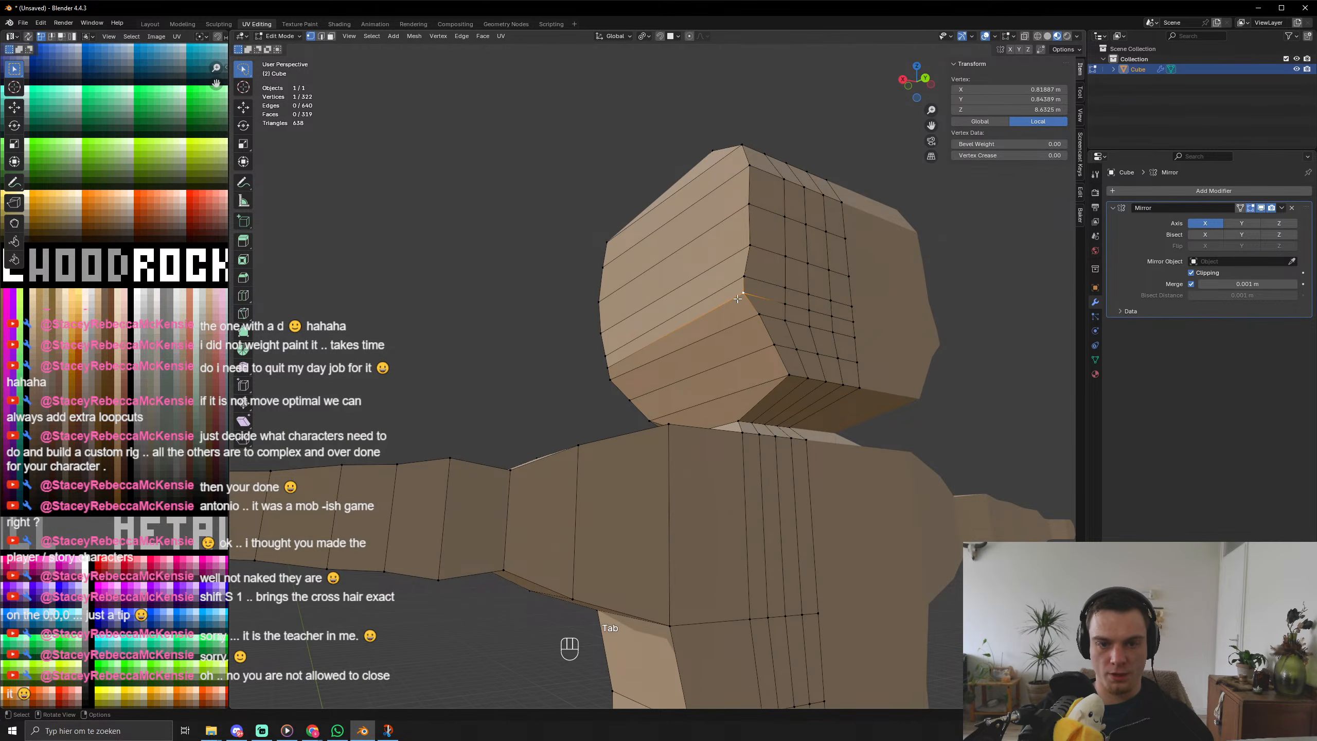
key("g")
key("x")
key("Tab")
key("Tab")
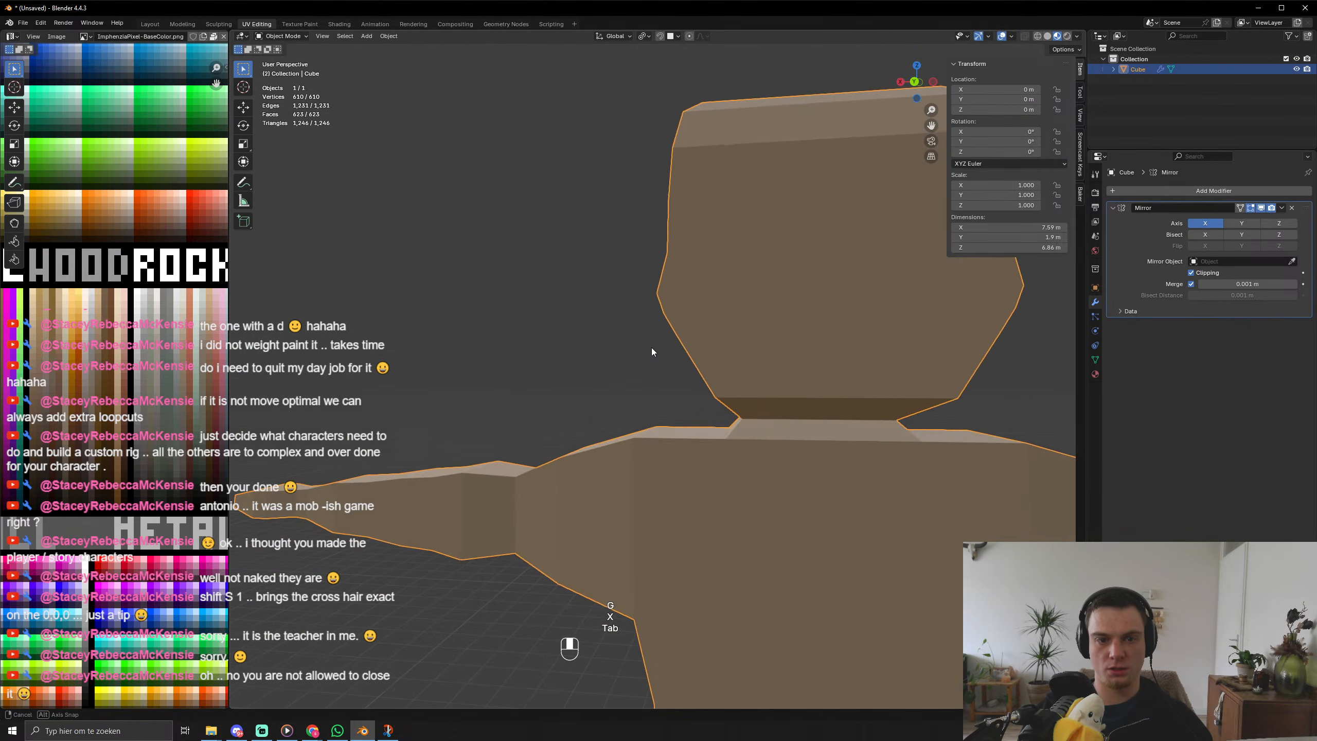
Move the upper jaw-level back vertex about 0.04 m inward along X to smooth the head outline.
key("g")
key("x")
left_click(673, 289)
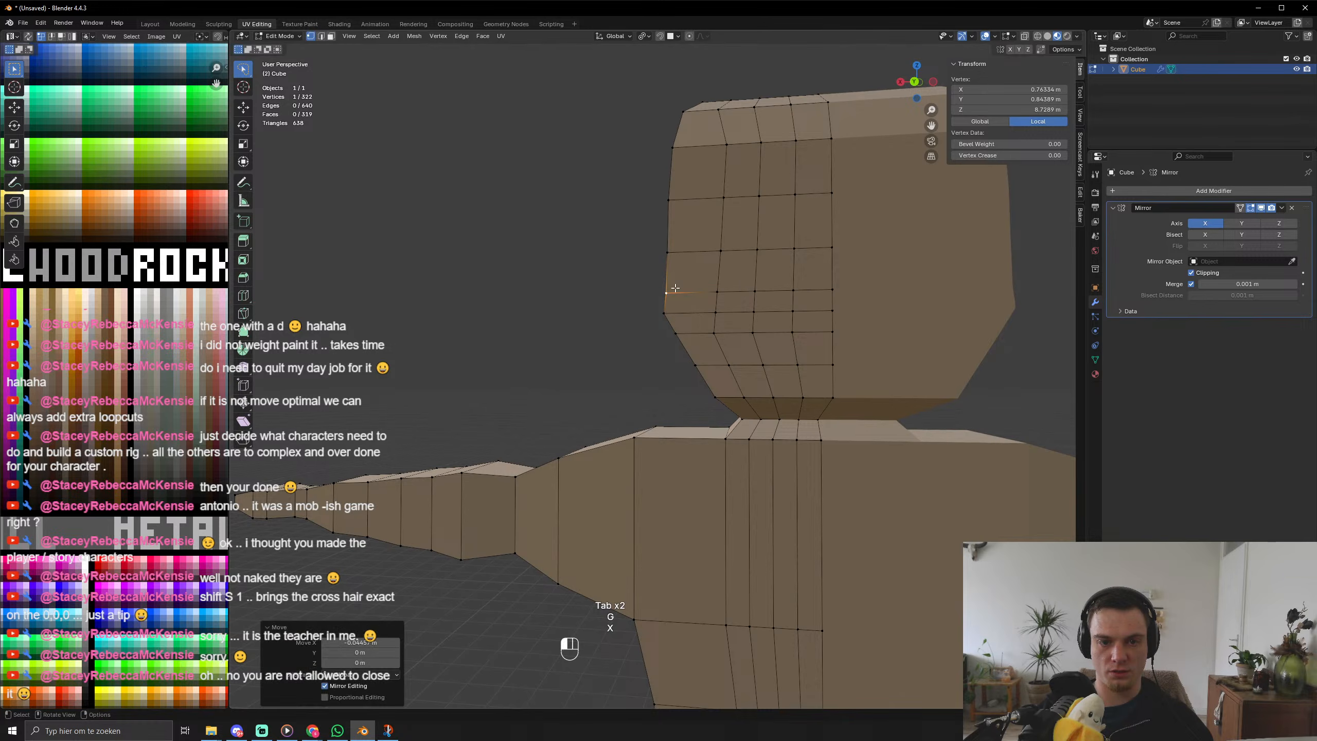
key("Tab")
Move the four jaw-level side-edge vertices at the back of the head slightly inward along X.
scroll(652, 322, "down", 5)
middle_click_drag(652, 323, 659, 356)
key("Tab")
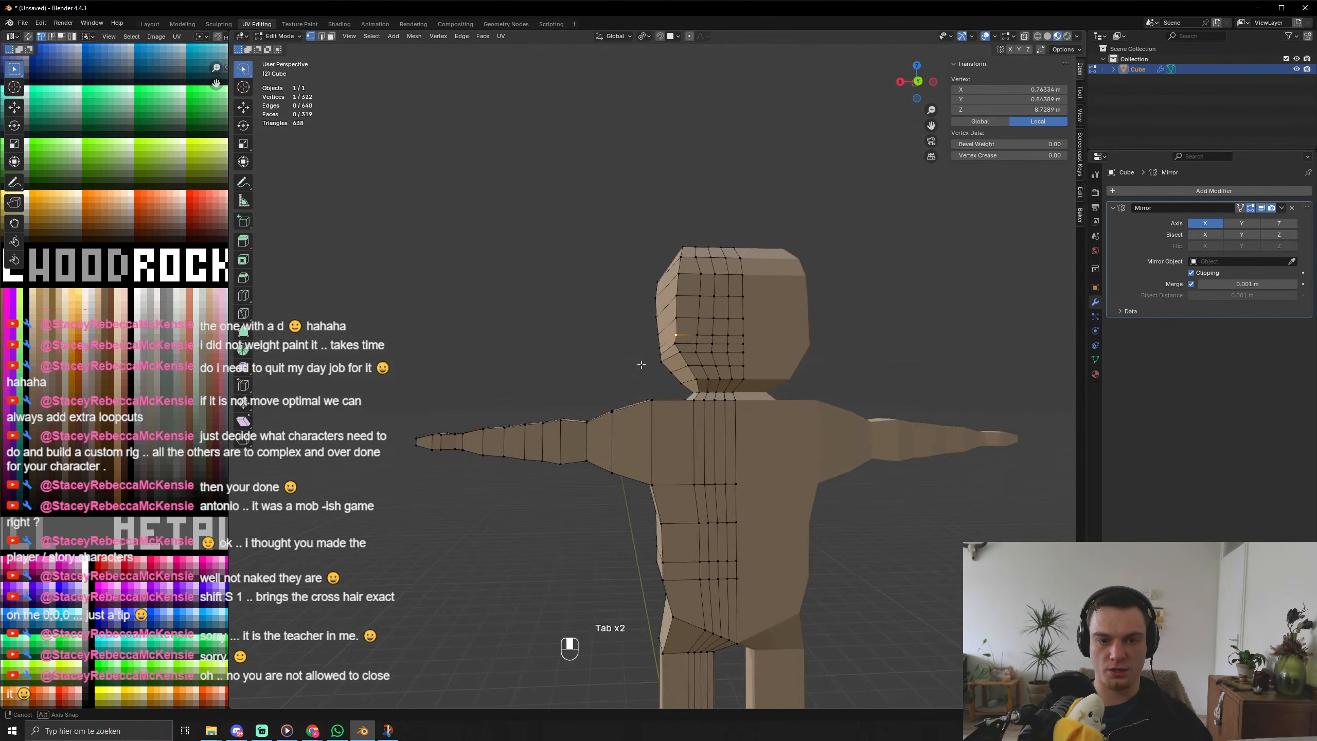
left_click(674, 344)
left_click(680, 353, "shift")
left_click(688, 366, "shift")
left_click(696, 382, "shift")
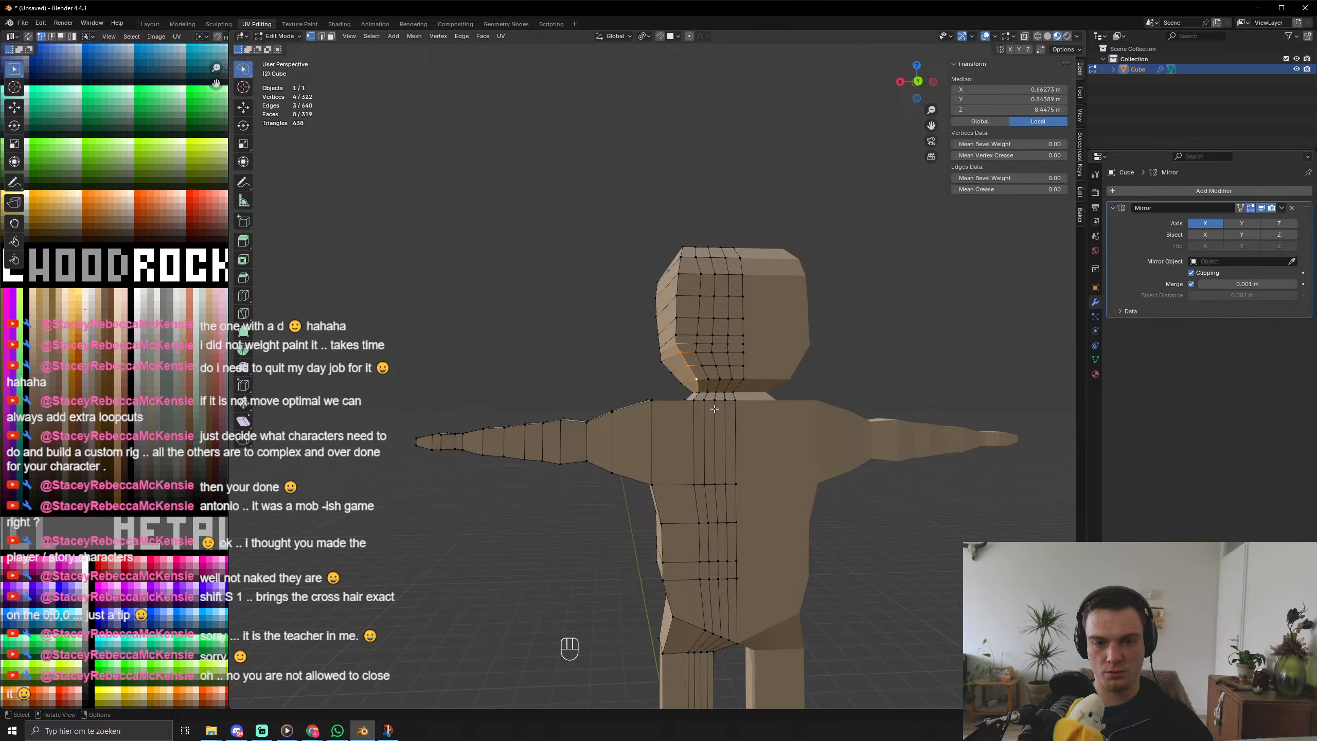
key("g")
key("x")
left_click(720, 406)
key("Tab")
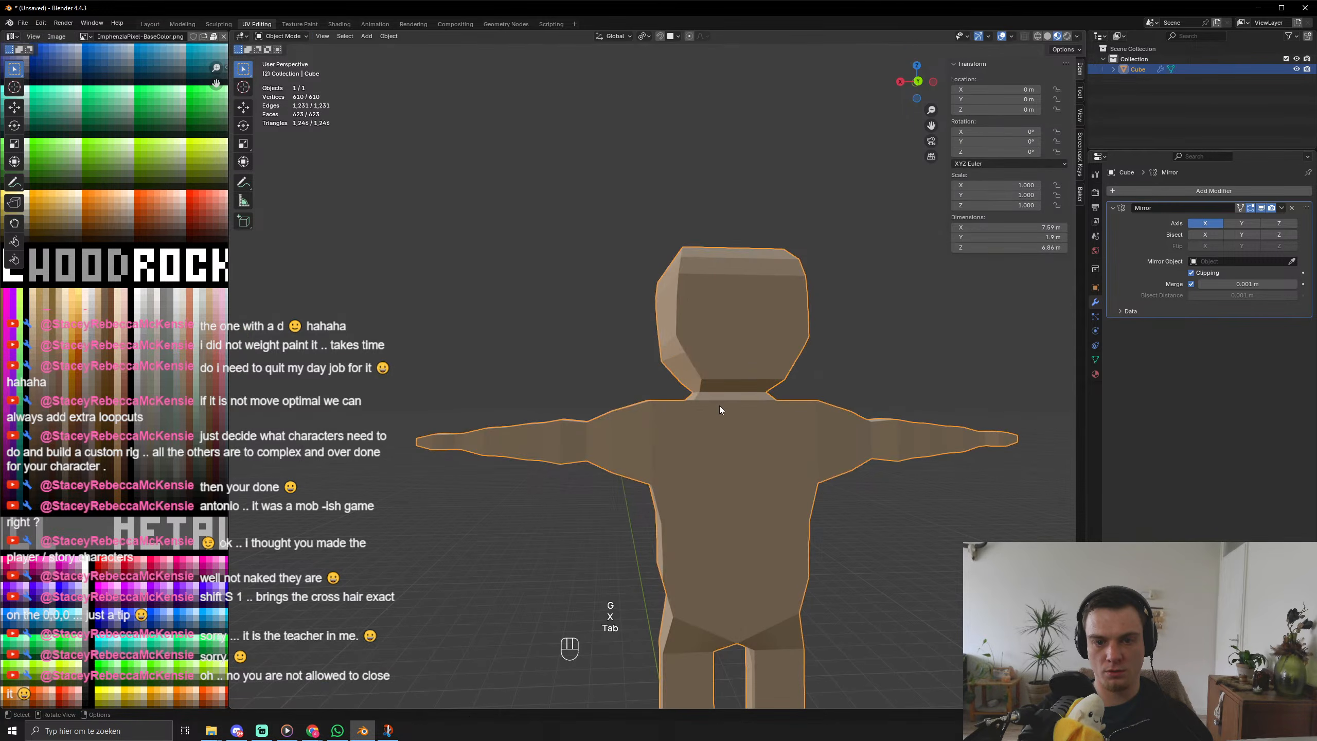
Clear the vertex selection and examine the reshaped head from behind and from above.
middle_click_drag(719, 406, 695, 418)
key("Tab")
scroll(695, 418, "up", 1)
left_click(571, 321)
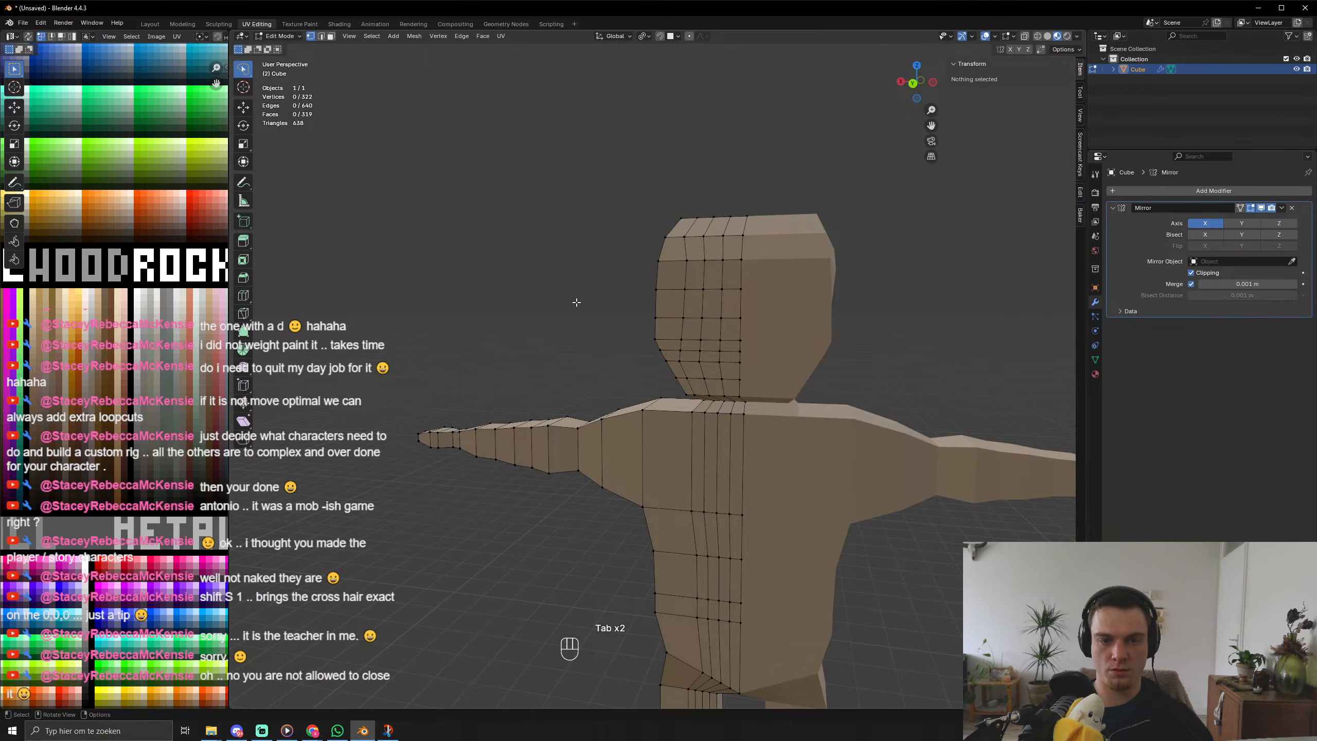
middle_click_drag(572, 321, 643, 403)
key("Tab")
key("Tab")
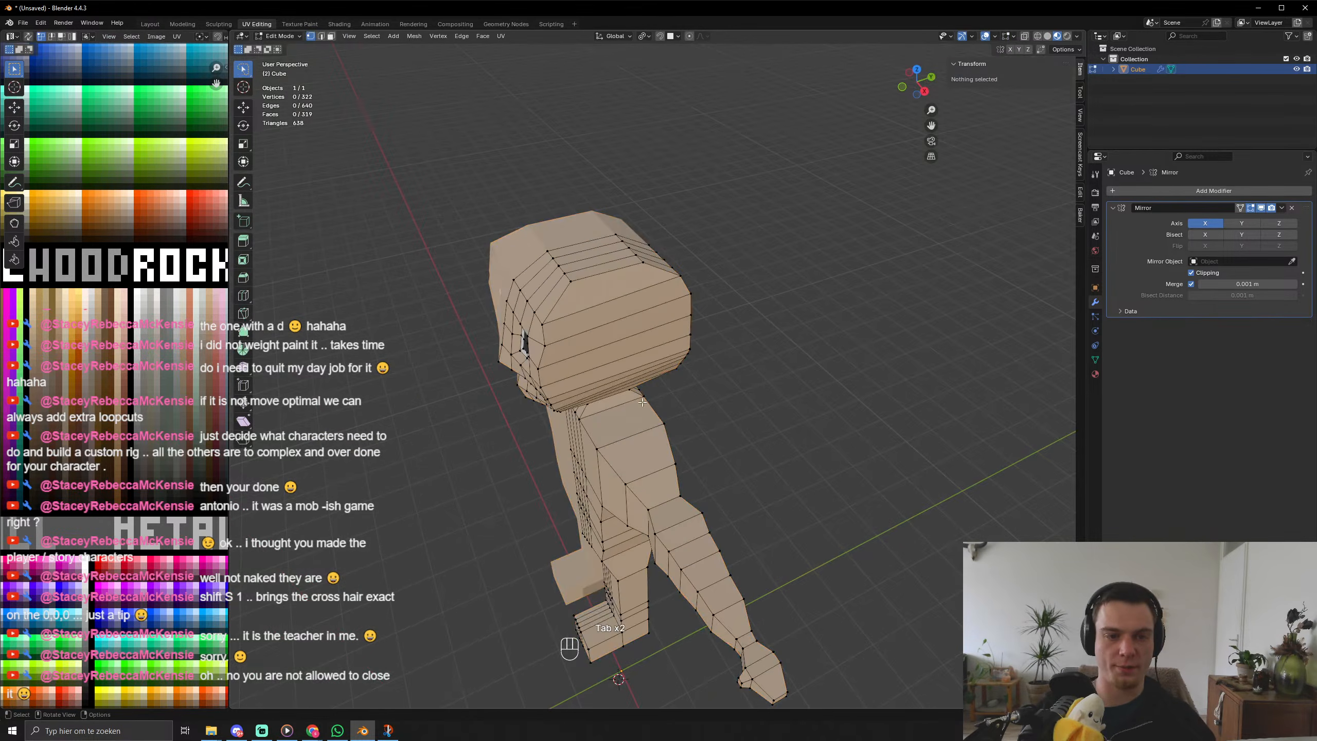
Knife-cut a hairline across the side of the head, from the upper forehead edge down past the temple to the lower back edge.
middle_click_drag(626, 327, 577, 292)
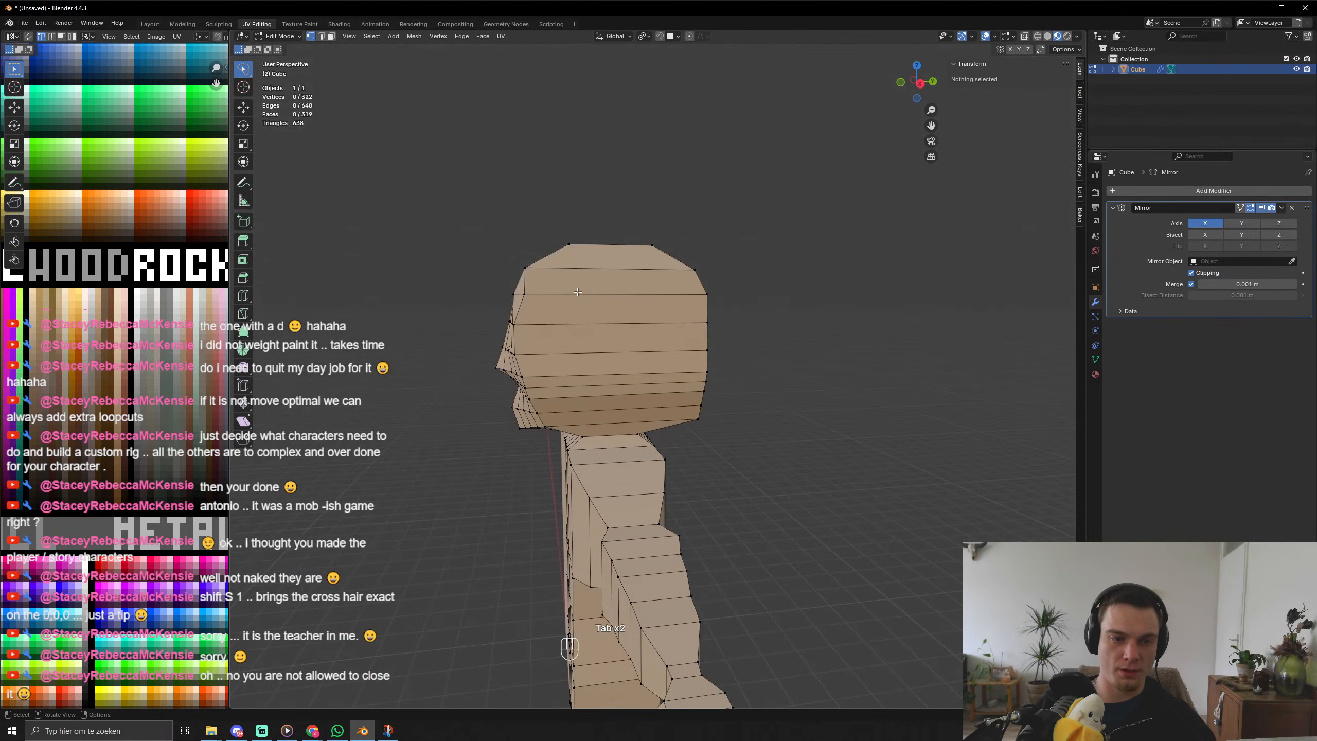
key("k")
left_click(537, 268)
left_click(556, 345)
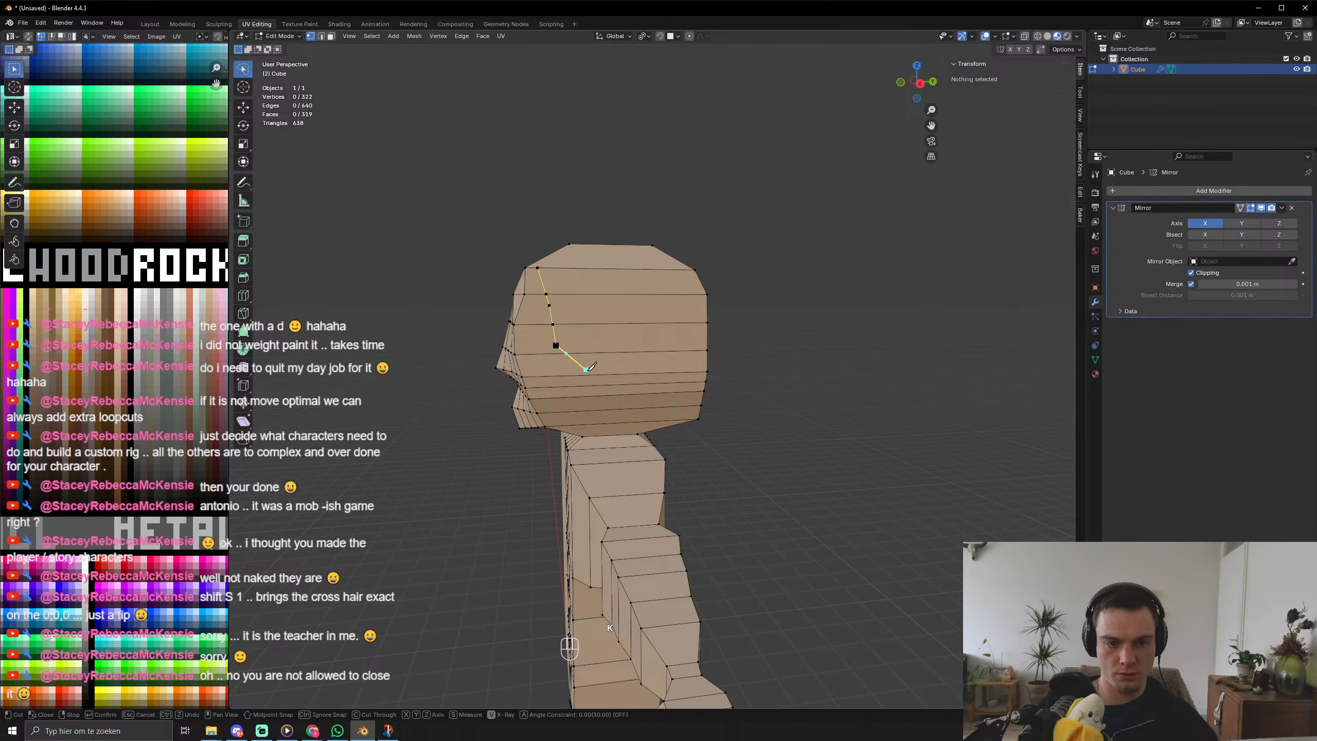
left_click(592, 375)
left_click(634, 394)
left_click(698, 398)
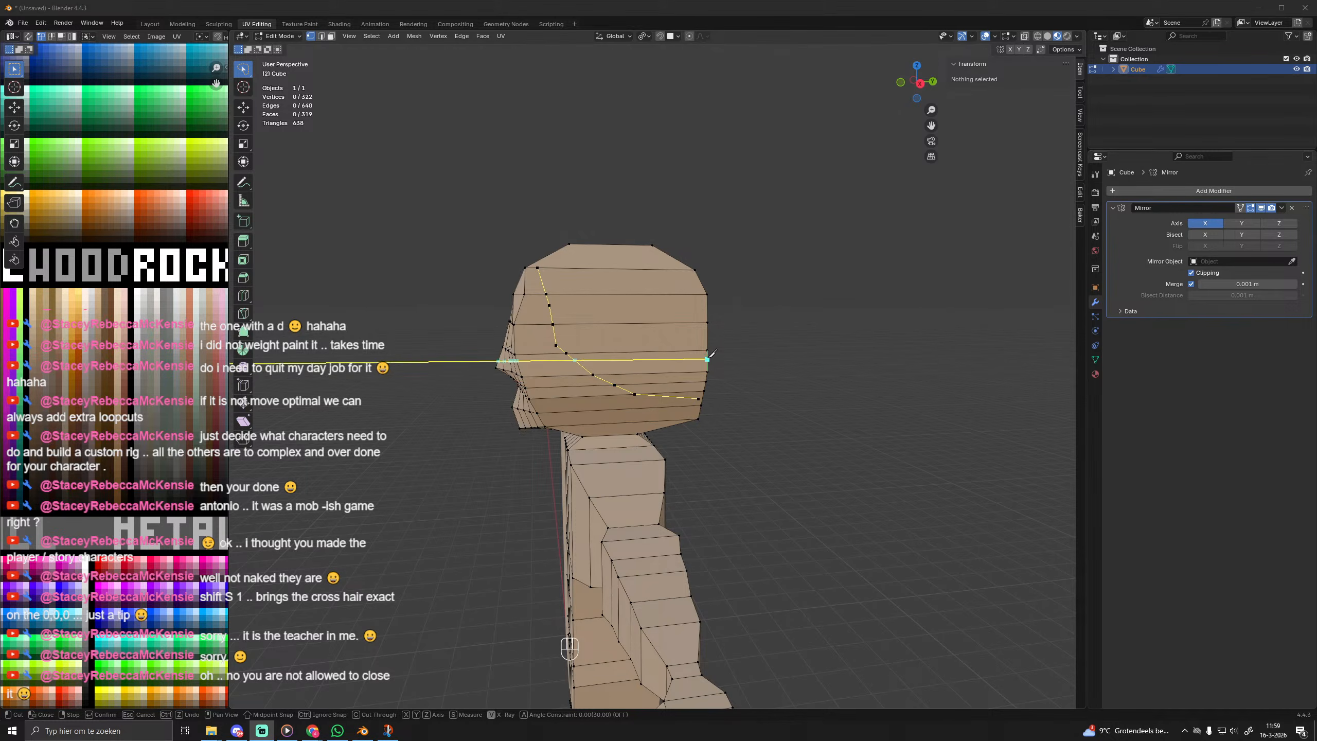
scroll(483, 367, "down", 4)
middle_click_drag(483, 368, 432, 371)
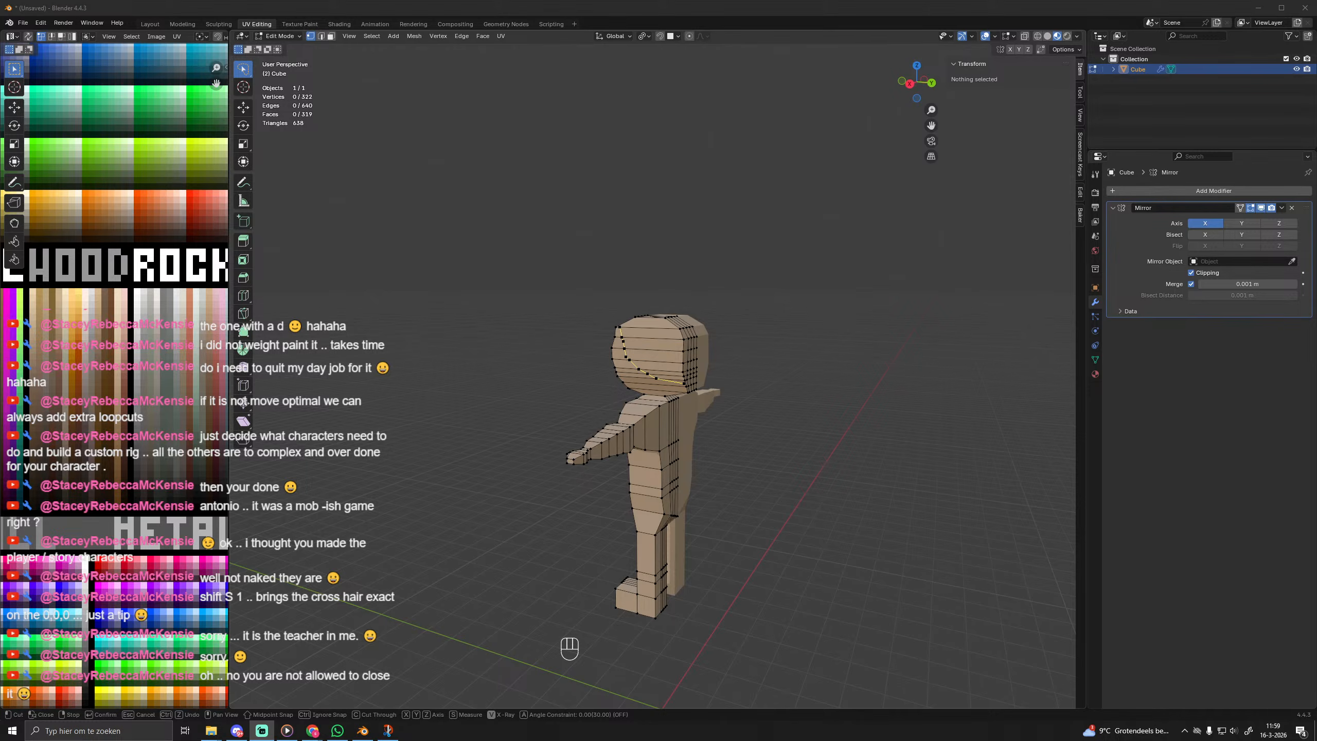
middle_click_drag(591, 362, 592, 533)
scroll(626, 362, "up", 5)
key("Return")
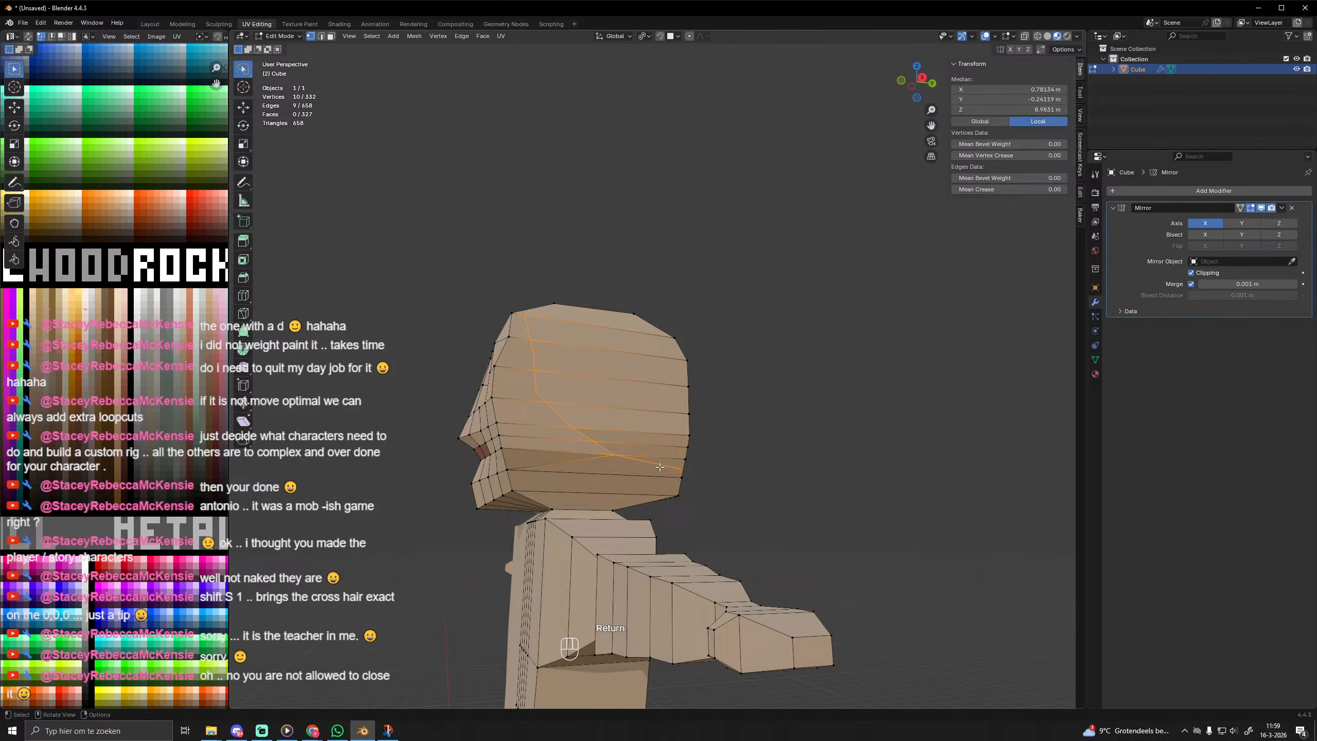
Select the faces on the side of the head above the hairline cut, starting from the crown.
key("3")
left_click(575, 318)
left_click(587, 336, "shift")
left_click(598, 363, "shift")
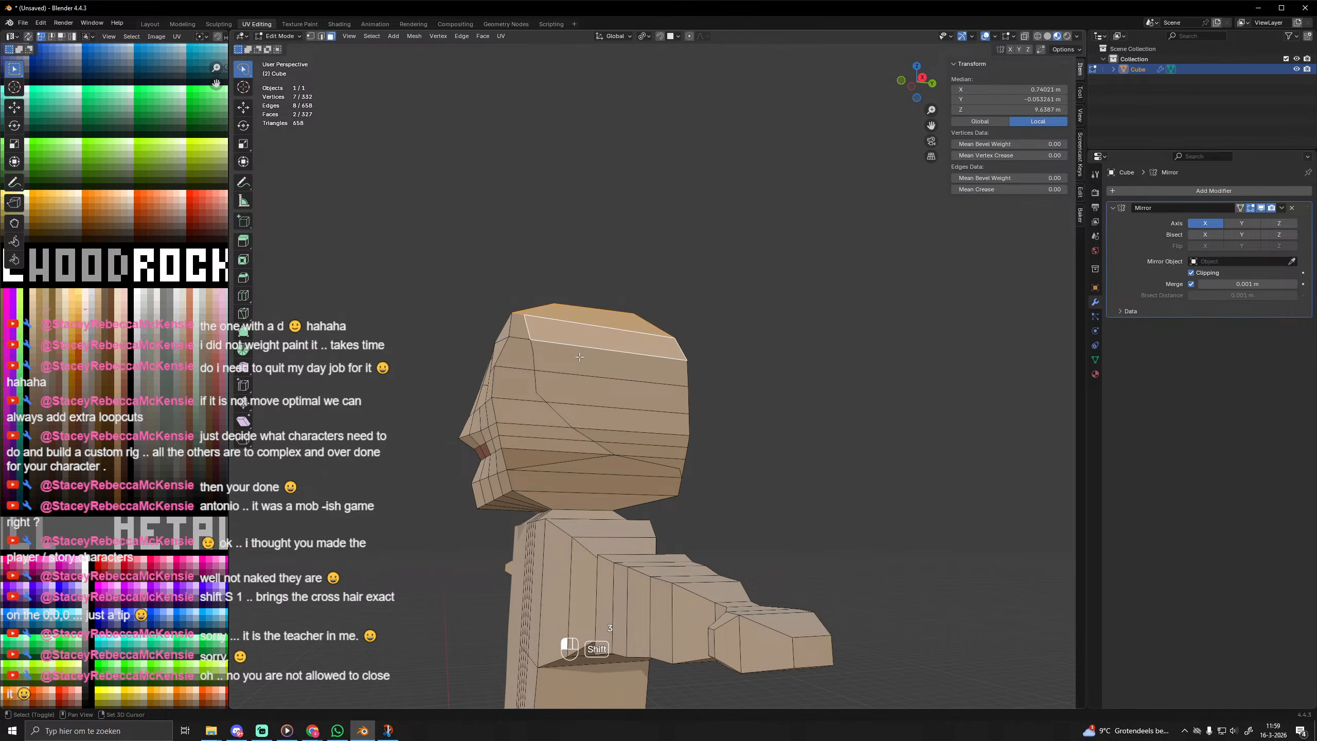
Extend the face selection down the side of the head to cover the hair area behind the face.
left_click(608, 395, "shift")
left_click(622, 421, "shift")
left_click(620, 434, "shift")
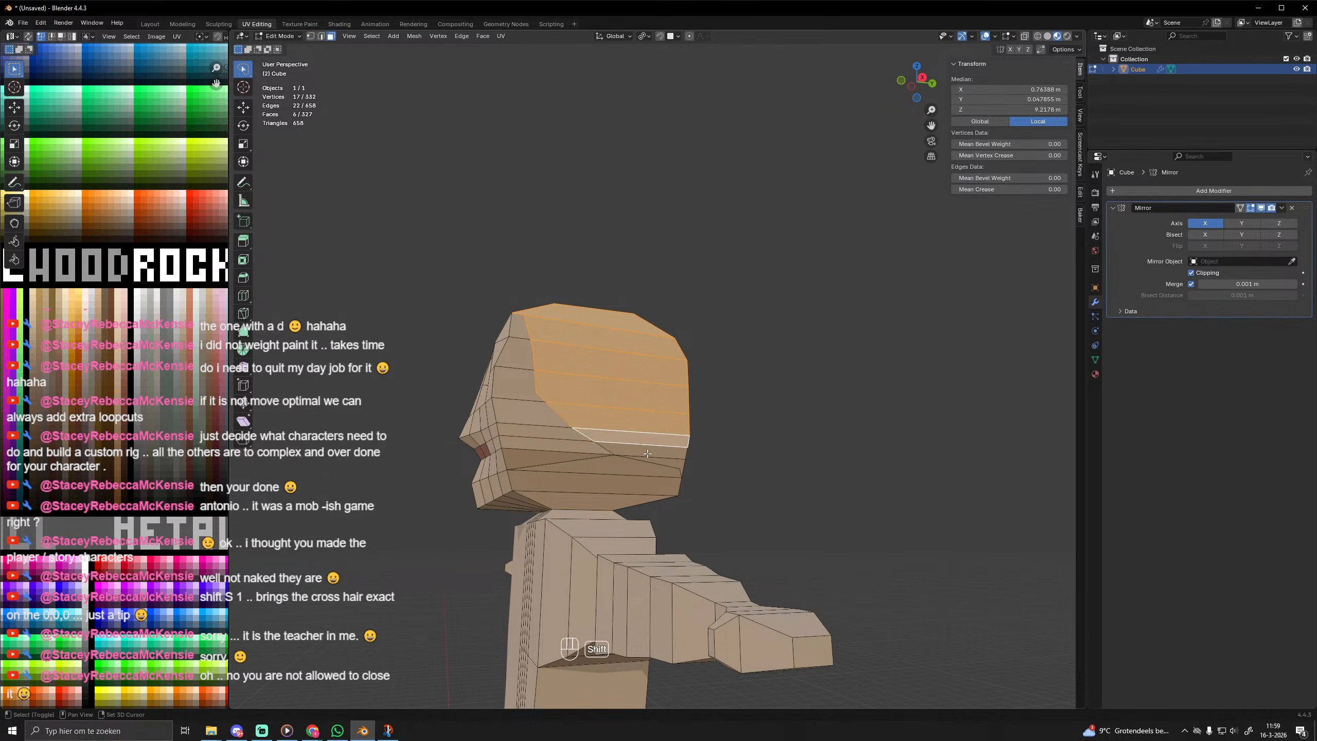
left_click(617, 448, "shift")
middle_click_drag(617, 448, 695, 395)
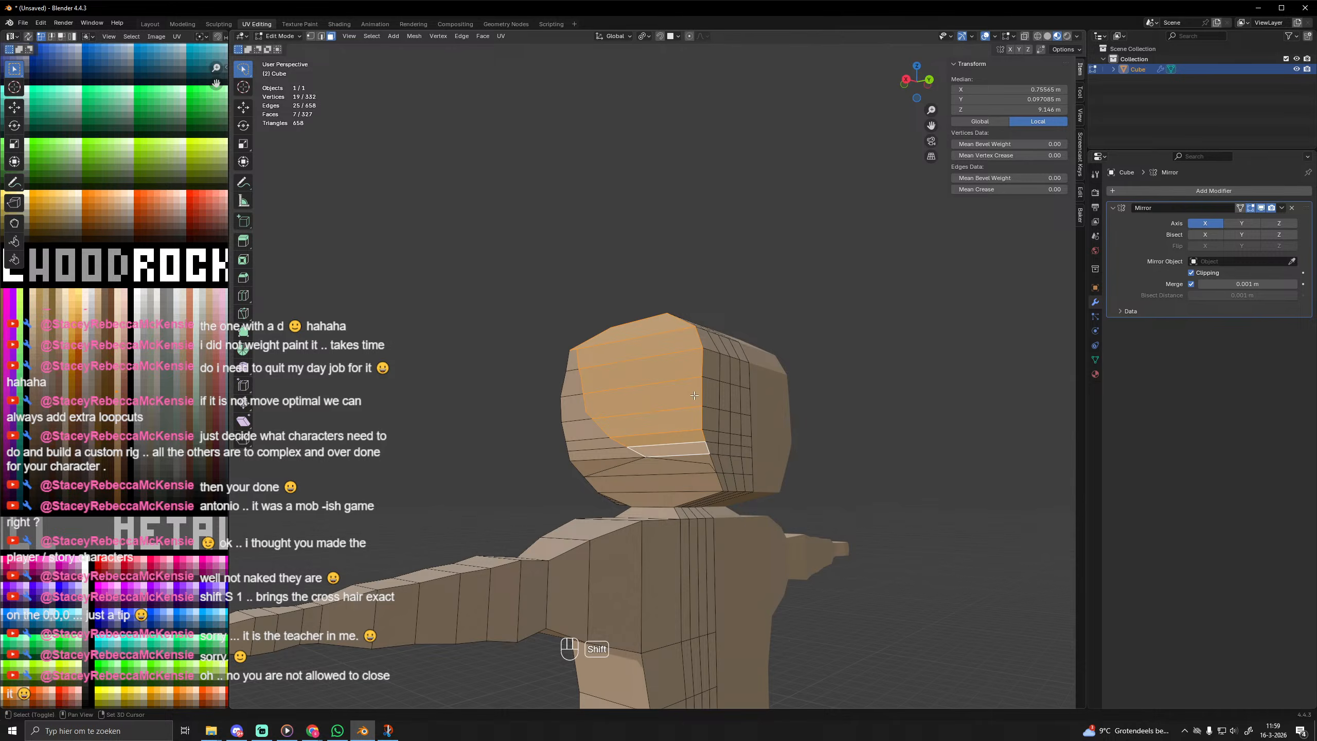
Add the upper rows of faces on the back of the head to the hair selection.
left_click(723, 343, "shift")
left_click(707, 341, "shift")
left_click(718, 345, "shift")
left_click(712, 365, "shift")
left_click(725, 368, "shift")
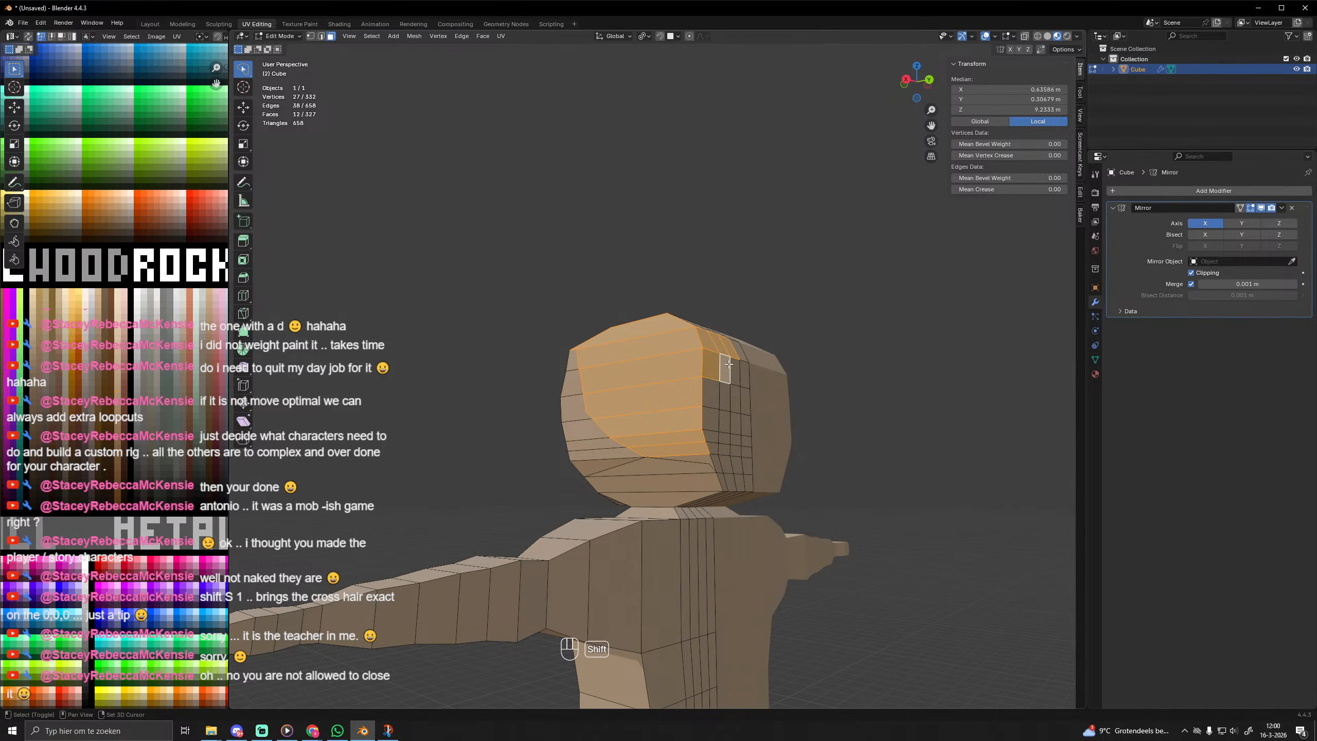
left_click(736, 371, "shift")
left_click(746, 373, "shift")
left_click(739, 351, "shift")
Add the middle and lower rows of faces on the back of the head to the hair selection.
left_click_drag(714, 386, 743, 420, "shift")
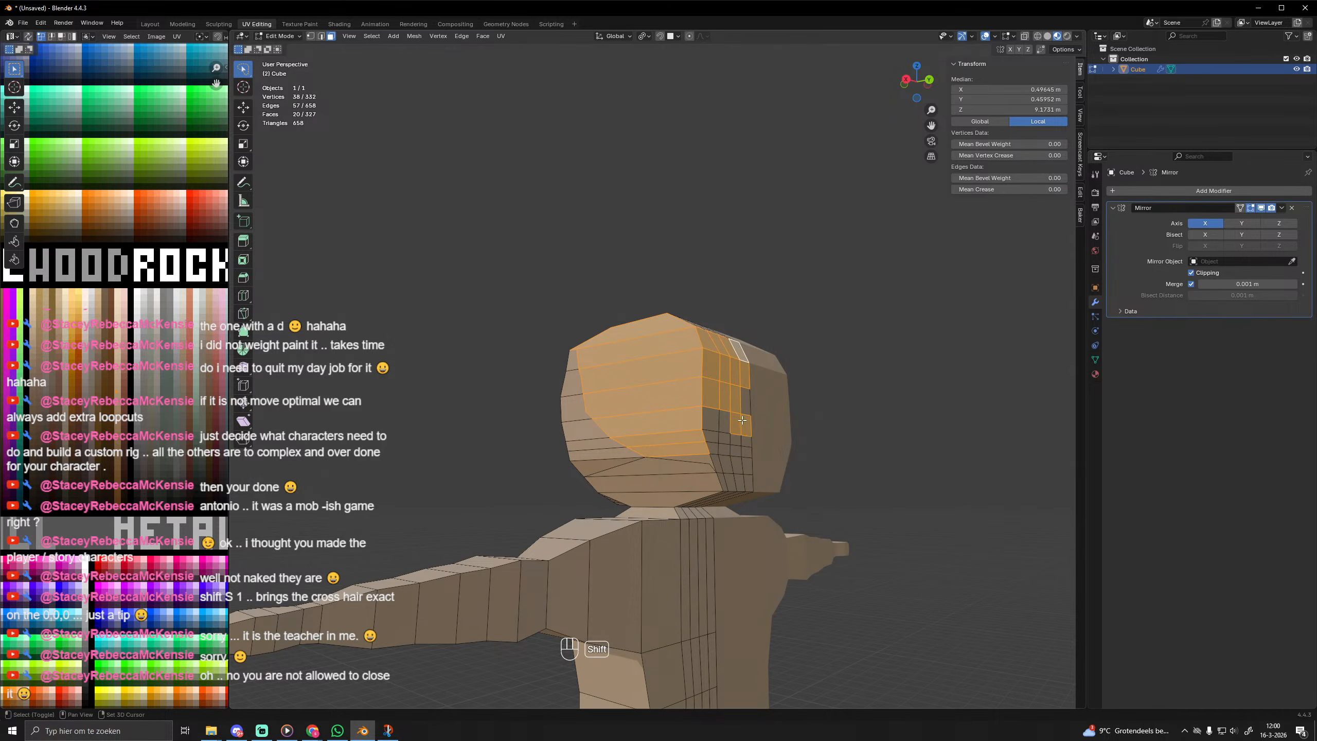
left_click(724, 421, "shift")
left_click(711, 419, "shift")
left_click(712, 437, "shift")
left_click(725, 438, "shift")
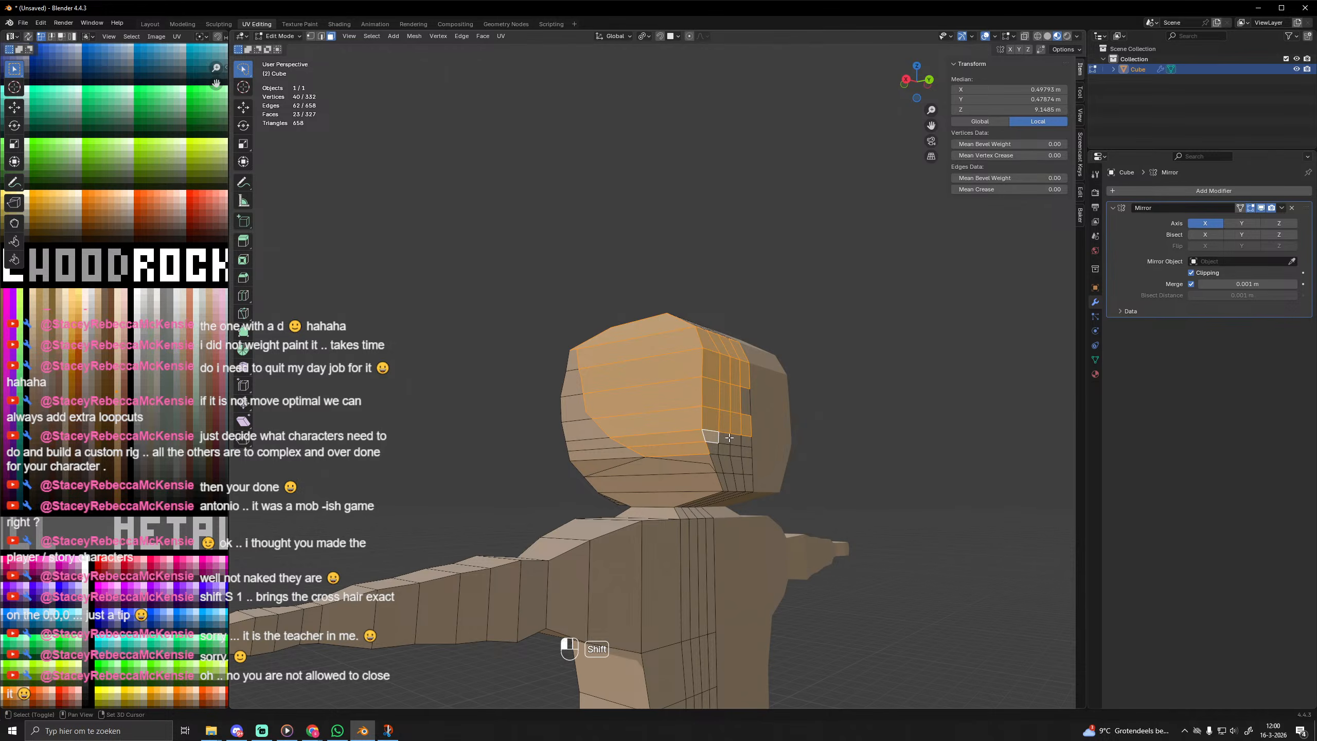
left_click(739, 441, "shift")
left_click(743, 442, "shift")
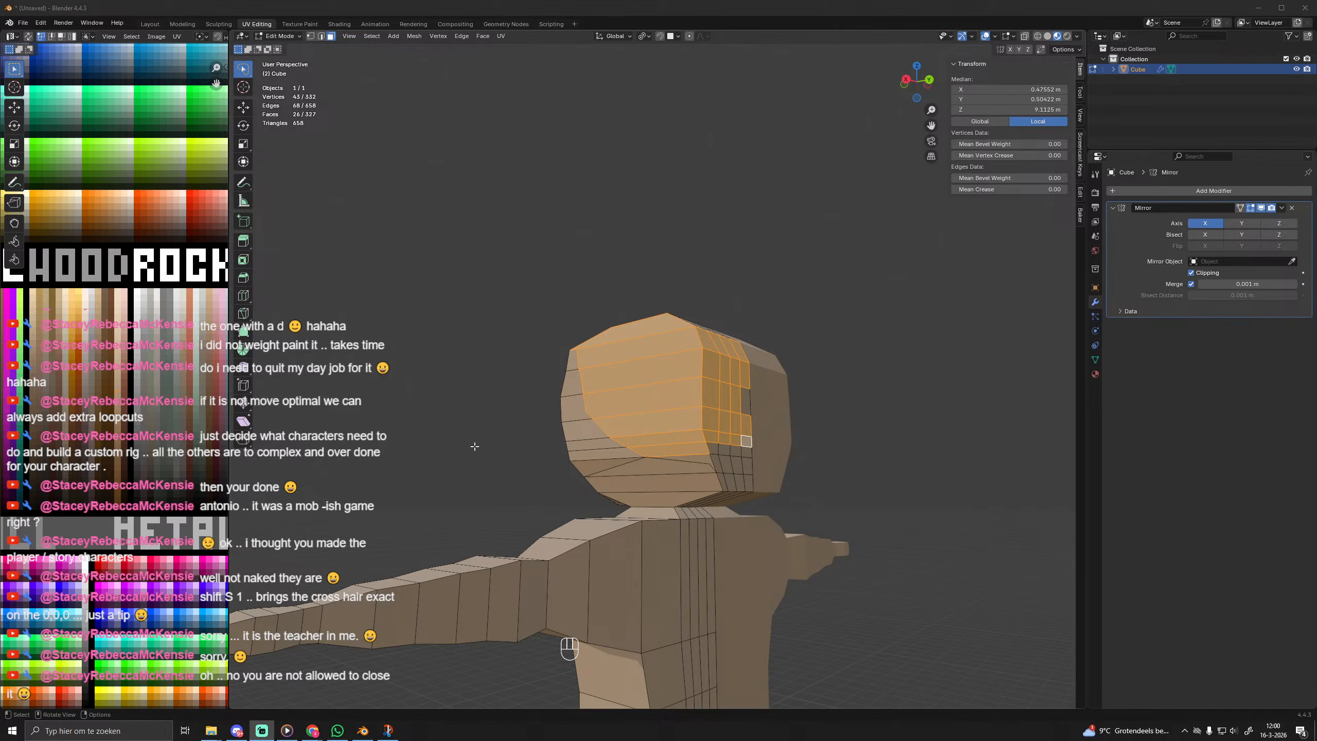
Add the missed face at the mirror line and the sloped row above the back of the head to the selection.
middle_click_drag(474, 447, 726, 410)
left_click(760, 398, "shift")
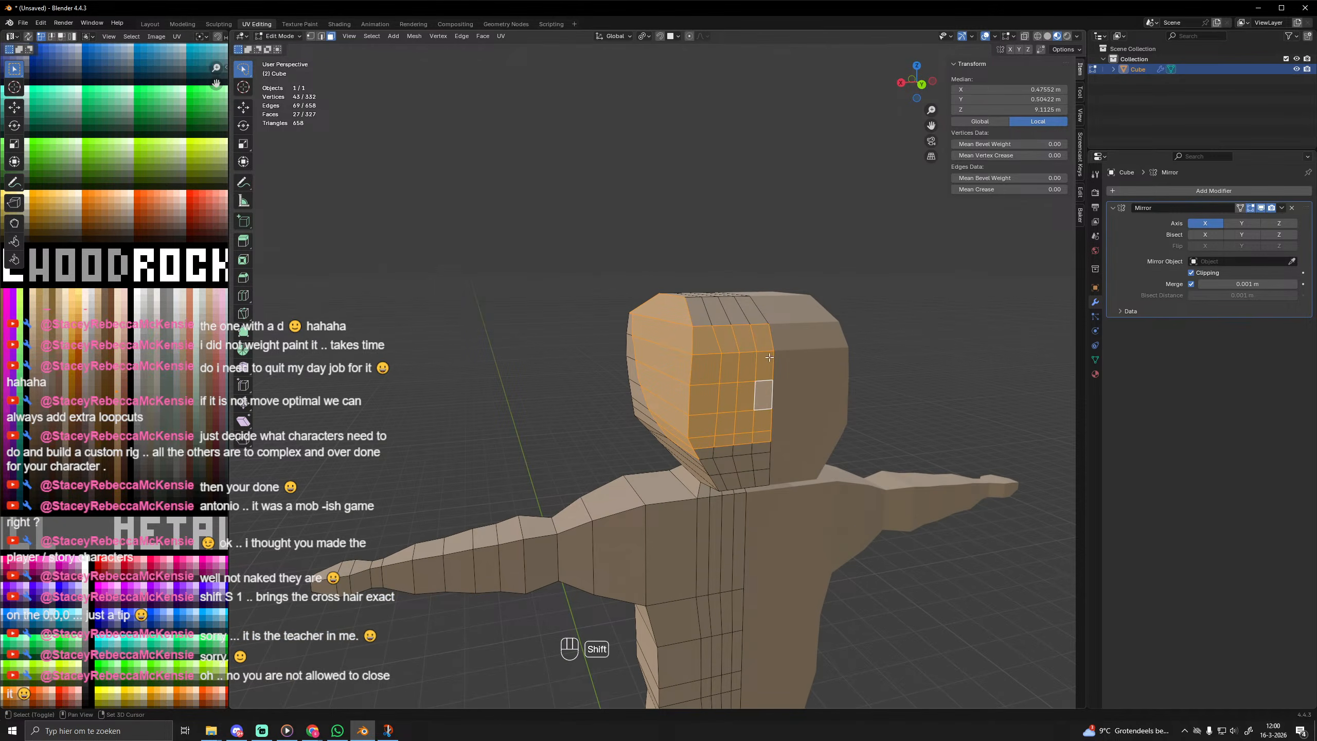
left_click(695, 313, "shift")
left_click(718, 311, "shift")
left_click(736, 311, "shift")
left_click(756, 310, "shift")
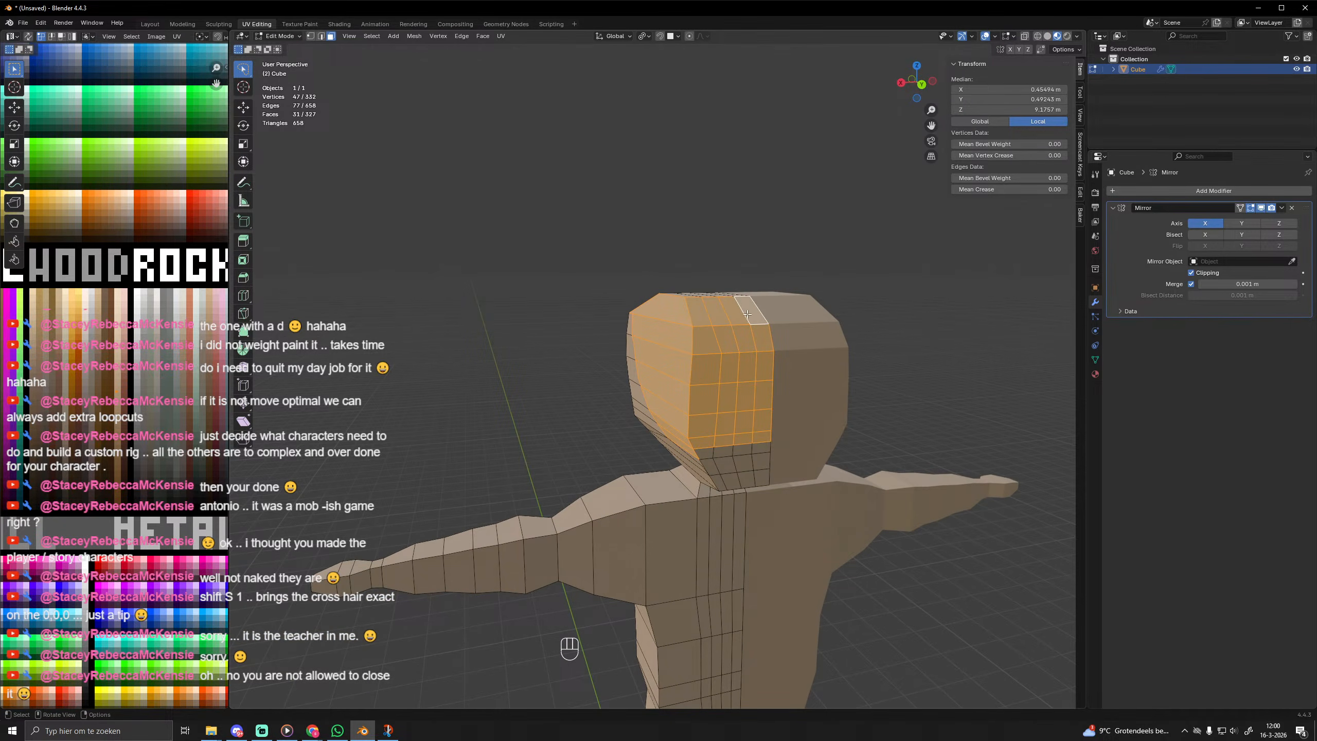
Add the strips of faces across the crown of the head to the hair selection.
middle_click_drag(757, 310, 716, 290)
left_click(652, 247, "shift")
left_click(648, 255, "shift")
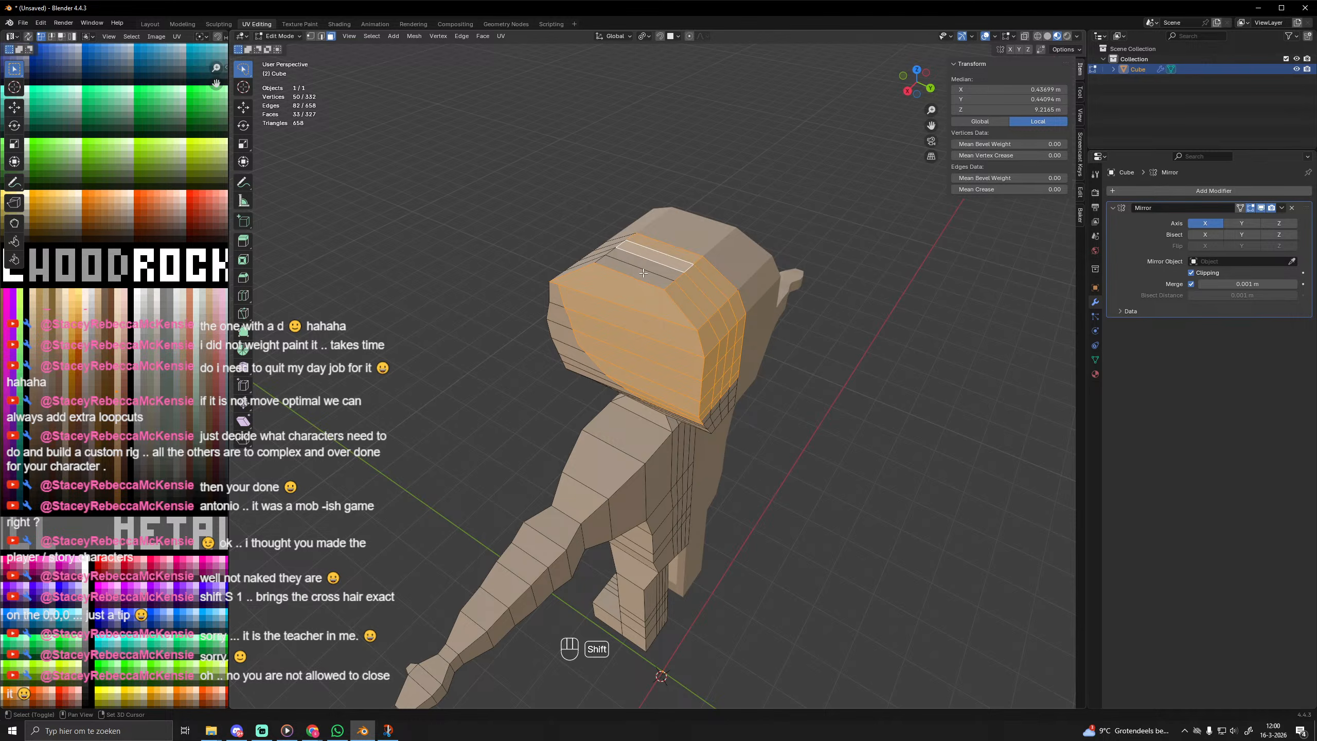
left_click(643, 272, "shift")
left_click(637, 265, "shift")
Add the sloped row of faces above the forehead to the hair selection.
middle_click_drag(637, 266, 497, 333)
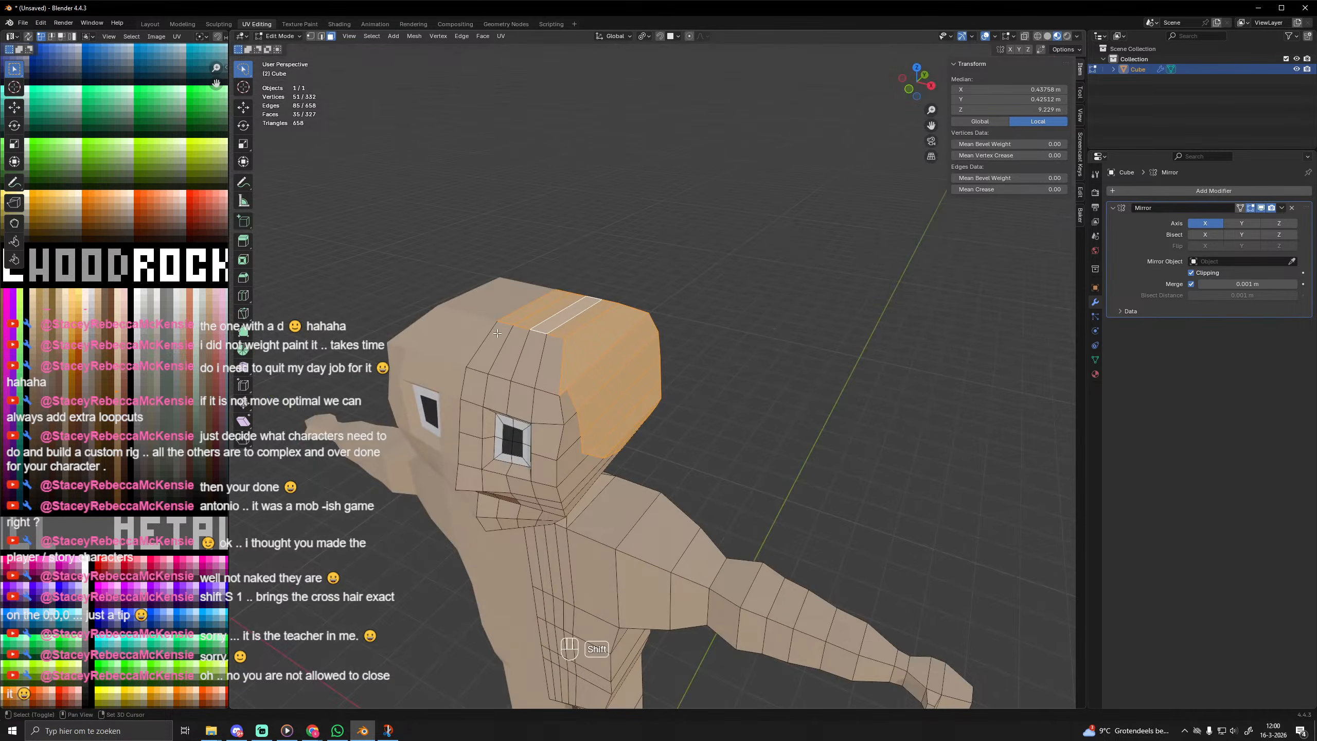
left_click(525, 346, "shift")
left_click(505, 353, "shift")
left_click(479, 358, "shift")
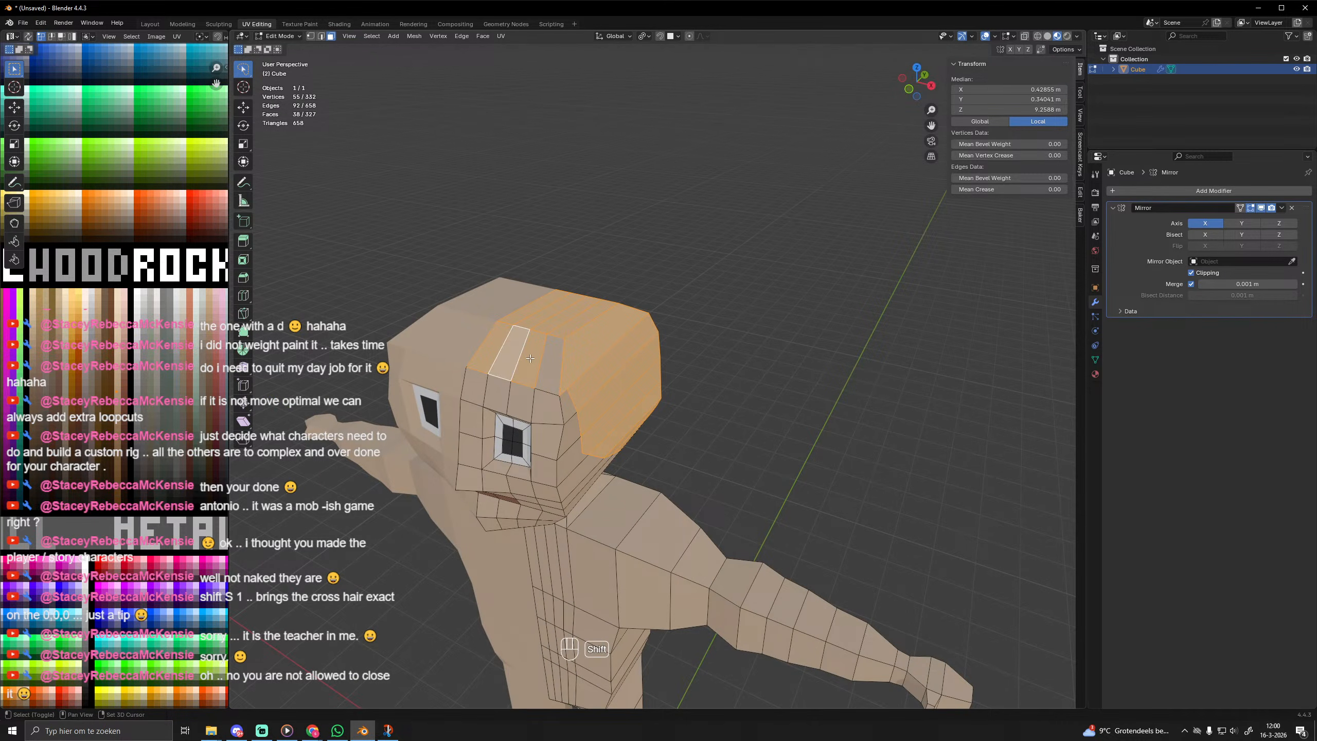
left_click(546, 362, "shift")
middle_click_drag(546, 362, 568, 389)
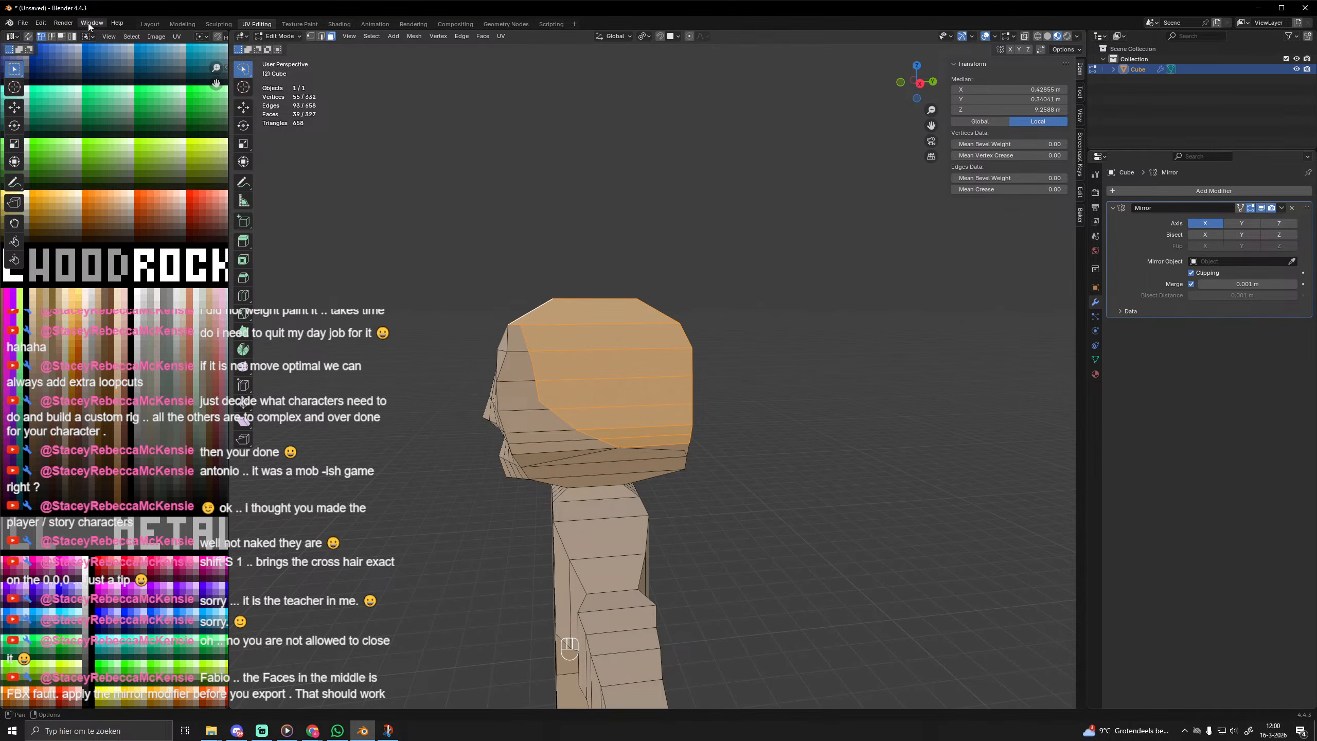
Apply the character object's location in Object Mode and return to Edit Mode.
left_click(23, 22)
key("Tab")
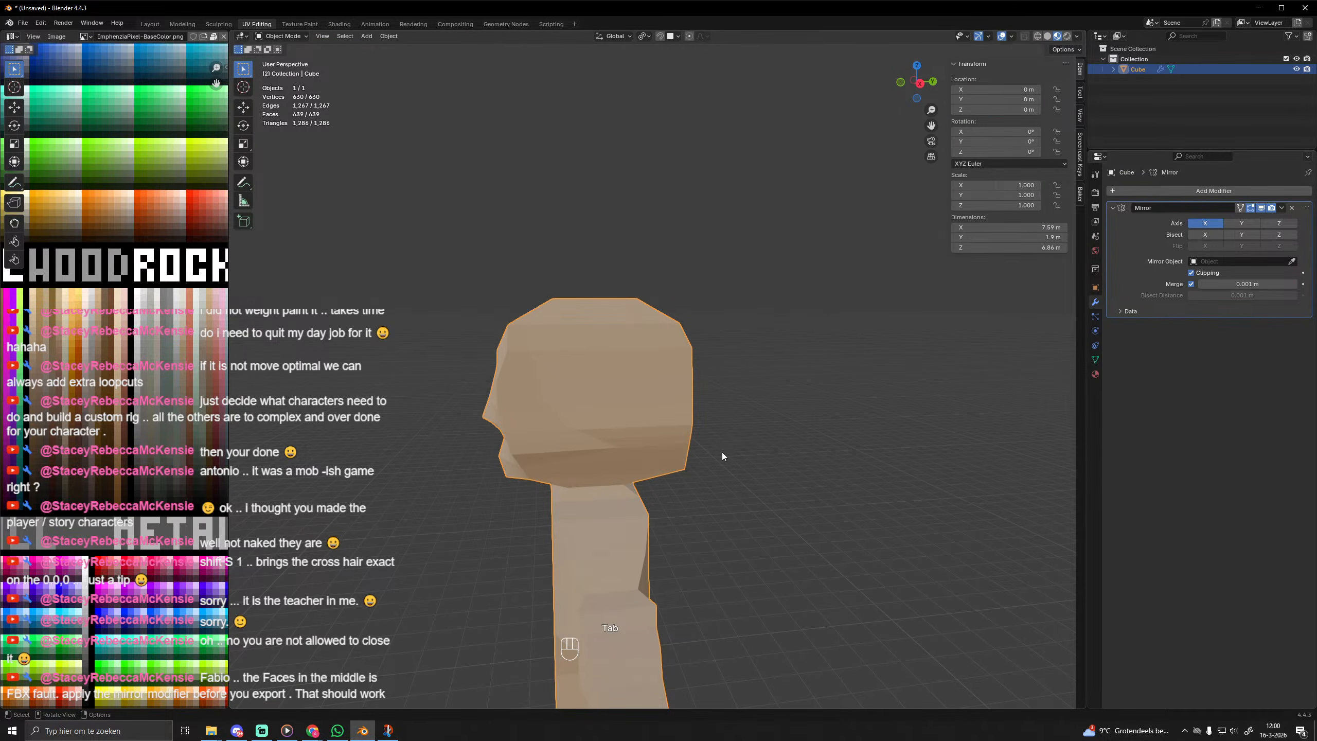
key("shift+a")
key("ctrl+a")
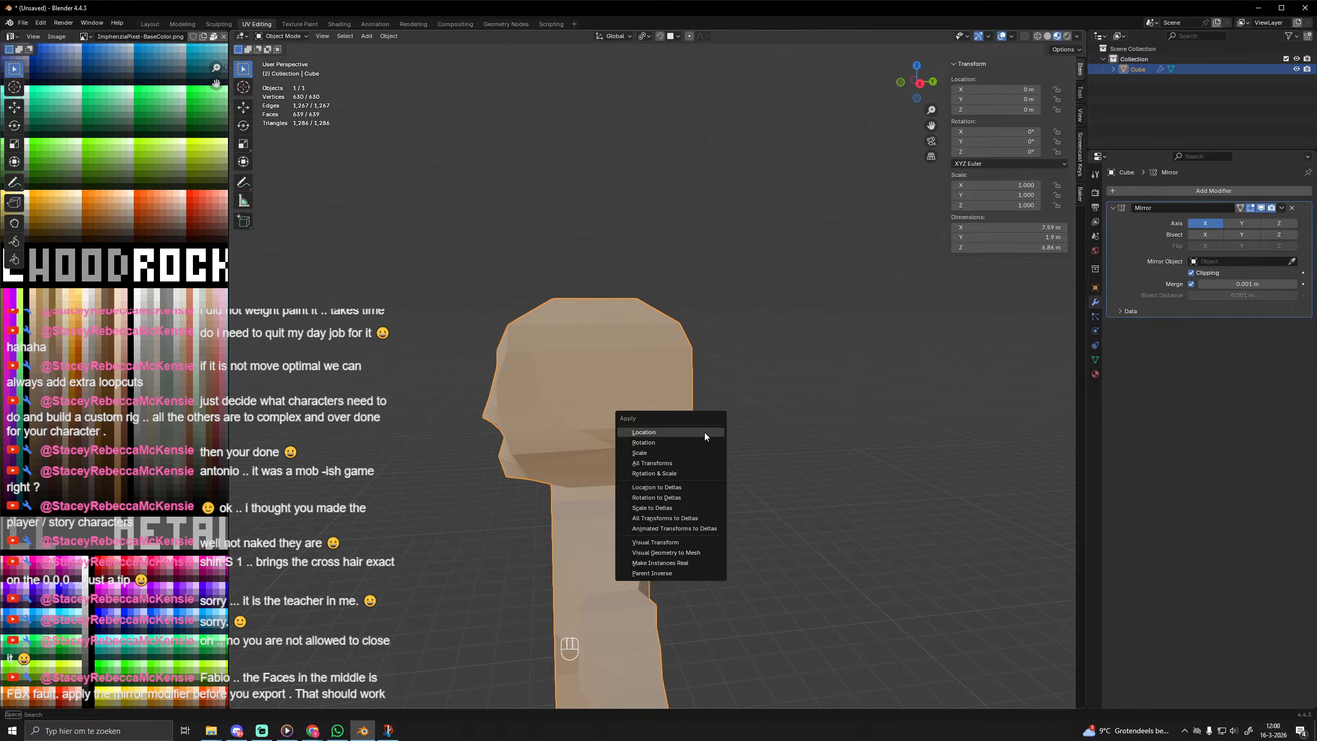
left_click(703, 432)
key("Tab")
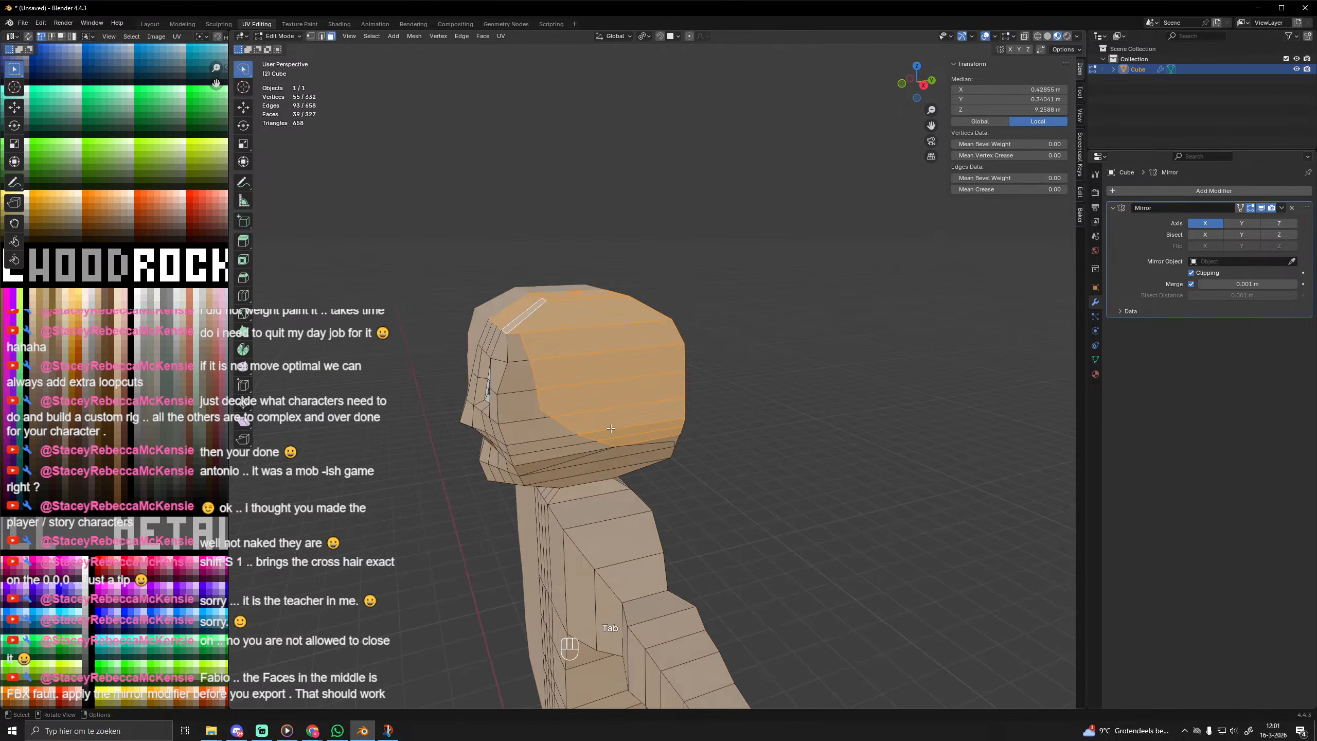
Add one more row of faces along the lower back of the head to the hair selection.
middle_click_drag(610, 428, 842, 469)
left_click(707, 447, "shift")
left_click(727, 446, "shift")
left_click(766, 446, "shift")
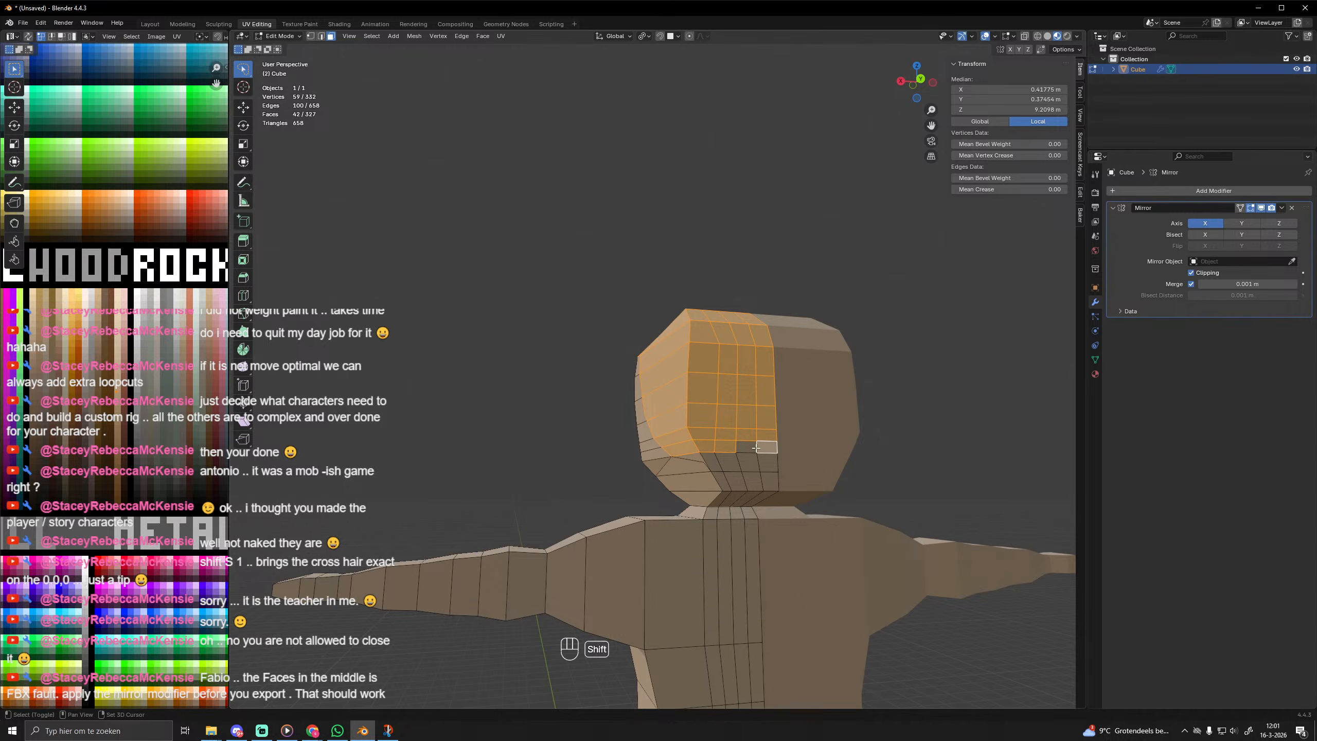
left_click(752, 447, "shift")
Extrude the selected hair faces along their normals by about 0.25 m to give the hair thickness.
key("alt+e")
left_click(848, 429)
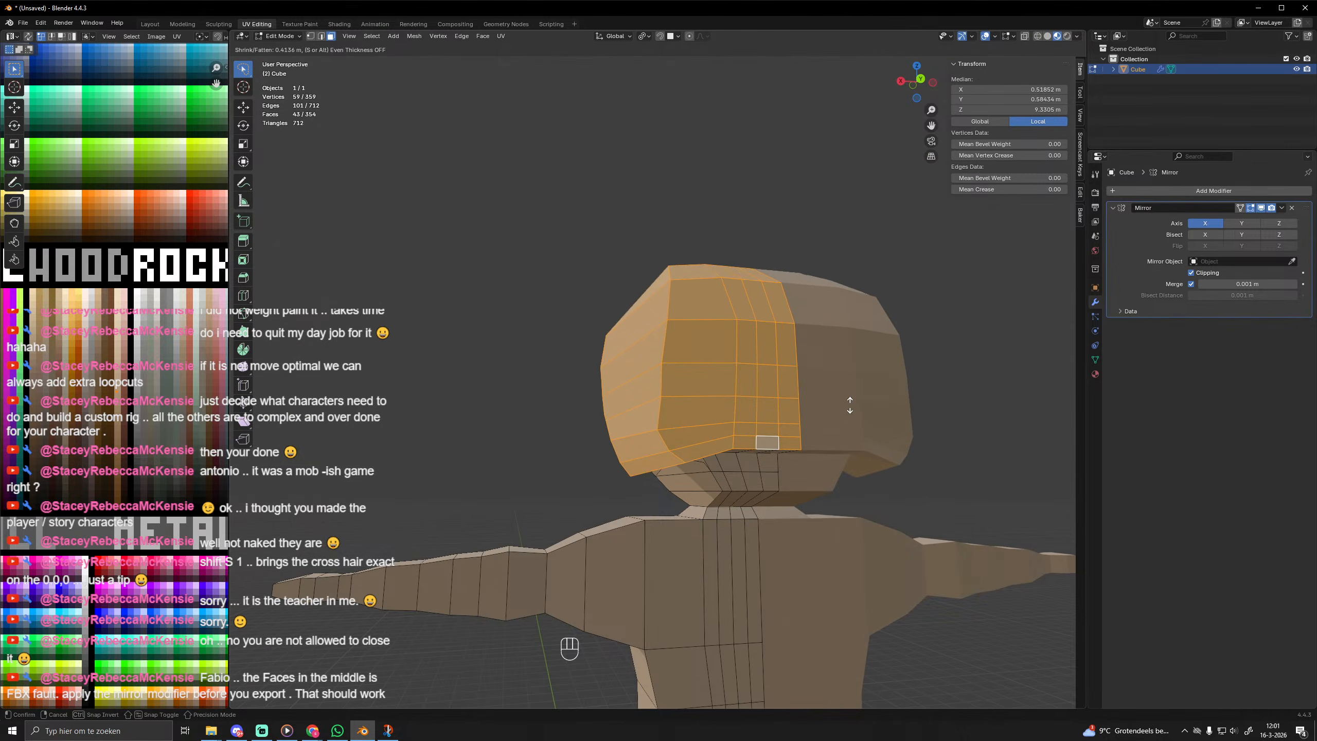
left_click(843, 415)
middle_click_drag(842, 415, 788, 406)
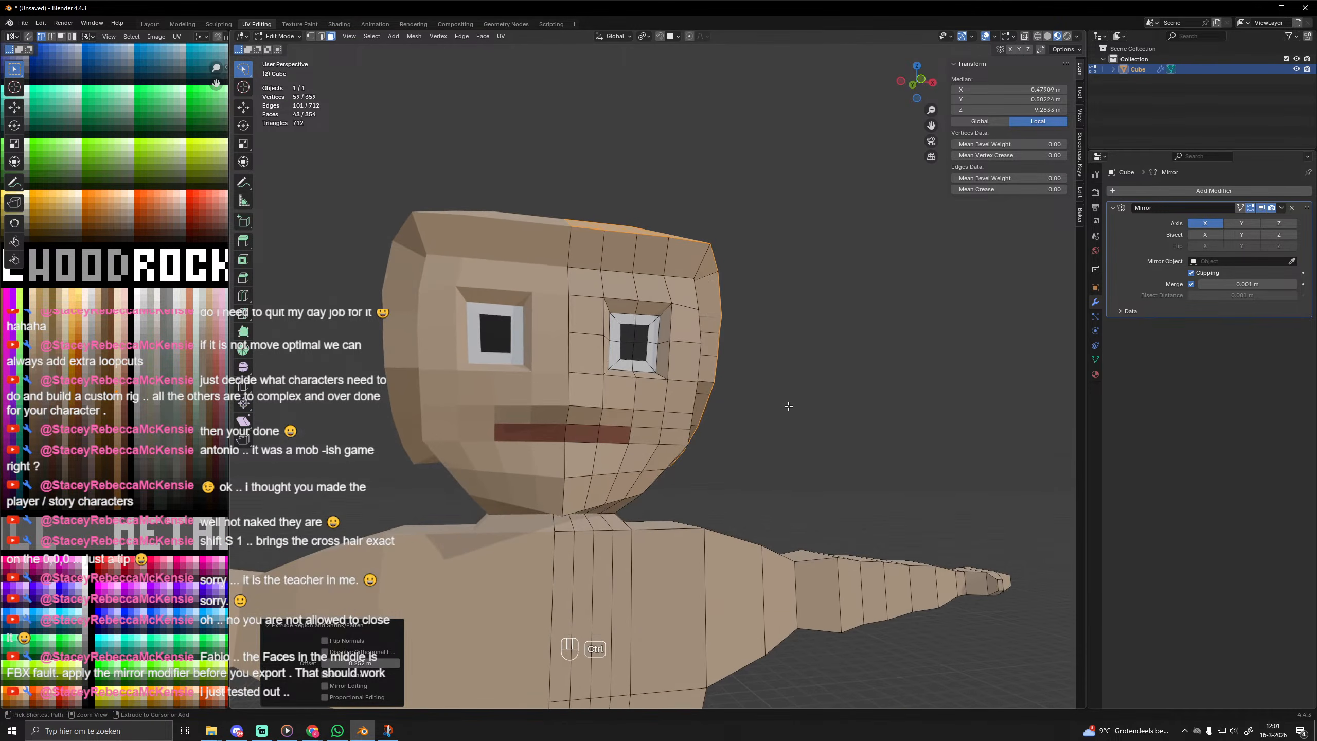
Grow the selection to include the hair's rim and move its UVs onto a golden blond swatch of the palette.
key("ctrl+KP_Add")
key("g")
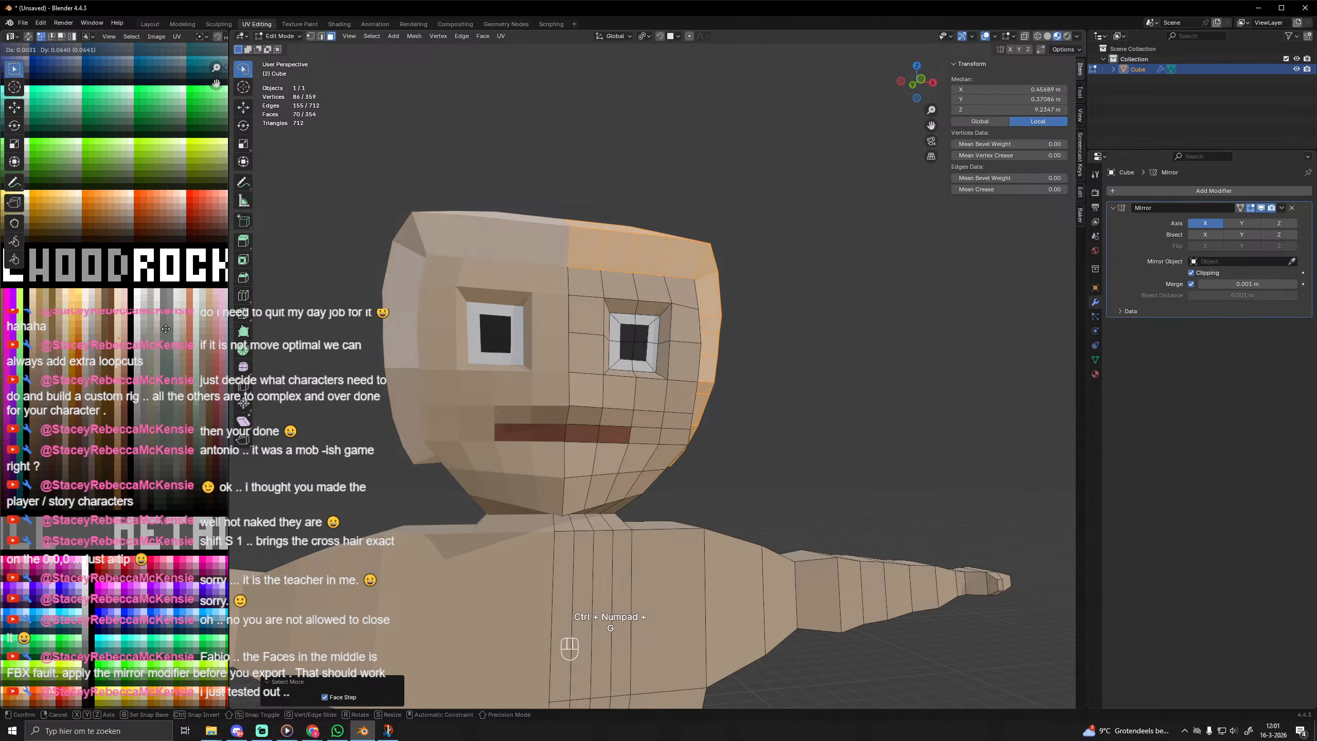
left_click(119, 321)
key("Tab")
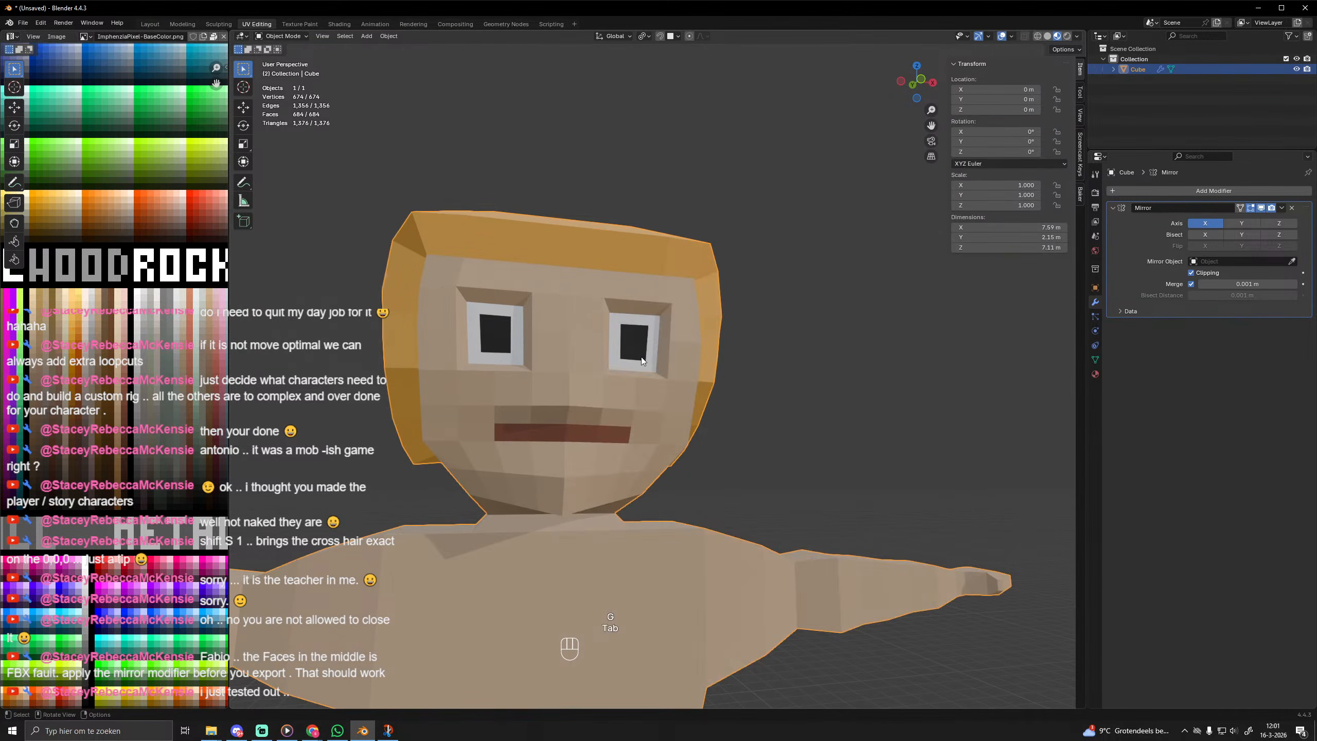
scroll(641, 356, "down", 5)
middle_click_drag(743, 430, 790, 445)
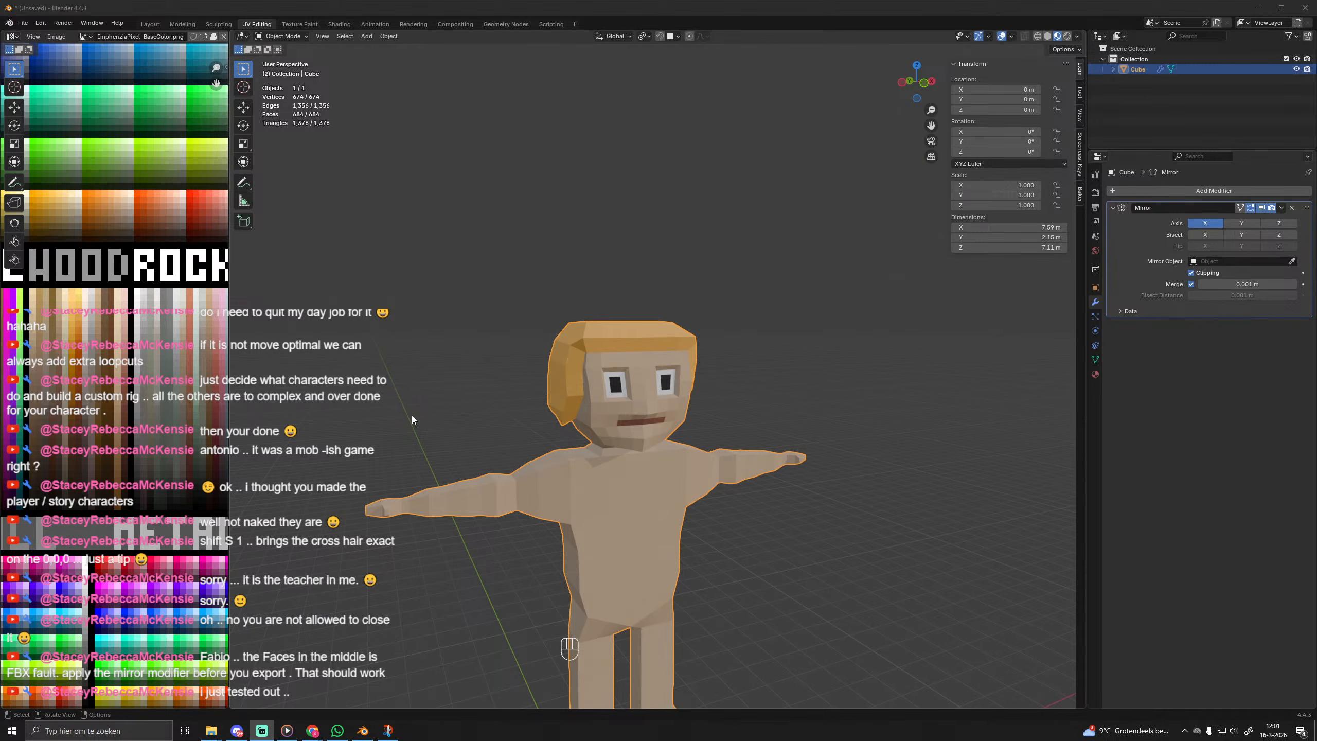
middle_click_drag(498, 422, 552, 426)
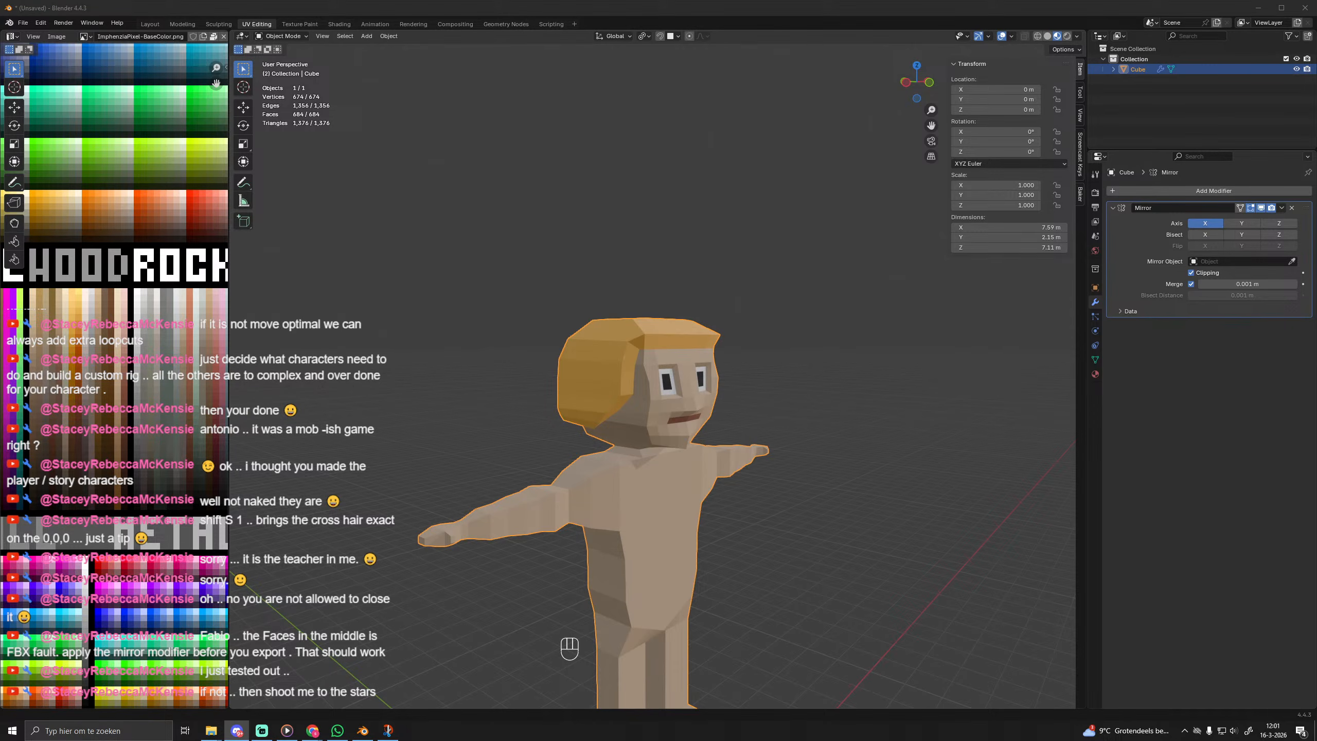
key("alt+Tab")
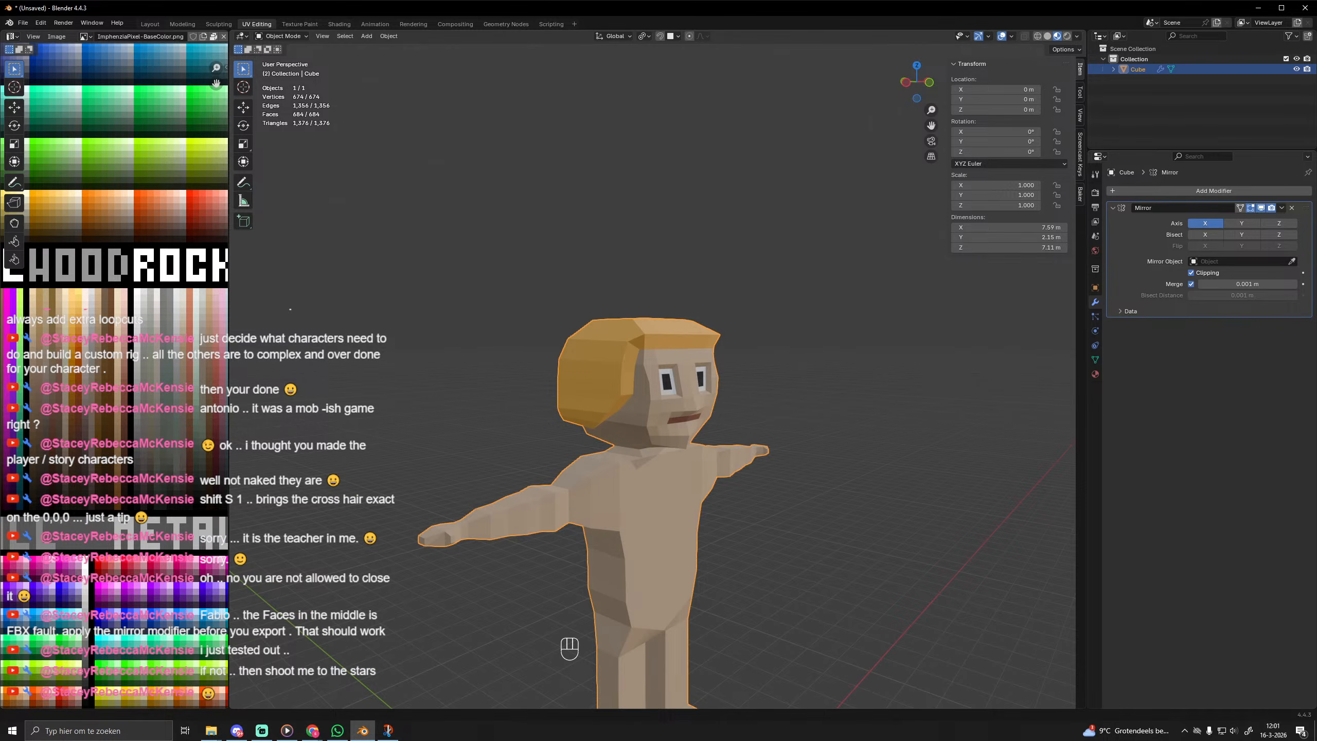
key("alt+Tab")
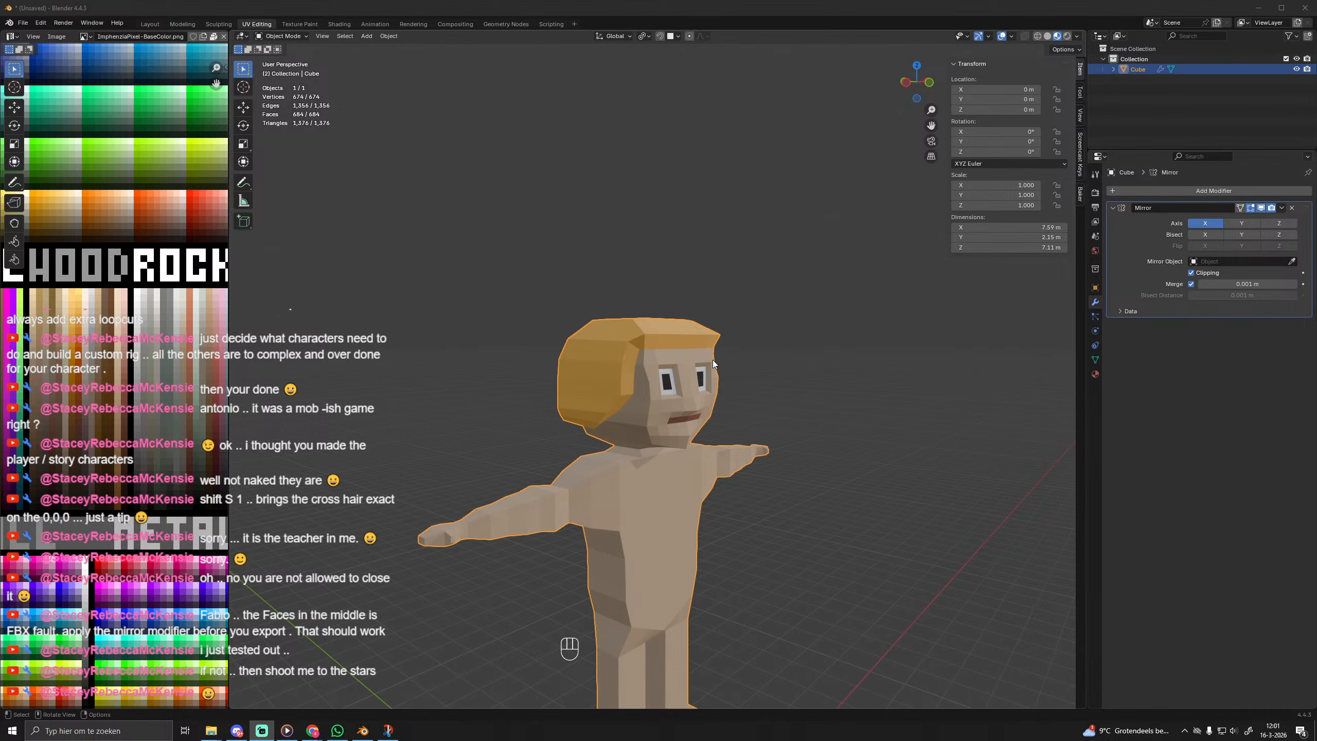
middle_click_drag(673, 490, 738, 357)
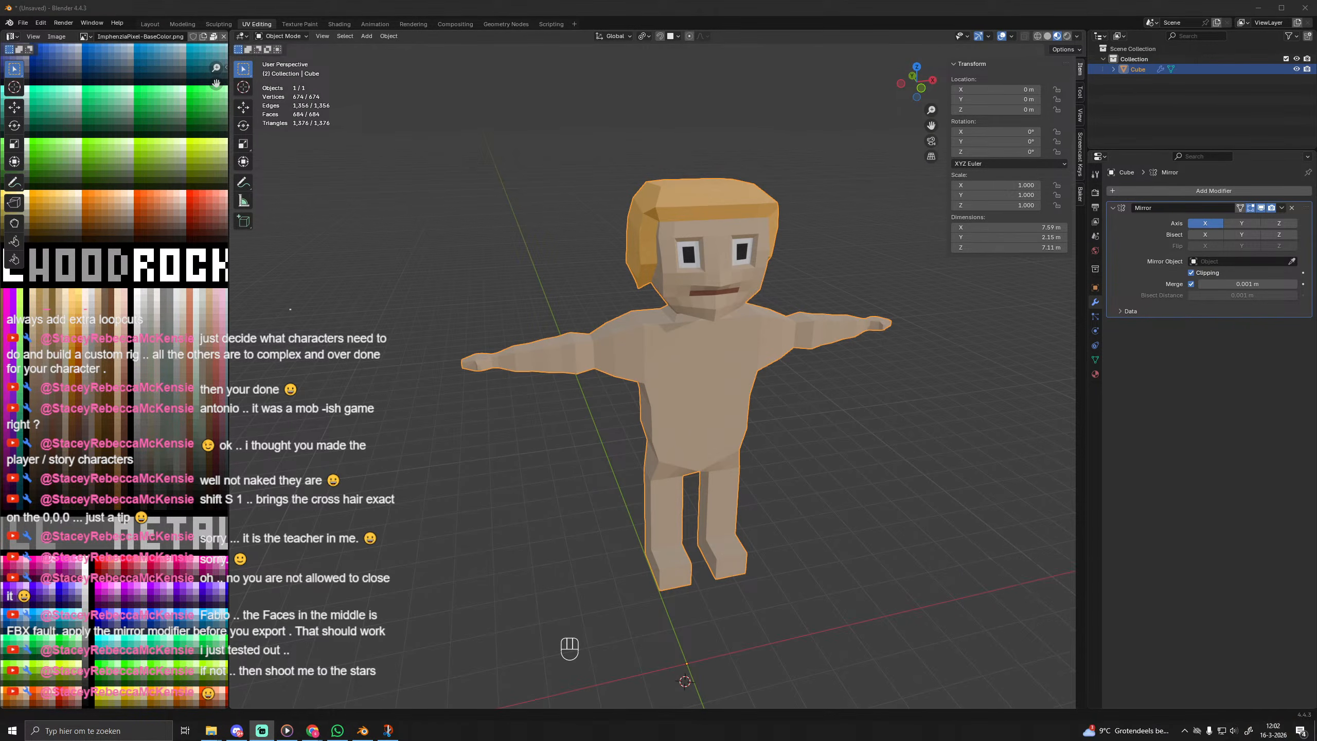
Select the face loops from the hips down the leg to the ankle as the trouser area in Edit Mode.
middle_click_drag(726, 395, 636, 399)
key("Tab")
scroll(674, 446, "up", 5)
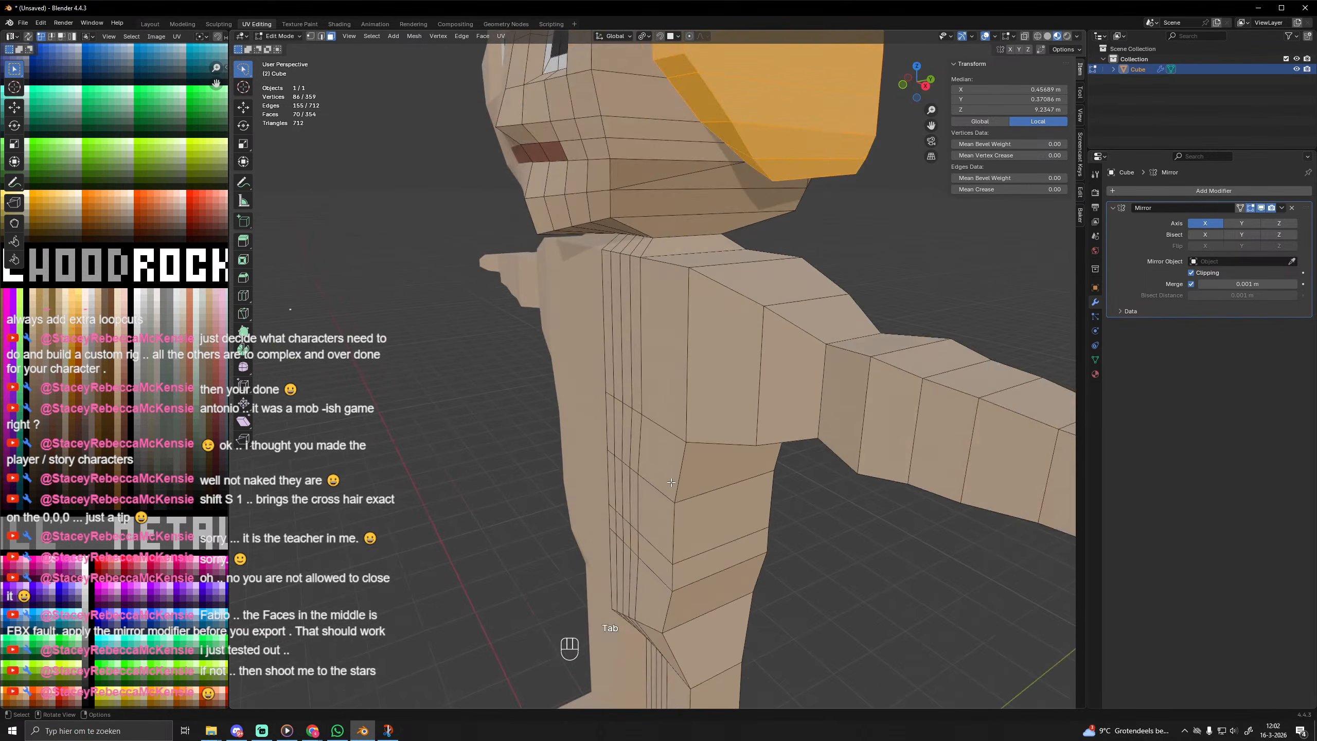
middle_click_drag(689, 480, 679, 372, "shift")
left_click(682, 504, "alt")
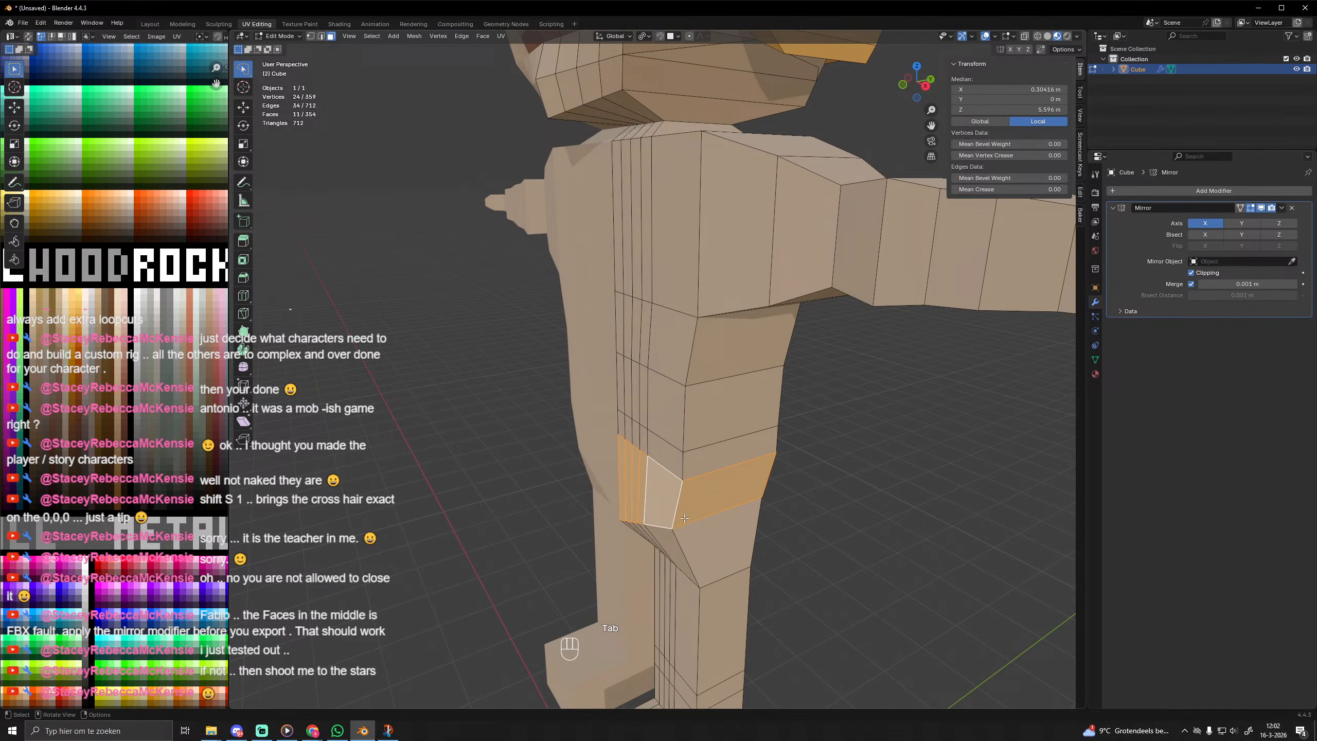
left_click(687, 559, "alt+shift")
middle_click_drag(739, 578, 761, 556)
left_click(736, 620, "alt+shift")
scroll(729, 642, "down", 1)
left_click(720, 645, "alt+shift")
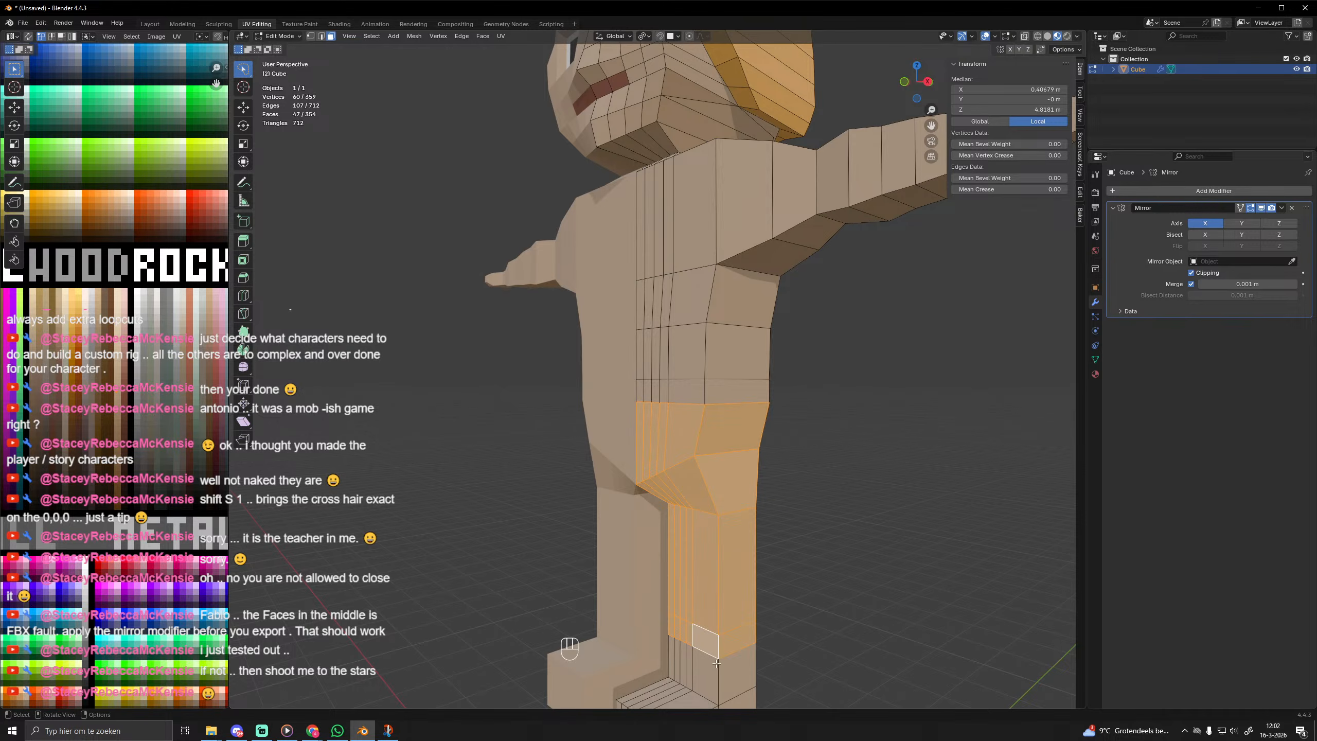
left_click(741, 655, "alt+shift")
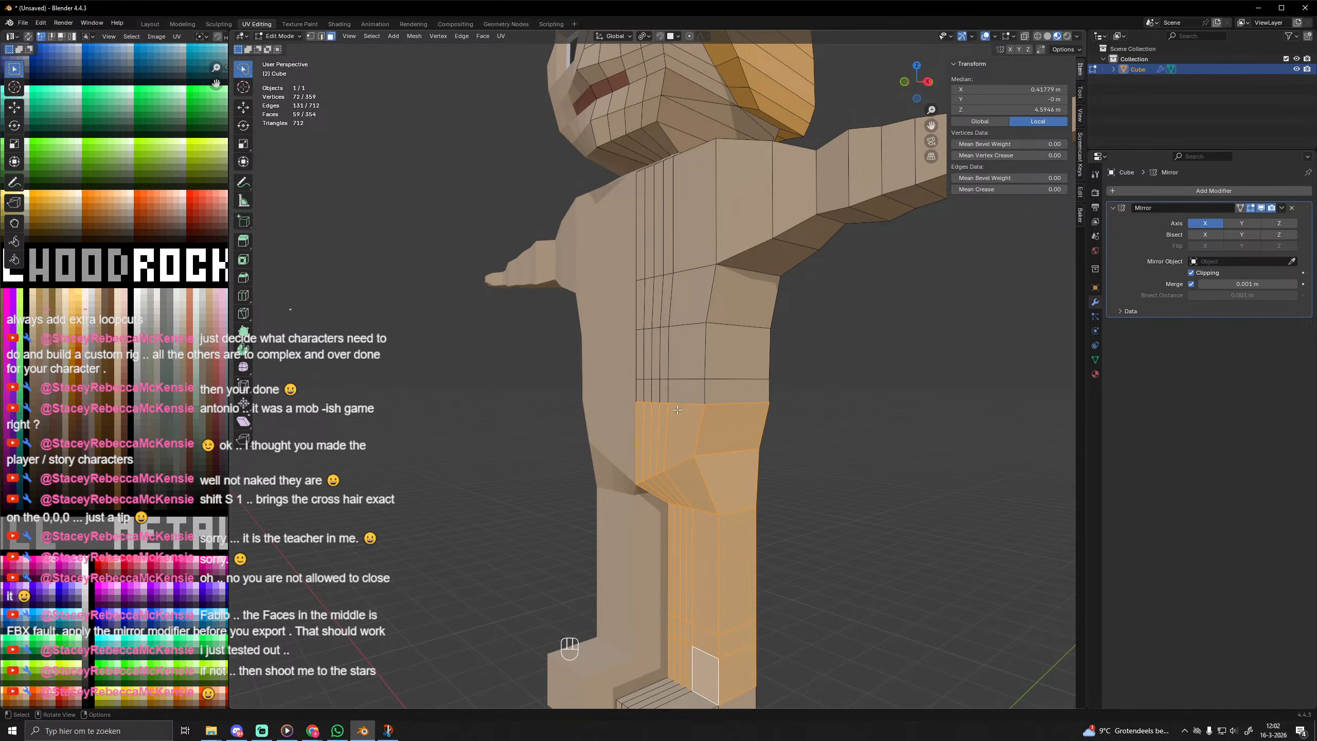
Move the trouser faces' UVs onto a dark brown swatch of the palette and return to Object Mode.
scroll(173, 425, "down", 2)
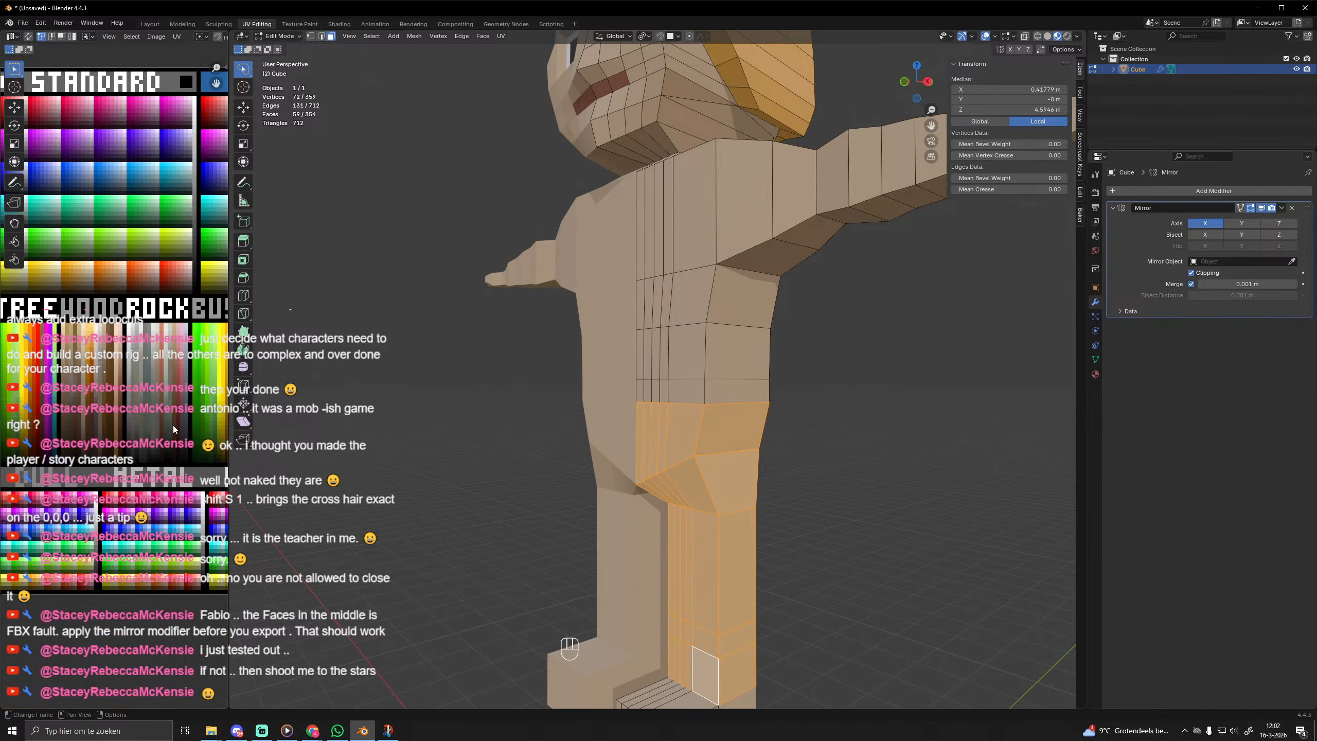
key("g")
left_click(162, 470)
key("Tab")
scroll(928, 462, "down", 4)
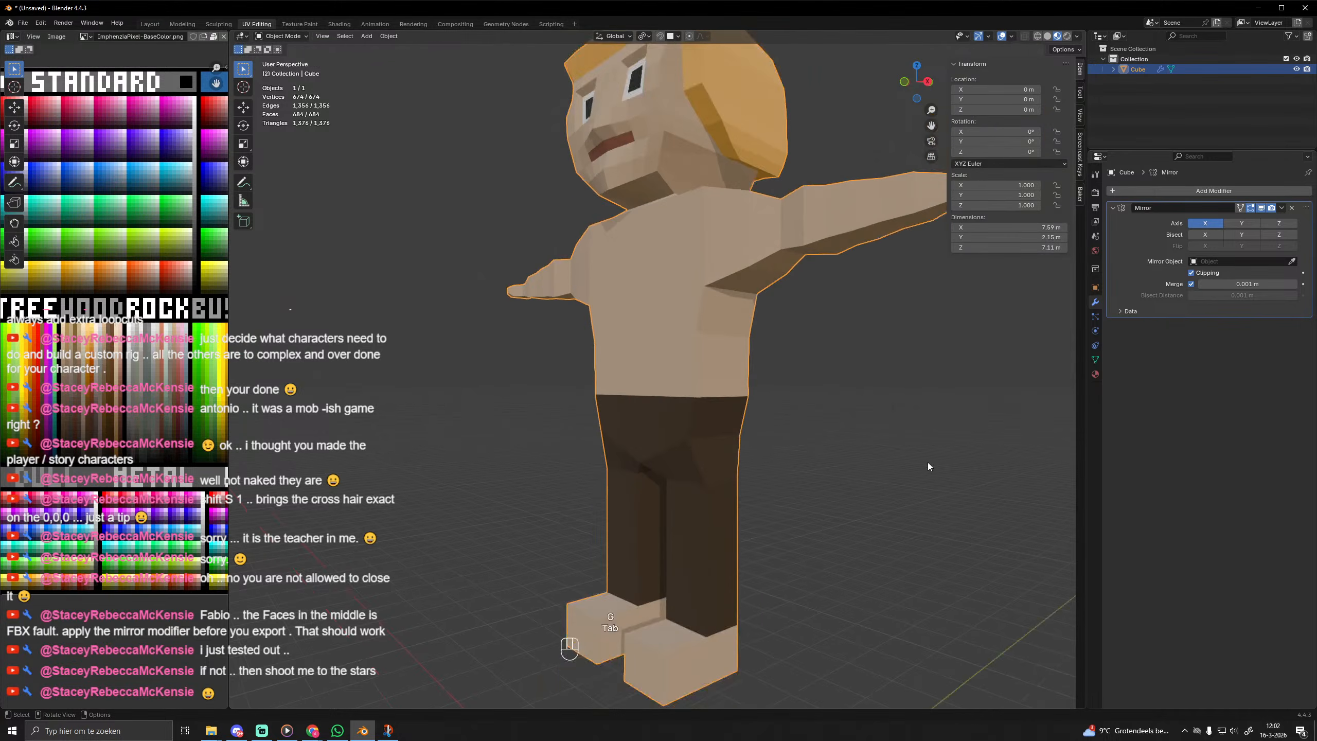
Select the waist face loop just above the trousers and move its UVs onto a dark grey swatch for a belt.
middle_click_drag(928, 462, 771, 414)
key("Tab")
left_click(680, 390, "alt")
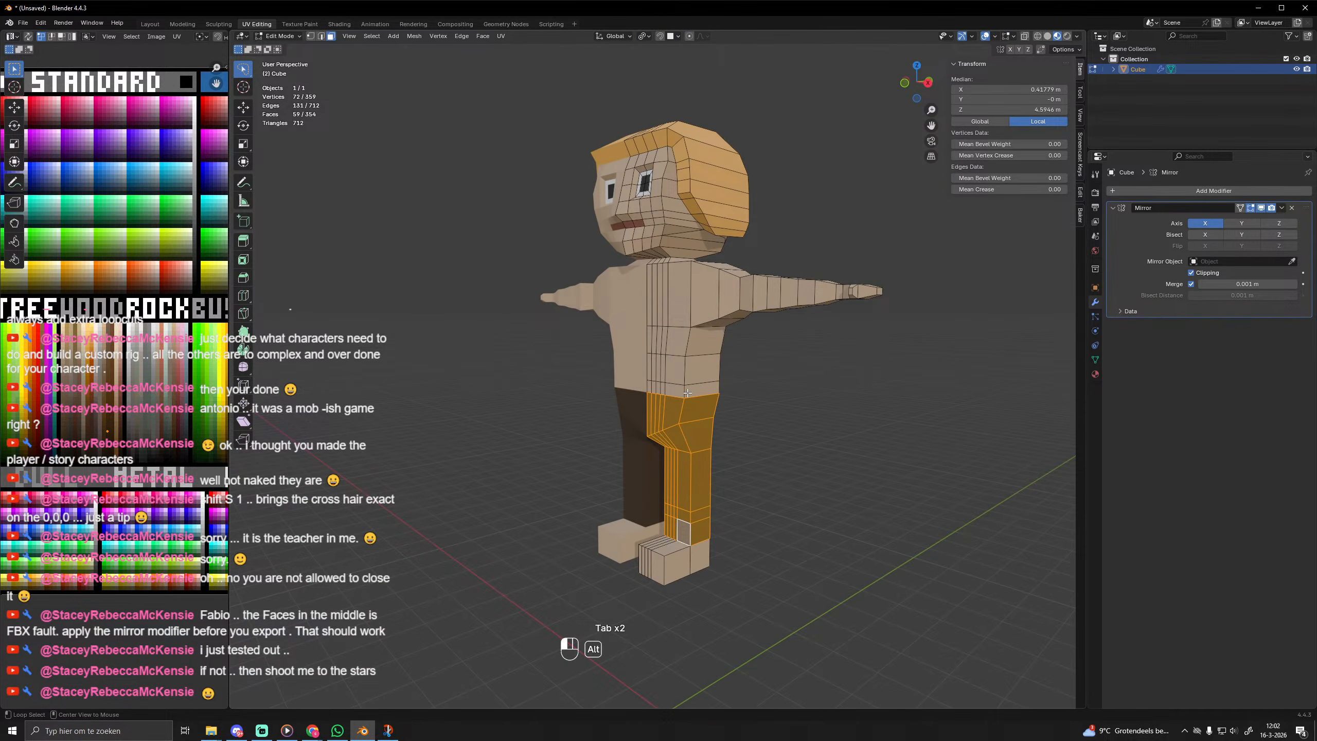
key("a")
key("g")
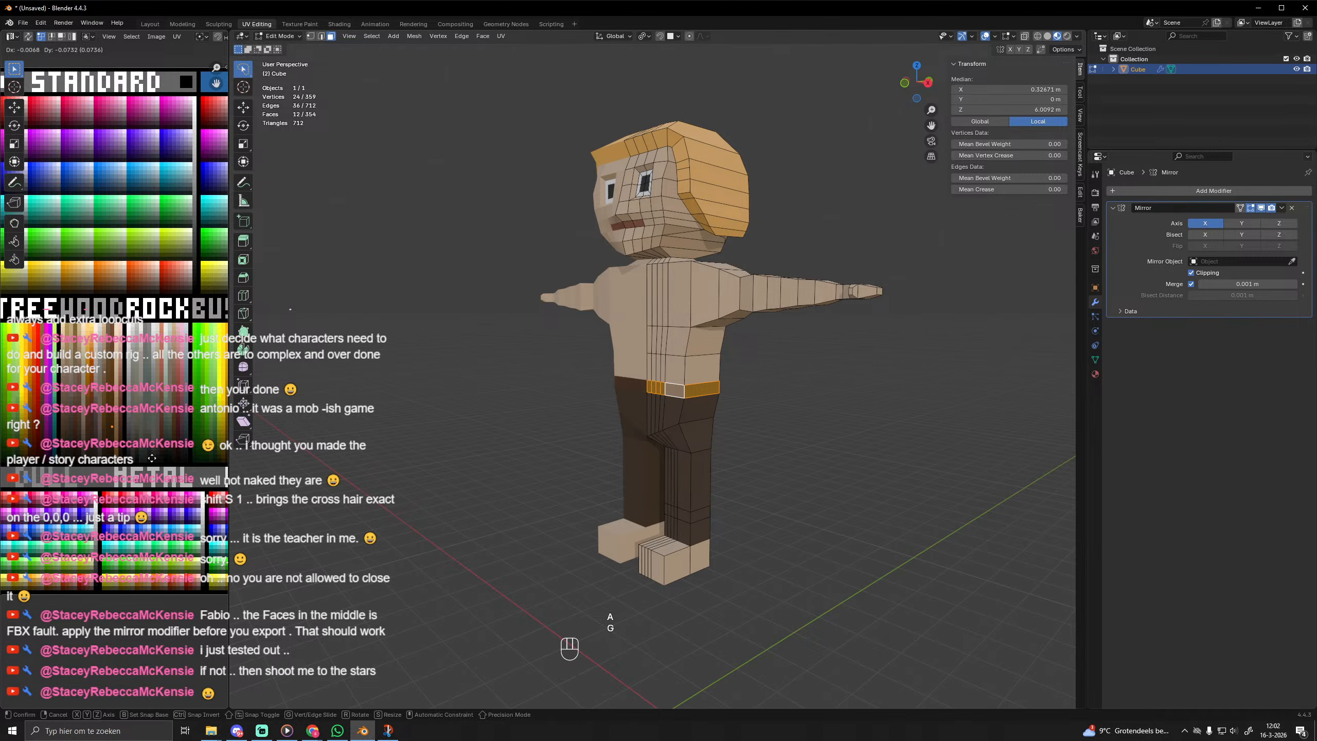
left_click(136, 472)
scroll(648, 456, "up", 4)
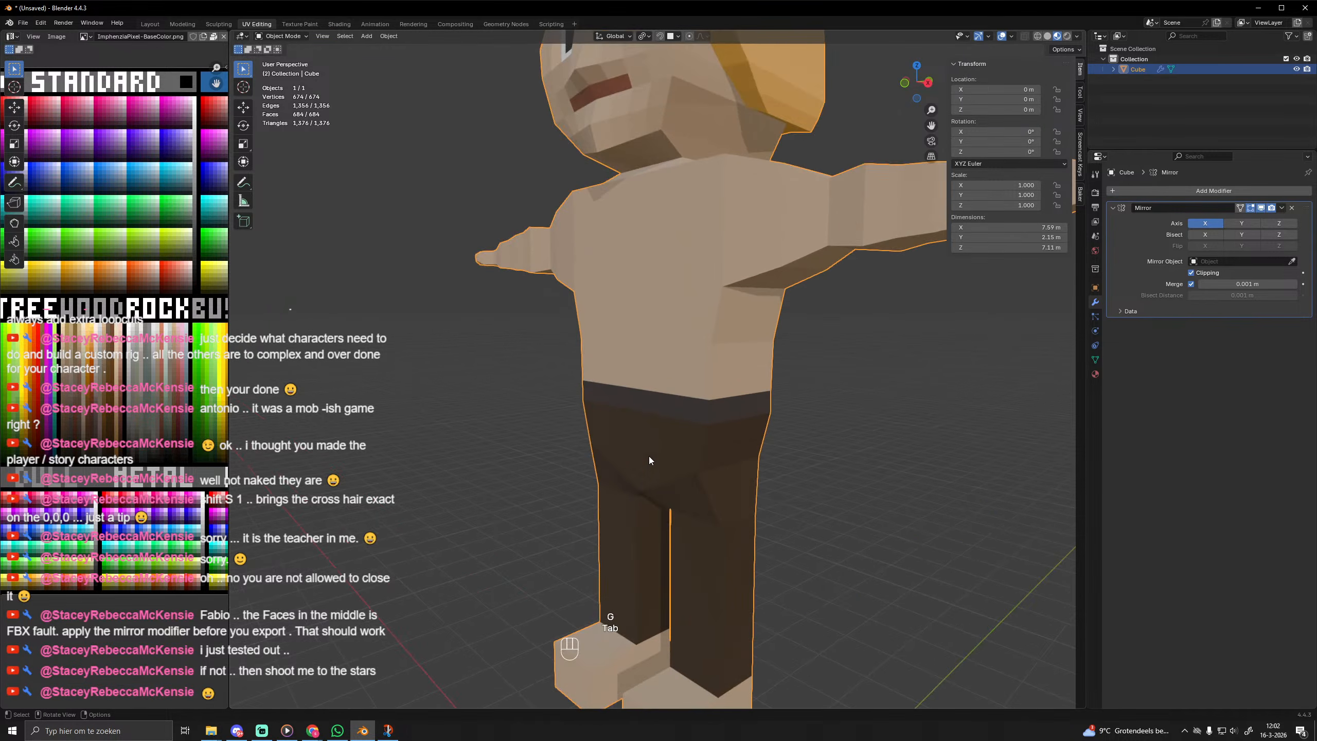
Extrude the belt faces along their normals by about 0.047 m.
key("alt+e")
left_click(648, 455)
left_click(616, 478)
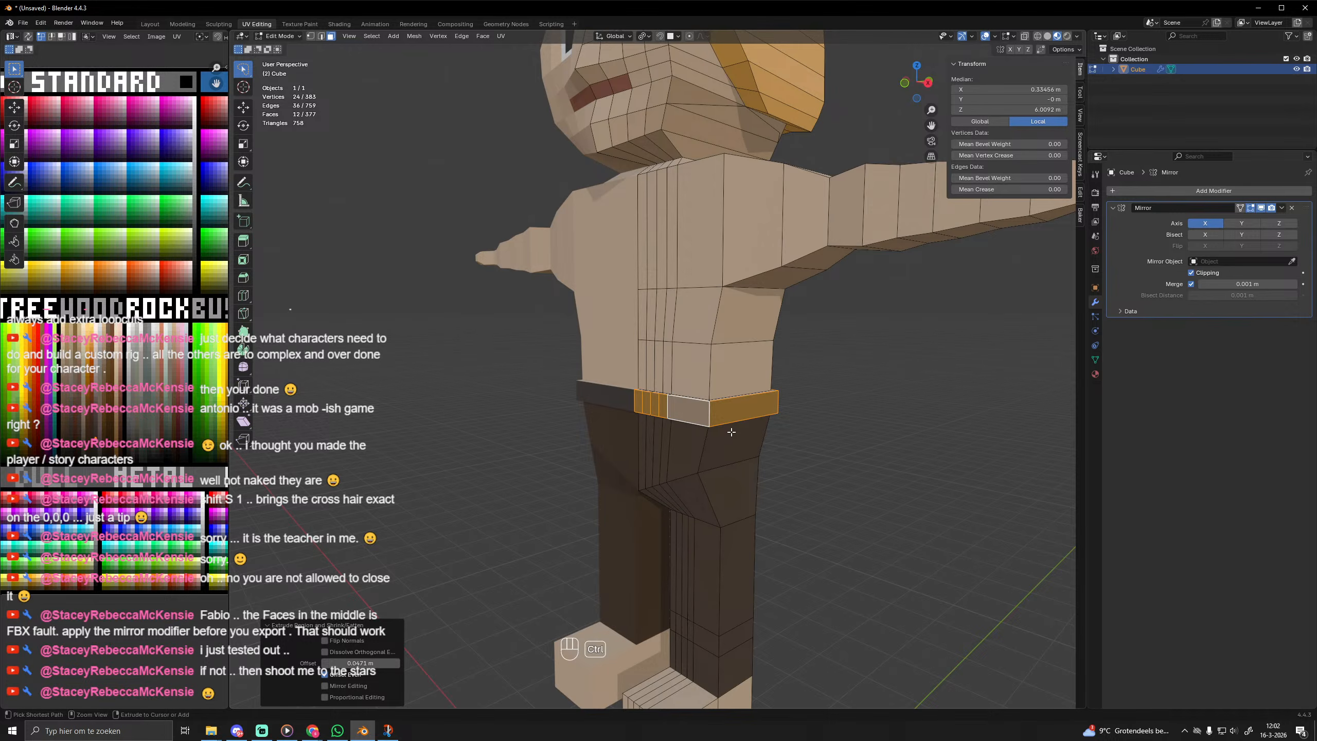
Grow the selection to the whole belt, scale its UVs to 0 on a brown palette swatch and return to Object Mode.
key("ctrl+KP_Add")
key("a")
key("s")
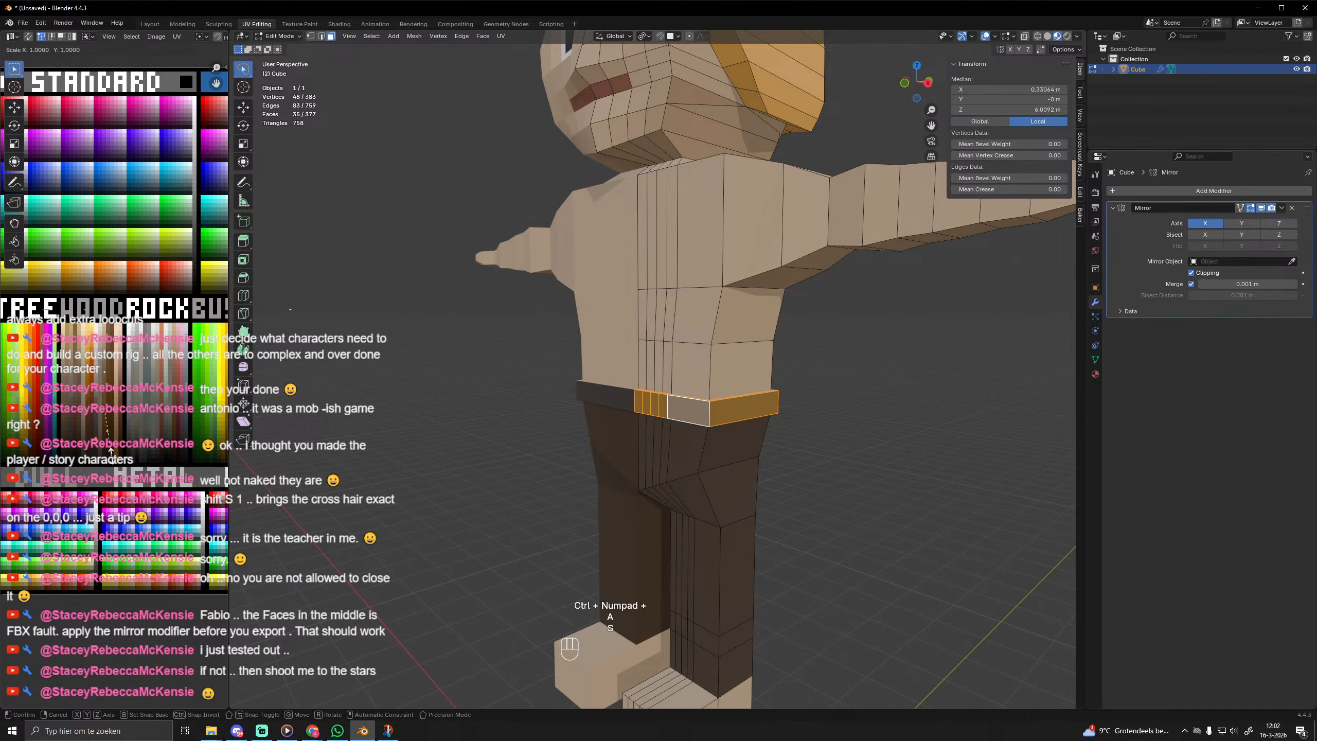
key("KP_0")
key("KP_Enter")
key("Tab")
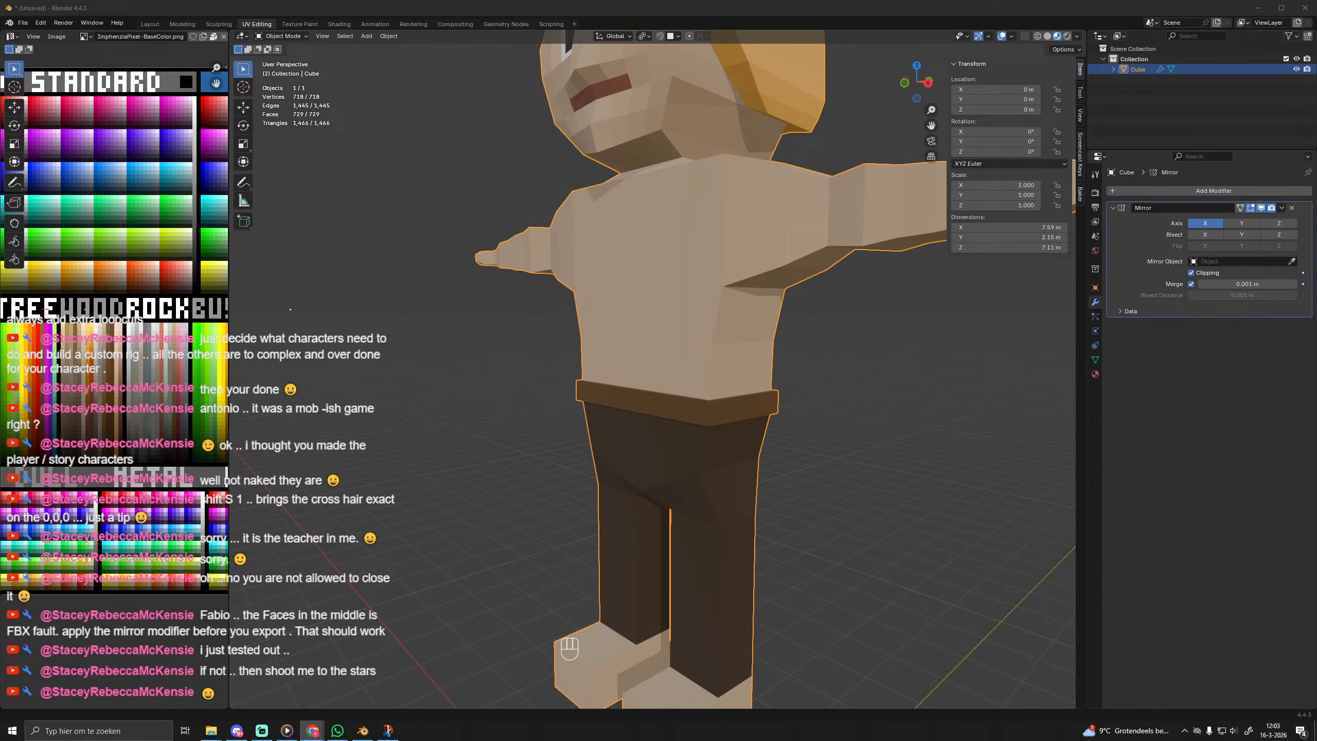
key("alt+Tab")
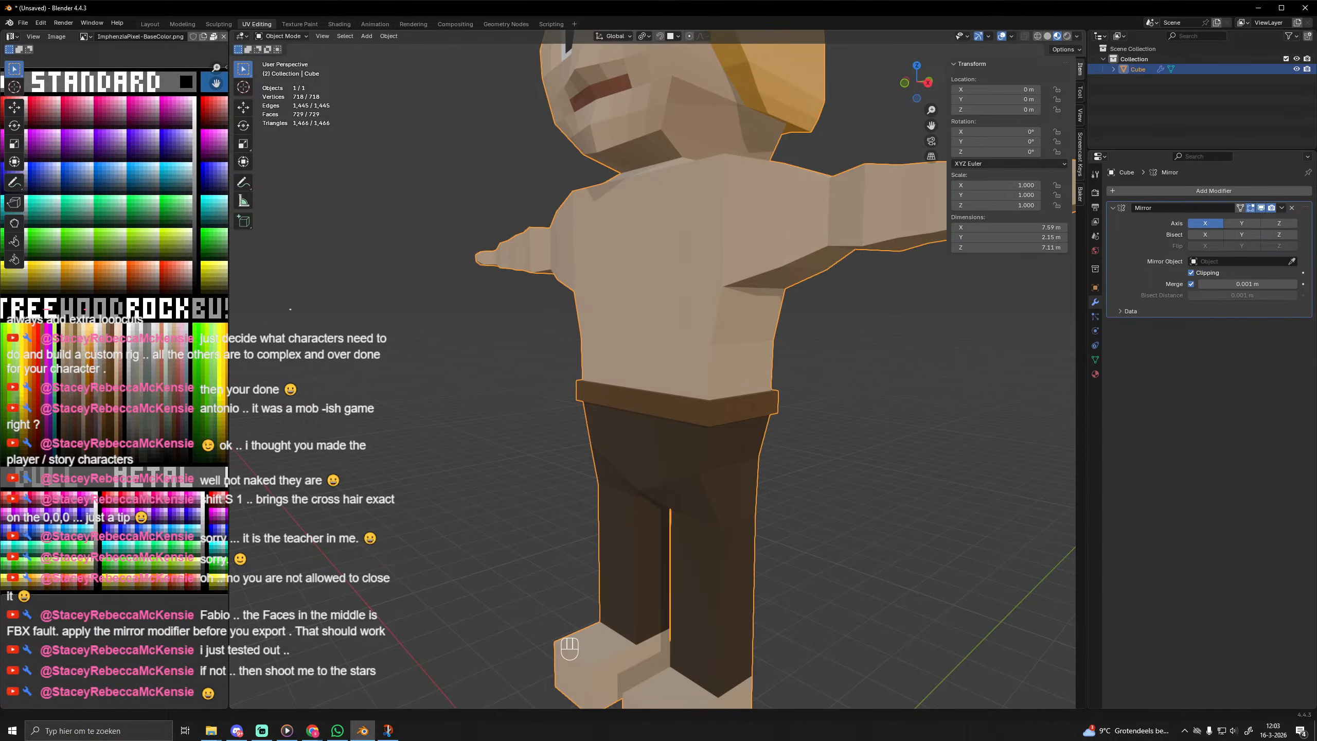
middle_click_drag(519, 460, 578, 458)
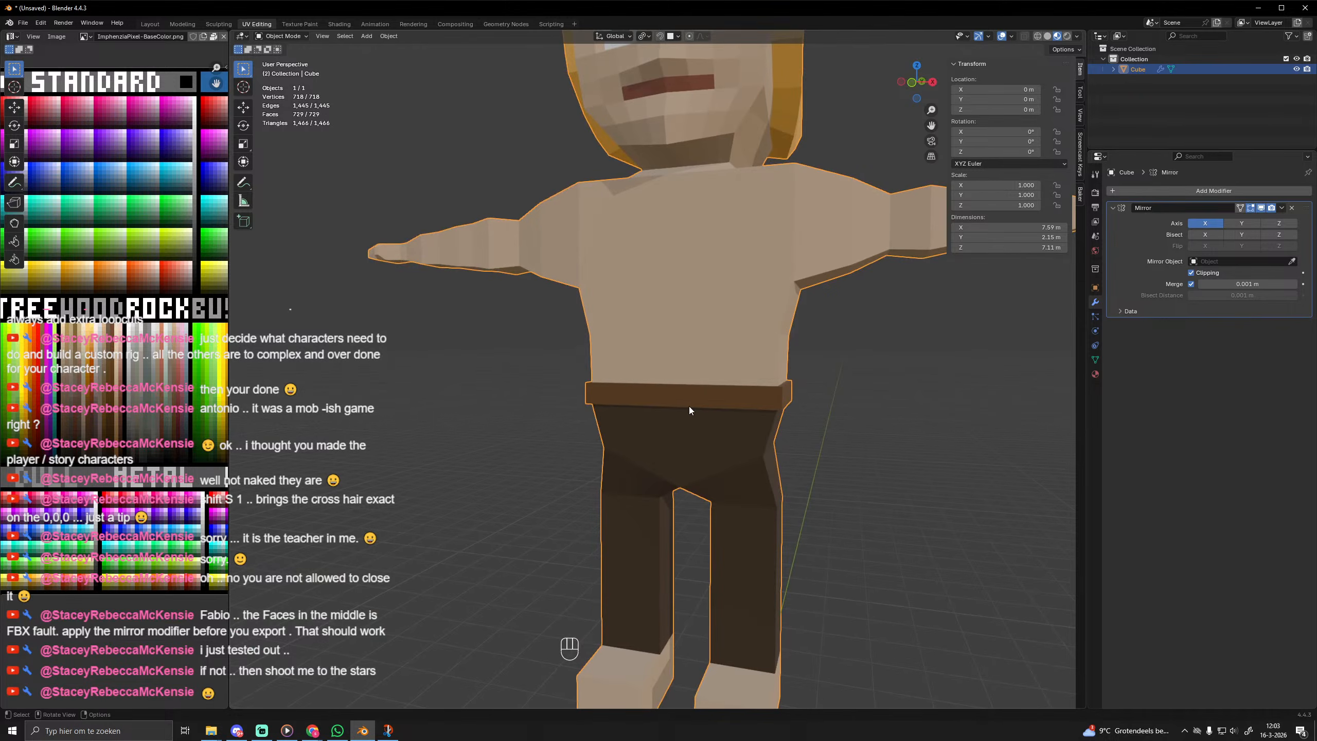
Select the torso face loops above the belt up through the chest and shoulder in Edit Mode.
middle_click_drag(728, 419, 679, 432)
key("Tab")
left_click(742, 376)
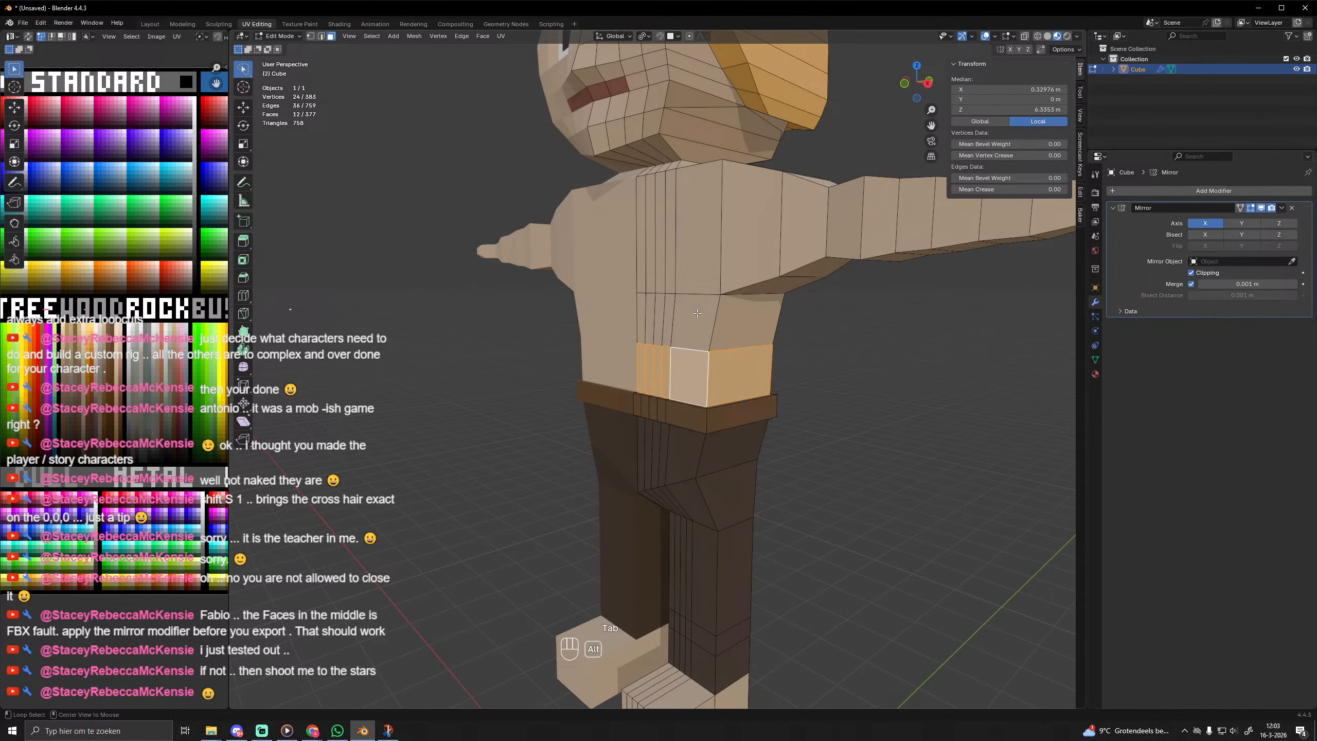
left_click(722, 324, "shift")
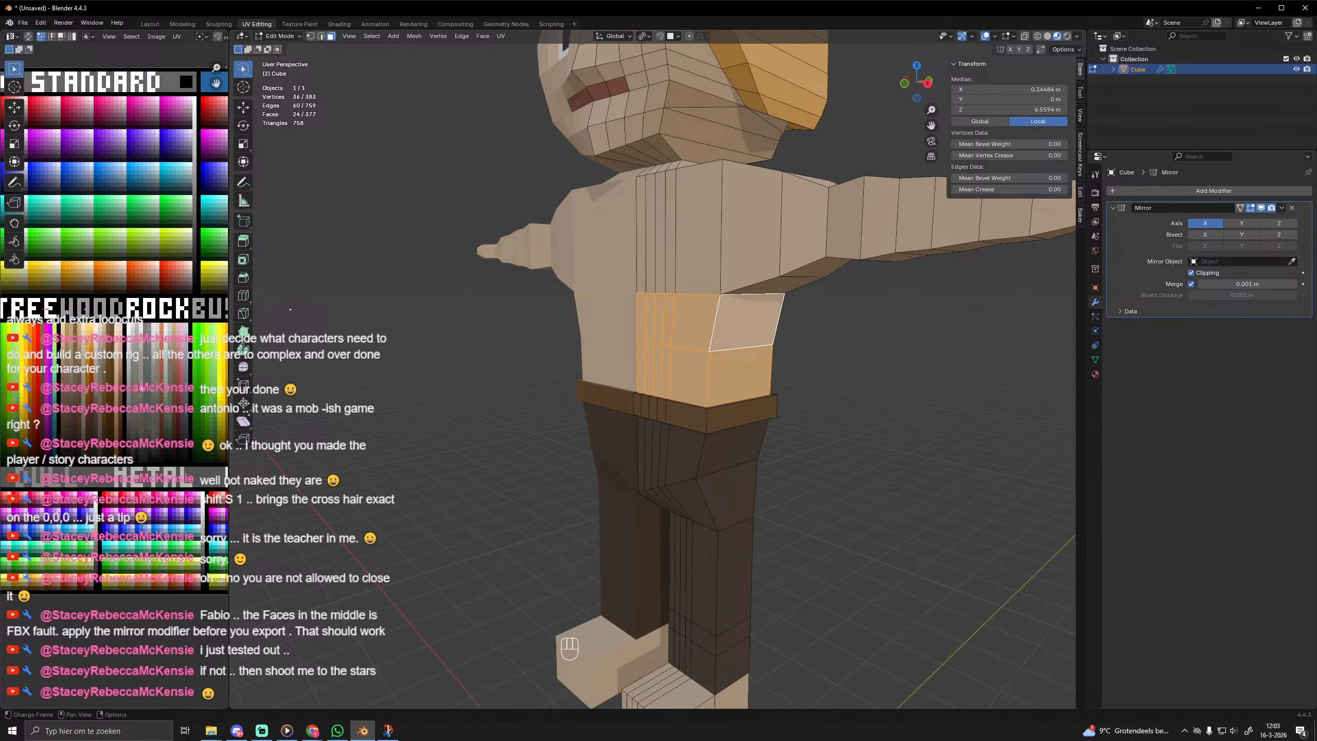
left_click(777, 215, "shift")
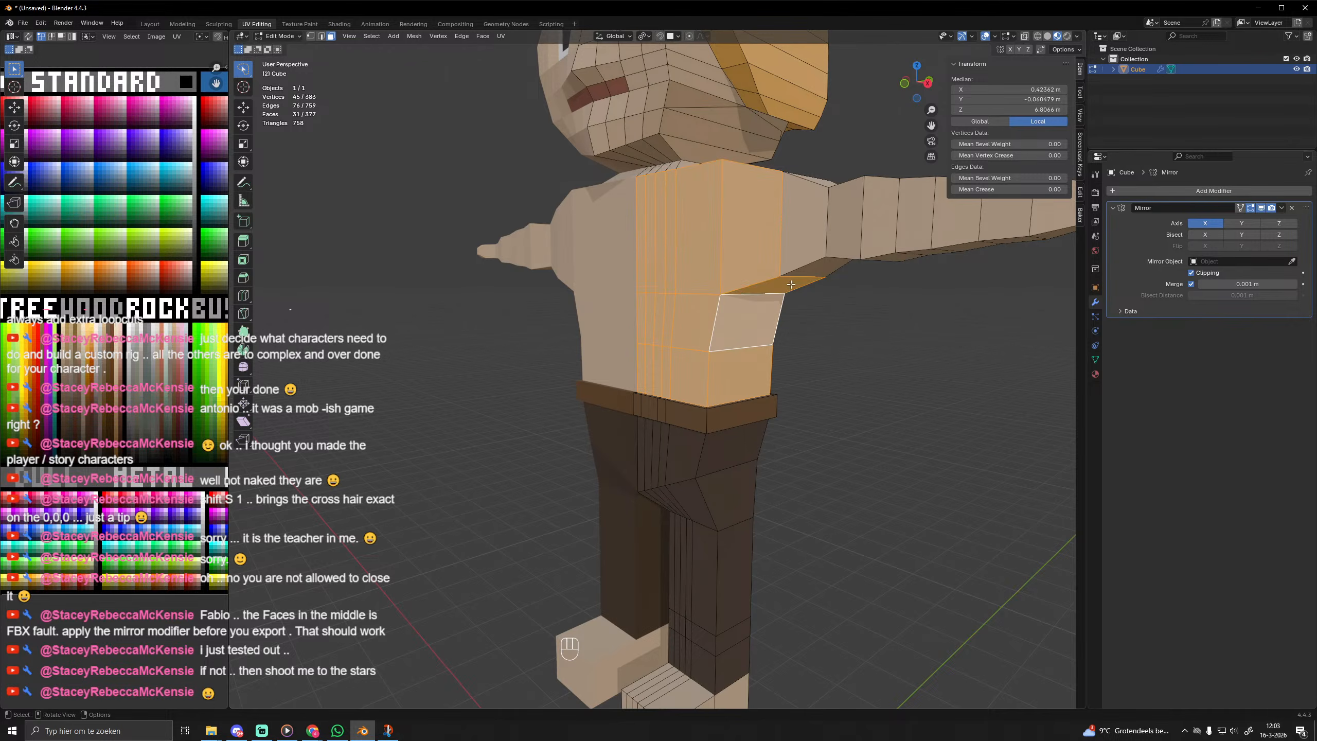
left_click_drag(782, 215, 861, 277, "shift")
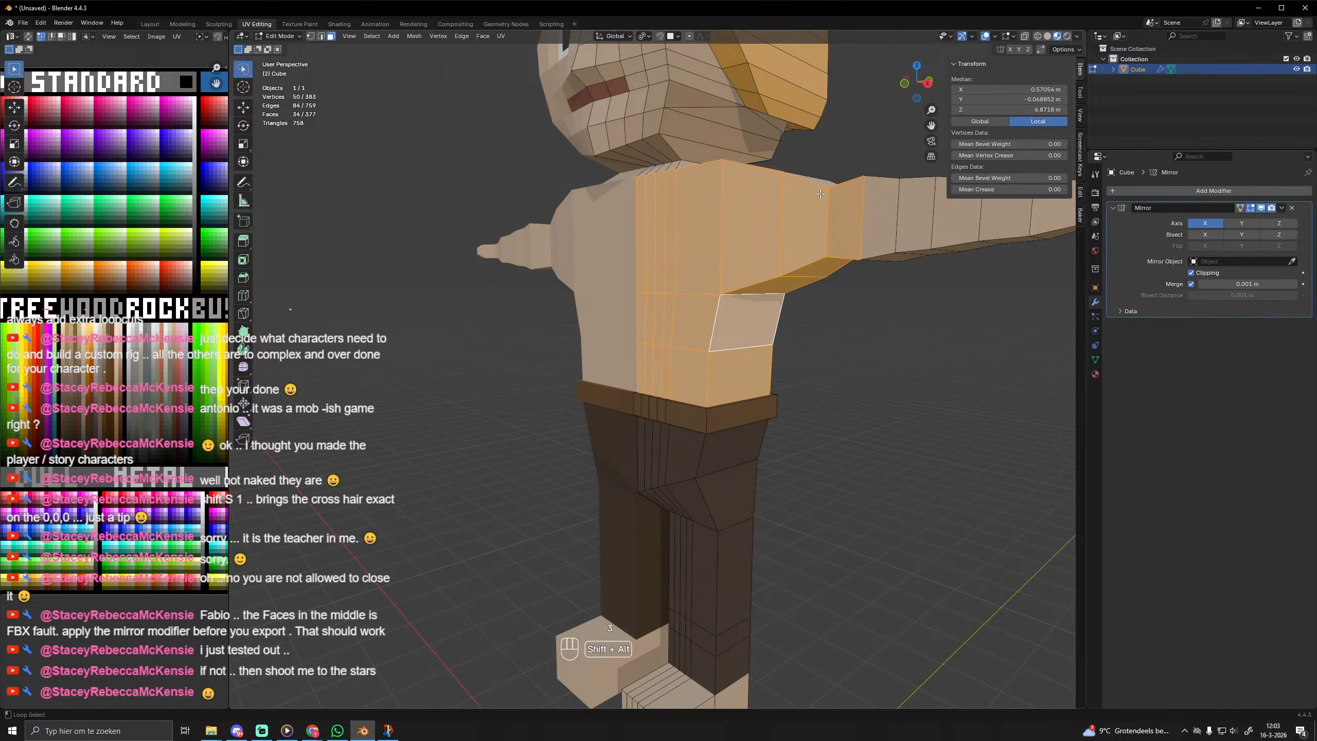
left_click(807, 181, "alt+shift")
left_click(807, 181, "alt+shift")
Add the missing faces on the top of the shoulder and the upper back to the shirt selection.
middle_click_drag(872, 291, 540, 258)
left_click(773, 459, "shift")
left_click(742, 403, "shift")
left_click_drag(647, 310, 574, 347, "shift")
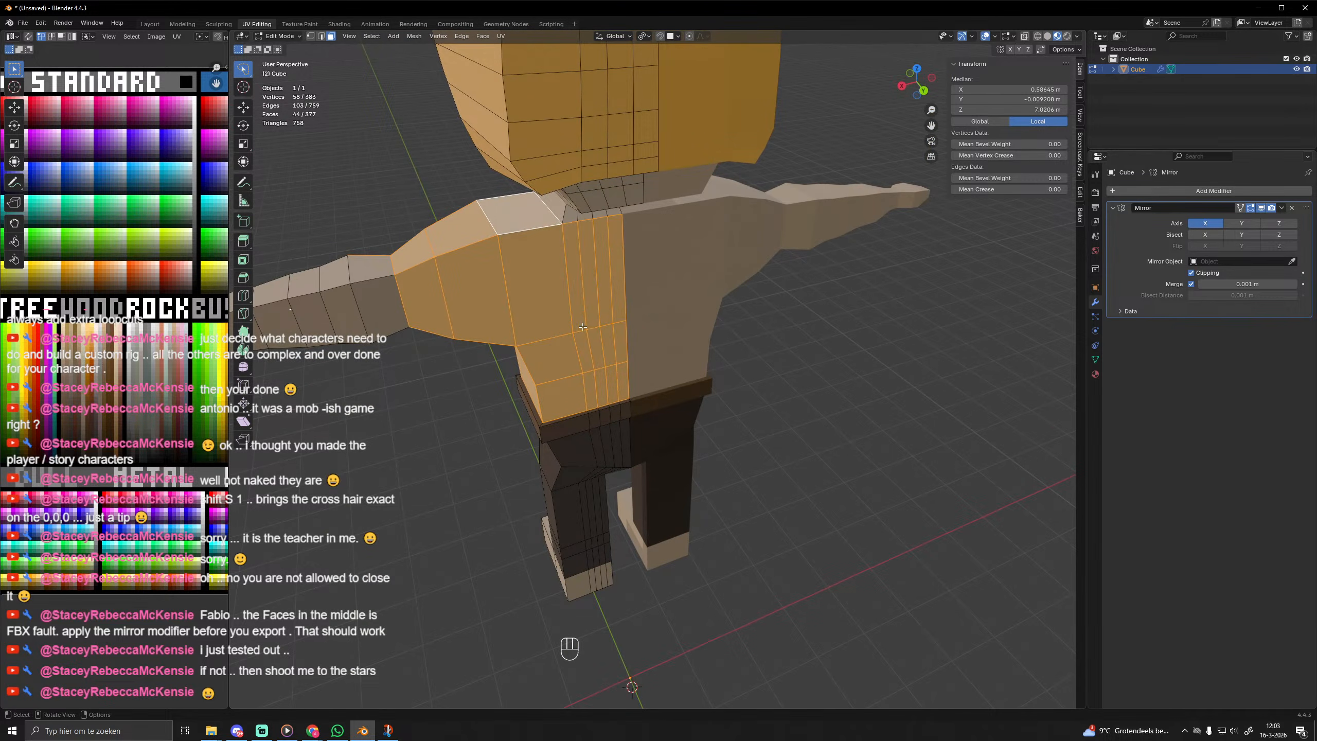
Switch to the Select Box tool and extend the shirt selection along the front and underside of the arm.
key("w")
left_click(243, 68)
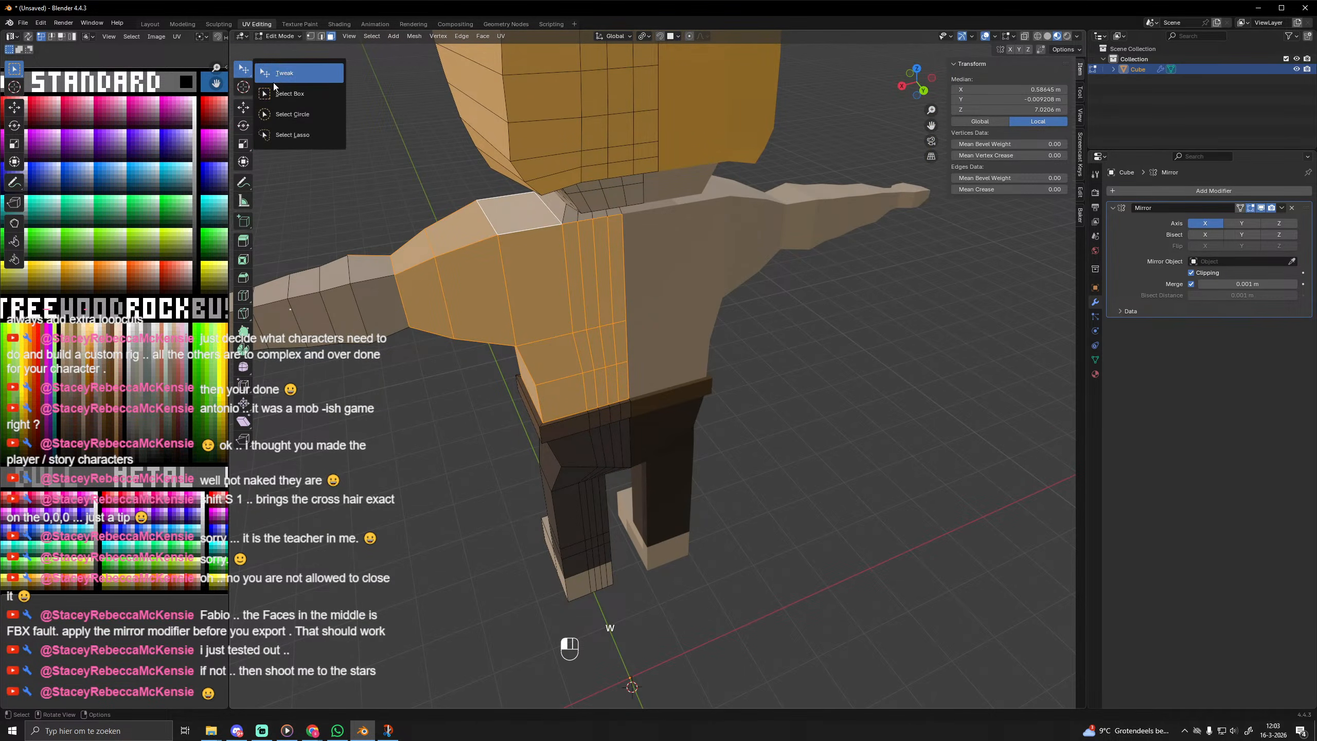
left_click(313, 91)
middle_click_drag(591, 286, 622, 282)
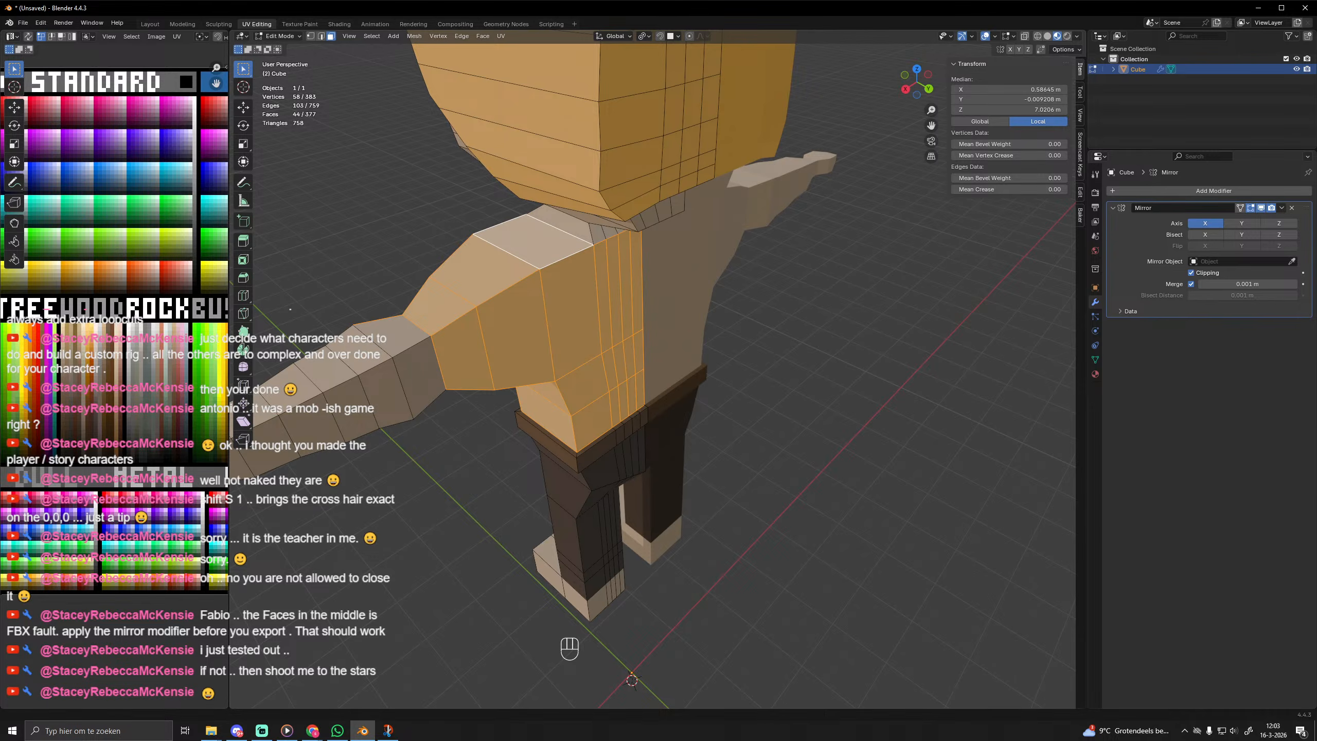
middle_click_drag(349, 429, 912, 278)
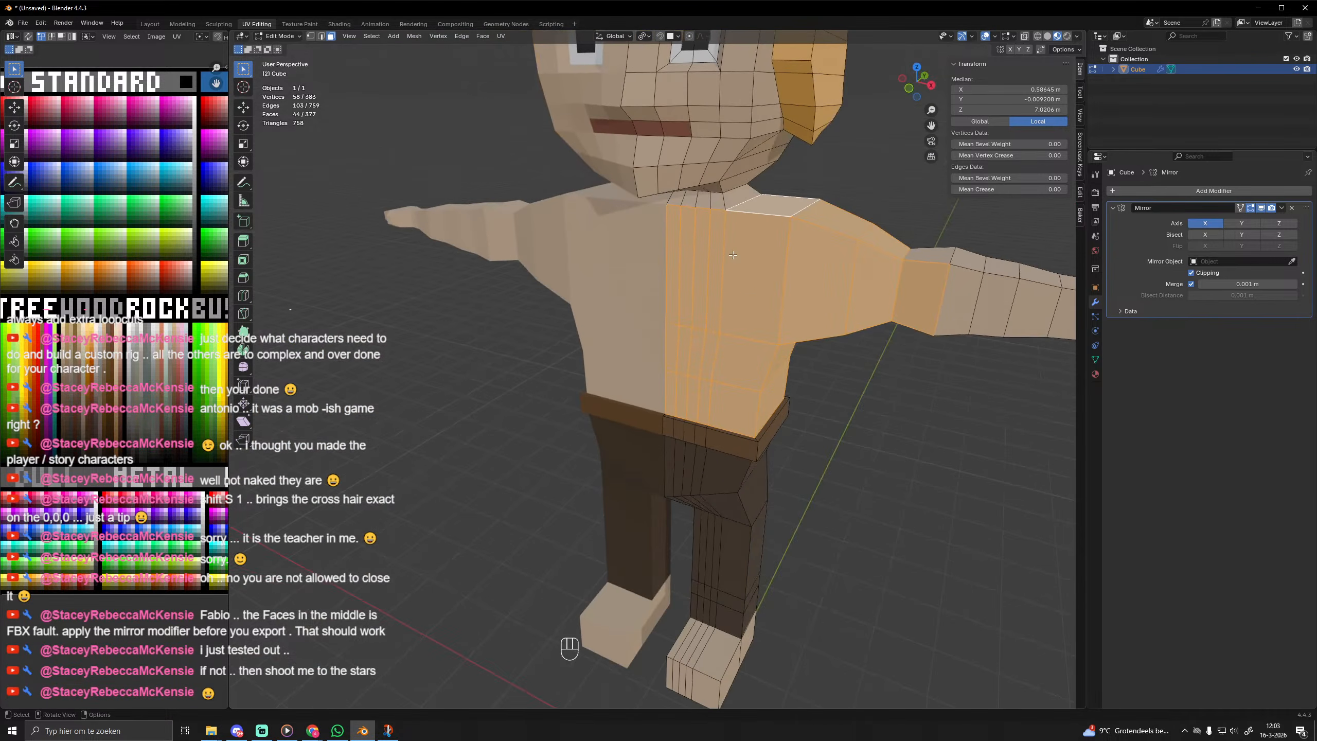
middle_click_drag(799, 270, 765, 200)
middle_click_drag(765, 200, 759, 289, "shift")
left_click_drag(763, 221, 846, 282, "shift")
left_click_drag(830, 192, 918, 244, "shift")
key("ctrl+z")
left_click_drag(831, 188, 900, 215, "shift")
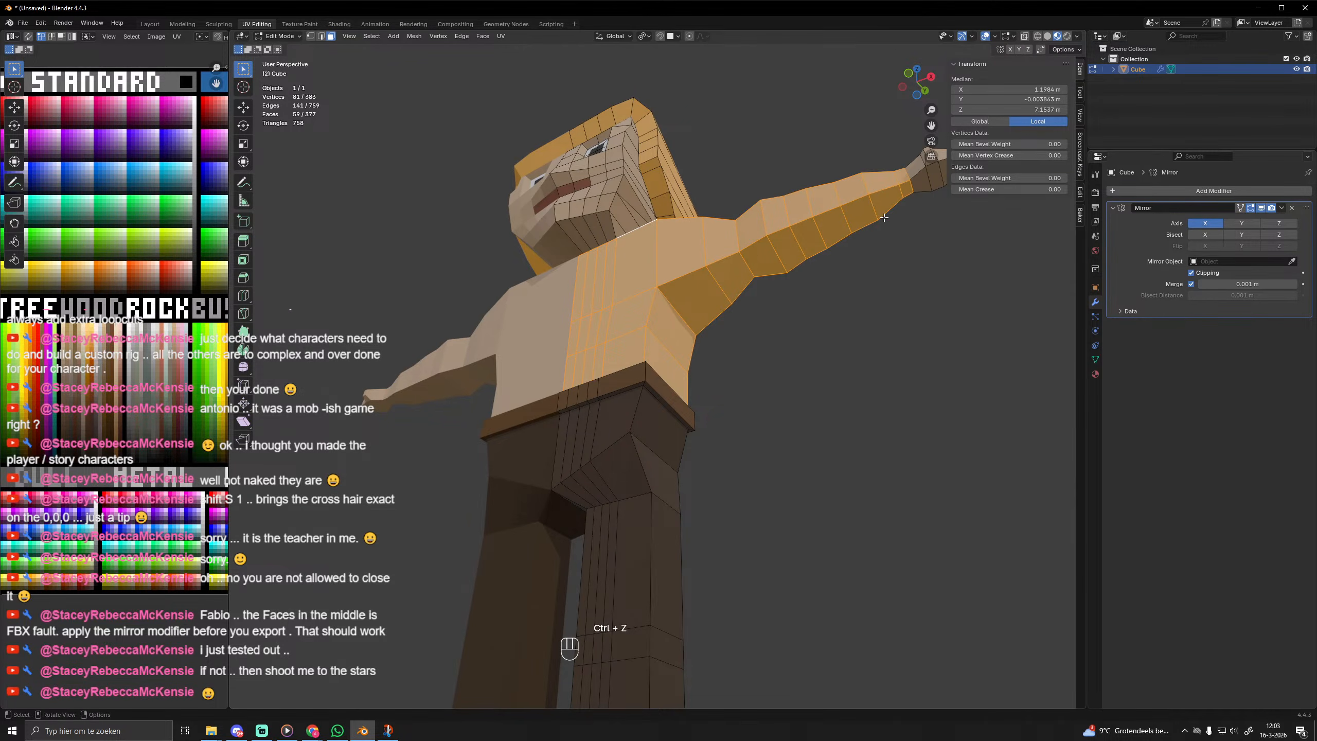
Add the remaining faces on the back of the arm down to the wrist to complete the sleeve selection.
middle_click_drag(884, 220, 774, 352)
left_click_drag(683, 313, 767, 394, "shift")
left_click(766, 404, "shift")
middle_click_drag(767, 405, 673, 417)
left_click_drag(548, 335, 551, 369, "shift")
left_click(505, 376, "shift")
left_click(447, 406, "shift")
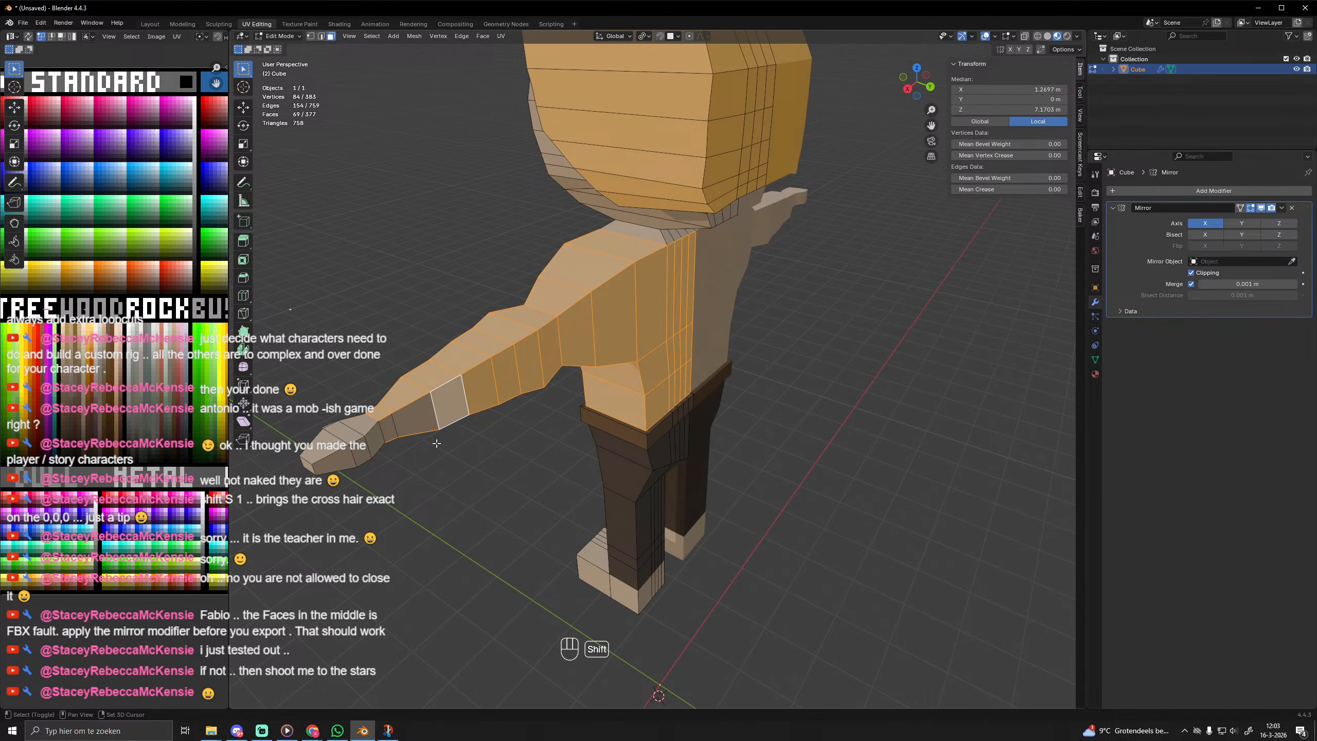
left_click(408, 430, "shift")
left_click(392, 433, "shift")
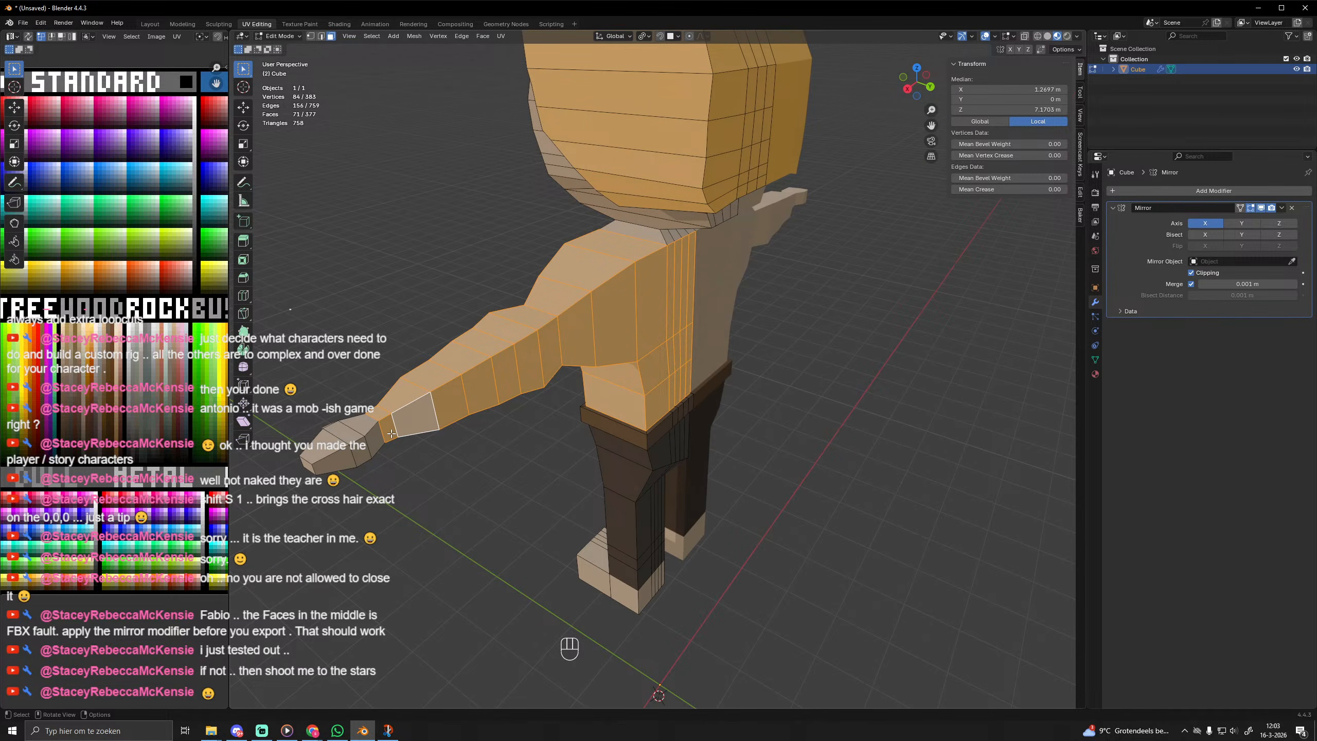
Move the shirt faces' UVs onto a dark reddish-brown swatch of the palette and return to Object Mode.
middle_click_drag(353, 417, 490, 377)
middle_click_drag(616, 308, 155, 430)
key("g")
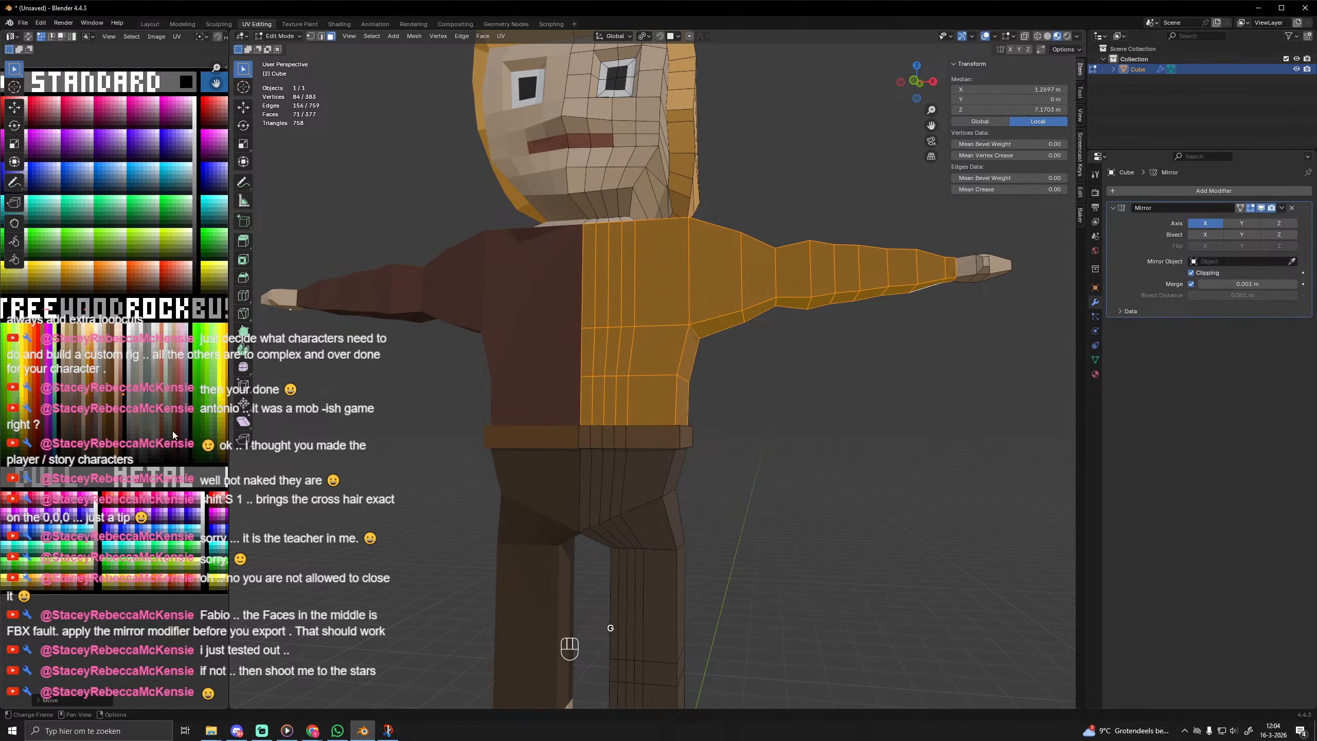
key("Tab")
scroll(654, 371, "down", 5)
middle_click_drag(642, 427, 689, 397)
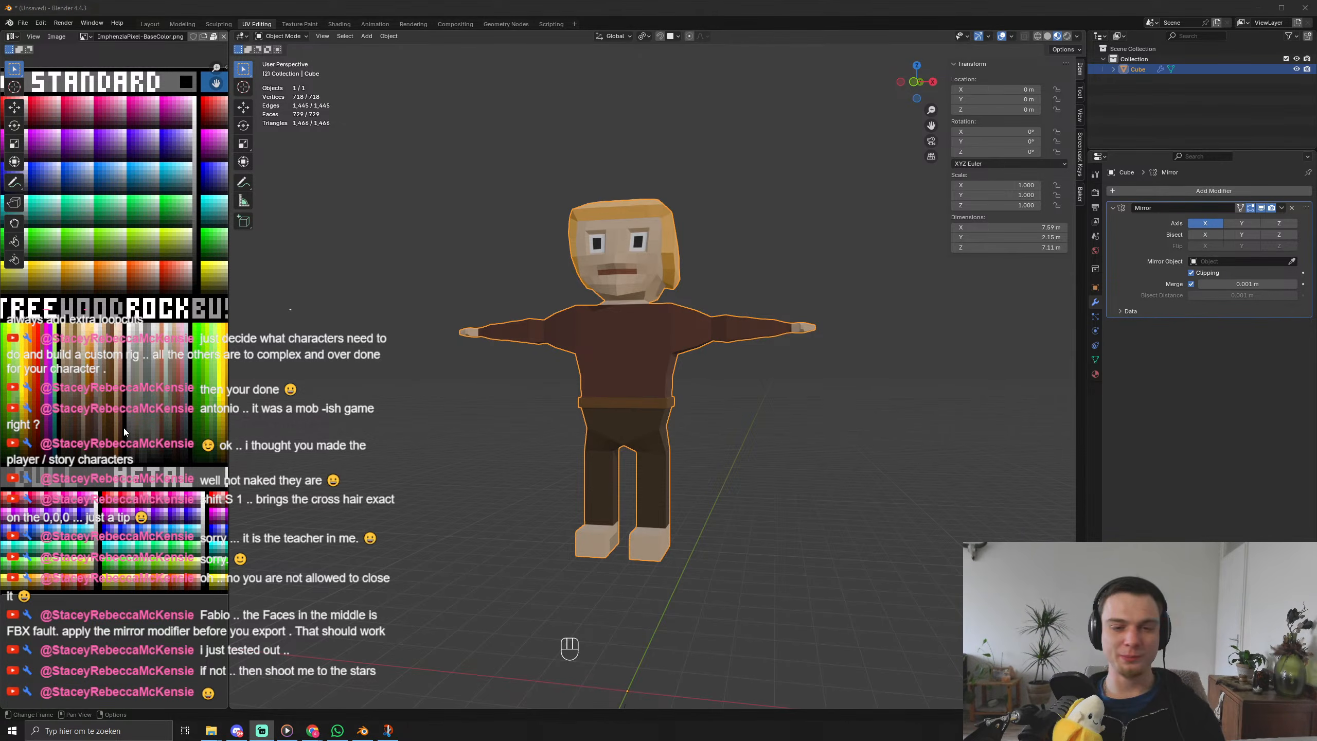
Add a horizontal loop cut across the forehead above the eye and select the two eyebrow faces.
middle_click_drag(635, 430, 698, 430)
scroll(663, 194, "up", 4)
middle_click_drag(700, 270, 601, 251)
key("Tab")
scroll(602, 251, "up", 2)
left_click(578, 260)
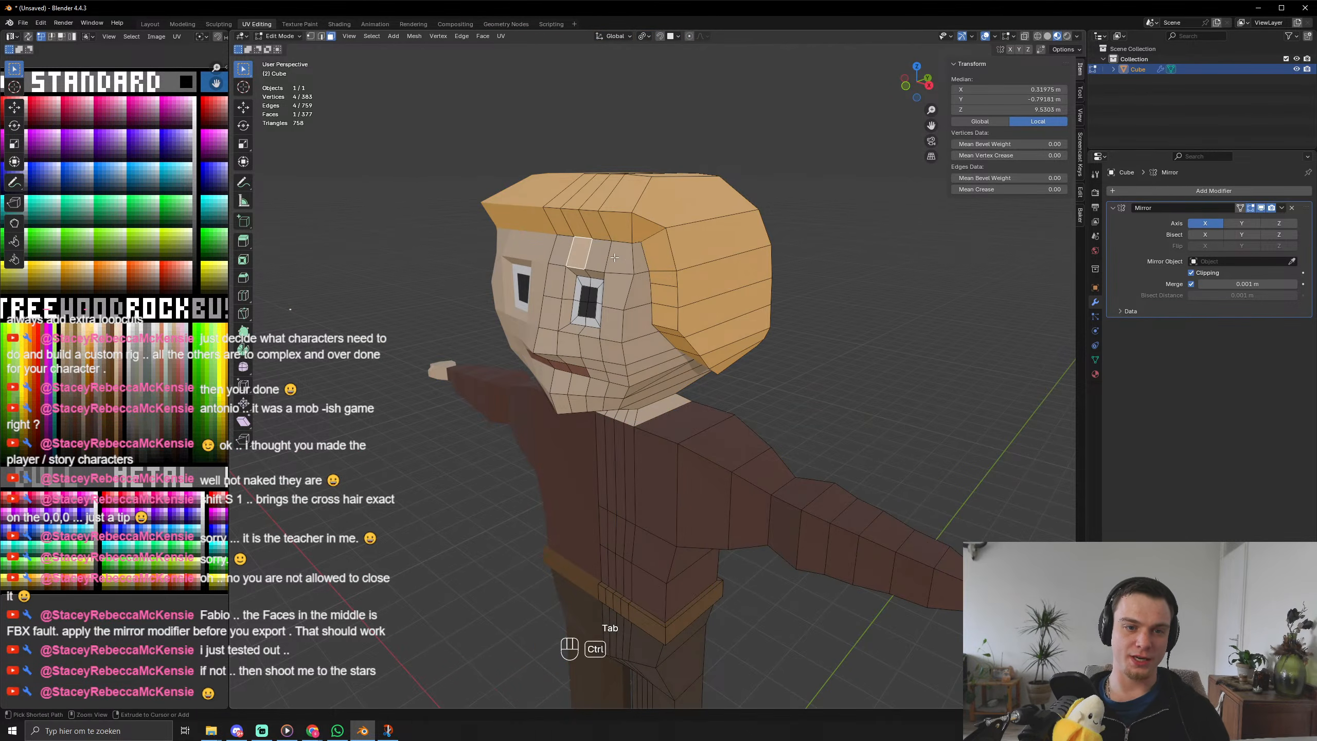
key("ctrl+r")
left_click(575, 254)
key("3")
left_click(576, 254)
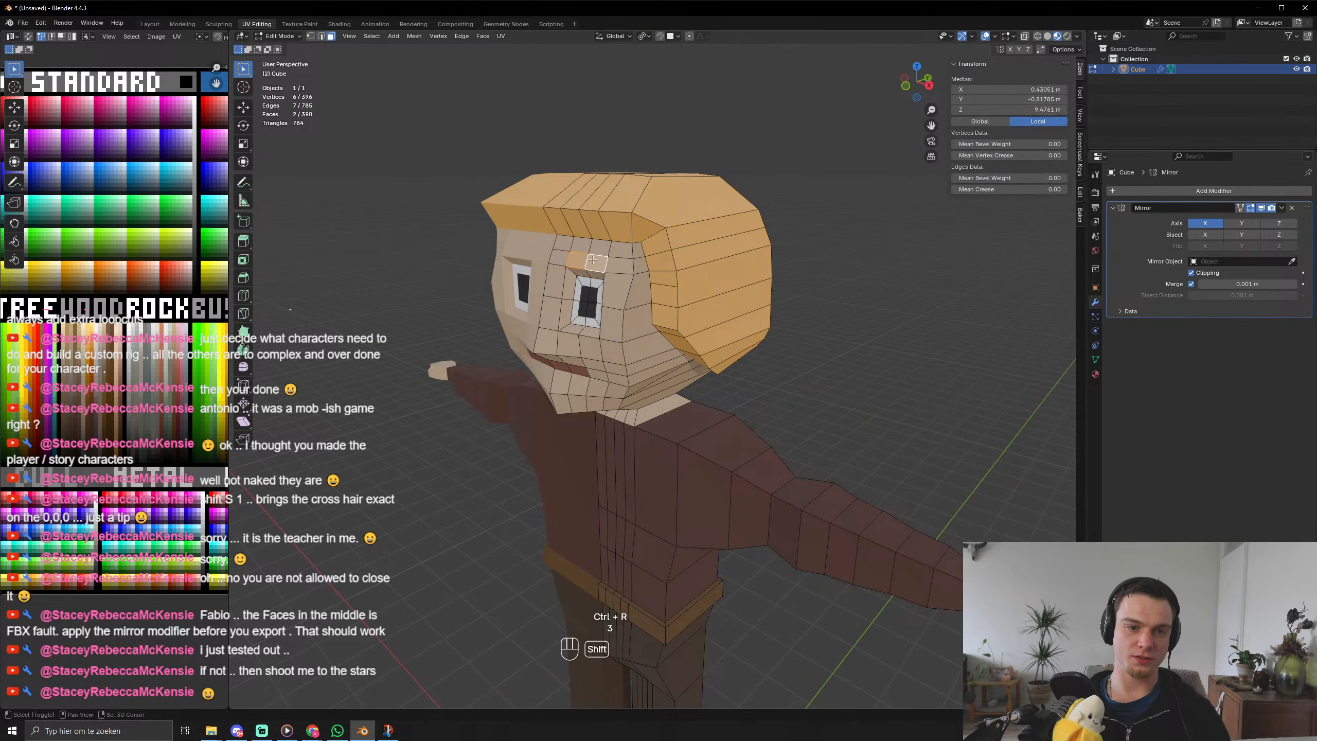
Move the eyebrow faces' UVs onto a brown swatch of the palette and return to Object Mode.
key("a")
key("g")
left_click(158, 394)
key("Tab")
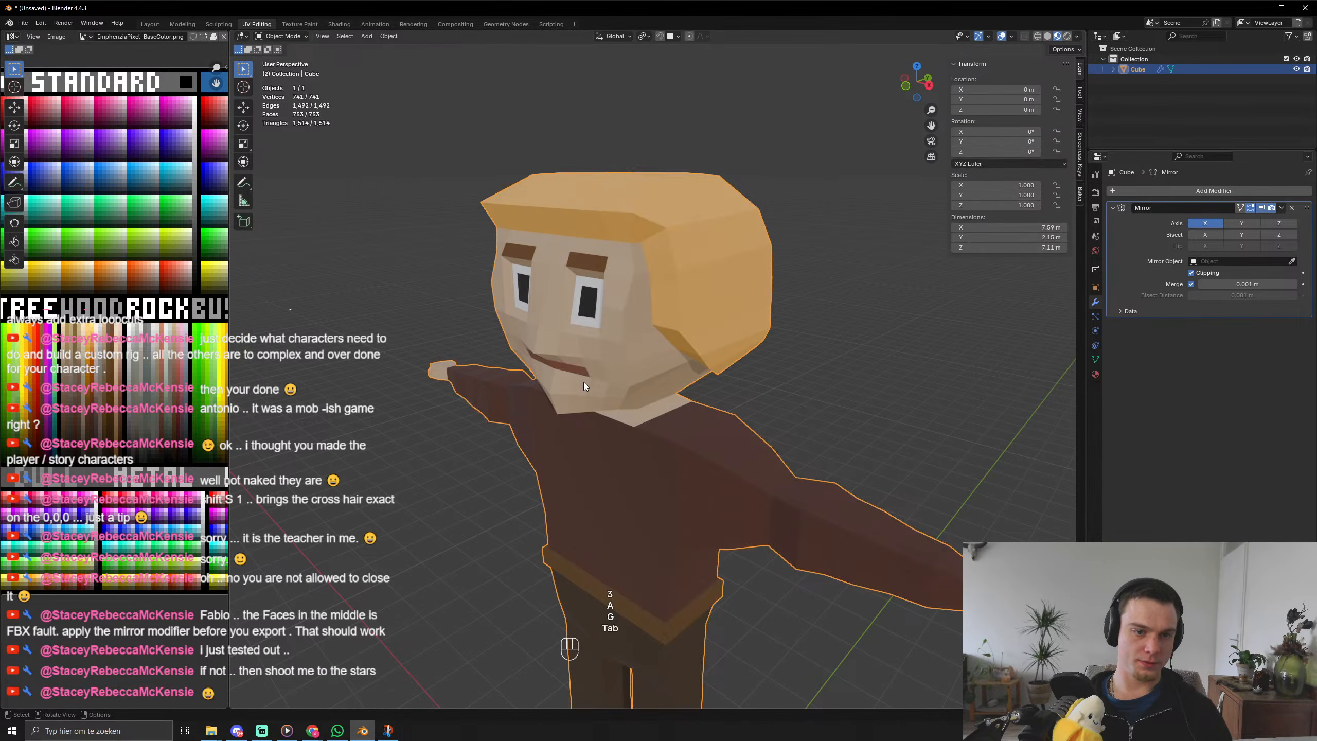
Recolour the eyebrows by moving their UVs onto a lighter orange-brown swatch and return to Object Mode.
scroll(582, 385, "down", 6)
middle_click_drag(583, 386, 677, 493)
scroll(672, 348, "up", 6)
key("Tab")
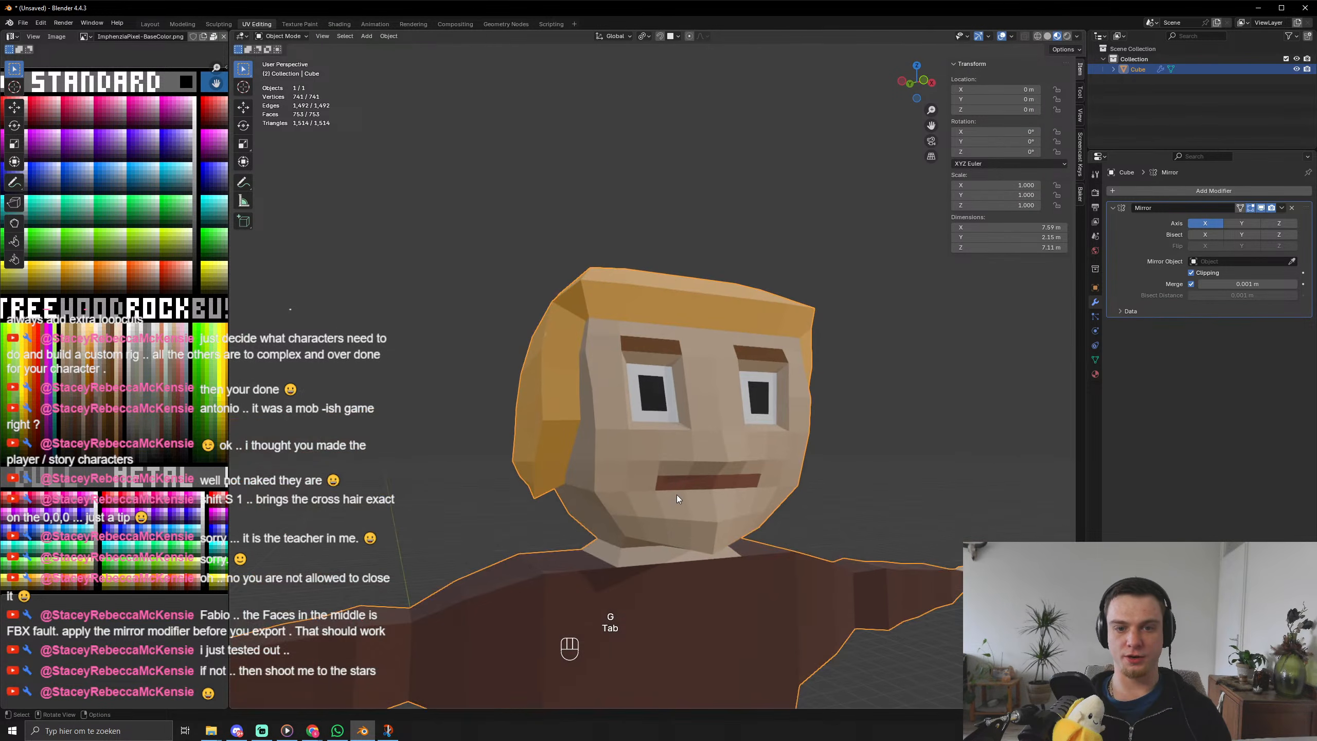
key("g")
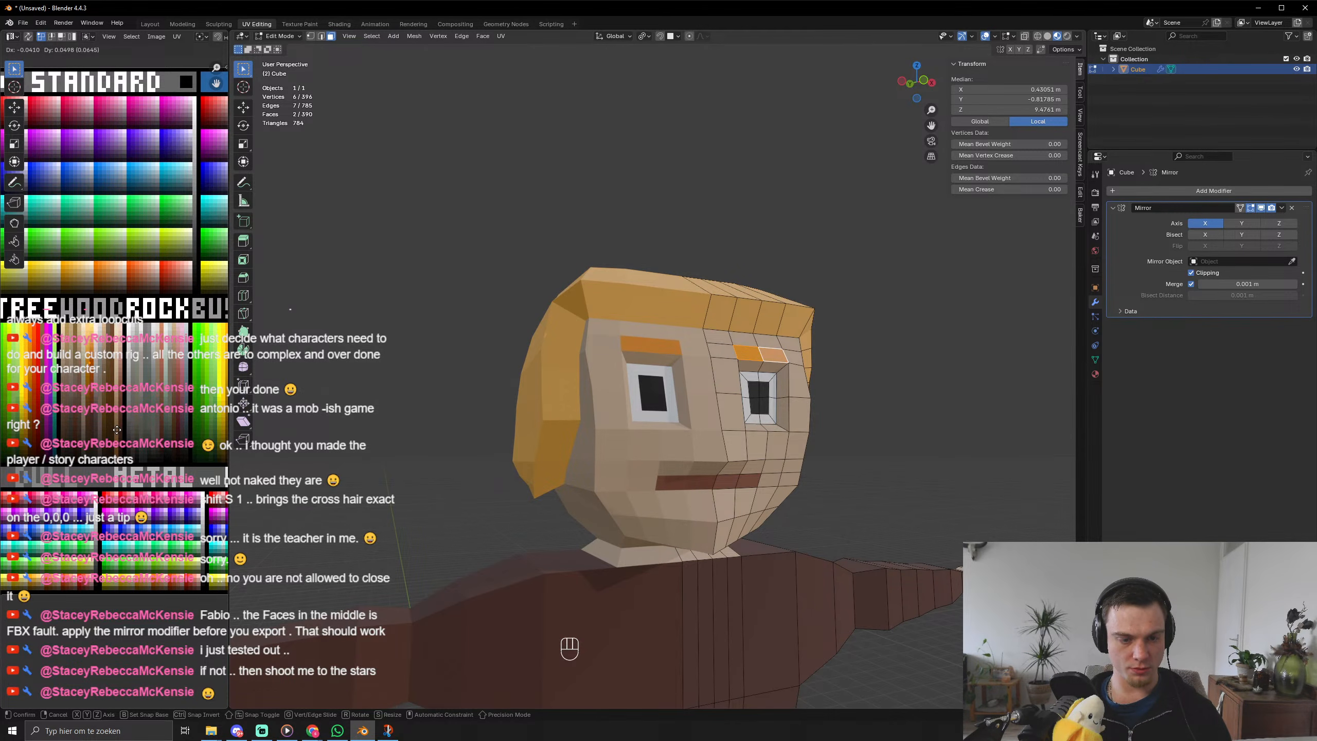
left_click(114, 445)
key("Tab")
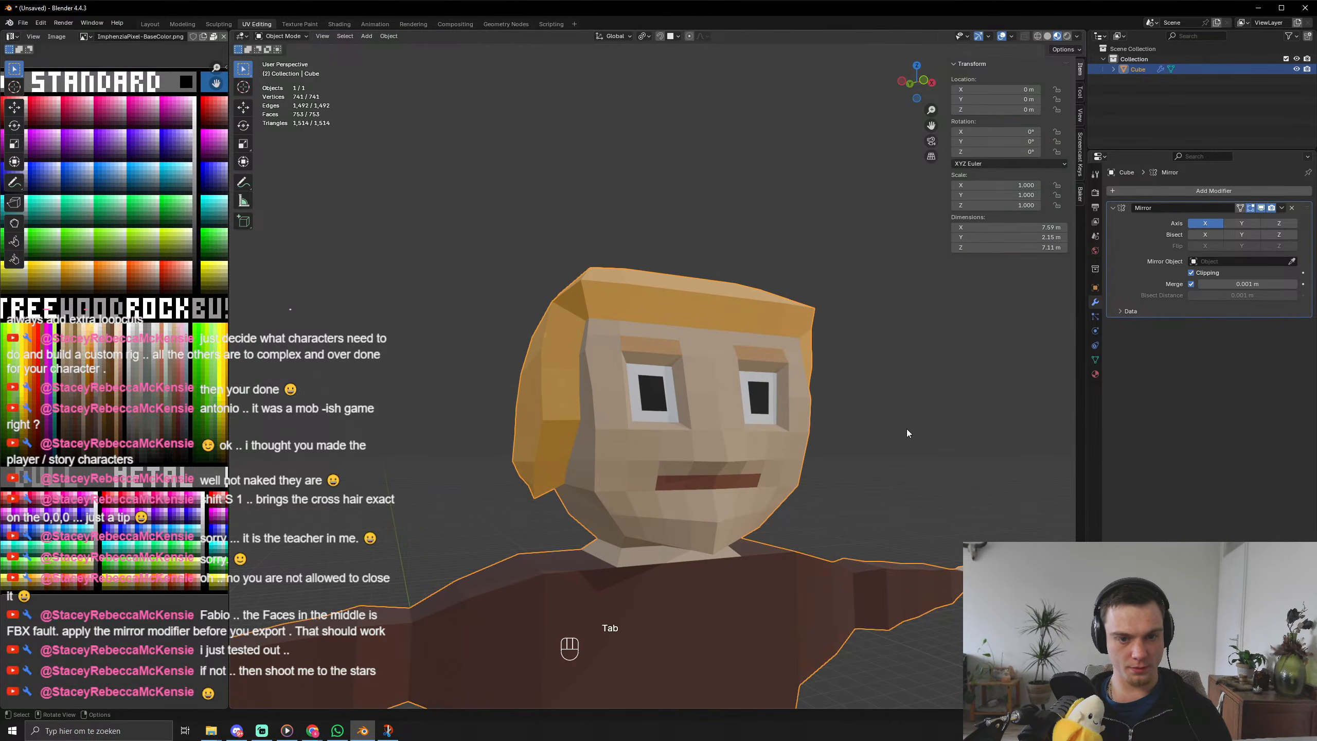
Start saving the file and create a new folder named JOHNATAN inside the characters folder.
scroll(906, 428, "down", 5)
middle_click_drag(869, 453, 799, 480)
key("ctrl+s")
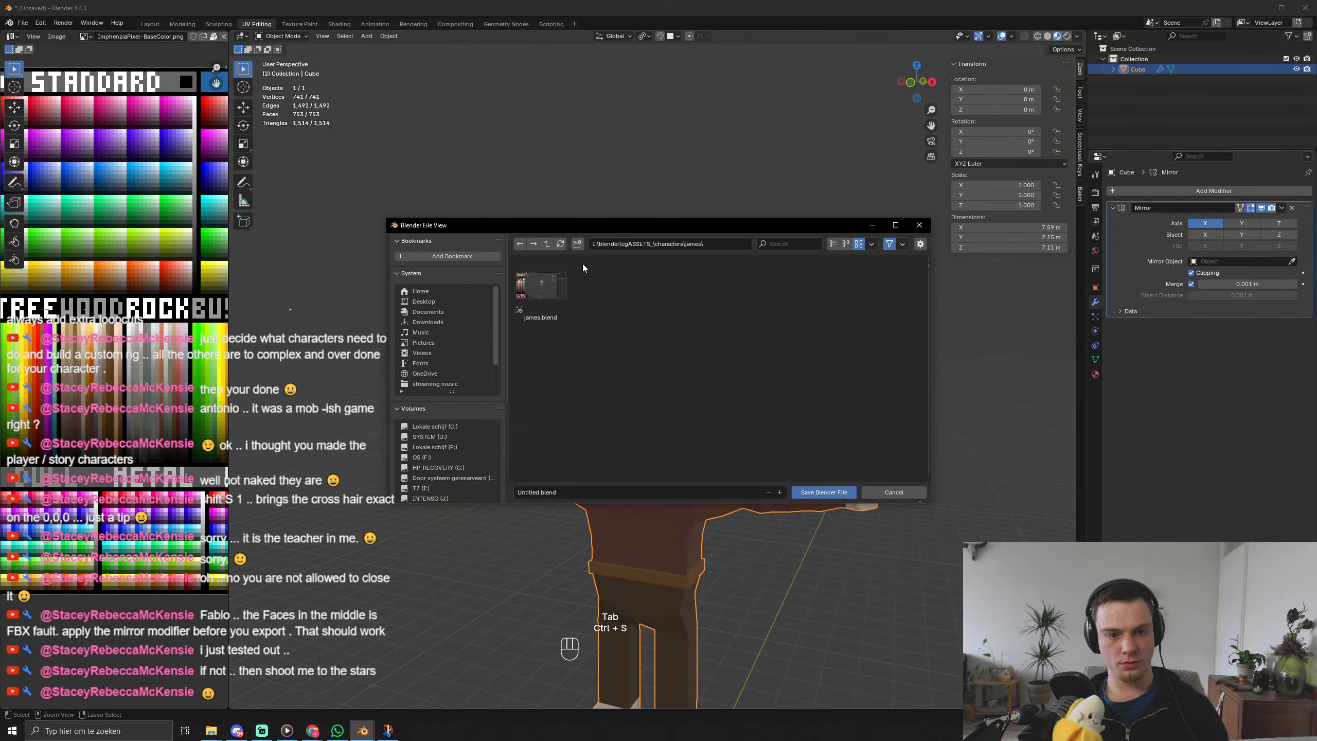
left_click(545, 244)
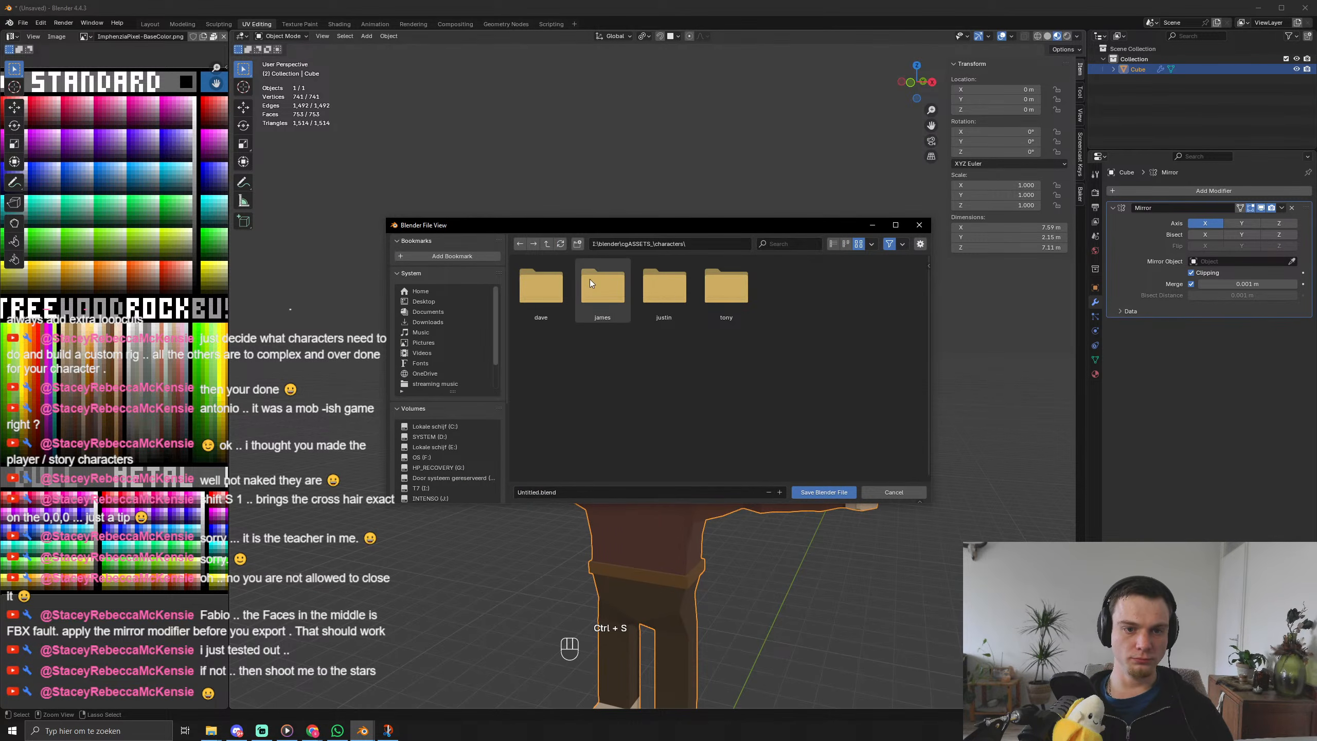
left_click(578, 244)
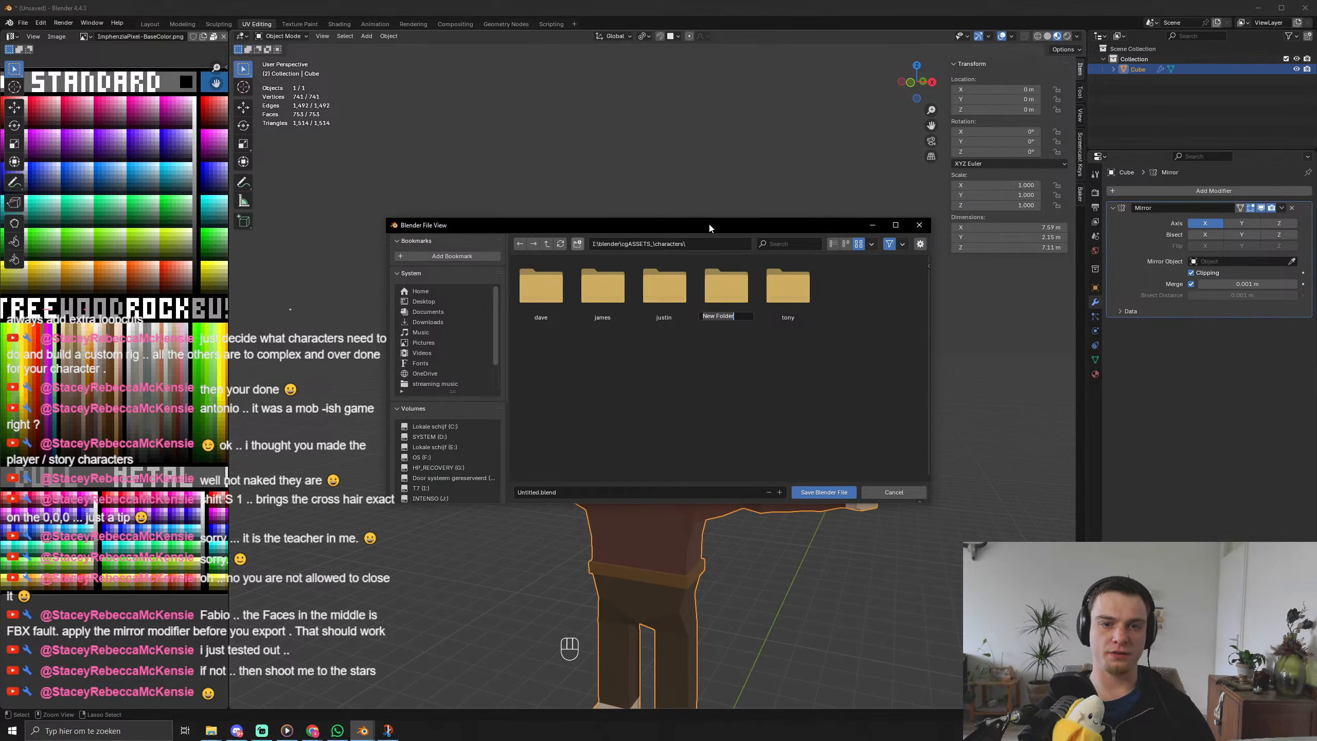
left_click_drag(713, 223, 739, 85)
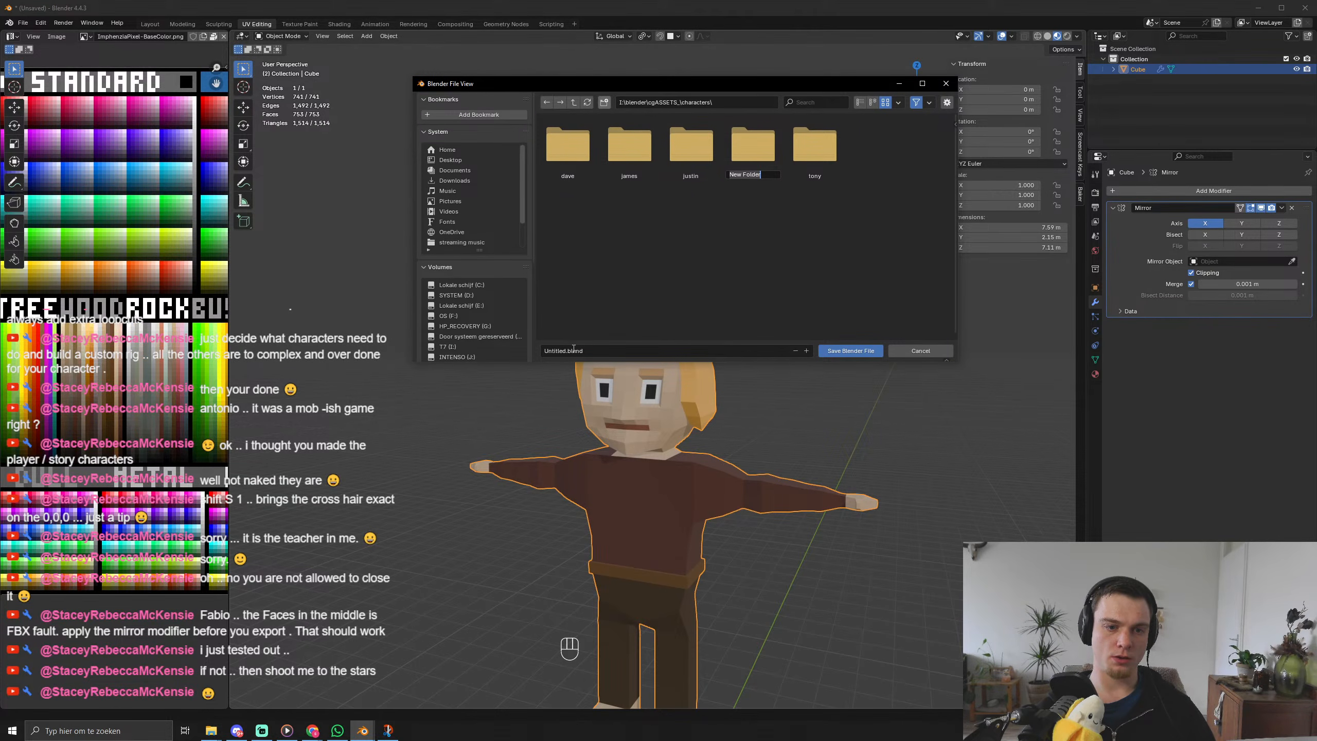
type("JO")
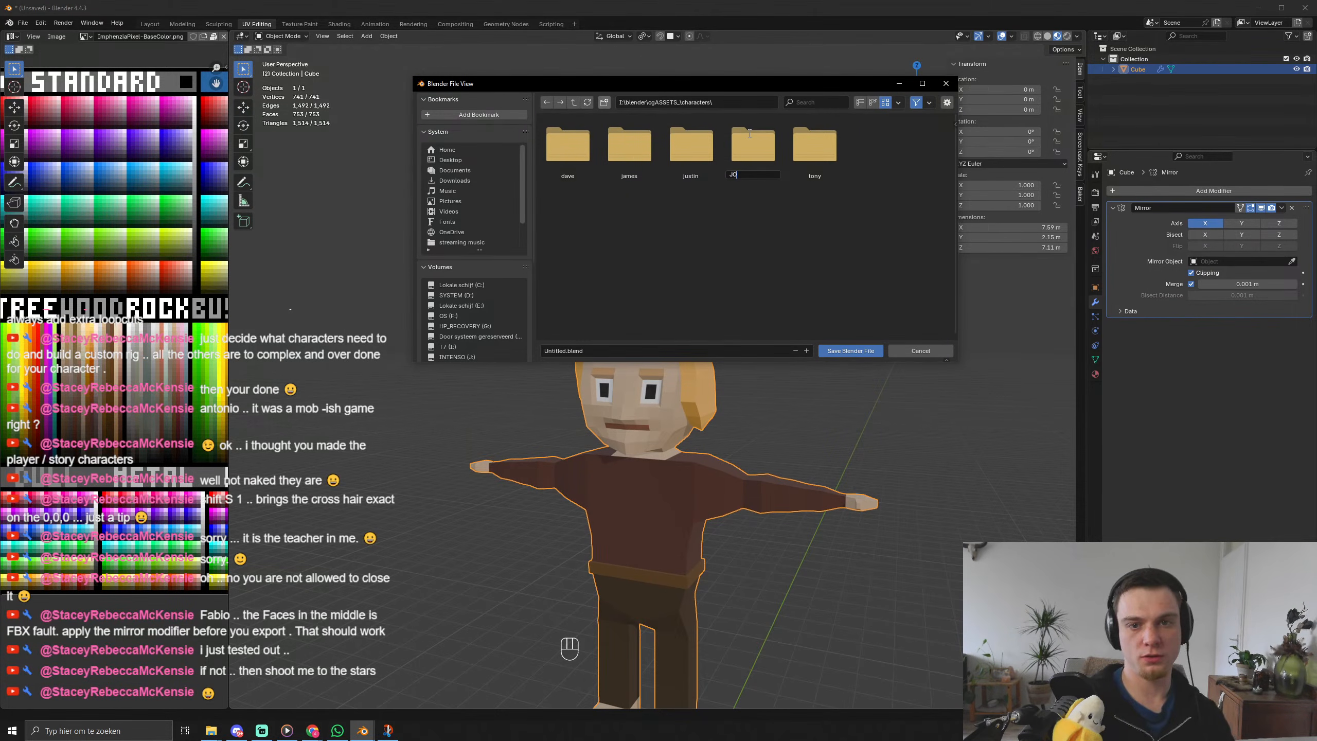
type("HNATAN")
key("Return")
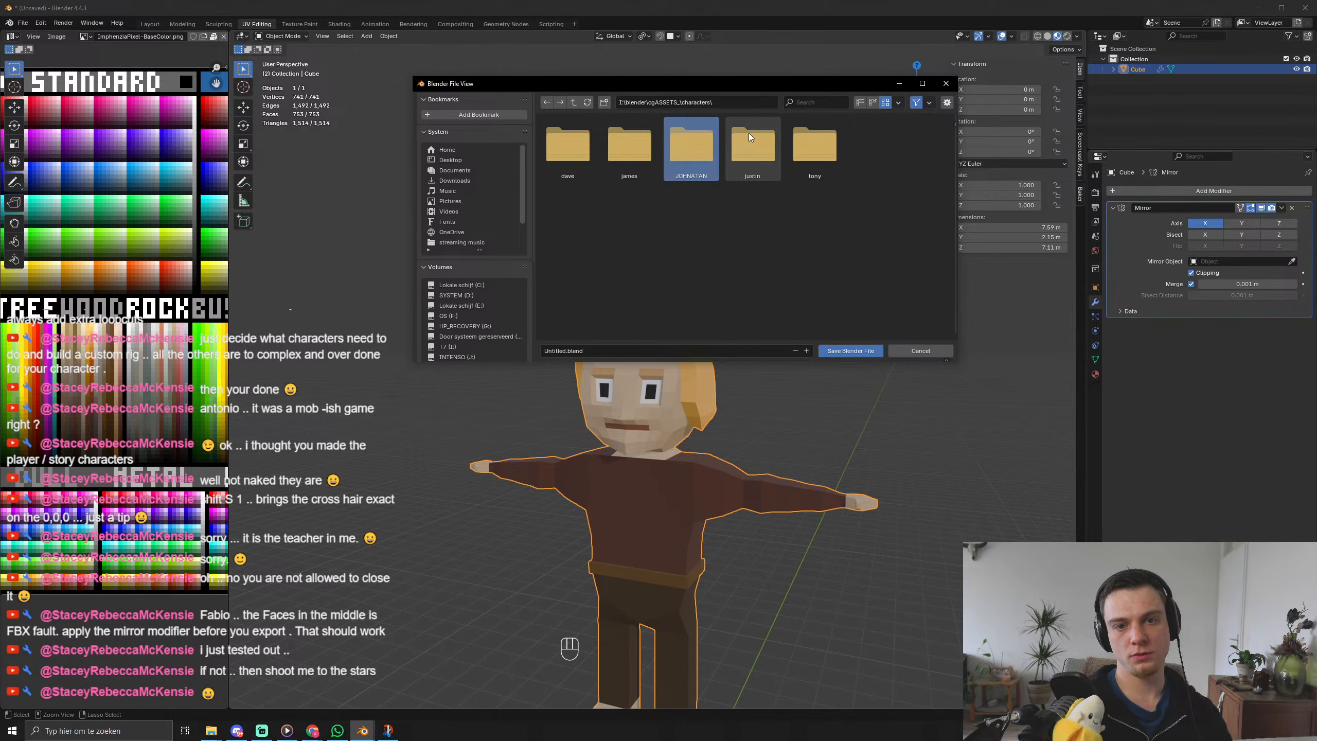
Save the file as JOHNATAN.blend inside the JOHNATAN folder.
double_click(693, 145)
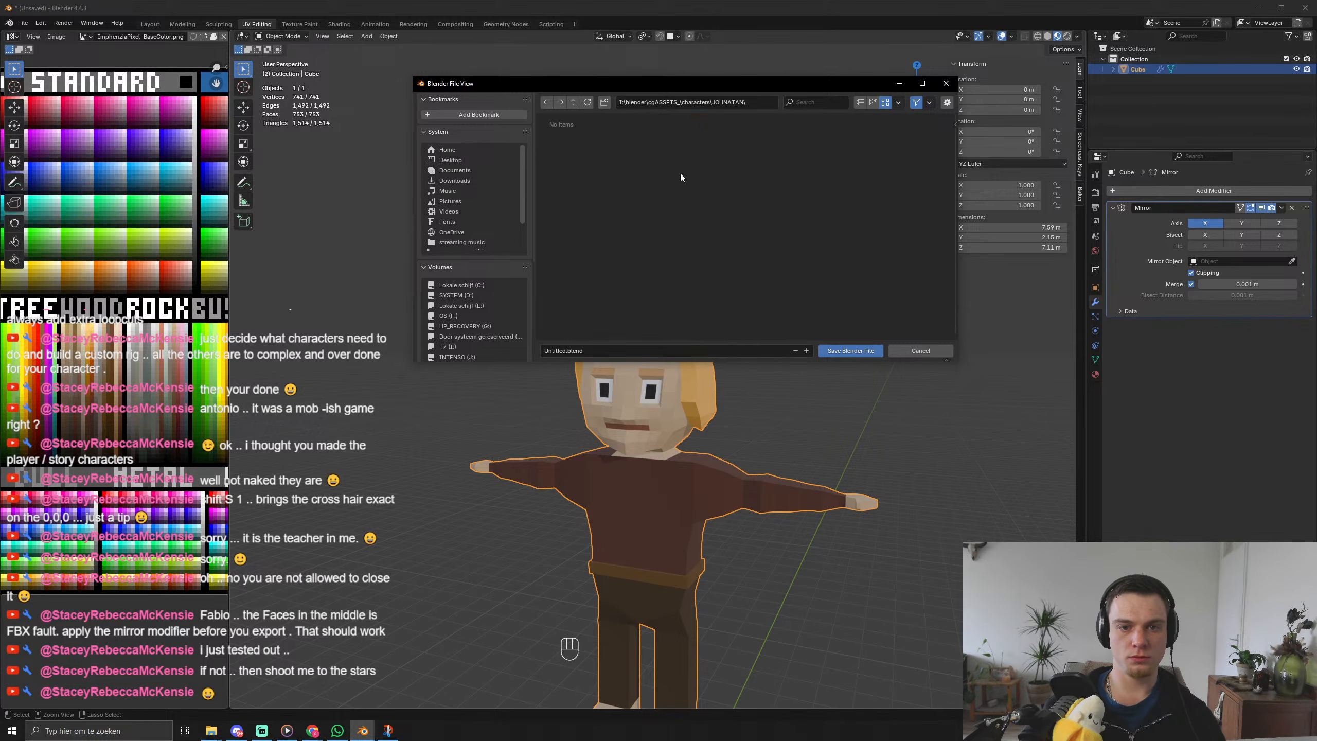
left_click(596, 349)
type("JOHNATA")
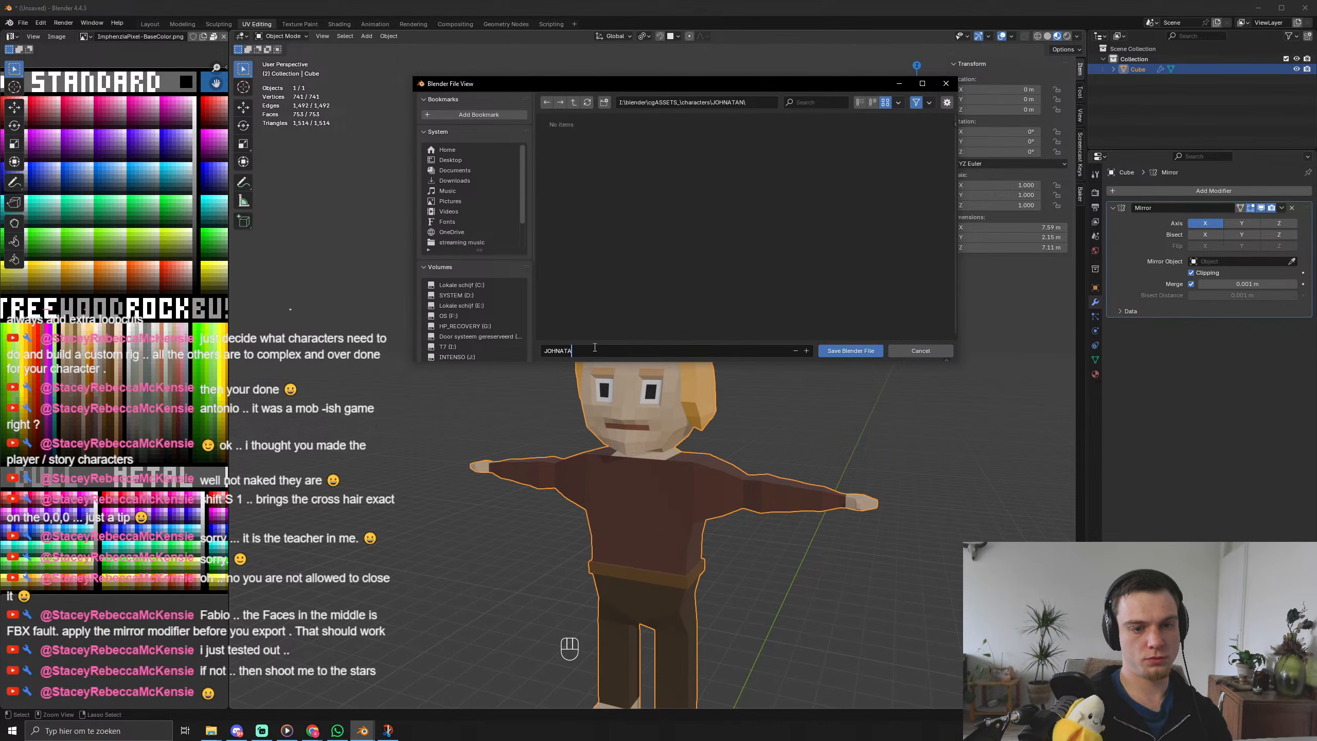
type("N.blend")
key("Return")
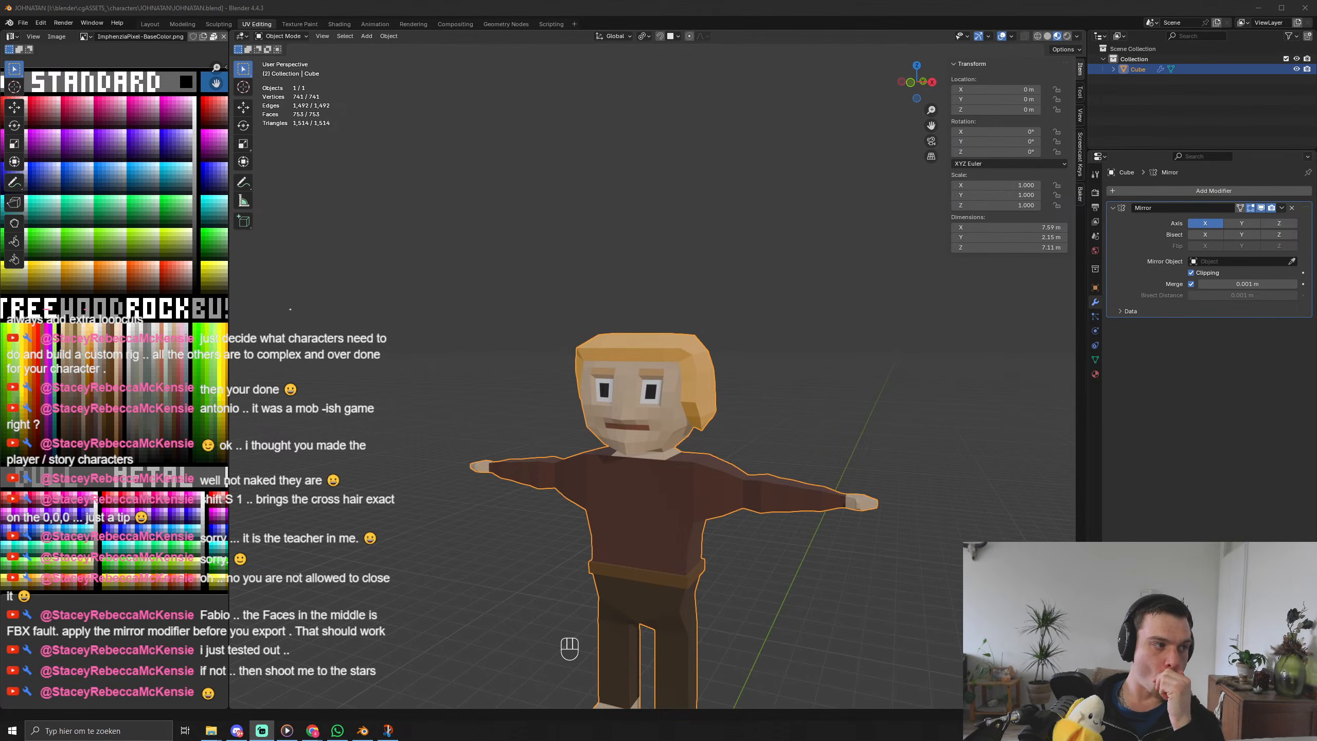
Move the character down about 3.02 m along Z so its feet stand on the ground, working in front view.
scroll(659, 457, "down", 3)
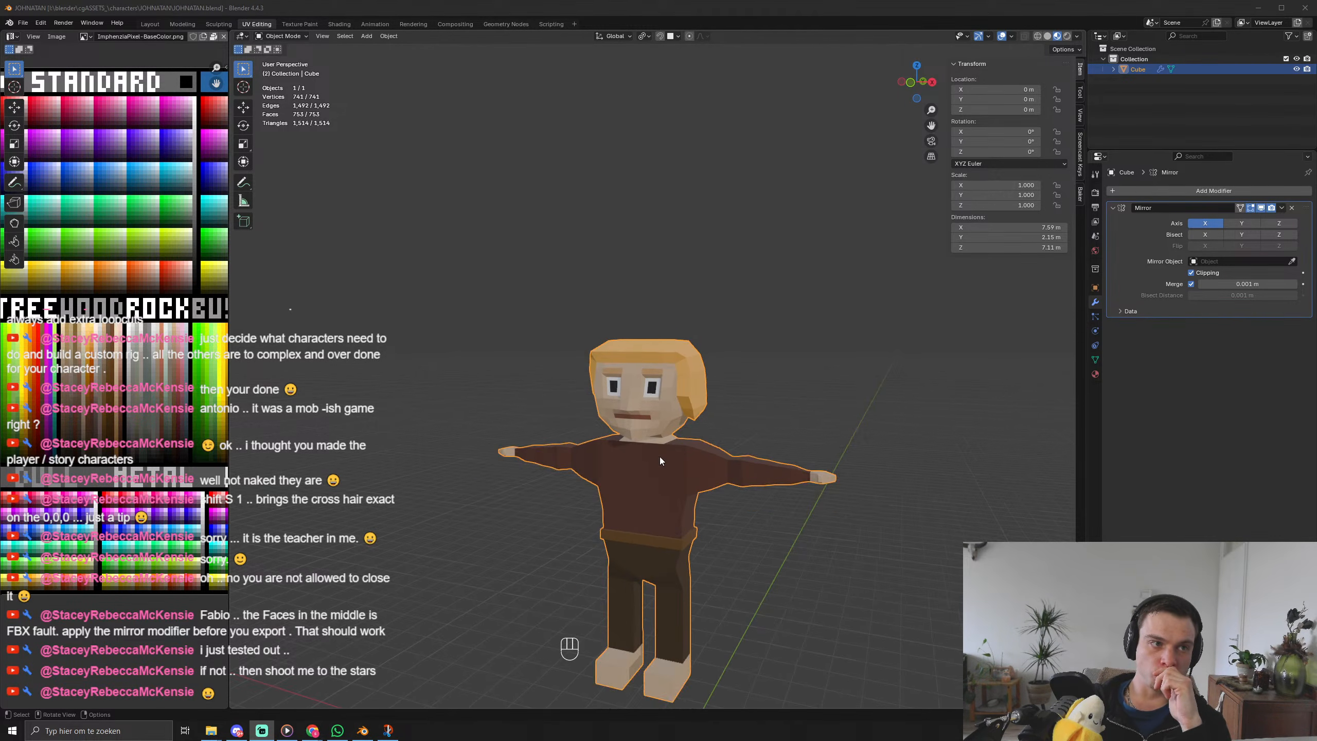
middle_click_drag(660, 457, 627, 466)
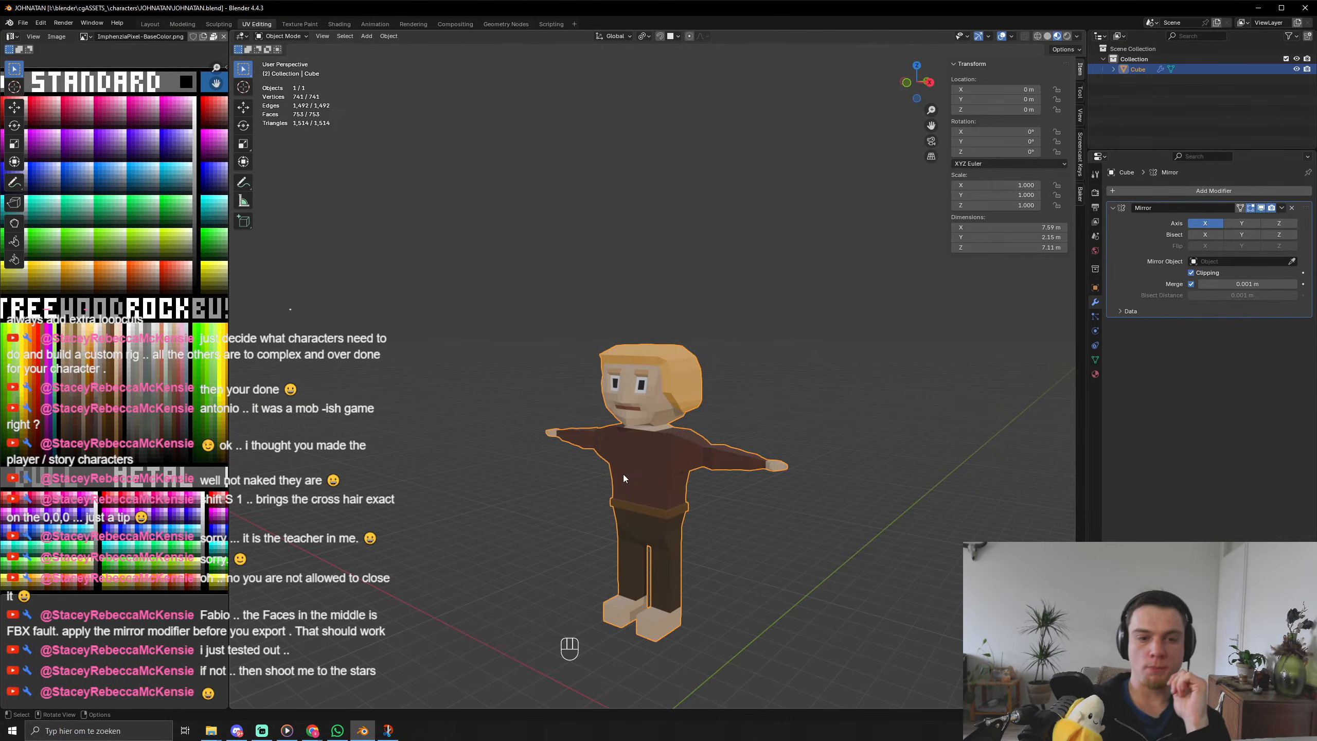
key("KP_1")
key("g")
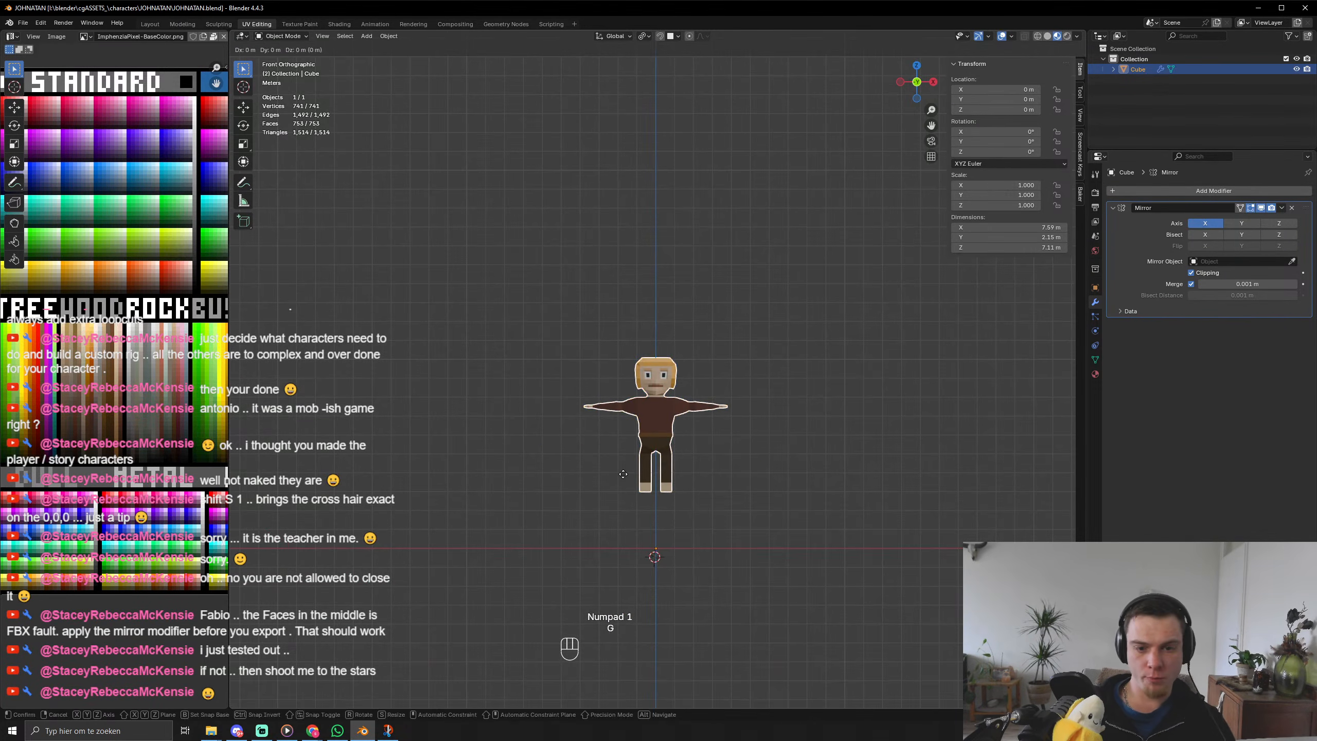
key("z")
left_click(637, 535)
key("KP_Decimal")
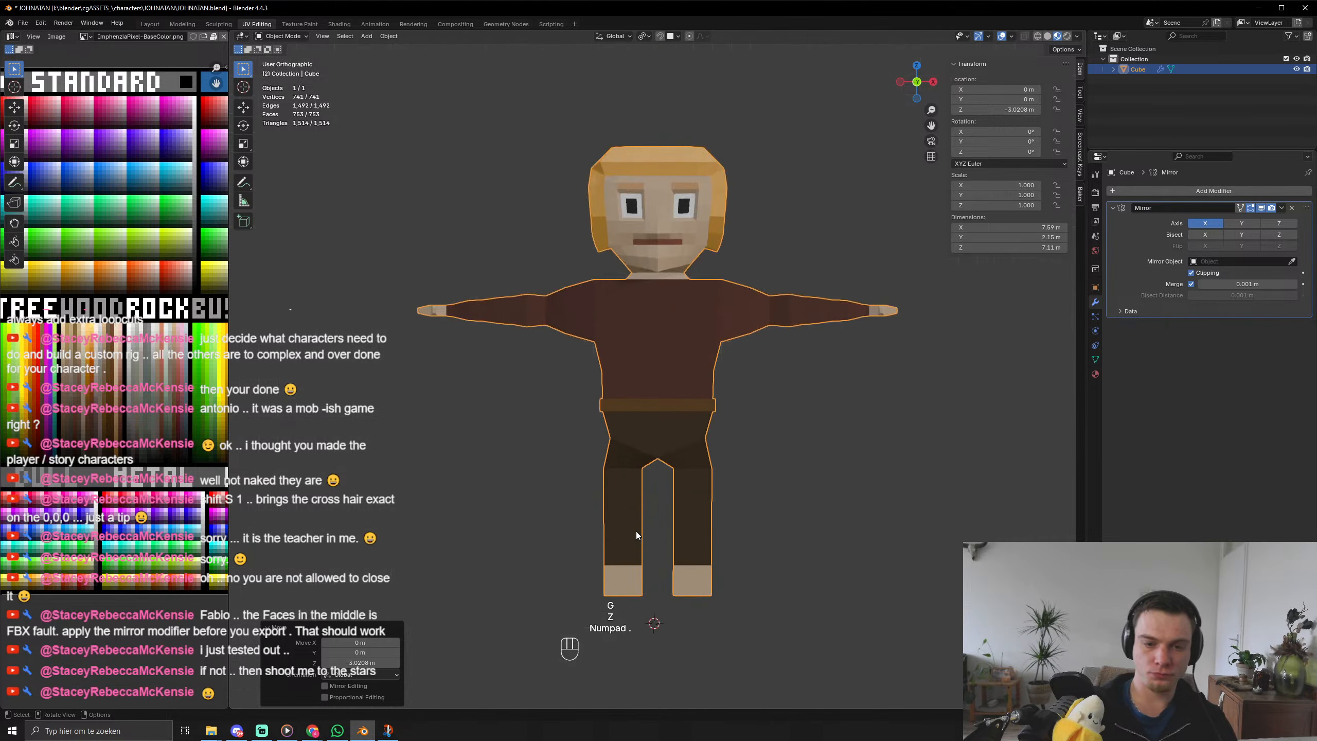
Select the upper front edges of the foot in Edit Mode and lower them about 0.26 m along Z to slope the toe.
middle_click_drag(636, 531, 634, 397)
key("Tab")
key("2")
scroll(597, 571, "up", 5)
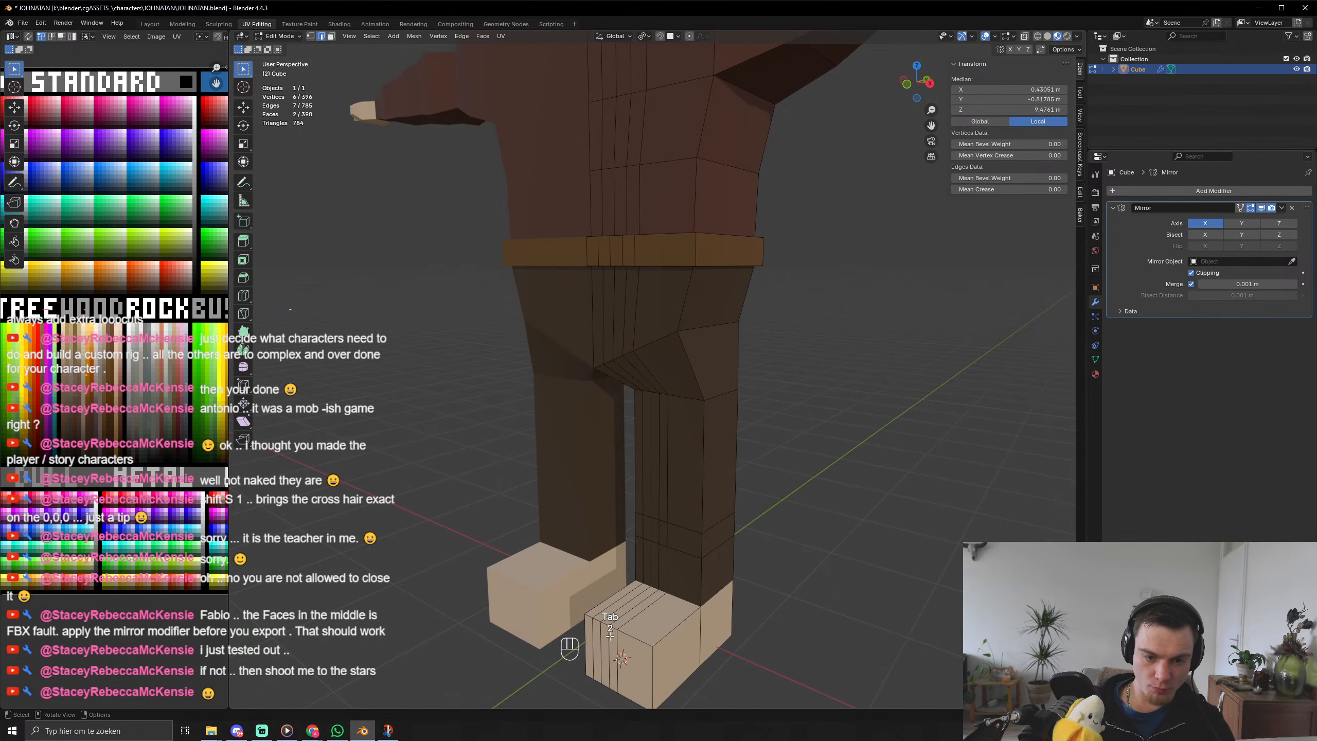
left_click(645, 636)
left_click(607, 626, "shift")
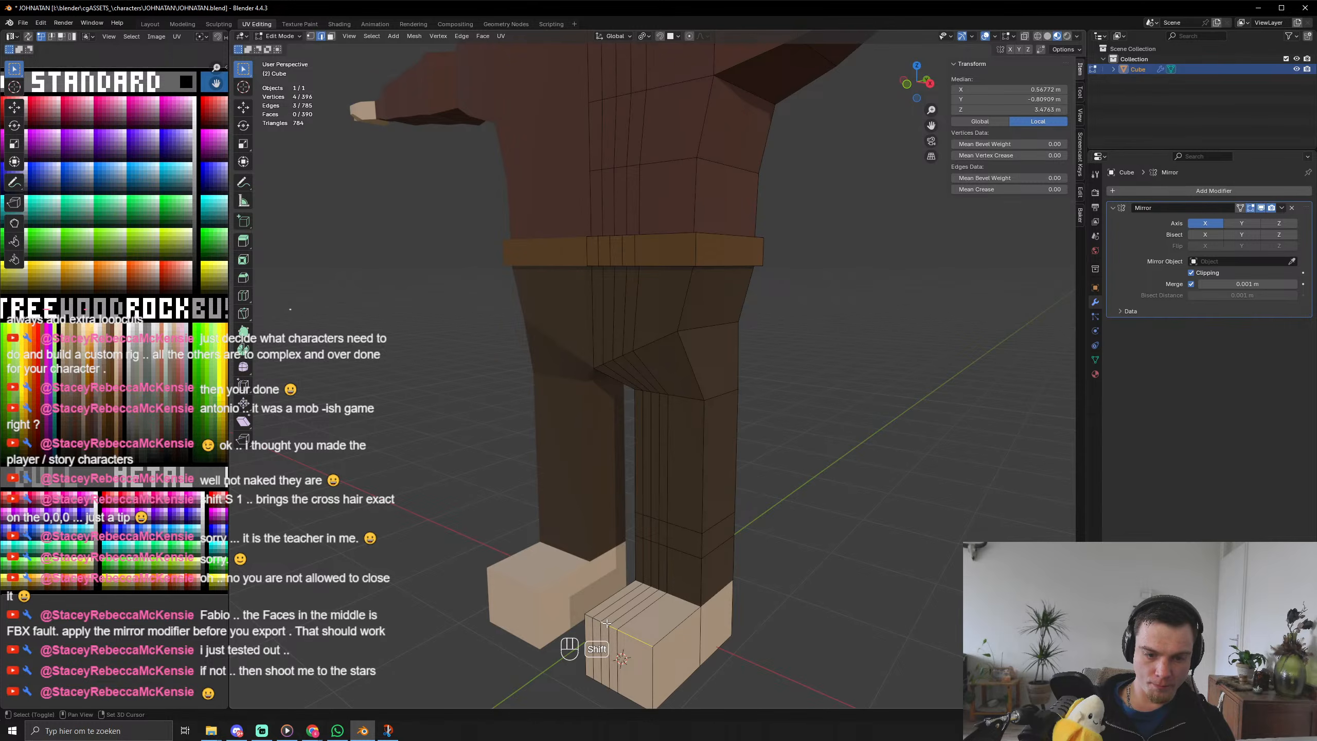
left_click(588, 617, "shift")
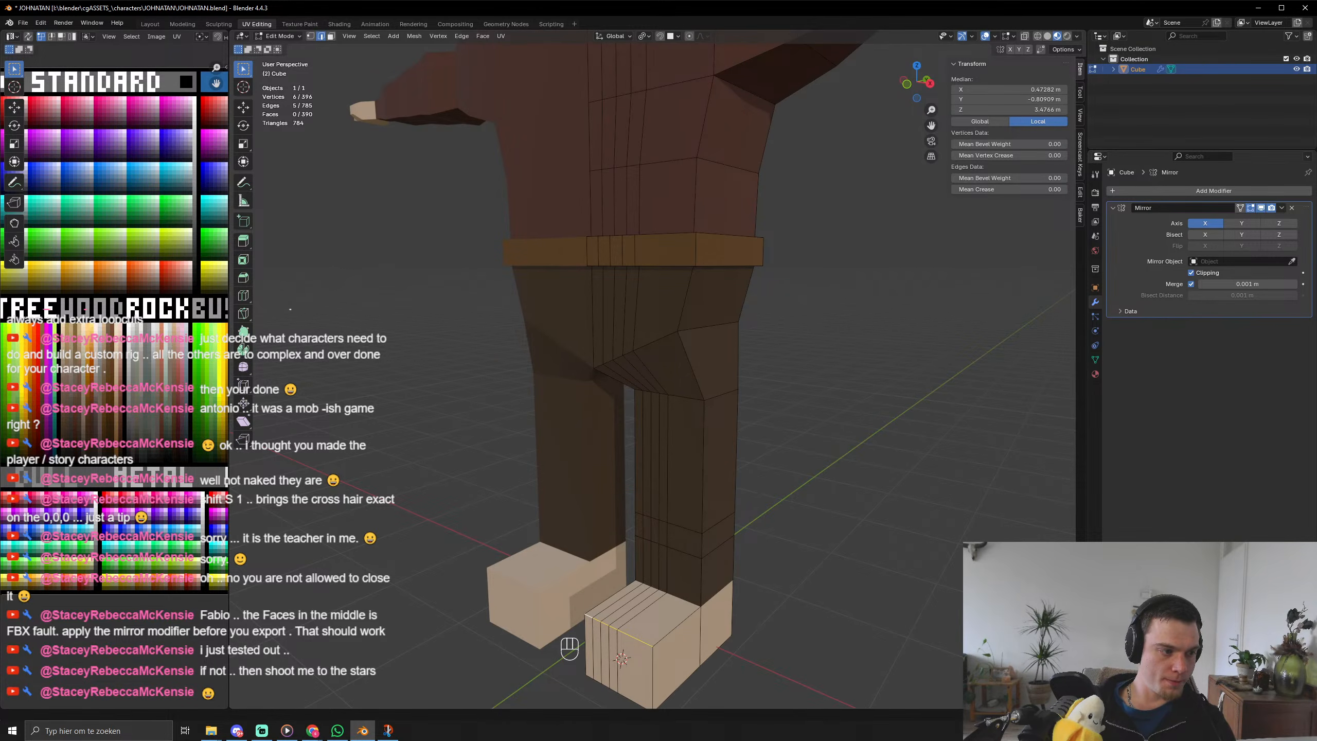
left_click(659, 568)
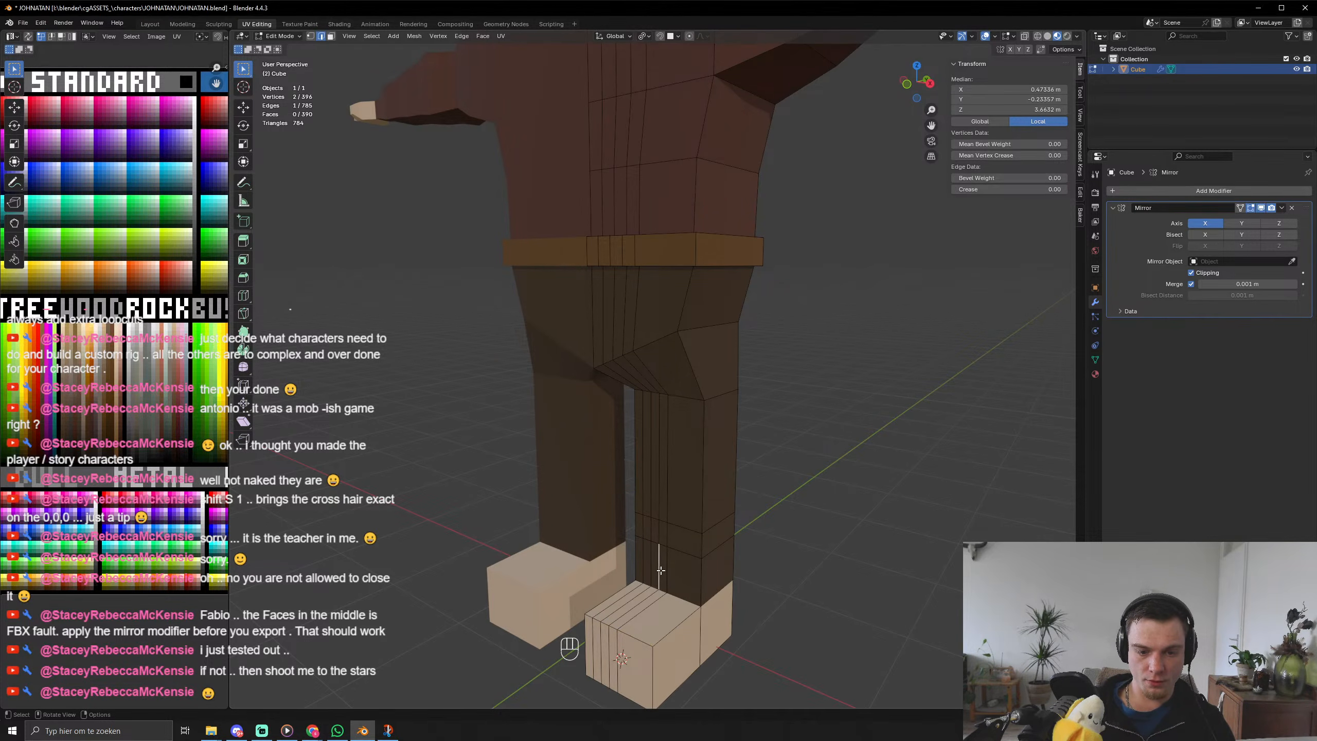
left_click(611, 626, "shift")
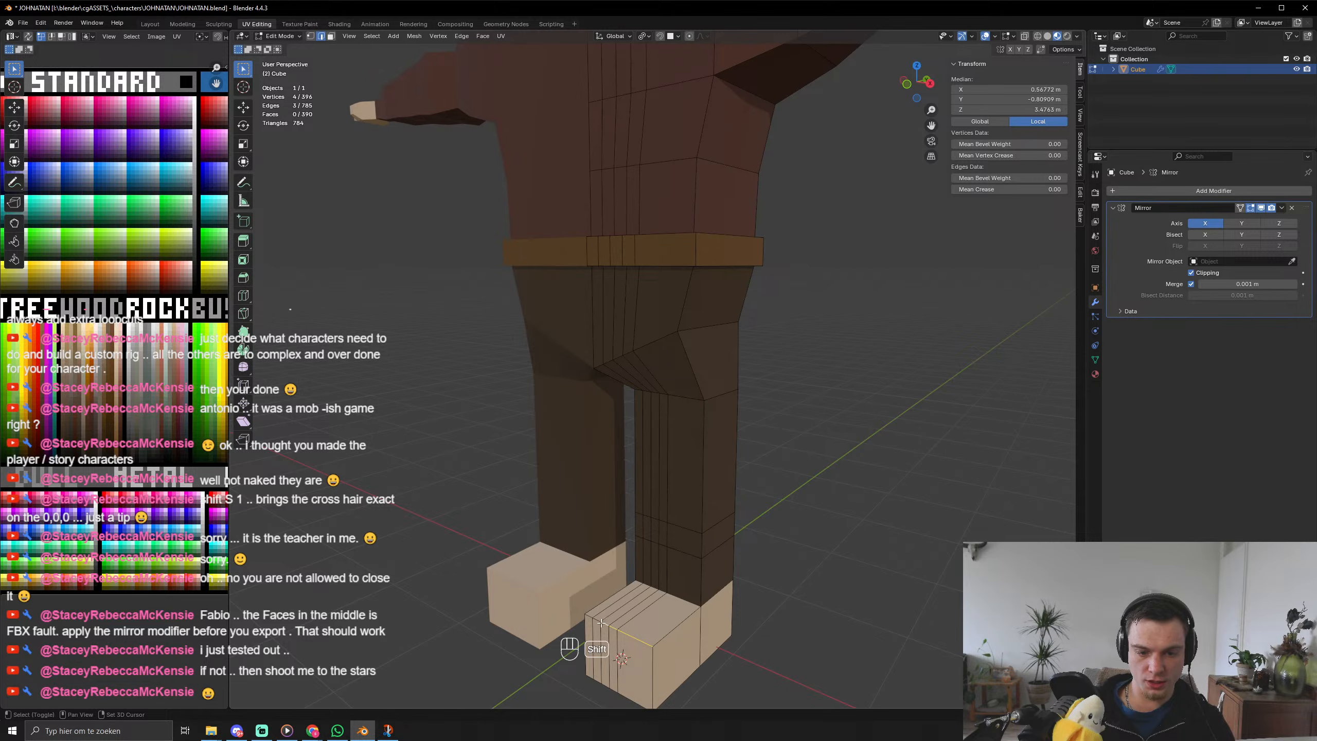
left_click(590, 615, "shift")
key("g")
key("z")
left_click(741, 685)
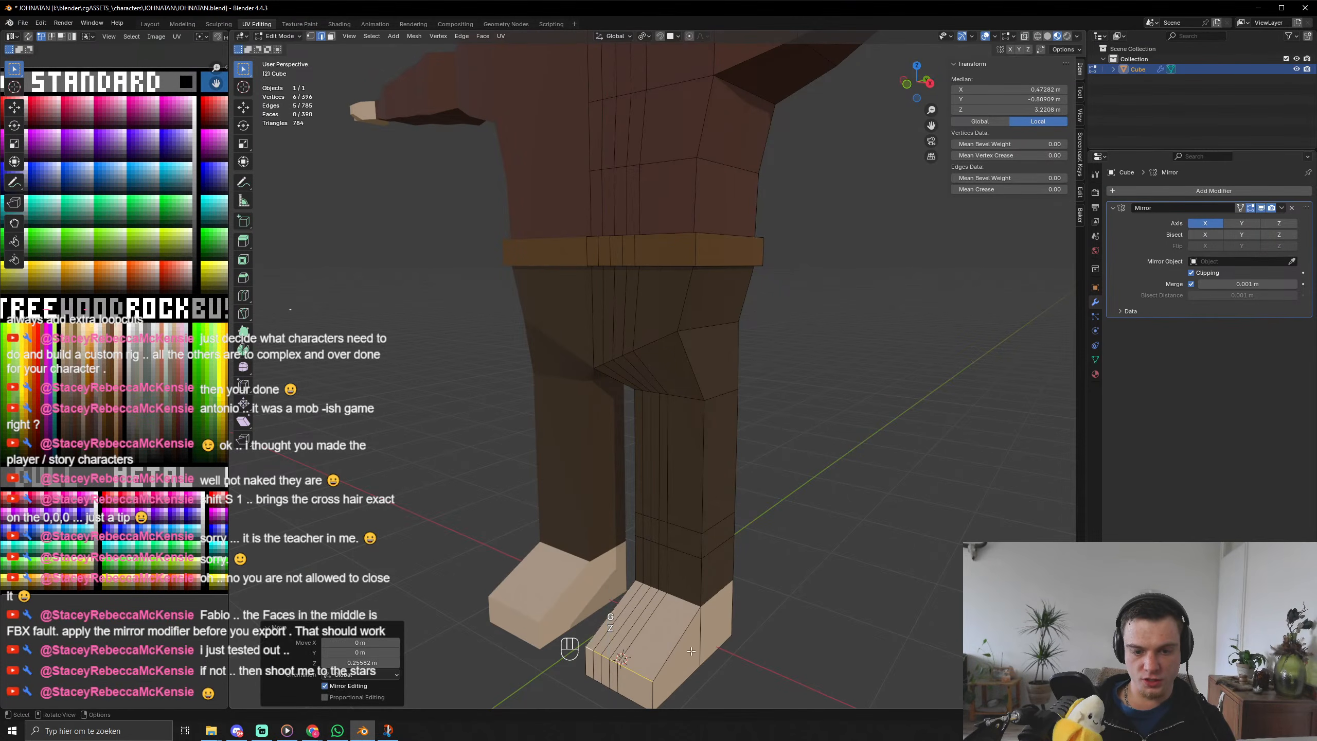
Try to scale the toe's upper front edges, and undo the scaling.
key("s")
key("Tab")
key("ctrl+z")
key("ctrl+z")
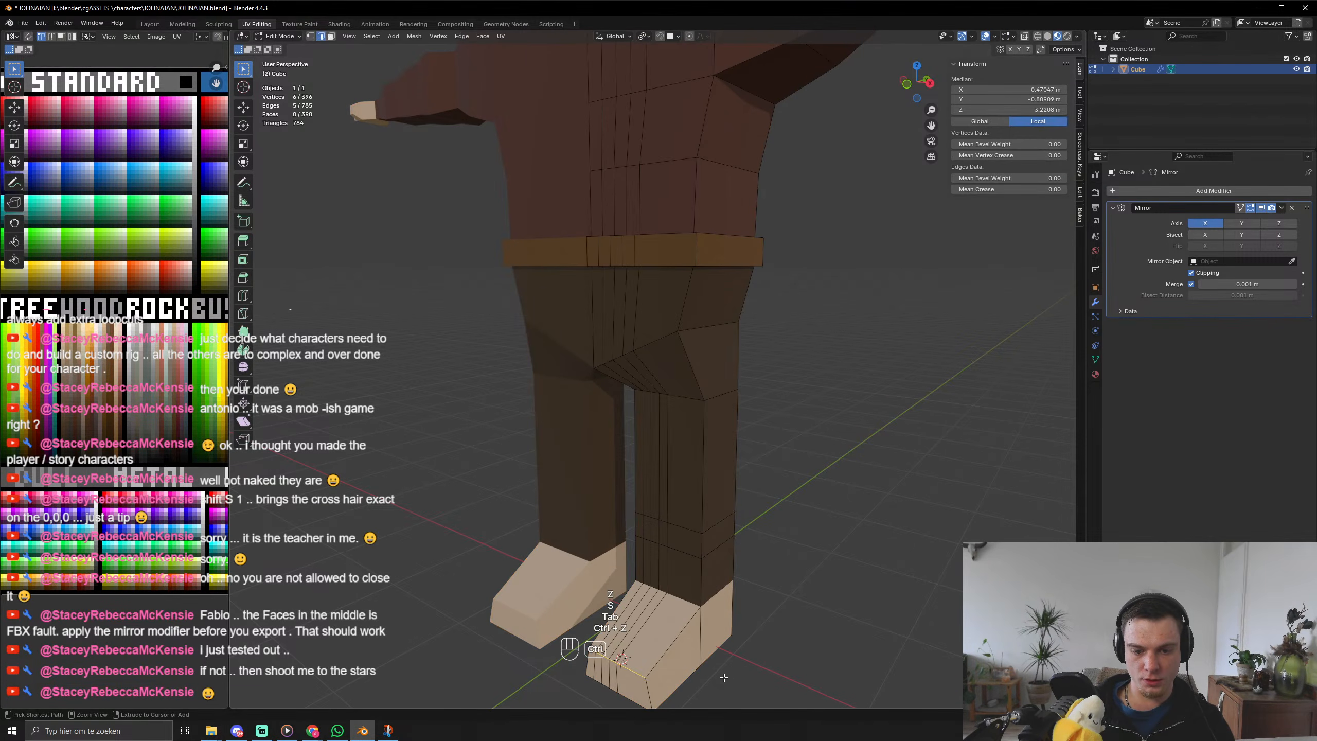
Add a centred horizontal loop cut around the foot to separate the sole from the upper shoe.
scroll(725, 677, "down", 1)
middle_click_drag(685, 627, 667, 617)
key("ctrl+r")
left_click(633, 621)
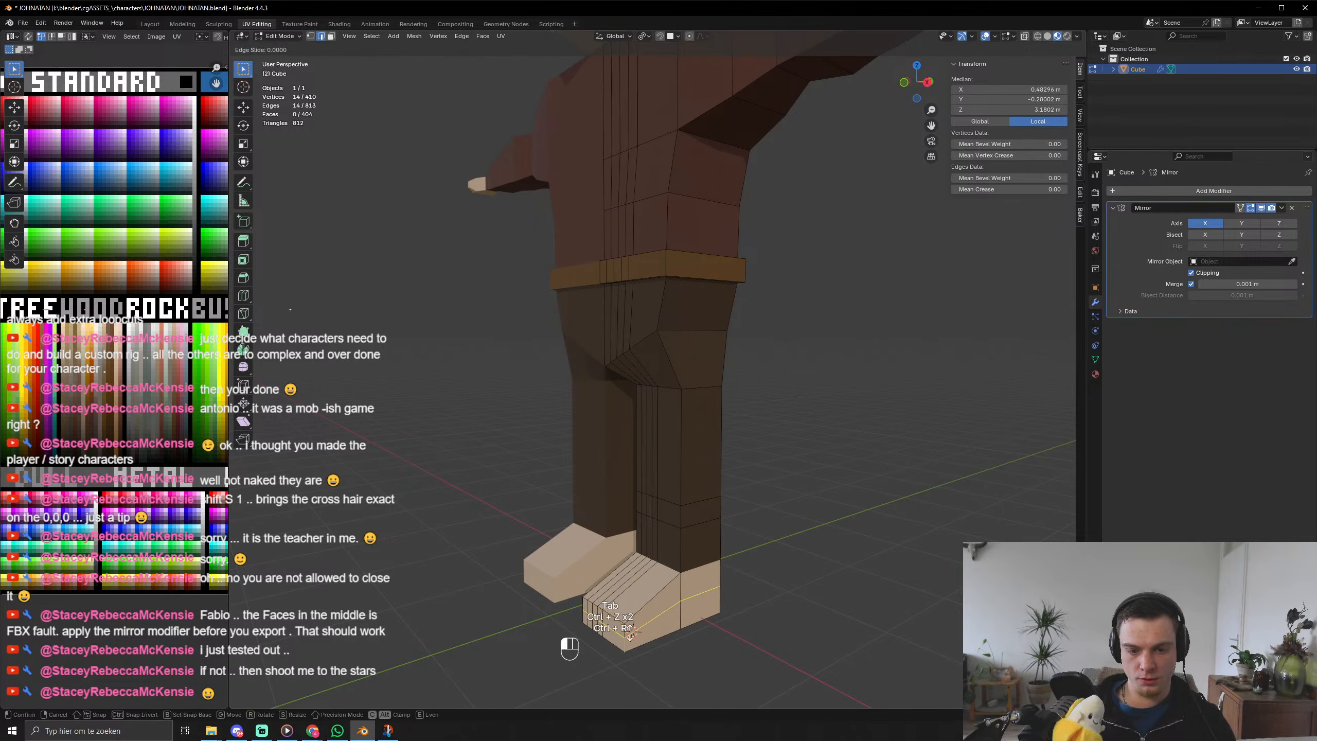
left_click(633, 621)
Select the sole's ring of faces, move their UVs onto a near-black palette swatch and return to Object Mode.
key("3")
left_click(631, 634, "alt")
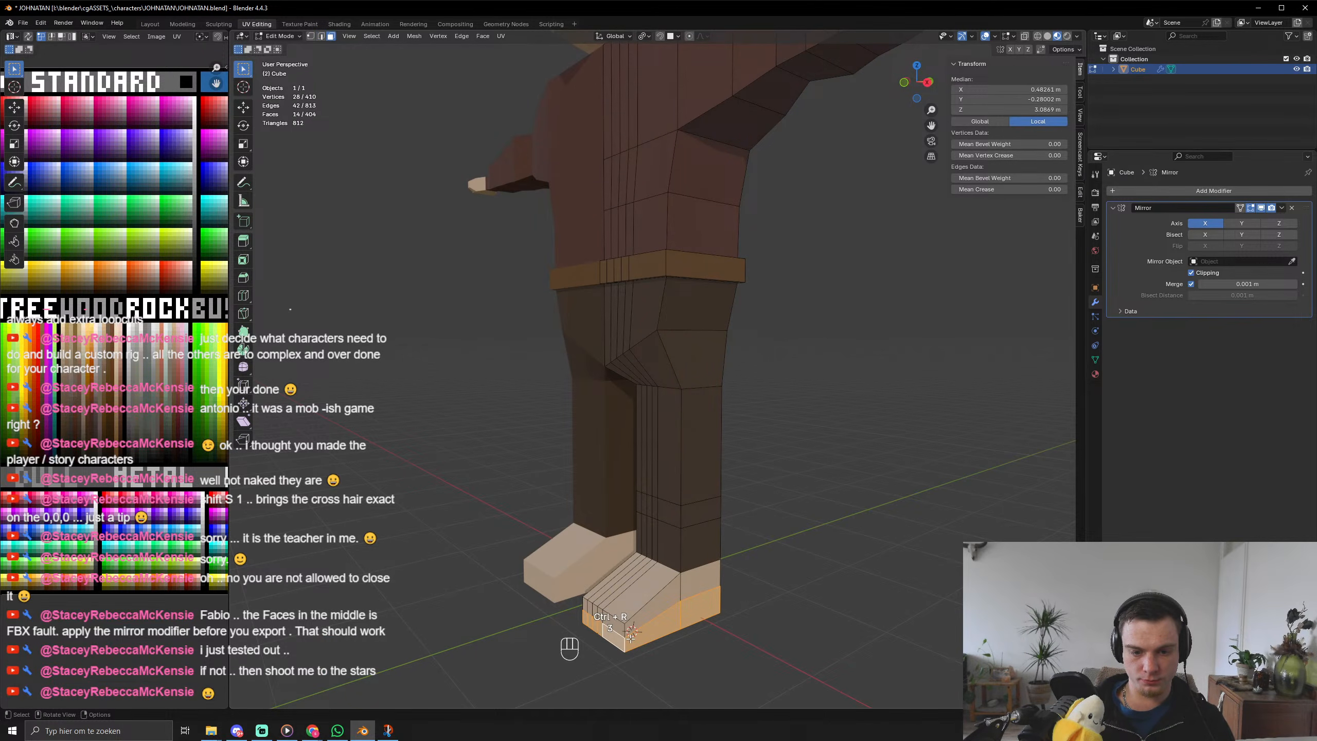
key("ctrl+z")
key("a")
key("g")
left_click(144, 491)
key("Tab")
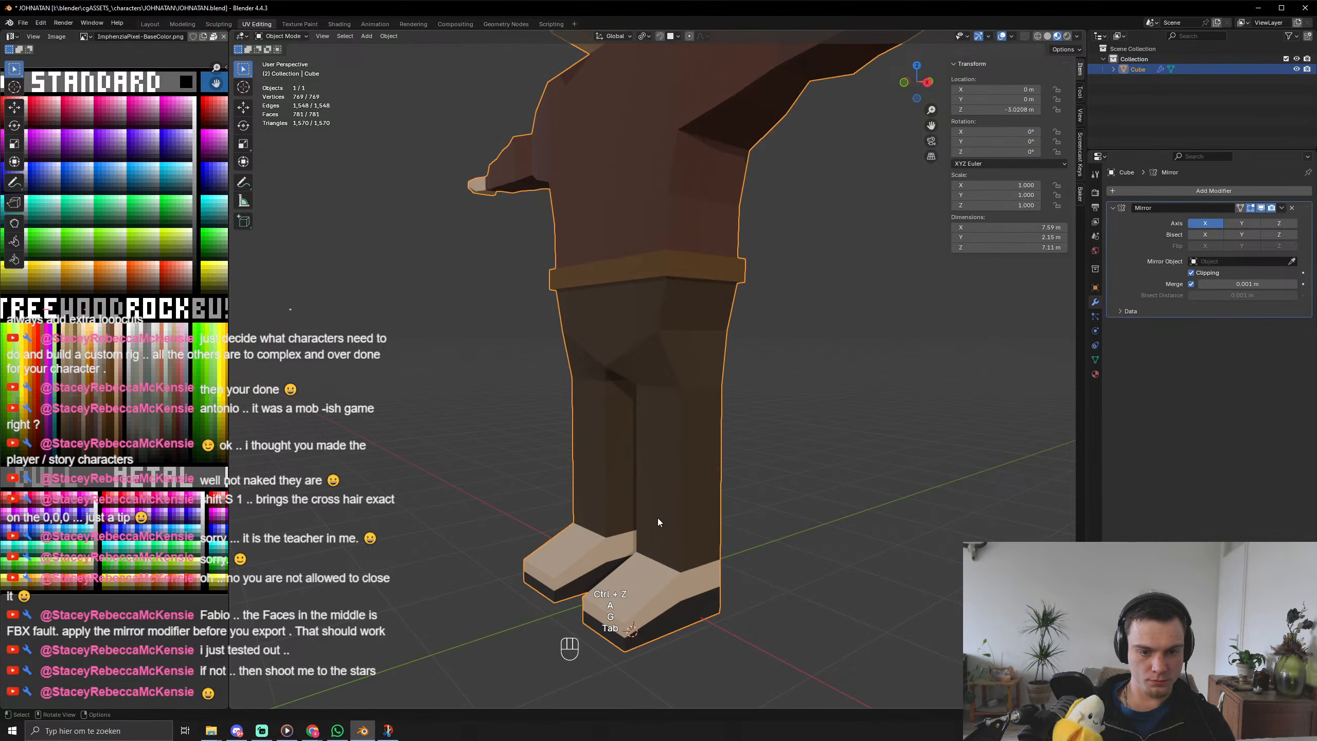
Select the upper shoe faces above the sole, move their UVs onto a brown swatch and return to Object Mode.
scroll(655, 524, "down", 1)
middle_click_drag(643, 542, 661, 564)
key("Tab")
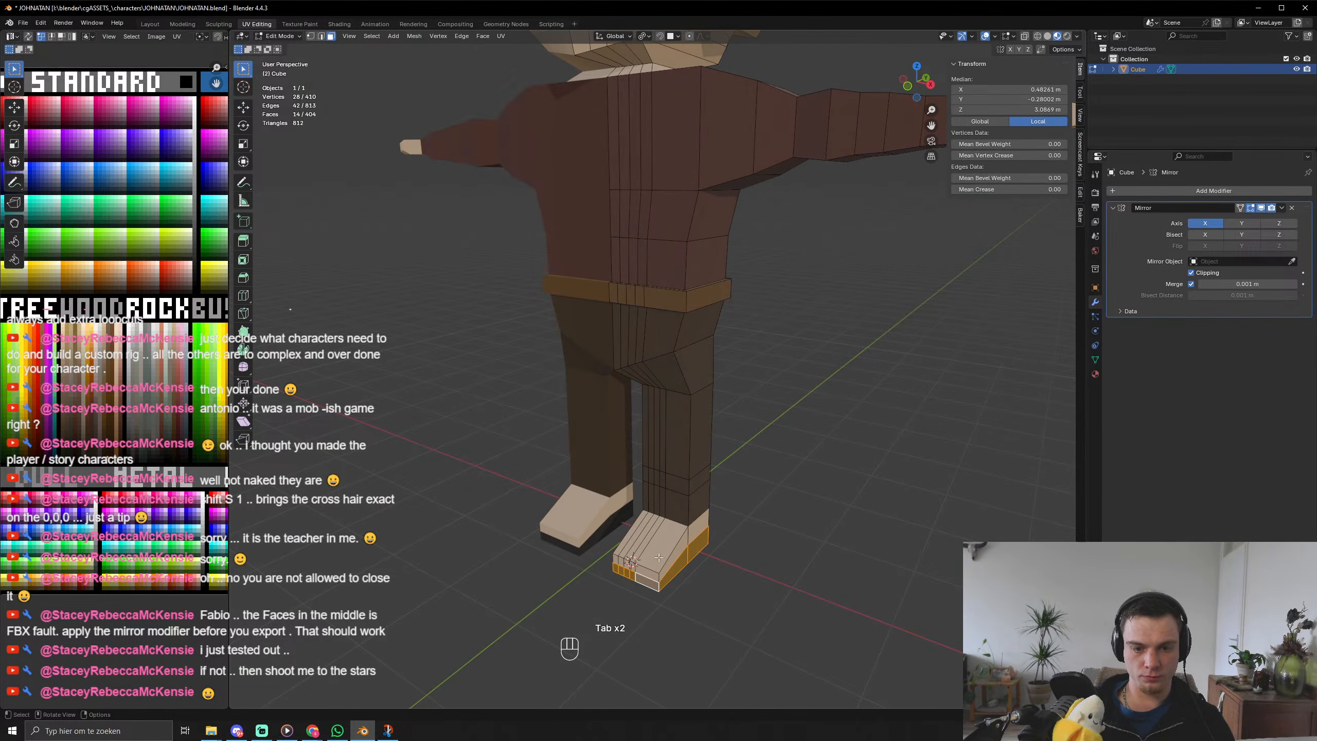
left_click(658, 577, "alt")
left_click(654, 551, "shift")
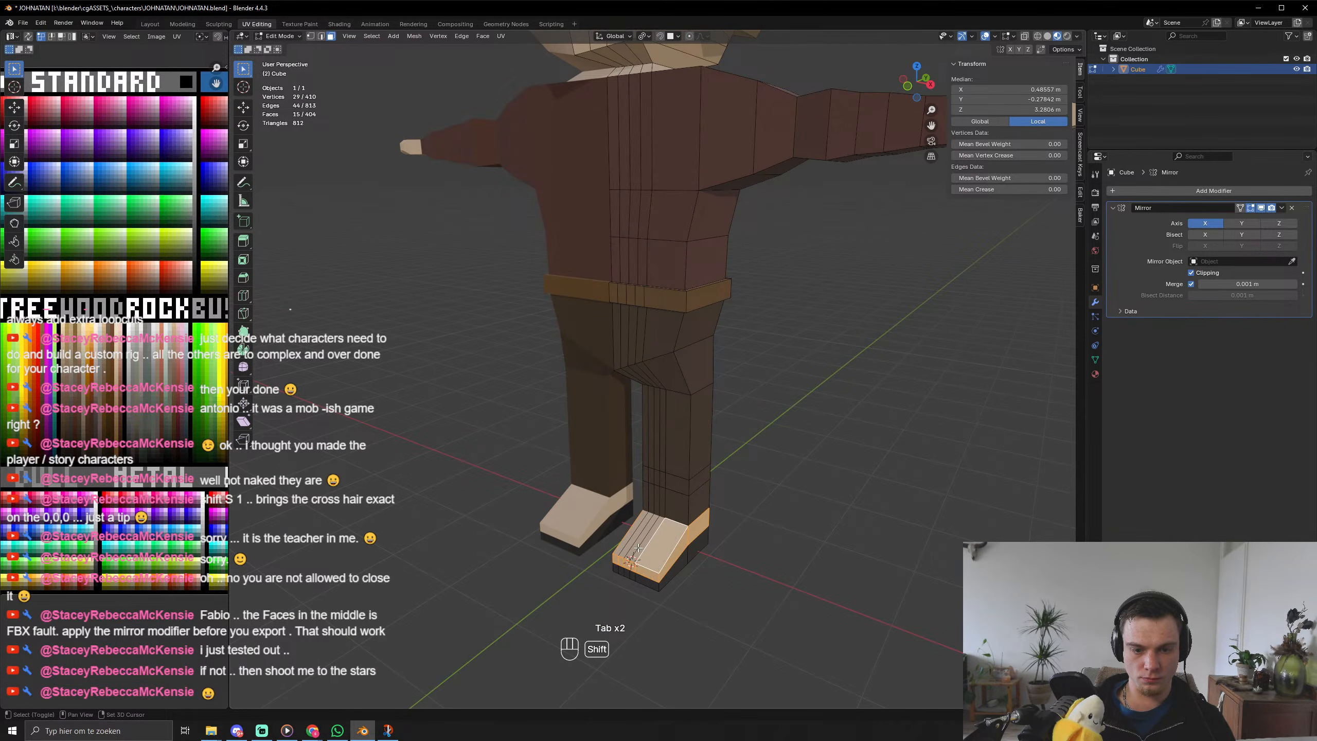
left_click(641, 546, "shift")
left_click(648, 534, "shift")
left_click(641, 531, "shift")
left_click(635, 529, "shift")
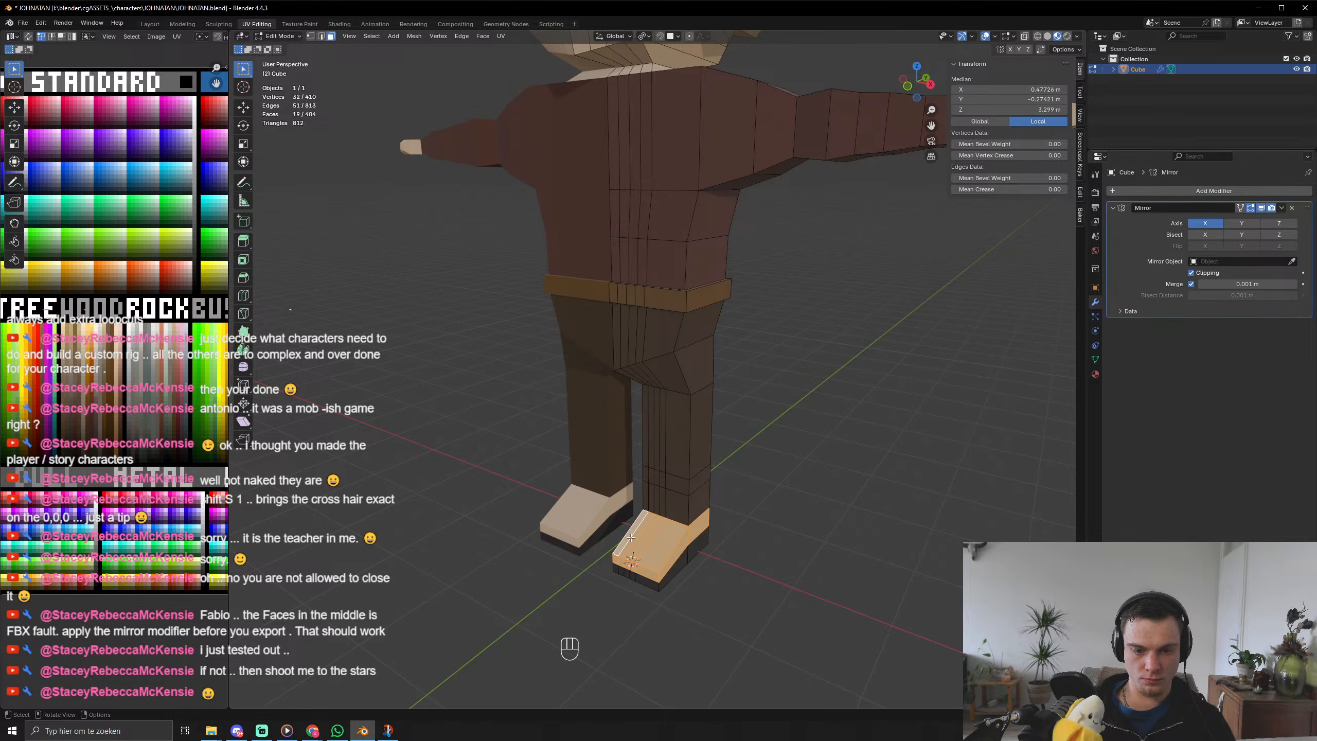
key("g")
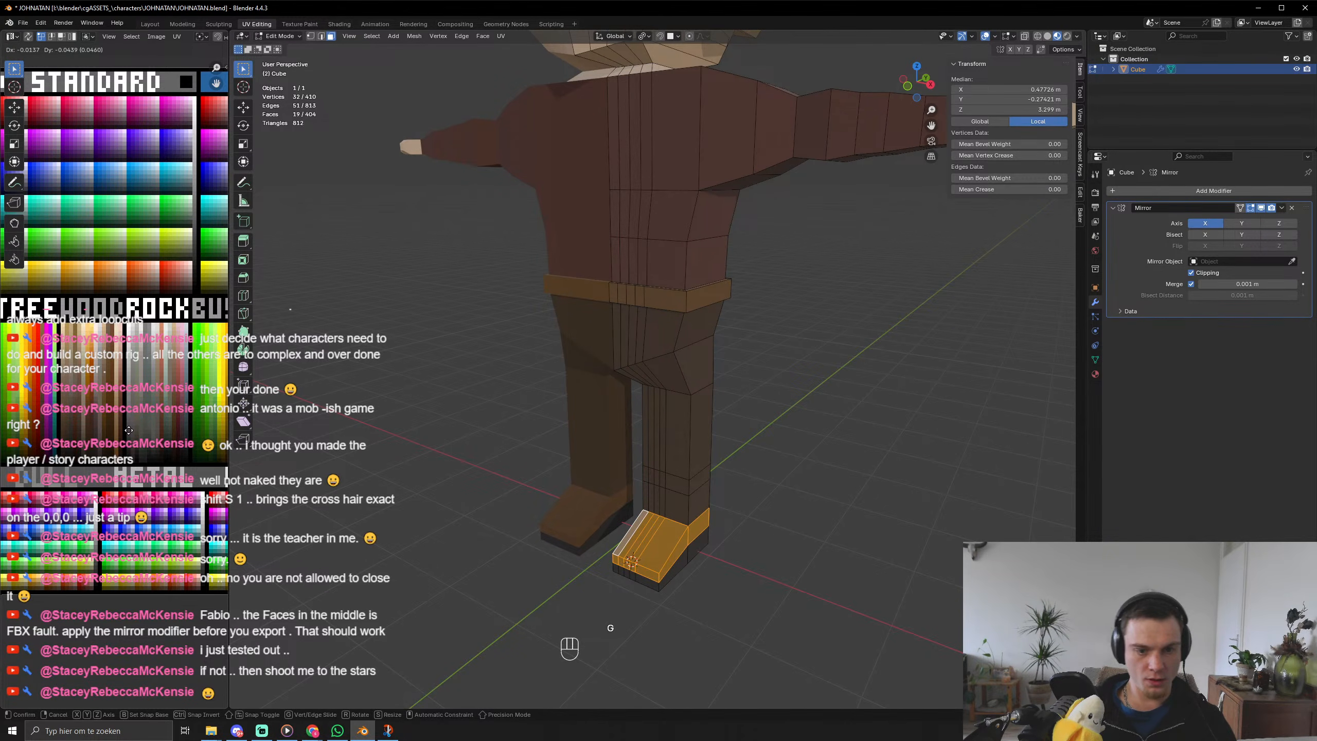
left_click(129, 432)
key("Tab")
Move the chin's lower front vertex slightly down along Z and return to Object Mode.
scroll(827, 481, "down", 1)
mouse_move(813, 504)
middle_mouse_down()
mouse_move(702, 519)
mouse_move(579, 478)
mouse_move(690, 469)
mouse_move(684, 498)
mouse_move(809, 501)
middle_mouse_up()
middle_click_drag(833, 378, 794, 365)
scroll(762, 410, "down", 5)
scroll(720, 346, "up", 6)
middle_click_drag(720, 347, 719, 695, "shift")
middle_click_drag(548, 418, 527, 379)
scroll(645, 380, "up", 3)
key("Tab")
key("1")
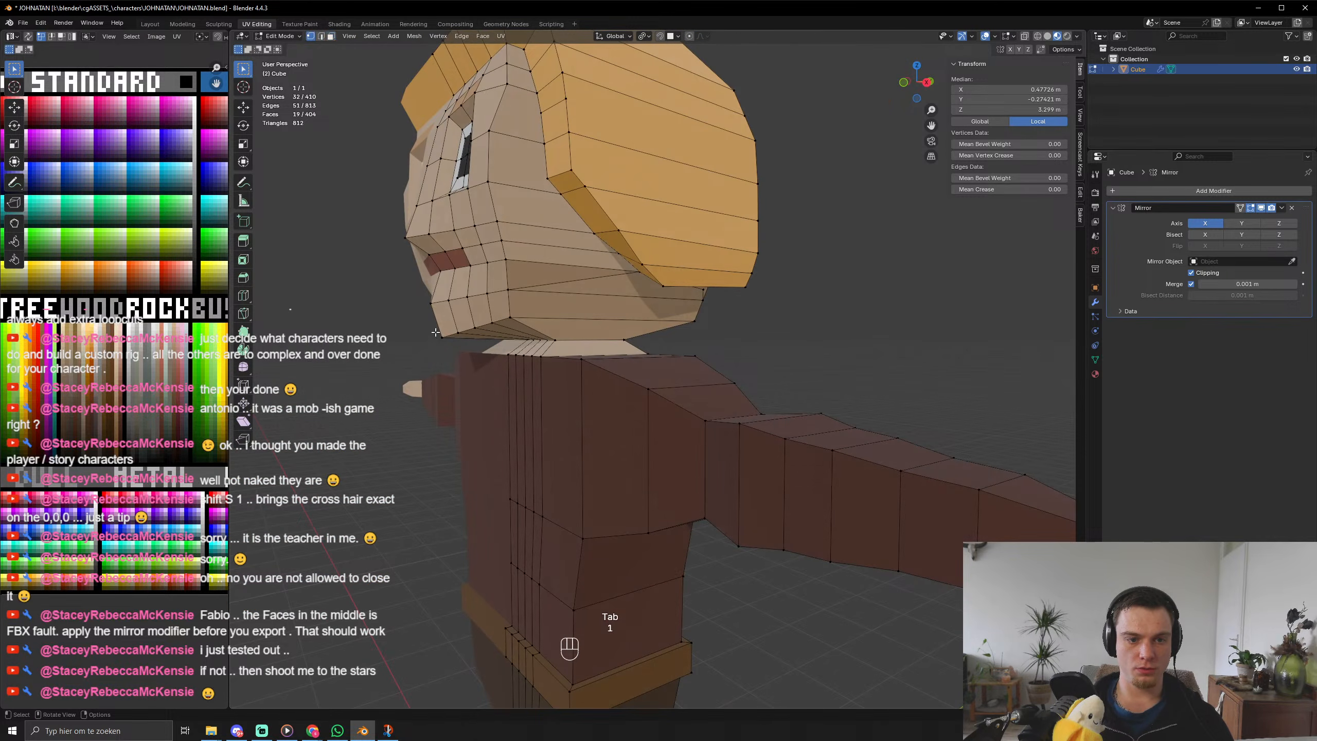
left_click(440, 332)
key("g")
key("z")
left_click(486, 354)
key("Tab")
scroll(486, 355, "down", 2)
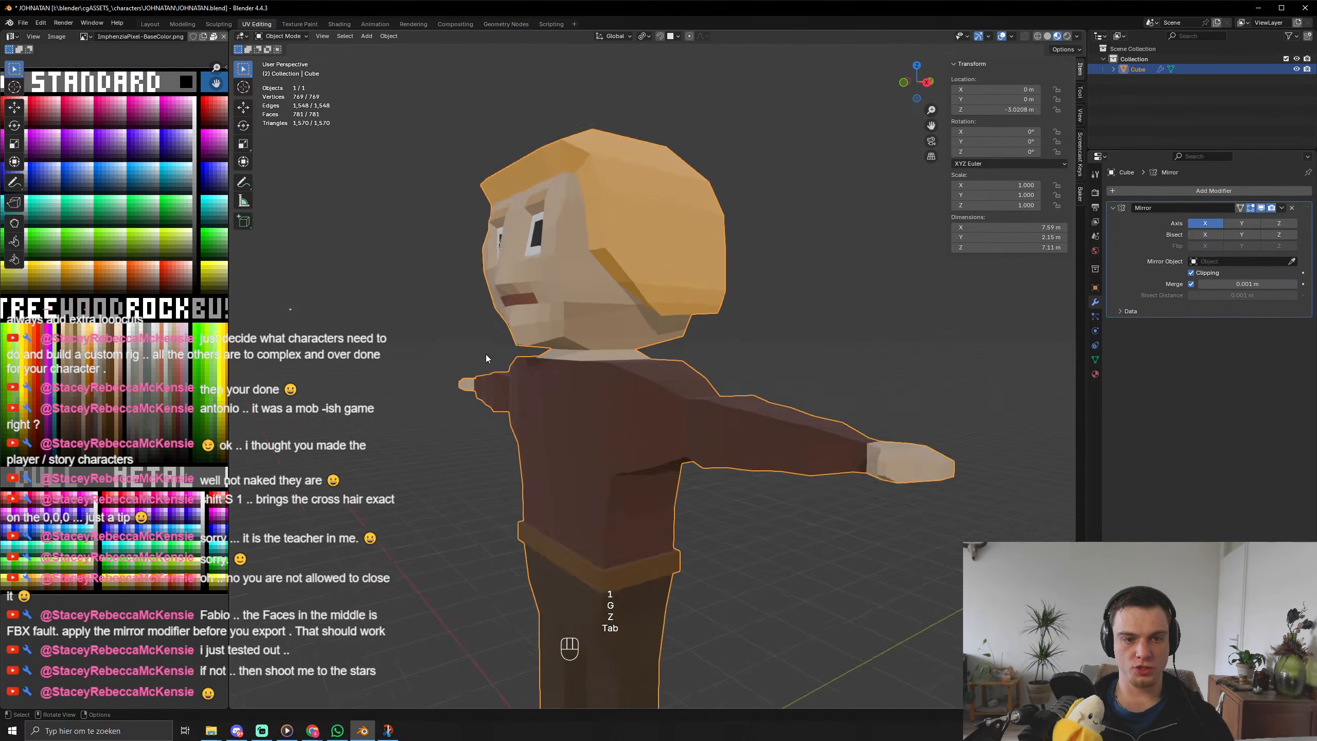
Select the two lower faces of the pupil, move their UVs onto a light swatch and return to Object Mode.
middle_click_drag(486, 355, 531, 414)
scroll(510, 396, "down", 4)
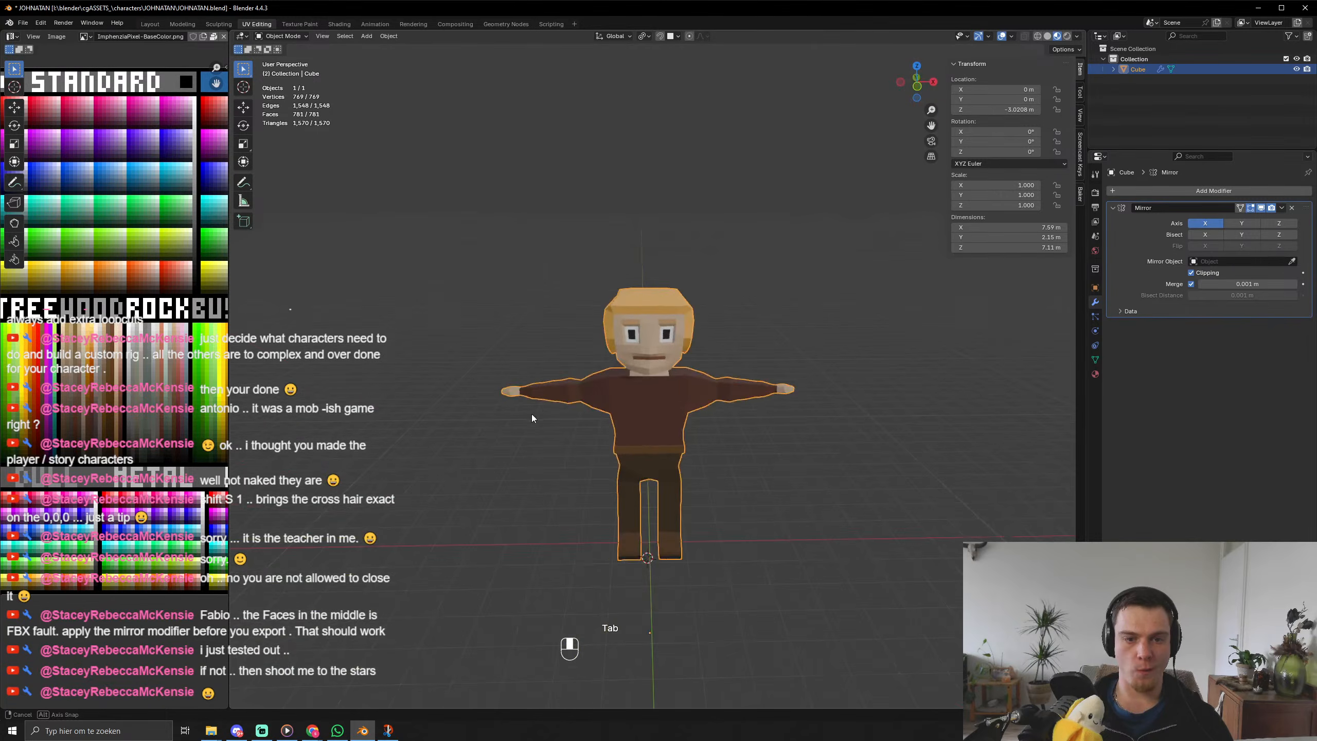
scroll(613, 364, "up", 4)
scroll(693, 306, "up", 2)
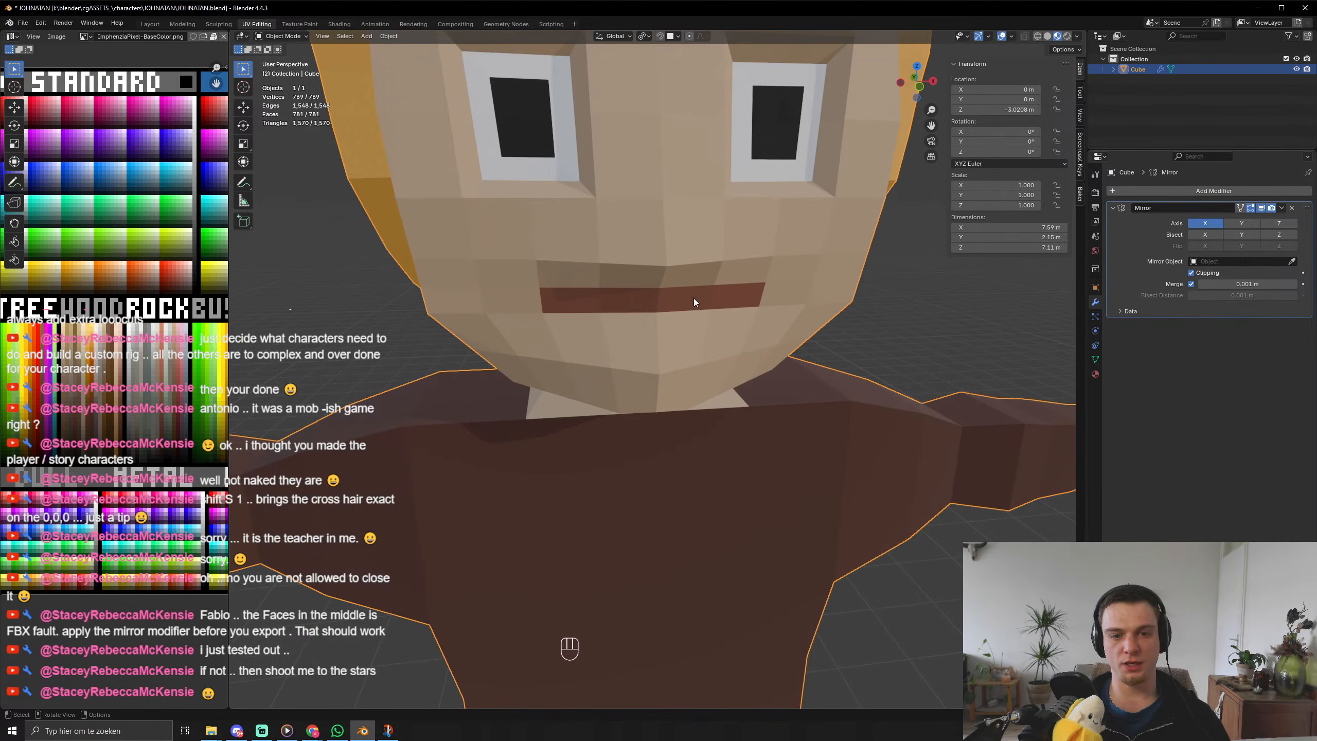
key("Tab")
scroll(752, 231, "up", 2)
left_click(749, 295)
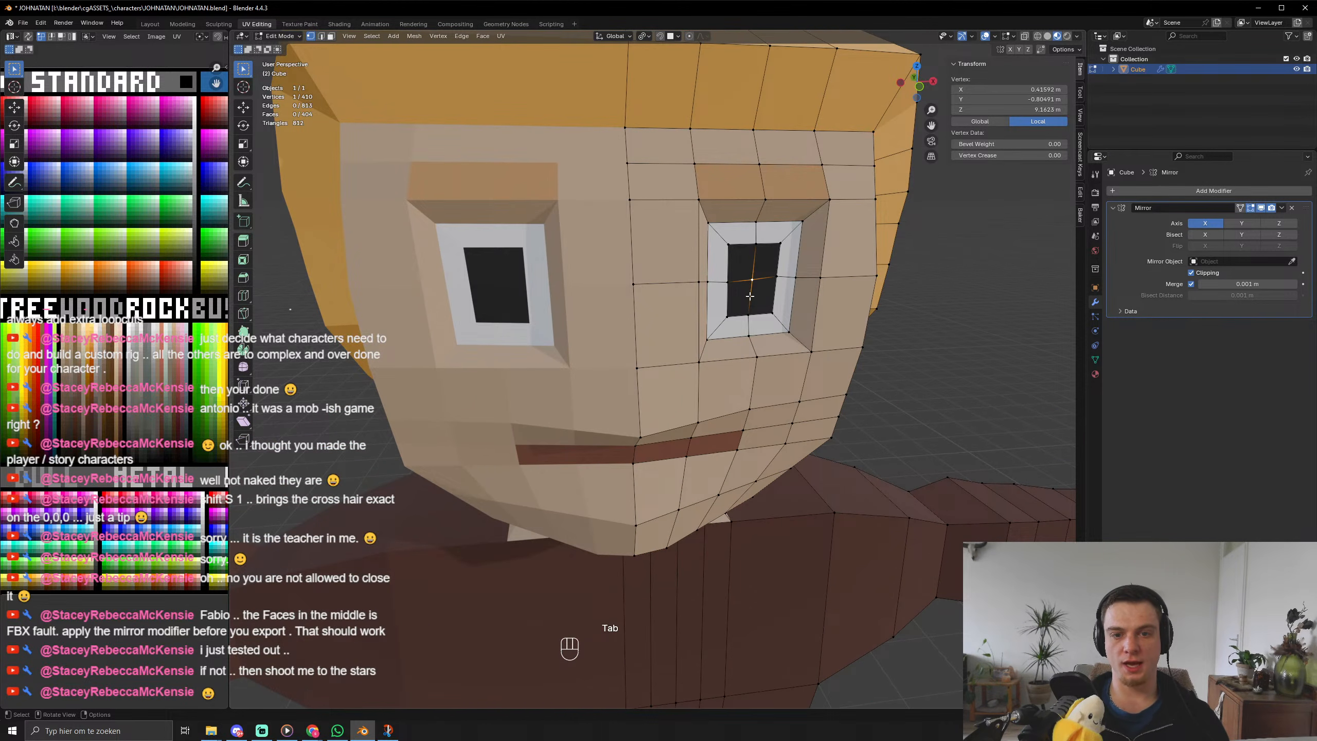
key("1")
key("3")
left_click(739, 297)
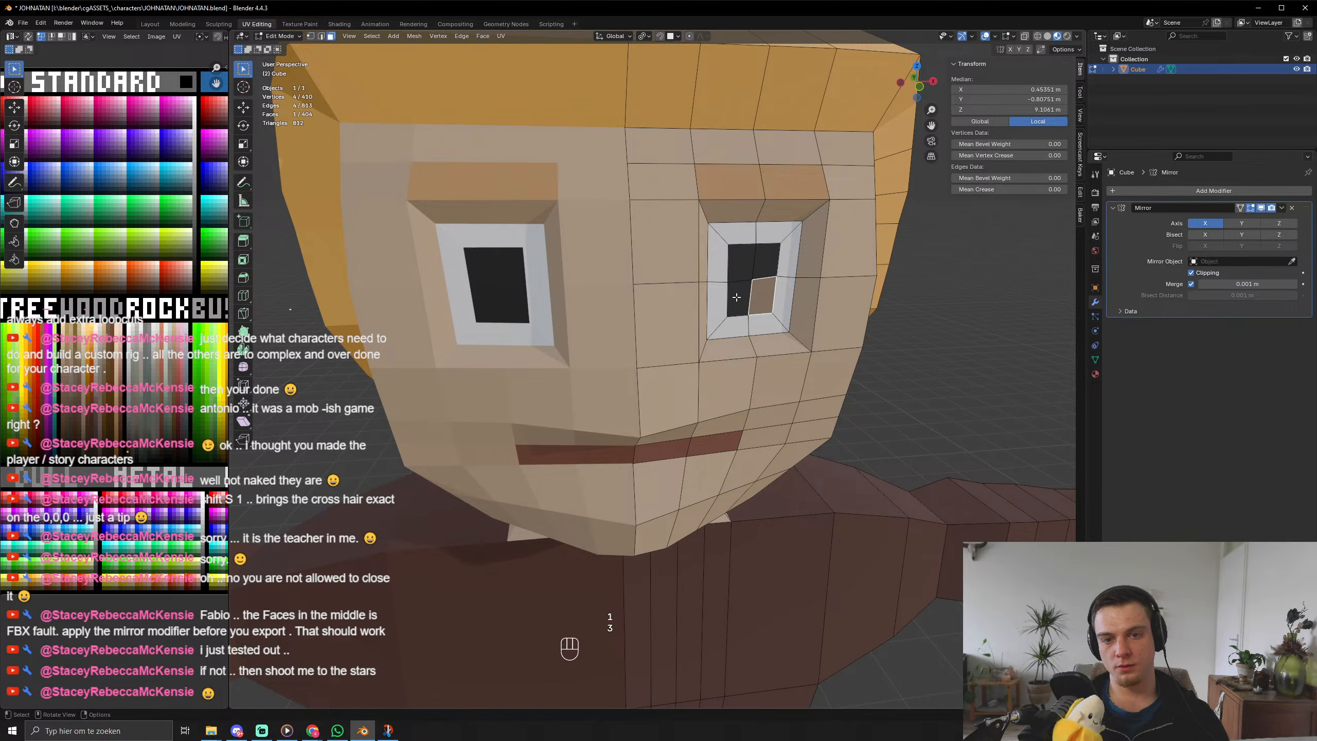
left_click(736, 297, "shift")
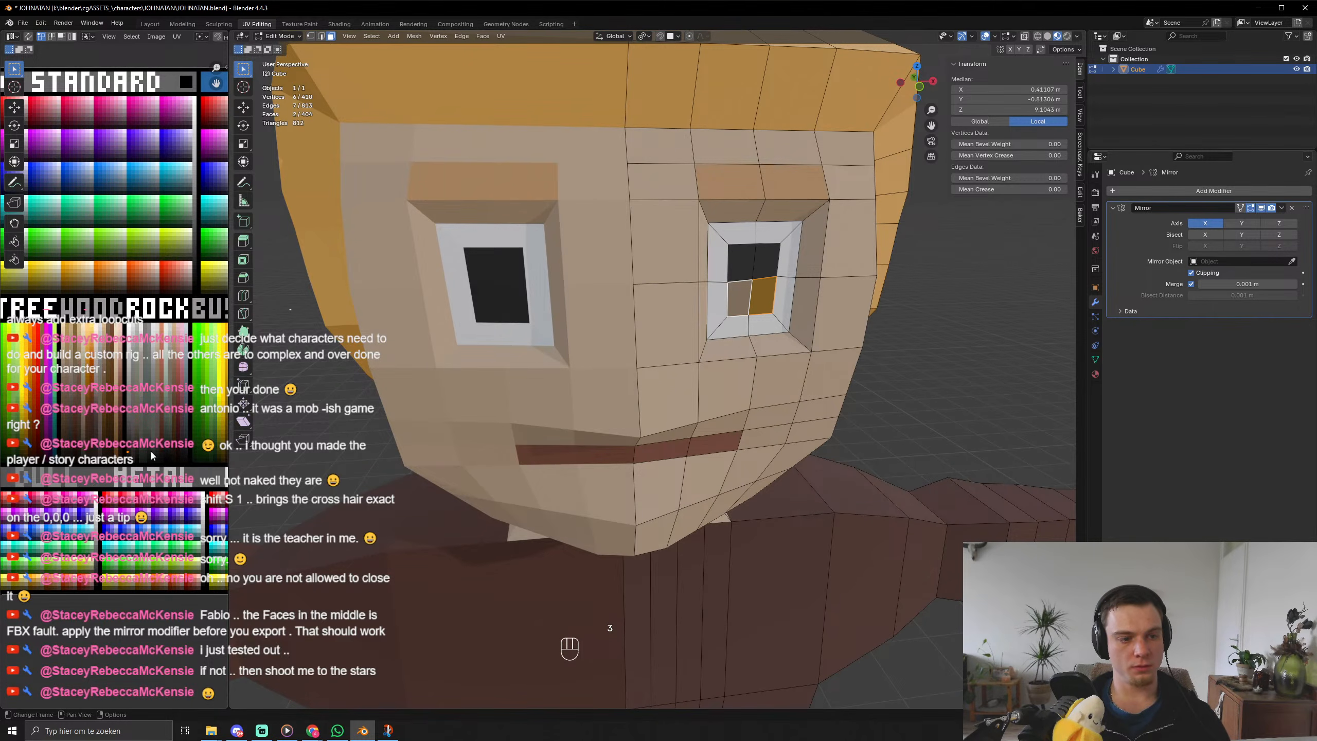
key("g")
left_click(157, 343)
key("Tab")
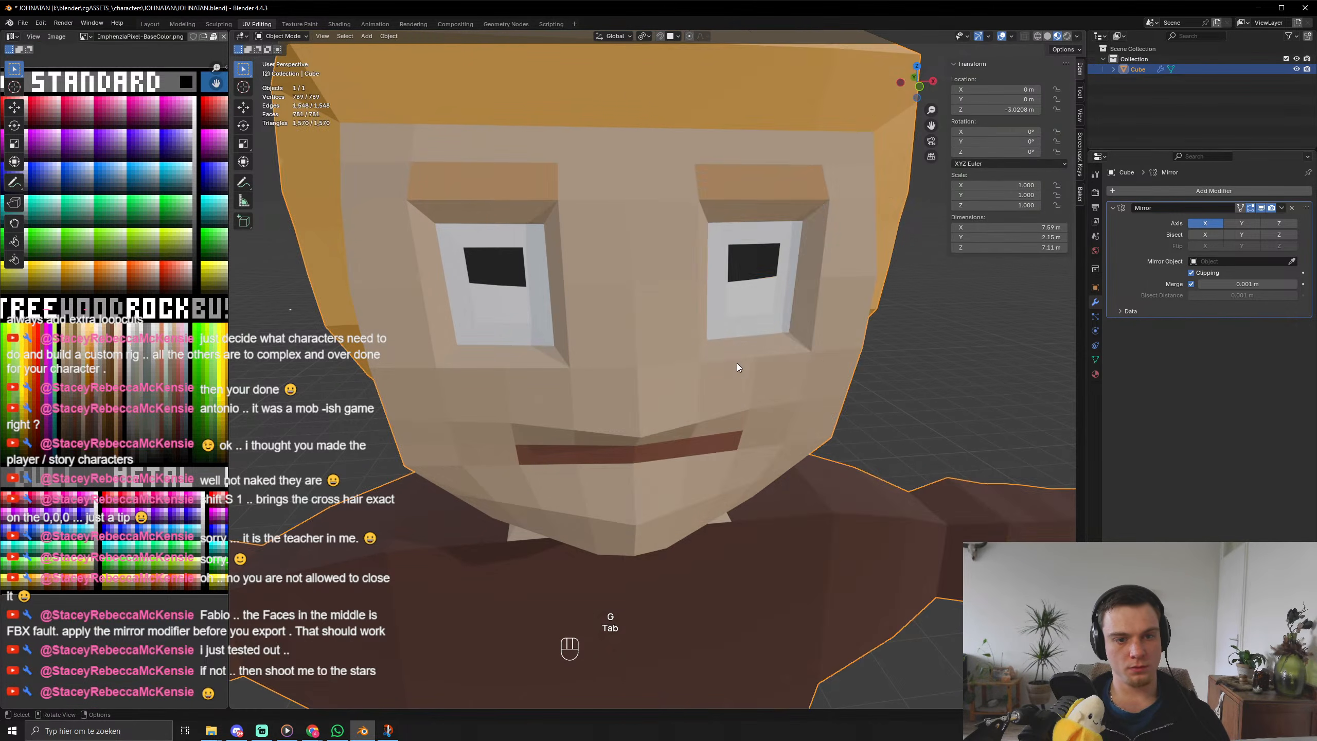
Recolour the lower pupil faces by moving their UVs onto a dark swatch and return to Object Mode.
scroll(737, 365, "down", 7)
middle_click_drag(758, 386, 814, 373)
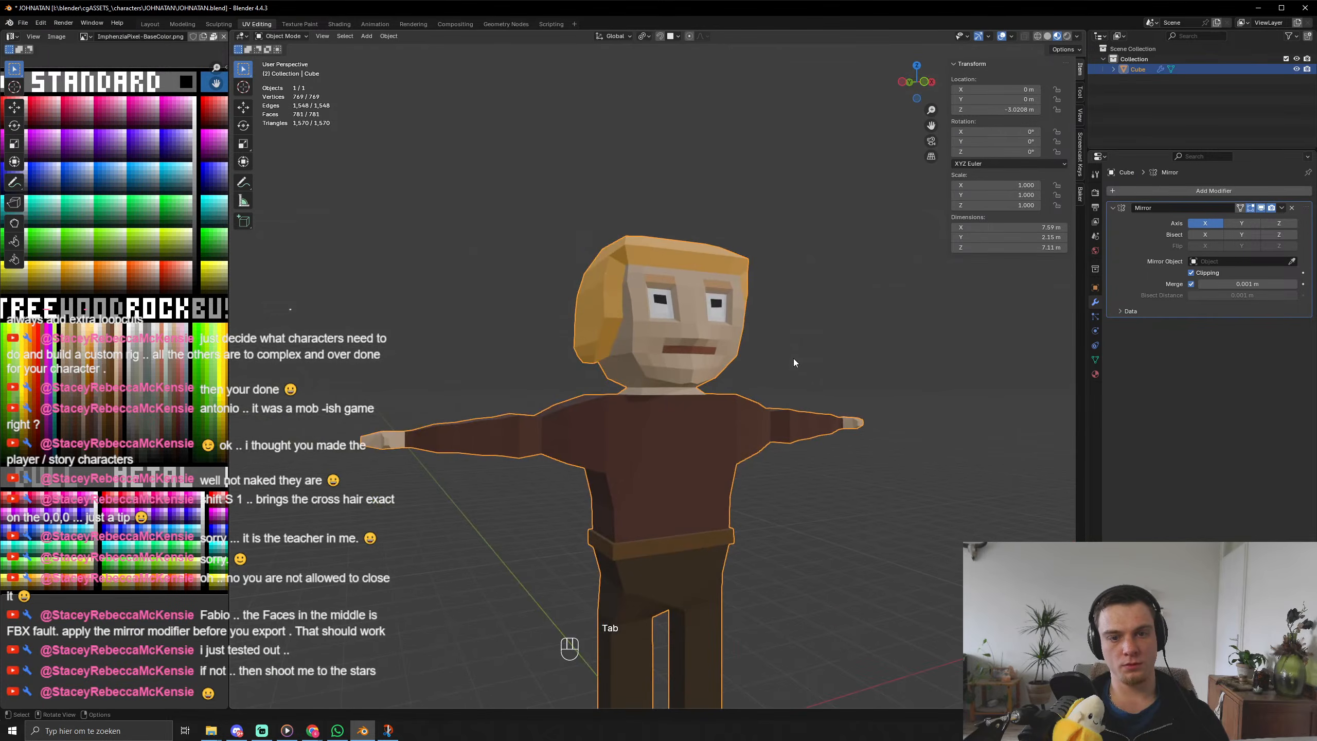
key("Tab")
scroll(788, 361, "up", 6)
middle_click_drag(713, 291, 683, 322, "shift")
key("g")
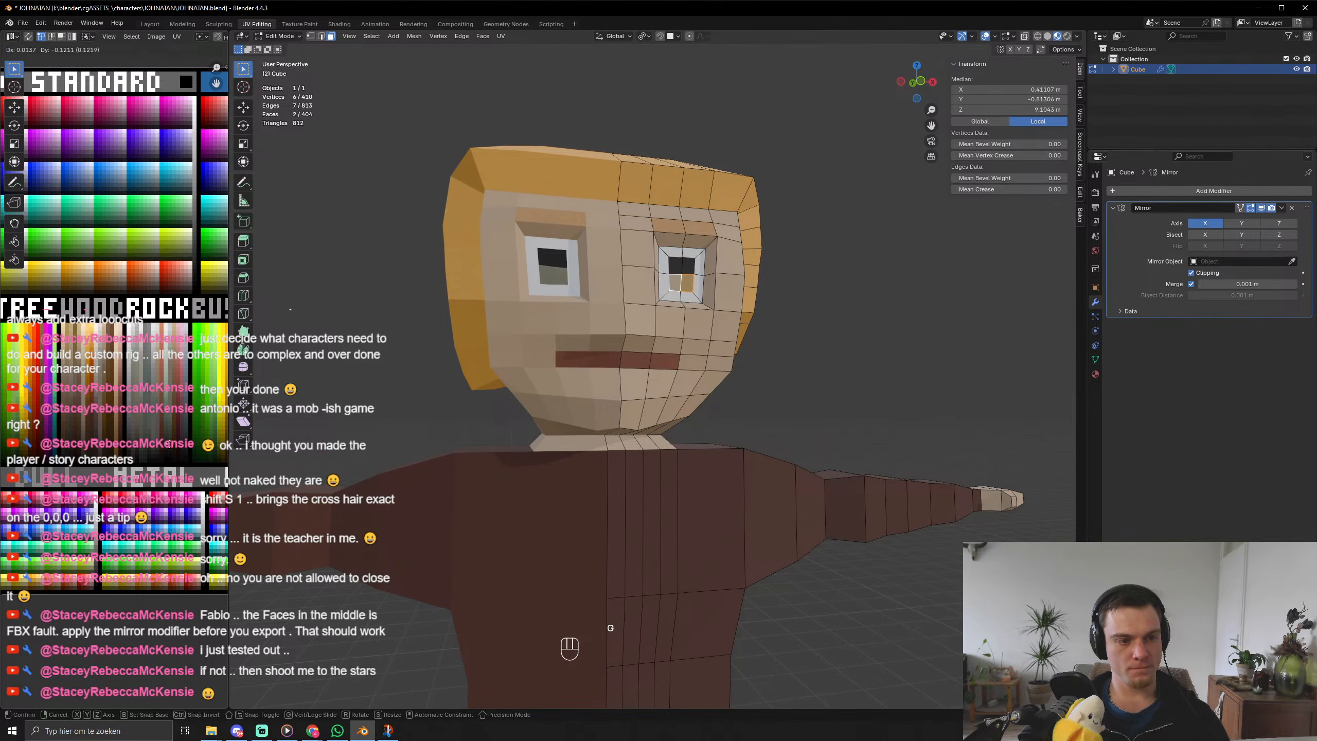
left_click(162, 482)
key("Tab")
Save the changes to JOHNATAN.blend.
scroll(781, 385, "down", 5)
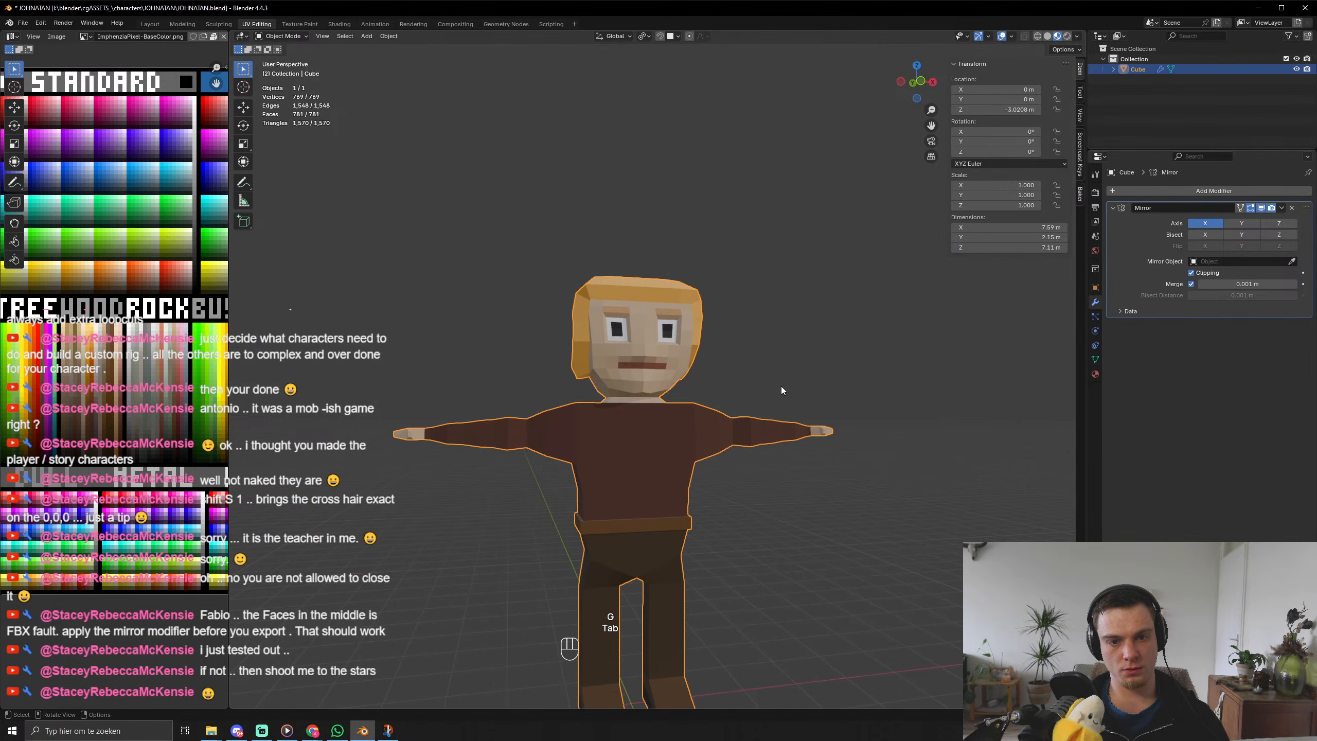
middle_click_drag(781, 386, 722, 435)
key("ctrl+s")
key("ctrl+s")
Examine the coloured character's proportions, face and shoes from several angles and distances.
scroll(724, 418, "down", 4)
scroll(720, 432, "up", 9)
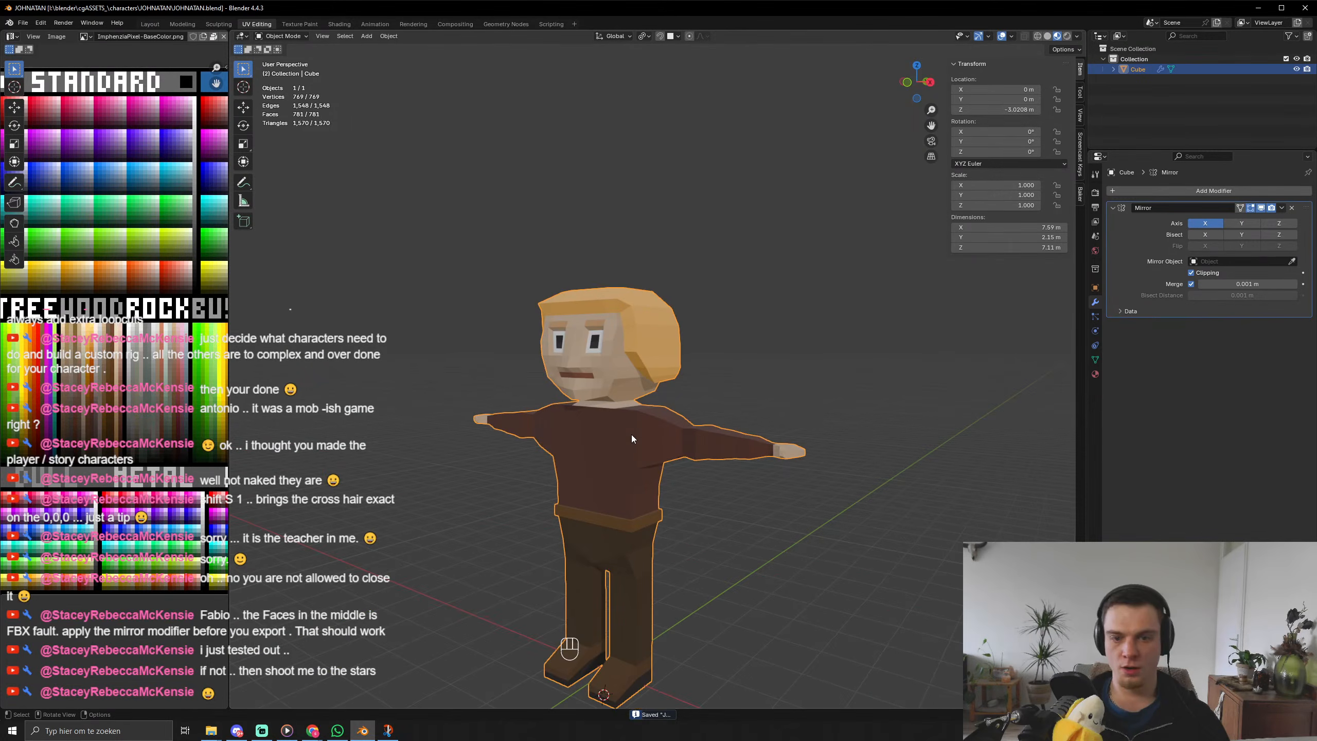
middle_click_drag(632, 435, 652, 478)
scroll(663, 496, "up", 2)
scroll(548, 532, "down", 4)
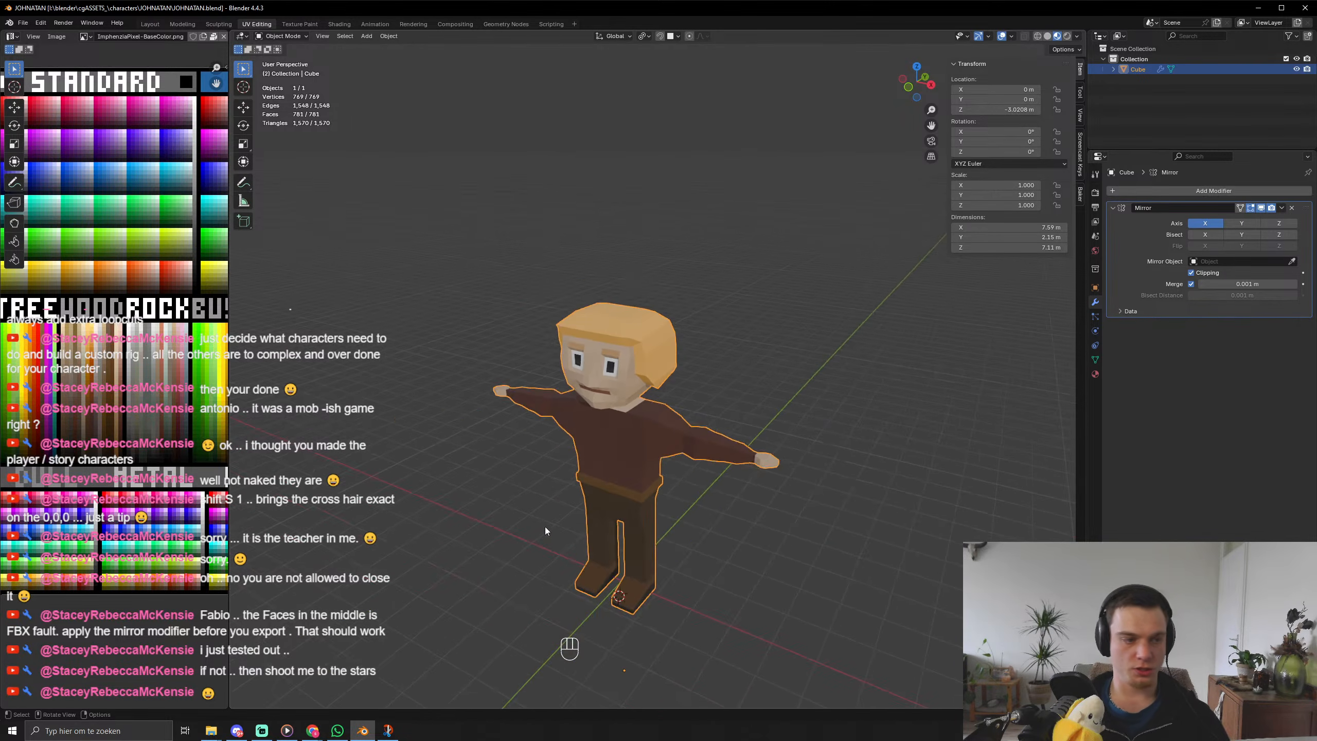
middle_click_drag(548, 533, 540, 488)
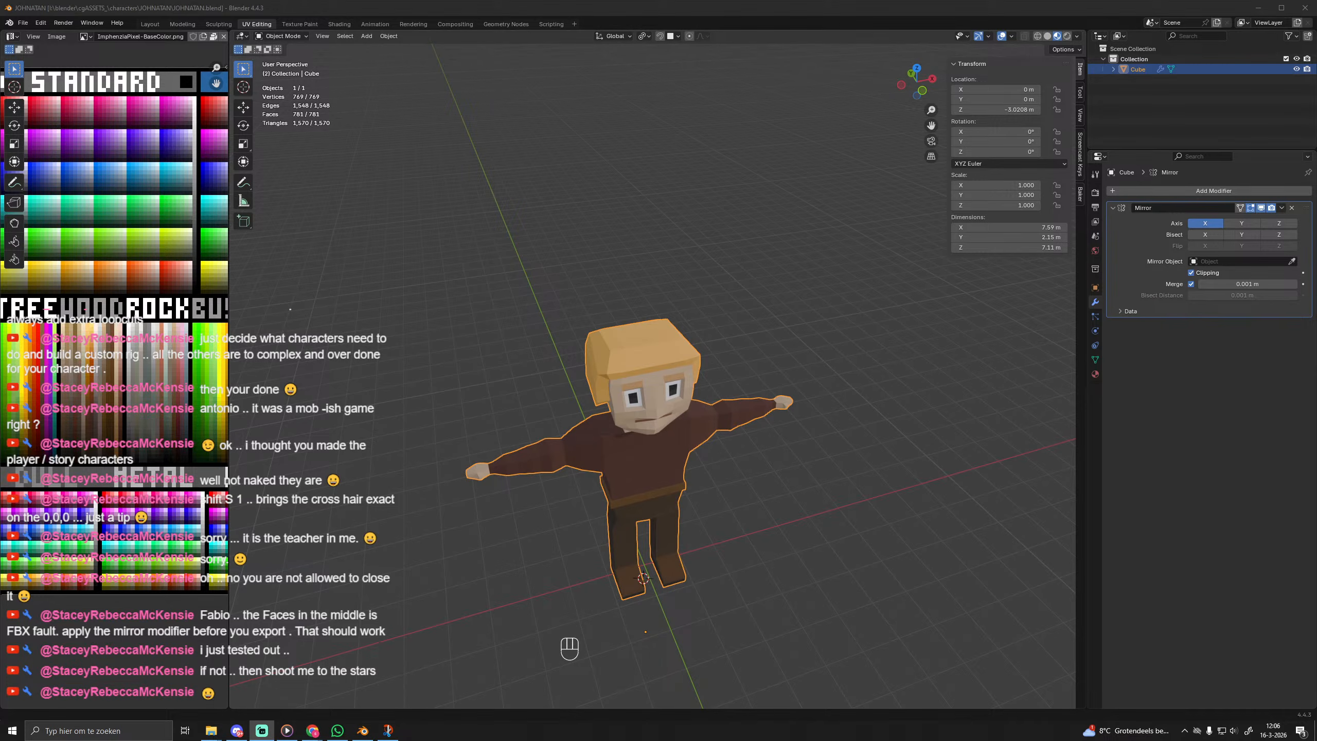
middle_click_drag(625, 438, 658, 433)
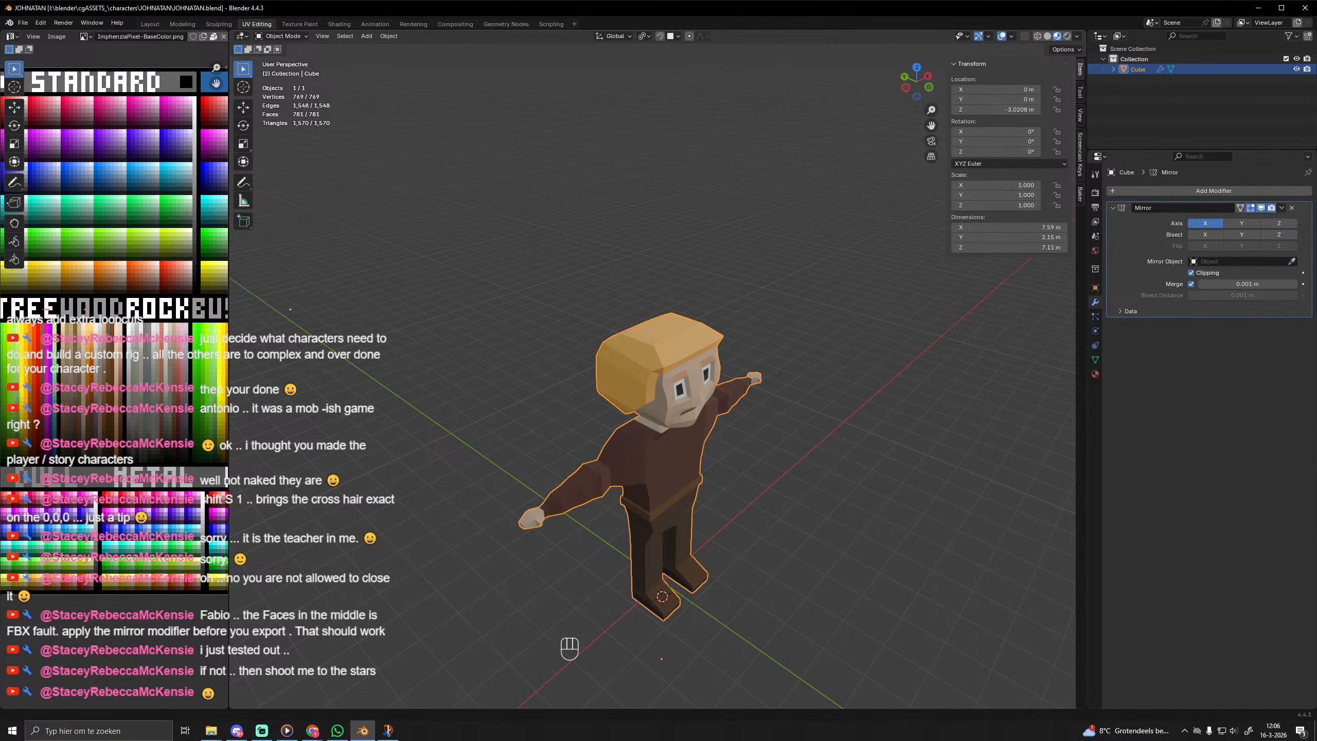
mouse_move(670, 463)
middle_mouse_down()
mouse_move(657, 474)
mouse_move(685, 463)
mouse_move(663, 473)
middle_mouse_up()
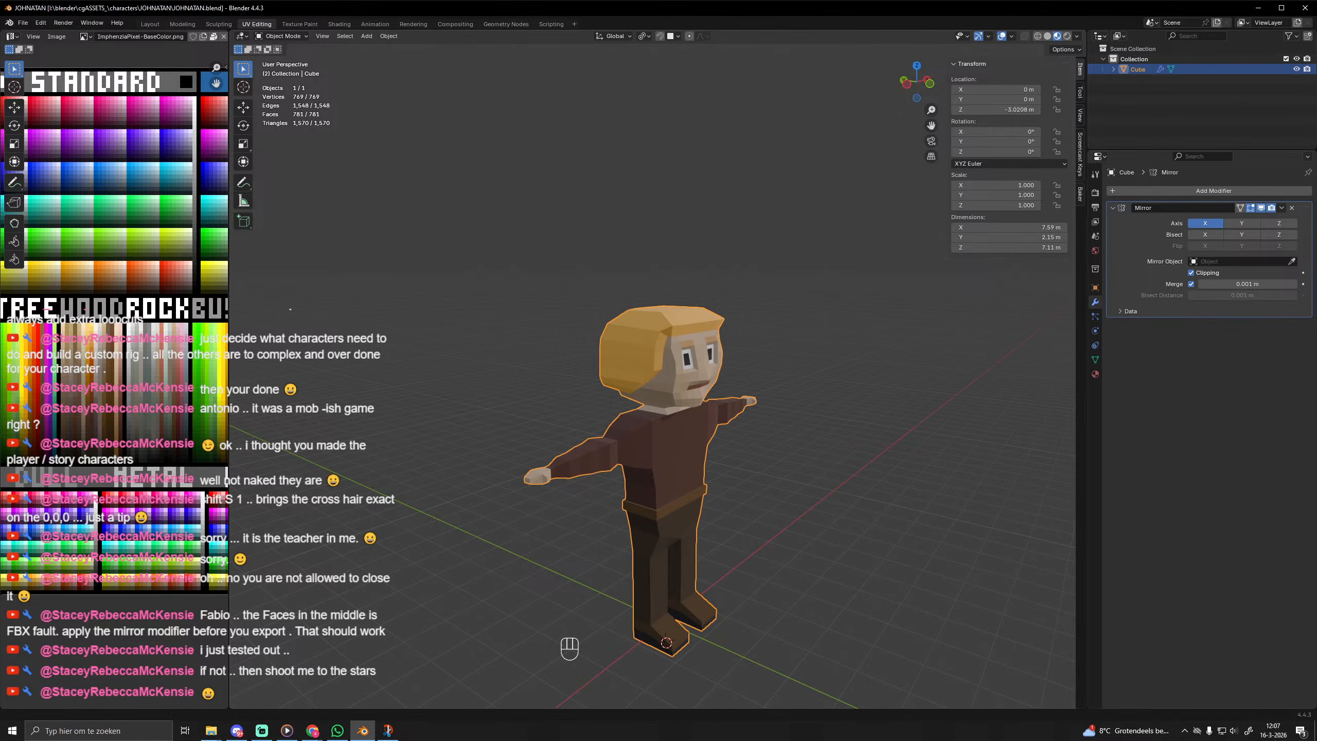
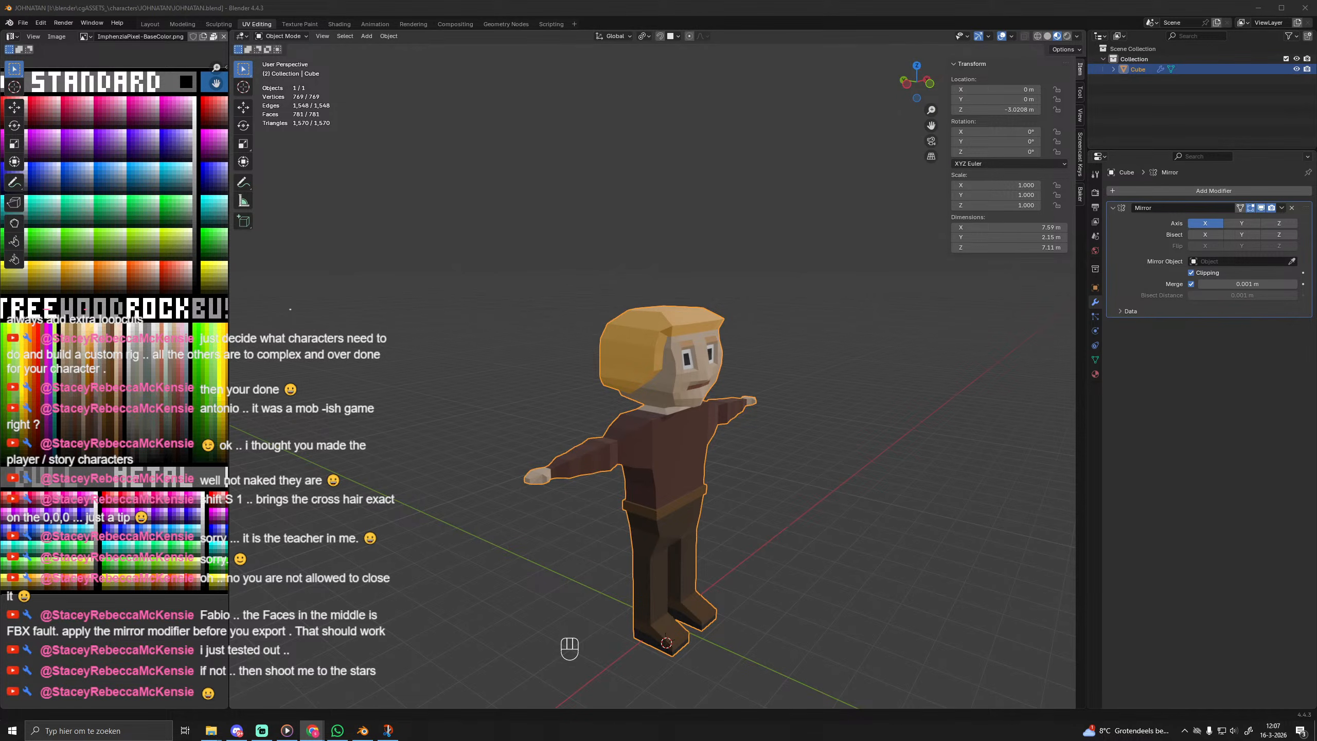
Resize the character to dimensions of 1.852 m in X, 0.5 m in Y and 1.805 m in Z.
key("alt+Tab")
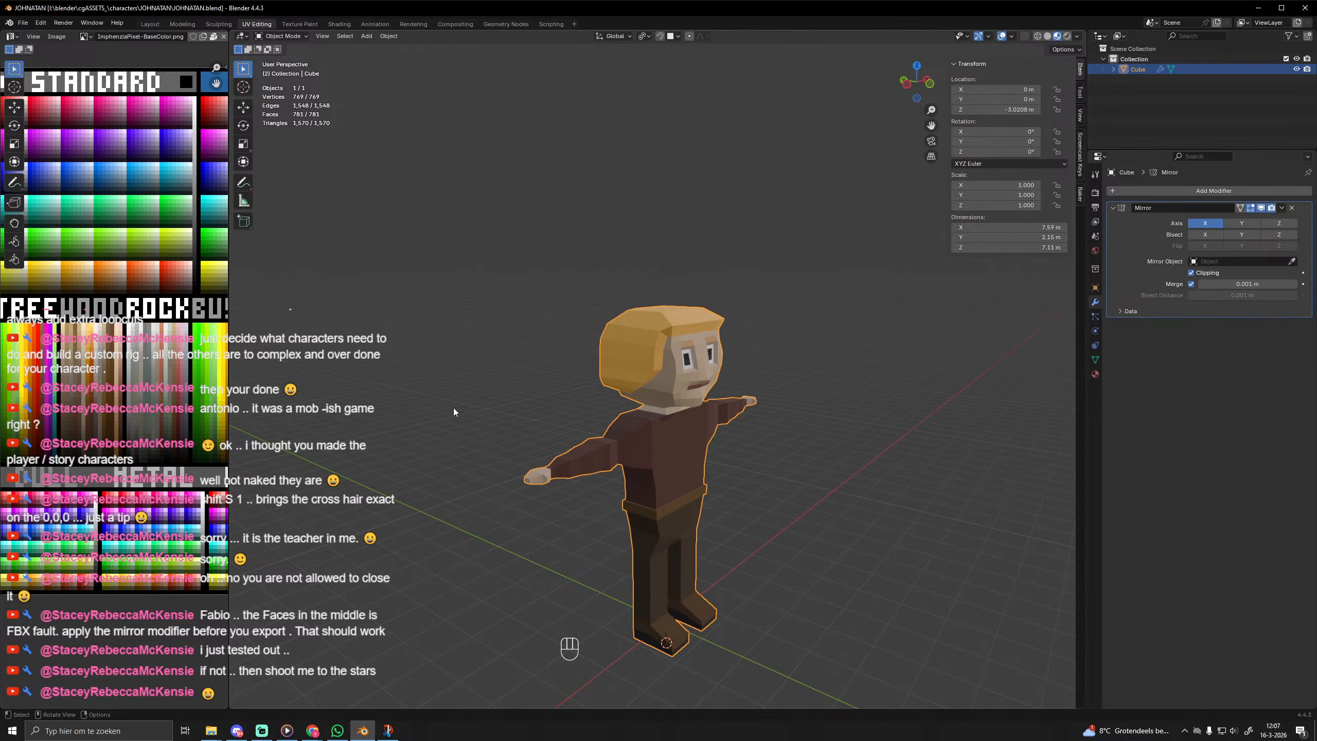
middle_click_drag(454, 409, 567, 439)
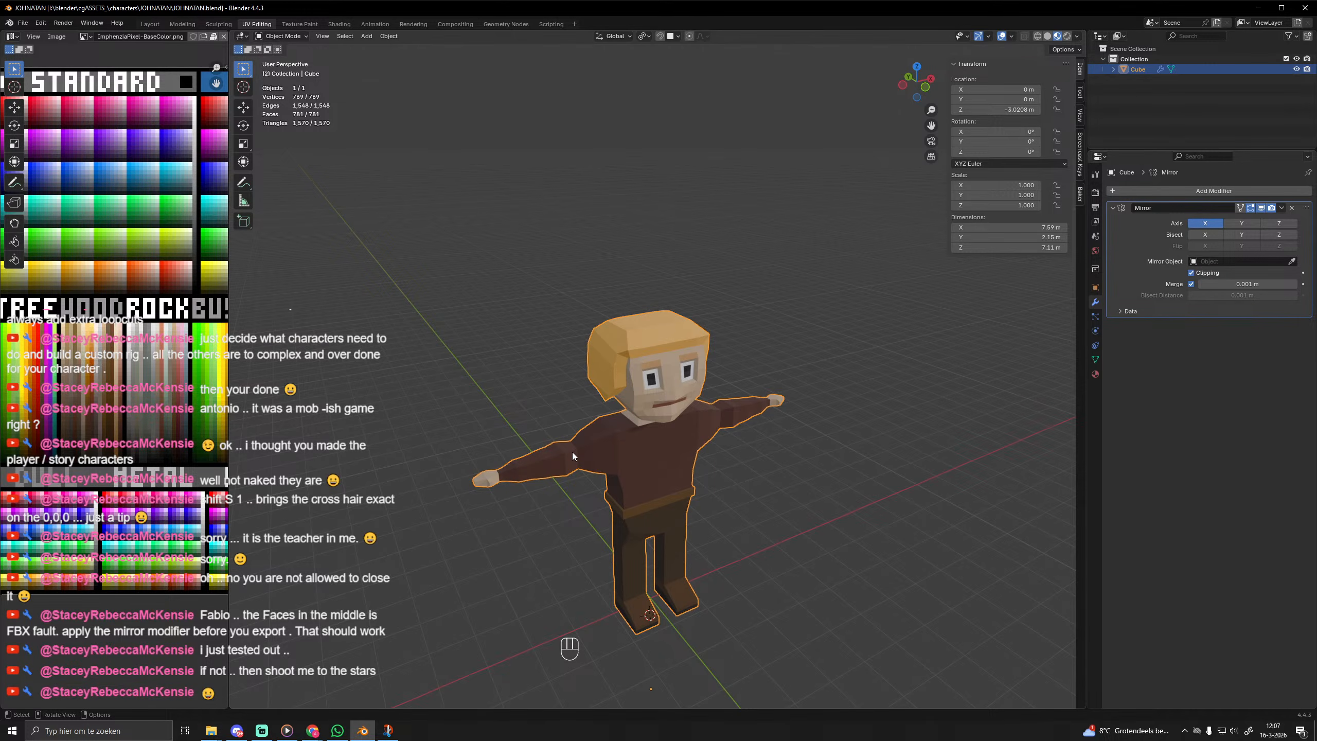
key("KP_1")
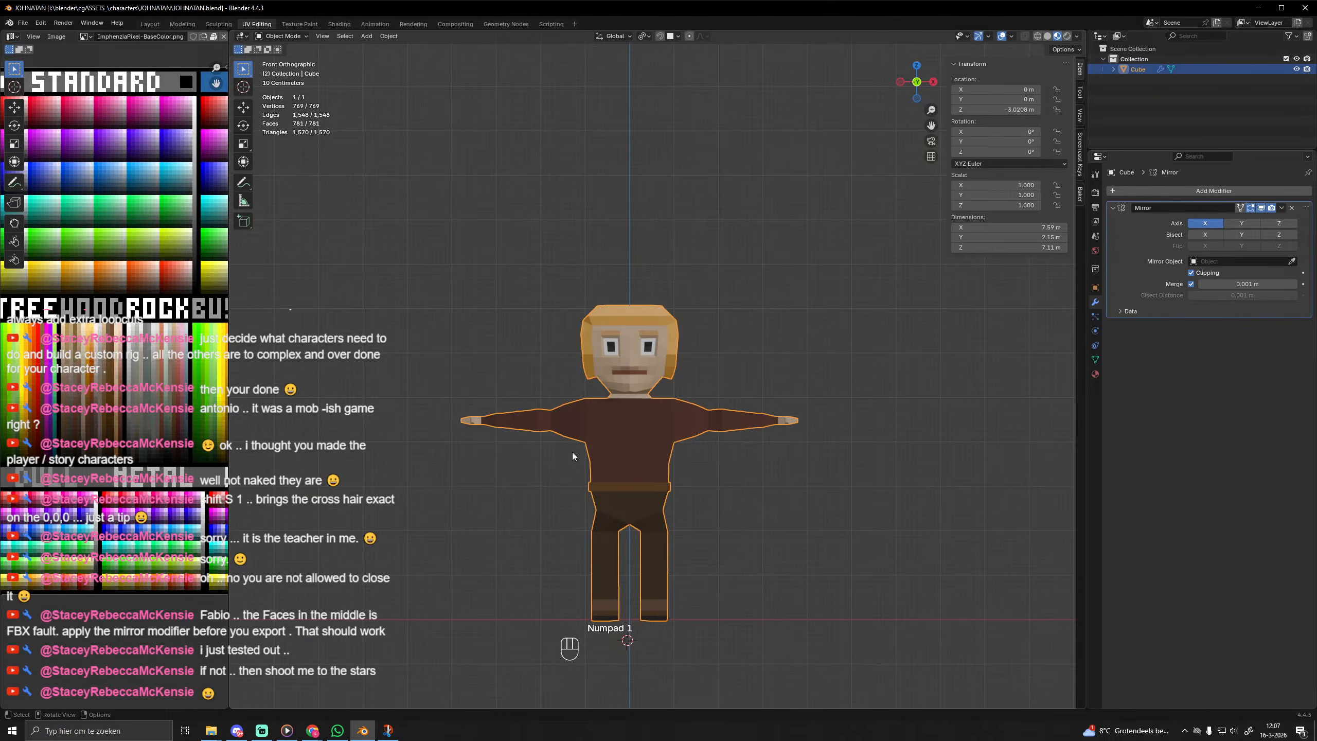
left_click(1048, 247)
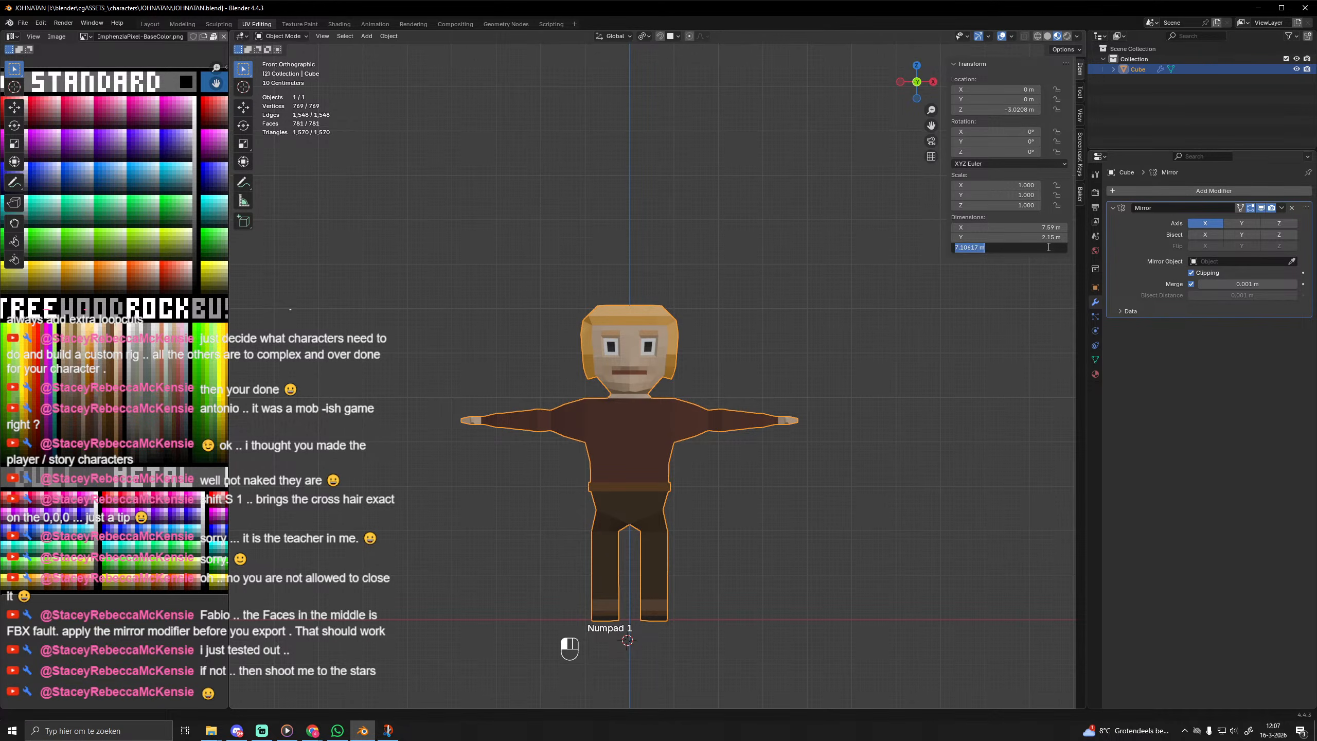
type("1.805")
key("Return")
left_click(1044, 237)
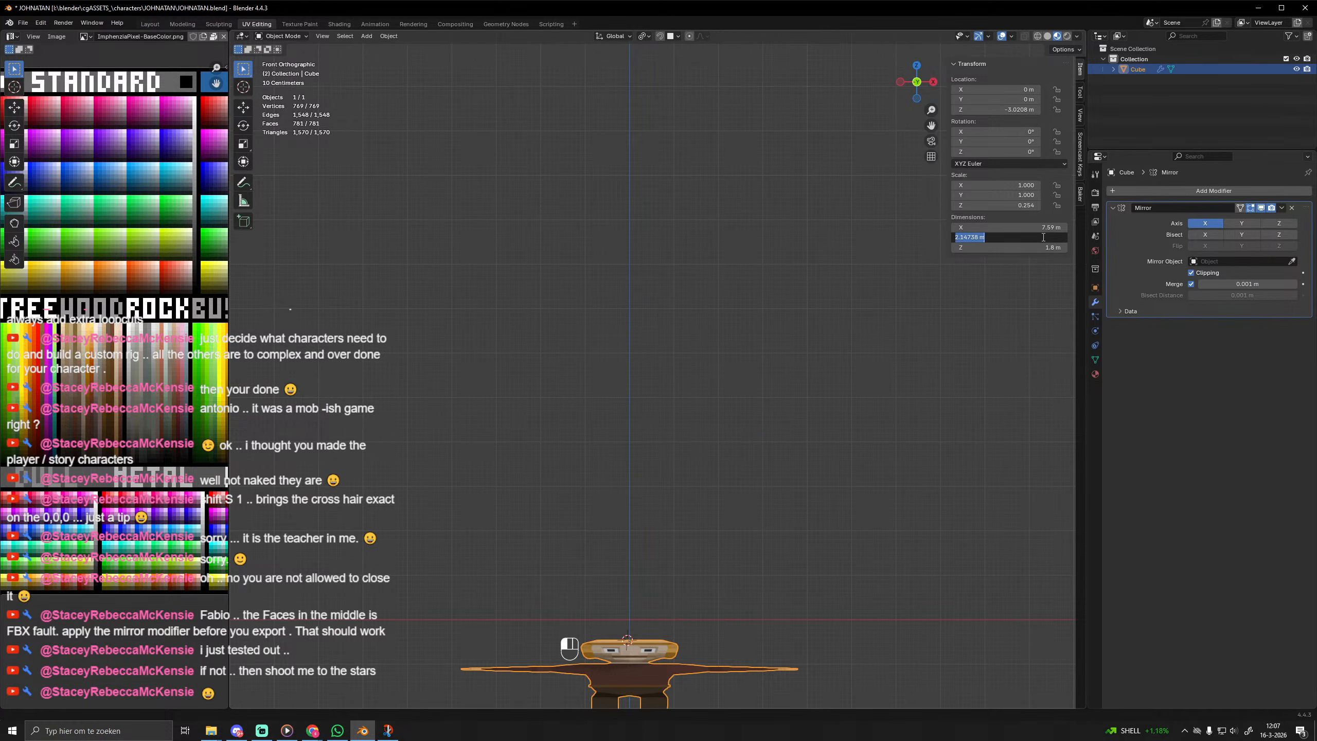
type("0.5")
key("Return")
left_click(1043, 228)
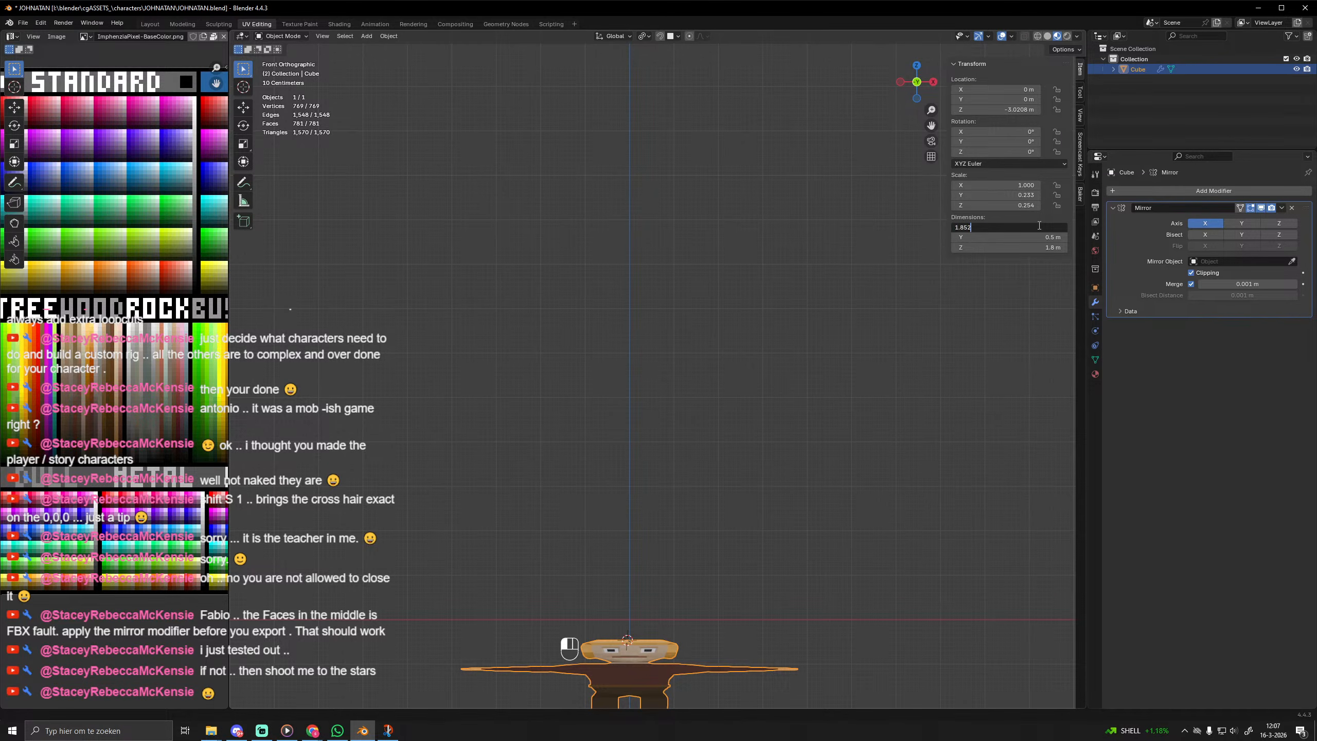
key("Return")
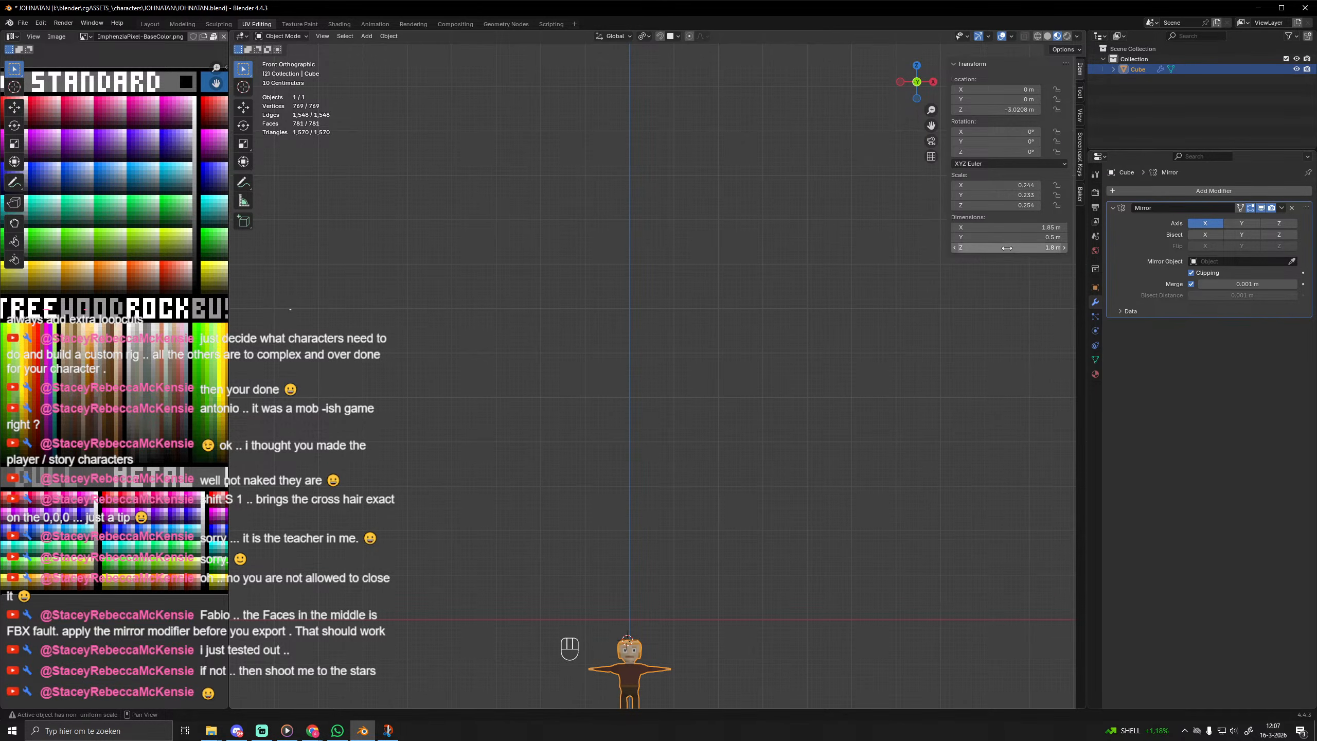
Raise the character about 2.234 m along Z so its feet stand on the ground line.
key("KP_Decimal")
scroll(895, 595, "down", 8)
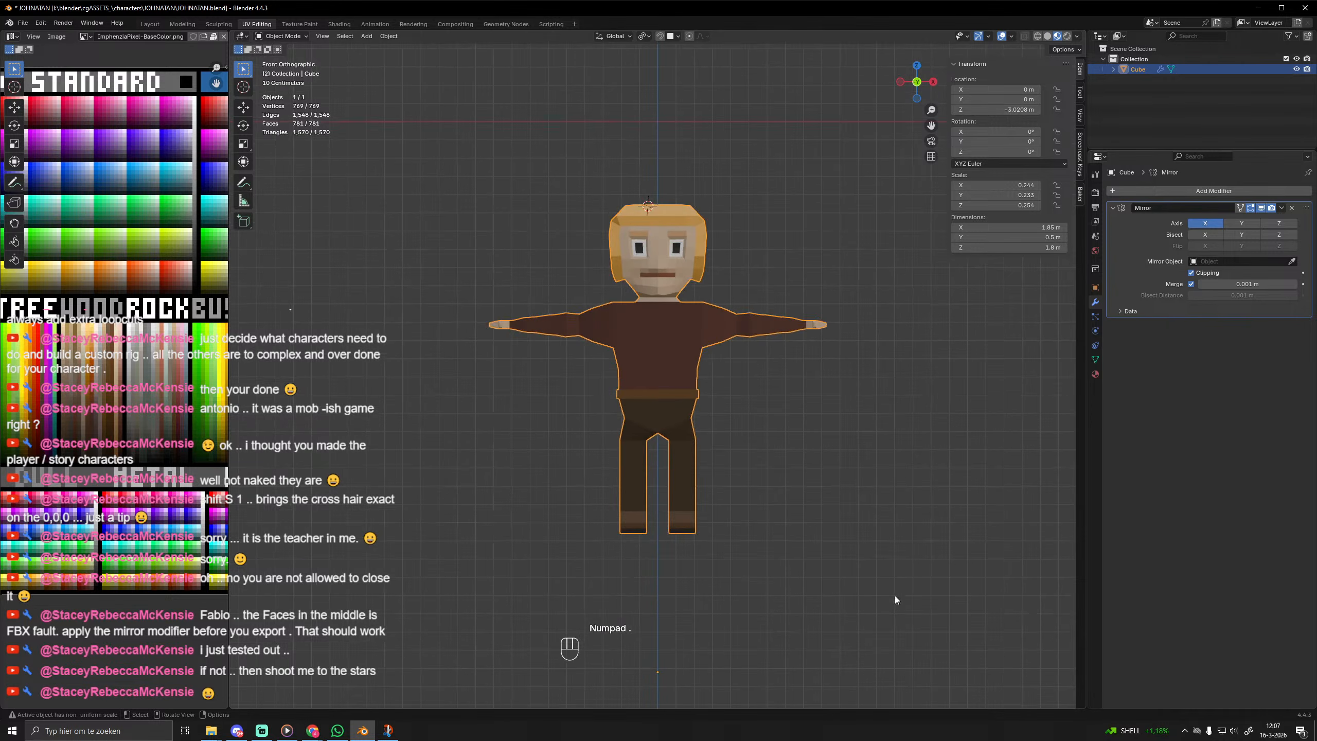
key("g")
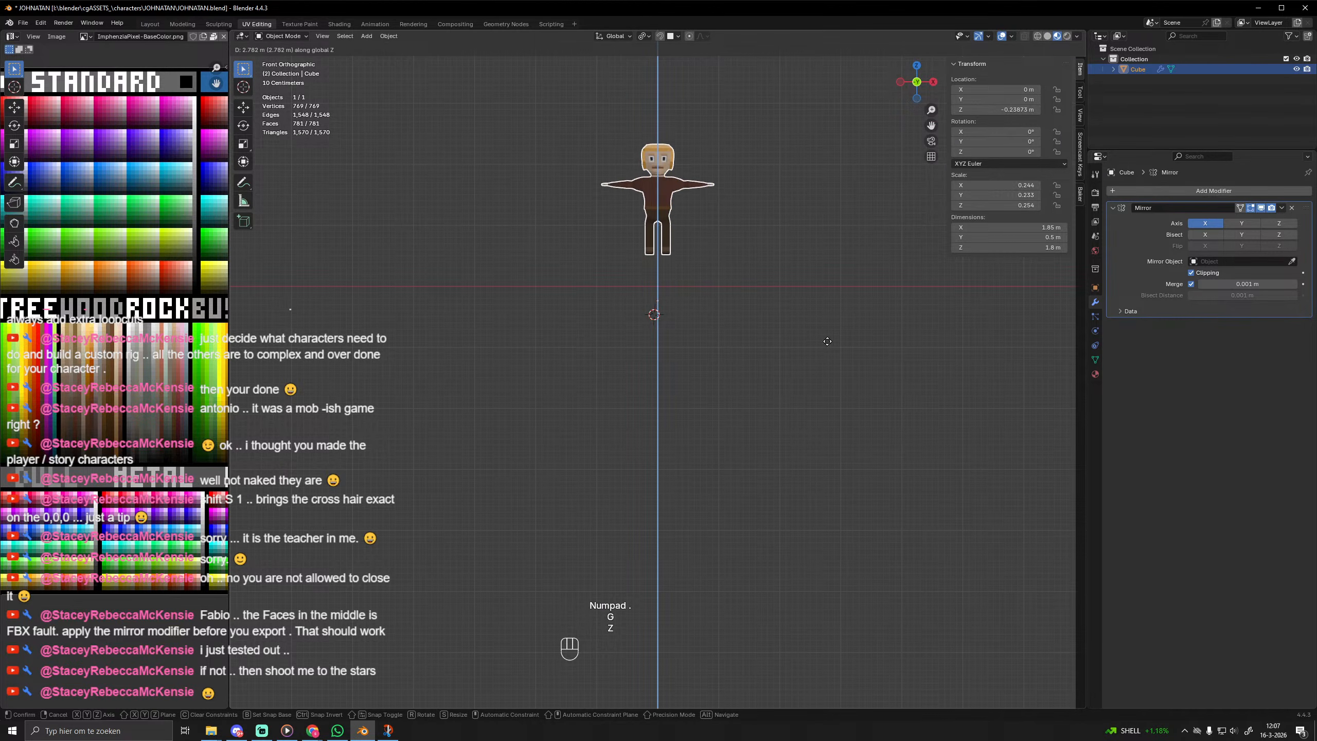
key("z")
left_click(819, 379)
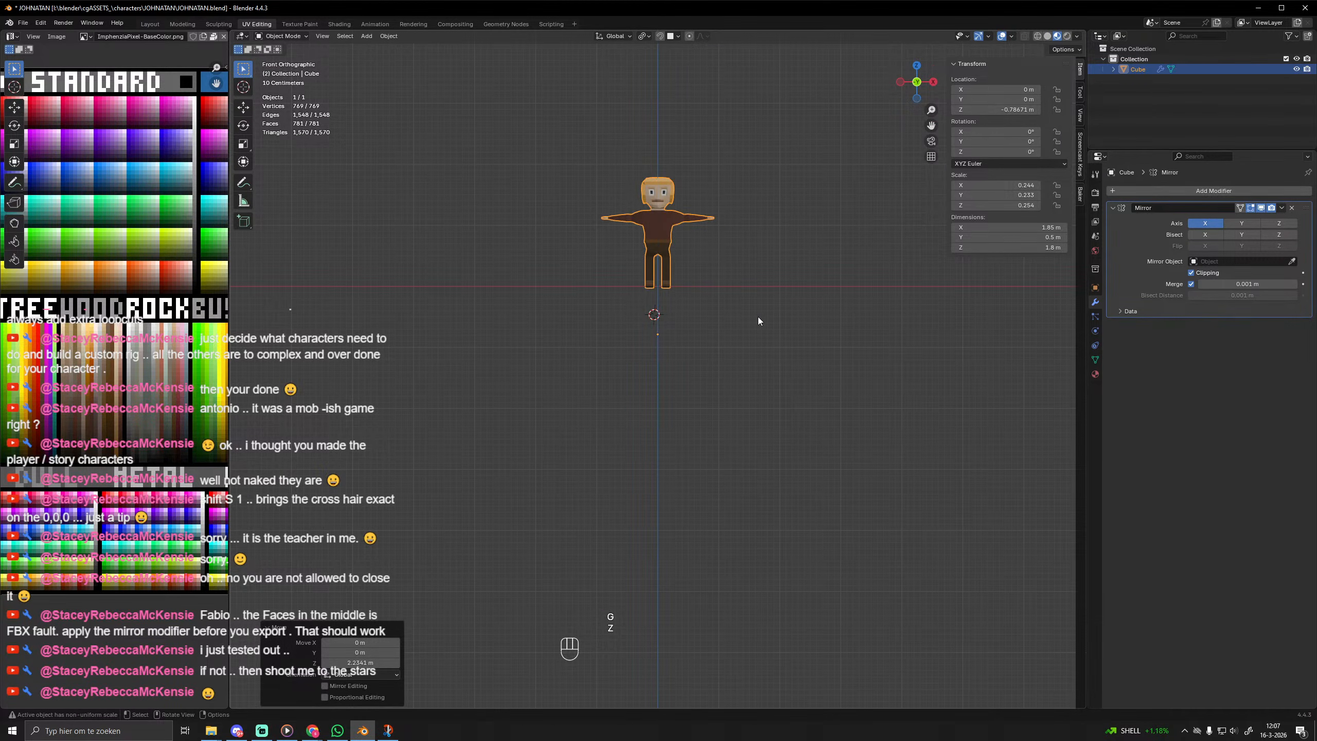
key("s")
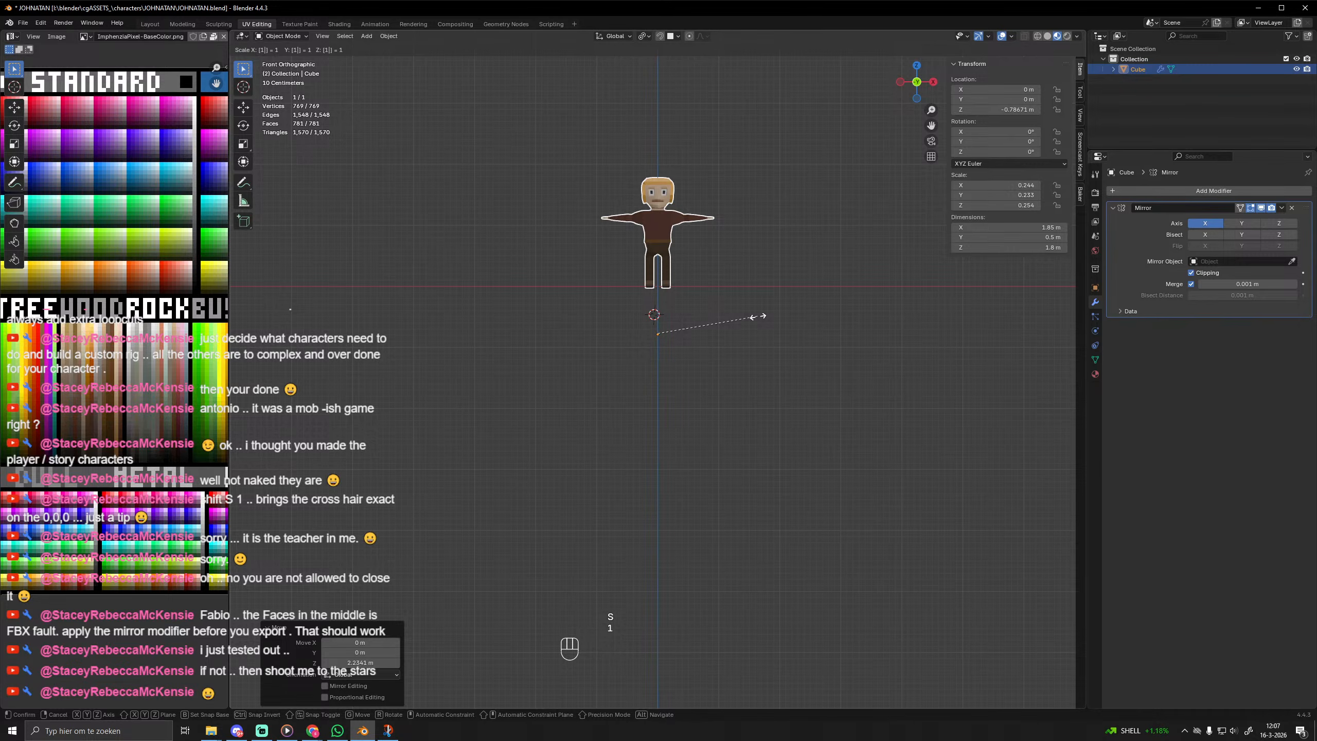
key("z")
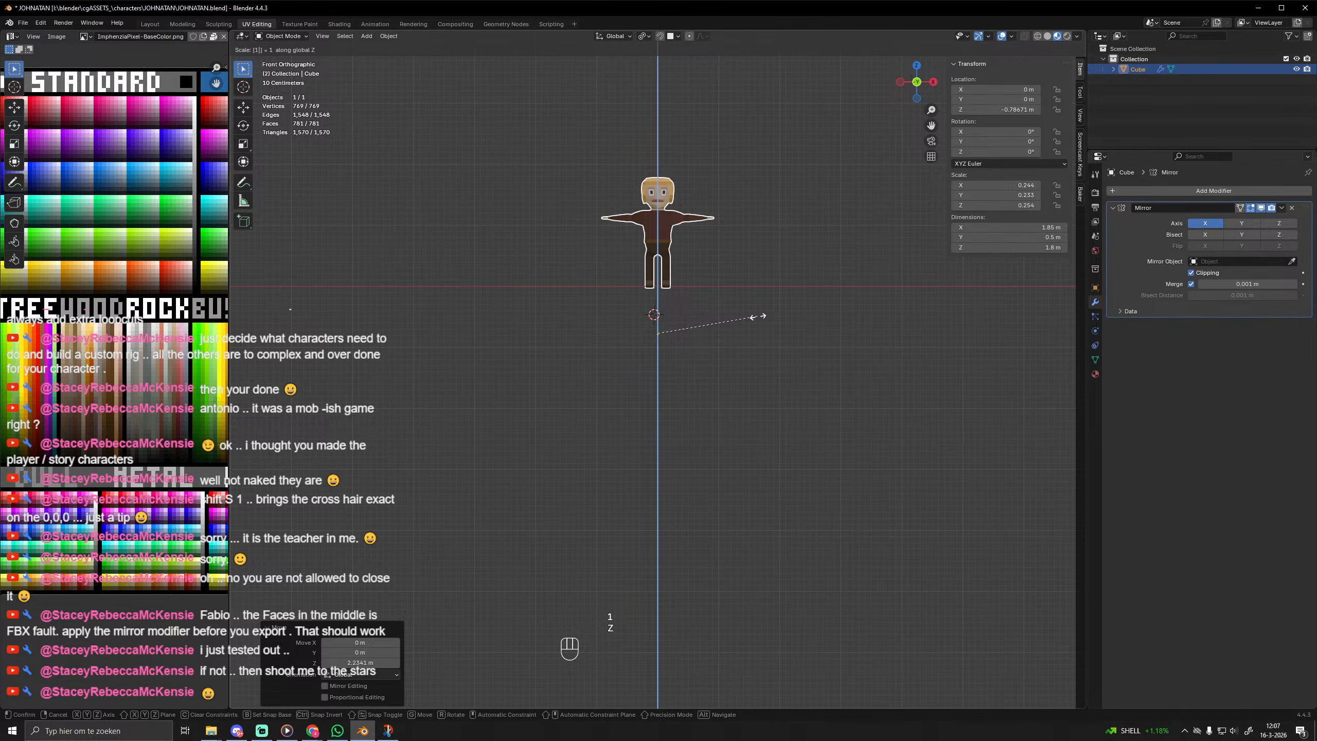
key("KP_0")
key("KP_Enter")
key("ctrl+z")
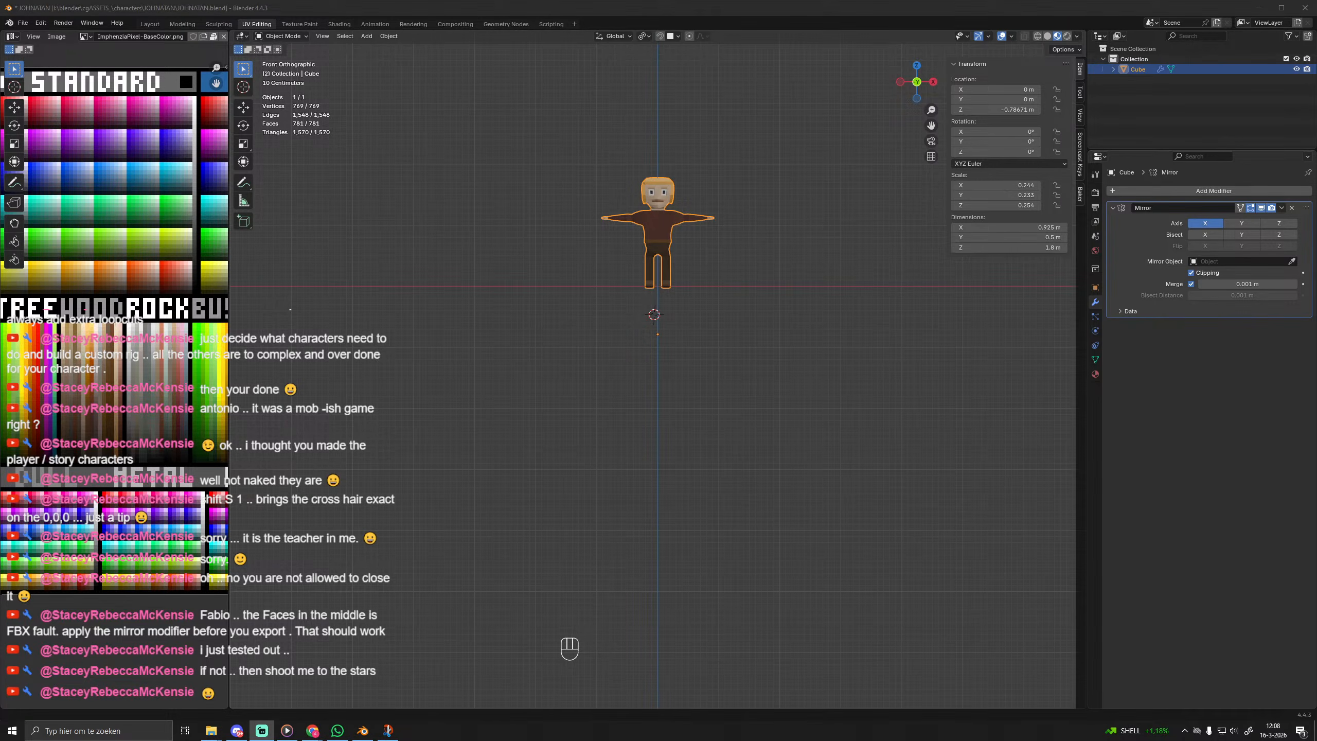
Snap the 3D cursor to the world origin.
middle_click_drag(720, 202, 751, 257)
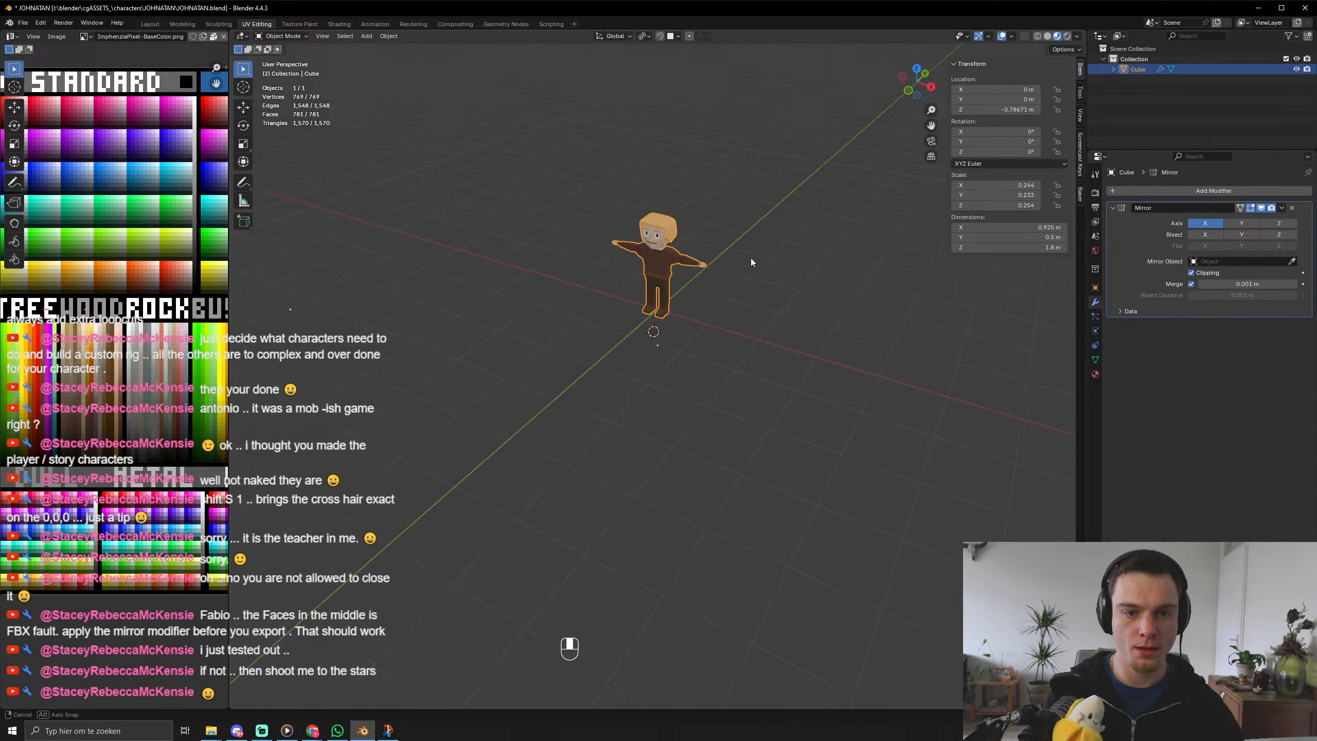
key("KP_1")
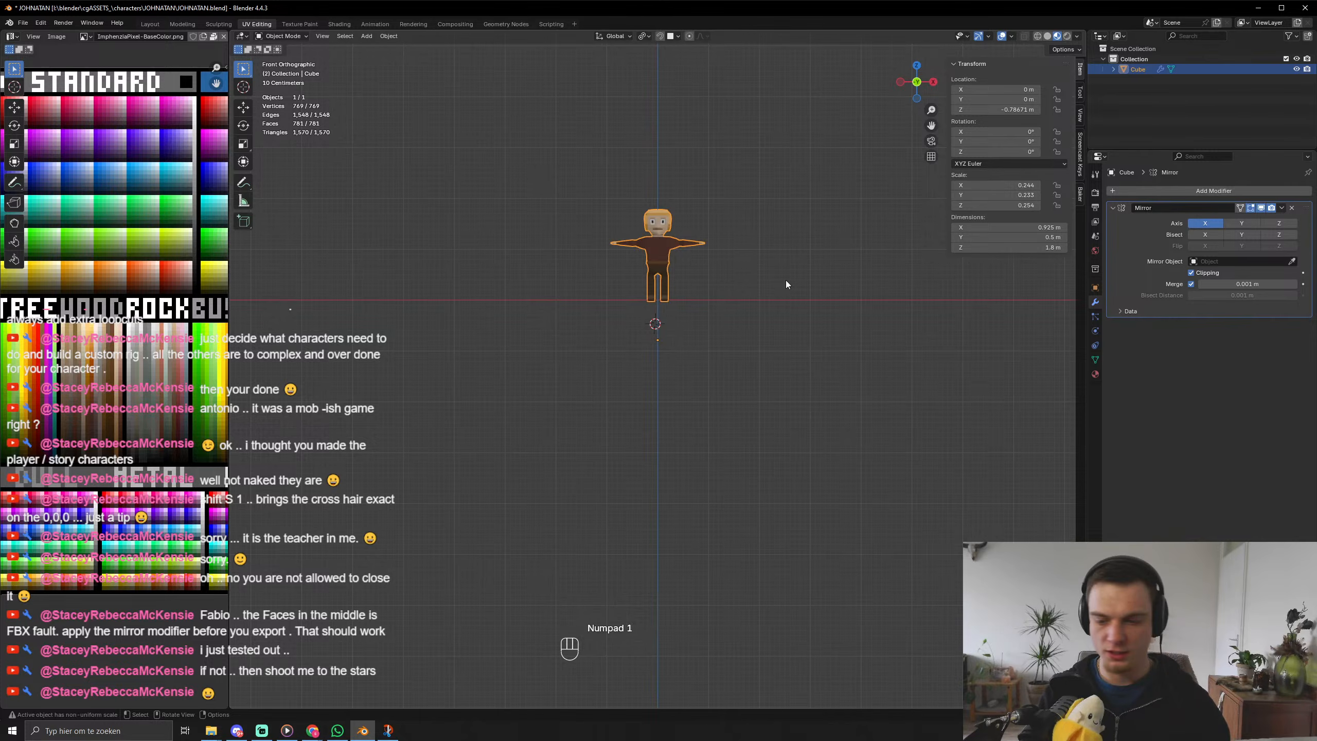
scroll(765, 298, "up", 7)
middle_click_drag(790, 182, 771, 557, "shift")
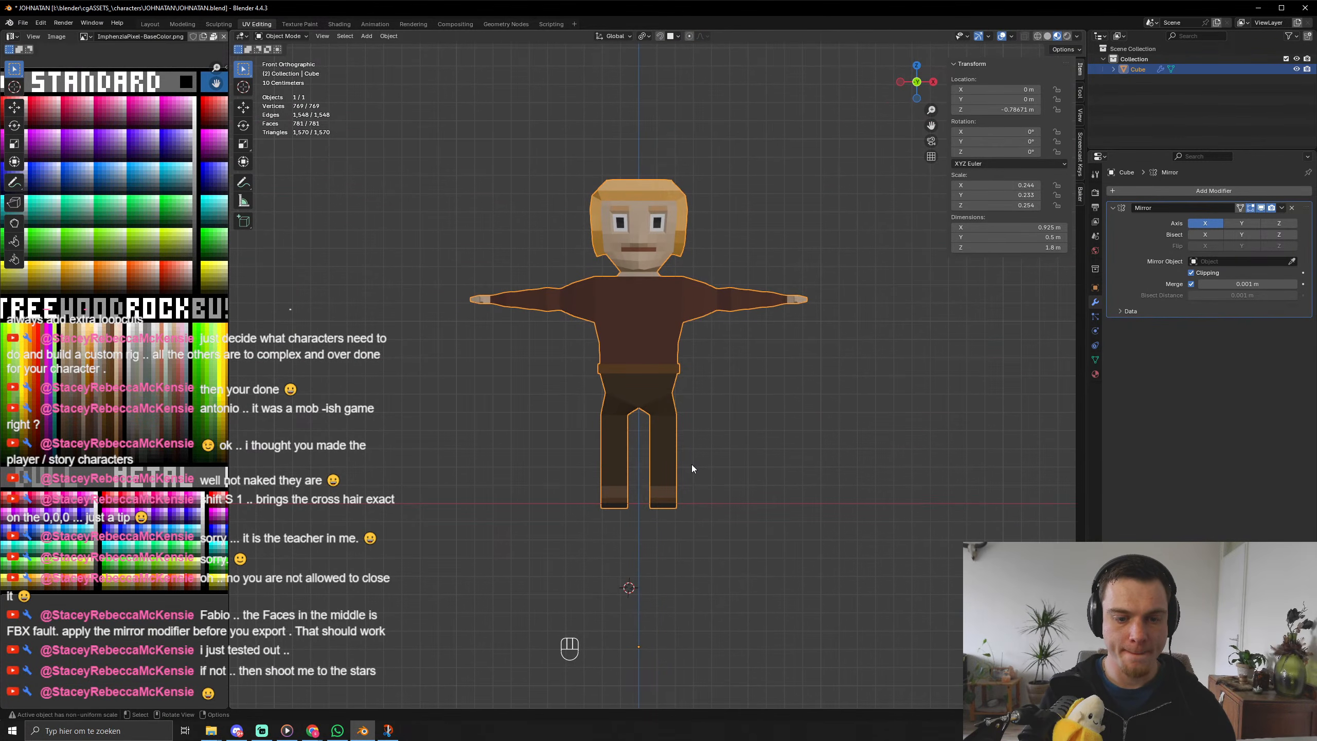
key("shift+s")
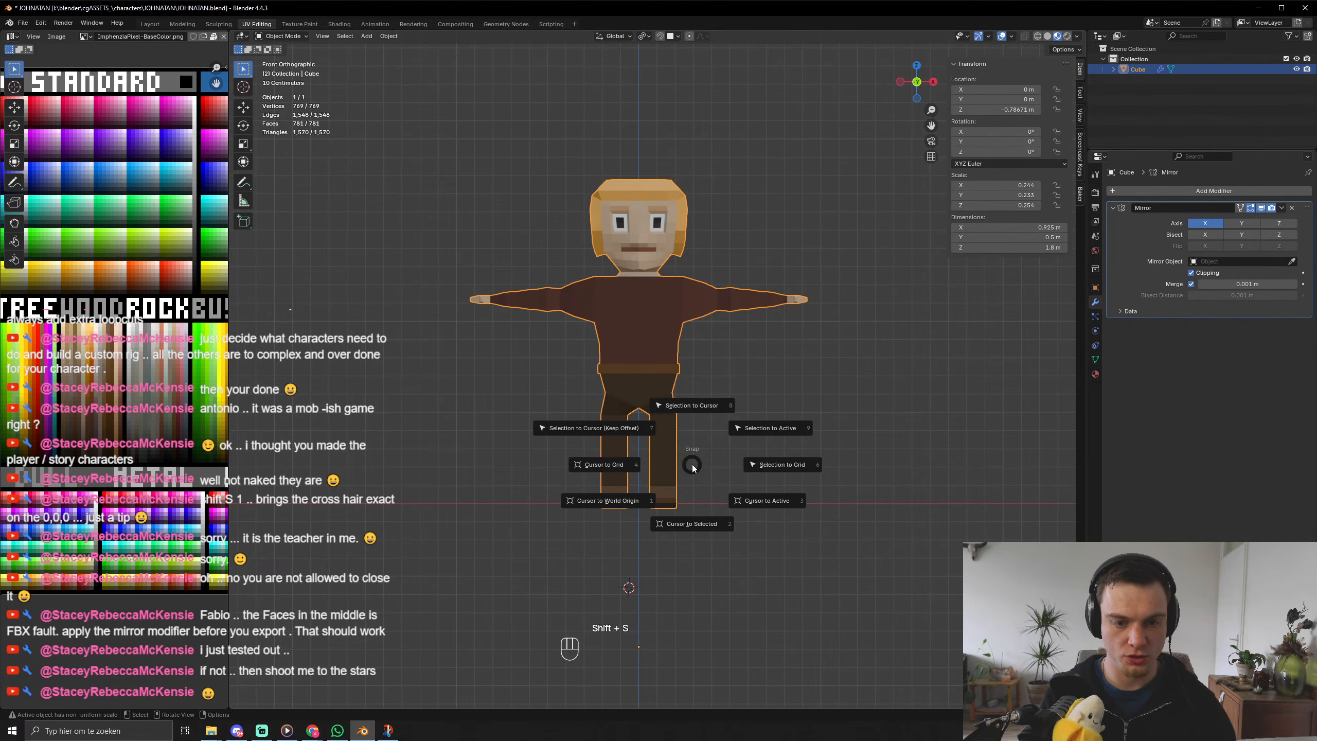
key("2")
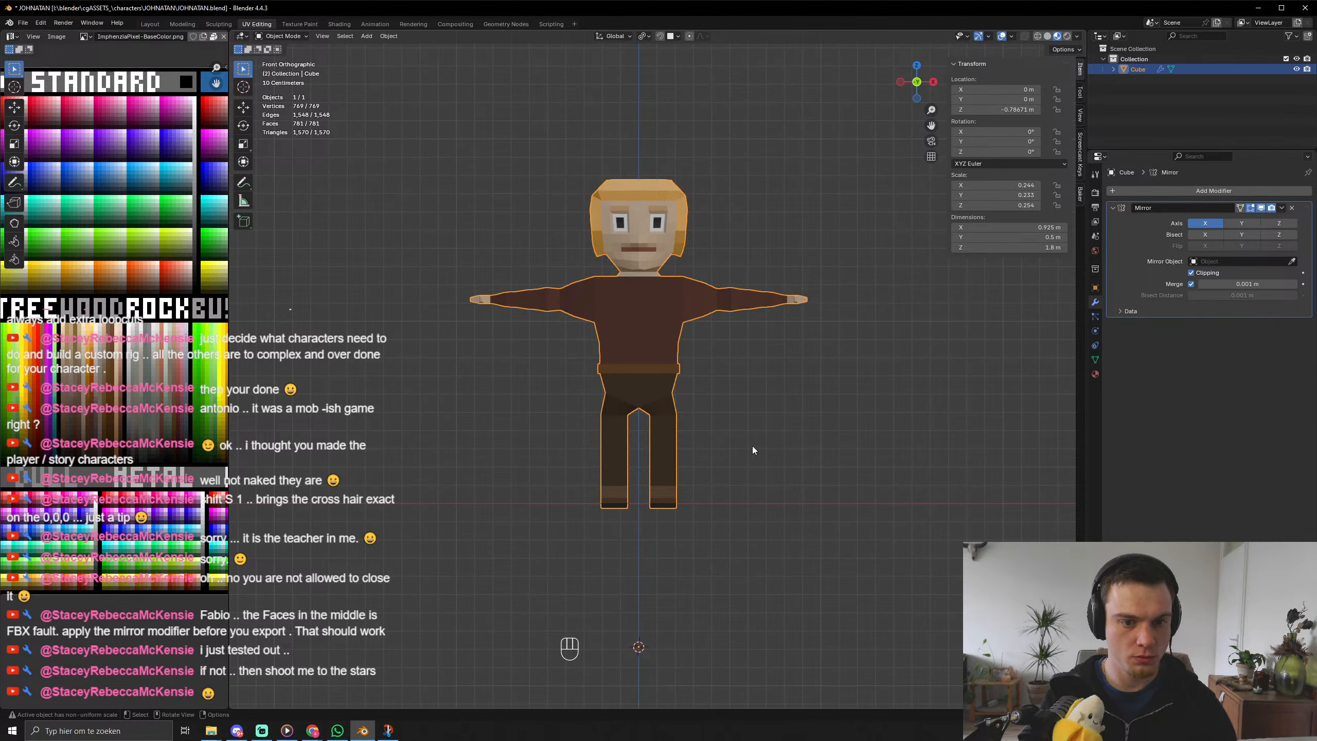
key("shift+s")
key("1")
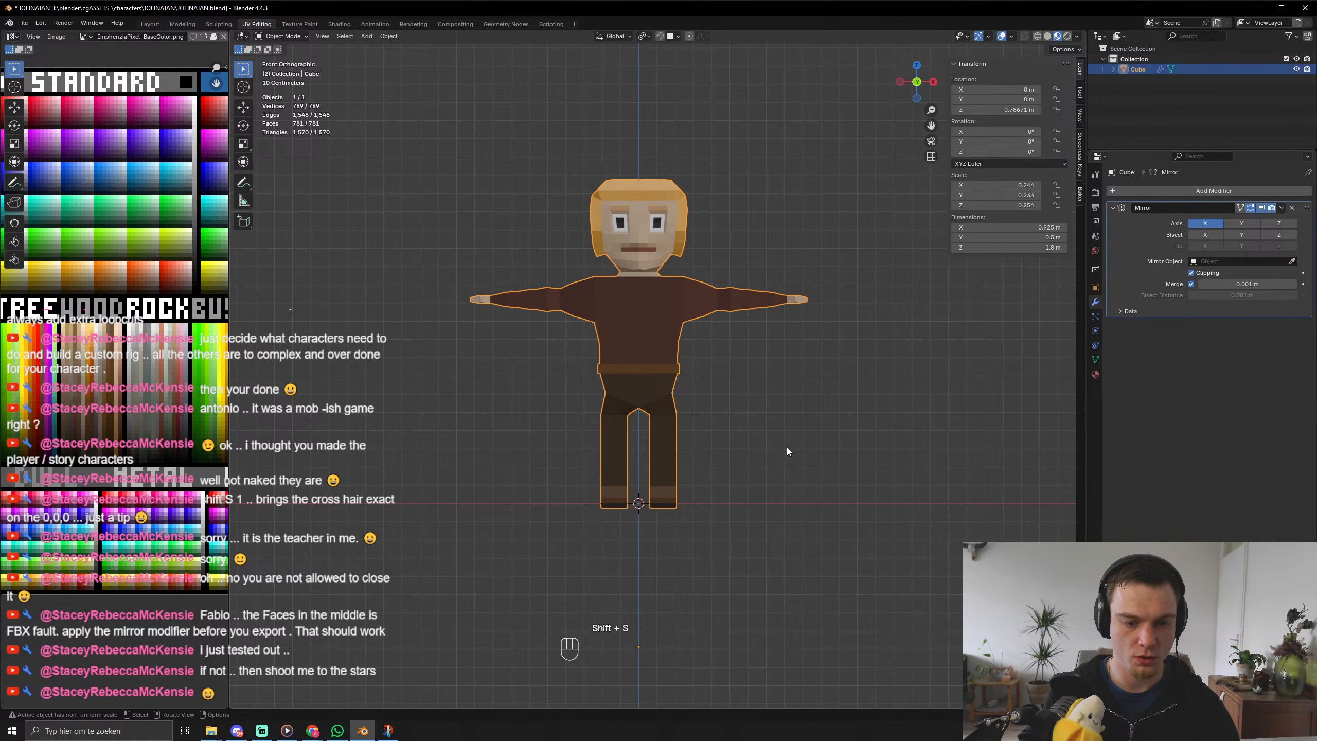
Set the character's origin to the 3D cursor.
right_click(787, 451)
mouse_move(787, 449)
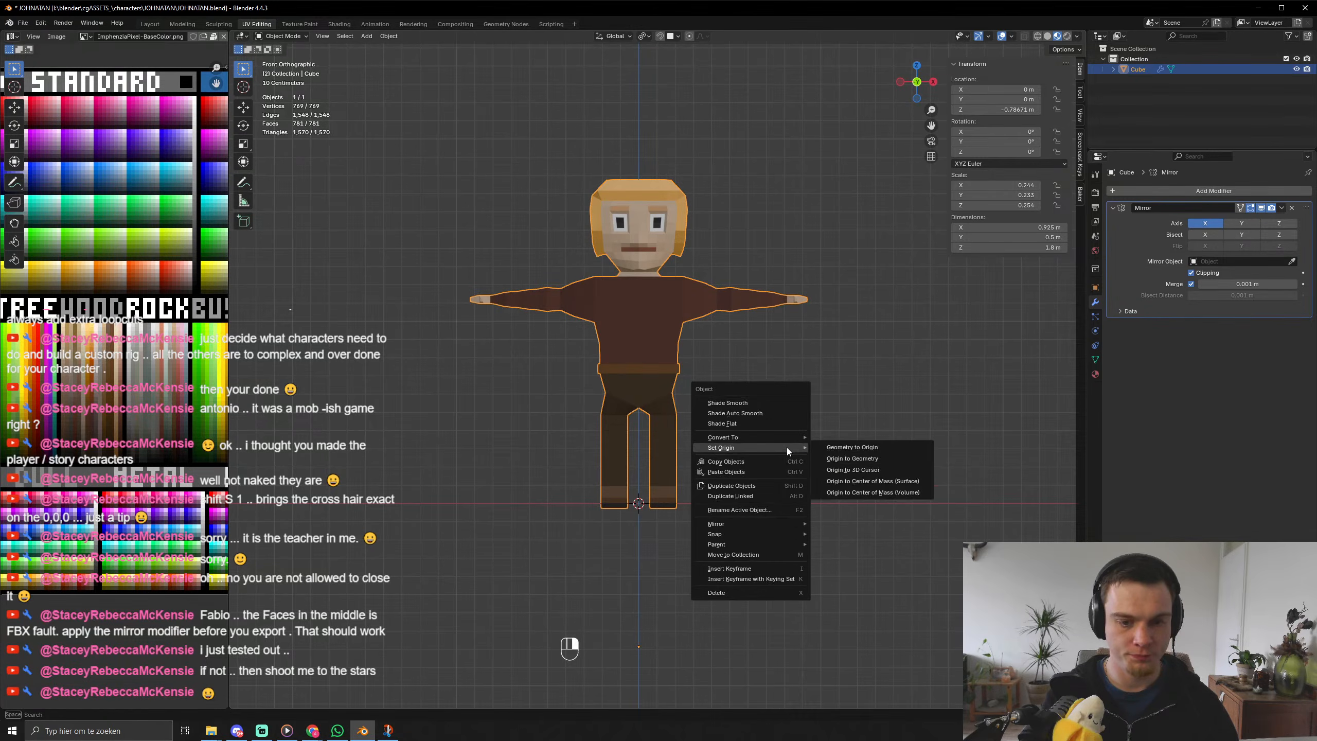
left_click(848, 472)
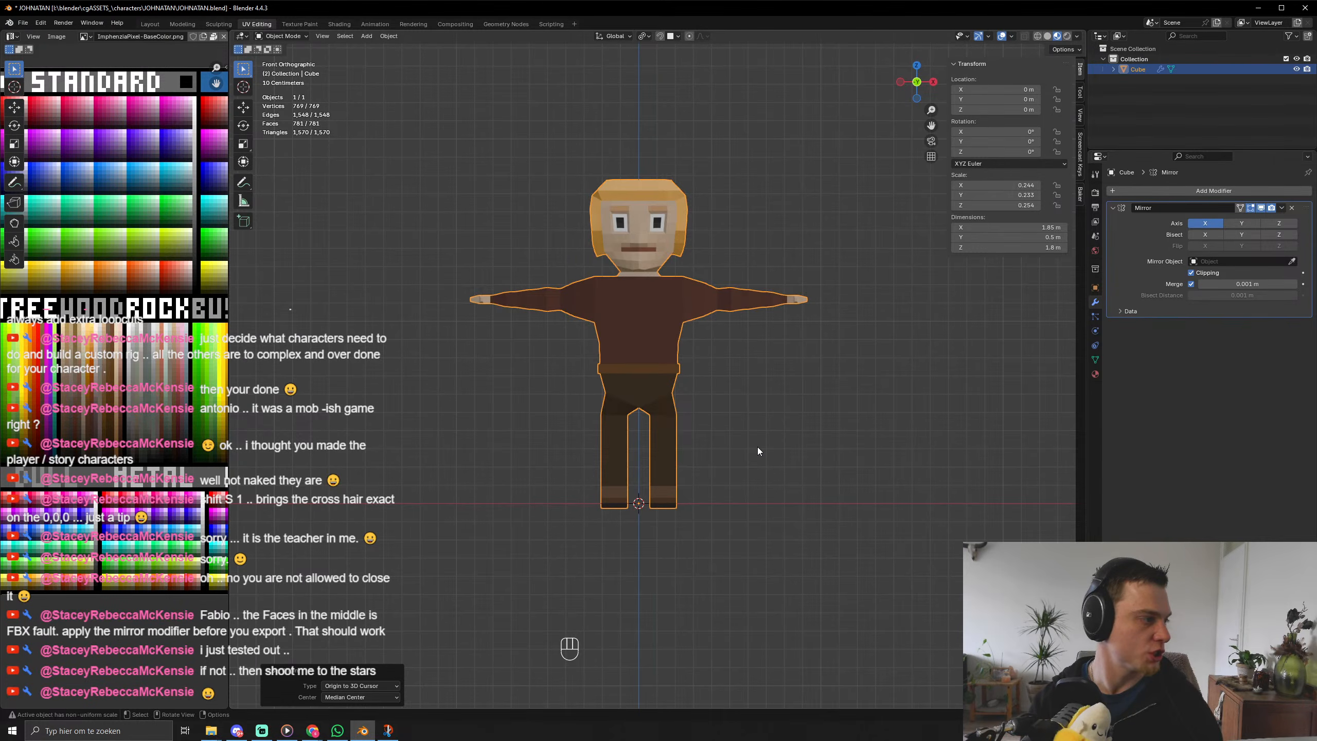
Examine the resized character and its mesh from several angles and distances.
scroll(710, 362, "down", 4)
left_click(709, 362)
middle_click_drag(696, 375, 746, 383)
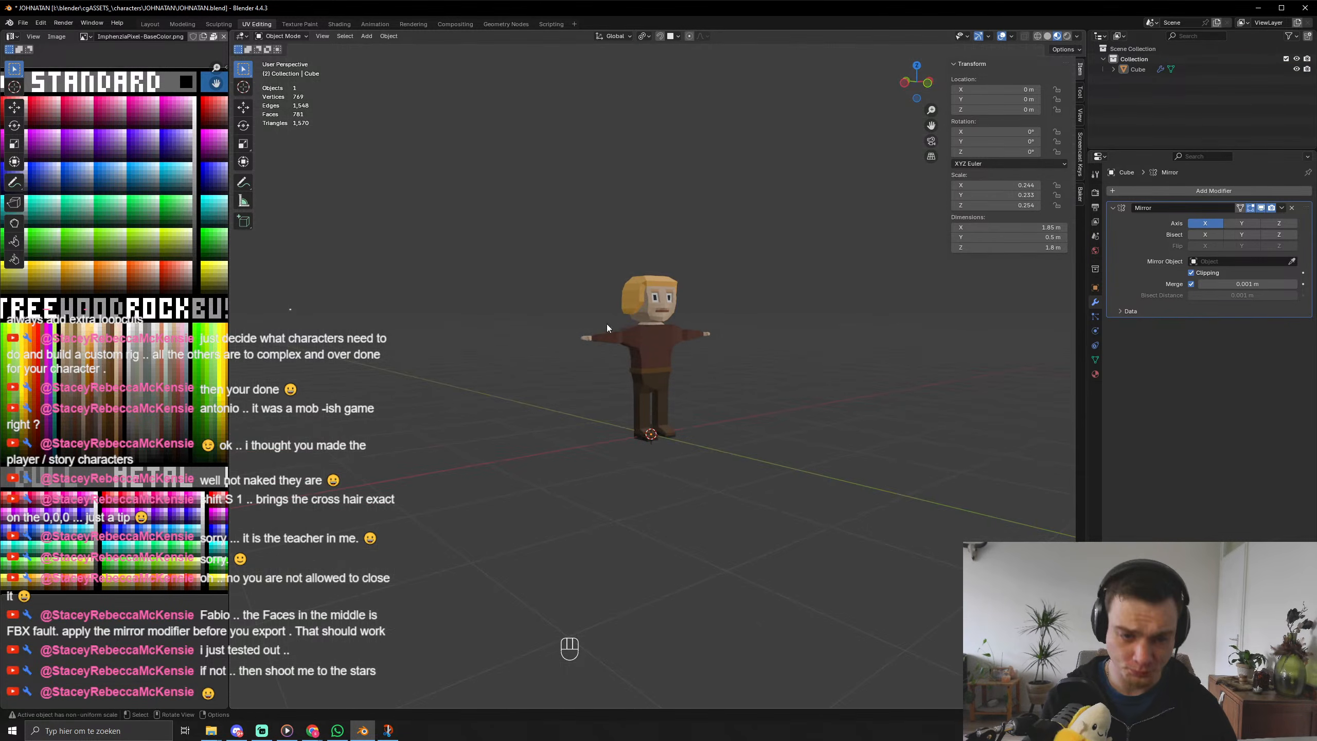
left_click(644, 424)
scroll(644, 424, "up", 5)
key("Tab")
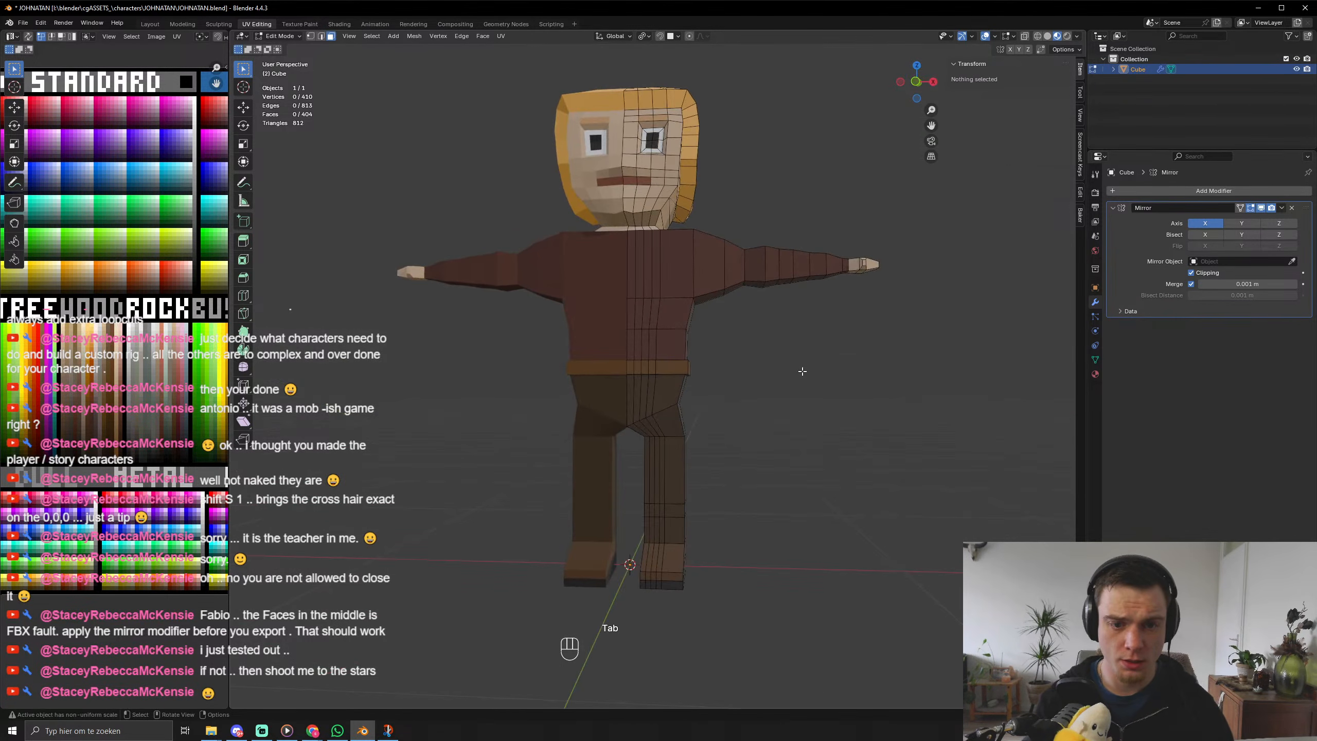
key("Tab")
scroll(723, 414, "down", 4)
scroll(708, 373, "up", 7)
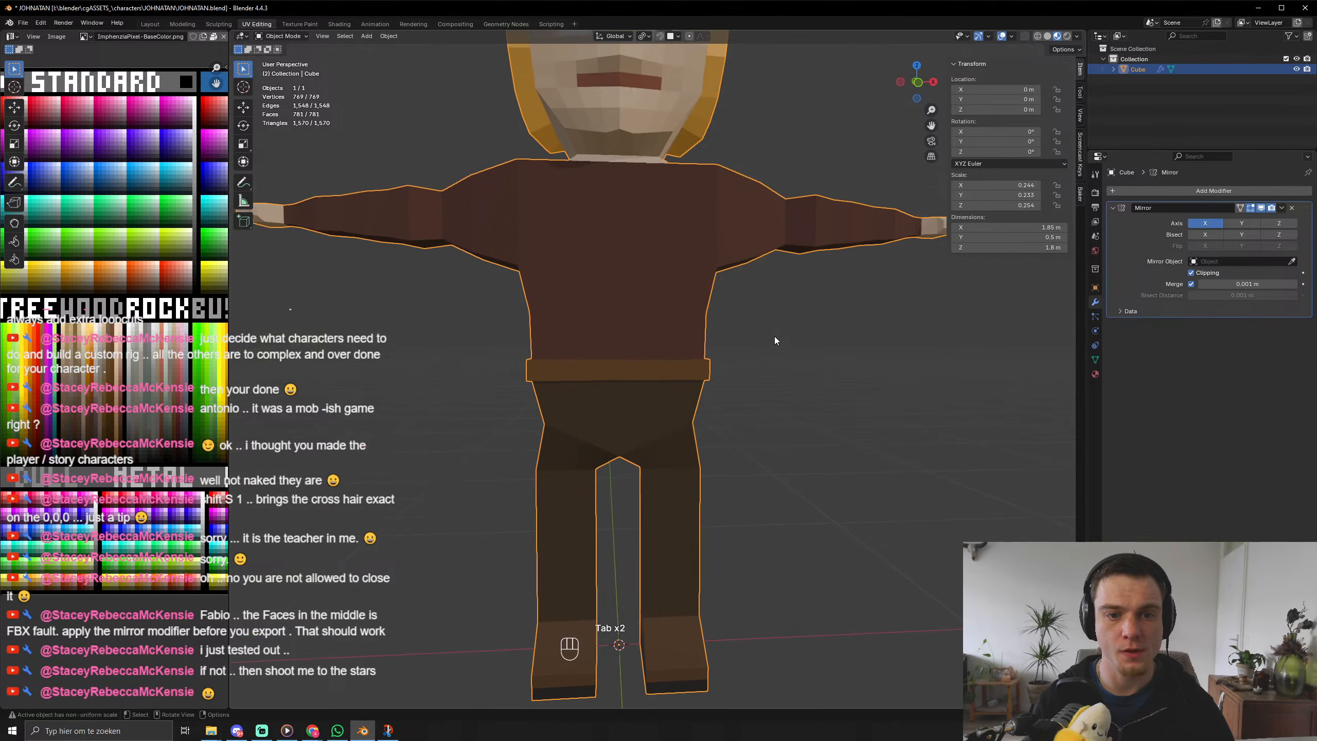
Select the two faces of the mouth in Edit Mode and lower them slightly along Z.
middle_click_drag(741, 267, 726, 427, "shift")
middle_click_drag(577, 264, 552, 262)
key("Tab")
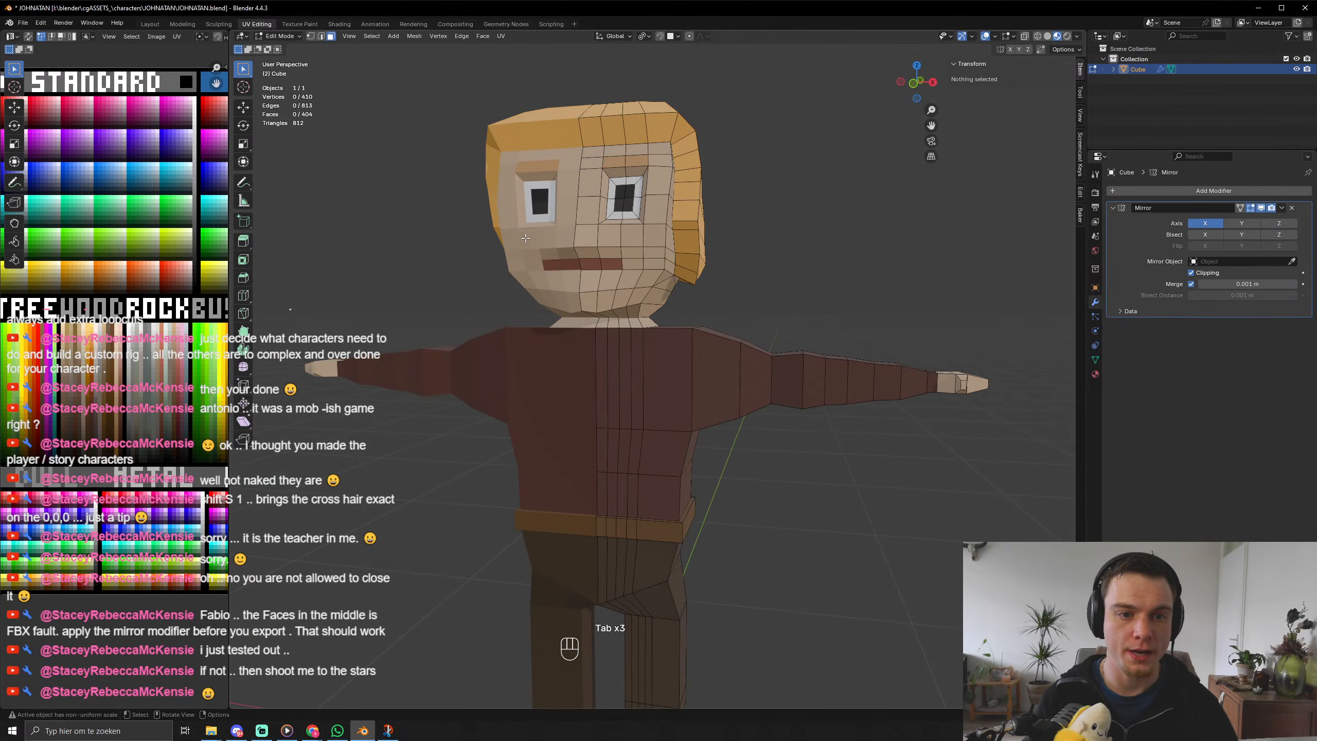
left_click(584, 265)
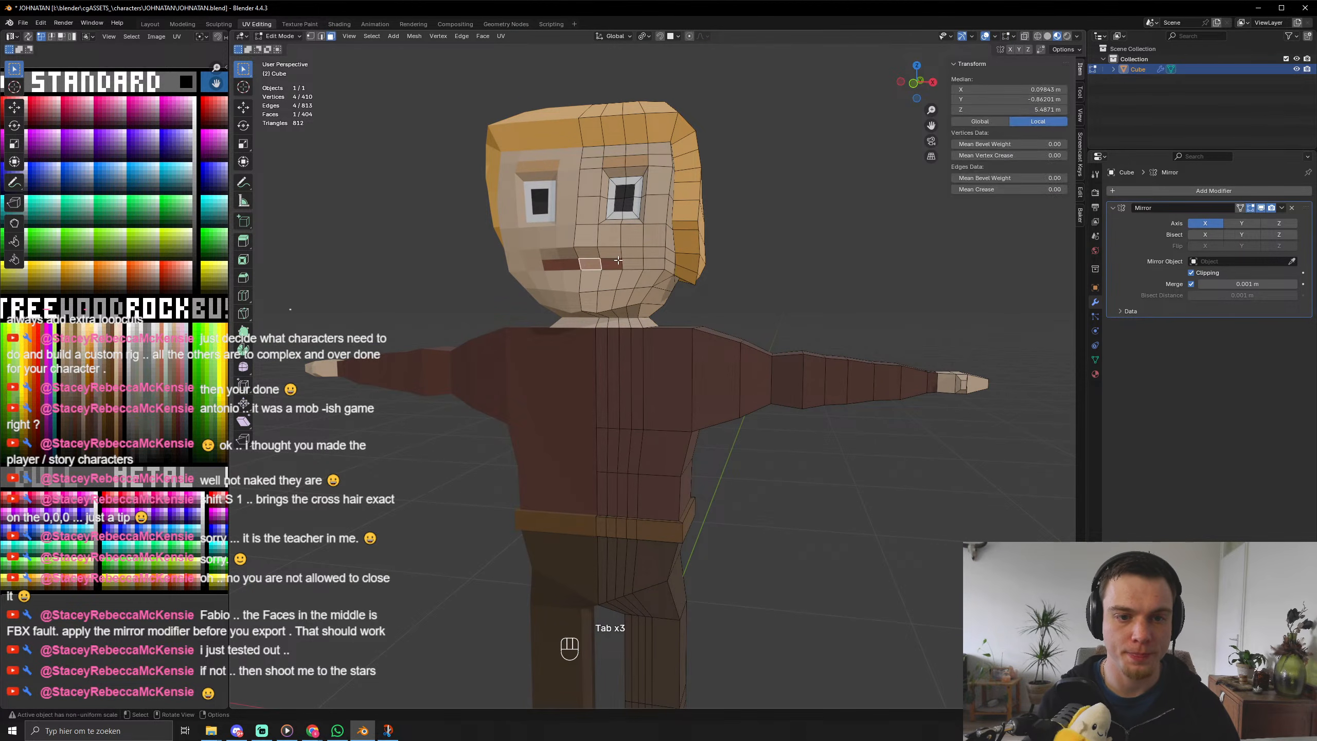
left_click(611, 268, "shift")
key("g")
key("z")
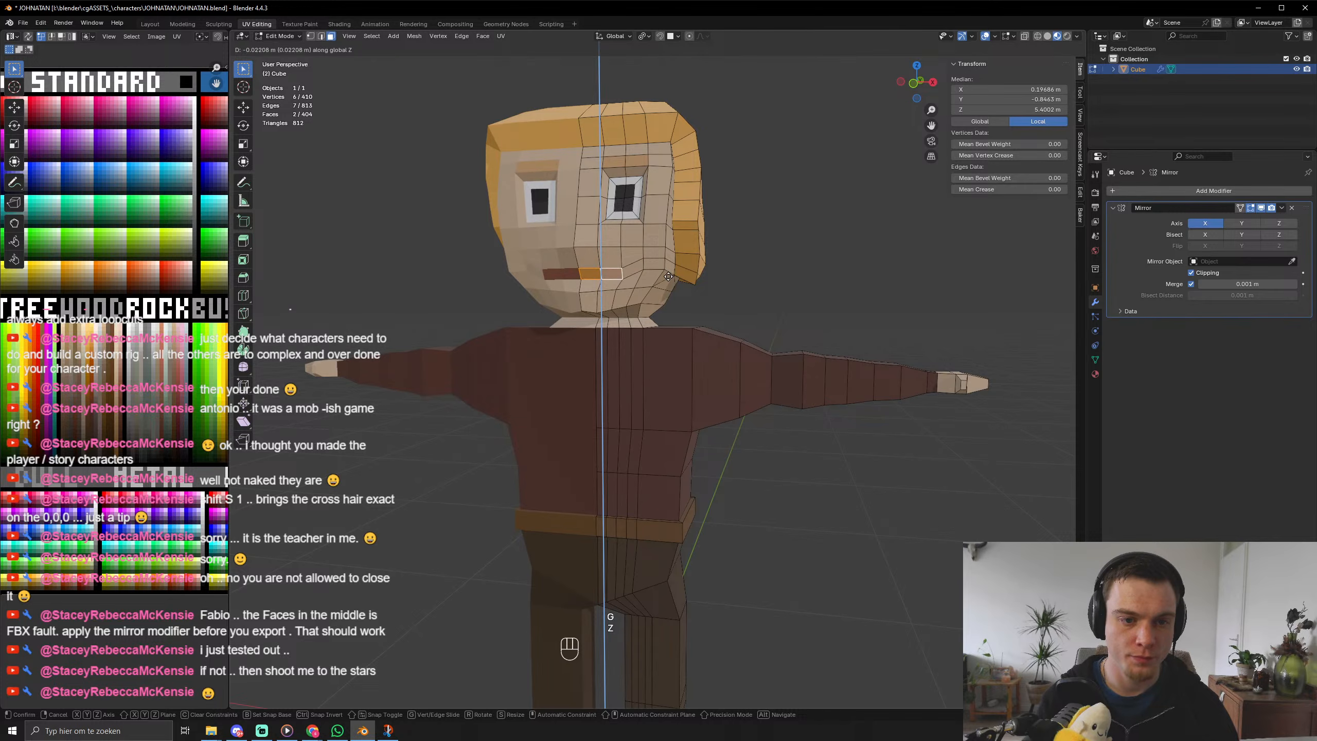
left_click(670, 272)
key("Tab")
key("Tab")
Push the mouth faces slightly back into the face along Y and return to Object Mode.
middle_click_drag(660, 275, 603, 285)
key("g")
key("y")
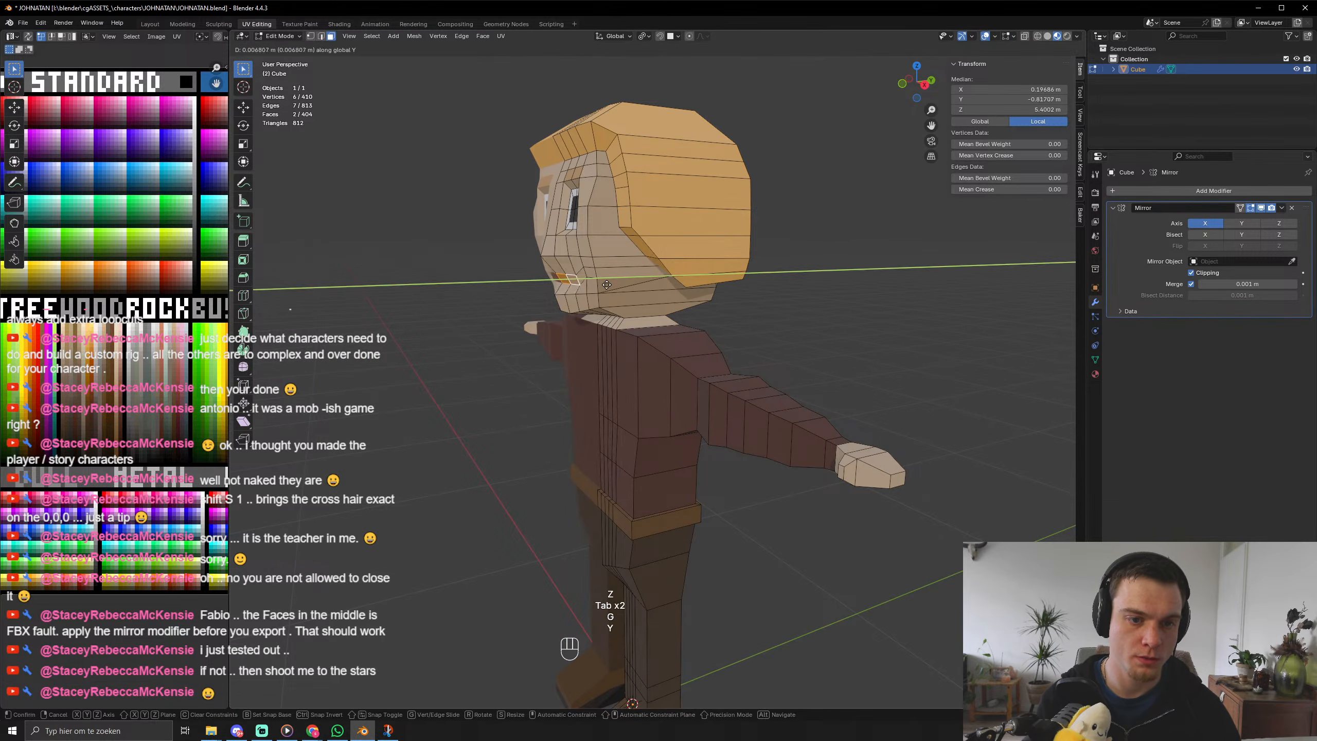
left_click(602, 287)
key("Tab")
middle_click_drag(597, 288, 675, 312)
scroll(687, 340, "up", 5)
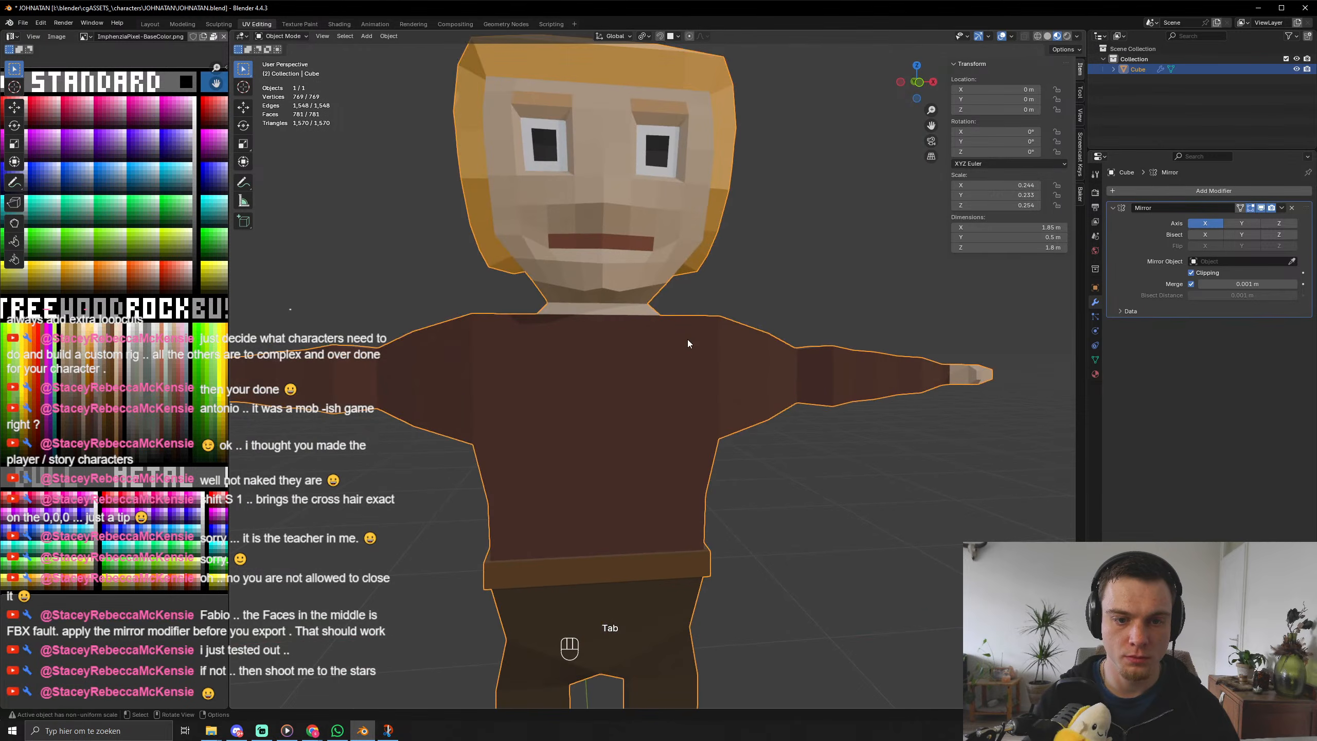
Raise the two vertices at the mouth's outer corner along Z to form a smile and return to Object Mode.
key("Tab")
key("1")
left_click(654, 238)
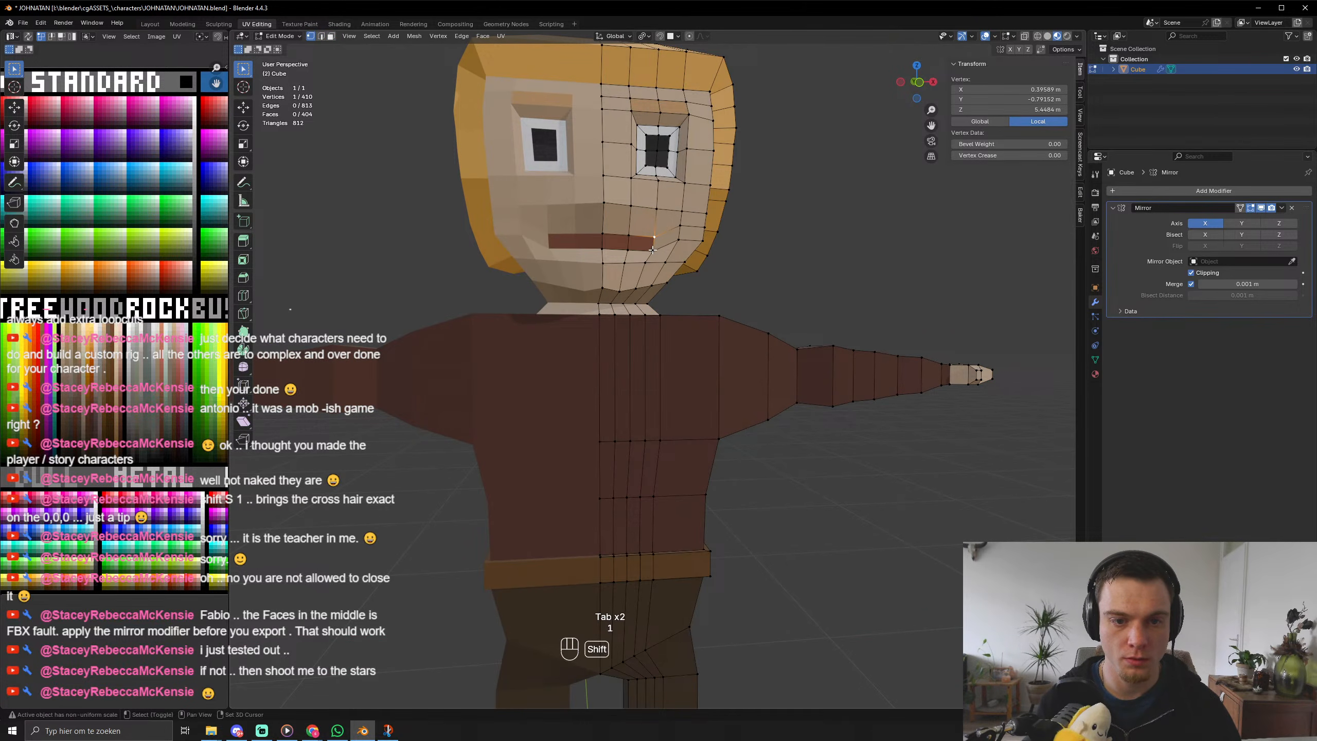
left_click(654, 250, "shift")
key("g")
key("z")
left_click(742, 259)
scroll(743, 259, "down", 4)
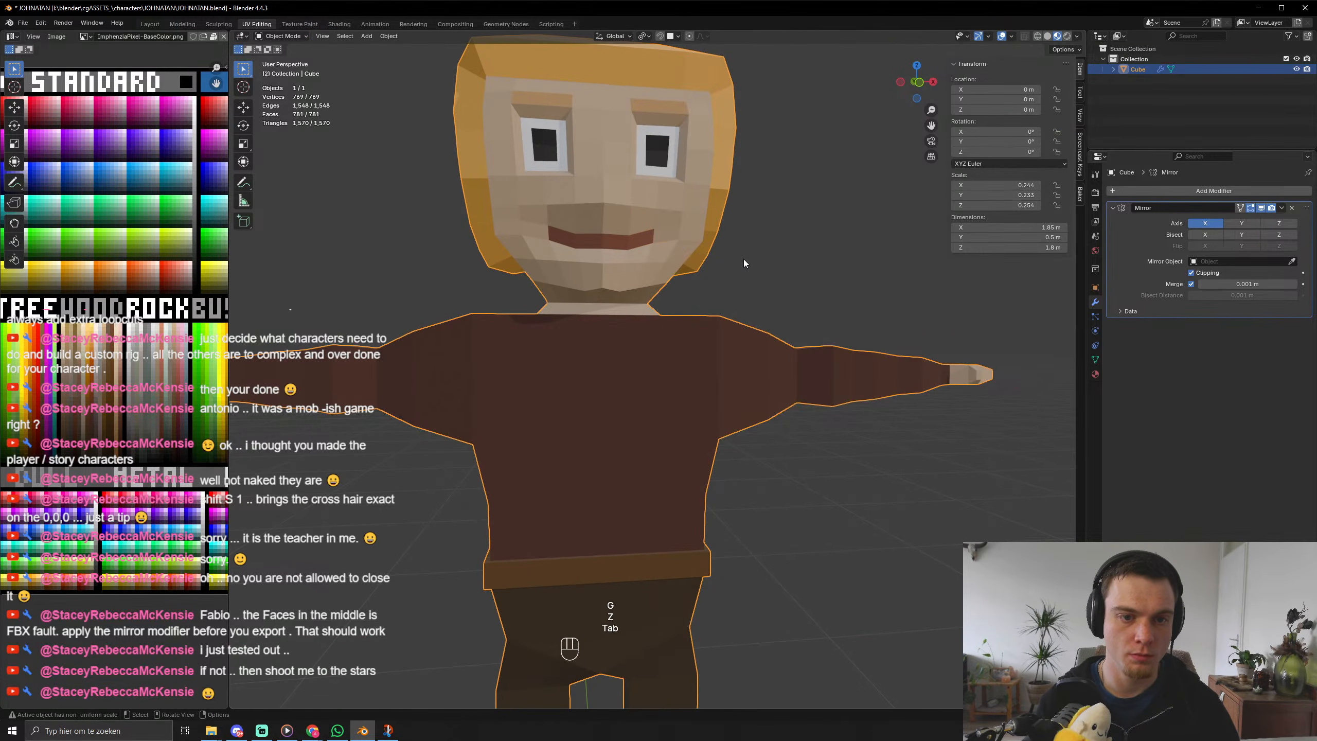
key("Tab")
Save the smiling character to JOHNATAN.blend.
middle_click_drag(669, 240, 626, 257)
key("ctrl+s")
key("ctrl+s")
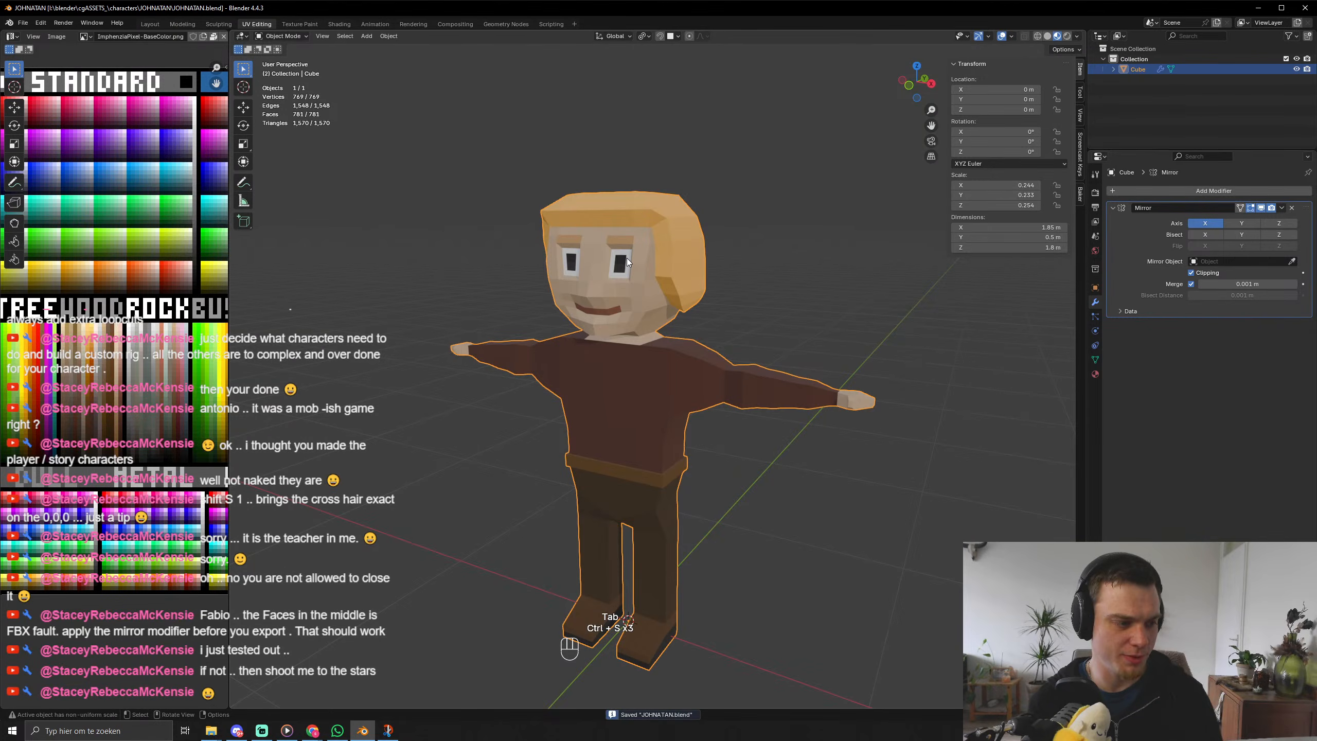
Add a centred loop cut around the head just above the mouth.
scroll(626, 257, "up", 4)
key("Tab")
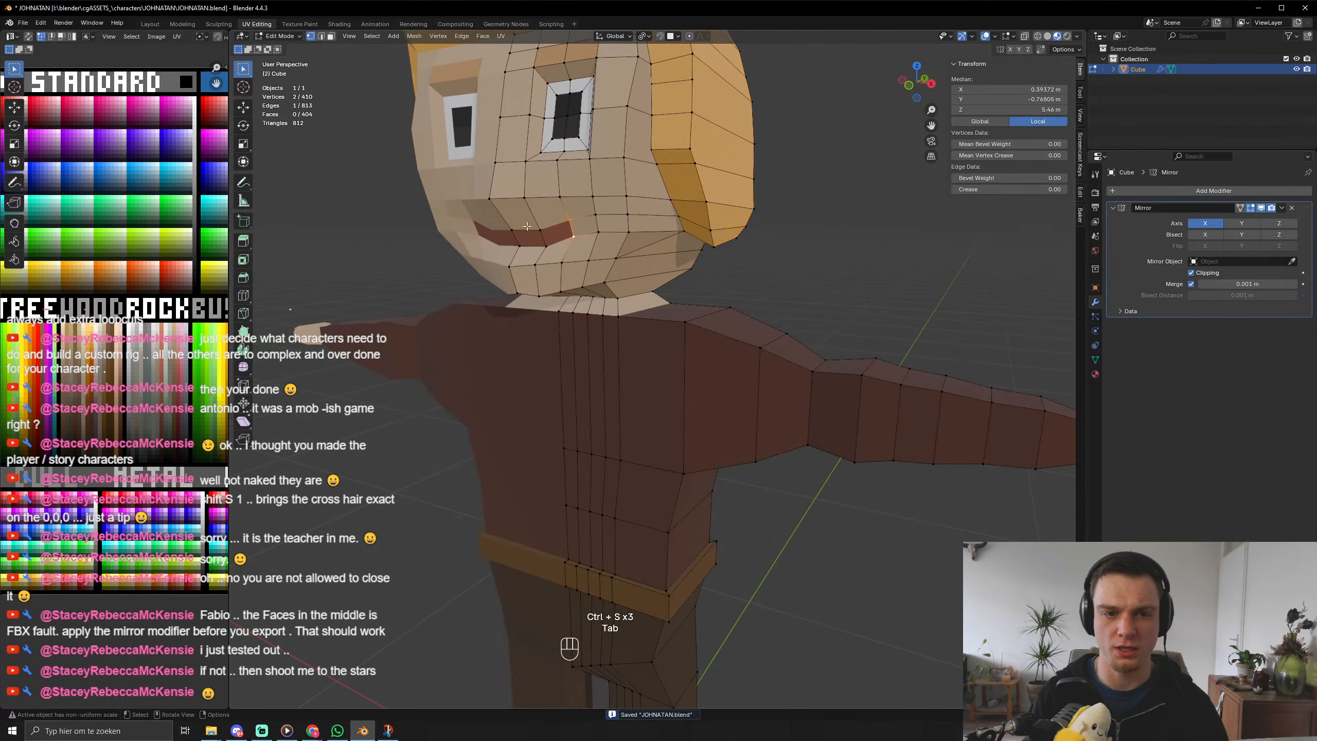
key("ctrl+r")
left_click(565, 212)
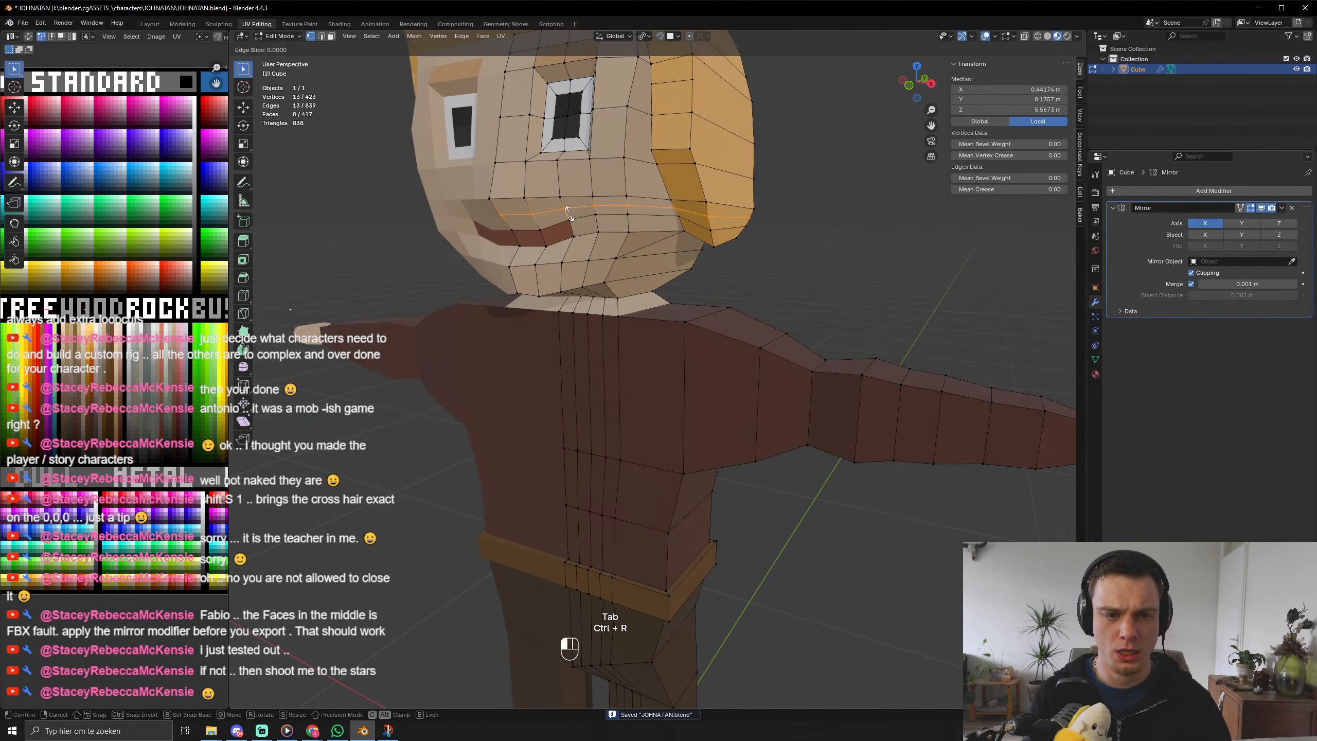
right_click(564, 212)
Add another centred loop cut around the head, between the mouth's upper edge and the loop just above it.
key("3")
key("ctrl+r")
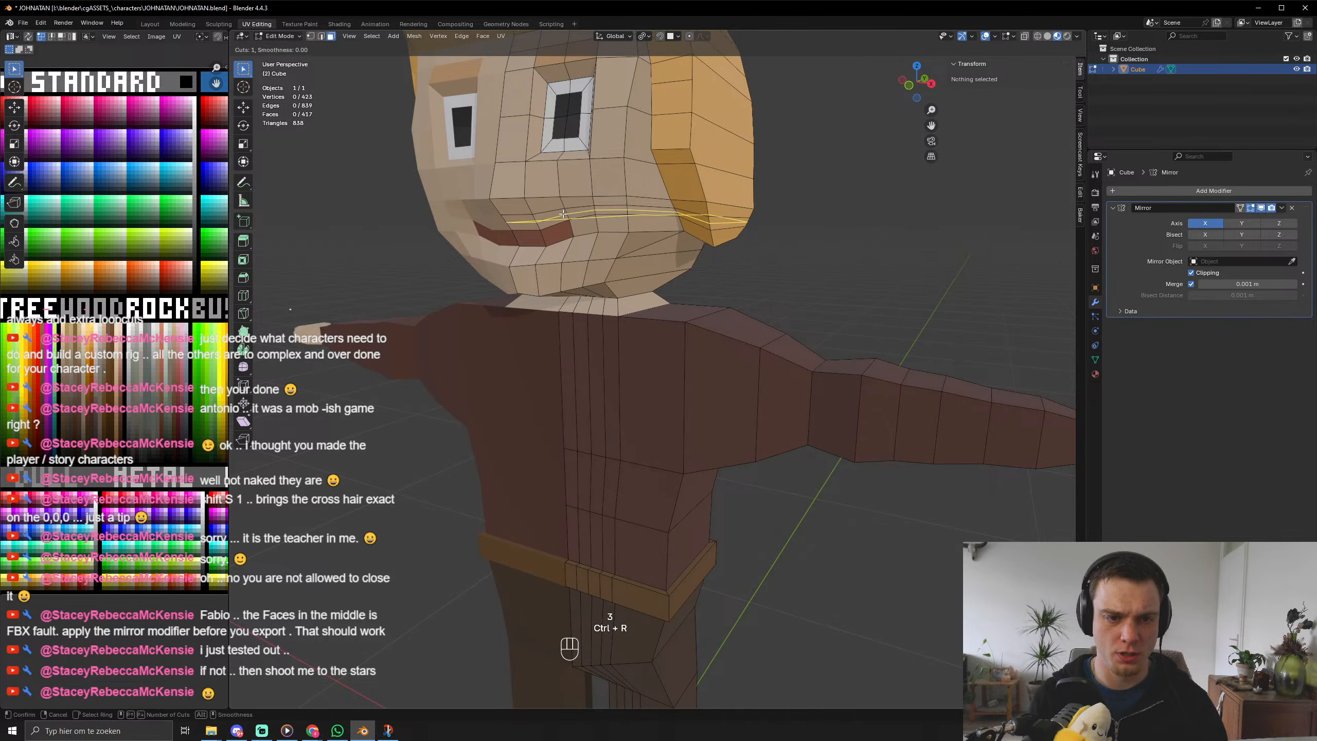
left_click(563, 215)
right_click(563, 215)
Select the two faces directly above the mouth and move their UVs onto a reddish-brown palette colour.
key("3")
left_click(550, 224)
left_click(521, 226, "shift")
middle_click_drag(521, 227, 573, 199)
key("a")
key("g")
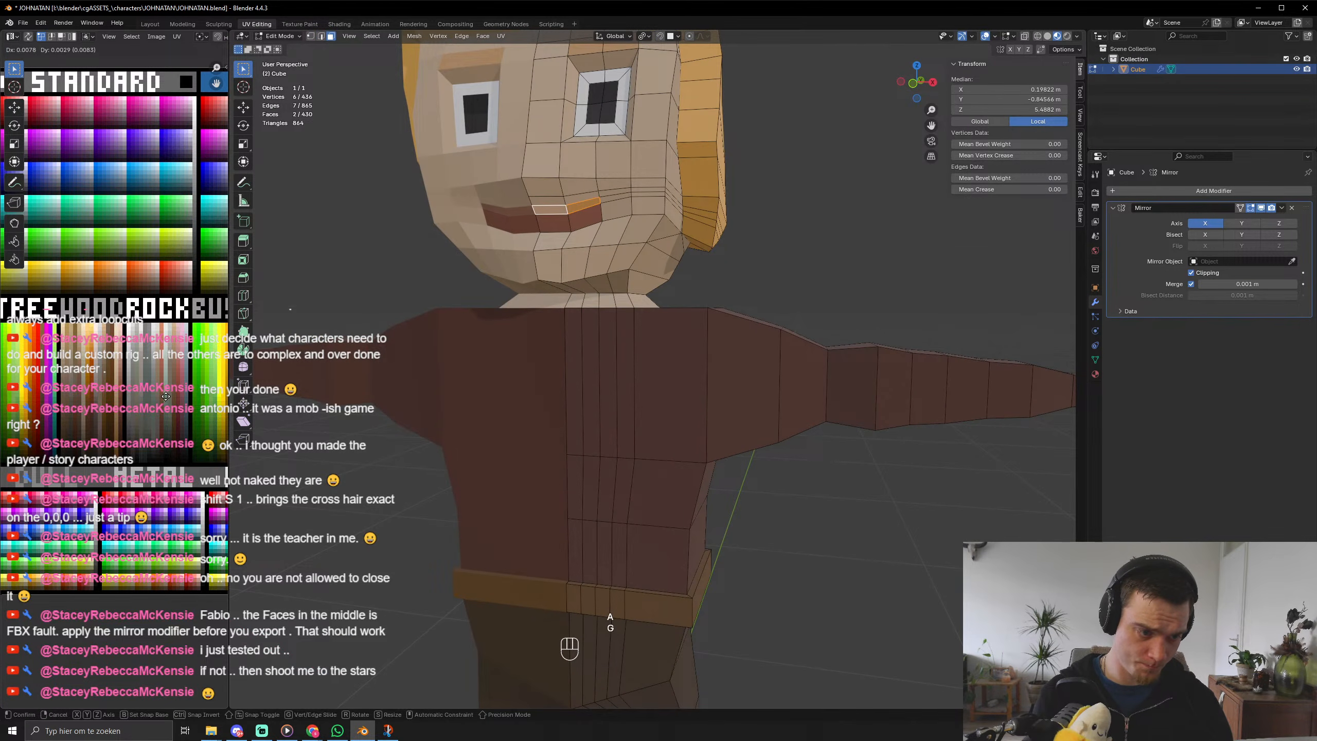
left_click(165, 396)
Return to Object Mode and save the reshaped mouth to JOHNATAN.blend.
key("Tab")
scroll(538, 273, "down", 3)
key("ctrl+s")
key("ctrl+s")
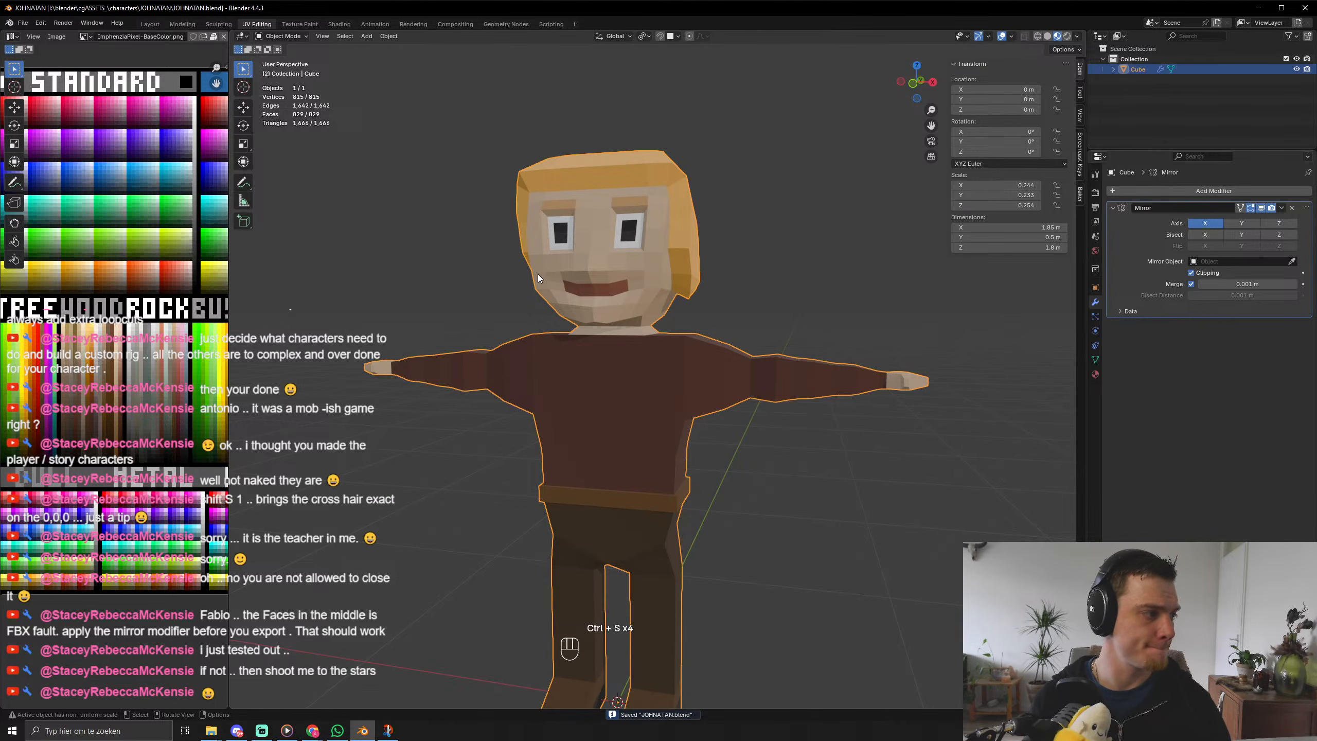
scroll(529, 265, "down", 4)
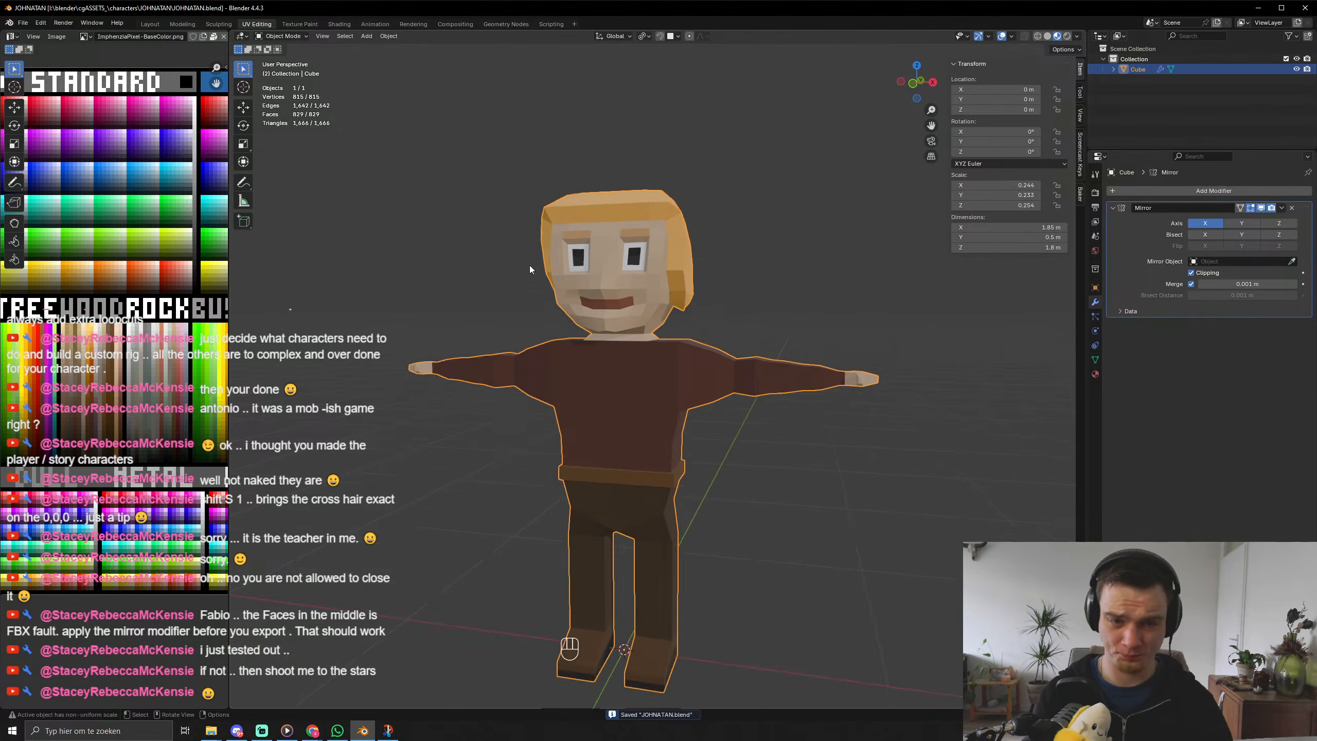
middle_click_drag(528, 266, 499, 262)
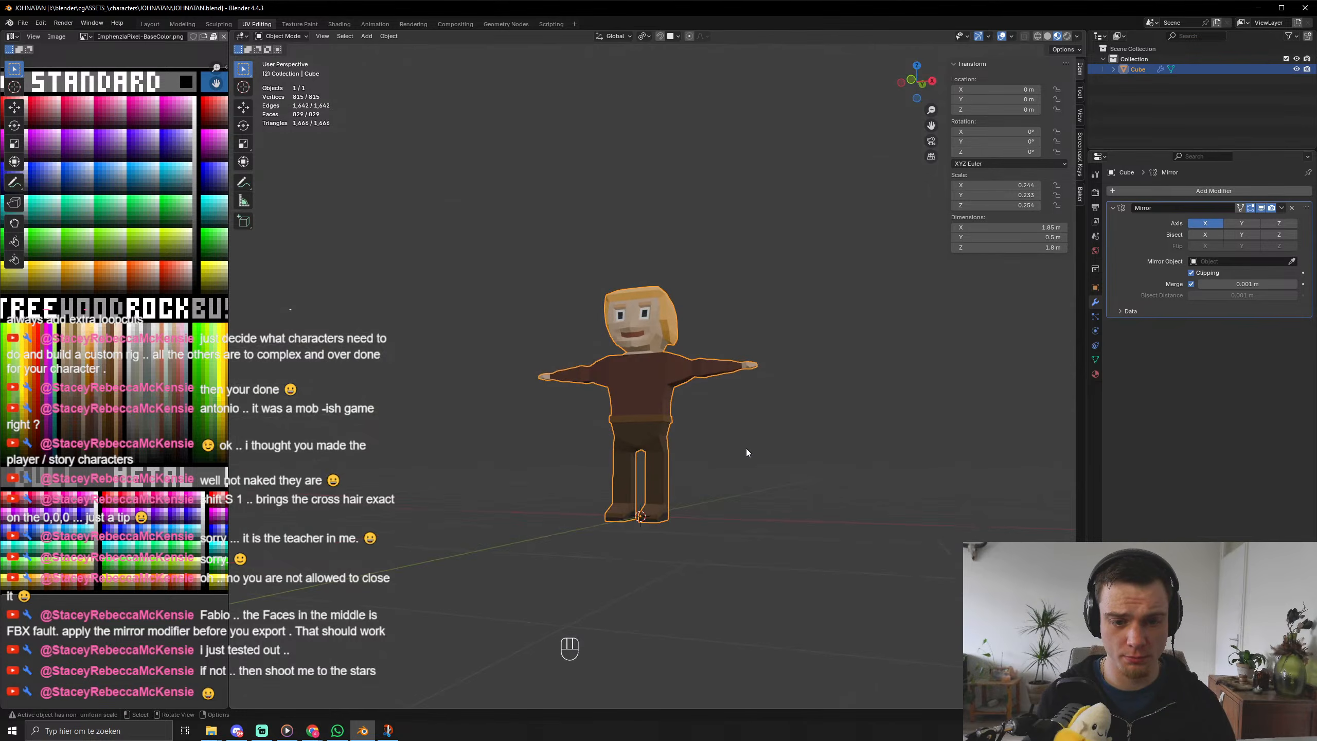
Add a centred loop cut around the lower leg just above the shoe and scale it up to about 1.16.
scroll(745, 449, "up", 7)
middle_click_drag(724, 478, 684, 206, "shift")
middle_click_drag(654, 459, 615, 495)
key("Tab")
key("ctrl+r")
left_click(619, 474)
right_click(620, 474)
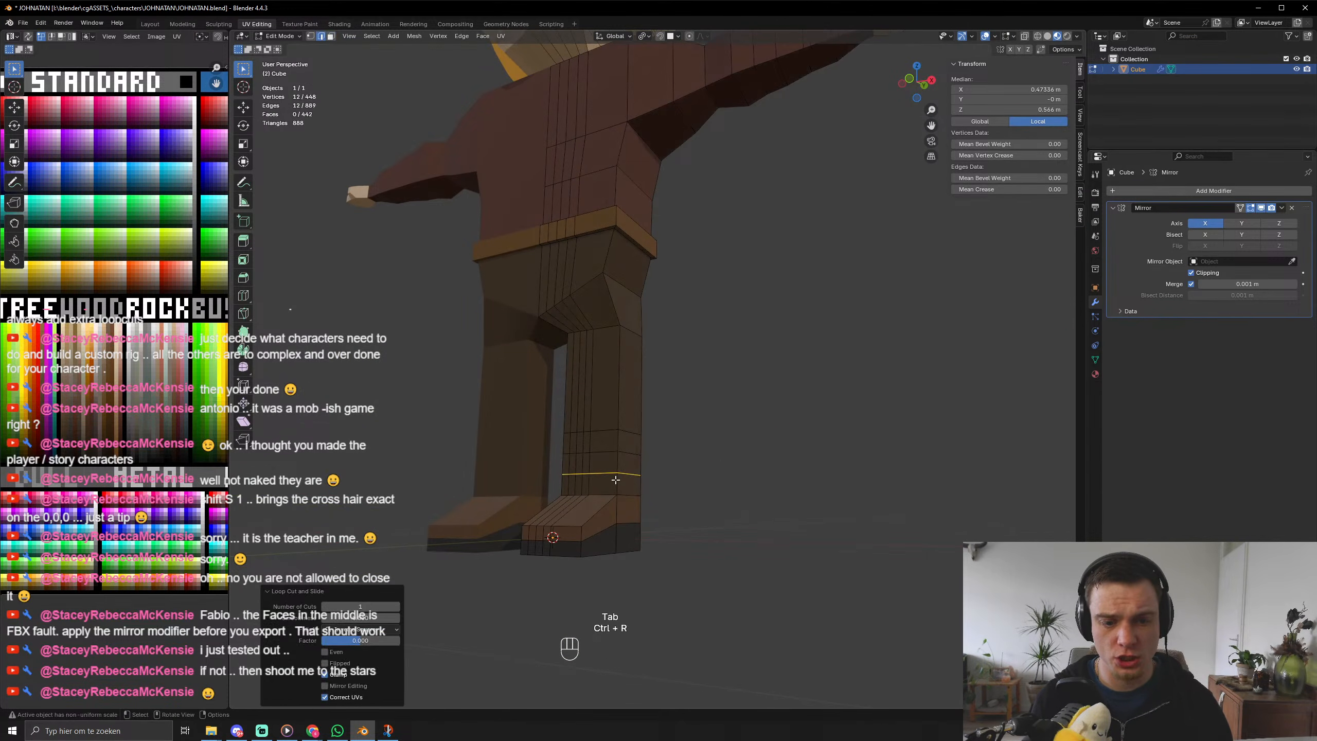
key("s")
left_click(734, 511)
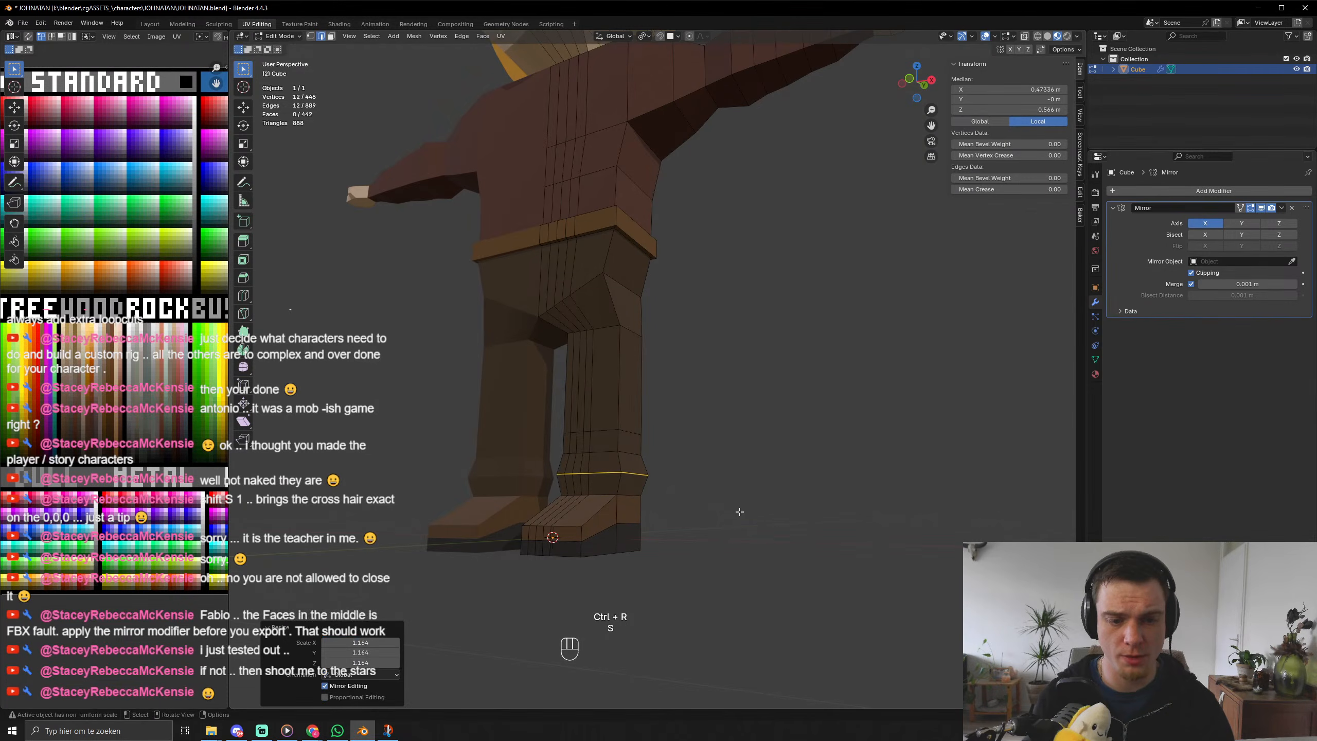
Add a second centred loop cut higher on the lower leg, scale it up to about 1.16 and return to Object Mode.
key("ctrl+r")
left_click(614, 437)
right_click(614, 437)
key("s")
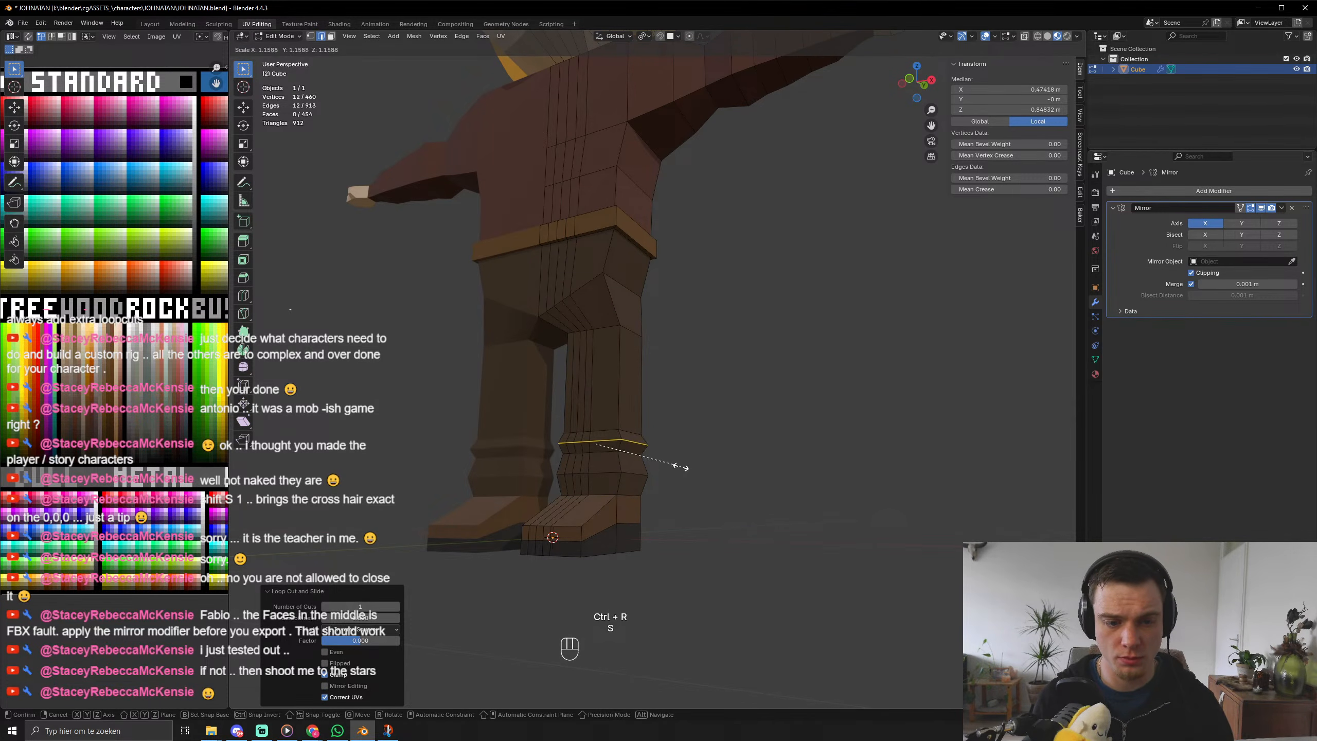
left_click(676, 466)
key("Tab")
scroll(672, 467, "down", 6)
middle_click_drag(673, 468, 557, 500)
scroll(671, 500, "up", 5)
scroll(612, 505, "down", 5)
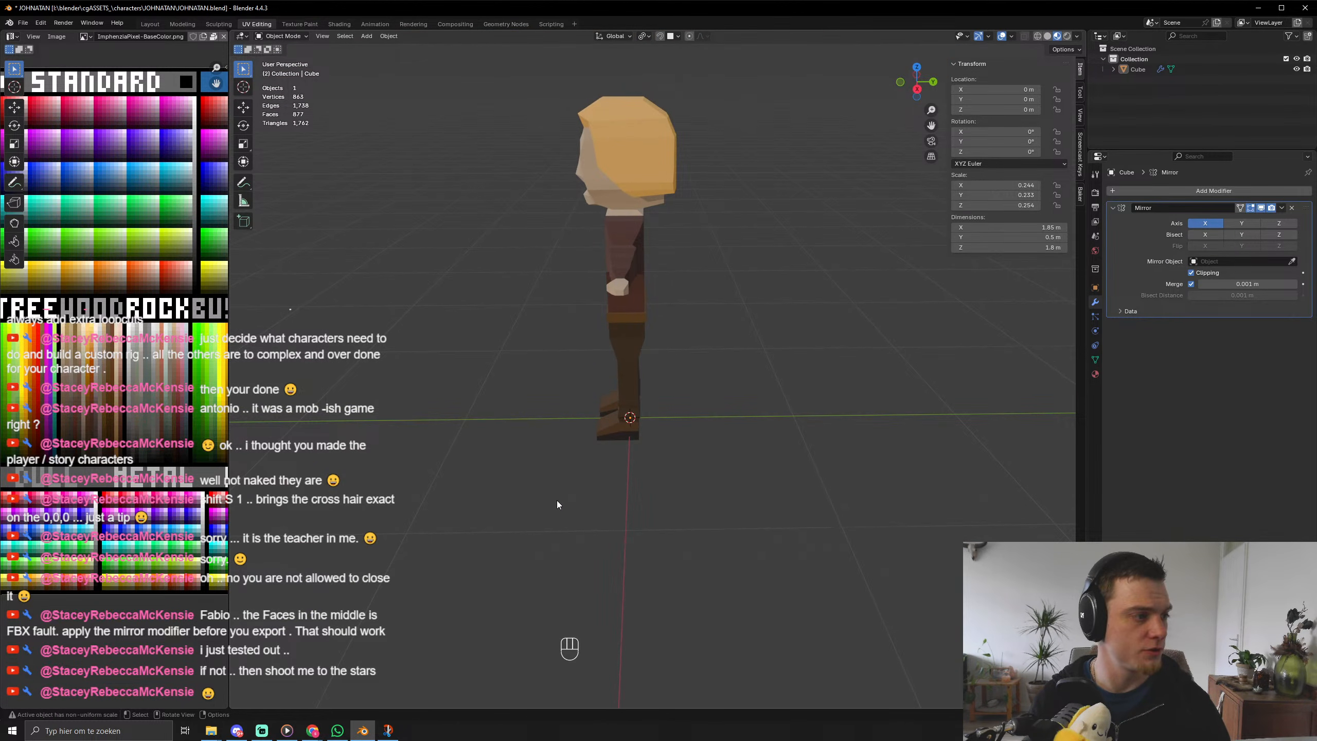
Select the character and enter Edit Mode with vertex selection and nothing selected, facing the back of the head.
middle_click_drag(499, 390, 843, 321)
scroll(743, 207, "up", 5)
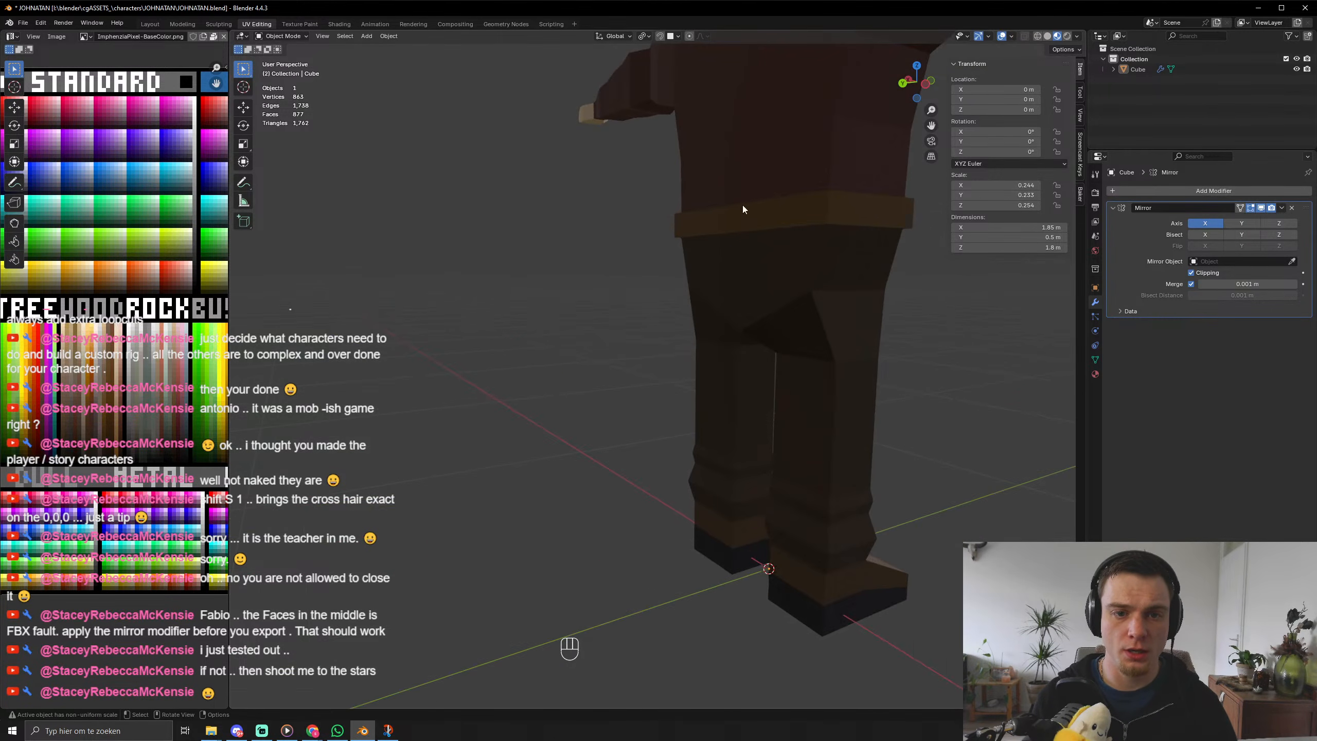
middle_click_drag(742, 206, 638, 421, "shift")
left_click(599, 161)
middle_click_drag(591, 182, 730, 223)
key("Tab")
left_click(781, 189)
key("1")
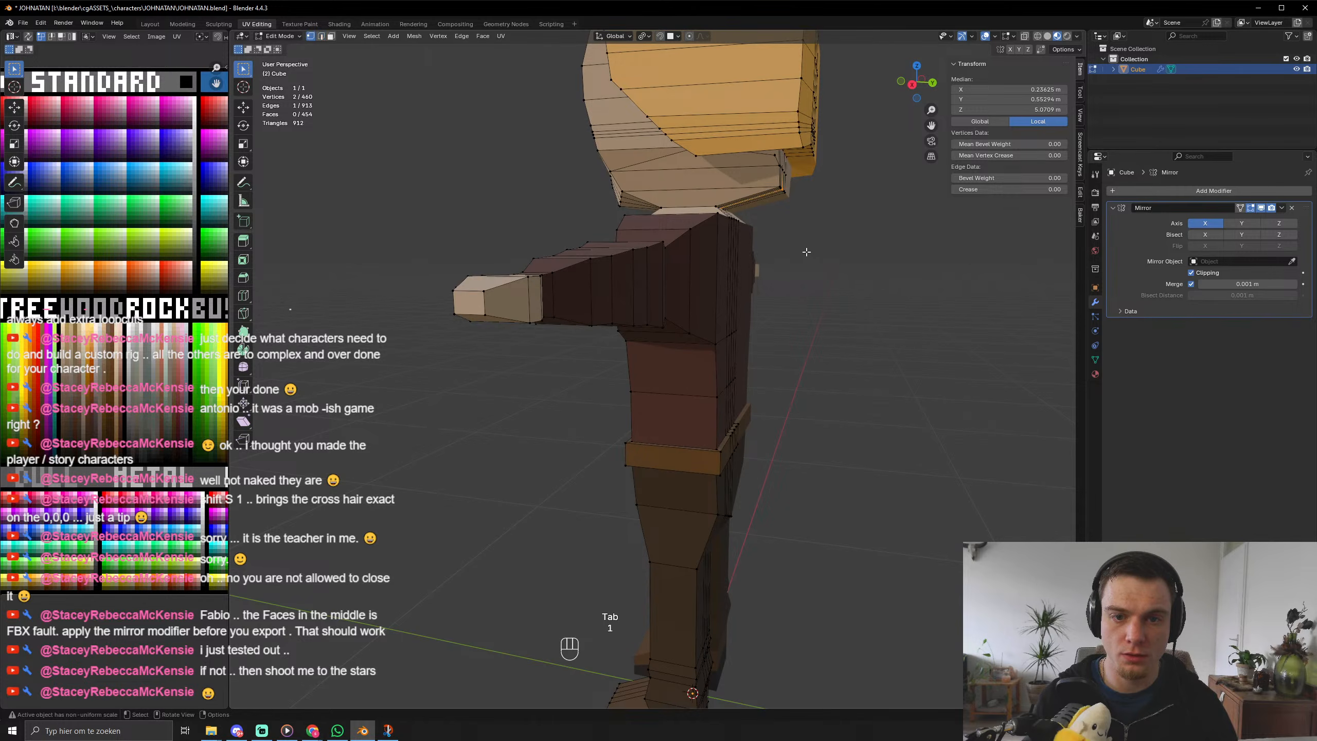
middle_click_drag(806, 251, 717, 338)
left_click(823, 303)
Select the five vertices along the lower back edge of the head and raise them about 0.018 m along Z.
scroll(717, 338, "up", 2)
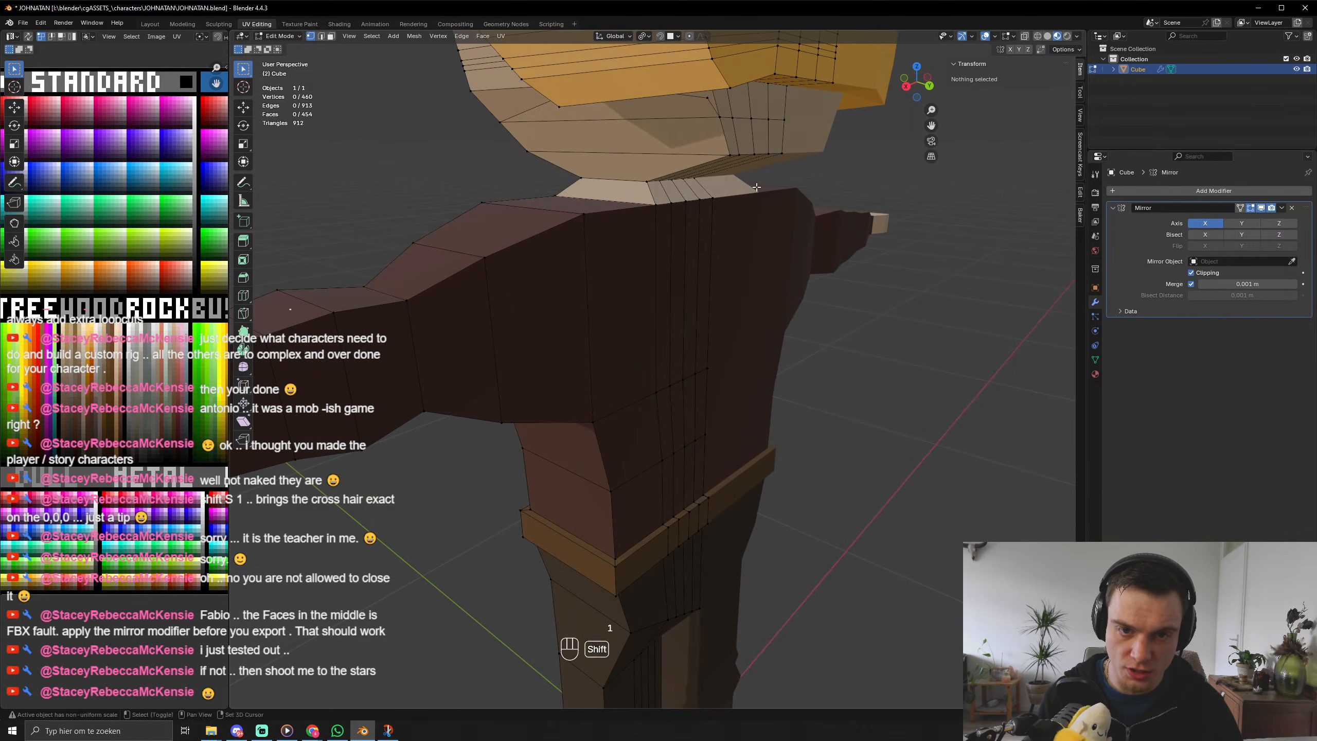
middle_click_drag(728, 252, 706, 296, "shift")
scroll(706, 297, "up", 2)
middle_click_drag(773, 129, 740, 168, "shift")
left_click(684, 163, "shift")
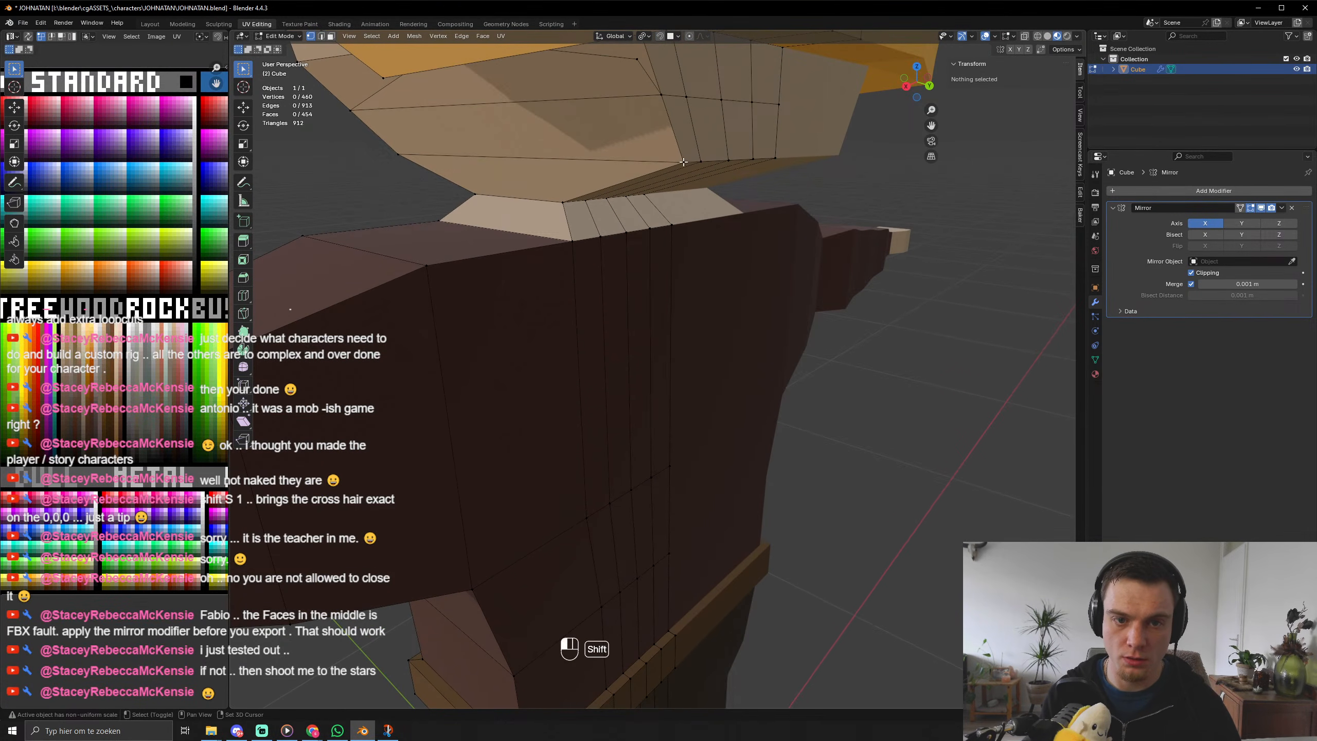
left_click(702, 164, "shift")
left_click(729, 163, "shift")
left_click(754, 159, "shift")
left_click(775, 158, "shift")
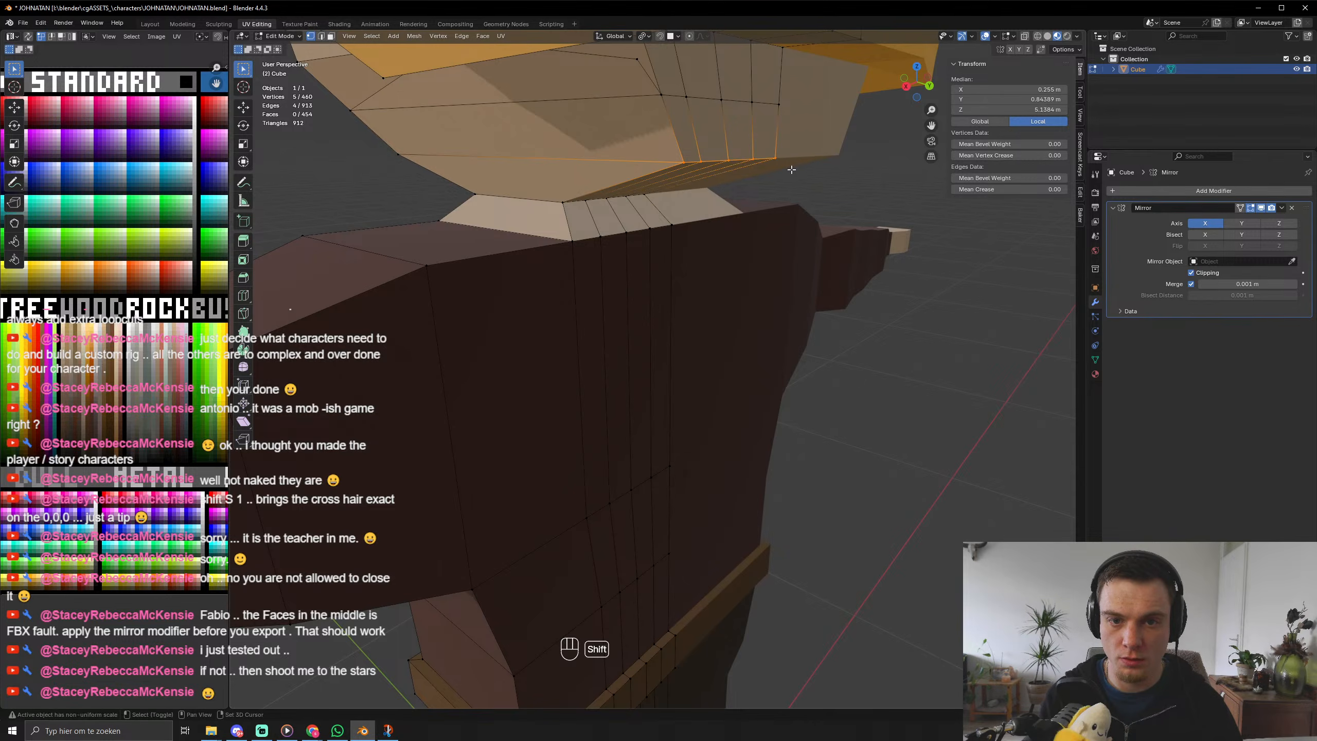
key("g")
key("z")
left_click(772, 146)
Move the same five head vertices forward towards the face along Y and return to Object Mode.
key("g")
key("x")
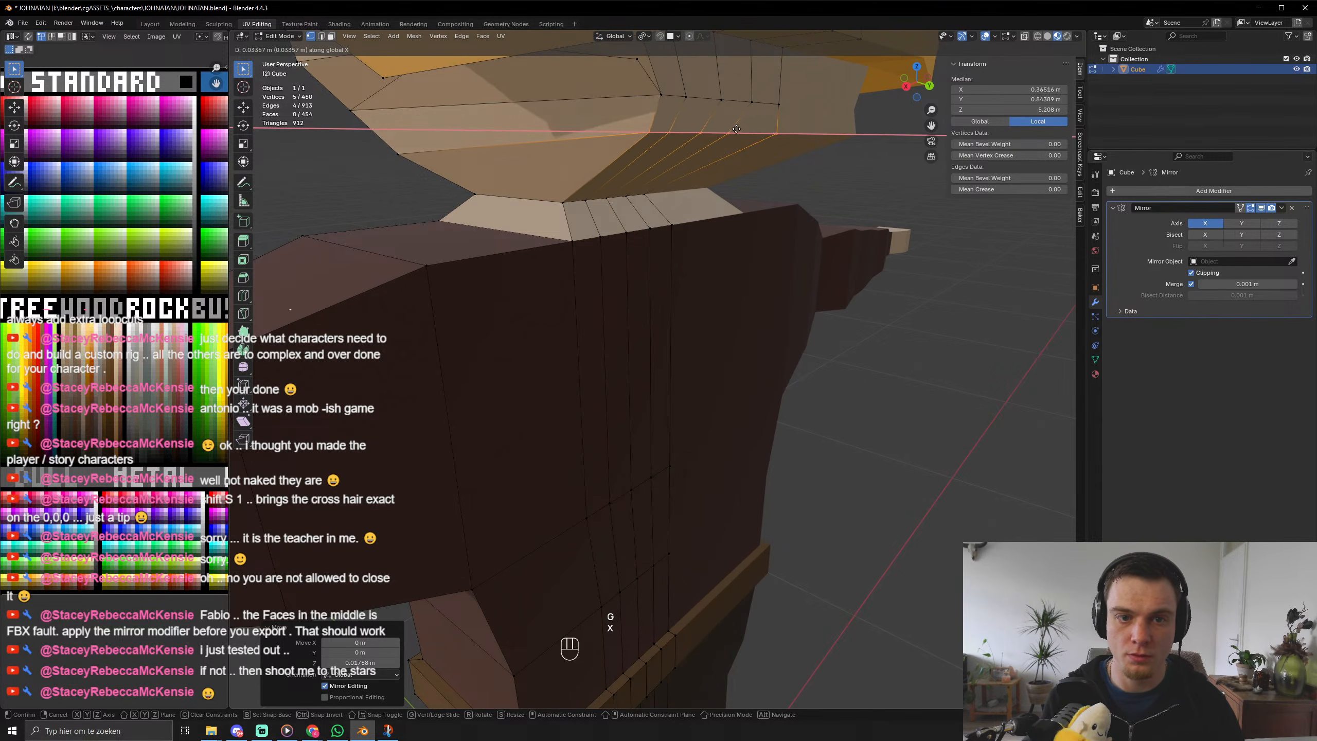
key("y")
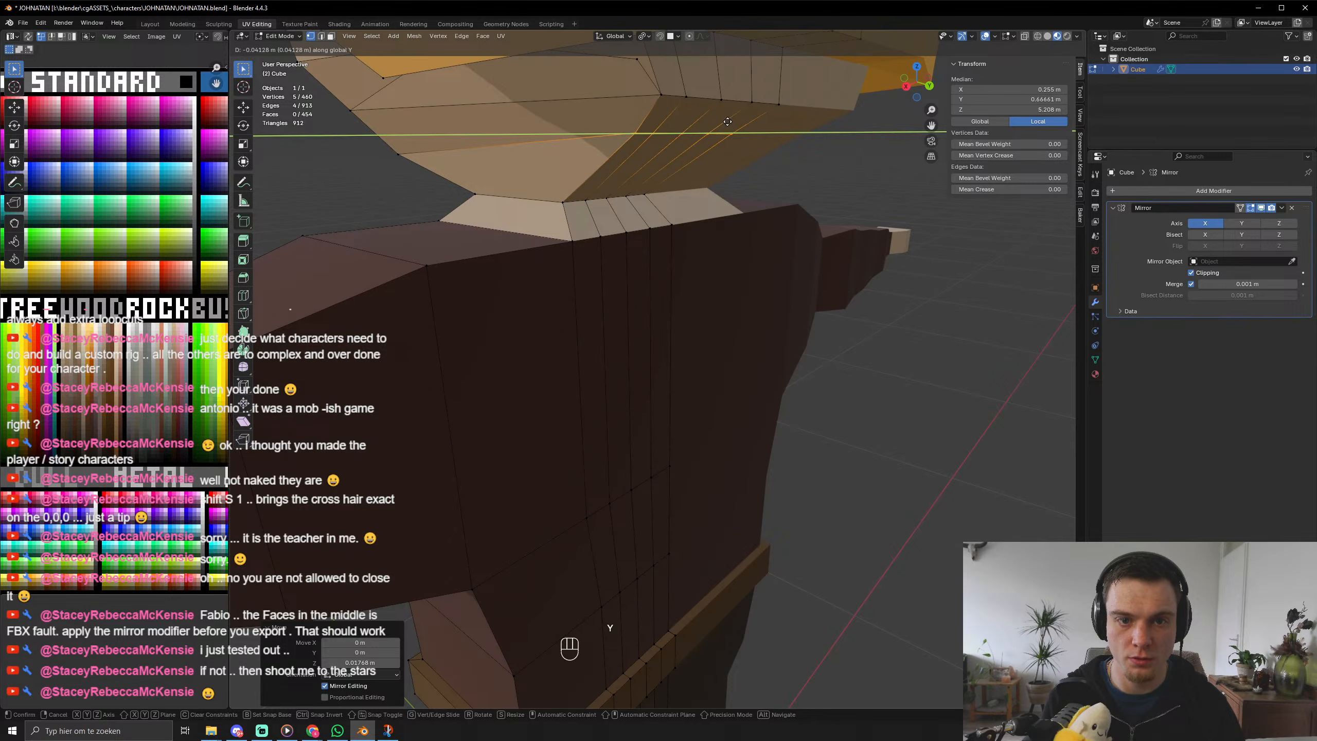
left_click(716, 154)
key("Tab")
scroll(721, 272, "down", 6)
middle_click_drag(721, 272, 853, 284)
scroll(853, 285, "down", 5)
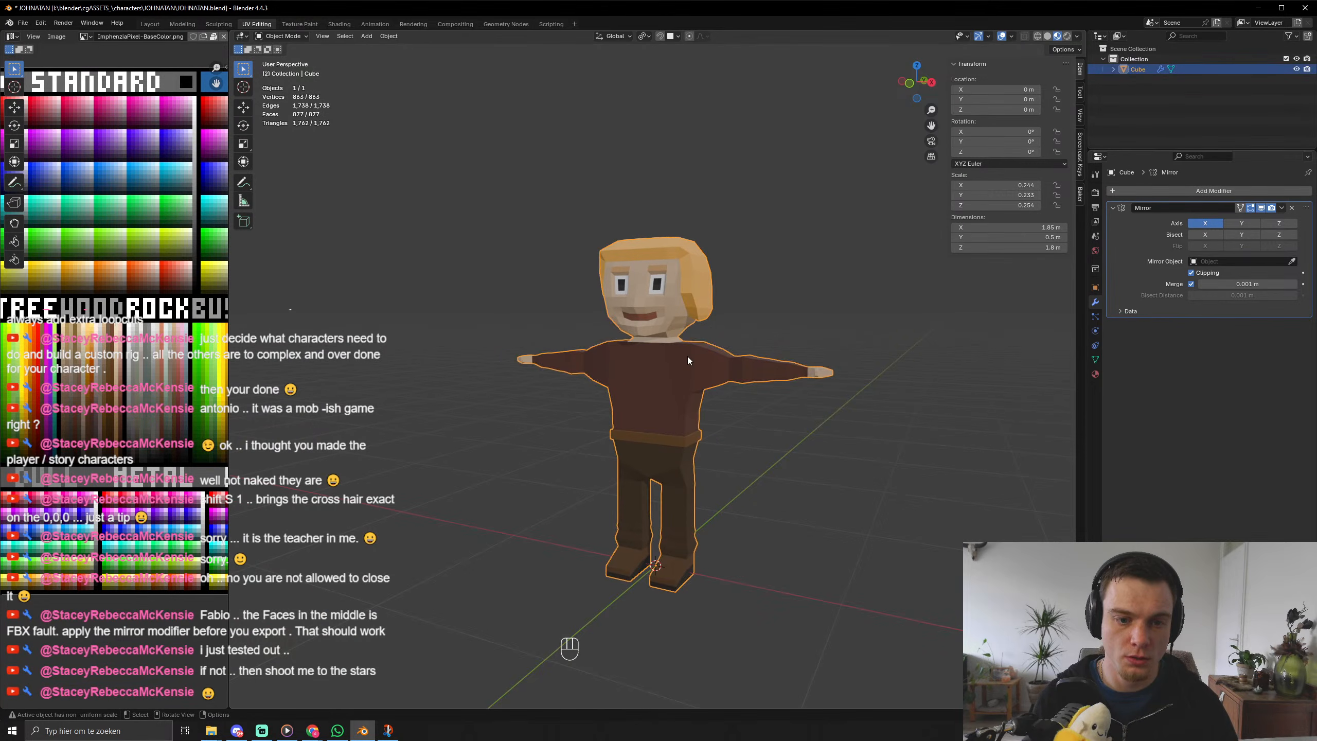
Save the character with its new trouser folds and reshaped head to JOHNATAN.blend.
key("ctrl+s")
key("ctrl+s")
key("ctrl+s")
key("ctrl+s")
key("ctrl+s")
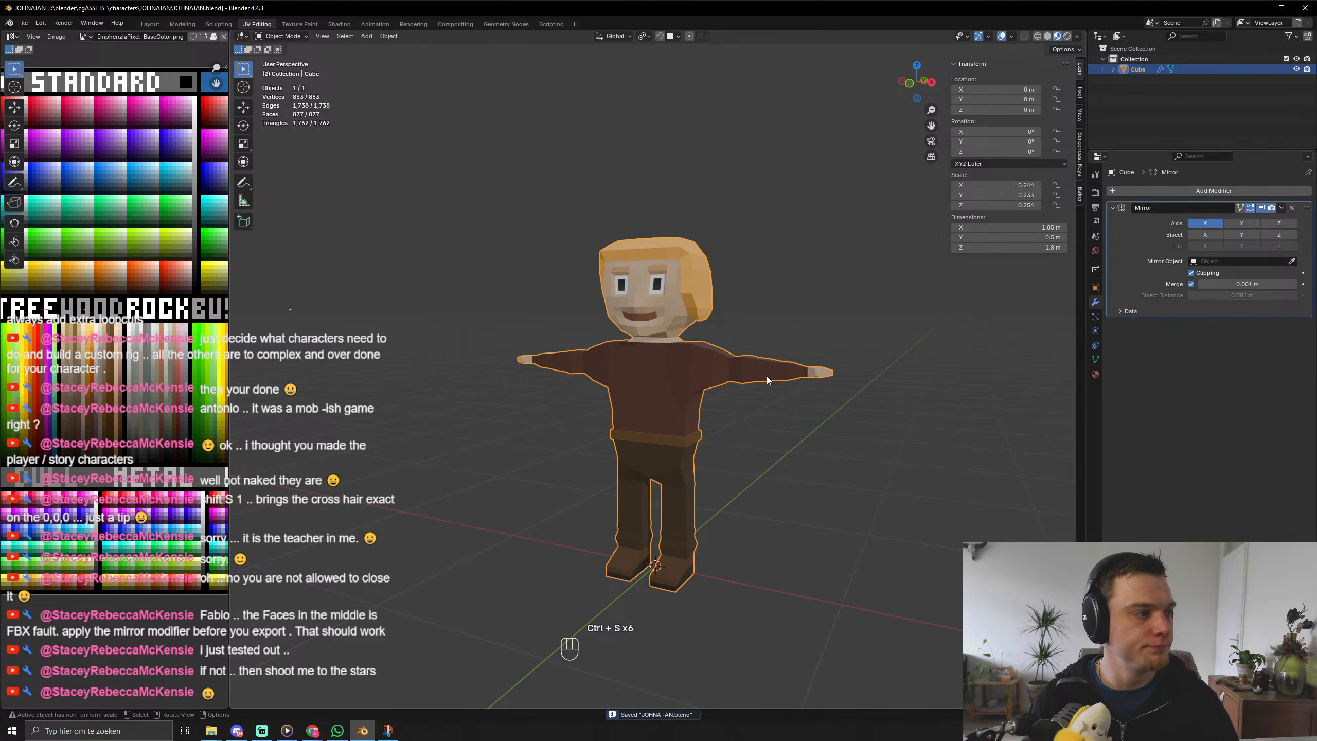
Select the front centre face of the belt and move its UVs onto a light grey palette colour for a buckle.
middle_click_drag(767, 376, 618, 465)
scroll(677, 472, "up", 3)
scroll(616, 470, "up", 2)
key("Tab")
scroll(608, 494, "up", 3)
key("3")
left_click(619, 466)
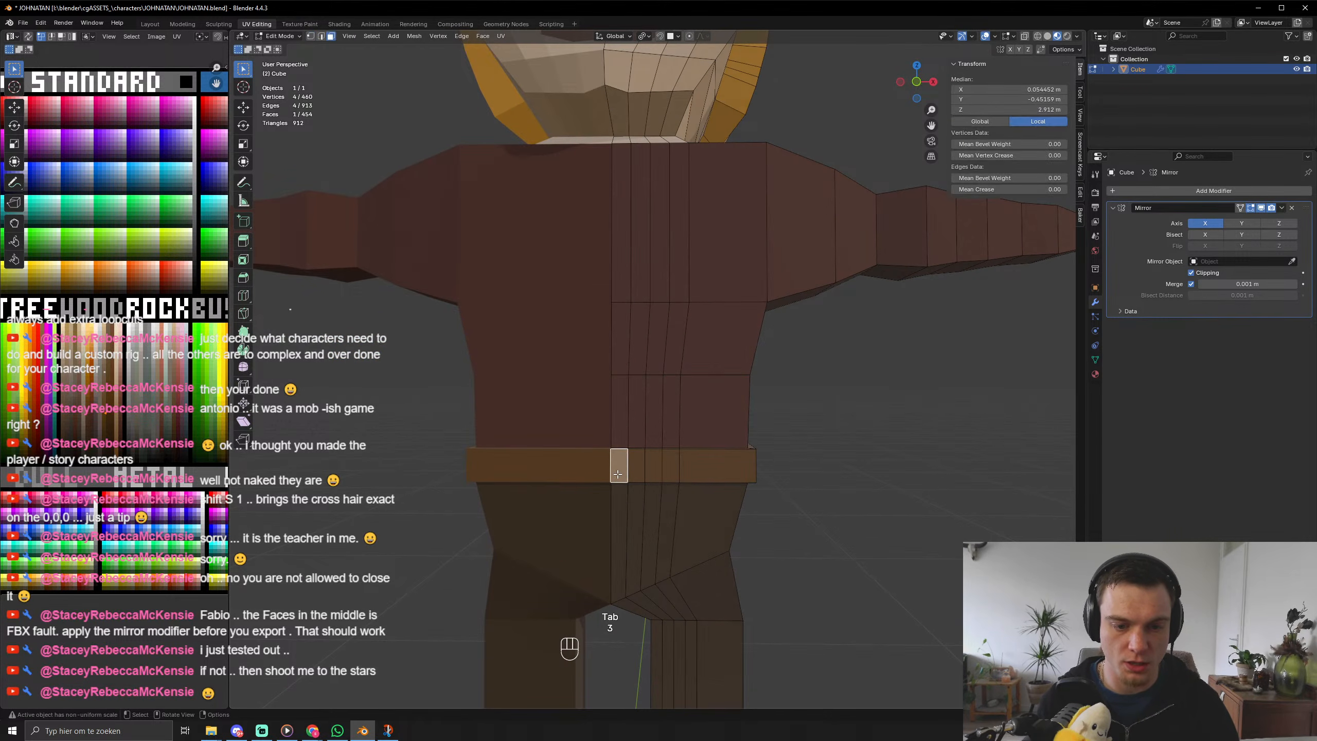
key("space")
key("g")
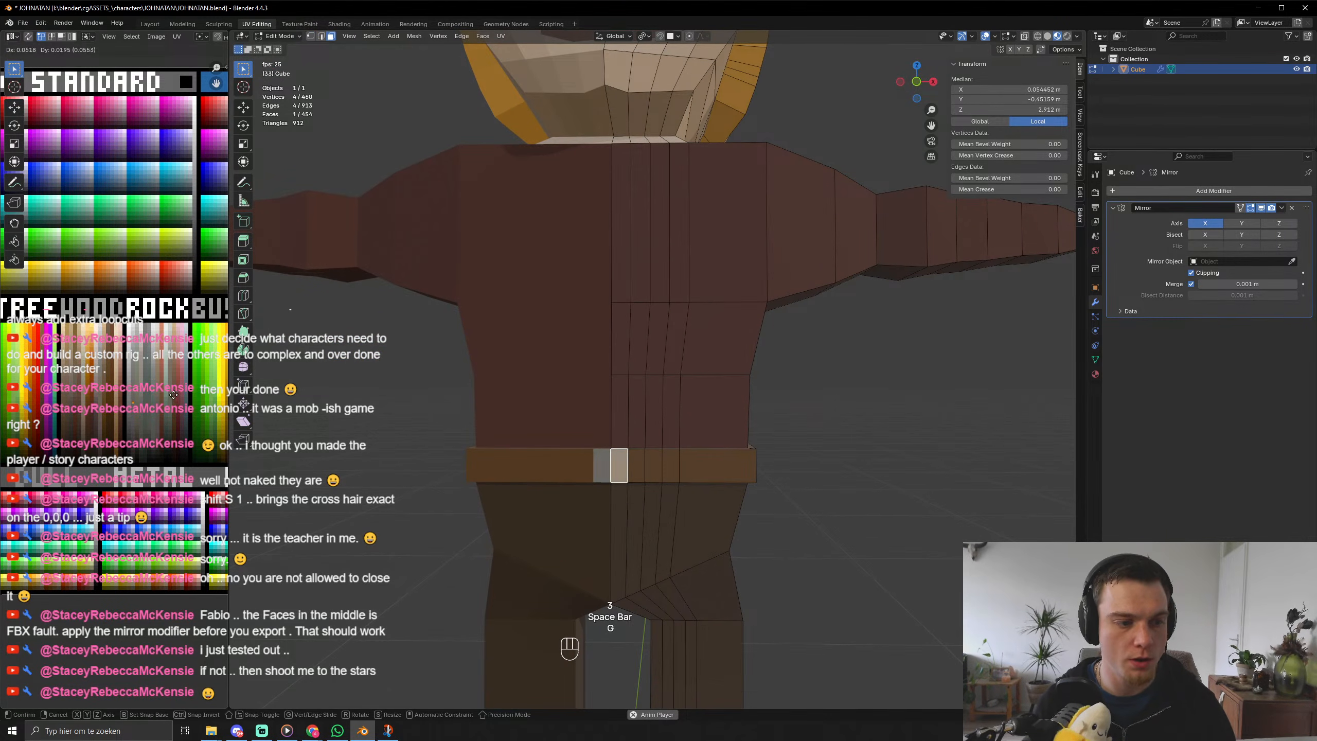
left_click(173, 395)
Return to Object Mode and save the character with the belt buckle to JOHNATAN.blend.
scroll(603, 473, "down", 5)
key("Tab")
key("ctrl+s")
key("ctrl+s")
key("ctrl+s")
key("ctrl+s")
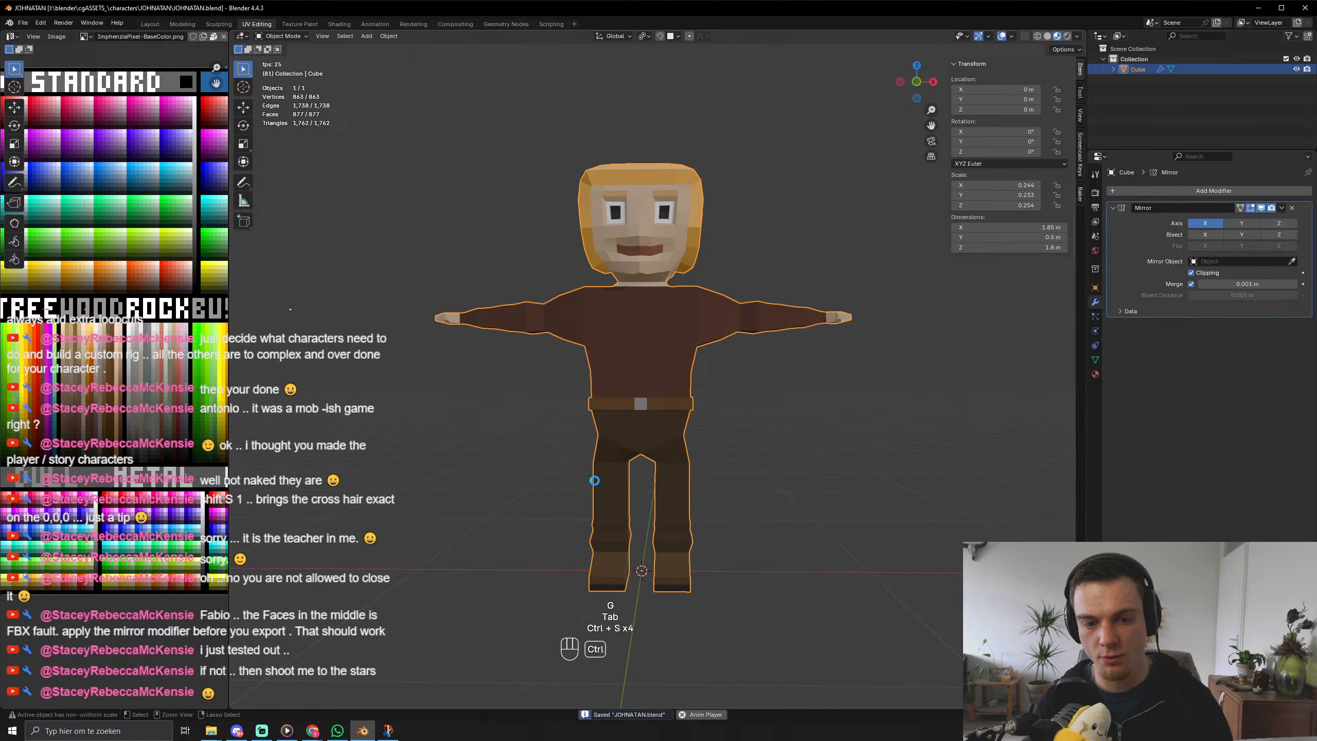
scroll(595, 481, "down", 3)
middle_click_drag(595, 481, 740, 482)
key("ctrl+s")
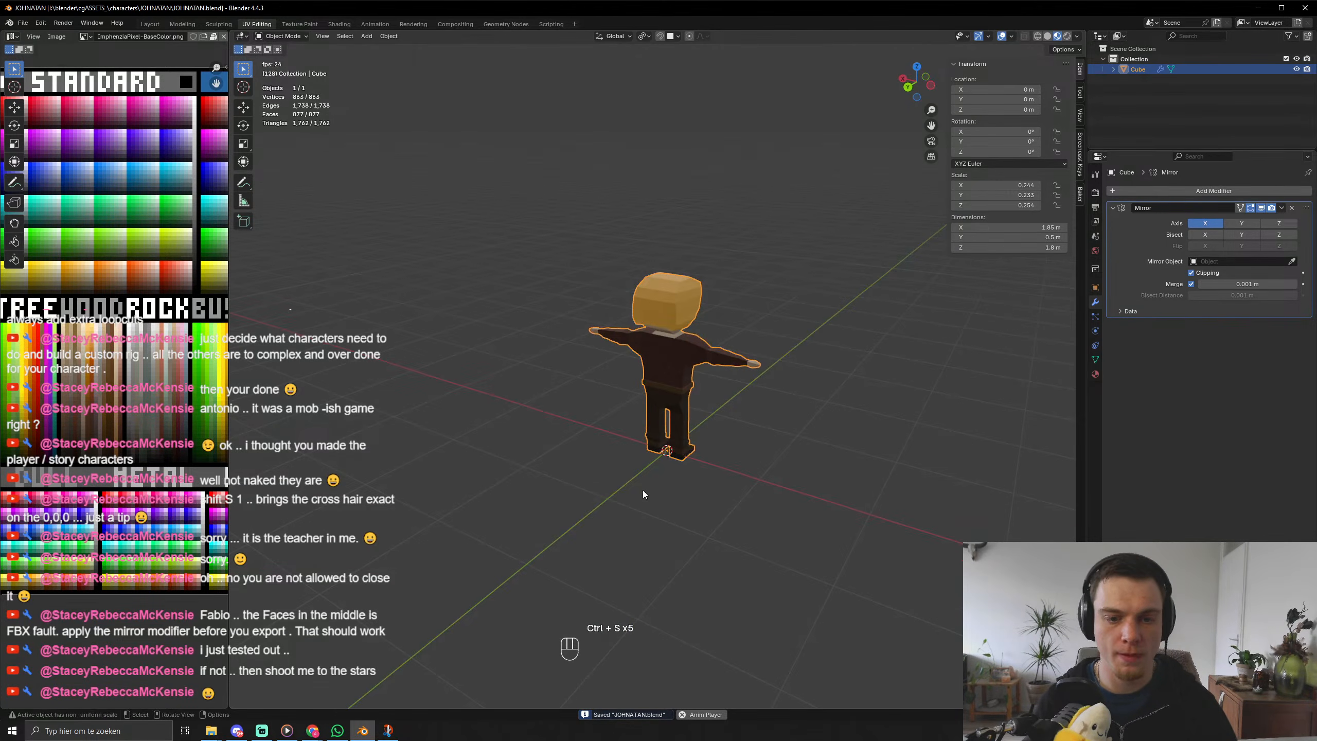
Add a loop cut around the leg above the trouser folds, slid by a factor of -0.644.
scroll(633, 490, "up", 4)
middle_click_drag(633, 490, 597, 503)
key("Tab")
middle_click_drag(876, 563, 614, 609)
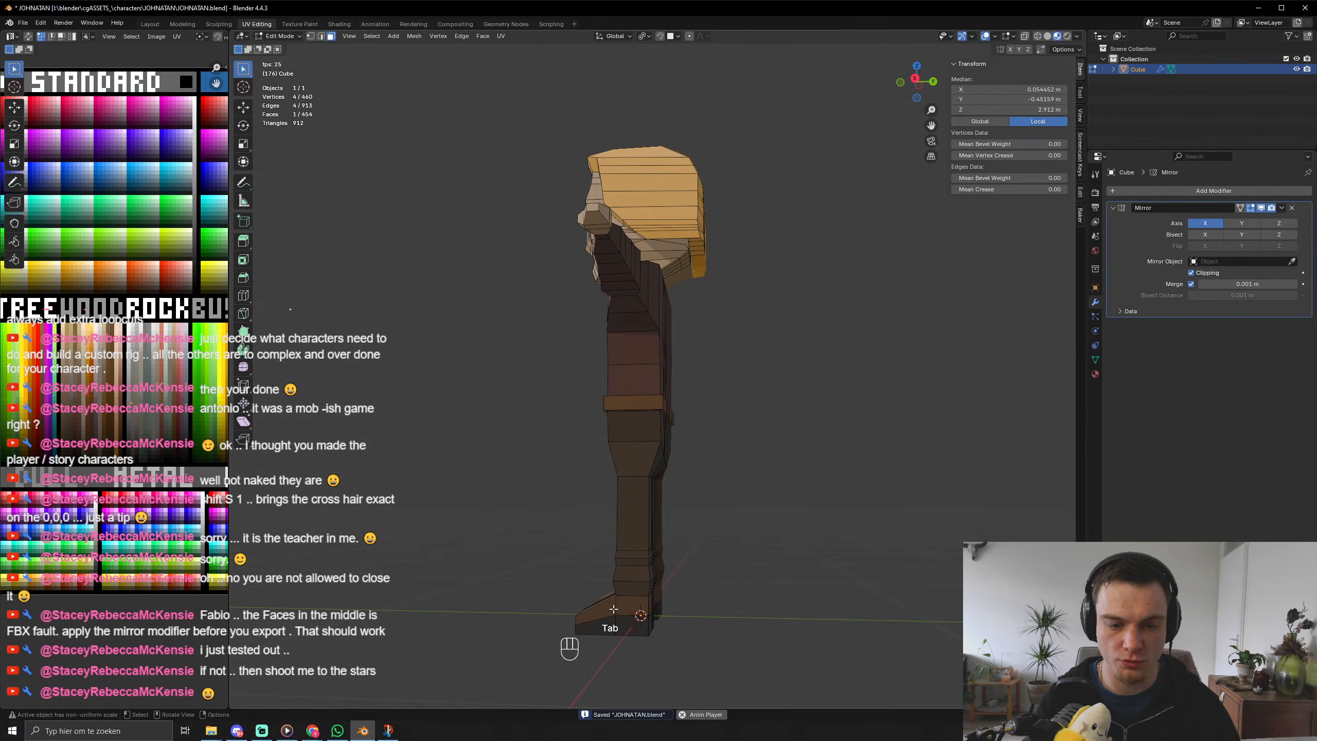
key("ctrl+r")
left_click(641, 534)
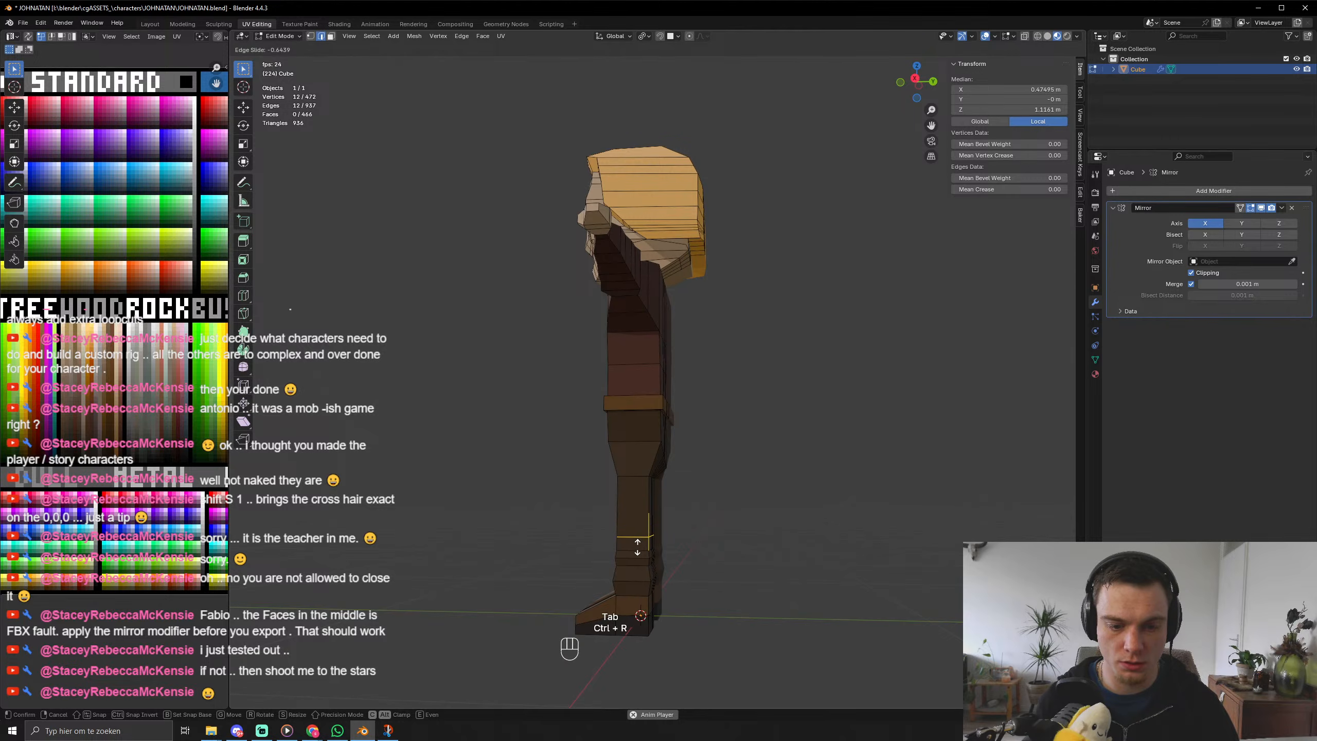
left_click(637, 547)
scroll(638, 546, "up", 5)
middle_click_drag(653, 609, 623, 447, "shift")
middle_click_drag(549, 515, 693, 506)
middle_click_drag(695, 627, 474, 489, "shift")
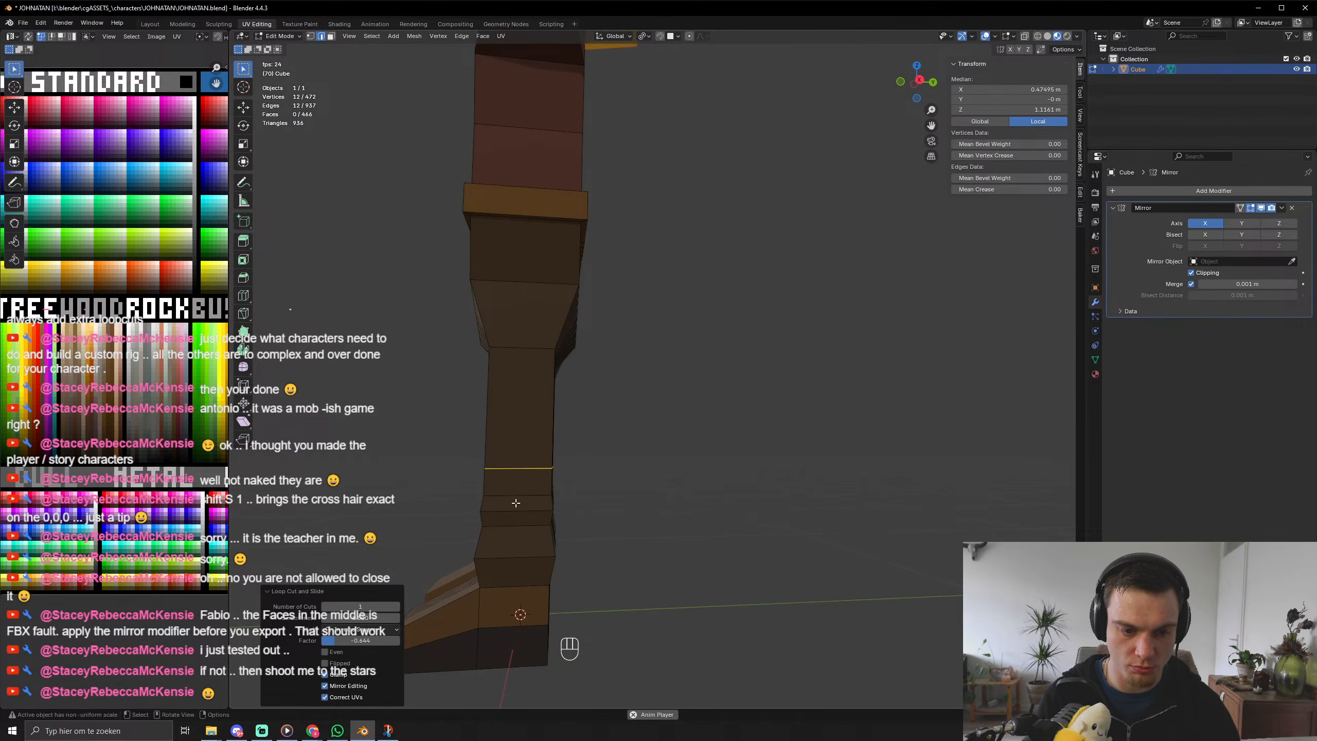
Raise the new leg loop about 0.024 m along Z and bevel it into a narrow single-segment knee band.
key("g")
key("z")
left_click(515, 490)
key("ctrl+b")
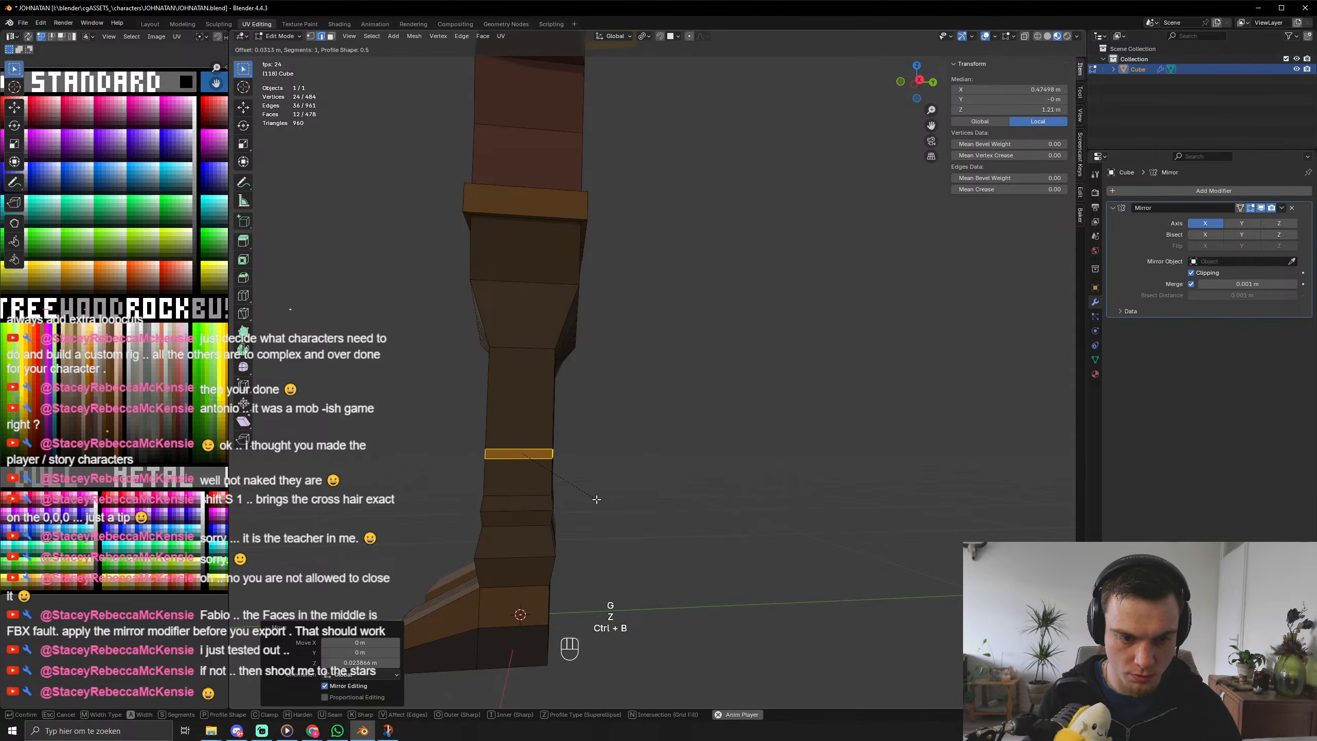
right_click(599, 497)
Move the knee band slightly forward along Y and return to Object Mode.
key("g")
key("y")
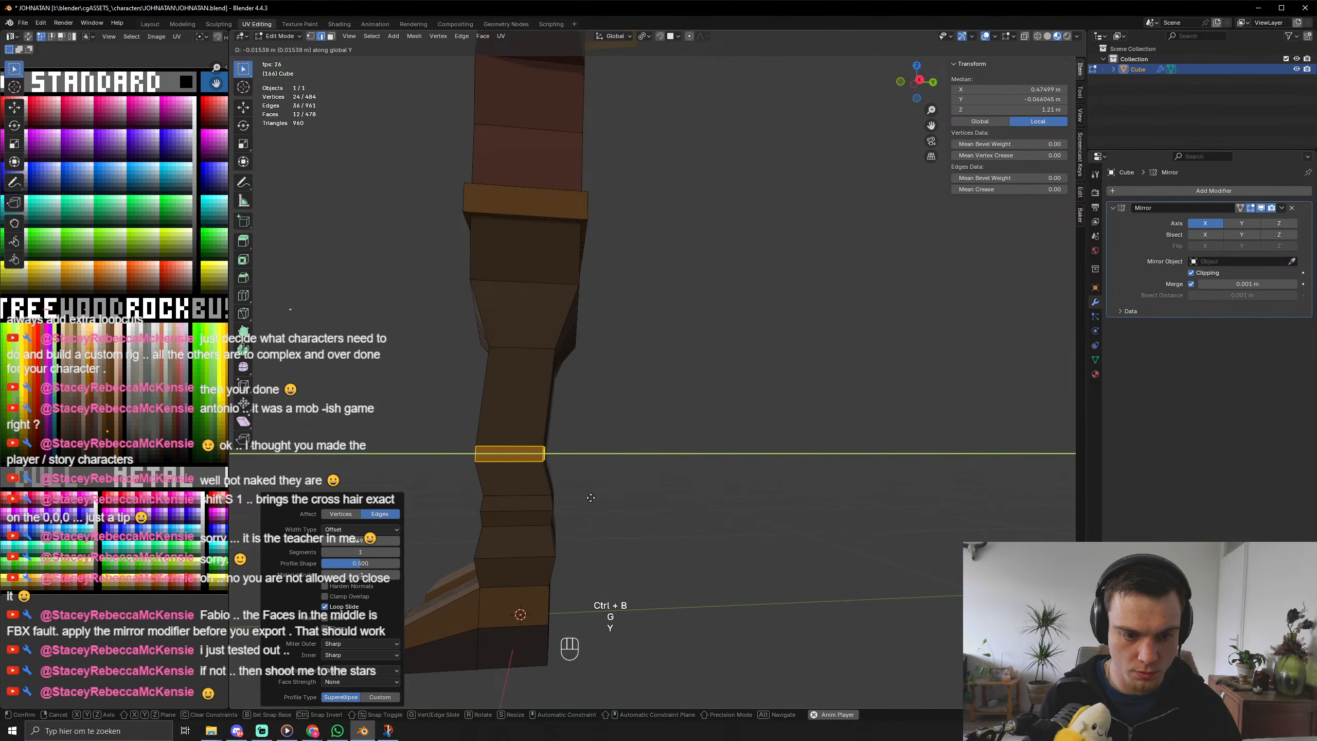
left_click(590, 497)
key("Tab")
middle_click_drag(638, 544, 776, 493)
Try a light mauve palette colour on the knee band by moving its UVs.
key("Tab")
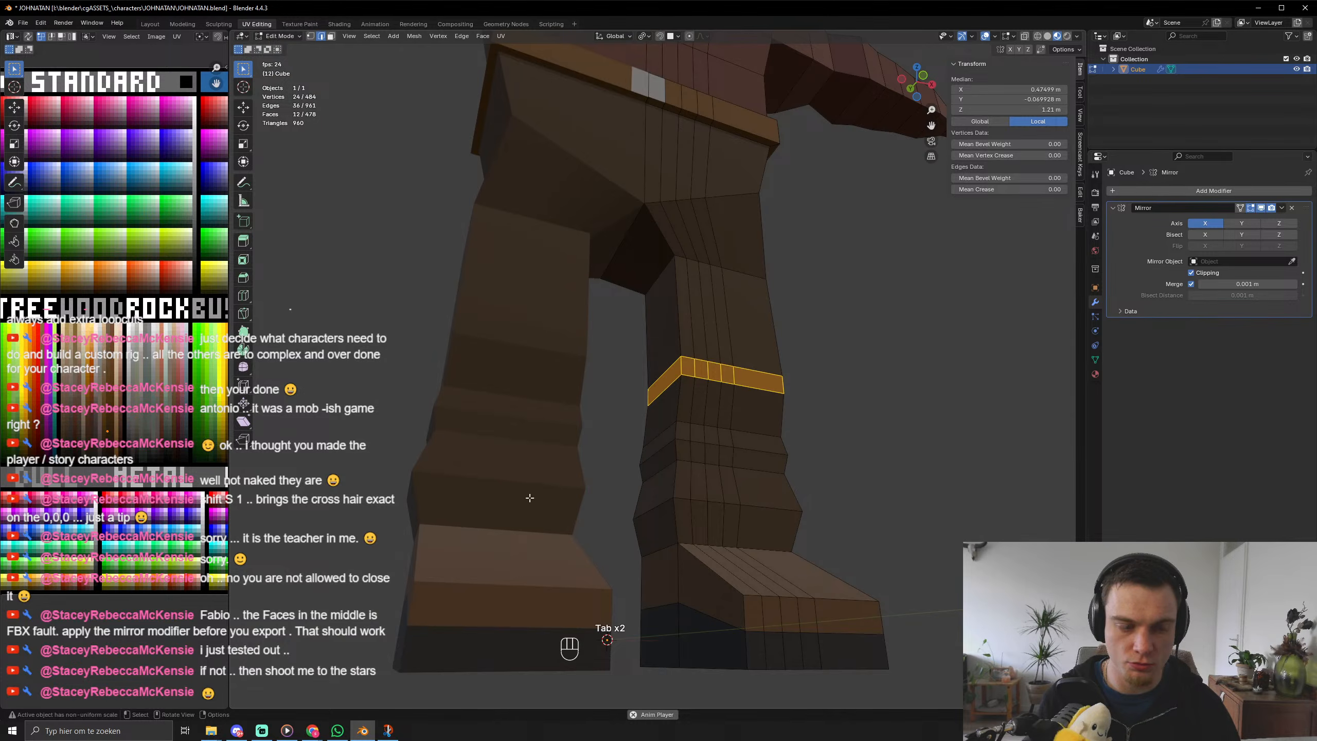
key("g")
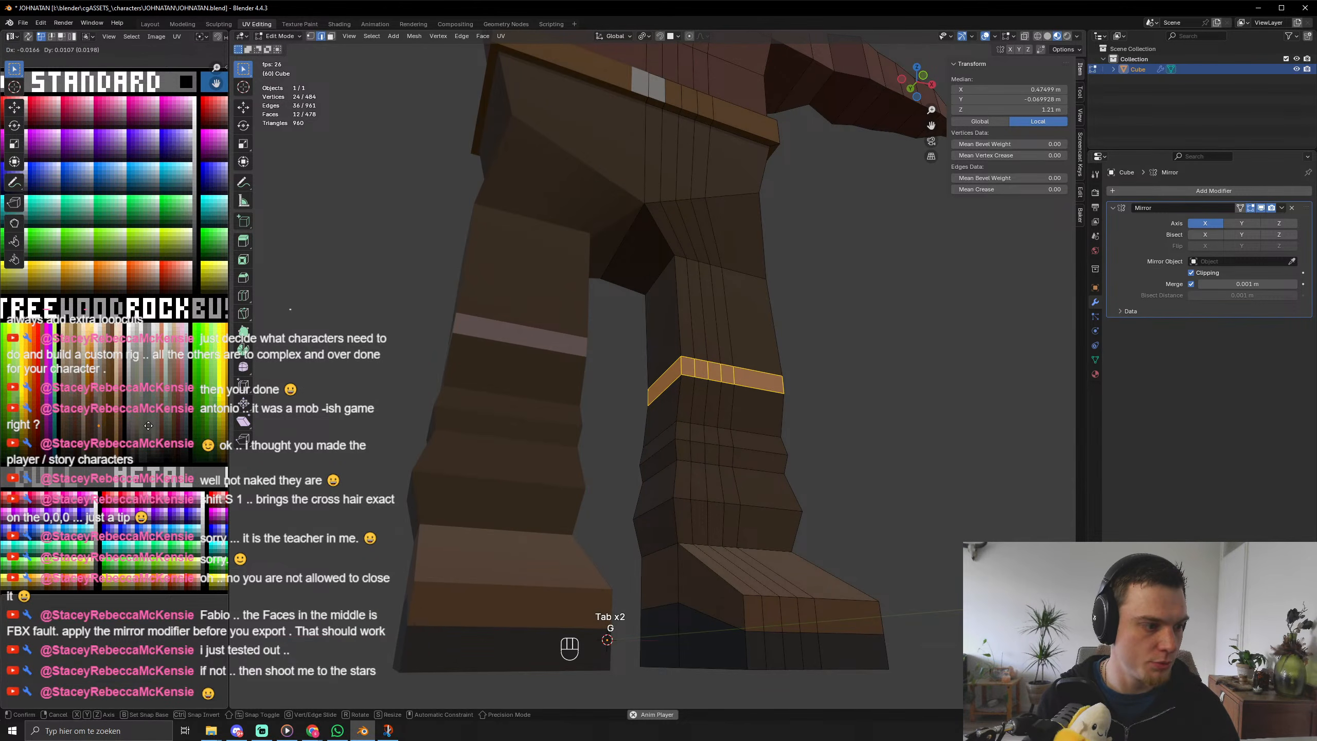
left_click(731, 375)
key("Tab")
key("Tab")
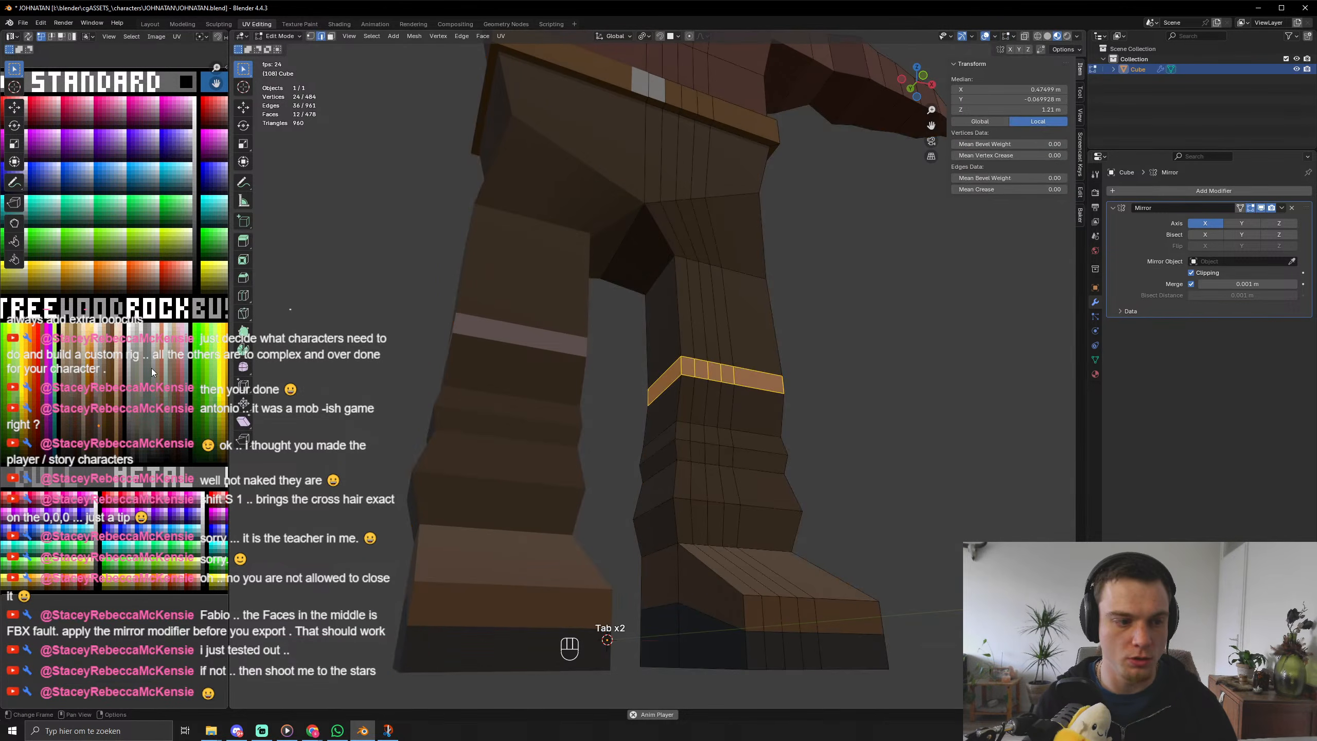
Move the knee band's UVs onto a brown palette colour close to the trousers and return to Object Mode.
key("g")
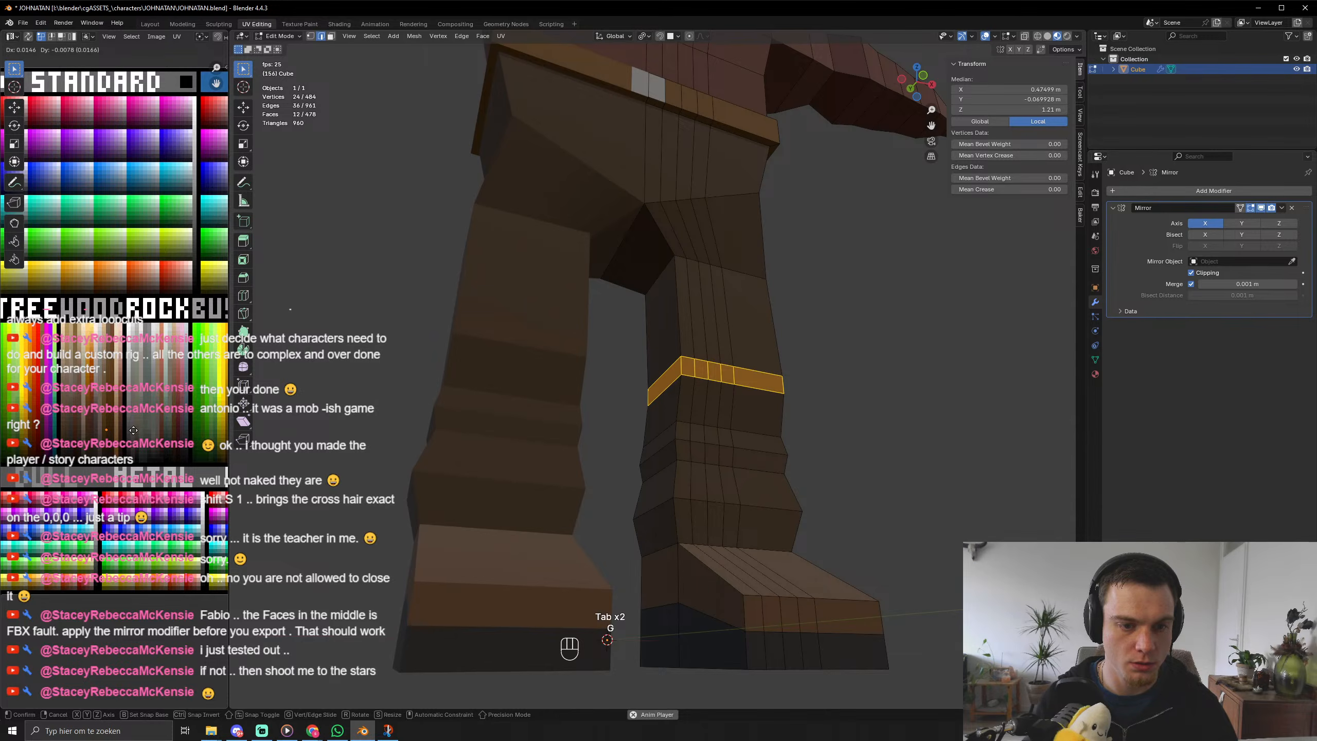
left_click(133, 430)
key("Tab")
scroll(785, 392, "down", 3)
middle_click_drag(773, 419, 807, 392)
Save the character with its knee bands to JOHNATAN.blend.
key("ctrl+s")
key("ctrl+s")
key("ctrl+s")
key("ctrl+s")
scroll(710, 452, "down", 5)
left_click(570, 429)
left_click(664, 420)
scroll(617, 457, "down", 6)
scroll(749, 396, "up", 6)
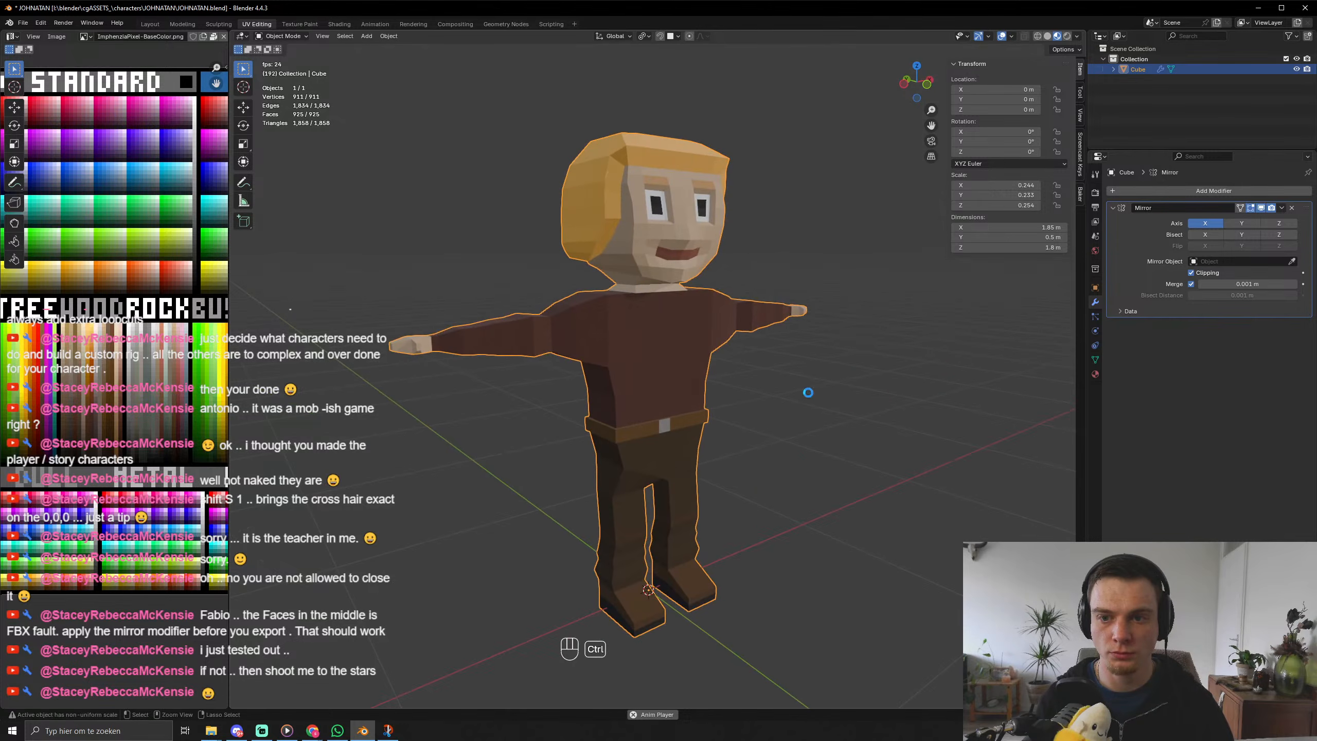
key("ctrl+s")
key("ctrl+s")
key("ctrl+s")
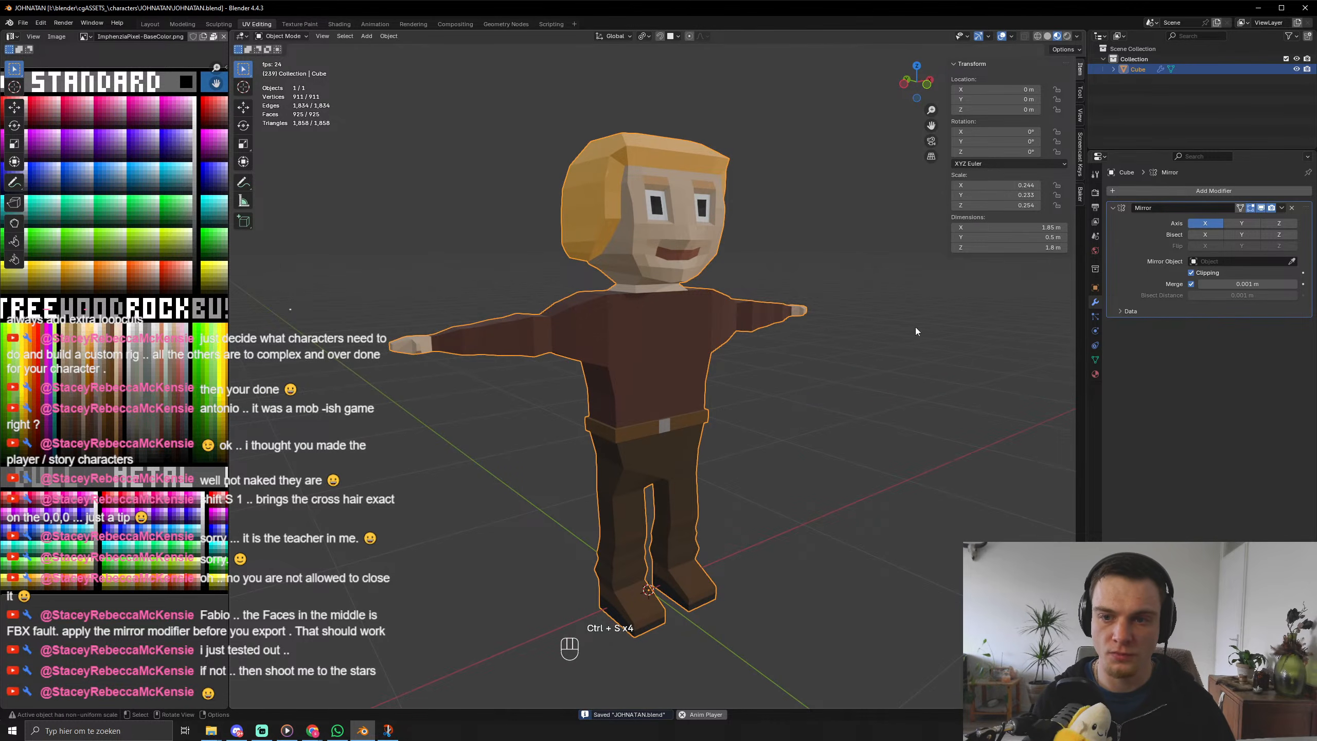
Set the character's Z dimension to 1.85 m.
left_click(1047, 247)
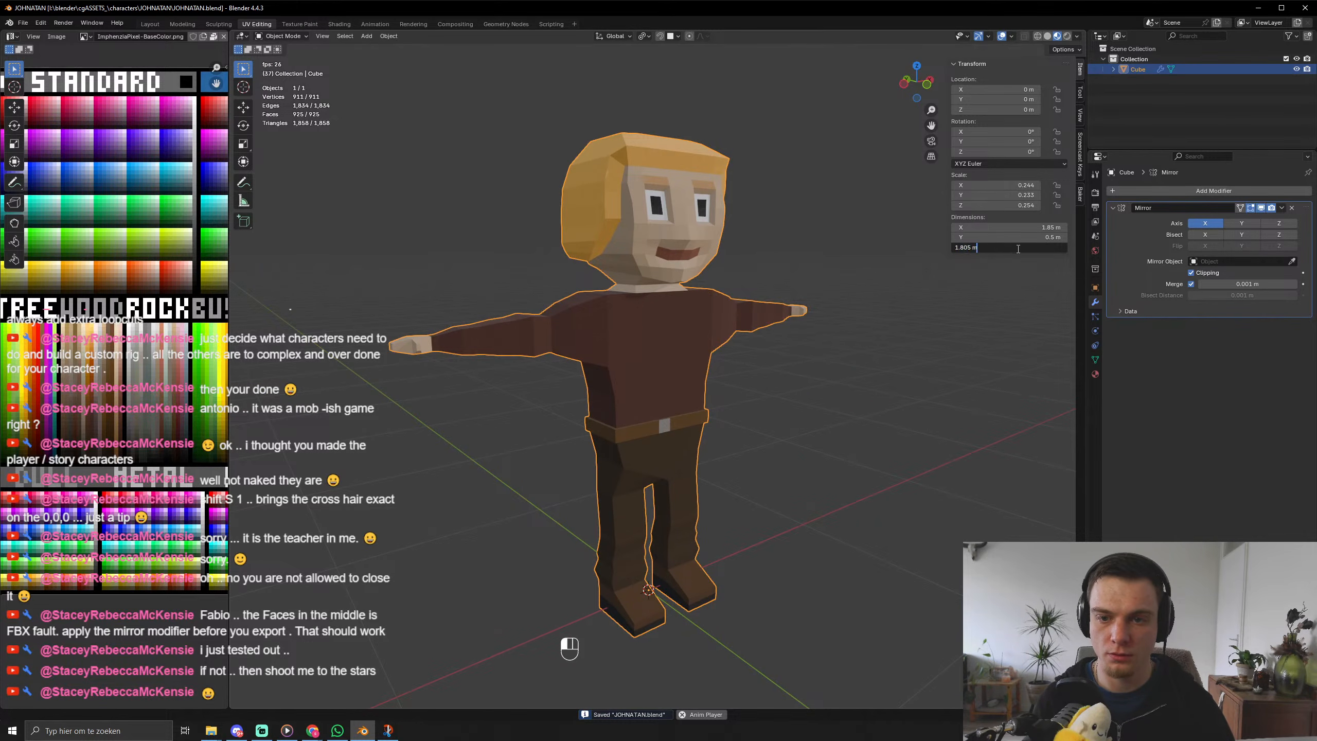
key("Delete")
key("Return")
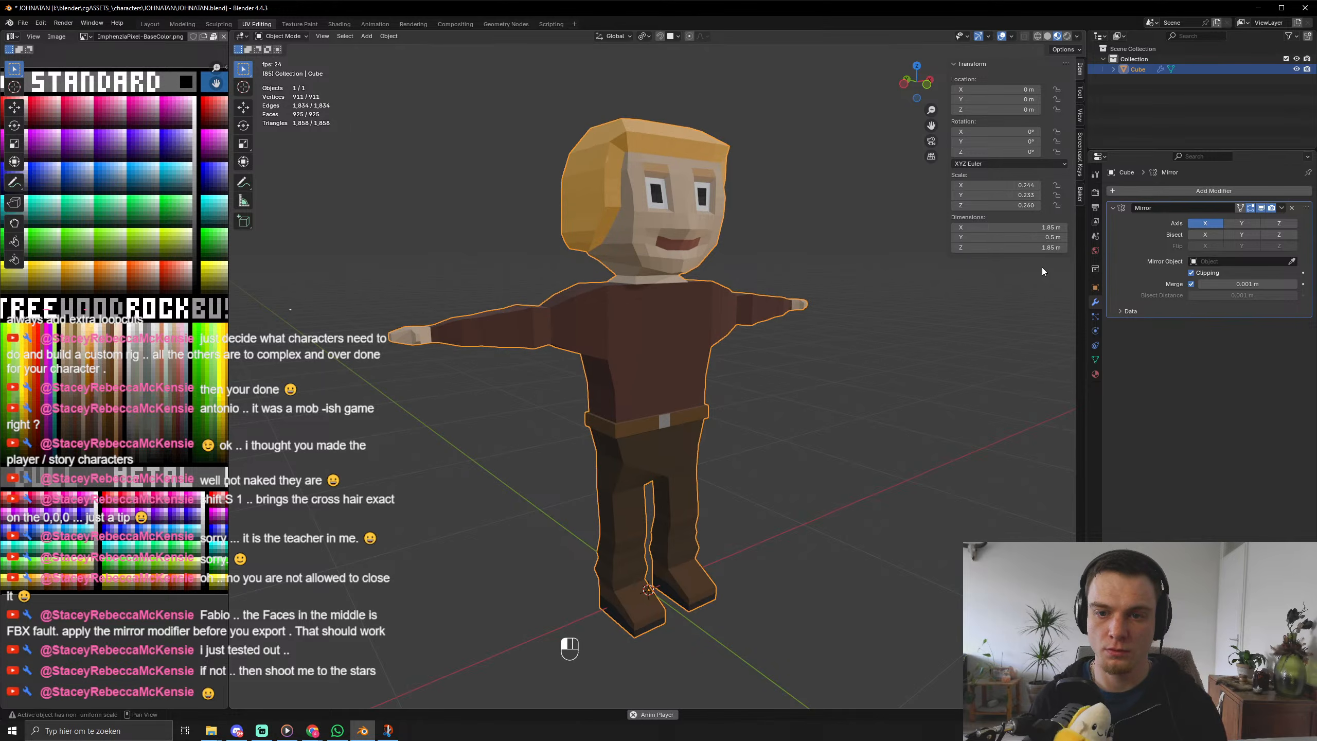
Save the resized character to JOHNATAN.blend.
middle_click_drag(1022, 280, 862, 365)
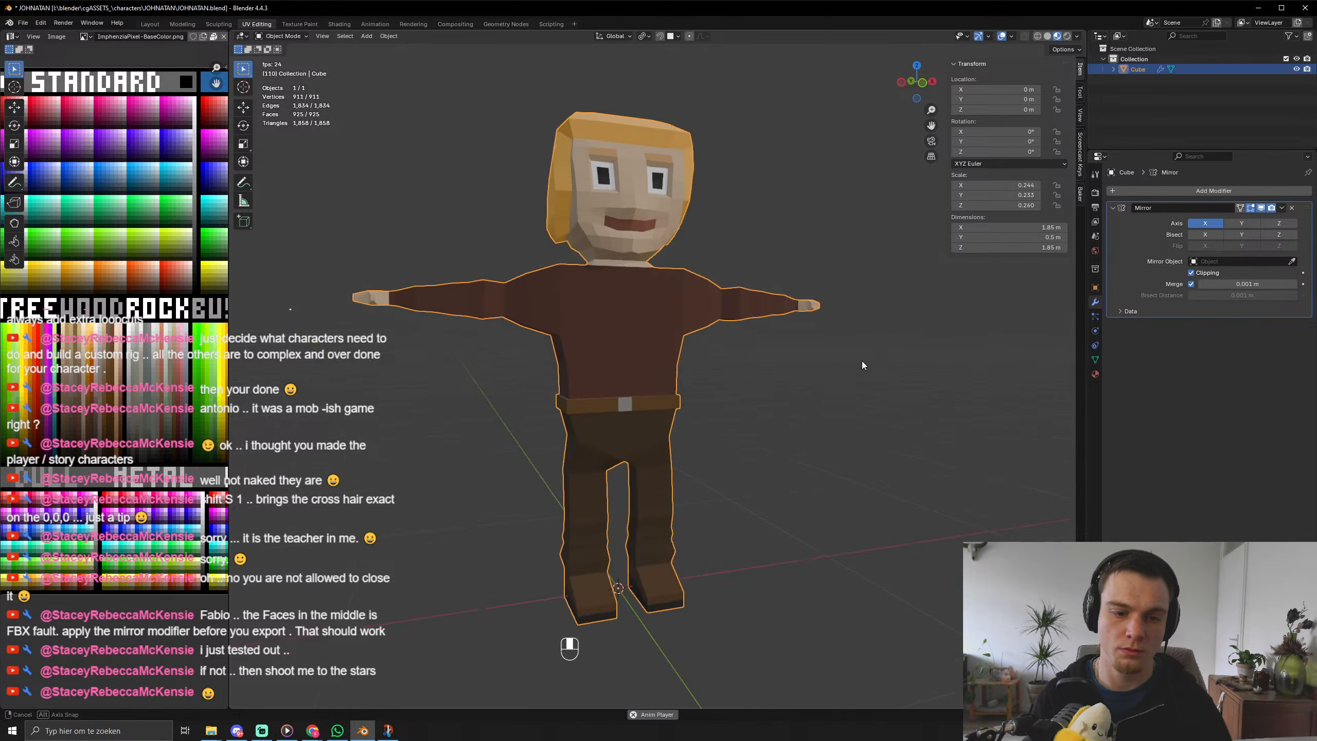
left_click(635, 363)
key("ctrl+s")
key("ctrl+s")
key("ctrl+s")
key("ctrl+s")
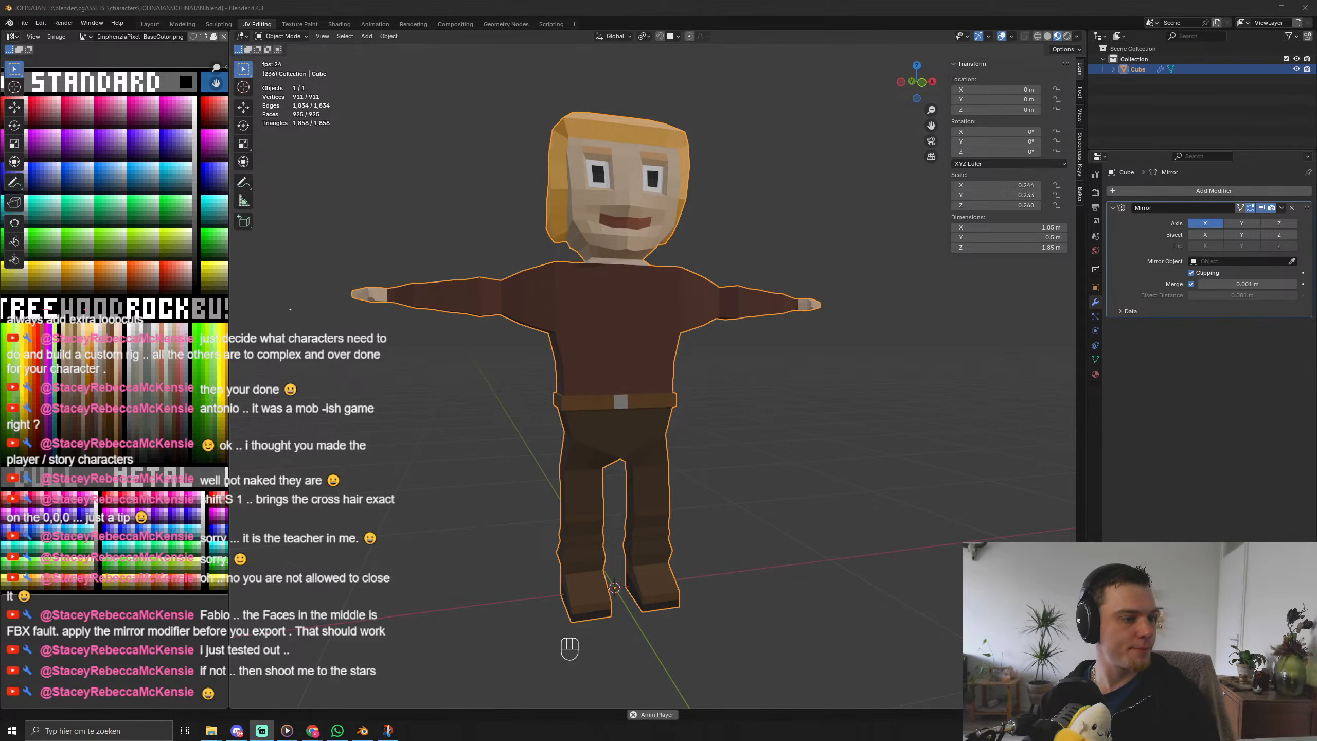
middle_click_drag(592, 346, 578, 372)
scroll(533, 385, "down", 4)
key("ctrl+s")
key("ctrl+s")
key("ctrl+s")
key("ctrl+s")
key("ctrl+s")
key("ctrl+s")
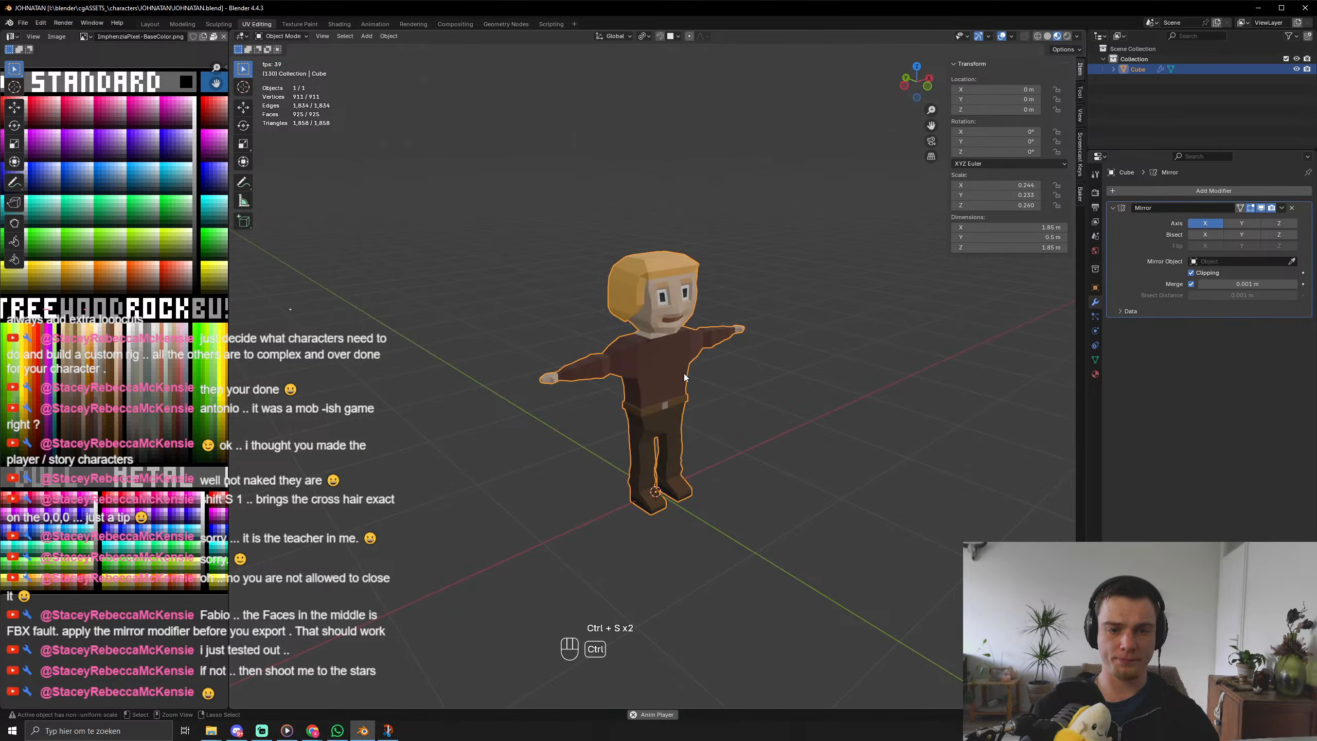
Rename the character object to JOHNATAN.
double_click(1138, 69)
type("JOHNATAN")
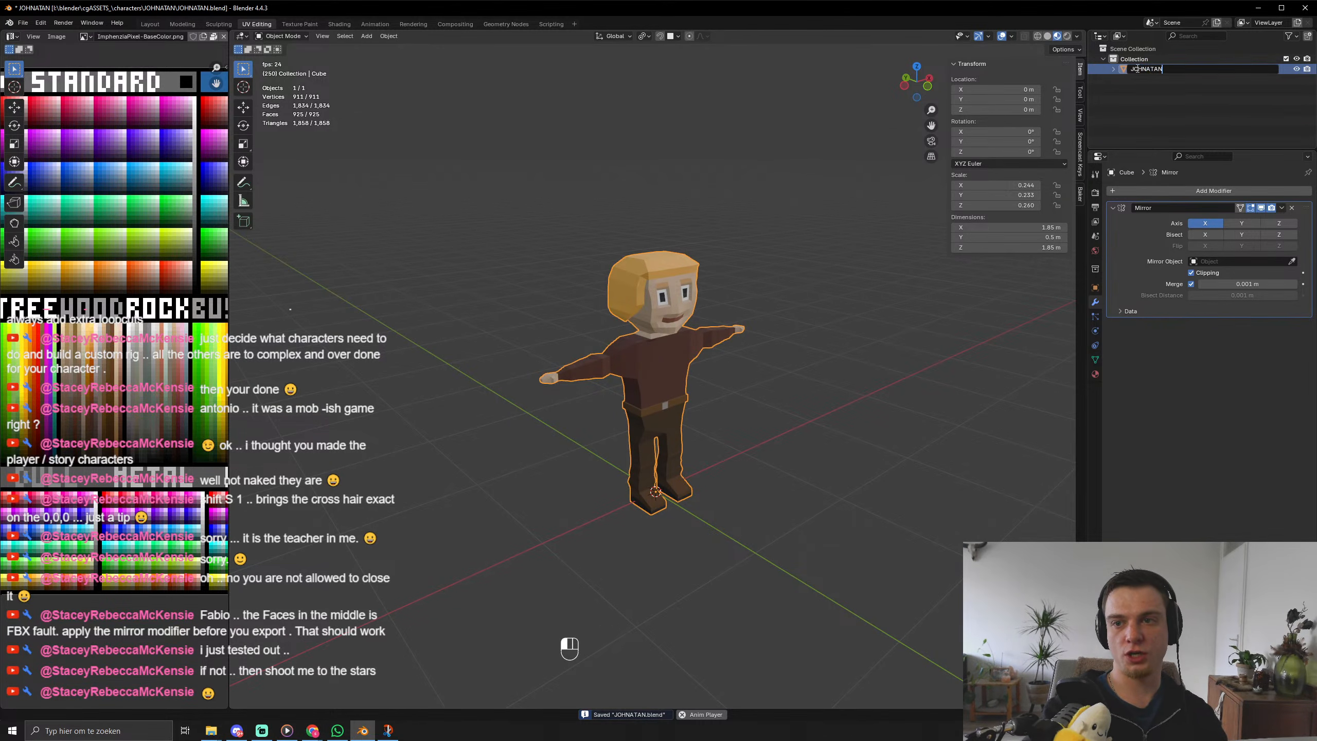
key("Return")
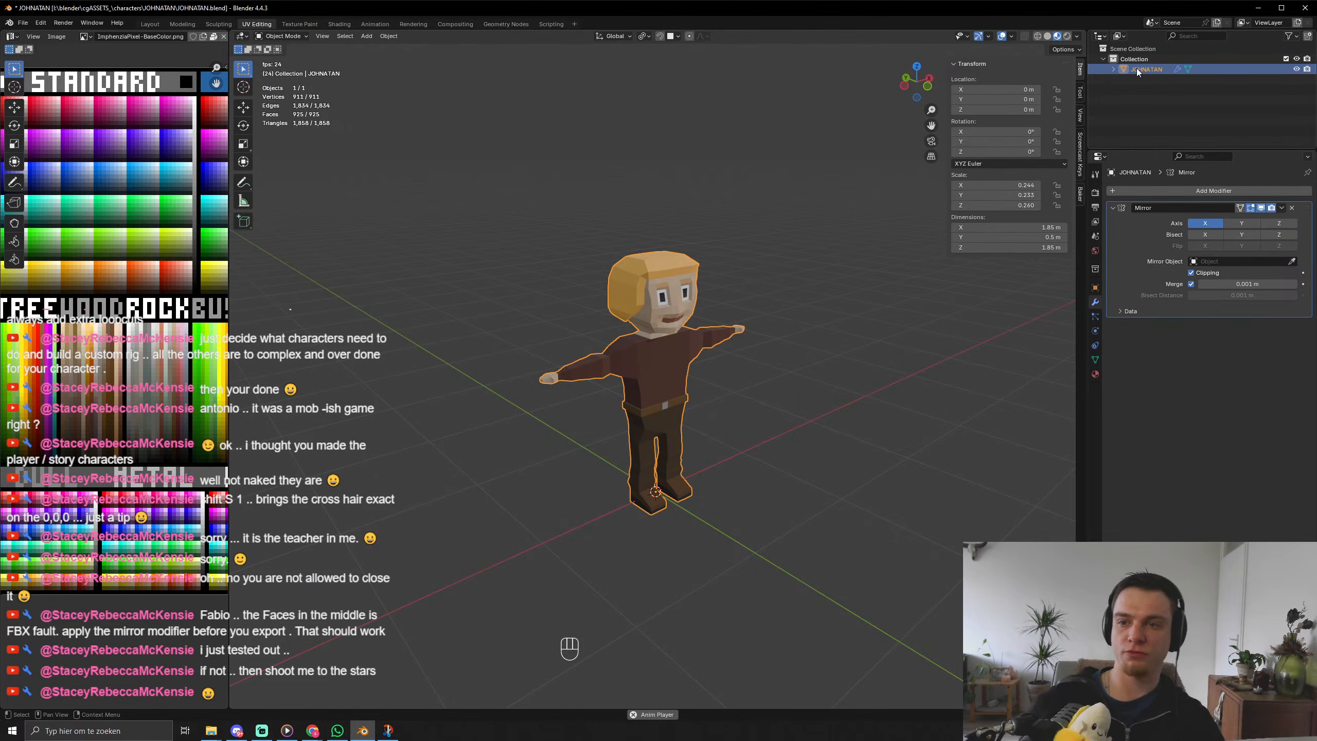
Apply the character's Mirror modifier and save JOHNATAN.blend.
left_click(1281, 208)
left_click(1266, 221)
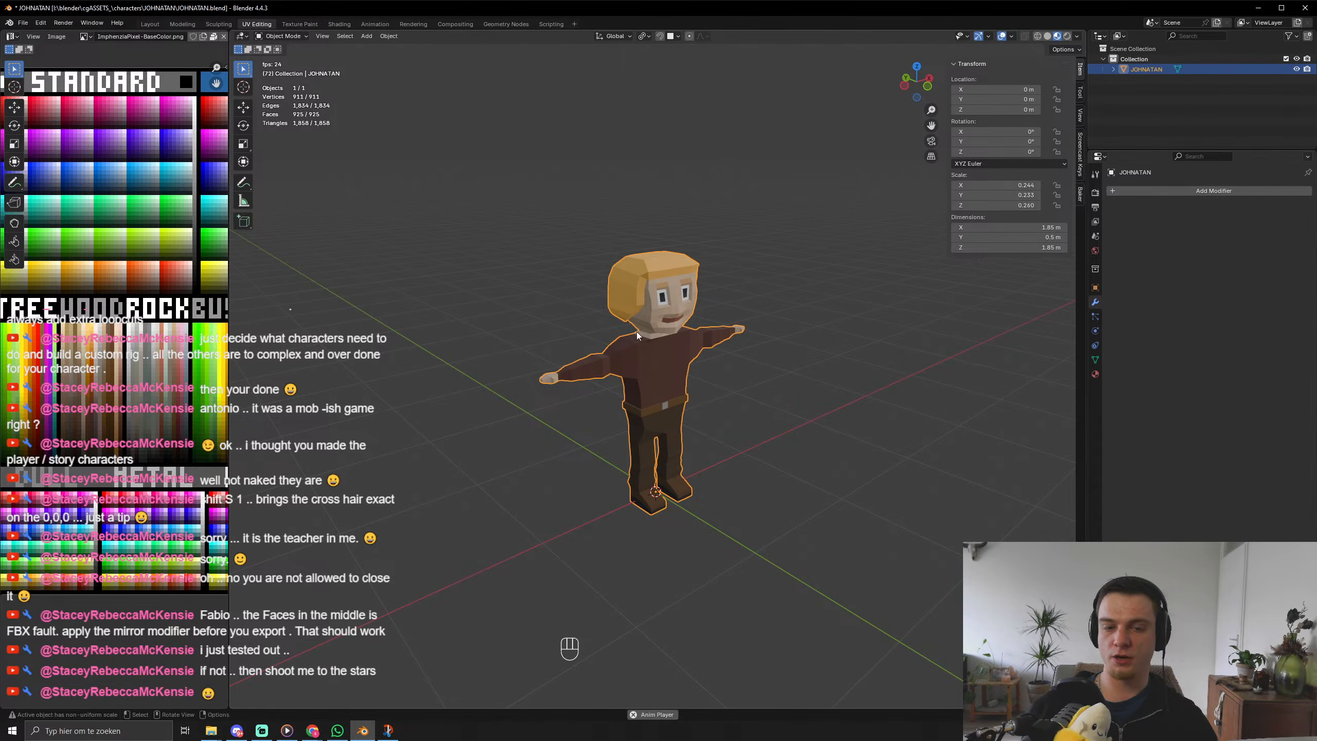
key("ctrl+s")
key("ctrl+s")
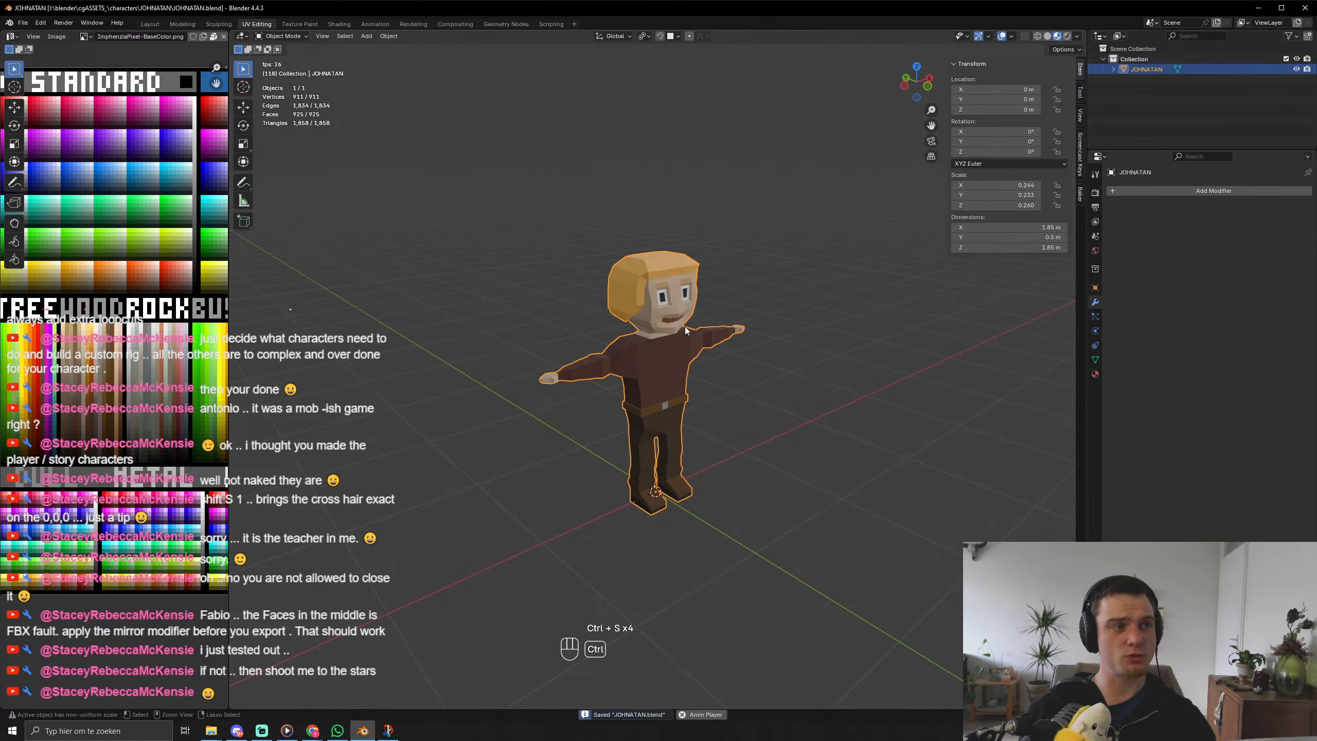
key("ctrl+s")
key("ctrl+s")
key("ctrl+s")
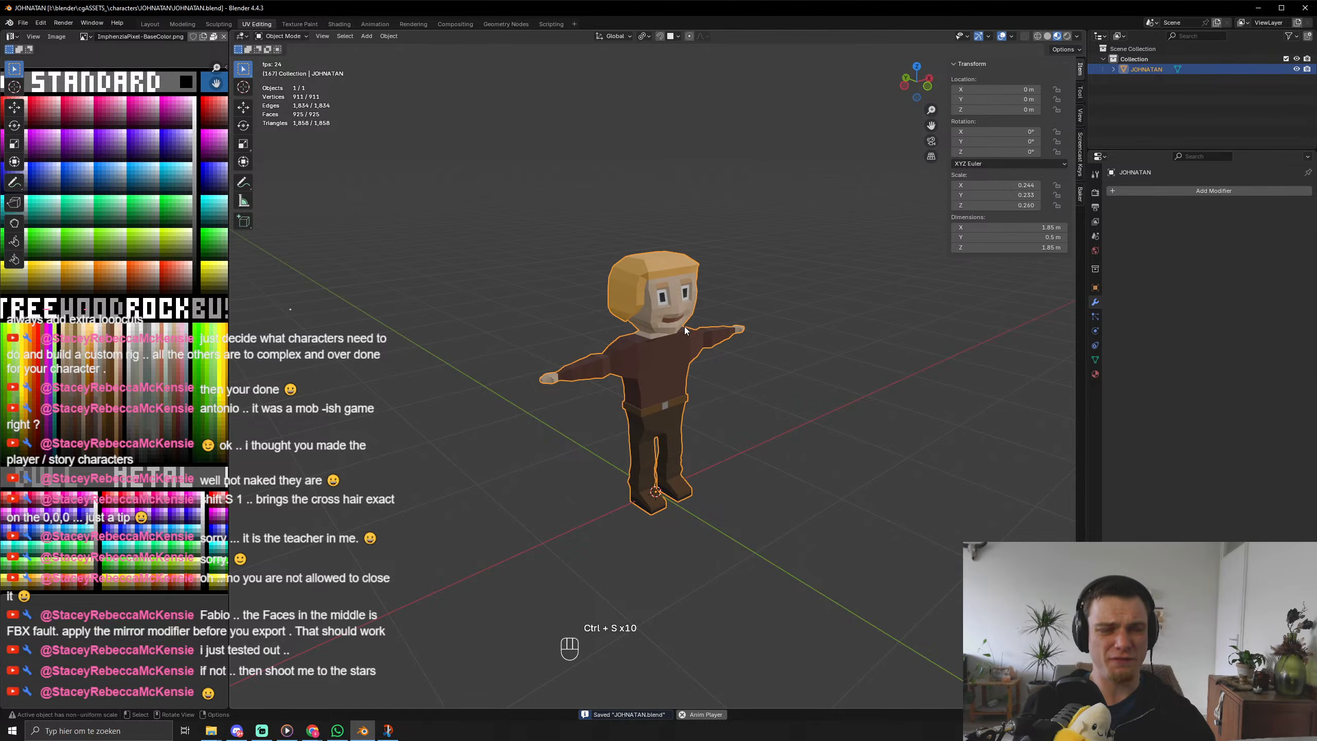
Export the finished character to a file.
left_click(24, 23)
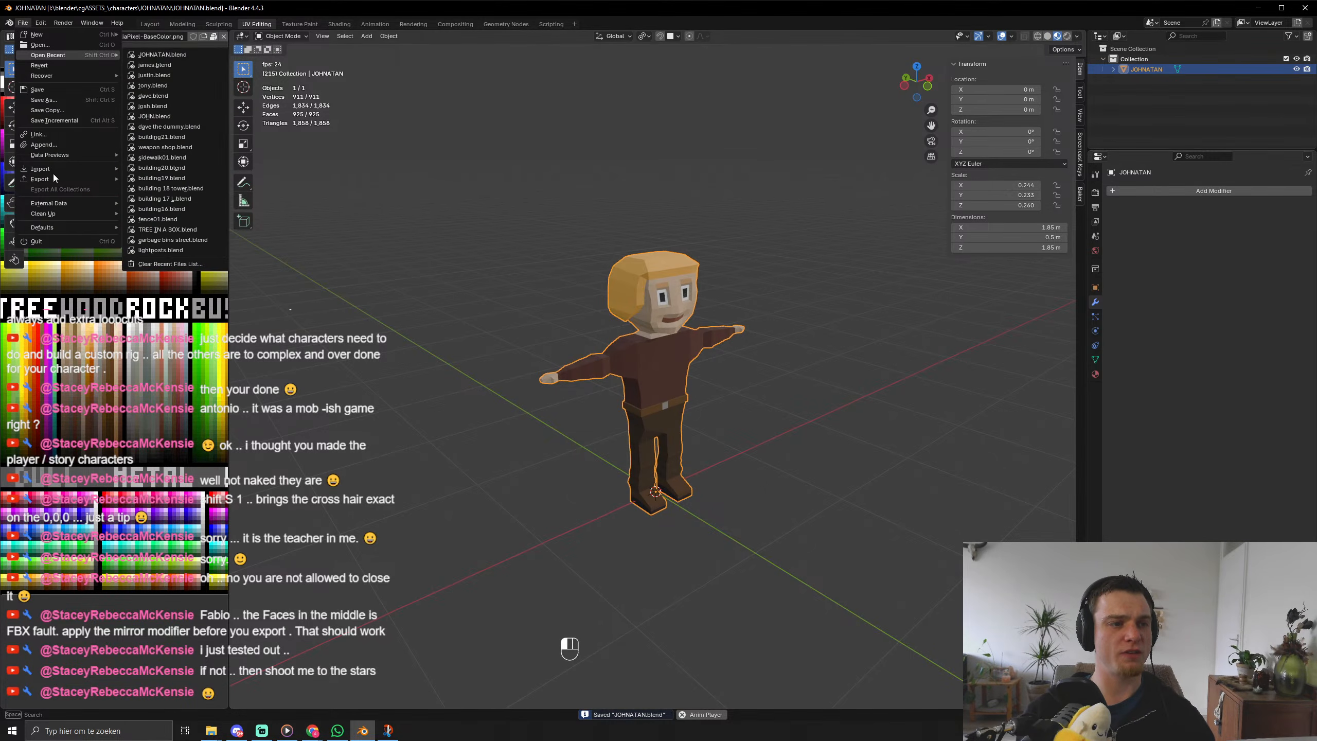
mouse_move(49, 177)
left_click(167, 272)
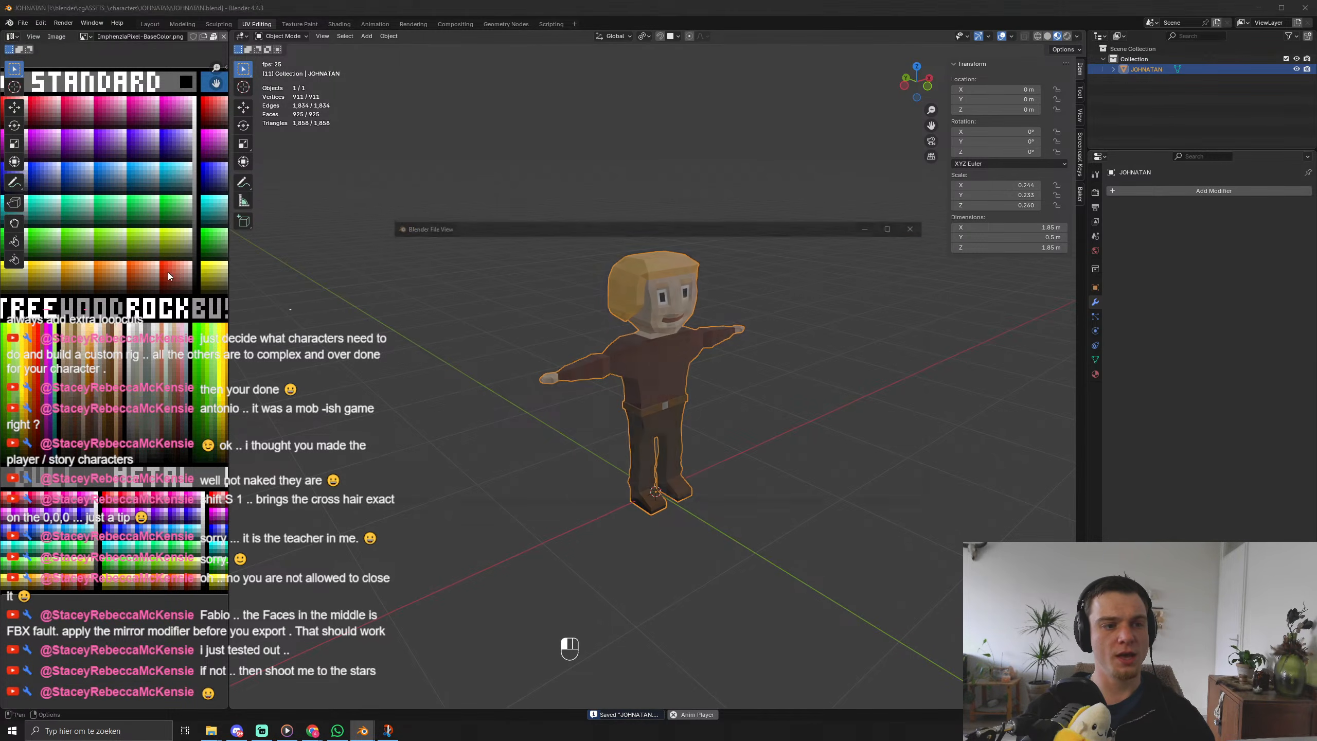
left_click(818, 491)
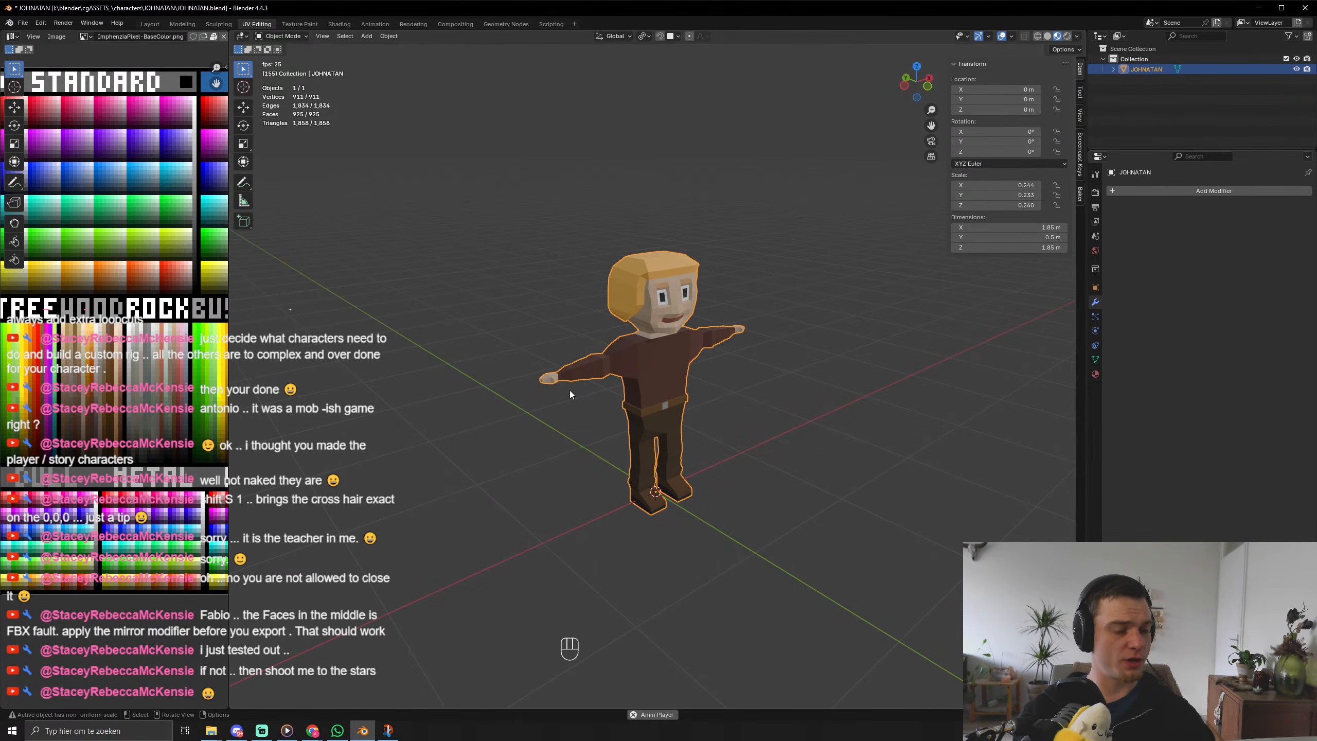
Save the character file again and start a new General file.
left_click(237, 731)
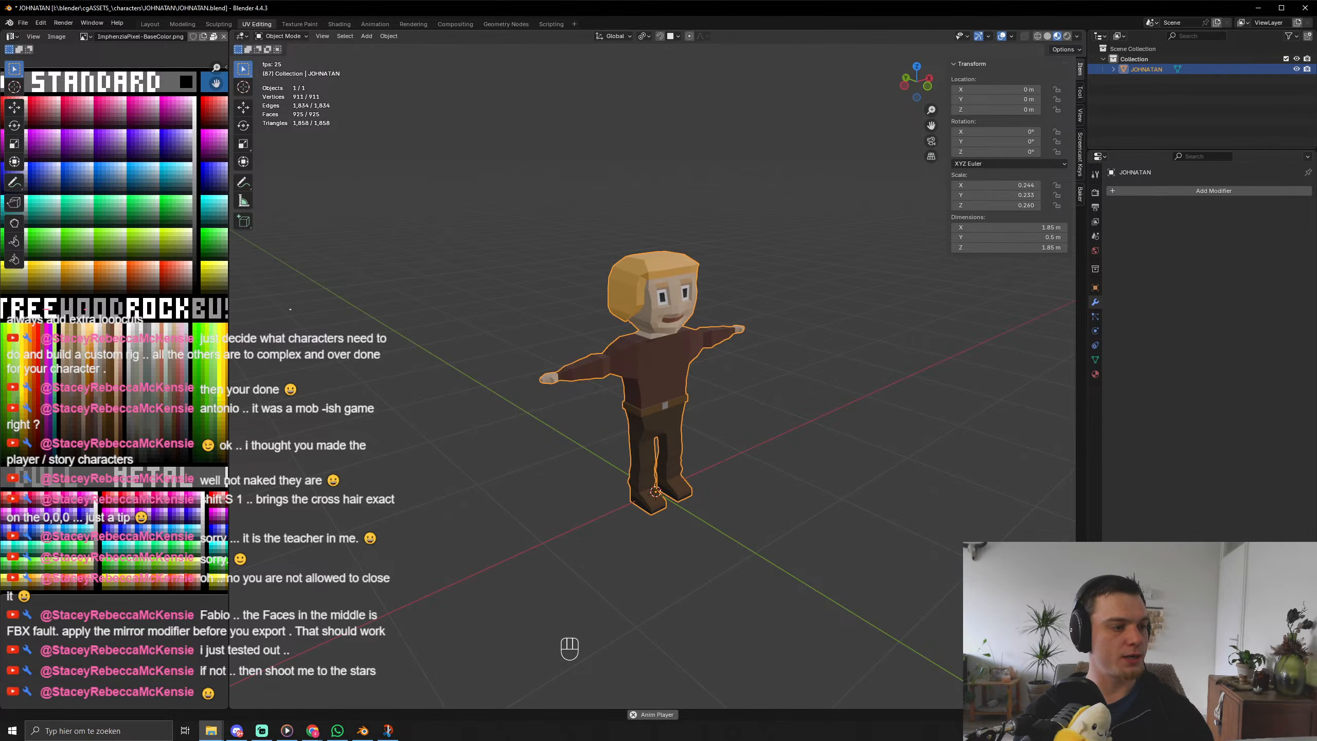
scroll(565, 413, "up", 1)
middle_click_drag(538, 422, 551, 418)
key("ctrl+s")
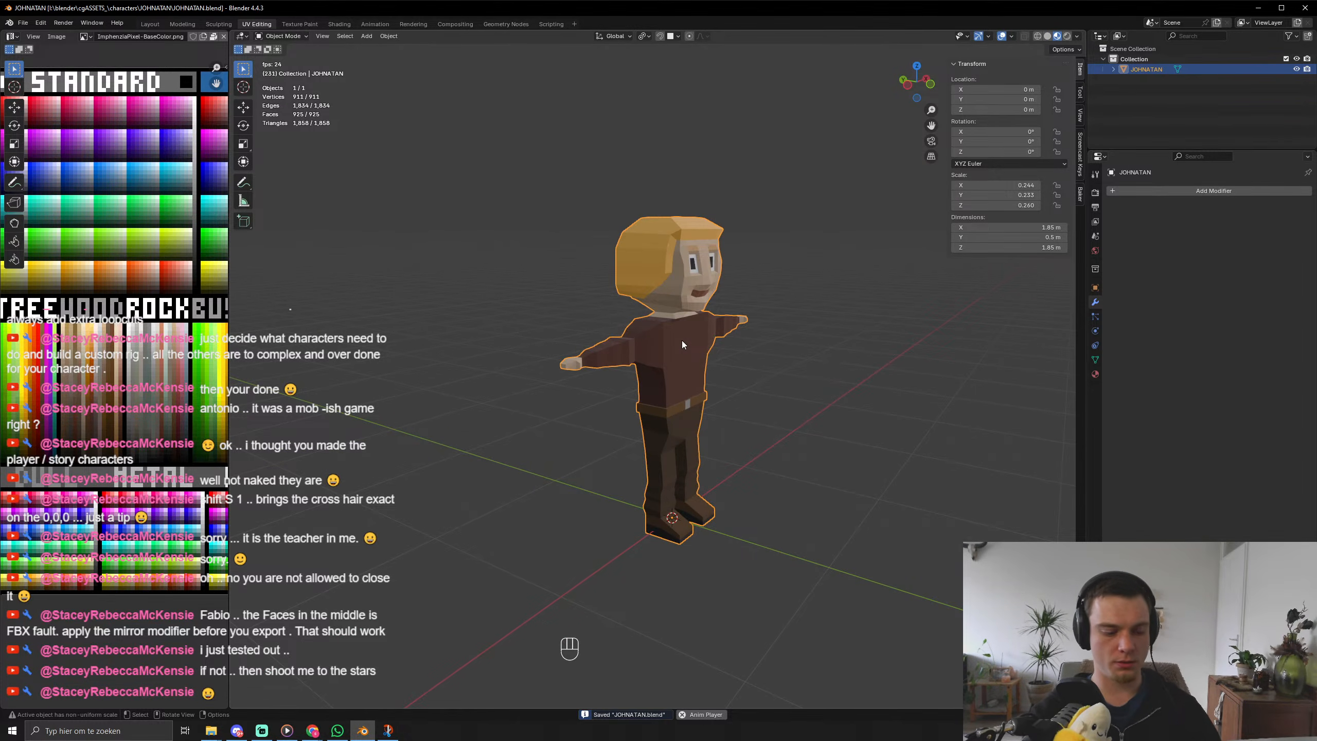
key("n")
key("ctrl+n")
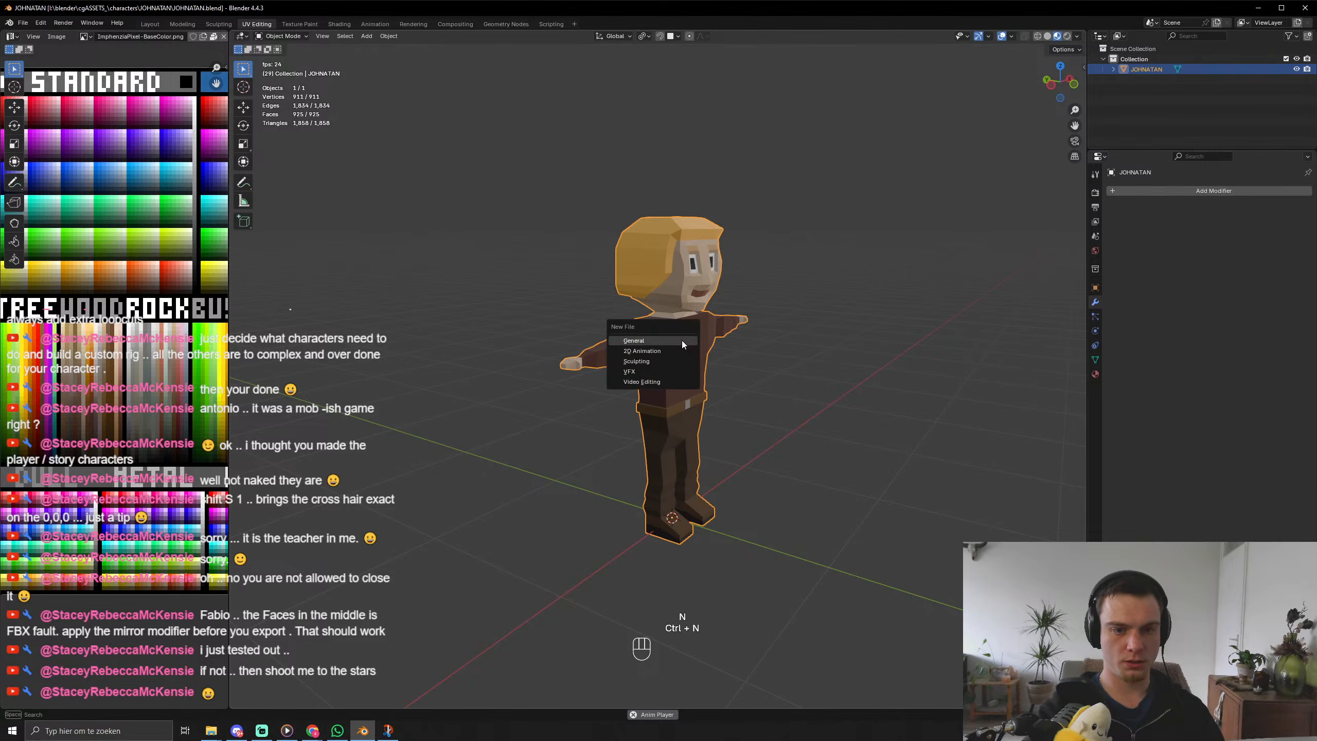
left_click(683, 342)
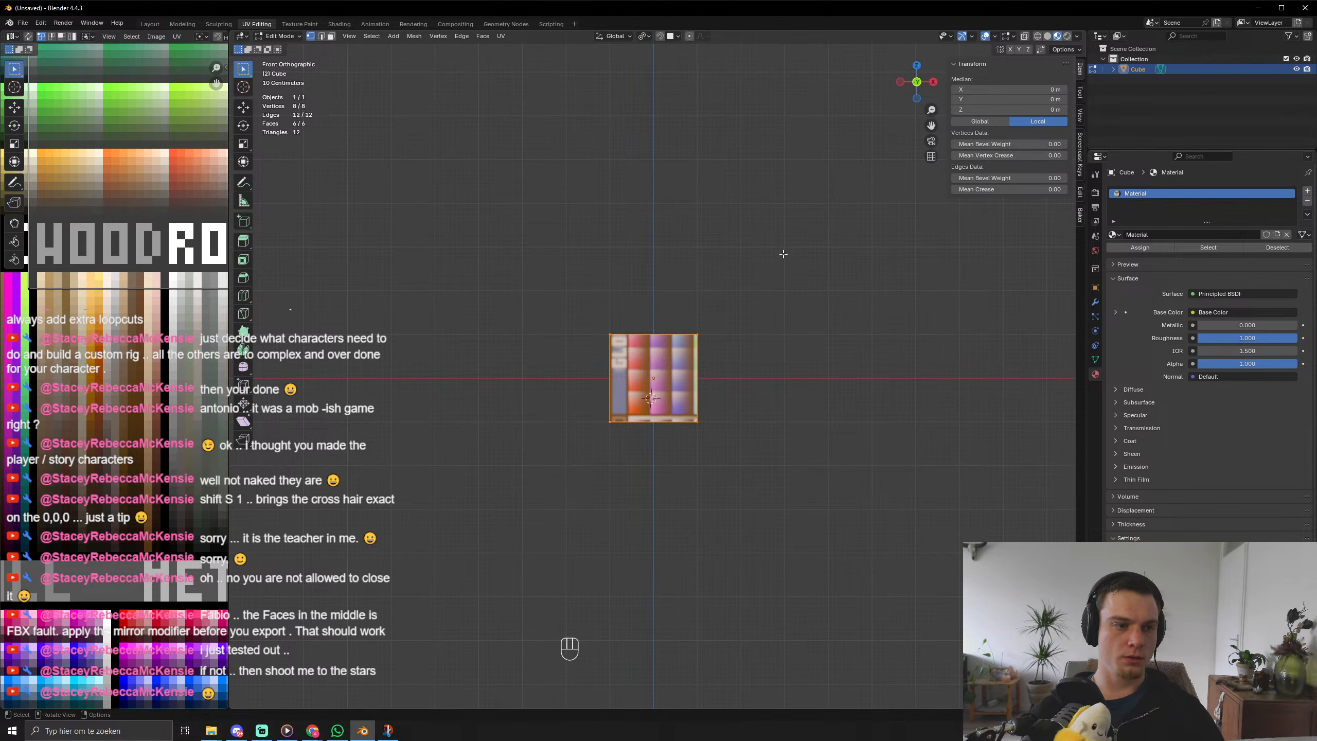
scroll(753, 336, "up", 6)
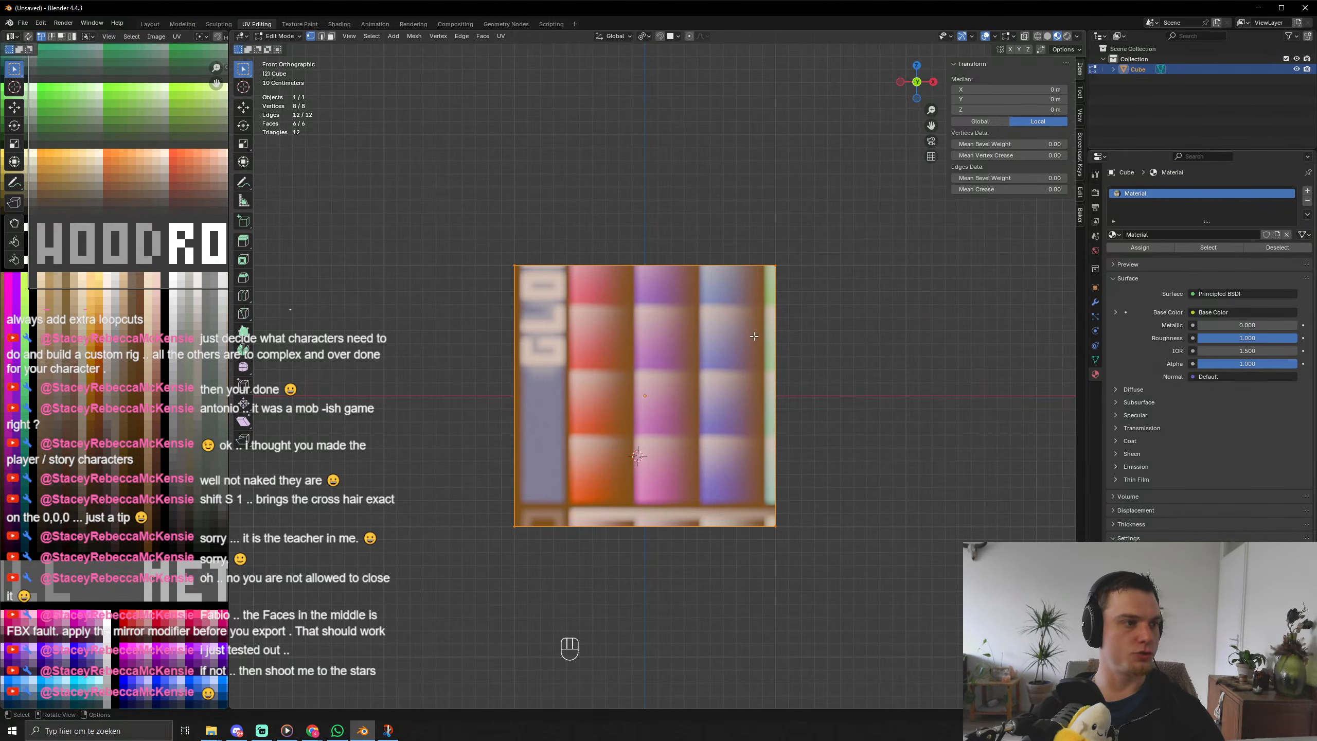
scroll(753, 336, "down", 6)
scroll(756, 329, "up", 6)
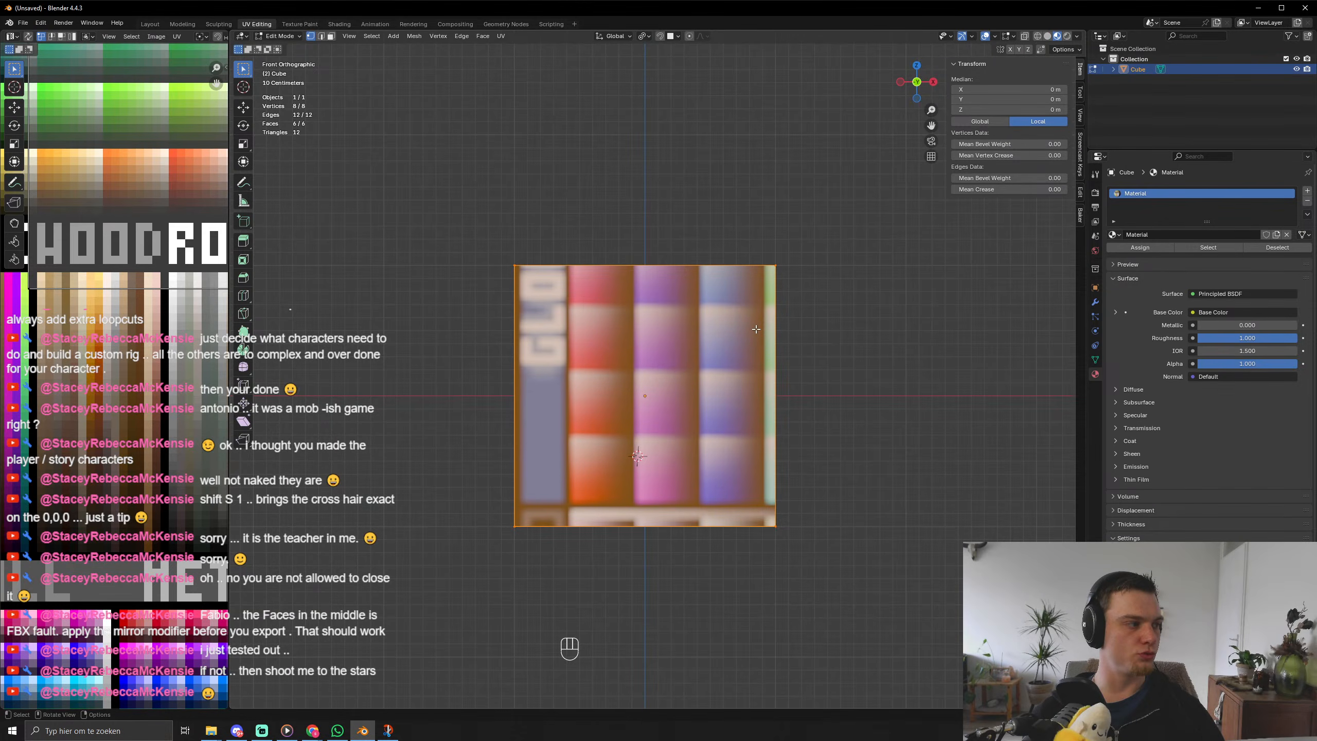
scroll(756, 329, "down", 6)
scroll(756, 329, "up", 3)
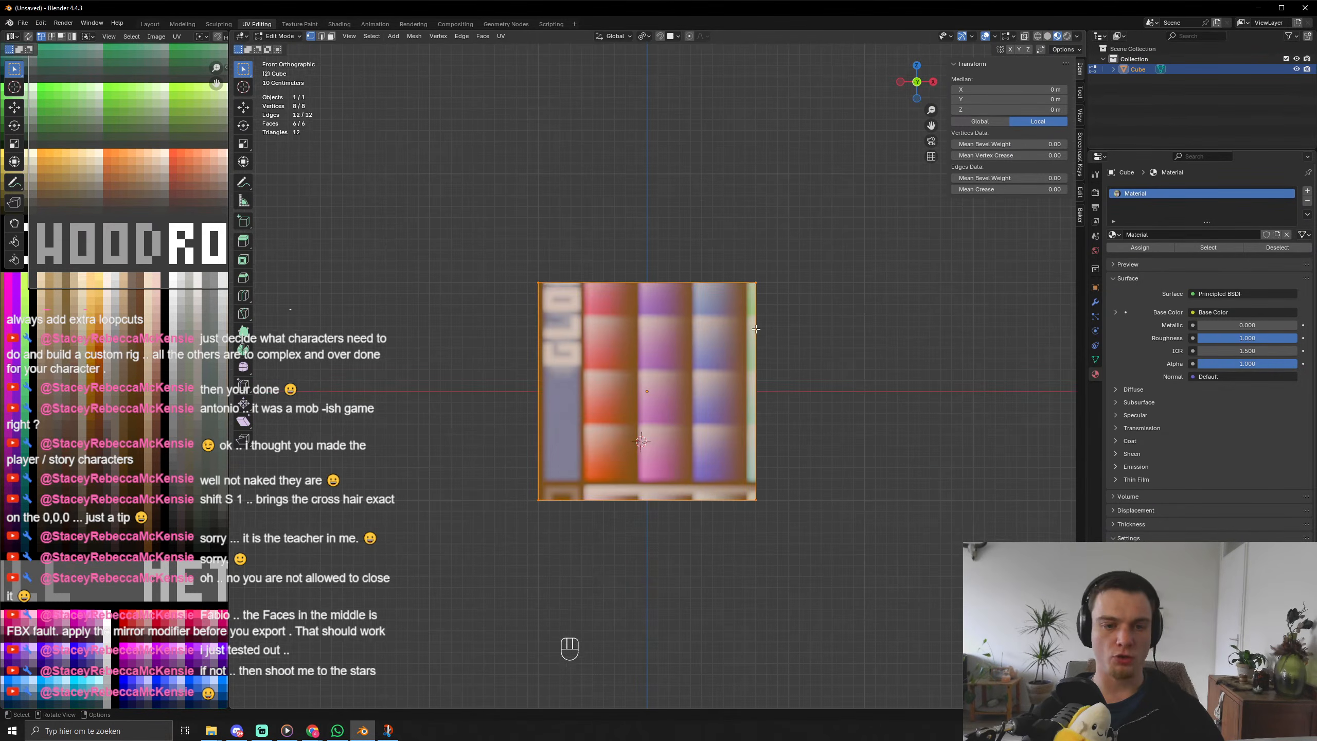
scroll(755, 328, "down", 3)
scroll(756, 329, "up", 3)
scroll(756, 329, "up", 2)
scroll(755, 329, "down", 2)
scroll(756, 329, "up", 2)
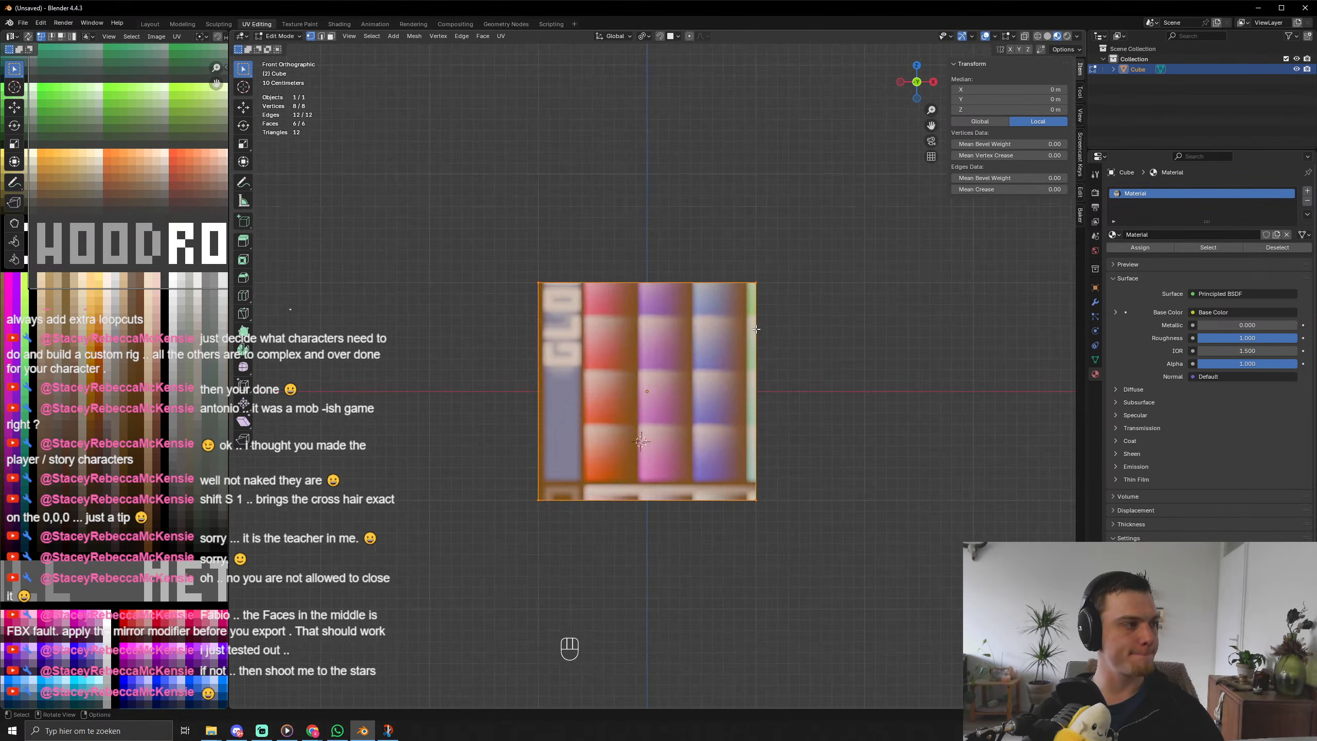
scroll(756, 329, "down", 2)
scroll(755, 329, "up", 2)
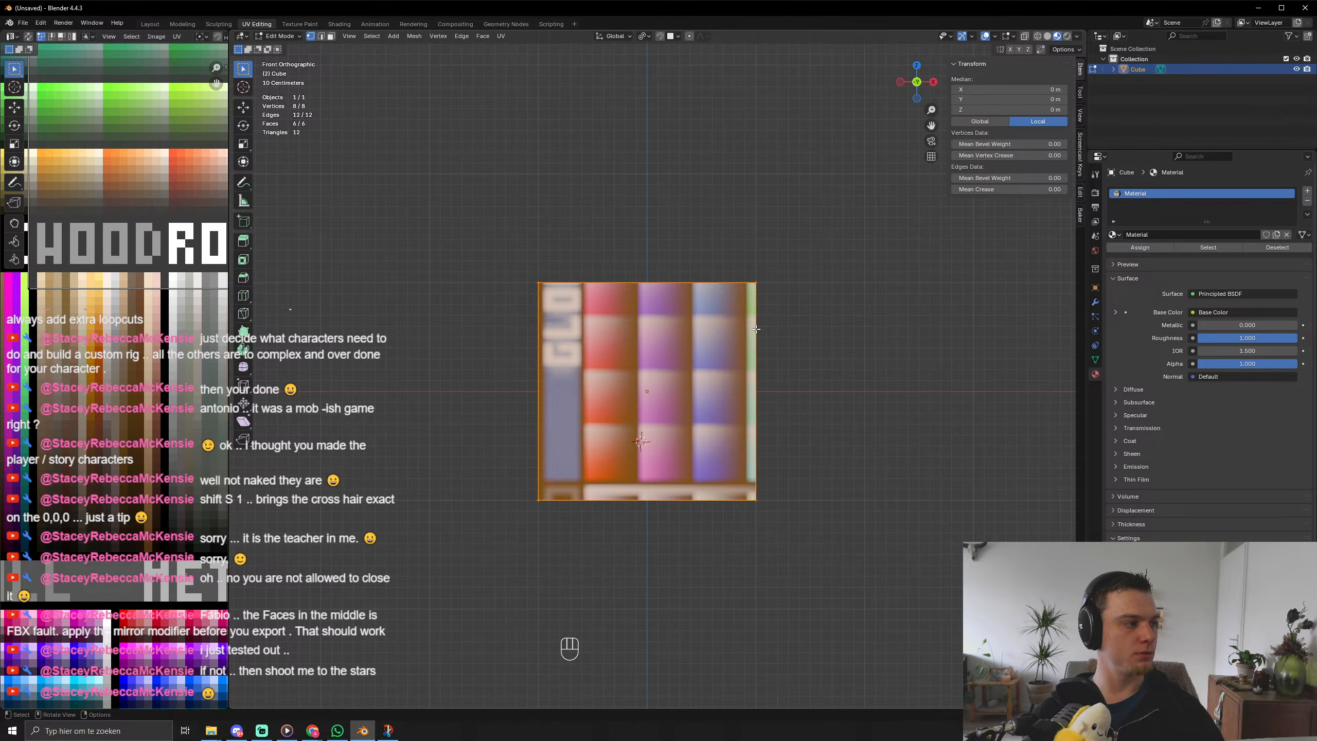
Raise the cube about 4.65 m along Z and flatten it to about 0.25 of its height.
scroll(756, 329, "down", 5)
key("g")
key("z")
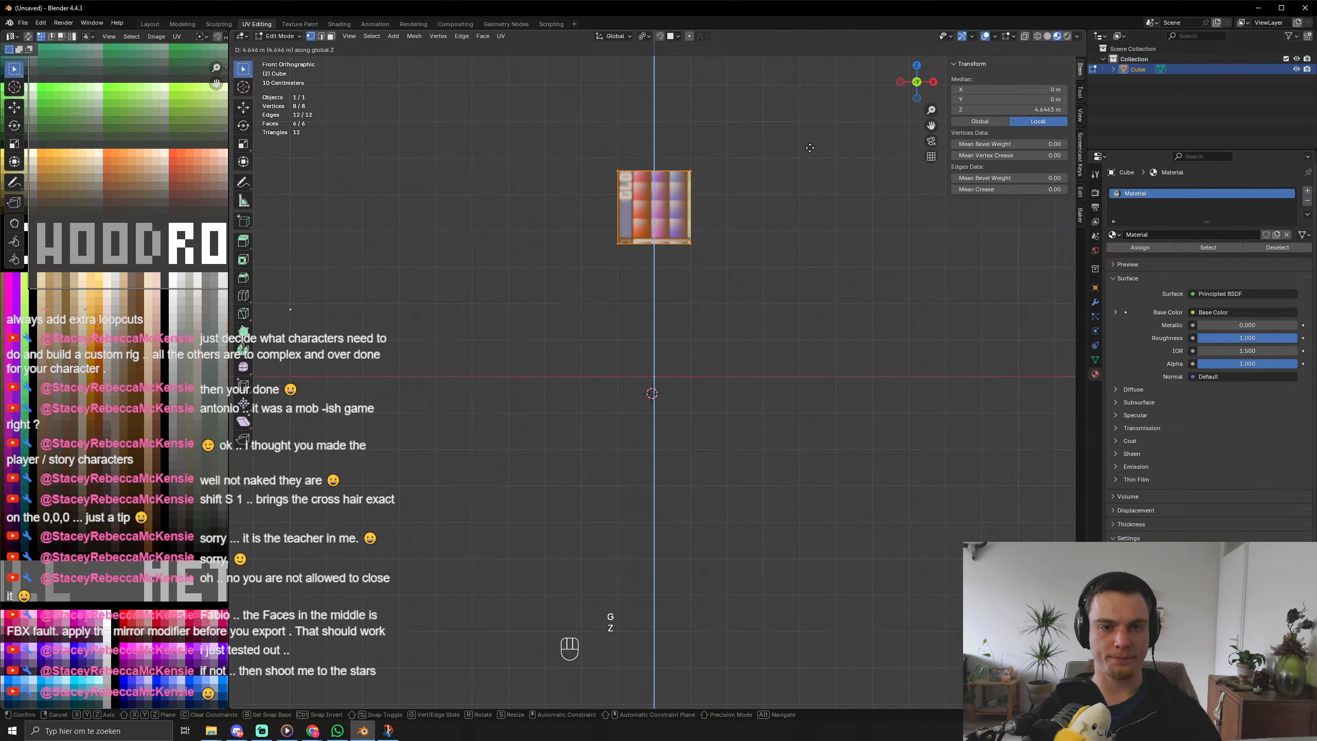
left_click(808, 148)
key("s")
key("z")
left_click(706, 240)
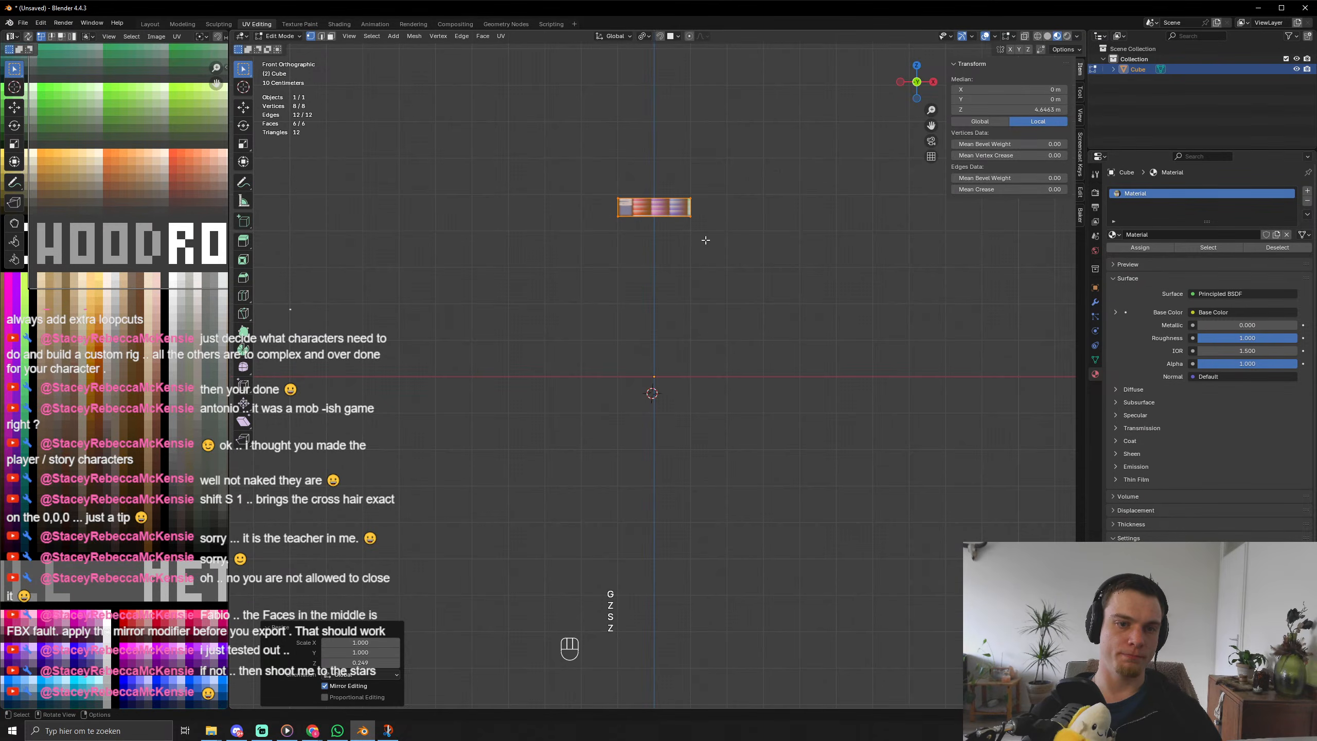
Narrow the block along Y to about 0.275, and scale it uniformly to about 0.563.
middle_click_drag(882, 223, 842, 244)
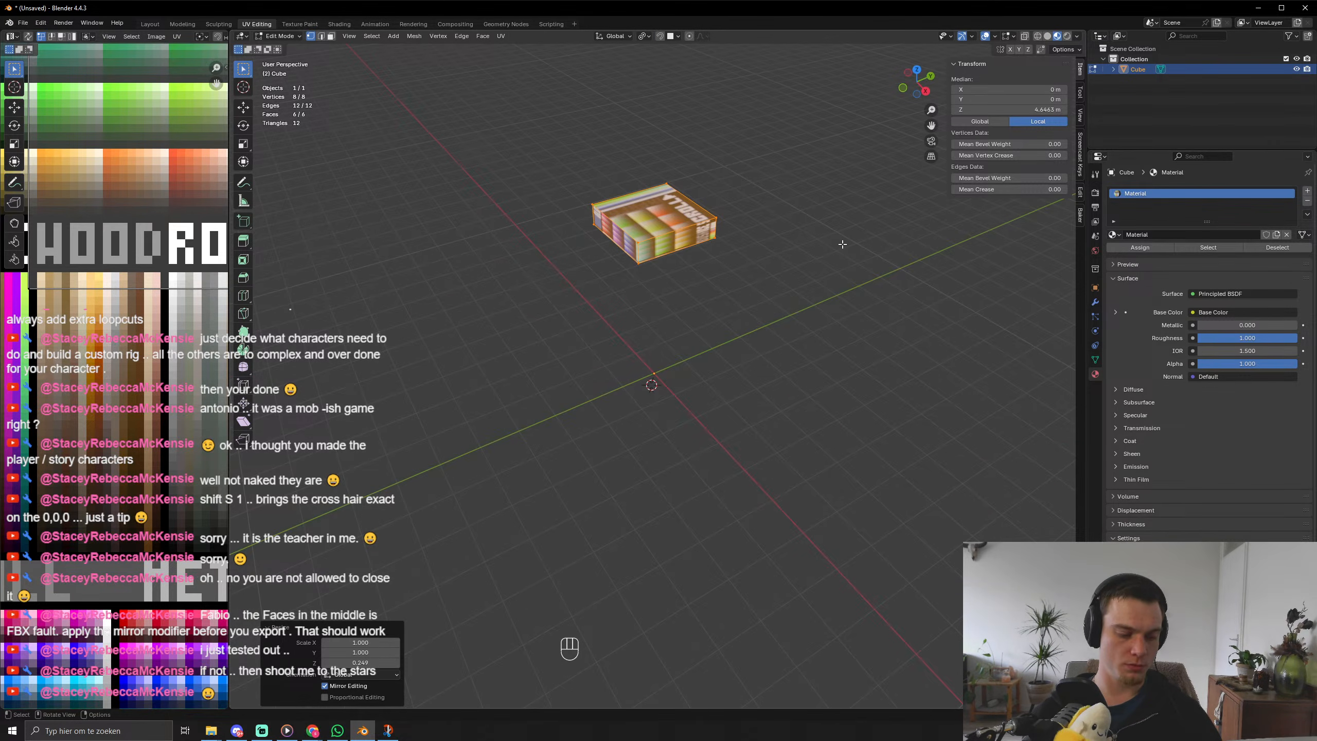
key("s")
key("y")
left_click(704, 234)
key("s")
key("x")
key("c")
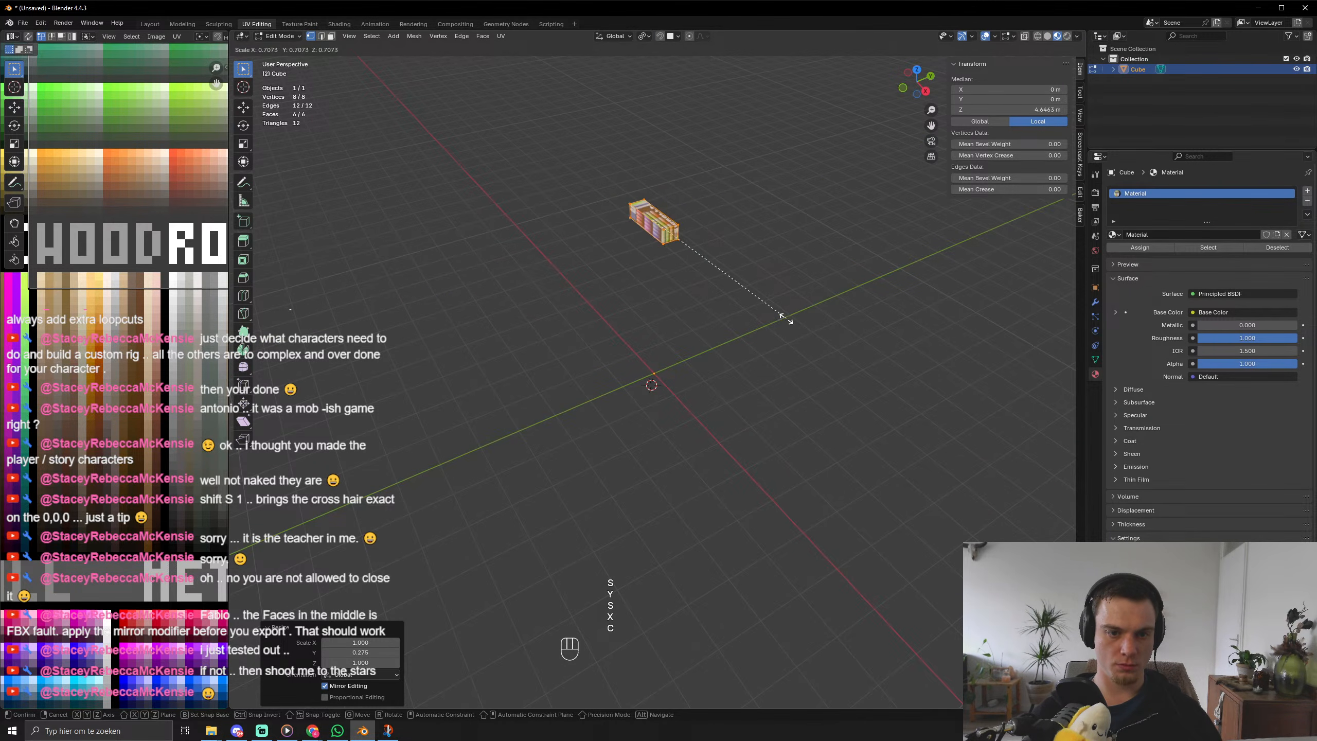
left_click(756, 305)
Add a vertical loop cut through the middle of the block in front view.
key("KP_1")
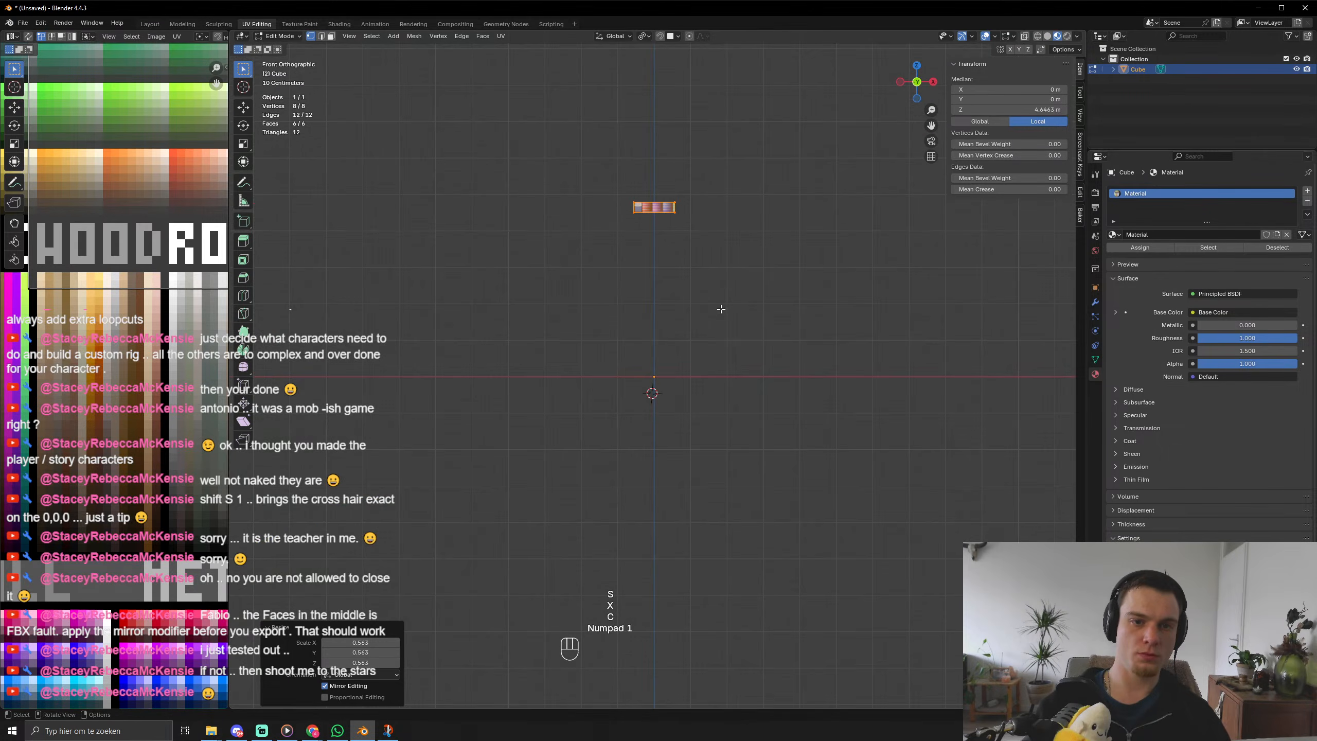
key("Tab")
key("ctrl+r")
key("Tab")
key("ctrl+r")
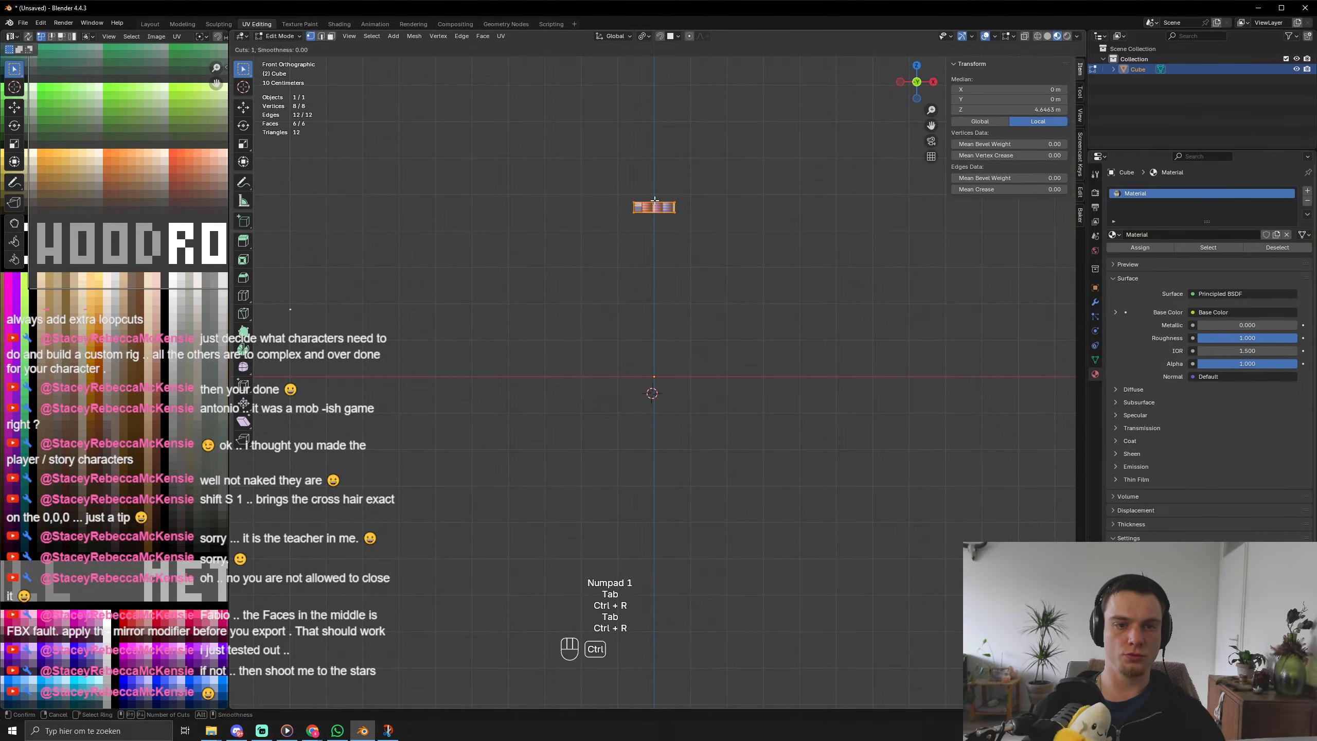
left_click(654, 200)
Delete the faces of the block's half on the negative X side of the centre cut.
key("3")
left_click(641, 210, "alt")
scroll(642, 211, "up", 6)
middle_click_drag(606, 170, 782, 448, "shift")
key("KP_Decimal")
key("x")
left_click(606, 358)
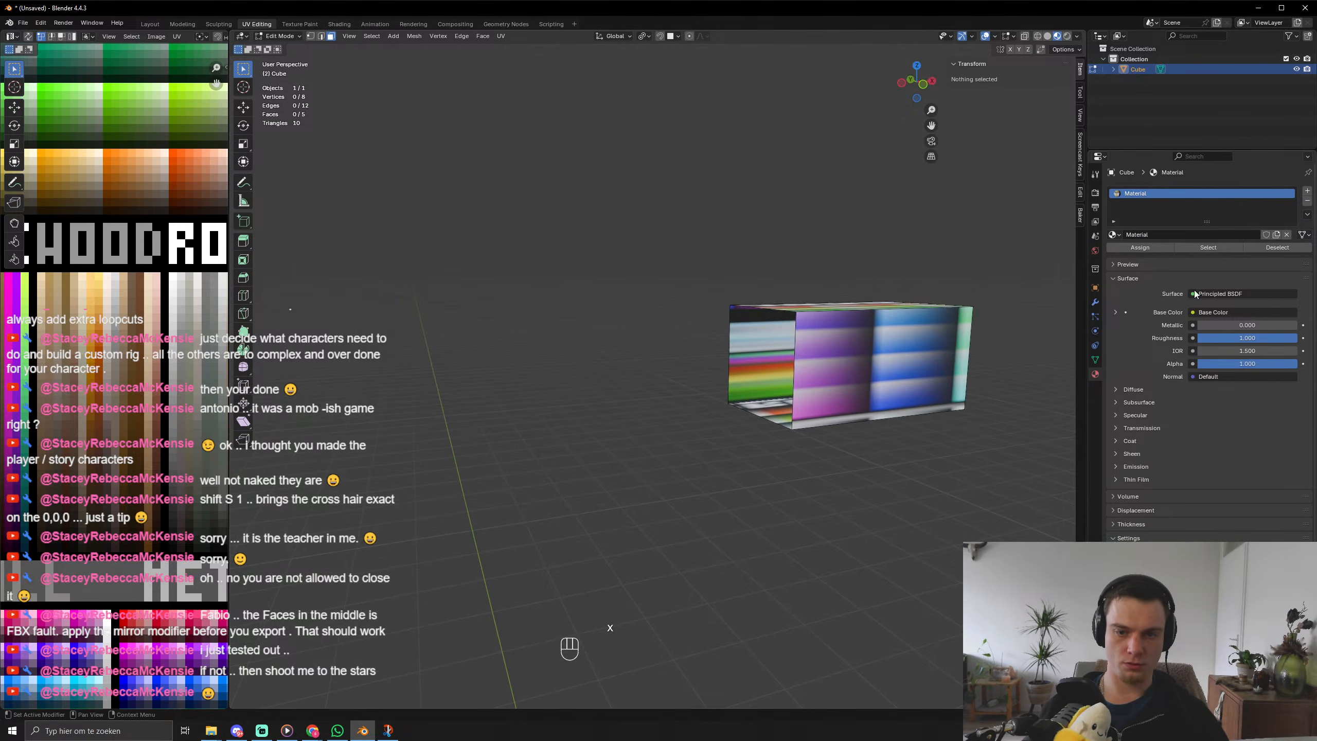
Collapse all of the block's UVs to a point and place them on a brown palette colour.
key("a")
key("a")
key("s")
key("KP_0")
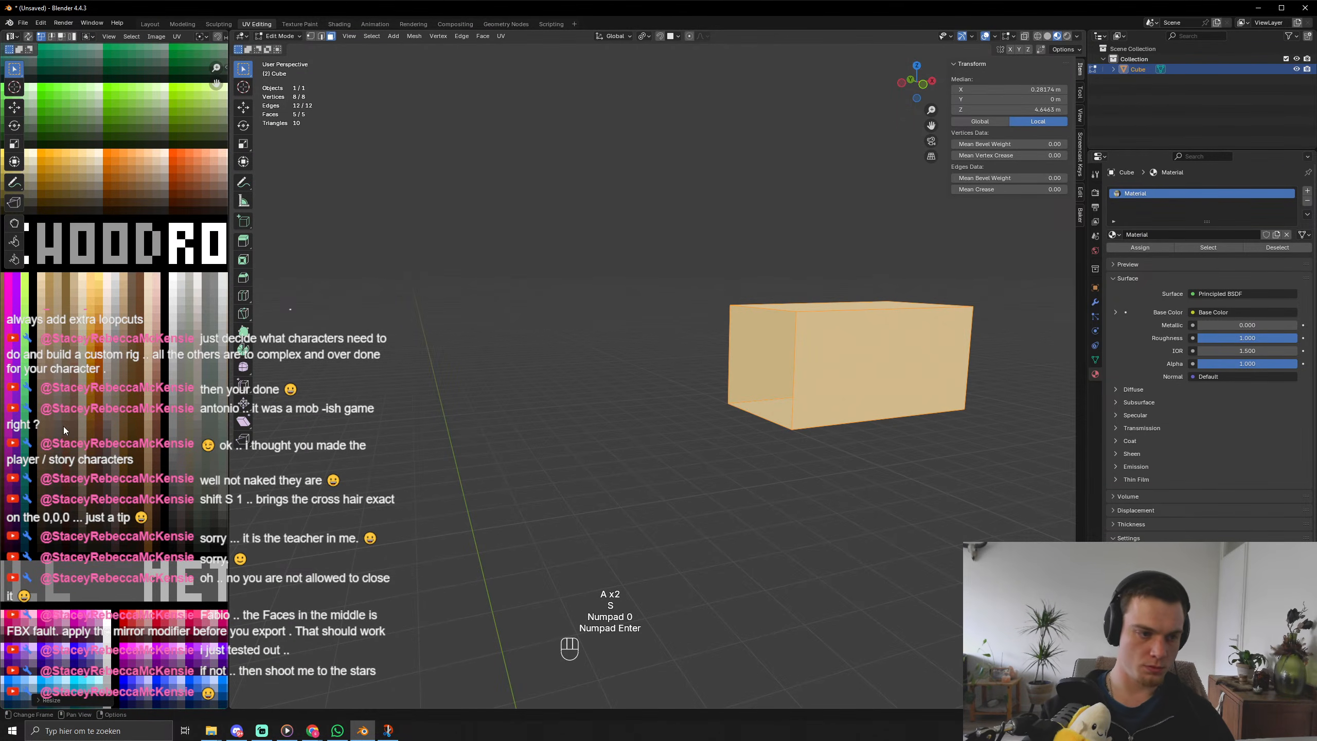
key("KP_Enter")
key("g")
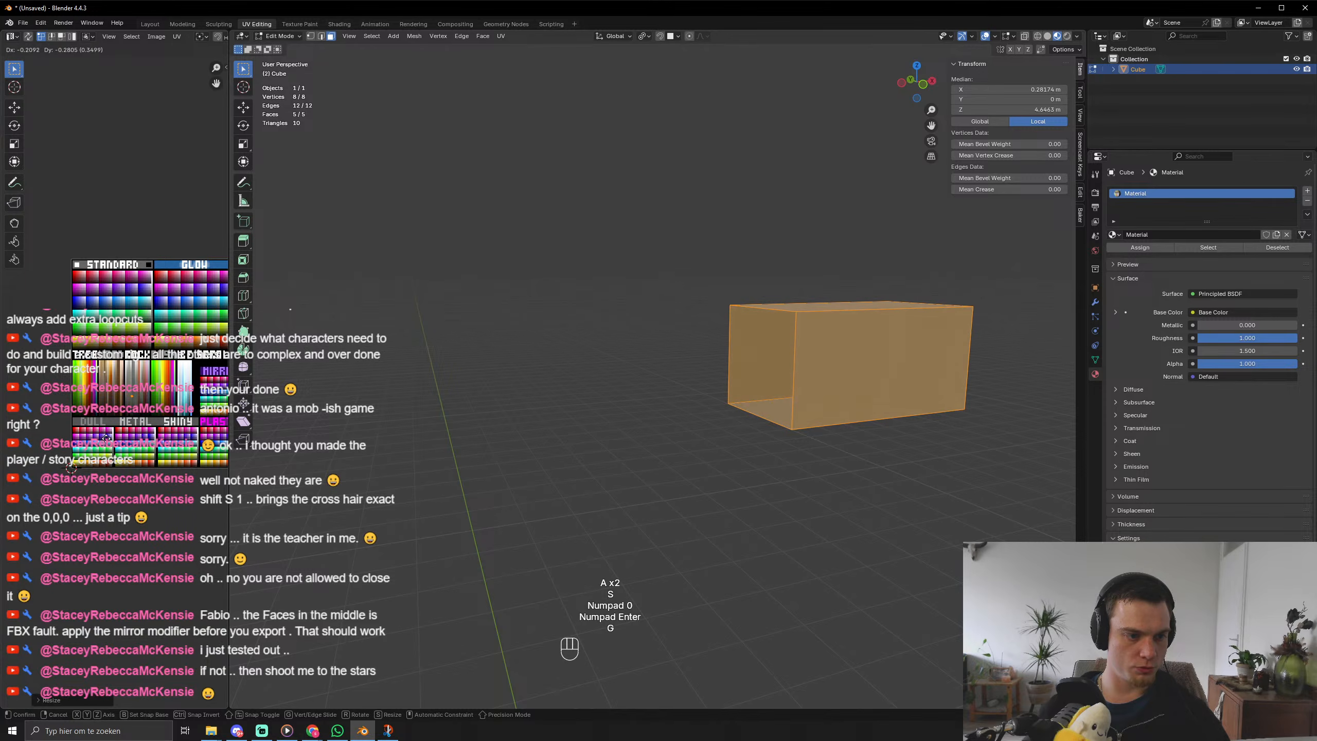
left_click(93, 432)
key("Tab")
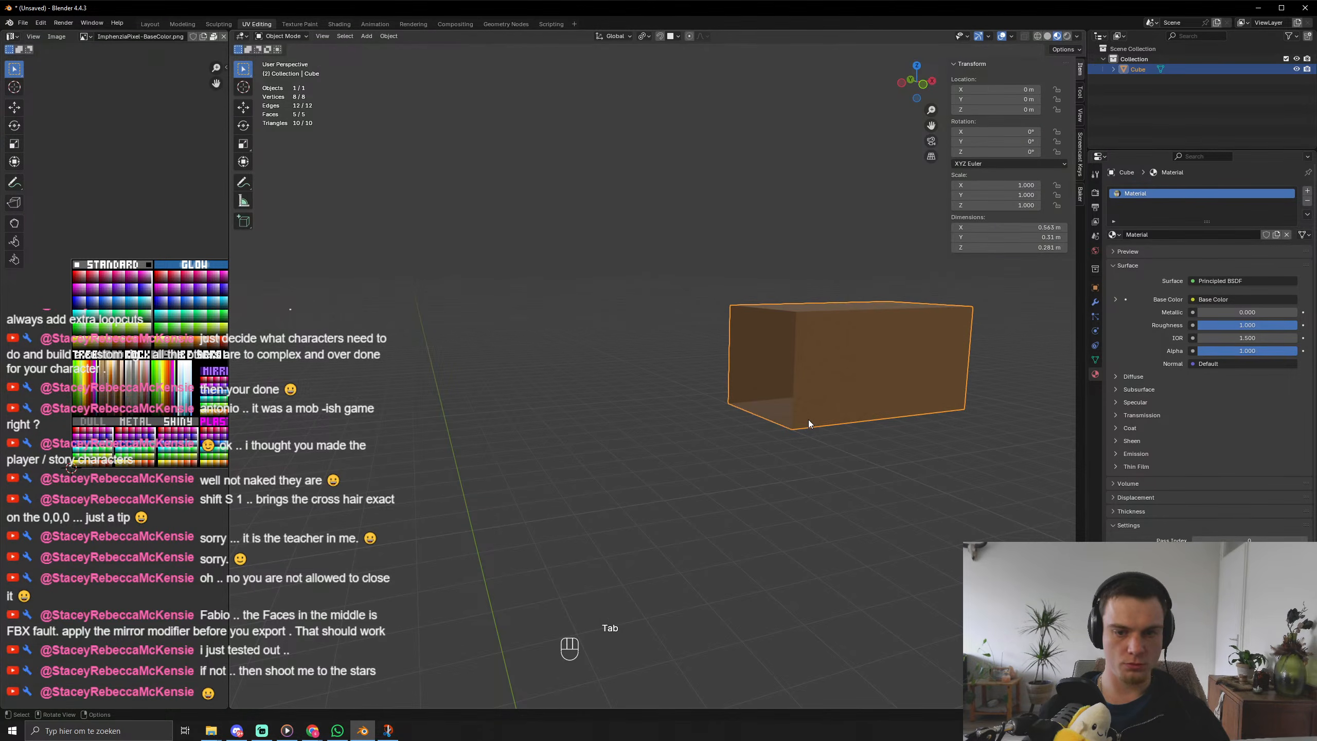
Move the block's UVs onto a light skin-tone palette colour and return to Object Mode.
middle_click_drag(808, 421, 775, 429)
key("Tab")
key("g")
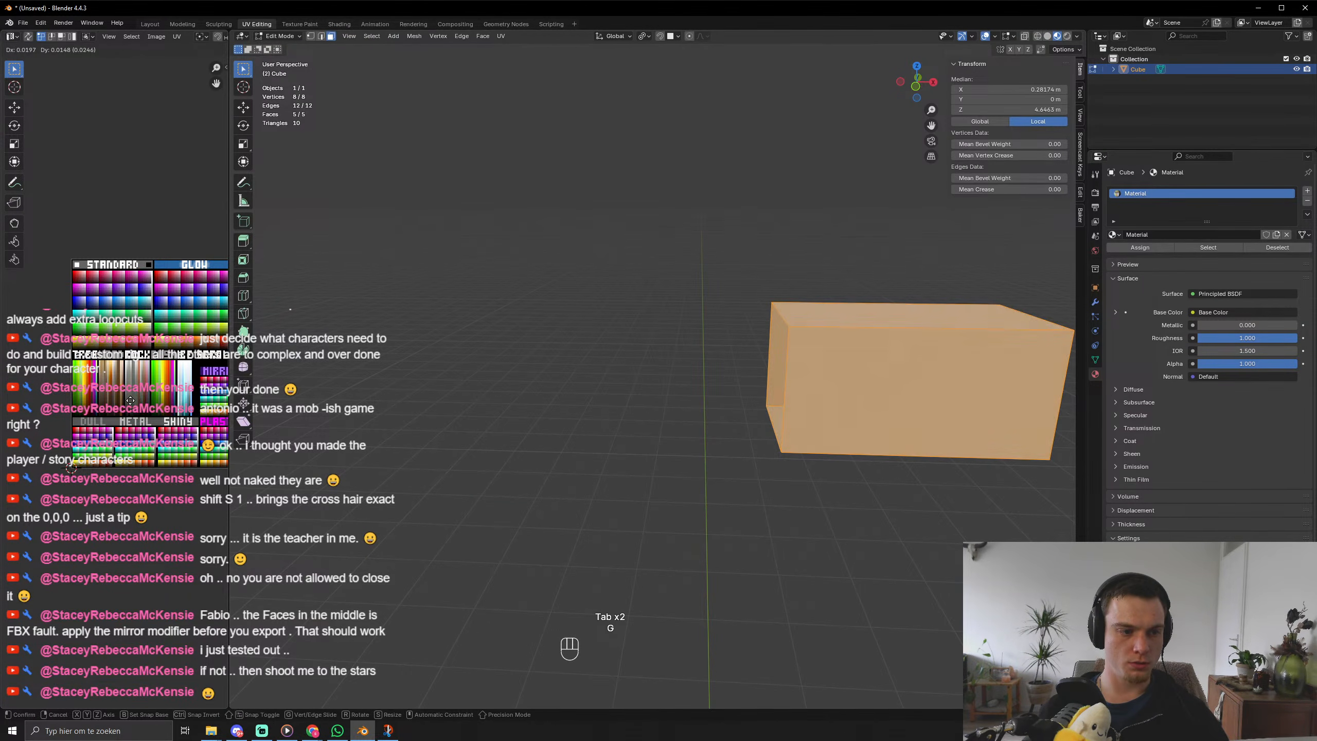
left_click(129, 400)
key("Tab")
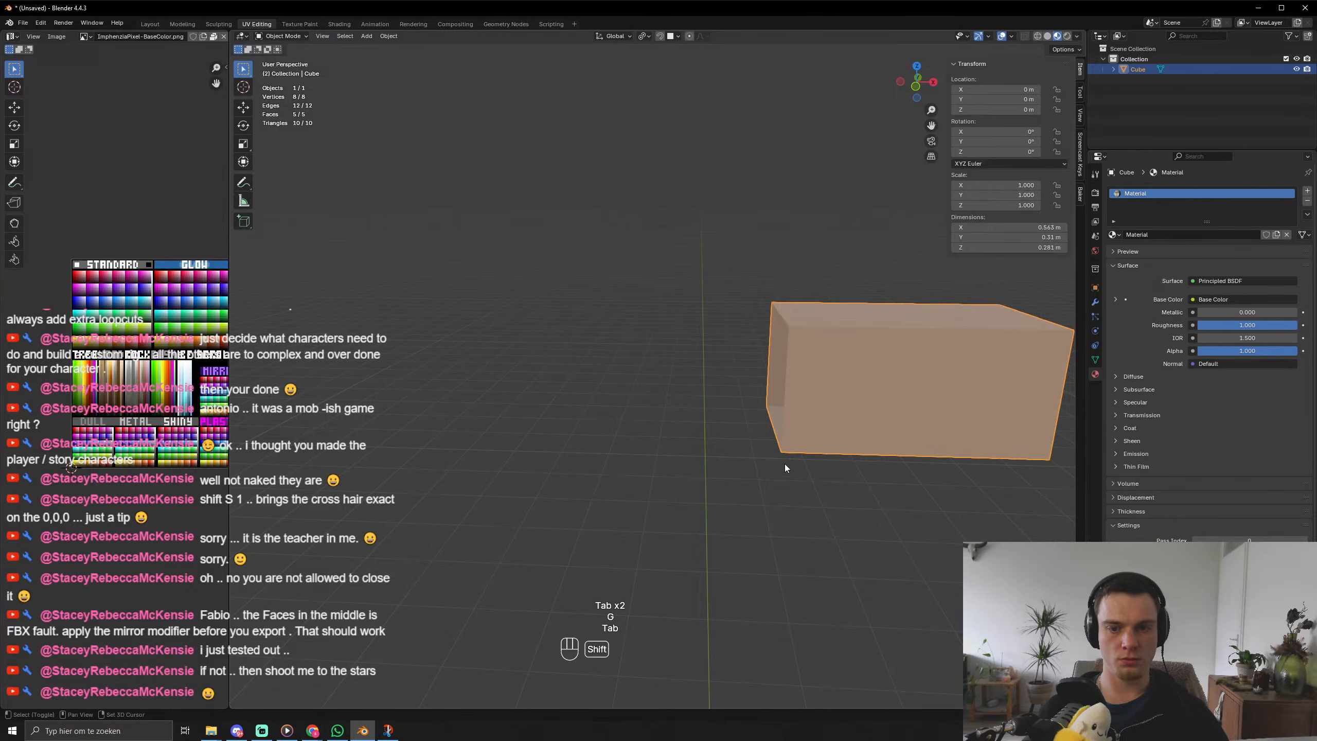
Add a Mirror modifier on the X axis to the half block.
middle_click_drag(784, 463, 1080, 265)
left_click(1096, 302)
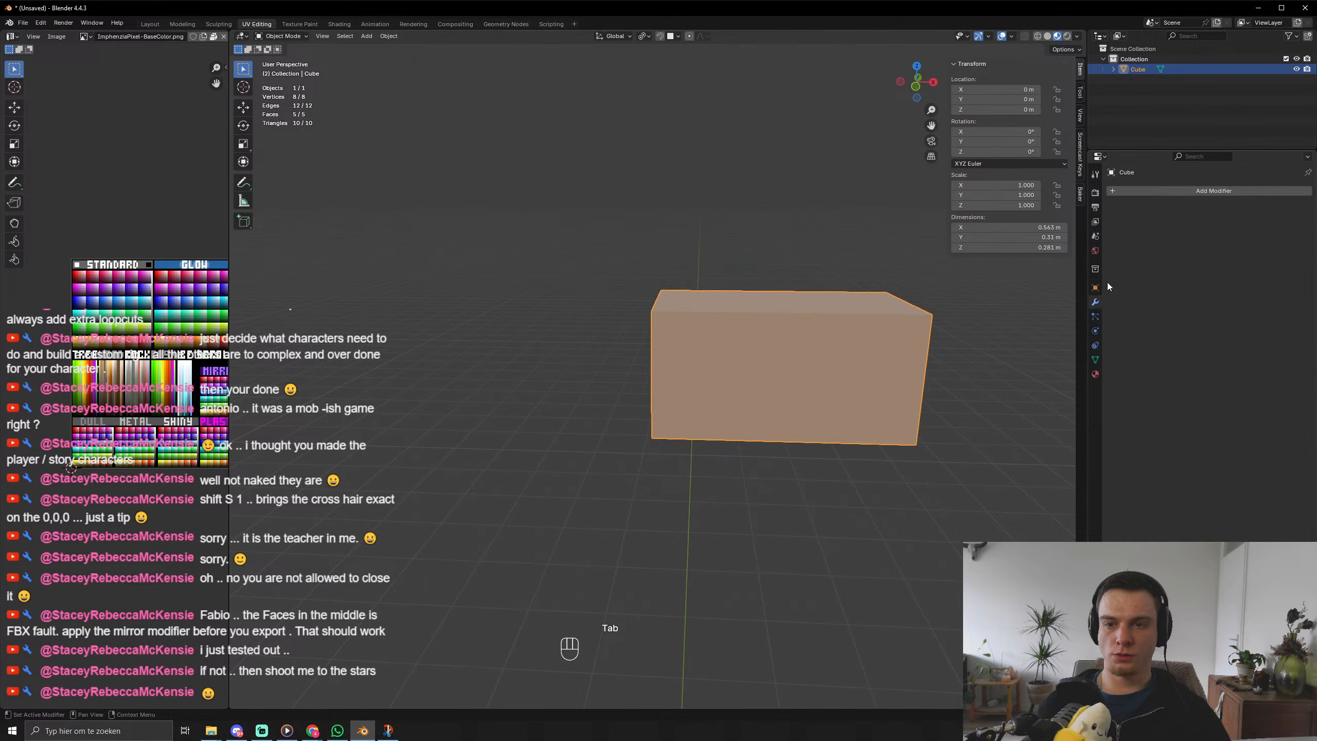
left_click(1129, 192)
left_click(1130, 195)
left_click(1132, 214)
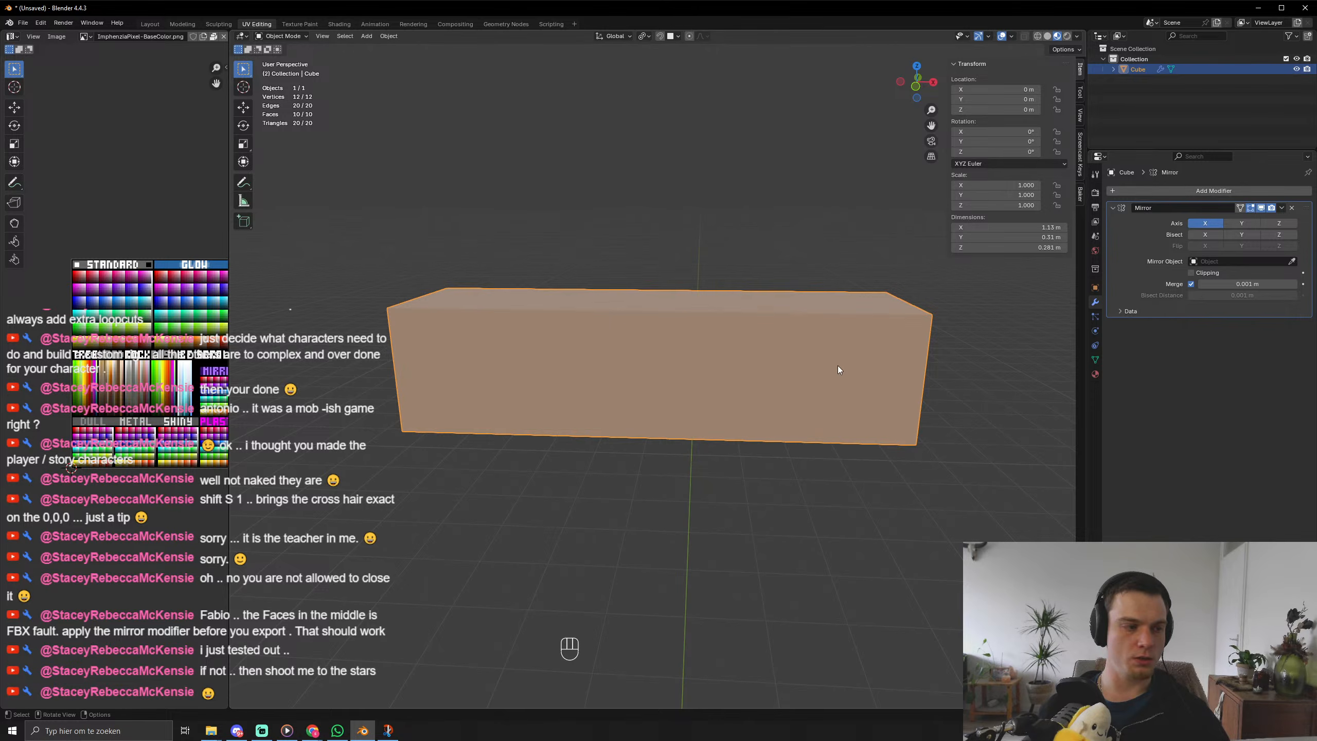
Try extruding the half block's bottom face downward by about 0.18 m in Edit Mode.
middle_click_drag(838, 365, 808, 303)
key("Tab")
key("3")
left_click(820, 391)
key("e")
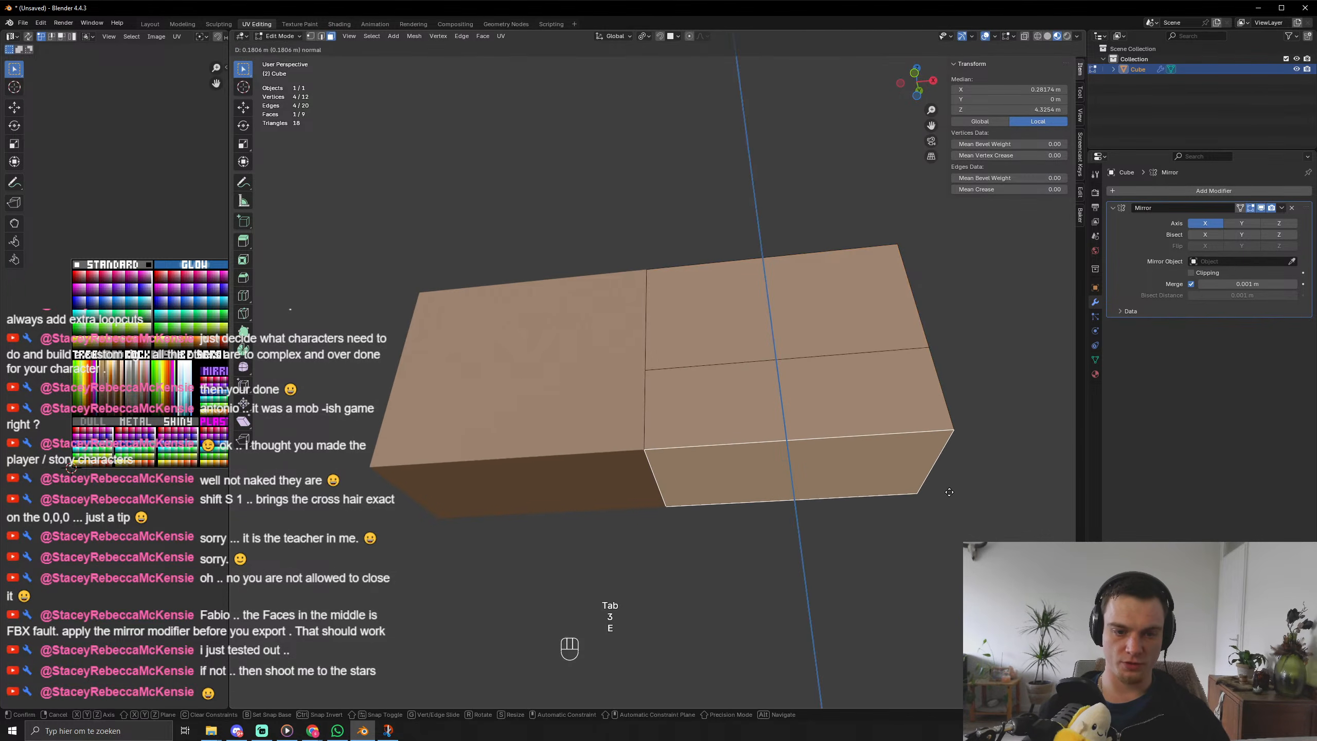
left_click(949, 491)
Try raising the extruded section's outer bottom edge by about 0.14 m along Z to slant the bottom.
middle_click_drag(938, 468, 921, 468)
key("2")
left_click(941, 435)
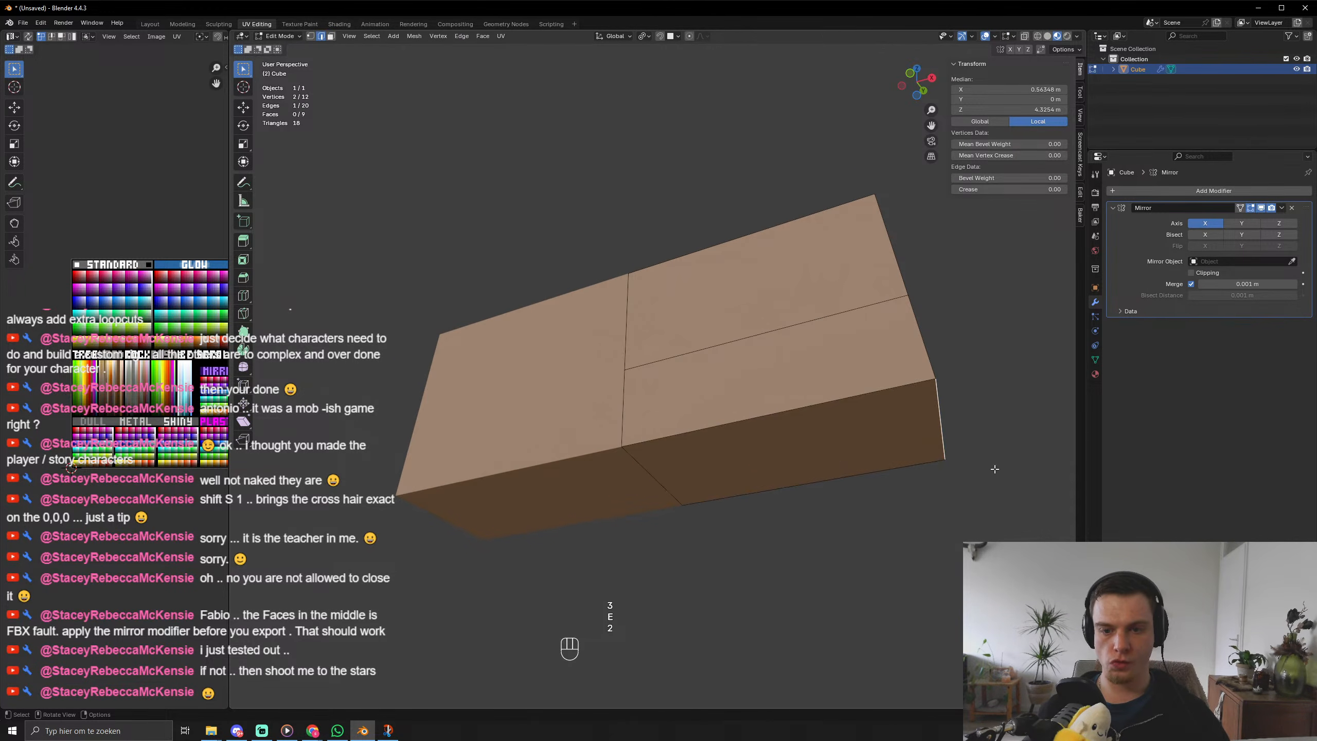
key("g")
key("z")
left_click(792, 403)
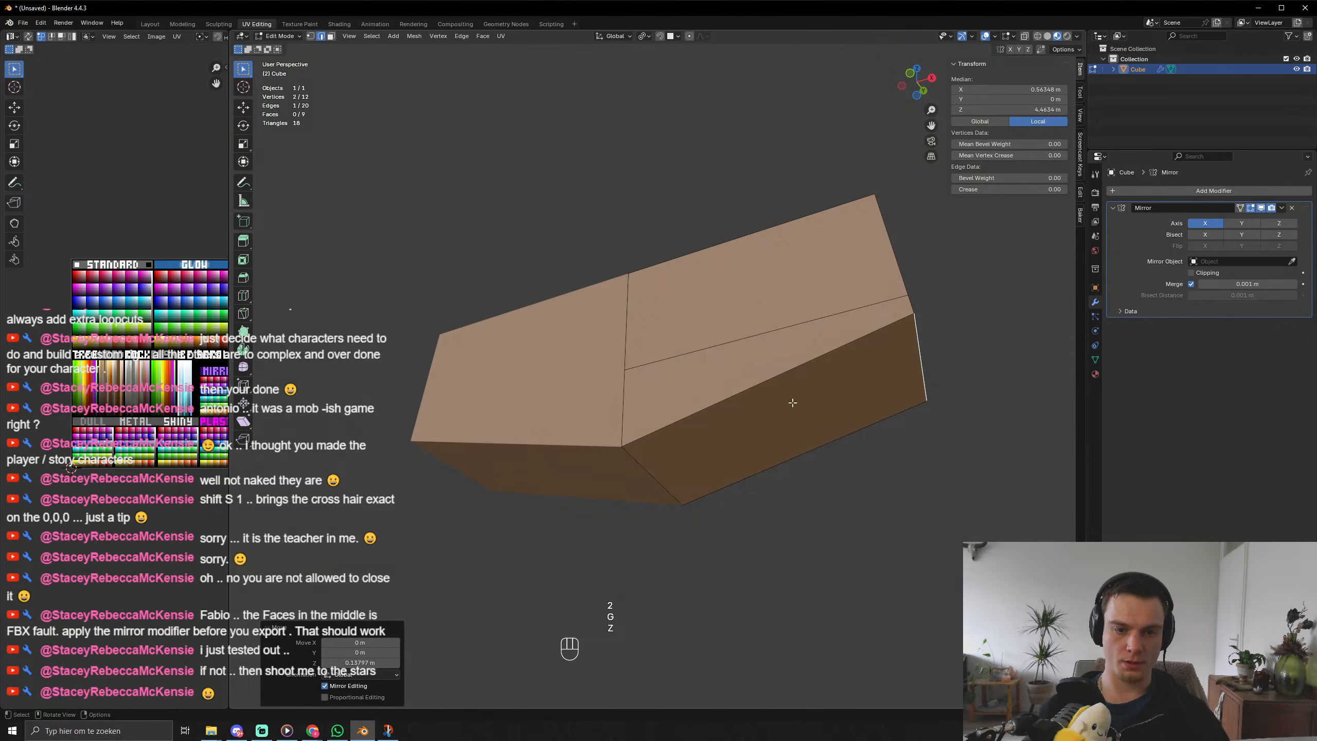
Try extruding the slanted bottom face outward by about 0.19 m to start the leg.
left_click(789, 405)
key("3")
left_click(798, 417)
key("e")
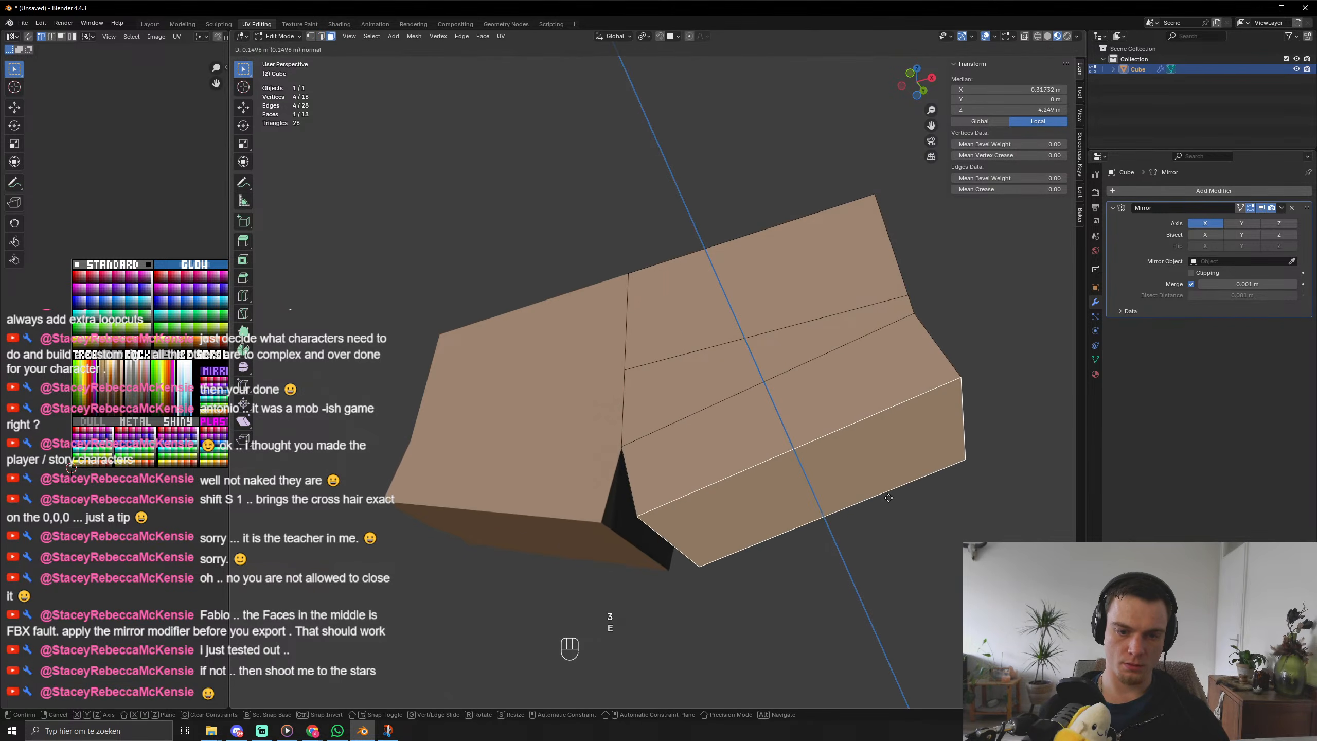
left_click(883, 513)
middle_click_drag(883, 512, 902, 484)
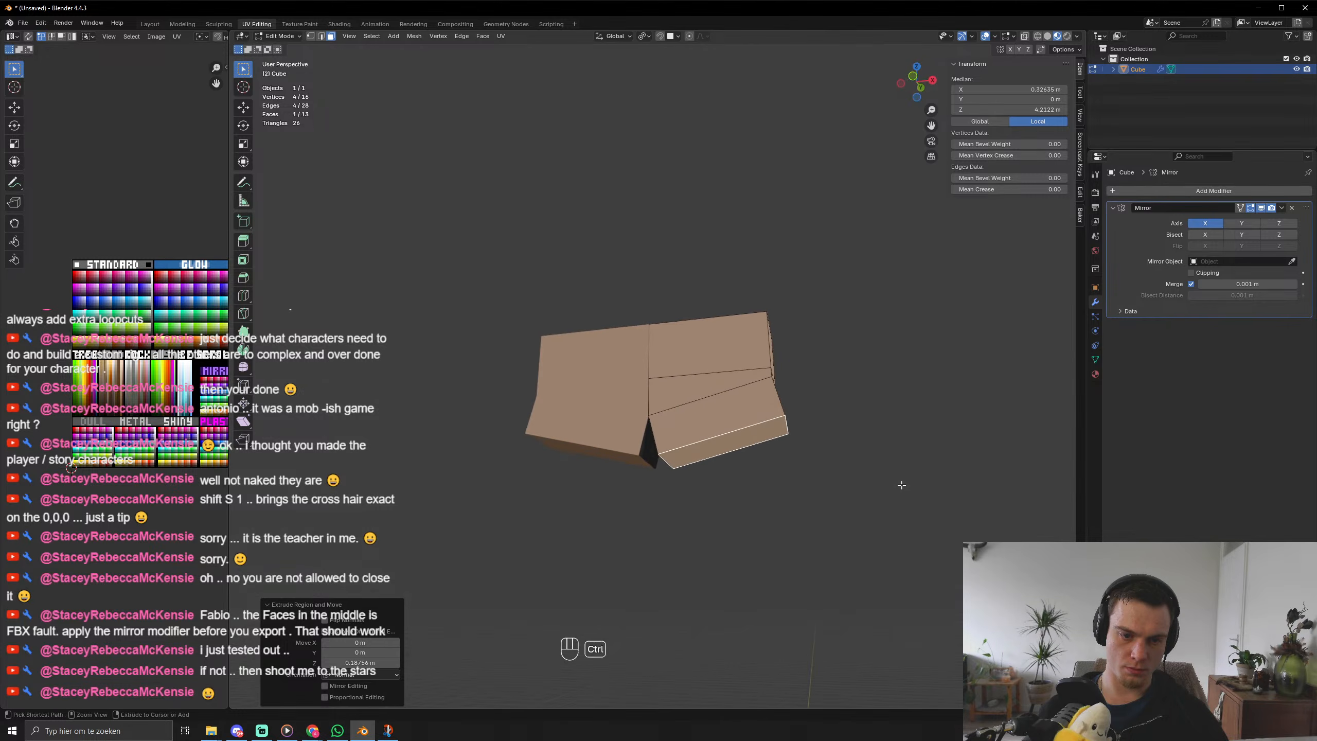
Undo the leg extrusions and edge moves back to the plain half block.
key("ctrl+z")
key("ctrl+z")
key("ctrl+z")
key("ctrl+z")
key("ctrl+z")
key("ctrl+z")
key("ctrl+z")
key("ctrl+z")
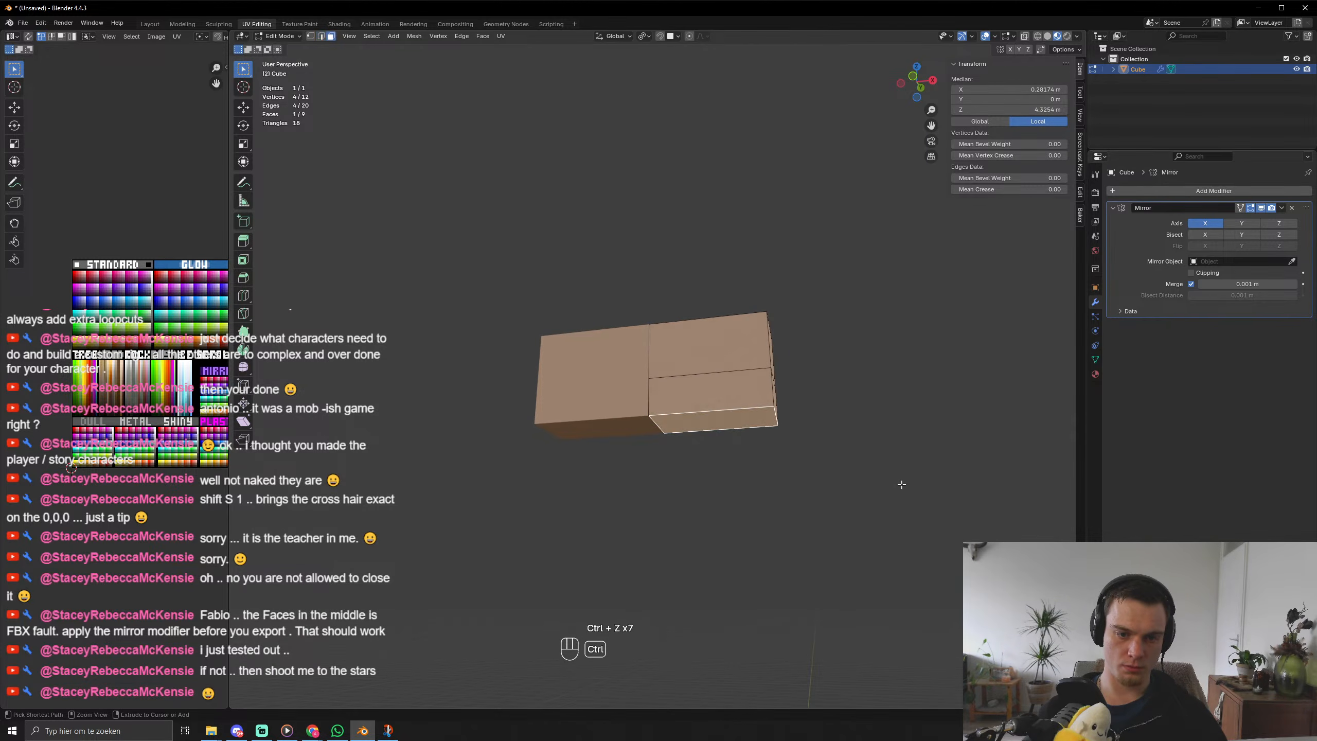
key("2")
key("g")
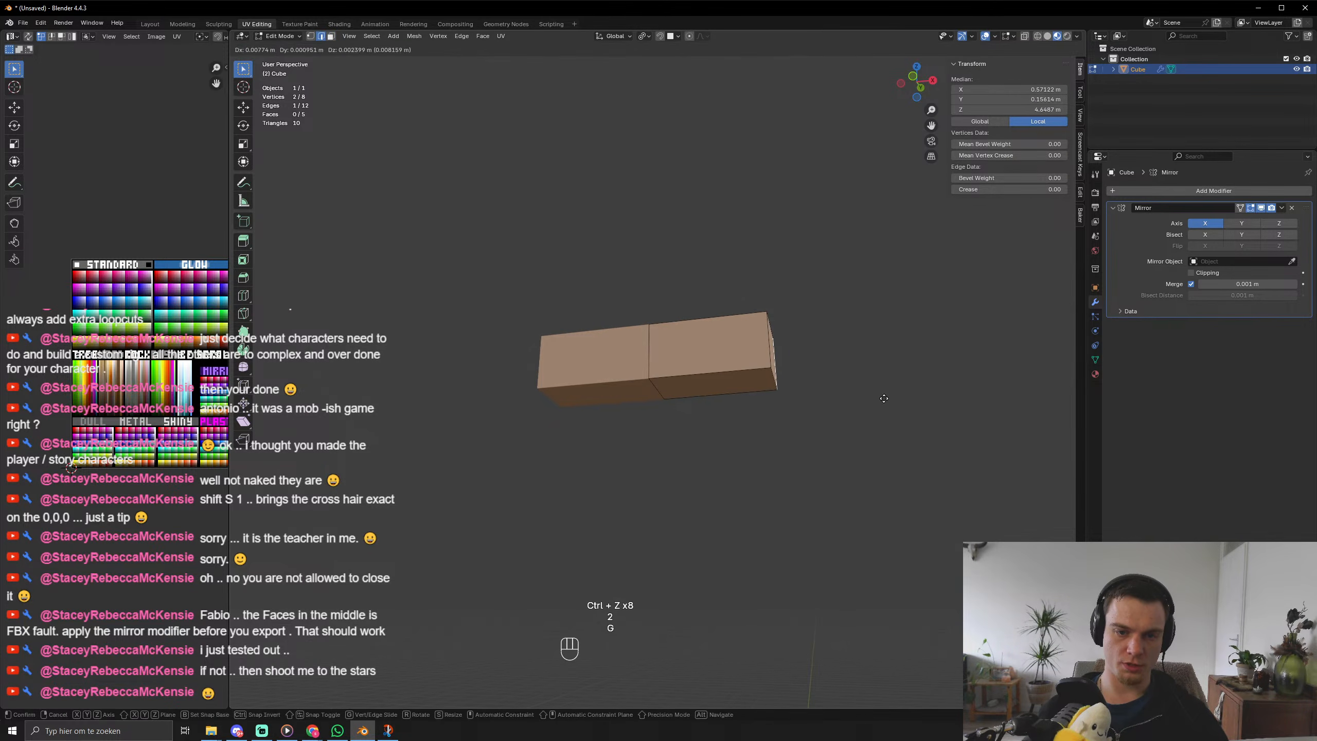
key("ctrl+z")
Raise the half block's outer bottom edge by about 0.16 m along Z to slant the hip.
middle_click_drag(830, 395, 850, 406)
key("2")
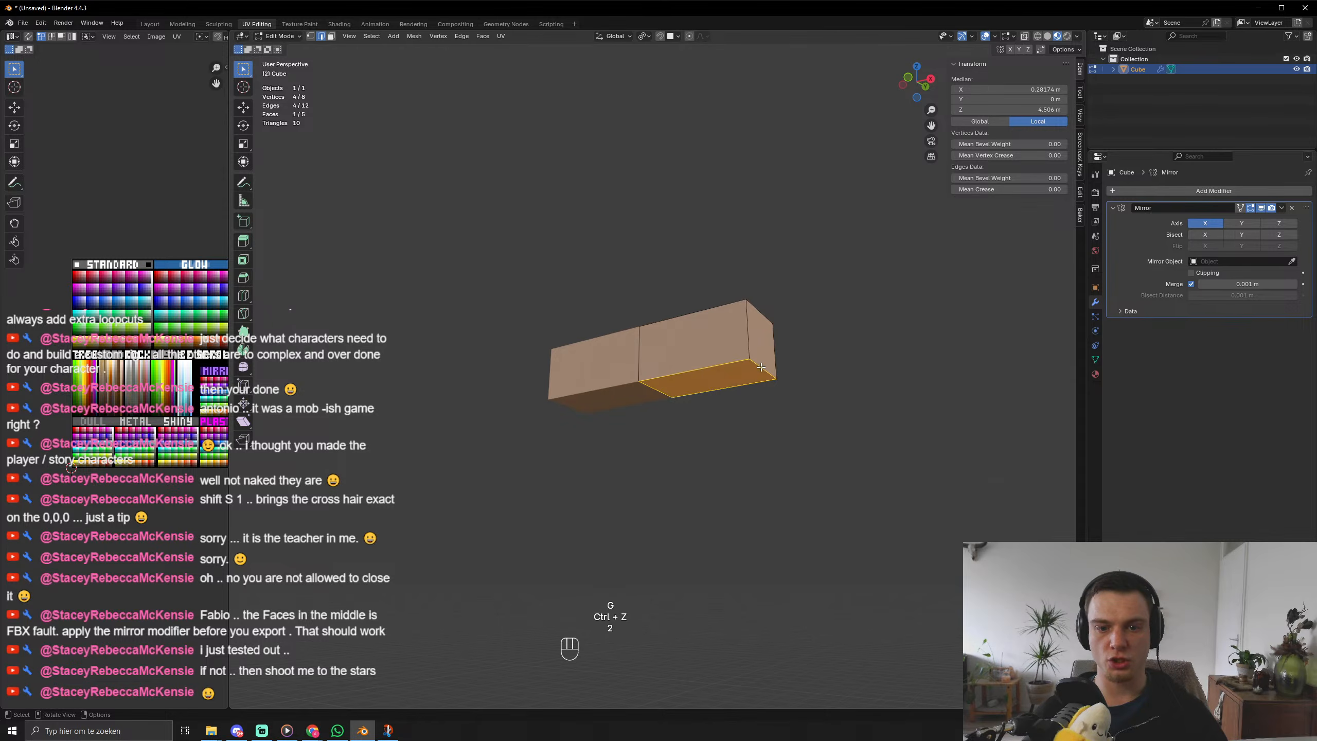
left_click(761, 366)
key("g")
key("z")
left_click(870, 426)
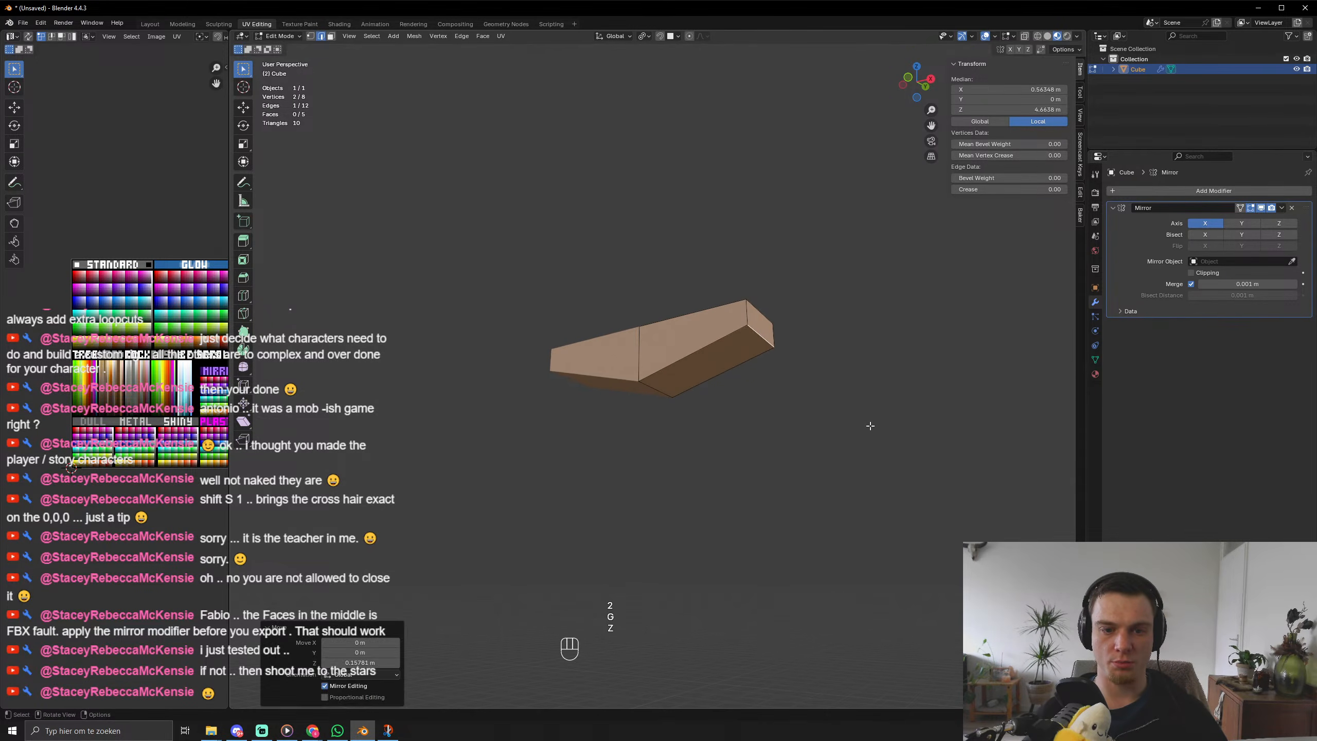
Extrude the slanted bottom face of the hip outward by about 0.14 m.
key("3")
left_click(708, 357)
key("e")
left_click(794, 412)
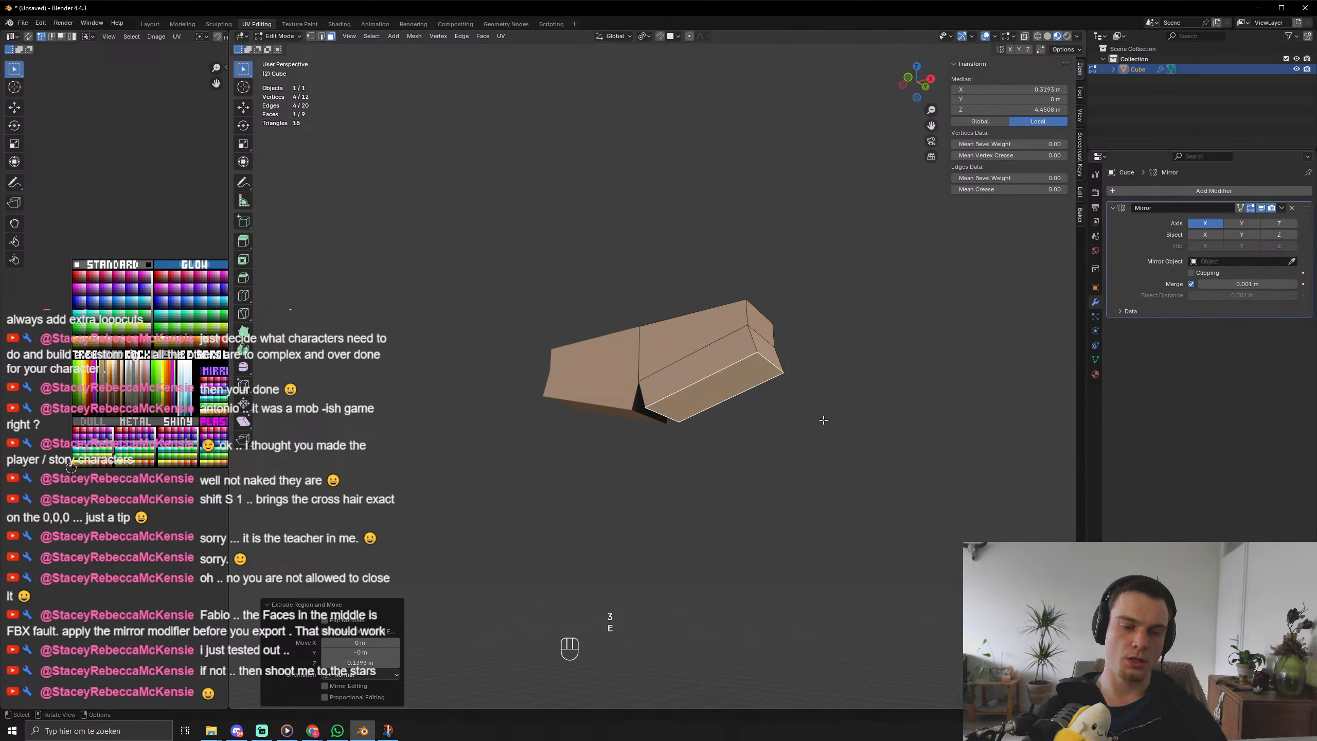
Extrude the hip's slanted face another 0.17 m in front view and rotate its end 14.2° to level it.
key("KP_1")
key("e")
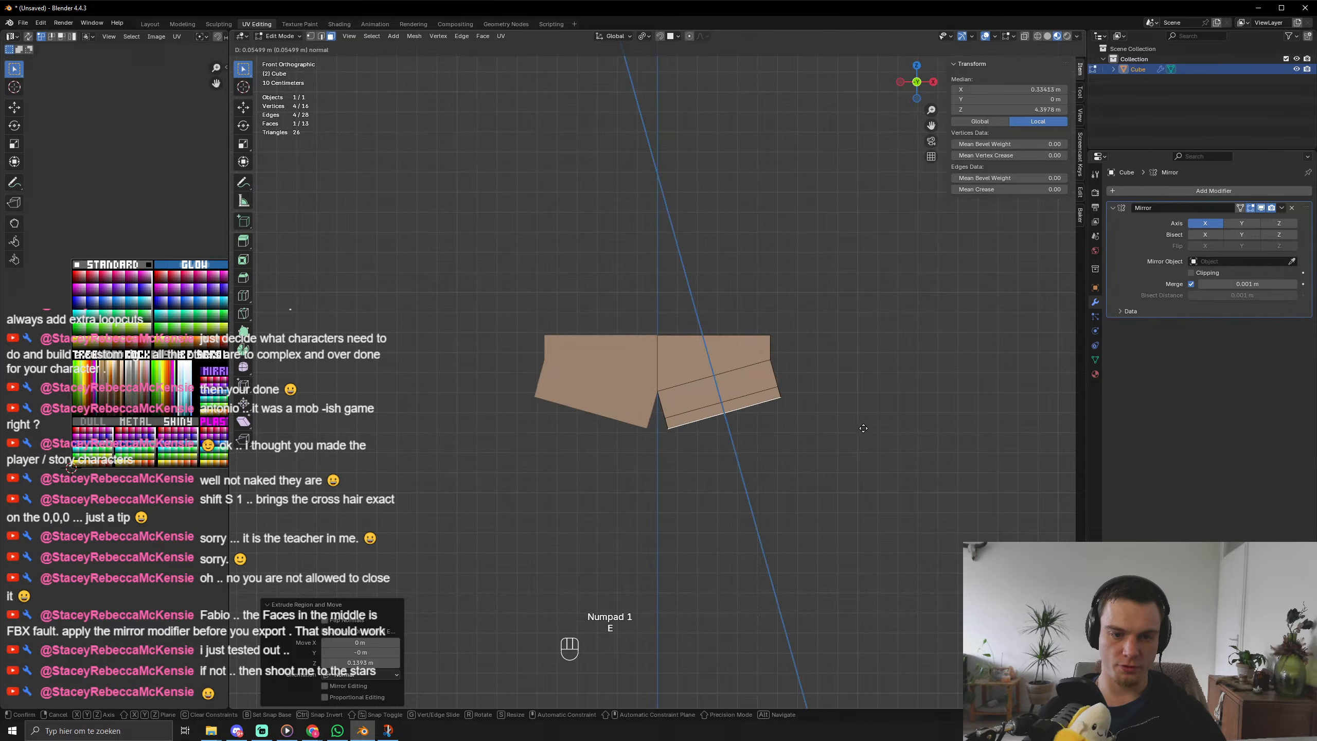
left_click(873, 448)
key("r")
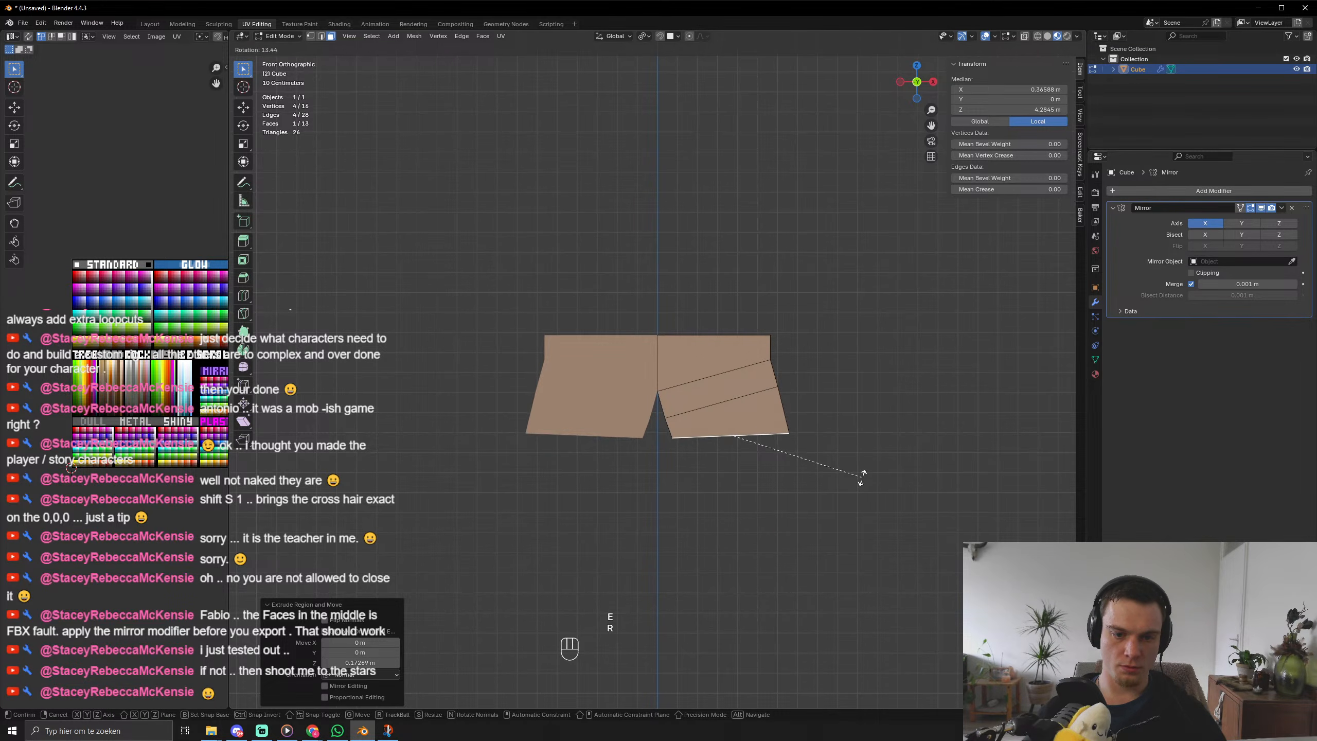
left_click(847, 479)
Extrude the leg downward into a thigh, a knee band of about 0.14 m and a shin of about 0.58 m.
key("e")
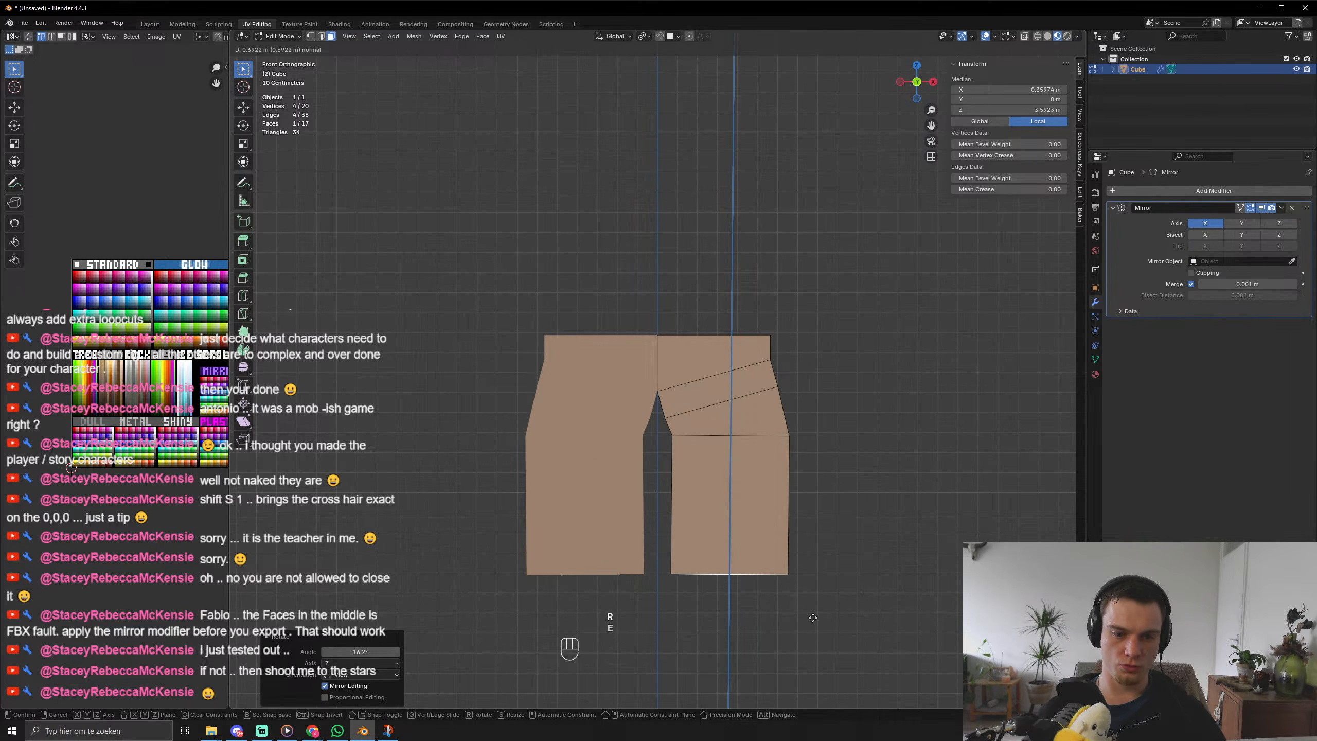
left_click(834, 595)
key("e")
left_click(834, 622)
key("e")
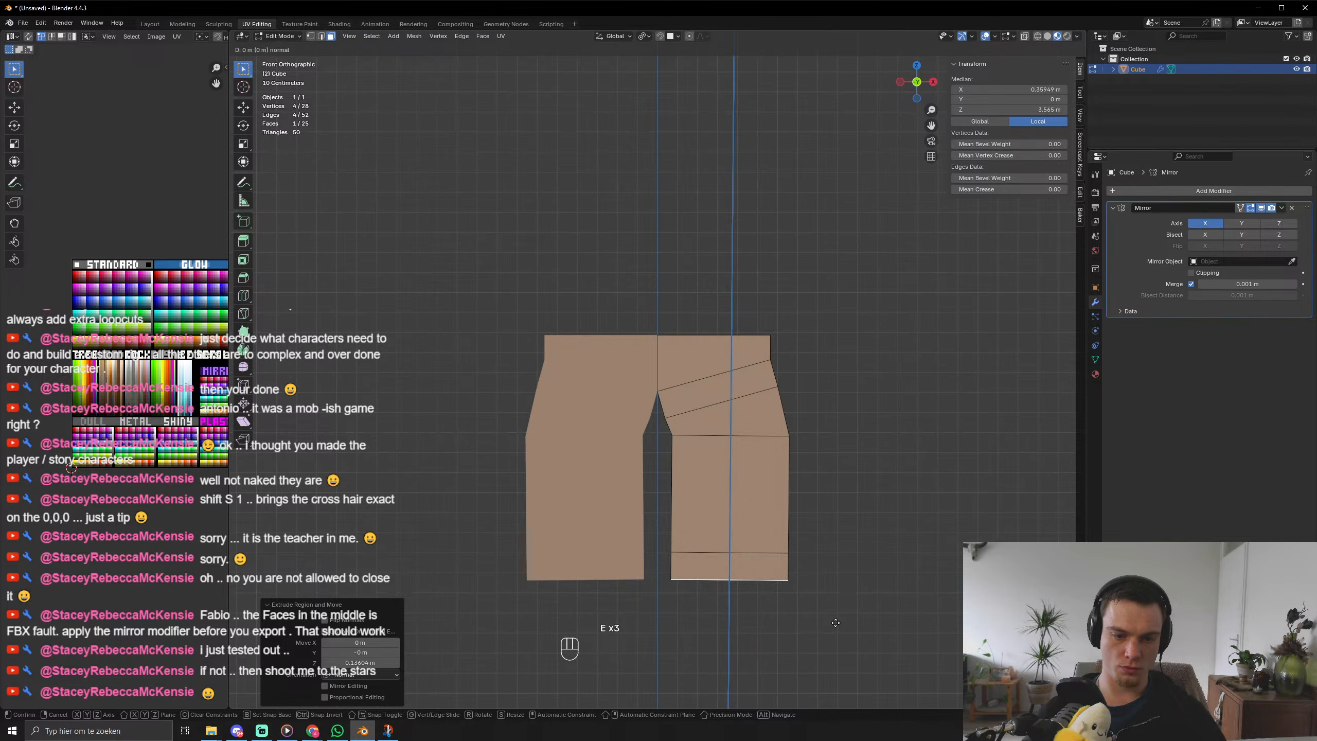
left_click(826, 65)
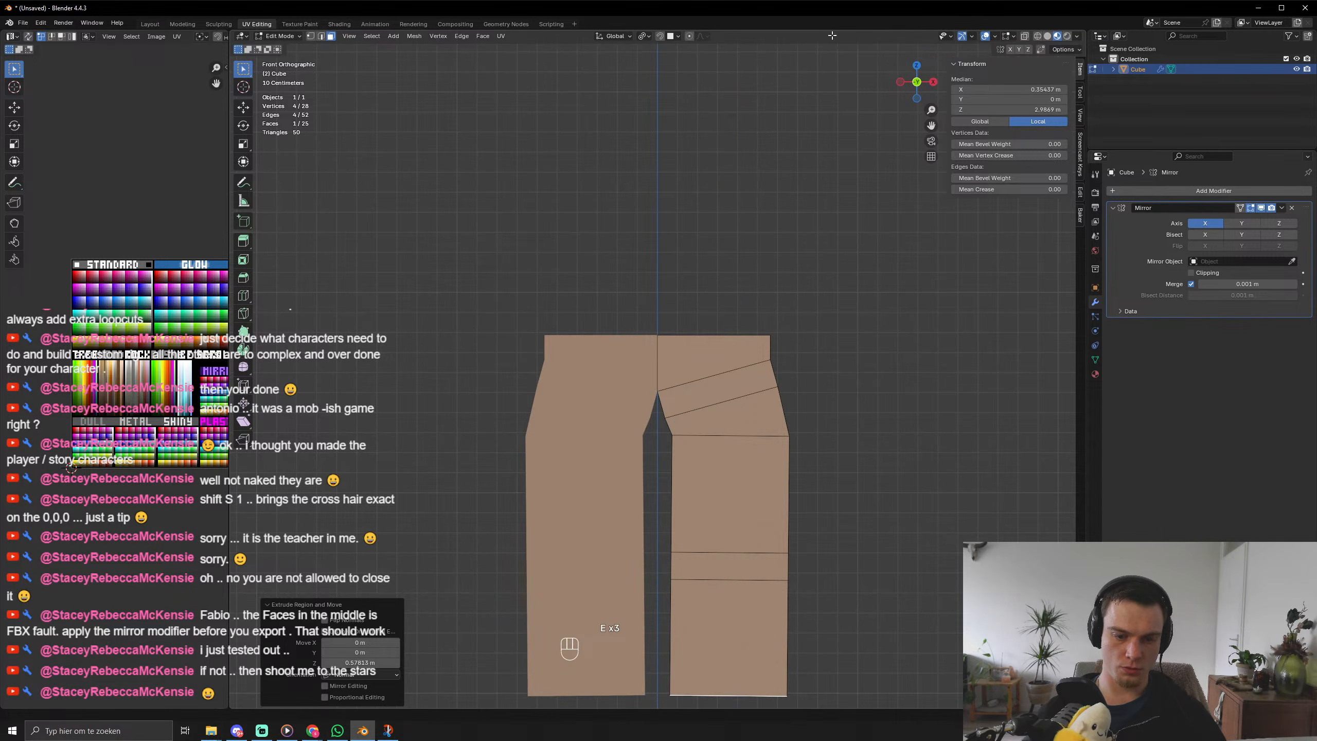
Extrude the leg's bottom face down by about 0.33 m to add the foot-height section.
scroll(818, 144, "down", 3)
middle_click_drag(825, 374, 818, 379)
key("e")
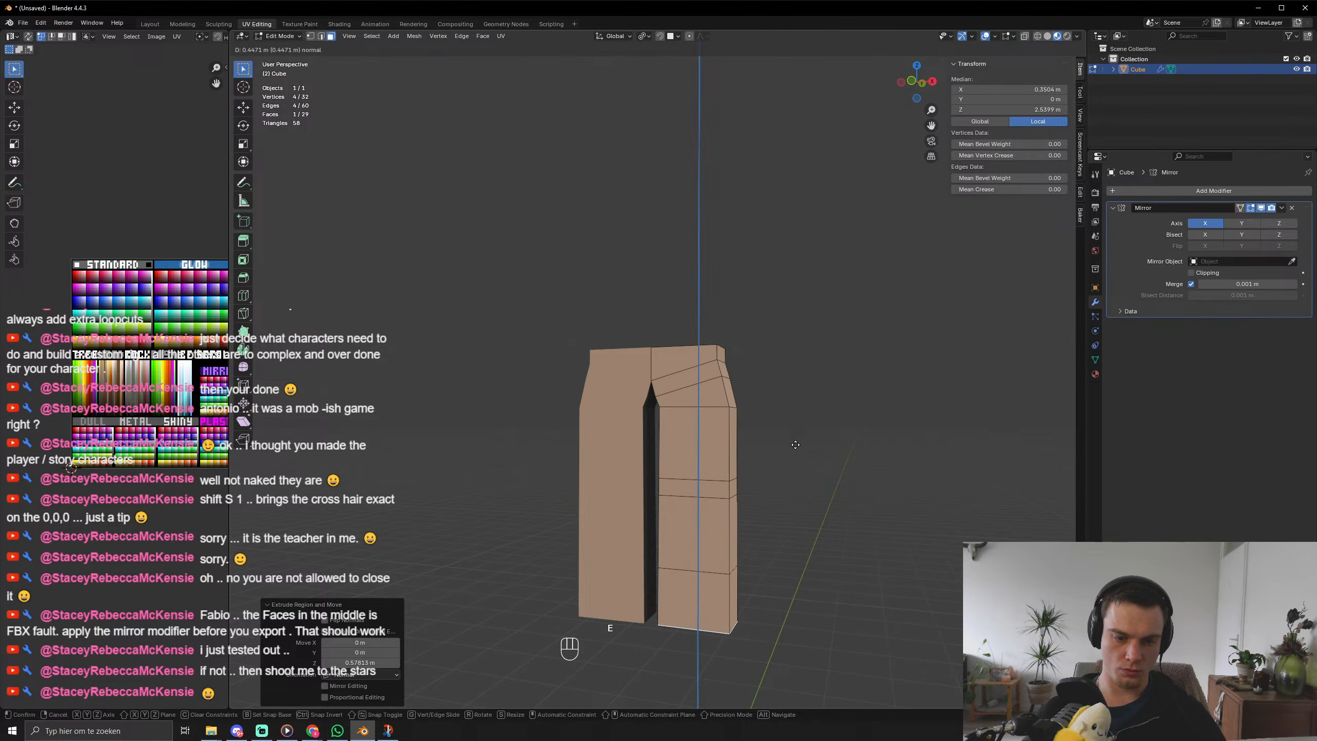
left_click(874, 498)
Try tapering the leg's bottom face to 0.714 and extruding the lowest section's front face forward by about 0.65 m.
key("s")
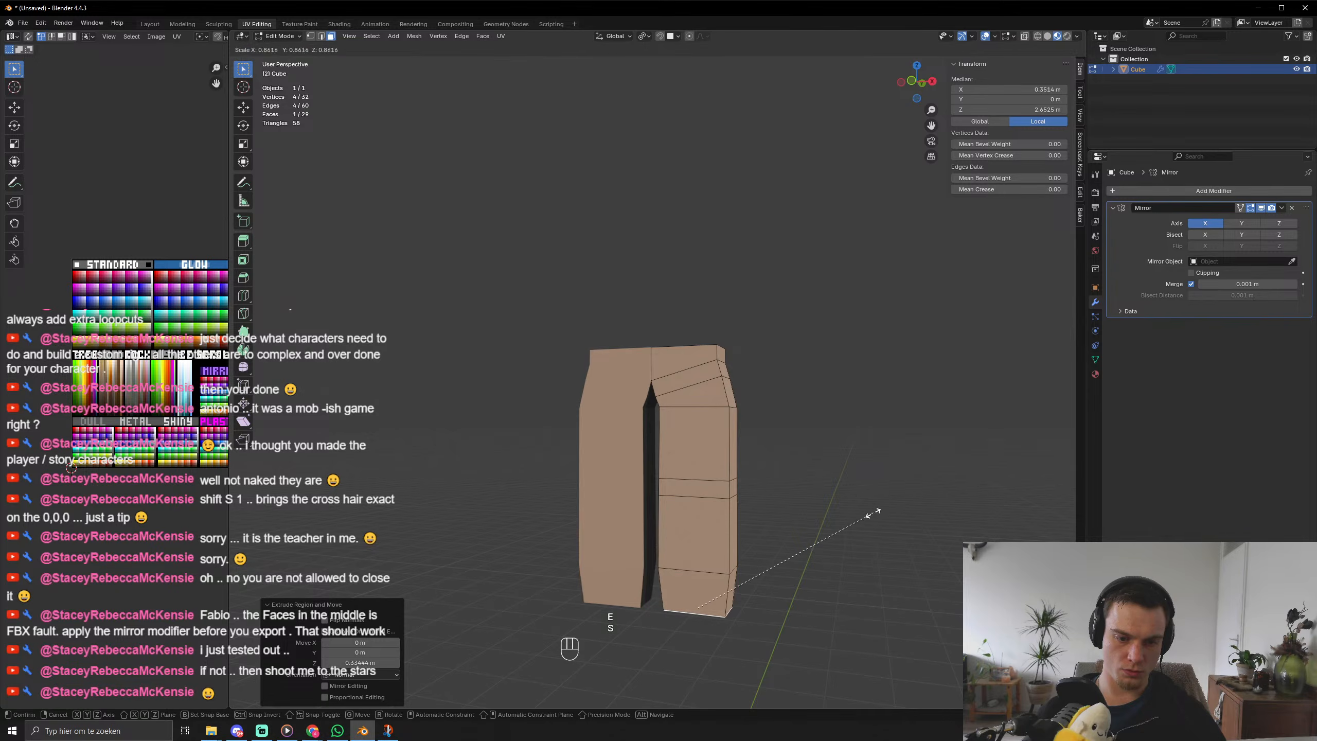
left_click(816, 523)
middle_click_drag(859, 426, 760, 485)
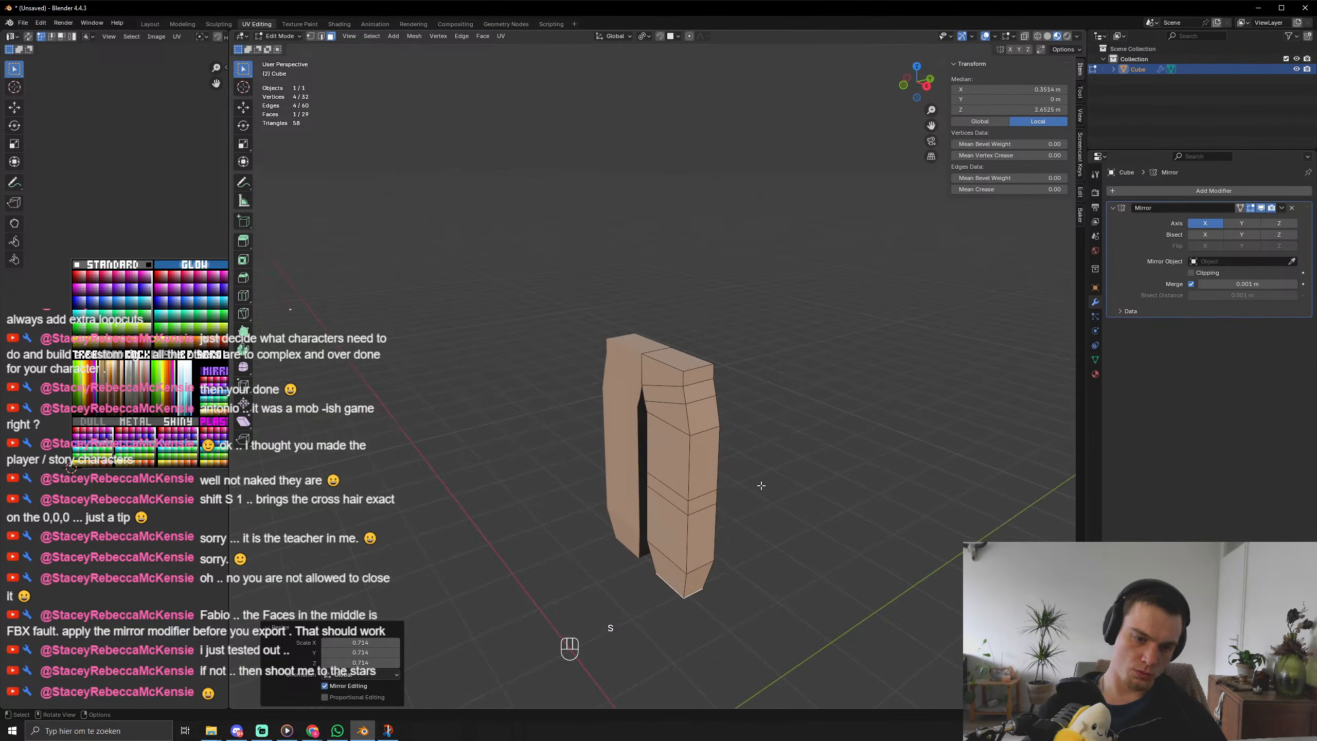
key("e")
key("g")
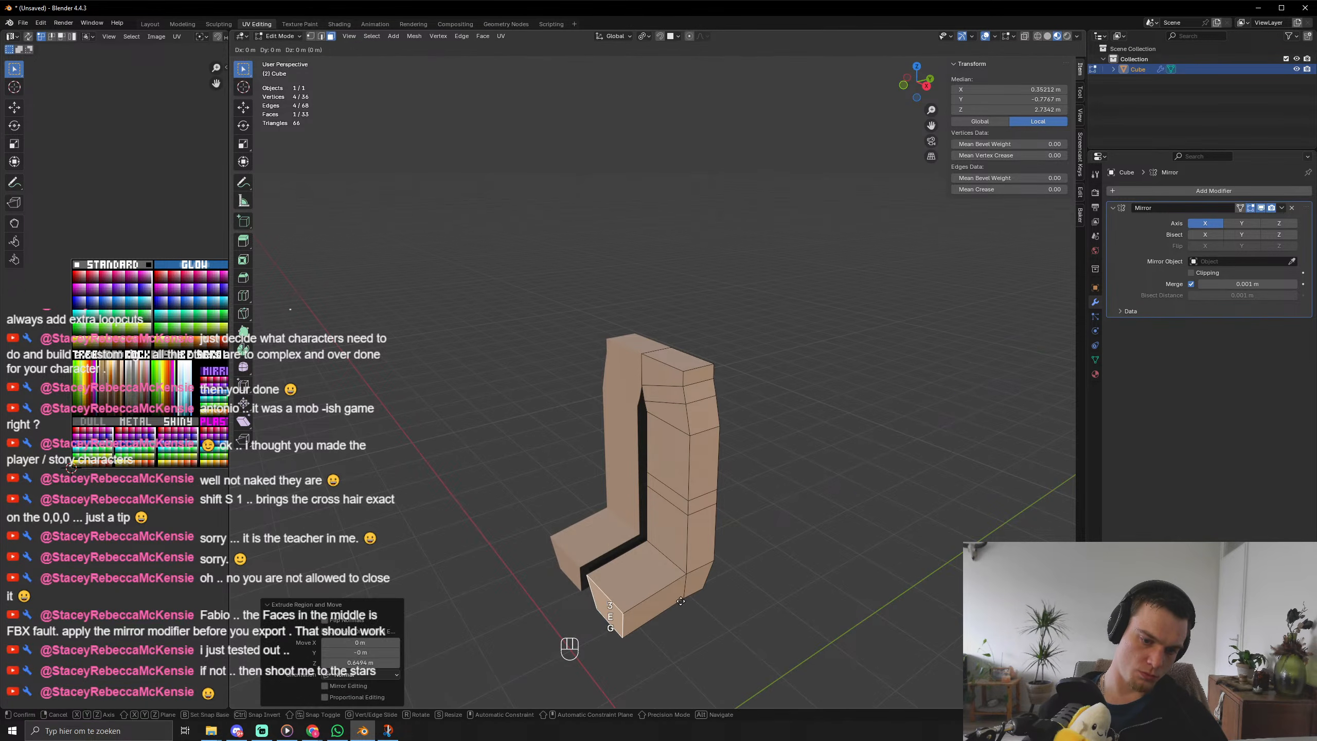
key("z")
left_click(683, 595)
middle_click_drag(683, 596, 724, 527)
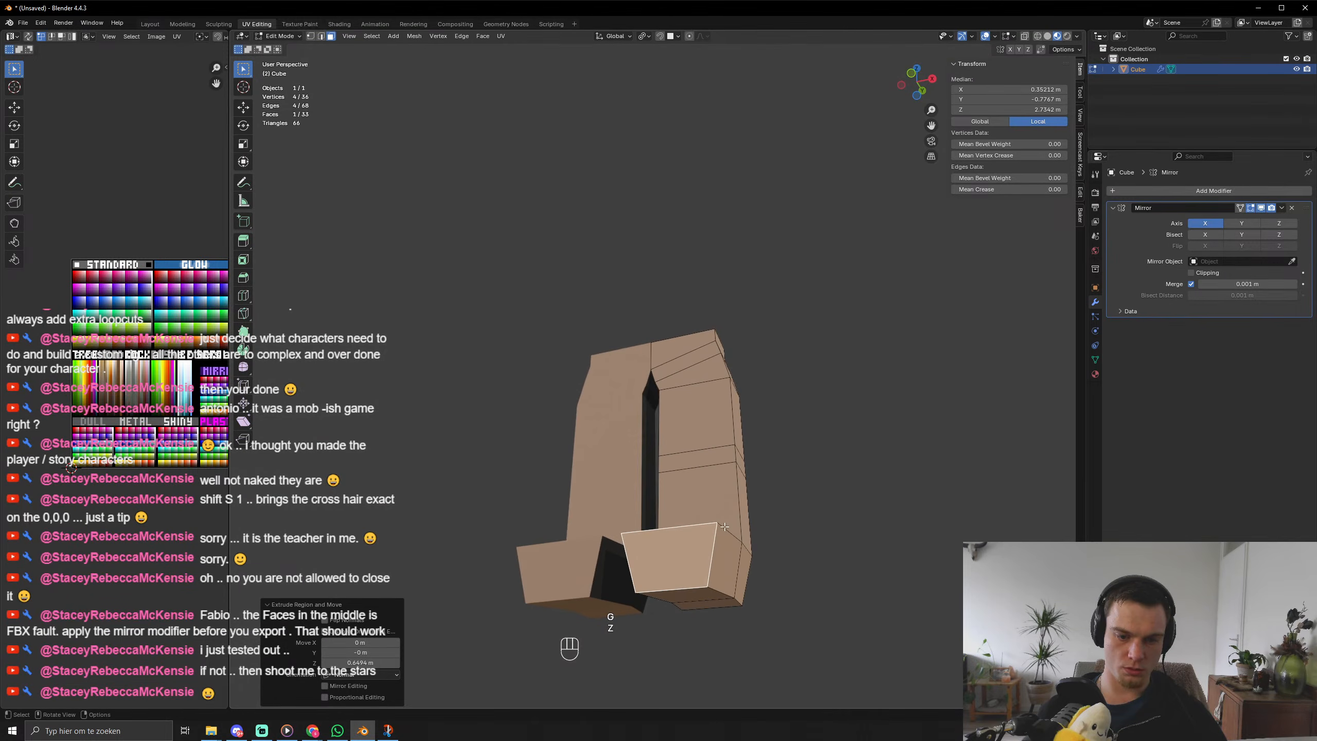
Undo the forward foot extrusion and the taper of the leg's bottom face.
key("ctrl+z")
key("ctrl+z")
key("ctrl+z")
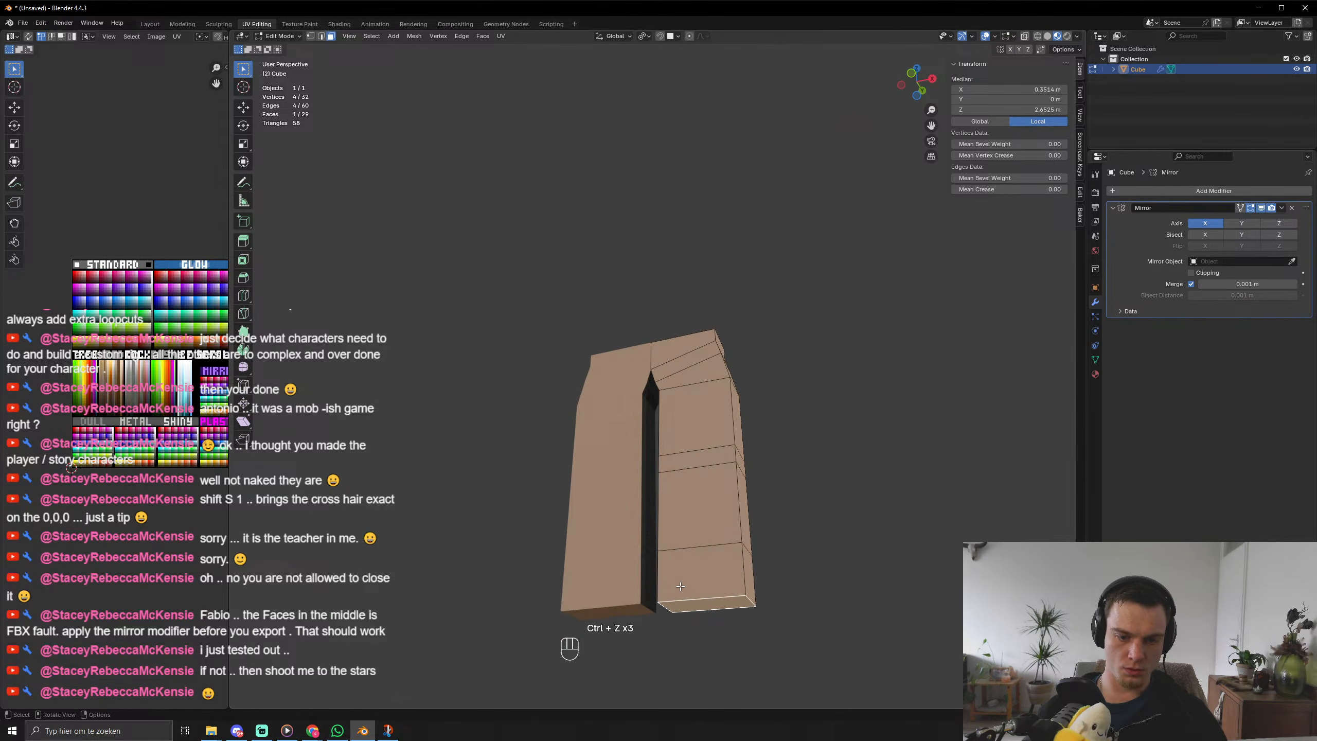
key("KP_1")
key("r")
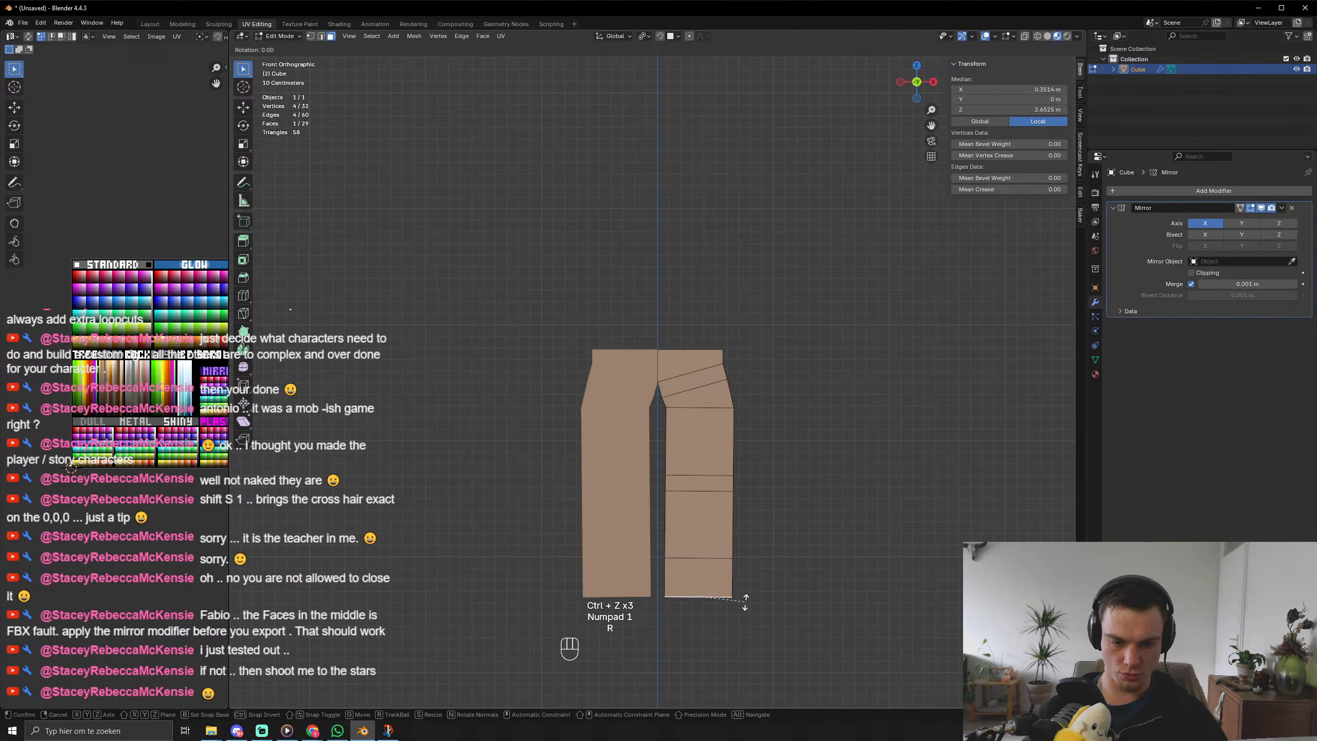
right_click(746, 600)
Extrude the front face of the leg's lowest section forward by about 0.45 m to form the foot.
key("3")
middle_click_drag(747, 600, 674, 628)
key("e")
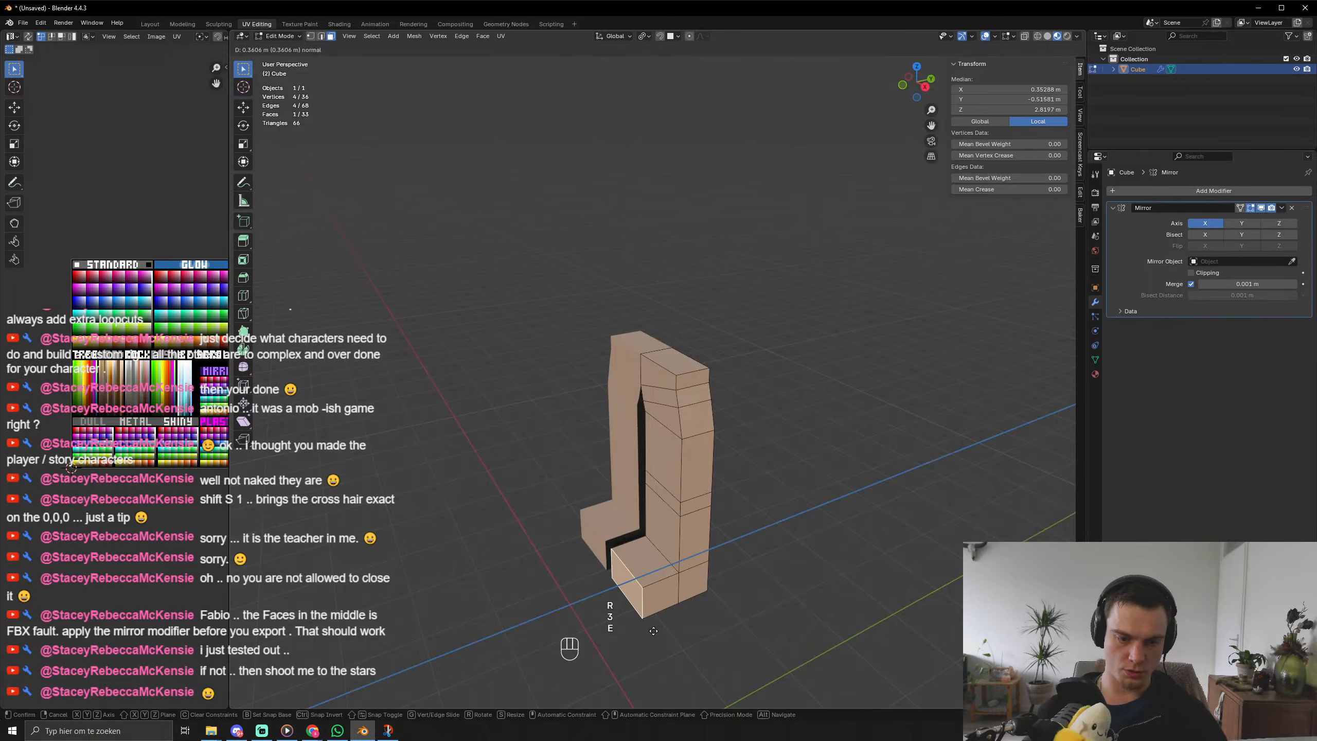
left_click(649, 631)
Add a loop cut around the shin, lower it about 0.1 m along Z and scale it to 0.64 as the ankle.
key("ctrl+r")
left_click(697, 563)
right_click(696, 564)
key("g")
key("z")
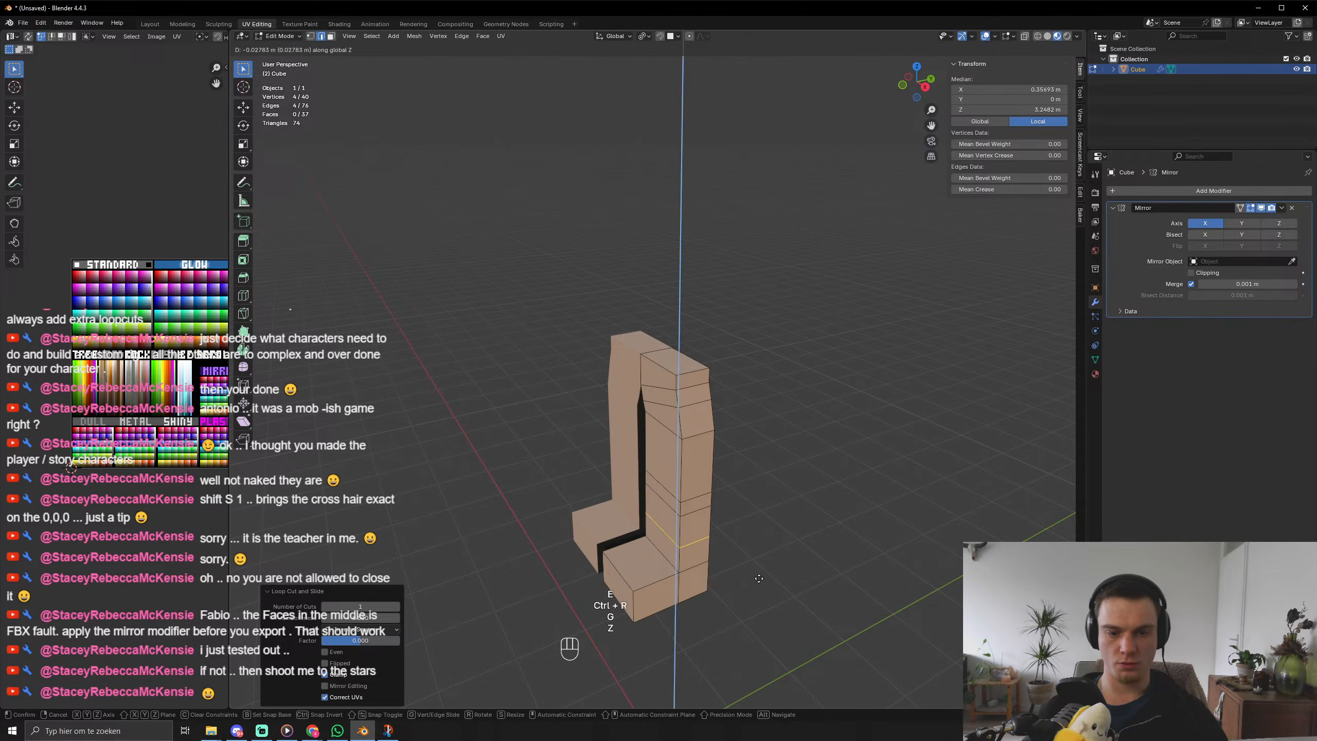
left_click(765, 595)
key("s")
left_click(732, 572)
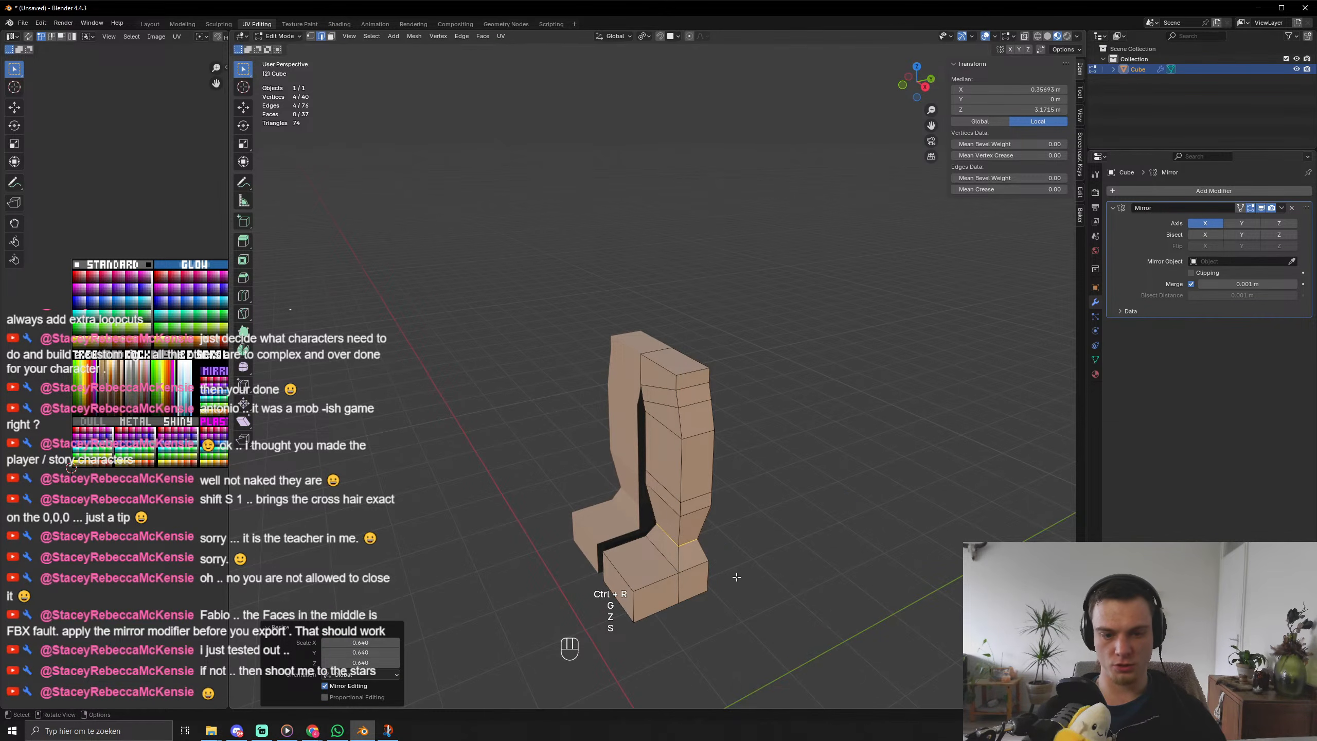
Add a centred loop cut around the thigh and scale it to about 0.77.
key("Tab")
middle_click_drag(732, 572, 734, 532)
middle_click_drag(755, 467, 714, 474)
key("Tab")
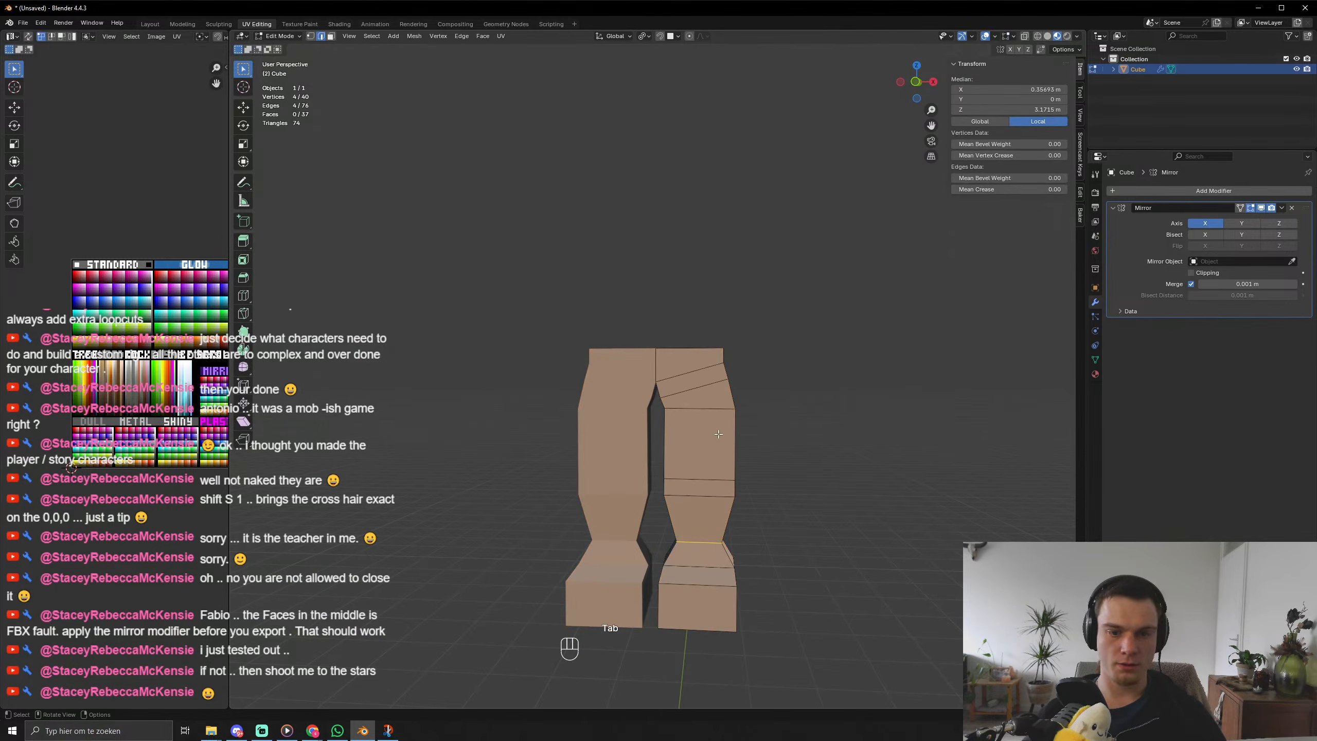
key("ctrl+r")
left_click(700, 443)
key("s")
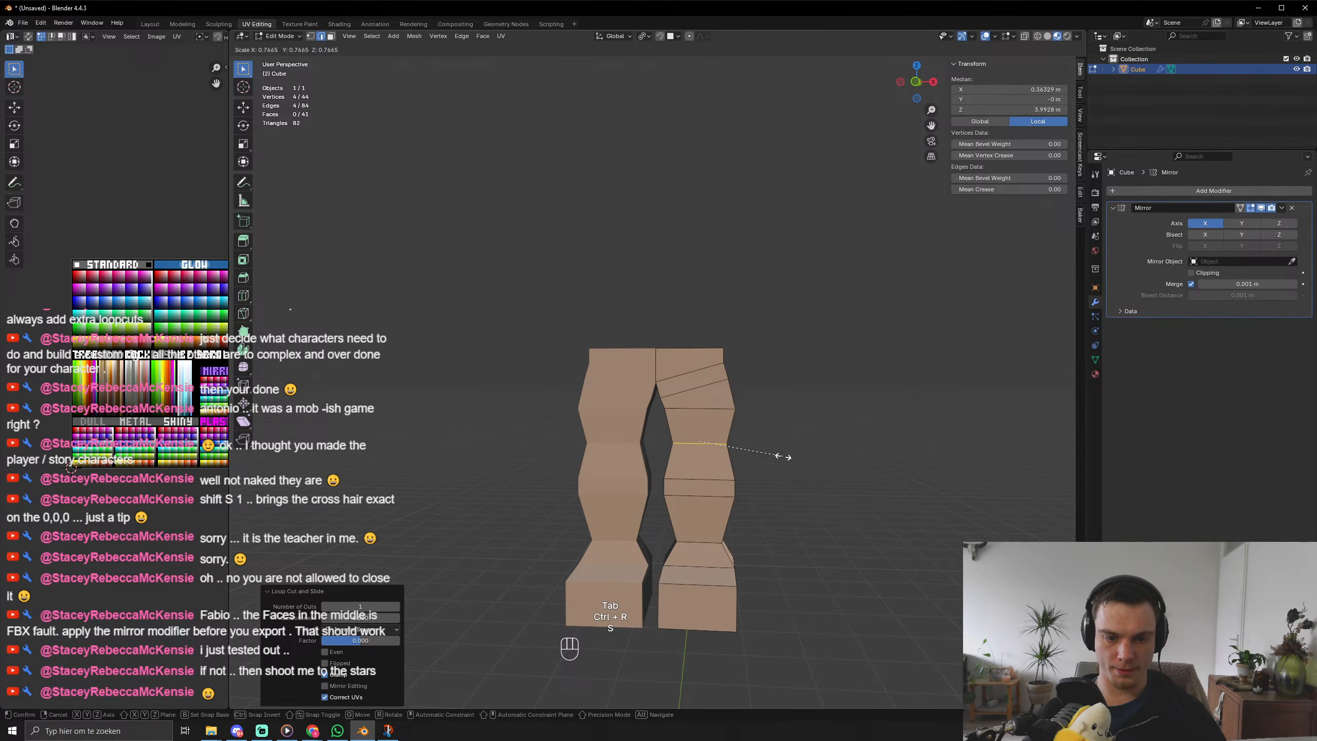
left_click(788, 457)
Select the ring of faces around the knee and scale it to about 0.87.
key("Tab")
middle_click_drag(788, 456, 738, 492)
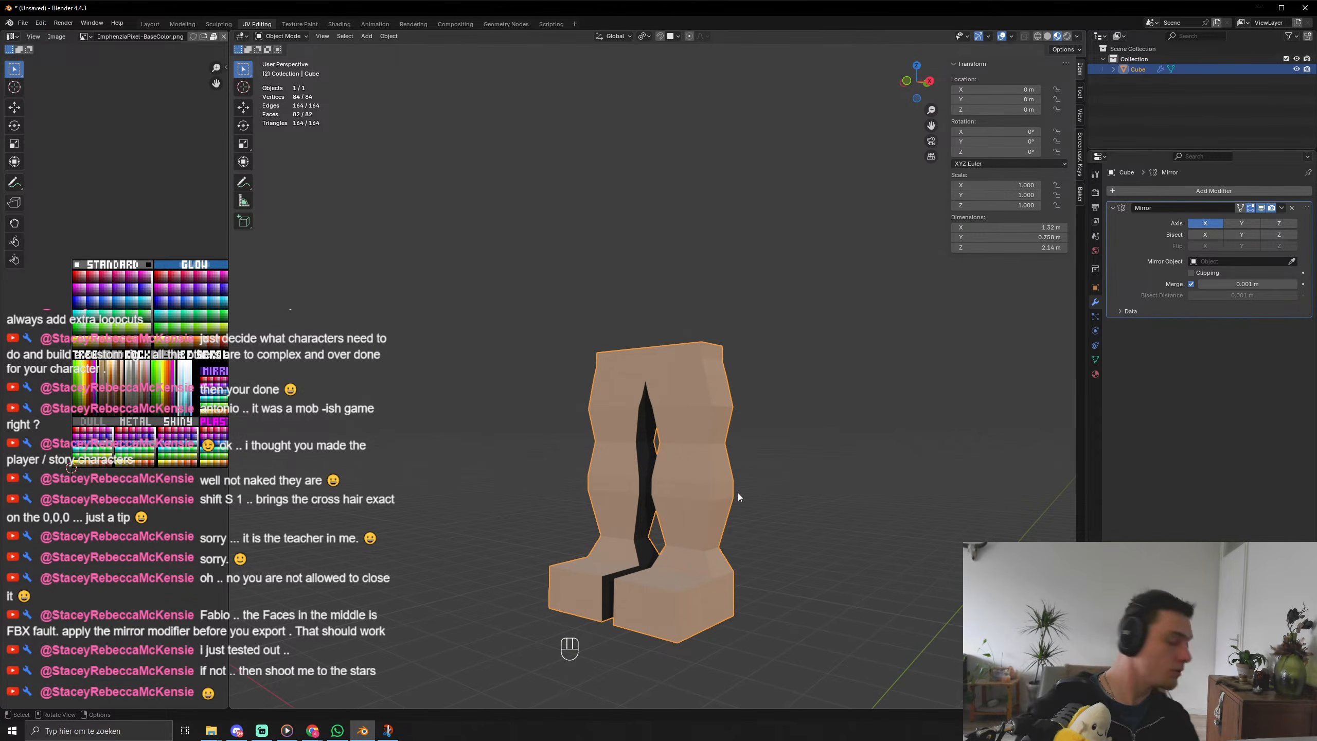
key("Tab")
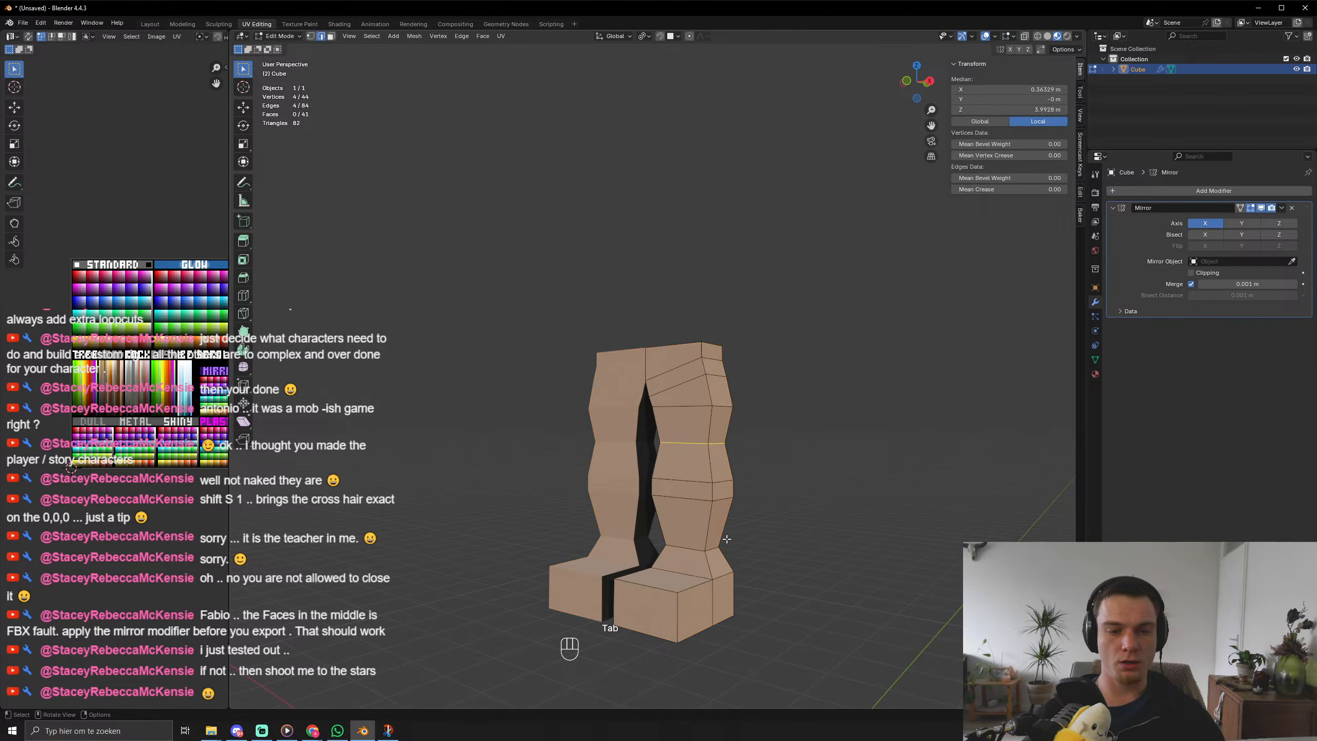
key("3")
left_click(714, 492, "alt")
key("s")
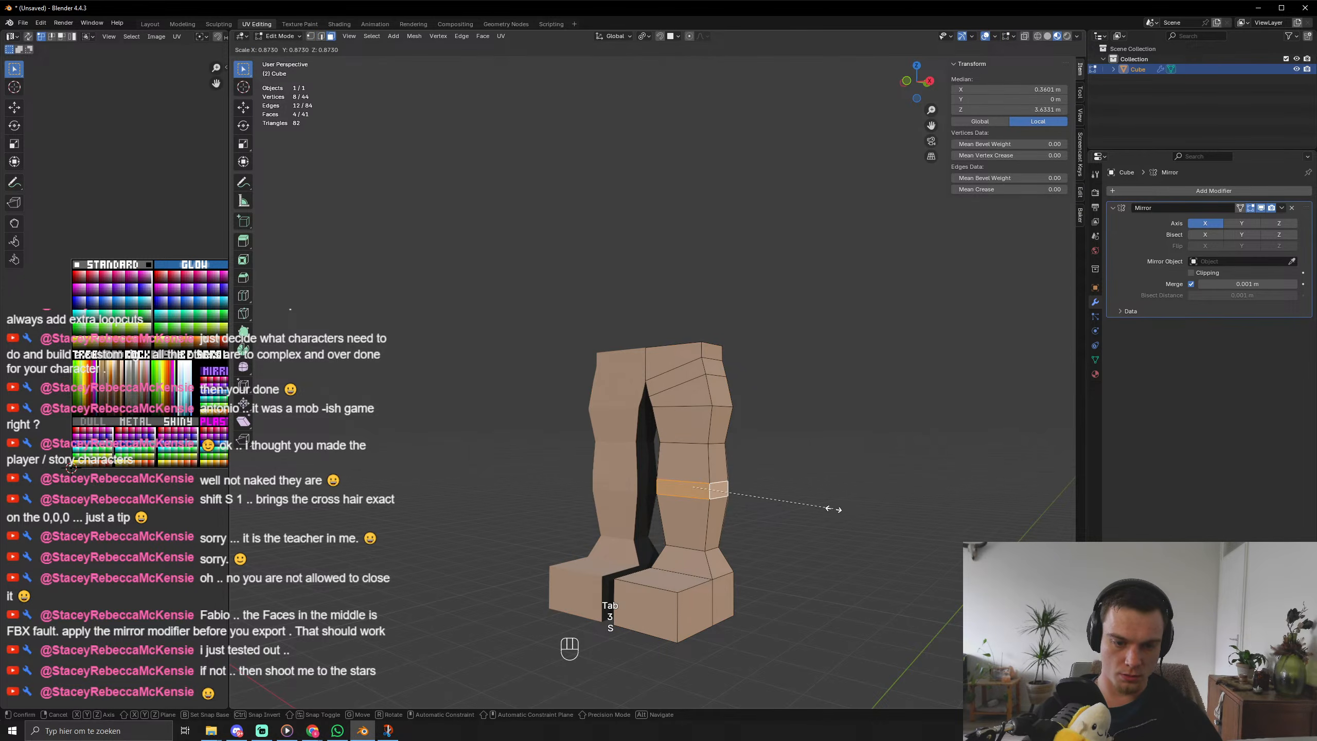
left_click(823, 511)
Collapse all of the leg mesh's UVs to a point and place them on a skin-tone palette colour.
middle_click_drag(824, 512, 596, 478)
key("a")
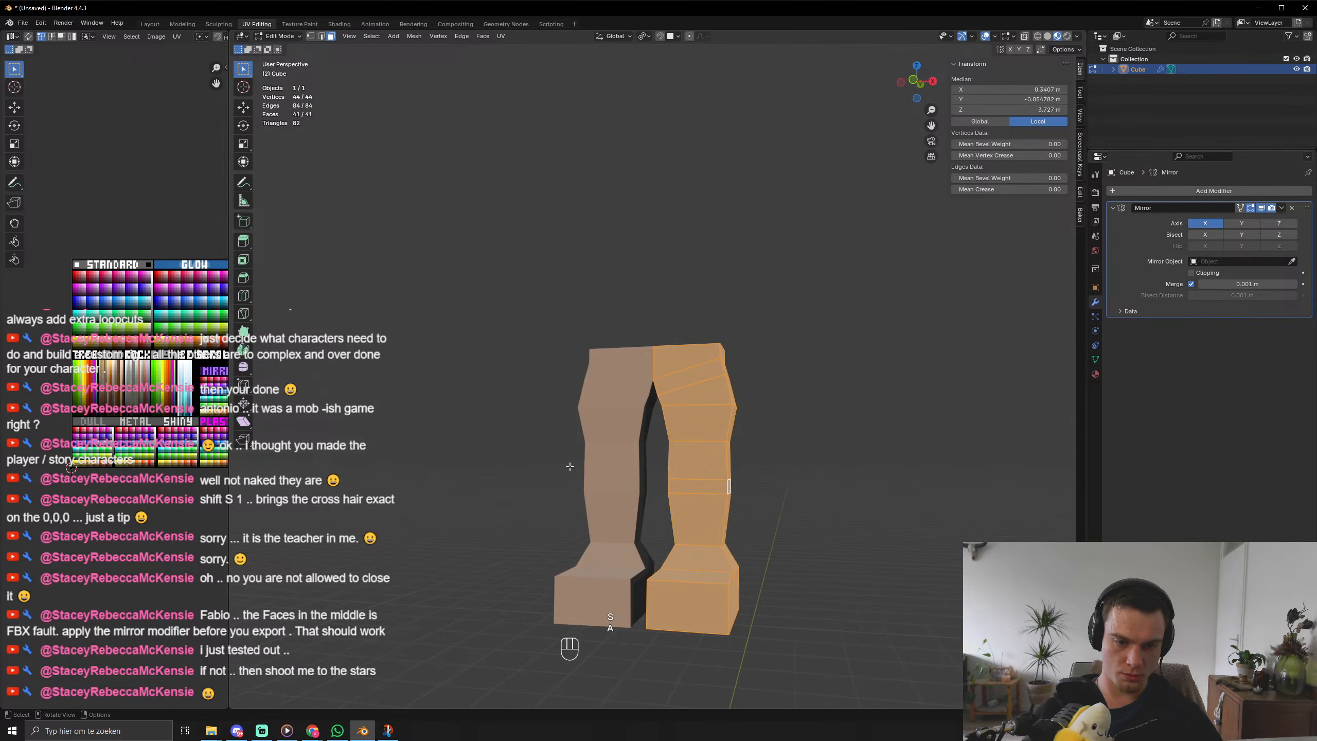
key("a")
key("s")
key("KP_0")
key("KP_Enter")
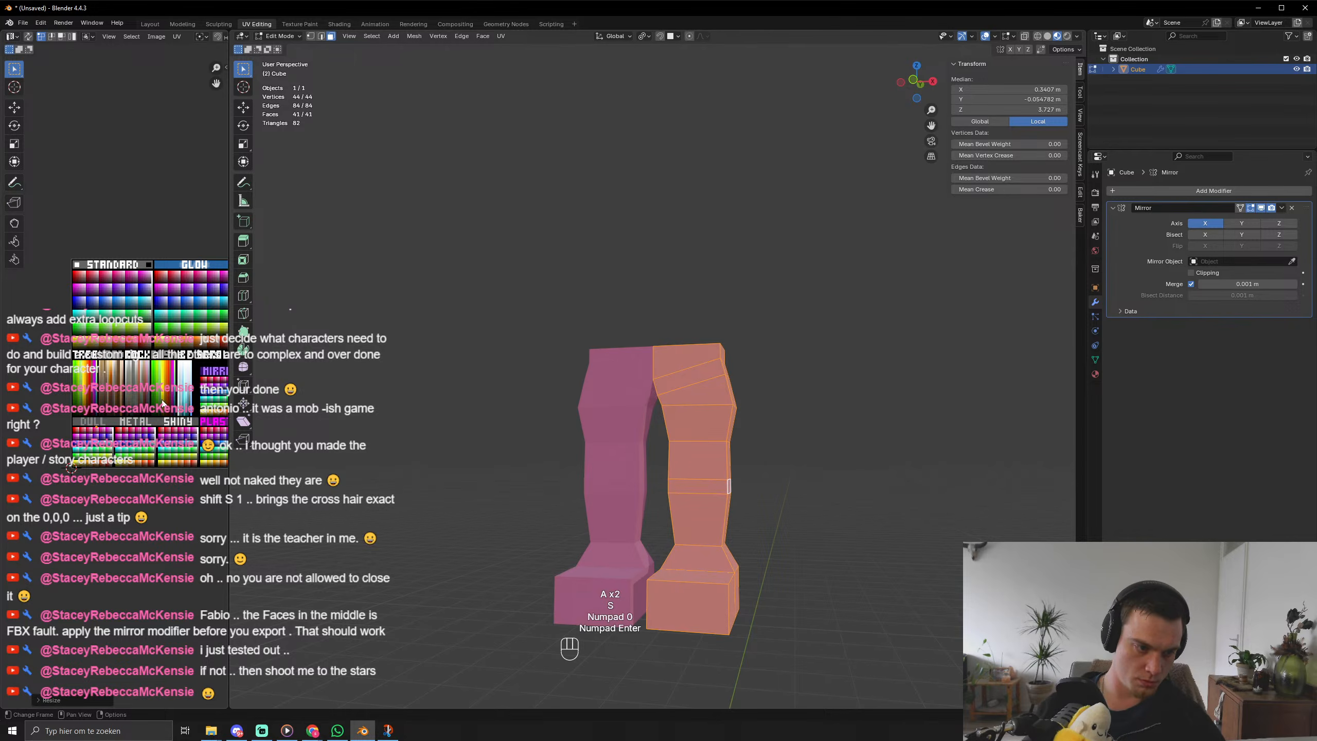
key("g")
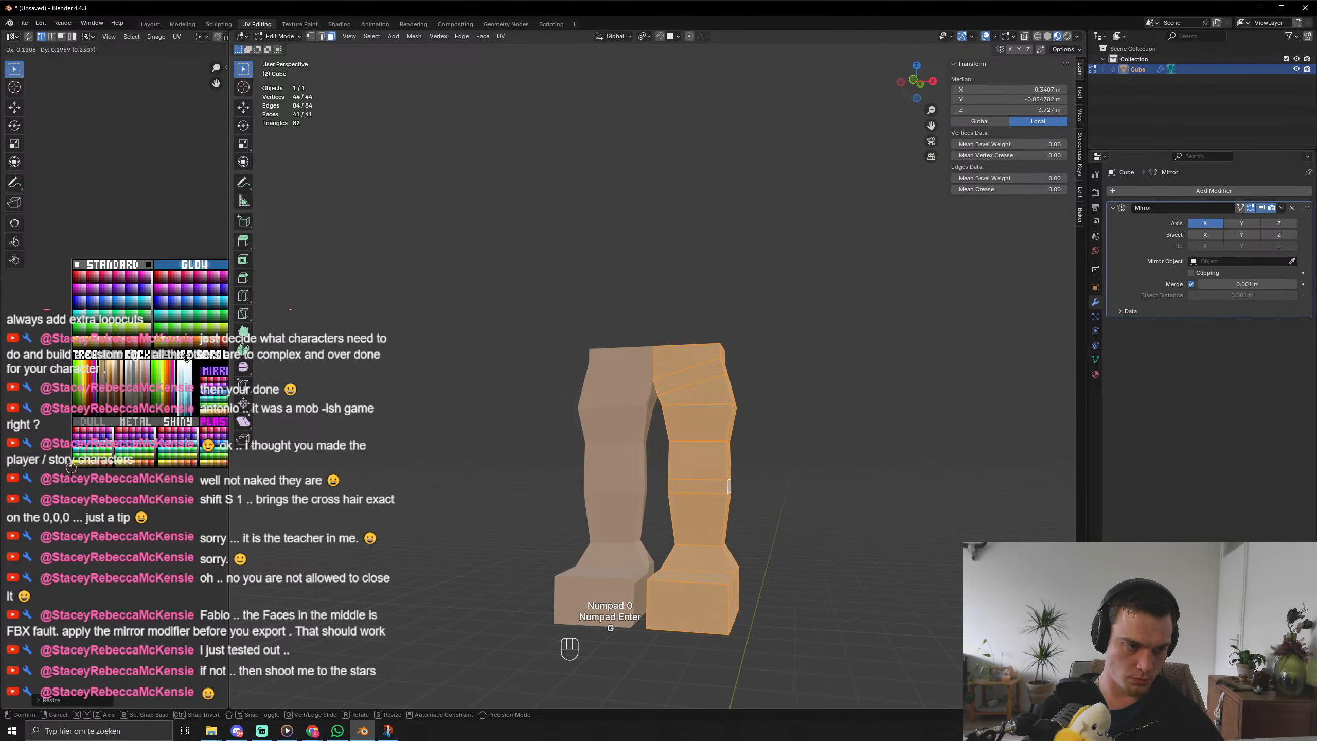
left_click(729, 487)
Scale the front face of the foot along X to about 0.41 to taper the toes.
key("Tab")
middle_click_drag(634, 427, 673, 609)
key("Tab")
key("2")
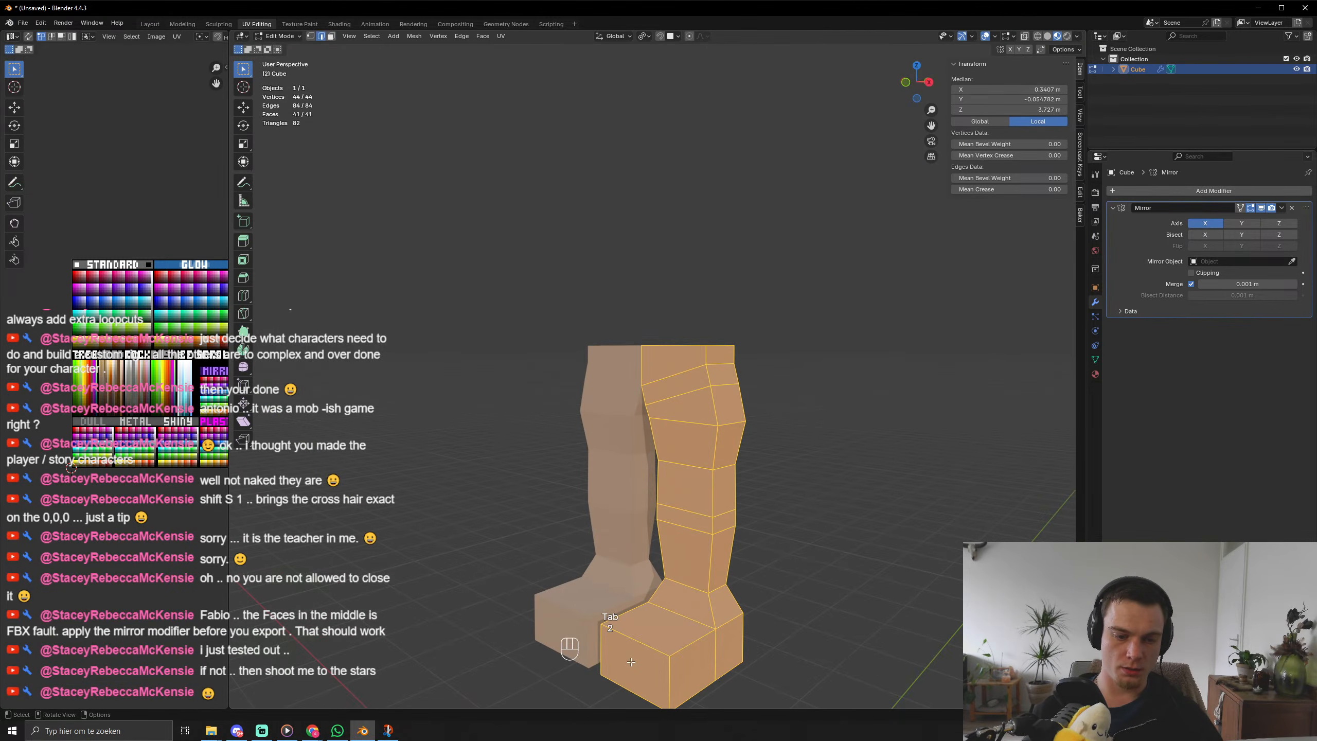
key("3")
left_click(644, 673)
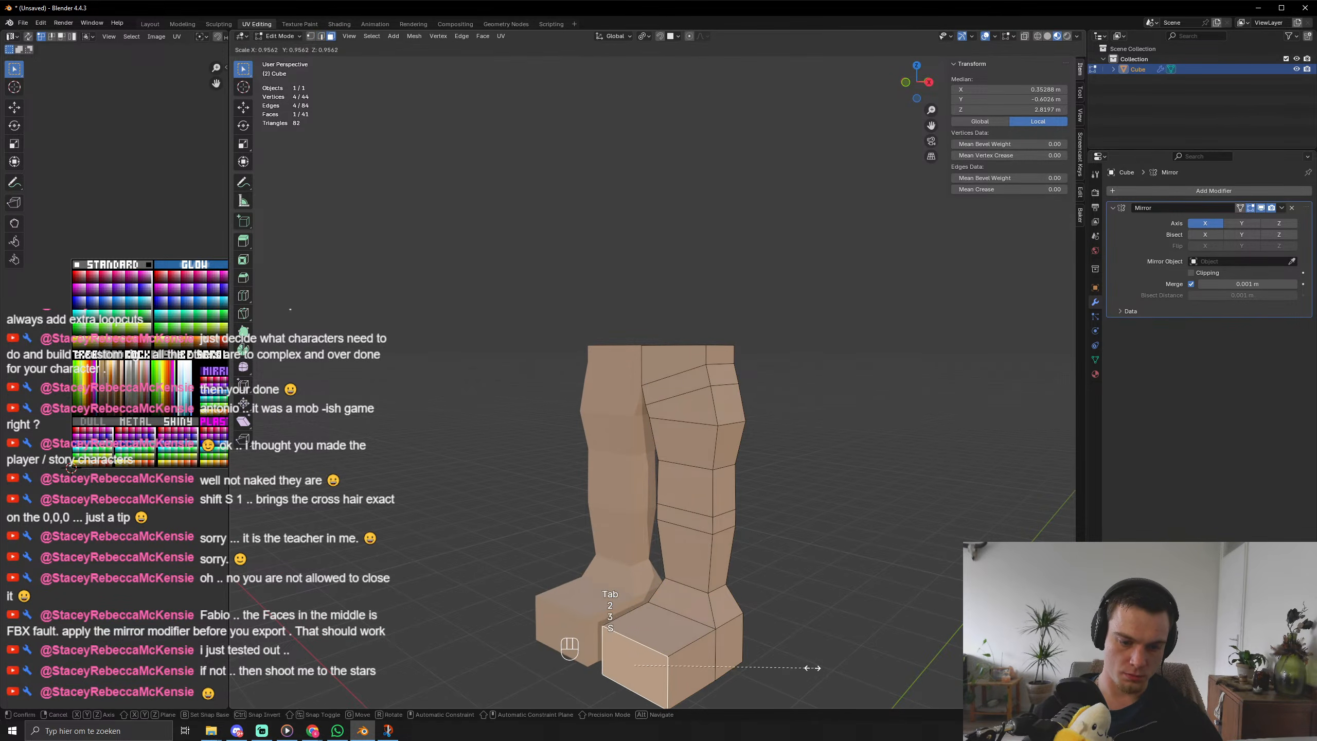
key("s")
key("x")
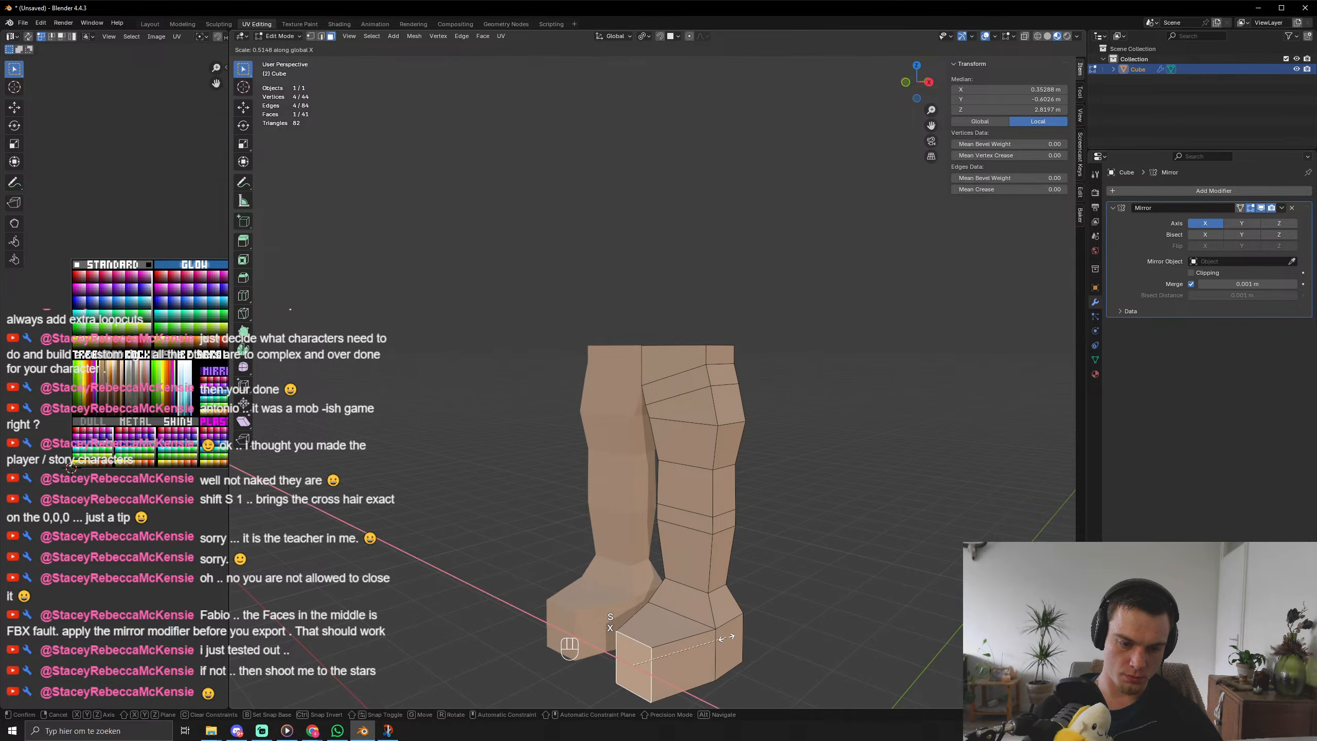
key("y")
key("x")
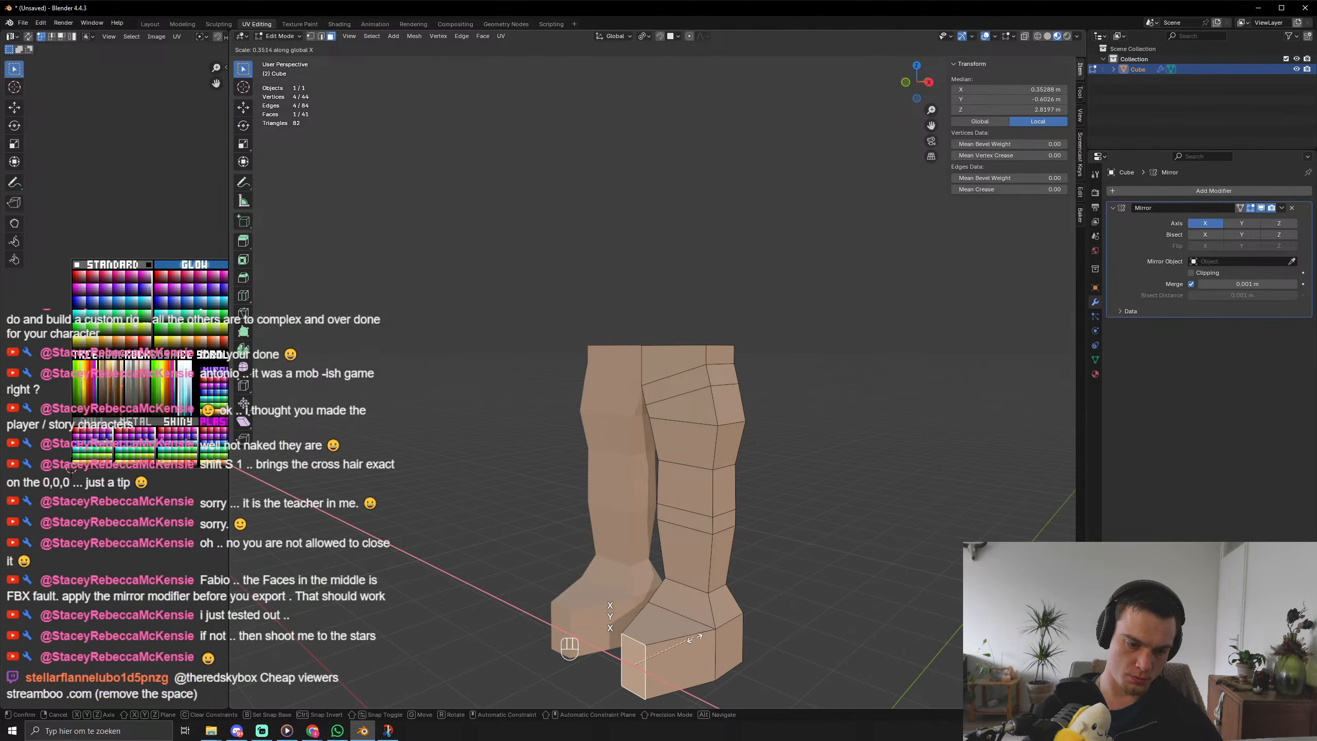
left_click(706, 640)
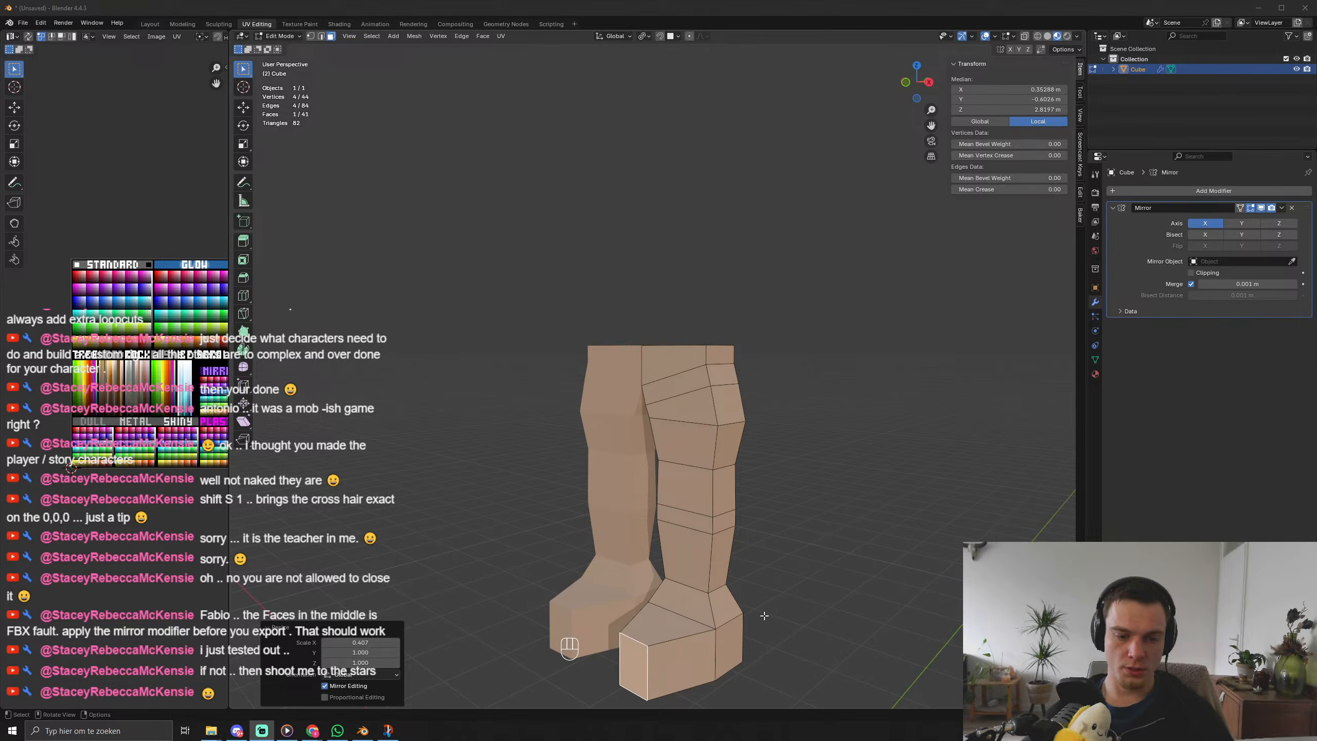
Scale the back face of the heel along X to about 0.45.
middle_click_drag(764, 615, 700, 620)
left_click(628, 643)
key("s")
key("x")
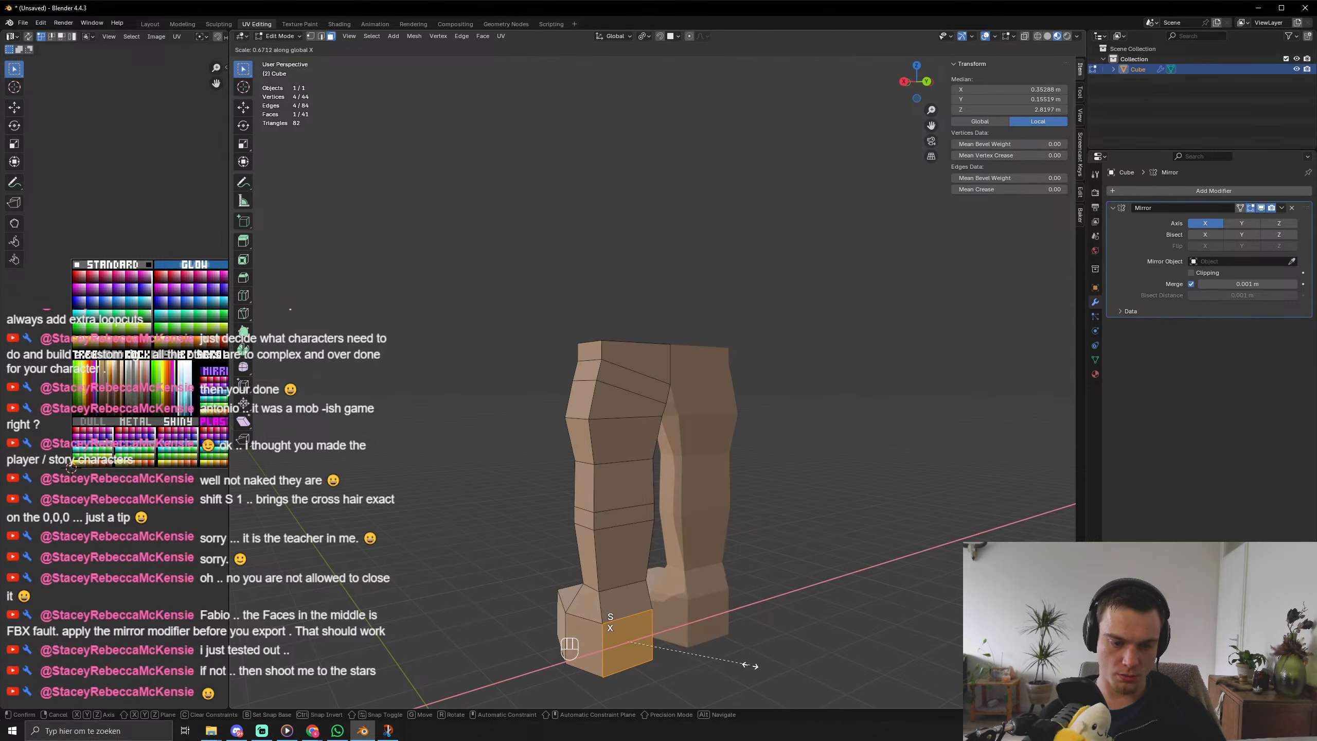
left_click(749, 665)
Select the two sole faces under the foot and raise them about 0.18 m along Z to make the foot thinner.
middle_click_drag(746, 663, 633, 549)
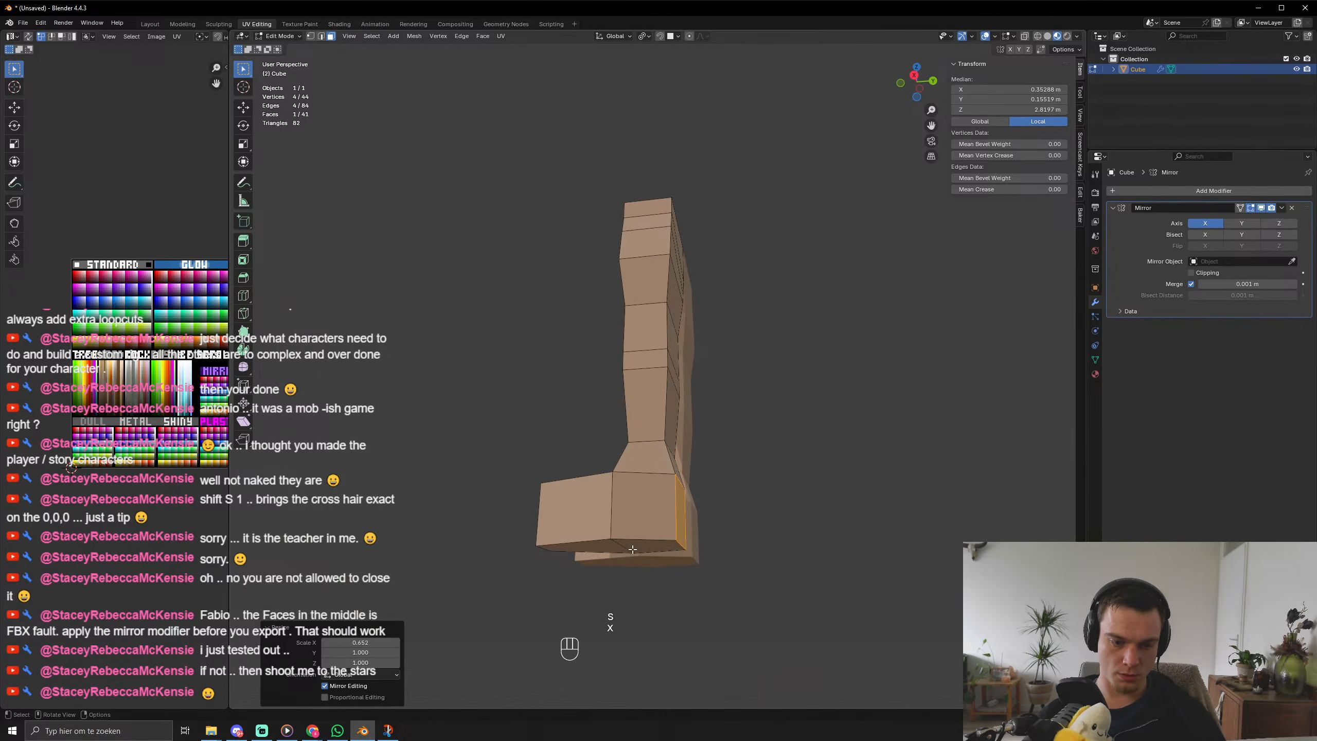
left_click(635, 549)
left_click(599, 546, "shift")
key("g")
key("z")
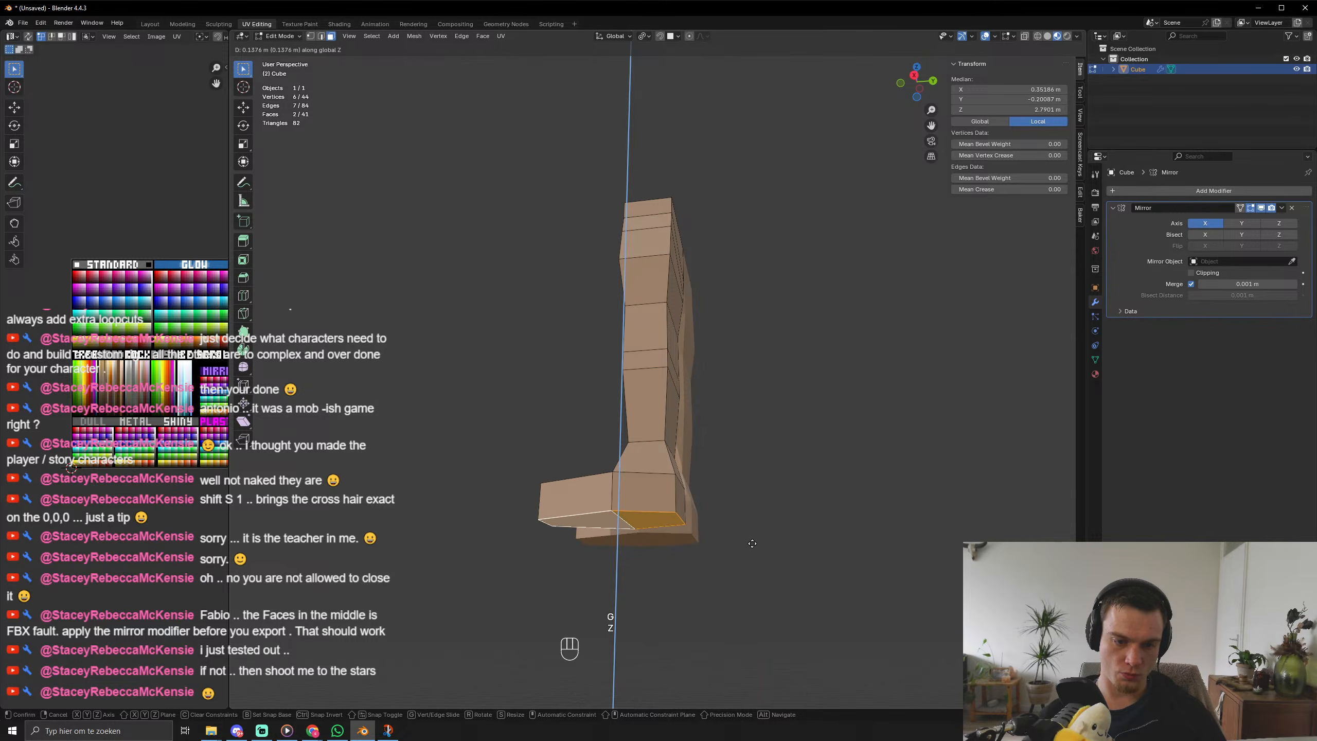
left_click(750, 542)
middle_click_drag(751, 543, 636, 549)
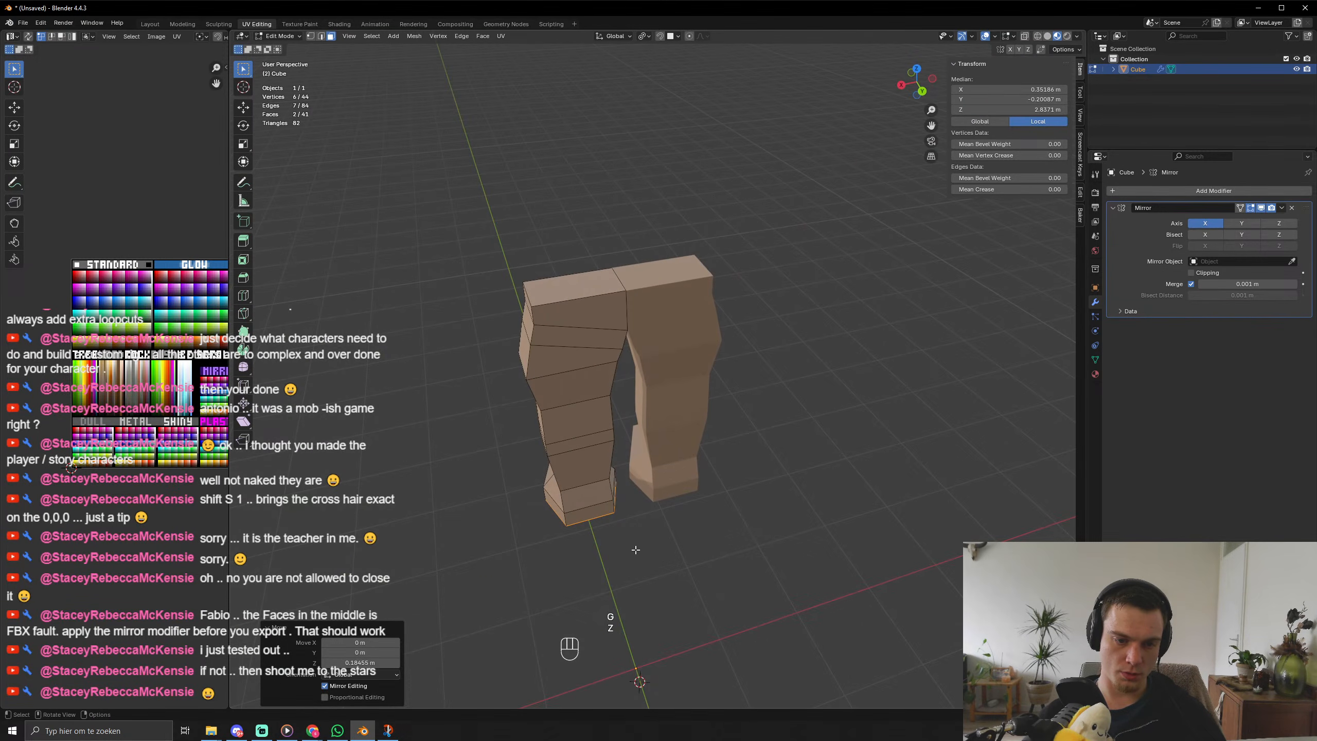
Try scaling the foot's two sole faces narrower along X.
key("s")
key("y")
key("x")
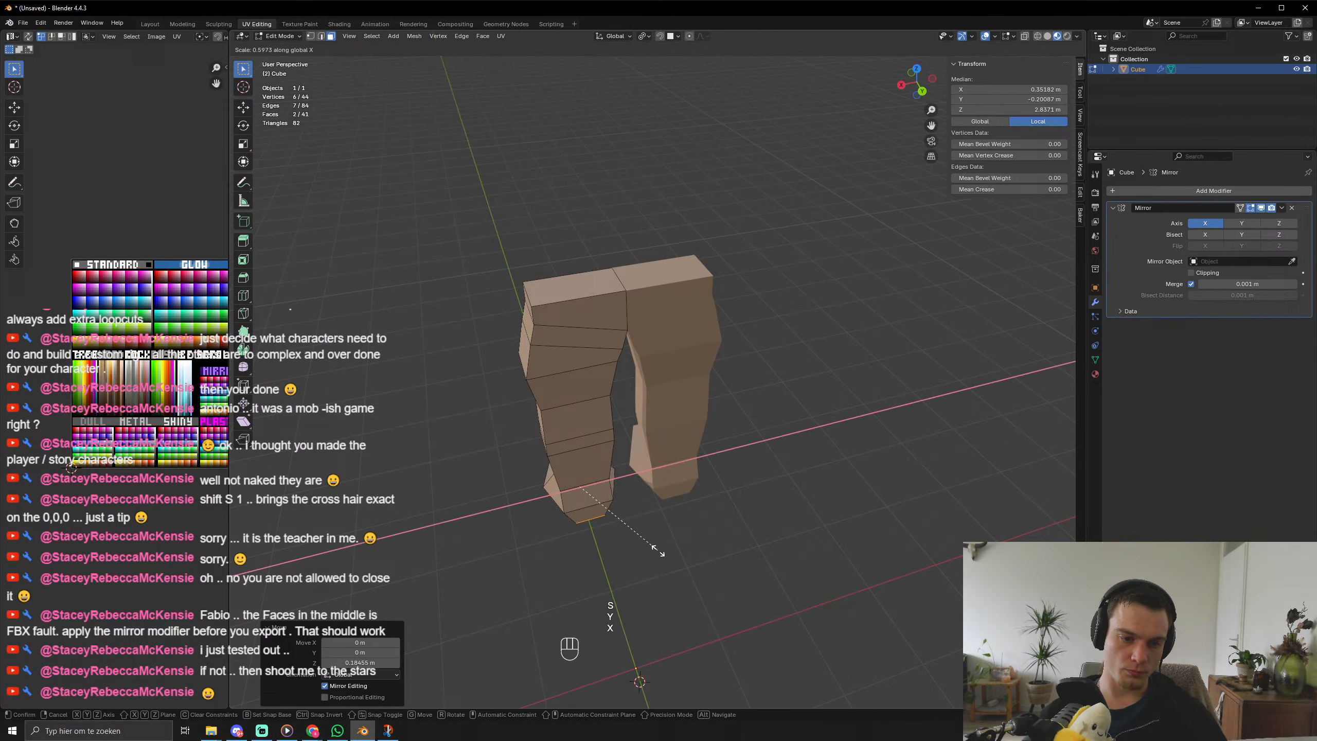
left_click(626, 549)
middle_click_drag(628, 548, 500, 534)
key("ctrl+z")
Shift the vertical mid-foot side edge along X to narrow the middle of the foot.
left_click(751, 538)
key("2")
left_click(539, 540)
key("g")
key("x")
left_click(587, 542)
key("g")
key("x")
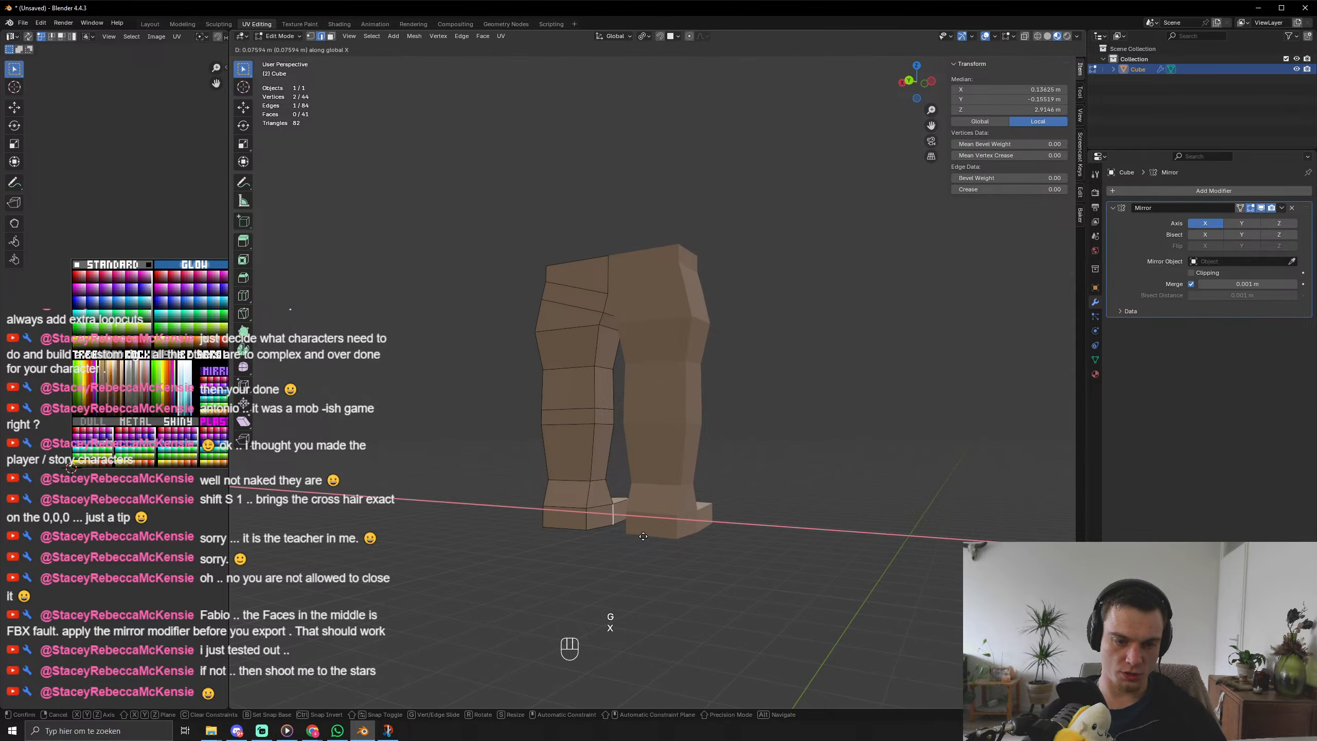
left_click(653, 523)
middle_click_drag(653, 524, 704, 538)
middle_click_drag(710, 488, 673, 481)
Select the ring of faces around the knee and move it about -0.09 m along Y.
key("3")
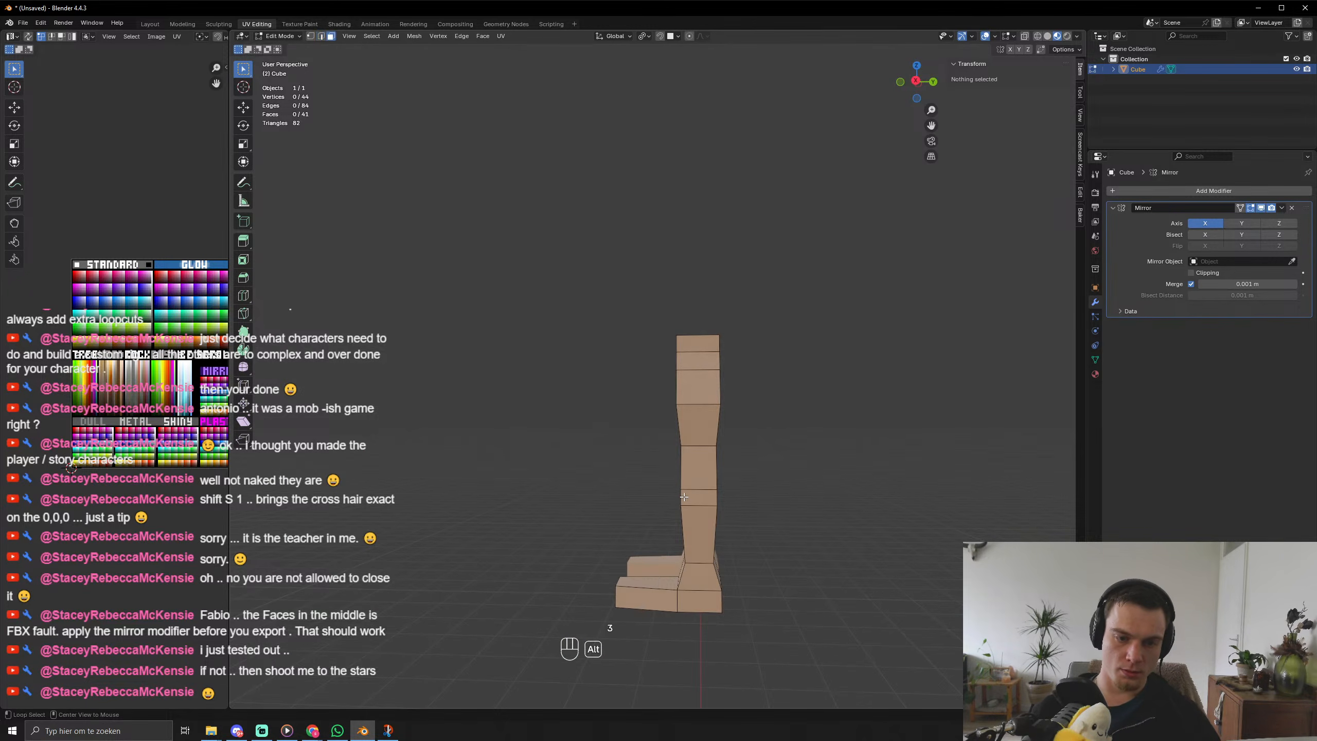
left_click(681, 496, "alt")
key("g")
key("x")
key("y")
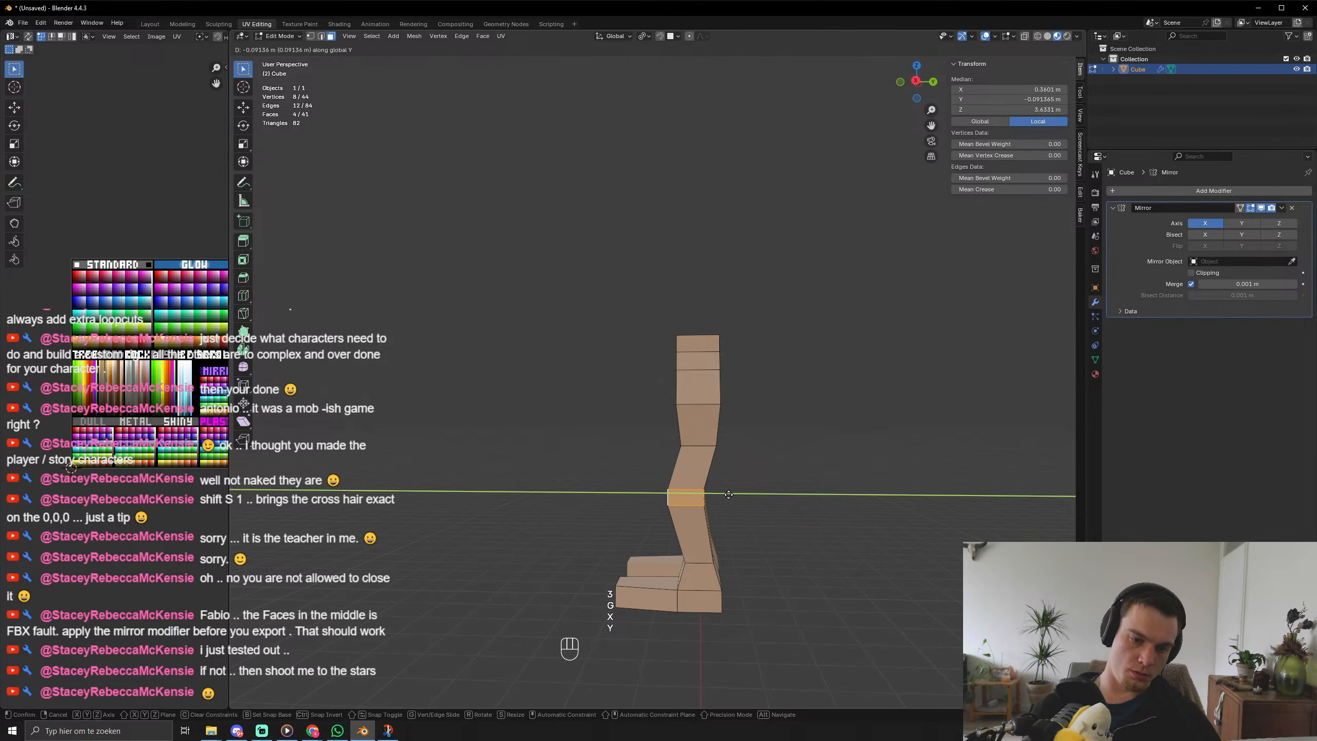
left_click(723, 495)
Scale the knee's ring of faces narrower along X.
key("Tab")
middle_click_drag(619, 535, 786, 543)
key("Tab")
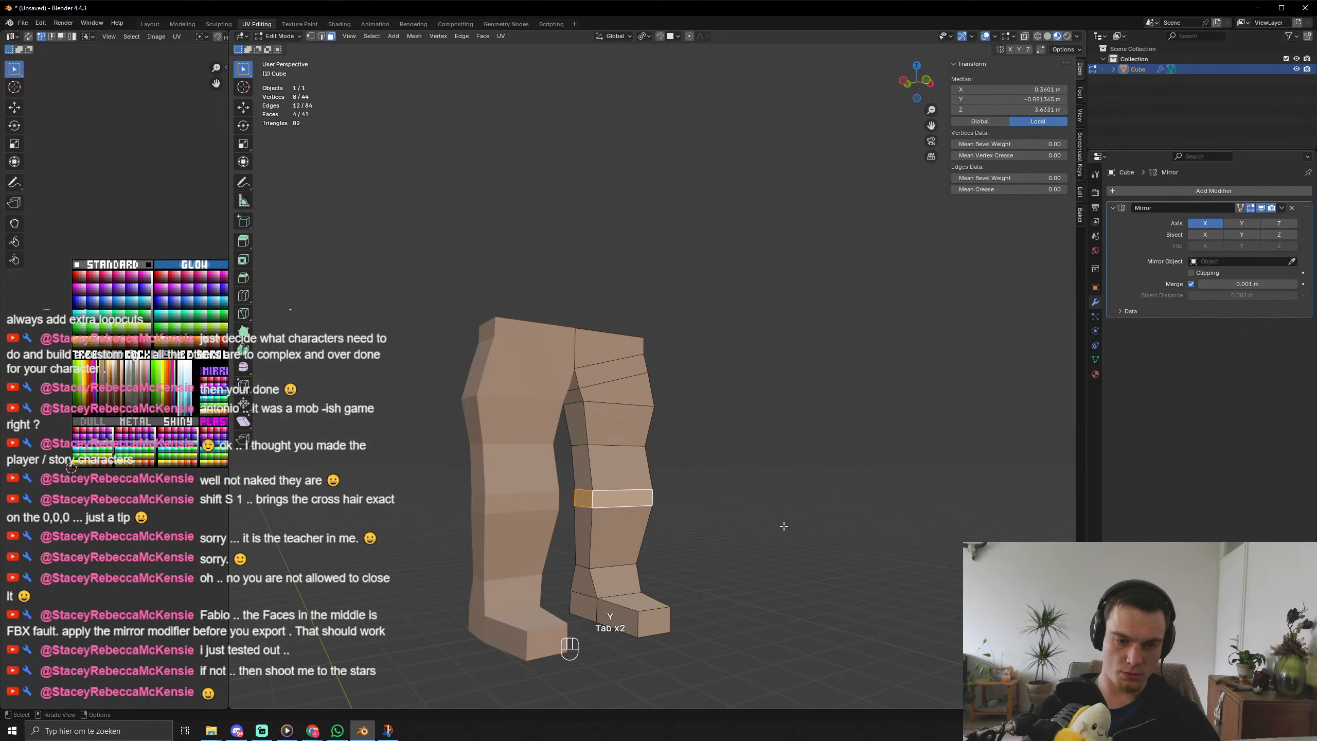
key("s")
key("x")
left_click(733, 517)
key("Tab")
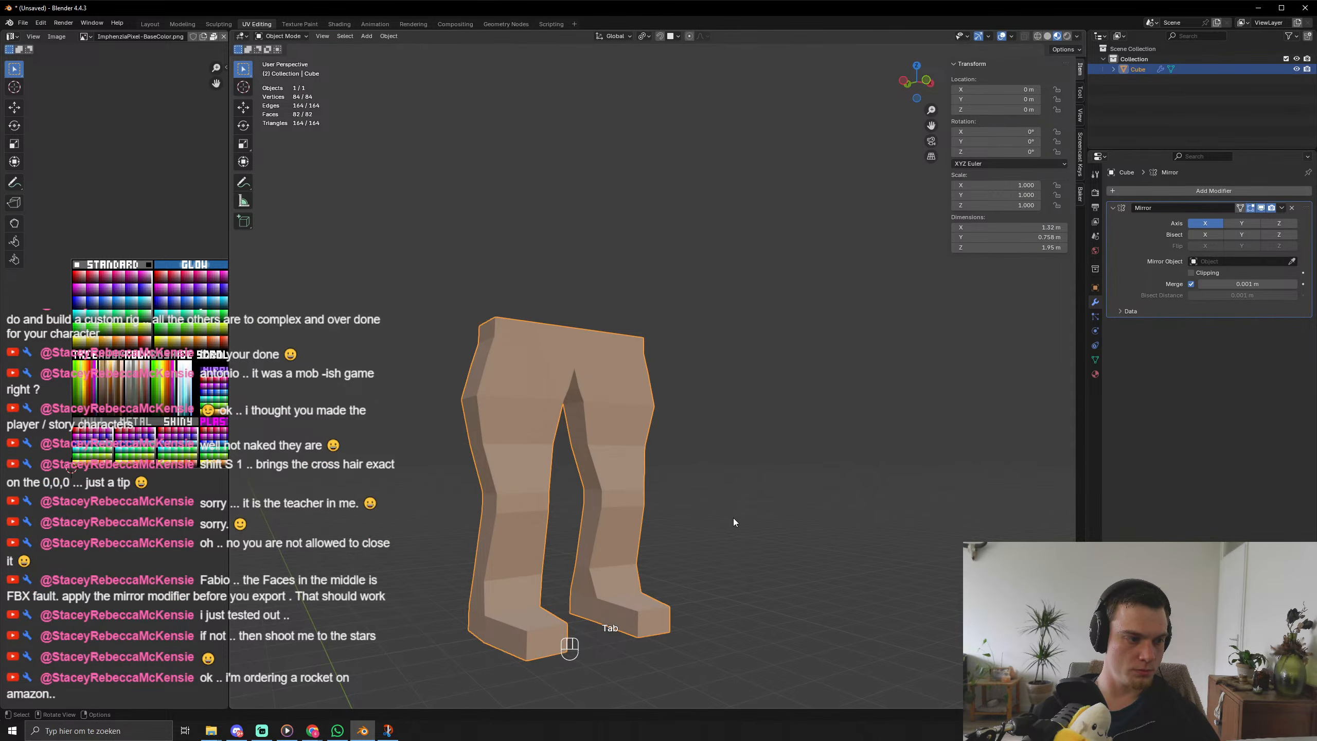
middle_click_drag(648, 487, 645, 326)
Extrude the top face of the hips upward about 0.52 m to start the torso.
key("Tab")
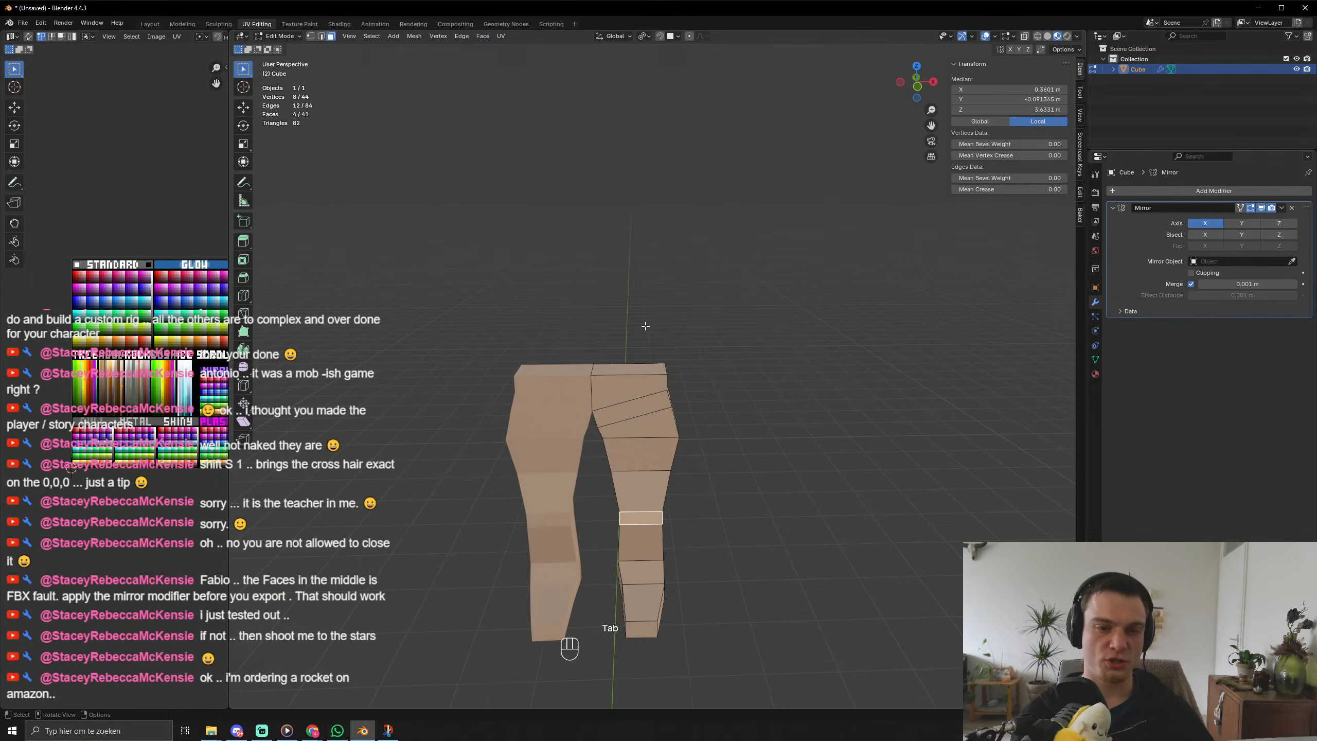
left_click(639, 367)
middle_click_drag(714, 409, 700, 434)
key("KP_1")
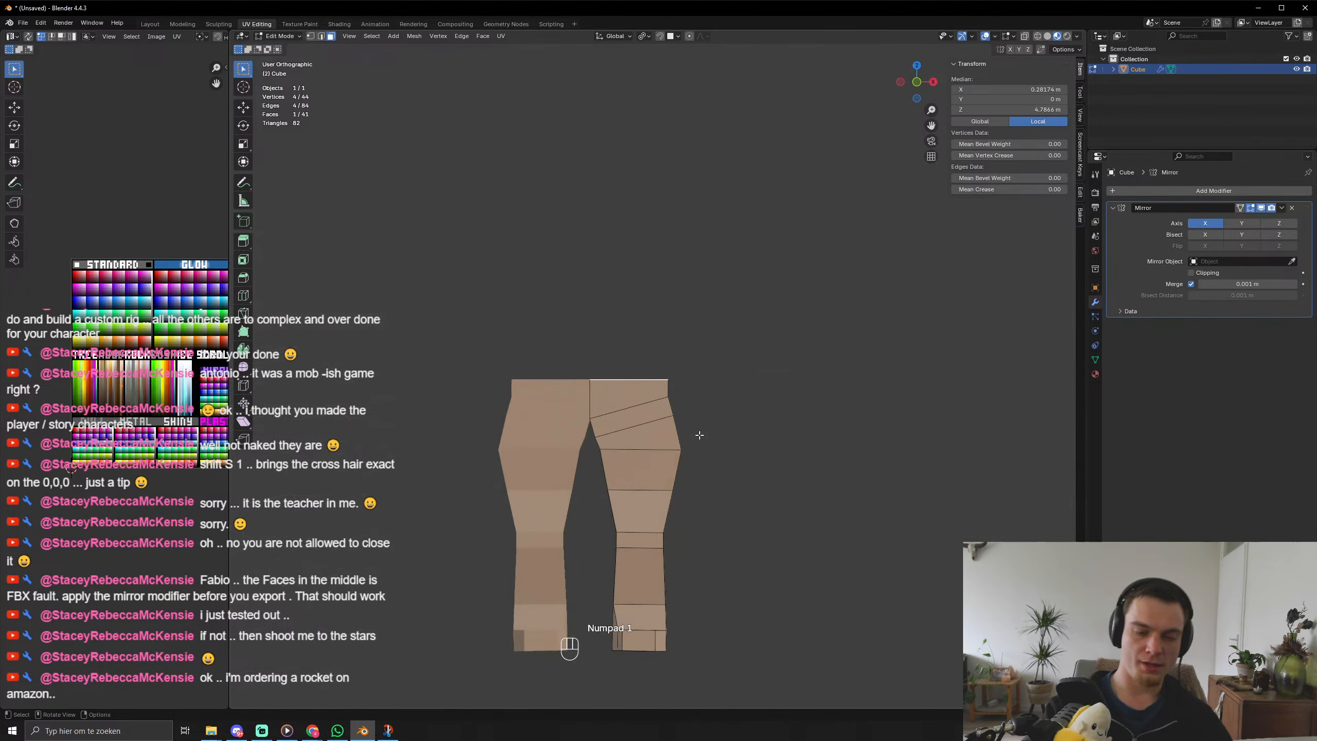
key("e")
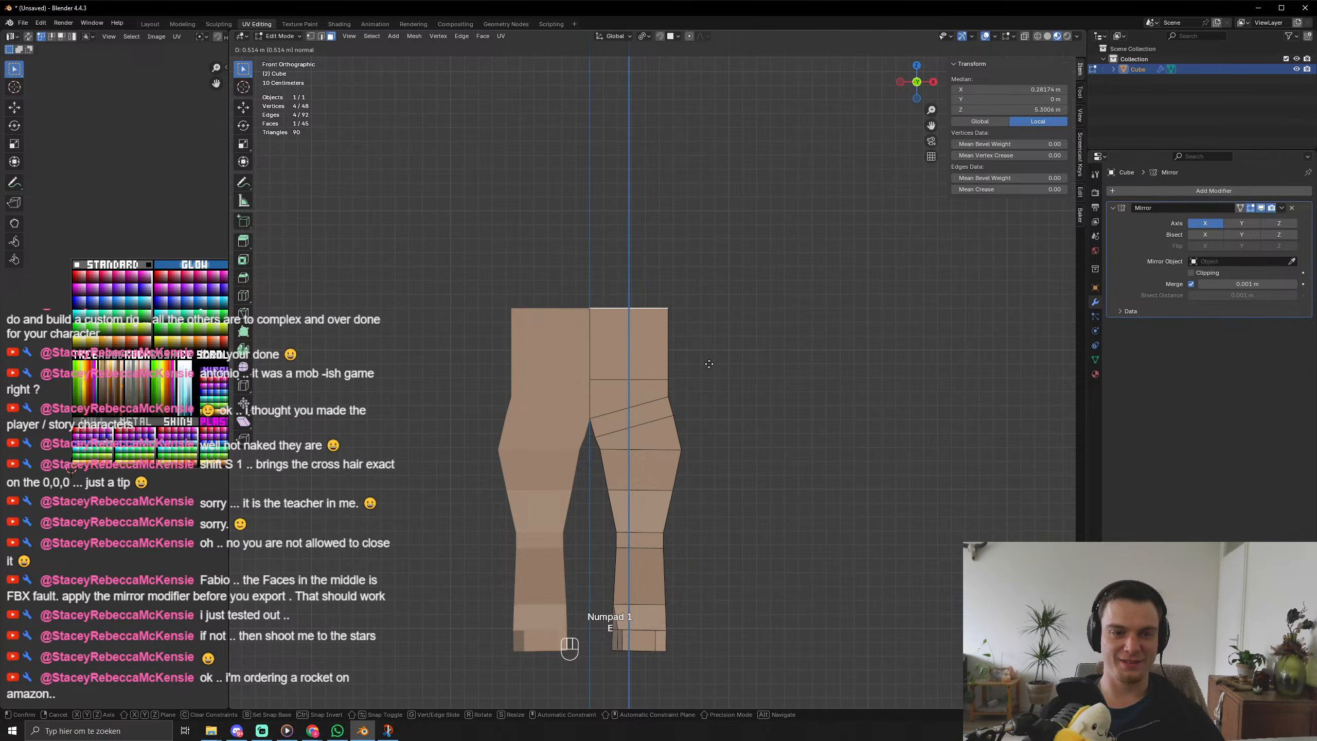
left_click(706, 362)
middle_click_drag(706, 362, 635, 475, "shift")
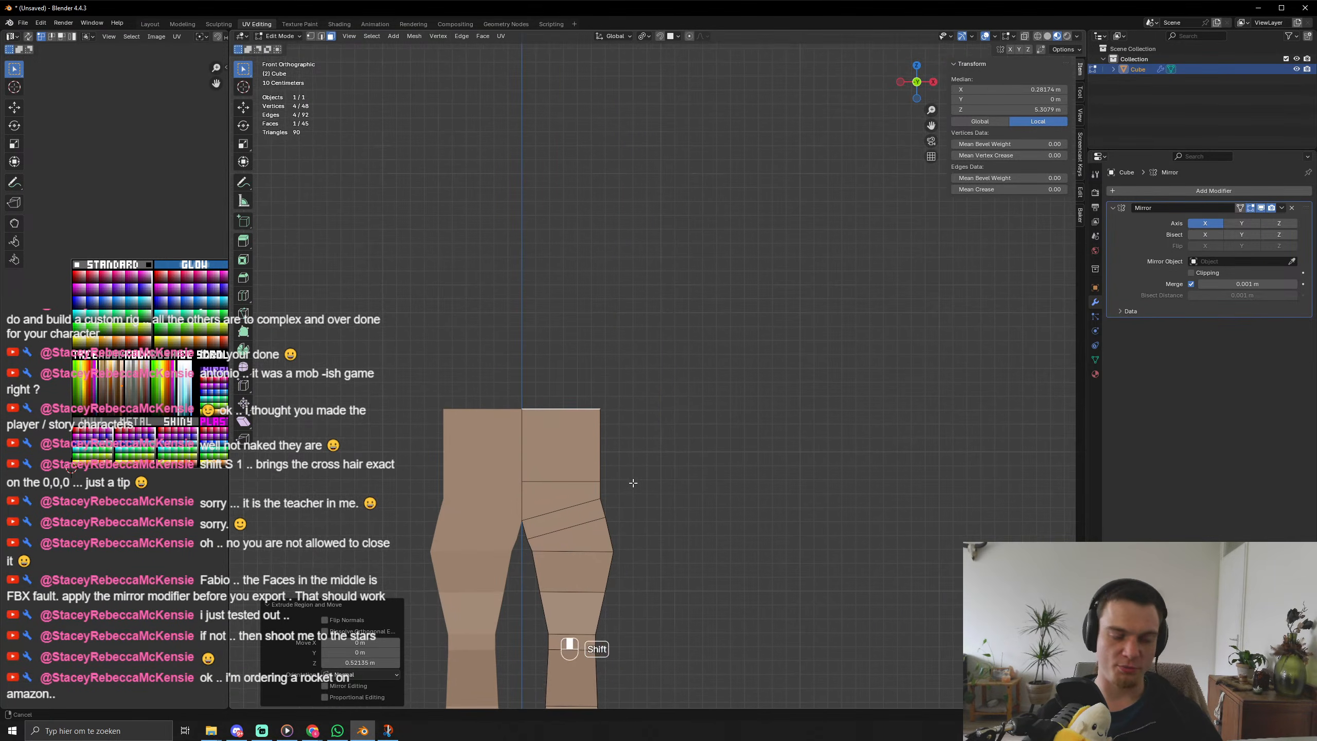
Try extruding the torso's top face upward two more times, by about 0.70 m and 0.40 m.
key("e")
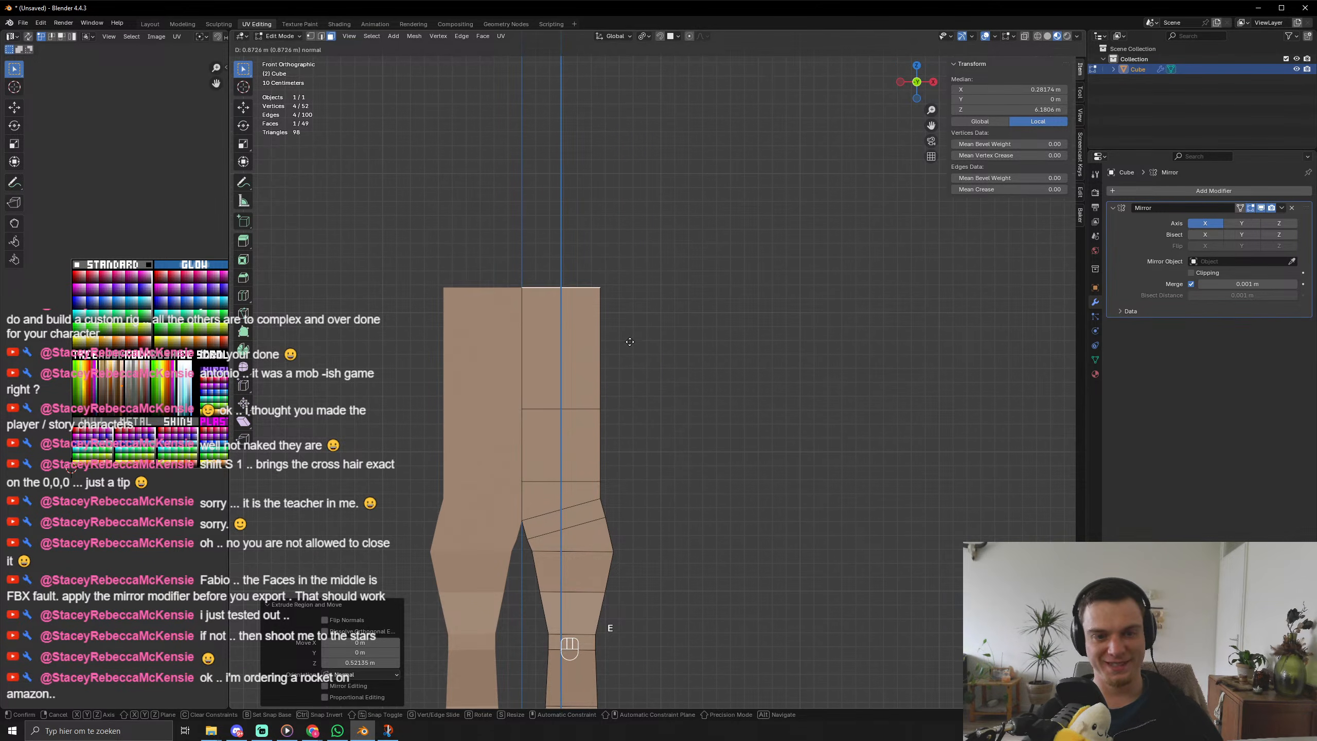
left_click(635, 366)
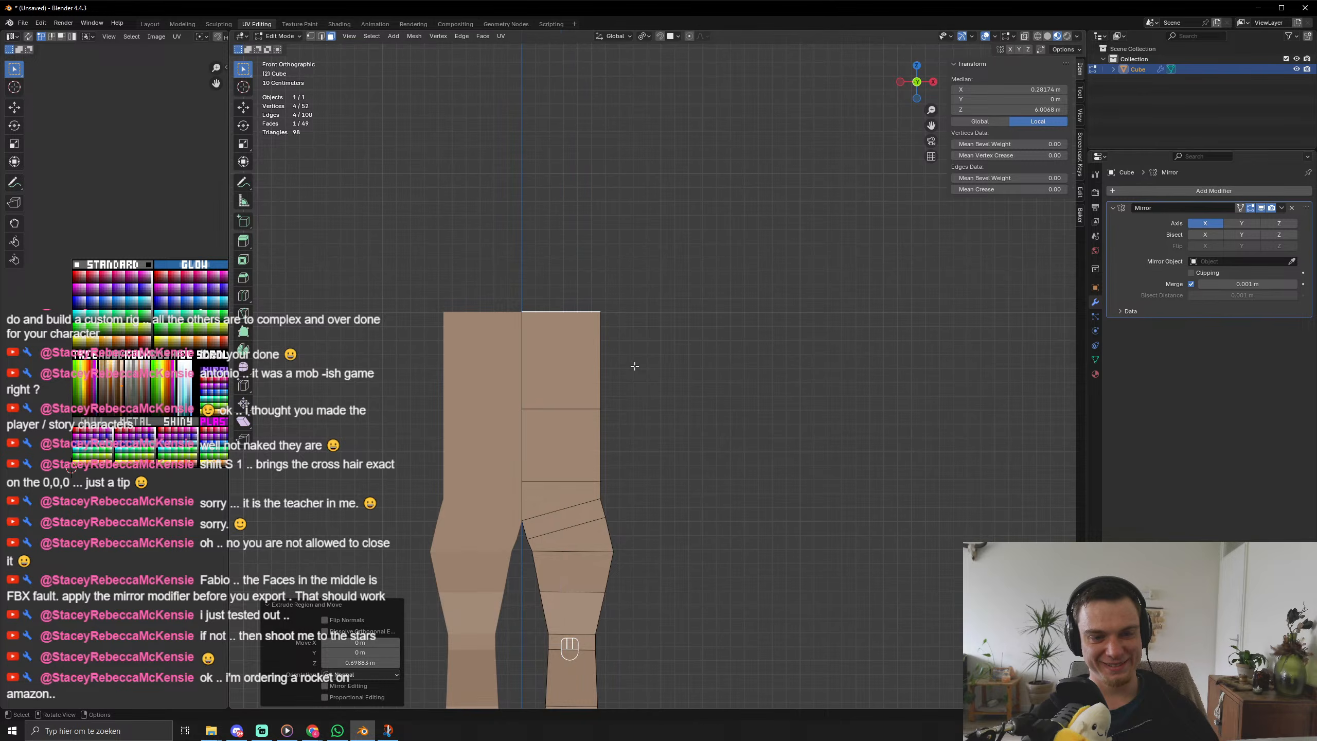
key("e")
right_click(627, 311)
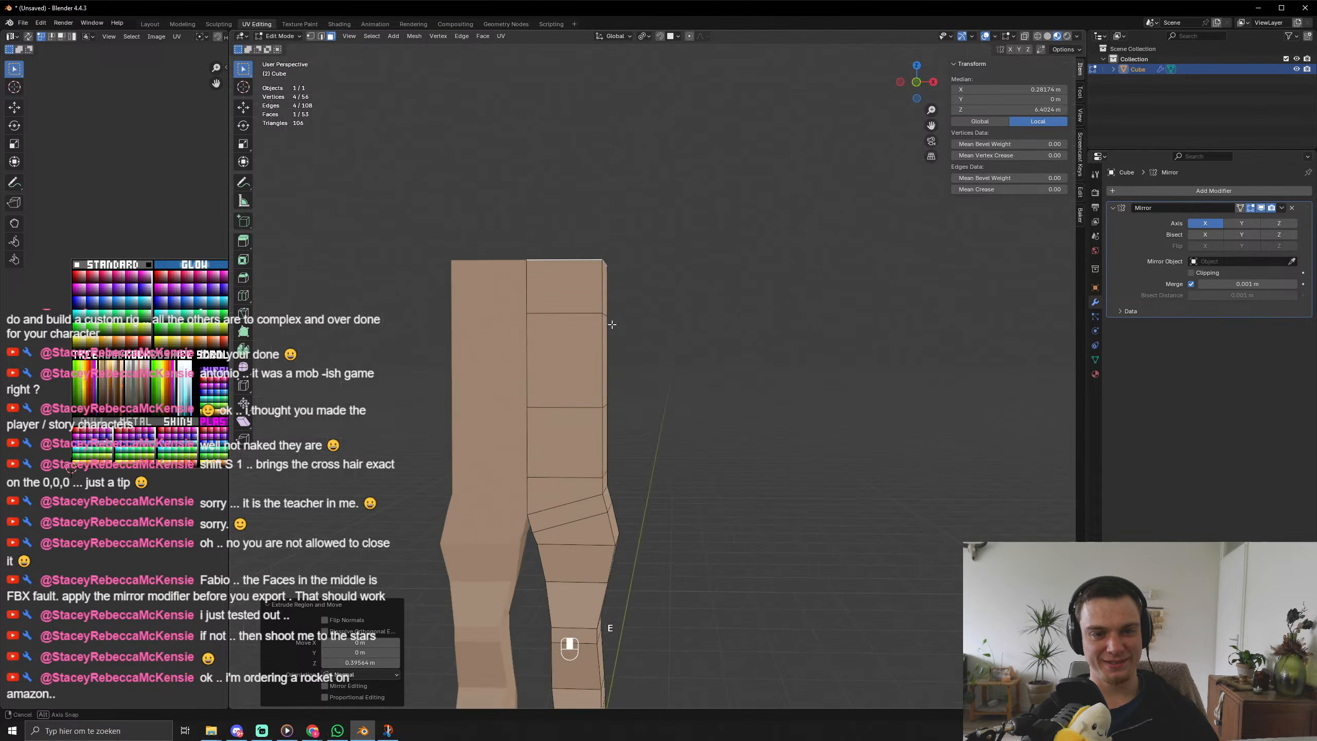
middle_click_drag(627, 311, 614, 274)
key("ctrl+z")
key("ctrl+z")
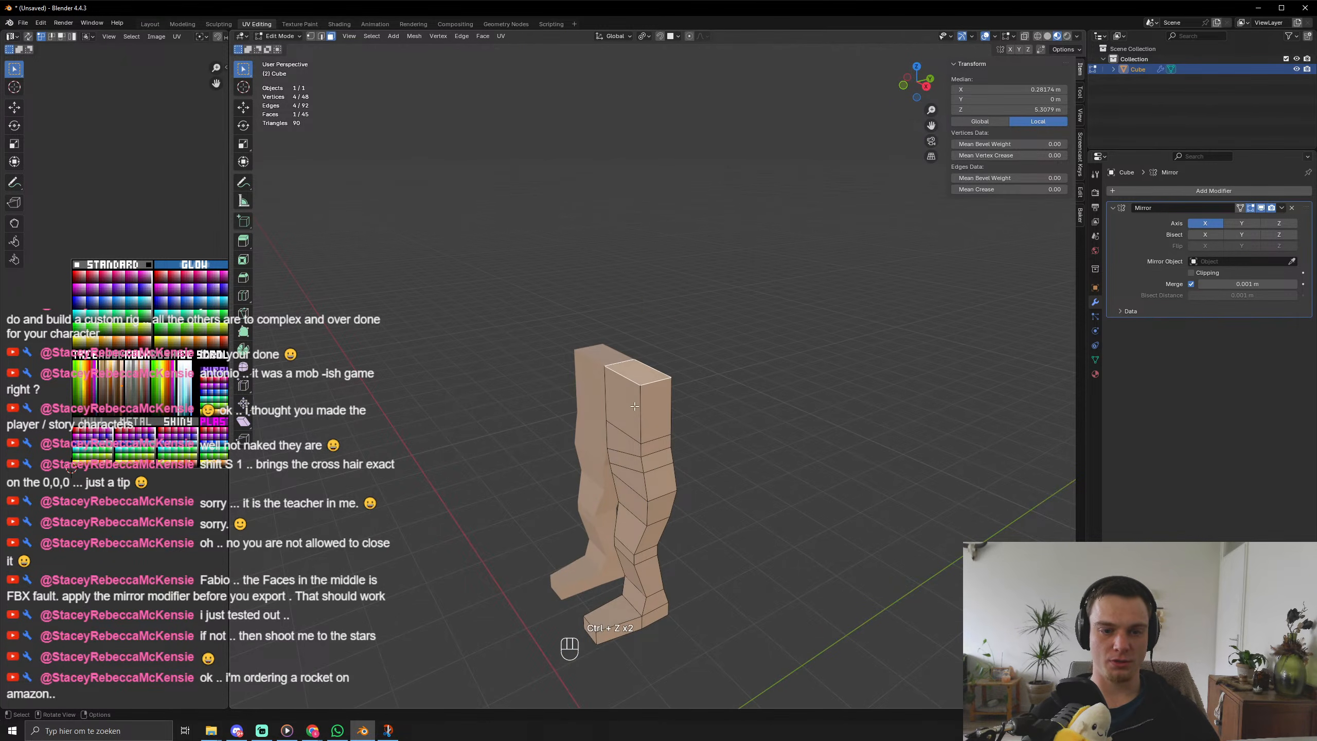
Extrude the torso's top face upward once more and extrude the new upper side face outward about 0.49 m as the shoulder.
key("e")
key("3")
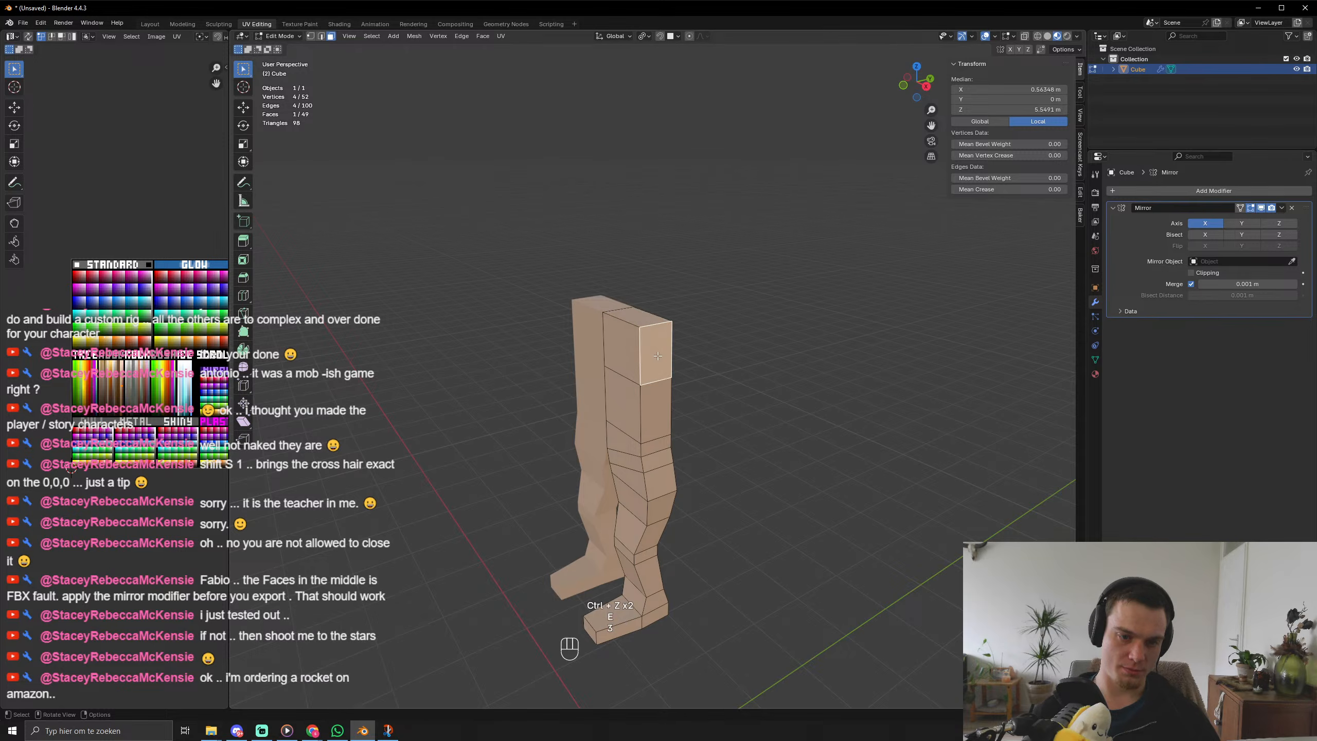
middle_click_drag(708, 394, 755, 377)
key("e")
left_click(805, 403)
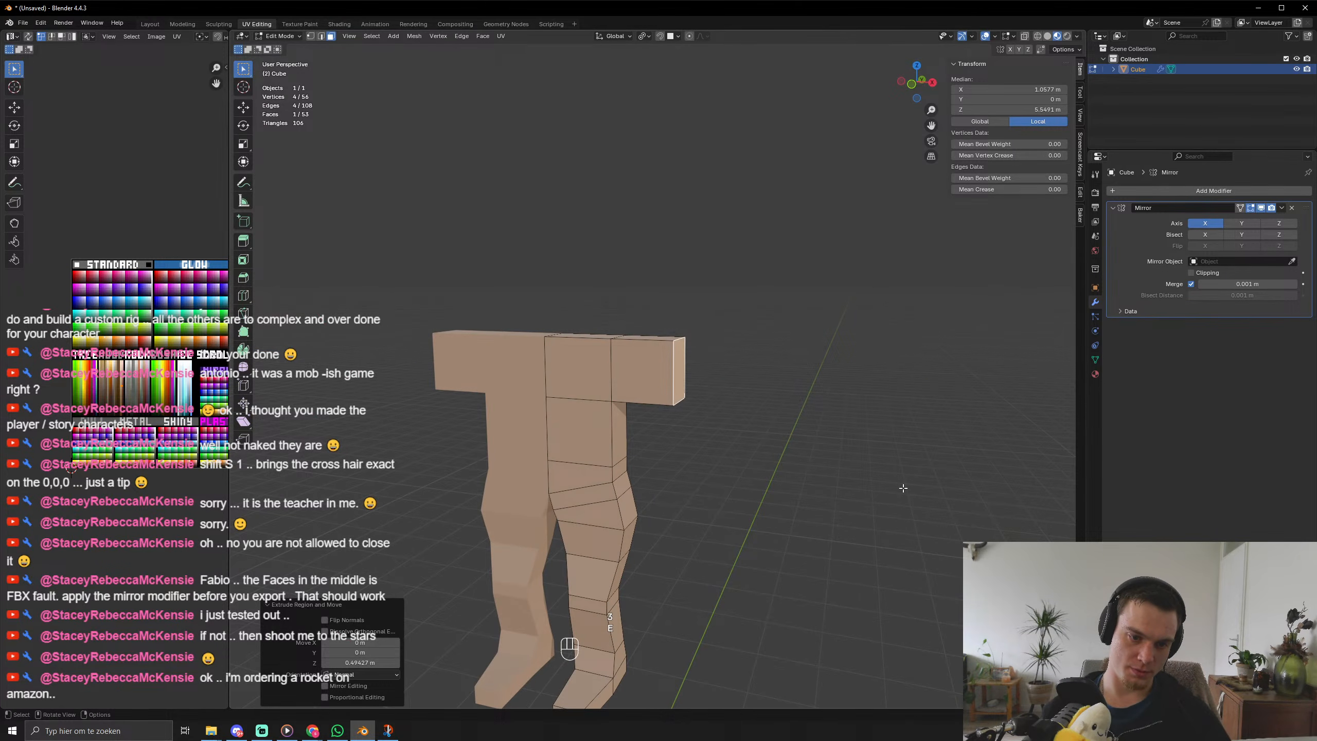
Scale the shoulder's end face to about half size and move it inward about 0.1 m along X.
key("s")
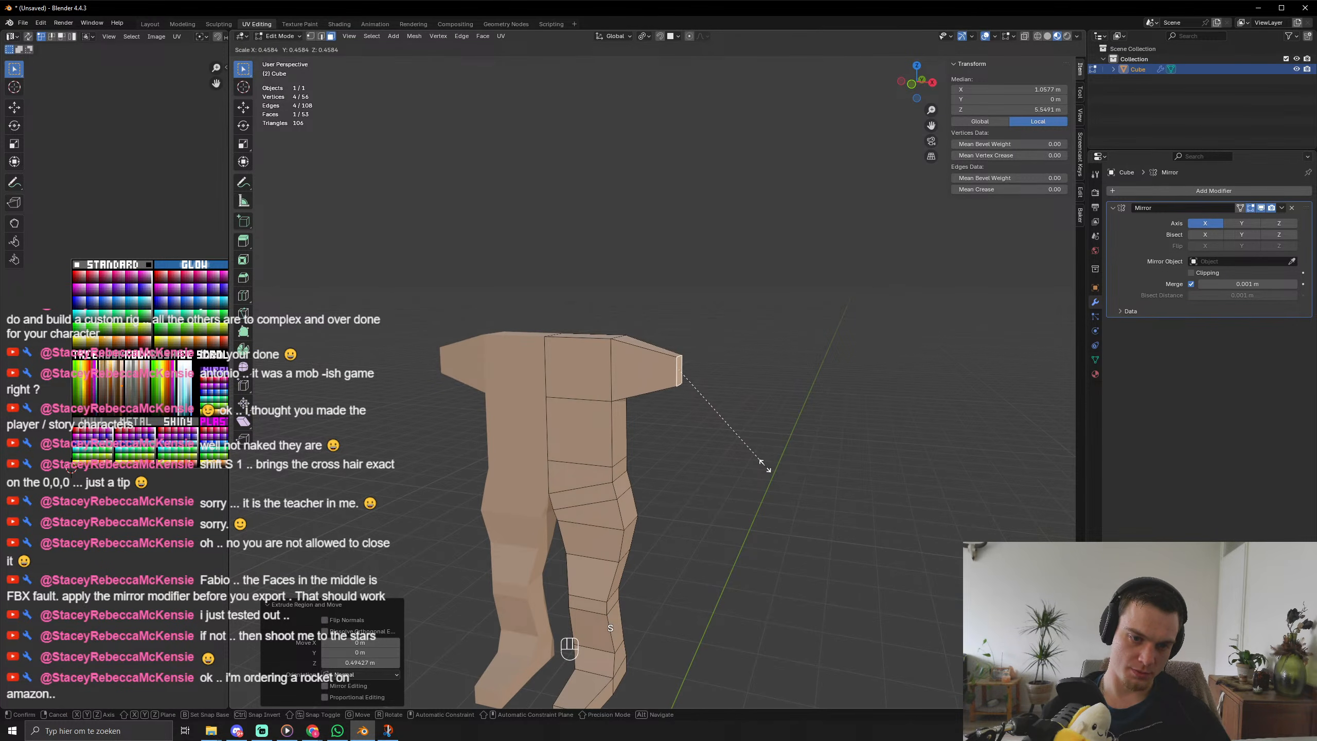
left_click(770, 478)
key("g")
key("x")
left_click(777, 482)
Try extruding the arm outward from the shoulder's end face in three segments.
key("e")
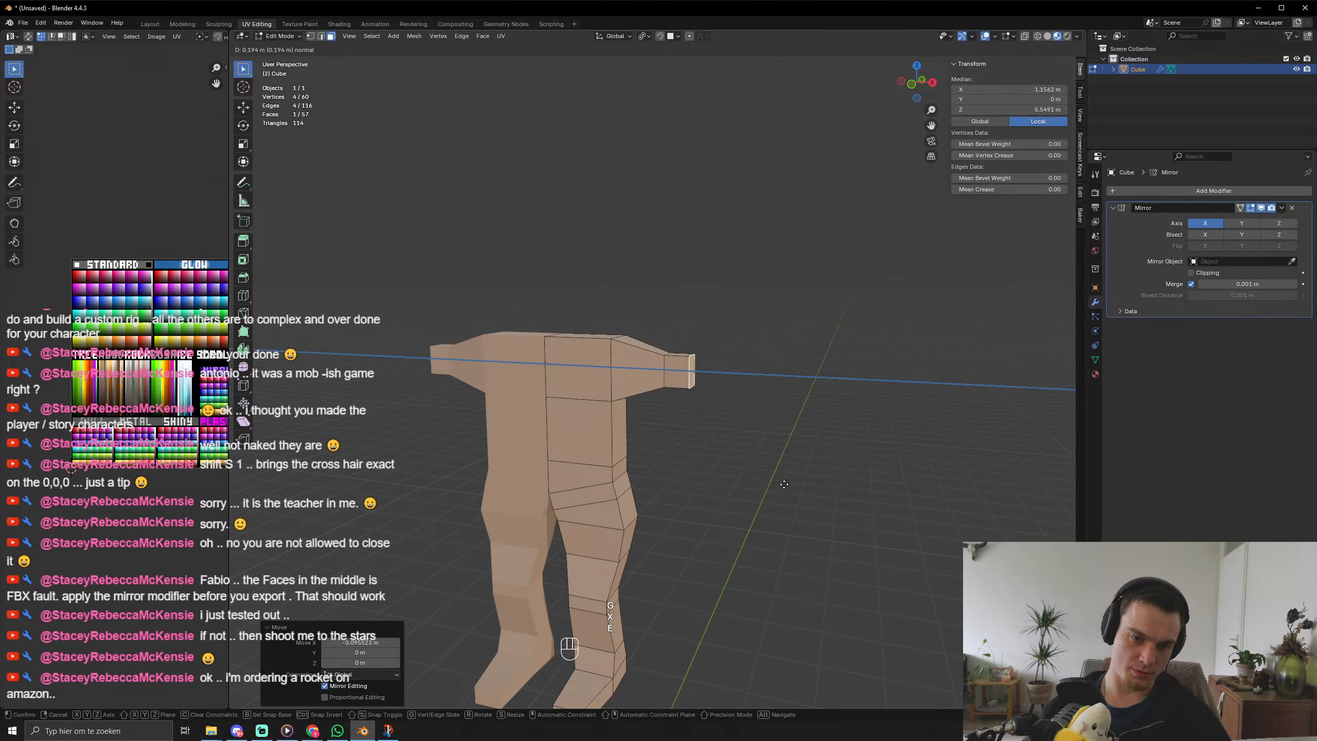
left_click(801, 489)
key("e")
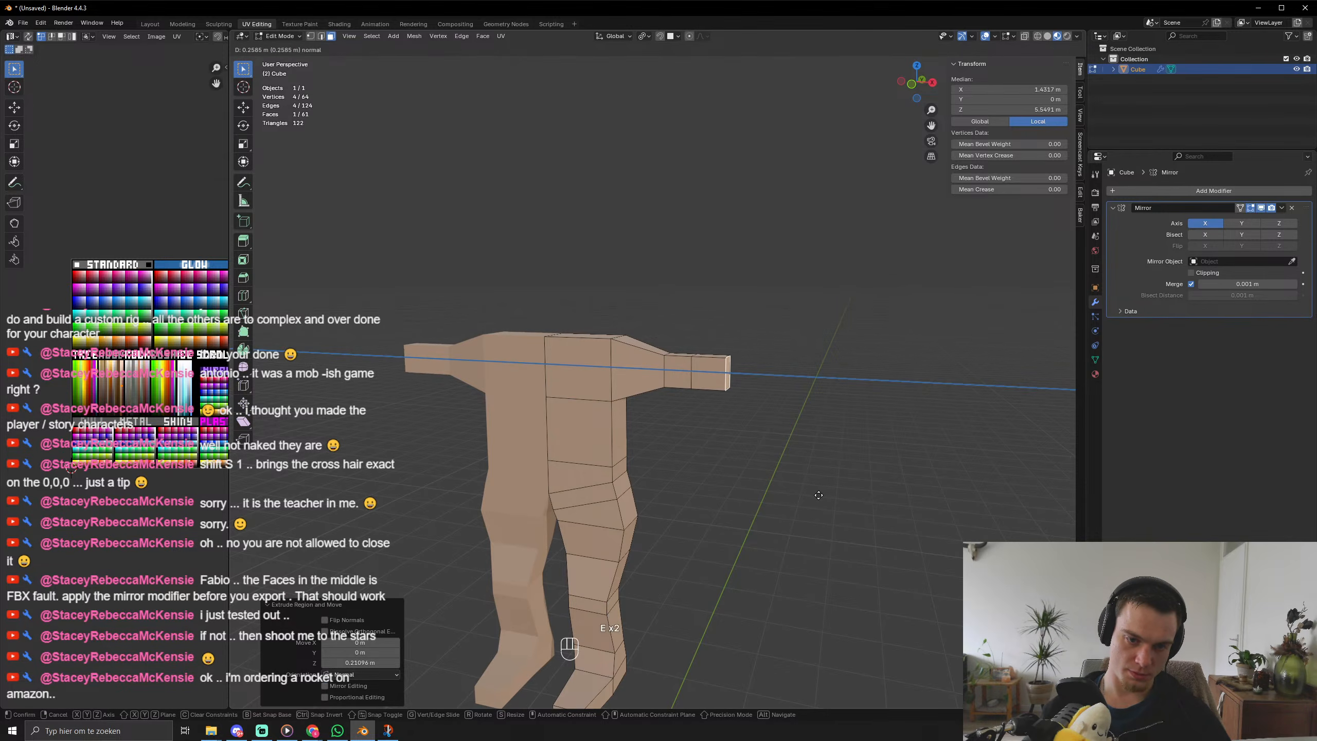
left_click(819, 496)
key("e")
left_click(903, 503)
middle_click_drag(902, 503, 882, 519)
scroll(906, 505, "up", 4)
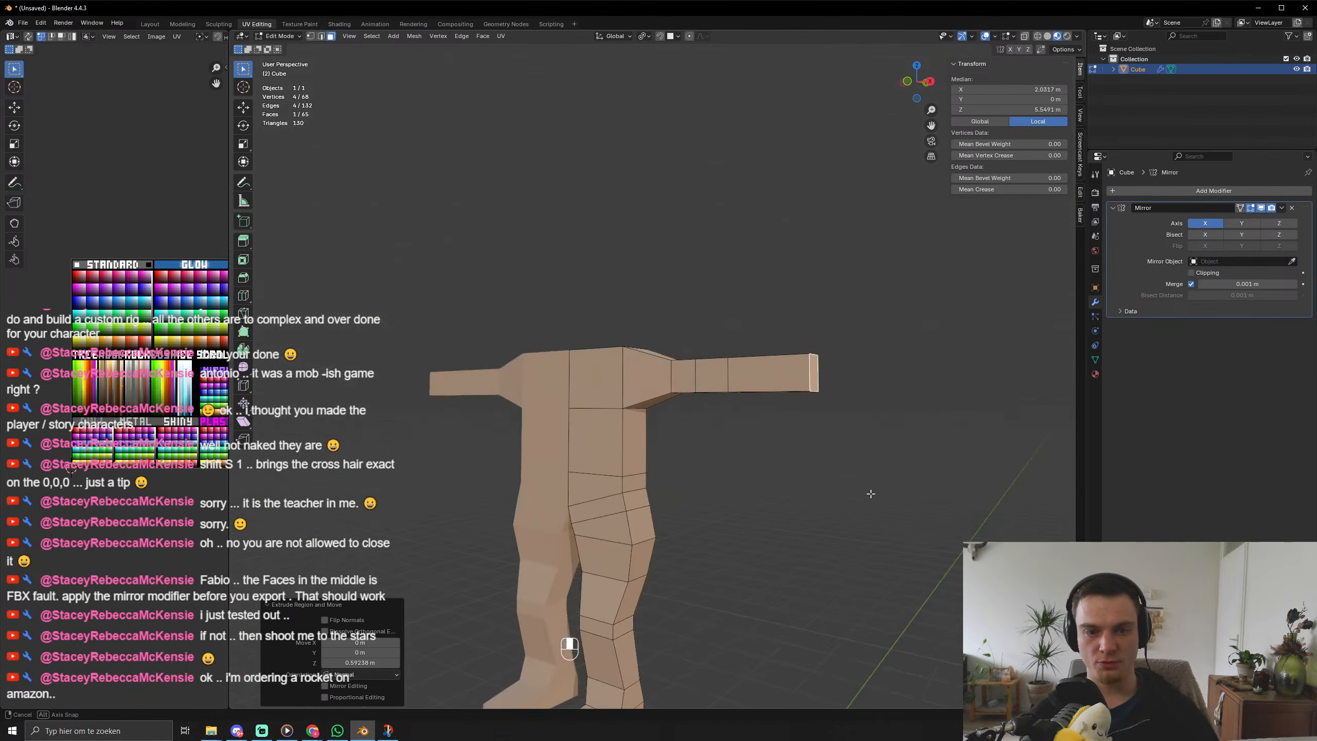
key("ctrl+z")
key("ctrl+z")
key("ctrl+z")
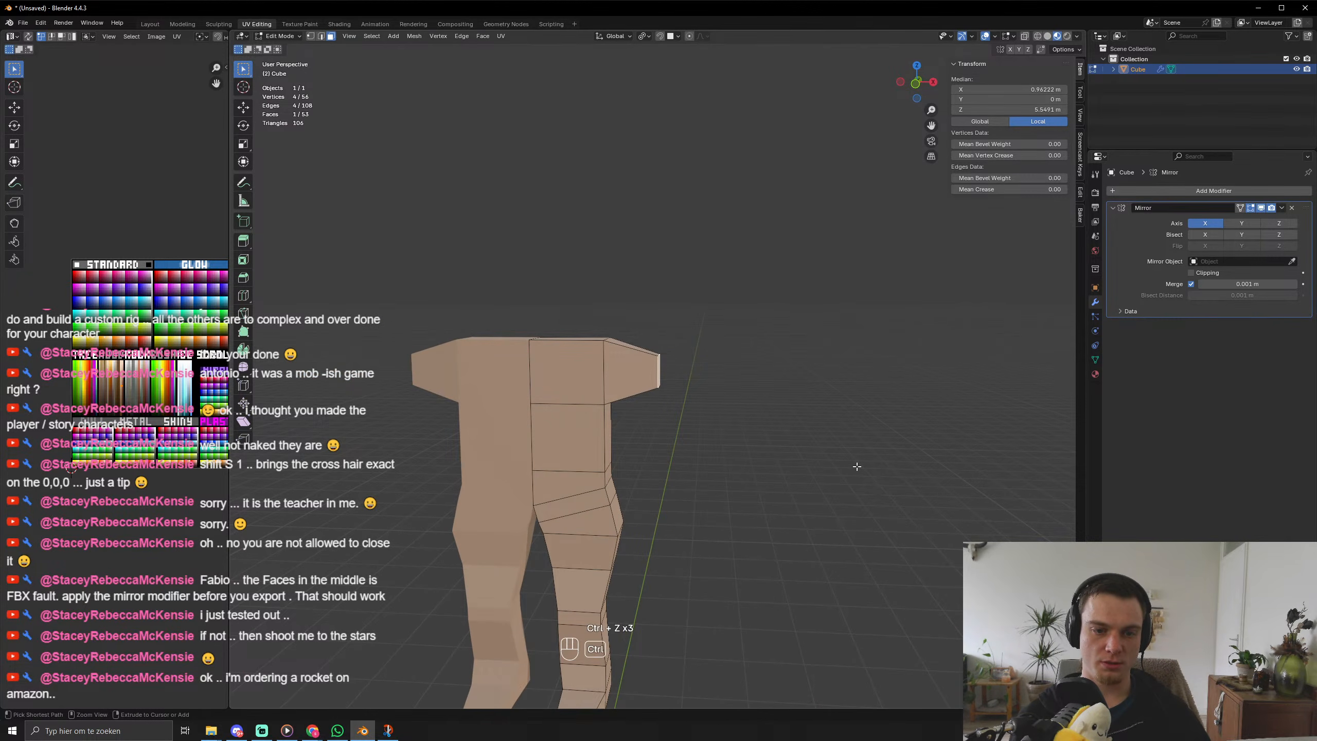
Extrude the shoulder's end face outward into three arm segments of about 0.35 m, 0.38 m and 0.49 m.
key("e")
left_click(912, 474)
key("e")
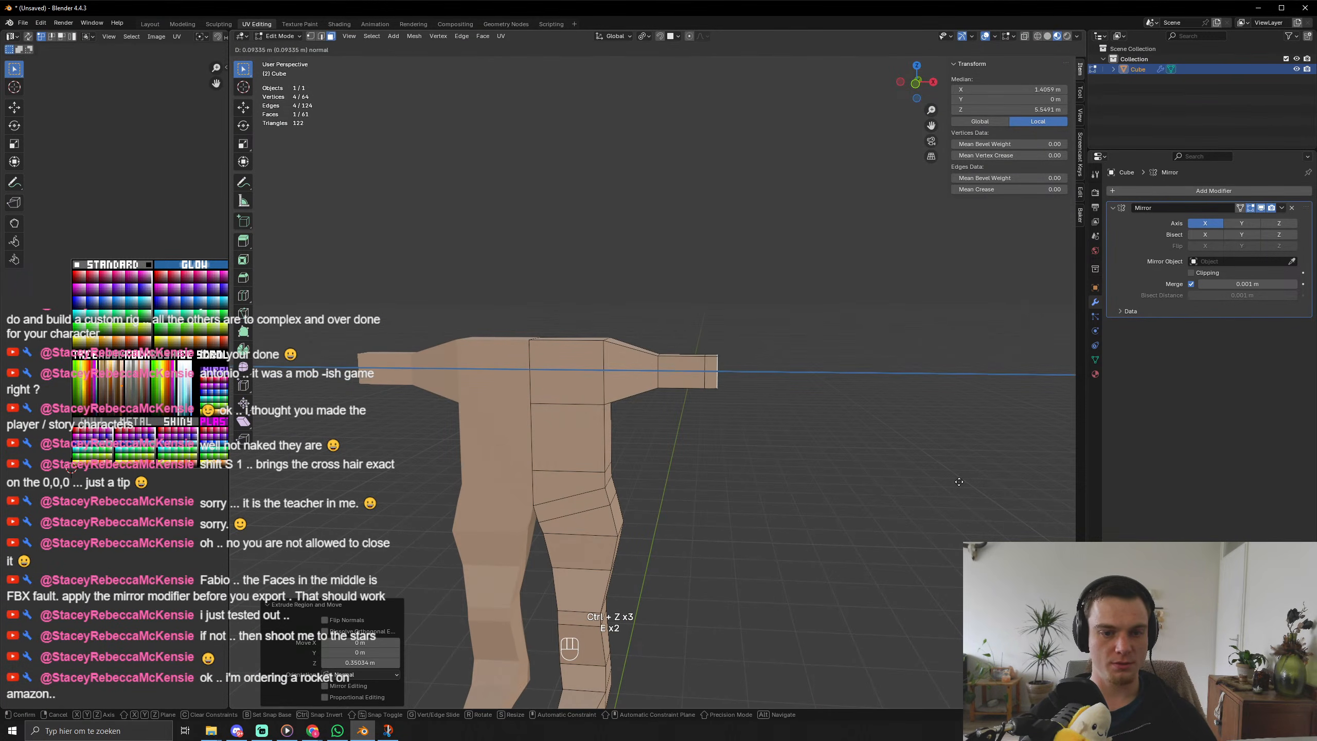
left_click(988, 482)
key("e")
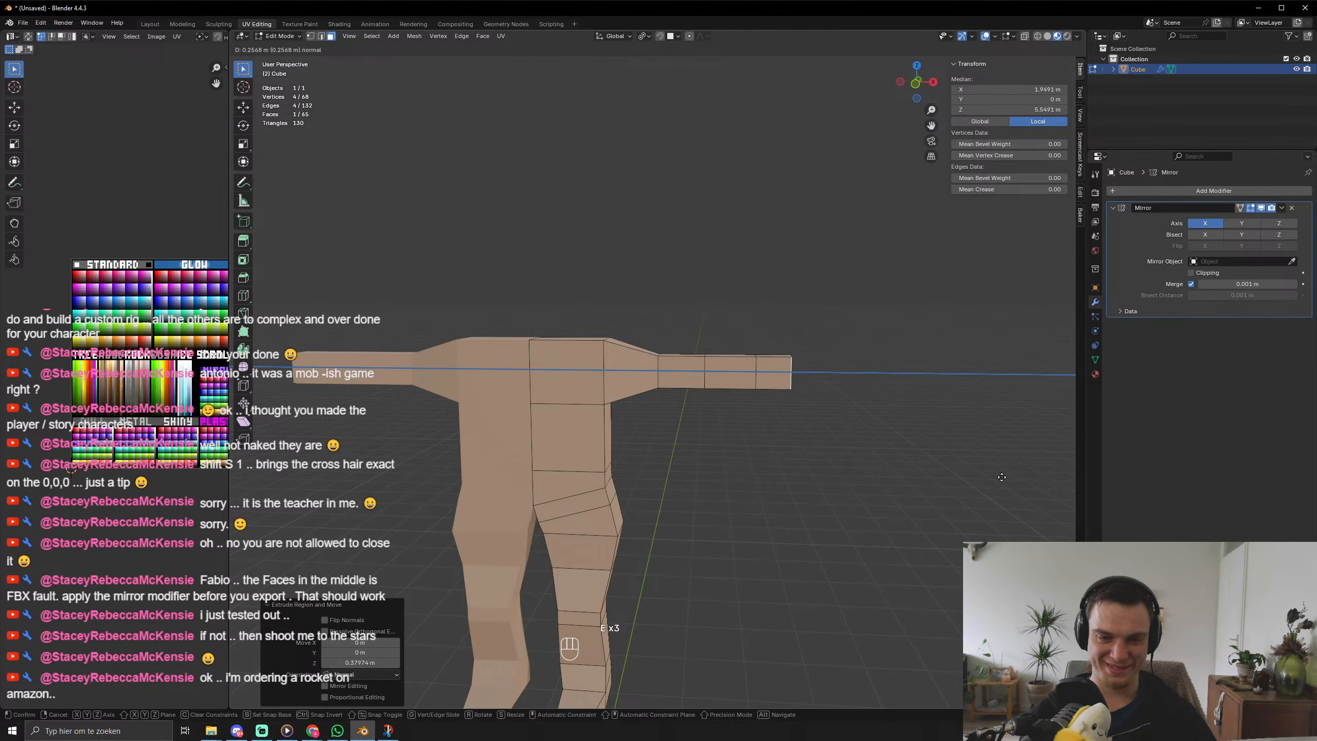
left_click(1018, 484)
middle_click_drag(1016, 484, 993, 493)
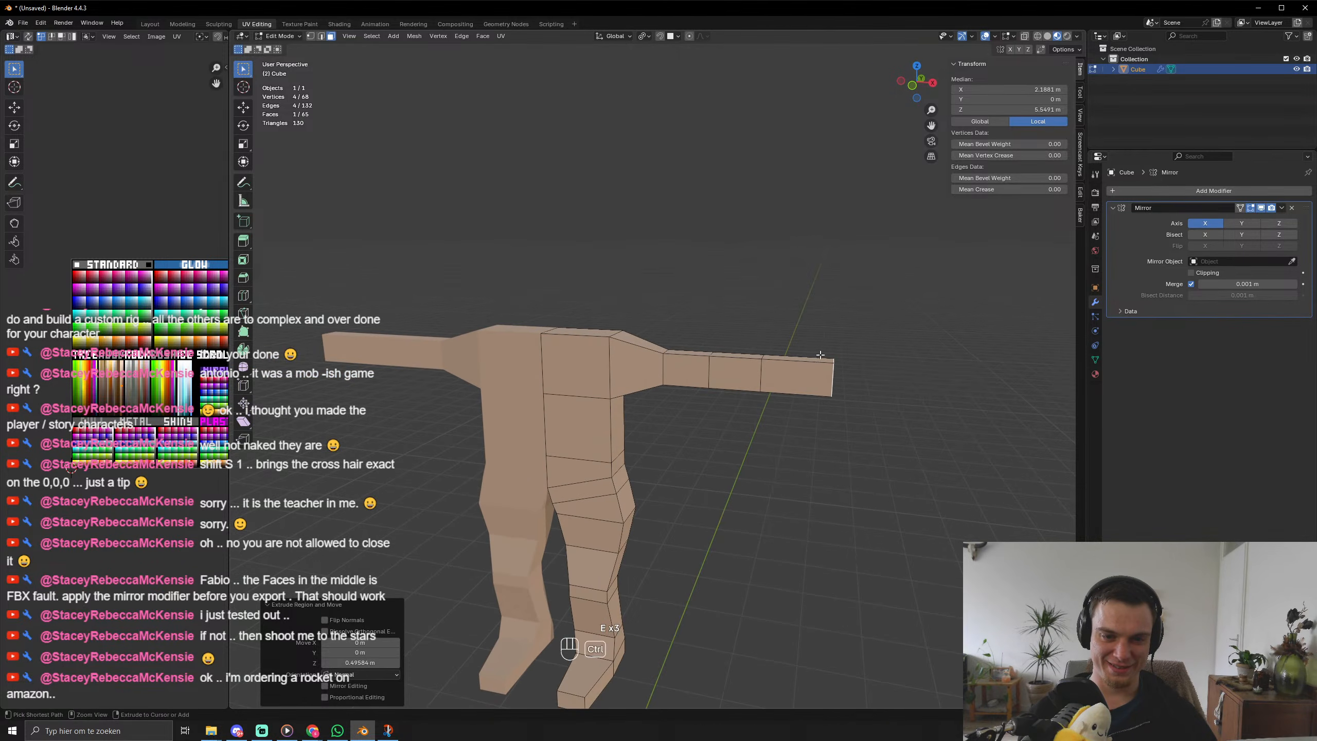
Add a centred loop cut around the middle segment of the arm.
key("ctrl+r")
left_click(749, 364)
right_click(749, 365)
middle_click_drag(774, 456, 716, 497)
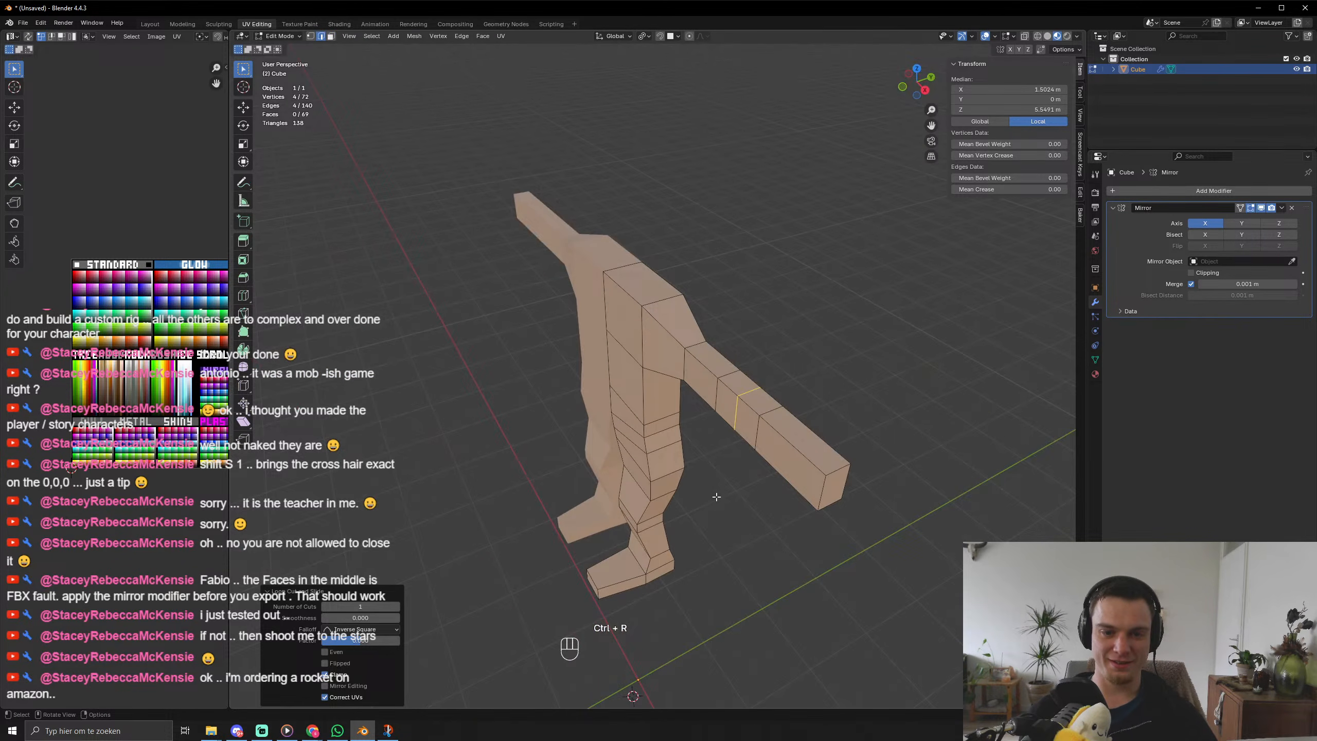
key("ctrl+r")
right_click(856, 495)
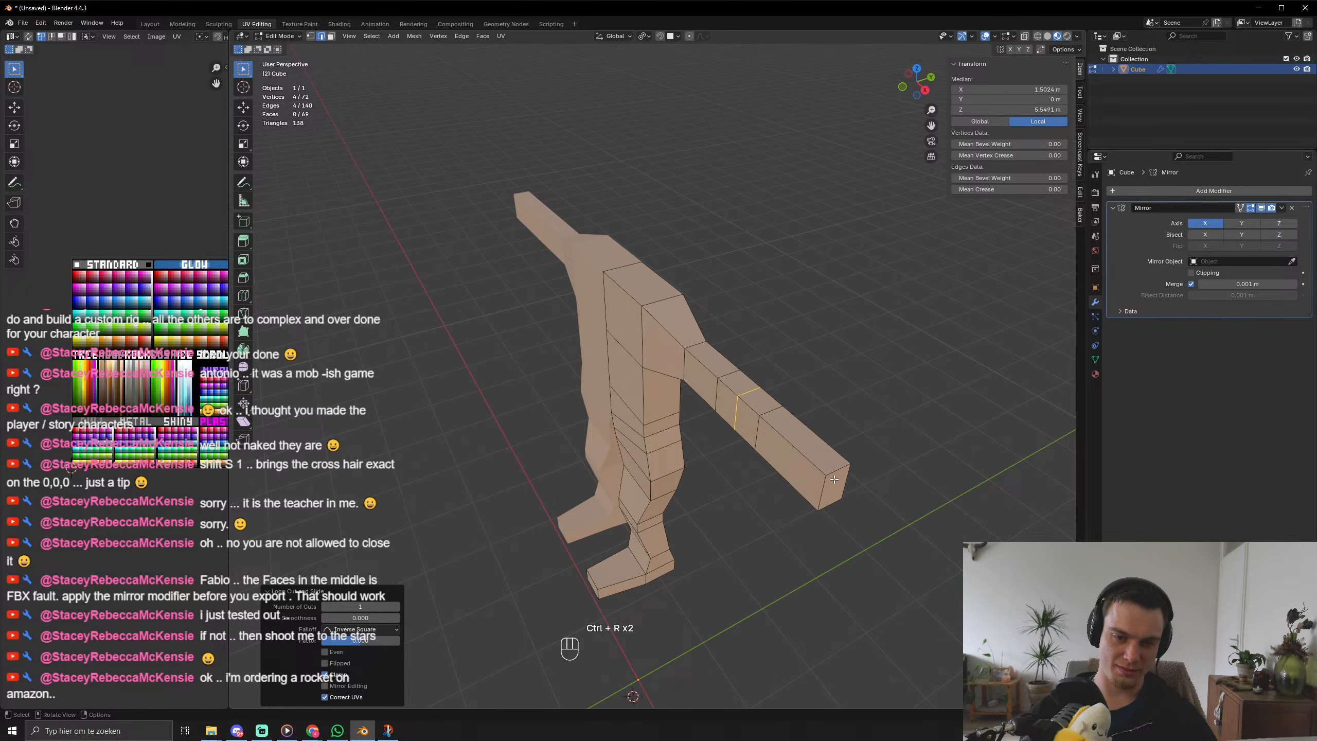
Add two loop cuts around the outer arm segment near its end to mark off the hand.
left_click(834, 493)
key("3")
key("KP_1")
scroll(891, 492, "down", 3)
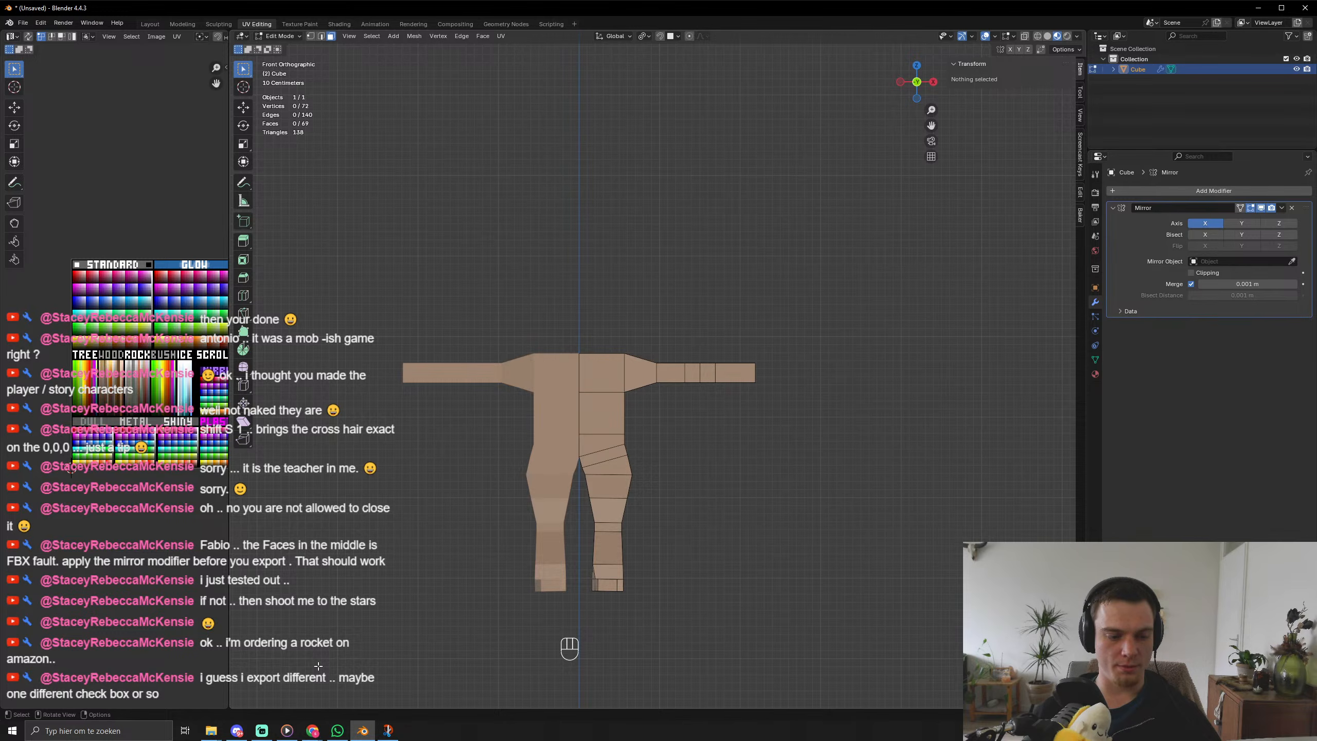
middle_click_drag(618, 380, 571, 463)
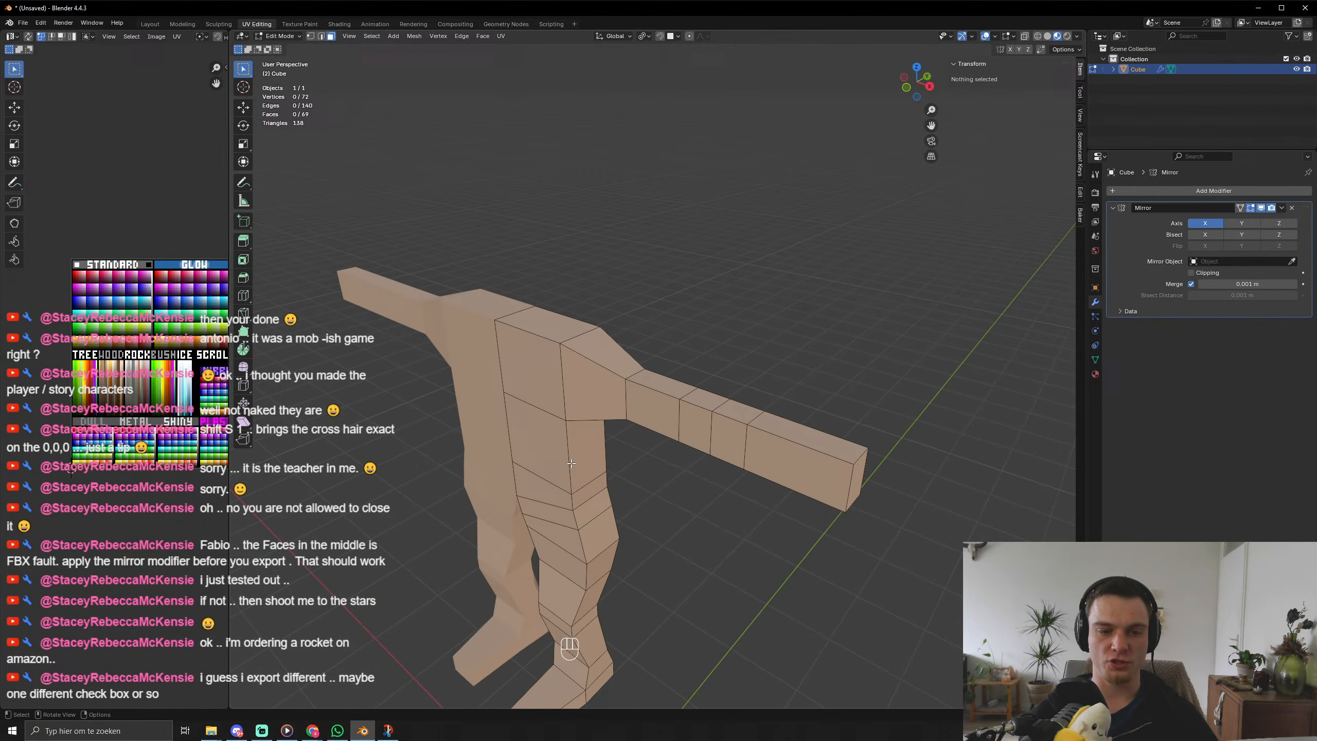
key("ctrl+r")
left_click(824, 482)
right_click(824, 482)
key("3")
key("ctrl+r")
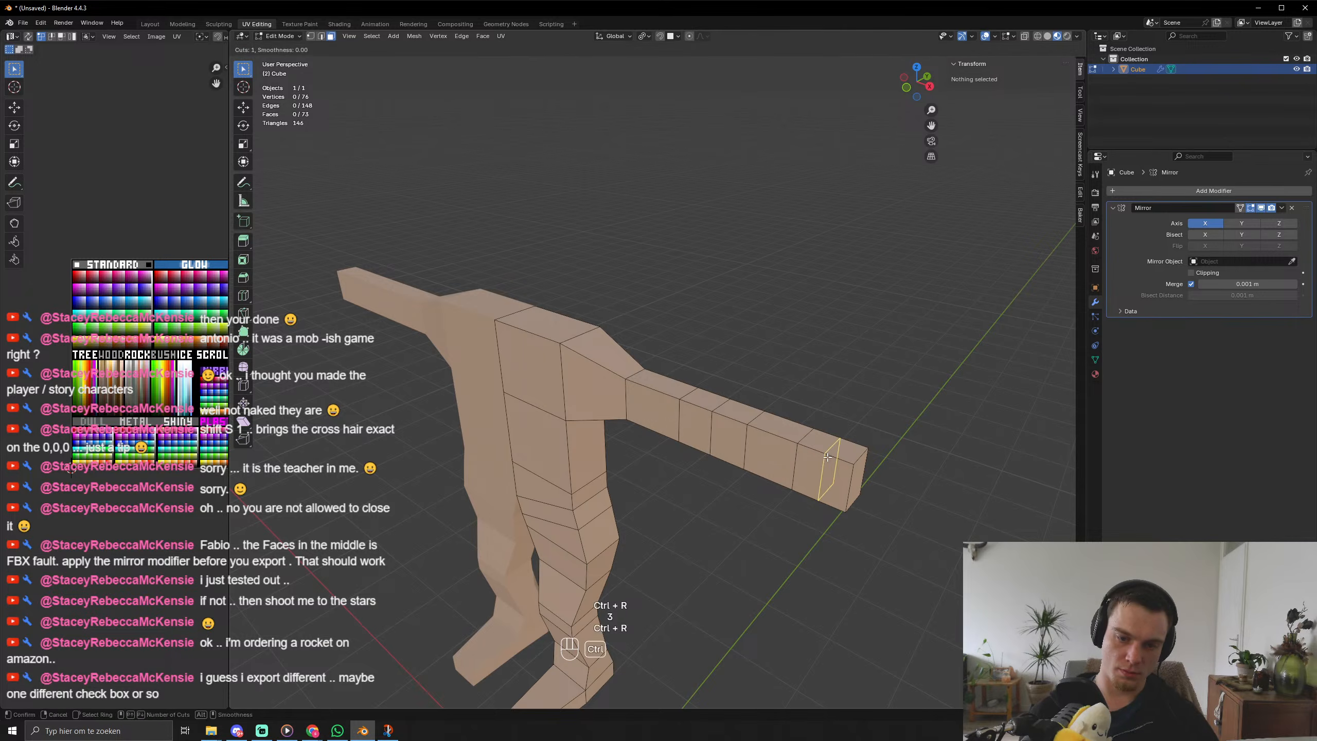
left_click(827, 456)
right_click(827, 456)
Scale down the end face of the arm to taper the tip of the hand.
key("3")
left_click(855, 477)
key("s")
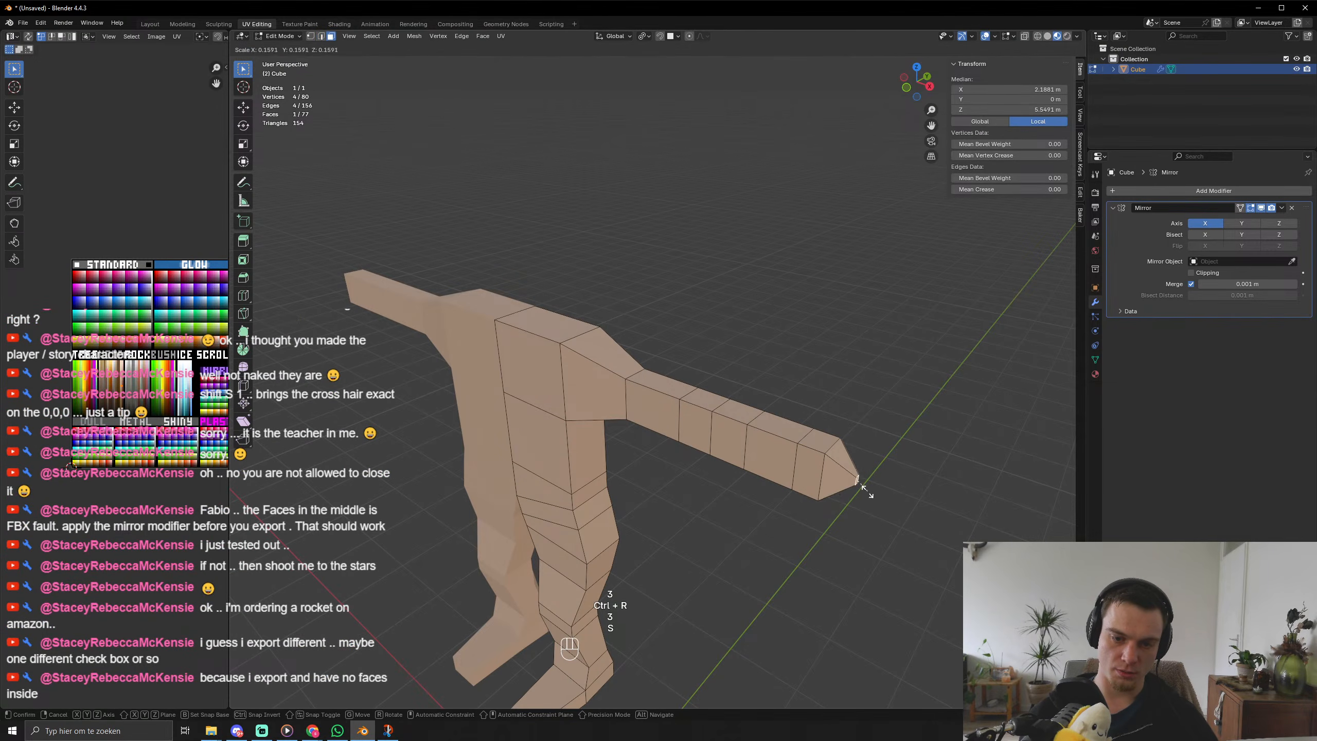
right_click(879, 508)
Extrude the front face of the hand section about 0.13 m and scale it to about 0.35 to form a thumb.
key("3")
left_click(813, 470)
key("s")
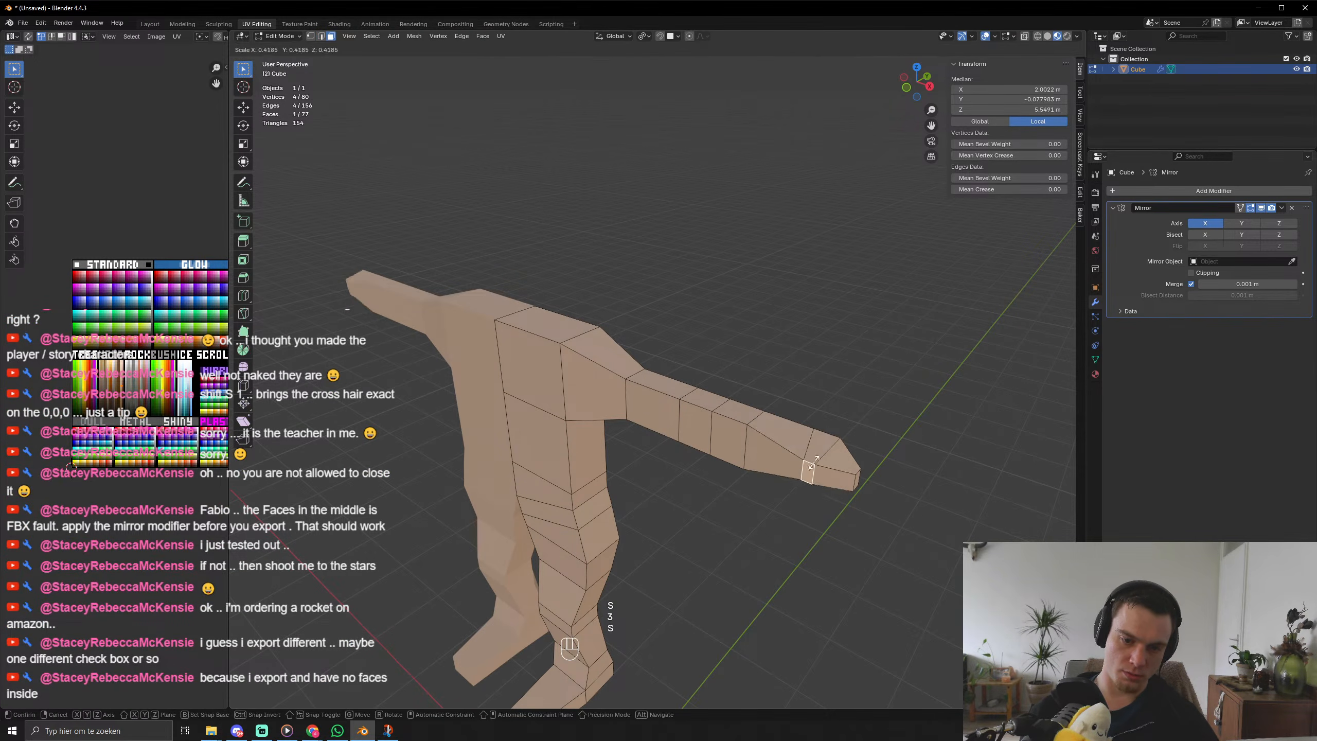
left_click(824, 465)
key("e")
left_click(816, 480)
key("s")
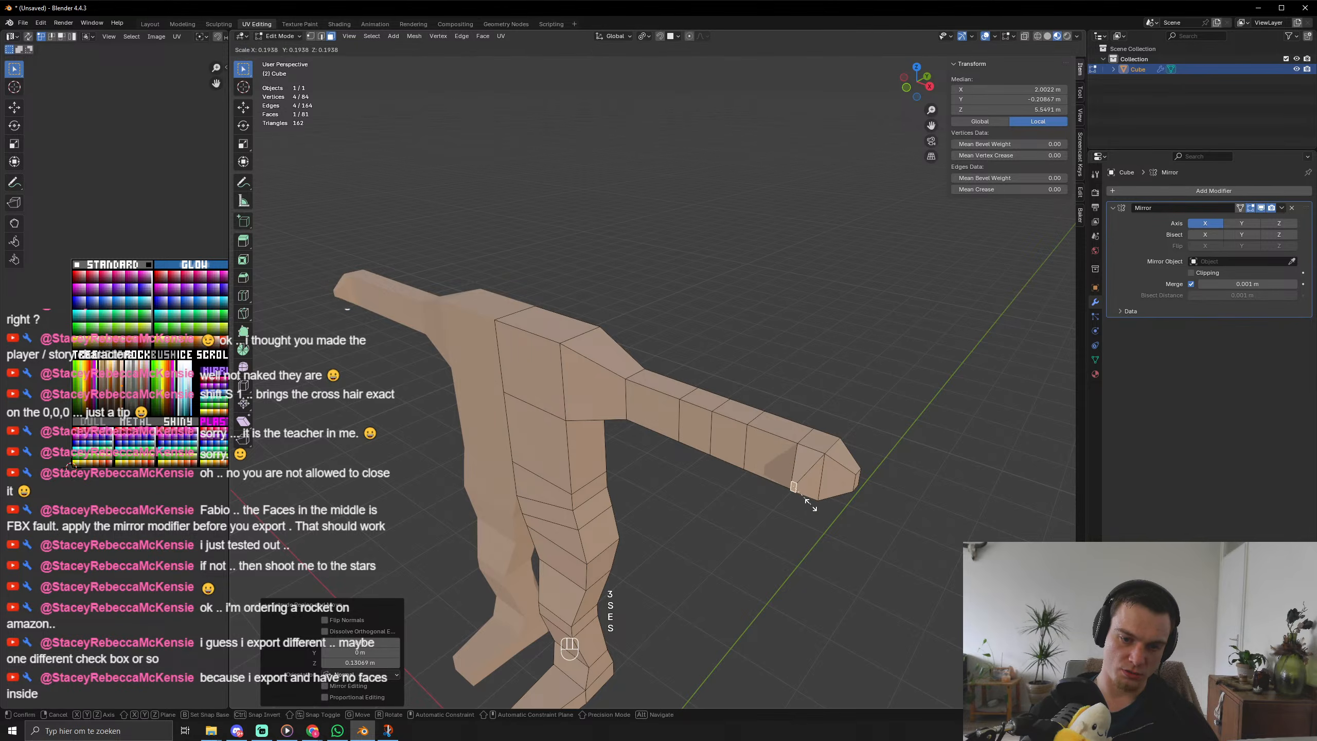
left_click(836, 502)
key("g")
right_click(846, 482)
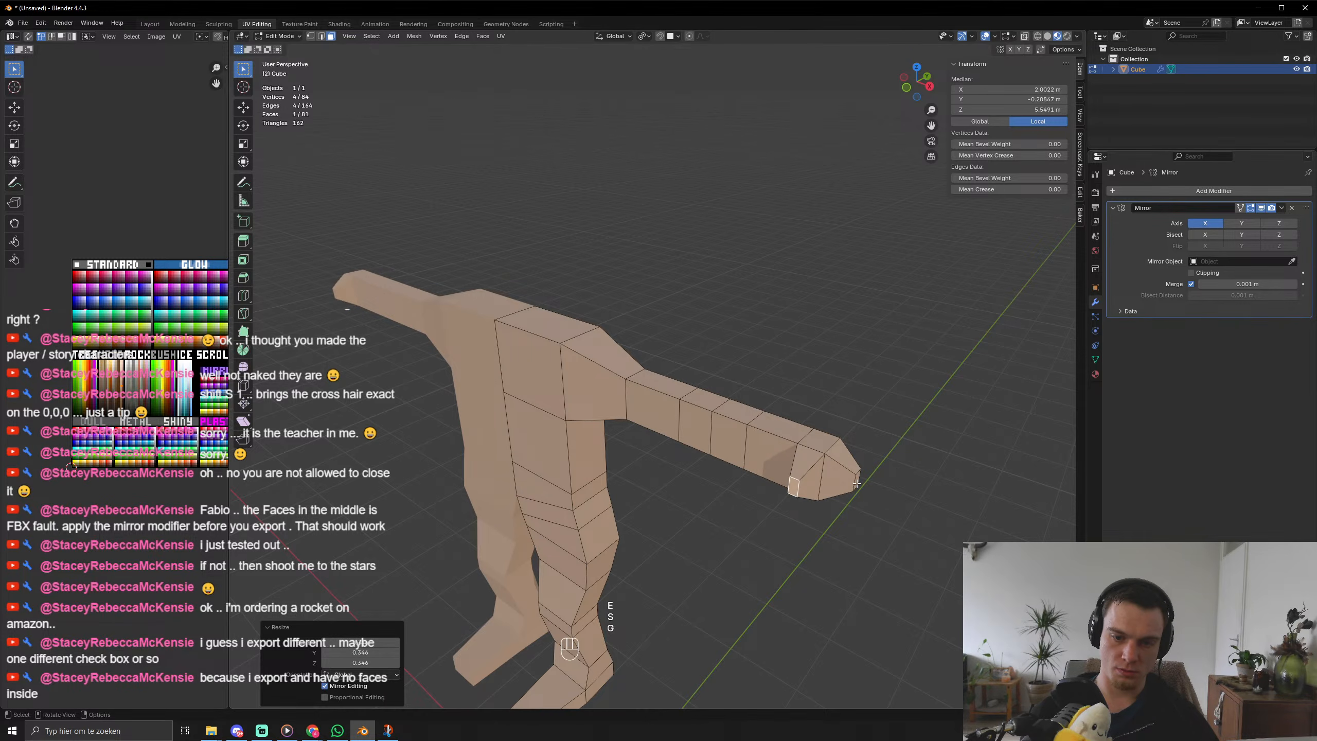
Move the hand's end face outward about 0.08 m along X.
left_click(858, 480)
key("g")
key("x")
left_click(895, 498)
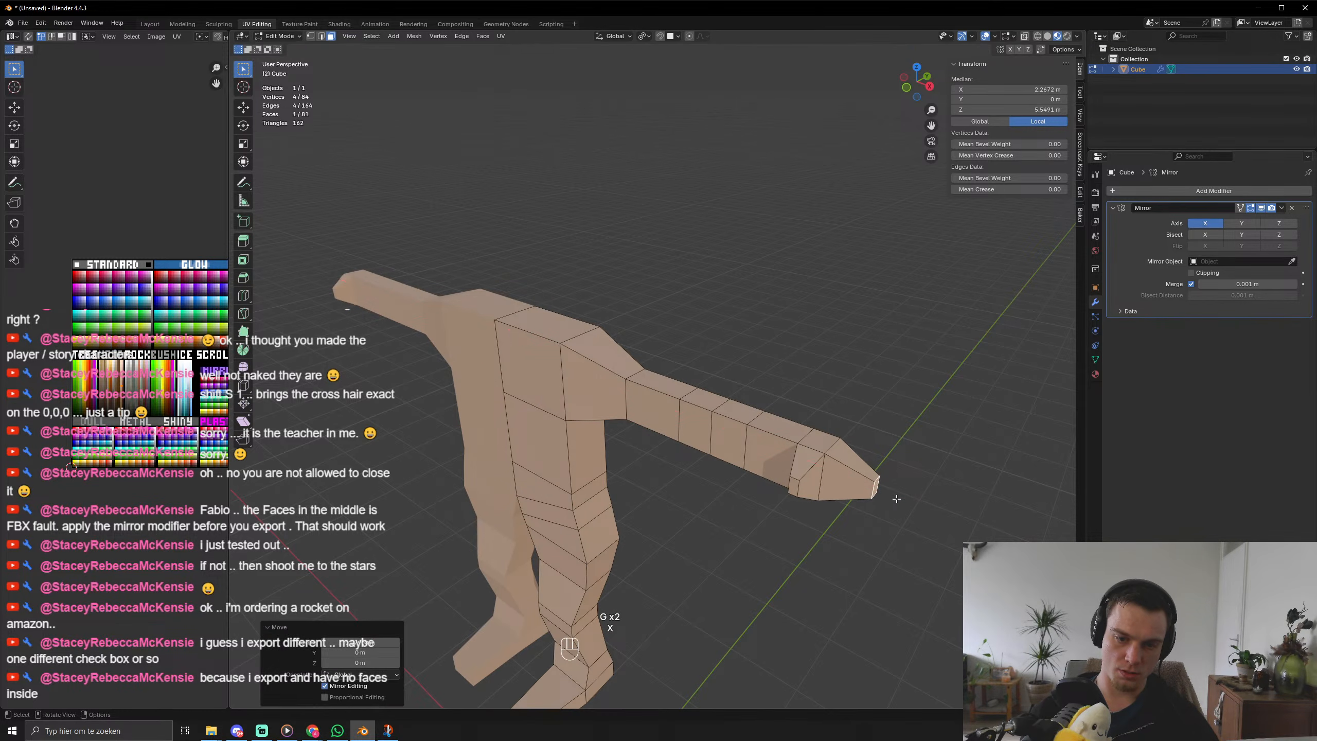
Add a centred loop cut around the finger section of the hand and scale it up slightly.
key("ctrl+r")
left_click(848, 475)
right_click(848, 474)
key("s")
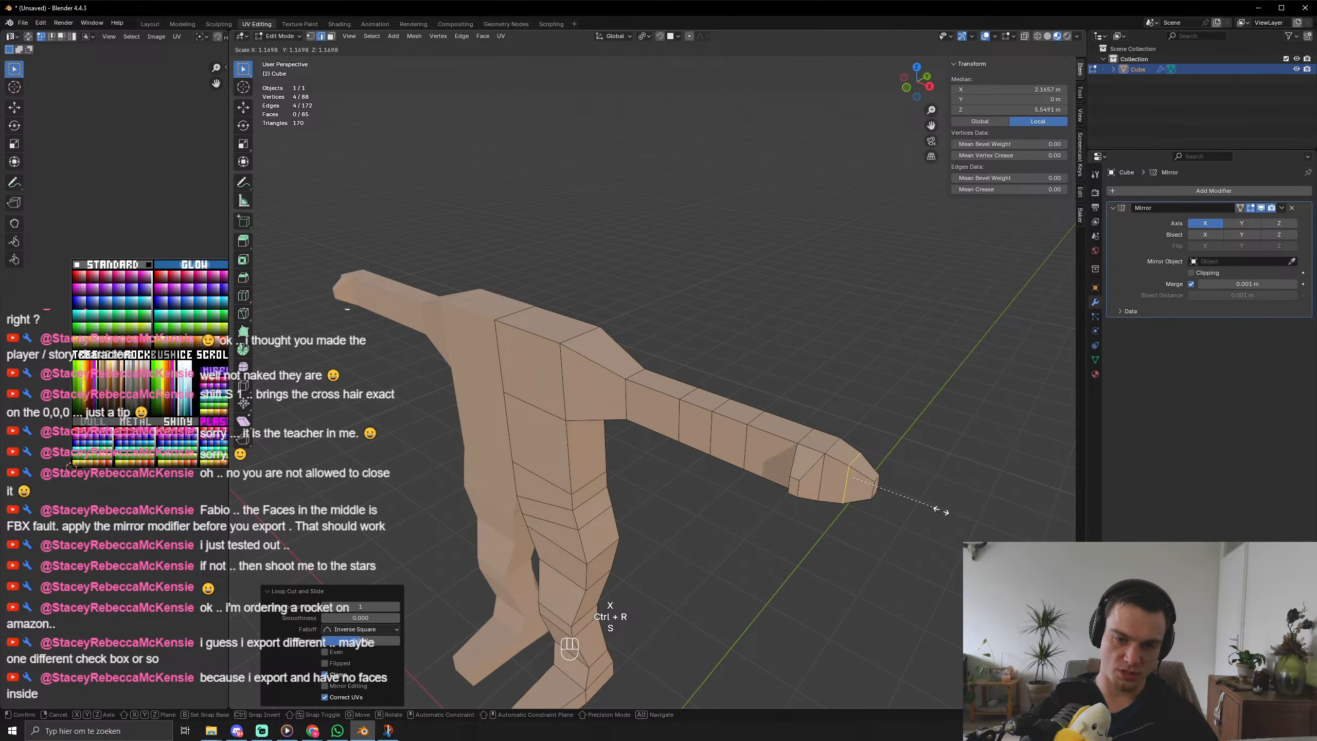
left_click(923, 508)
Add a centred loop cut around the thumb and scale the new loop to round its shape.
middle_click_drag(920, 506, 832, 460)
key("Tab")
key("Tab")
key("ctrl+r")
left_click(835, 447)
right_click(835, 447)
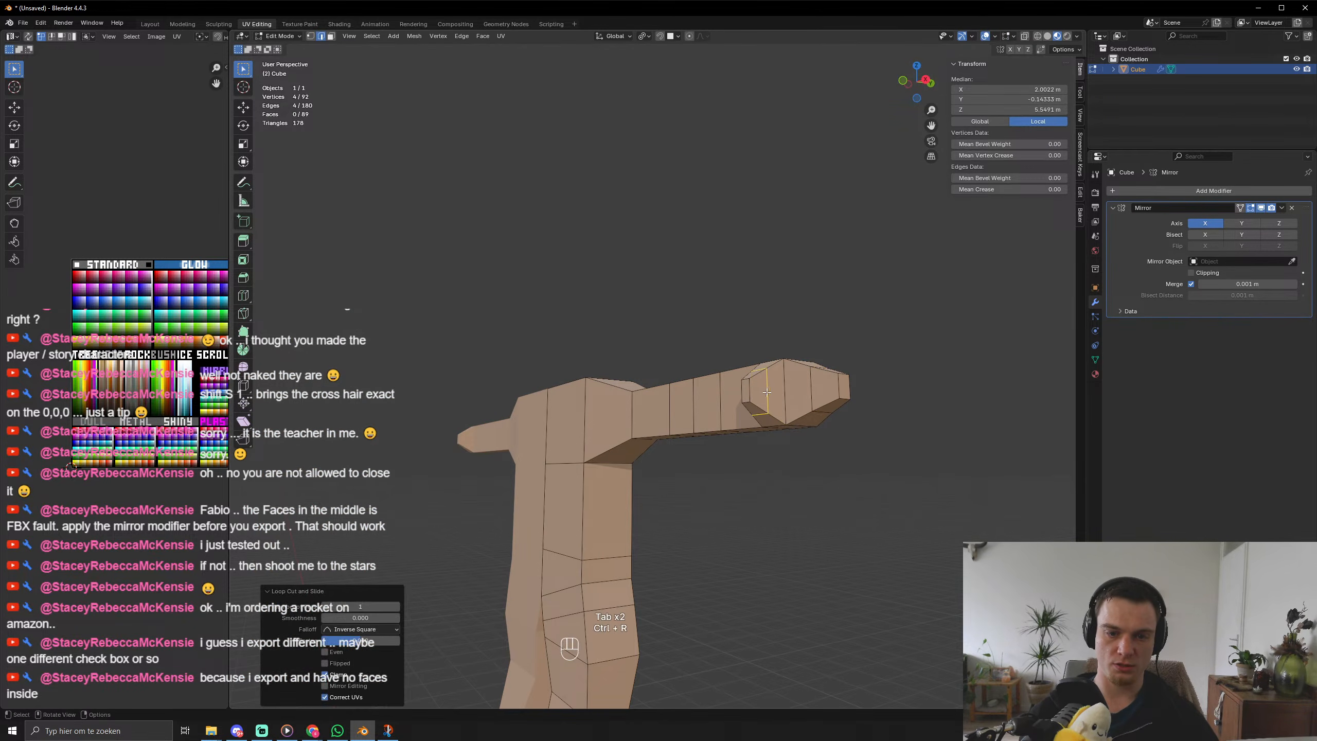
key("s")
left_click(838, 439)
Move the outer edge of the upper thigh inward about 0.07 m along X.
key("Tab")
middle_click_drag(840, 440, 650, 500)
key("Tab")
key("g")
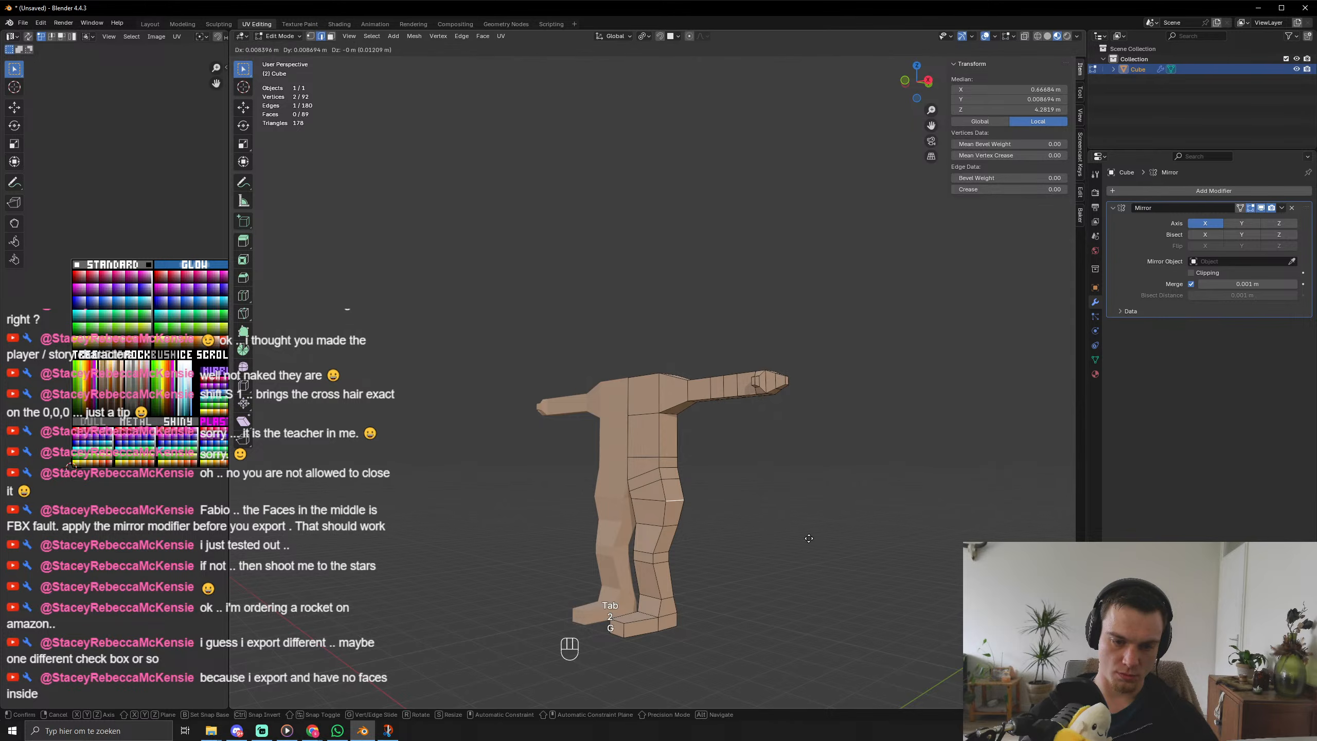
key("x")
left_click(804, 537)
Add a centred lengthwise loop cut that splits the torso's top face between the centre line and the shoulder.
key("Tab")
middle_click_drag(804, 537, 657, 476)
key("Tab")
middle_click_drag(626, 405, 617, 399)
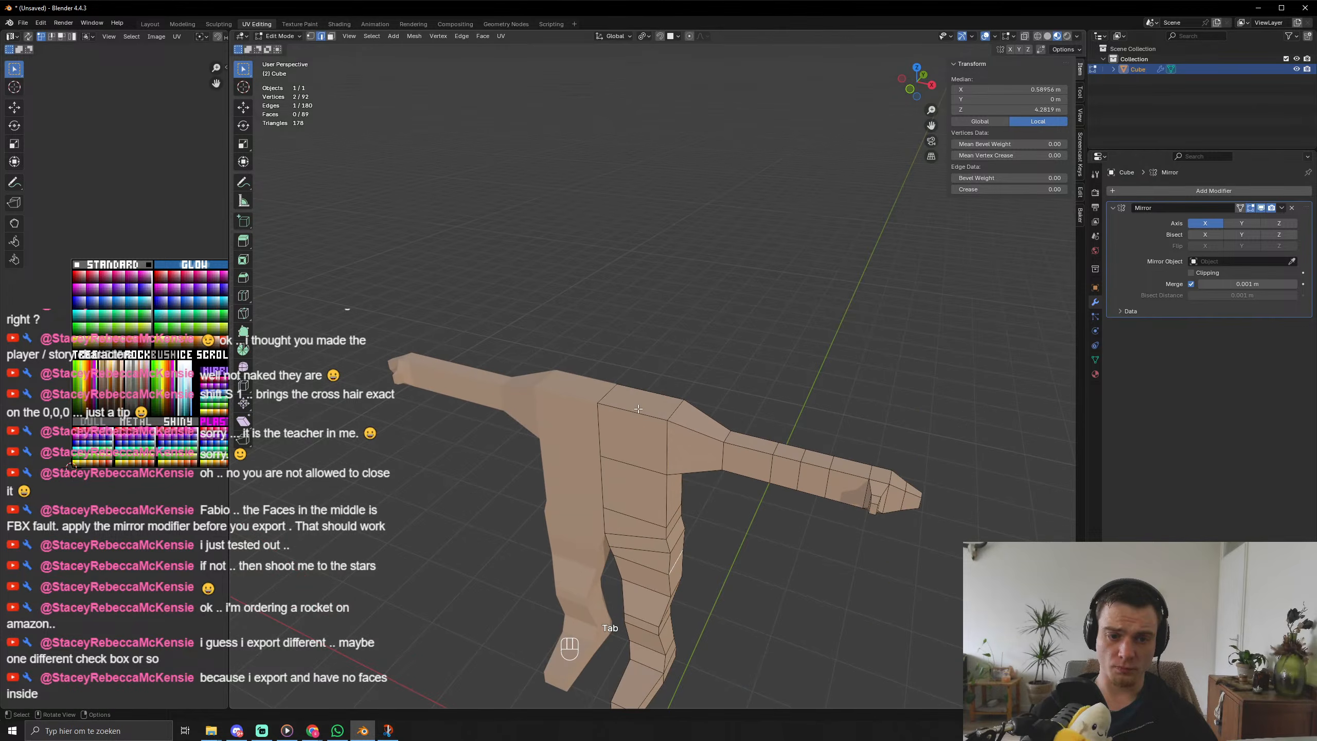
key("ctrl+r")
left_click(617, 399)
right_click(617, 400)
Try extruding the inner top face of the torso for the neck, and turn on Clipping in the Mirror modifier.
key("3")
left_click(620, 398)
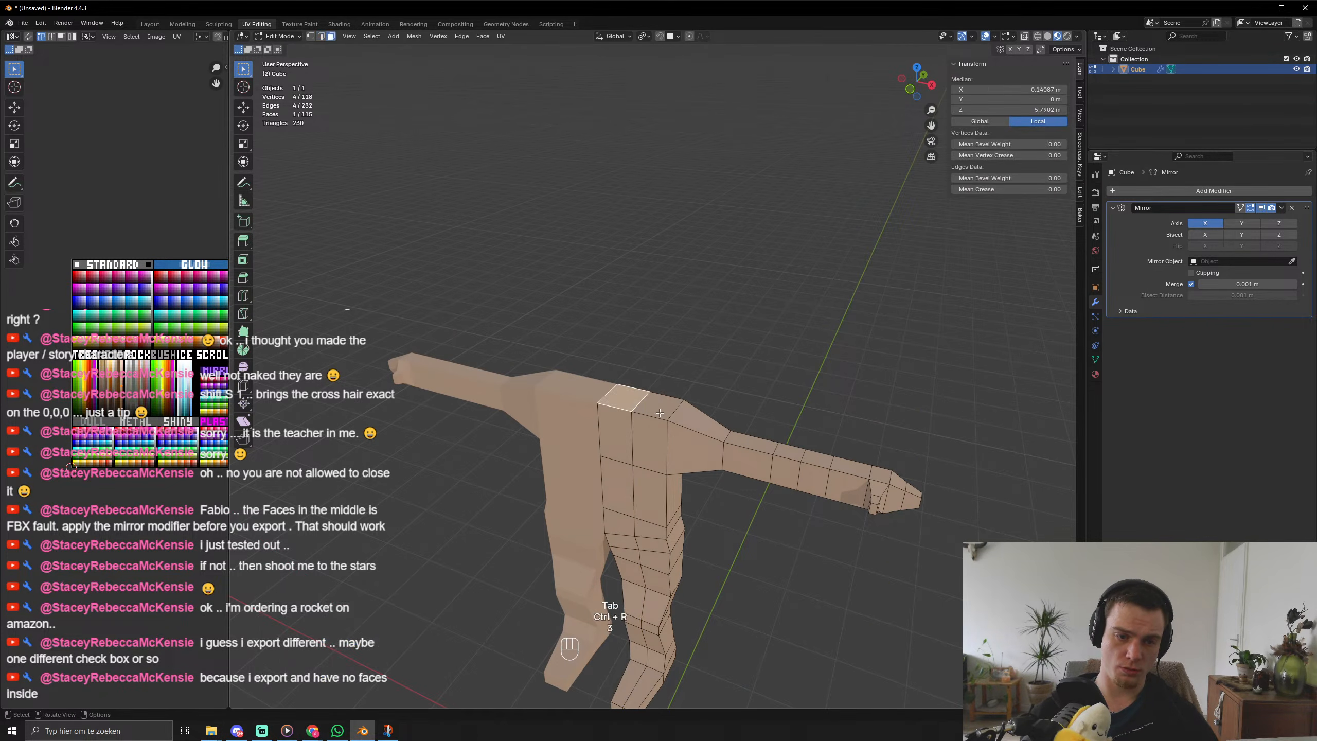
key("e")
right_click(665, 406)
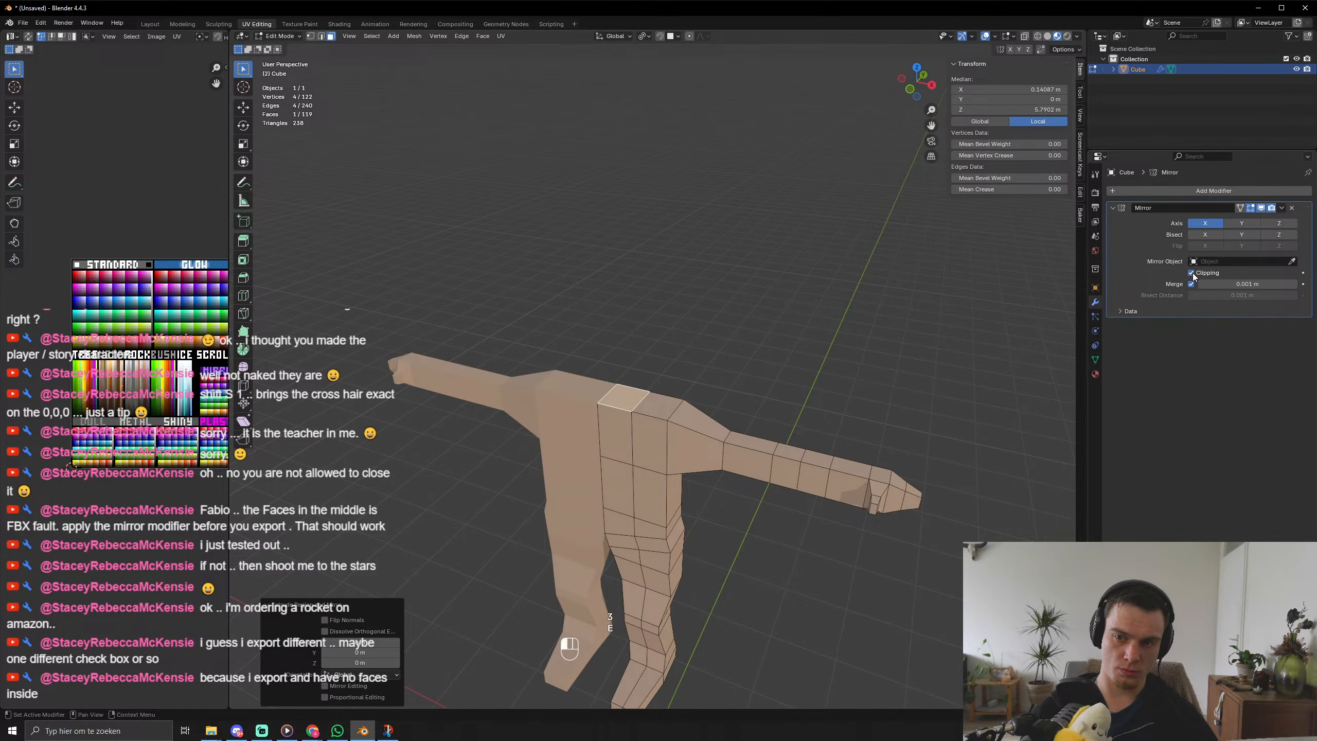
key("e")
right_click(726, 338)
key("ctrl+z")
Extrude the neck face upward about 0.15 m, scale it to about 0.65 and narrow it along X.
key("e")
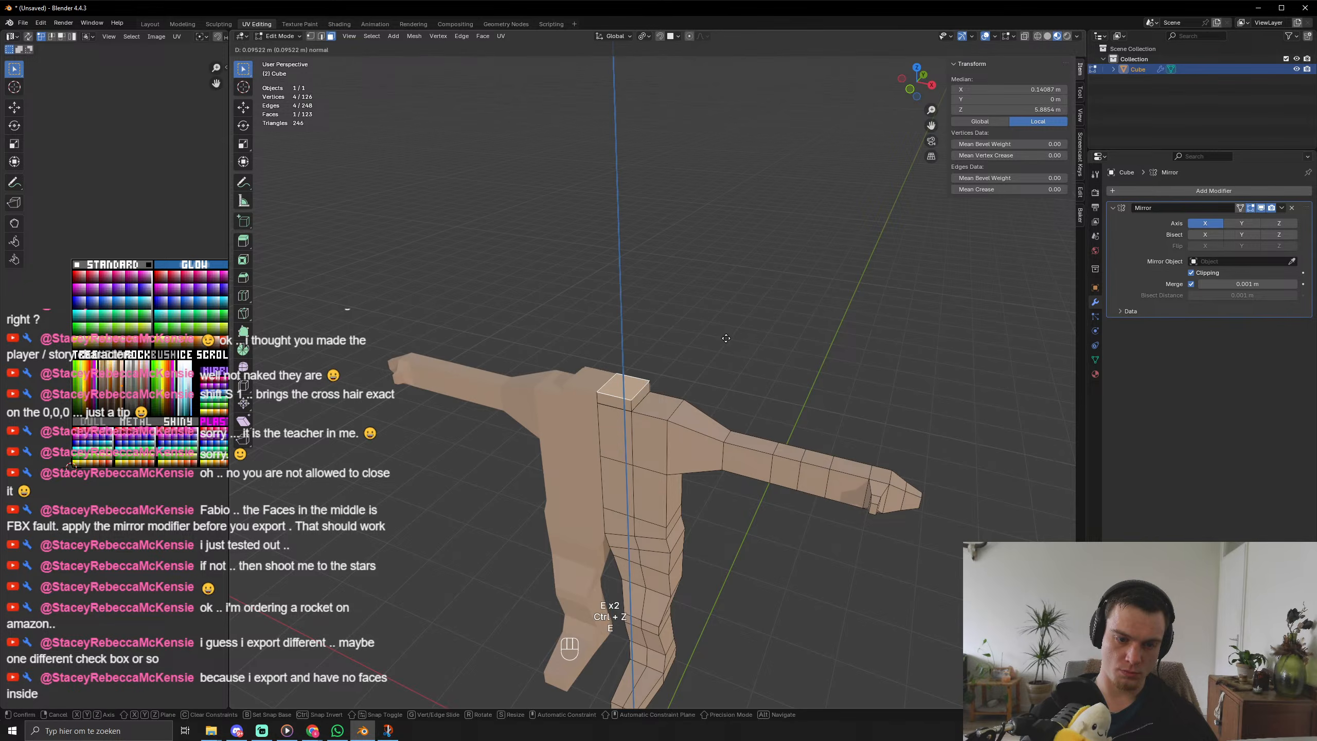
left_click(726, 338)
key("s")
left_click(696, 345)
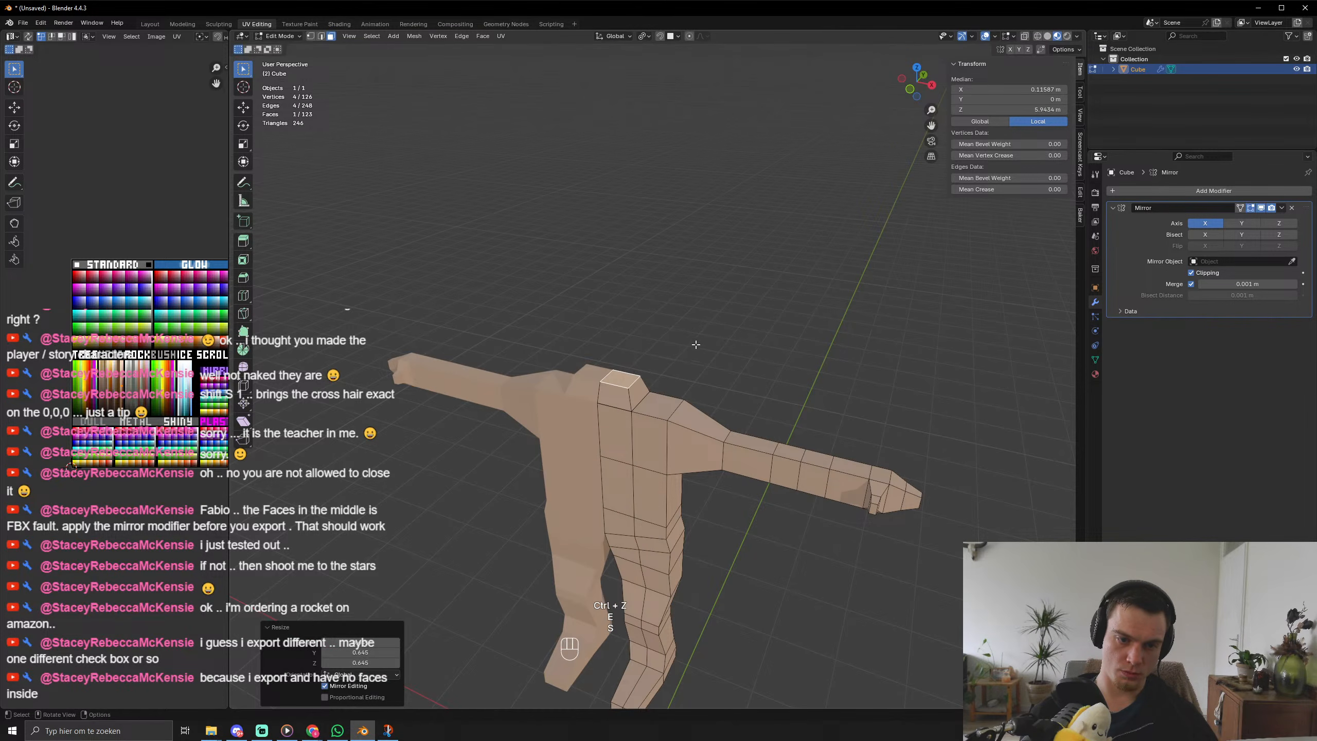
key("s")
key("x")
left_click(648, 341)
Extrude the neck's top face about 0.07 m and scale it to about 4.7 to form the base of the head.
key("e")
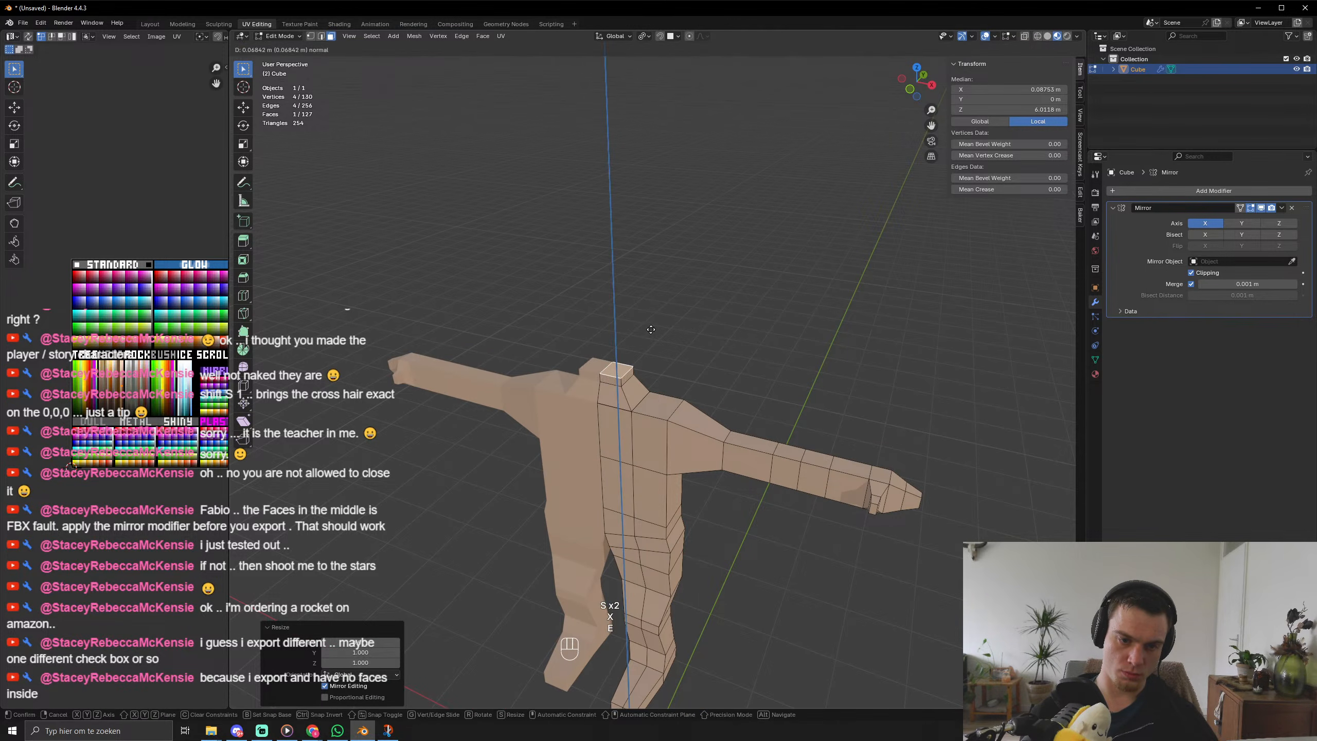
left_click(650, 332)
key("s")
left_click(866, 394)
Extrude the head upward in four segments of about 0.23 m, 0.22 m, 0.27 m and 0.30 m.
key("e")
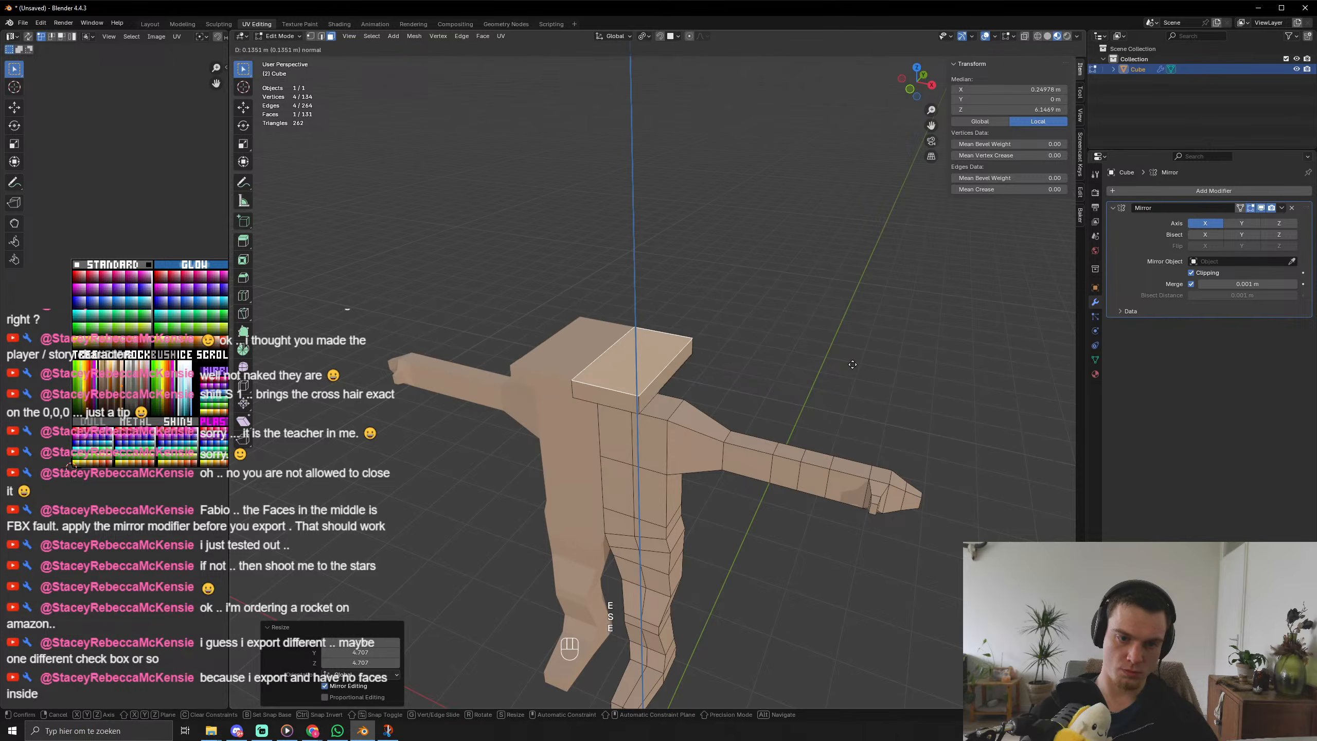
left_click(849, 361)
key("e")
left_click(837, 330)
key("e")
left_click(825, 292)
key("e")
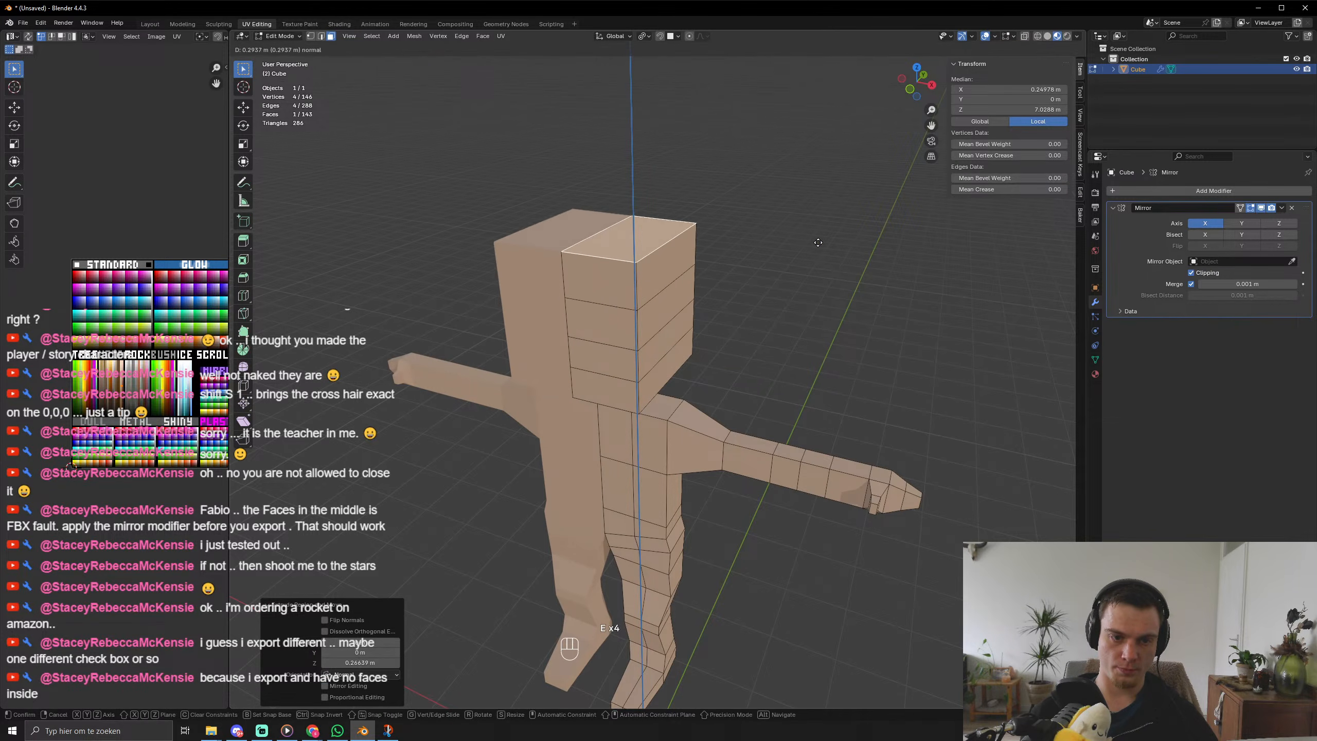
left_click(817, 250)
Scale the top face of the head to about 0.51 and lower it slightly along Z.
middle_click_drag(821, 314, 778, 312)
key("s")
left_click(750, 287)
key("g")
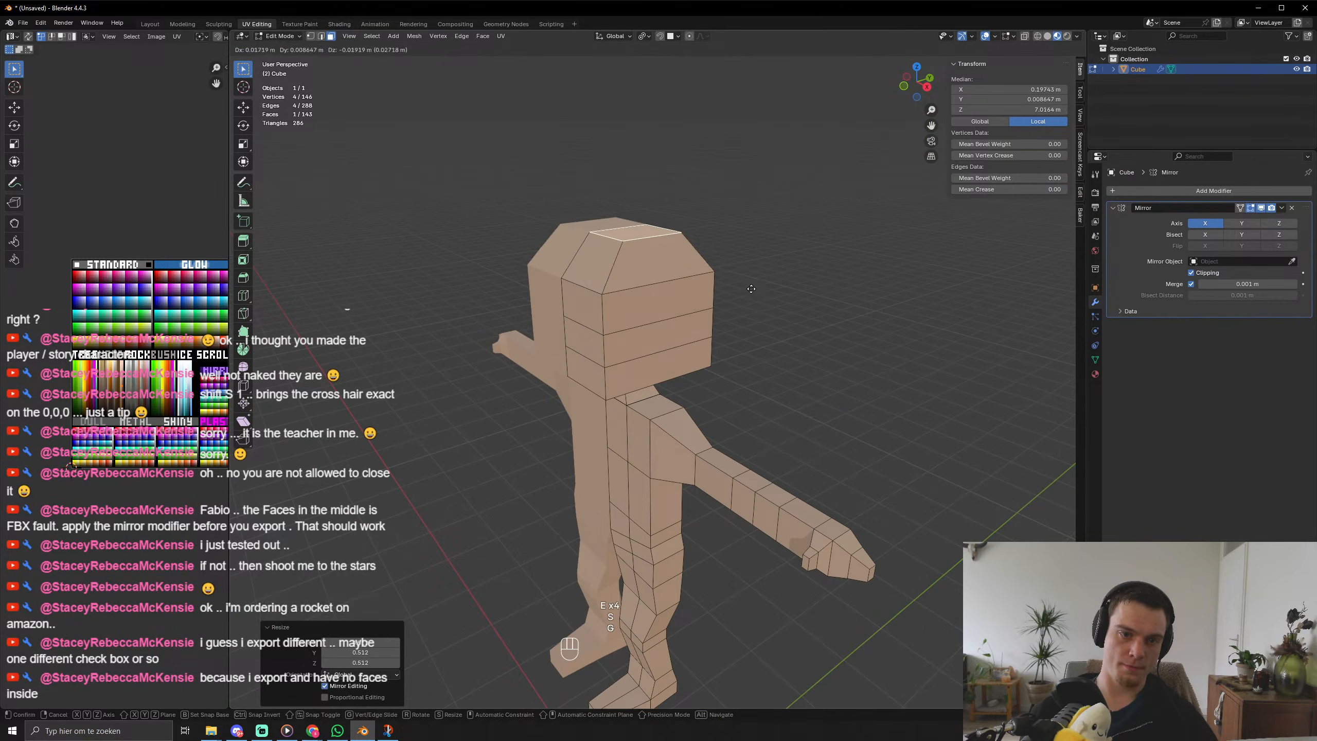
key("z")
left_click(752, 300)
Add a centred loop cut around the head's third segment and scale it to about 0.98.
key("ctrl+r")
double_click(600, 315)
key("s")
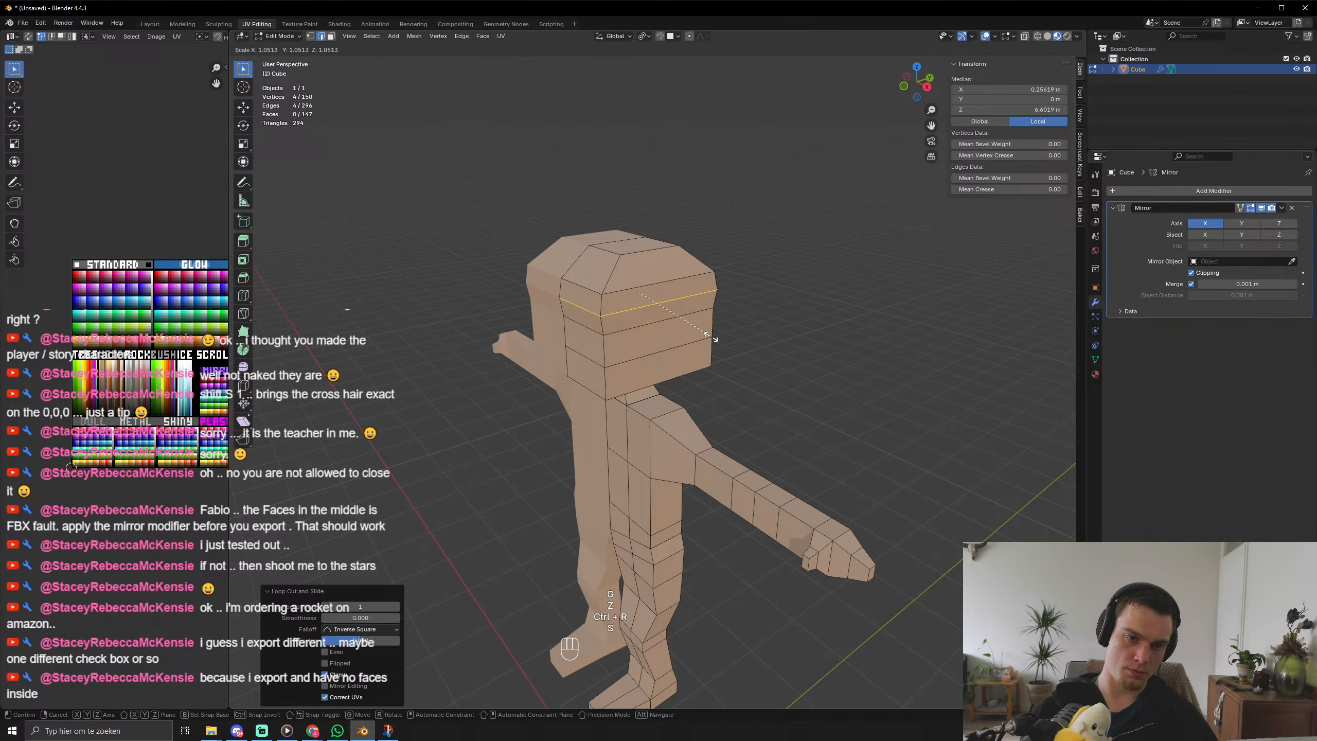
left_click(702, 338)
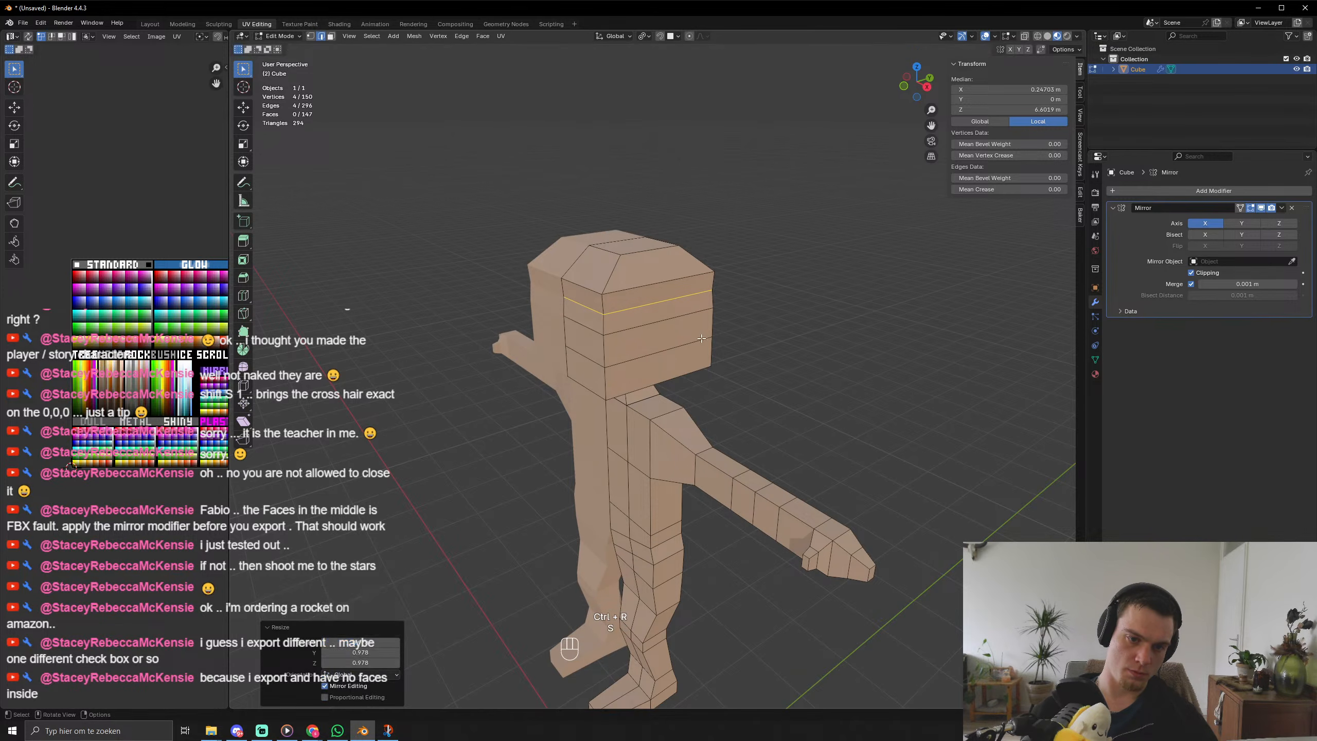
Scale the bottom loop of the head to about 0.8 and narrow it further along X.
key("1")
left_click(625, 394, "alt")
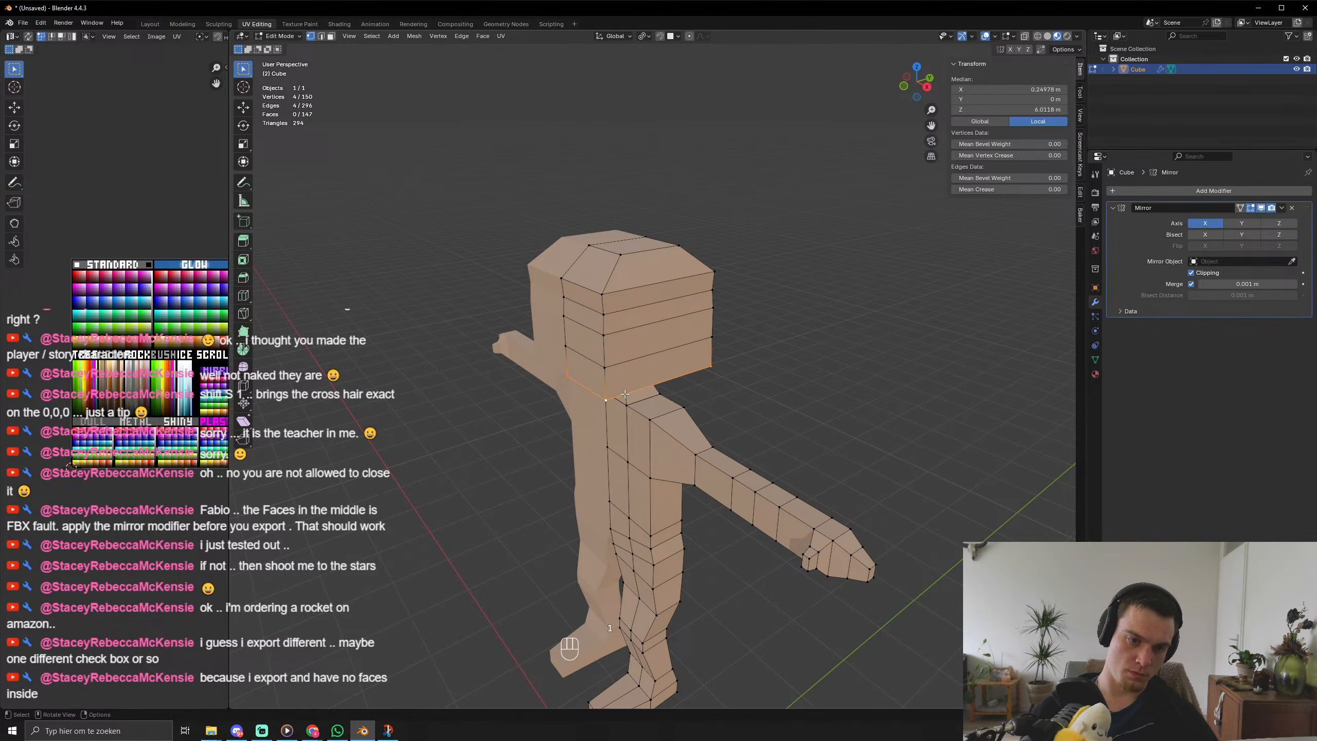
key("s")
left_click(841, 415)
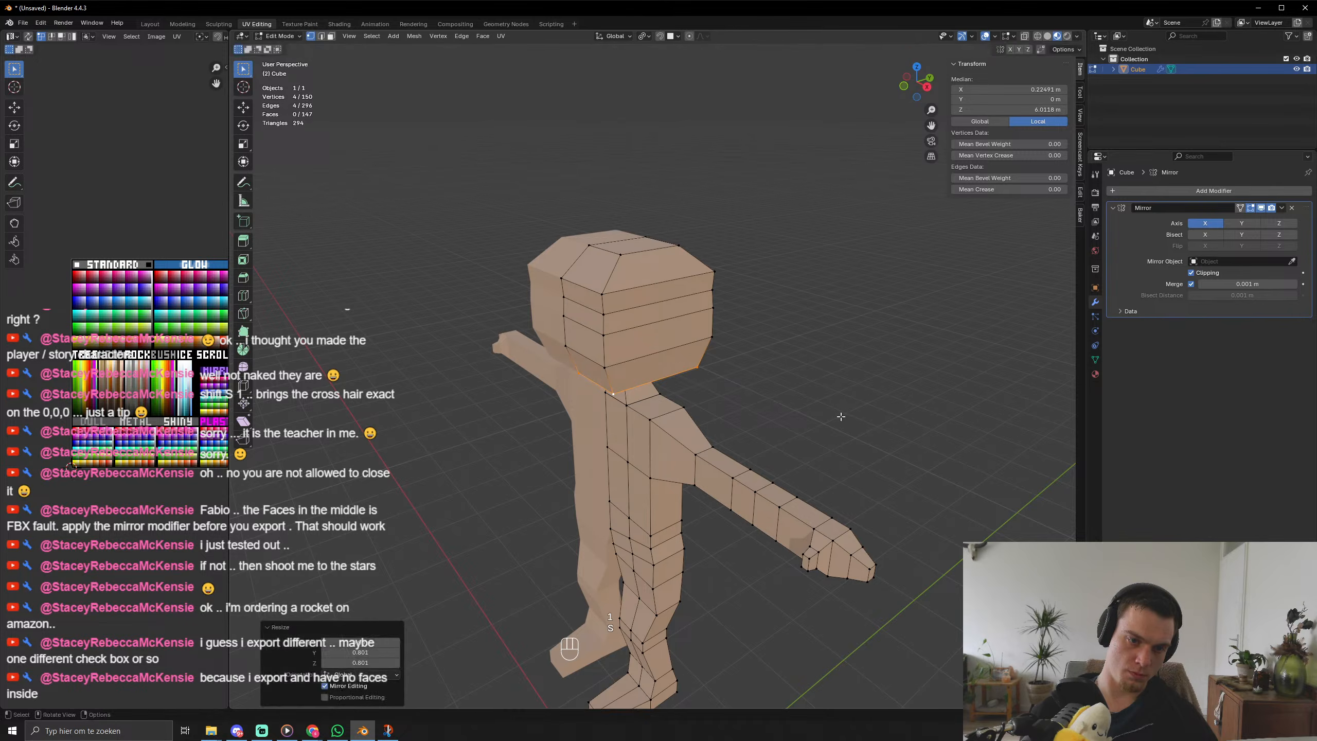
middle_click_drag(840, 415, 920, 388)
key("s")
key("x")
left_click(809, 367)
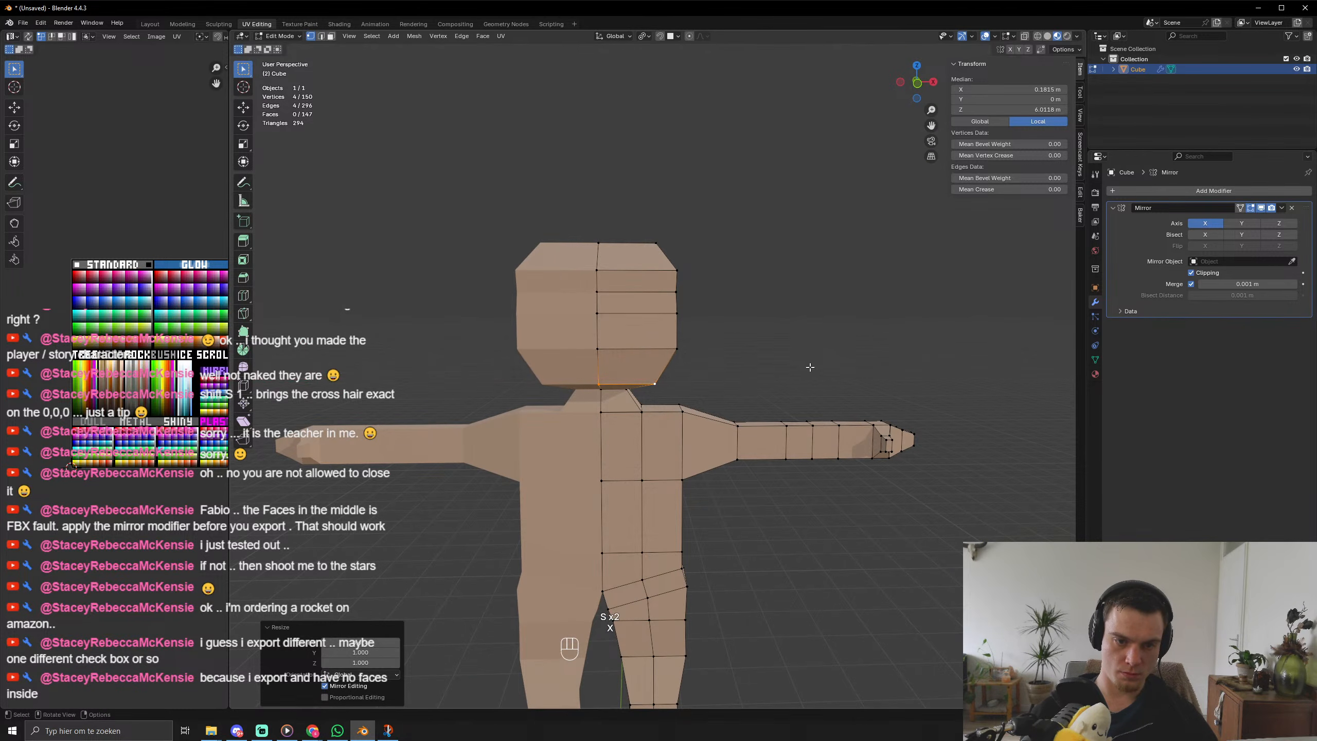
Scale the head loop just above the jaw to about 0.94.
middle_click_drag(699, 357, 650, 356)
left_click(651, 356, "alt")
key("s")
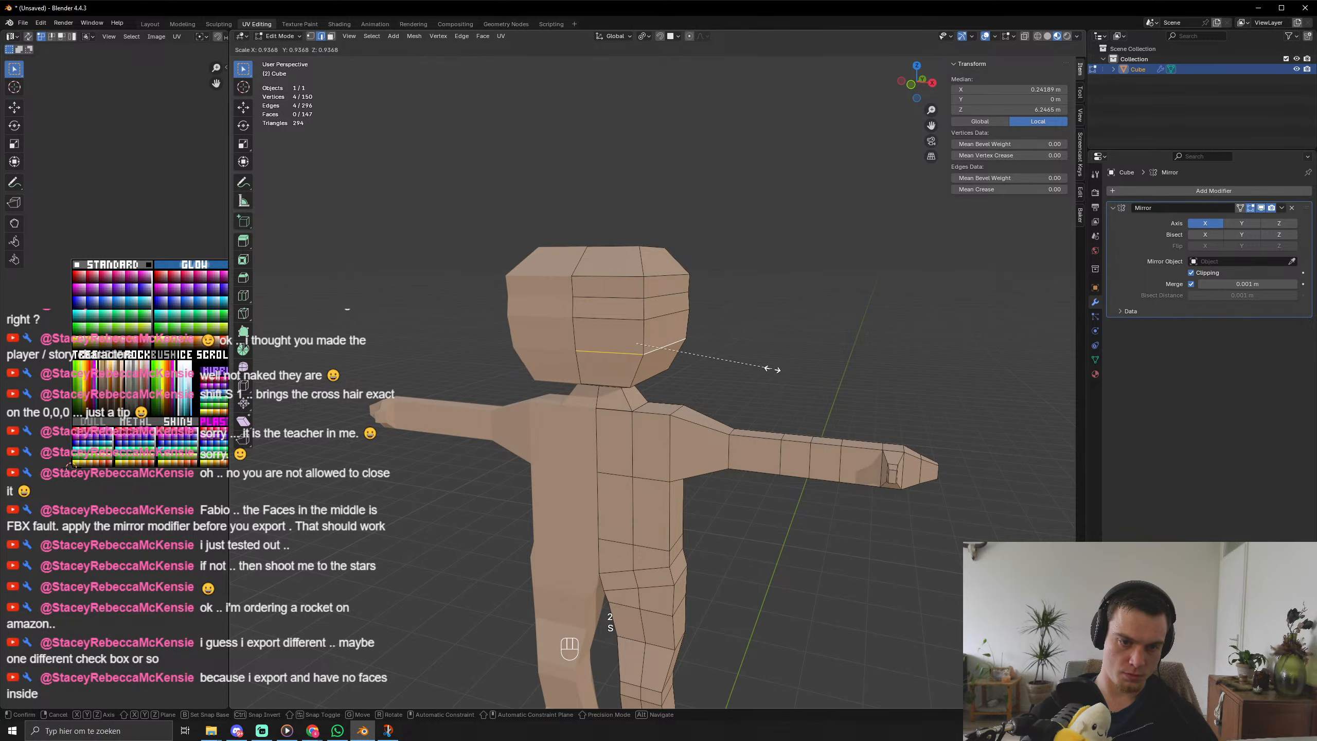
left_click(777, 371)
Scale the head's middle edge loop to about 1.04 and enlarge the loop above it slightly.
middle_click_drag(742, 366, 702, 347)
left_click(649, 309, "alt")
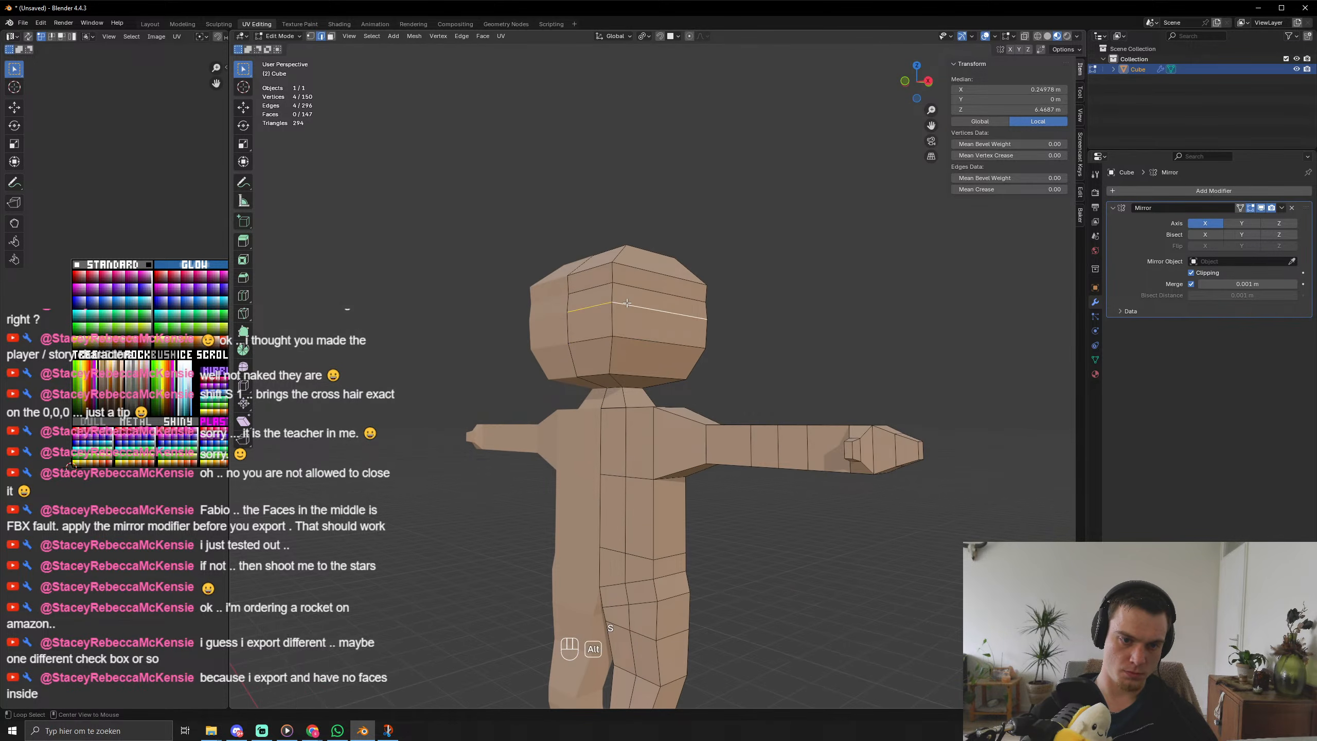
key("s")
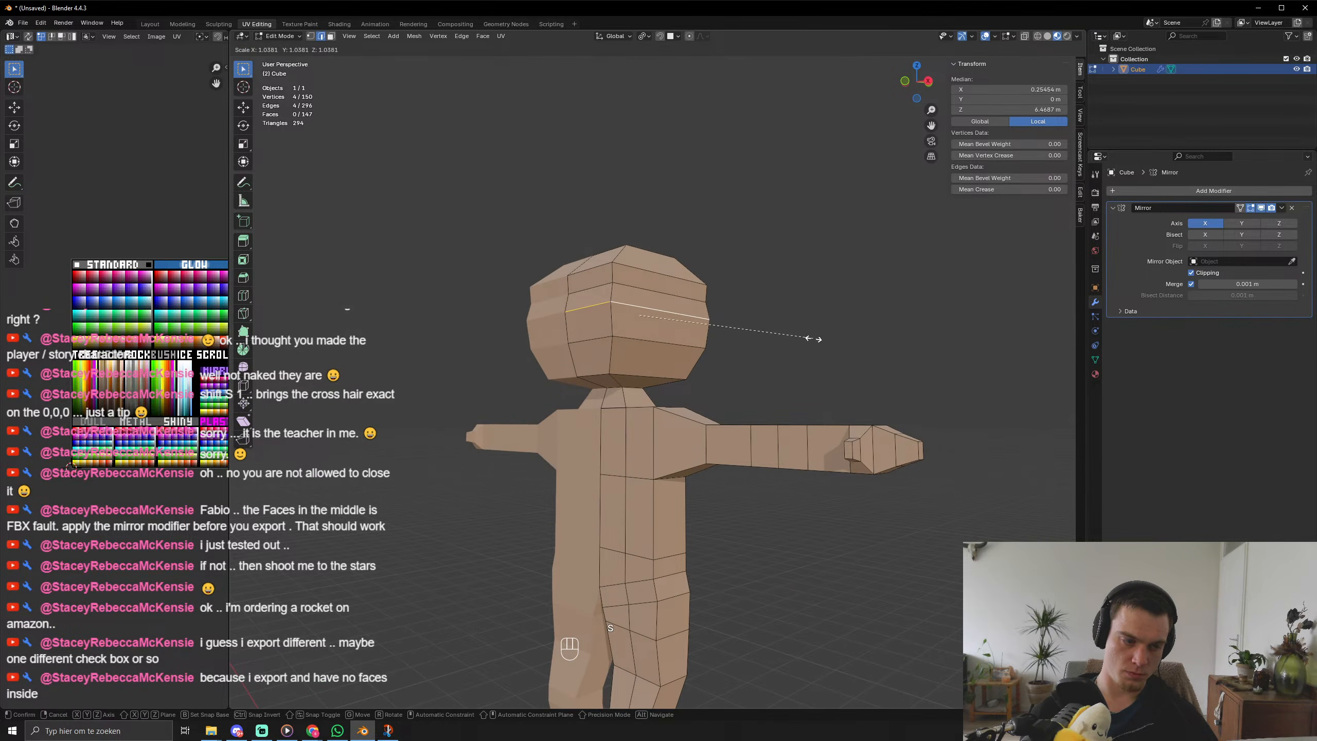
left_click(814, 339)
middle_click_drag(814, 339, 632, 412)
left_click(666, 366, "alt")
key("s")
left_click(738, 376)
Raise the head's lower back corner vertex about 0.1 m along Z and shift it slightly inward along Y.
key("Tab")
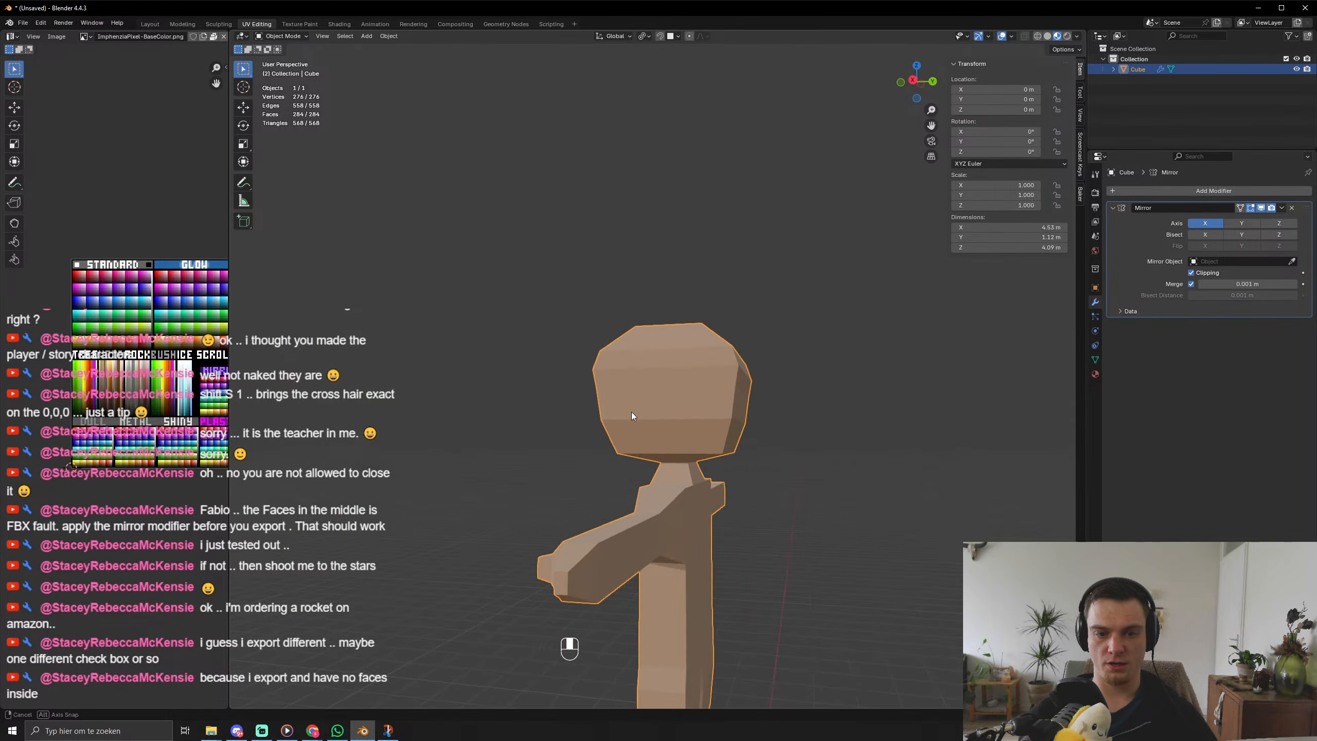
scroll(728, 478, "up", 4)
key("Tab")
middle_click_drag(728, 478, 768, 519)
key("1")
key("g")
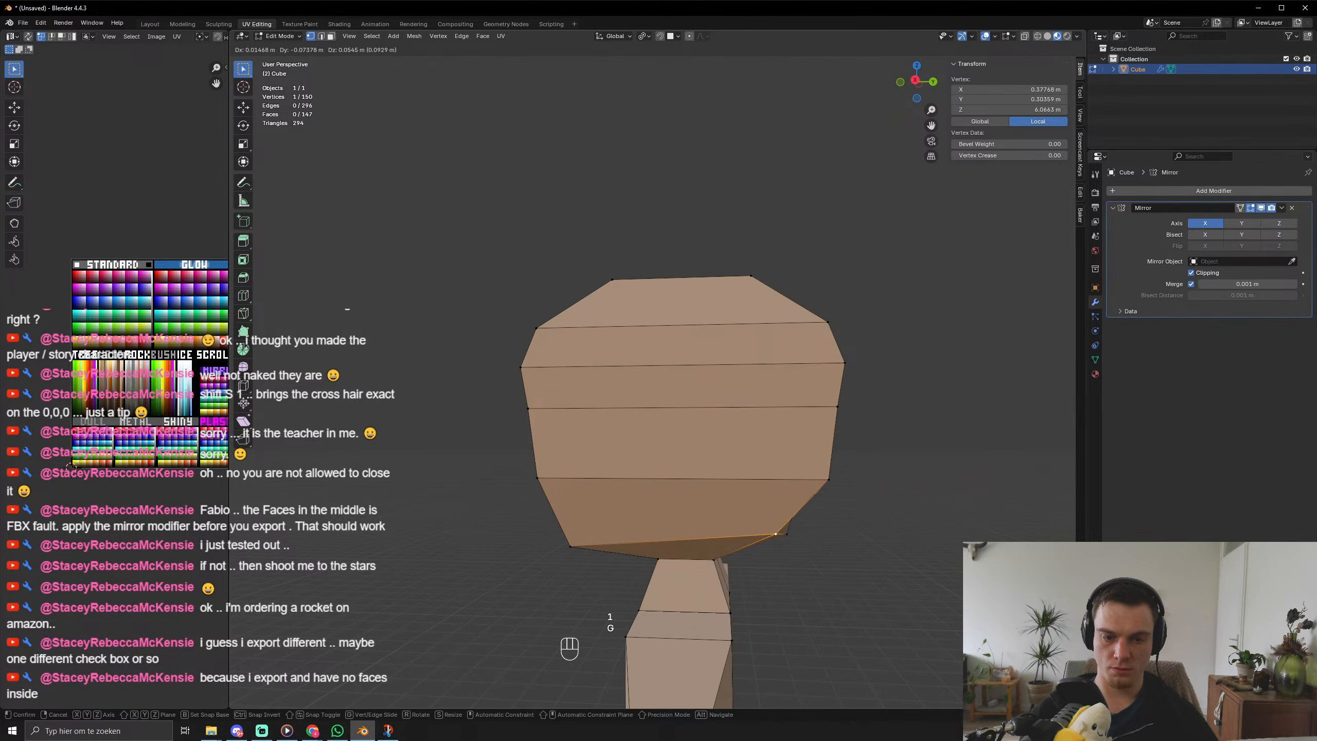
key("z")
left_click(967, 588)
key("g")
key("x")
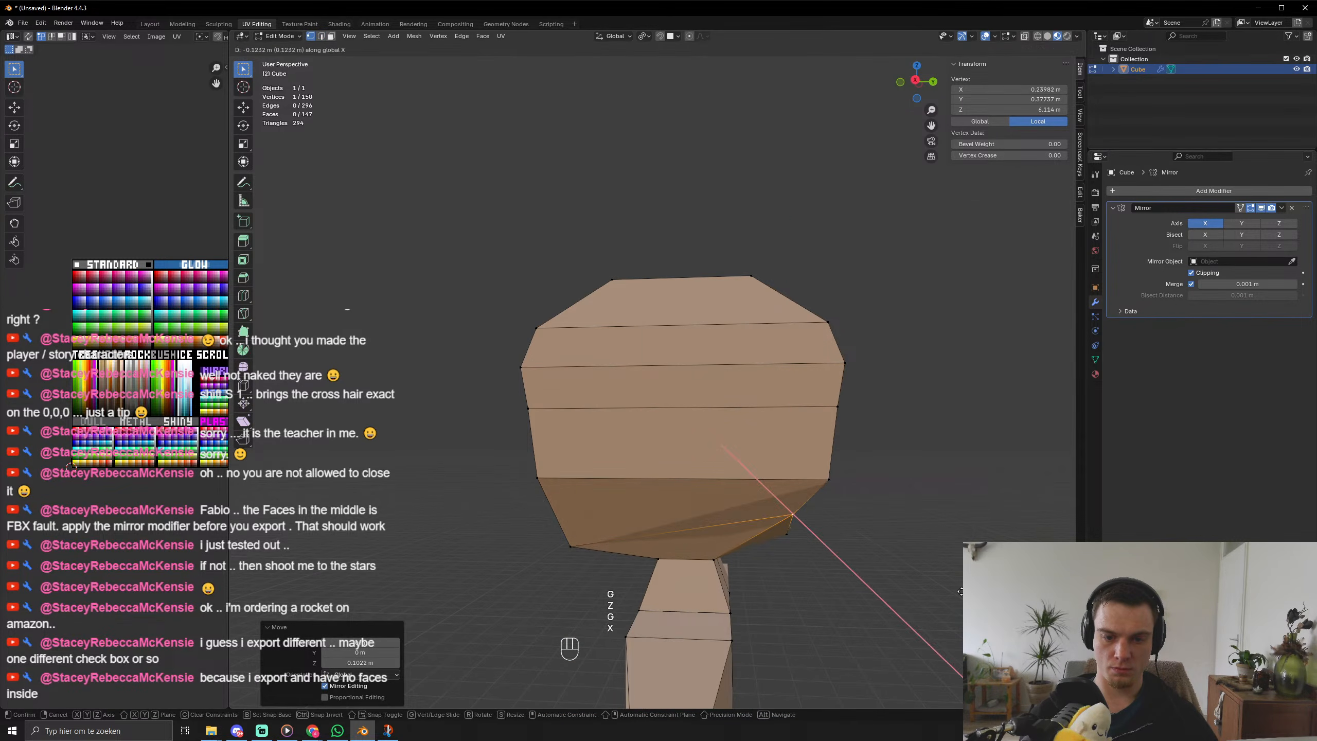
key("y")
left_click(947, 591)
Raise the centre vertex at the lower back of the head about 0.06 m along Z.
key("Tab")
middle_click_drag(855, 538, 796, 509)
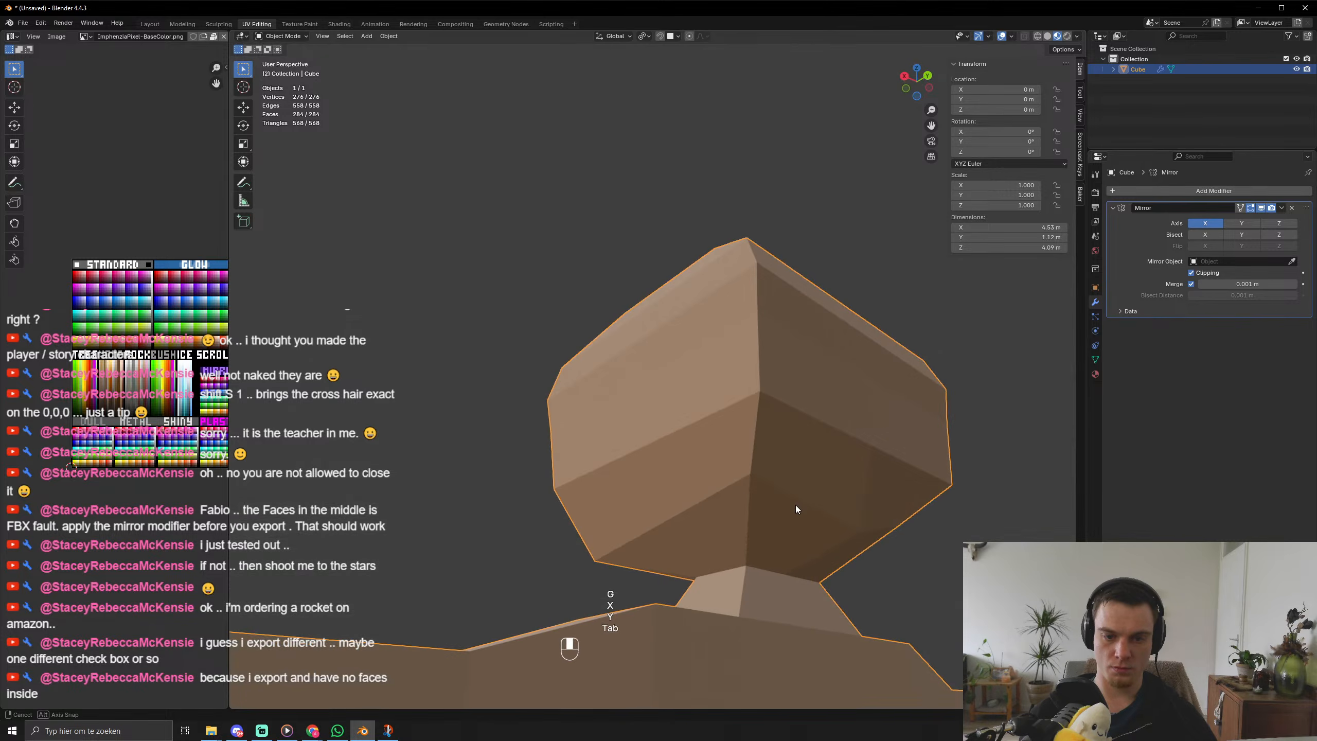
key("Tab")
key("g")
key("z")
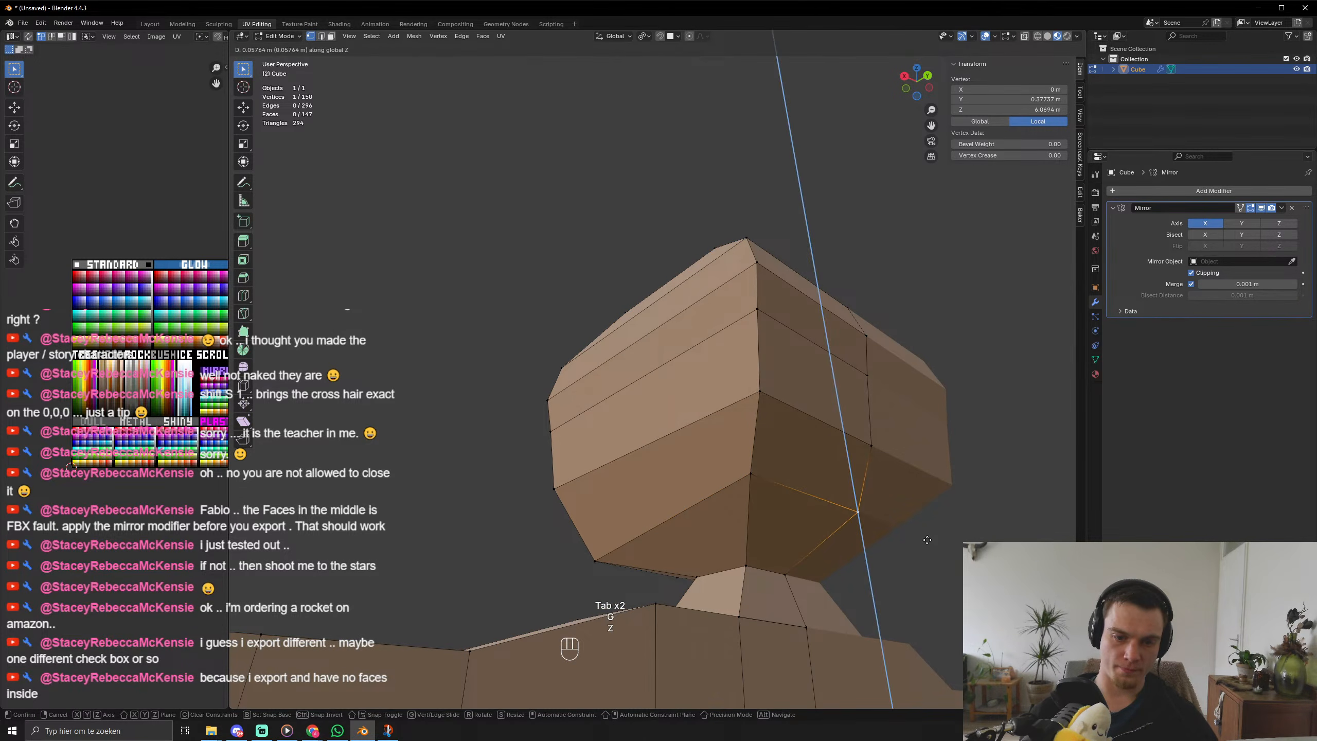
middle_click_drag(956, 556, 933, 560)
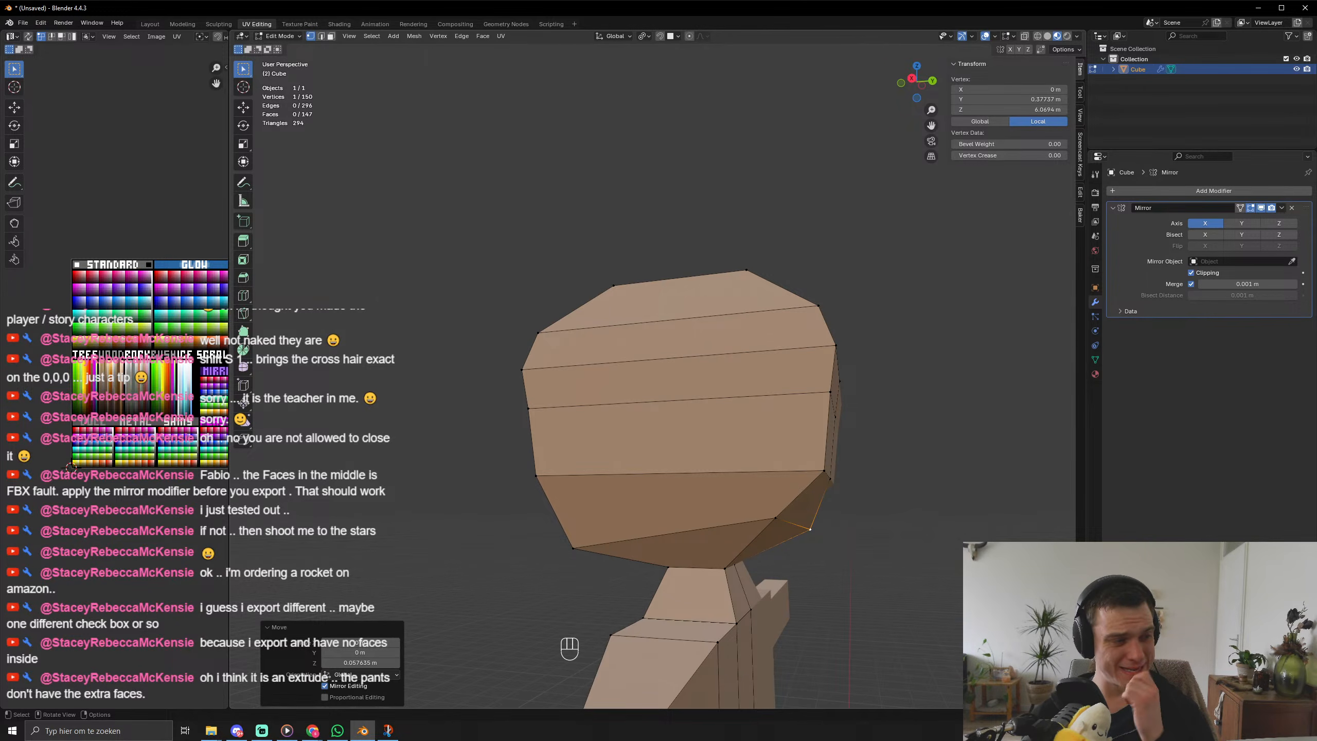
middle_click_drag(930, 530, 1022, 525)
scroll(839, 487, "down", 4)
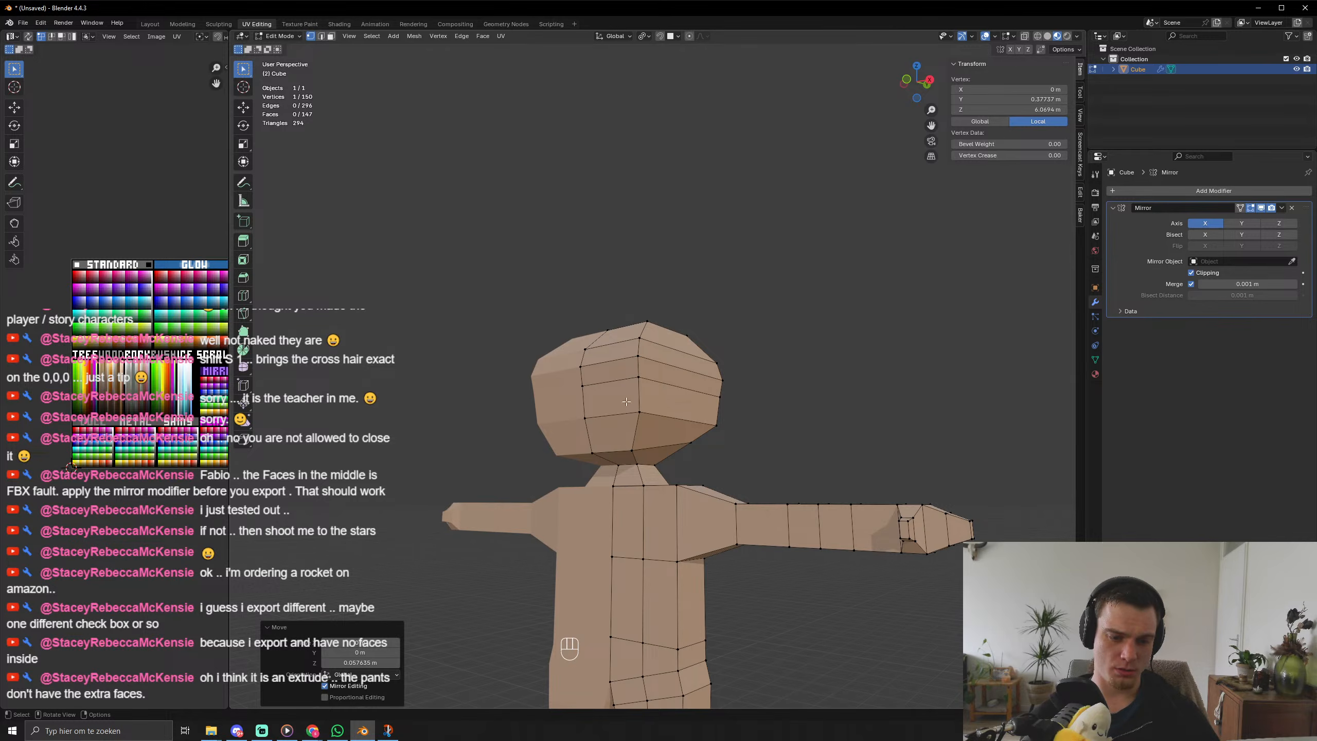
Examine the torso and neck interior in wireframe for leftover faces along the mirror plane.
scroll(720, 555, "down", 5)
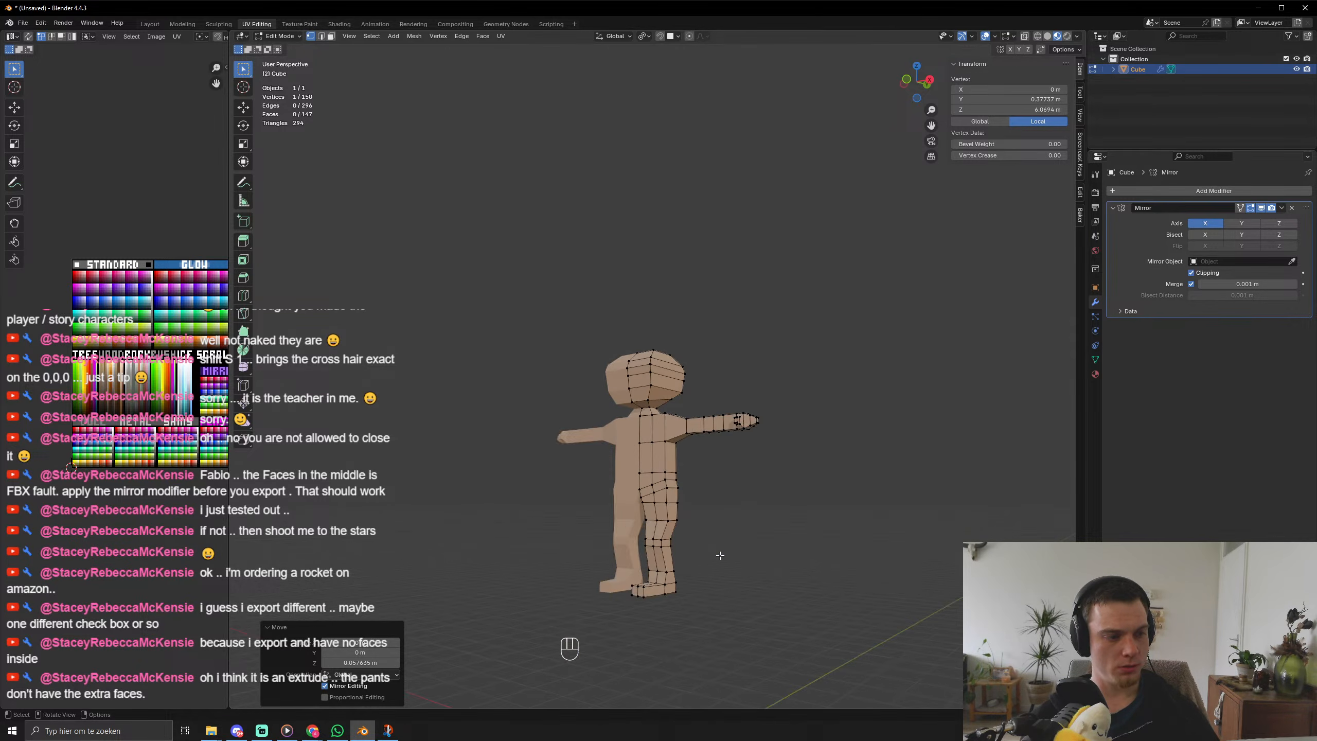
mouse_move(720, 555)
middle_mouse_down()
mouse_move(712, 523)
mouse_move(685, 565)
middle_mouse_up()
scroll(712, 523, "up", 4)
key("shift+z")
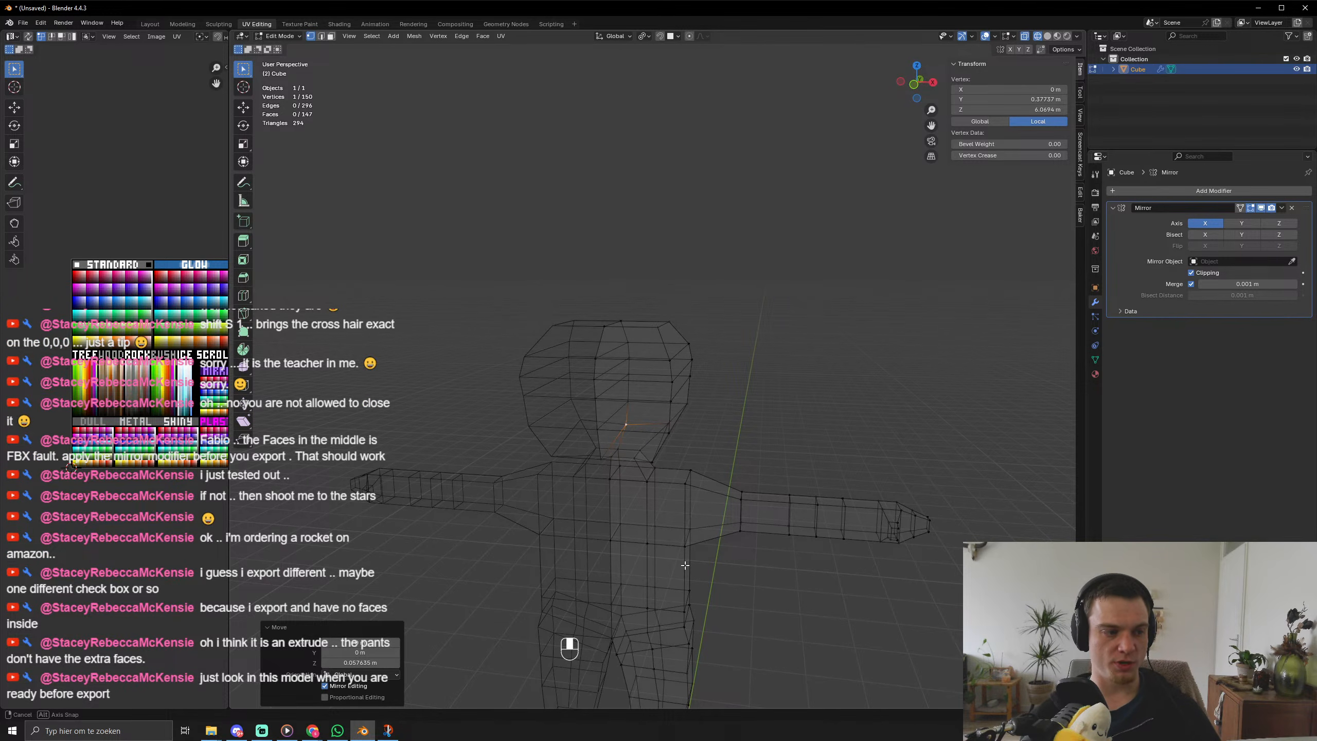
middle_click_drag(685, 565, 618, 434)
scroll(620, 451, "up", 7)
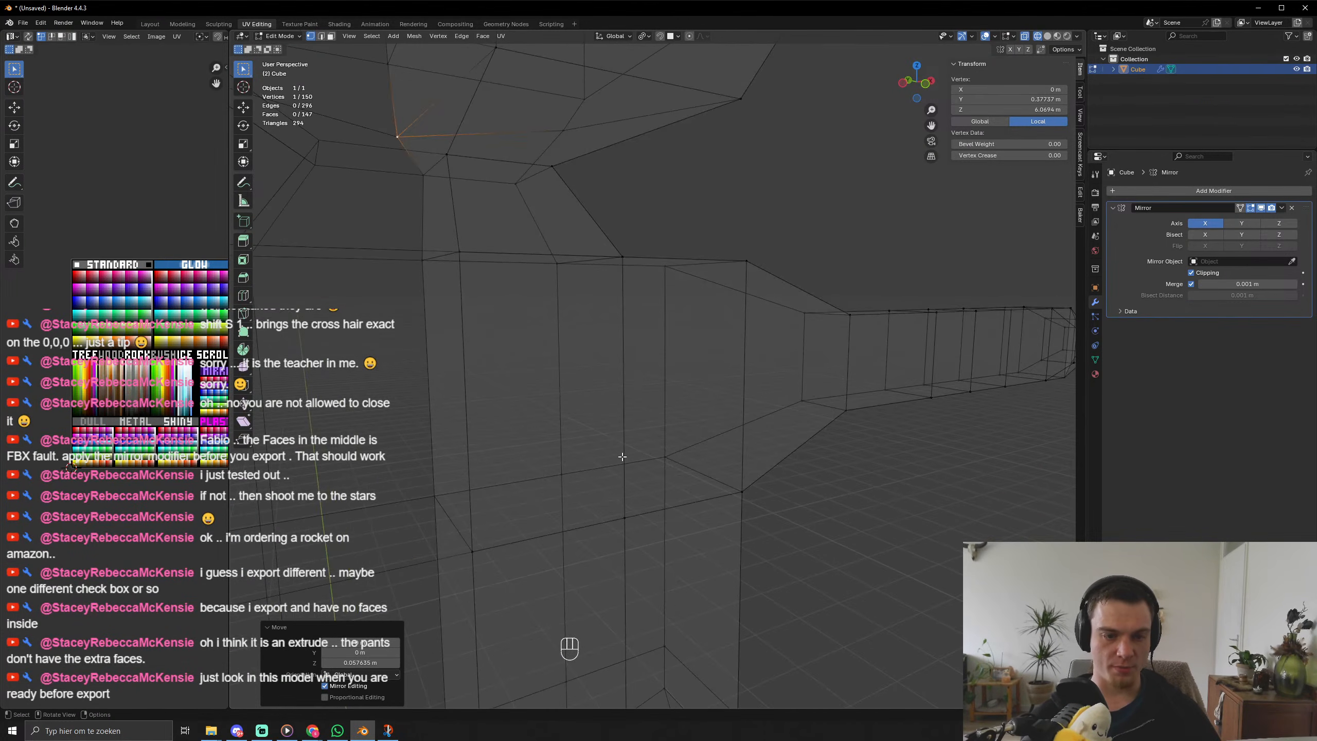
scroll(622, 457, "down", 5)
scroll(658, 526, "down", 2)
mouse_move(640, 547)
middle_mouse_down("shift")
mouse_move(628, 491)
mouse_move(590, 527)
mouse_move(611, 520)
mouse_move(585, 491)
middle_mouse_up("shift")
scroll(629, 490, "up", 5)
key("shift+z")
Delete the two inner faces closing off the torso along its mirror plane.
scroll(618, 508, "up", 3)
scroll(615, 508, "down", 4)
scroll(579, 500, "up", 4)
left_click(512, 485)
key("3")
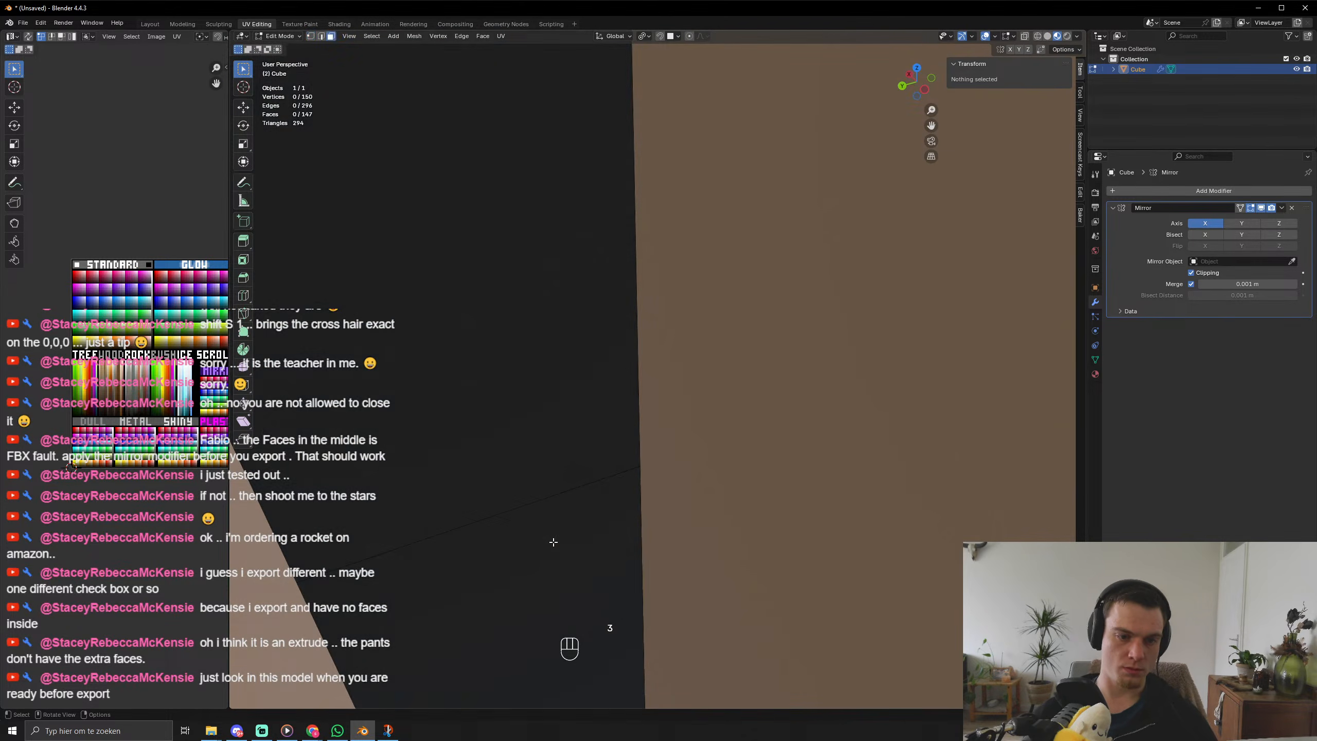
left_click(545, 492)
left_click(519, 616, "shift")
key("x")
left_click(521, 613)
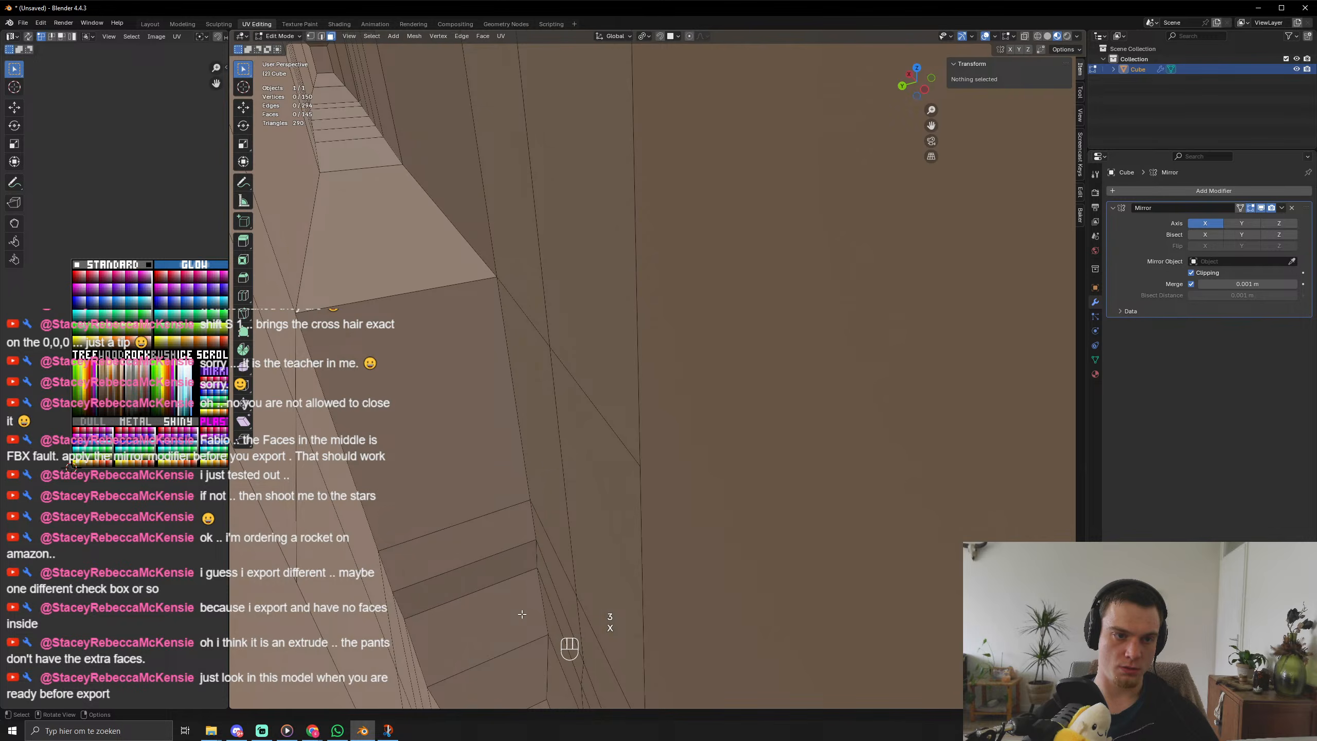
Delete the leftover inner face low in the torso near the centre line.
middle_click_drag(520, 493, 480, 295, "shift")
left_click(581, 675)
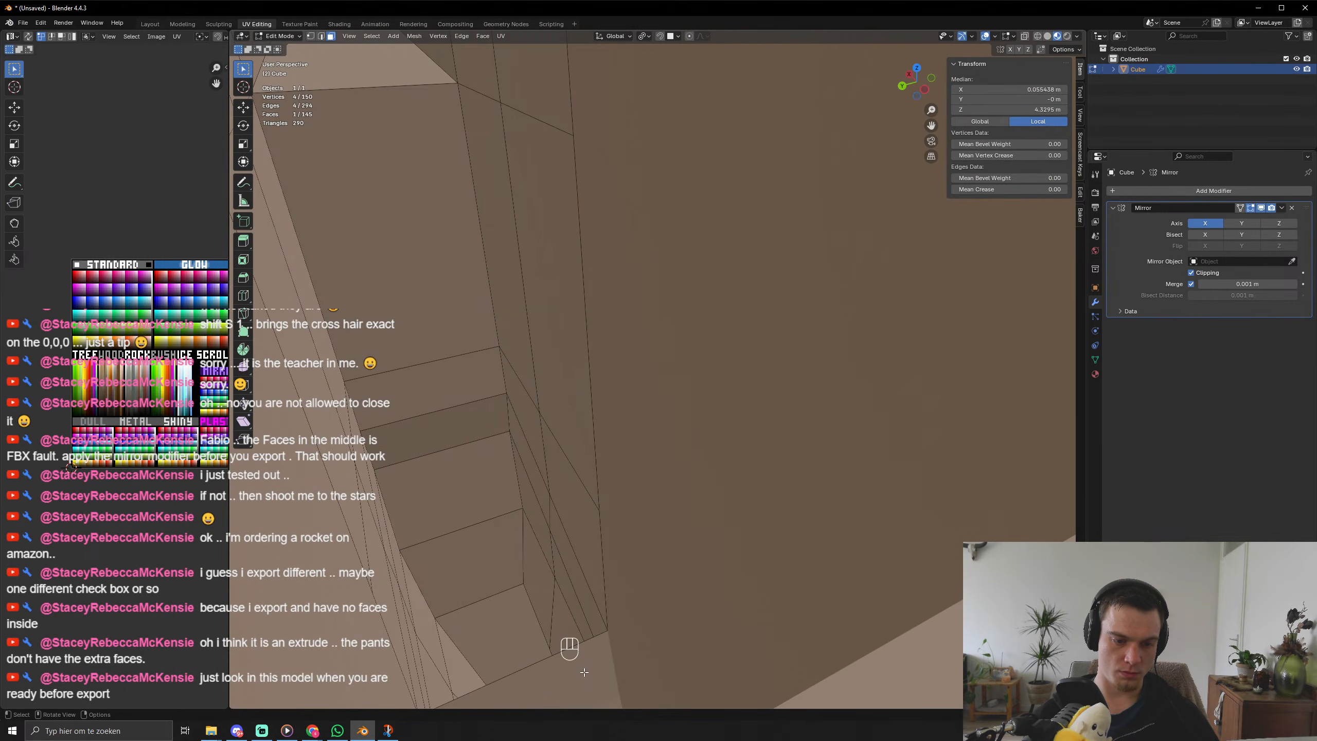
key("3")
left_click(584, 673)
key("x")
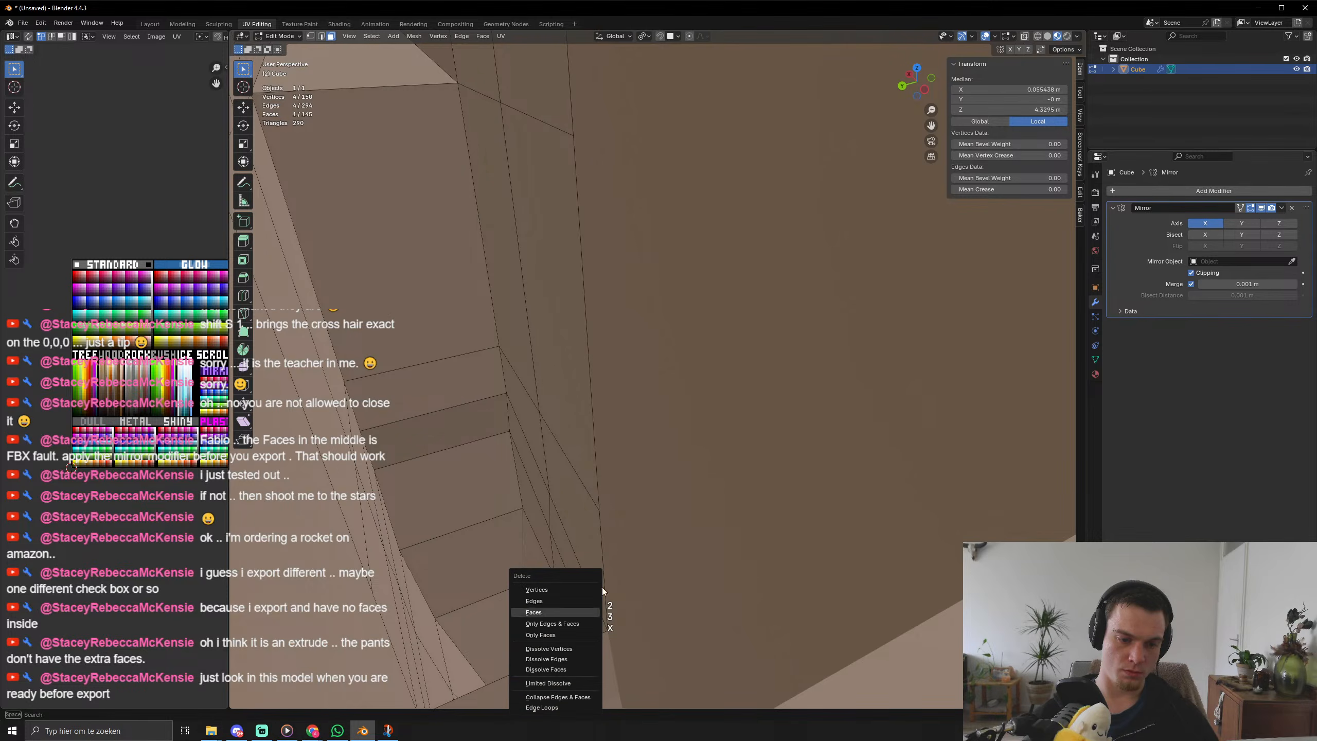
scroll(616, 550, "down", 6)
middle_click_drag(627, 535, 612, 498)
middle_click_drag(611, 498, 647, 471, "shift")
scroll(647, 470, "up", 4)
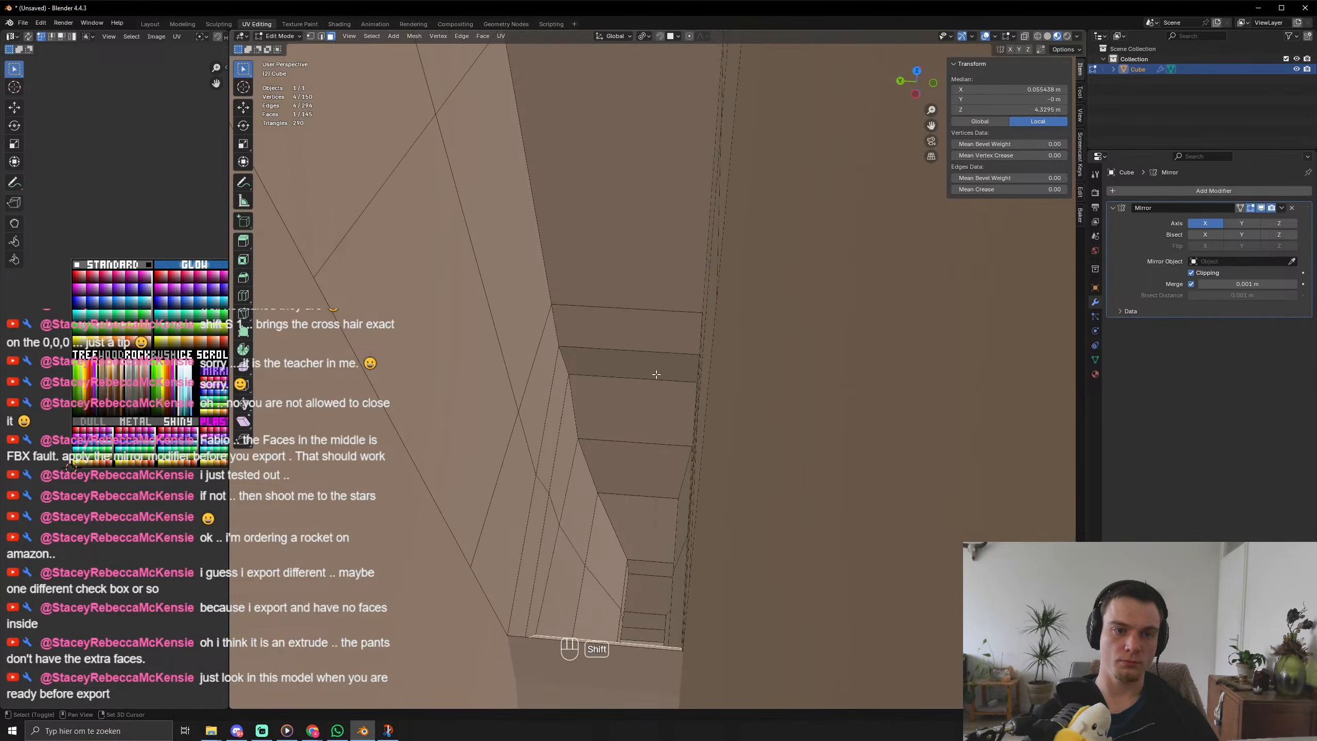
middle_click_drag(656, 373, 789, 598, "shift")
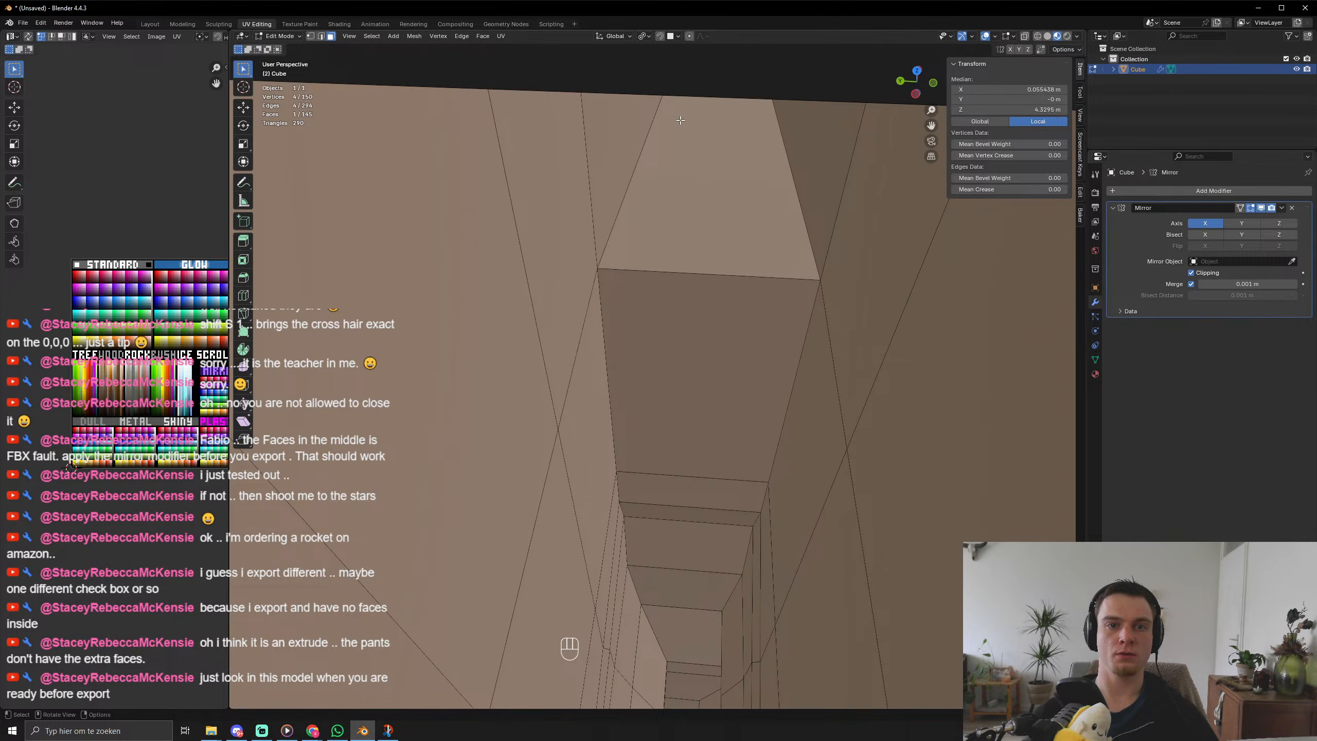
key("x")
left_click(689, 90)
Delete the two overlapping edges that span the inside of the body at the base of the neck.
scroll(697, 207, "down", 3)
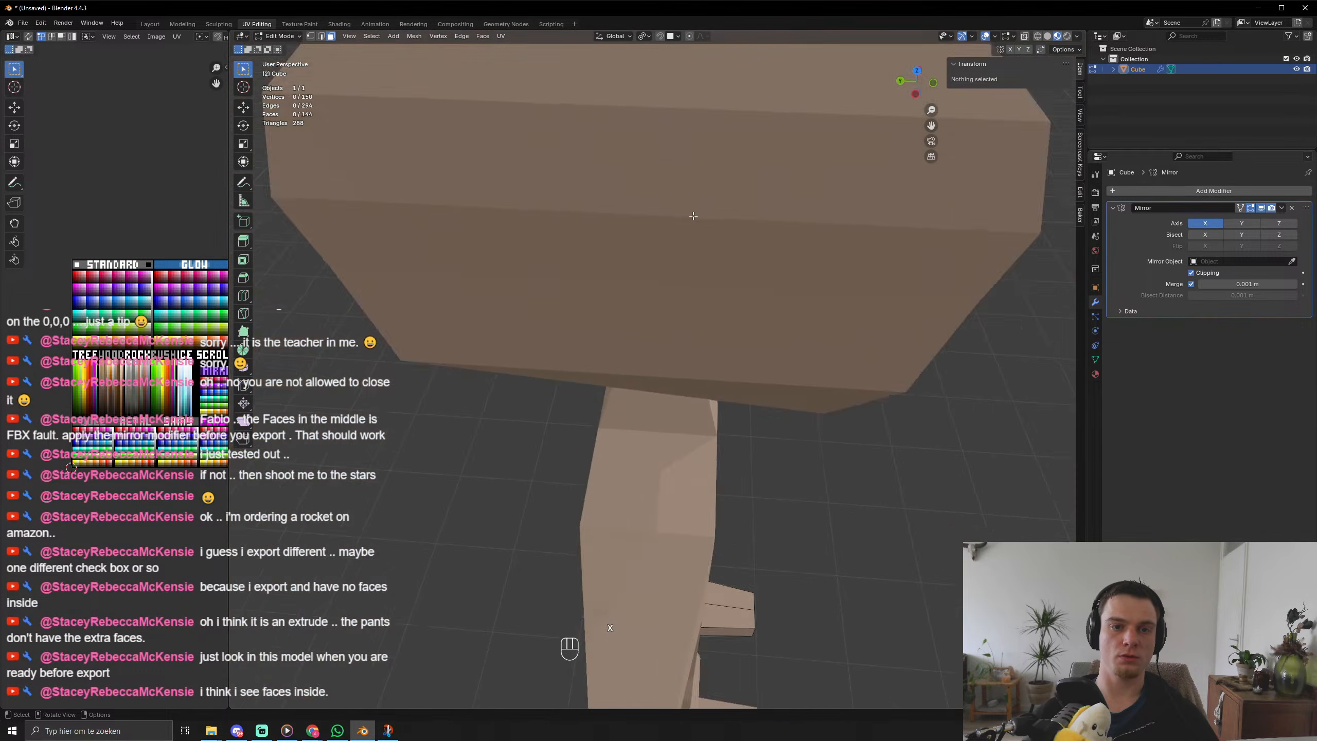
scroll(693, 216, "down", 3)
middle_click_drag(693, 213, 532, 178)
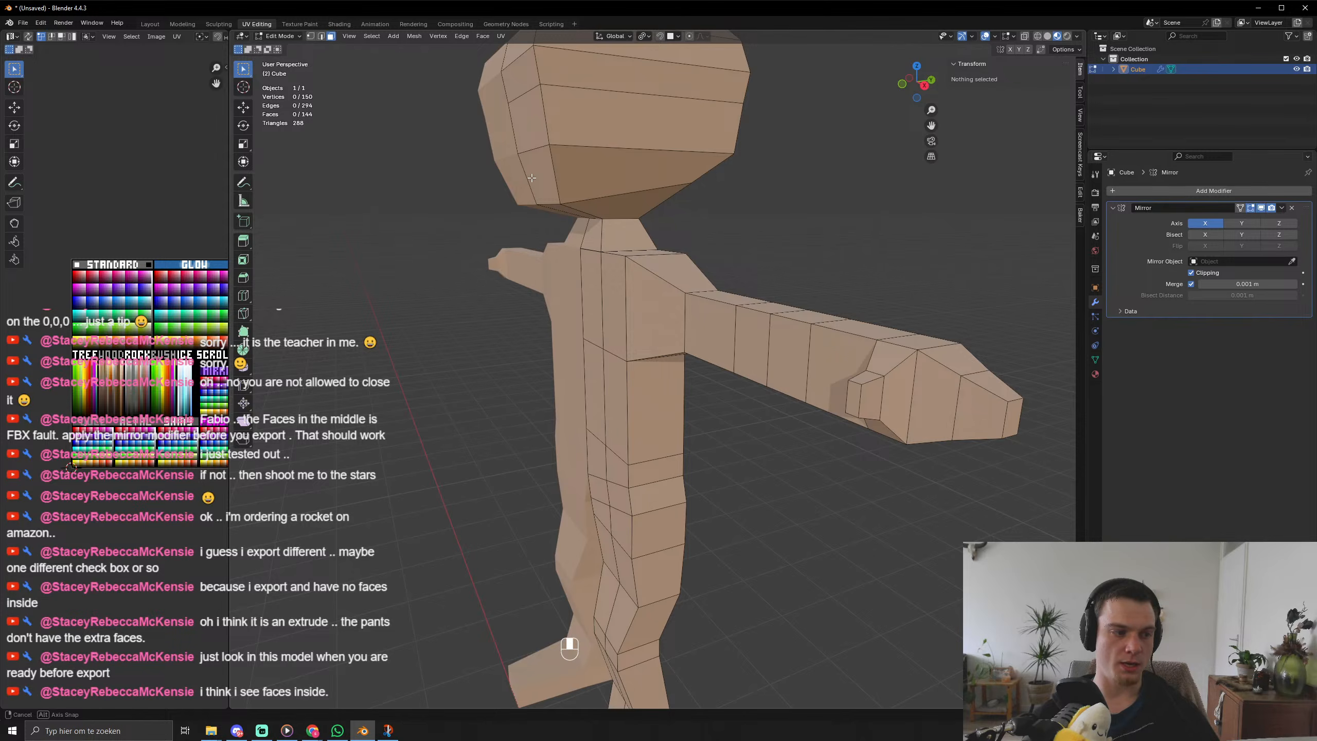
scroll(464, 369, "up", 8)
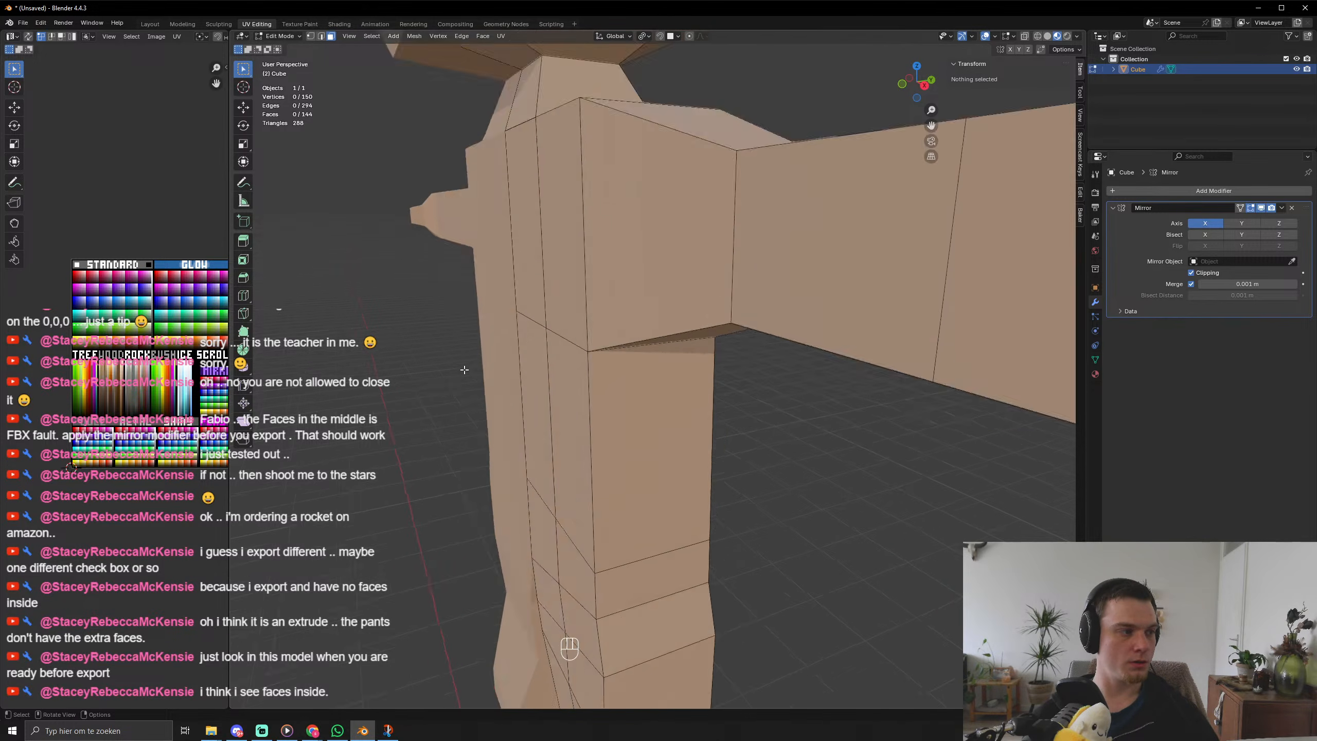
scroll(464, 370, "down", 3)
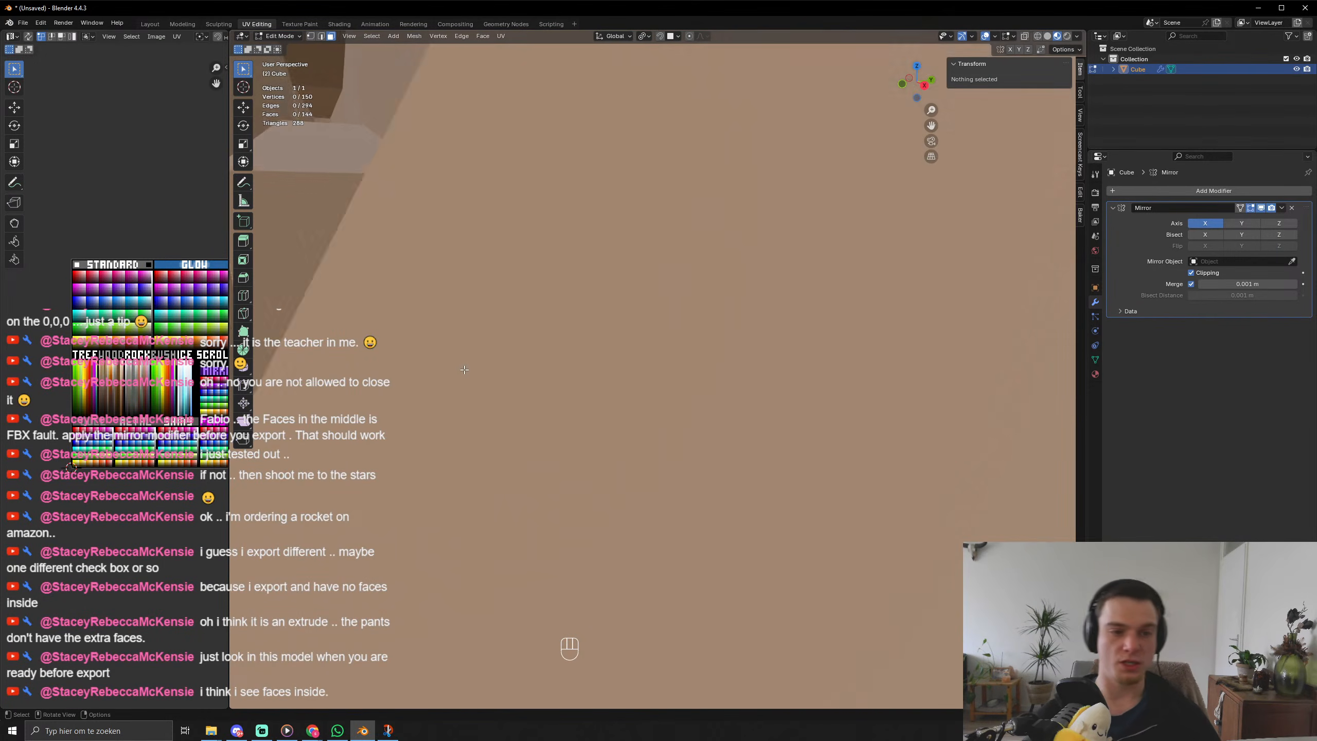
middle_click_drag(500, 351, 572, 327, "shift")
right_click(568, 305)
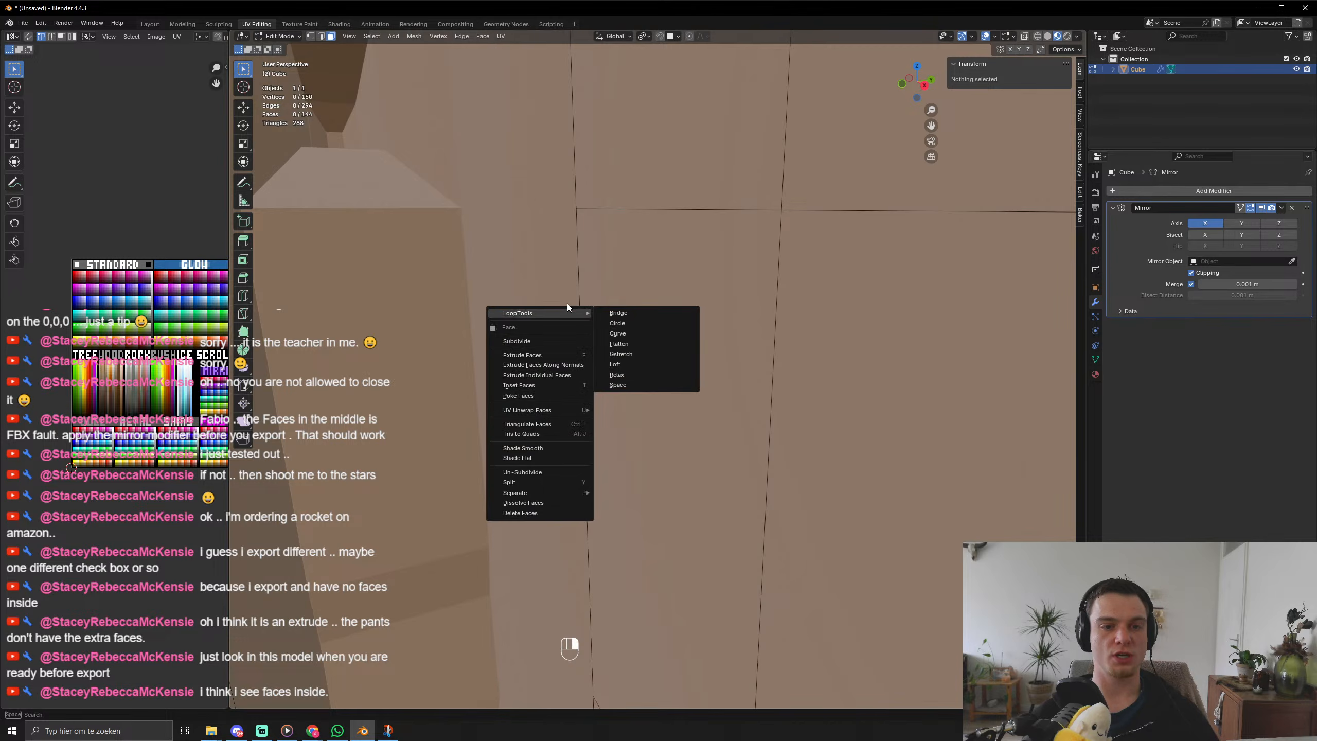
middle_click_drag(414, 250, 485, 156)
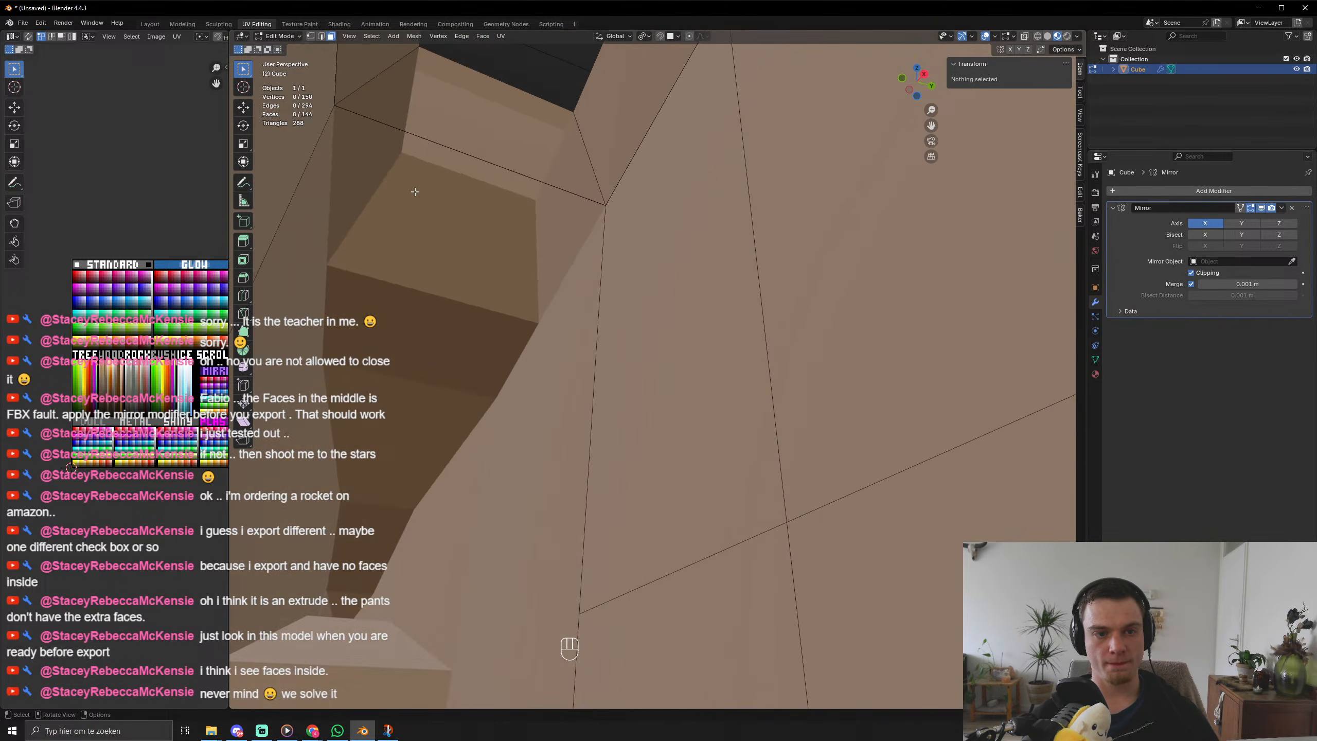
key("1")
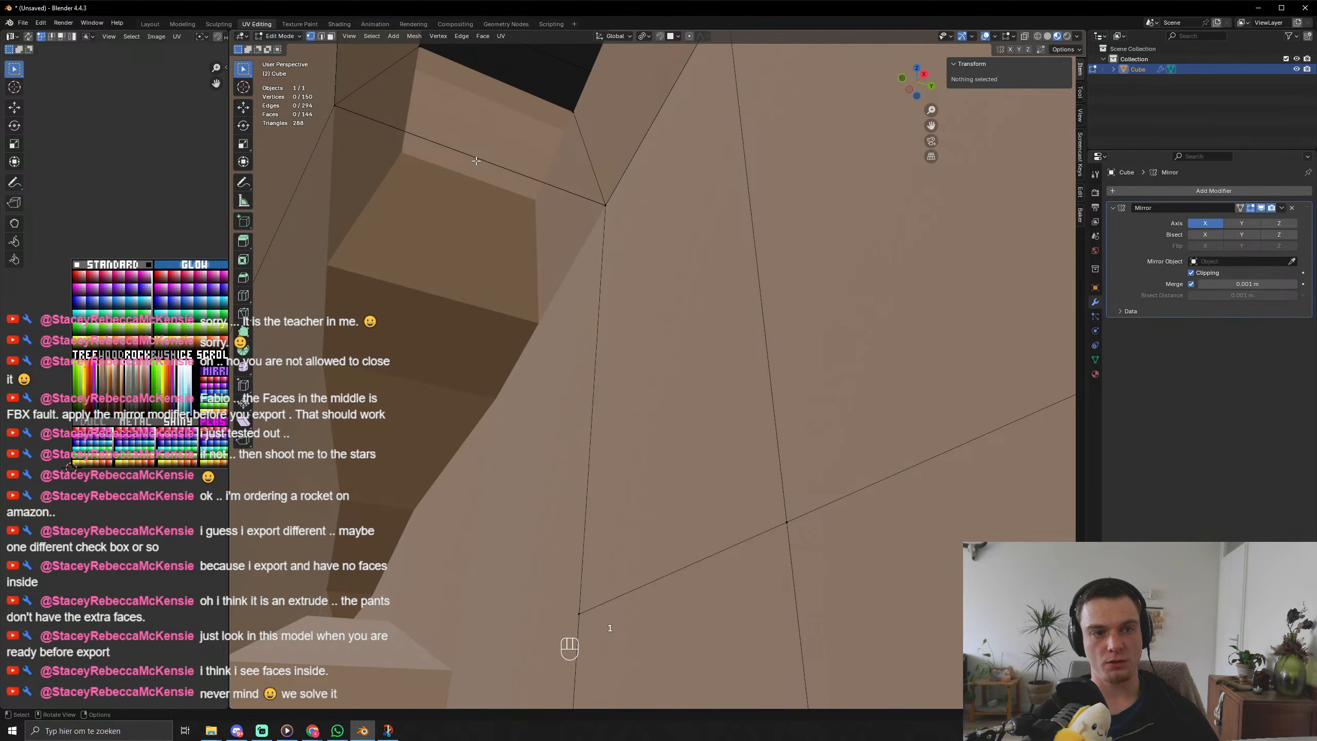
key("2")
left_click(476, 161)
key("x")
left_click(476, 161)
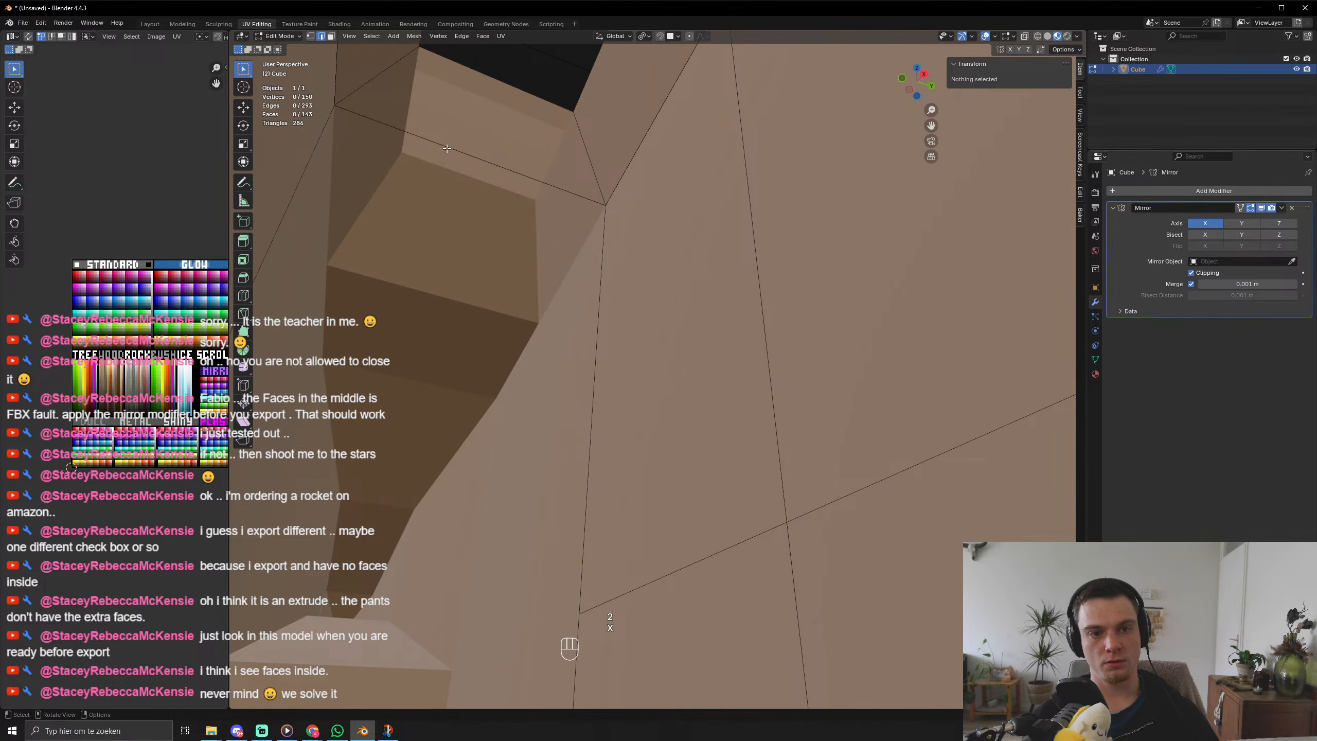
key("x")
left_click(447, 148)
Try to delete the stacked faces seen through the torso interior around the crotch and inner leg.
scroll(447, 154, "up", 4)
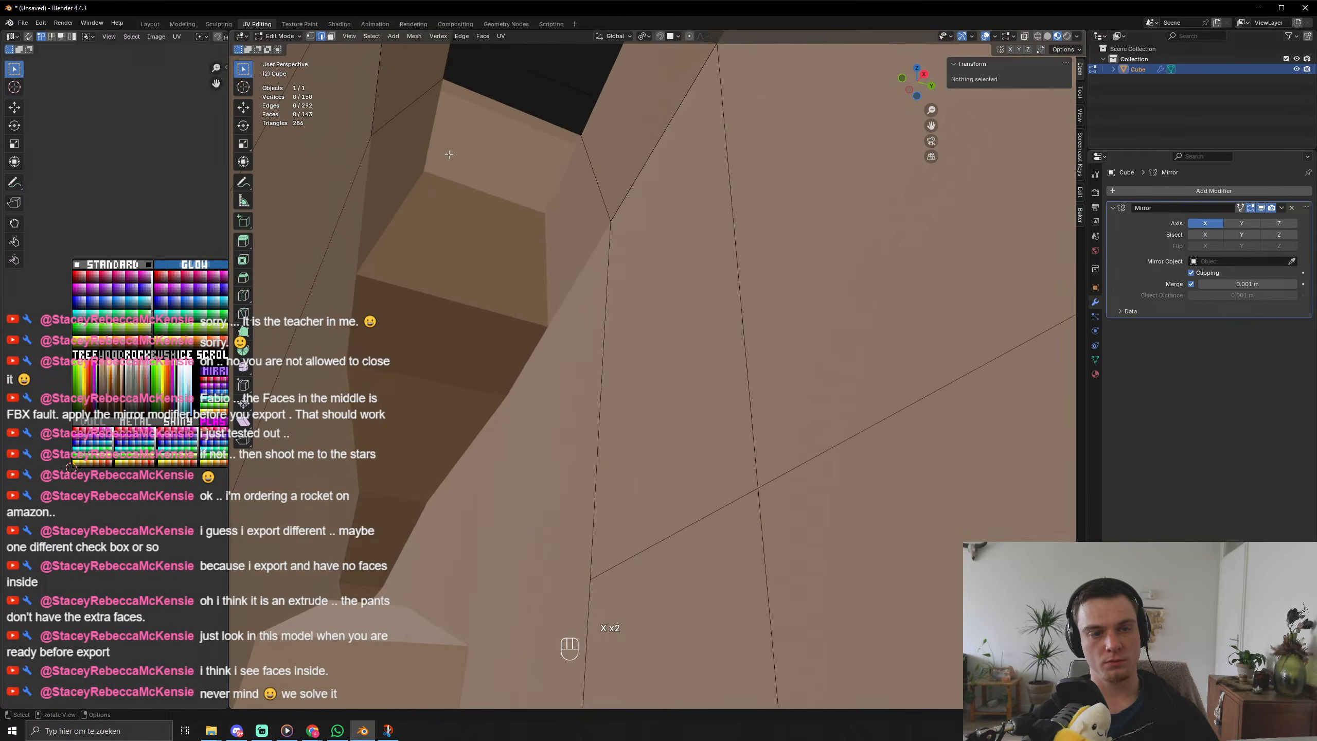
scroll(448, 160, "down", 5)
middle_click_drag(448, 160, 578, 245)
scroll(470, 233, "down", 7)
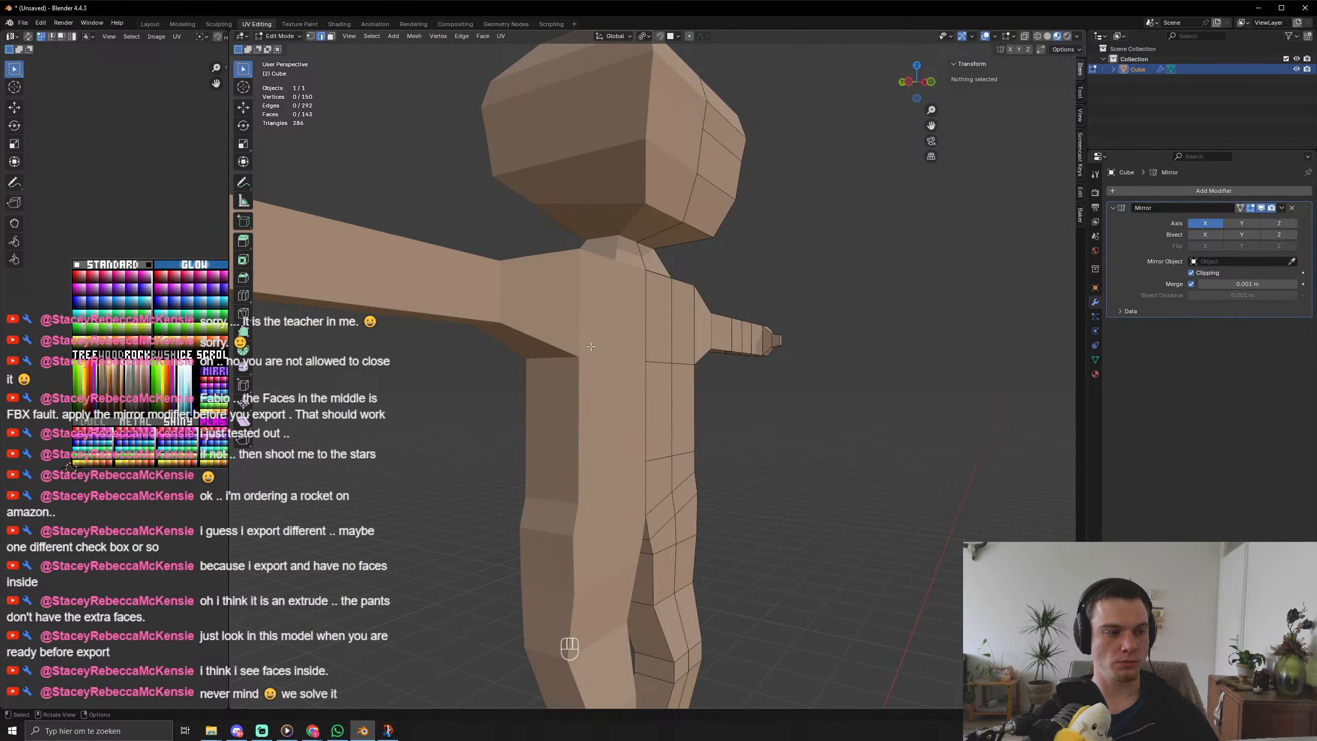
middle_click_drag(590, 346, 730, 432)
scroll(577, 397, "up", 10)
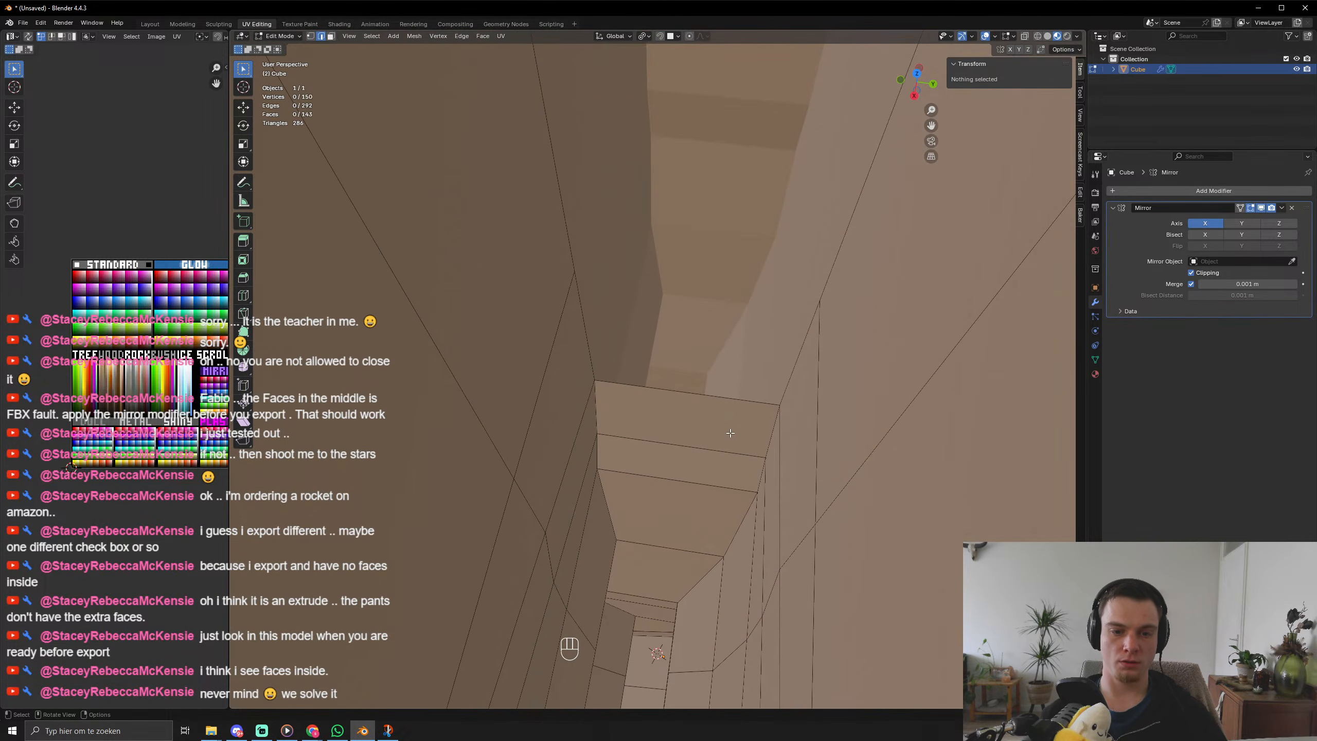
left_click(707, 414)
key("3")
left_click(698, 423)
left_click(680, 464, "shift")
left_click(659, 511, "shift")
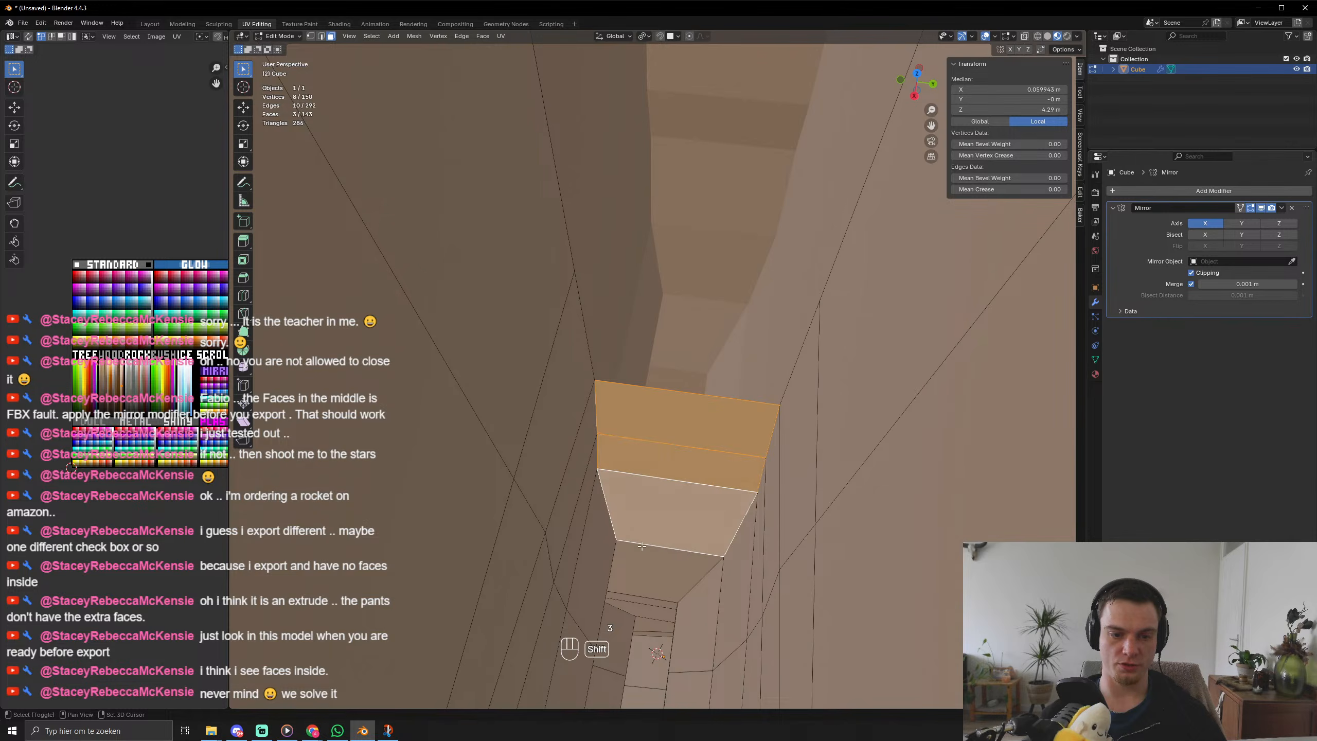
key("x")
left_click(642, 548)
key("ctrl+z")
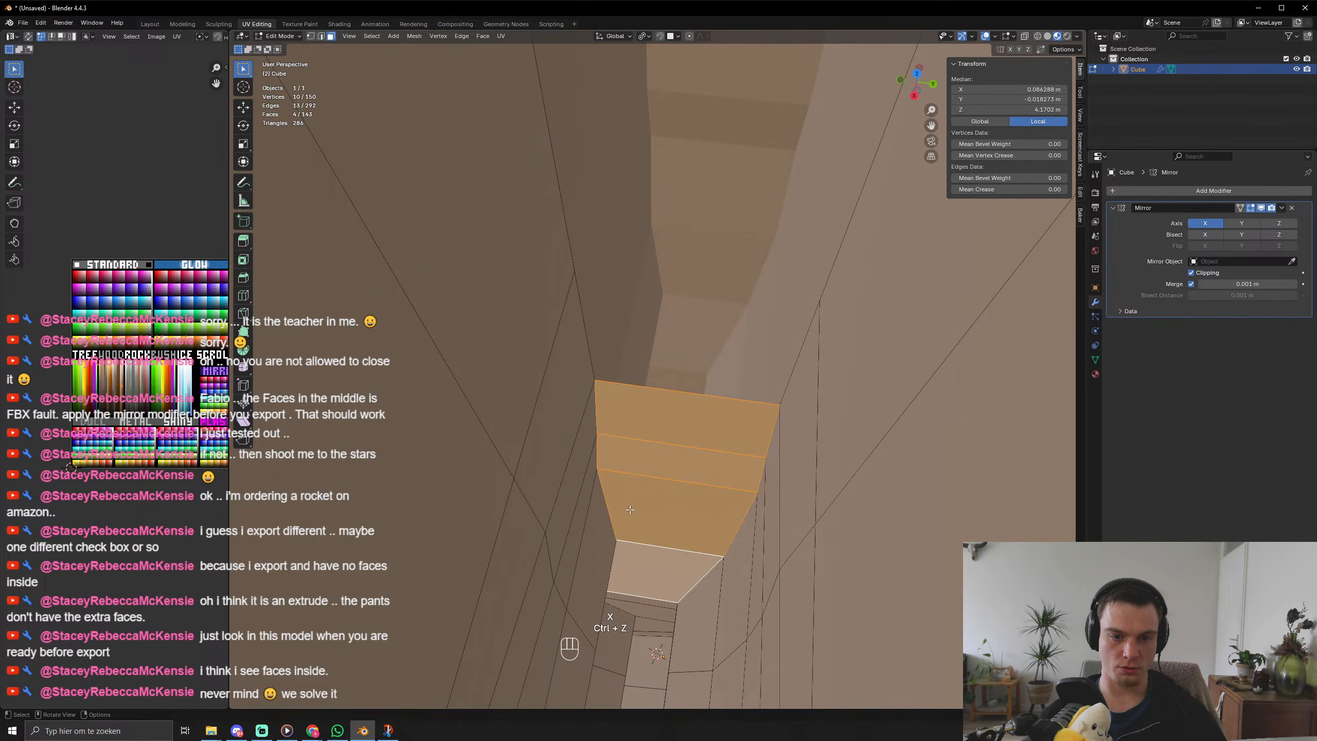
left_click(677, 417)
middle_click_drag(677, 417, 551, 394)
scroll(551, 394, "down", 3)
middle_click_drag(854, 543, 807, 548)
left_click(860, 545)
Save the model as JEFFREY.blend in a new JEFFREY folder inside the characters directory.
key("ctrl+s")
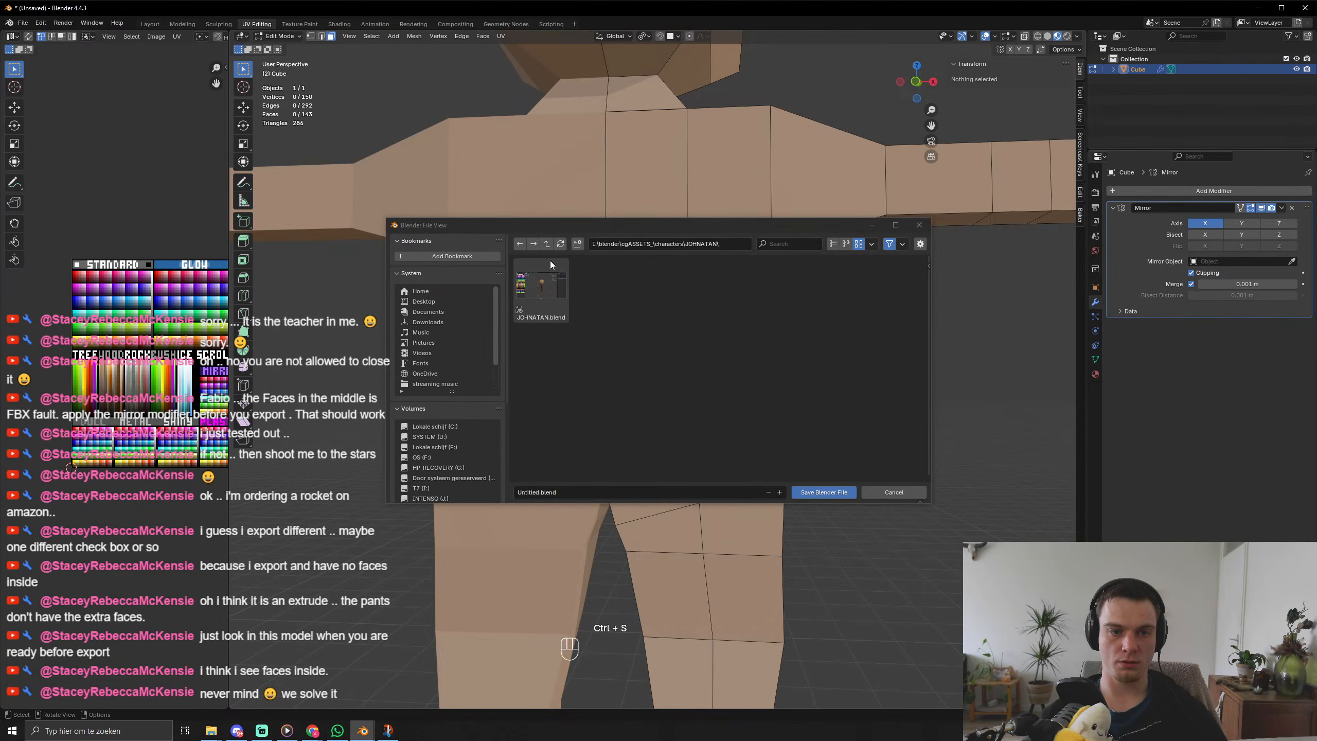
left_click(574, 244)
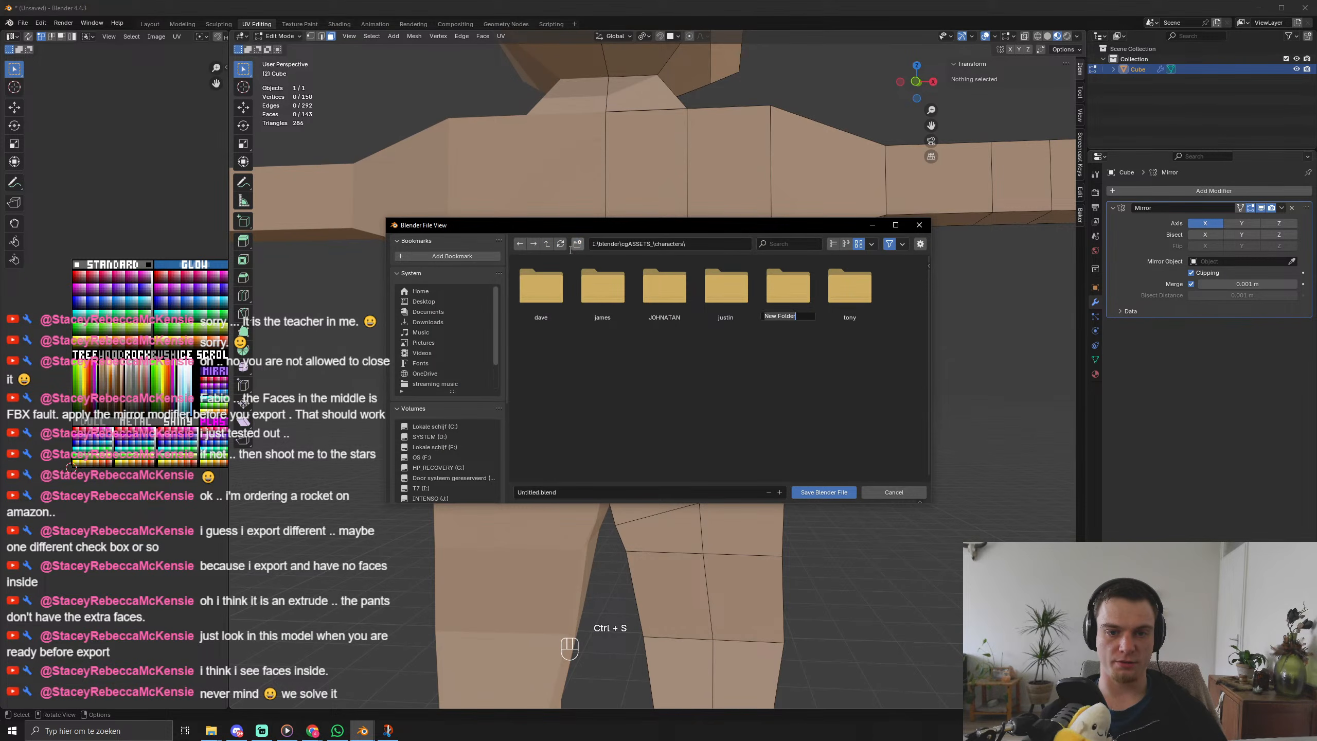
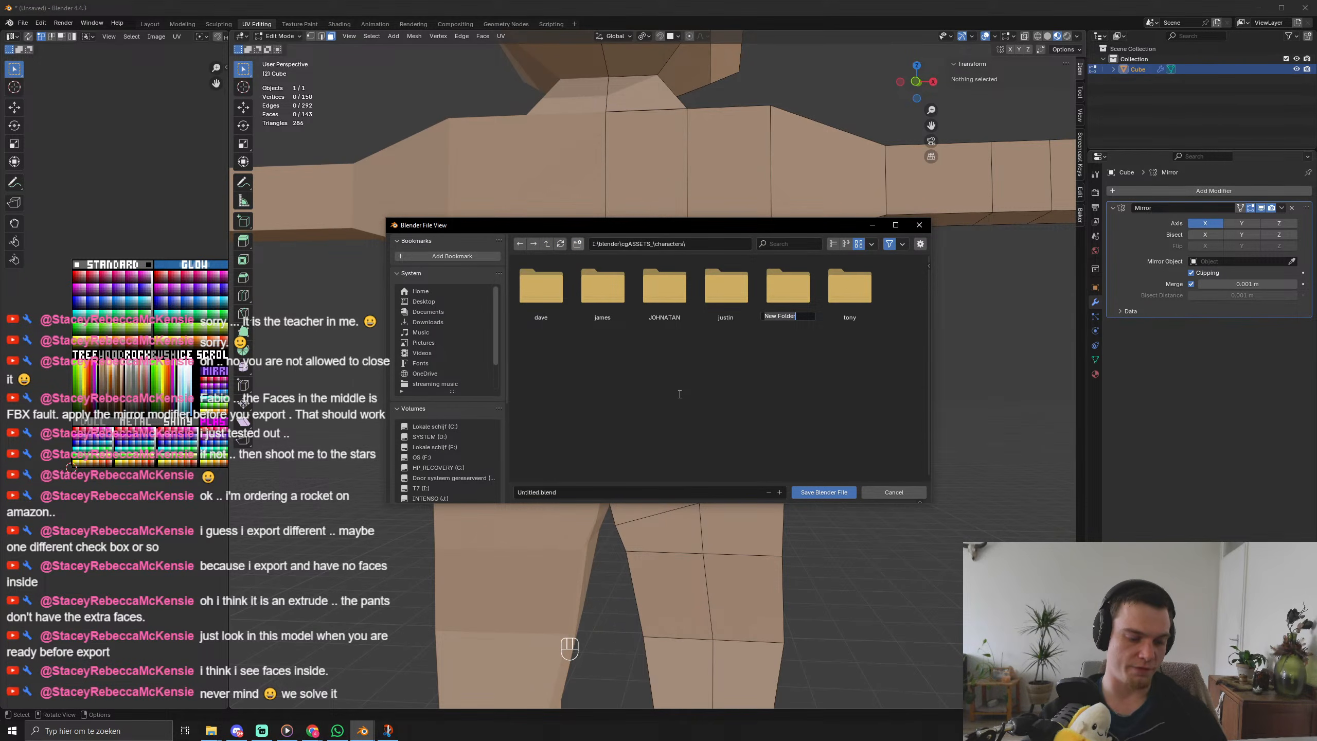
type("JEFFREY")
key("Return")
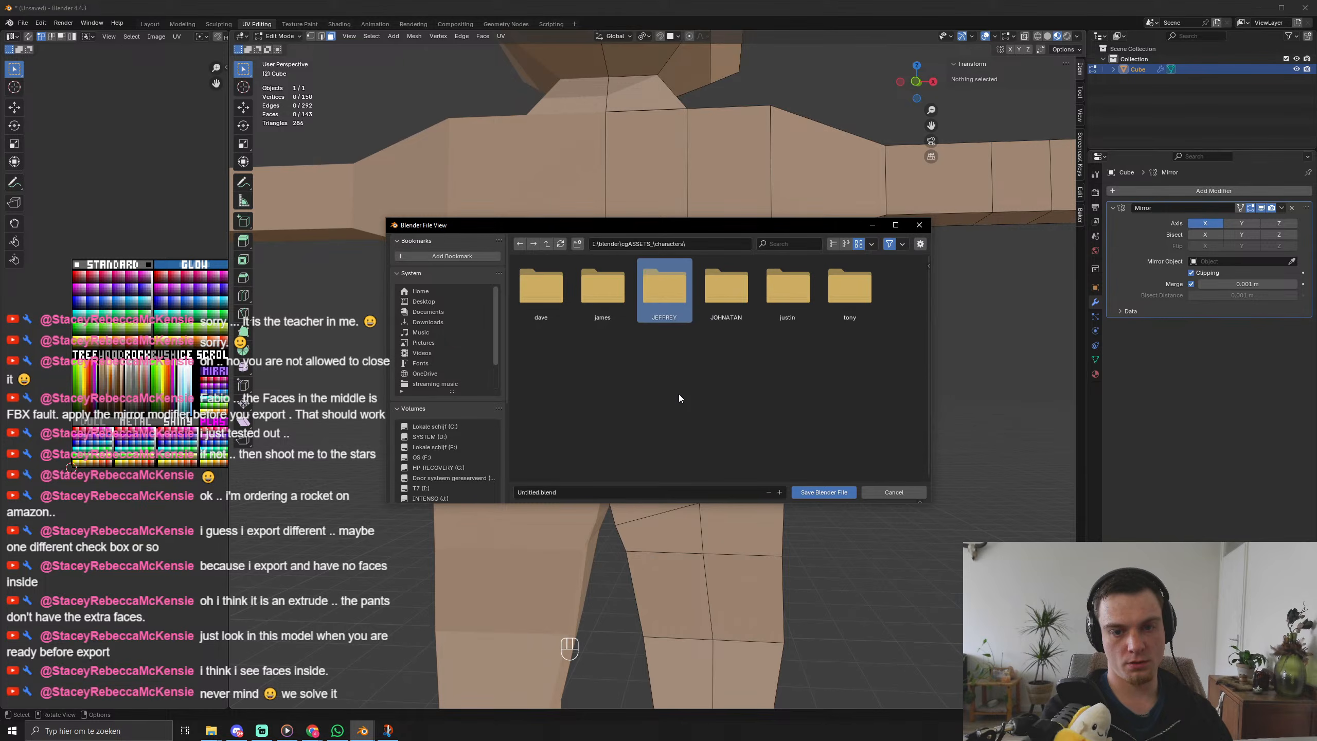
double_click(669, 305)
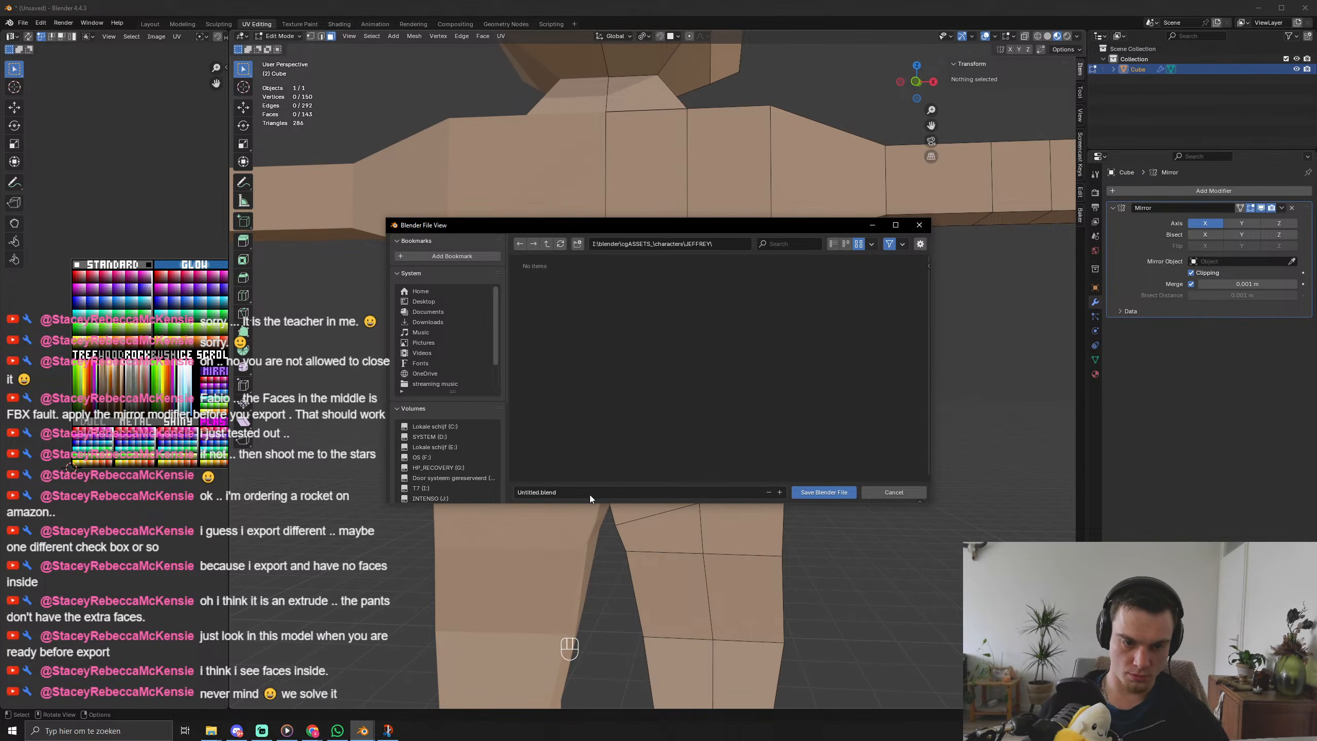
left_click(590, 492)
type("JEFFREY")
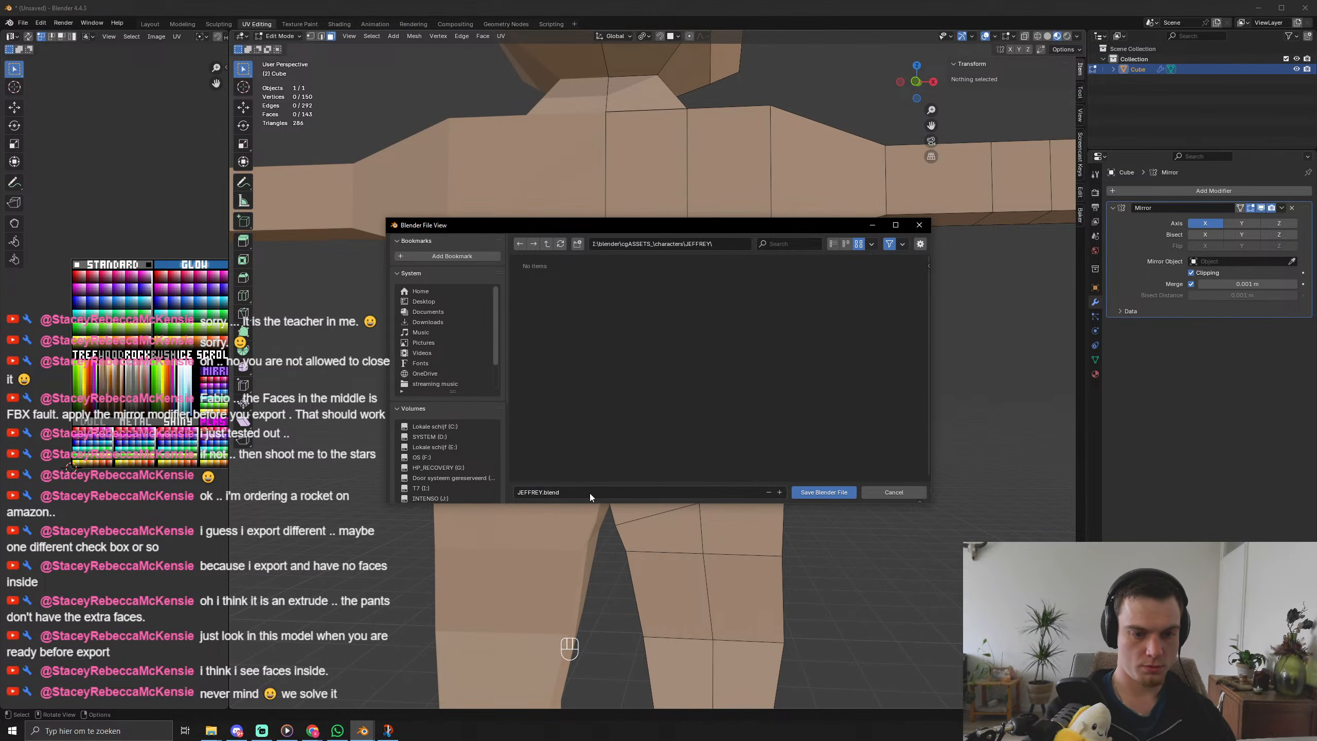
key("Return")
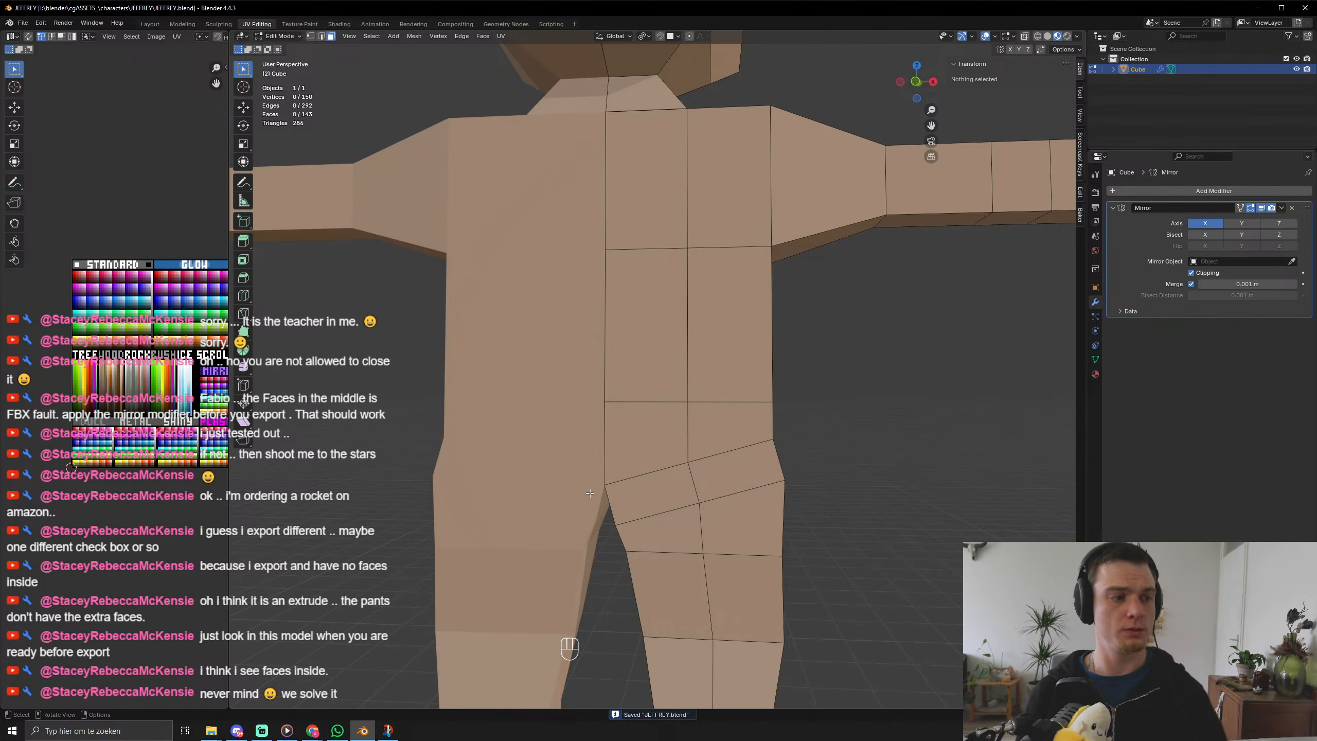
Add a centred edge loop around the shoulder segment between torso and arm and scale it slightly.
scroll(589, 492, "down", 8)
middle_click_drag(808, 485, 706, 516)
key("Tab")
scroll(731, 502, "up", 5)
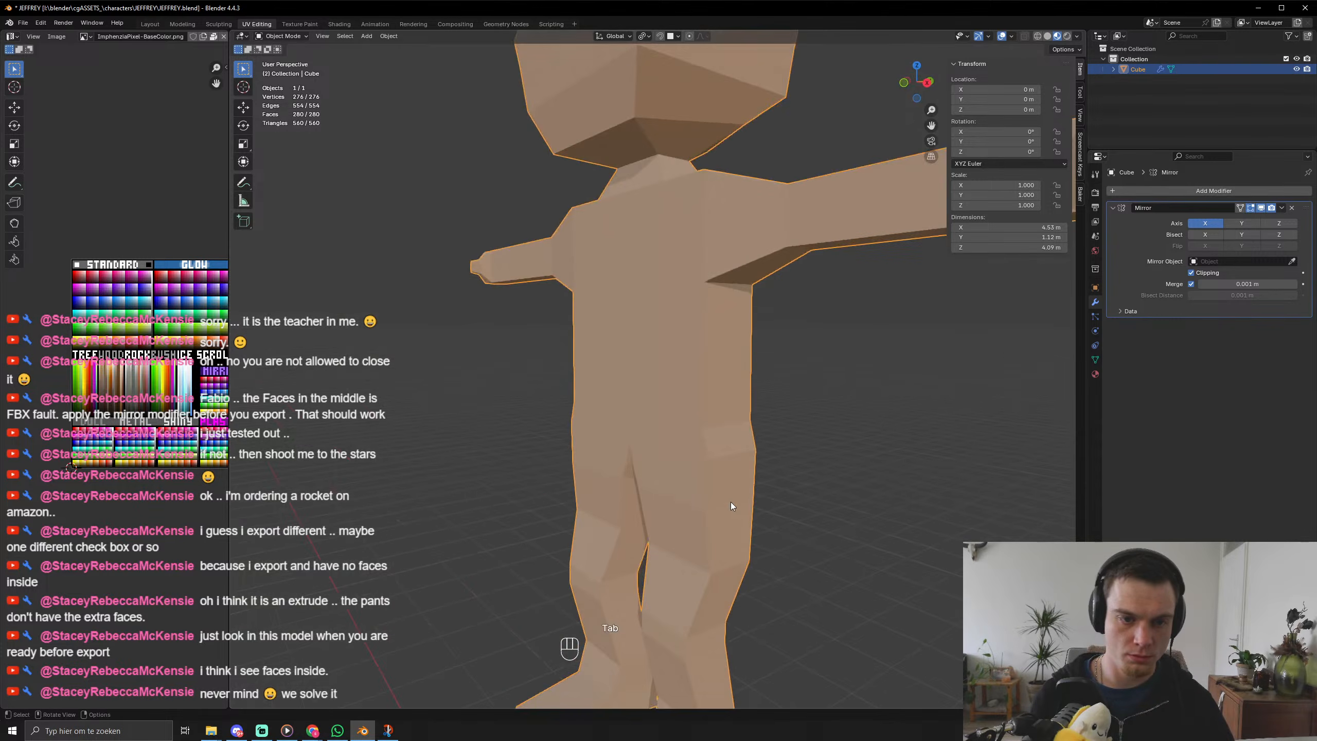
scroll(730, 502, "down", 3)
key("Tab")
key("ctrl+r")
left_click(708, 295)
right_click(708, 295)
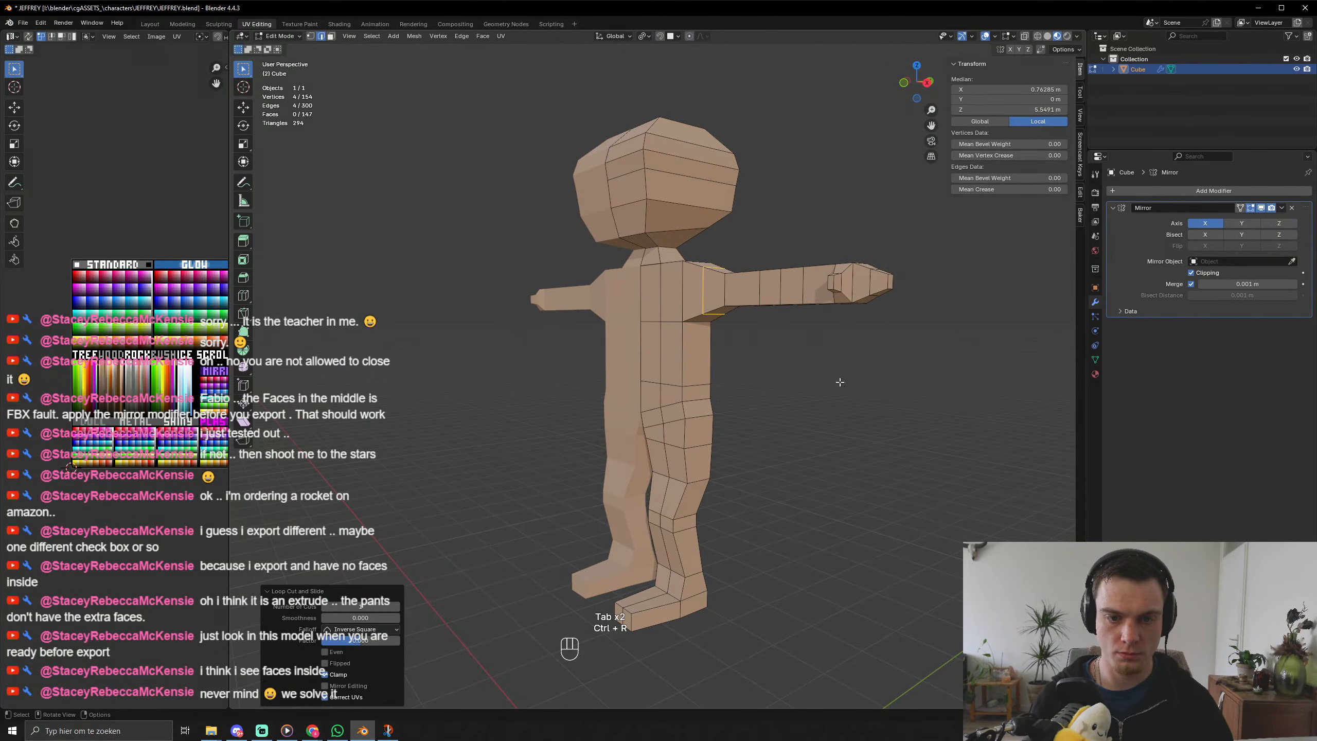
key("s")
left_click(819, 370)
Scale up the face loop around the middle of the arm to thicken it.
key("Tab")
middle_click_drag(819, 369, 717, 457)
key("Tab")
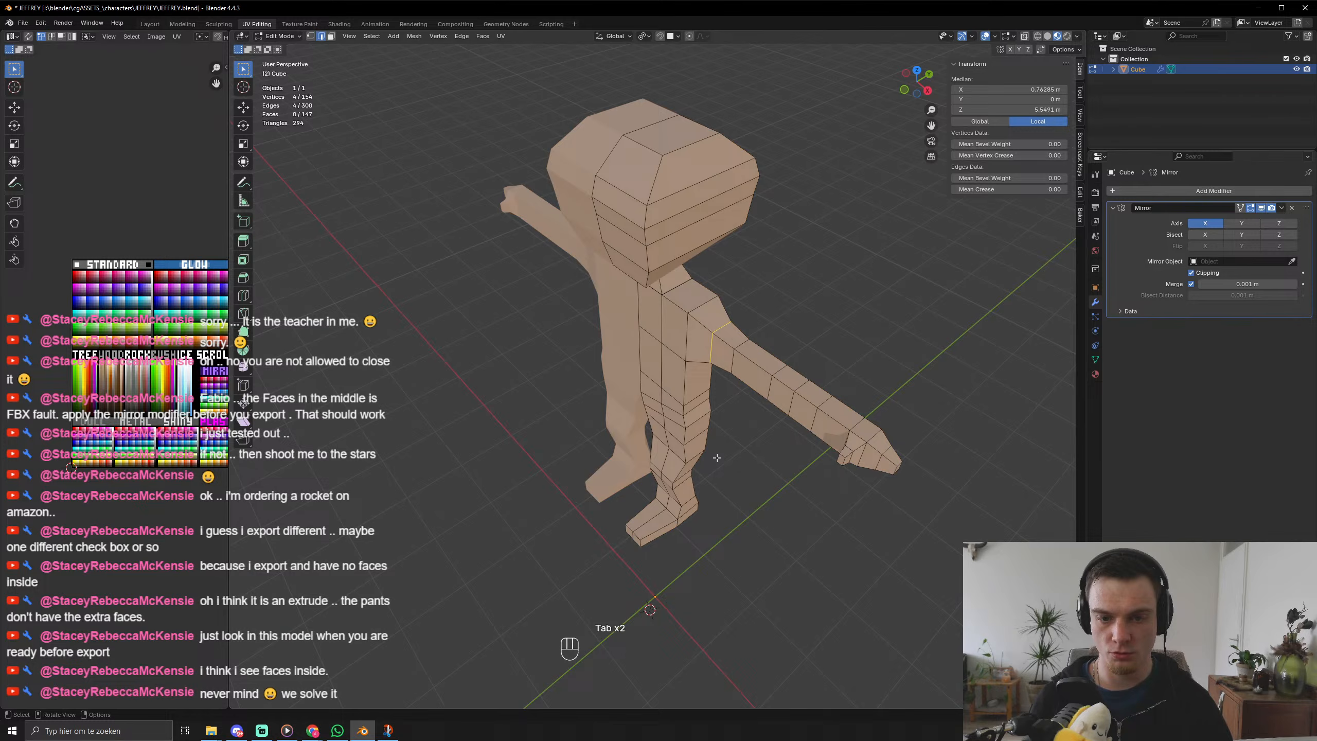
key("3")
left_click(781, 382, "alt")
key("s")
left_click(905, 399)
key("Tab")
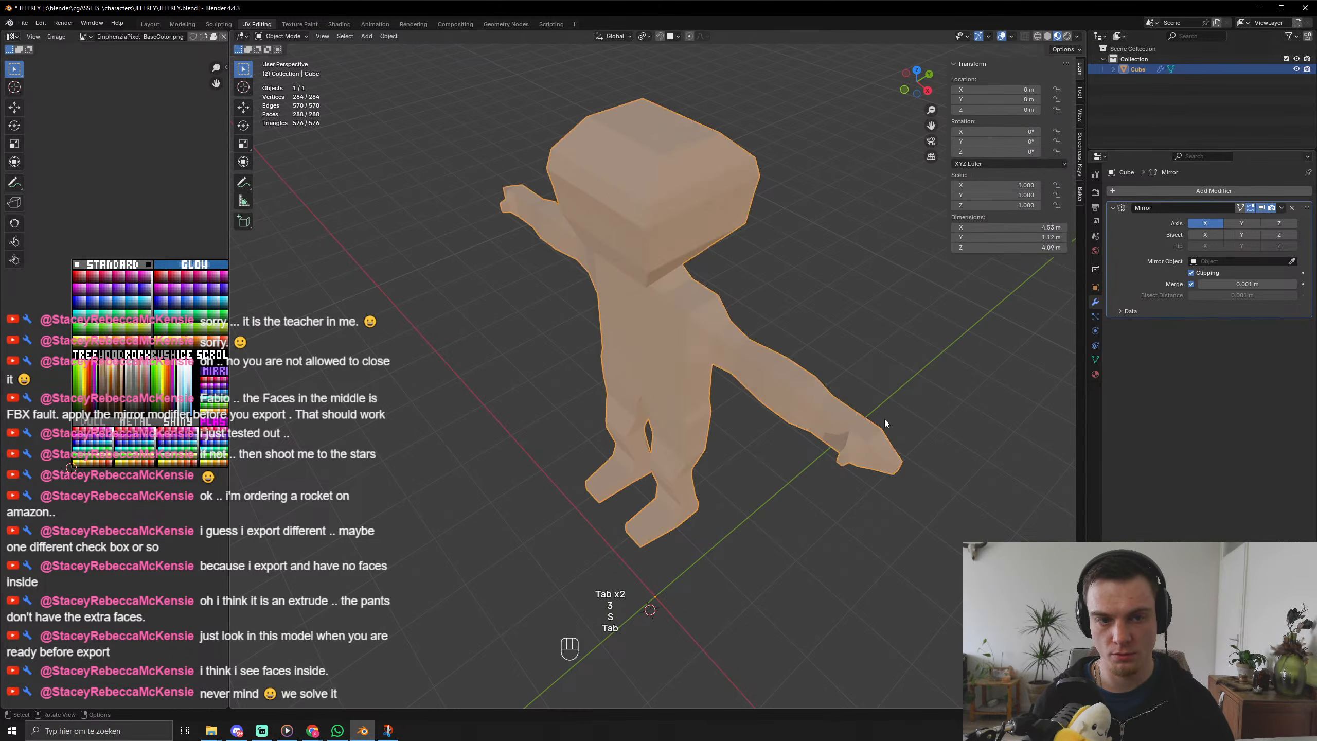
Try to shift the face loop around the middle of the arm along Z.
mouse_move(885, 424)
middle_mouse_down()
mouse_move(951, 465)
mouse_move(918, 429)
mouse_move(874, 475)
mouse_move(836, 470)
mouse_move(909, 438)
mouse_move(817, 483)
mouse_move(868, 434)
middle_mouse_up()
key("Tab")
key("g")
key("z")
left_click(903, 436)
key("Tab")
key("ctrl+z")
key("ctrl+z")
Try to shift the mid-arm face loop along Y instead.
key("g")
key("y")
right_click(837, 469)
key("Tab")
key("ctrl+z")
key("ctrl+z")
Try to add a centred edge loop on the forearm just before the hand and scale it to about 0.43.
key("ctrl+r")
left_click(874, 311)
right_click(876, 310)
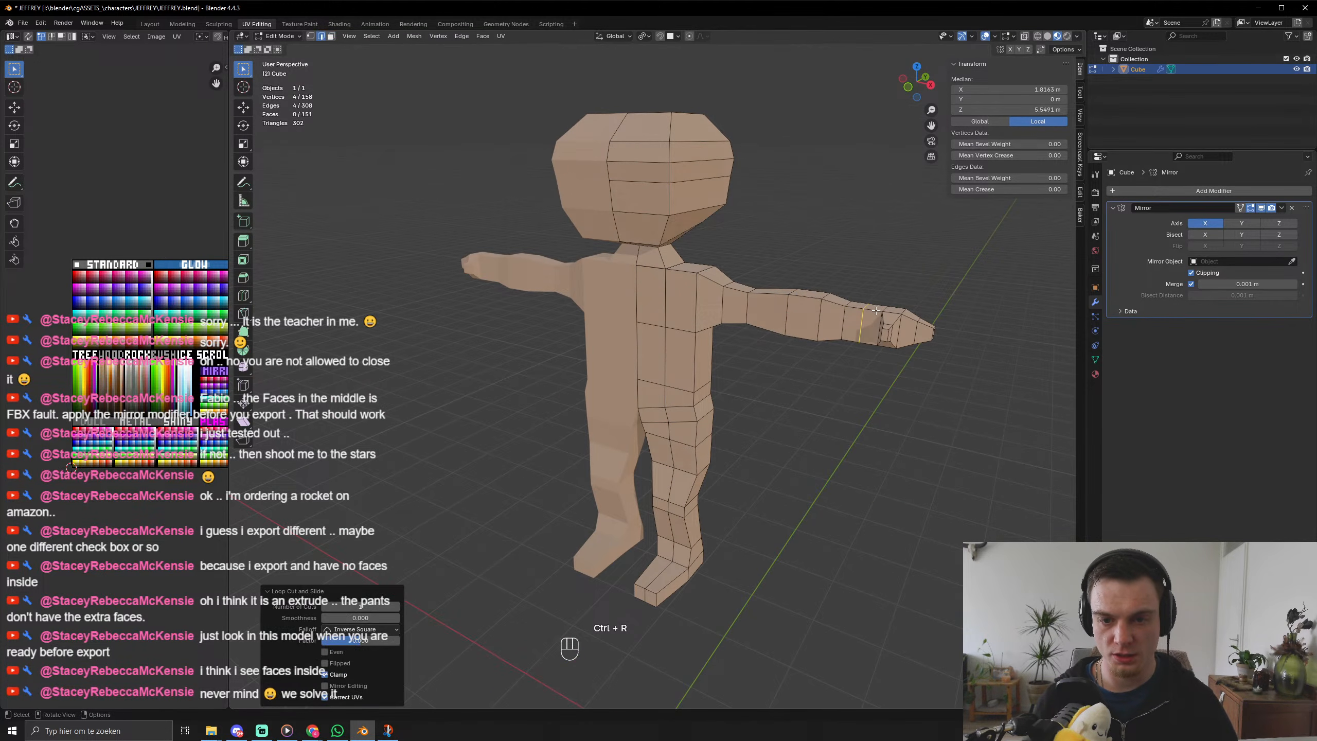
key("s")
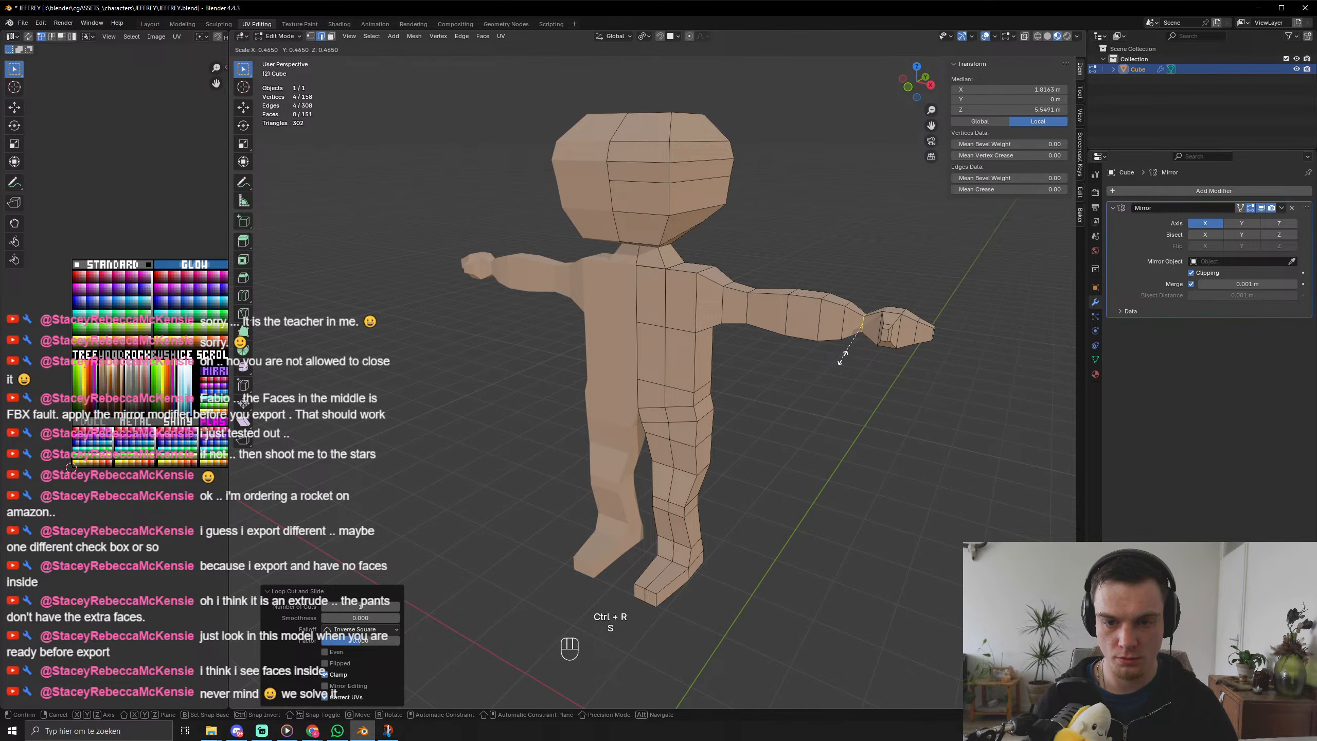
left_click(845, 356)
middle_click_drag(902, 448, 872, 476)
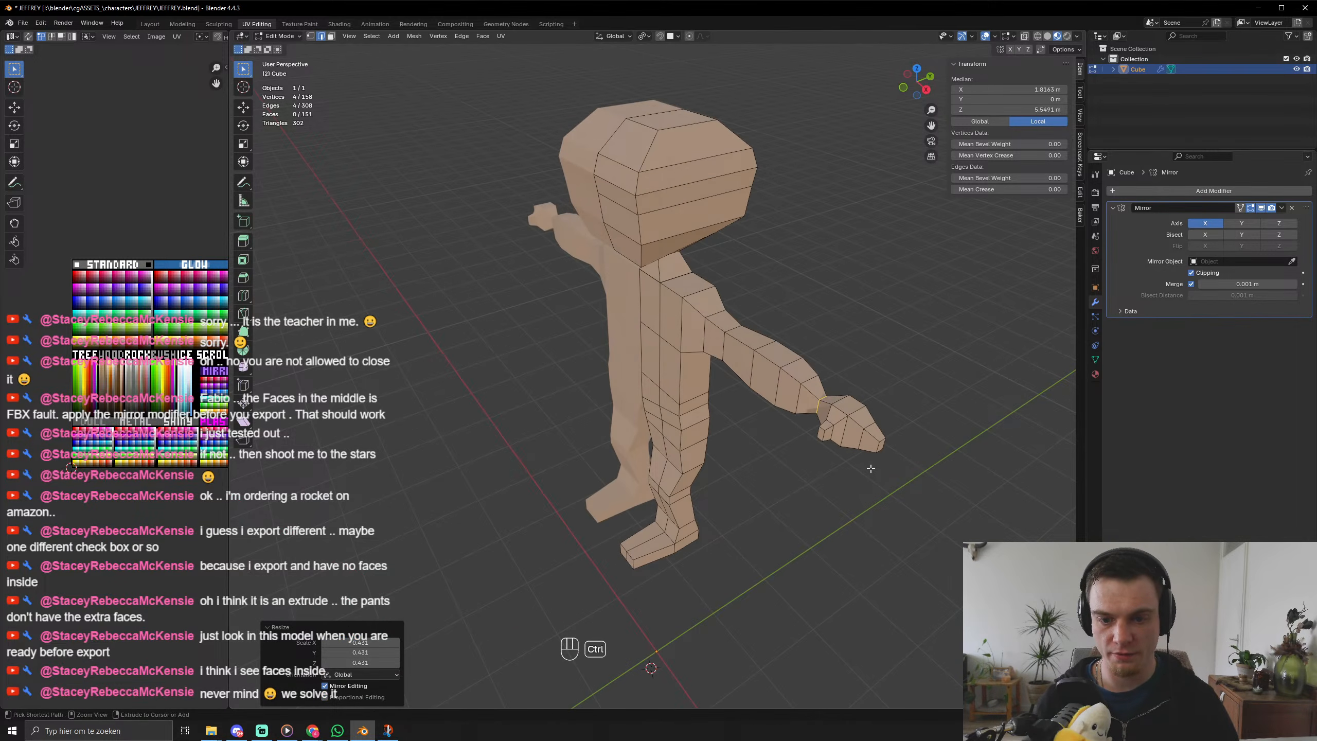
Undo the wrist edge loop and its scaling.
key("ctrl+z")
key("ctrl+z")
key("ctrl+z")
Select the hand's faces in wireframe display and grow the selection by one ring towards the forearm.
key("Tab")
left_click(873, 449, "alt")
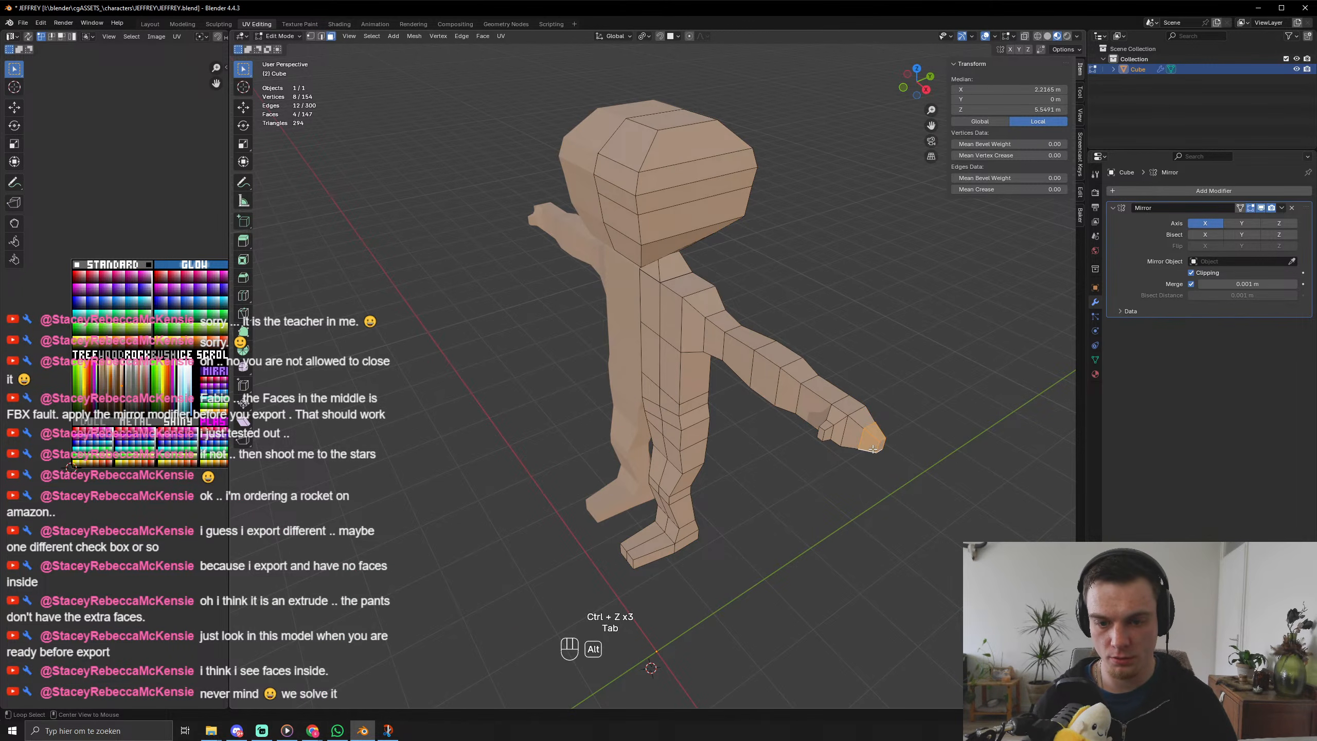
left_click(841, 420, "alt+shift")
left_click(896, 445)
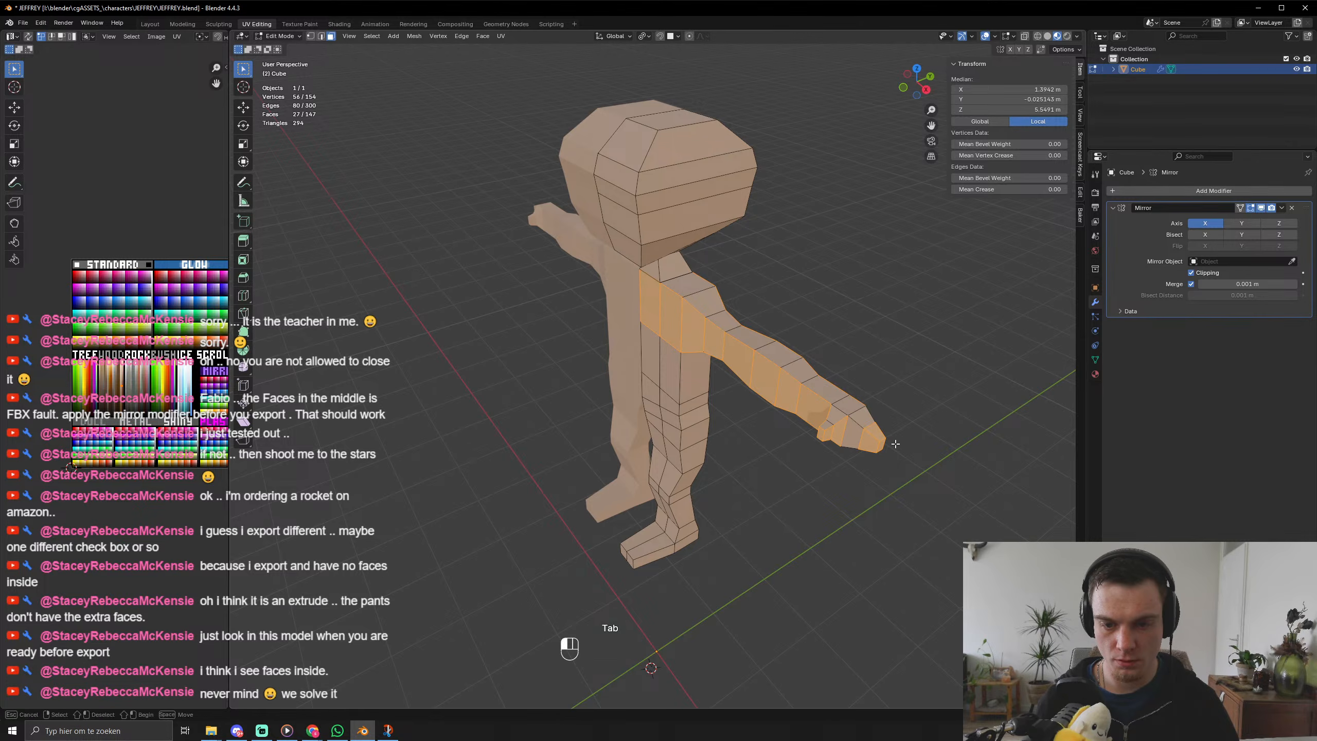
scroll(859, 434, "up", 1)
left_click(912, 438, "alt")
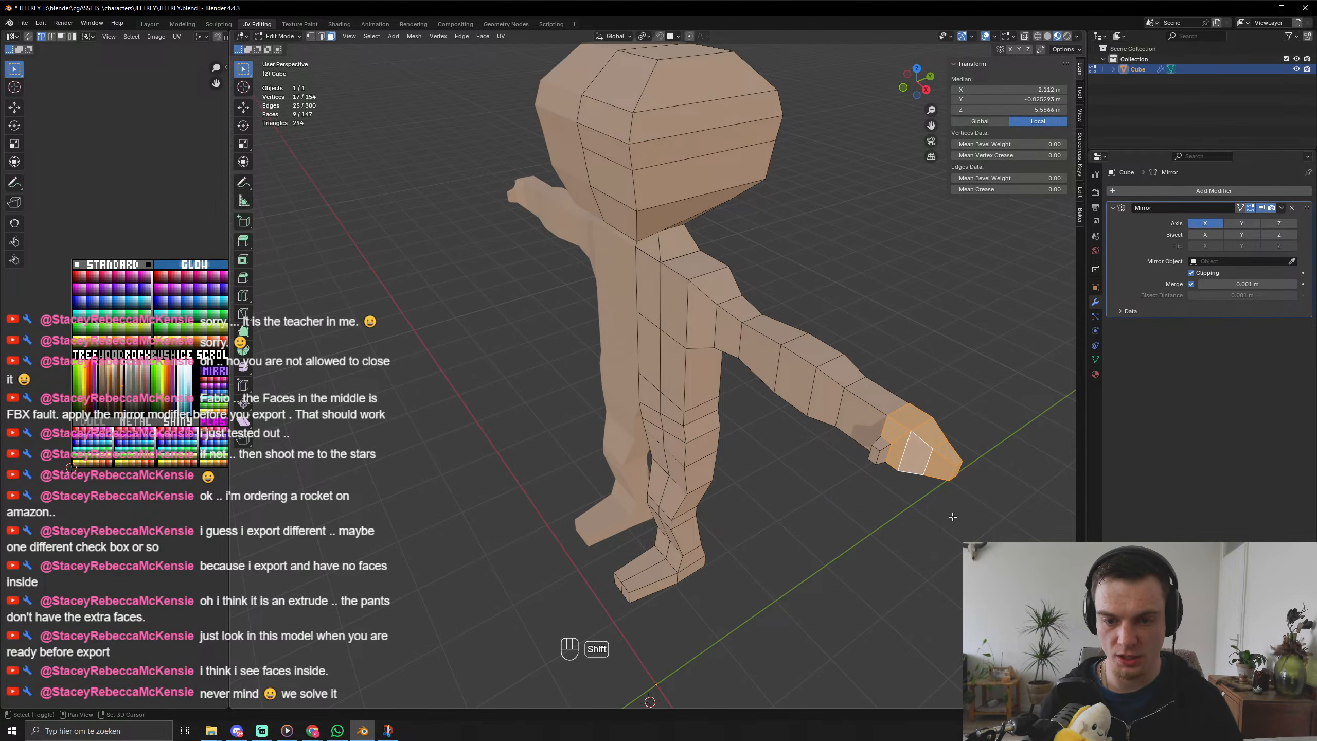
key("shift+z")
key("ctrl+z")
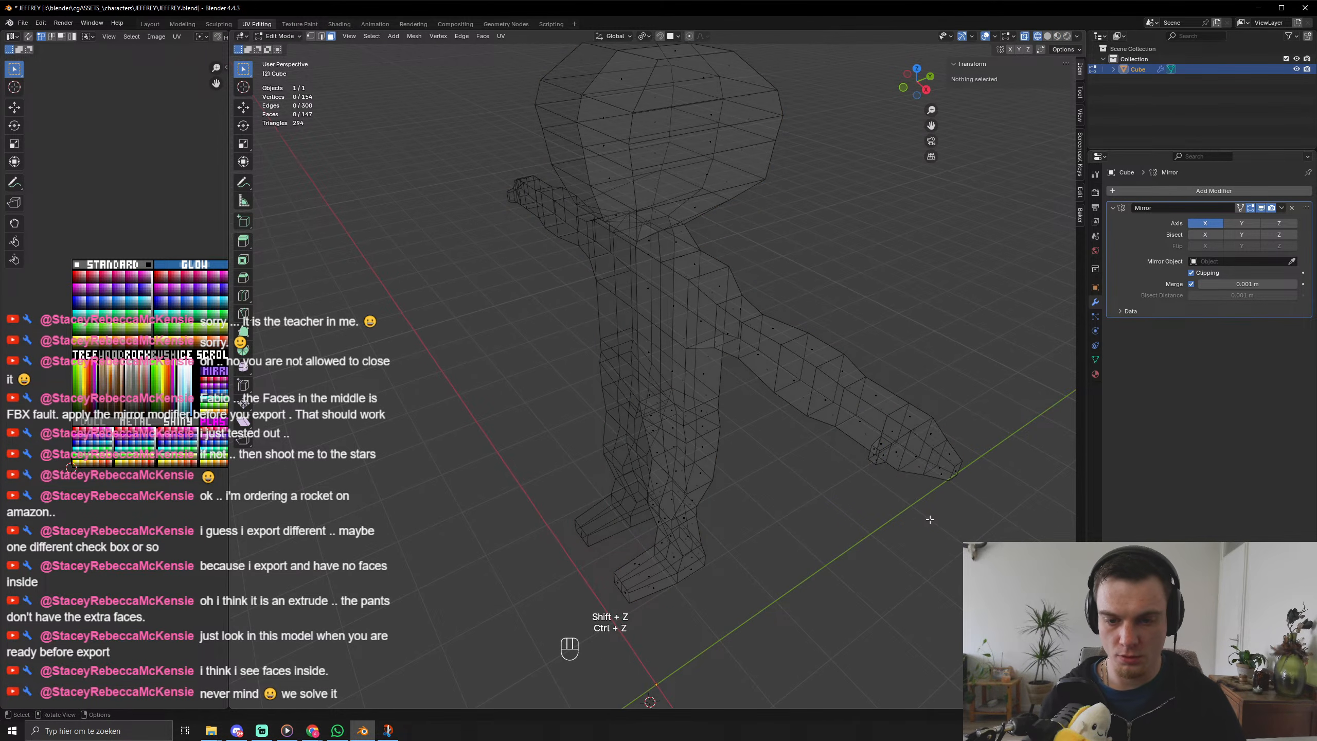
key("ctrl+z")
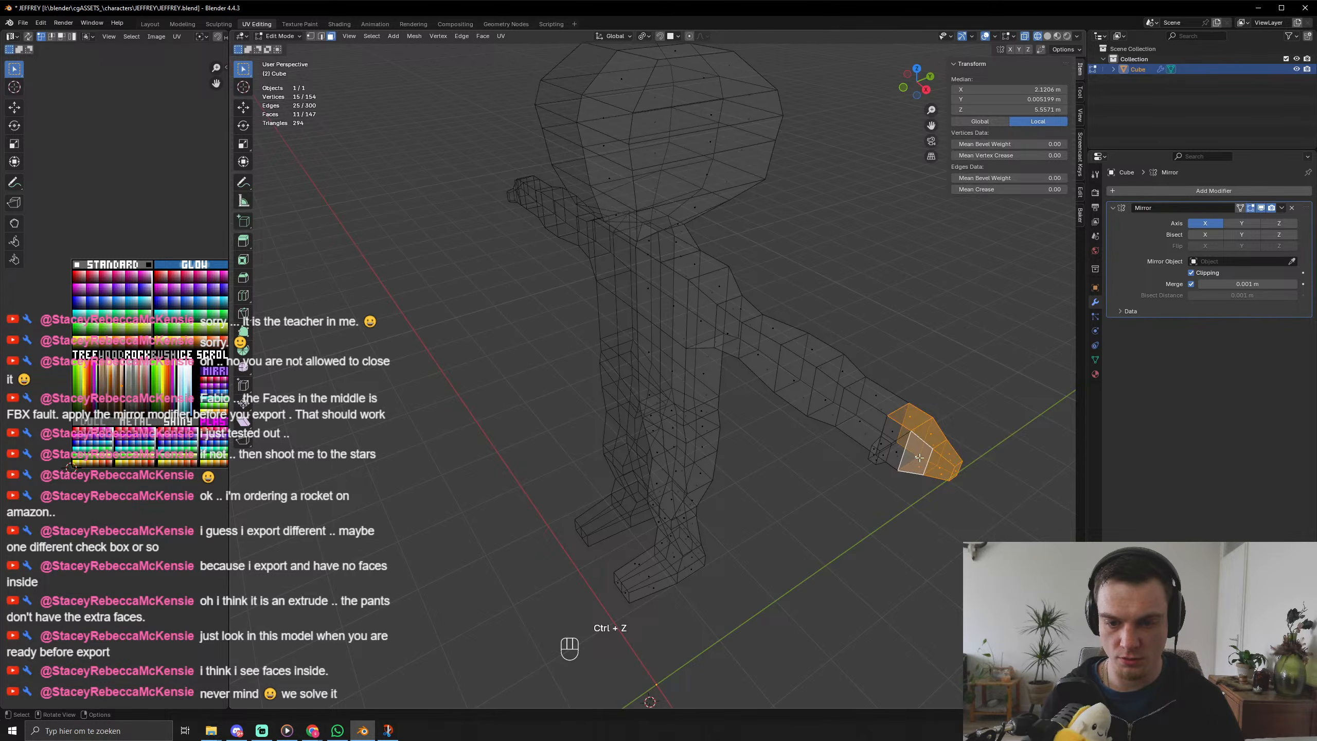
key("ctrl+KP_Add")
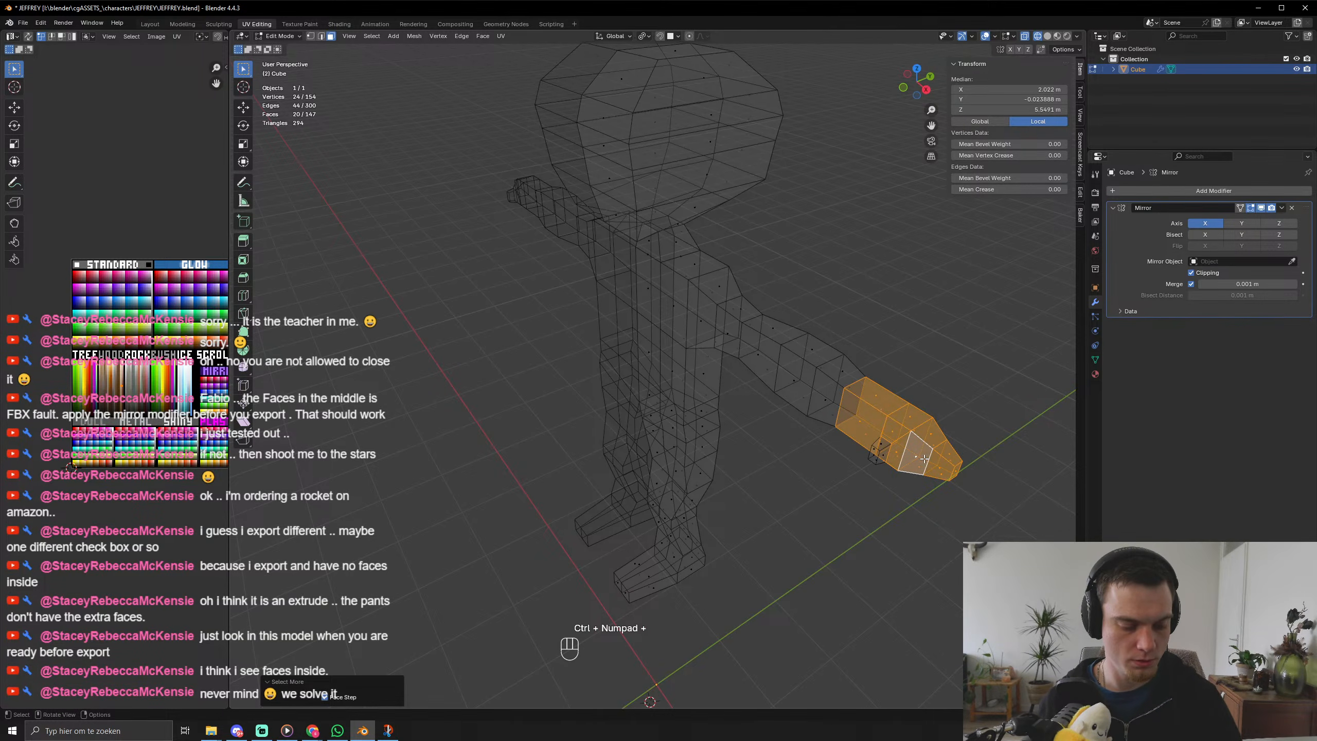
Select the whole hand including the thumb and shrink it uniformly to about 0.72 of its size.
key("shift+z")
key("ctrl+z")
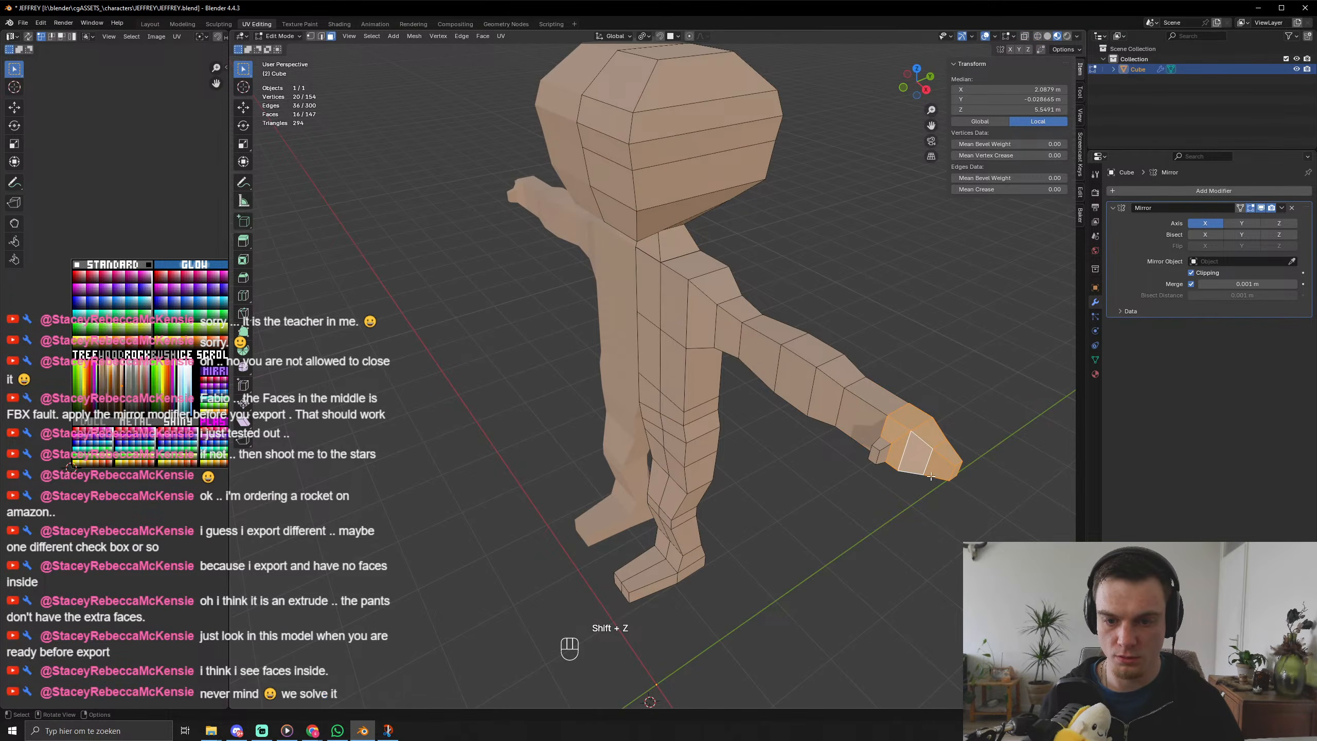
key("s")
right_click(956, 476)
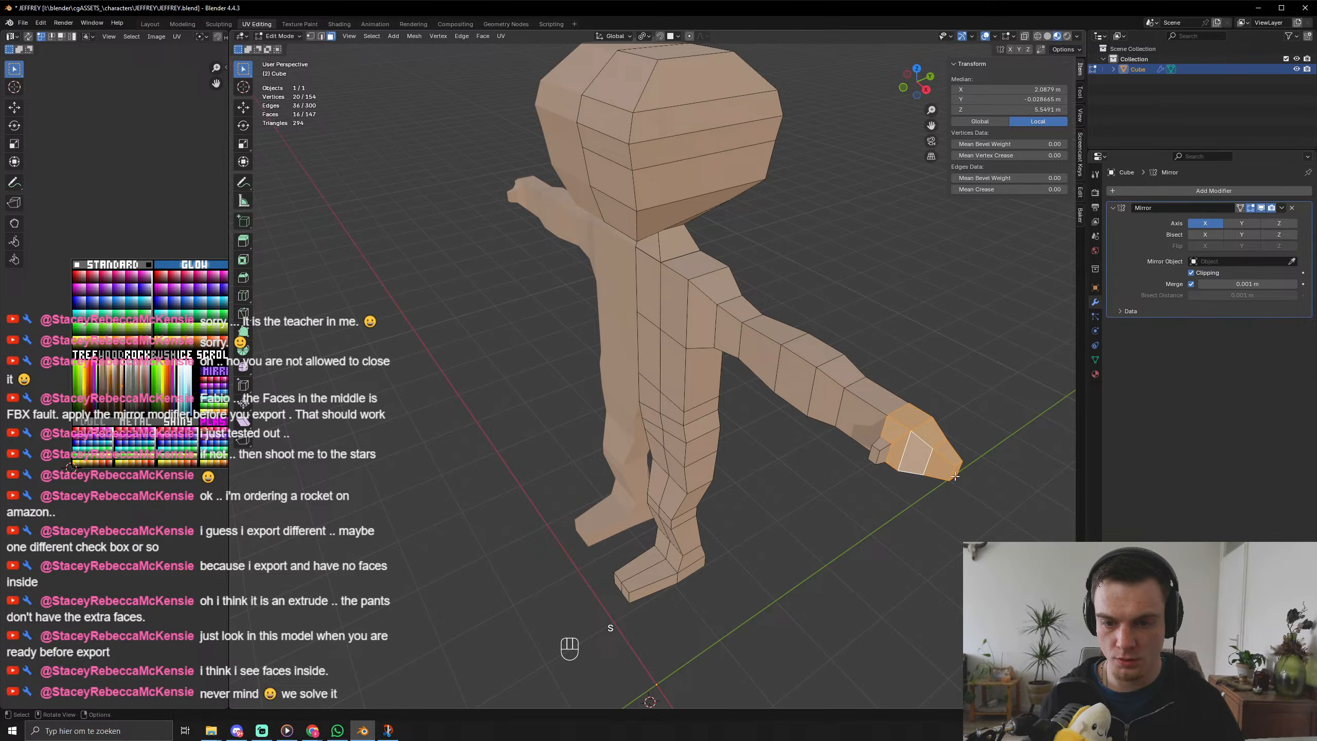
left_click(881, 447, "alt+shift")
middle_click_drag(950, 459, 969, 434)
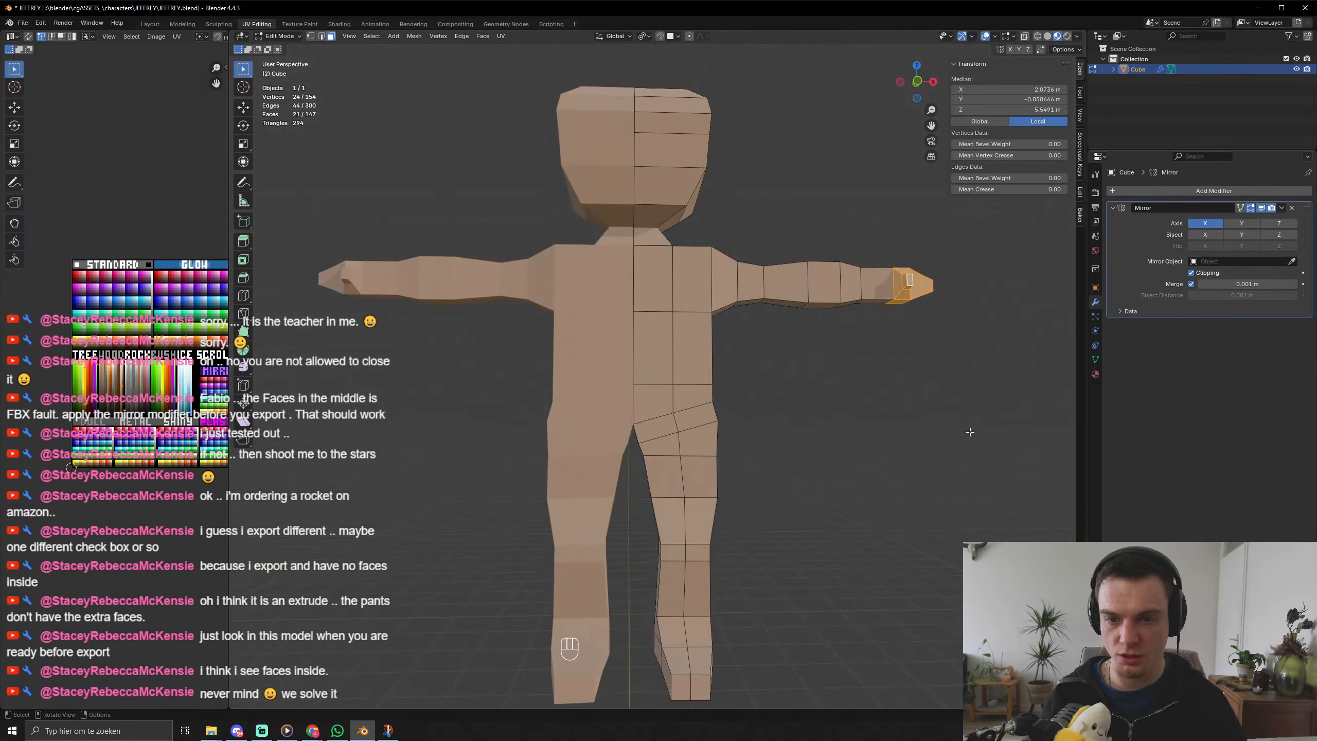
key("s")
left_click(921, 409)
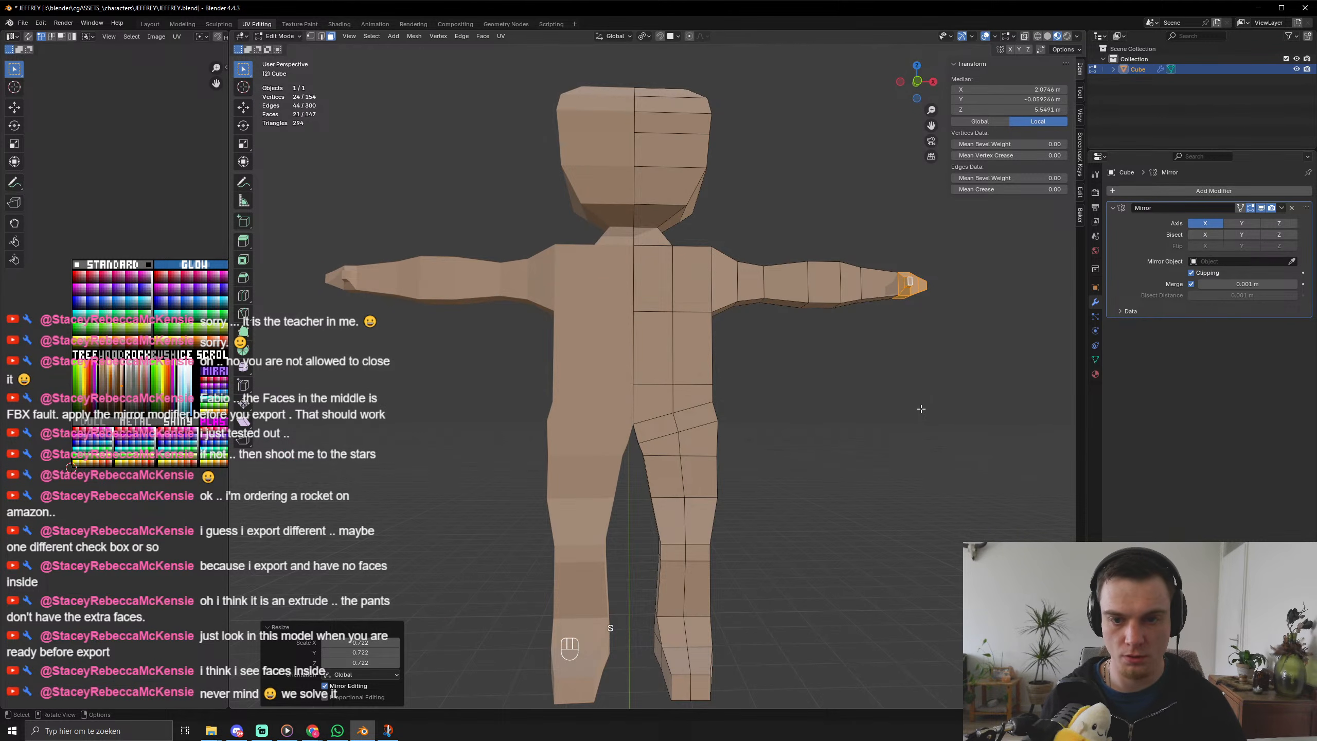
key("s")
left_click(965, 462)
middle_click_drag(964, 462, 867, 535)
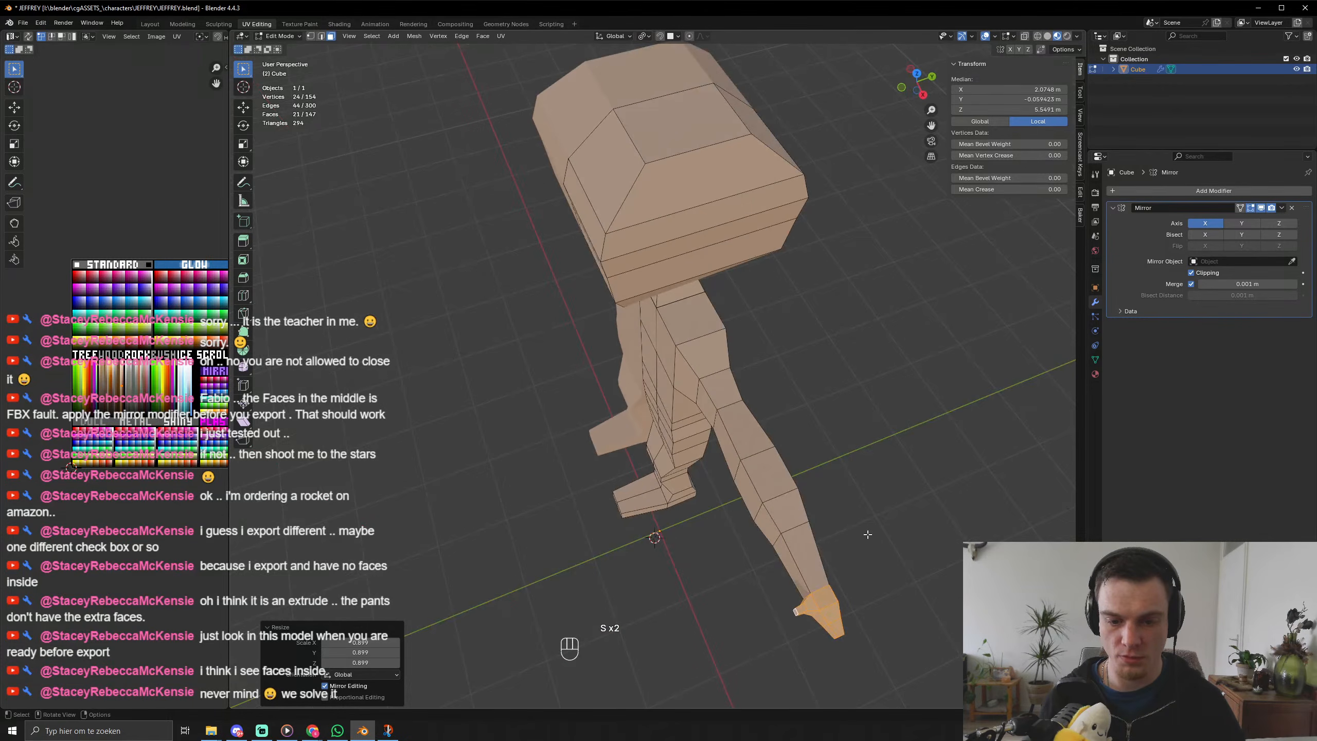
key("s")
left_click(881, 537)
Add an edge loop near the end of the forearm, shift it about 0.06 m along X to the wrist and narrow it.
key("ctrl+r")
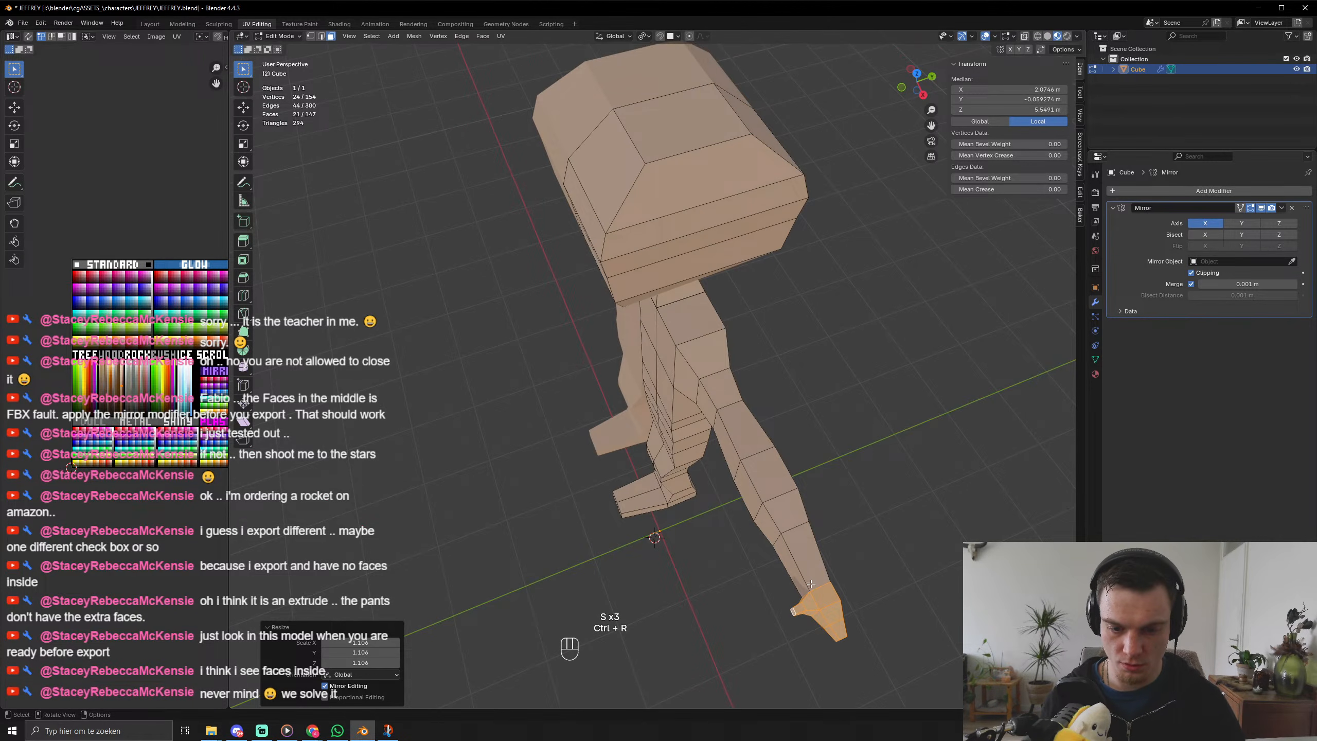
key("ctrl+r")
left_click(802, 576)
right_click(802, 575)
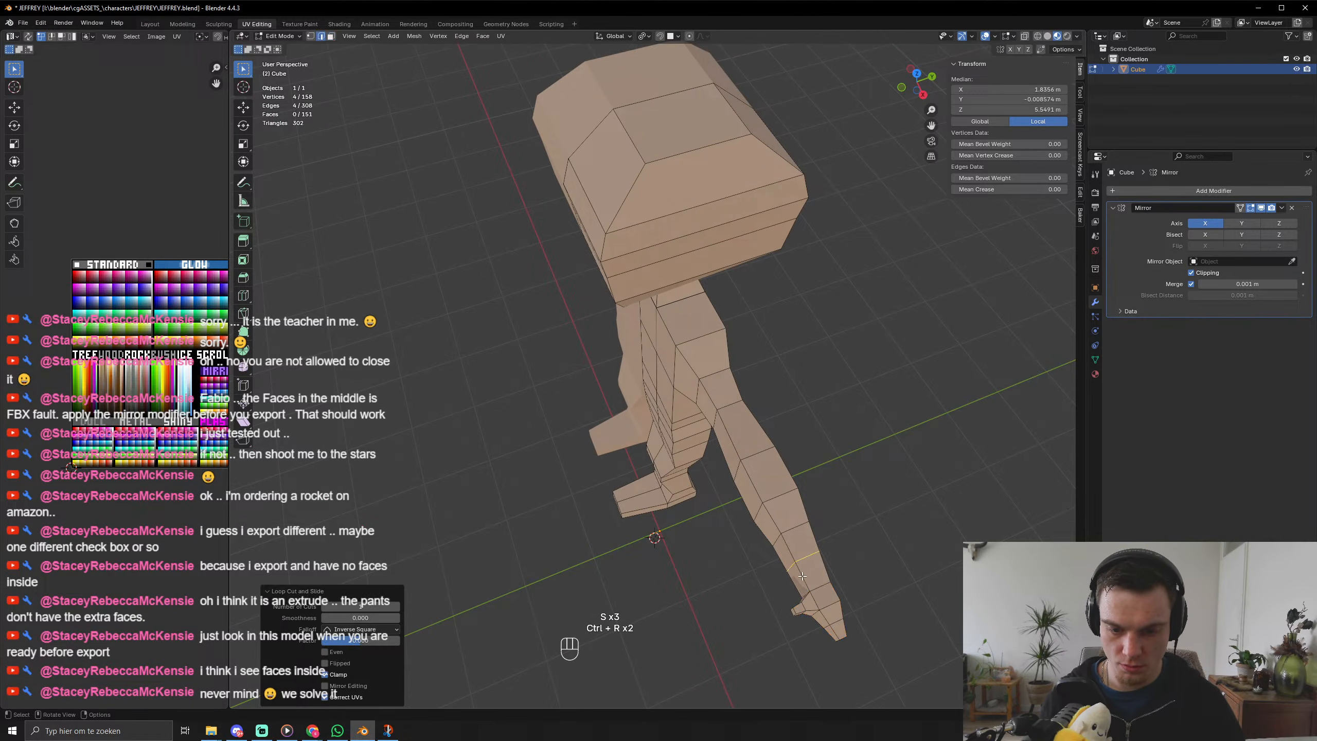
key("g")
key("x")
left_click(835, 597)
key("s")
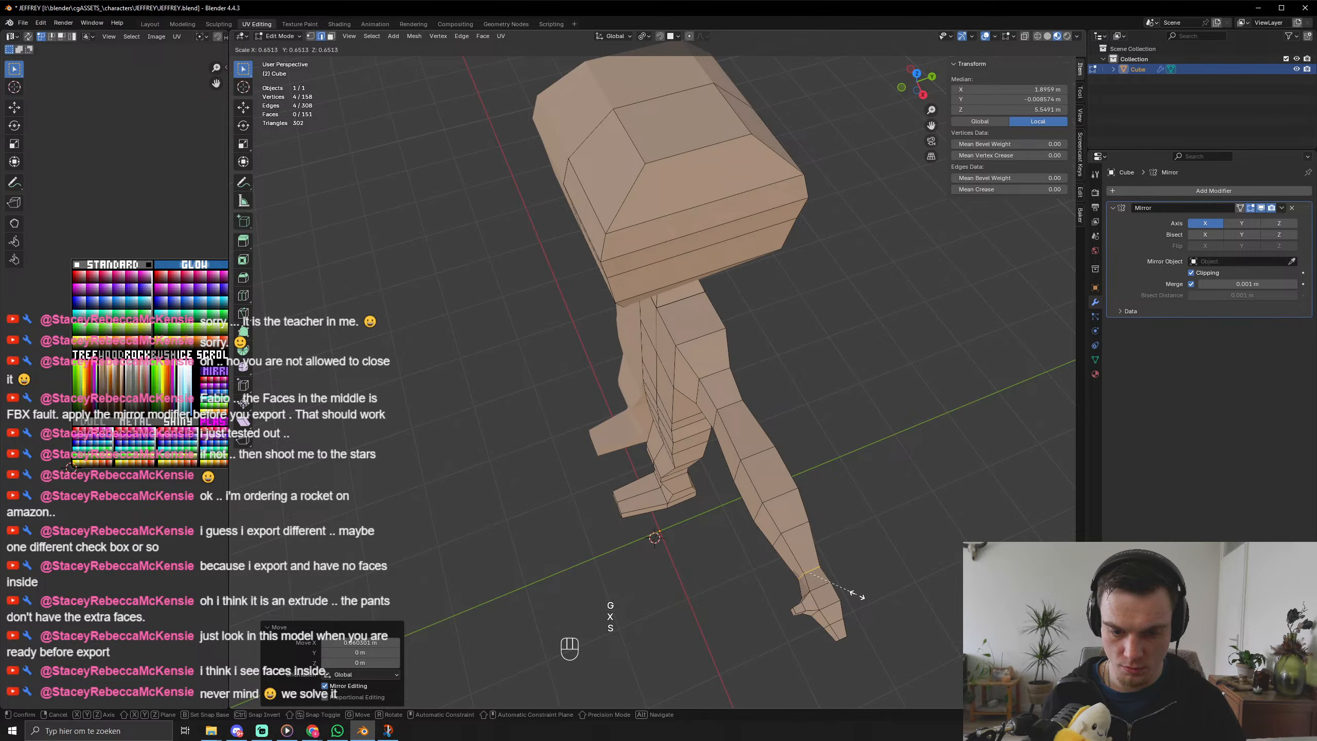
left_click(852, 595)
Move the whole character down about 2.843 m along Z so the feet stand on the ground line.
key("Tab")
scroll(852, 595, "down", 2)
middle_click_drag(851, 595, 826, 448)
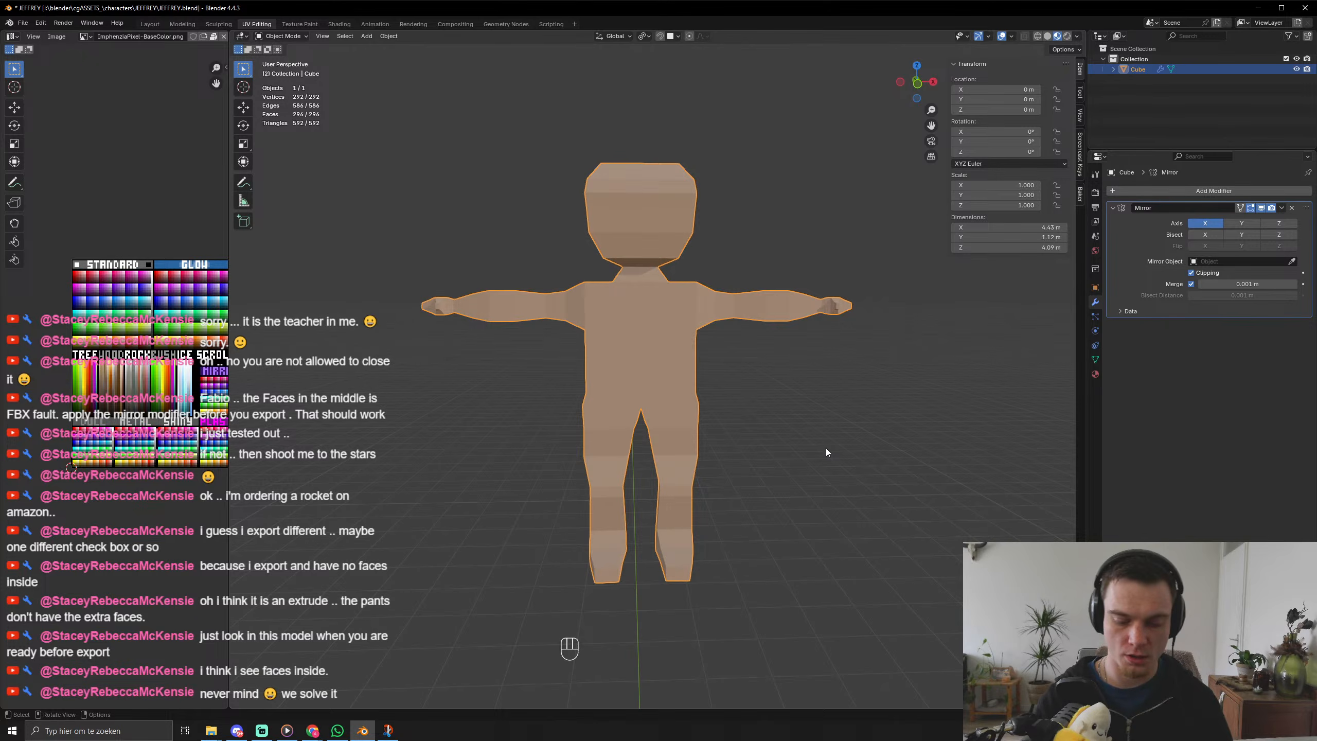
key("KP_1")
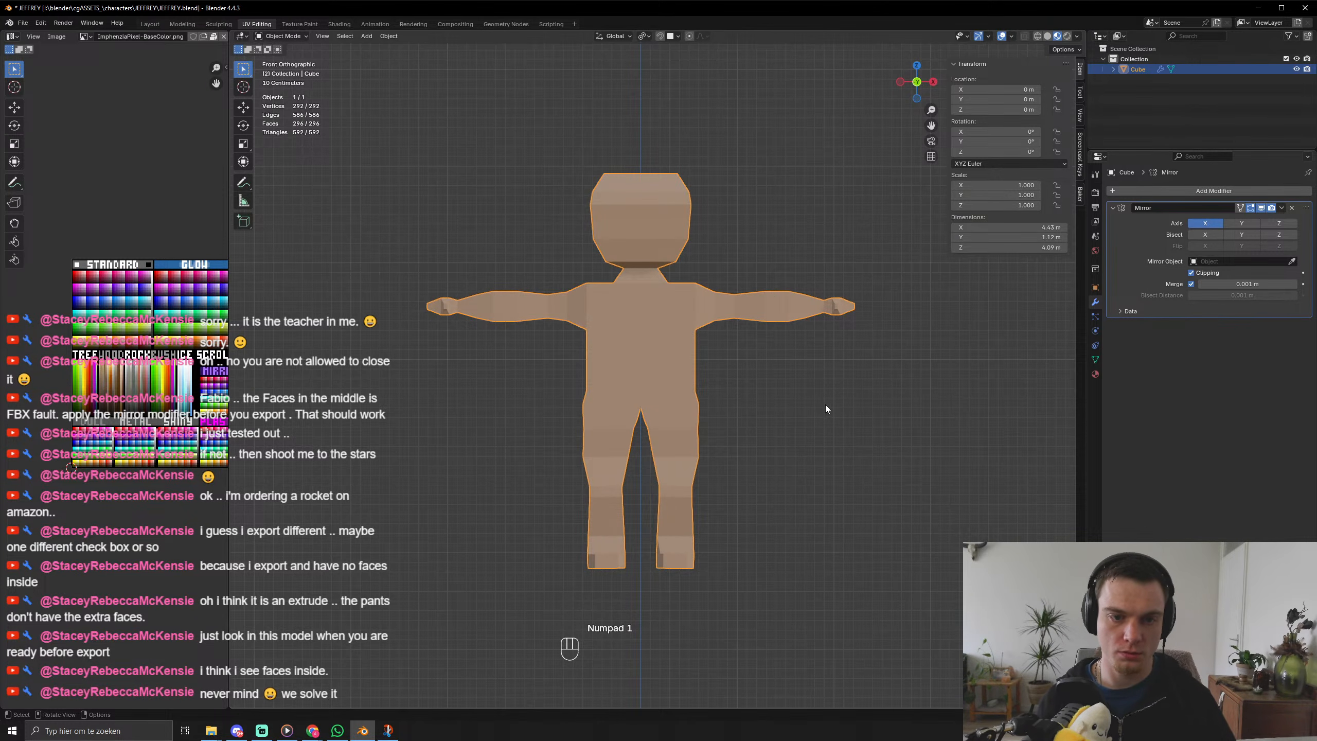
scroll(825, 410, "down", 3)
scroll(815, 427, "up", 5)
scroll(812, 467, "down", 2)
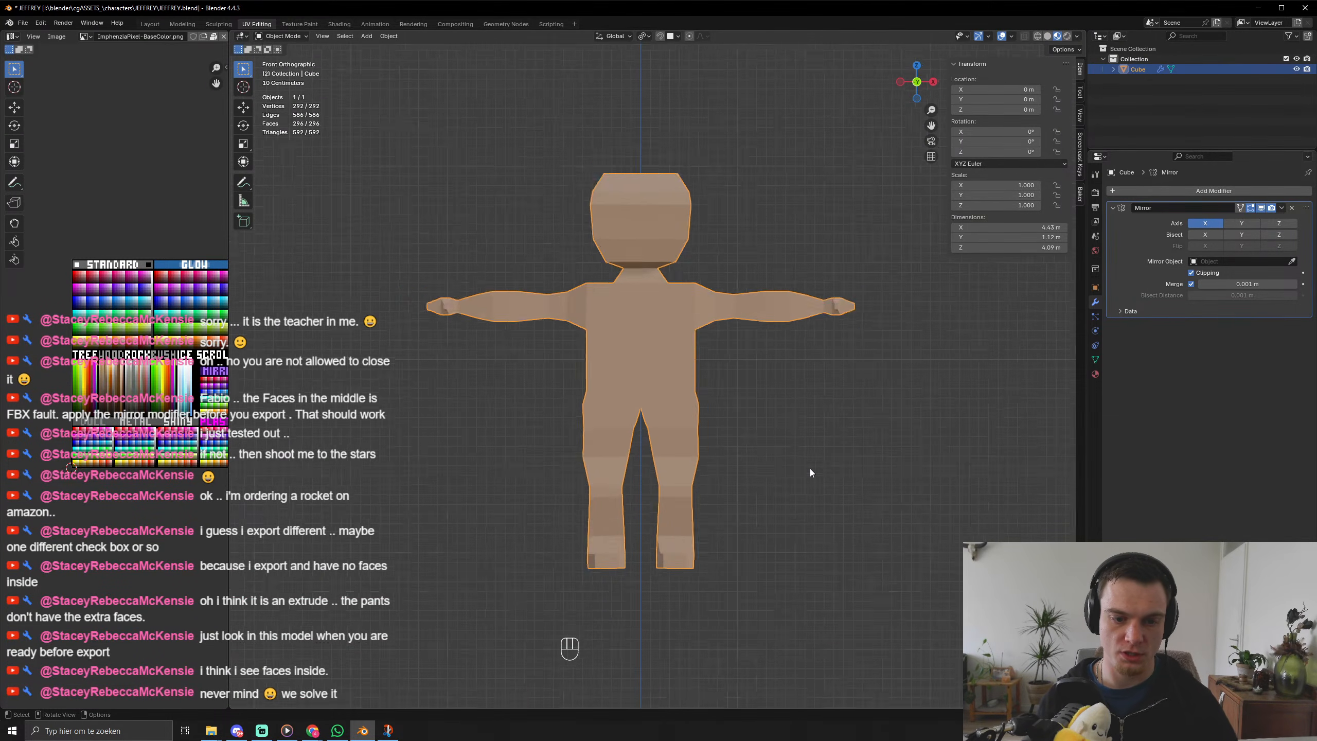
scroll(810, 469, "down", 3)
key("g")
key("z")
left_click(812, 625)
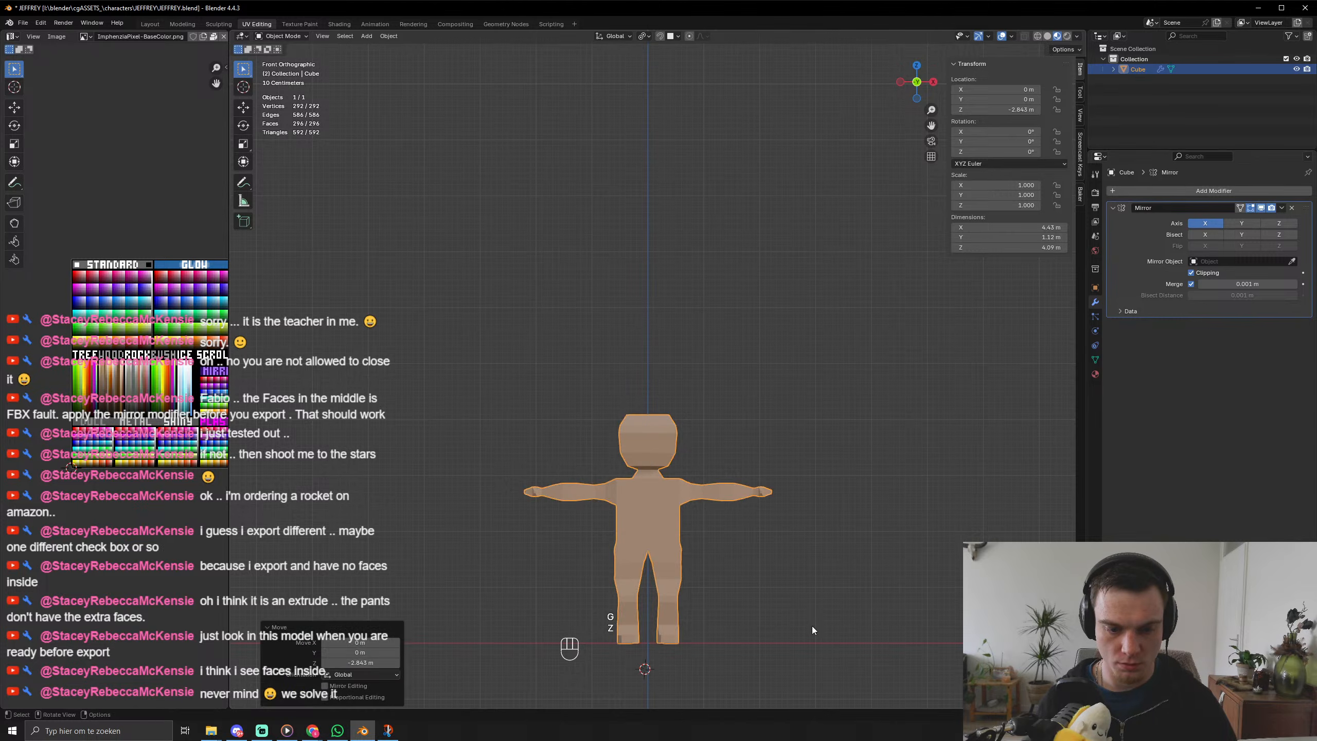
Add a vertical edge loop through the head and body beside the centre line, and a horizontal loop around the head.
key("KP_Decimal")
middle_click_drag(806, 593, 701, 498)
scroll(726, 394, "up", 4)
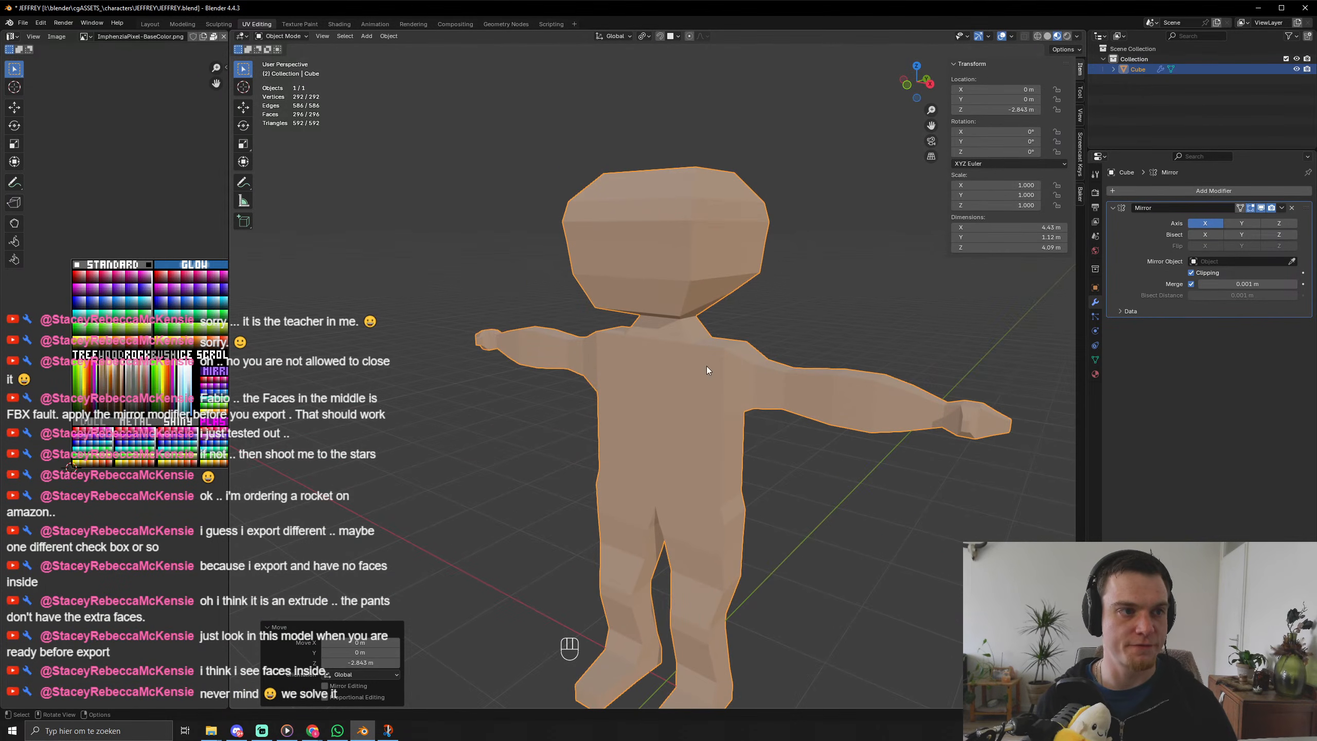
key("Tab")
key("ctrl+r")
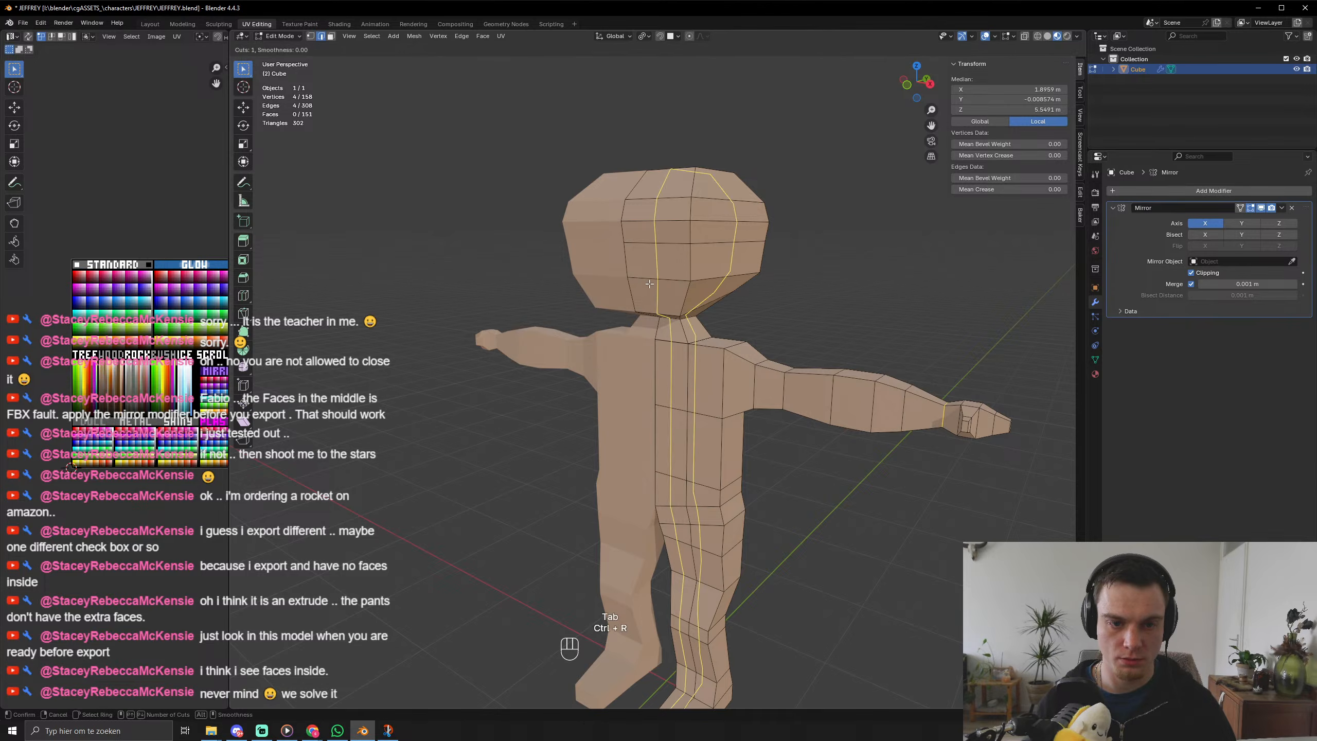
left_click(649, 284)
right_click(650, 284)
key("1")
middle_click_drag(648, 277, 711, 267)
scroll(622, 269, "up", 4)
key("ctrl+r")
key("ctrl+t")
left_click(723, 268)
right_click(722, 268)
Pull two neighbouring centre-line vertices of the face forward about 0.155 m along Y to form a nose.
key("1")
left_click(677, 263)
key("g")
right_click(683, 293)
left_click(694, 221, "shift")
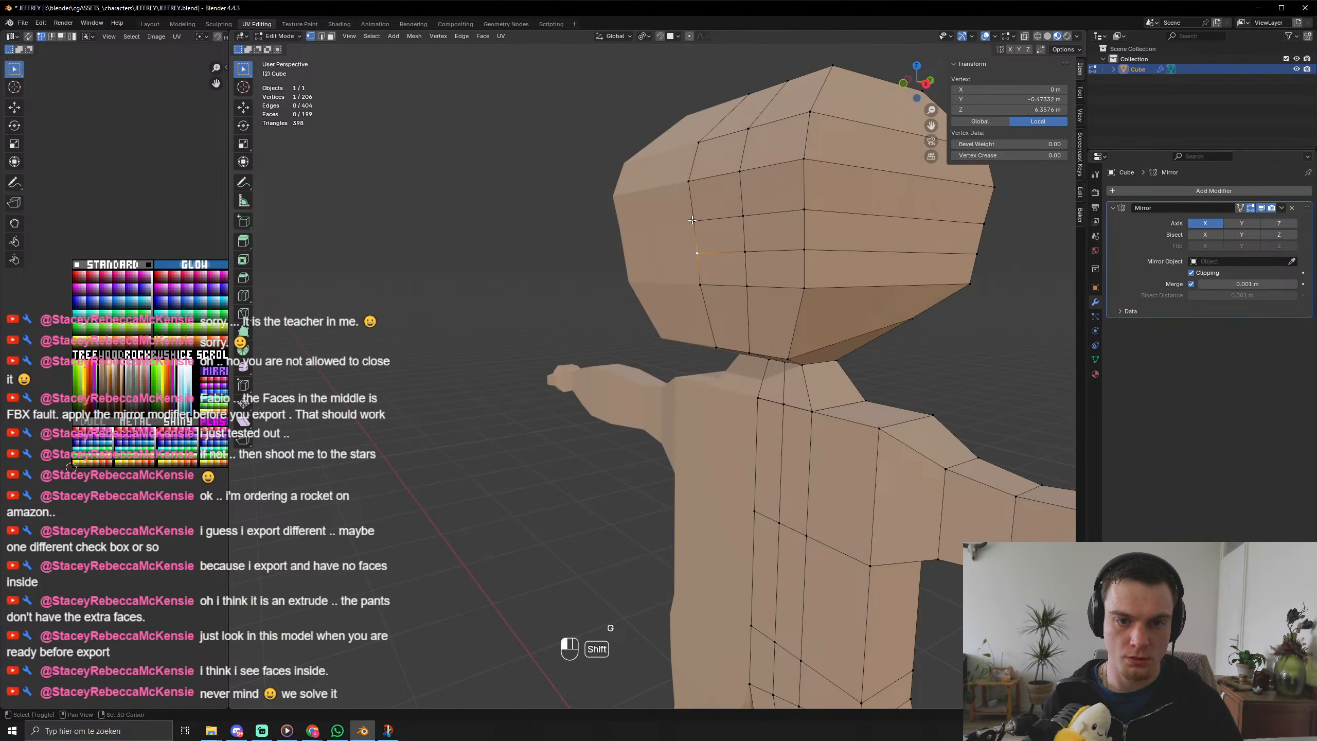
middle_click_drag(694, 220, 800, 245)
key("g")
key("y")
left_click(648, 260)
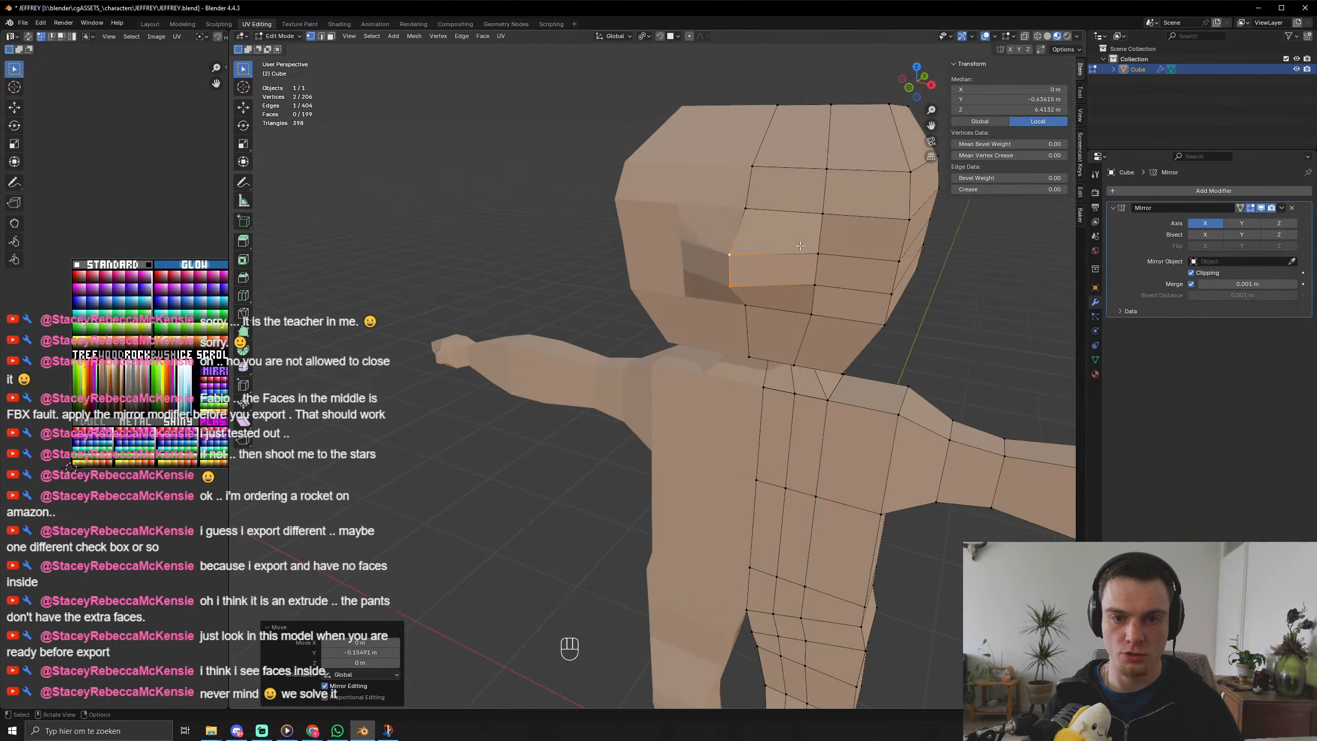
Add two more vertical edge loops through the head, one on each side of the existing off-centre loop.
key("ctrl+r")
left_click(800, 163)
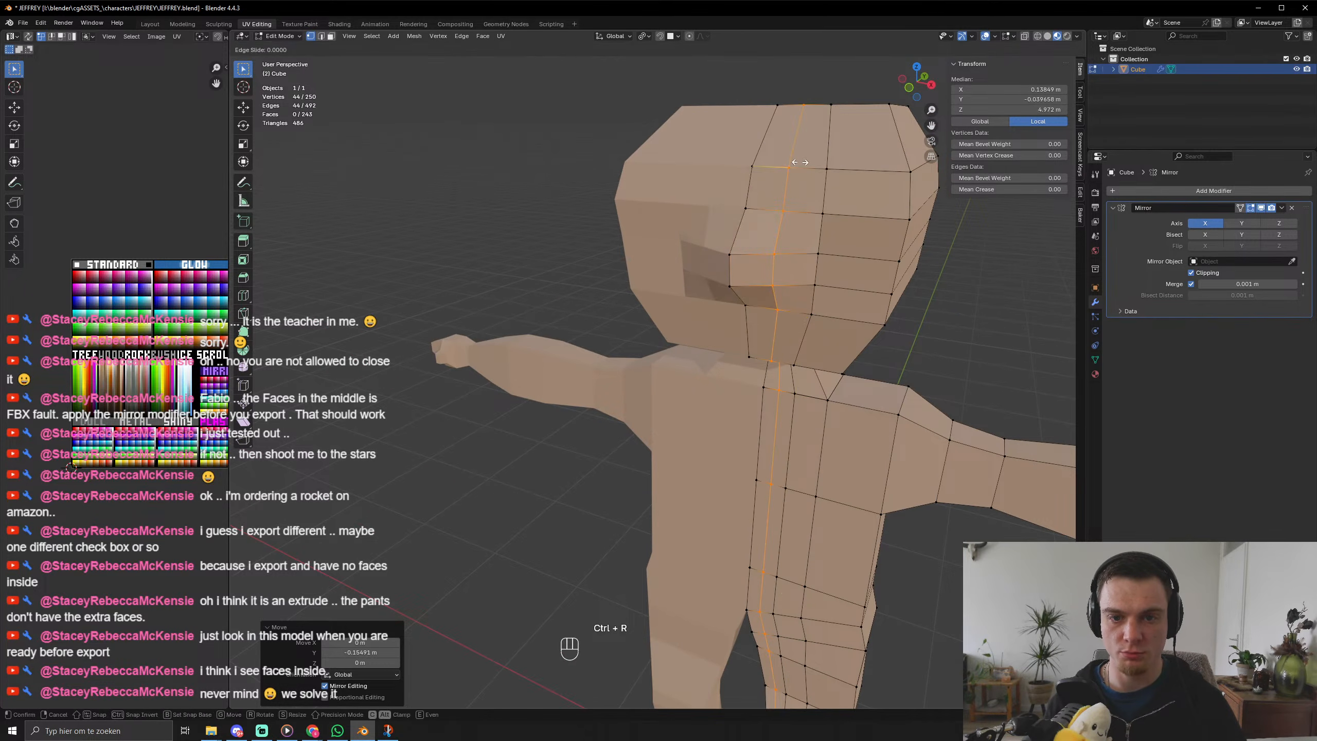
right_click(800, 163)
key("ctrl+r")
left_click(830, 171)
right_click(830, 170)
Extrude the two adjoining eye faces beside the nose inward along their normals by about 0.053 m and scale them to 0.806.
key("3")
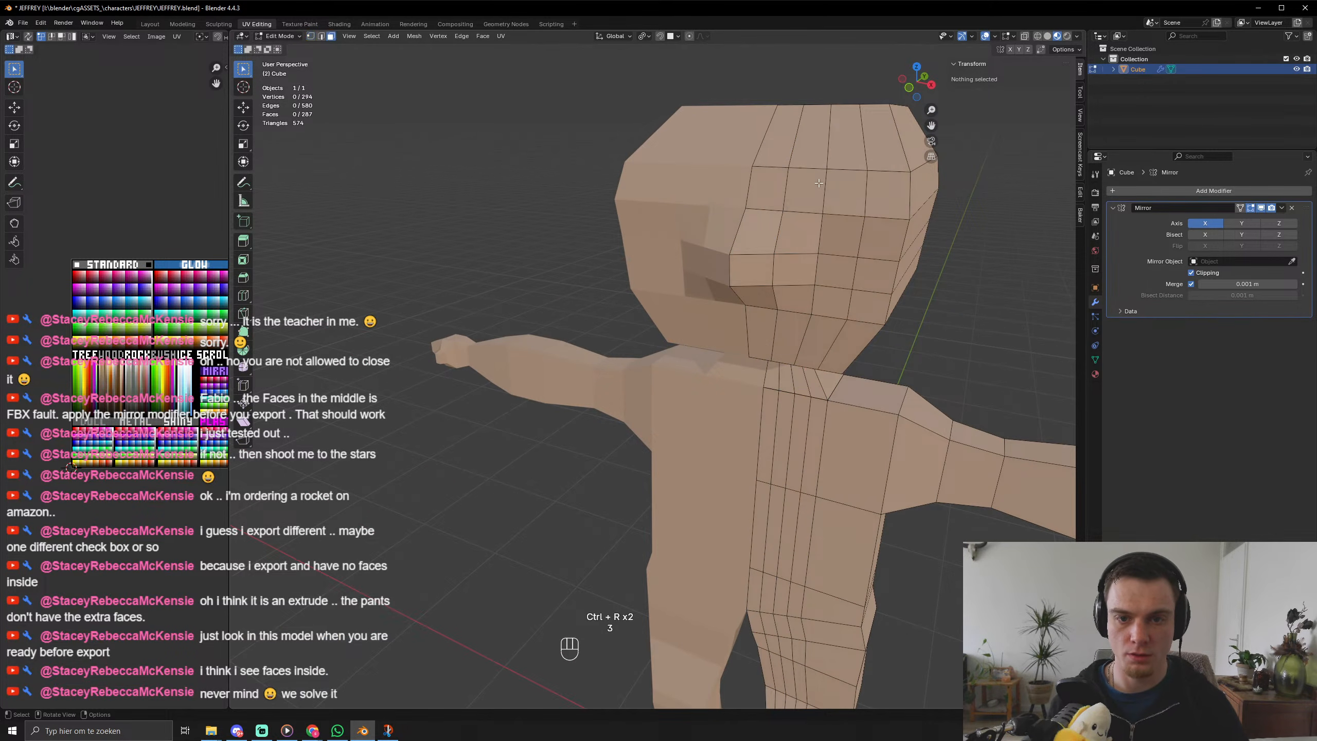
left_click(806, 189)
left_click(844, 191, "shift")
middle_click_drag(844, 191, 805, 244)
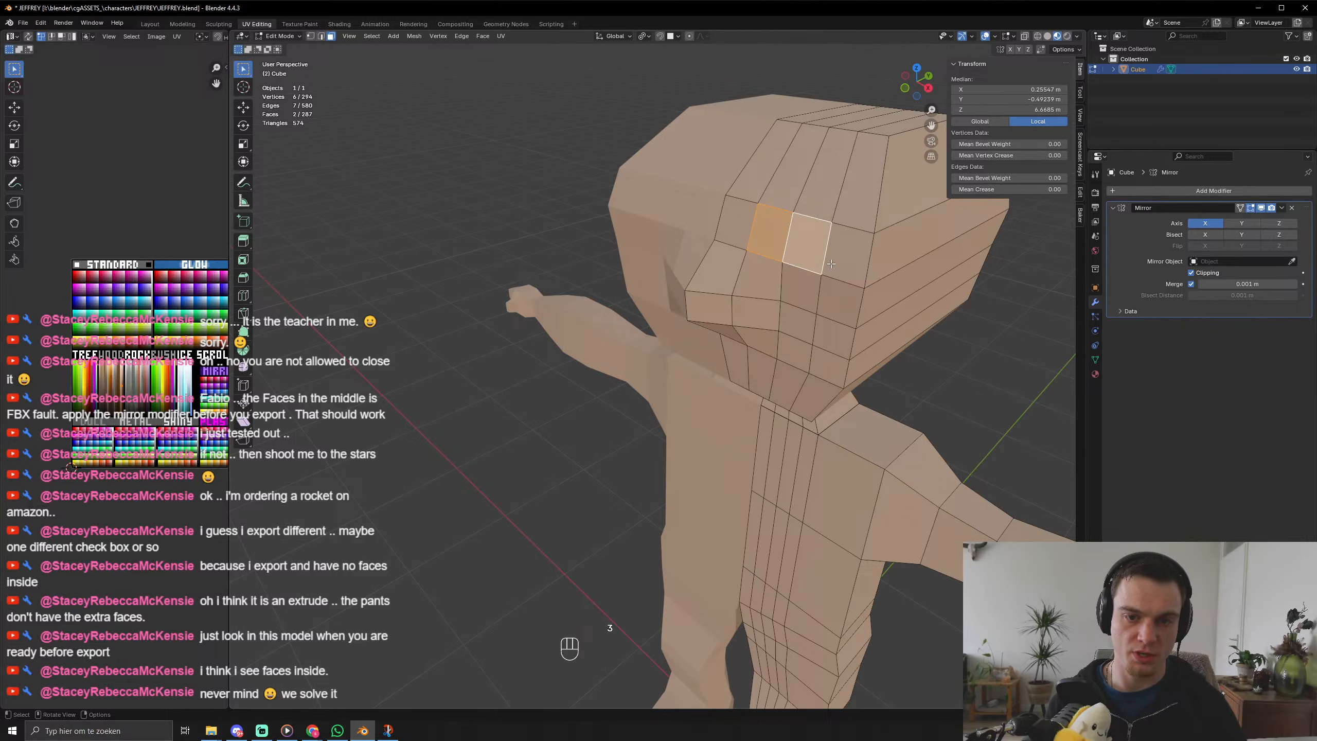
key("e")
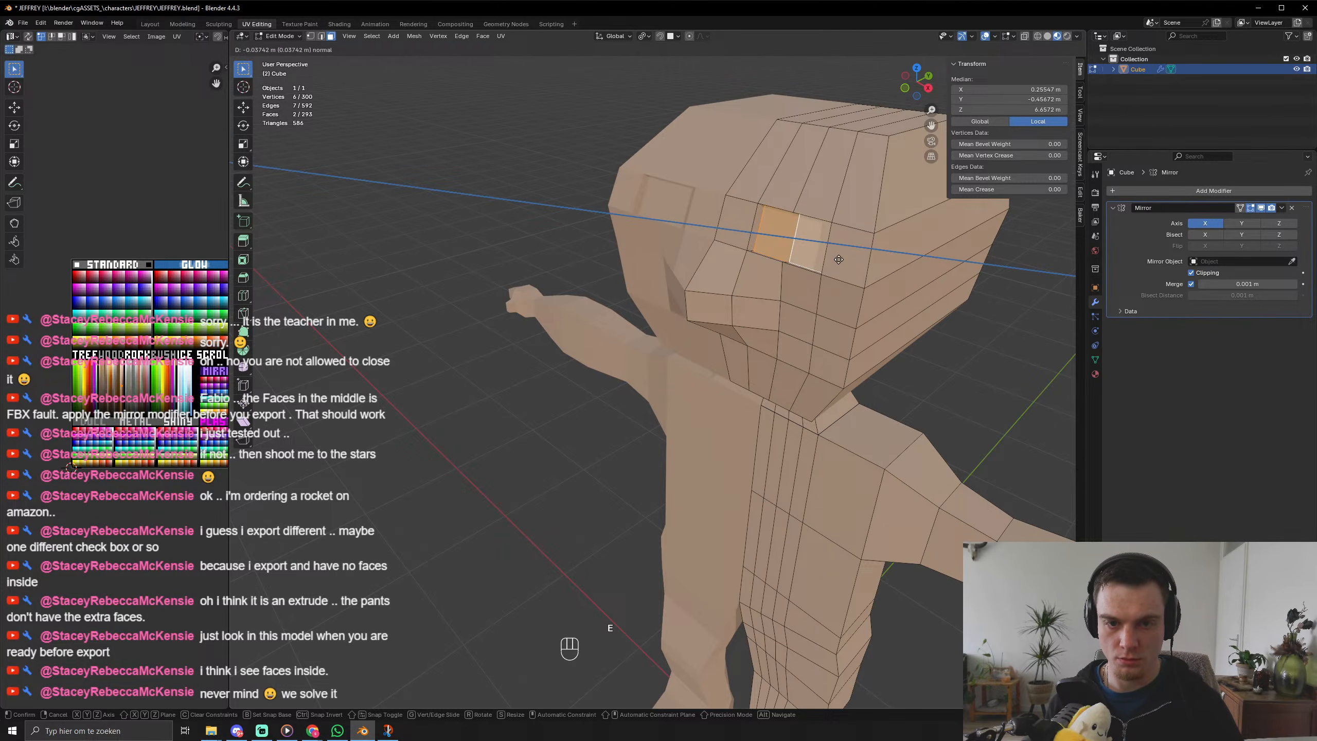
right_click(833, 263)
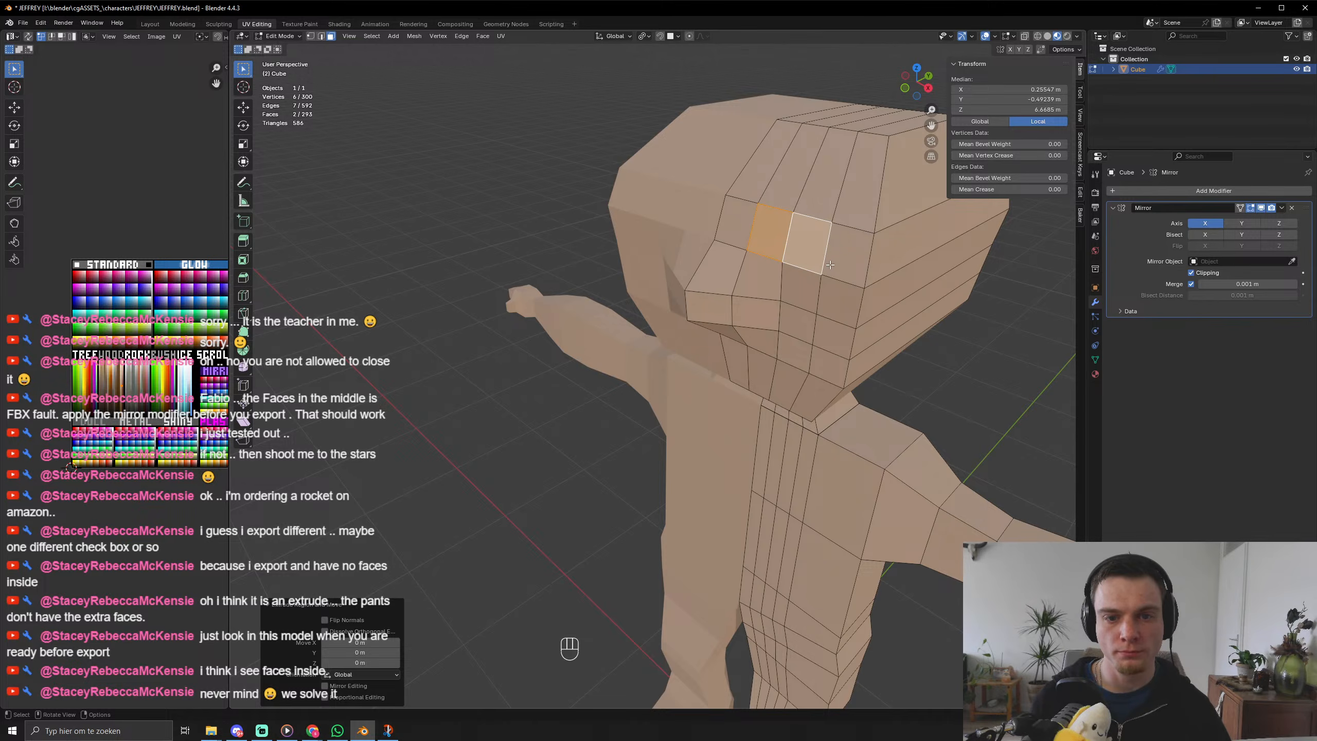
key("alt+e")
left_click(830, 264)
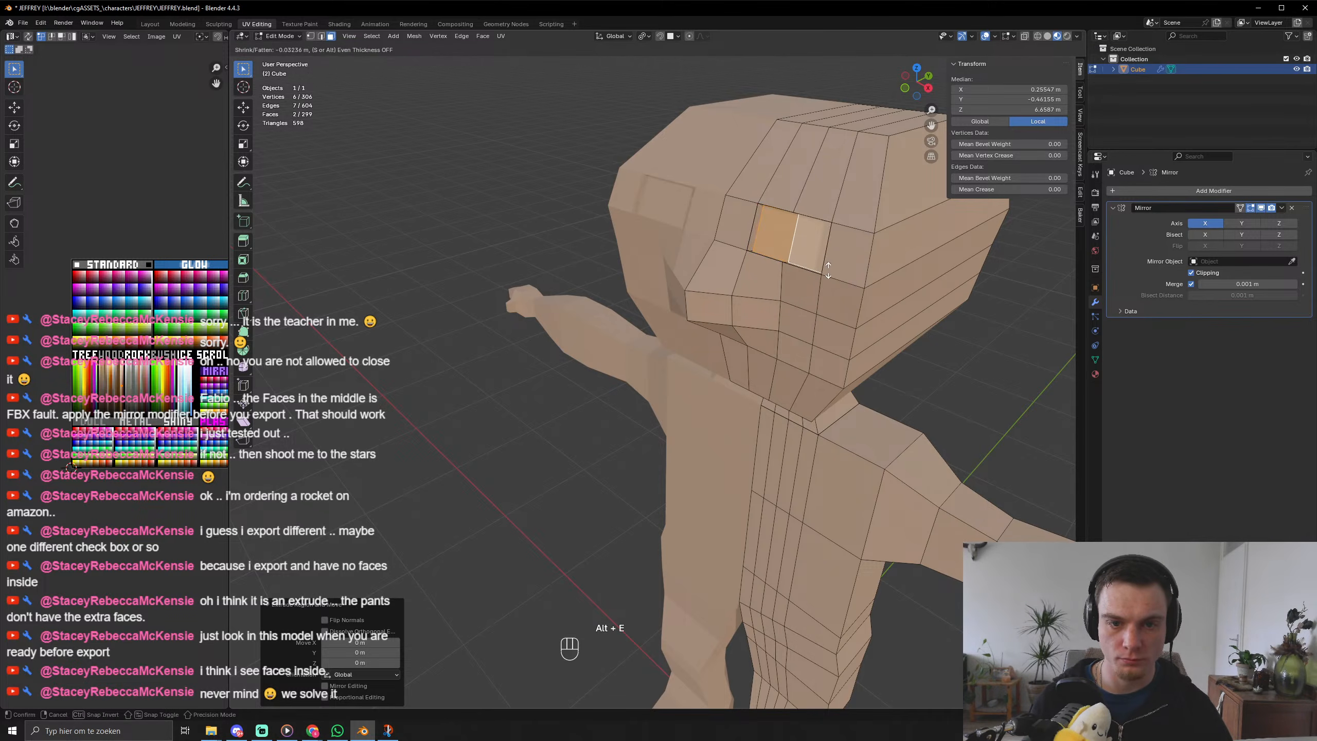
left_click(831, 273)
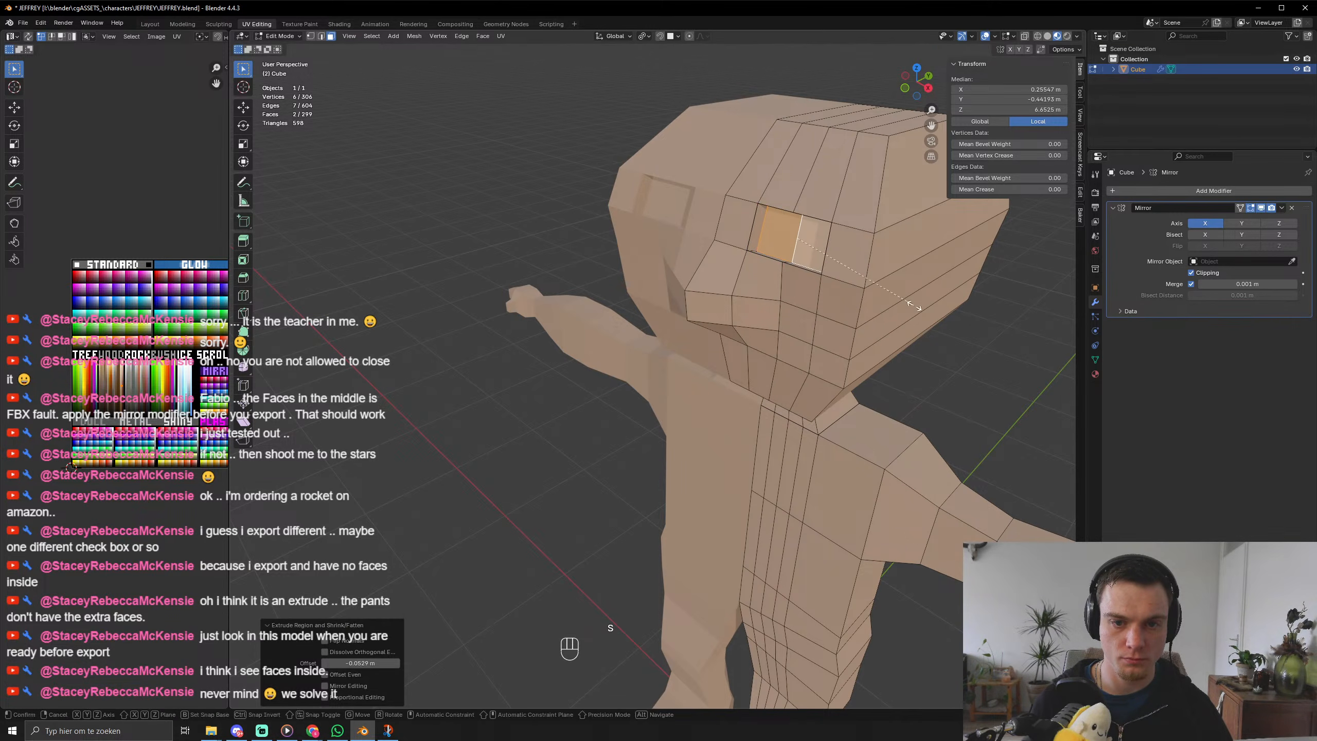
key("s")
left_click(888, 297)
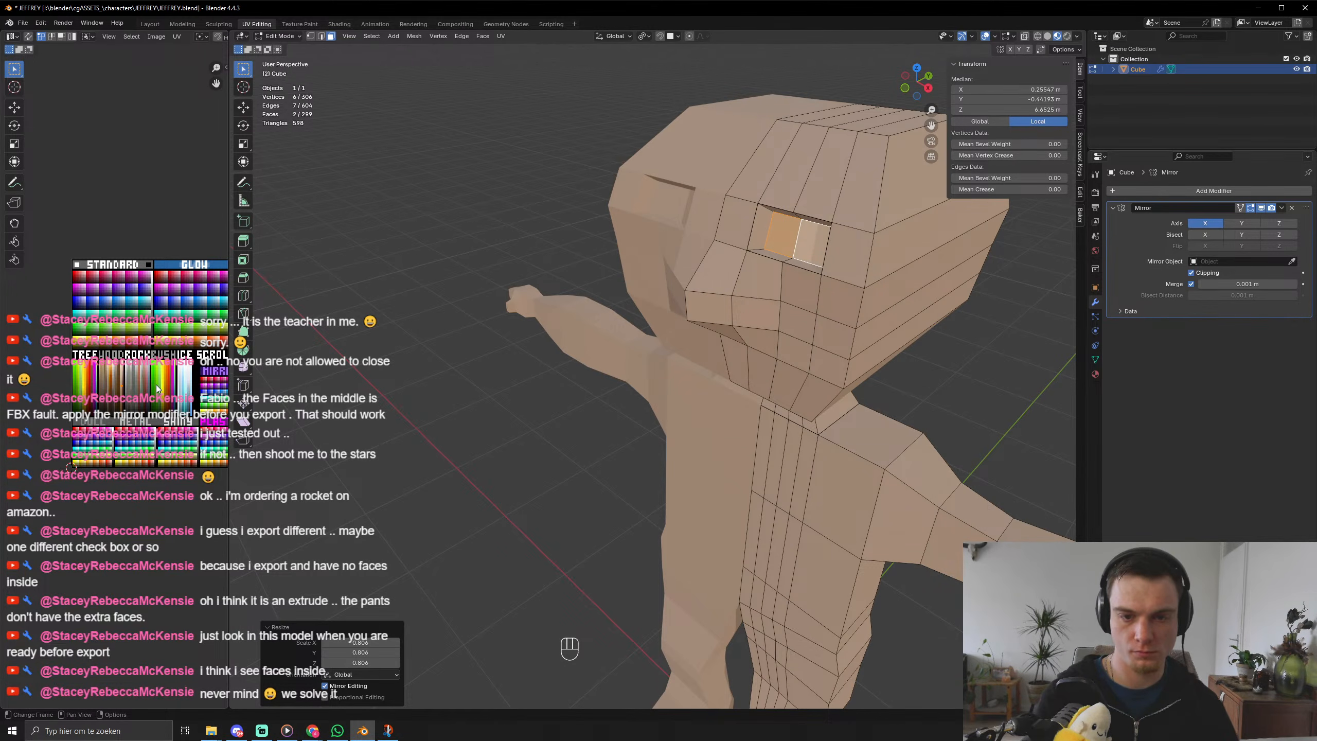
Recolour the recessed eye faces and their socket walls by shifting their UVs down to a darker skin tone in the palette.
key("ctrl+KP_Add")
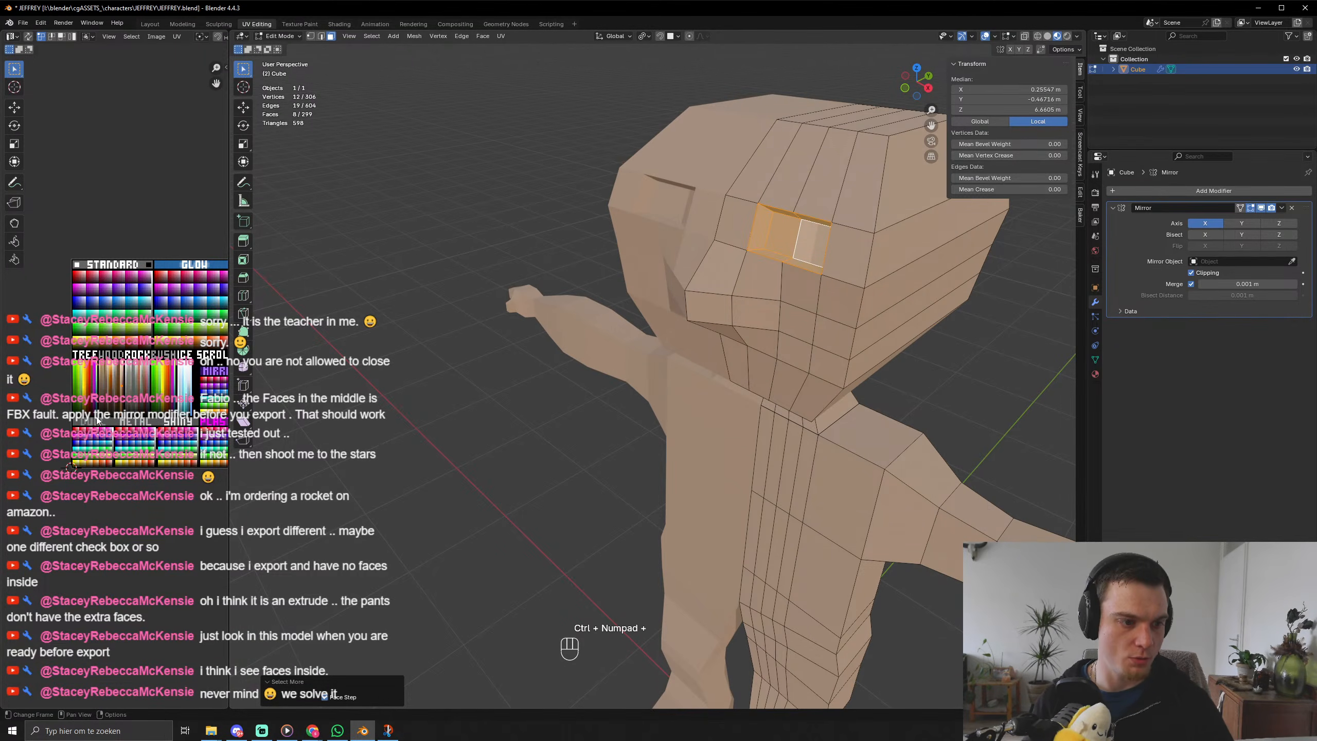
scroll(96, 419, "up", 5)
key("h")
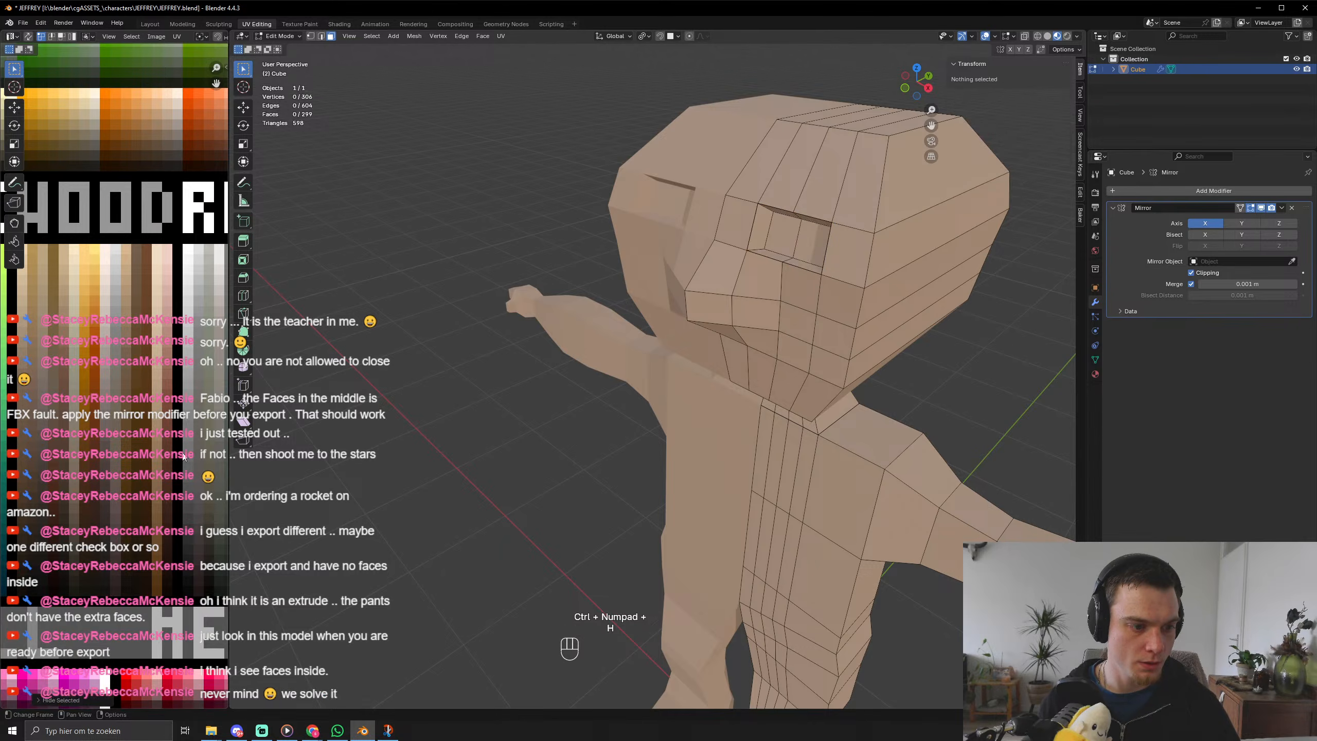
key("ctrl+z")
key("g")
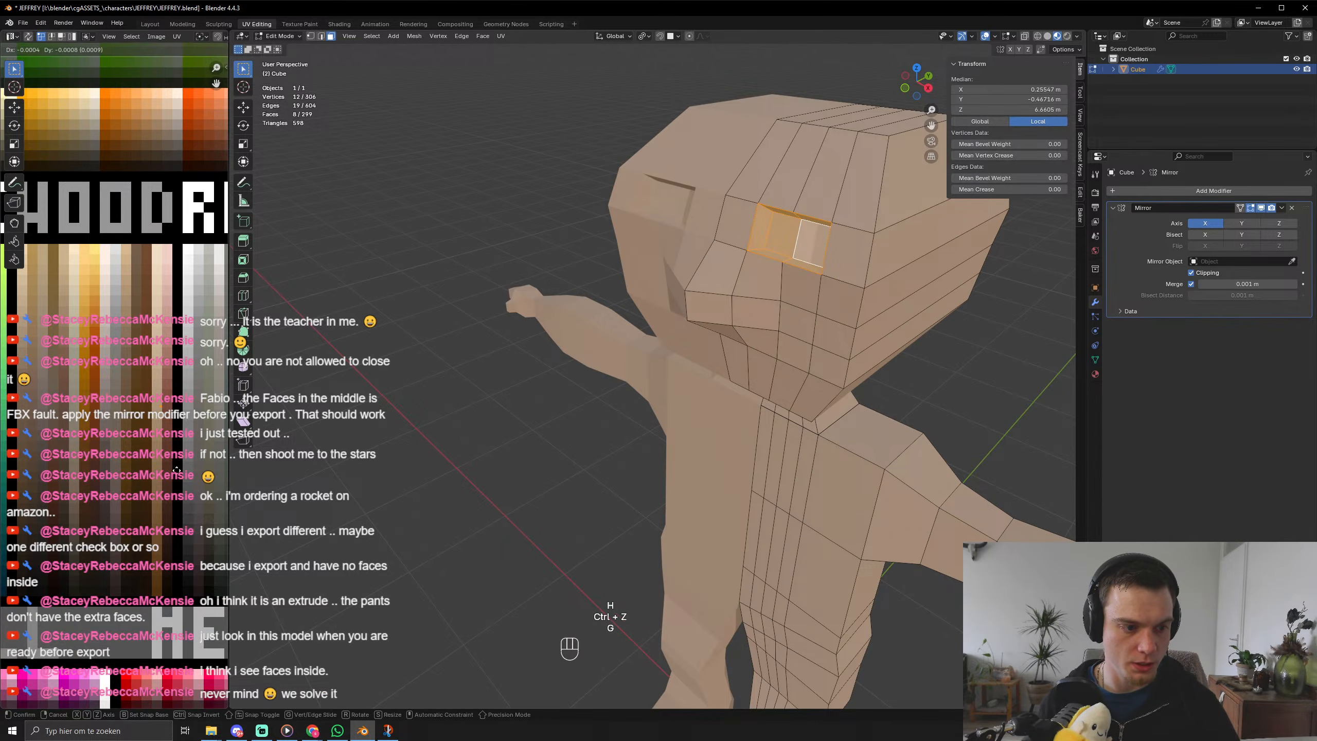
left_click(174, 496)
key("Tab")
middle_click_drag(710, 310, 757, 290)
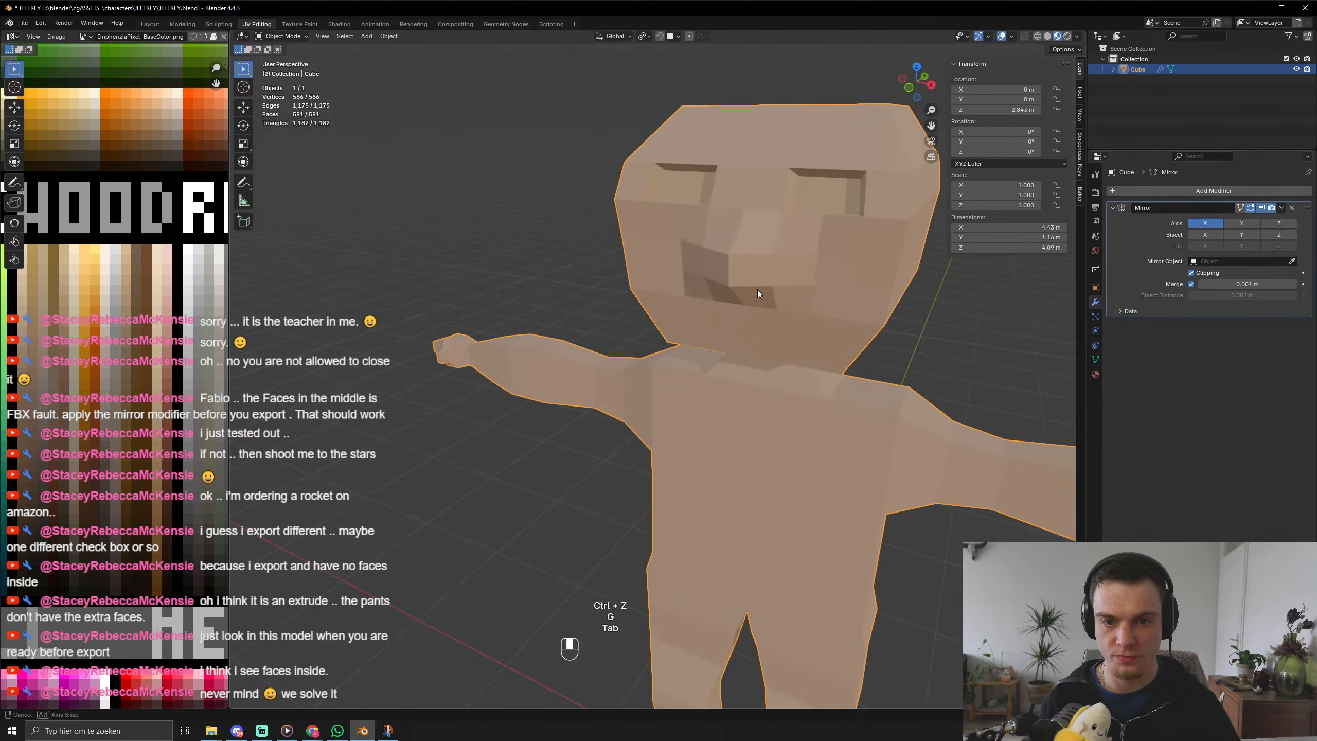
Reduce the selection to the two inner eye faces and move their UVs to a near-white shade in the palette.
key("Tab")
key("ctrl+KP_Subtract")
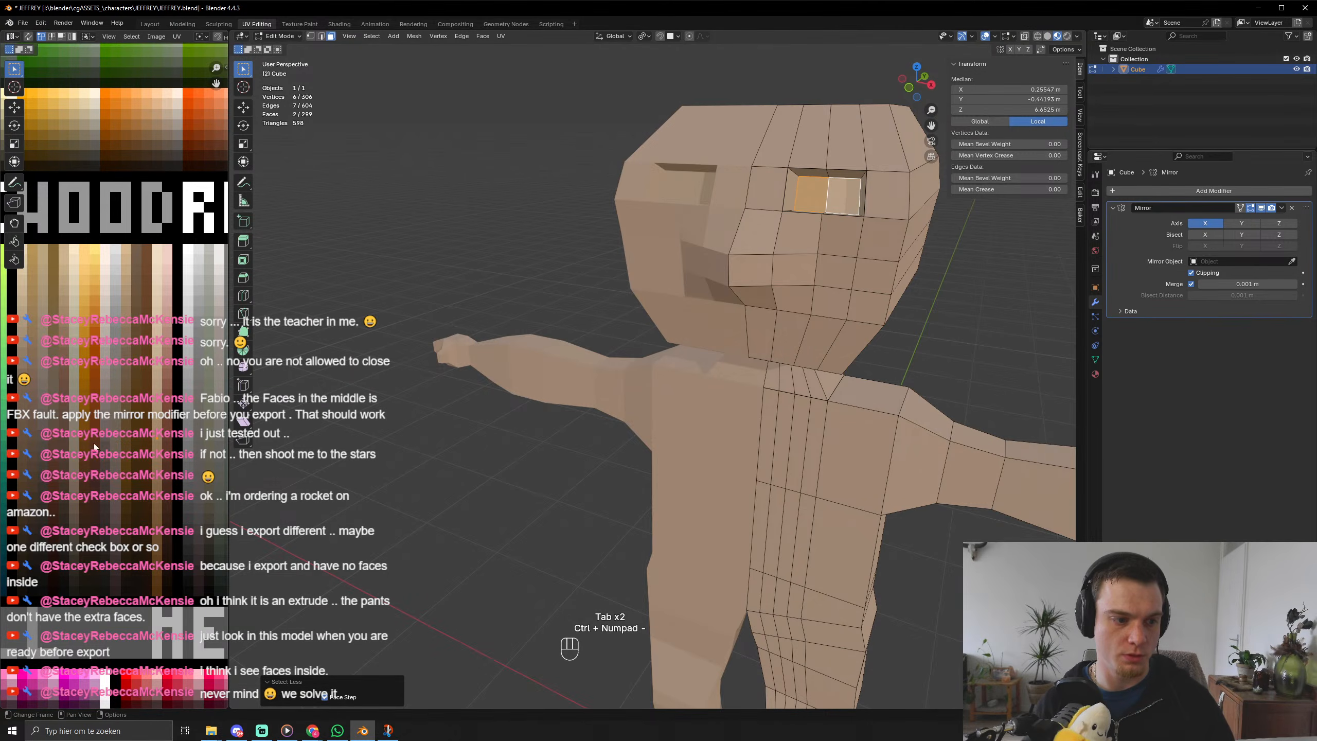
key("g")
left_click(171, 456)
key("Tab")
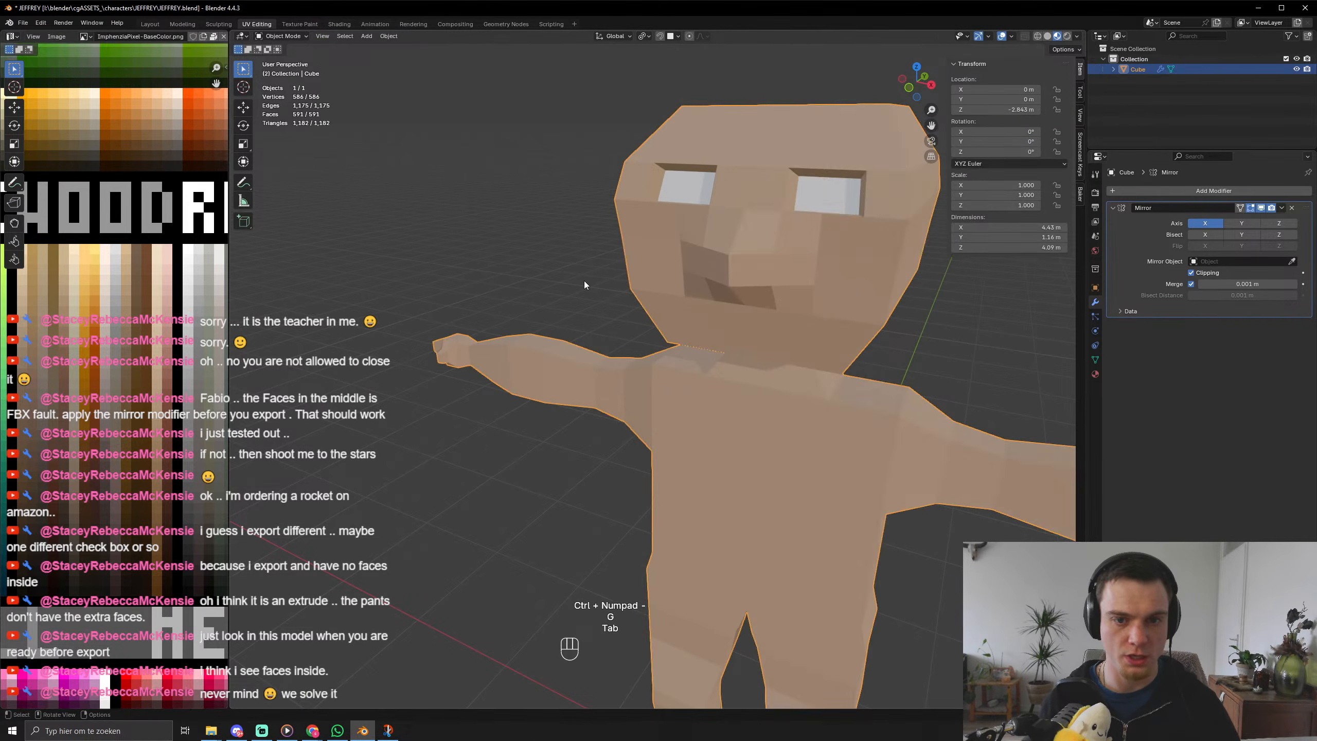
Inset the two white eye faces together and narrow the inner faces along X to shape the pupil.
key("Tab")
key("i")
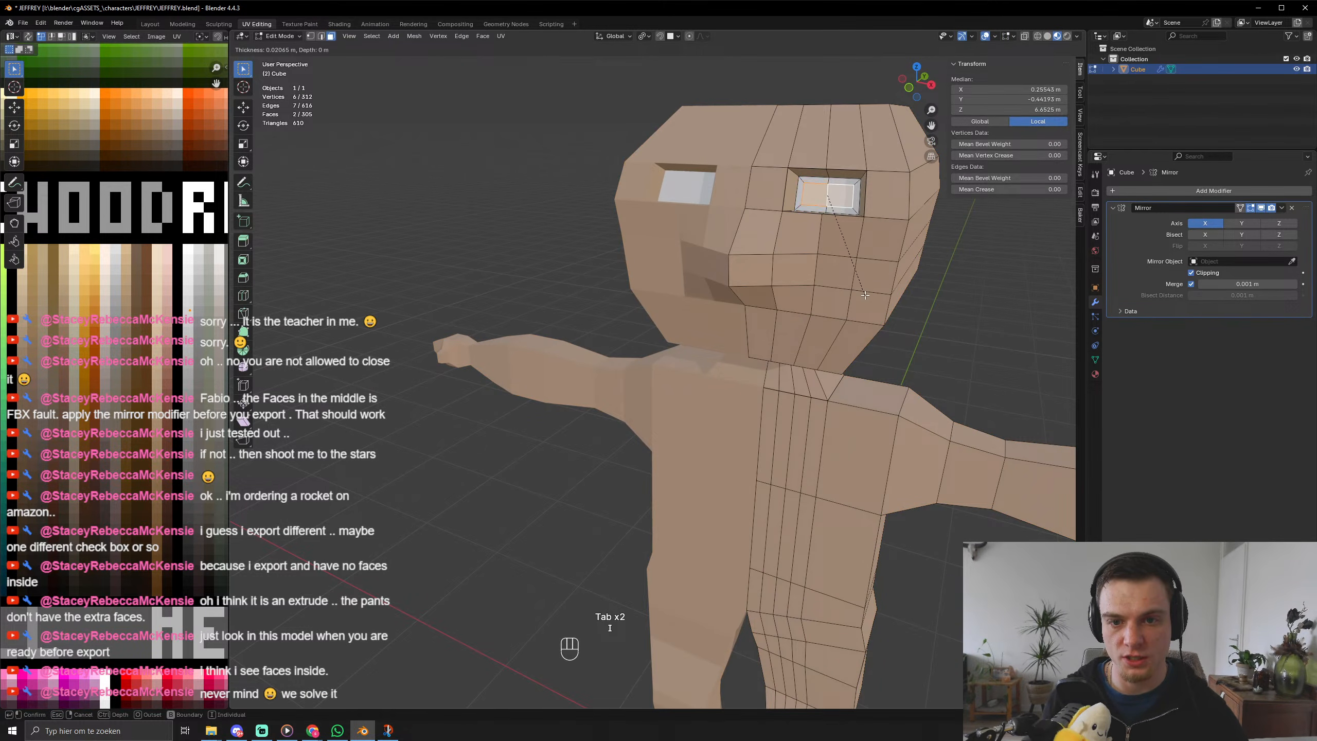
left_click(855, 292)
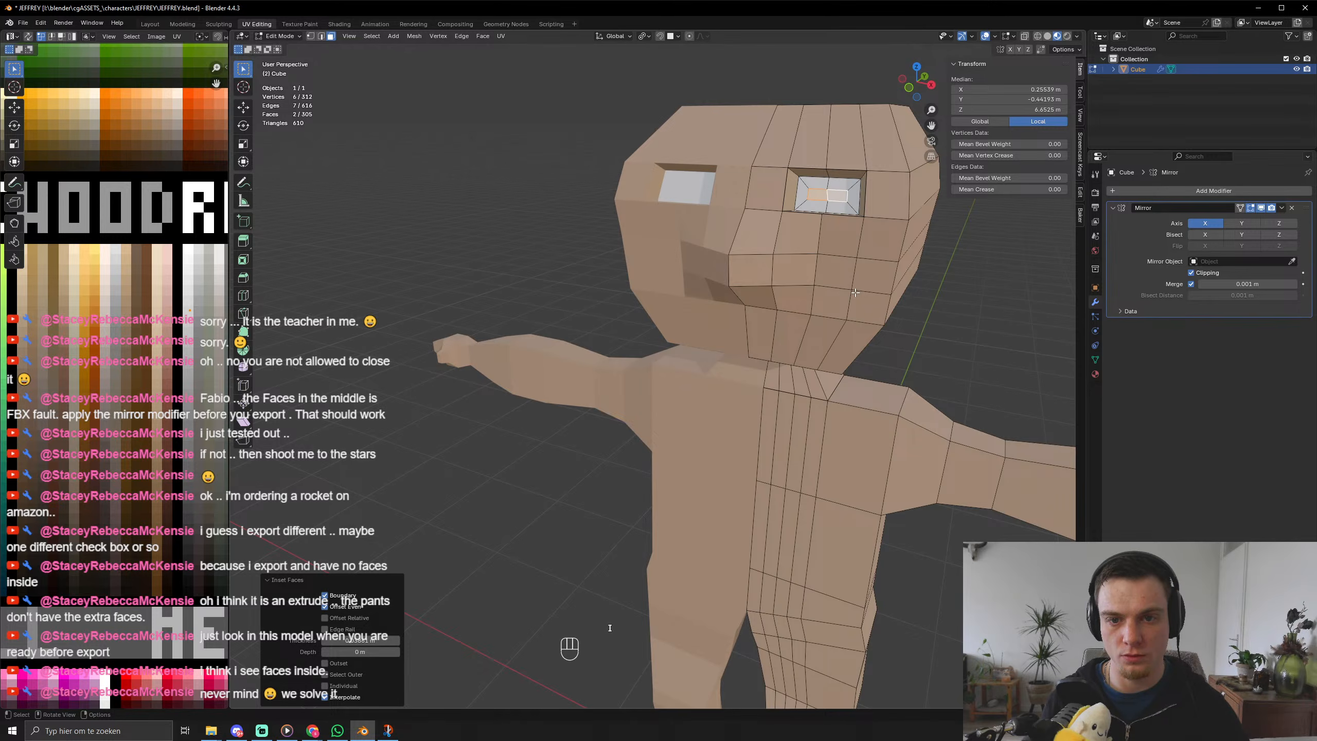
key("s")
key("x")
left_click(789, 252)
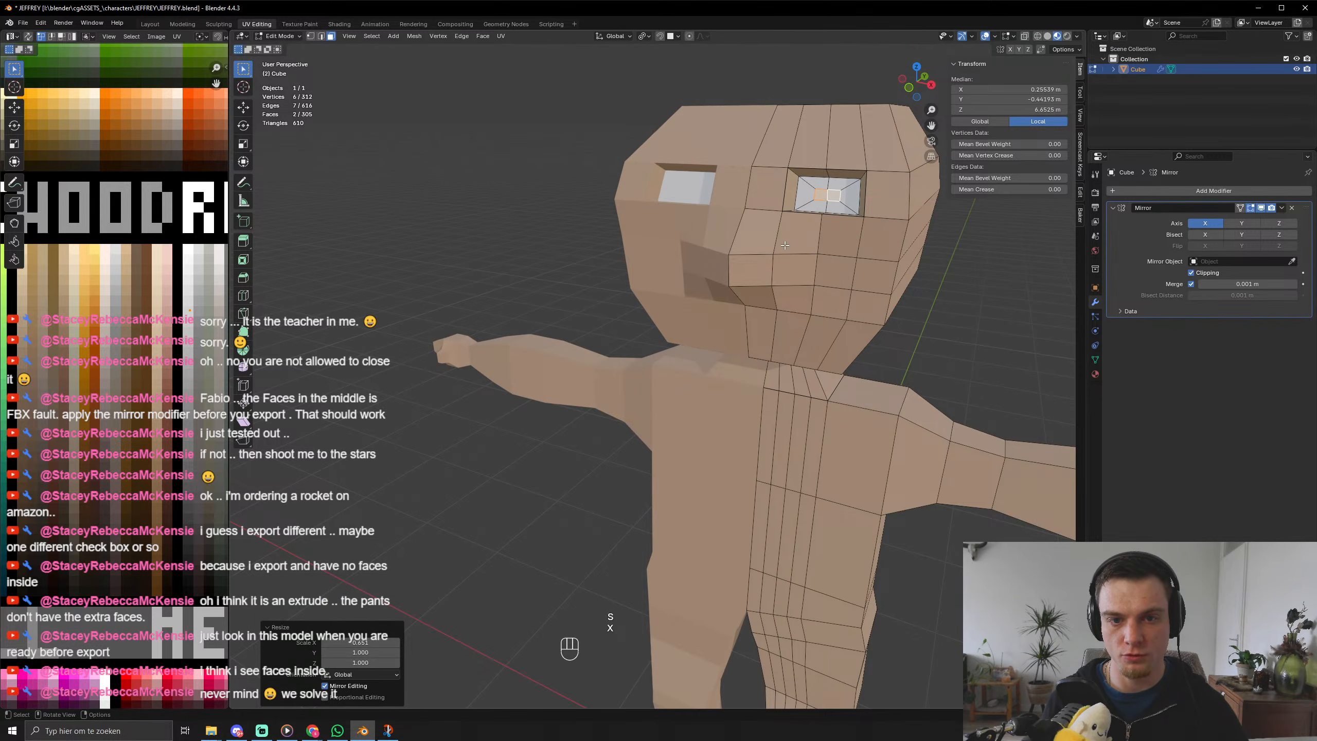
Recolour the pupil faces by moving their UVs to a dark grey shade in the palette.
key("g")
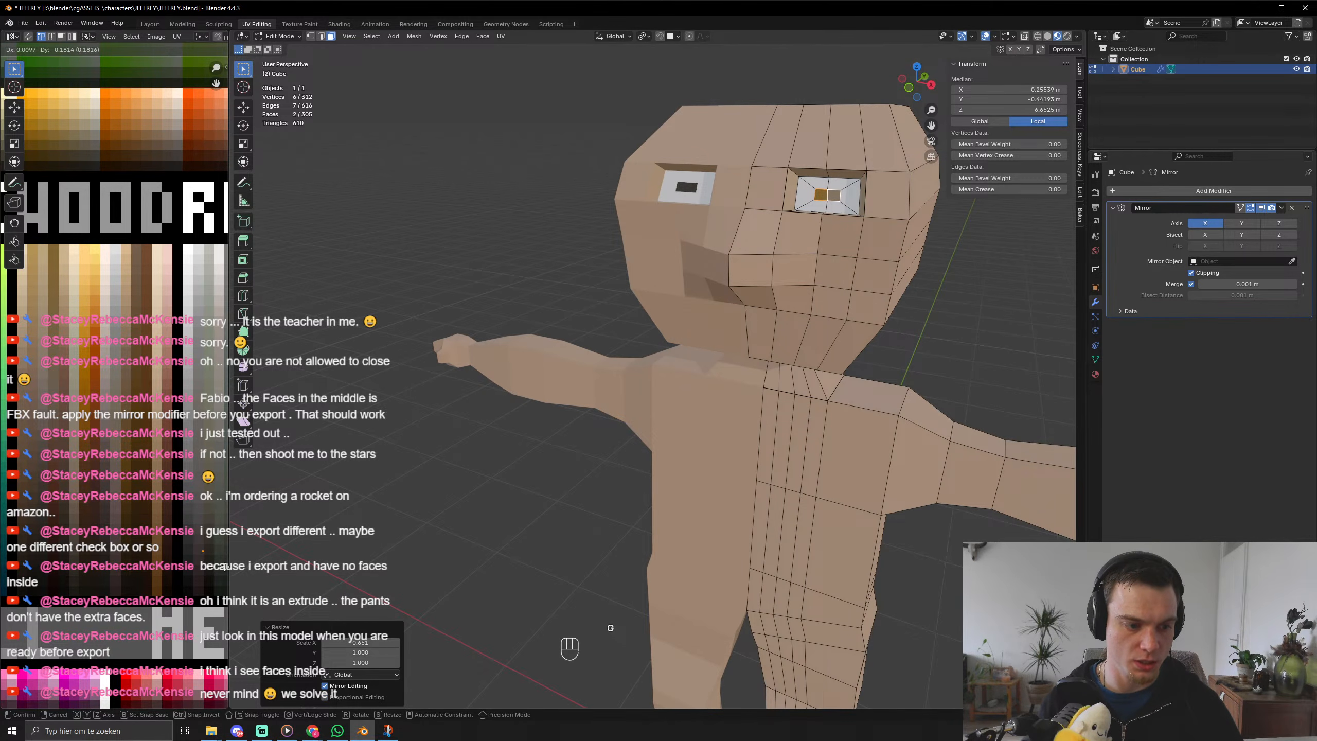
left_click(224, 566)
key("Tab")
scroll(837, 265, "down", 4)
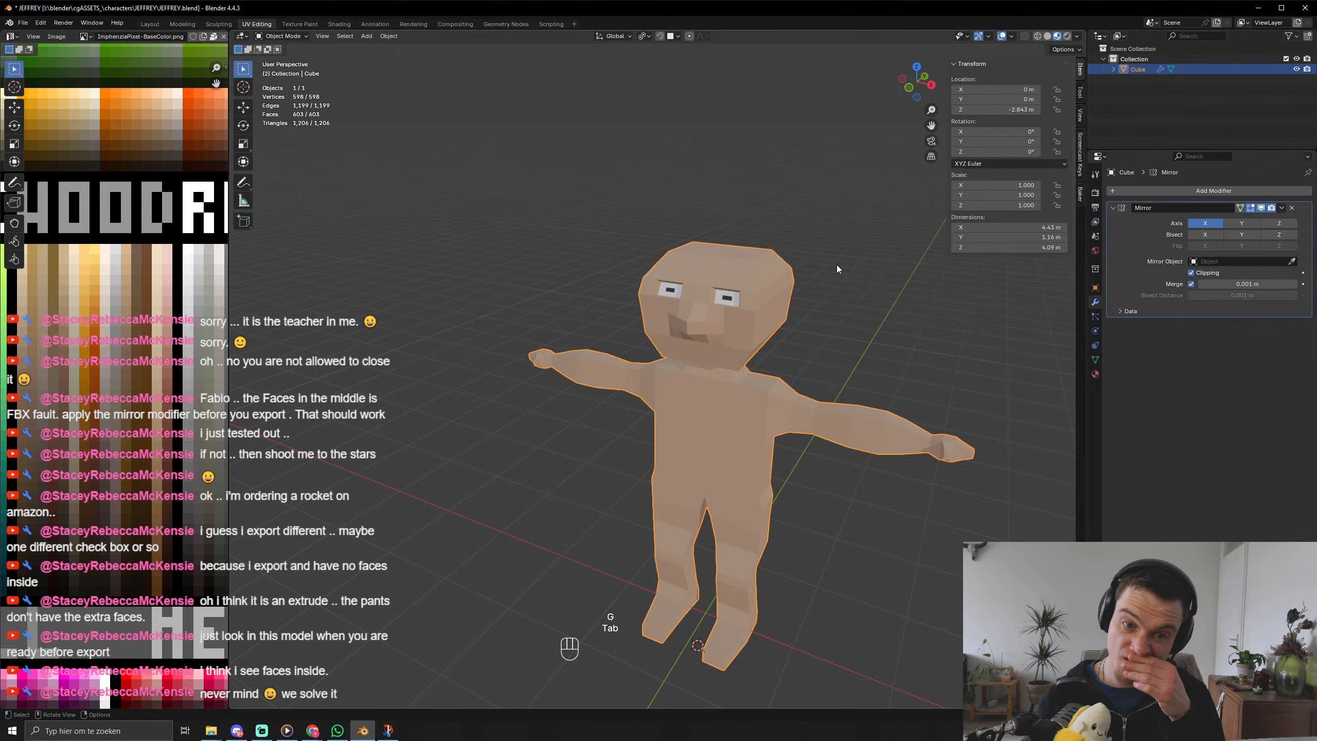
Add a horizontal loop cut around the lower head, just below the nose.
scroll(784, 335, "up", 2)
key("Tab")
scroll(796, 308, "up", 3)
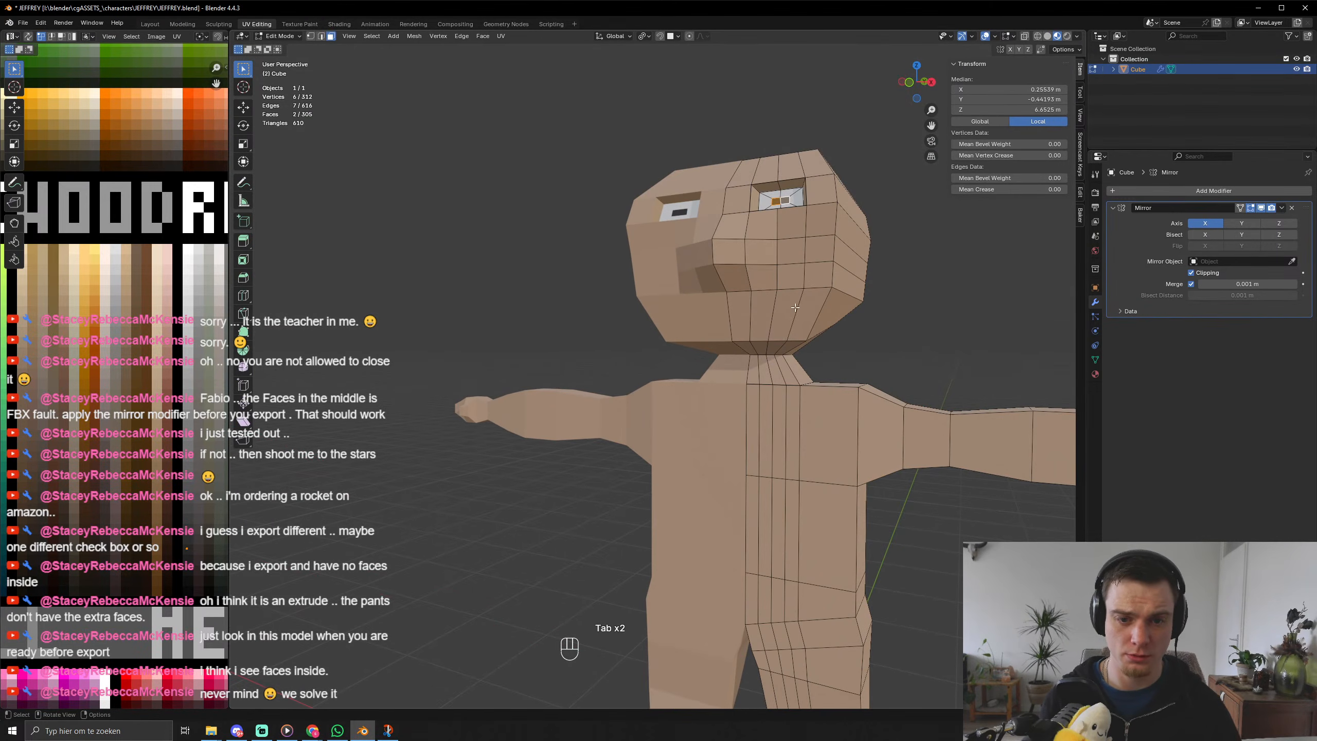
key("ctrl+r")
double_click(794, 311)
key("3")
middle_click_drag(782, 346, 744, 337)
left_click(728, 317)
left_click(747, 313, "shift")
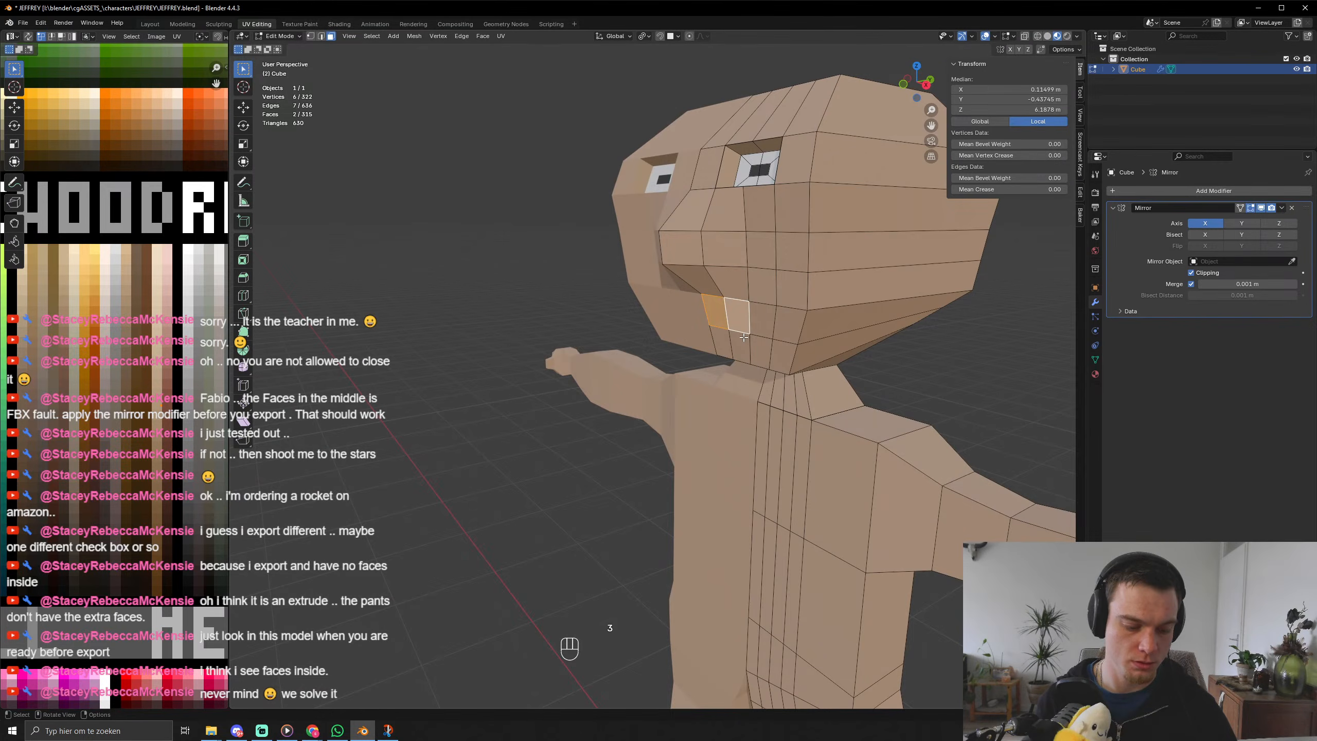
key("g")
key("y")
right_click(793, 304)
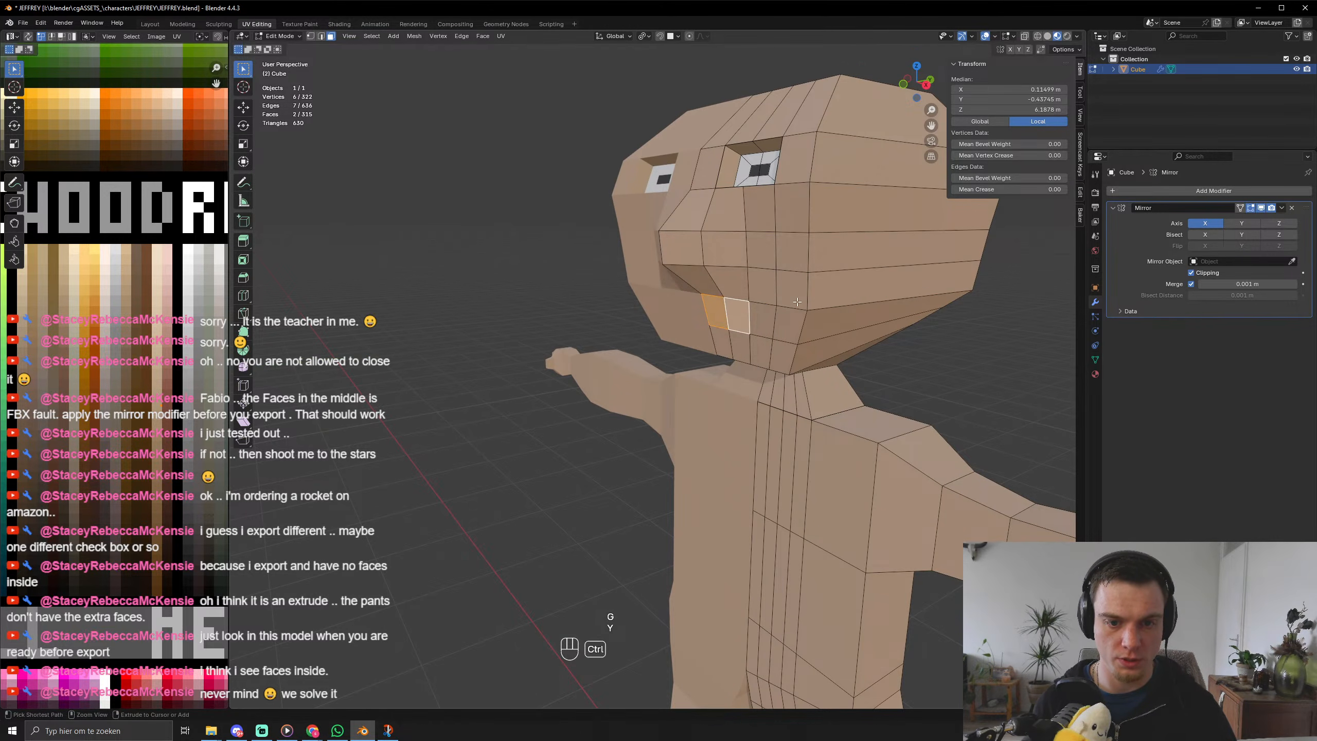
Add a second horizontal loop cut below the nose and push the two narrow mouth faces about 0.05 m inward along Y.
key("ctrl+r")
double_click(796, 301)
key("3")
left_click(726, 322, "shift")
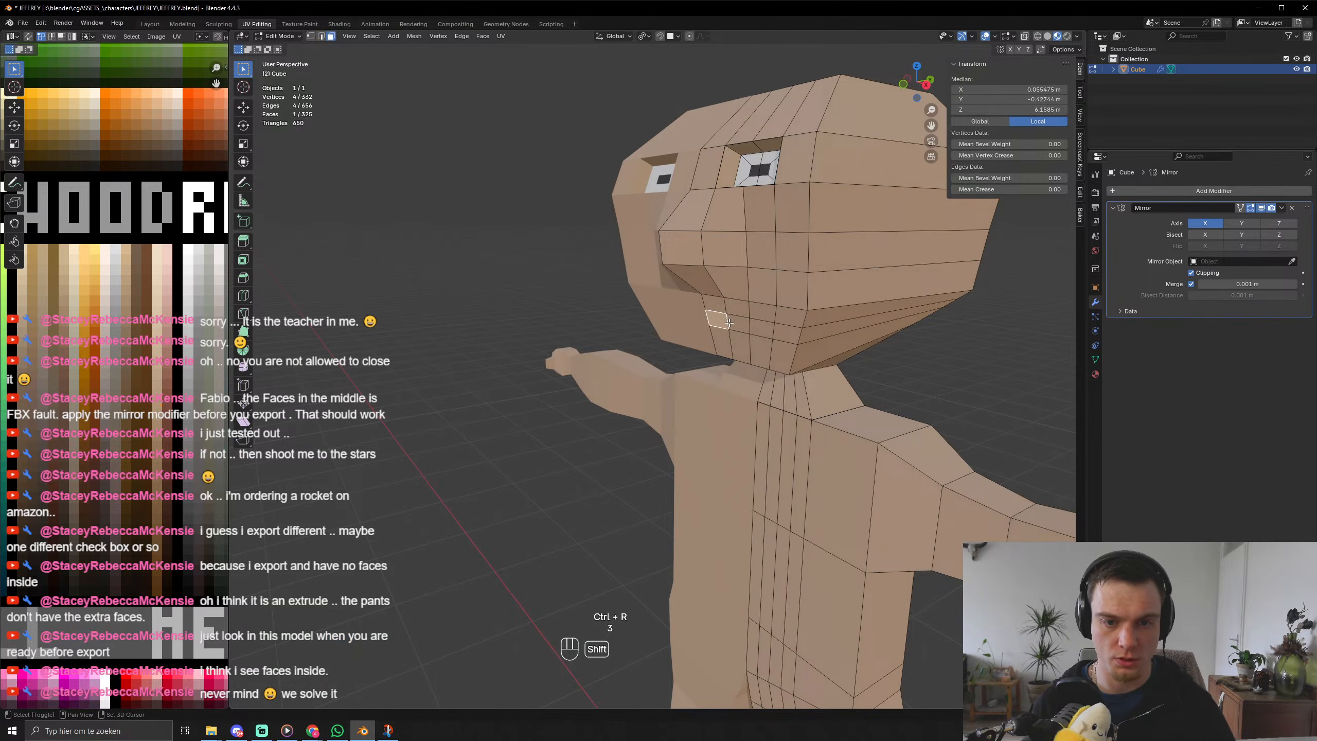
left_click(736, 324, "shift")
key("g")
key("y")
left_click(739, 331)
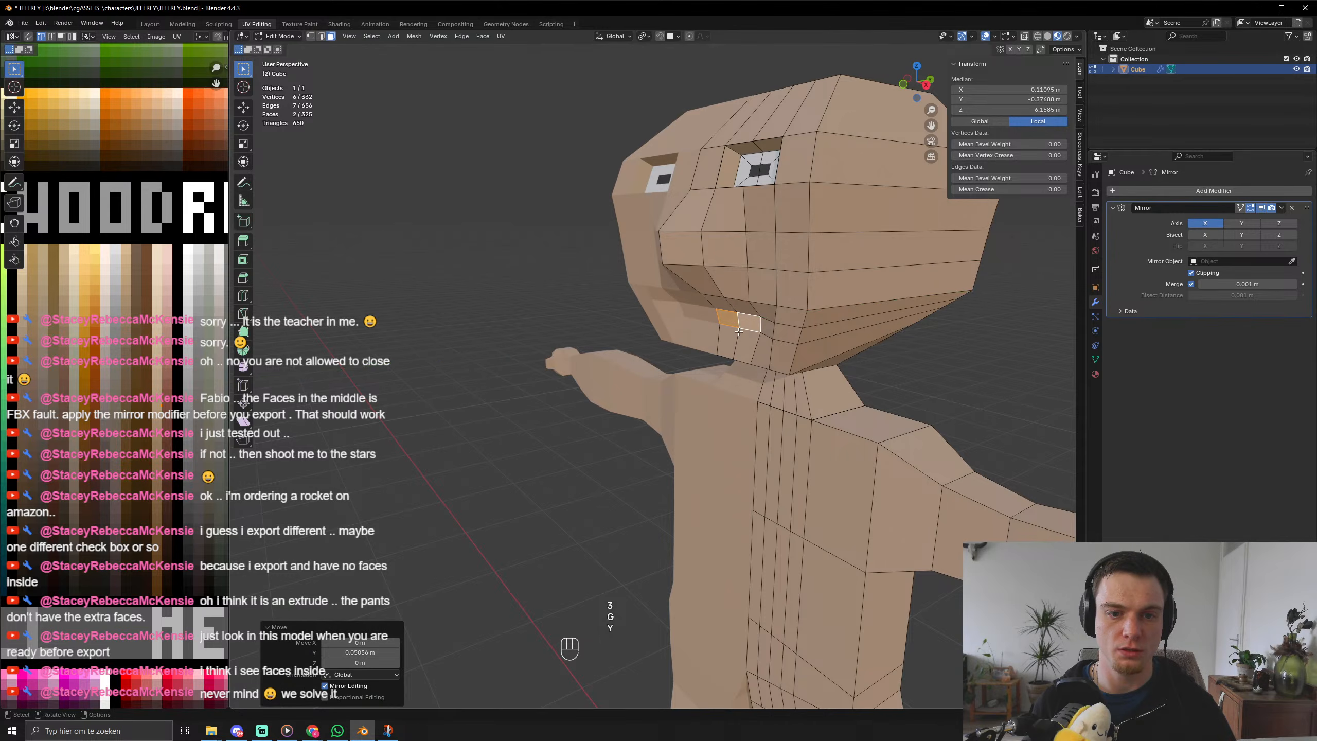
Try recolouring three adjoining mouth faces with a reddish palette shade, and undo the colour change.
left_click(768, 328, "shift")
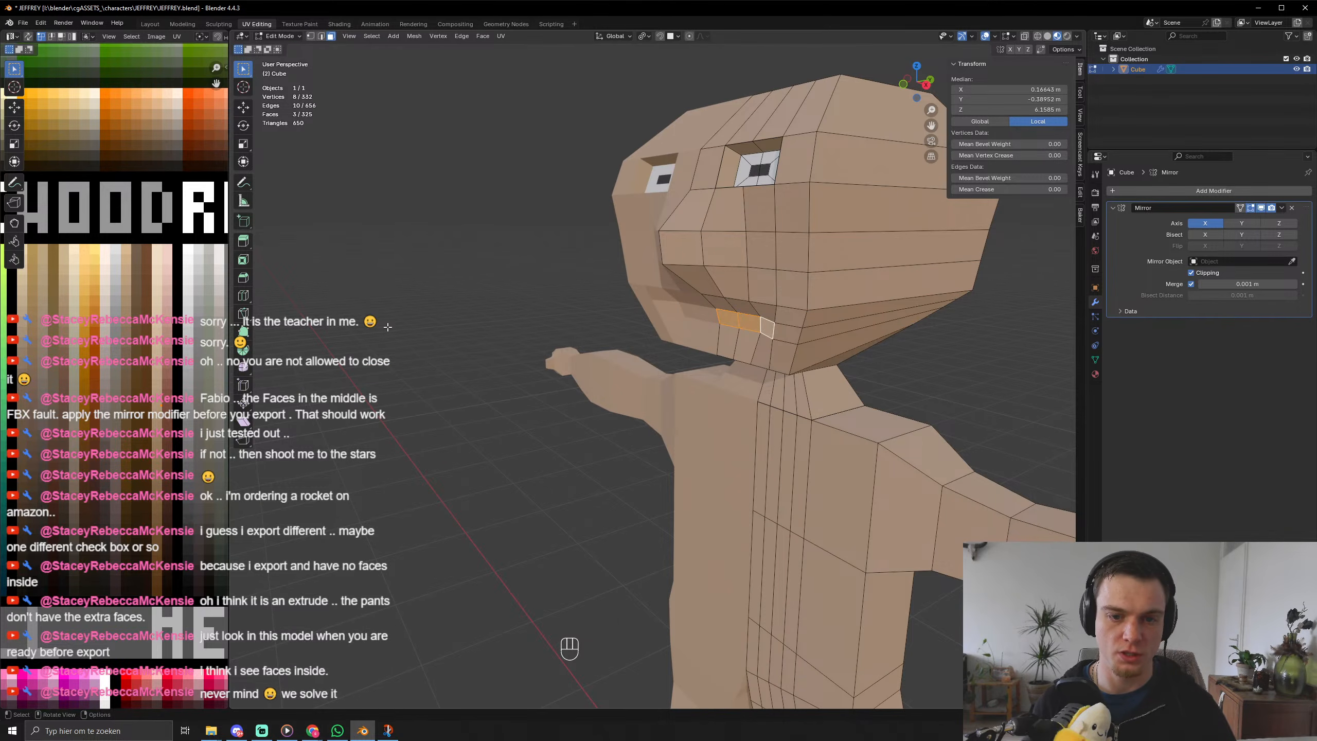
key("g")
left_click(194, 393)
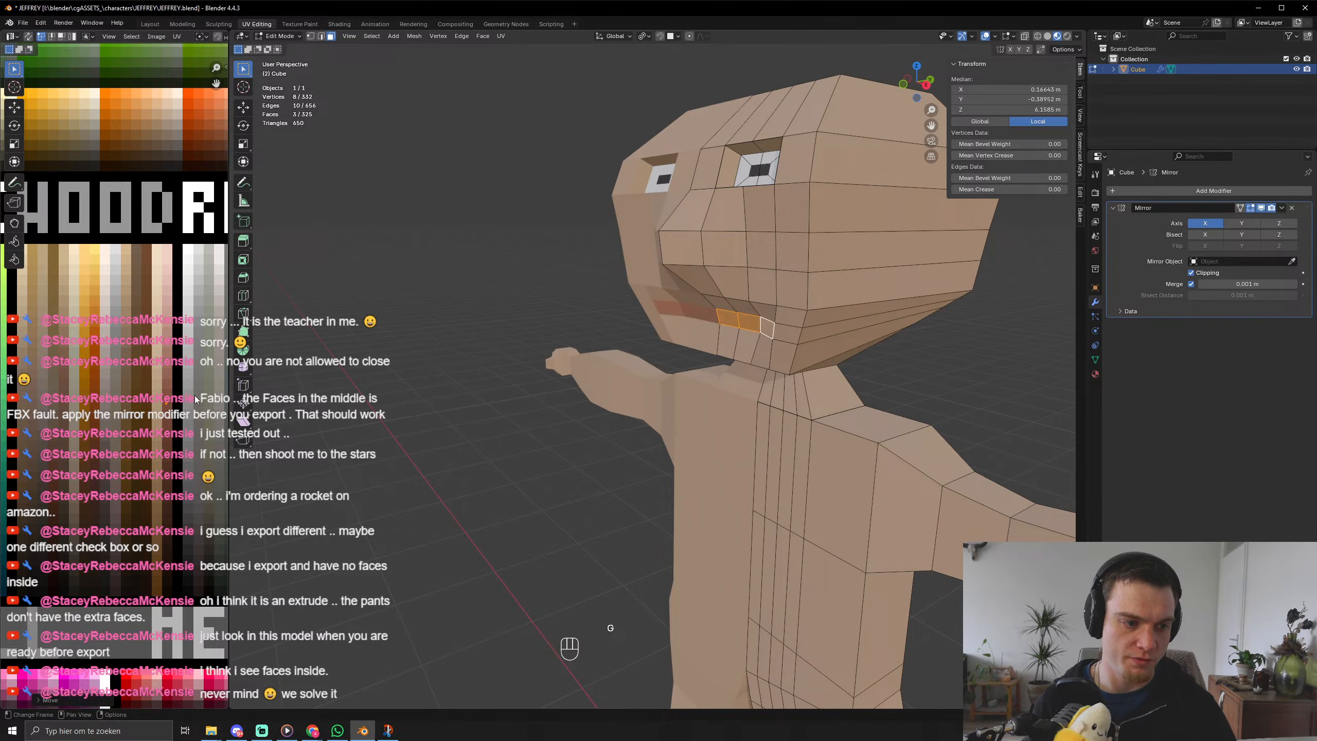
key("Tab")
scroll(731, 324, "down", 3)
middle_click_drag(731, 324, 829, 323)
key("ctrl+z")
key("ctrl+z")
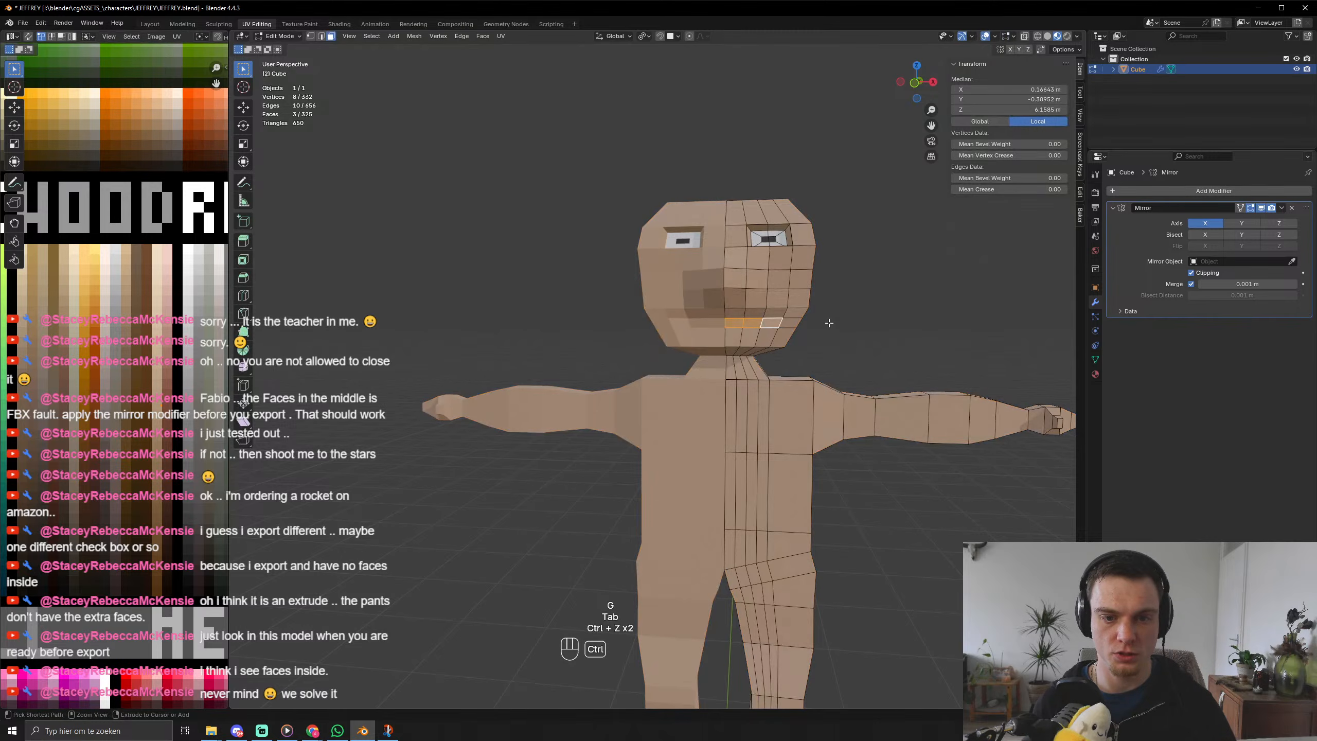
Reduce the selection to the two recessed mouth faces and move their UVs to a reddish-brown shade in the palette.
left_click(737, 325)
key("h")
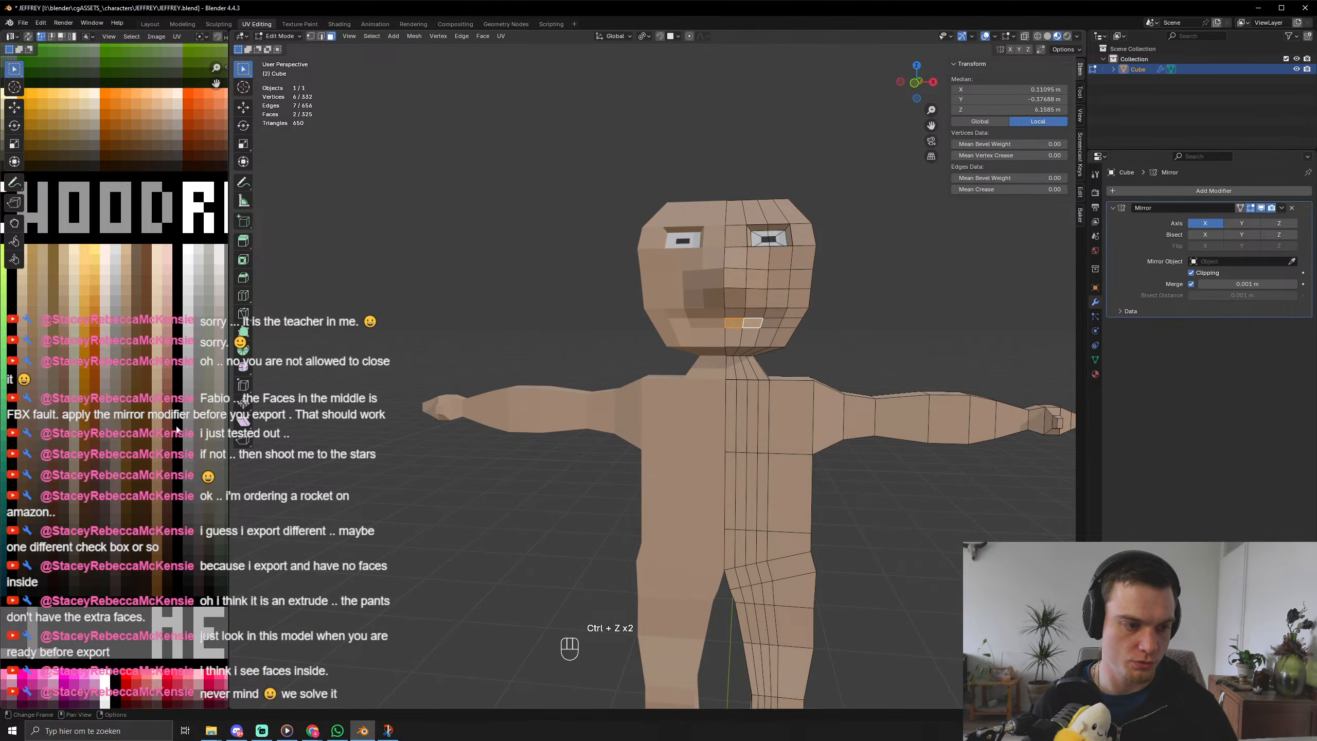
key("ctrl+z")
key("g")
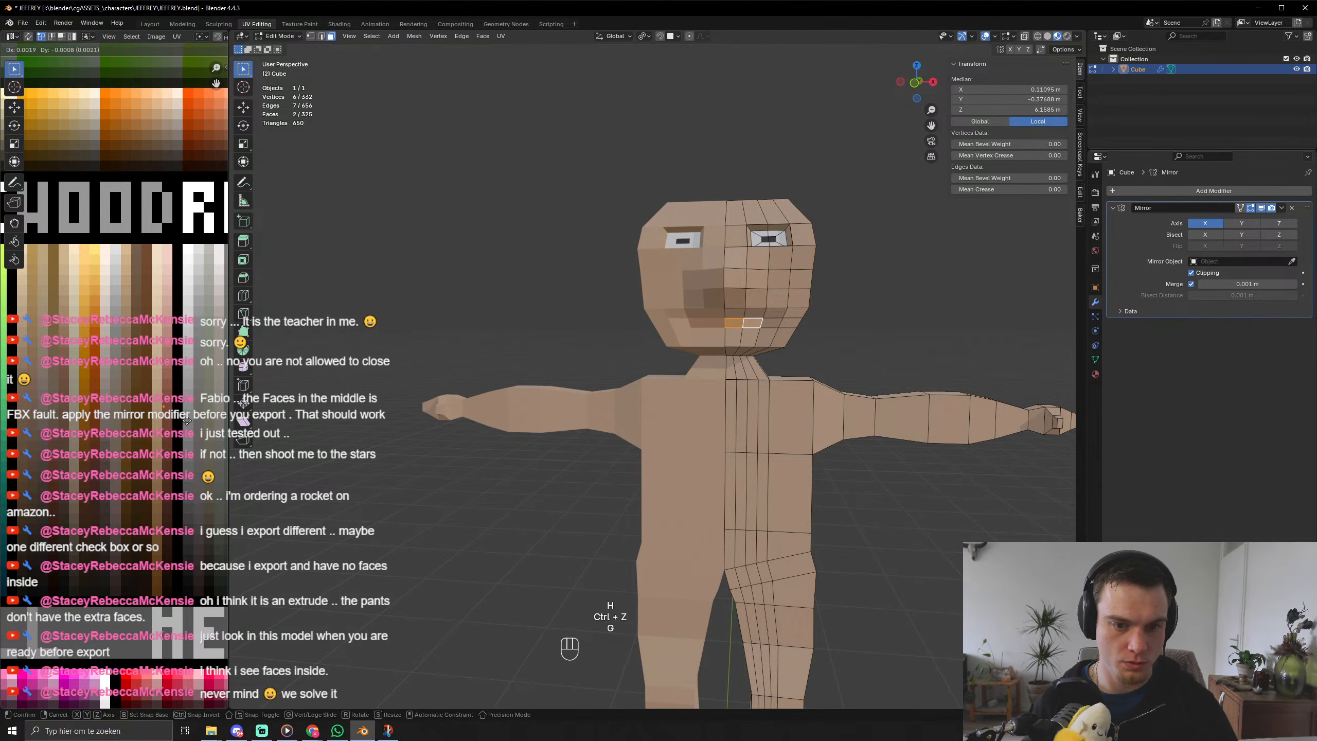
left_click(236, 406)
Raise the jaw vertex beneath the outer corner of the mouth along Z to refine the chin outline.
key("Tab")
mouse_move(863, 337)
middle_mouse_down()
mouse_move(794, 369)
mouse_move(746, 334)
mouse_move(830, 312)
mouse_move(812, 334)
mouse_move(865, 336)
middle_mouse_up()
scroll(812, 334, "up", 5)
key("Tab")
key("1")
left_click(815, 310)
scroll(865, 336, "up", 1)
key("g")
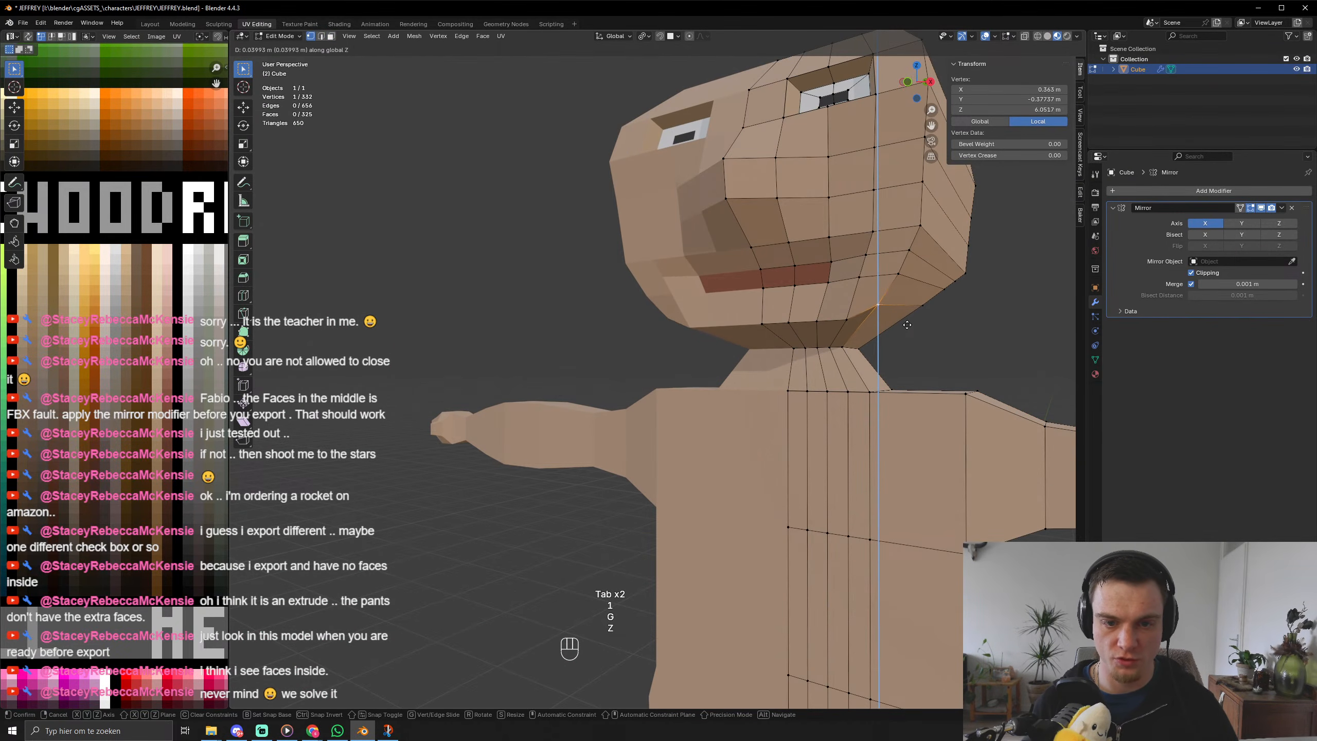
key("z")
key("Tab")
key("Tab")
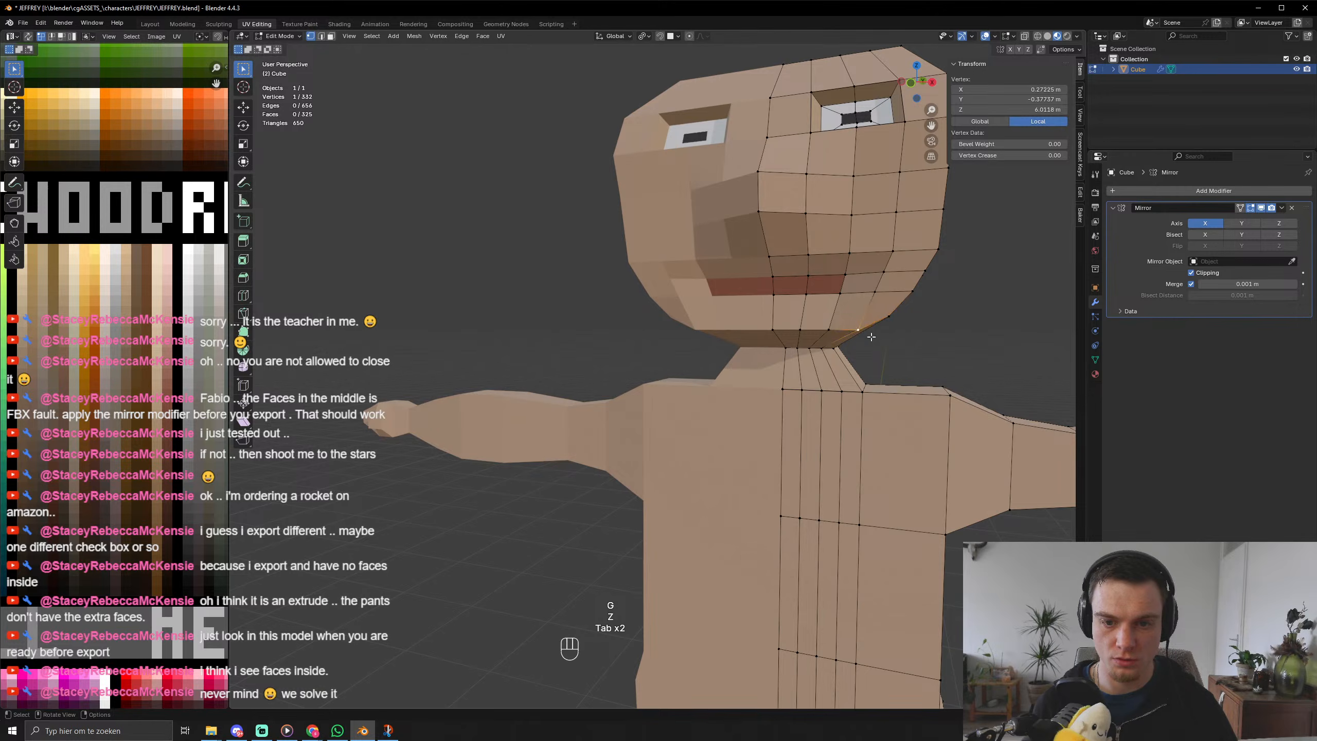
key("g")
key("z")
left_click(900, 355)
Knife-cut a diagonal hairline across the side of the head, from the upper forehead down towards the back.
key("Tab")
scroll(900, 355, "down", 3)
middle_click_drag(900, 356, 764, 277)
key("Tab")
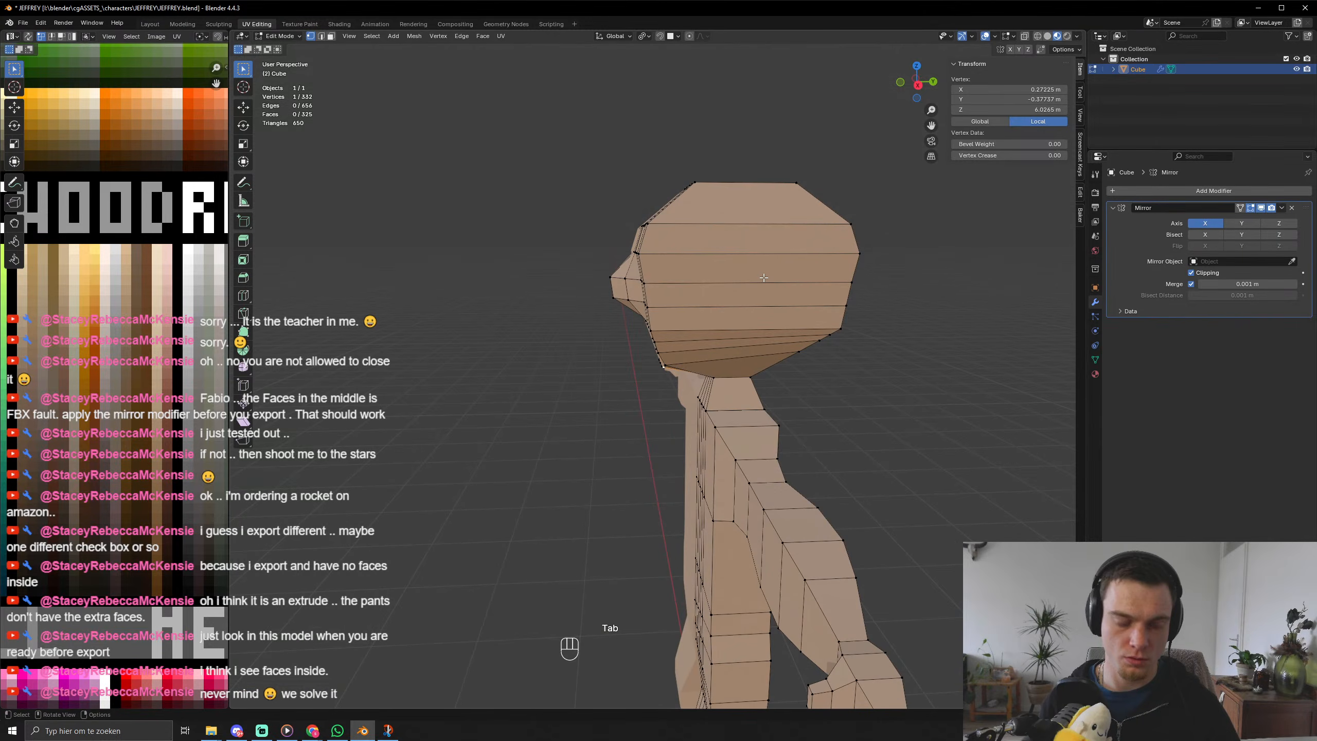
key("k")
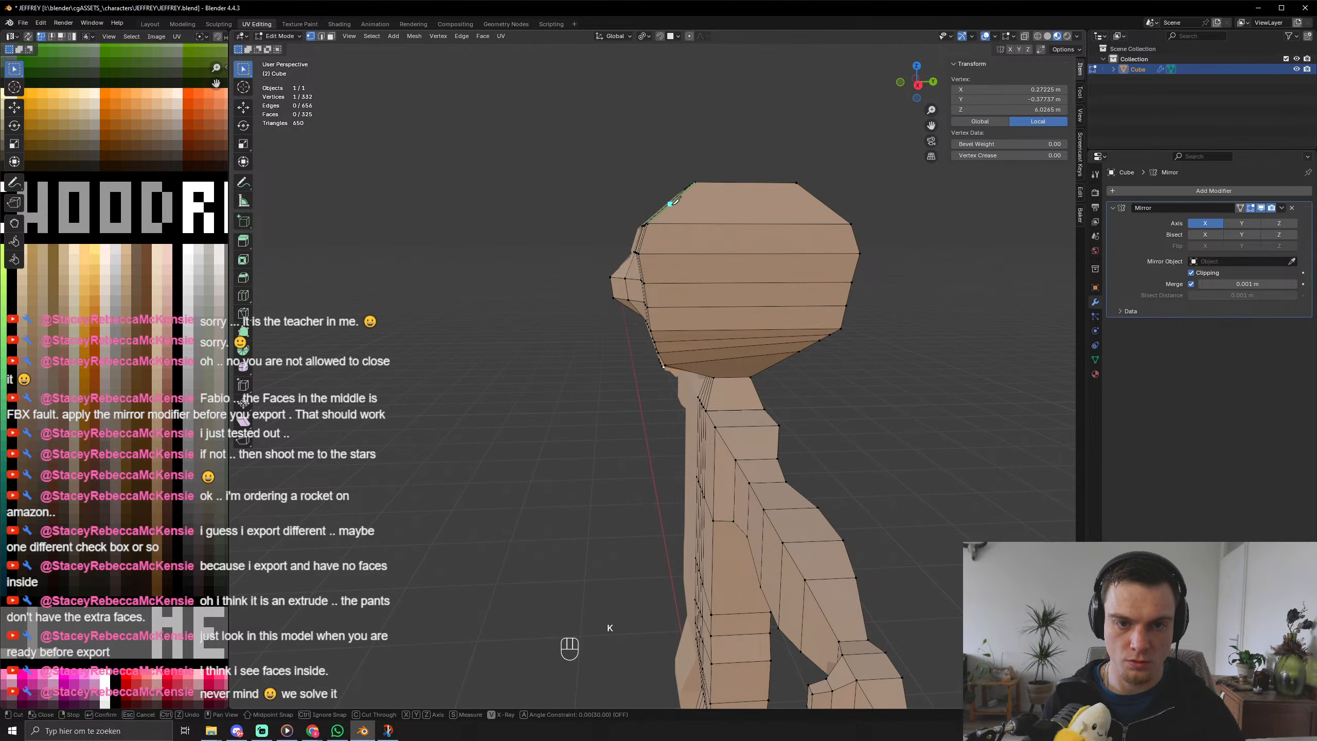
left_click(670, 202)
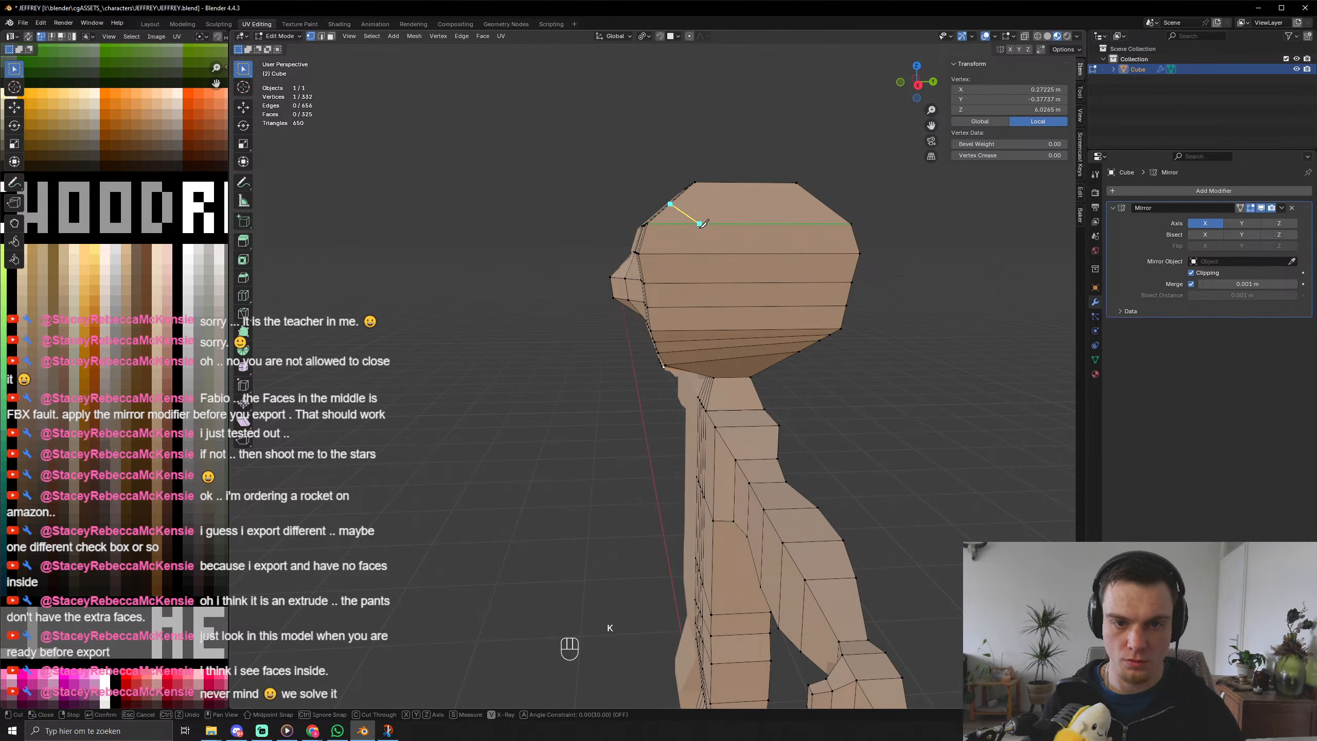
left_click(847, 282)
key("Return")
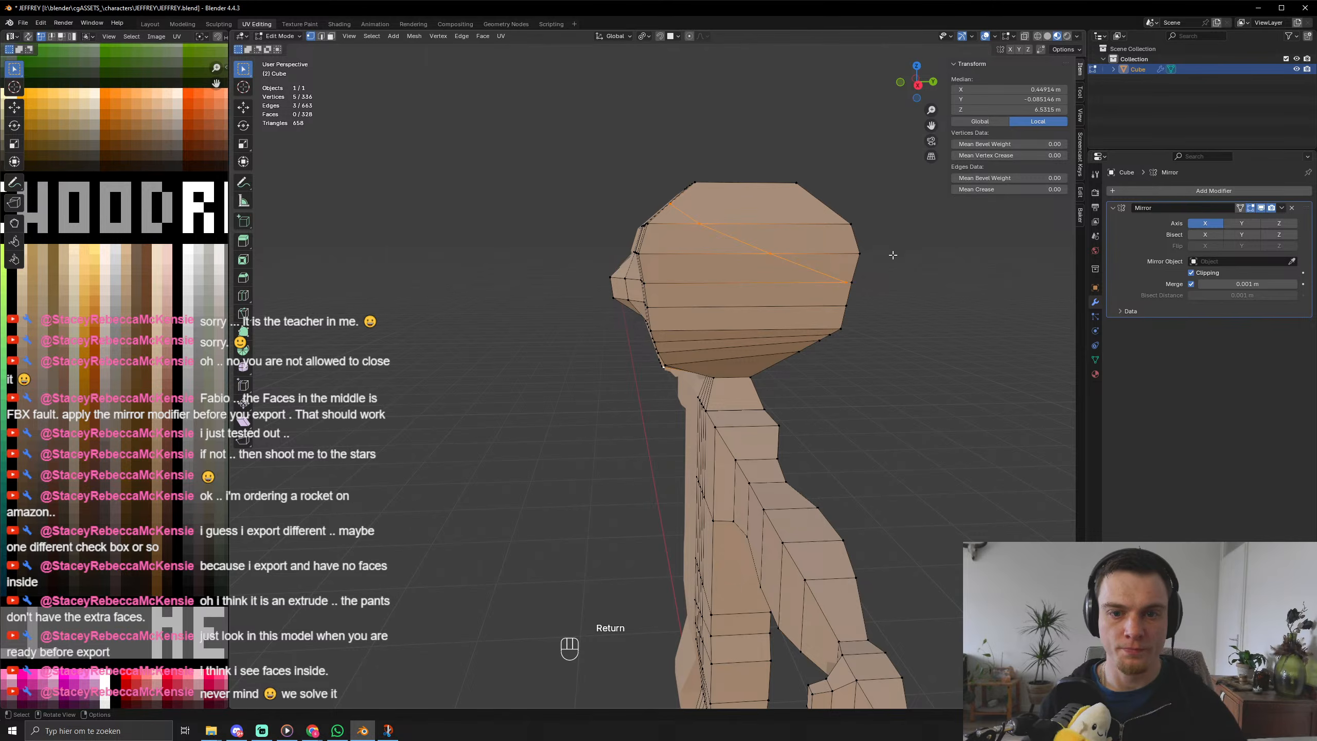
Select the faces above the diagonal cut on the side of the head together with the crown faces.
middle_click_drag(893, 255, 830, 259)
key("3")
left_click(649, 211, "shift")
left_click(740, 254, "shift")
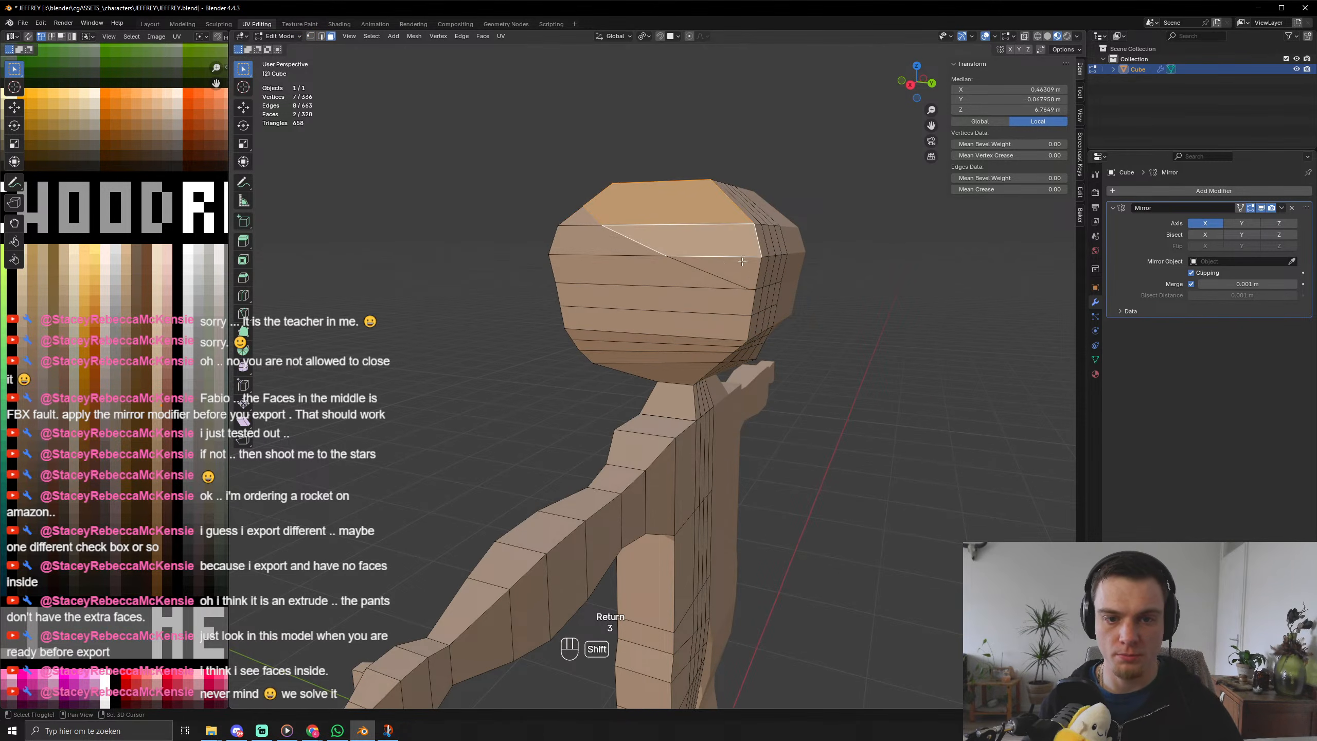
middle_click_drag(742, 261, 611, 234)
left_click(603, 227, "shift")
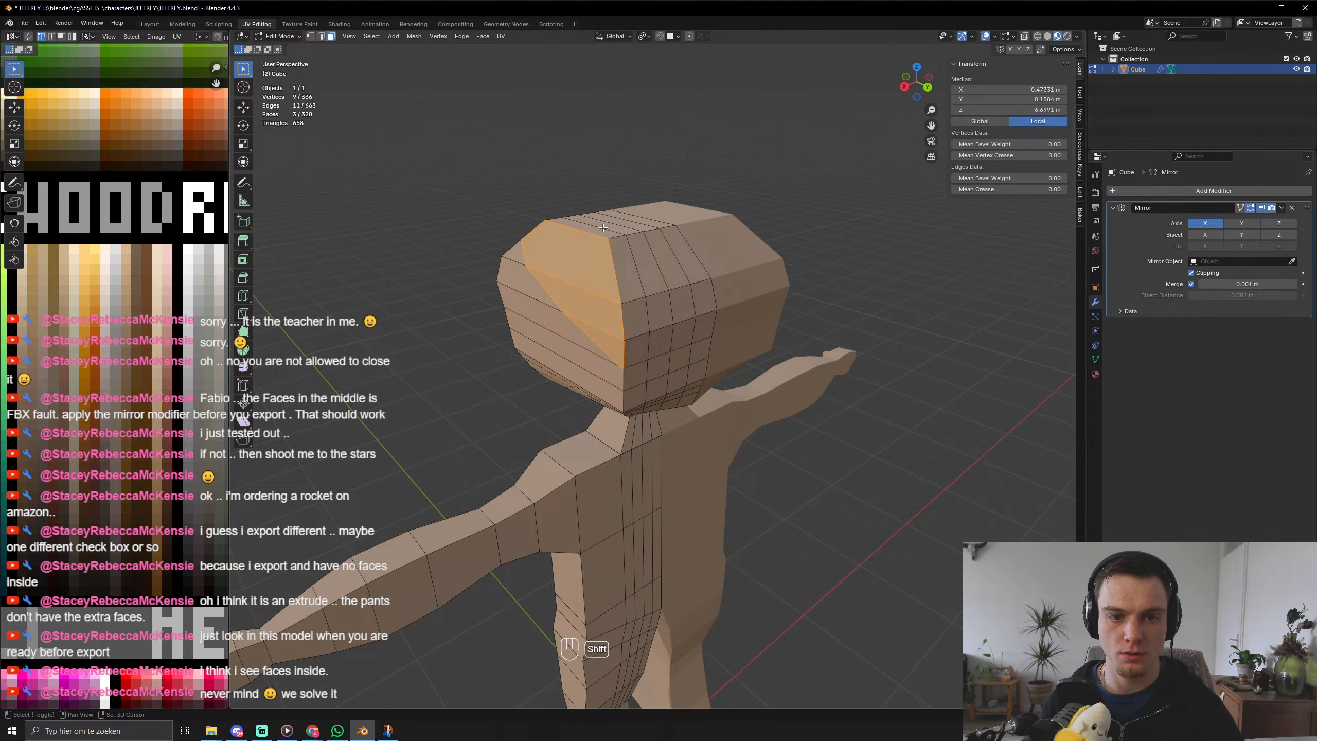
left_click(603, 232, "shift")
left_click(617, 229, "shift")
left_click(633, 226, "shift")
left_click(651, 223, "shift")
left_click(671, 236, "shift")
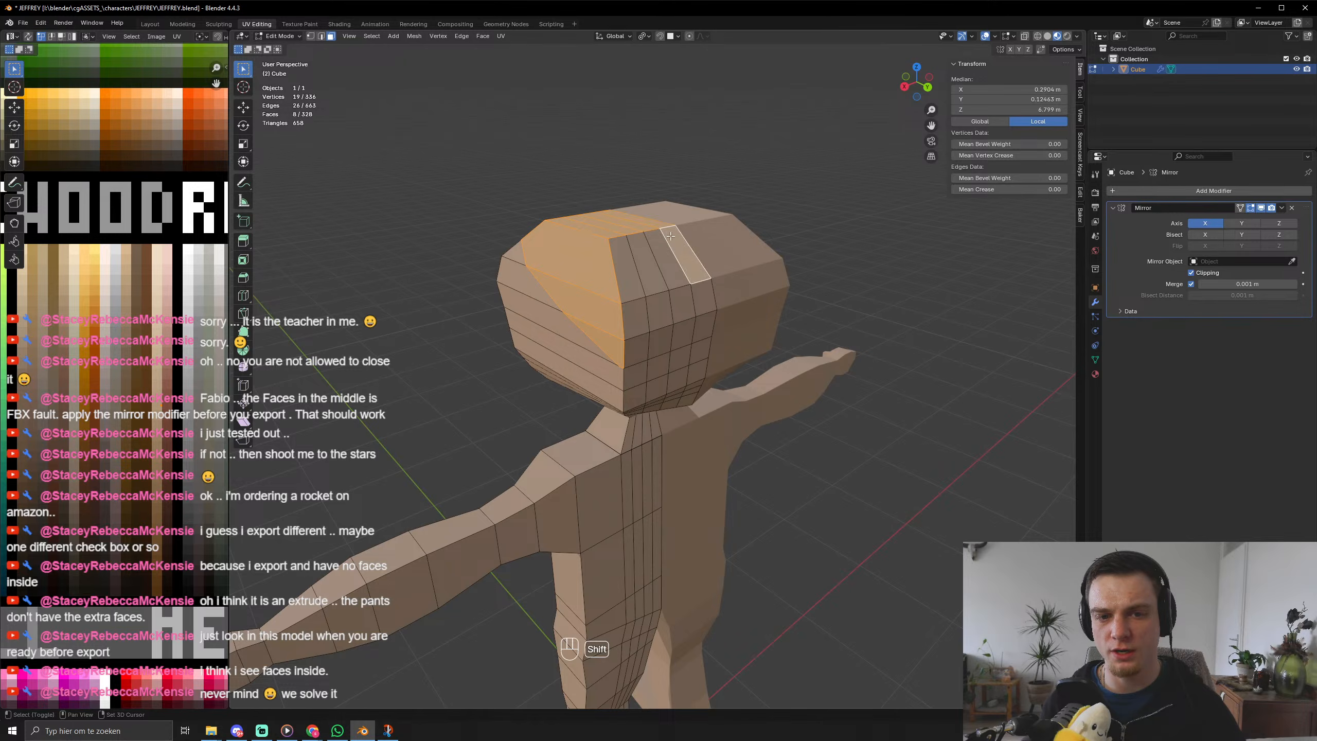
Extend the selection over the rows of faces on the back of the head, down towards the neck.
left_click_drag(670, 236, 626, 264, "shift")
left_click_drag(632, 321, 681, 364, "shift")
left_click_drag(701, 305, 707, 308, "shift")
left_click(704, 328, "shift")
left_click(704, 351, "shift")
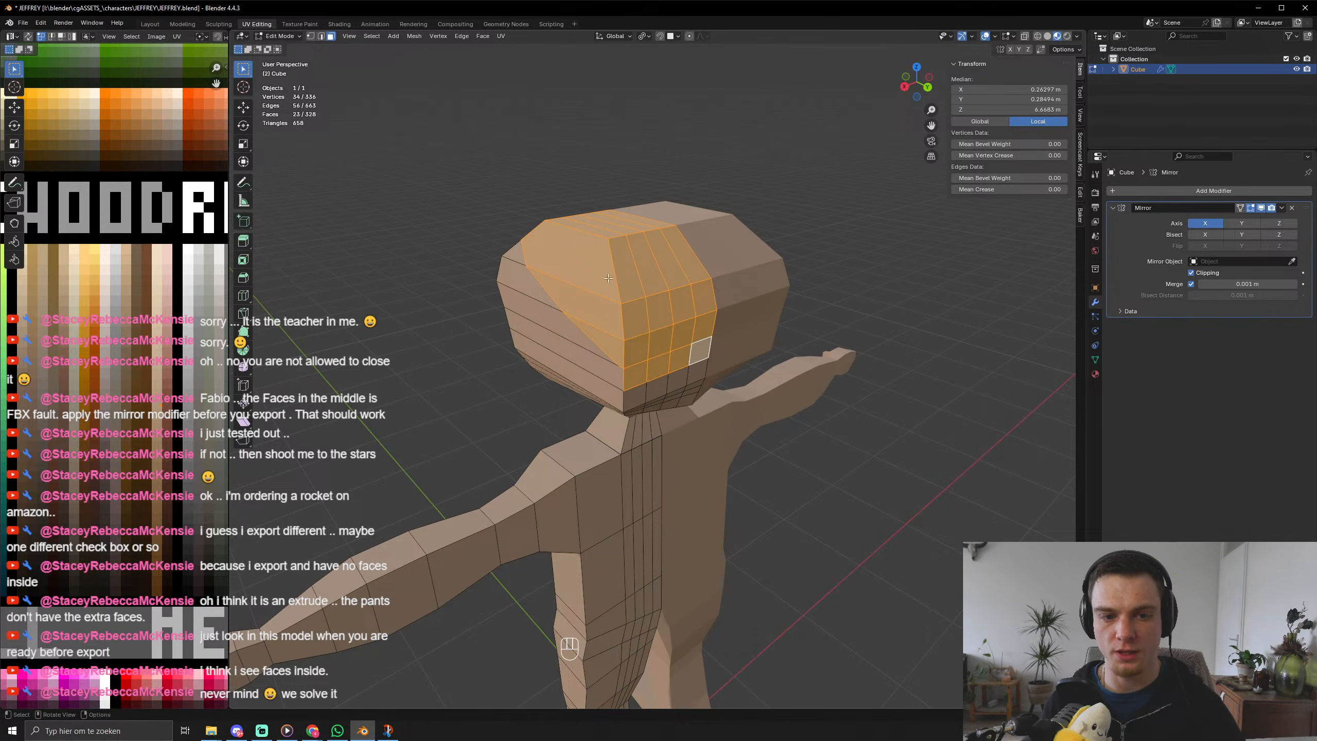
middle_click_drag(703, 373, 666, 324)
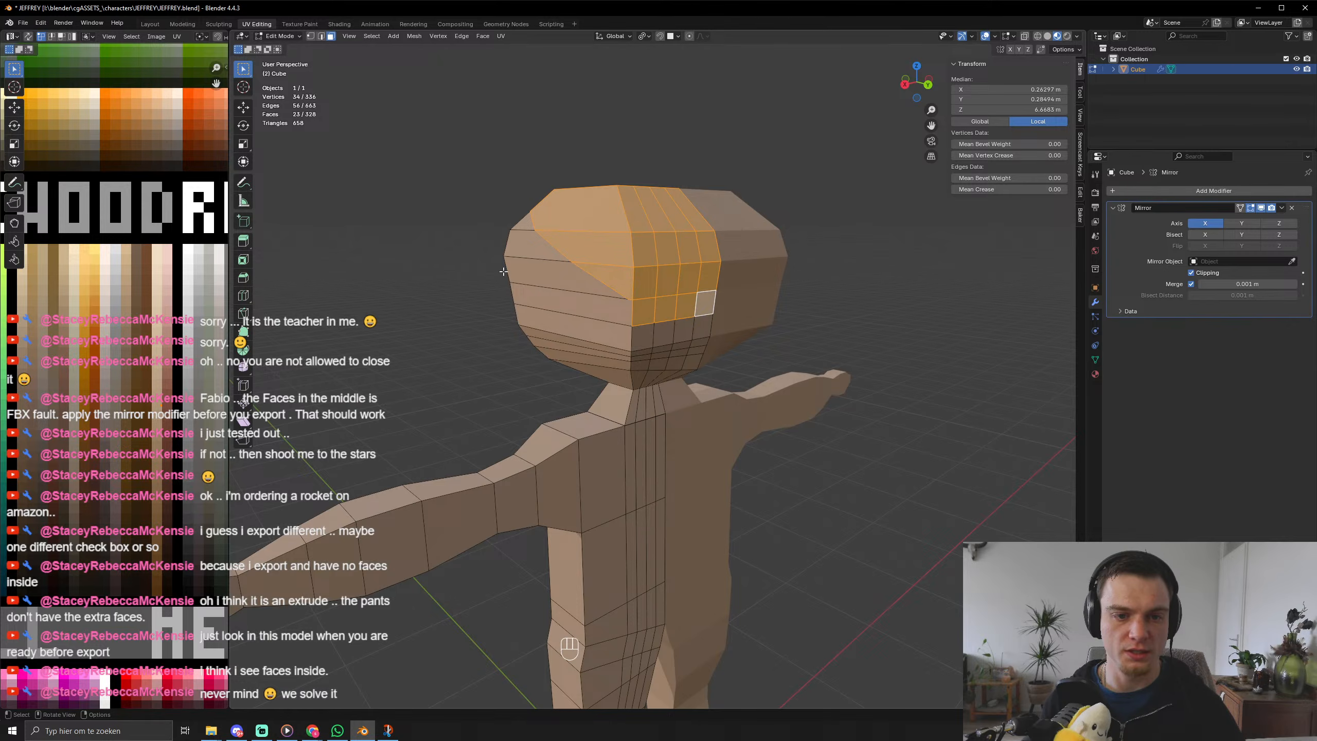
middle_click_drag(503, 271, 596, 283)
left_click(611, 292, "shift")
left_click(634, 291, "shift")
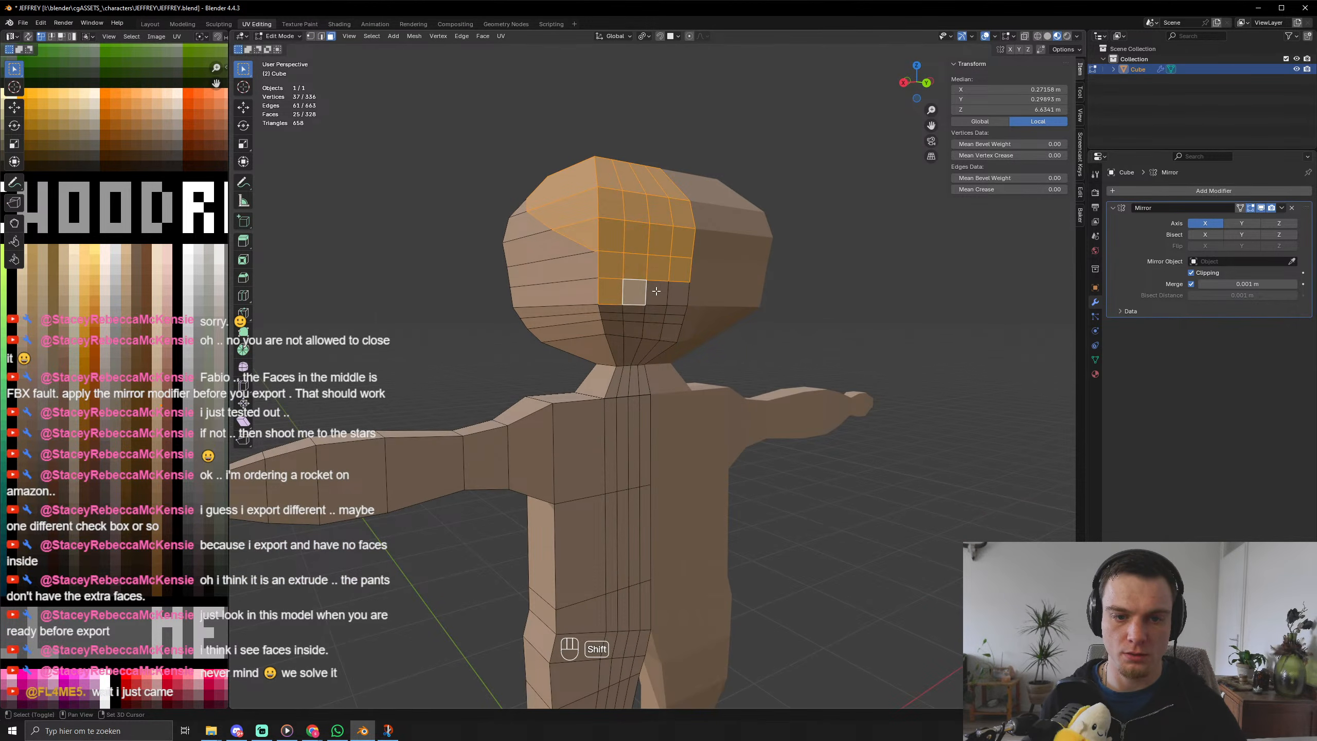
left_click(655, 291, "shift")
left_click(678, 292, "shift")
left_click(676, 310, "shift")
left_click(654, 310, "shift")
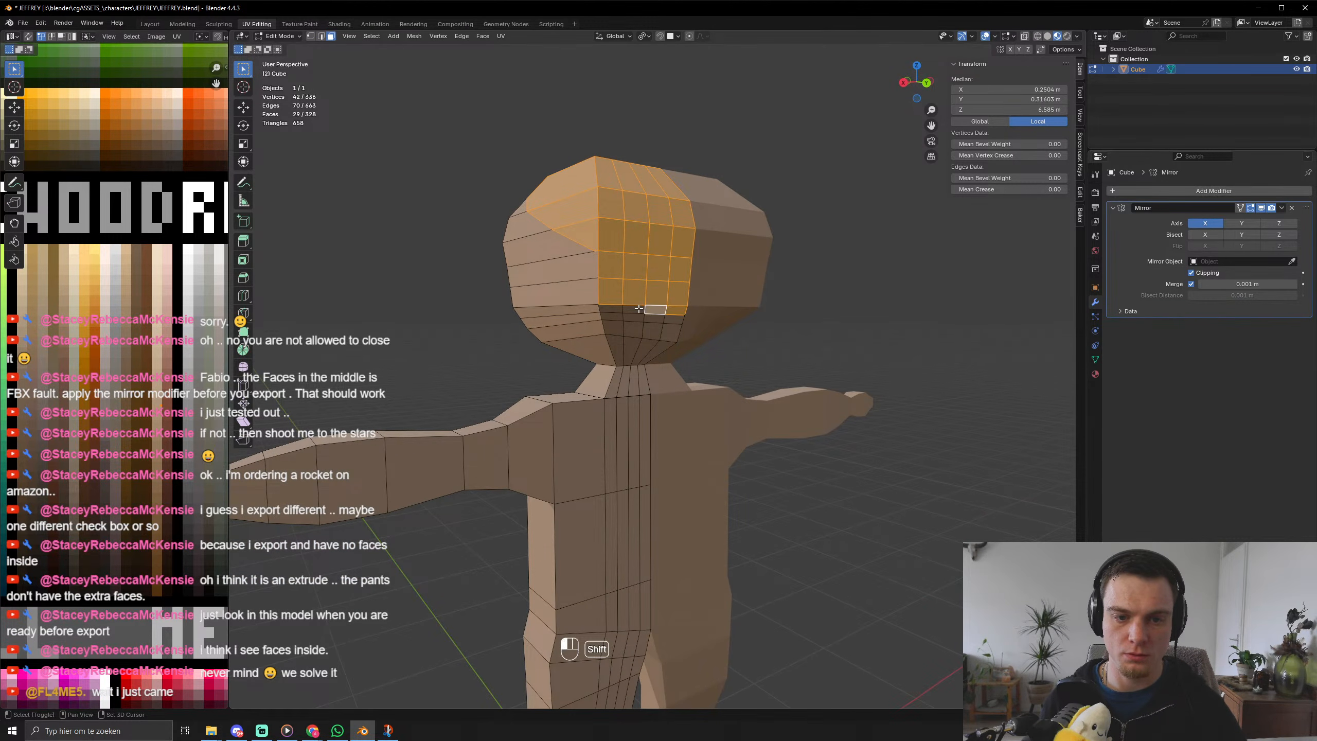
left_click(638, 309, "shift")
left_click(610, 310, "shift")
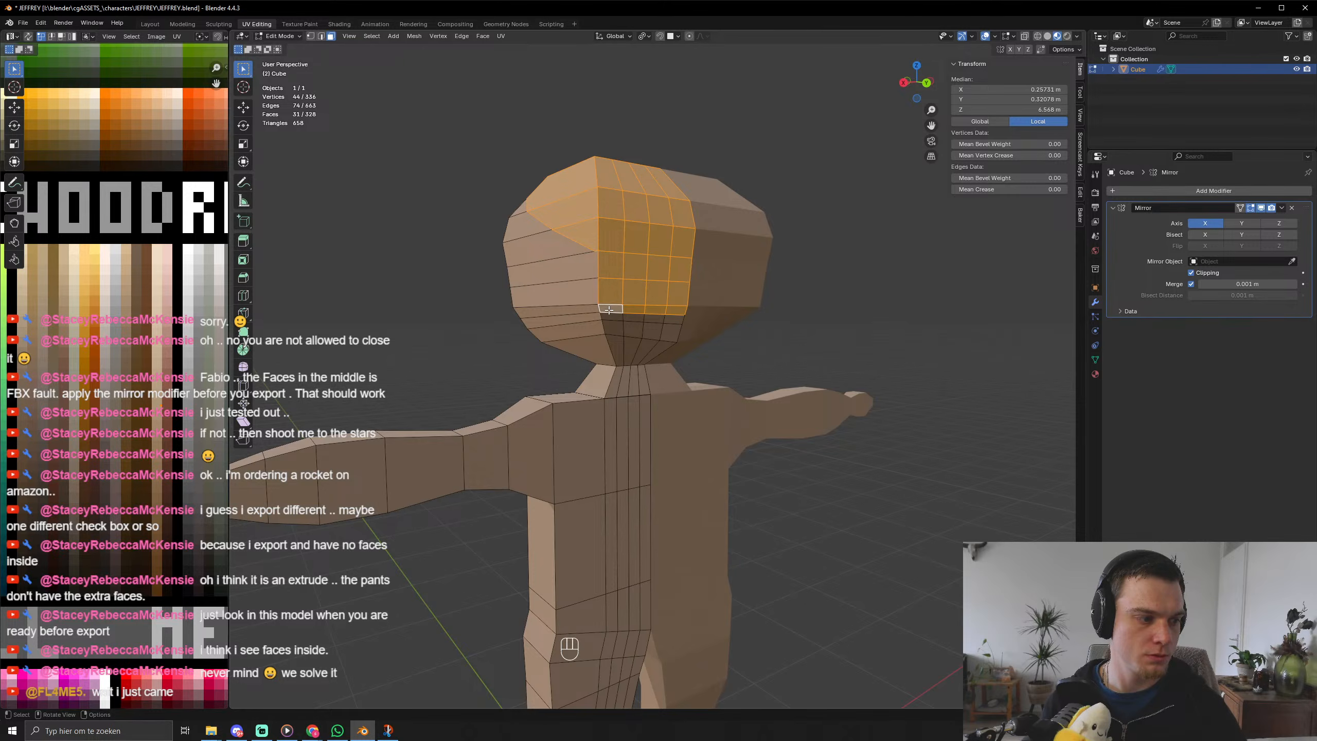
Clear the selection and knife-cut a hairline across the forehead above the eyes, ending at the centre line.
scroll(608, 310, "down", 1)
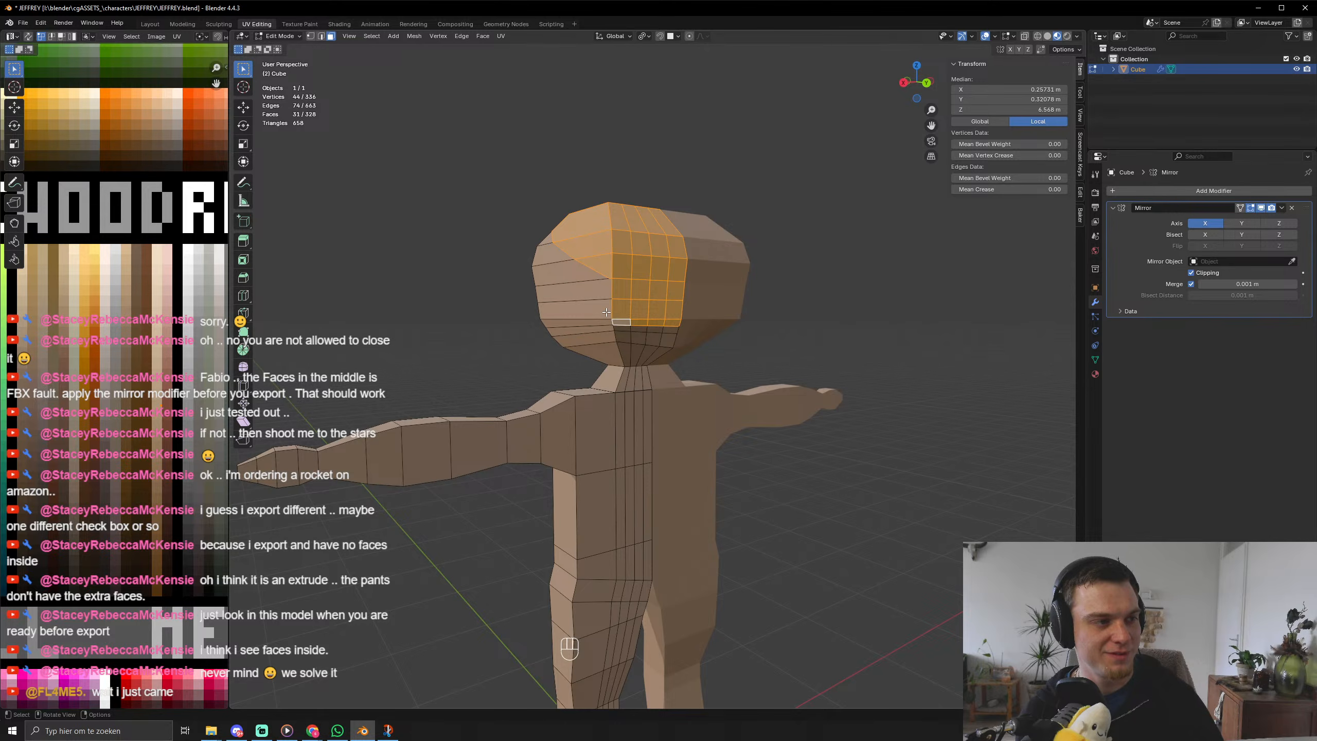
middle_click_drag(613, 380, 685, 420)
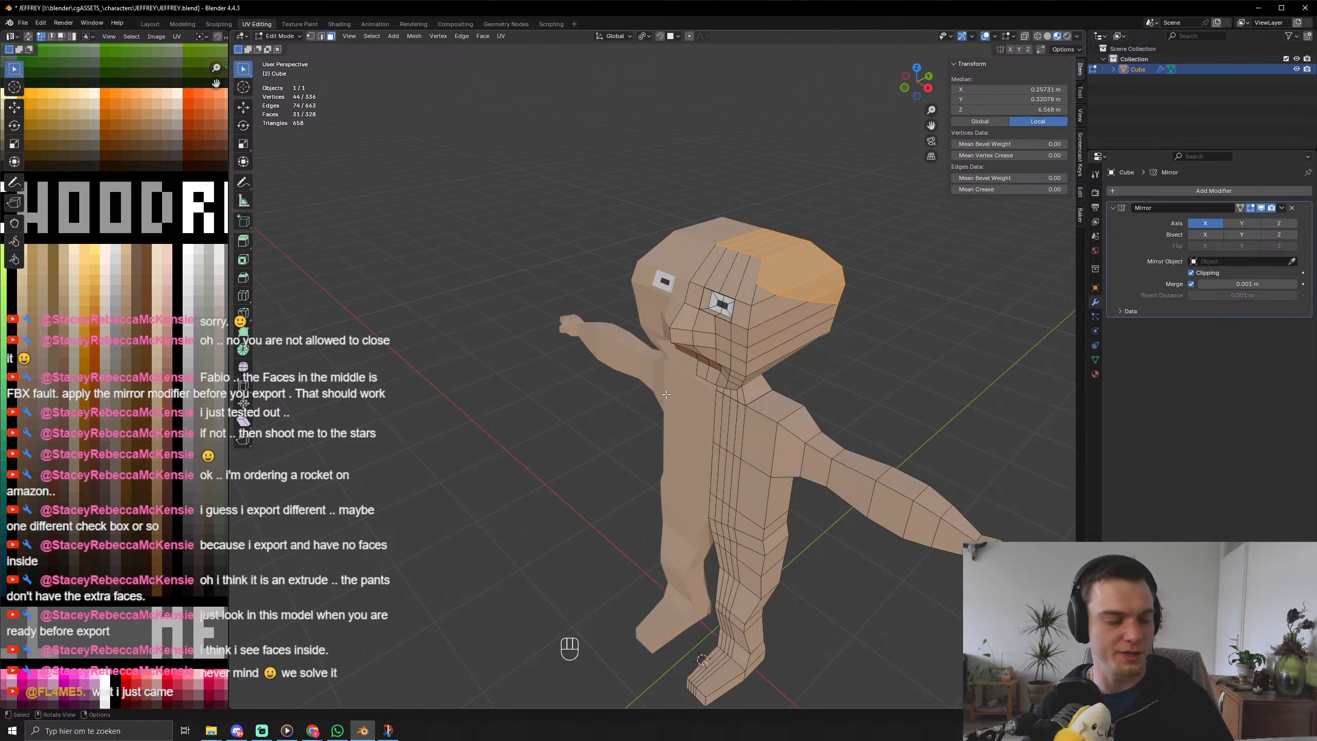
left_click(875, 266)
scroll(868, 291, "up", 5)
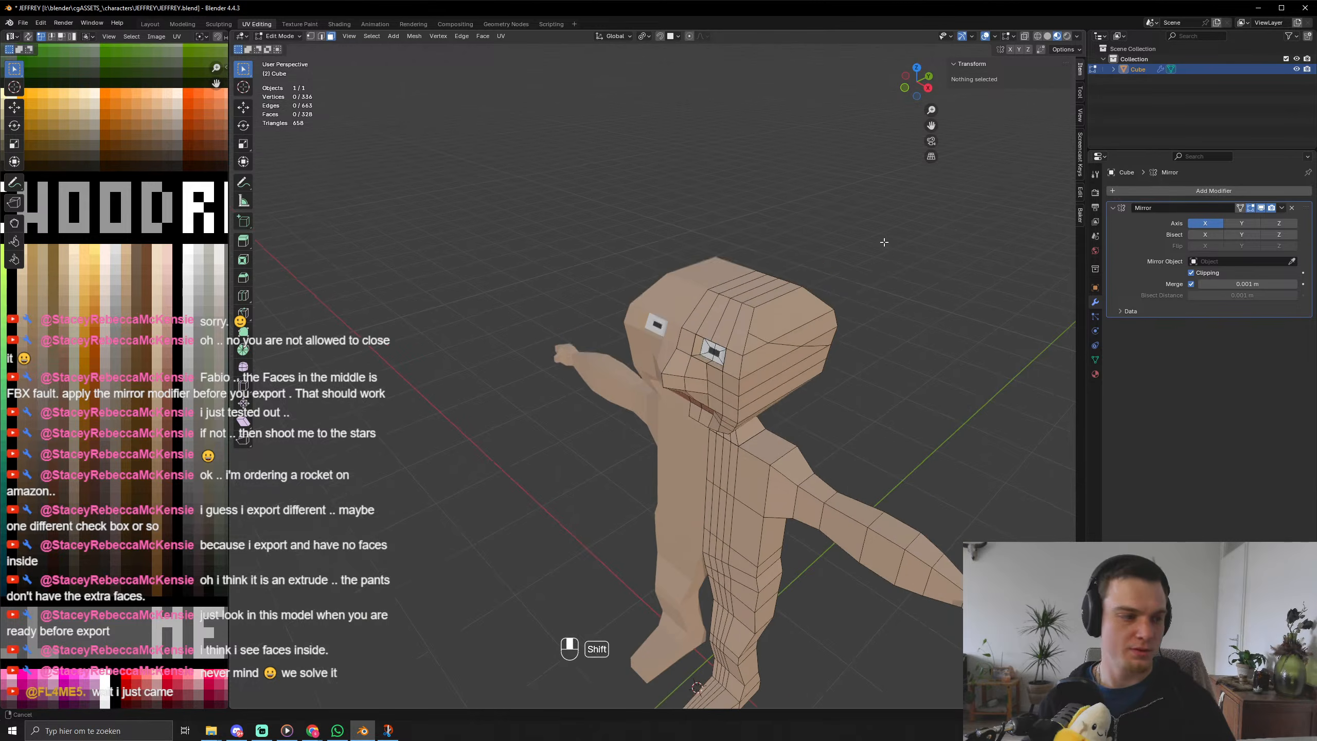
key("k")
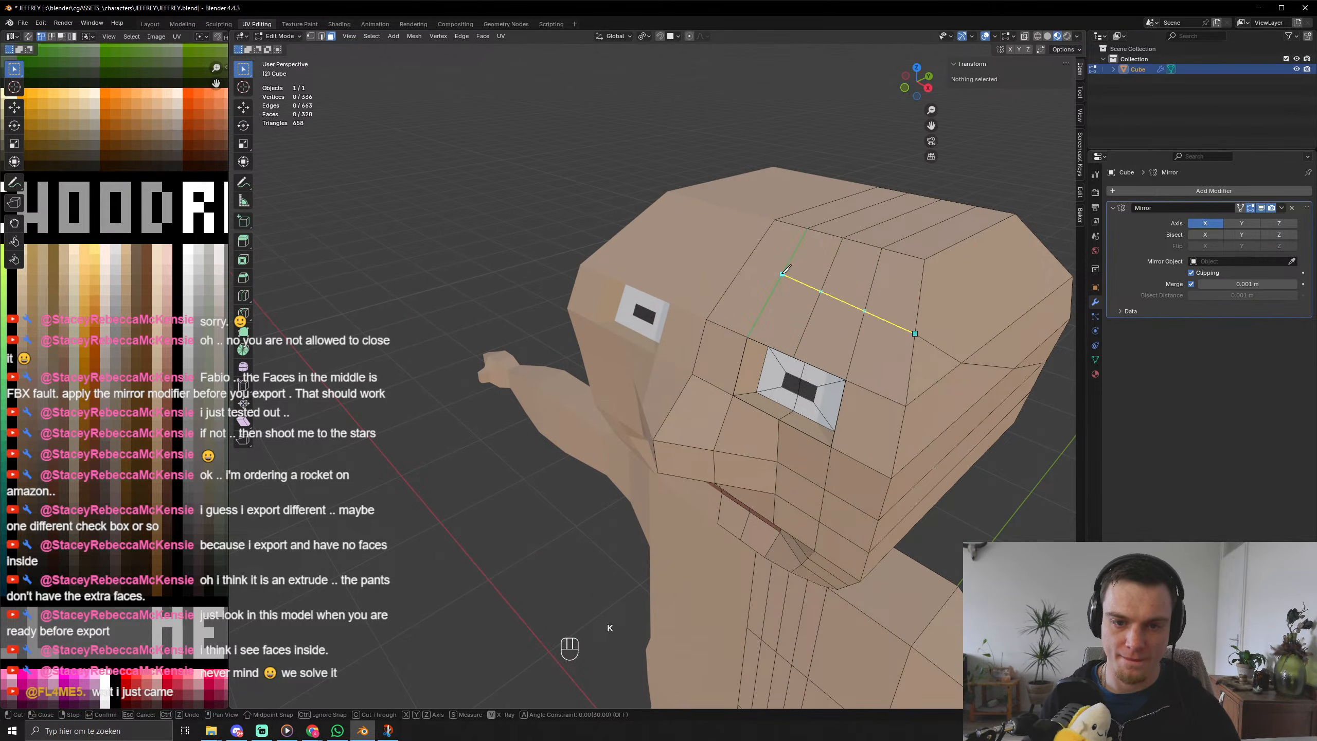
left_click(750, 256)
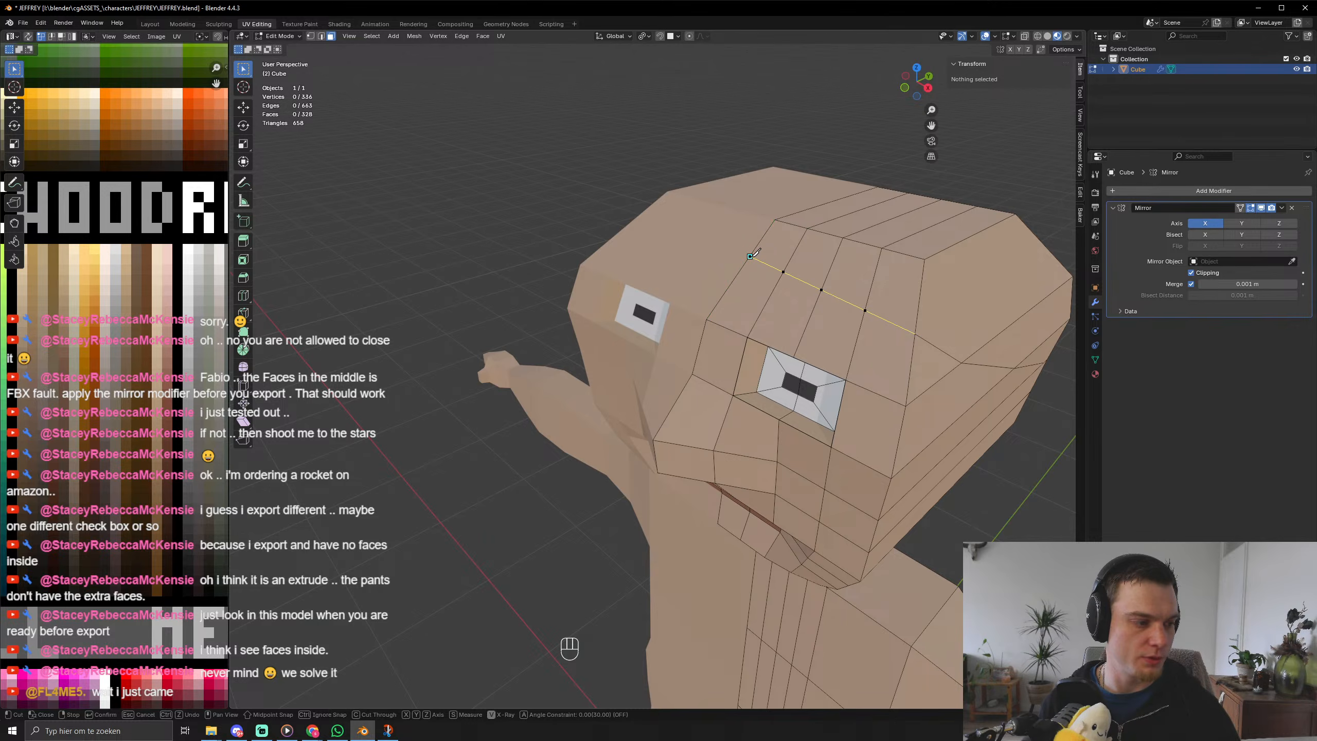
key("Return")
Select the faces above the forehead cut, along with the crown faces and the adjoining upper side face.
key("3")
left_click(811, 249, "shift")
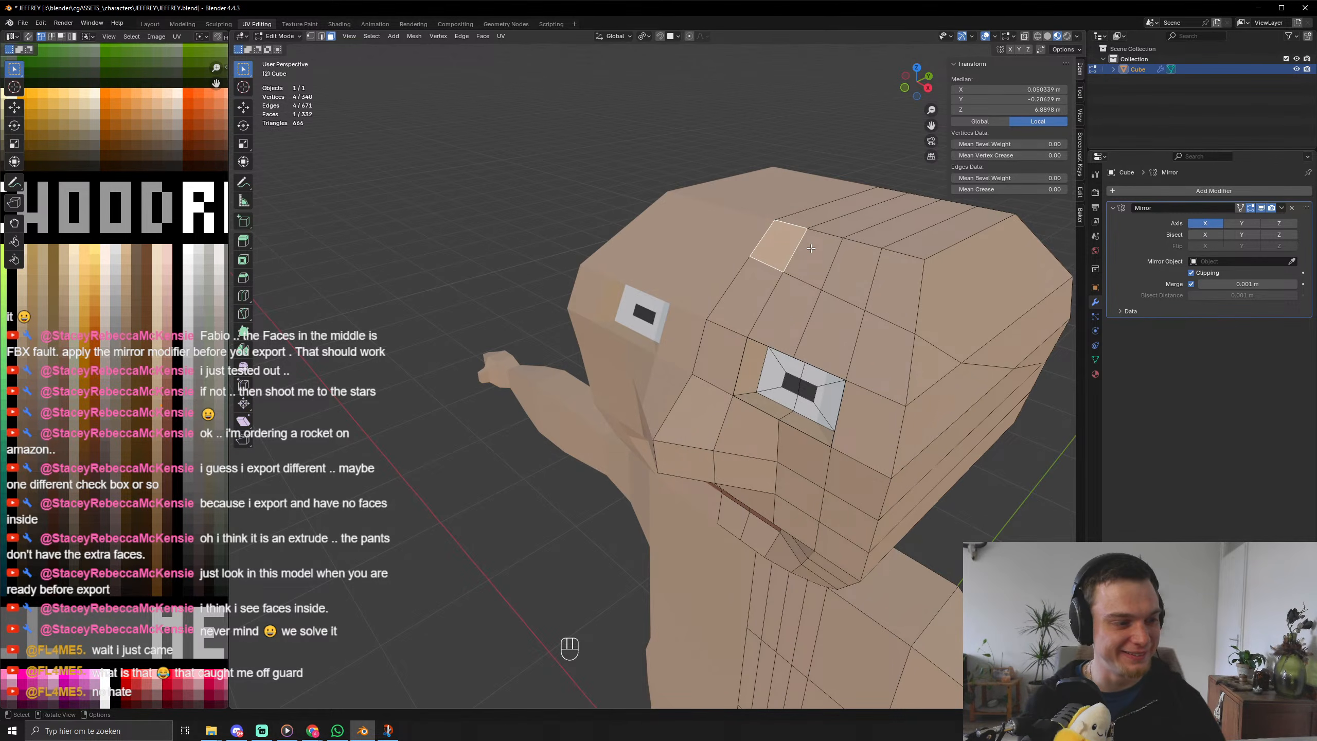
left_click(811, 250, "shift")
left_click(851, 265, "shift")
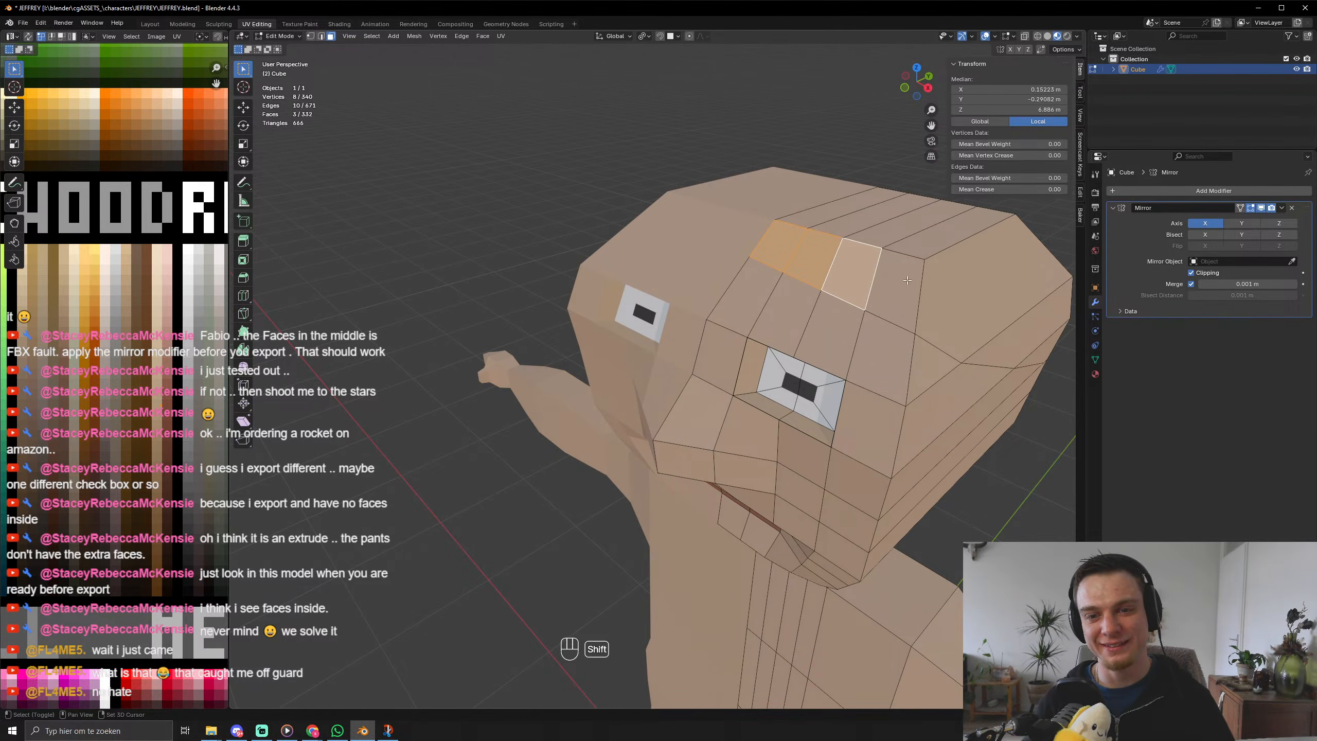
left_click(965, 280, "shift")
left_click(900, 280, "shift")
left_click_drag(810, 217, 941, 234, "shift")
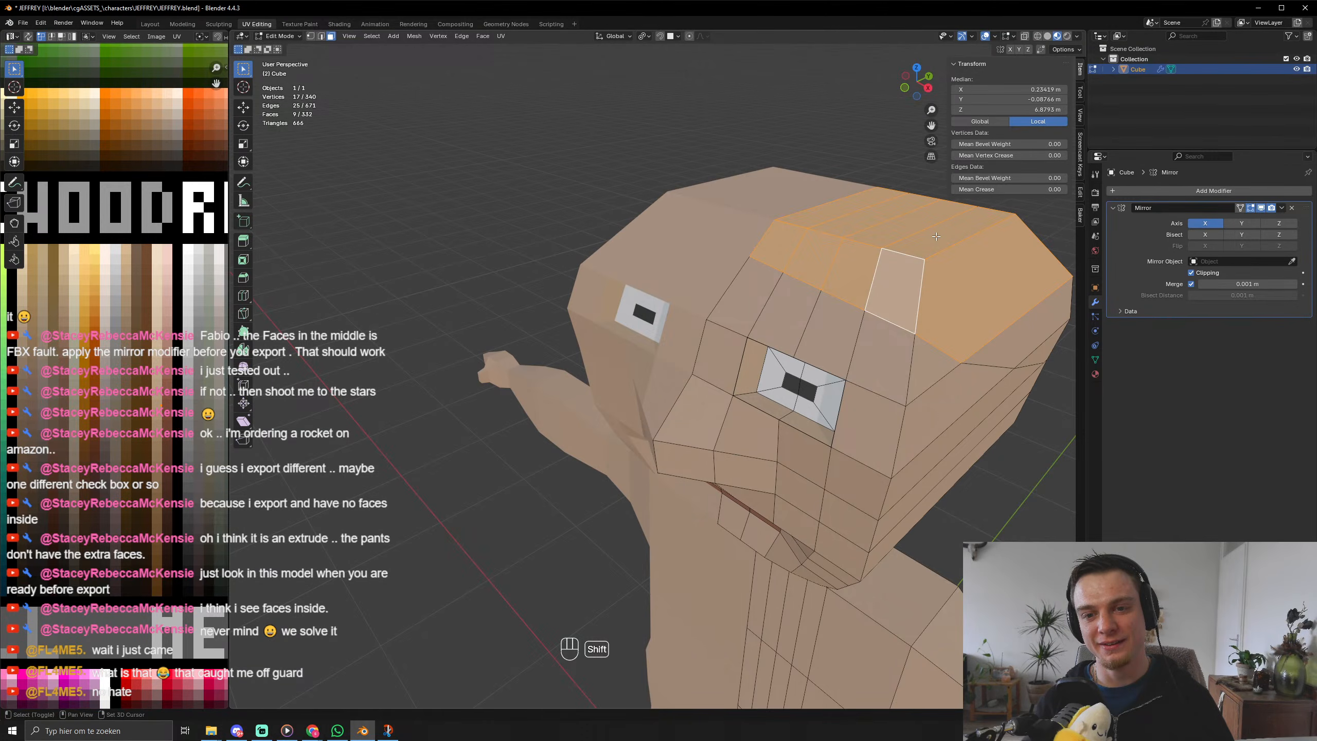
Add the side faces above the diagonal cut and the upper rows on the back of the head to the selection.
middle_click_drag(789, 353, 677, 364)
left_click(677, 365, "shift")
left_click(718, 459, "shift")
middle_click_drag(757, 440, 710, 405)
left_click_drag(425, 134, 579, 254, "shift")
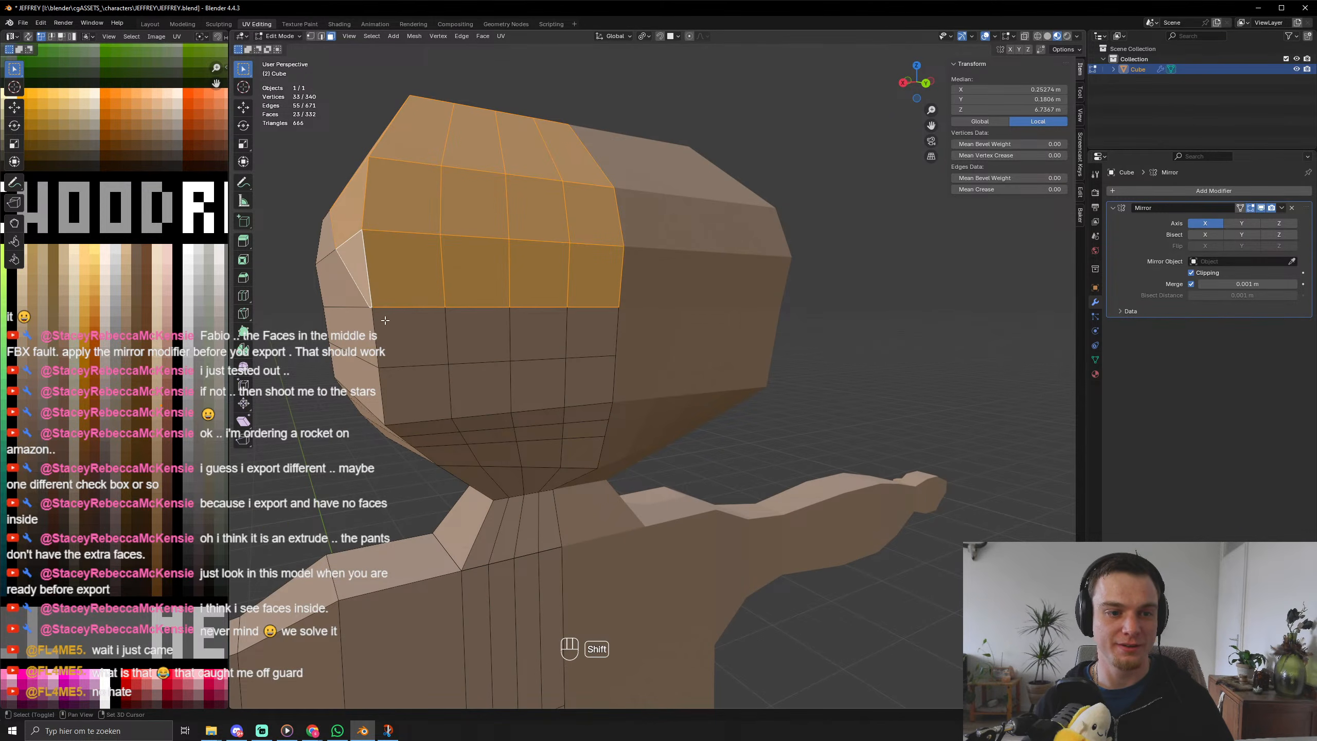
Extend the hair selection with the next row on the back of the head and three faces of the row below it.
left_click(412, 337, "shift")
left_click(477, 338, "shift")
left_click(552, 346, "shift")
left_click(591, 390, "shift")
left_click(591, 343, "shift")
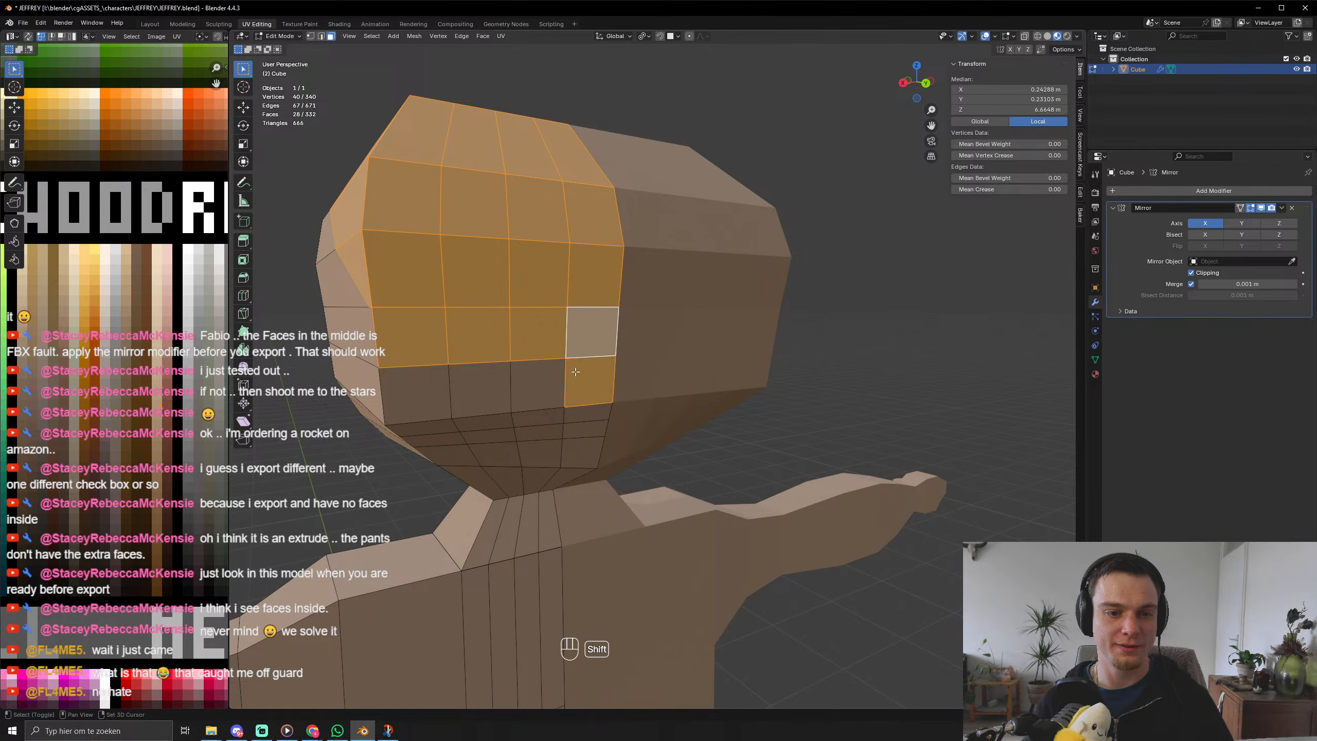
left_click(542, 385, "shift")
left_click(526, 386, "shift")
left_click(476, 385, "shift")
left_click(538, 394, "shift")
middle_click_drag(543, 413, 688, 437)
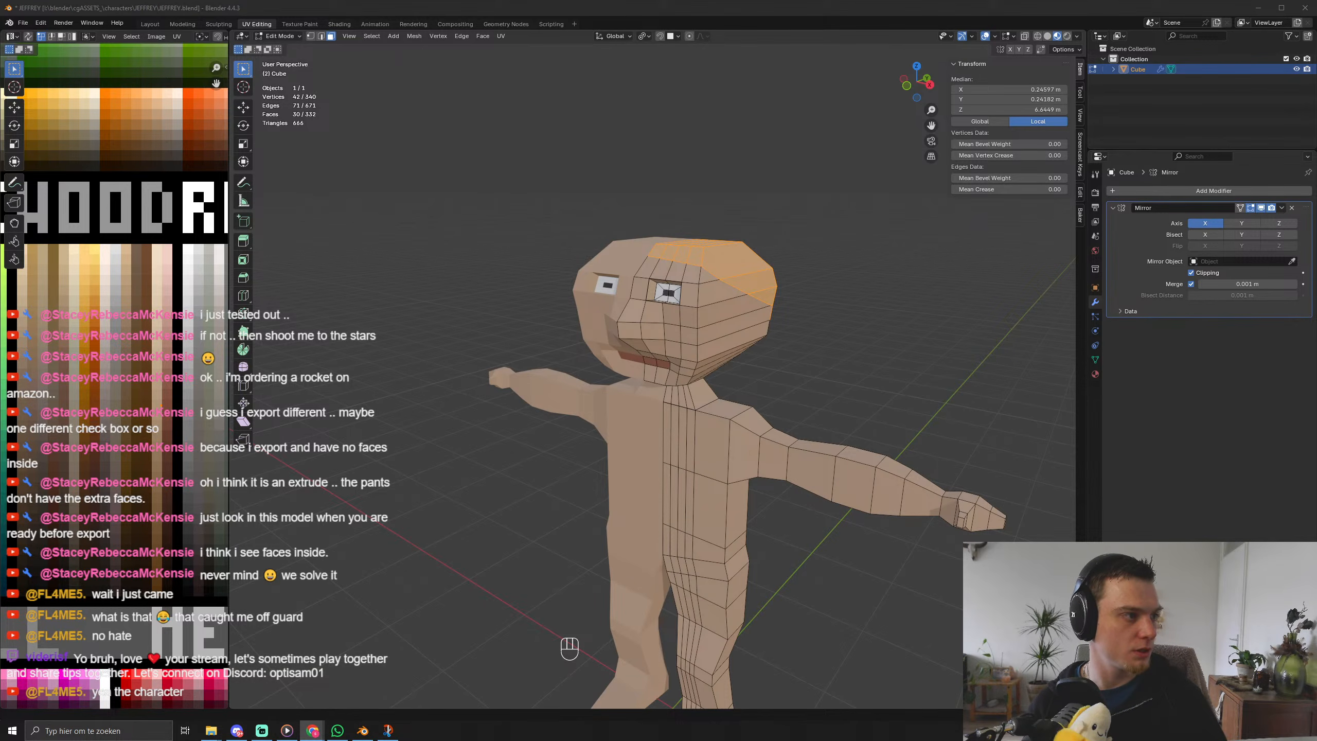
Examine the whole character from the side and front, with and without the mesh wireframe.
key("alt+Tab")
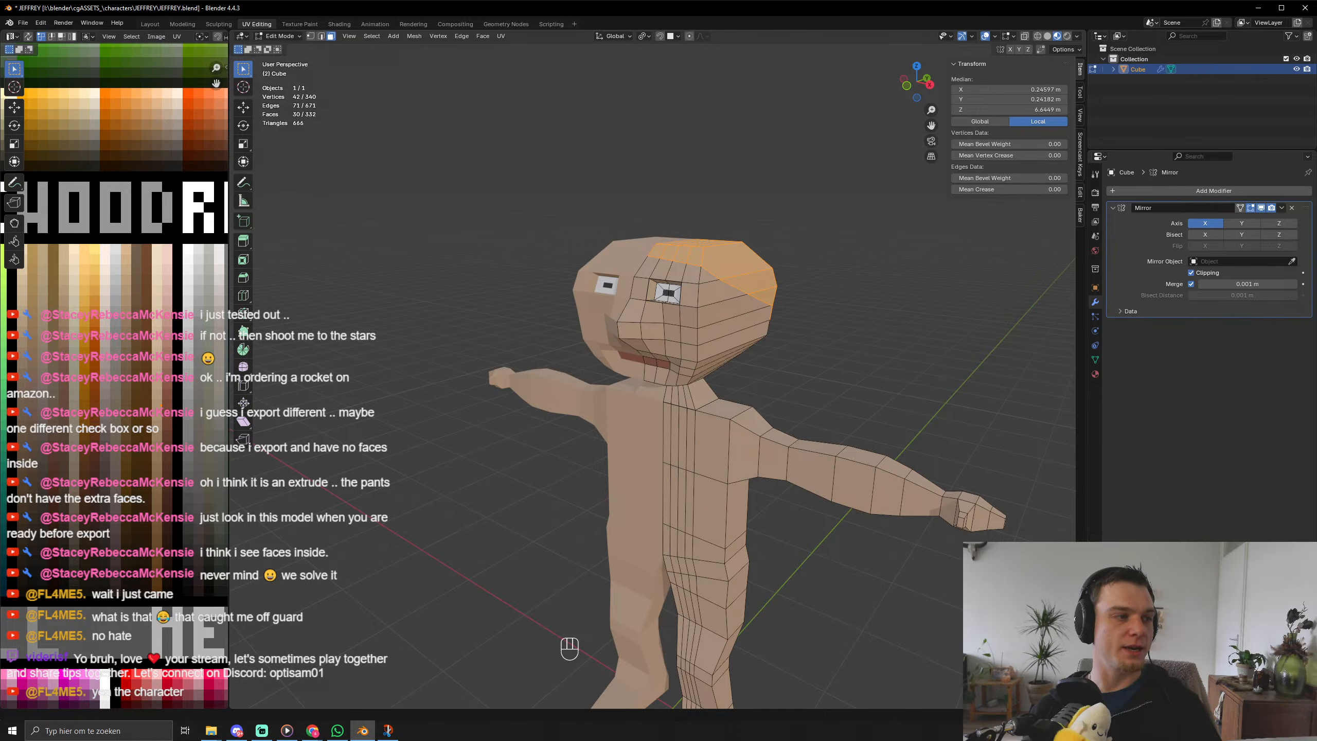
middle_click_drag(612, 483, 709, 409)
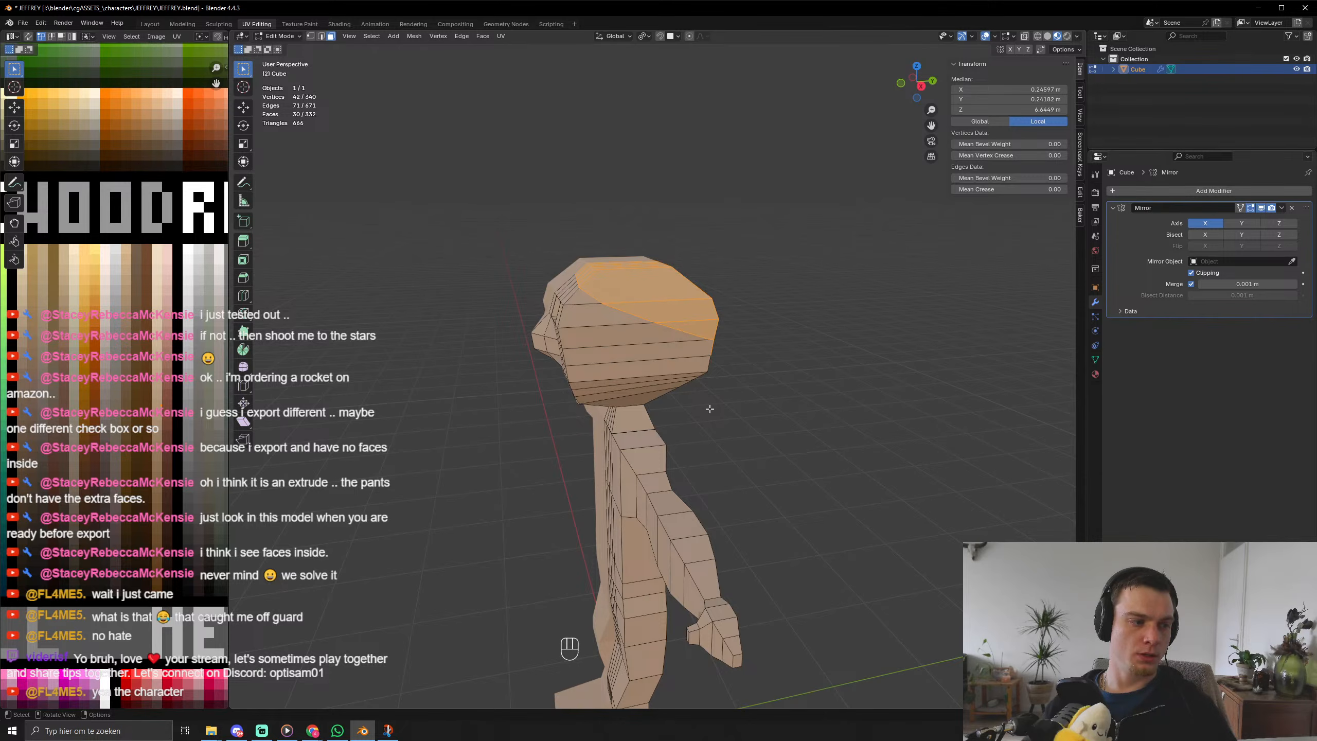
mouse_move(694, 432)
middle_mouse_down()
mouse_move(605, 404)
mouse_move(690, 433)
middle_mouse_up()
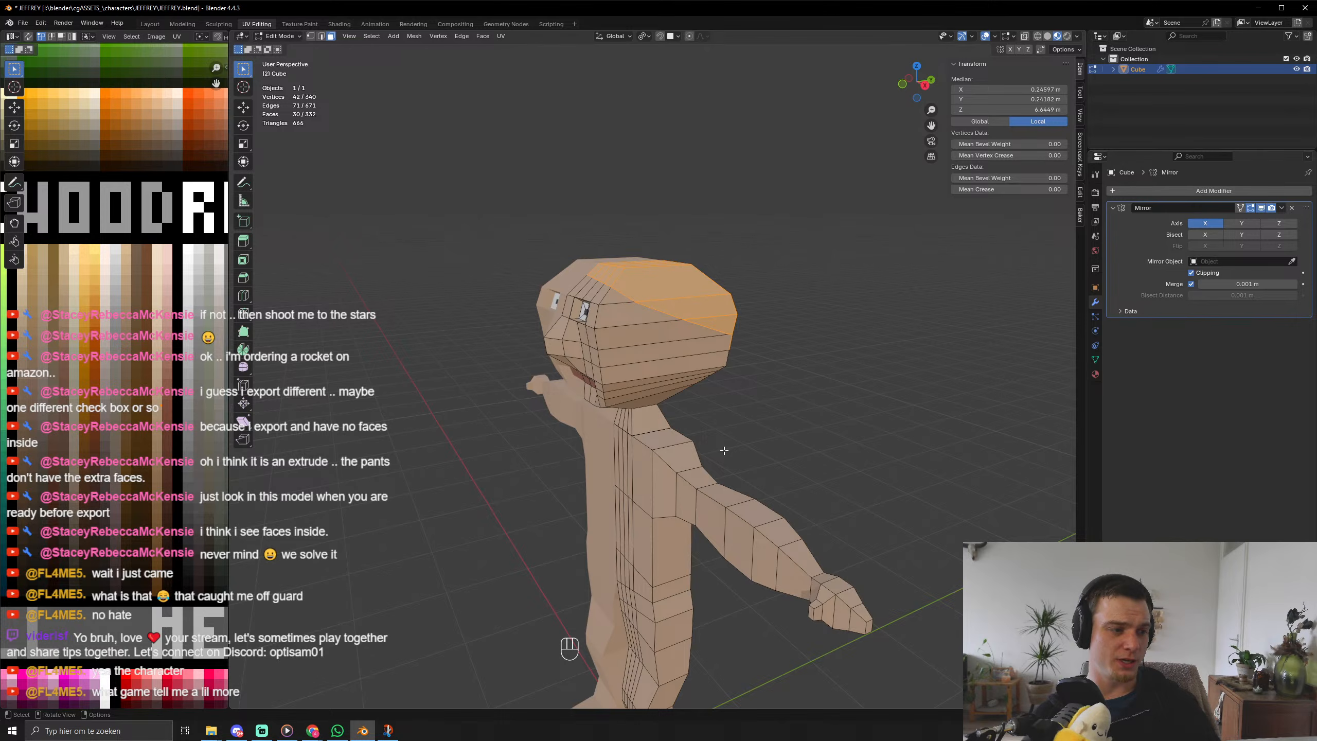
middle_click_drag(723, 450, 891, 431)
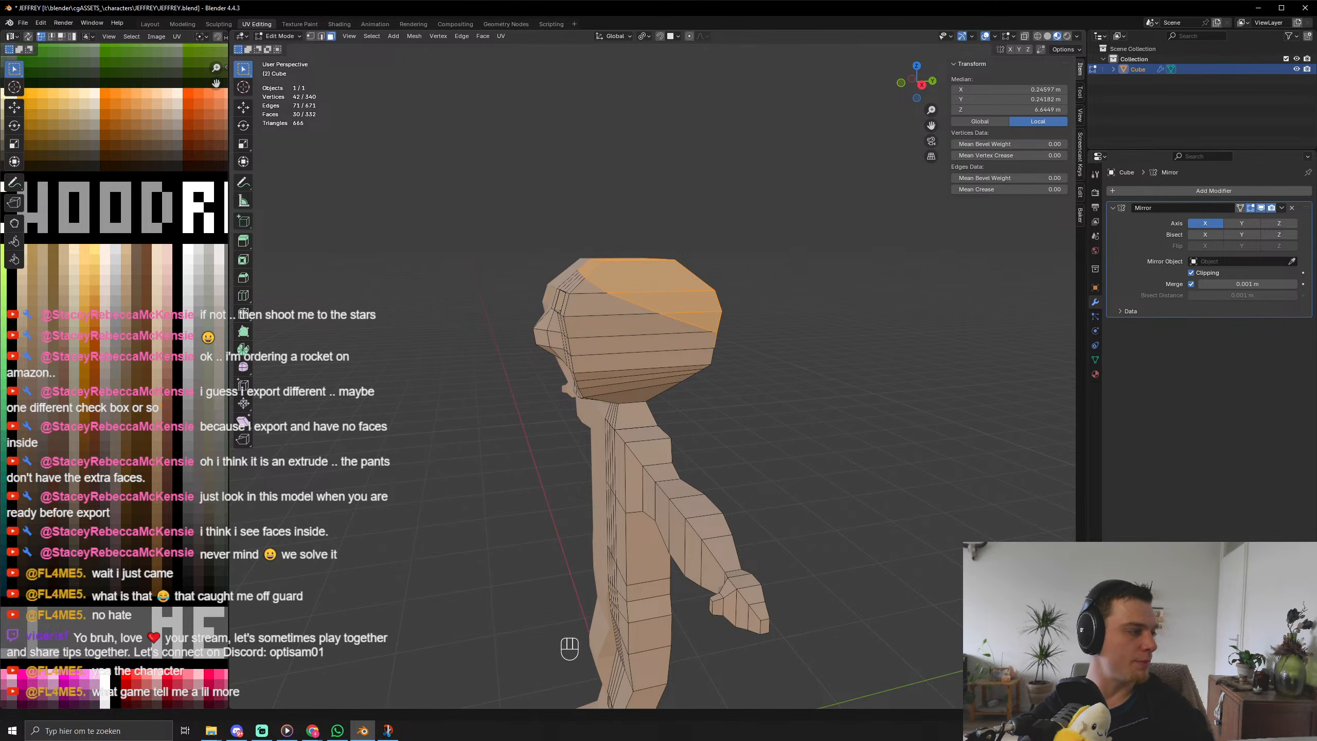
middle_click_drag(550, 596, 651, 598)
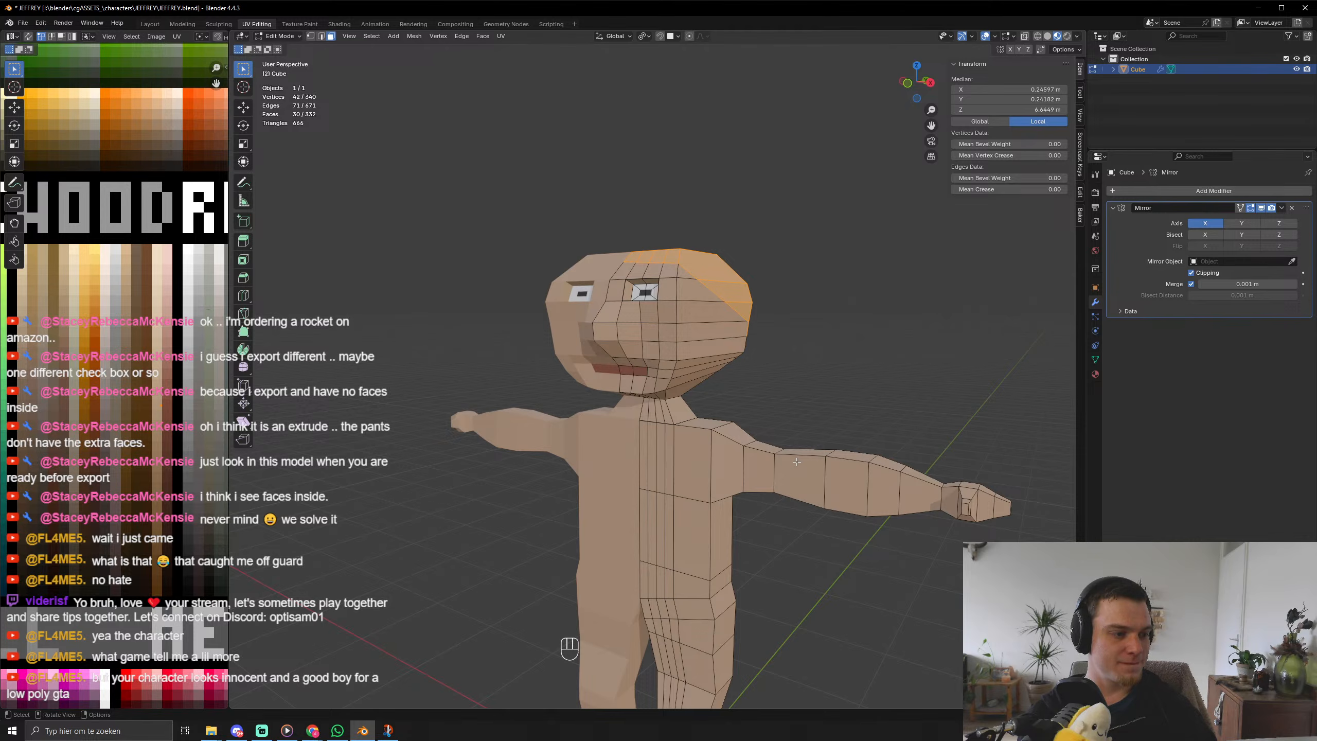
scroll(796, 461, "down", 3)
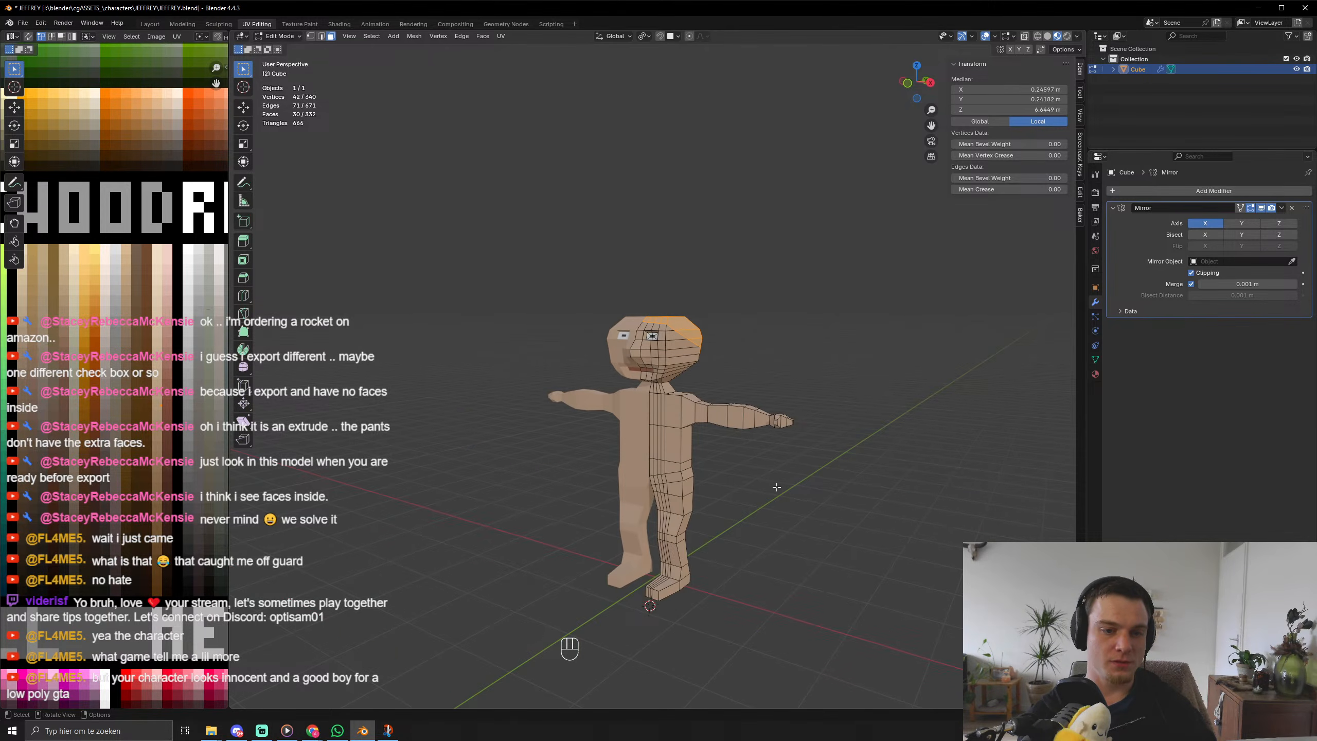
middle_click_drag(776, 488, 736, 424)
scroll(731, 506, "up", 4)
scroll(735, 425, "down", 2)
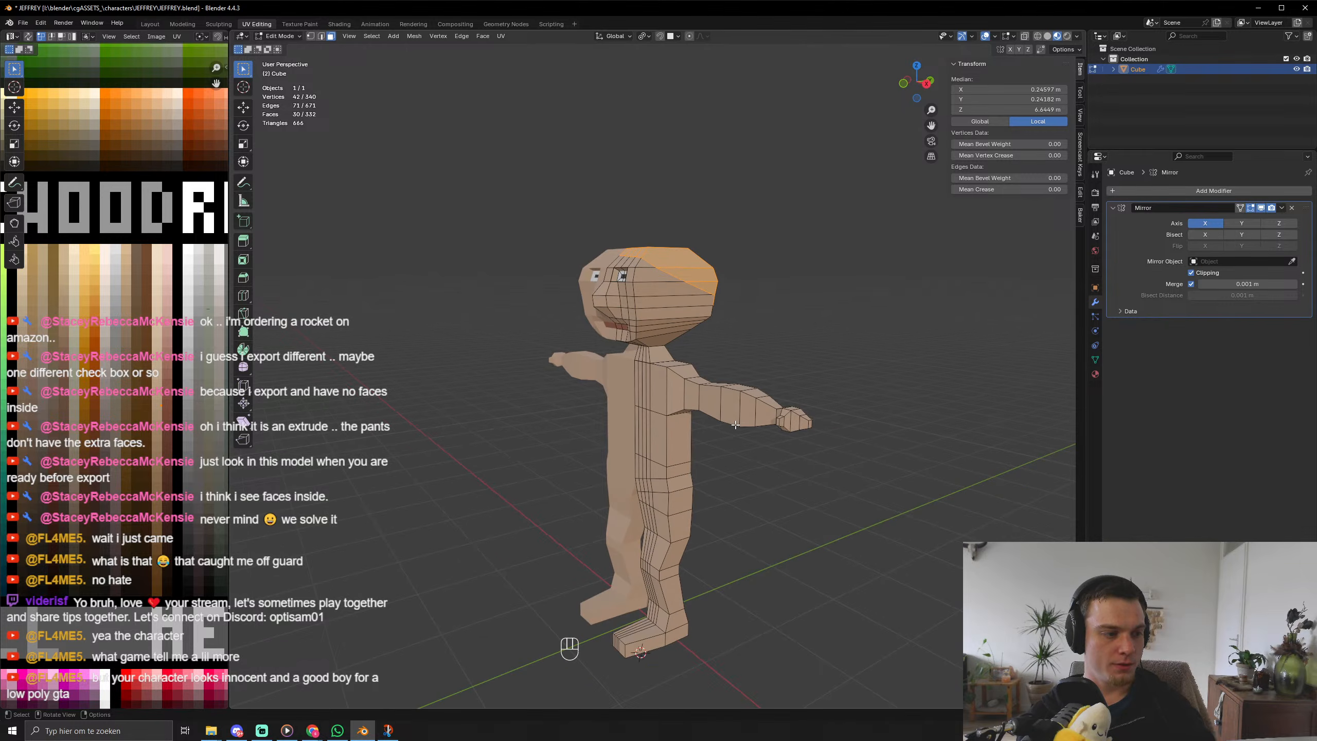
key("Tab")
middle_click_drag(735, 425, 874, 442)
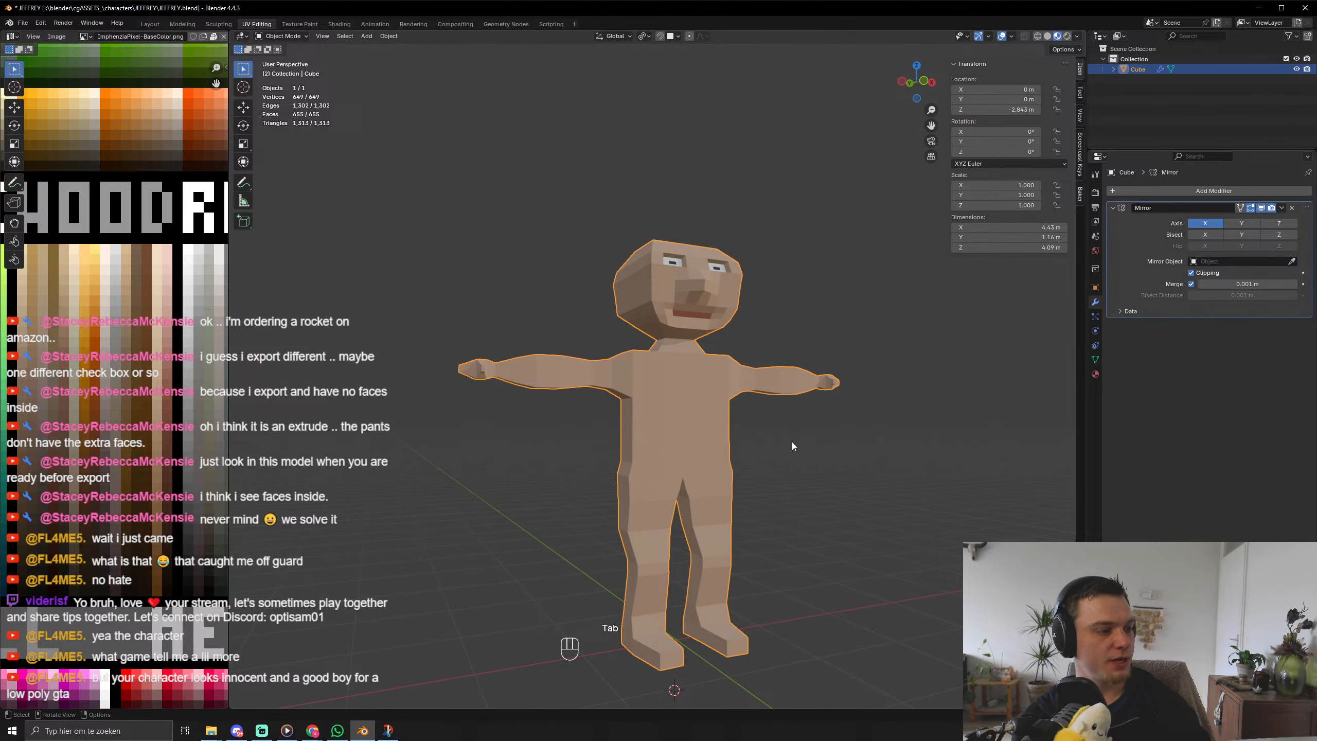
middle_click_drag(792, 441, 706, 488)
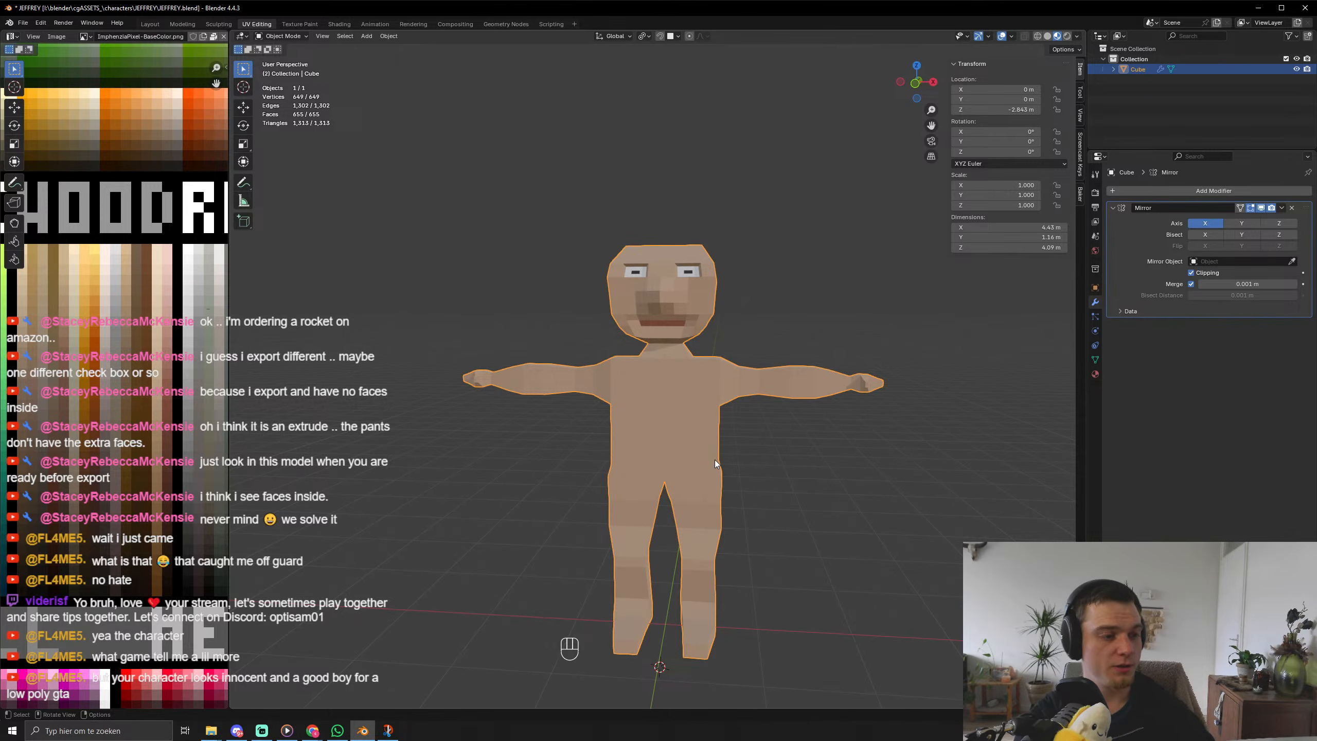
Extrude the selected hair faces outward along their normals by about 0.07 m.
key("Tab")
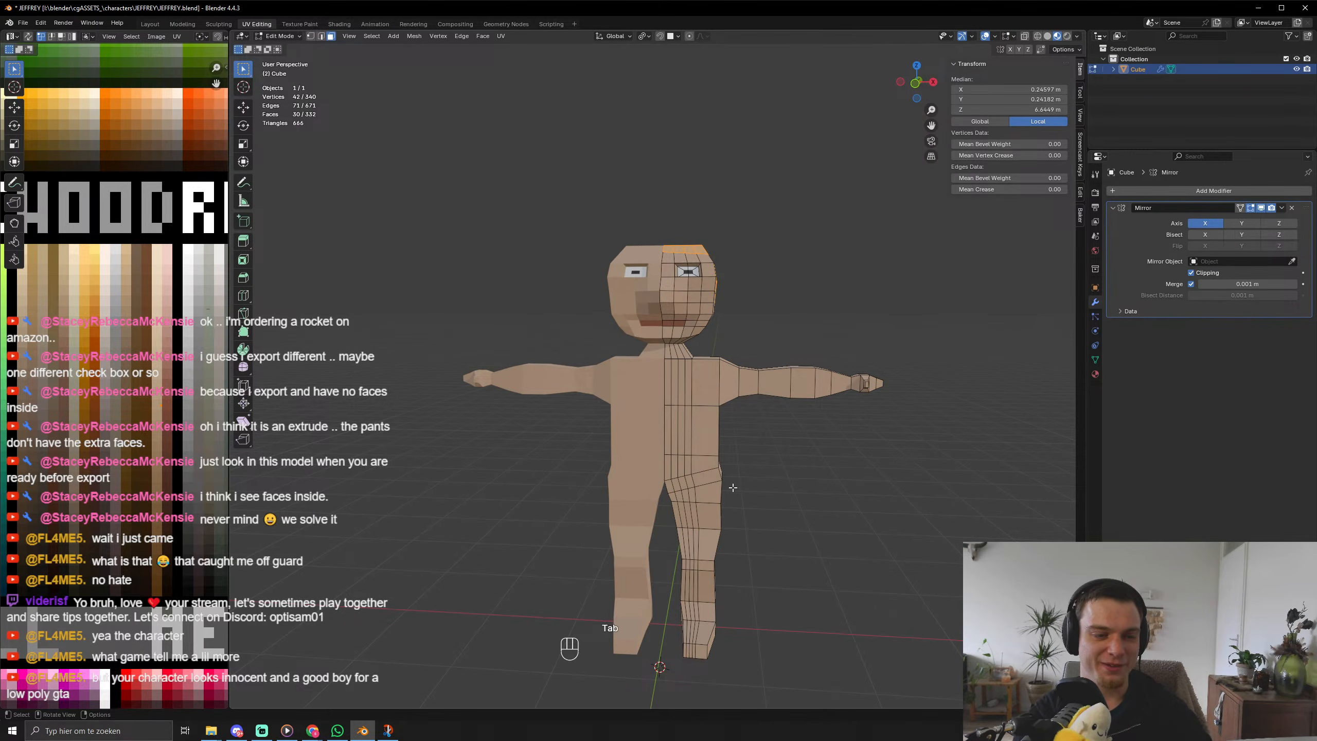
middle_click_drag(733, 488, 732, 358)
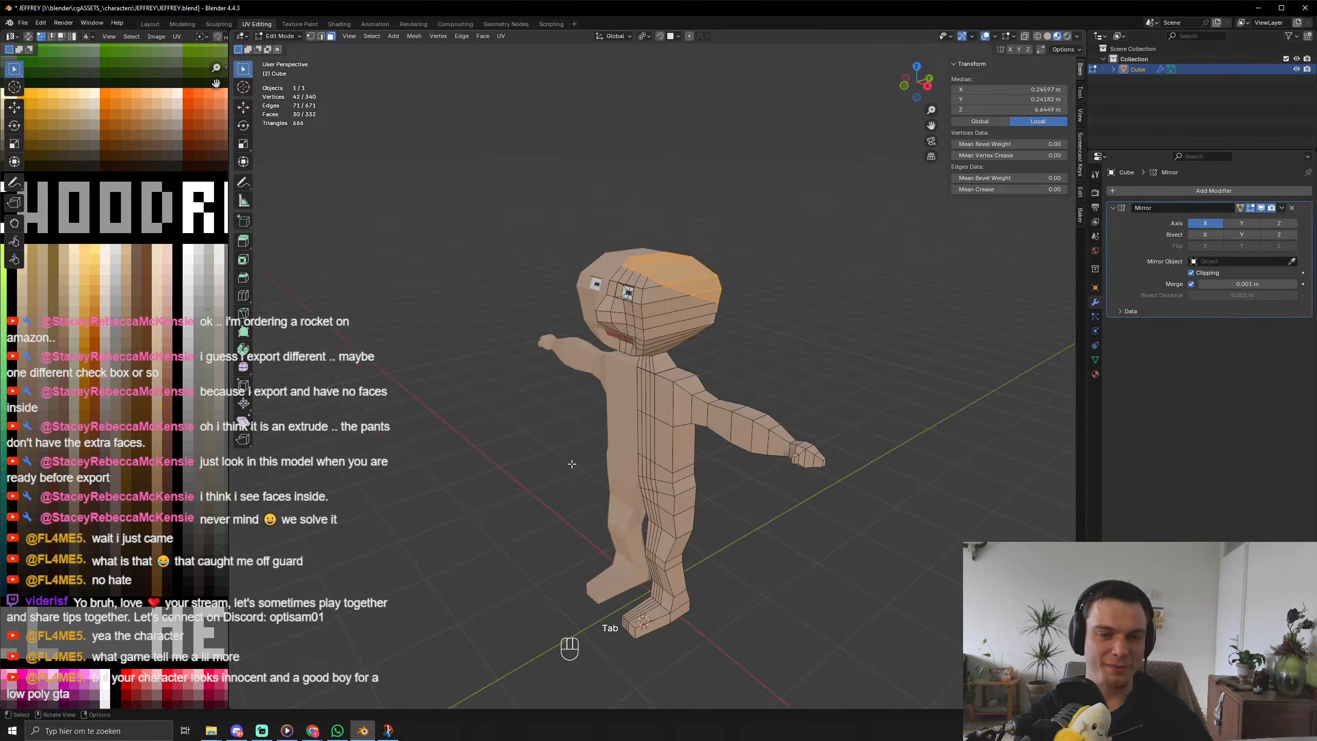
key("alt+e")
left_click(732, 358)
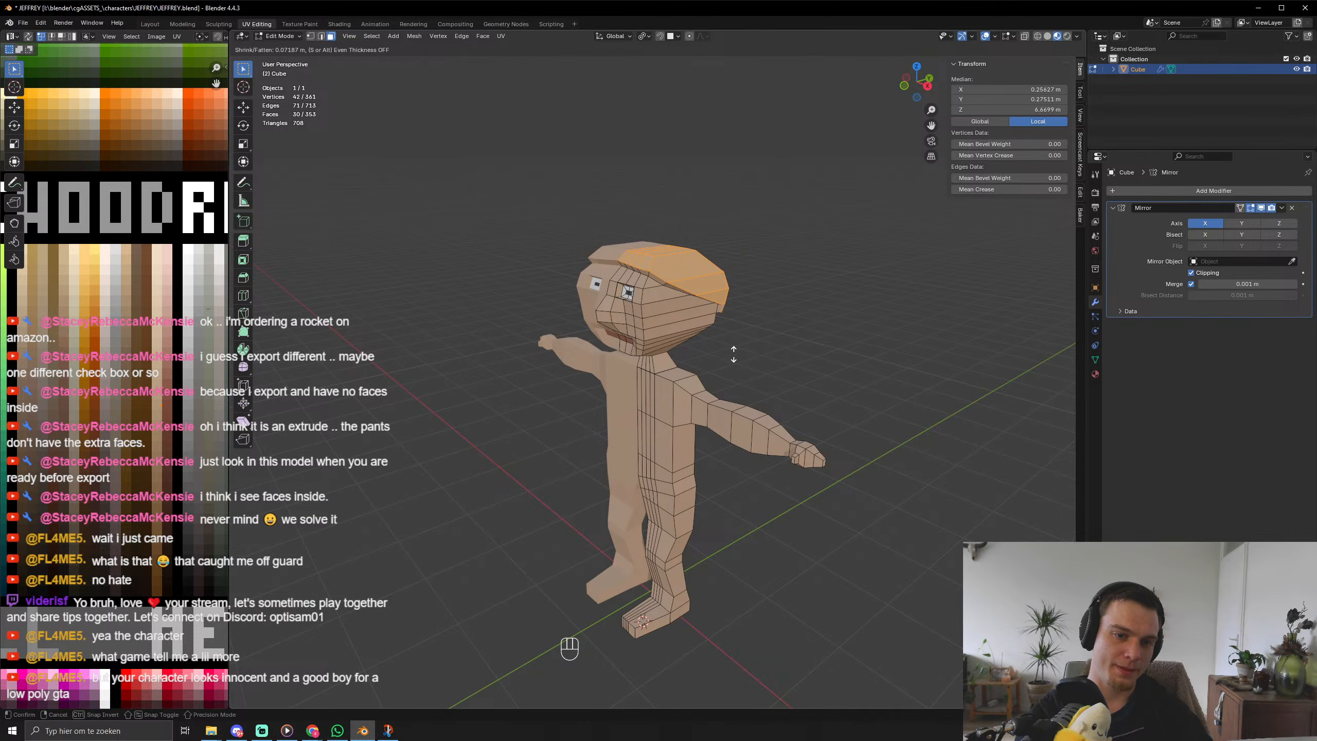
left_click(733, 354)
Grow the selection to include the hair's rim and move its UVs onto the dark brown of the palette.
key("ctrl+KP_Add")
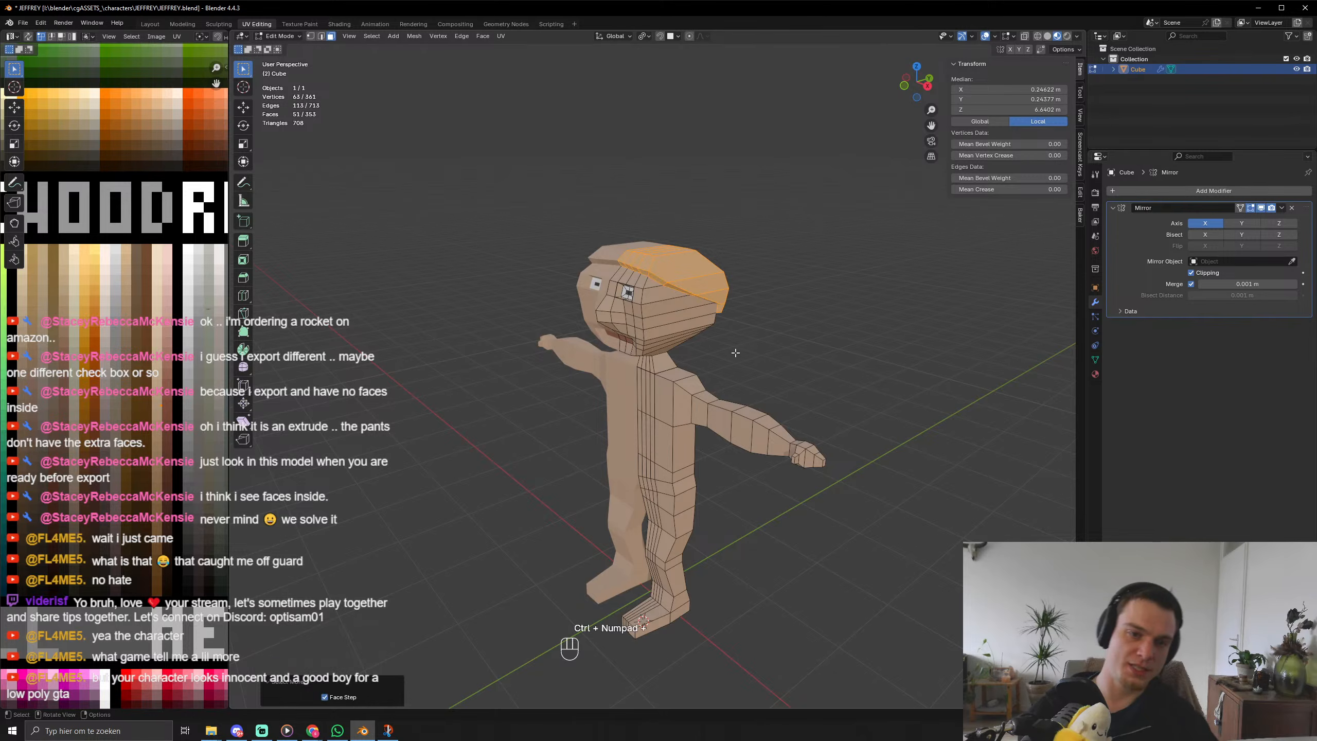
key("g")
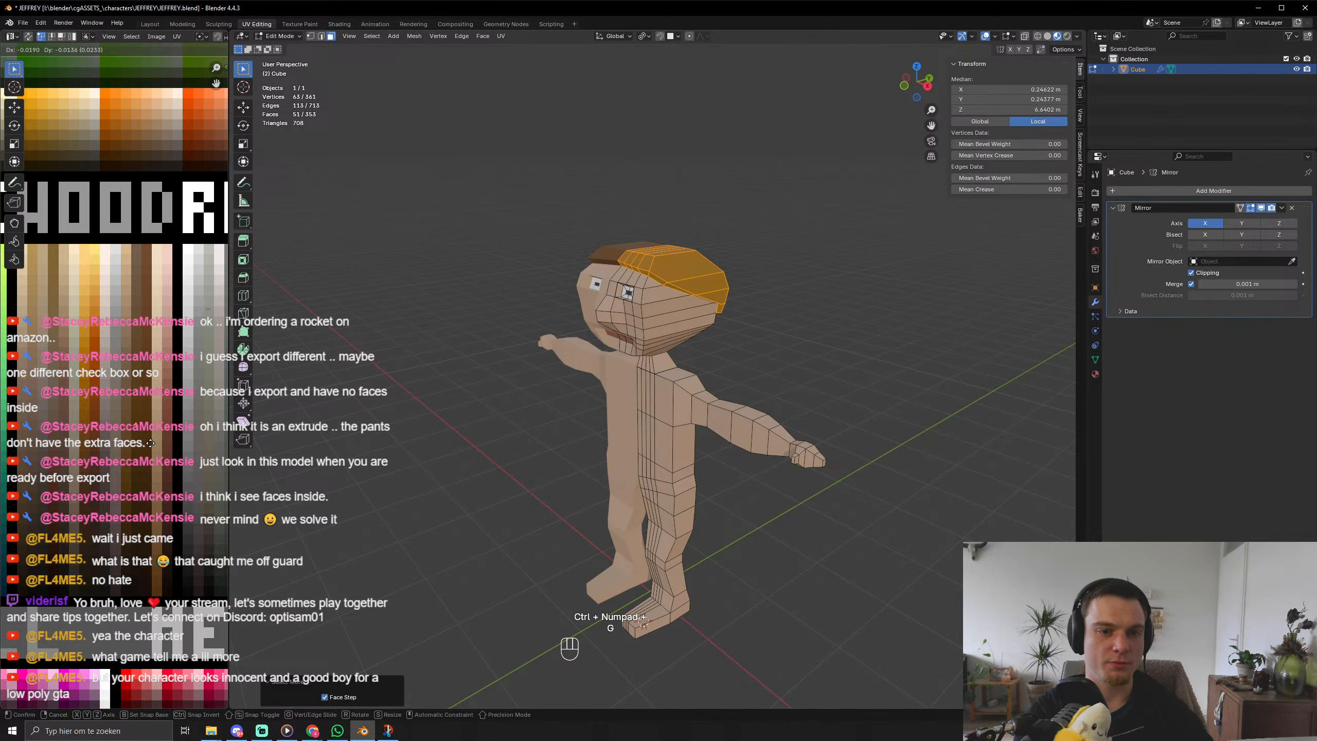
left_click(150, 442)
key("Tab")
scroll(535, 370, "down", 3)
middle_click_drag(605, 436, 711, 427)
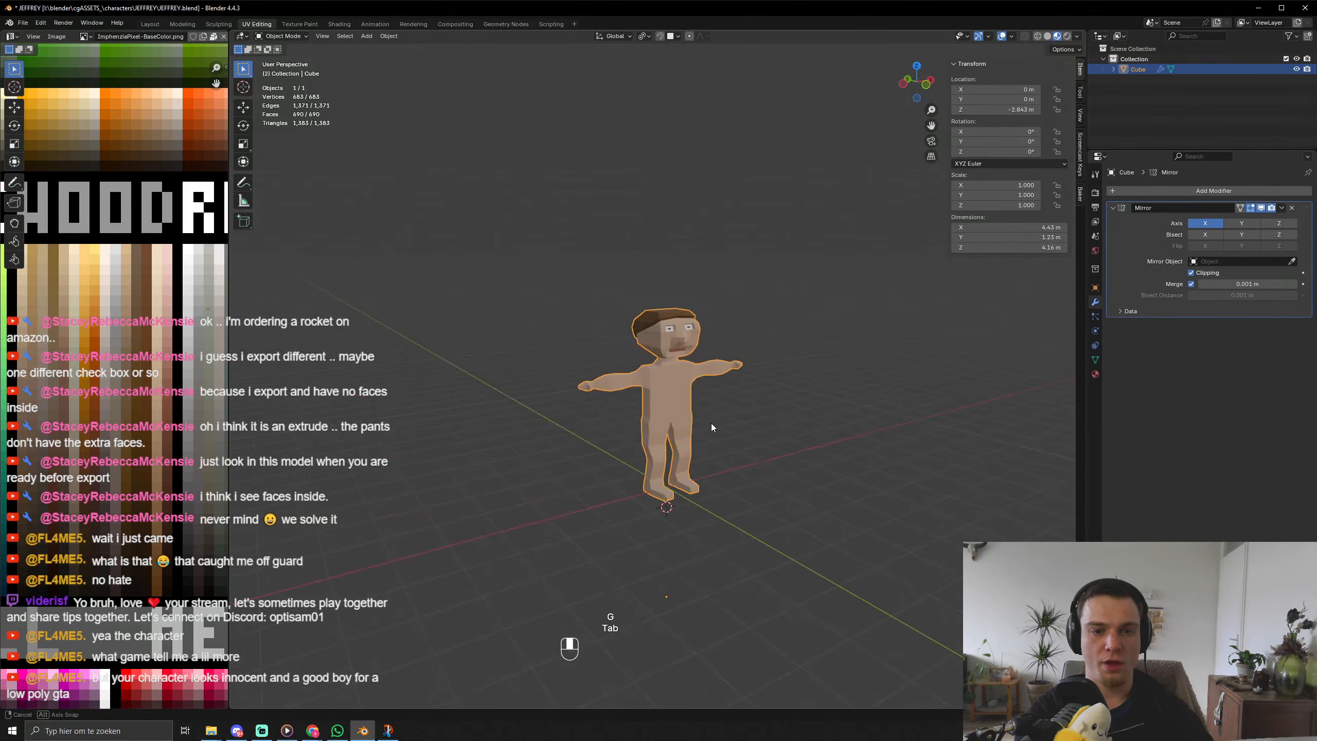
scroll(711, 424, "up", 10)
Add two centred loop cuts across the forehead, one between the hairline and the eye and another between that cut and the eye.
key("Tab")
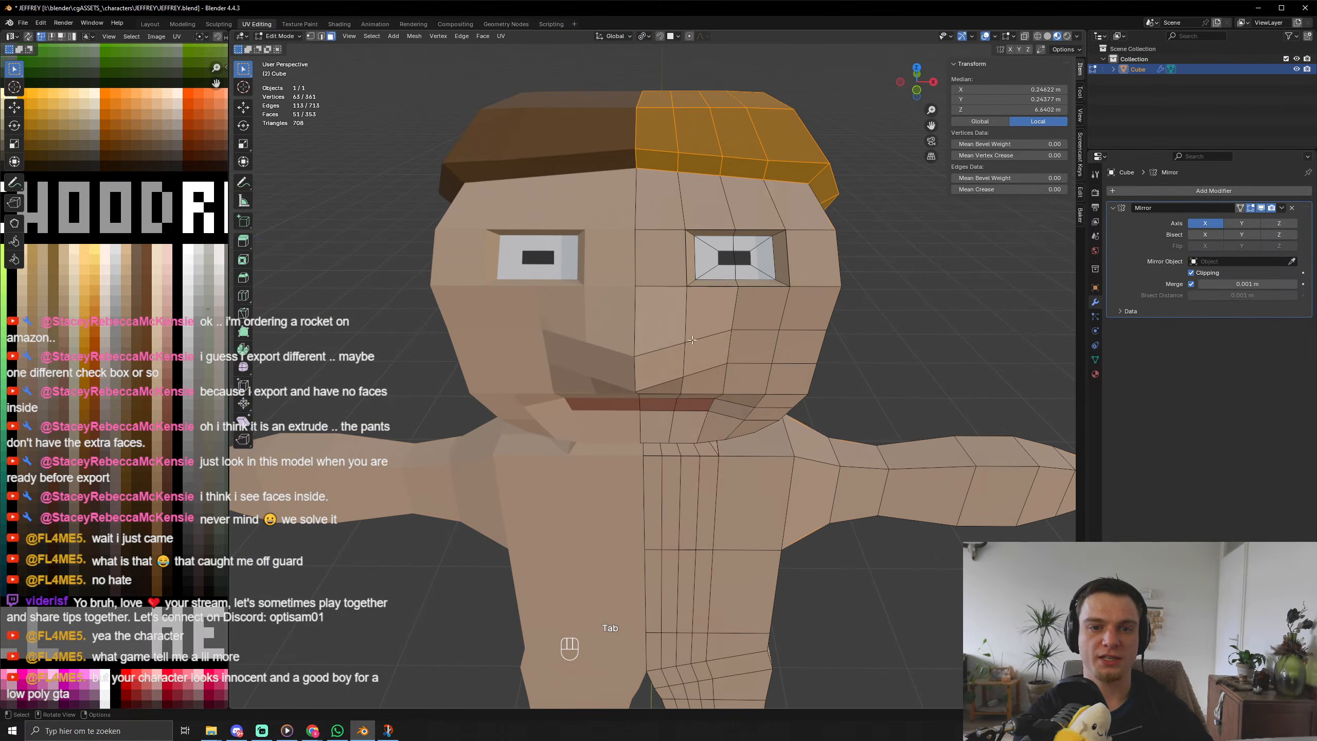
key("ctrl+r")
left_click(792, 210)
right_click(793, 210)
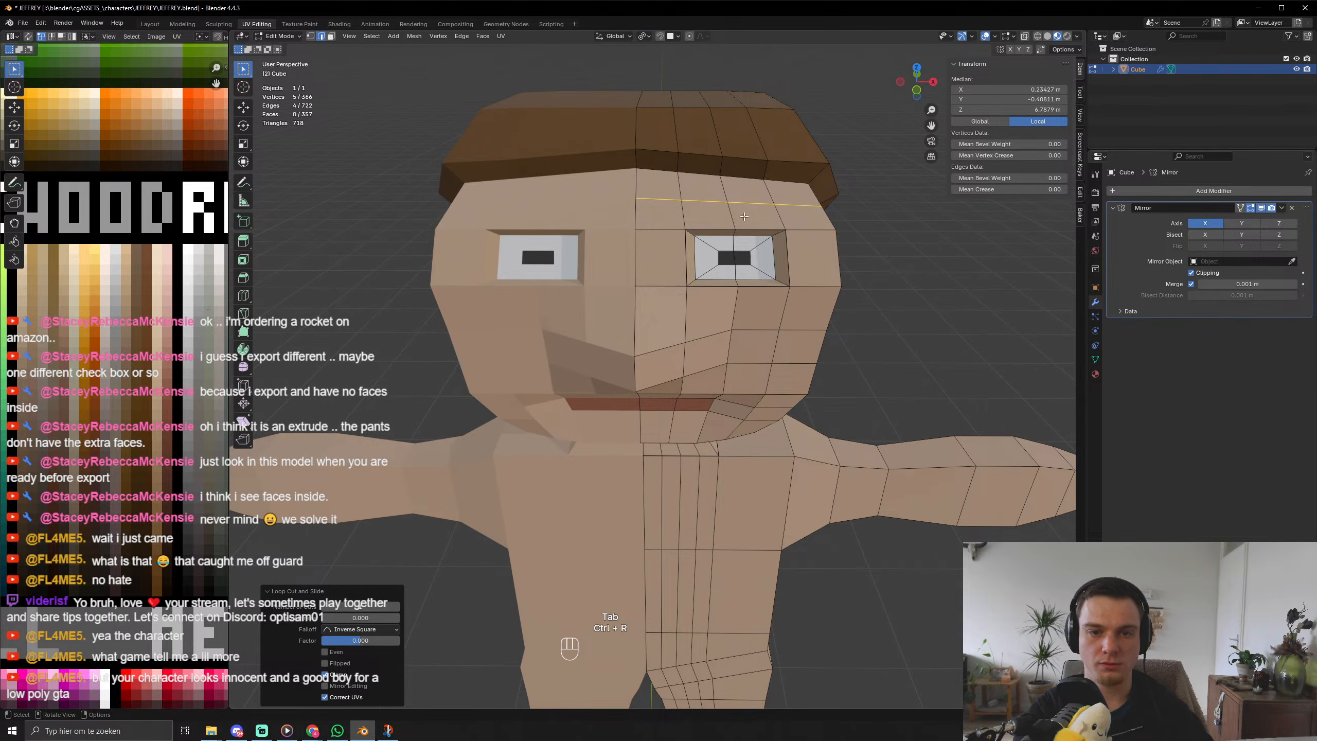
key("ctrl+r")
left_click(824, 214)
right_click(824, 214)
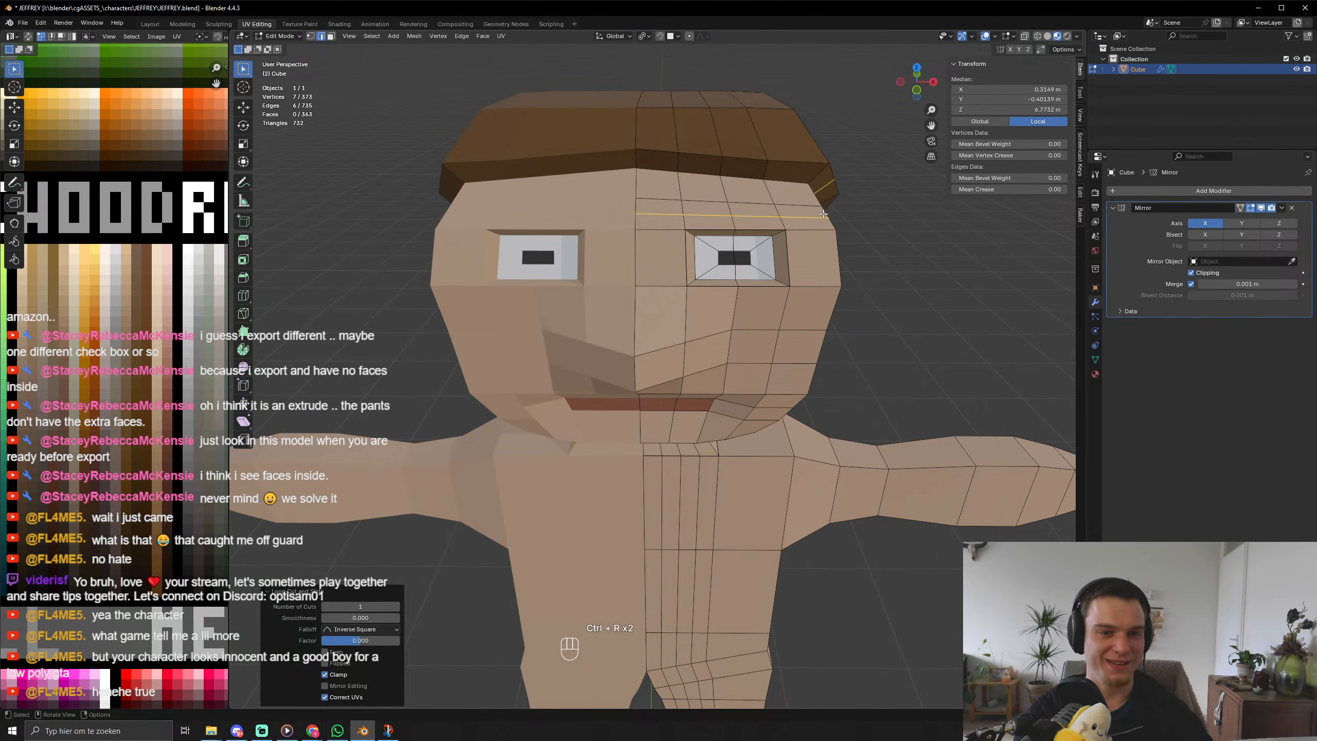
Select the two narrow faces directly above the eye and move their UVs onto brown to form an eyebrow.
key("3")
left_click(713, 223)
left_click(752, 223, "shift")
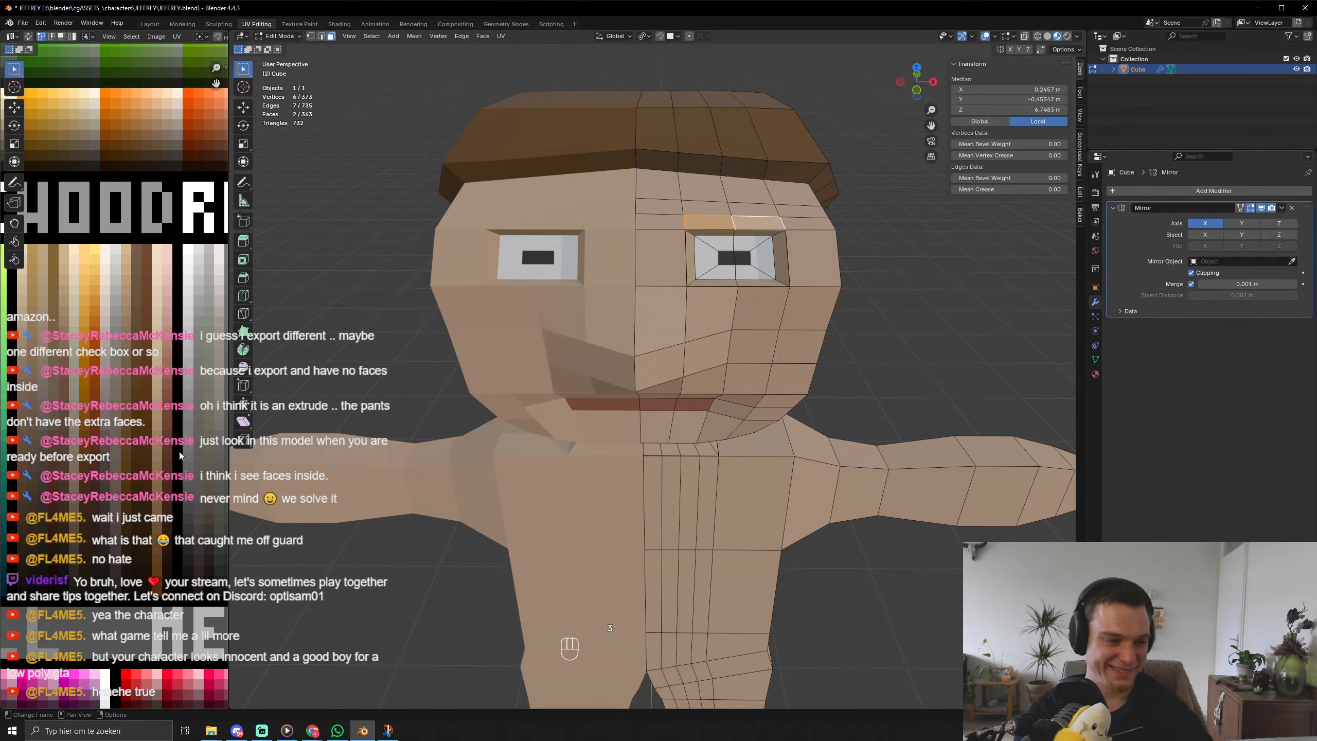
key("a")
key("g")
left_click(169, 485)
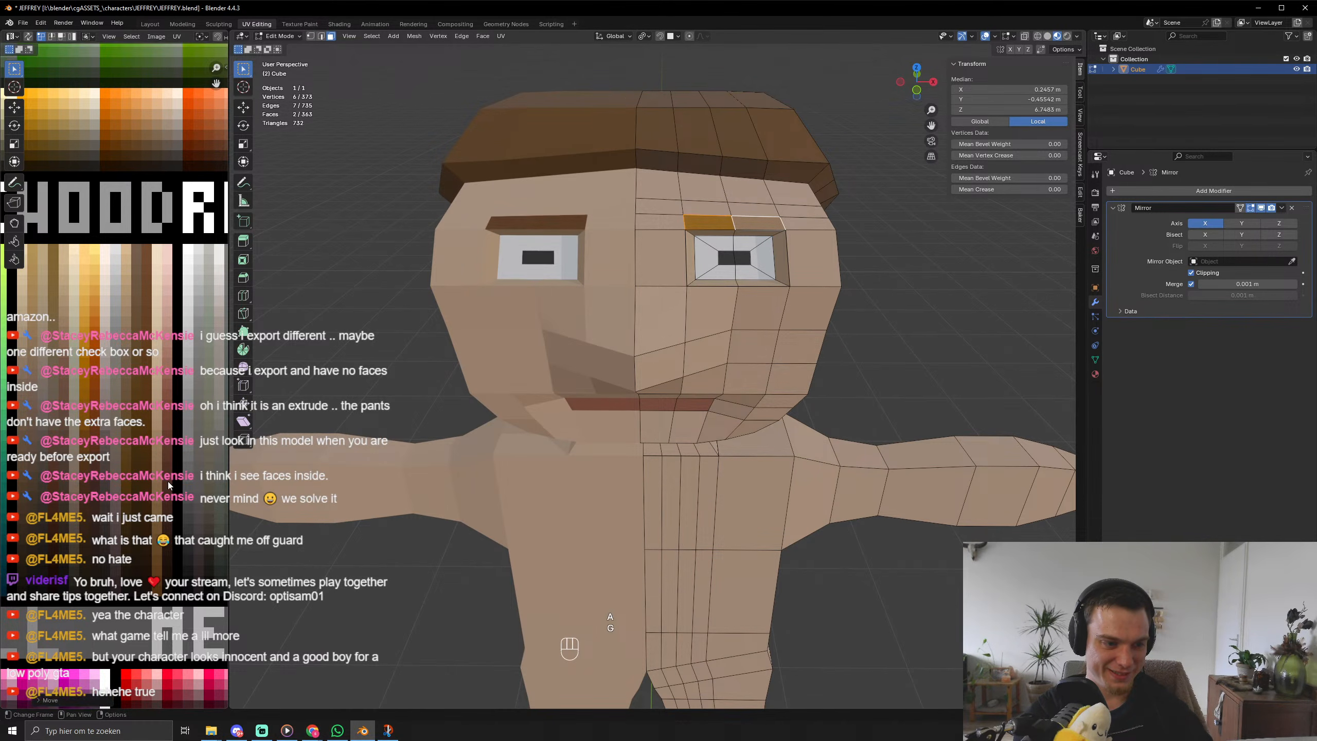
Select the three underside faces of the hair at the back of the head, beside the centre line.
scroll(726, 360, "down", 5)
middle_click_drag(725, 360, 502, 352)
key("Tab")
key("Tab")
scroll(589, 232, "up", 5)
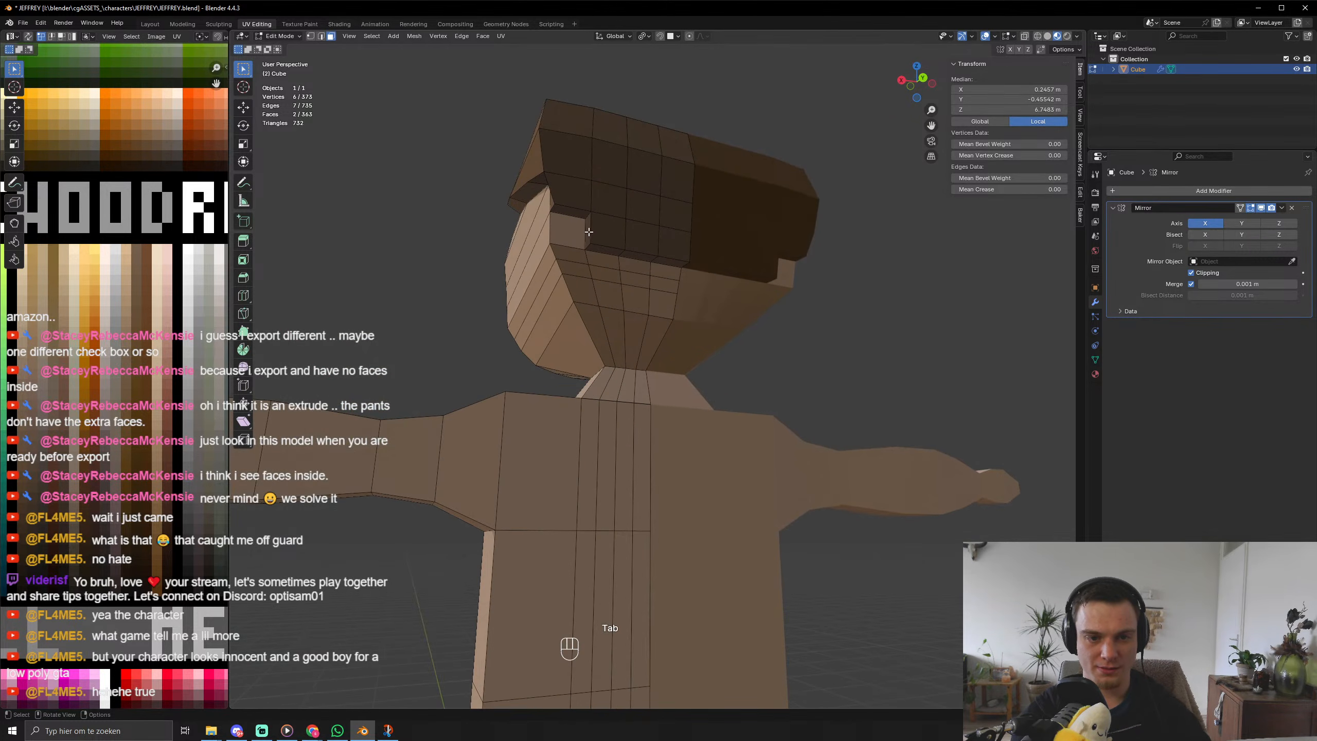
left_click(602, 254)
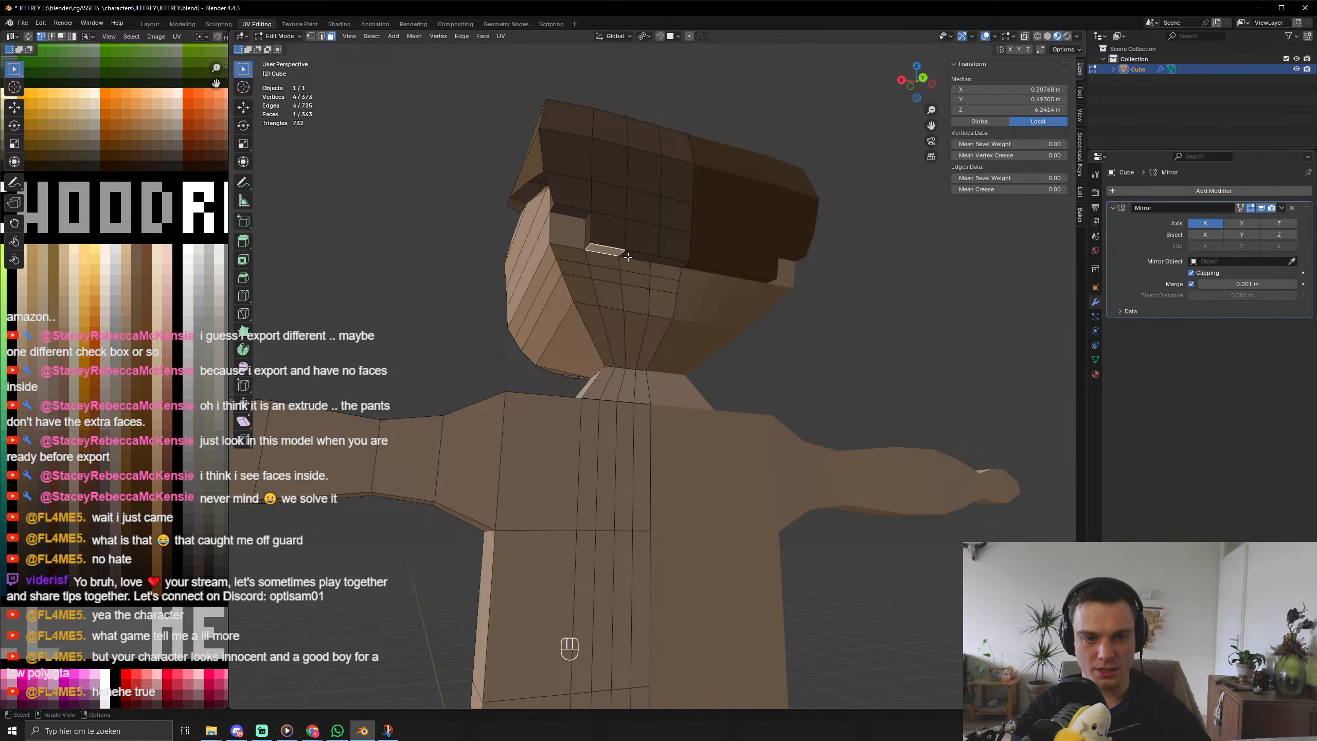
left_click(637, 261, "shift")
left_click(666, 261, "shift")
Try to extrude the three underside hair faces downward at the back of the head.
key("e")
key("s")
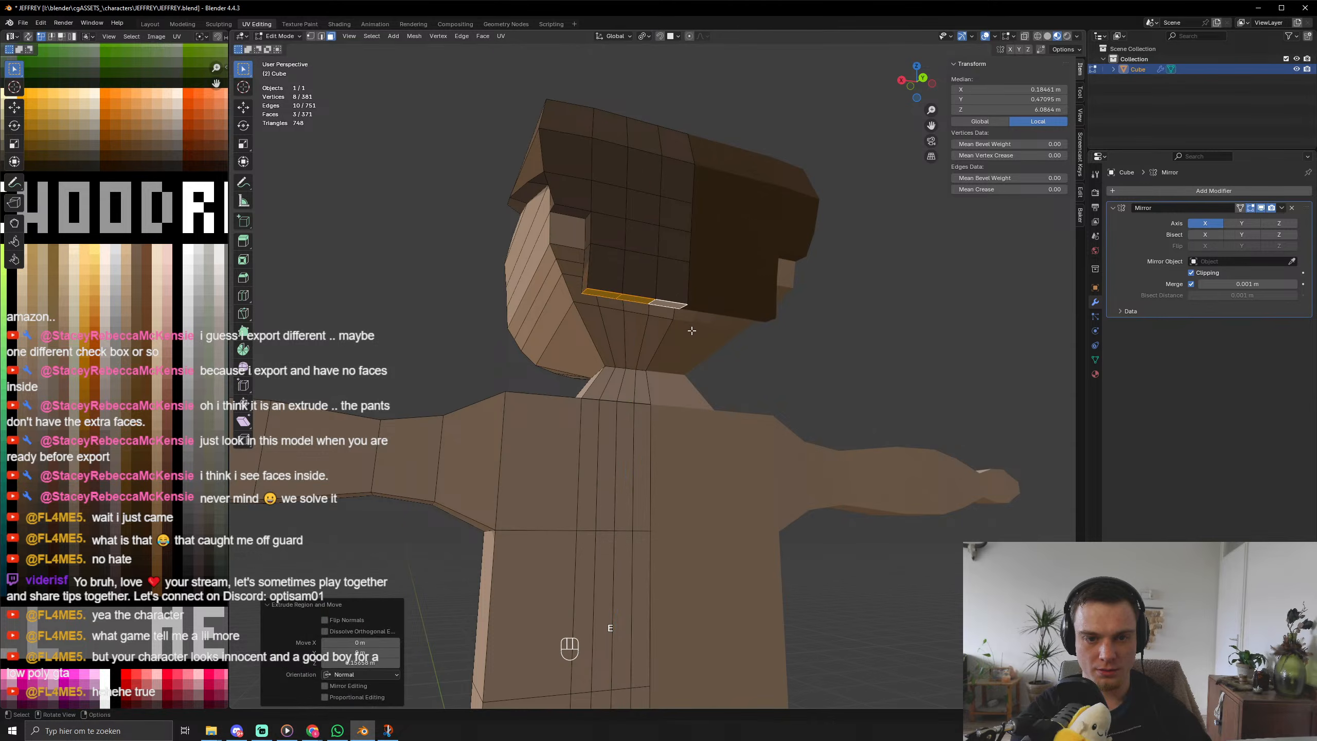
left_click(725, 364)
key("Tab")
middle_click_drag(725, 364, 655, 304)
scroll(681, 389, "up", 4)
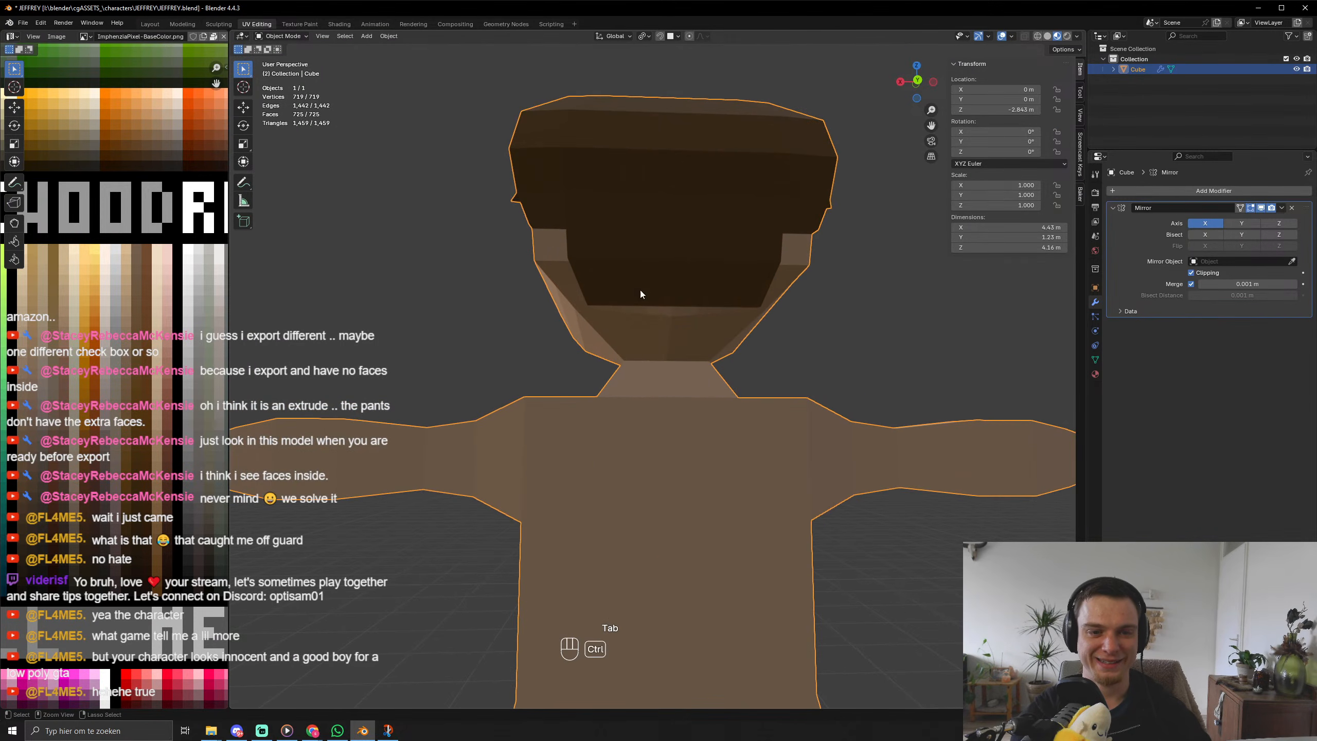
key("ctrl+z")
key("ctrl+z")
key("ctrl+z")
Try to extrude the outer underside hair face downward at the side of the head and scale it along X.
middle_click_drag(551, 228, 573, 244)
key("e")
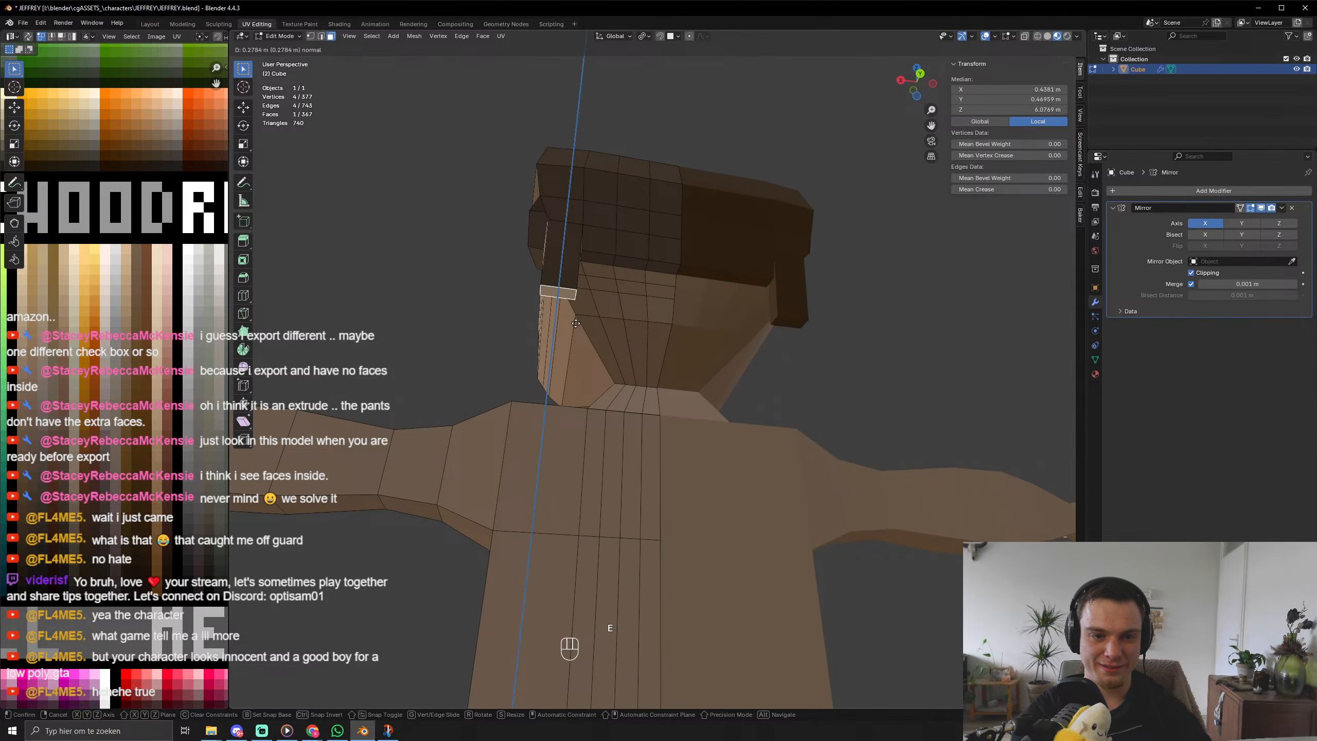
left_click(573, 344)
scroll(570, 358, "down", 4)
middle_click_drag(564, 364, 764, 427)
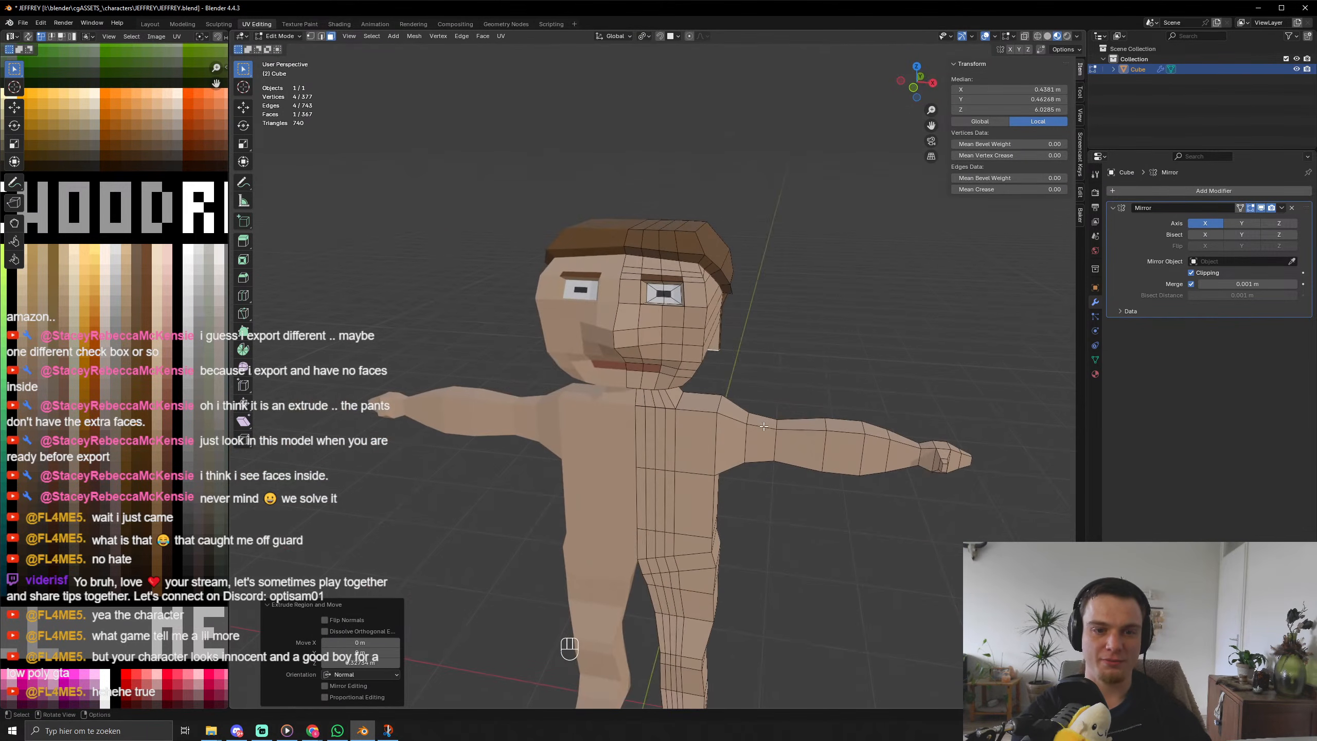
key("s")
key("x")
key("ctrl+z")
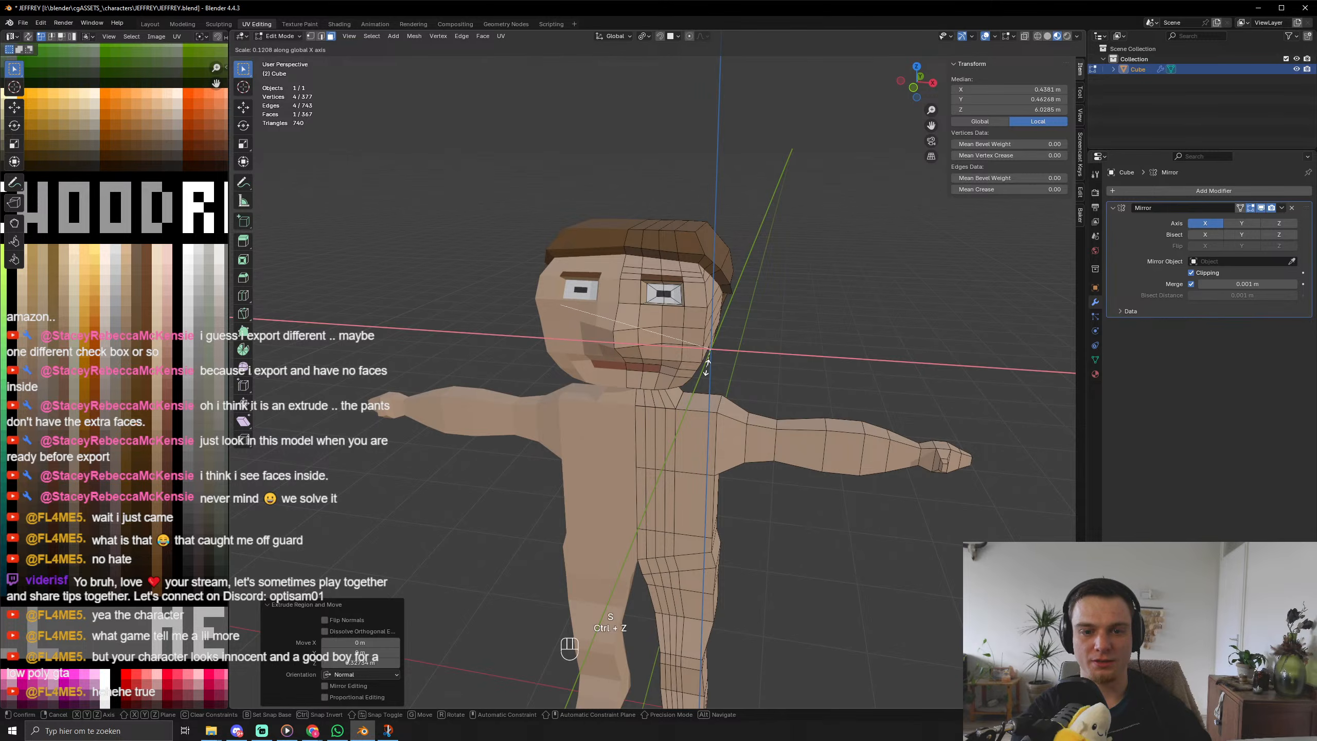
right_click(805, 349)
right_click(805, 350)
key("ctrl+z")
key("ctrl+z")
Add the outer underside face to the selection and extrude the four back hair faces downward by about 0.16 m.
middle_click_drag(721, 368, 546, 360)
scroll(603, 262, "up", 4)
middle_click_drag(637, 352, 646, 312)
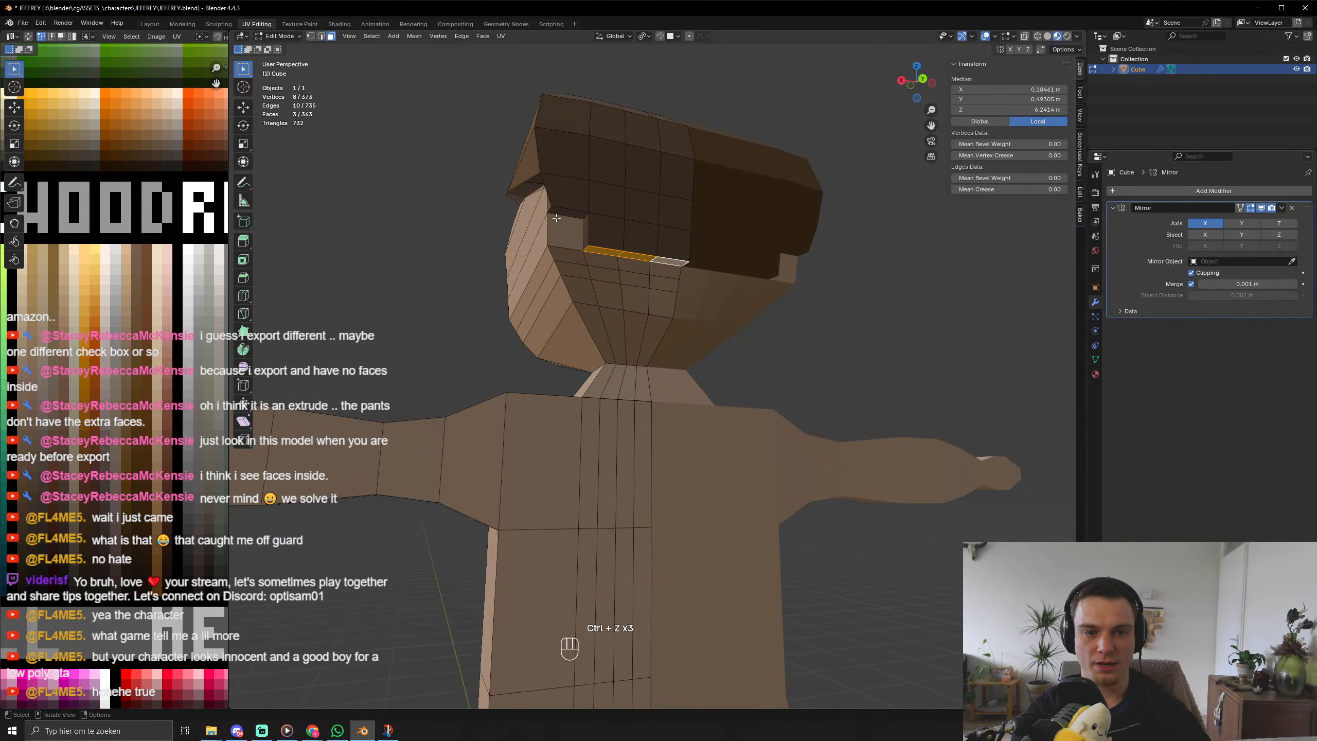
key("e")
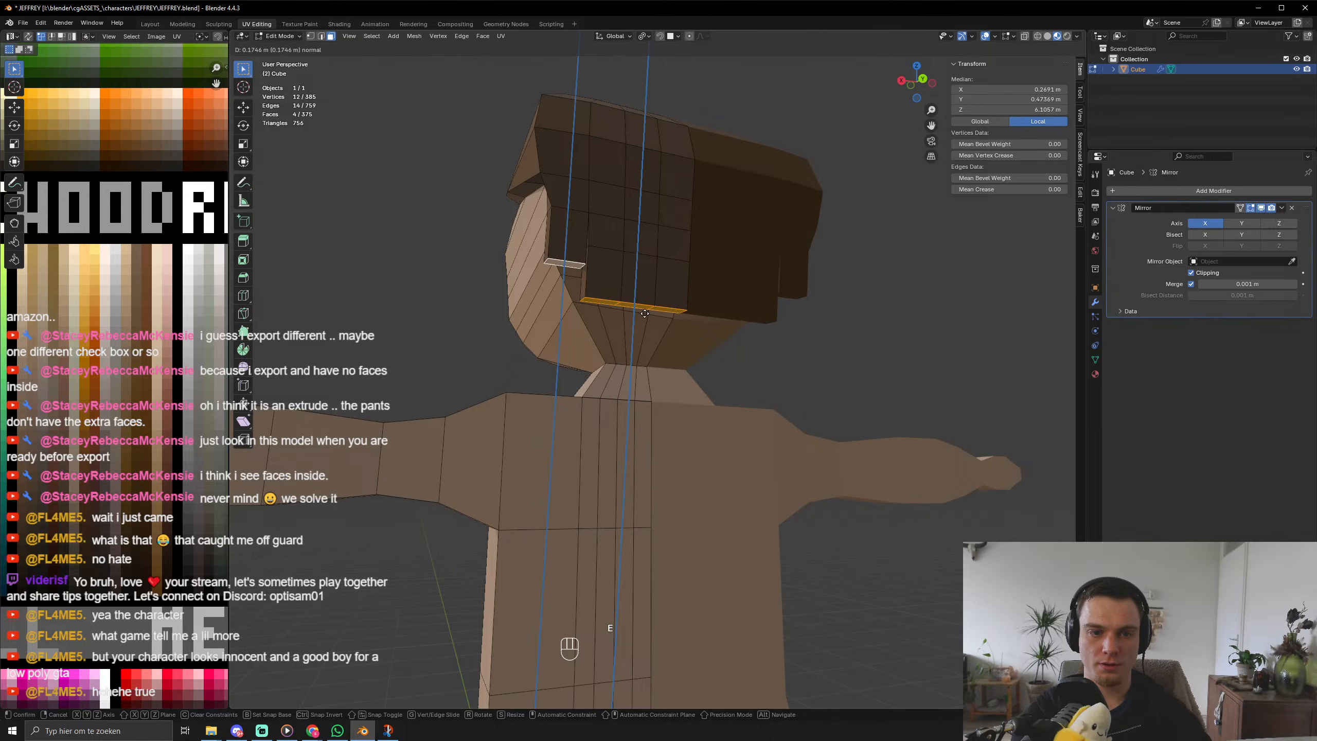
left_click(644, 309)
Scale the extruded hair ends down to about 0.8 and save the file.
key("s")
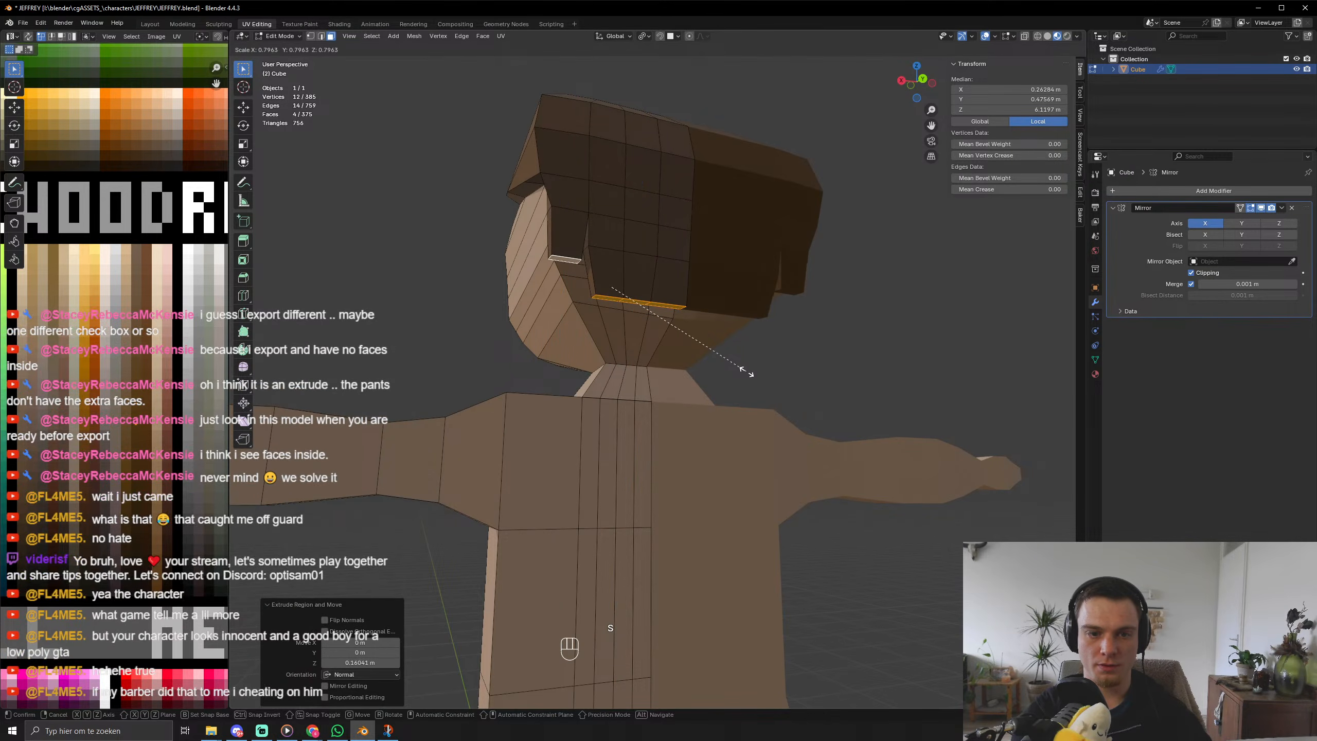
left_click(744, 373)
key("Tab")
scroll(622, 385, "down", 3)
middle_click_drag(583, 379, 722, 367)
key("ctrl+s")
Grow the selection over the extruded hair ends and scale all of their UVs to 0.
key("Tab")
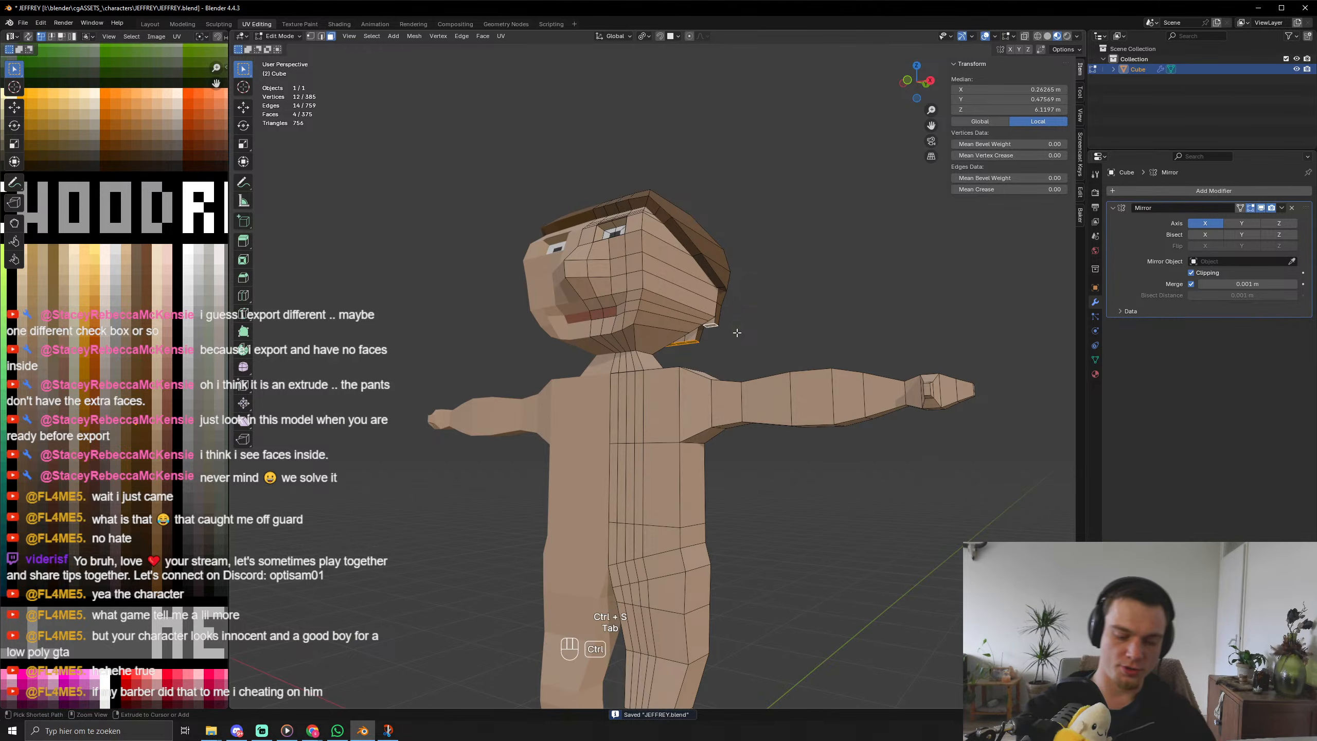
key("ctrl+KP_Add")
key("a")
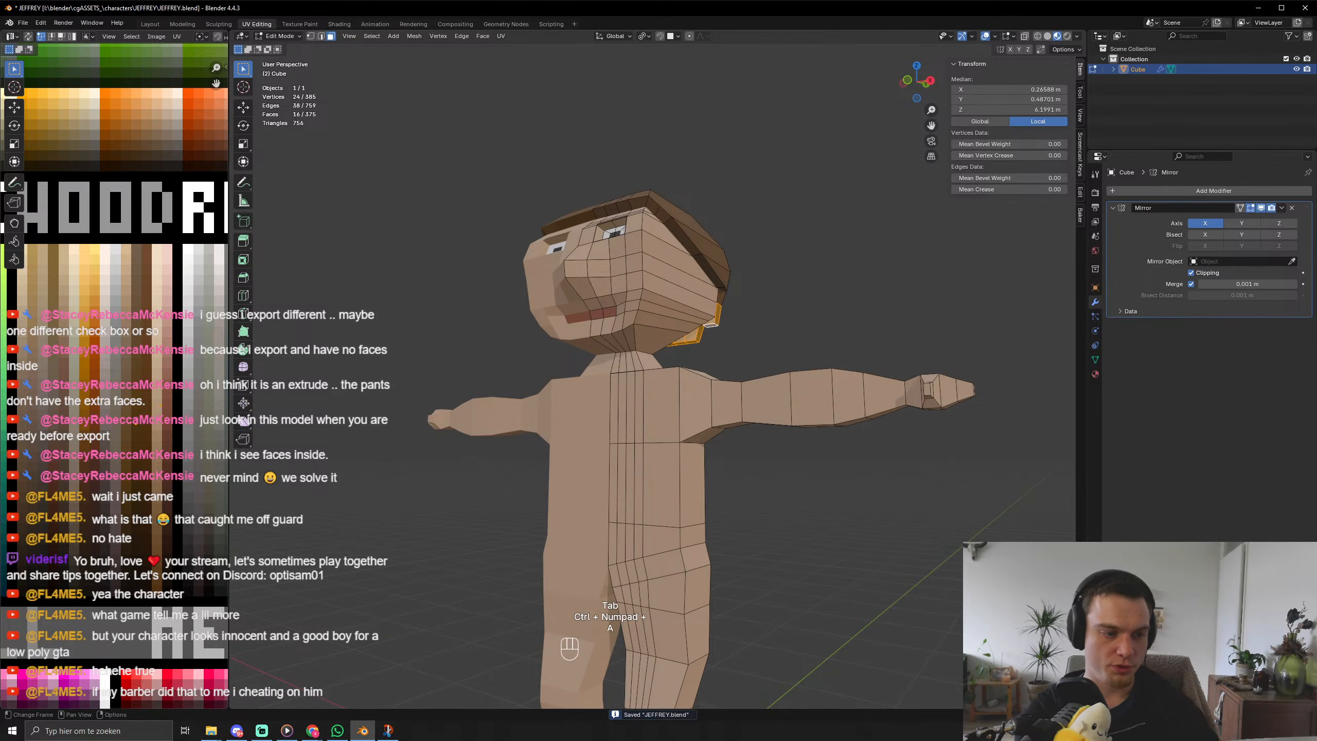
key("s")
key("KP_0")
key("KP_Enter")
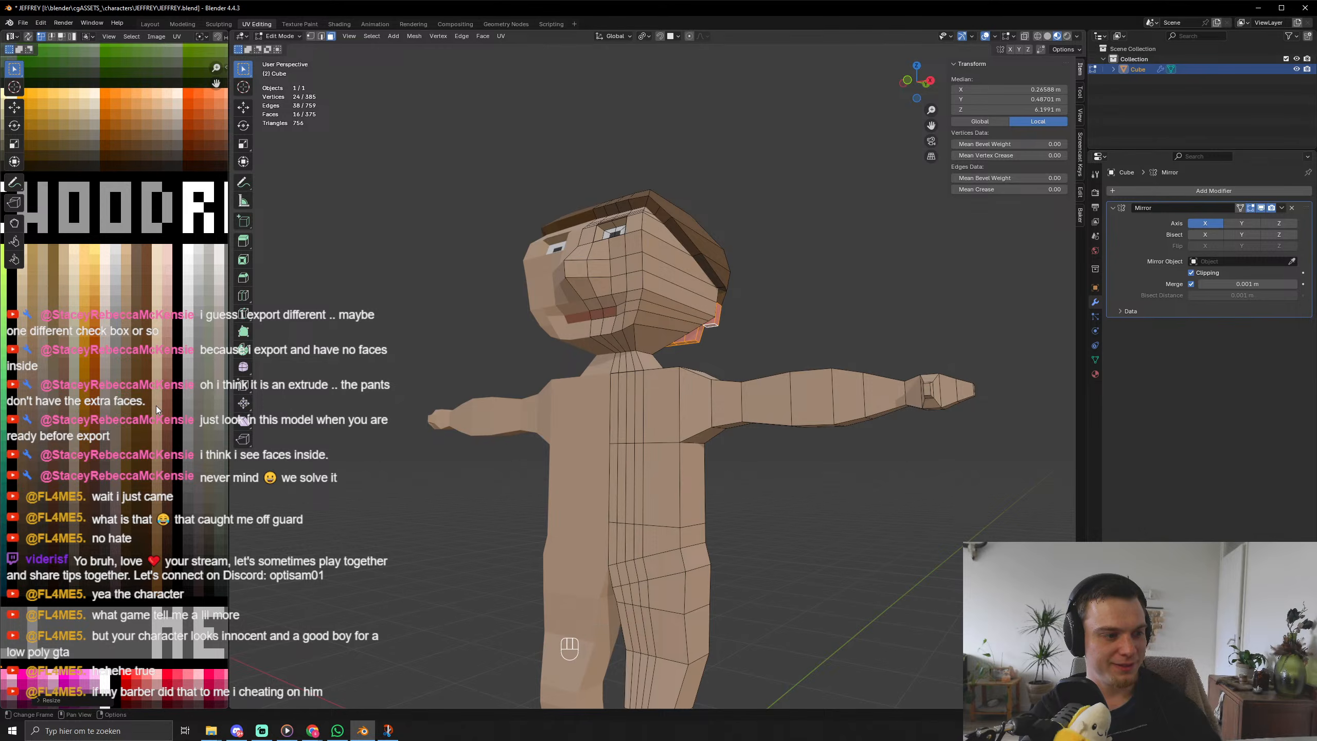
scroll(156, 406, "down", 2)
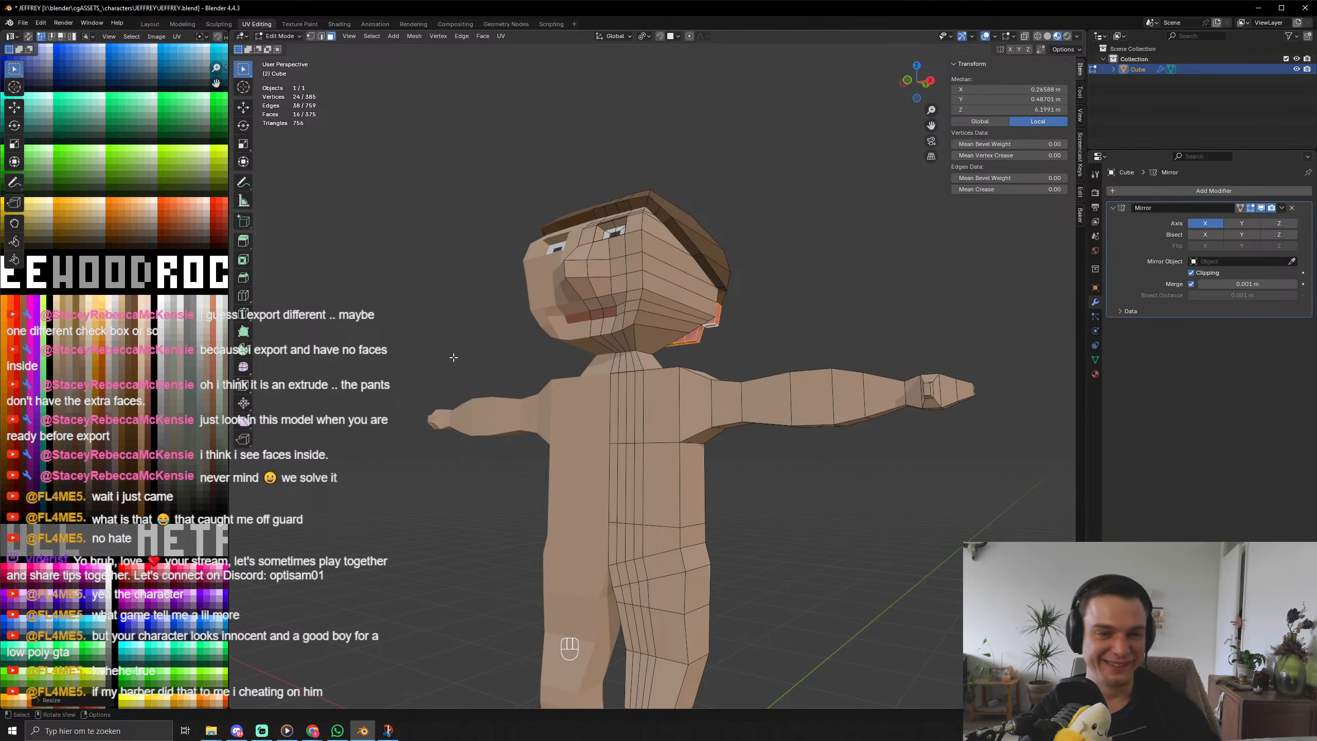
middle_click_drag(453, 358, 695, 427)
key("Tab")
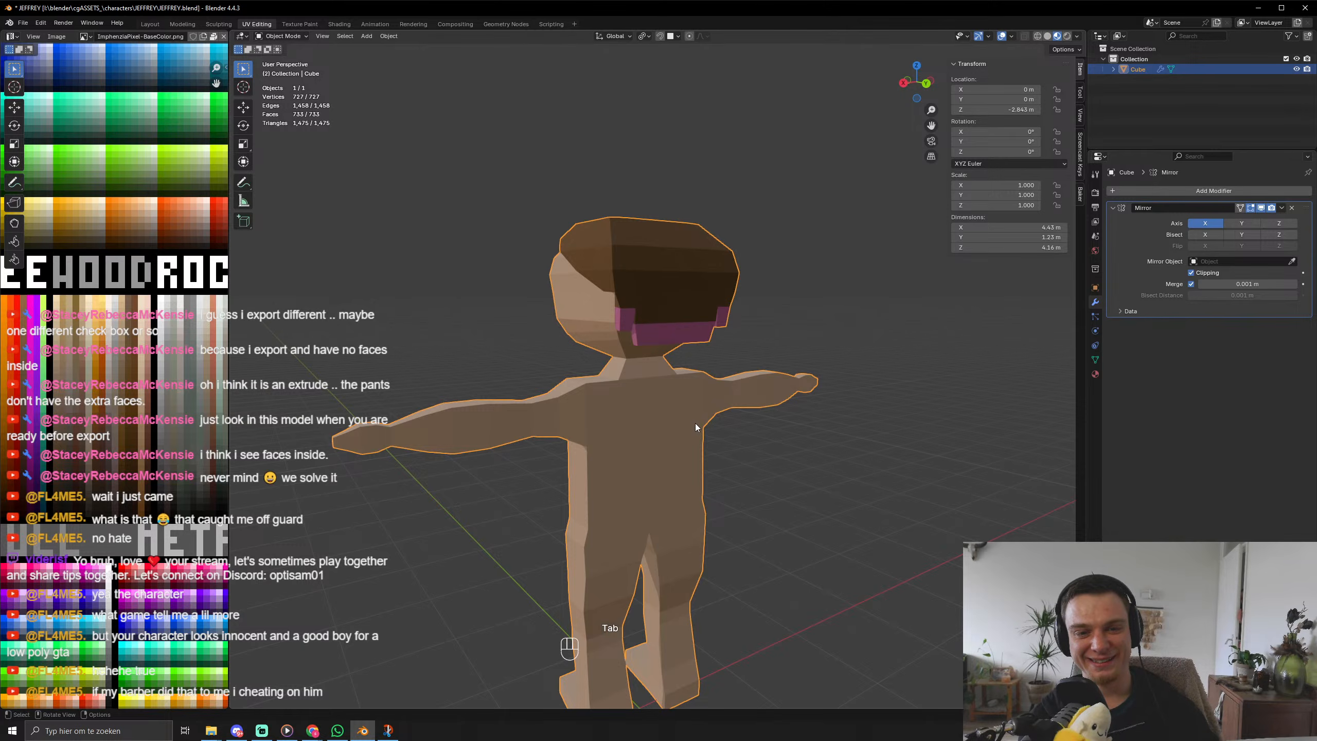
Move the UVs of the extruded hair ends onto a dark brown palette colour that matches the surrounding back hair.
key("Tab")
key("g")
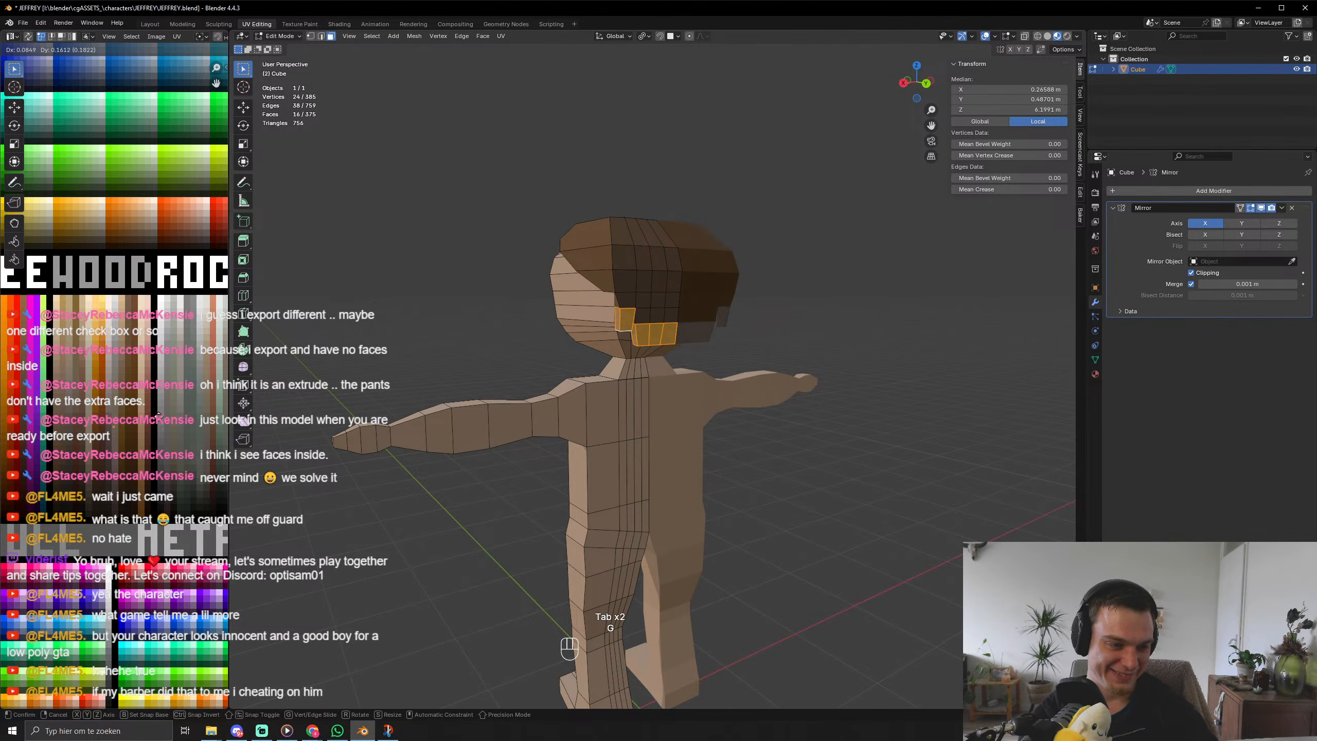
left_click(154, 439)
key("Tab")
scroll(709, 388, "up", 4)
key("Tab")
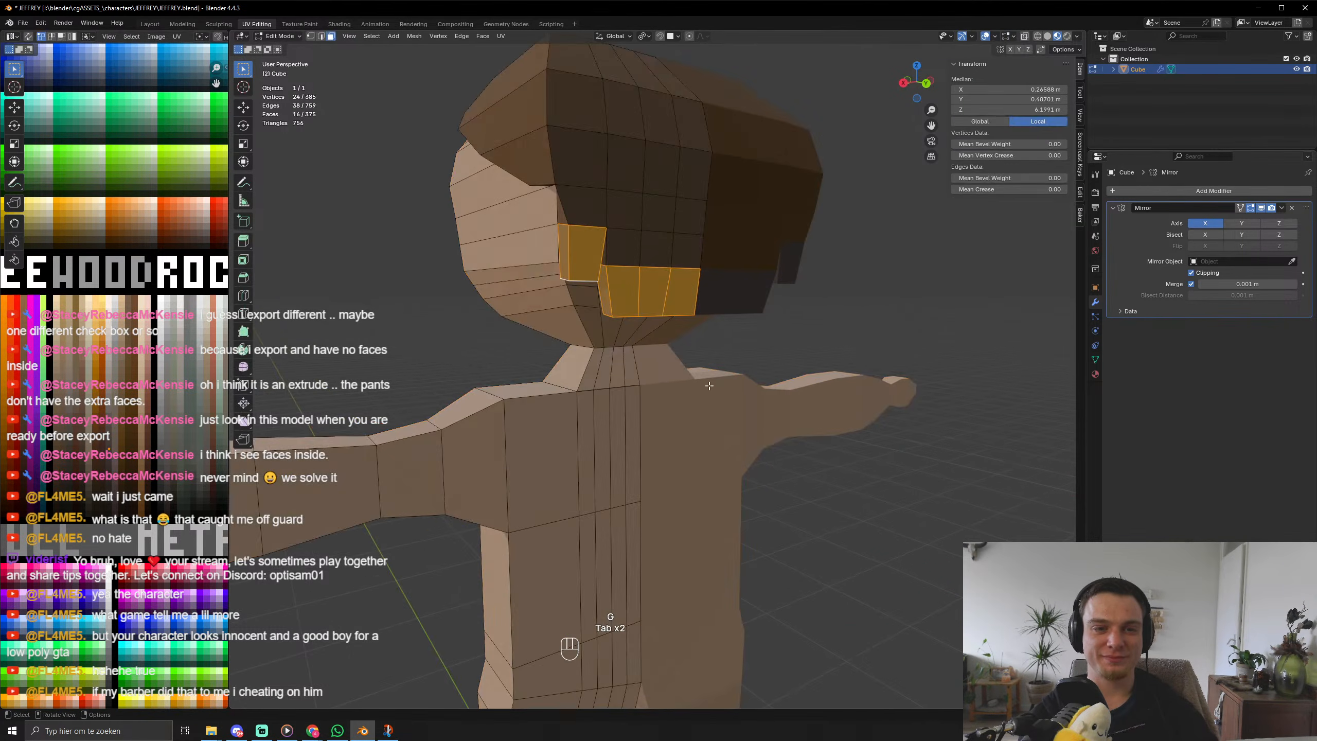
key("g")
left_click(142, 465)
key("Tab")
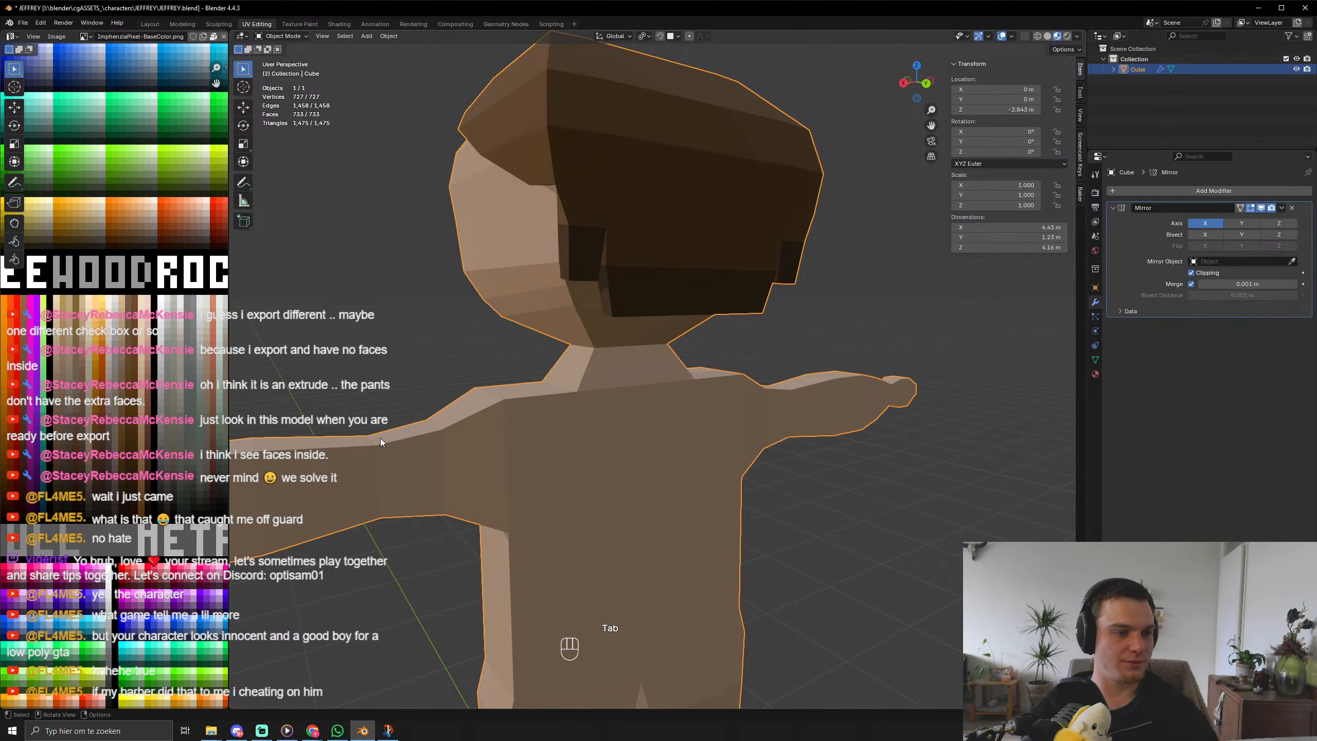
key("Tab")
key("g")
left_click(195, 412)
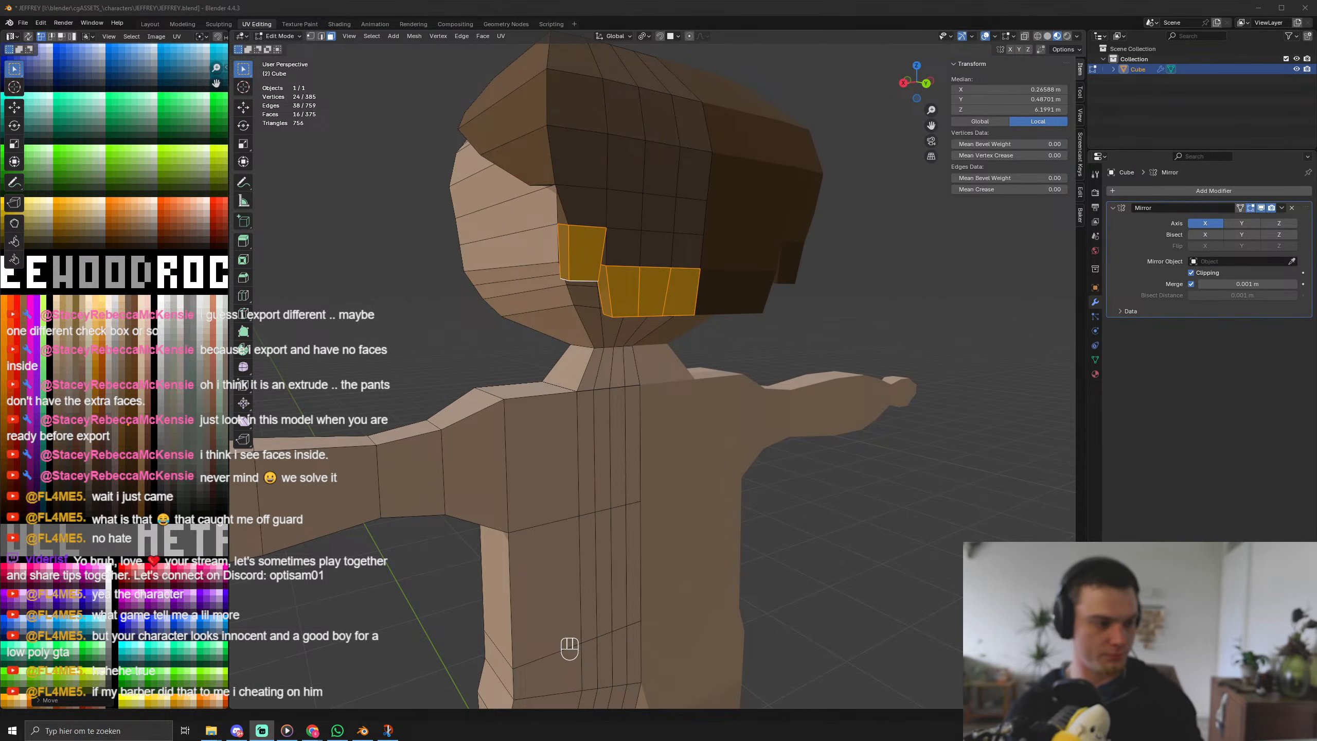
Examine the recoloured hair ends, the face and the back of the head from several angles.
middle_click_drag(788, 371, 808, 371)
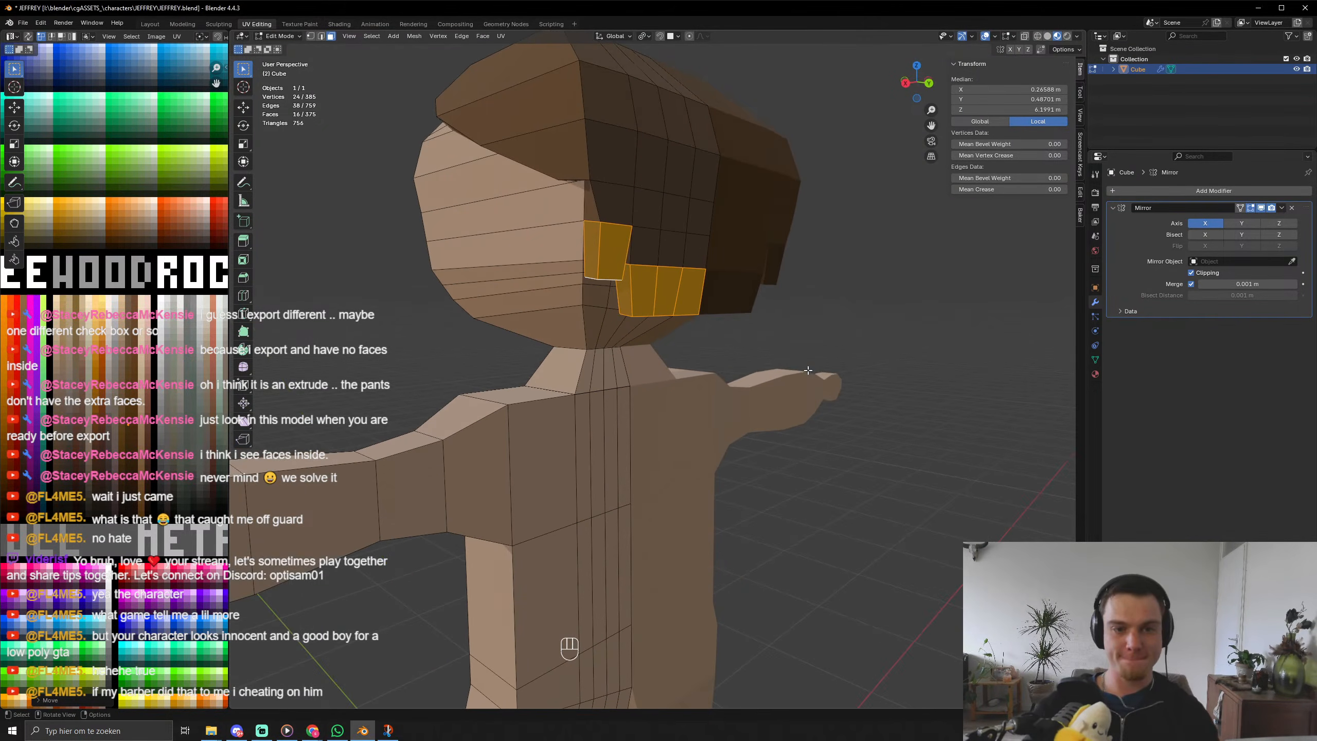
scroll(710, 366, "up", 4)
middle_click_drag(711, 366, 694, 413)
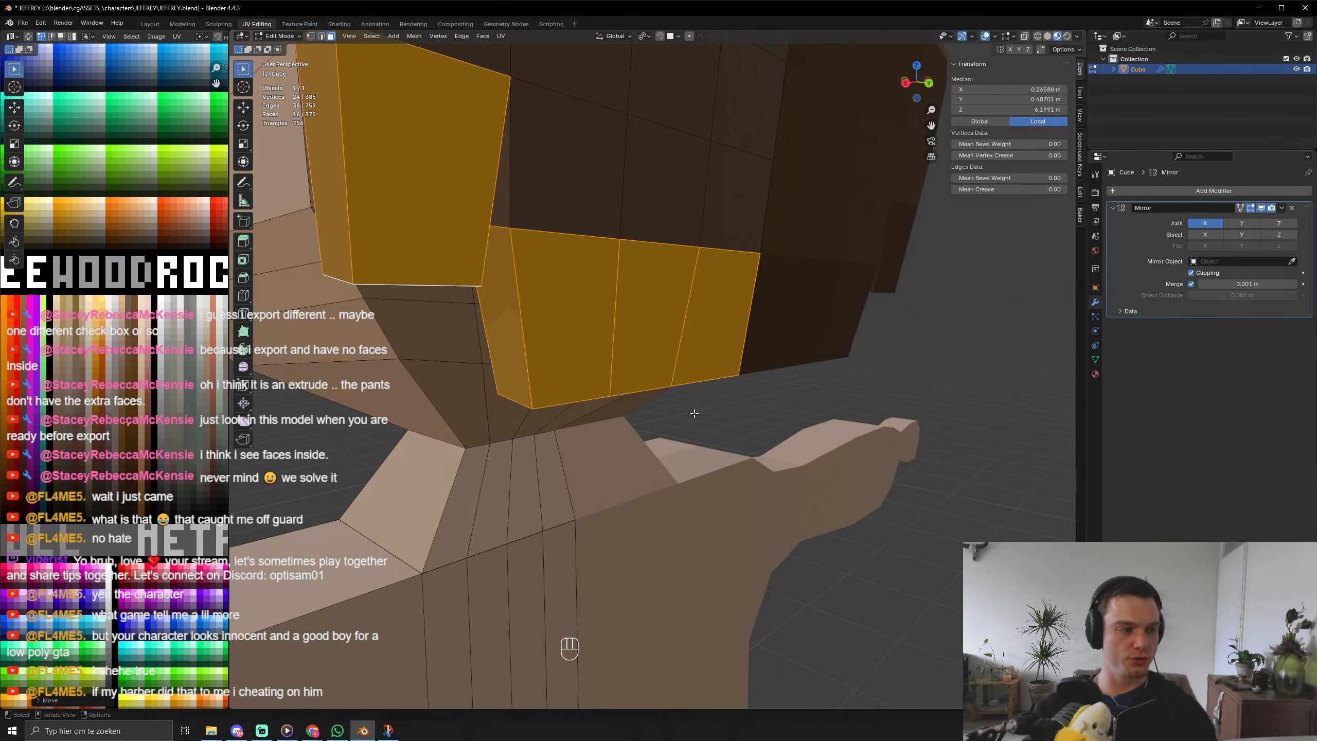
scroll(694, 414, "down", 5)
key("Tab")
middle_click_drag(613, 413, 788, 430)
scroll(721, 372, "up", 6)
key("Tab")
middle_click_drag(721, 372, 658, 317)
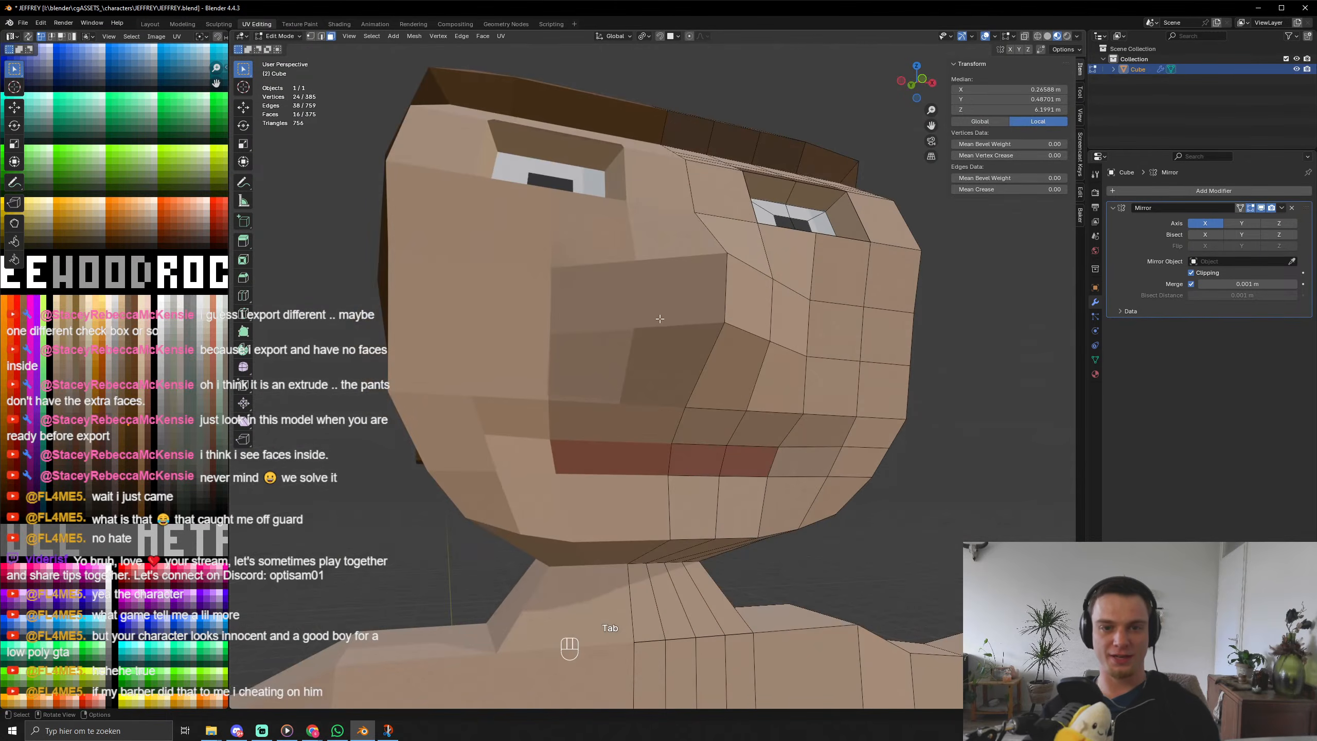
middle_click_drag(679, 191, 649, 252)
middle_click_drag(594, 331, 646, 340)
scroll(566, 308, "down", 5)
key("Tab")
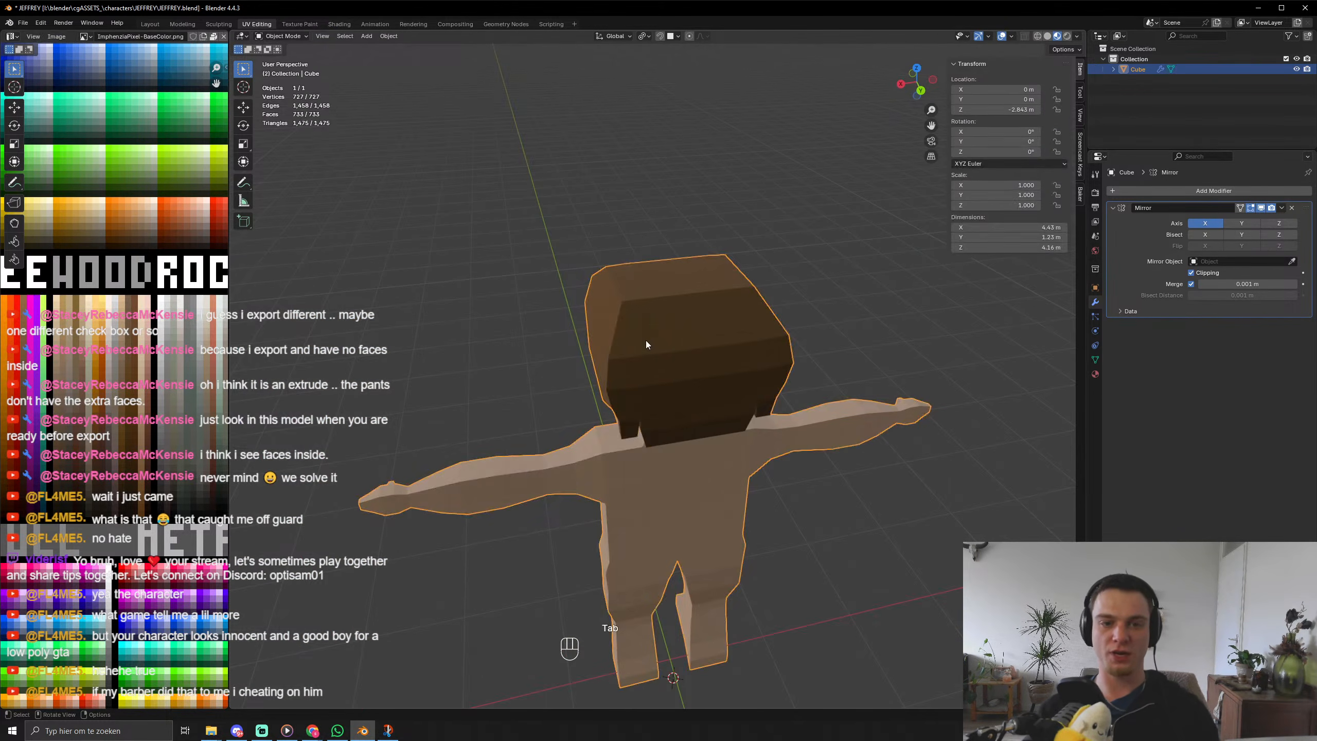
Knife-cut an outline across the three upper back hair faces beside the mirror line.
key("Tab")
left_click(652, 317)
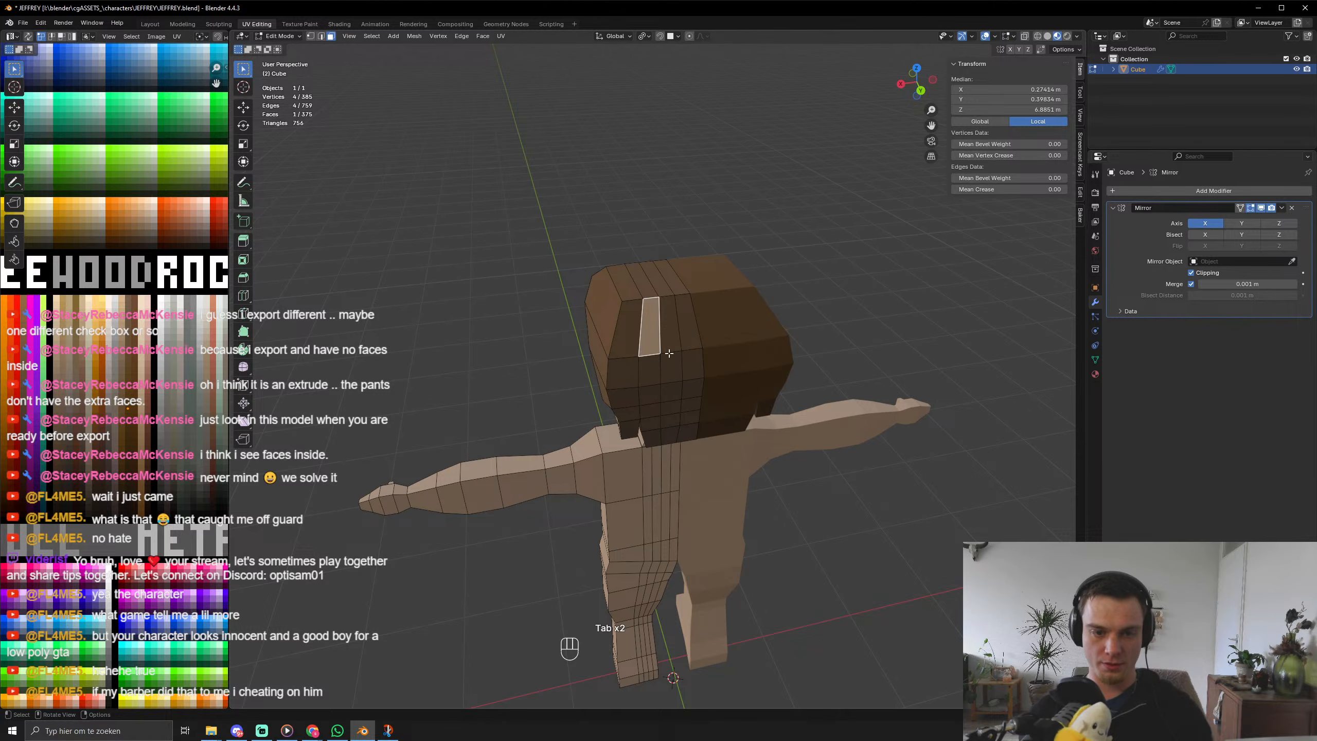
key("k")
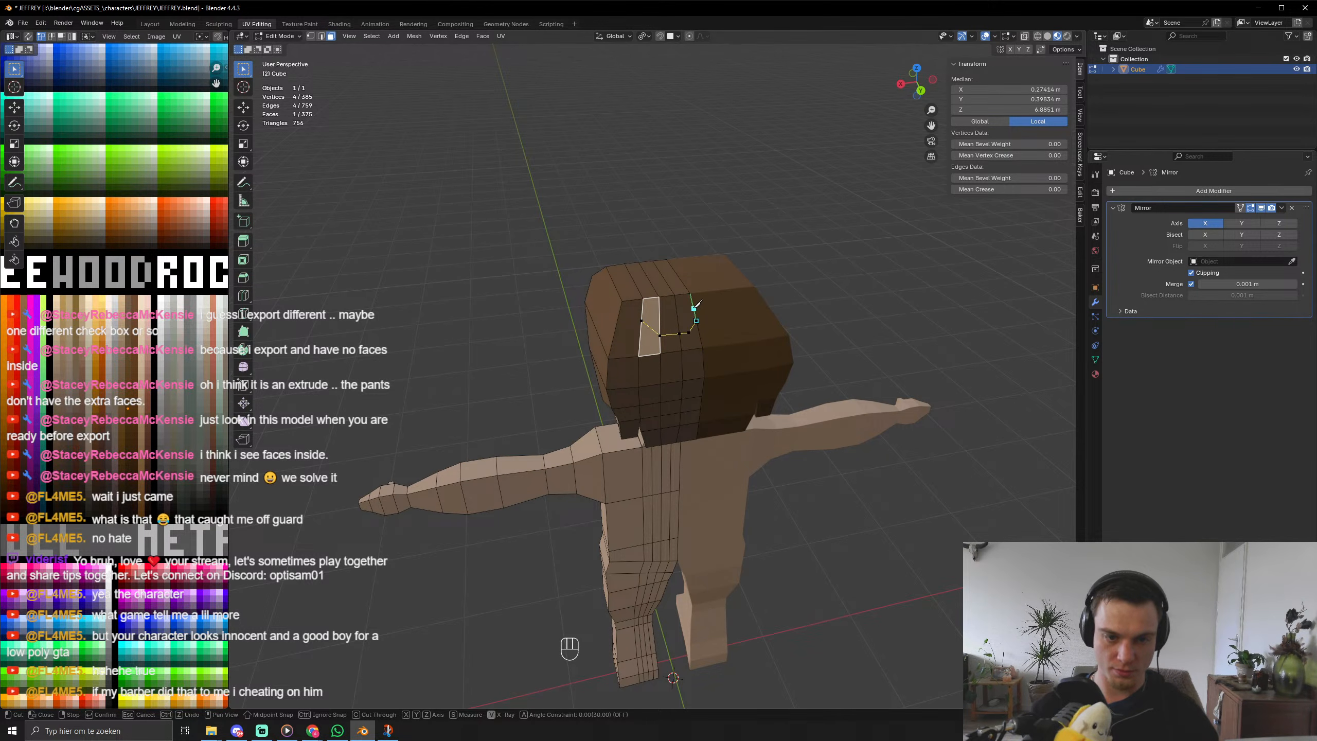
key("Return")
Select the three cut hair faces and move their UVs onto a light skin tone in the palette to form a bald spot.
left_click(652, 312)
left_click(670, 314)
left_click(685, 316, "shift")
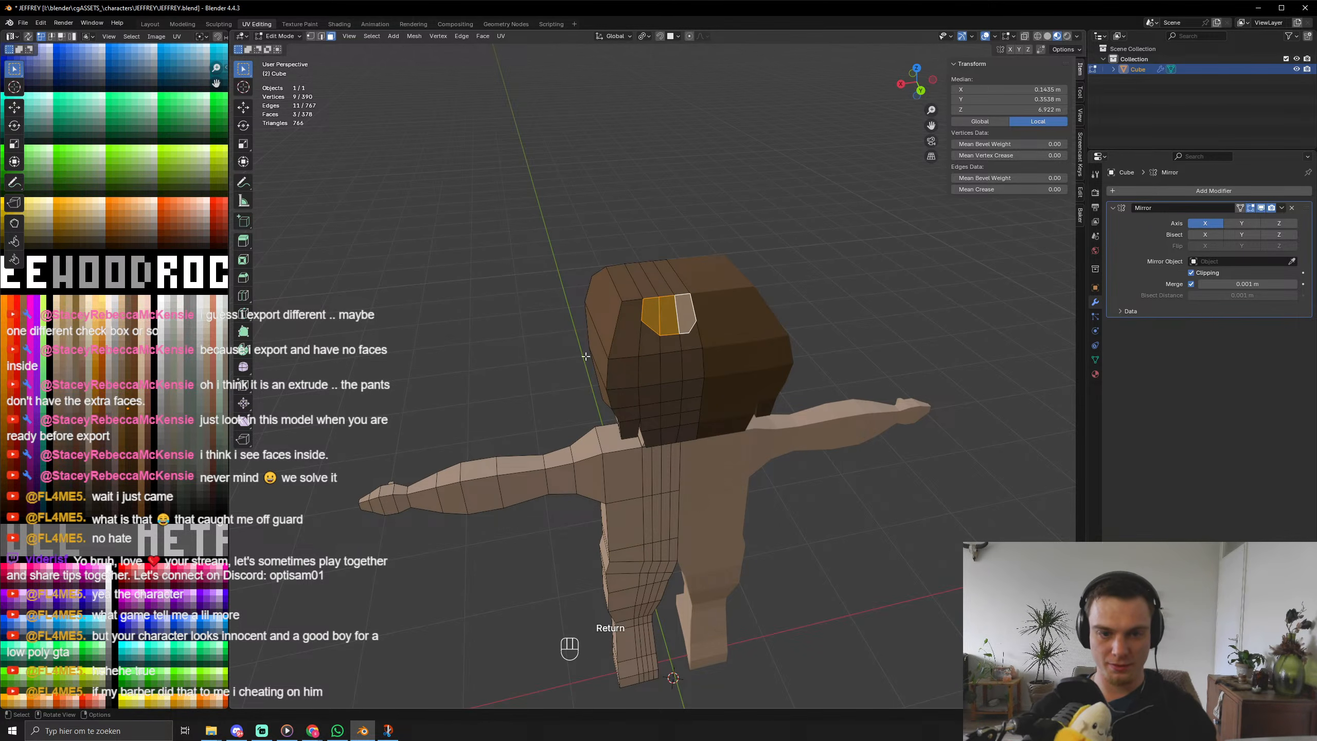
key("g")
left_click(174, 395)
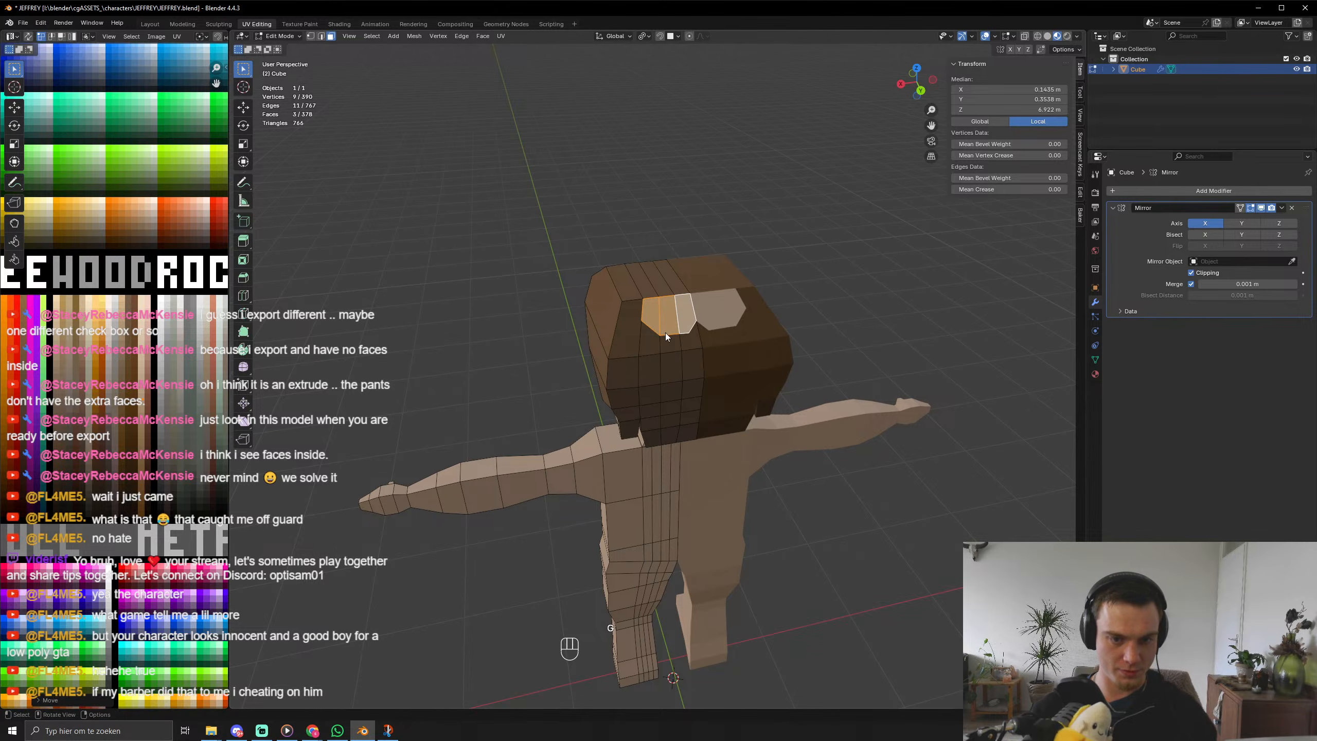
key("Tab")
scroll(649, 322, "down", 3)
middle_click_drag(648, 321, 743, 333)
Extrude the three bald-spot faces inward by about 0.05 m to sink them below the hair.
key("Tab")
scroll(743, 333, "up", 5)
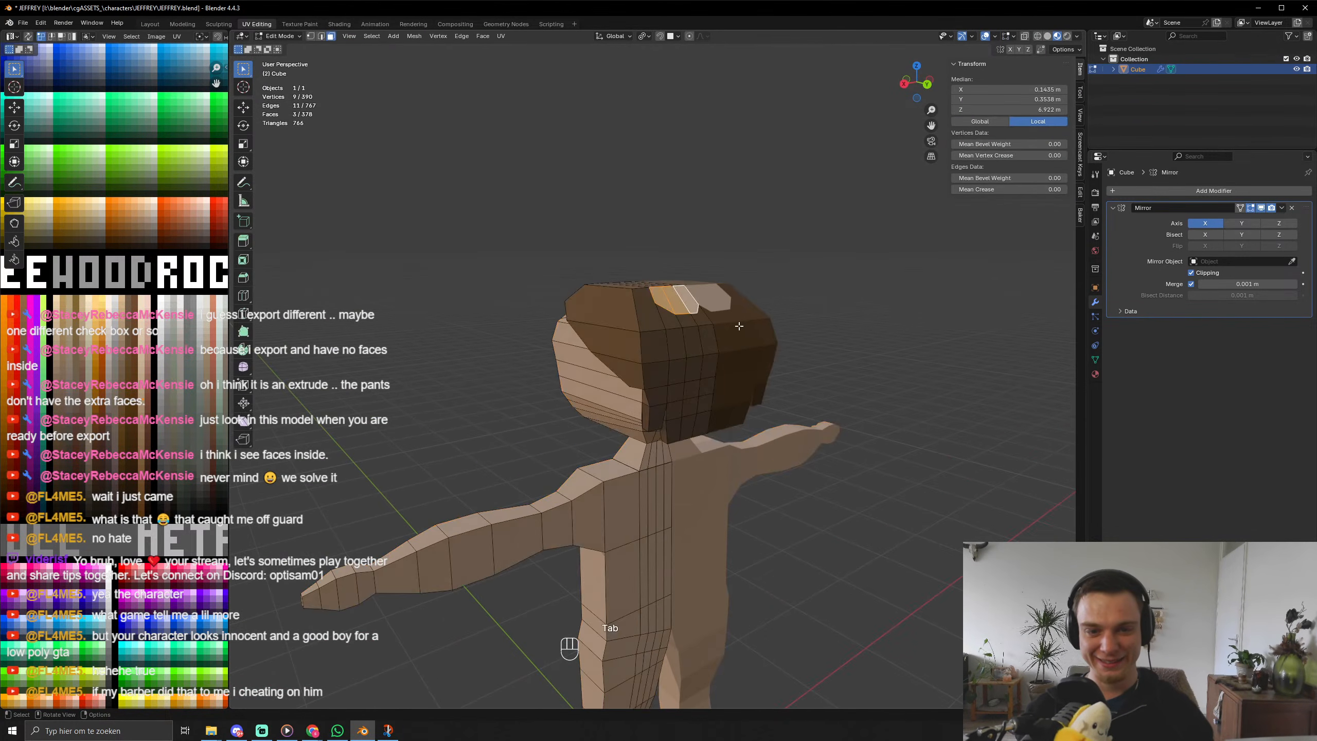
key("e")
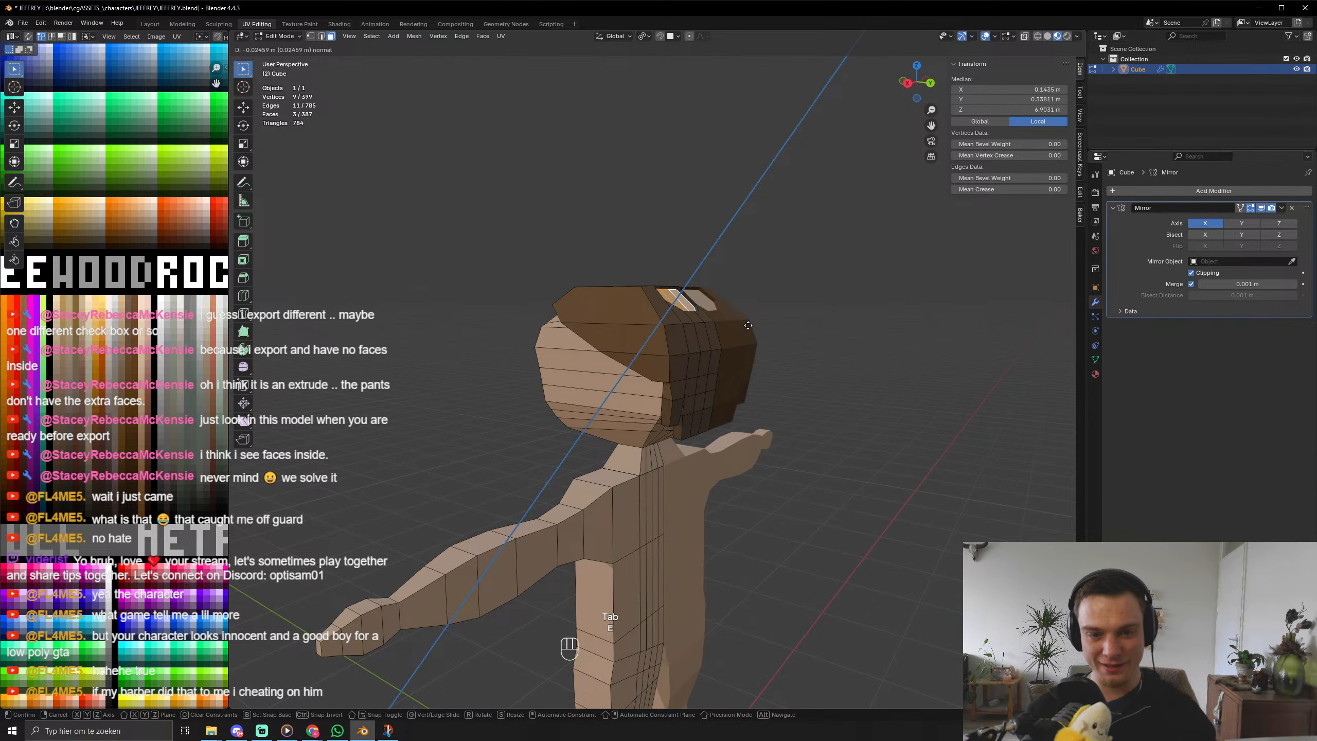
right_click(748, 325)
middle_click_drag(748, 325, 702, 344)
key("ctrl+KP_Add")
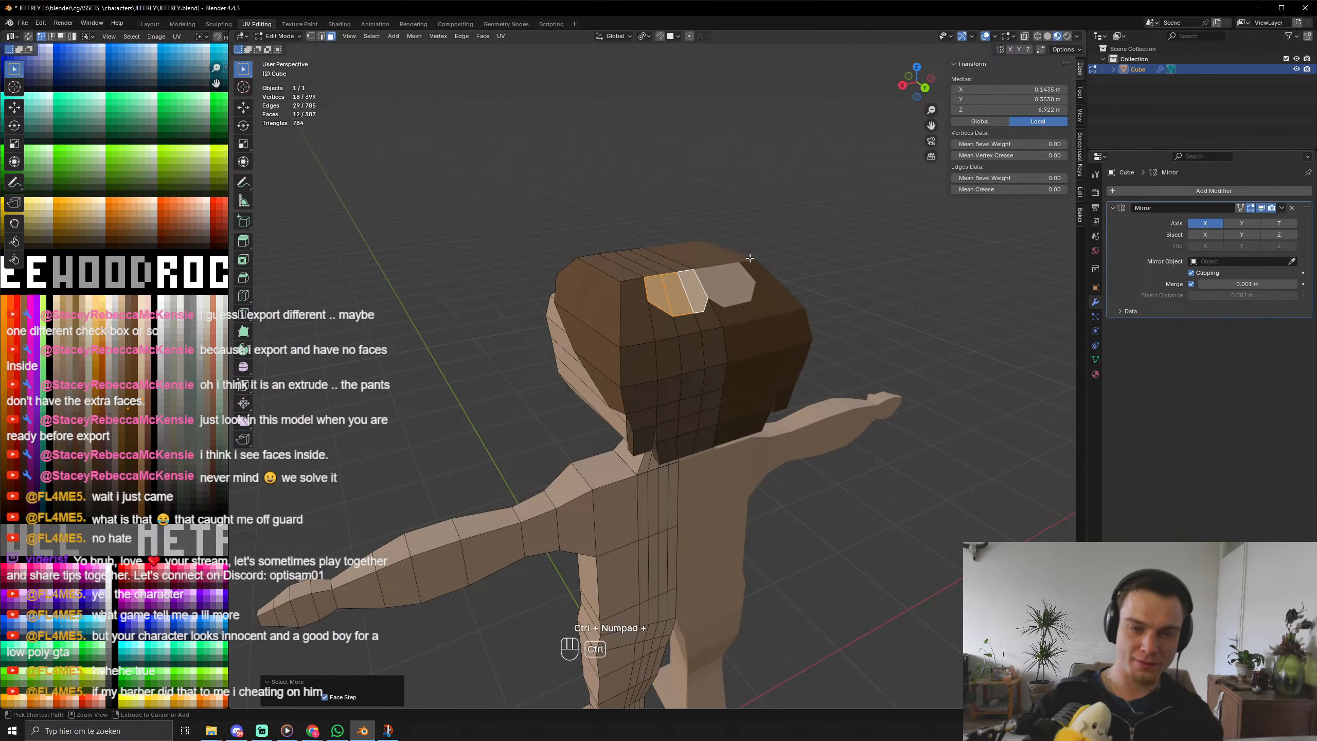
key("e")
left_click(745, 264)
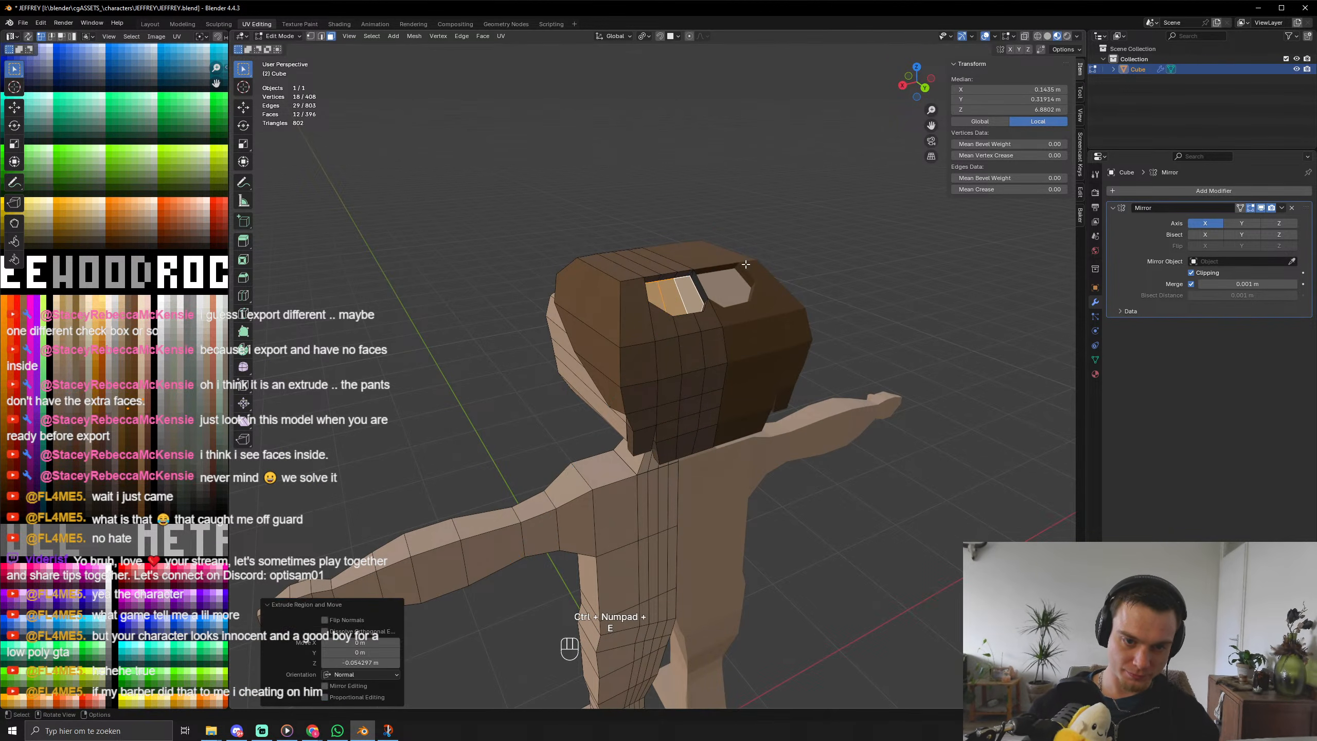
scroll(714, 319, "up", 6)
scroll(714, 319, "down", 4)
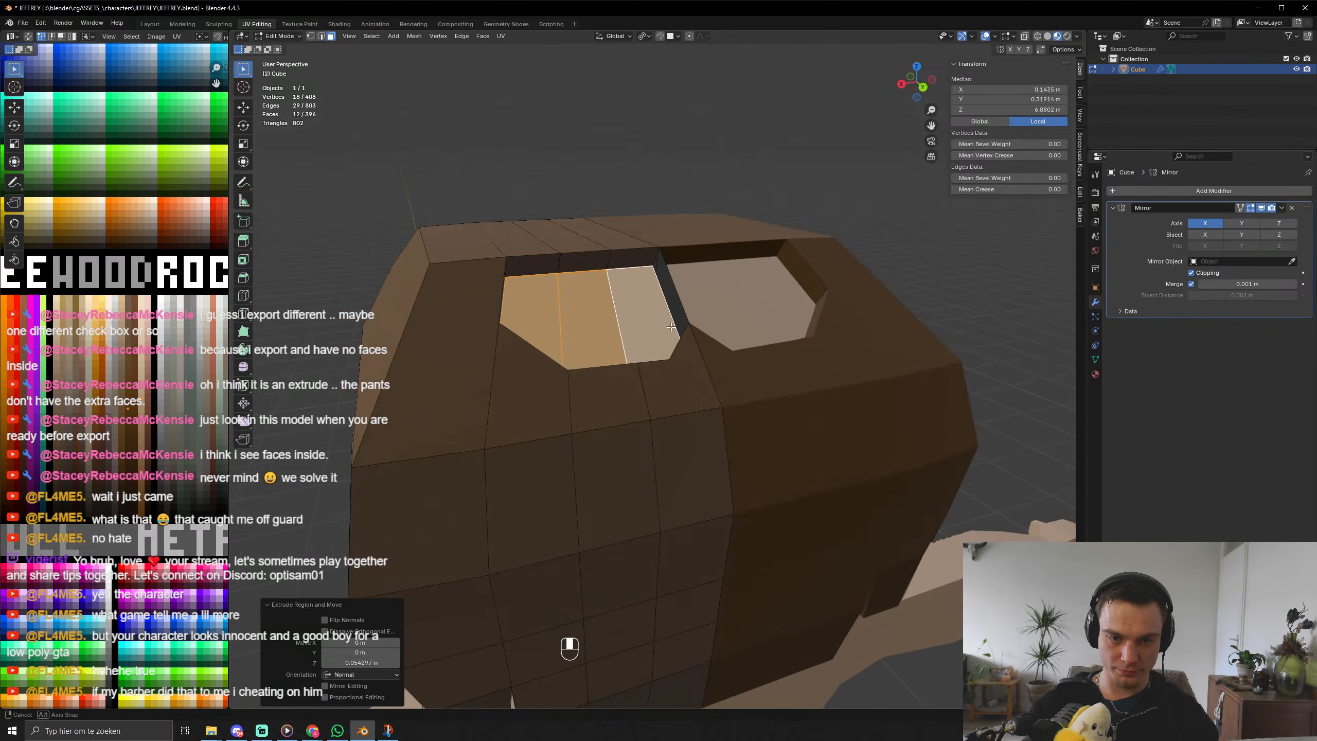
Try to delete the inner wall between the two mirrored halves of the bald spot, and undo the deletion.
key("Tab")
scroll(658, 311, "down", 4)
middle_click_drag(645, 313, 521, 313)
scroll(521, 314, "up", 2)
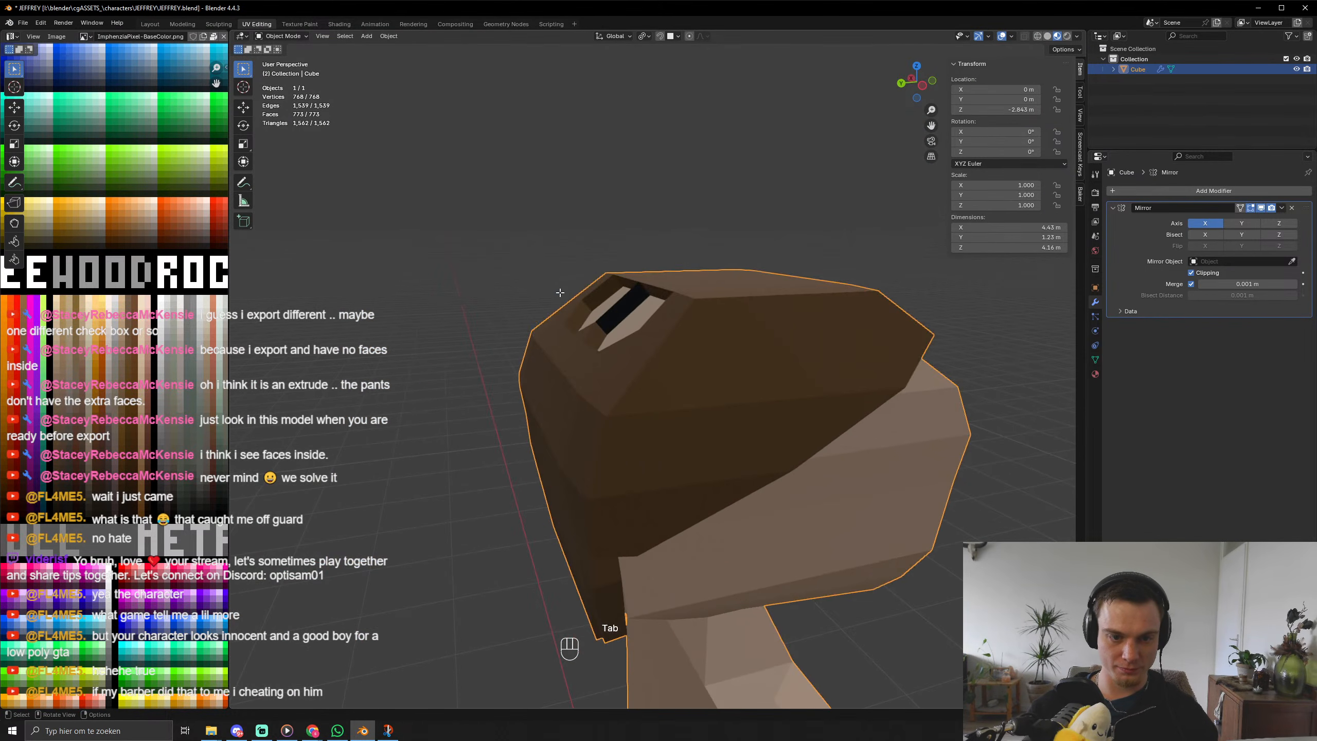
key("Tab")
key("3")
left_click(637, 295)
key("x")
left_click(633, 296)
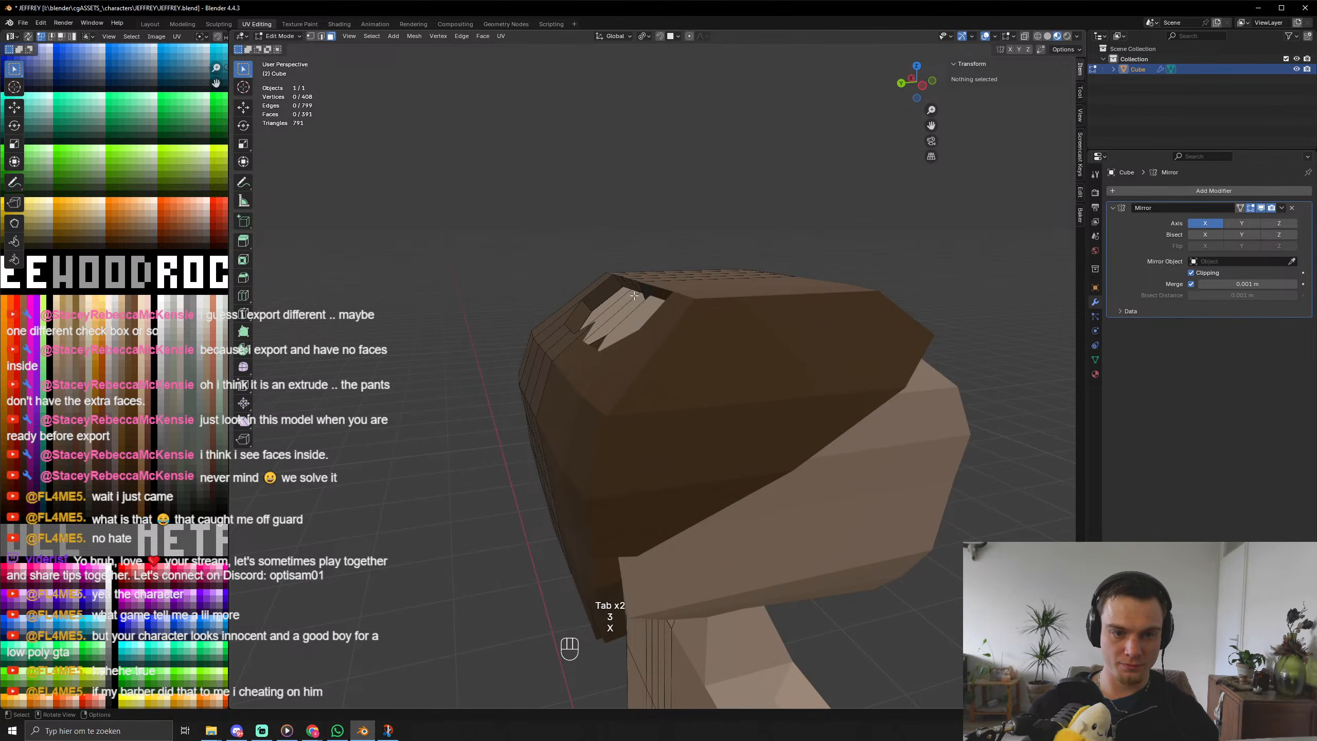
middle_click_drag(632, 301, 718, 313)
key("ctrl+z")
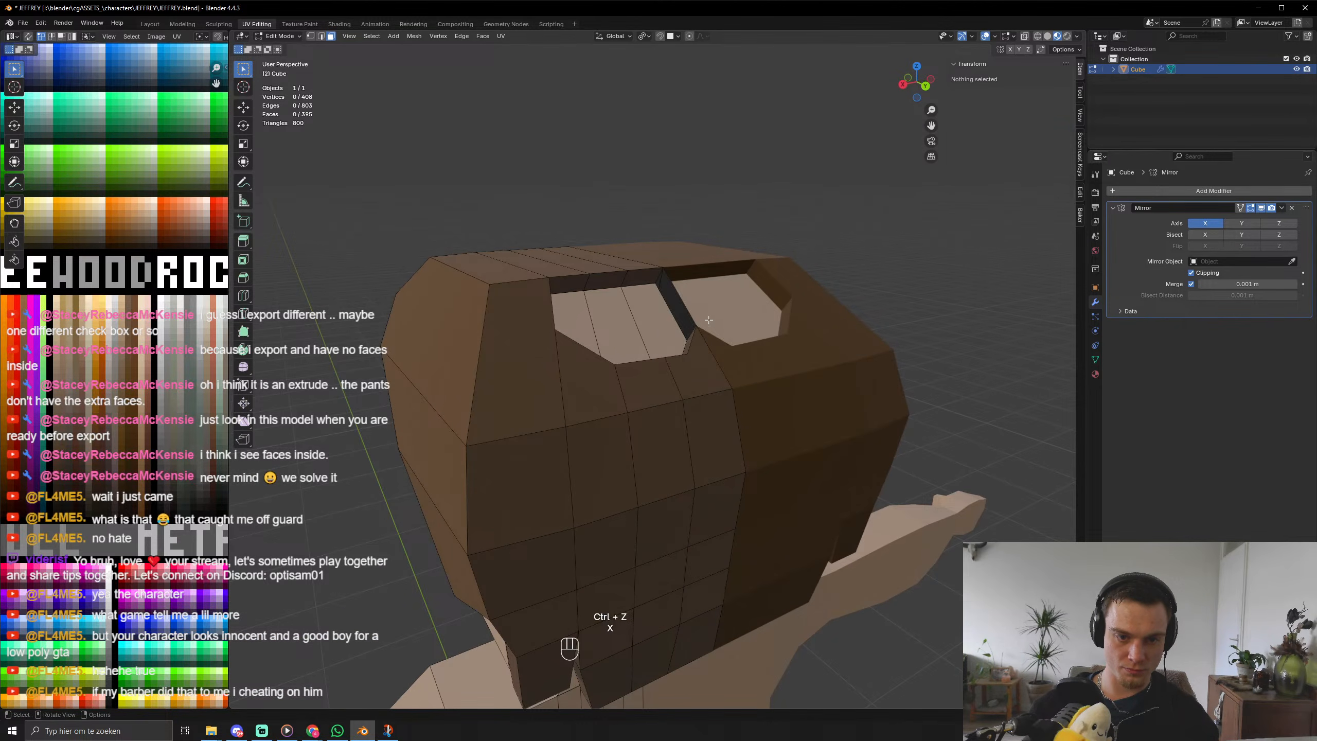
Delete the two leftover faces on the mirror plane inside the bald-spot recess and save the file.
scroll(706, 311, "up", 2)
left_click(689, 267)
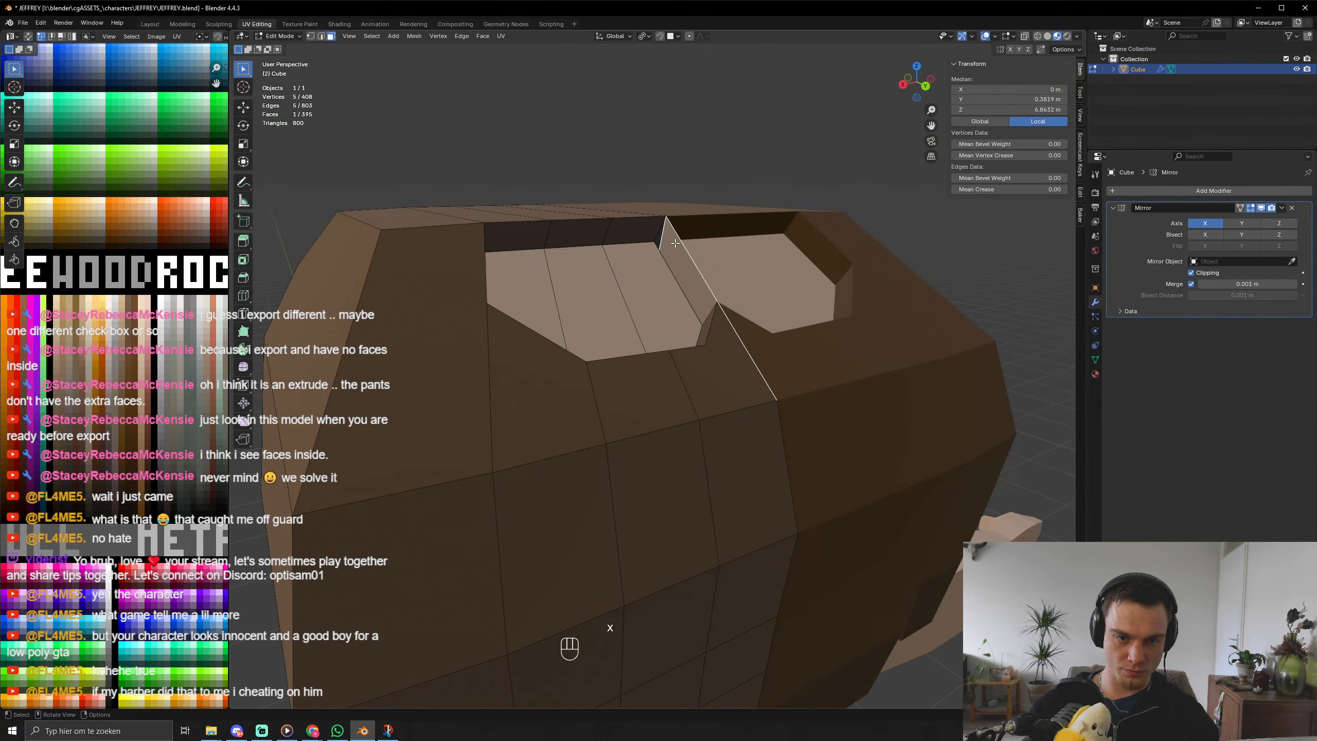
key("x")
left_click(692, 245)
left_click(657, 242)
key("x")
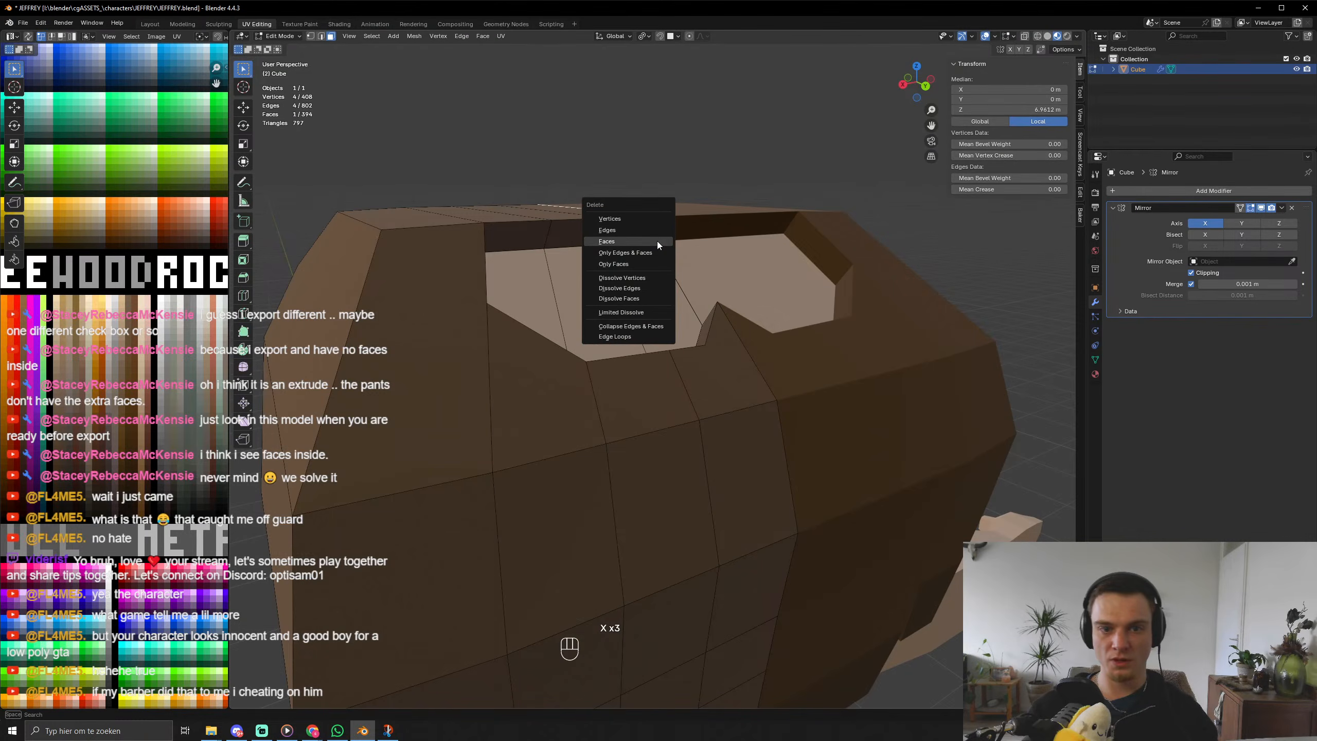
left_click(657, 242)
middle_click_drag(658, 242, 709, 249)
scroll(551, 300, "down", 8)
key("Tab")
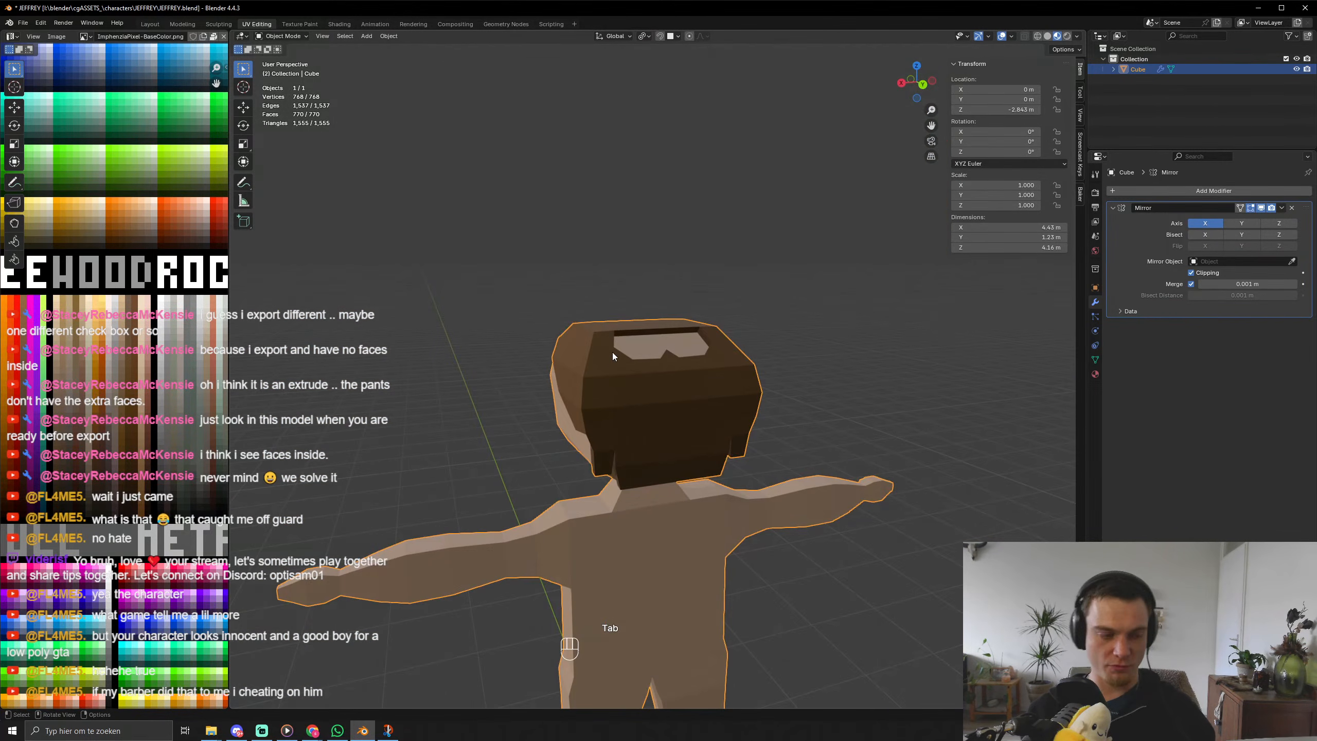
middle_click_drag(613, 338, 617, 394)
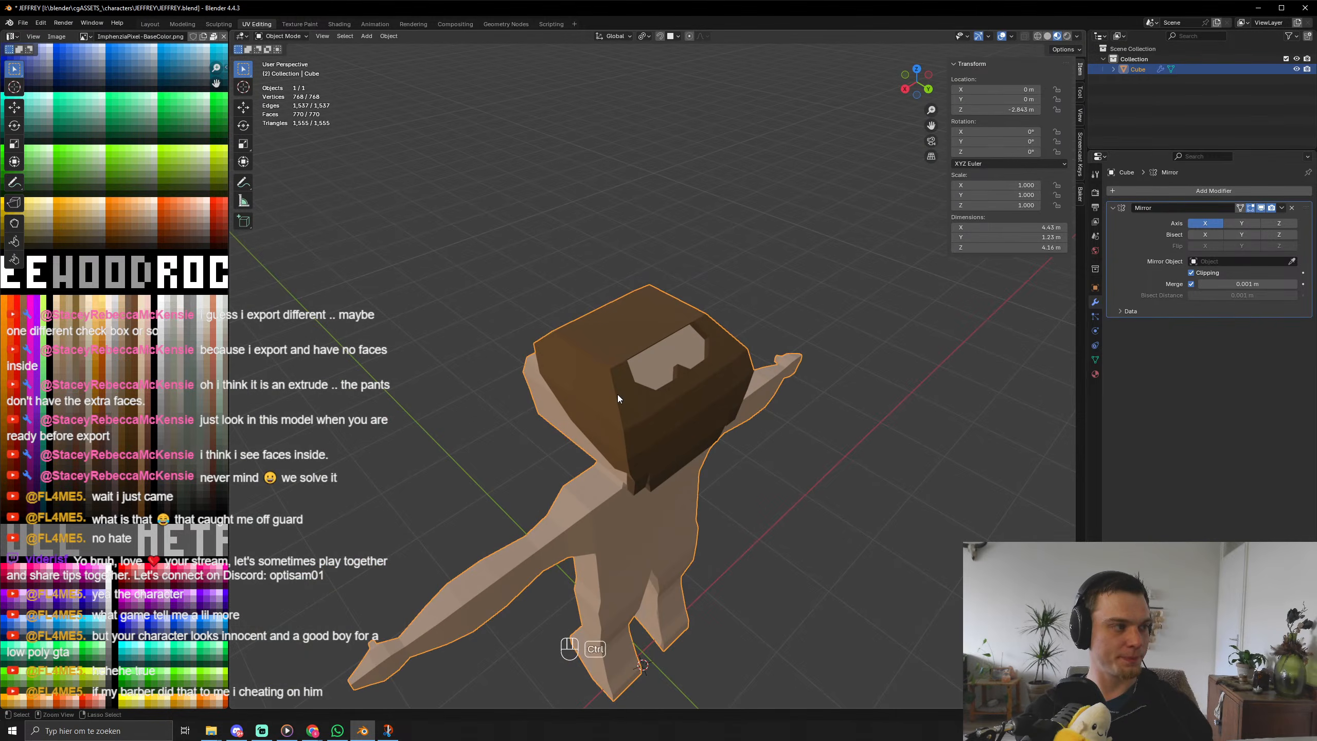
key("ctrl+s")
Move the centre vertex on the upper rim of the bald spot along the Y axis to reshape the hair edge.
middle_click_drag(601, 446, 568, 397)
key("Tab")
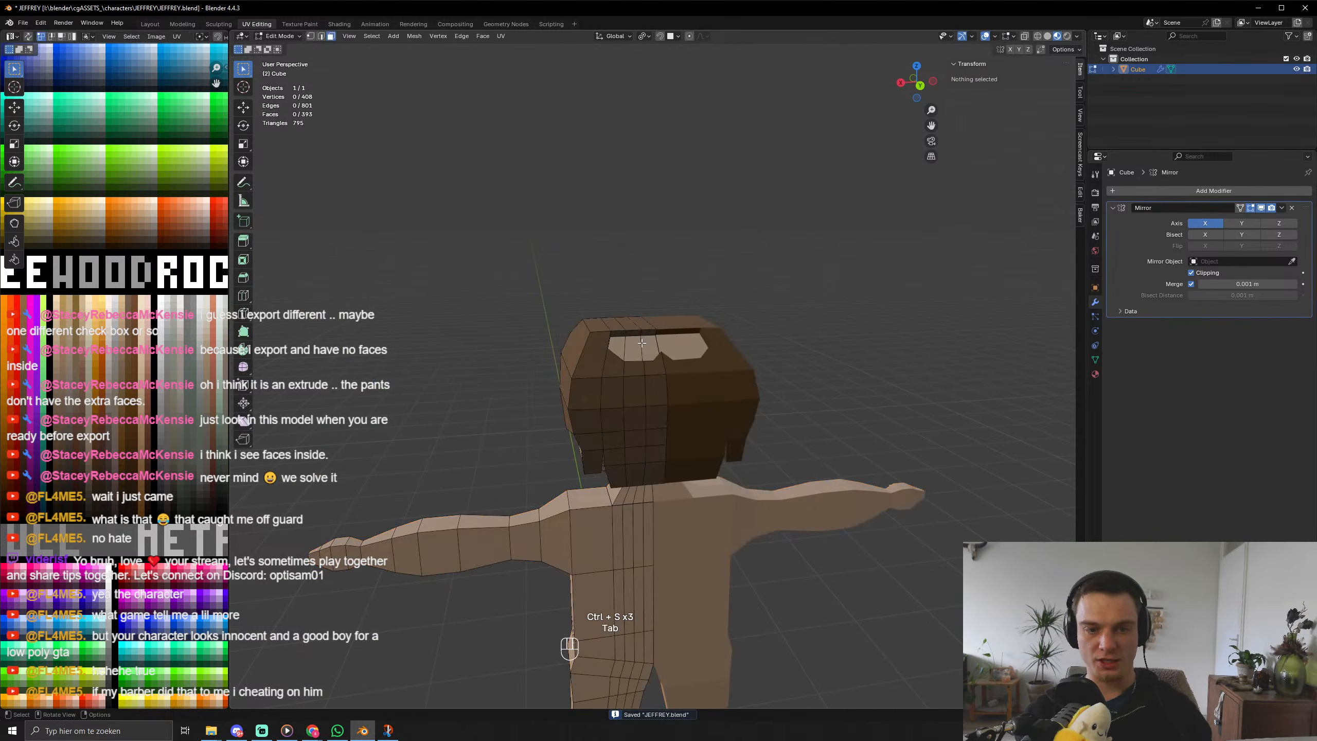
key("1")
scroll(653, 338, "up", 4)
scroll(653, 338, "up", 2)
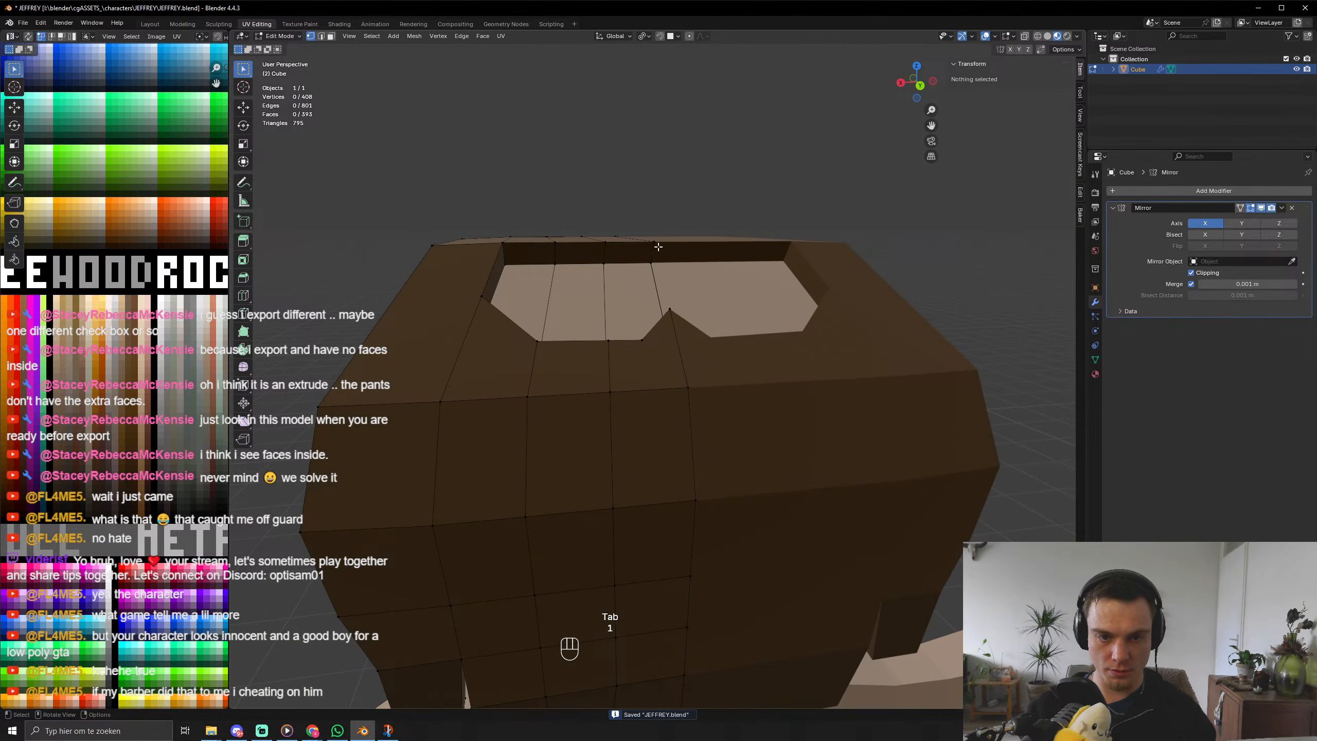
left_click(658, 247)
middle_click_drag(658, 247, 679, 270)
key("g")
key("y")
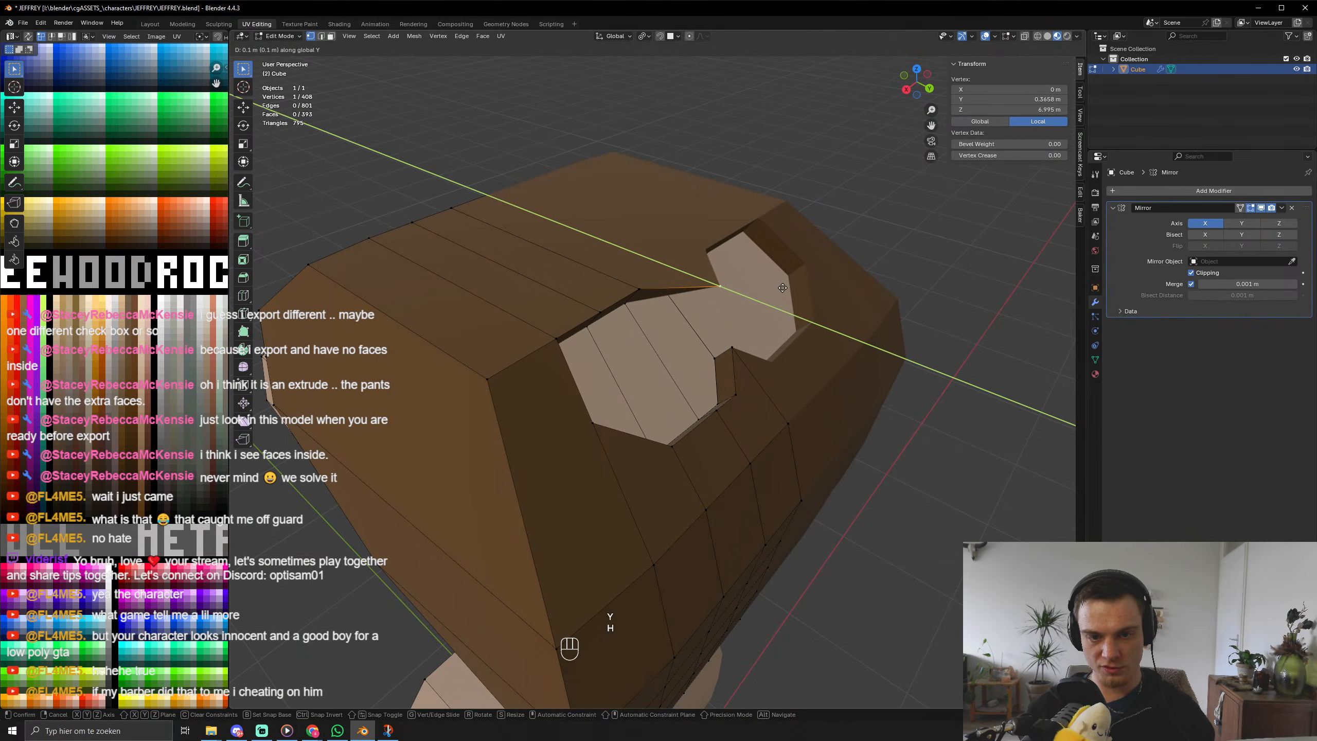
left_click(735, 291)
key("g")
key("y")
left_click(738, 292)
Return to Object Mode and save the character file.
key("Tab")
middle_click_drag(738, 292, 961, 338)
key("ctrl+s")
key("ctrl+s")
key("ctrl+s")
key("ctrl+s")
Examine the hair, the face and the whole body of the character from several angles.
scroll(663, 296, "down", 6)
scroll(961, 339, "up", 9)
scroll(829, 374, "down", 6)
middle_click_drag(832, 421, 690, 461)
scroll(673, 460, "up", 8)
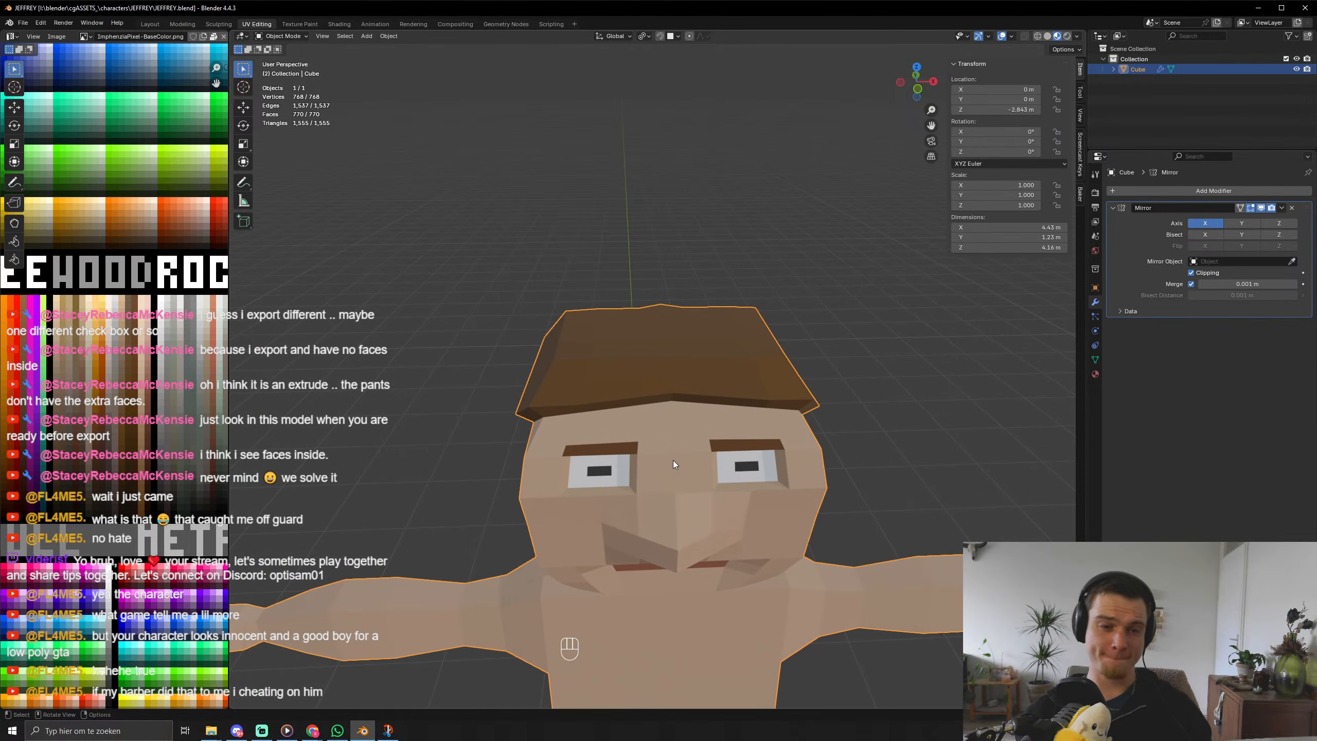
key("Tab")
scroll(753, 429, "down", 5)
middle_click_drag(753, 430, 786, 505)
middle_click_drag(689, 489, 699, 431, "shift")
middle_click_drag(639, 607, 635, 453, "shift")
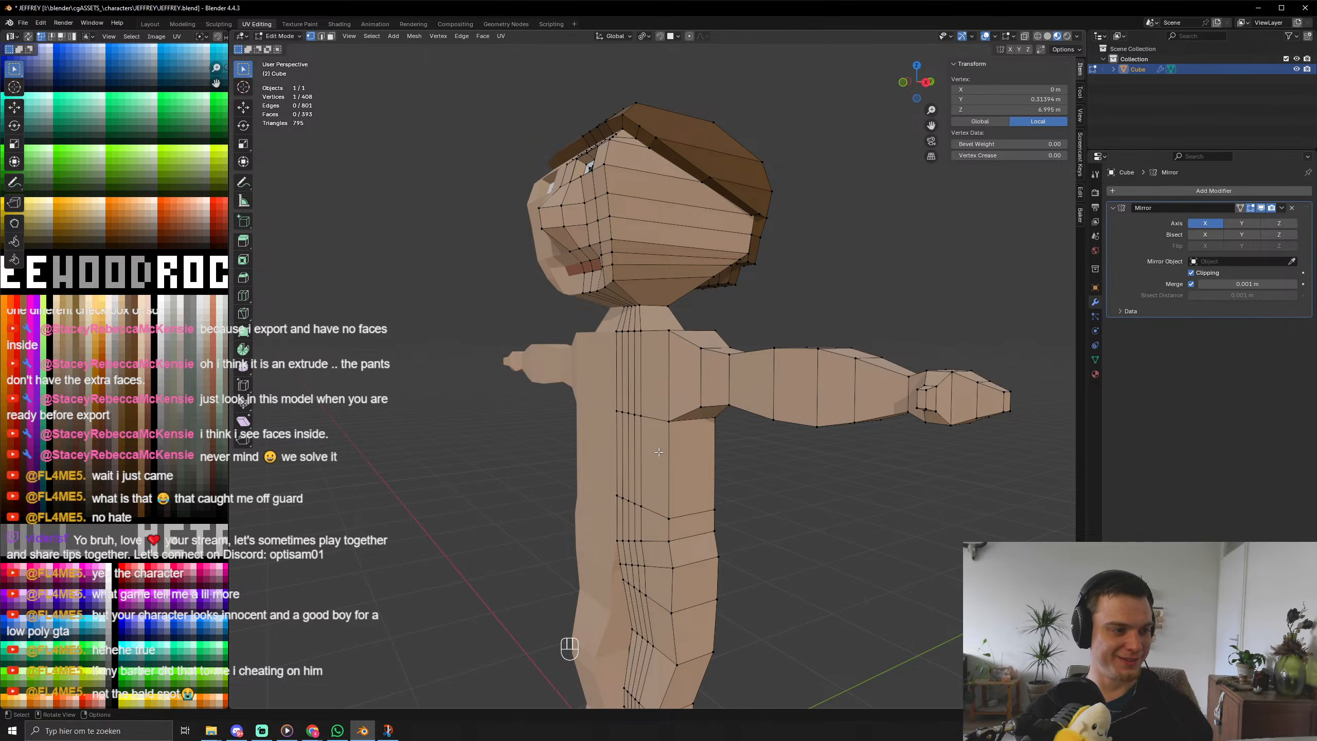
scroll(652, 375, "down", 5)
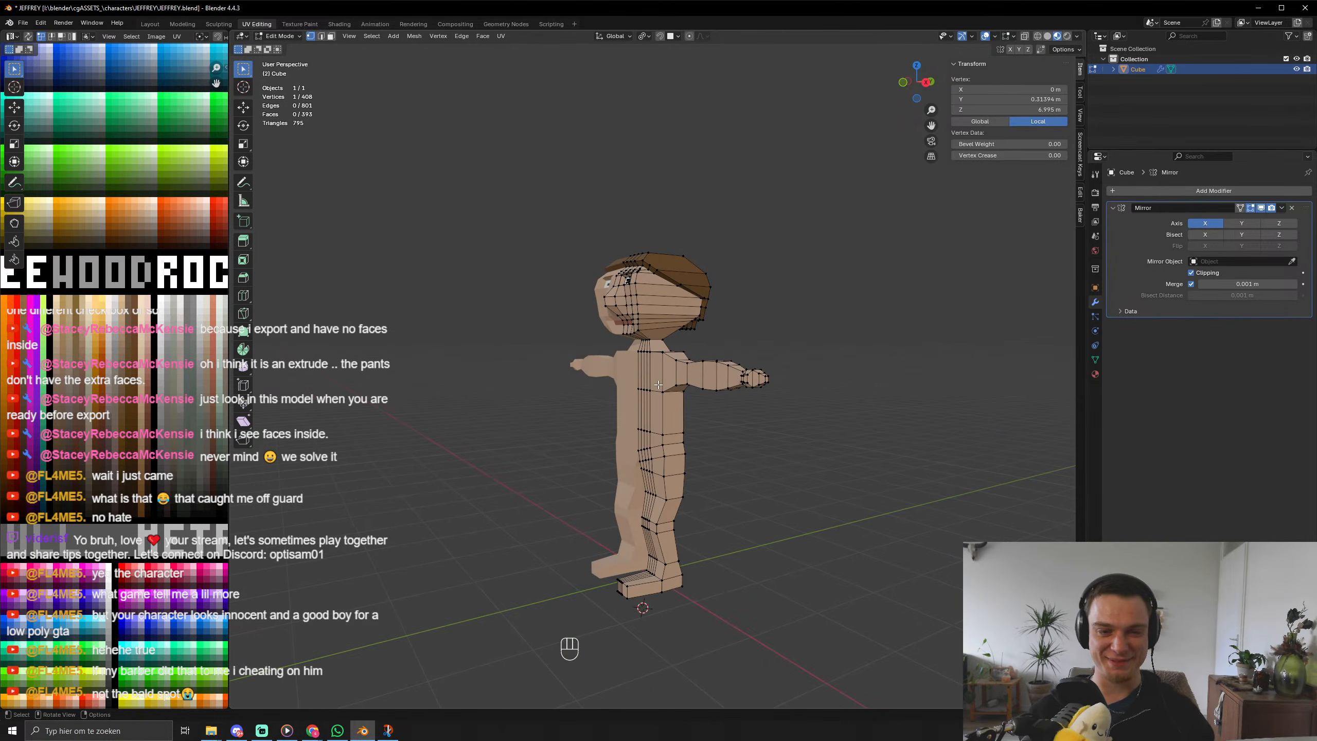
middle_click_drag(652, 376, 604, 405)
key("Tab")
scroll(708, 424, "up", 5)
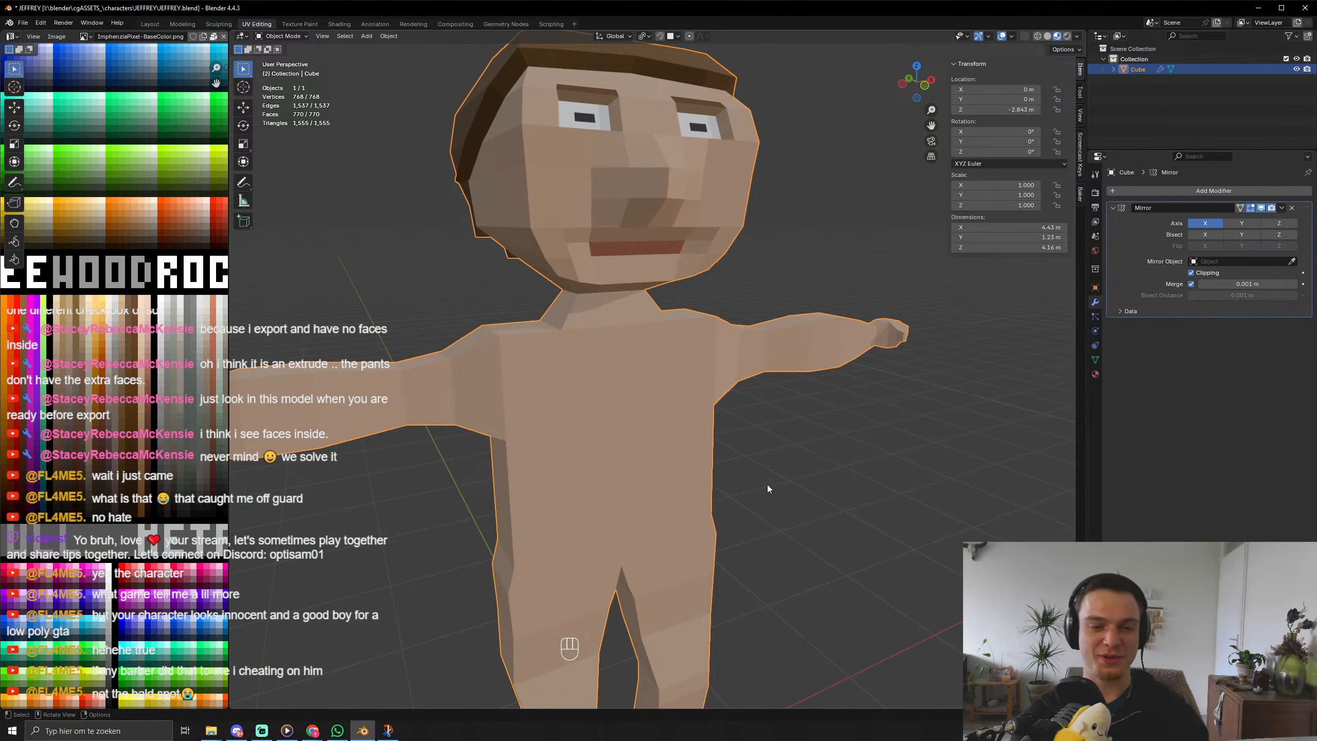
Add a loop cut around the waist close to the existing edge loop to form a narrow belt band.
key("Tab")
key("ctrl+r")
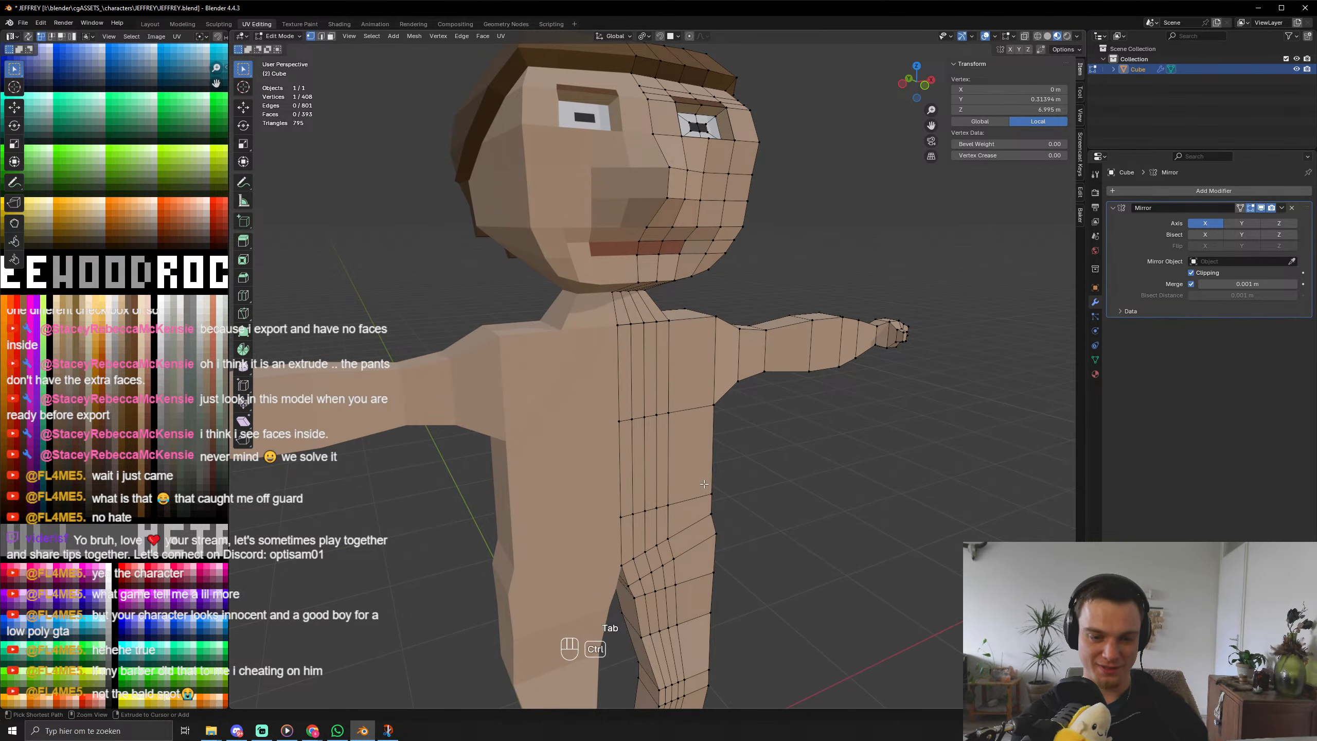
left_click(706, 499)
left_click(708, 515)
mouse_move(709, 515)
middle_mouse_down()
mouse_move(698, 529)
mouse_move(709, 522)
middle_mouse_up()
Select the narrow face loop around the waist and move its UVs onto dark brown in the palette.
key("3")
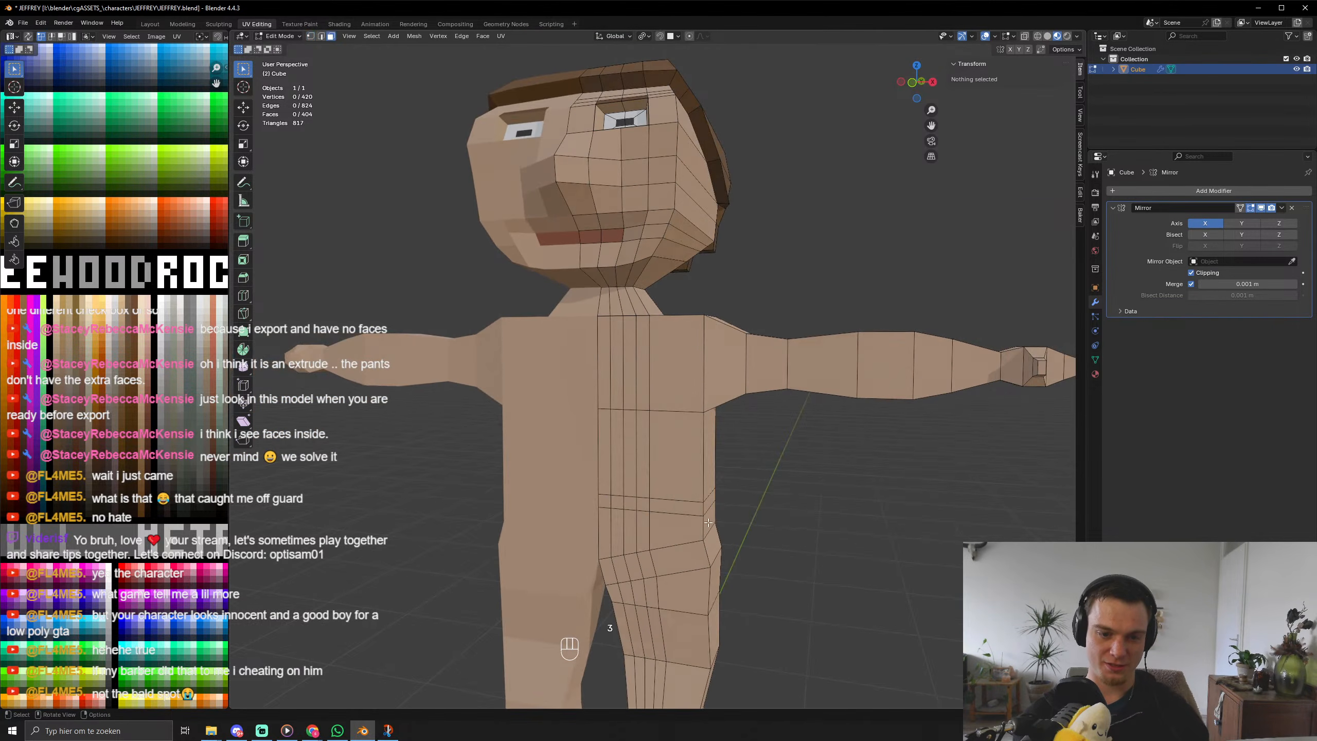
left_click(701, 510, "alt")
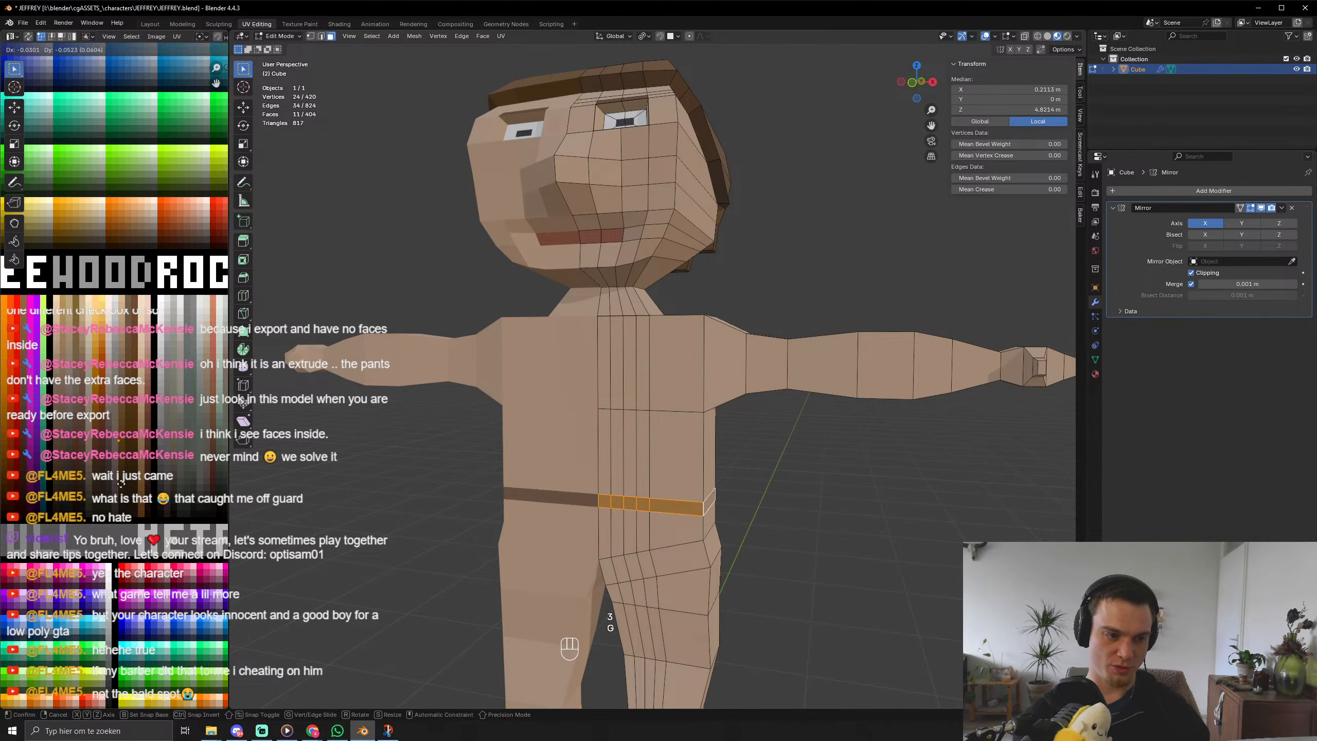
key("g")
key("Tab")
scroll(666, 519, "down", 4)
mouse_move(666, 524)
middle_mouse_down()
mouse_move(688, 545)
mouse_move(668, 529)
middle_mouse_up()
key("Tab")
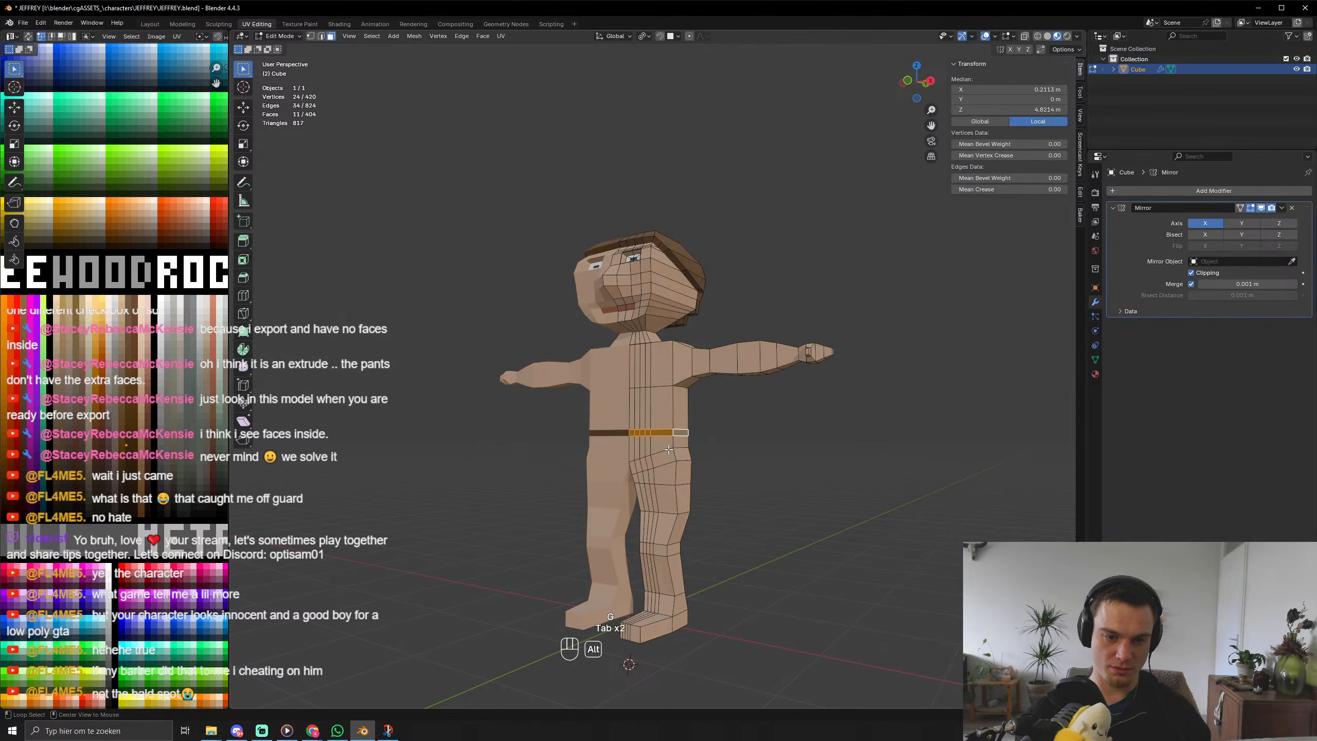
Select the leg's face loops from just below the belt down to the knee.
left_click(670, 445, "alt")
key("ctrl+z")
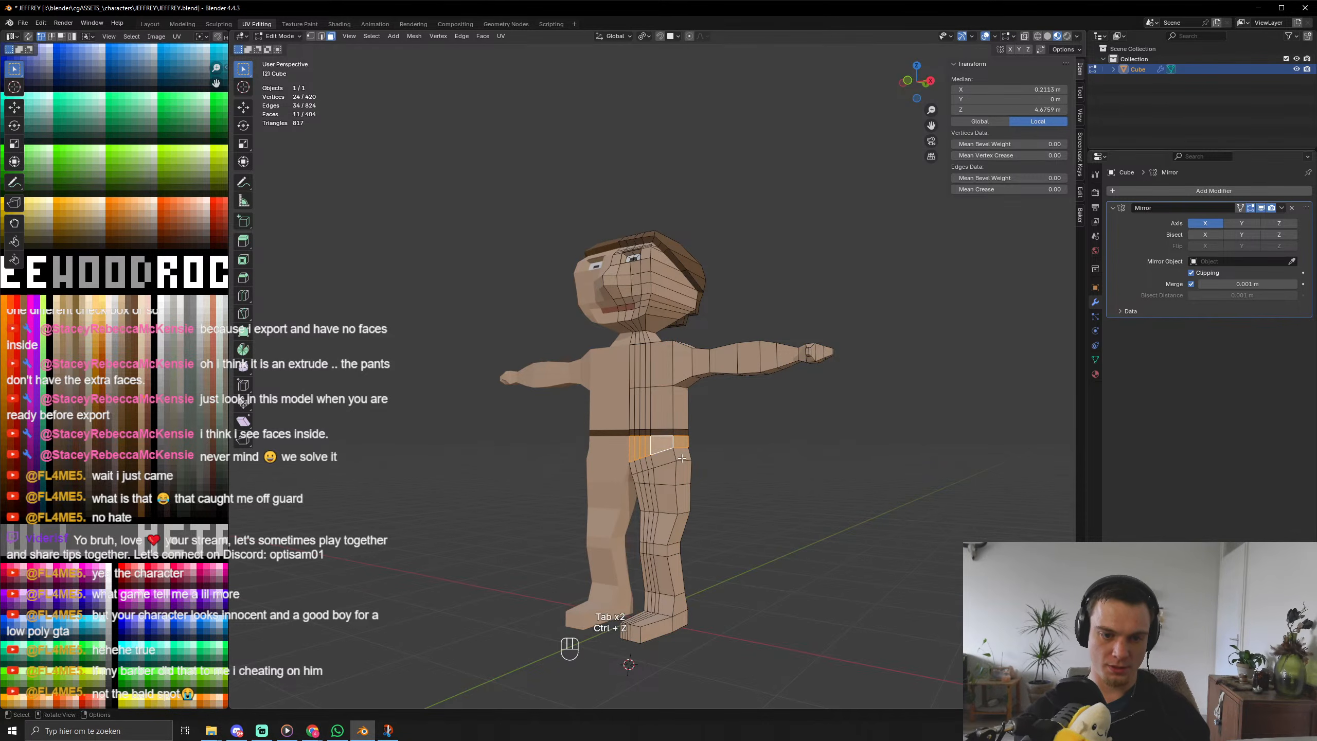
left_click(675, 454, "alt+shift")
left_click(677, 474, "alt+shift")
left_click(671, 516, "alt+shift")
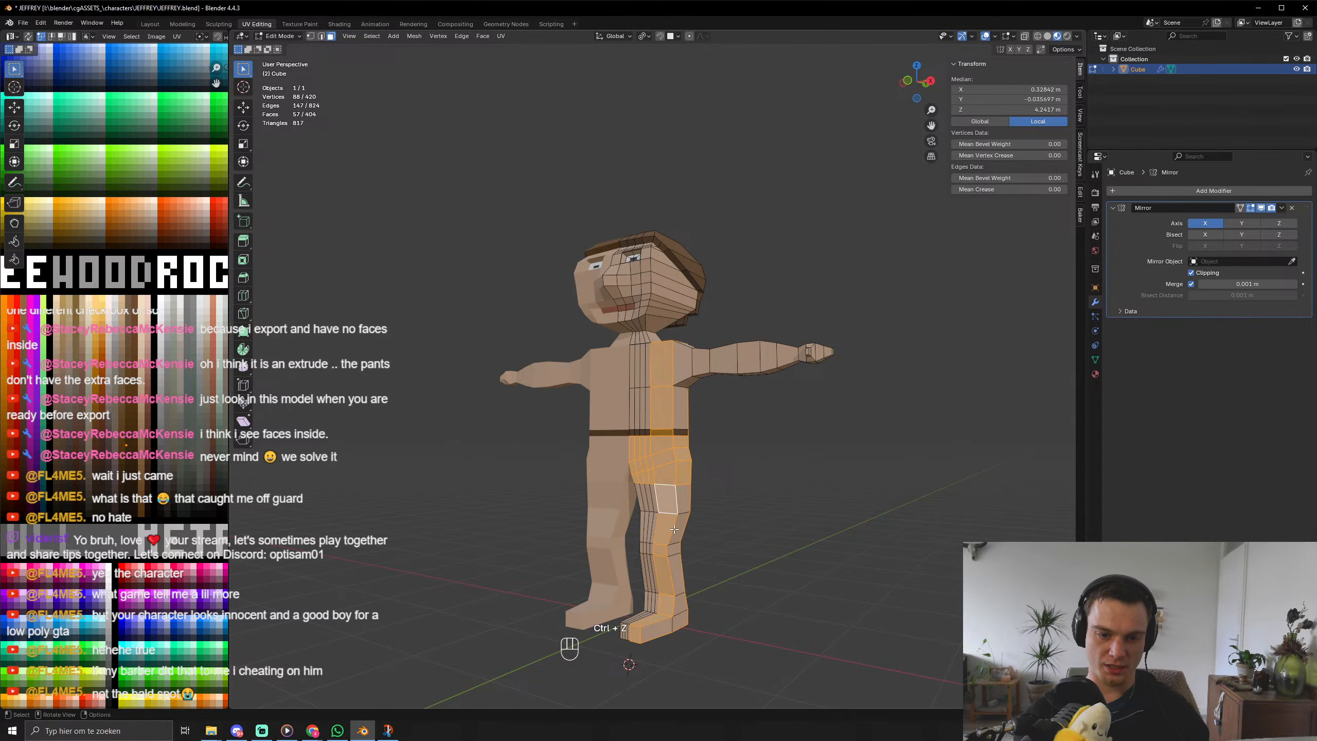
key("ctrl+z")
left_click(675, 525, "alt+shift")
left_click(674, 531, "alt+shift")
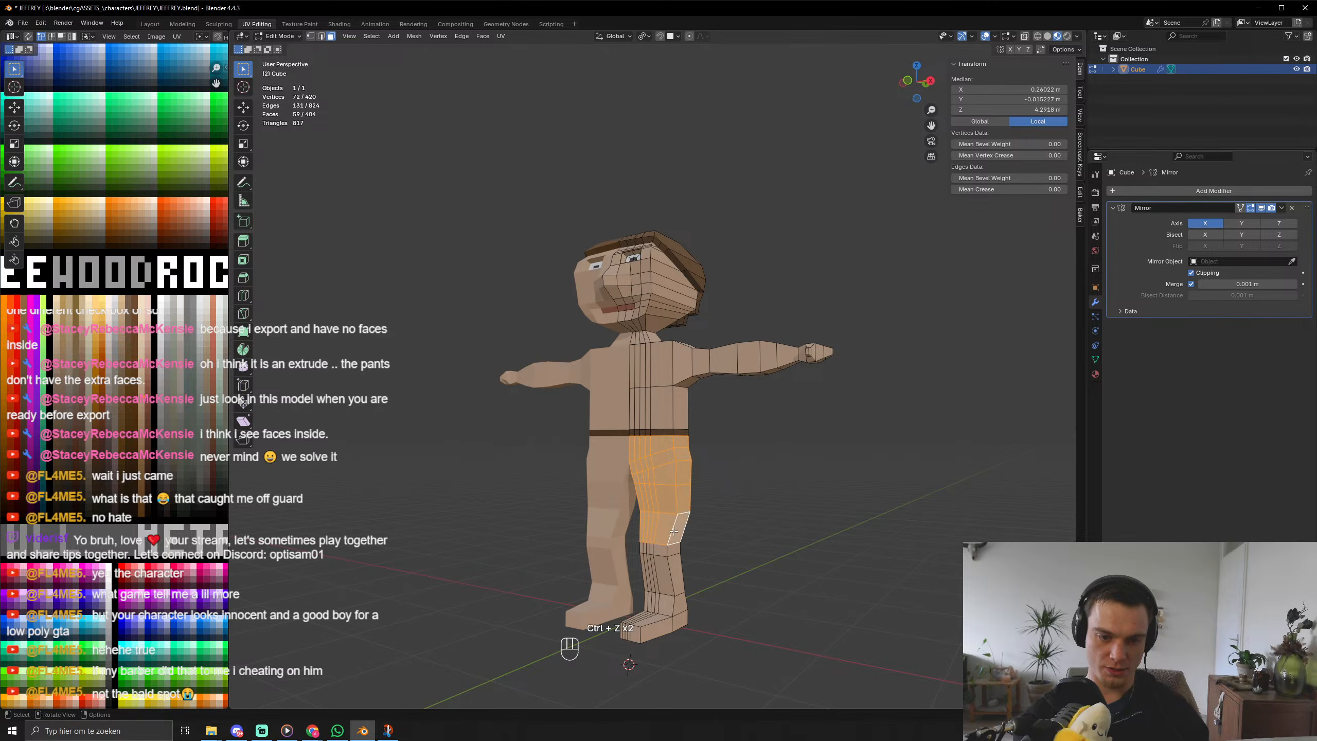
Try dark grey-brown shorts by moving the selected leg faces' UVs in the palette, and check the character from the front.
key("g")
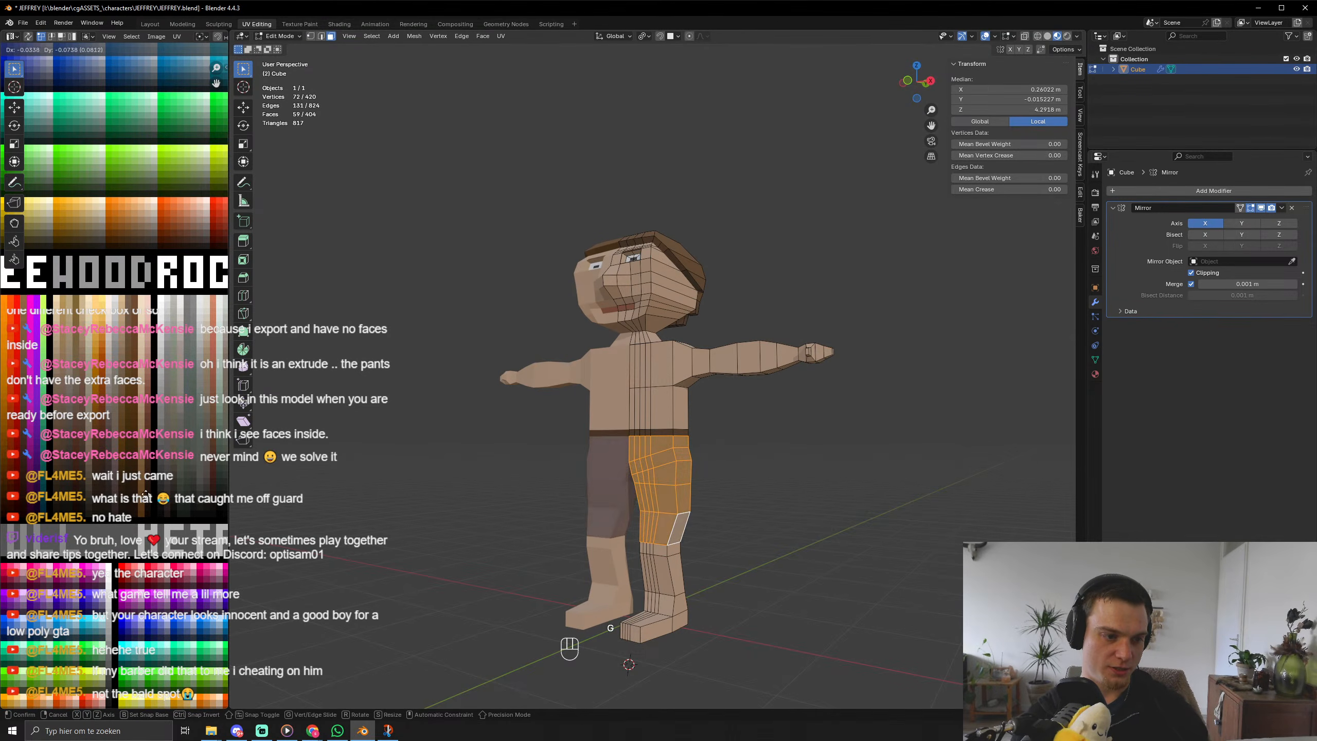
left_click(179, 474)
key("Tab")
scroll(641, 461, "down", 4)
middle_click_drag(601, 454, 549, 467)
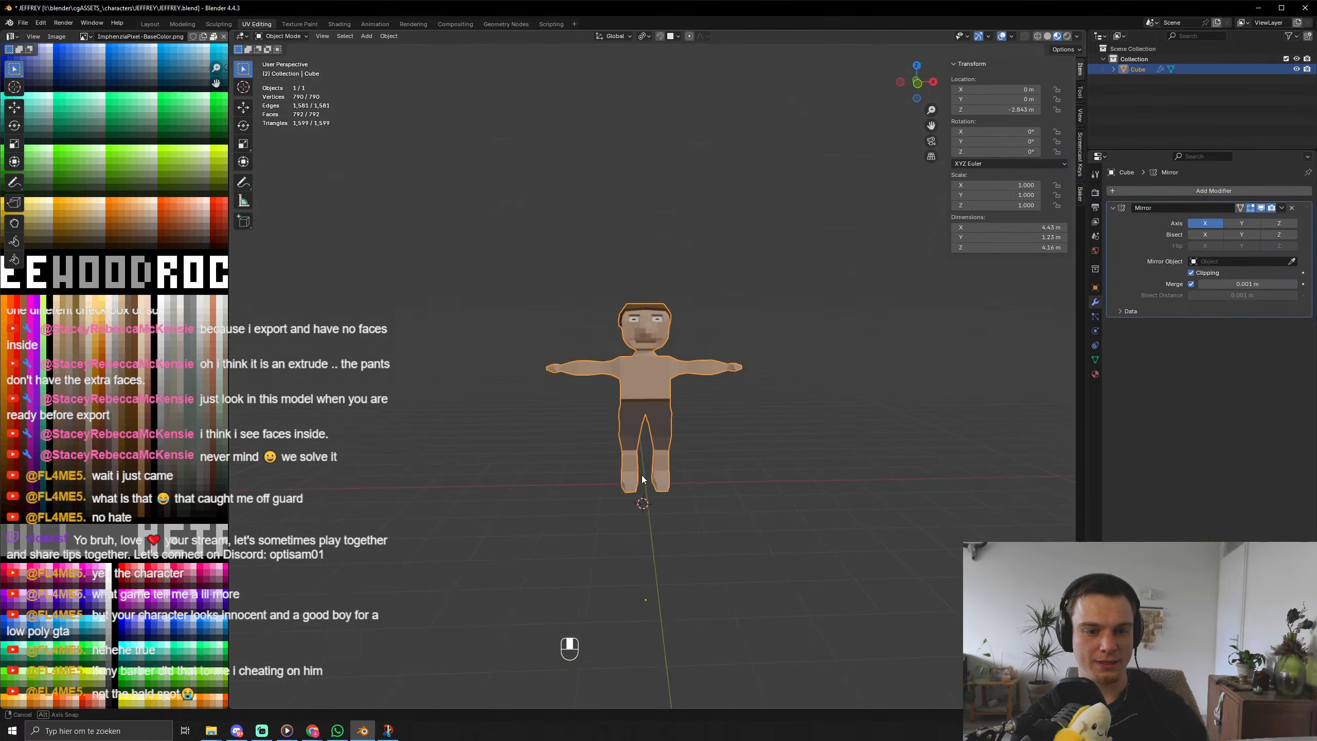
scroll(545, 461, "up", 4)
key("Tab")
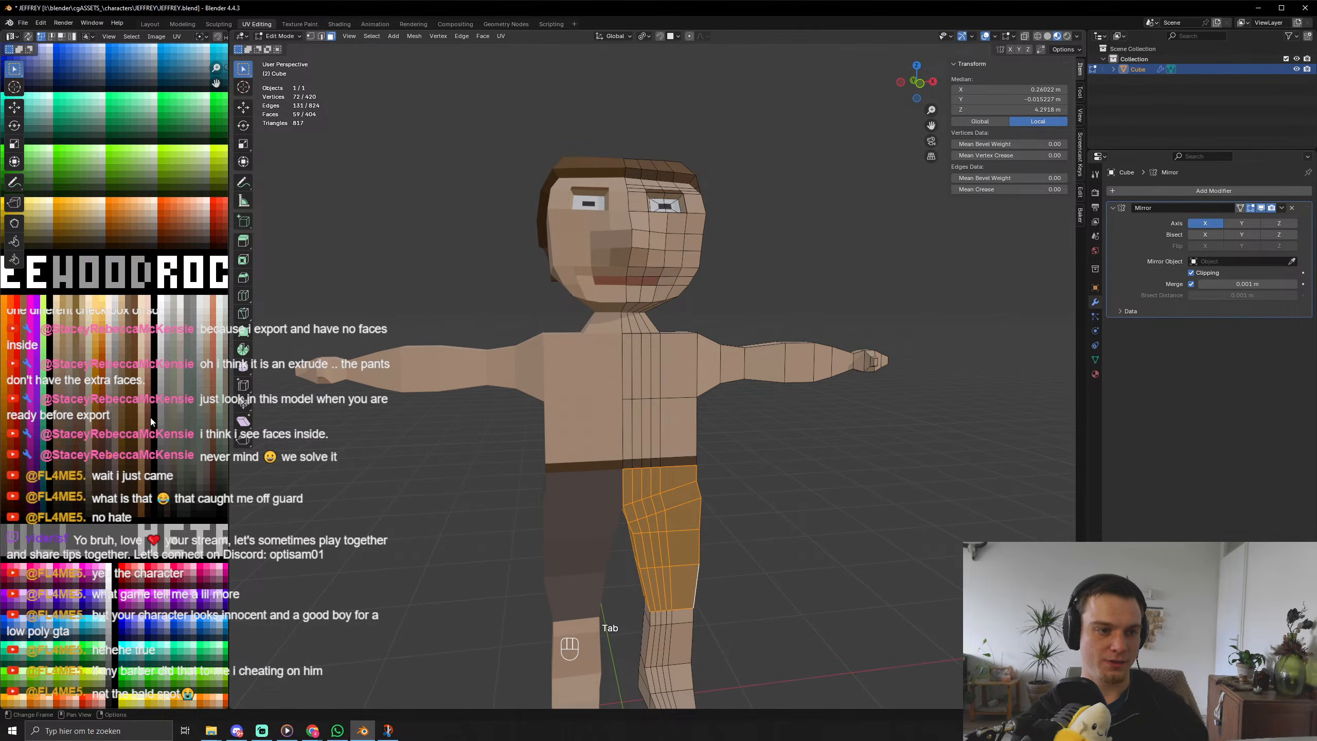
Try bright green shorts by moving the leg UVs onto the standard palette block, and check the result from the side.
scroll(150, 418, "down", 3)
key("g")
left_click(149, 281)
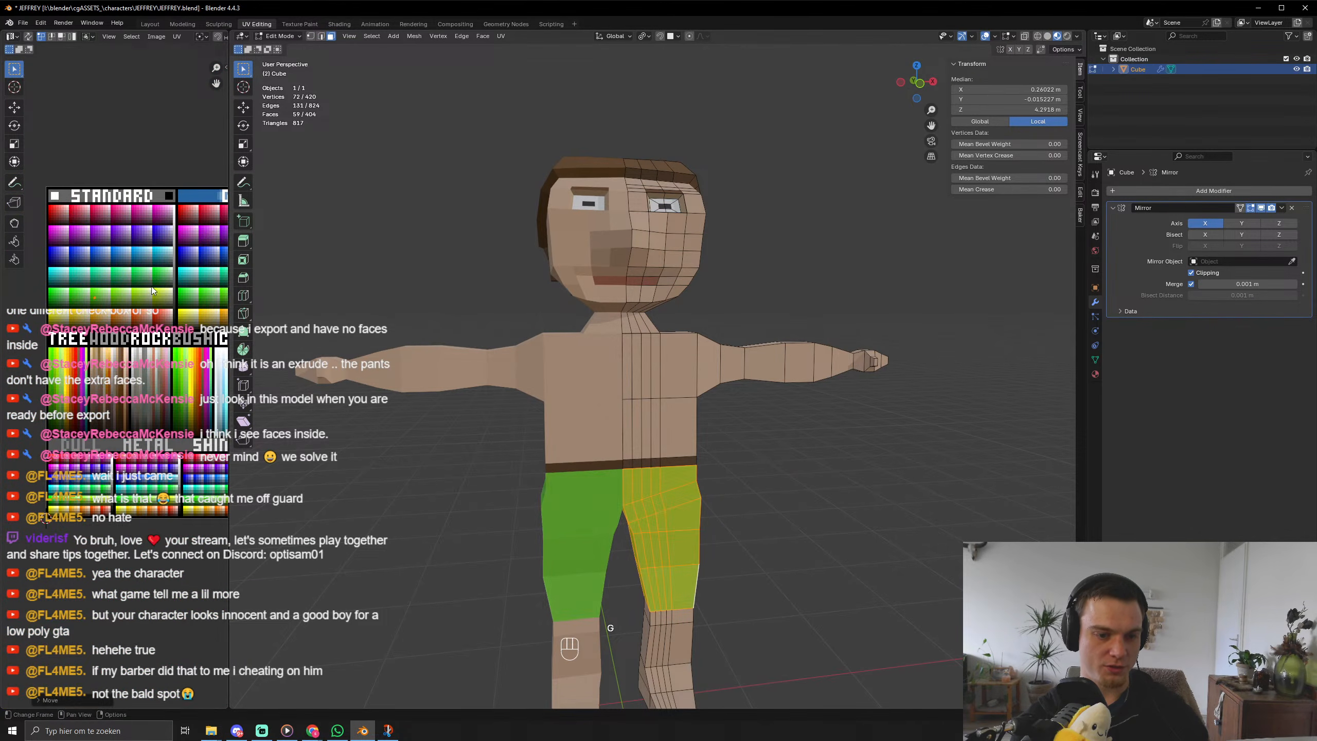
key("Tab")
scroll(594, 420, "down", 3)
middle_click_drag(594, 420, 657, 422)
key("Tab")
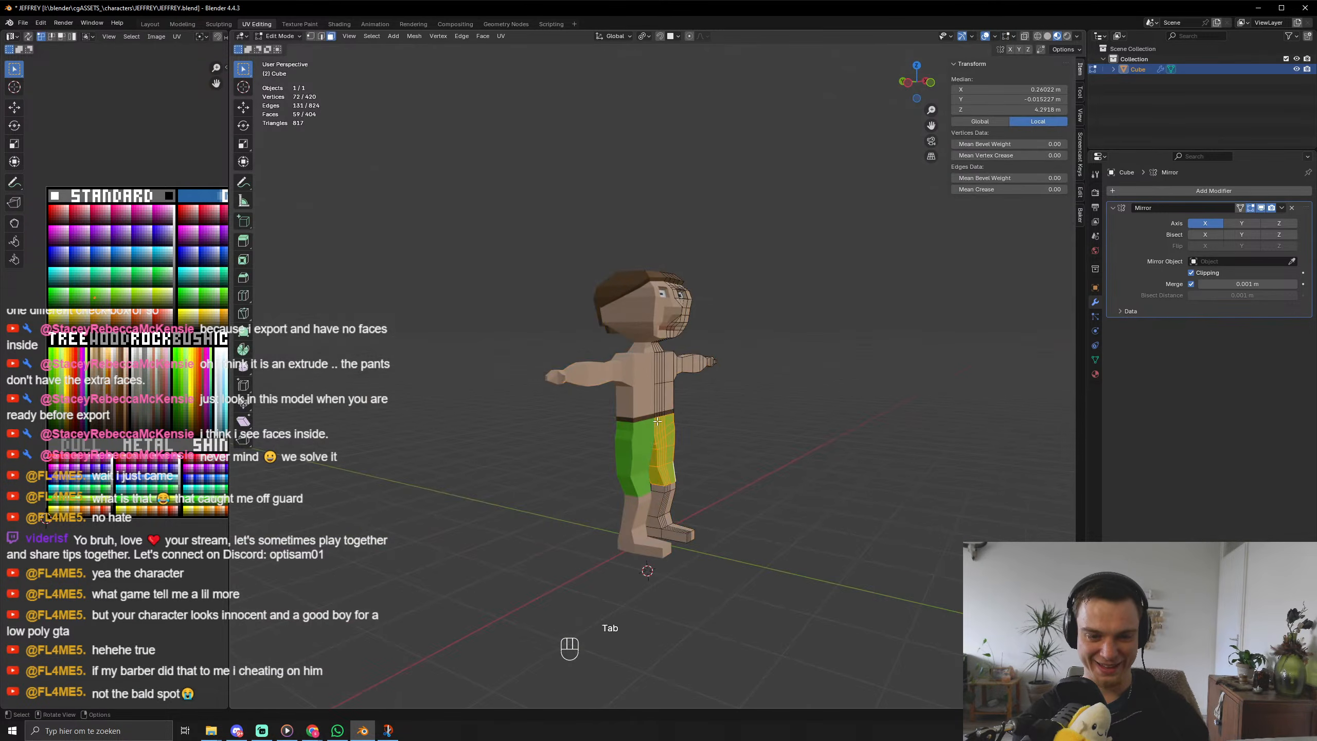
key("Tab")
scroll(704, 534, "up", 5)
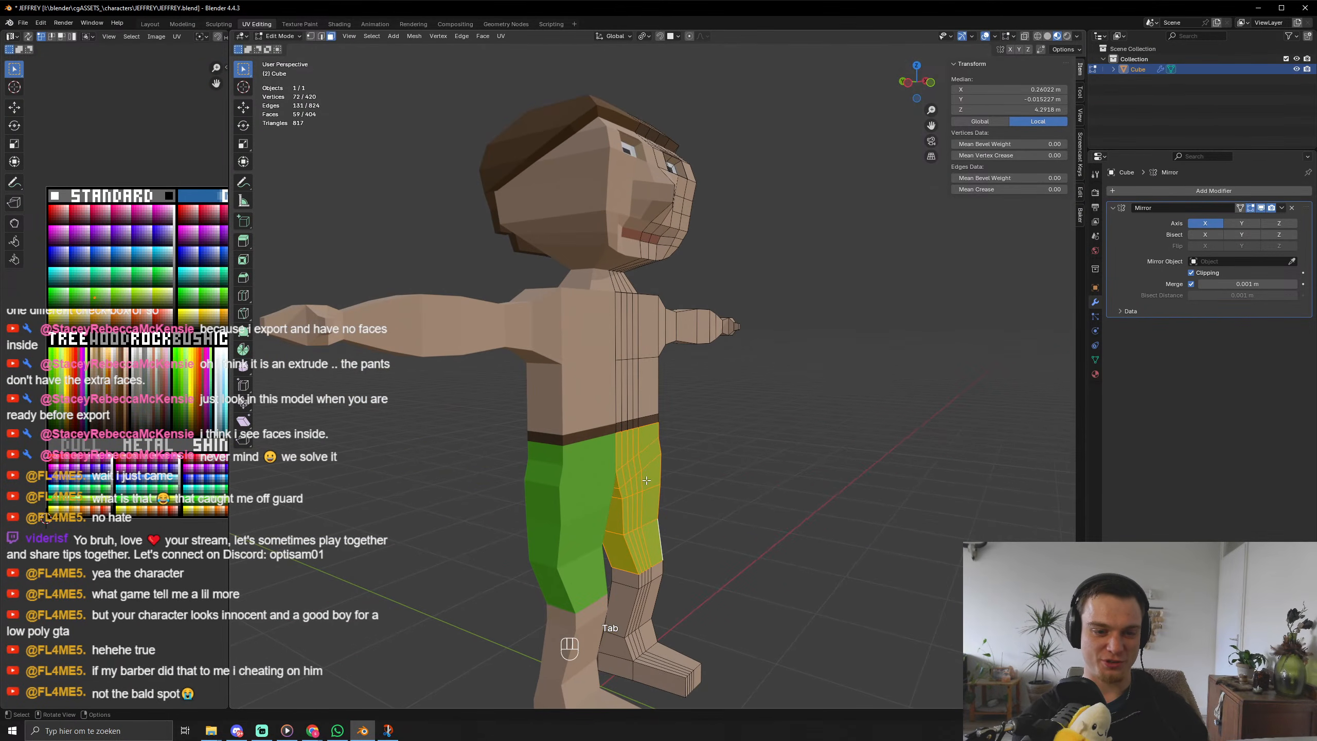
Try a blue-grey palette colour on the shorts, cancel it and undo the earlier recolouring of the leg.
key("Tab")
key("g")
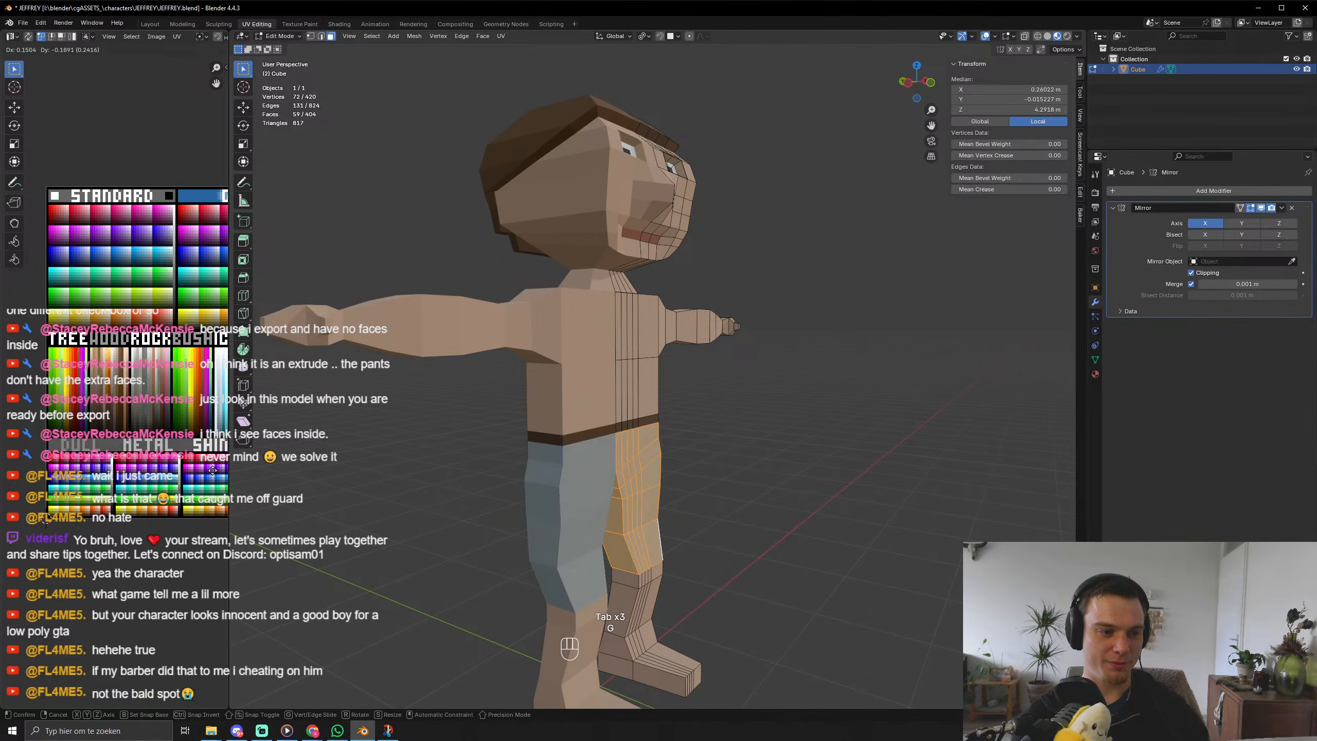
right_click(219, 534)
key("ctrl+z")
key("ctrl+z")
key("ctrl+z")
key("ctrl+z")
key("ctrl+z")
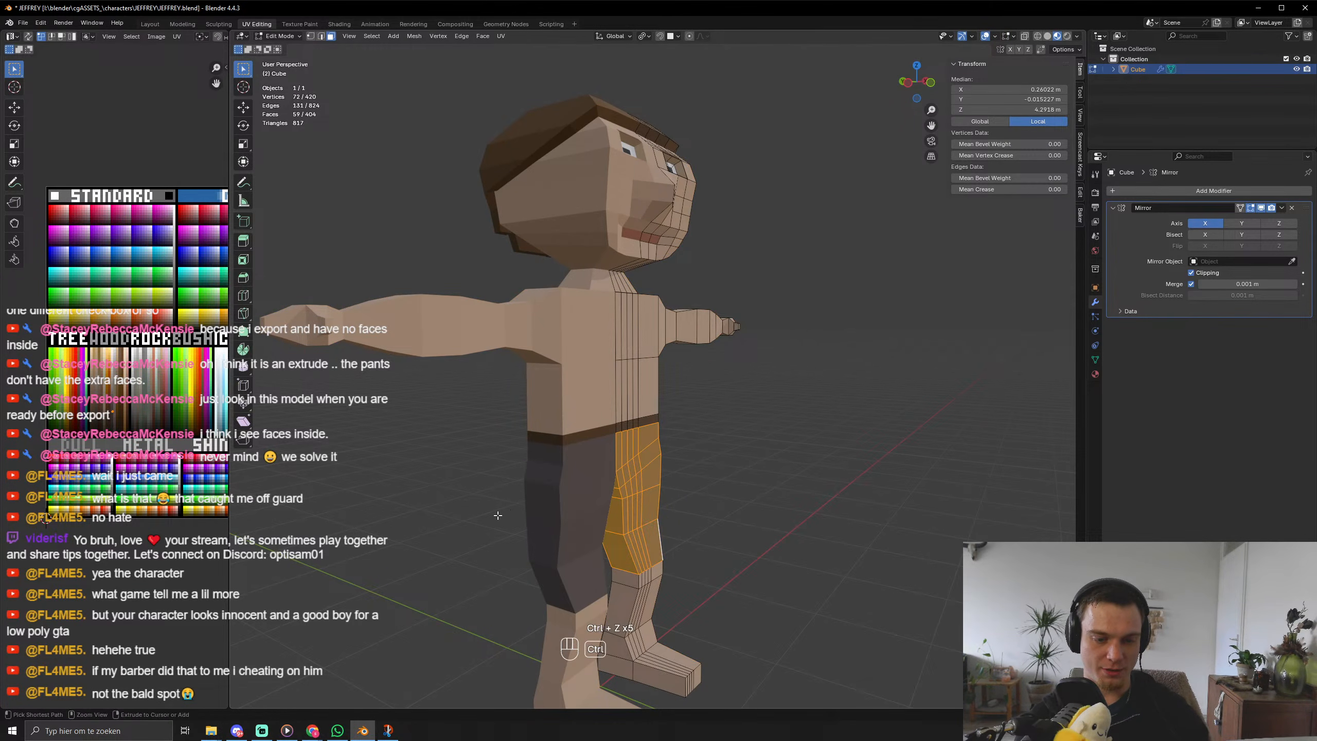
key("ctrl+z")
key("ctrl+z")
key("ctrl+z")
middle_click_drag(693, 473, 618, 481)
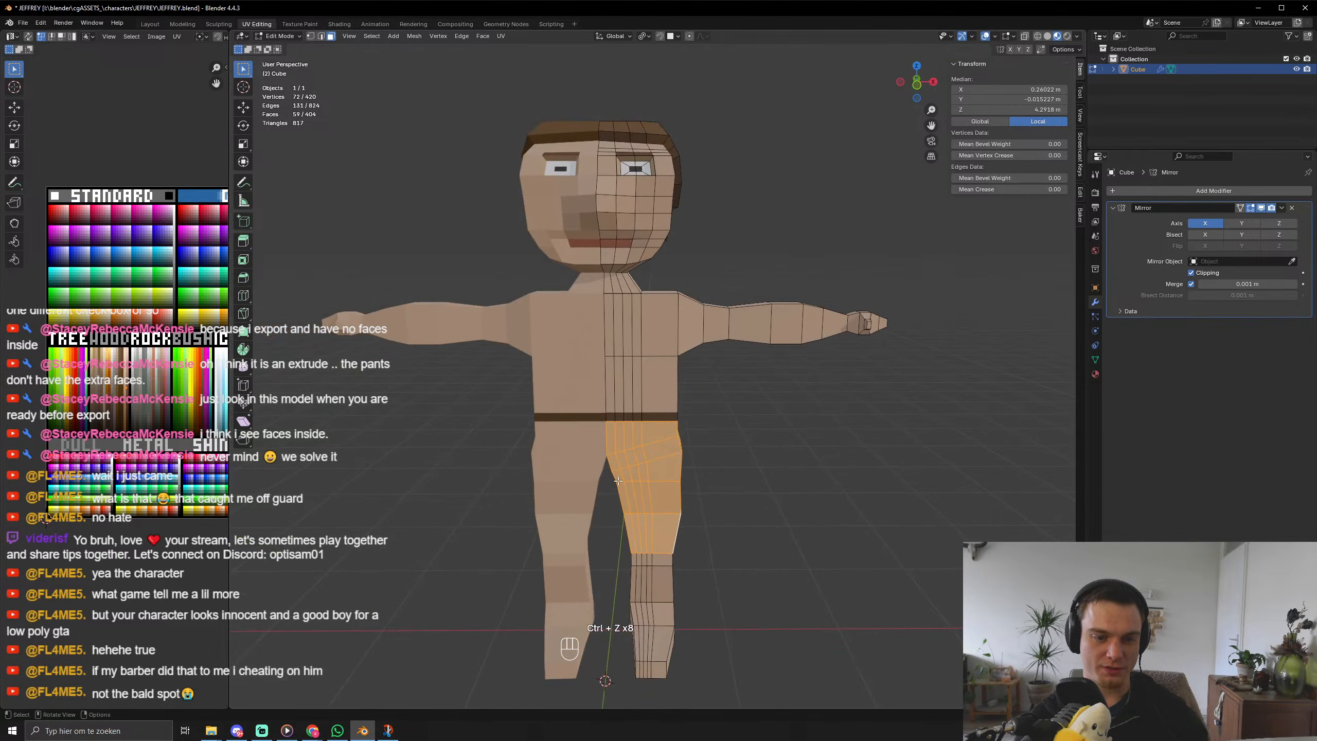
key("ctrl+z")
Extend the leg selection down to the ankle and move its UVs onto dark charcoal in the palette to make long trousers.
left_click(672, 560, "alt+shift")
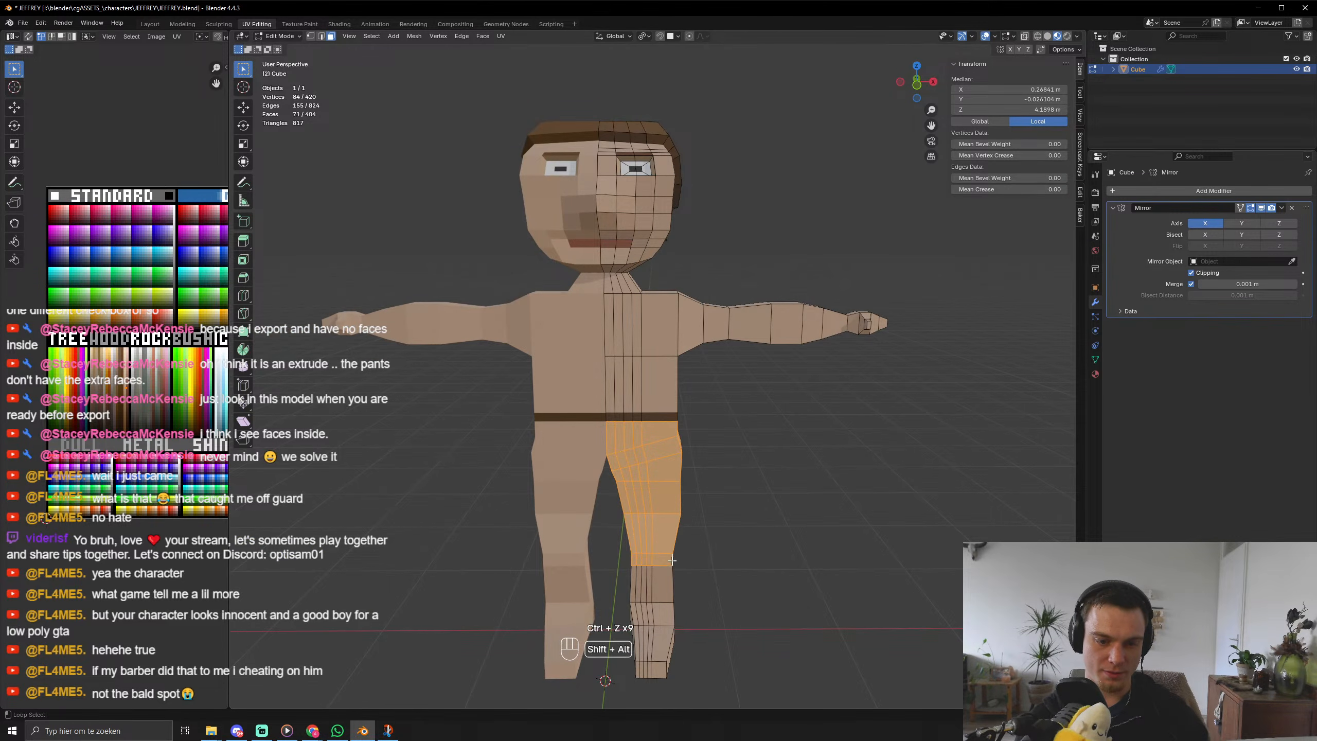
left_click(668, 575, "alt+shift")
middle_click_drag(668, 574, 675, 670)
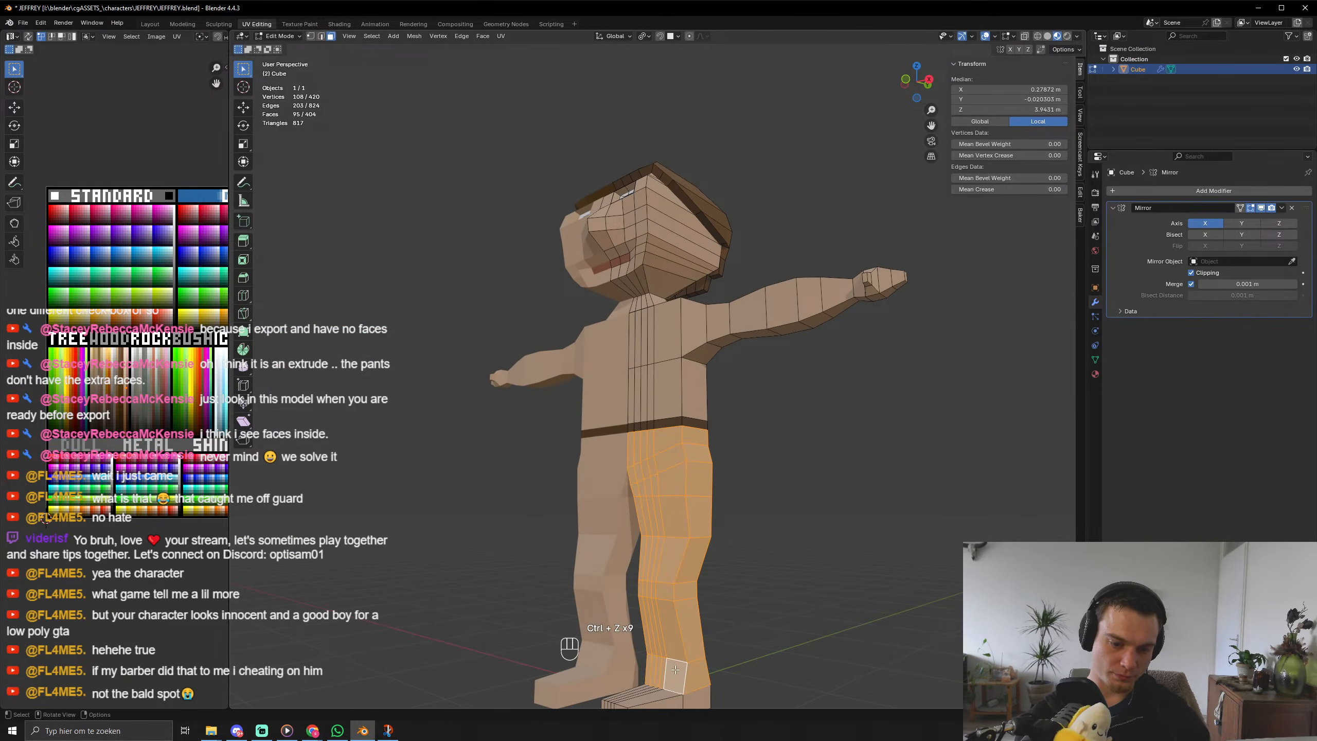
key("a")
key("g")
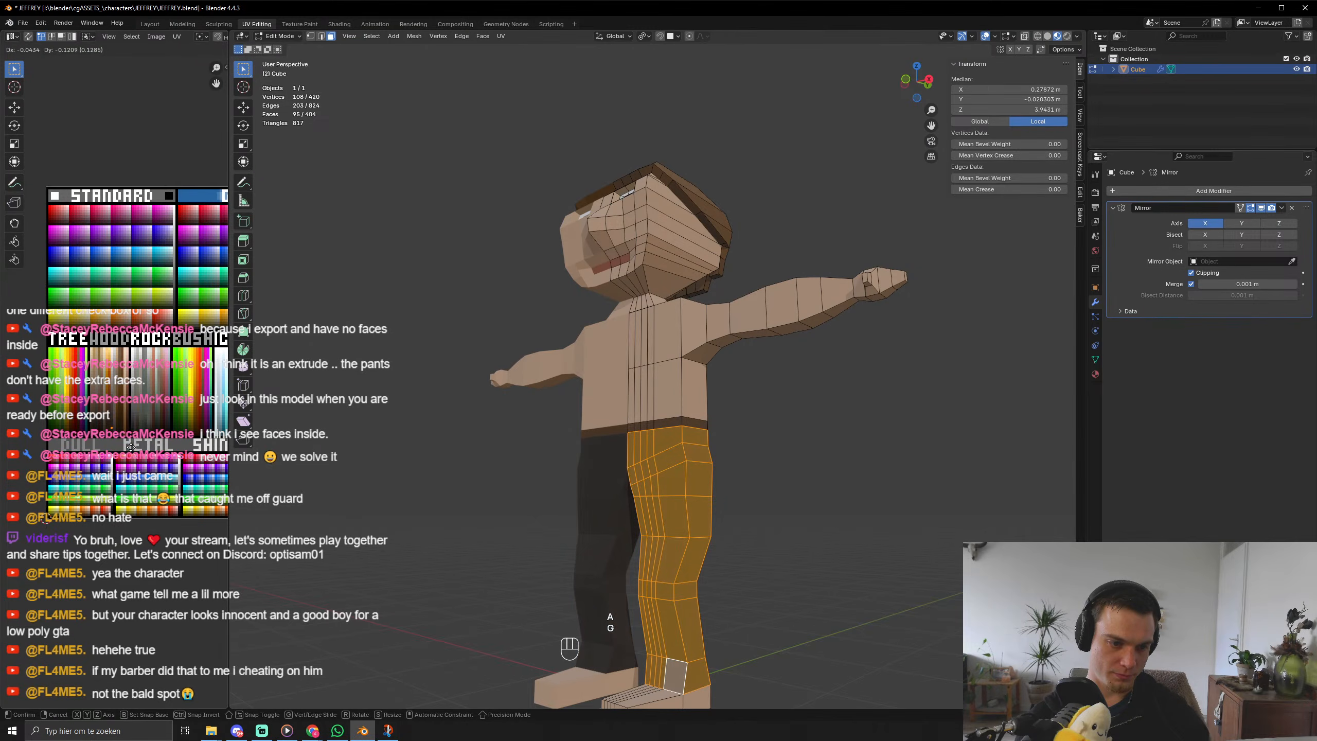
left_click(132, 450)
key("Tab")
scroll(904, 445, "down", 4)
middle_click_drag(904, 445, 932, 502)
scroll(798, 535, "up", 6)
key("Tab")
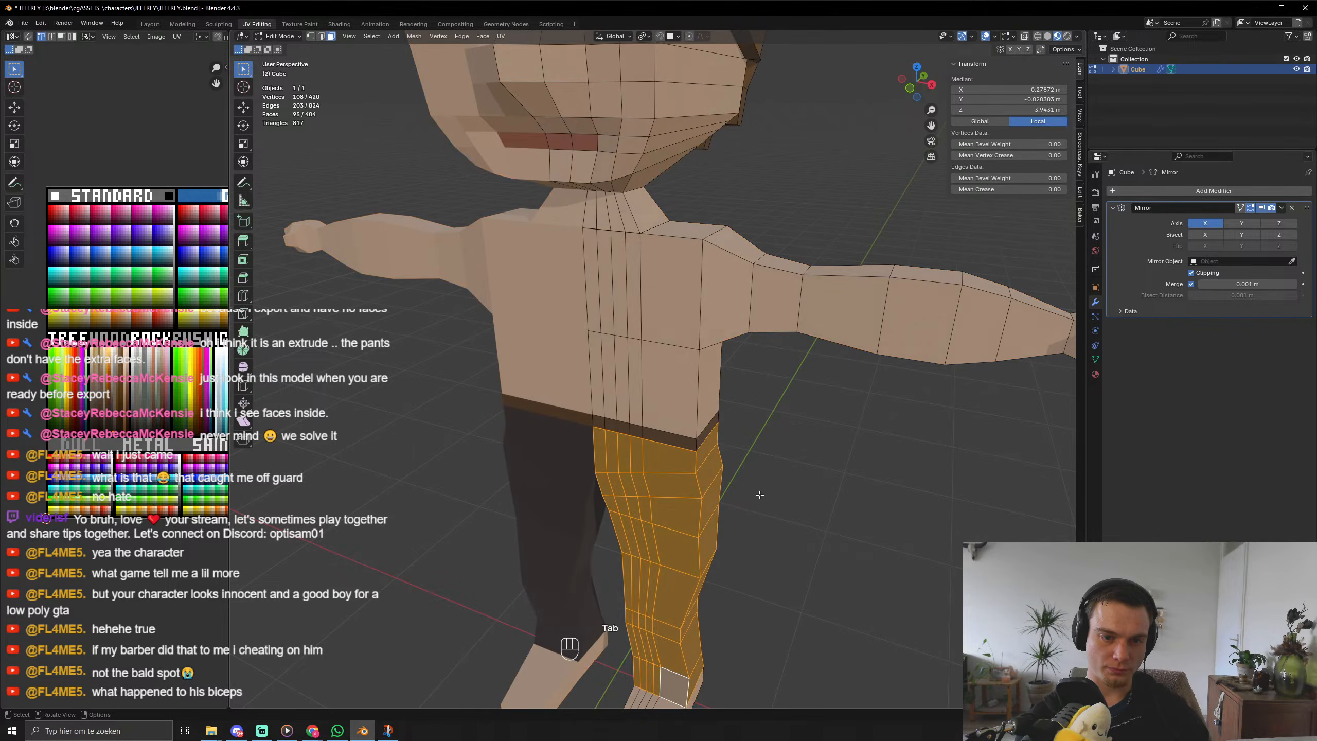
Select the torso faces above the belt together with the upper chest and the top of the shoulder.
left_click(707, 418, "alt")
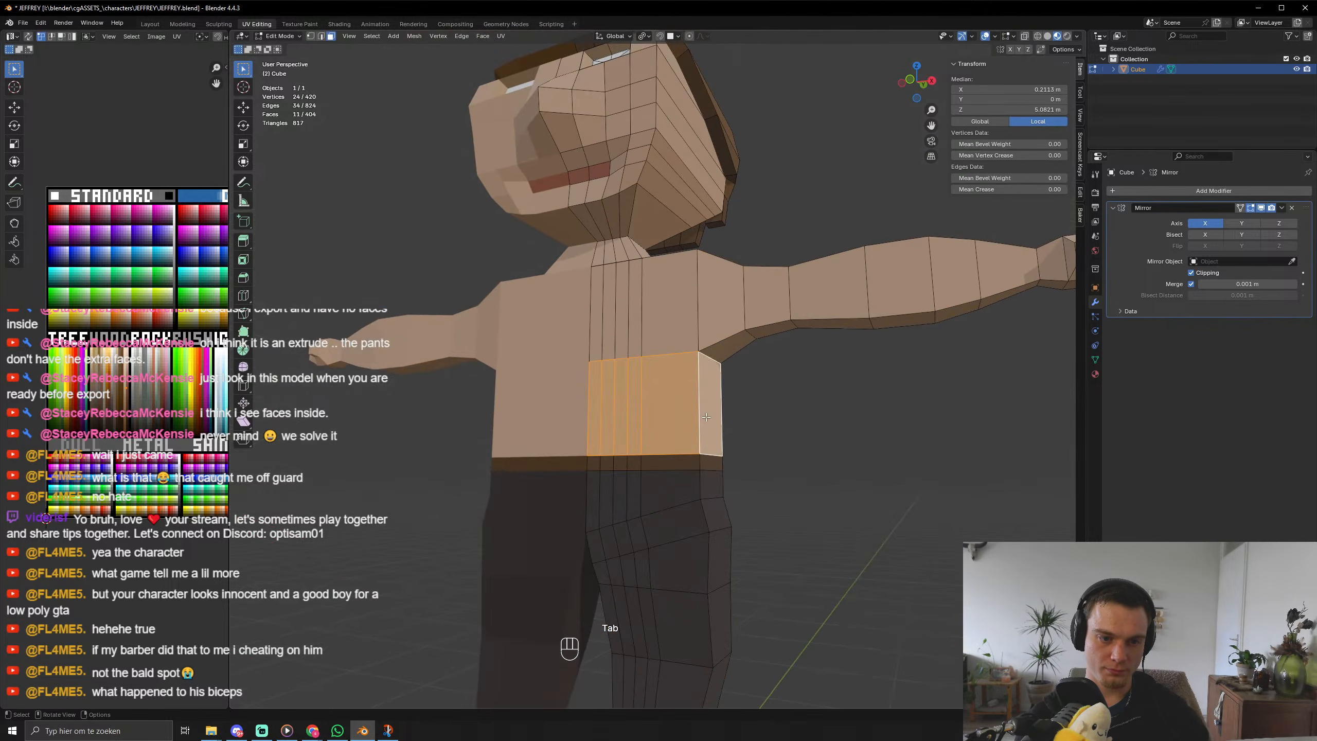
left_click(725, 340, "alt+shift")
key("x")
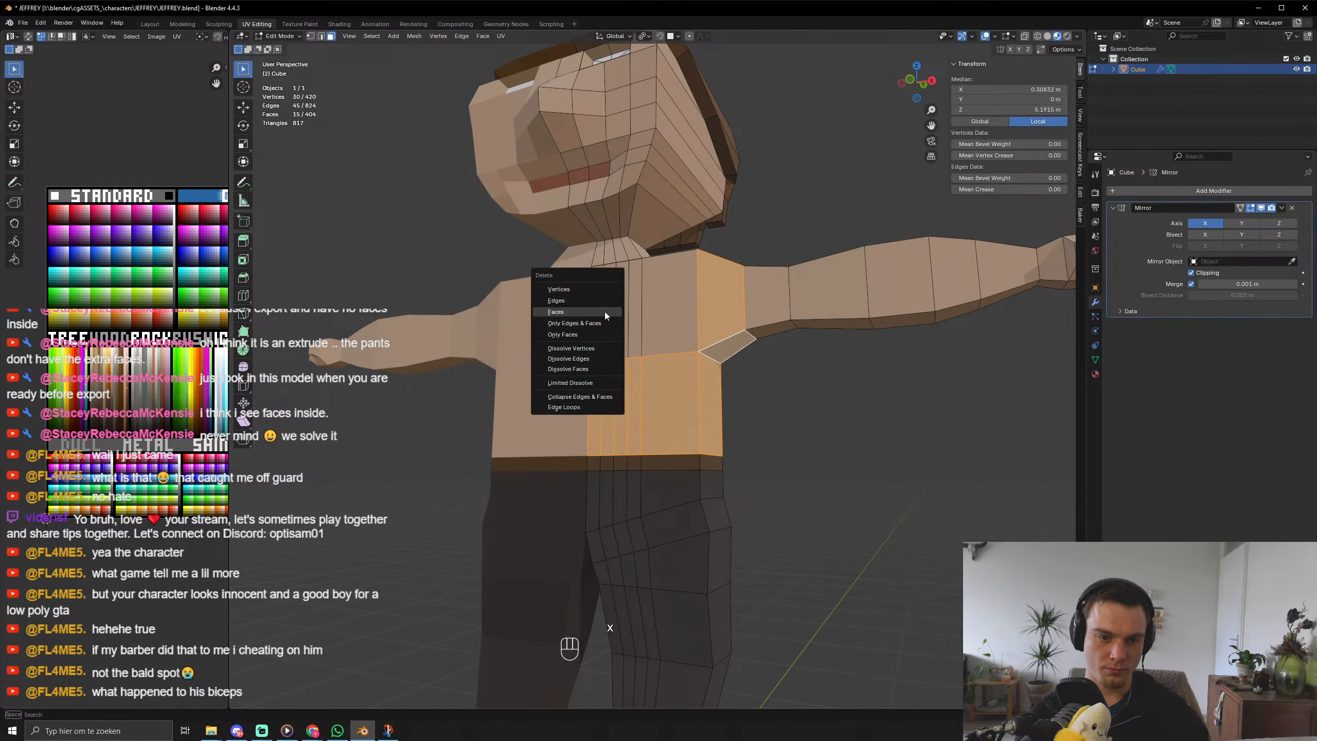
key("Escape")
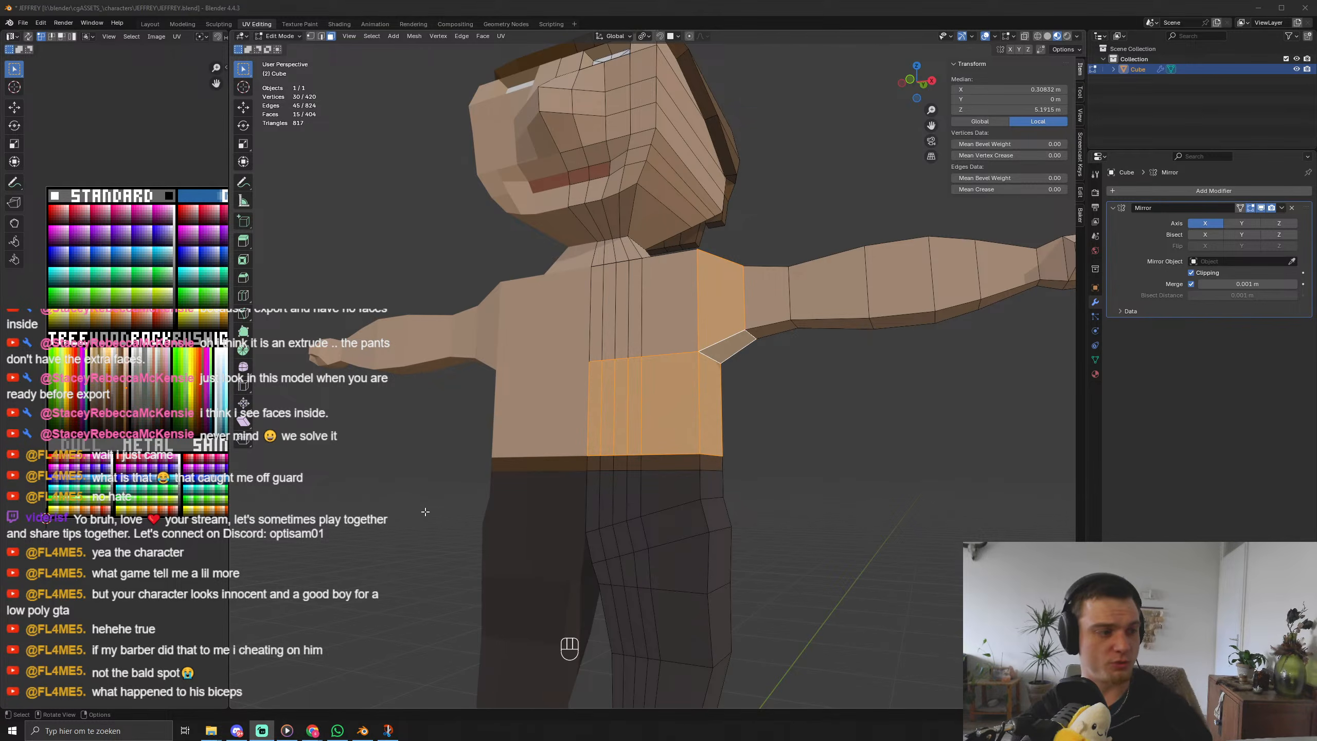
middle_click_drag(556, 432, 577, 482)
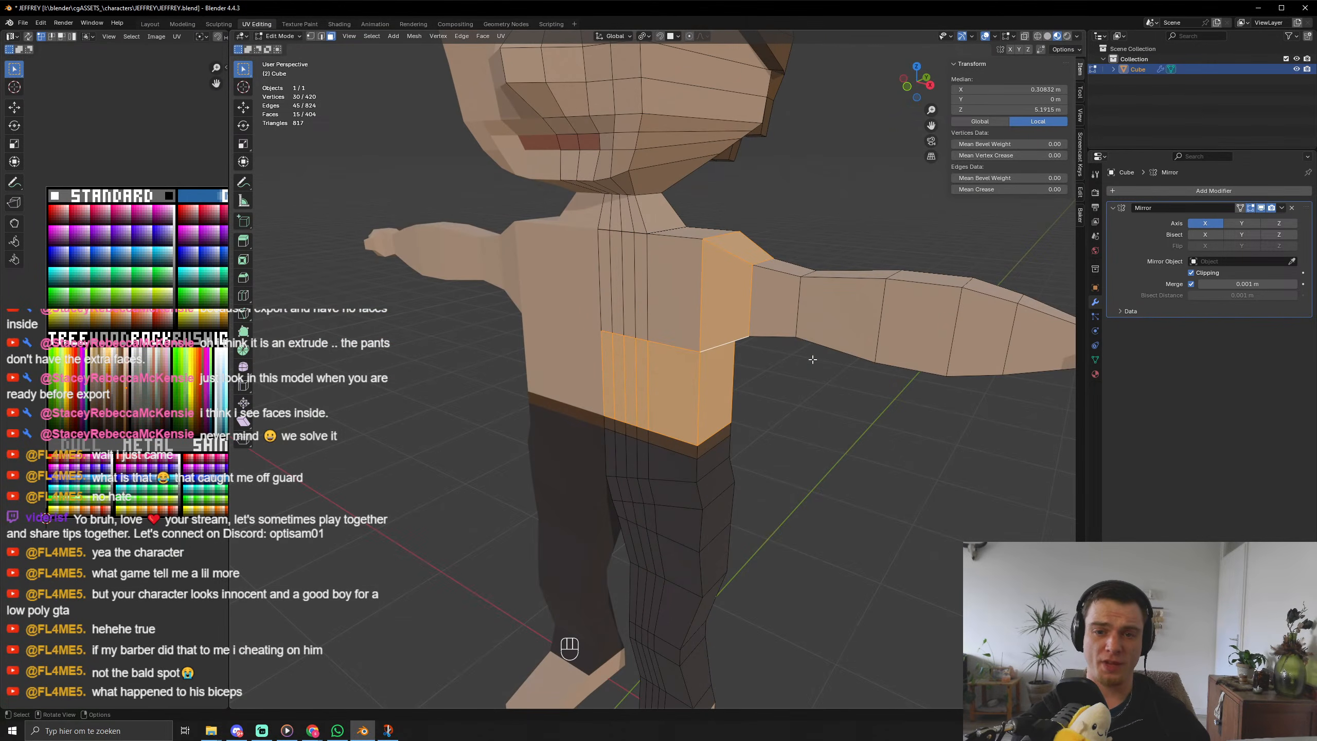
left_click_drag(614, 309, 702, 361, "shift")
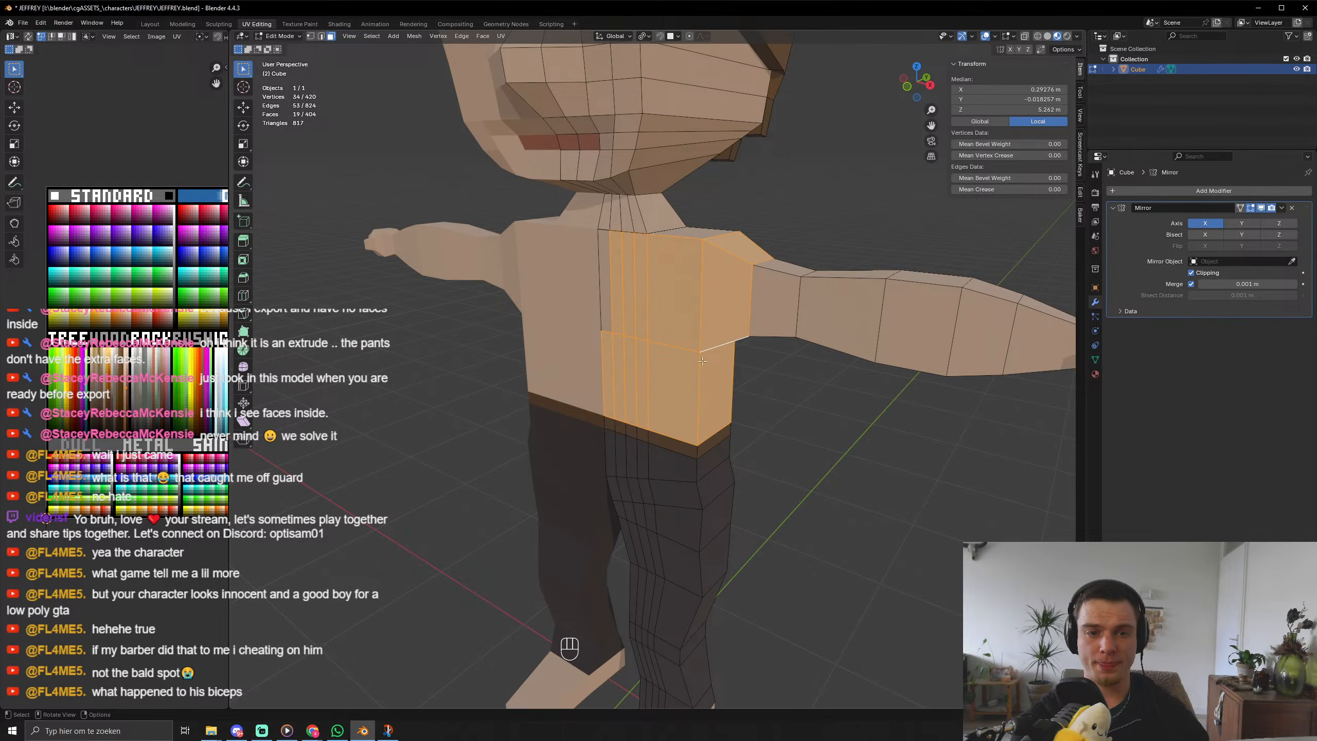
left_click(603, 254, "shift")
middle_click_drag(612, 254, 619, 273)
left_click(697, 232, "shift")
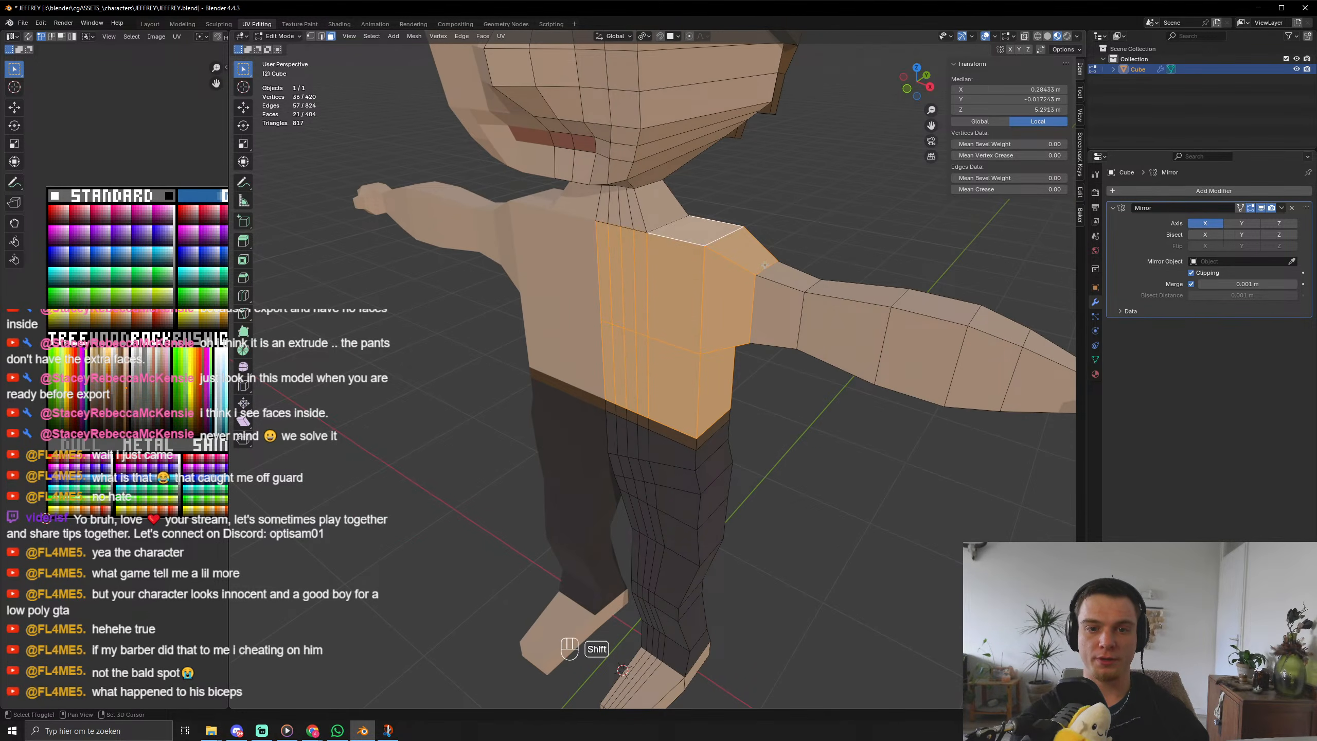
Add the arm's face loops down to the wrist and the upper back faces to the selection.
left_click(788, 281, "alt+shift")
left_click(869, 314, "alt+shift")
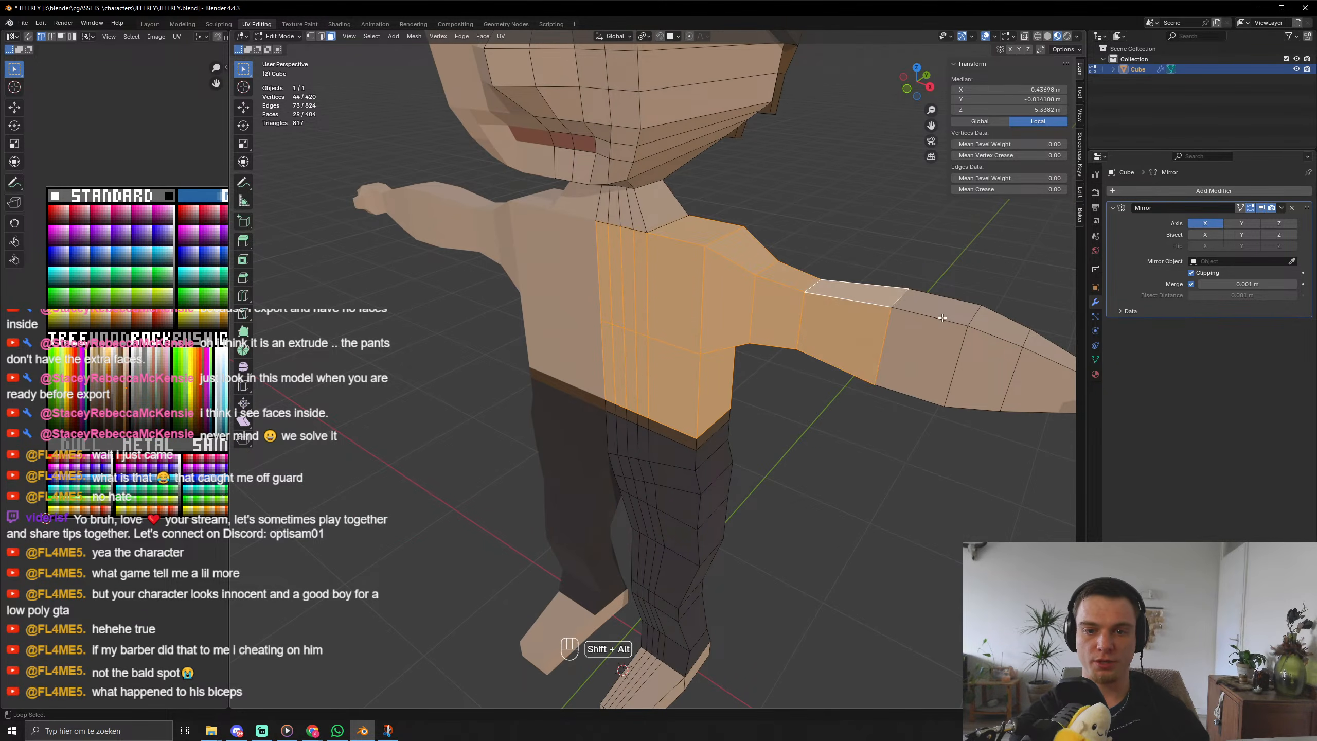
left_click(931, 326, "alt+shift")
left_click(1004, 343, "alt+shift")
middle_click_drag(1008, 430, 568, 394, "shift")
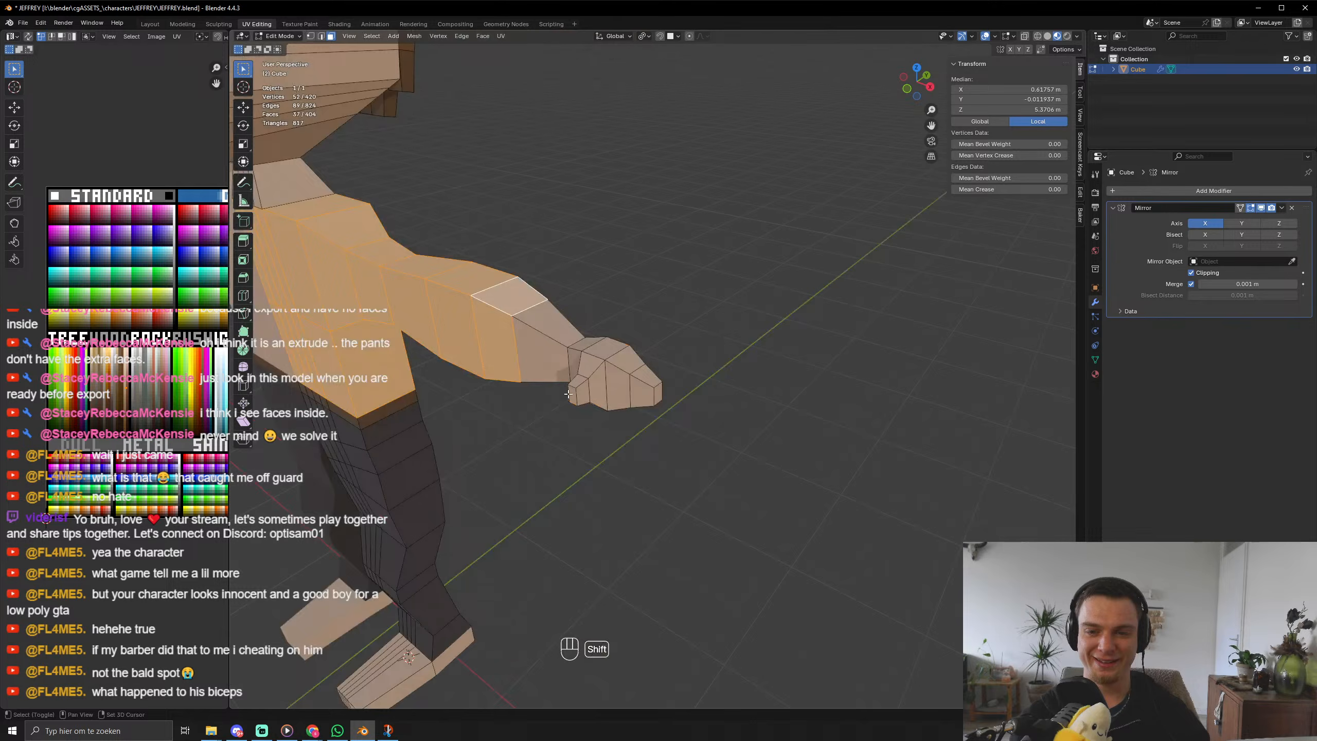
left_click(552, 317, "alt+shift")
middle_click_drag(552, 317, 697, 283)
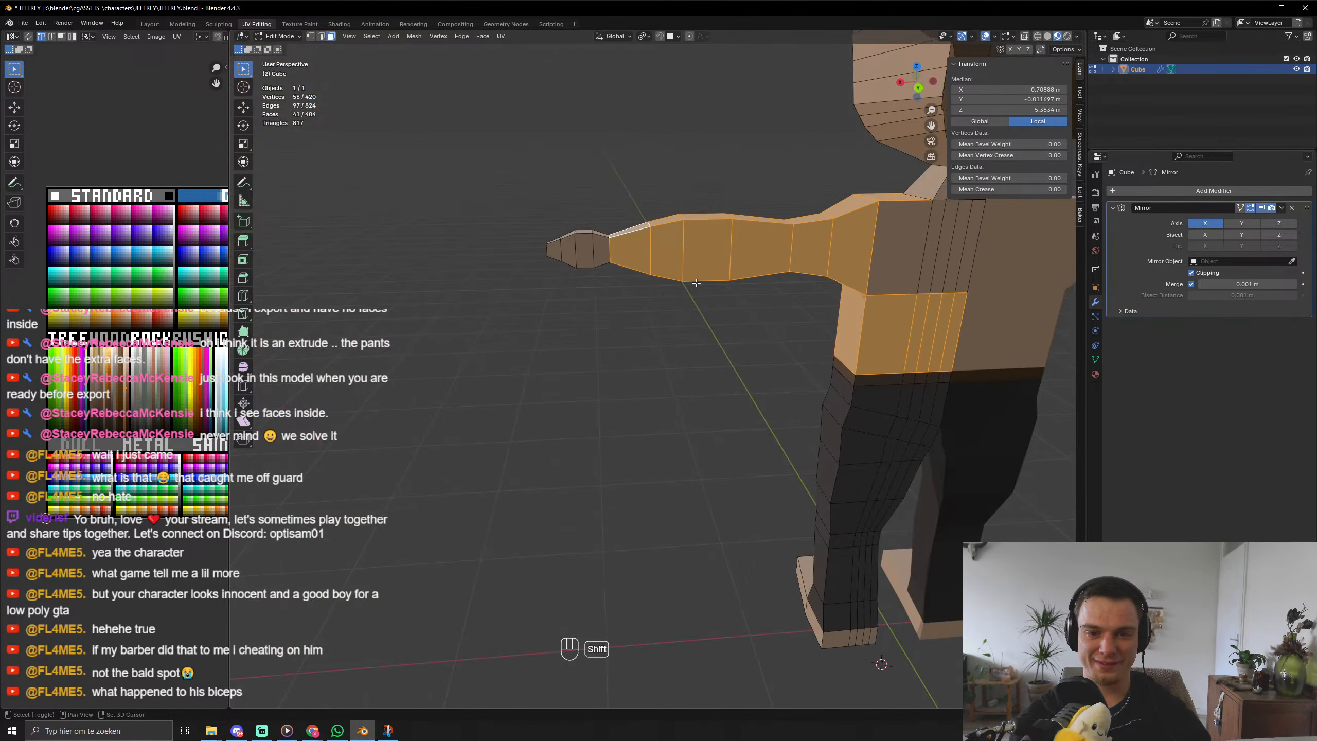
left_click_drag(896, 226, 965, 290, "shift")
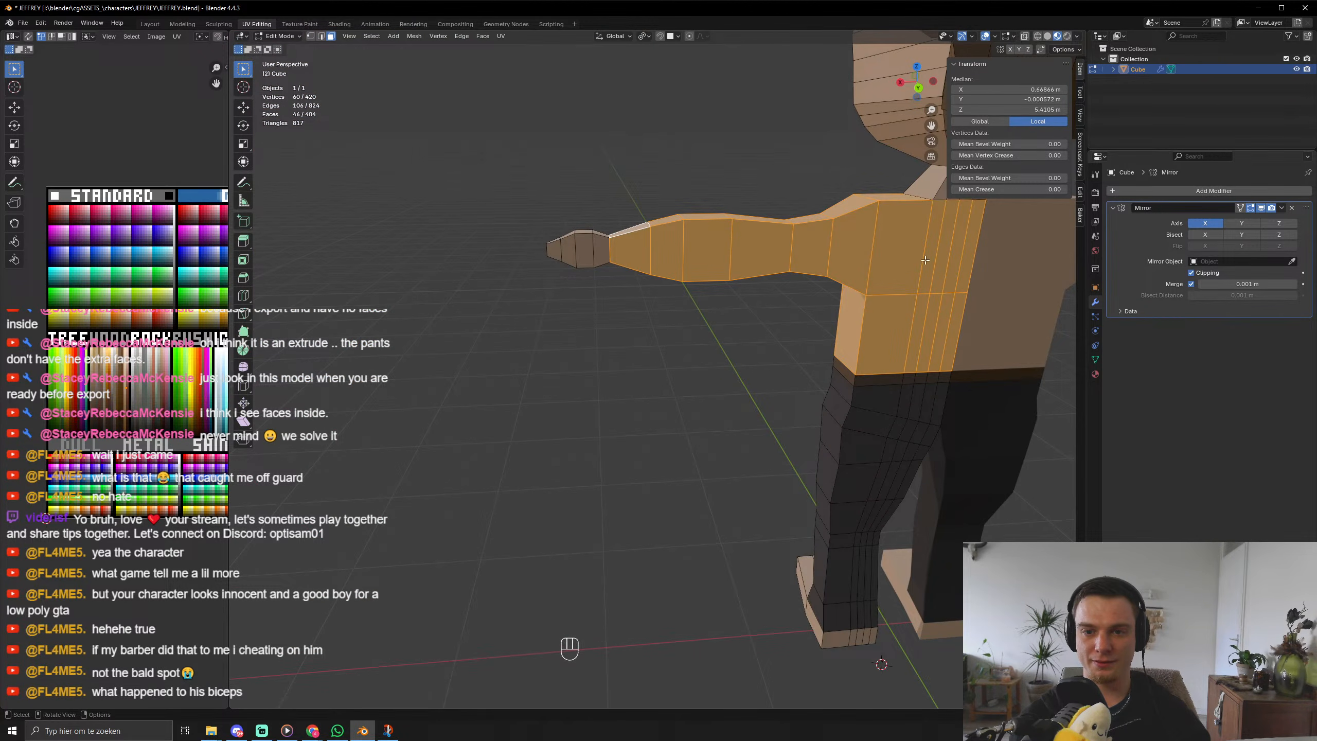
middle_click_drag(966, 290, 721, 297)
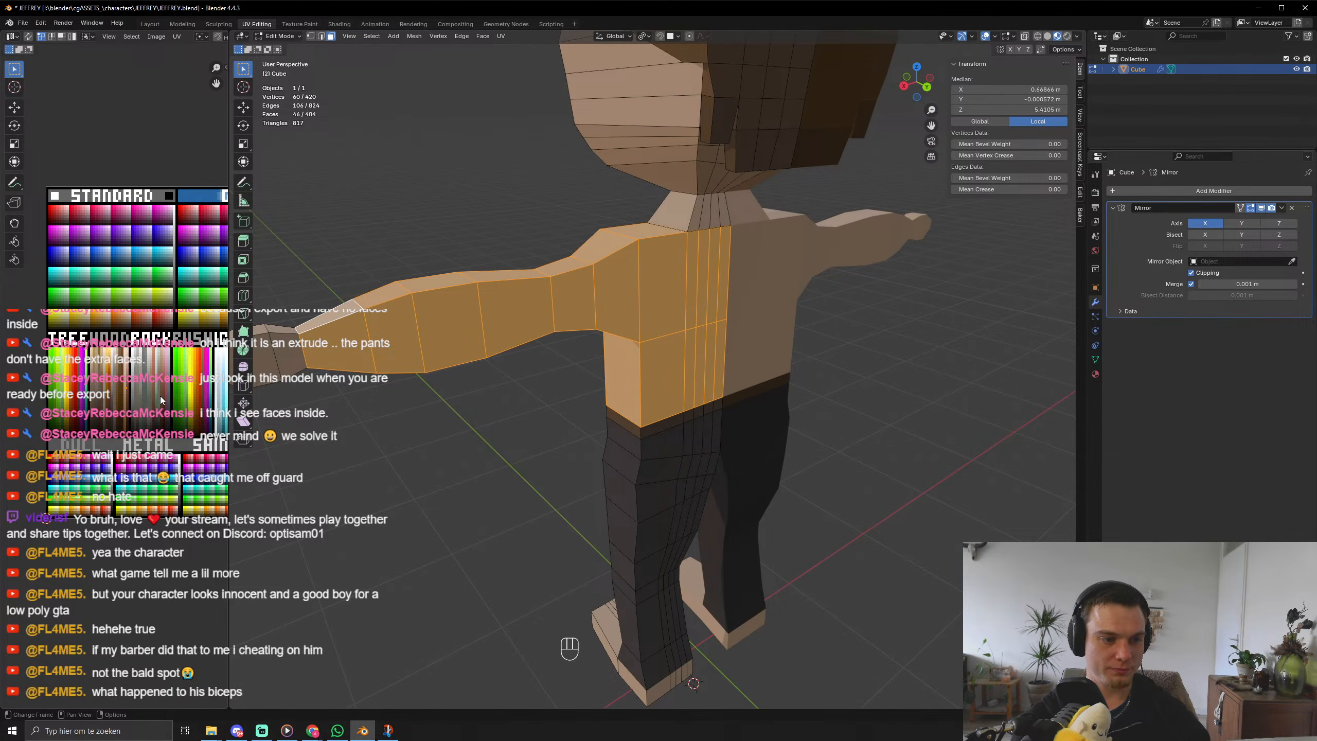
Move the selected torso and arm faces' UVs onto dark reddish-brown in the palette to form a long-sleeved shirt.
key("g")
left_click(145, 418)
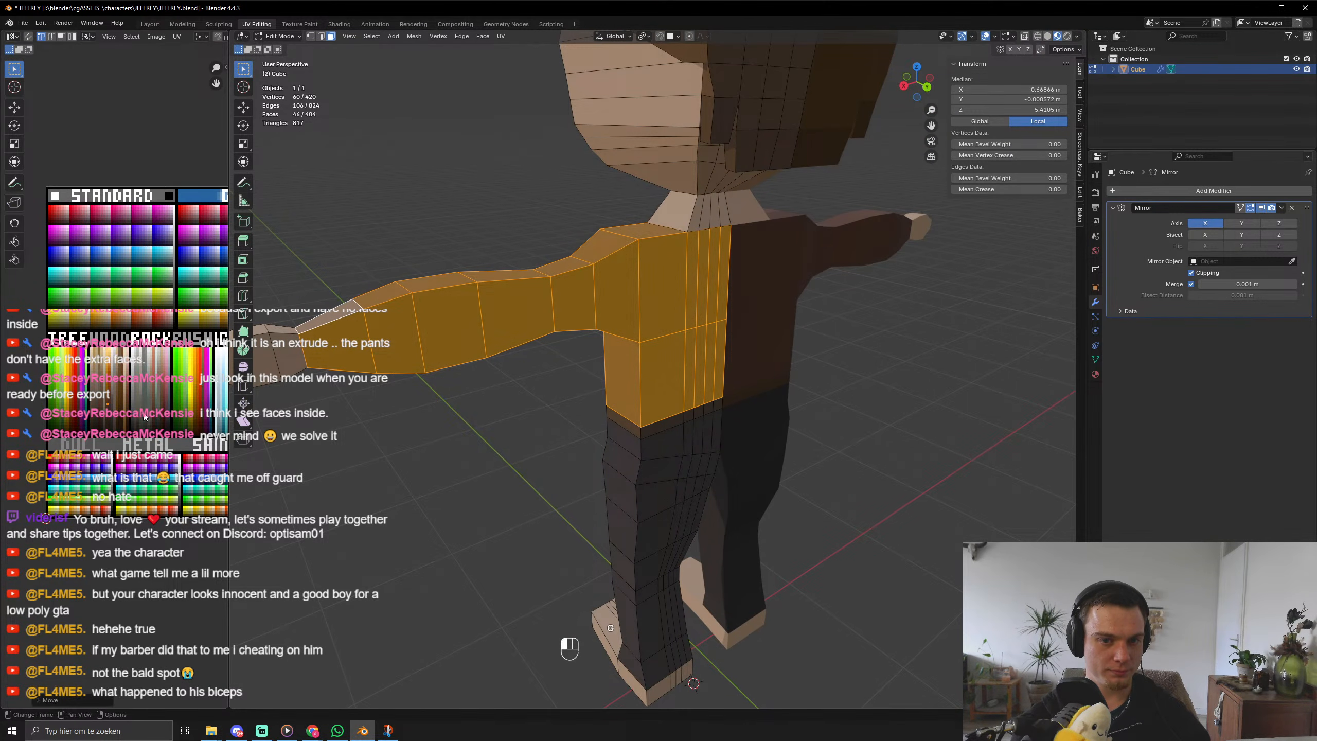
key("Tab")
scroll(707, 391, "down", 5)
middle_click_drag(707, 391, 673, 407)
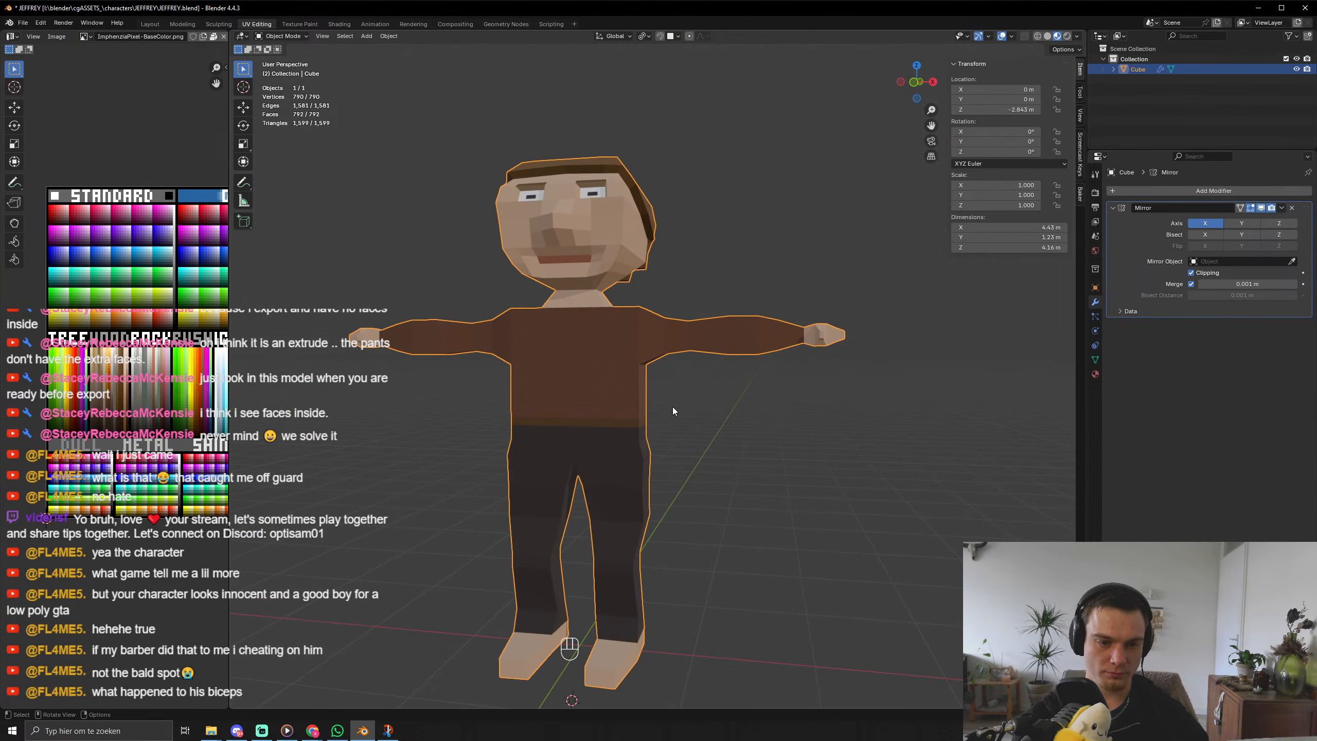
key("Tab")
scroll(649, 446, "up", 5)
middle_click_drag(663, 468, 663, 457)
key("Tab")
key("Tab")
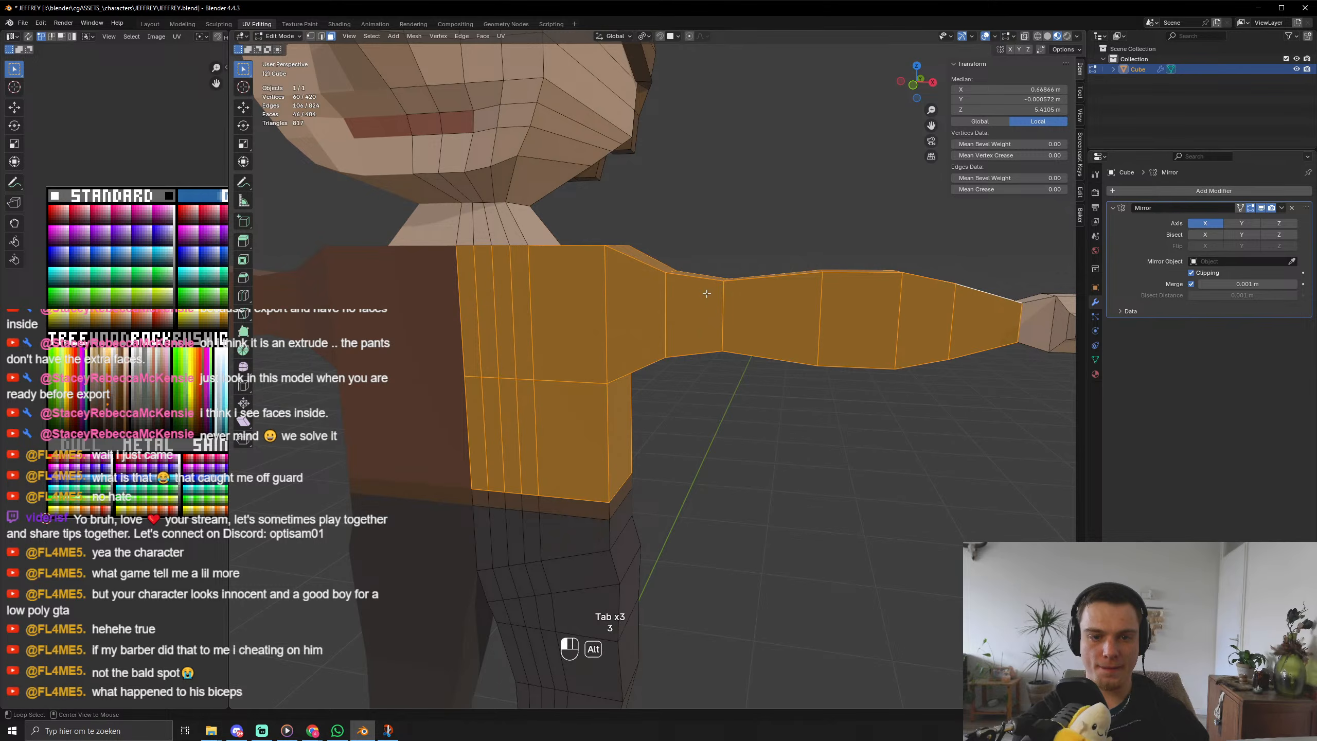
Select the sleeve's face loop beside the shoulder and scale it up uniformly to thicken the upper arm.
left_click(707, 293, "alt")
key("s")
key("z")
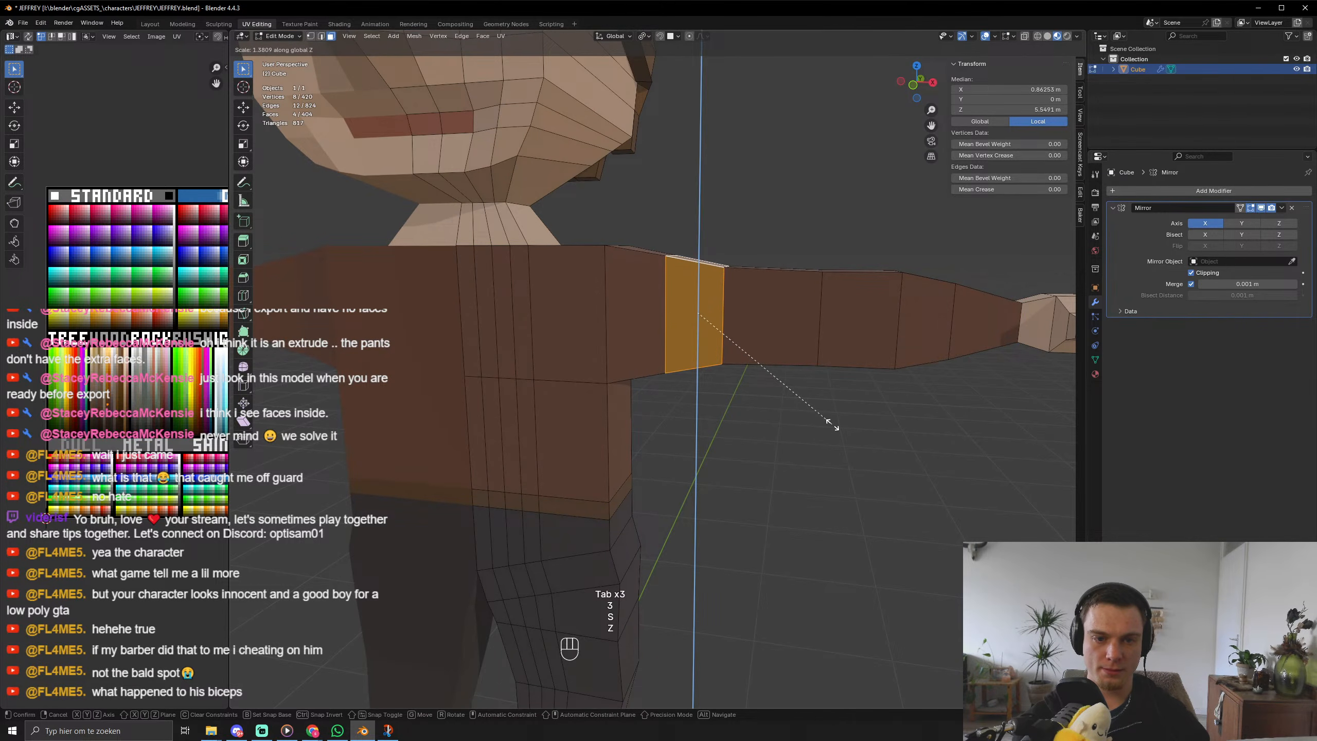
right_click(821, 421)
key("s")
left_click(885, 431)
key("Tab")
middle_click_drag(850, 444, 700, 442)
key("Tab")
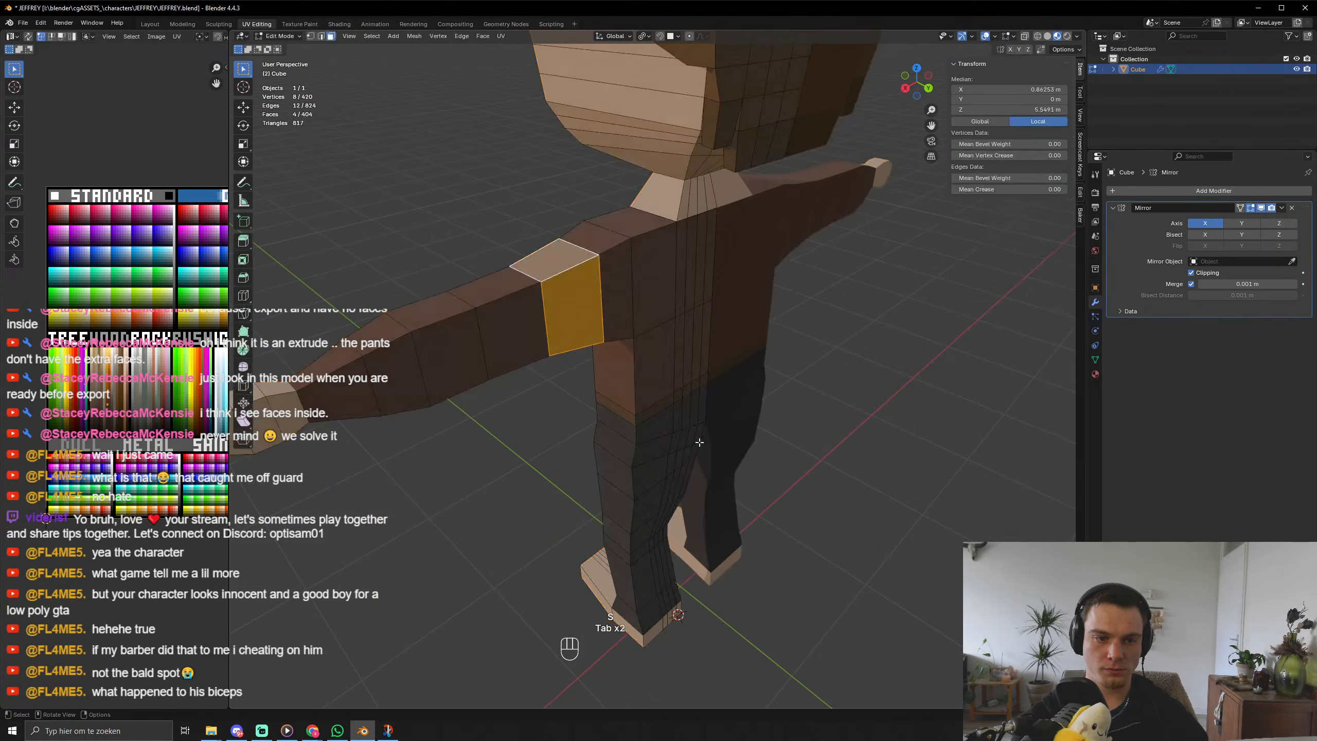
Scale down the next two face loops along the sleeve one after the other, the first to 0.922.
left_click(506, 293, "alt")
key("s")
left_click(676, 452)
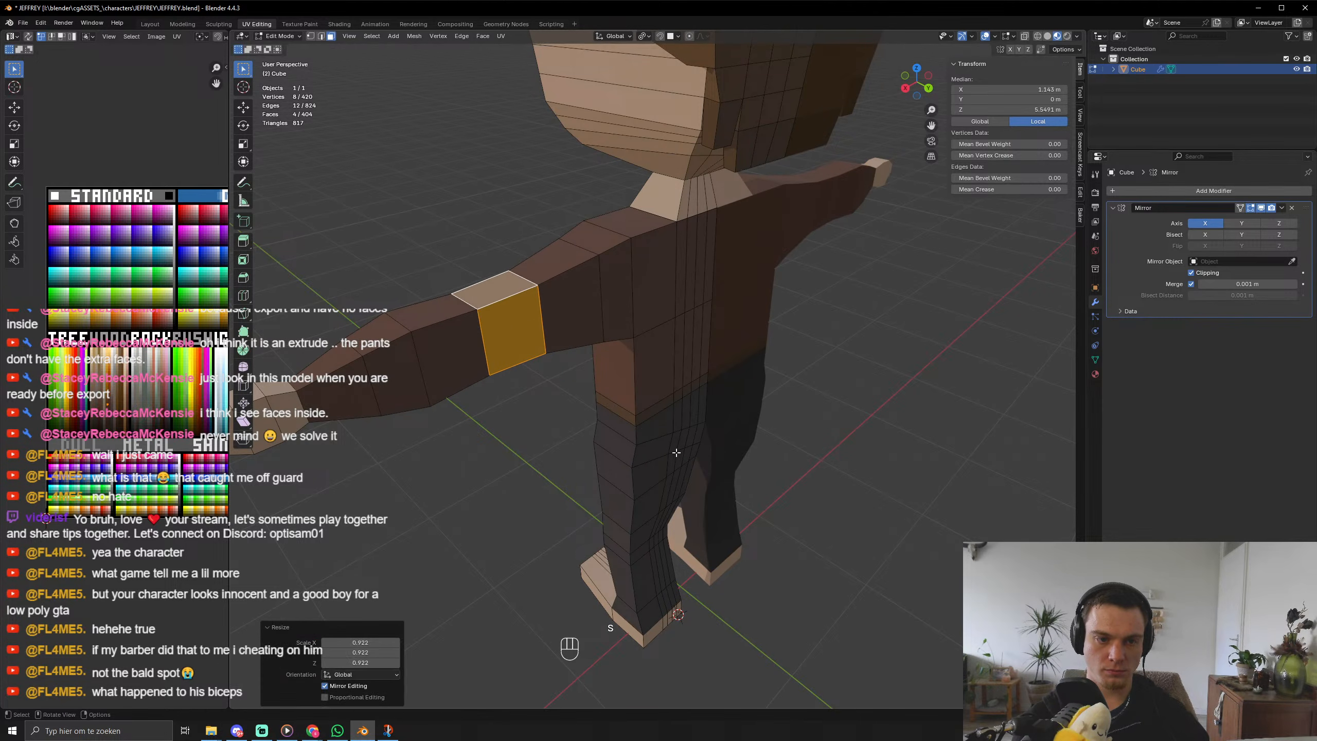
left_click(440, 333, "alt")
key("s")
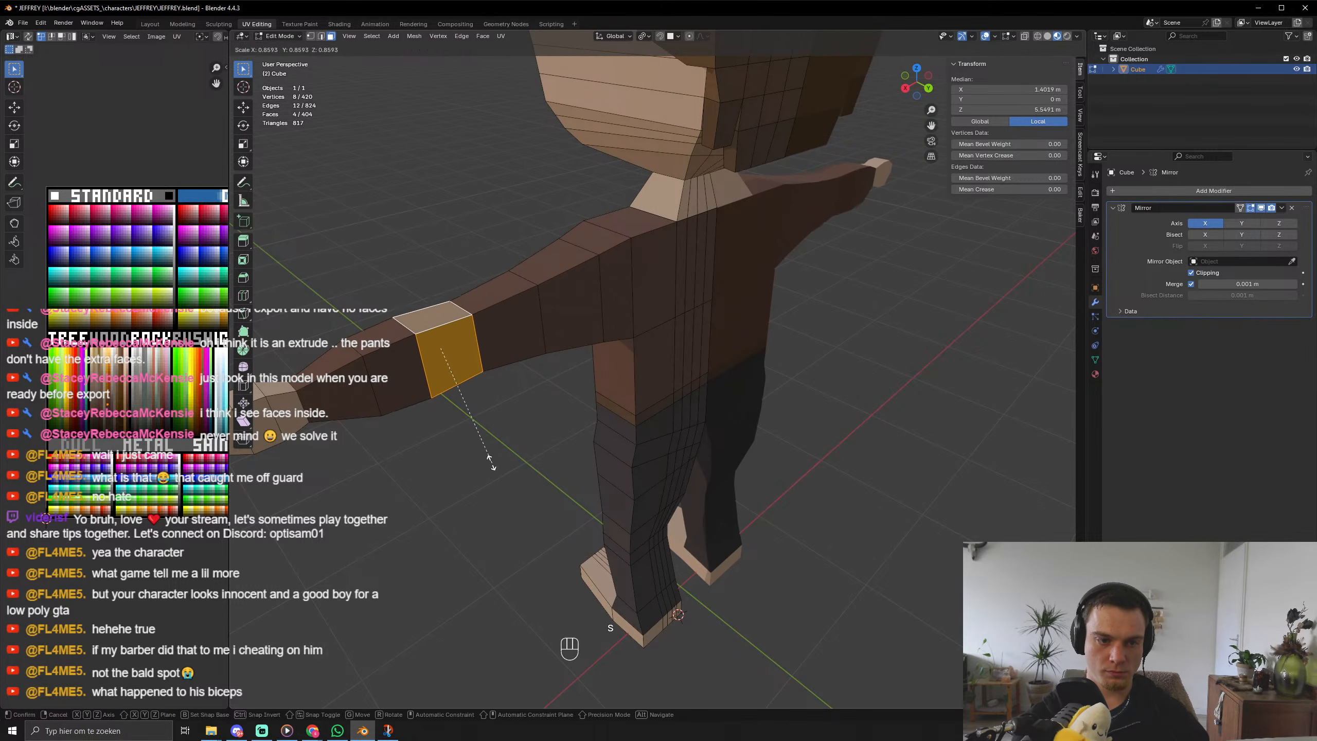
left_click(483, 464)
key("Tab")
middle_click_drag(483, 464, 665, 458)
scroll(735, 492, "up", 5)
key("Tab")
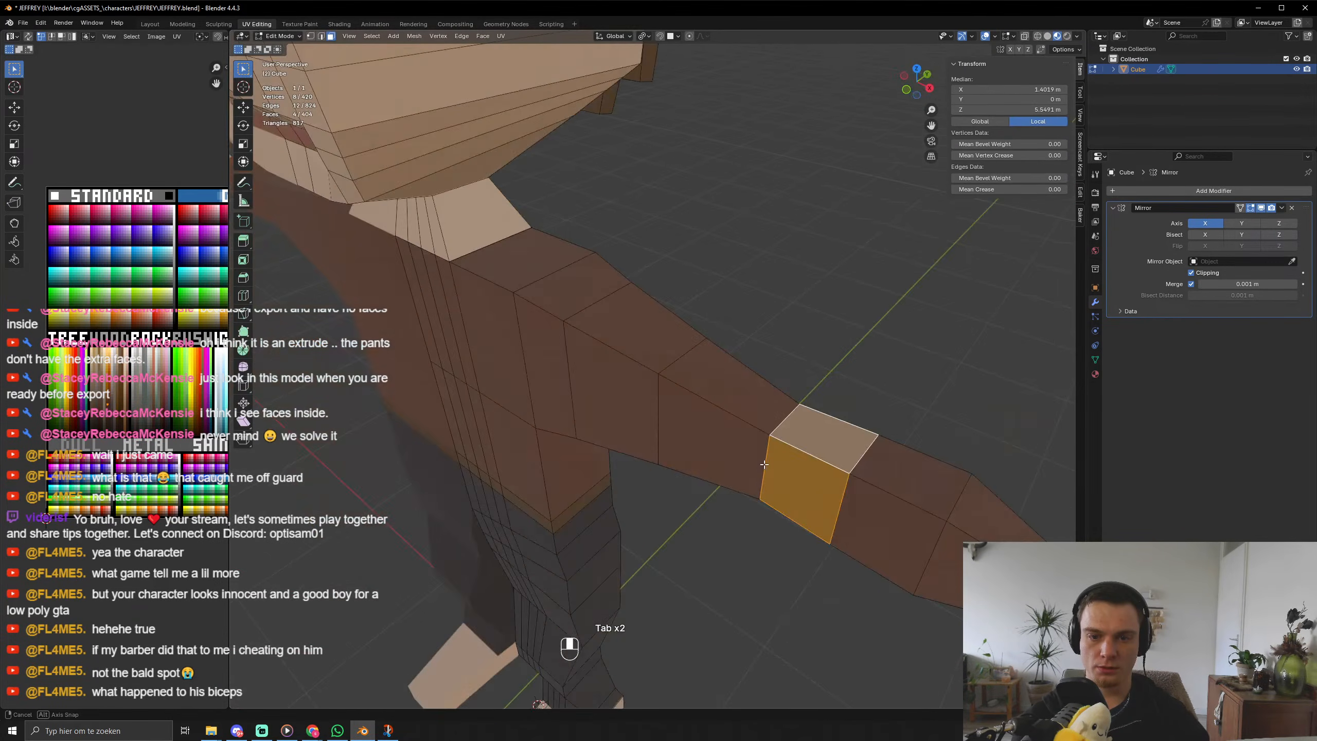
key("ctrl+b")
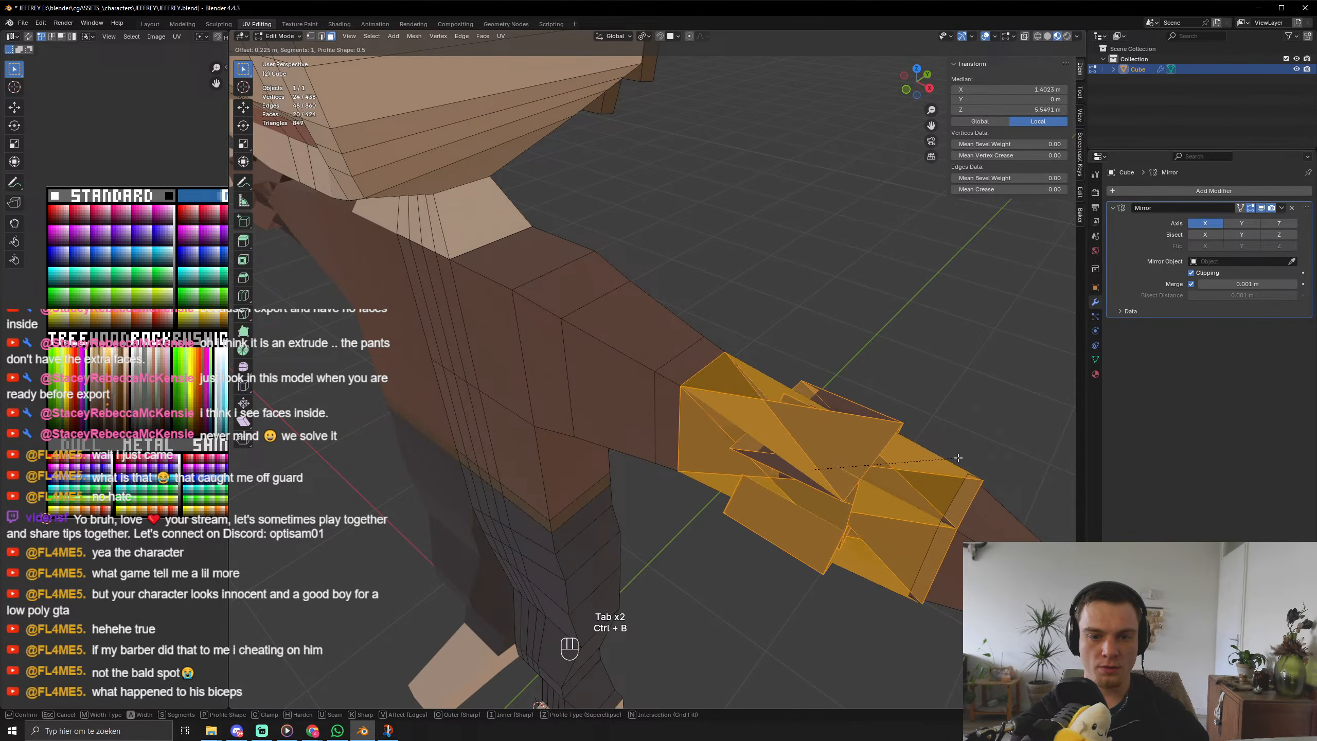
key("c")
key("Escape")
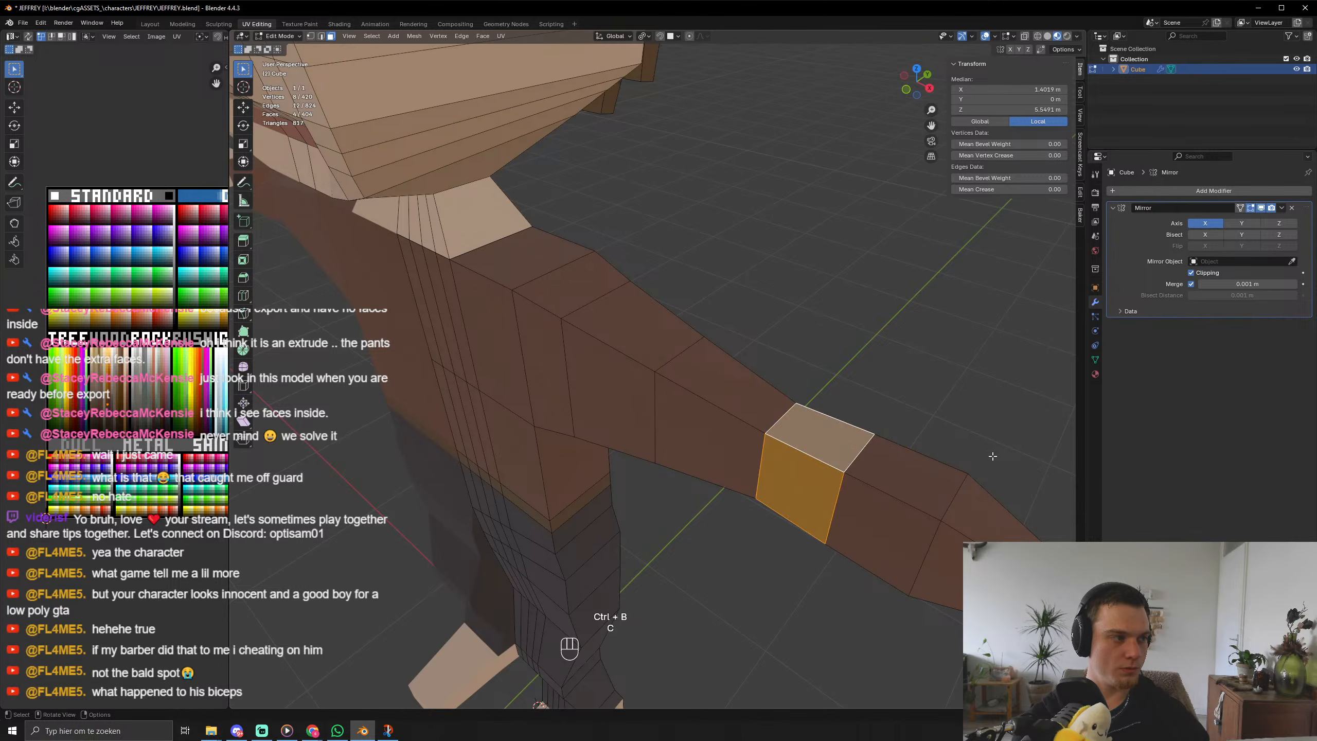
Cut a thin, slightly slanted rectangular pocket opening into the front of the upper trouser leg with the Knife.
scroll(809, 450, "down", 5)
scroll(743, 428, "down", 4)
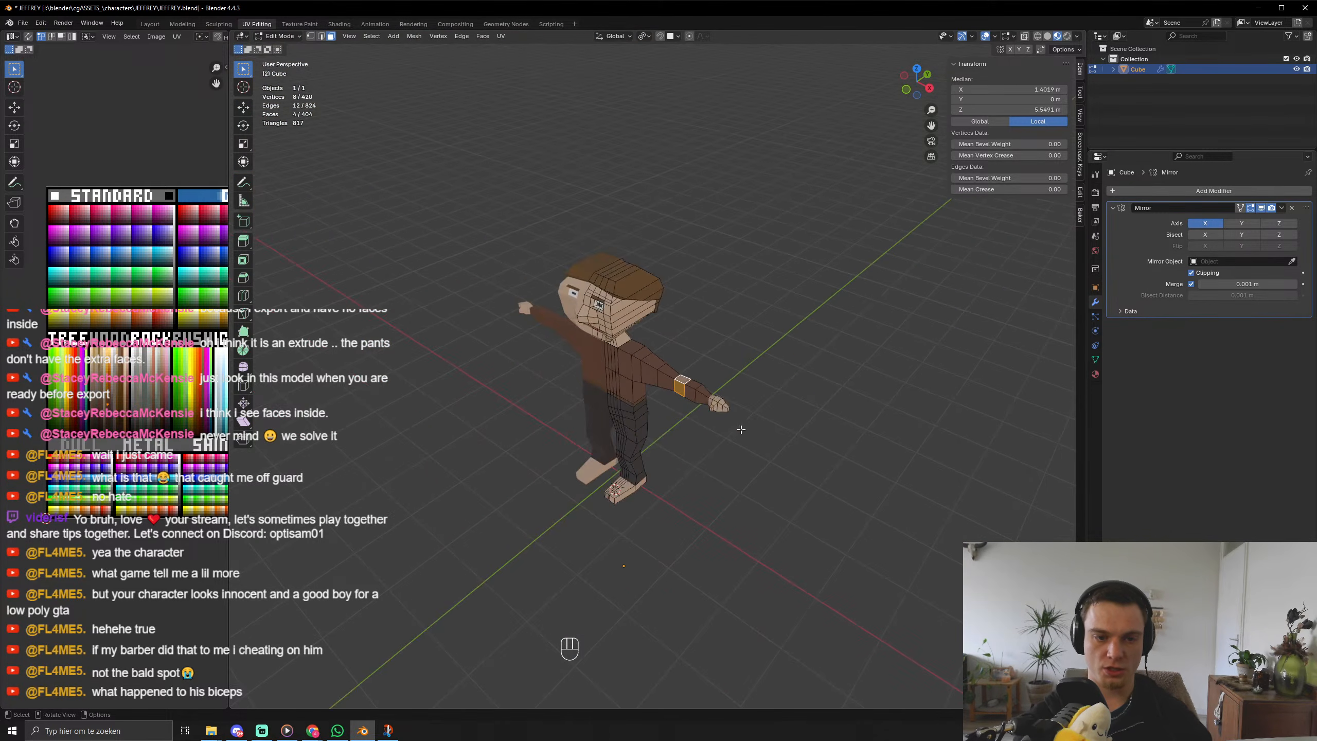
key("Tab")
middle_click_drag(597, 465, 635, 452)
scroll(683, 451, "up", 4)
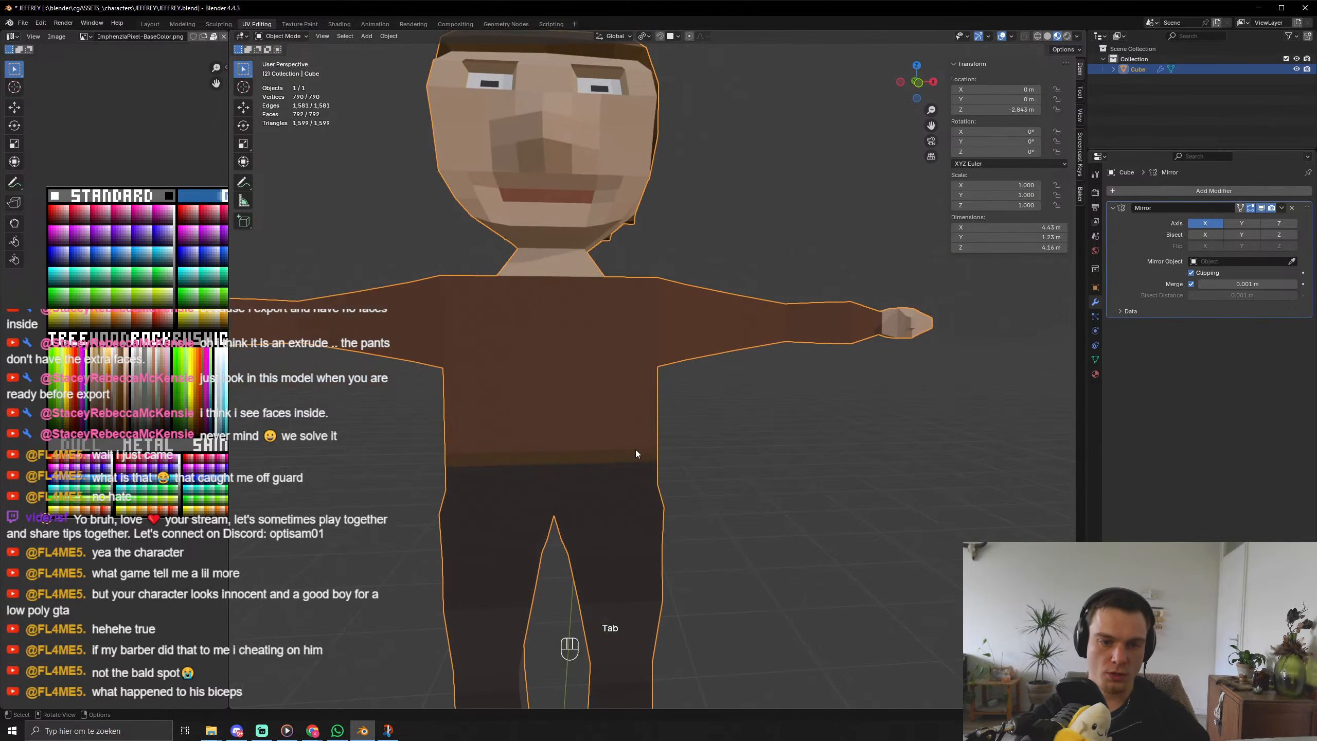
key("Tab")
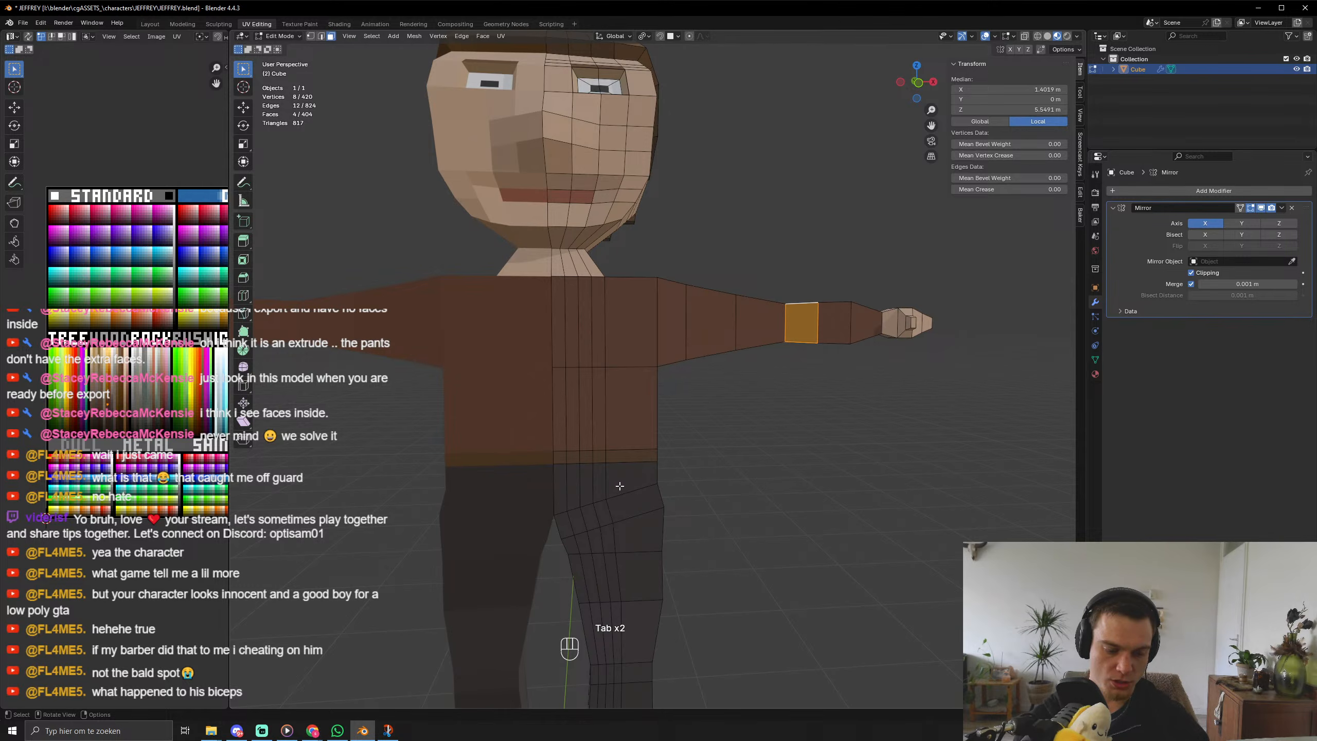
key("k")
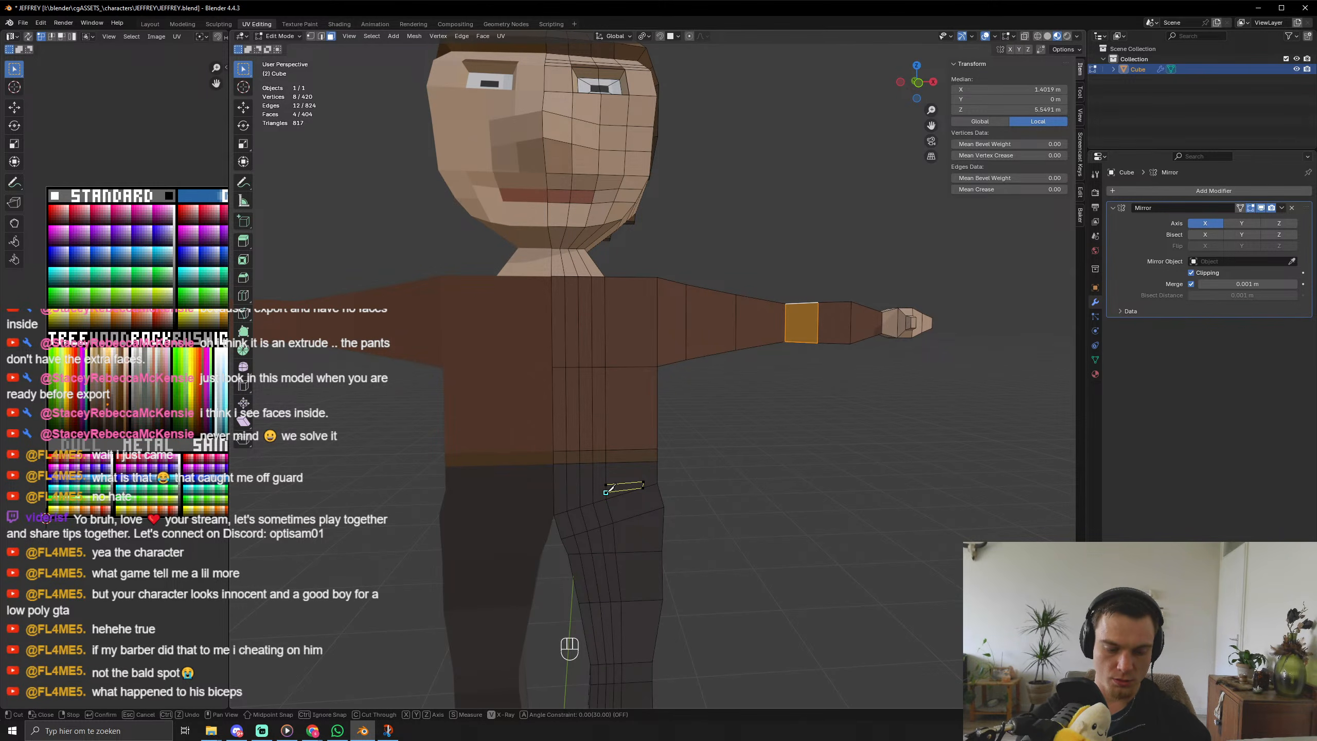
key("Return")
Select the new pocket face and move its UVs onto a lighter greyish brown in the palette.
scroll(608, 494, "up", 2)
left_click(604, 553)
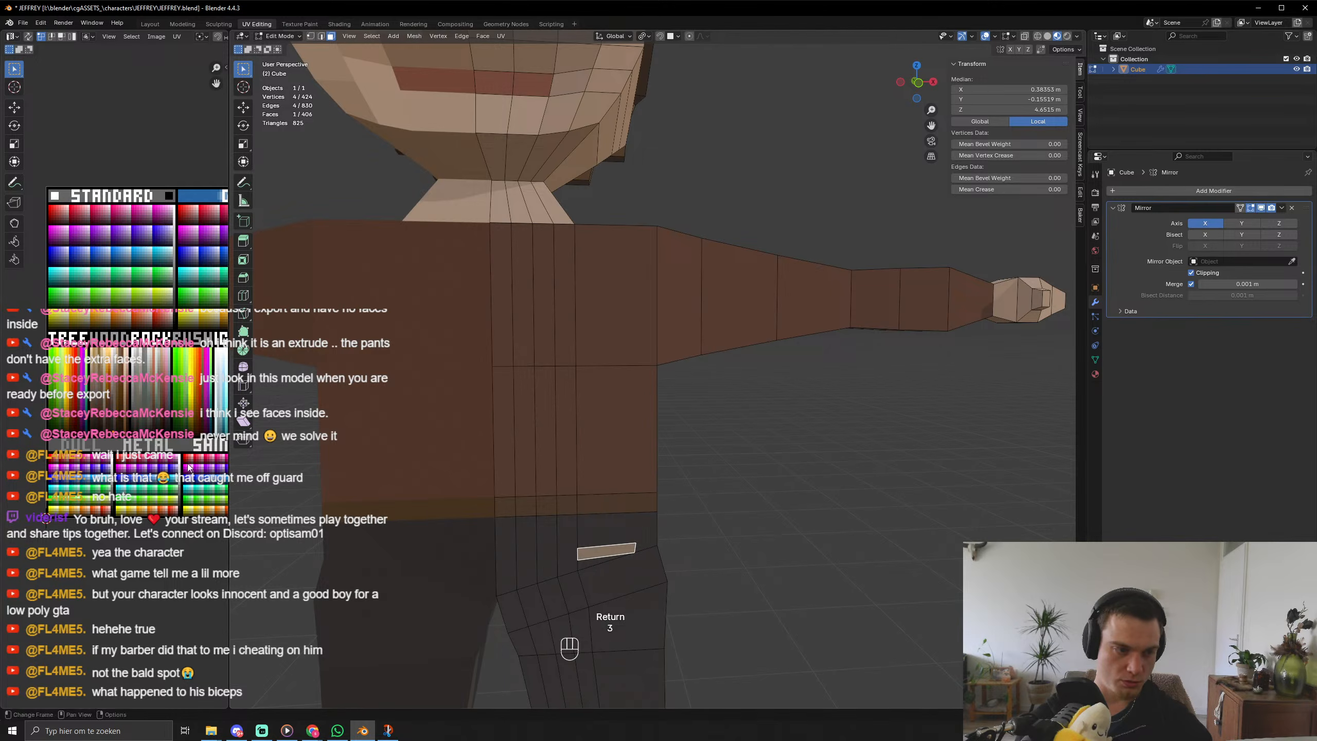
key("g")
left_click(143, 420)
key("Tab")
scroll(749, 543, "down", 5)
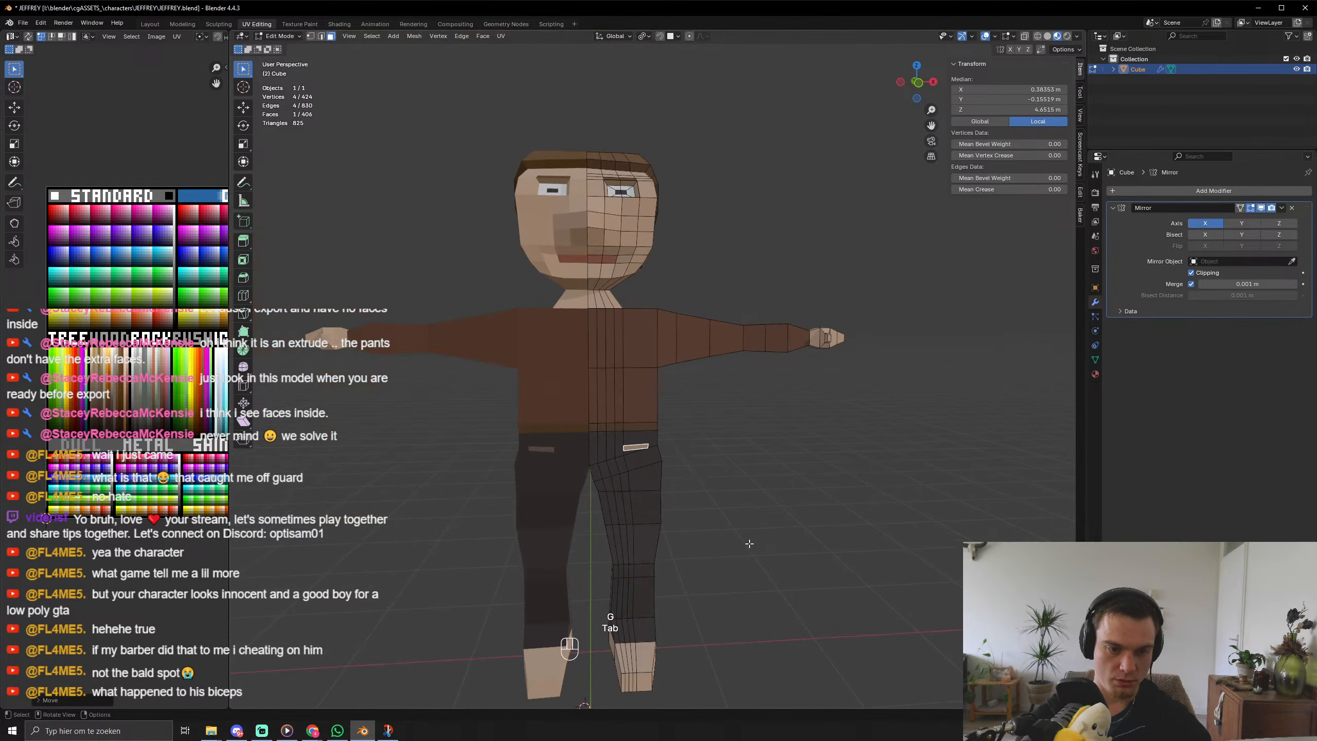
Return to Object Mode, save the file, and check the pockets on the character.
key("Tab")
key("ctrl+s")
key("ctrl+s")
key("ctrl+s")
middle_click_drag(749, 544, 635, 482)
scroll(634, 482, "up", 6)
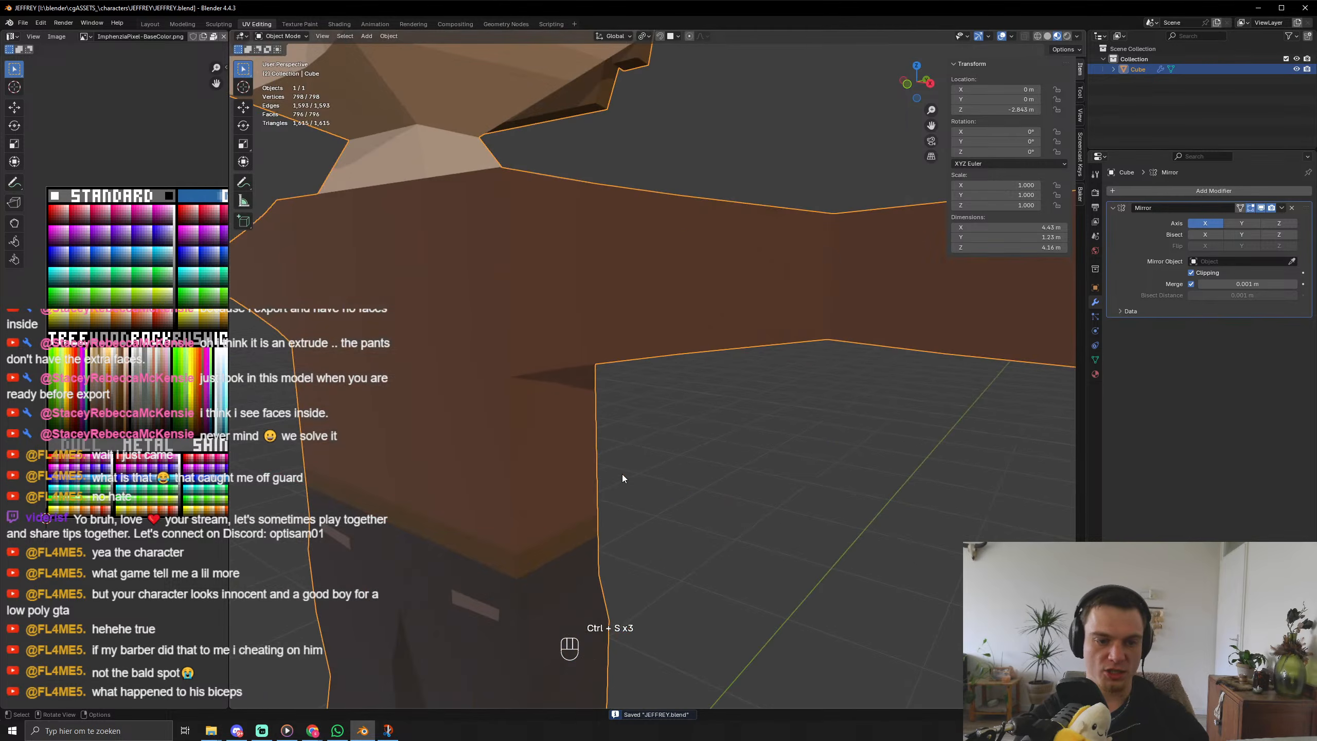
scroll(623, 466, "down", 6)
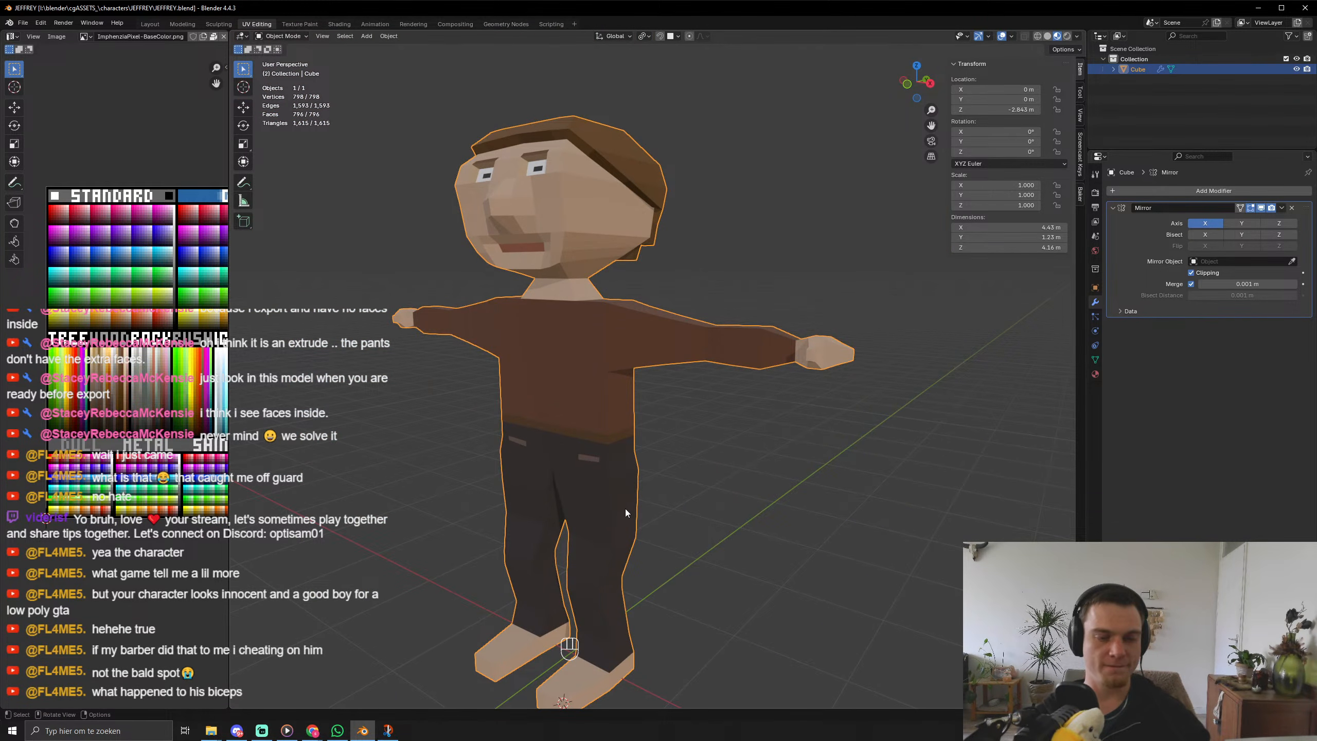
Select the belt face loop plus an adjacent front shirt face and move their UVs onto the shirt's reddish-brown in the palette.
key("Tab")
scroll(671, 447, "up", 6)
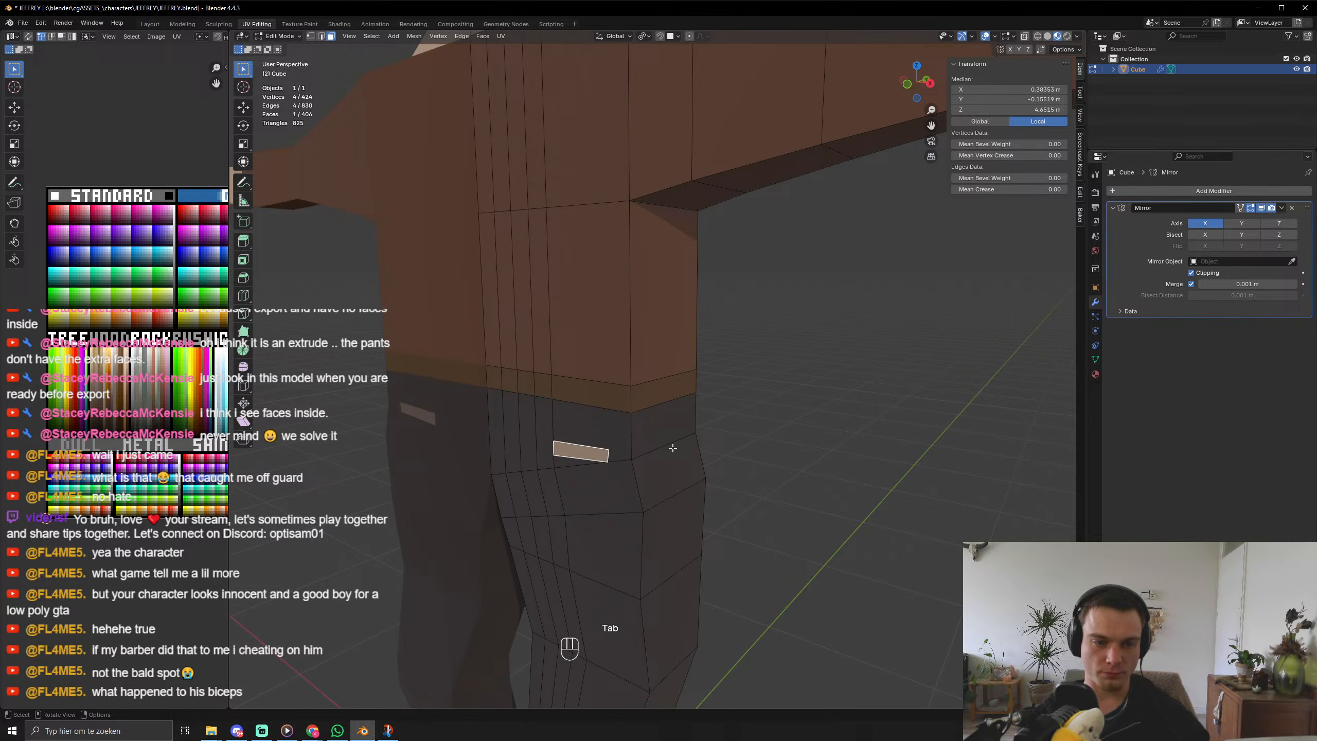
left_click(636, 392, "alt")
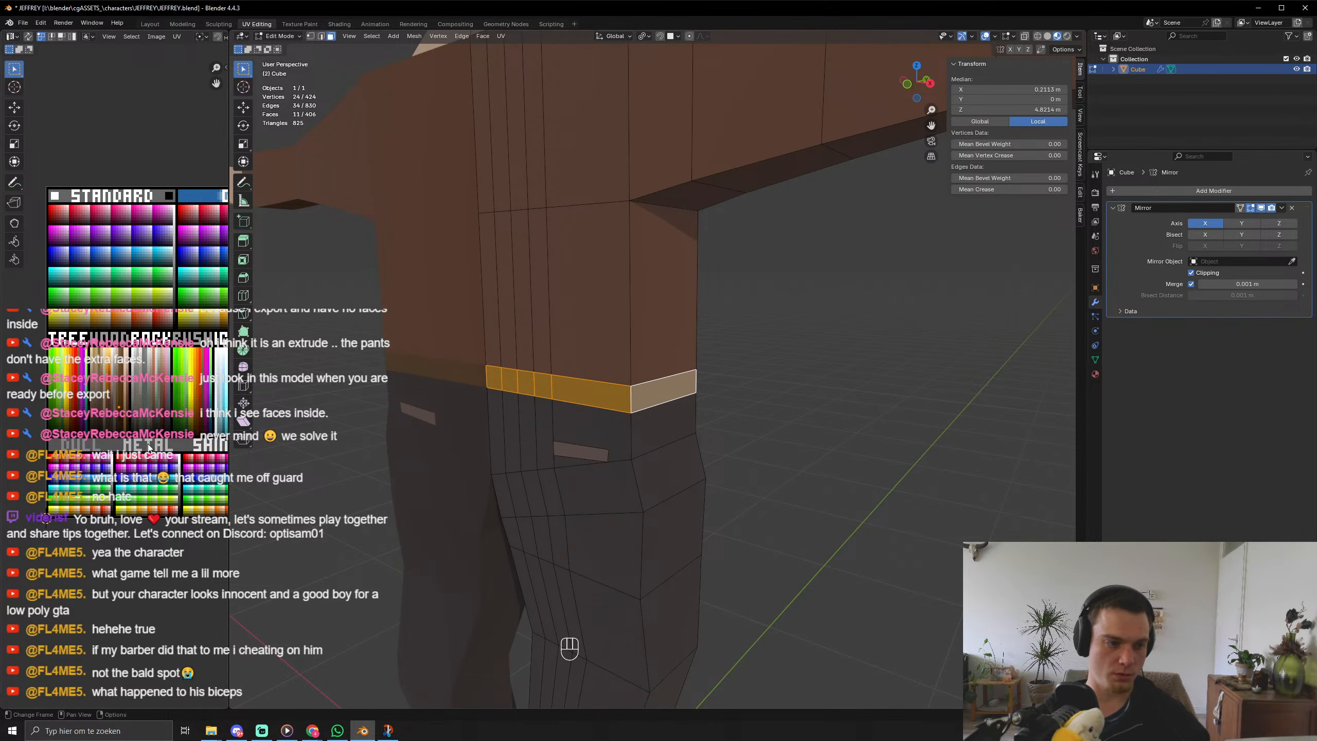
key("g")
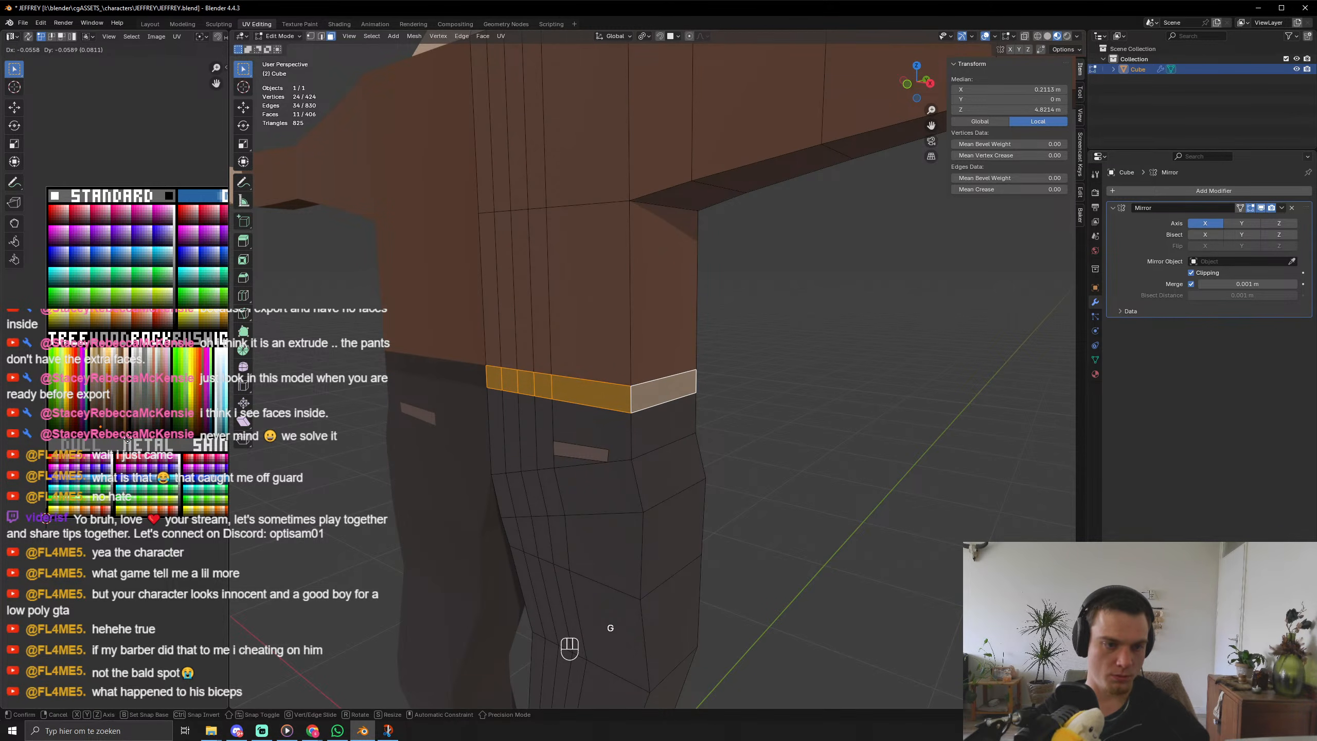
left_click(183, 431)
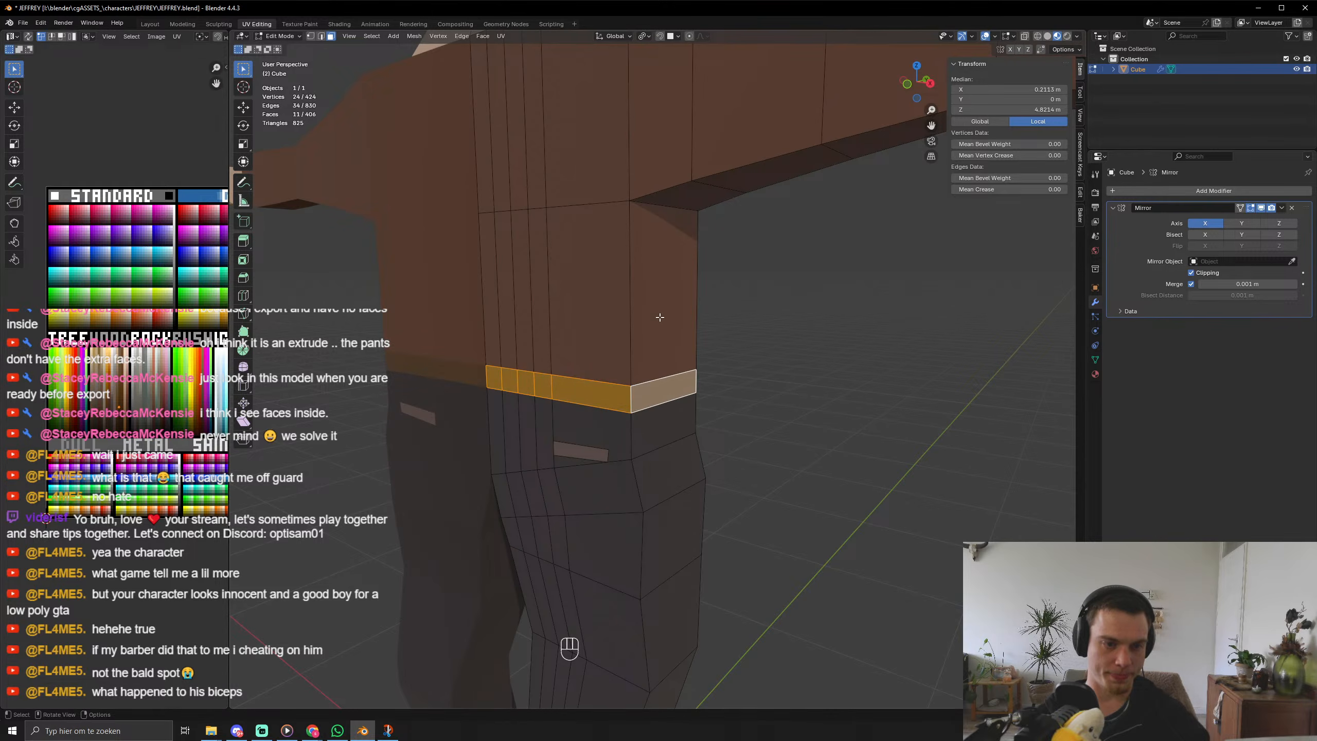
left_click(607, 346, "shift")
scroll(148, 422, "up", 3)
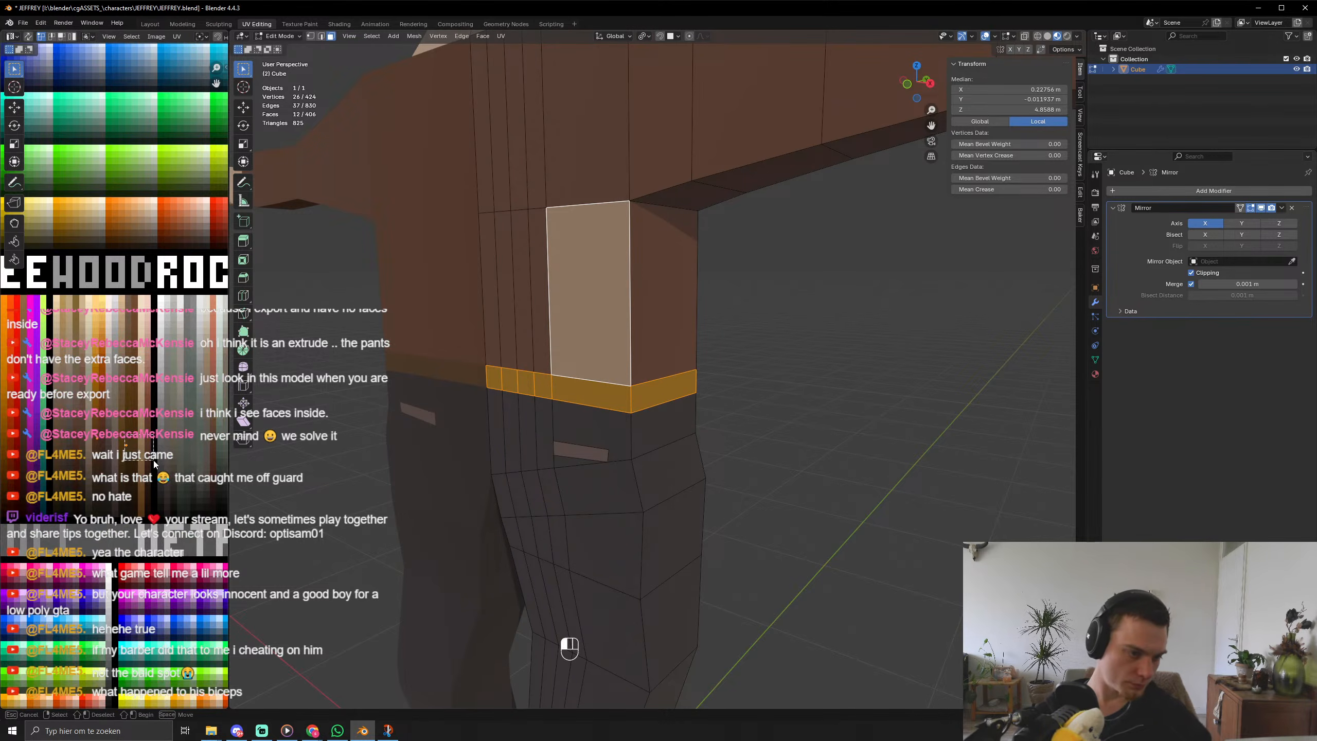
key("g")
left_click(125, 454)
key("Tab")
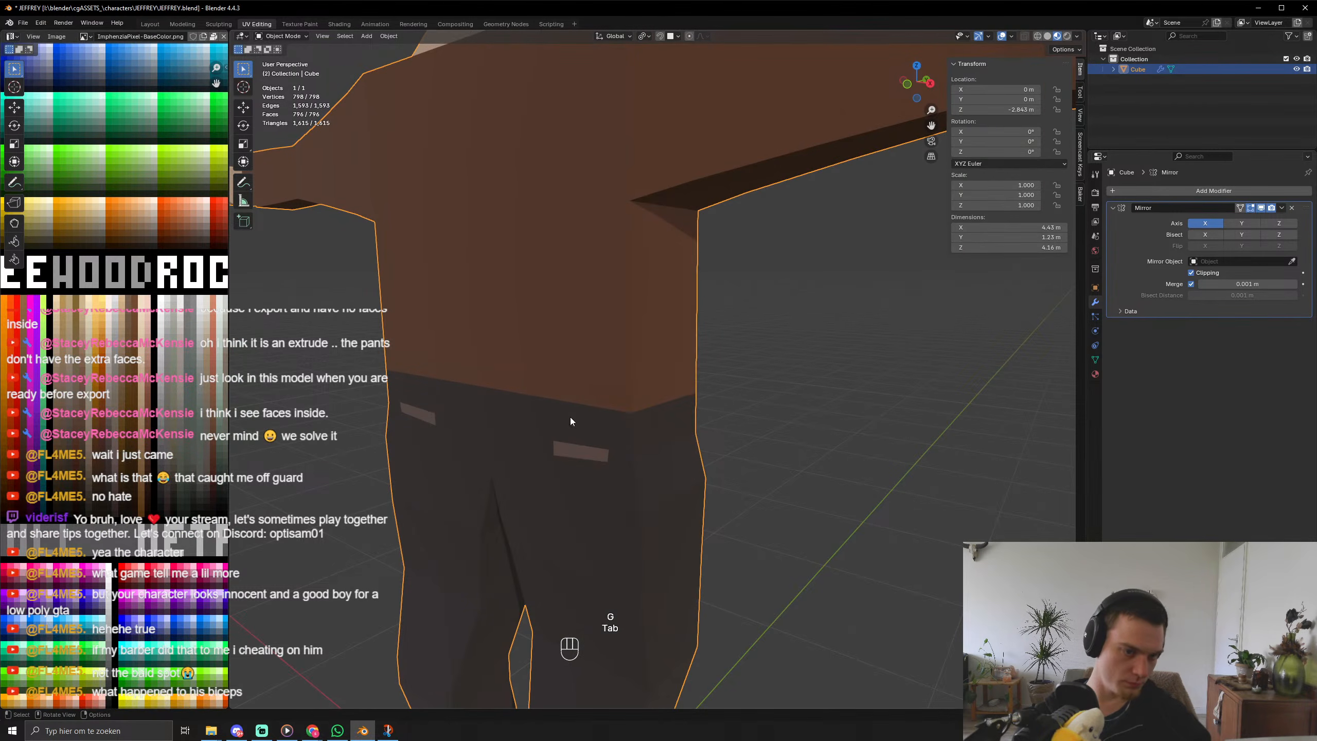
Add one centred loop cut around the trousers' hip band just below the shirt hem.
scroll(638, 410, "down", 7)
scroll(813, 423, "up", 5)
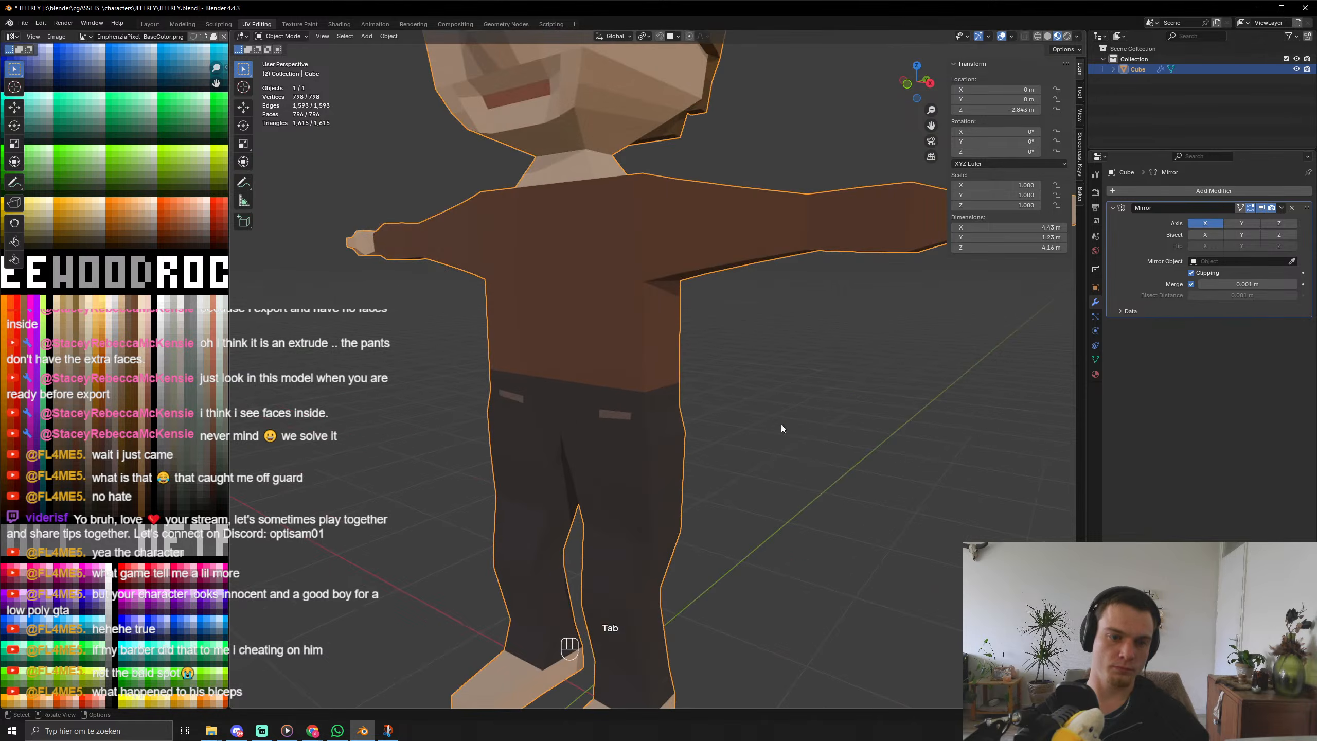
key("Tab")
key("ctrl+r")
left_click(645, 402)
right_click(644, 402)
key("ctrl+r")
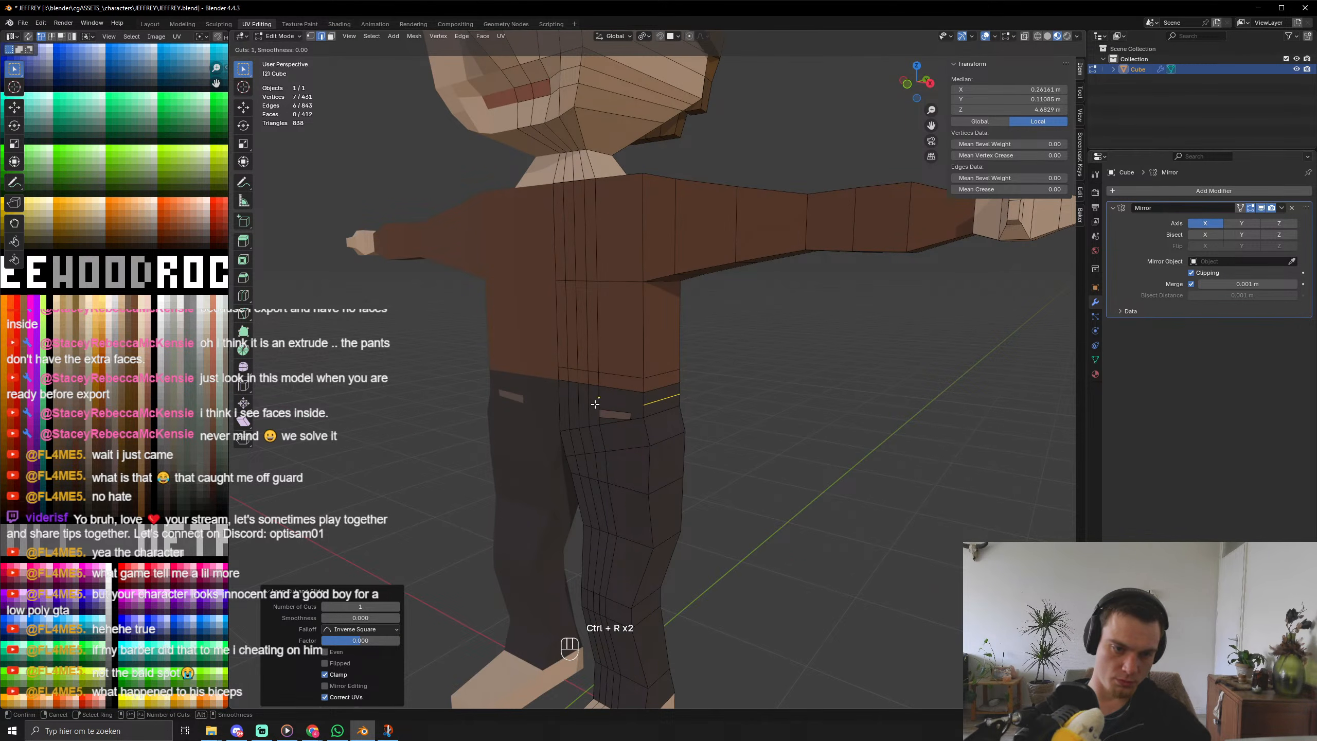
right_click(583, 409)
Try deleting the trouser face surrounding the pocket, and undo the deletion.
scroll(591, 420, "up", 3)
left_click(602, 432)
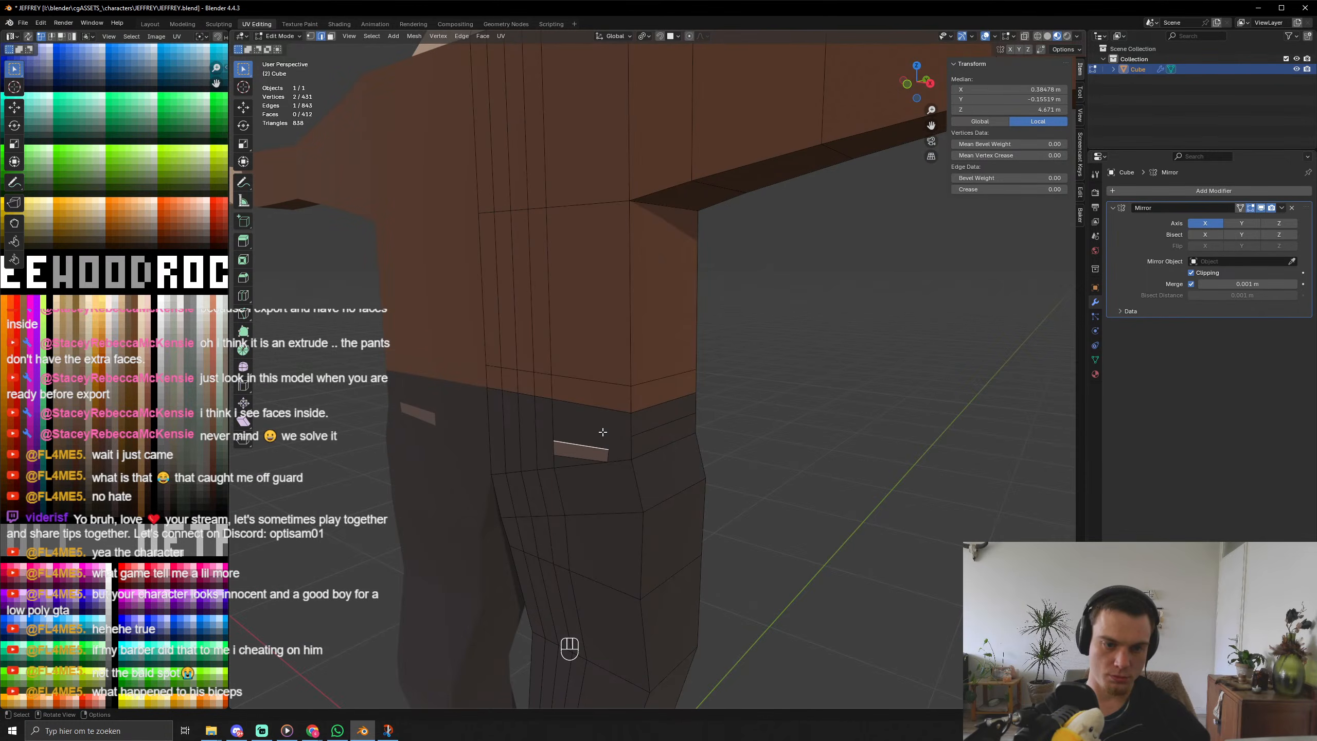
key("2")
key("3")
left_click(603, 432)
key("x")
left_click(603, 432)
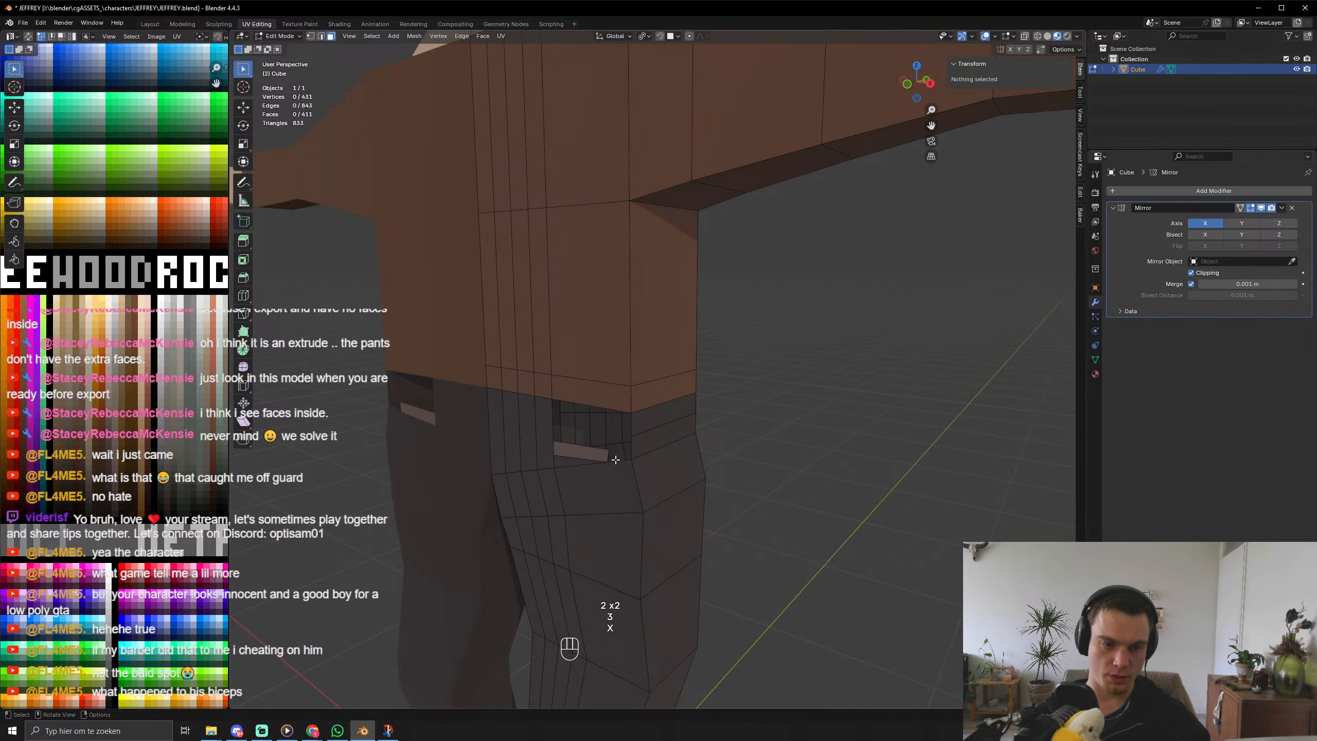
middle_click_drag(611, 465, 607, 467)
key("ctrl+z")
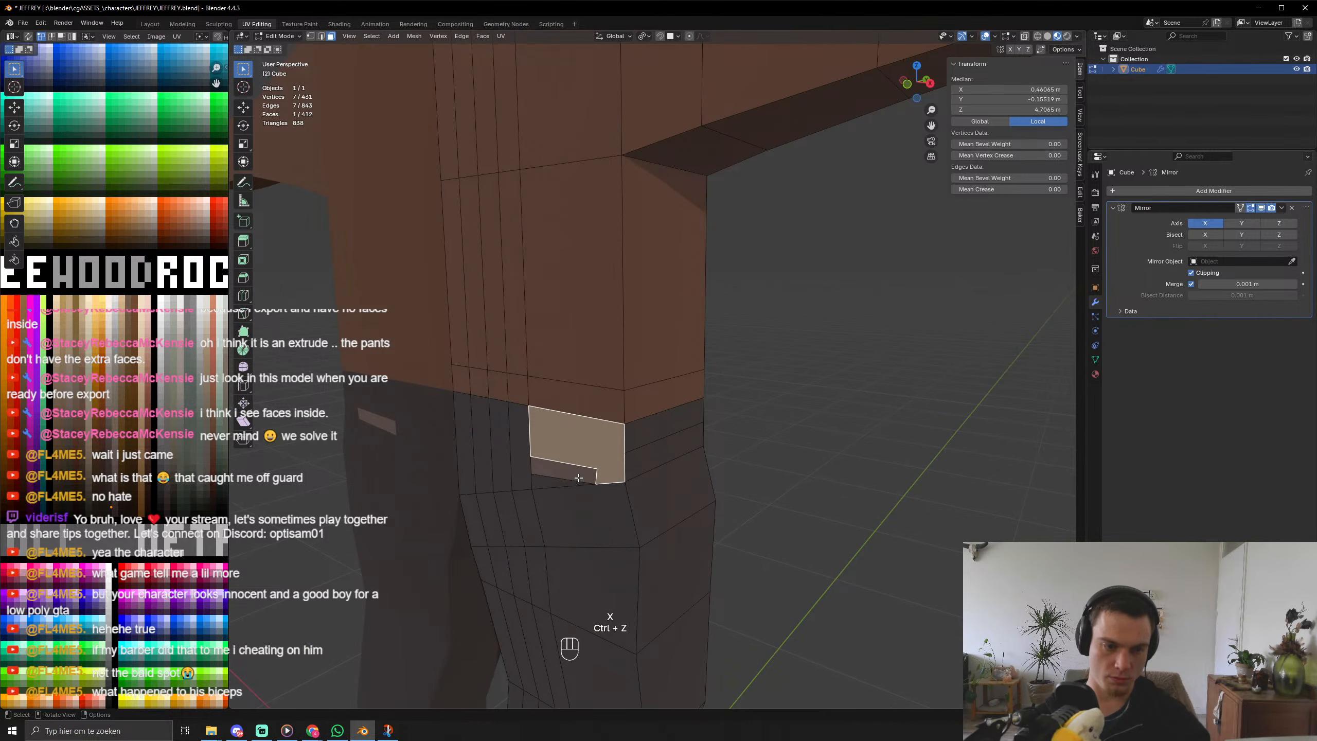
Knife-cut an edge from the new hip loop at the trouser corner to the top edge of the pocket.
left_click(578, 478)
key("k")
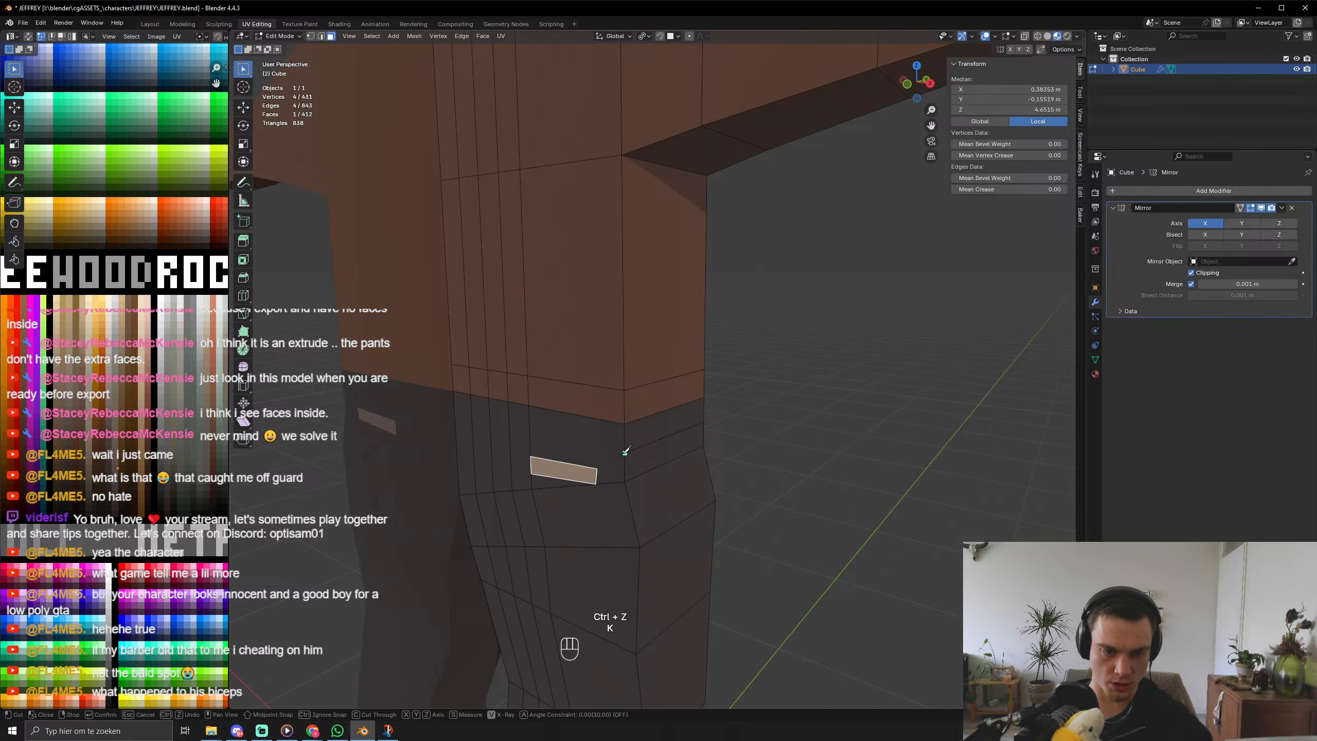
left_click(583, 466)
key("Return")
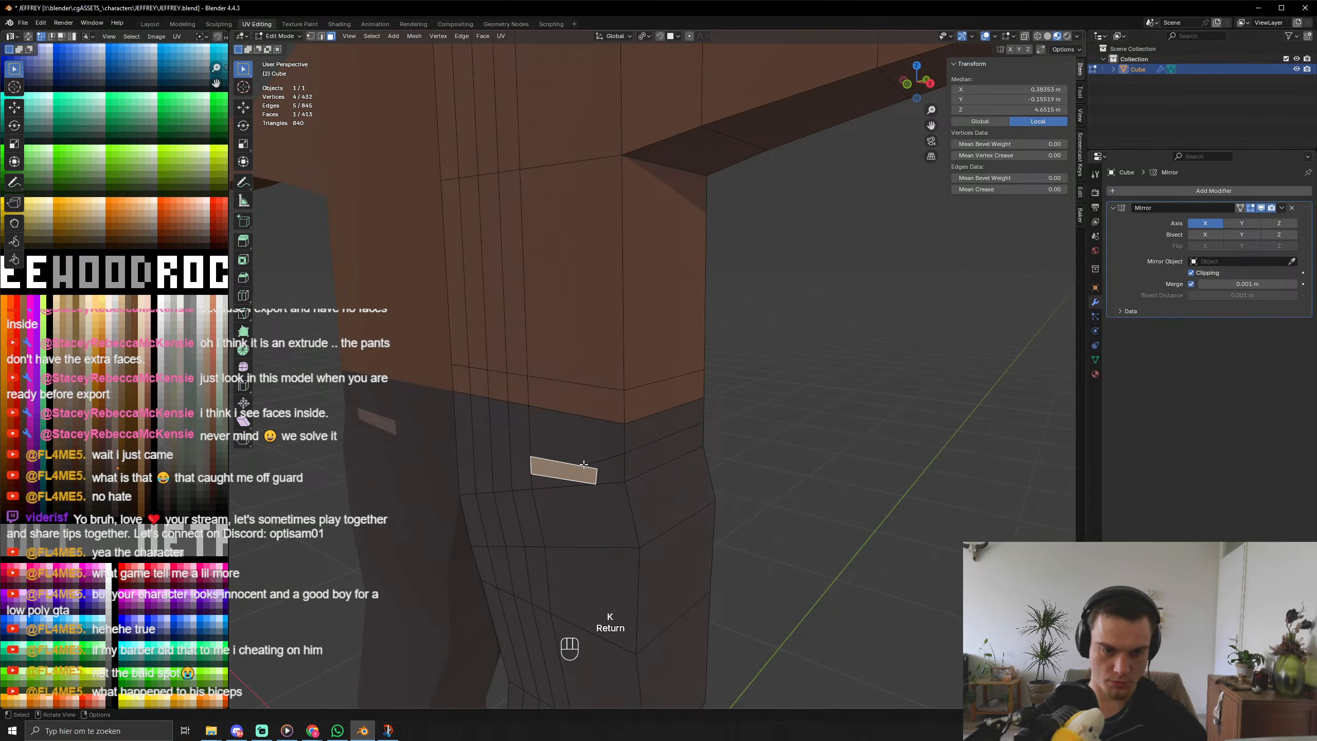
scroll(591, 447, "up", 3)
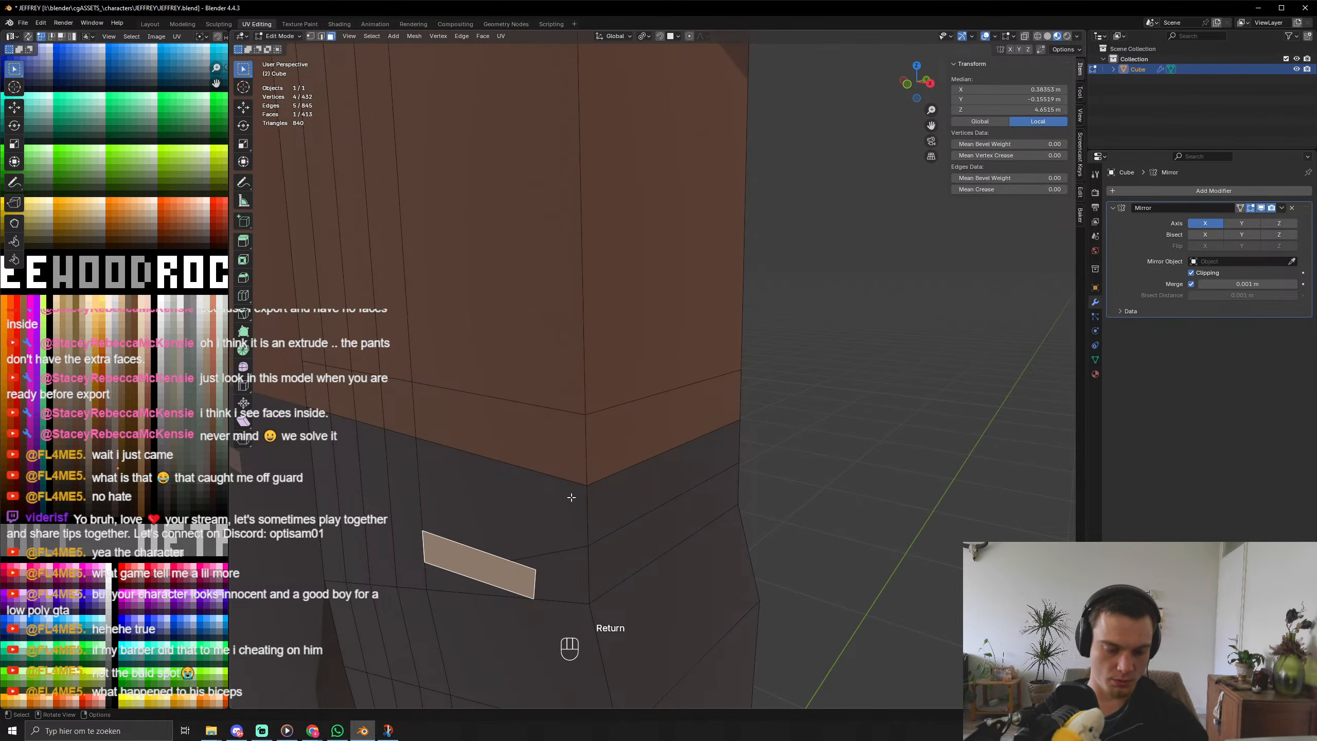
key("k")
key("Escape")
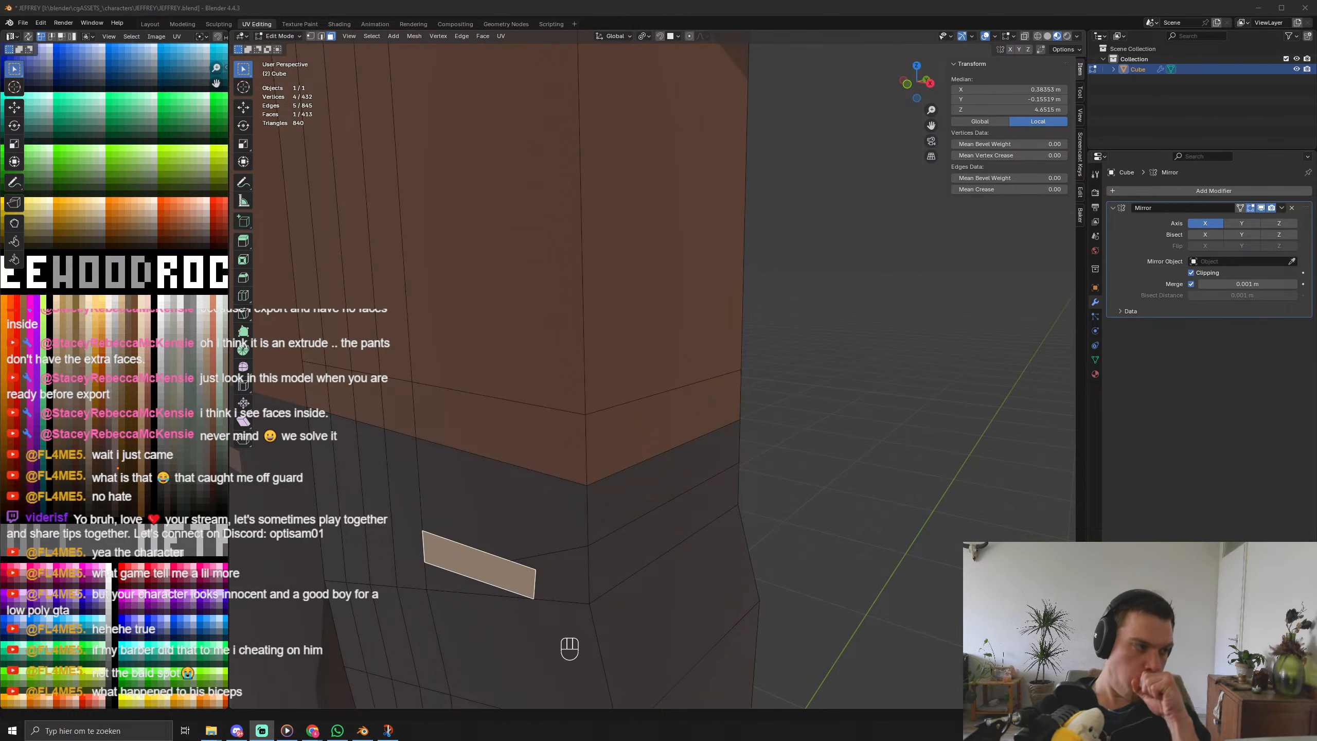
Clear the face selection and examine the trousers and pockets on the whole character in Object Mode.
left_click(516, 551)
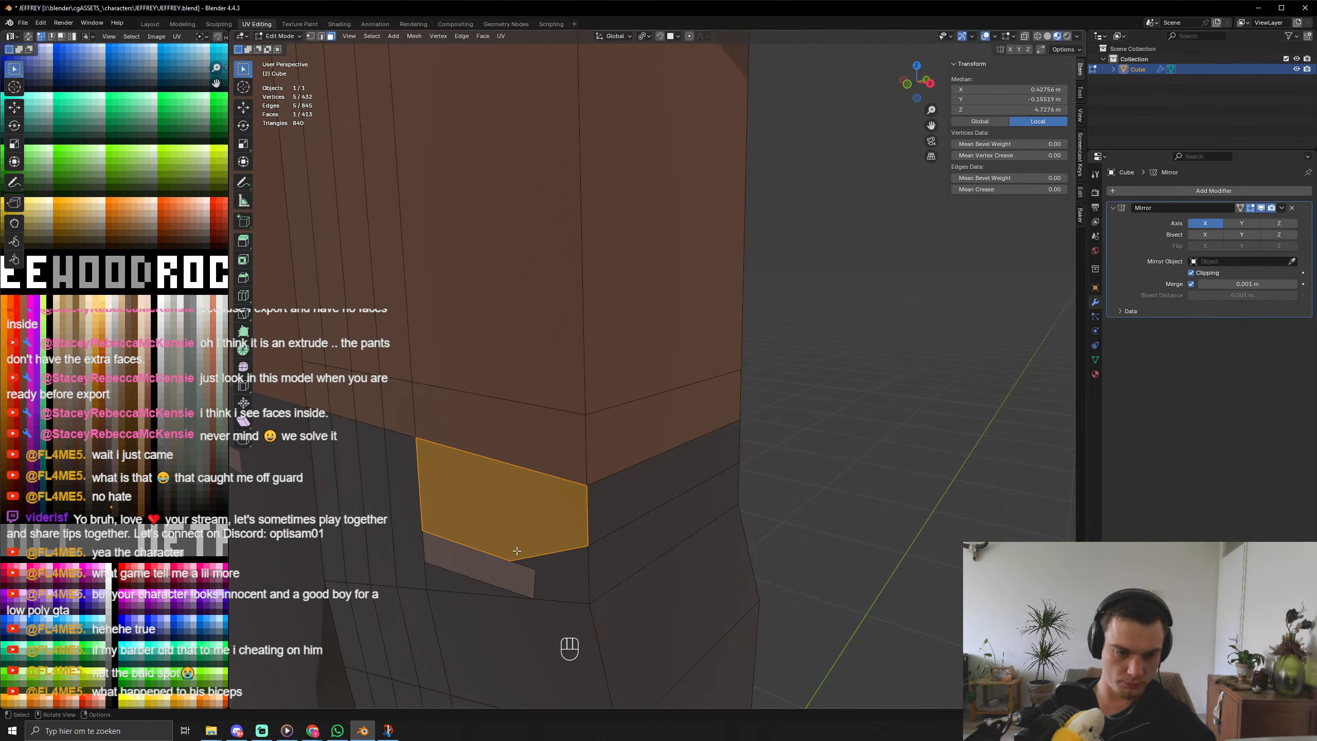
left_click(493, 522)
scroll(534, 521, "down", 3)
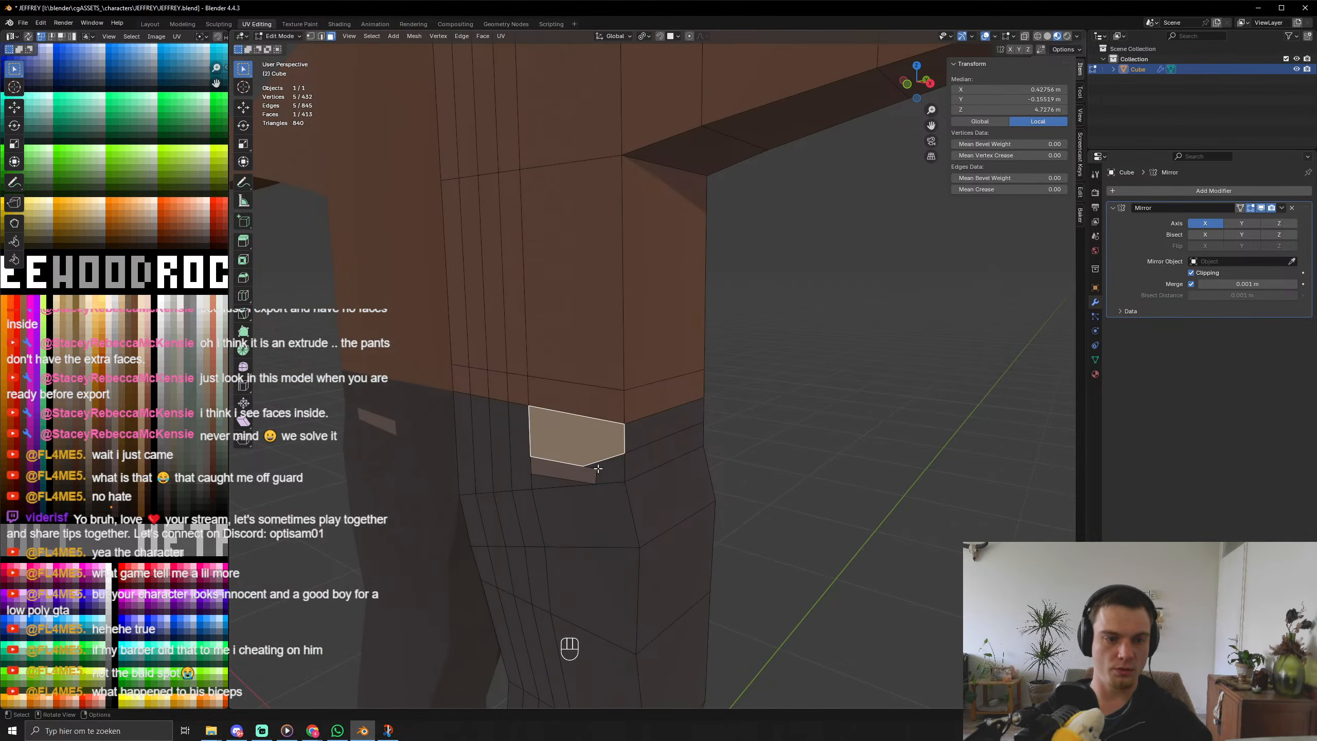
key("ctrl+z")
key("Tab")
scroll(771, 458, "down", 5)
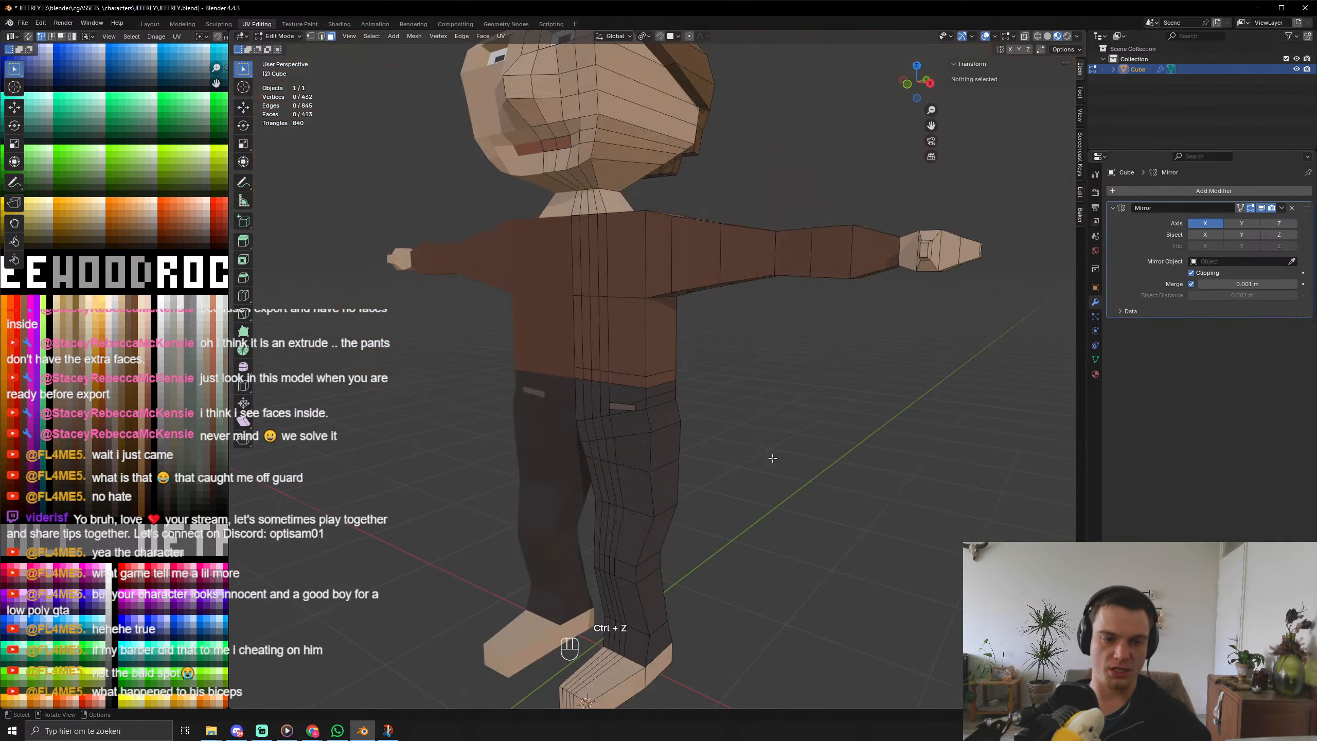
scroll(772, 458, "down", 3)
middle_click_drag(772, 458, 658, 461)
scroll(674, 518, "up", 12)
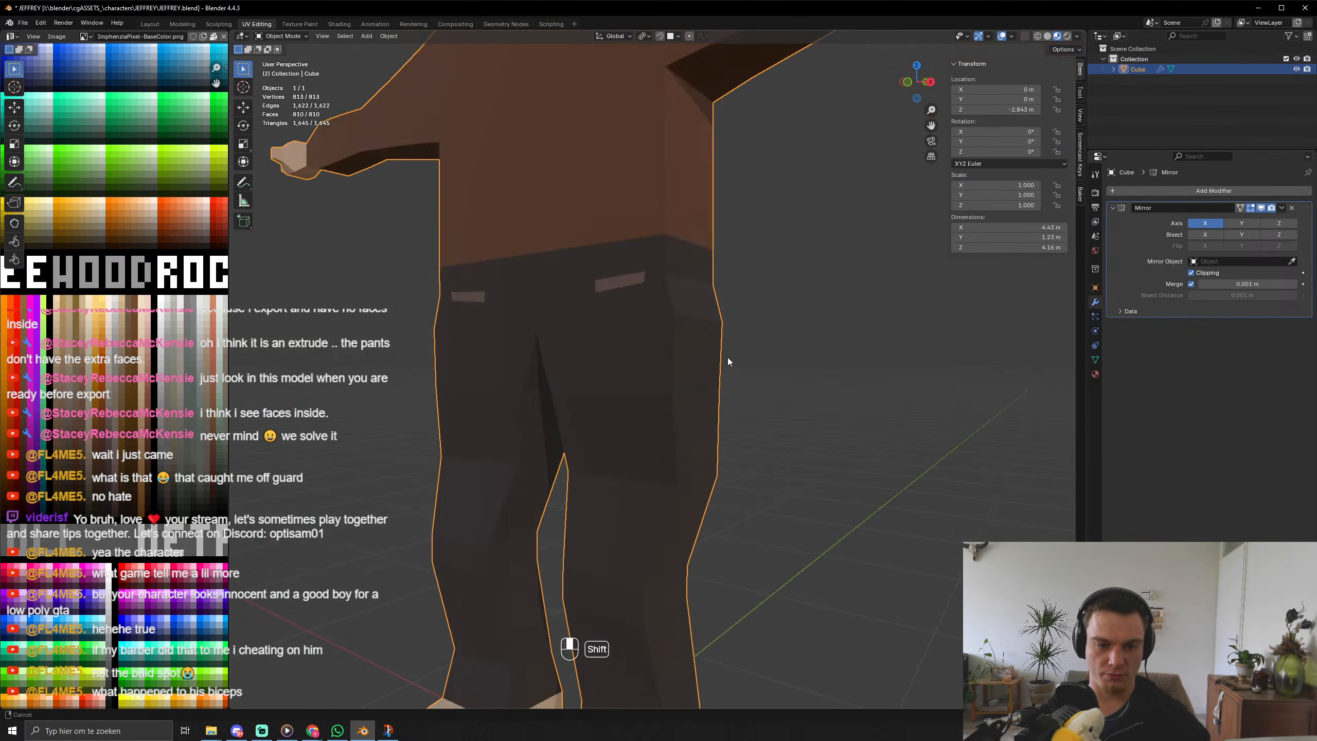
Try to select the foot by growing the selection from its front faces.
key("Tab")
scroll(669, 562, "down", 5)
left_click(600, 547)
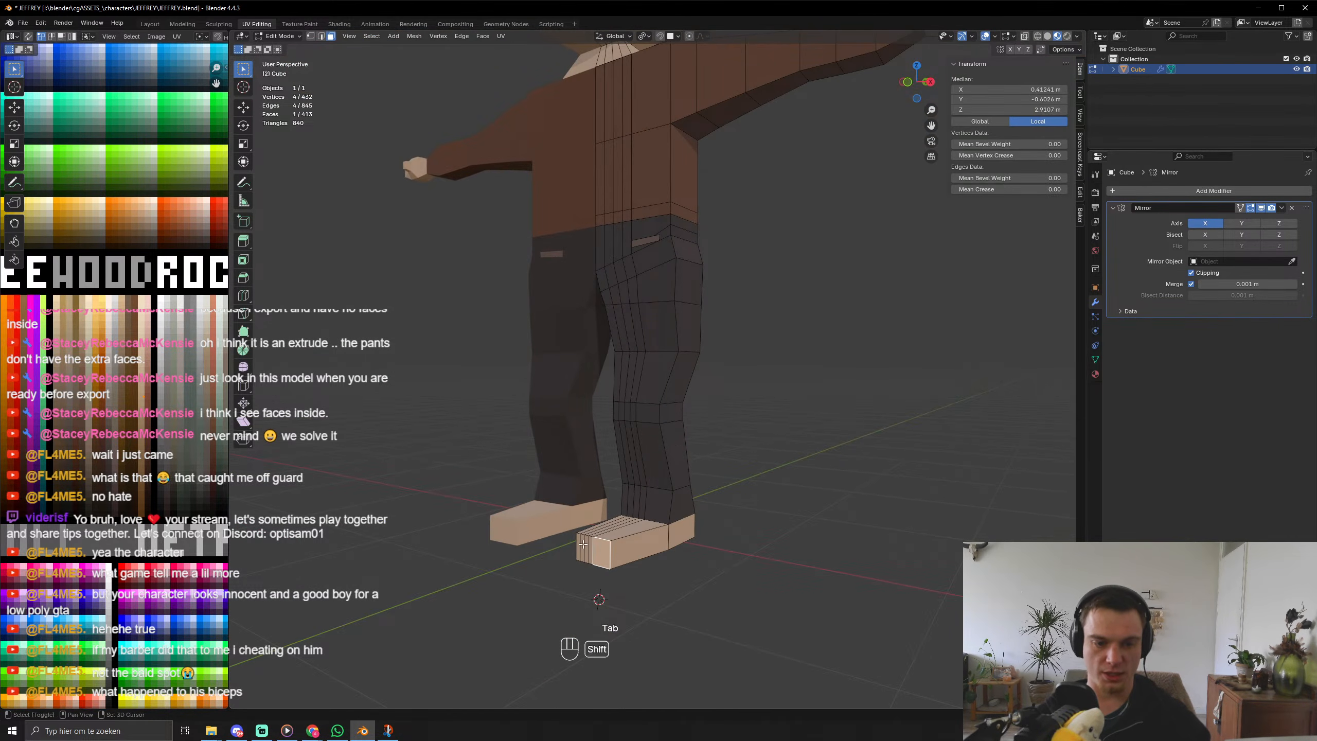
left_click(622, 561, "ctrl")
key("ctrl+KP_Add")
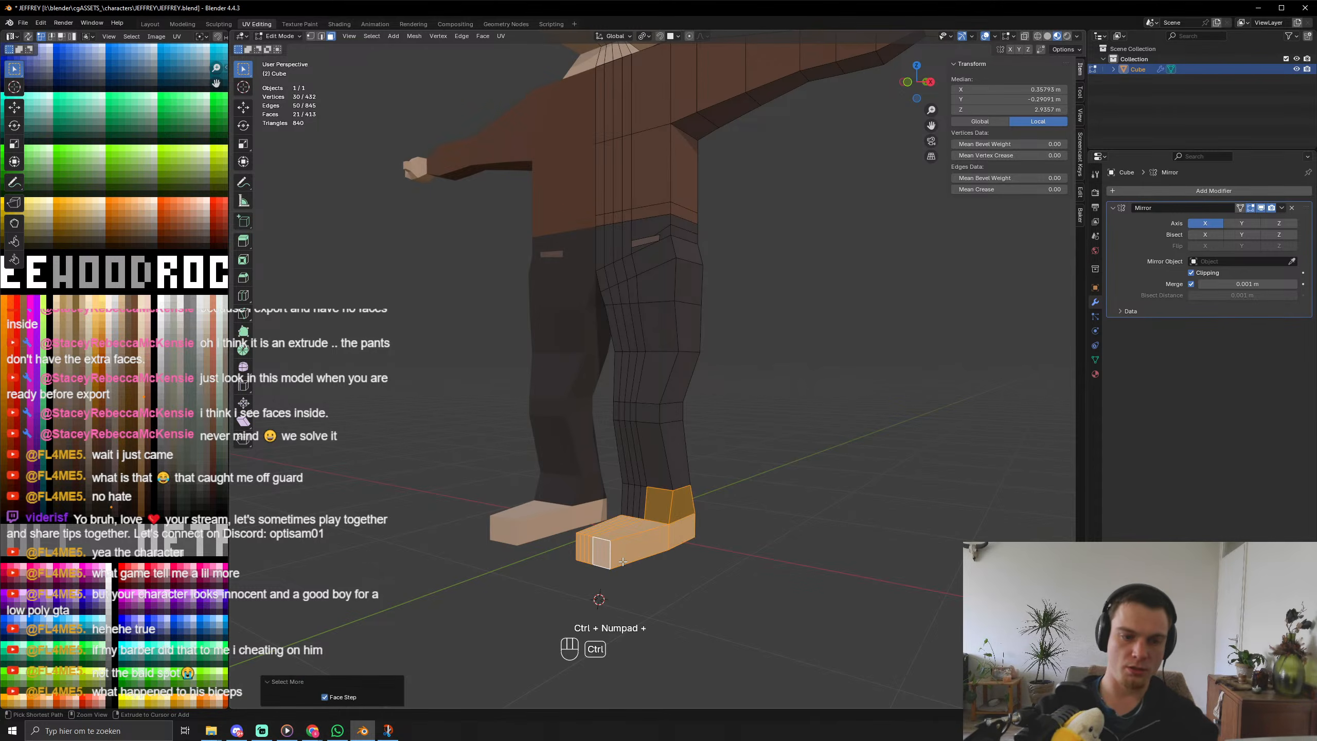
left_click(612, 560, "alt+shift")
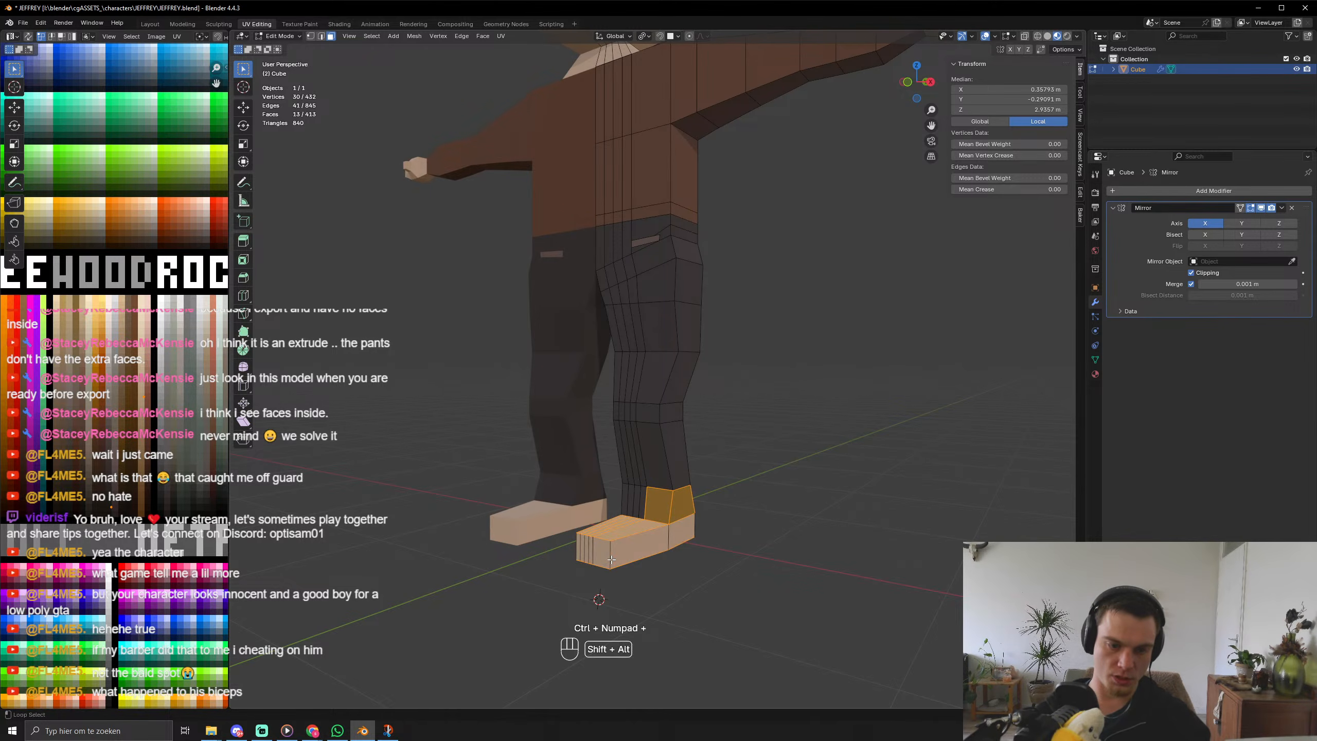
Select all of the foot's side, top and sole faces and move their UVs onto dark greyish brown in the palette to form shoes.
left_click(611, 560, "alt")
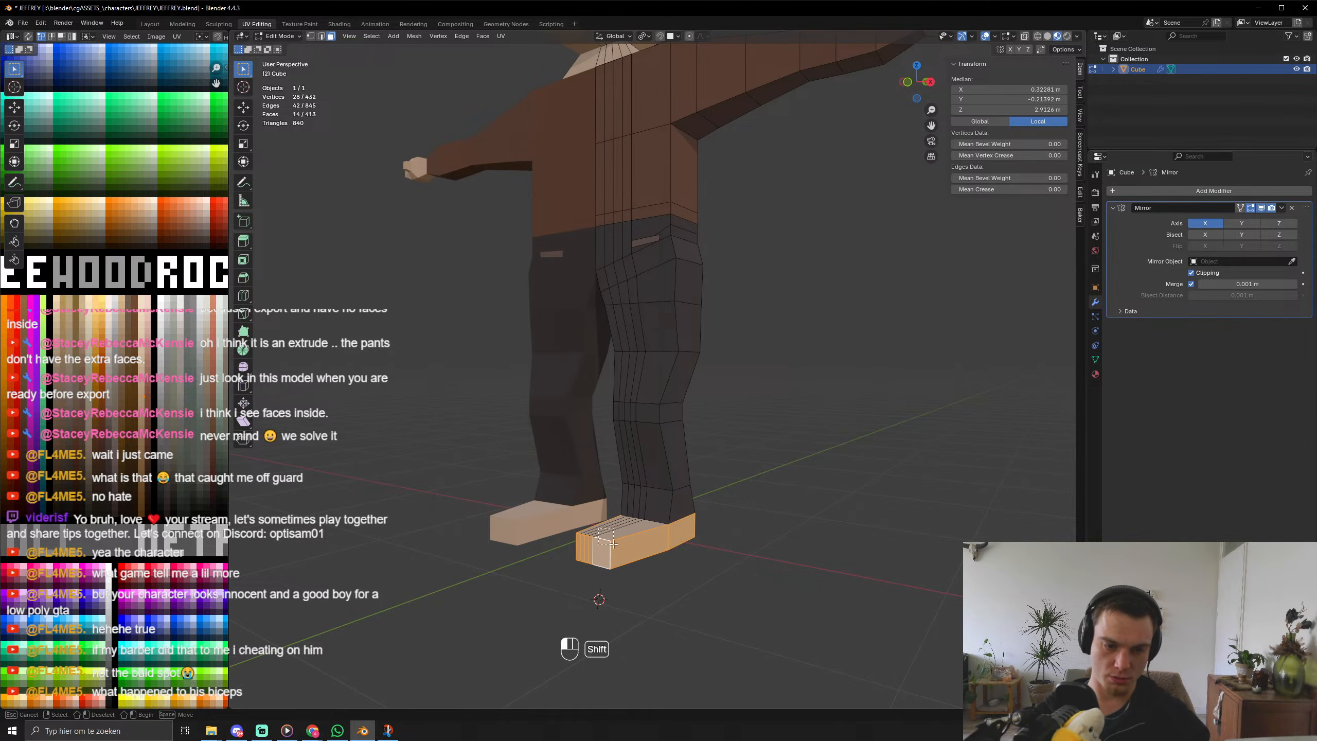
left_click(598, 530, "shift")
middle_click_drag(621, 554, 626, 400)
left_click(646, 532, "shift")
left_click_drag(651, 323, 697, 434, "shift")
left_click(632, 410, "shift")
middle_click_drag(633, 413, 721, 566)
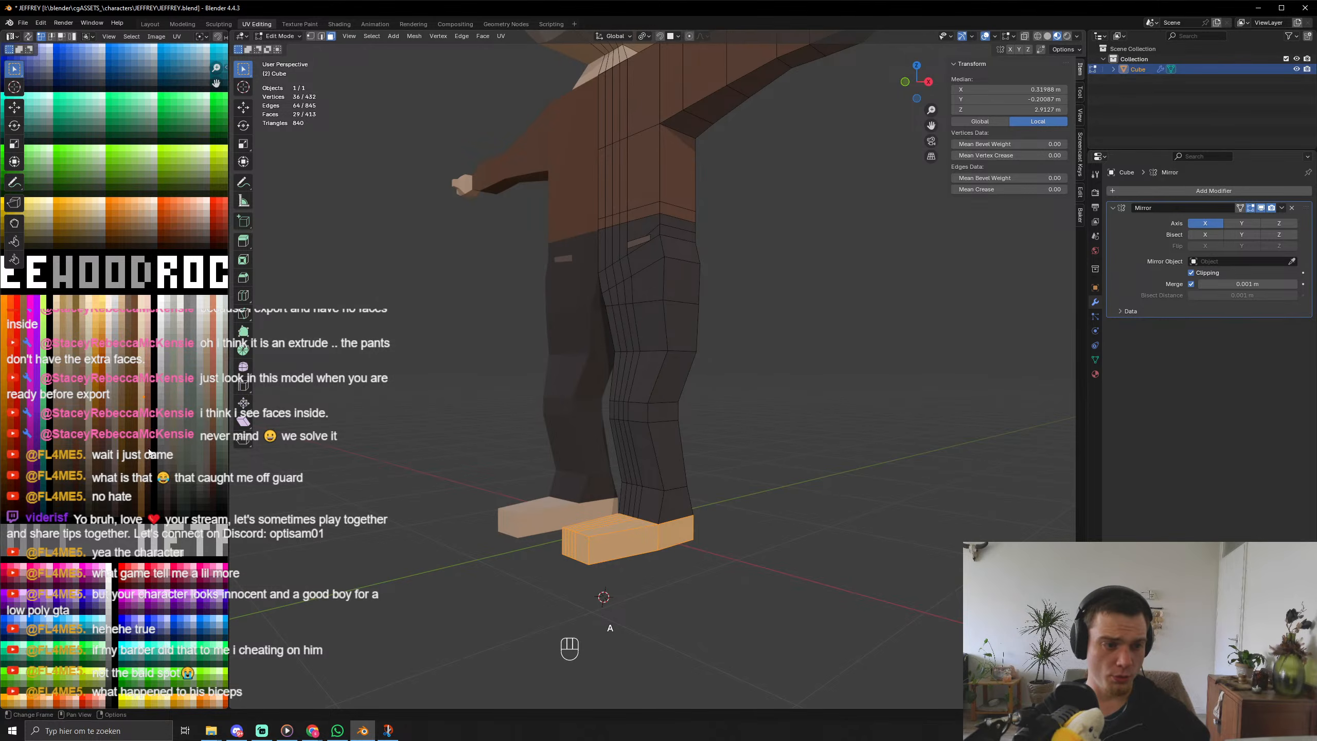
key("g")
key("Tab")
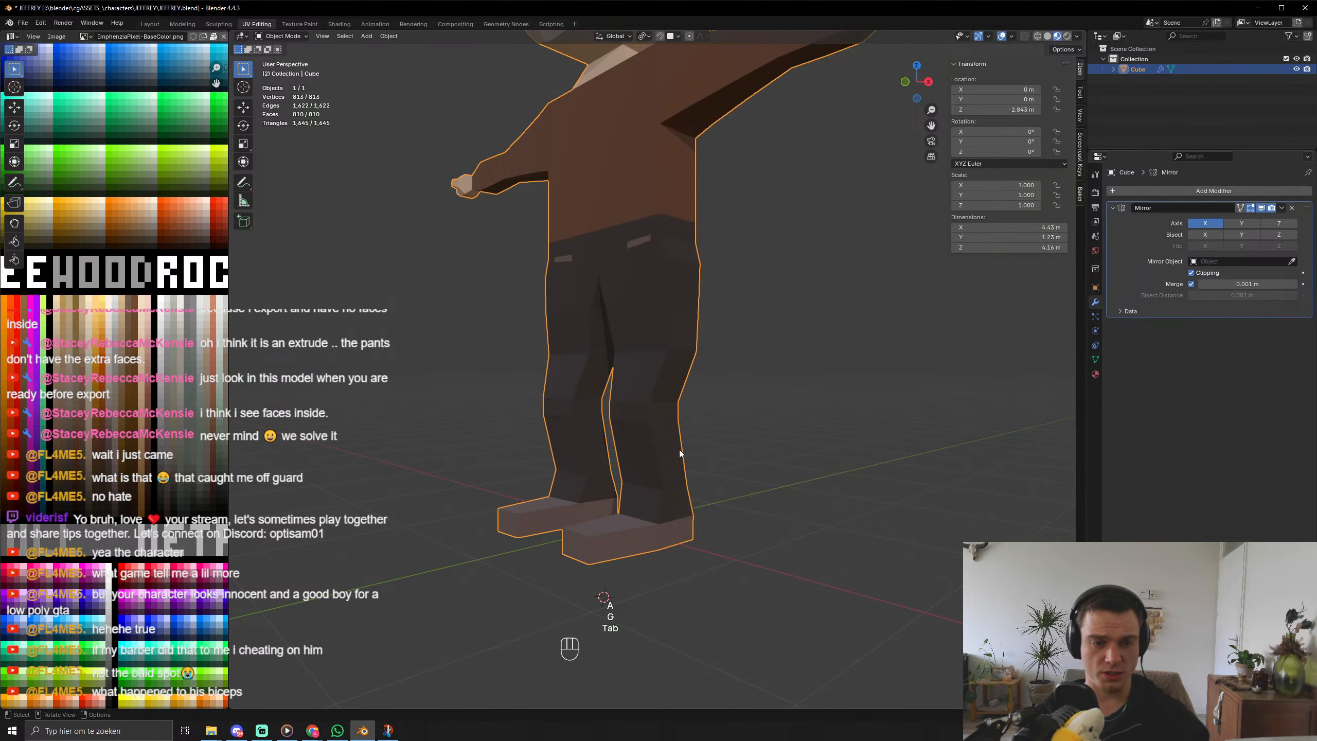
Select the five front faces of the shoe's toe and move them about 0.18 m back along Y to shorten it.
scroll(680, 451, "down", 5)
middle_click_drag(689, 454, 698, 480)
scroll(652, 461, "up", 6)
key("Tab")
middle_click_drag(529, 538, 519, 524)
middle_click_drag(518, 524, 573, 473, "shift")
left_click(569, 556)
left_click(550, 558)
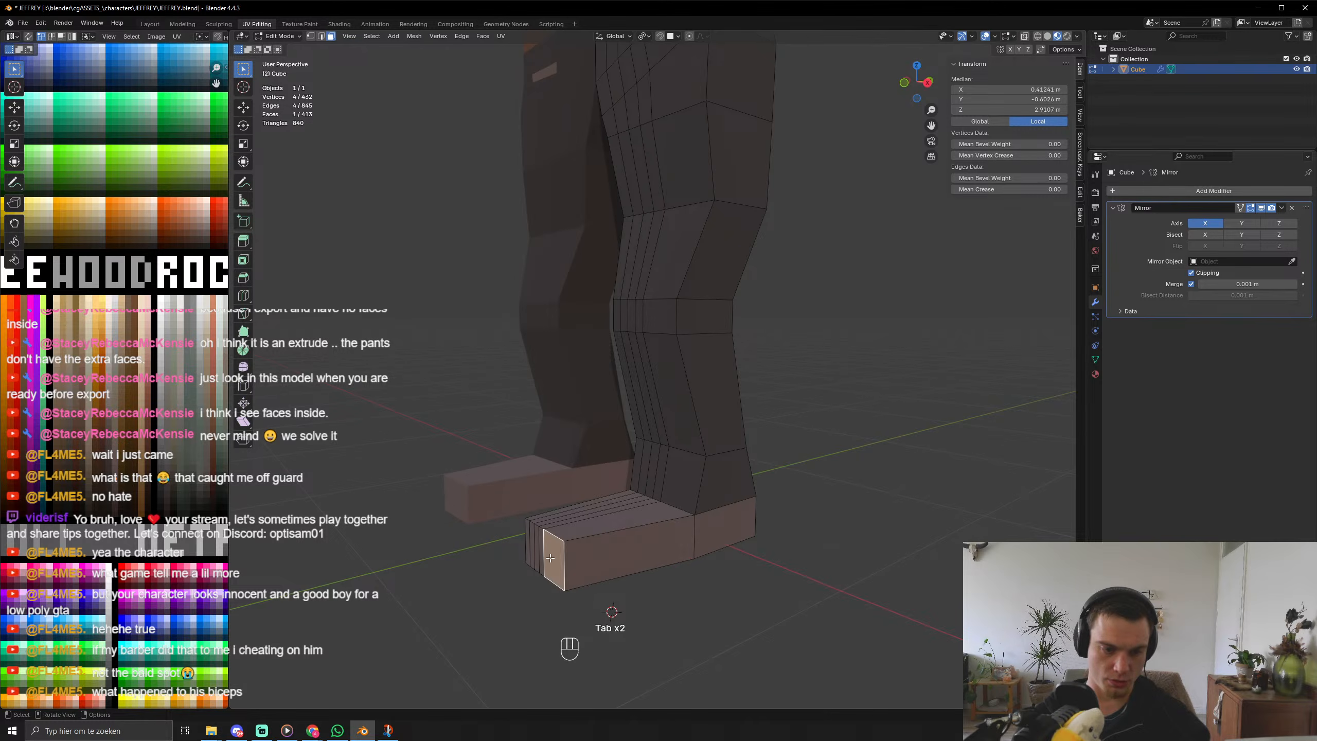
left_click(536, 548, "shift")
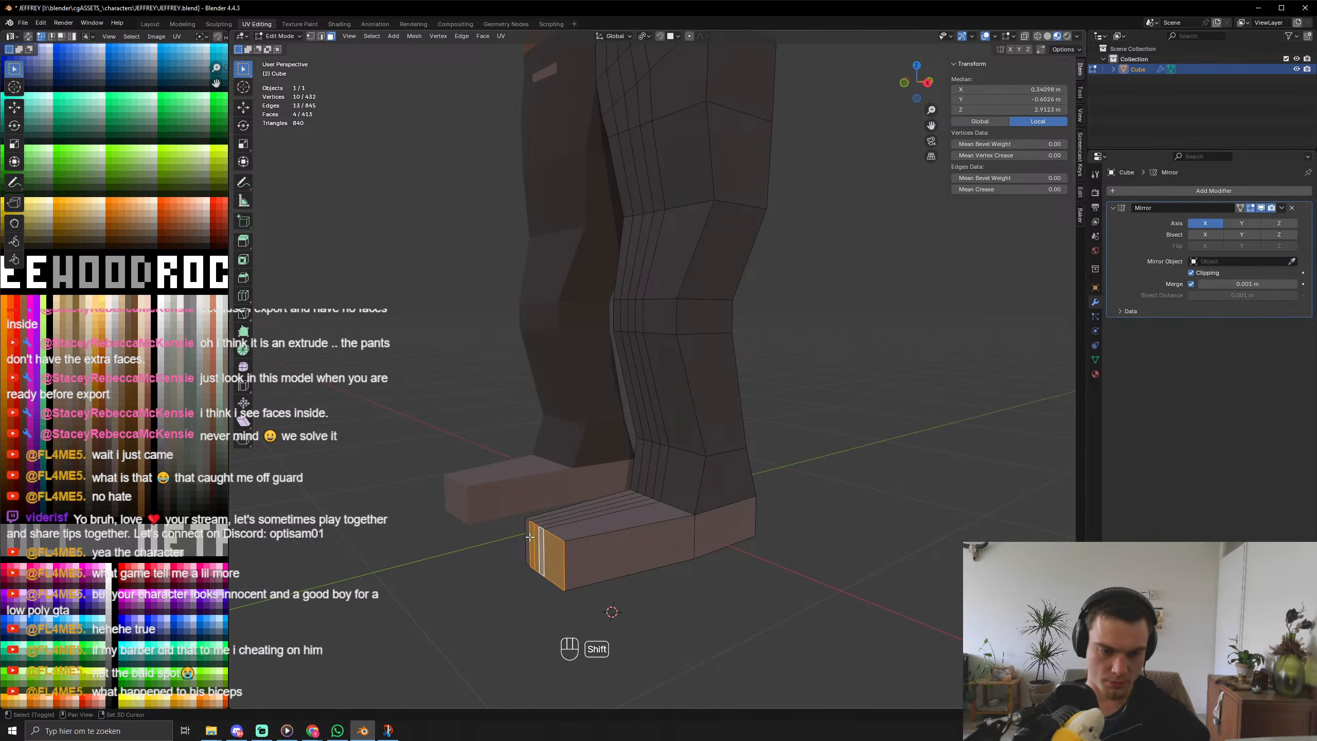
key("g")
key("y")
left_click(597, 534)
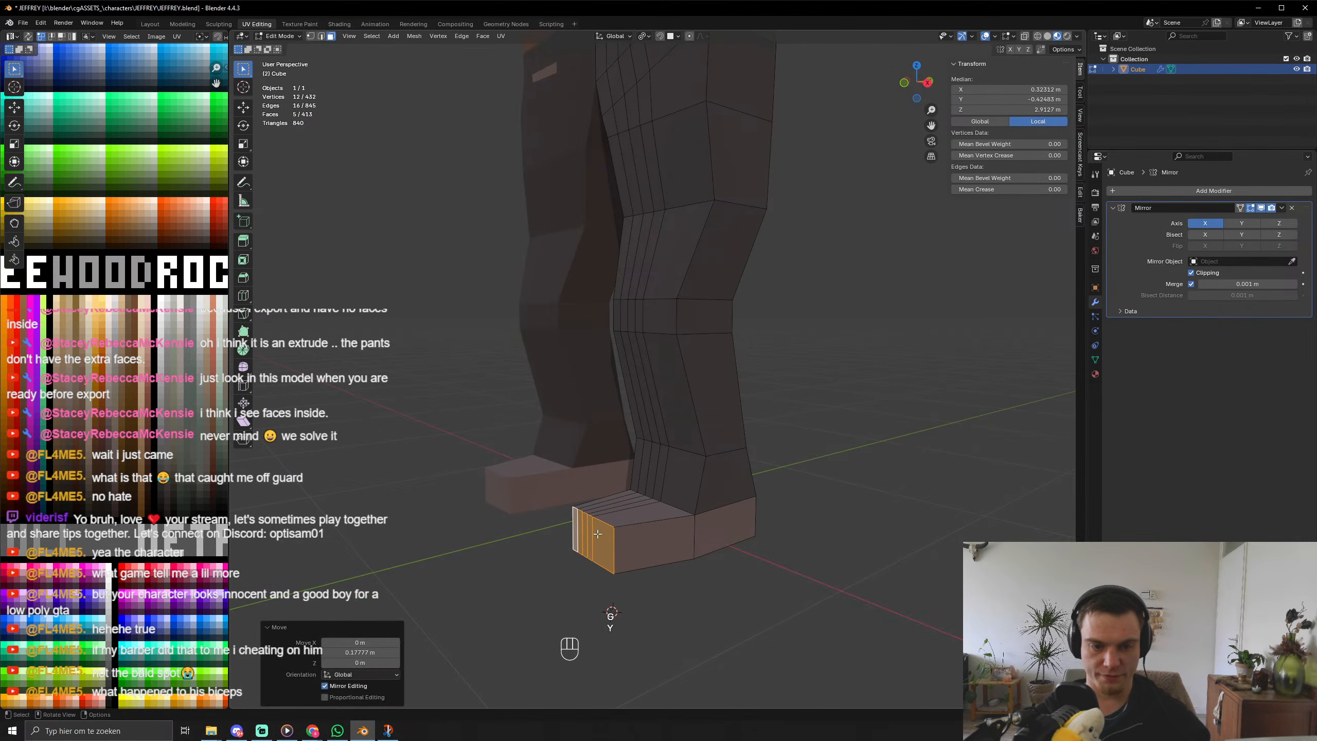
Try to flatten the toe's front faces by scaling them to about 0.53 along Z, and undo it.
key("s")
key("z")
left_click(630, 537)
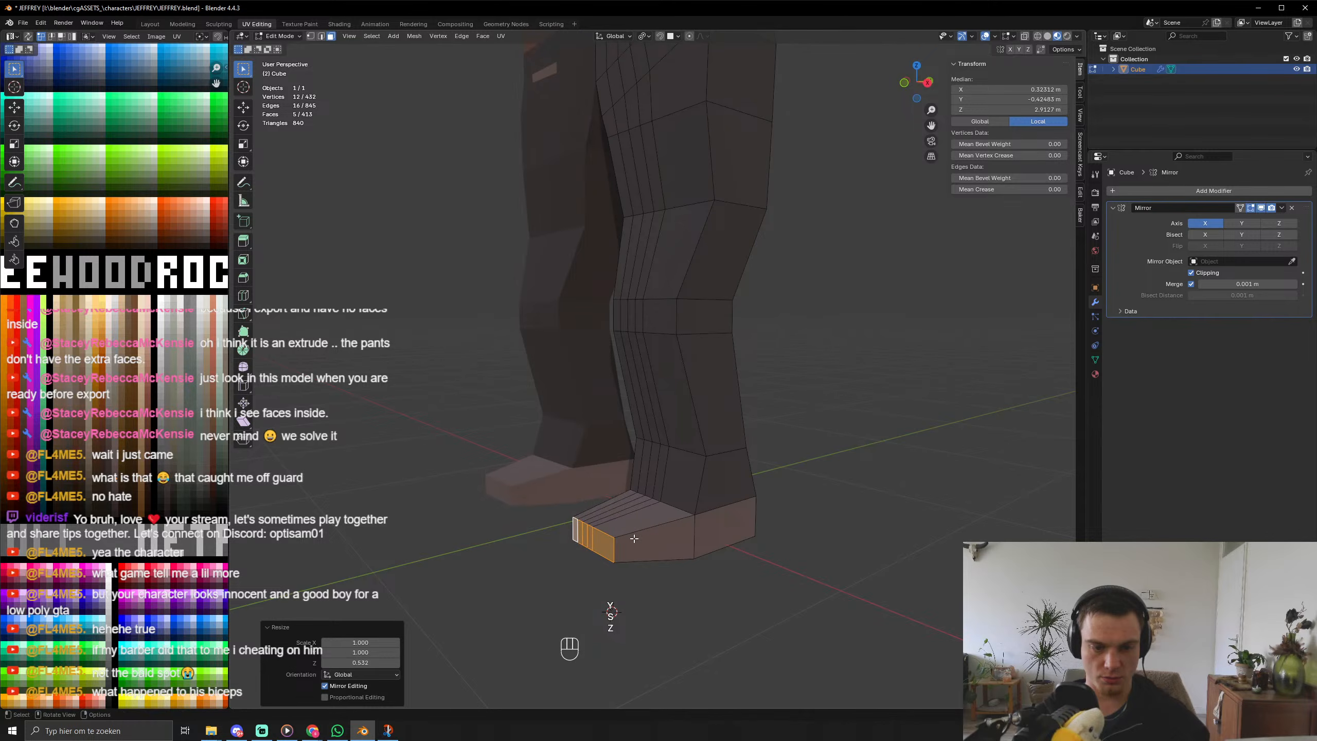
key("g")
key("z")
right_click(634, 538)
key("ctrl+z")
Select the five upper front edges of the toe and lower them along Z so the shoe slopes down.
left_click(591, 518)
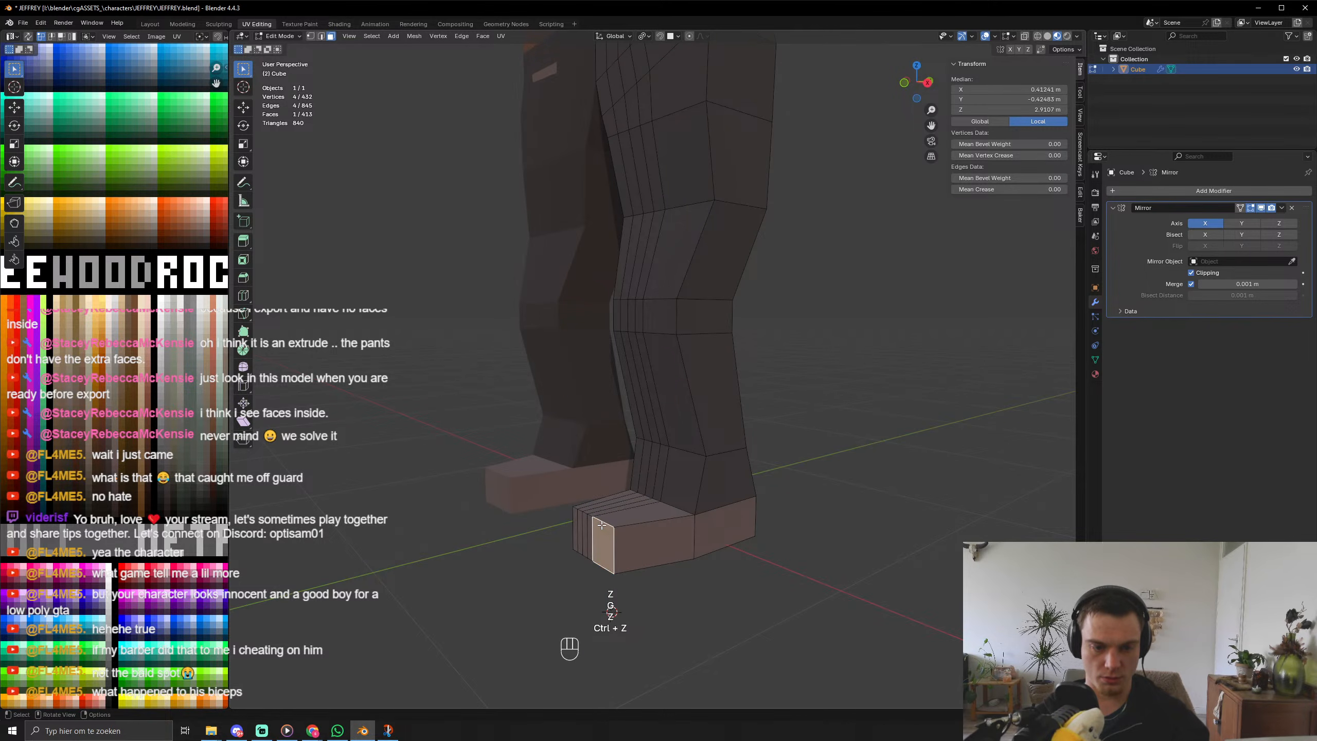
middle_click_drag(593, 575, 633, 457, "shift")
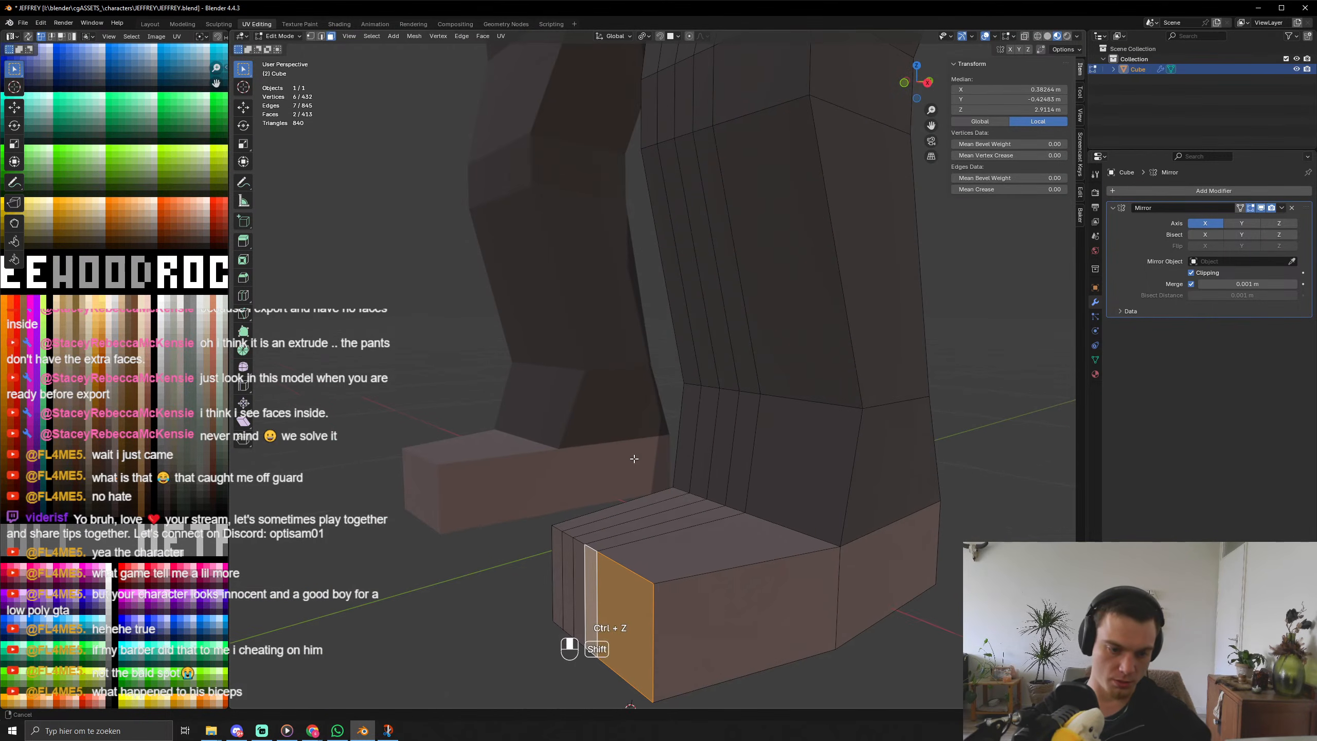
key("2")
left_click(635, 562)
left_click(591, 547, "shift")
left_click(579, 541, "shift")
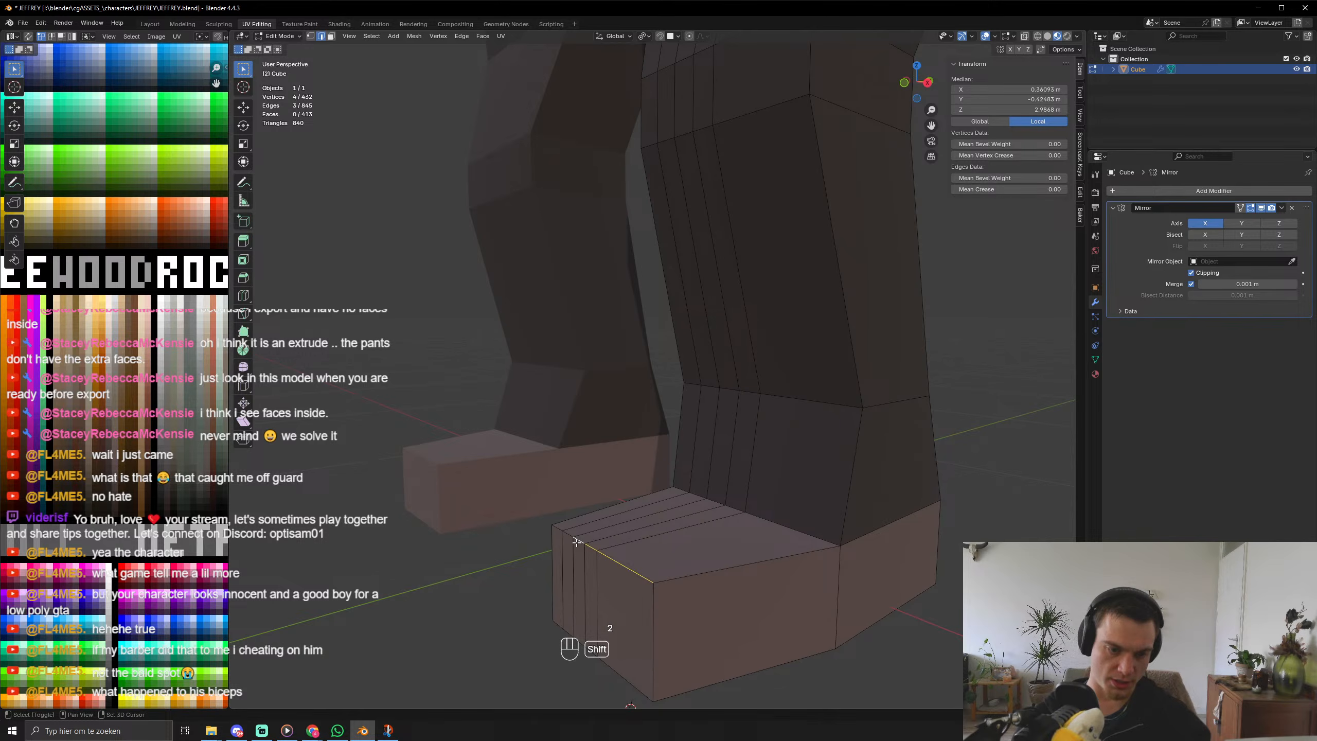
left_click(569, 535, "shift")
left_click(562, 531, "shift")
key("g")
key("z")
scroll(653, 577, "down", 3)
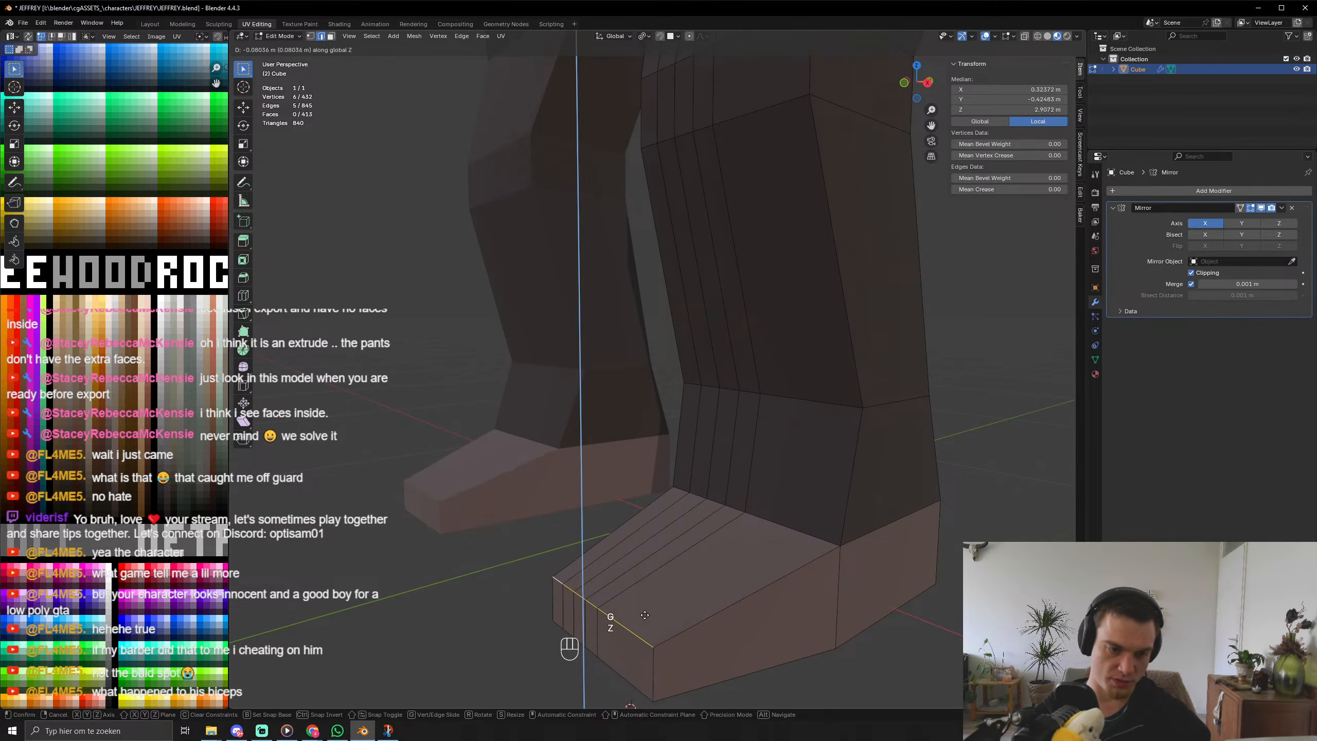
left_click(654, 604)
Examine the reshaped shoes and the whole character's proportions in Object Mode.
key("Tab")
middle_click_drag(776, 605, 871, 594)
scroll(836, 568, "down", 4)
middle_click_drag(812, 532, 698, 451)
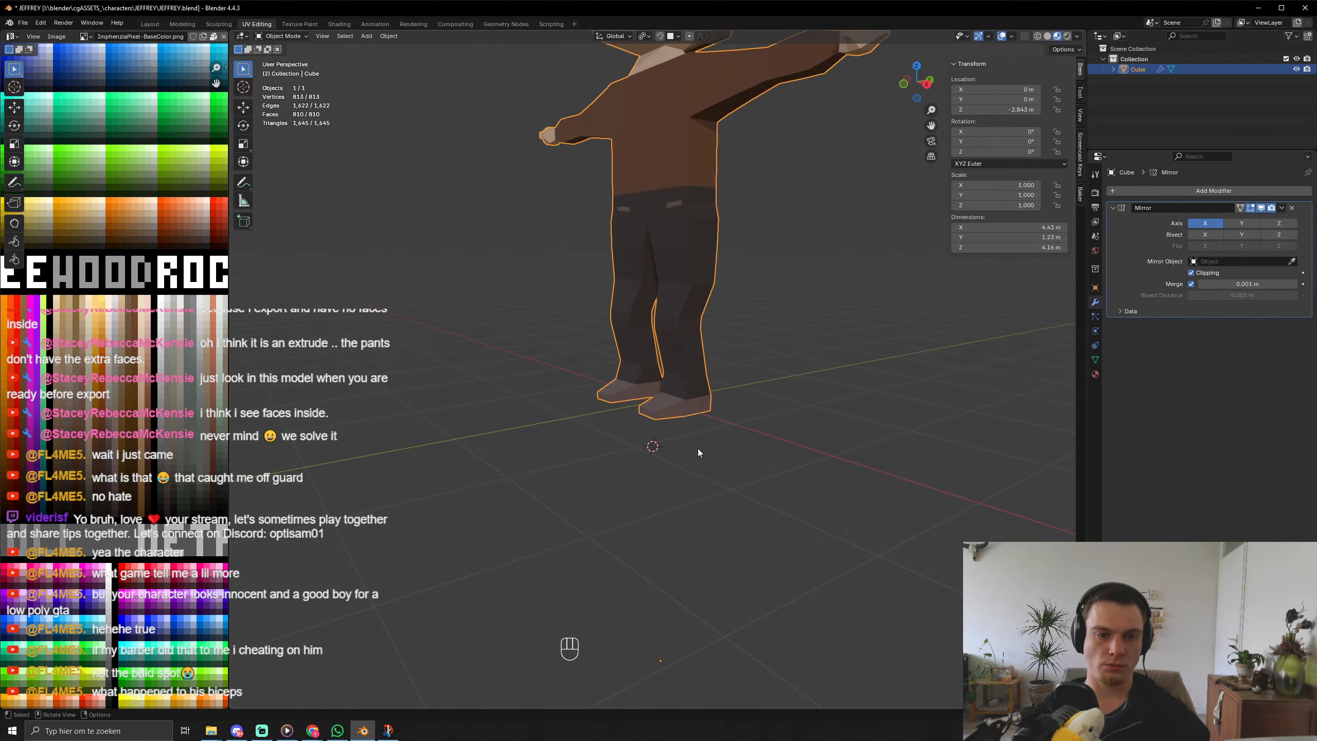
scroll(733, 340, "down", 5)
middle_click_drag(698, 335, 814, 558)
scroll(705, 482, "up", 4)
scroll(681, 581, "up", 3)
scroll(774, 628, "down", 3)
scroll(751, 620, "down", 4)
Select the four short side edges from the shirt hem to the upper trousers and move them about 0.009 m outward along X.
key("Tab")
key("2")
left_click(740, 525)
key("g")
key("x")
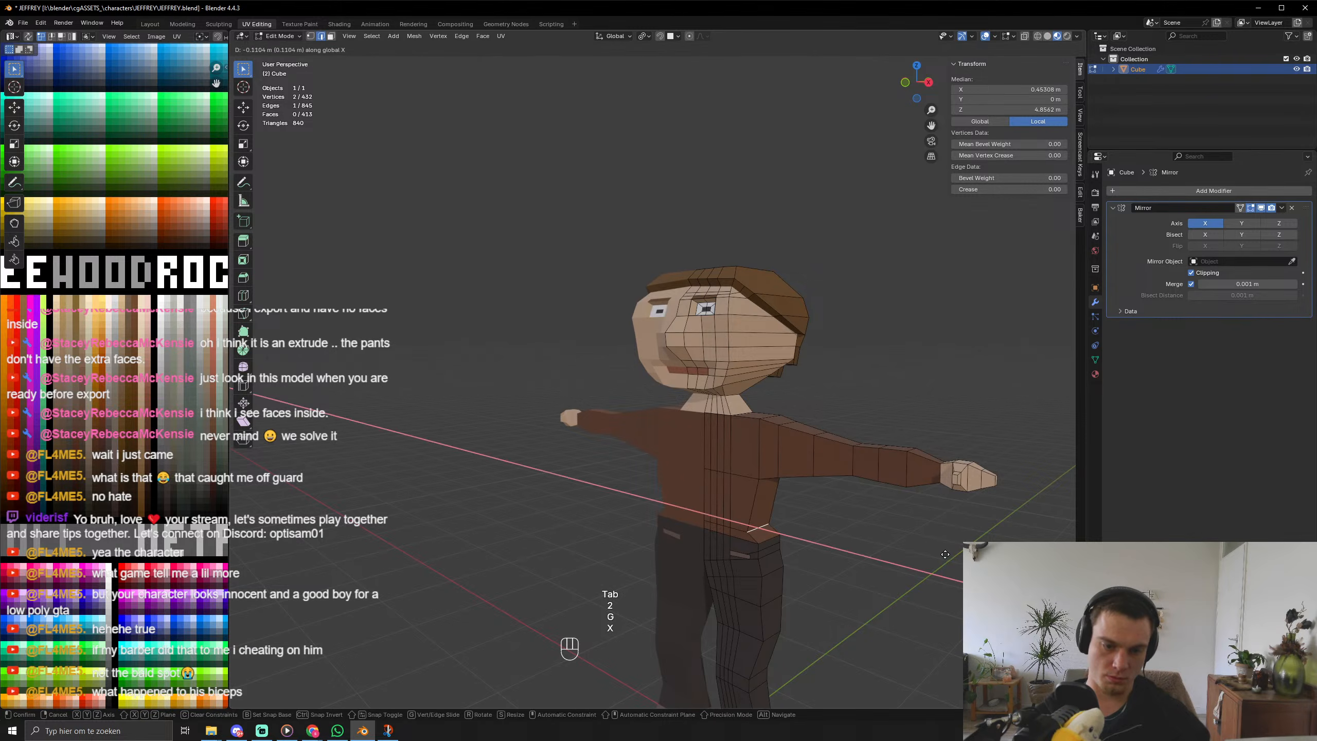
right_click(951, 556)
left_click(793, 553, "shift")
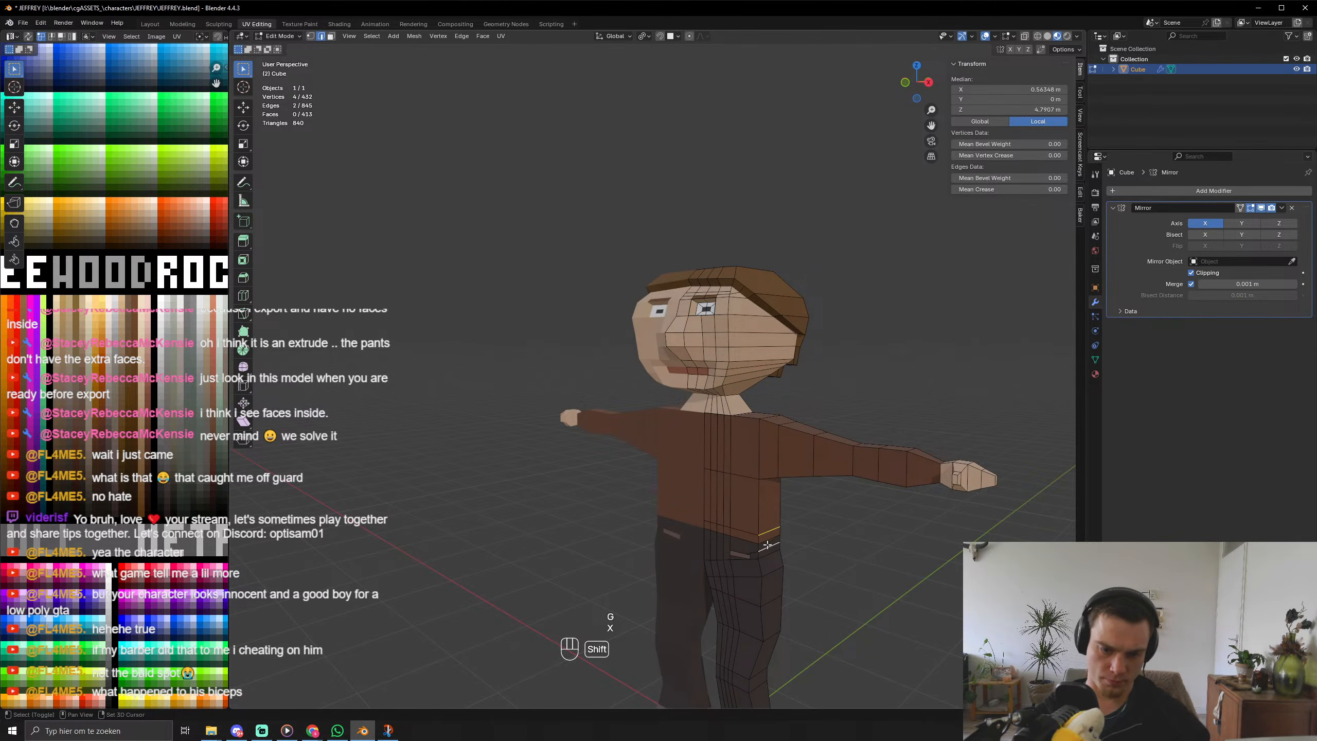
left_click(791, 550, "shift")
left_click(784, 558, "shift")
key("g")
key("x")
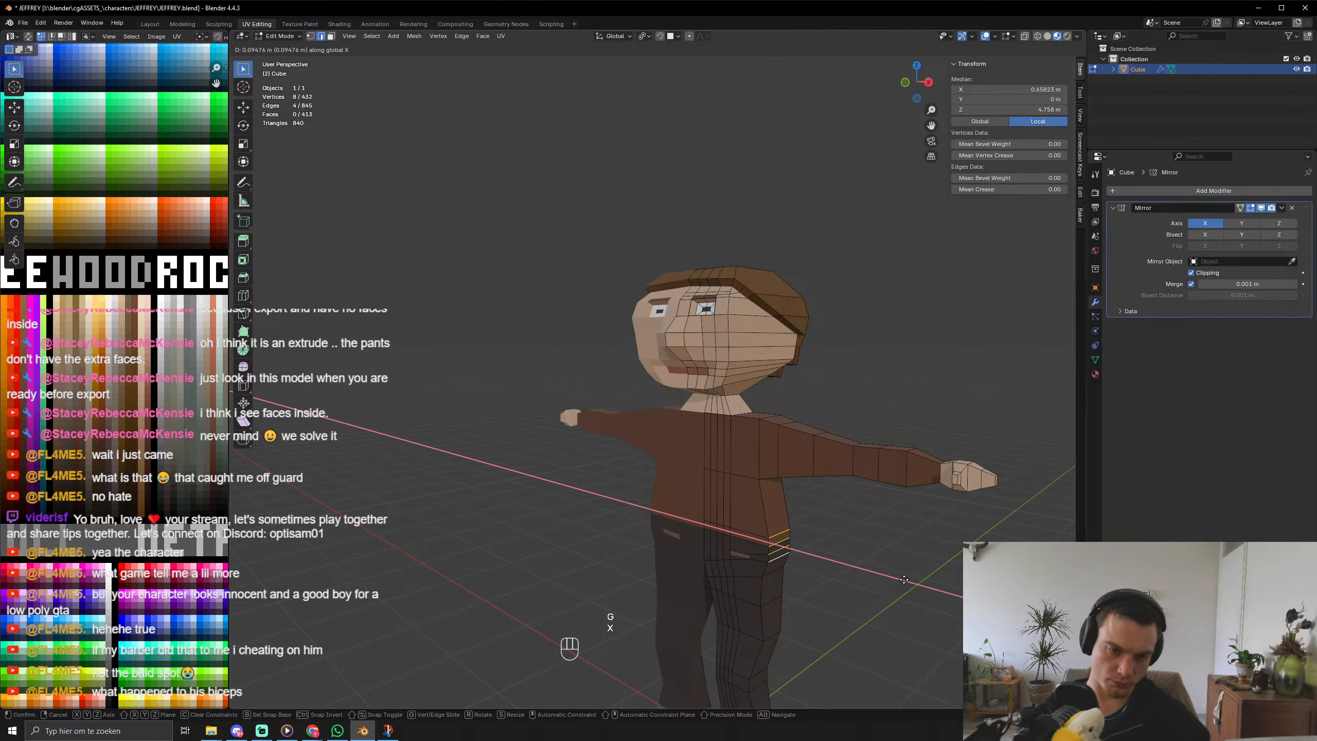
left_click(896, 576)
middle_click_drag(896, 576, 668, 601)
scroll(674, 518, "up", 8)
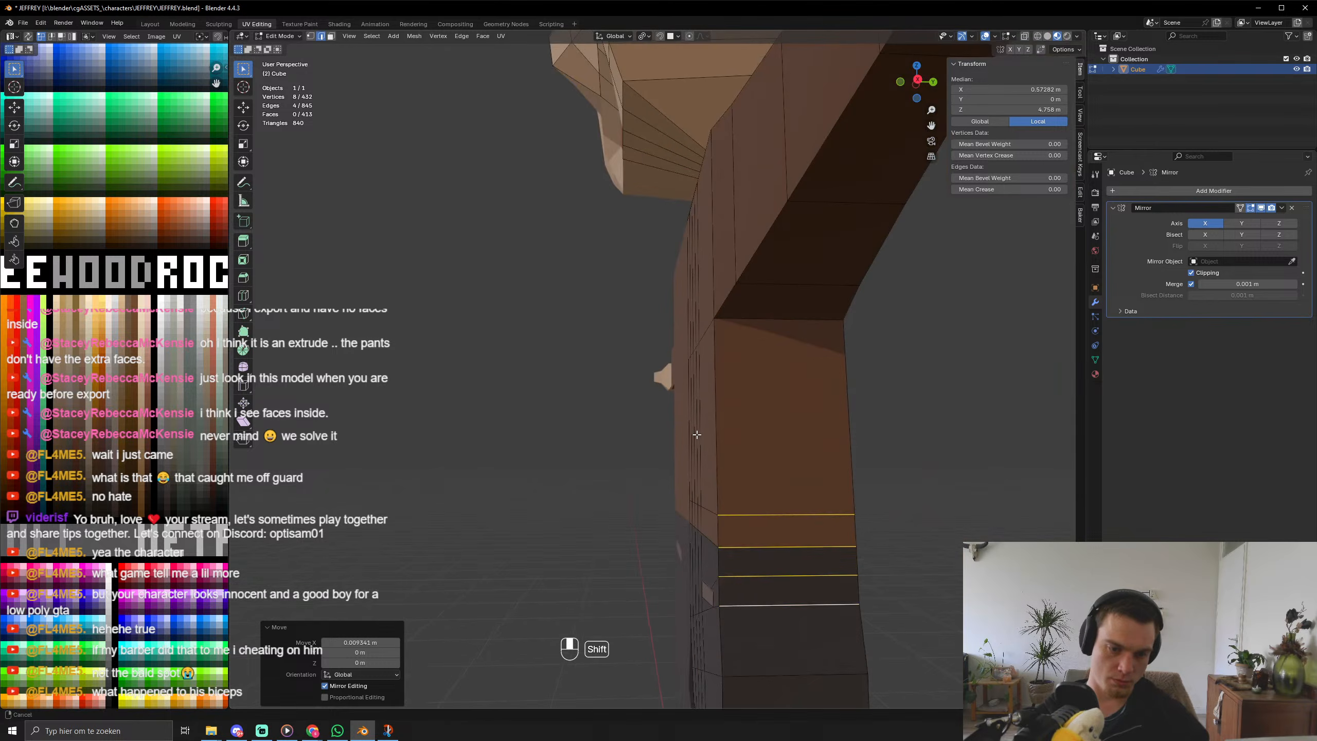
middle_click_drag(695, 458, 805, 480)
scroll(700, 453, "down", 6)
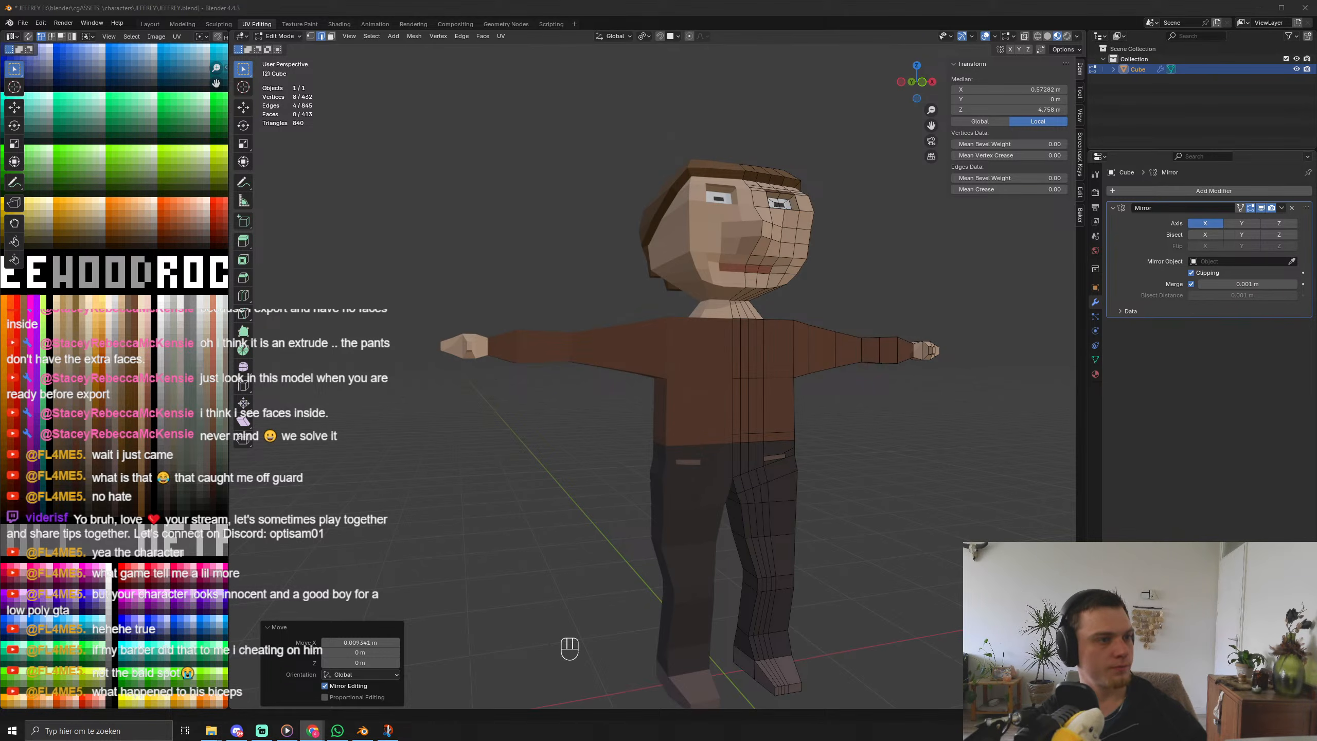
Return to the character and save the file.
key("alt+Tab")
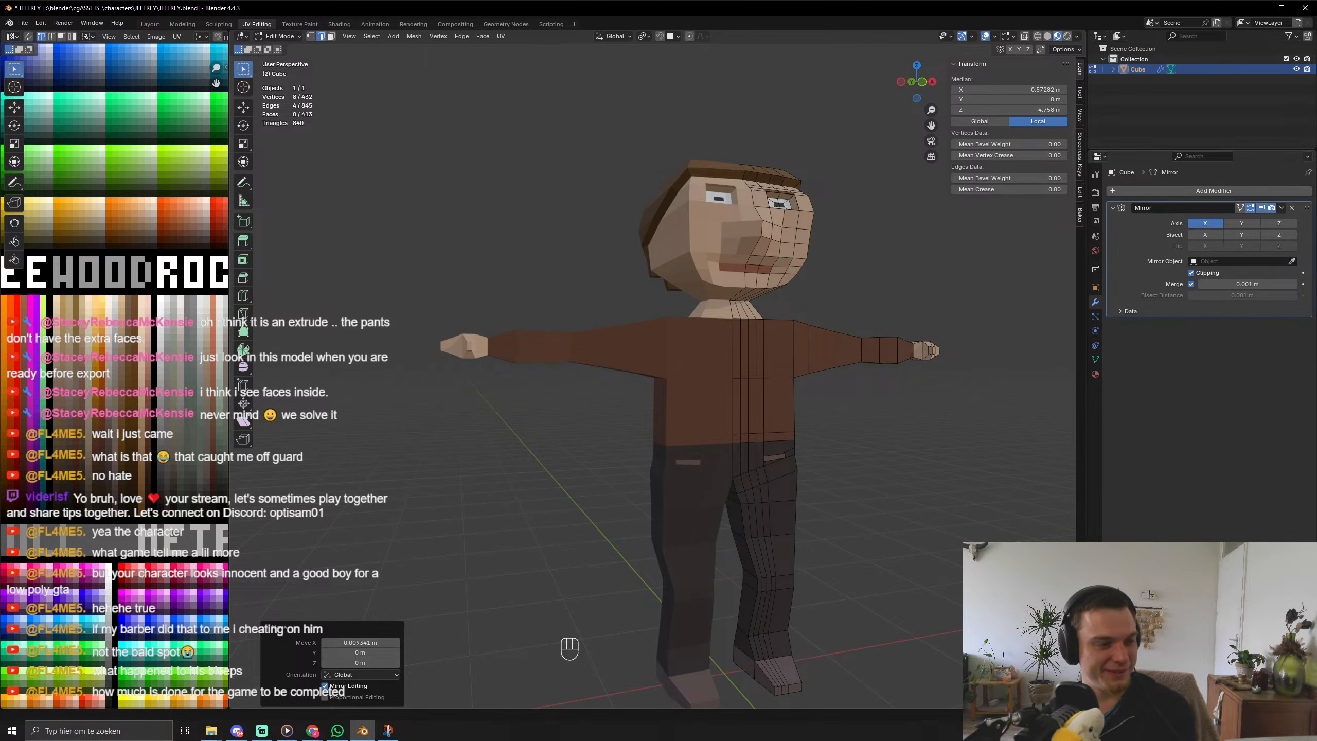
middle_click_drag(622, 529, 737, 539)
key("ctrl+s")
key("ctrl+s")
key("ctrl+s")
key("Tab")
scroll(671, 558, "up", 8)
key("Tab")
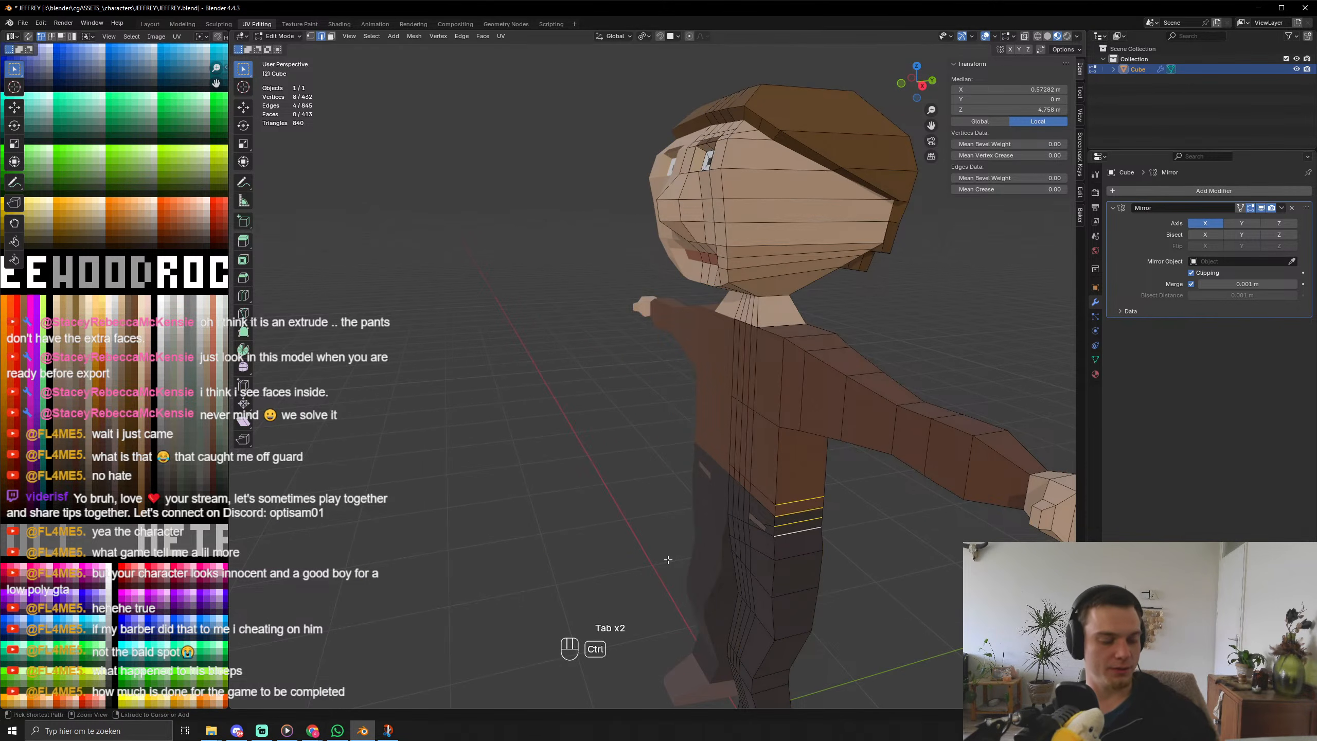
key("ctrl+s")
key("ctrl+s")
key("ctrl+s")
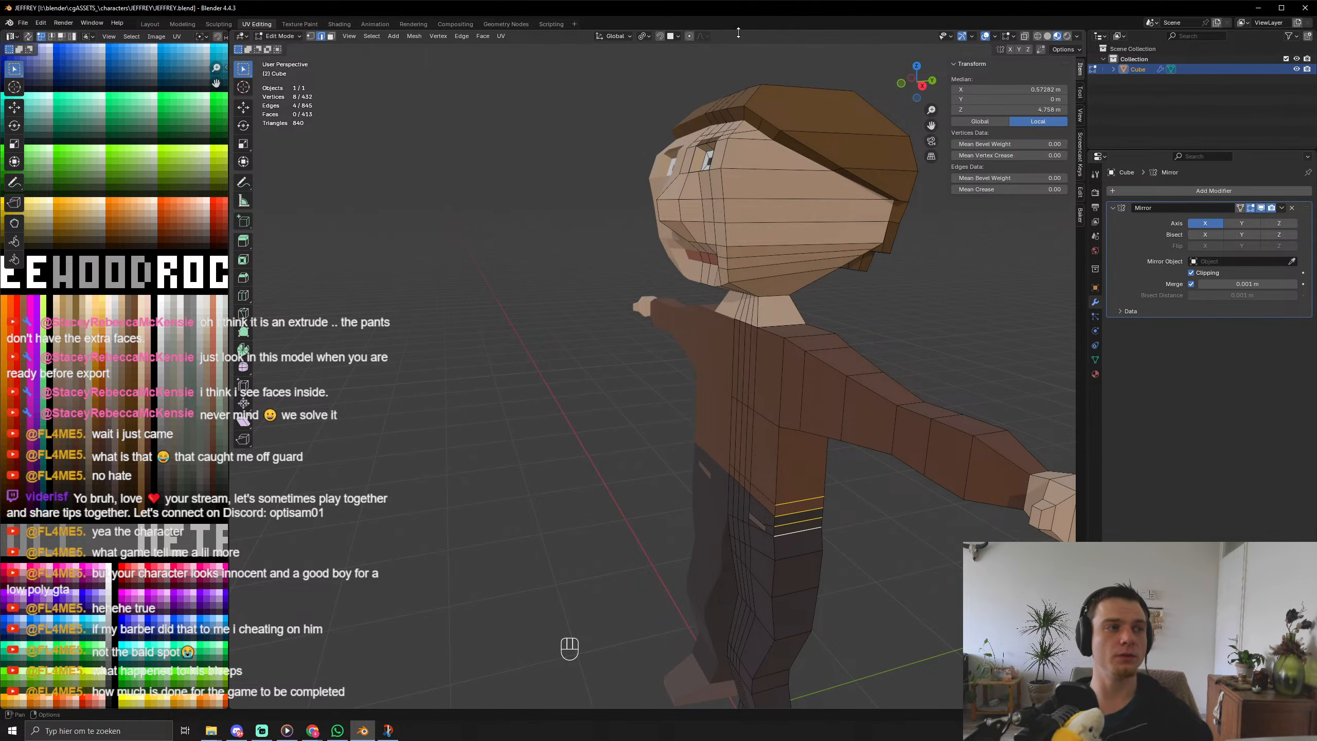
scroll(819, 387, "down", 5)
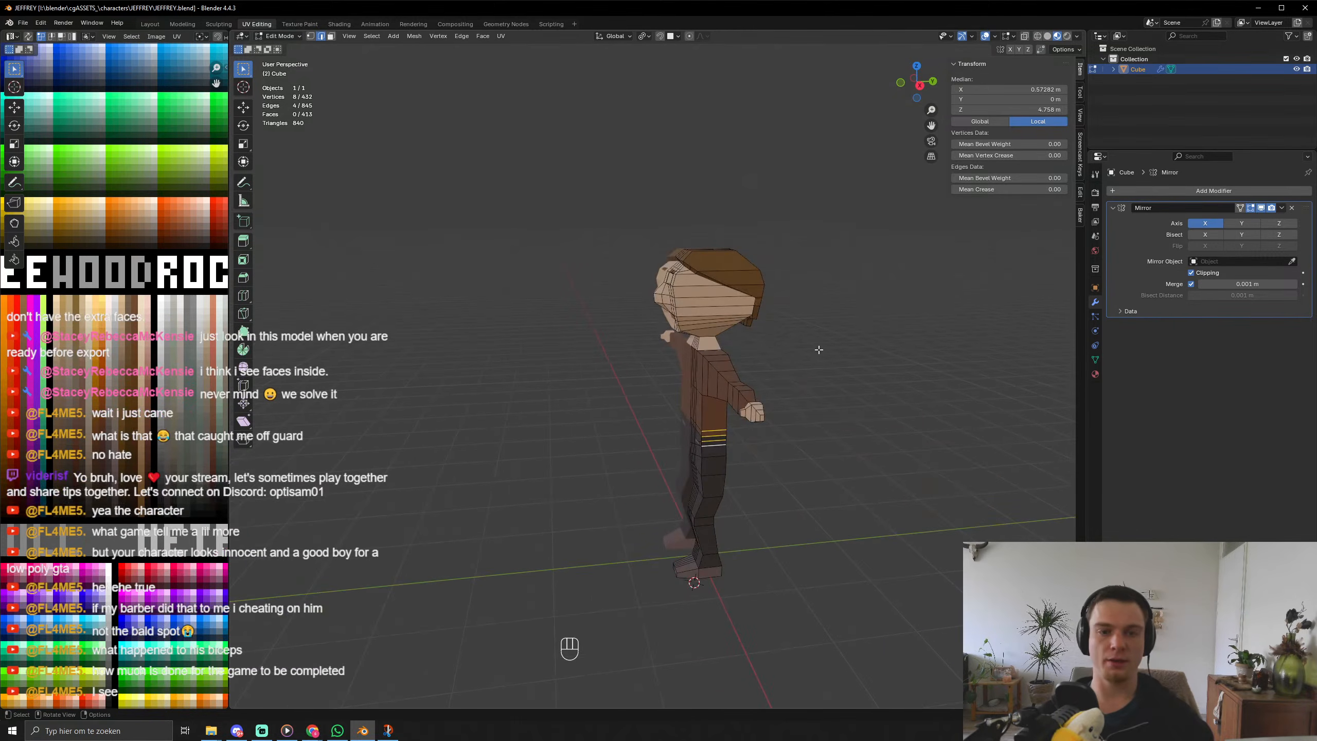
key("ctrl+s")
key("ctrl+s")
key("ctrl+s")
Switch to the Blender window with the city file and examine its streets, buildings and placed character from several angles.
left_click(1258, 7)
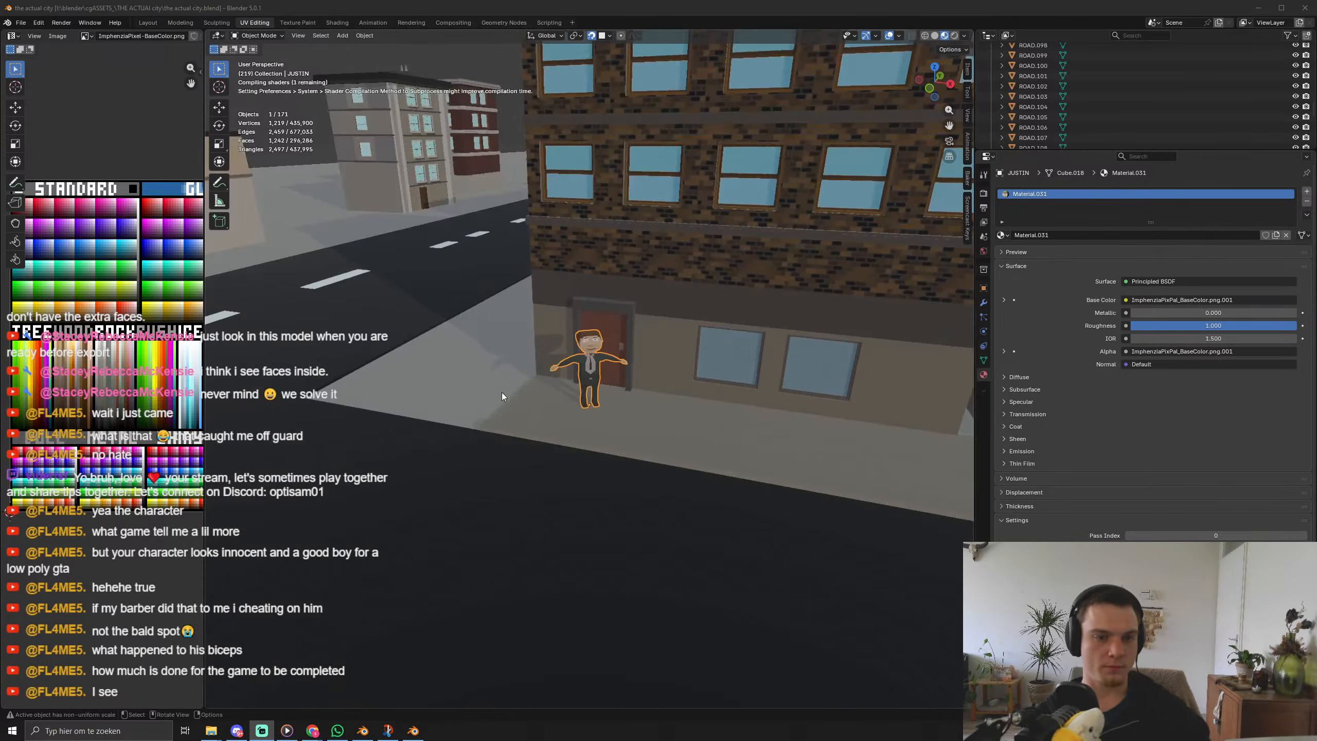
scroll(535, 387, "down", 10)
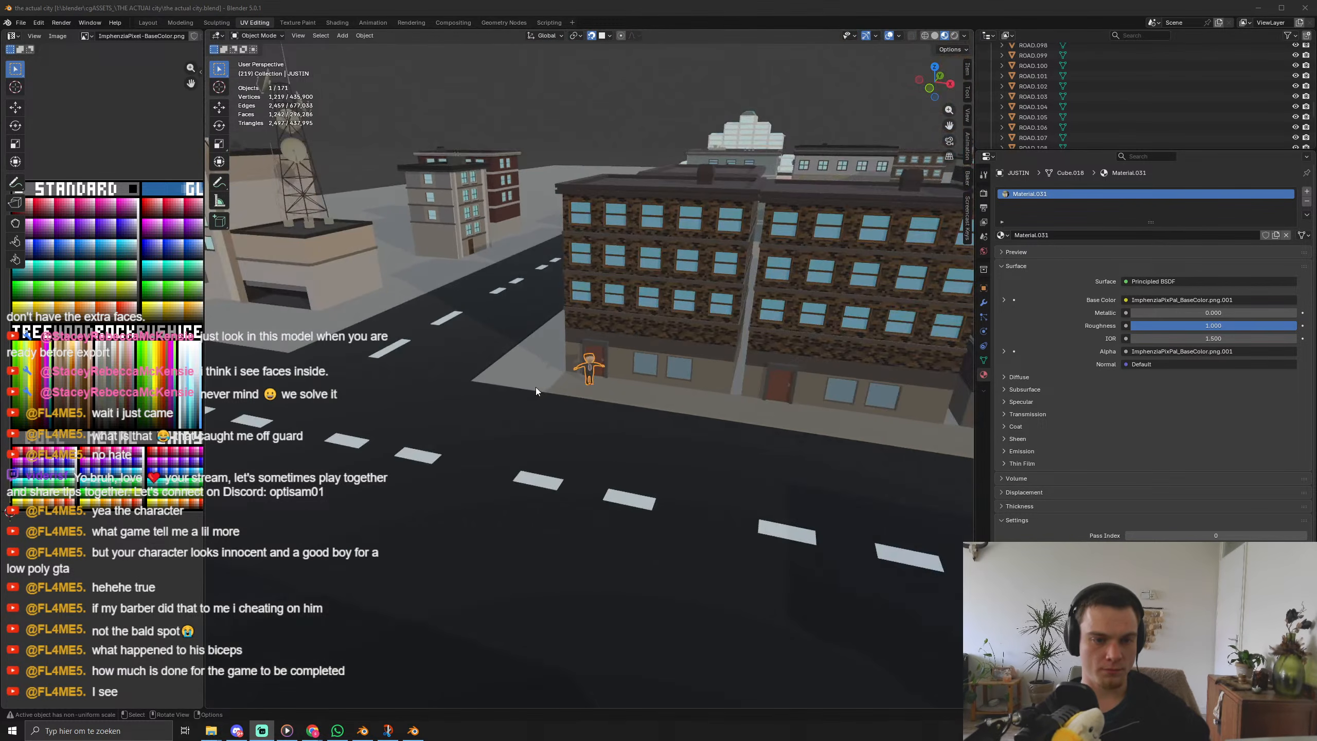
middle_click_drag(527, 388, 603, 421)
scroll(611, 432, "down", 6)
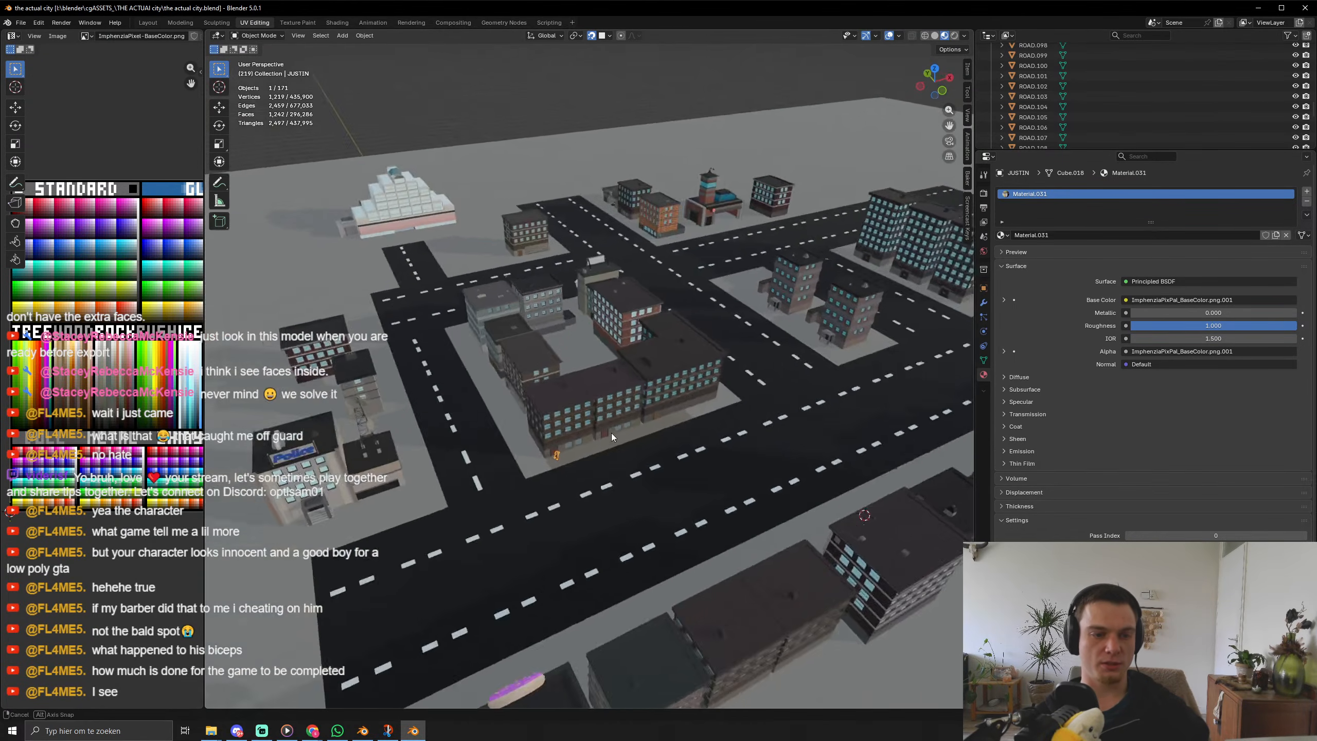
scroll(628, 419, "down", 3)
scroll(645, 425, "up", 10)
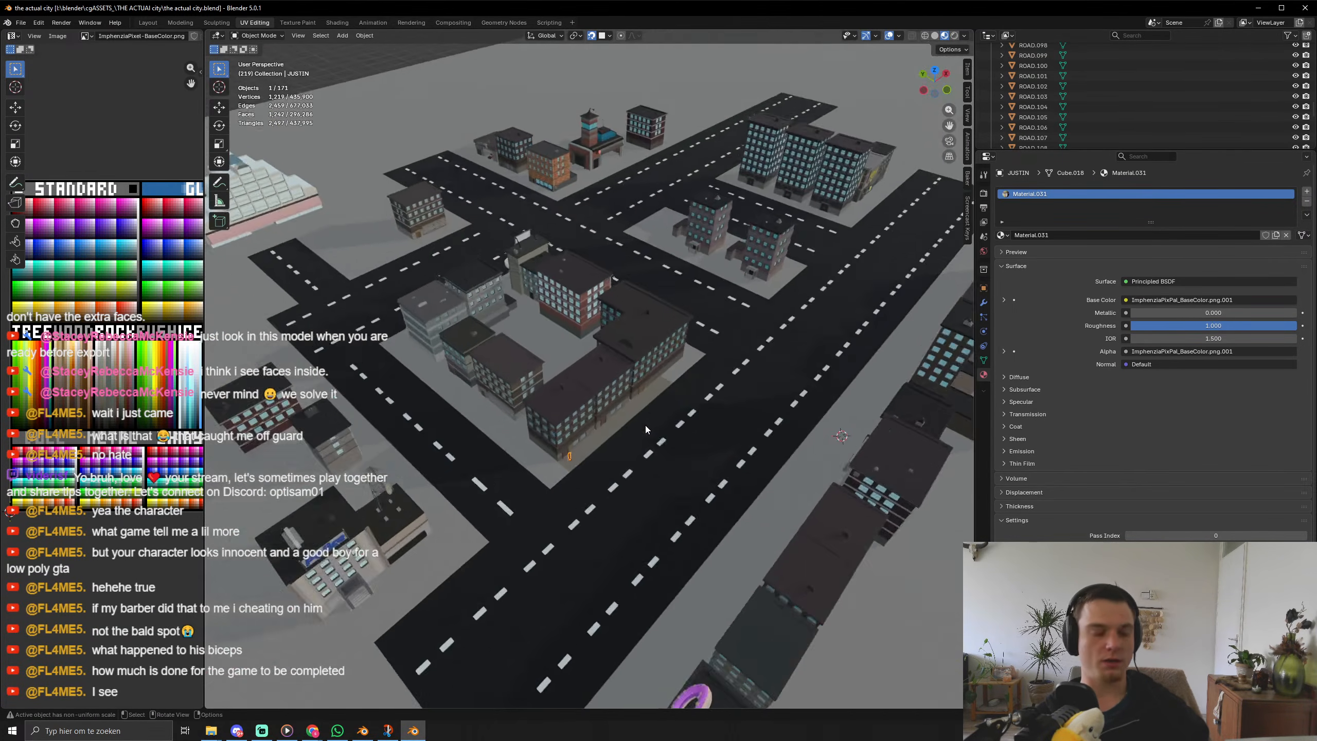
middle_click_drag(645, 426, 613, 384)
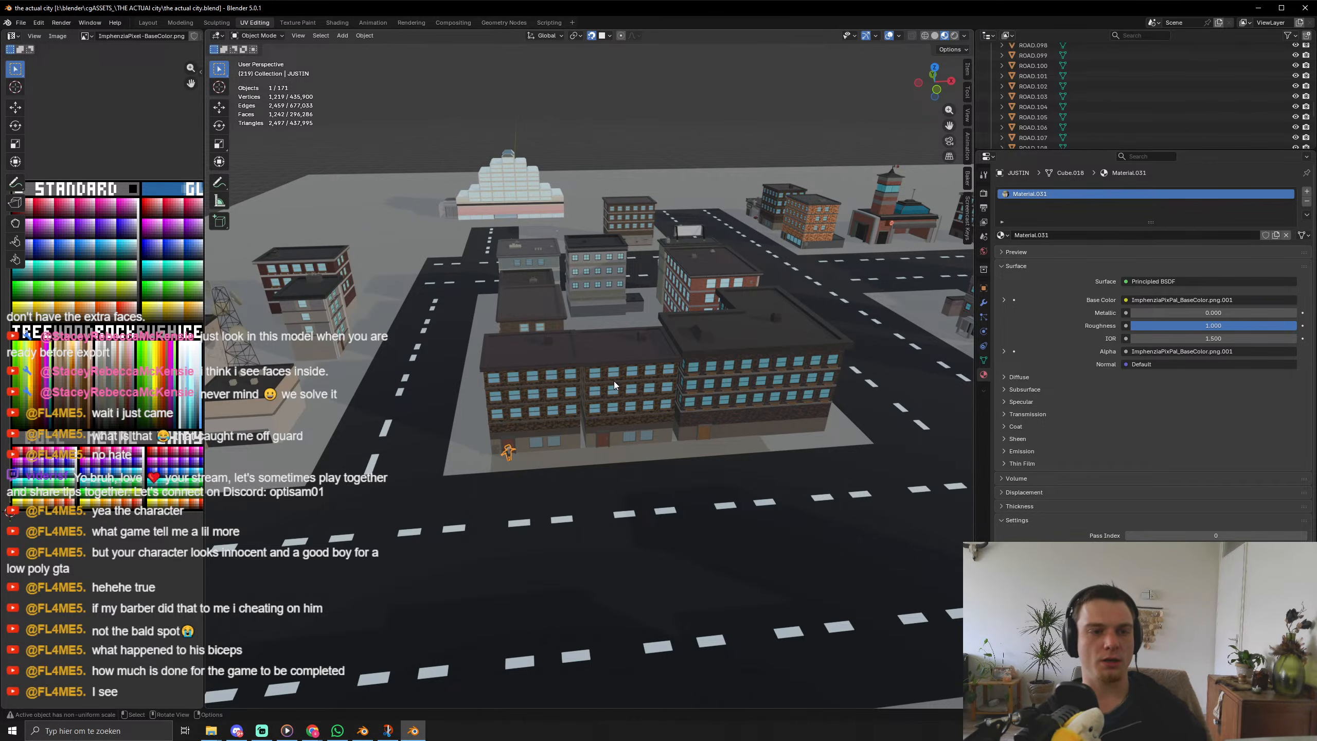
scroll(613, 382, "down", 5)
middle_click_drag(558, 454, 665, 383)
scroll(755, 391, "up", 3)
scroll(754, 391, "up", 3)
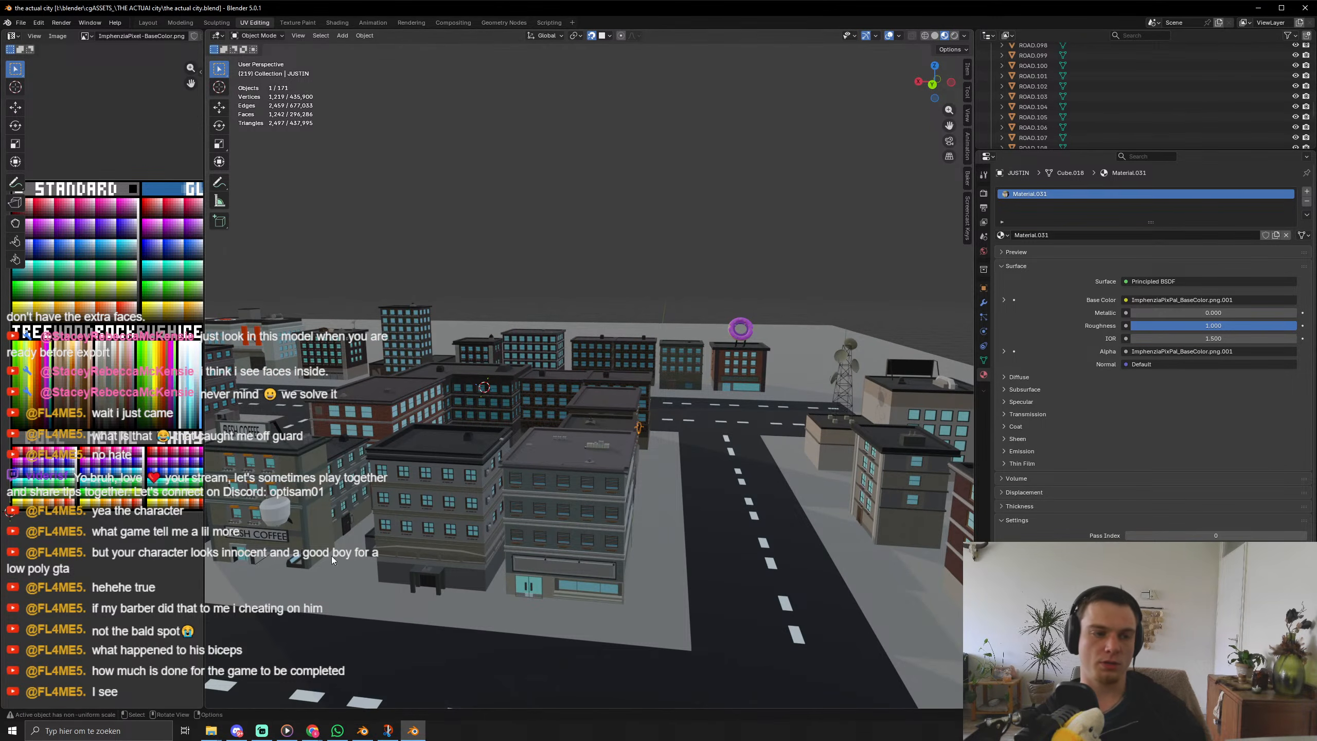
middle_click_drag(507, 486, 566, 492)
scroll(566, 493, "down", 6)
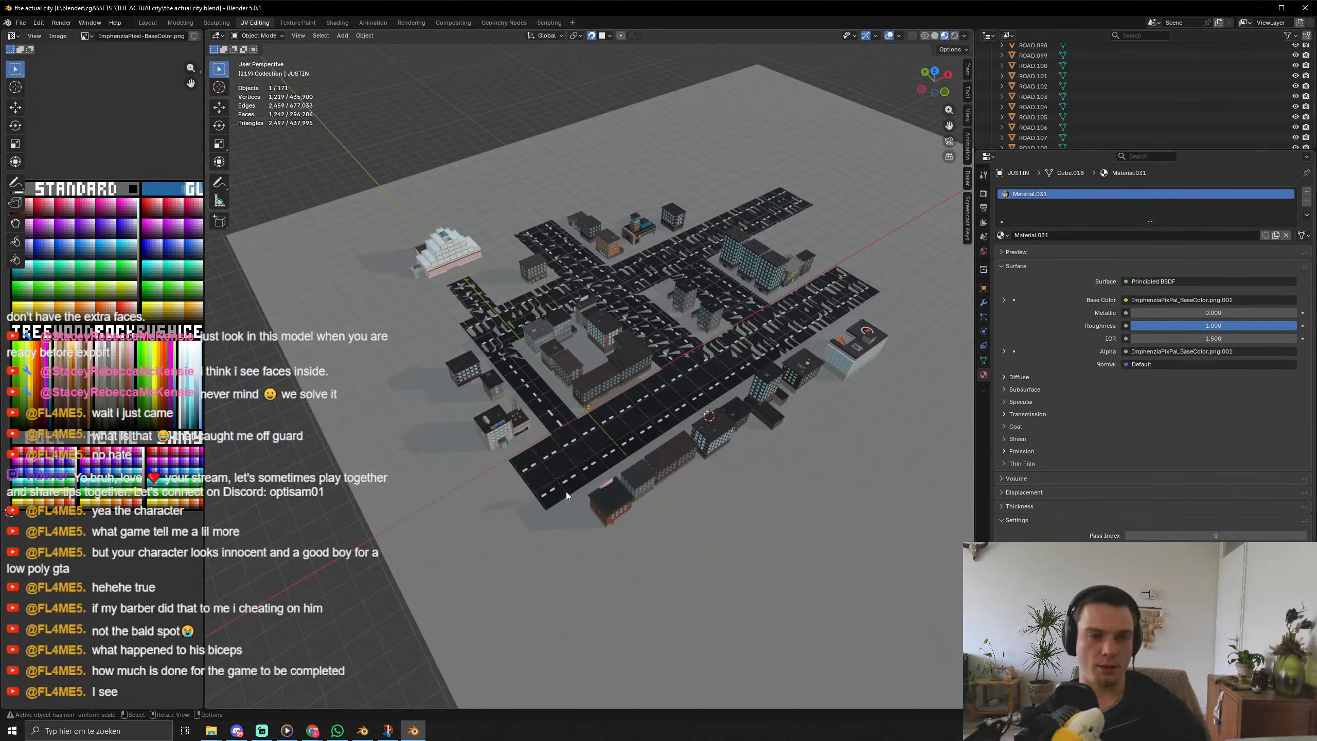
middle_click_drag(792, 356, 749, 345, "shift")
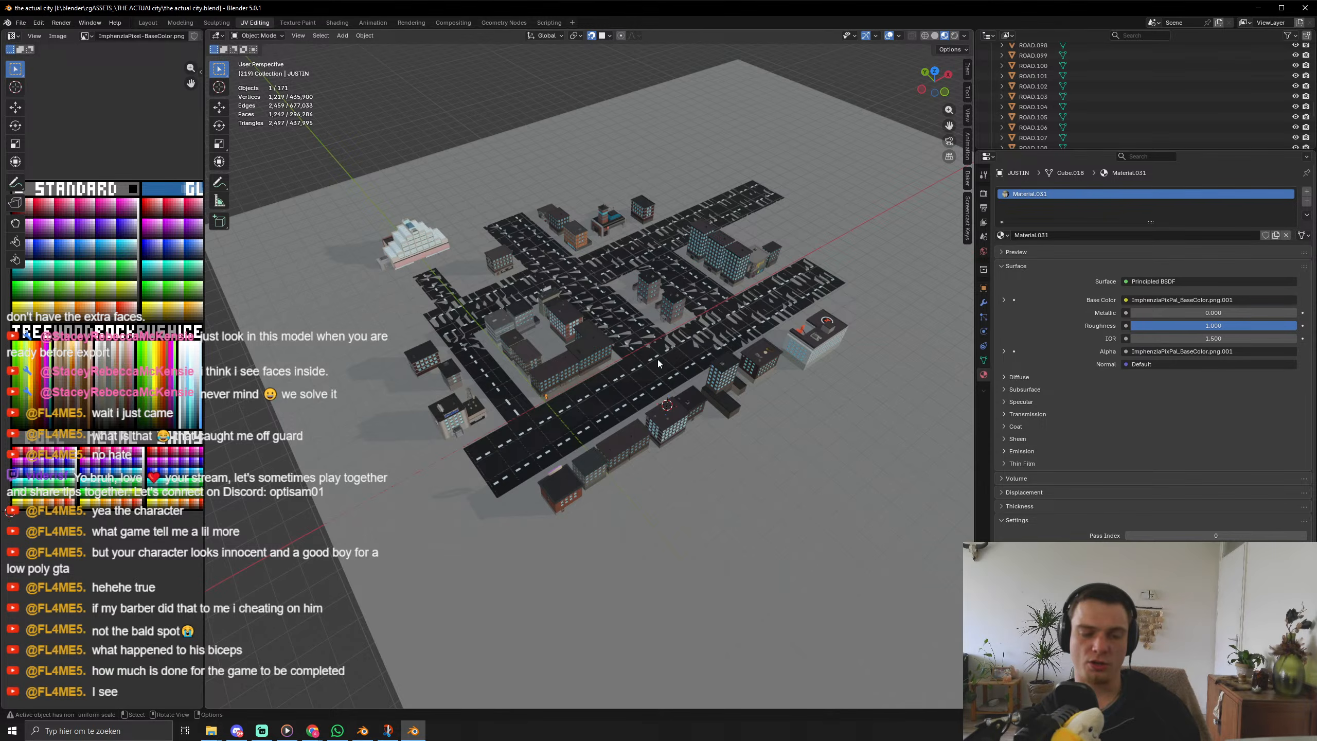
scroll(658, 362, "up", 5)
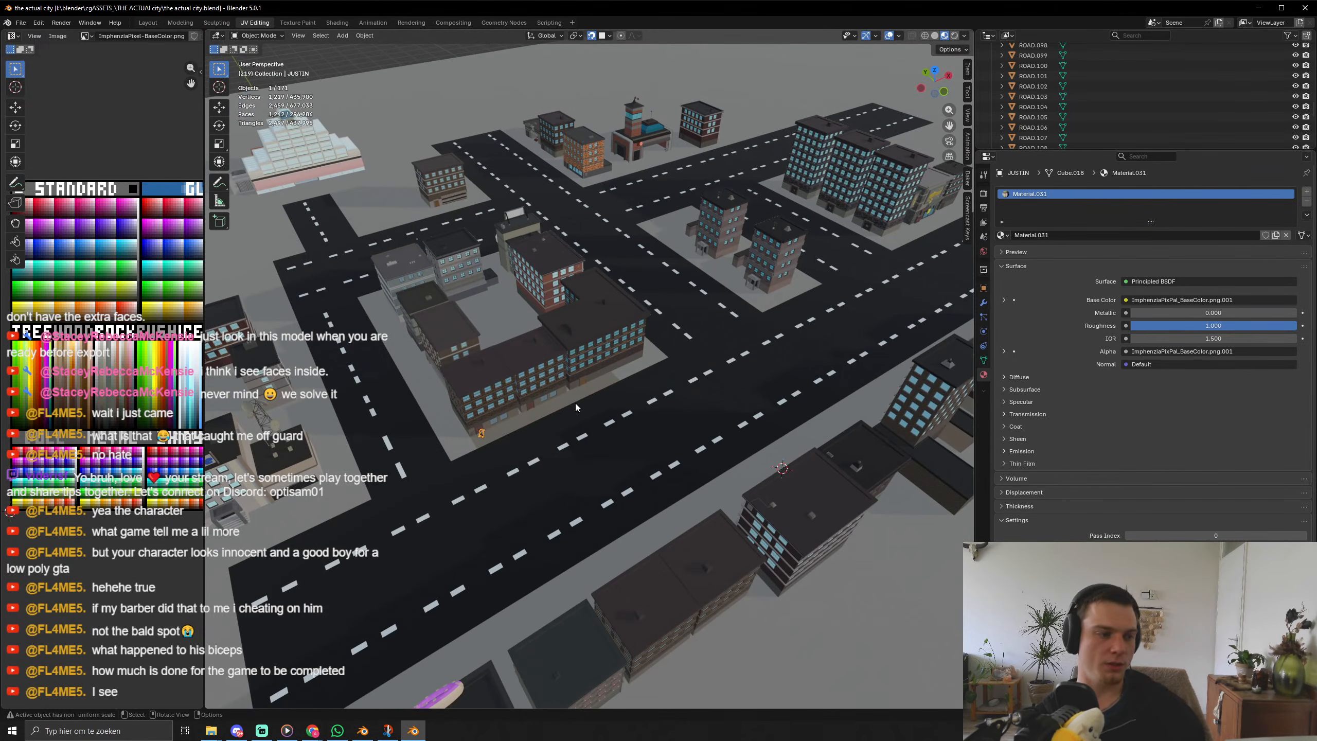
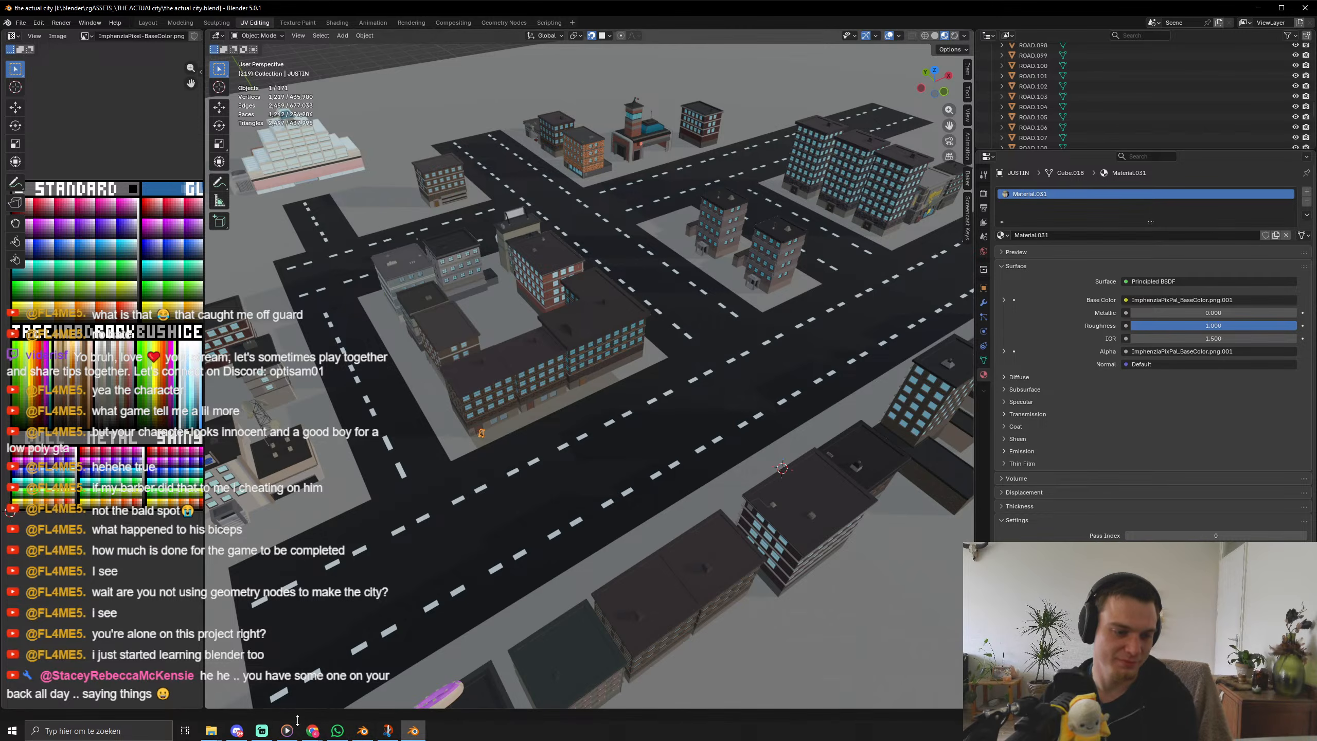
Switch back to the JEFFREY character file, leave Edit Mode and save it.
mouse_move(317, 733)
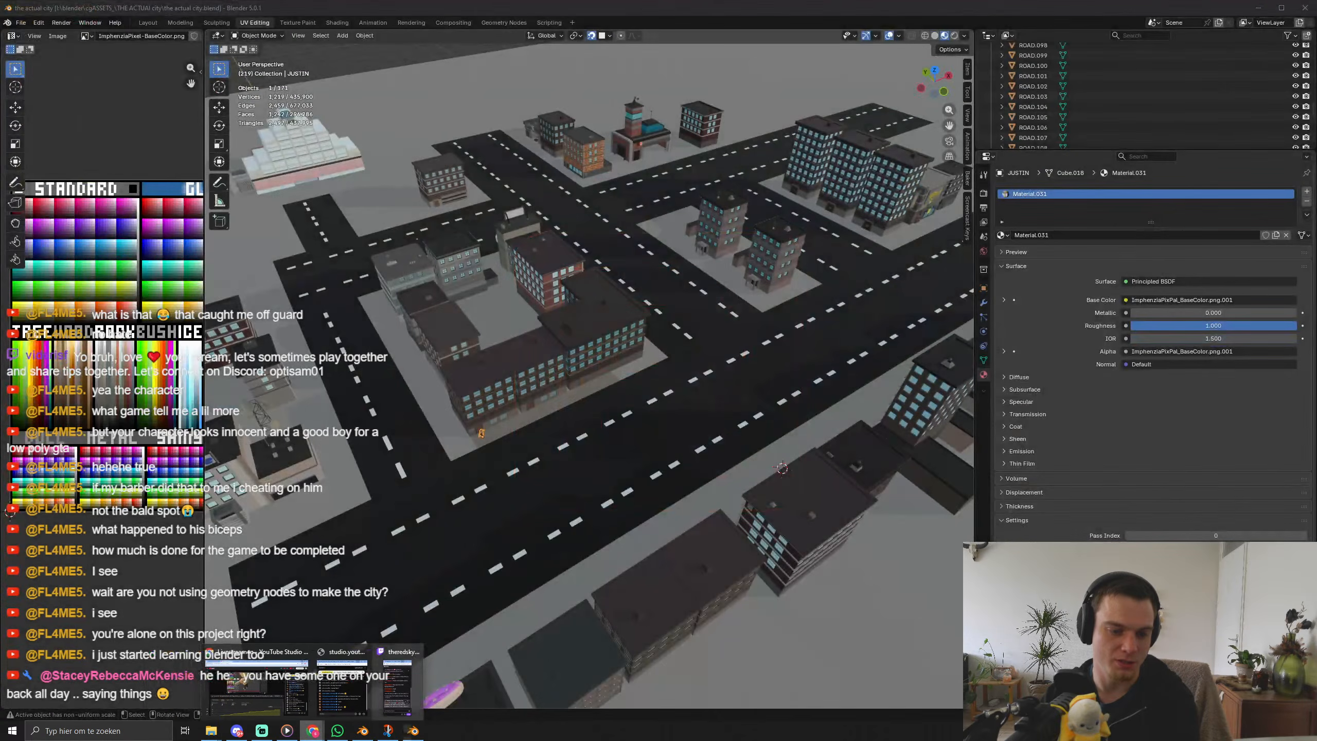
left_click(365, 731)
middle_click_drag(573, 430, 655, 472)
key("Tab")
key("ctrl+s")
key("ctrl+s")
key("ctrl+s")
key("ctrl+s")
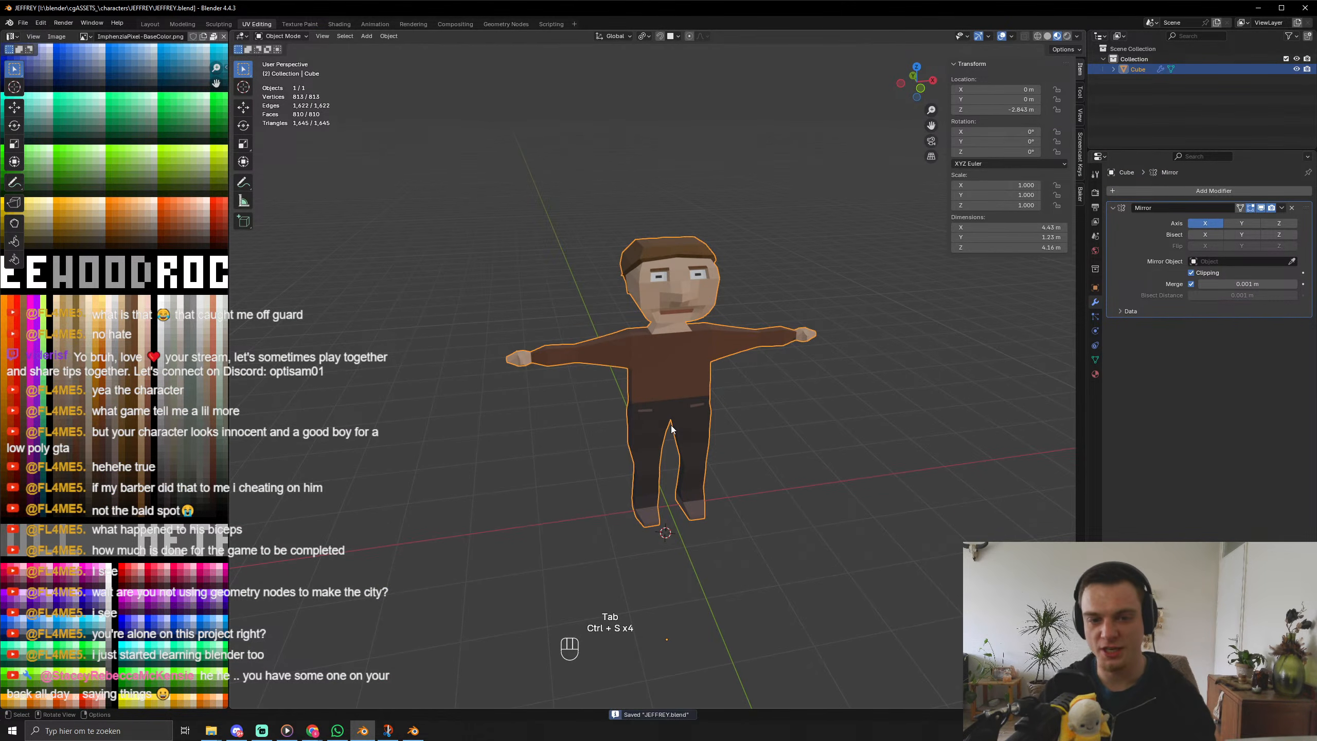
Add one centred horizontal loop cut around the torso between the armpit and the shirt hem.
key("Tab")
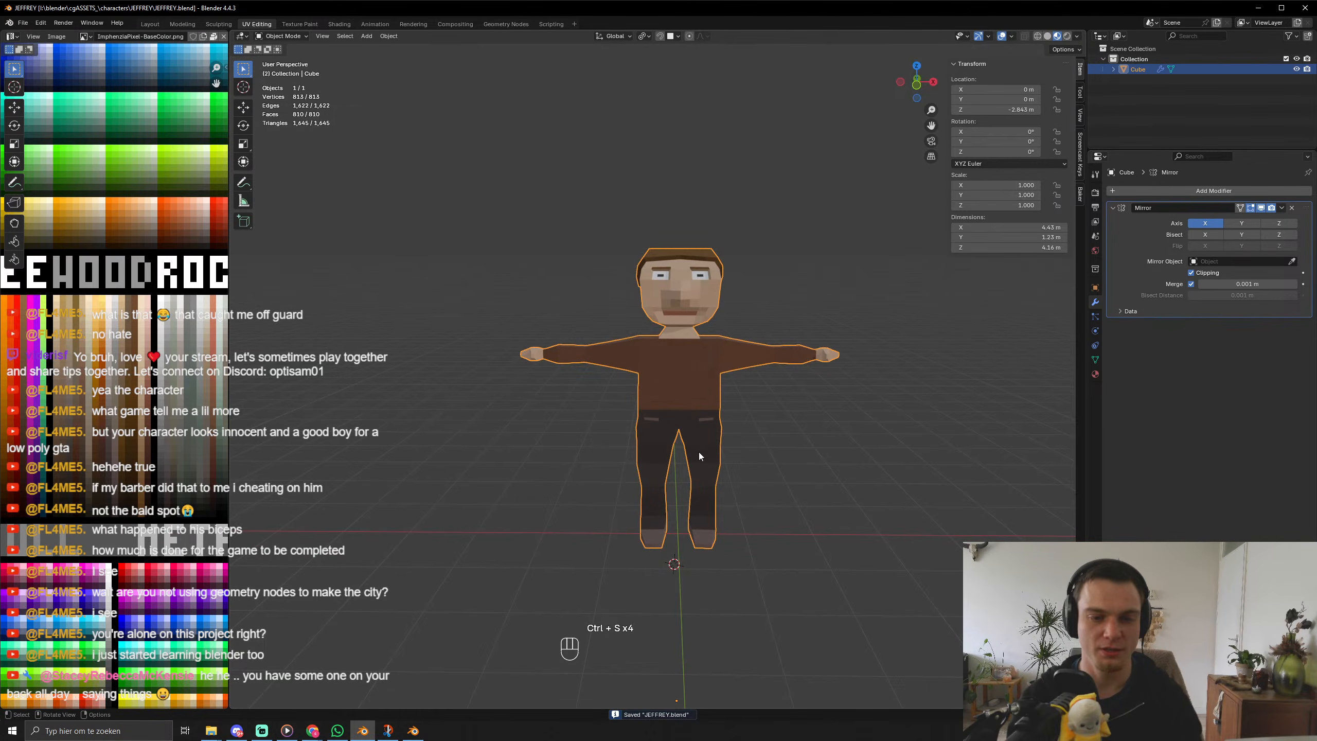
scroll(710, 480, "up", 5)
key("ctrl+r")
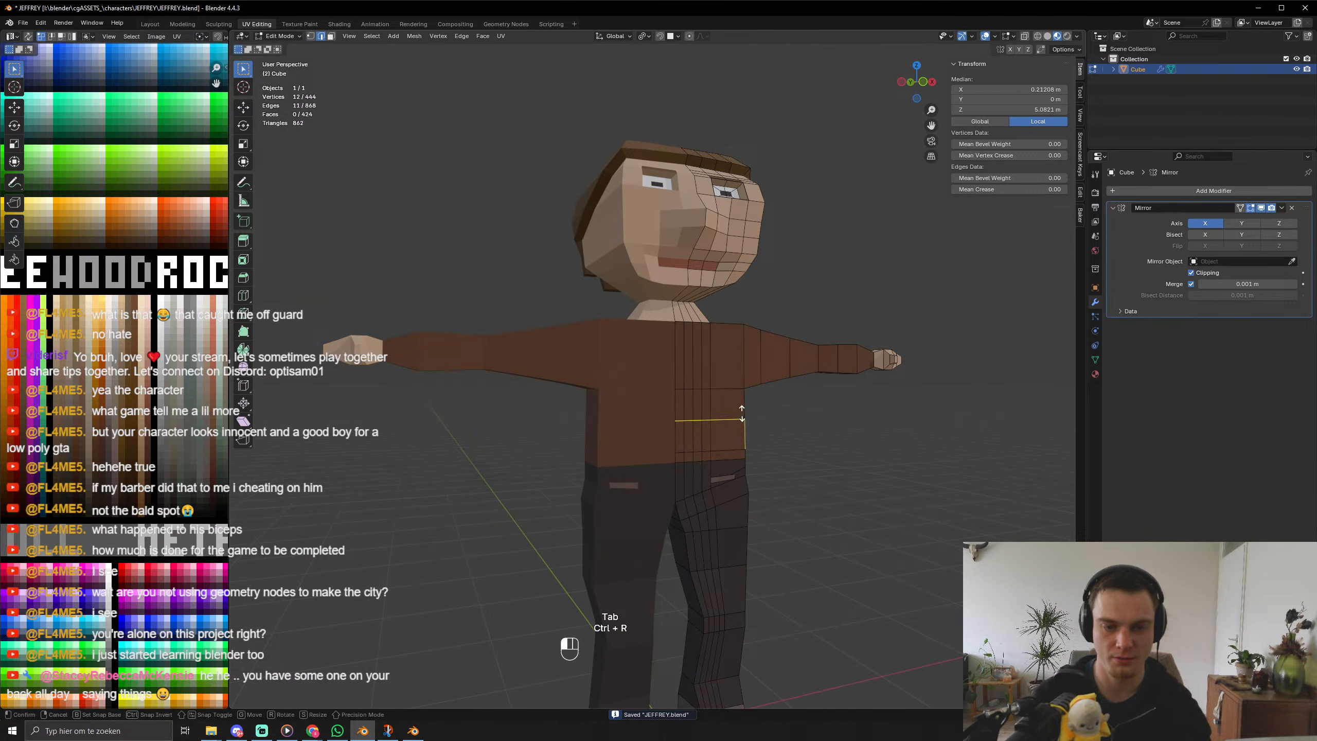
left_click(726, 441)
middle_click_drag(751, 443, 794, 442)
Move the new loop's side edge about 0.084 m inward along X to narrow the waist, and return to Object Mode.
key("2")
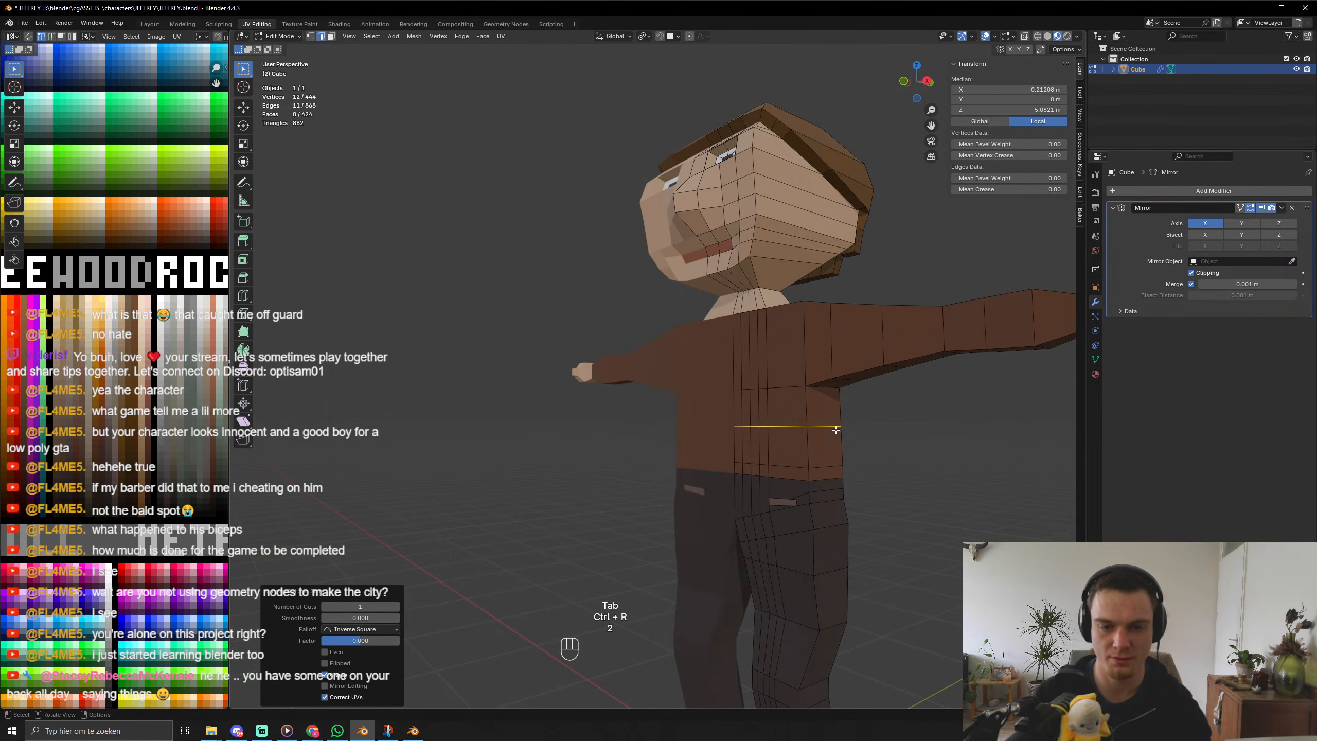
left_click(832, 425)
key("g")
key("x")
left_click(881, 482)
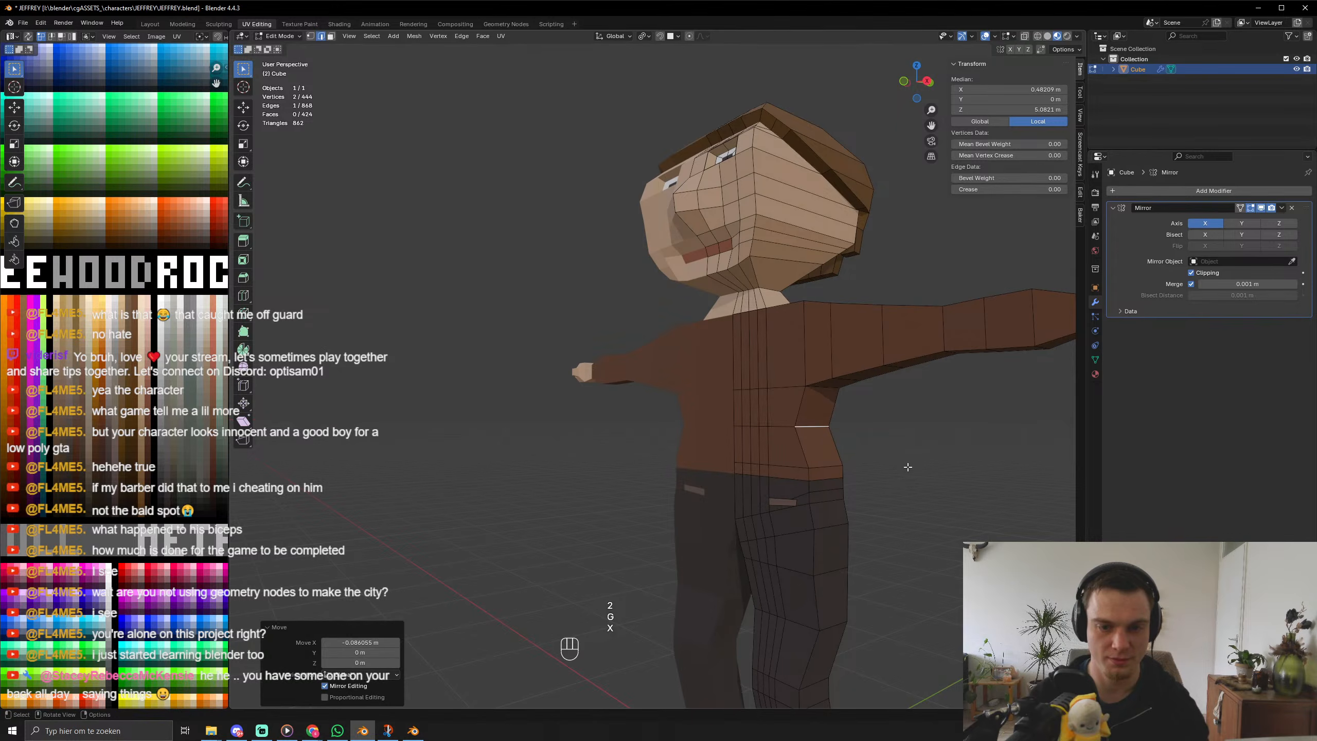
key("Tab")
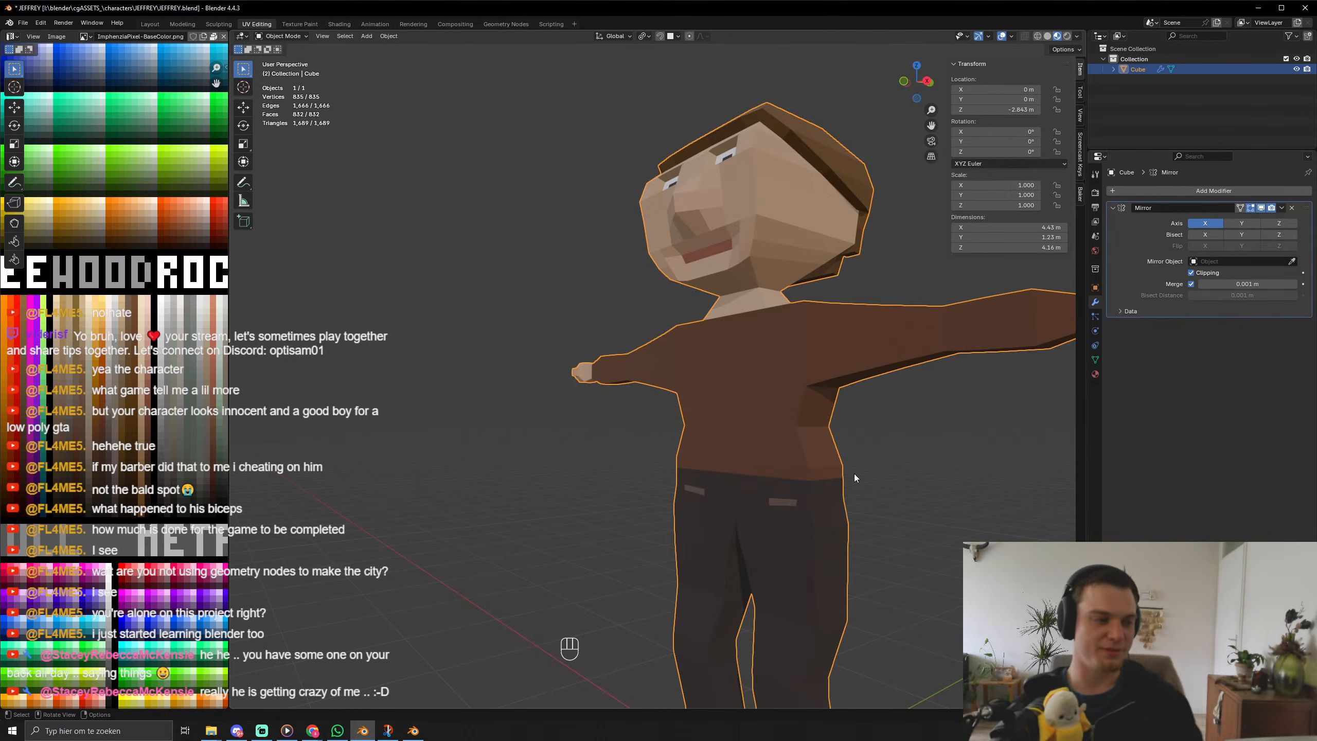
Check the edges around the narrowed waist in Edit Mode, return to Object Mode and save the character file.
middle_click_drag(679, 406, 811, 520)
key("Tab")
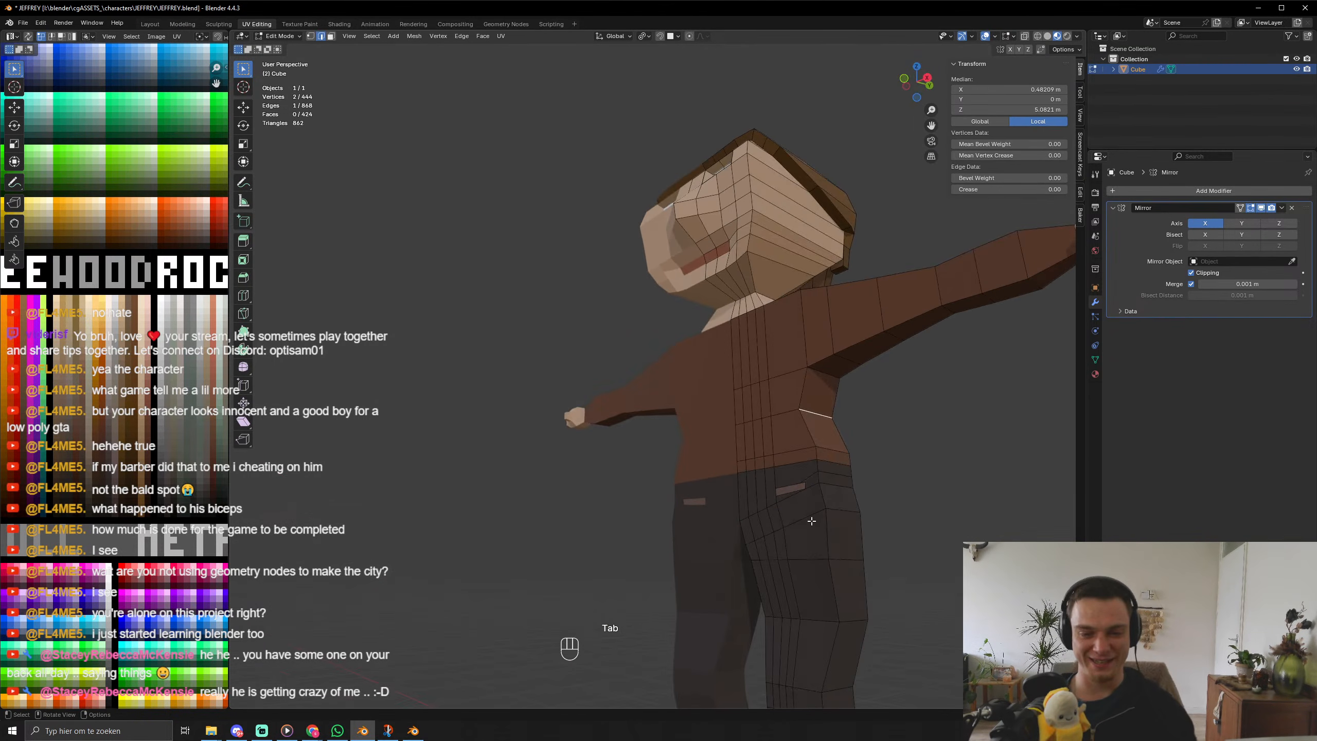
left_click(840, 451)
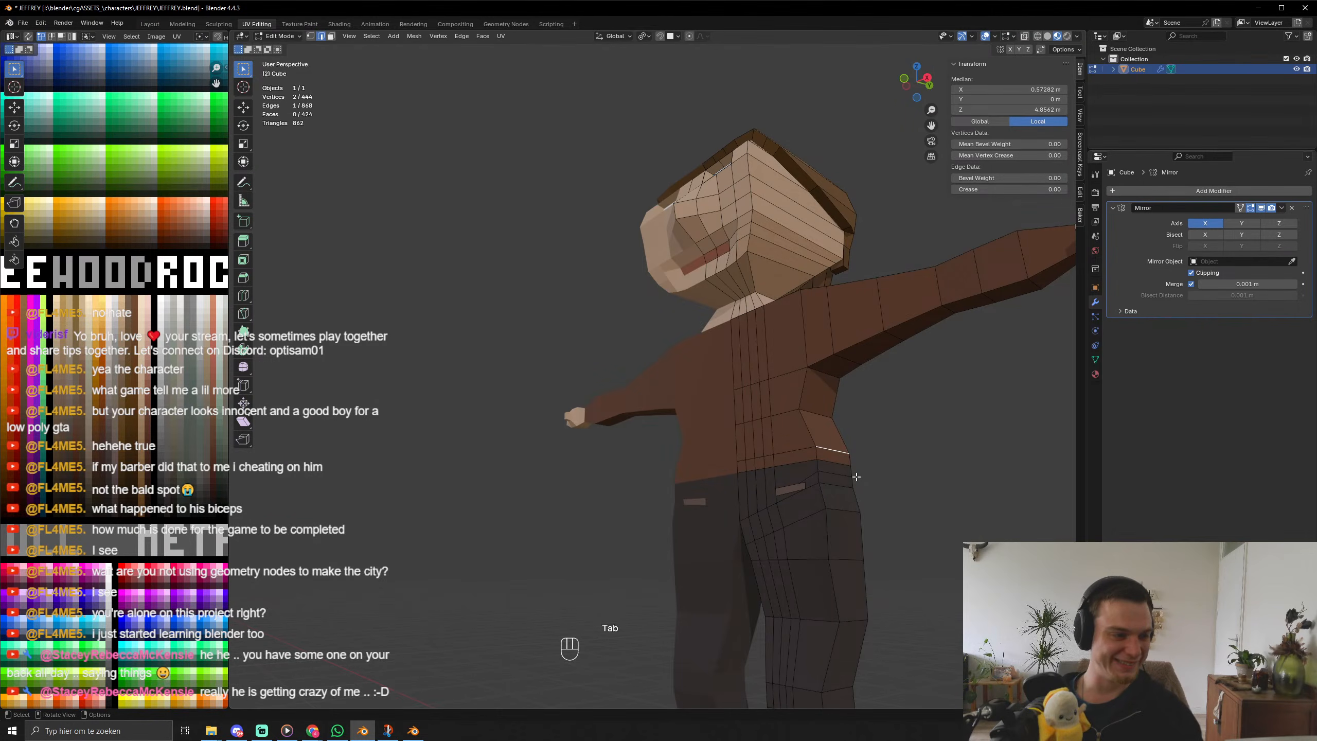
left_click(896, 449)
scroll(897, 451, "down", 3)
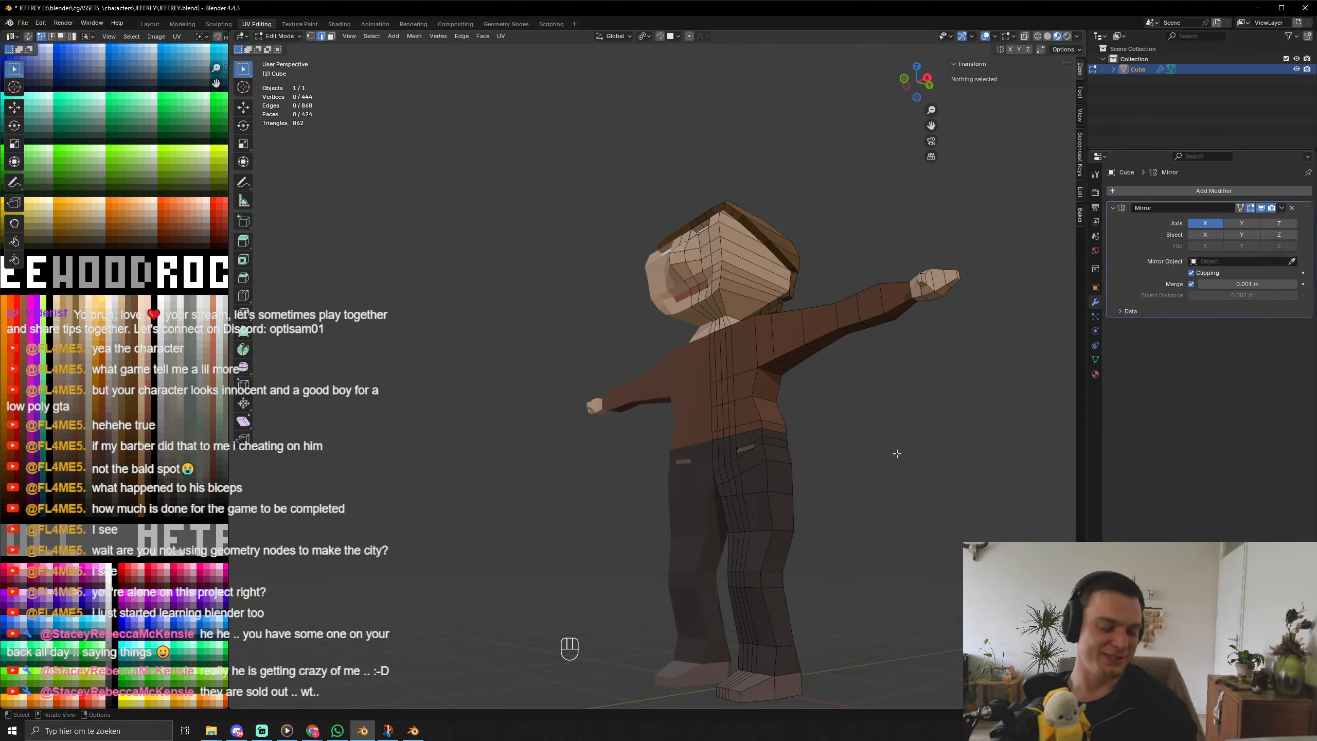
middle_click_drag(921, 470, 751, 443)
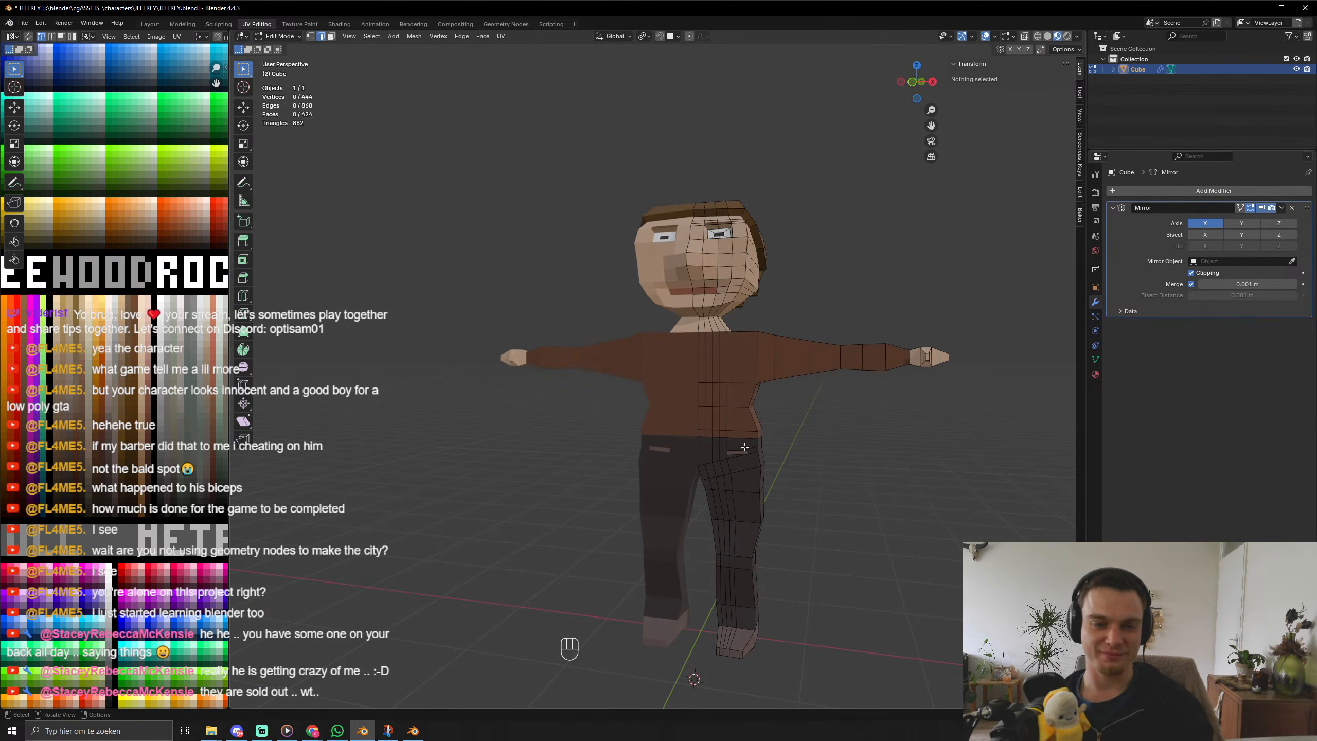
key("Tab")
key("ctrl+s")
key("ctrl+s")
key("ctrl+s")
key("ctrl+s")
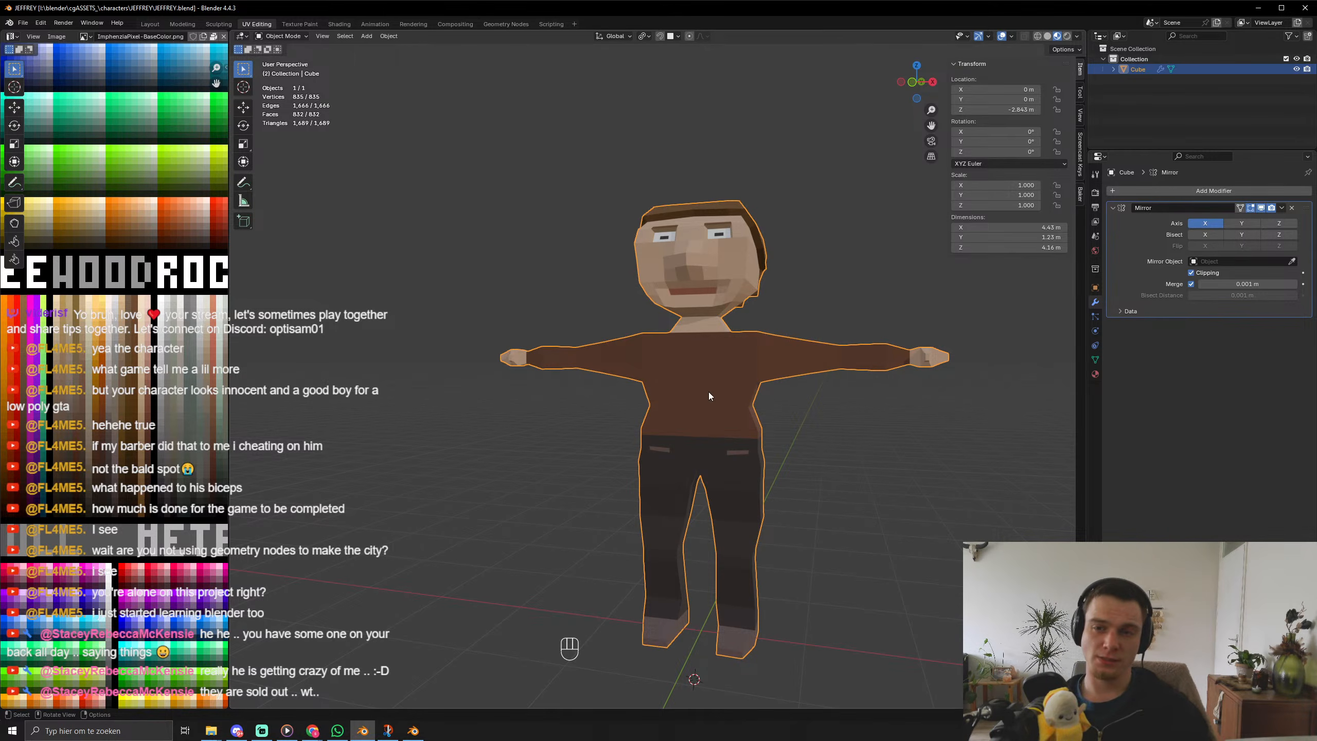
Check the full character's wireframe in Edit Mode, go back to Object Mode and save the file again.
middle_click_drag(708, 390, 692, 422)
key("Tab")
scroll(740, 498, "up", 4)
scroll(739, 498, "down", 4)
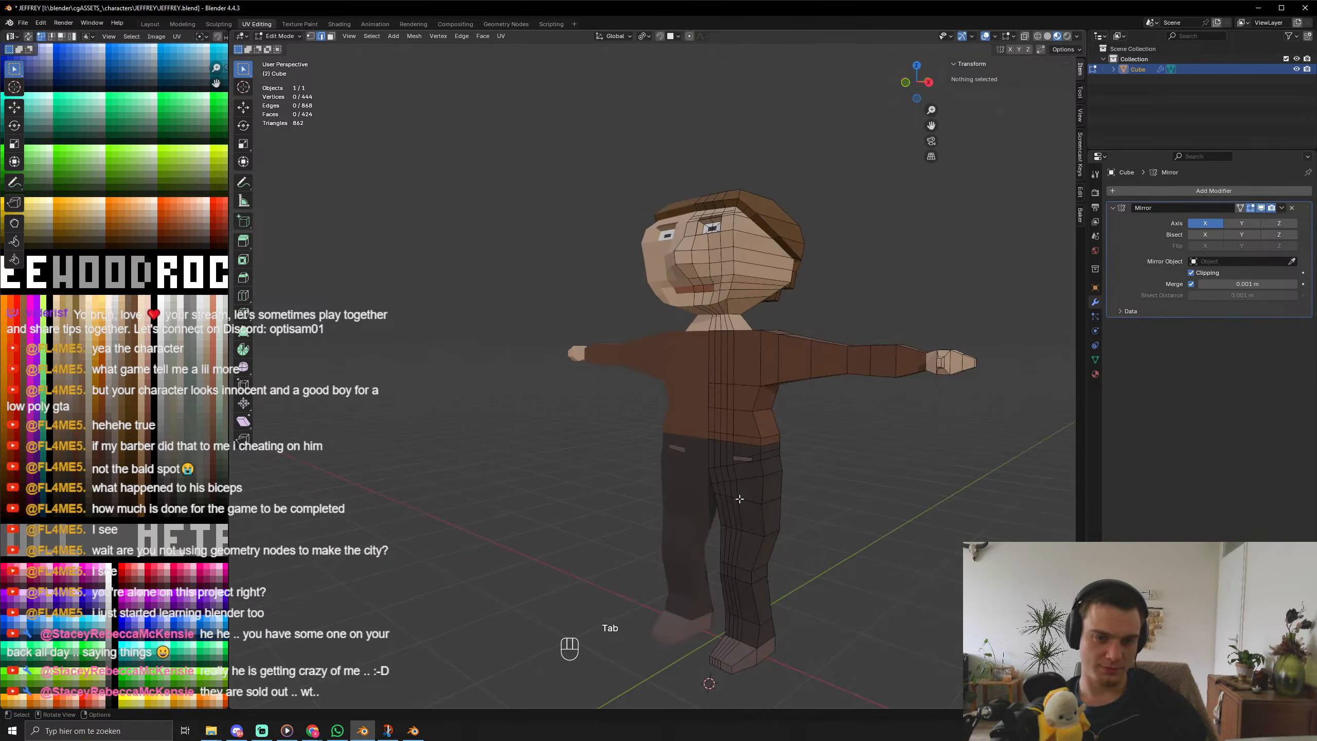
key("Tab")
key("ctrl+s")
key("ctrl+s")
key("ctrl+s")
key("ctrl+s")
key("ctrl+s")
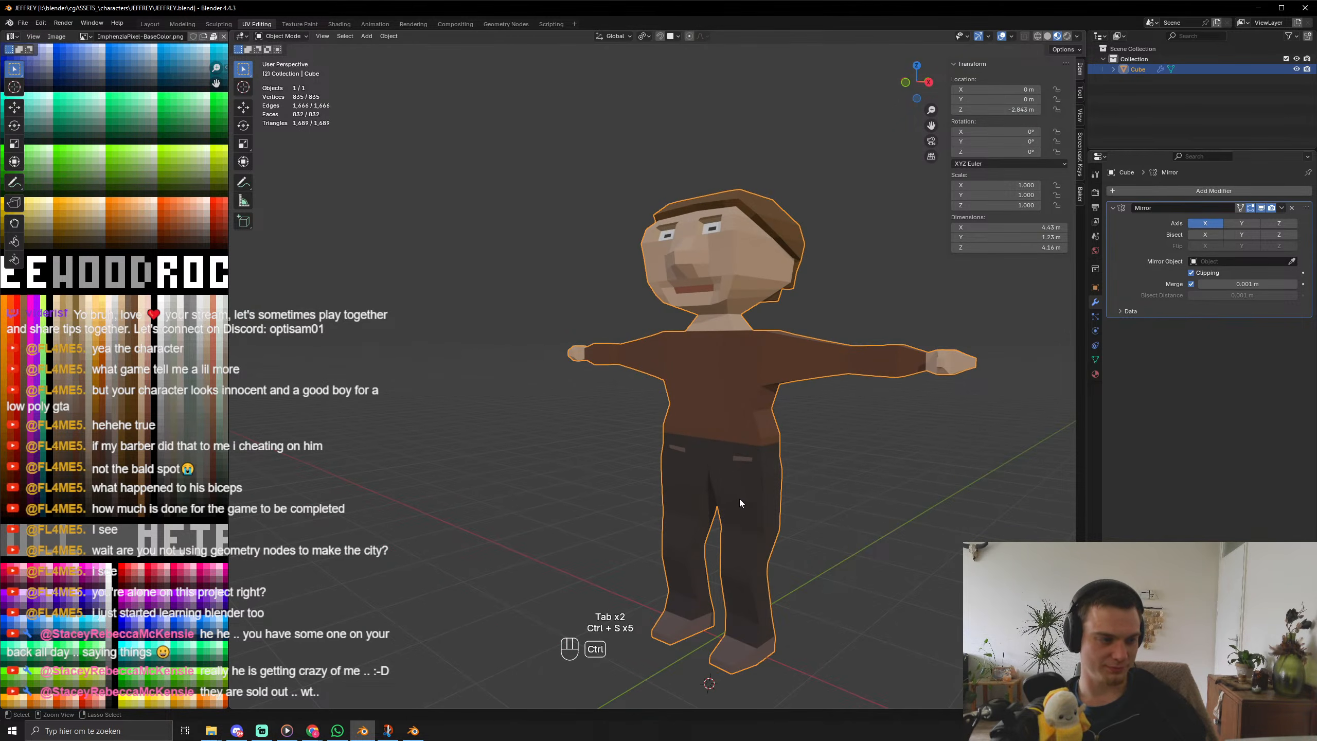
middle_click_drag(739, 498, 697, 463)
key("ctrl+s")
key("ctrl+s")
key("ctrl+s")
key("ctrl+s")
key("ctrl+s")
key("ctrl+s")
Examine the character's proportions and silhouette from the front, back and side.
scroll(725, 517, "down", 4)
scroll(751, 475, "up", 3)
scroll(695, 465, "up", 2)
key("Tab")
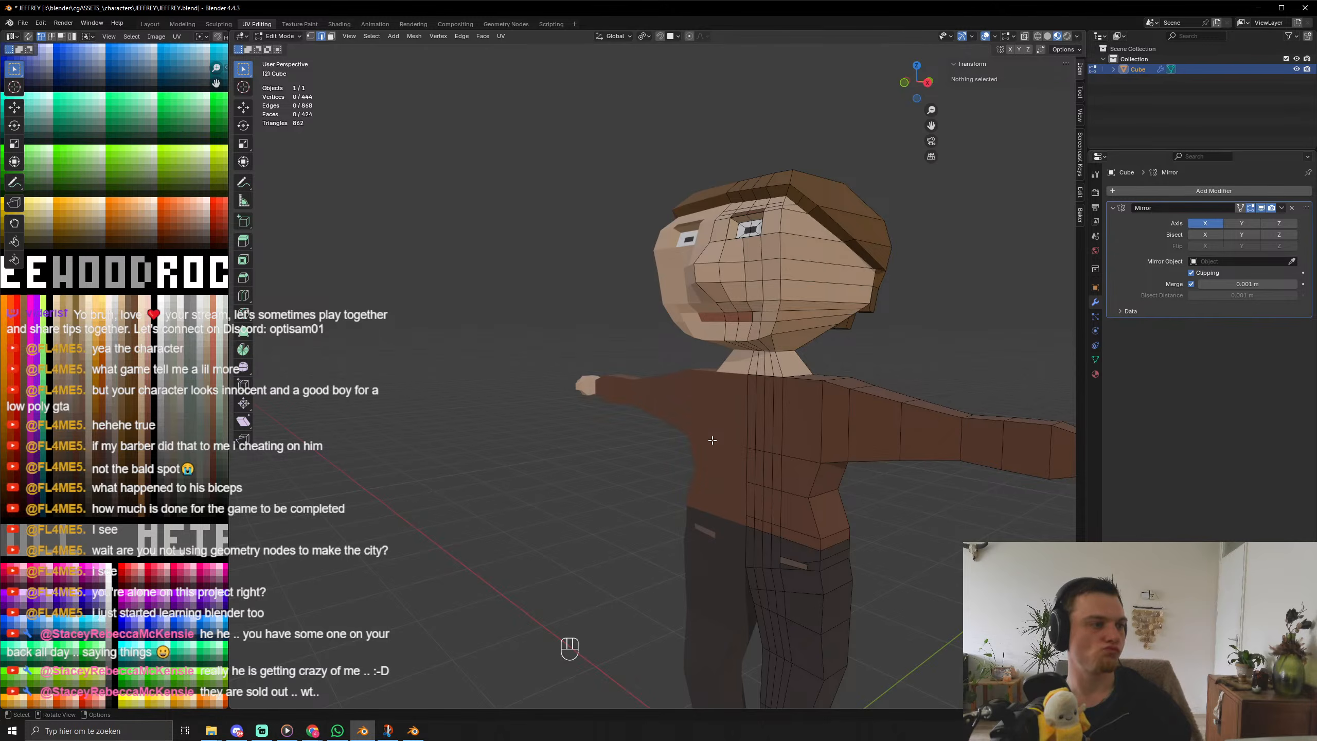
scroll(712, 439, "down", 4)
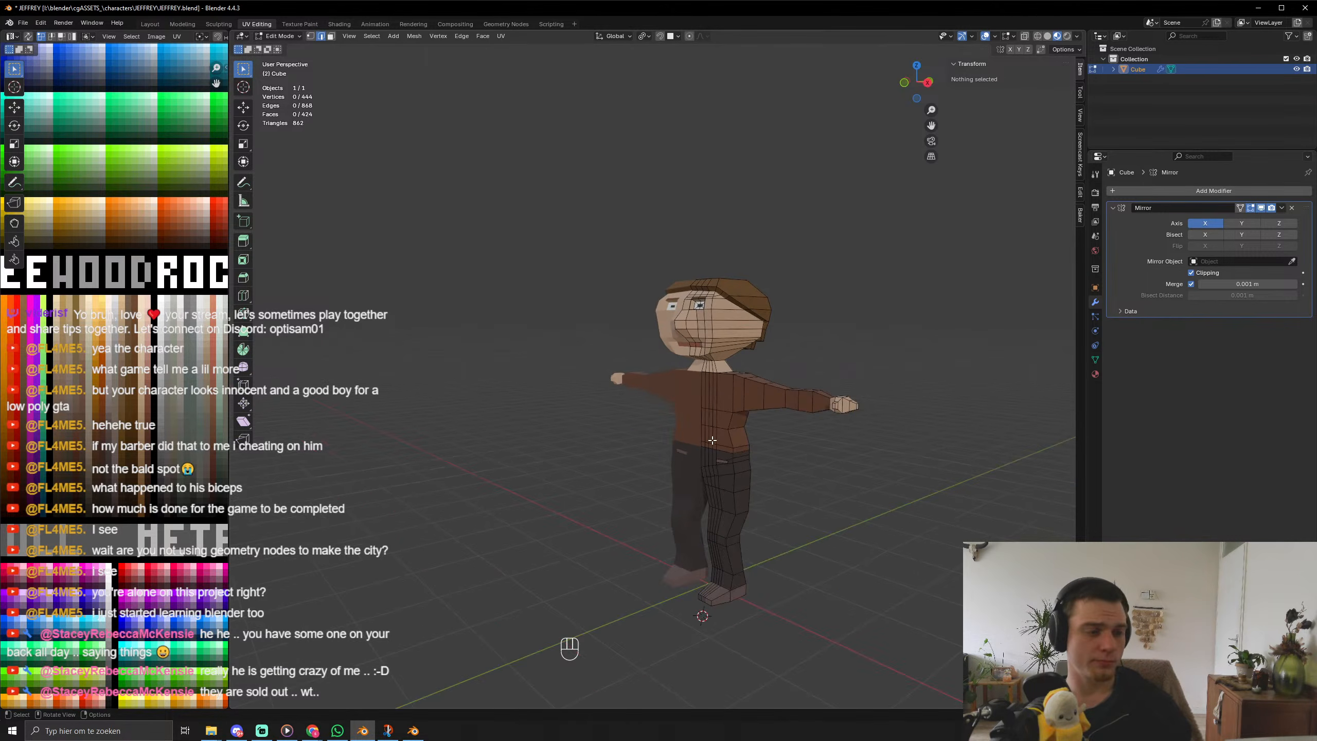
middle_click_drag(712, 440, 845, 472)
key("Tab")
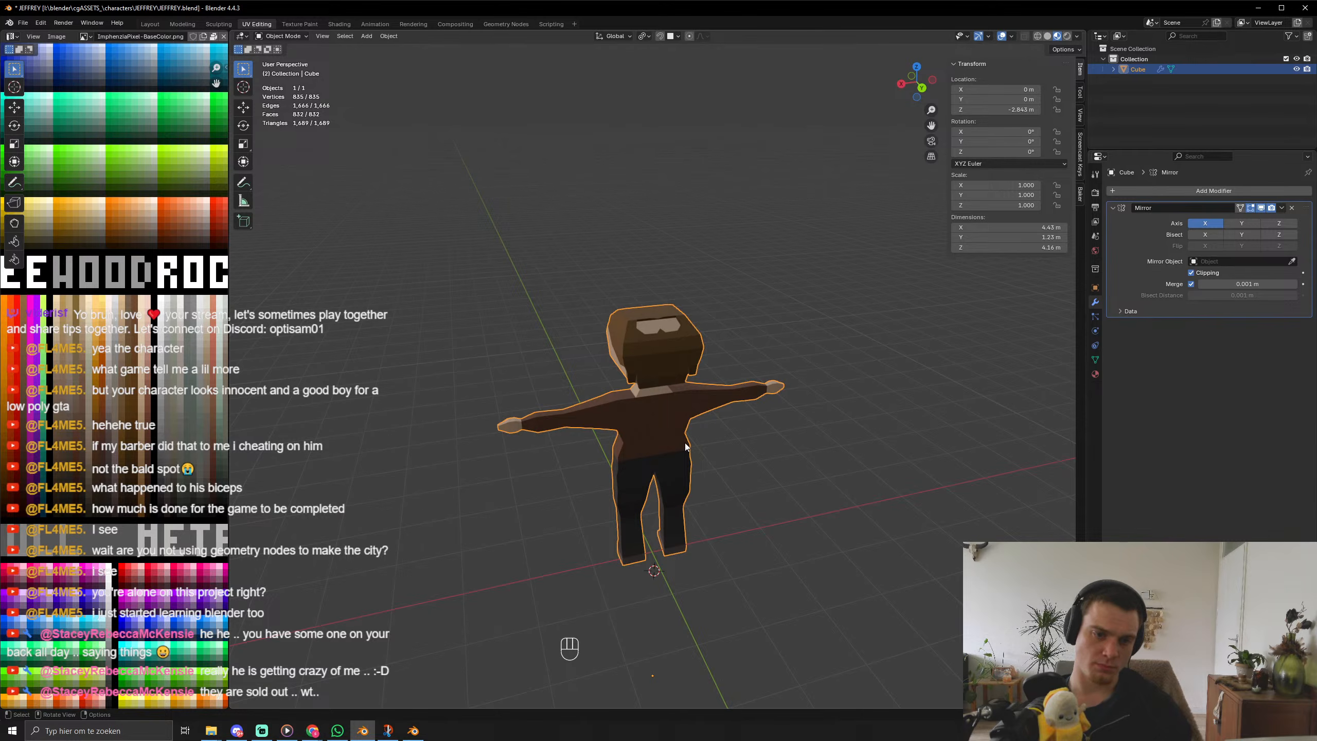
scroll(686, 442, "up", 5)
middle_click_drag(682, 447, 663, 562)
scroll(712, 552, "down", 3)
middle_click_drag(703, 566, 727, 563)
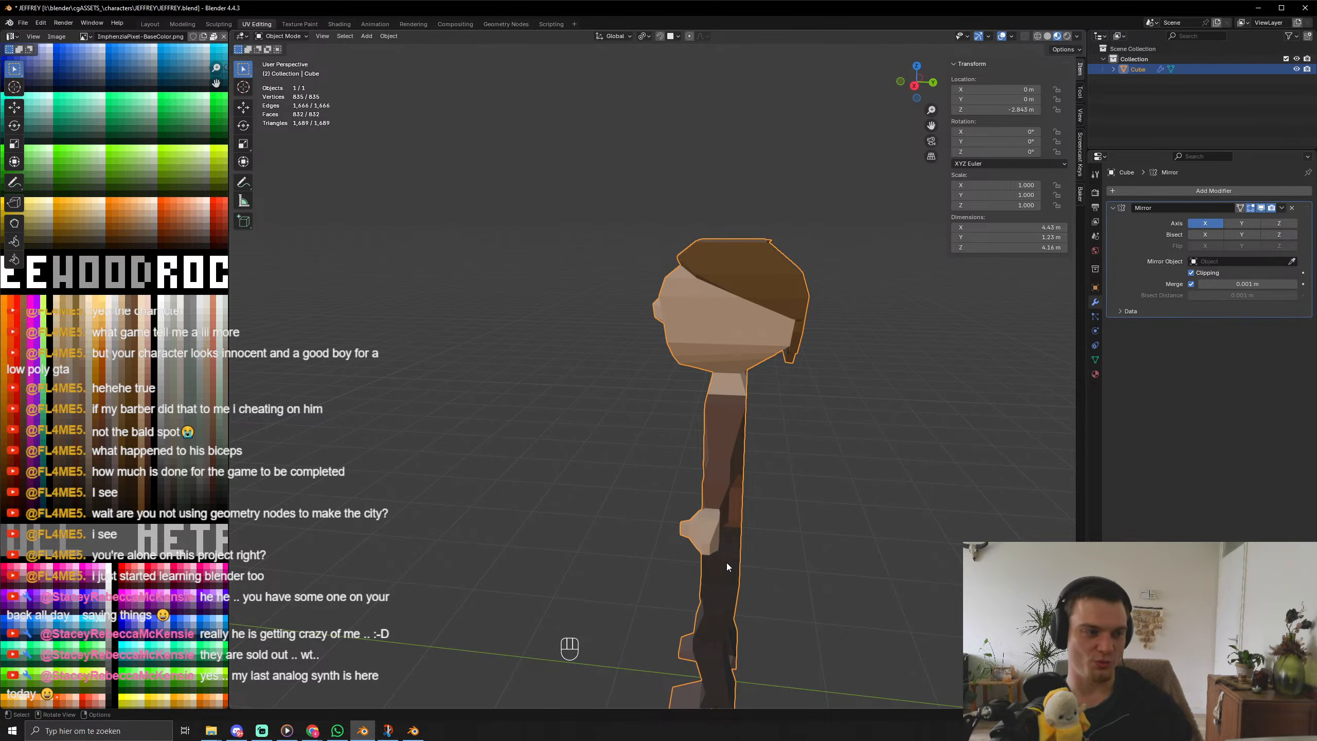
middle_click_drag(726, 562, 774, 555)
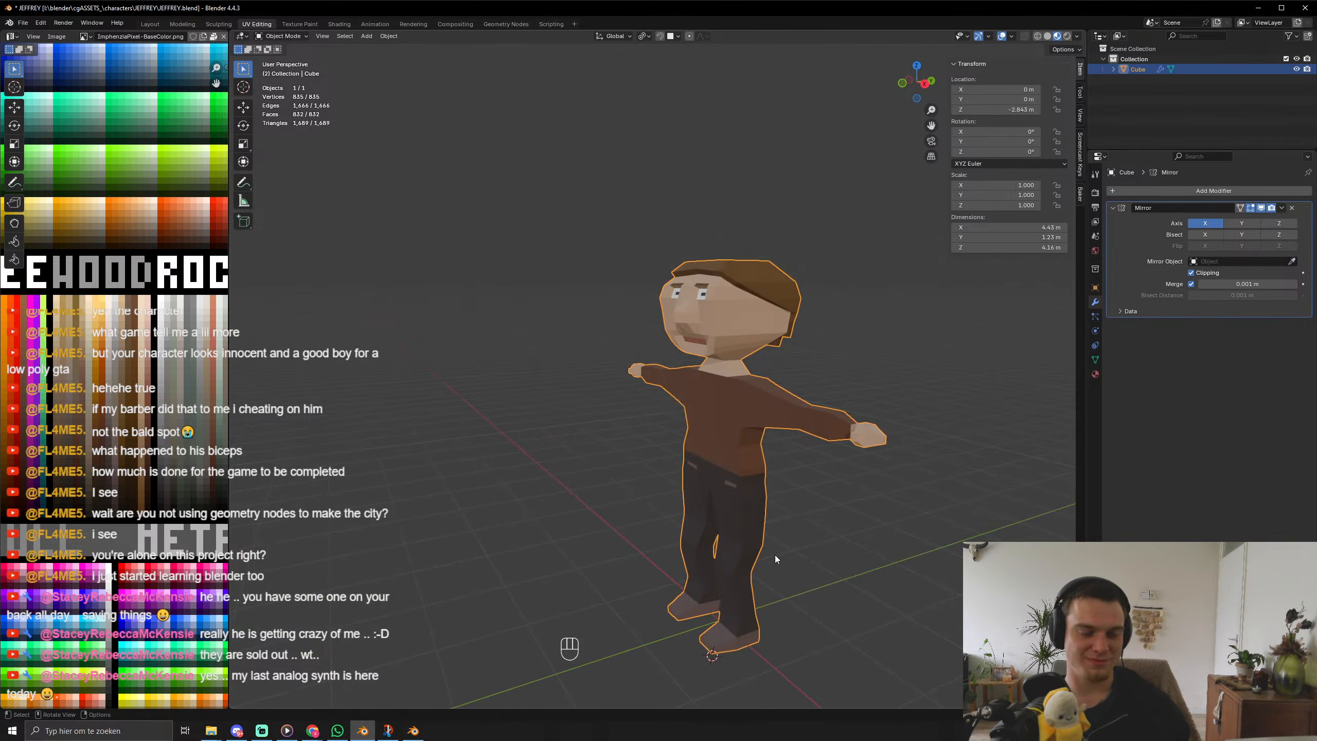
scroll(775, 555, "up", 4)
Try to move the group of edges on the front of the shirt's waist, and undo it.
key("Tab")
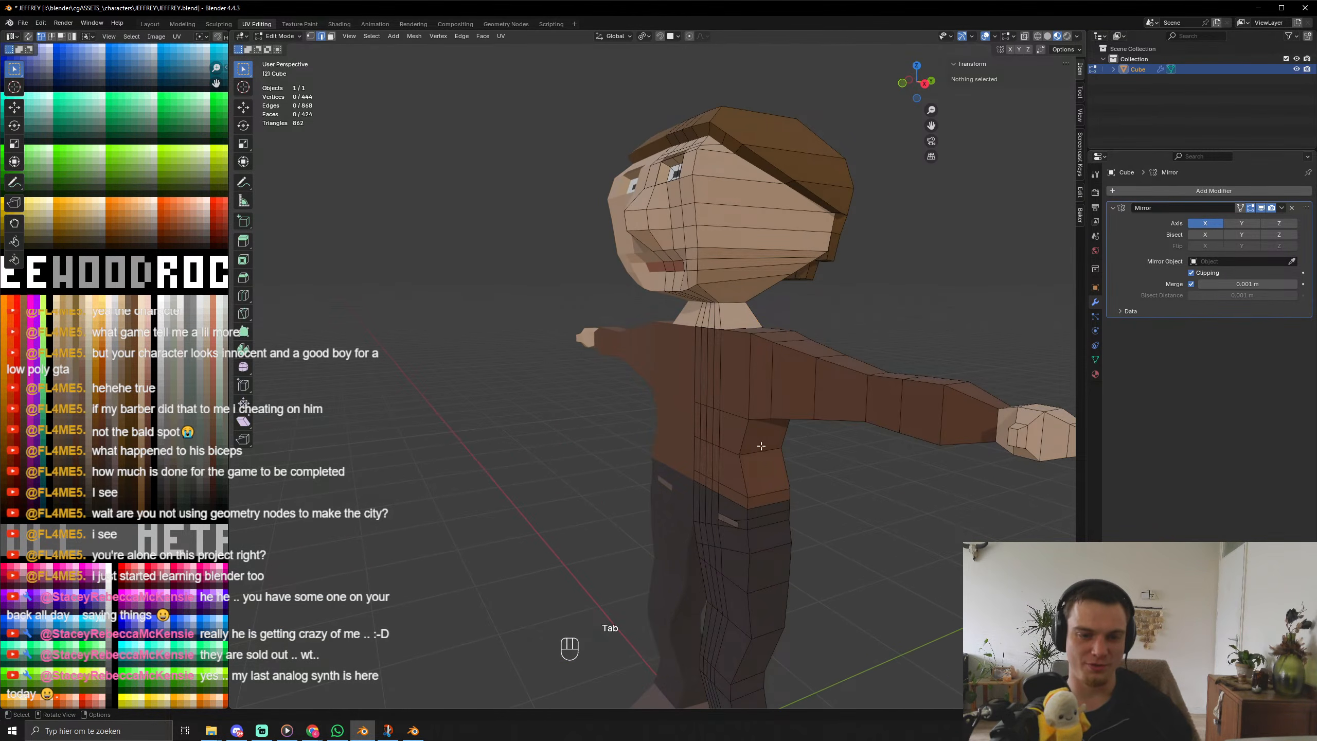
left_click_drag(691, 447, 727, 471)
key("g")
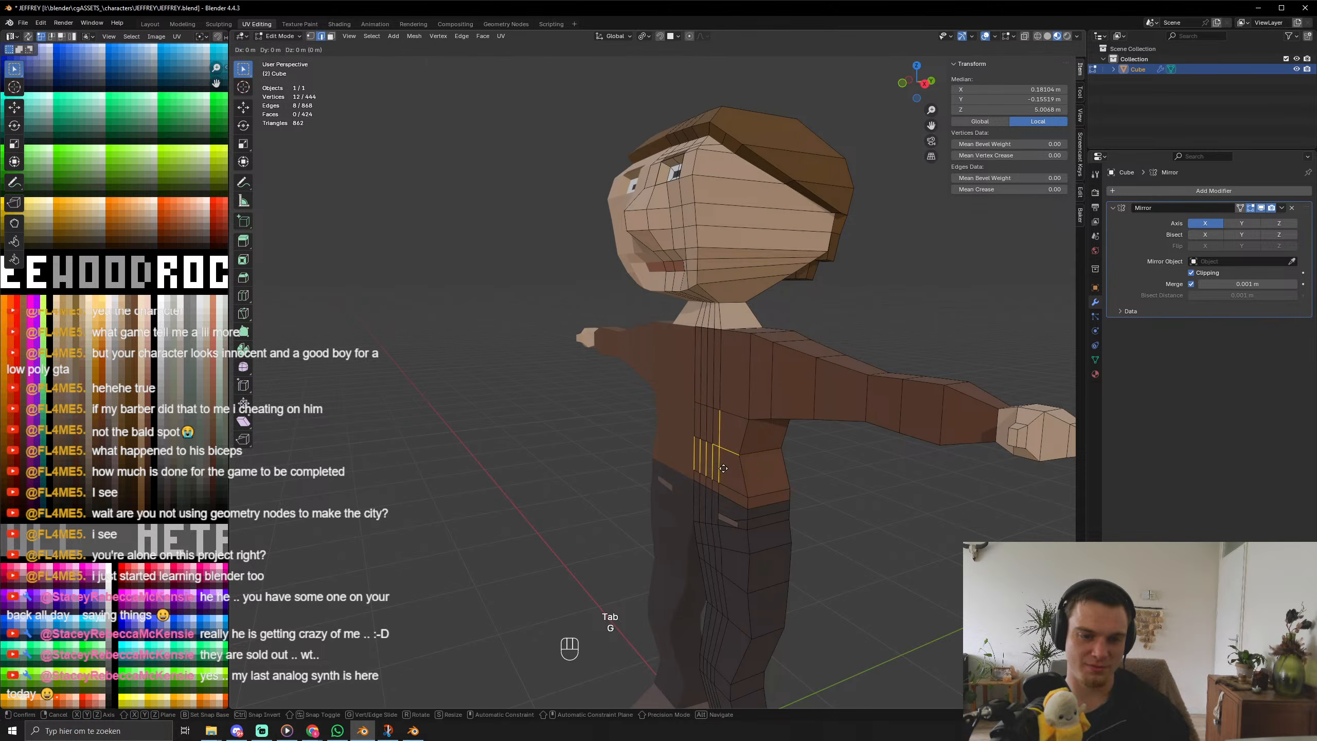
left_click(711, 472)
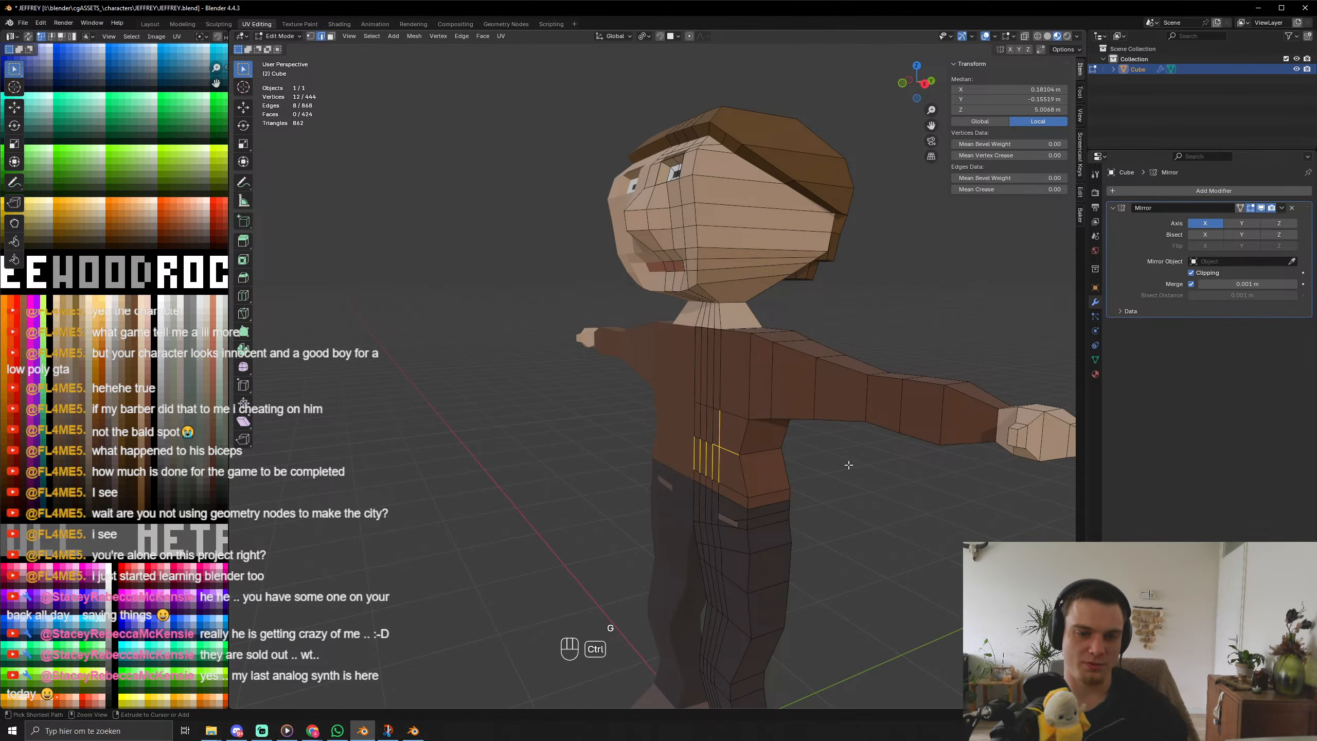
key("ctrl+z")
Leave Edit Mode and save the character file.
scroll(844, 474, "down", 4)
key("Tab")
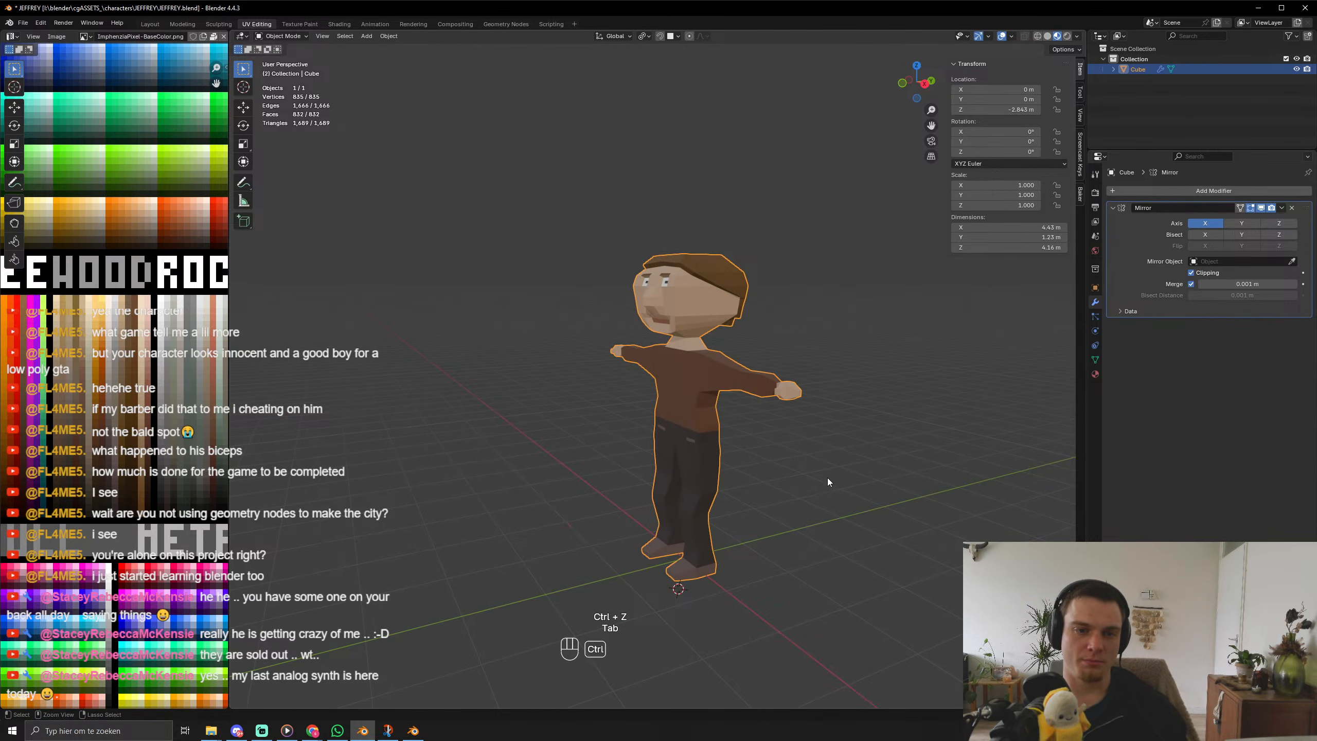
key("ctrl+a")
key("ctrl+a")
key("ctrl+s")
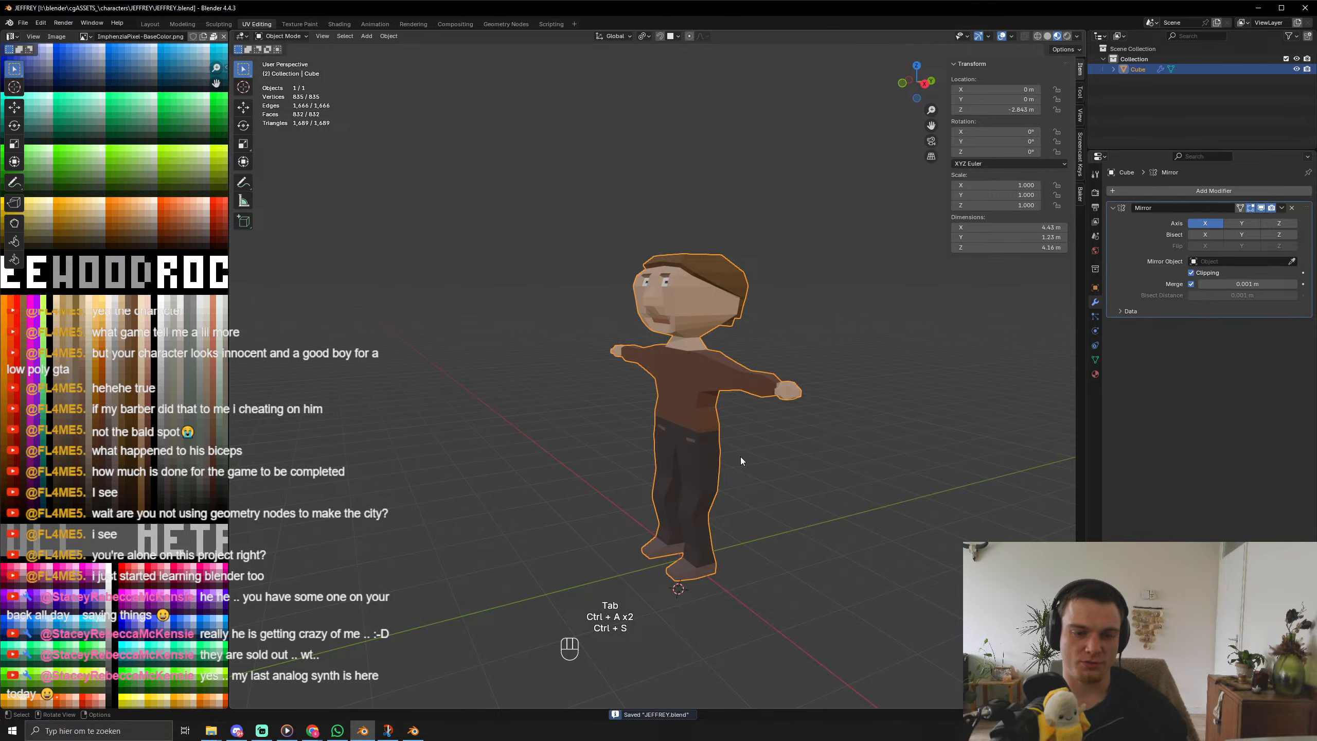
Snap the 3D cursor to the world origin, set the character's origin to the 3D cursor and save the file.
middle_click_drag(741, 456, 807, 461)
key("ctrl+a")
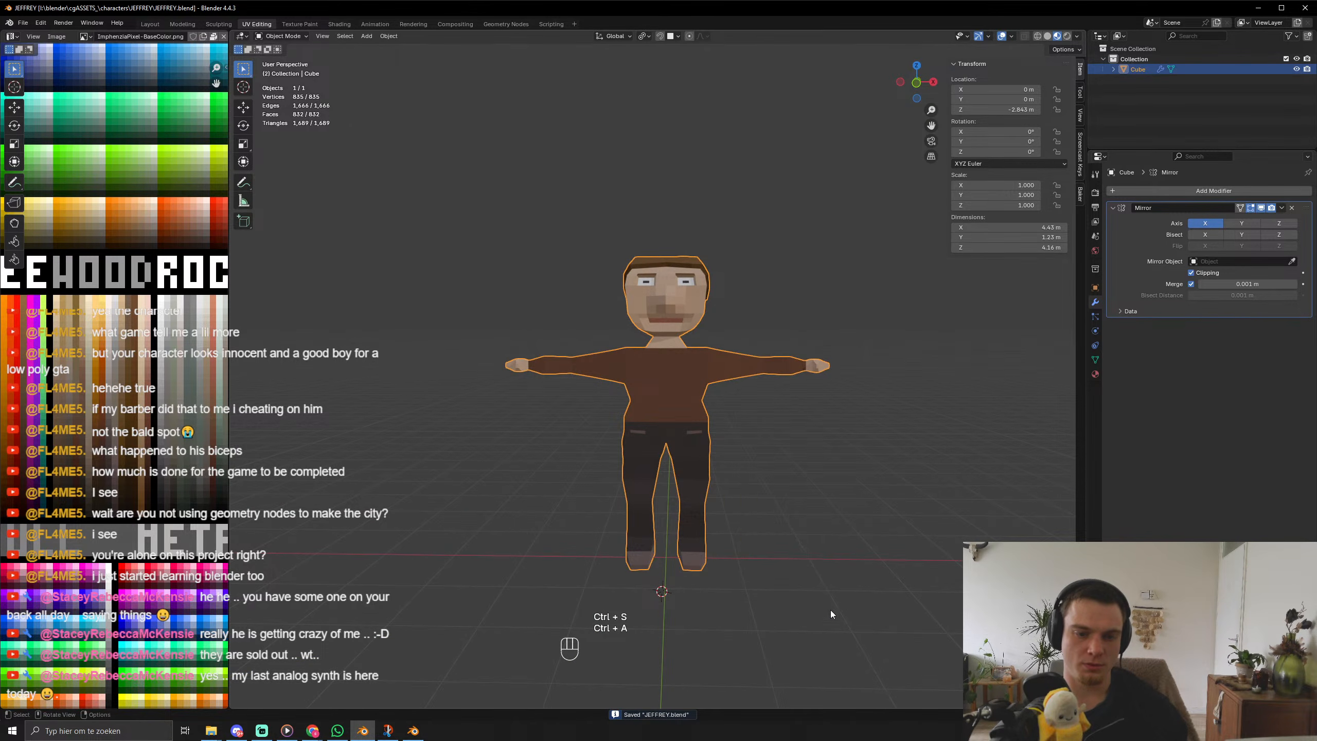
key("shift+s")
key("1")
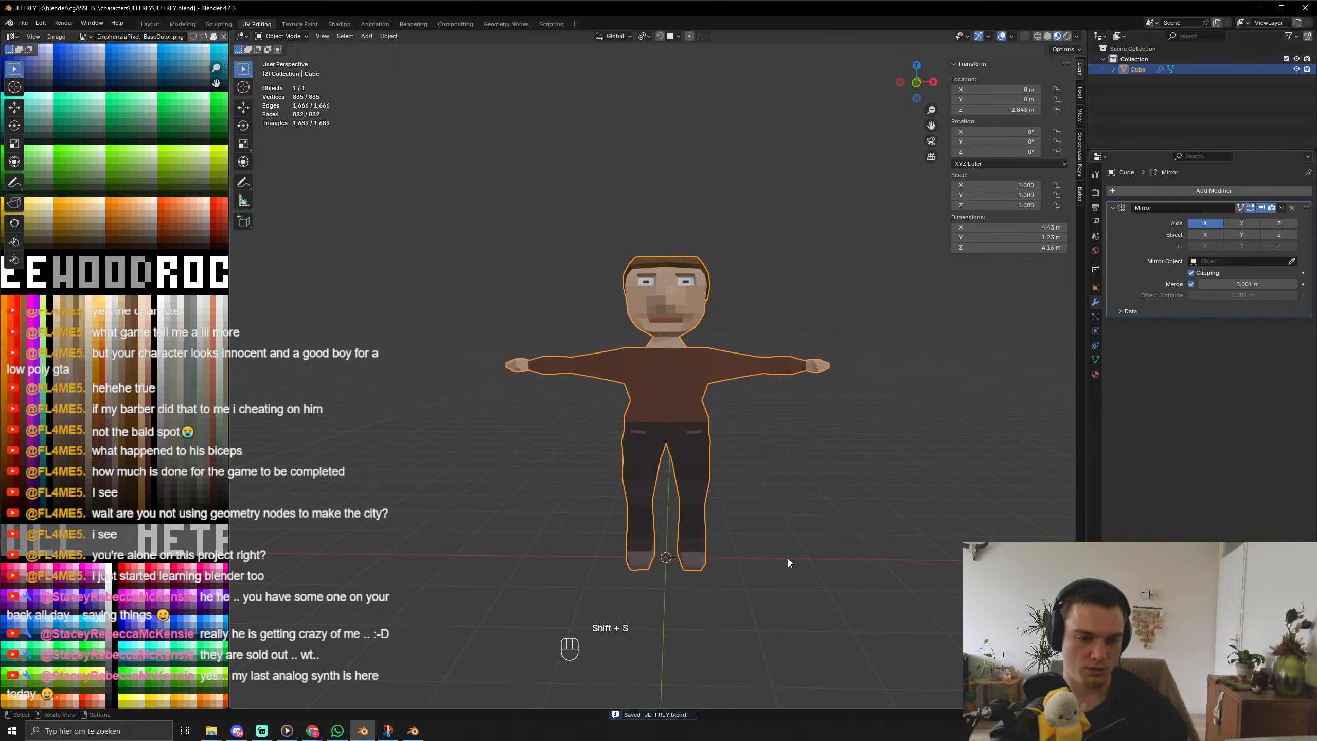
right_click(788, 558)
mouse_move(788, 558)
left_click(836, 580)
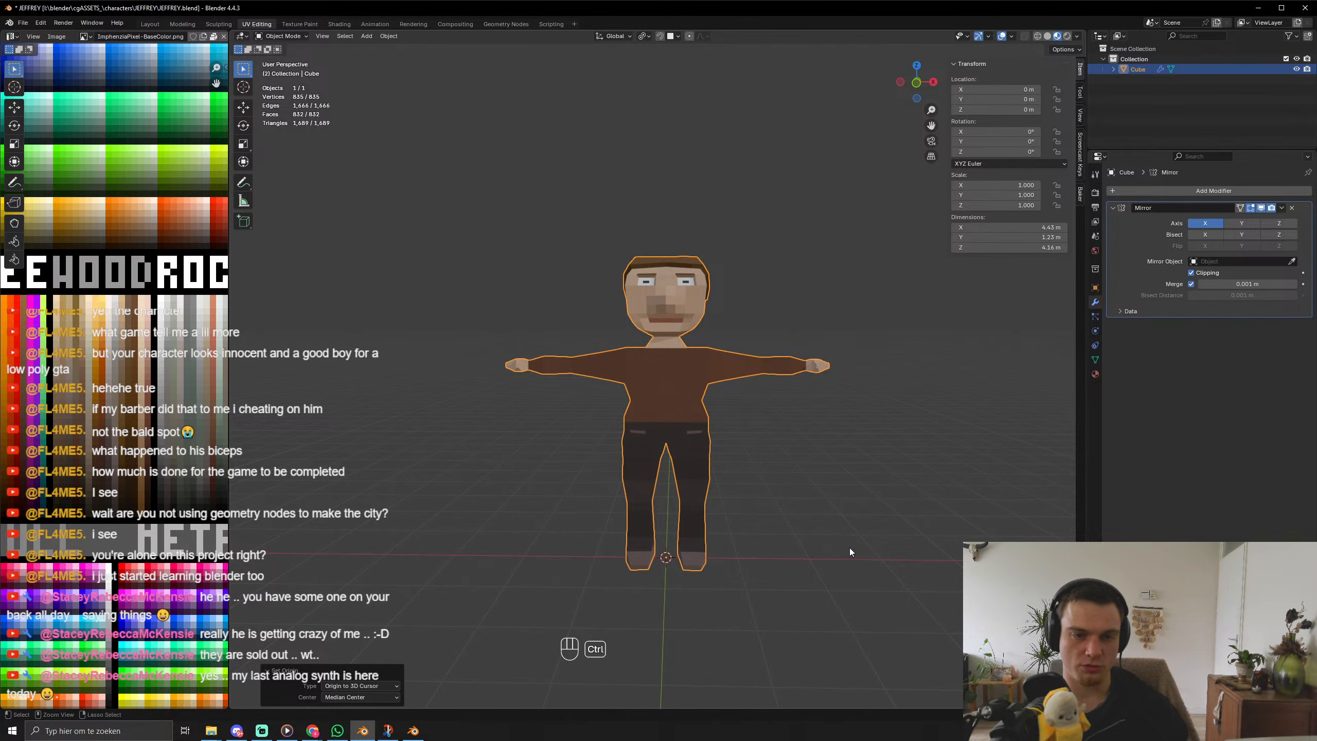
key("ctrl+s")
Apply the Mirror modifier to the character and enter Edit Mode with nothing selected.
left_click(1282, 207)
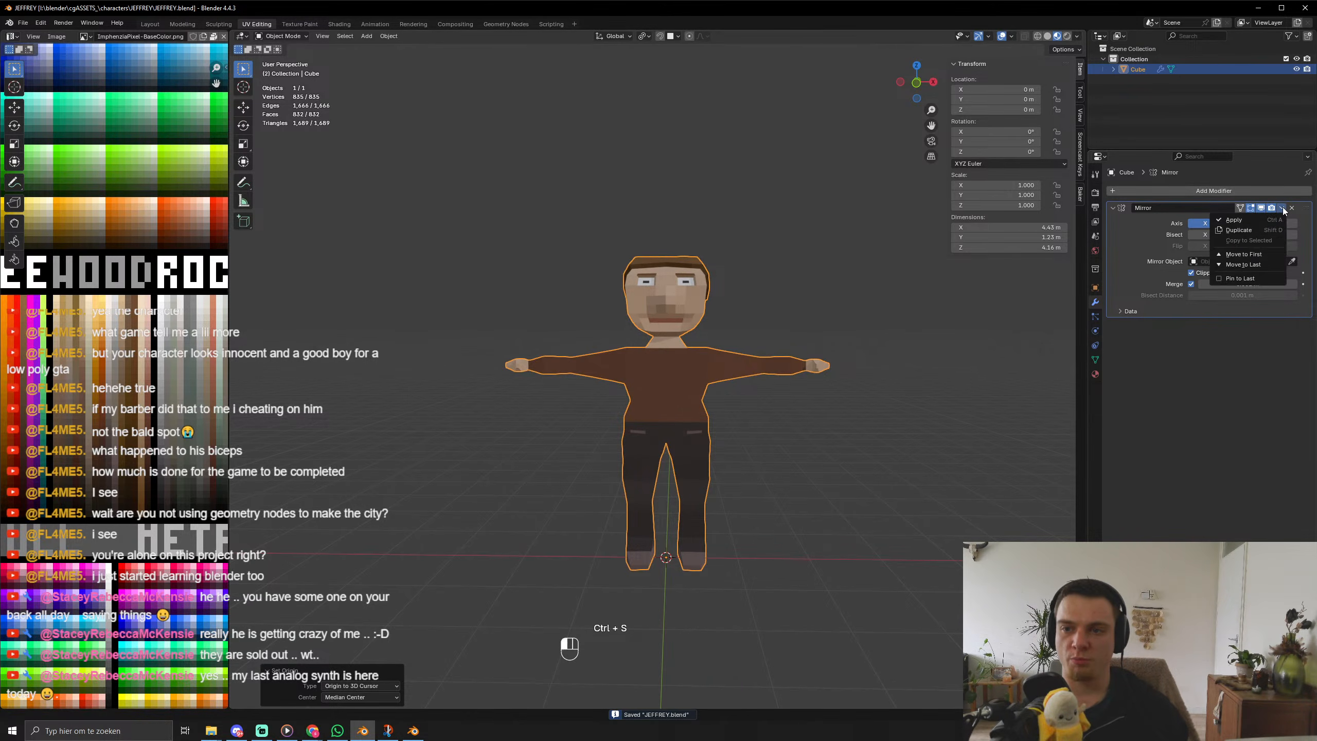
left_click(1267, 219)
middle_click_drag(963, 321, 750, 412)
key("Tab")
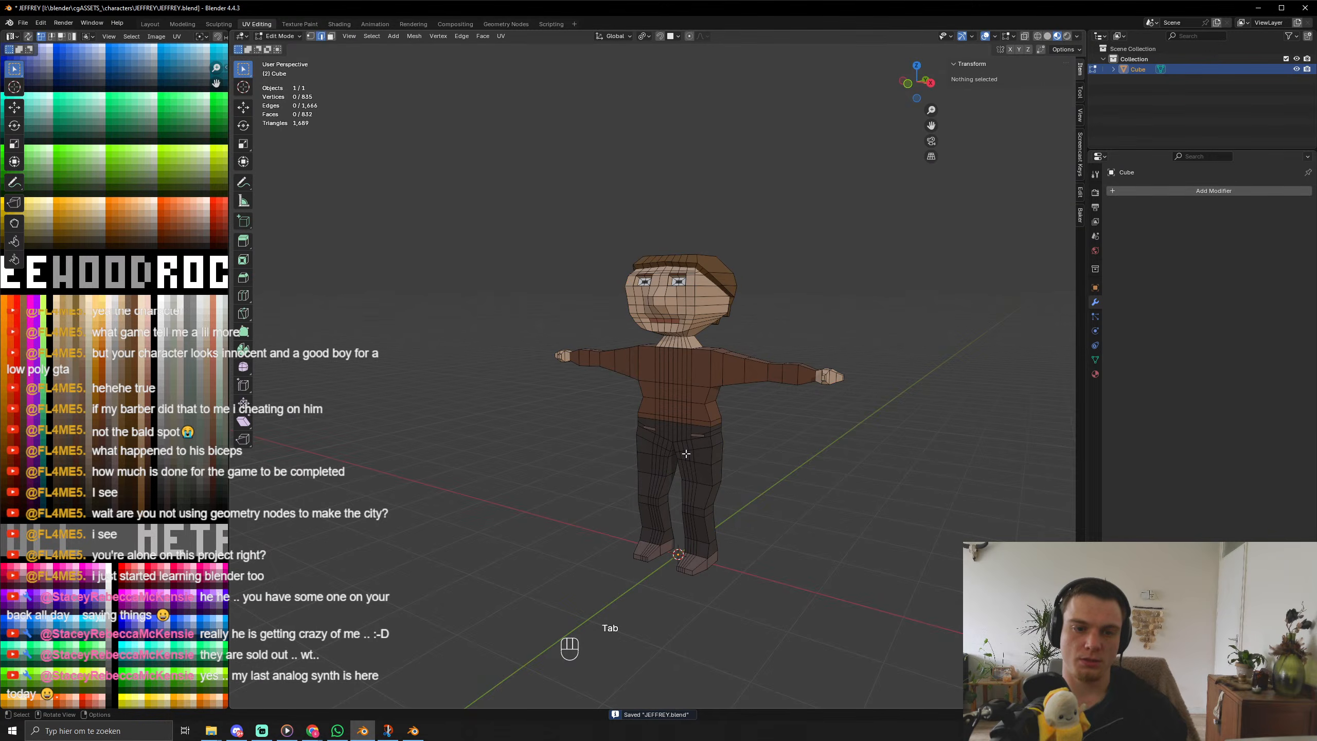
key("alt+a")
Add a centred horizontal loop cut across the chest and arms, and a centred vertical one on the torso beside one armpit.
scroll(767, 476, "up", 6)
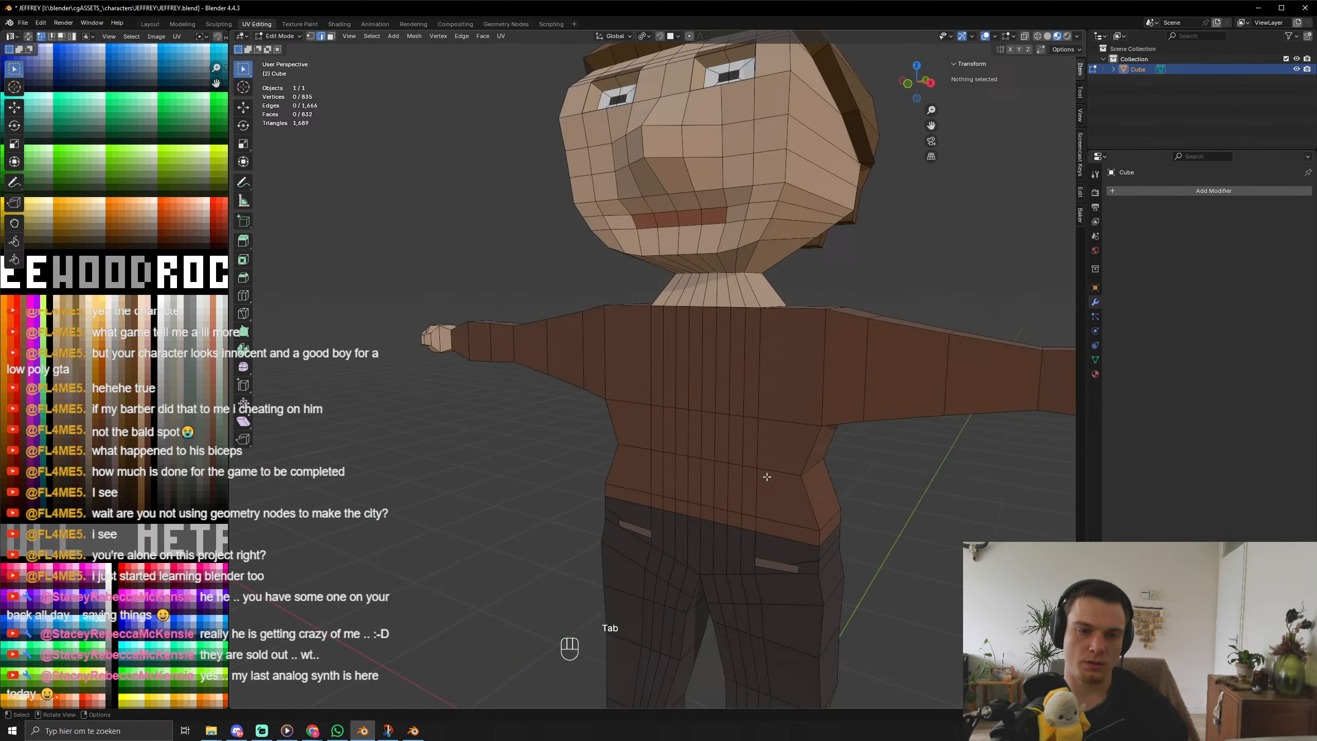
key("ctrl+r")
left_click(765, 368)
right_click(773, 372)
key("ctrl+r")
left_click(804, 375)
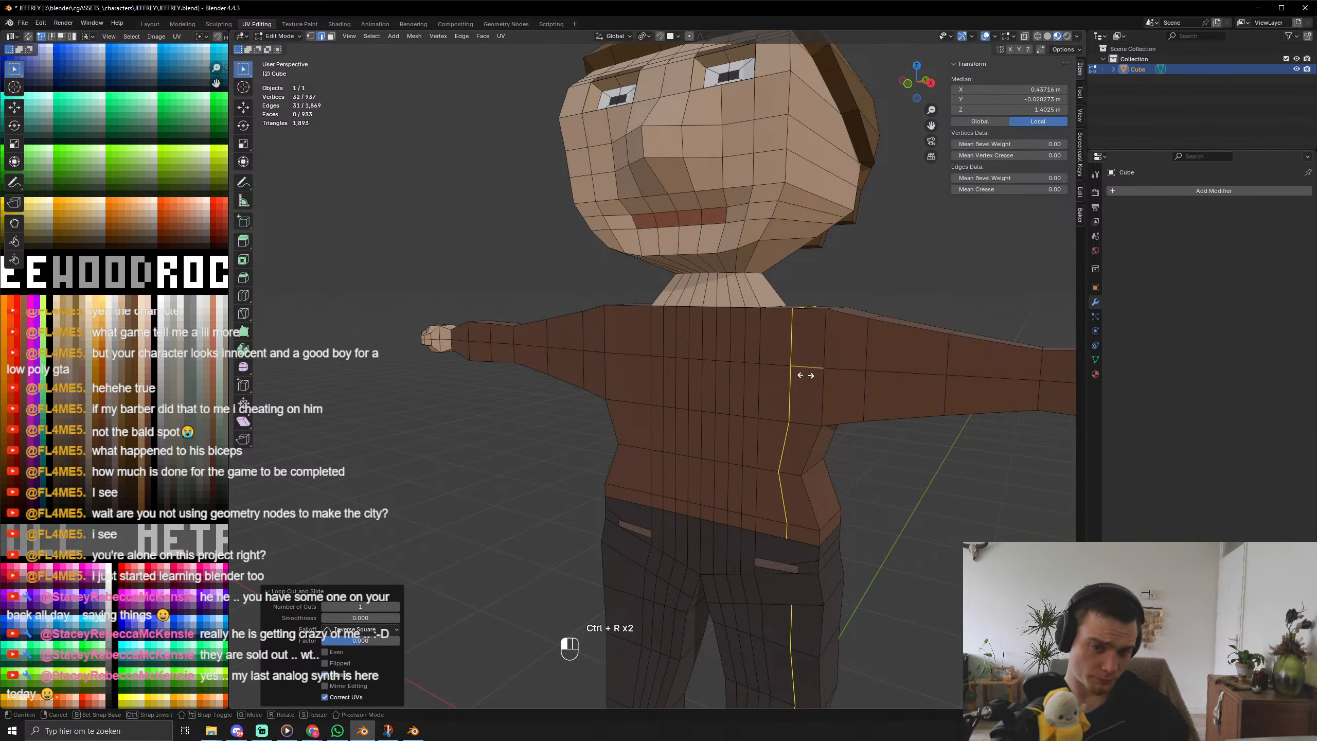
right_click(805, 375)
Extrude one face on the character's left chest outward by about 0.037 m to form a shirt pocket.
key("3")
left_click(773, 387)
middle_click_drag(773, 388, 804, 452)
key("e")
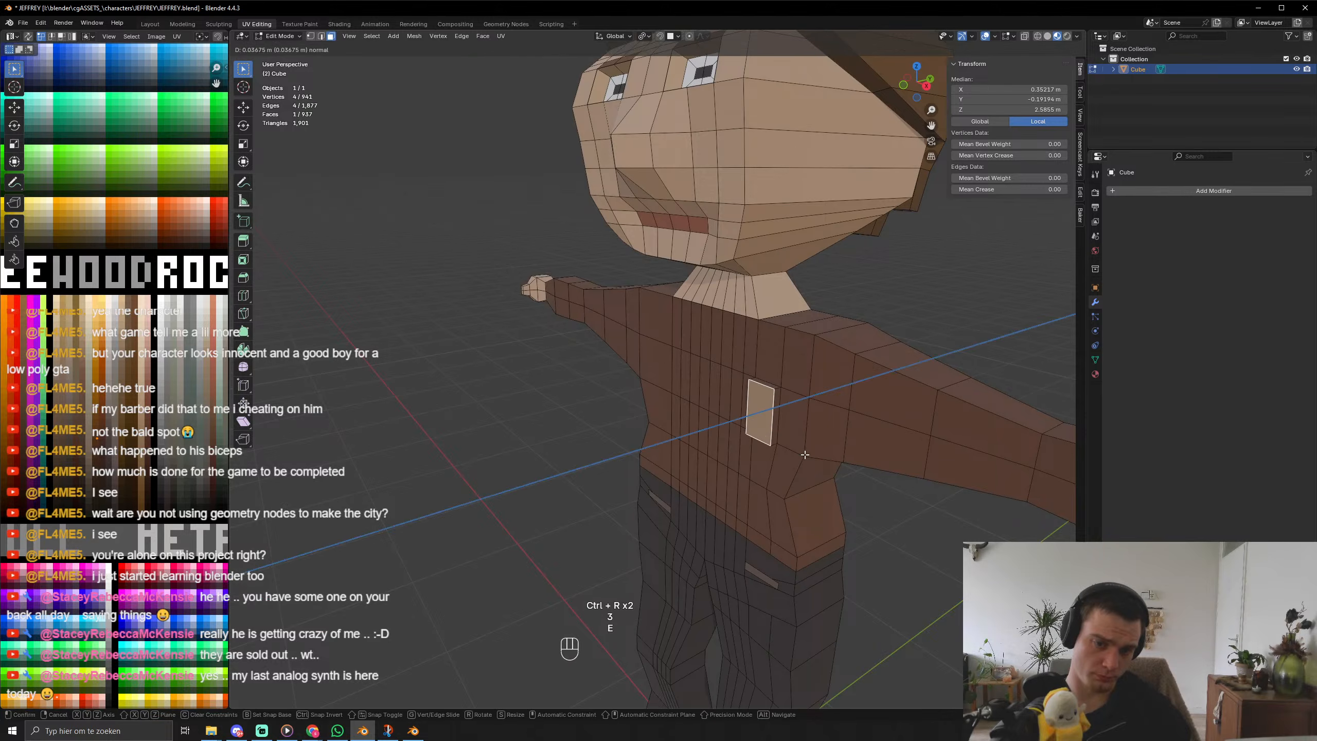
left_click(804, 455)
Move the chest pocket face's UVs onto a lighter brown palette colour, return to Object Mode and save the file.
key("g")
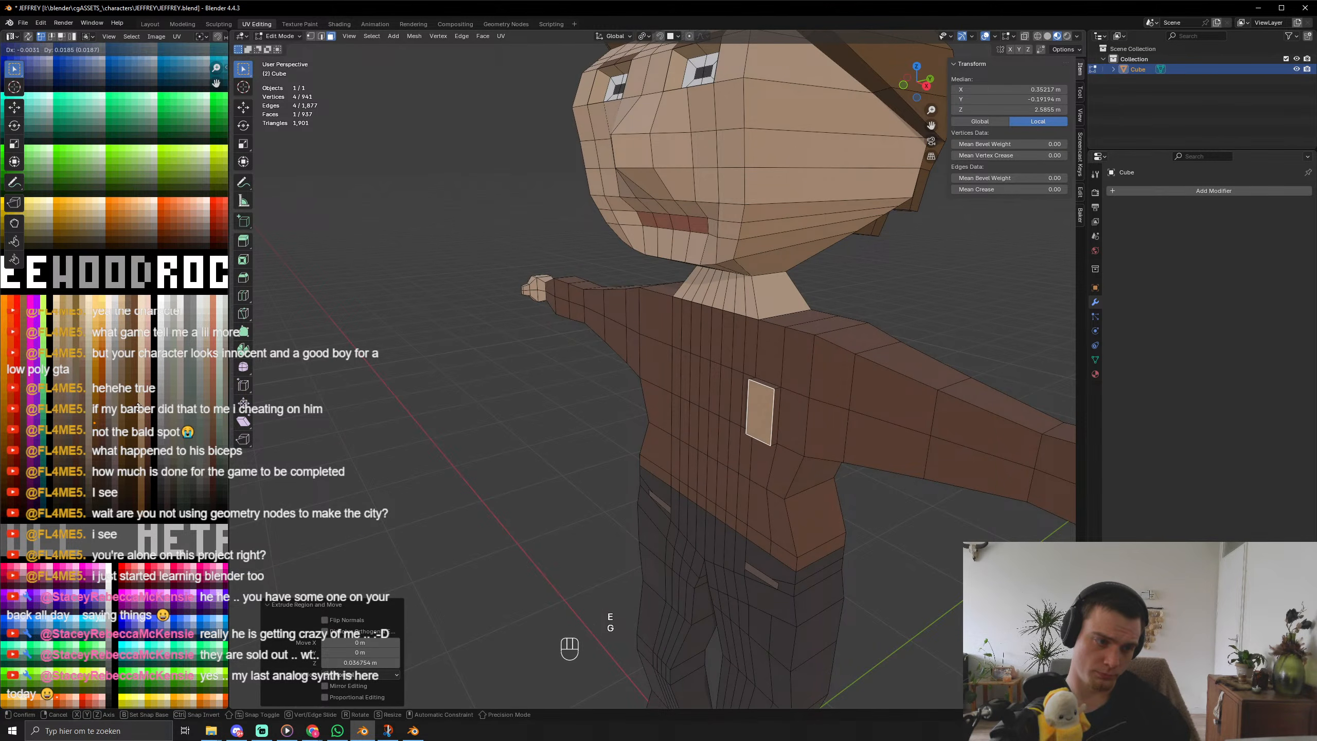
left_click(139, 408)
key("Tab")
scroll(597, 439, "down", 5)
middle_click_drag(597, 438, 701, 421)
key("ctrl+s")
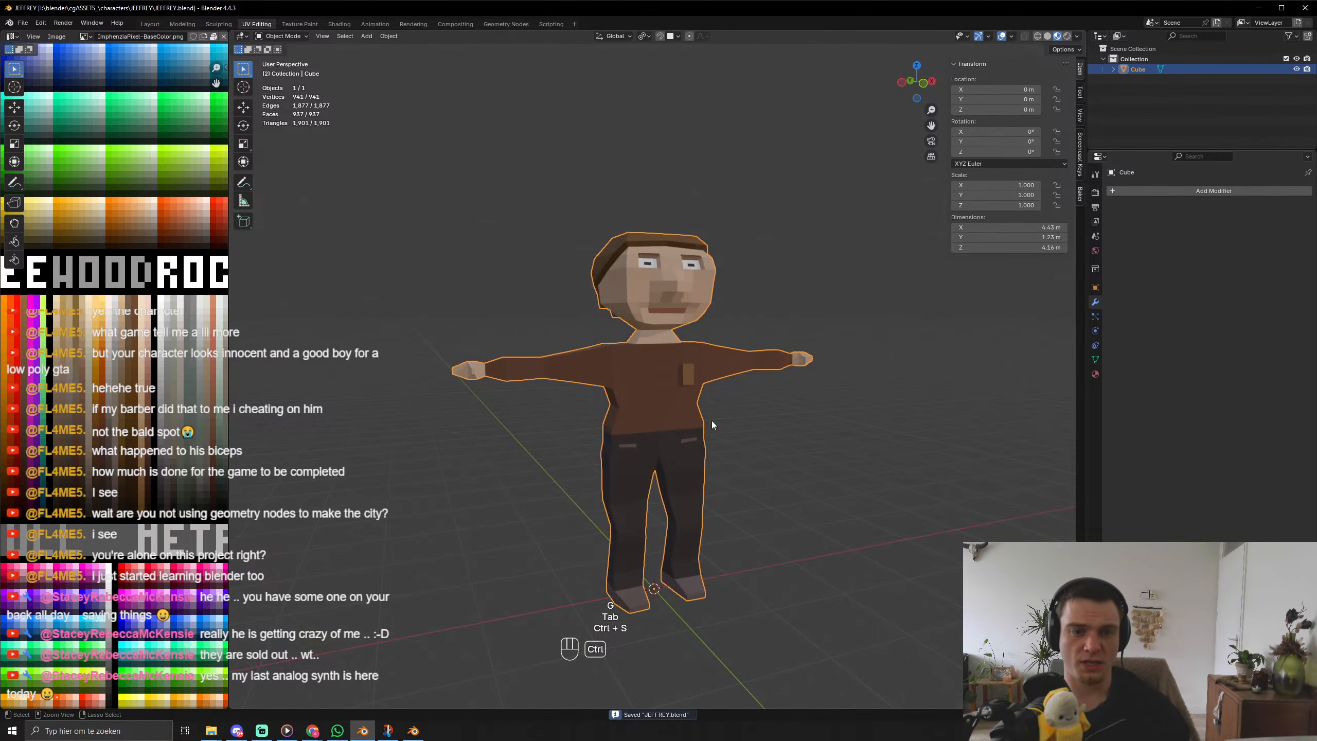
key("ctrl+s")
key("ctrl+s")
scroll(684, 421, "up", 5)
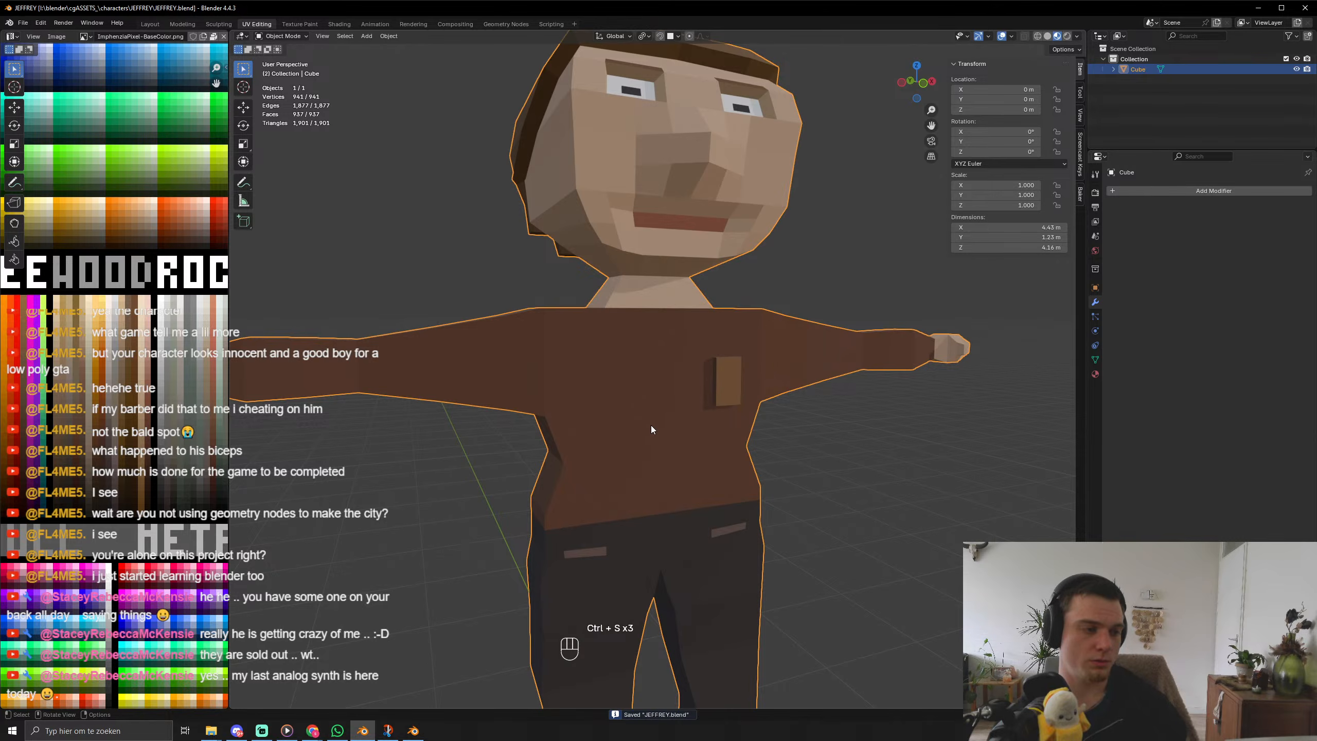
Select the character's entire mesh in Edit Mode and save the file.
key("Tab")
scroll(652, 429, "down", 5)
key("a")
key("ctrl+s")
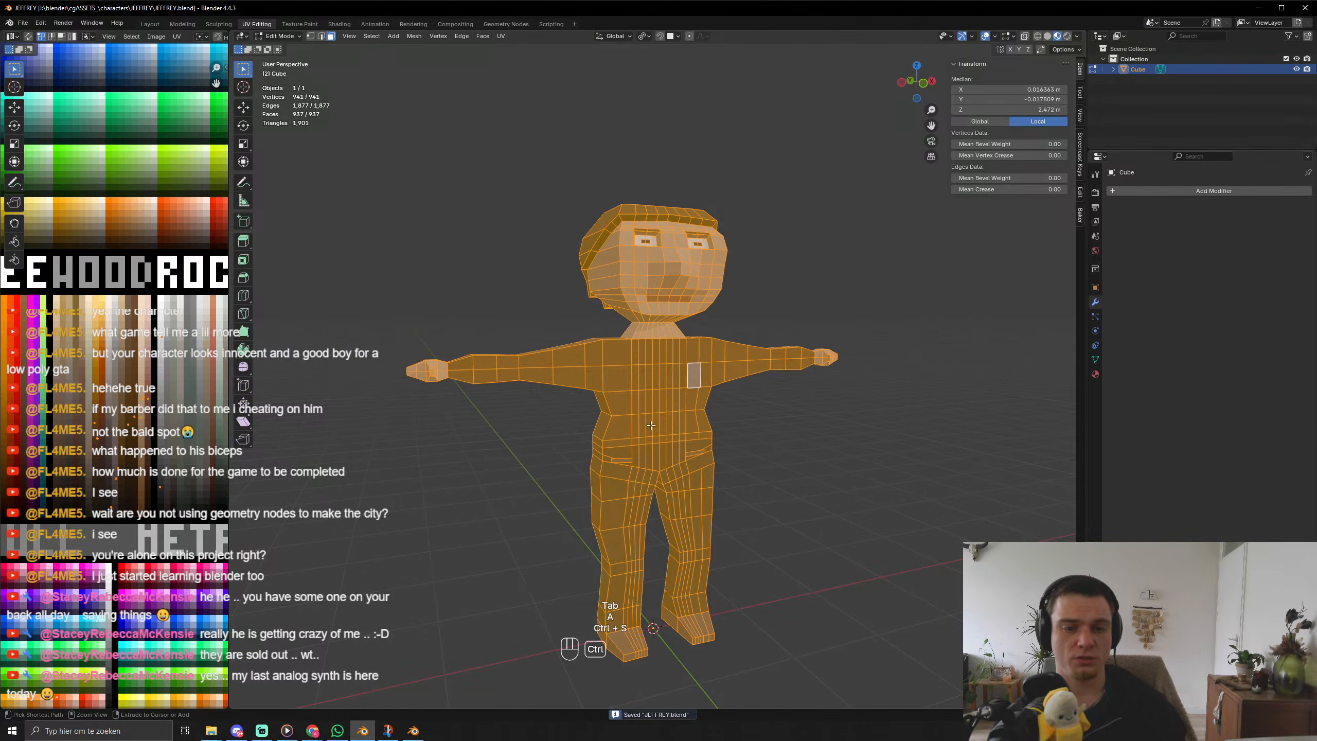
key("ctrl+s")
key("ctrl+s")
key("ctrl+s")
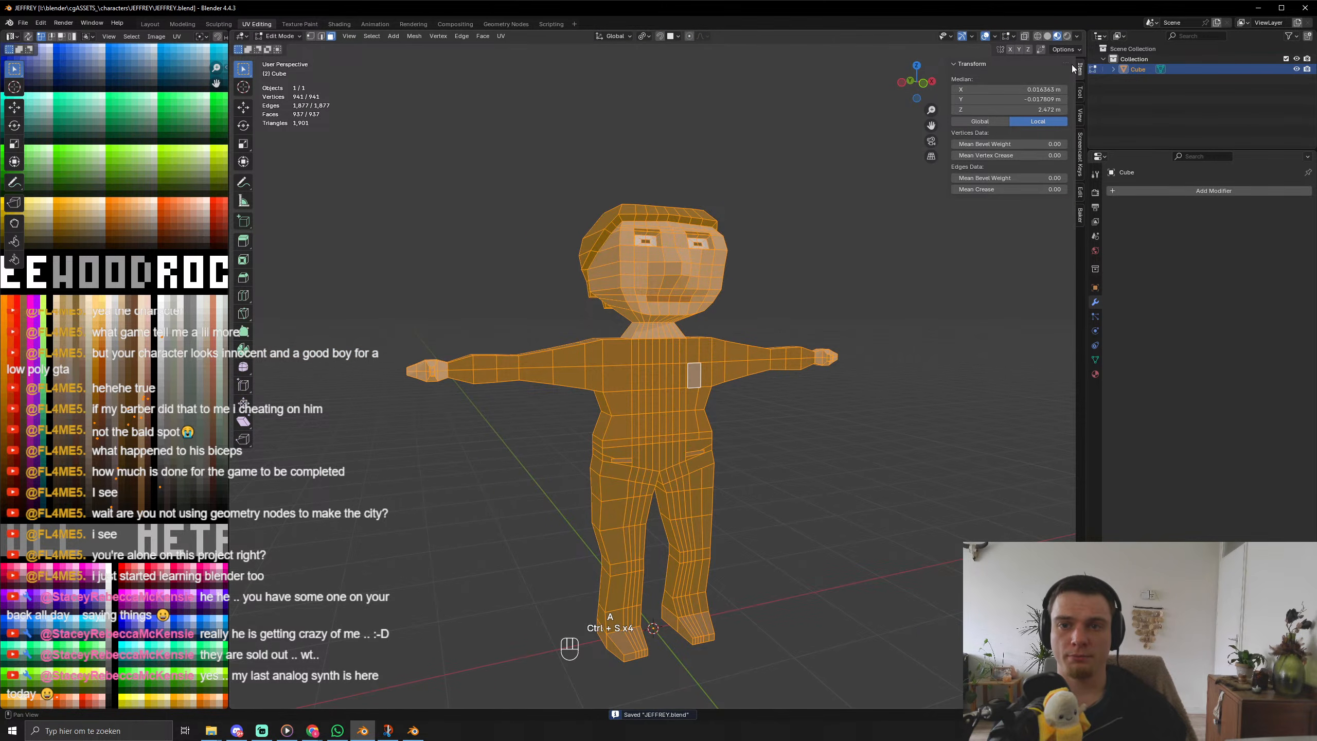
In Object Mode, set the character's dimensions to Z 1.85 m, X 1.85 m and Y 0.5 m.
key("Tab")
left_click(1041, 246)
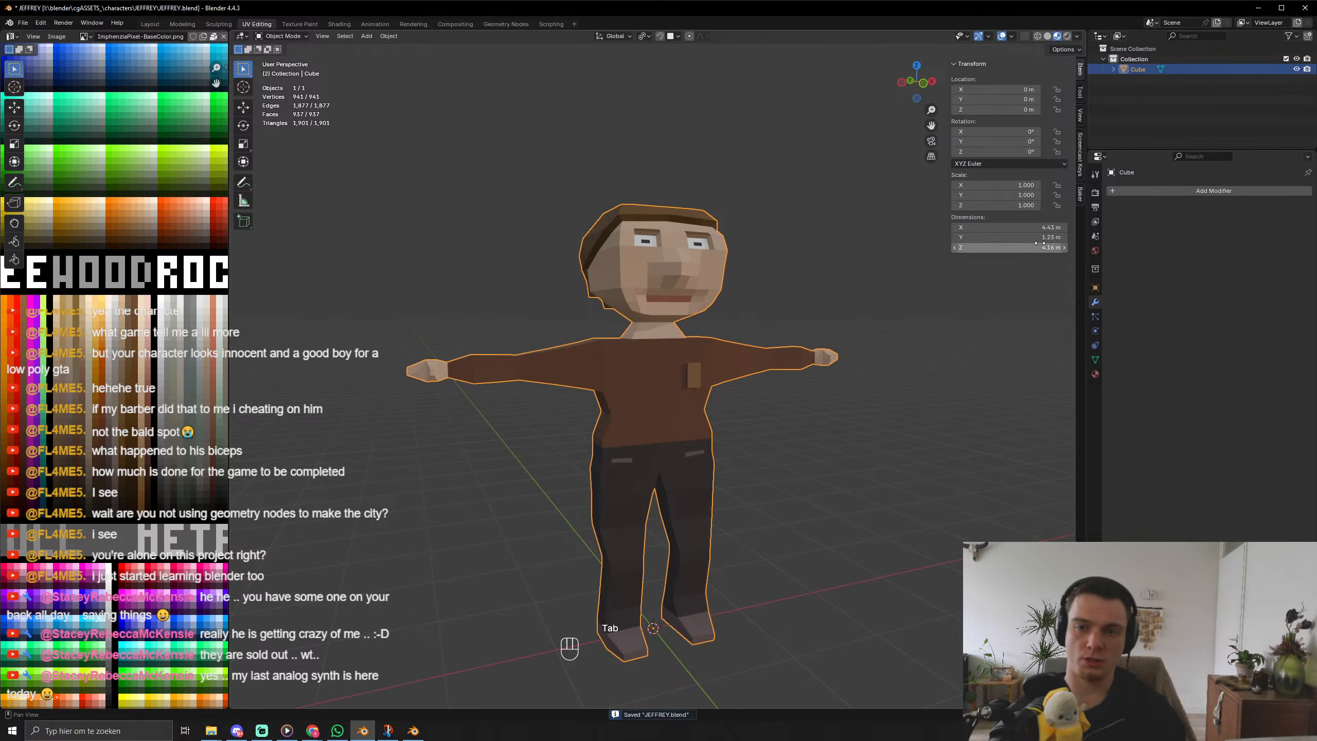
type("1")
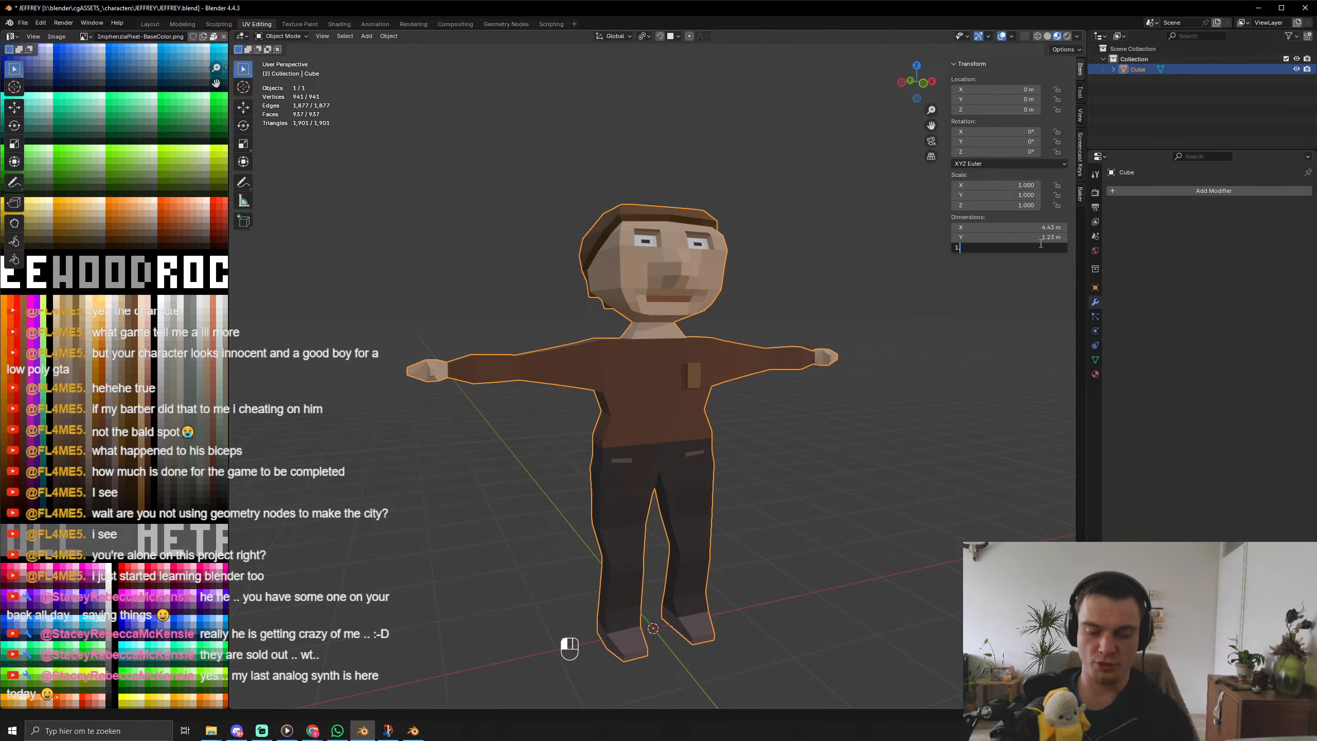
type(".85")
key("Return")
left_click(1048, 227)
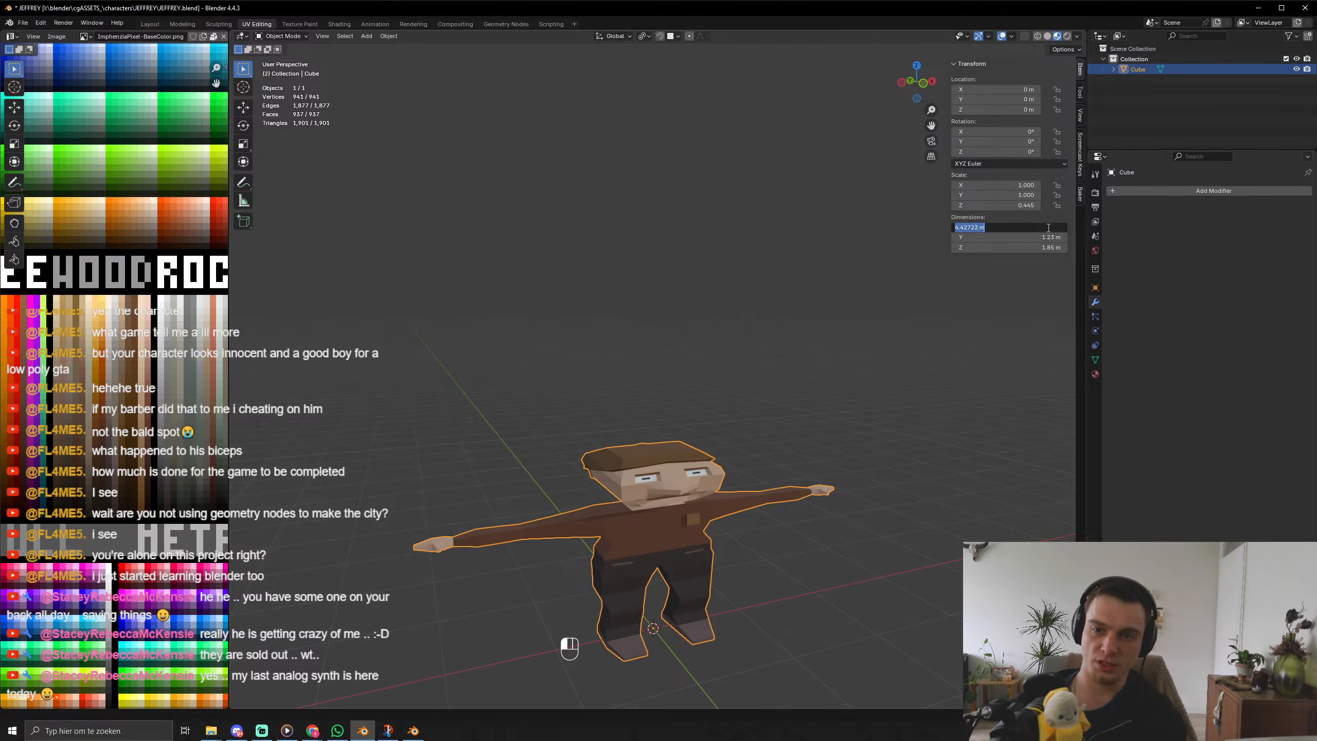
type("1.85")
key("Return")
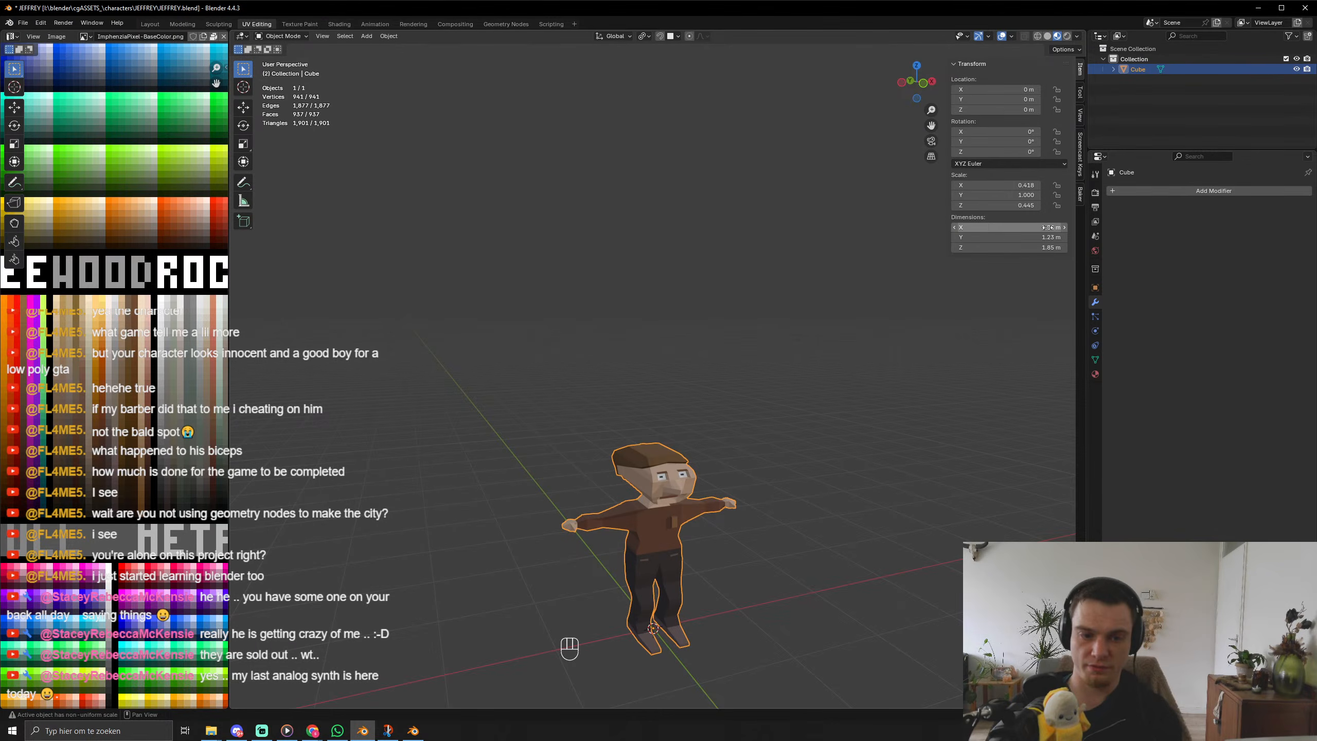
left_click(1036, 238)
type(".5")
key("Return")
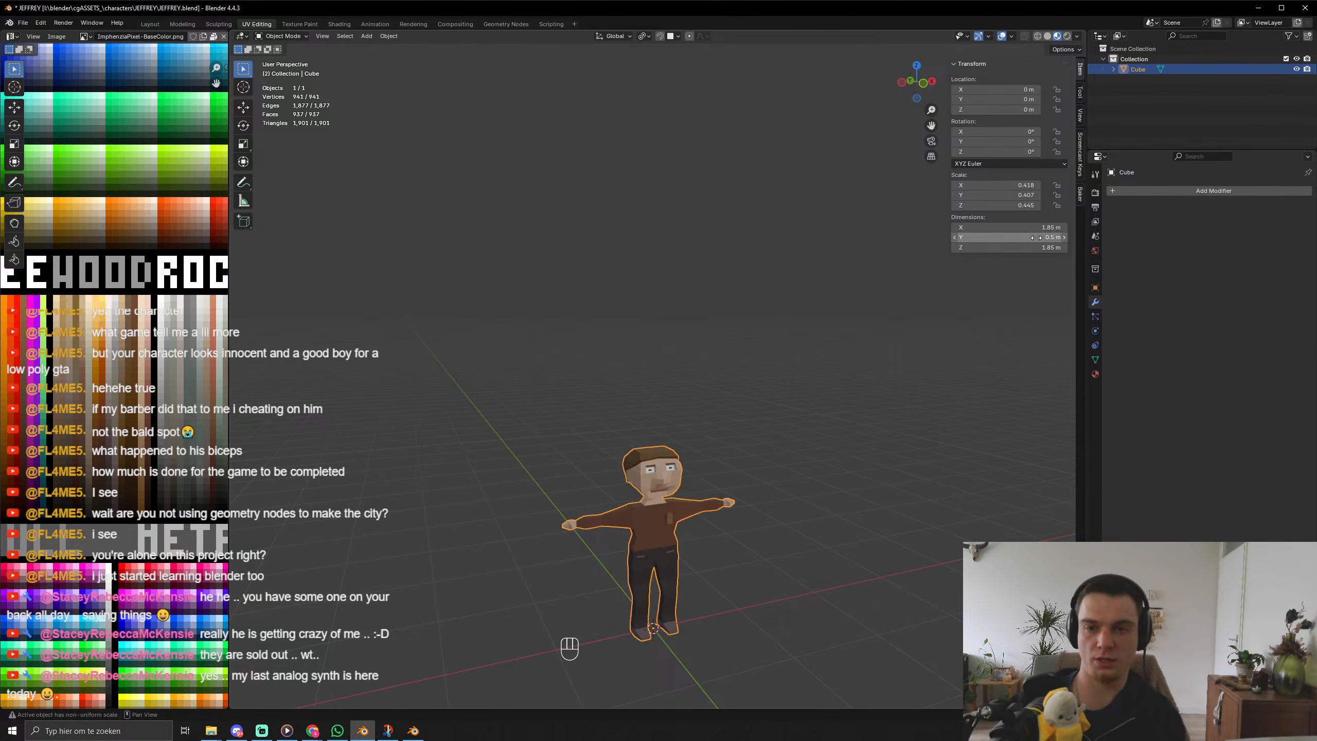
Try a Y dimension of 0.7 m on the character in side view and undo the change.
middle_click_drag(476, 506, 572, 502)
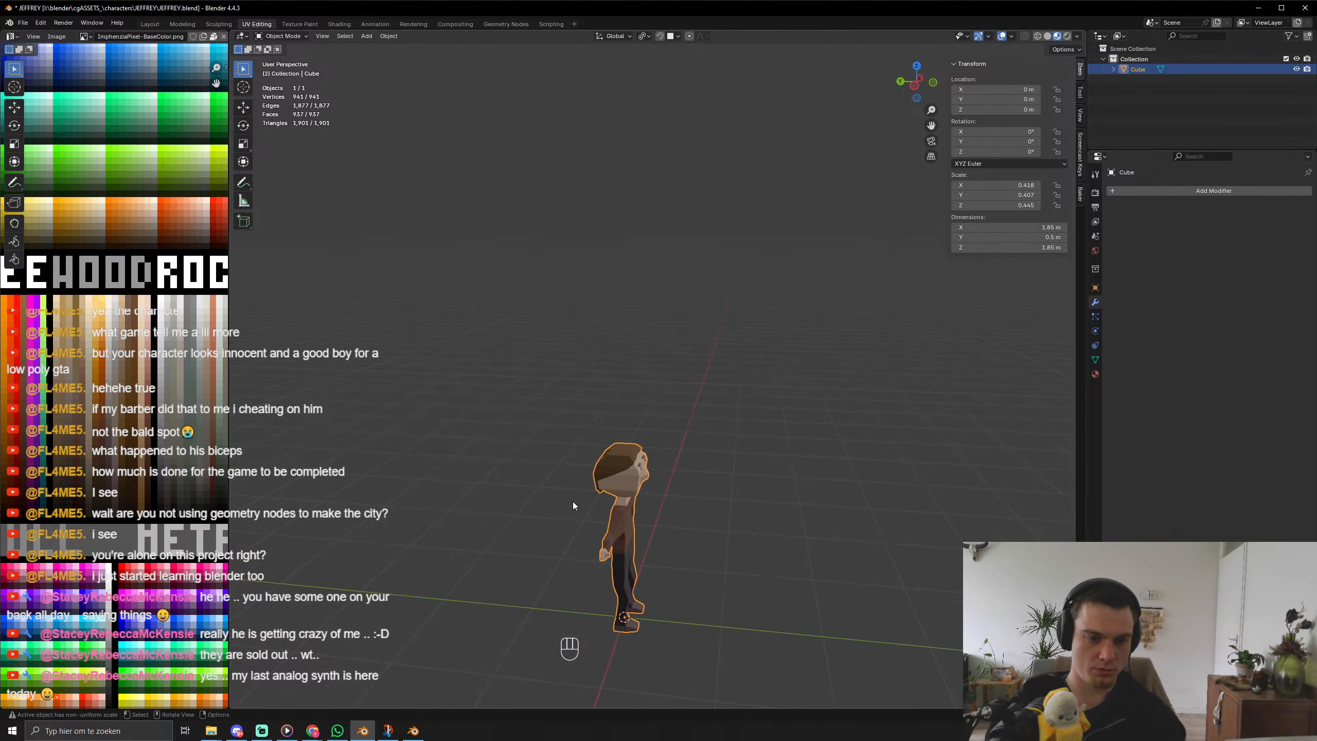
left_click(1036, 237)
type("1")
key("Return")
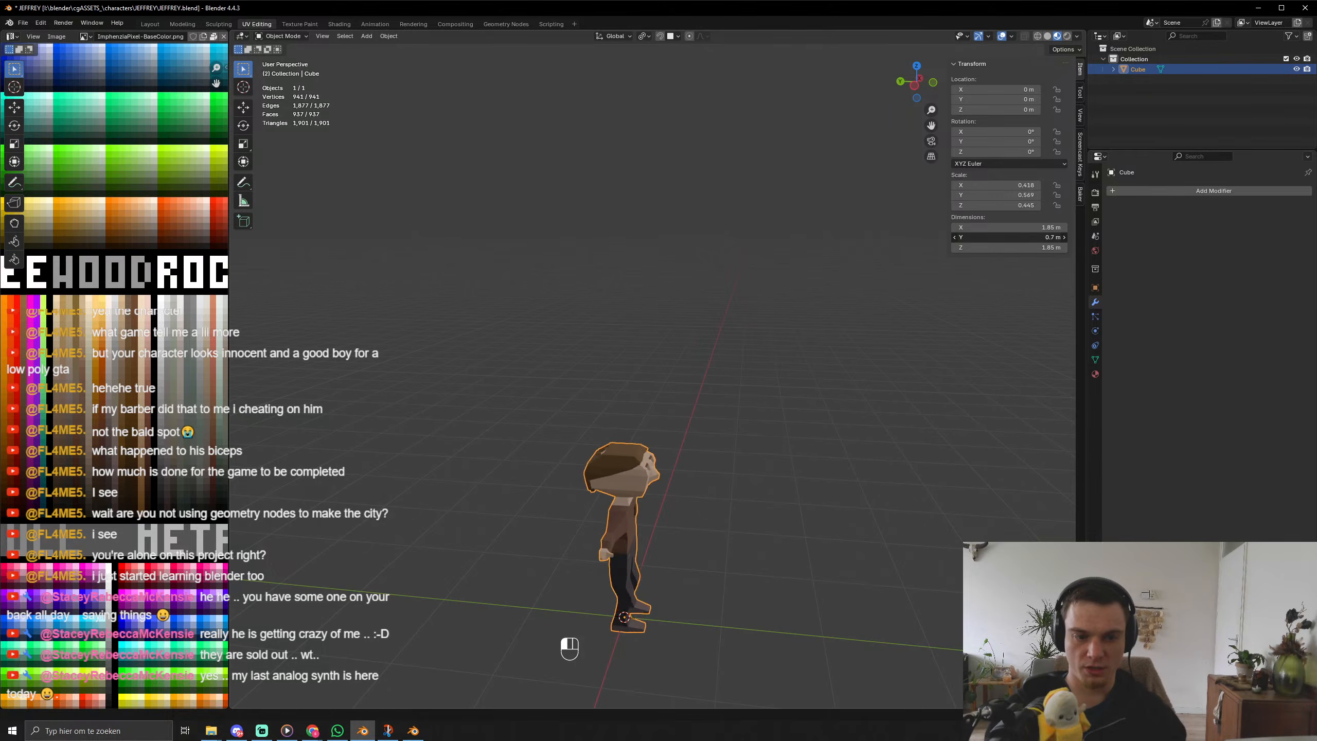
key("ctrl+z")
left_click(1032, 239)
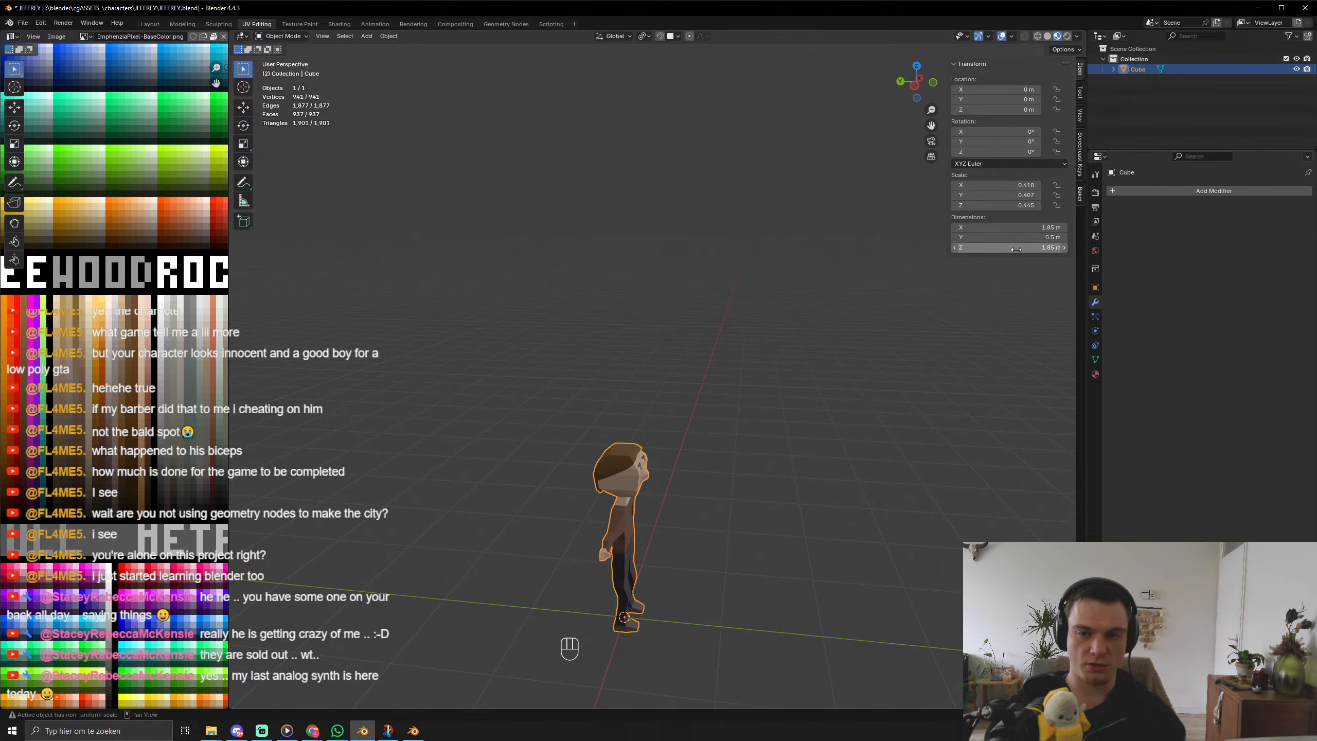
key("Escape")
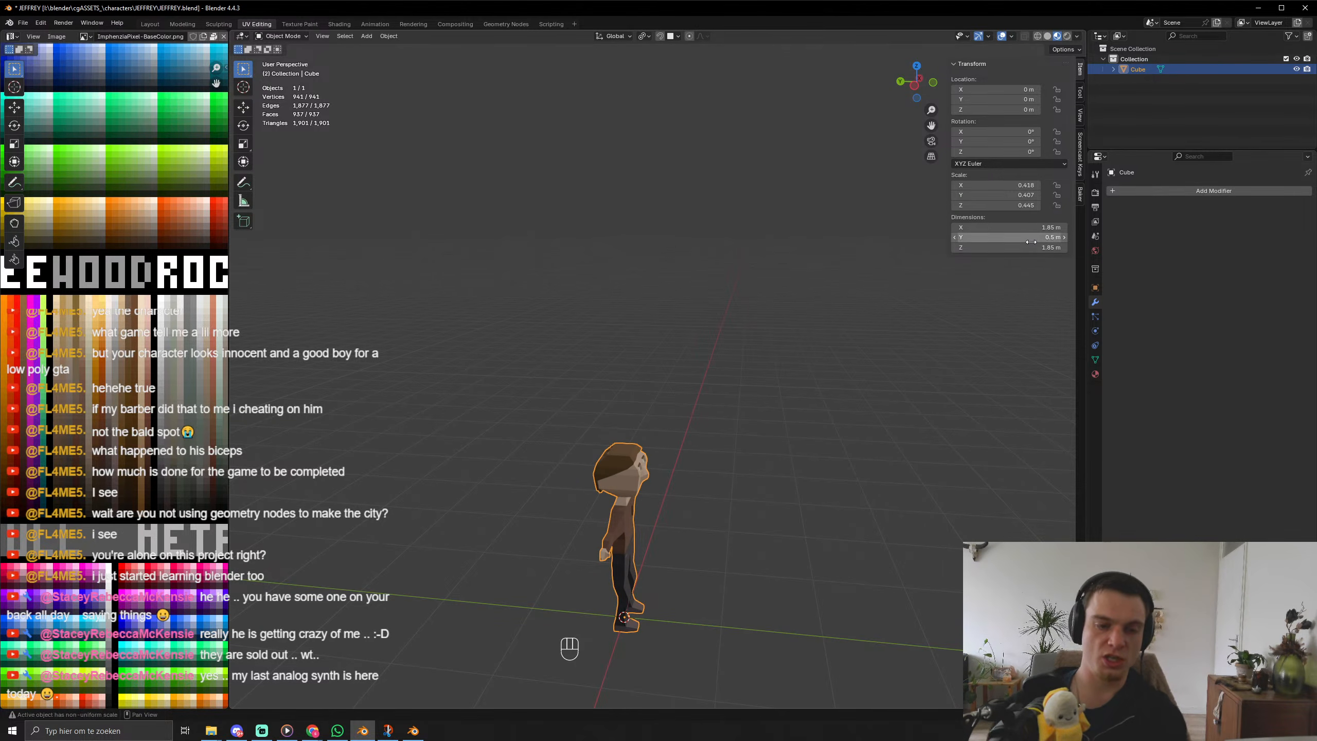
Check the rescaled character from the front and at an angle, and save the file.
left_click(663, 565)
middle_click_drag(663, 565, 629, 560)
left_click(632, 559)
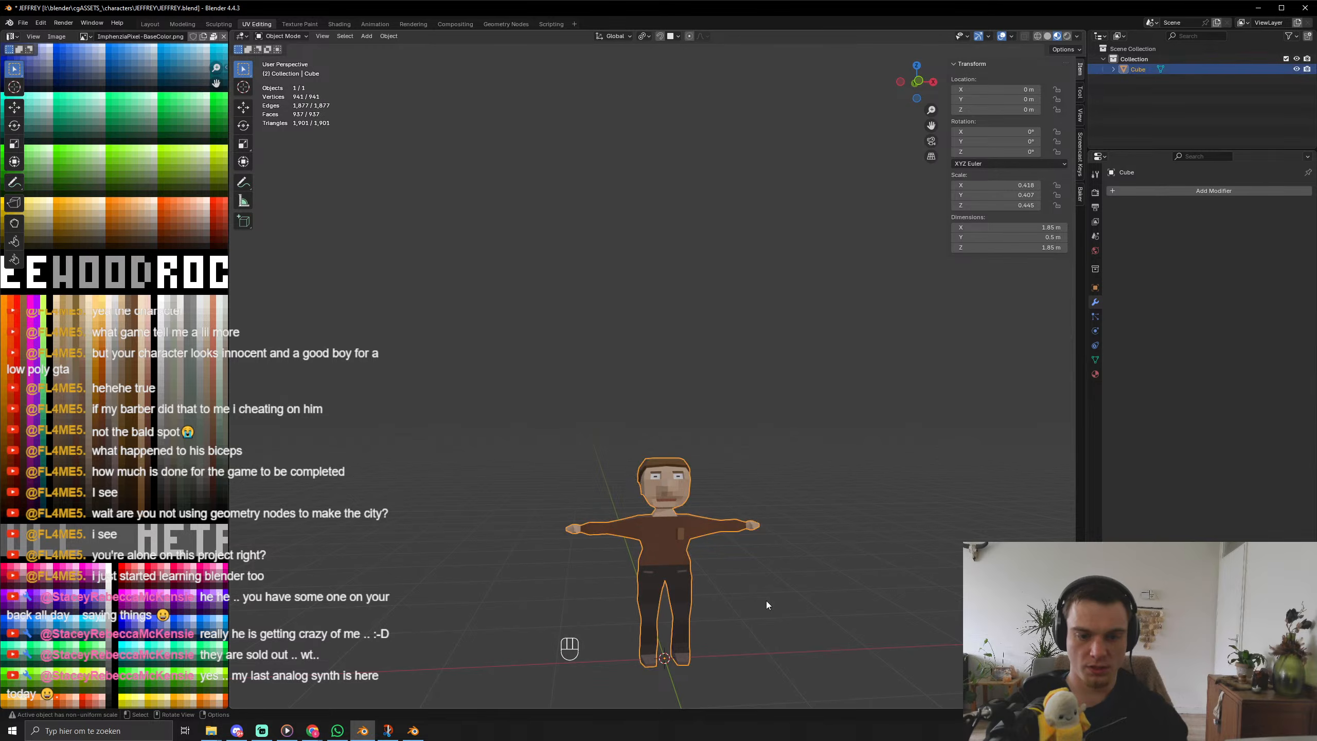
middle_click_drag(766, 601, 697, 580)
key("ctrl+s")
key("ctrl+s")
key("ctrl+s")
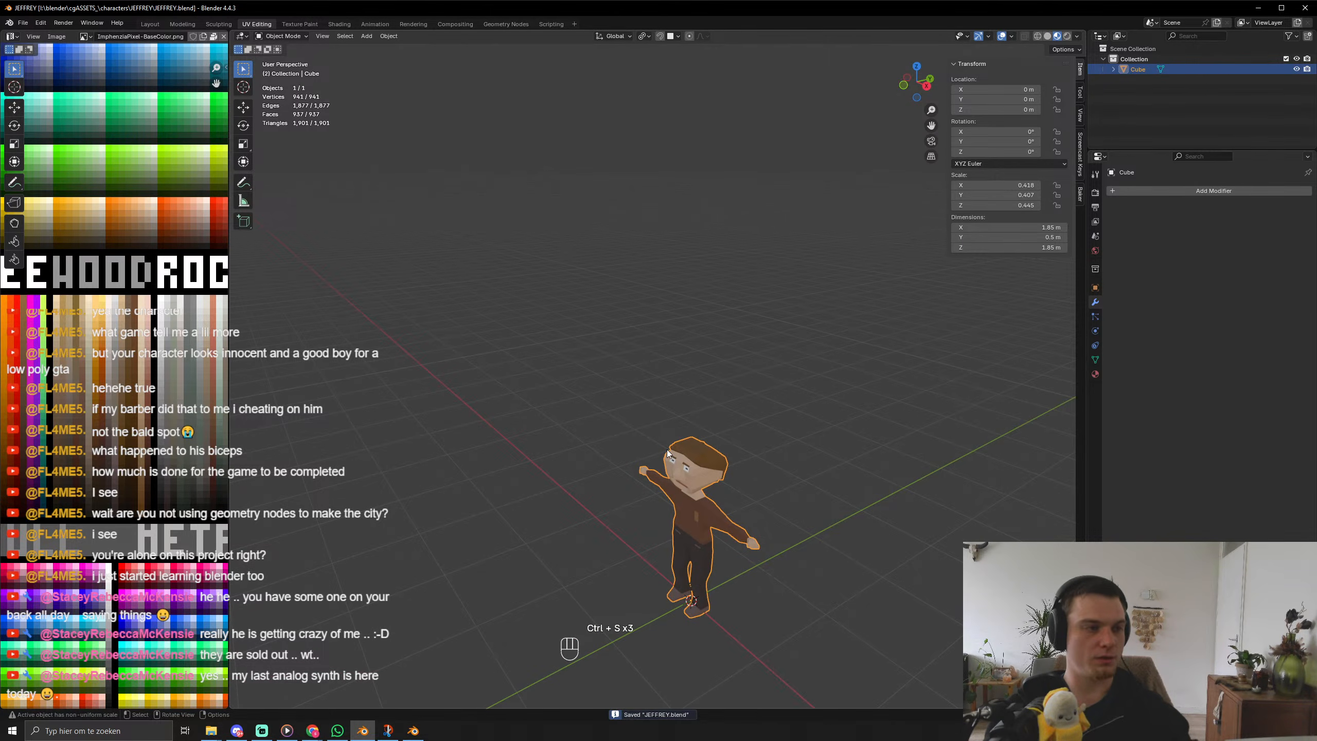
Export the character as JEFFREY.fbx to its JEFFREY folder with Apply Transform enabled.
left_click(22, 23)
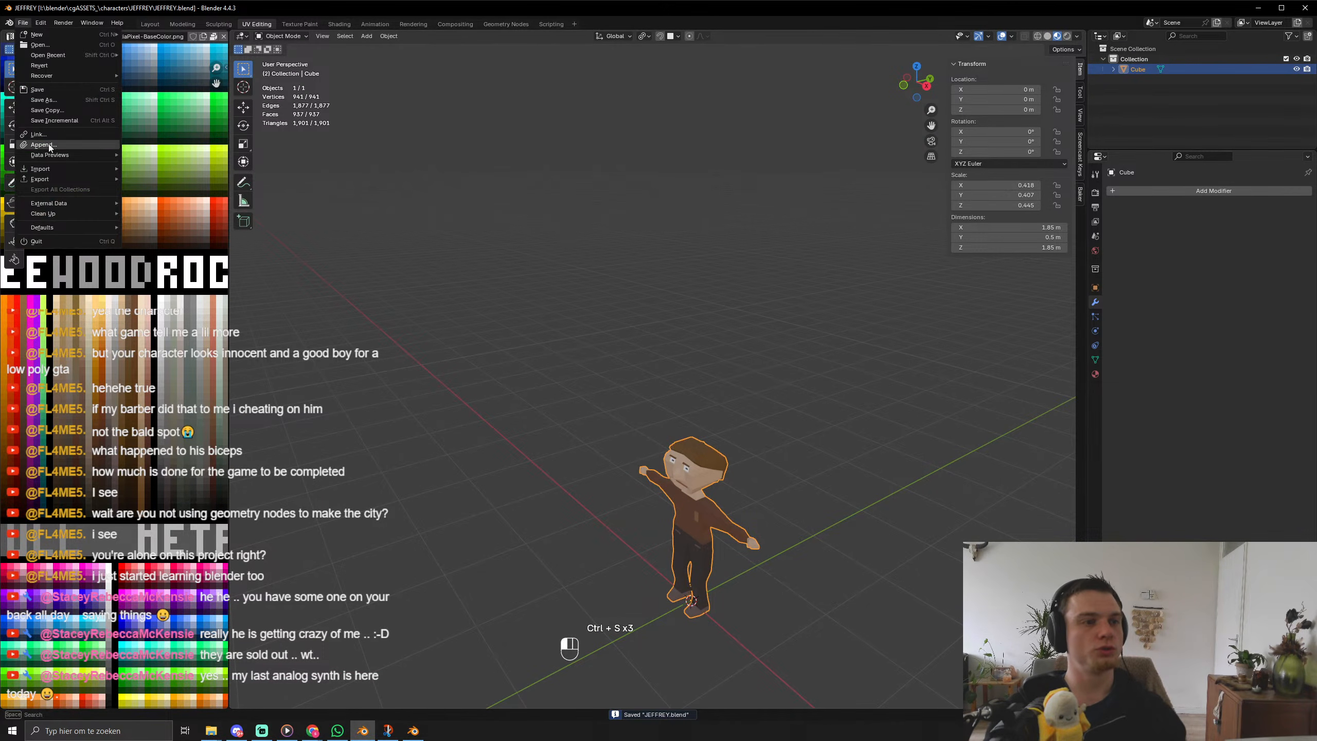
mouse_move(47, 179)
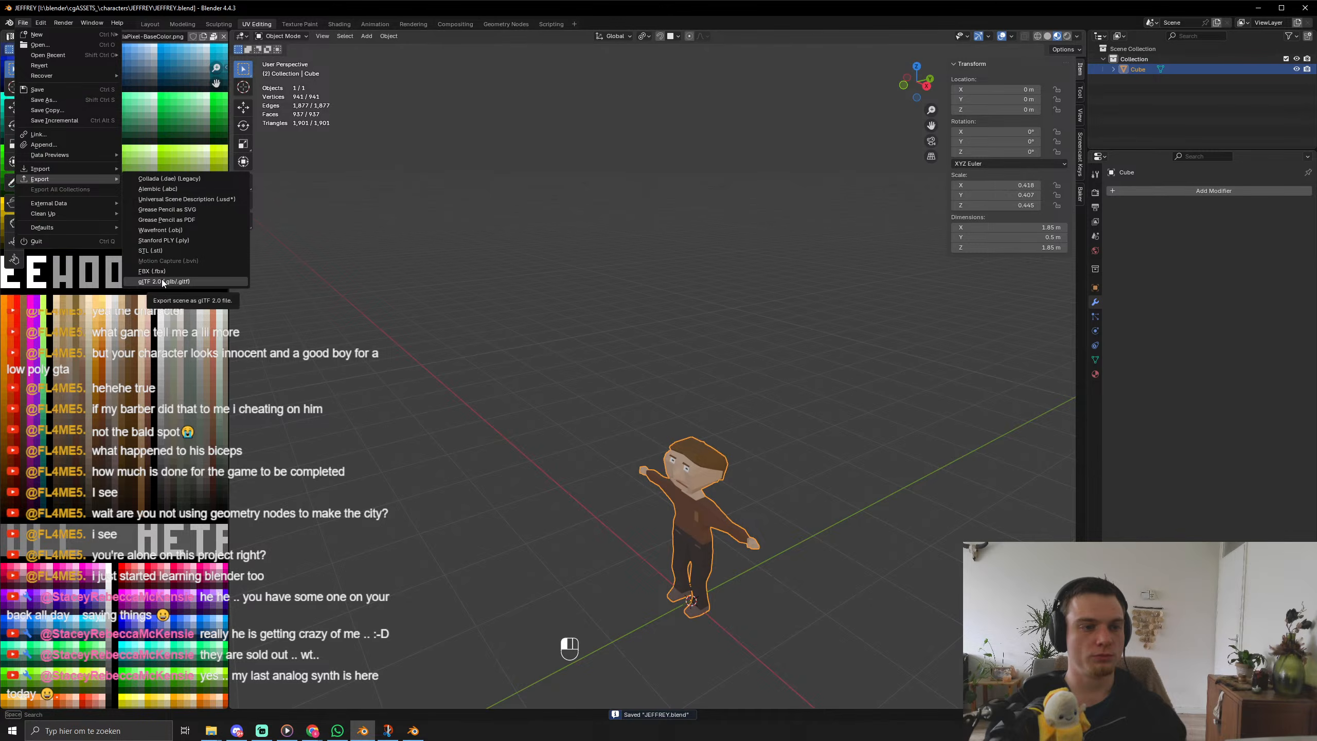
left_click(175, 270)
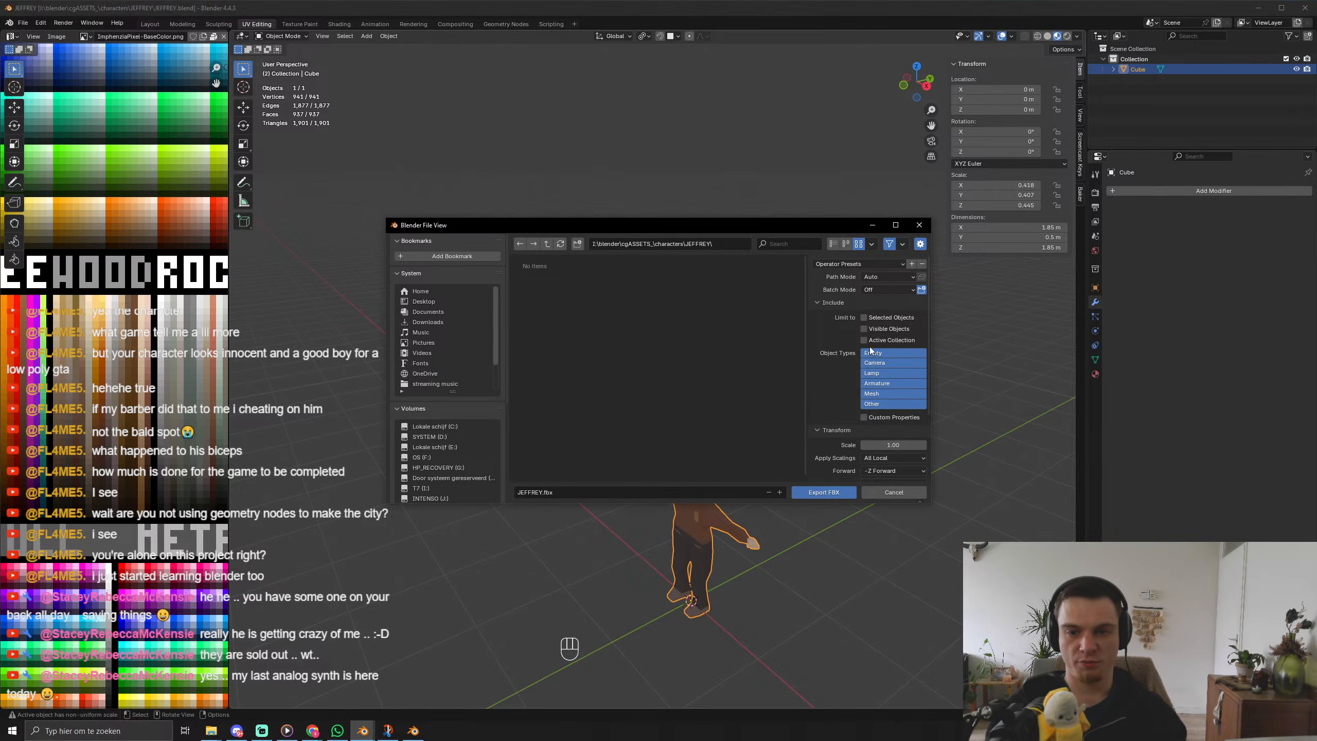
scroll(860, 387, "down", 4)
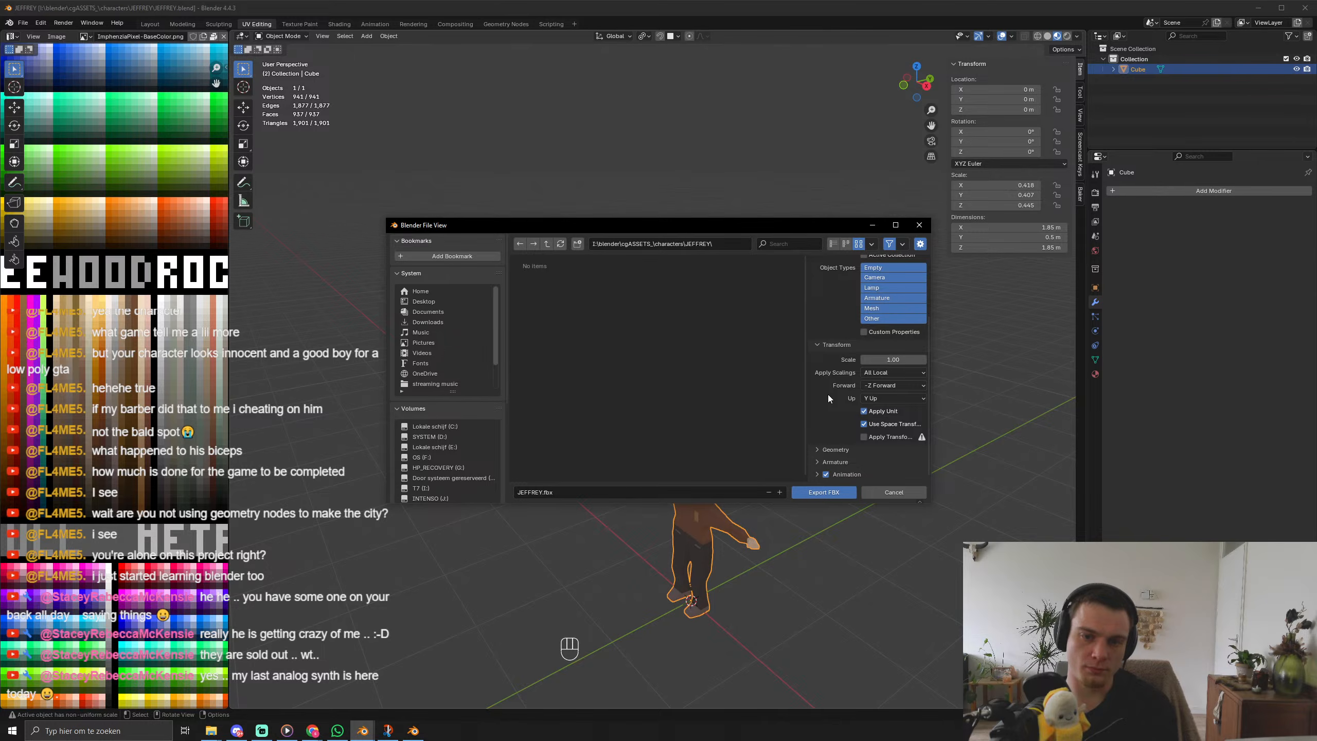
scroll(829, 398, "up", 4)
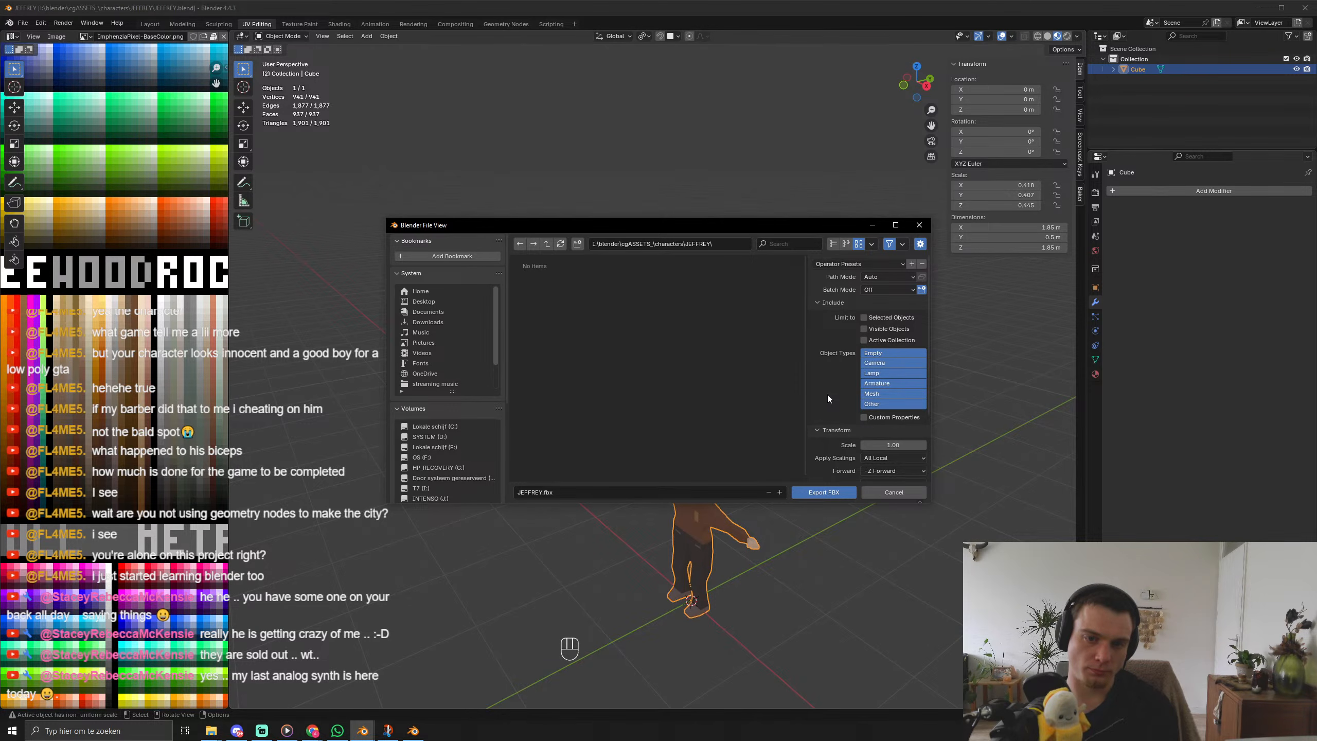
scroll(827, 394, "down", 4)
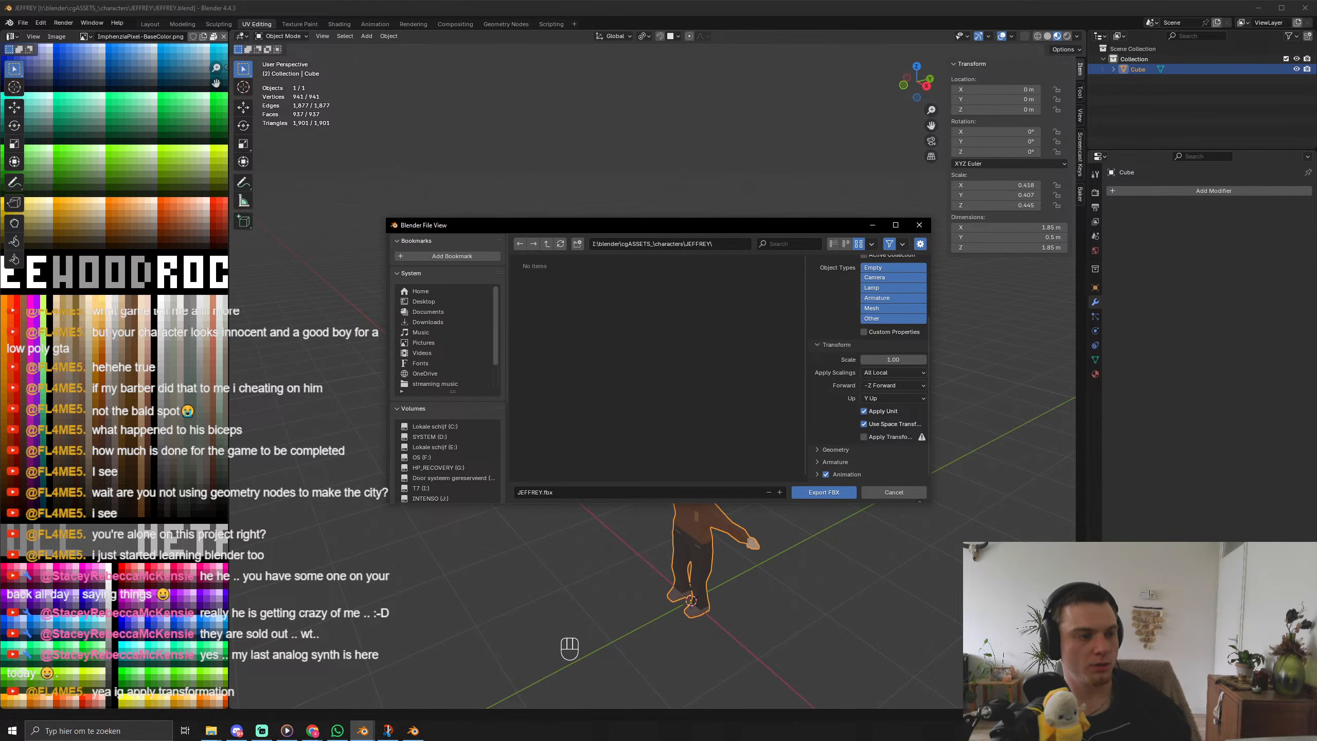
left_click(868, 437)
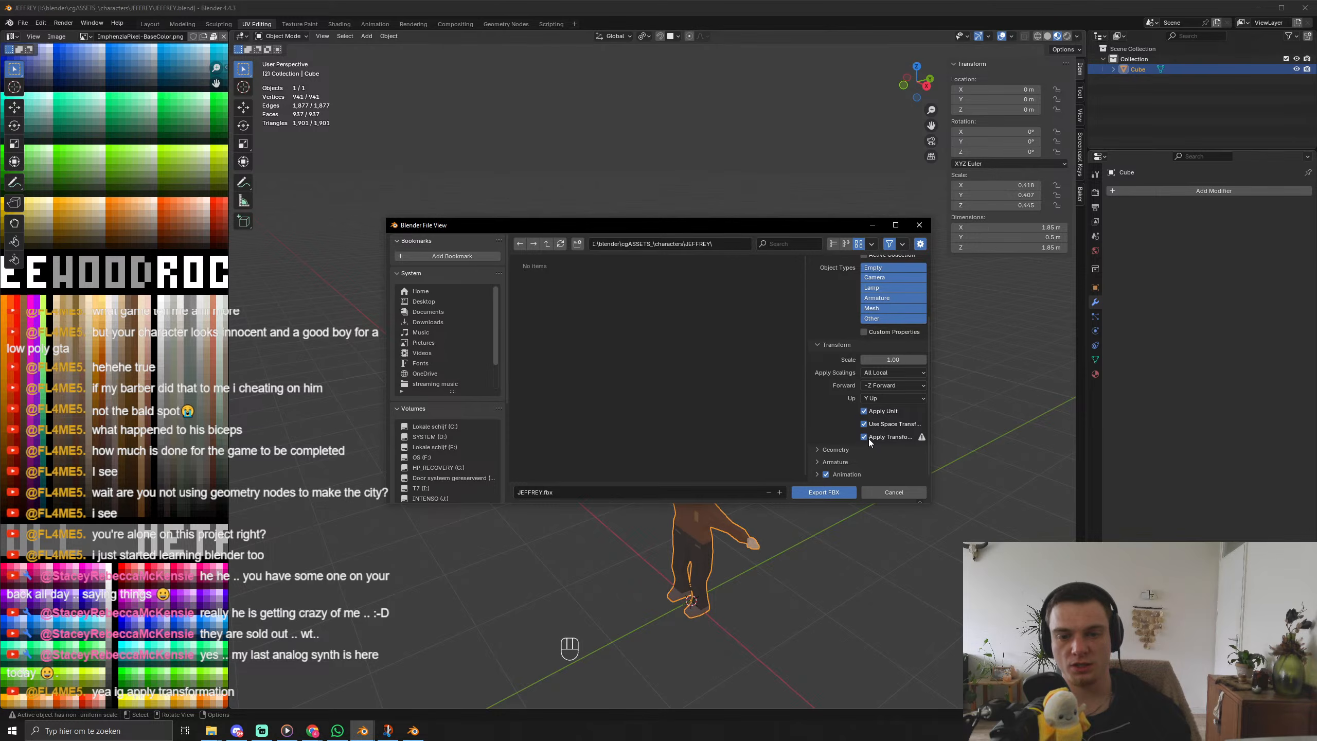
scroll(850, 420, "up", 5)
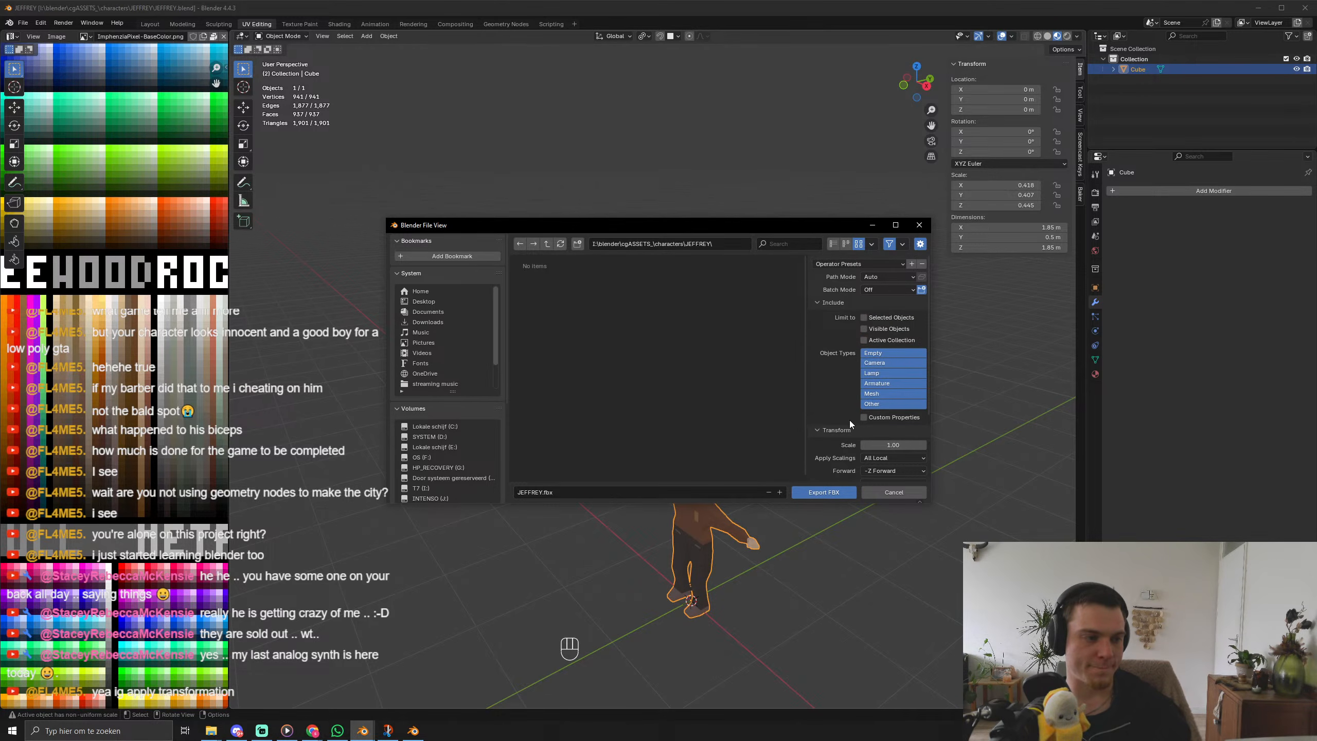
scroll(850, 420, "down", 5)
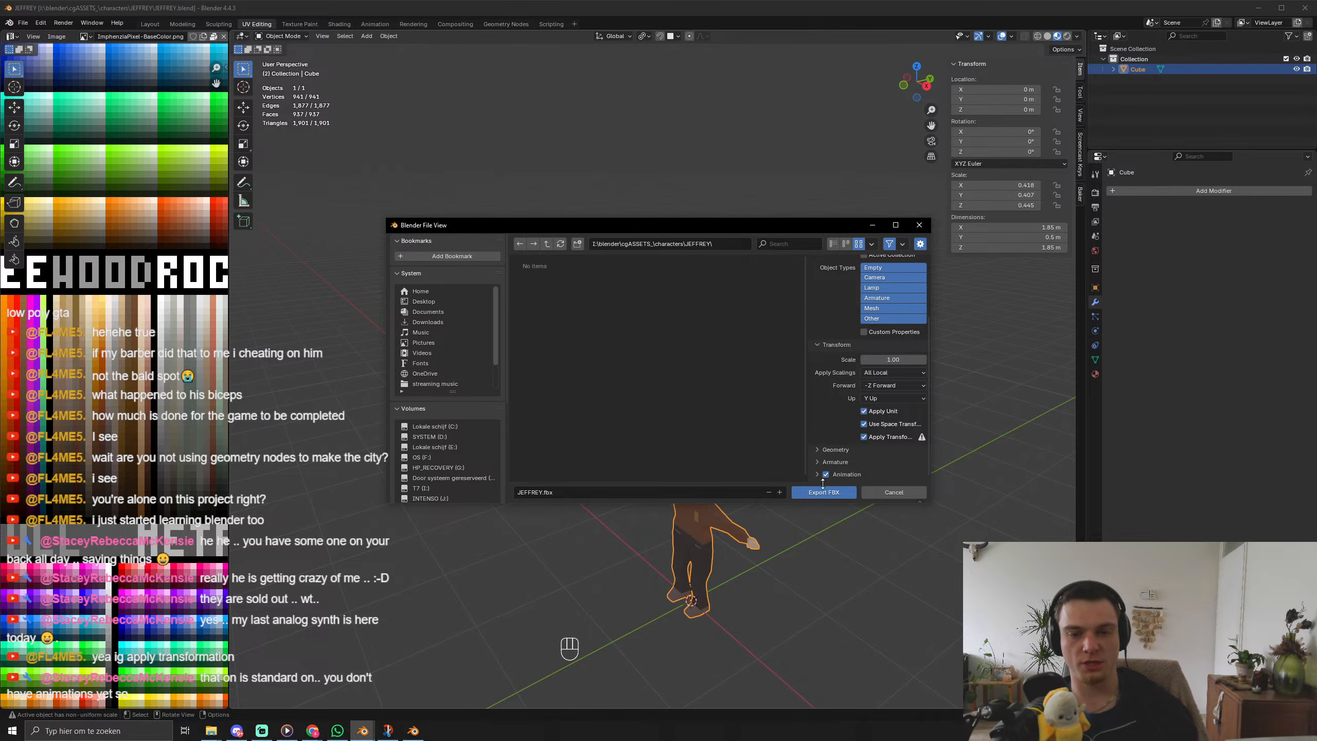
scroll(850, 431, "up", 5)
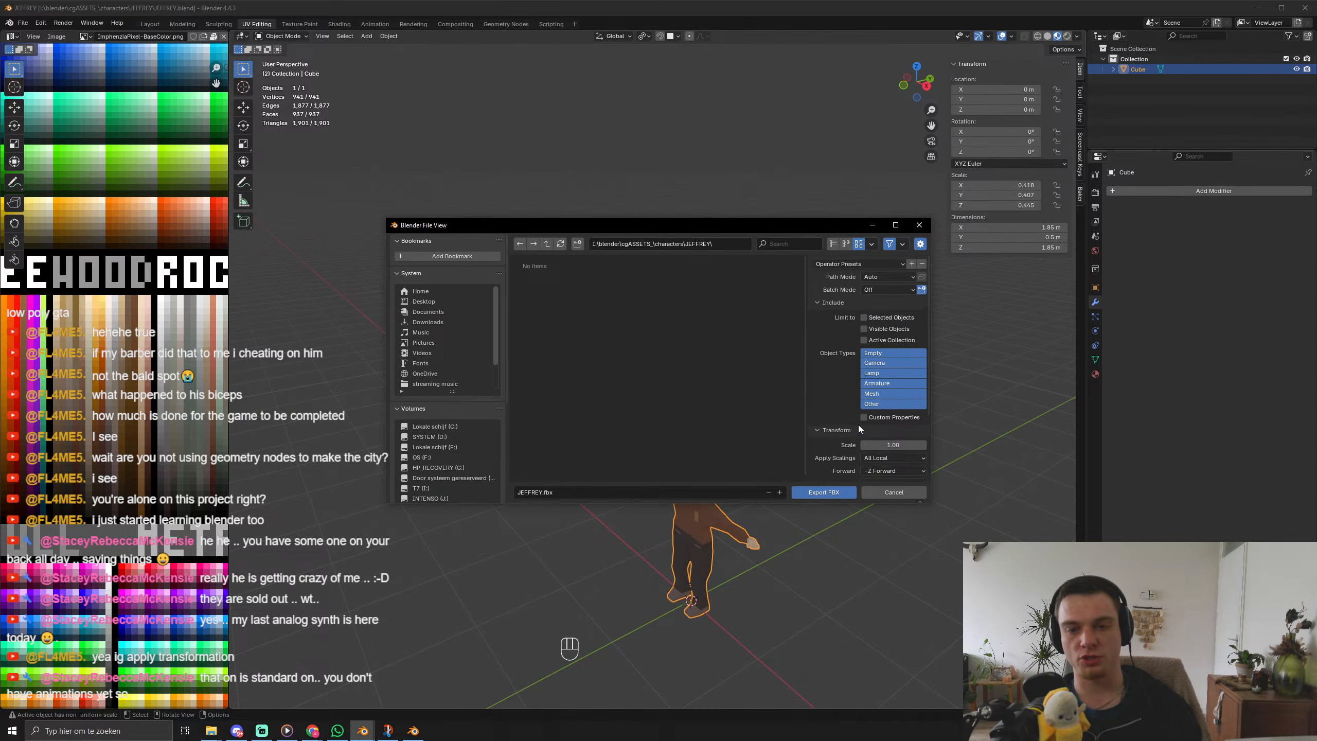
left_click(822, 492)
Inspect the character's proportions from above and in front, and save the file.
middle_click_drag(819, 495, 679, 478)
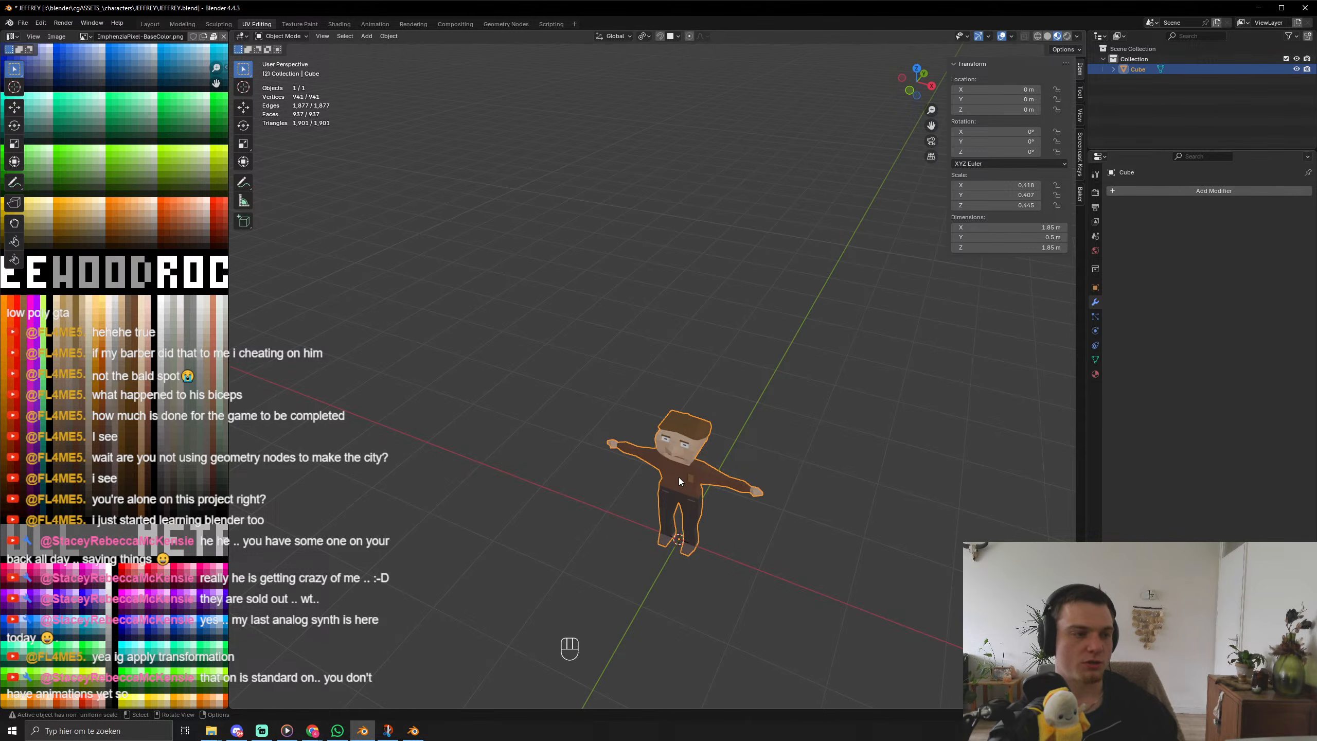
key("KP_Decimal")
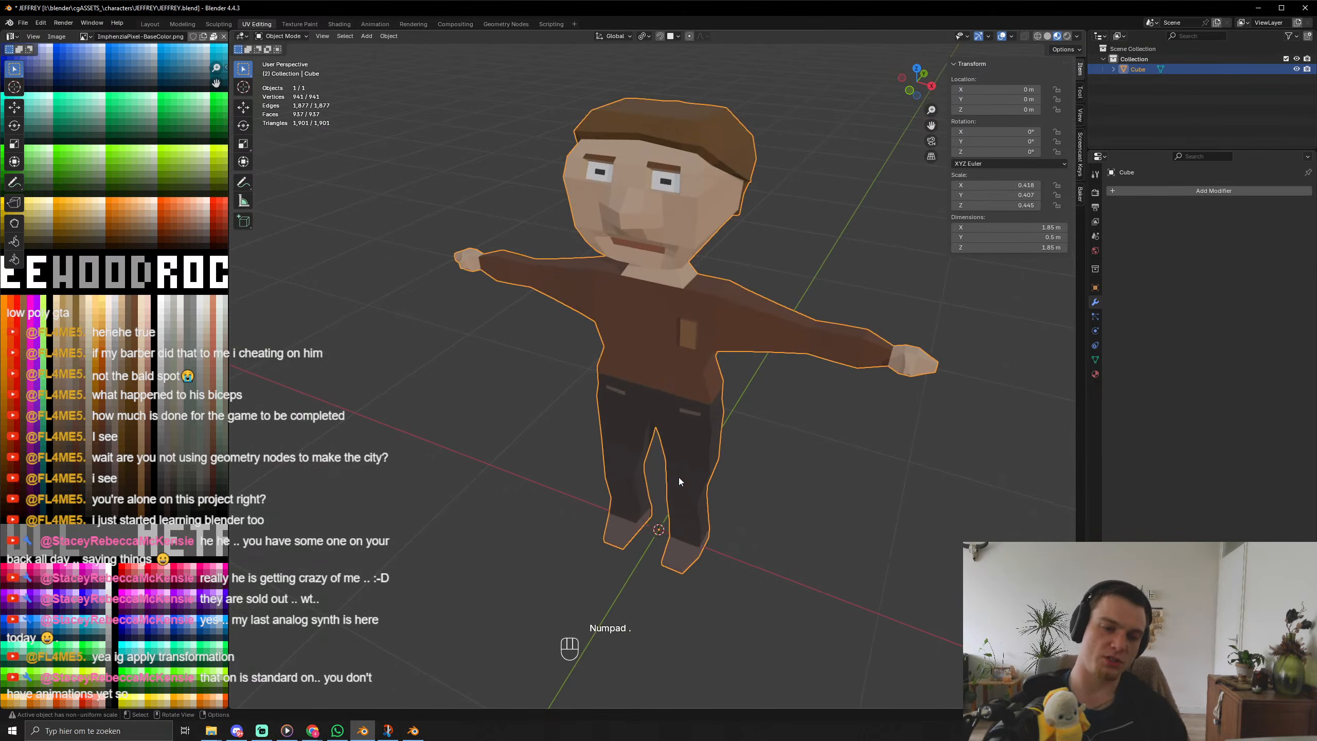
middle_click_drag(679, 491, 610, 545)
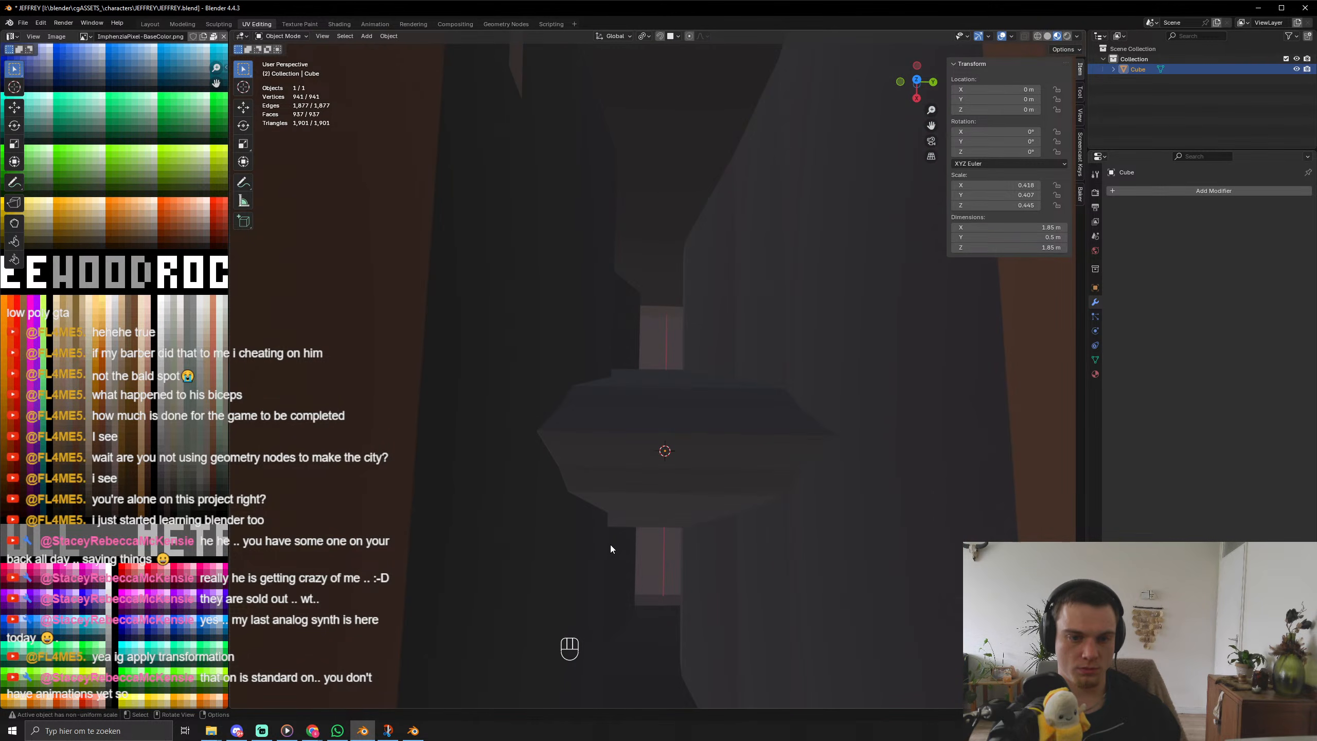
scroll(610, 545, "down", 5)
scroll(610, 545, "down", 5)
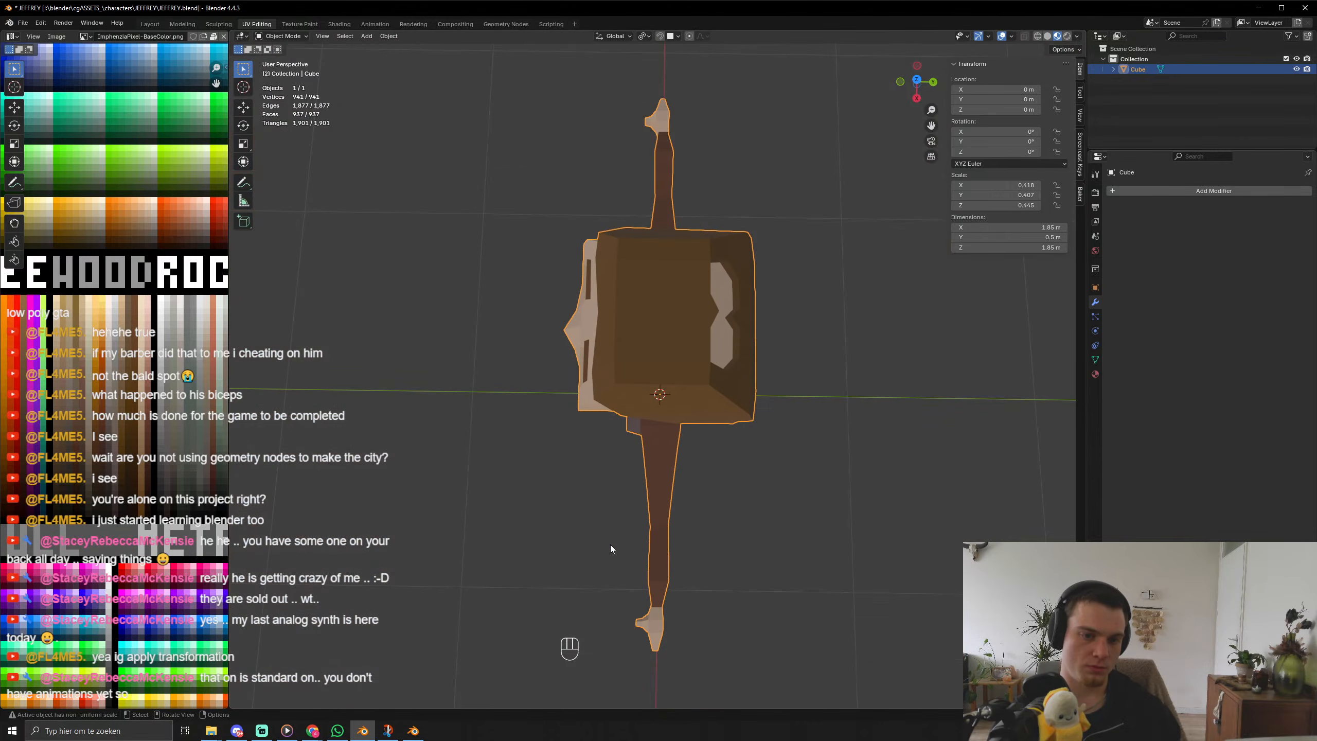
scroll(610, 545, "up", 2)
middle_click_drag(610, 544, 733, 482)
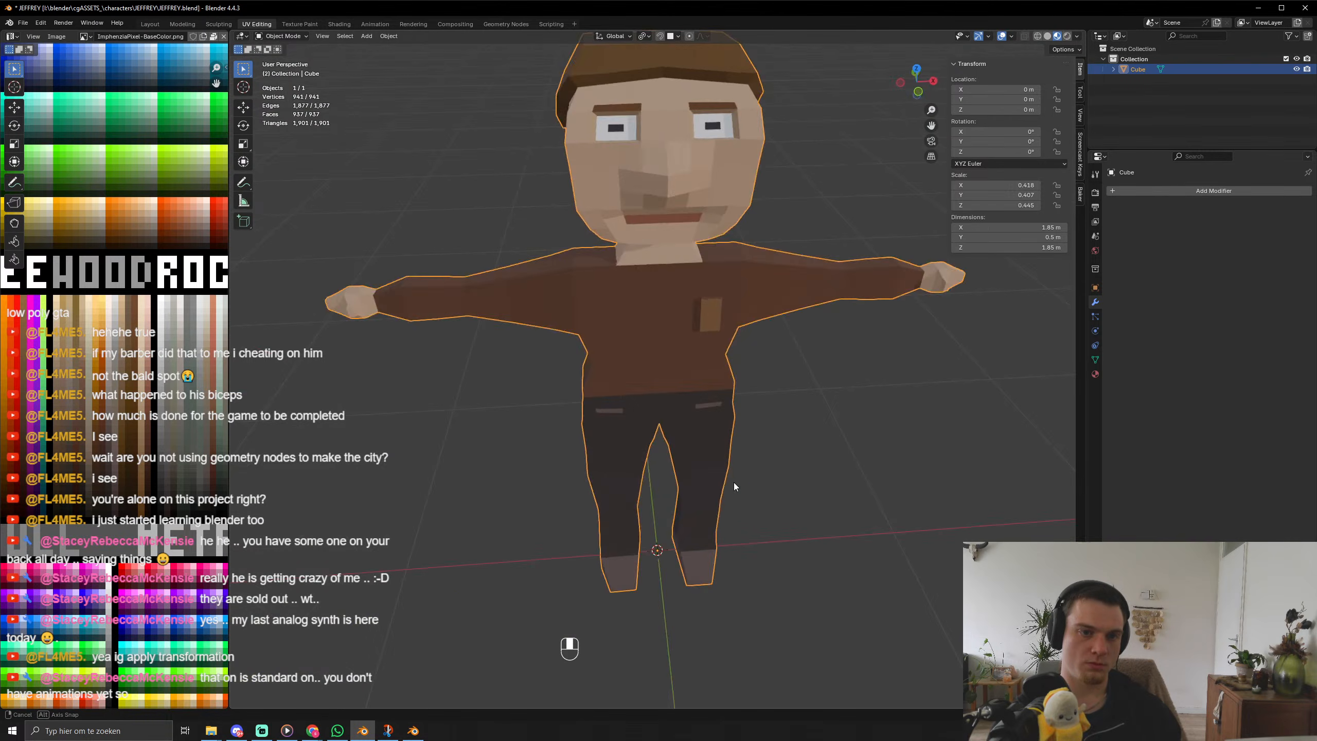
scroll(733, 482, "down", 3)
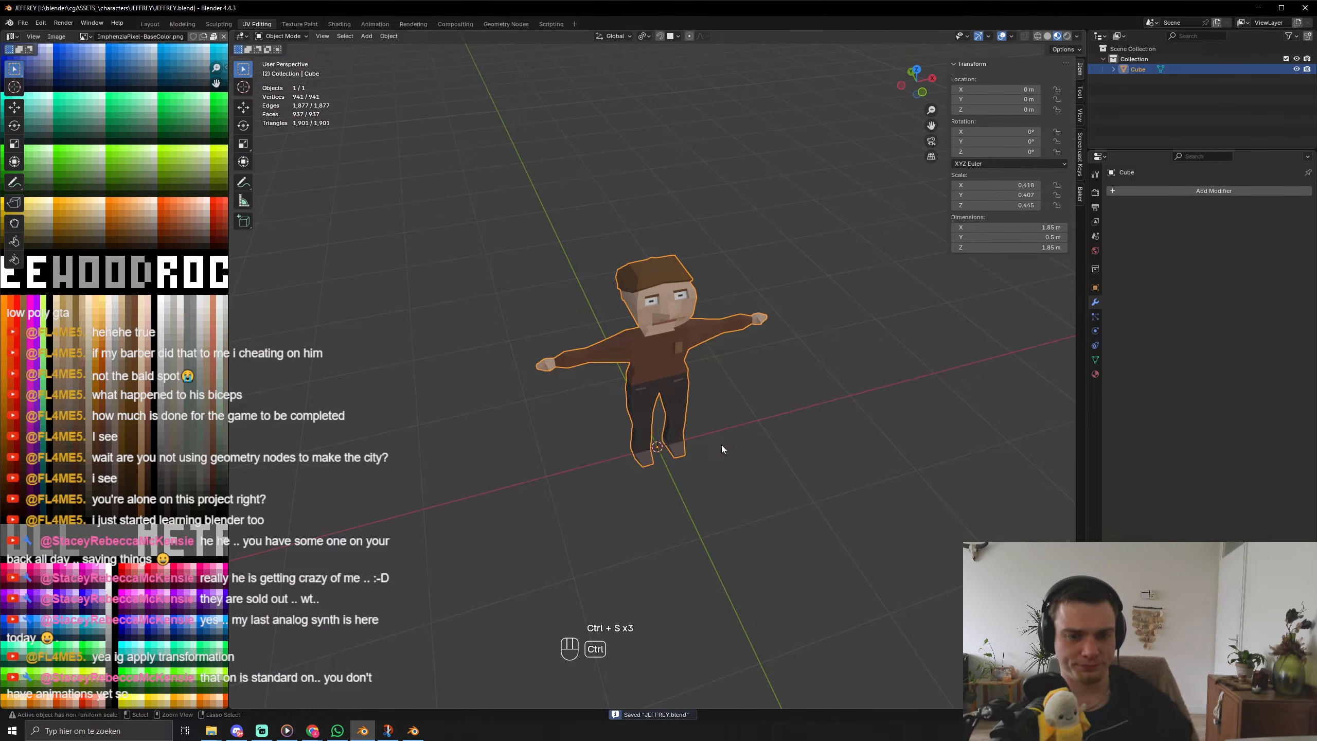
Switch to the Blender window with the actual city file, frame the suited character and import JEFFREY.fbx with default options.
left_click(413, 731)
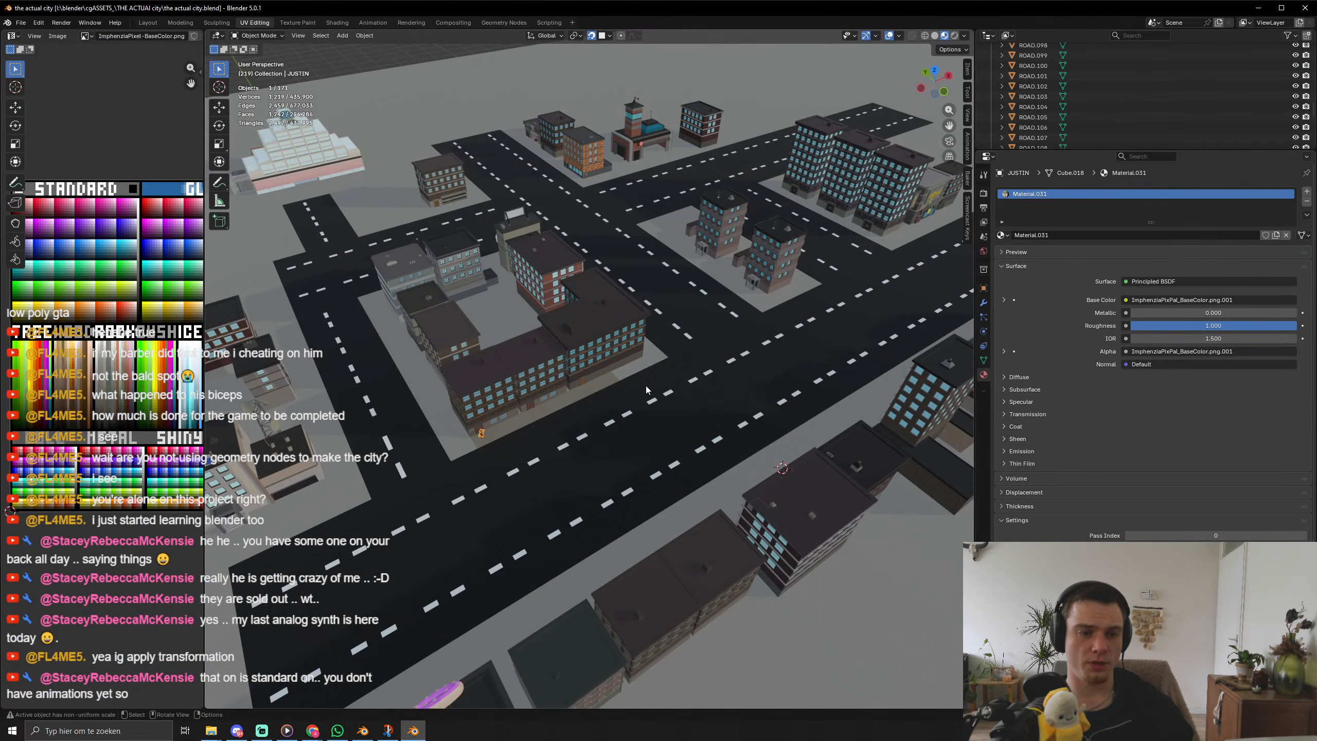
key("KP_Decimal")
scroll(624, 477, "down", 6)
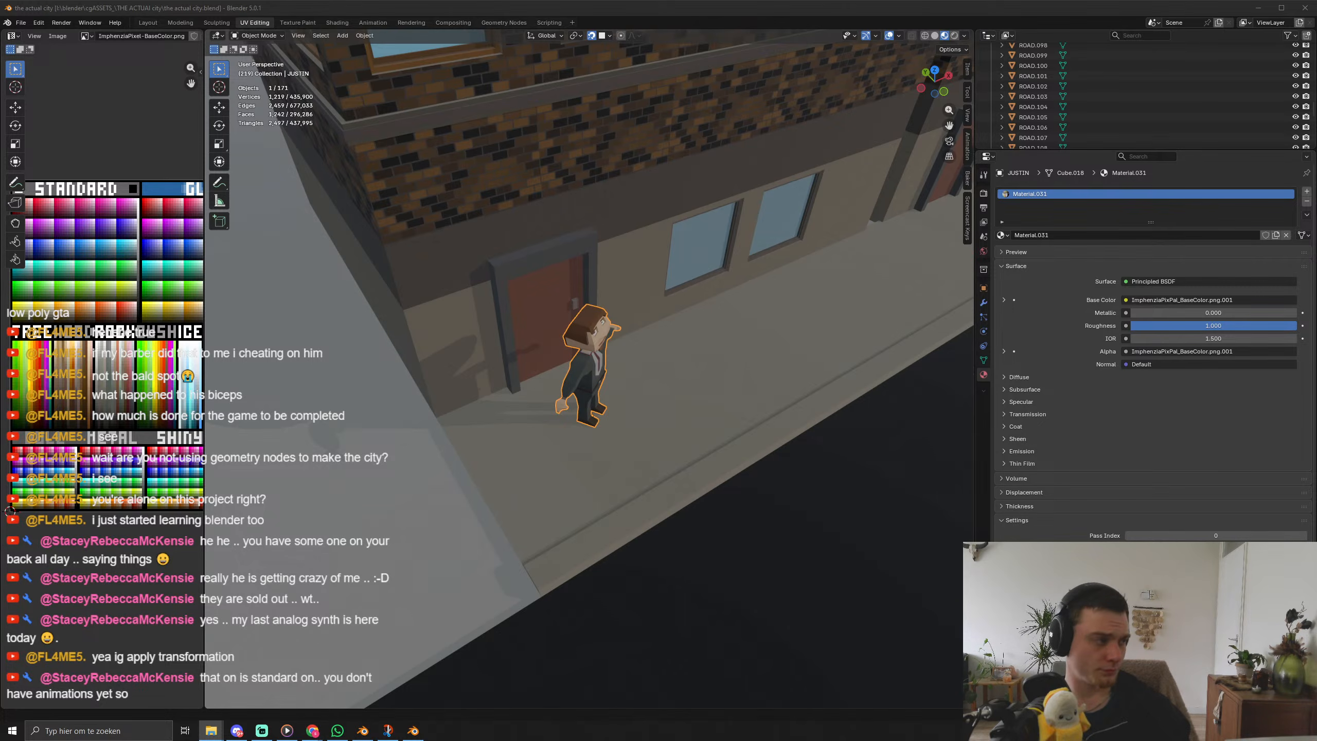
left_click_drag(756, 454, 752, 435)
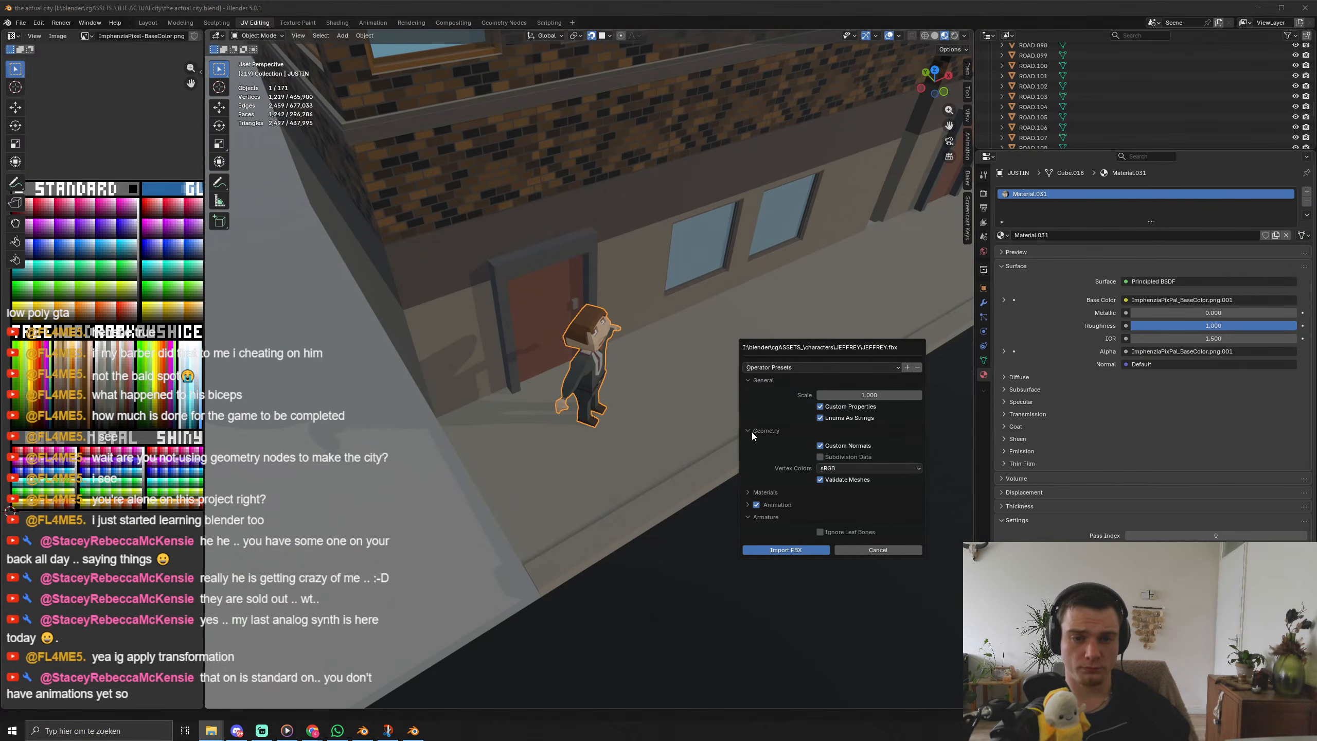
left_click(803, 549)
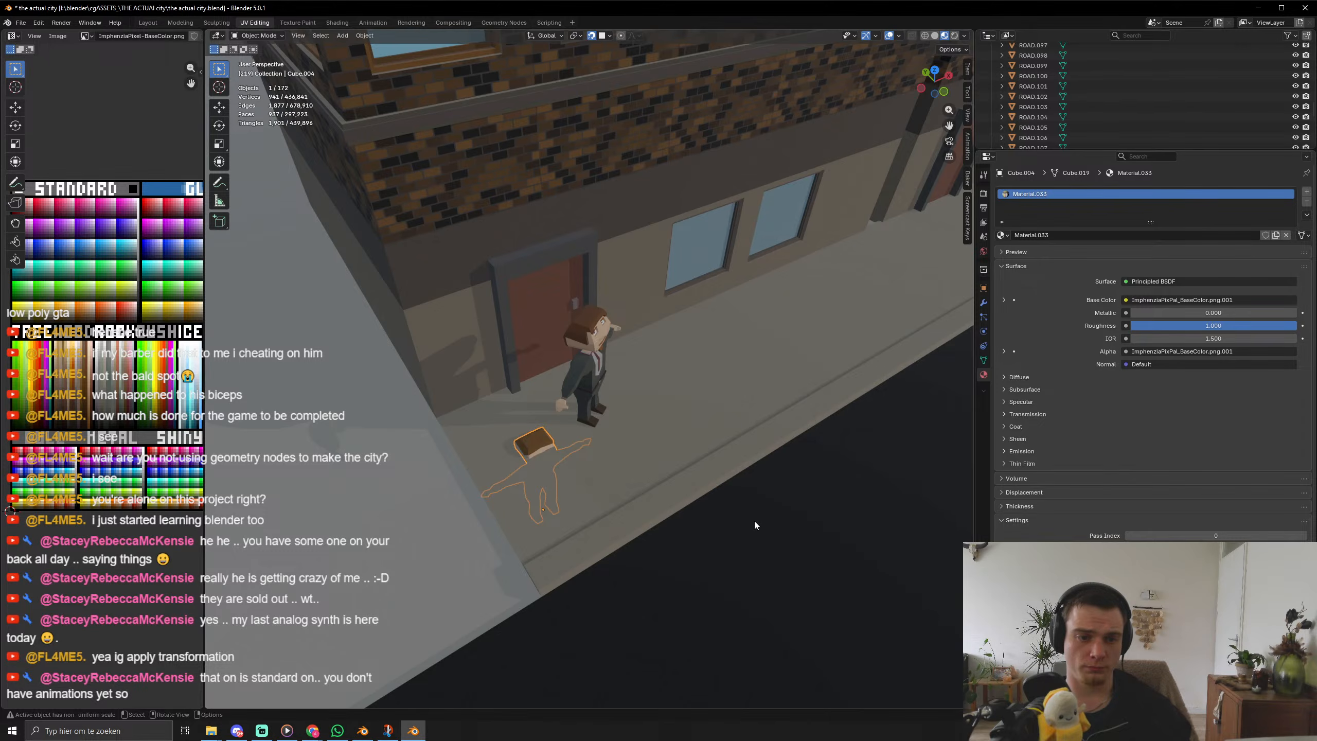
Raise the imported character onto the pavement along Z and move it about 3.57 m along X.
key("g")
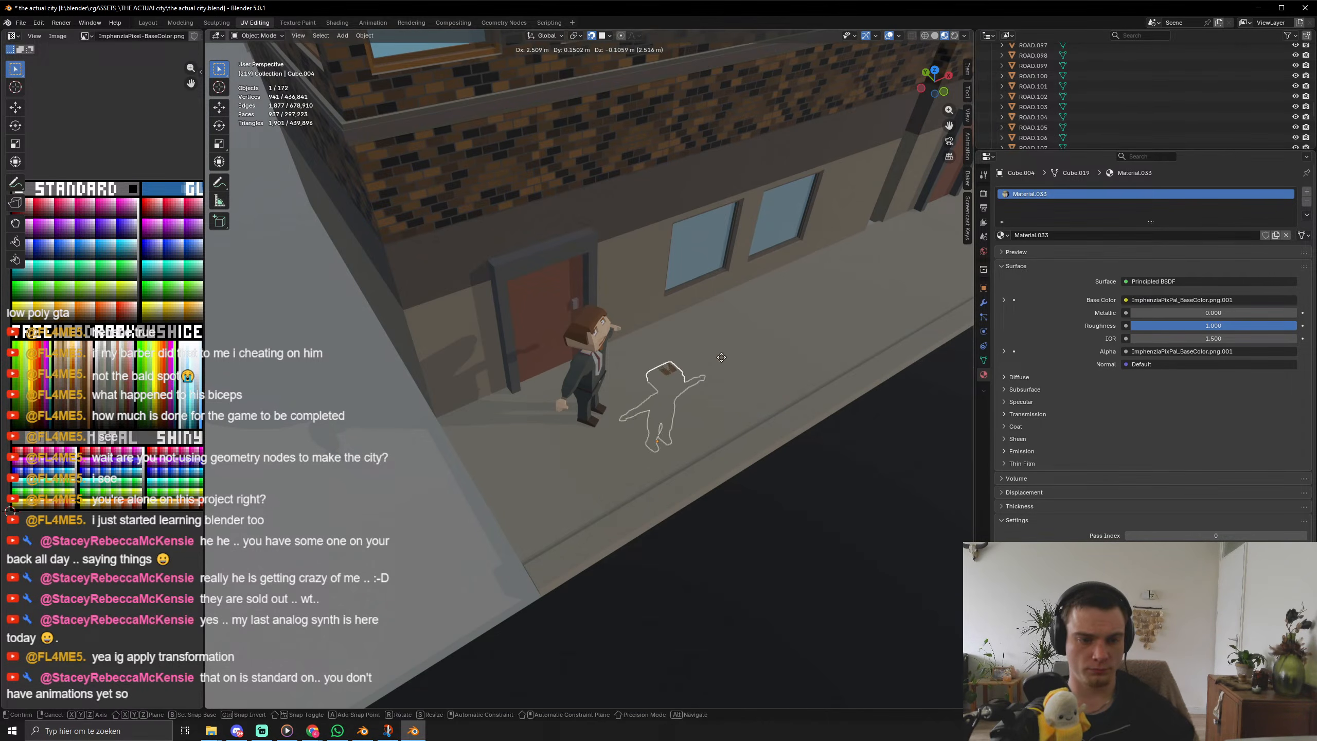
key("z")
left_click(722, 358)
key("g")
key("z")
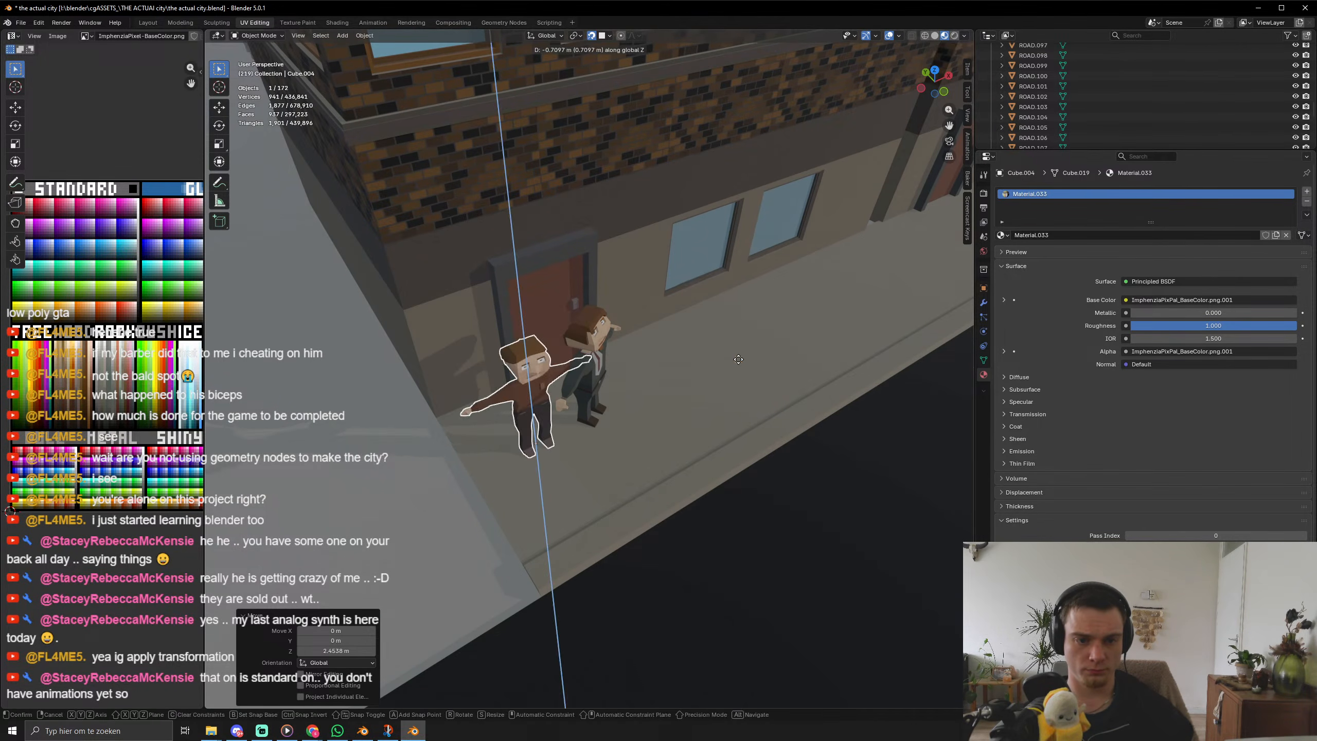
key("x")
left_click(778, 353)
Rotate the imported character by about -70.3° around the Z axis.
key("r")
key("z")
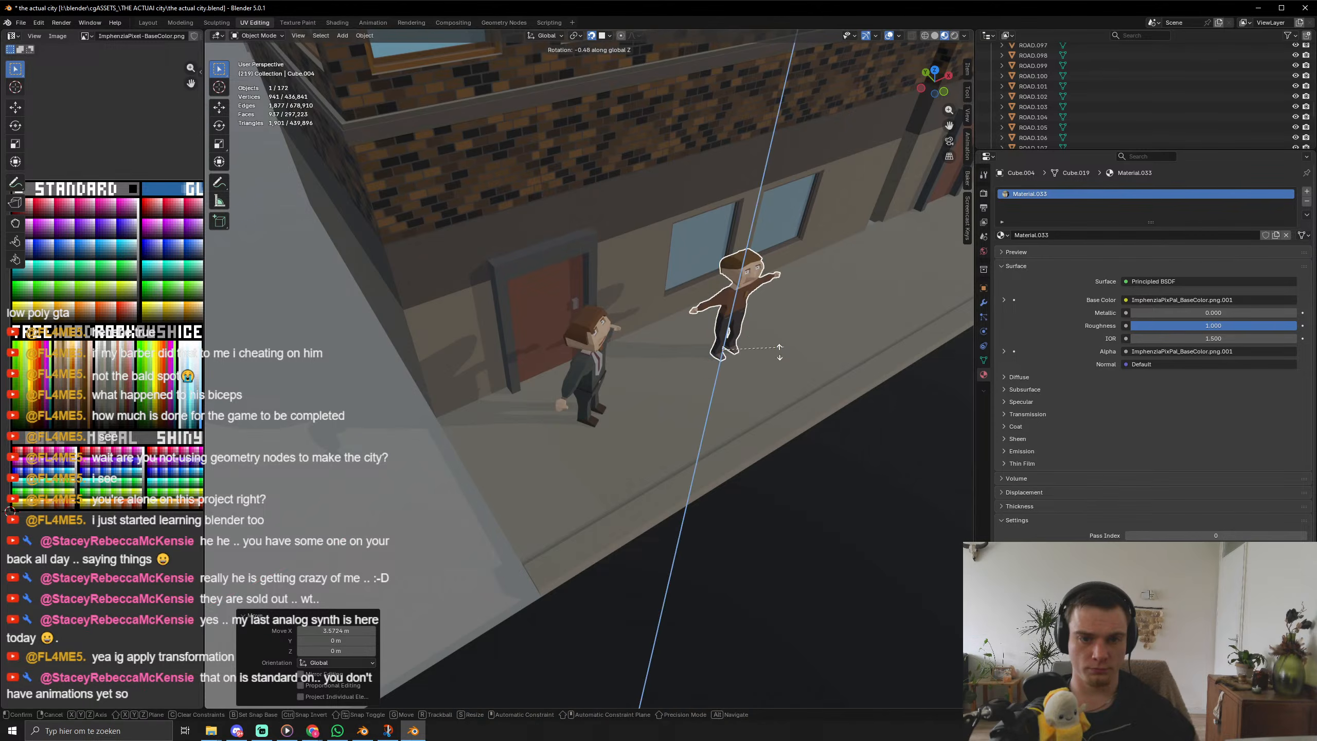
left_click(705, 394)
Move the imported character about -1.39 m along X and -0.5 m along Y, beside the suited character on the pavement.
key("g")
key("y")
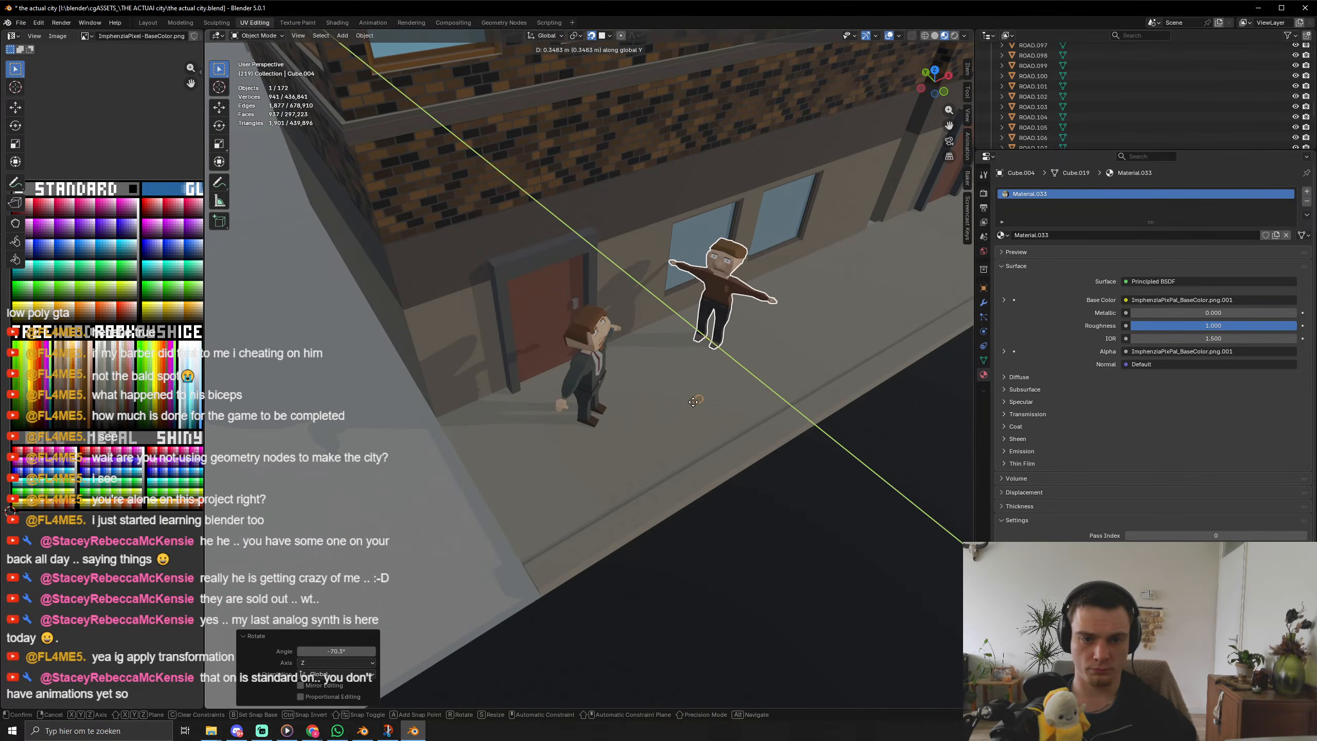
key("x")
left_click(683, 413)
key("g")
key("y")
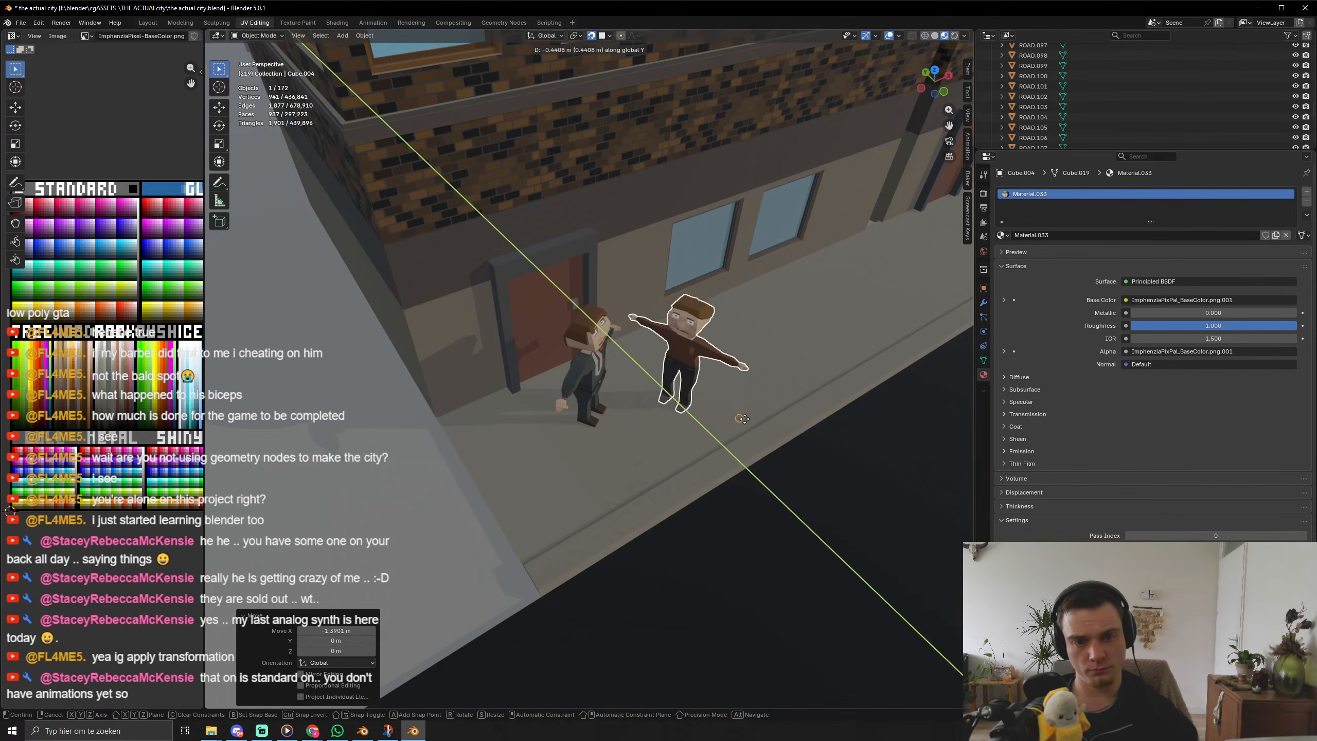
left_click(745, 422)
Compare the two characters up close and against the building entrance, and save the city file.
middle_click_drag(745, 428, 639, 422)
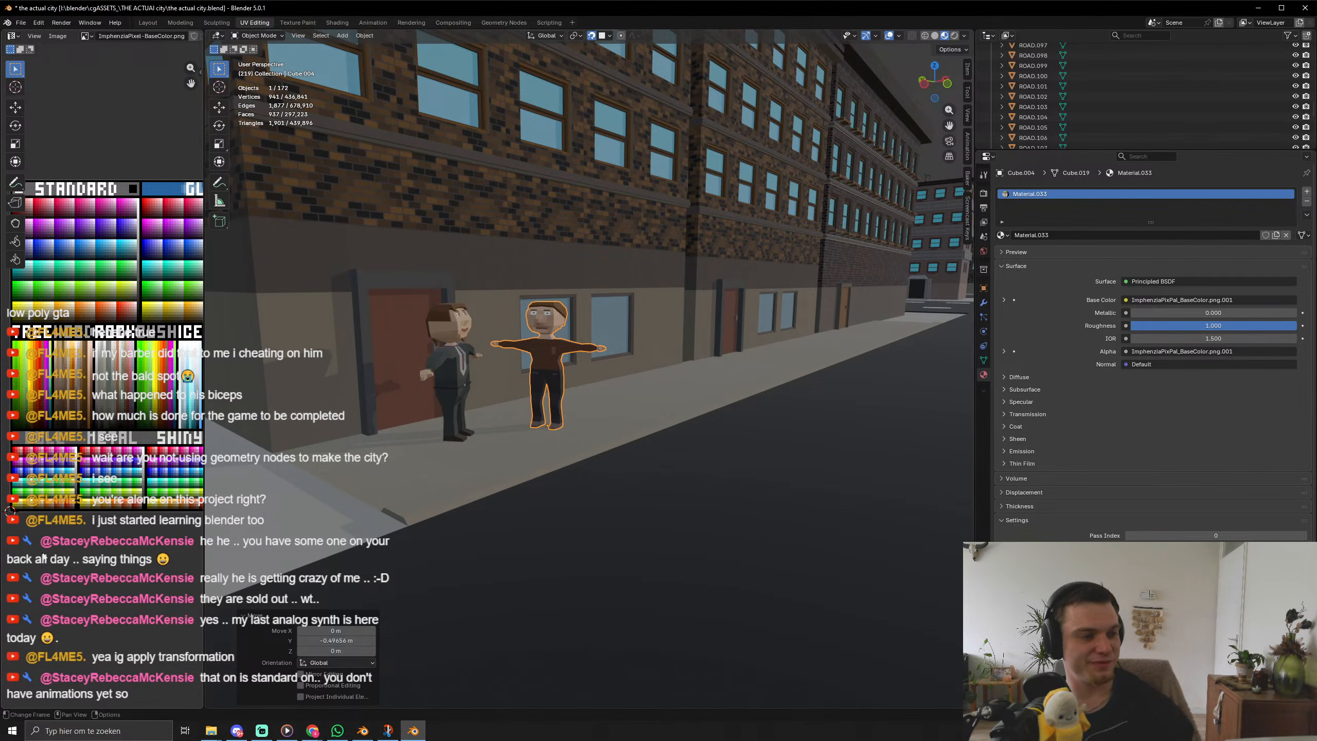
middle_click_drag(483, 426, 461, 486)
scroll(449, 407, "up", 4)
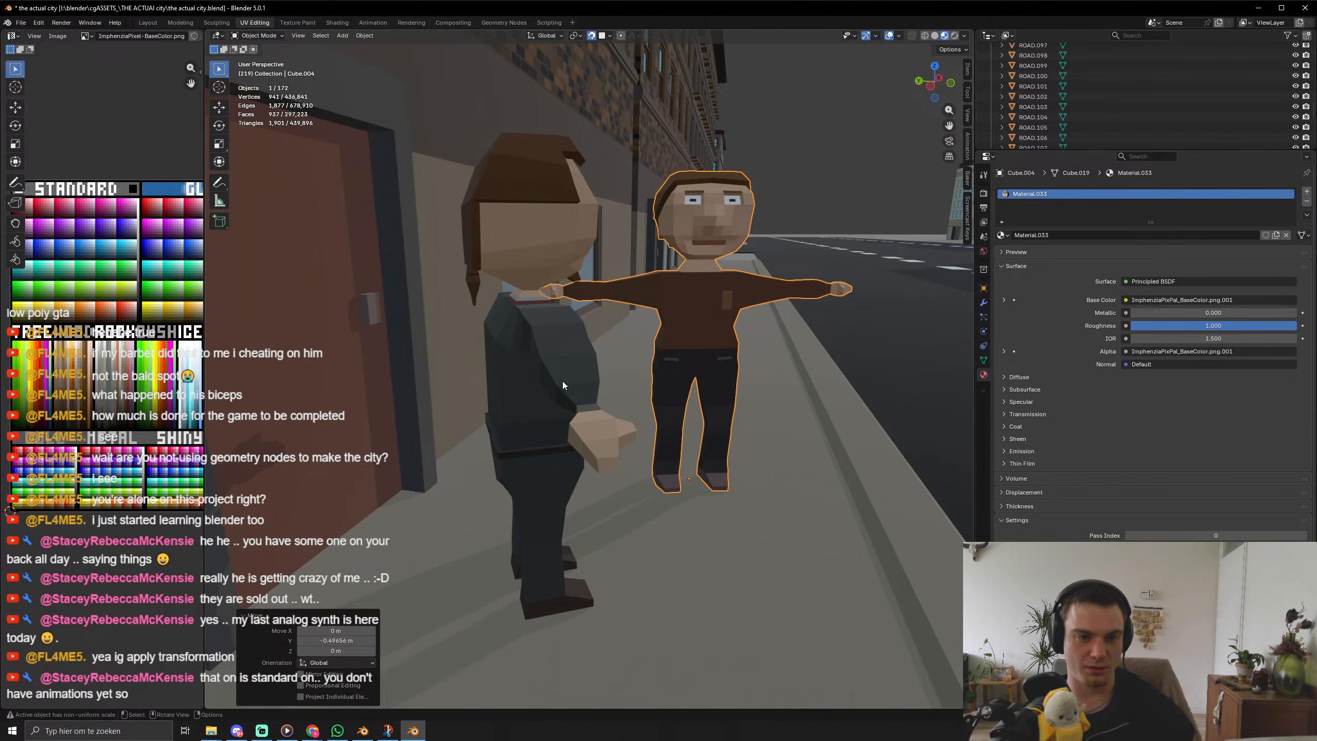
middle_click_drag(563, 384, 643, 432)
scroll(616, 379, "down", 5)
scroll(696, 434, "down", 5)
key("ctrl")
key("KP_Decimal")
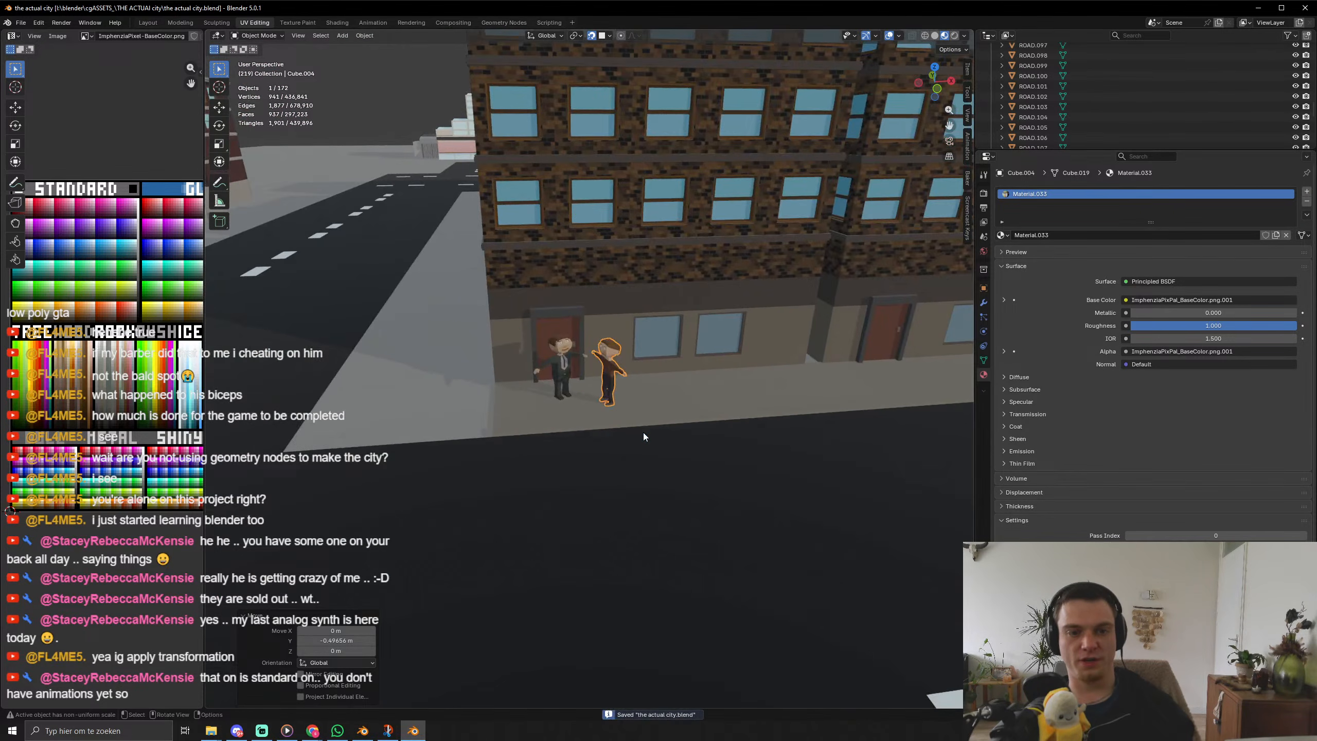
scroll(655, 505, "down", 3)
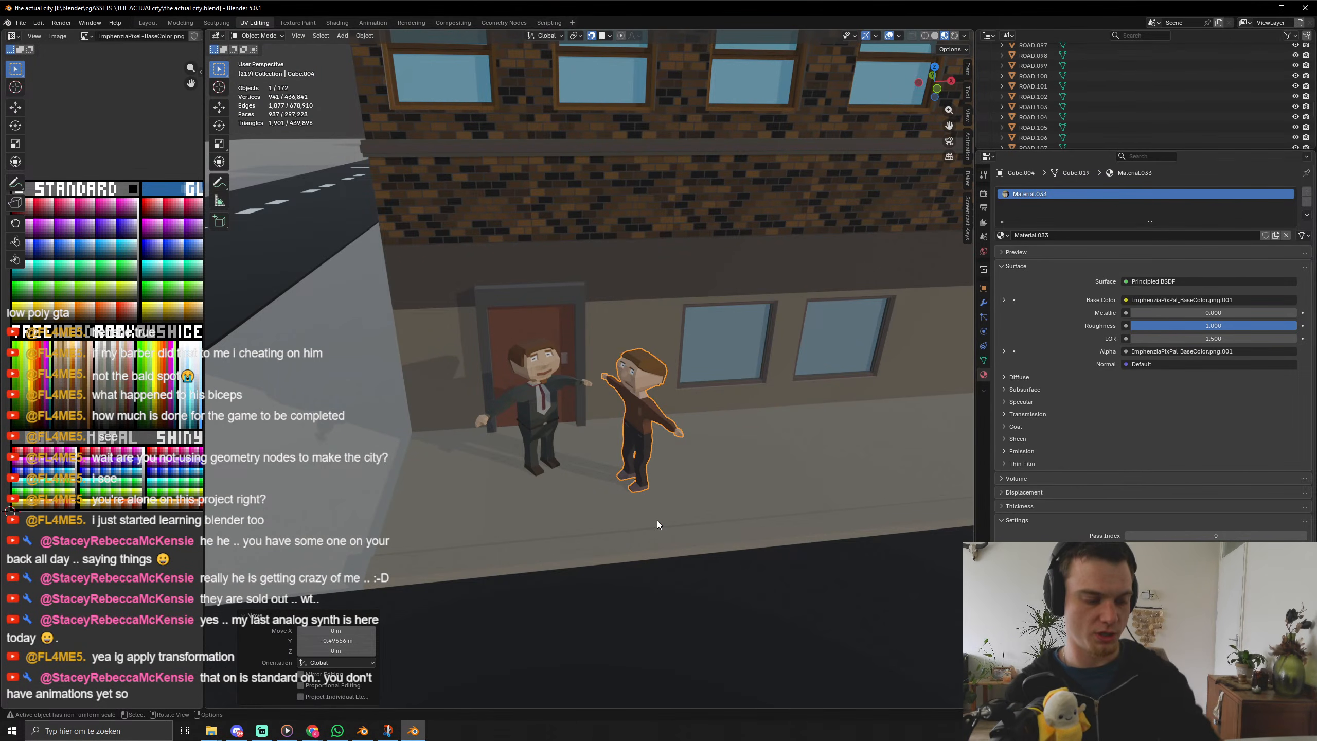
Survey the city layout from above and examine the two characters' scale against the surrounding streets and buildings.
scroll(692, 433, "down", 5)
mouse_move(698, 418)
middle_mouse_down()
mouse_move(676, 391)
mouse_move(695, 407)
mouse_move(788, 408)
mouse_move(664, 372)
mouse_move(588, 389)
mouse_move(701, 416)
middle_mouse_up()
scroll(445, 228, "down", 5)
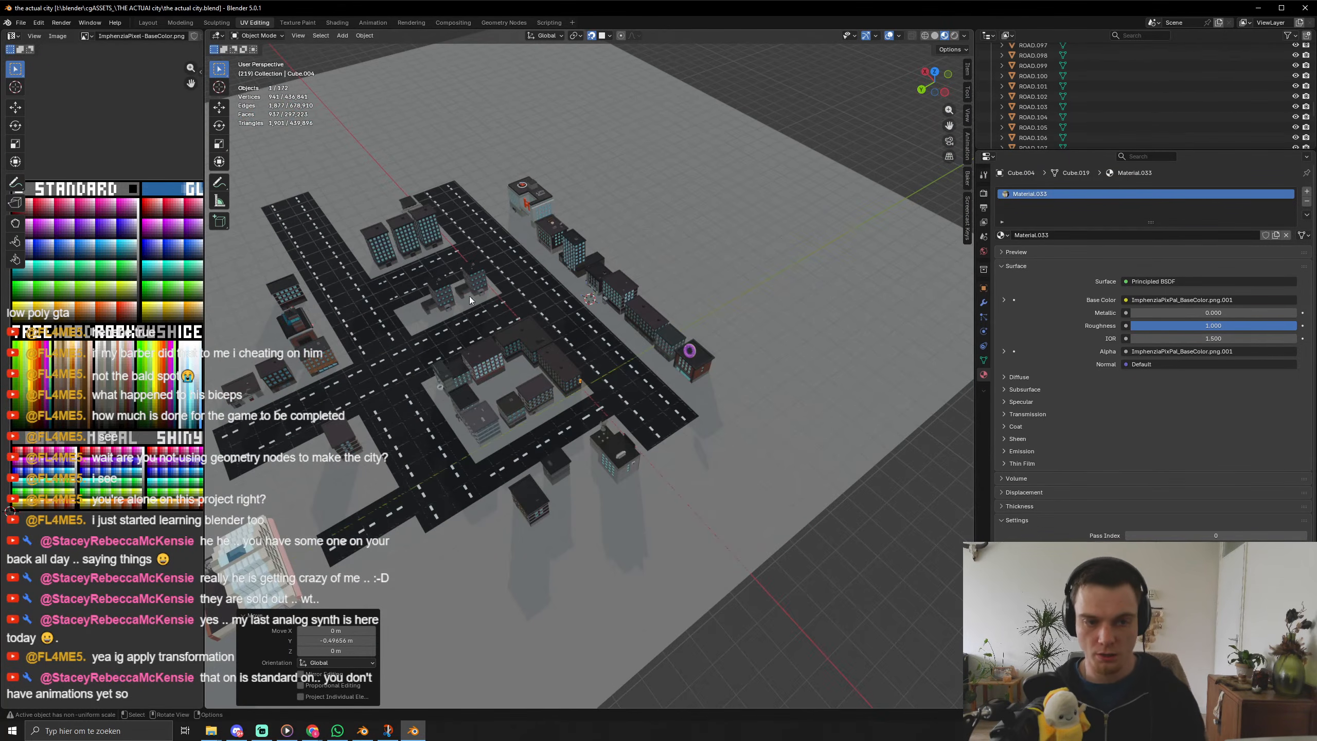
middle_click_drag(469, 297, 517, 332)
scroll(565, 394, "up", 6)
scroll(564, 394, "up", 2)
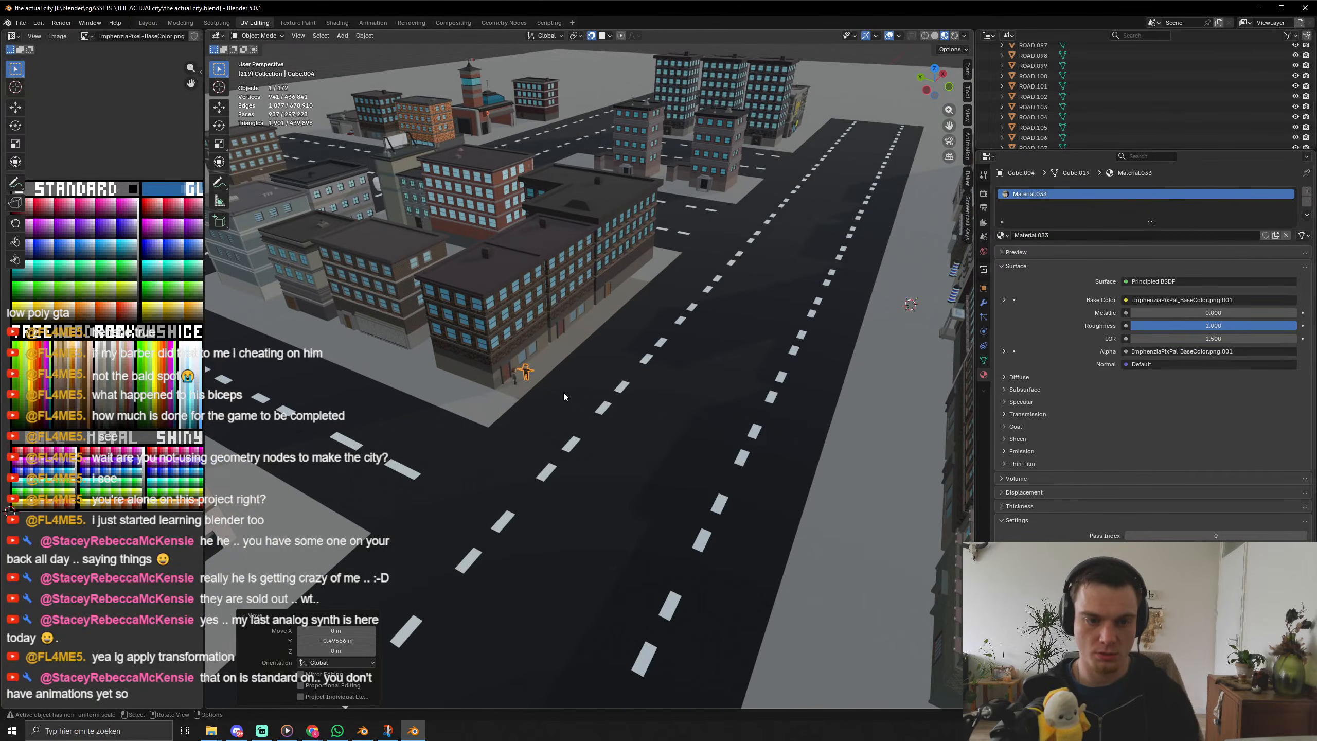
middle_click_drag(617, 249, 643, 313, "shift")
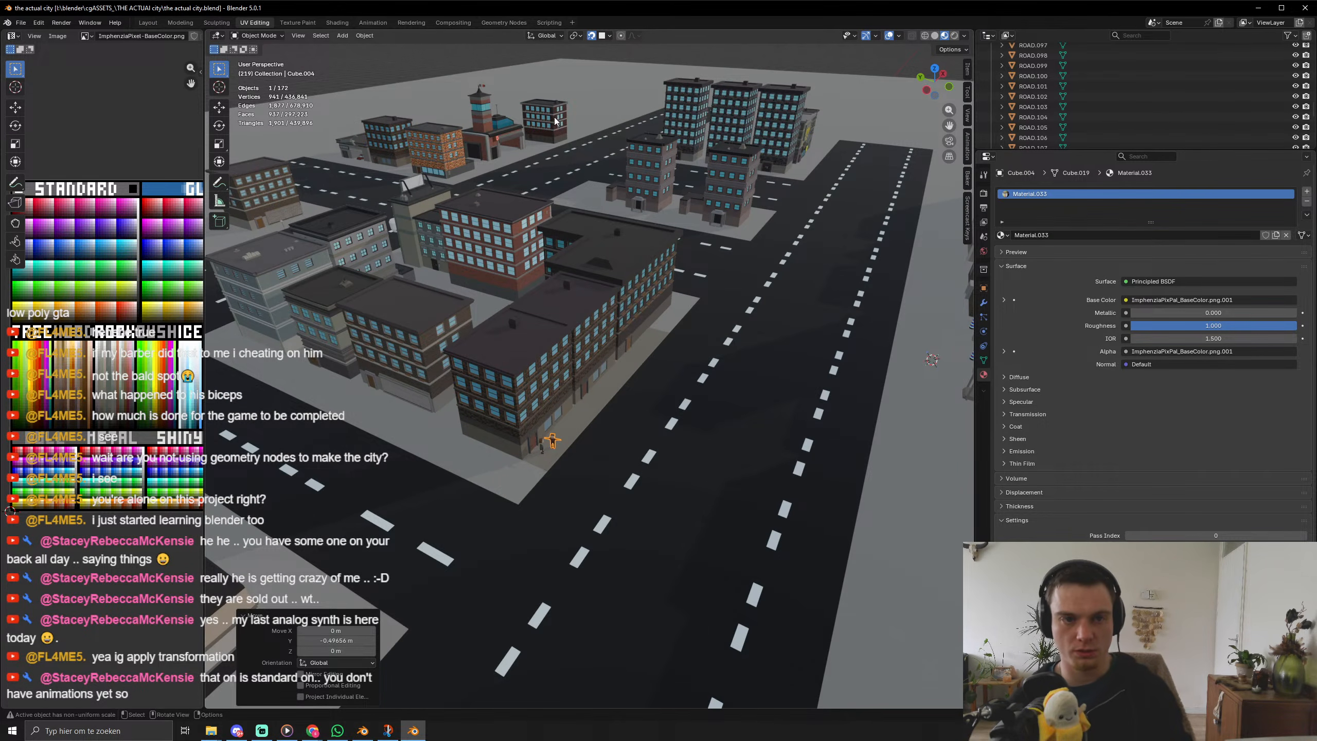
middle_click_drag(476, 197, 656, 368)
scroll(683, 411, "up", 6)
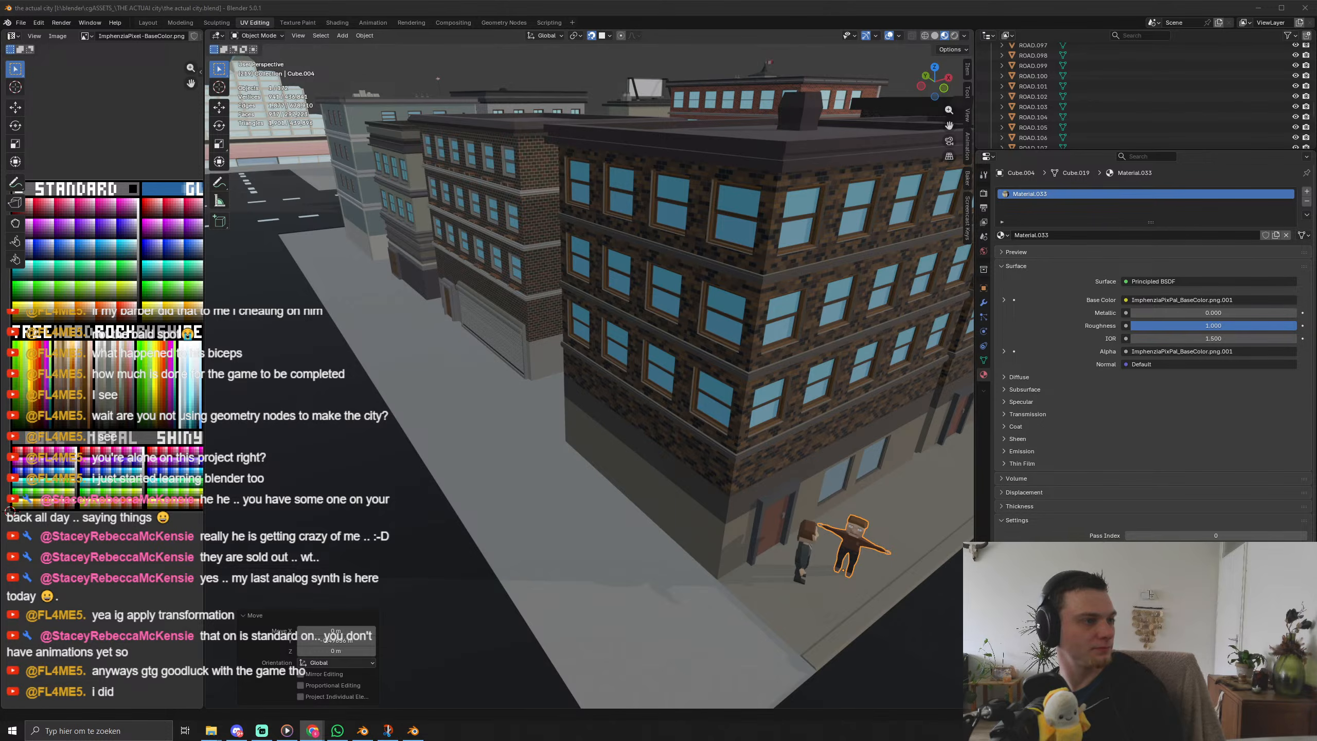
key("alt+Tab")
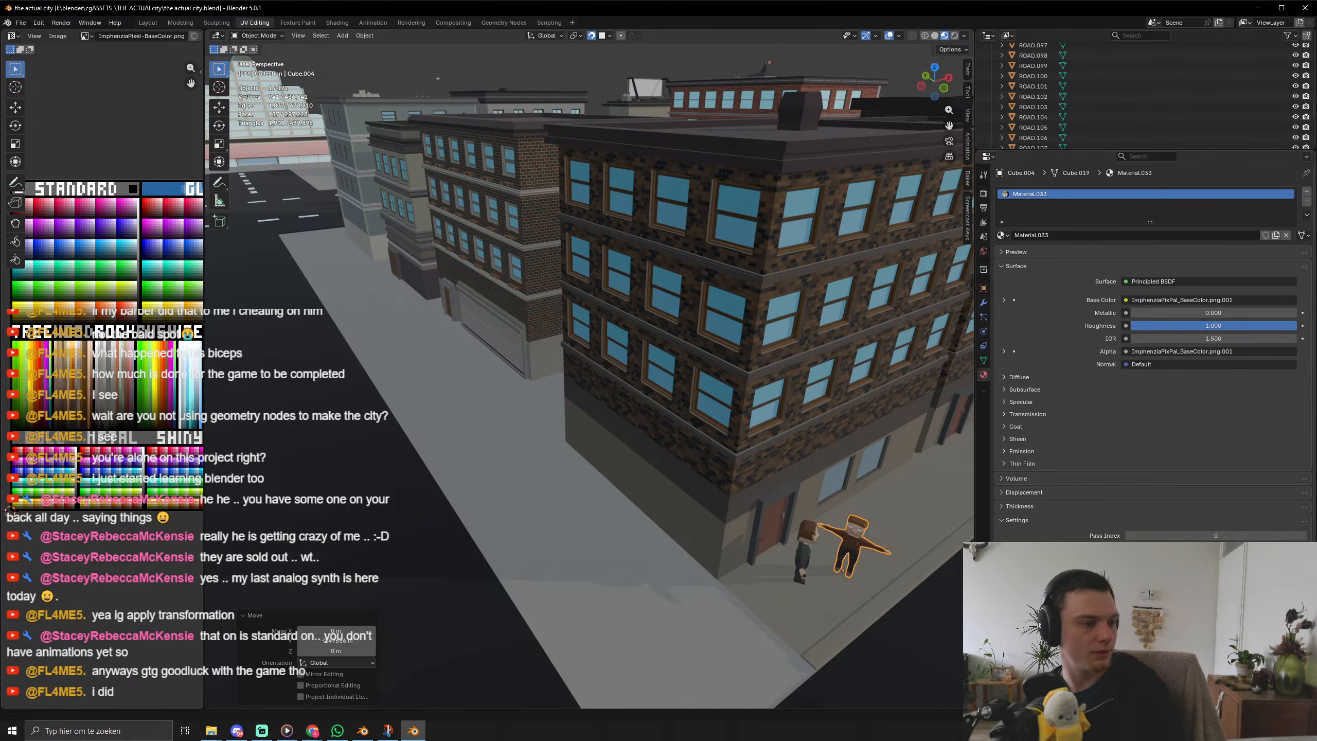
key("alt+Tab")
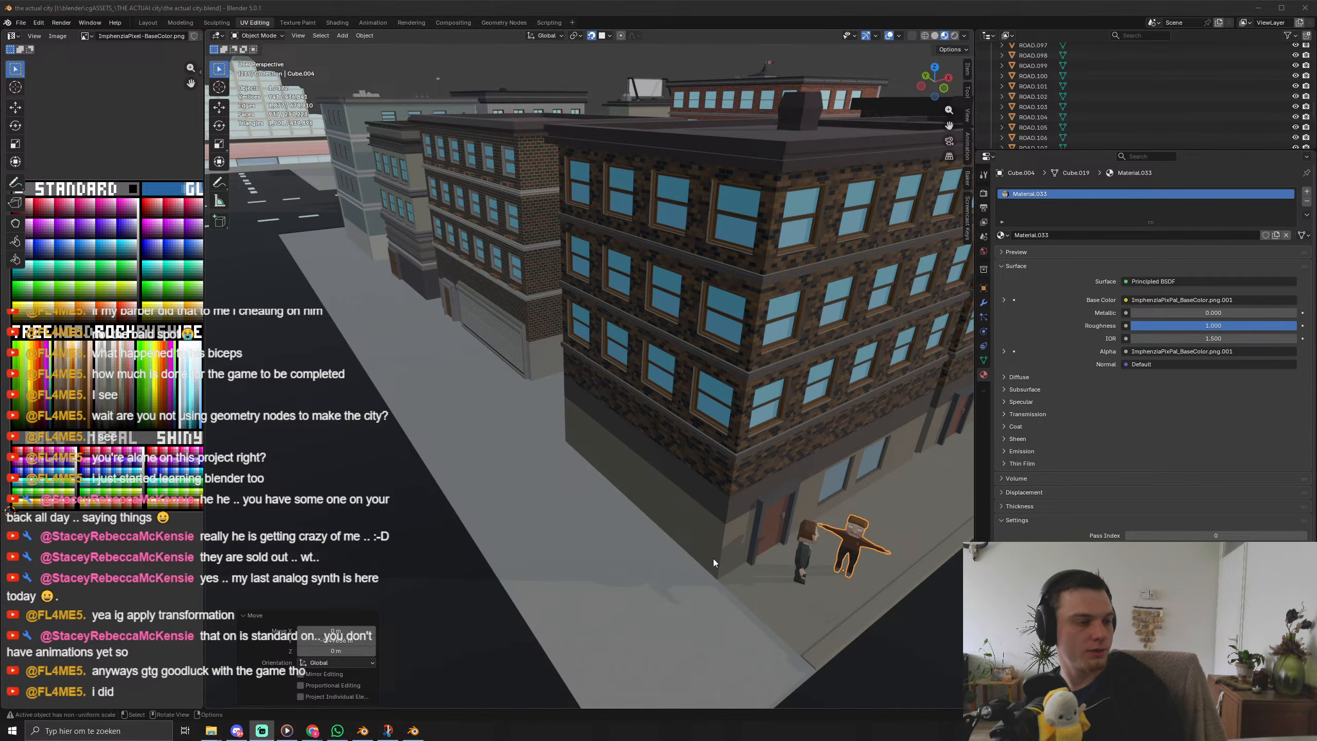
middle_click_drag(845, 571, 780, 544)
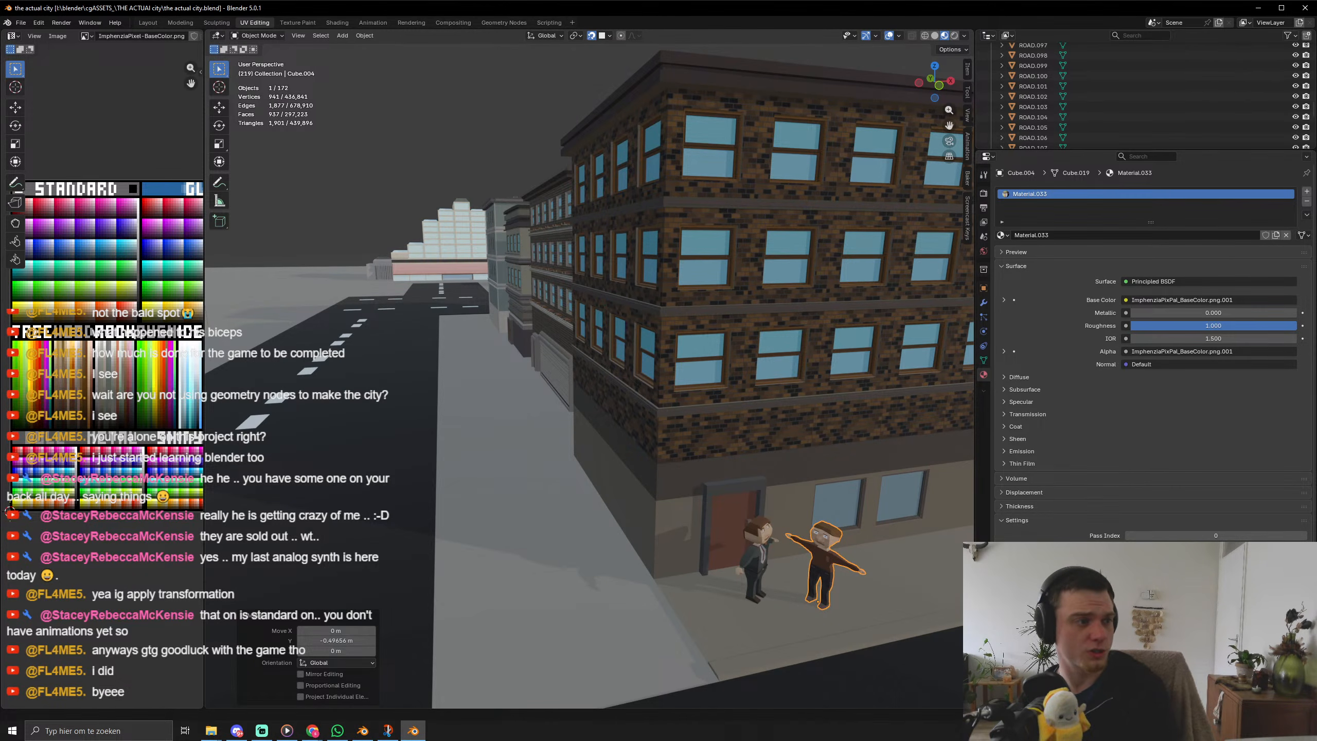
middle_click_drag(743, 536, 731, 536)
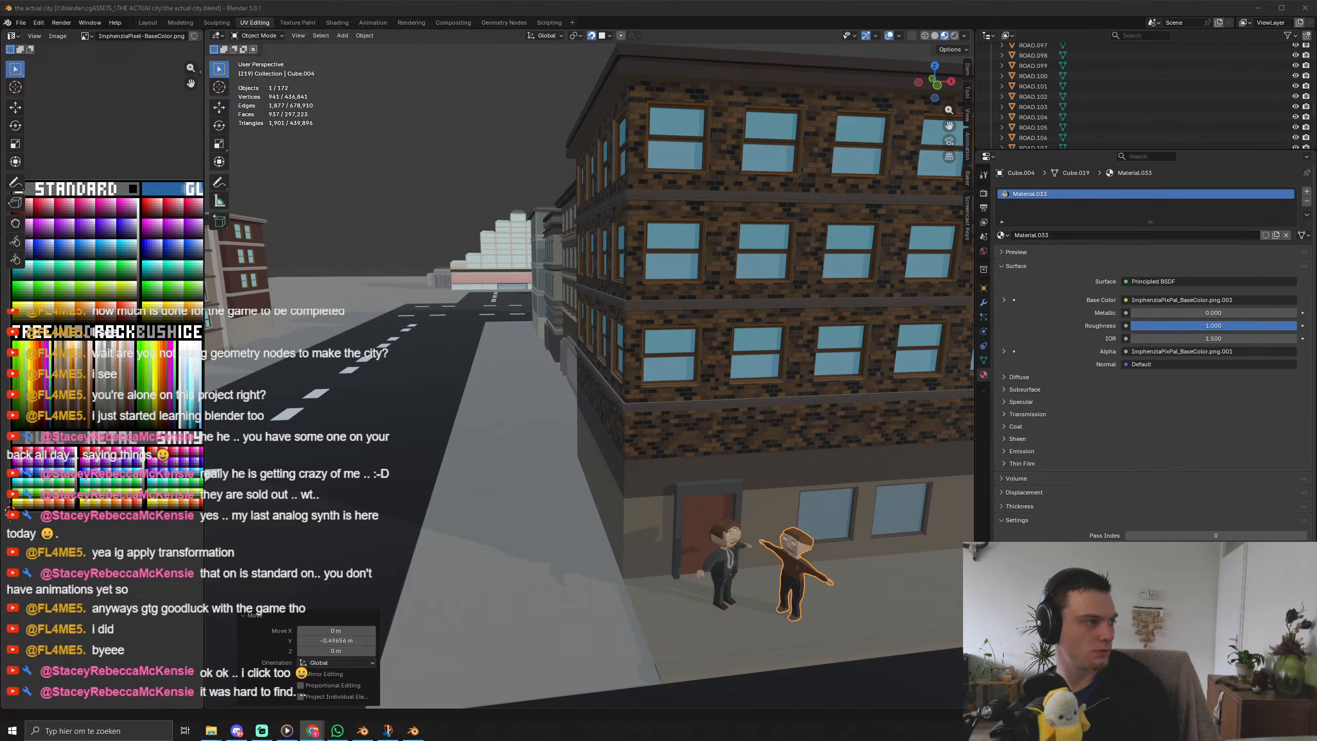
key("alt+Tab")
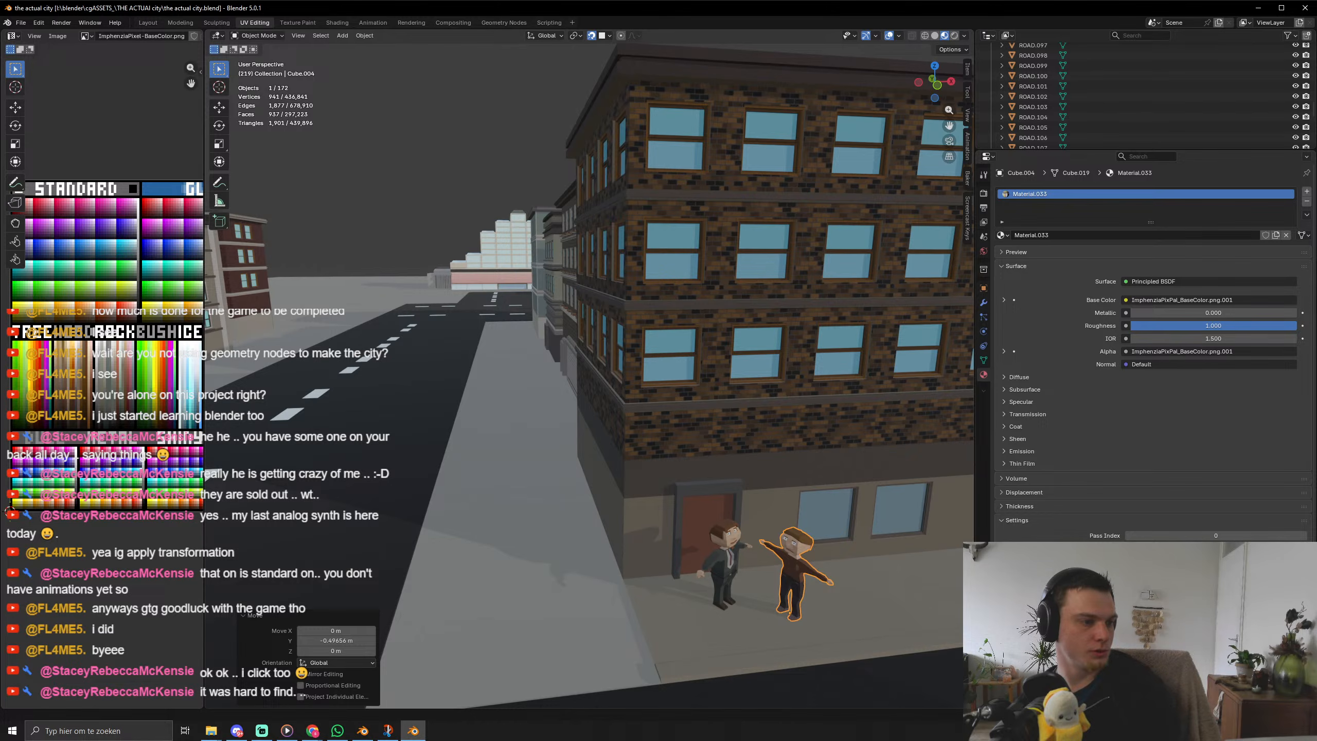
key("alt+Tab")
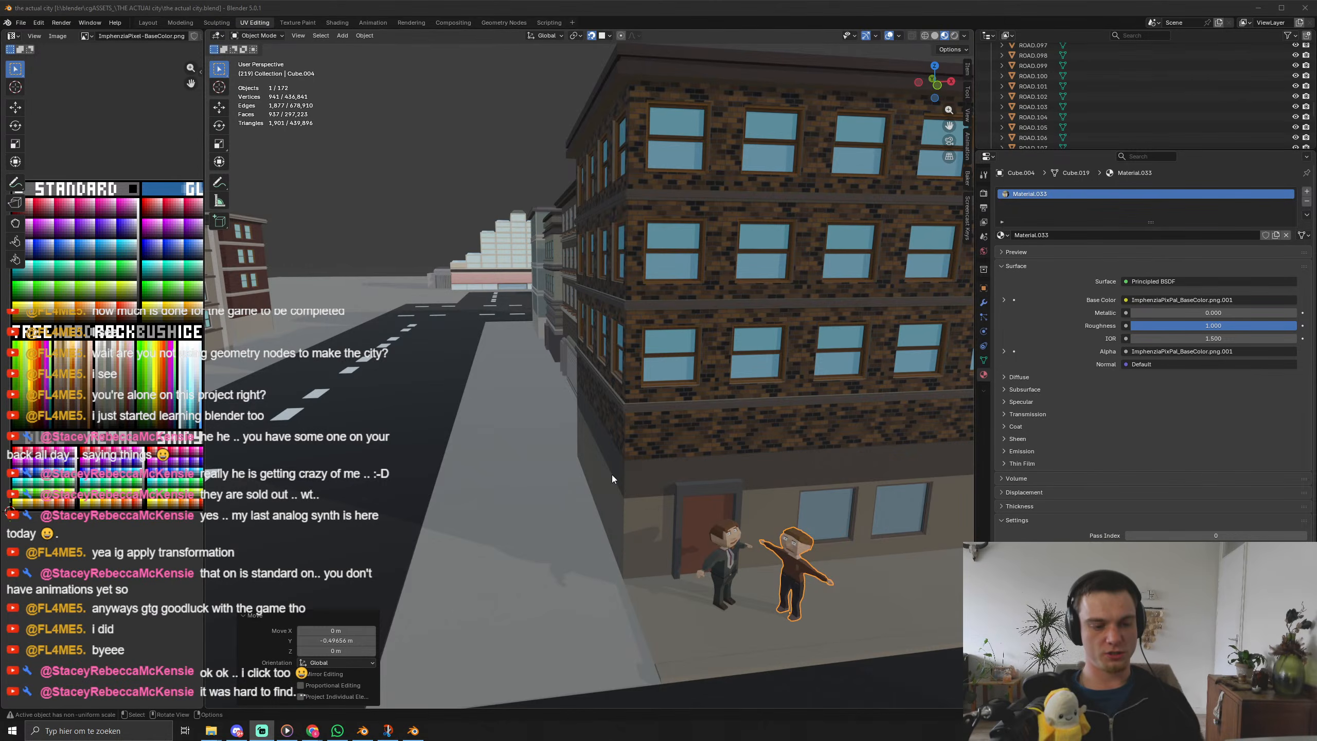
Save the city file, switch to the Blender window with JEFFREY.blend and save that file as well.
middle_click_drag(611, 475, 591, 411)
key("ctrl+s")
scroll(423, 501, "down", 5)
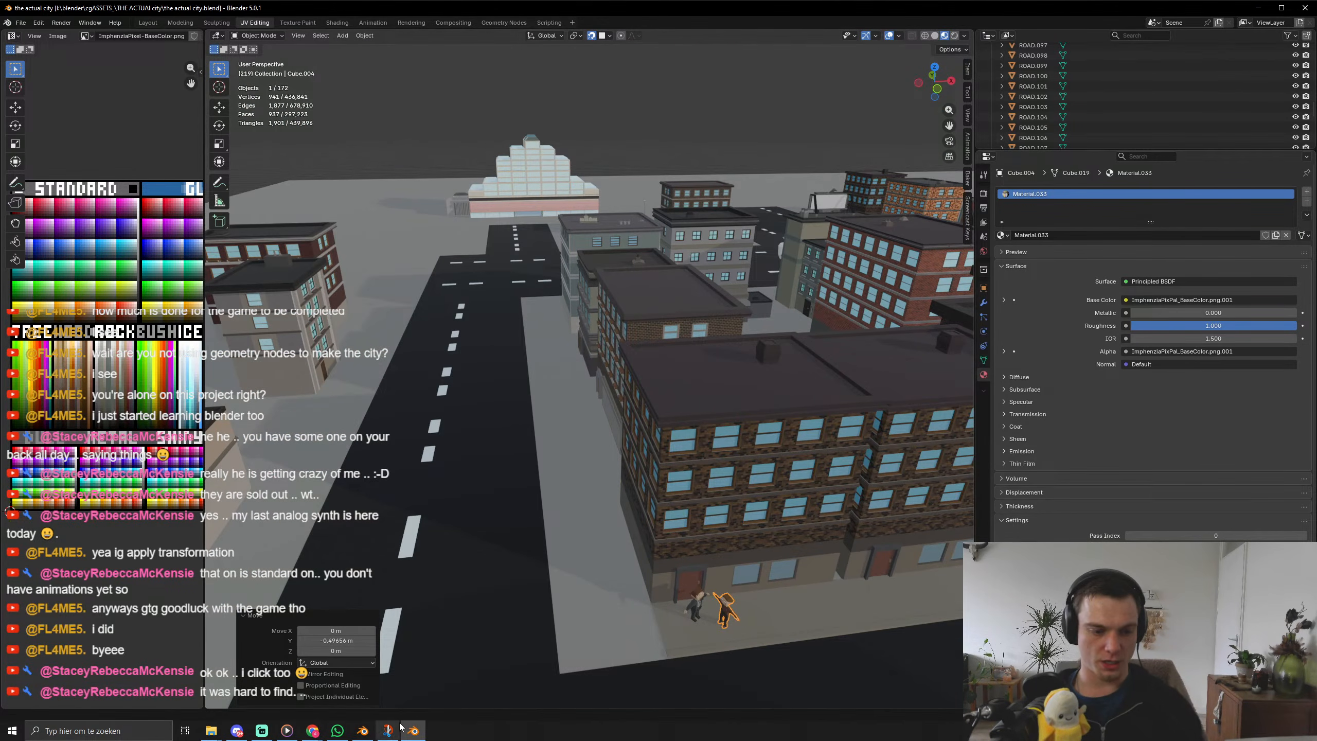
mouse_move(267, 737)
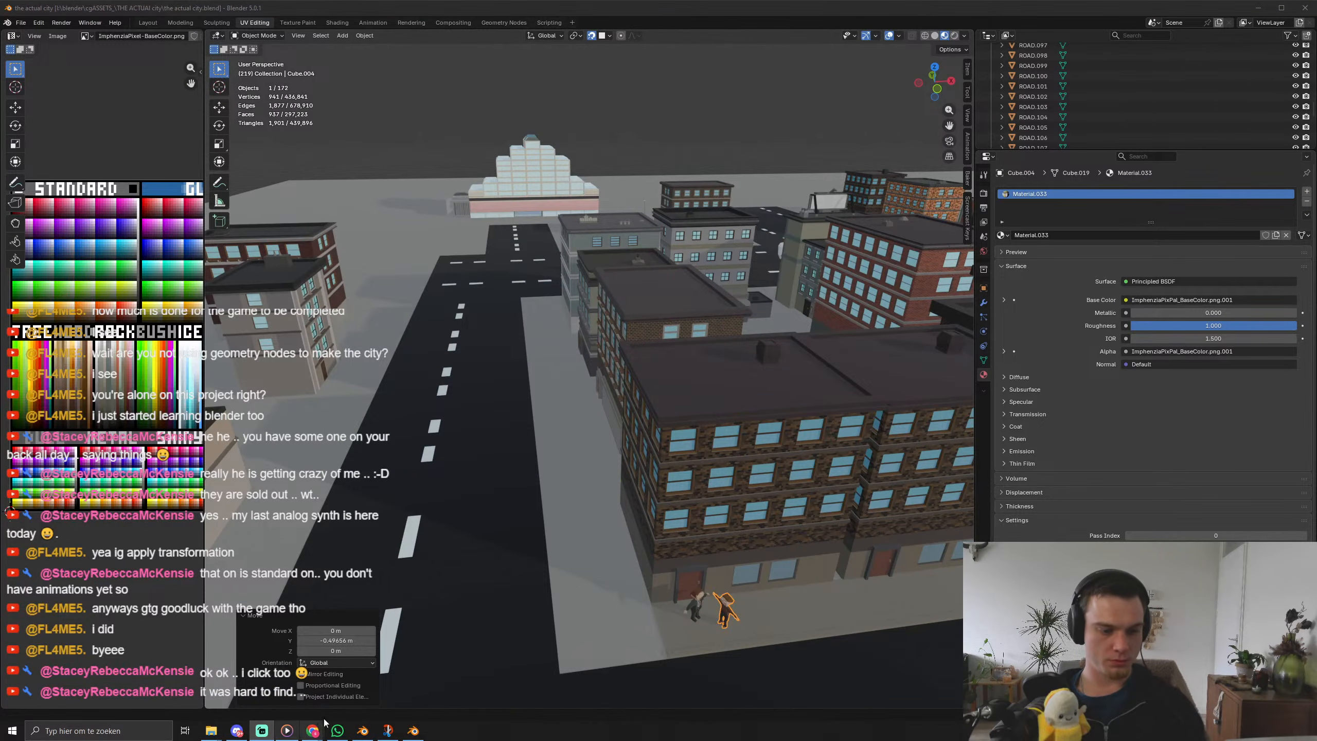
left_click(362, 731)
middle_click_drag(703, 359, 687, 333)
key("ctrl+s")
key("ctrl+s")
key("ctrl+s")
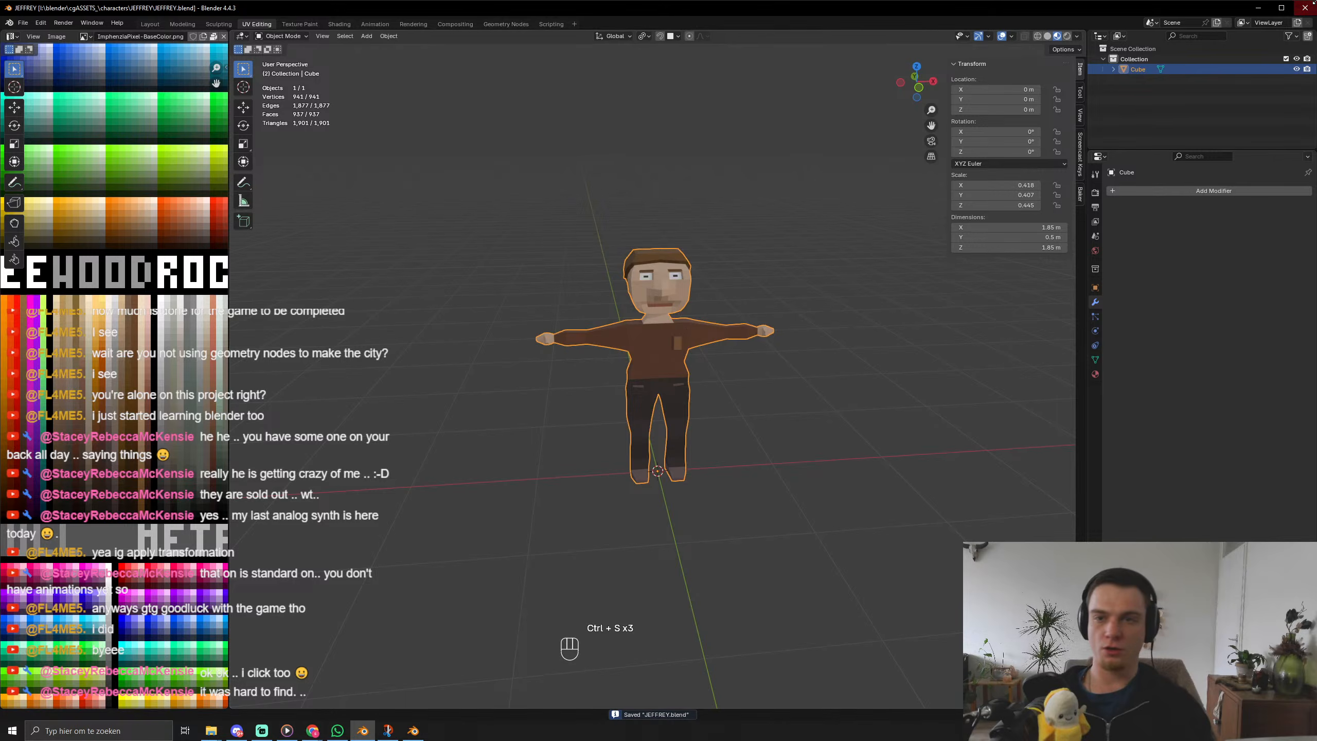
Rename the character object as JEFFEREY and save the file.
double_click(1141, 69)
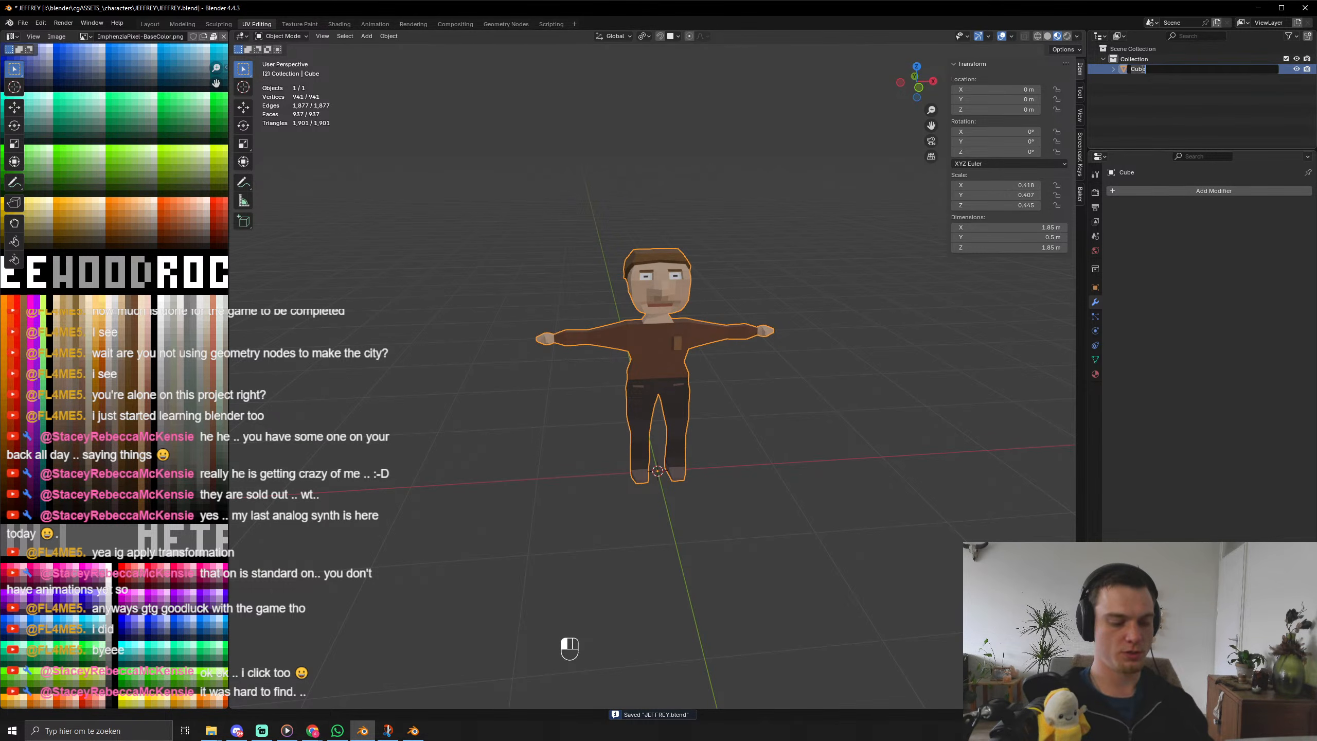
type("JEFFEREY")
key("Return")
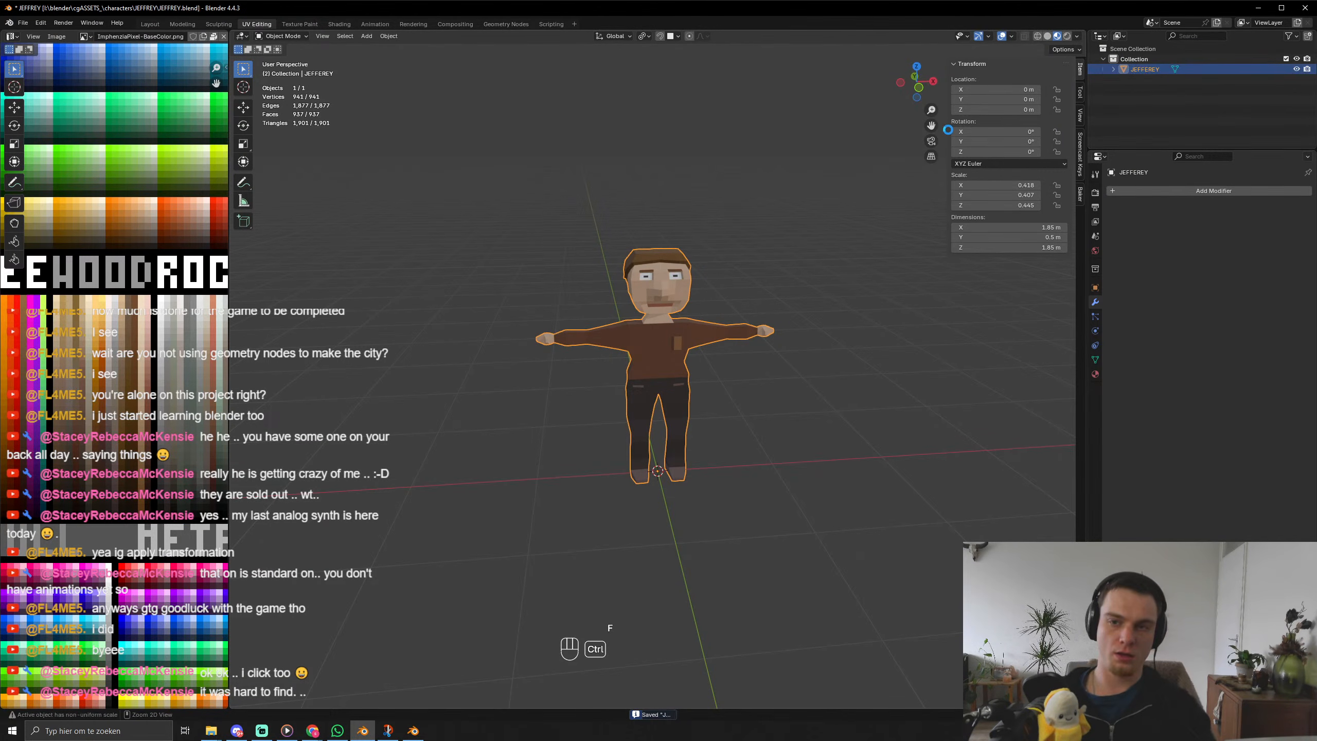
key("ctrl+s")
Start a new General file and raise the cube's mesh about 4.01 m along Z.
key("ctrl+n")
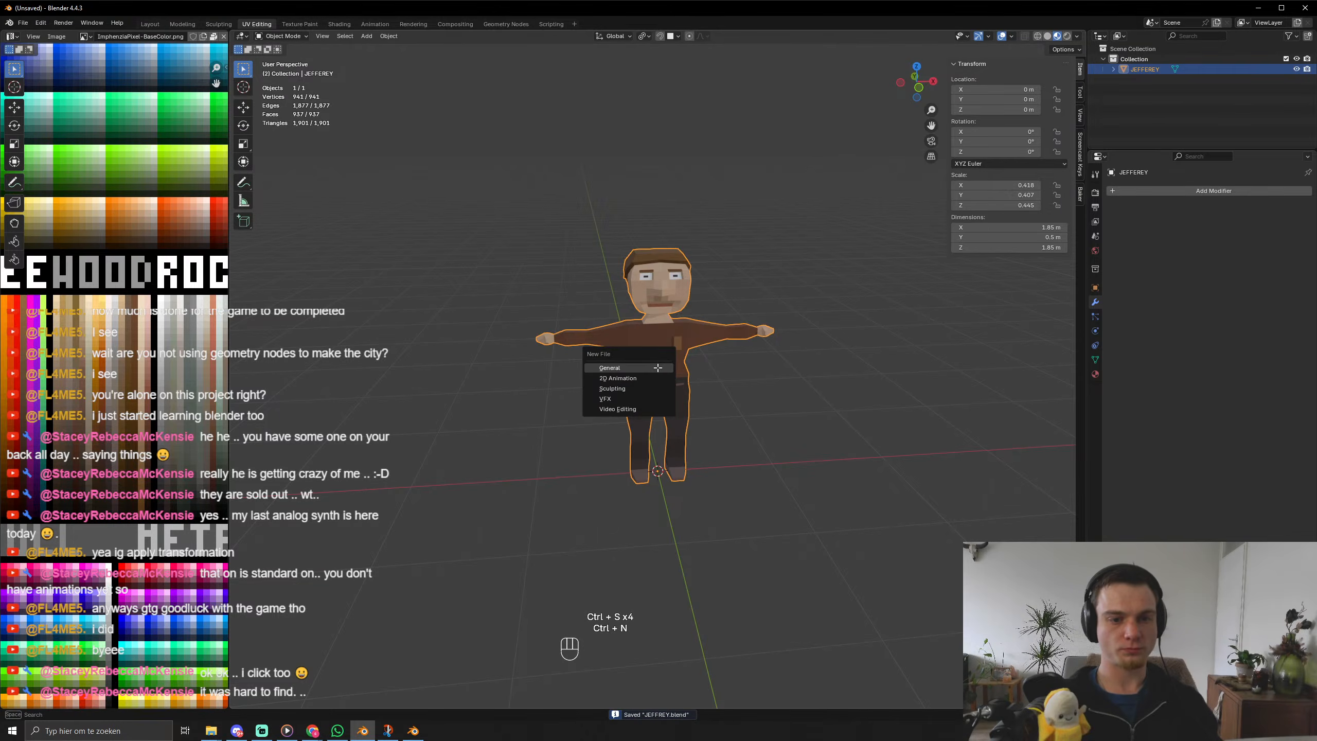
left_click(658, 369)
key("g")
key("z")
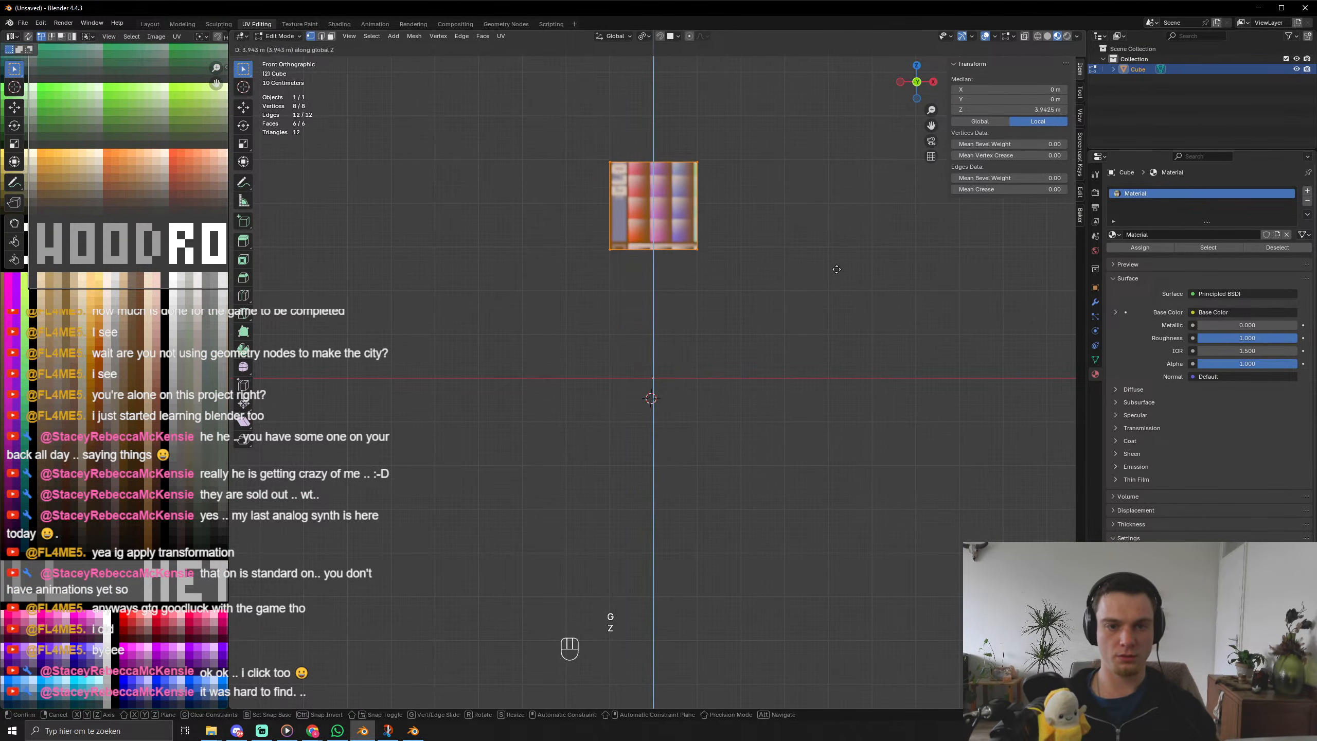
left_click(835, 268)
Scale the cube along X, Z and Y into a flat block about 1.39 m wide, 1.17 m deep and 0.55 m high.
mouse_move(801, 325)
middle_mouse_down()
mouse_move(765, 340)
mouse_move(785, 334)
middle_mouse_up()
key("s")
key("x")
left_click(824, 289)
key("s")
key("z")
left_click(642, 259)
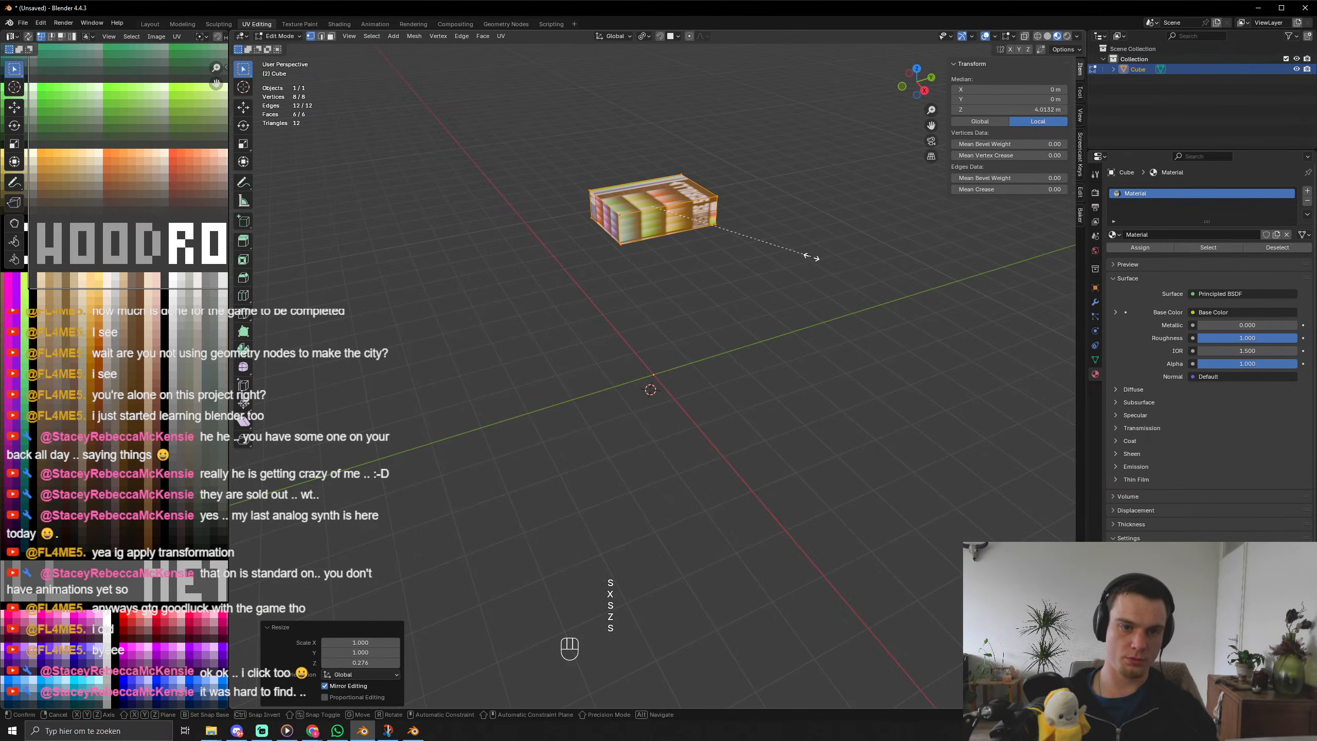
key("s")
key("y")
left_click(726, 282)
Add a centred loop cut that splits the block into two halves along X.
middle_click_drag(727, 282, 797, 297)
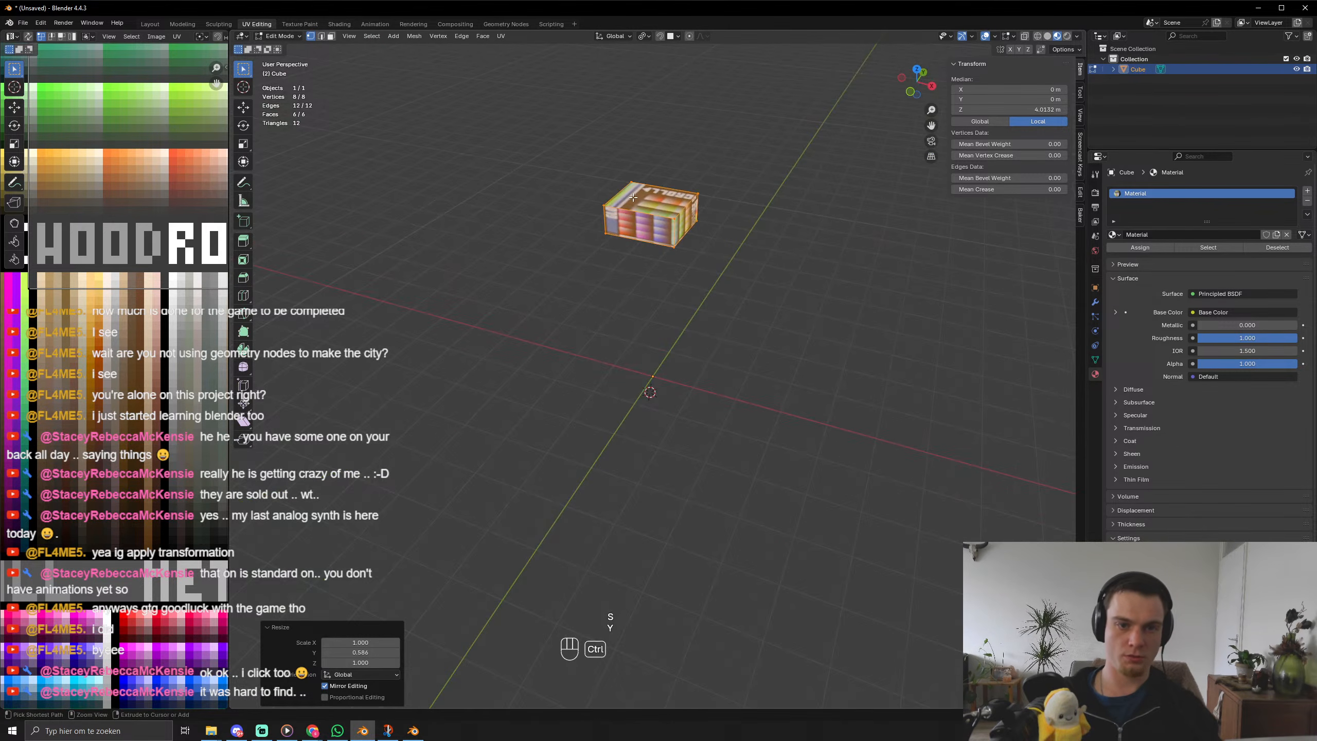
key("ctrl+r")
left_click(642, 224)
left_click(638, 231)
Delete all faces of the block's half on the negative X side.
key("3")
middle_click_drag(637, 230, 722, 193)
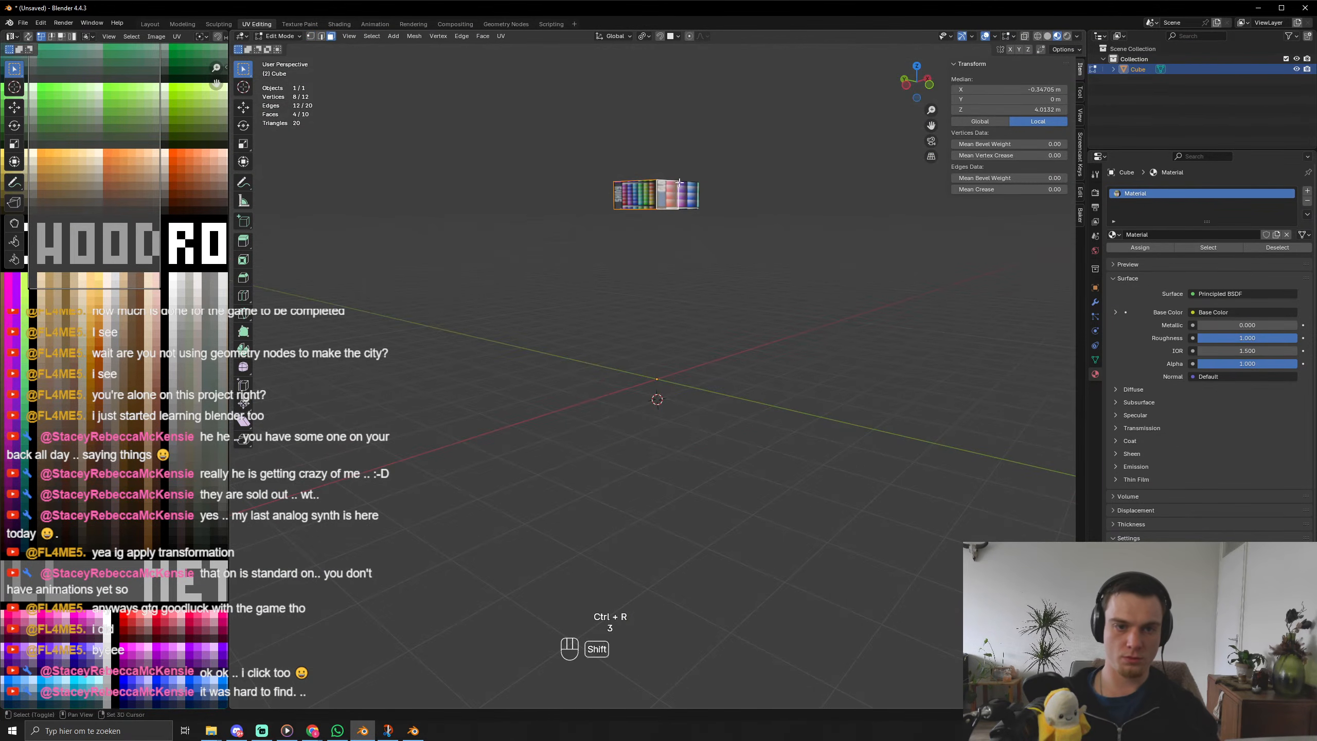
left_click(645, 189, "shift")
key("x")
key("x")
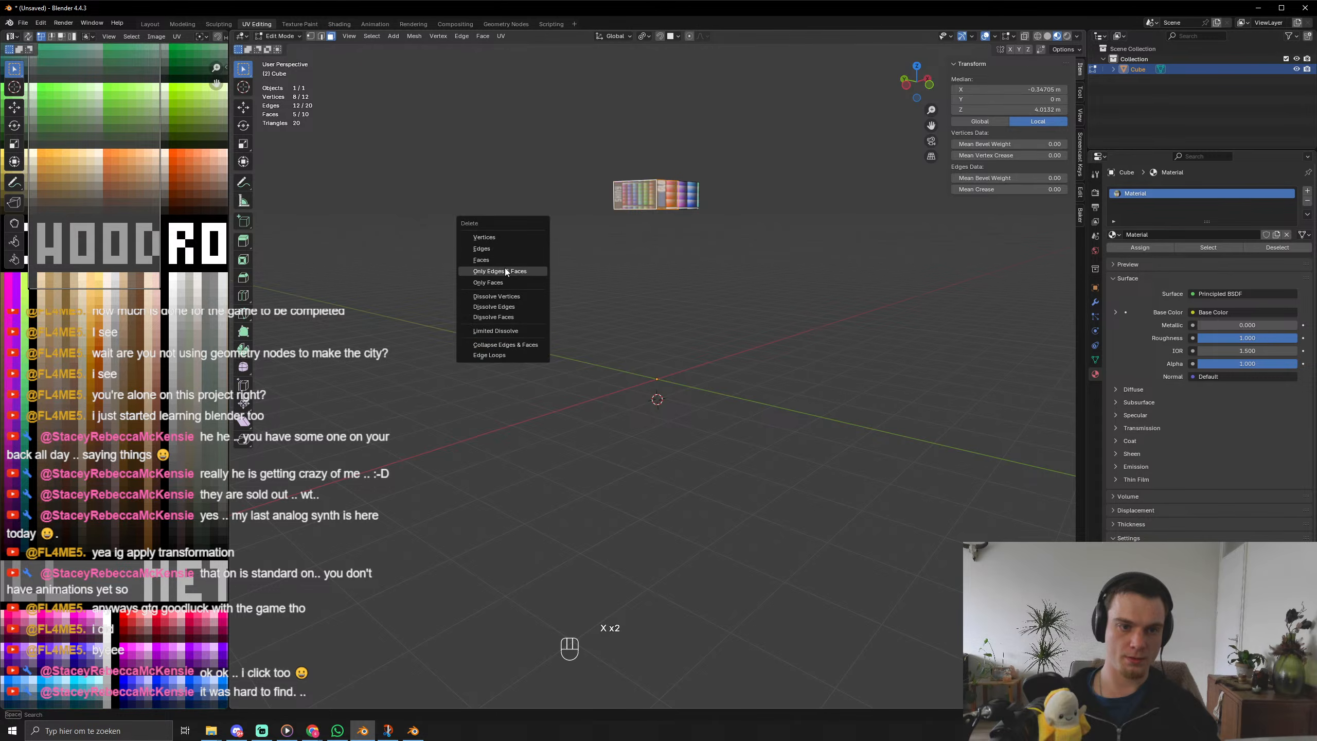
left_click(490, 259)
key("ctrl+z")
key("x")
left_click(493, 258)
middle_click_drag(494, 259, 562, 295)
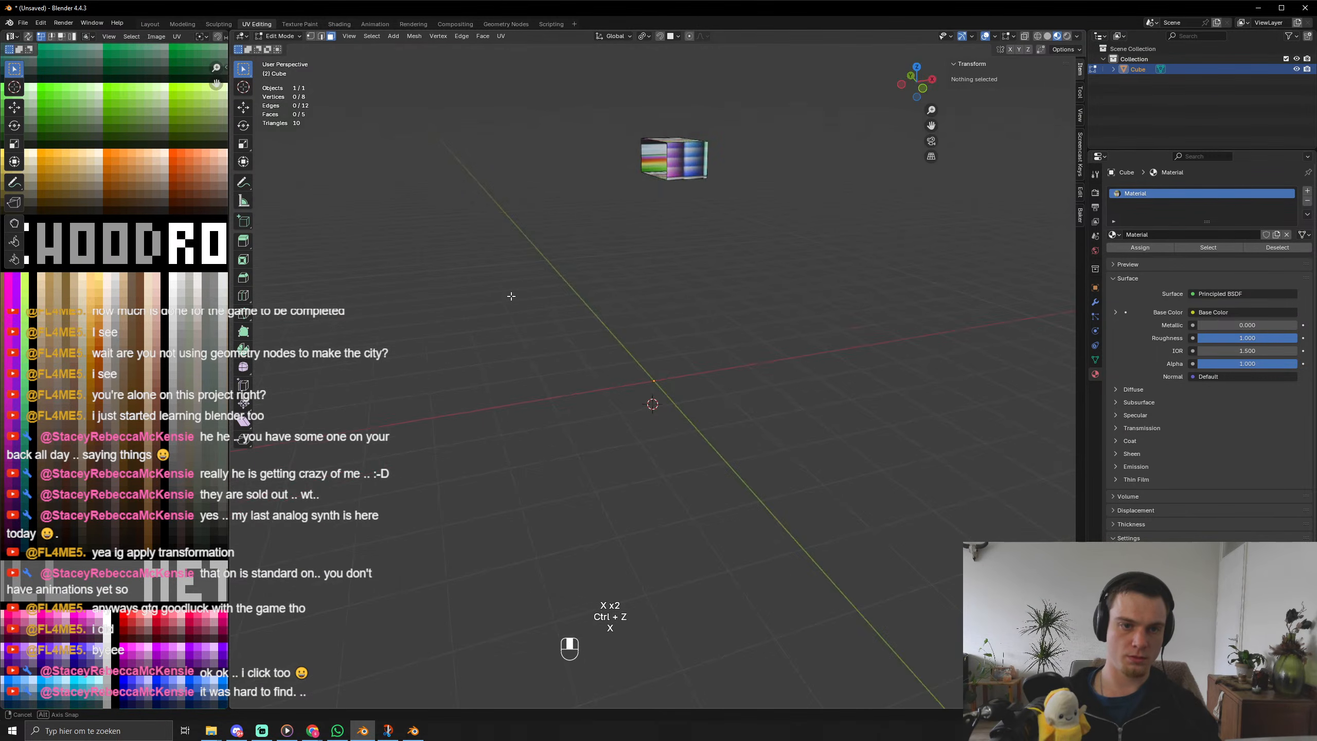
Collapse the UVs of the whole half block to a single point and place it on a beige tone of the colour palette.
key("a")
key("a")
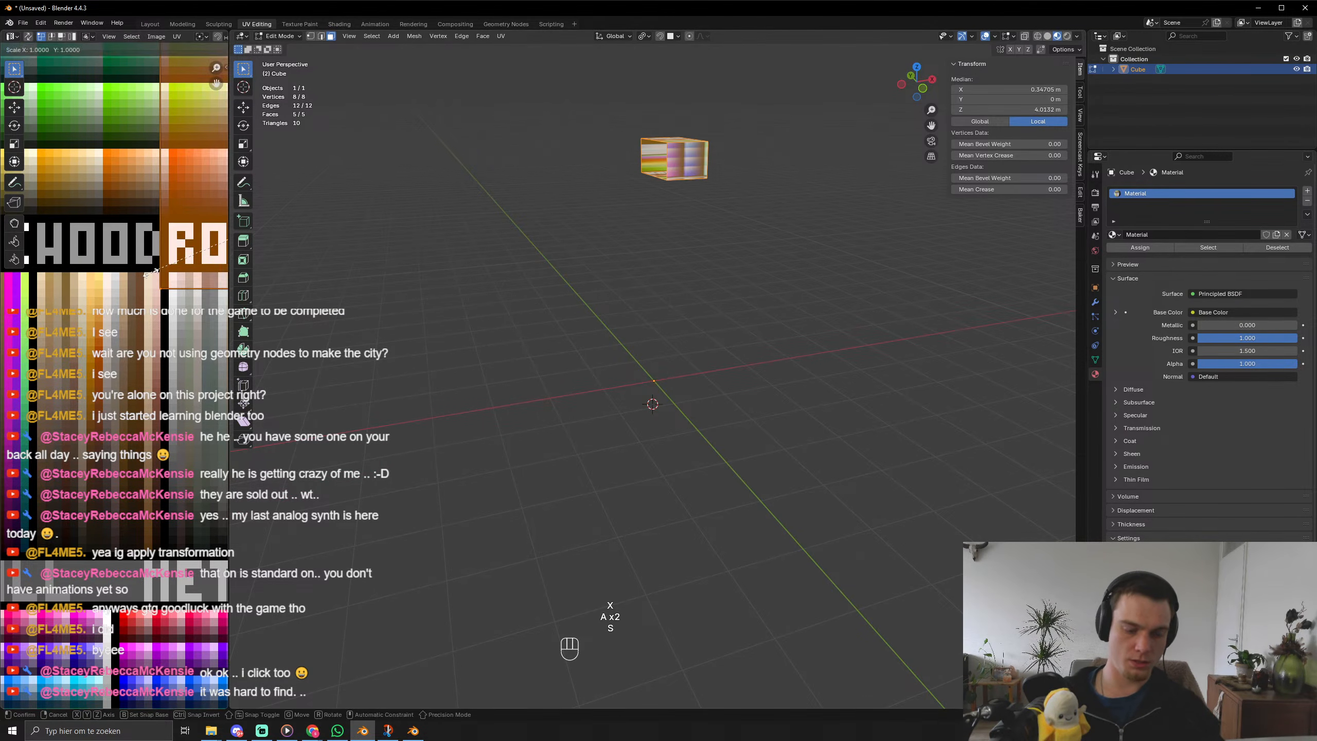
key("s")
key("KP_0")
key("KP_Enter")
key("g")
scroll(95, 341, "down", 3)
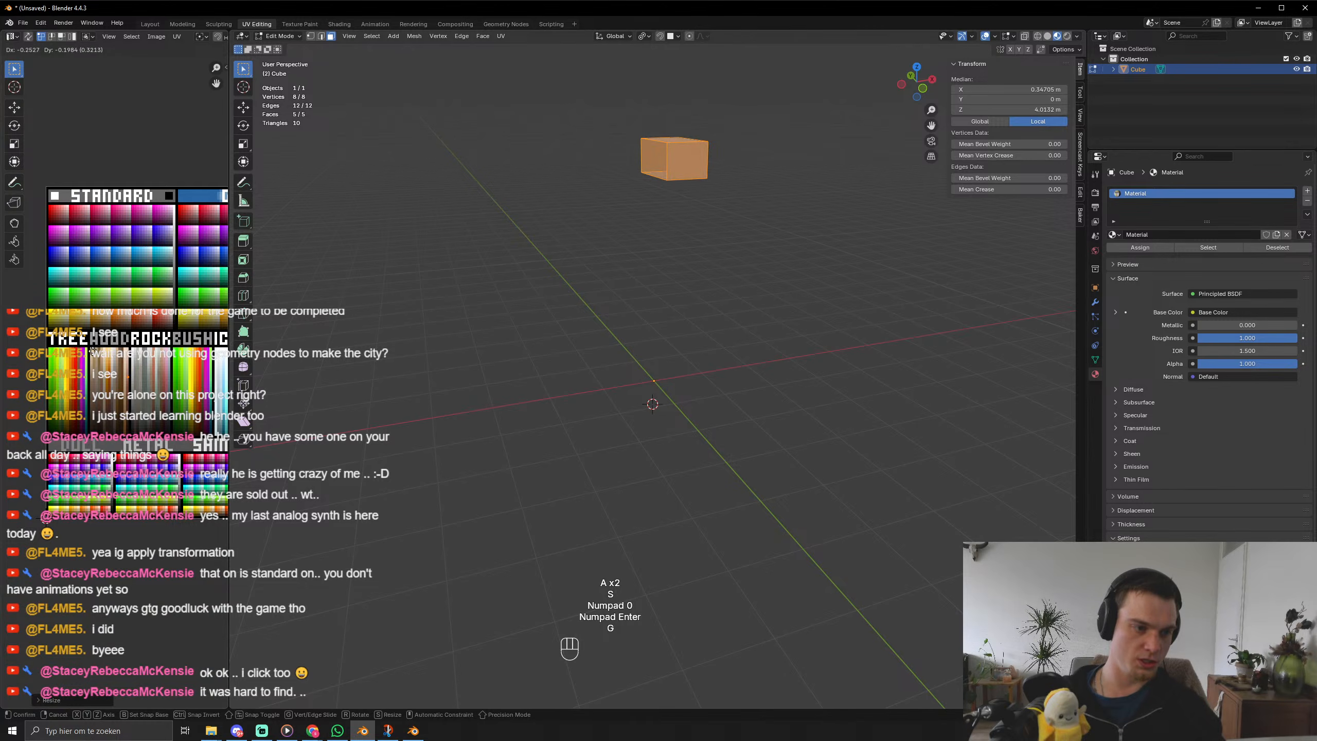
left_click(91, 351)
key("Tab")
middle_click_drag(754, 240, 714, 264)
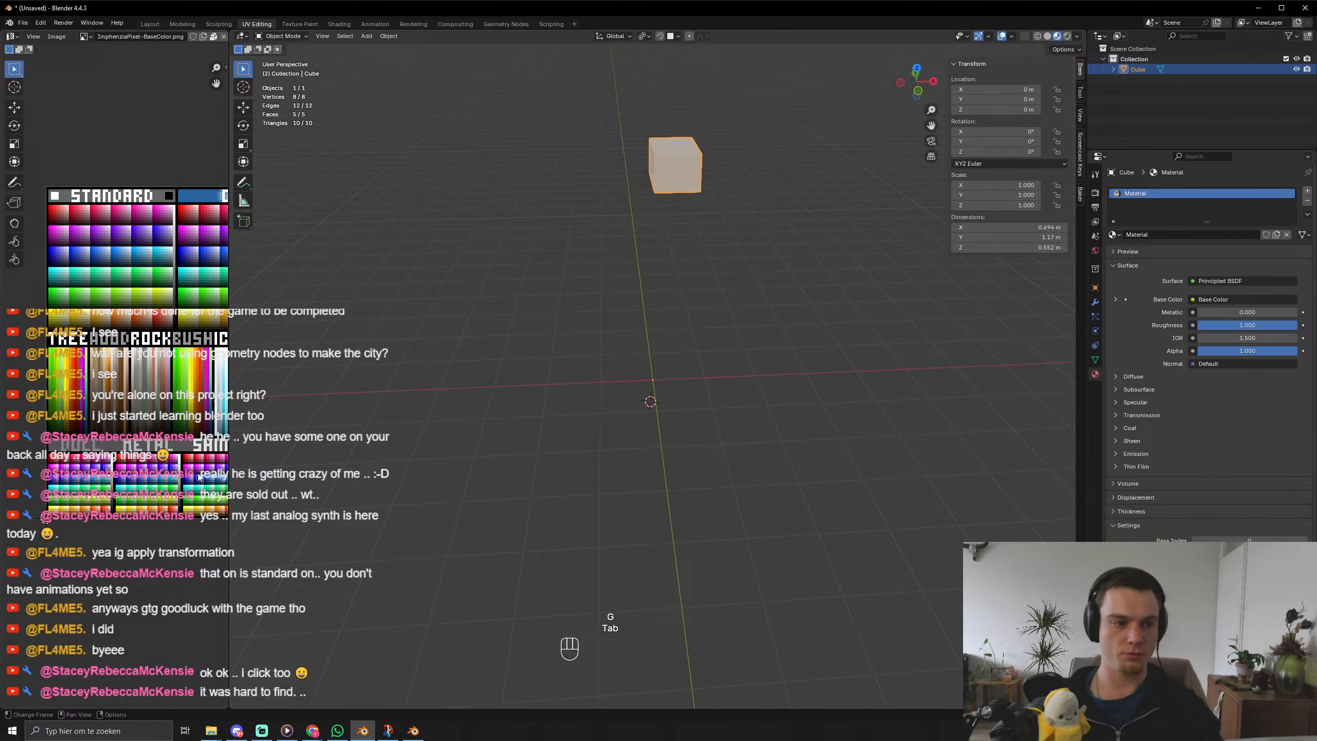
Move the half block's UV point to a warmer tan tone on the colour palette and check the colour.
key("Tab")
scroll(154, 397, "up", 5)
key("g")
left_click(162, 476)
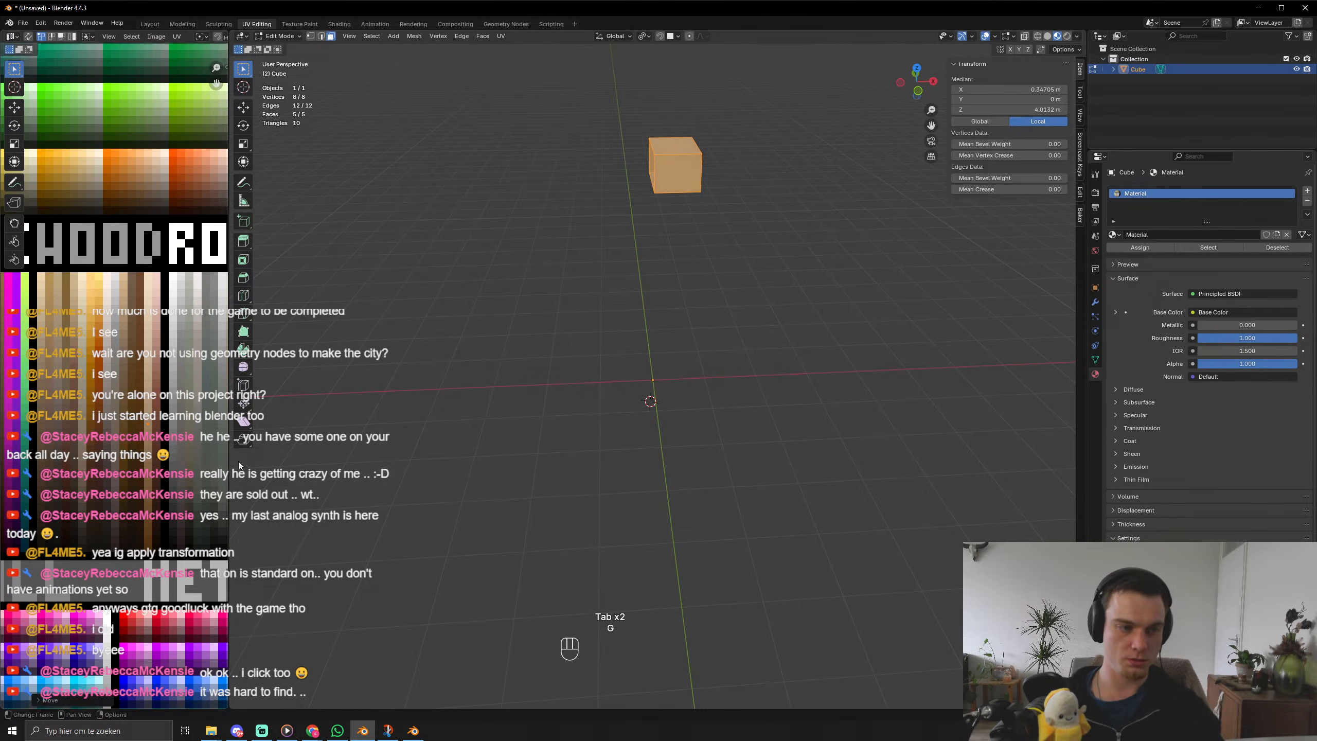
key("Tab")
middle_click_drag(763, 239, 785, 363, "shift")
key("Tab")
scroll(744, 238, "up", 4)
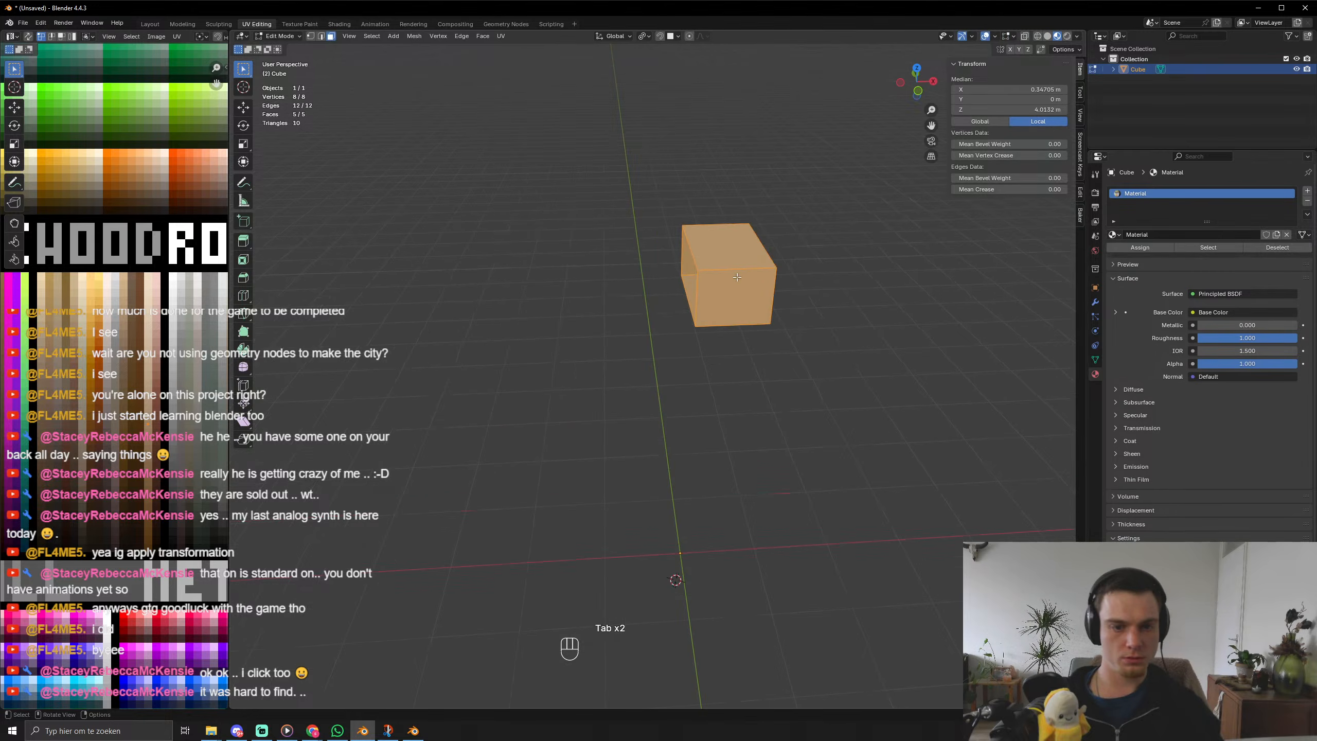
Add a Mirror modifier on the X axis to the half block.
key("Tab")
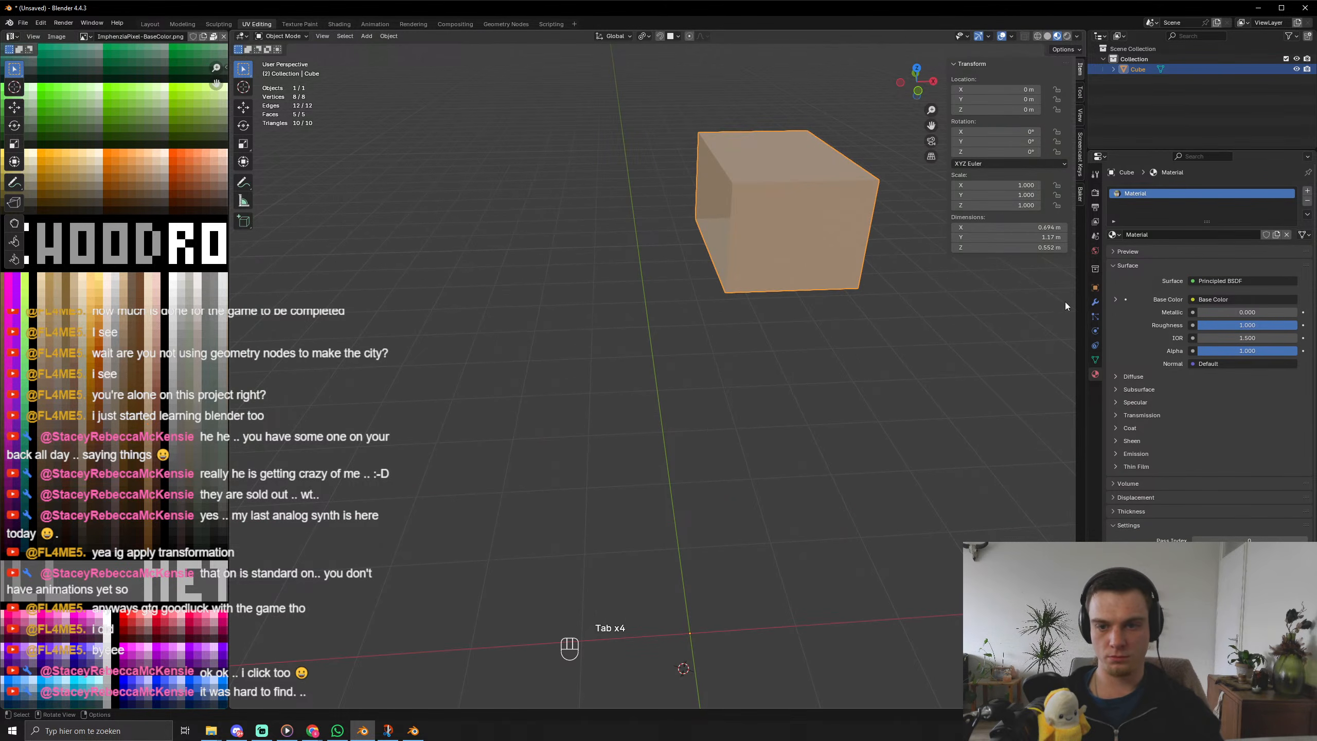
left_click(1096, 301)
left_click(1175, 185)
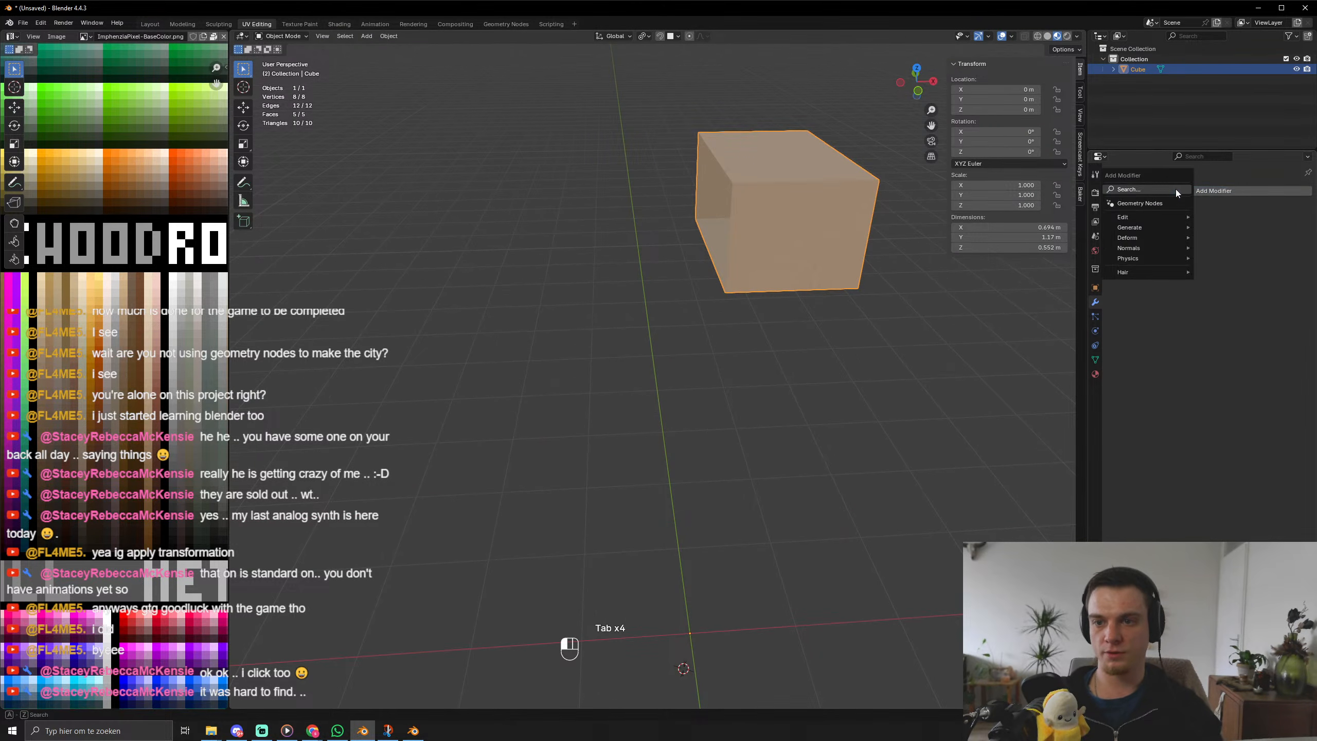
mouse_move(1175, 189)
left_click(1119, 212)
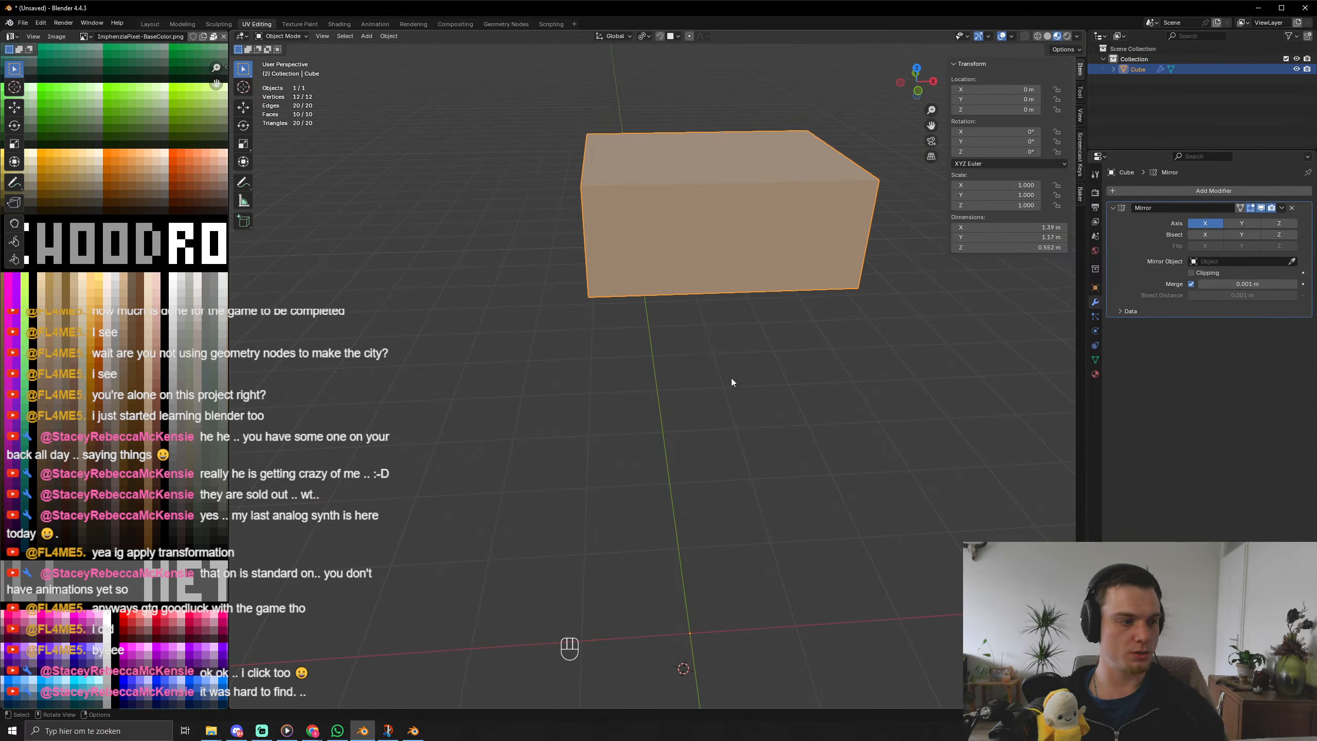
middle_click_drag(731, 378, 613, 416)
Select the bottom face of the half block in face select mode.
key("Tab")
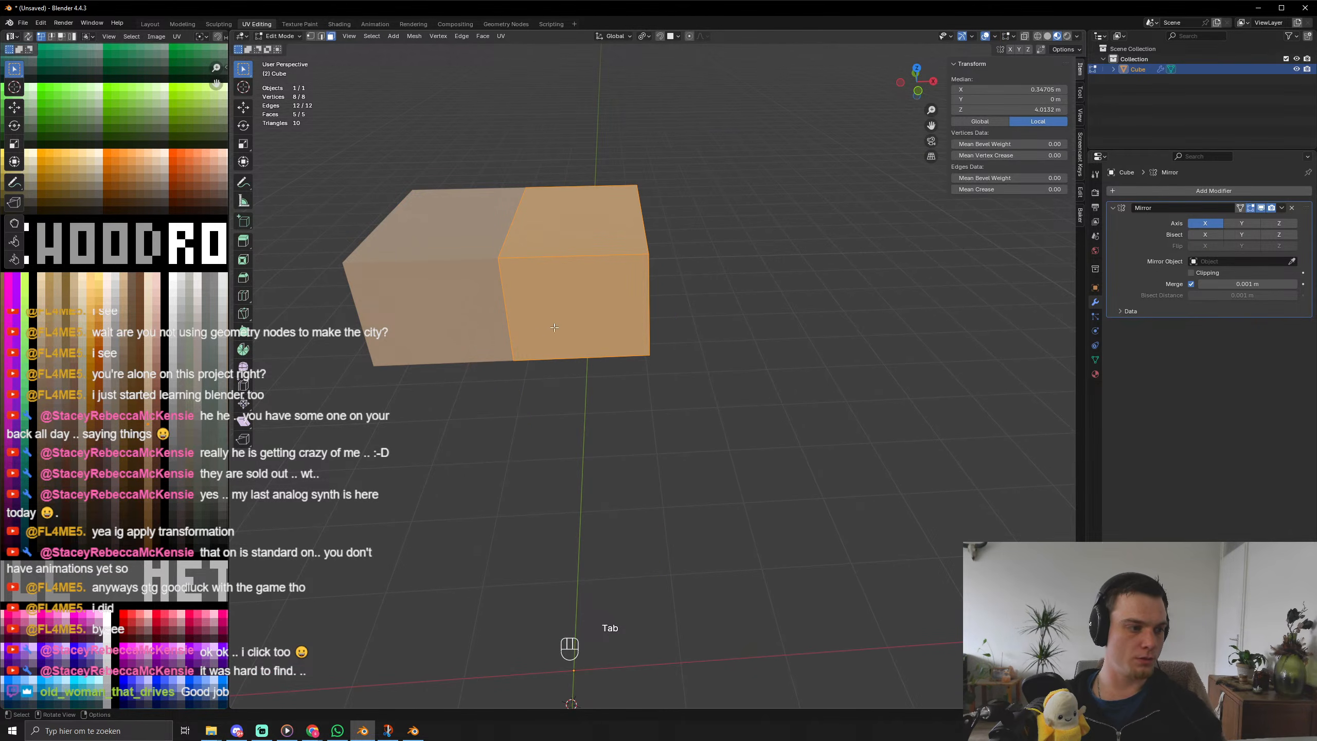
middle_click_drag(517, 458, 582, 475)
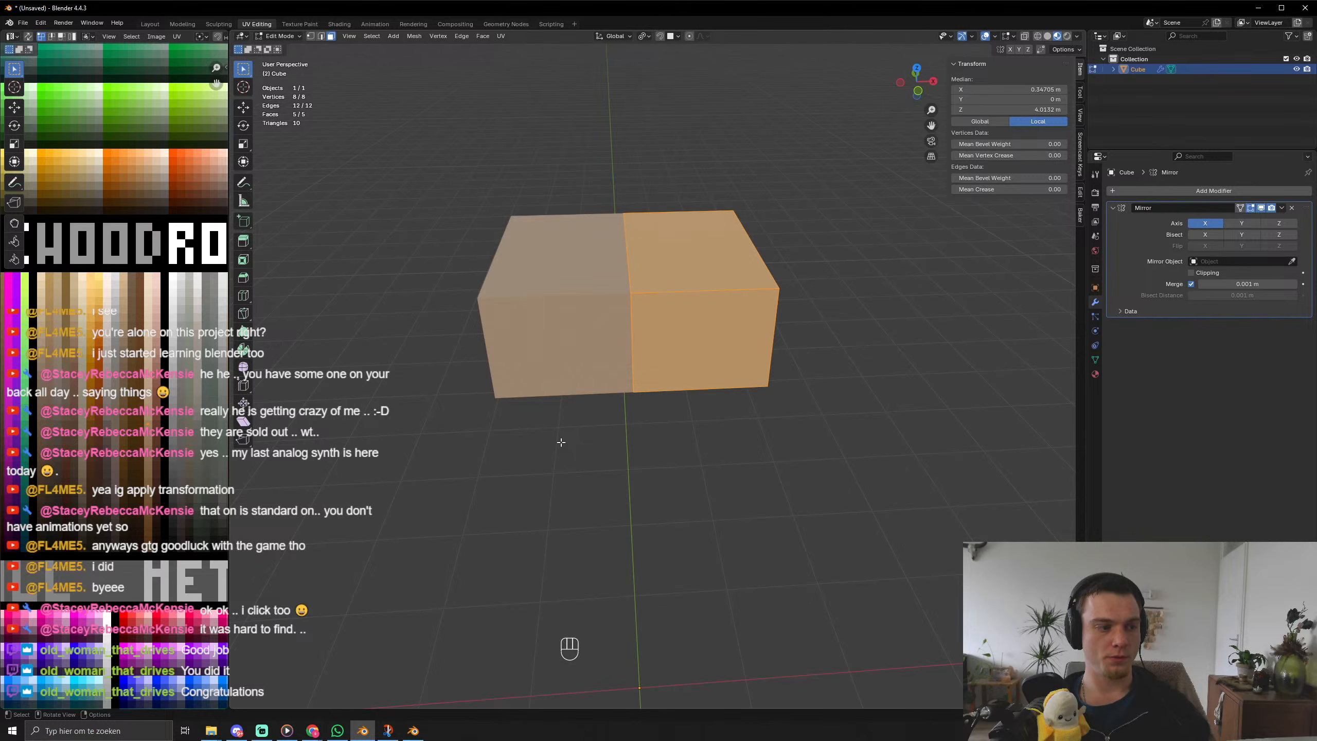
middle_click_drag(561, 441, 617, 477)
key("KP_1")
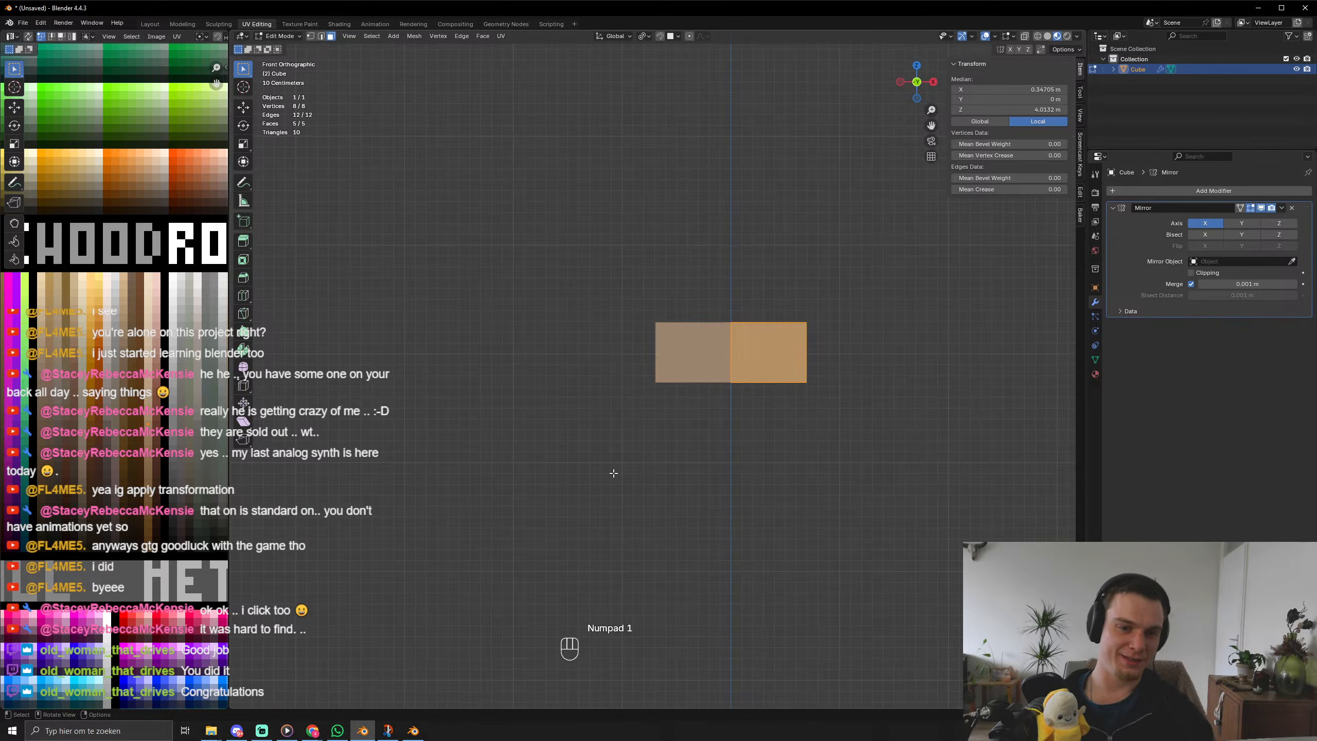
middle_click_drag(694, 450, 680, 364)
key("3")
left_click(732, 290)
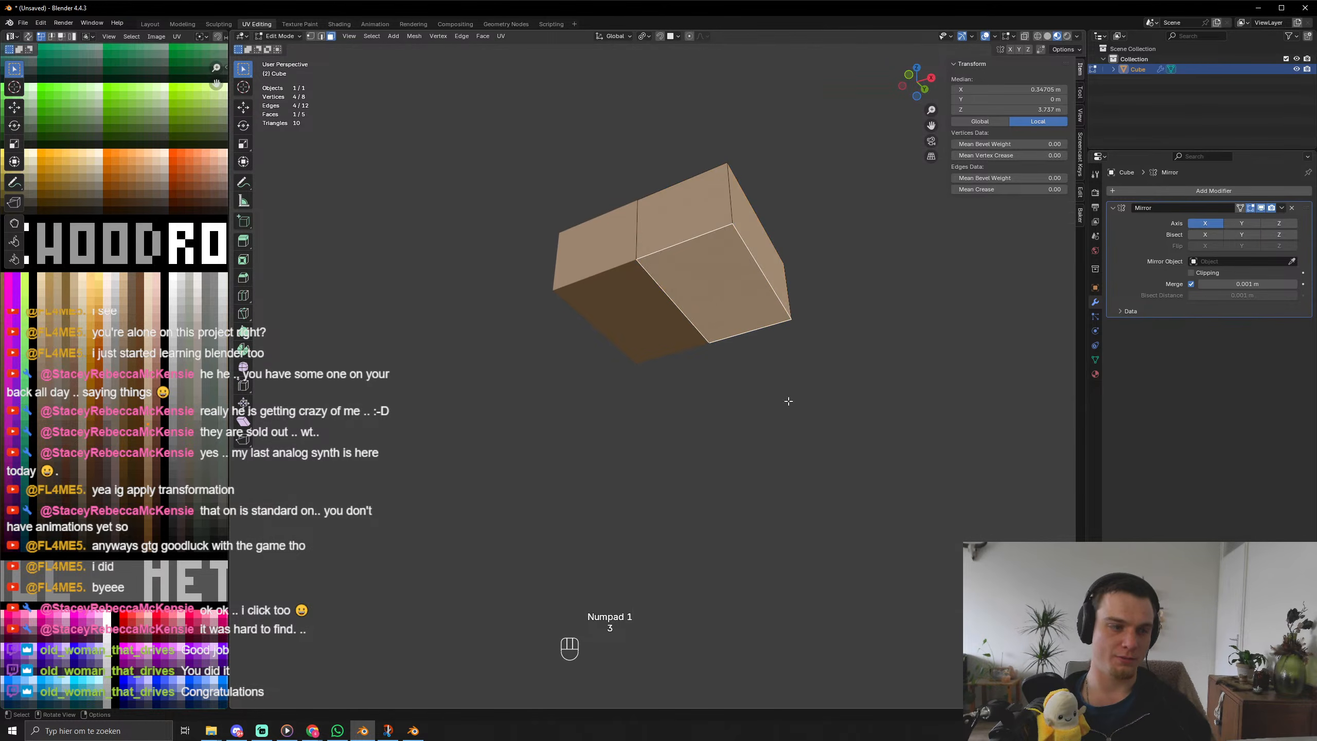
Try extruding the pelvis block's bottom face and shifting the new end outward along X, then undo both operations.
key("e")
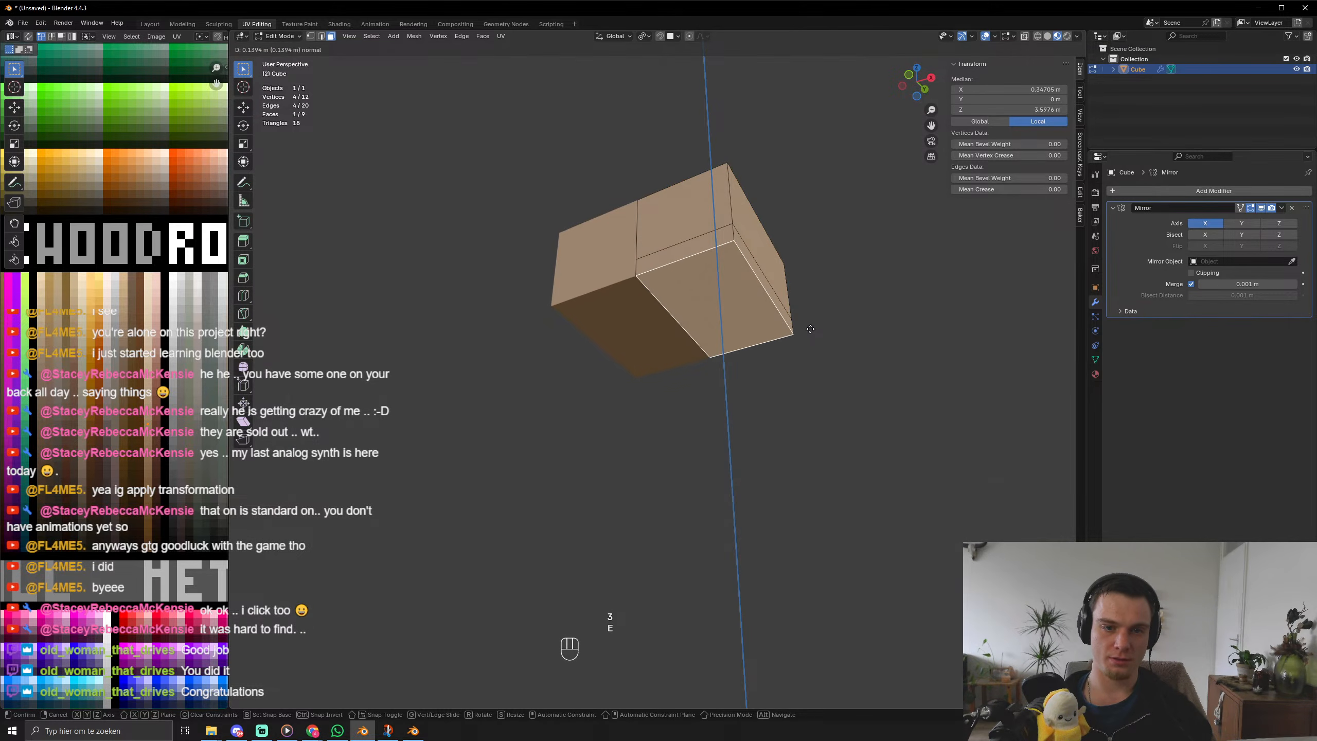
left_click(808, 319)
key("g")
key("x")
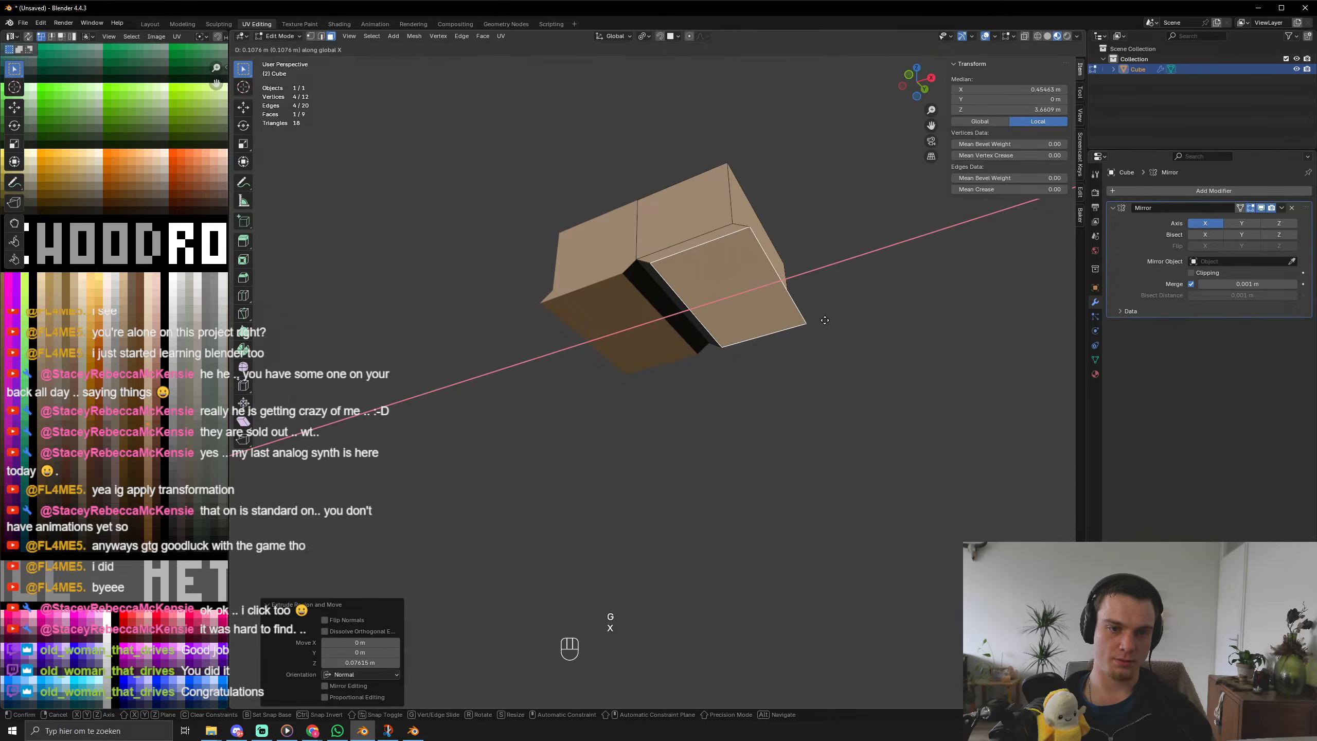
right_click(815, 322)
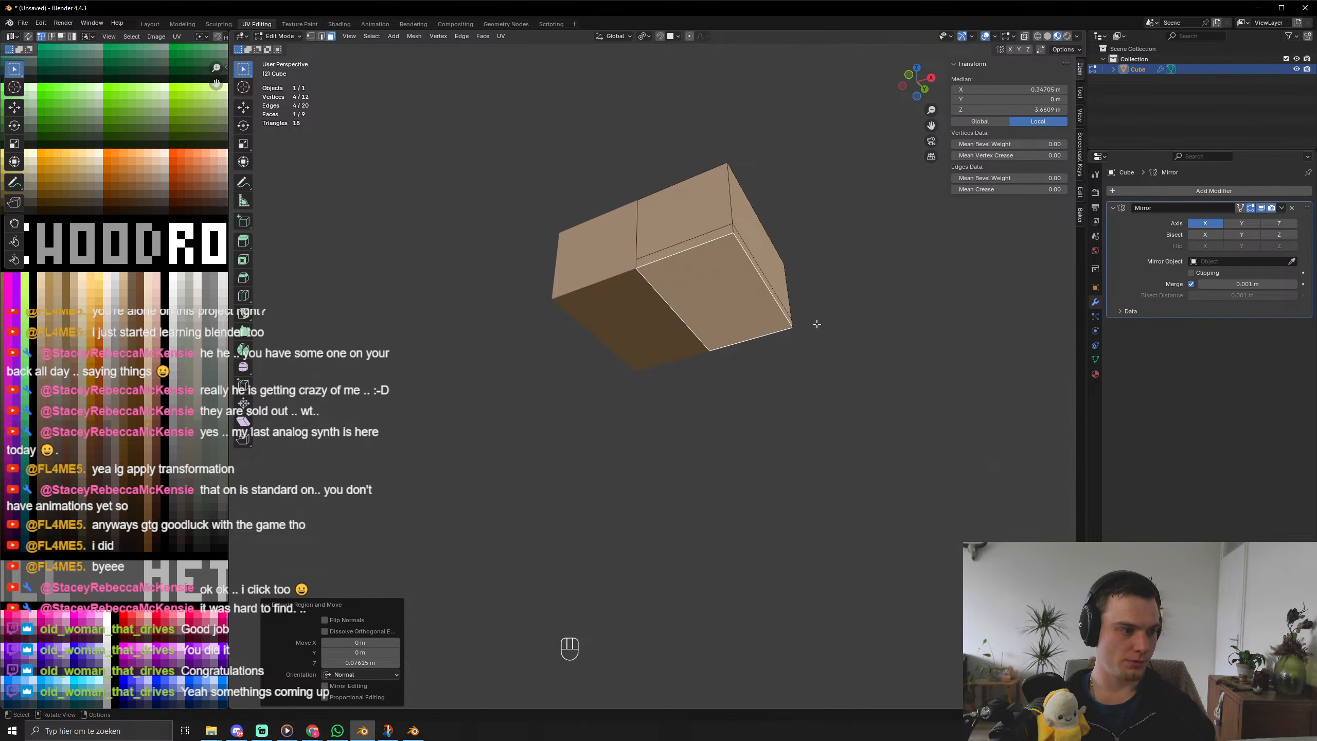
key("KP_1")
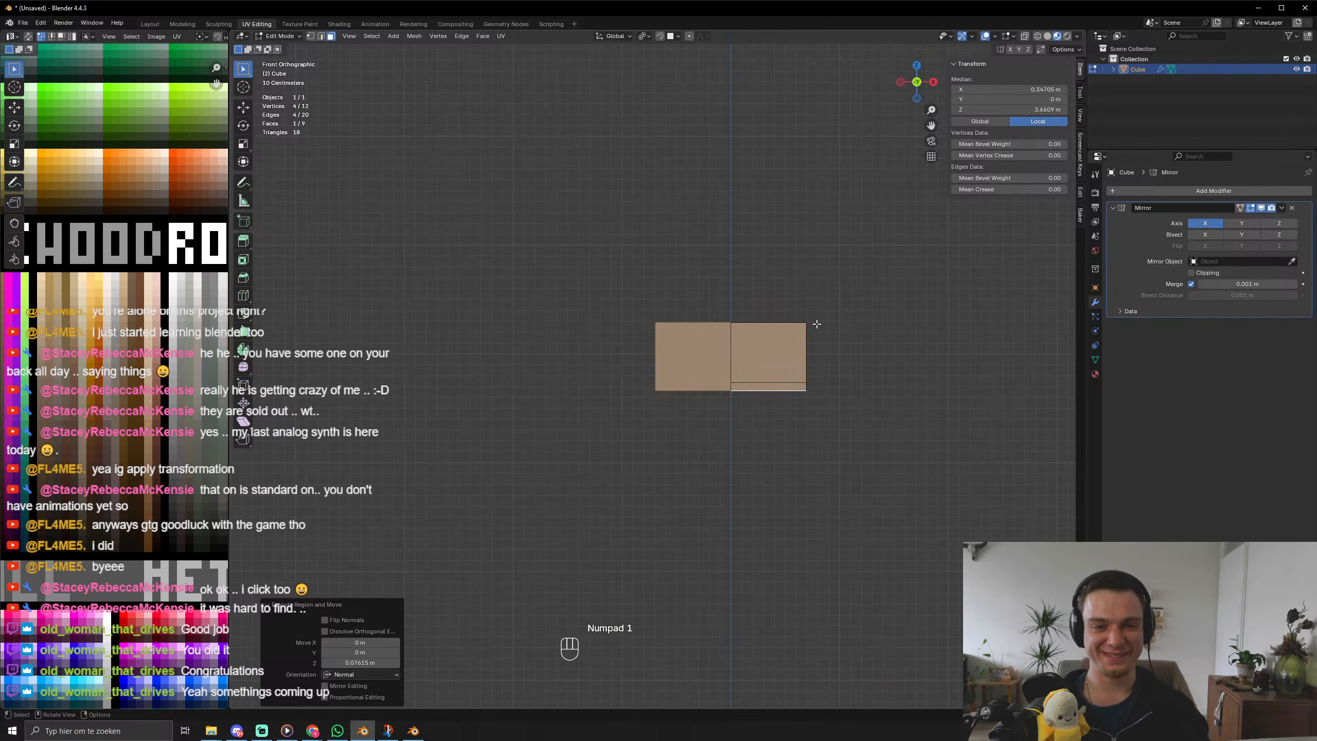
key("g")
key("x")
left_click(823, 337)
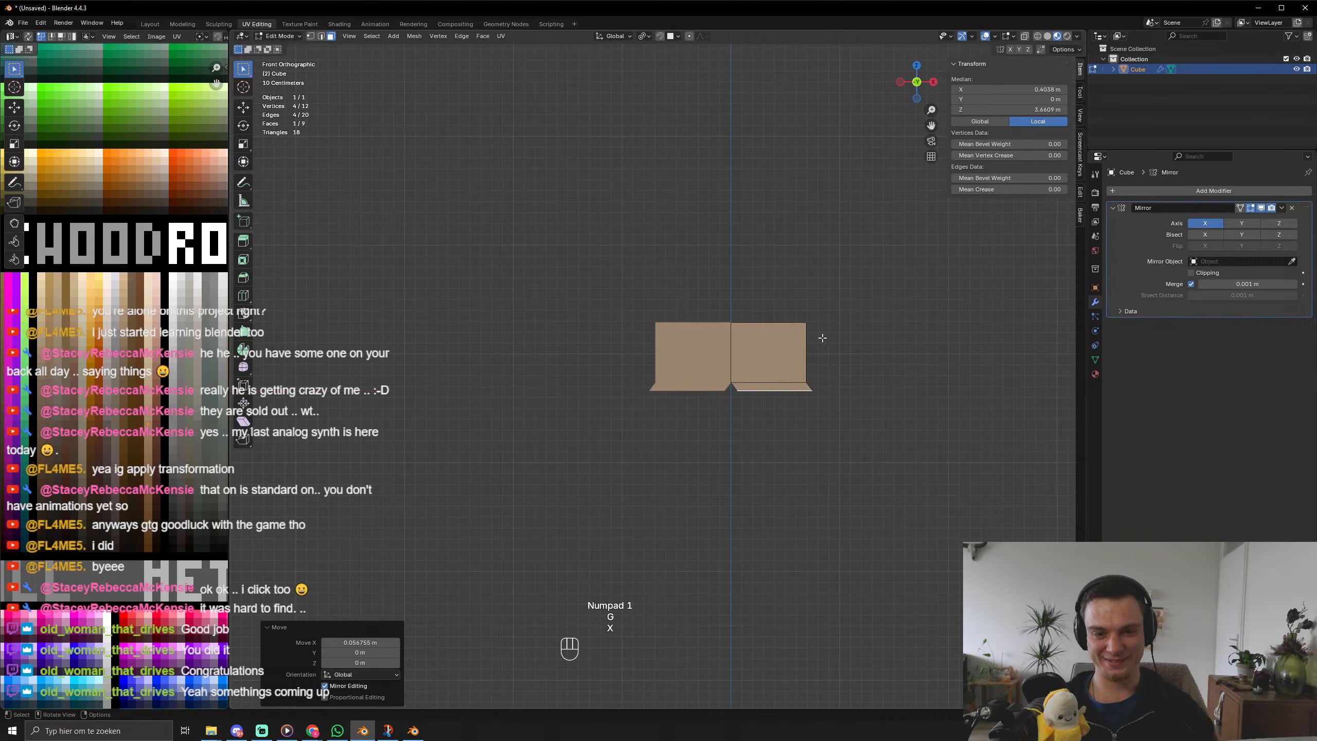
key("ctrl+z")
key("ctrl+z")
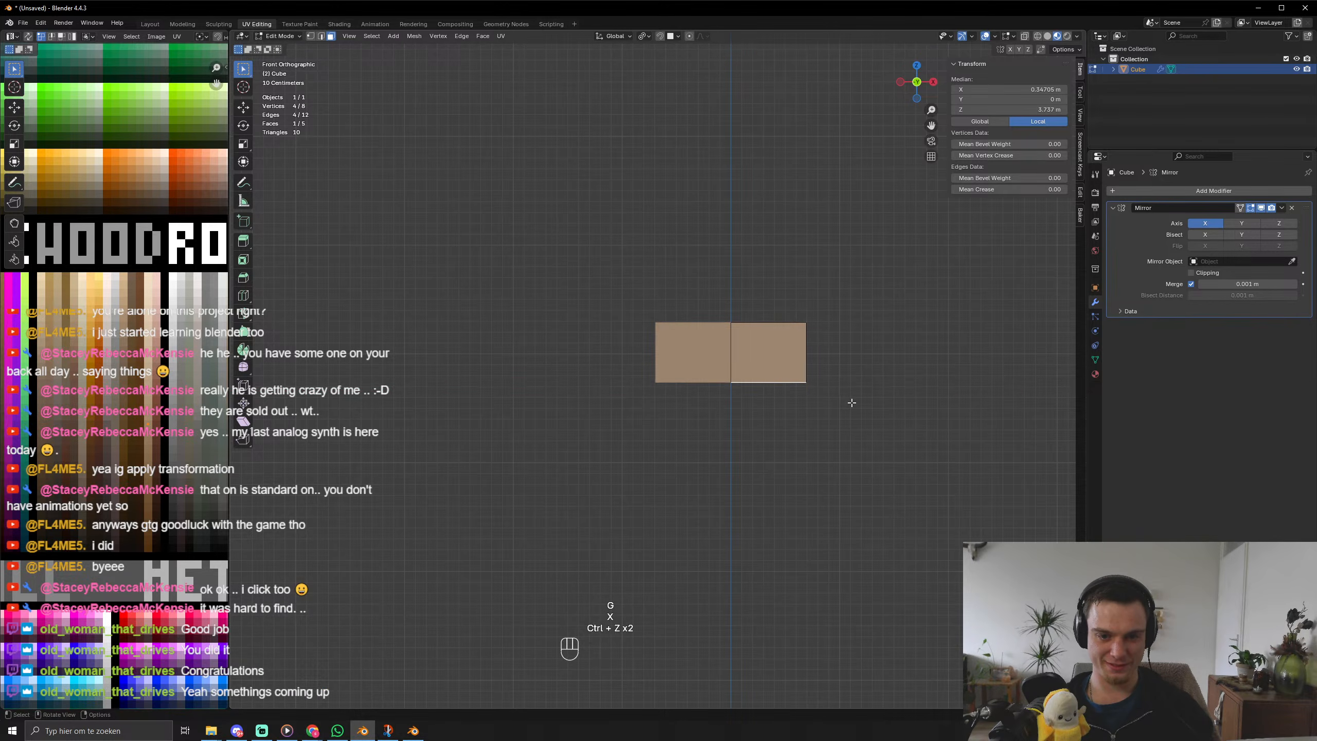
Raise the outer bottom edge of the pelvis block along Z so its underside slopes up toward the side.
key("2")
middle_click_drag(851, 403, 787, 365)
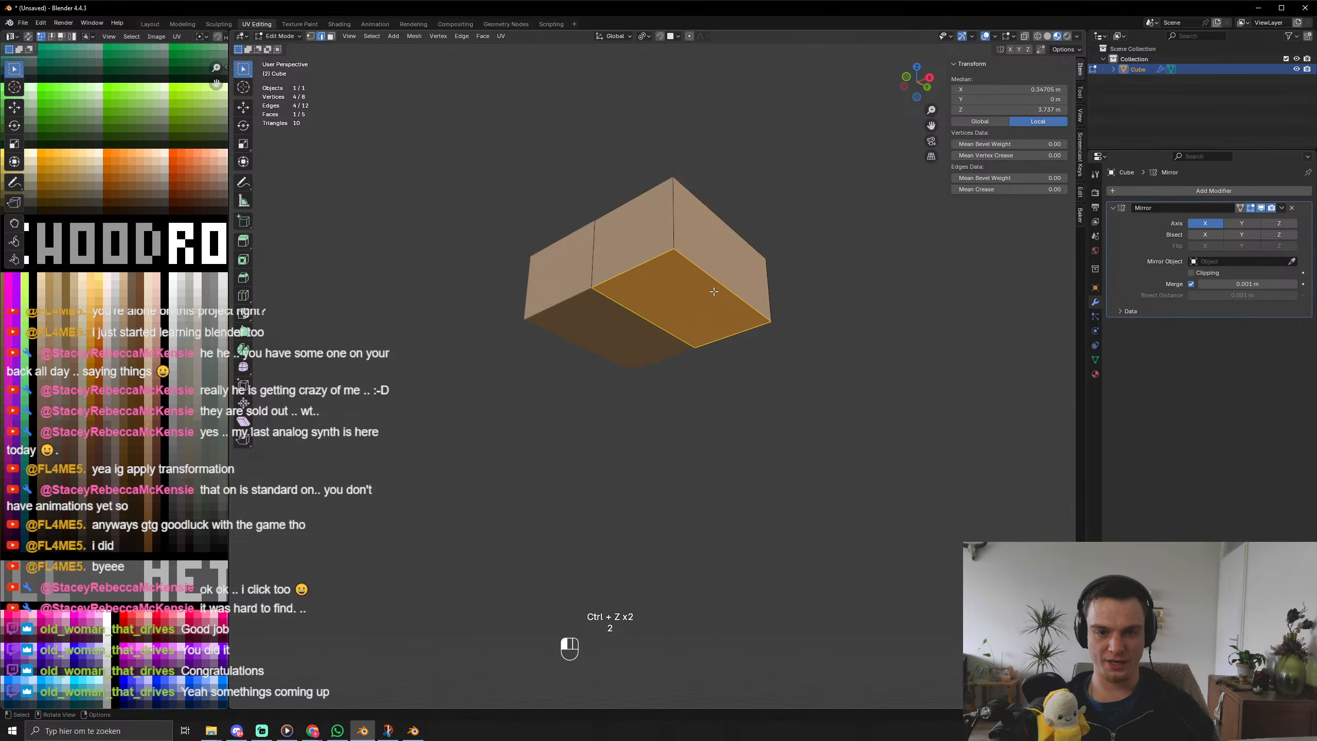
left_click(713, 289)
key("g")
key("z")
left_click(677, 285)
Extrude the sloped bottom face outward to start the leg and scale its end to about 0.803.
key("3")
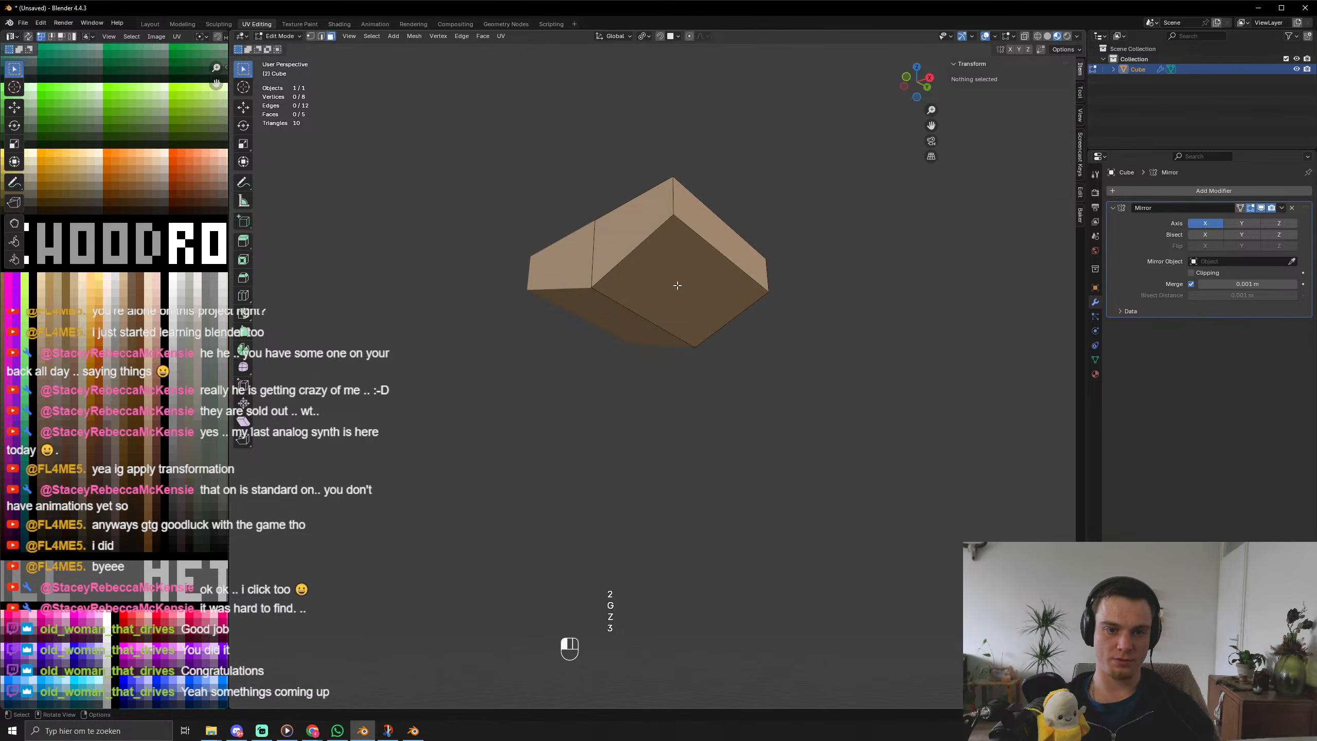
left_click(677, 285)
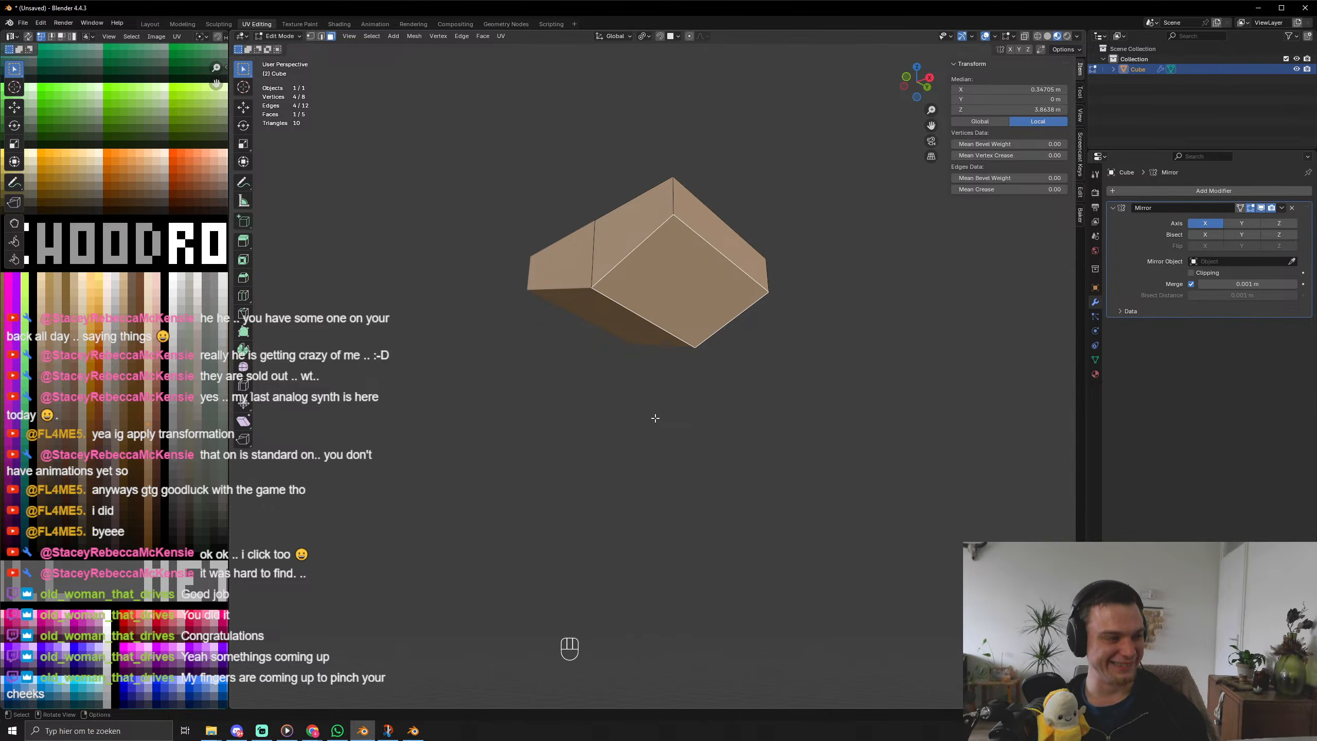
middle_click_drag(652, 420, 686, 430)
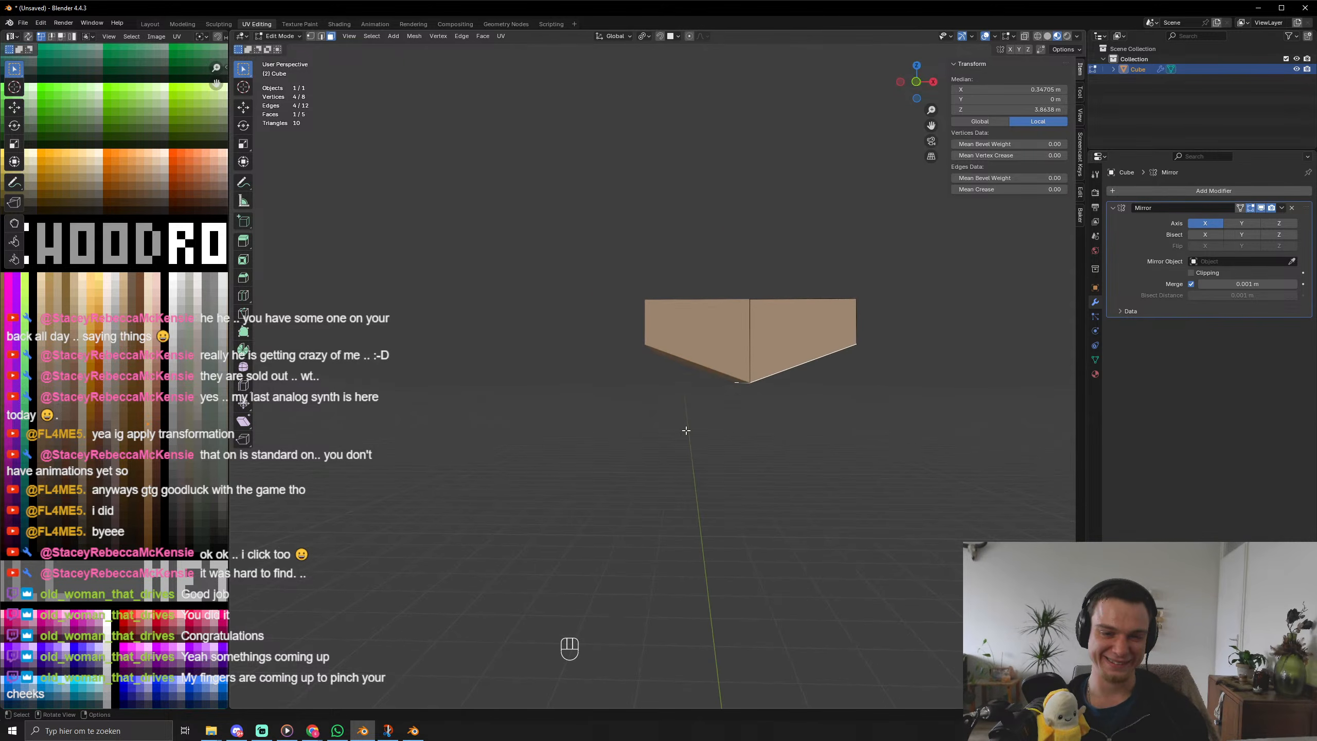
key("KP_1")
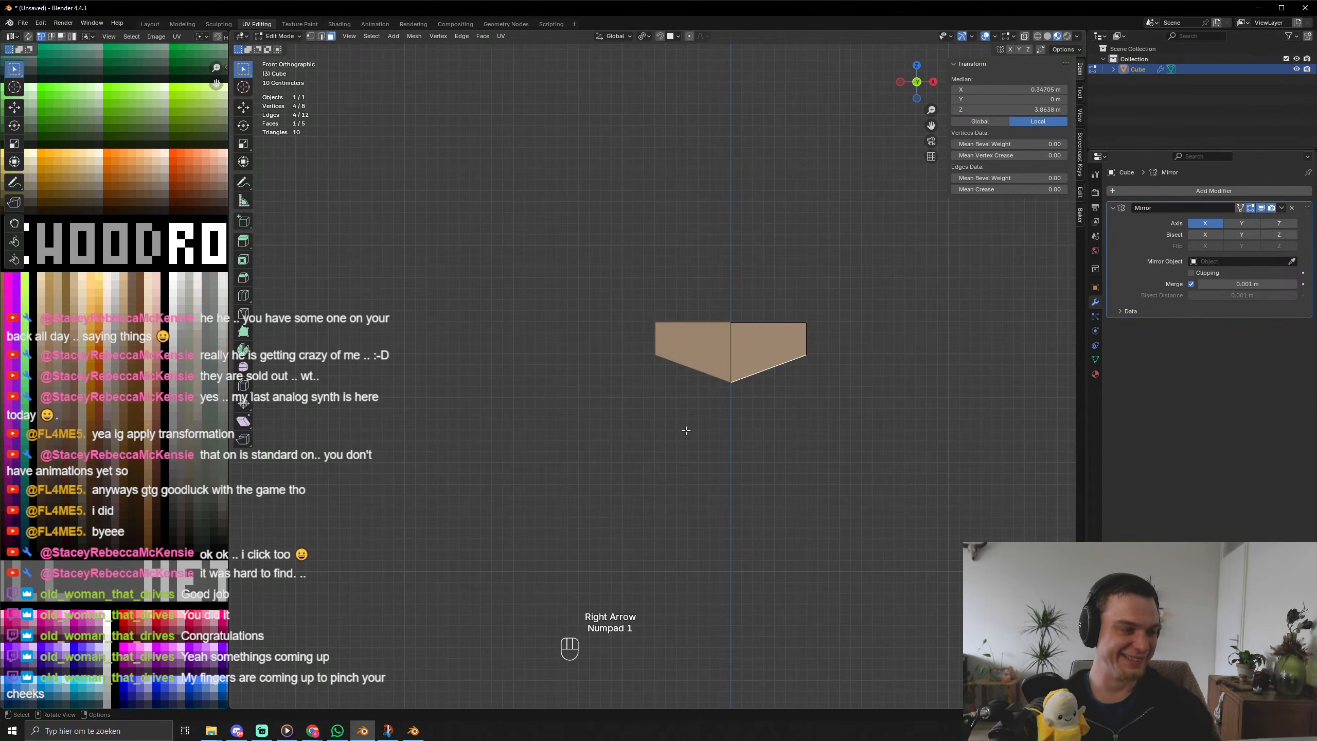
key("e")
left_click(754, 414)
key("s")
left_click(888, 457)
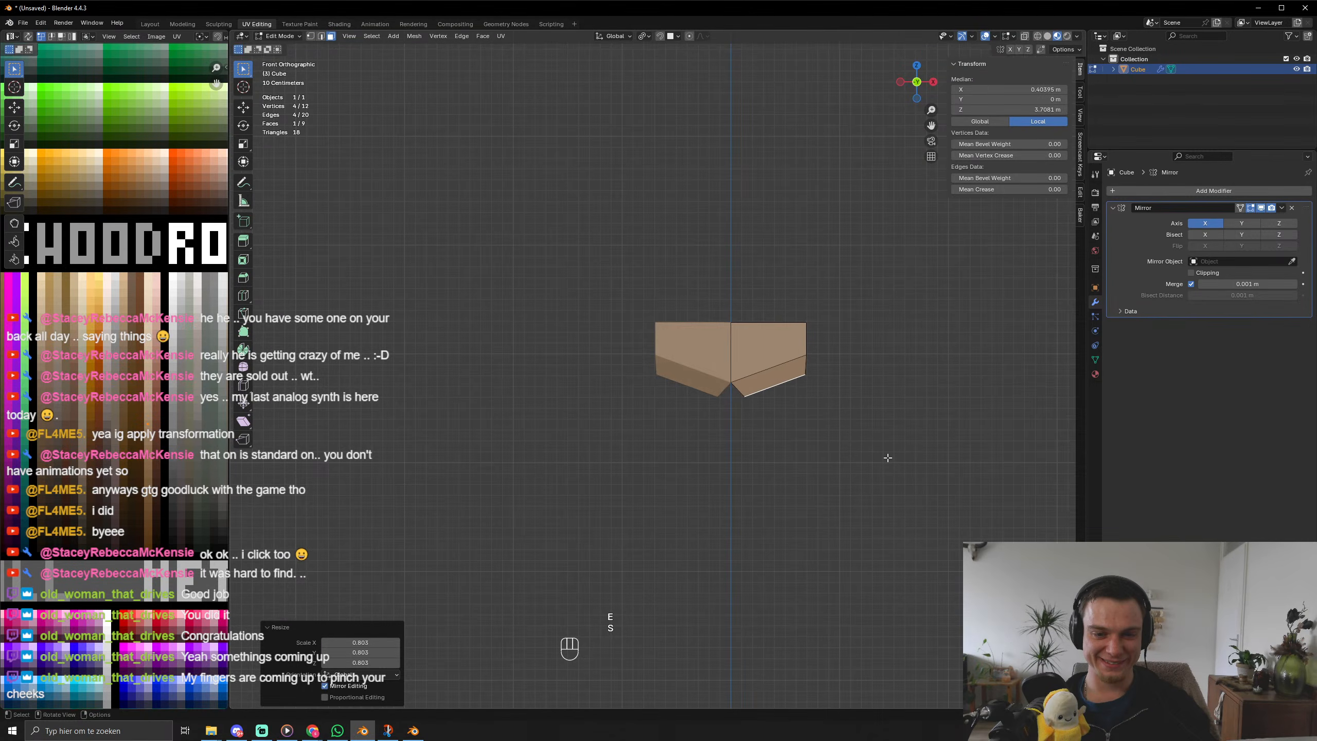
Extrude the leg's end face by about 0.10 m, extrude it once more and move it about 0.067 m inward.
key("e")
left_click(898, 466)
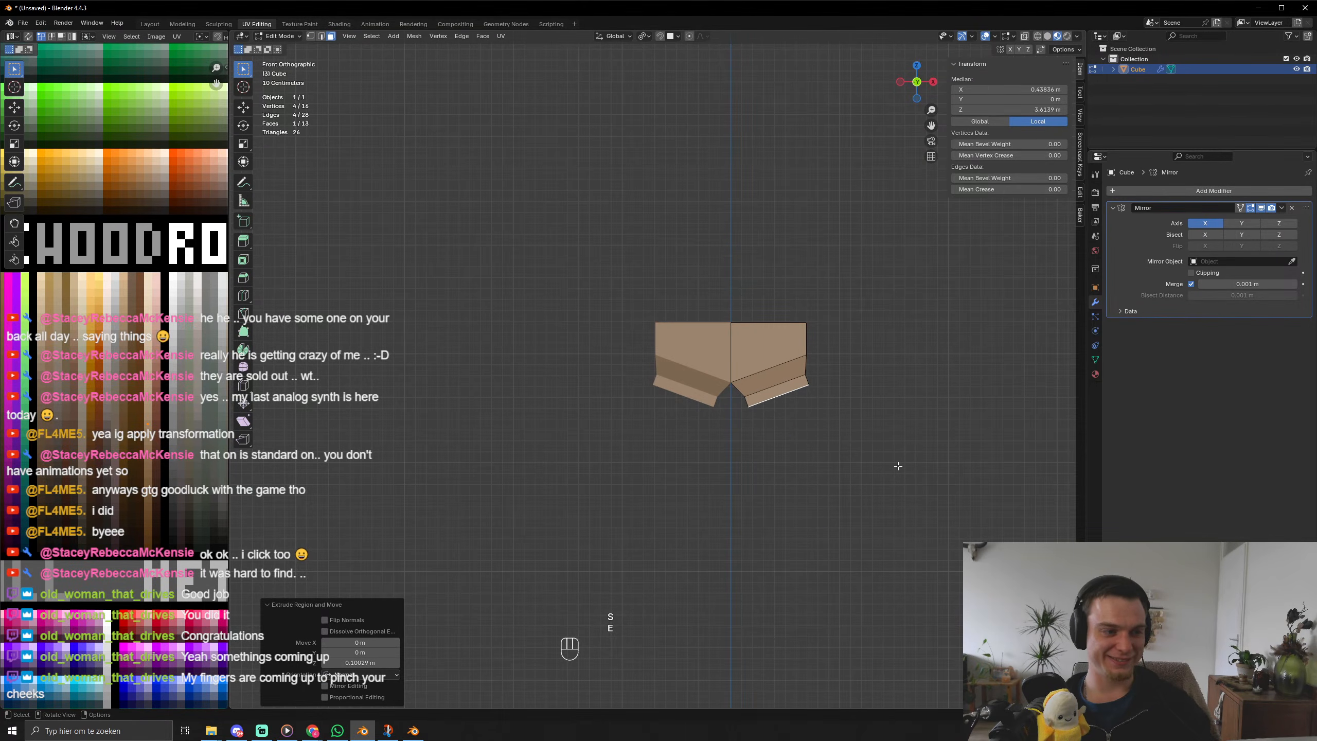
key("e")
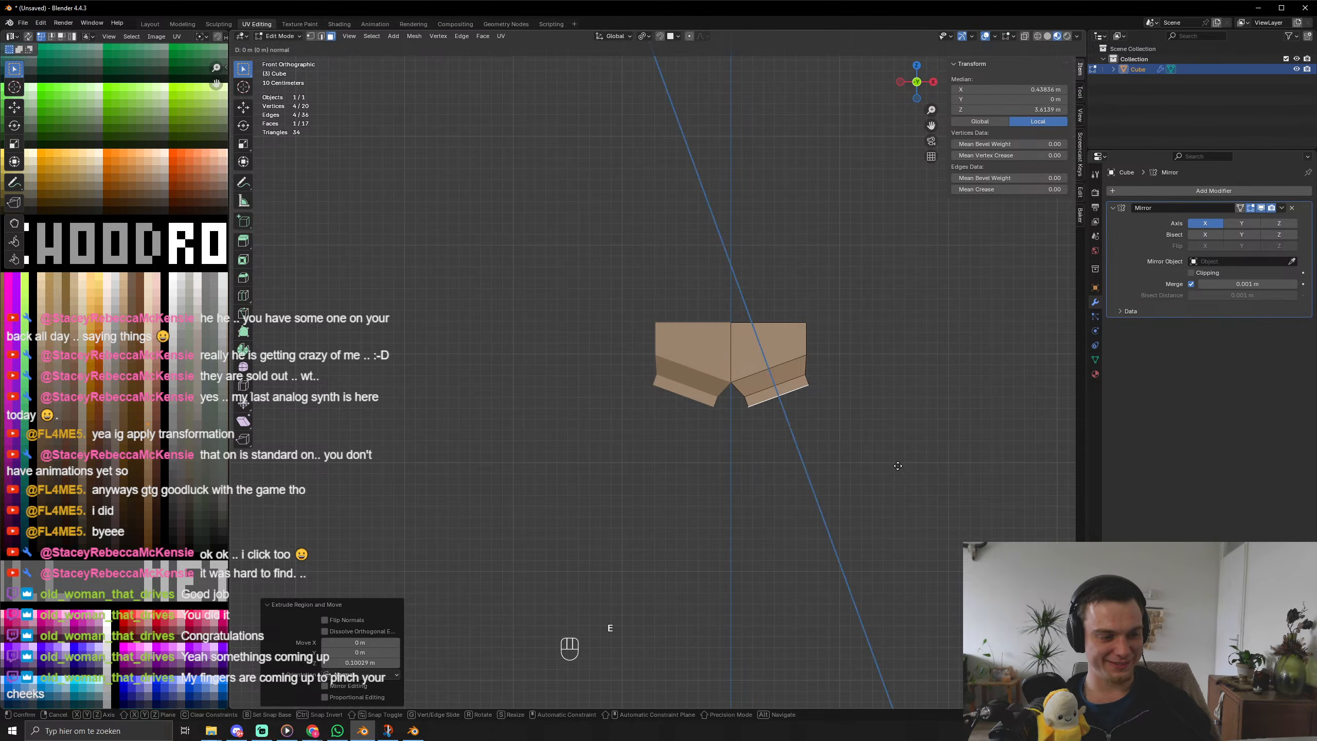
left_click(899, 475)
key("g")
left_click(900, 487)
Rotate the leg's end face by about 19.6° around the Y axis so it sits level.
key("r")
key("x")
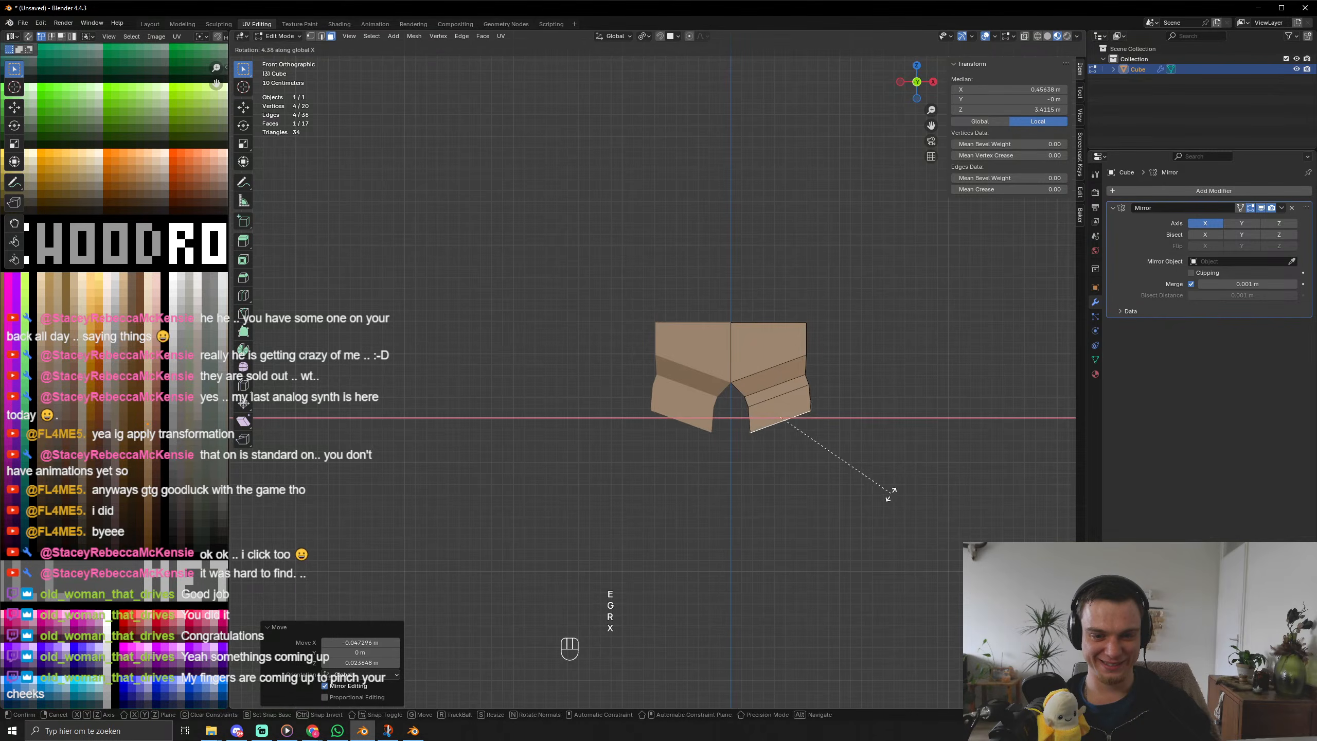
key("z")
key("y")
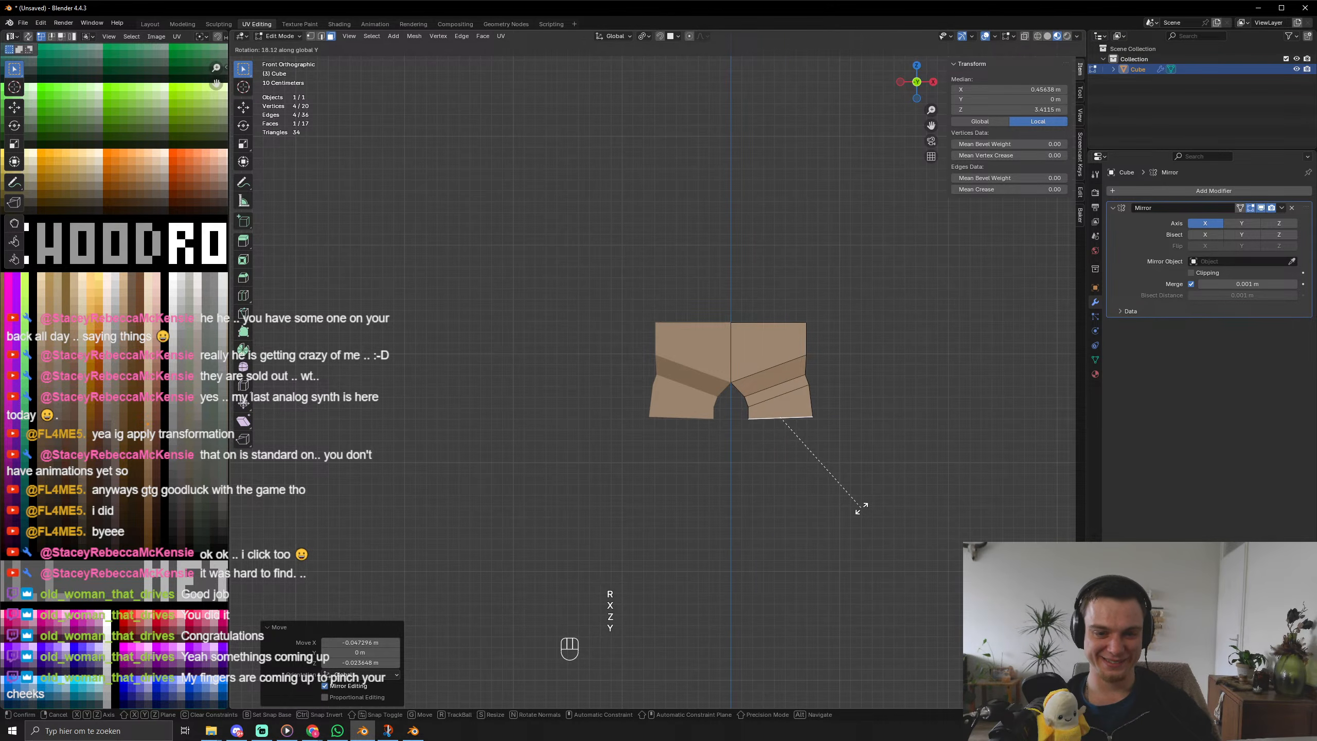
right_click(861, 511)
Extrude the leg straight down in four segments, the first three about 0.44, 0.25 and 0.52 m long.
key("e")
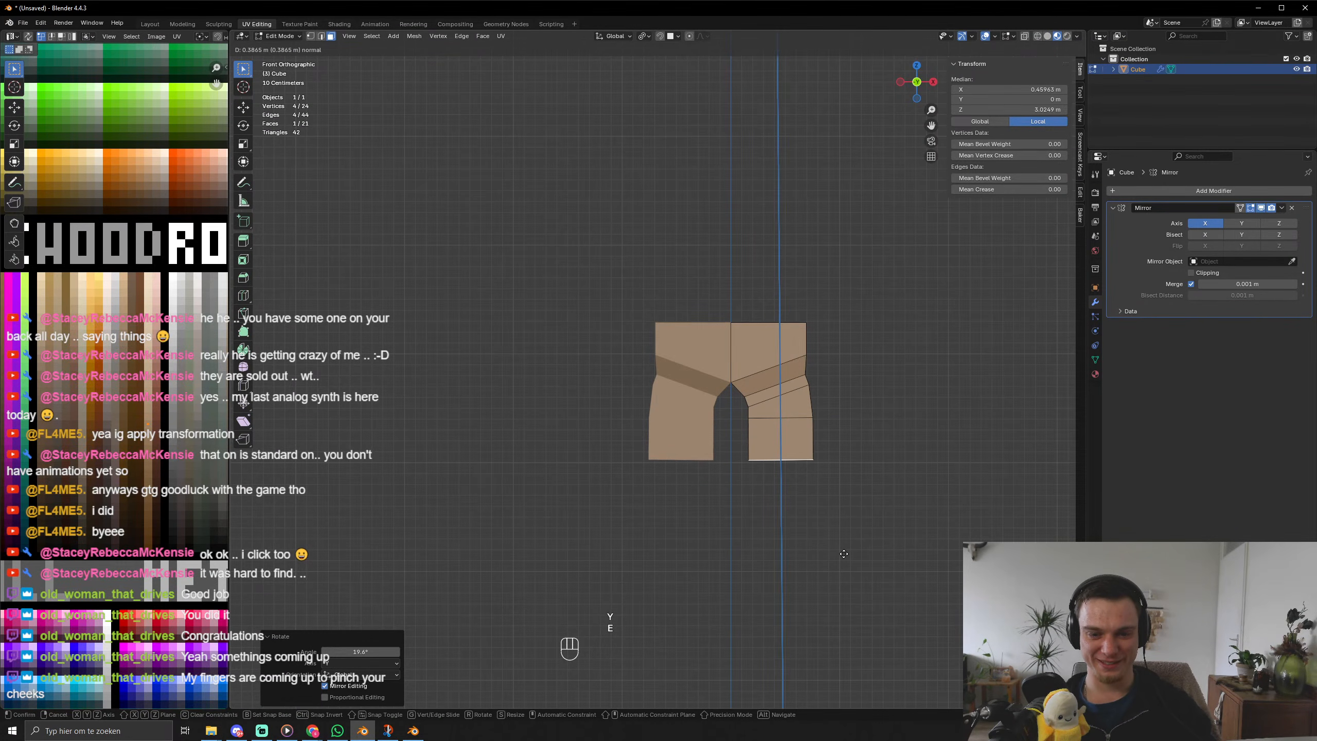
left_click(845, 560)
key("e")
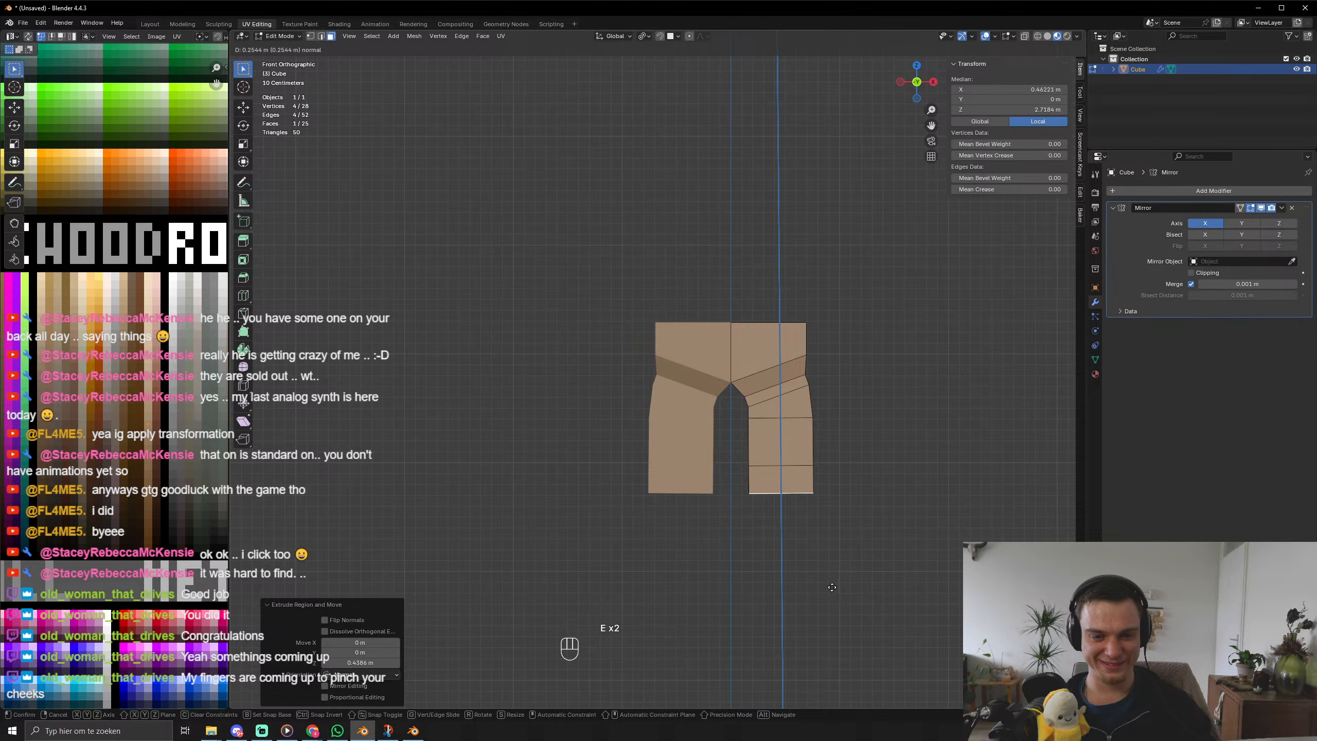
left_click(836, 589)
key("e")
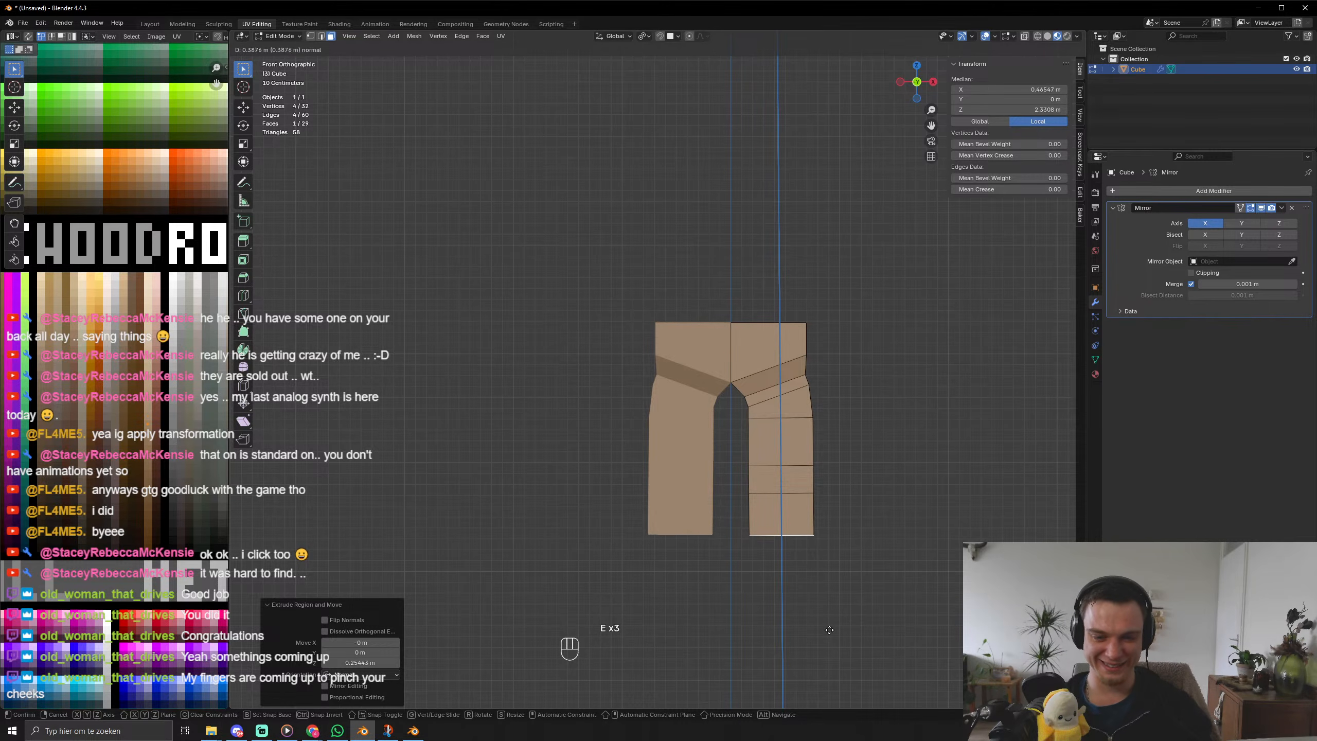
right_click(824, 643)
key("e")
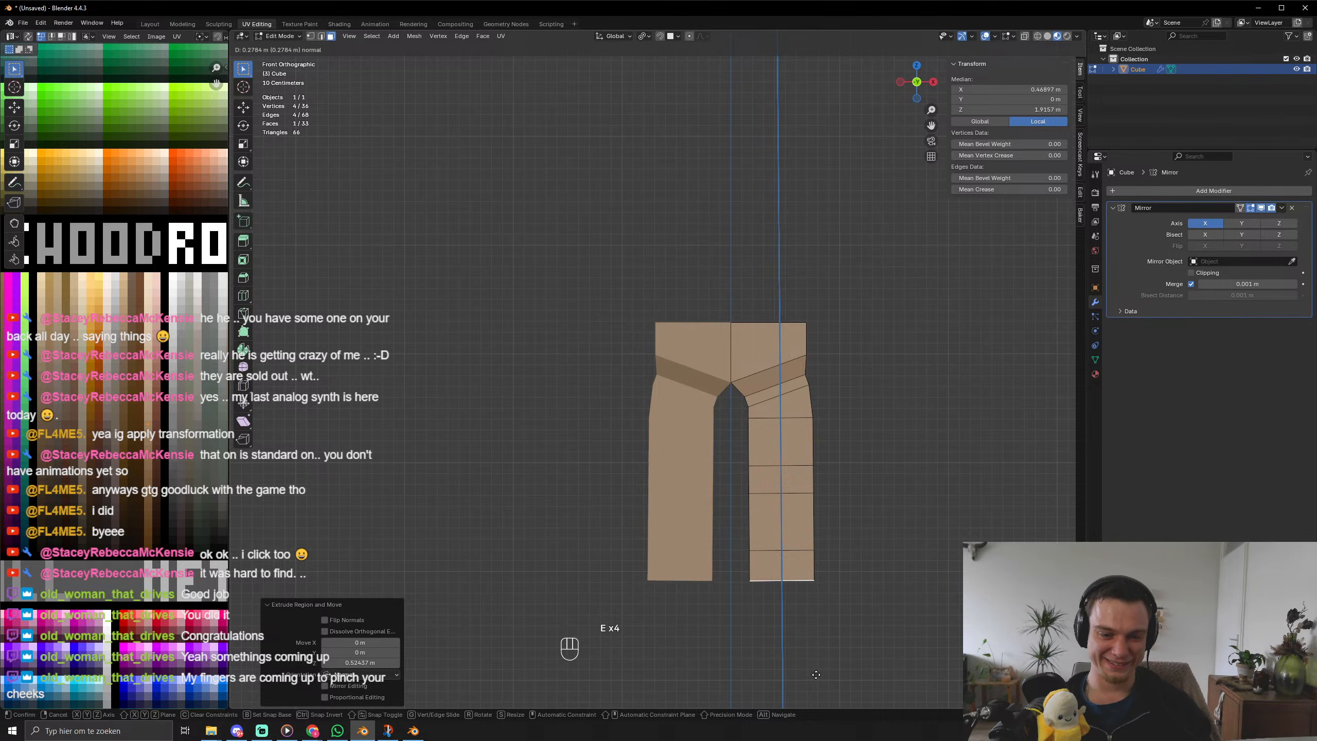
left_click(815, 666)
Extrude the front face of the lowest leg segment forward by about 0.50 m to form a foot.
middle_click_drag(816, 665, 776, 586)
key("e")
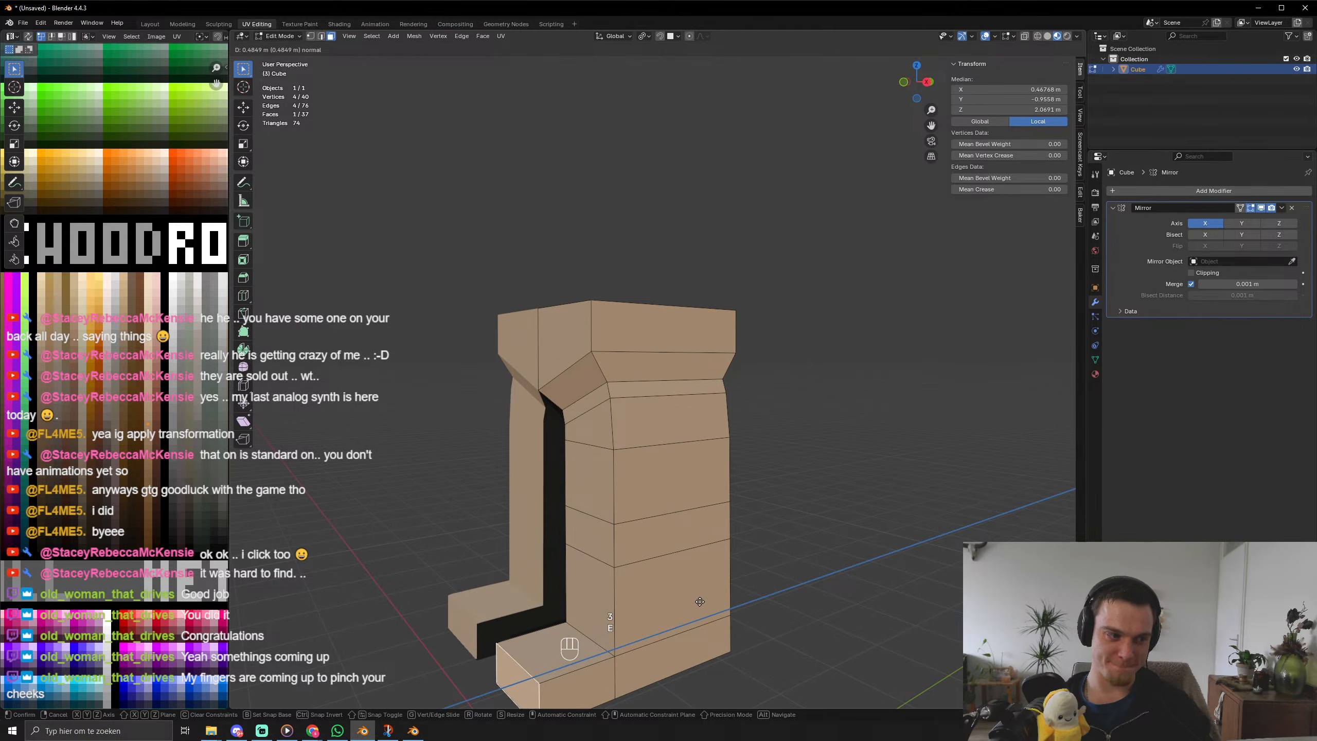
left_click(708, 571)
scroll(708, 572, "down", 4)
middle_click_drag(708, 572, 677, 558)
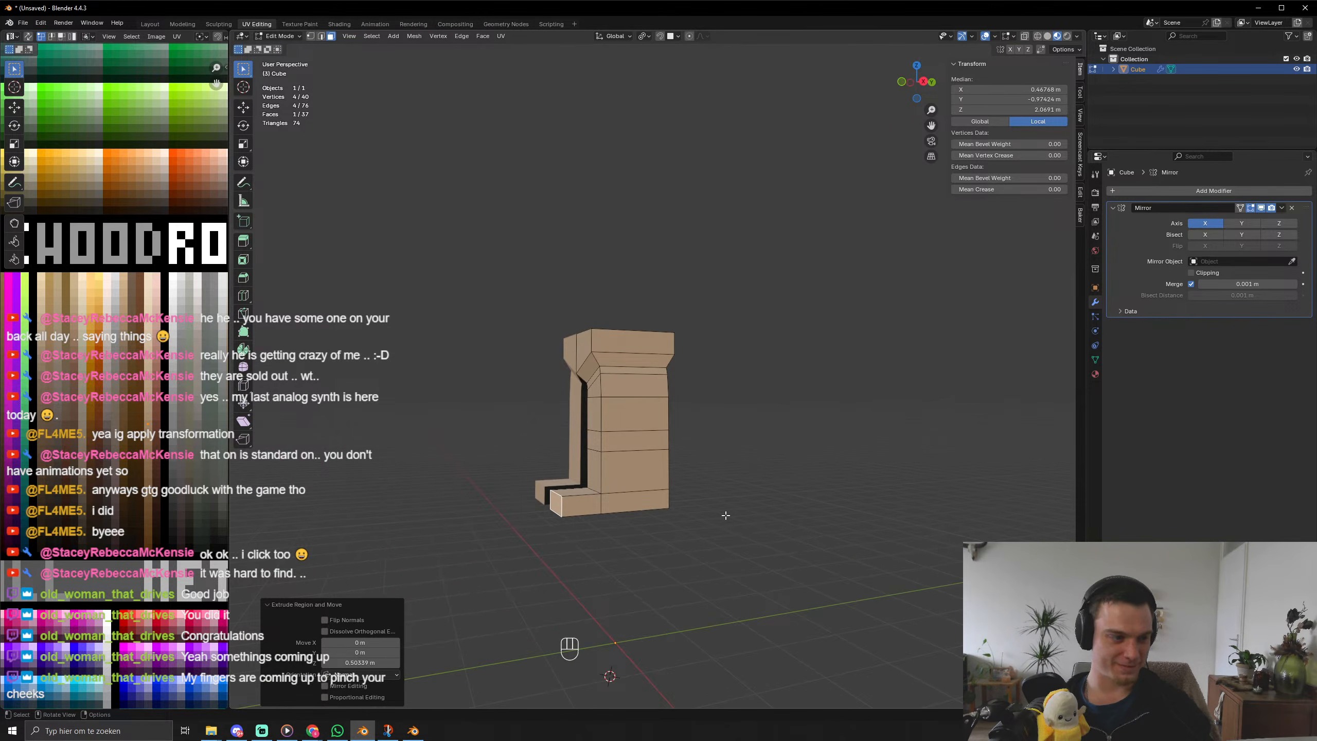
Add a loop cut across the lower leg above the foot and scale it to about 0.793.
key("ctrl+r")
left_click(617, 471)
right_click(618, 471)
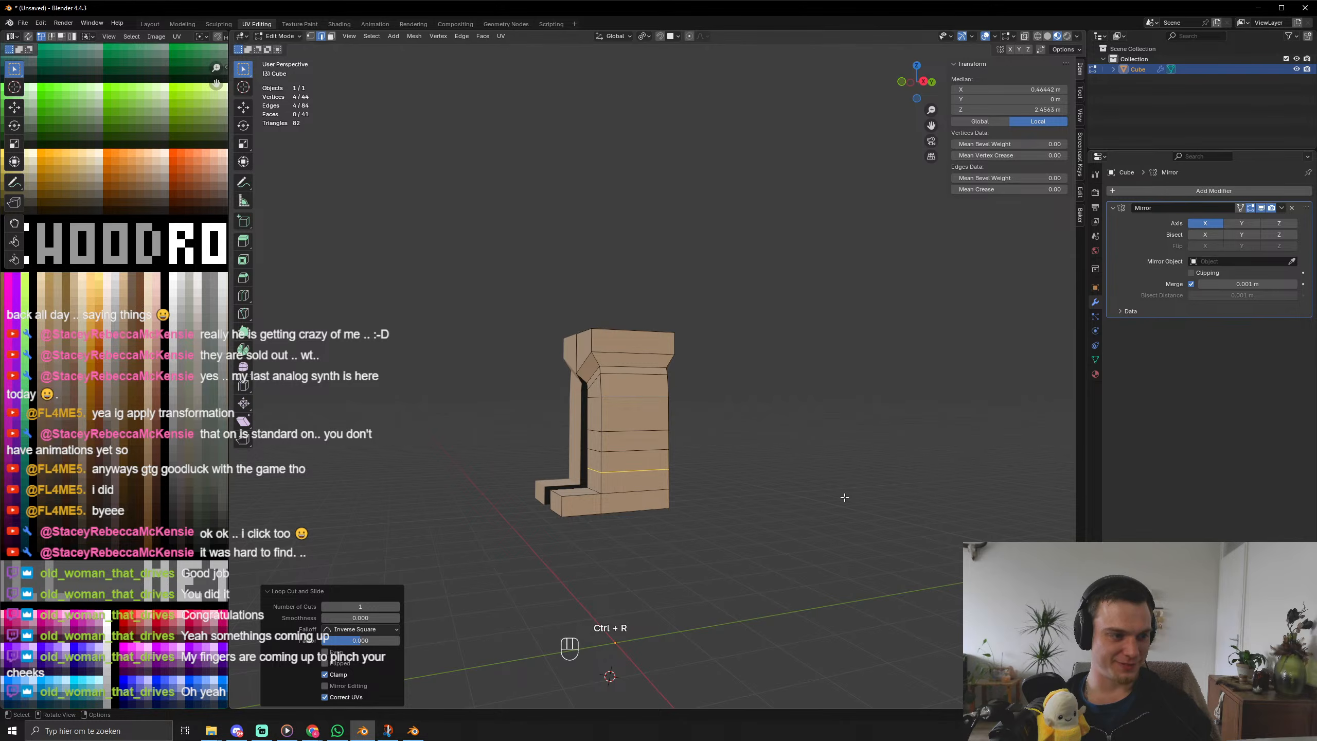
key("s")
left_click(840, 480)
scroll(638, 465, "up", 2)
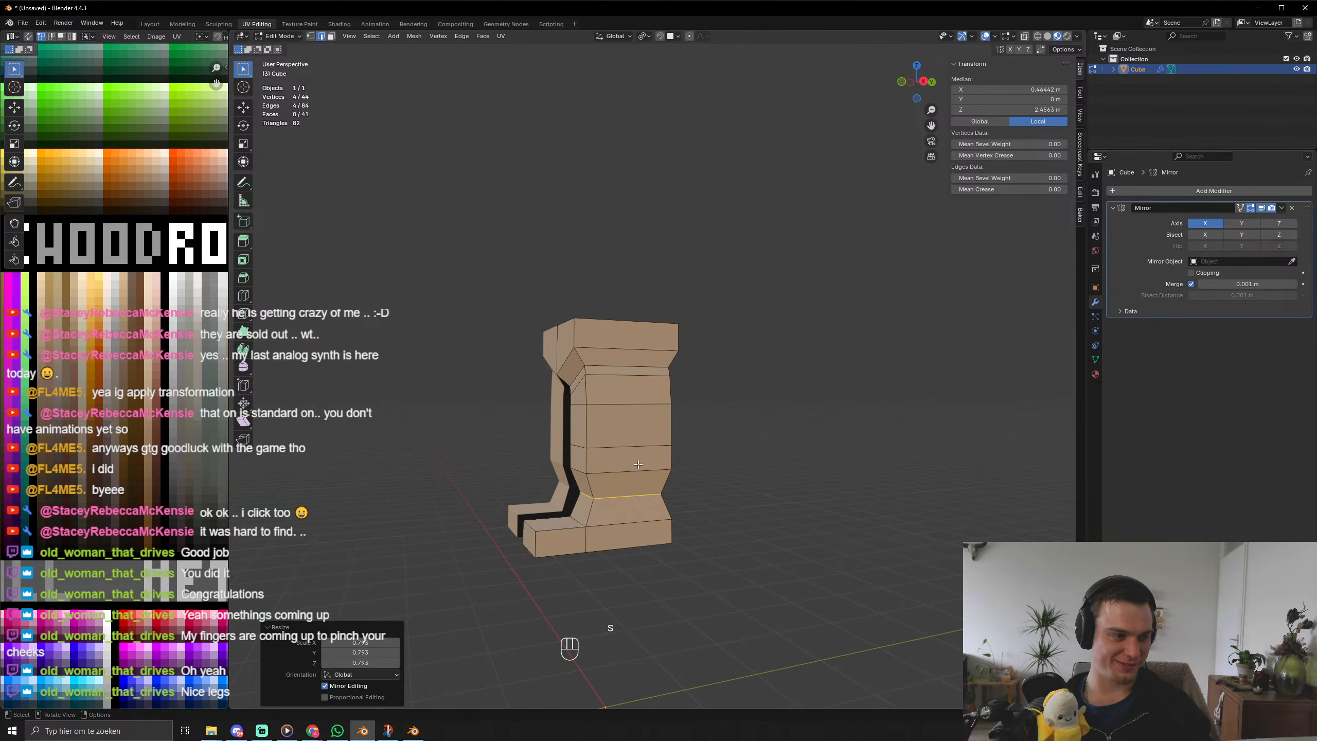
mouse_move(638, 464)
middle_mouse_down("shift")
mouse_move(612, 472)
mouse_move(637, 449)
middle_mouse_up("shift")
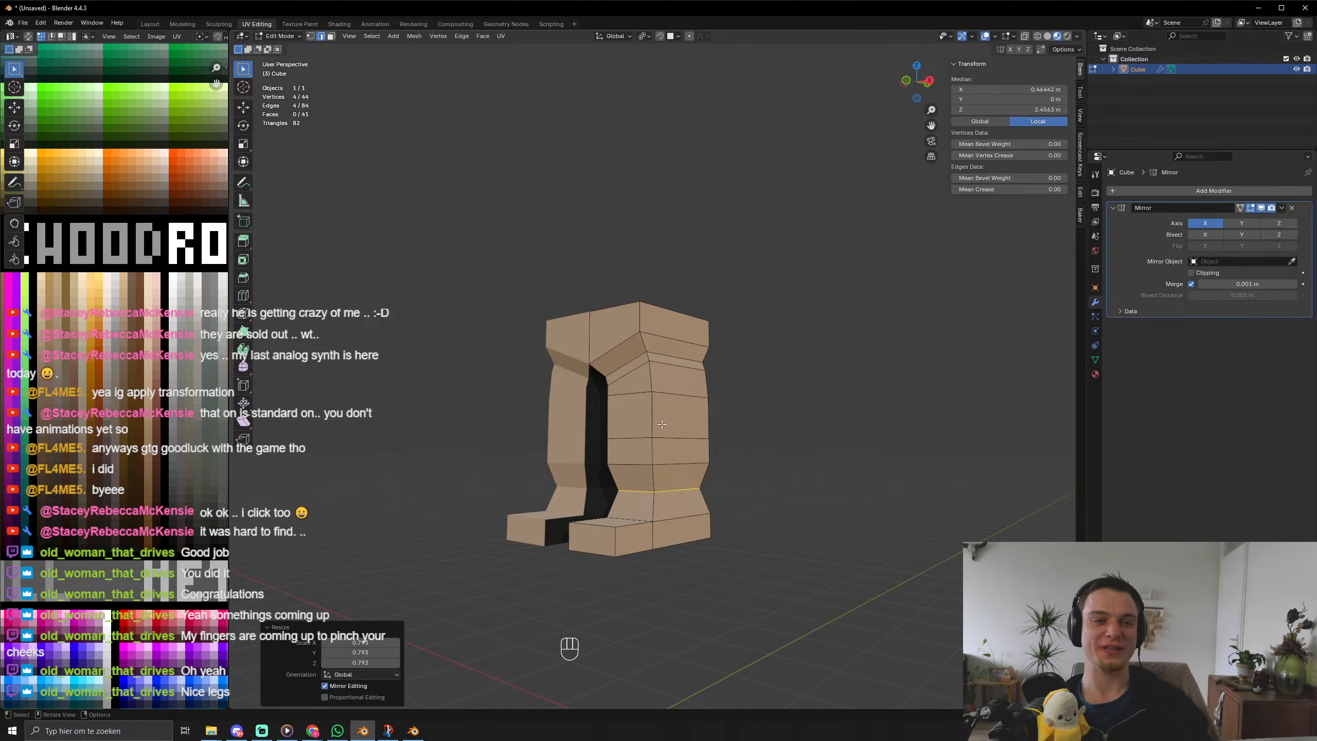
Undo the lower leg's narrowing, its loop cut and the foot extrusion.
key("ctrl+z")
key("ctrl+z")
key("ctrl+z")
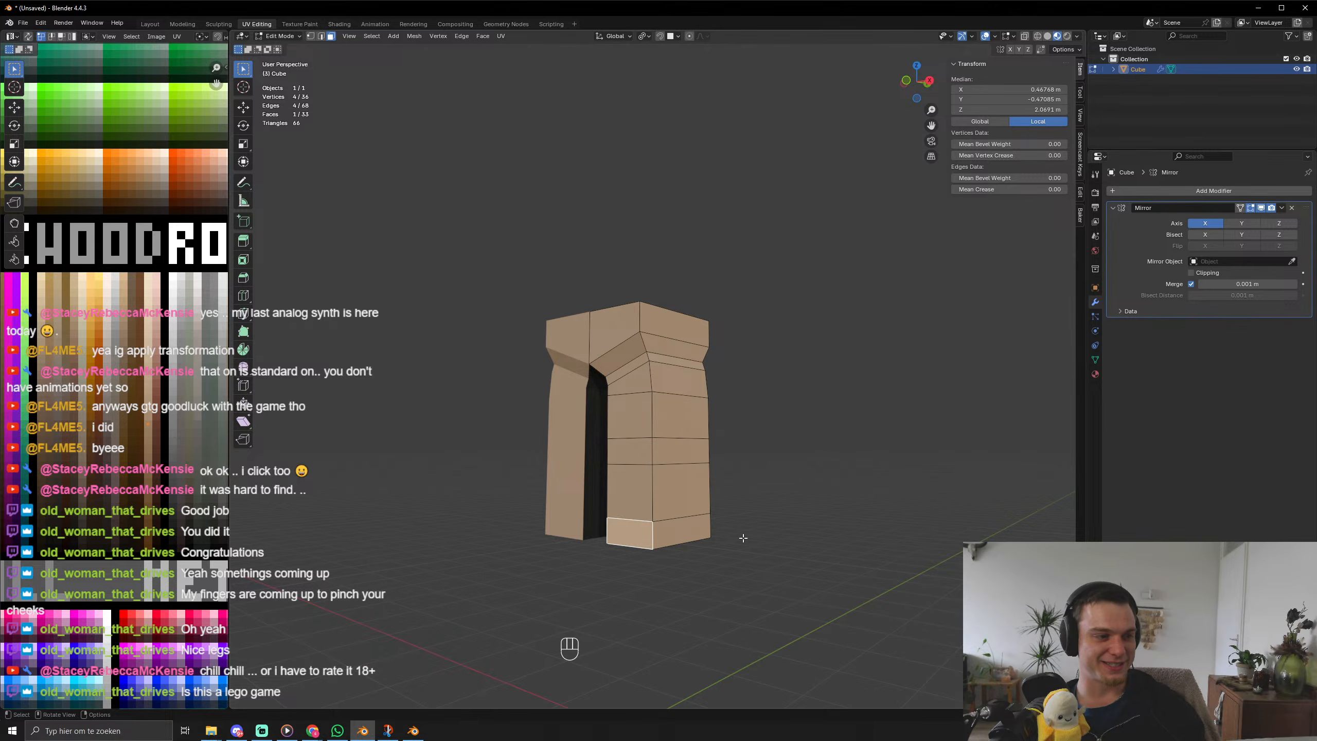
Extrude the front face of the lowest leg segment forward by about 0.57 m as the foot.
scroll(743, 538, "up", 5)
scroll(689, 542, "down", 3)
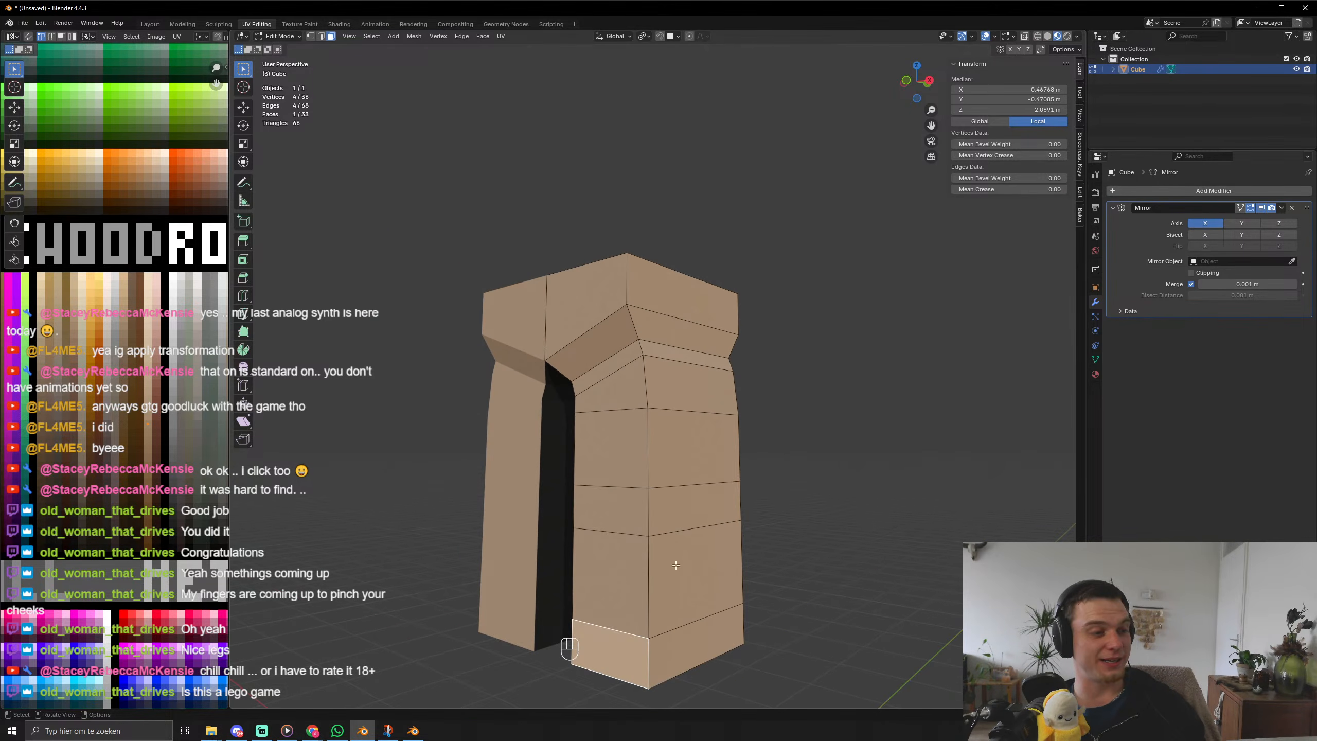
middle_click_drag(683, 542, 684, 519, "shift")
key("e")
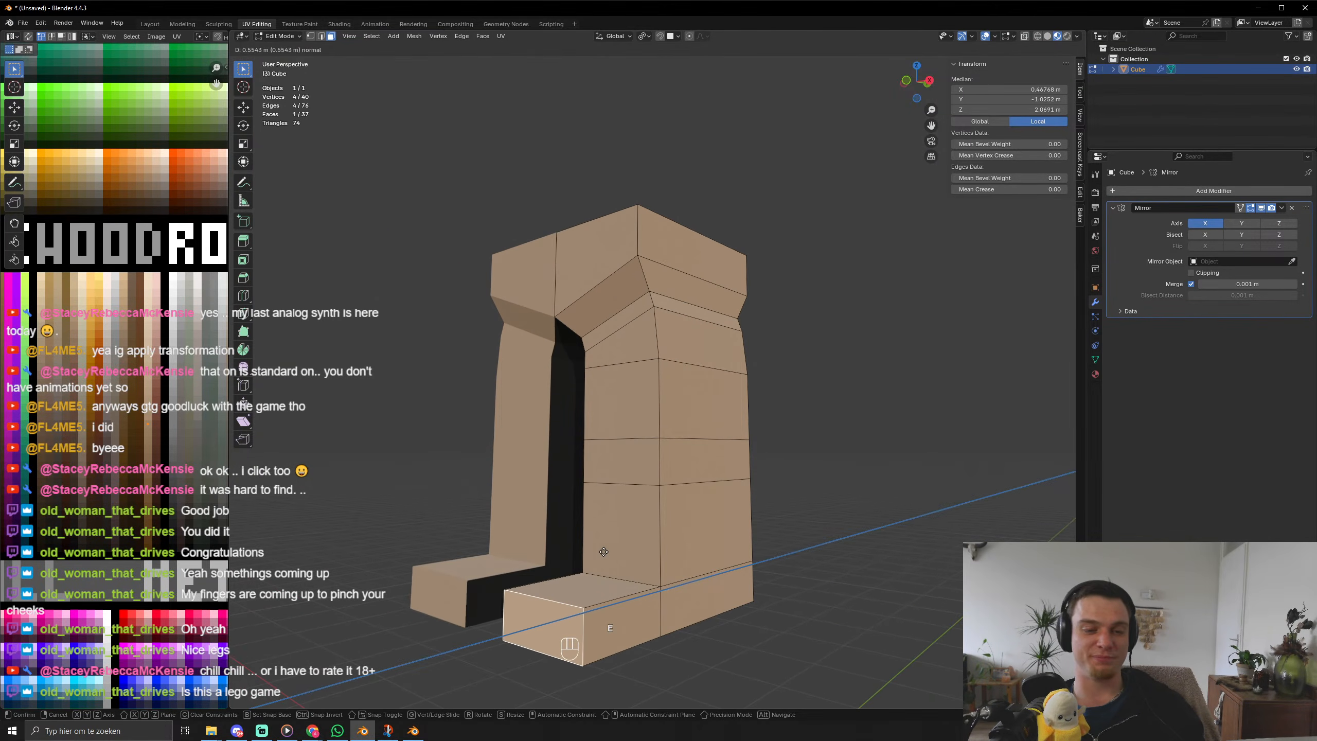
left_click(594, 516)
Lower the top front edge of the foot along Z by about 0.12 m to slope it toward the toes.
key("2")
left_click(543, 599)
key("g")
key("z")
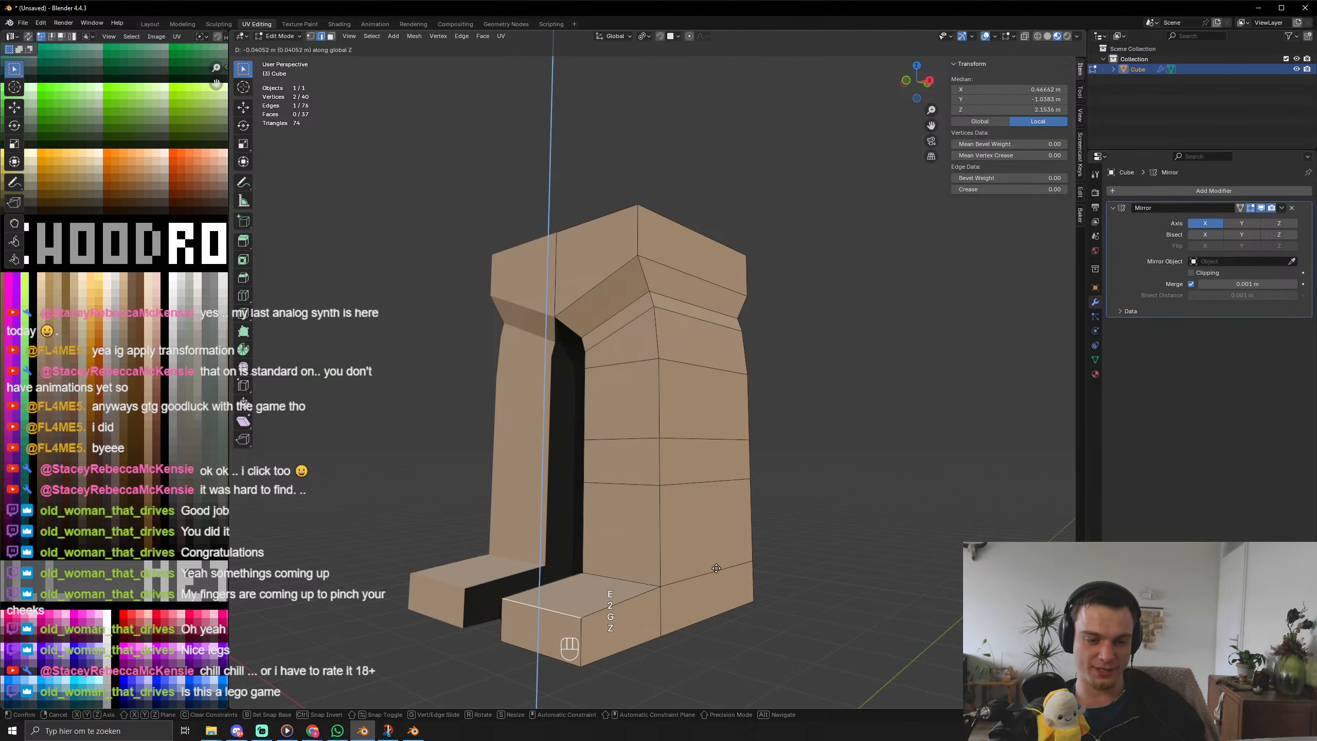
left_click(715, 583)
Add a centred loop cut across the lower leg above the ankle and scale it to about 0.710.
key("ctrl+r")
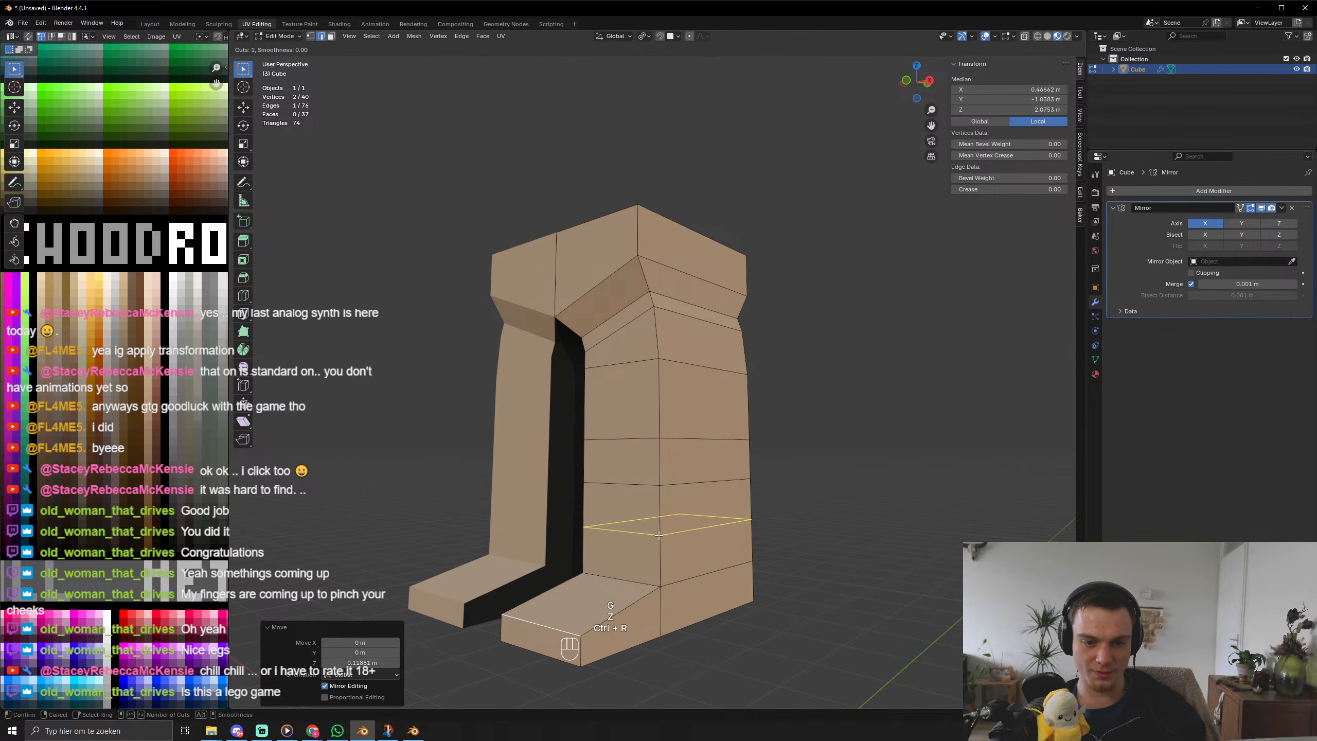
left_click(648, 521)
right_click(648, 521)
key("s")
left_click(863, 526)
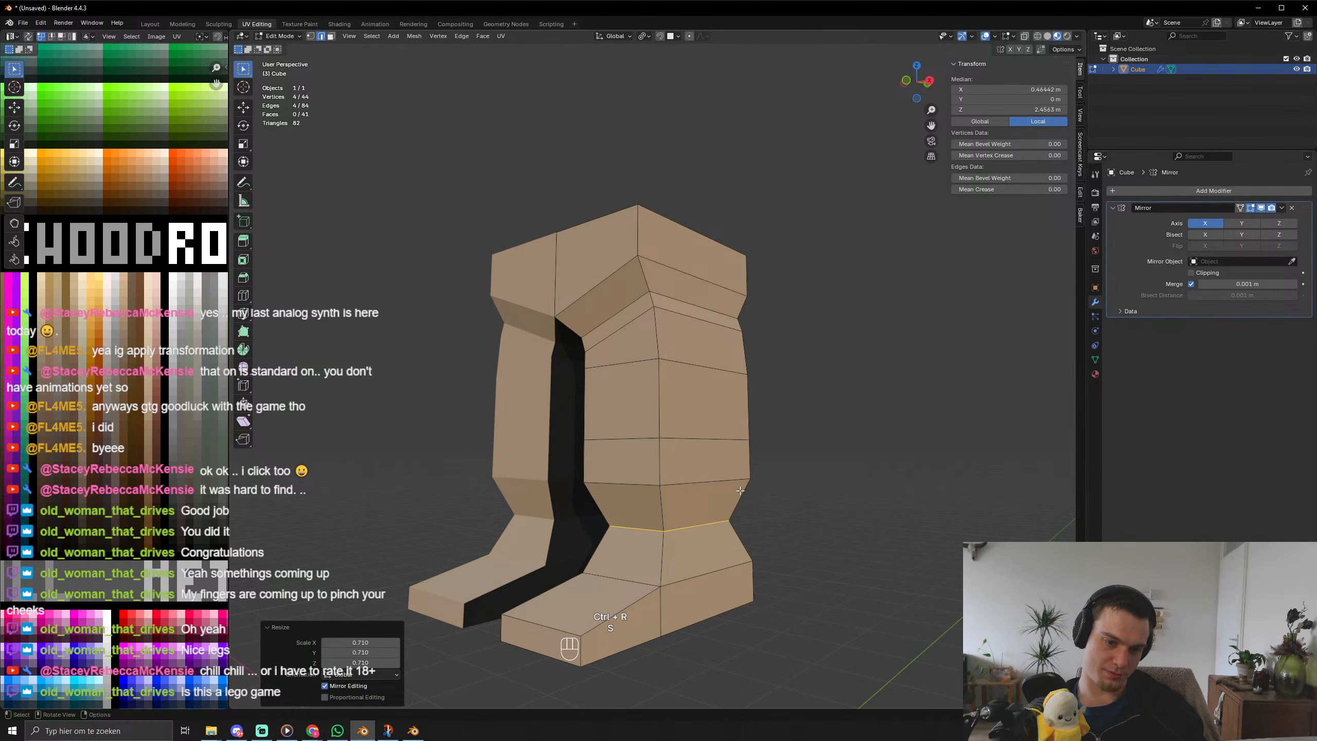
Add a centred loop cut across the upper leg and scale it in to about 0.74.
key("ctrl+r")
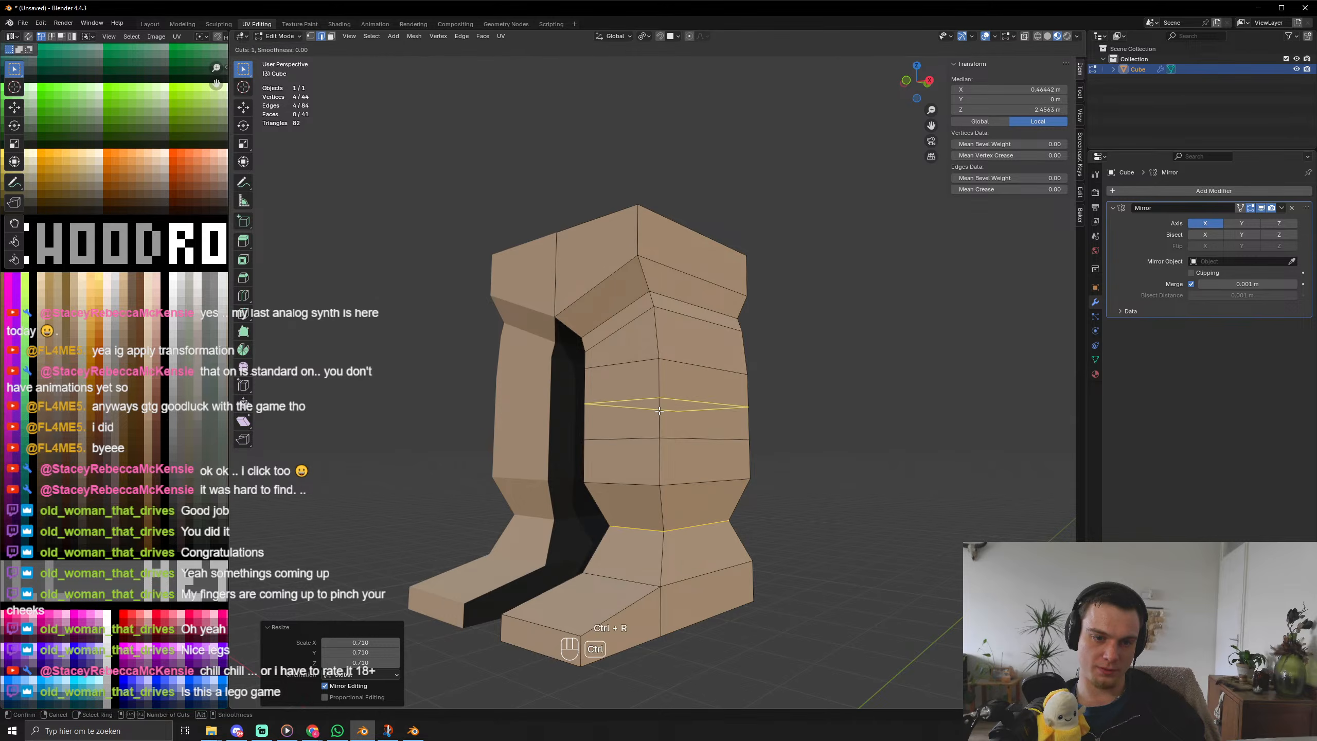
left_click(659, 410)
right_click(659, 410)
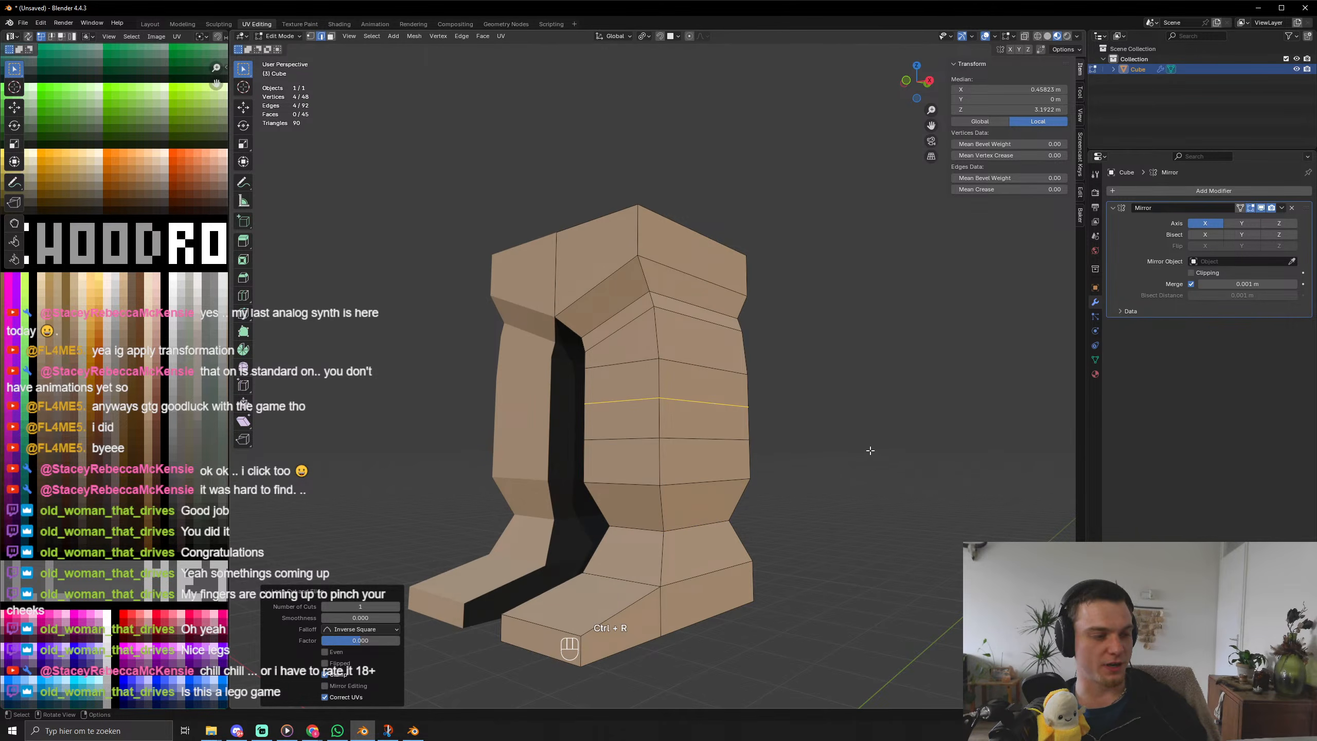
key("s")
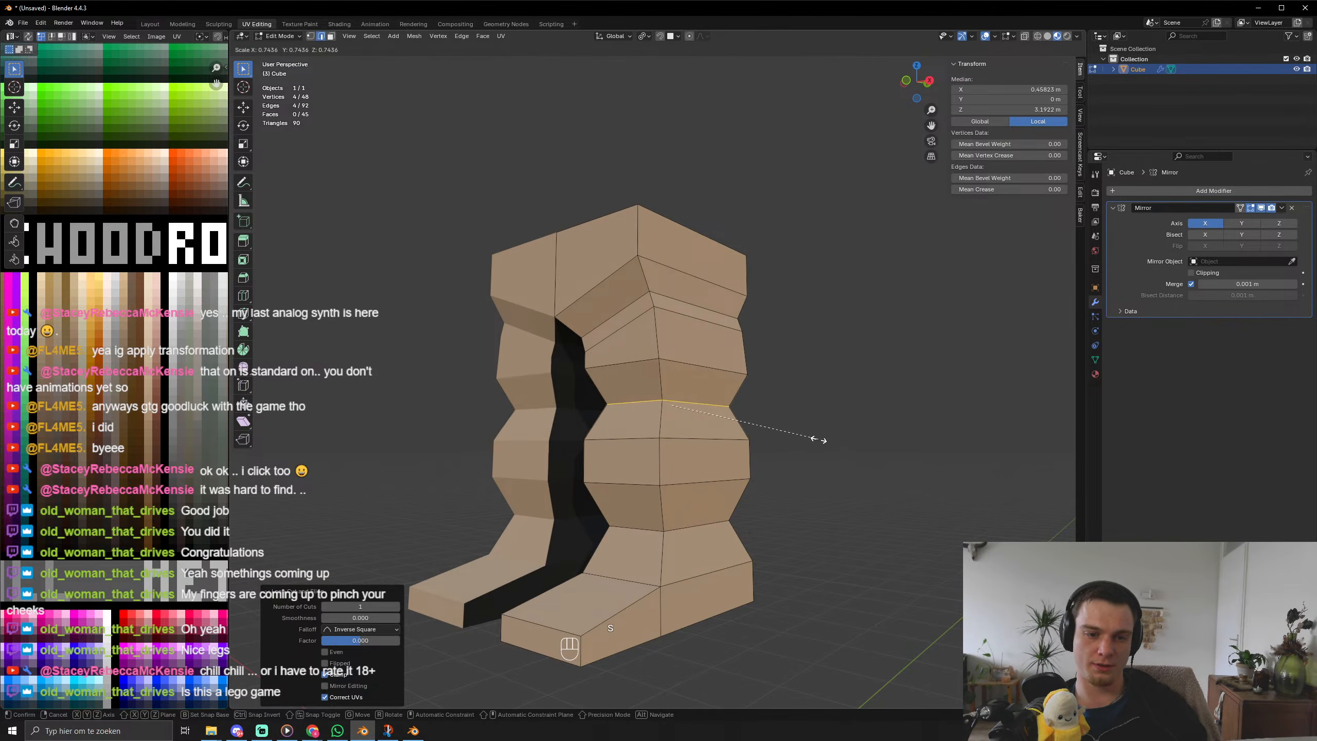
Undo the narrowing and loop cuts on both the upper and lower leg, keeping the sloped foot.
key("ctrl+z")
key("ctrl+z")
key("ctrl+z")
key("ctrl+z")
key("ctrl+z")
key("ctrl+z")
key("ctrl+z")
key("ctrl+z")
key("ctrl+z")
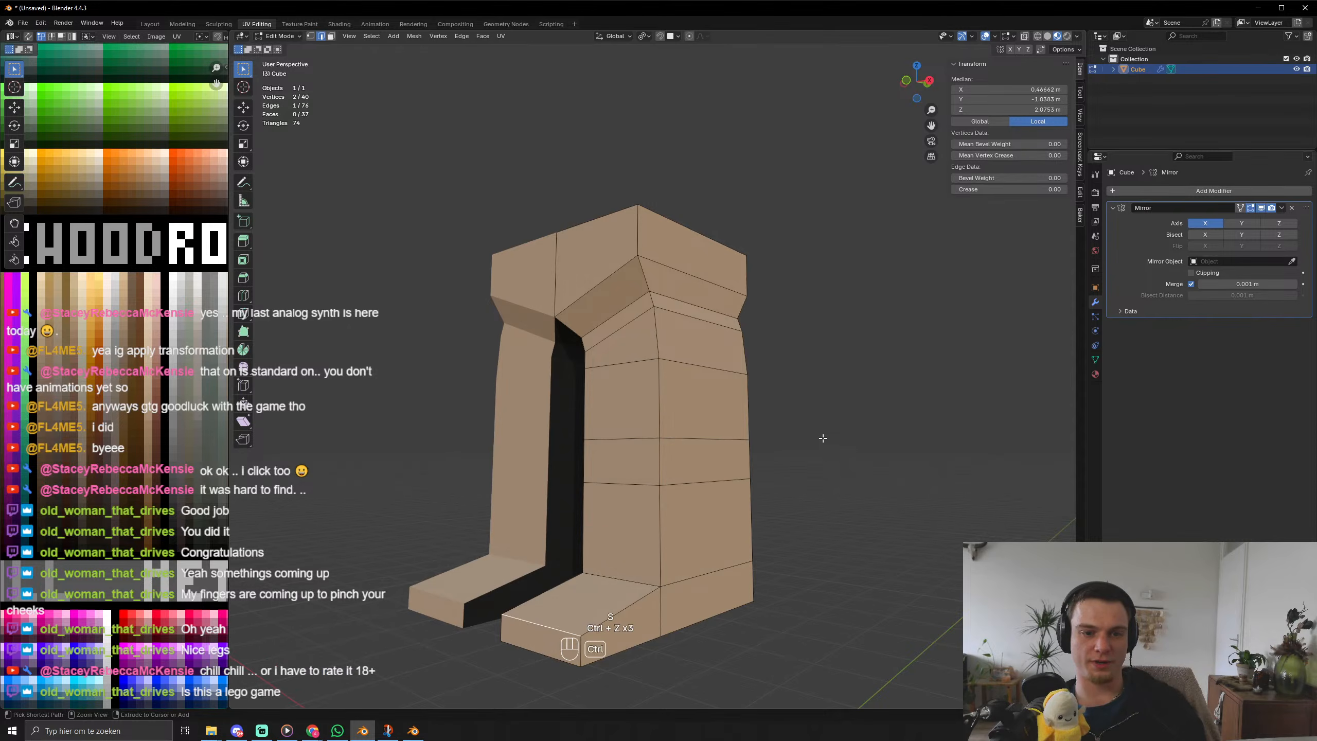
Undo the foot and leg extrusions back to the short thigh stub below the hip.
key("ctrl+z")
key("ctrl+z")
key("ctrl+z")
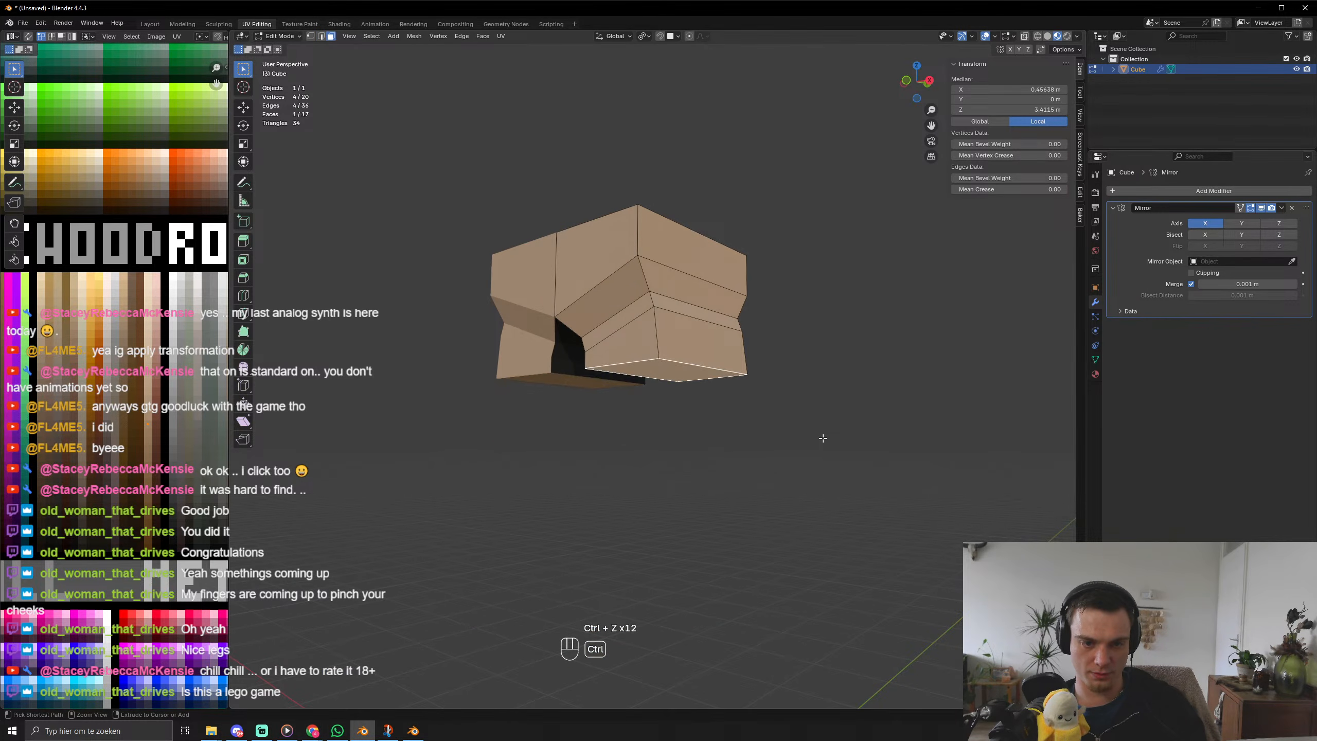
Extrude the thigh stub's bottom face straight down in three segments of about 0.42 m, 0.58 m and 0.79 m.
middle_click_drag(823, 438, 861, 437)
key("KP_1")
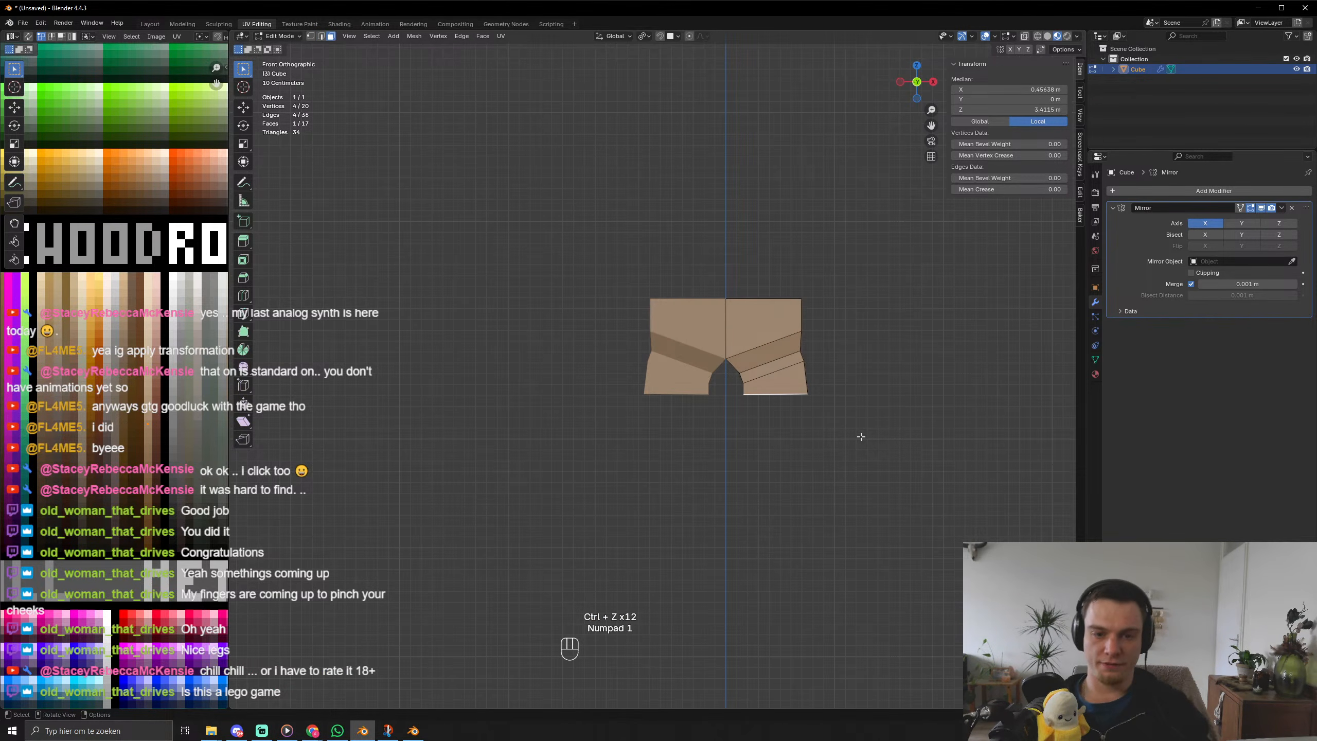
key("e")
left_click(847, 484)
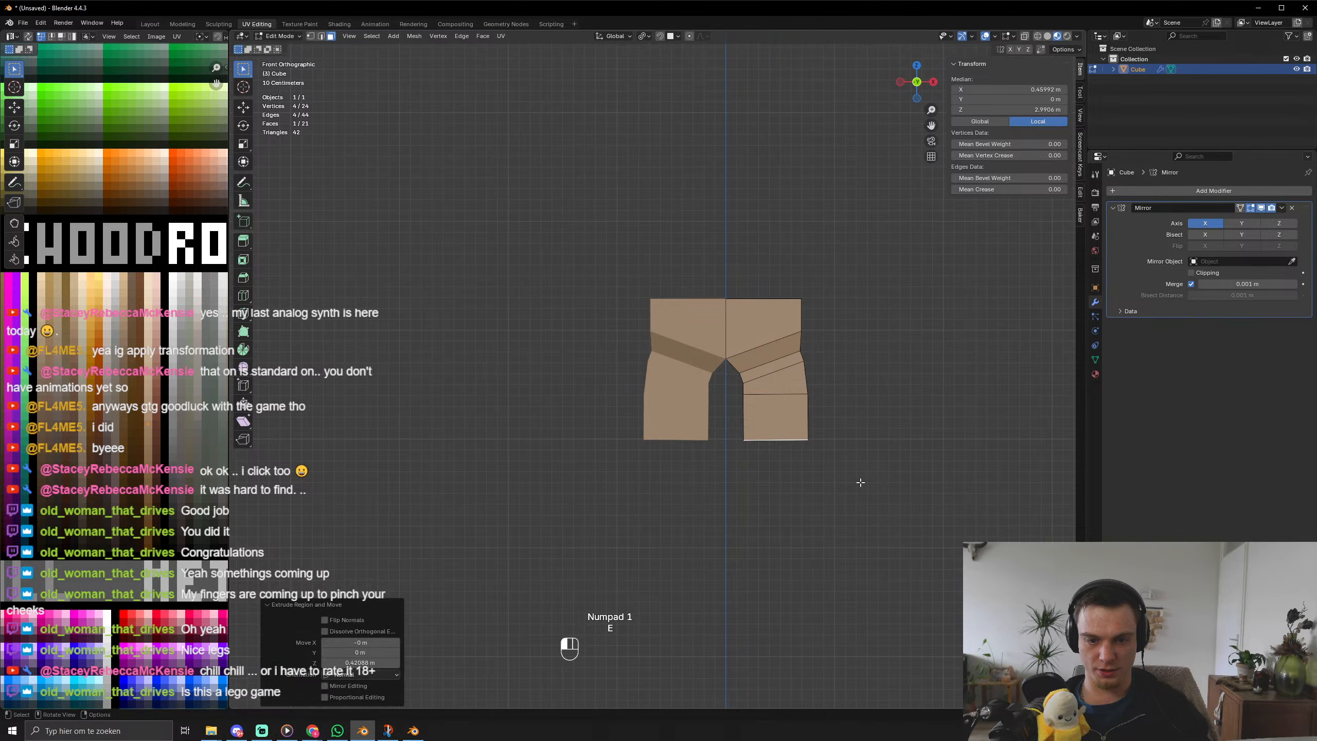
key("e")
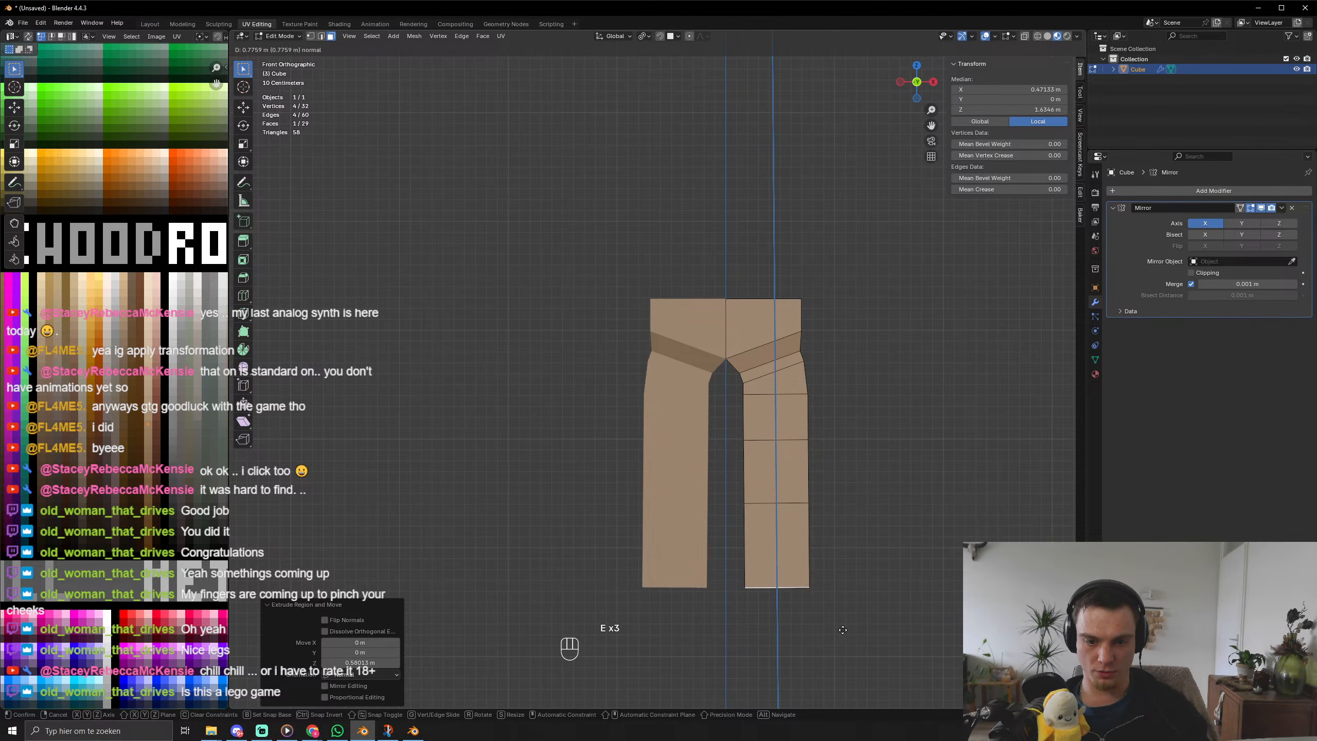
left_click(842, 632)
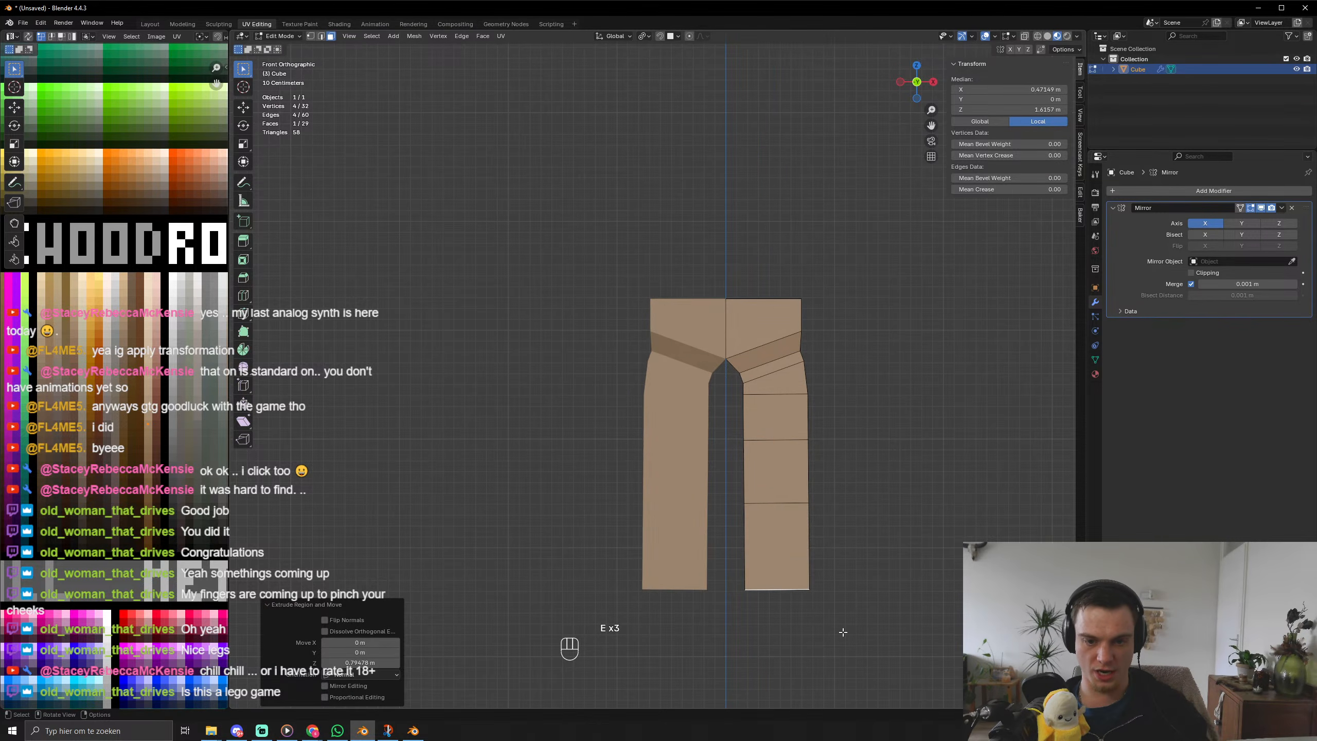
Undo the last leg extrusion and replace it with a thin knee segment of about 0.14 m and a segment of about 0.25 m.
key("ctrl+z")
key("e")
left_click(860, 594)
key("e")
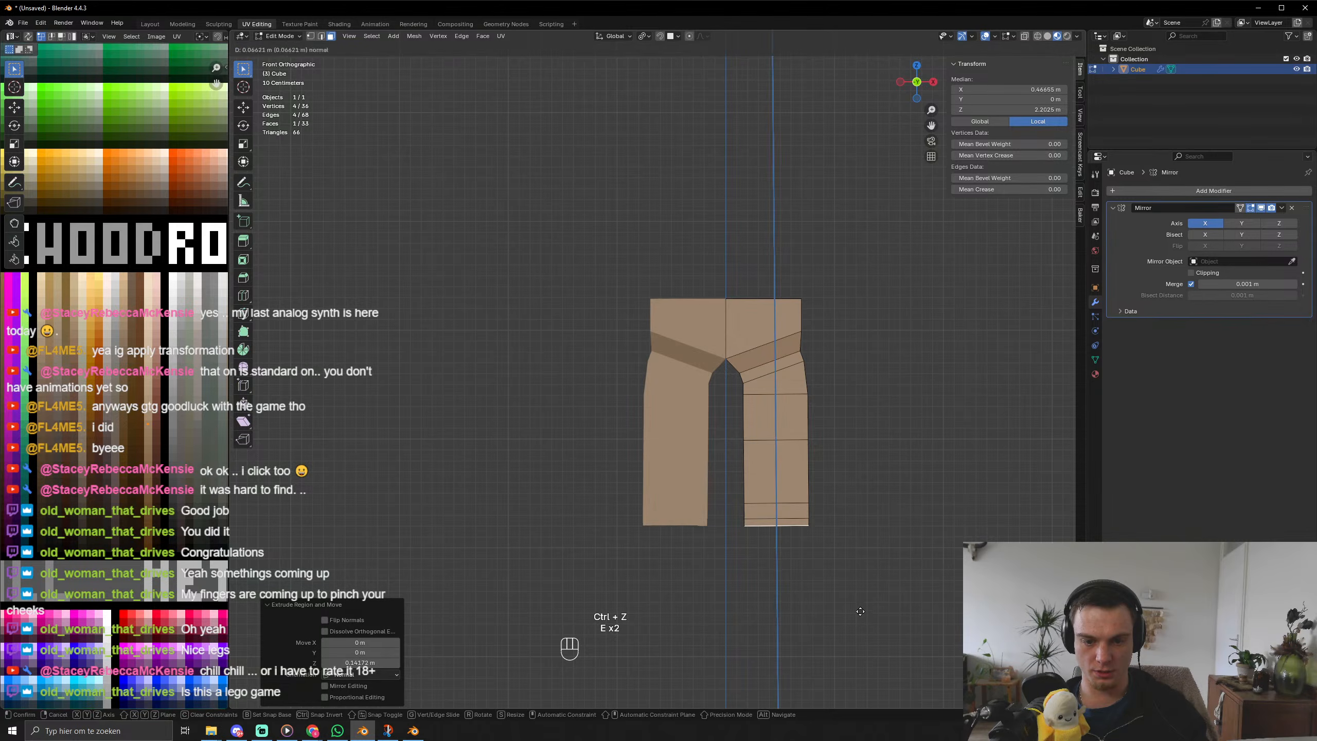
left_click(859, 630)
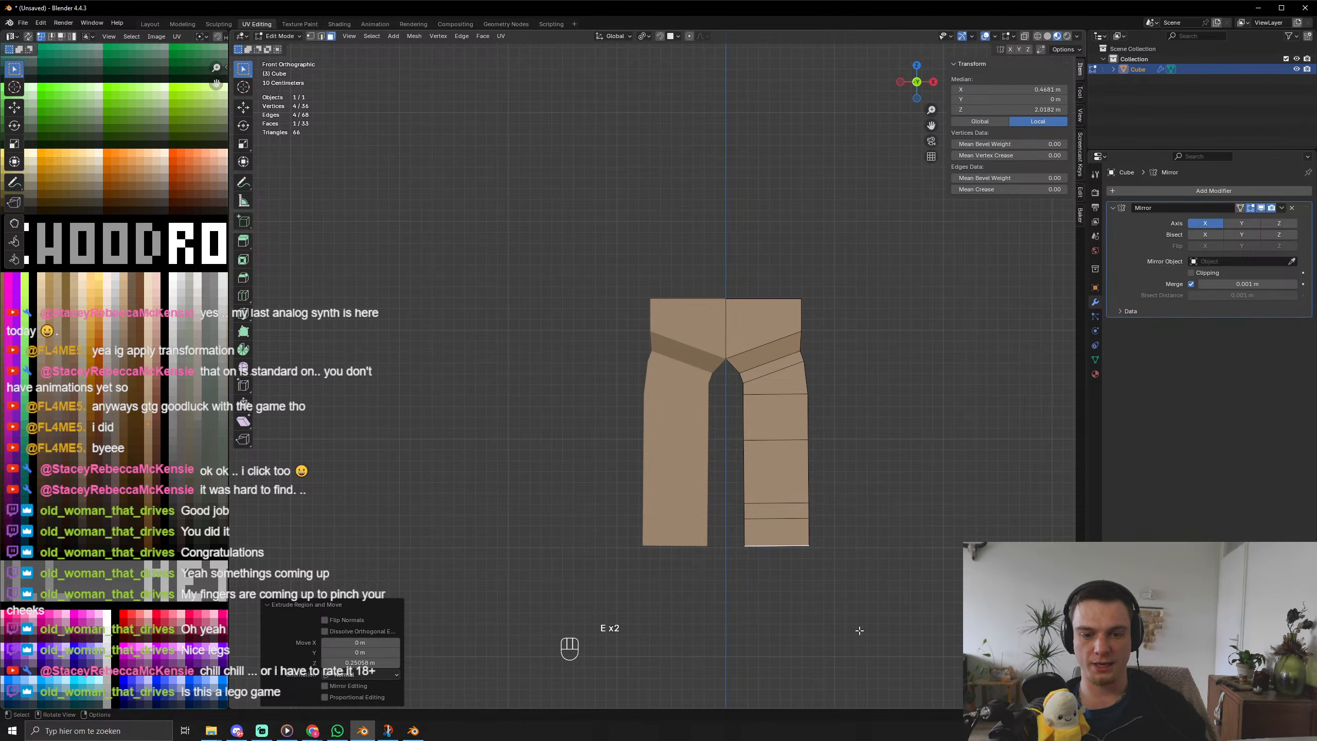
Undo the segment below the knee and extrude a lower leg of about 0.51 m plus an ankle block of about 0.43 m.
key("ctrl+z")
key("e")
left_click(858, 687)
key("e")
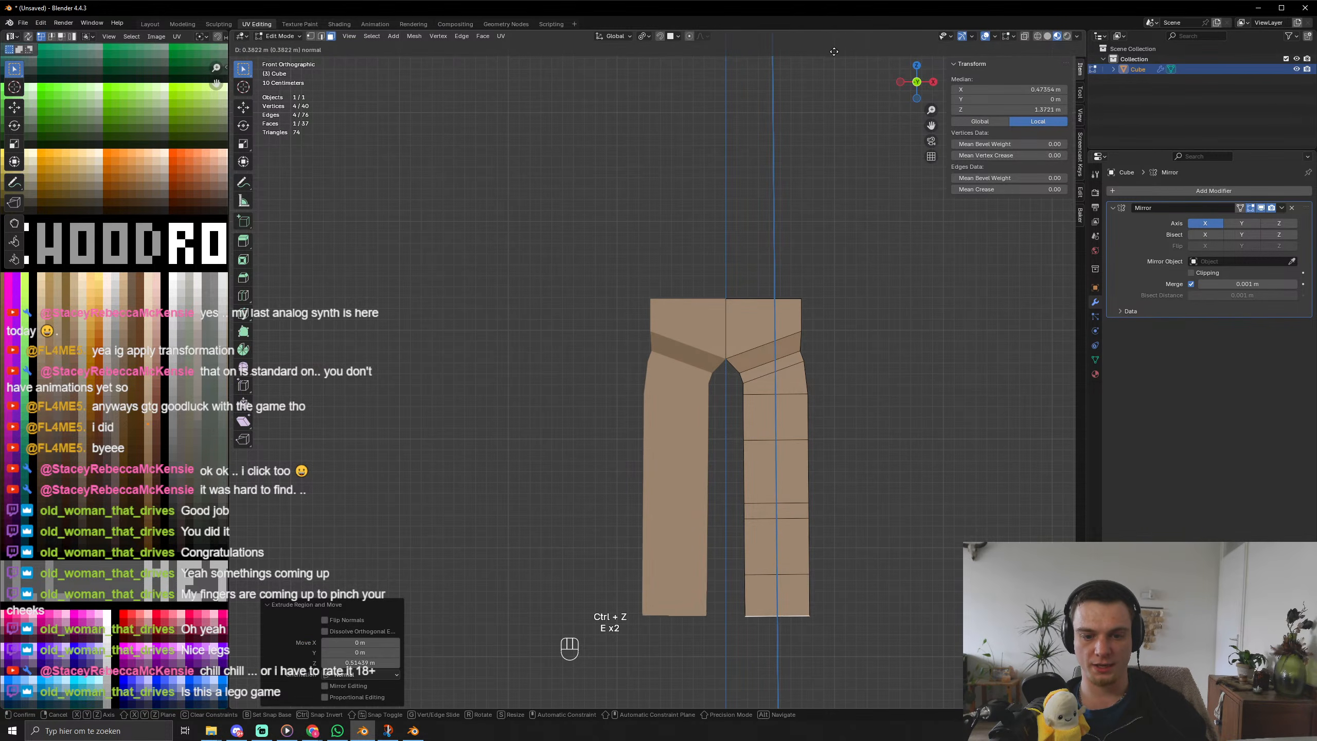
left_click(834, 52)
Extrude the front face of the lowest leg block forward to form the foot.
middle_click_drag(821, 349, 671, 627)
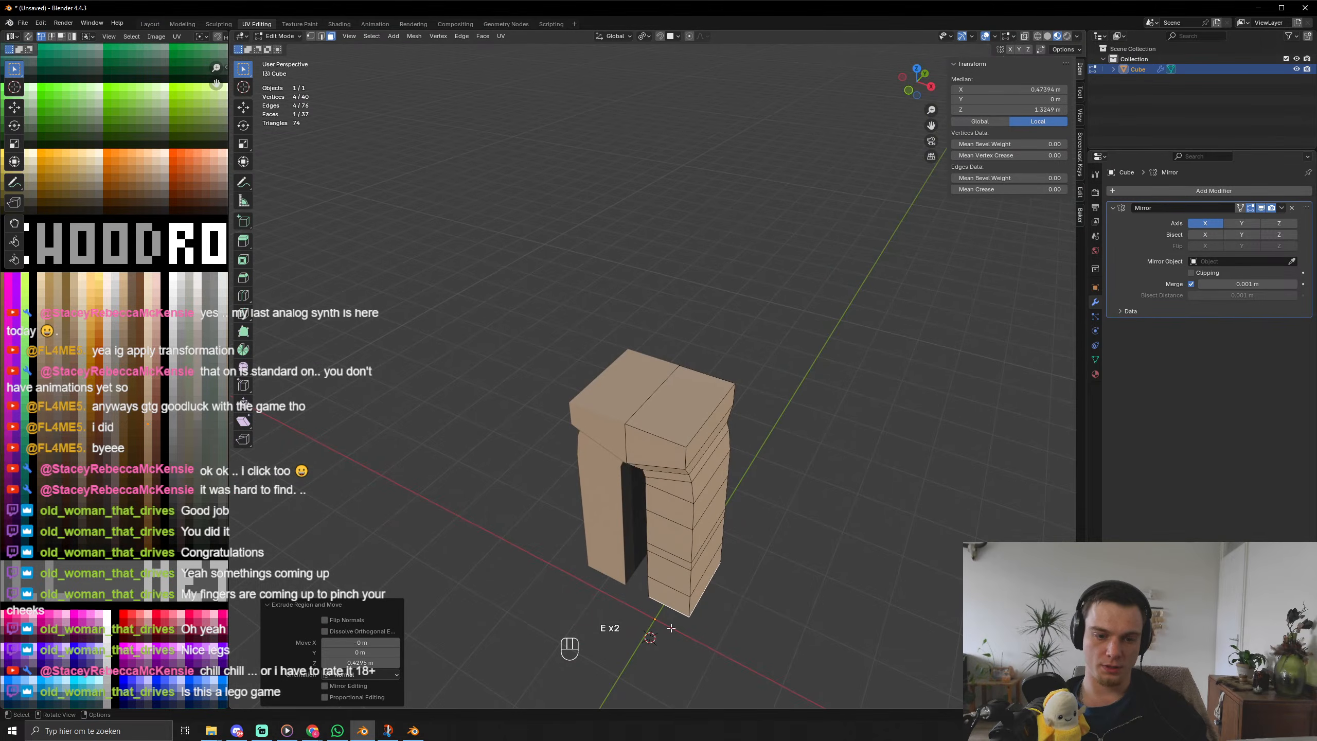
key("e")
left_click(743, 586)
Select the thin knee face loop and move it forward along Y to bend the leg.
middle_click_drag(746, 585, 765, 556)
scroll(759, 597, "up", 3)
middle_click_drag(759, 612, 744, 427, "shift")
key("3")
left_click(704, 449, "alt")
key("3")
key("g")
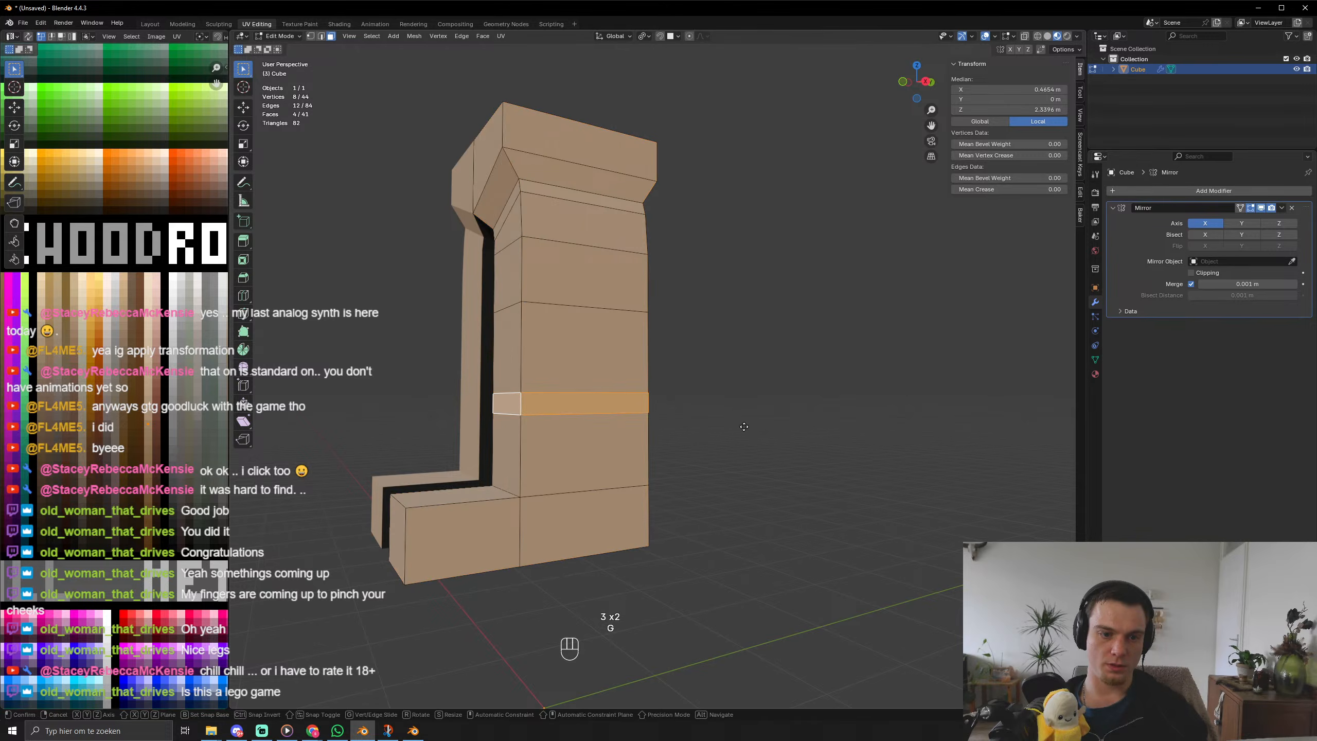
key("x")
key("y")
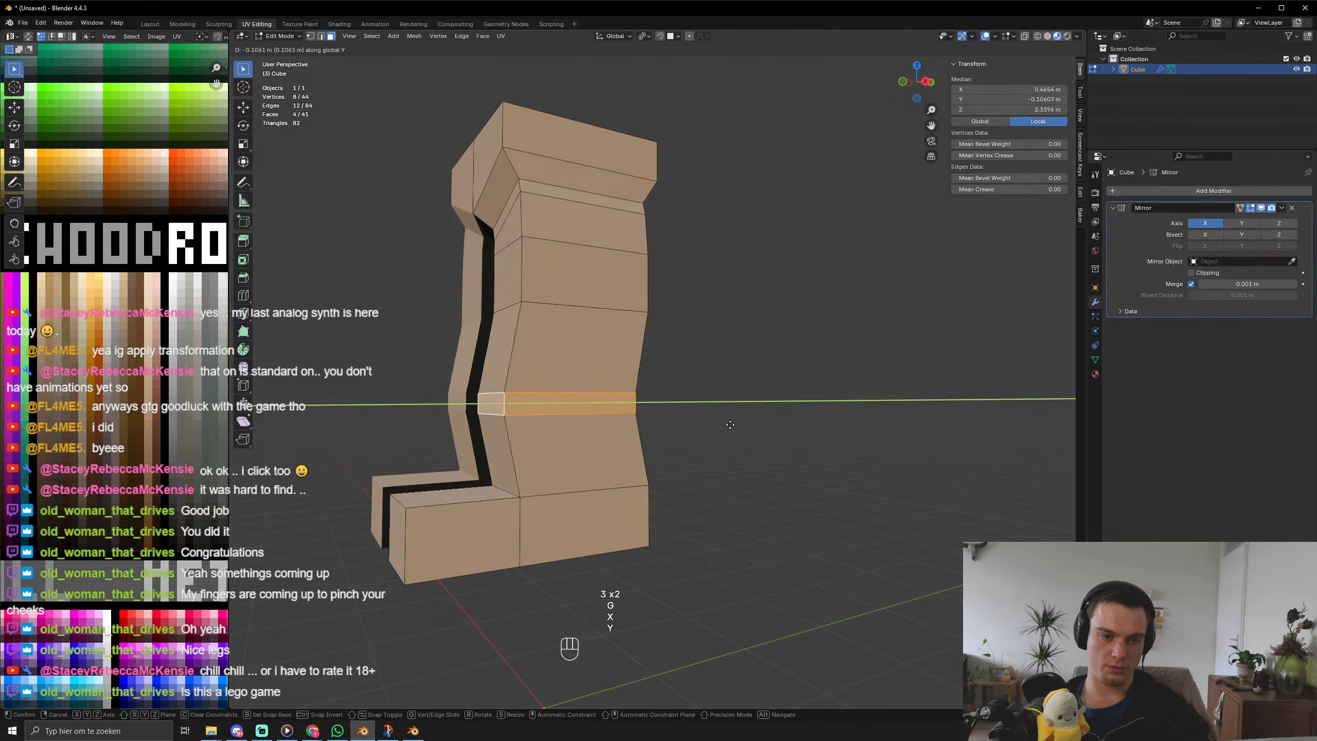
left_click(725, 426)
key("Tab")
middle_click_drag(724, 428, 759, 447)
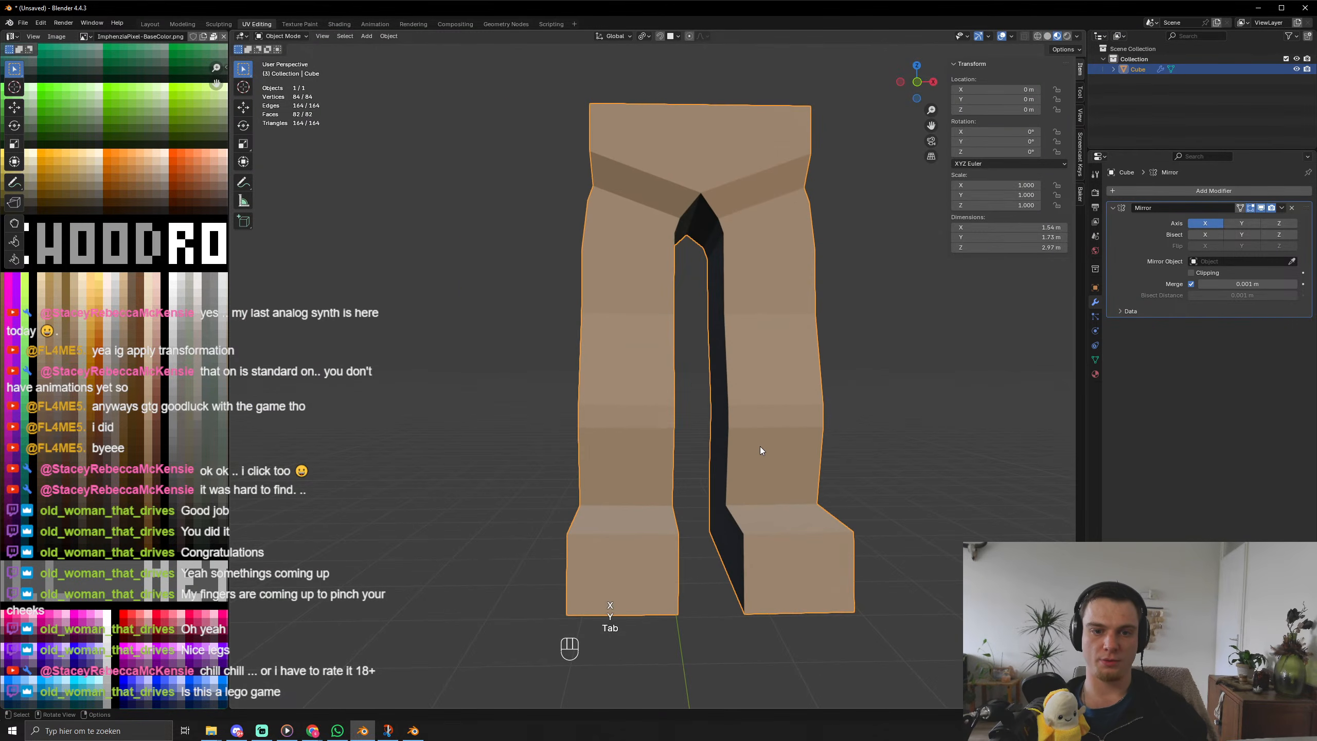
Select the whole mesh and move all its UVs toward the brown colour bands of the palette texture.
key("Tab")
key("a")
scroll(110, 510, "down", 4)
key("g")
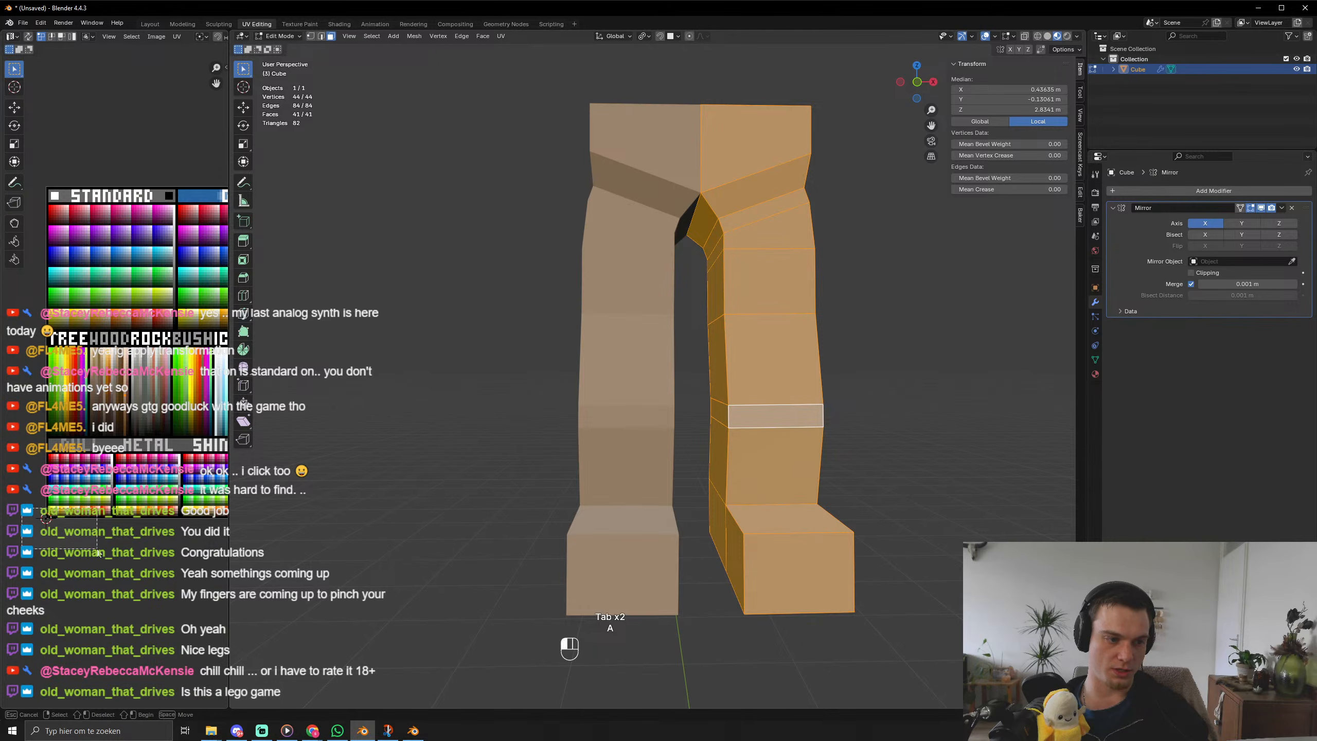
left_click(175, 423)
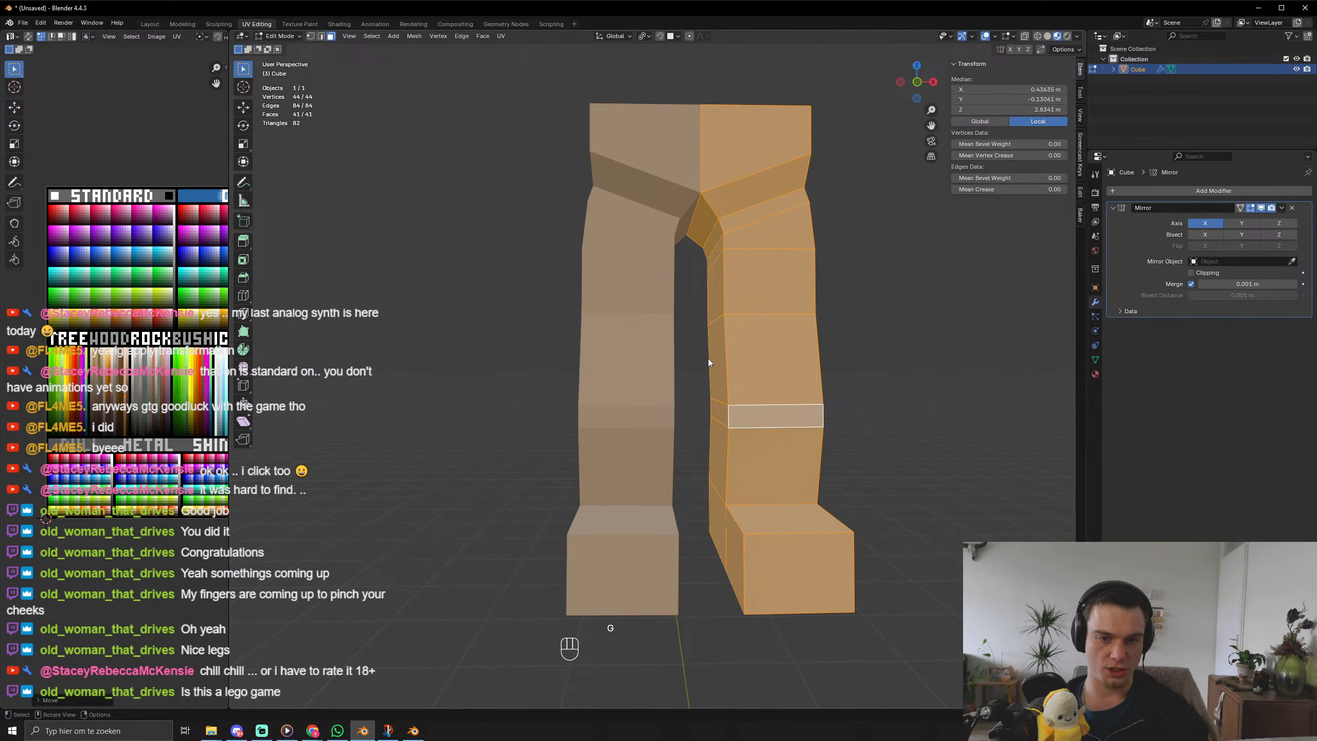
key("Tab")
key("Tab")
Fine-position the mesh's UVs on the light tan swatch of the palette texture.
scroll(59, 423, "up", 8)
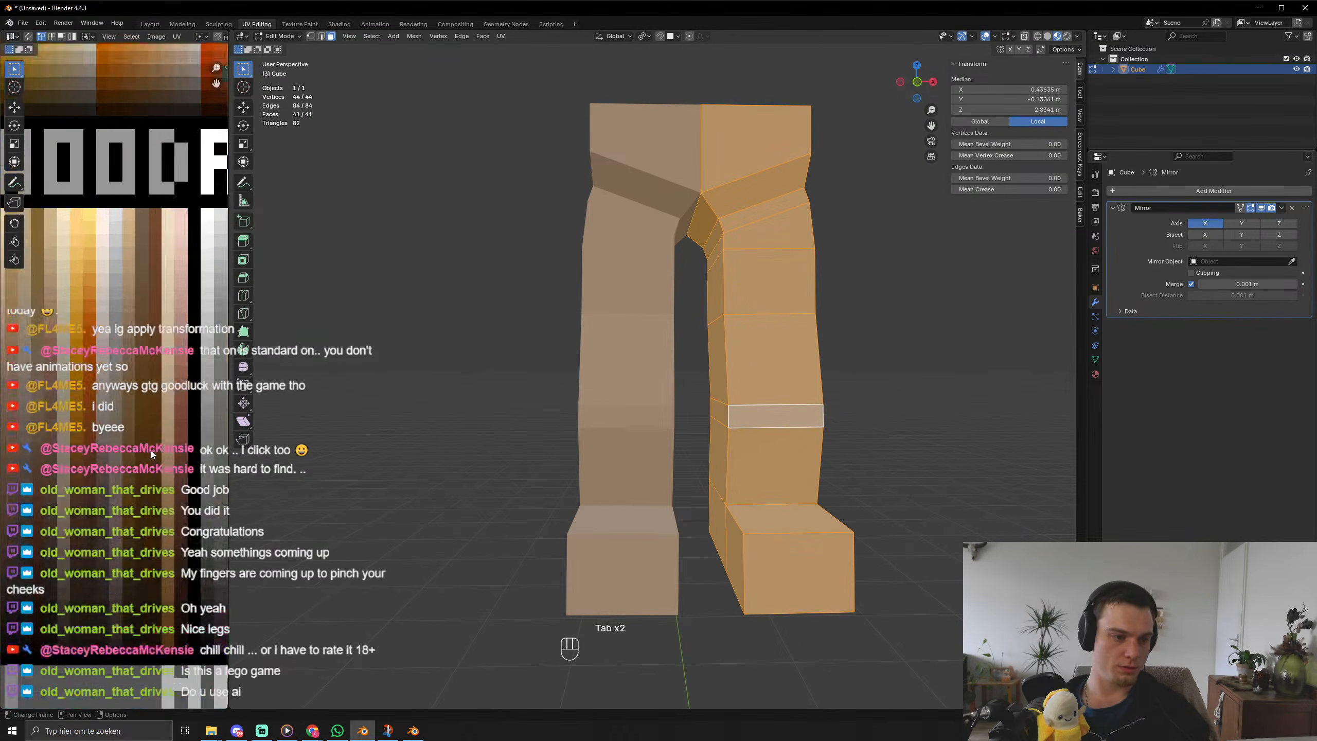
middle_click_drag(60, 423, 37, 430)
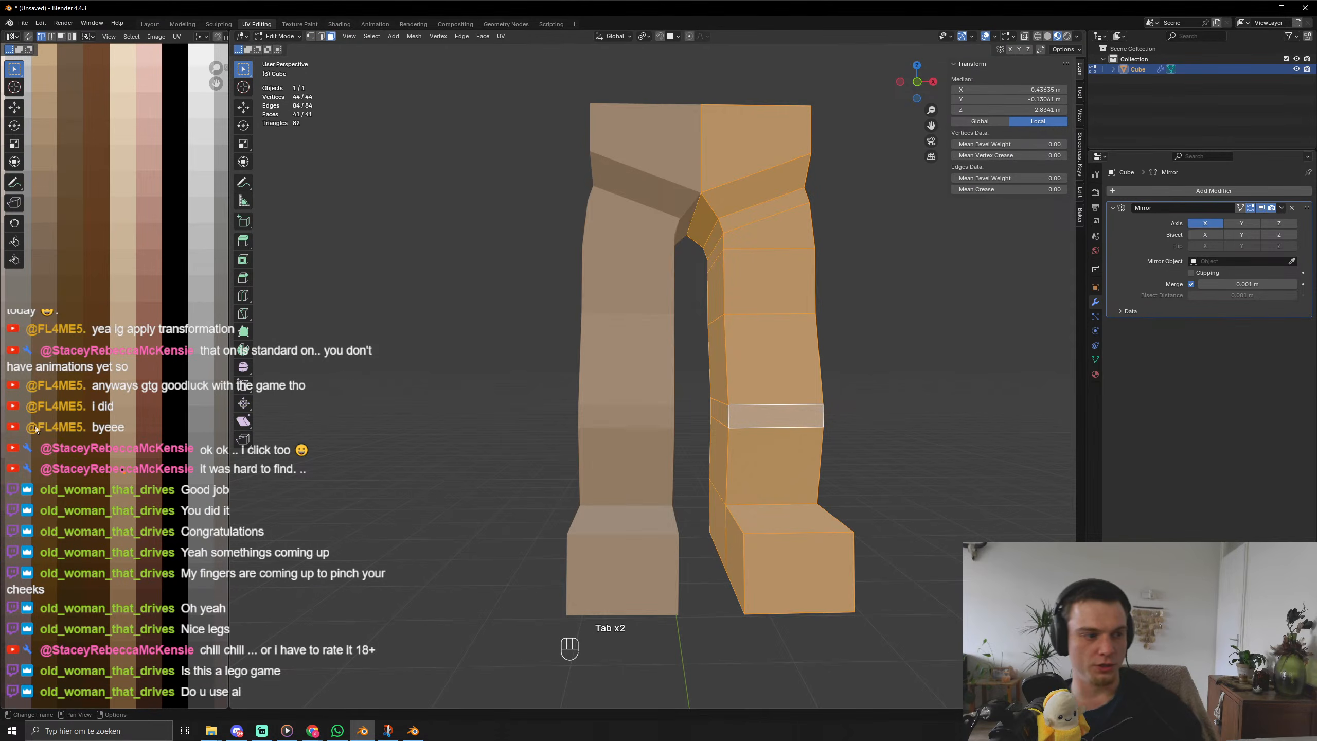
scroll(130, 500, "up", 4)
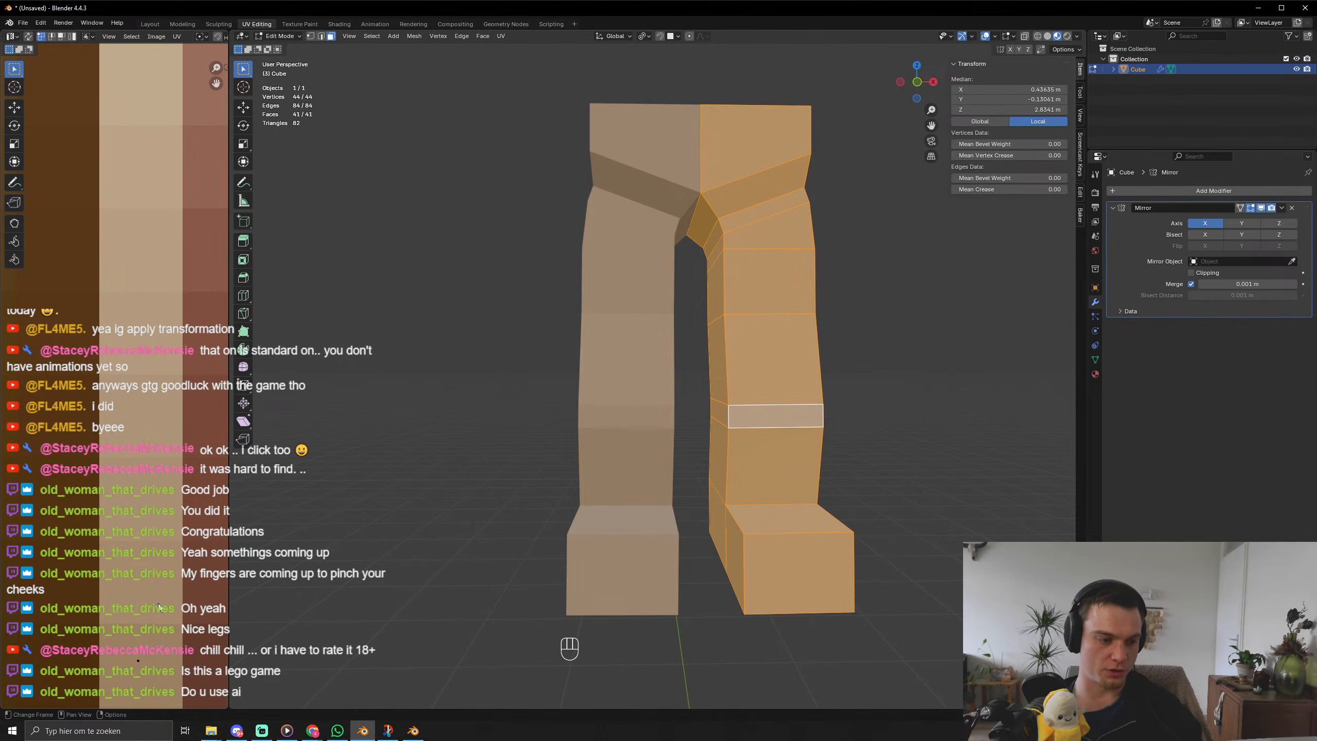
key("g")
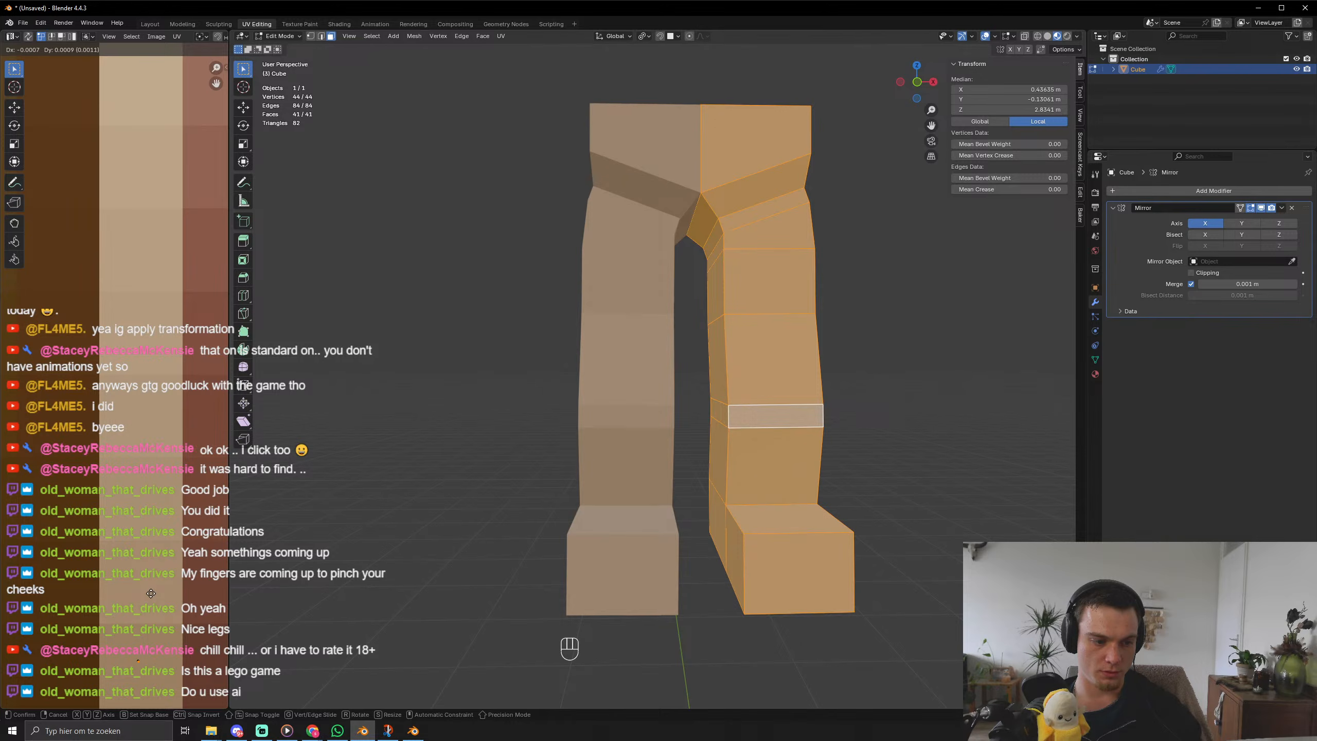
left_click(149, 593)
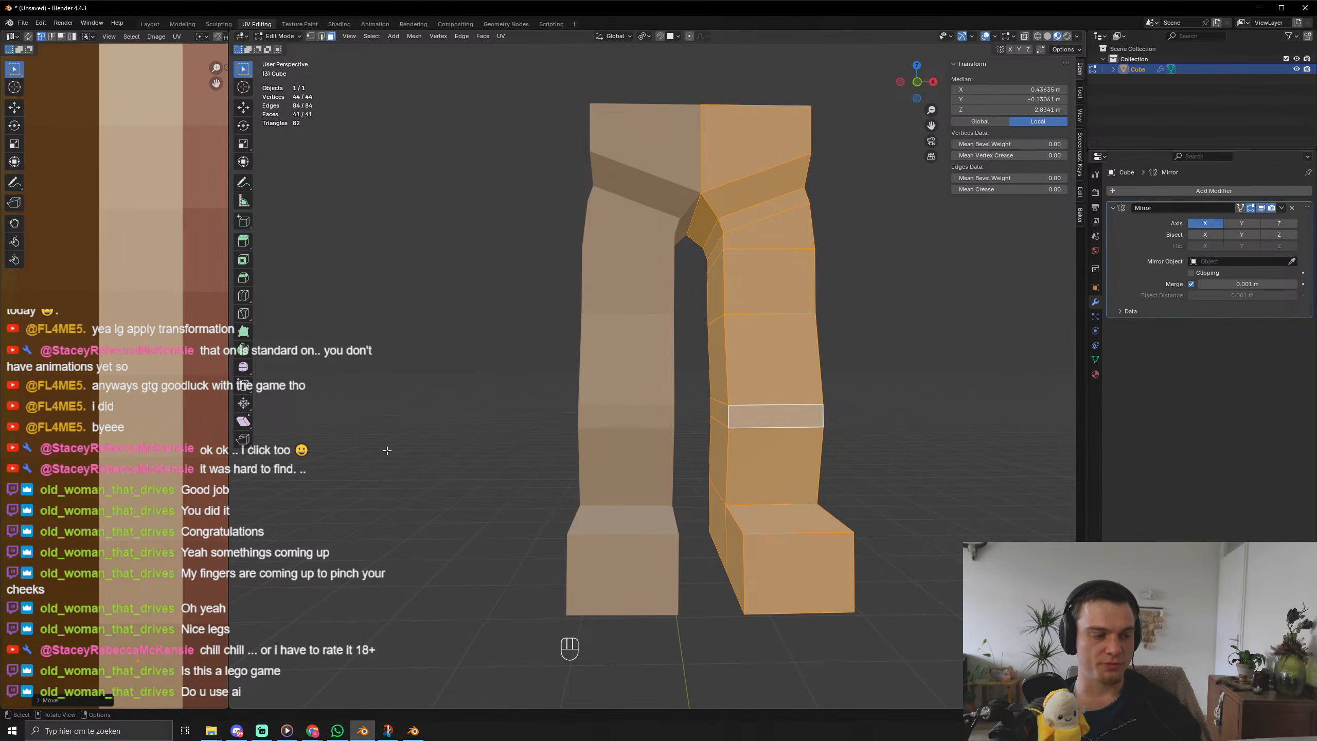
Scale all the mesh's UVs to 0 so they collapse onto a single palette colour.
key("Tab")
scroll(687, 406, "down", 5)
middle_click_drag(687, 406, 641, 411)
key("Tab")
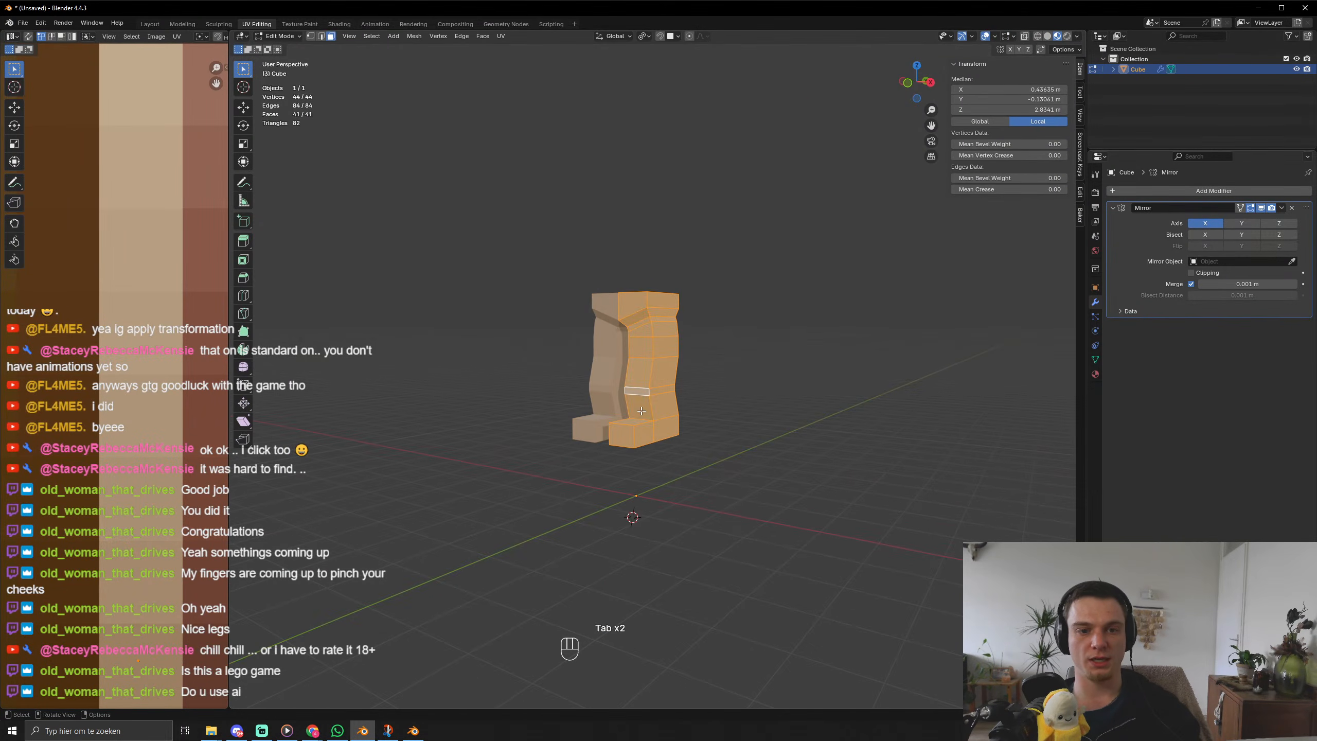
key("s")
key("KP_0")
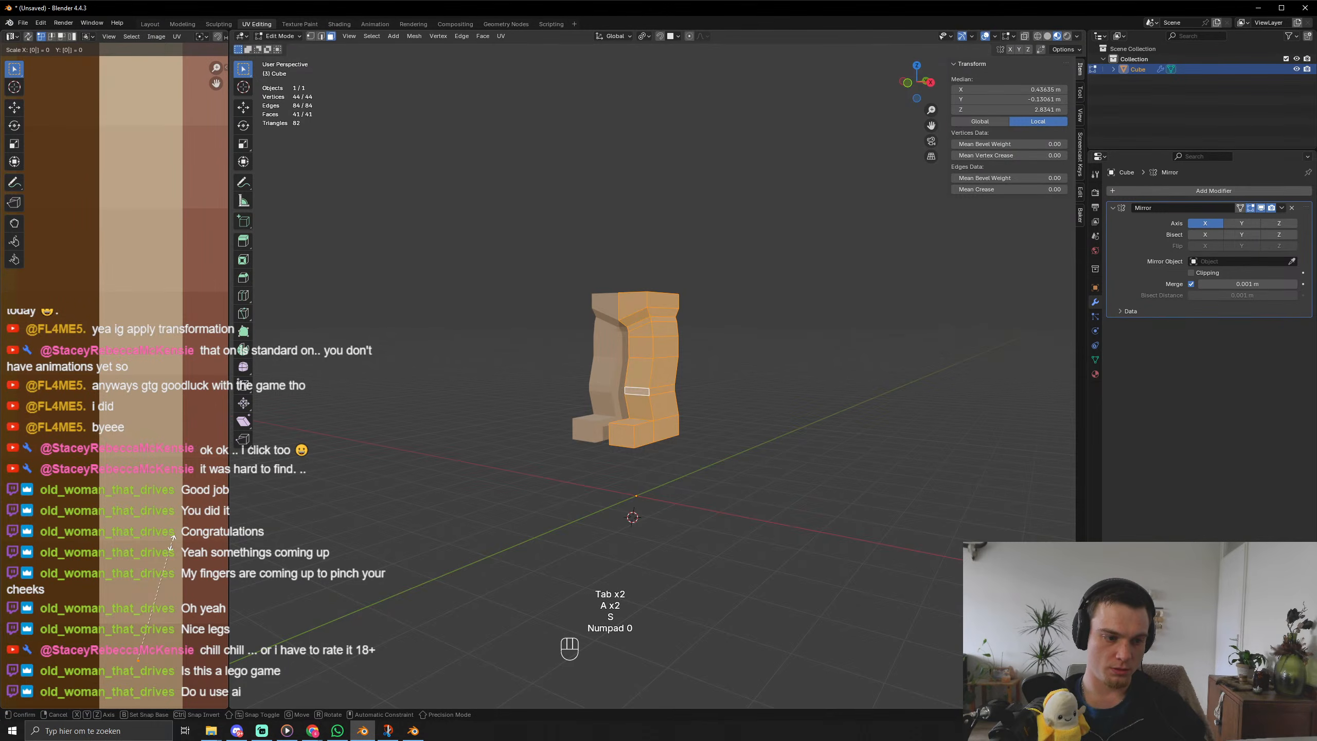
key("KP_Enter")
key("Tab")
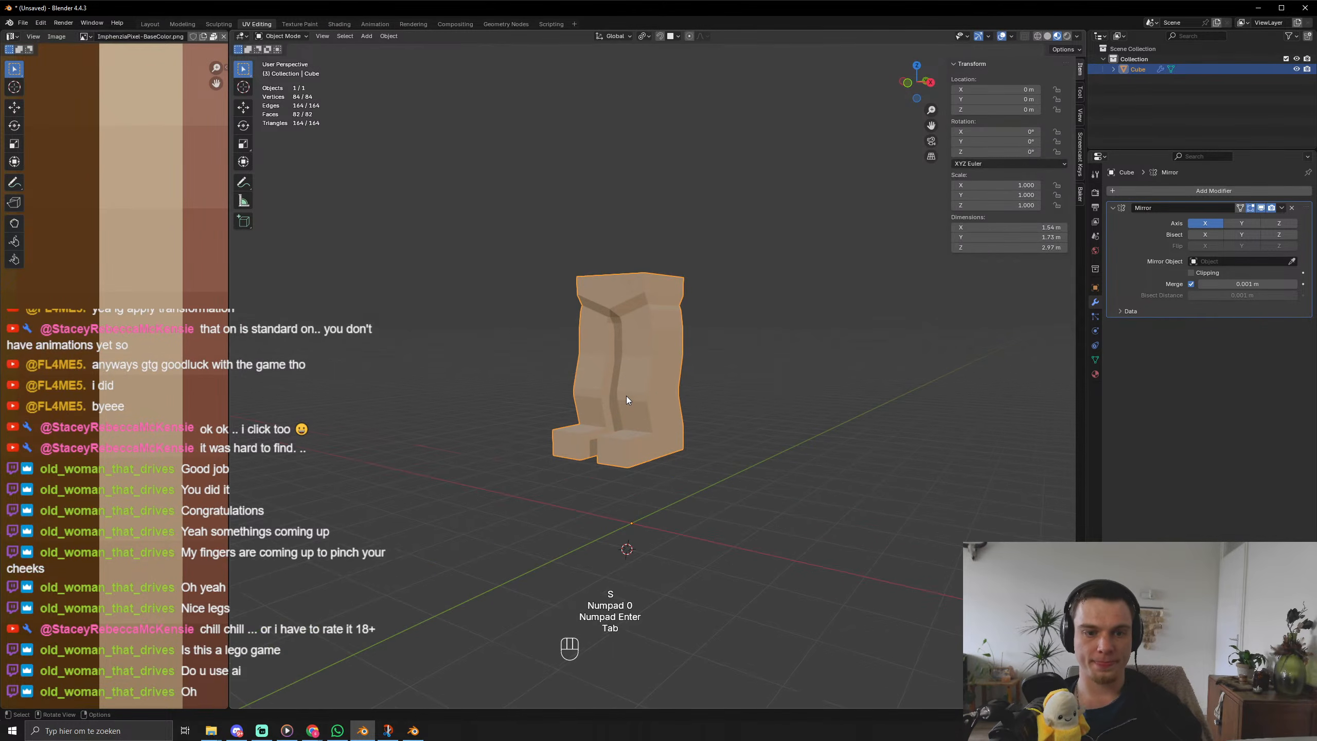
Select the pelvis's top face and extrude it up by about 0.12 m.
middle_click_drag(537, 348, 717, 353)
scroll(766, 482, "up", 4)
key("Tab")
left_click(567, 326)
left_click(567, 326)
key("e")
left_click(766, 355)
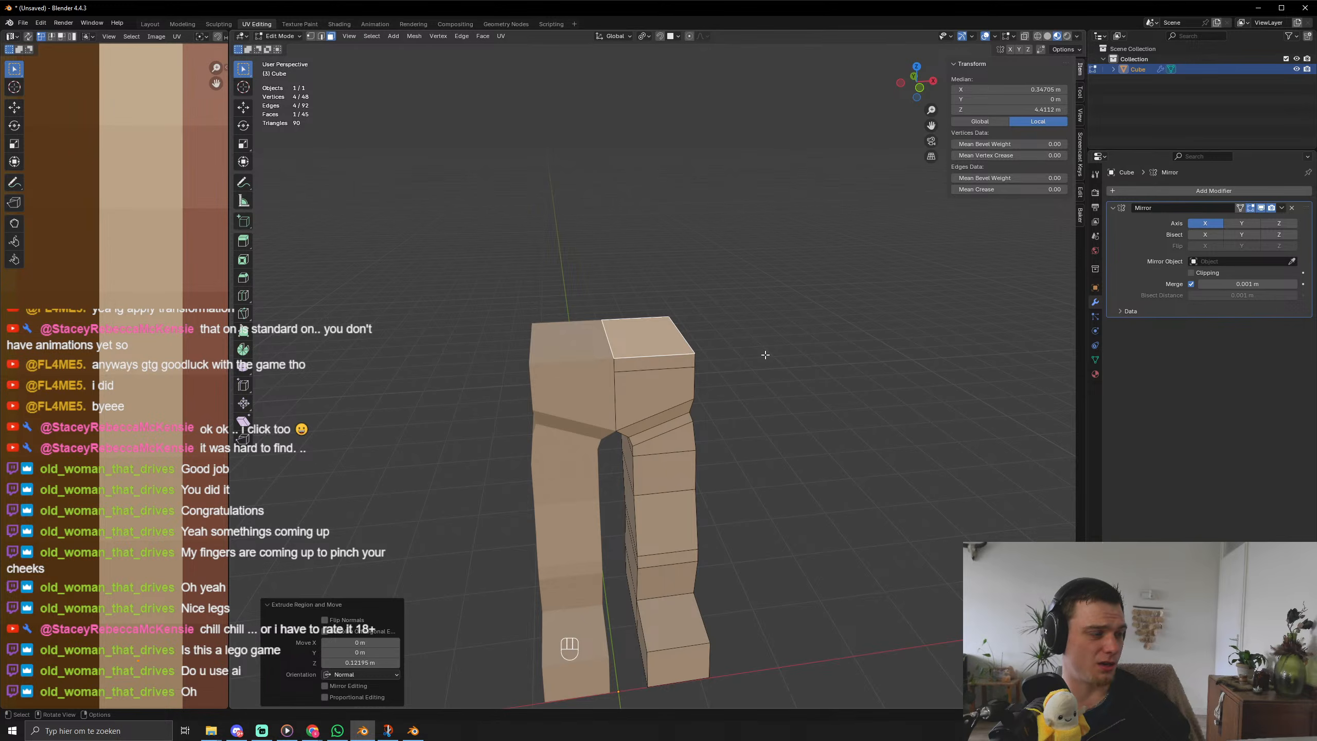
Extrude the top face upward into a torso in three segments of about 0.59 m, 0.48 m and 0.53 m.
key("KP_1")
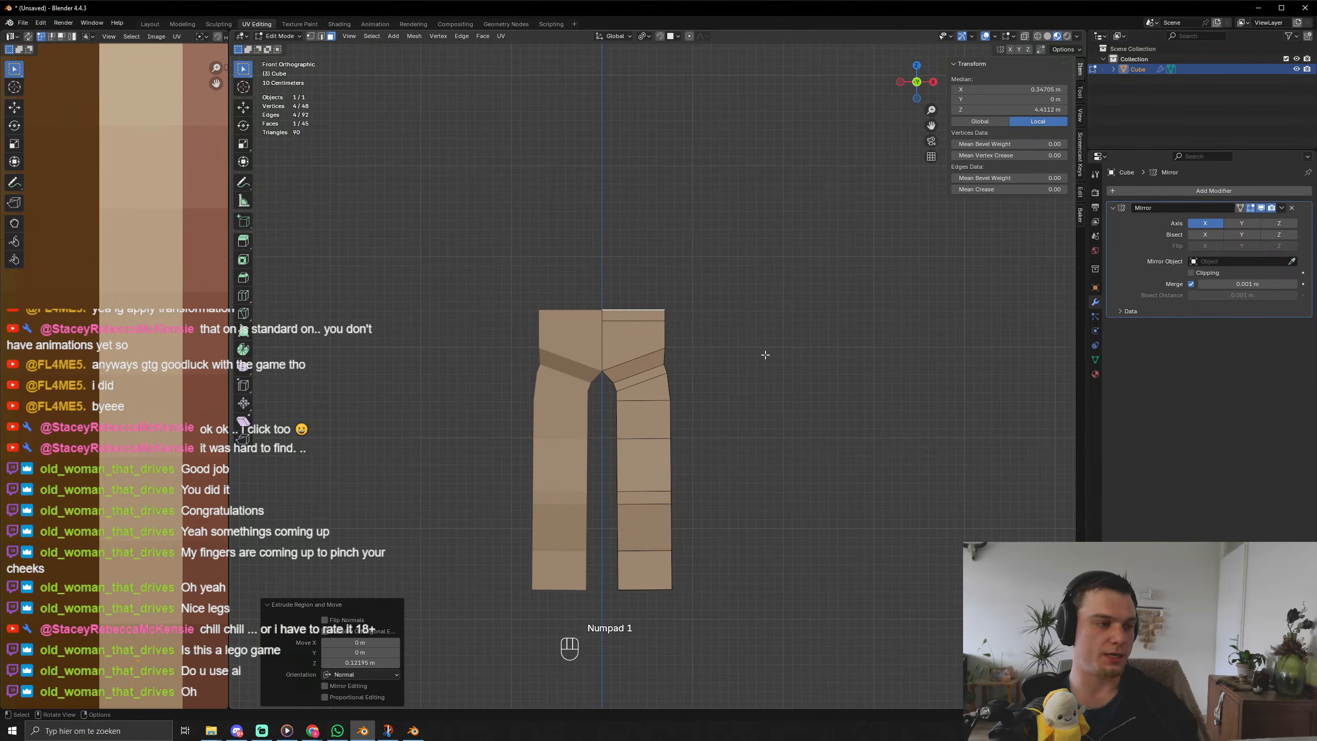
middle_click_drag(766, 355, 739, 386, "shift")
key("e")
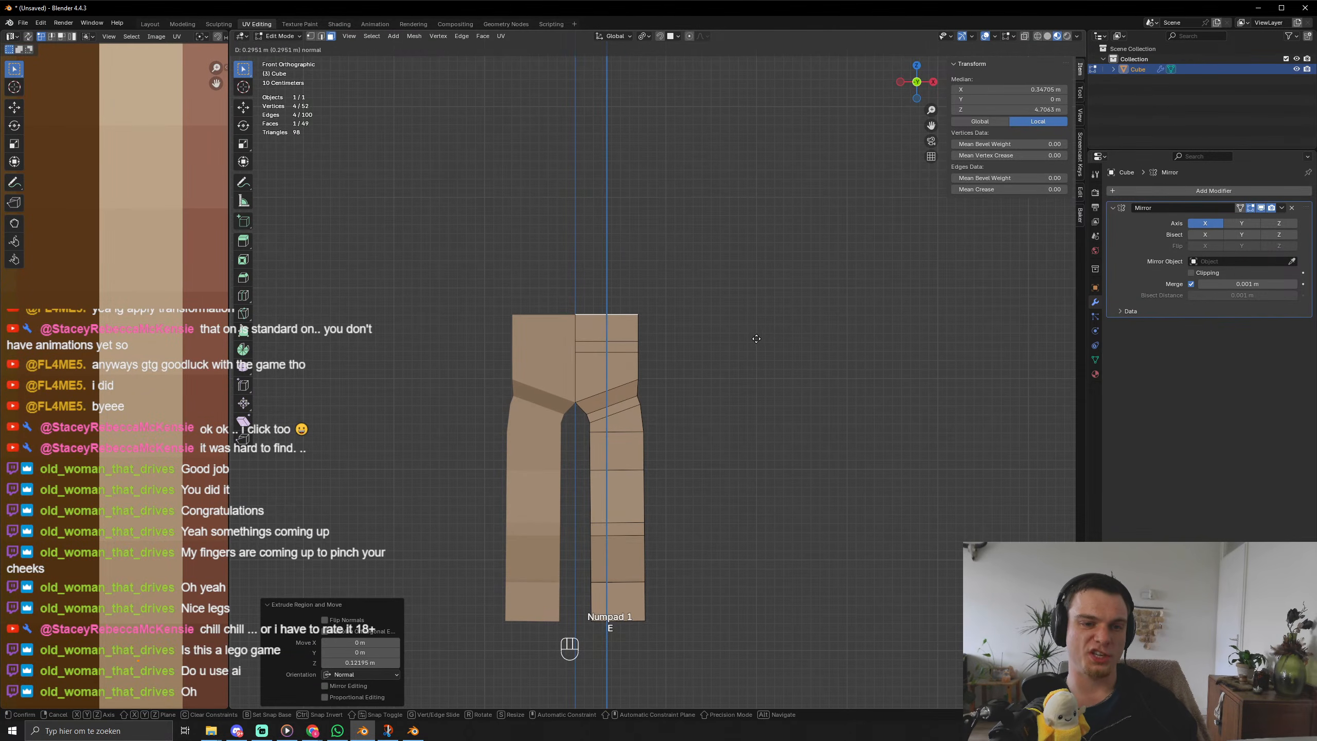
left_click(737, 311)
key("e")
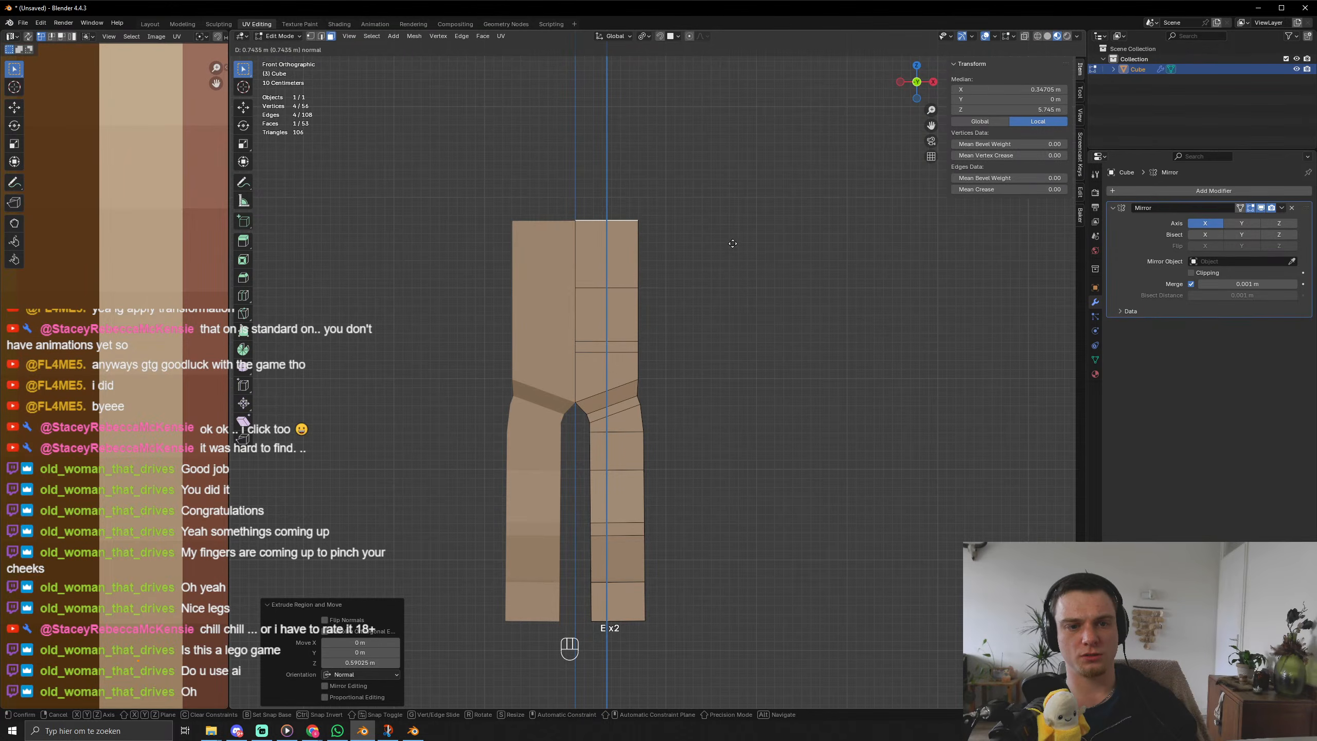
left_click(731, 256)
key("e")
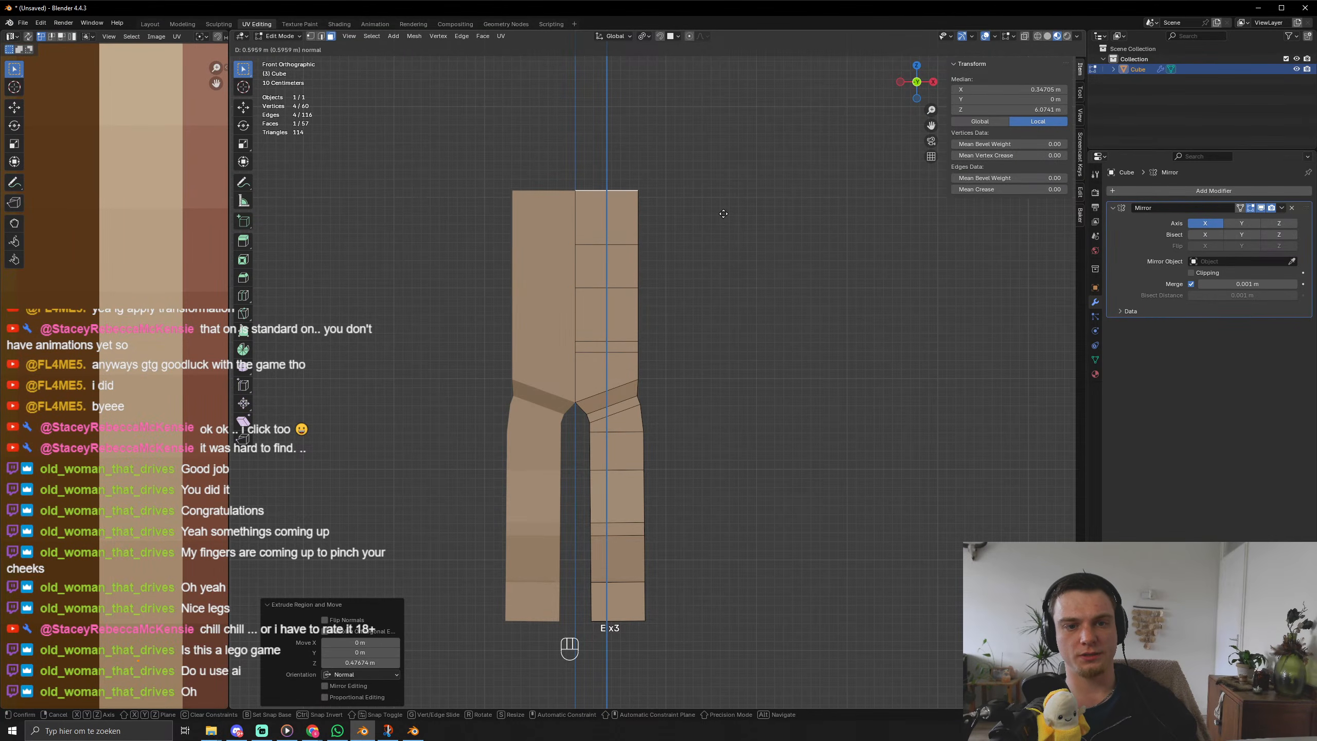
left_click(725, 224)
Extrude the outer side face of the uppermost torso segment outward as a shoulder and scale its end to 0.723.
middle_click_drag(724, 226, 667, 241)
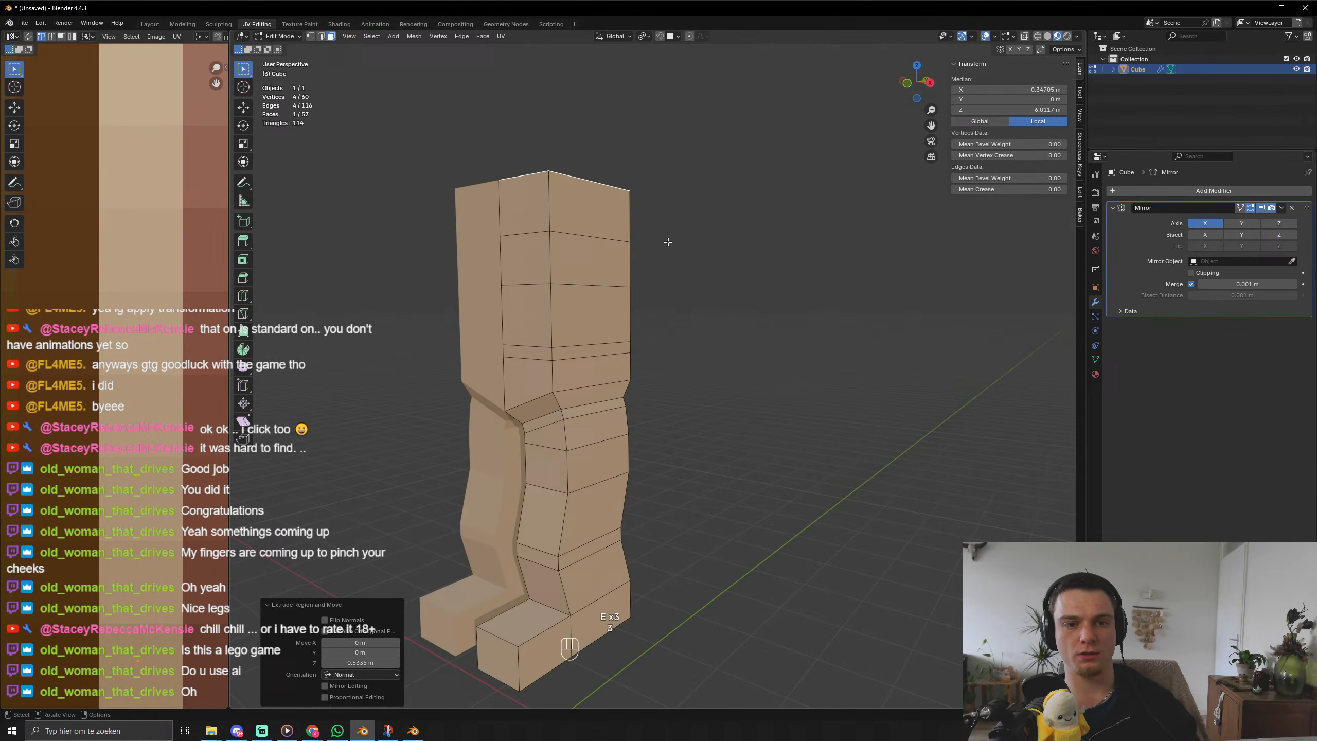
left_click(589, 224)
key("e")
left_click(793, 289)
middle_click_drag(793, 289, 806, 344)
key("s")
left_click(752, 348)
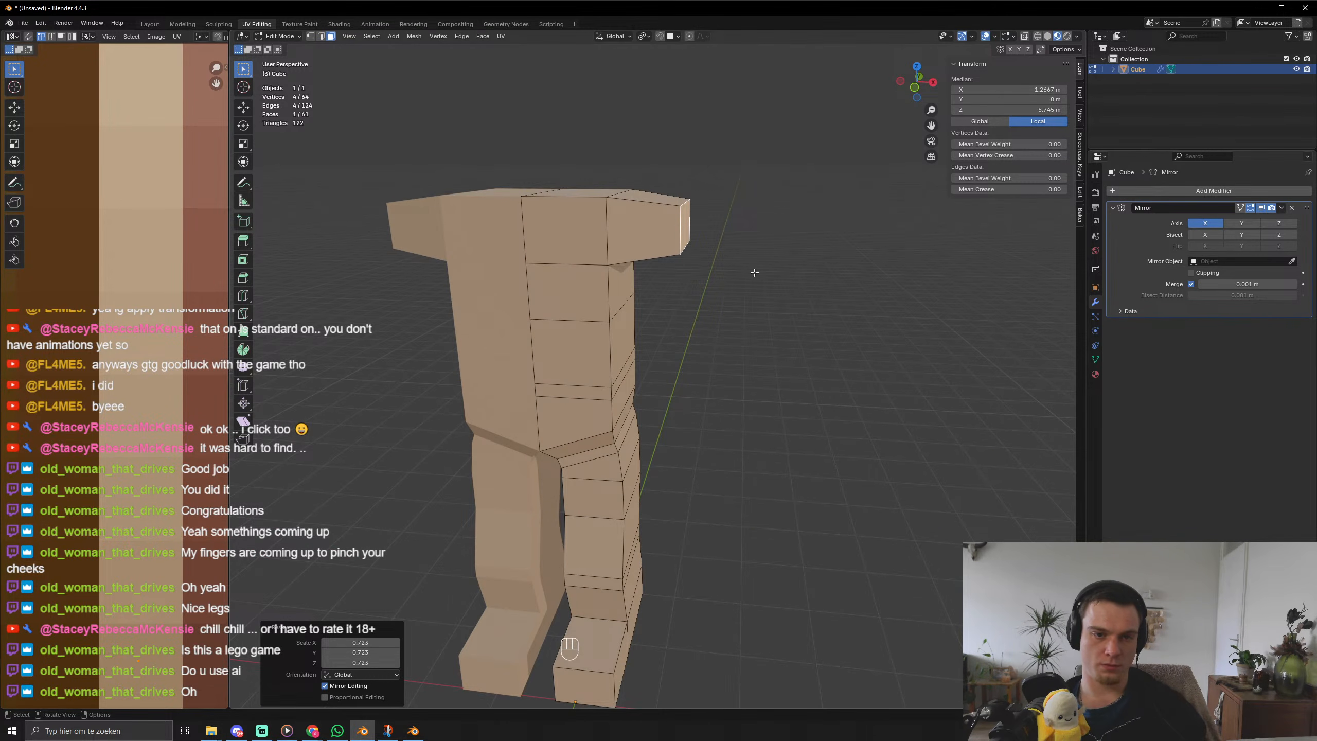
key("e")
left_click(814, 293)
key("s")
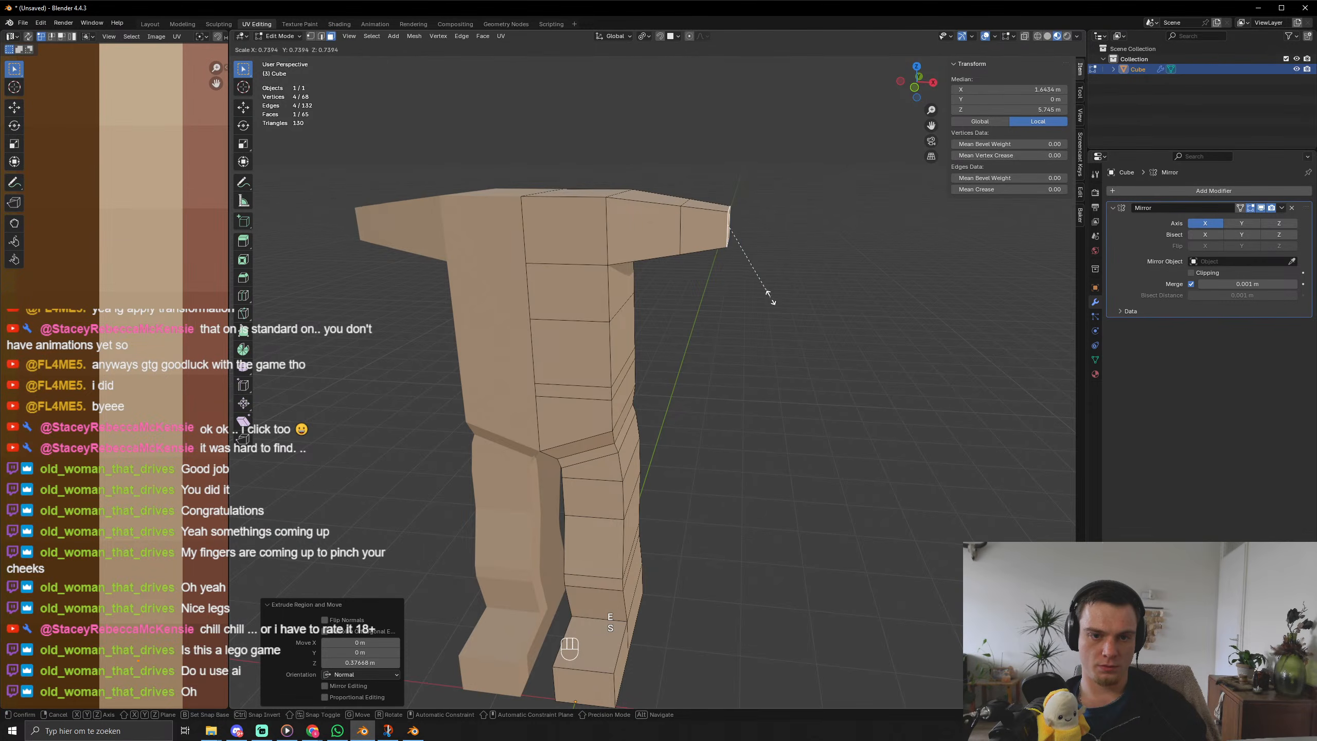
right_click(806, 307)
key("ctrl+z")
Extrude the shoulder's end face about 0.23 m and taper it, and extrude another short arm segment with its end scaled to 0.843.
key("e")
left_click(798, 322)
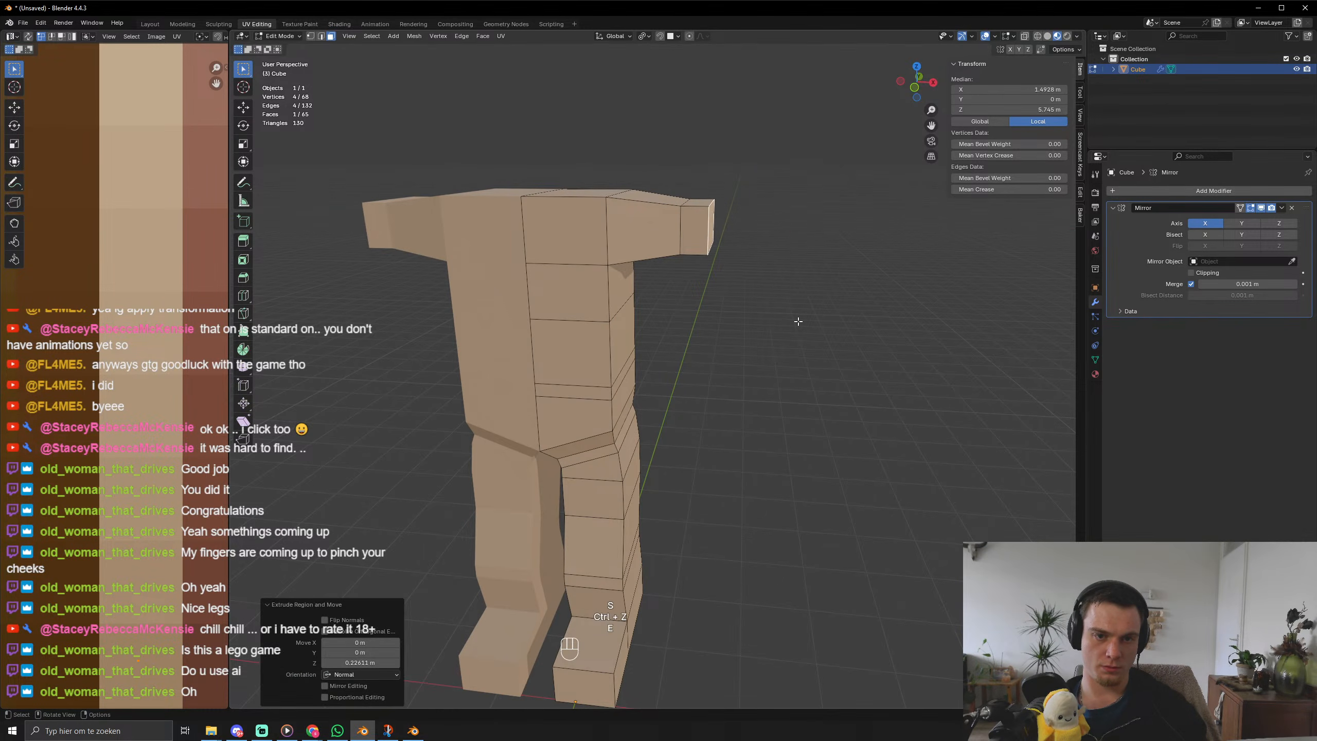
key("s")
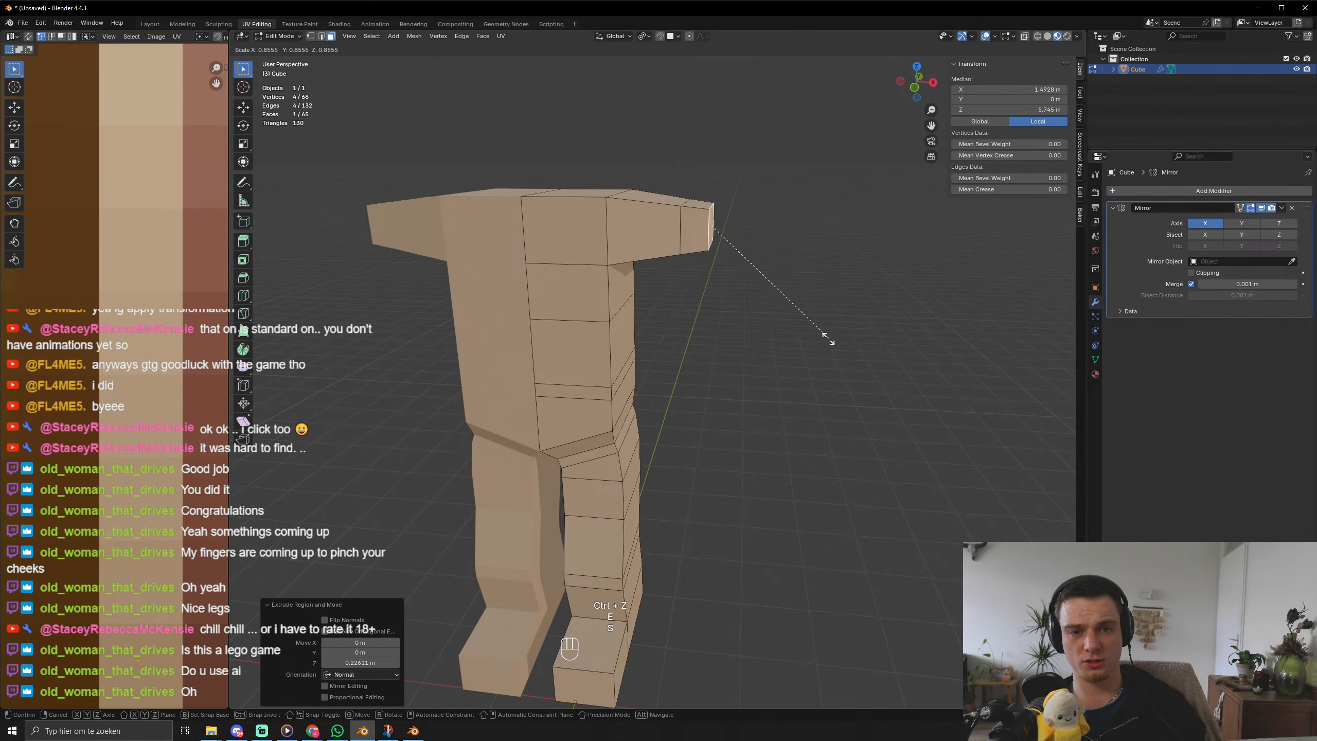
left_click(818, 322)
key("e")
left_click(848, 340)
key("s")
left_click(826, 329)
Extrude the arm's end face outward about 0.78 m as a forearm and scale the wrist end.
key("e")
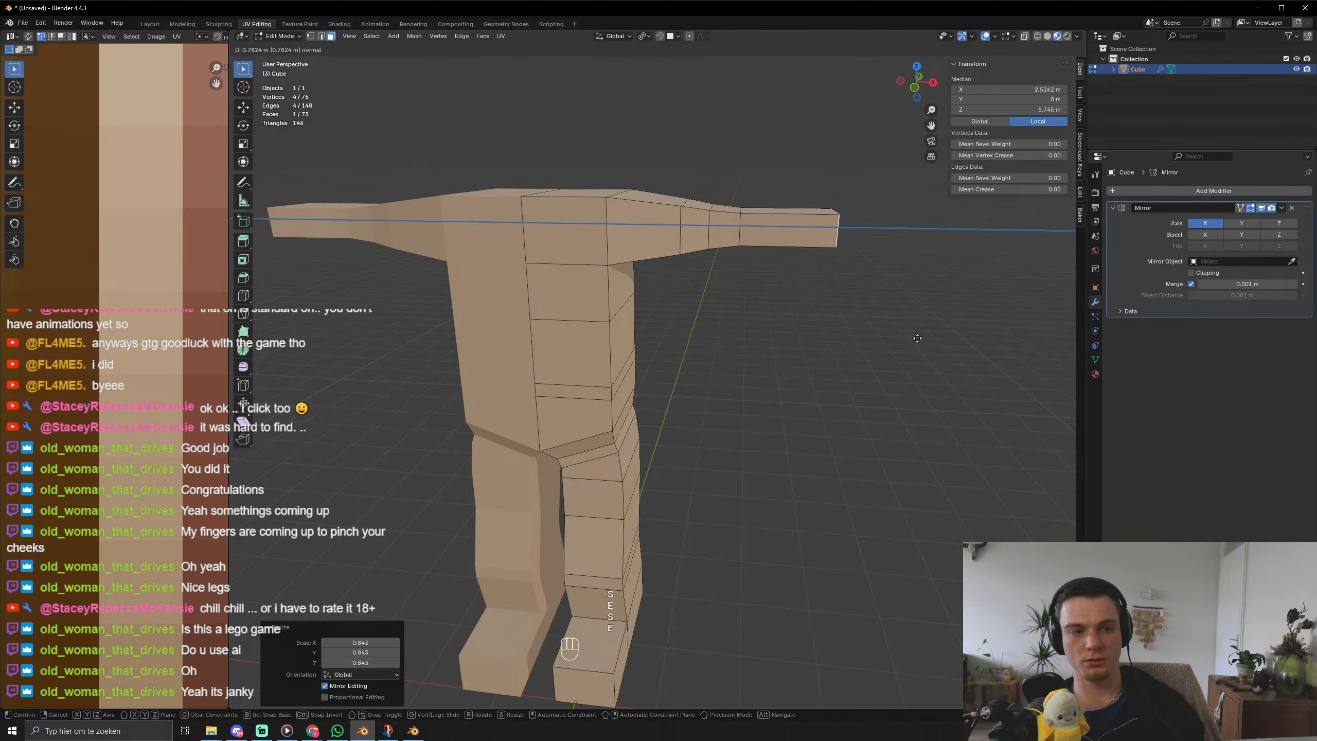
left_click(914, 337)
middle_click_drag(904, 338, 870, 347)
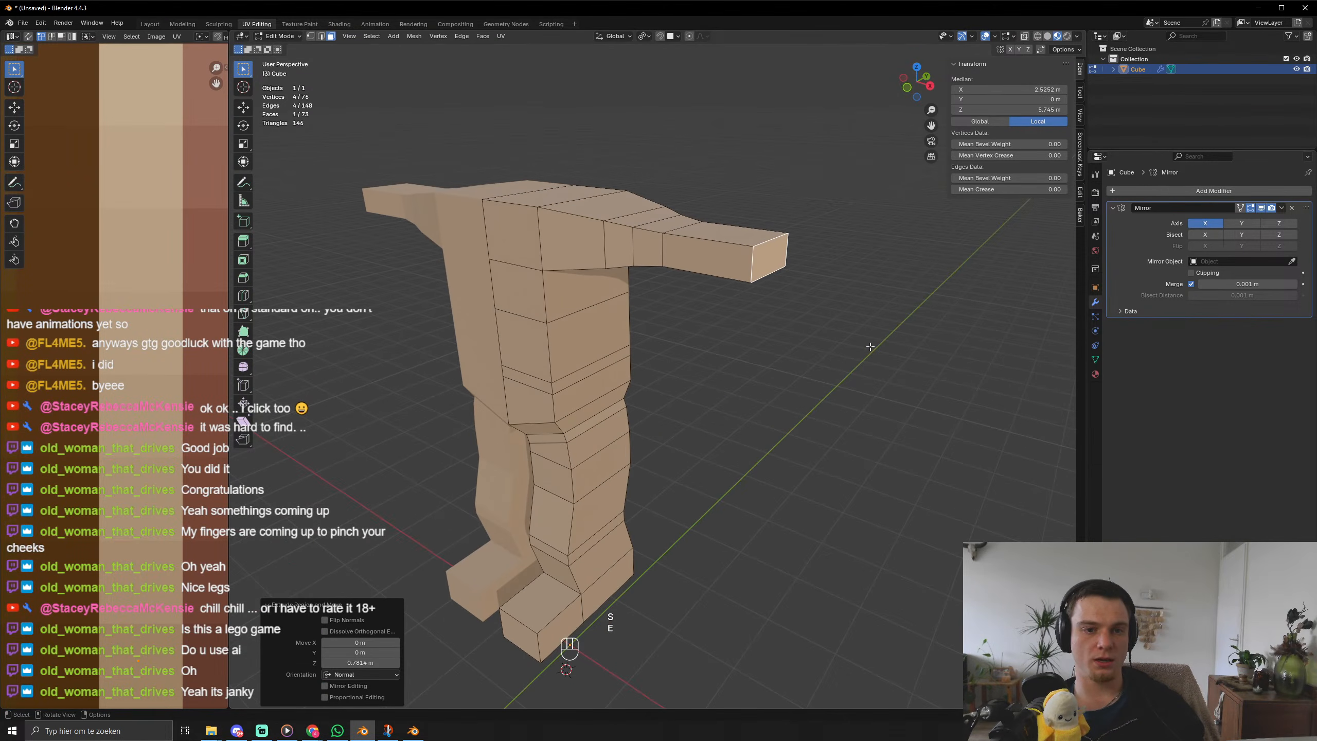
key("s")
left_click(803, 315)
Add a centred loop cut around the short elbow segment just before the forearm.
middle_click_drag(803, 315, 684, 356)
key("ctrl+r")
left_click(597, 332)
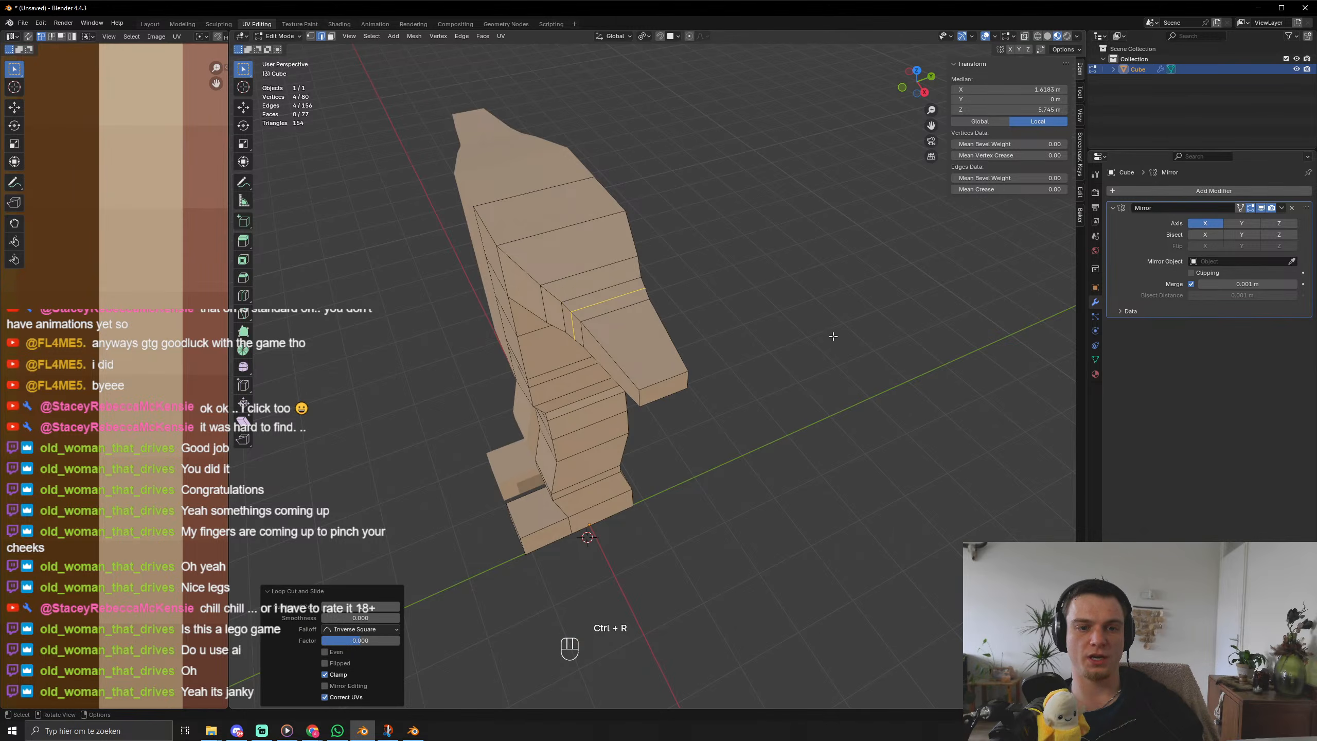
key("s")
left_click(799, 327)
key("ctrl+z")
Add a centred loop cut across the forearm and scale the loop down to narrow the arm there.
key("ctrl+r")
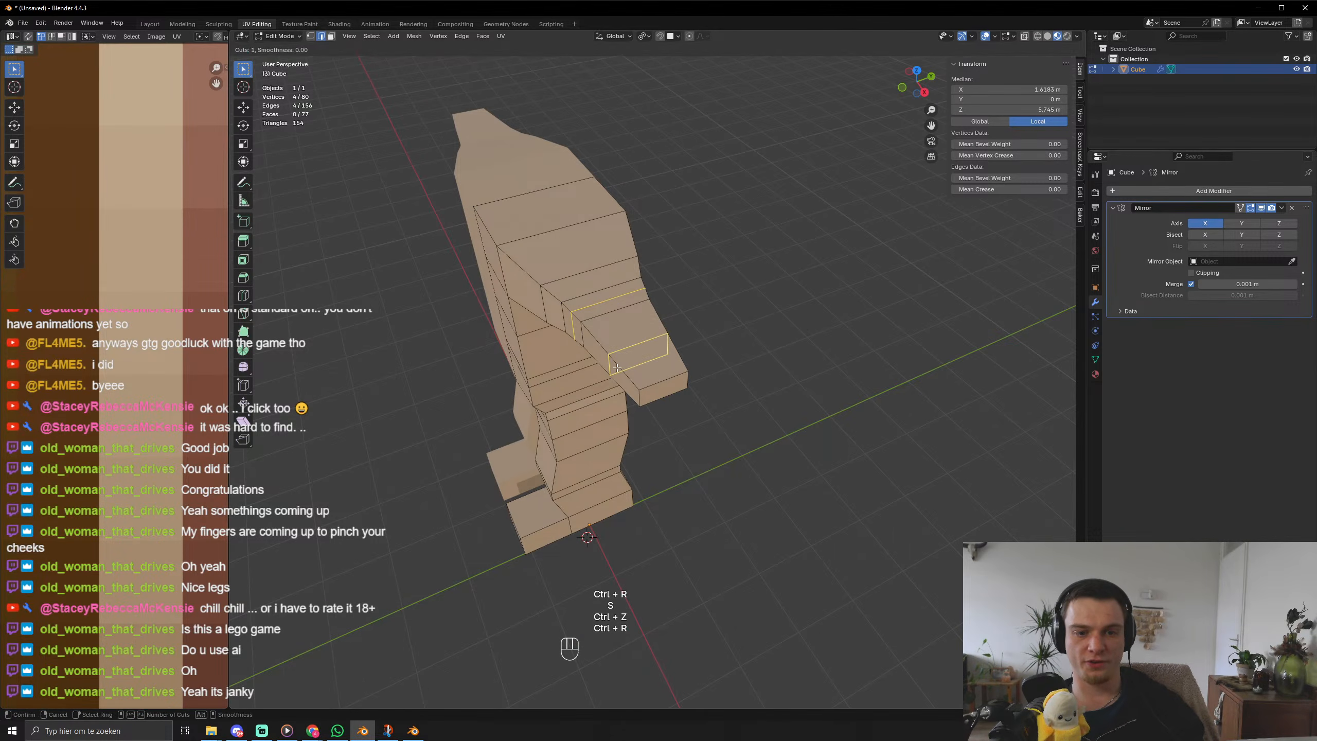
left_click(639, 357)
key("s")
left_click(779, 362)
middle_click_drag(779, 368, 825, 394)
key("ctrl+r")
double_click(631, 332)
key("s")
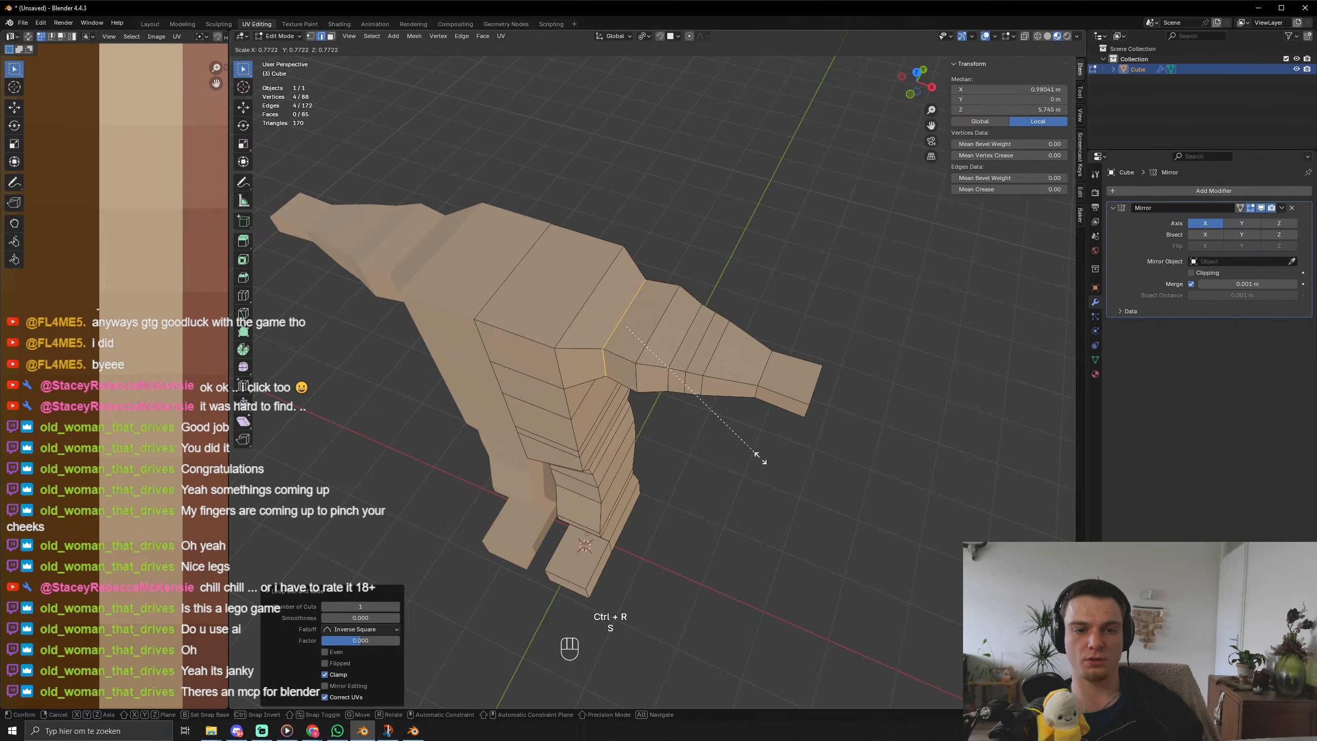
right_click(760, 458)
key("ctrl+z")
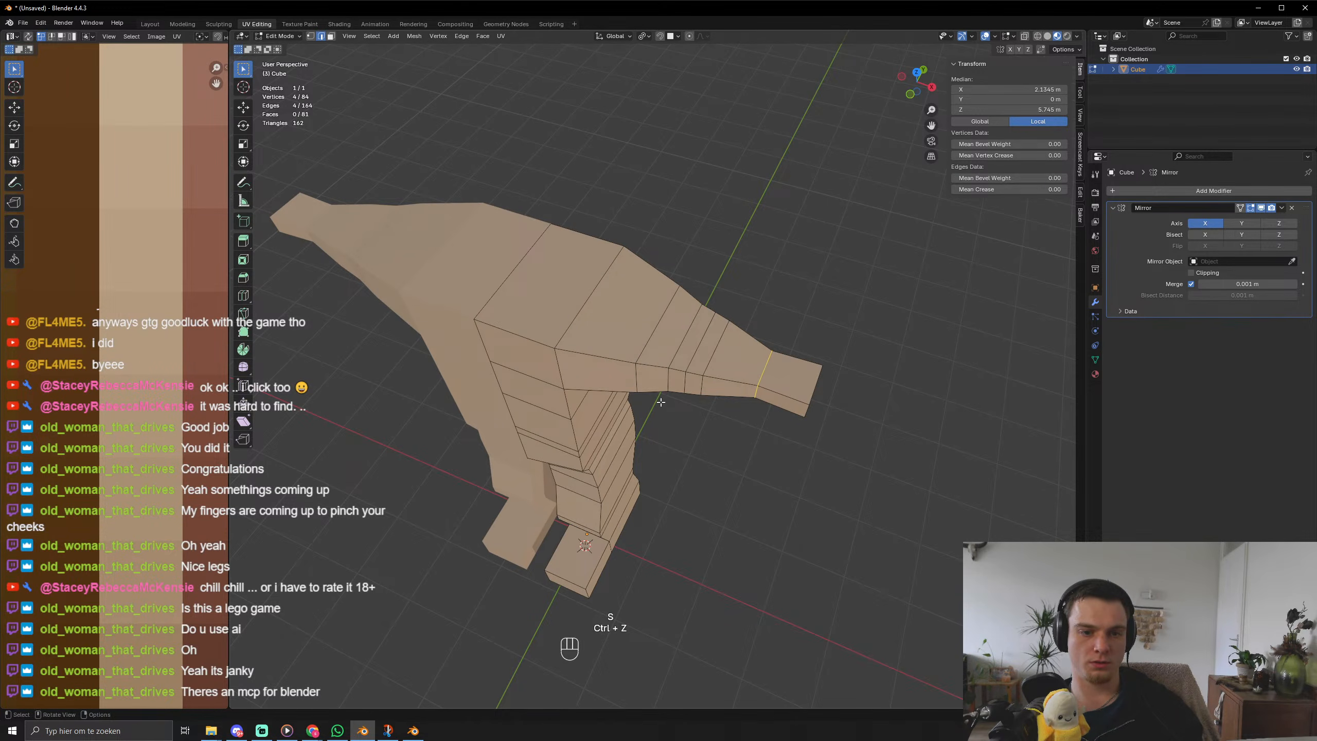
Narrow four consecutive edge loops from the upper arm through the elbow, scaling the last three to 0.715, 0.817 and 0.741.
key("s")
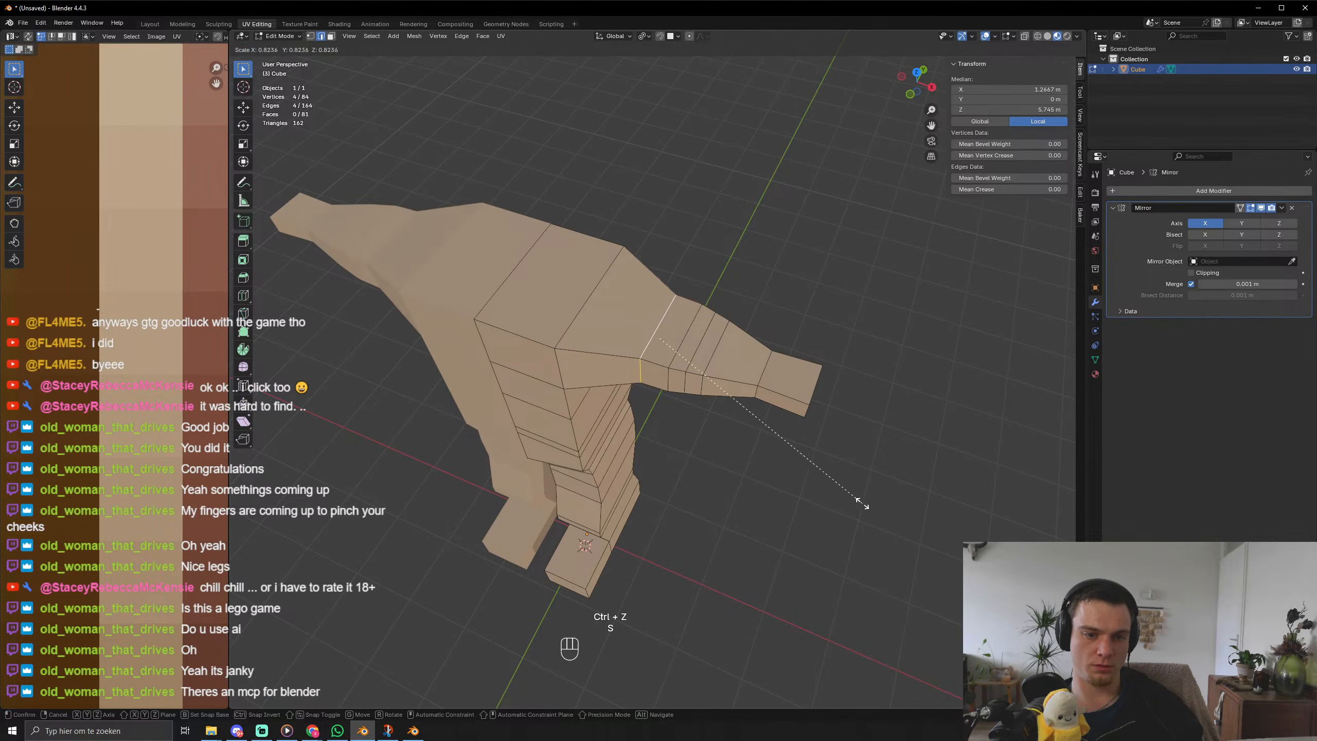
left_click(679, 380)
left_click(681, 350, "alt")
key("s")
left_click(814, 413)
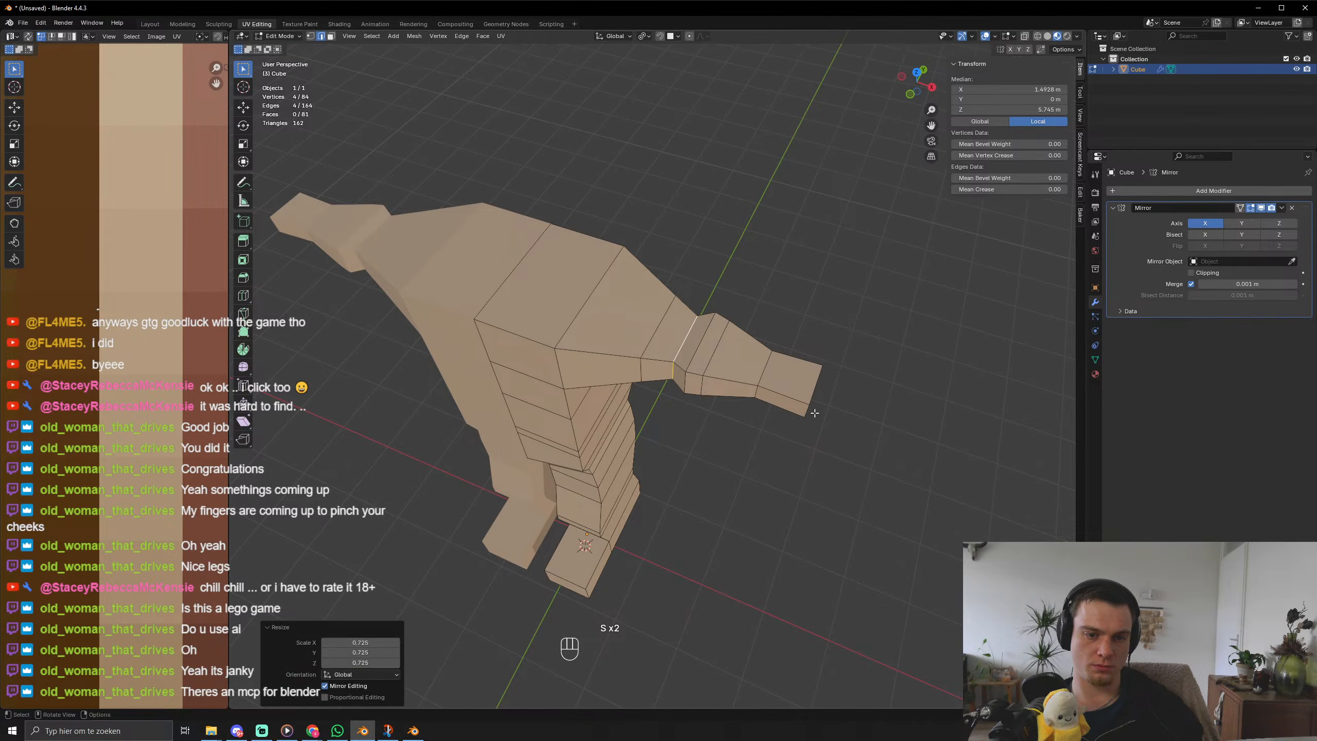
left_click(688, 350, "alt")
left_click(855, 445)
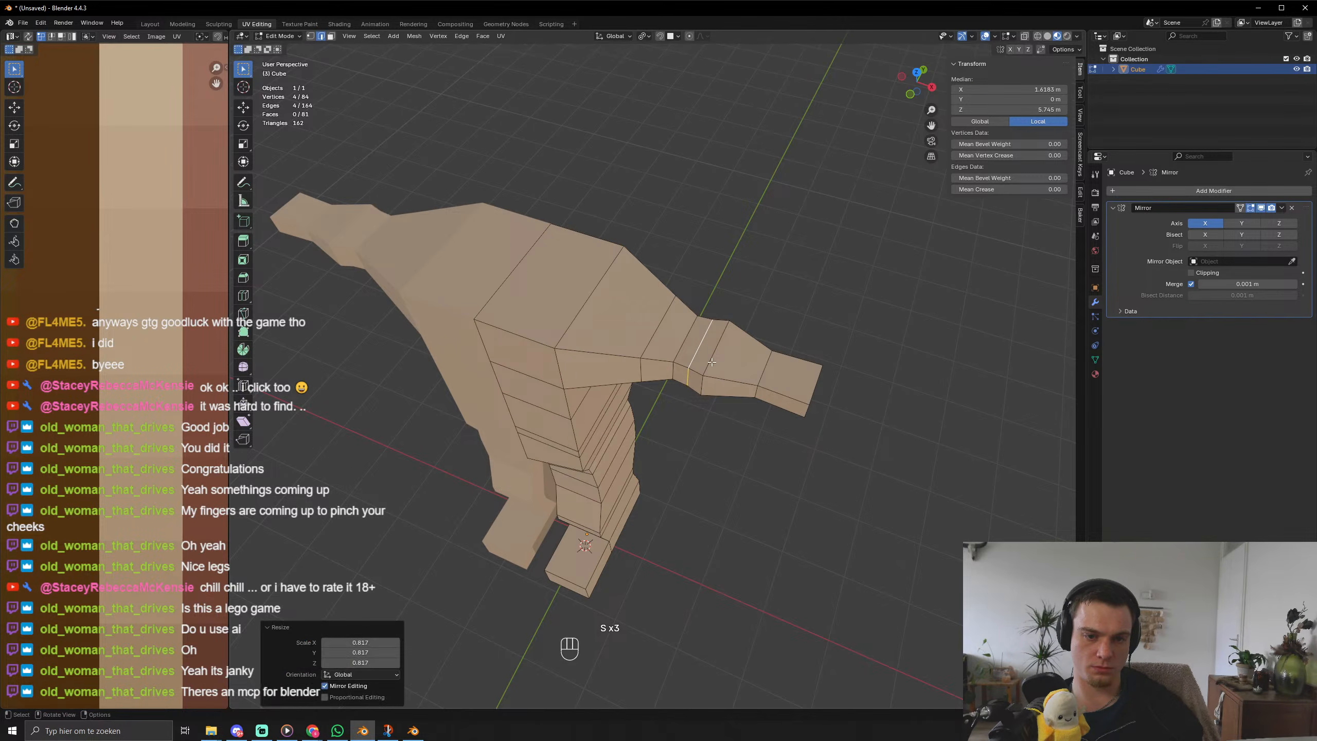
key("s")
left_click(716, 365)
Add a centred loop cut between the elbow and forearm loop, and scale the ring of faces beyond it to about 0.8.
key("ctrl+r")
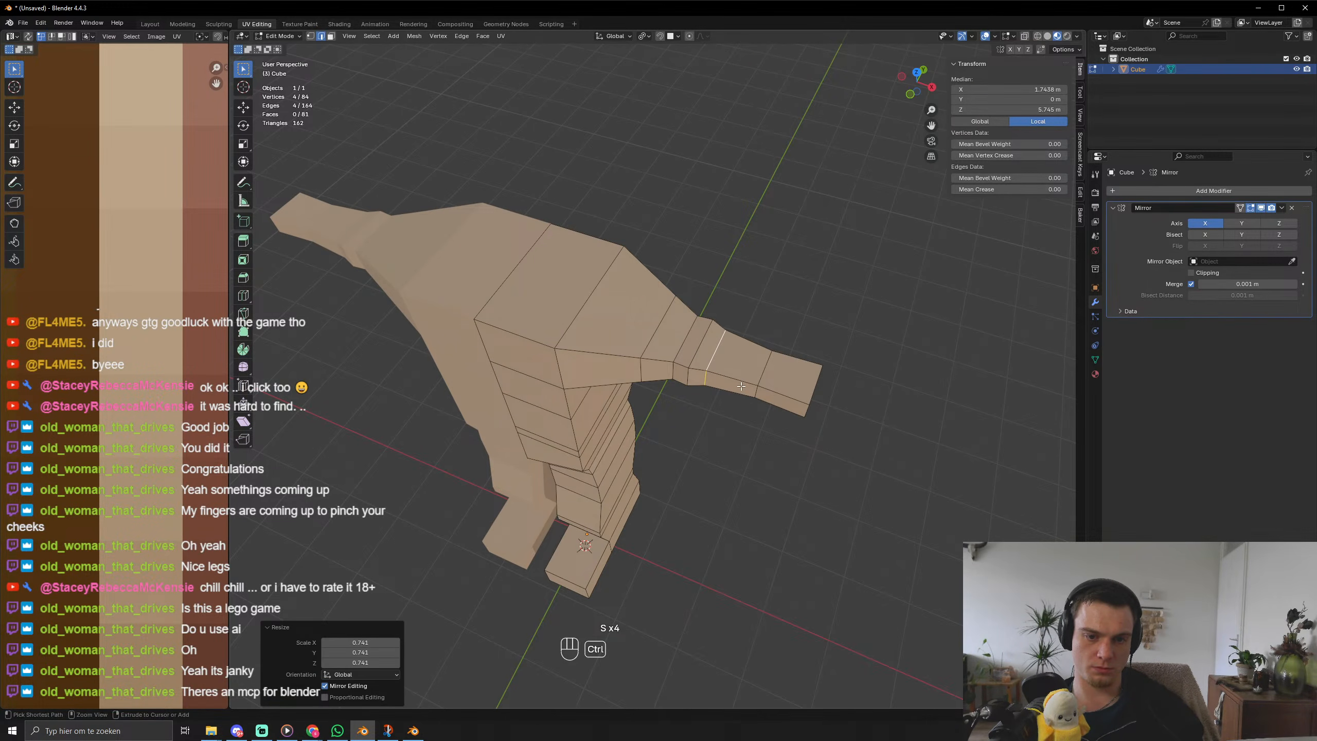
left_click(740, 384)
right_click(742, 386)
key("3")
key("s")
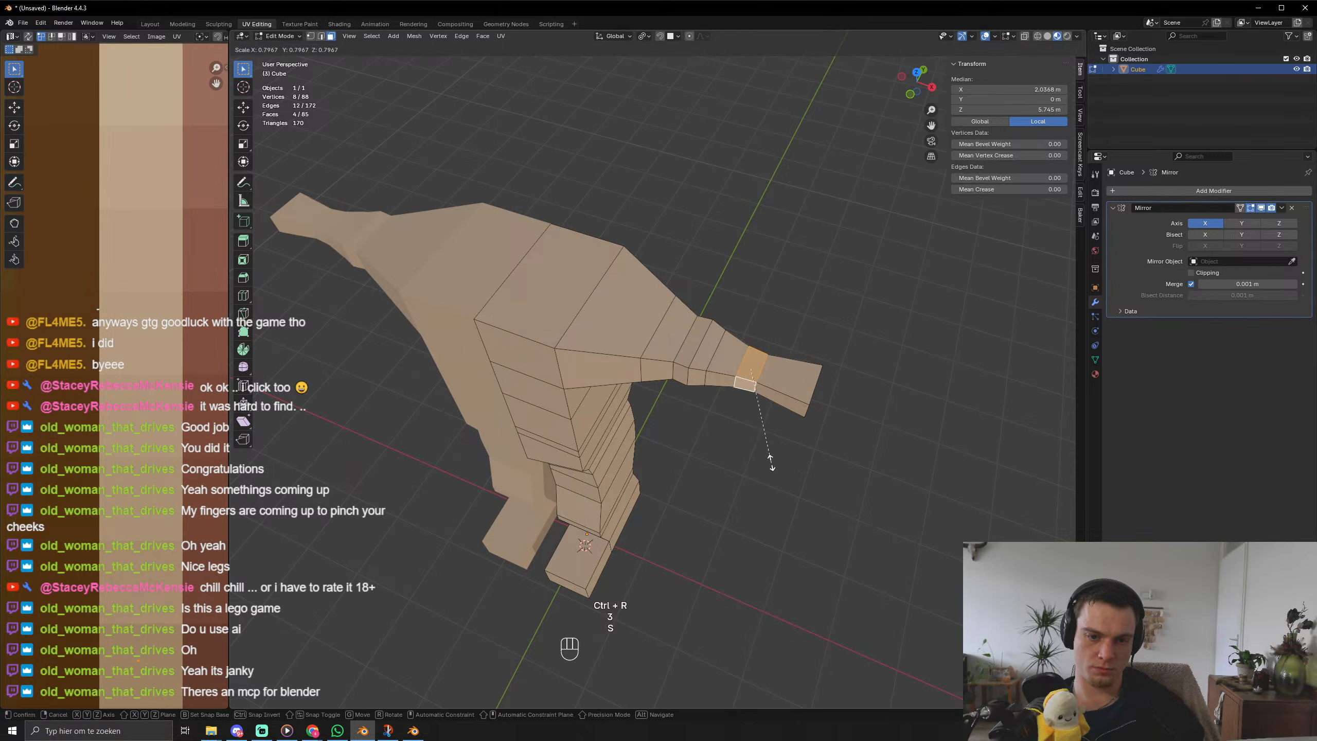
left_click(761, 456)
Extrude the arm's end face outward and scale it, and extrude it again about 0.37 m as a hand.
middle_click_drag(761, 456, 683, 363)
middle_click_drag(759, 318, 772, 260)
key("e")
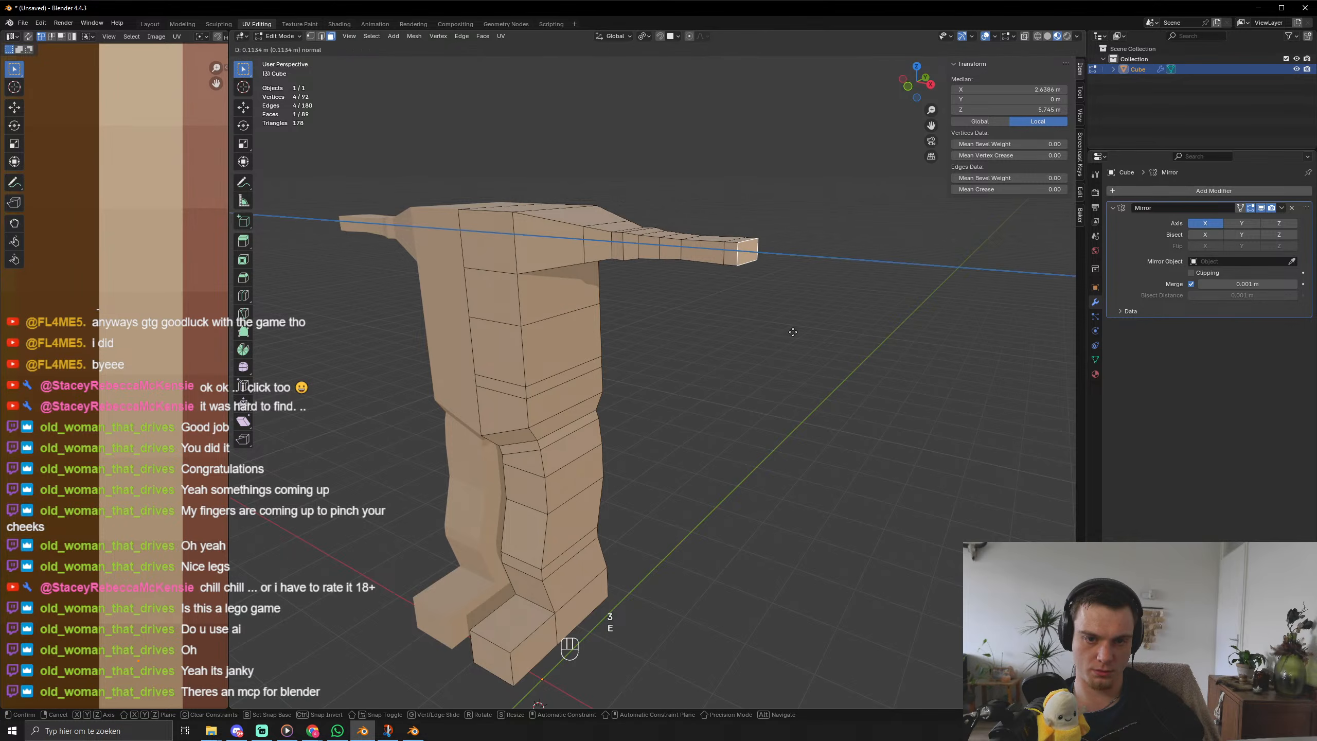
left_click(788, 332)
key("s")
left_click(738, 304)
middle_click_drag(737, 304, 737, 351)
key("e")
left_click(809, 382)
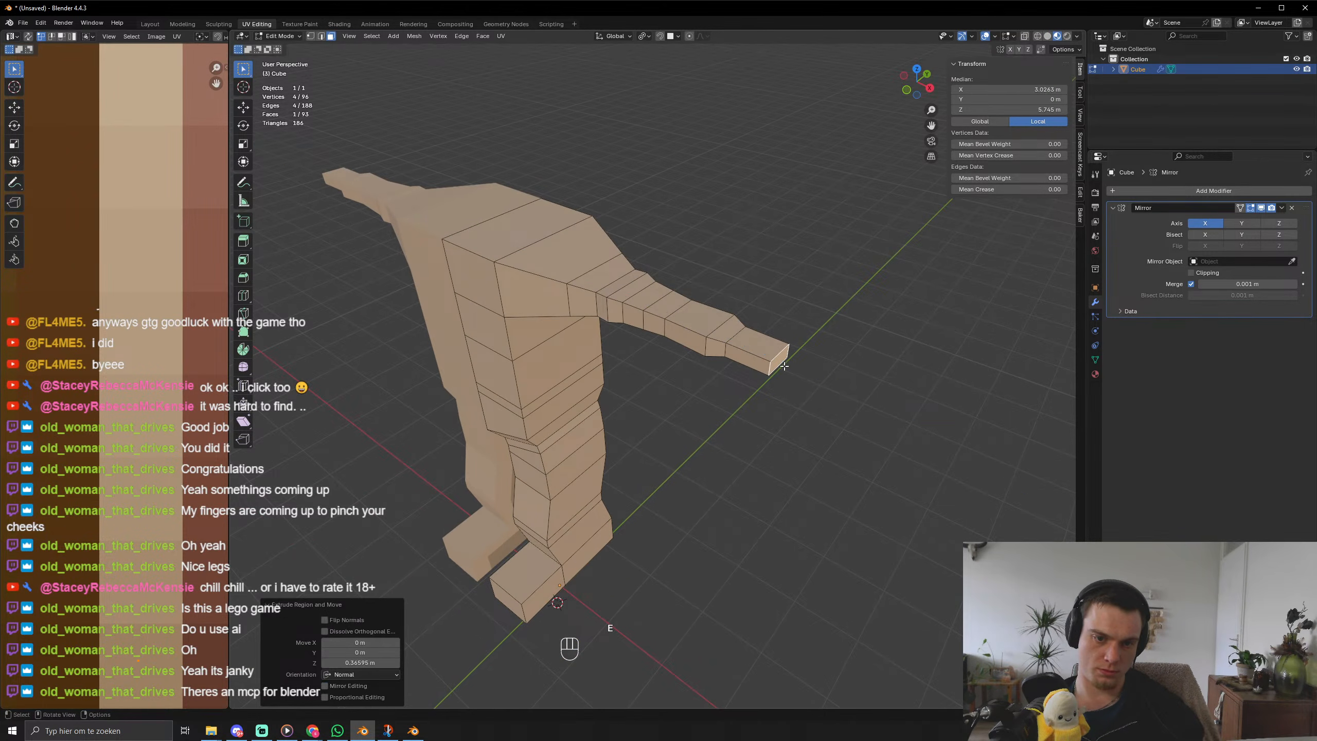
Add a loop cut across the hand block and move it along X toward the wrist.
key("ctrl+r")
left_click(745, 353)
right_click(745, 353)
key("g")
key("x")
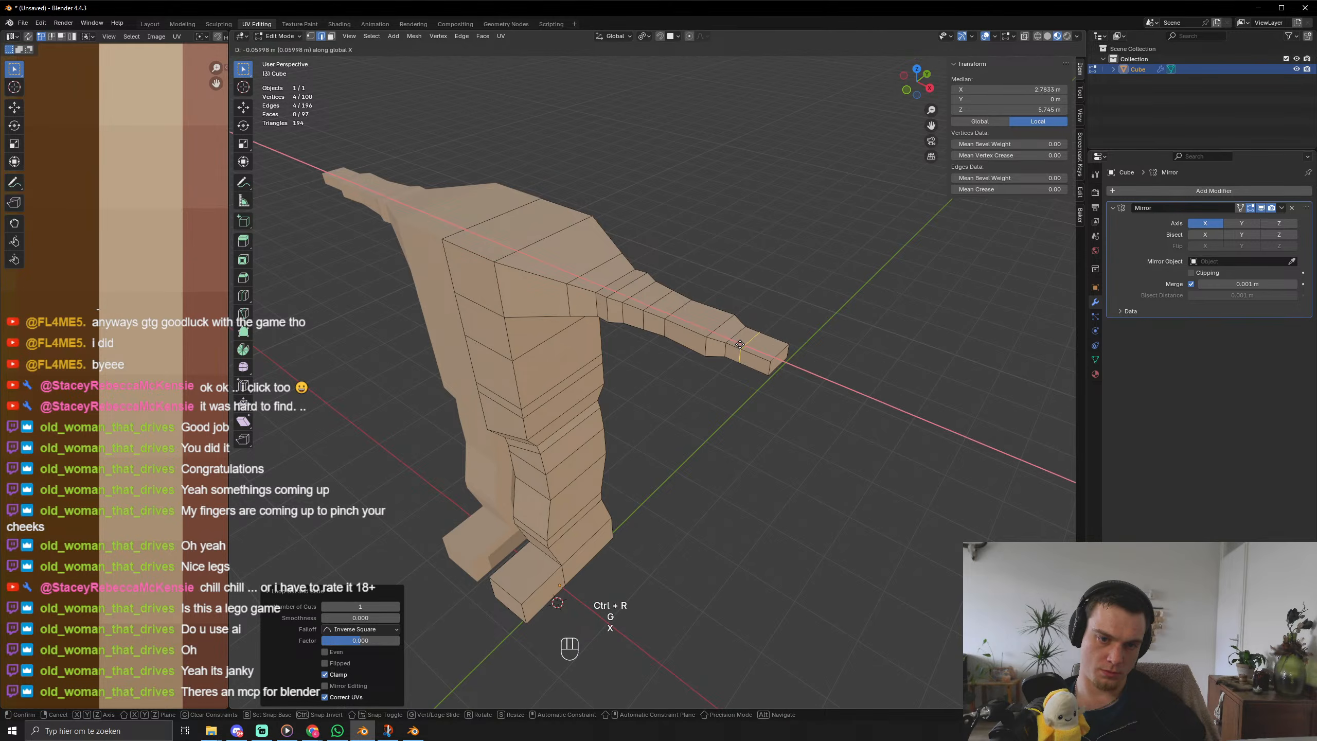
left_click(745, 372)
Extrude the hand's narrow side face next to the wrist about 0.10 m as a thumb and scale down its end.
key("3")
key("e")
left_click(767, 404)
key("s")
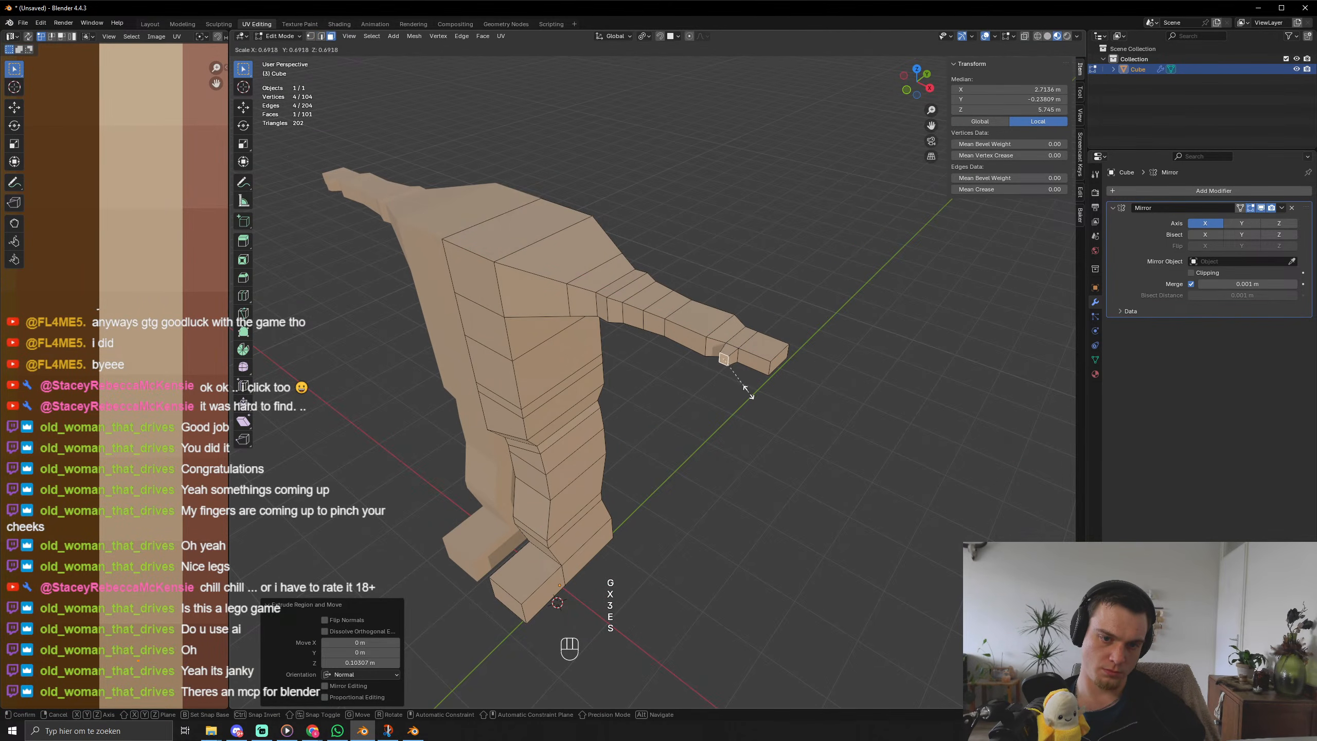
Pull the hand's end face slightly inward along X, extrude it about 0.08 m, and scale the fingertip face to about 0.35.
left_click(787, 363)
key("g")
key("x")
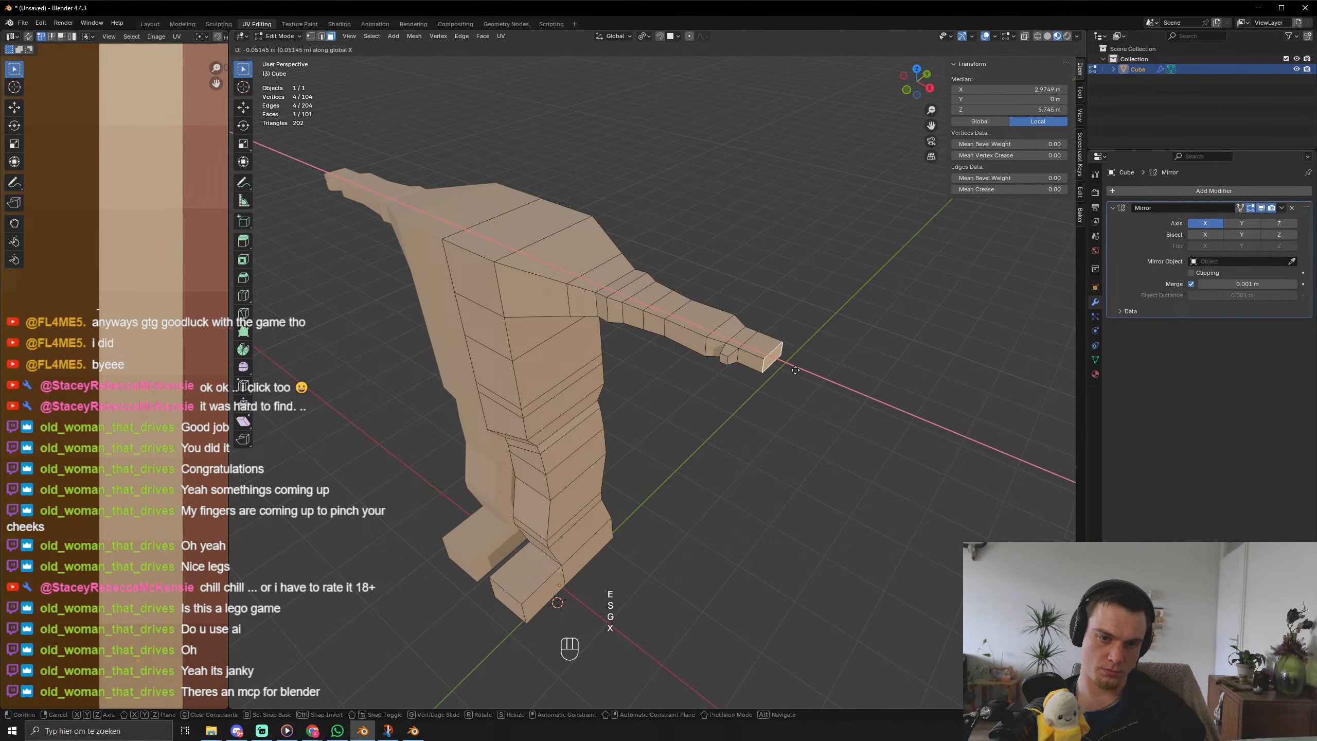
left_click(796, 370)
key("e")
left_click(797, 370)
key("s")
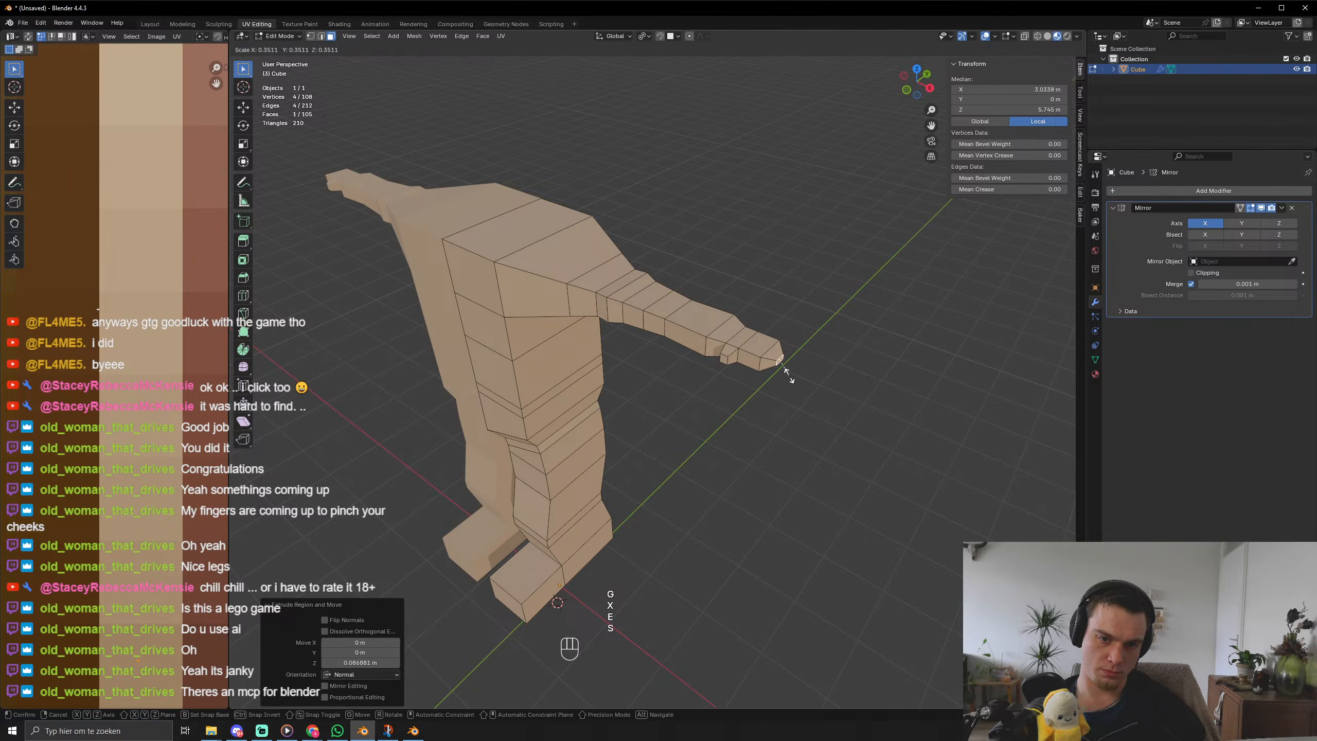
left_click(791, 378)
Add a centred loop cut around the shoulder segment next to the torso and scale it to 0.926.
key("Tab")
middle_click_drag(794, 383, 678, 465)
scroll(804, 354, "down", 4)
scroll(610, 374, "up", 4)
key("Tab")
middle_click_drag(611, 373, 641, 338)
scroll(641, 338, "down", 3)
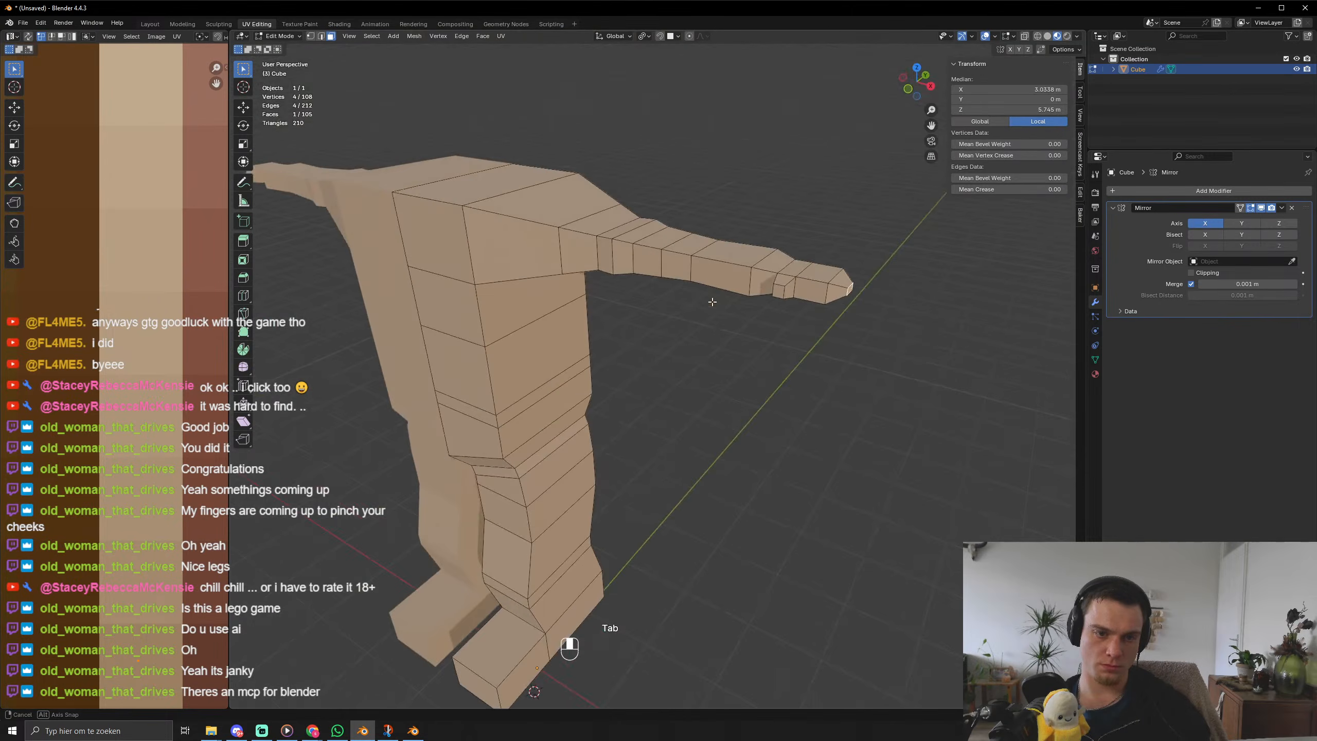
scroll(656, 222, "up", 4)
key("ctrl+r")
left_click(664, 254)
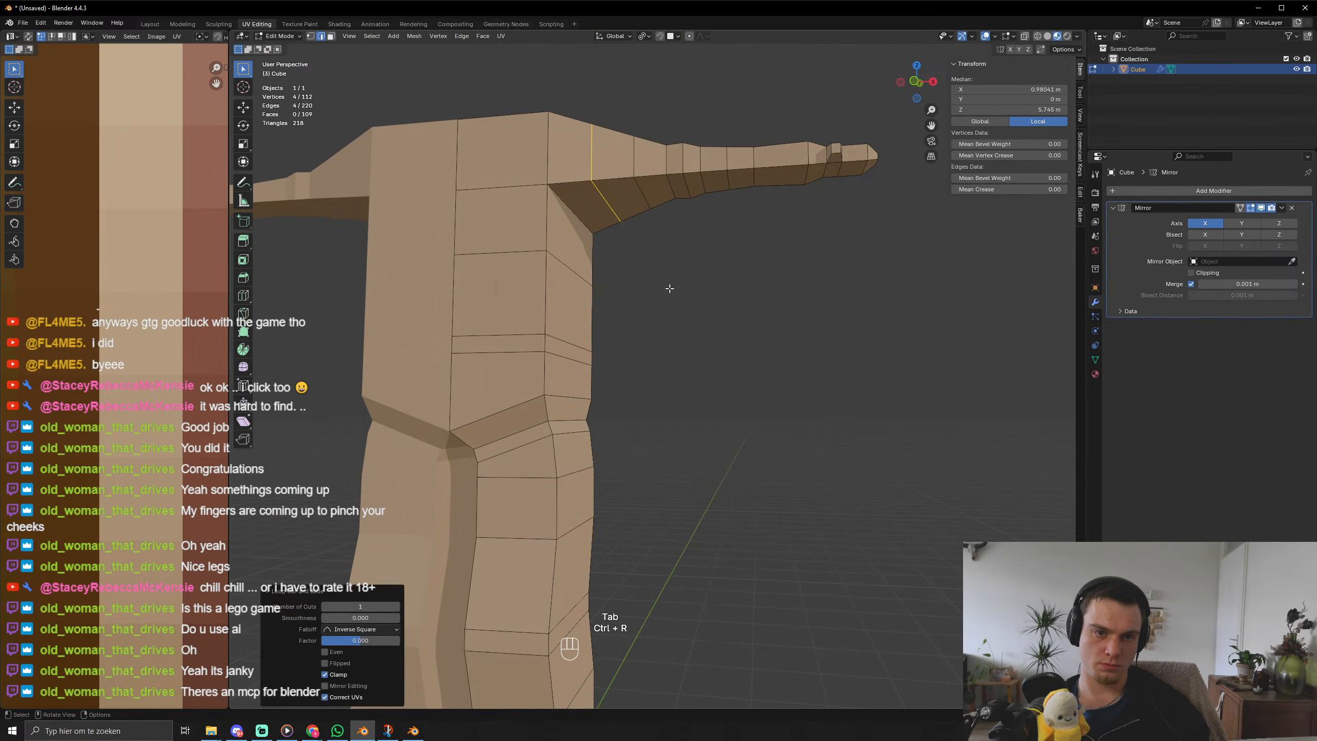
key("s")
left_click(697, 331)
Select the torso's top face and enable Clipping on the Mirror modifier.
scroll(697, 331, "down", 4)
middle_click_drag(673, 350, 659, 406)
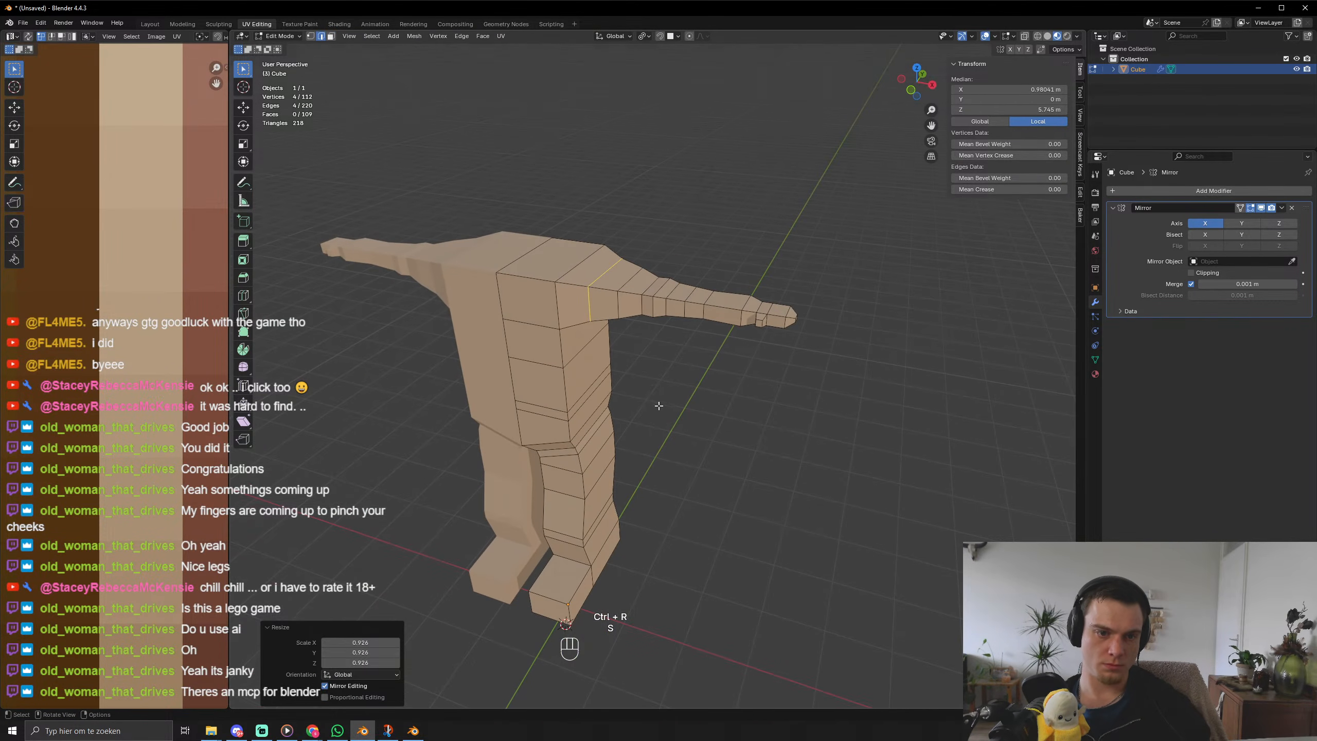
middle_click_drag(573, 379, 666, 369)
key("Tab")
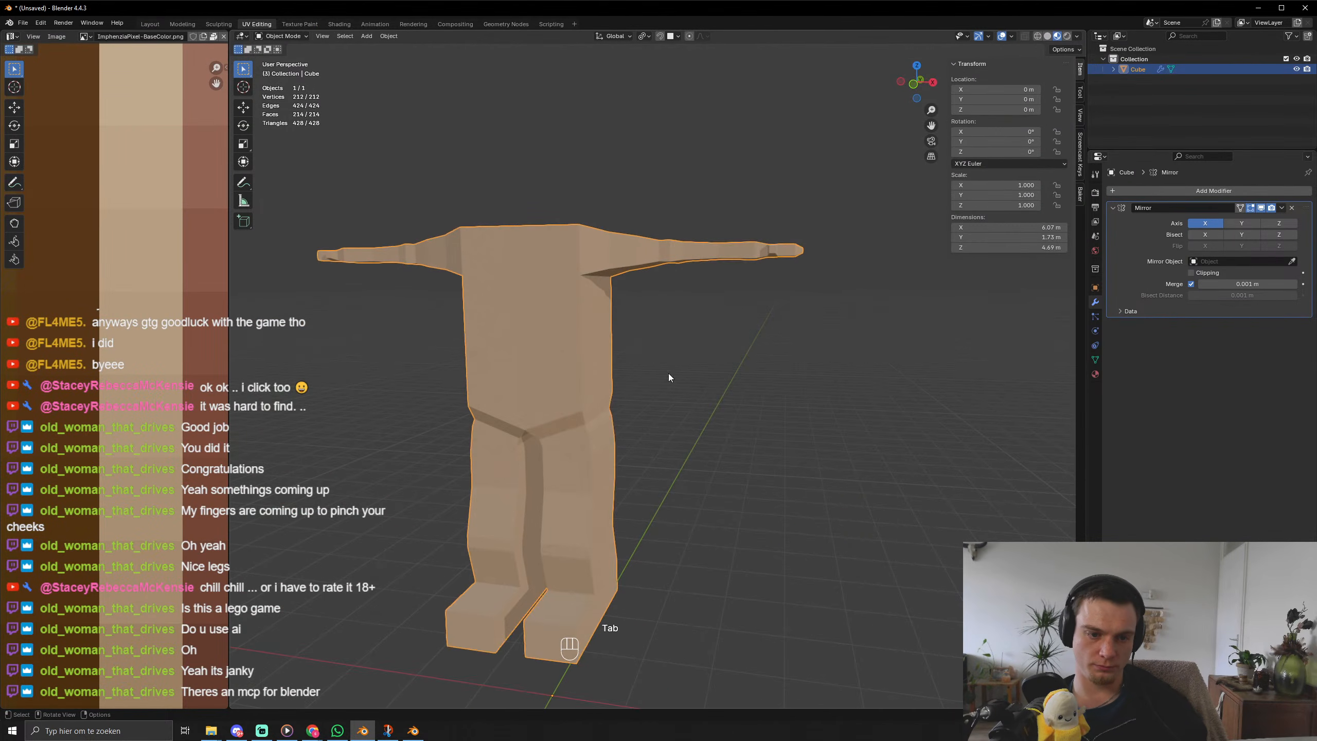
middle_click_drag(596, 391, 644, 416)
key("Tab")
key("3")
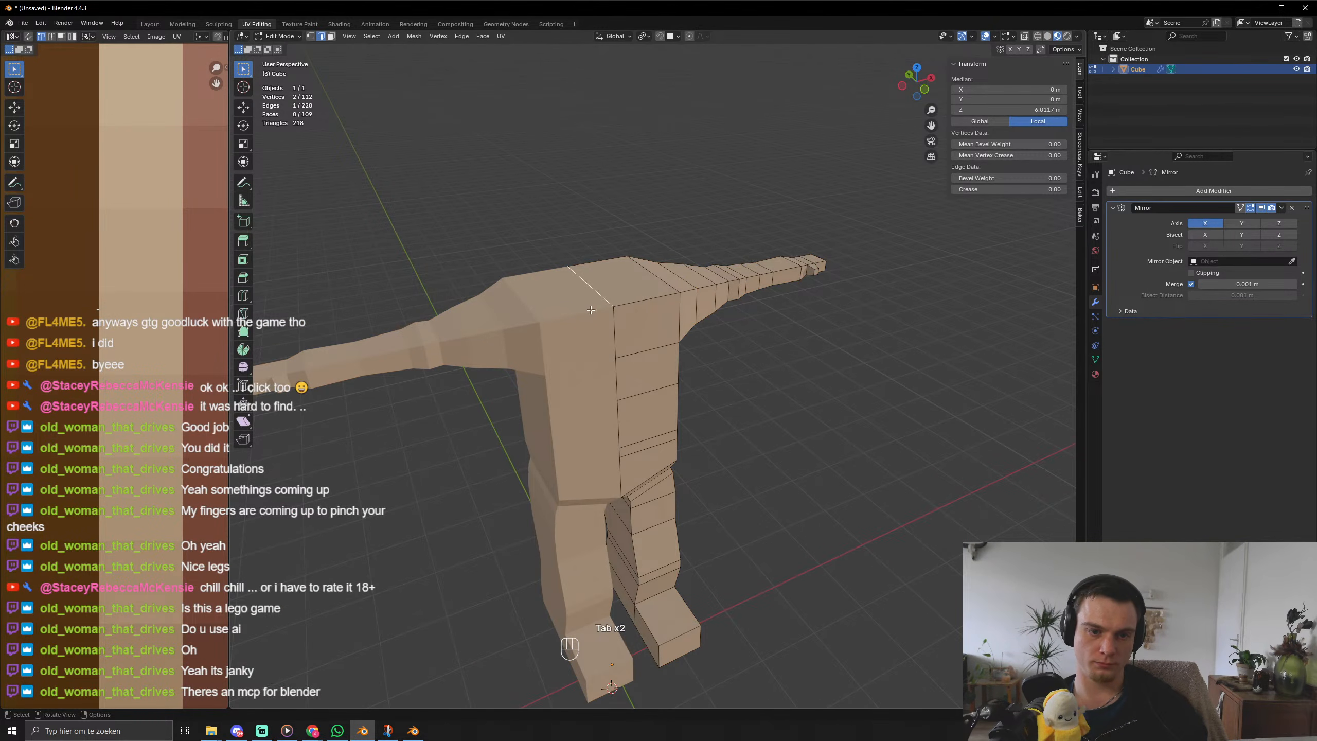
middle_click_drag(586, 283, 577, 304)
left_click(577, 304)
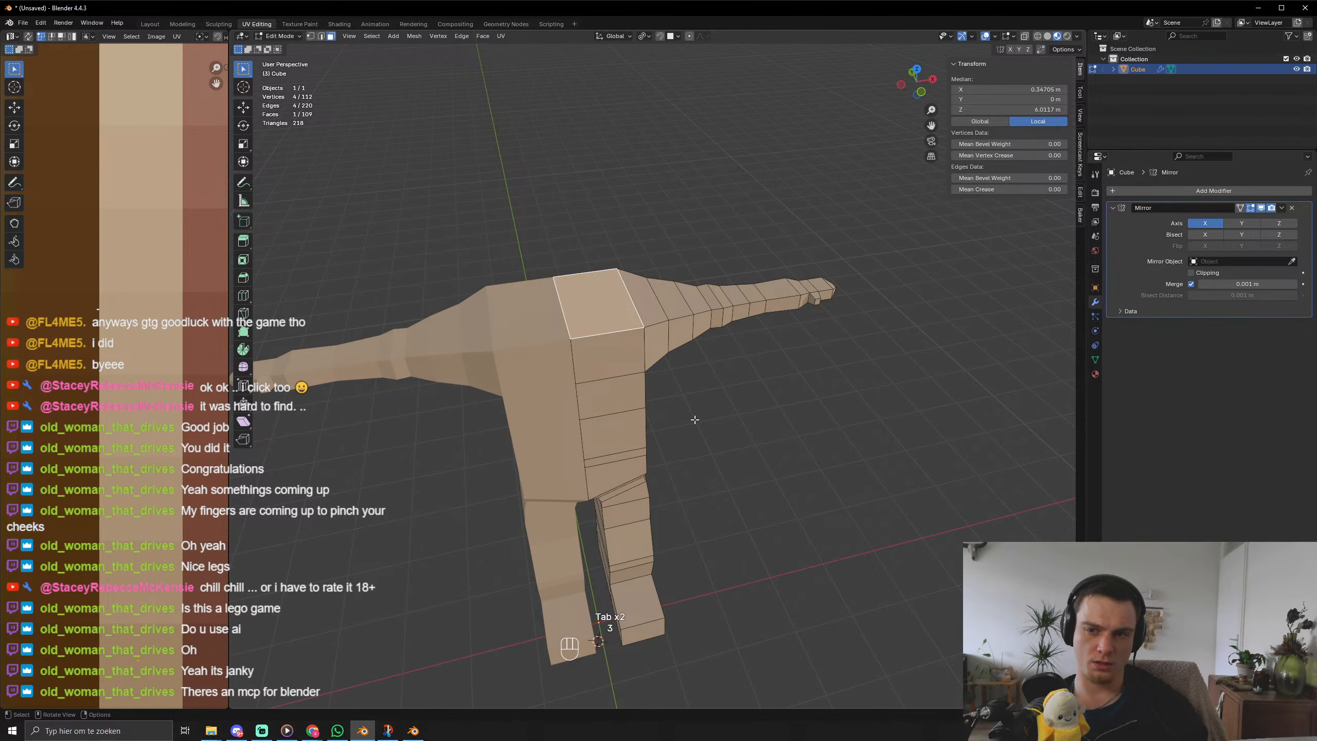
left_click(1191, 273)
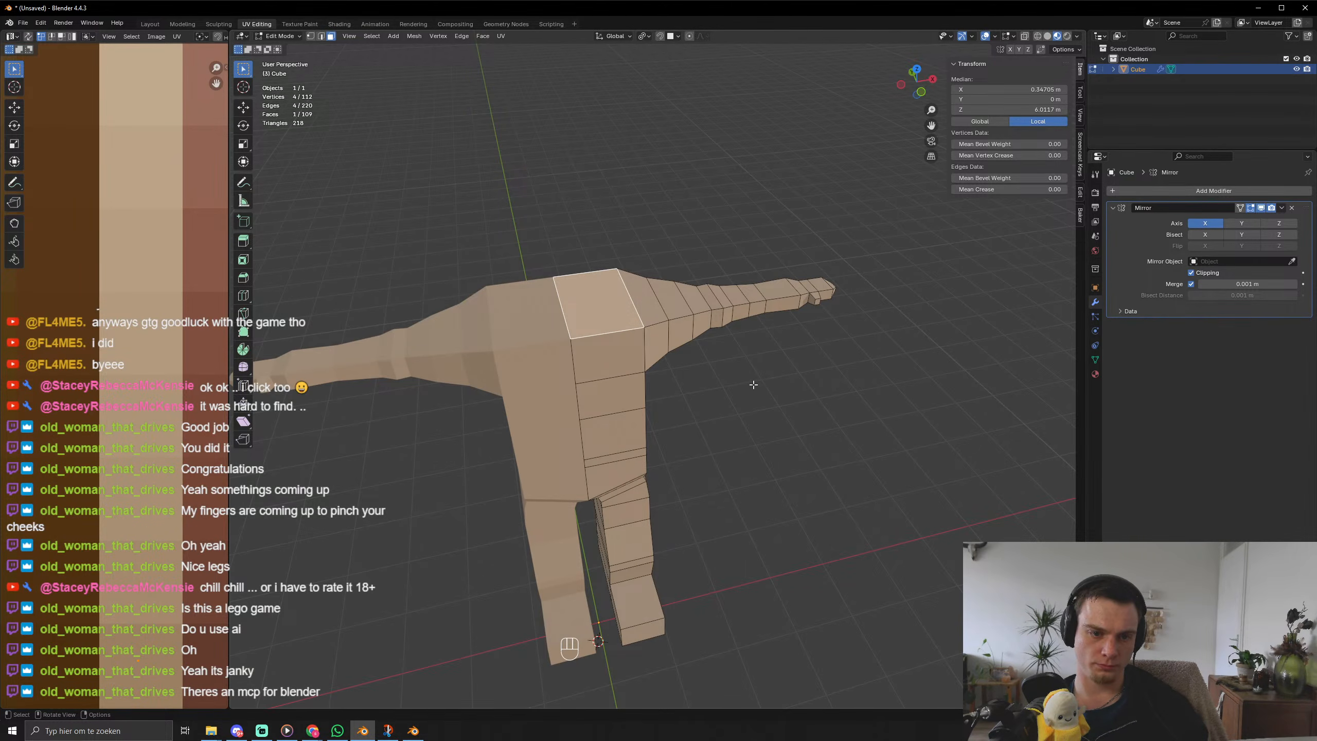
key("i")
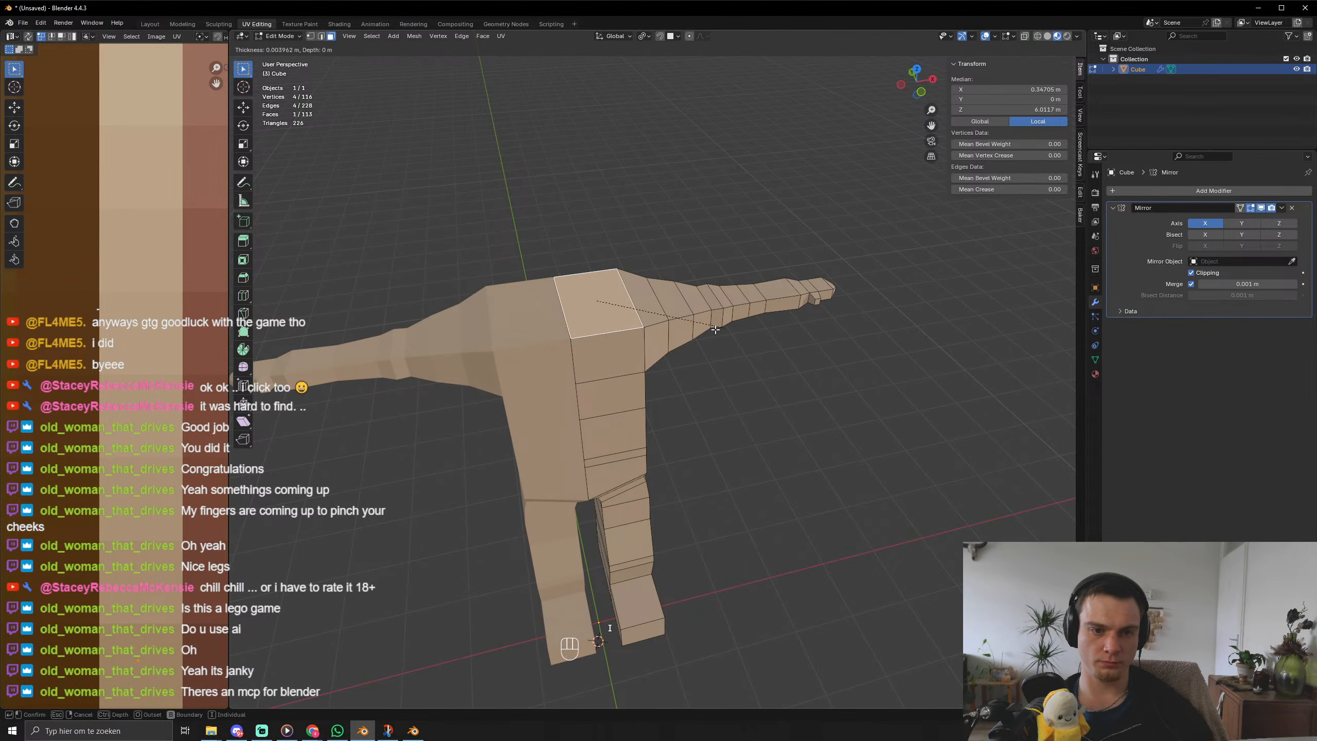
right_click(705, 327)
key("e")
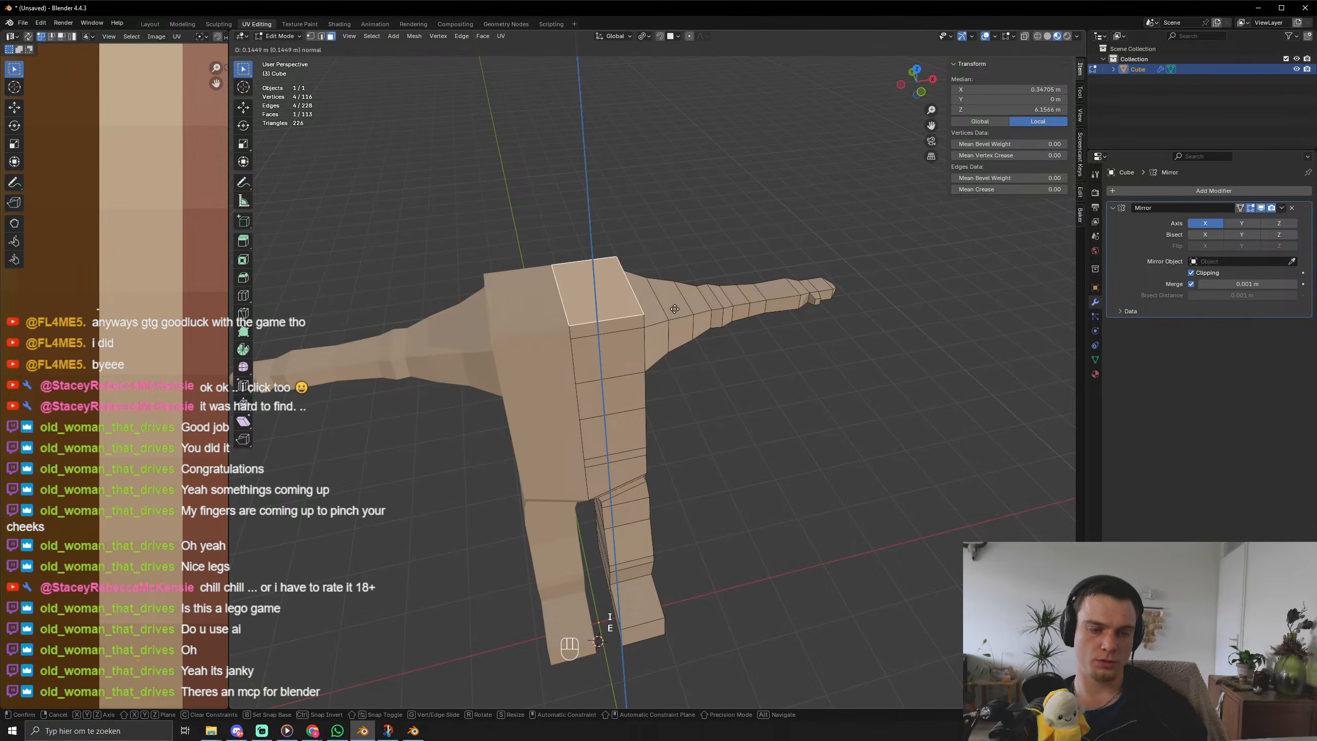
right_click(674, 308)
Add two centred loop cuts crossing on the torso's top face, one along the arm and one down through torso and leg.
key("ctrl+r")
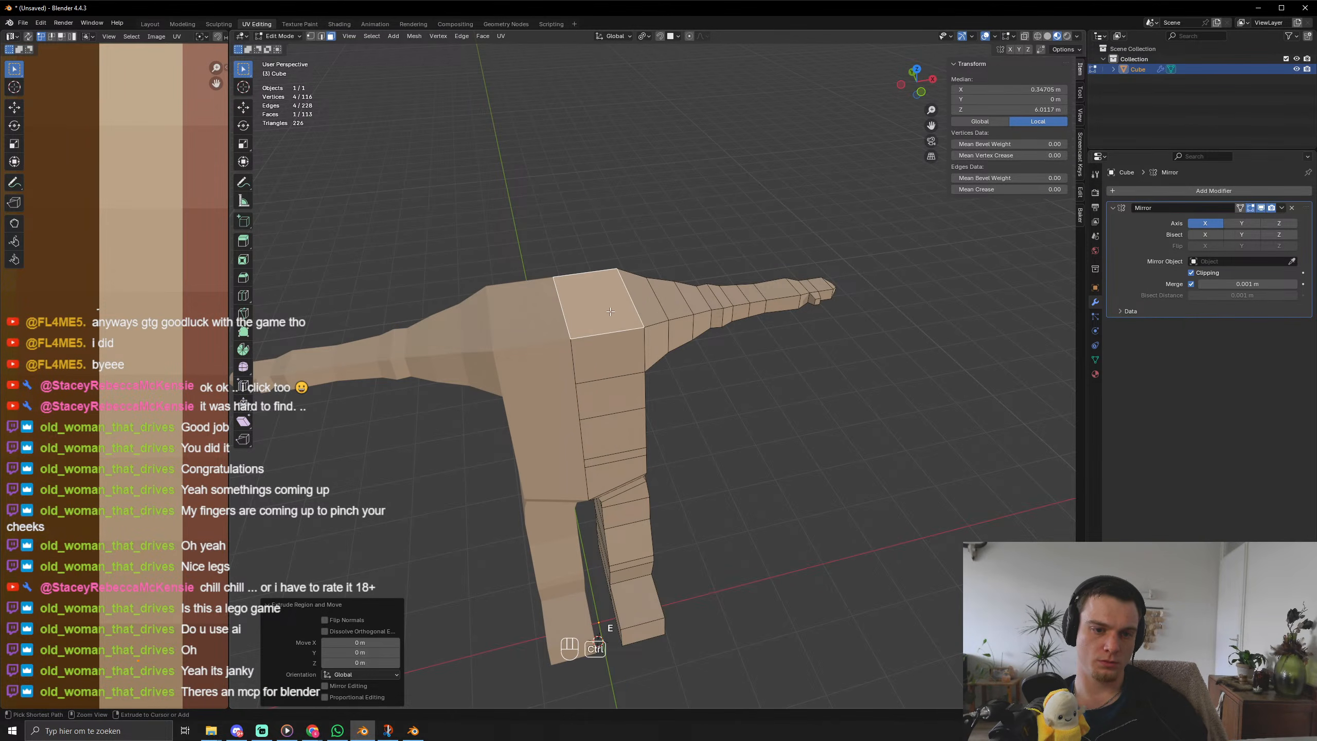
left_click(630, 300)
right_click(630, 299)
key("ctrl+r")
left_click(571, 299)
right_click(571, 300)
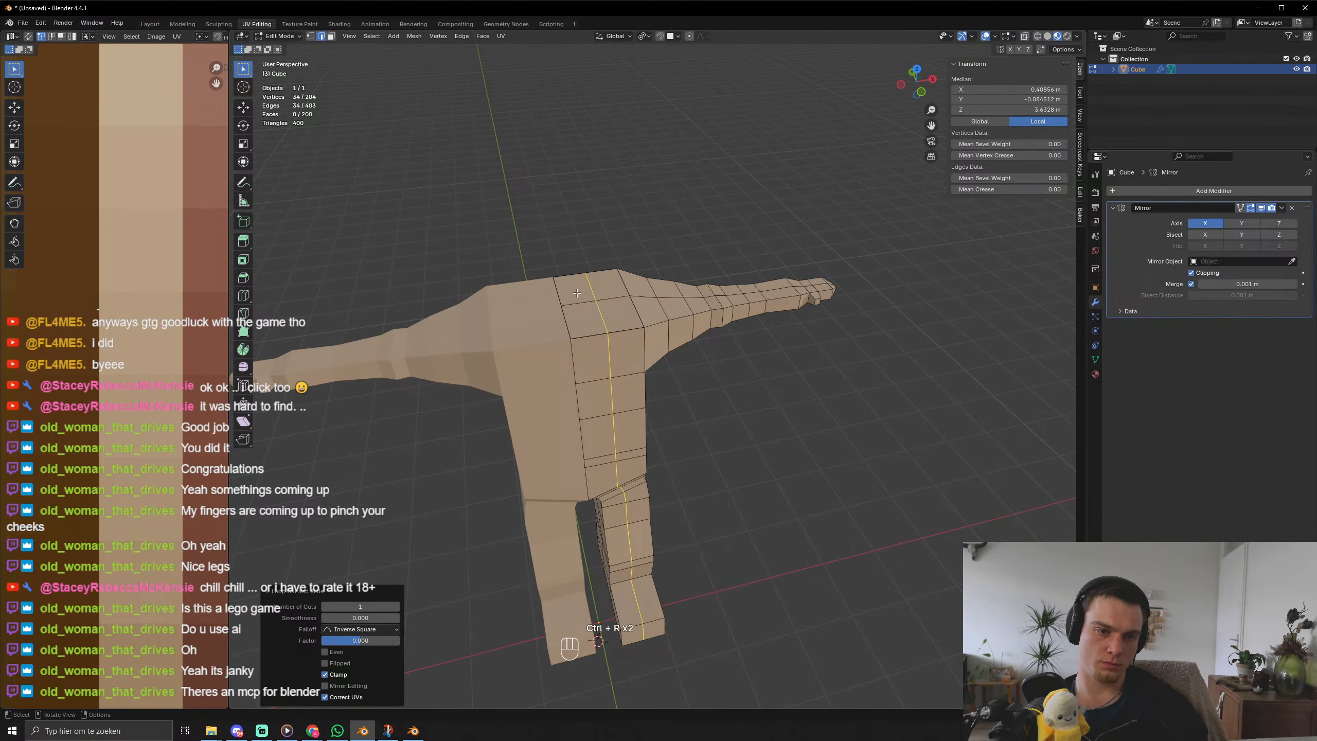
Bevel the inner edge at the centre of the torso's top 0.218 m wide to form a neck base.
key("3")
key("2")
left_click(574, 301)
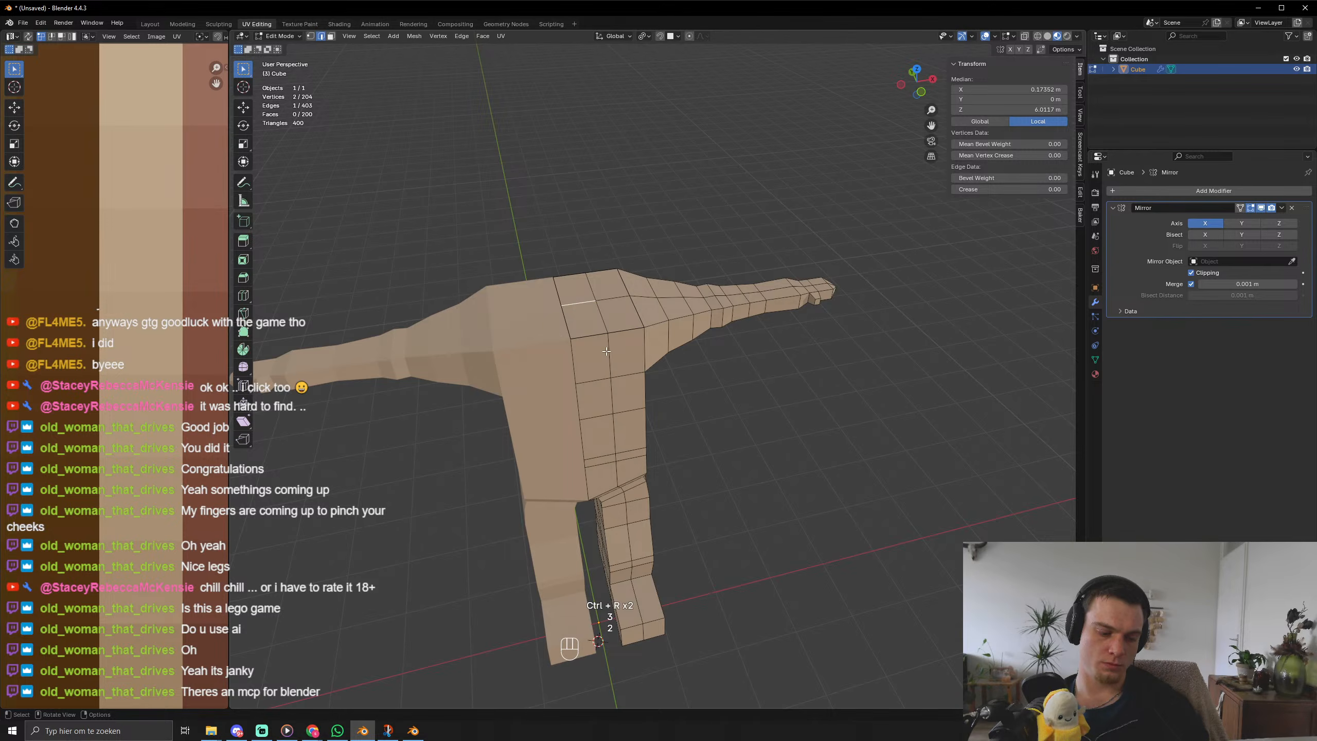
key("ctrl+b")
left_click(648, 357)
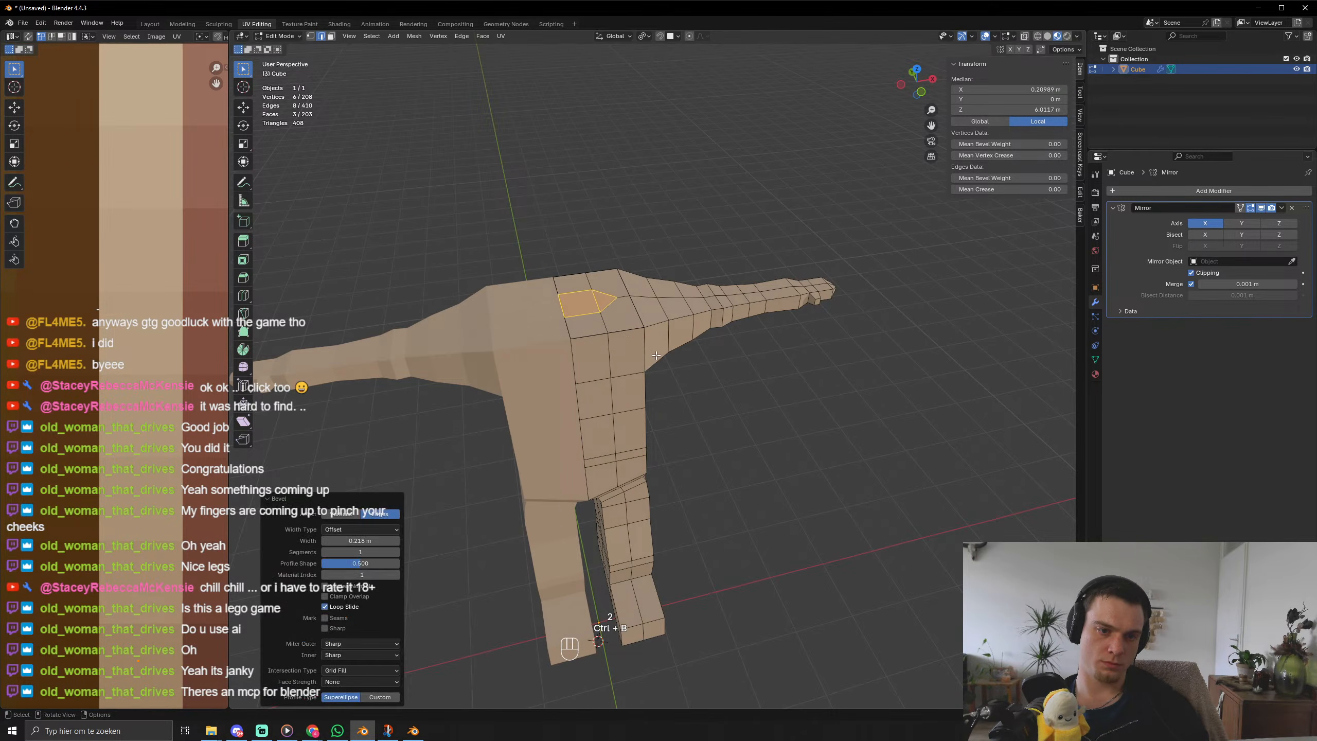
Extrude the neck base face upward about 0.19 m, and extrude it again about 0.08 m.
key("3")
key("e")
left_click(654, 357)
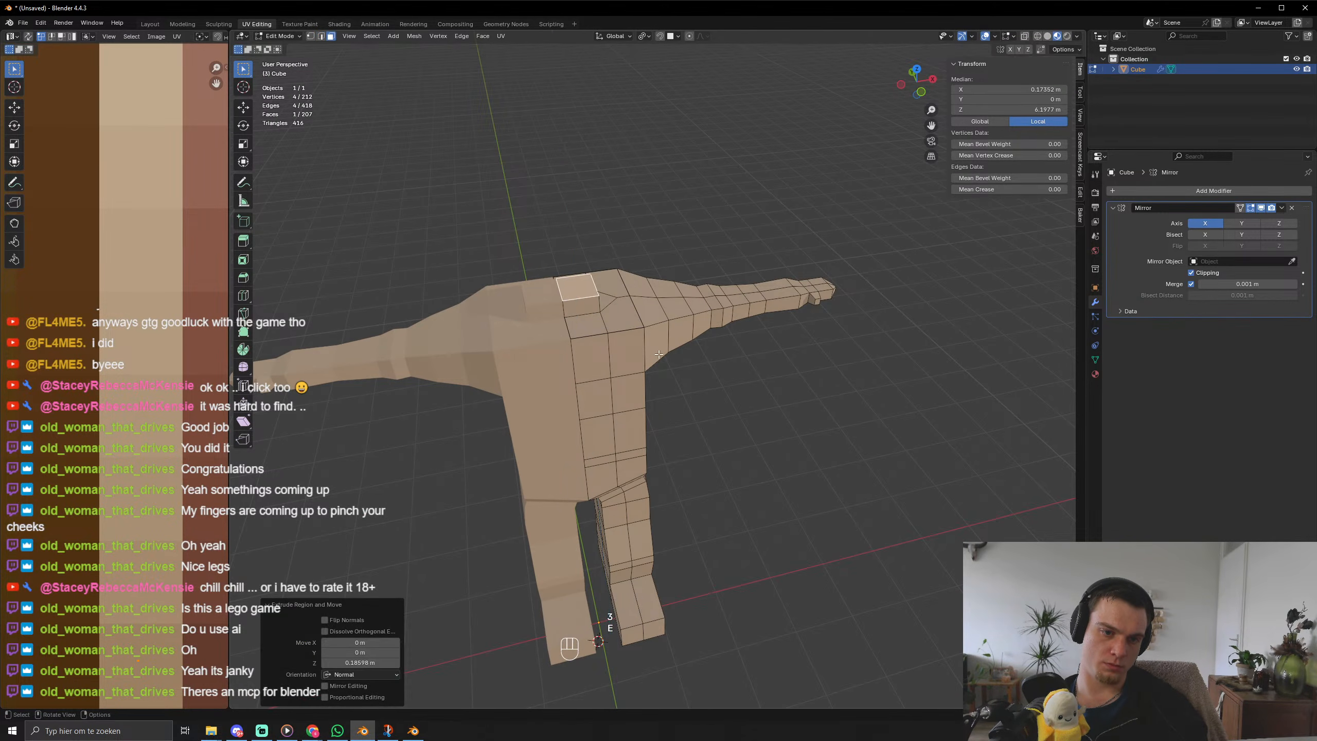
middle_click_drag(654, 357, 612, 345)
key("e")
left_click(623, 335)
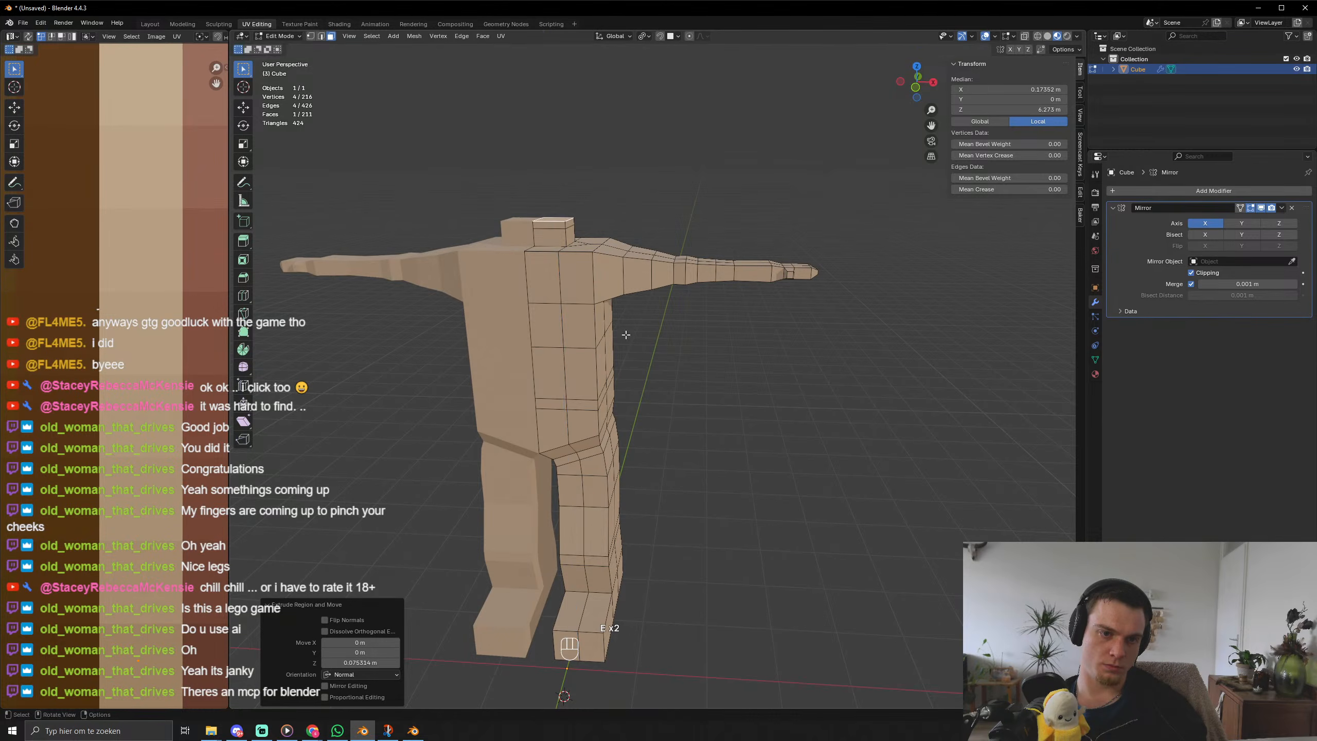
Scale the neck's top face to 3.446 and extrude the head upward in four segments, the last two about 0.24 m and 0.66 m.
key("s")
left_click(985, 394)
key("e")
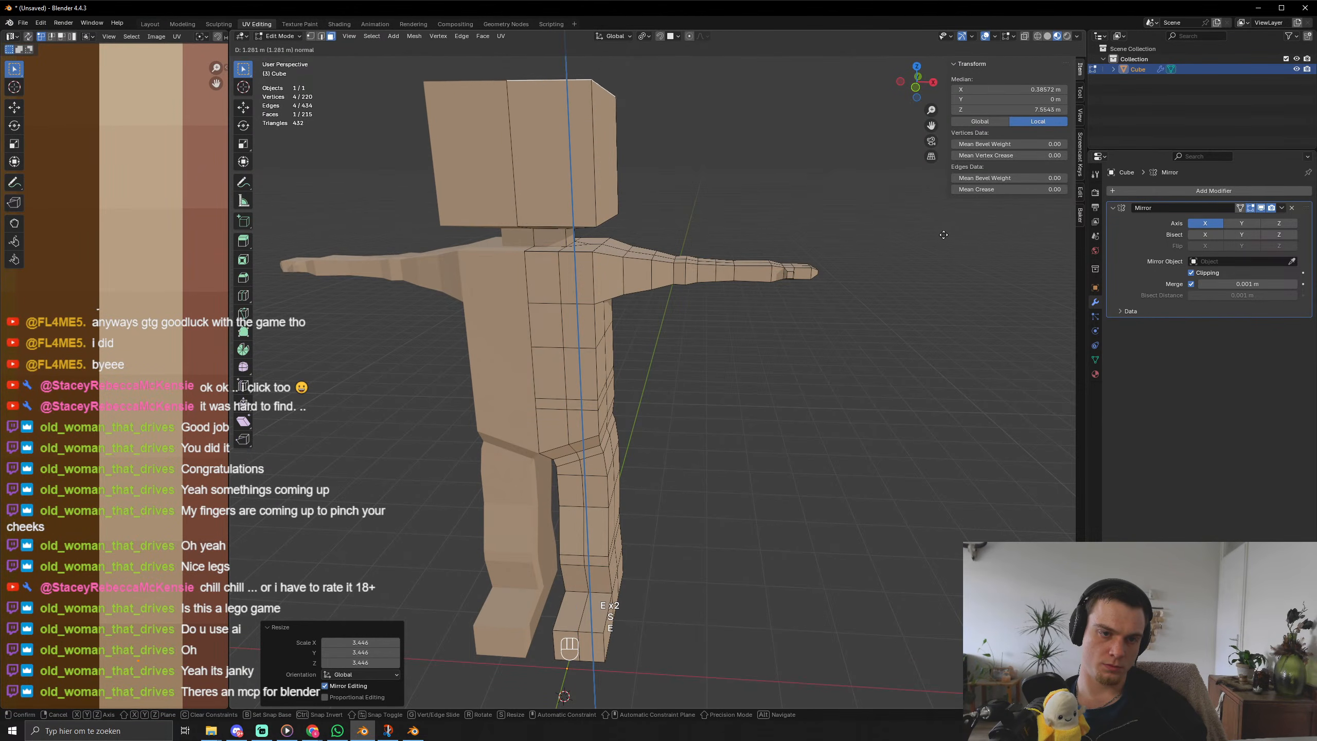
left_click(950, 348)
key("e")
left_click(947, 330)
key("e")
left_click(936, 306)
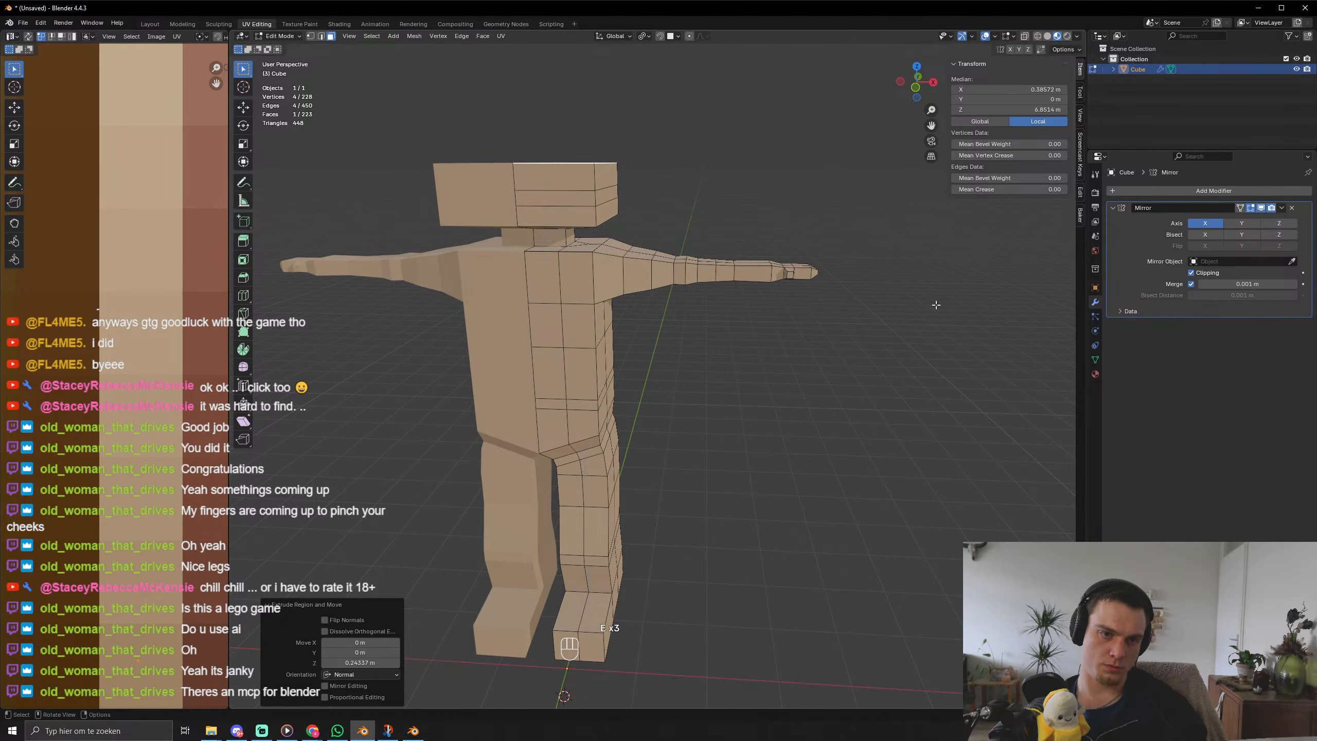
key("e")
left_click(914, 226)
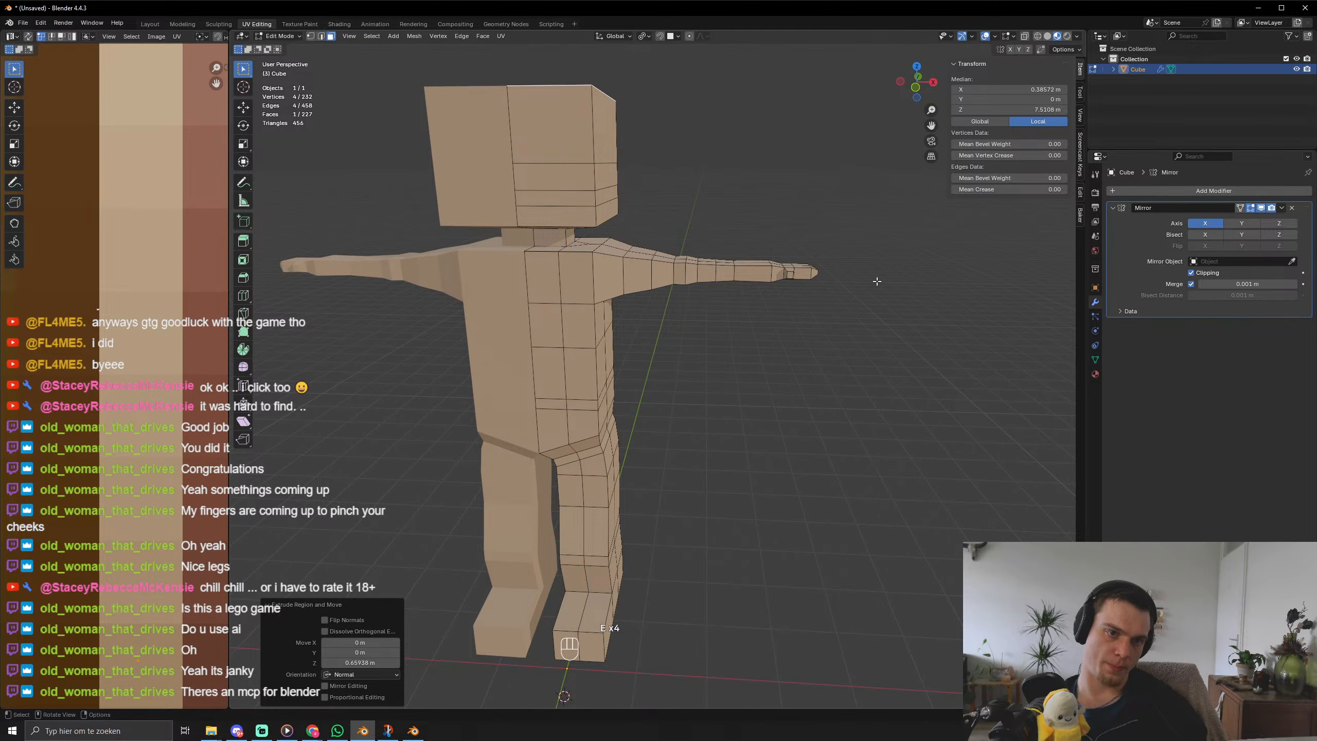
Extrude the head's top face upward about 0.27 m and scale it to 0.385 to taper the crown.
middle_click_drag(877, 281, 766, 309)
key("e")
left_click(766, 306)
key("s")
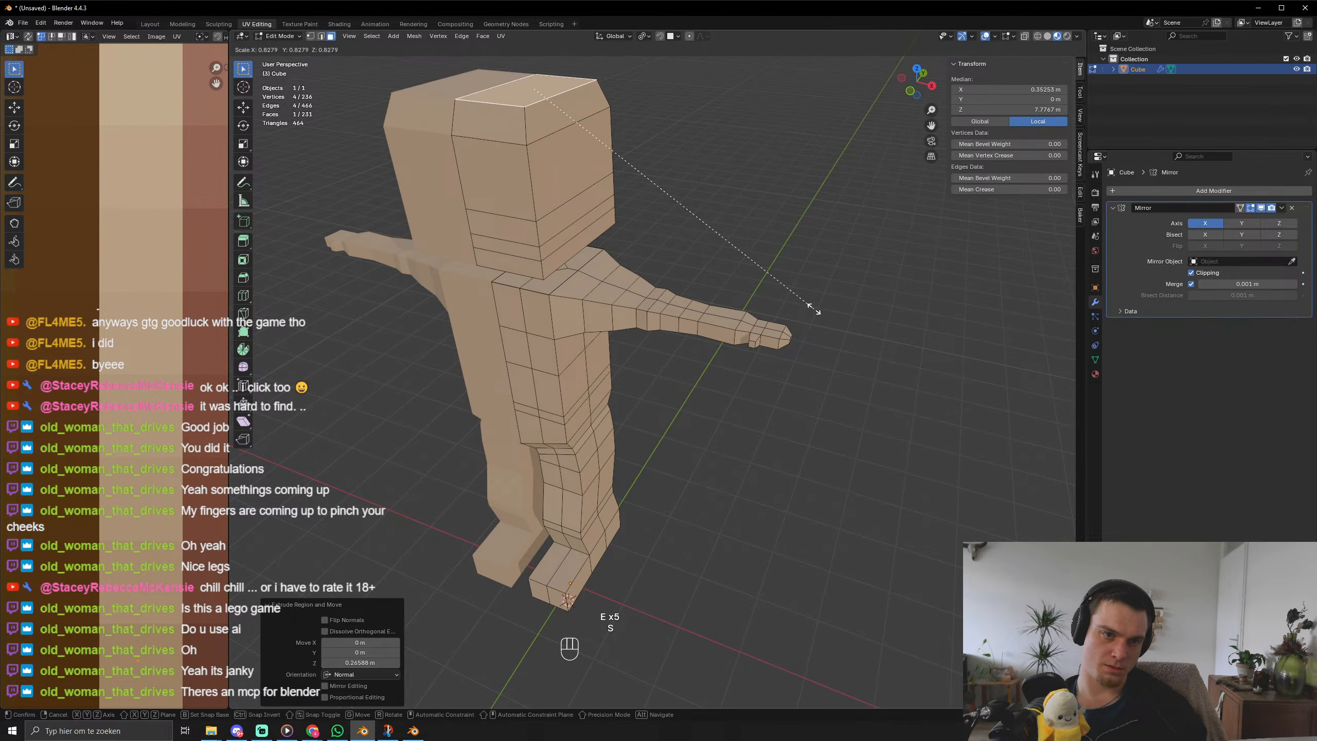
left_click(645, 212)
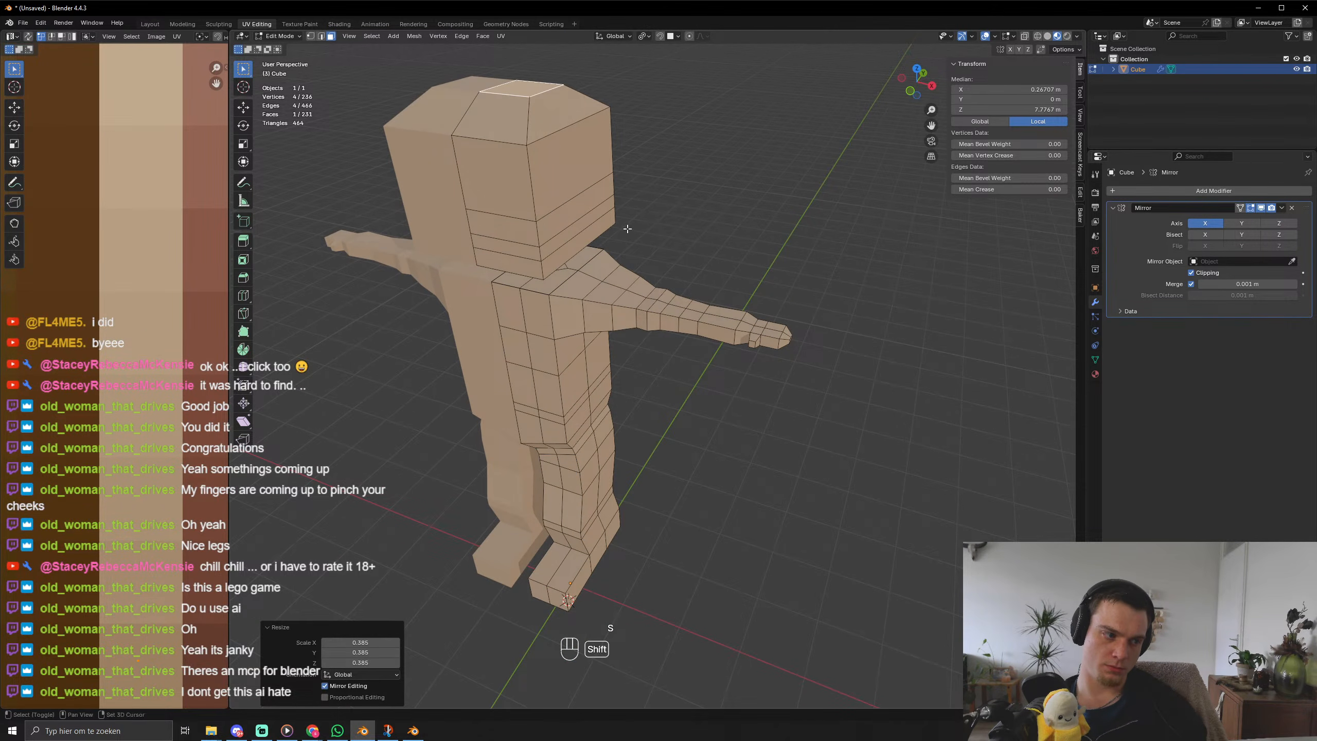
middle_click_drag(645, 212, 707, 344, "shift")
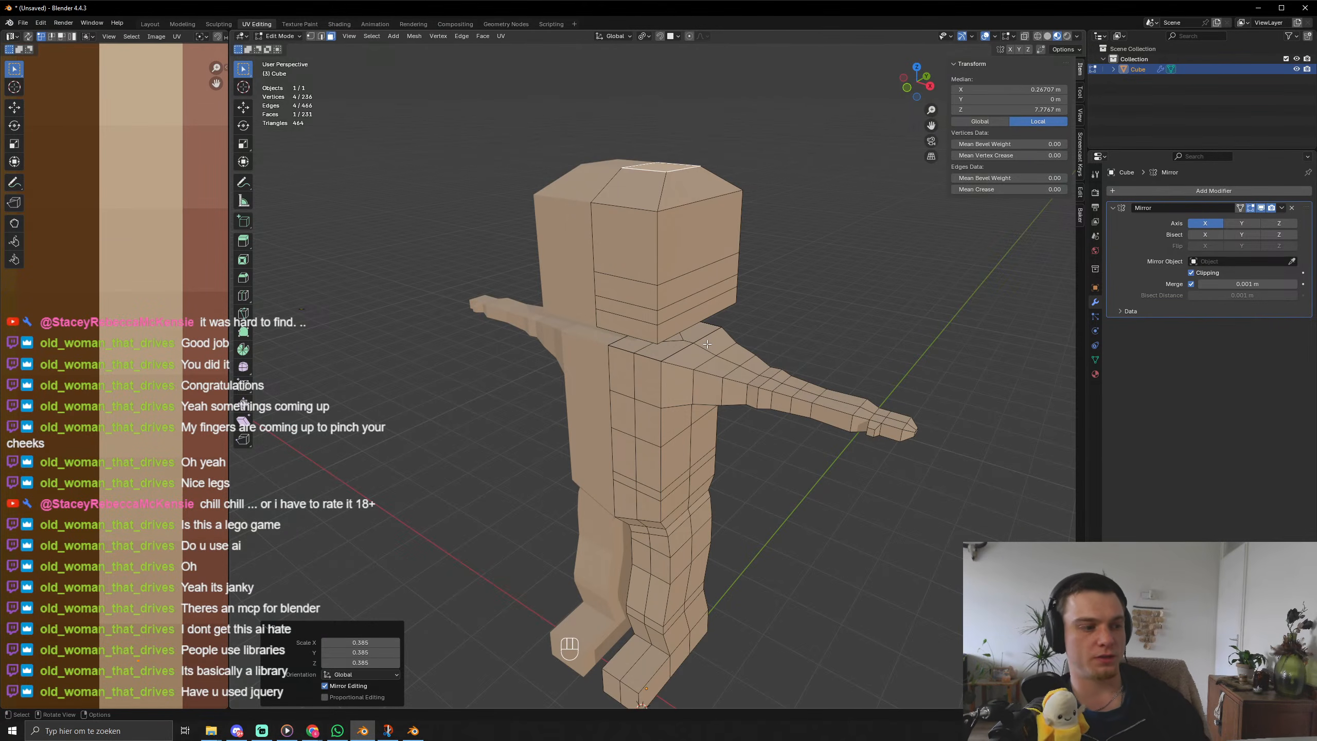
Try raising the front corner vertex of the head's bottom about 0.14 m along Z.
scroll(708, 344, "up", 4)
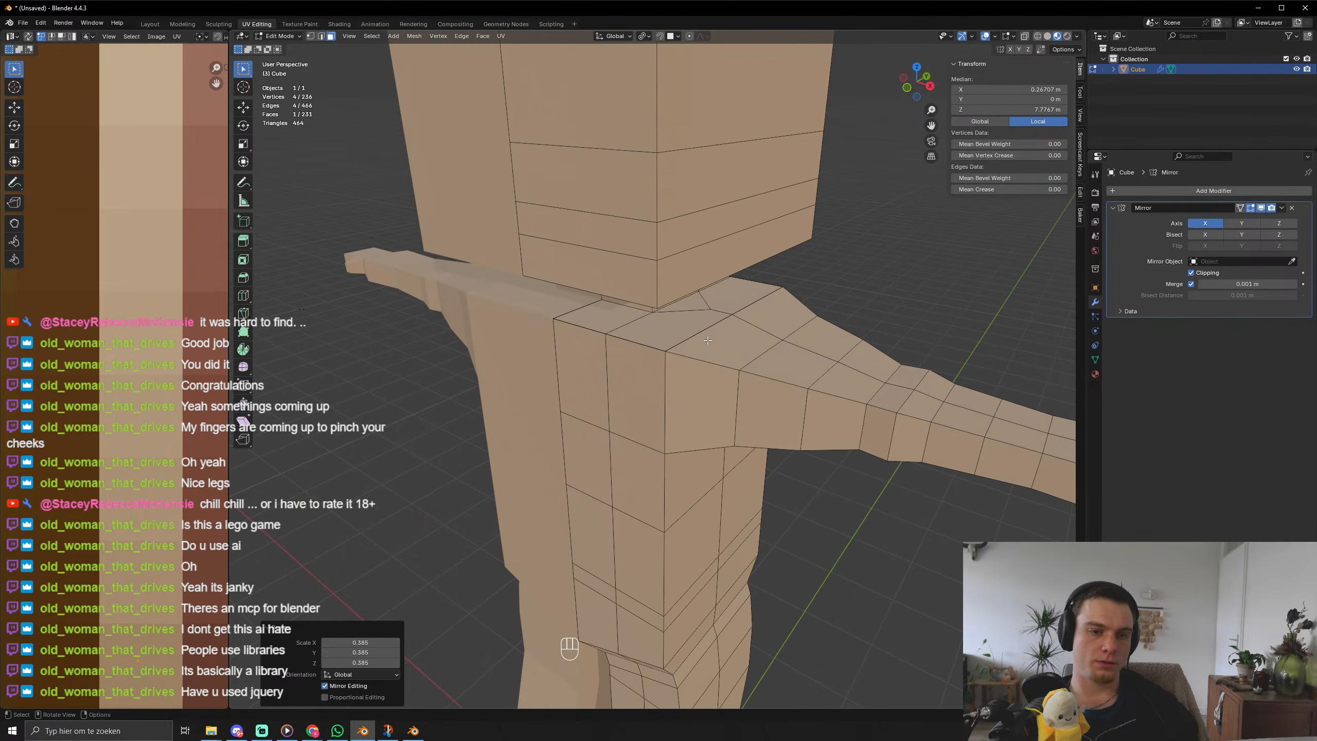
middle_click_drag(707, 344, 734, 308)
key("Tab")
key("Tab")
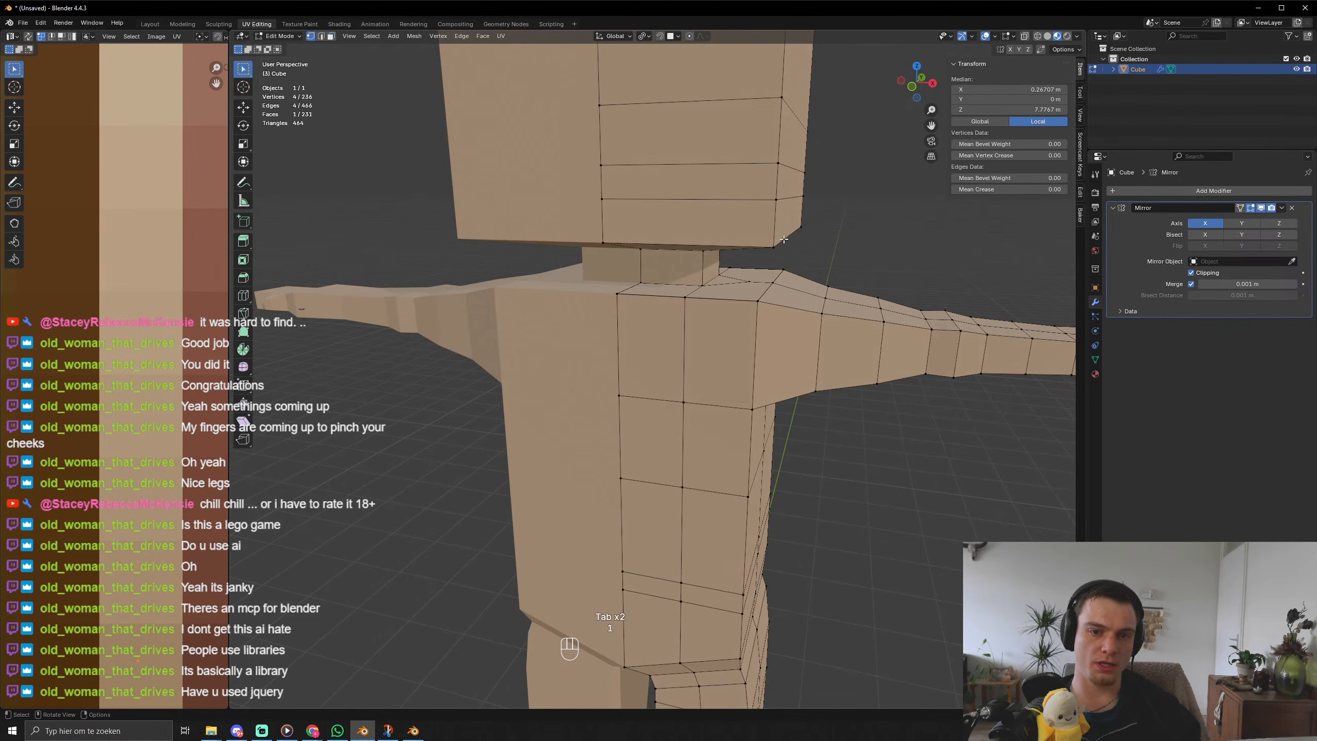
key("1")
key("h")
key("x")
key("ctrl+z")
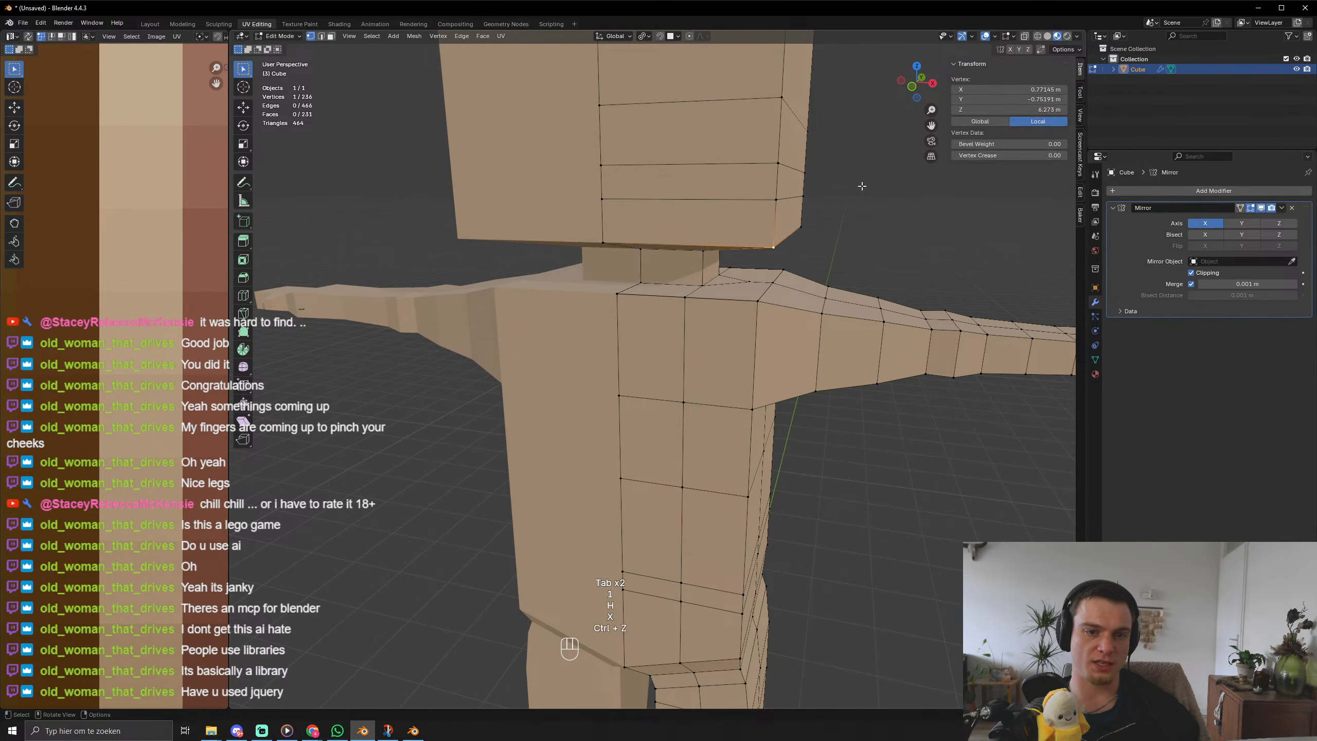
key("g")
key("z")
left_click(830, 176)
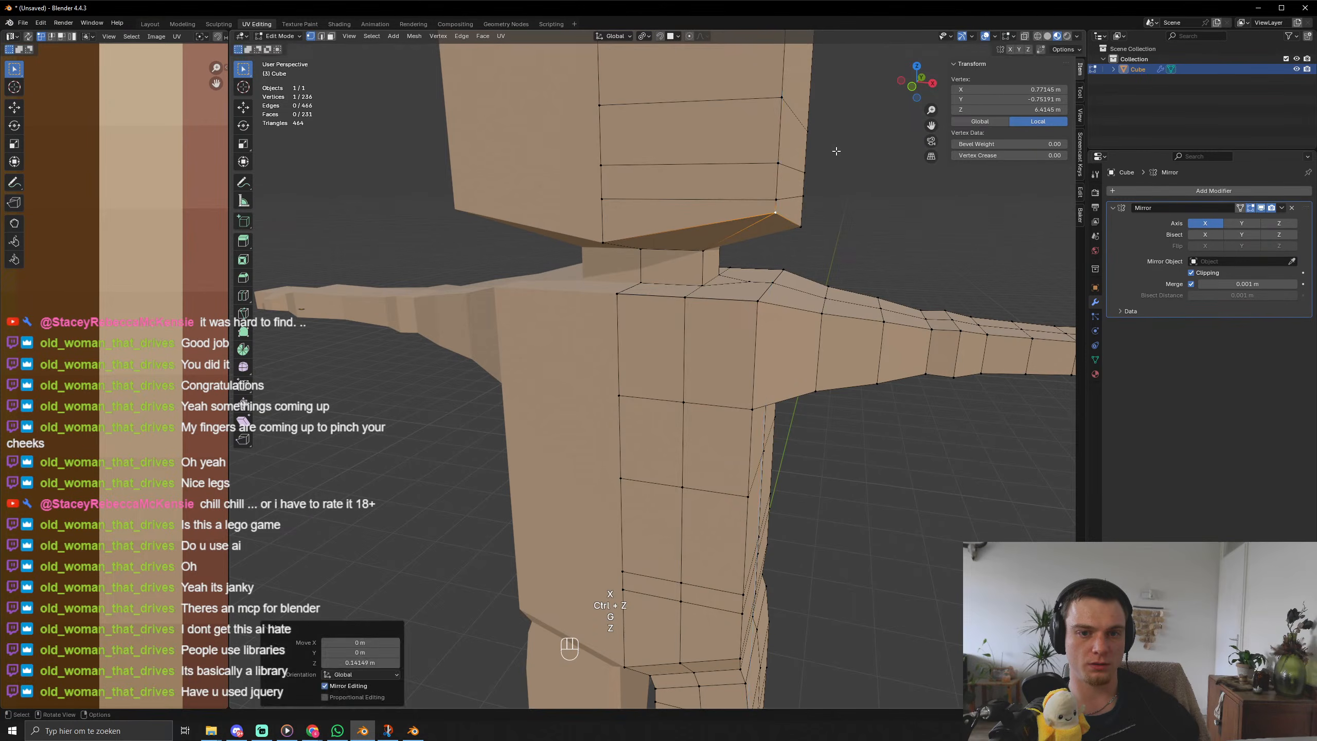
middle_click_drag(830, 177, 575, 253)
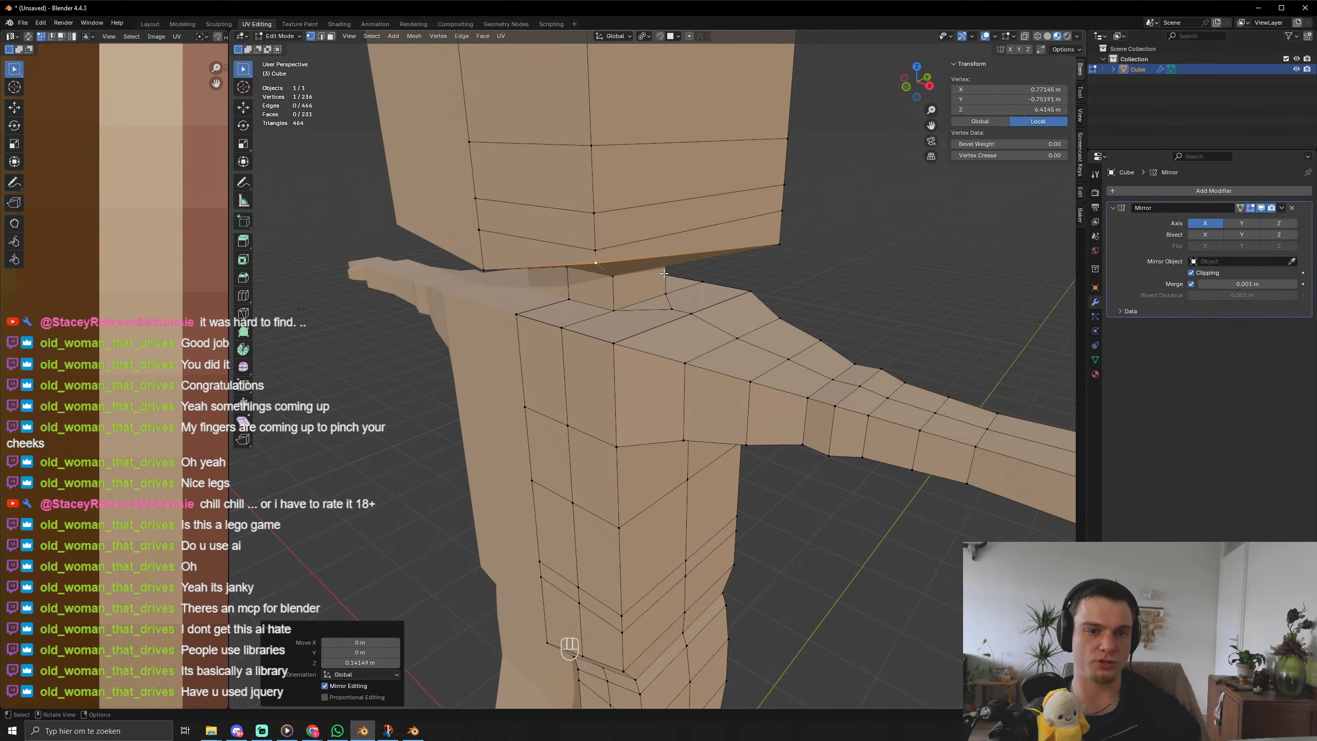
key("ctrl+z")
Scale the head's bottom edge loop to 0.754 and the loop just above it to about 0.85.
left_click(739, 257, "alt")
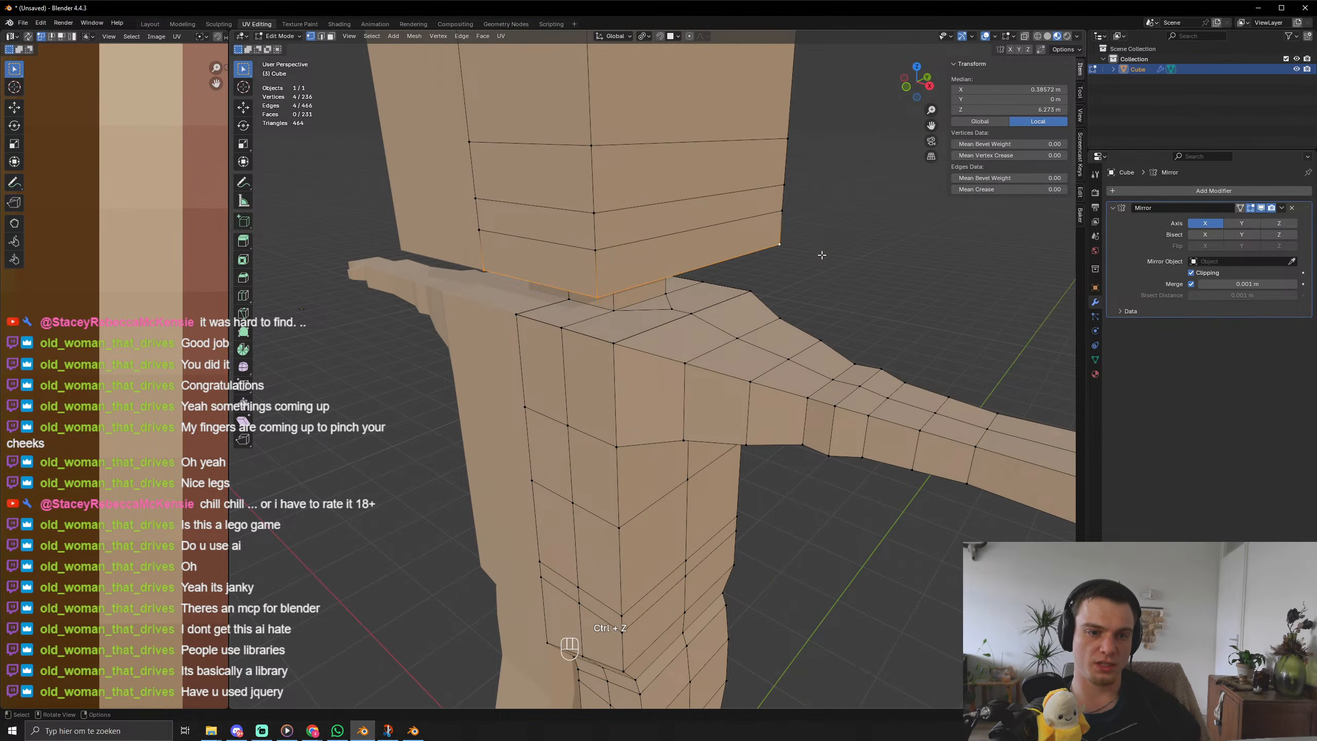
key("s")
left_click(886, 276)
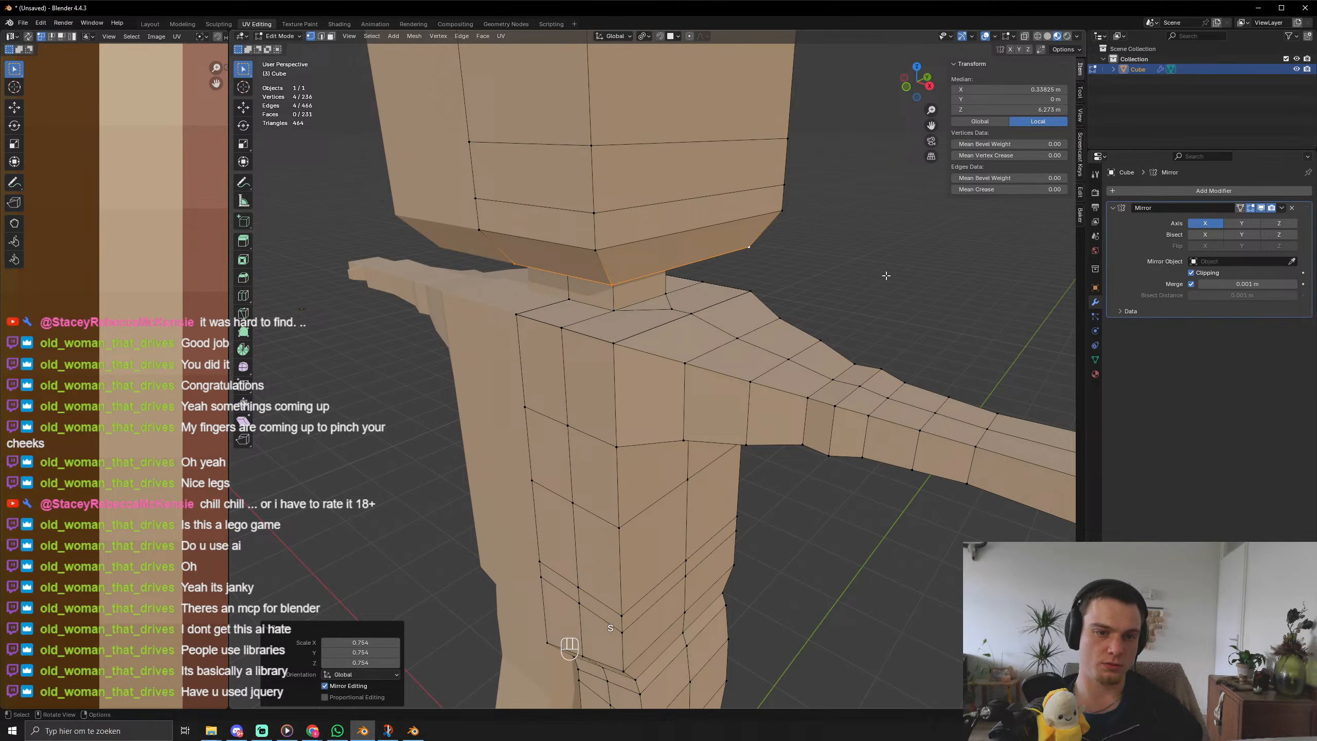
key("2")
left_click(631, 243, "alt")
key("s")
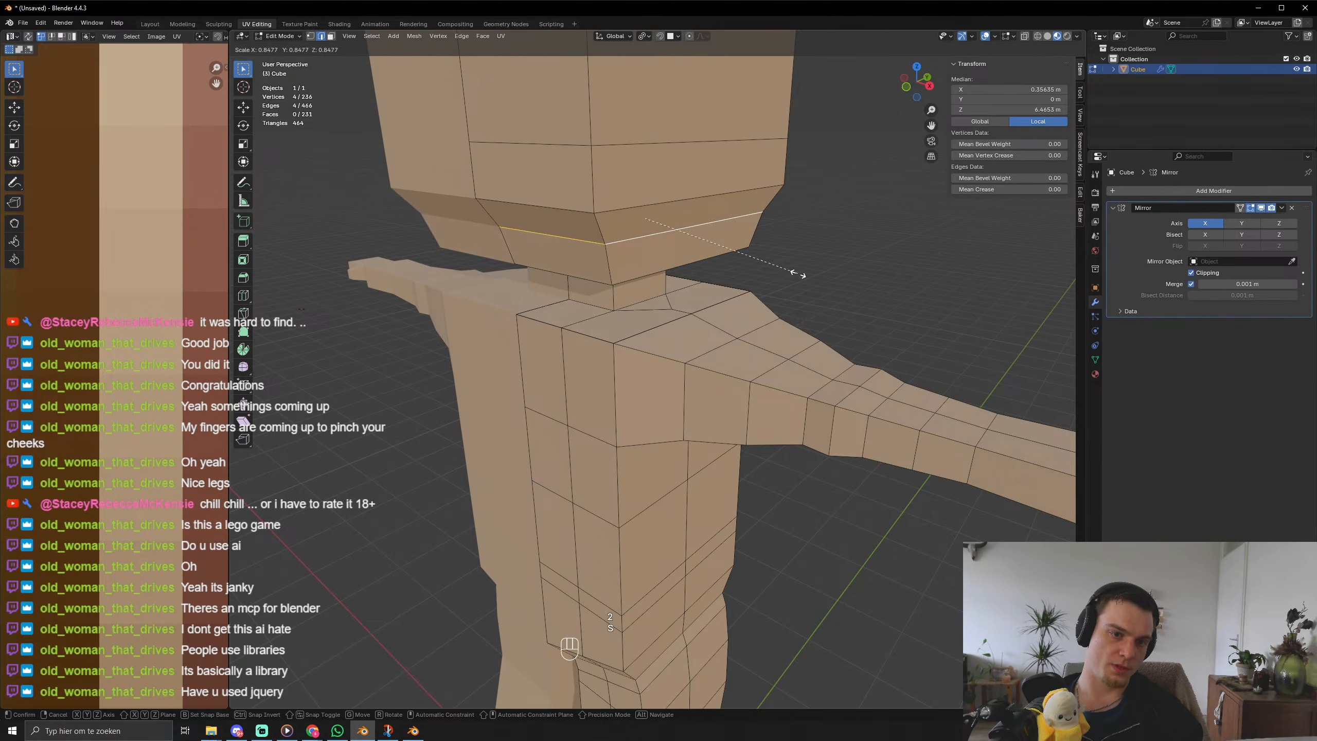
left_click(799, 273)
Scale the head's third edge loop from the bottom inward and the fourth loop to 0.969 to taper the jaw.
key("ctrl+z")
key("s")
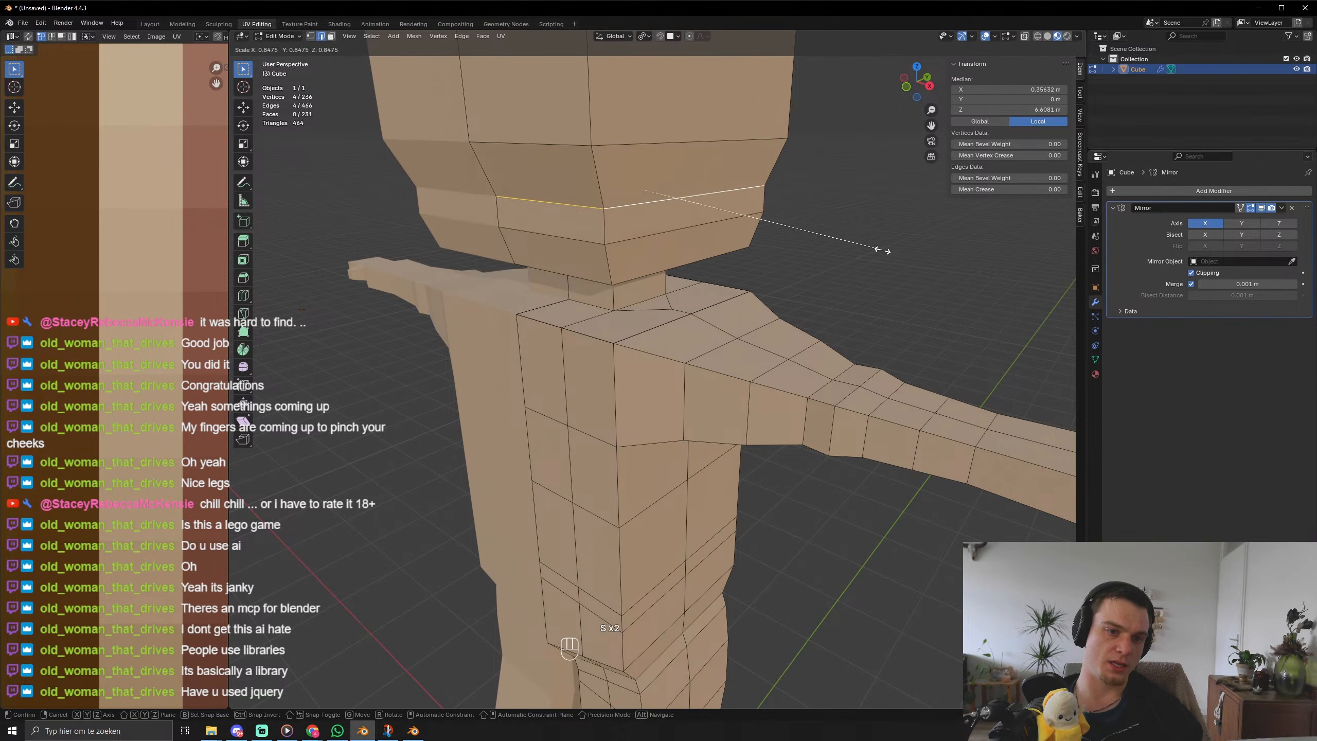
left_click(887, 252)
middle_click_drag(855, 246, 870, 310, "shift")
left_click(725, 219, "alt")
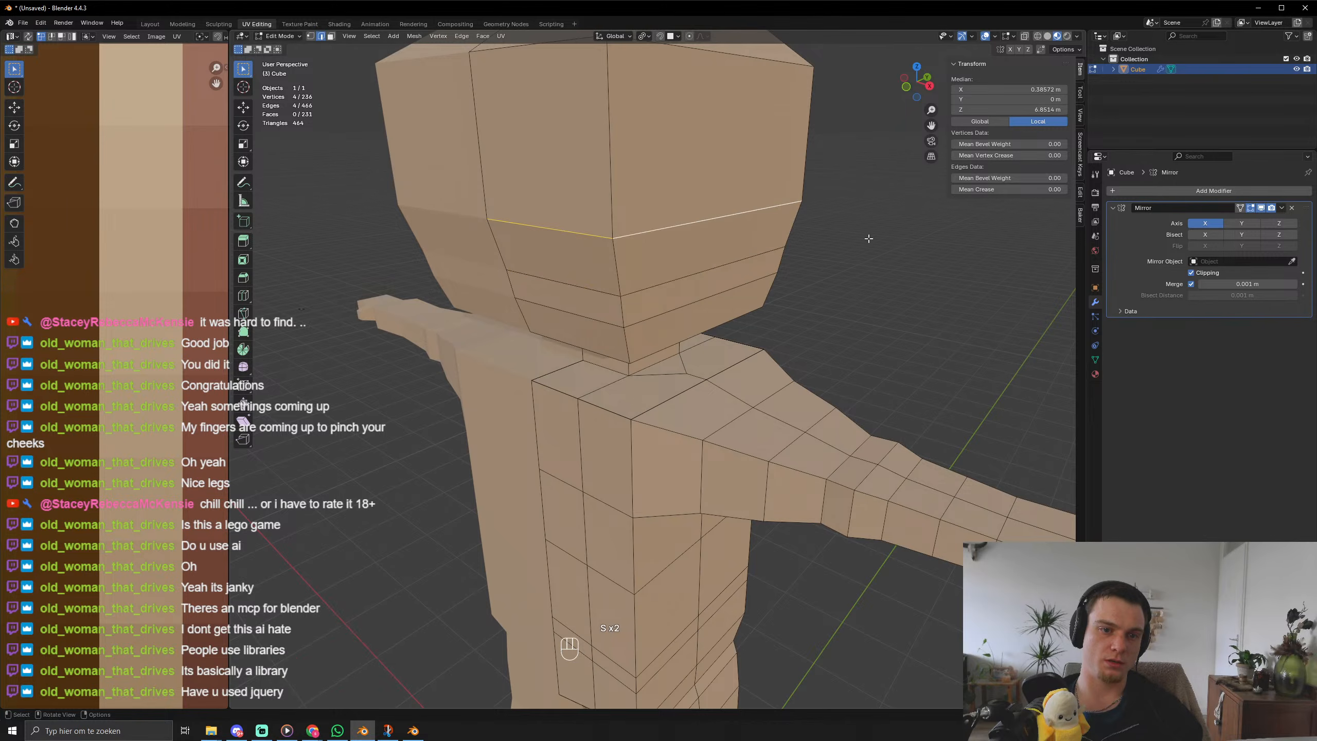
key("s")
left_click(885, 237)
middle_click_drag(886, 236, 881, 289, "shift")
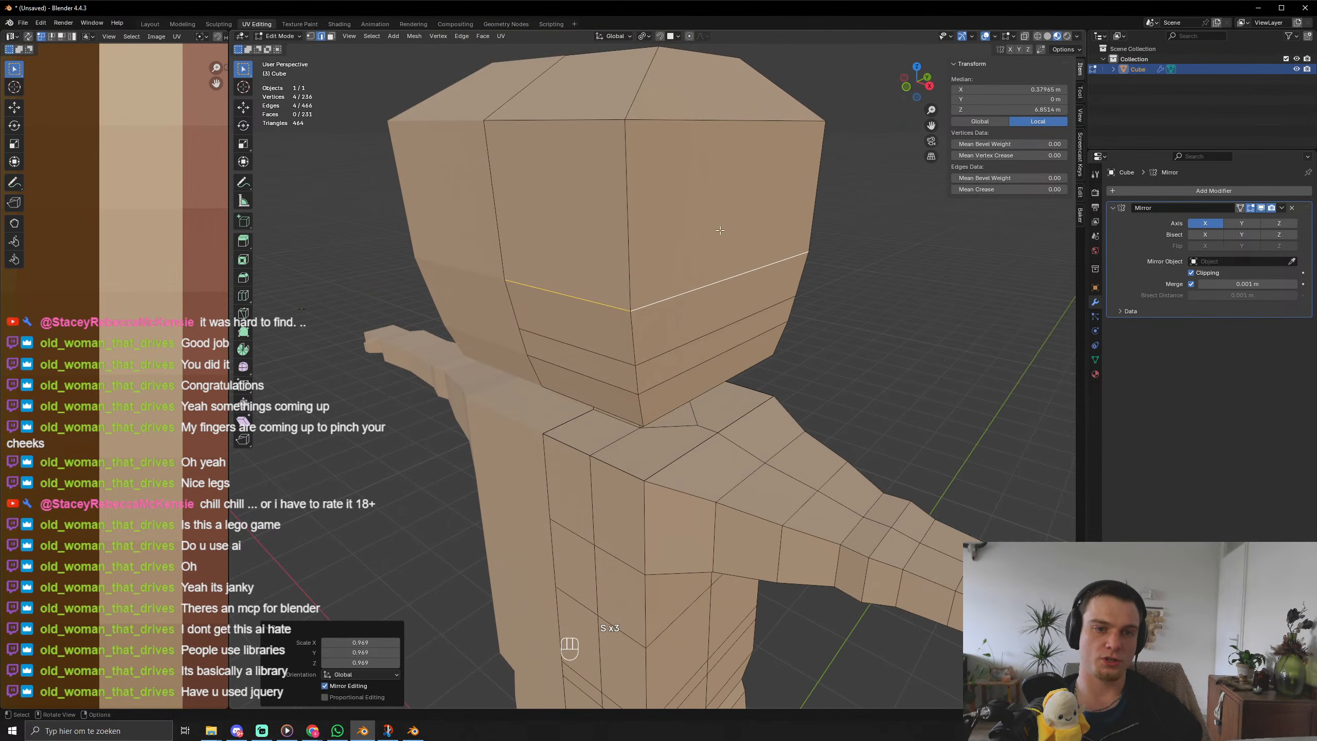
Add a centred horizontal loop cut in the head's tall upper segment and scale it to 1.084.
key("ctrl+r")
left_click(787, 224)
right_click(787, 223)
key("s")
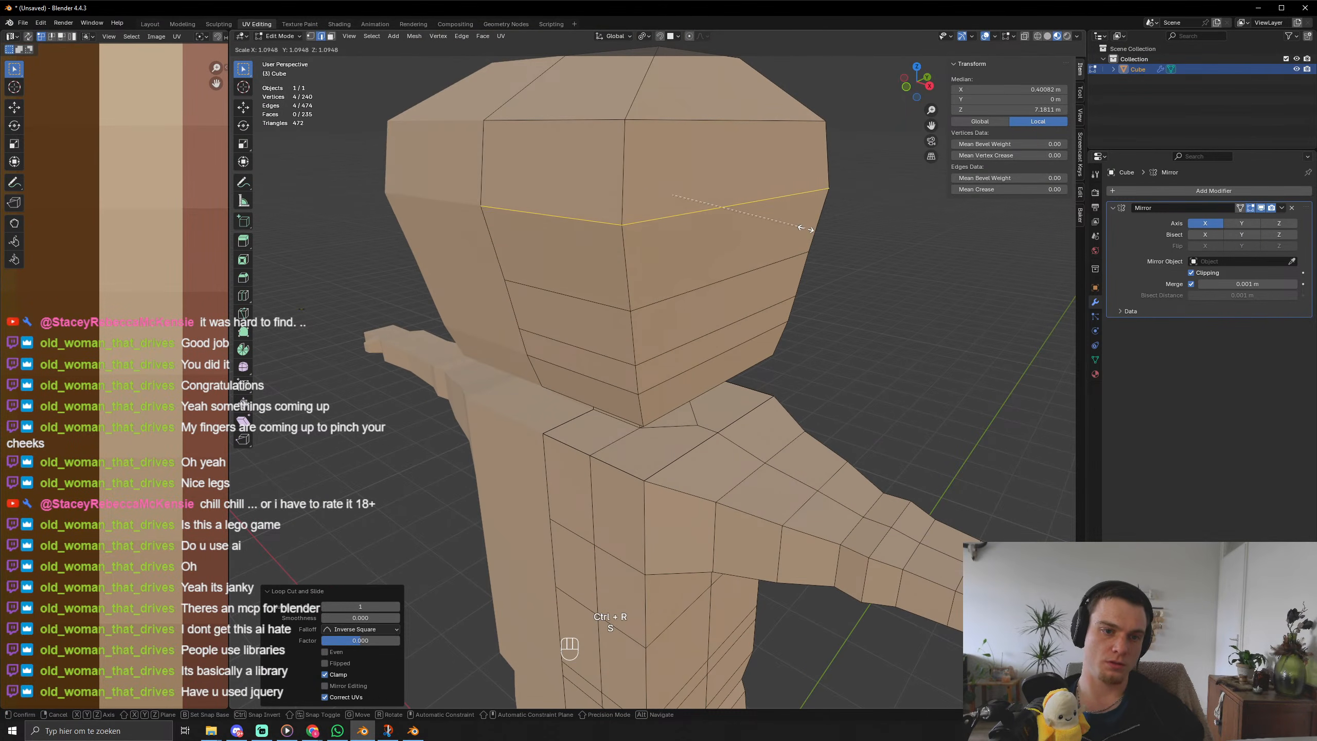
left_click(803, 232)
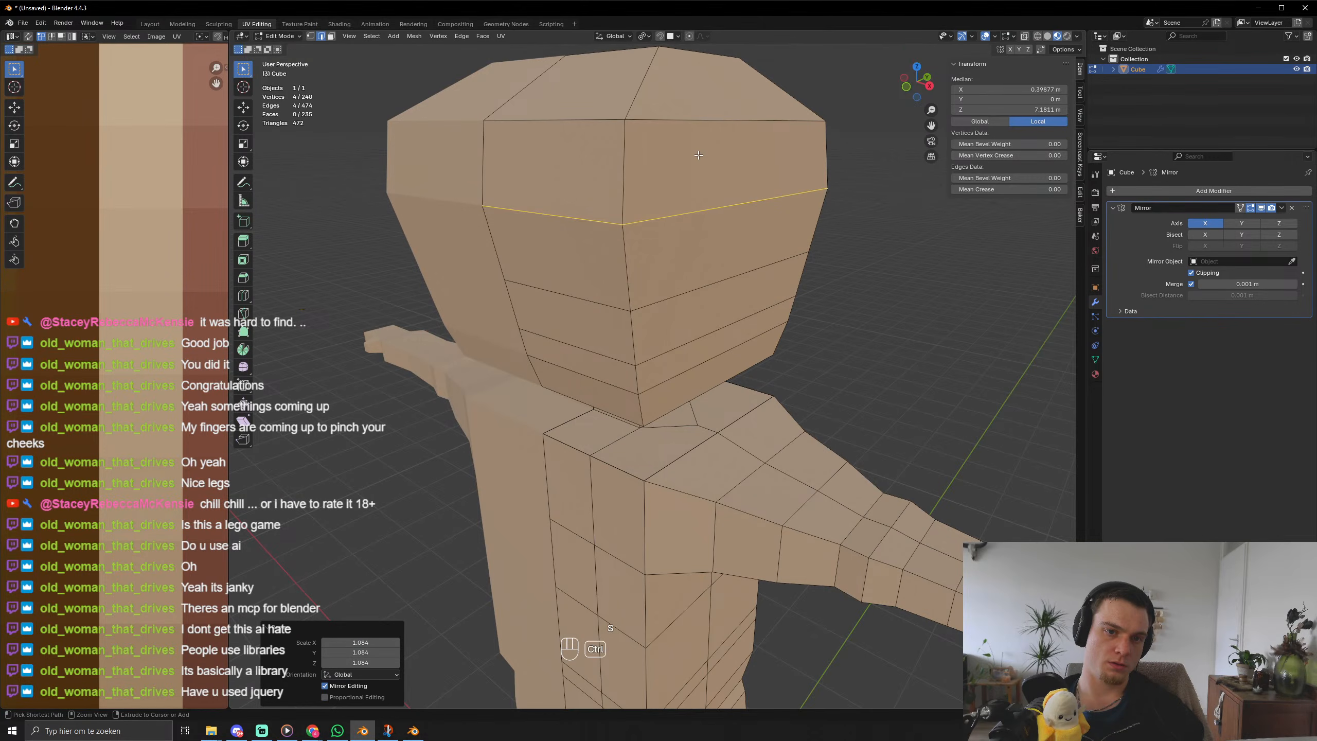
Add another centred loop cut between the widened loop and the crown's base, scaling it to 1.111 and then 0.934.
key("ctrl+r")
left_click(627, 162)
right_click(627, 163)
key("s")
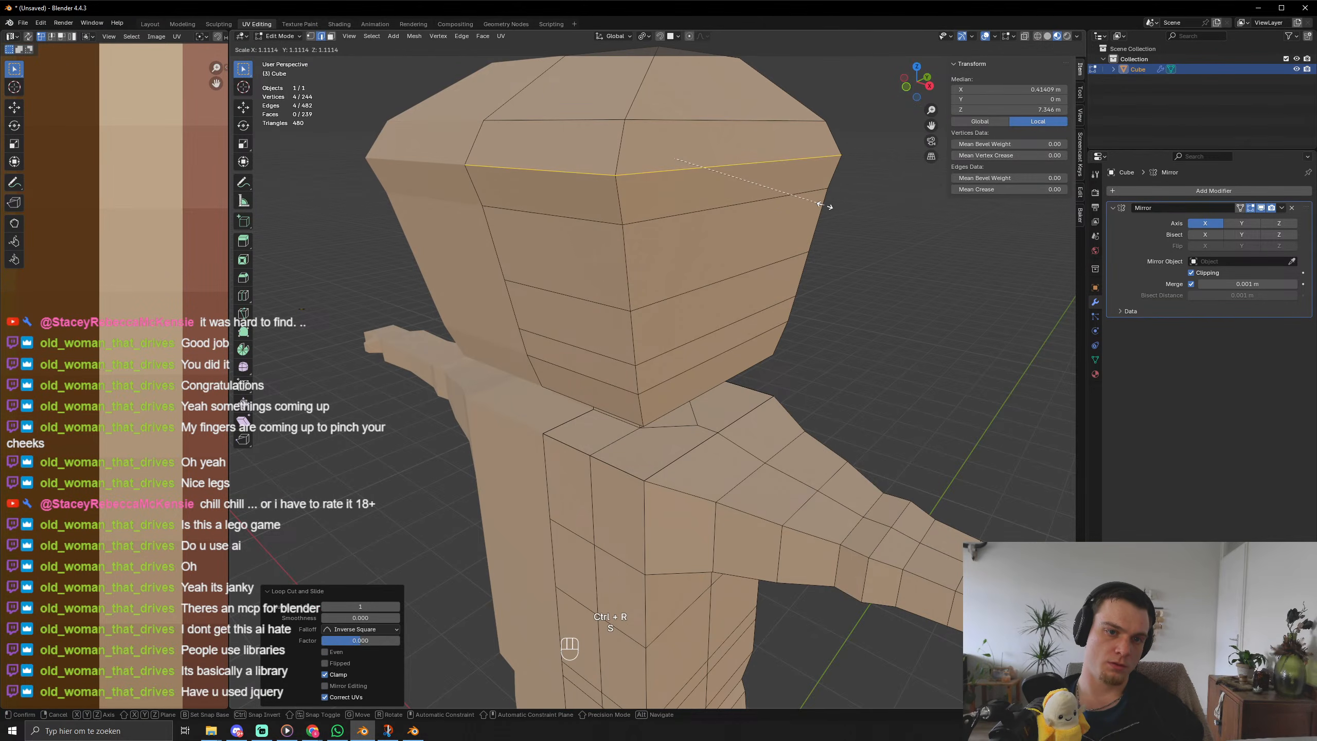
left_click(808, 201)
key("s")
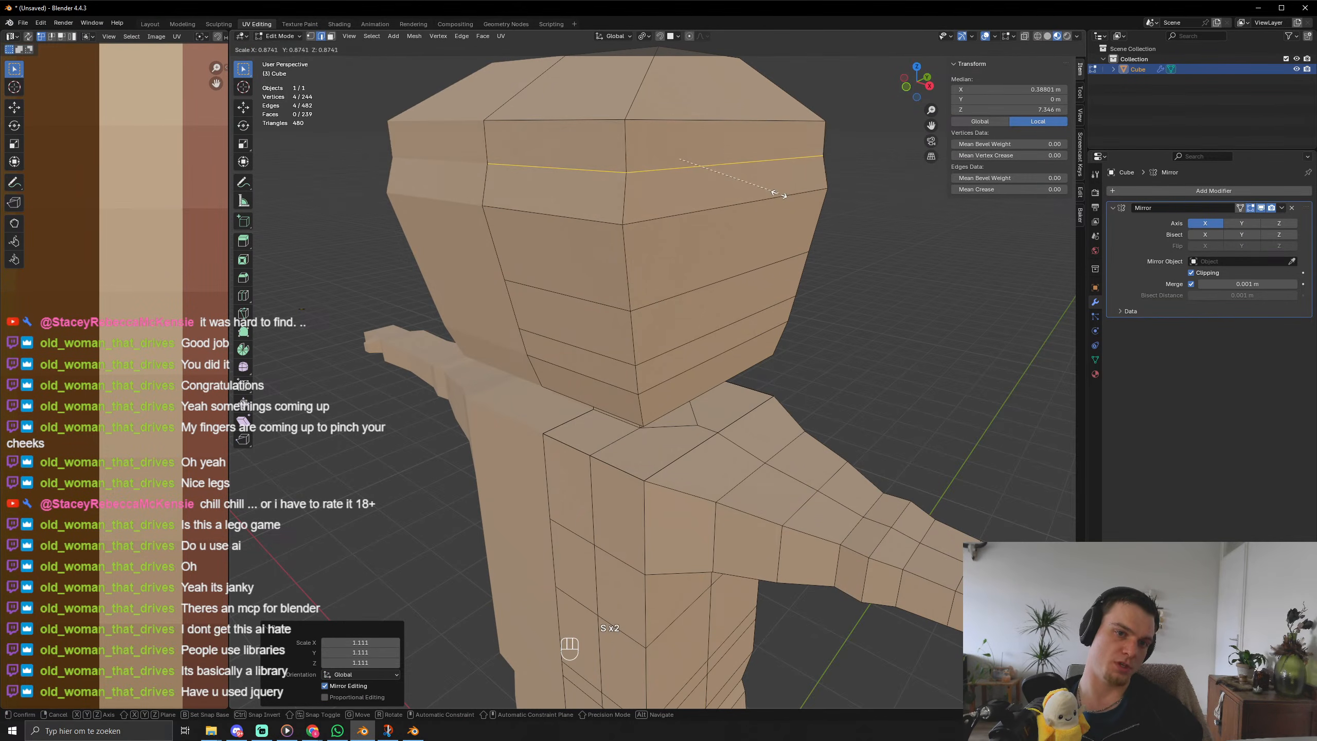
left_click(781, 197)
middle_click_drag(780, 197, 783, 254)
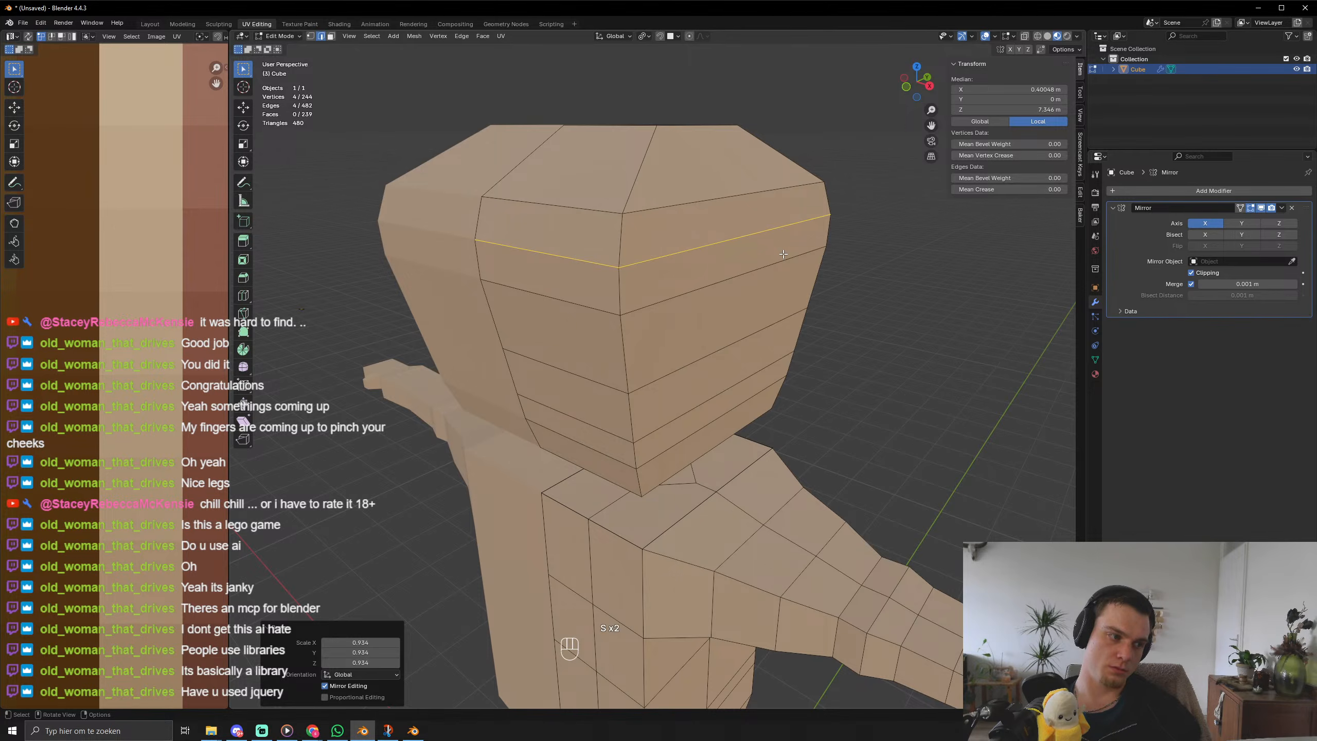
Add a single centred vertical loop cut beside the mirror line, running through the head, neck and torso.
middle_click_drag(684, 365, 780, 342)
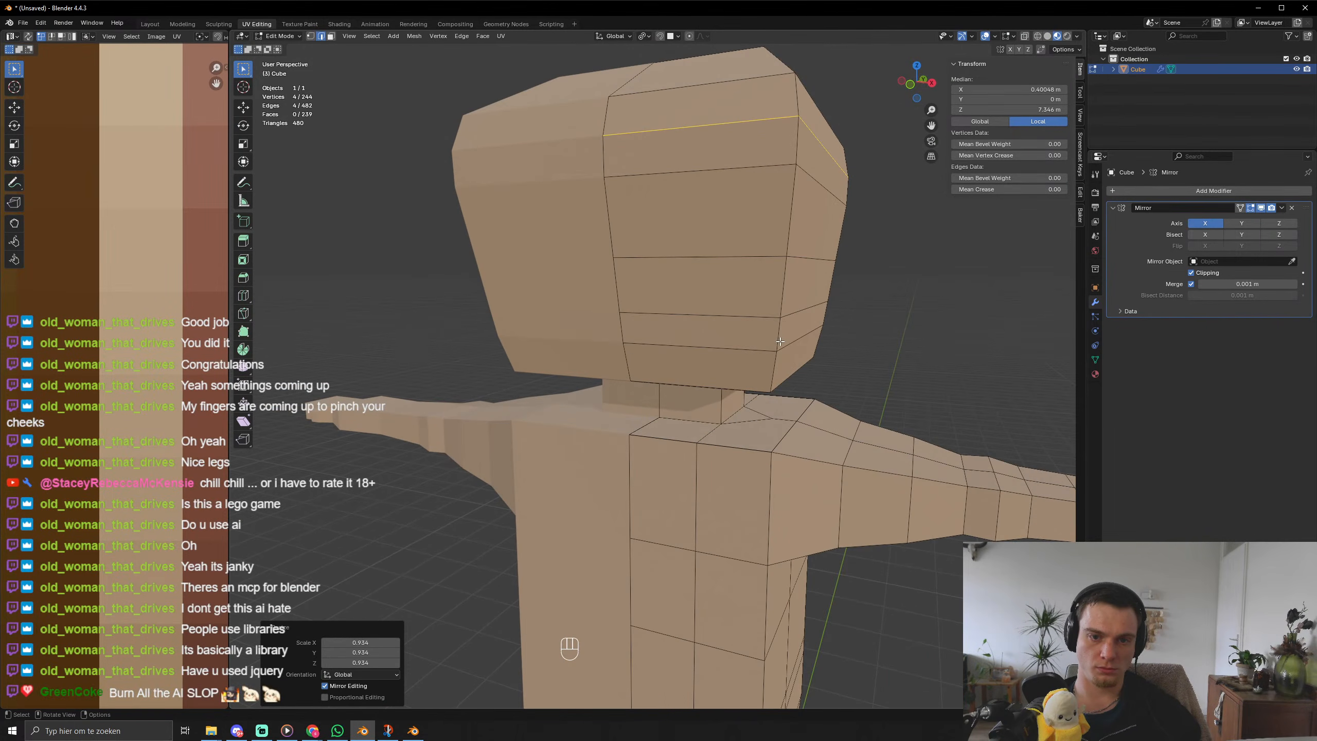
key("ctrl+r")
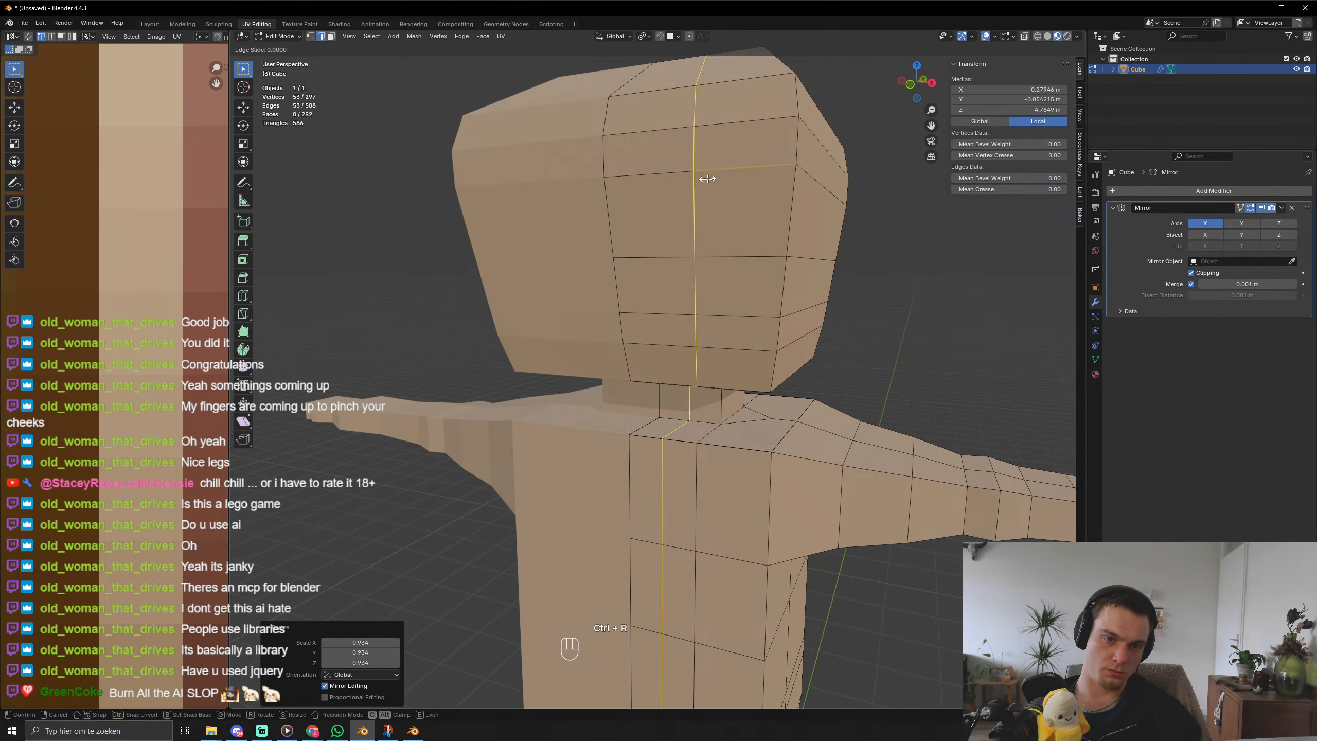
left_click(738, 347)
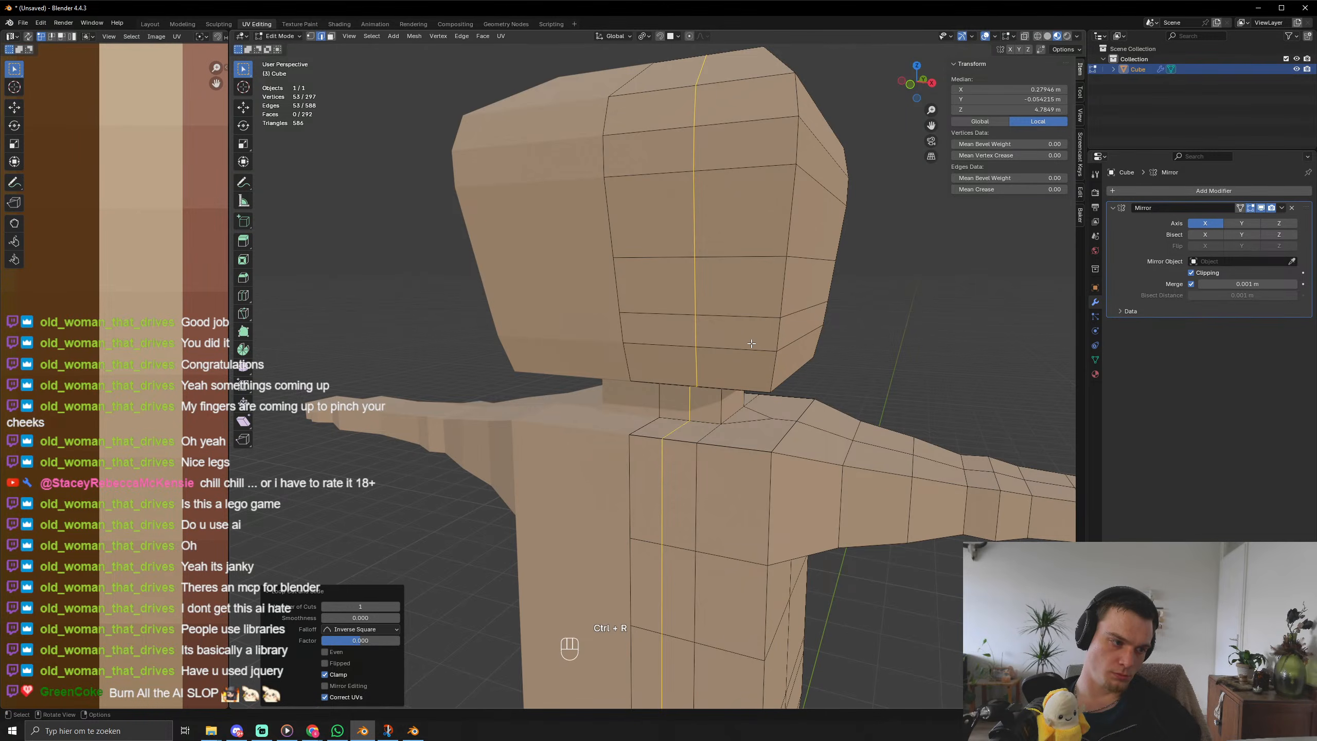
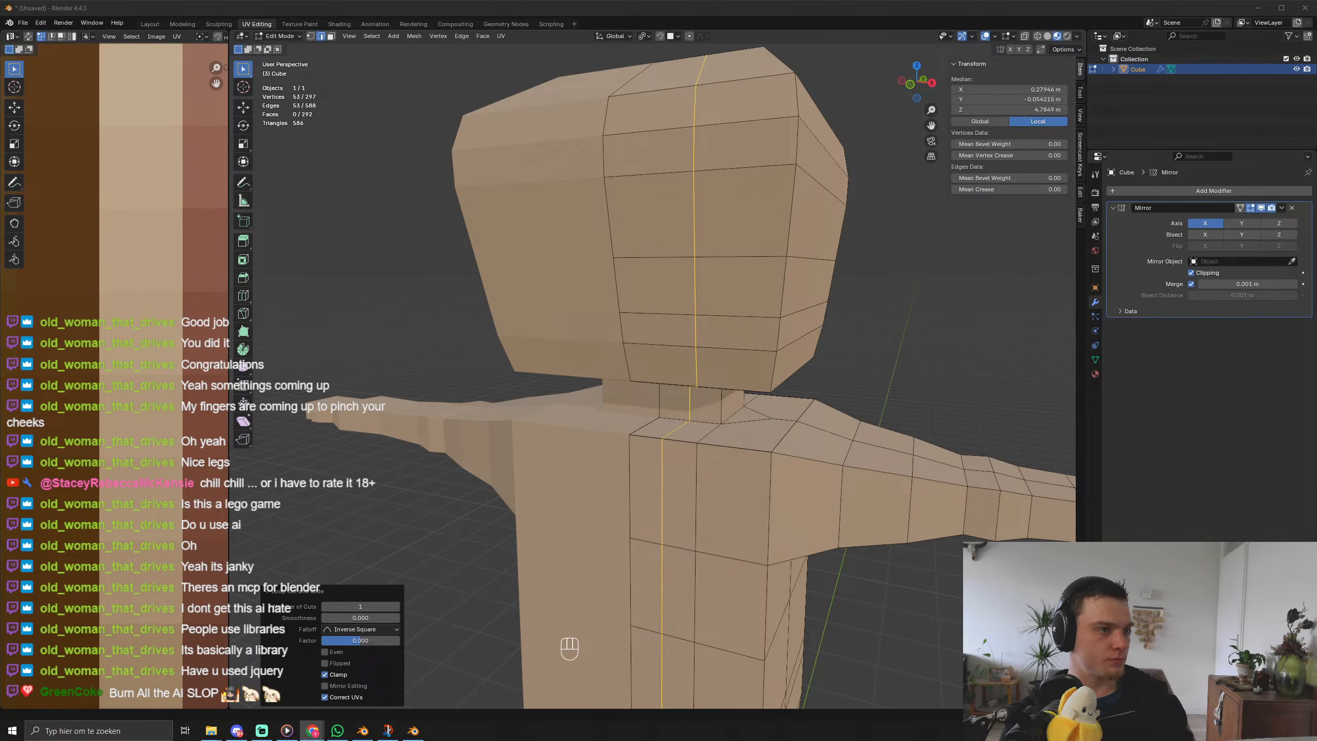
key("alt+Tab")
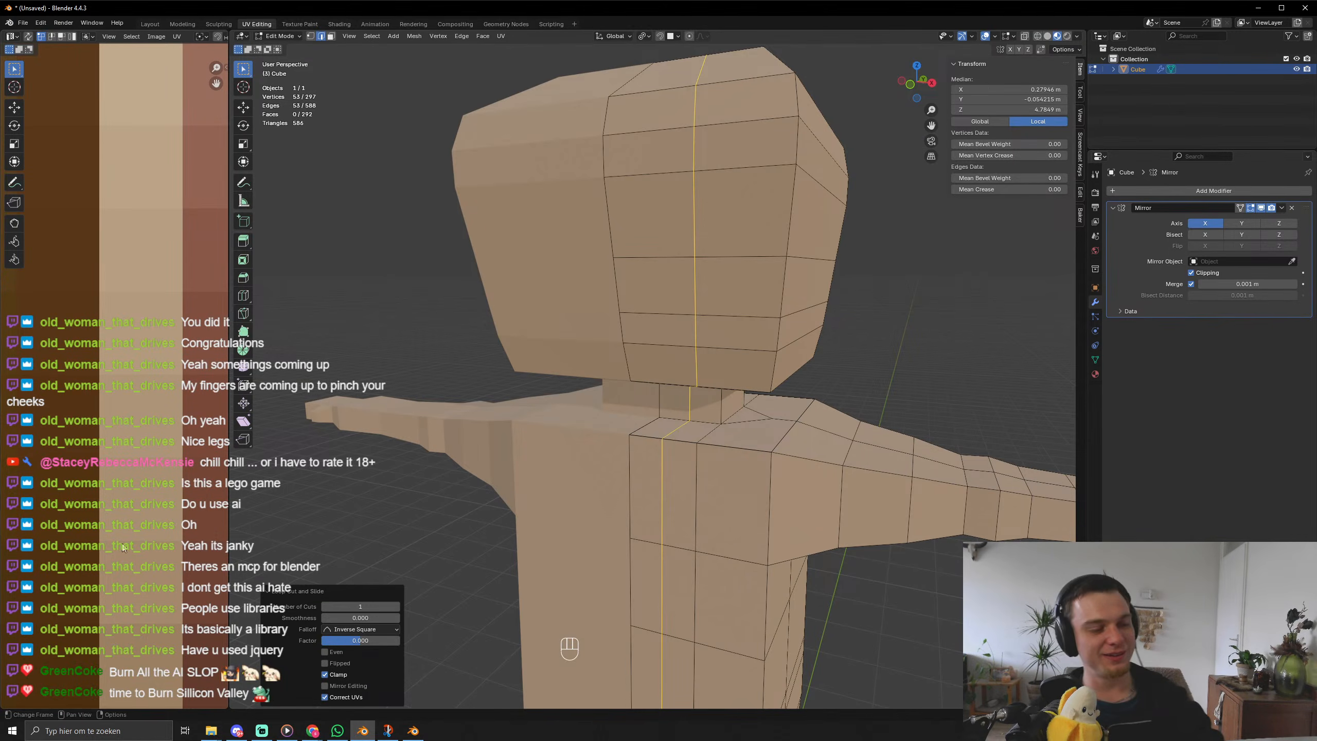
middle_click_drag(507, 458, 511, 482)
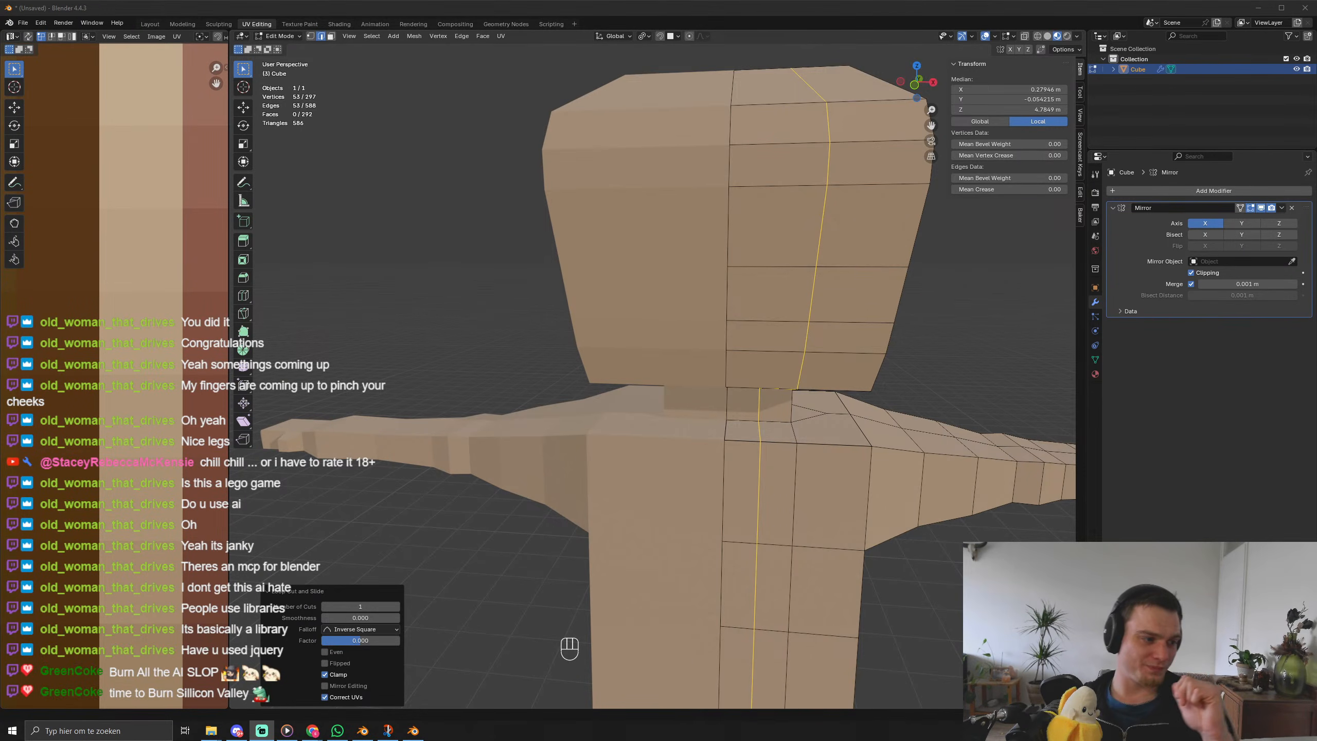
middle_click_drag(561, 450, 482, 481)
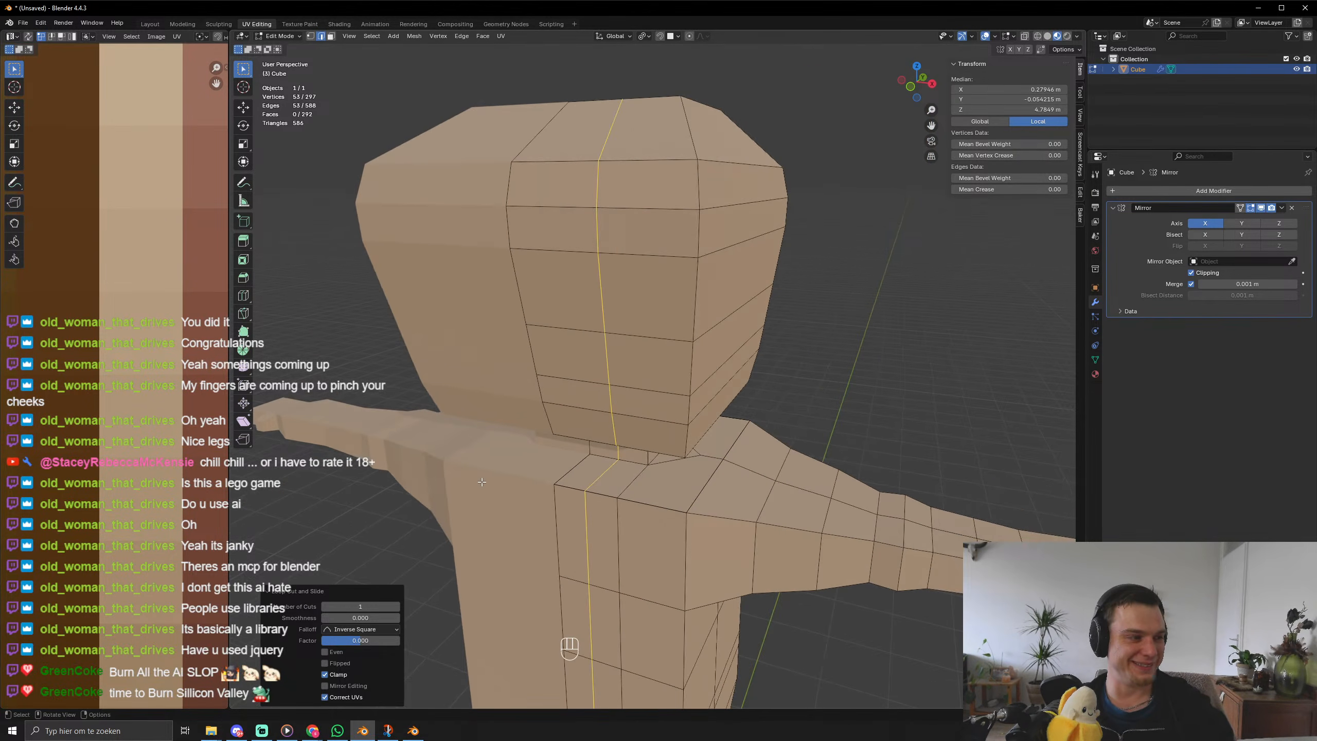
scroll(488, 478, "down", 8)
key("Tab")
key("Tab")
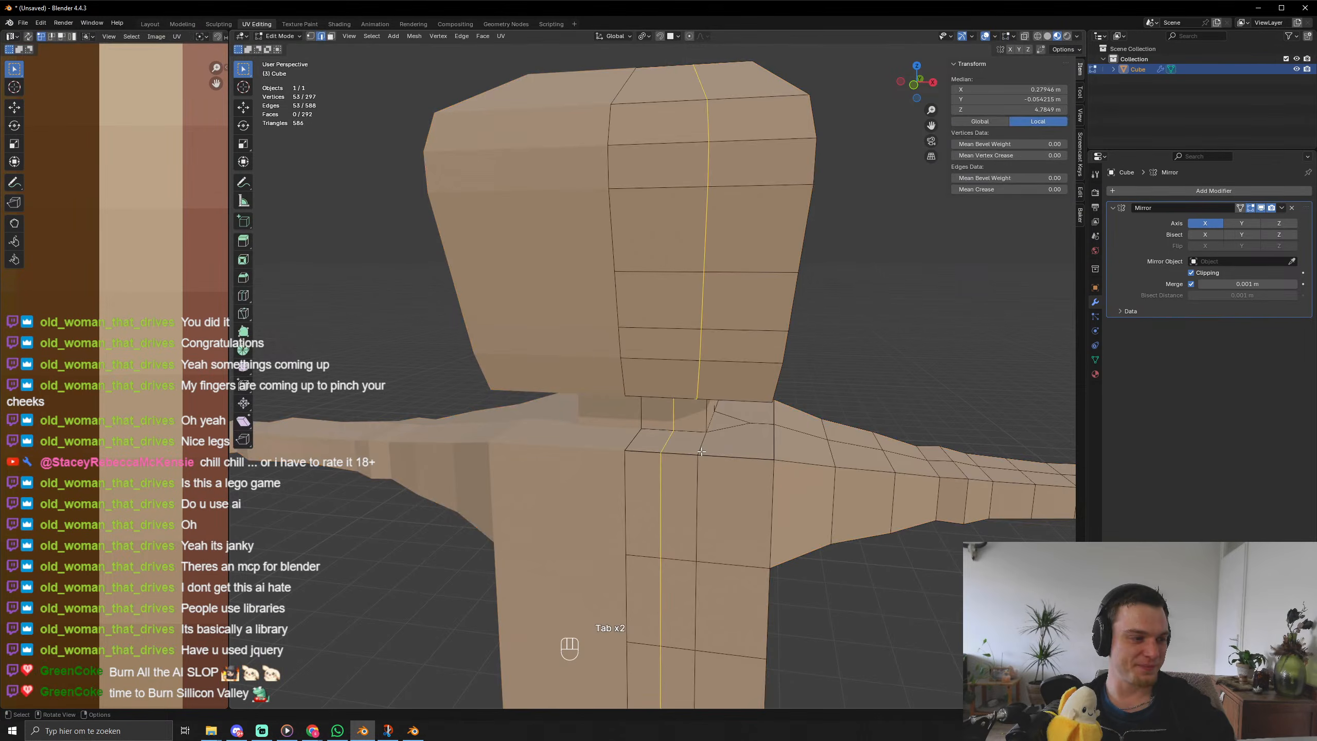
mouse_move(702, 451)
middle_mouse_down()
mouse_move(684, 452)
mouse_move(714, 435)
middle_mouse_up()
left_click(838, 506)
Move the mid-face vertex on the mirror line forward about 0.15 m and down about 0.1 m to form a nose.
middle_click_drag(825, 510, 788, 525)
middle_click_drag(761, 532, 718, 507, "shift")
scroll(653, 456, "up", 5)
middle_click_drag(568, 374, 471, 369)
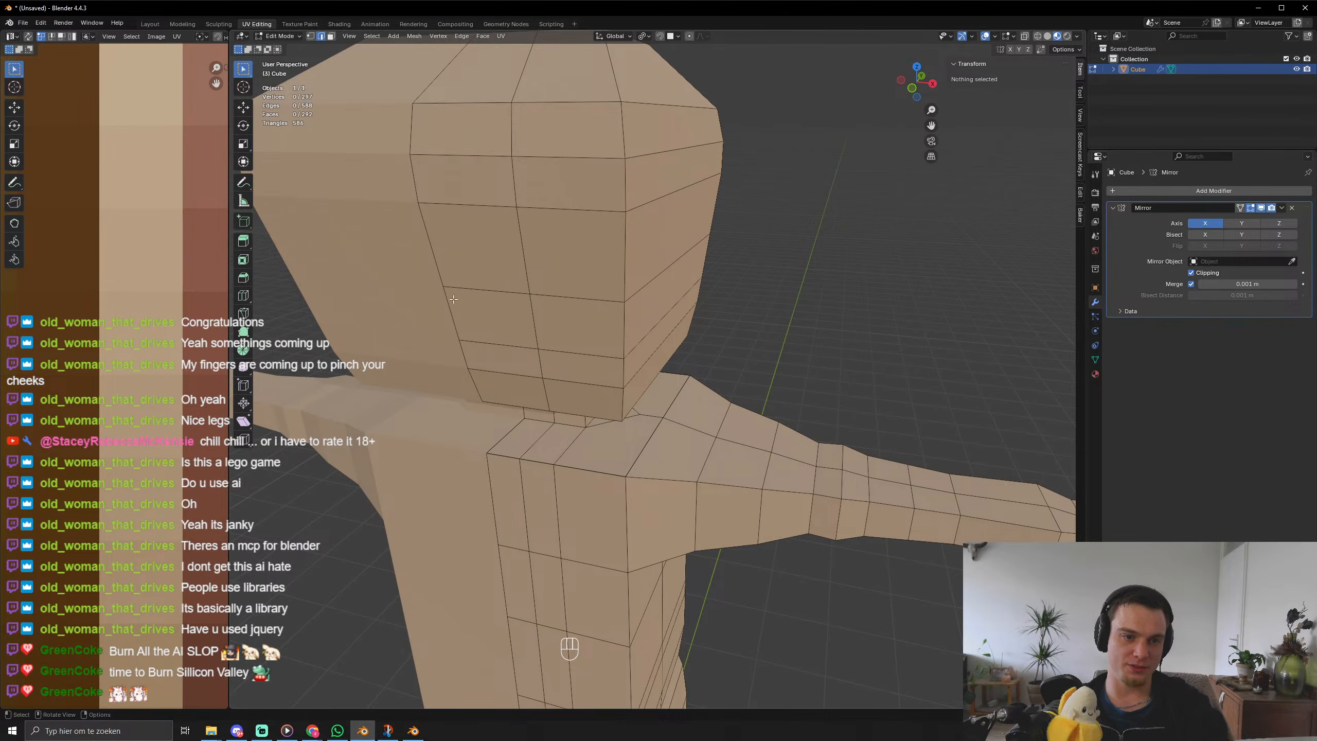
left_click(445, 281)
middle_click_drag(445, 282, 431, 306)
key("g")
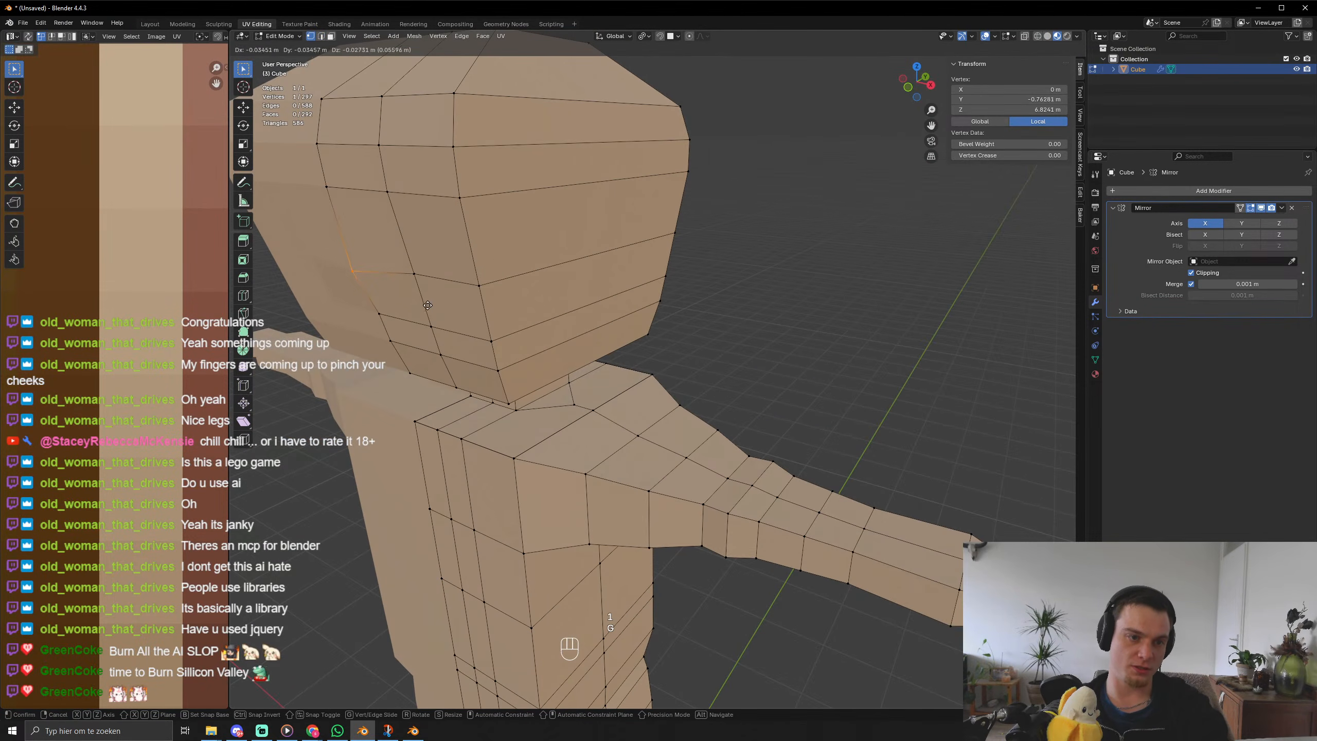
left_click(404, 333)
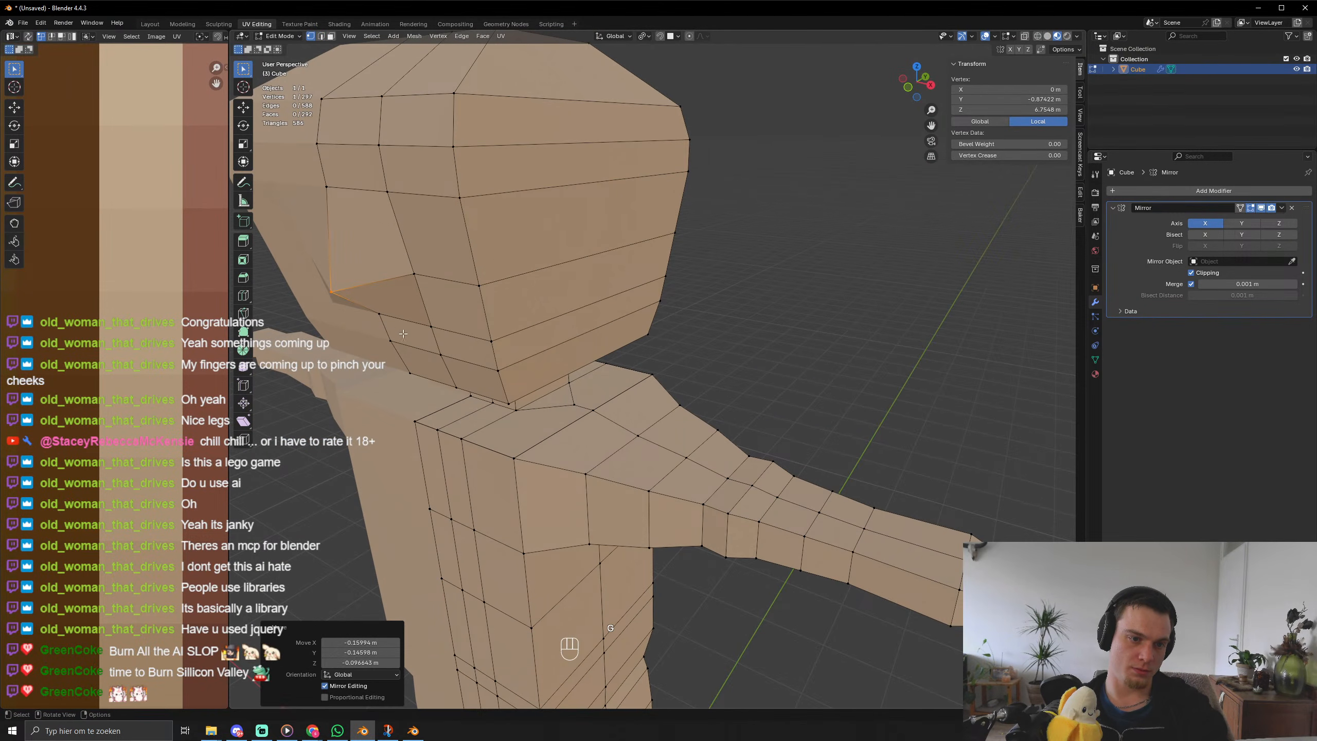
Add a horizontal loop cut through the lowest segment of the head.
key("ctrl+r")
left_click(450, 354)
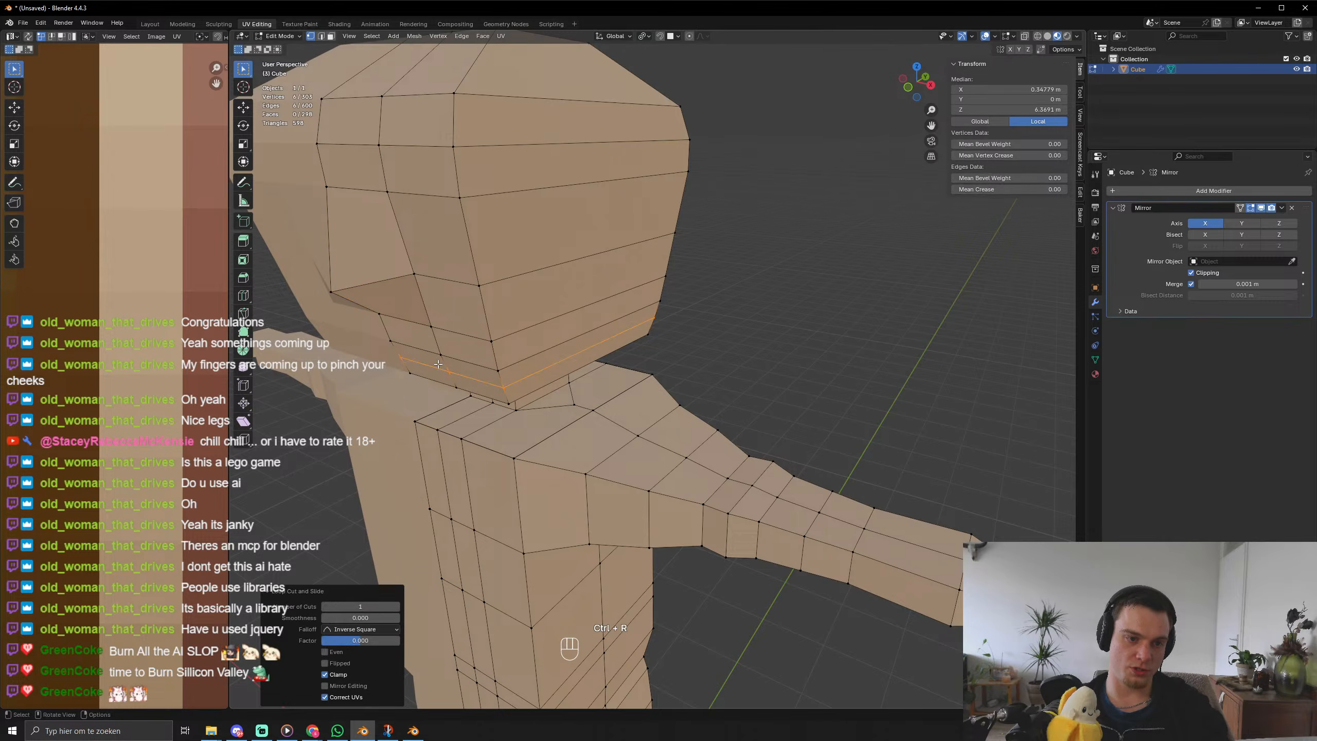
middle_click_drag(450, 355, 470, 336)
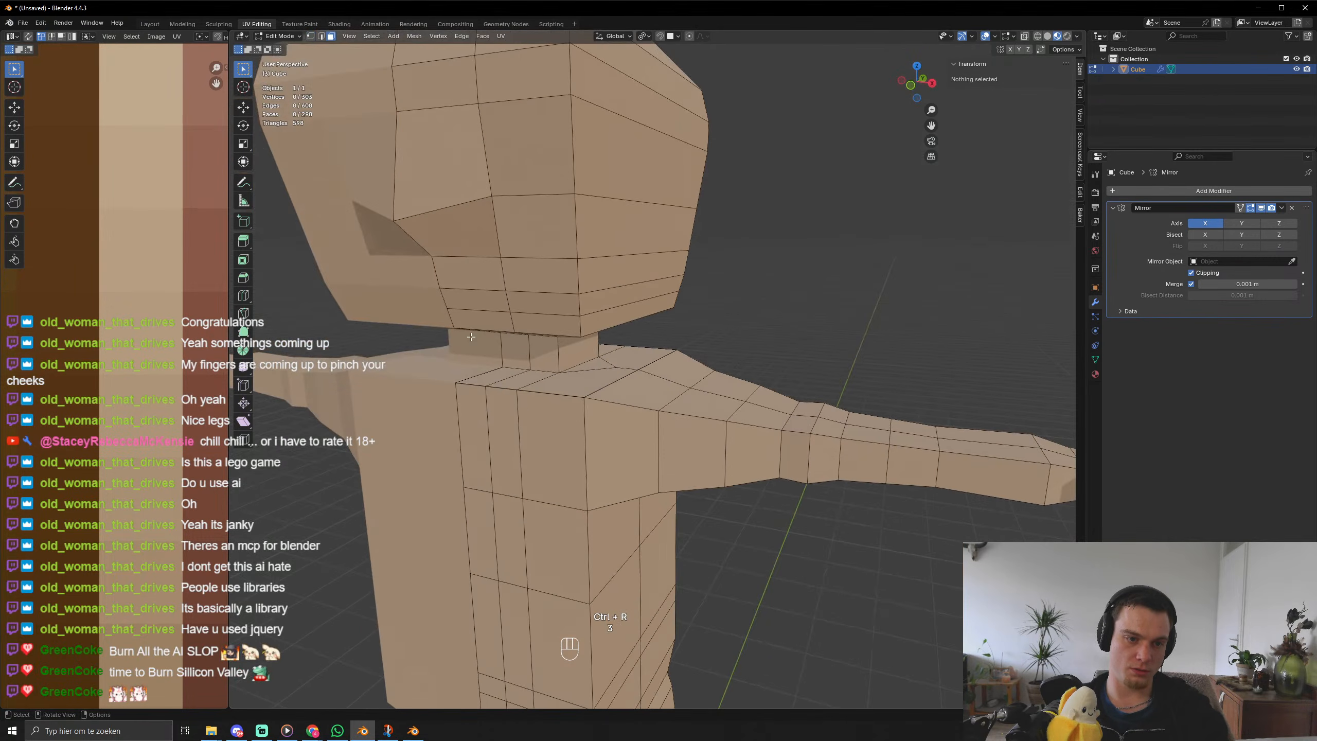
left_click(463, 289)
key("ctrl+b")
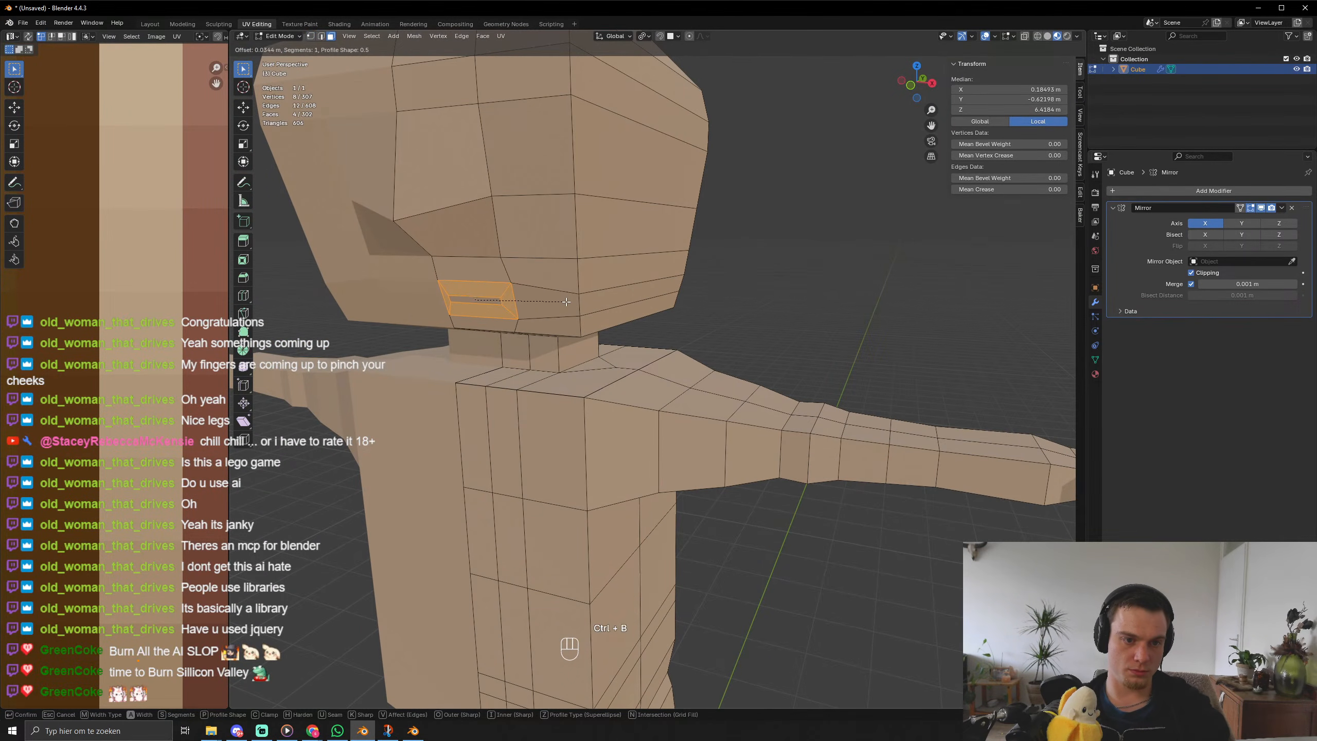
right_click(567, 302)
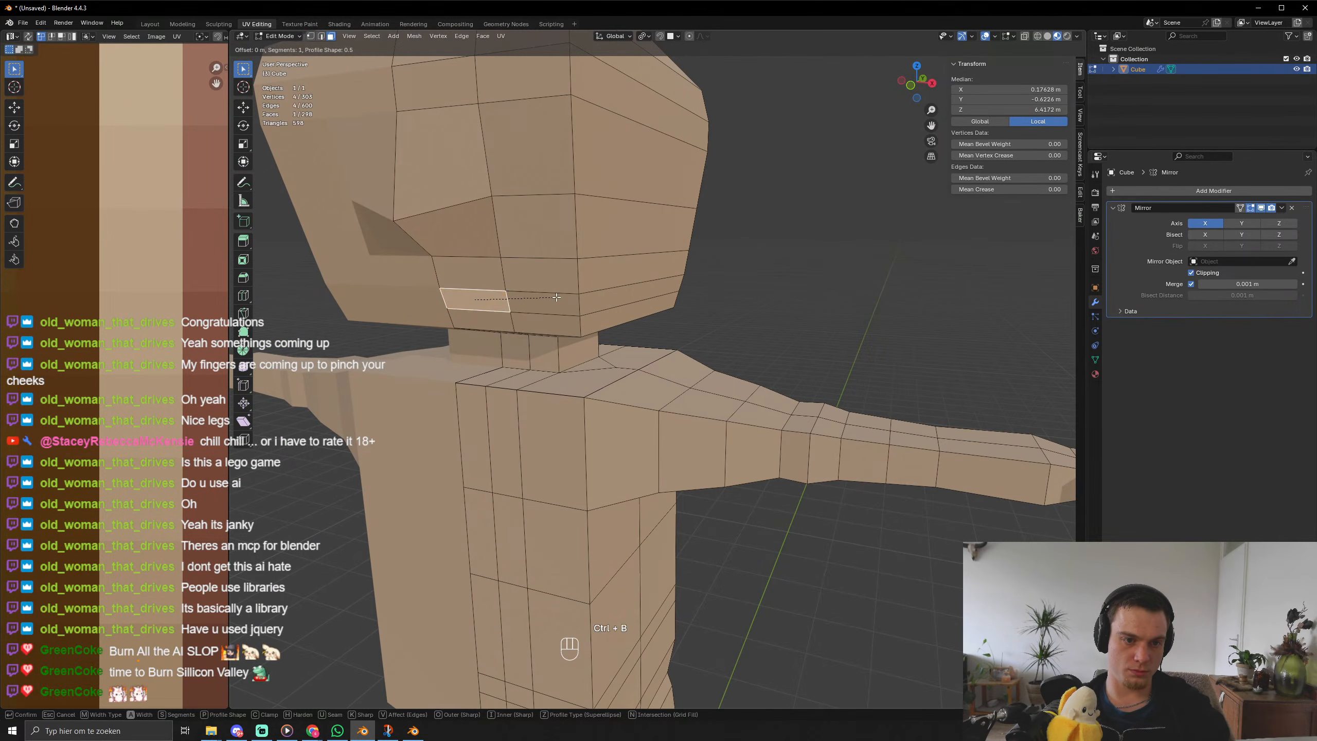
key("g")
key("y")
right_click(468, 295)
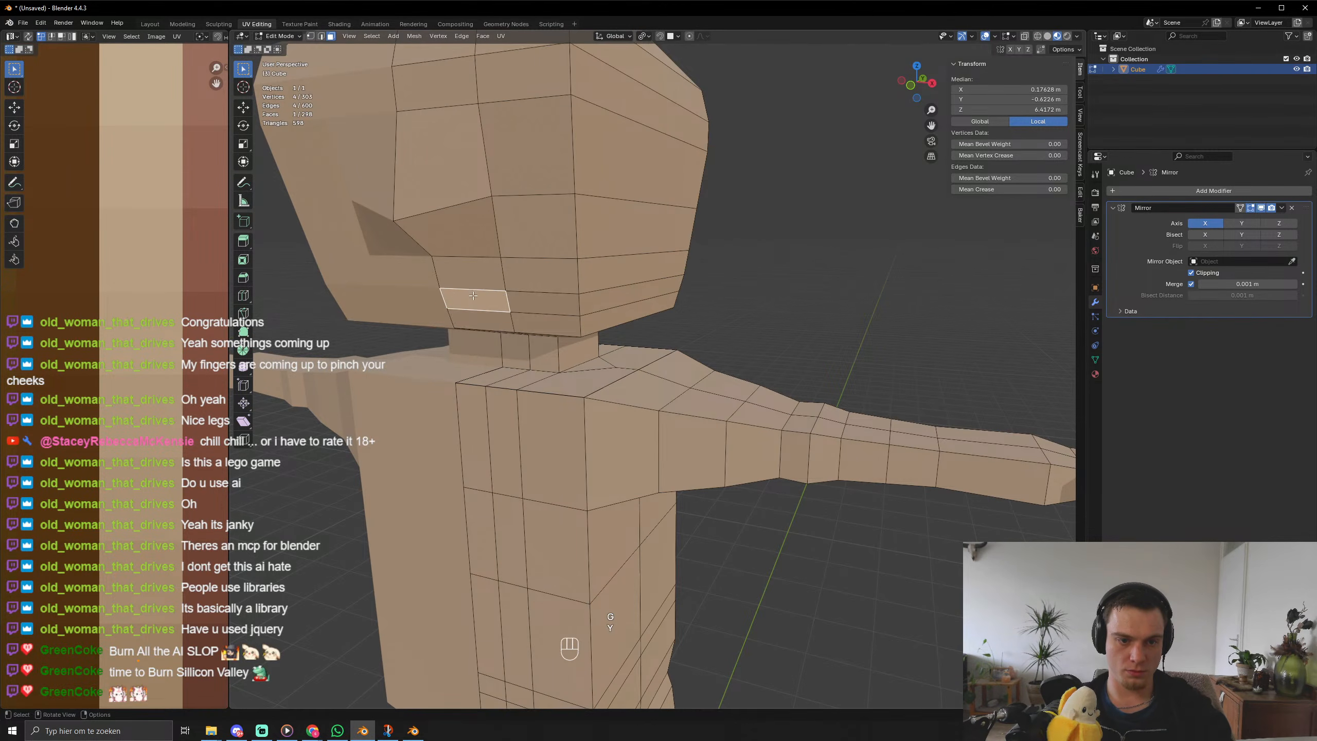
Move the head's bottom front vertex on the mirror line forward about 0.15 m along Y and down about 0.127 m as a chin.
middle_click_drag(462, 349, 448, 327)
key("1")
left_click(433, 259)
key("g")
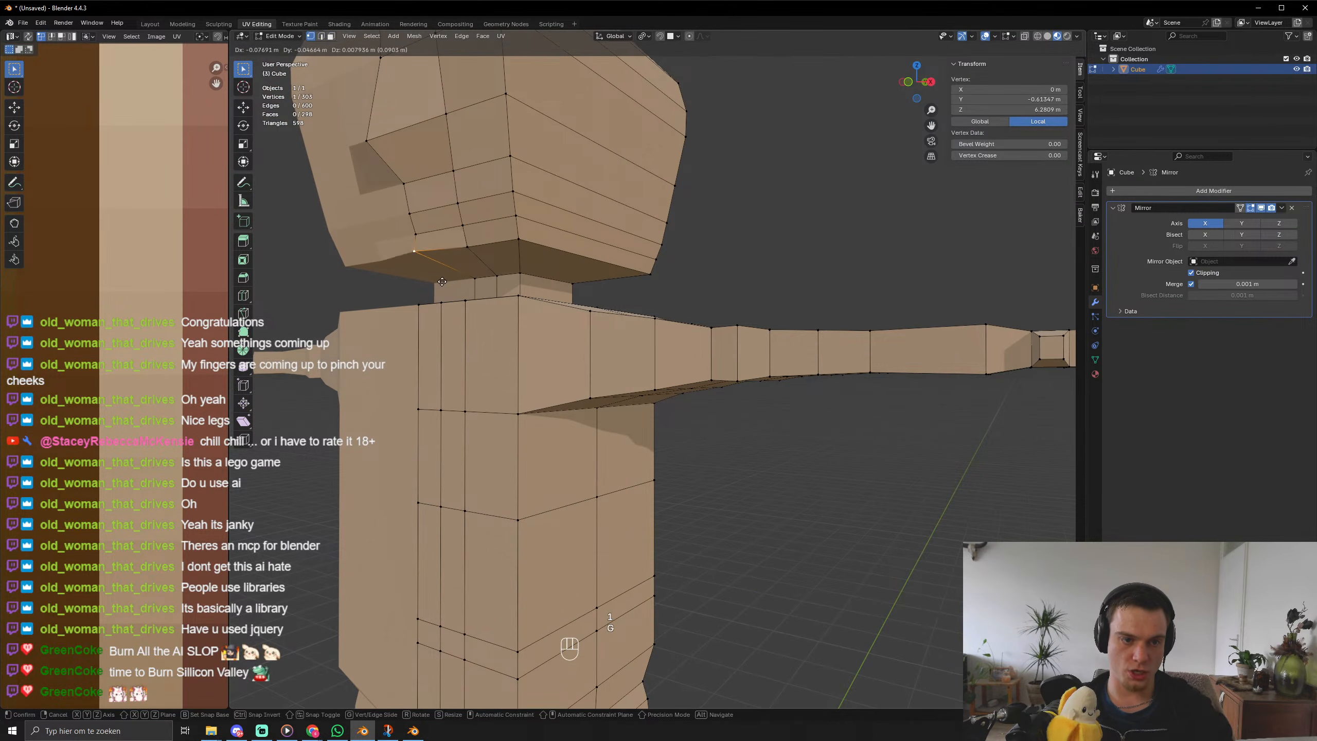
key("x")
key("y")
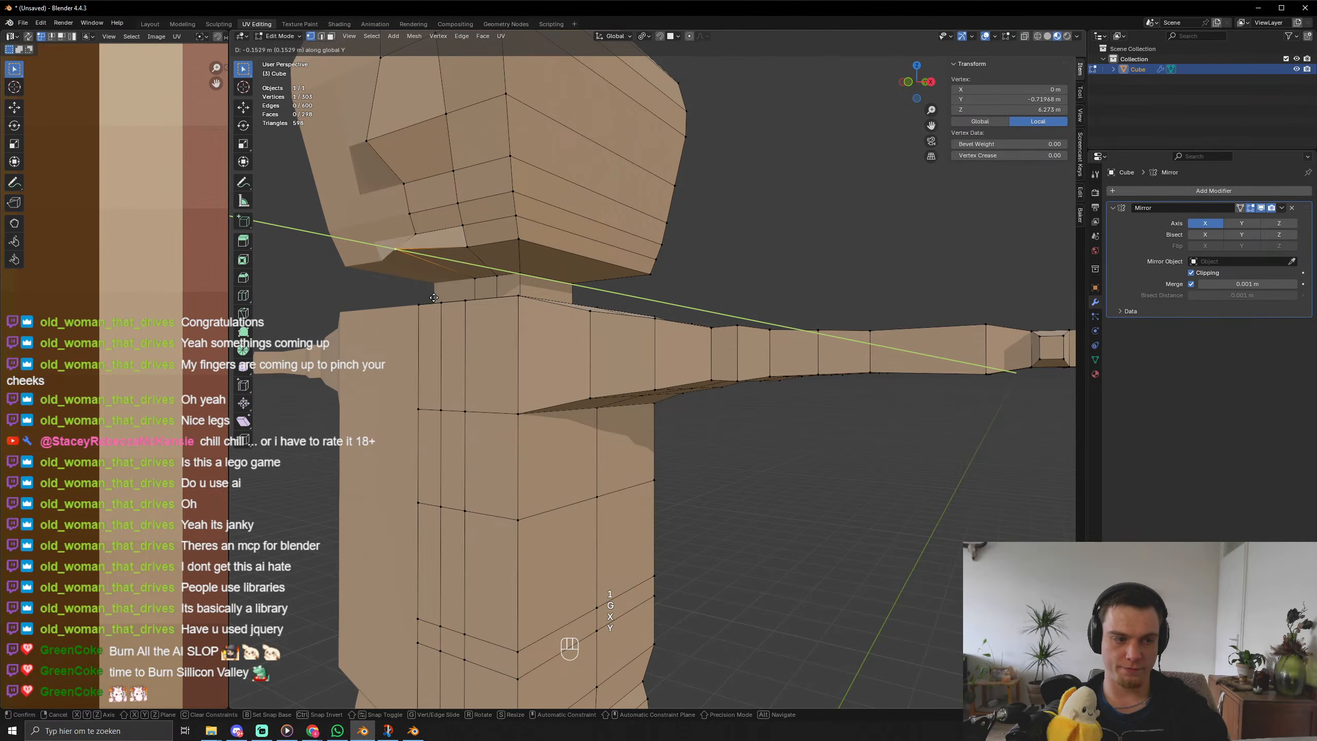
left_click(433, 298)
key("g")
key("z")
left_click(434, 323)
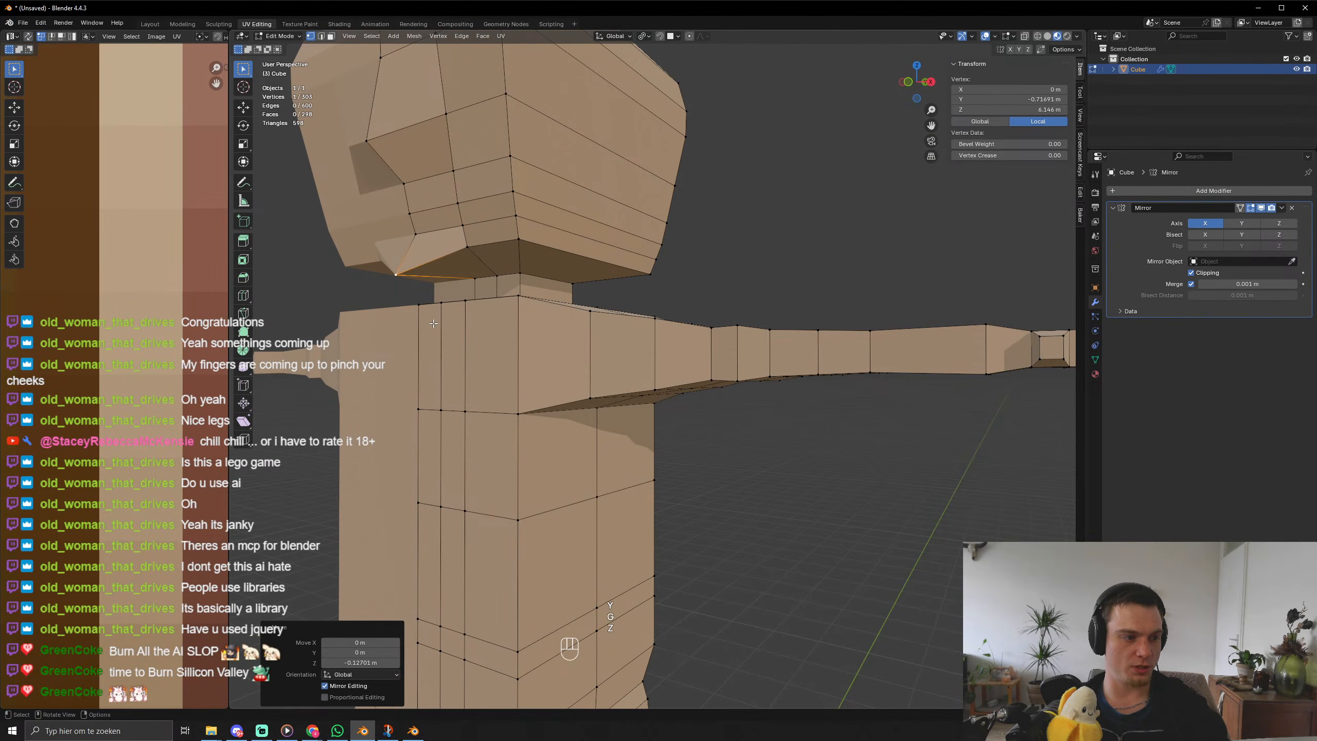
Undo the last two moves of the chin vertex at the head's bottom front.
key("ctrl+z")
key("ctrl+z")
scroll(434, 323, "down", 5)
key("Tab")
mouse_move(433, 324)
middle_mouse_down()
mouse_move(403, 323)
mouse_move(445, 333)
middle_mouse_up()
scroll(693, 364, "up", 5)
key("Tab")
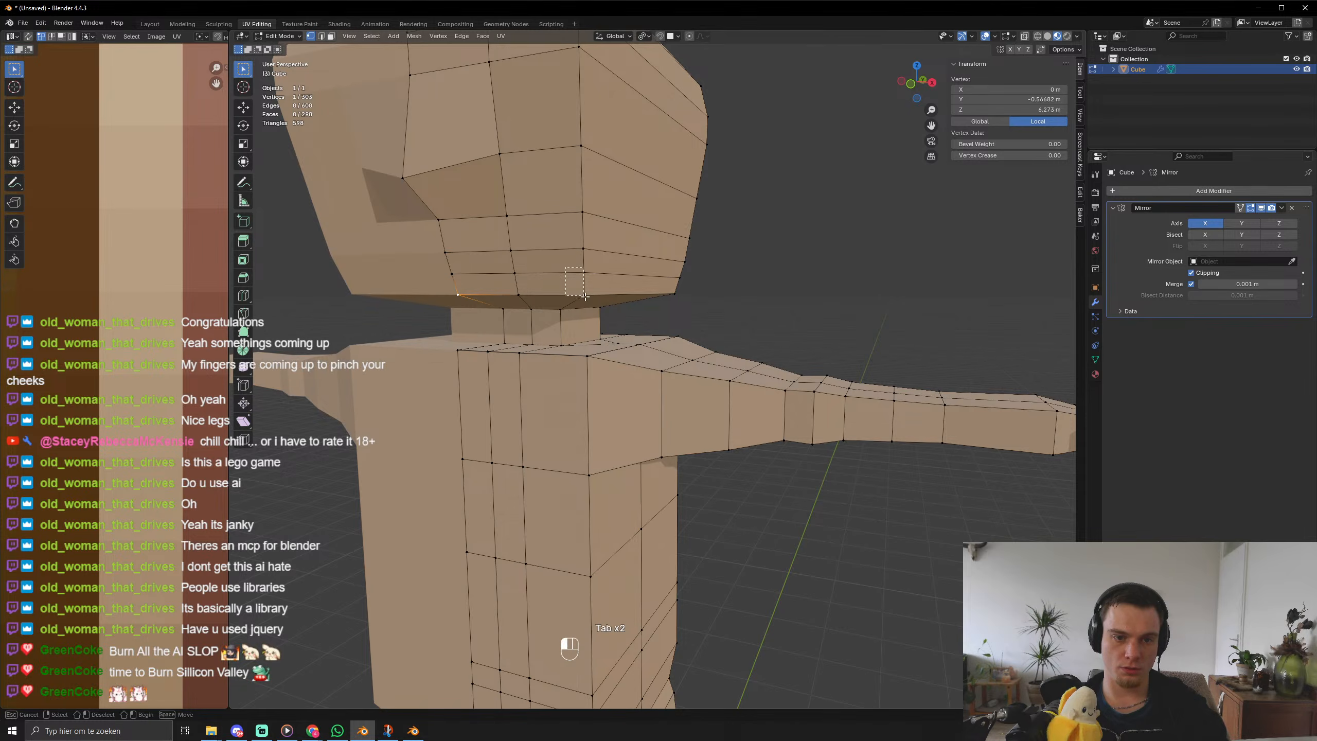
Select the vertices at the head's lower front corner beside the jaw and raise them slightly along Z.
left_click_drag(565, 268, 604, 299)
key("g")
key("z")
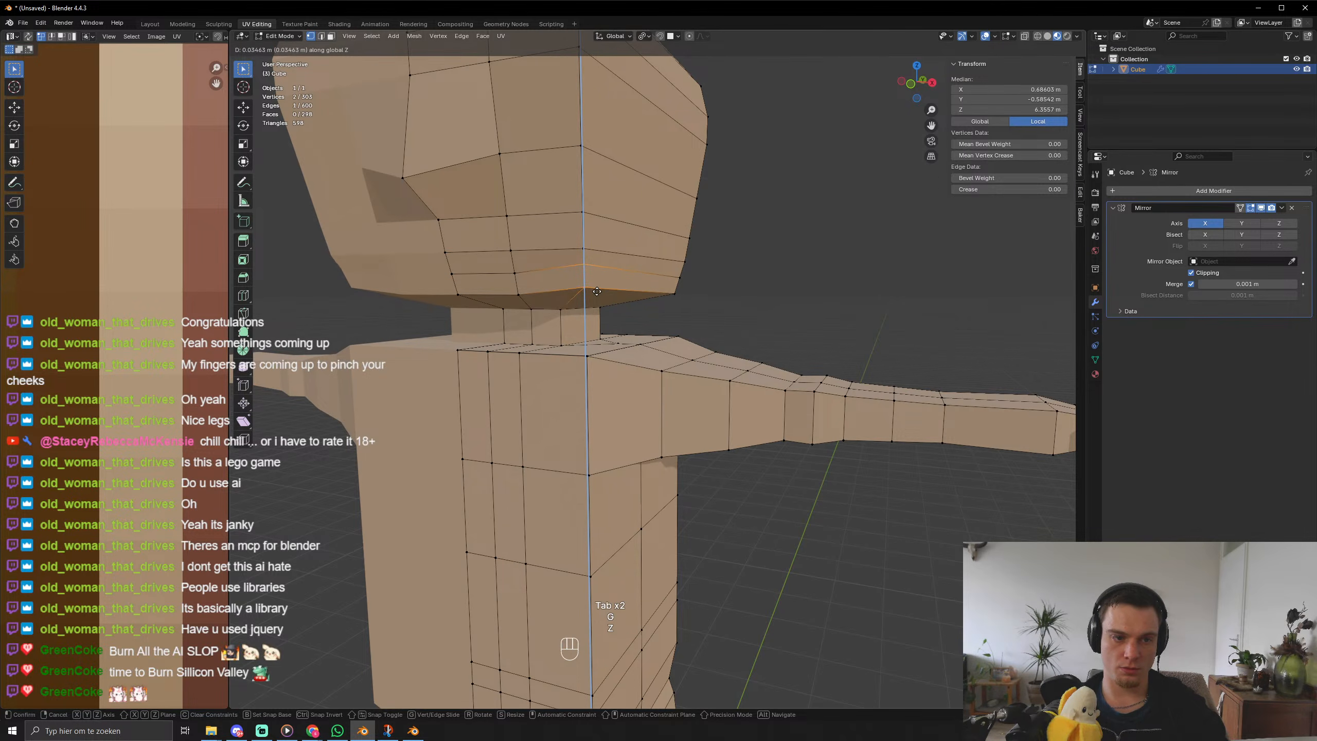
left_click(595, 288)
key("Tab")
middle_click_drag(579, 313, 542, 294)
key("Tab")
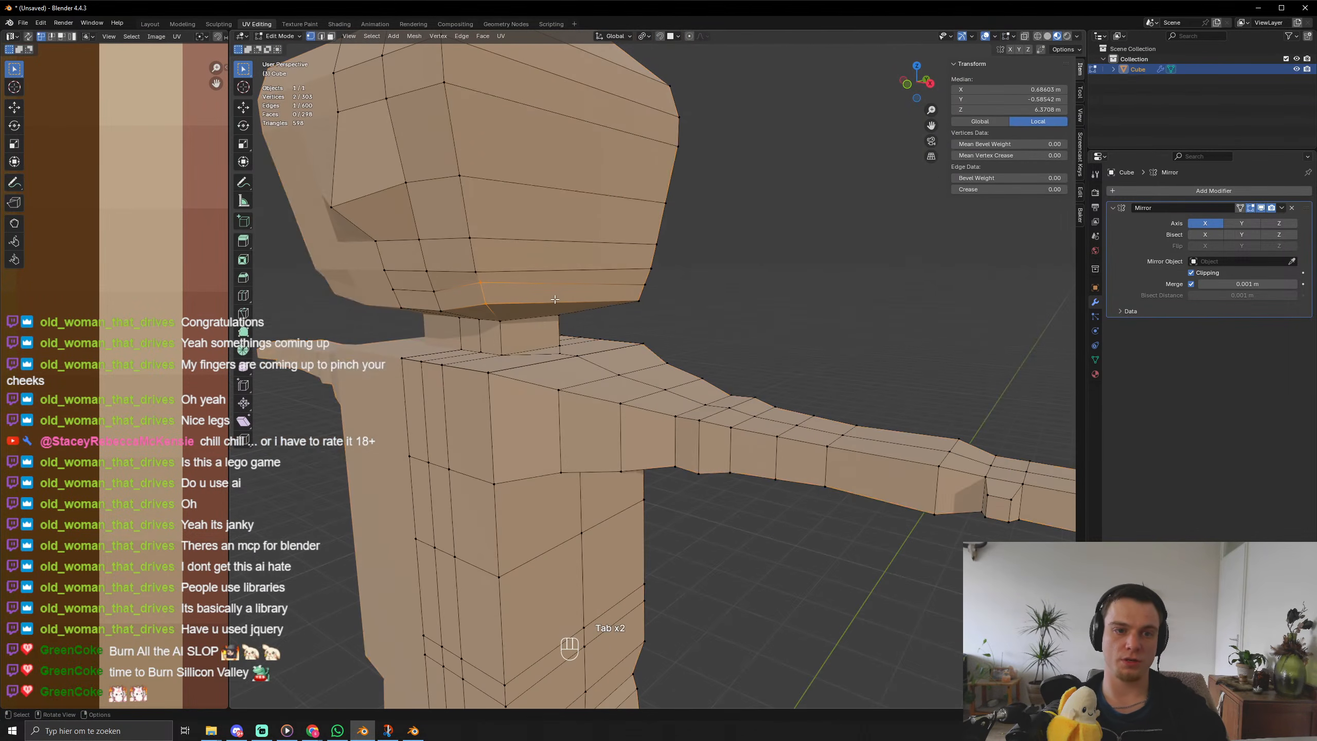
Clear the selection and add a centred vertical loop cut through the front column nearest the mirror line.
middle_click_drag(424, 290, 524, 411, "shift")
left_click(467, 315)
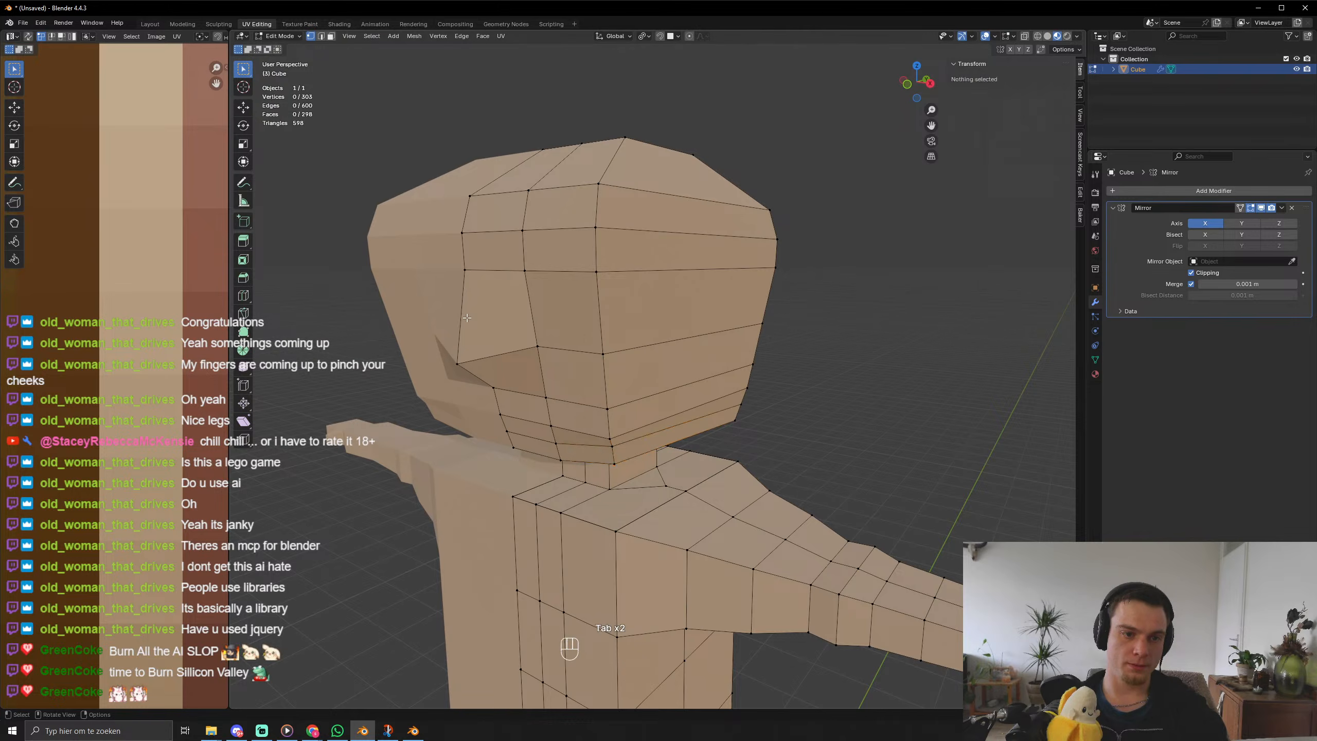
scroll(486, 316, "down", 3)
middle_click_drag(486, 316, 670, 334)
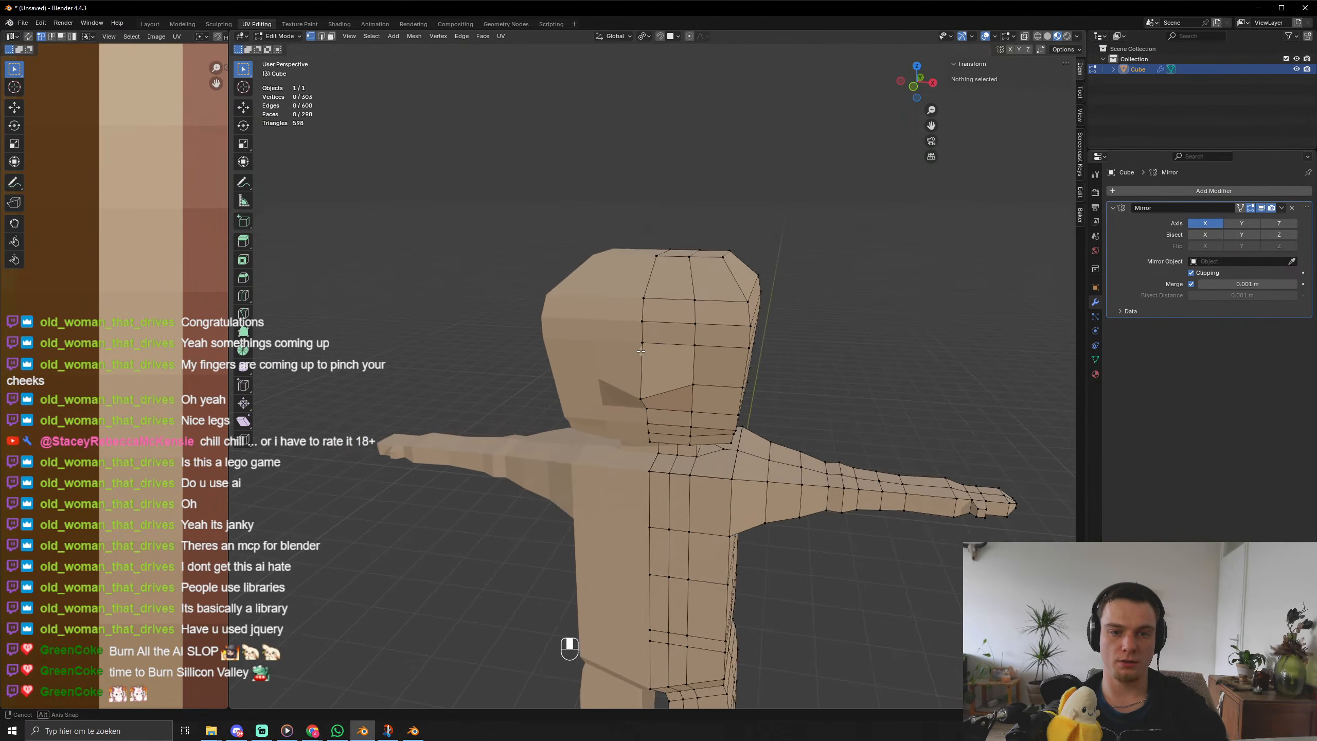
key("ctrl+r")
left_click(671, 333)
right_click(671, 333)
key("3")
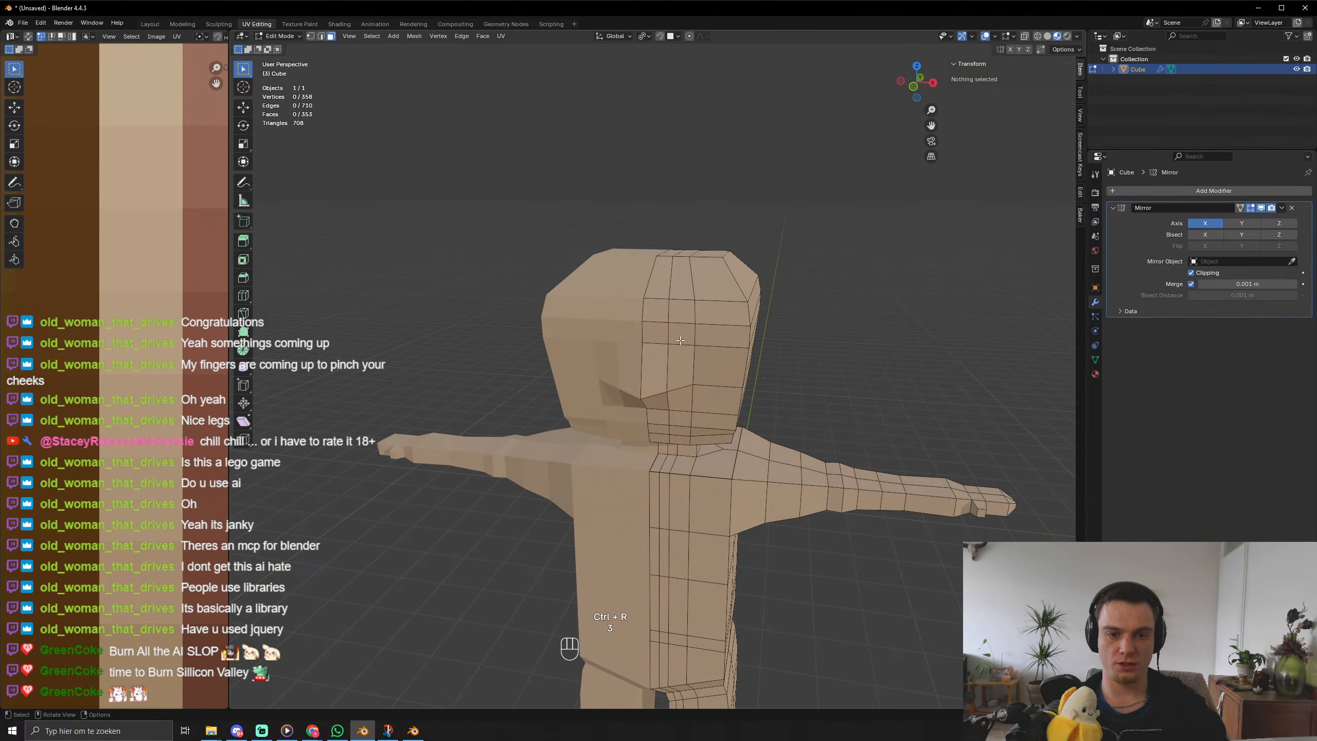
Add a second centred vertical loop cut through the adjoining outer front column of the head and body.
left_click(672, 336)
left_click(654, 332, "ctrl")
key("ctrl+r")
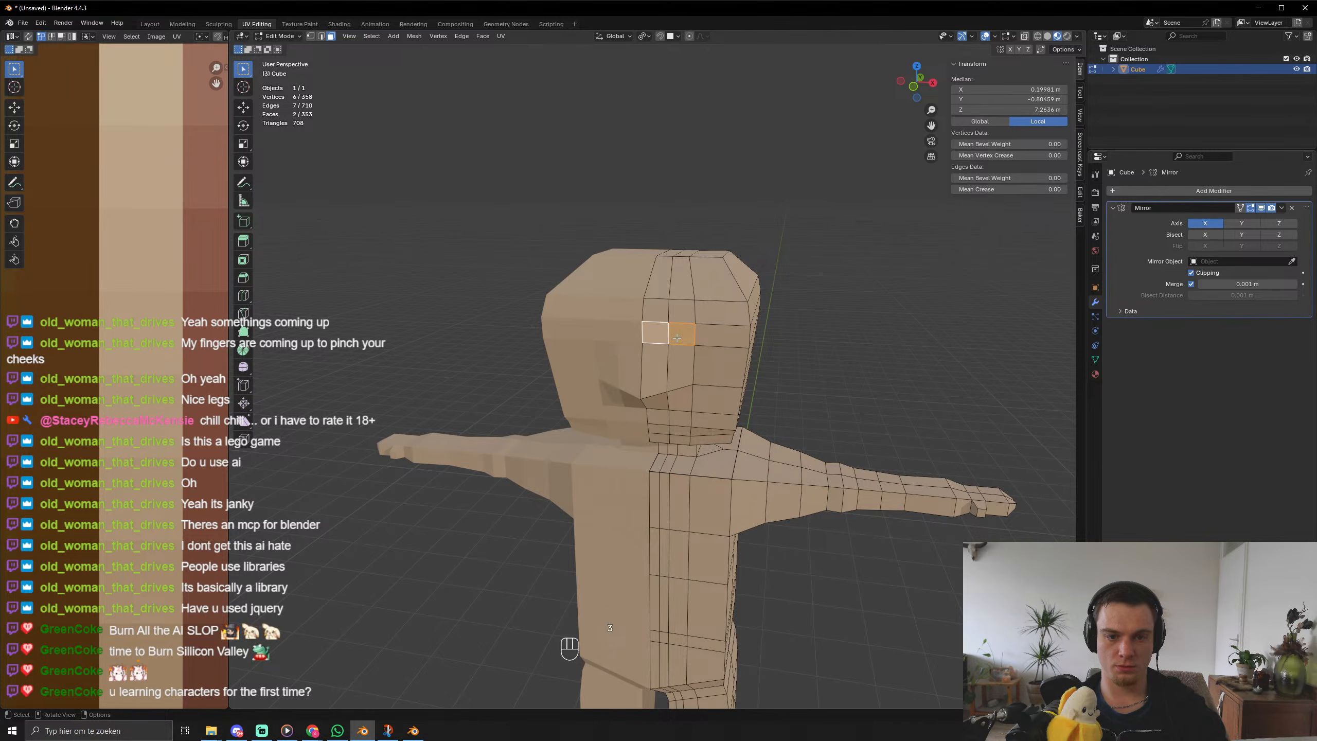
left_click(718, 315)
right_click(718, 314)
Select the two adjoining faces at eye height, one on each side of the original front edge loop.
key("3")
left_click(692, 340)
left_click(709, 336, "shift")
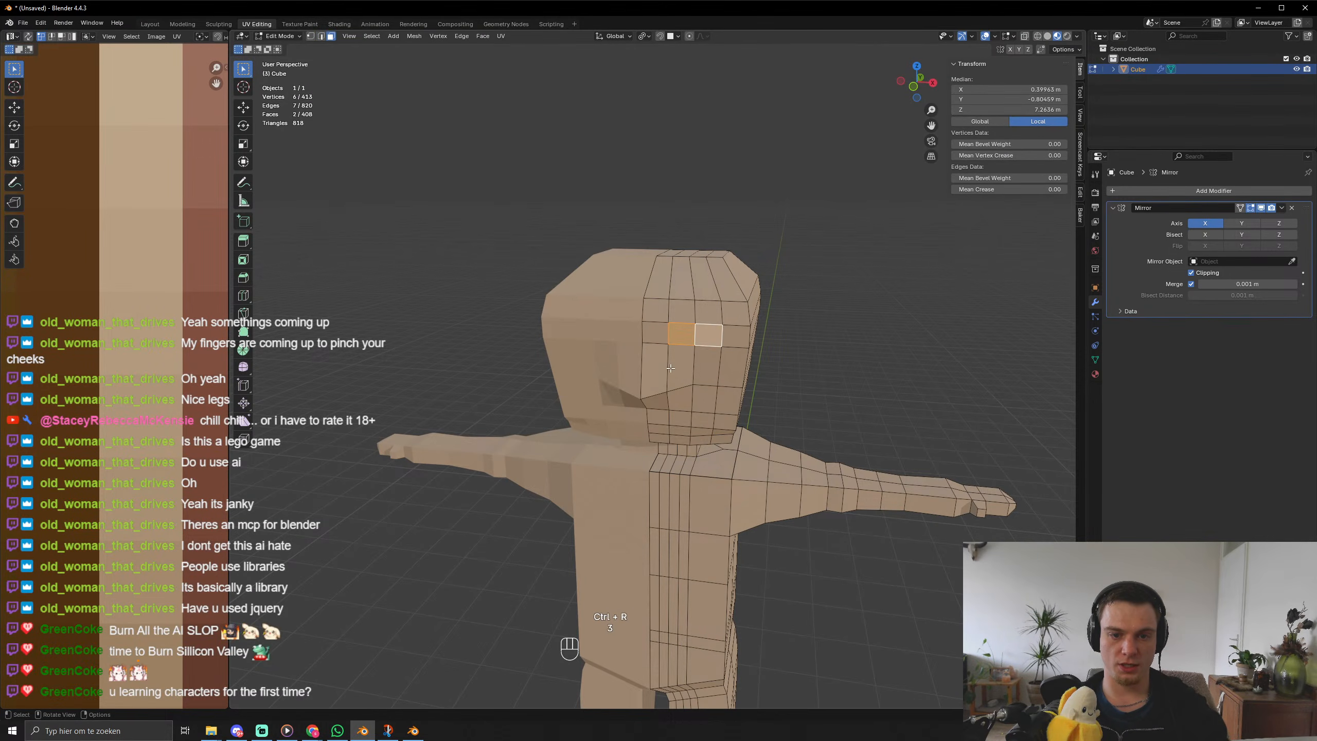
Try to extrude the two eye faces about 0.1 m inward along their normals.
middle_click_drag(710, 340, 648, 398)
key("alt+e")
left_click(647, 402)
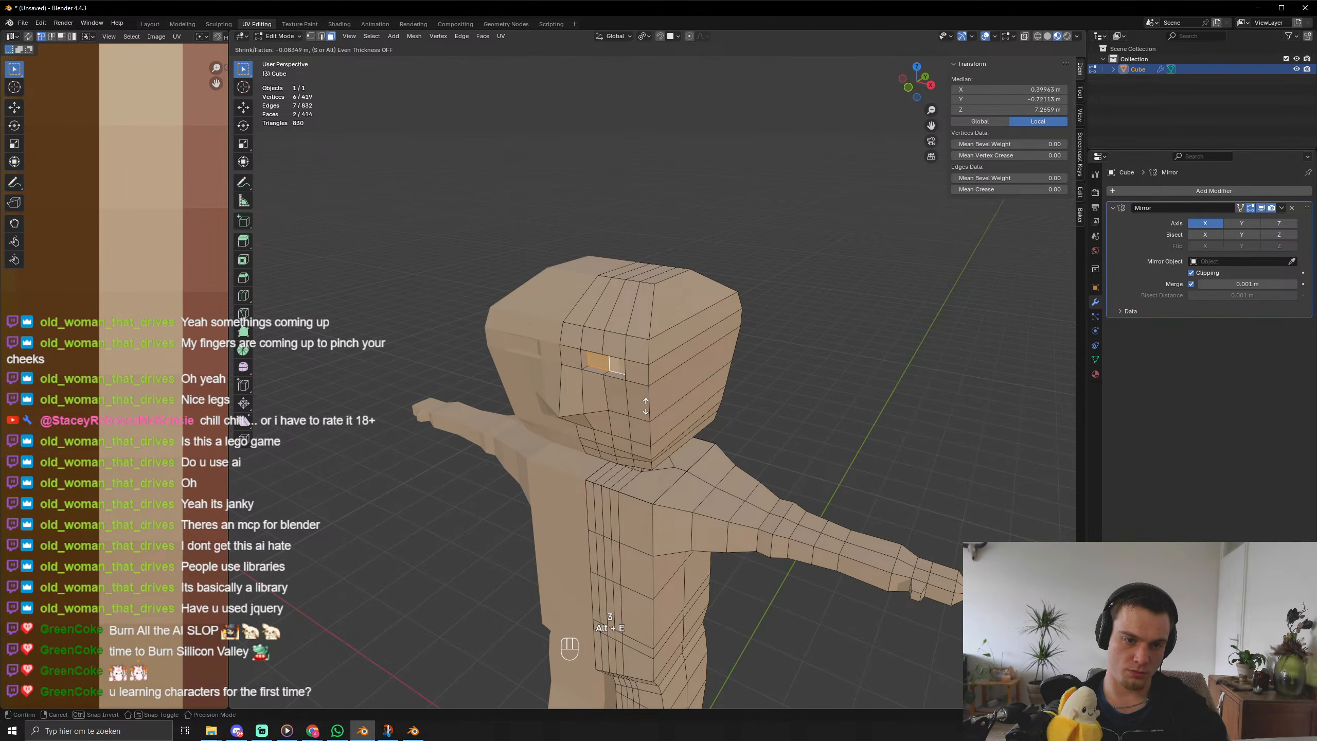
key("s")
left_click(644, 407)
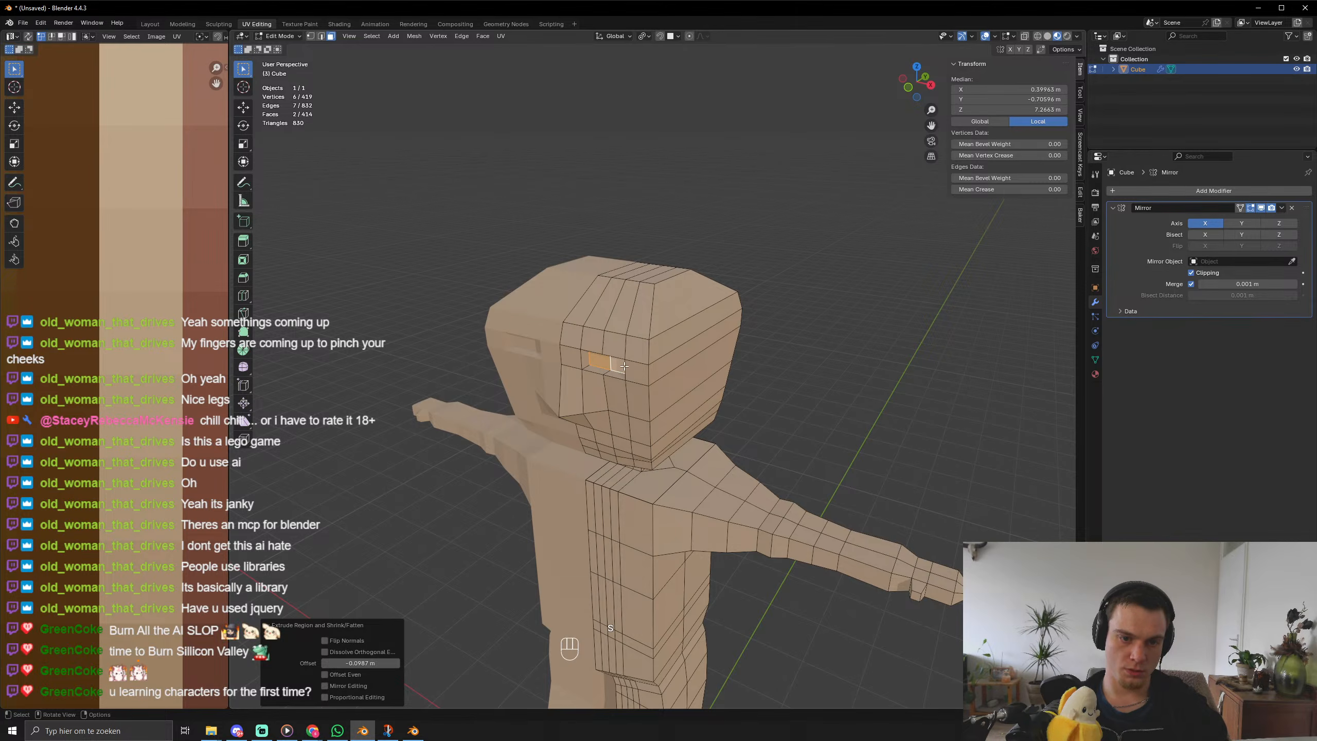
key("ctrl+z")
Add the two faces above to the eye selection, extrude all four about 0.1 m inward along normals, and scale them to about 0.72.
left_click(615, 345, "shift")
left_click(593, 341, "shift")
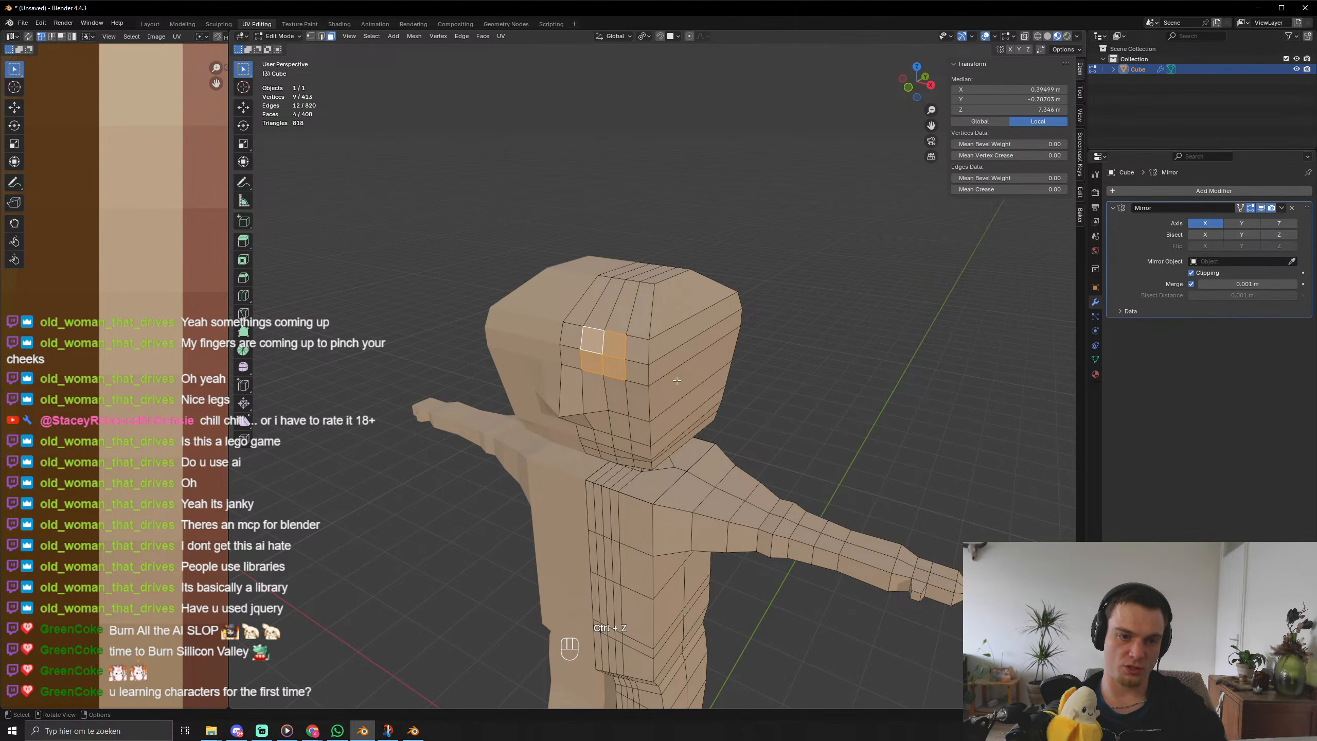
key("alt+e")
left_click(675, 384)
left_click(680, 396)
key("s")
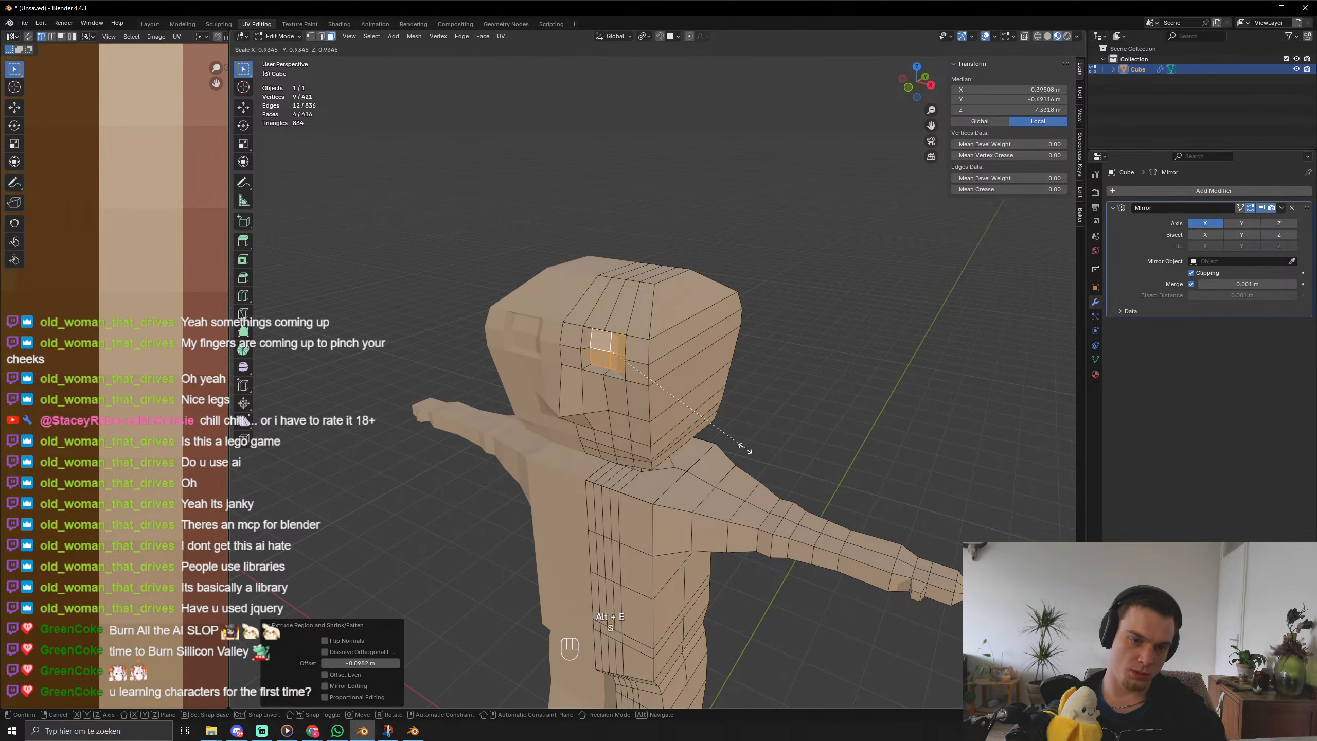
left_click(708, 437)
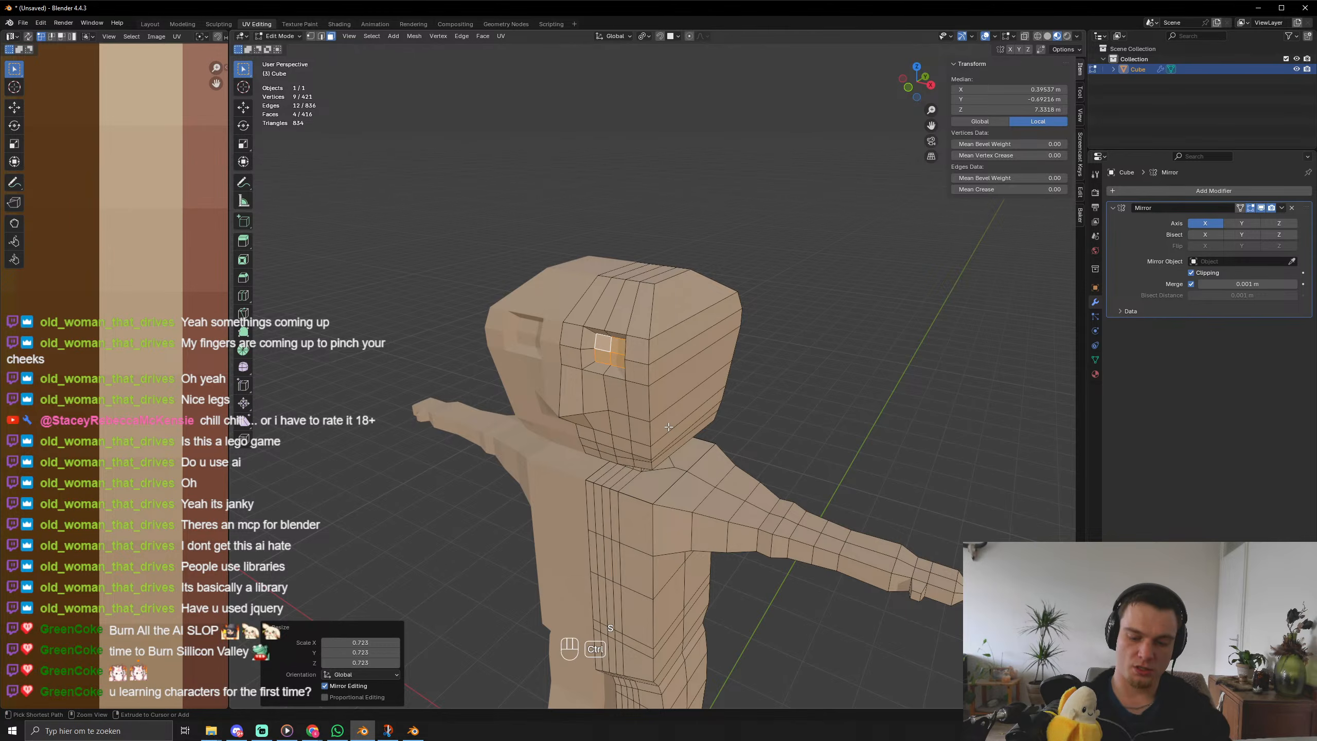
Grow the selection to include the eye socket walls and move its UVs to a darker skin tone on the palette.
key("ctrl+KP_Add")
scroll(65, 336, "down", 3)
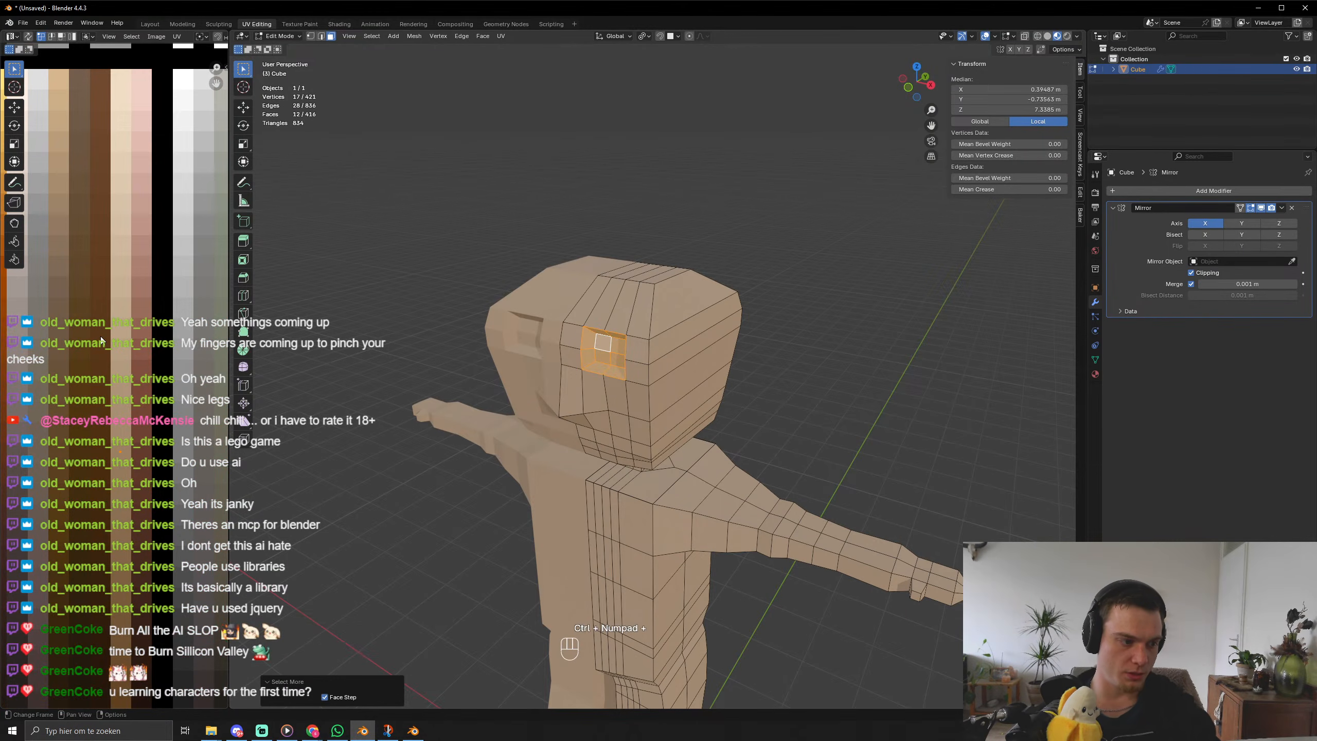
key("KP_Decimal")
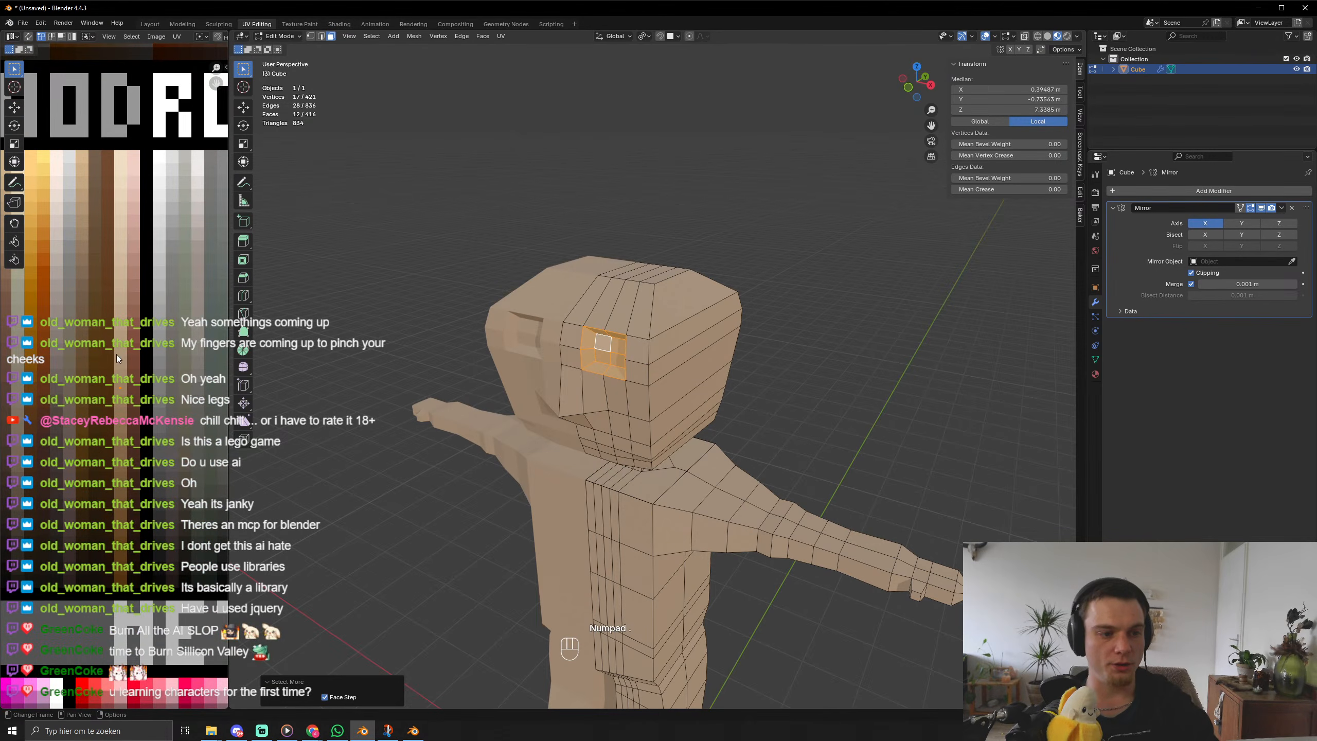
key("g")
key("Tab")
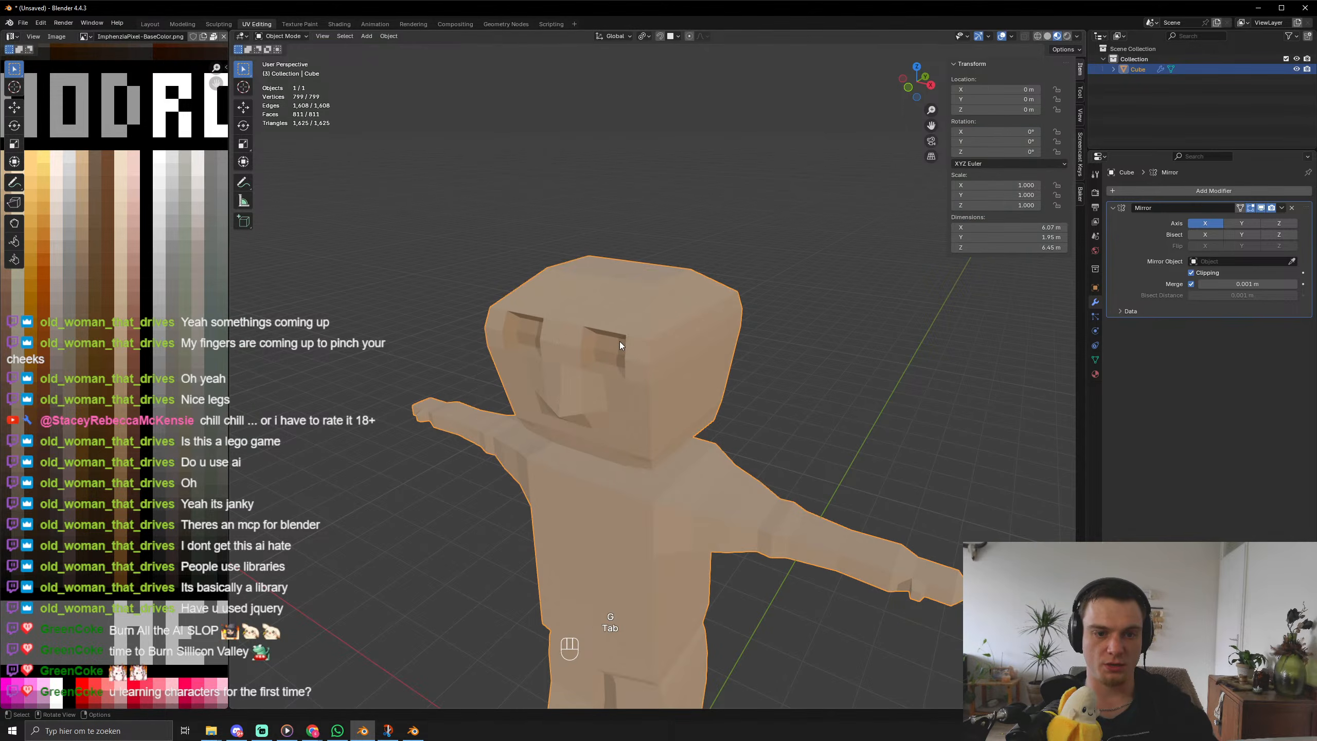
scroll(633, 344, "up", 6)
mouse_move(651, 349)
middle_mouse_down()
mouse_move(679, 365)
mouse_move(656, 348)
middle_mouse_up()
key("Tab")
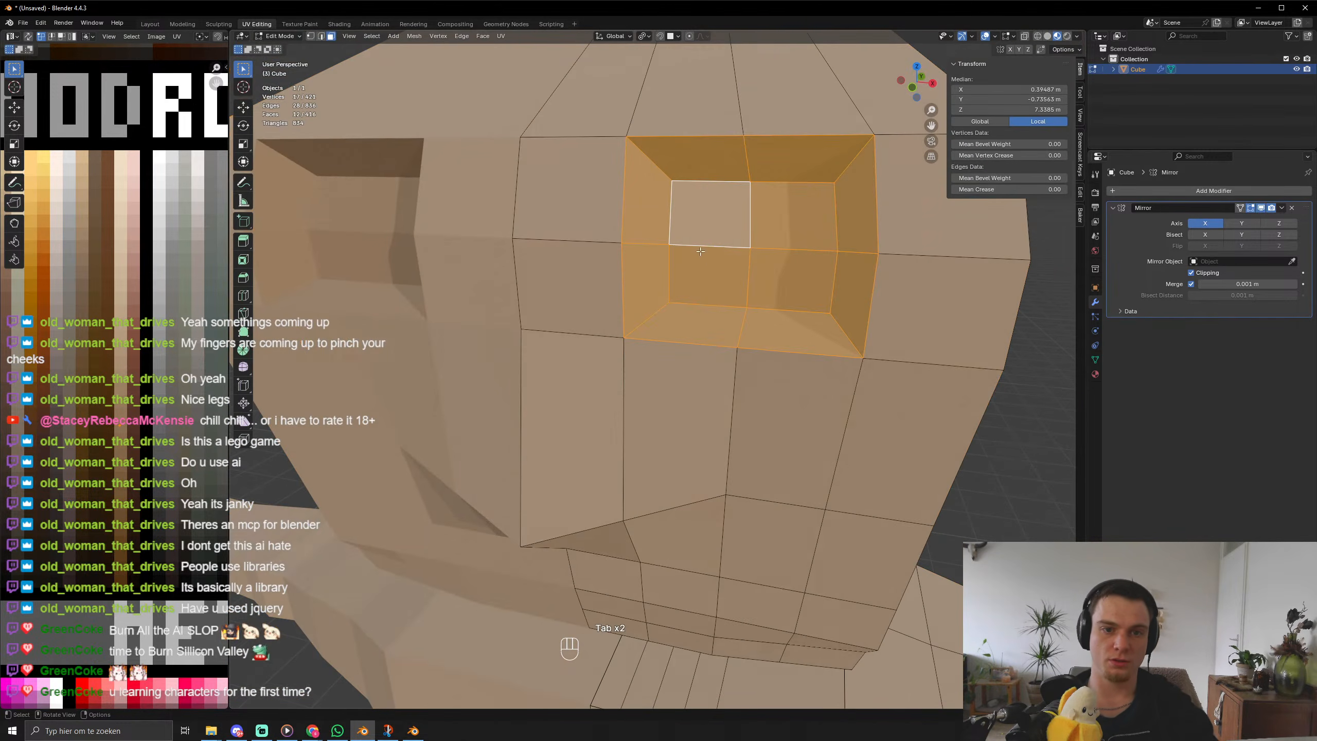
Select the four back faces of the eye socket and move their UVs to a near-white swatch on the palette.
left_click(701, 251)
left_click(783, 221, "shift")
left_click(780, 275)
left_click(718, 269, "shift")
left_click(721, 226, "shift")
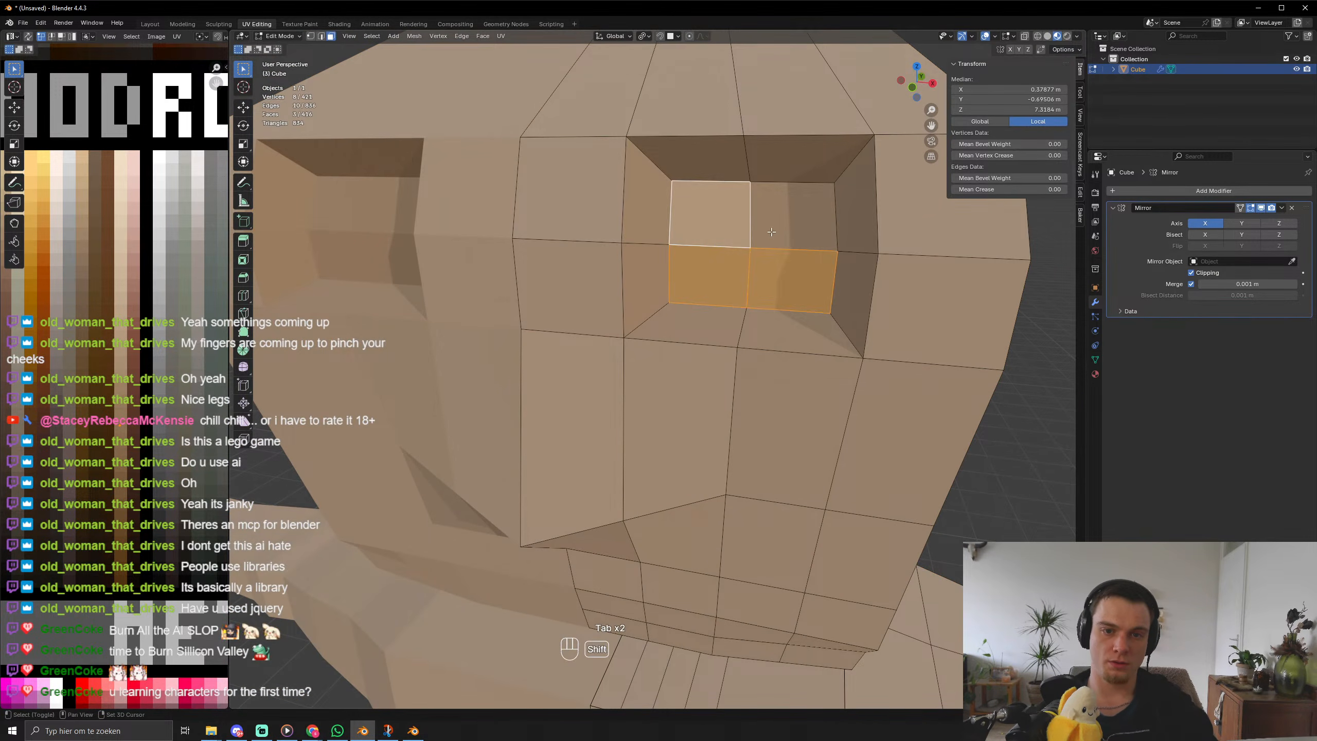
left_click(772, 232, "shift")
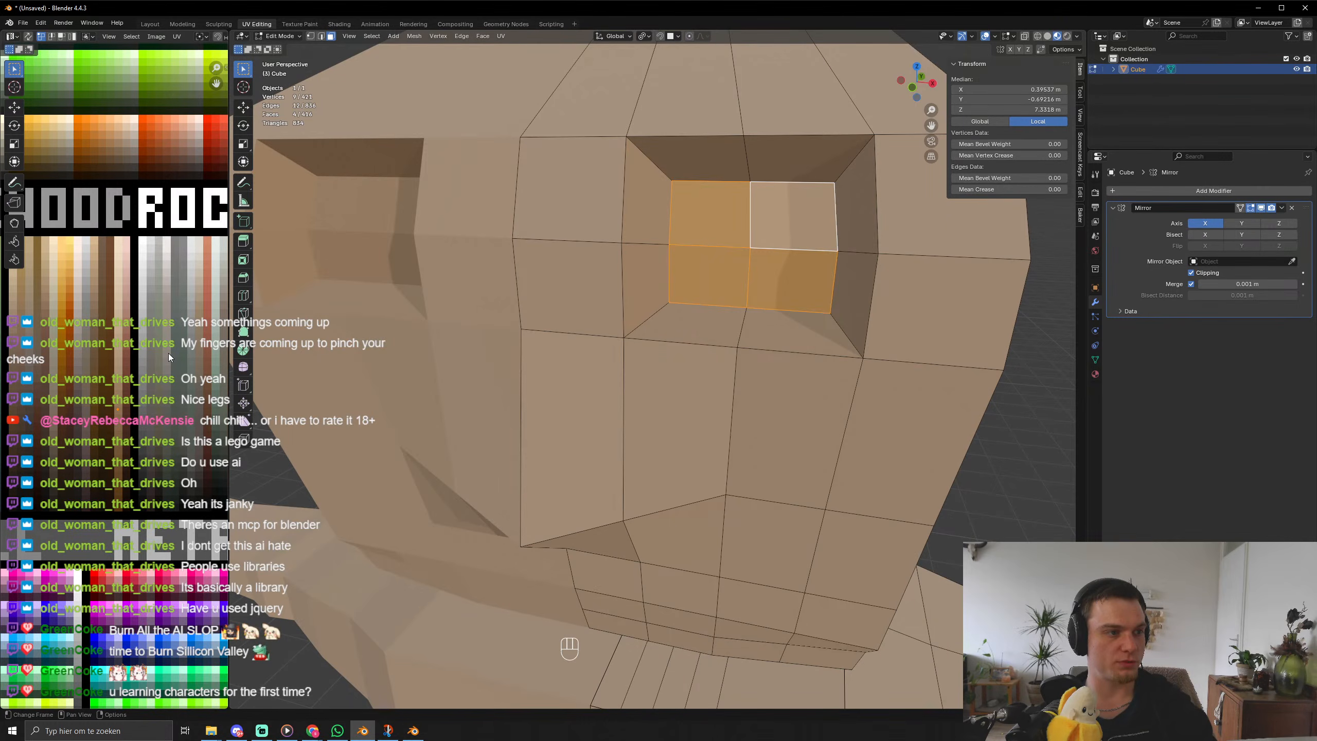
key("g")
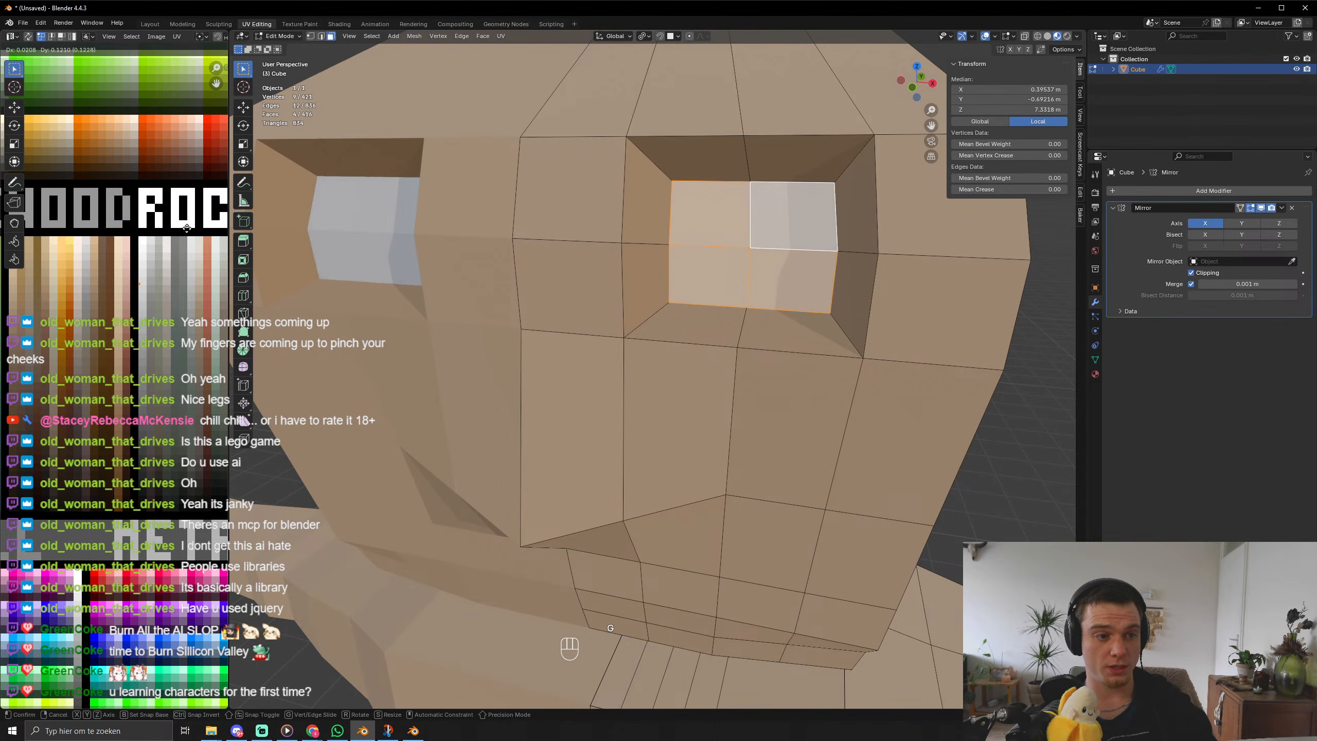
left_click(192, 265)
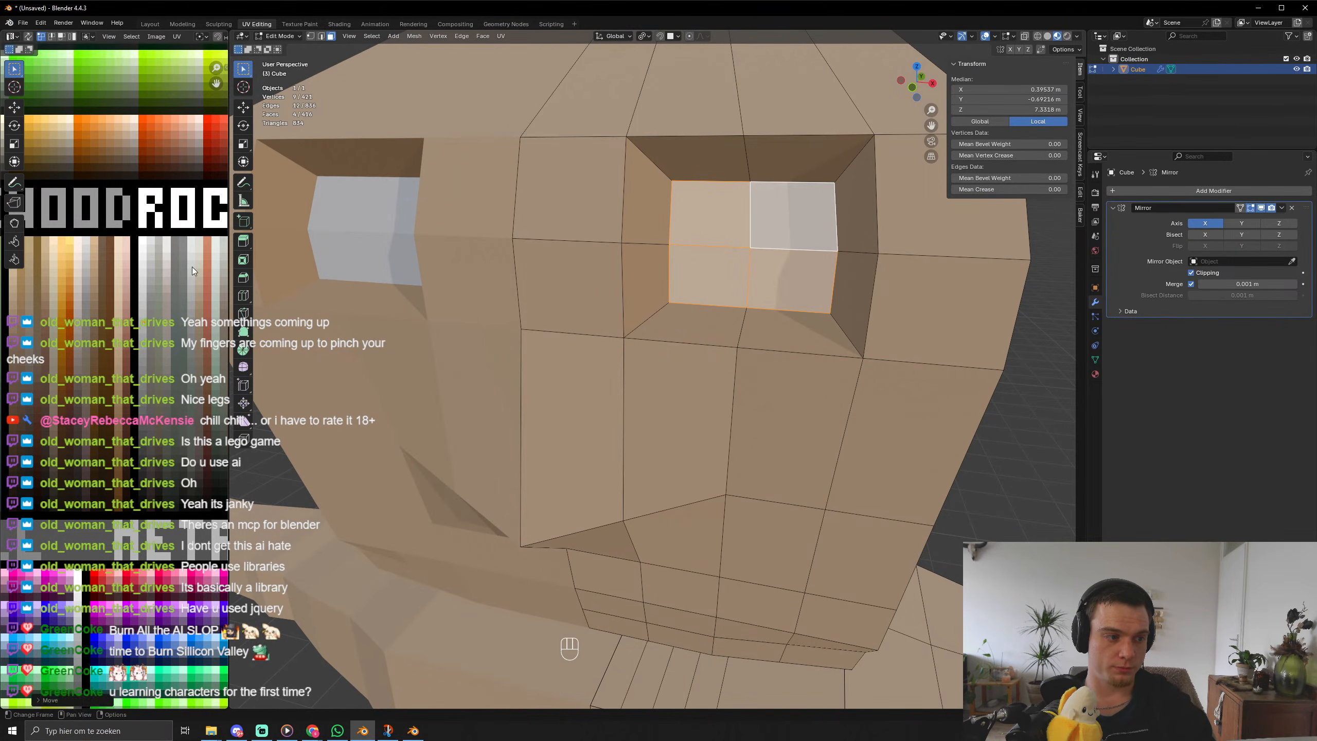
scroll(599, 293, "down", 5)
key("Tab")
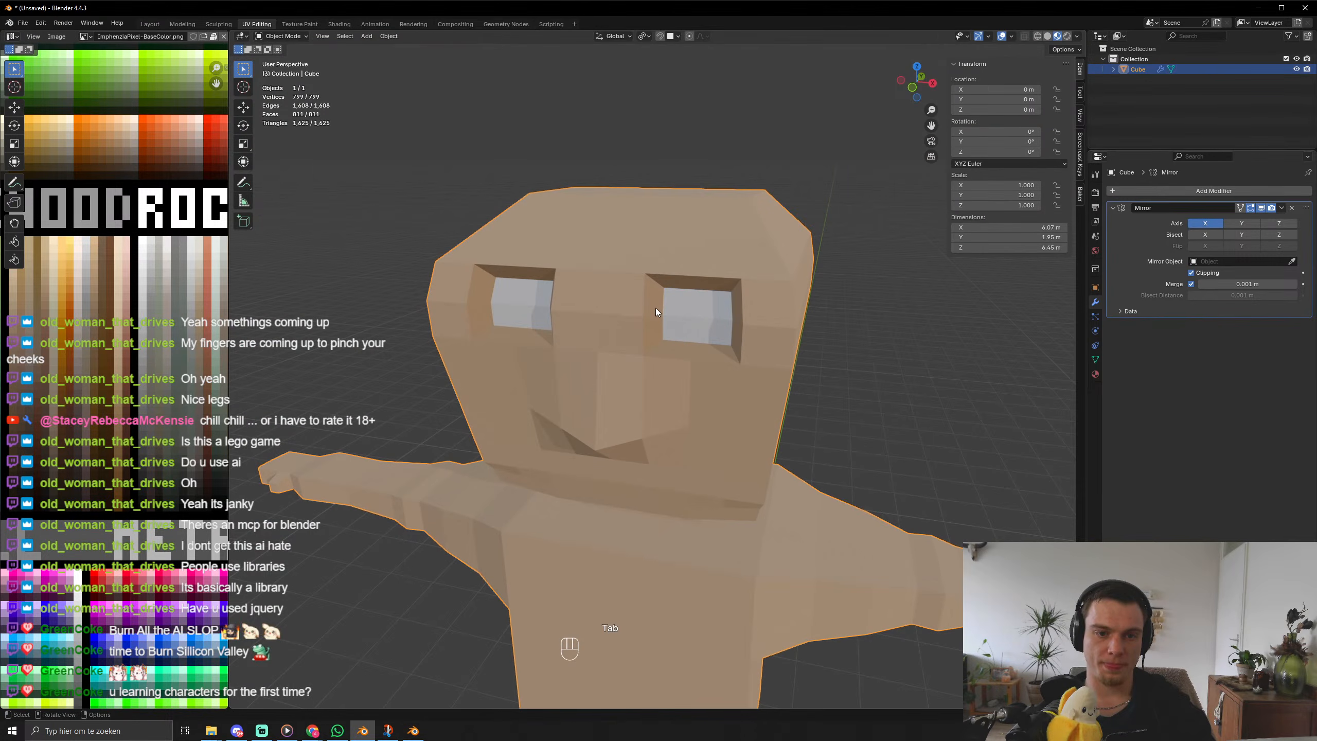
Inset the four white eye faces by about 0.057 m to form a pupil.
scroll(786, 356, "up", 5)
key("Tab")
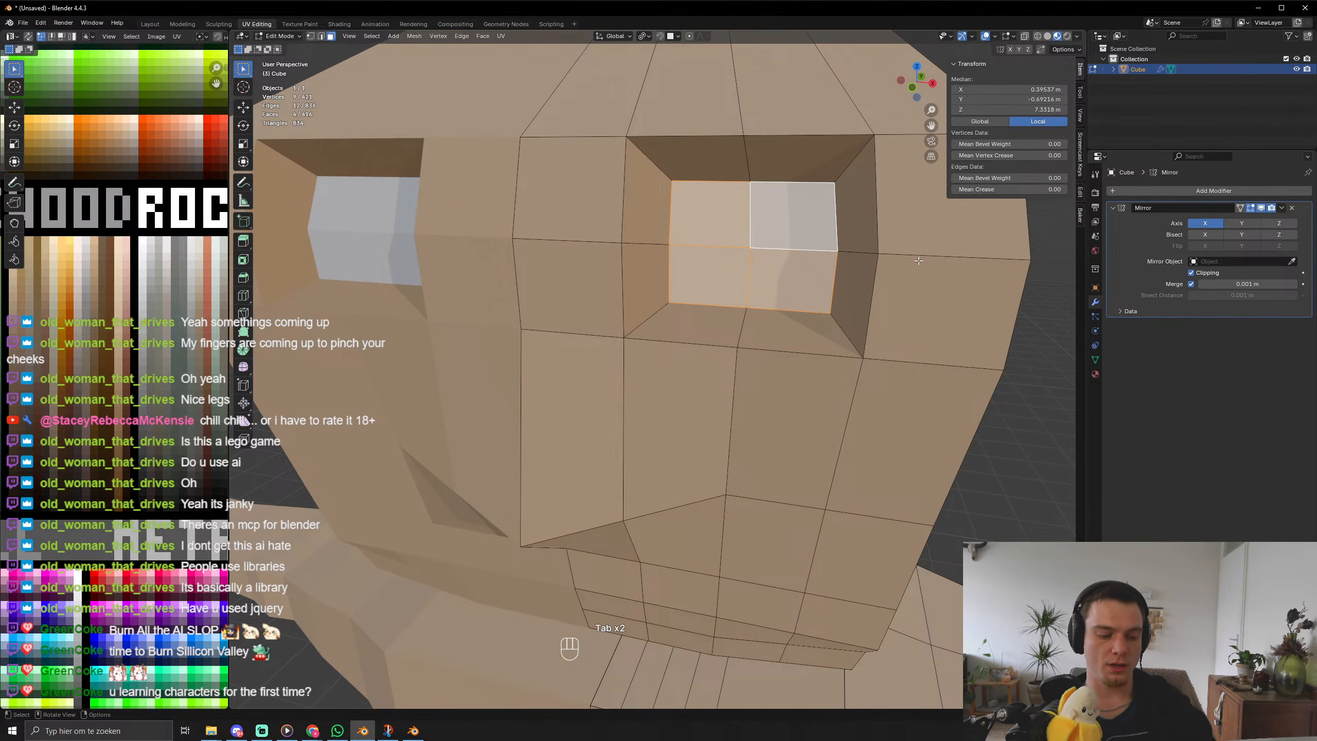
key("i")
left_click(759, 333)
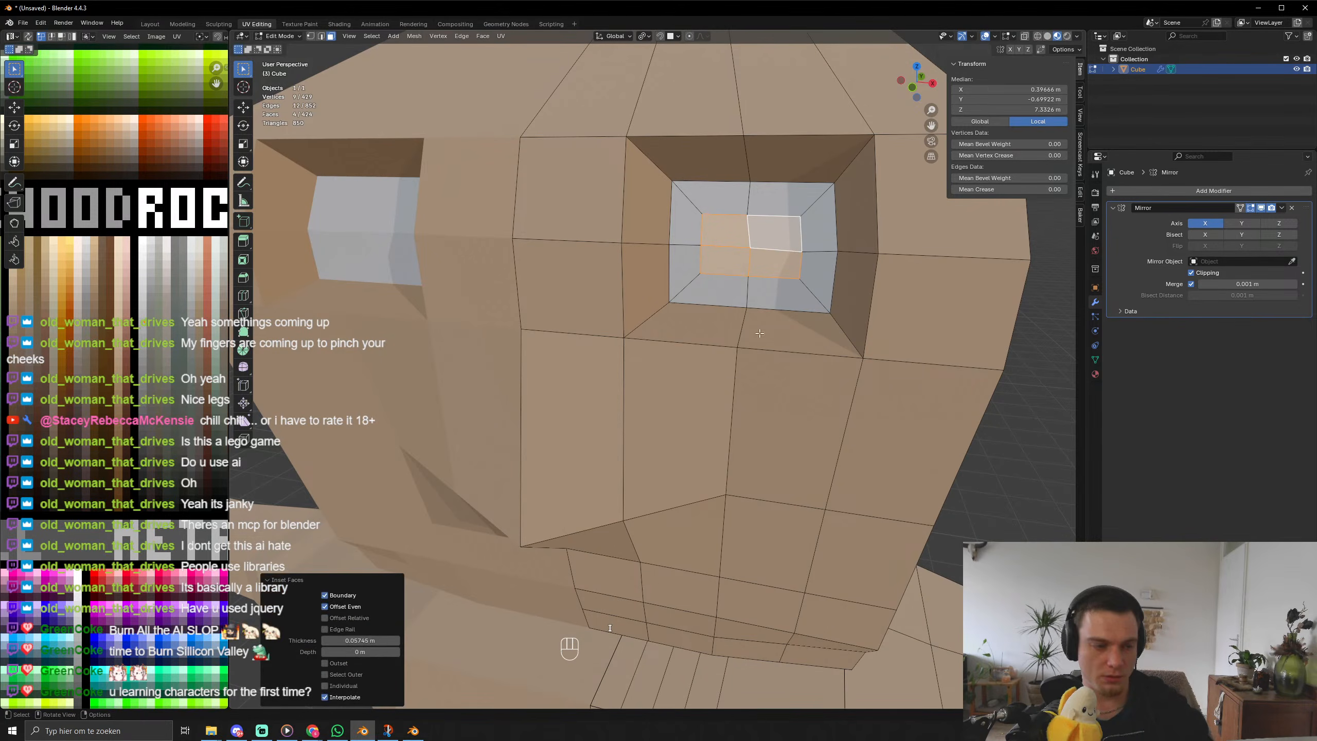
Move the pupil faces' UVs to a near-black swatch on the palette and check the face in Object Mode.
key("g")
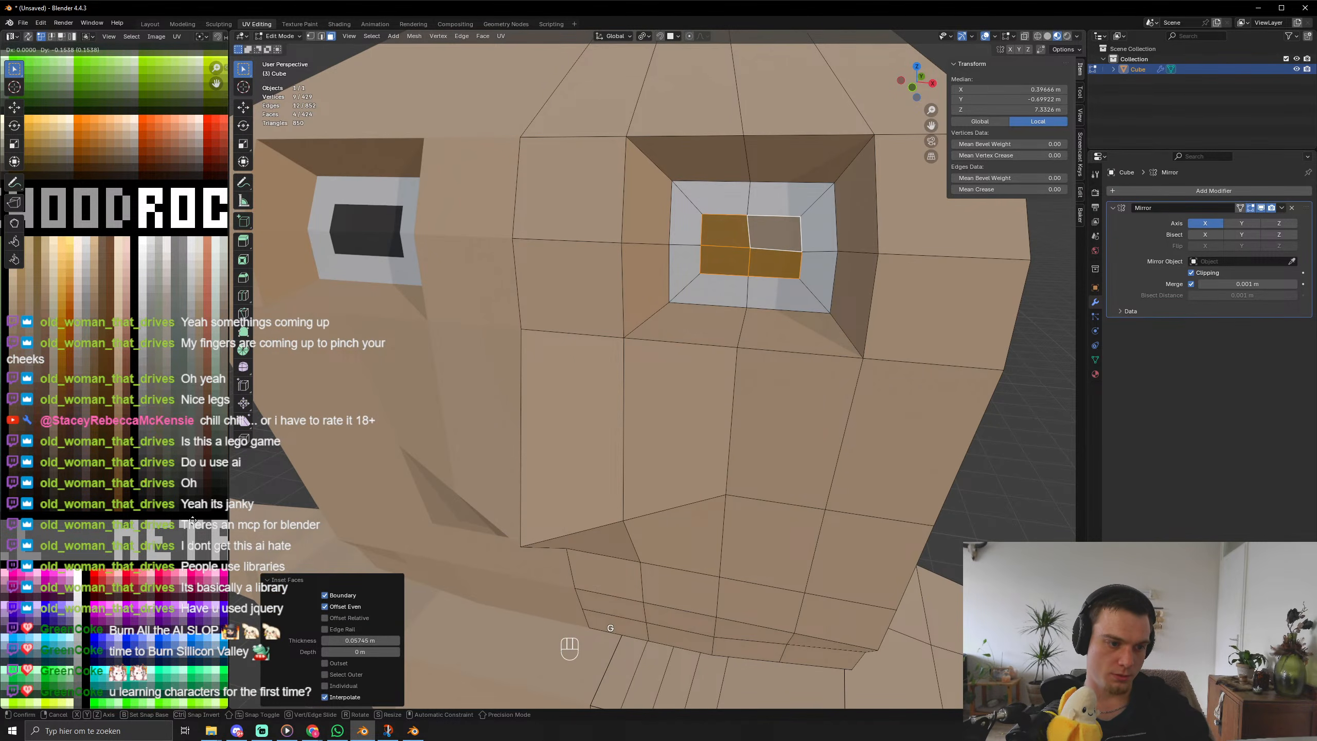
left_click(191, 523)
key("Tab")
scroll(797, 306, "down", 10)
mouse_move(796, 306)
middle_mouse_down()
mouse_move(749, 315)
mouse_move(800, 294)
middle_mouse_up()
scroll(778, 333, "up", 6)
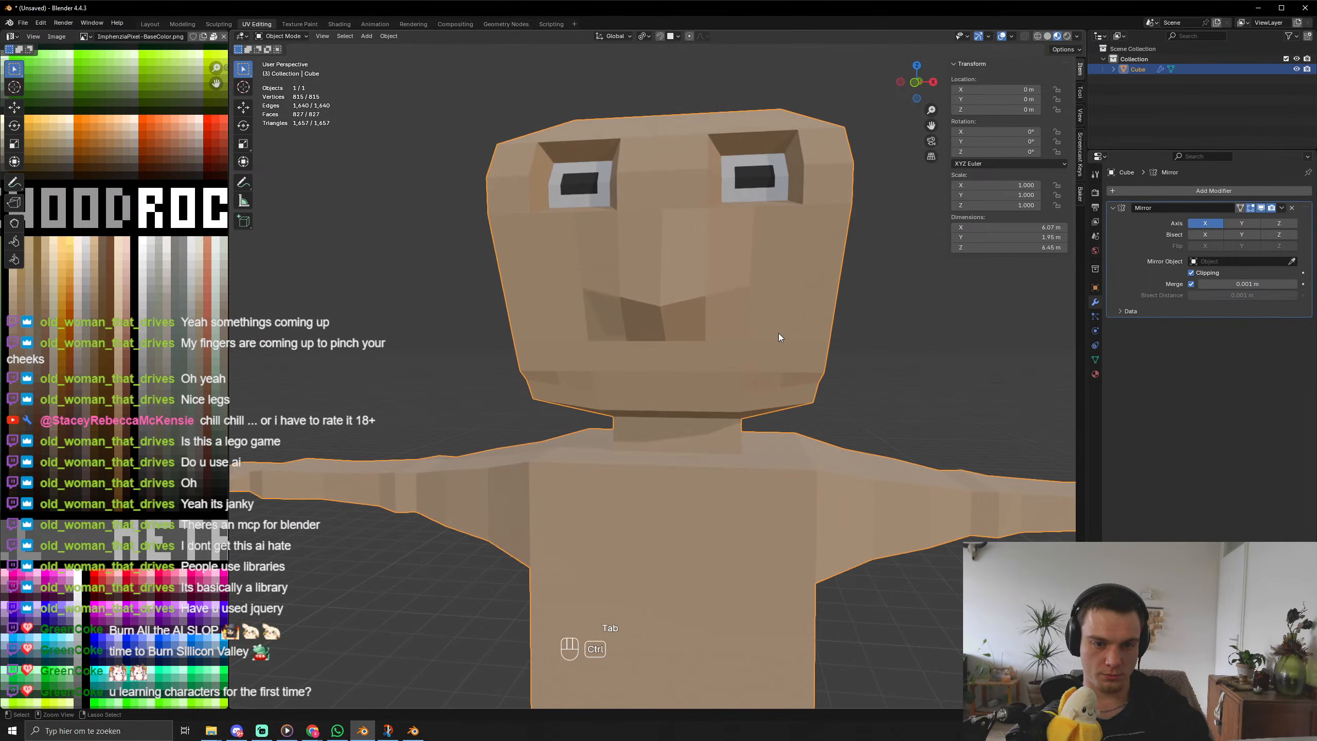
Start saving the file and create a folder named New FolderPETER inside the characters folder.
key("ctrl+s")
left_click(547, 244)
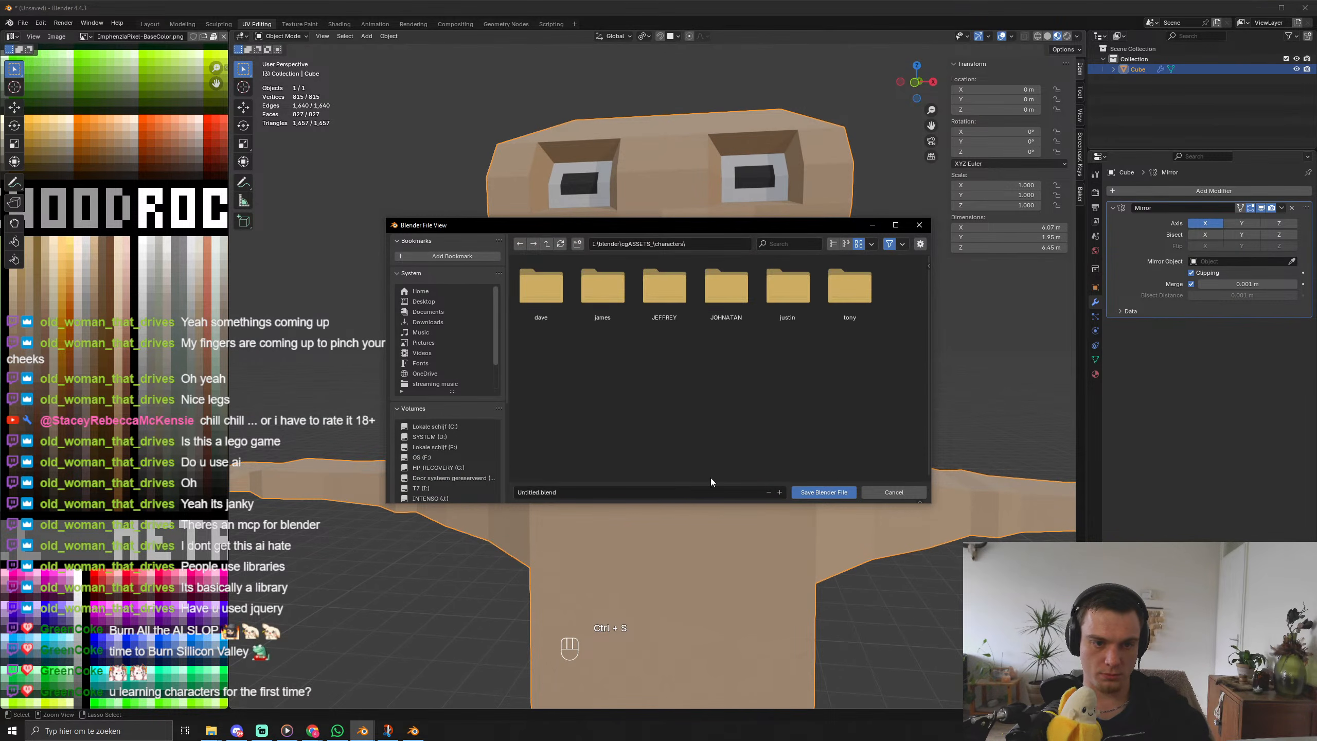
left_click(577, 244)
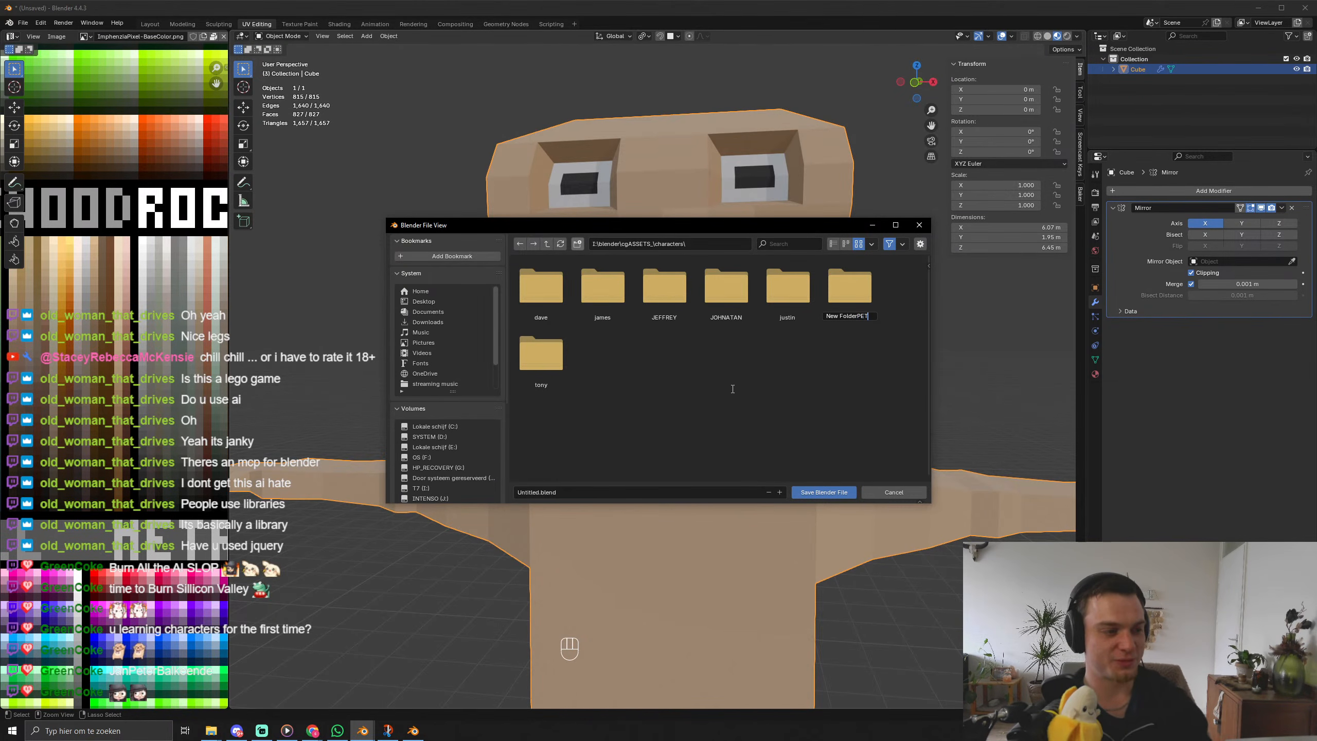
type("ER")
key("Return")
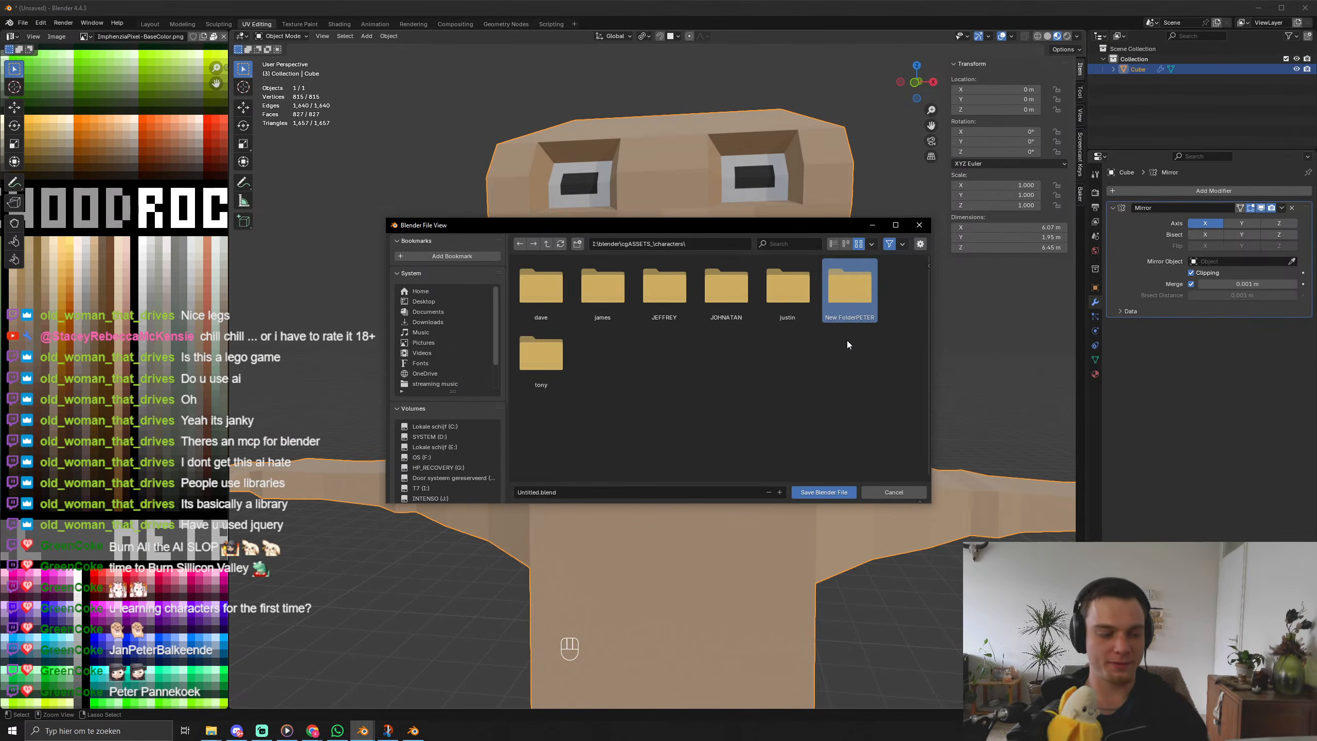
key("p")
key("t")
key("r")
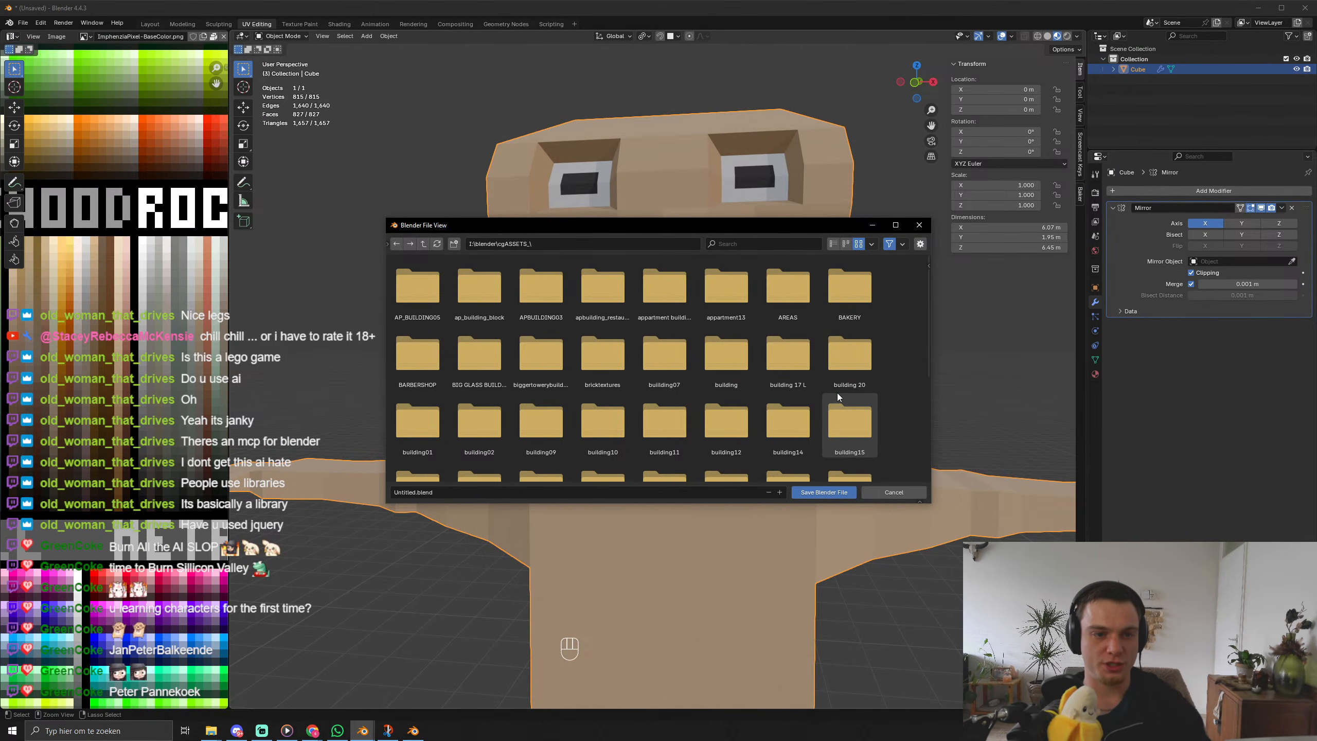
scroll(837, 393, "down", 1)
scroll(838, 393, "down", 5)
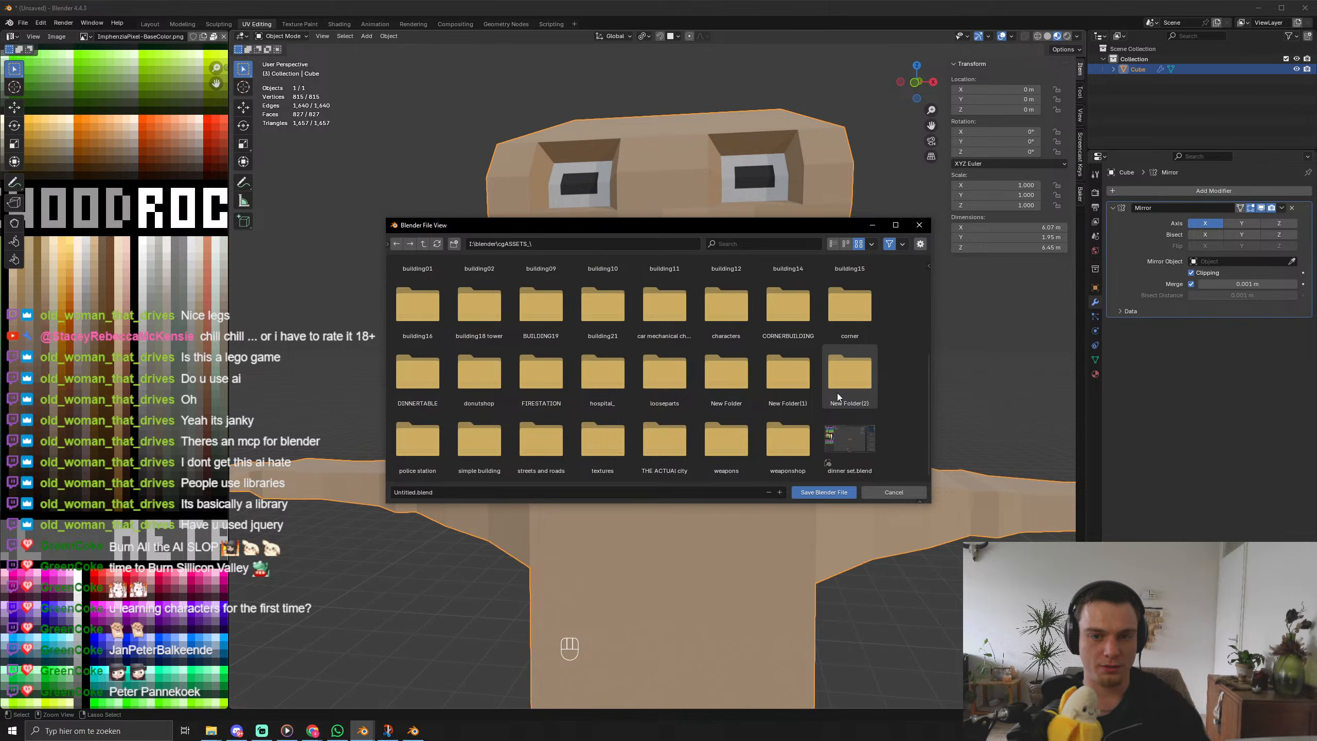
left_click(409, 244)
left_click(409, 246)
left_click(409, 246)
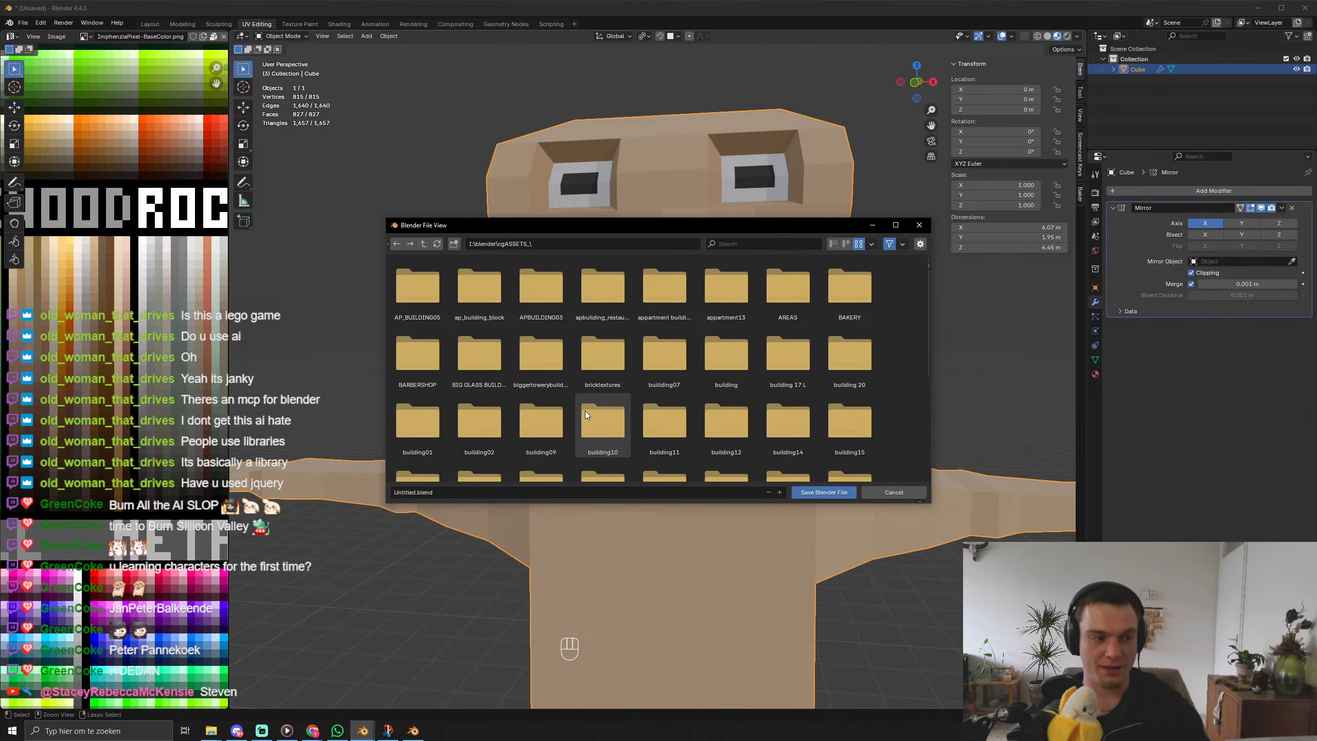
scroll(584, 411, "down", 2)
double_click(704, 397)
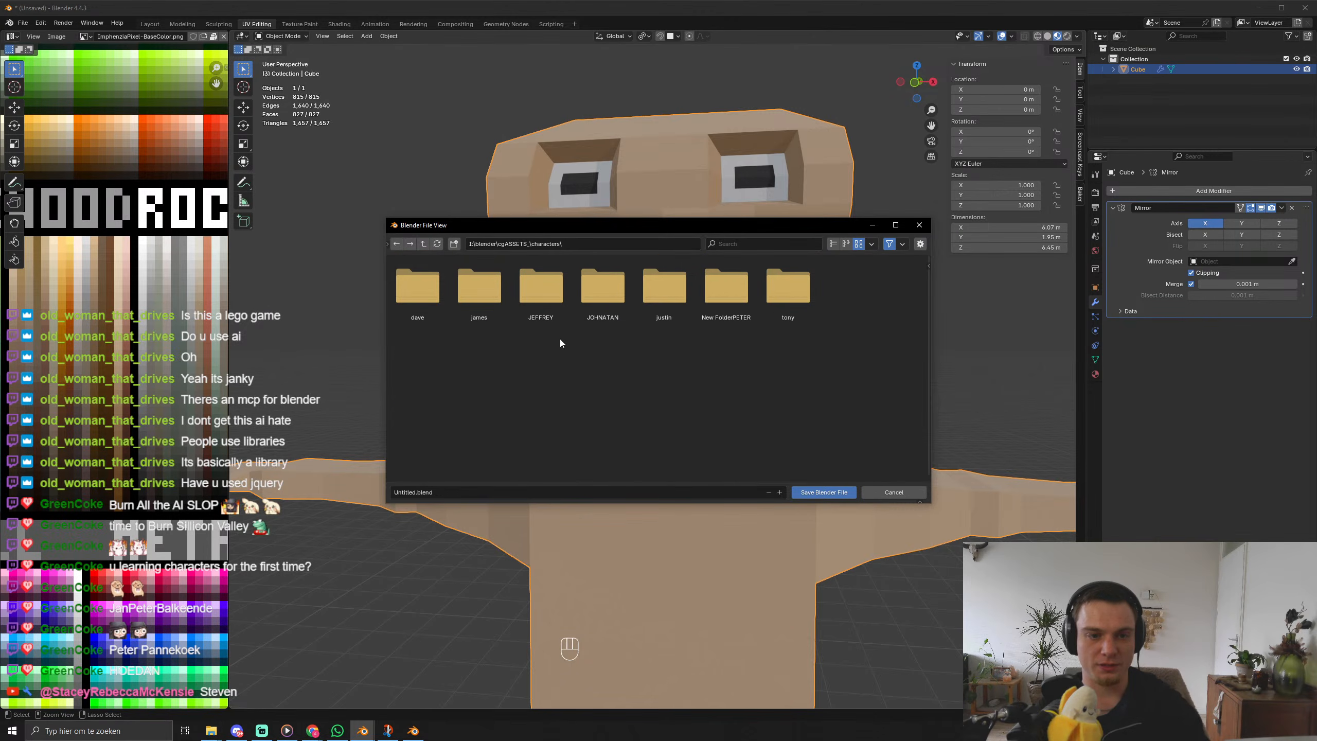
Rename the New FolderPETER folder as PETER.
left_click(734, 306)
key("F2")
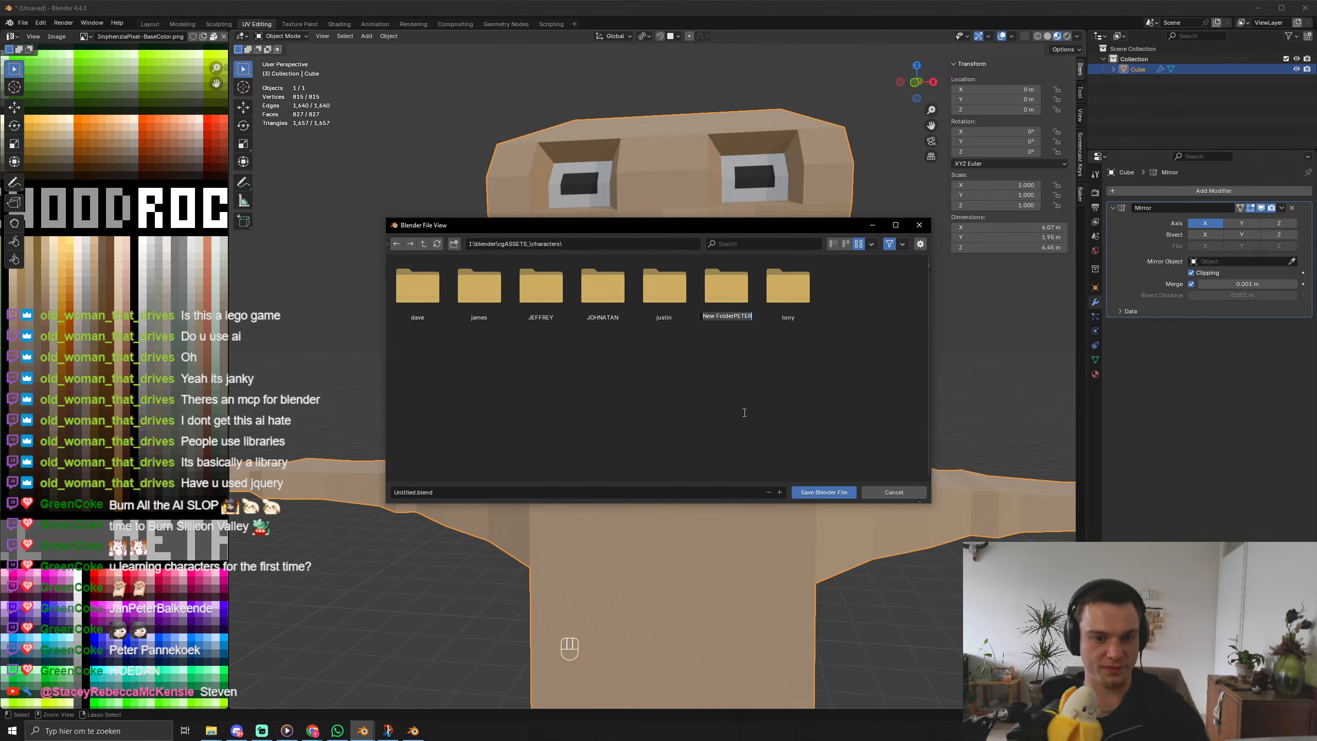
type("PETER")
key("Return")
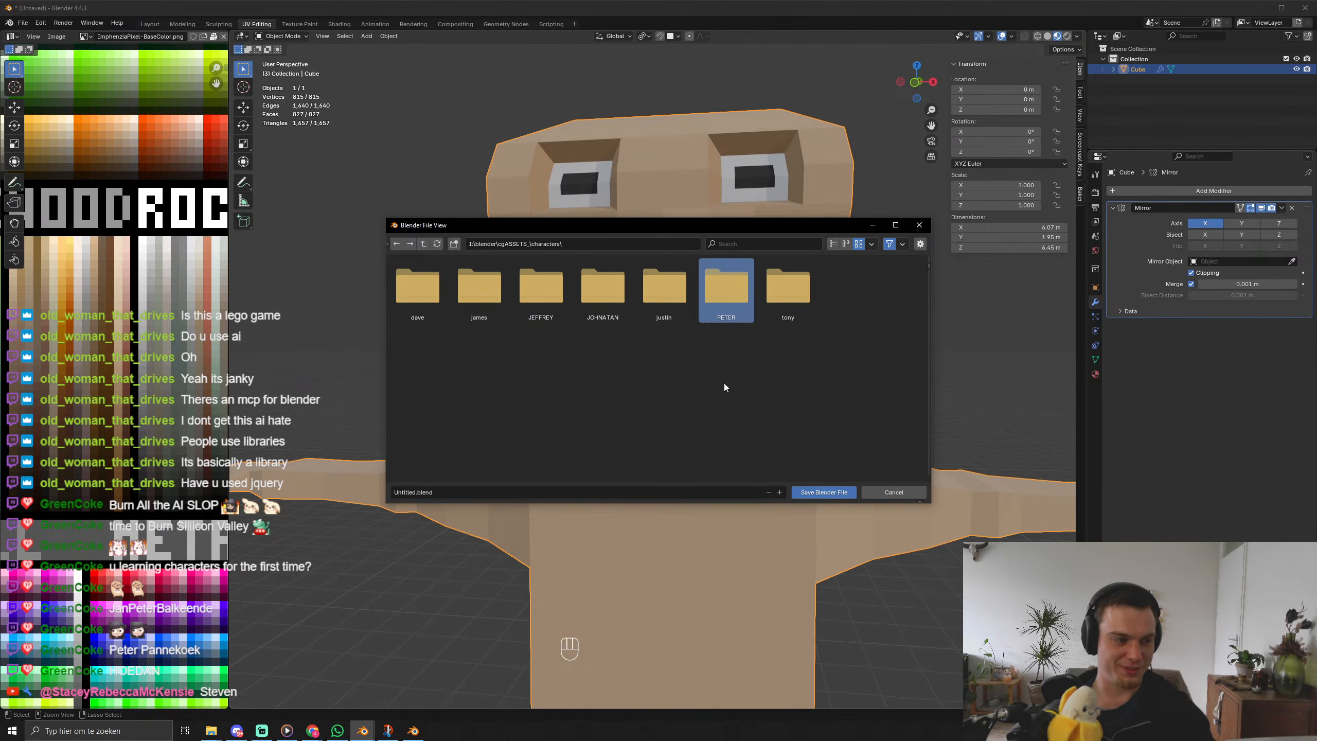
Save the file as PETER.blend inside the new PETER folder.
double_click(729, 292)
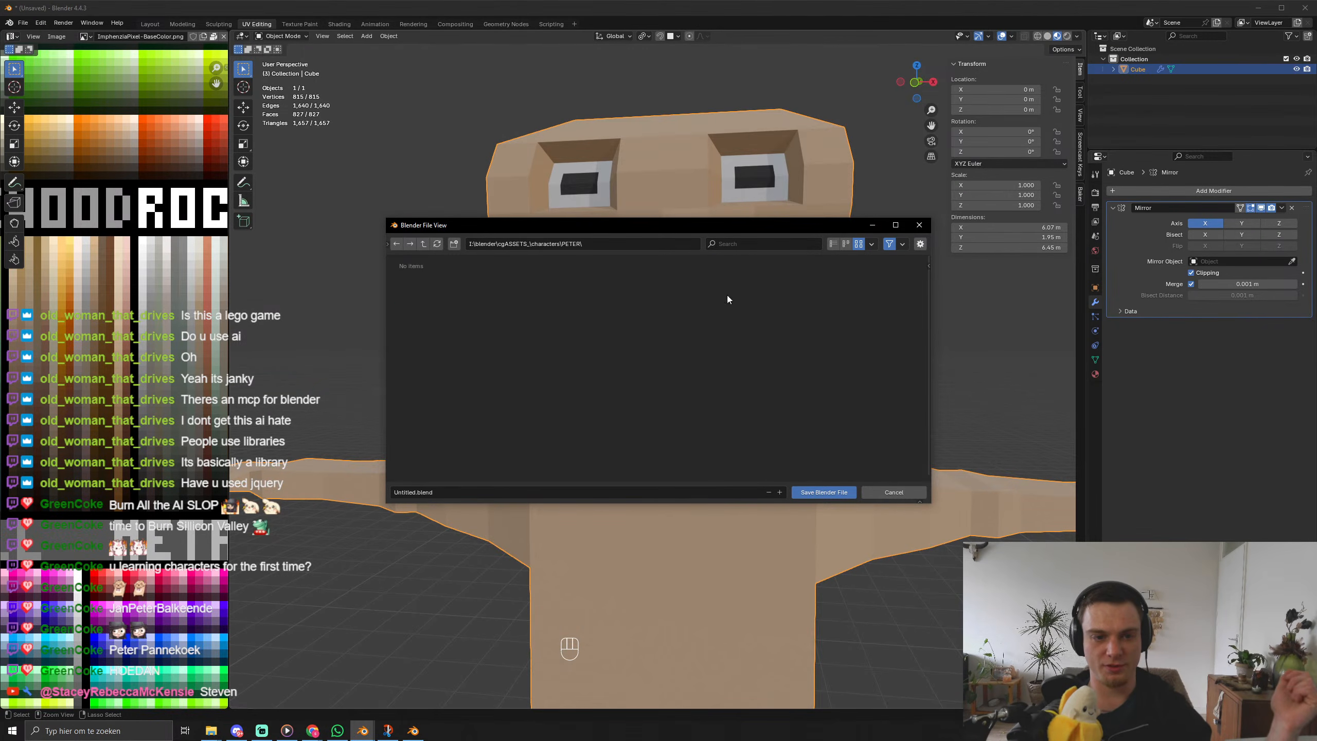
left_click(473, 496)
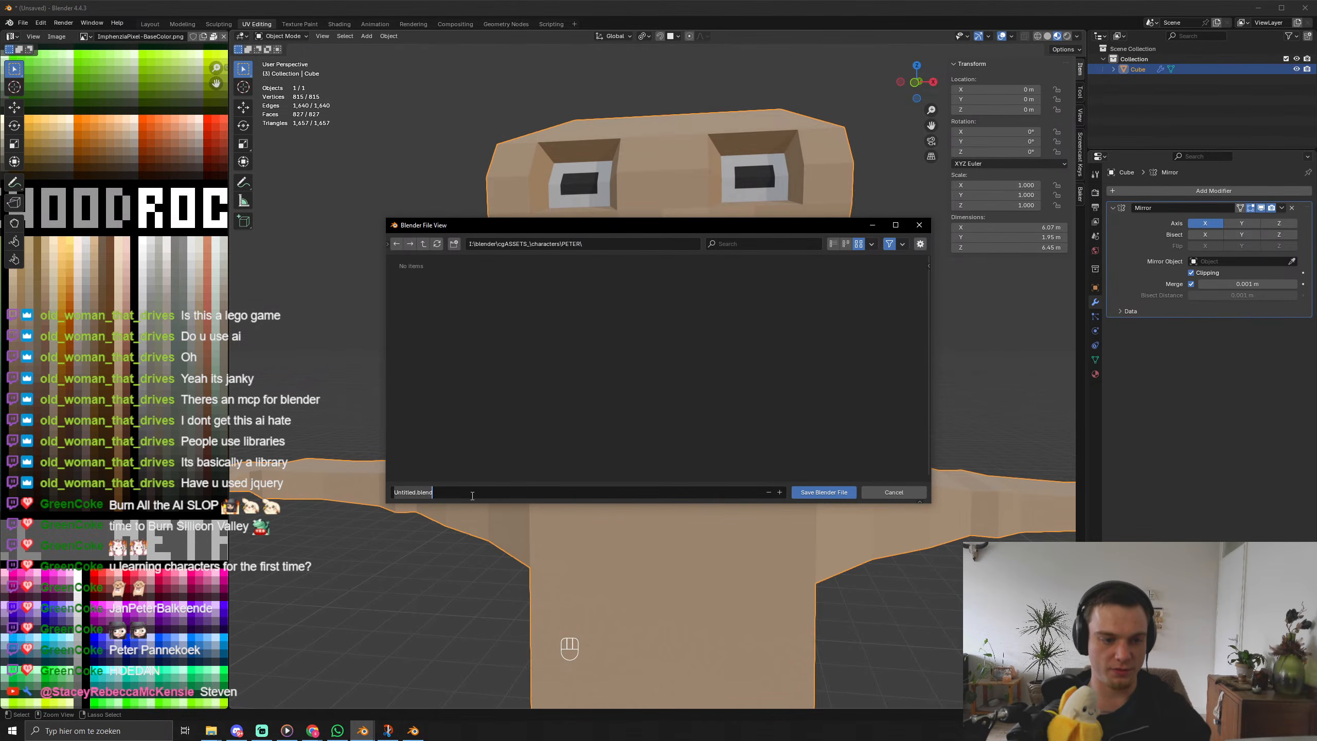
key("ctrl+a")
type("PETER")
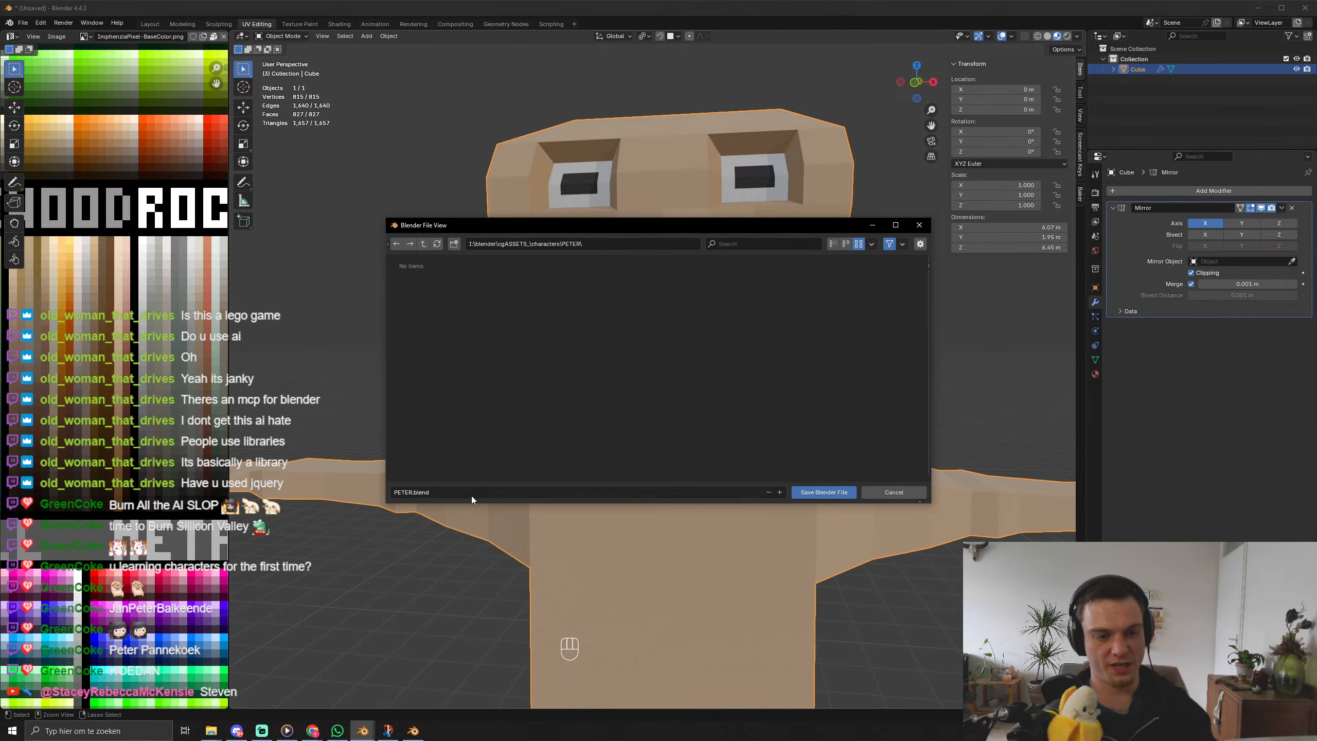
key("Return")
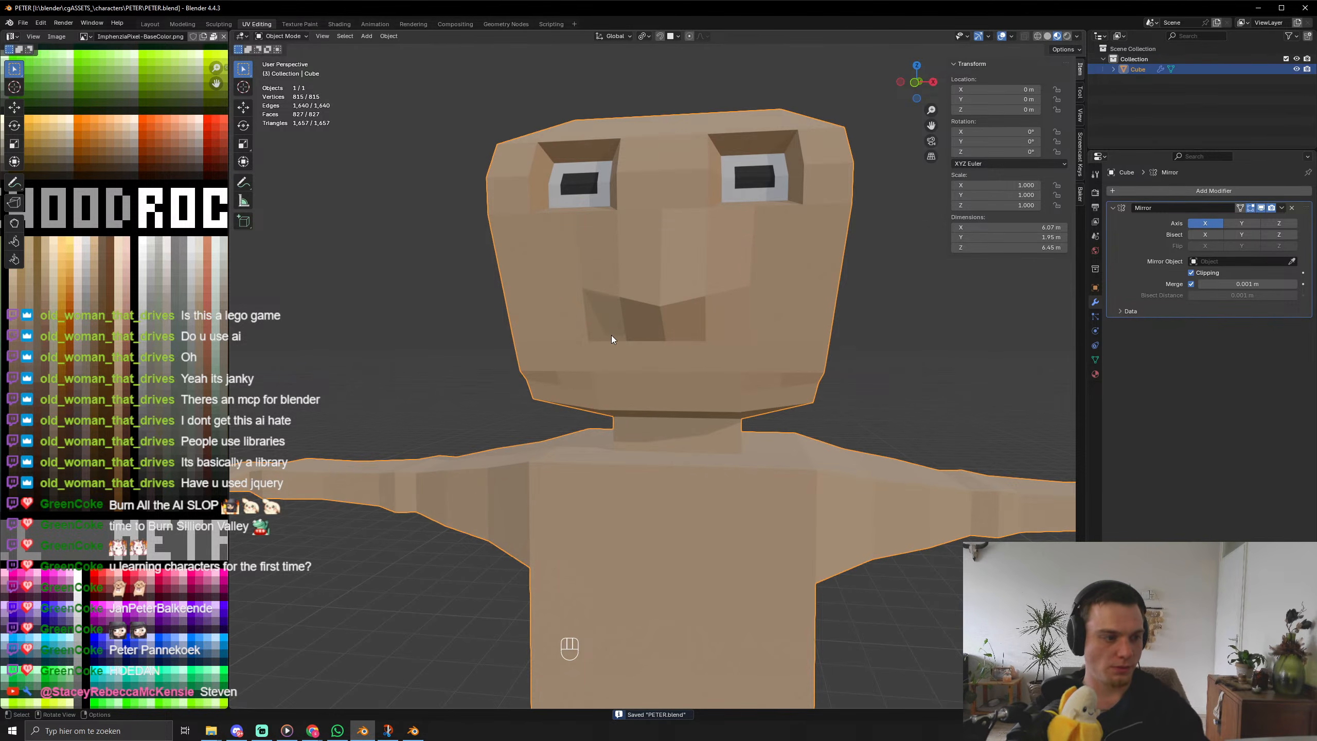
Lower the upper front edges of the foot by about 0.27 m along Z so the toe slopes down.
scroll(611, 339, "down", 5)
middle_click_drag(668, 326, 736, 595)
scroll(654, 607, "up", 4)
middle_click_drag(652, 608, 672, 383, "shift")
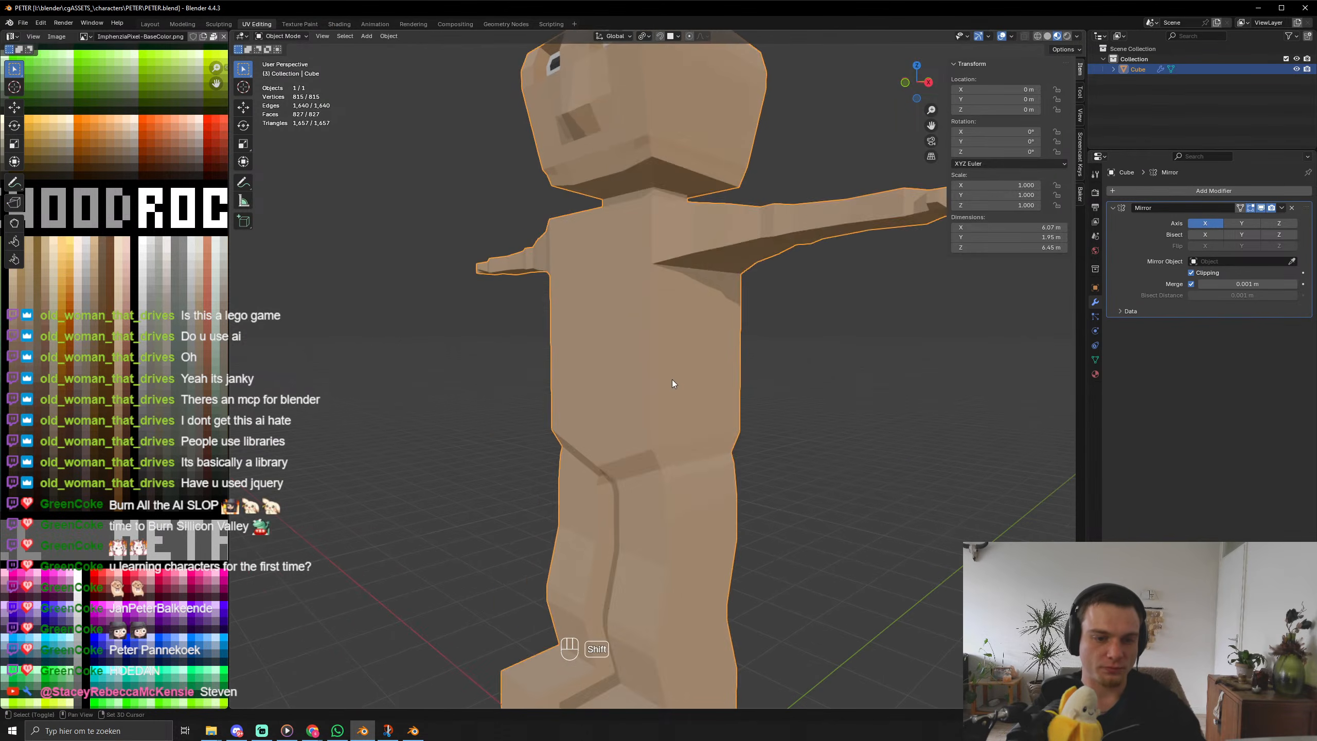
key("Tab")
scroll(672, 384, "down", 6)
middle_click_drag(612, 480, 666, 502)
key("2")
left_click(655, 491)
scroll(655, 490, "up", 5)
middle_click_drag(671, 649, 703, 433, "shift")
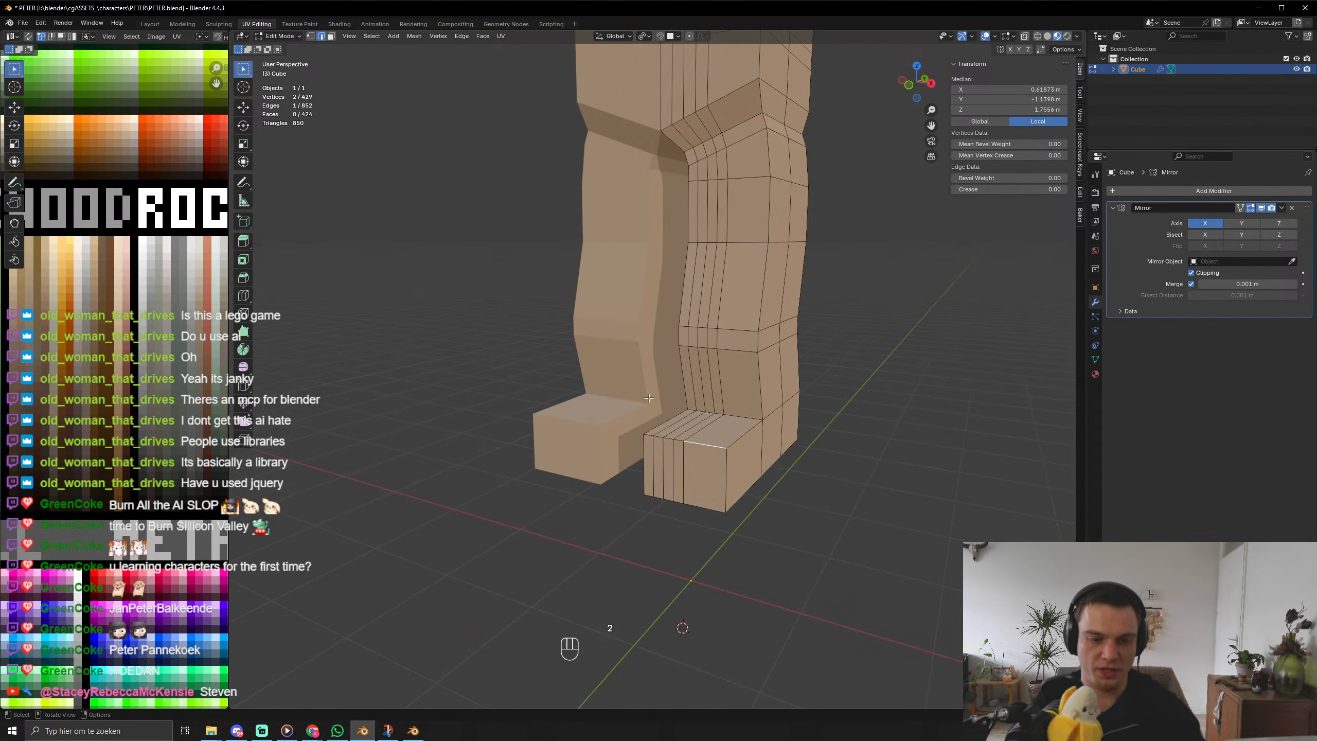
left_click(679, 440, "shift")
left_click(661, 439, "shift")
left_click(656, 438, "shift")
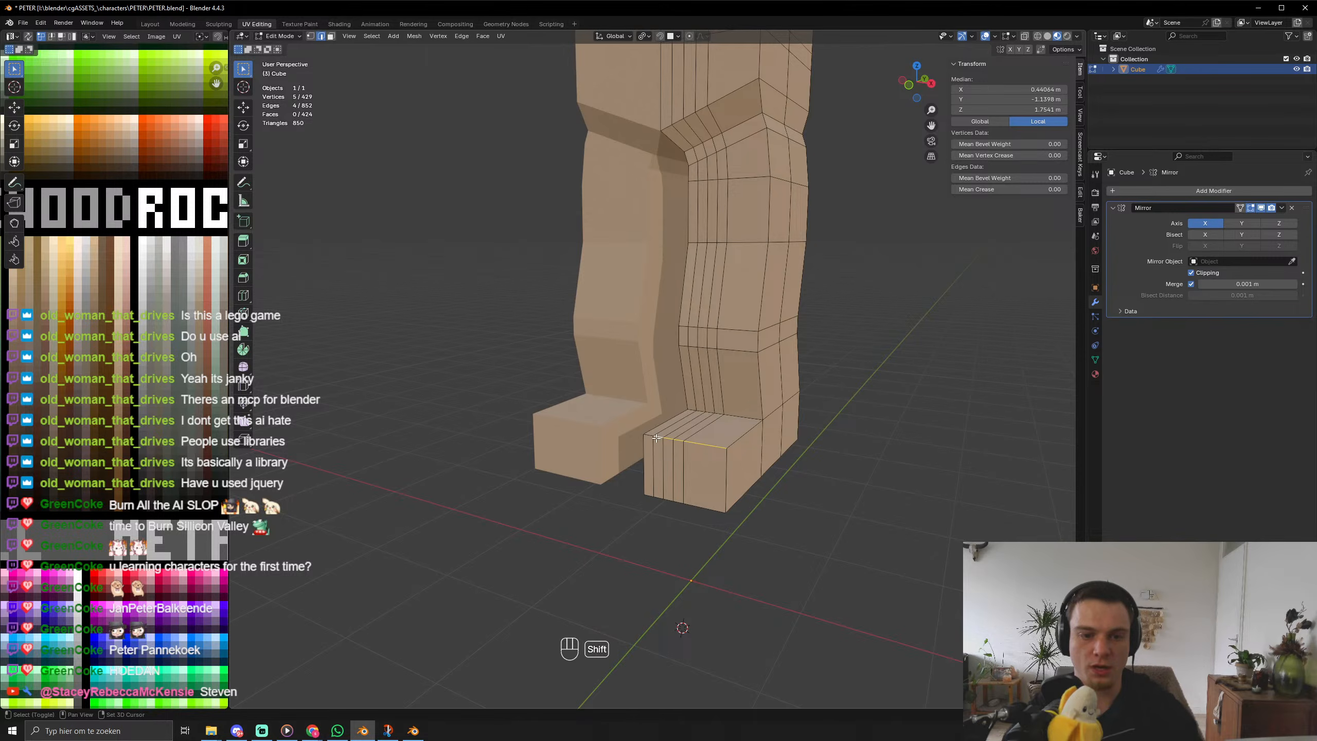
left_click(649, 436, "shift")
key("g")
key("z")
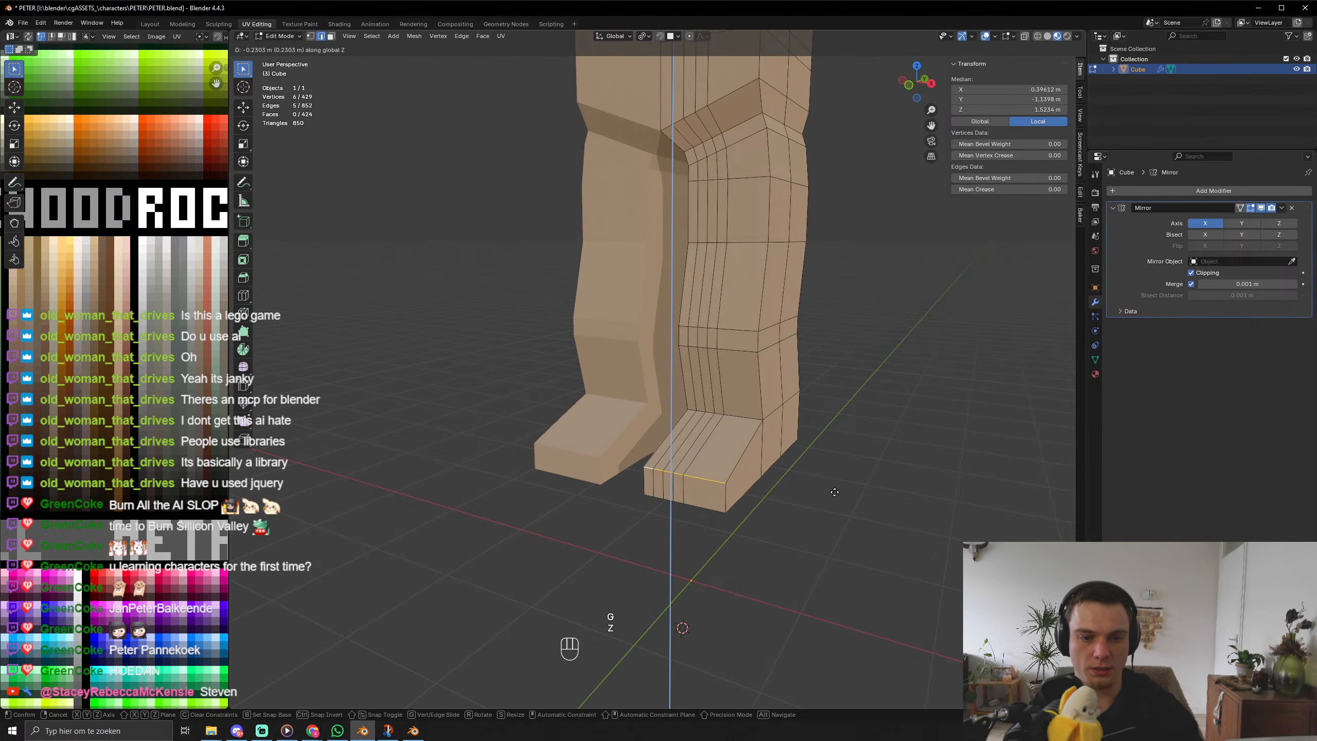
left_click(833, 495)
Cut an edge loop around the foot and move the lower sole band's UVs to a near-black palette swatch.
middle_click_drag(789, 506, 649, 507)
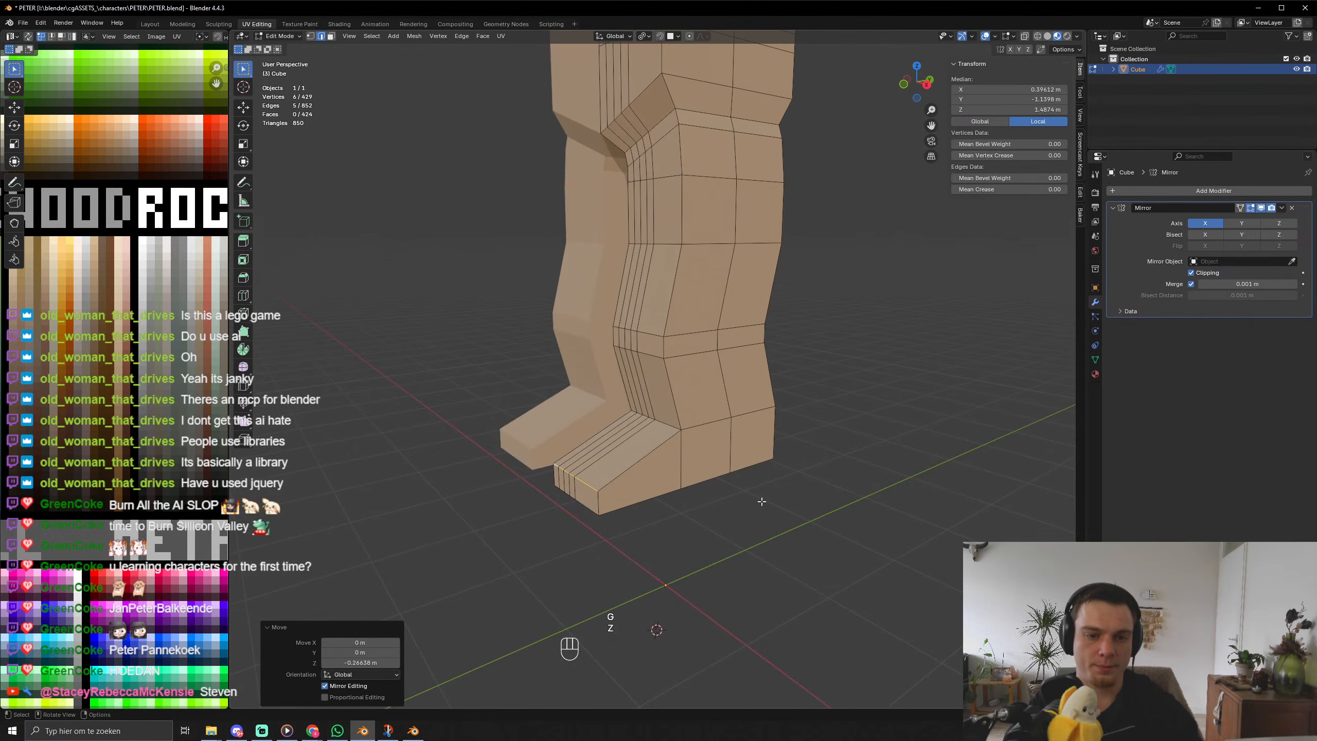
key("ctrl+r")
left_click(601, 507)
key("3")
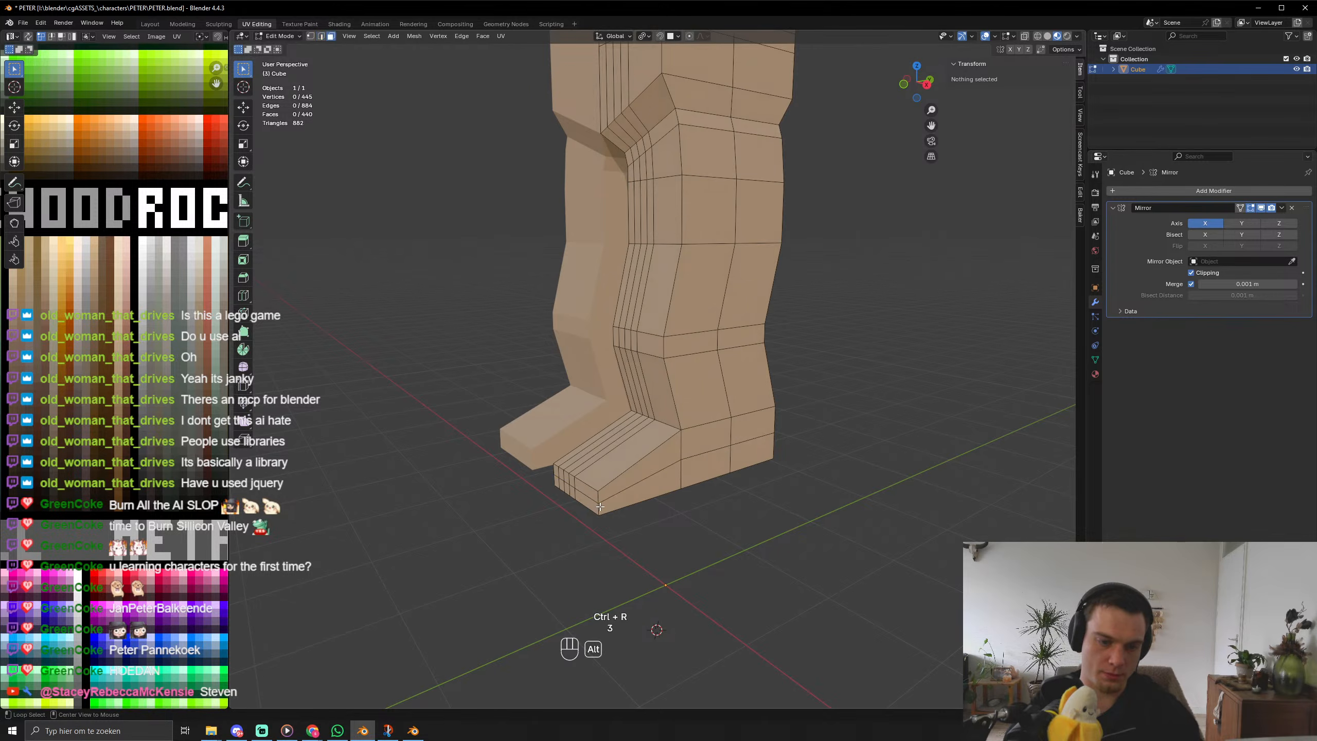
left_click(598, 509, "alt")
key("g")
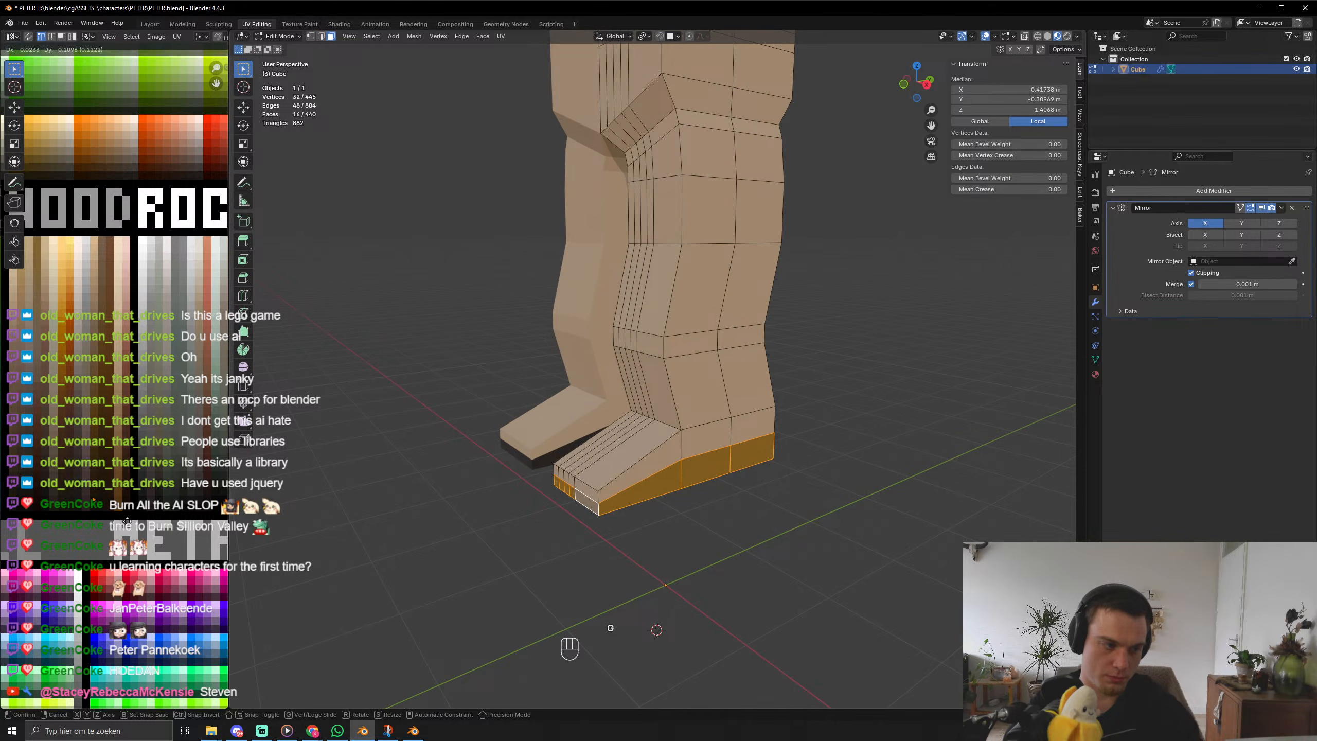
left_click(127, 520)
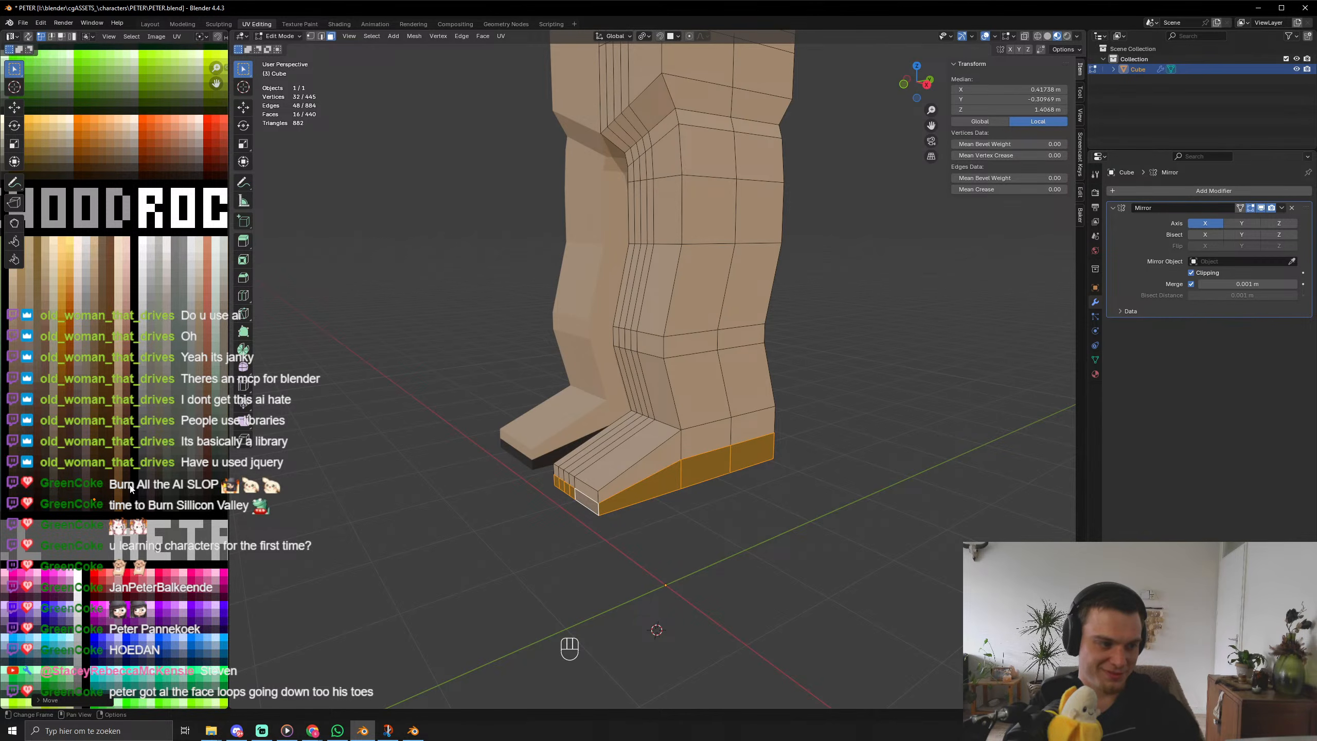
Move the UVs of the foot's upper side band and top faces to a dark brown swatch and check the shoes in Object Mode.
scroll(513, 265, "down", 6)
middle_click_drag(517, 264, 534, 263)
middle_click_drag(575, 316, 572, 347)
scroll(573, 349, "up", 5)
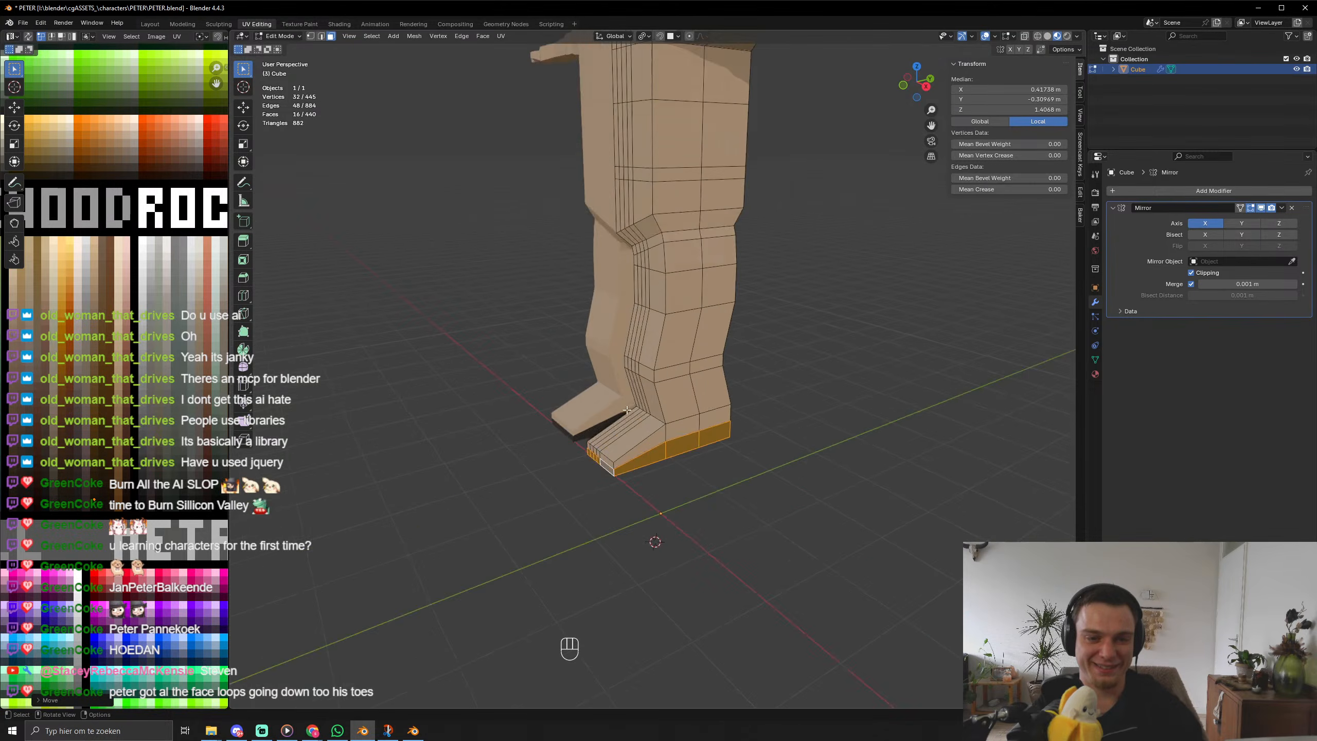
middle_click_drag(596, 490, 637, 384, "shift")
scroll(628, 434, "up", 1)
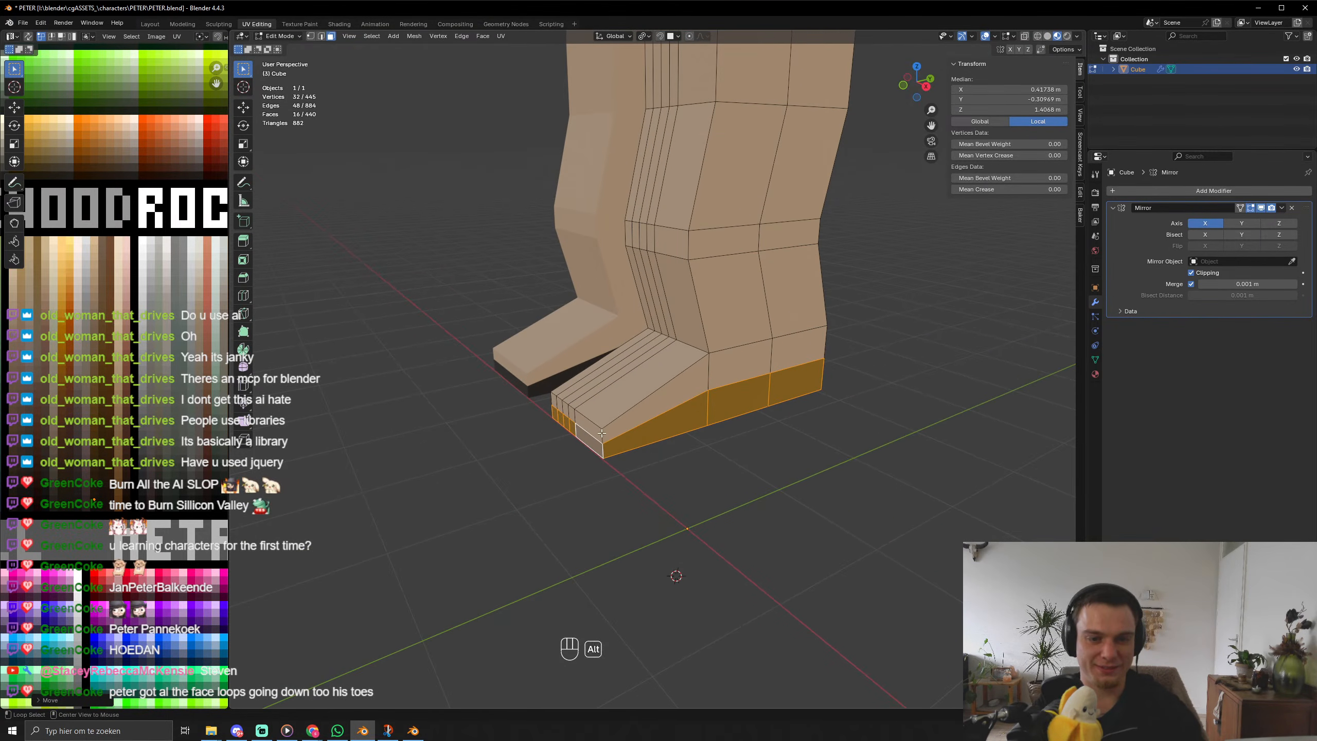
left_click(602, 433, "alt")
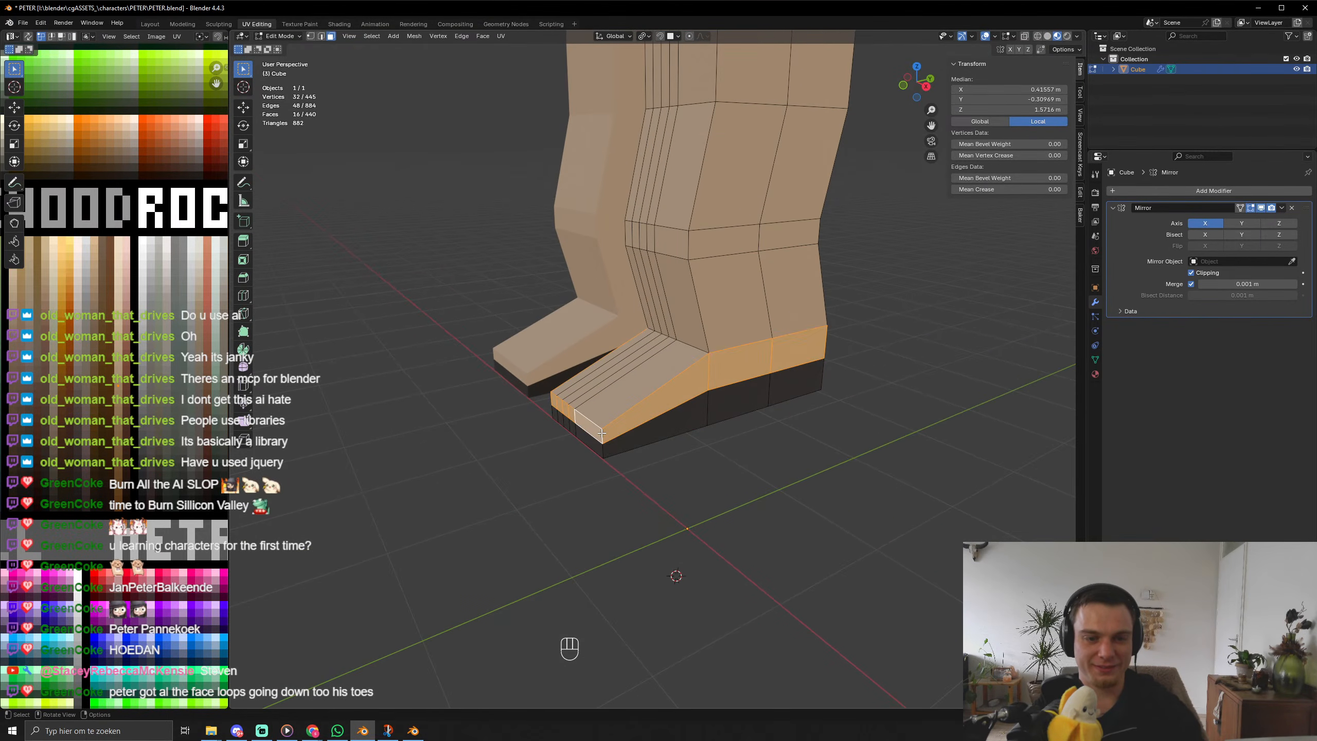
left_click(595, 394, "alt+shift")
middle_click_drag(595, 394, 632, 379)
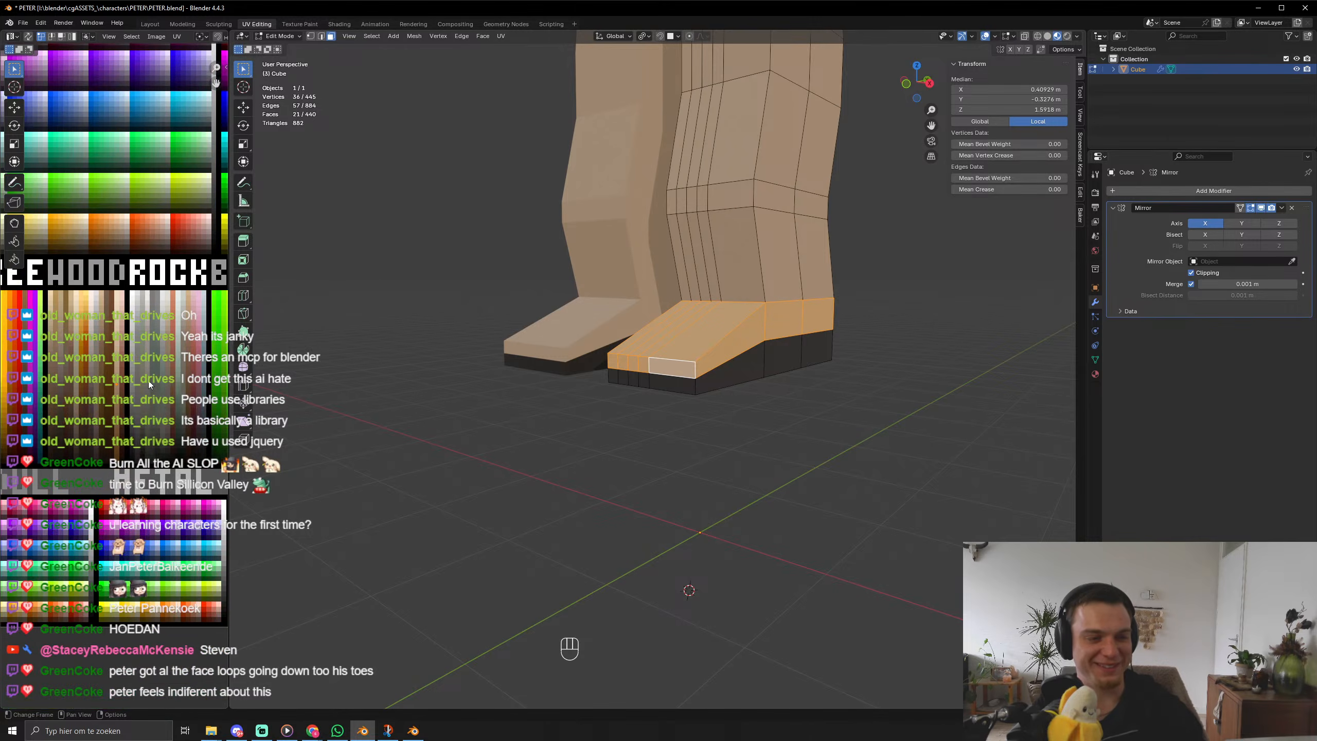
key("g")
left_click(134, 413)
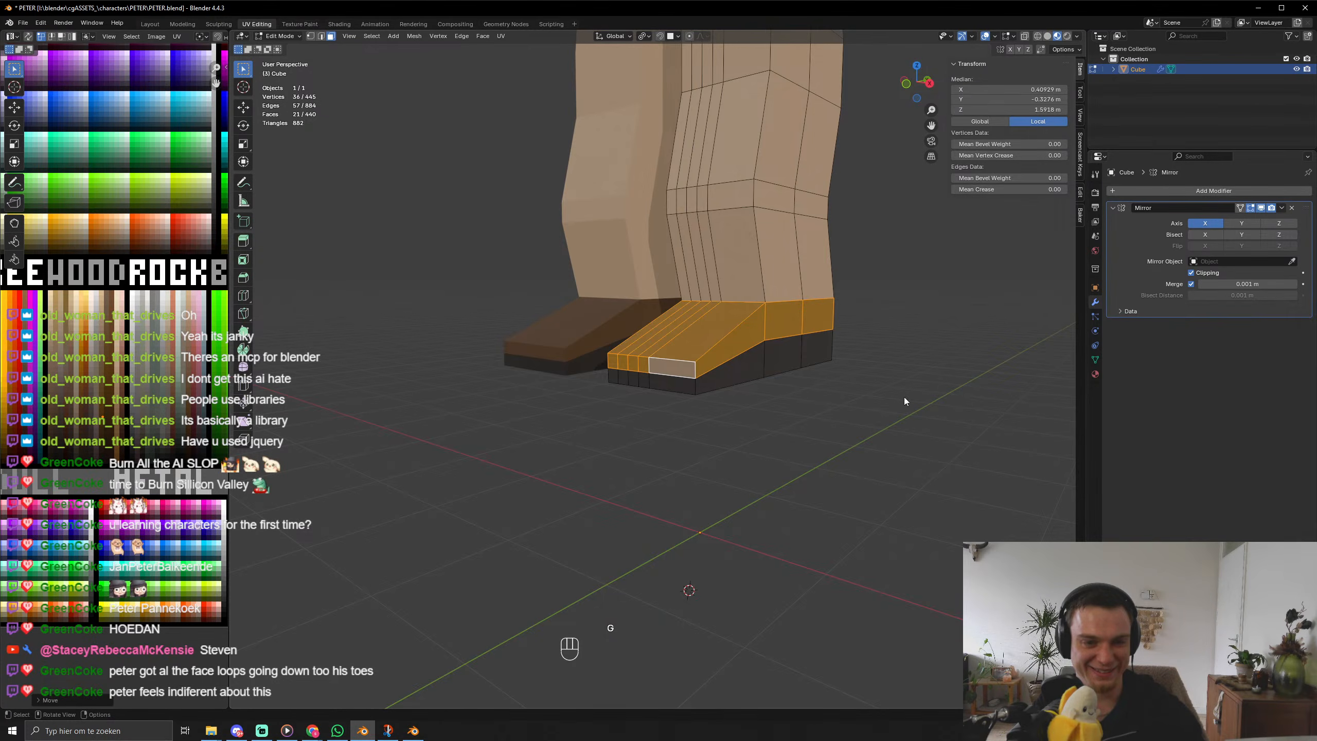
key("Tab")
scroll(903, 397, "down", 4)
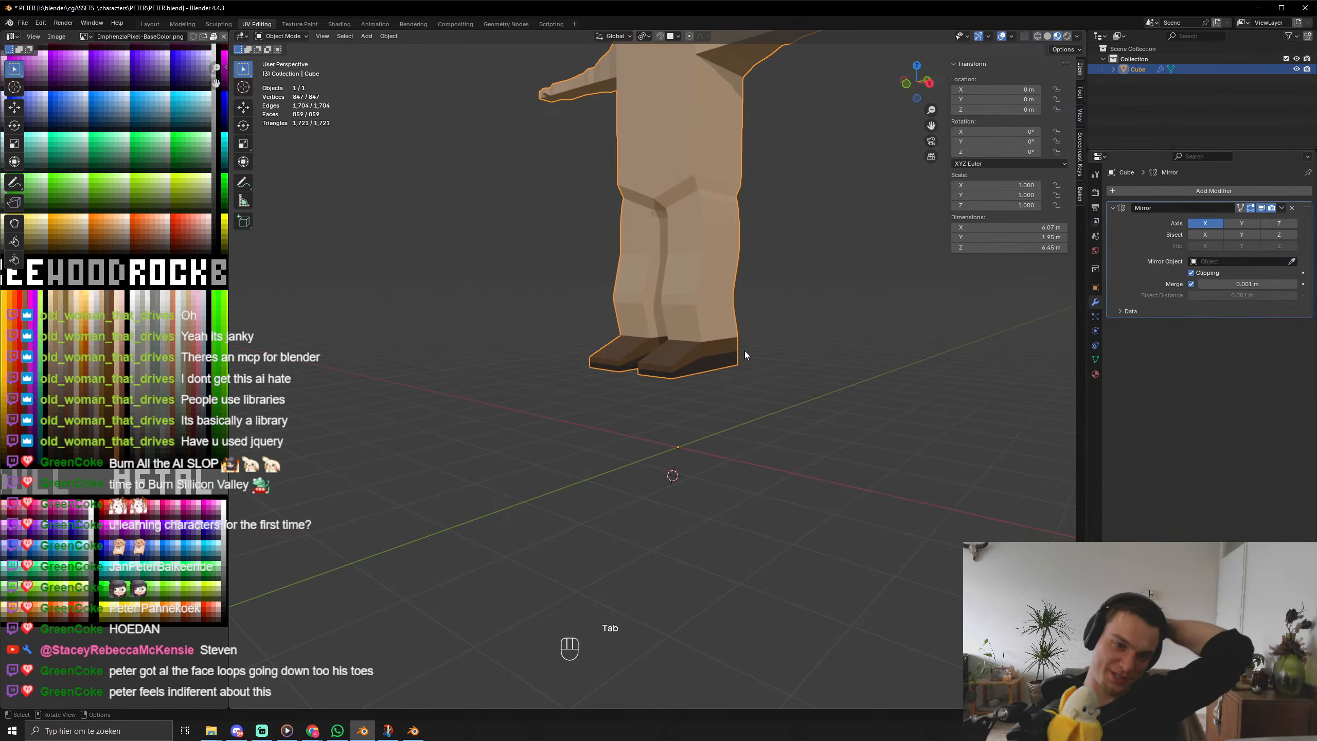
middle_click_drag(758, 341, 737, 413, "shift")
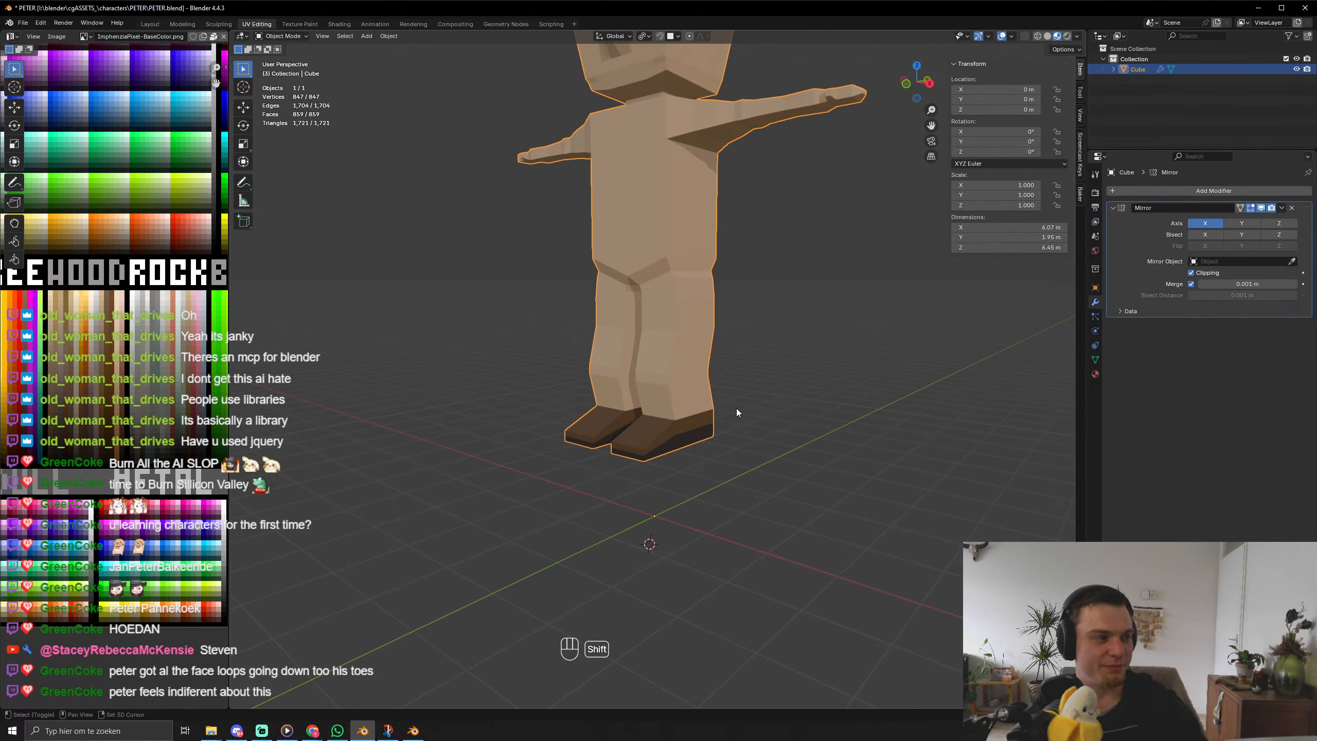
Select the leg's face loops from ankle to hip and move their UVs to a dark grey swatch for the trousers.
middle_click_drag(755, 184, 769, 361)
key("Tab")
left_click(703, 395, "alt")
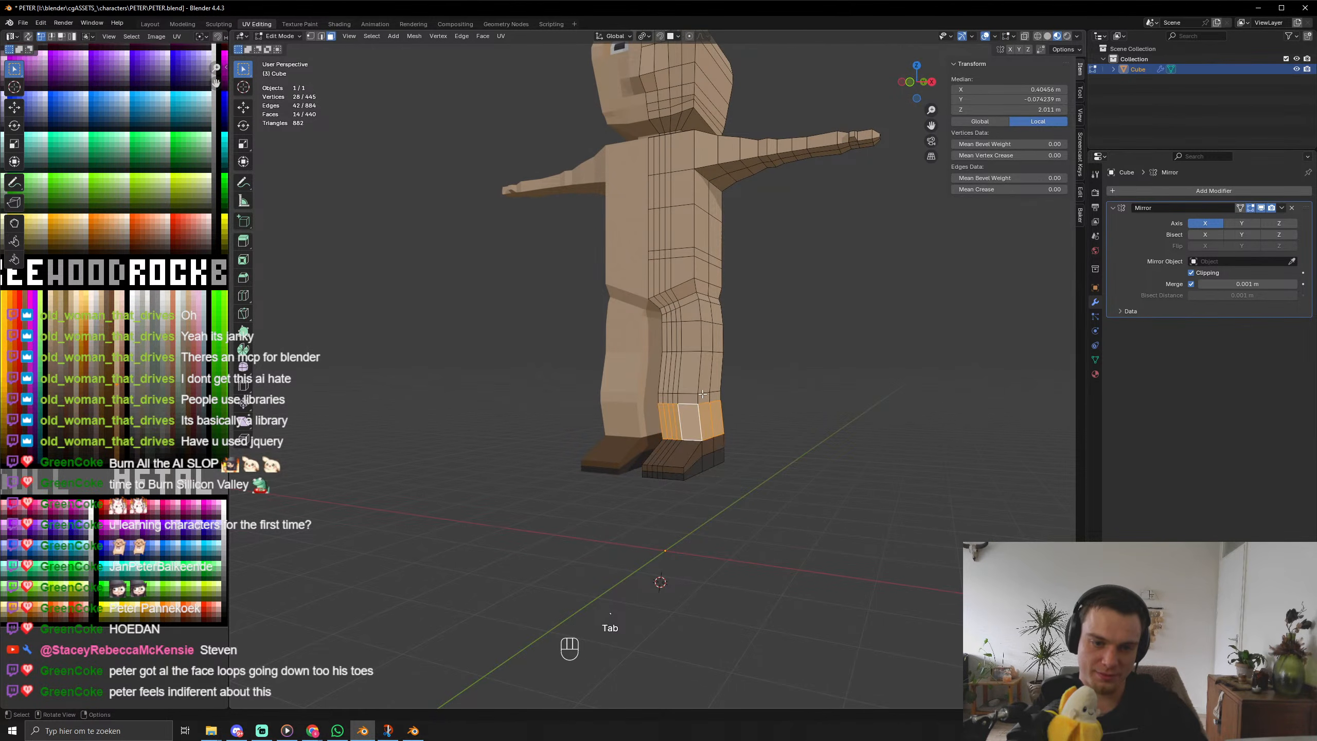
left_click(701, 396, "alt+shift")
left_click(714, 354, "alt+shift")
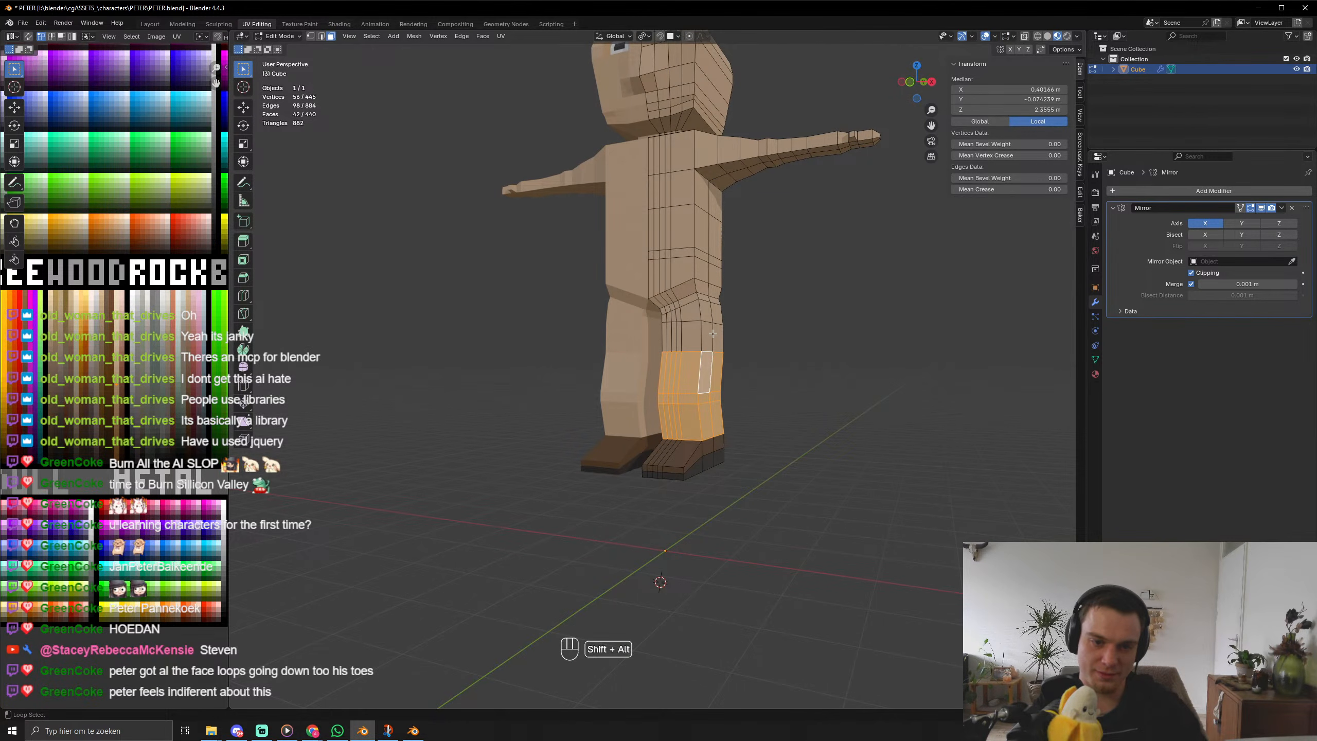
left_click(709, 340, "alt+shift")
left_click(702, 317, "alt+shift")
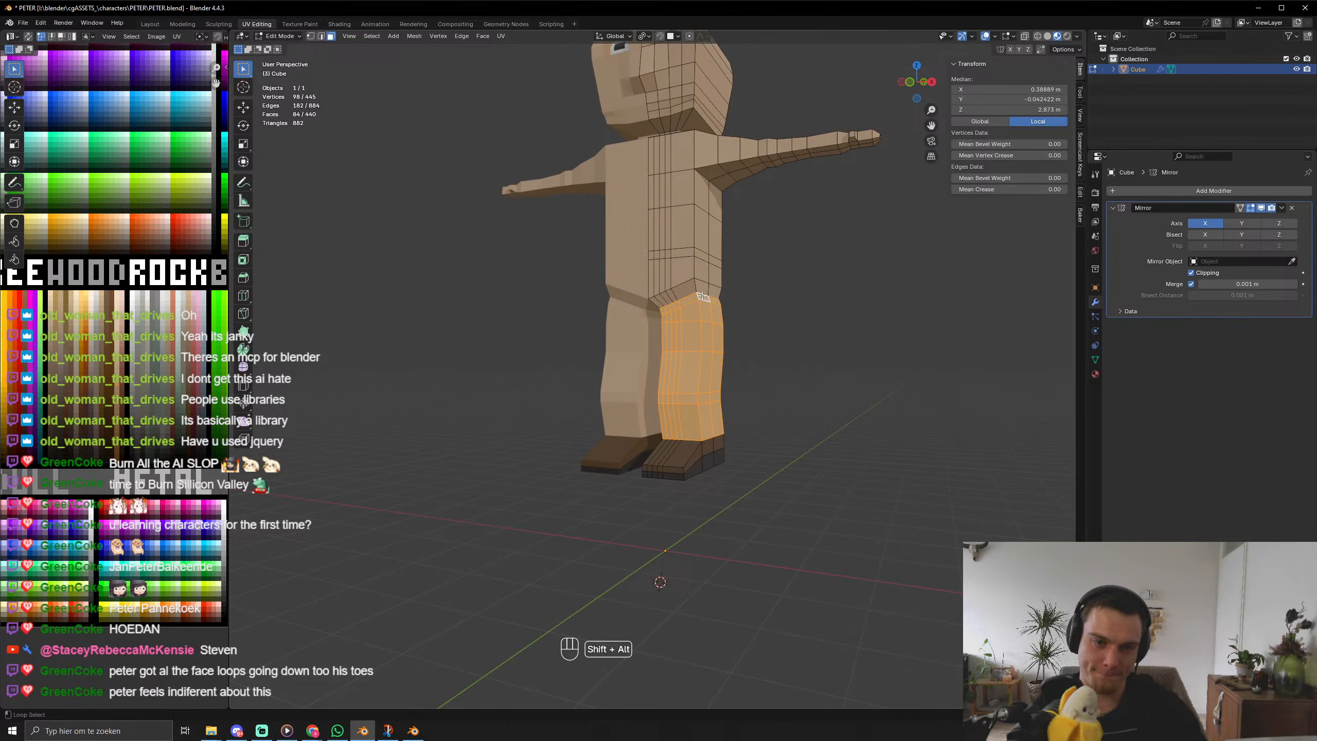
left_click(698, 288, "alt+shift")
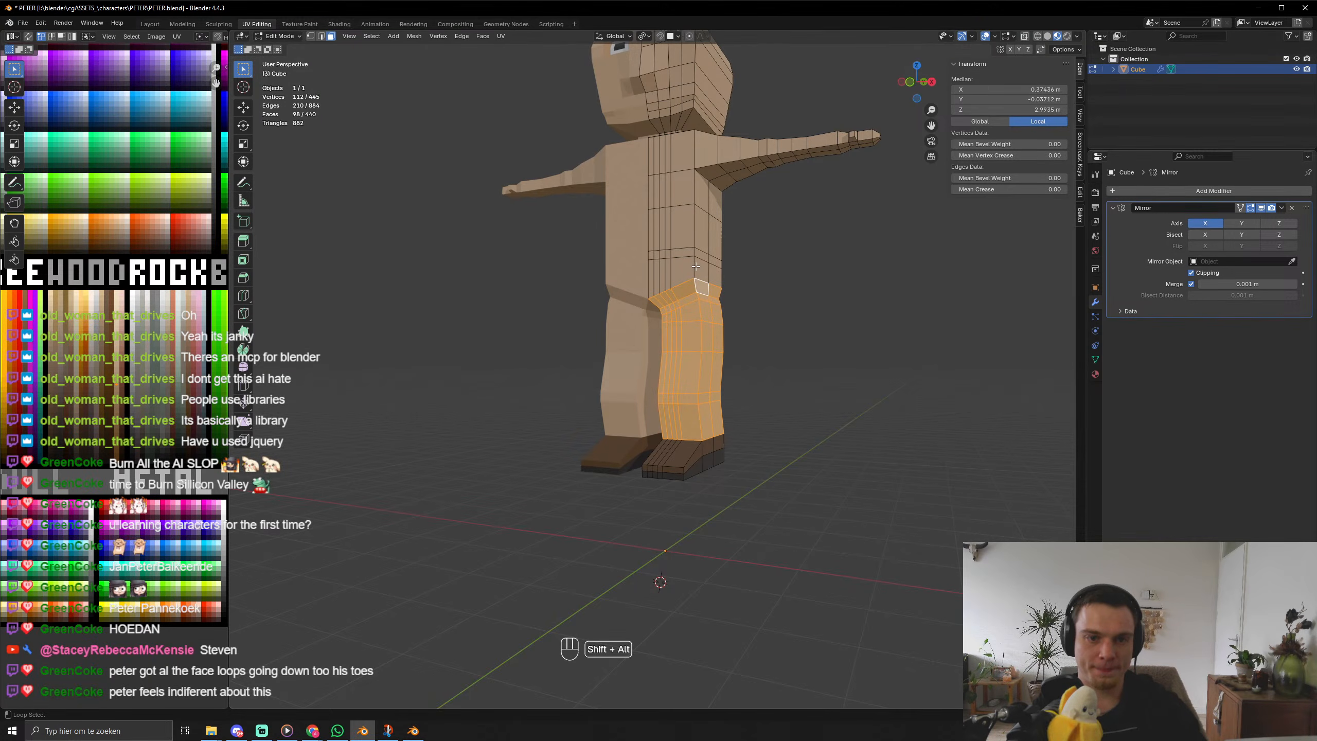
left_click(695, 269, "alt+shift")
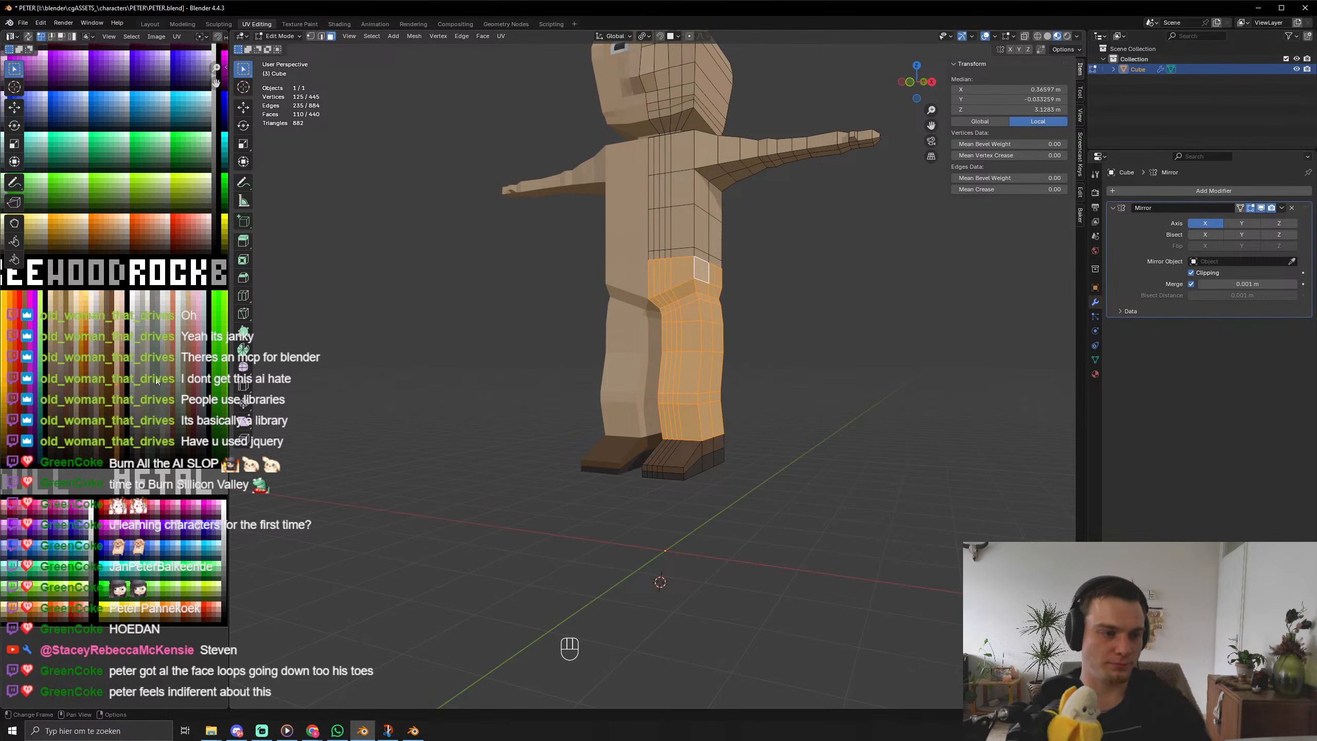
key("g")
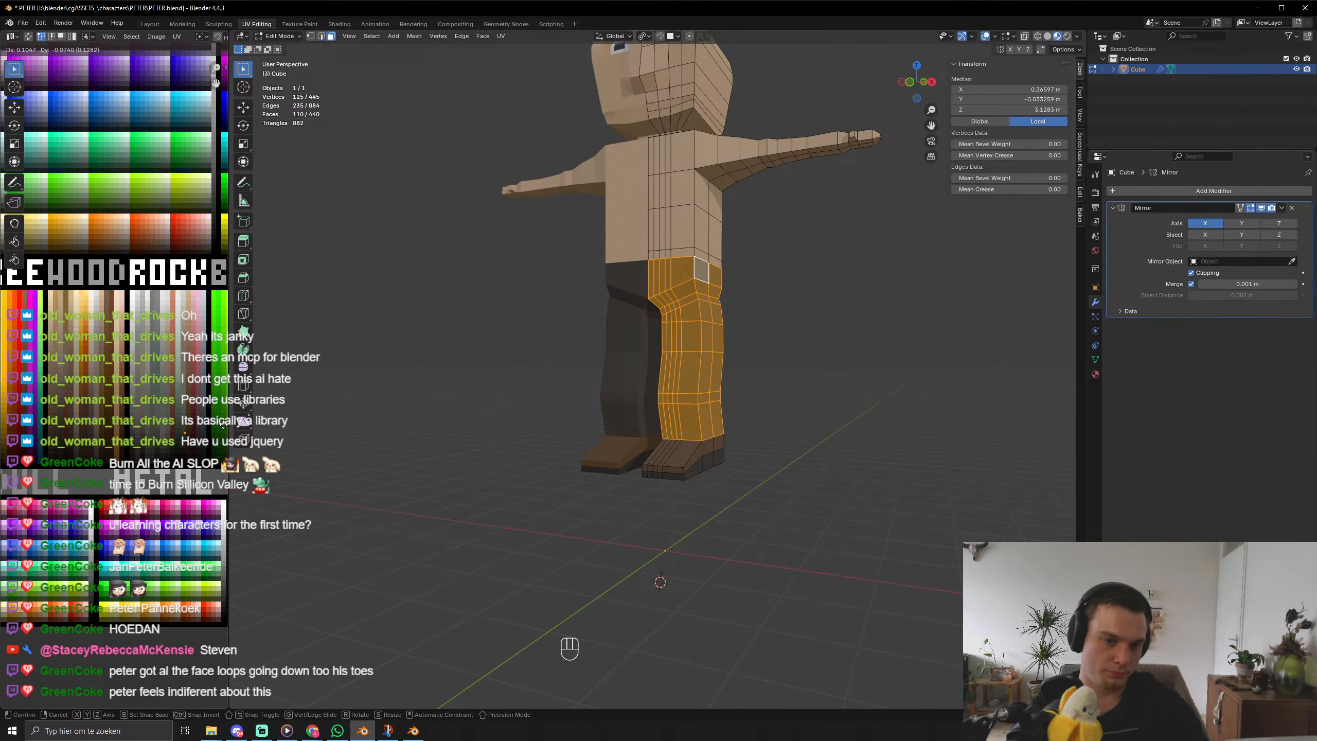
key("Tab")
mouse_move(710, 337)
middle_mouse_down()
mouse_move(804, 373)
mouse_move(795, 321)
mouse_move(693, 350)
middle_mouse_up()
Move the trouser faces' UVs to a dark purple swatch and check the whole character in Object Mode.
key("Tab")
scroll(134, 430, "up", 5)
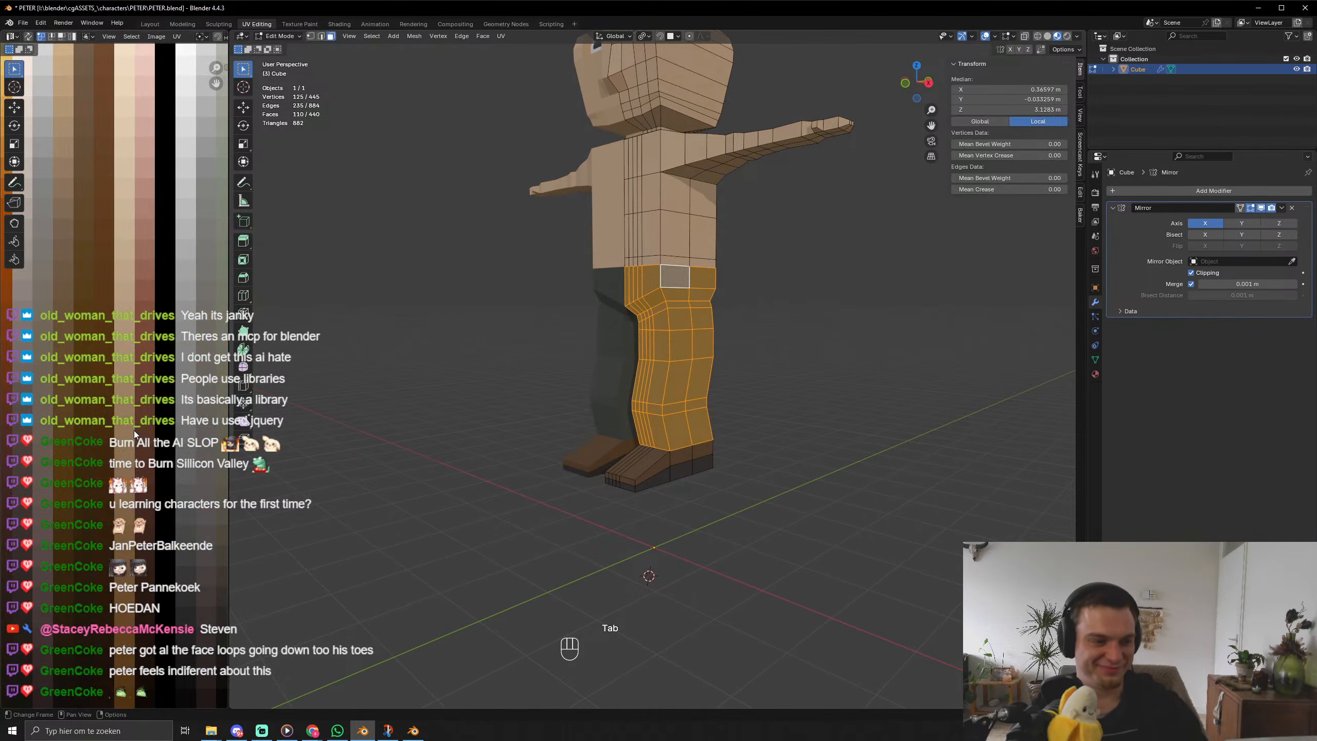
key("g")
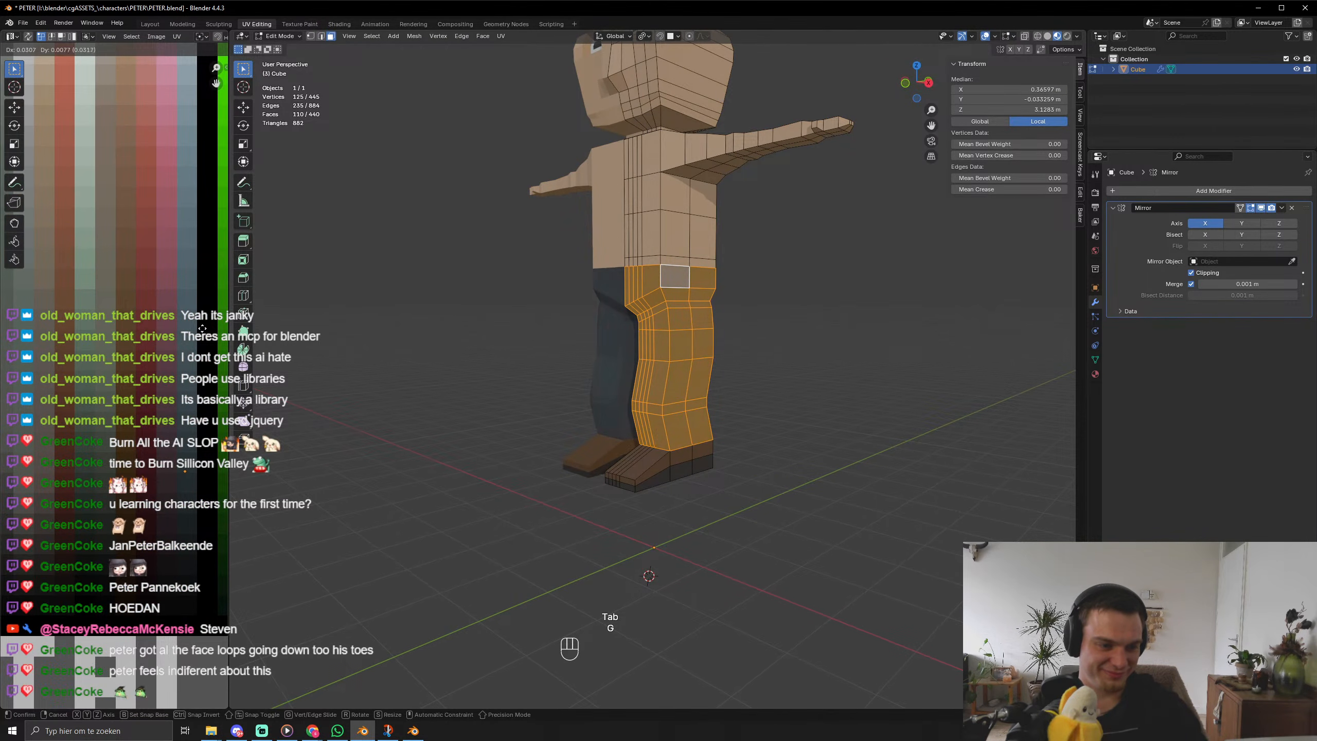
left_click(202, 328)
key("Tab")
scroll(631, 317, "down", 6)
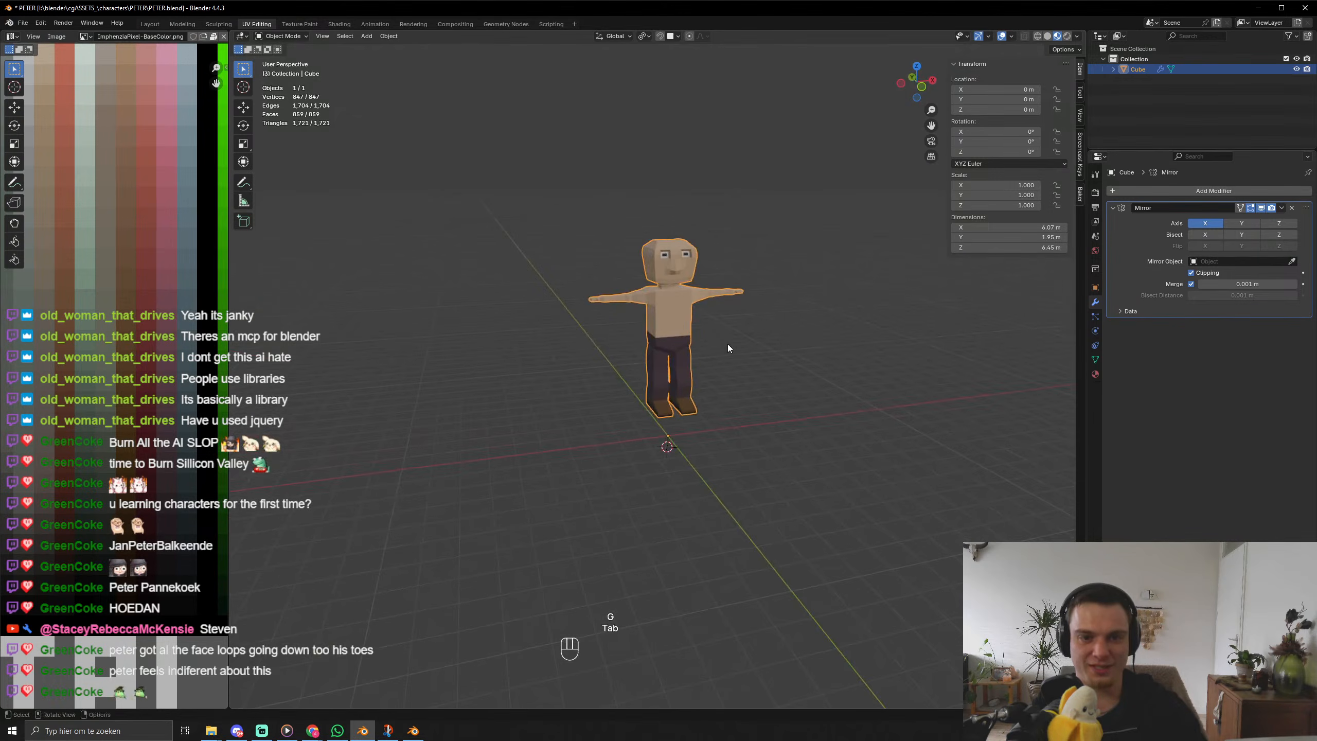
scroll(735, 348, "up", 6)
Move the UVs of the thin waist face loop above the trousers to a dark brown swatch to form a belt.
key("Tab")
middle_click_drag(739, 350, 665, 258)
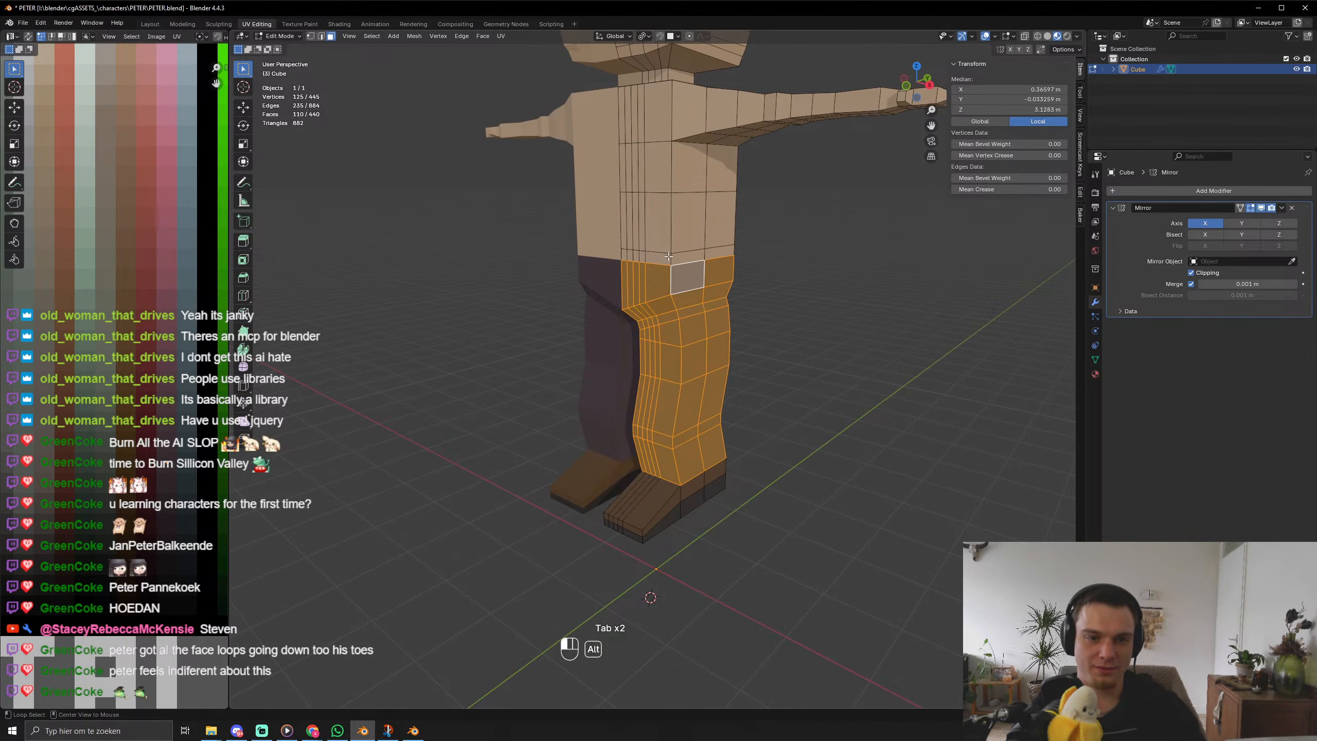
left_click(669, 256, "alt")
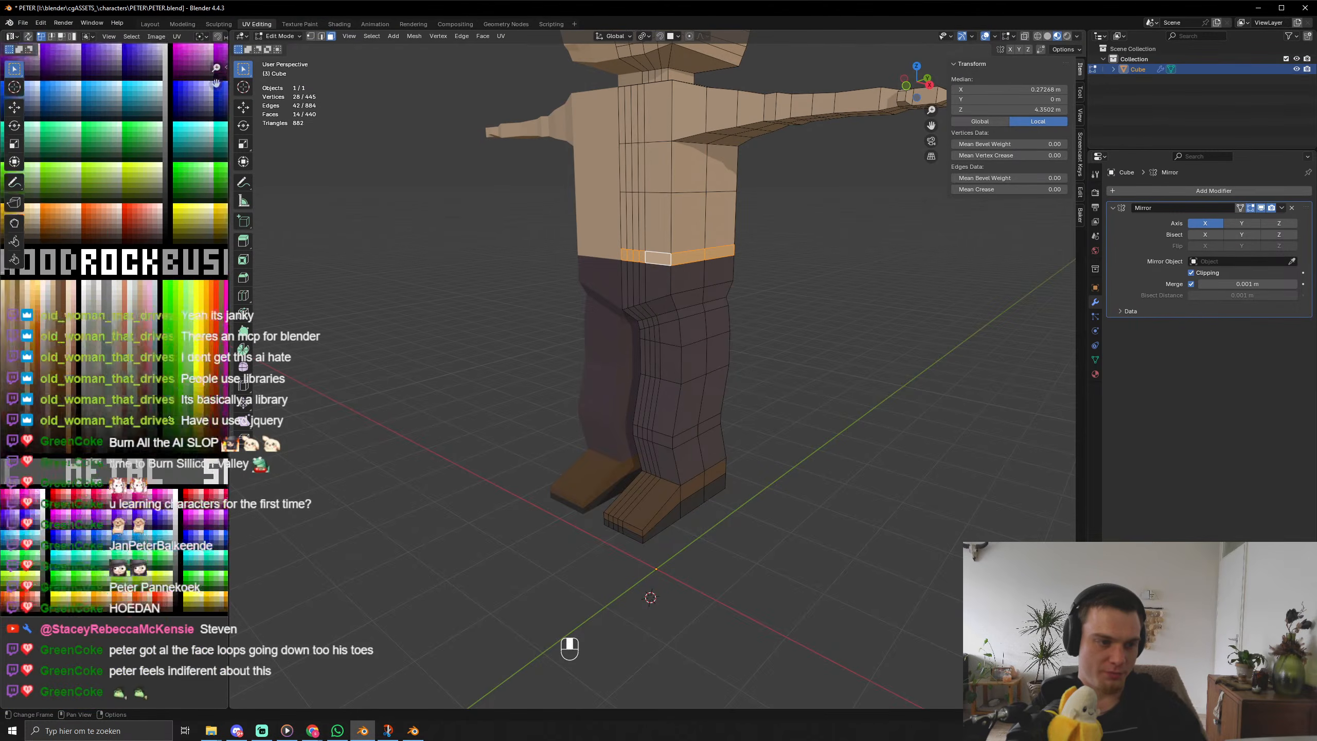
key("g")
left_click(166, 451)
key("Tab")
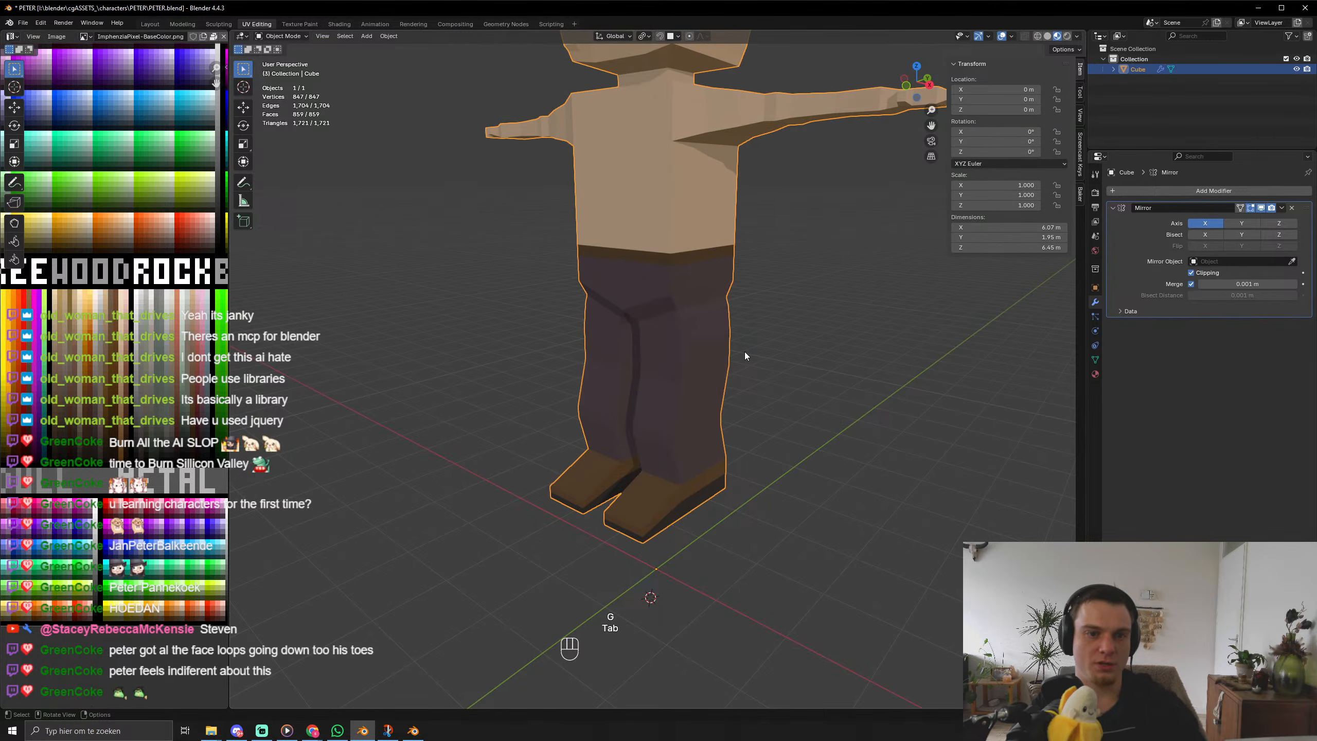
Select the torso's face loops above the belt up to the shoulder, including the chest's front and side faces.
scroll(747, 293, "down", 3)
key("Tab")
left_click(693, 285, "alt+shift")
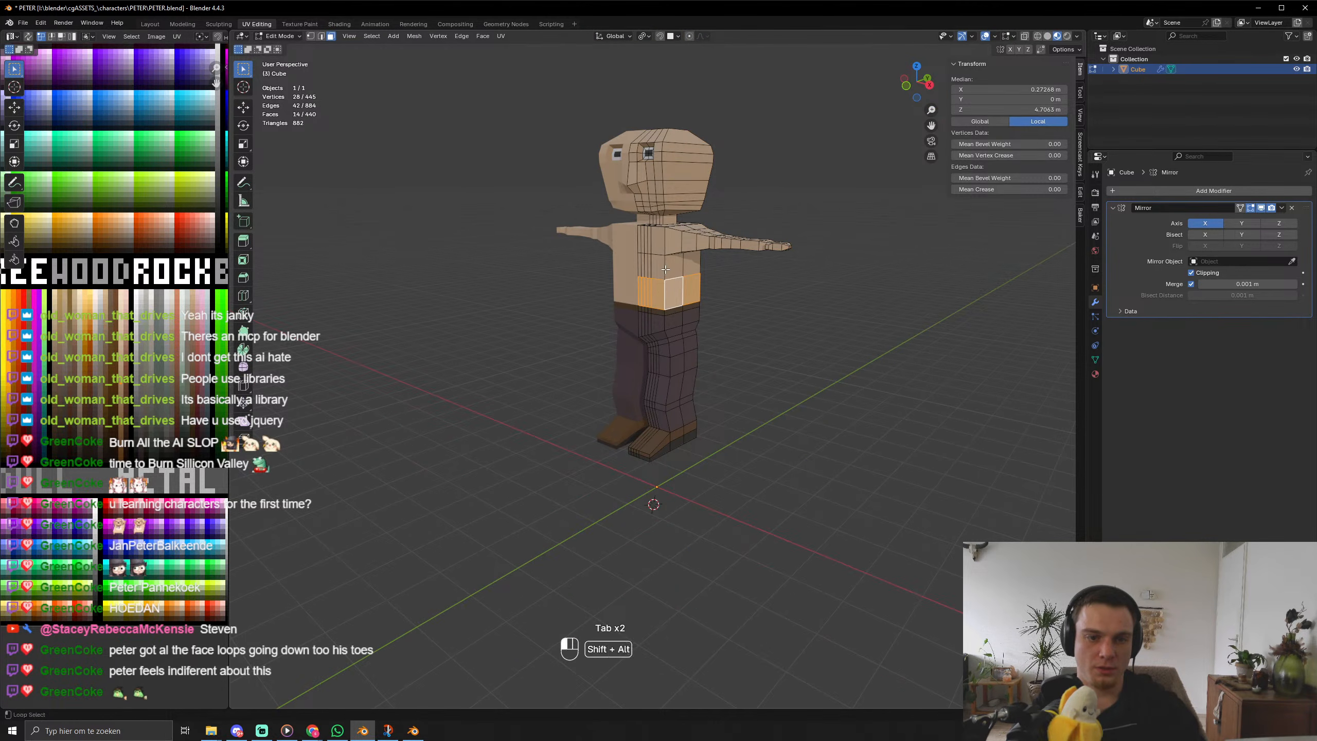
scroll(656, 264, "up", 5)
scroll(655, 264, "down", 4)
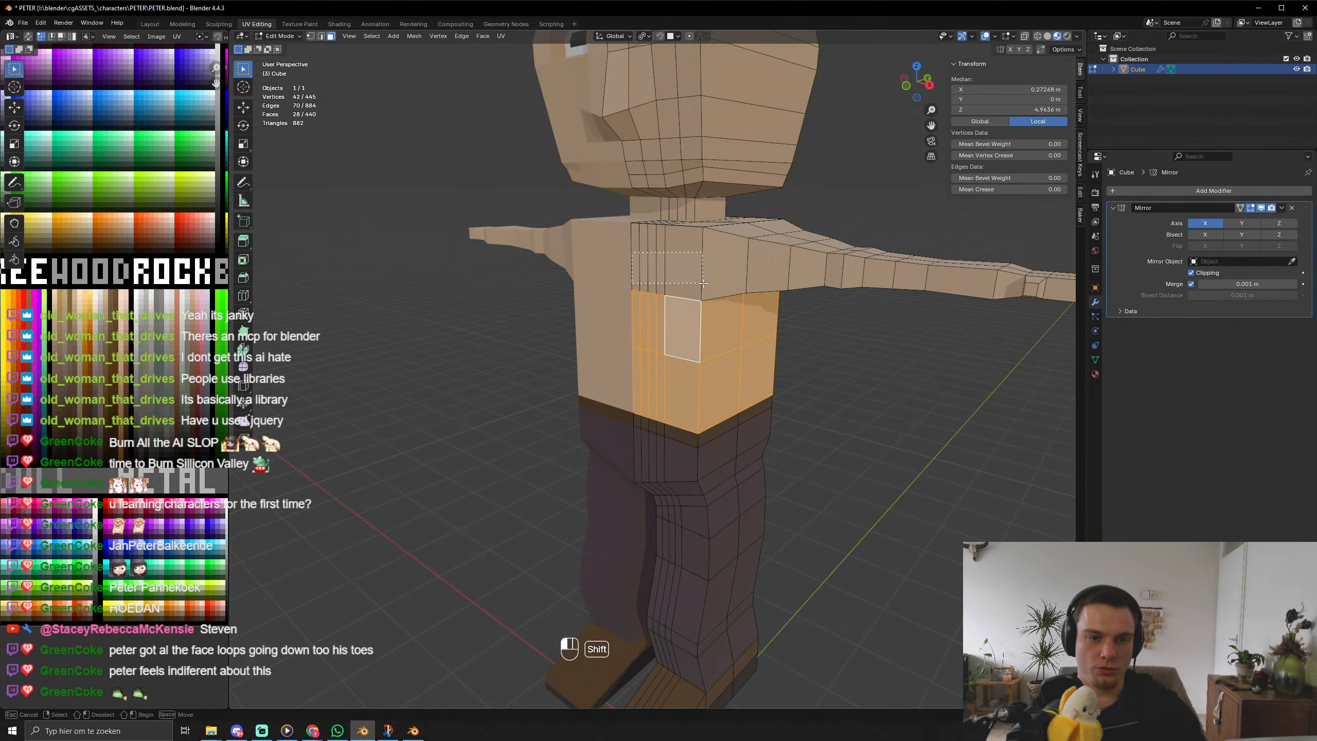
left_click(689, 259, "alt+shift")
scroll(772, 297, "up", 3)
left_click(771, 298, "alt+shift")
left_click(772, 298, "alt+shift")
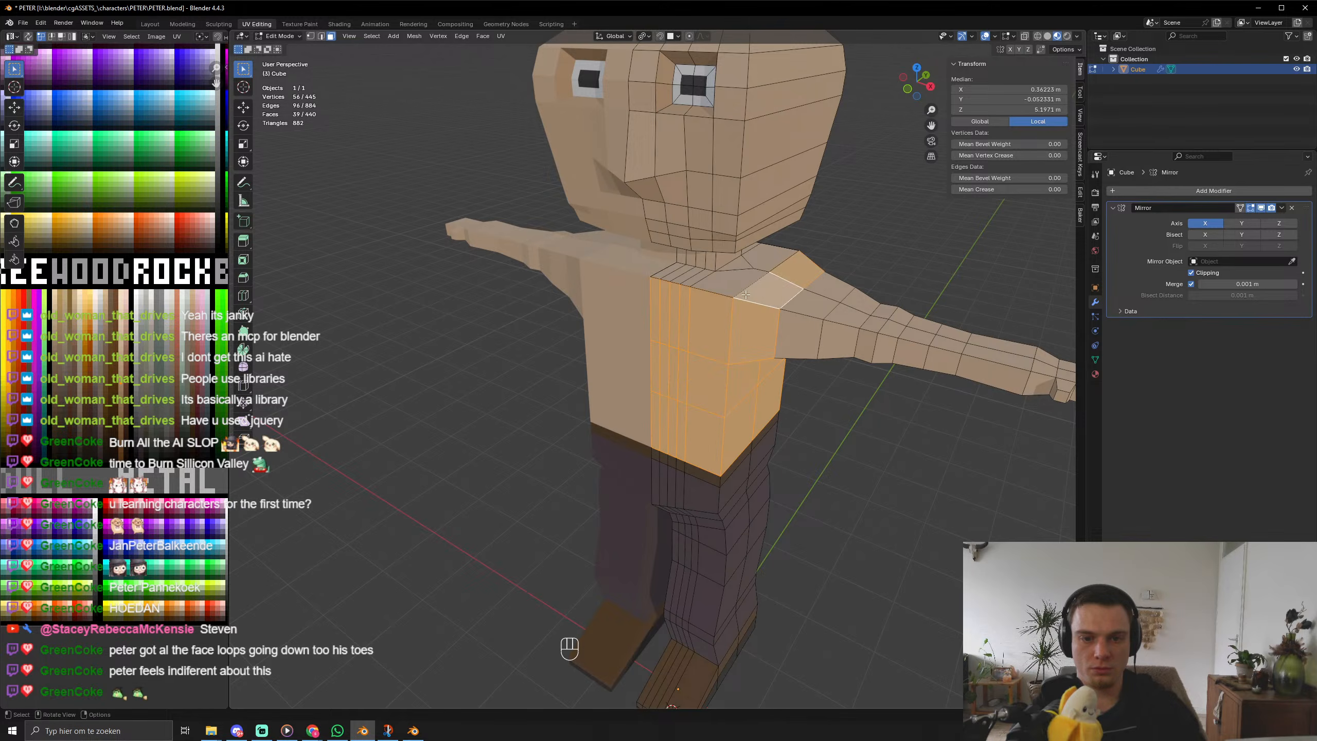
left_click_drag(664, 273, 711, 293, "shift")
left_click(763, 261, "shift")
Add the upper back faces and the top shoulder faces around the neck to the shirt selection.
middle_click_drag(764, 261, 549, 258)
left_click_drag(547, 257, 577, 273, "shift")
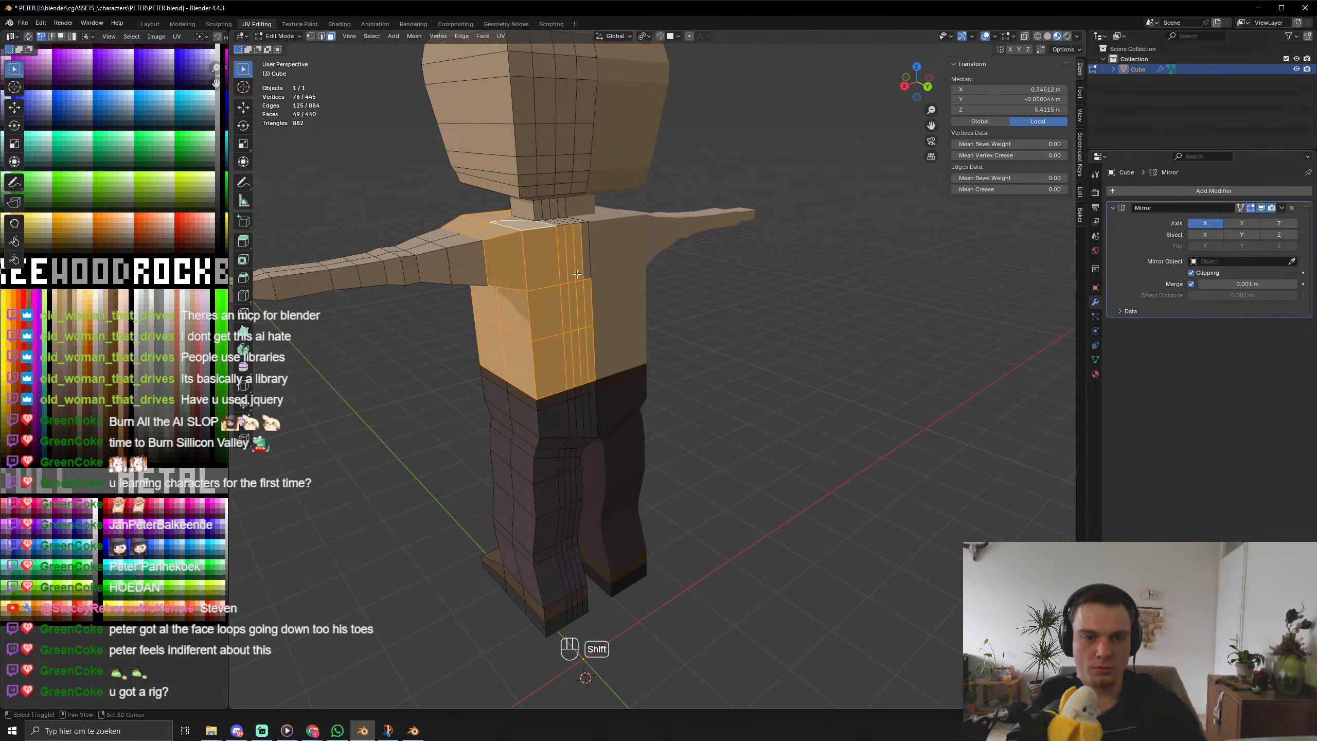
left_click(582, 254, "shift")
middle_click_drag(581, 255, 582, 345)
scroll(576, 274, "up", 2)
left_click(525, 265, "shift")
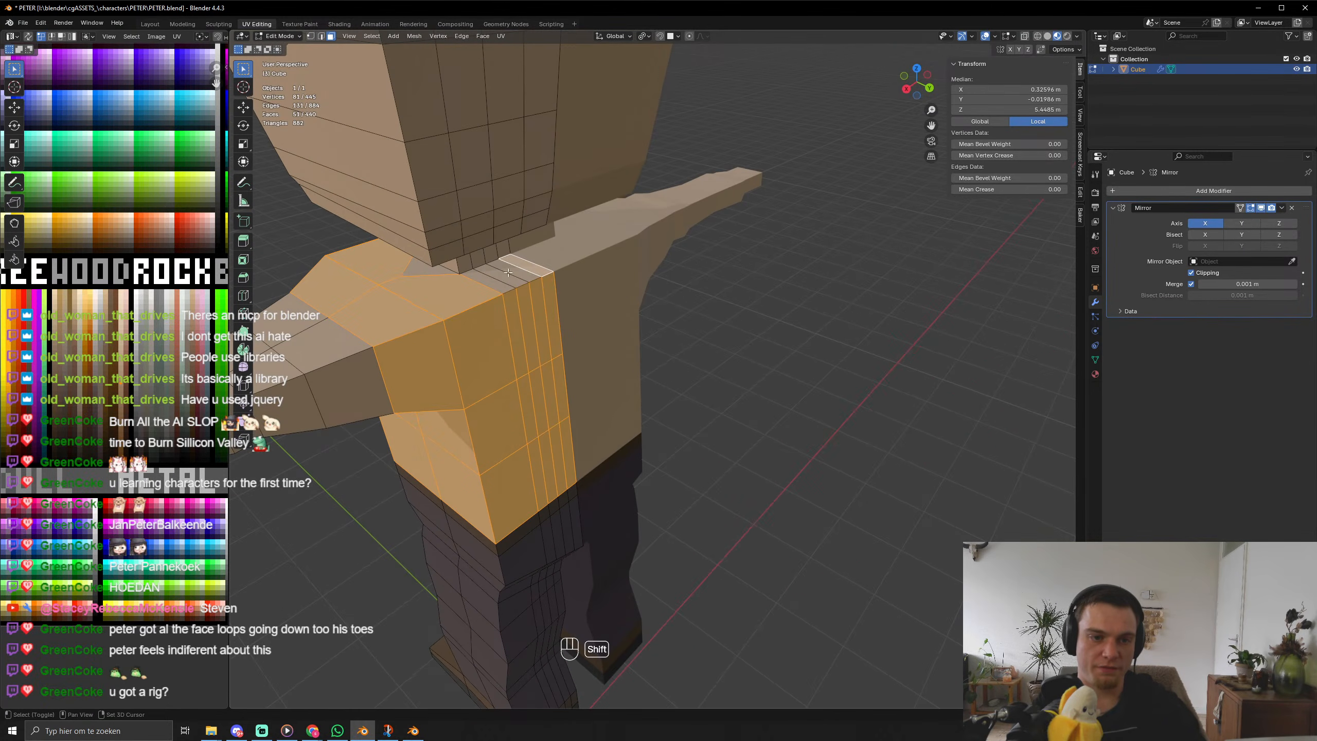
left_click(499, 277, "shift")
left_click(486, 283, "shift")
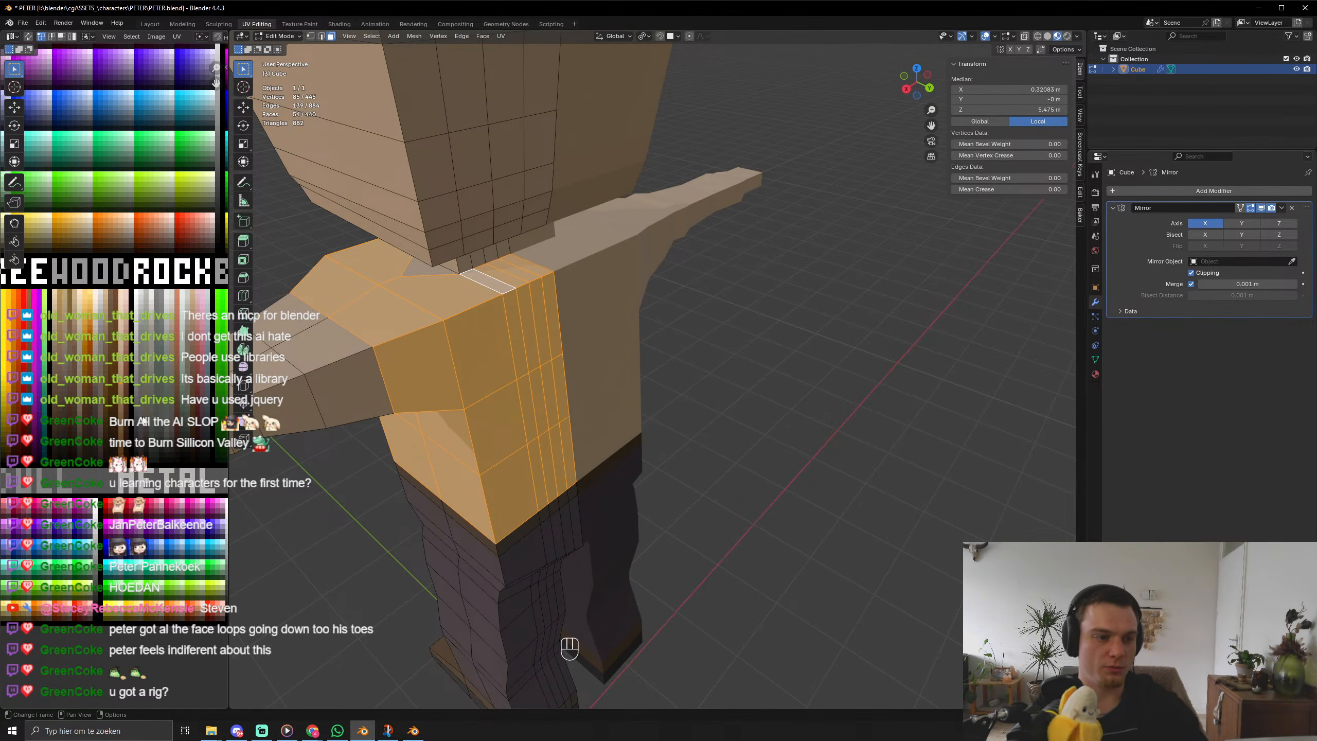
Move the shirt faces' UVs to a dark brown swatch and check the character in Object Mode.
key("g")
left_click(145, 442)
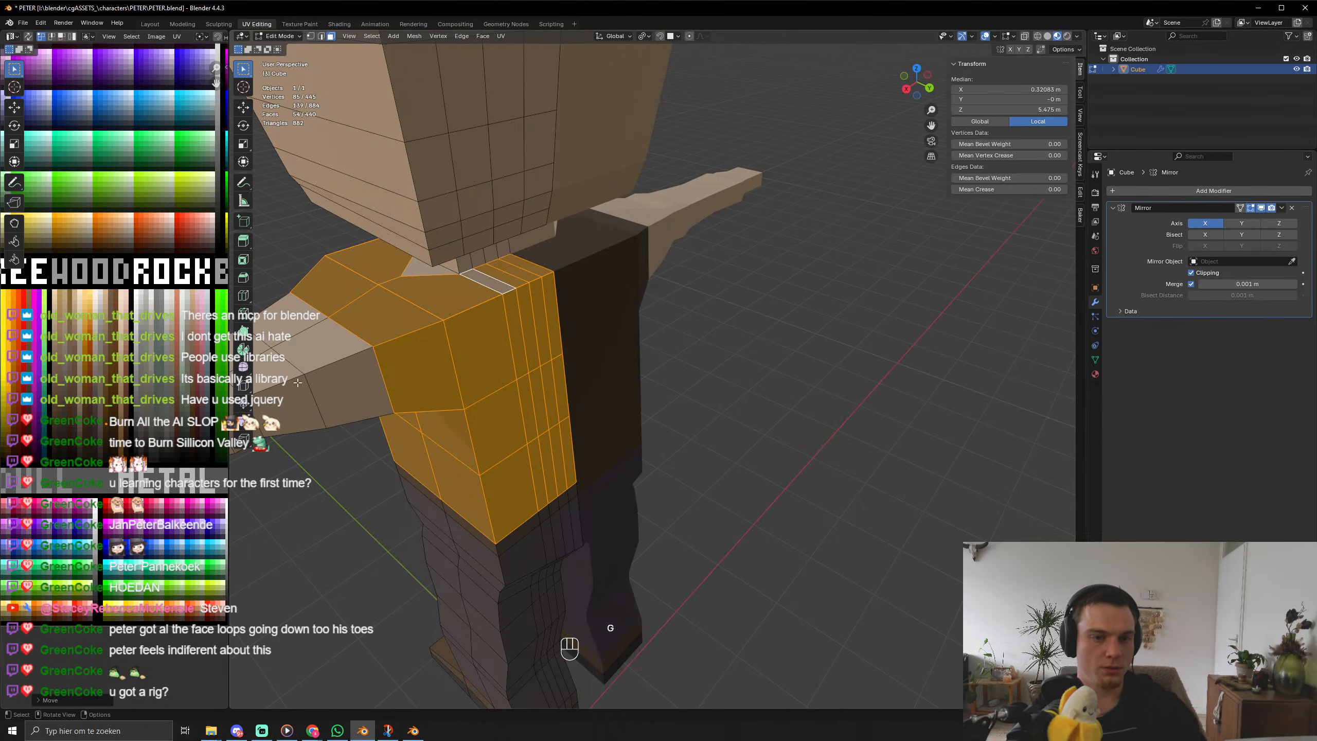
key("Tab")
scroll(791, 337, "down", 5)
middle_click_drag(601, 382, 754, 361)
key("Tab")
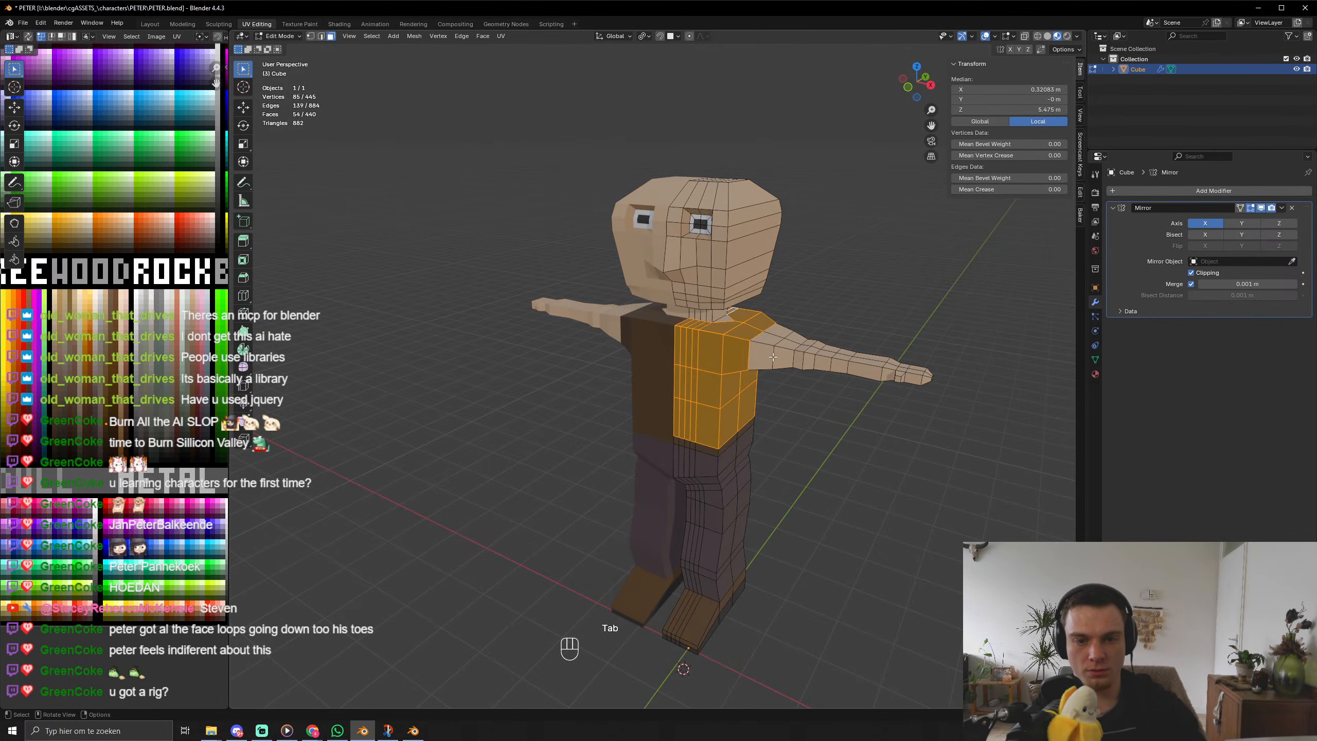
Try a dark greyish-brown swatch on the arm's face loop next to the shoulder and inspect it in Object Mode.
left_click(759, 347, "alt")
scroll(768, 363, "up", 4)
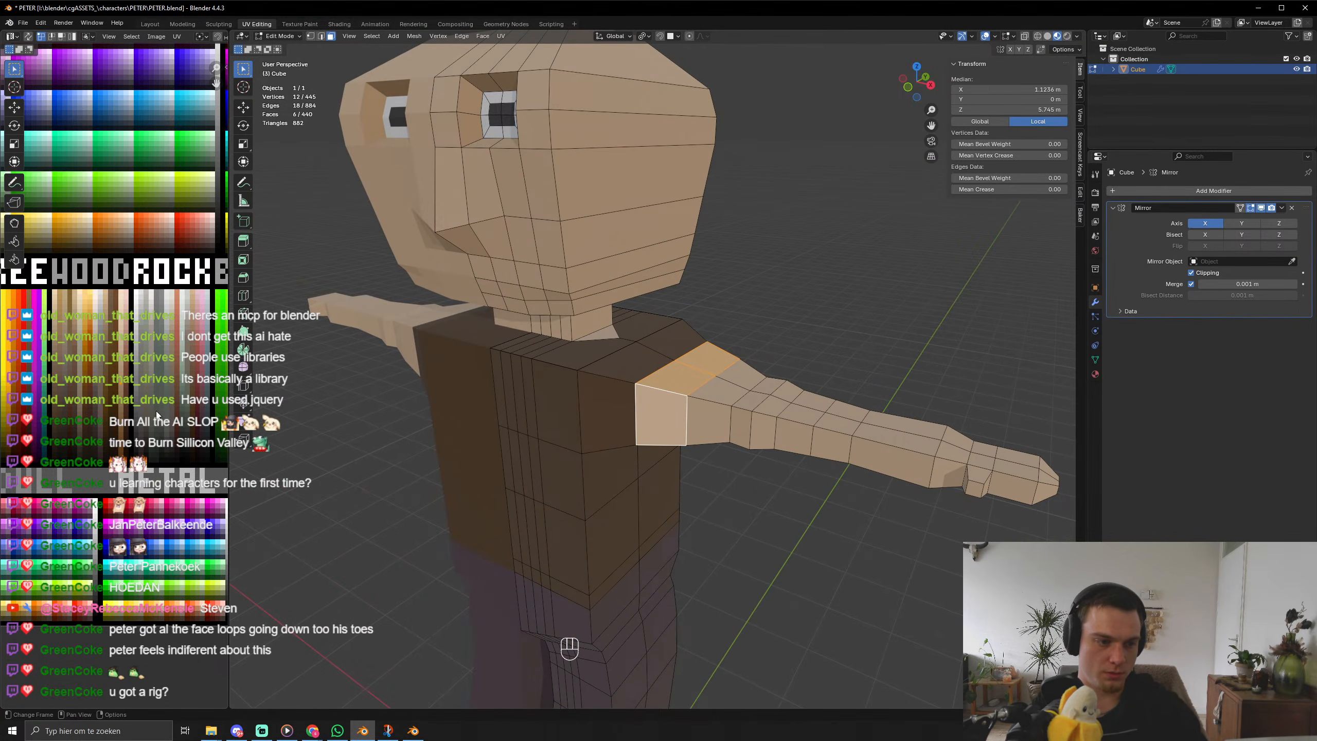
key("g")
key("Tab")
scroll(788, 434, "down", 6)
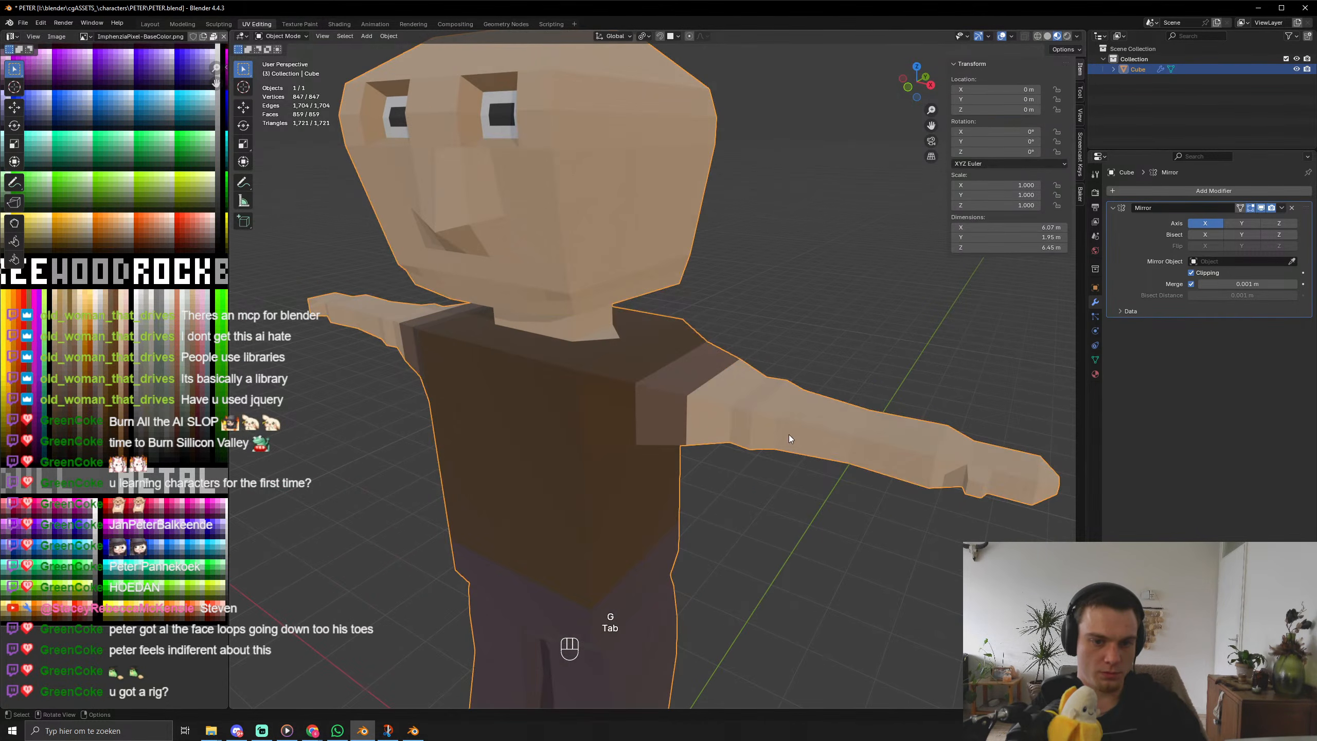
middle_click_drag(832, 437, 762, 449)
scroll(804, 440, "up", 6)
scroll(803, 441, "down", 5)
Try a brown swatch on the next face loop along the upper arm and inspect the sleeve in Object Mode.
key("Tab")
left_click(718, 359, "alt")
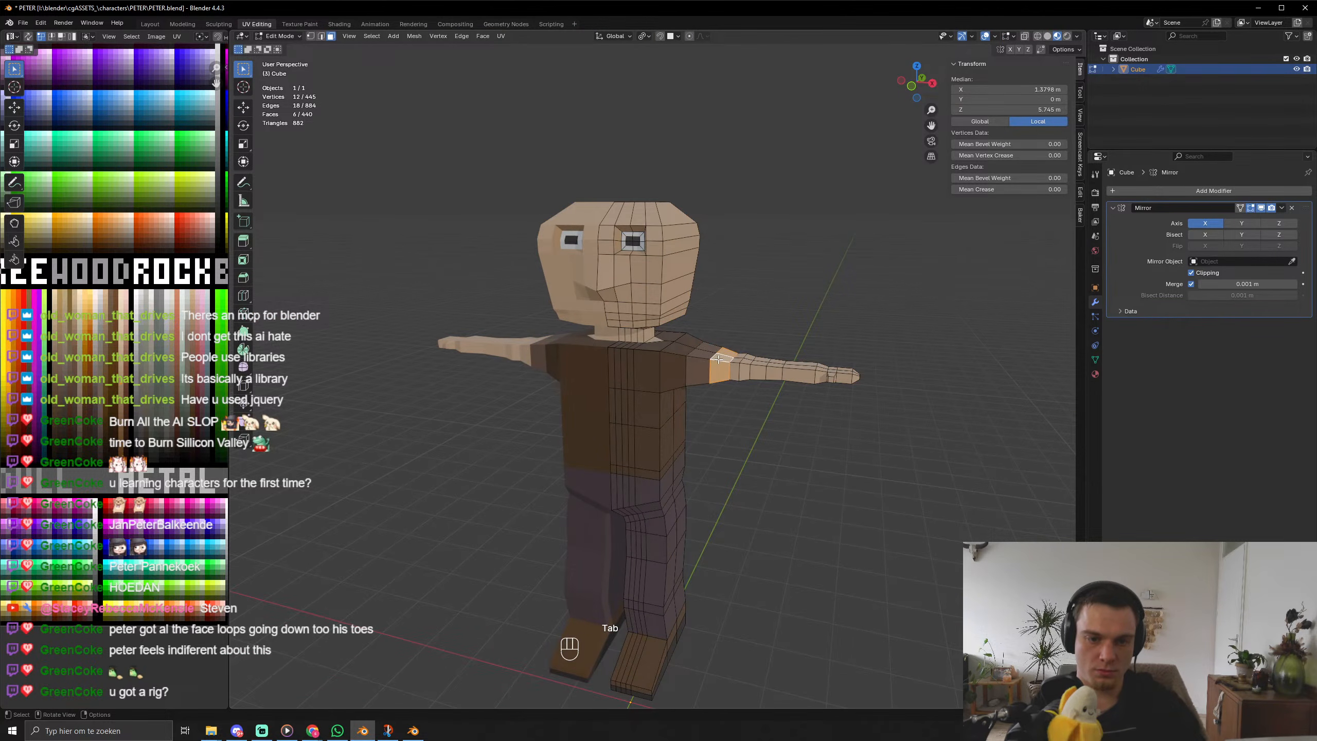
key("g")
left_click(153, 398)
key("Tab")
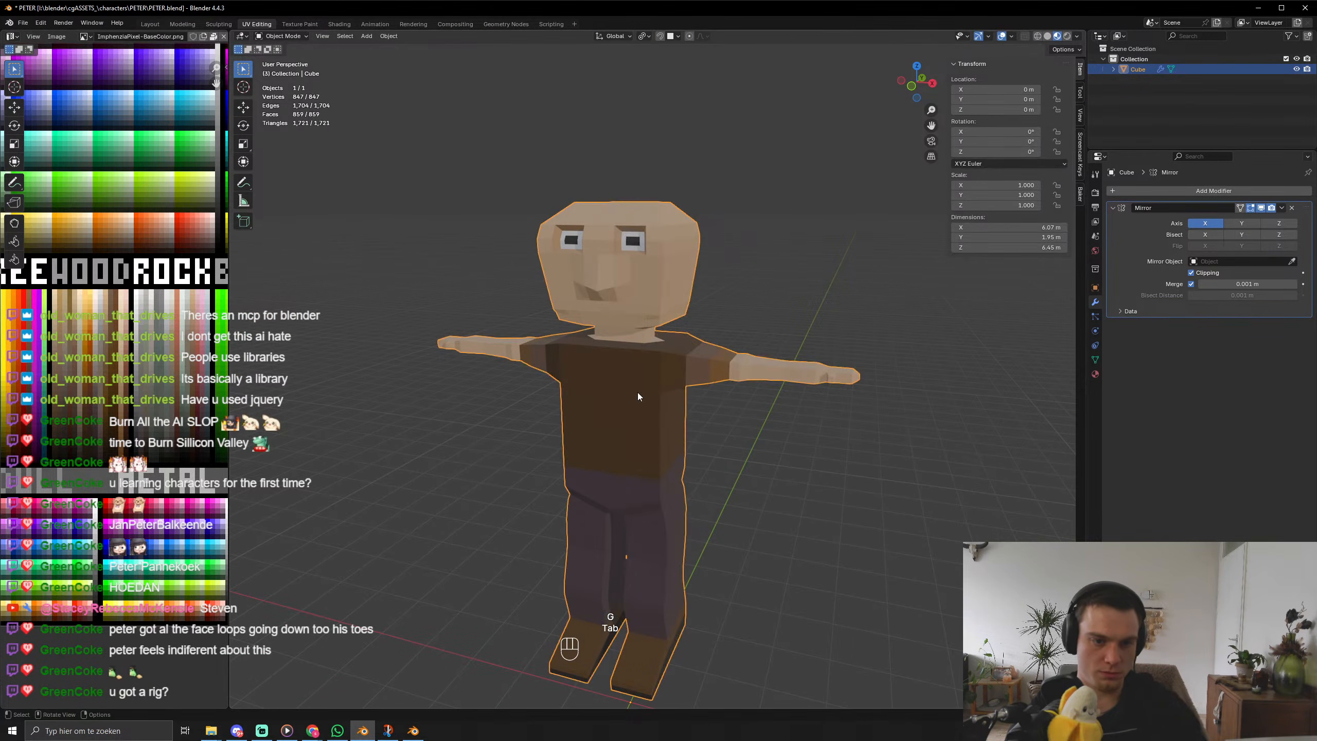
scroll(638, 392, "down", 2)
middle_click_drag(610, 426, 702, 420)
scroll(702, 421, "up", 4)
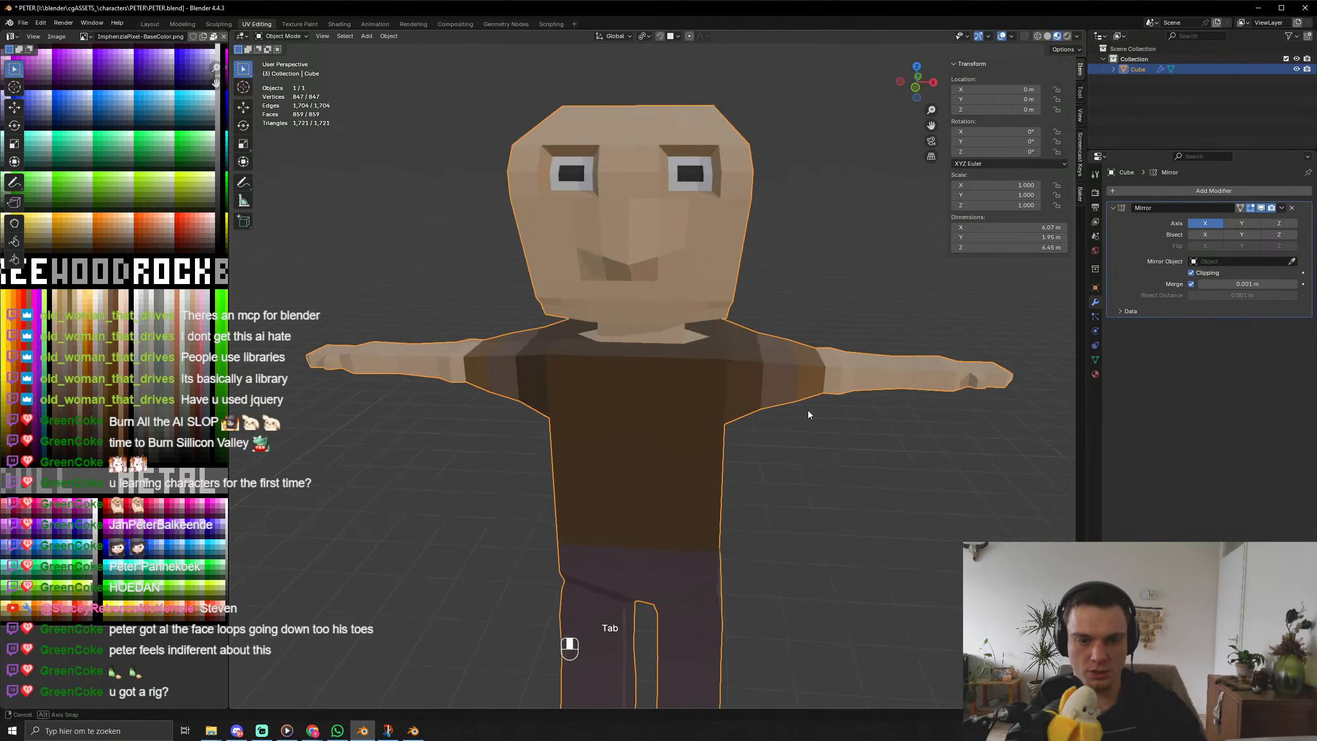
middle_click_drag(807, 410, 779, 424)
Undo the sleeve swatch moves back to the selected face loop next to the shoulder.
key("ctrl+z")
key("ctrl+z")
key("ctrl+z")
key("ctrl+z")
key("ctrl+z")
key("ctrl+z")
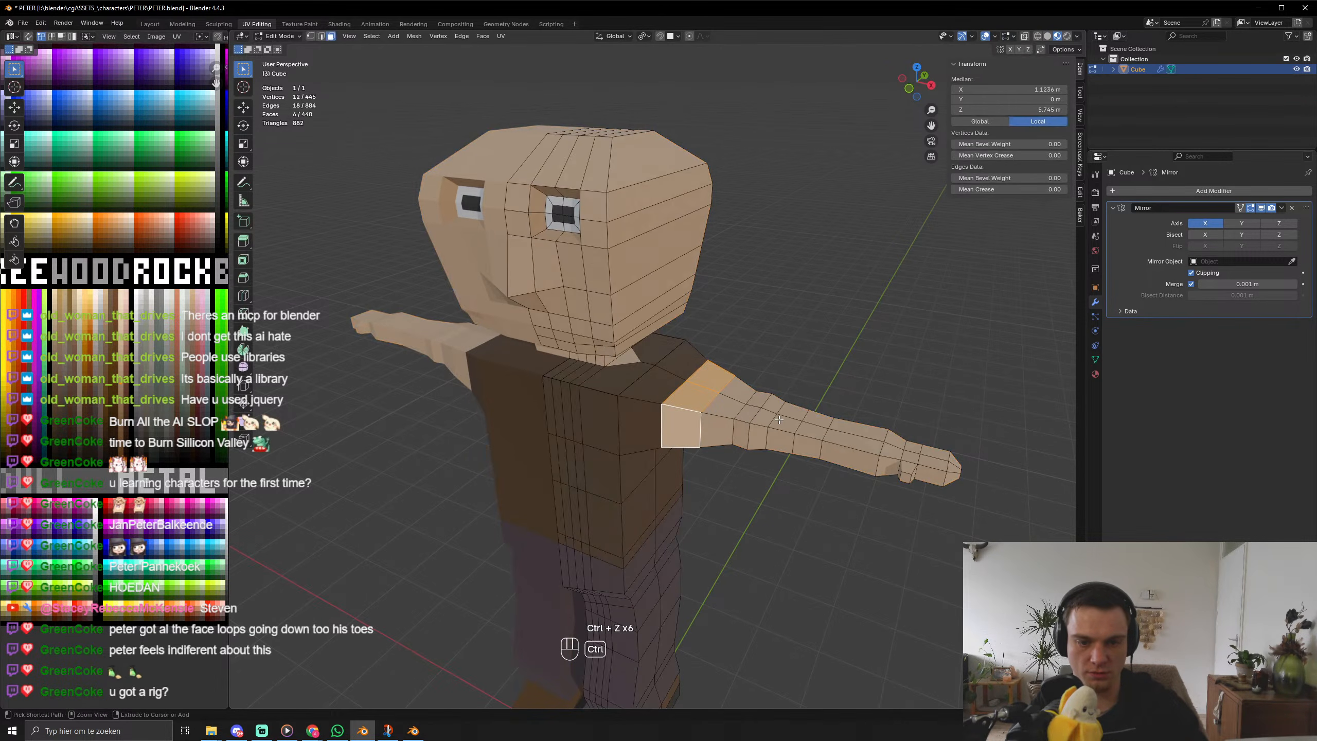
Extend the selection over the upper-arm face loops, move their UVs to the shirt's dark brown swatch, and check the sleeves in Object Mode.
left_click(738, 422, "alt")
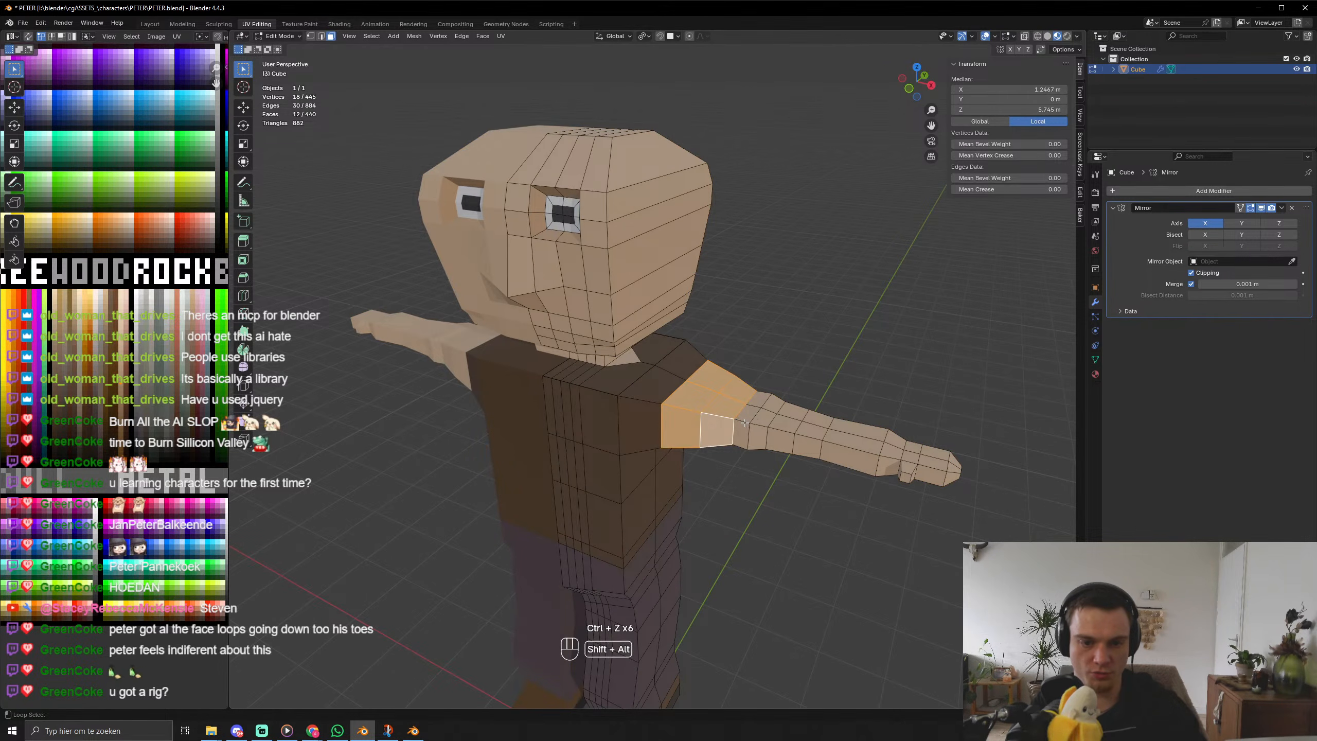
left_click(639, 425, "alt+shift")
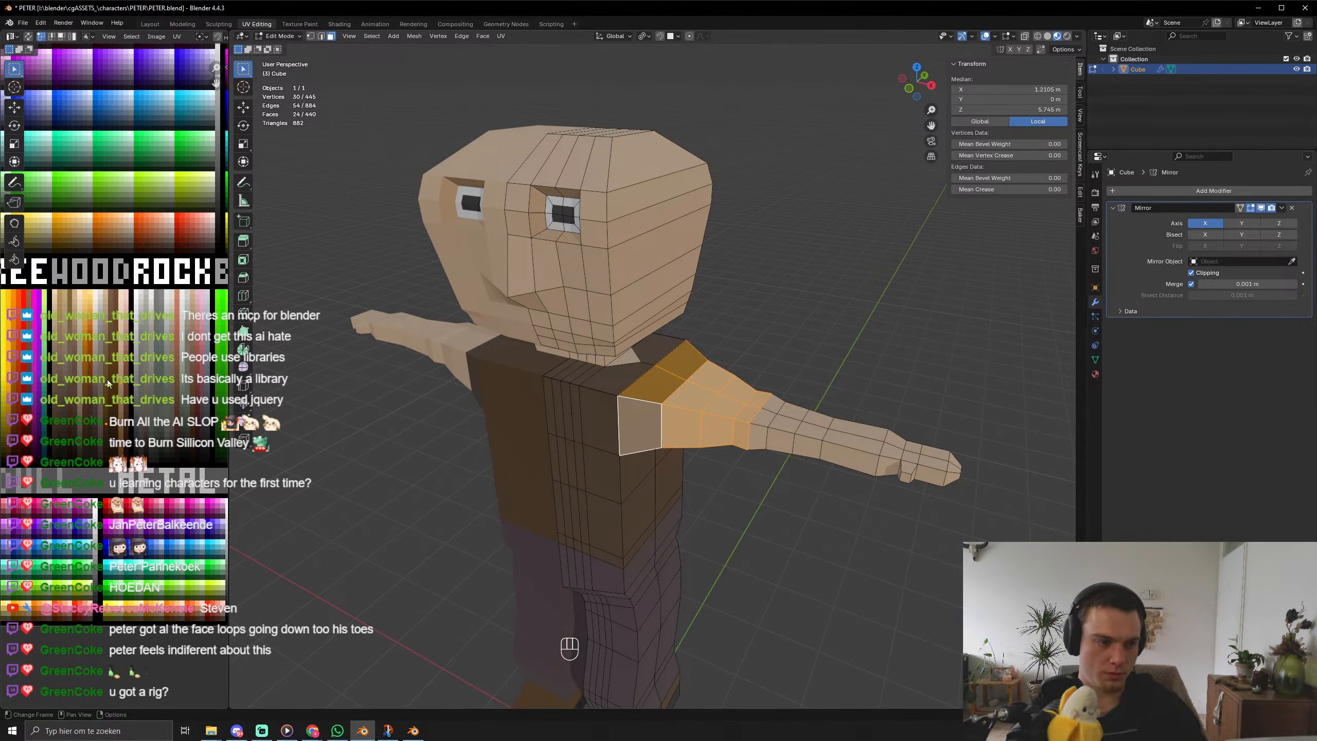
key("g")
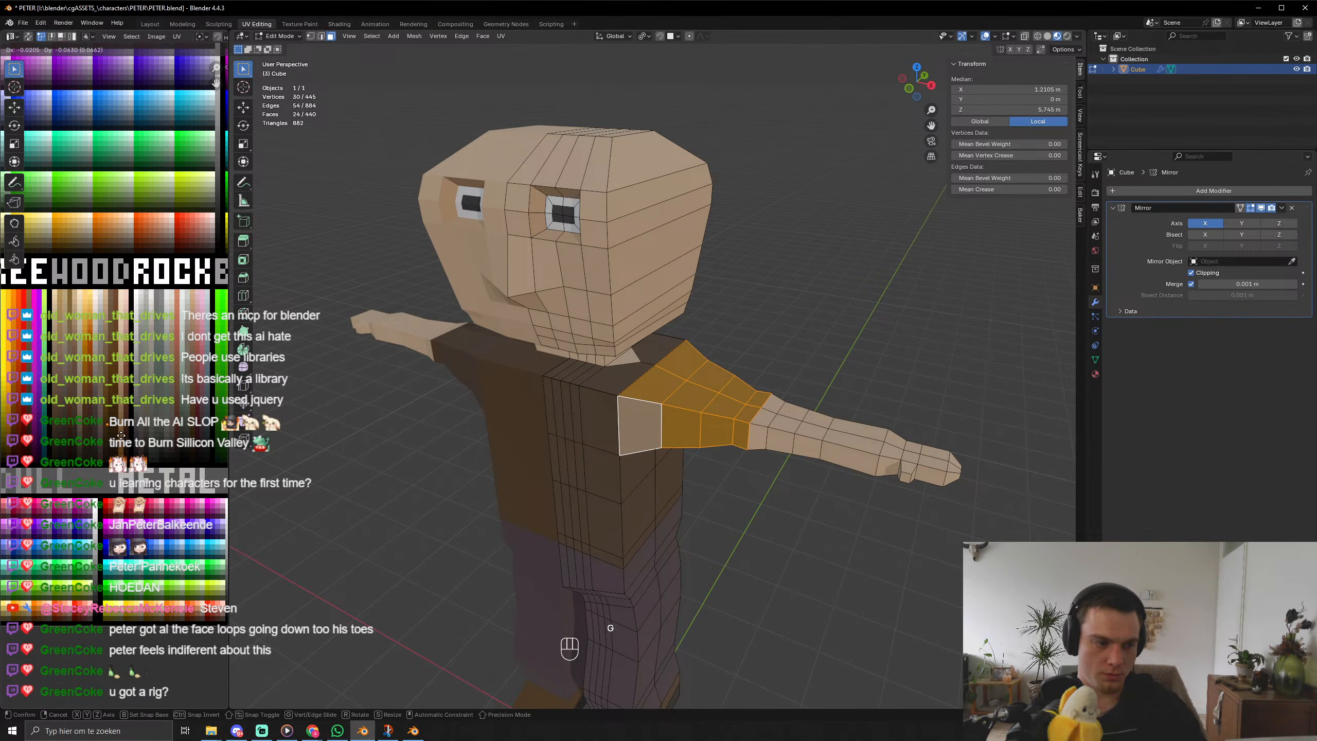
left_click(120, 435)
key("Tab")
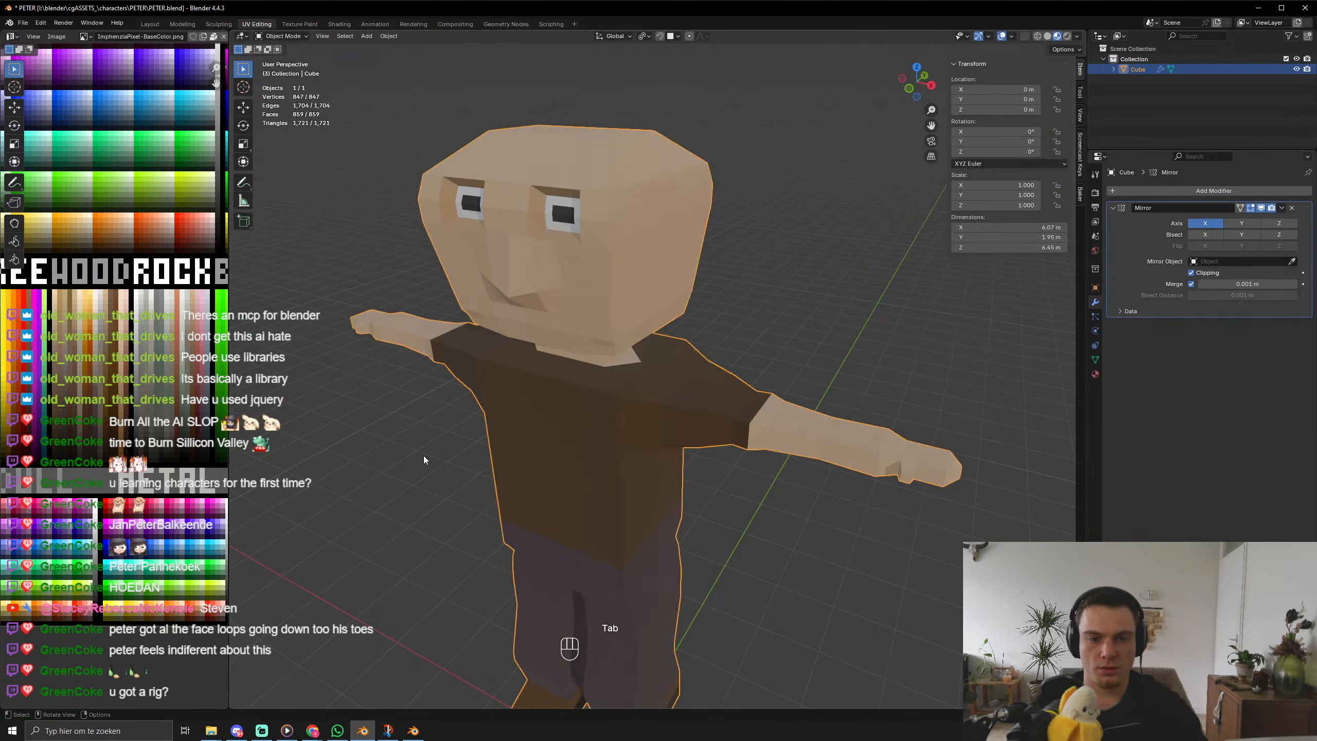
scroll(466, 452, "down", 5)
scroll(550, 449, "up", 6)
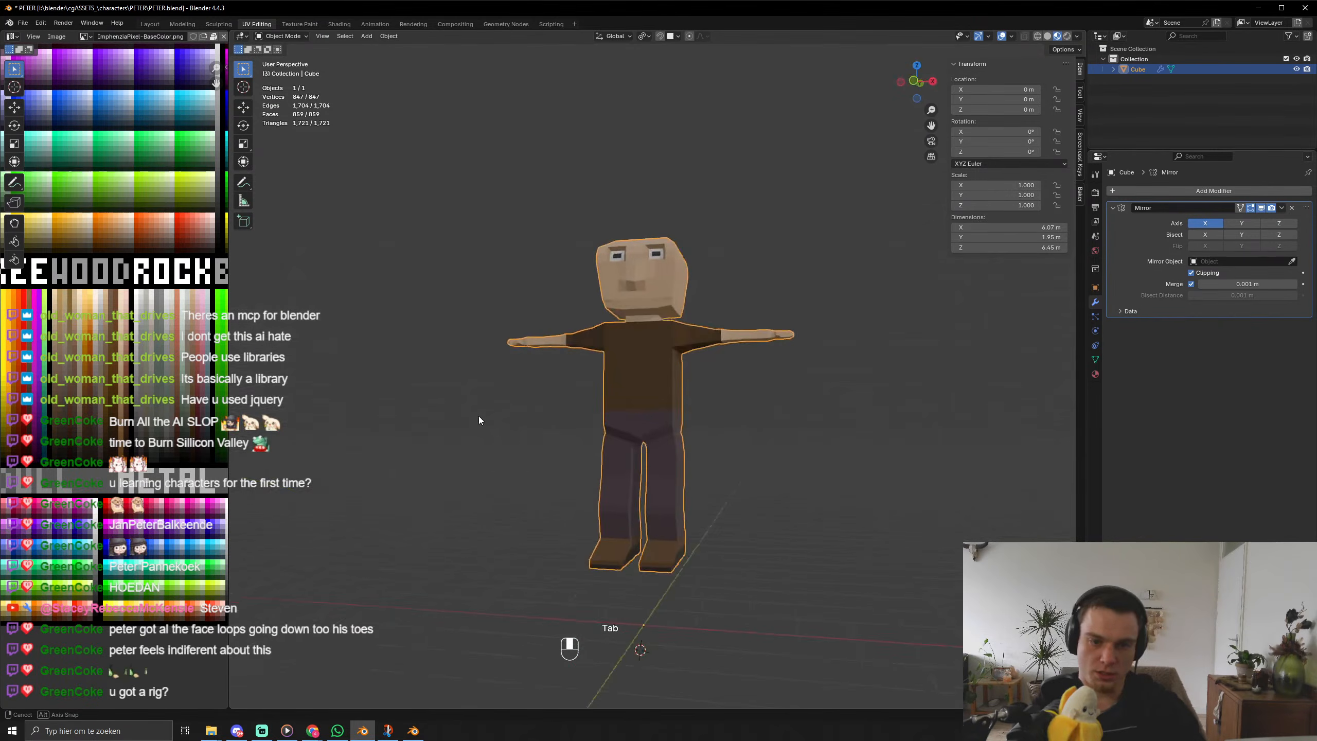
key("Tab")
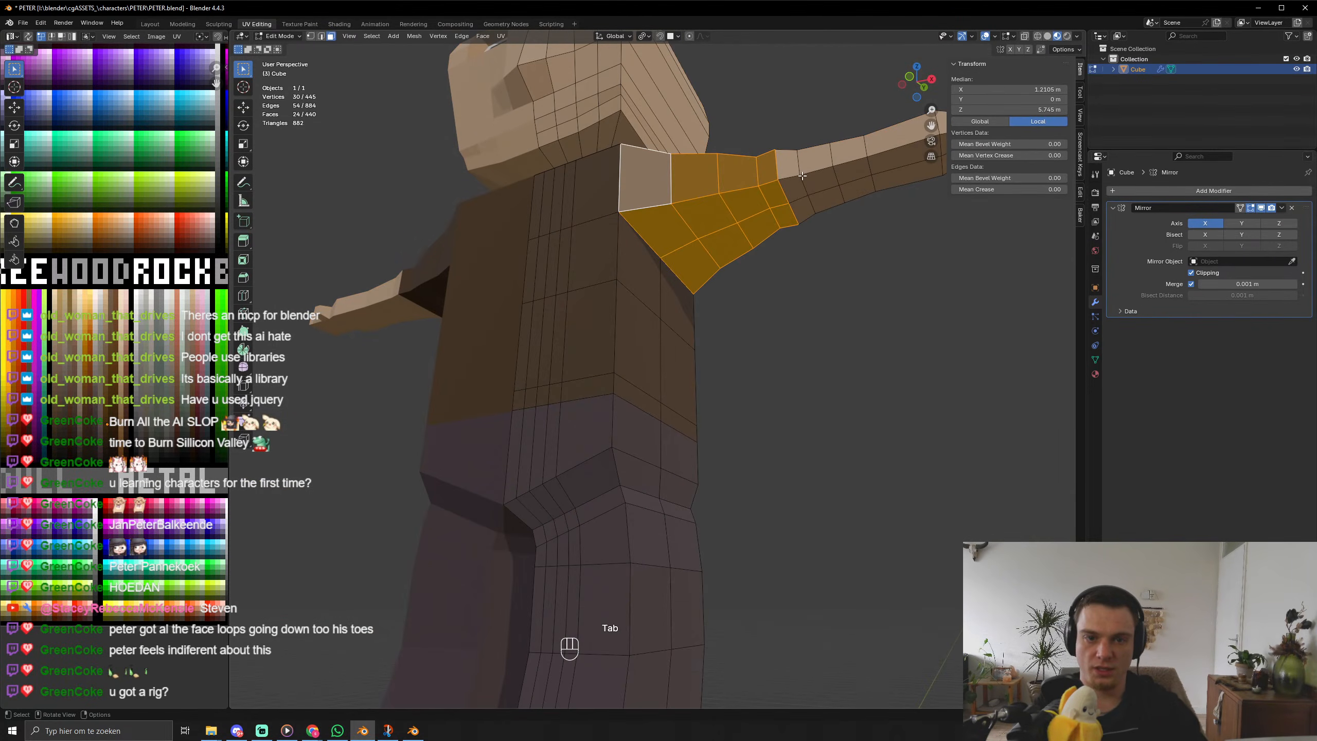
key("s")
key("z")
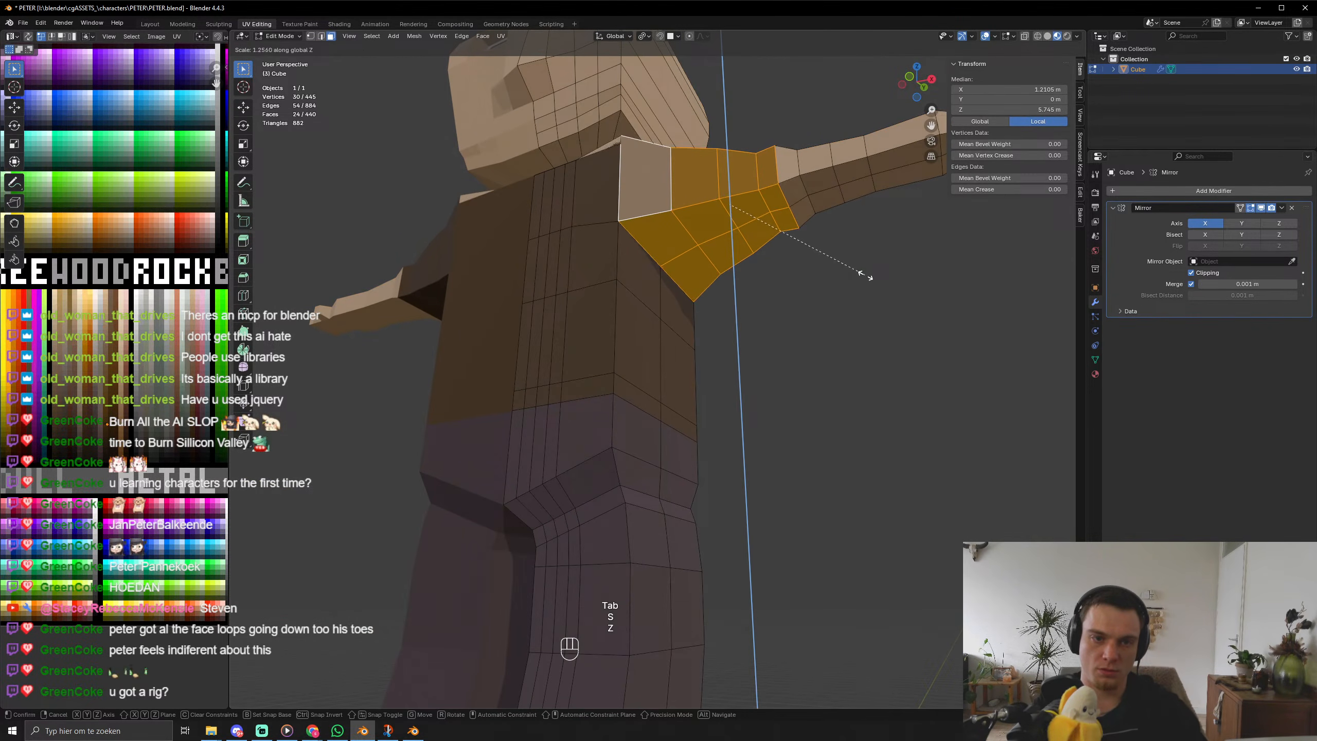
right_click(803, 223)
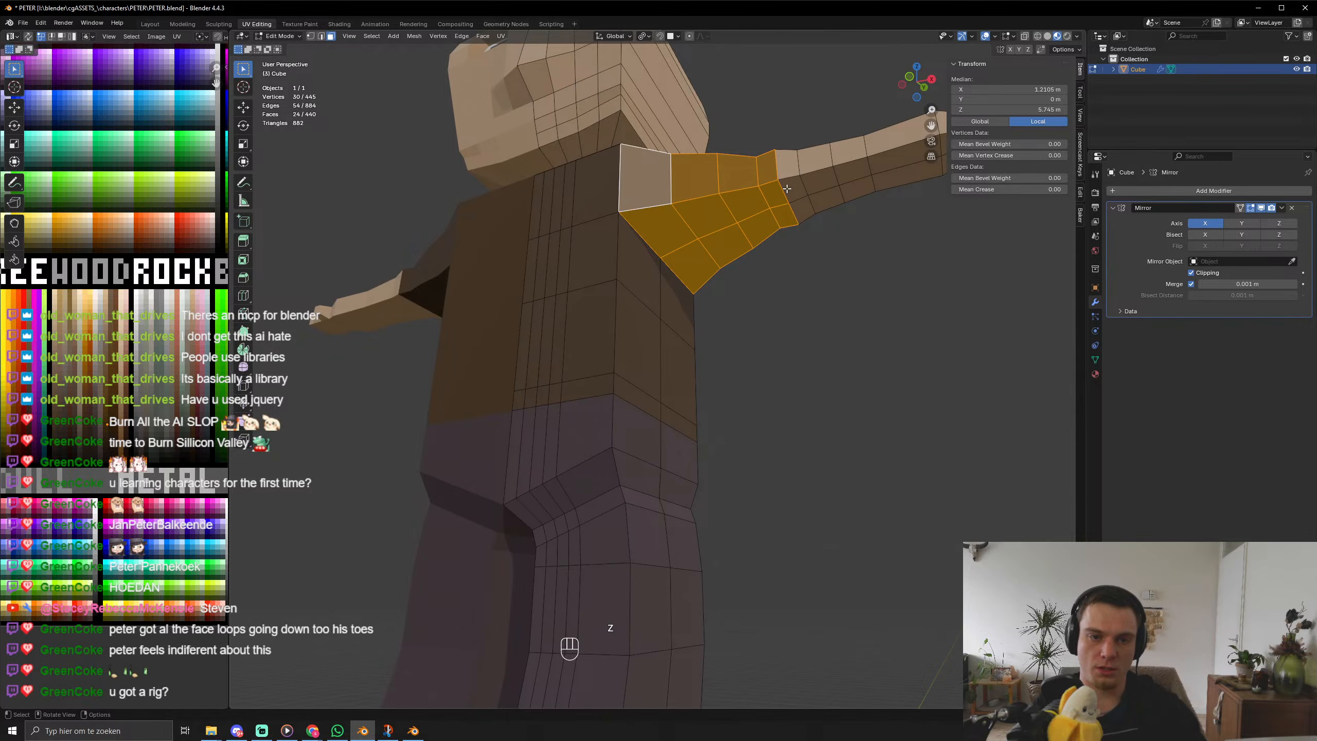
Select the arm's face loops from the upper sleeve along the forearm to just before the hand.
middle_click_drag(787, 189, 793, 236)
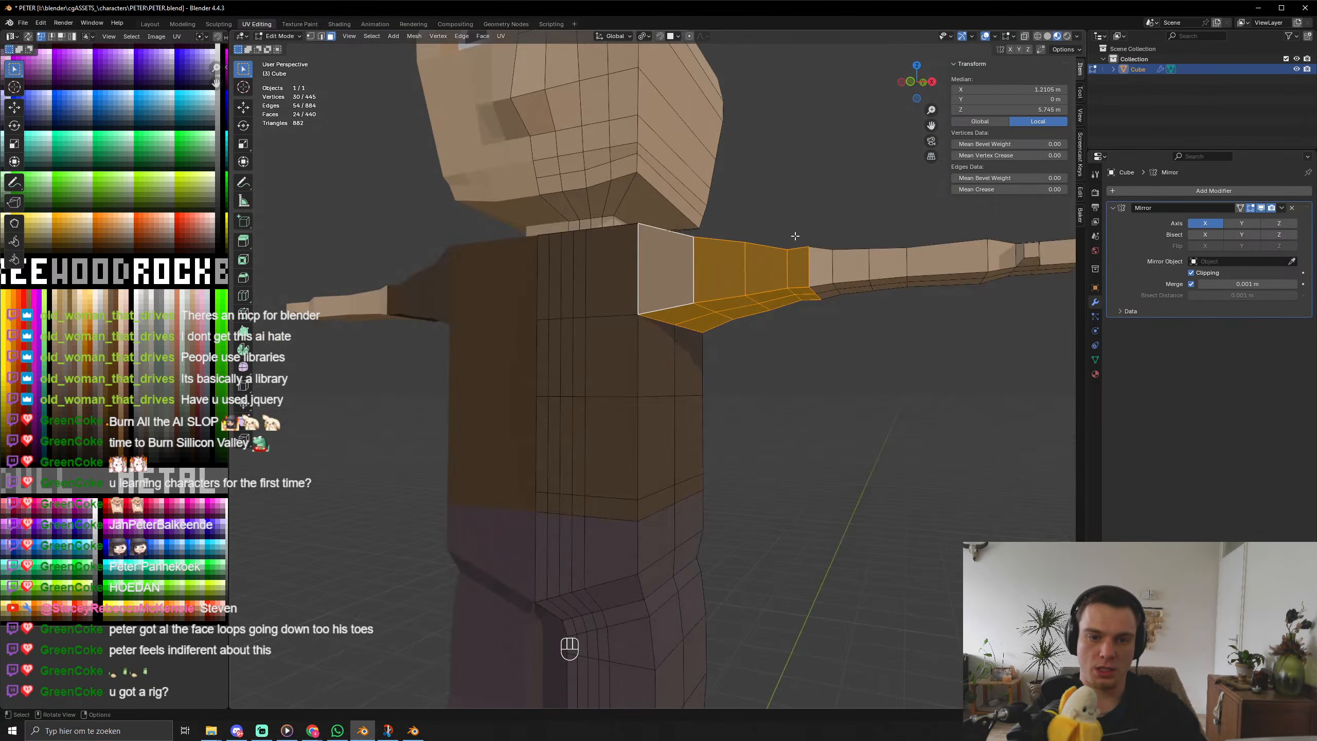
left_click(704, 305, "alt")
left_click(721, 295, "alt")
left_click(770, 289, "alt+shift")
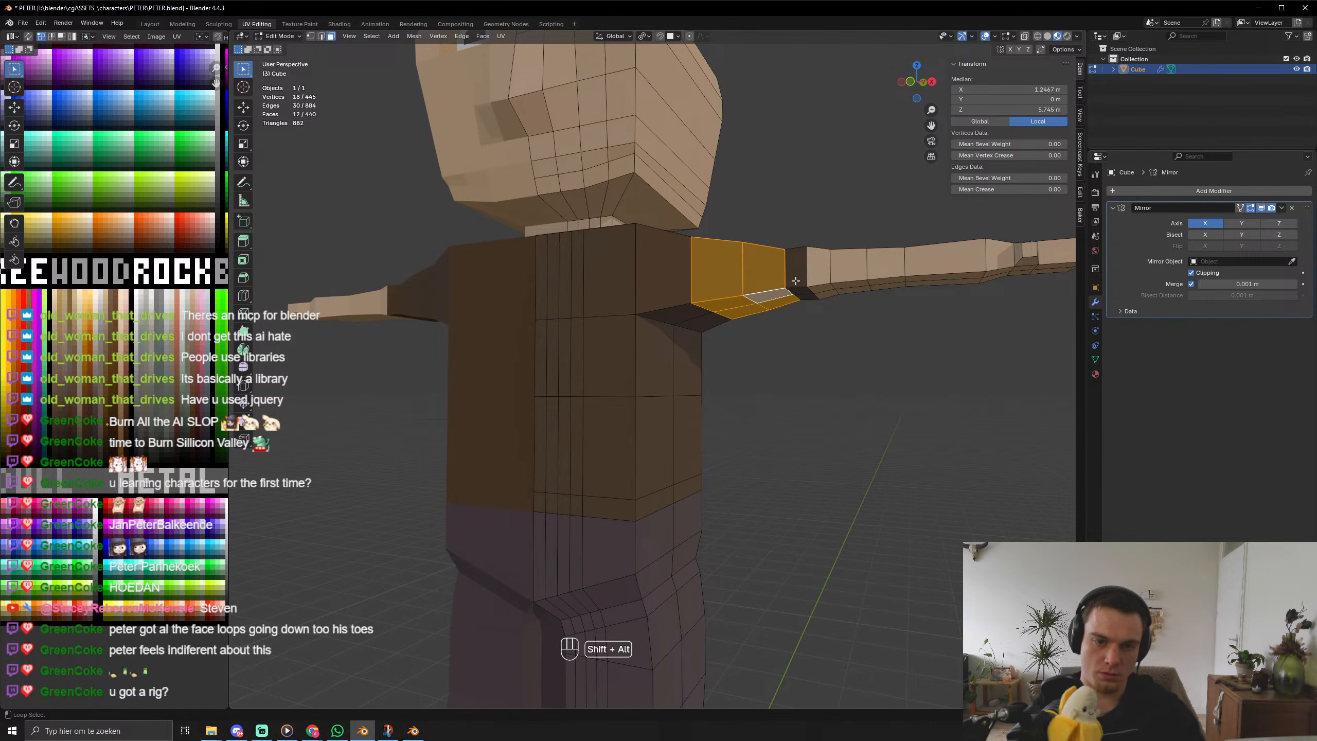
left_click(811, 284, "alt+shift")
left_click(821, 289, "alt+shift")
left_click(850, 286, "alt+shift")
left_click(886, 283, "alt+shift")
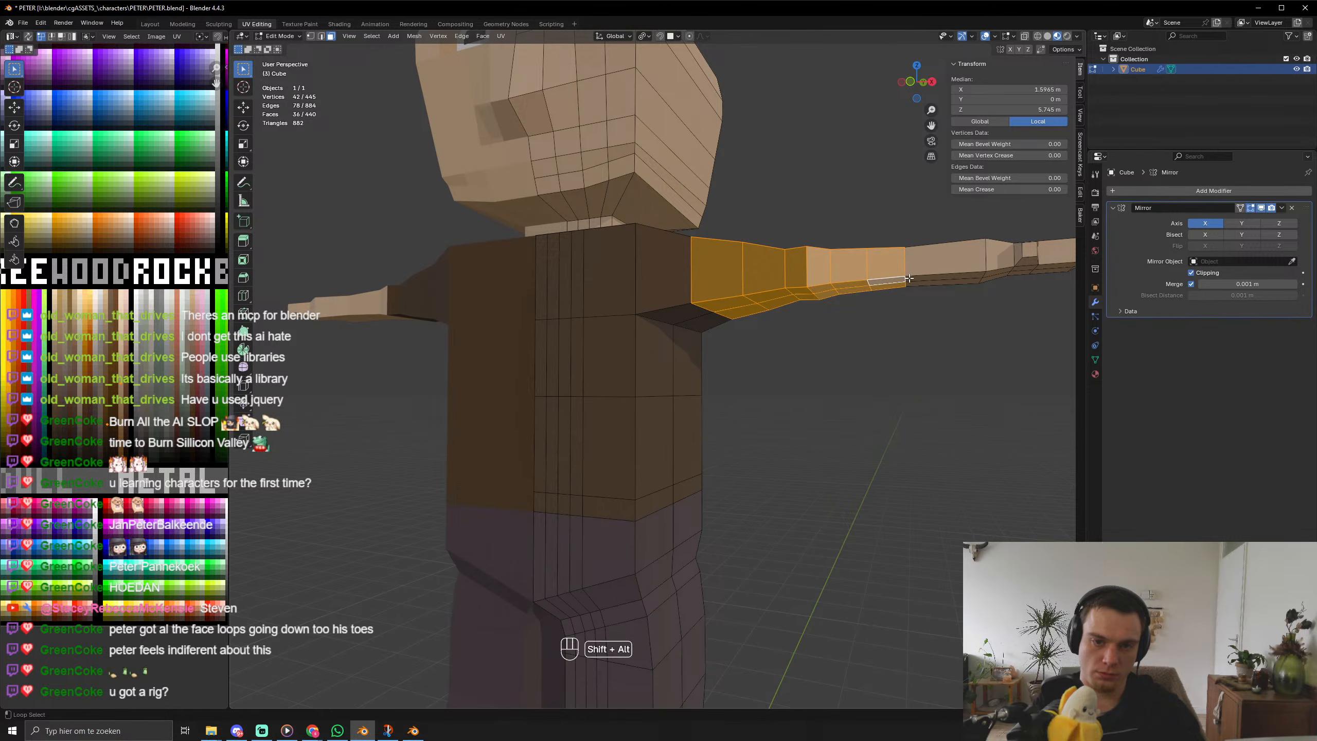
left_click(951, 279, "alt+shift")
left_click(998, 271, "alt+shift")
Thicken the selected arm loops vertically by scaling along Z twice, the second time by about 1.154.
key("s")
key("z")
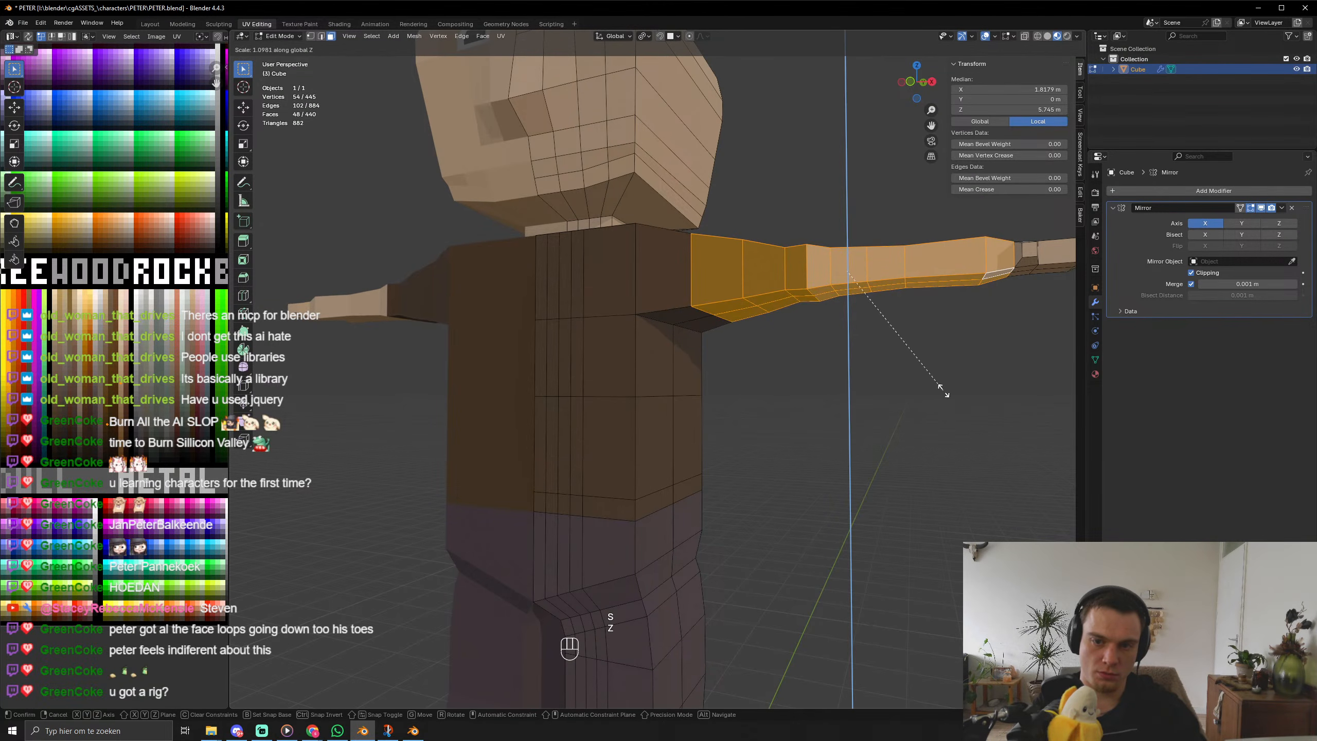
left_click(984, 397)
middle_click_drag(984, 398, 907, 441)
key("s")
key("z")
left_click(931, 447)
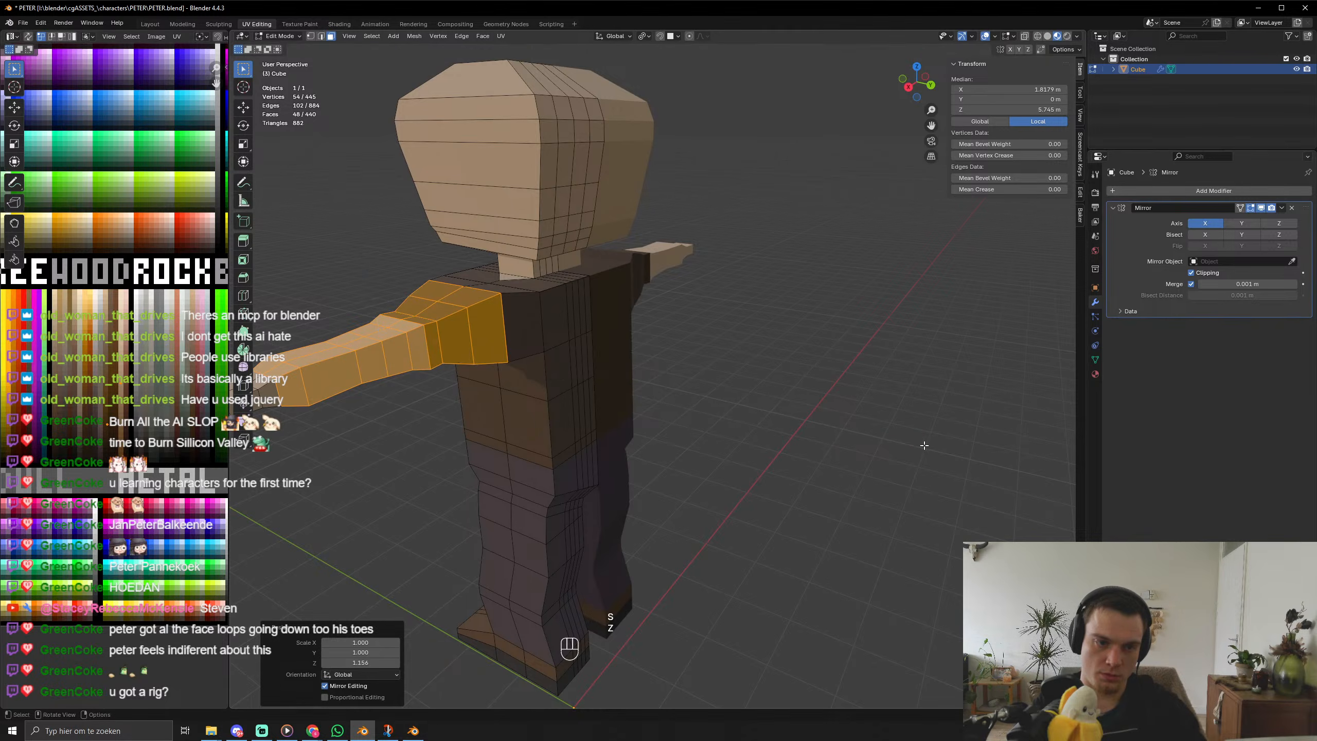
Move the arm loops down about 0.047 m along Z and check the character in Object Mode.
key("g")
key("z")
left_click(713, 366)
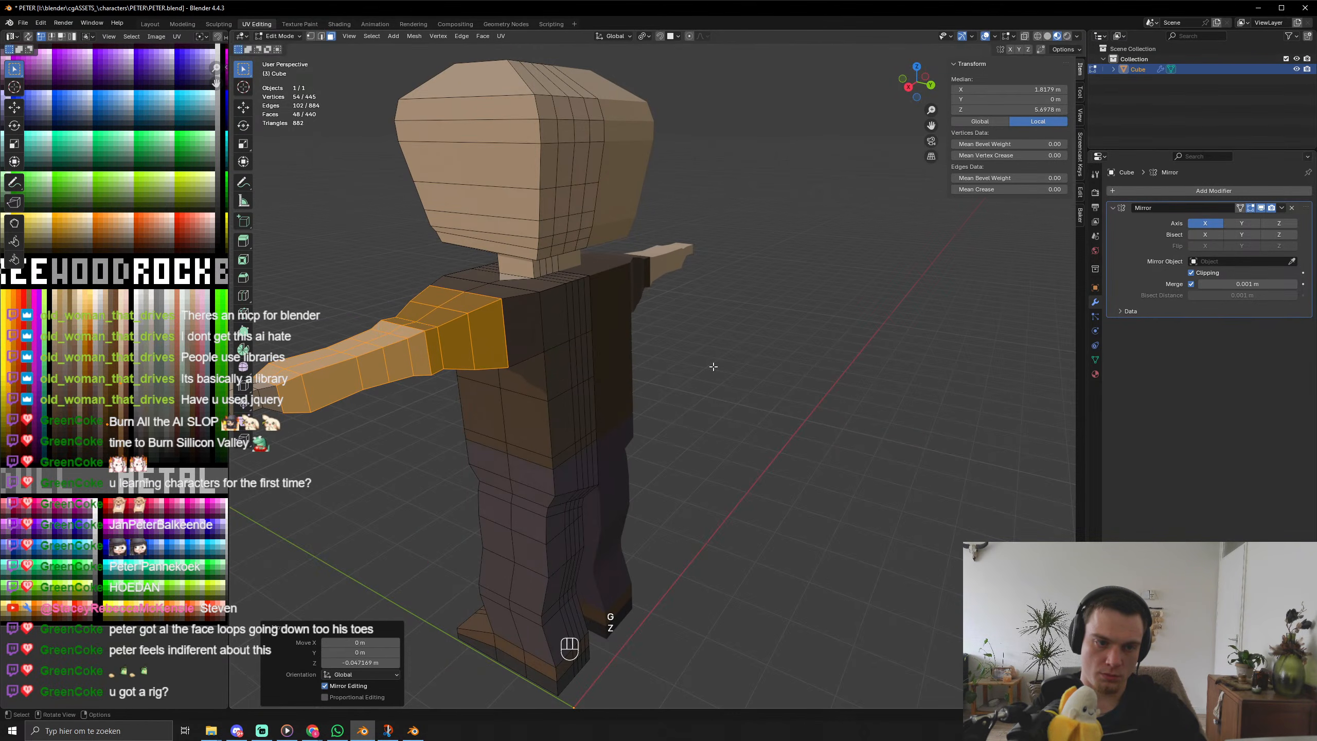
middle_click_drag(637, 401, 764, 361)
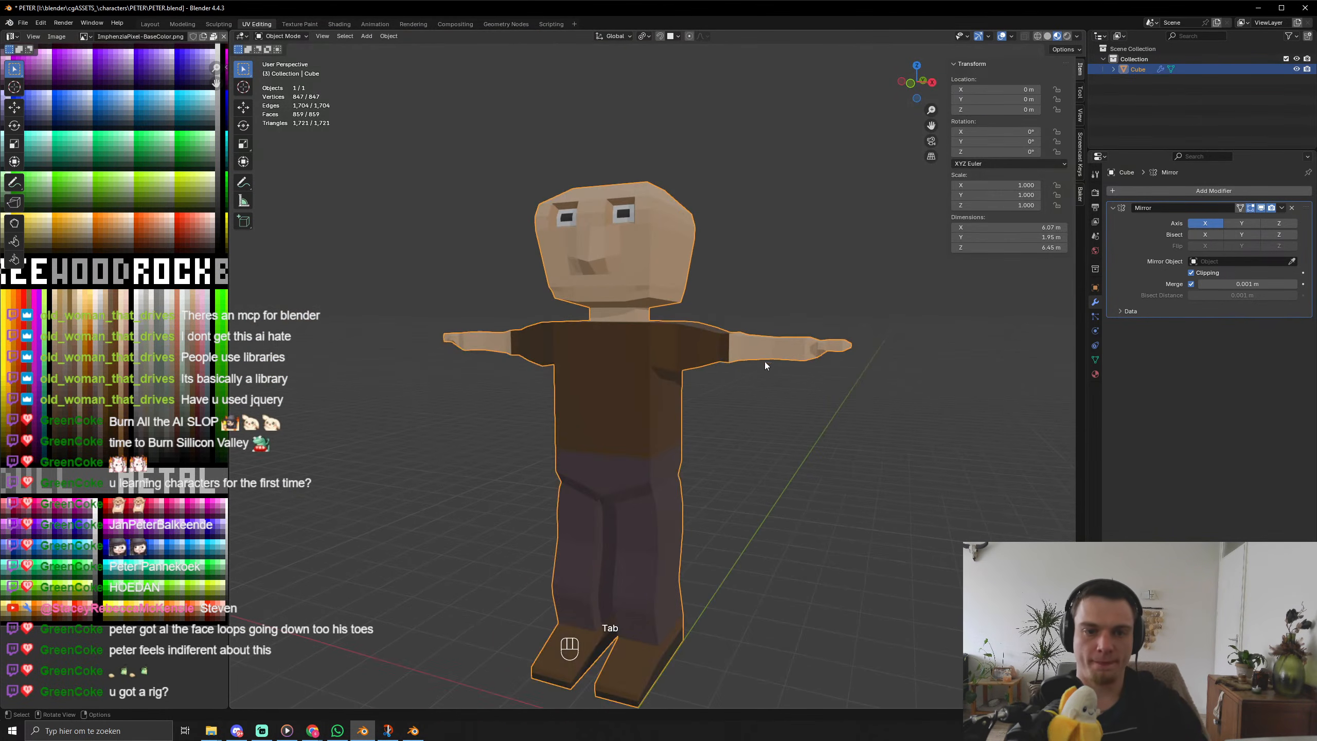
key("Tab")
middle_click_drag(749, 455, 747, 426)
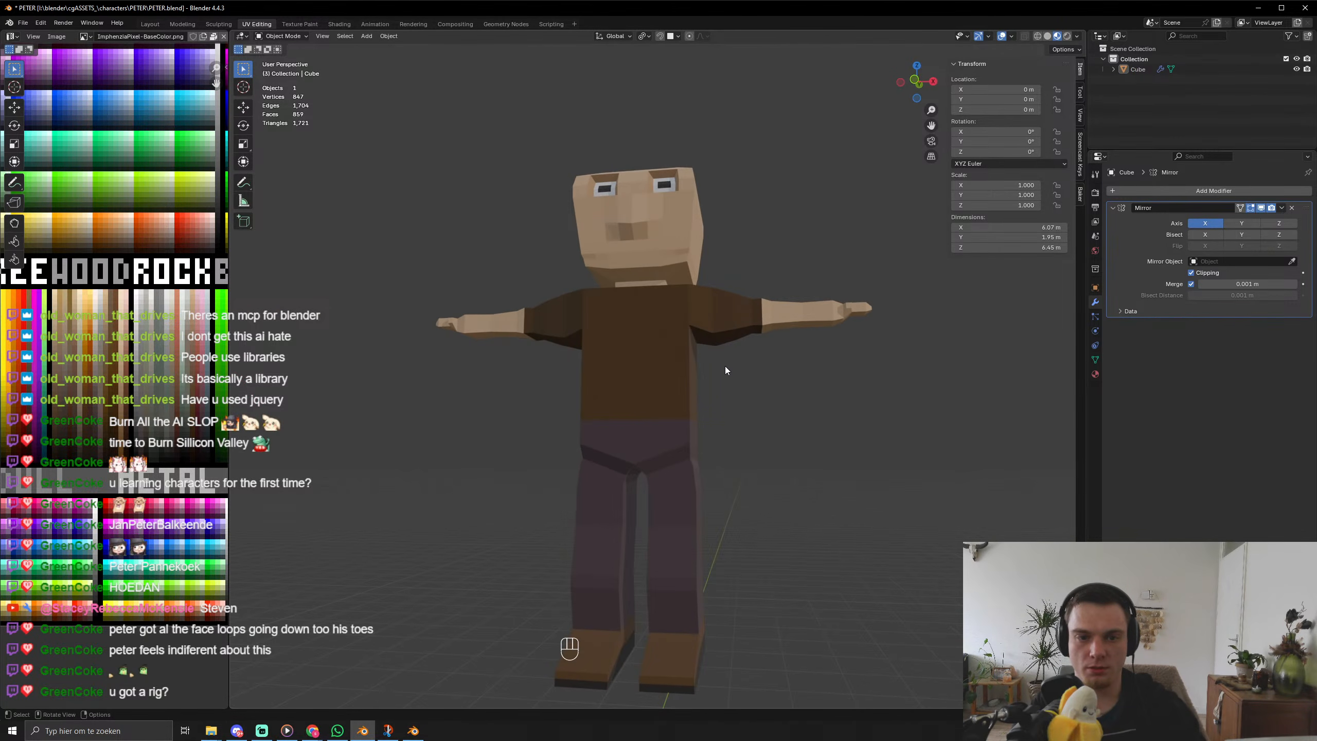
Select the edges under the armpit in edge mode, move them along Z, and check the shape in Object Mode.
key("Tab")
middle_click_drag(725, 370, 706, 316)
key("2")
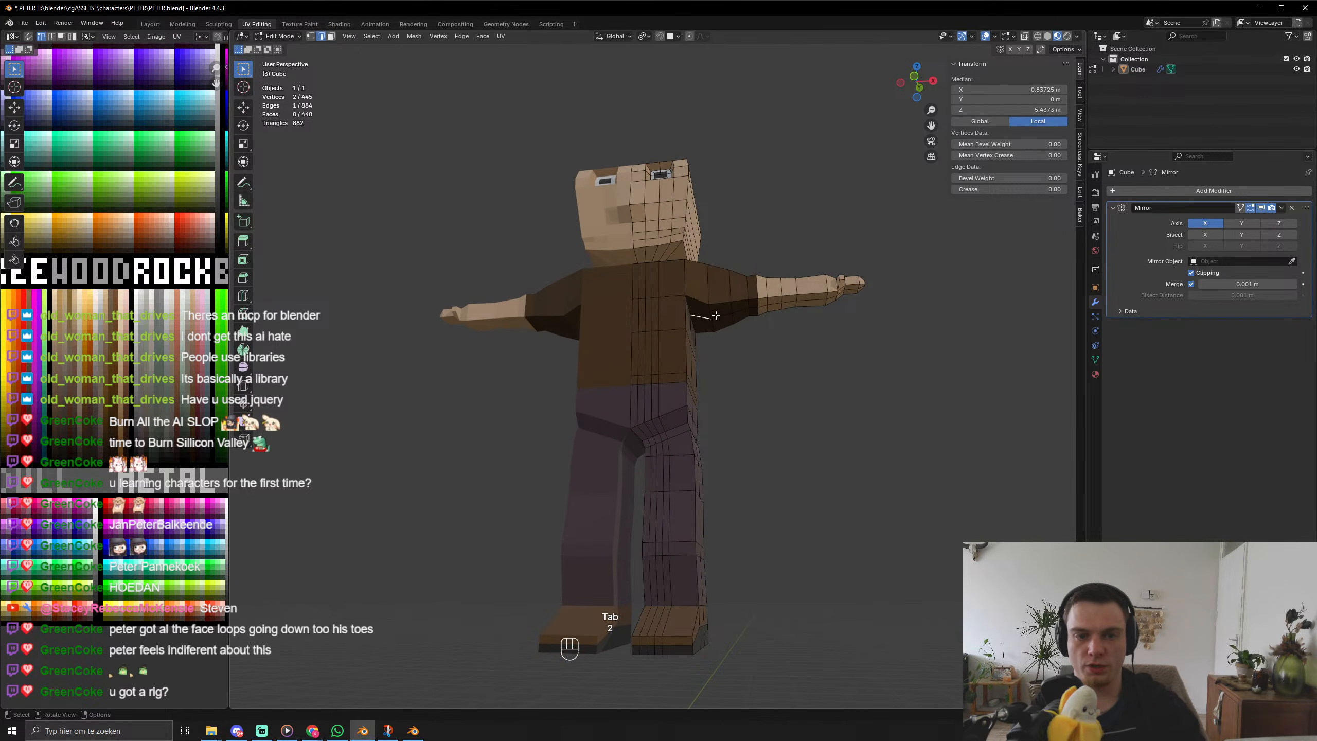
key("g")
key("z")
left_click(823, 379)
key("Tab")
middle_click_drag(823, 378, 760, 402)
Try scaling the armpit edges along X and along Y.
key("Tab")
key("s")
key("x")
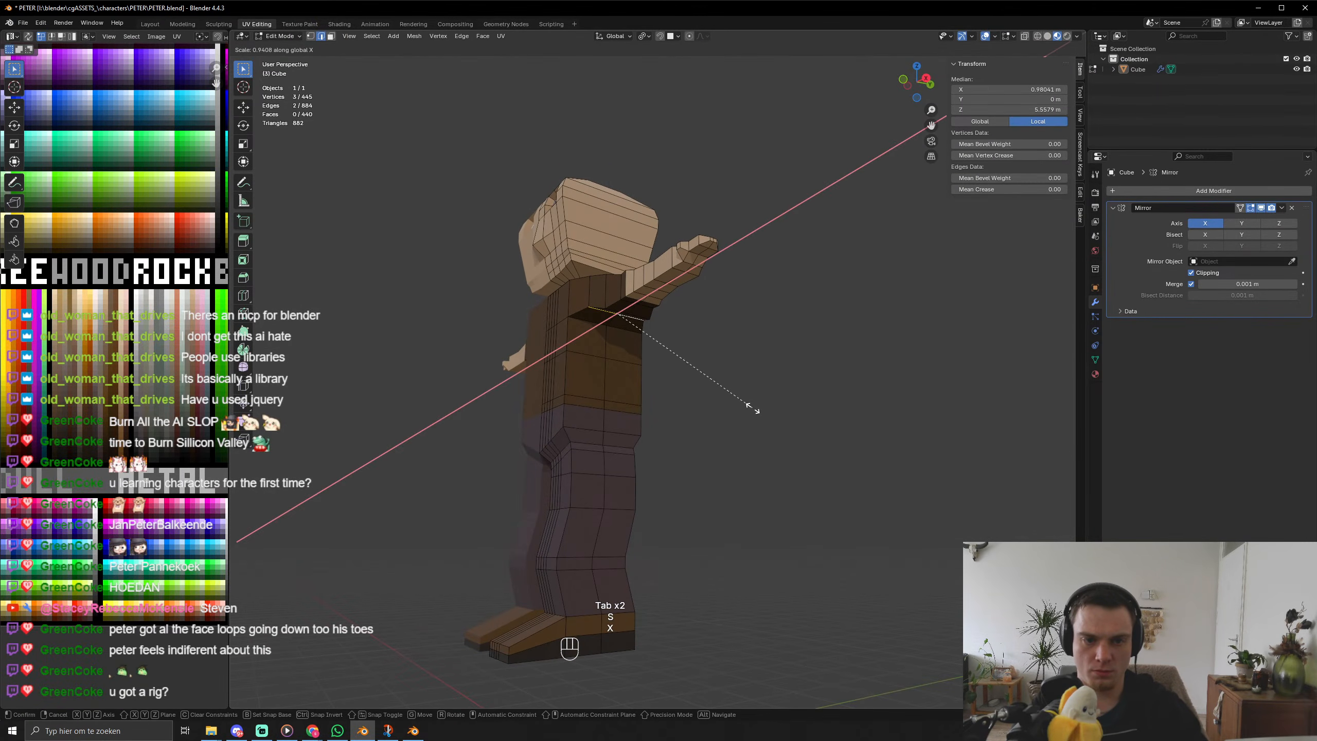
key("y")
key("ctrl+z")
middle_click_drag(731, 400, 774, 470)
key("ctrl+z")
Scale down the edge loop where the sleeve joins the torso and check the shoulder in Object Mode.
scroll(773, 470, "up", 5)
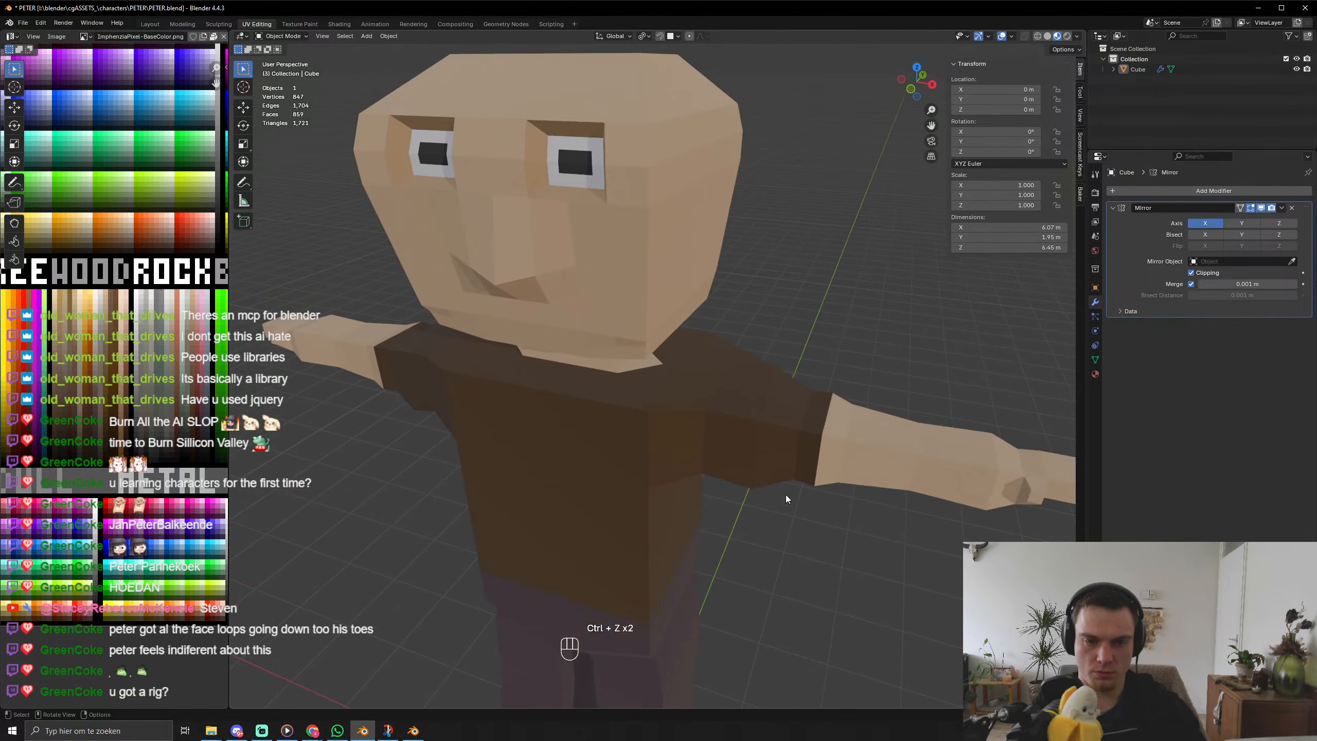
key("Tab")
key("s")
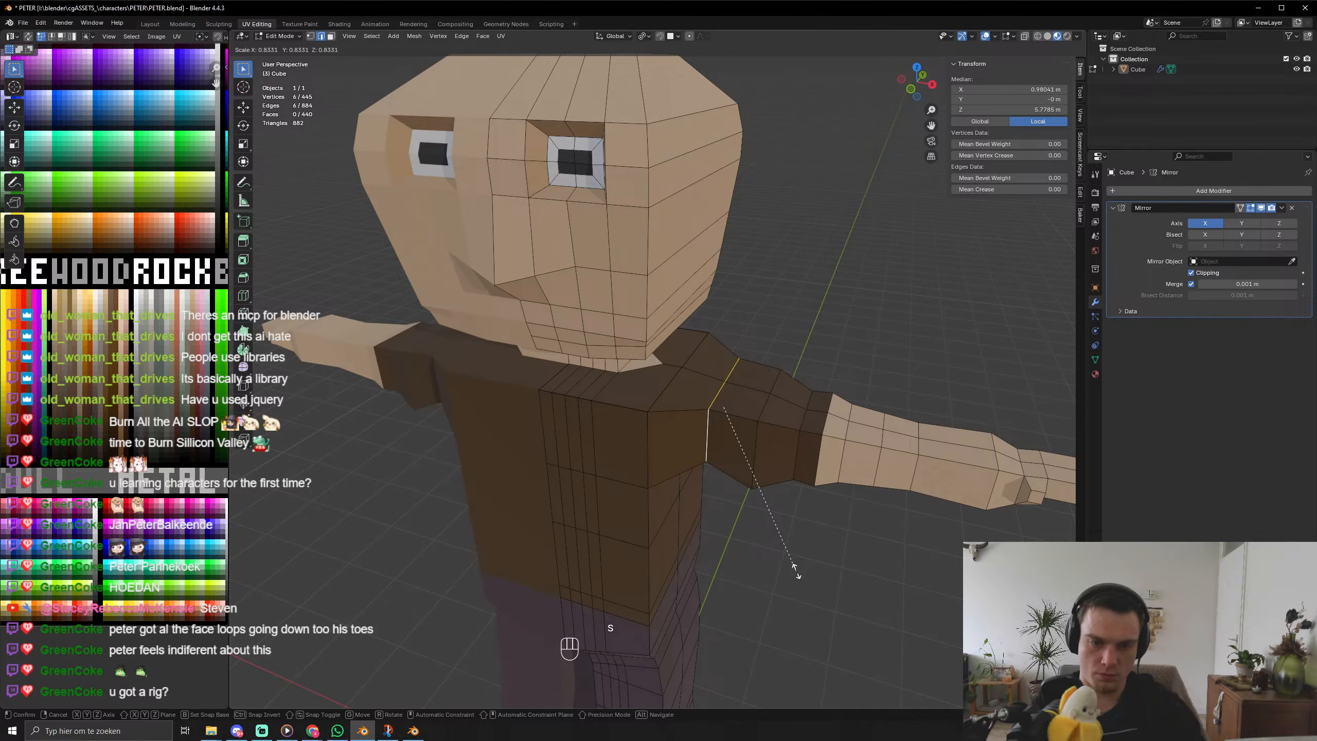
left_click(803, 576)
key("Tab")
scroll(804, 577, "down", 6)
middle_click_drag(804, 577, 760, 480)
Move the sleeve's shoulder edge loop down about 0.075 m along Z, save the file, and return to Edit Mode.
key("Tab")
key("g")
key("z")
left_click(806, 517)
key("Tab")
key("ctrl+s")
key("ctrl+s")
key("ctrl+s")
key("Tab")
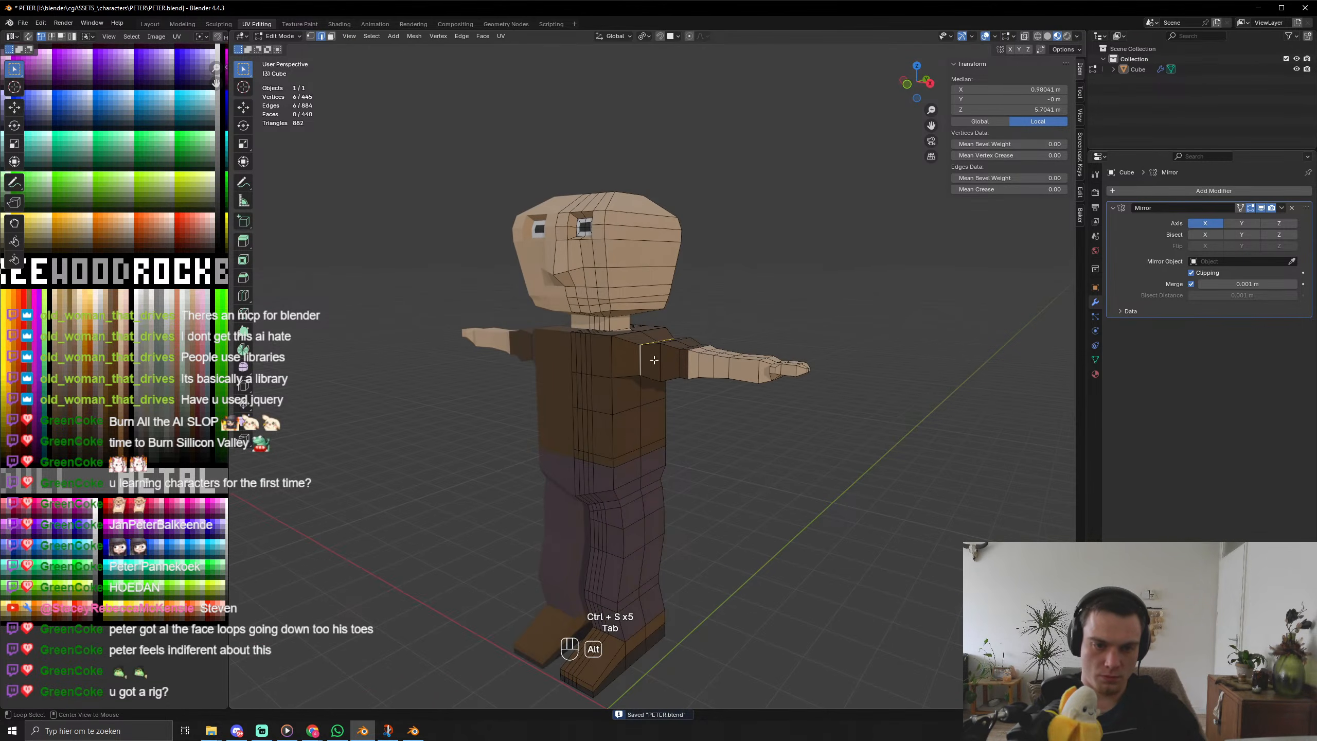
Scale the selected sleeve edge loop to about 0.824, check the character in Object Mode, and save the file.
key("s")
left_click(759, 511)
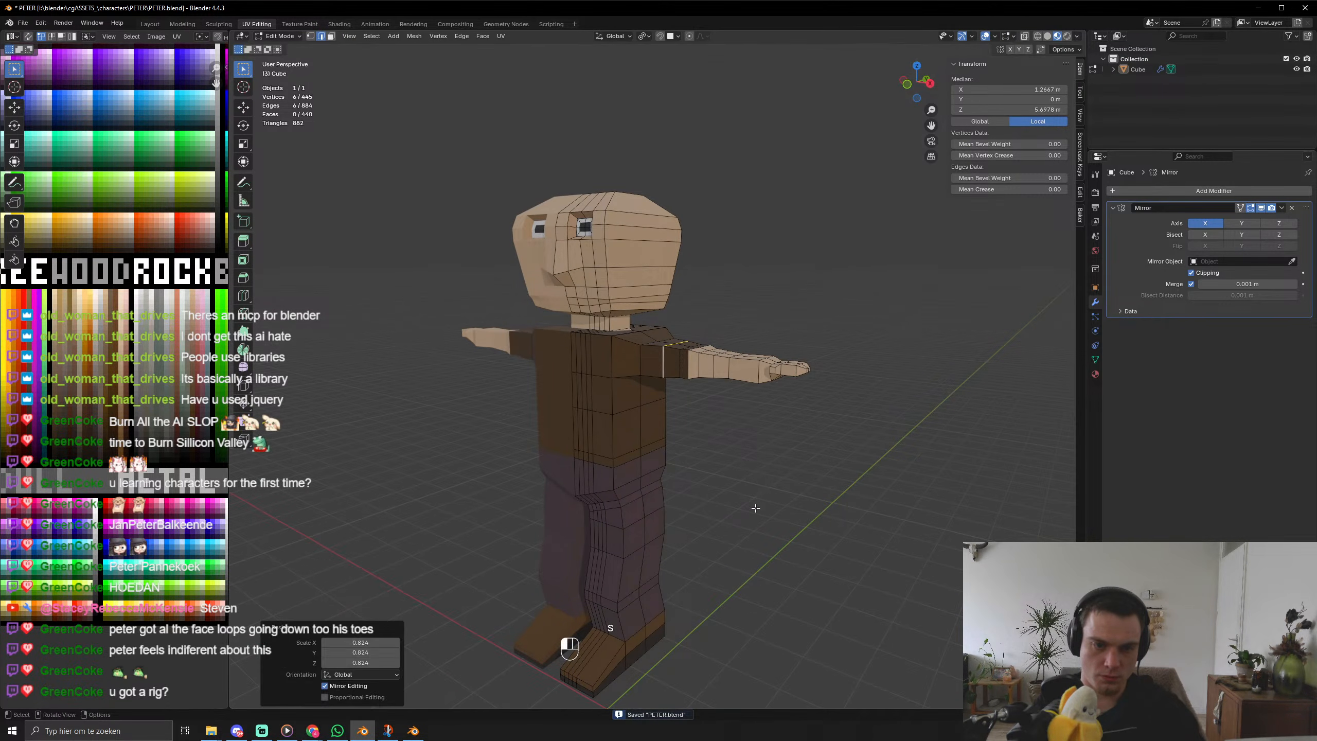
key("Tab")
middle_click_drag(724, 522, 801, 538)
key("ctrl+s")
key("ctrl+s")
key("ctrl+s")
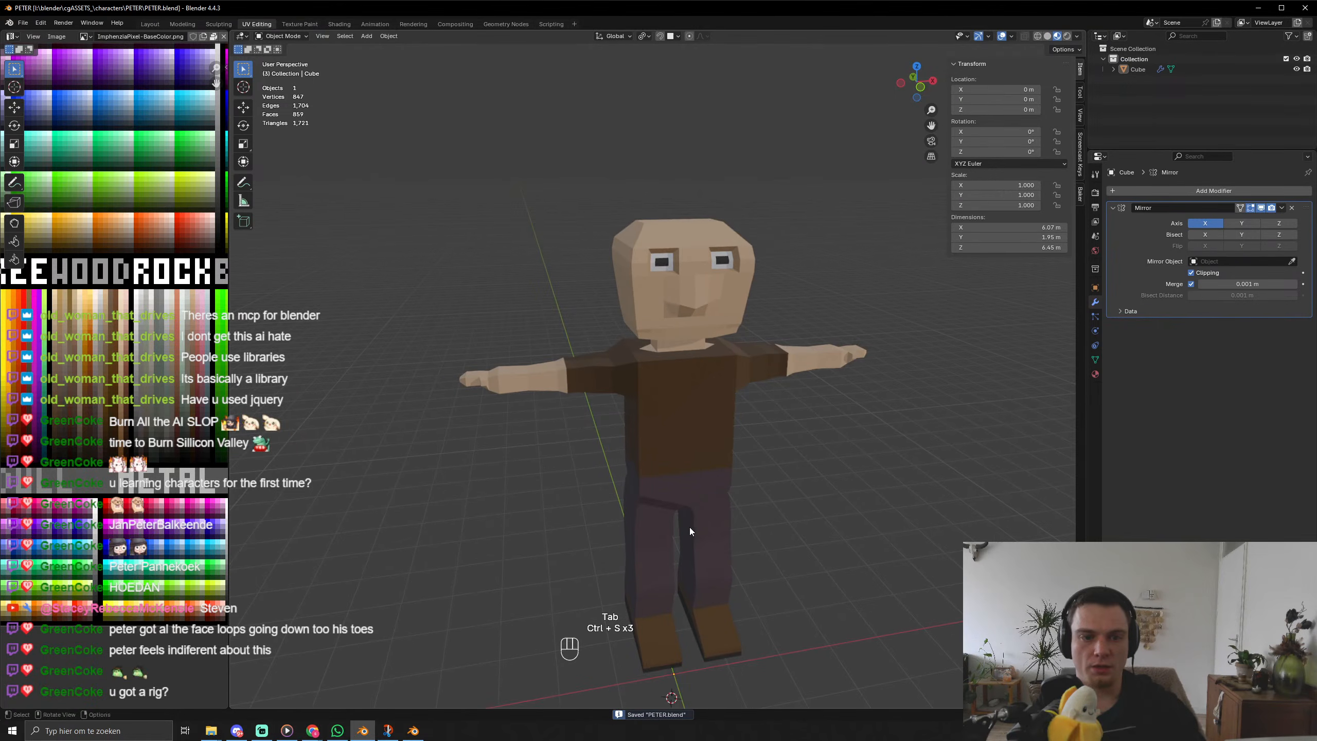
In face mode, knife-cut a diagonal line across the side of the head from the temple down to the lower back.
middle_click_drag(689, 527, 619, 299)
key("Tab")
key("3")
left_click(619, 303)
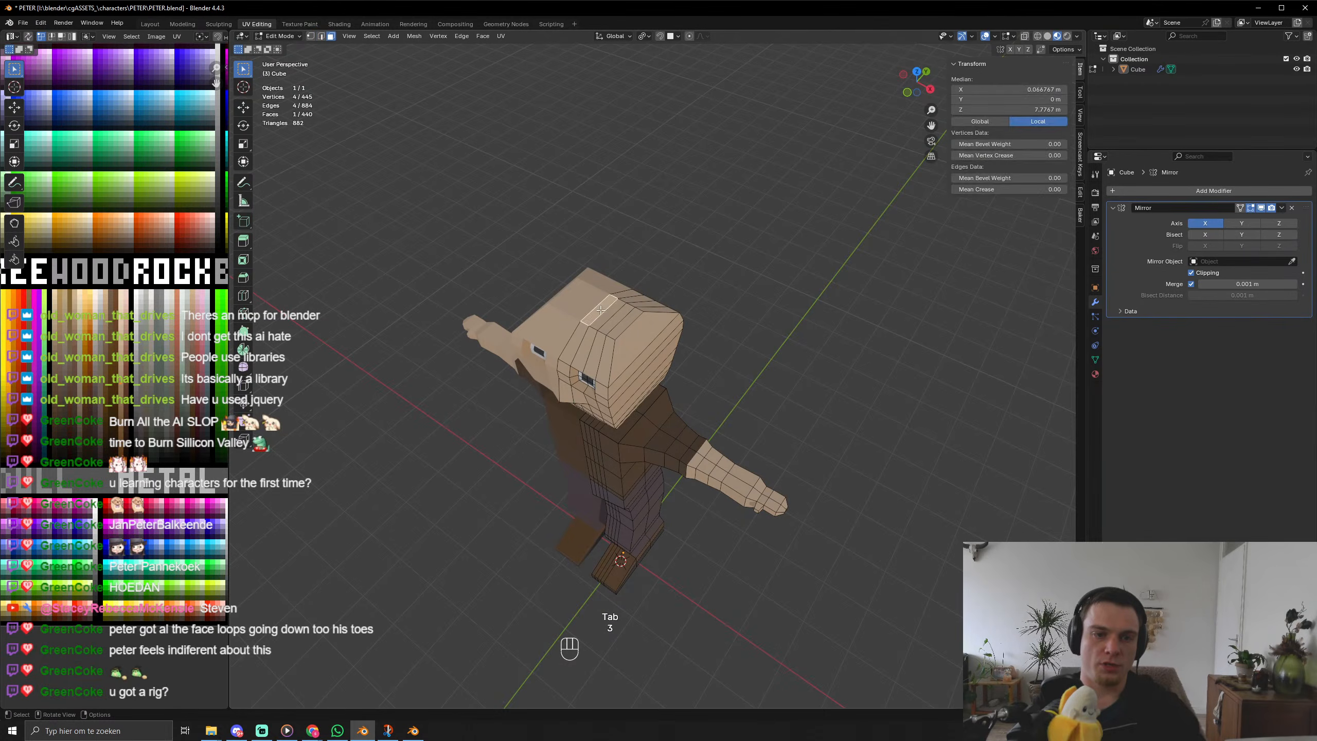
left_click(618, 316, "shift")
middle_click_drag(626, 318, 599, 301)
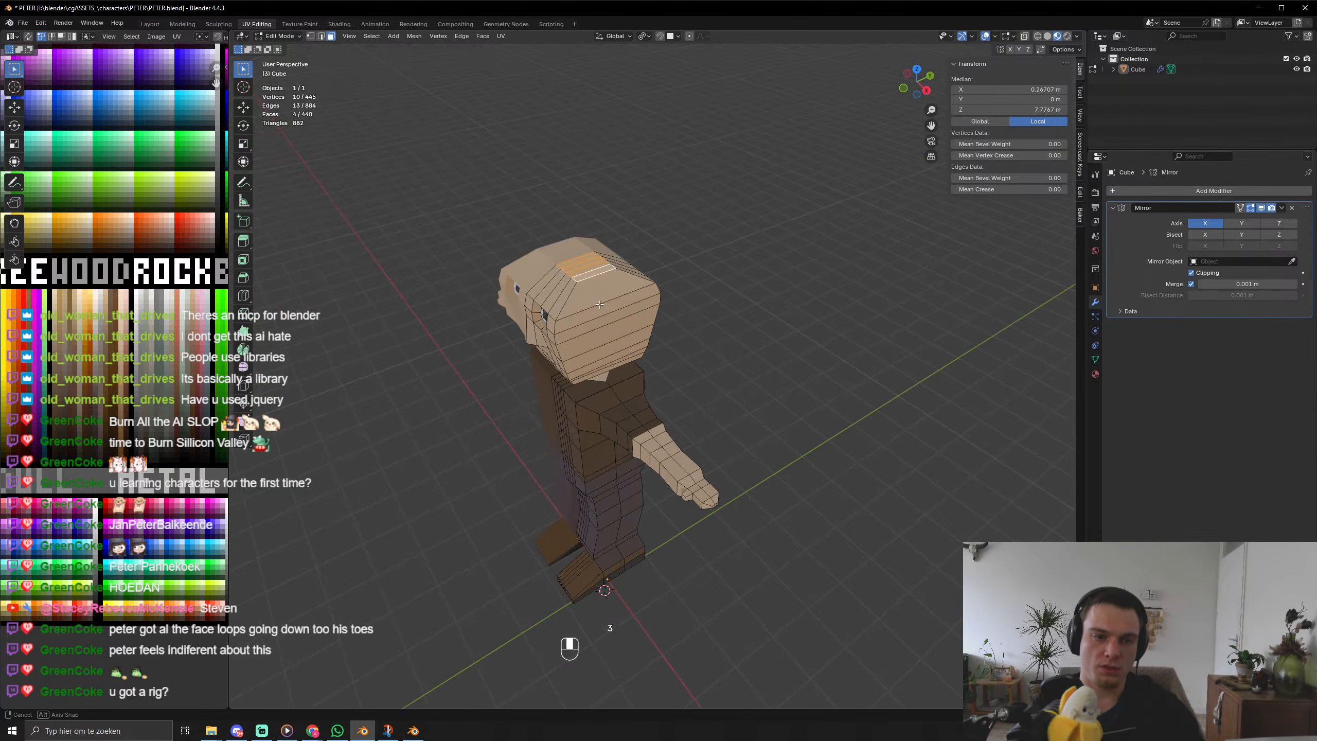
left_click(604, 292)
scroll(622, 283, "up", 5)
middle_click_drag(658, 270, 730, 280, "shift")
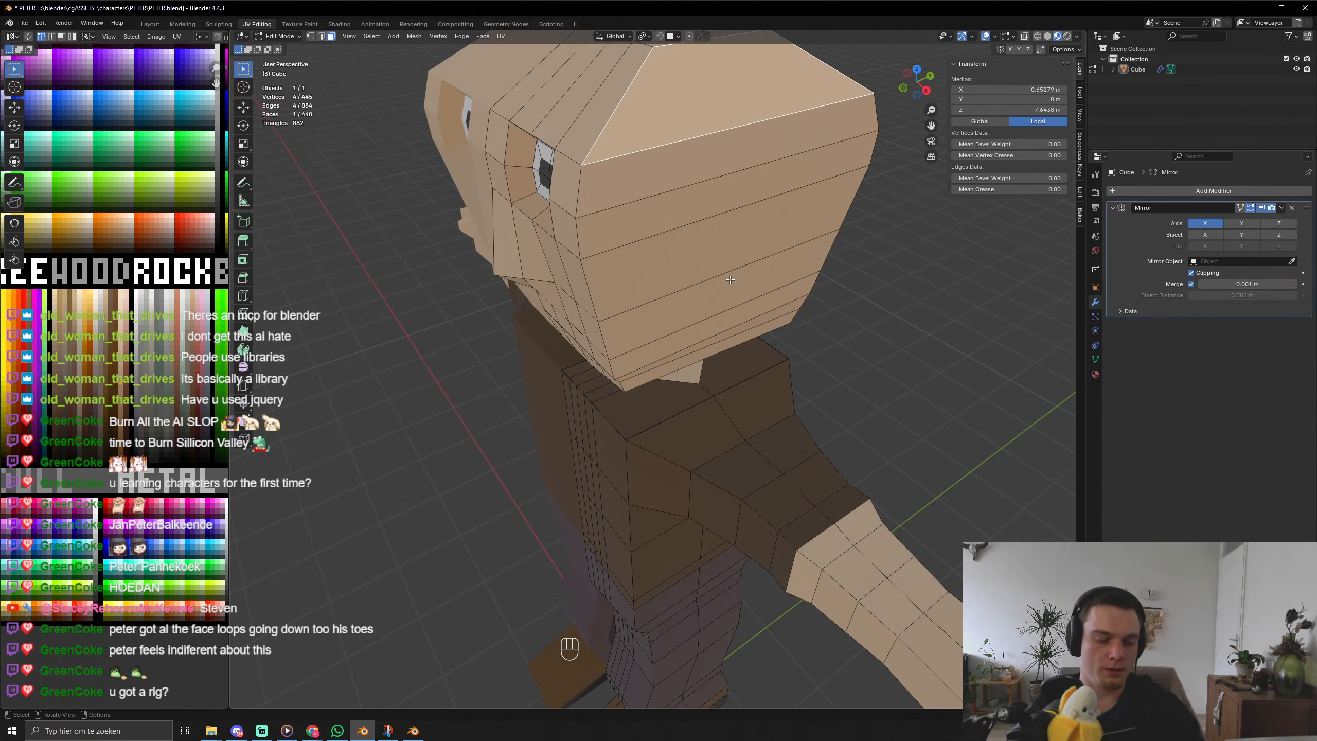
key("k")
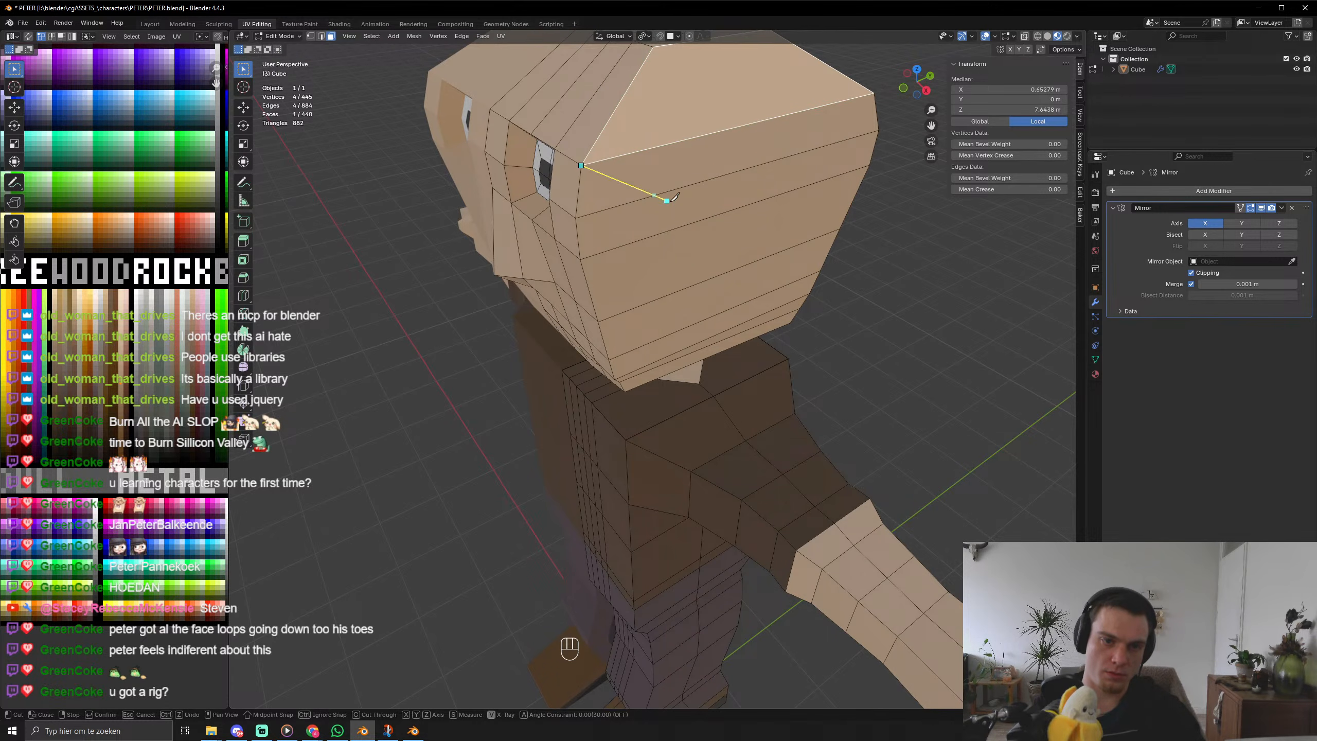
left_click(818, 270)
key("Return")
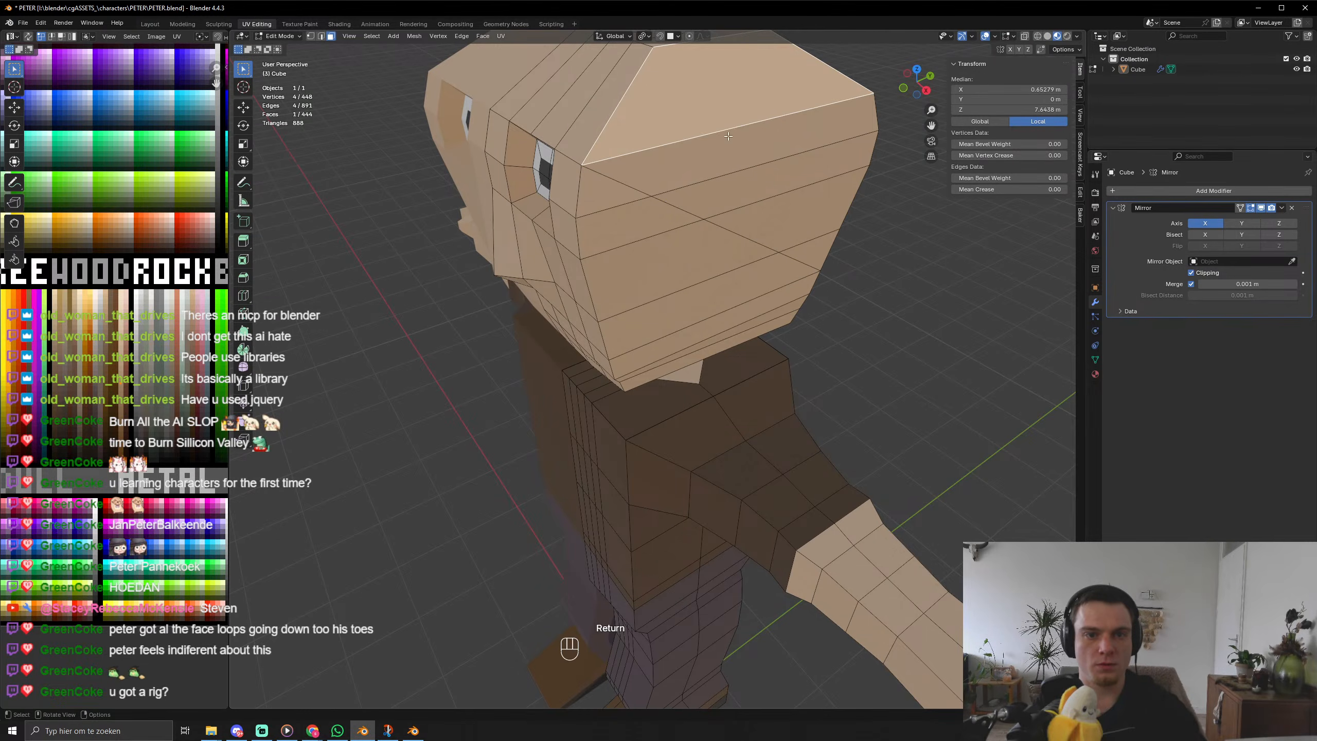
Select the faces above the diagonal cut on the side of the head and the adjoining faces on the back.
left_click(702, 172)
left_click(691, 108, "shift")
left_click(751, 181, "shift")
left_click(788, 224, "shift")
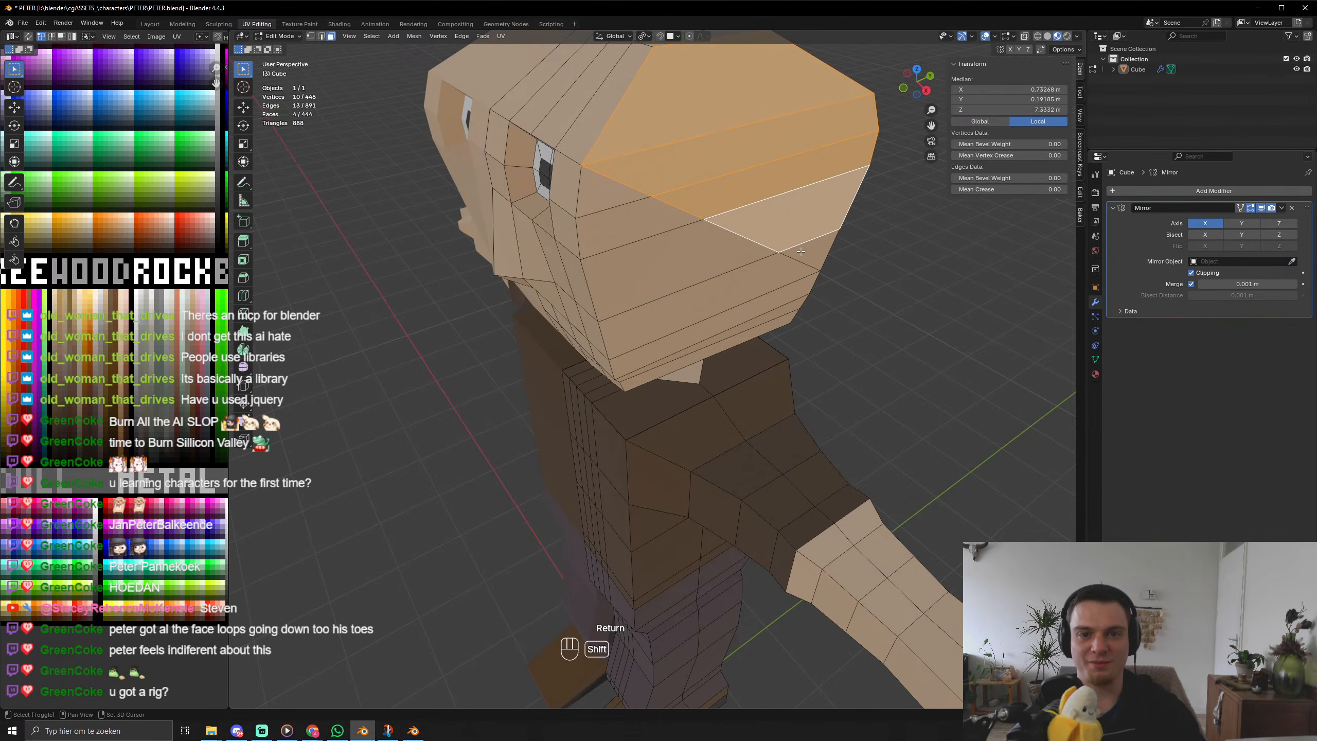
left_click(805, 255, "shift")
middle_click_drag(804, 254, 610, 229)
left_click_drag(570, 185, 609, 203, "shift")
left_click_drag(576, 135, 619, 154, "shift")
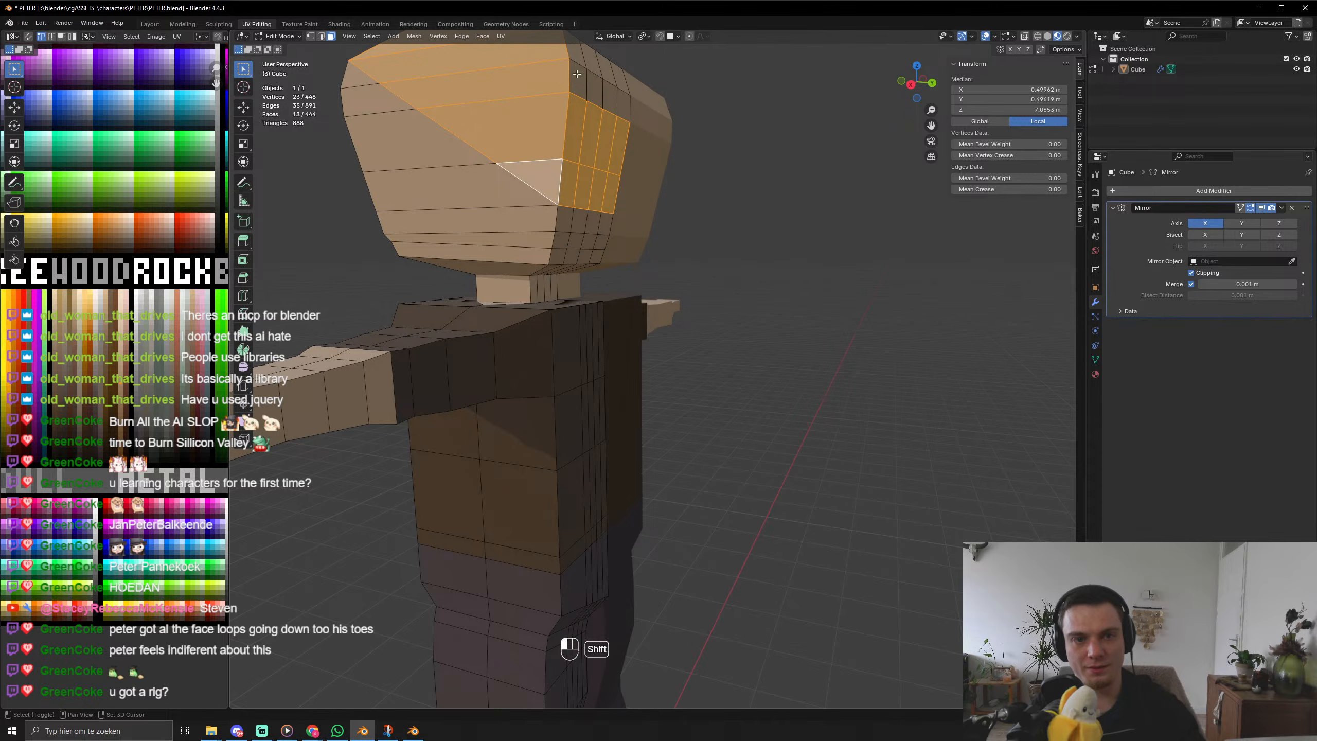
left_click_drag(577, 74, 624, 107, "shift")
left_click(623, 105, "shift")
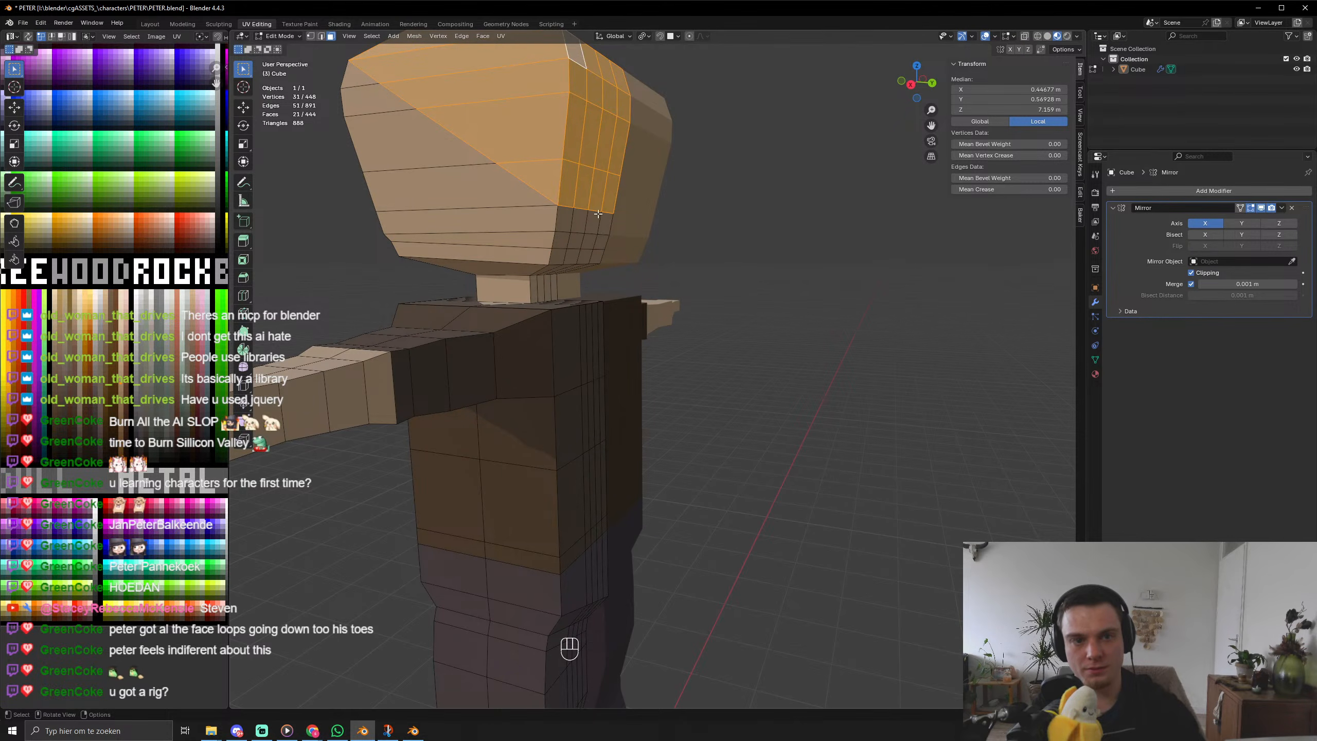
Extend the hair selection over the top faces of the head and forward to the forehead.
middle_click_drag(598, 214, 586, 280)
left_click_drag(446, 195, 518, 281, "shift")
left_click(417, 215, "shift")
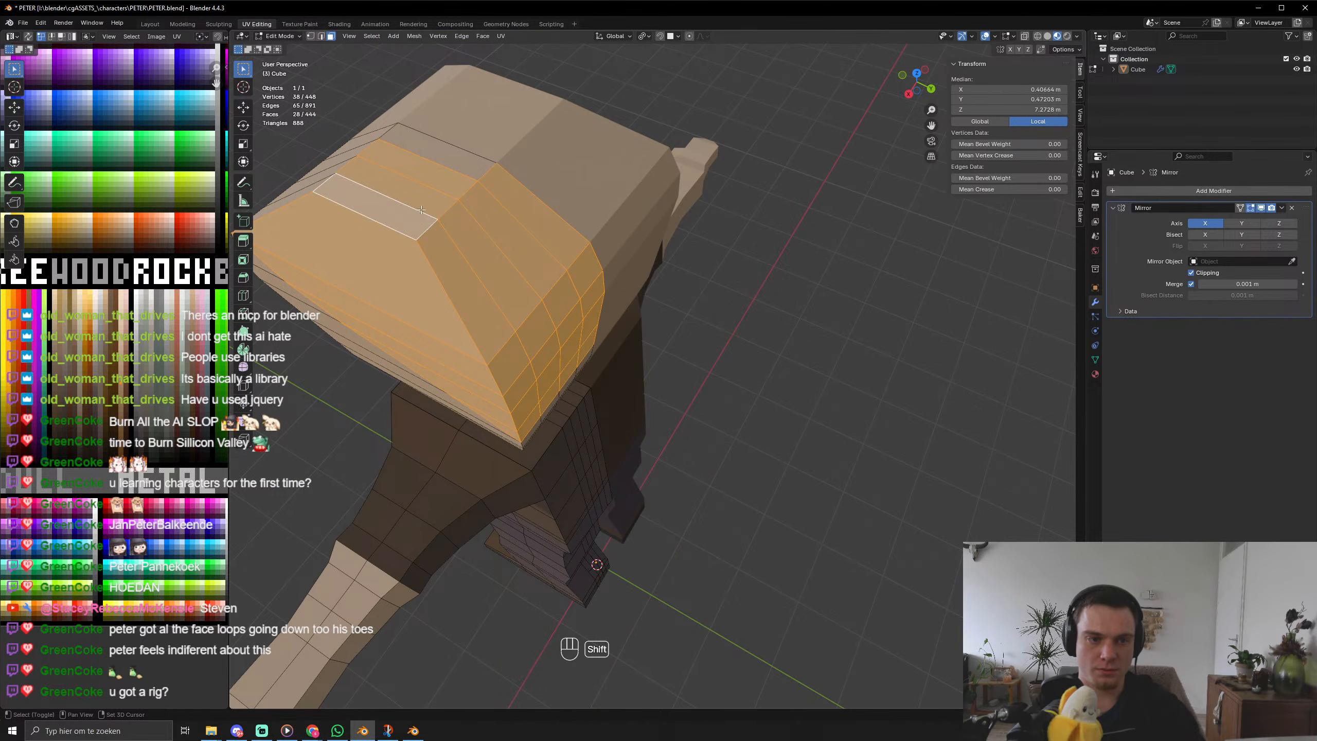
left_click(443, 164, "shift")
middle_click_drag(440, 213, 537, 213)
left_click(539, 221, "shift")
left_click(573, 231, "shift")
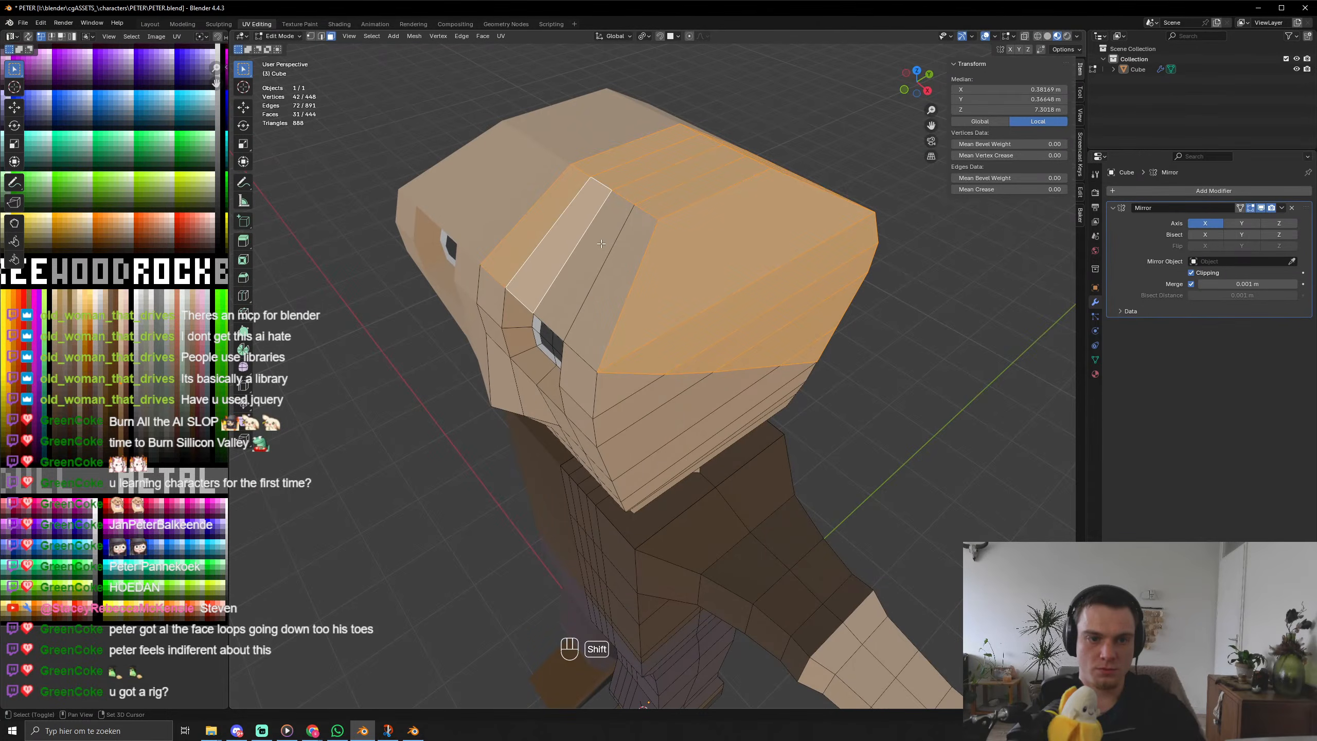
left_click(601, 244, "shift")
left_click(623, 255, "shift")
middle_click_drag(609, 296, 630, 272)
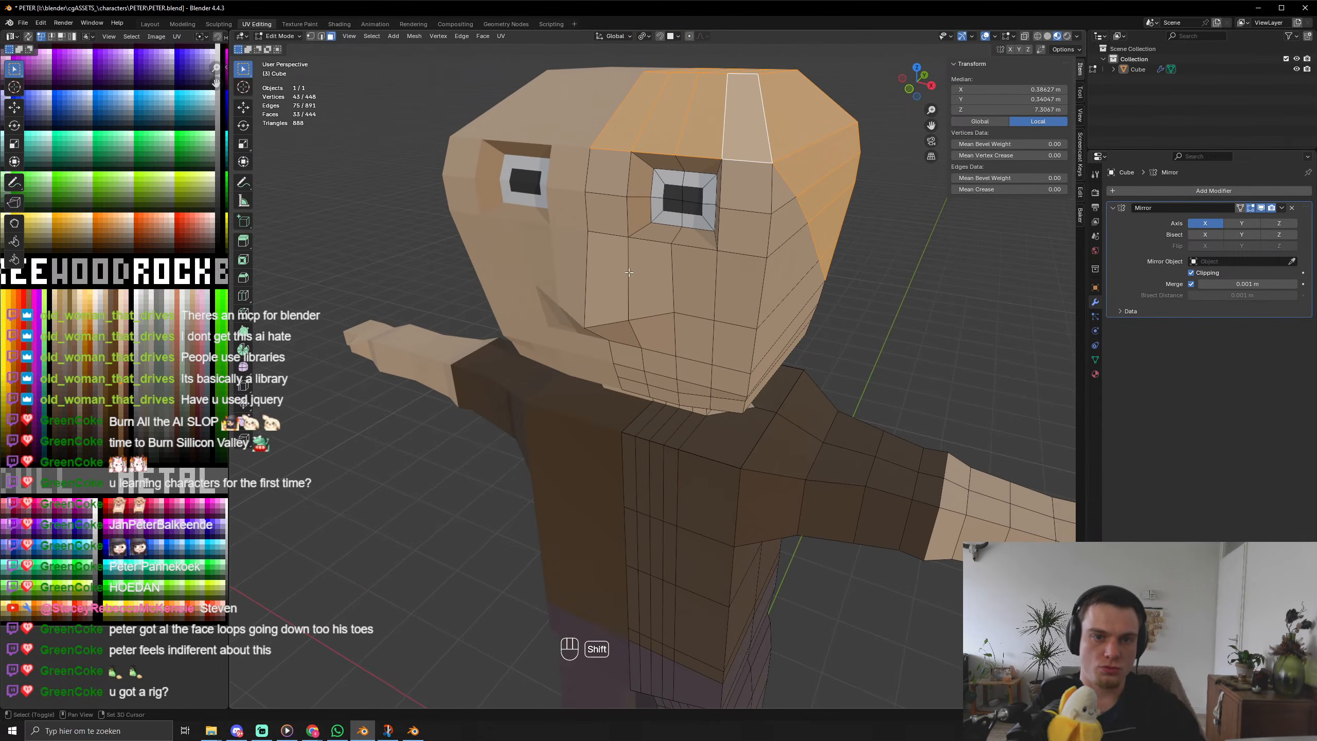
Add a loop cut around the upper head and slide it down close to the brow line above the eyes.
key("ctrl+r")
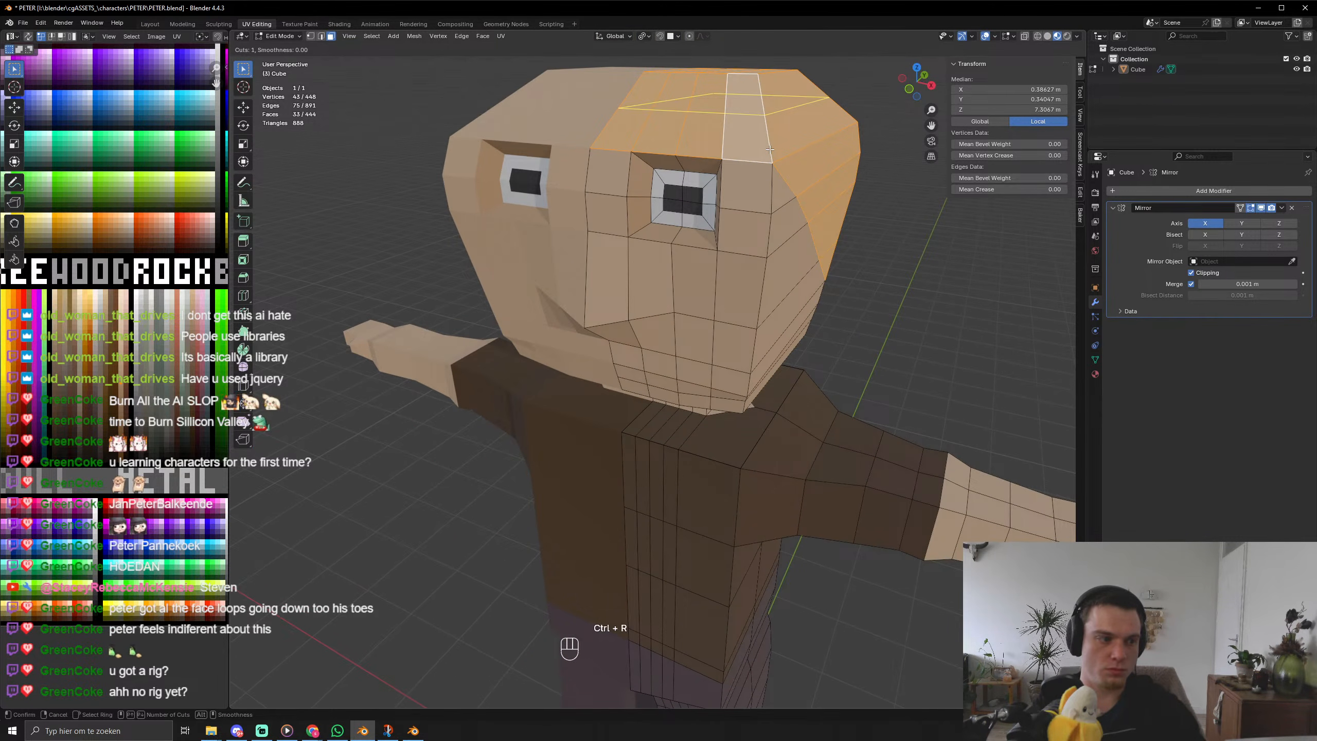
left_click(770, 149)
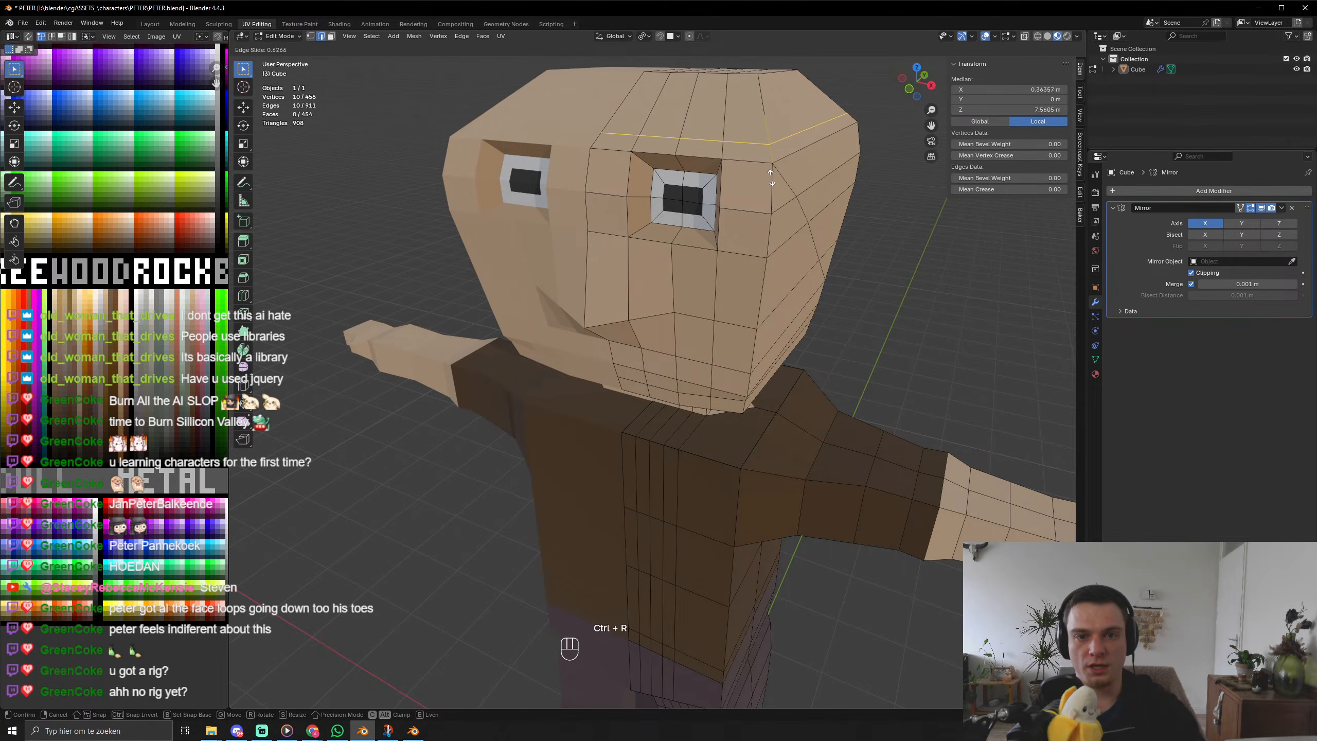
left_click(773, 166)
middle_click_drag(773, 162, 734, 167)
Select the hair faces above the new forehead loop and above the diagonal cut on the side of the head.
left_click(565, 130)
left_click(593, 137, "shift")
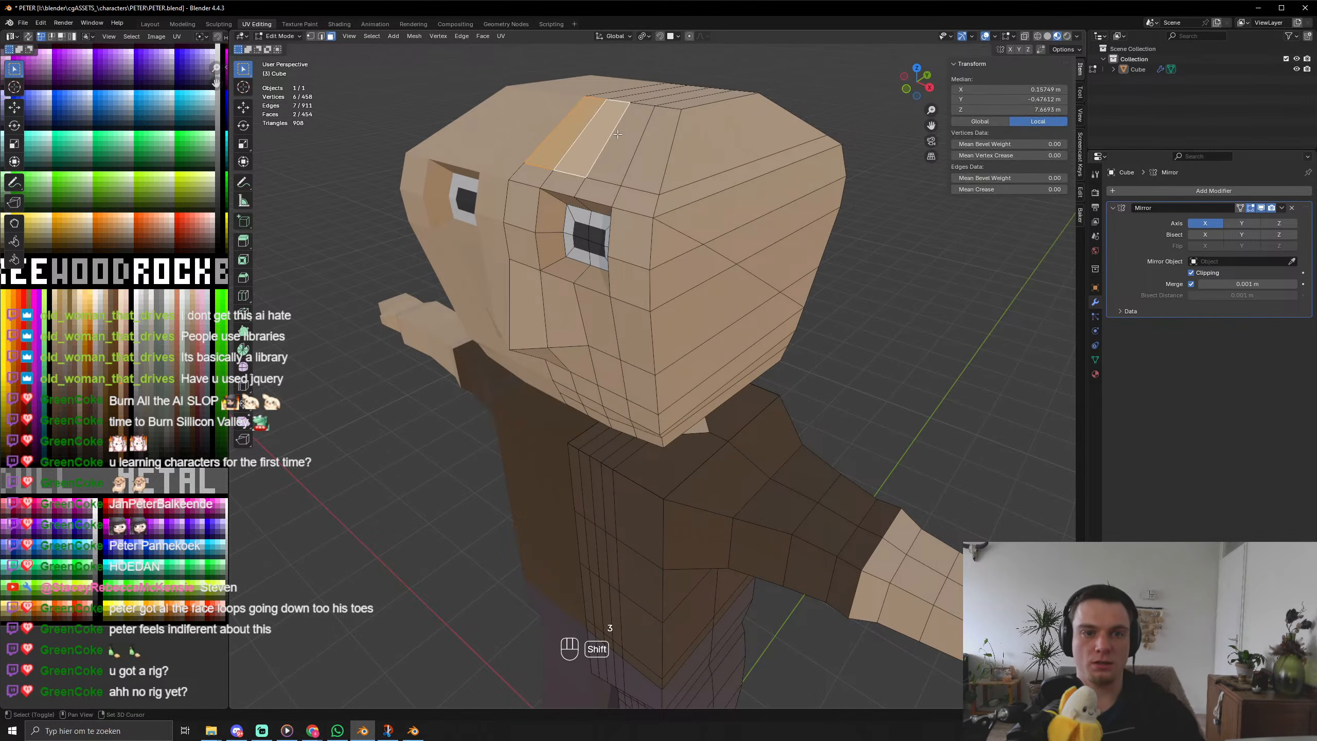
left_click(621, 143, "shift")
left_click(652, 151, "shift")
left_click(698, 158, "shift")
left_click(715, 188, "shift")
left_click(733, 213, "shift")
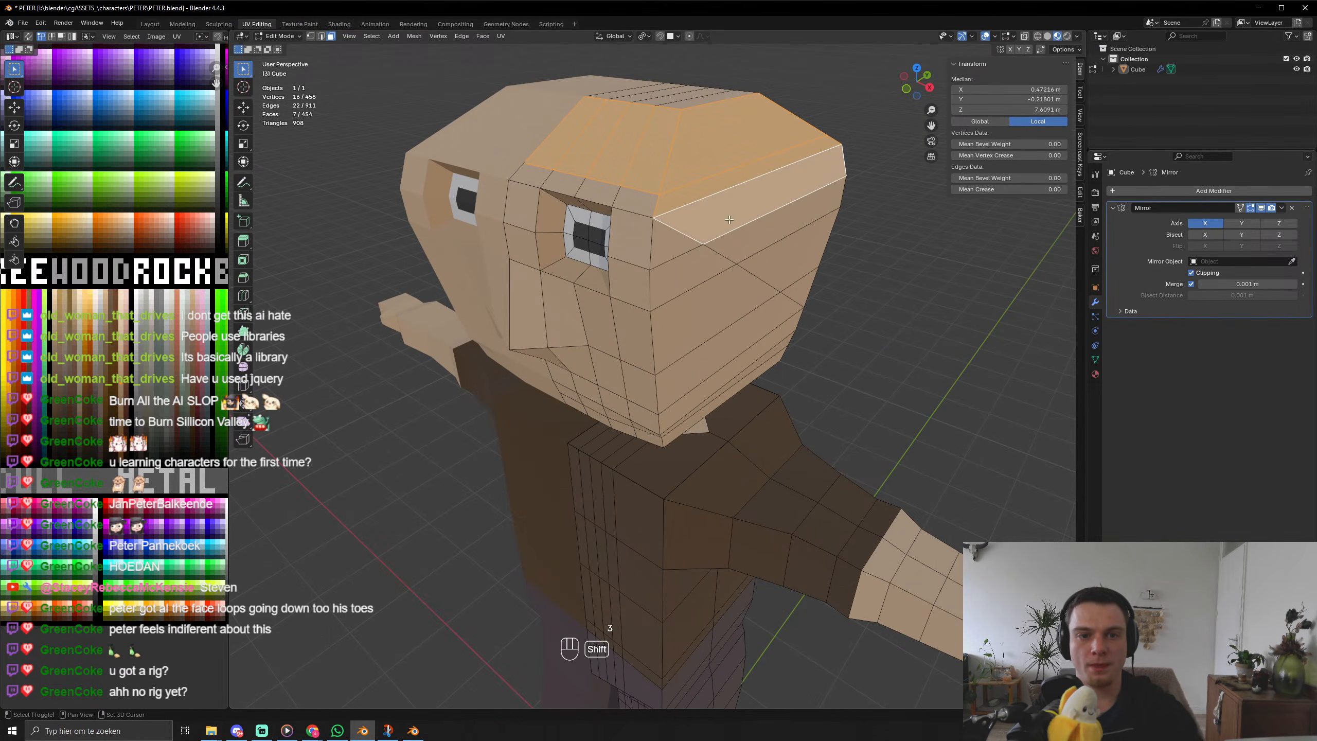
left_click(755, 237, "shift")
left_click(778, 267, "shift")
middle_click_drag(773, 279, 724, 268)
left_click(656, 241, "shift")
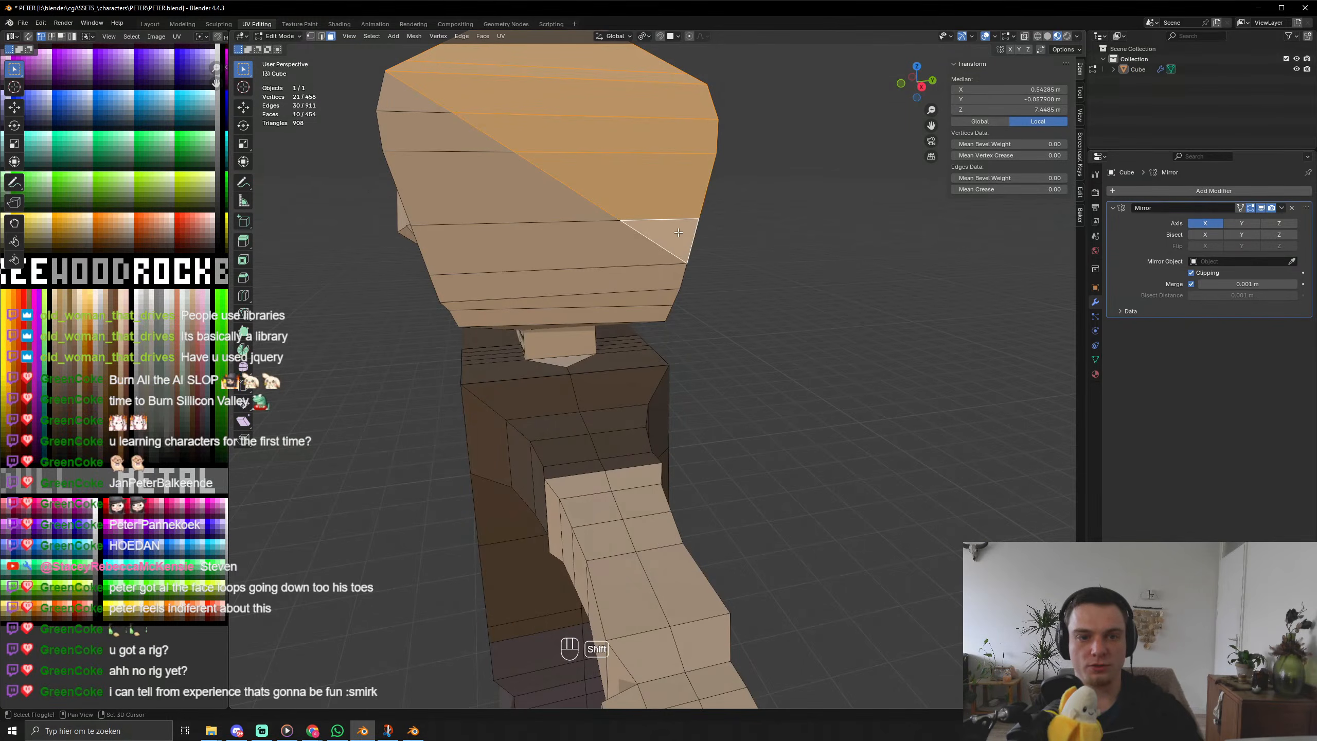
middle_click_drag(656, 241, 605, 236)
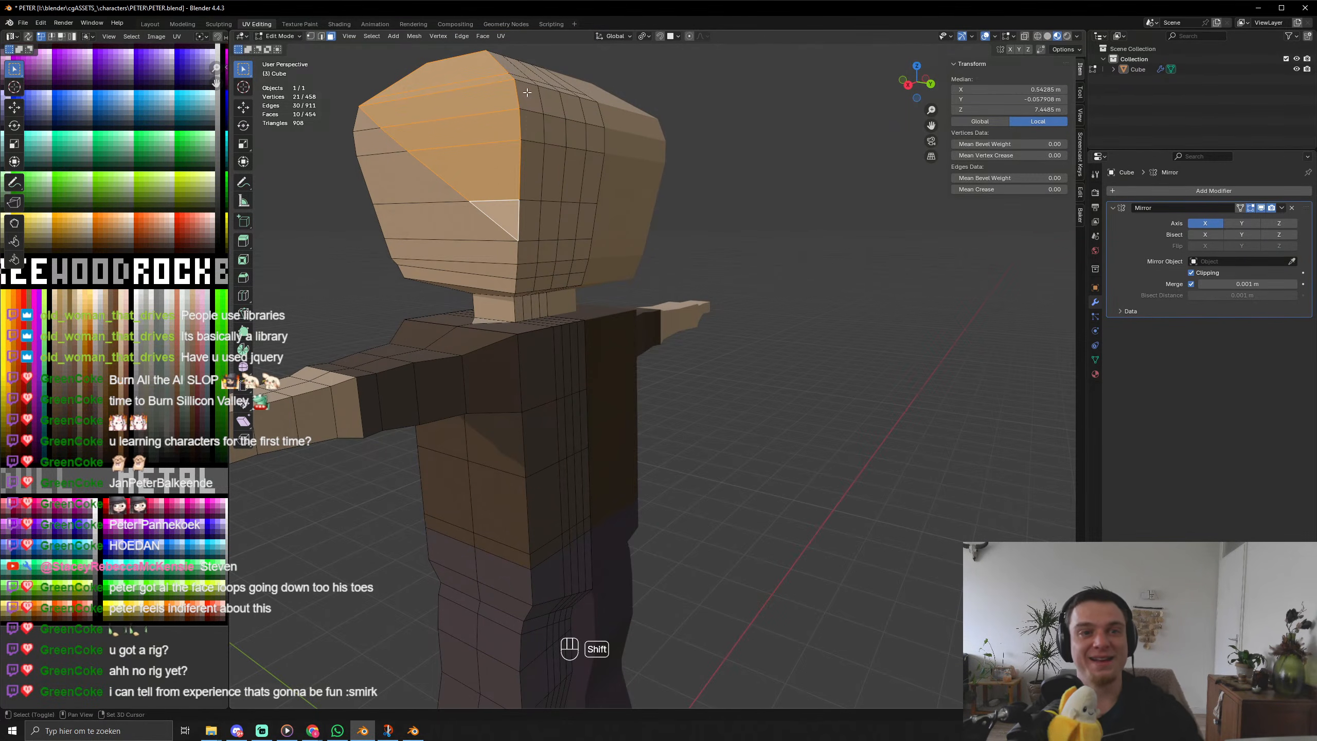
Add the faces on the back of the head to the hair selection, down to the end of the diagonal cut.
left_click_drag(527, 92, 569, 169, "shift")
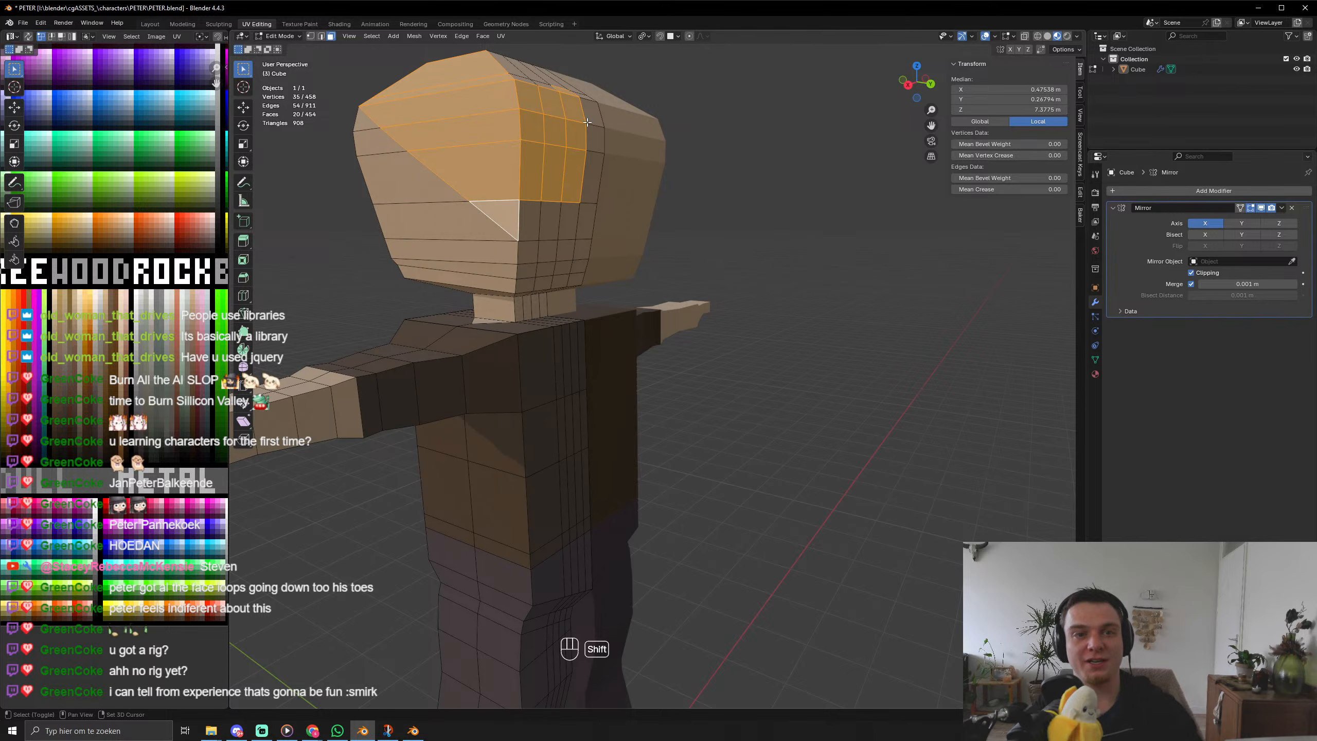
left_click(597, 110, "shift")
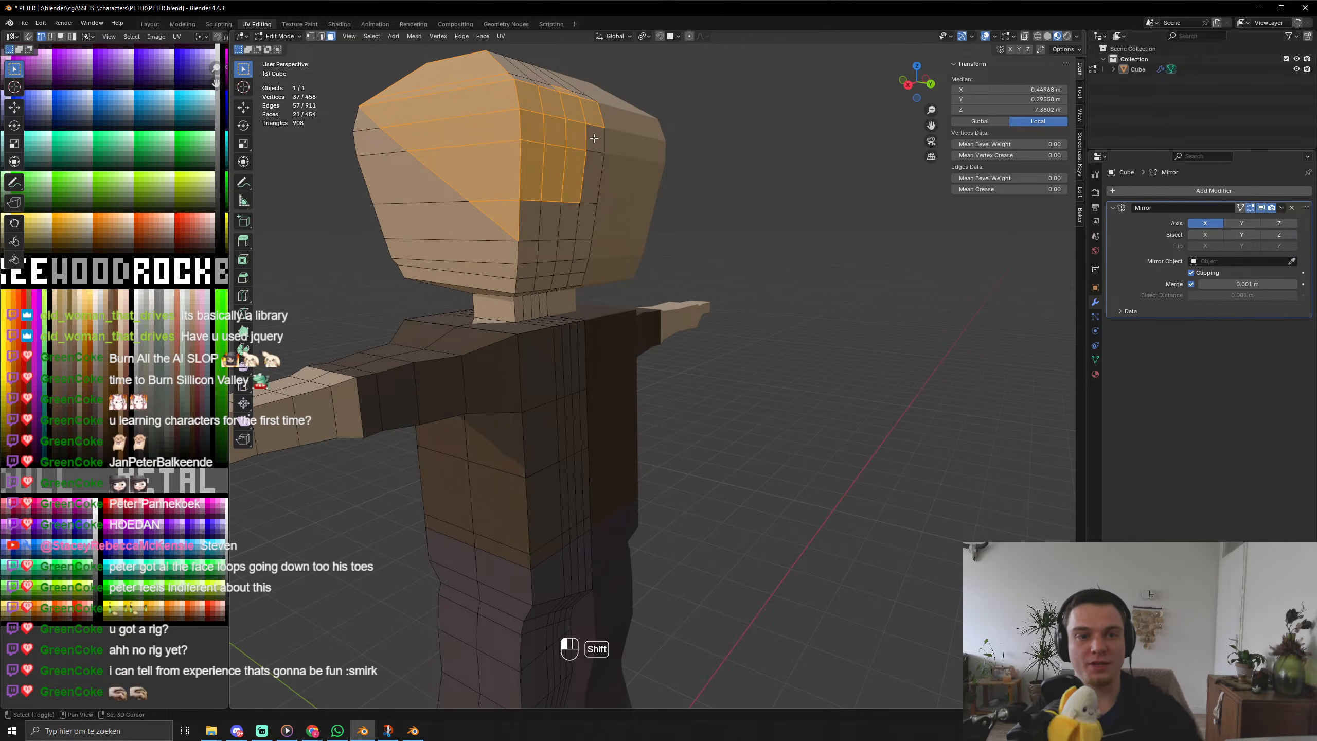
left_click(596, 166, "shift")
left_click(595, 143, "shift")
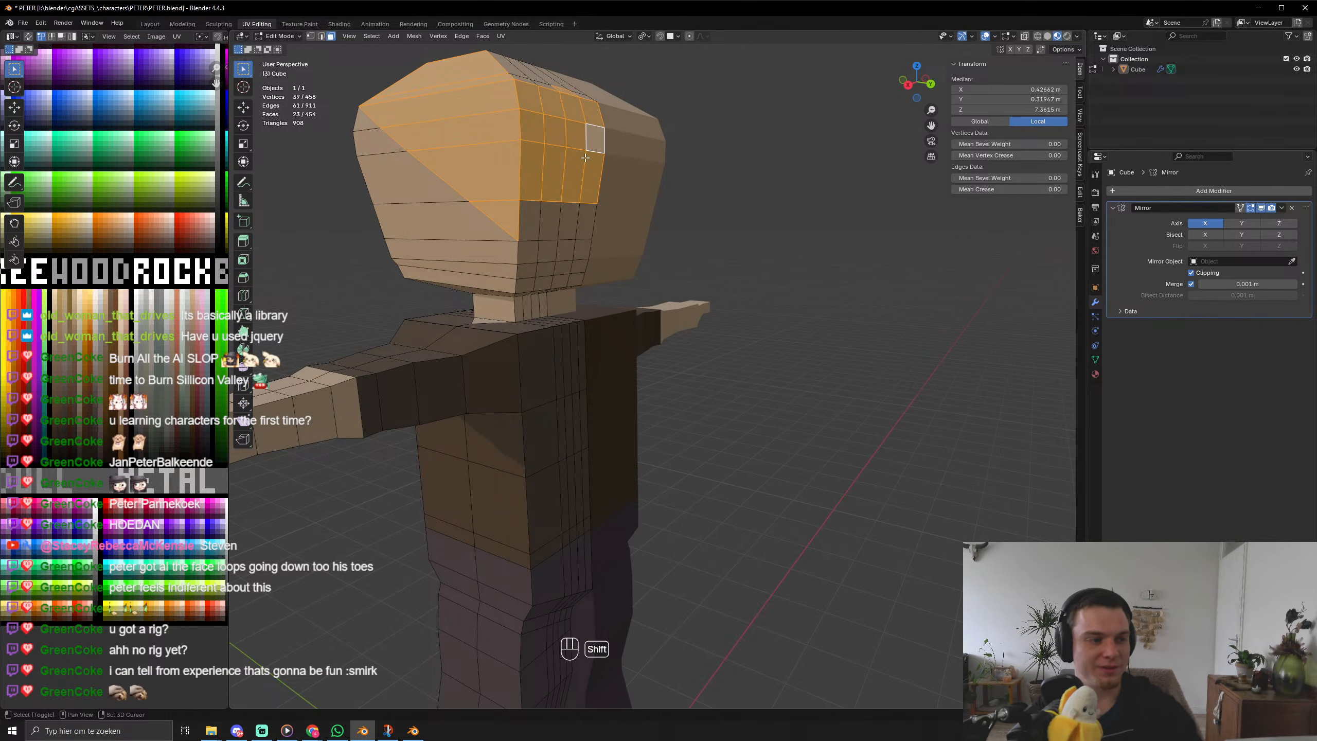
left_click(553, 215, "shift")
left_click(530, 220, "shift")
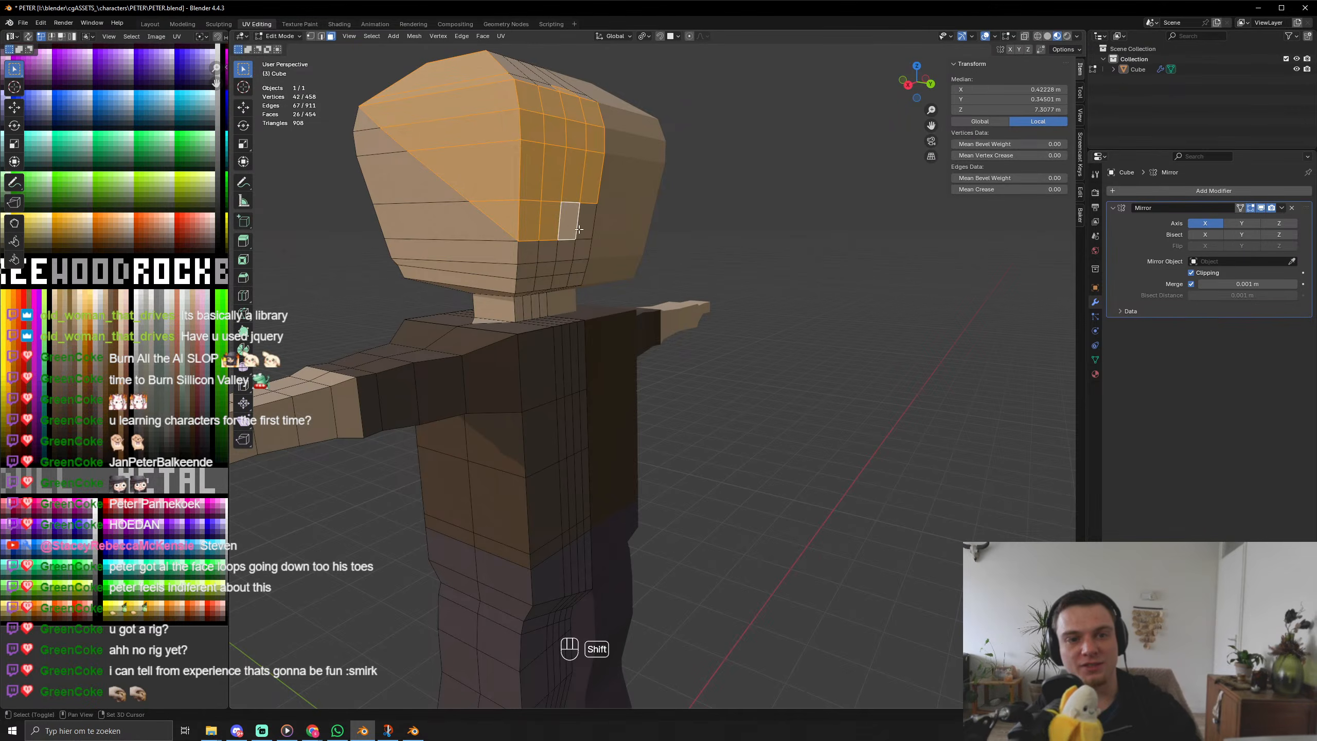
left_click(570, 221, "shift")
left_click(582, 235, "shift")
Add the upper back and remaining crown faces to complete the hair selection up to the mirror centre.
middle_click_drag(543, 232, 515, 250)
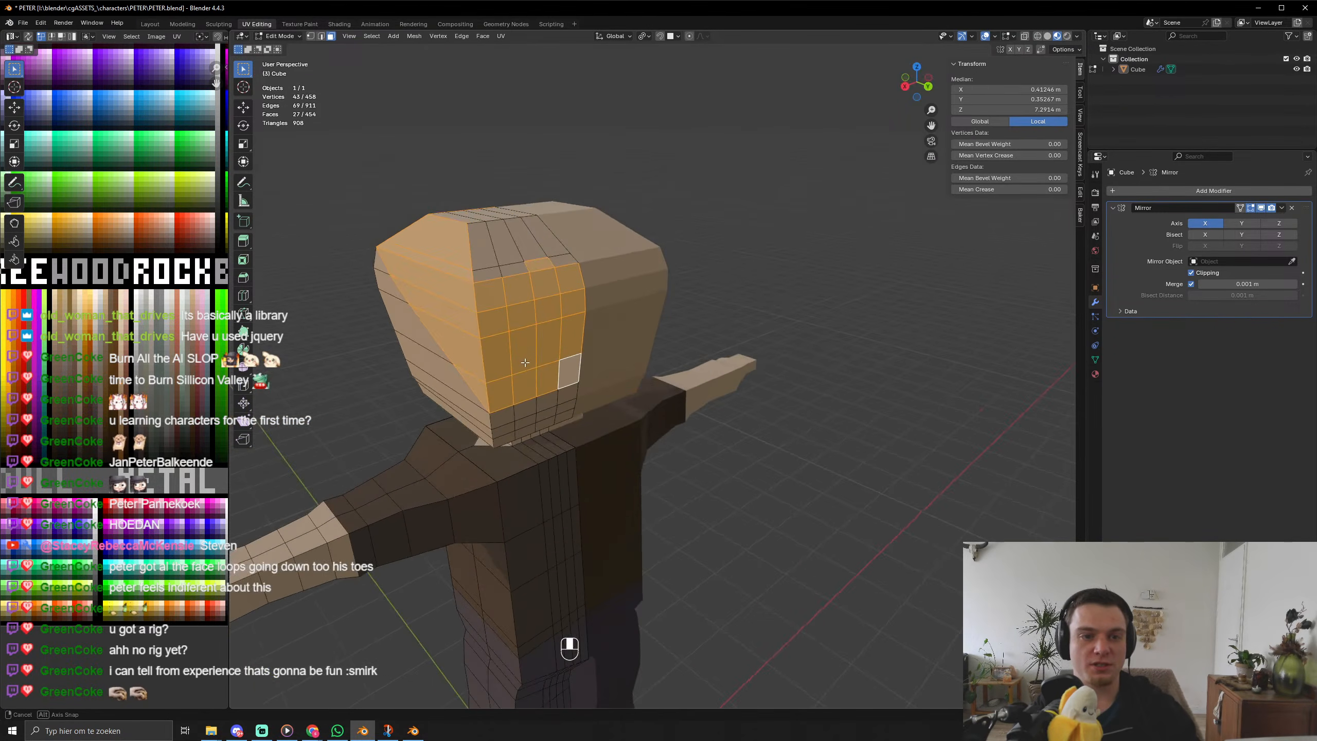
left_click_drag(484, 246, 503, 278, "shift")
left_click_drag(530, 229, 540, 242, "shift")
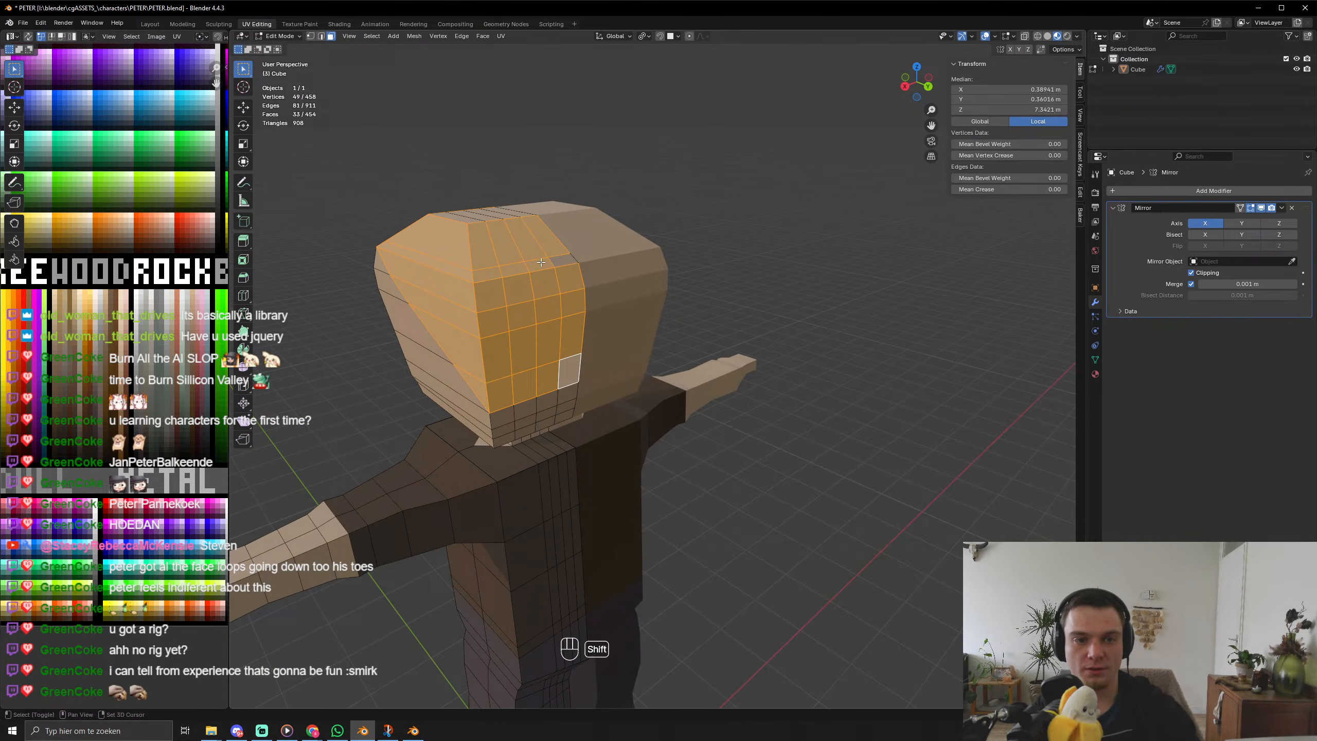
left_click(563, 260, "shift")
middle_click_drag(529, 271, 549, 321, "shift")
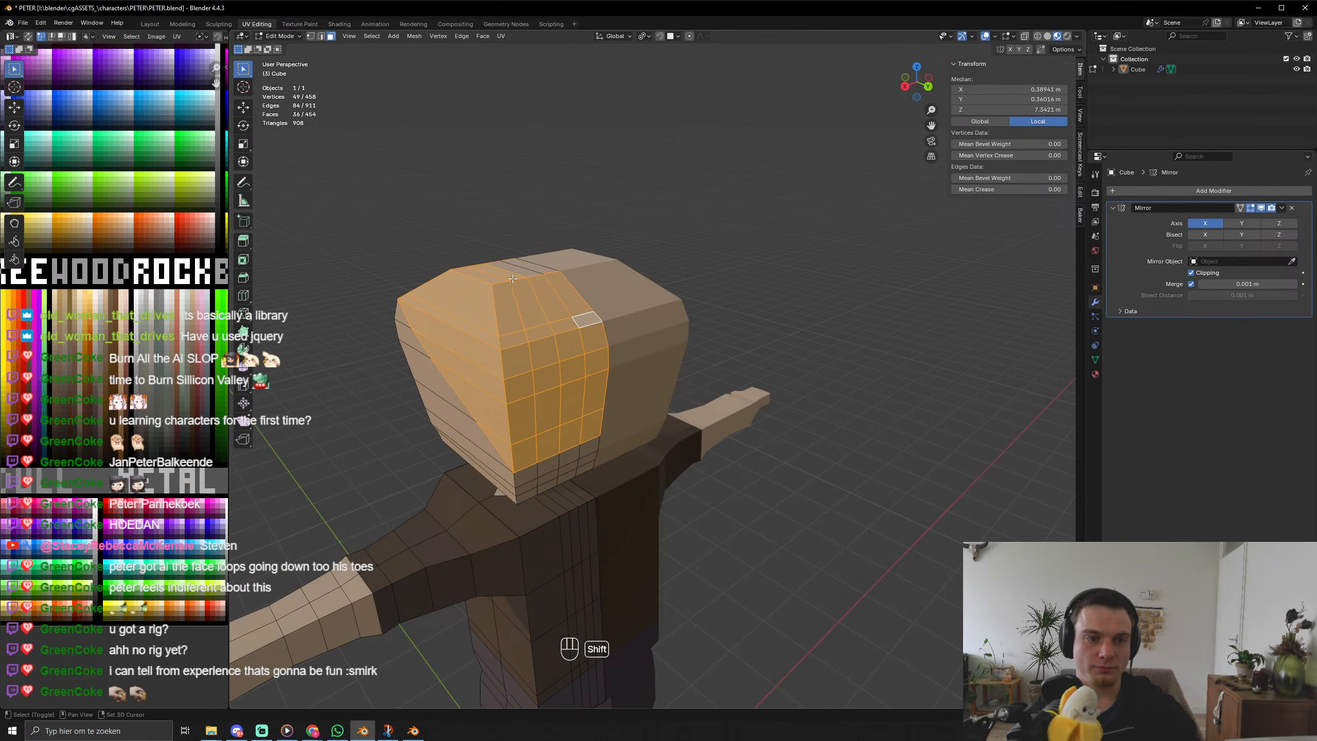
left_click(527, 274, "shift")
middle_click_drag(537, 274, 669, 331)
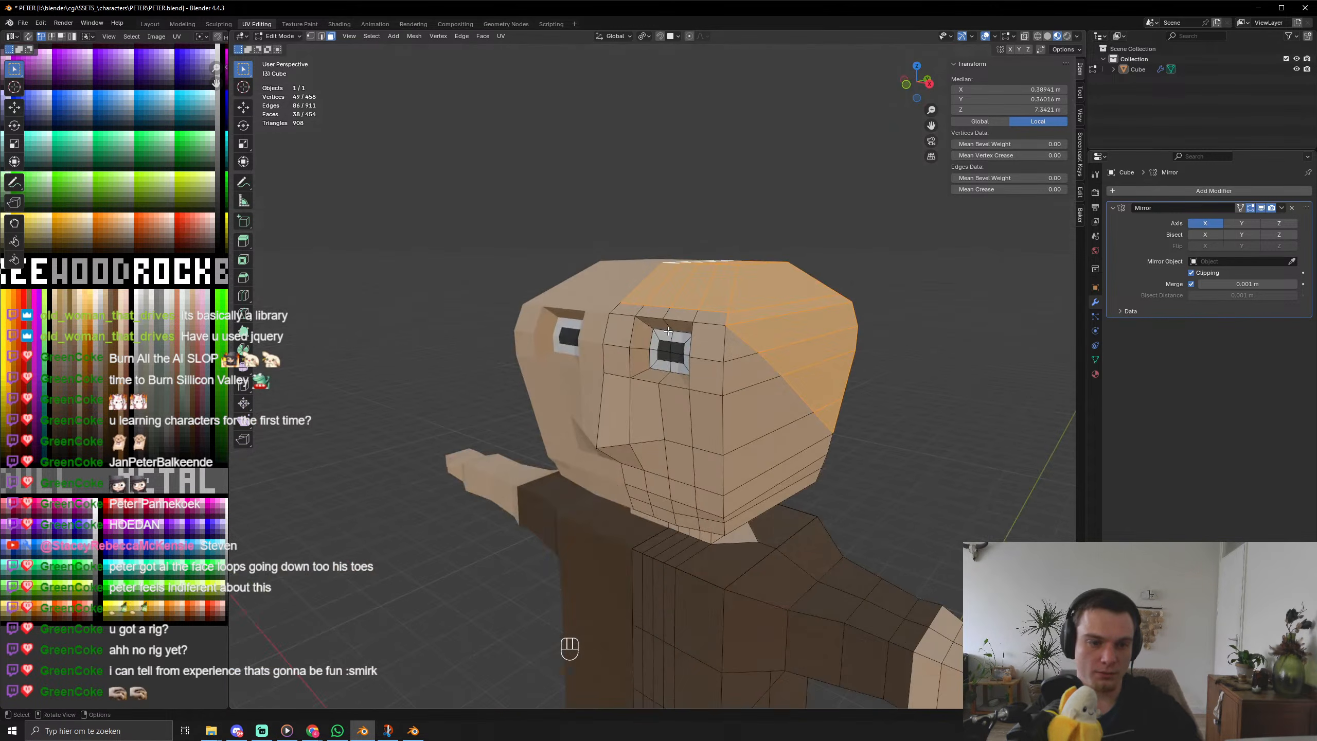
Extrude the selected hair faces outward along their normals to give the hair thickness.
key("alt+e")
left_click(833, 394)
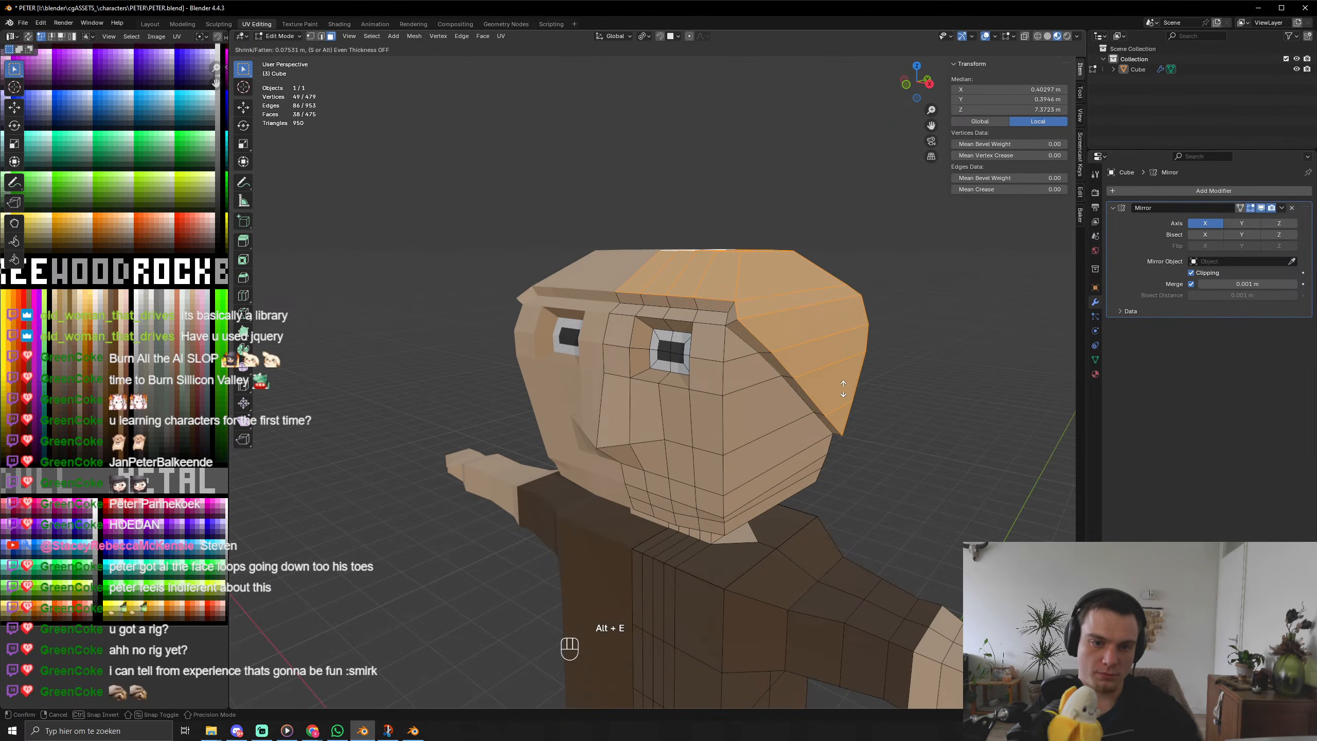
left_click(844, 383)
Grow the selection to include the hair's rim, move its UVs onto a dark brown swatch, and check the head in Object Mode.
key("ctrl+KP_Add")
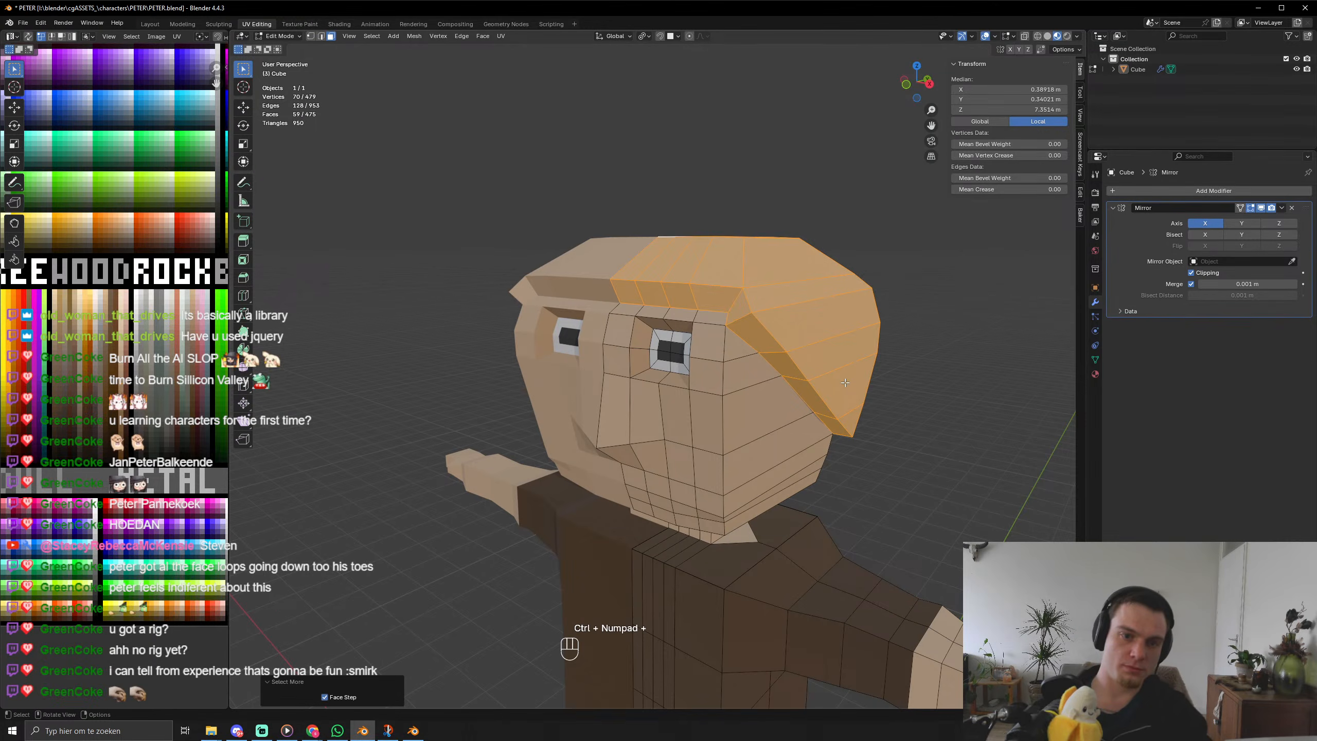
key("g")
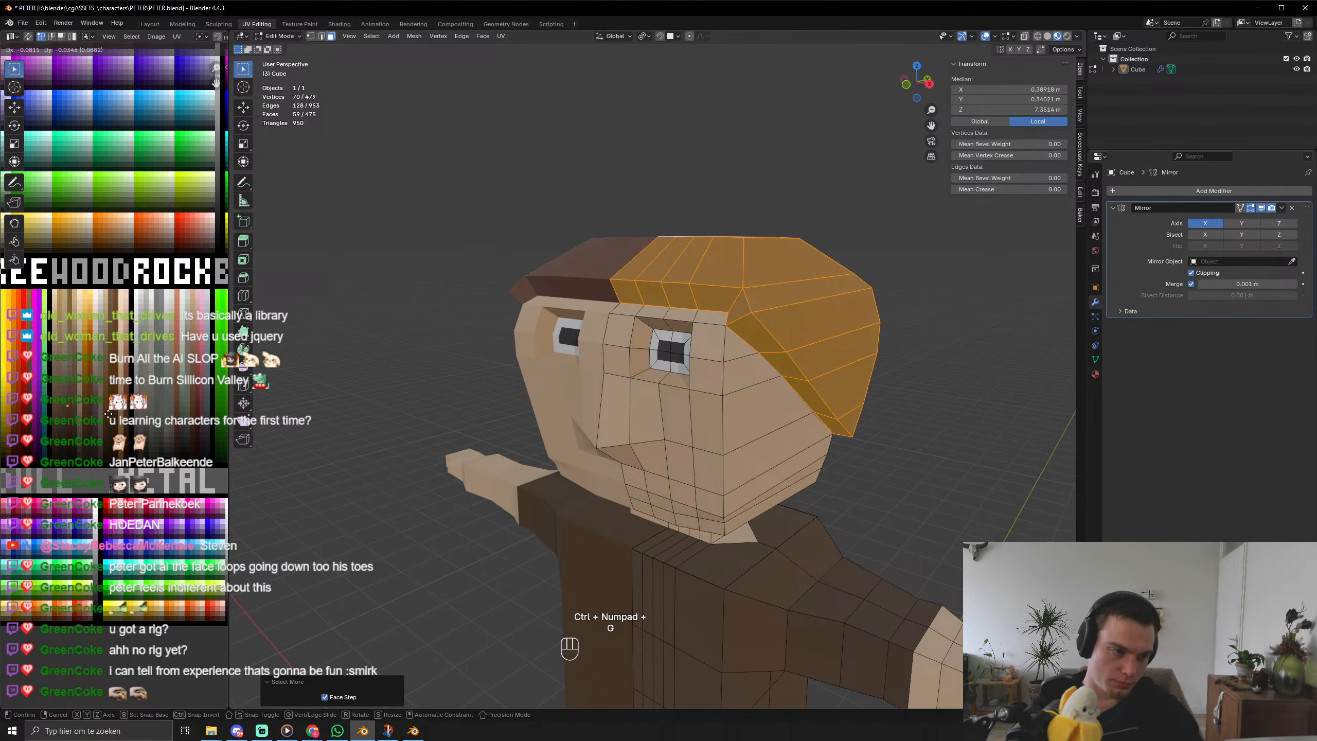
left_click(97, 426)
key("Tab")
scroll(918, 446, "down", 5)
middle_click_drag(860, 410, 730, 296)
key("Tab")
scroll(714, 346, "up", 6)
key("Tab")
key("Tab")
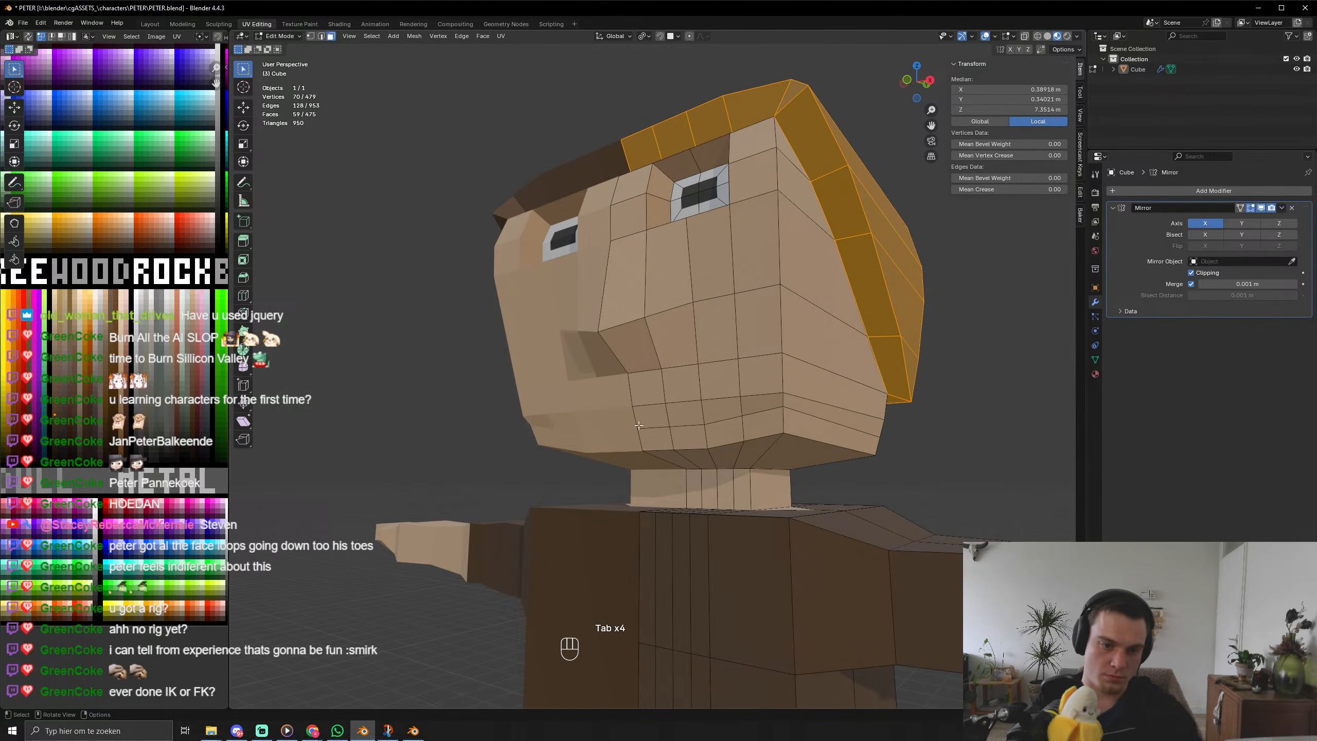
Select two adjacent faces below the nose as the mouth, move their UVs onto a dark red swatch, and check the character in Object Mode.
left_click(648, 430)
left_click(671, 432, "shift")
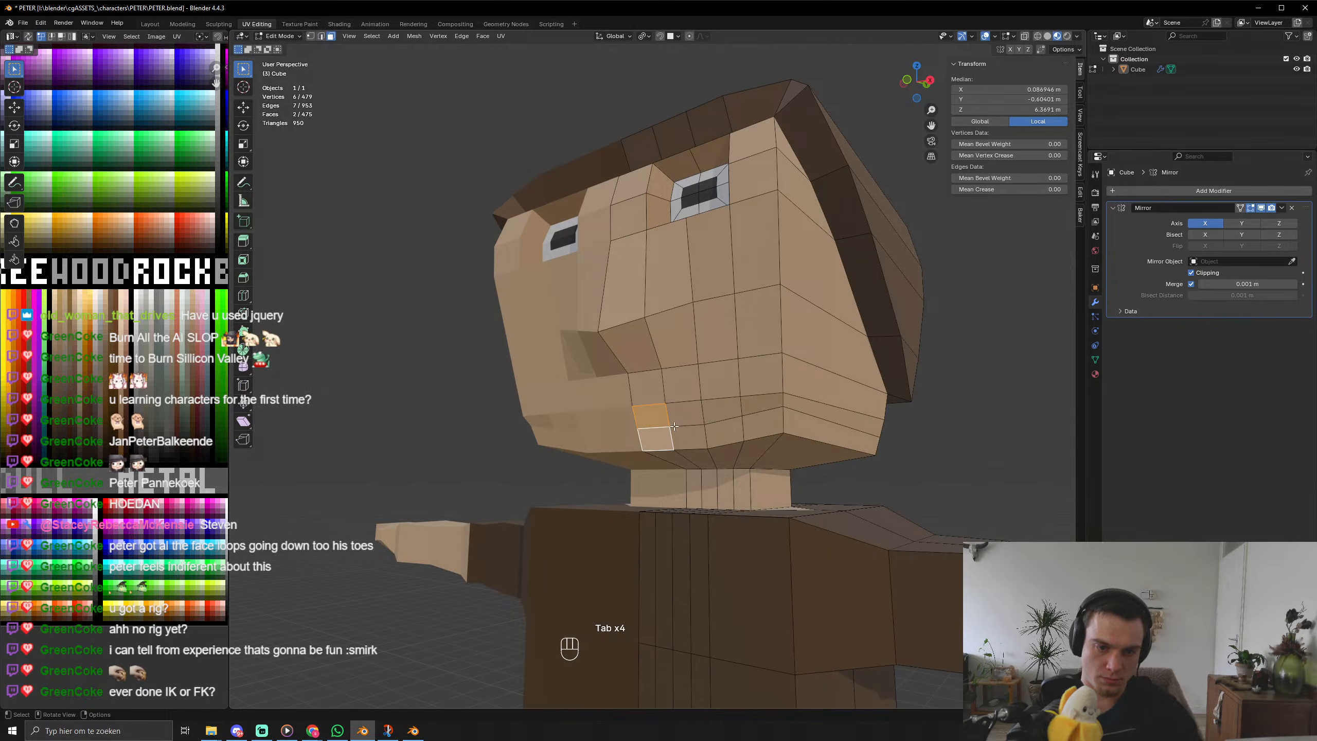
left_click(641, 423)
left_click(677, 419, "shift")
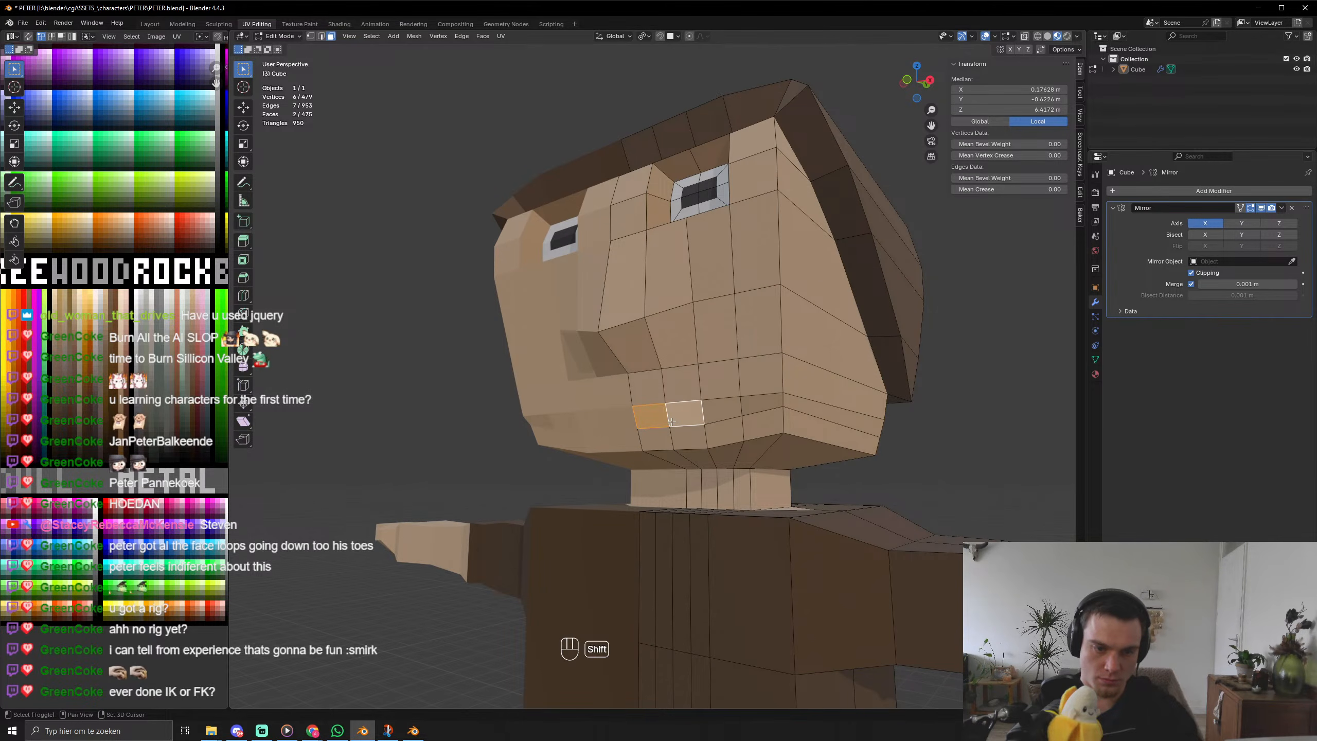
key("g")
left_click(150, 397)
key("Tab")
scroll(627, 396, "down", 5)
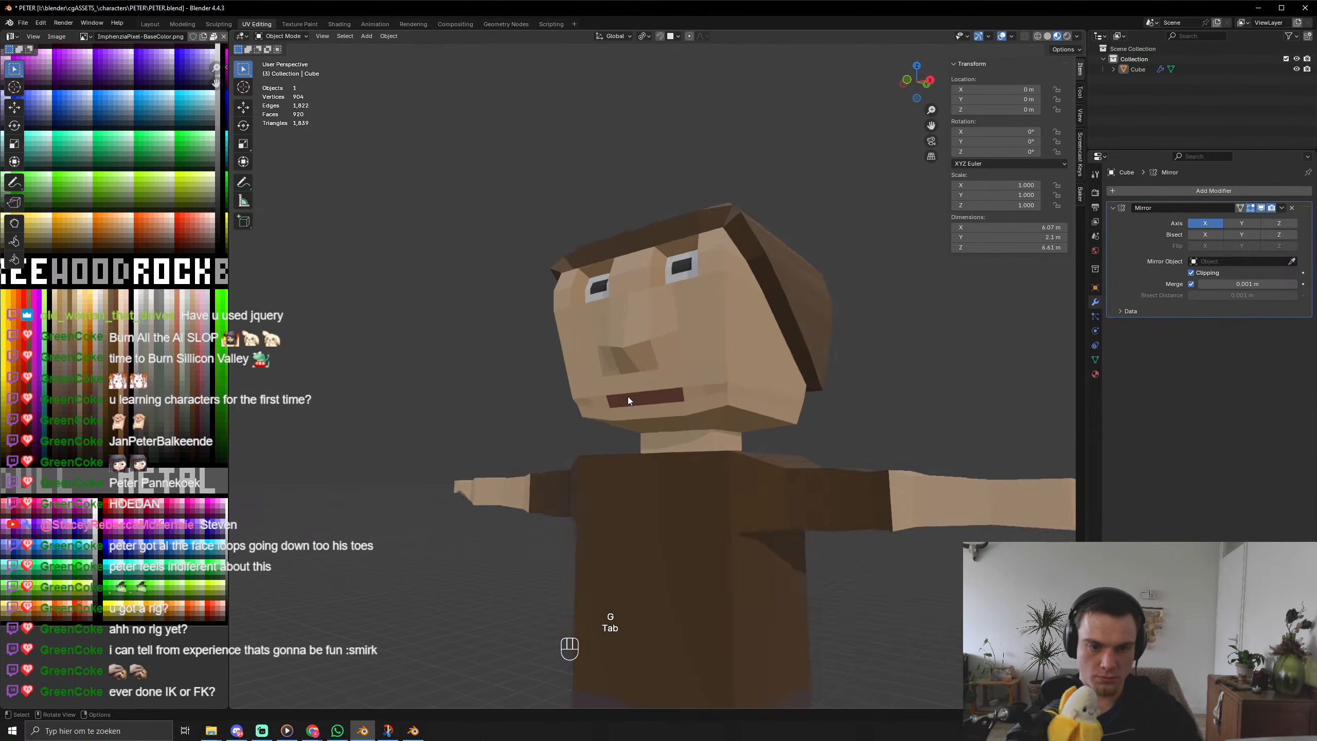
middle_click_drag(628, 396, 667, 474)
scroll(667, 452, "down", 3)
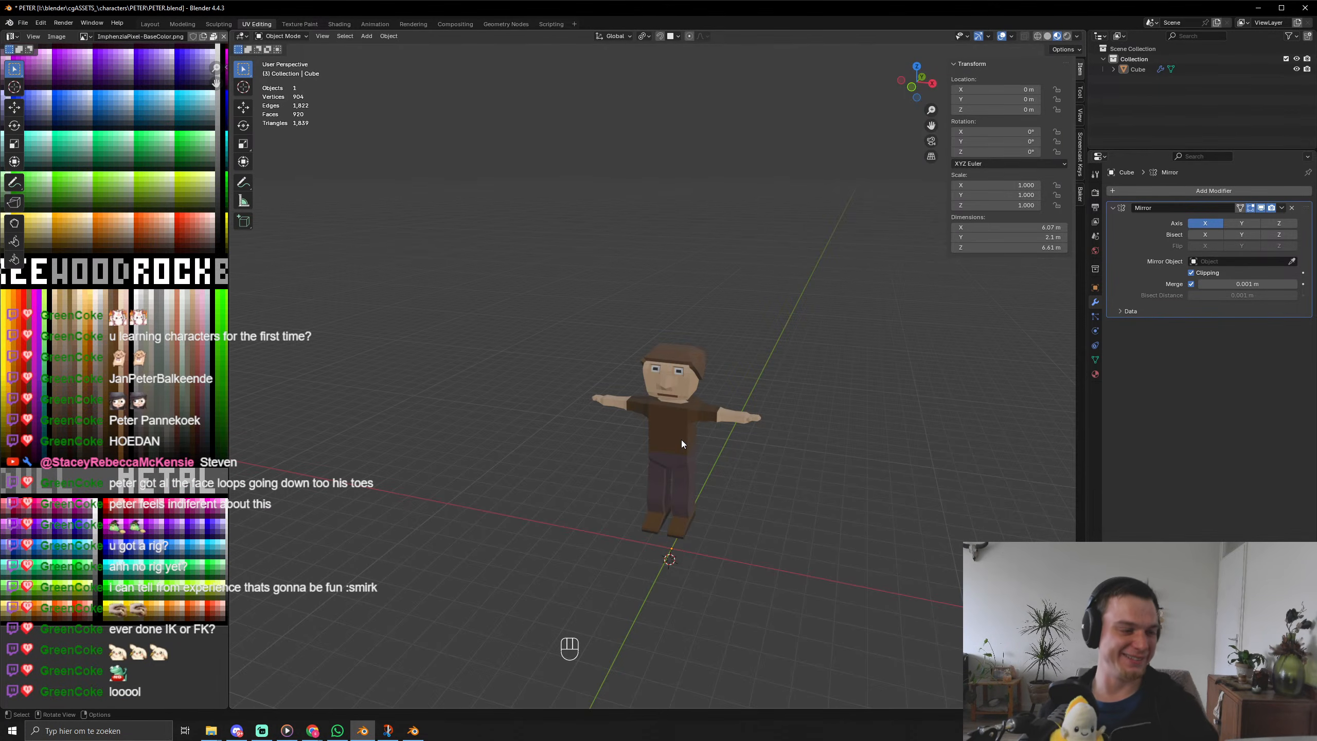
Select the character and, in front view, move it down along Z to about -1.25 m so its feet rest on the ground line.
middle_click_drag(644, 460, 639, 450)
left_click(639, 450)
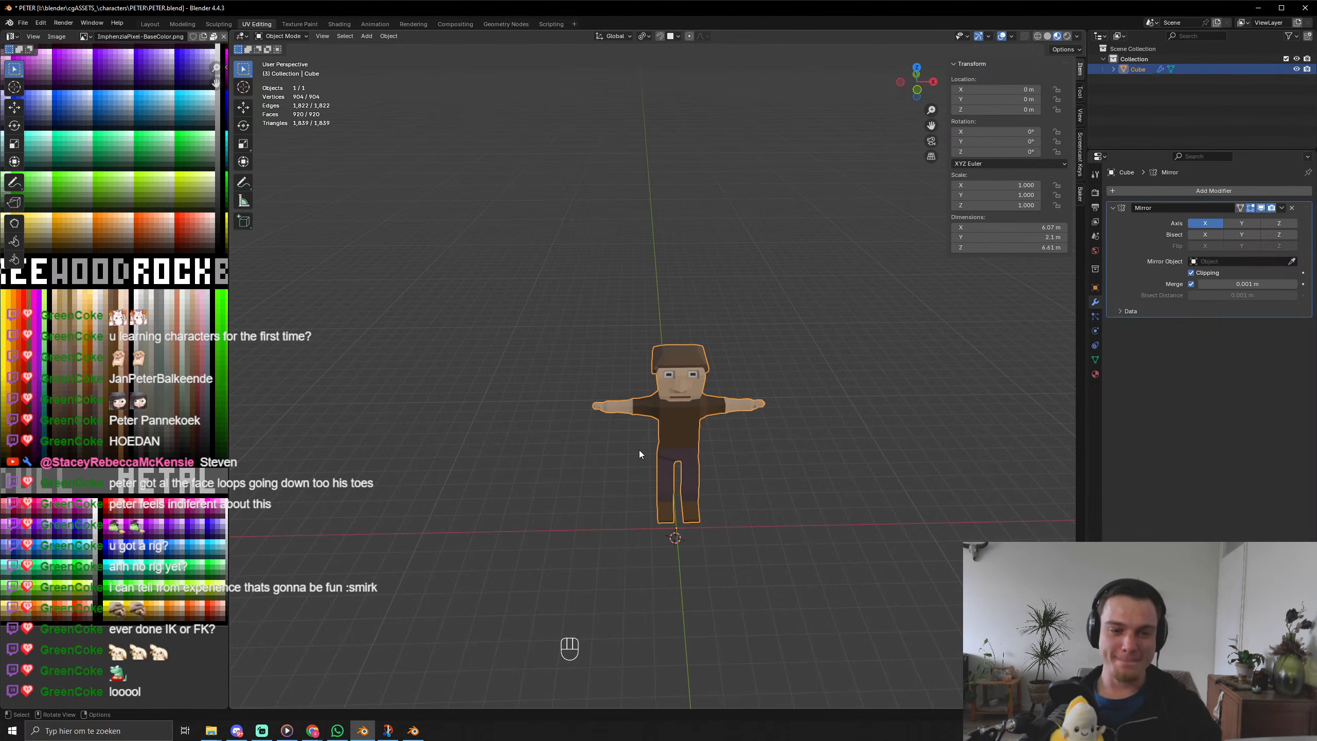
key("KP_1")
key("g")
key("z")
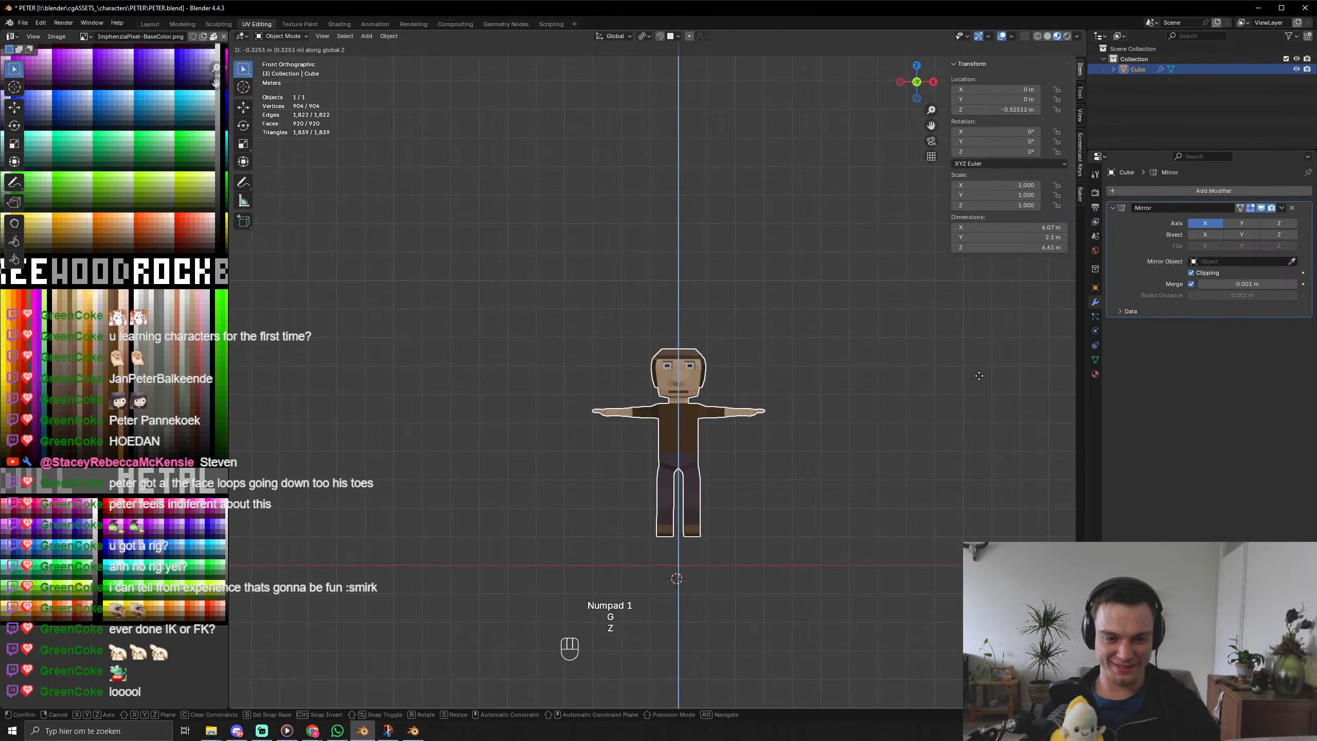
left_click(981, 405)
key("g")
key("z")
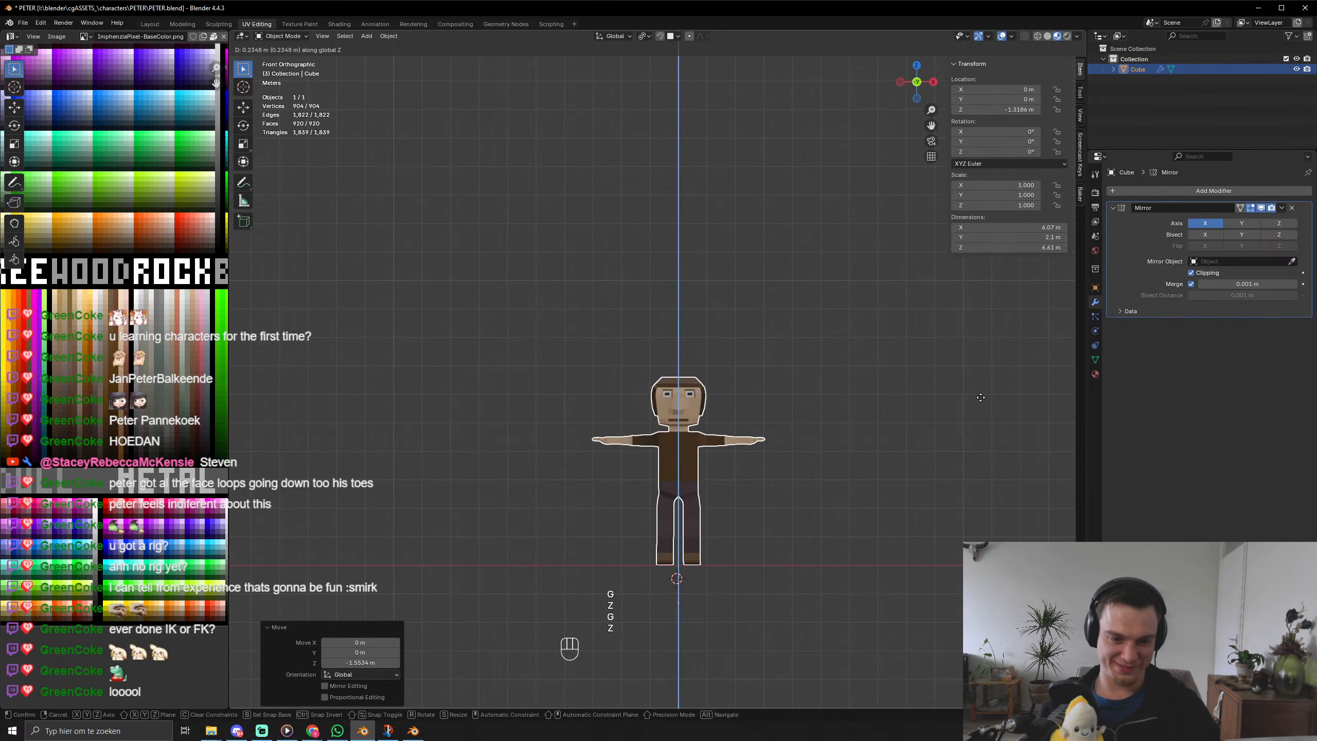
left_click(979, 395)
middle_click_drag(953, 387, 690, 342)
key("KP_Decimal")
scroll(802, 474, "down", 7)
scroll(819, 472, "up", 7)
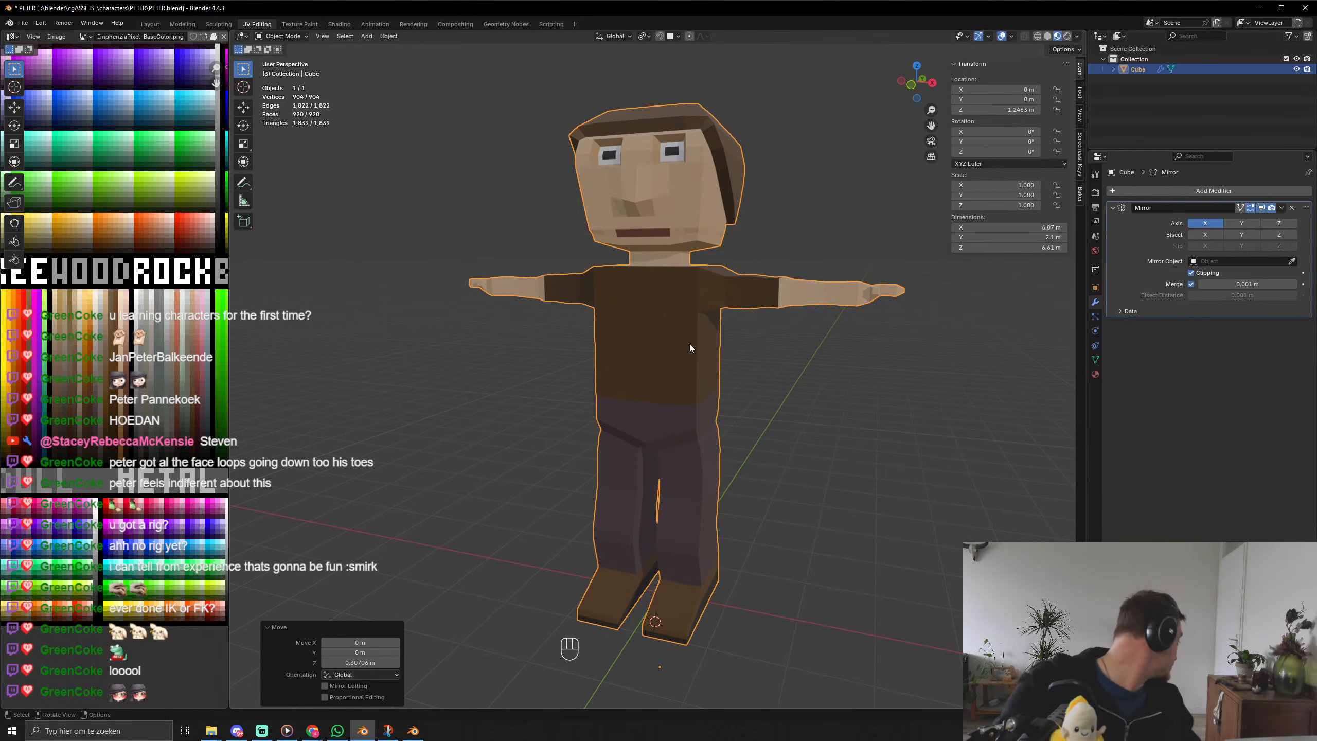
Select the waist face loop, move its UVs onto a grey-brown swatch as a belt, check it in Object Mode, and save the file.
middle_click_drag(681, 344, 672, 404)
key("Tab")
key("g")
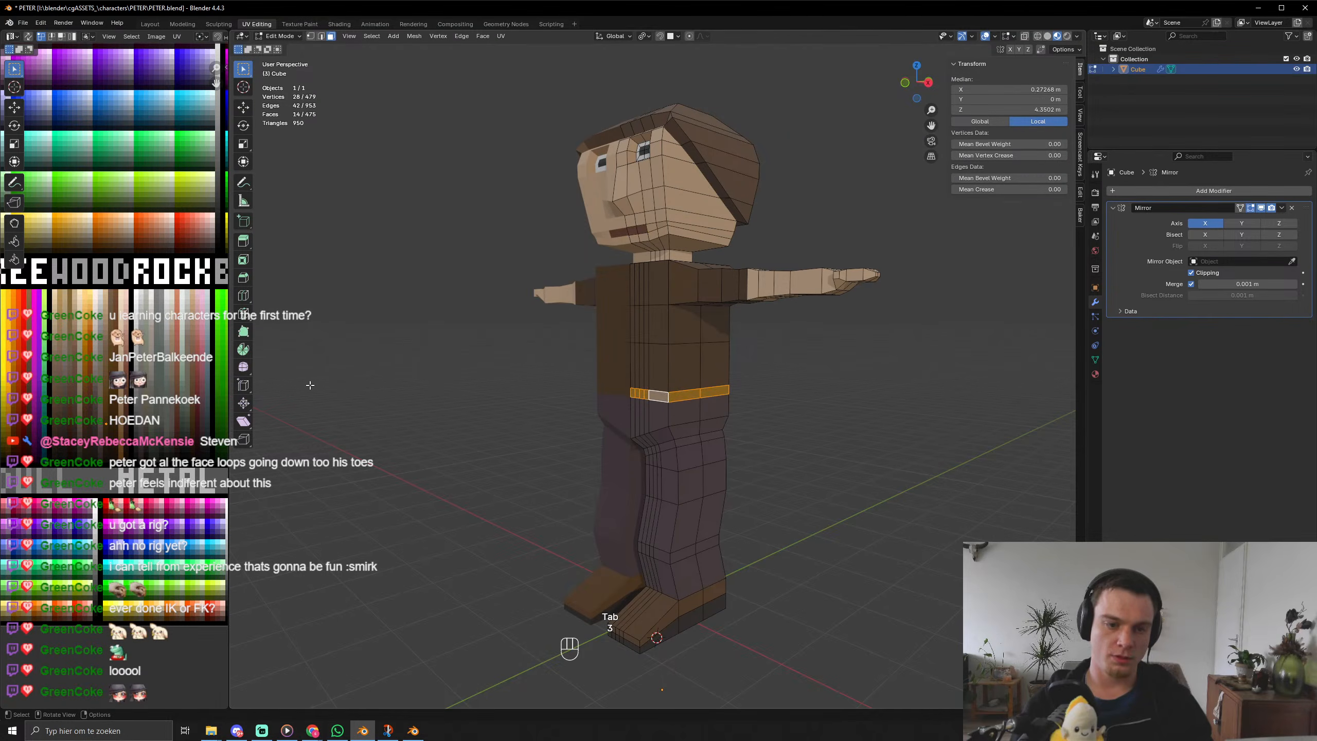
key("Tab")
key("Tab")
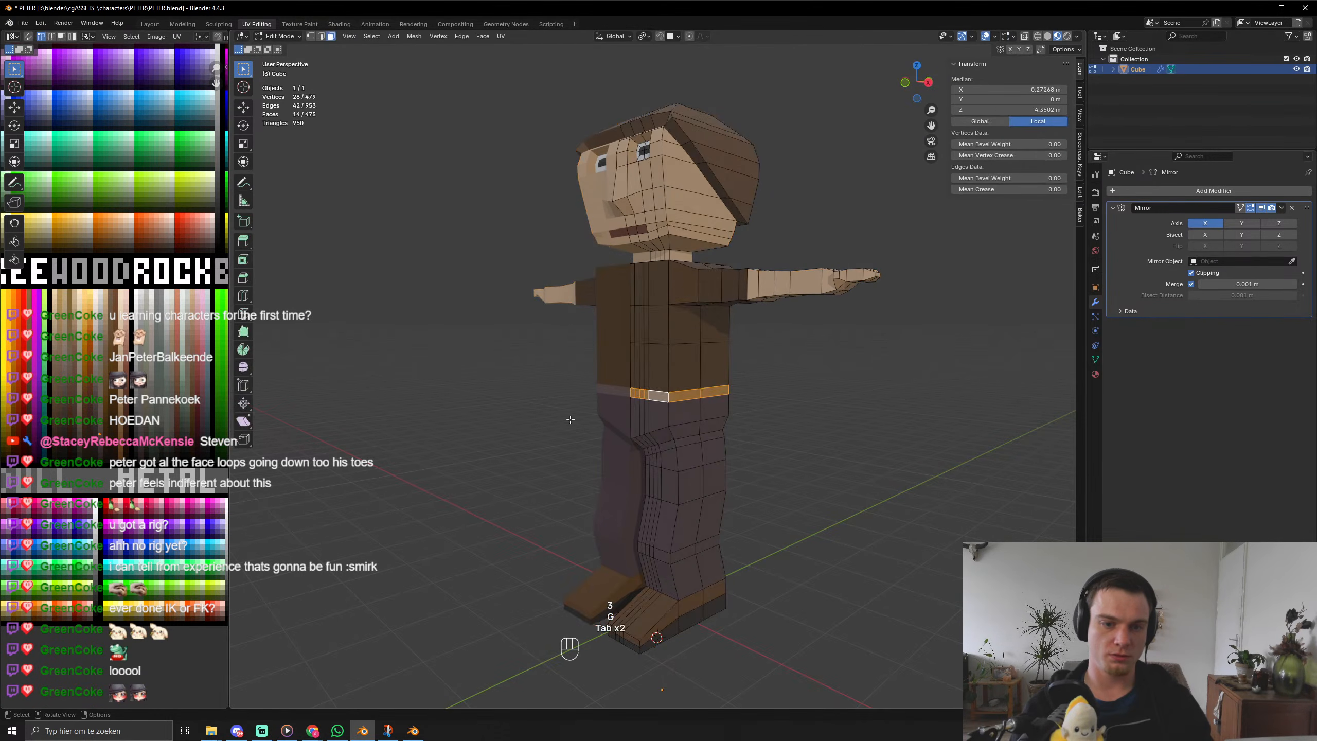
key("g")
left_click(114, 428)
key("Tab")
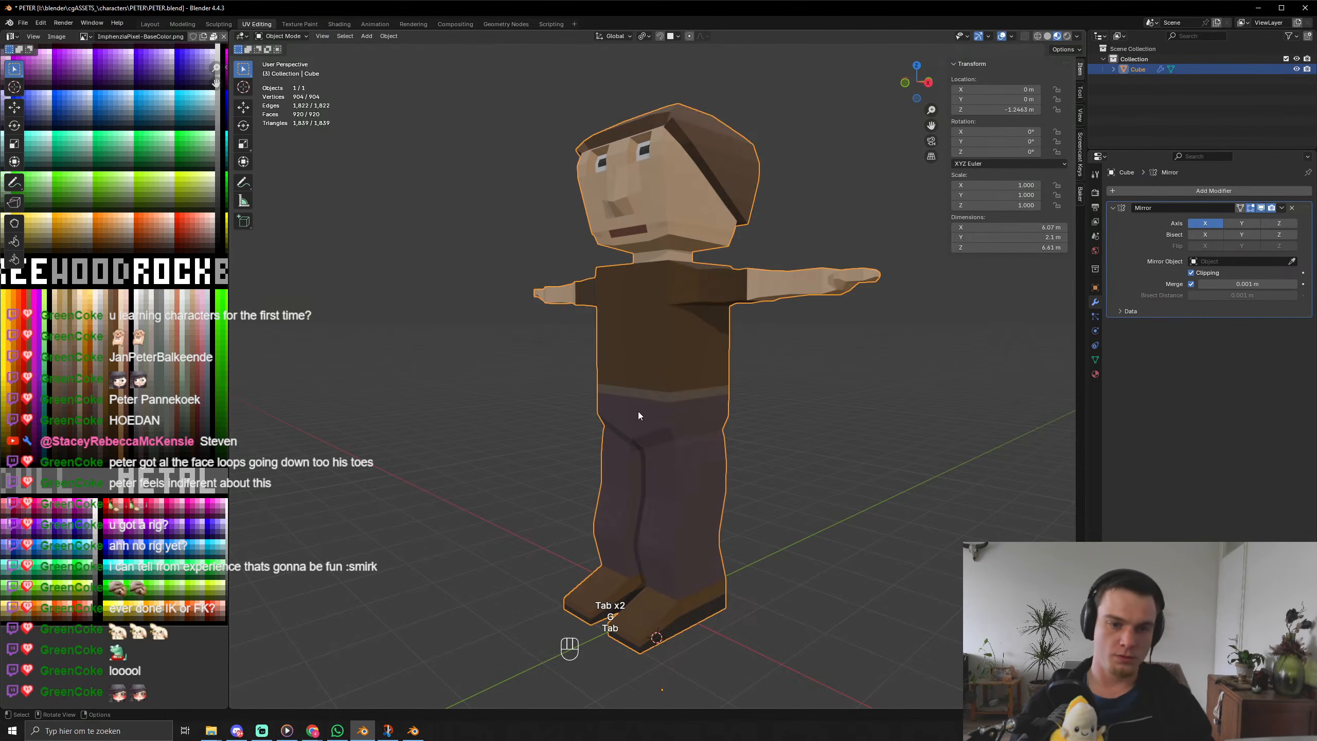
key("ctrl+s")
key("ctrl+s")
key("ctrl+s")
Set the character's dimensions to 1.85 m in Z, 0.5 m in Y and 1.85 m in X.
scroll(638, 411, "down", 5)
middle_click_drag(772, 439, 752, 399)
left_click(1049, 248)
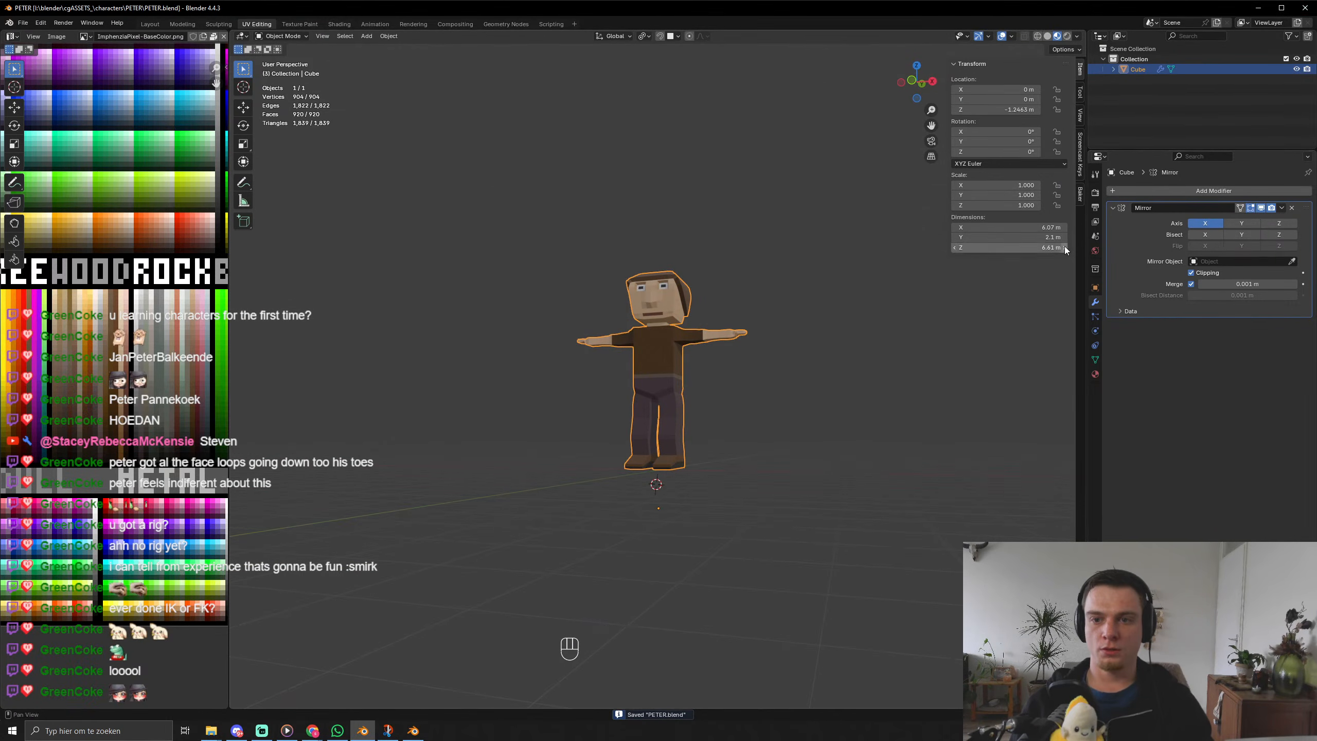
type("1.85")
key("Return")
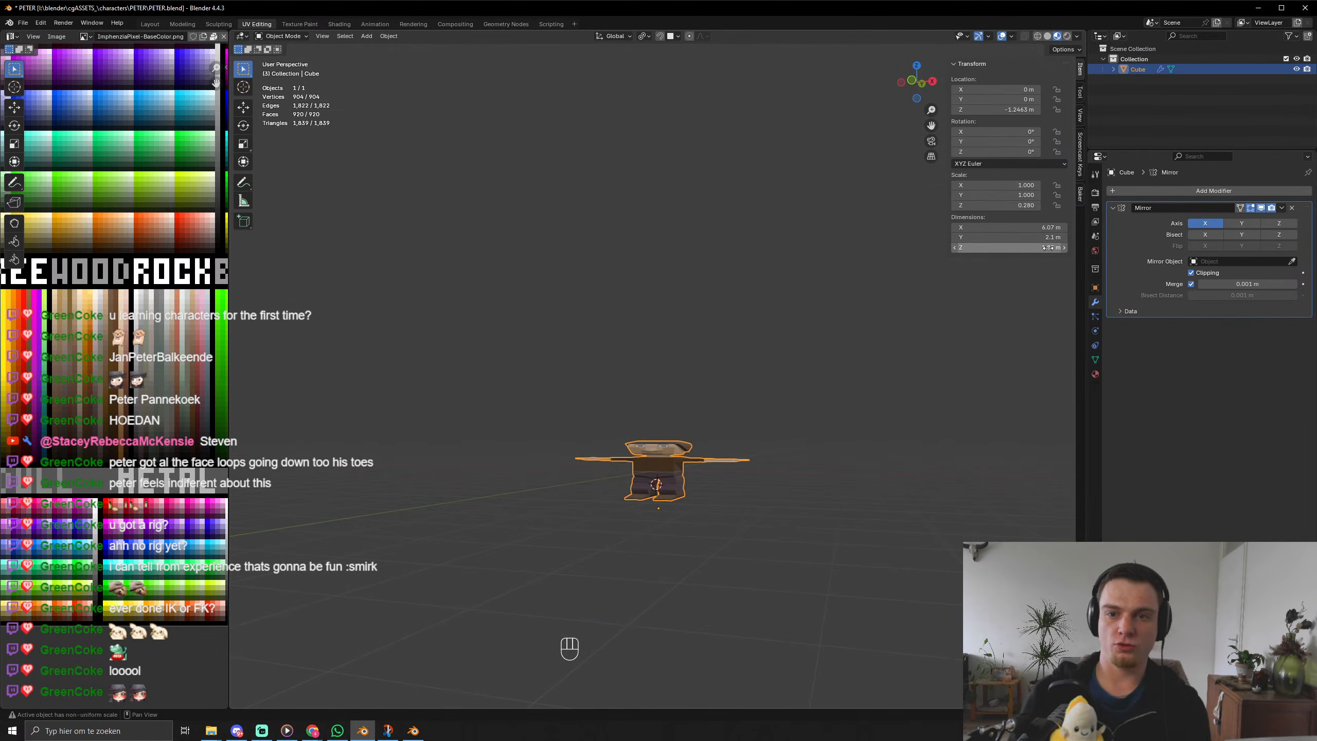
left_click(1049, 237)
type("0.5")
key("Return")
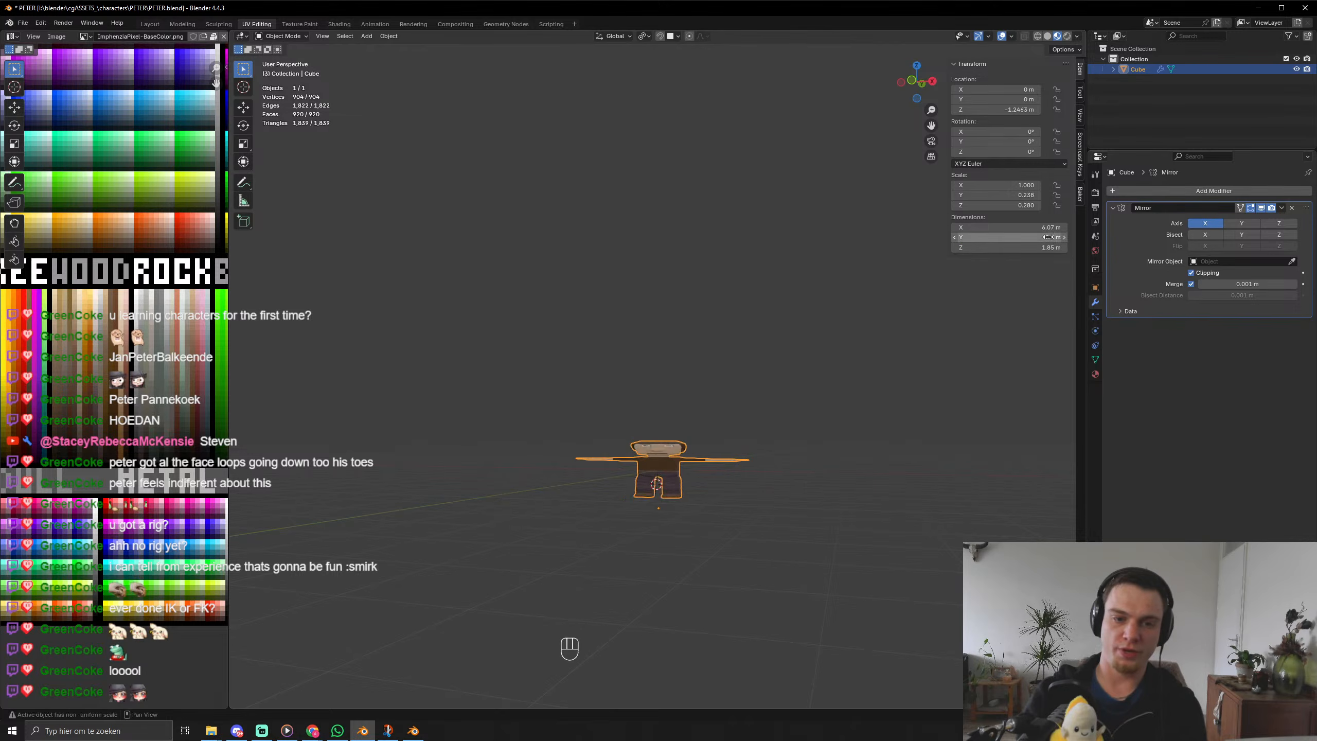
left_click(1043, 227)
type("1")
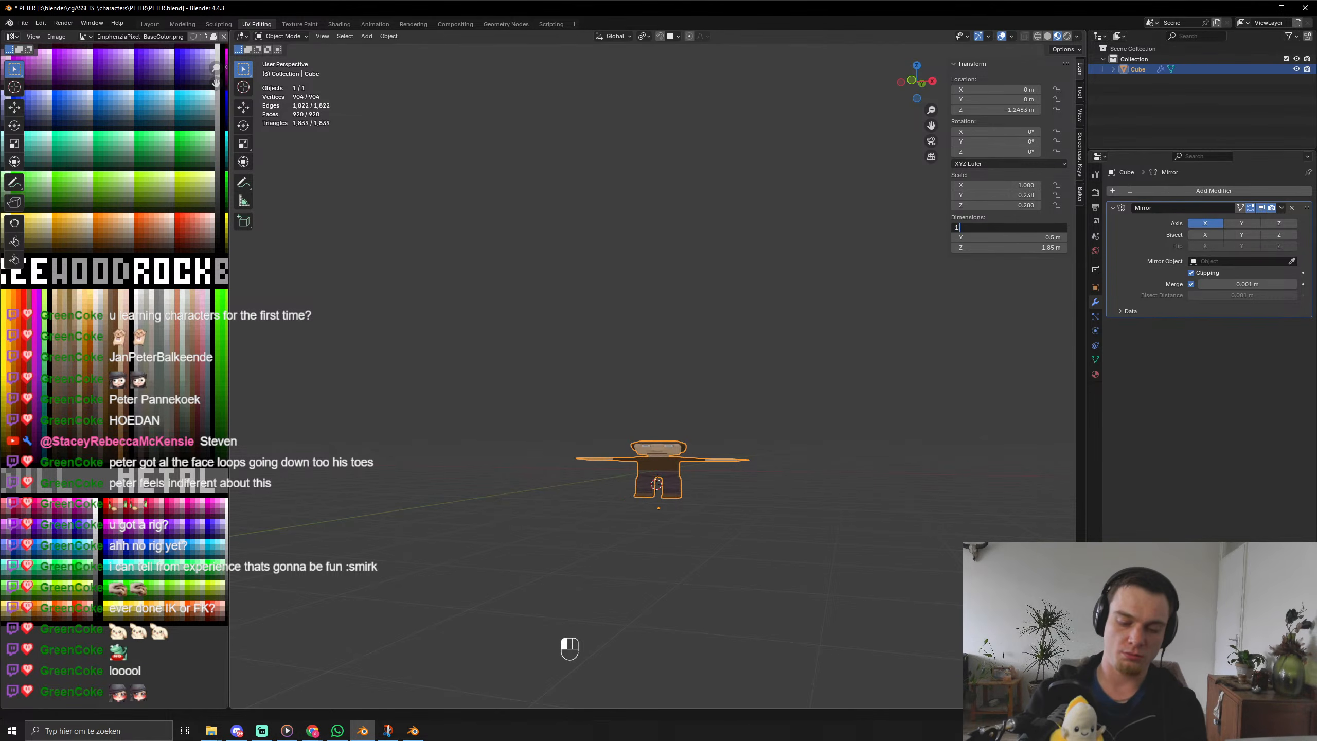
type(".85")
key("Return")
Raise the resized character along Z by about 0.89 m so its feet stand on the ground plane.
key("KP_Decimal")
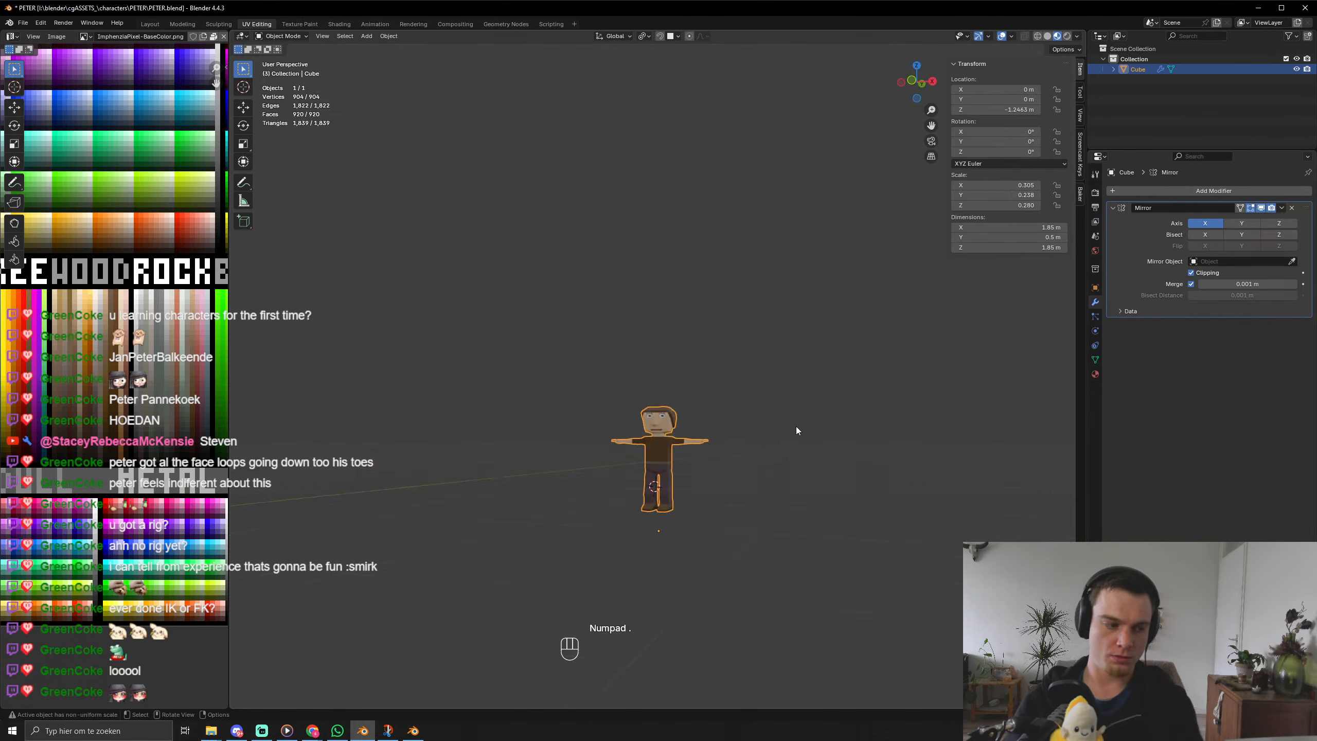
middle_click_drag(727, 482, 683, 504)
key("g")
key("z")
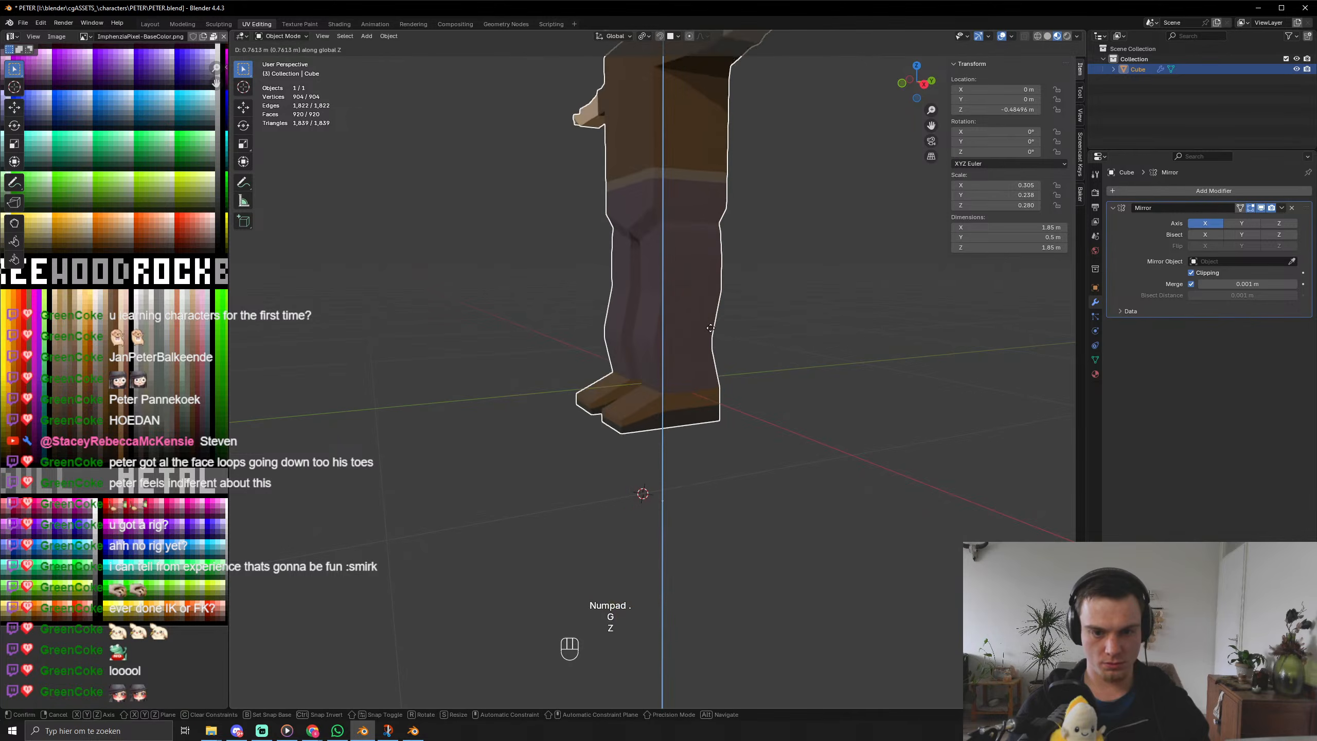
left_click(700, 314)
middle_click_drag(700, 314, 714, 357)
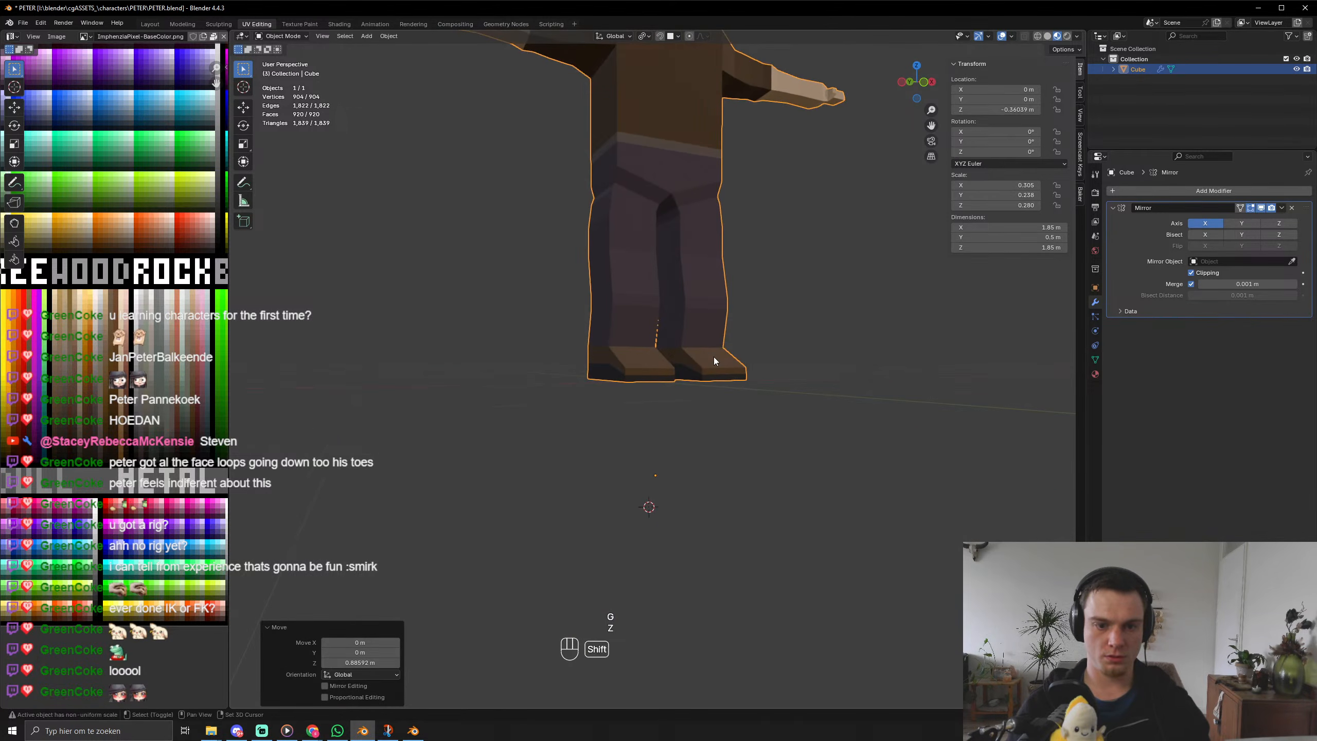
Snap the 3D cursor to the world origin, set the character's origin to the 3D cursor, and save the file.
key("shift+a")
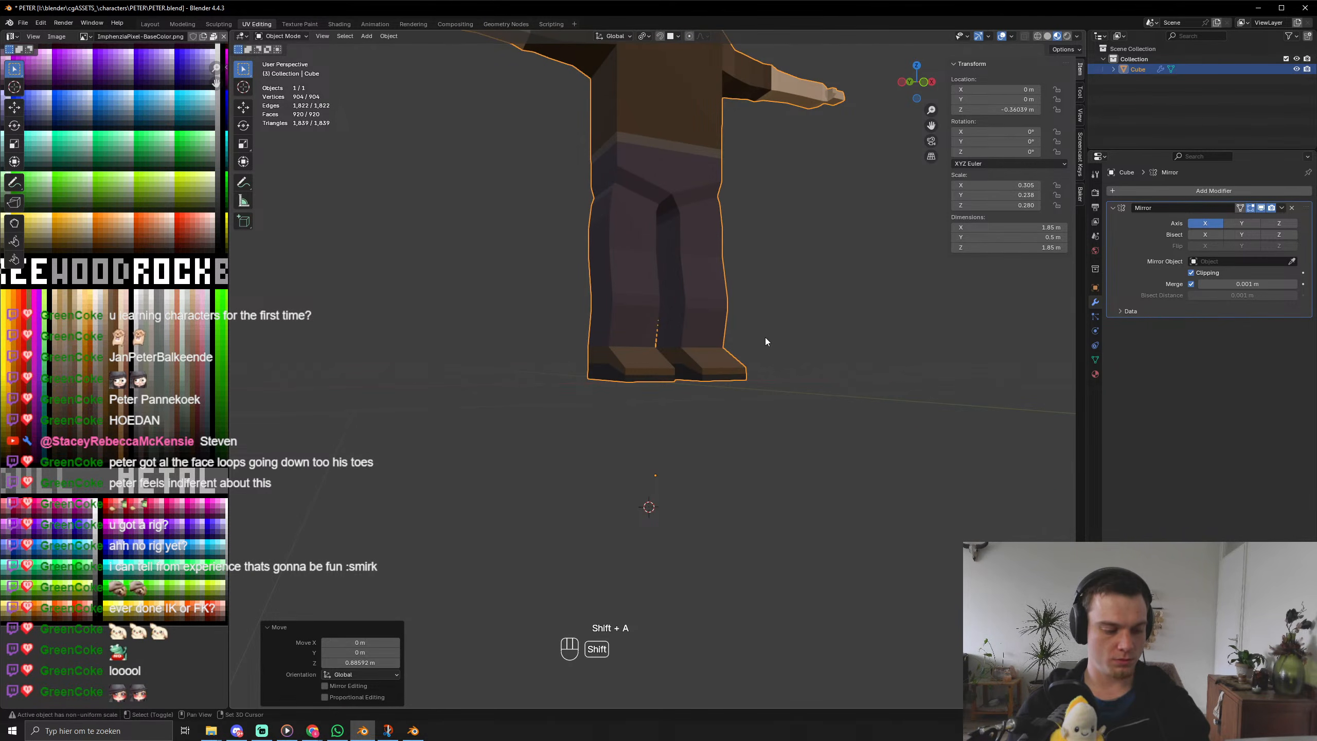
key("shift+s")
key("1")
right_click(766, 340)
mouse_move(765, 338)
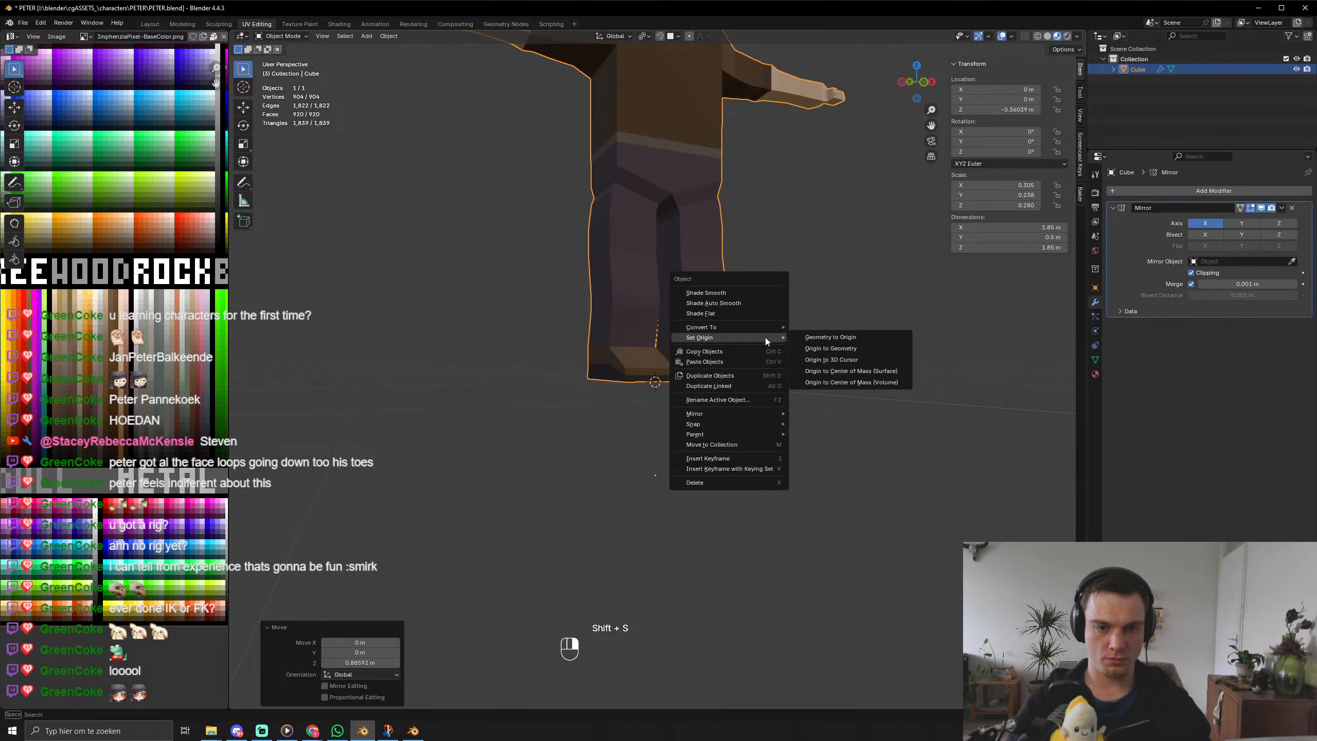
left_click(831, 360)
middle_click_drag(814, 372, 693, 344)
key("ctrl+s")
scroll(774, 381, "down", 5)
scroll(694, 344, "up", 5)
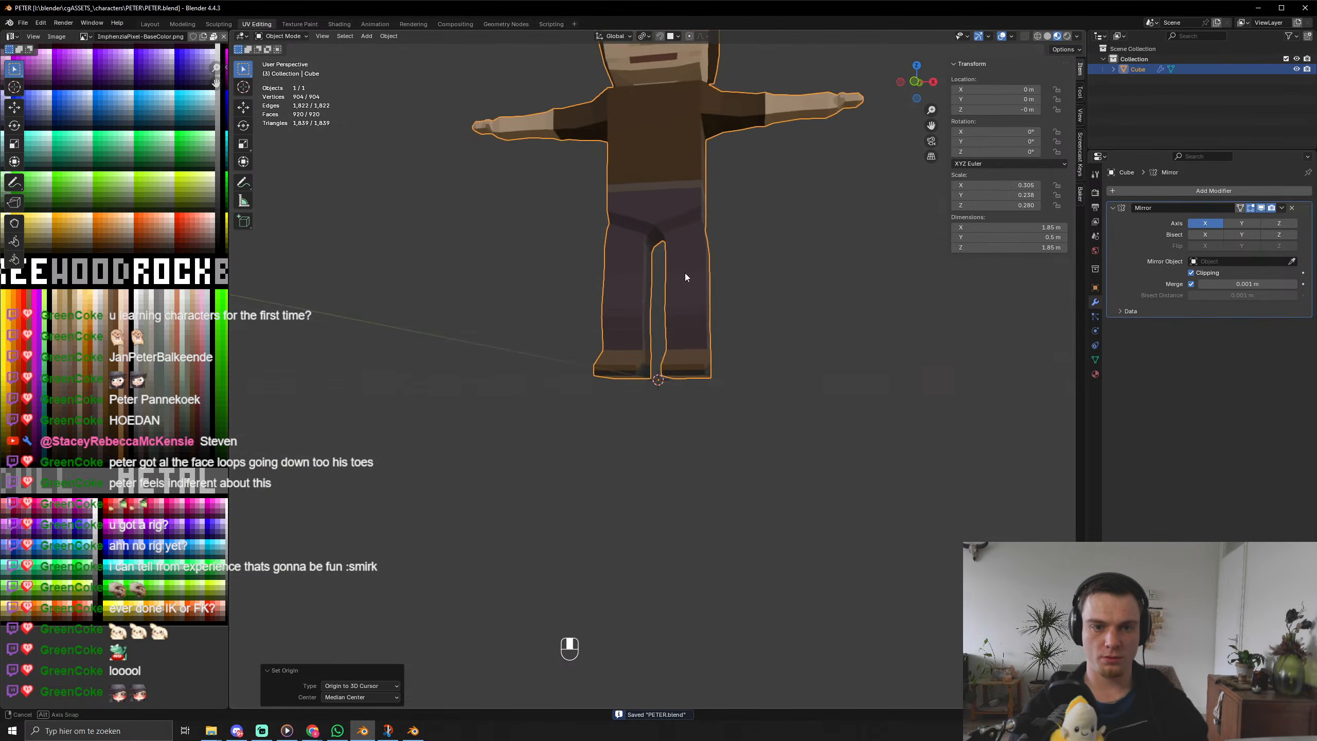
Select the narrow face loop around the lower leg and scale it down along Y to slim the leg front to back.
middle_click_drag(685, 277, 613, 296)
key("Tab")
scroll(698, 307, "up", 3)
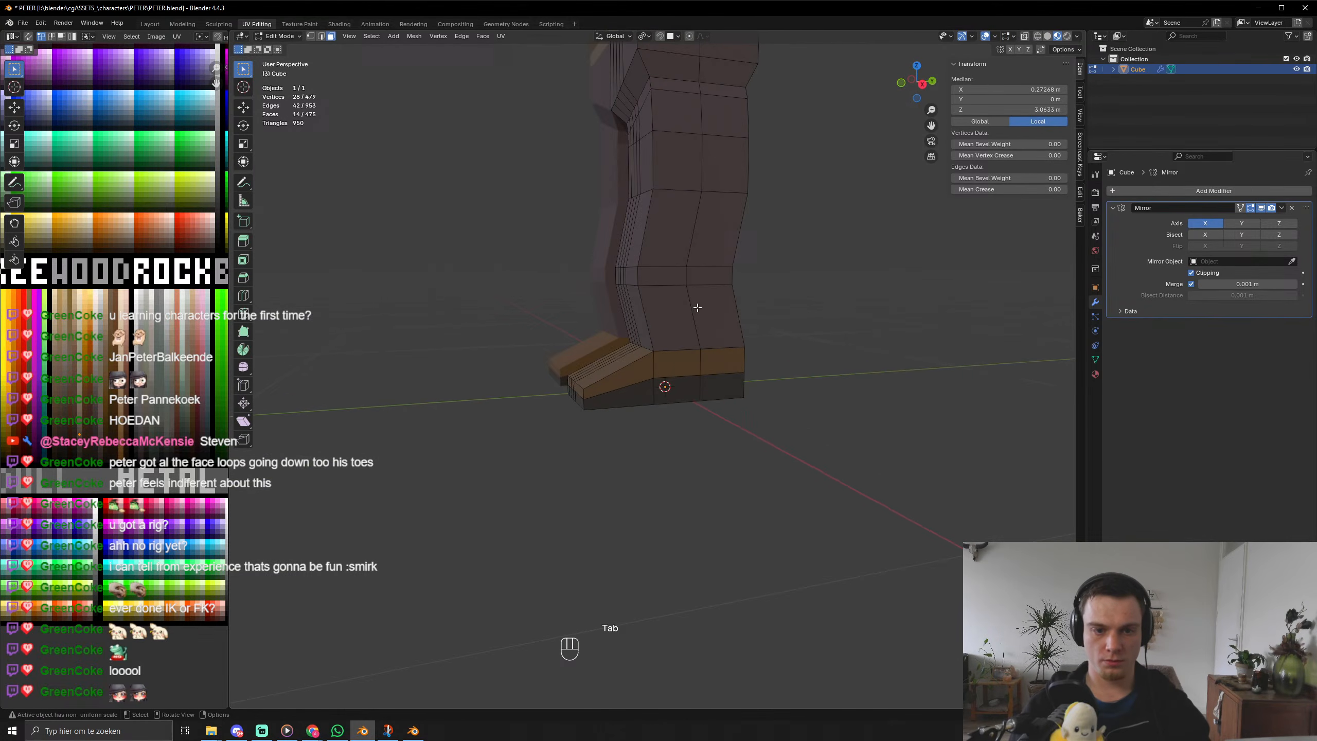
left_click(637, 274, "alt")
key("s")
right_click(798, 329)
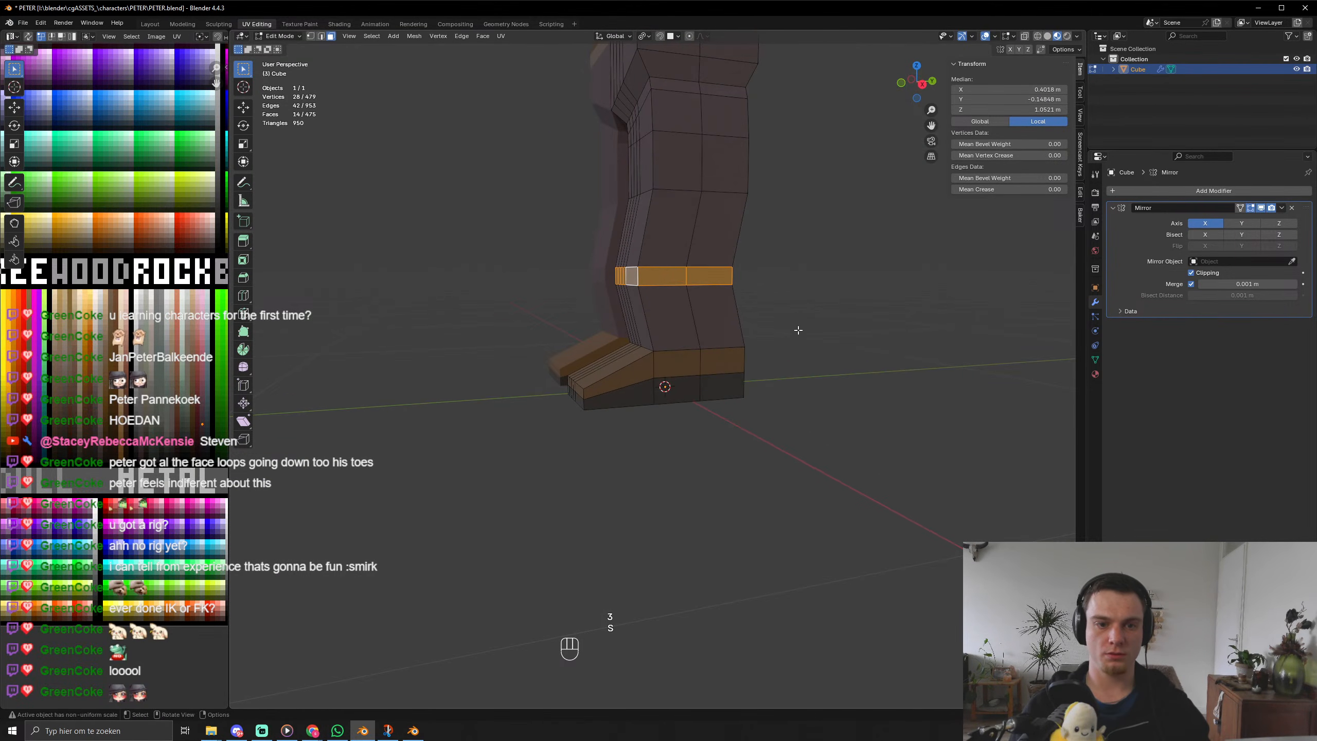
middle_click_drag(798, 330, 919, 345)
key("s")
key("y")
key("y")
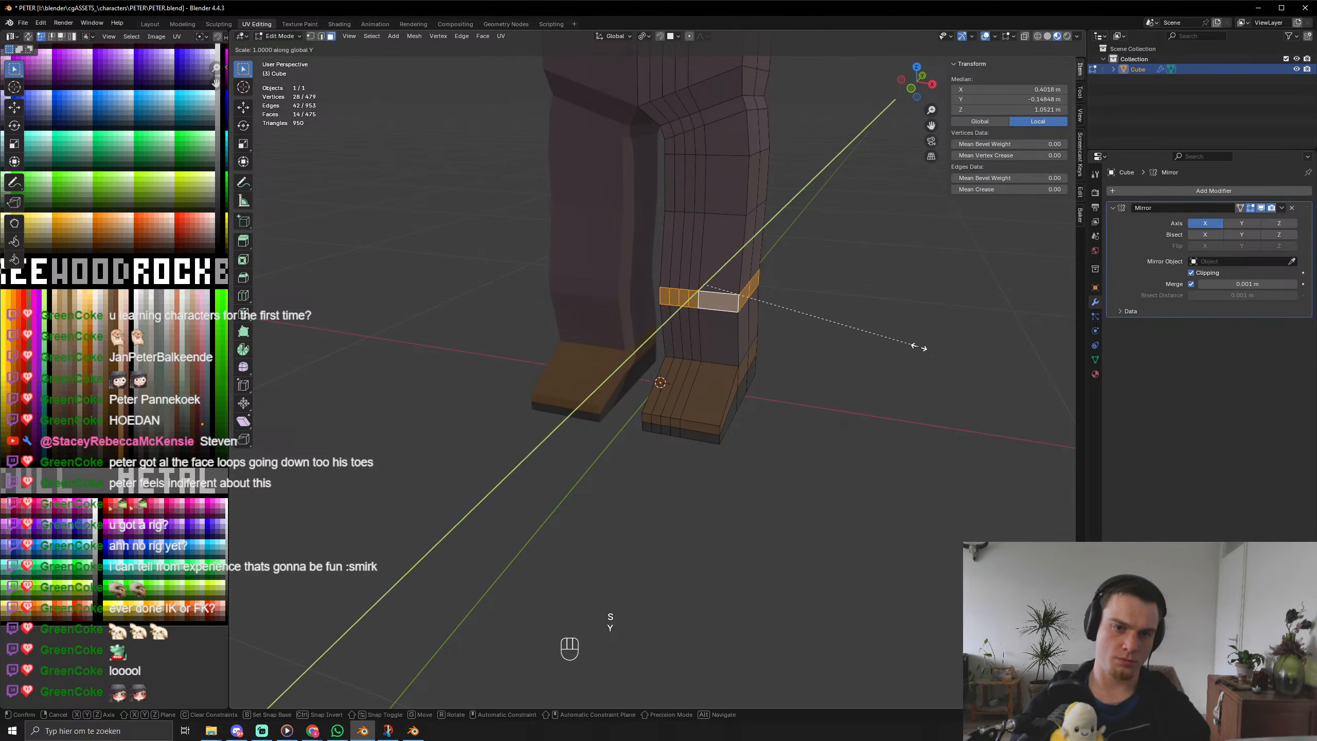
key("x")
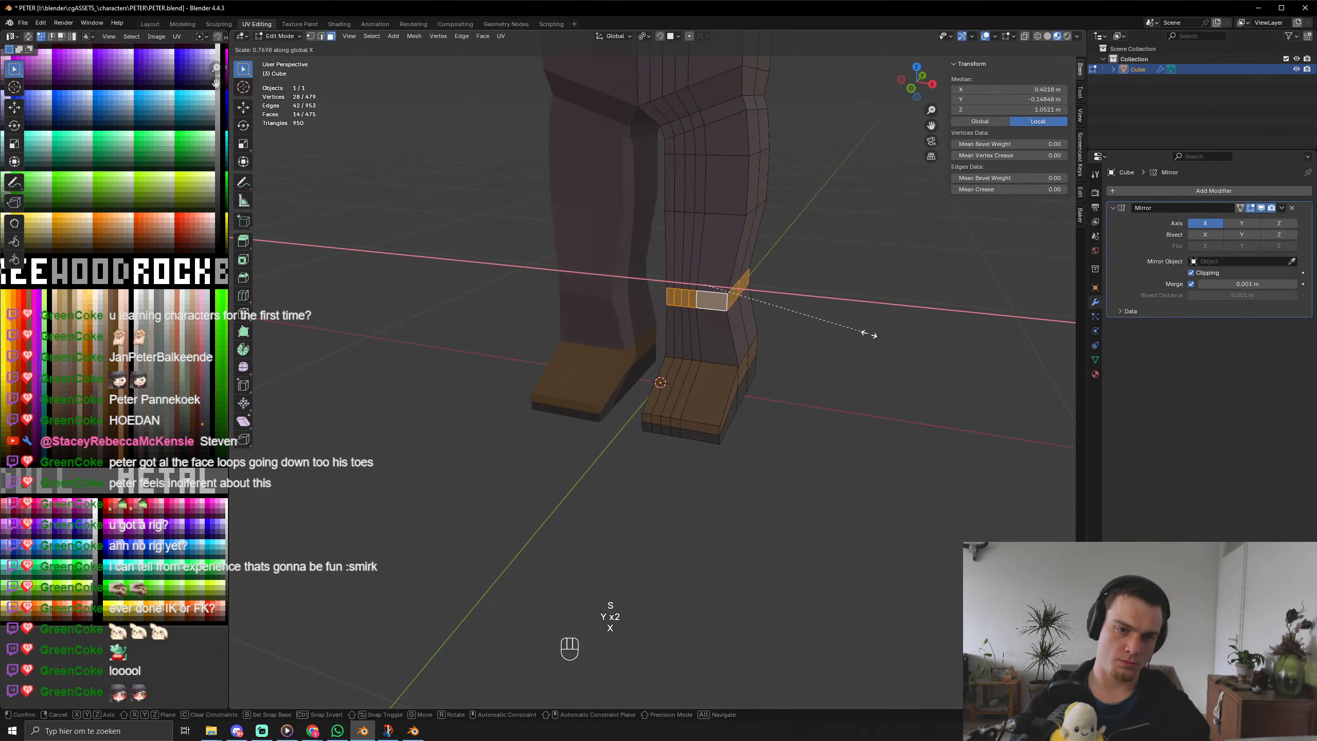
key("y")
left_click(858, 326)
Add an edge loop around the lower leg above the narrowed ring and scale it to 0.86.
middle_click_drag(858, 327, 808, 243)
key("ctrl+r")
double_click(703, 213)
key("s")
left_click(847, 254)
Select the edge loop directly above the new one, scale it to about 0.85, and check the leg in Object Mode.
key("2")
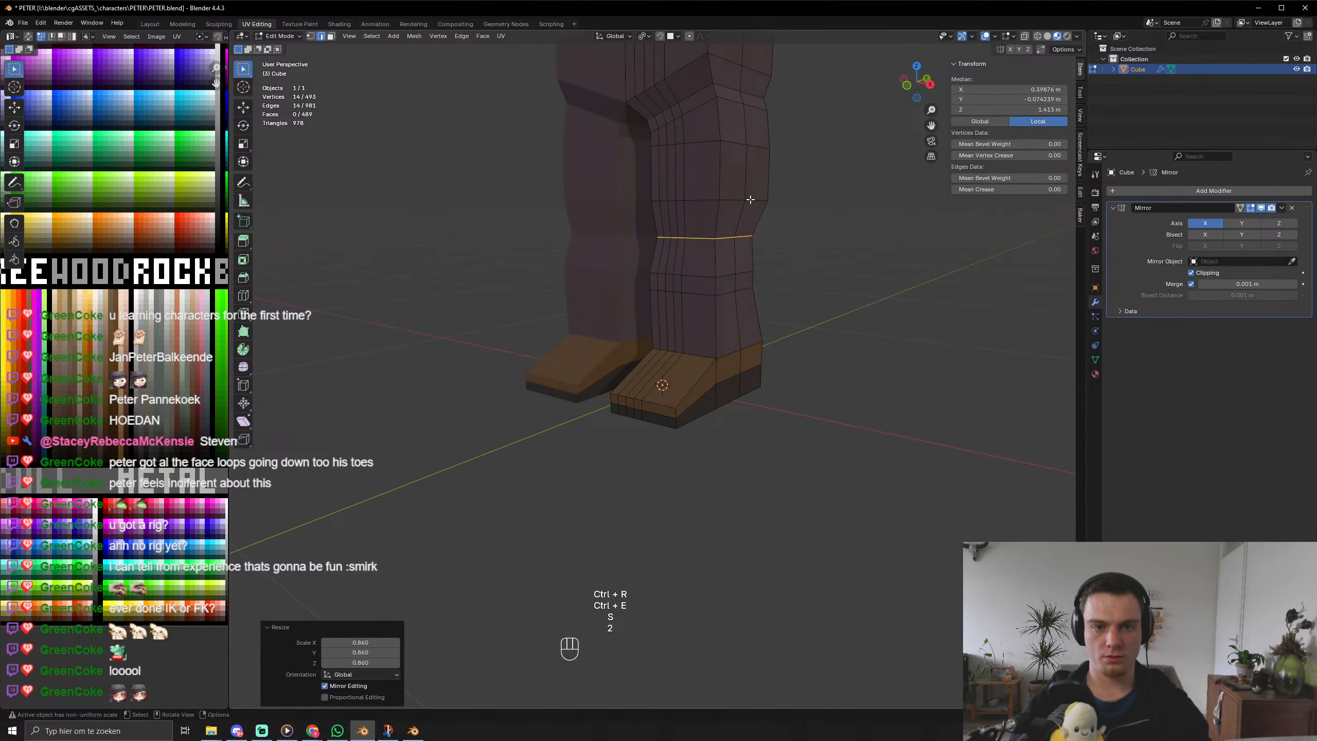
left_click(748, 202, "alt")
key("s")
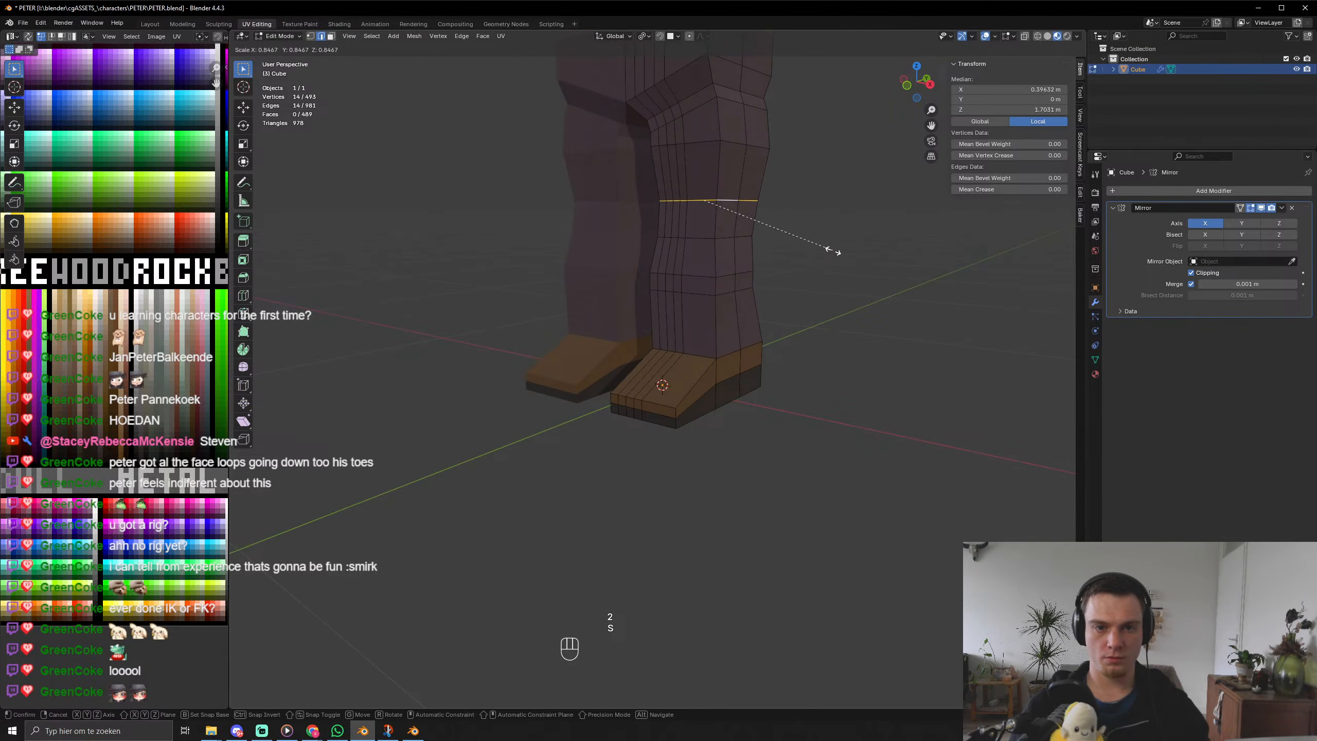
left_click(833, 250)
key("Tab")
middle_click_drag(832, 251, 765, 266)
key("Tab")
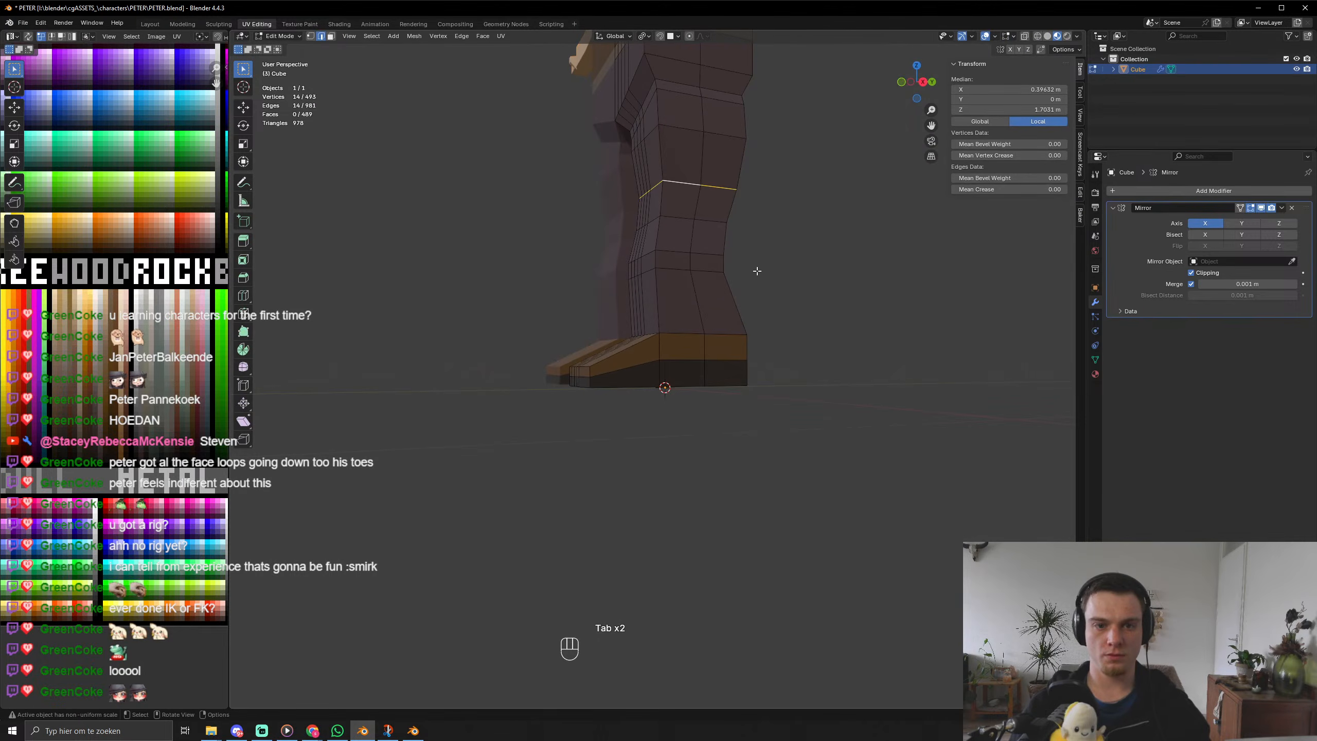
Select the face loop between the two scaled leg loops, move it about 0.05 m forward along Y, and check the legs in Object Mode.
left_click(731, 207, "alt")
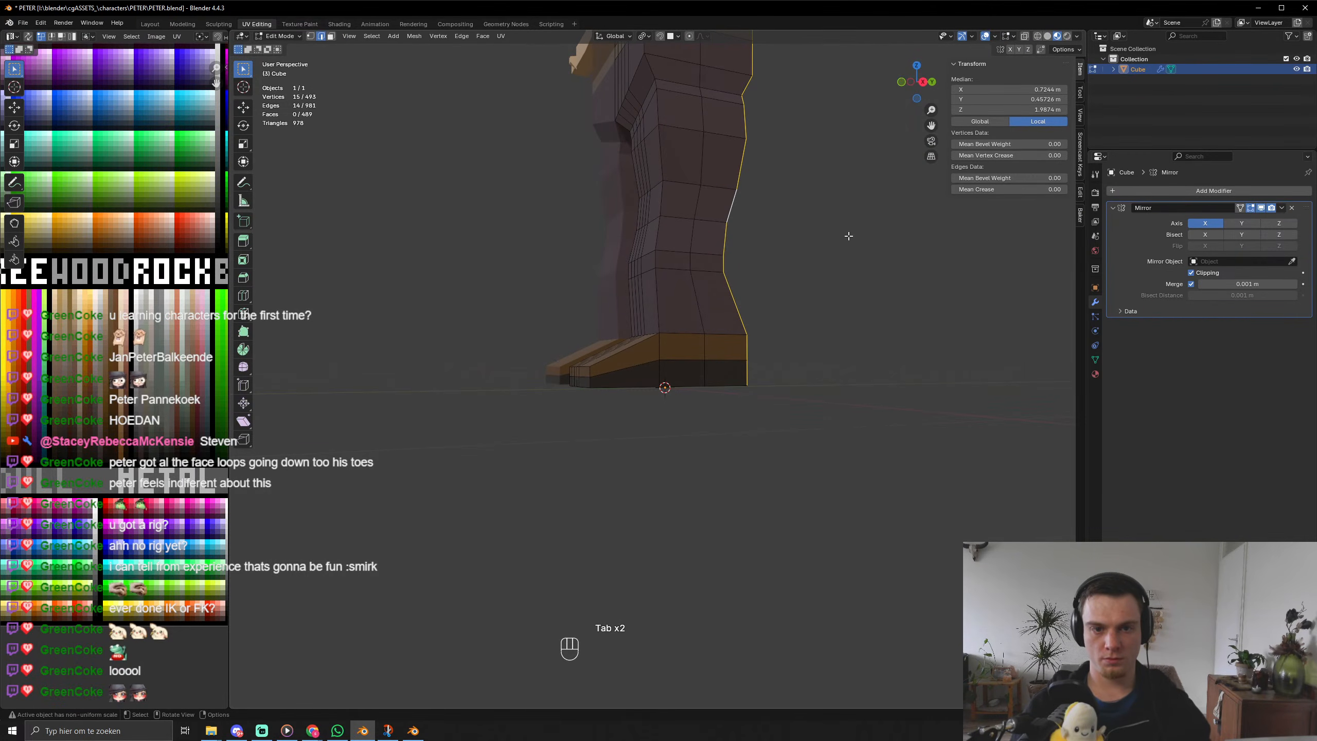
key("3")
left_click(731, 209, "alt")
middle_click_drag(827, 239, 803, 252)
key("g")
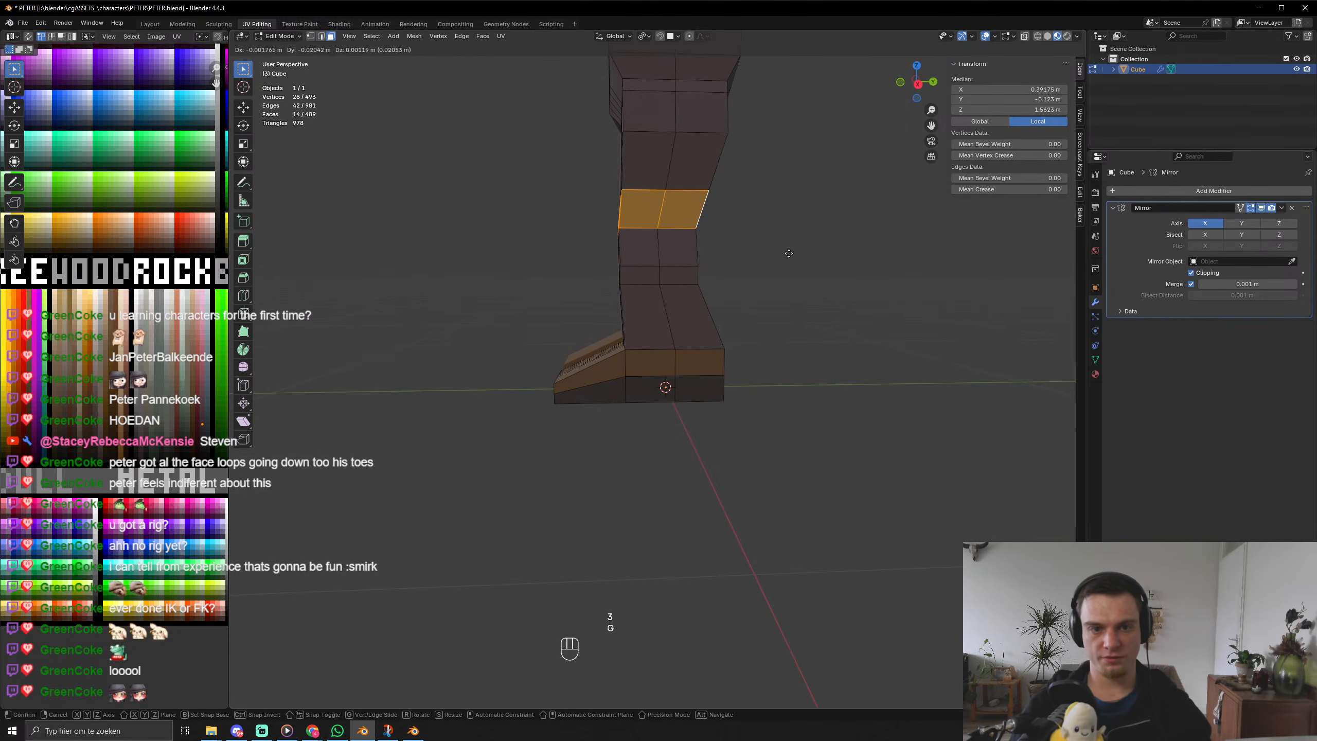
key("x")
key("y")
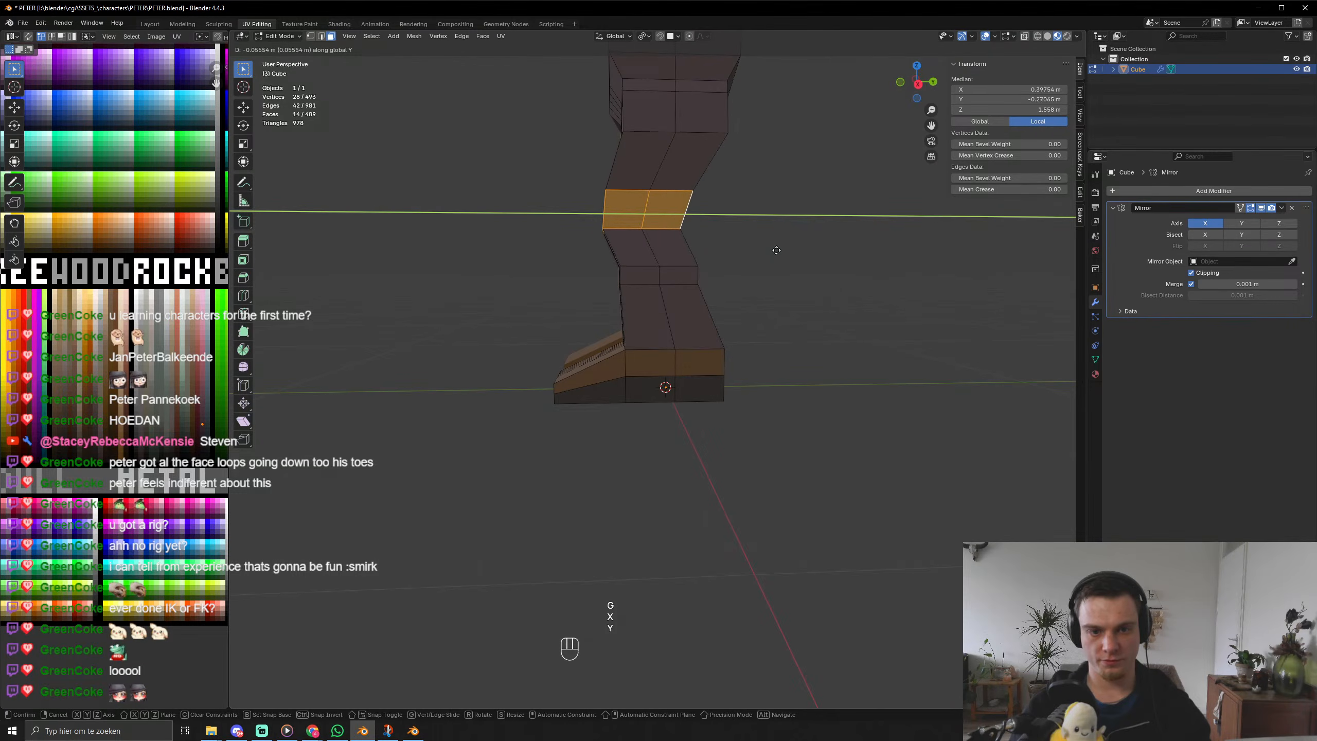
left_click(779, 249)
key("Tab")
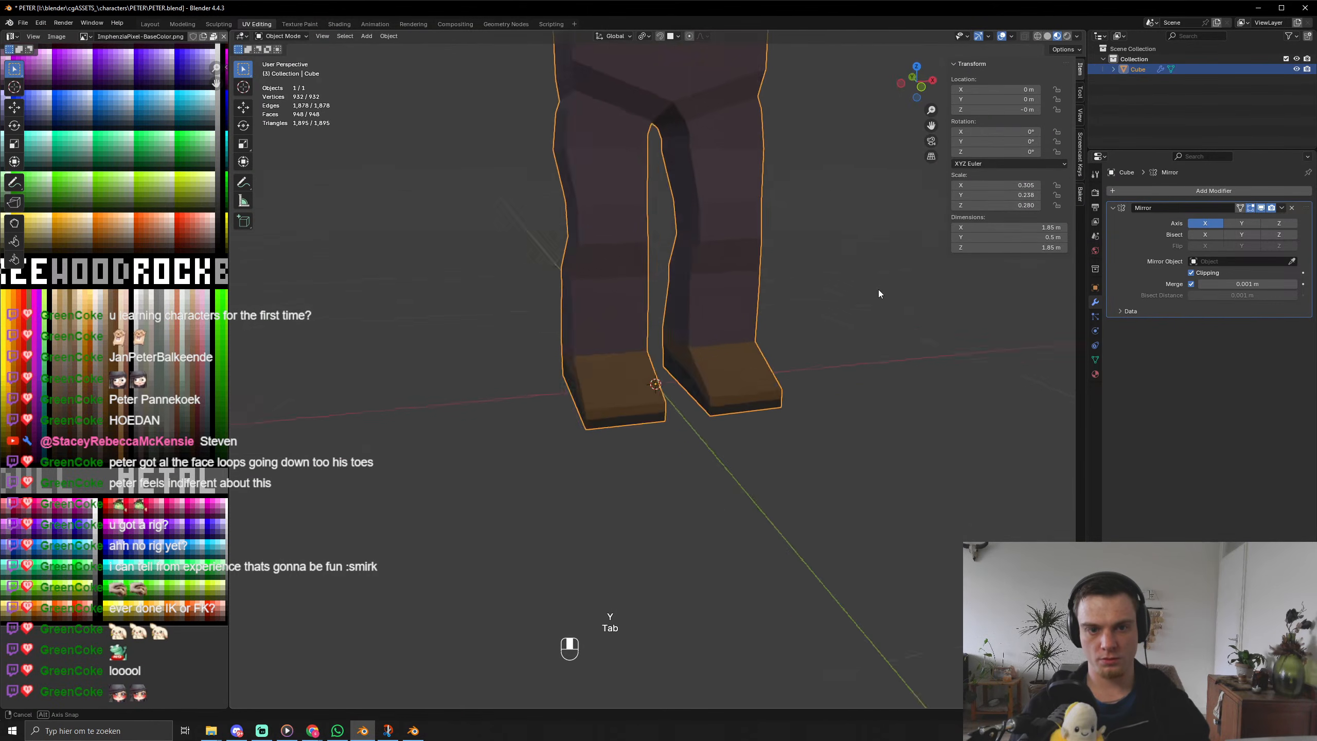
middle_click_drag(878, 289, 640, 385)
scroll(931, 293, "down", 5)
Select the face loop at the elbow, move it about 0.02 m backward along Y, and check the arm in Object Mode.
key("Tab")
scroll(469, 367, "up", 6)
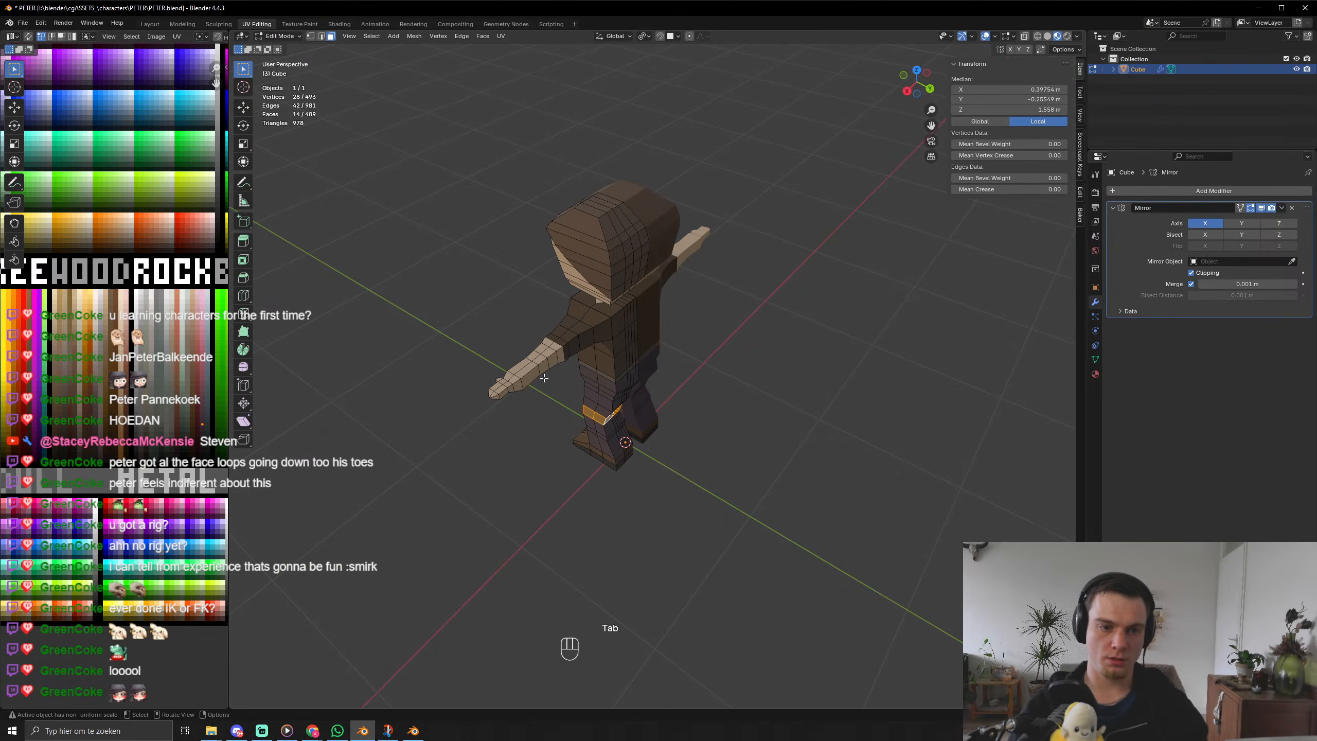
middle_click_drag(468, 367, 558, 368)
left_click(528, 337, "alt")
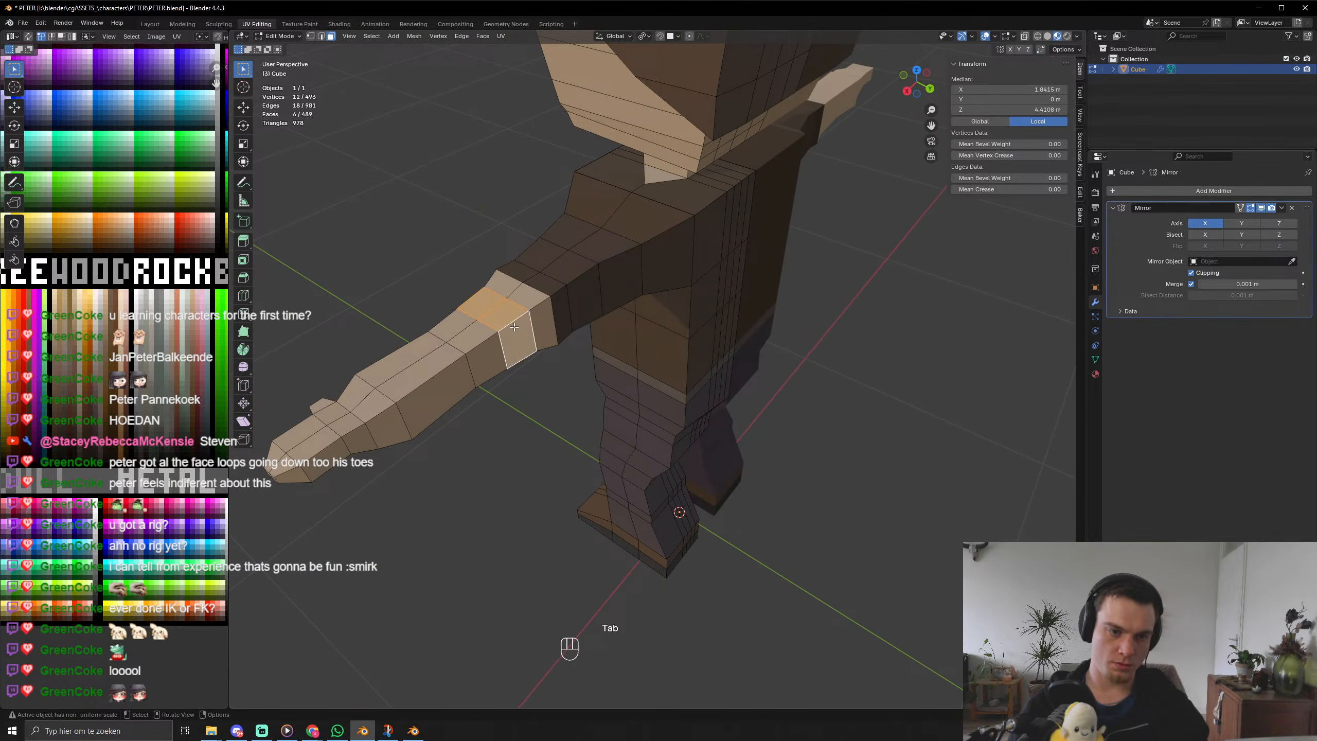
key("g")
key("x")
key("y")
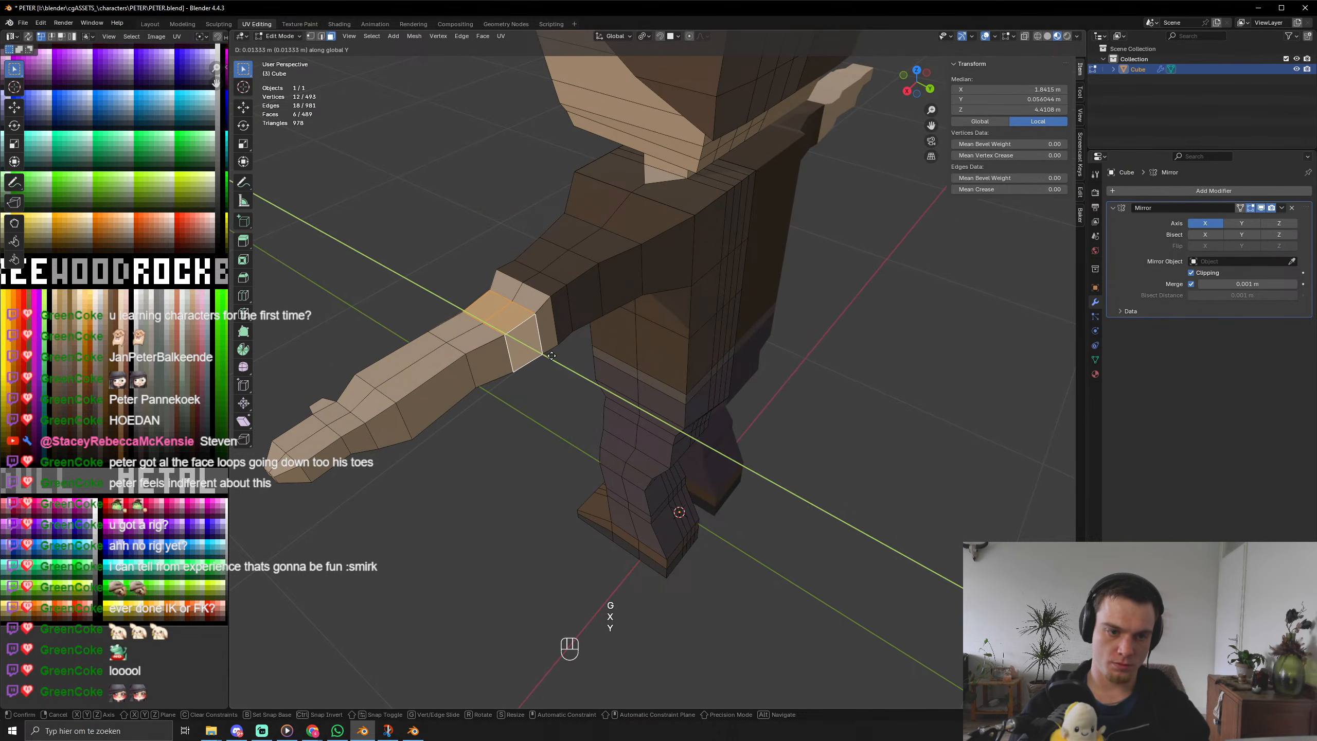
left_click(544, 355)
key("Tab")
middle_click_drag(544, 355, 580, 348)
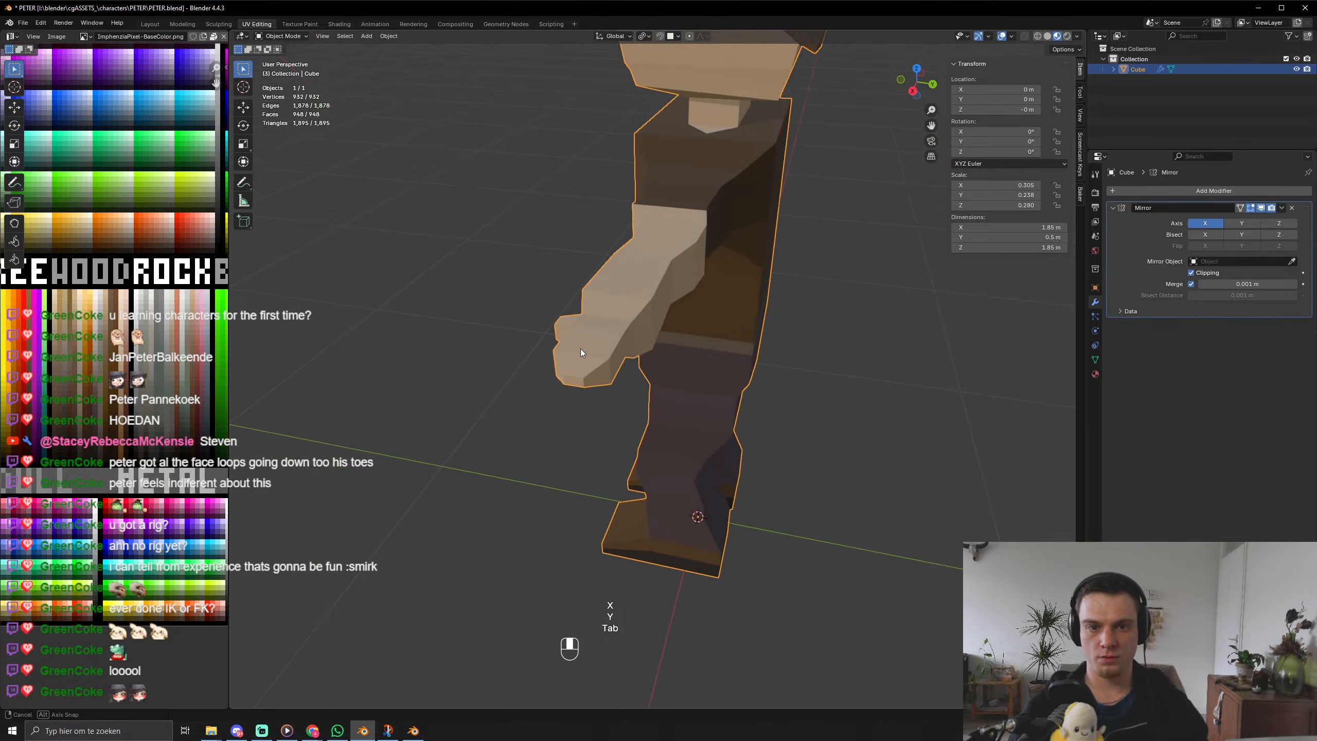
Review the whole character's silhouette in Object Mode and save the file.
key("Tab")
scroll(560, 341, "down", 5)
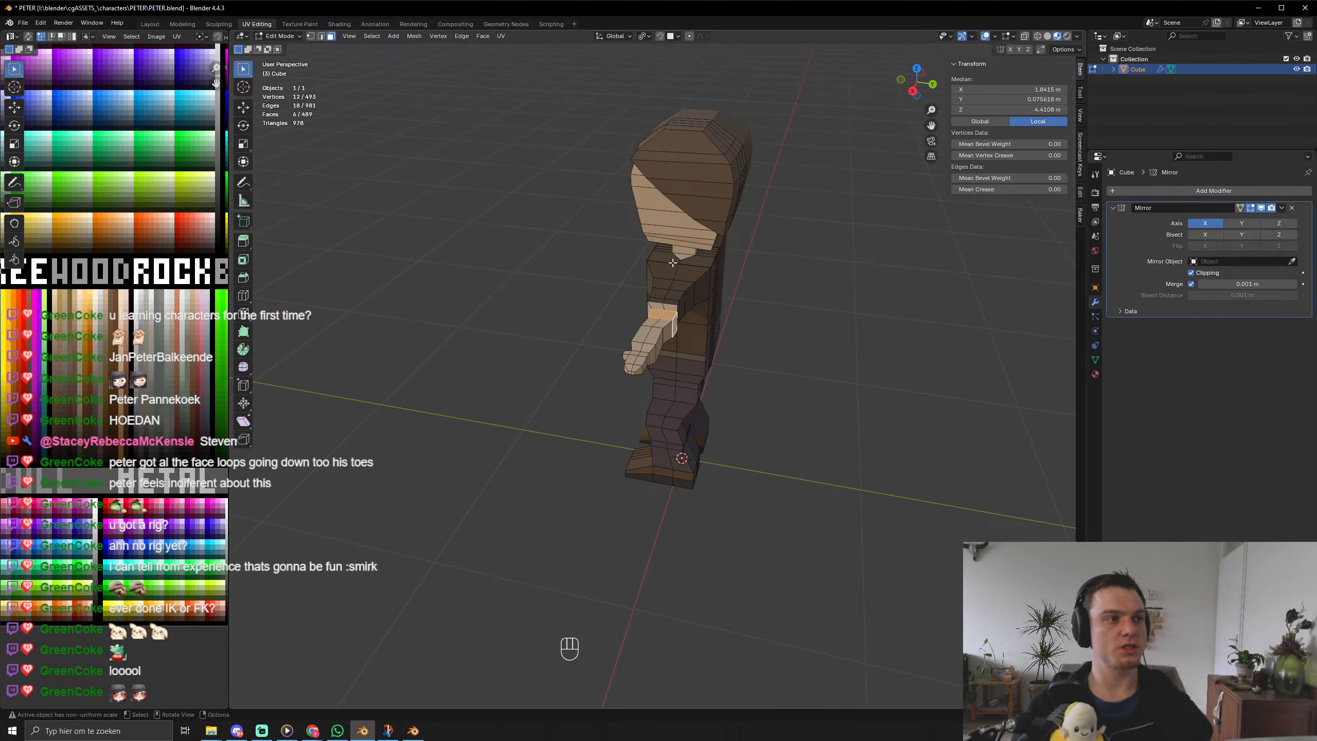
middle_click_drag(557, 291, 657, 324)
key("Tab")
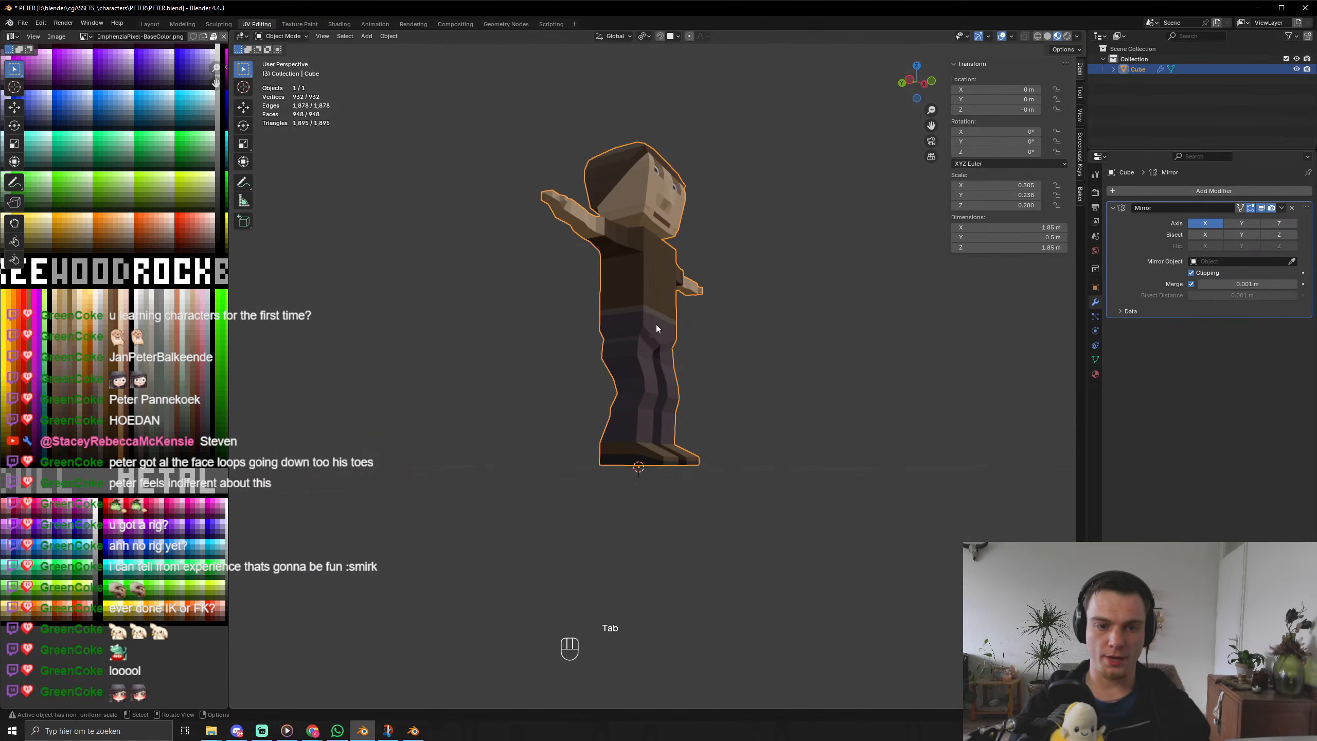
scroll(732, 389, "up", 5)
key("ctrl+s")
key("ctrl+s")
key("ctrl+s")
key("ctrl+s")
Add one centred loop cut across the top and sides of the shoe in Edit Mode.
middle_click_drag(732, 389, 733, 547)
scroll(733, 547, "up", 3)
key("Tab")
key("ctrl+r")
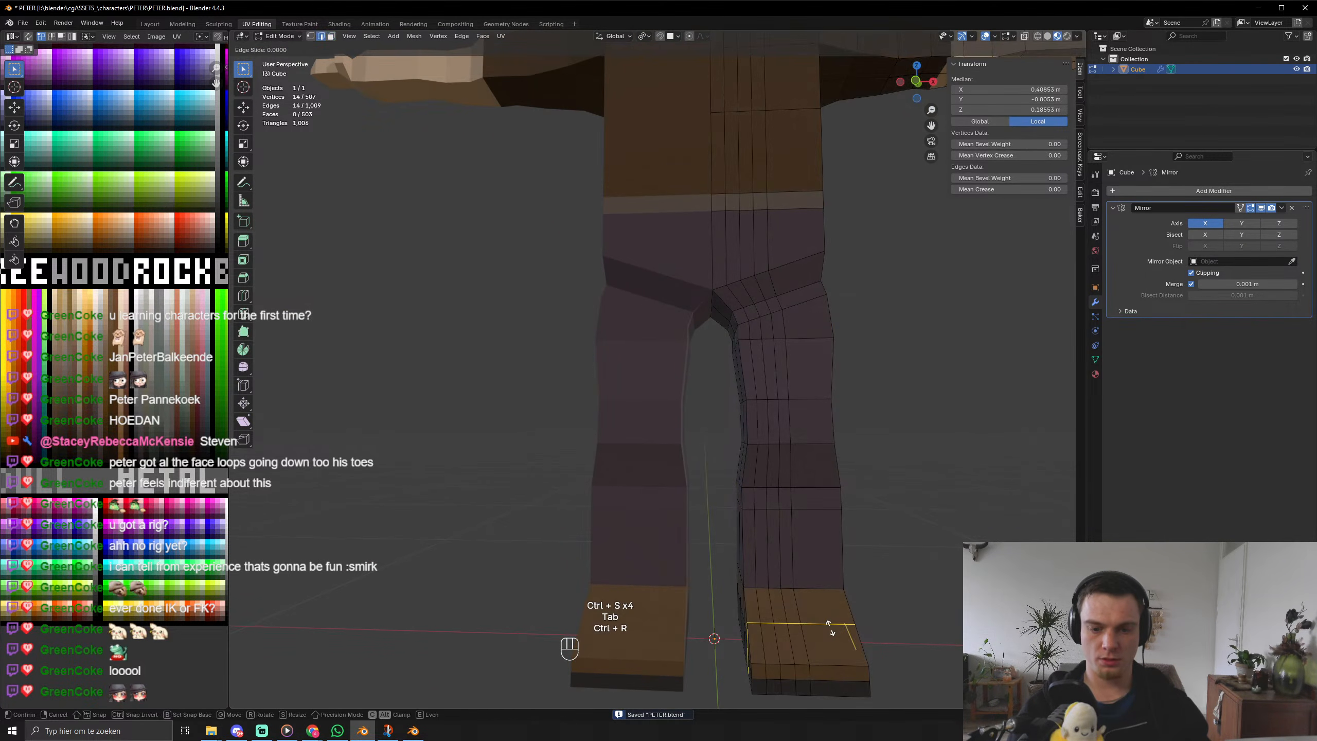
left_click(830, 629)
right_click(832, 629)
key("2")
middle_click_drag(879, 564, 796, 633)
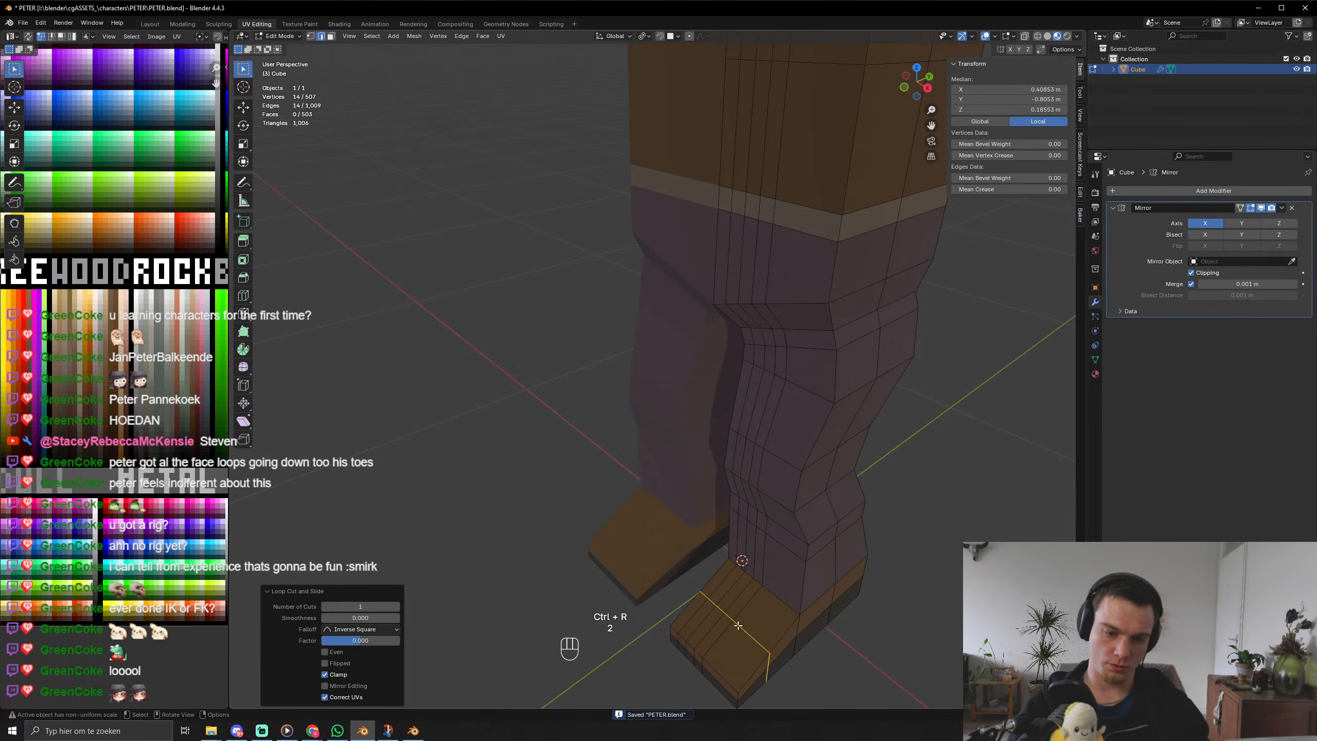
Select a stepped strip of five faces on the shoe's upper, move their UVs to a light grey palette swatch, and check in Object Mode.
left_click(736, 623)
key("3")
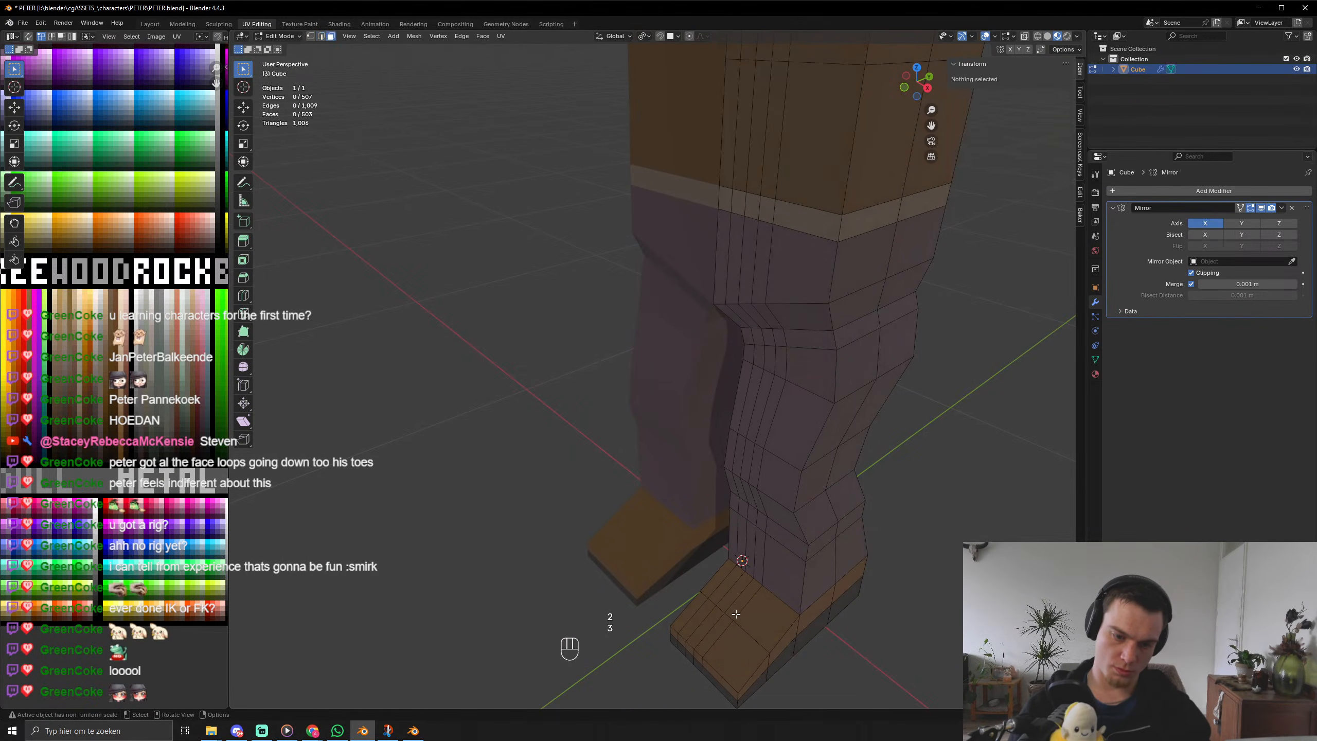
left_click(730, 606)
left_click(721, 594, "shift")
left_click(717, 602, "shift")
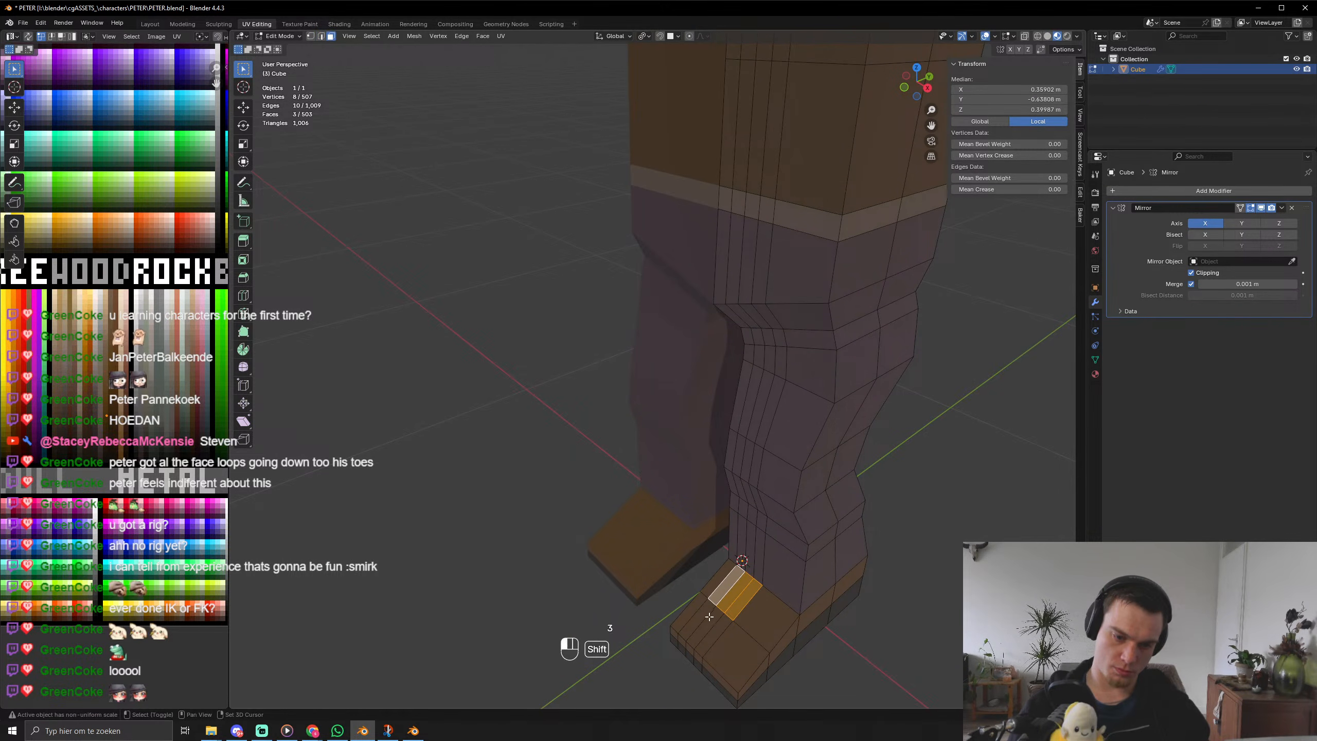
left_click(718, 628, "shift")
left_click(712, 618, "shift")
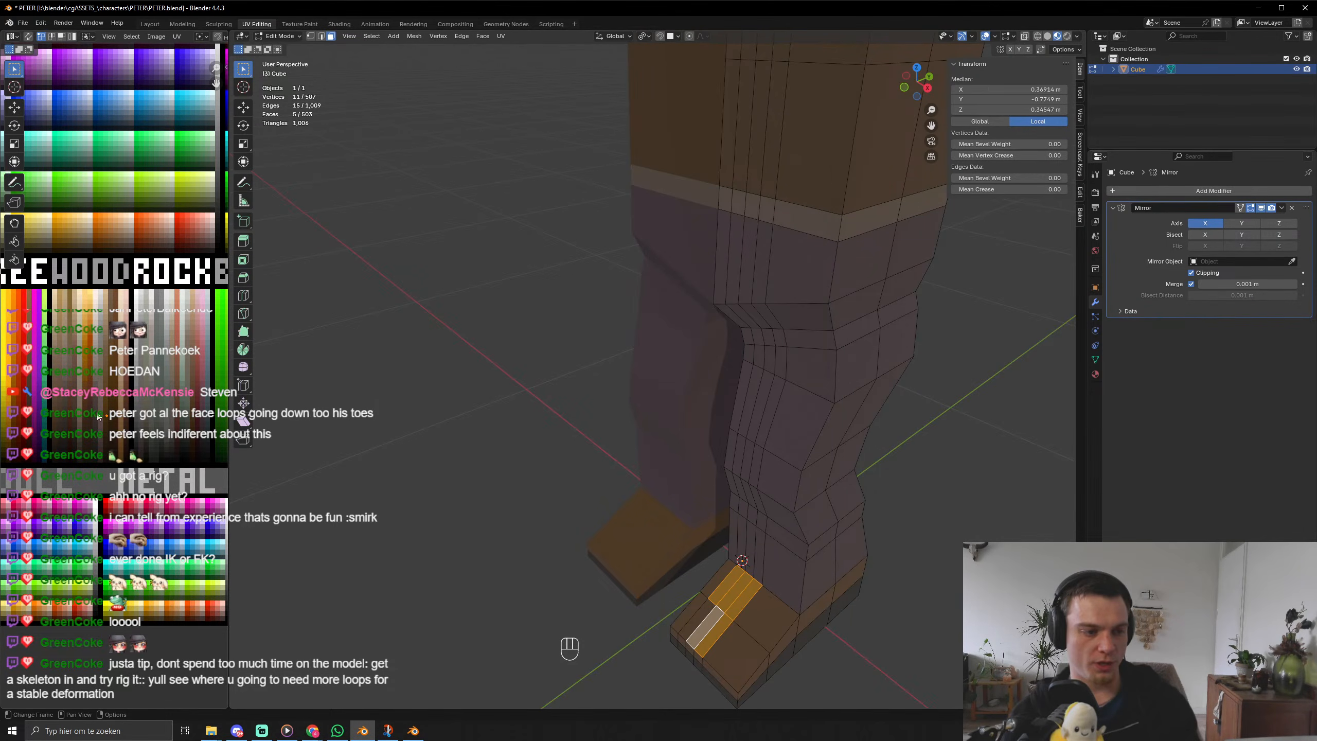
key("g")
left_click(132, 416)
key("Tab")
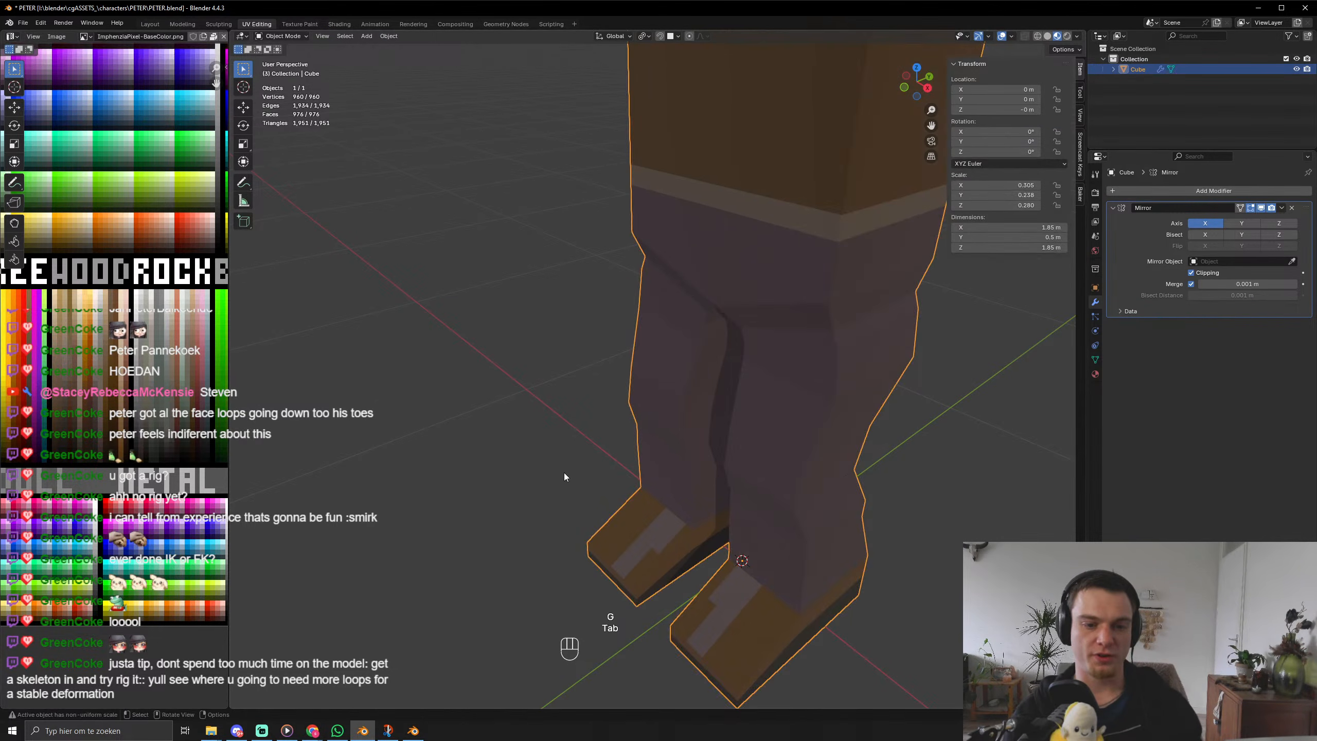
Undo the recolouring of the shoe's top faces and cancel a further loop cut.
scroll(564, 473, "down", 3)
middle_click_drag(564, 473, 611, 448)
key("ctrl+z")
key("ctrl+z")
key("ctrl+z")
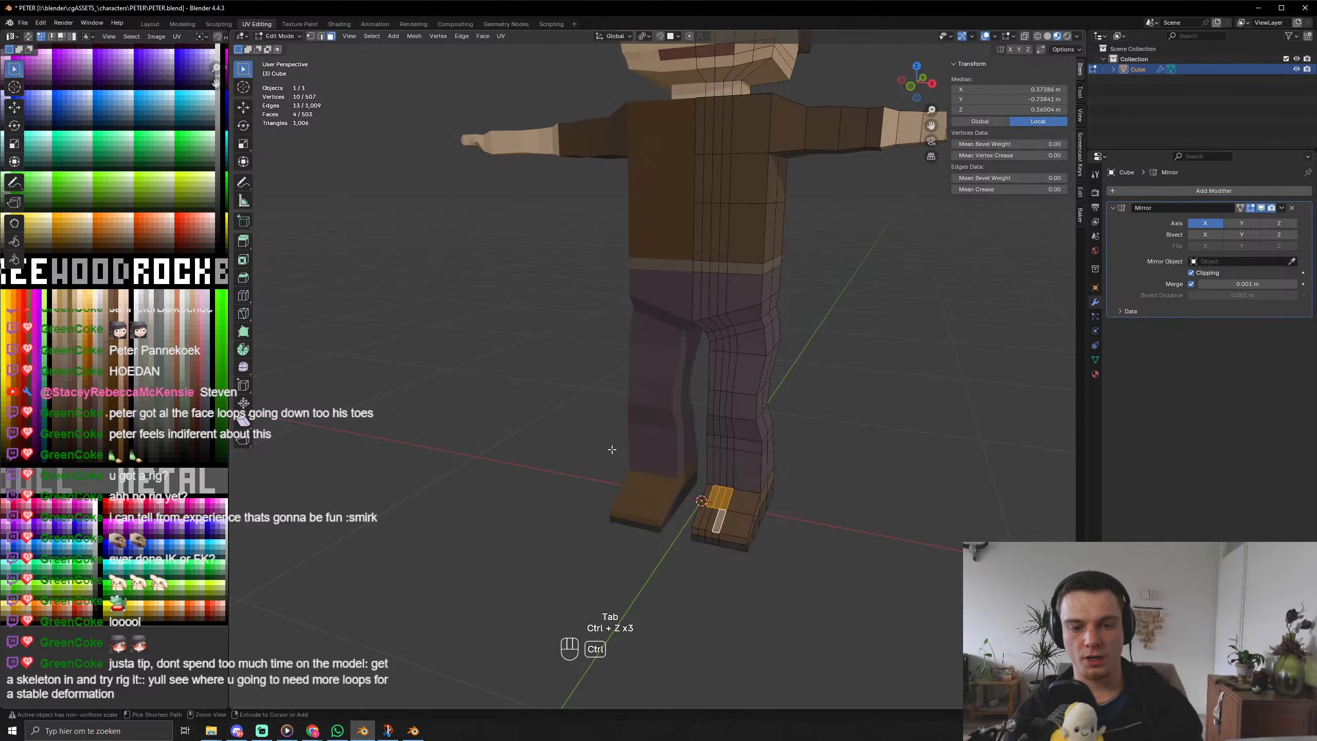
key("ctrl+z")
key("ctrl+r")
right_click(803, 530)
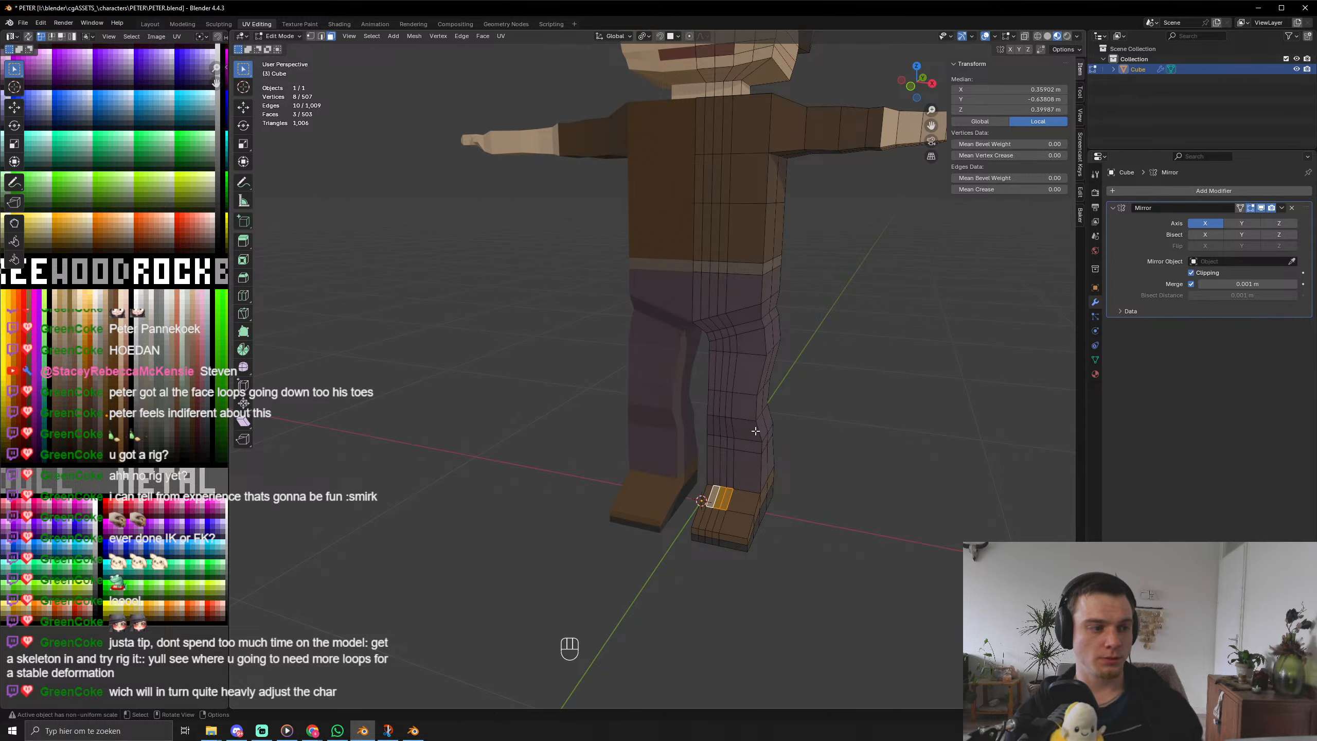
Review the finished character in Object Mode, switch to the city file, and examine the two characters standing beside the brick building.
scroll(755, 431, "down", 3)
key("Tab")
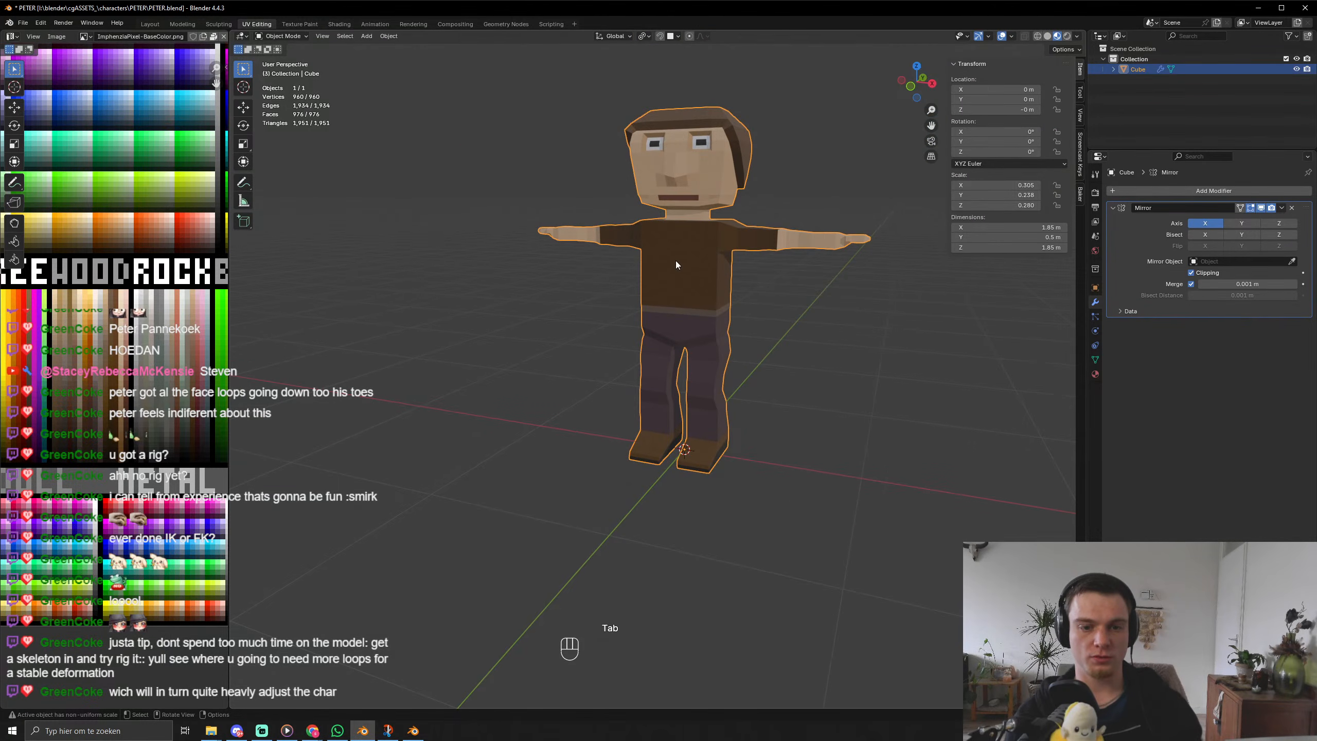
middle_click_drag(627, 297, 734, 351)
left_click(413, 731)
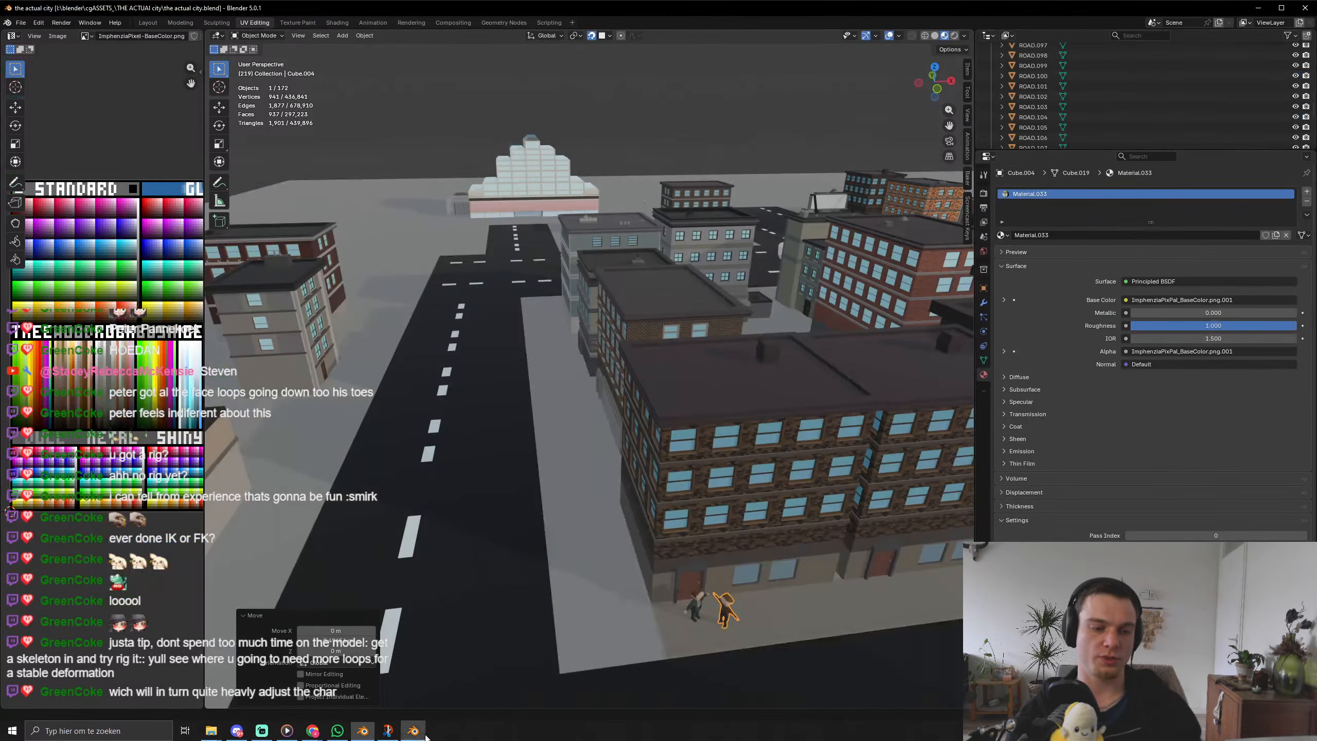
right_click(644, 430)
scroll(807, 589, "up", 1)
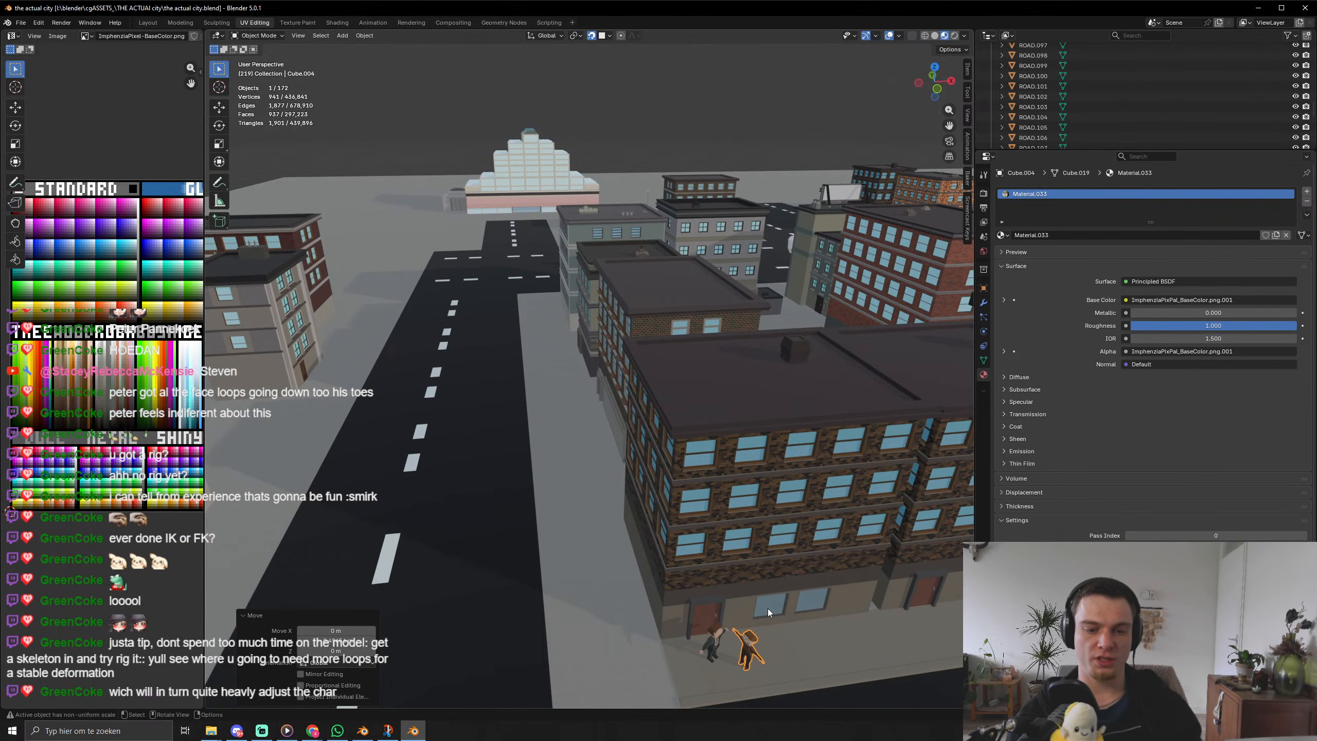
middle_click_drag(768, 609, 463, 280, "shift")
scroll(577, 387, "up", 5)
middle_click_drag(524, 379, 806, 254)
scroll(624, 346, "up", 2)
middle_click_drag(623, 347, 692, 372)
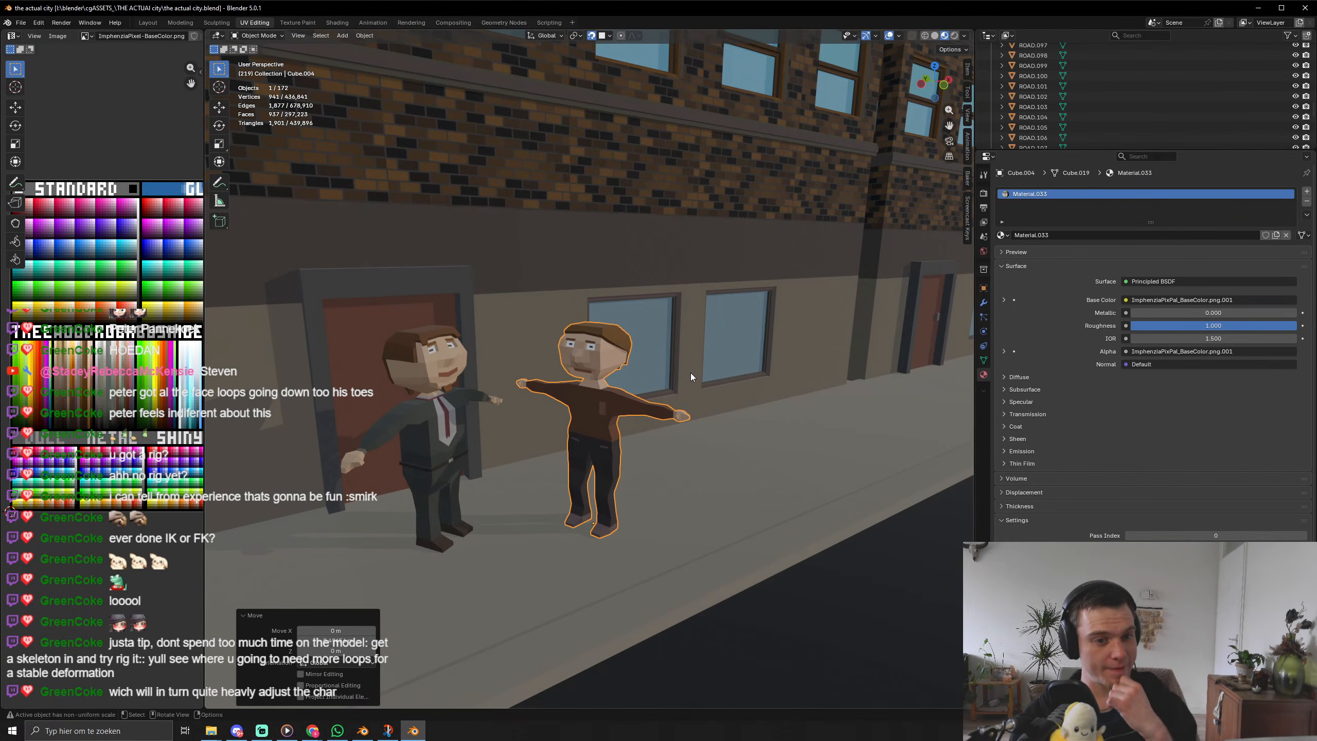
middle_click_drag(690, 373, 848, 374)
scroll(792, 349, "down", 6)
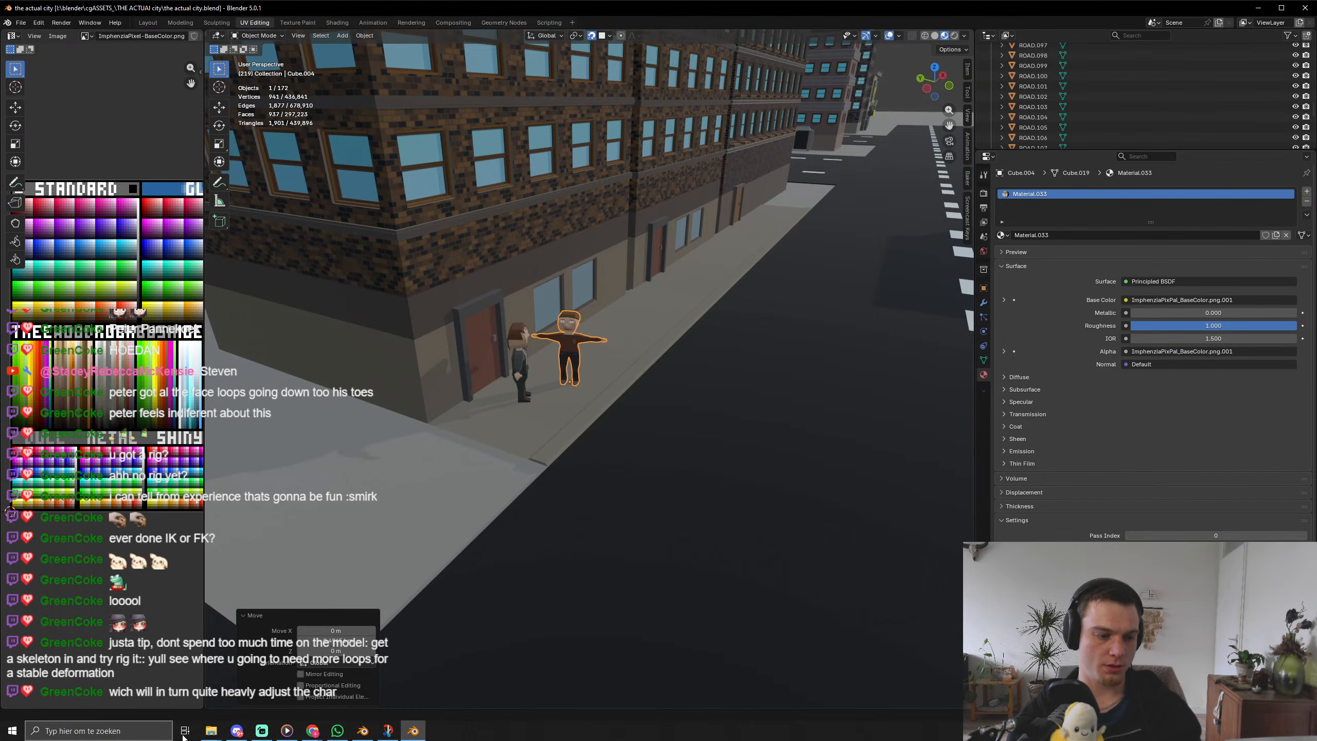
Switch back to the PETER file, apply the character's Mirror modifier, and save the file.
mouse_move(211, 730)
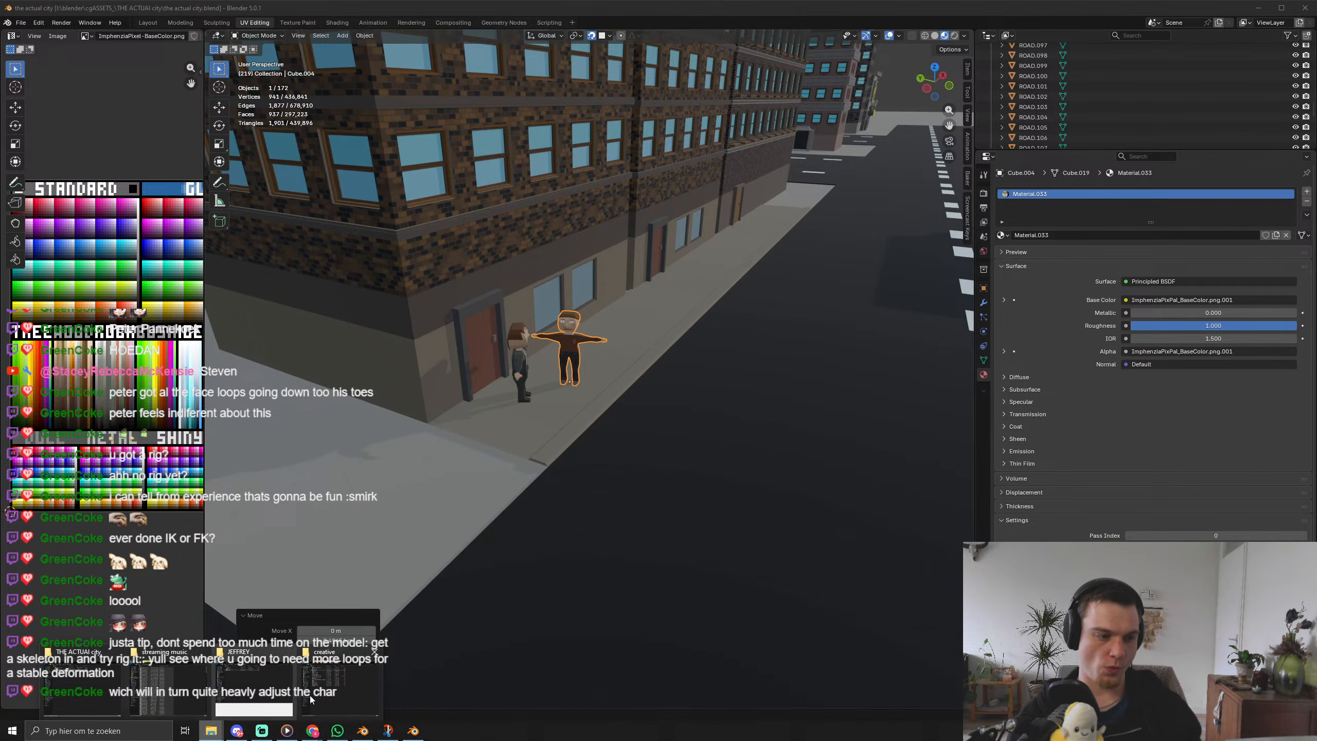
left_click(363, 731)
middle_click_drag(825, 311, 706, 311)
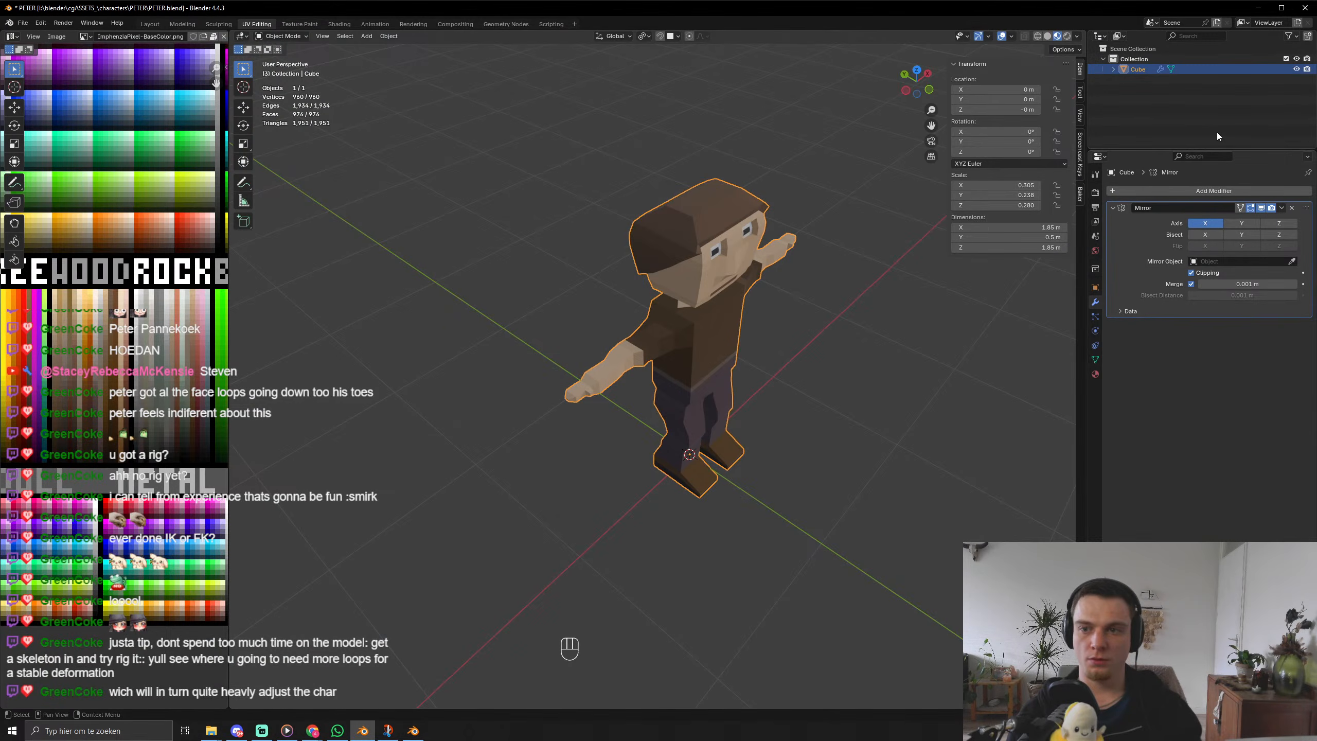
left_click(1281, 207)
left_click(1249, 224)
middle_click_drag(907, 364, 612, 375)
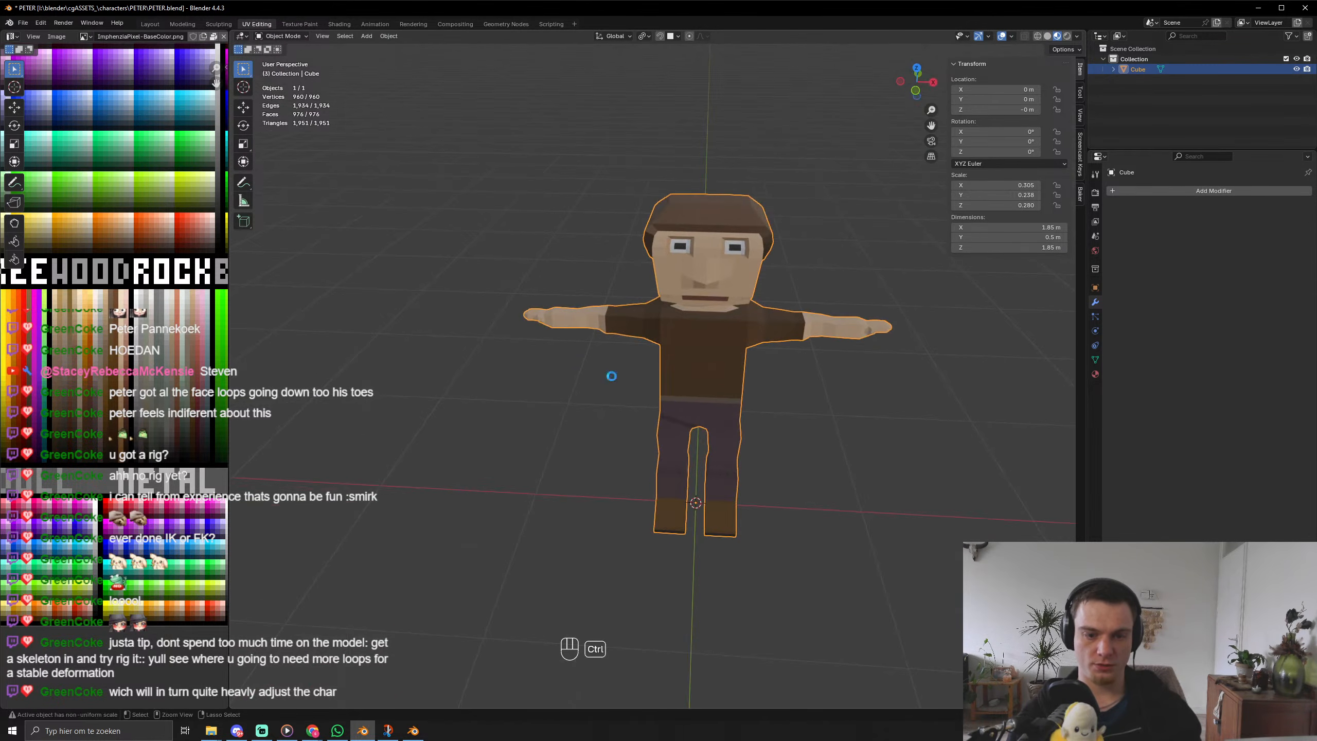
key("ctrl+s")
key("ctrl+s")
key("ctrl+s")
key("ctrl+s")
left_click(23, 22)
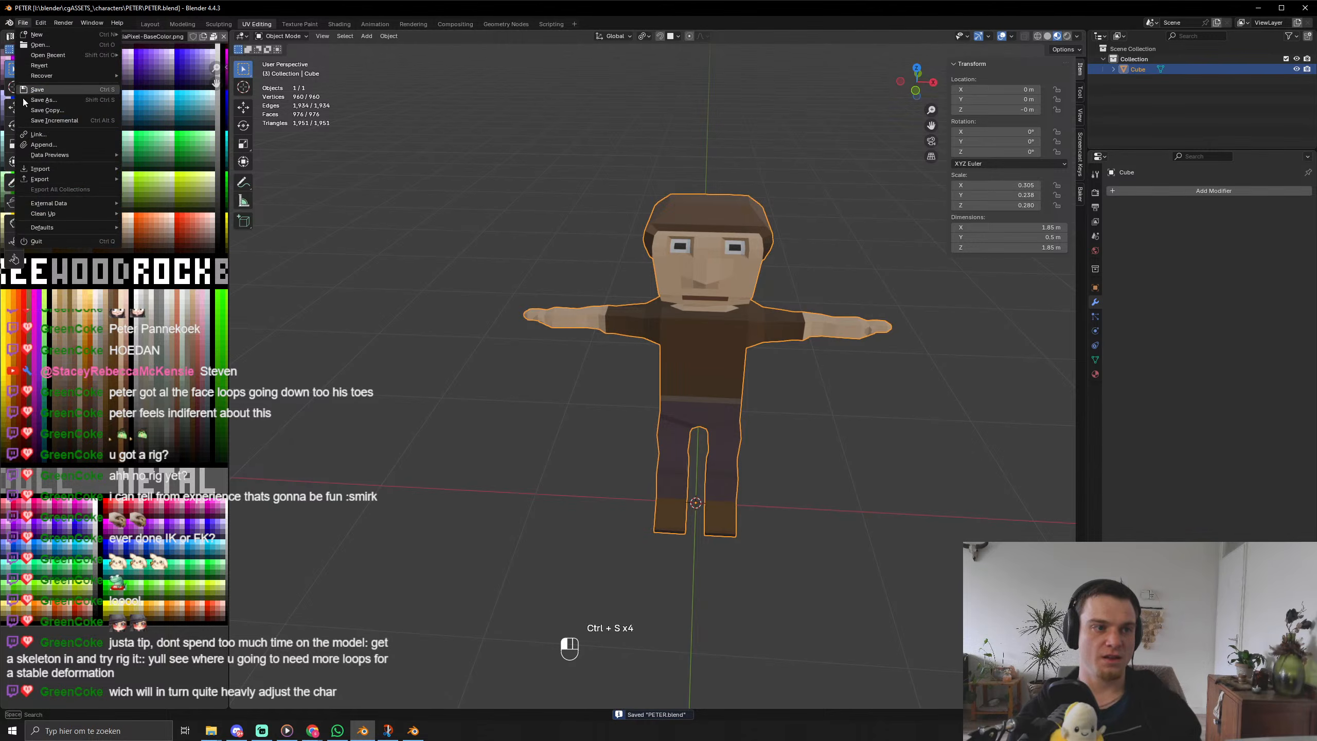
mouse_move(48, 179)
left_click(176, 283)
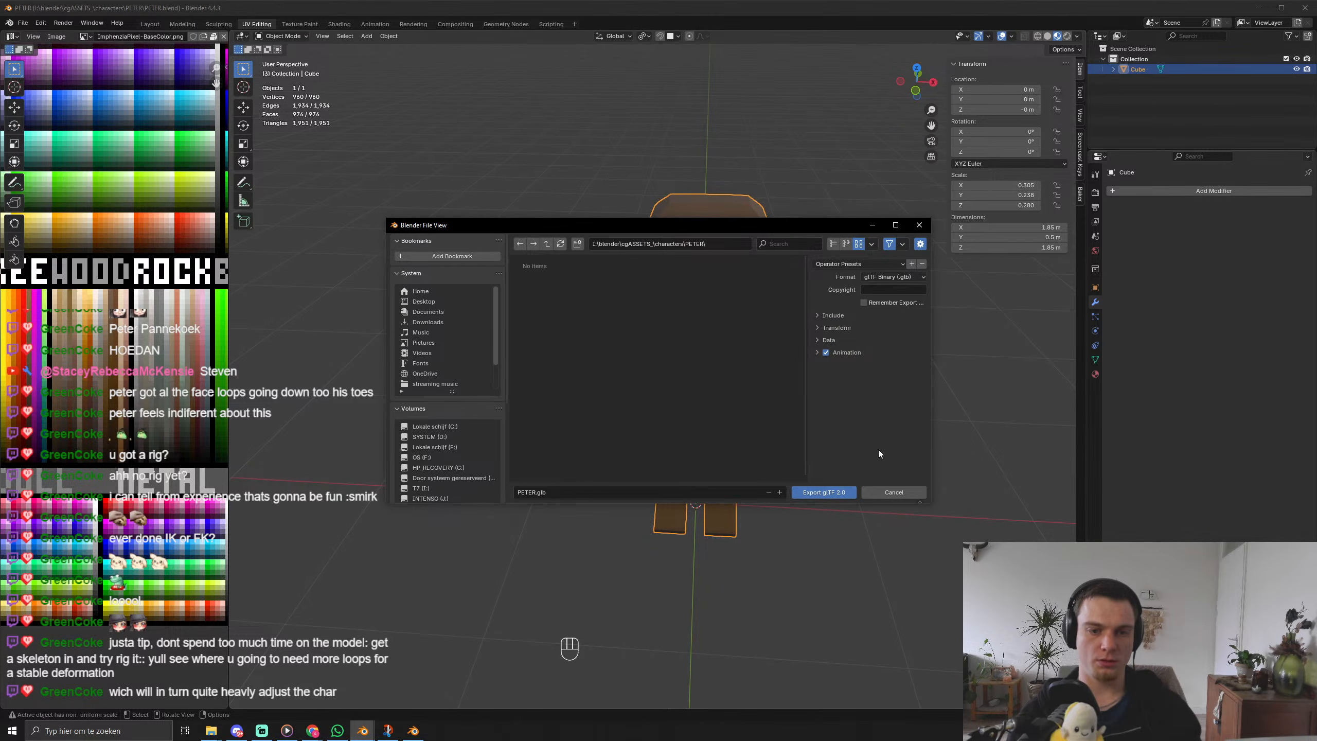
left_click(910, 493)
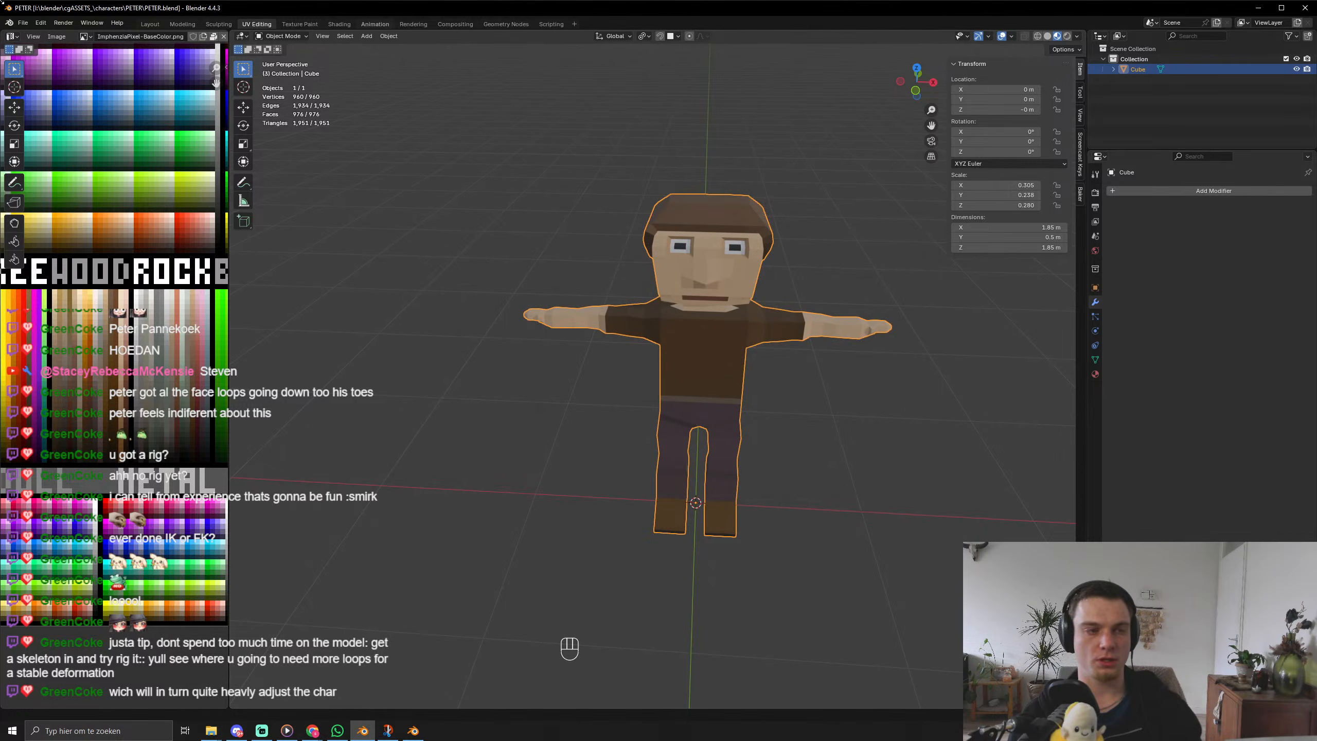
Export the character as PETER.fbx into the PETER folder with the default FBX settings.
left_click(23, 22)
mouse_move(49, 179)
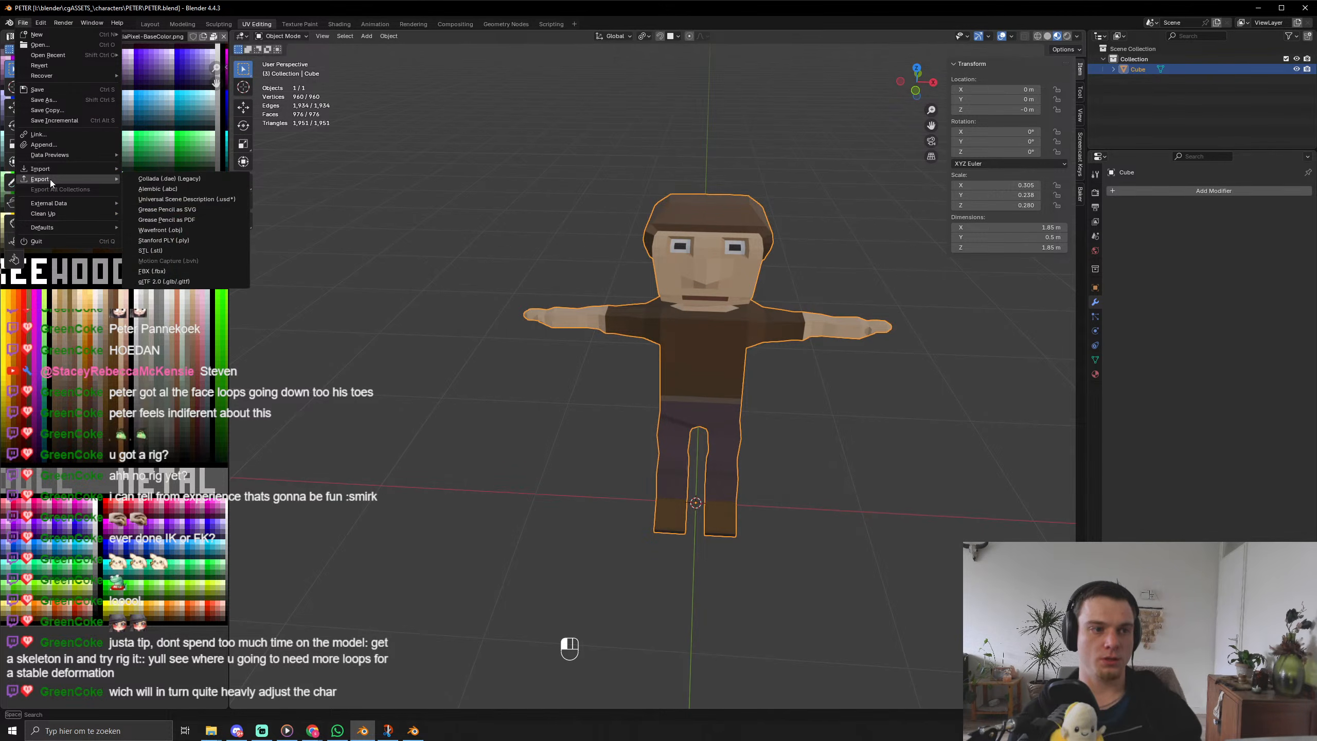
left_click(156, 270)
scroll(871, 394, "down", 3)
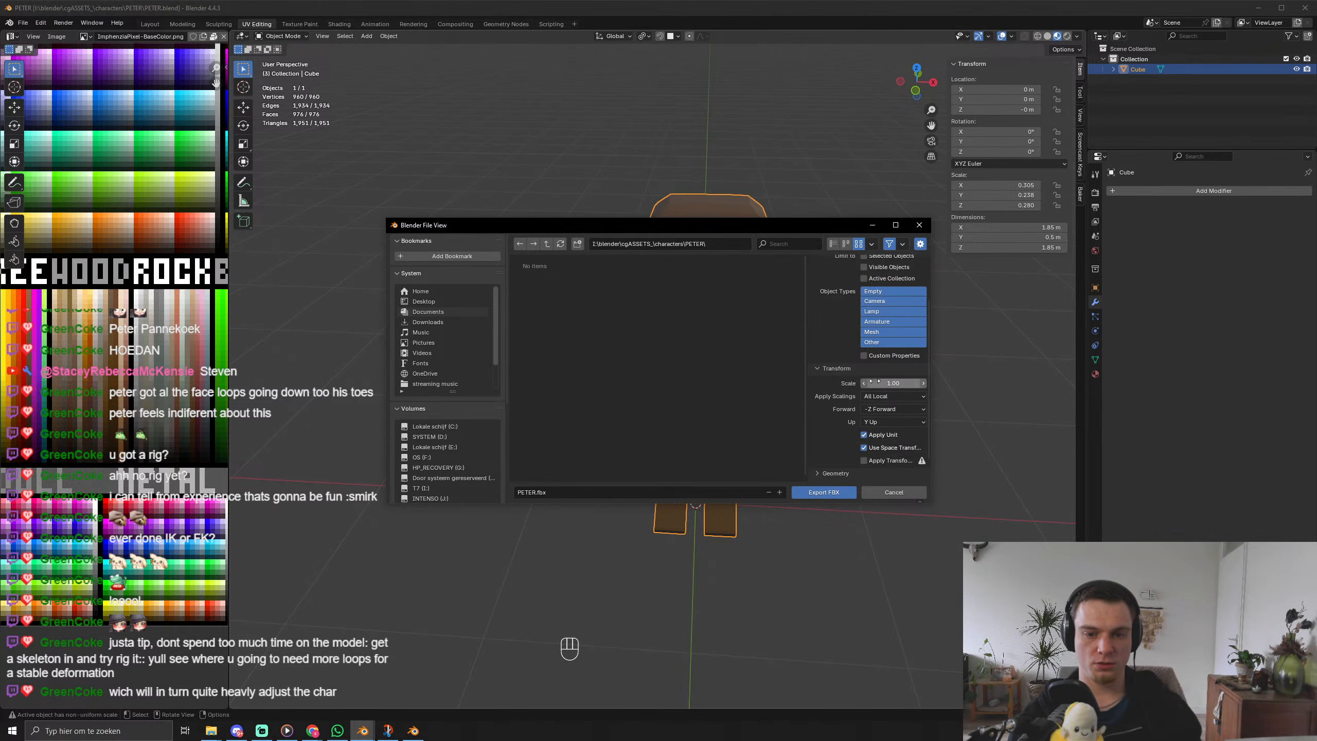
left_click(824, 492)
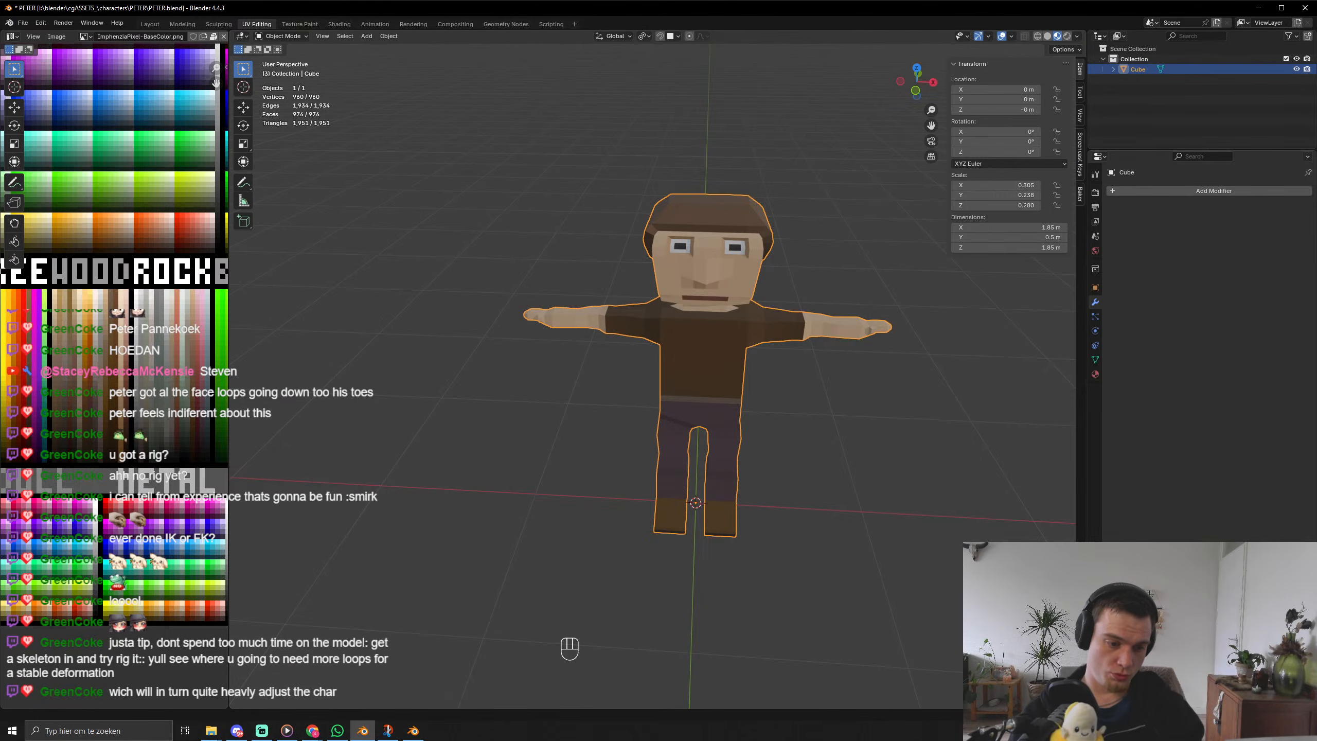
Switch to the city file and import PETER.fbx with the default settings at scale 1.000.
left_click(414, 730)
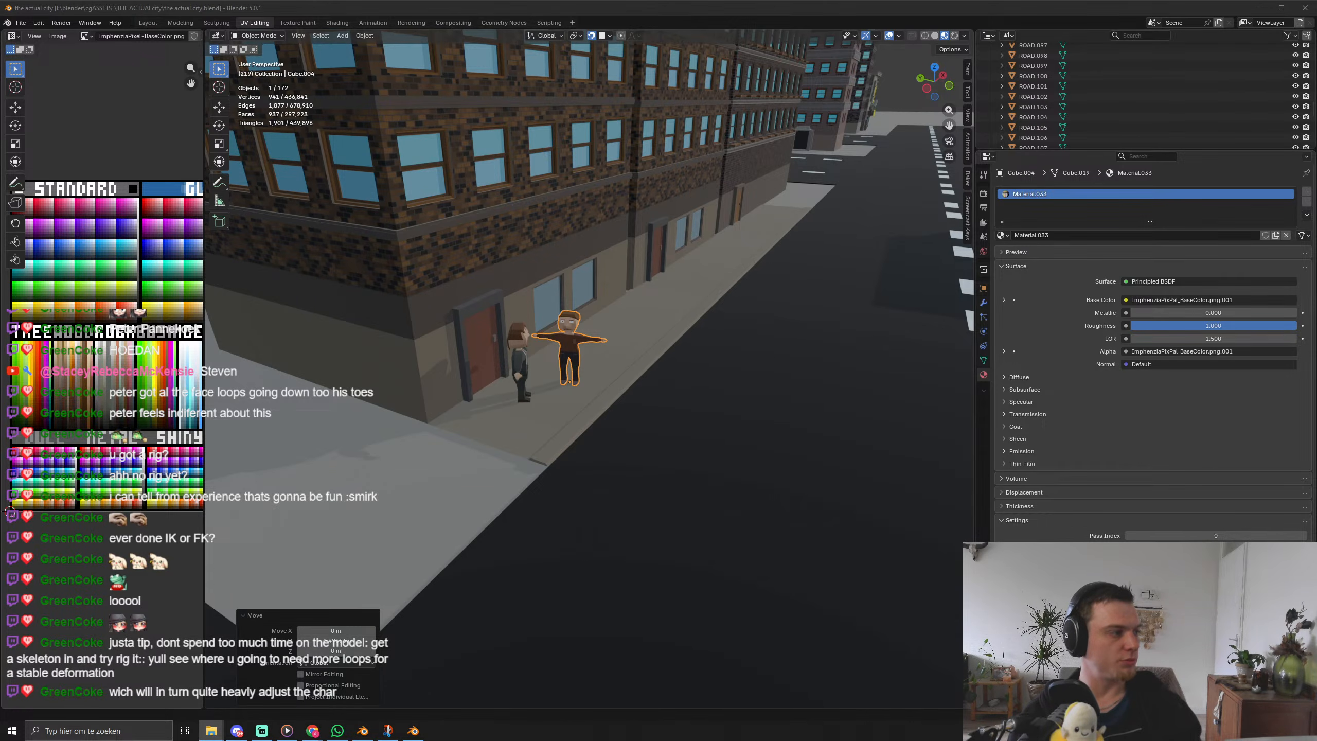
left_click_drag(1002, 518, 700, 404)
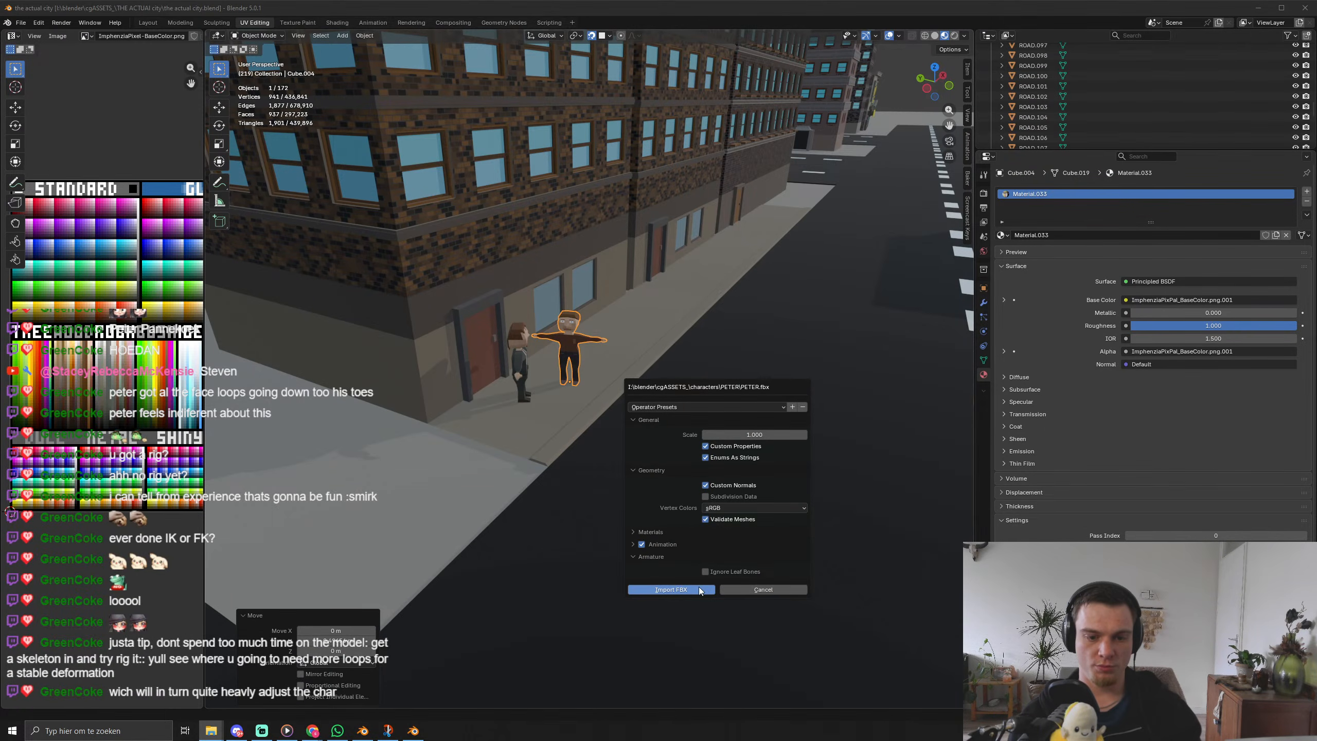
left_click(698, 590)
Adjust the imported character's height along Z, raising it about 1.7 m overall to the level of the pavement.
key("g")
key("z")
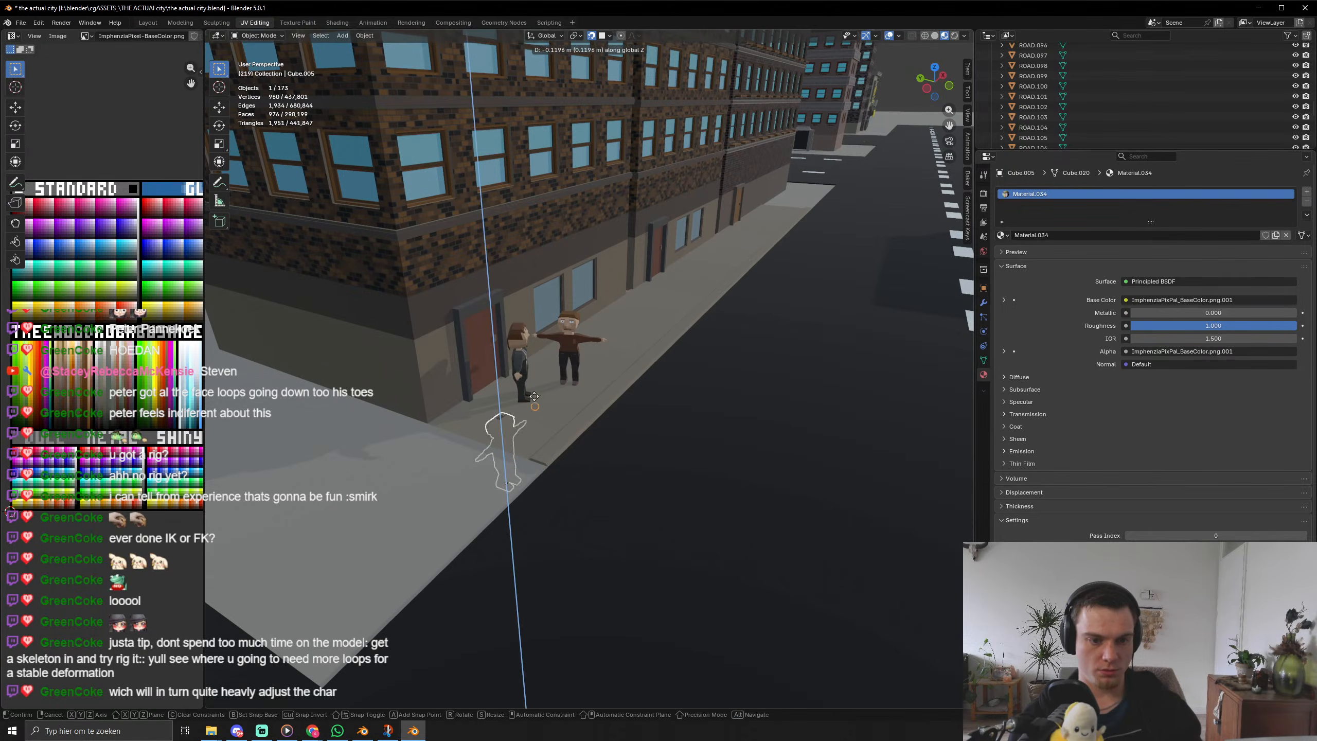
left_click(544, 389)
key("g")
key("z")
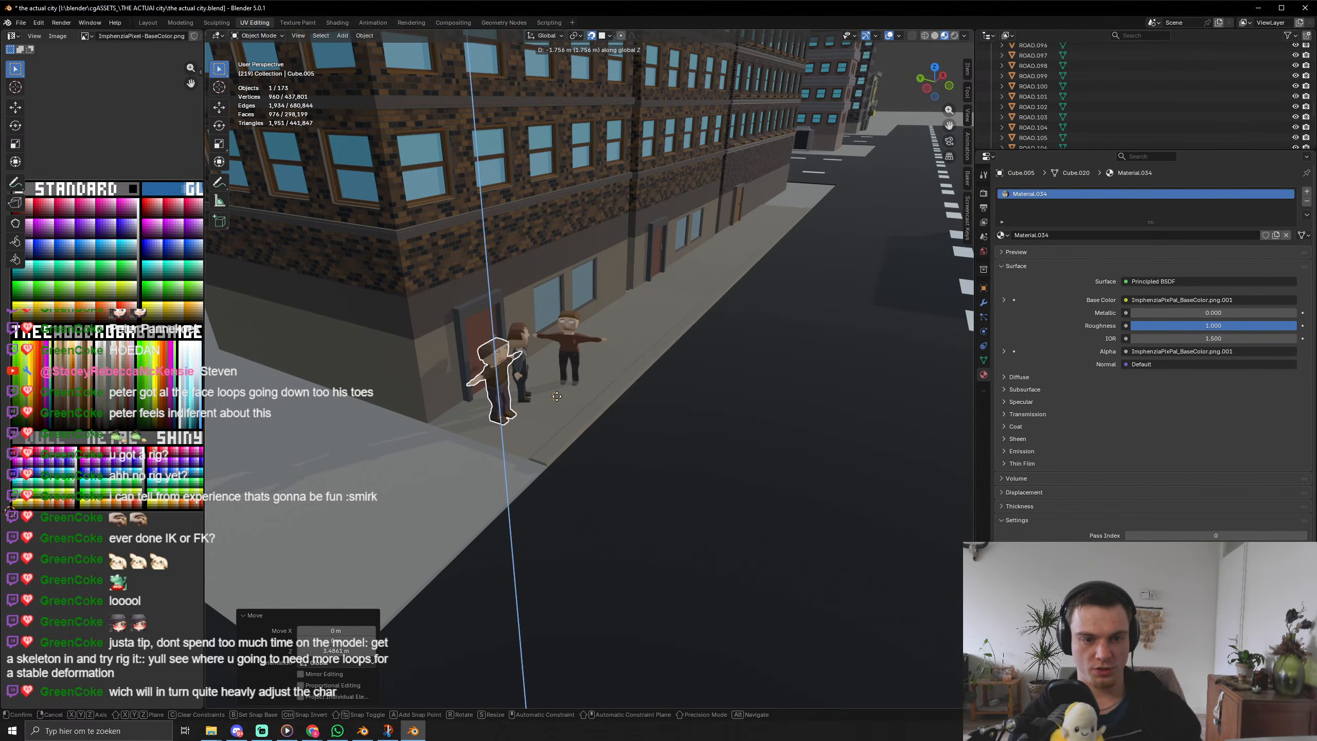
left_click(559, 400)
Move the imported character along Y onto the pavement near the other two and rotate it about 120° around Z.
key("g")
key("x")
key("y")
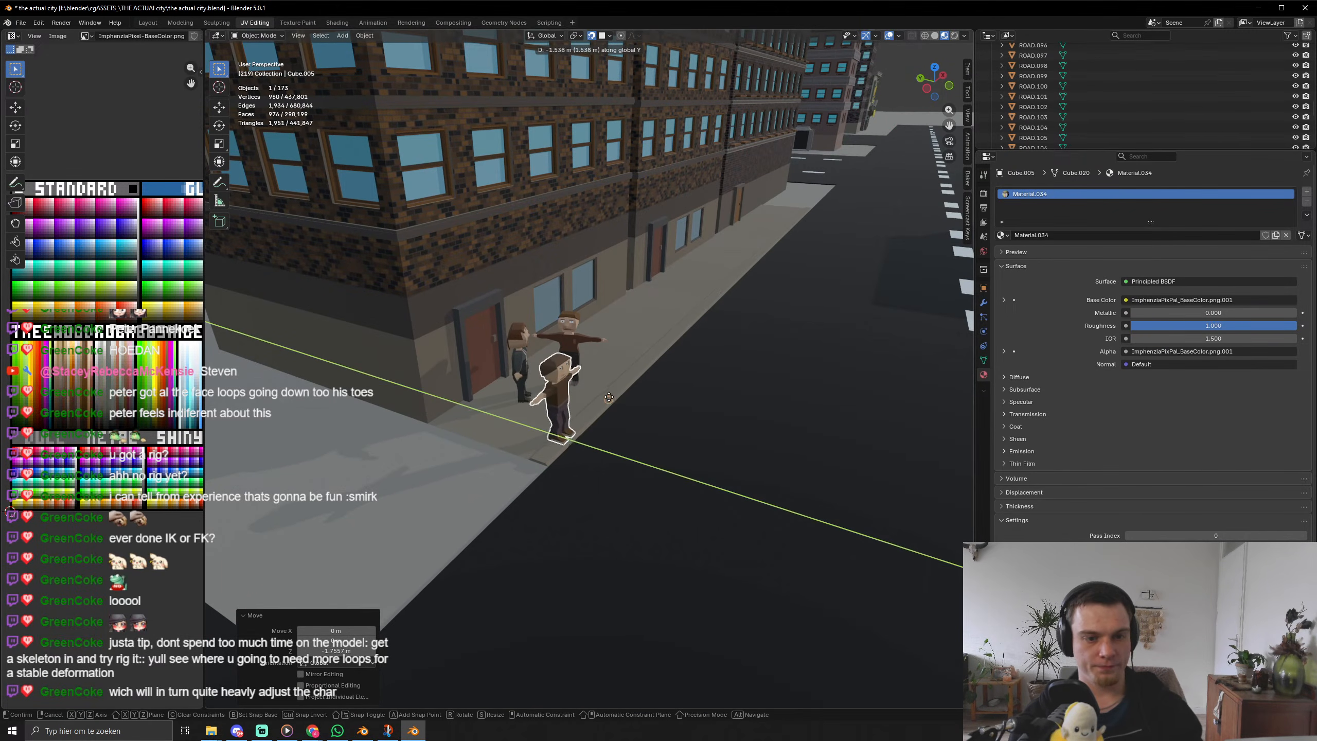
left_click(571, 399)
key("r")
key("z")
left_click(495, 397)
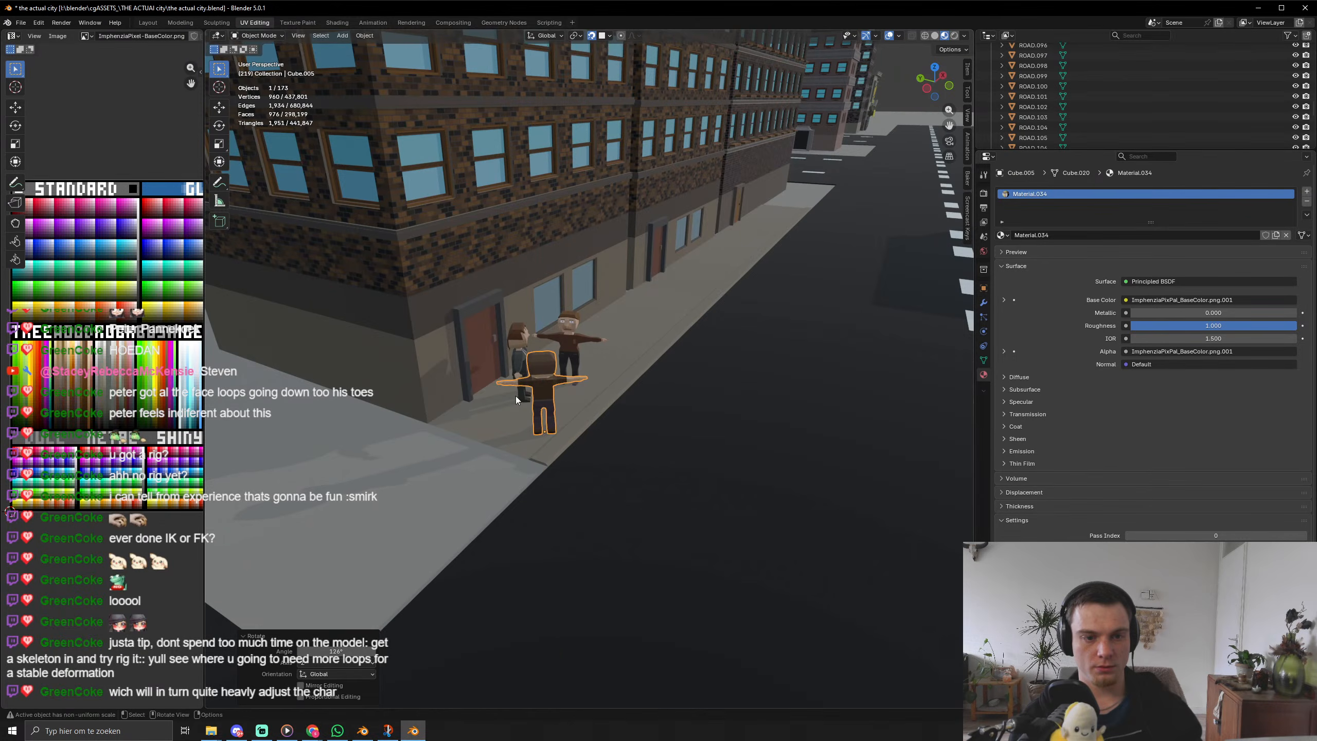
Position the imported character beside the other two, adjust its height along Z, and rotate it about 10° around Z.
middle_click_drag(498, 399, 615, 395)
key("g")
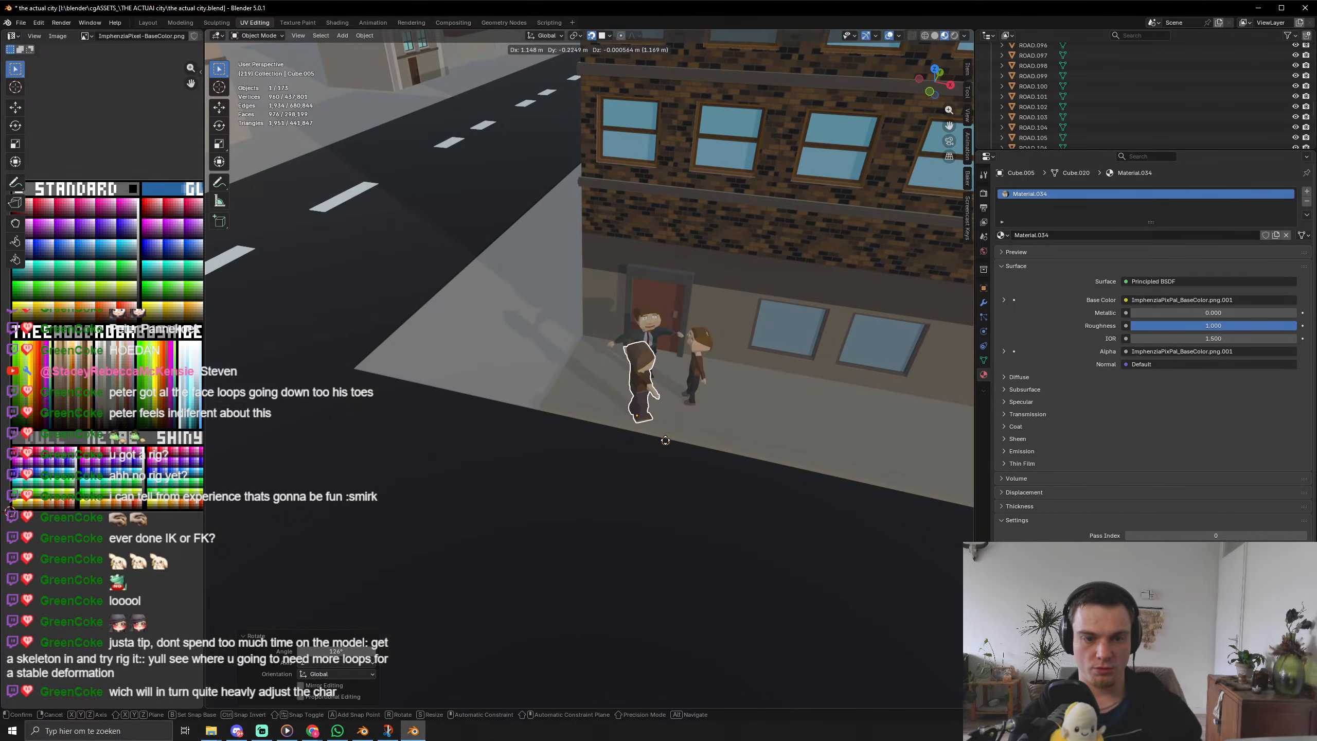
left_click(664, 435)
middle_click_drag(665, 435, 737, 451)
key("g")
key("z")
left_click(679, 482)
key("r")
key("z")
left_click(726, 447)
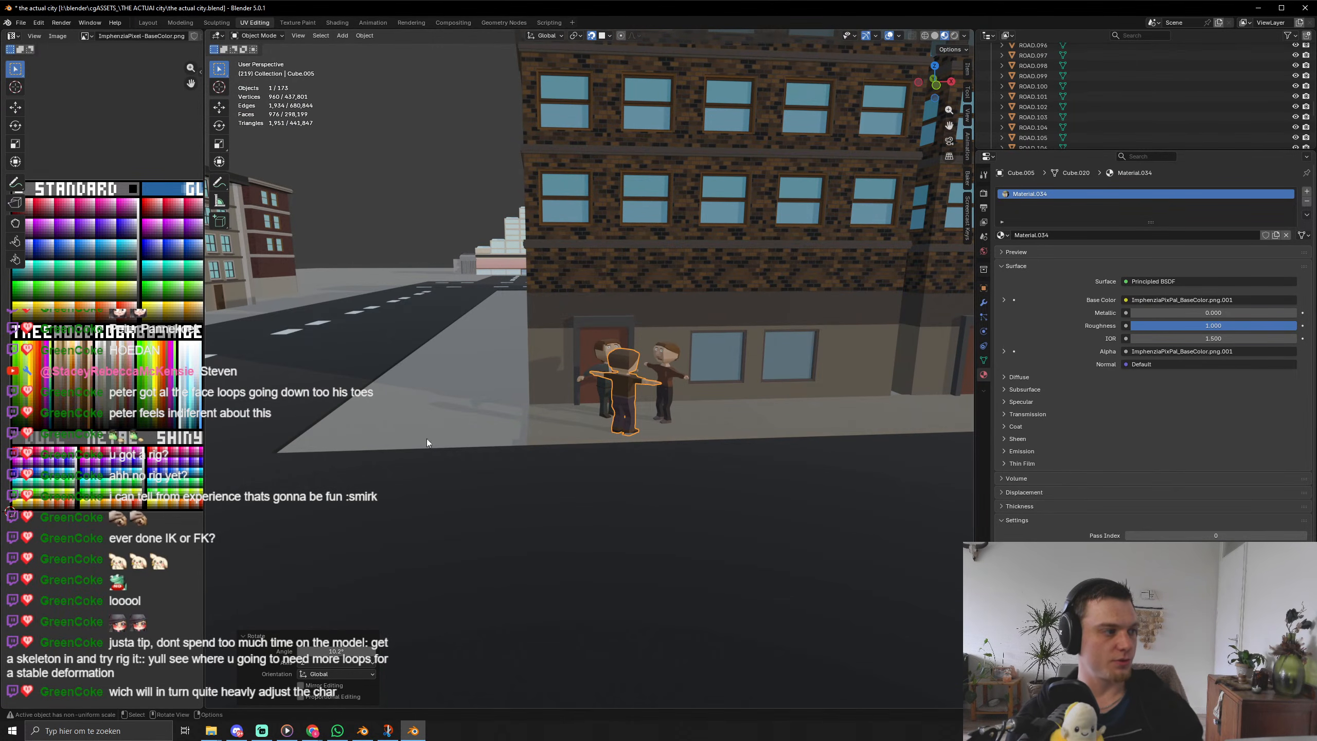
Examine the placed character beside the other two from close range, with the character deselected.
middle_click_drag(694, 467, 604, 461)
left_click(800, 484)
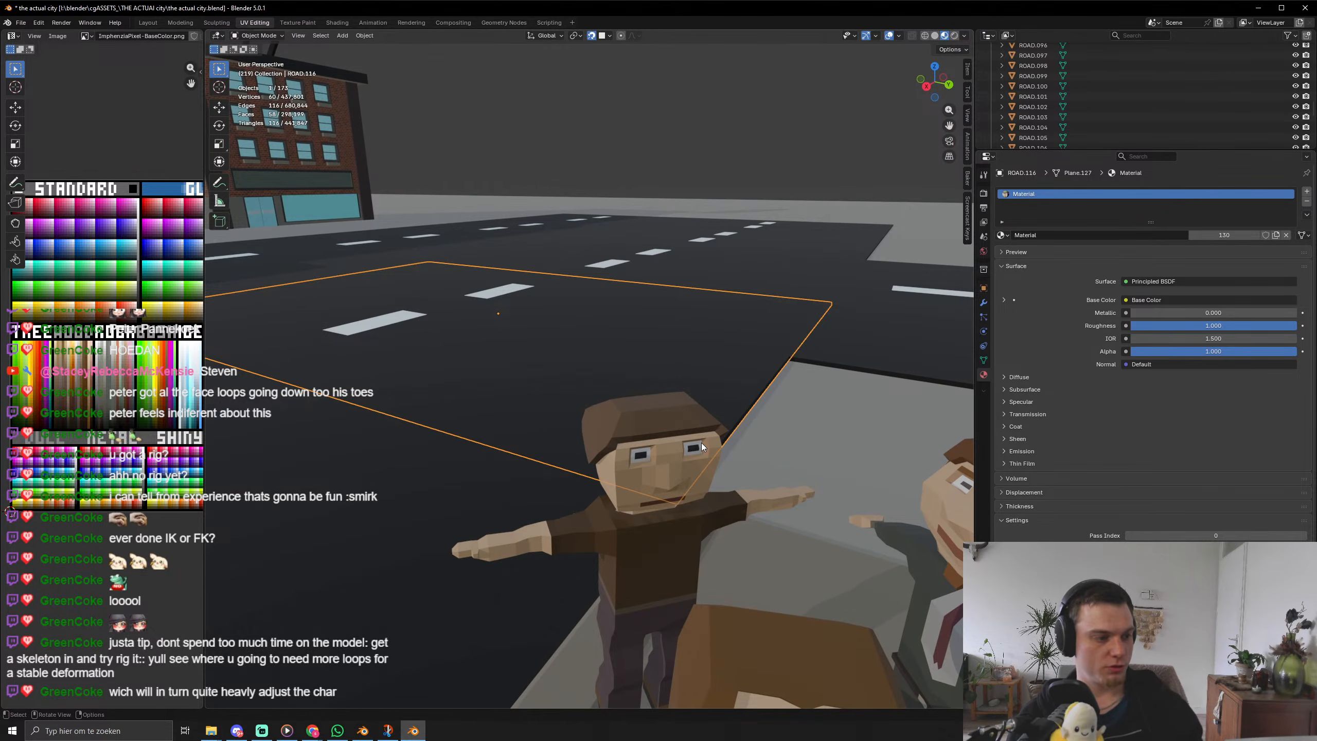
middle_click_drag(702, 443, 703, 532)
scroll(722, 466, "down", 2)
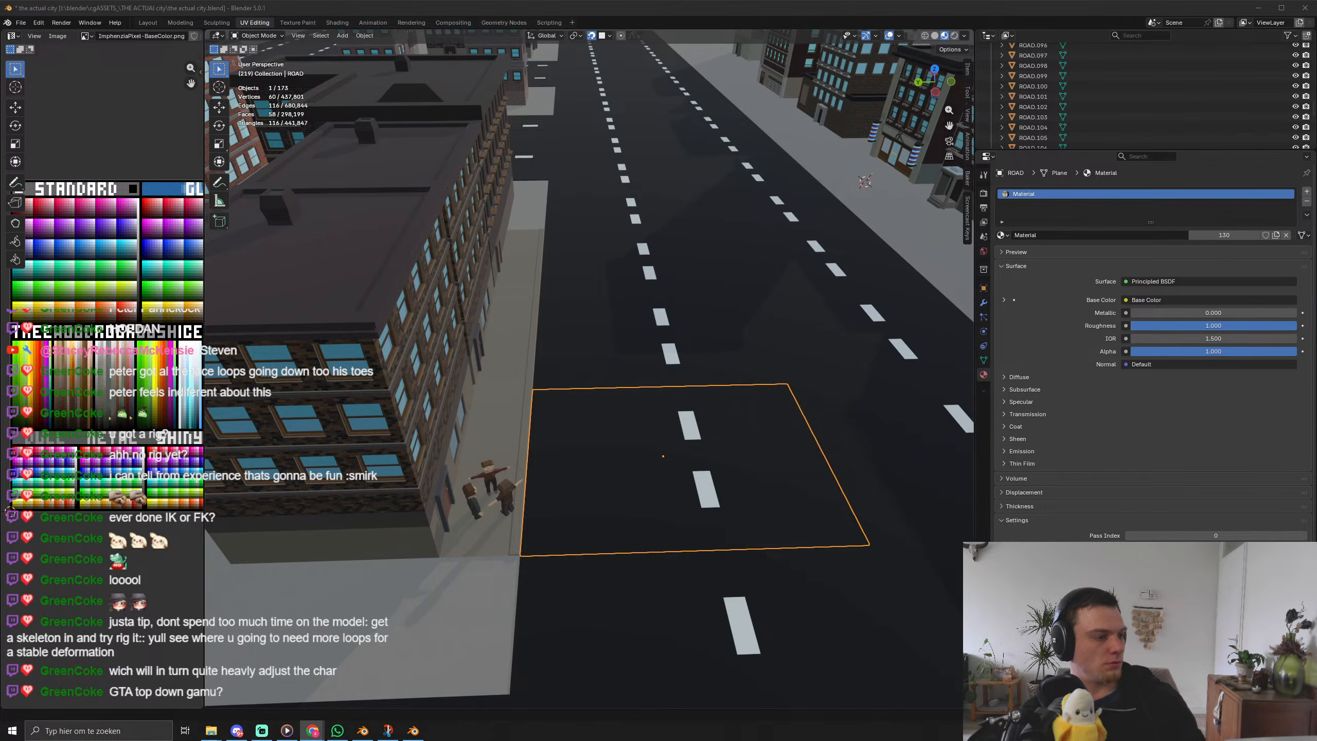
key("alt+Tab")
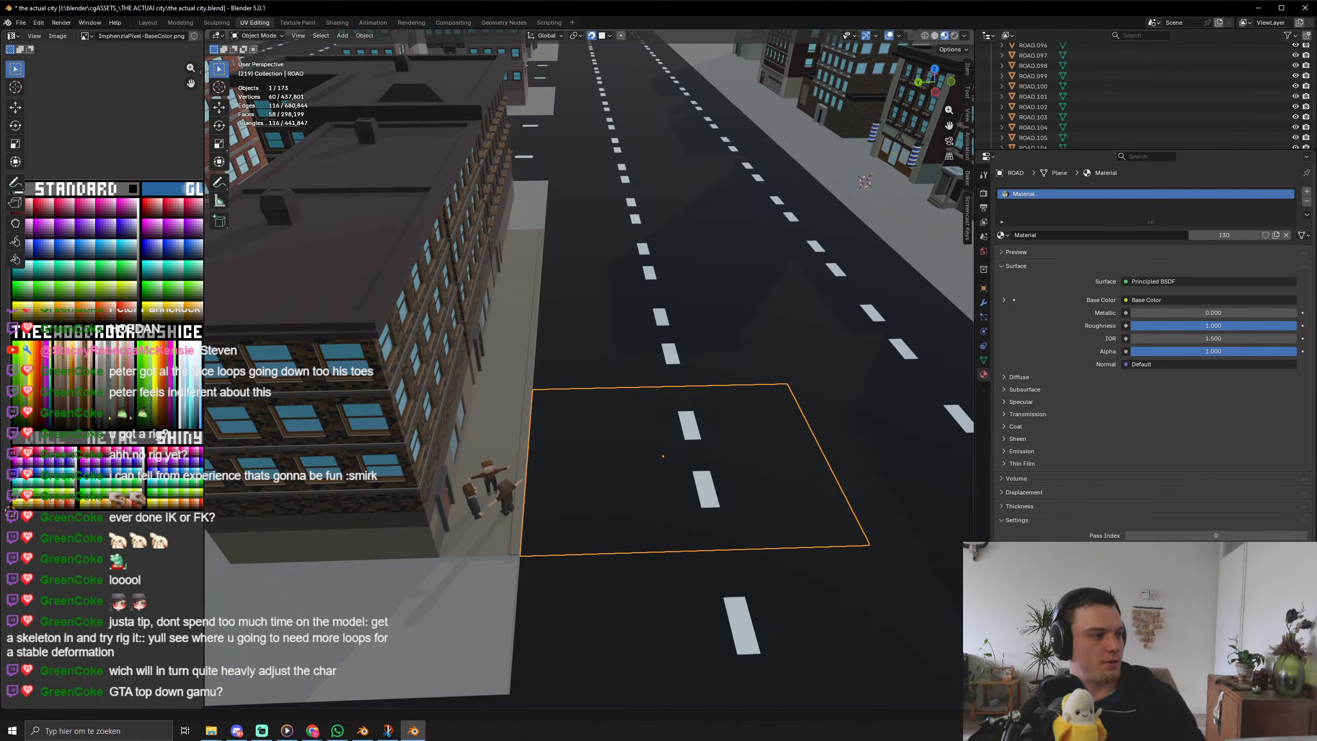
key("alt+Tab")
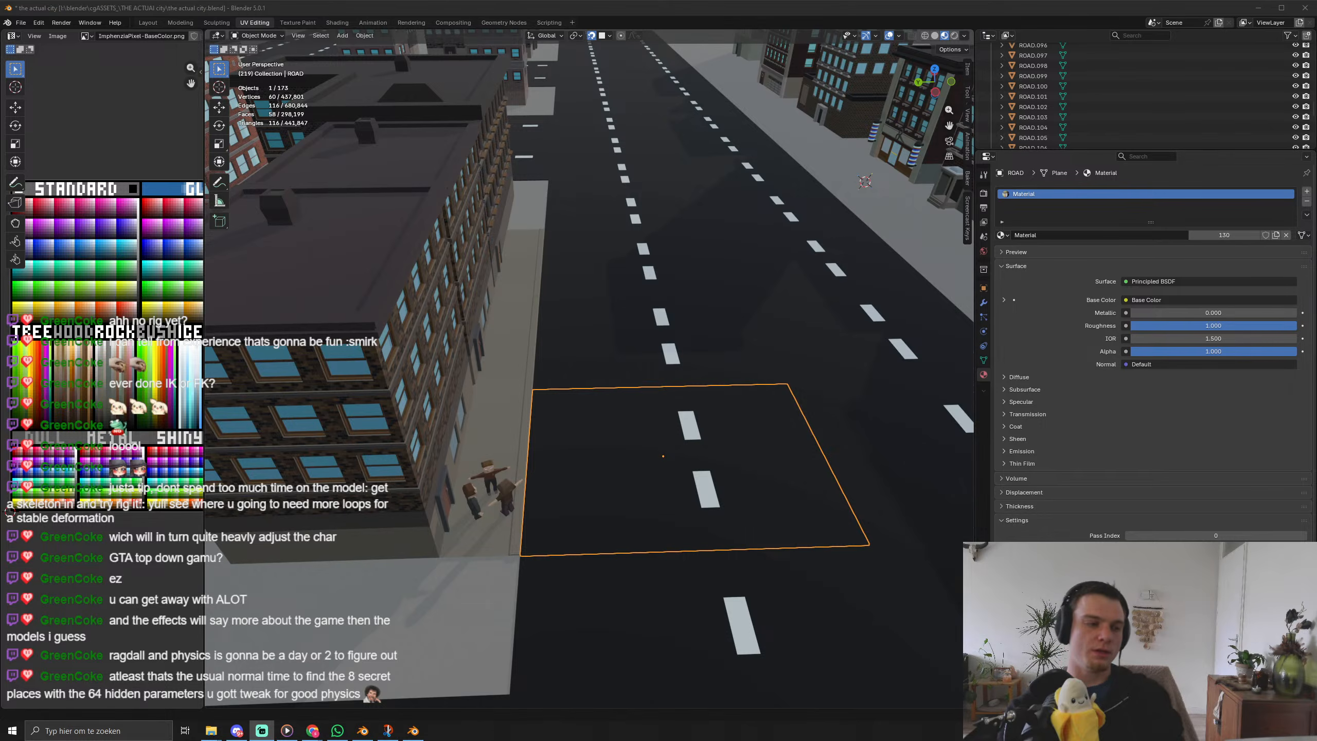
Review the whole city layout from above and save the city file.
scroll(104, 379, "down", 1)
middle_click_drag(711, 501, 597, 457)
scroll(690, 480, "down", 8)
scroll(759, 520, "down", 5)
key("ctrl+s")
scroll(719, 504, "up", 2)
scroll(621, 501, "up", 5)
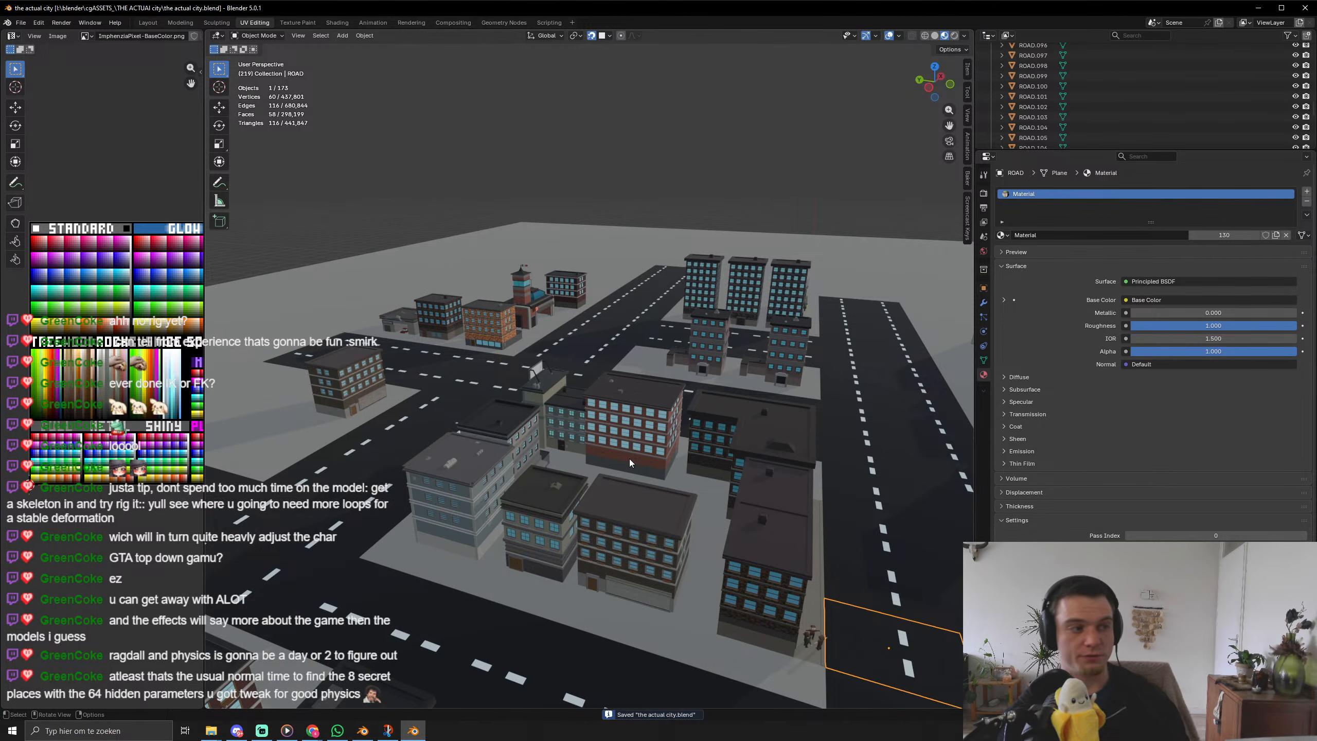
middle_click_drag(630, 459, 705, 420)
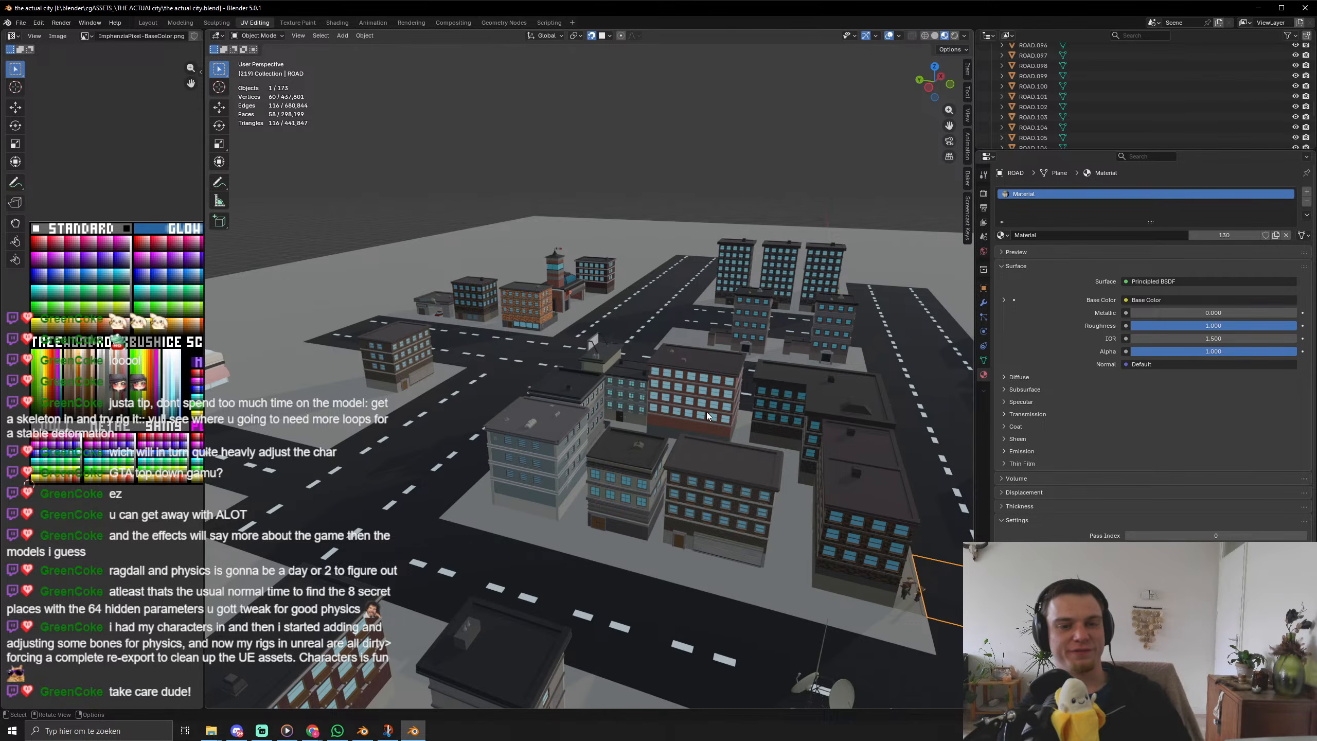
scroll(706, 412, "down", 3)
middle_click_drag(706, 412, 678, 406)
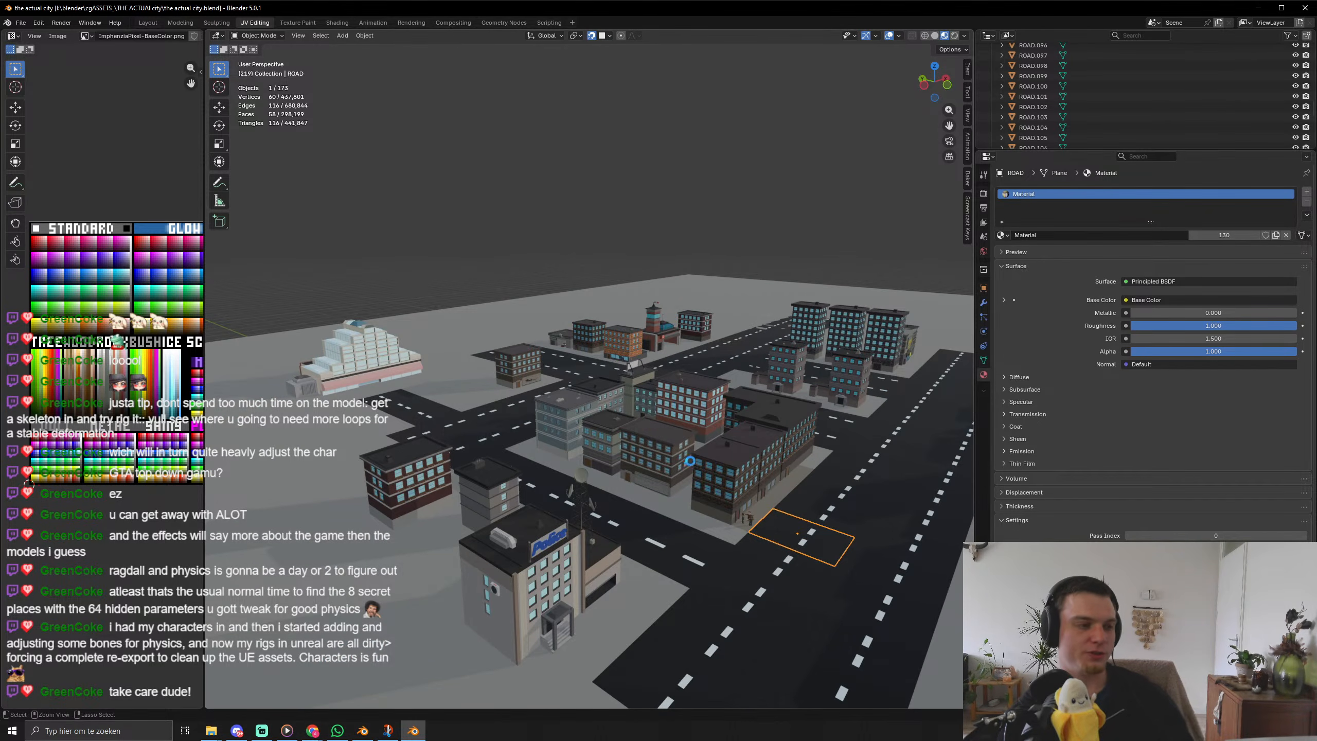
key("ctrl+s")
middle_click_drag(810, 501, 778, 466, "shift")
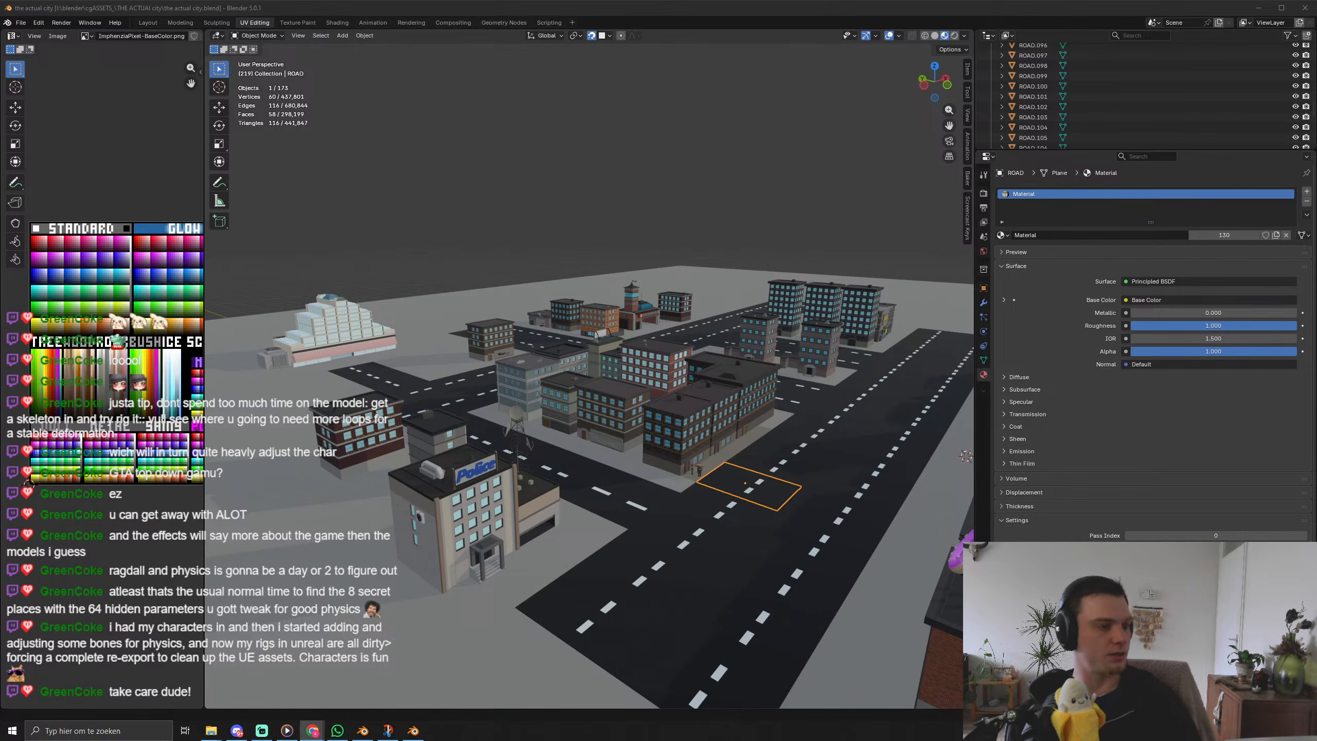
key("alt+Tab")
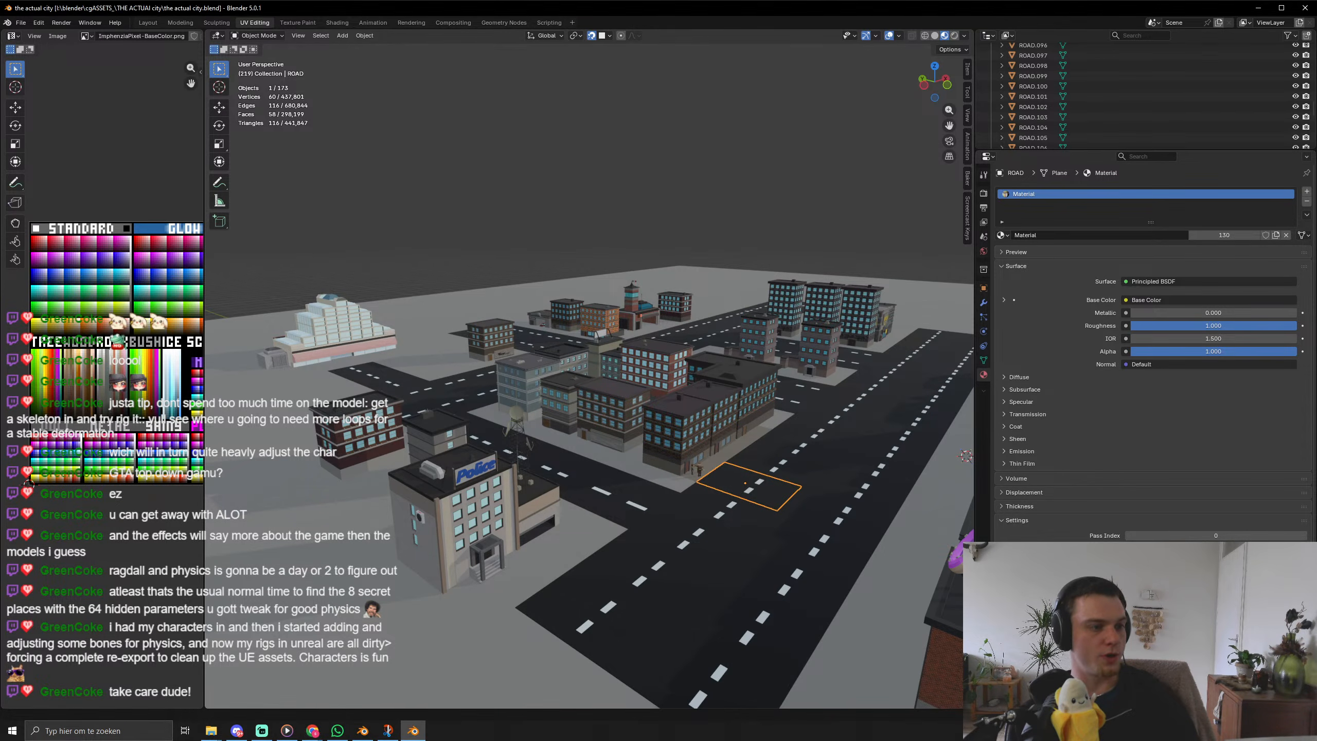
key("alt+Tab")
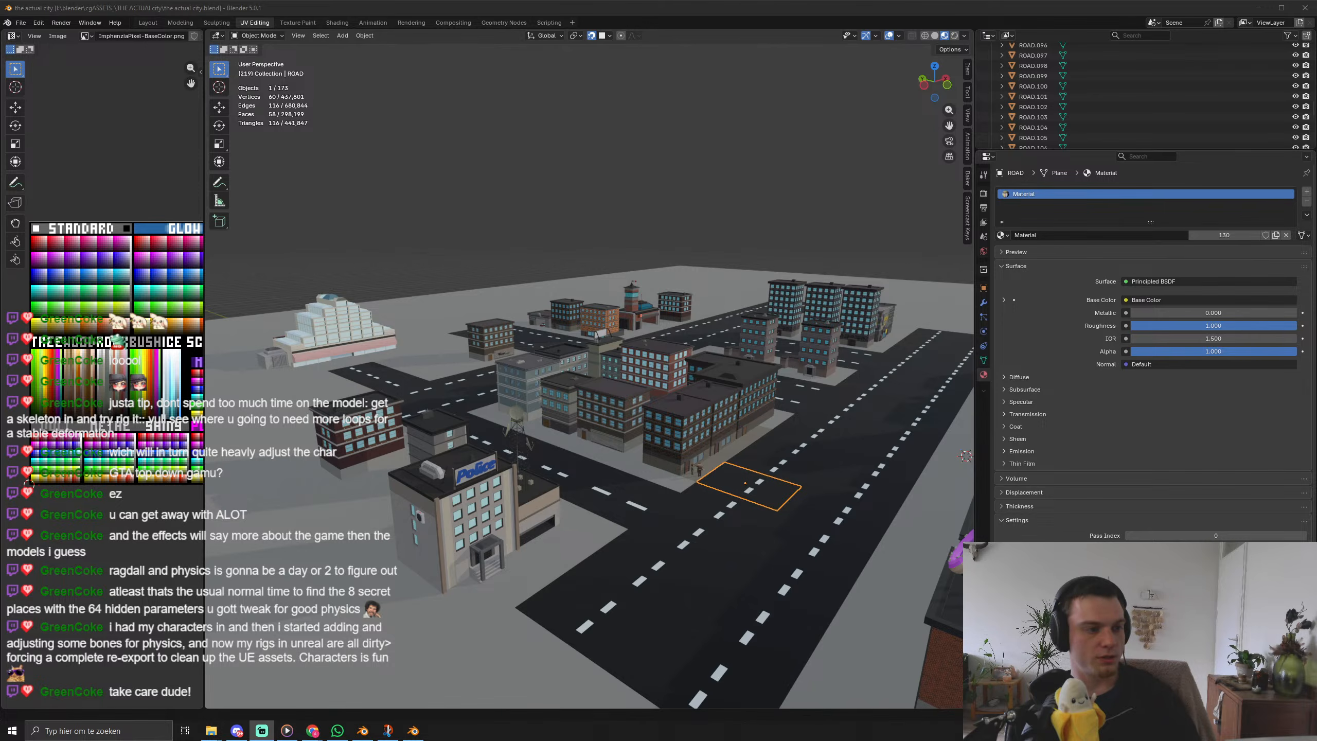